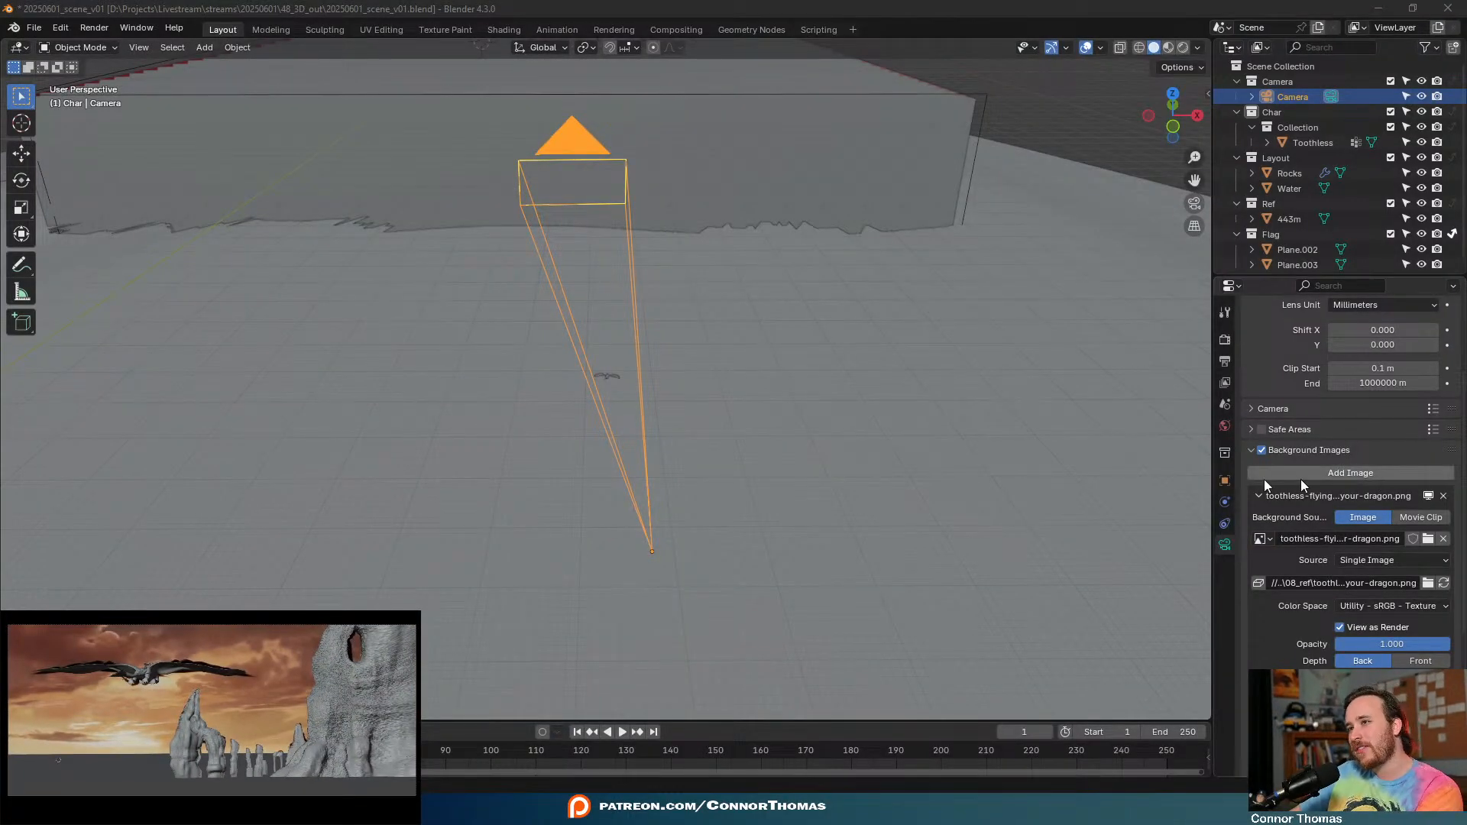
- Select the Toothless dragon mesh in front of the camera and view it close up
middle_drag(291, 402, 633, 354)
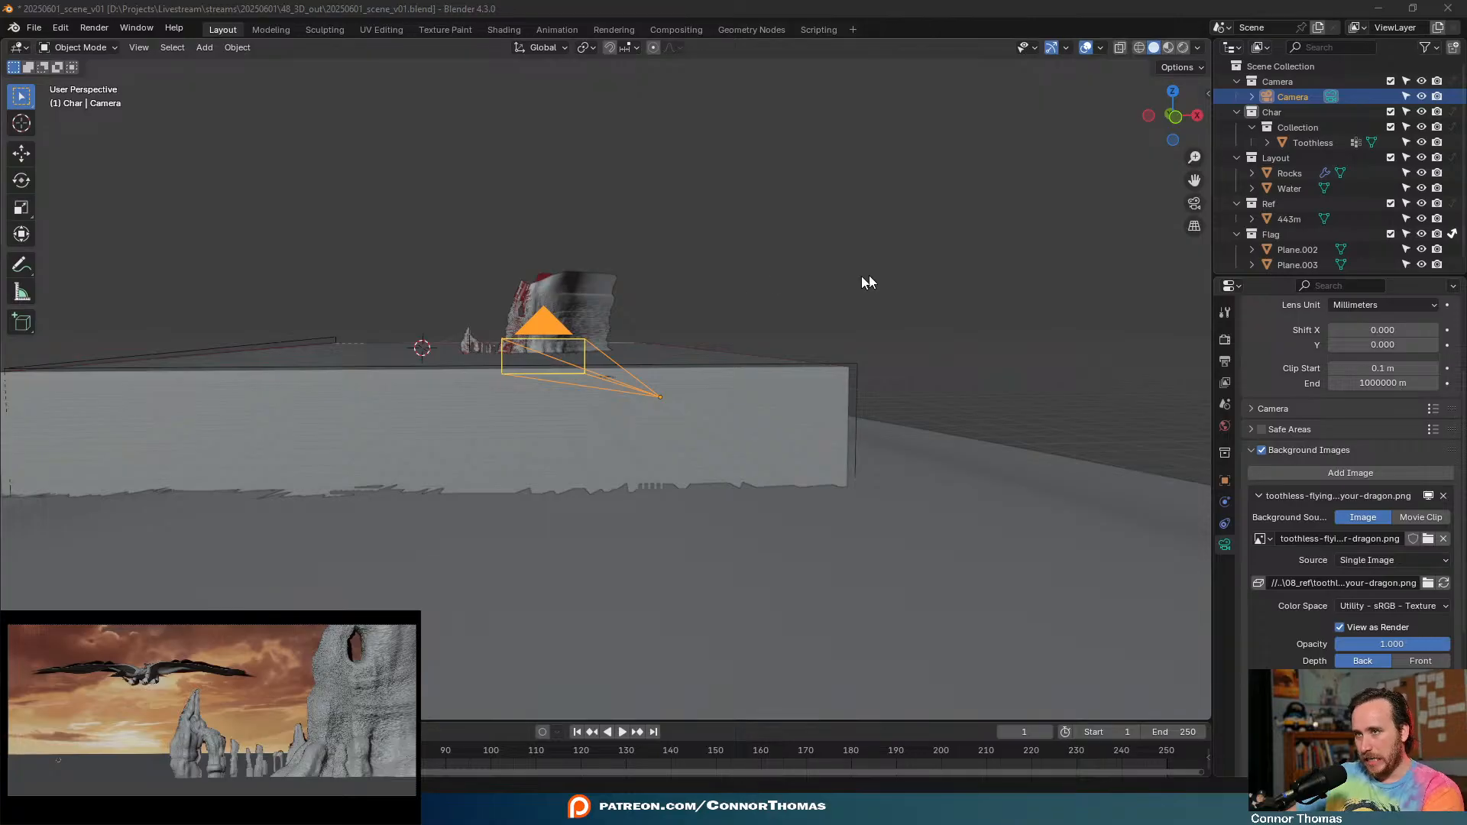
scroll(484, 432, up, 4)
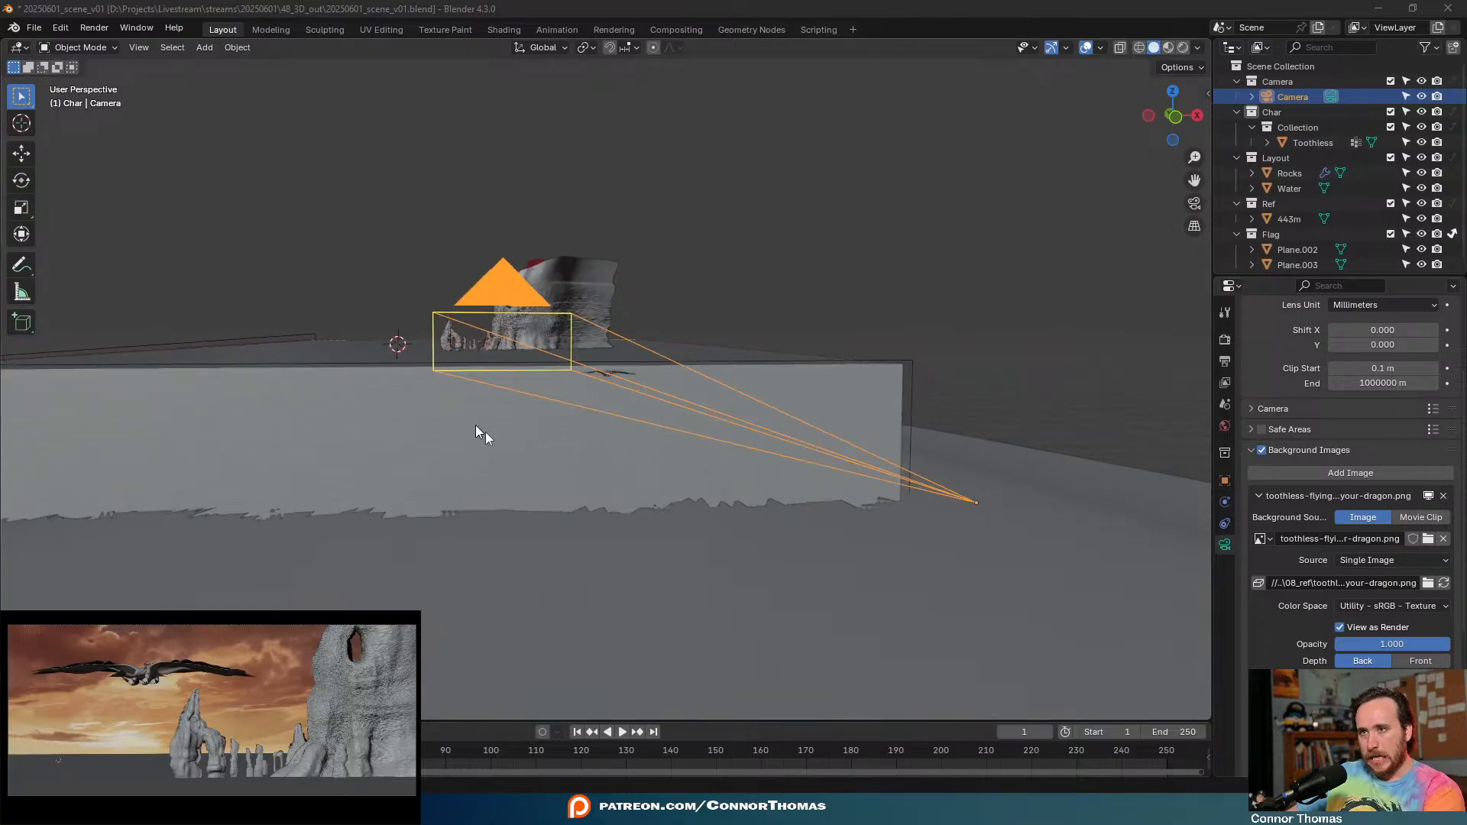
click(616, 372)
scroll(602, 382, up, 5)
middle_drag(773, 392, 973, 291)
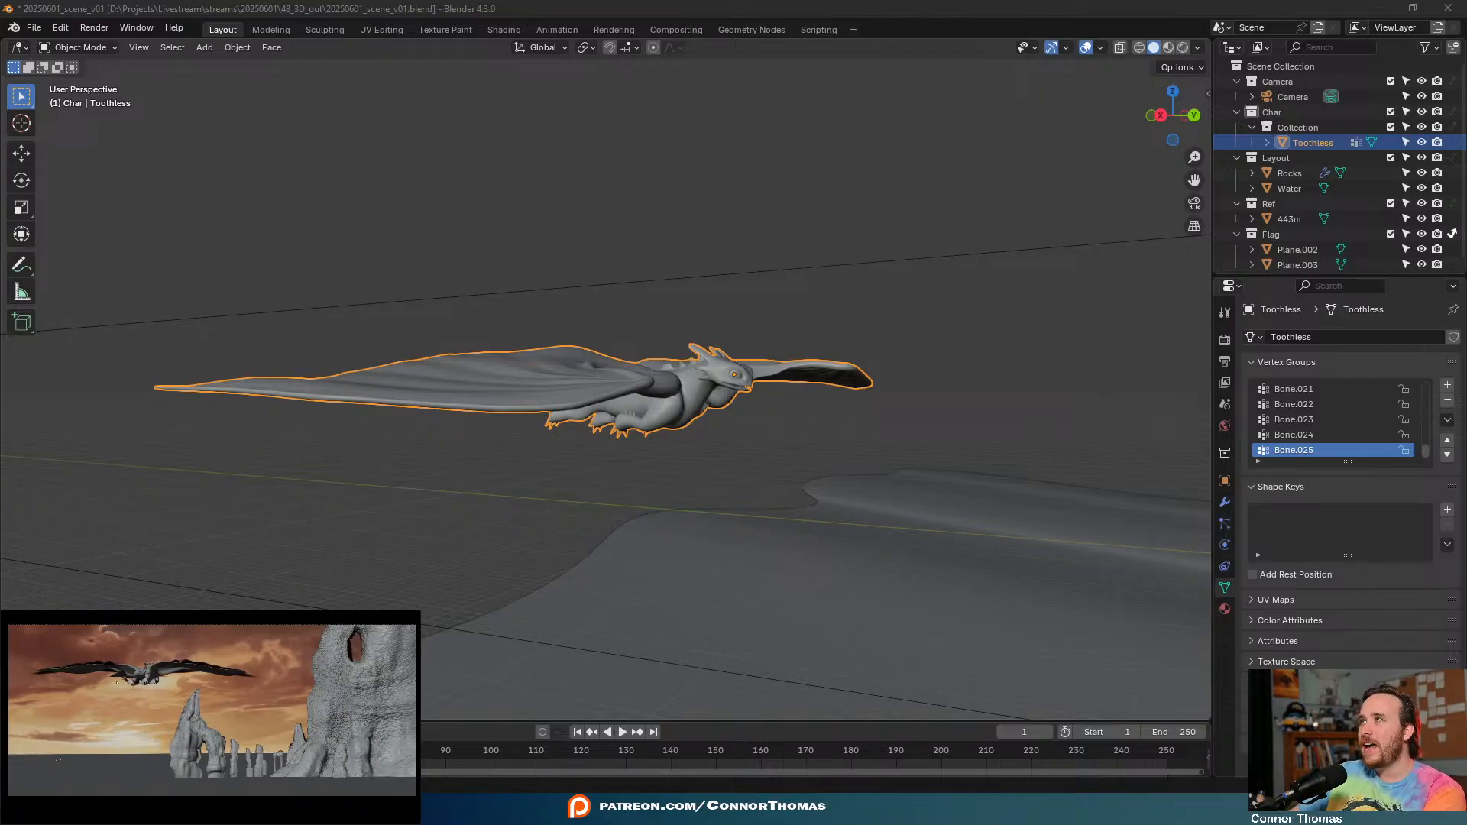
- Try to generate a male HumGen human from the David preset with the 3D cursor placed on the dragon's back
key(n)
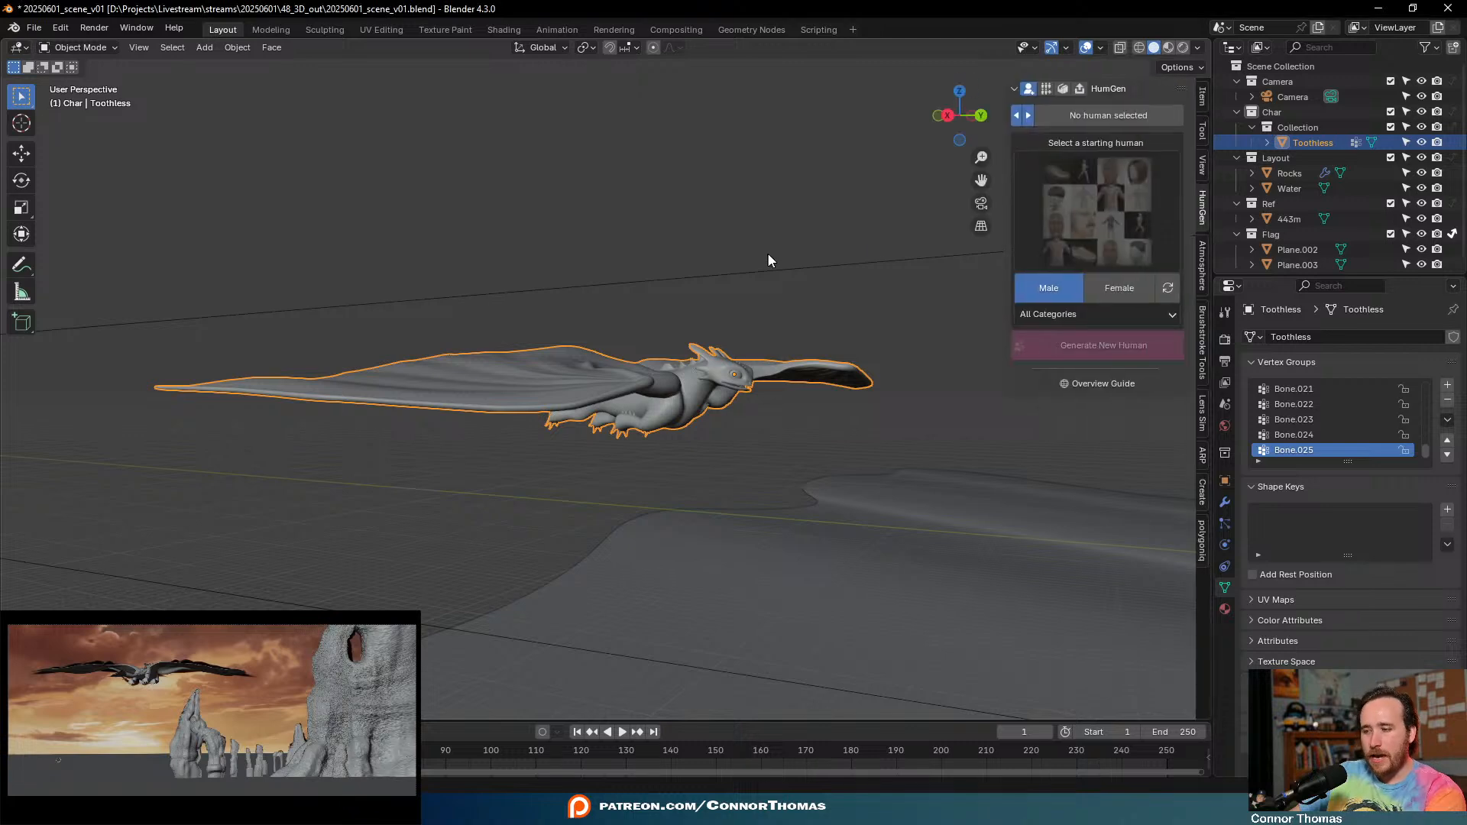
click(1047, 193)
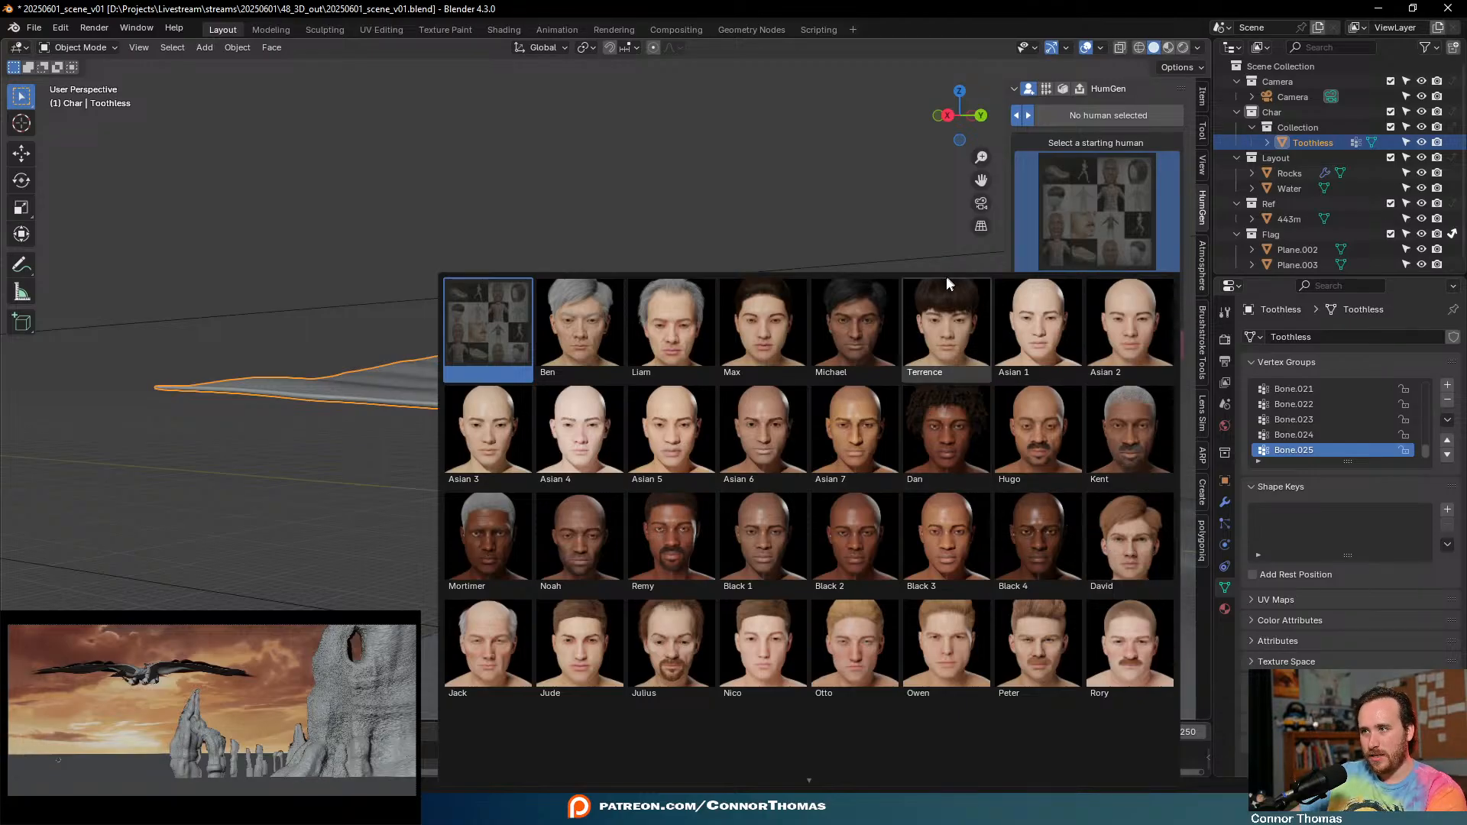
click(1143, 541)
middle_drag(642, 318, 672, 391)
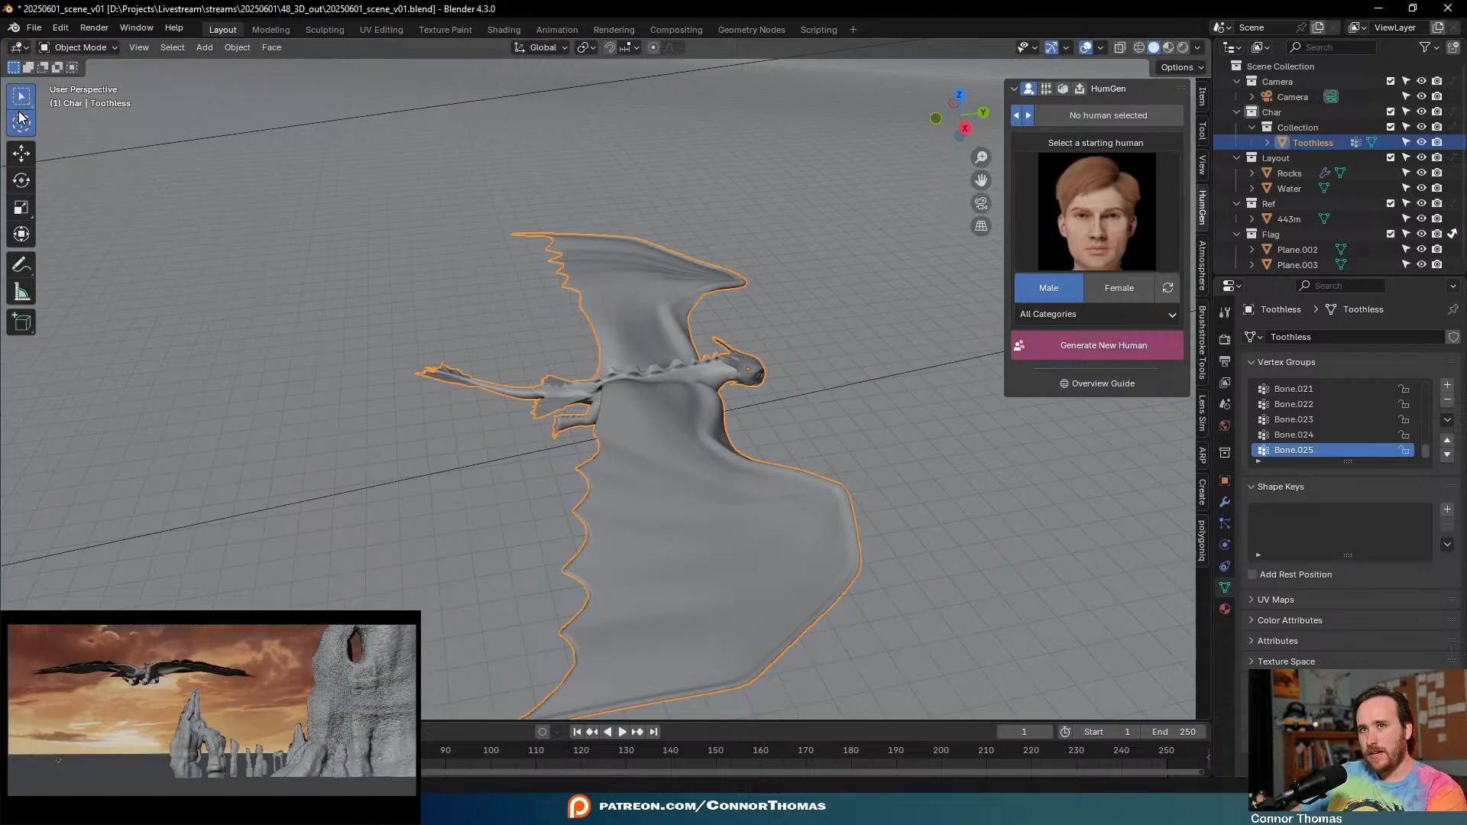
click(21, 122)
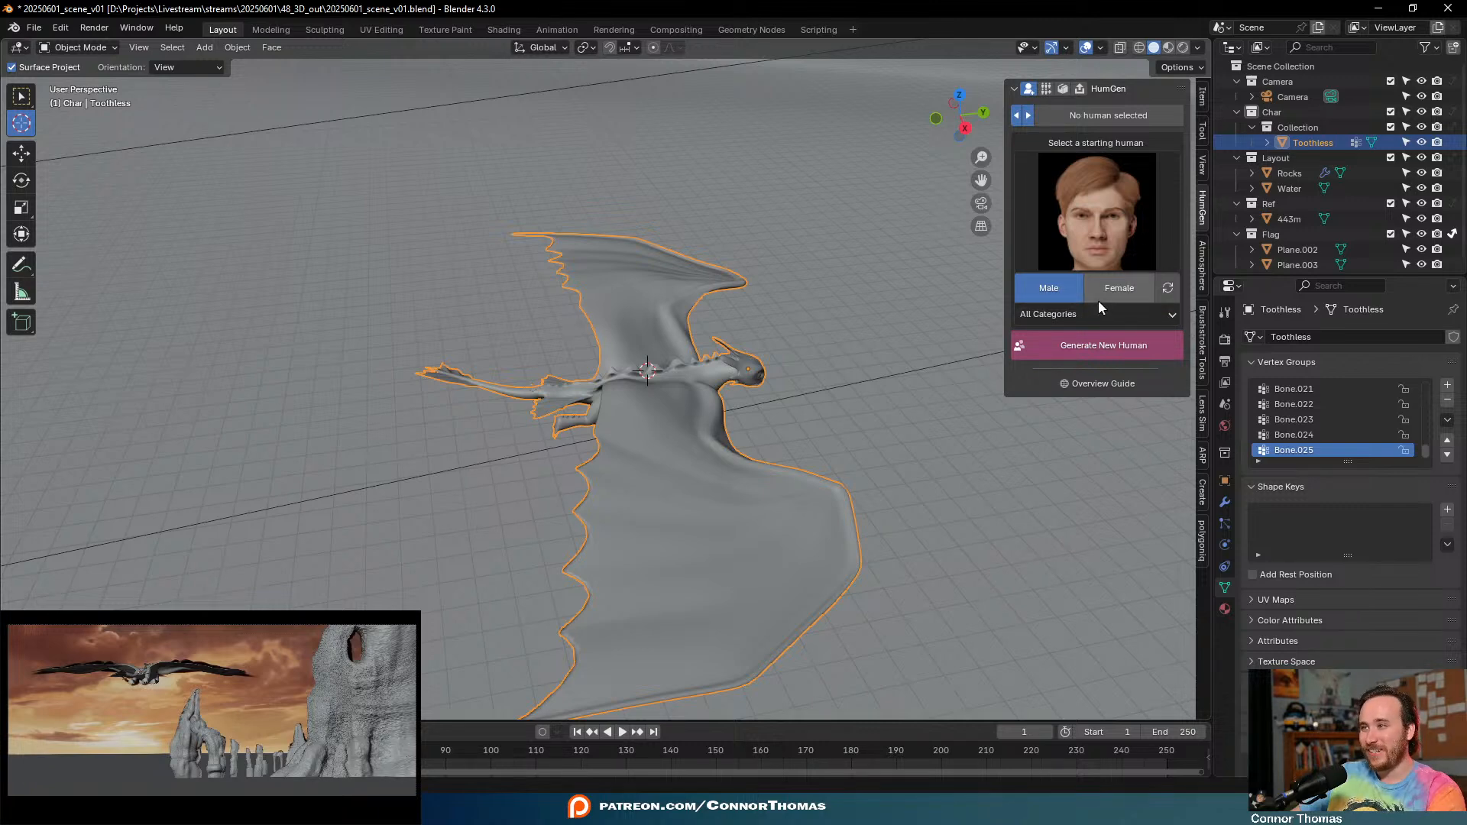
click(1079, 346)
- Examine the HumGen traceback in the info log, enlarging the log to read it, and close both the log and the sidebar
middle_drag(677, 497, 460, 387)
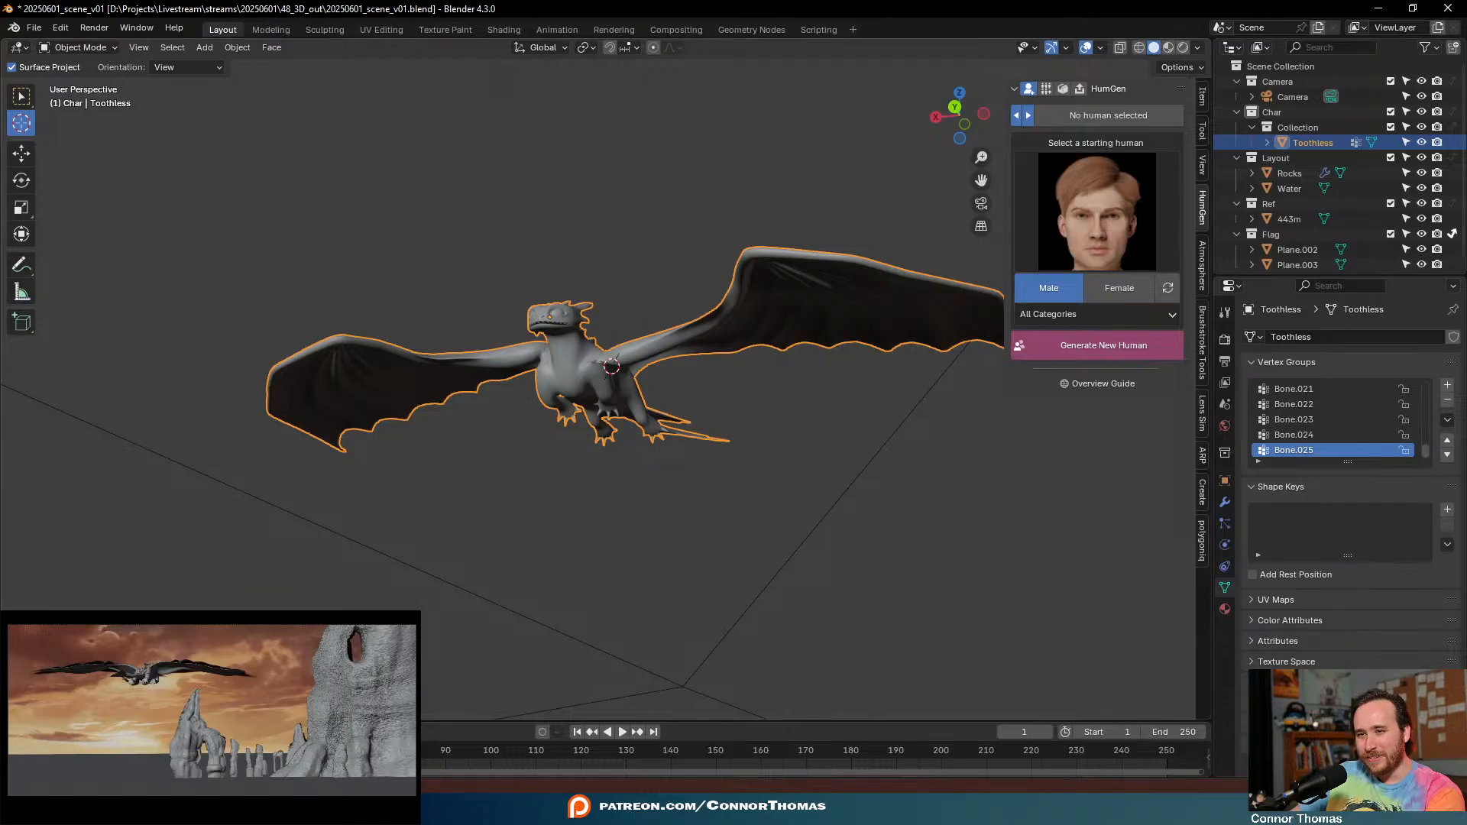
click(341, 785)
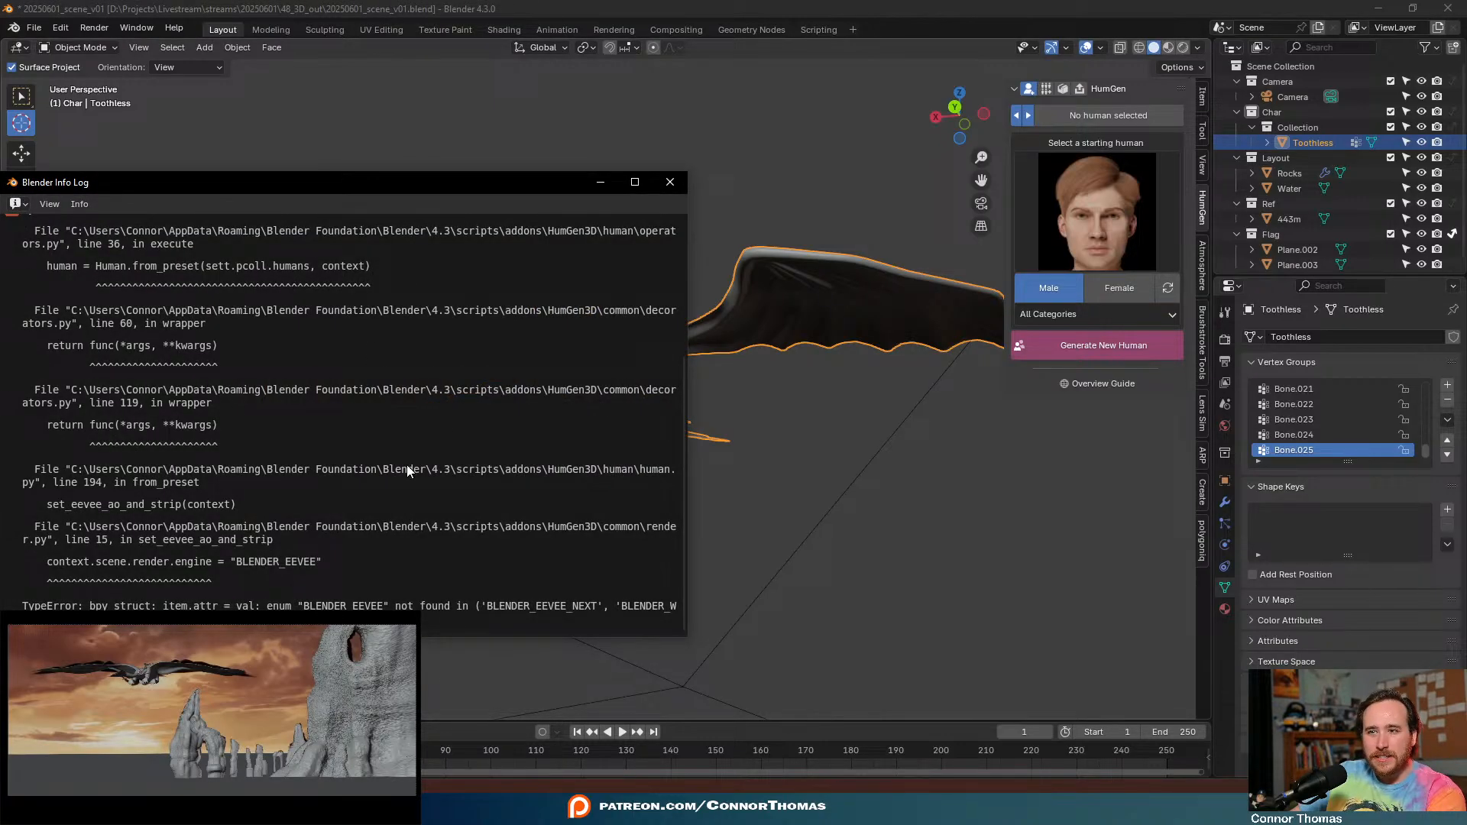
drag(687, 637, 941, 697)
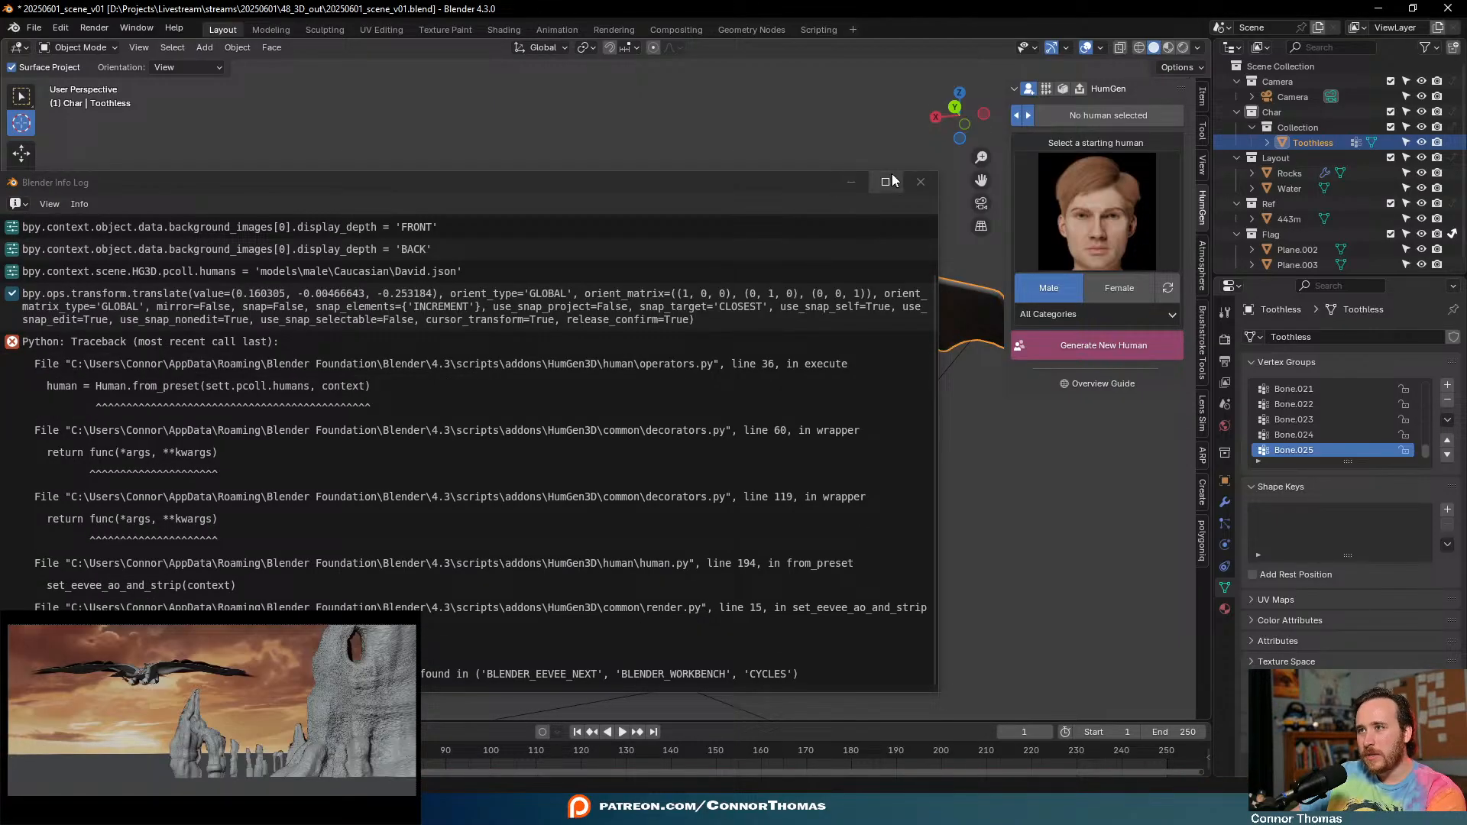
click(920, 181)
key(n)
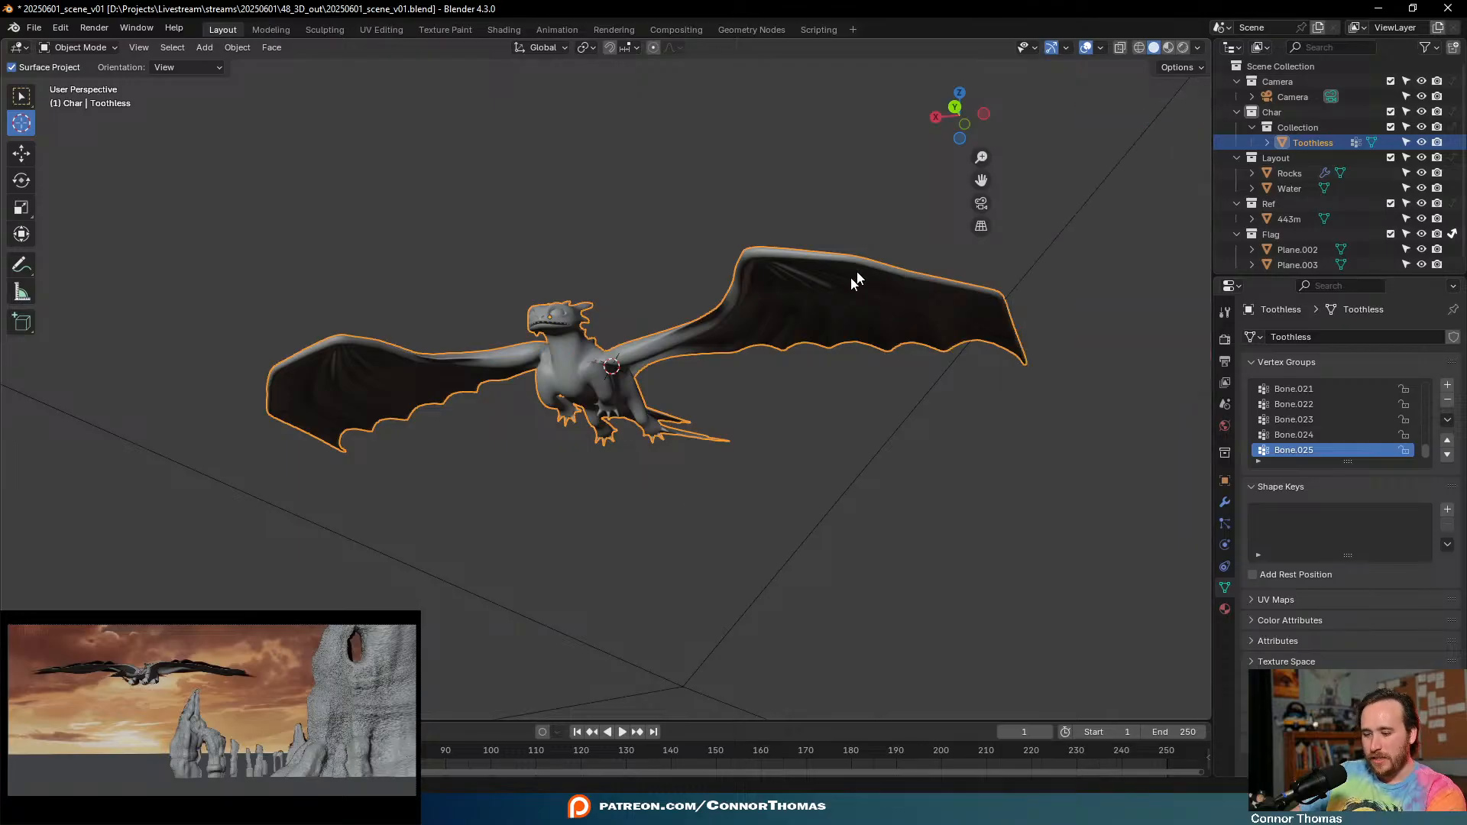
middle_drag(617, 441, 823, 489)
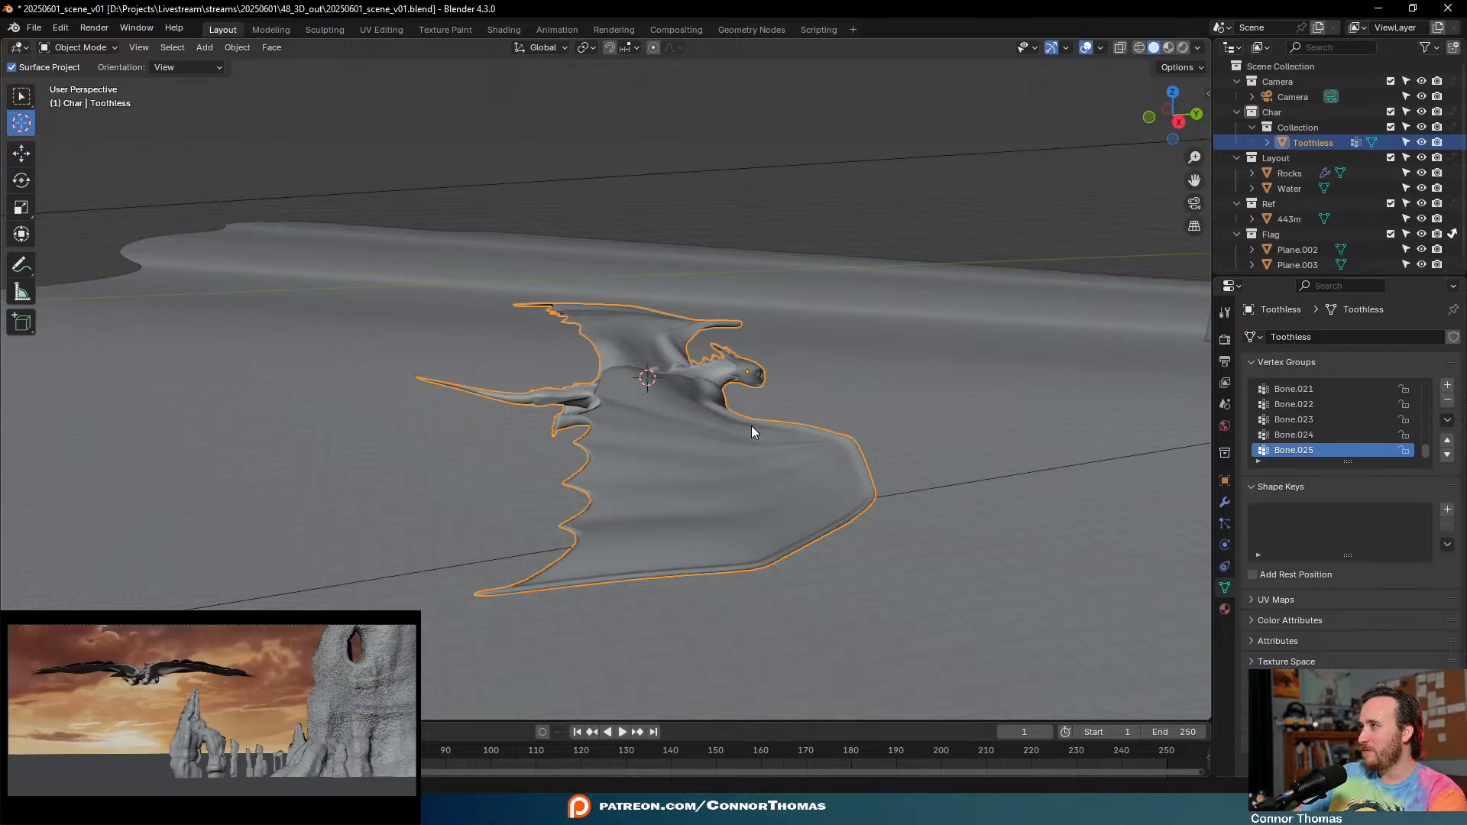
shift+middle_drag(752, 433, 741, 454)
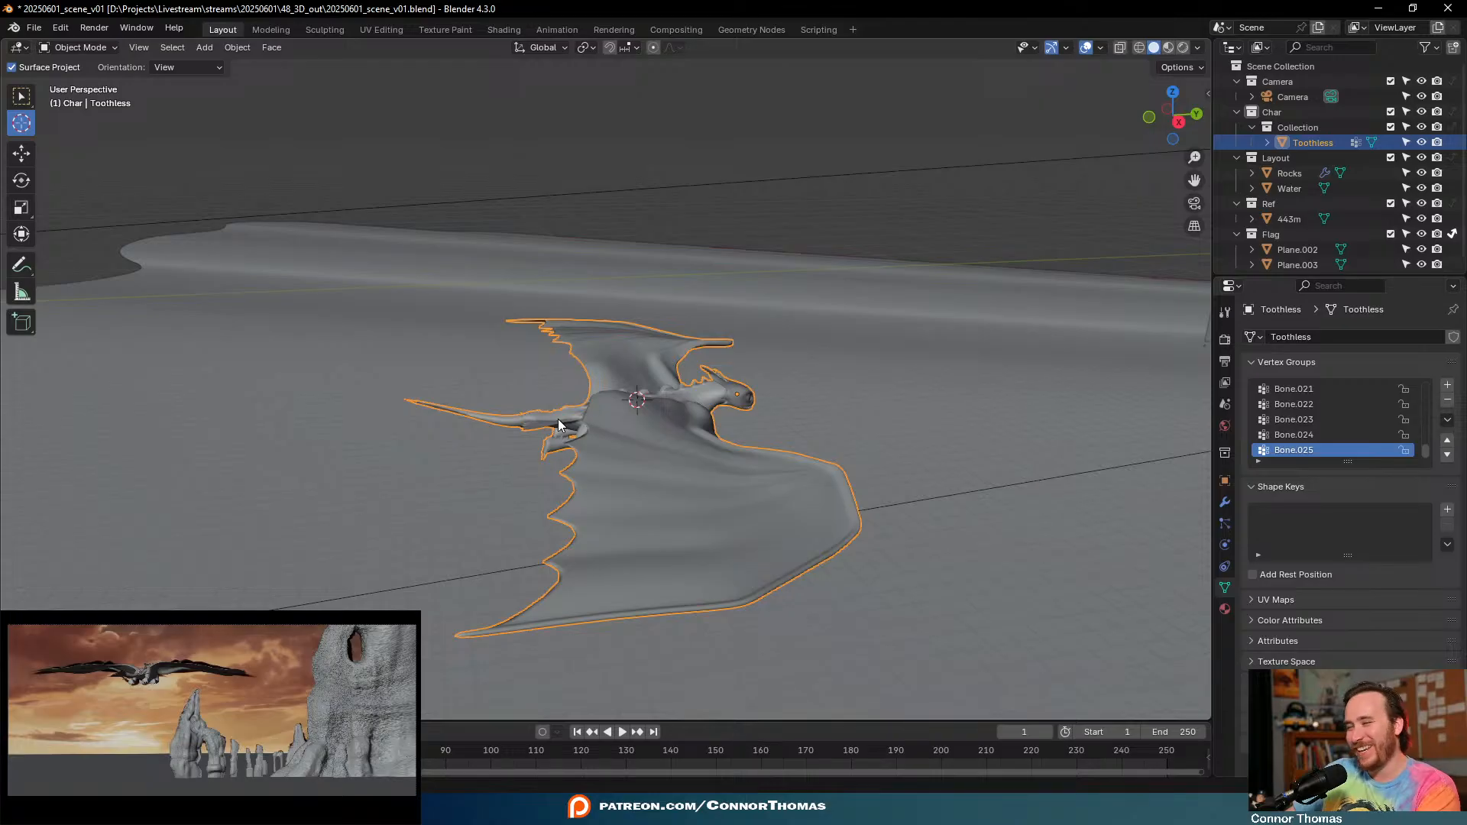
middle_drag(701, 422, 875, 492)
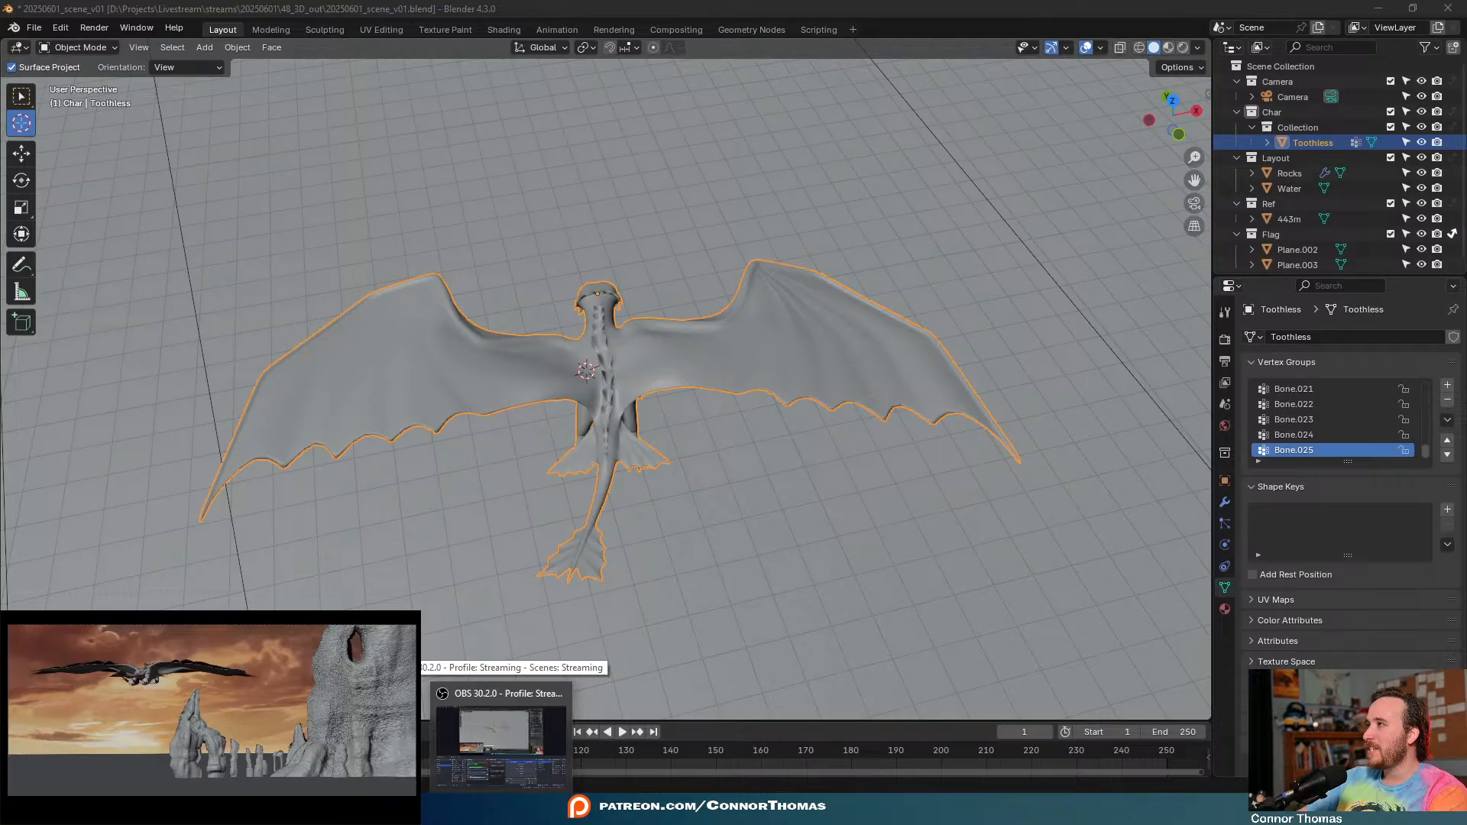
middle_drag(574, 392, 649, 359)
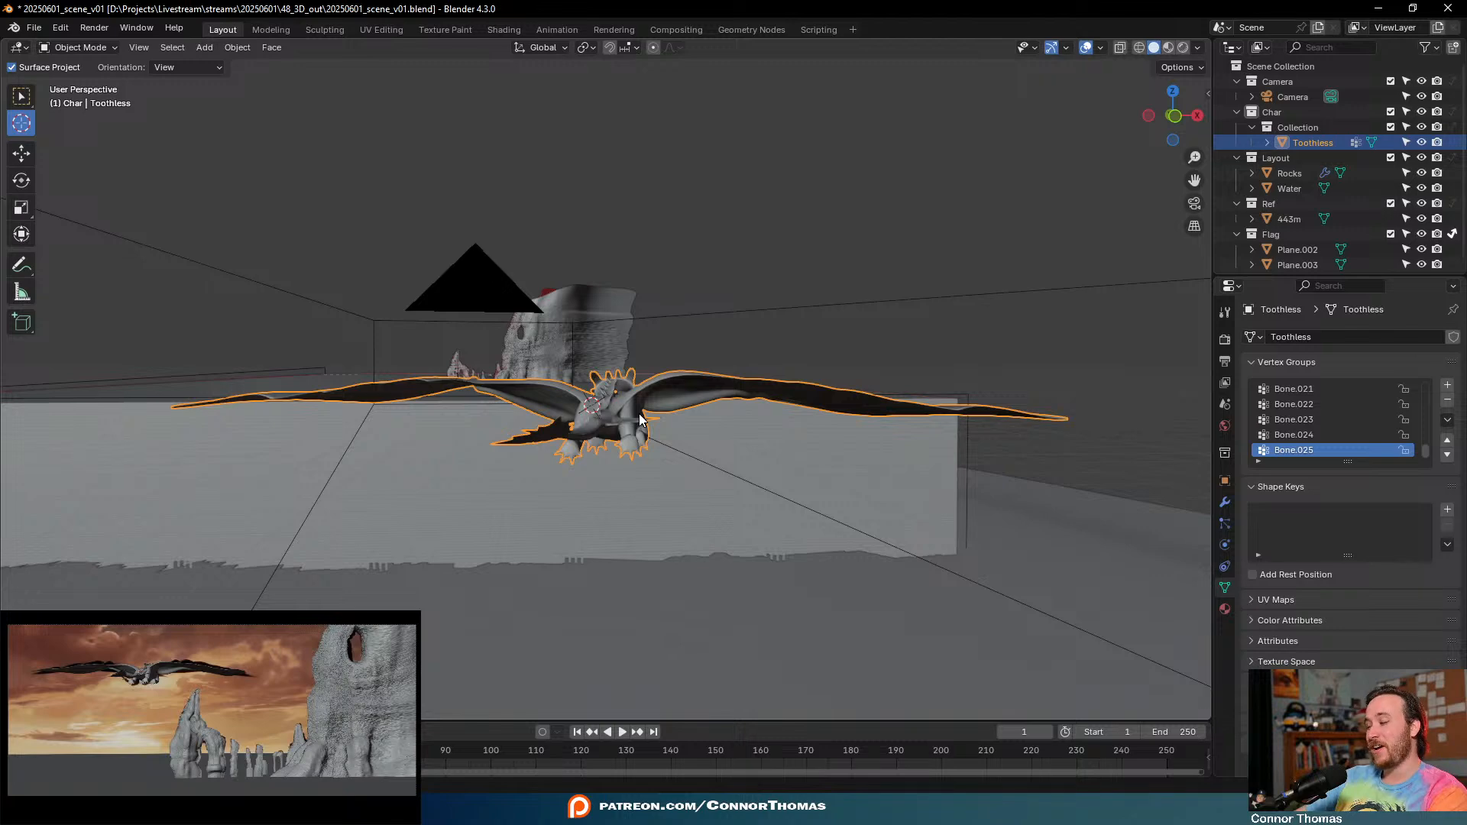
scroll(795, 362, down, 2)
middle_drag(787, 355, 666, 344)
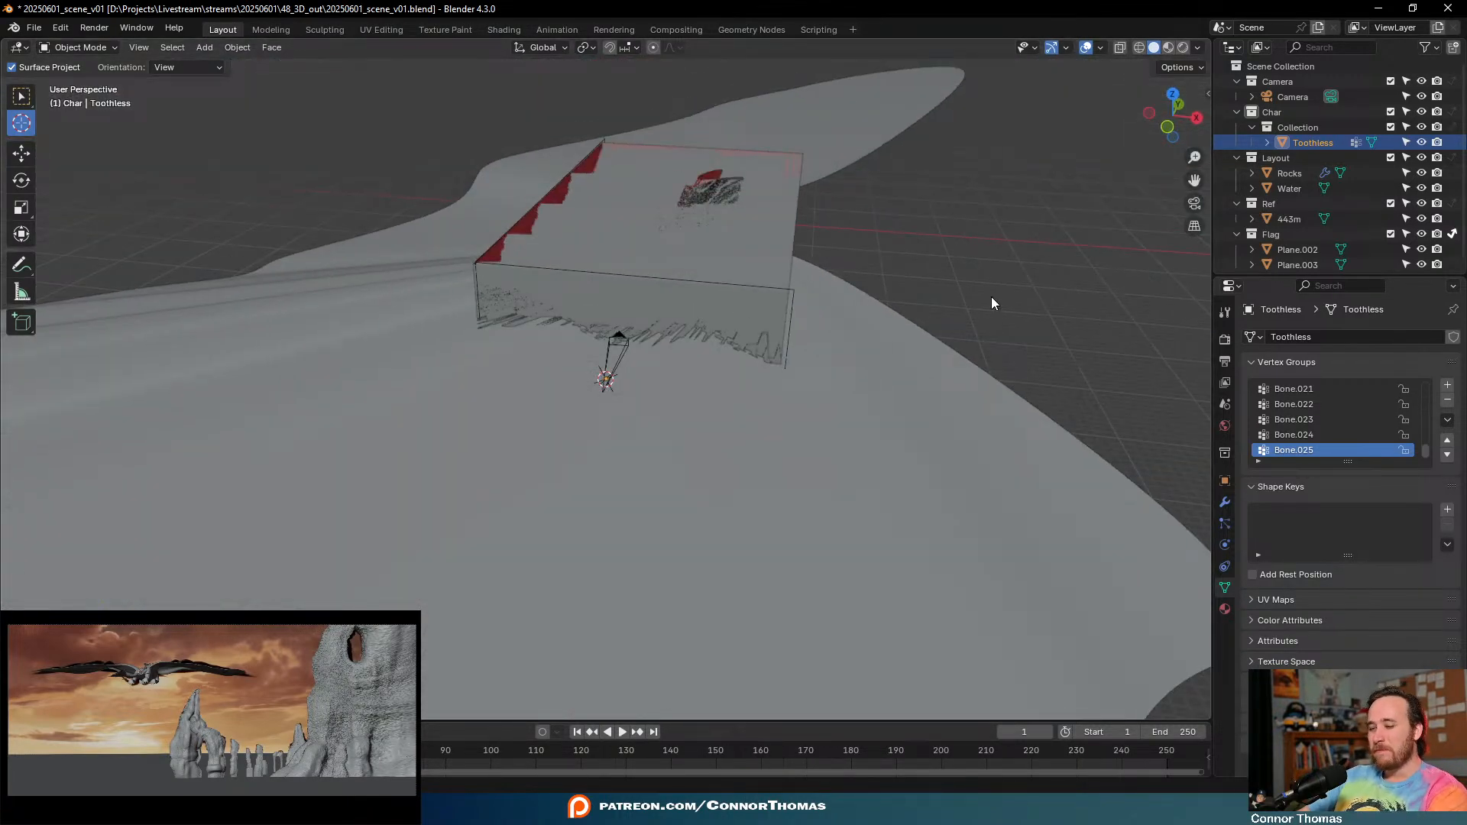
- Add a PSA atmosphere to the scene and set its sun's horizontal rotation to 176.65°
key(n)
click(1202, 277)
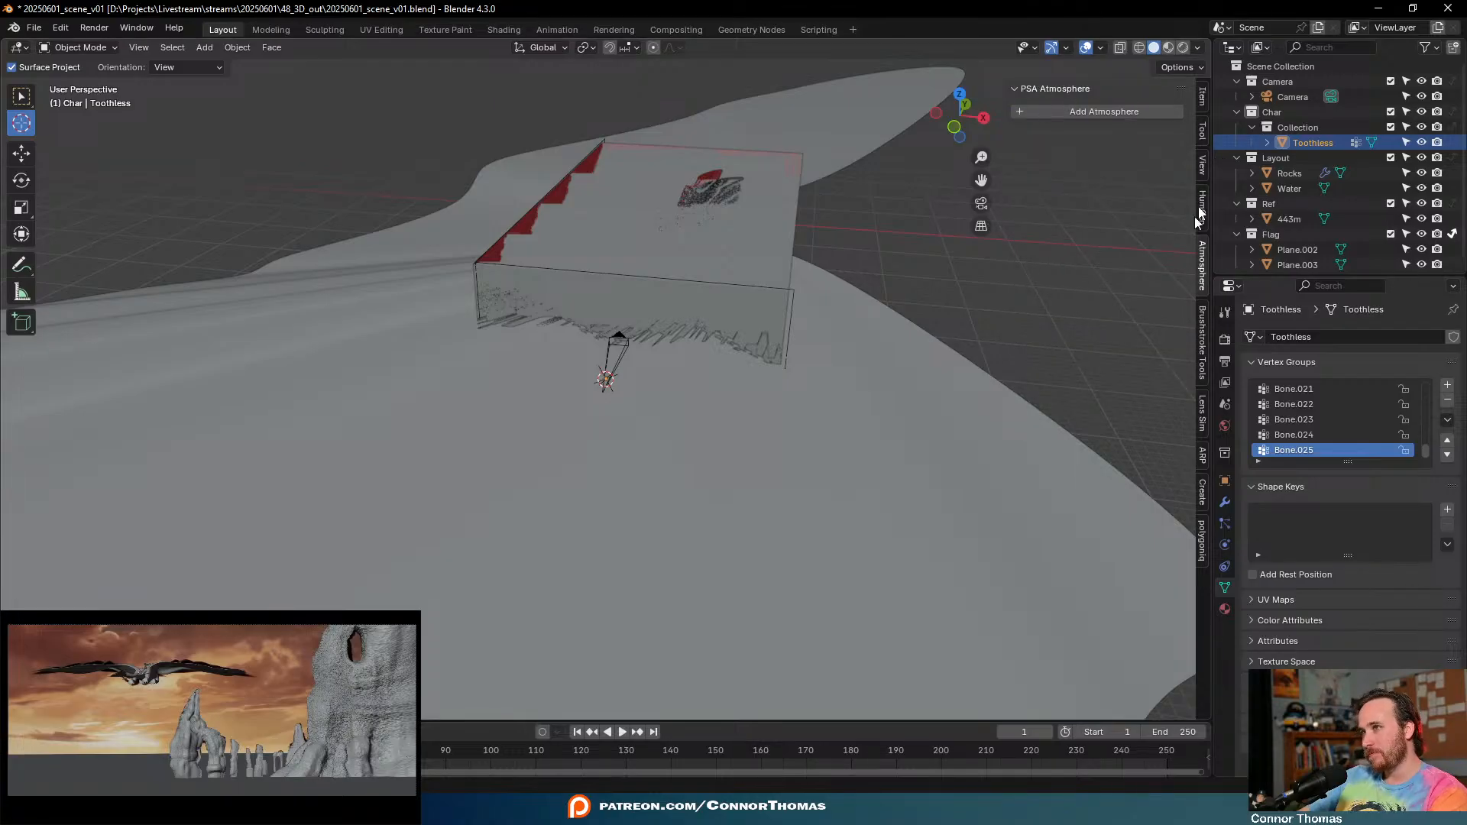
middle_drag(481, 458, 661, 394)
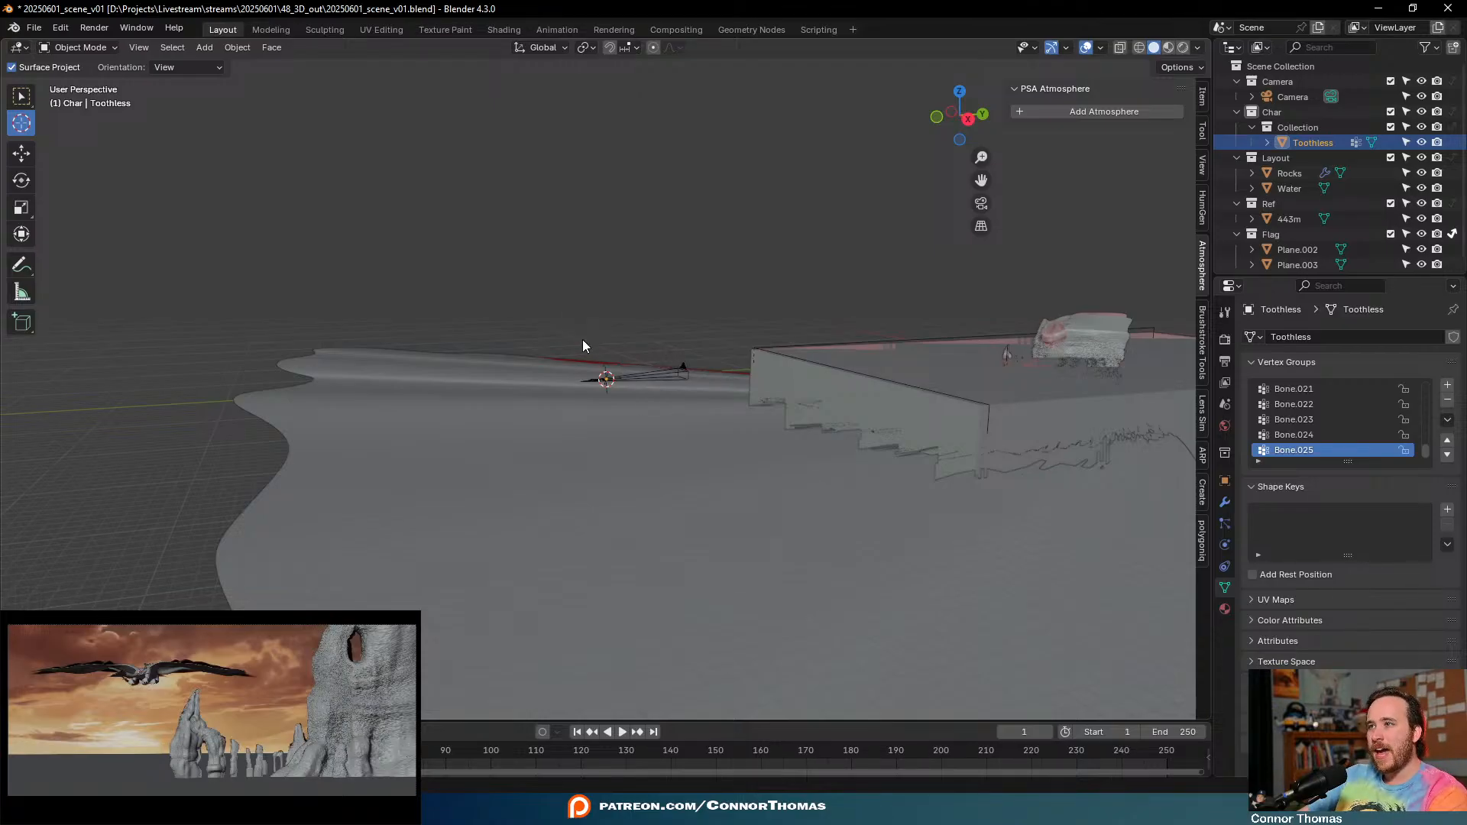
click(1103, 112)
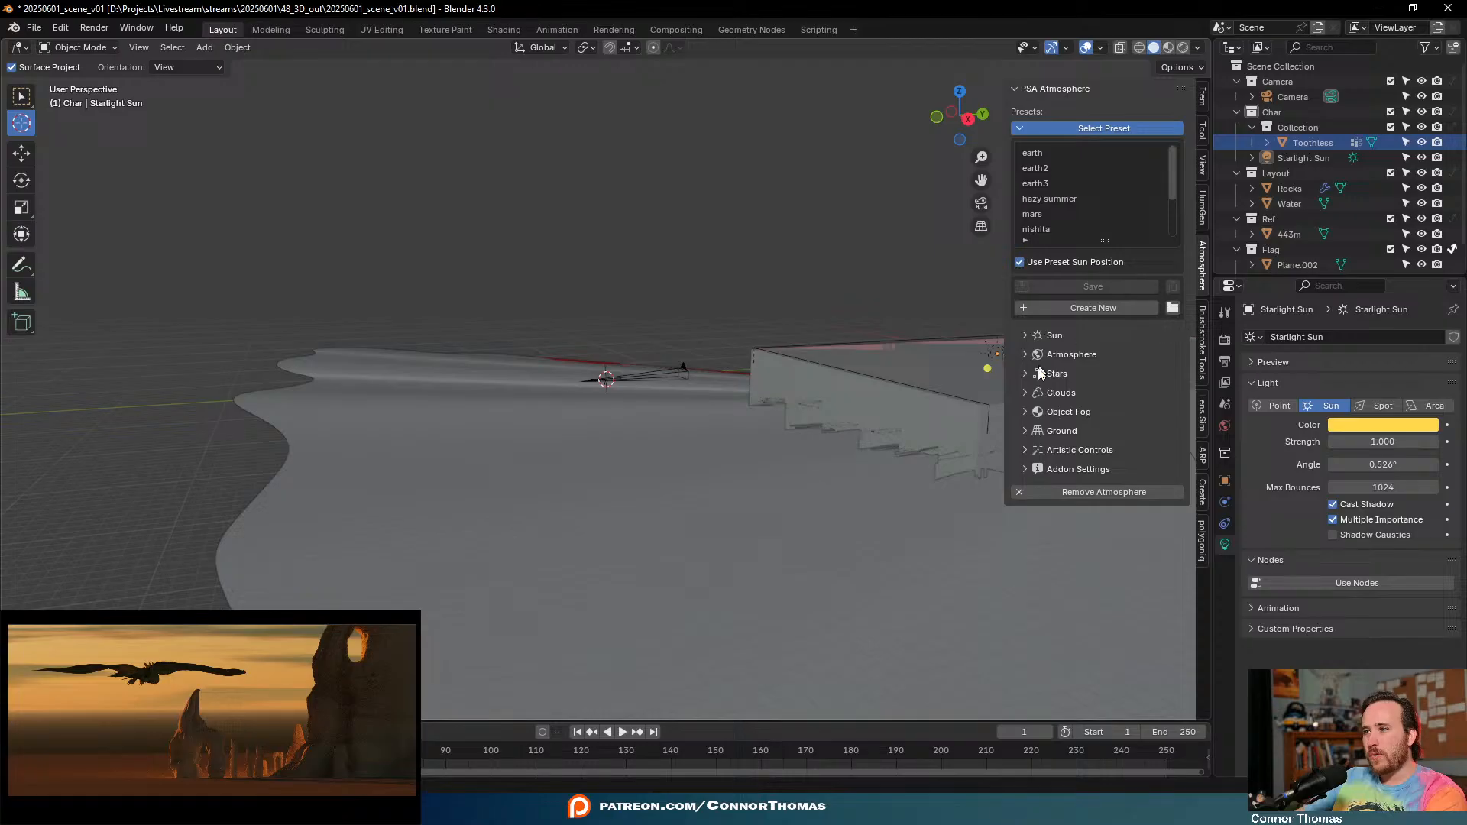
click(1025, 336)
drag(1128, 379, 1233, 380)
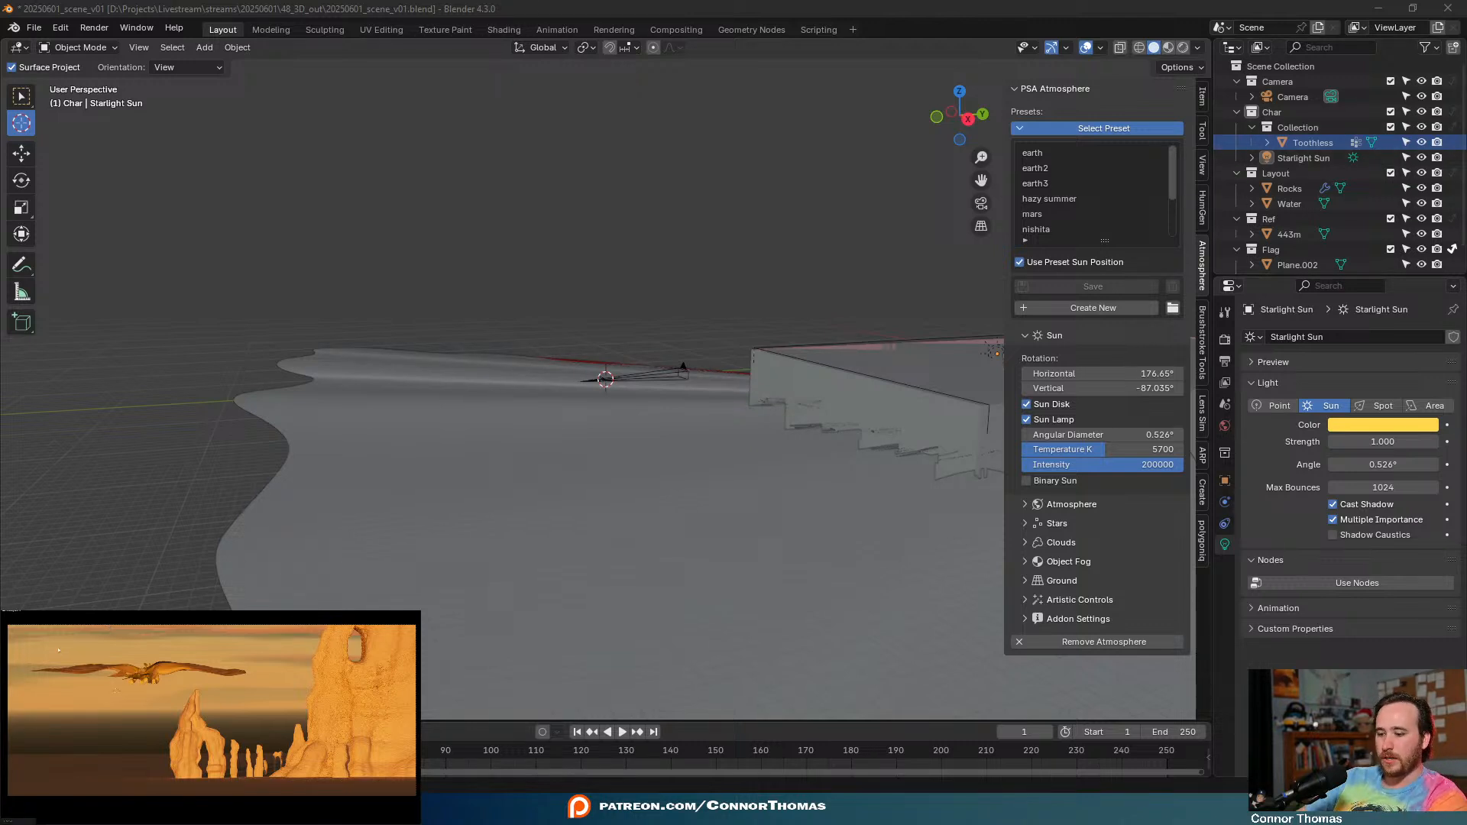
- Select the camera and set its background reference image's depth to Front
key(w)
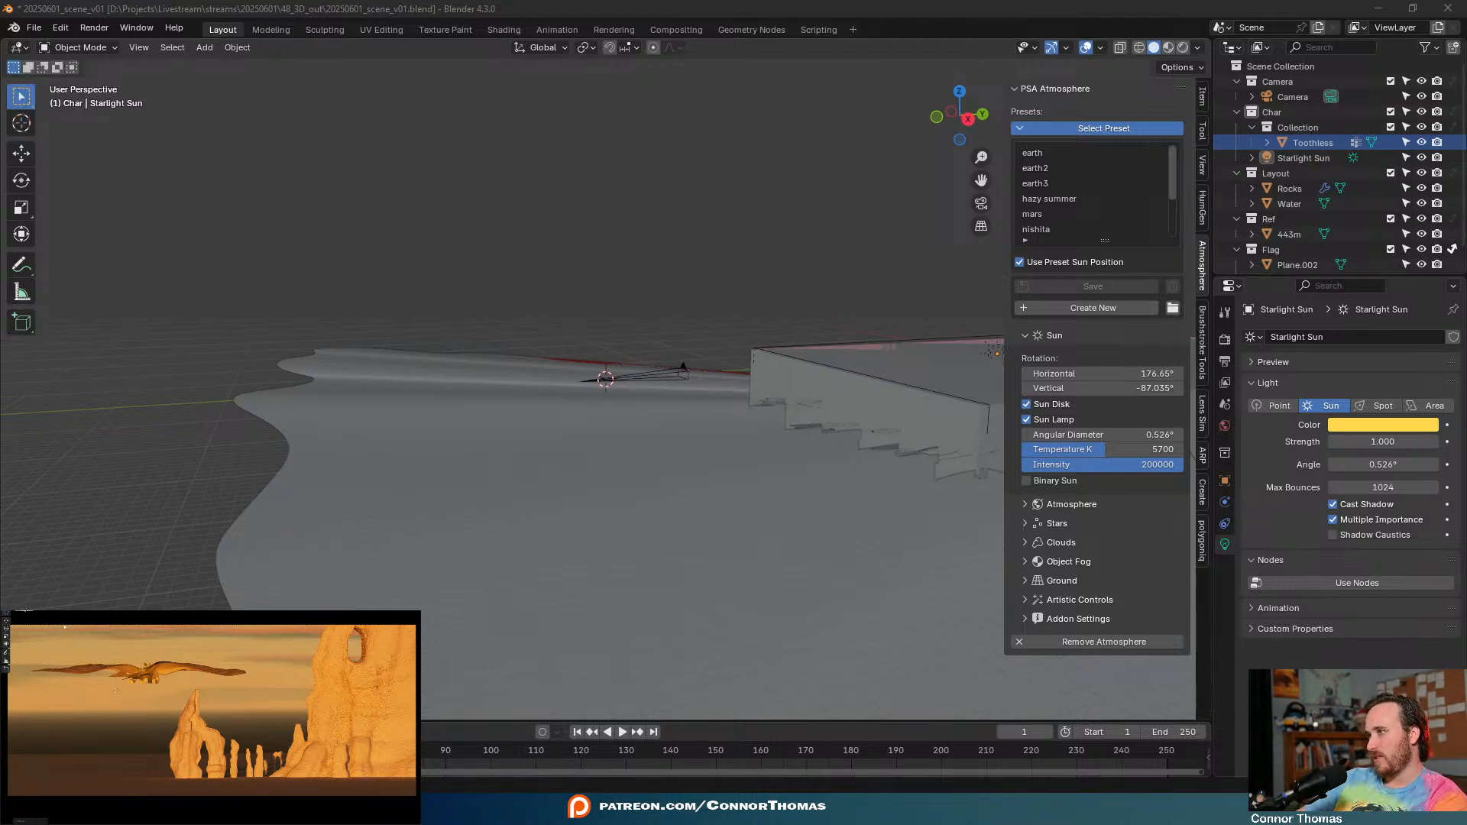
click(67, 625)
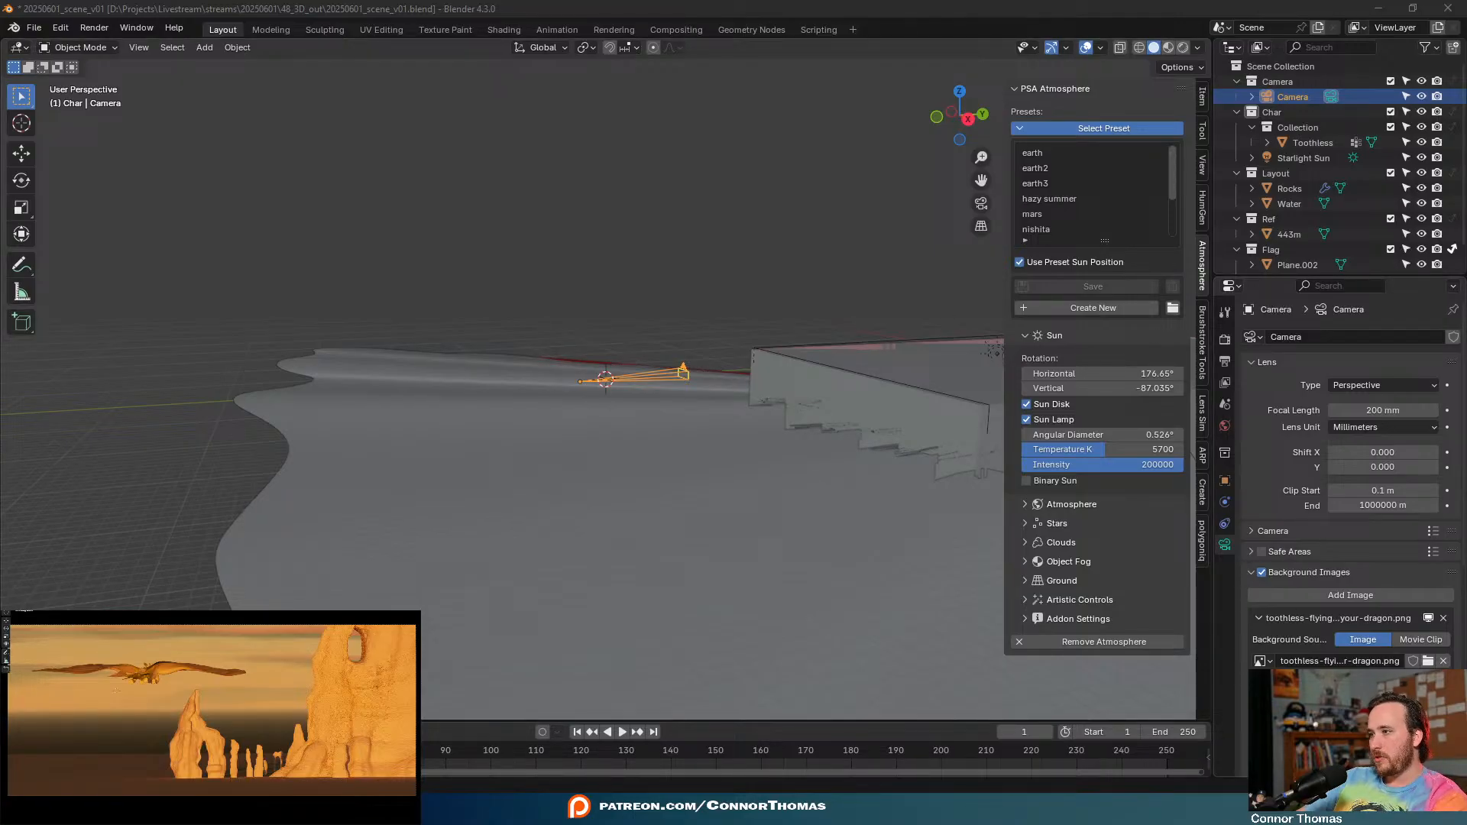
scroll(1290, 607, down, 5)
scroll(1345, 611, down, 1)
click(1414, 601)
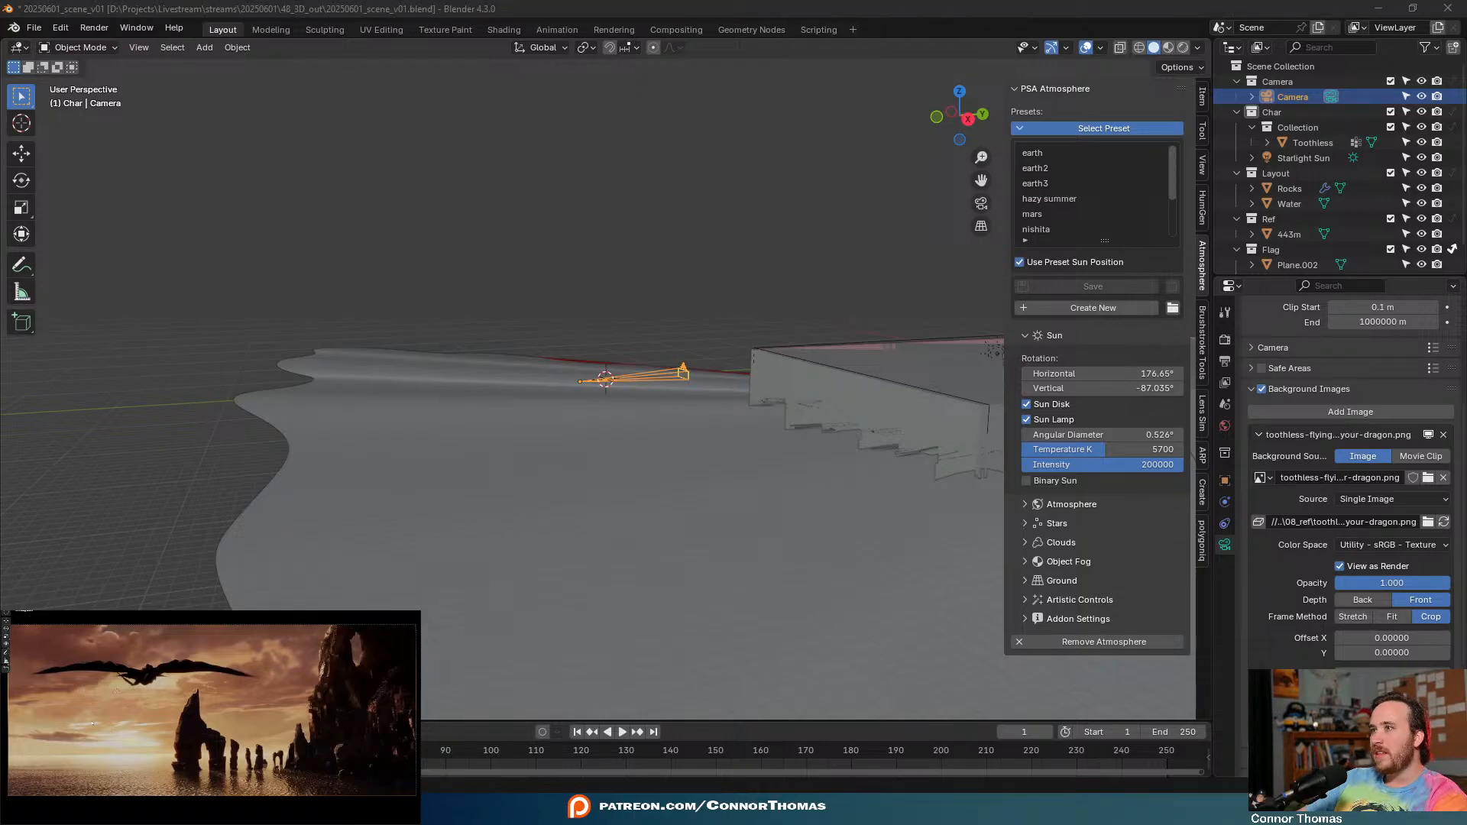
- Find the Physical Starlight and Atmosphere add-on in the preferences and examine its details and settings
click(1023, 105)
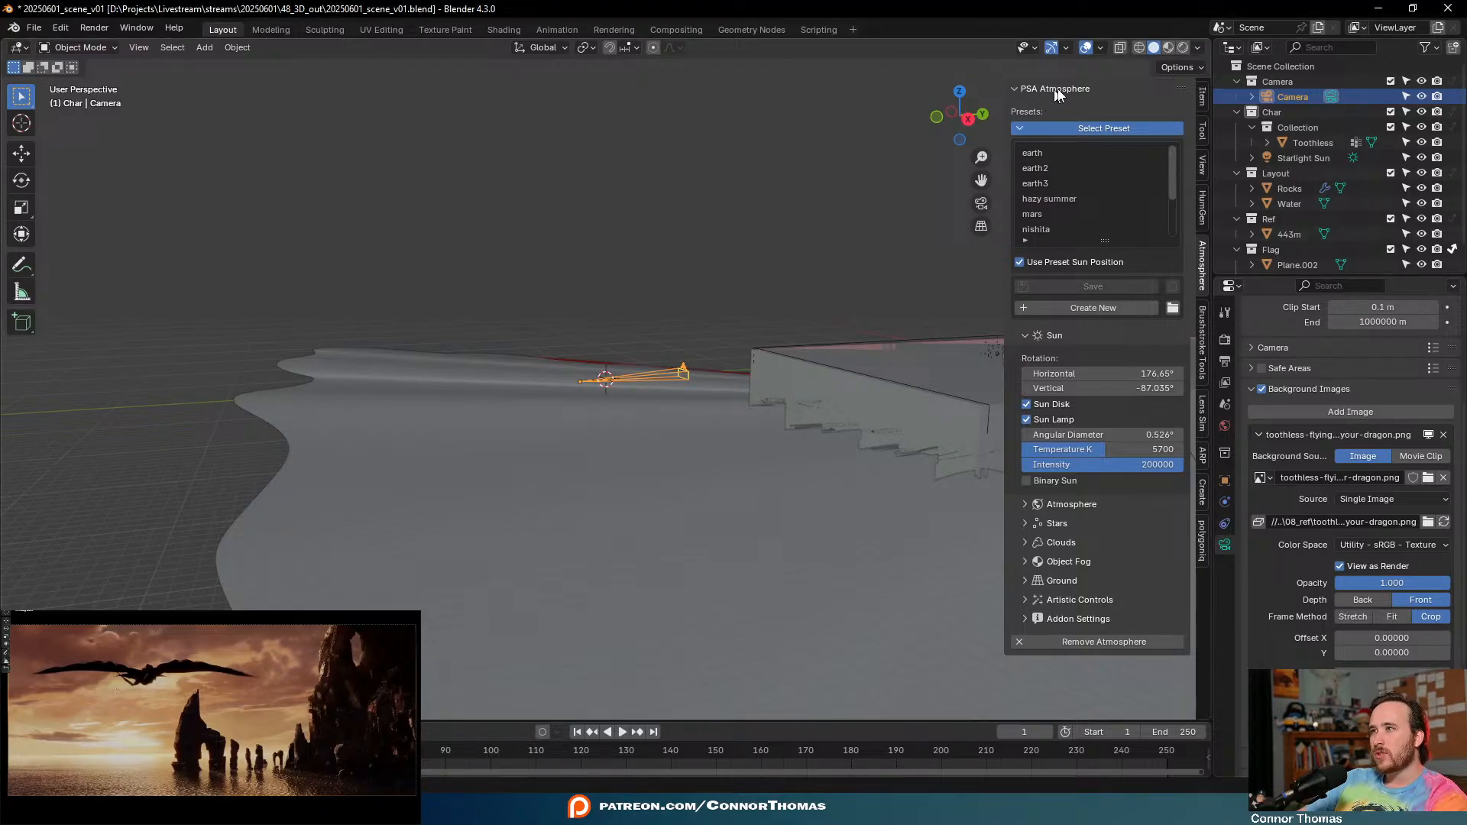
click(61, 29)
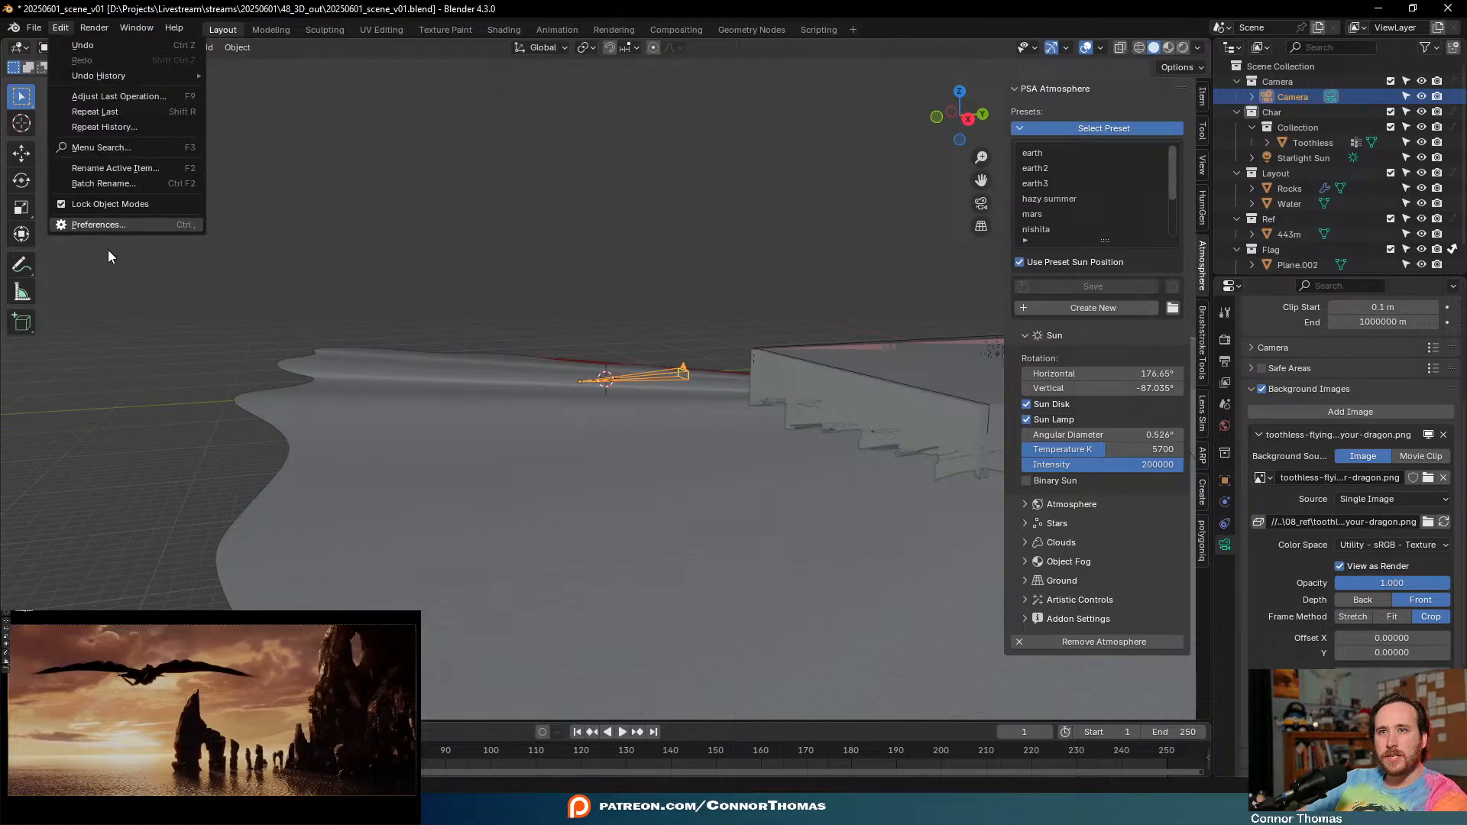
click(90, 226)
click(226, 40)
text(Phys)
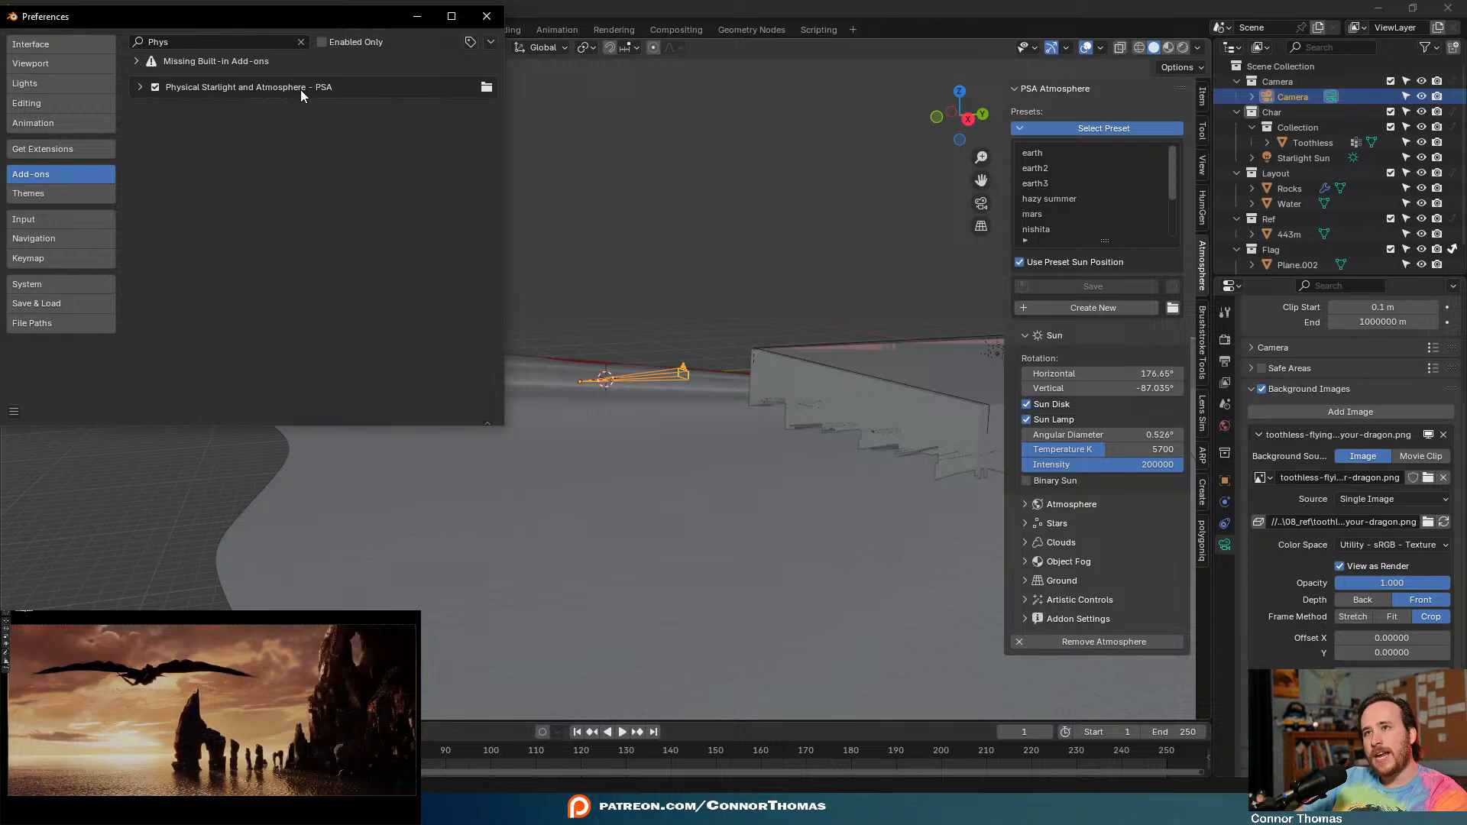
click(141, 88)
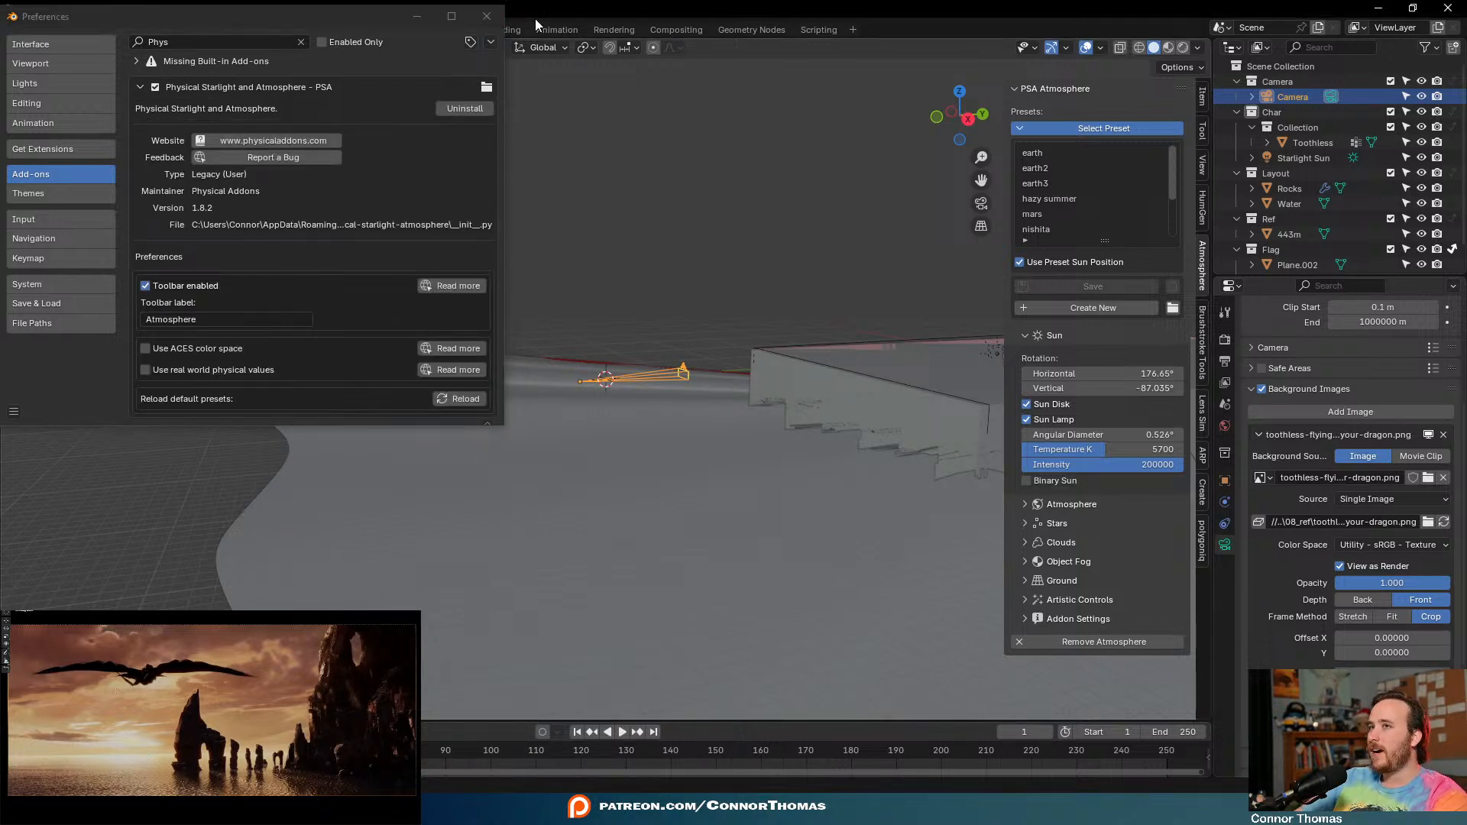
click(486, 17)
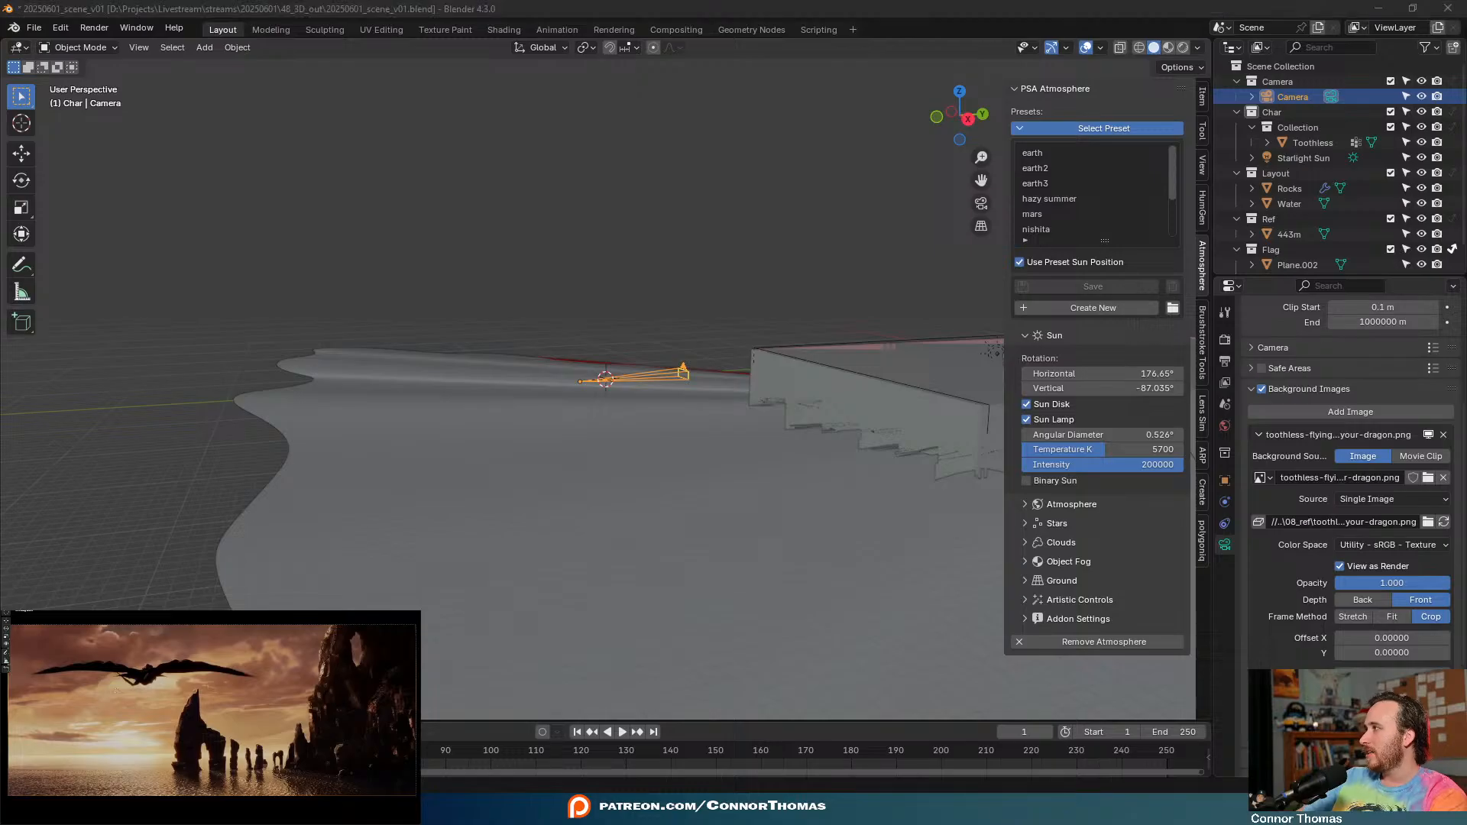
- Toggle the camera view's overlays to compare the render with the reference image, and set the sun's horizontal rotation to -302.35°
key(shift+alt+z)
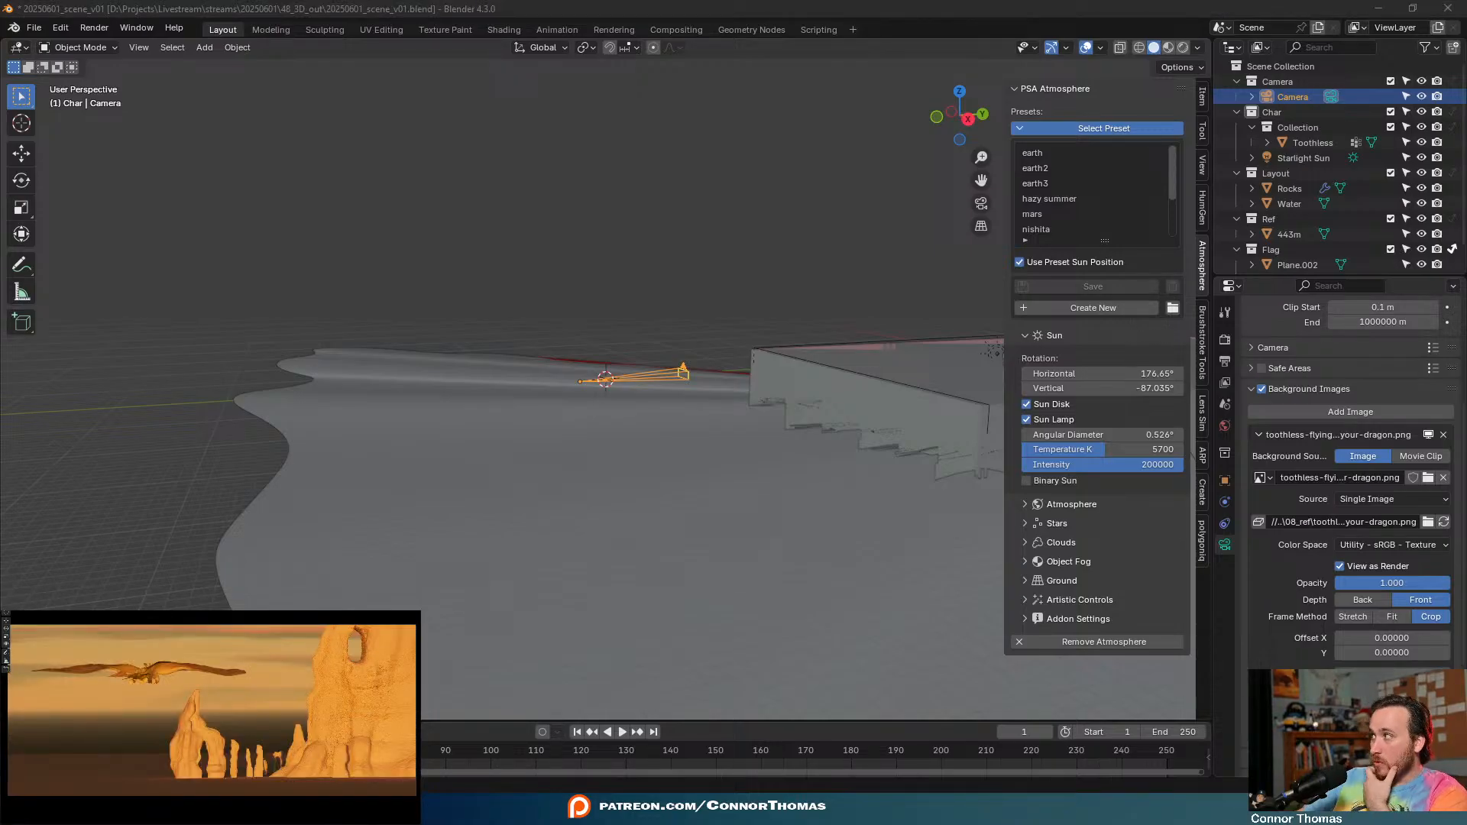
key(shift+alt+z)
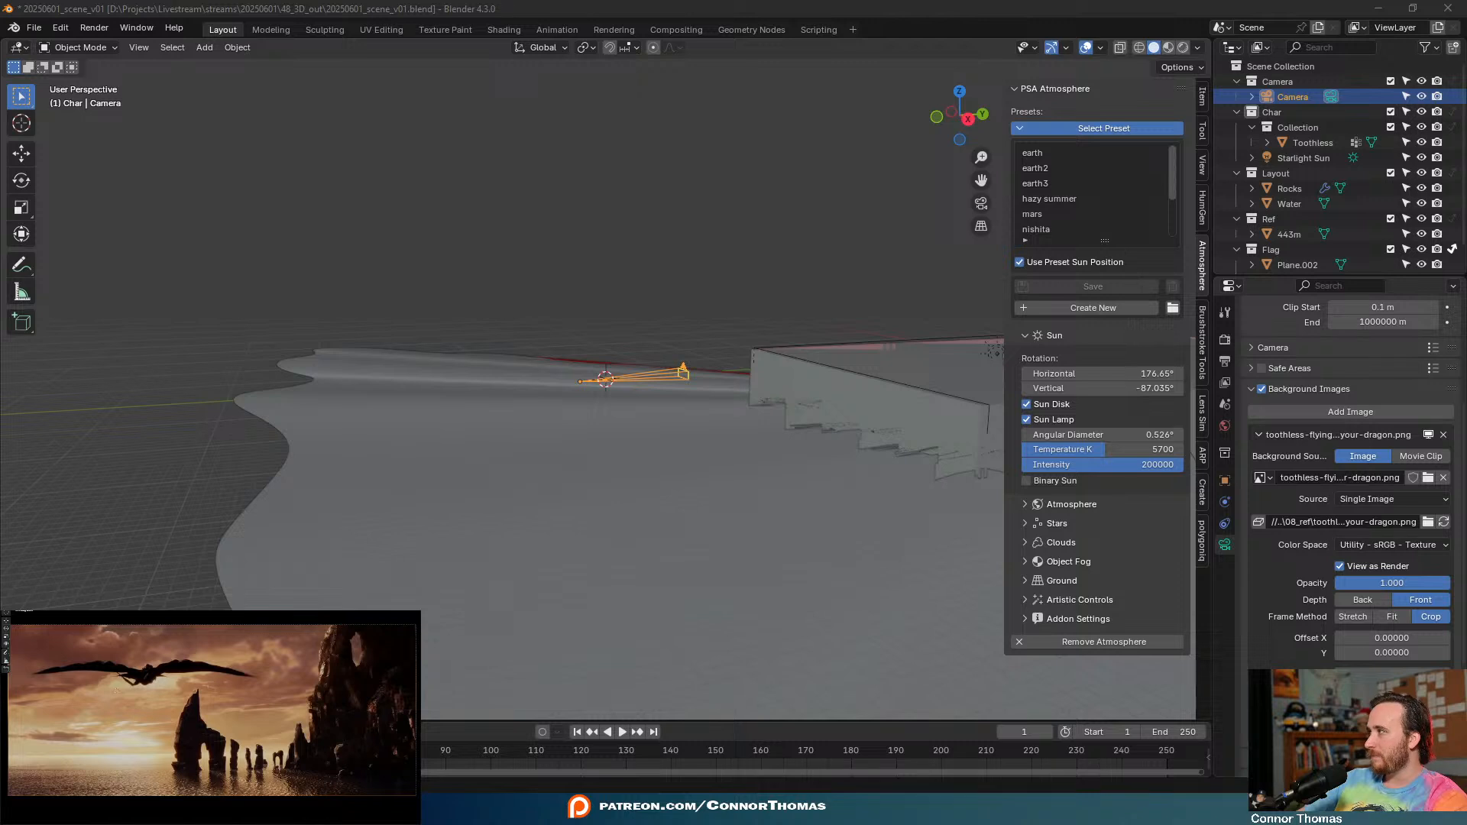
key(shift+alt+z)
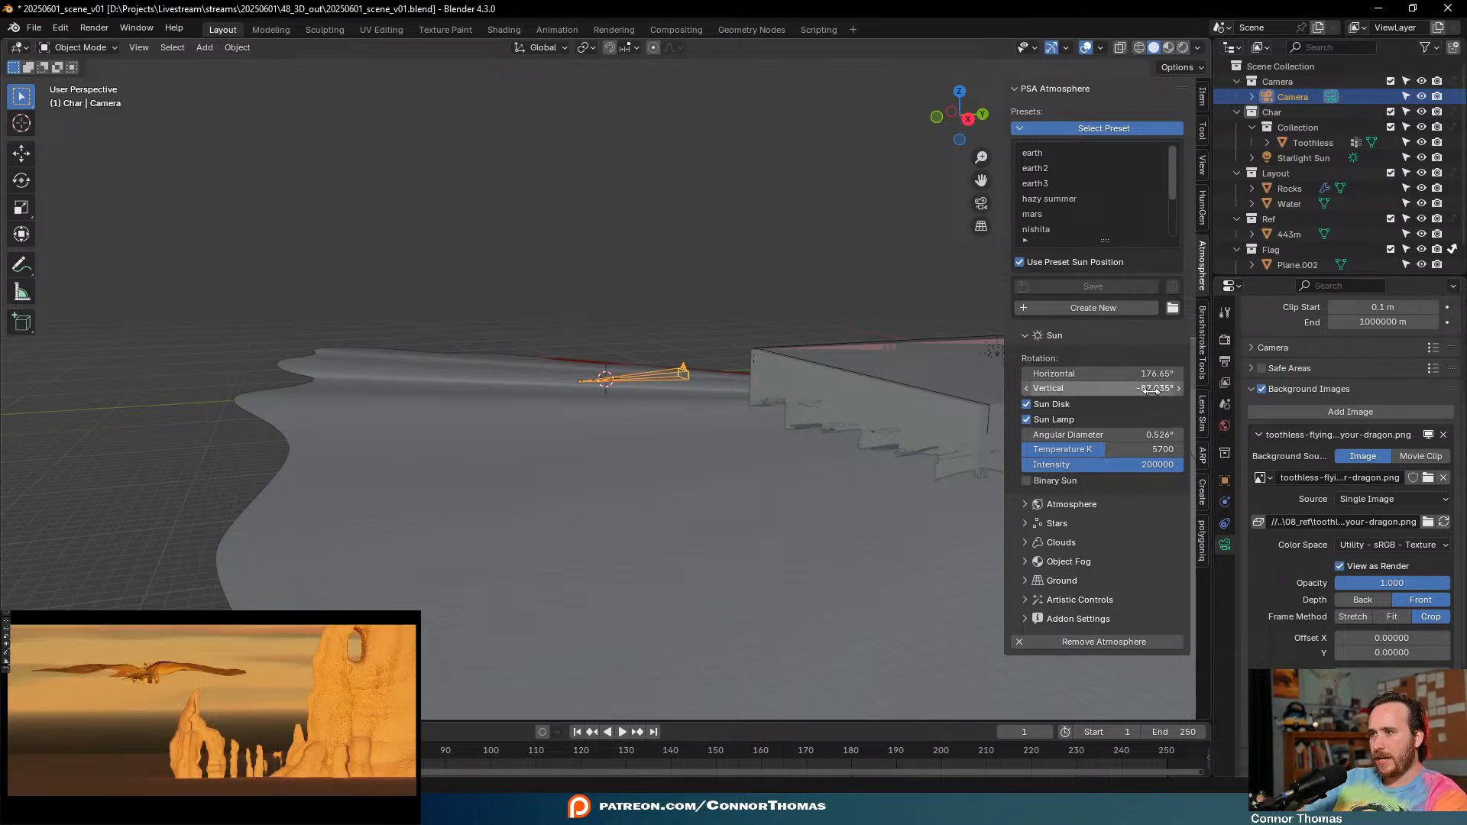
drag(1126, 374, 1040, 373)
- Switch the scene's render engine from Cycles to EEVEE
click(1224, 339)
scroll(1365, 346, up, 5)
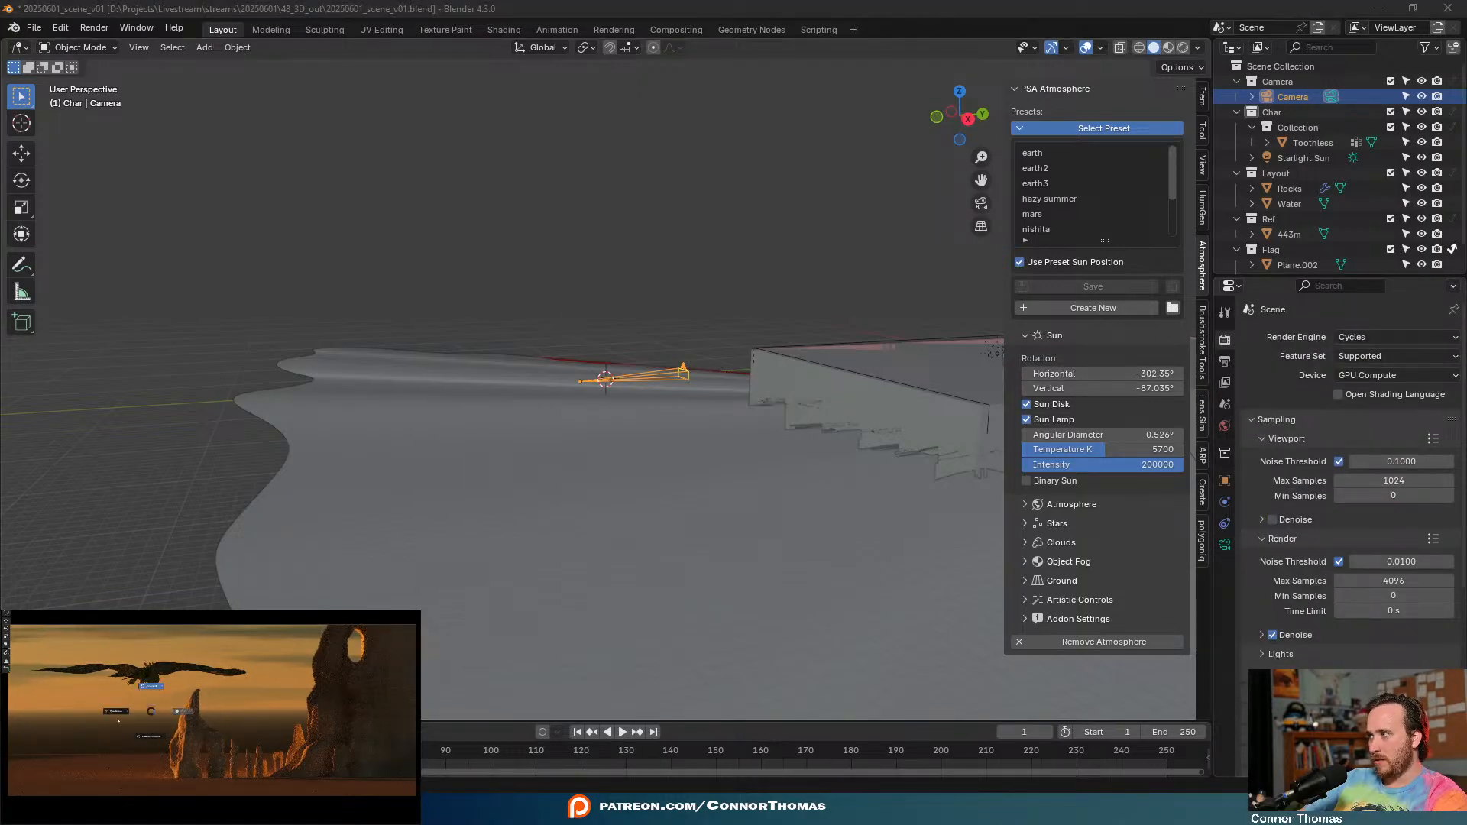
click(1363, 336)
click(1352, 355)
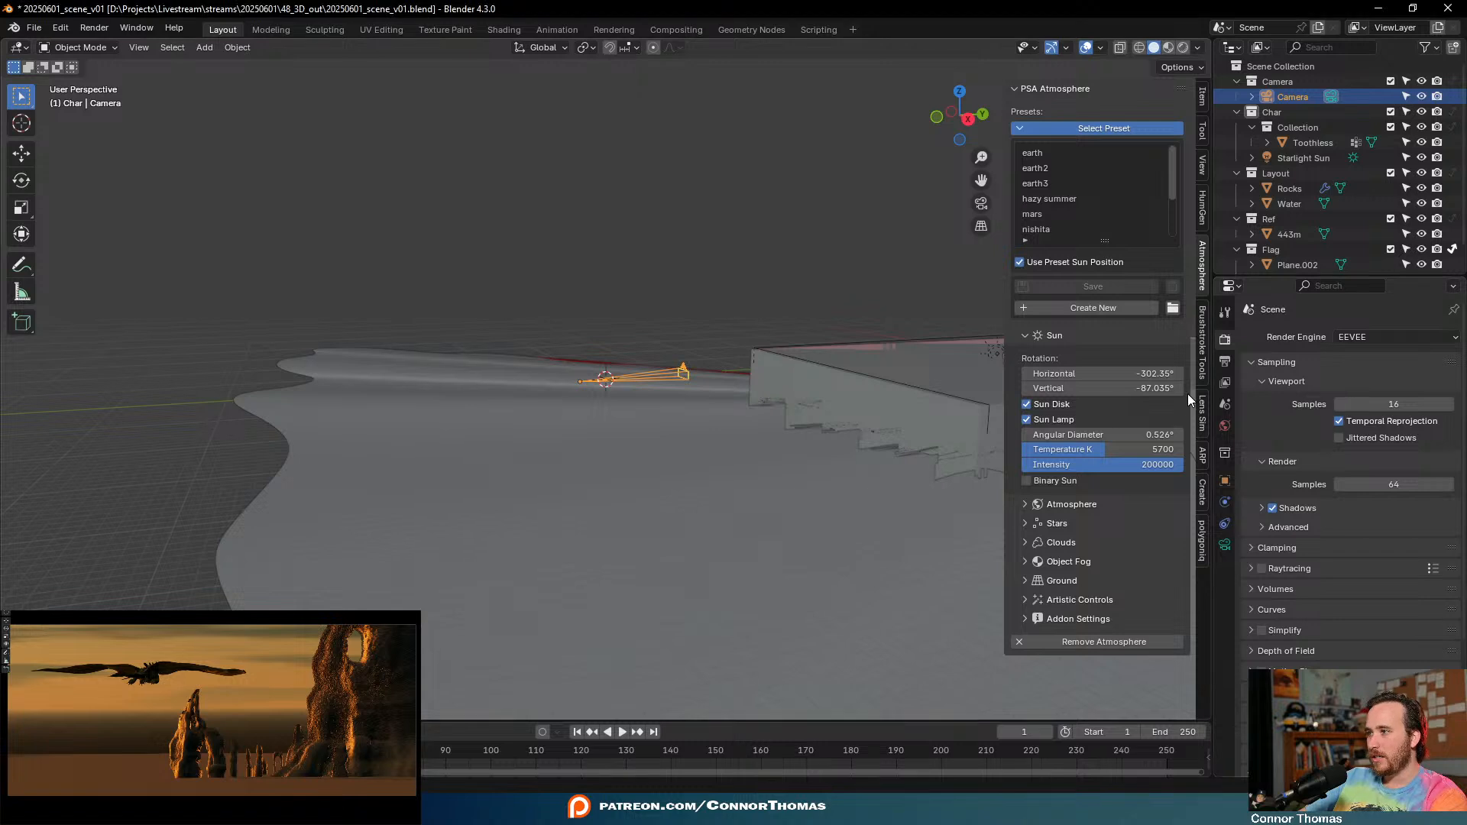
- Set the atmosphere sun's horizontal rotation to -353.35° and its vertical rotation to -89.035°
mouse_move(1100, 373)
mouse_down()
mouse_move(1146, 373)
mouse_move(1087, 372)
mouse_up()
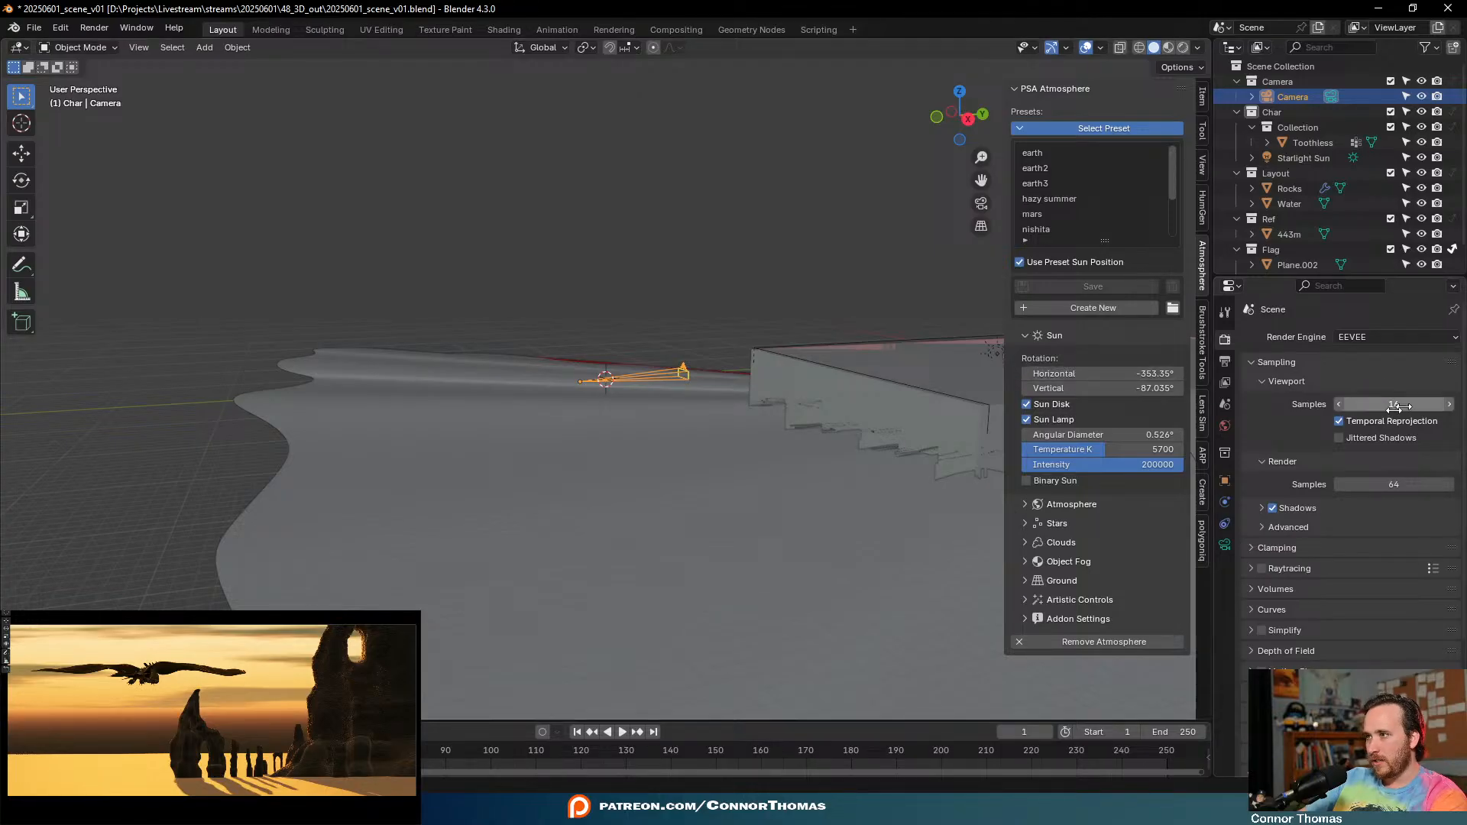
mouse_move(1115, 389)
mouse_down()
mouse_move(1094, 388)
mouse_move(1116, 389)
mouse_up()
click(1026, 389)
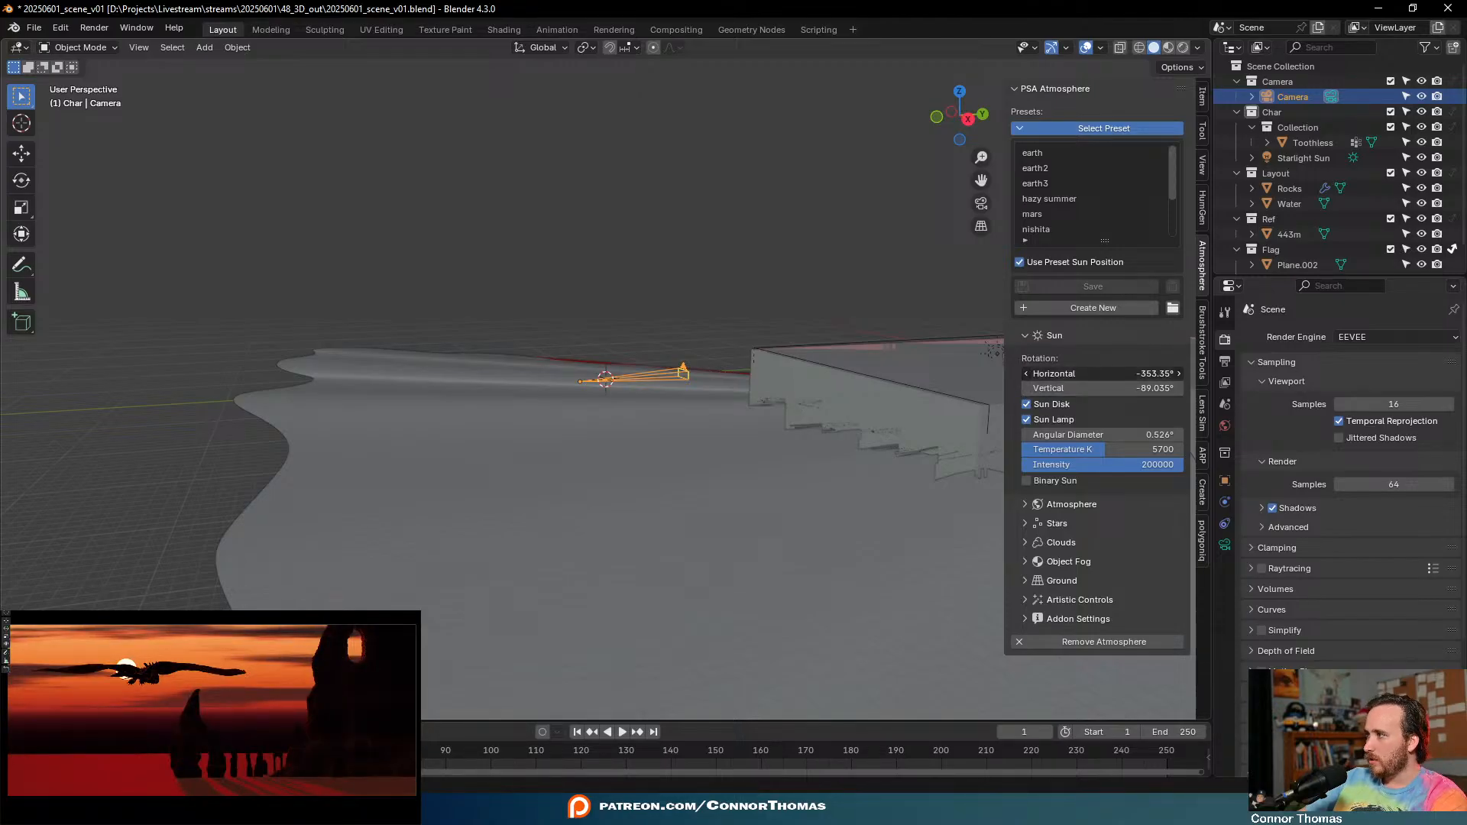
- Set the sun's horizontal rotation to -352.35° and switch the scene's render engine to Cycles with the camera view in solid shading
drag(1100, 374, 1128, 377)
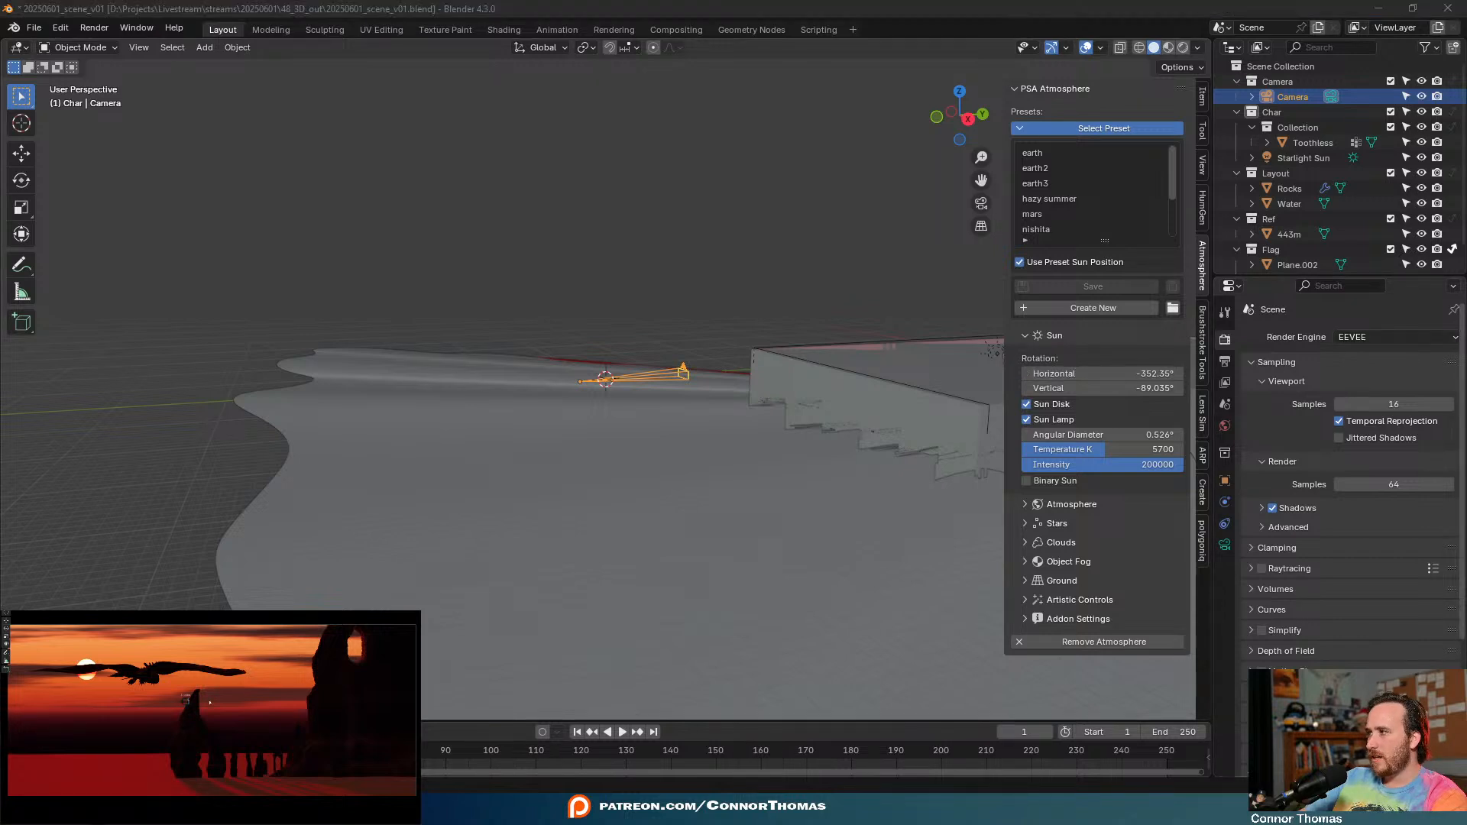
key(z)
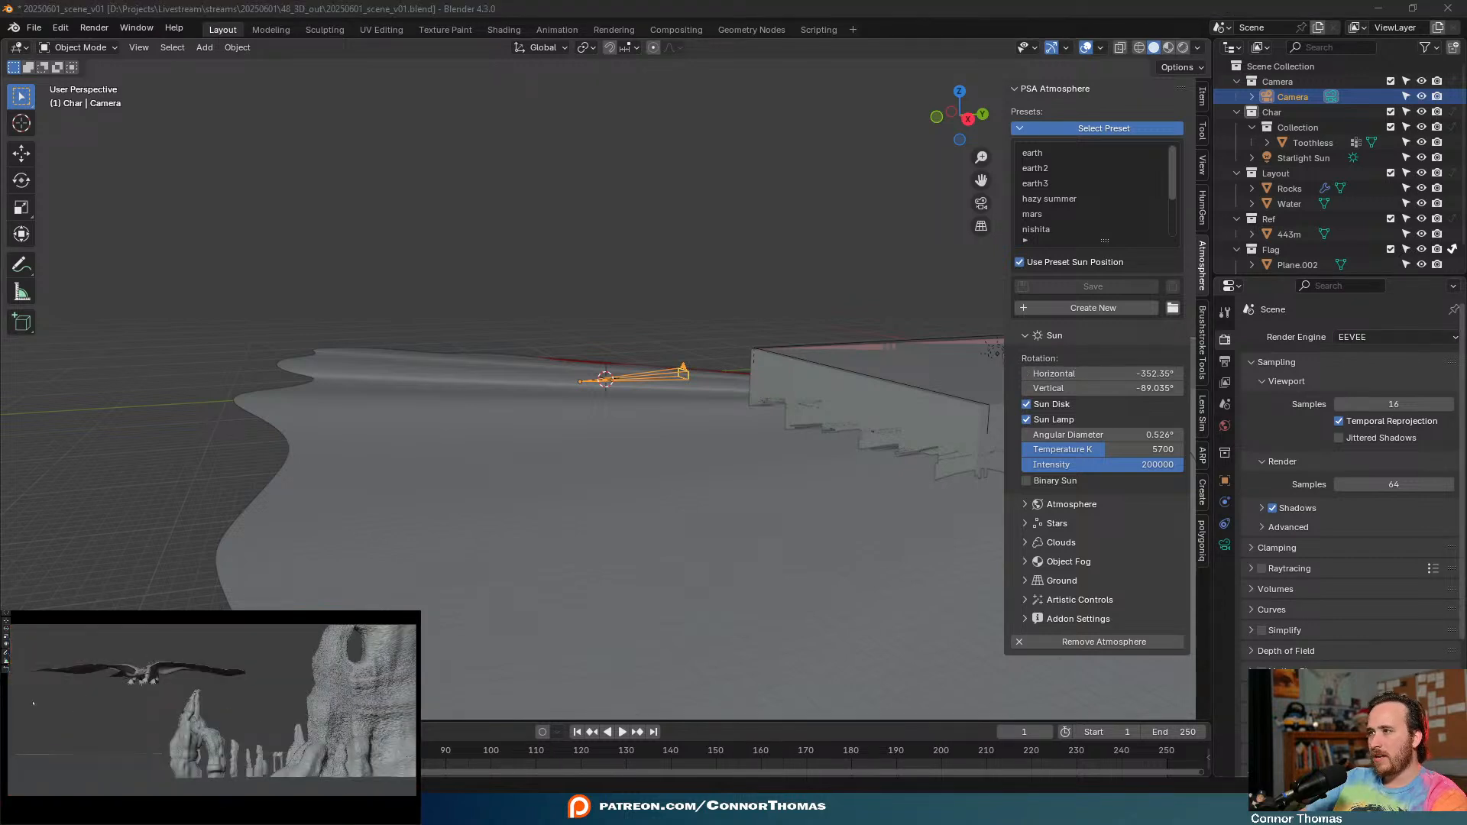
click(1357, 339)
click(1359, 378)
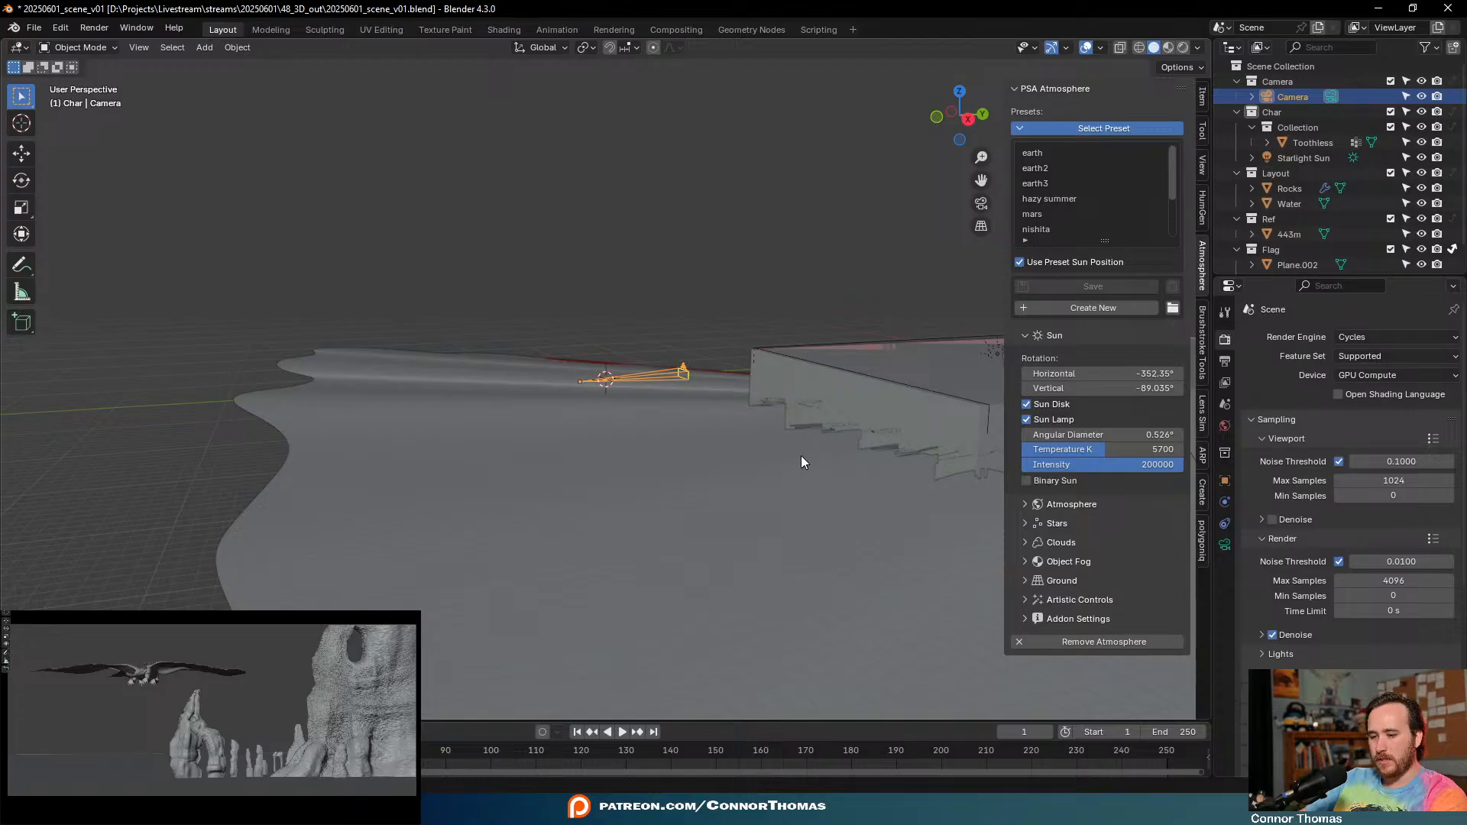
- Save an incremental version of the file as 20250601_scene_v02.blend and return the camera view to rendered shading
click(33, 27)
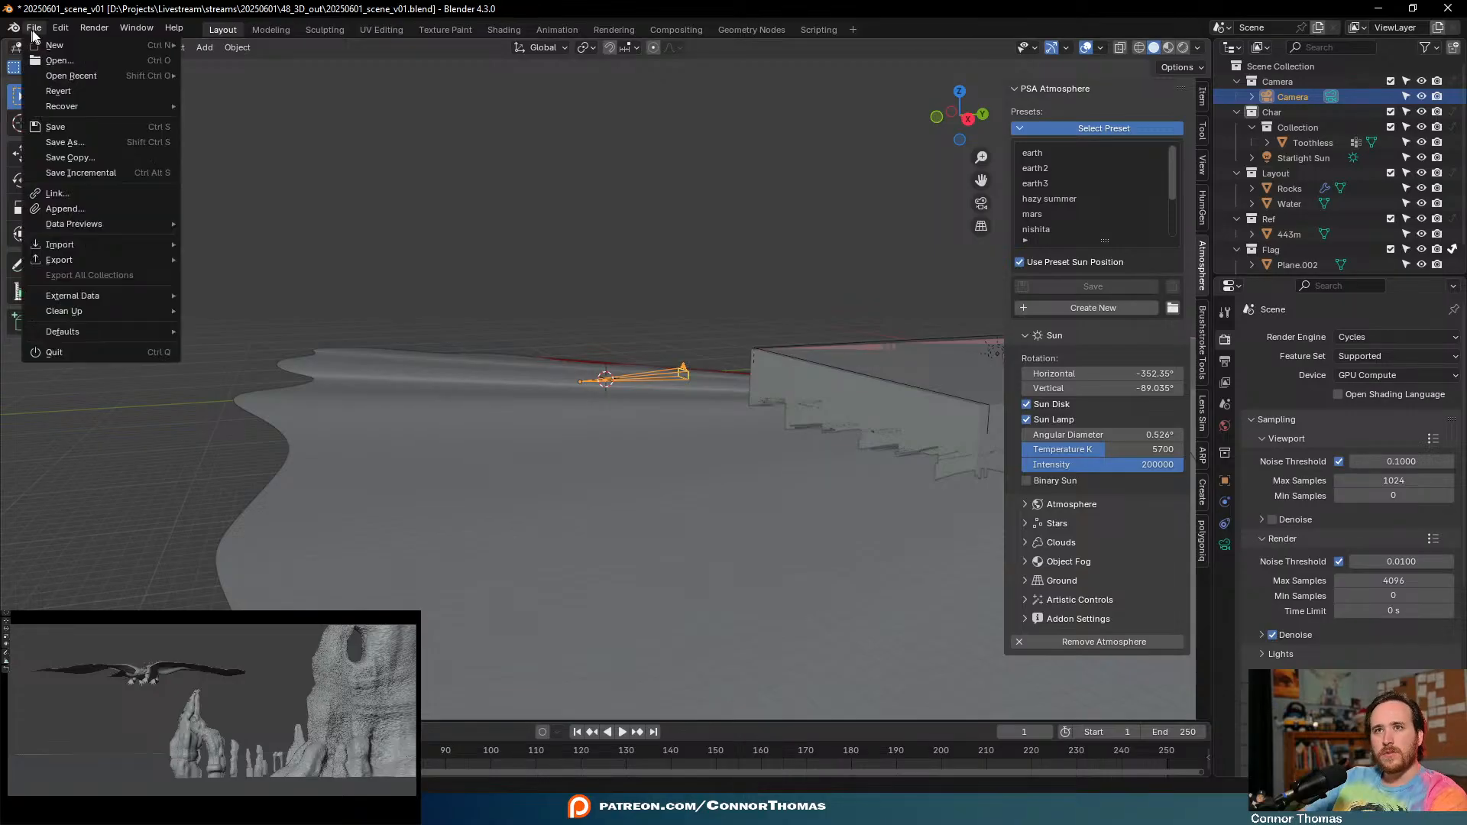
click(75, 172)
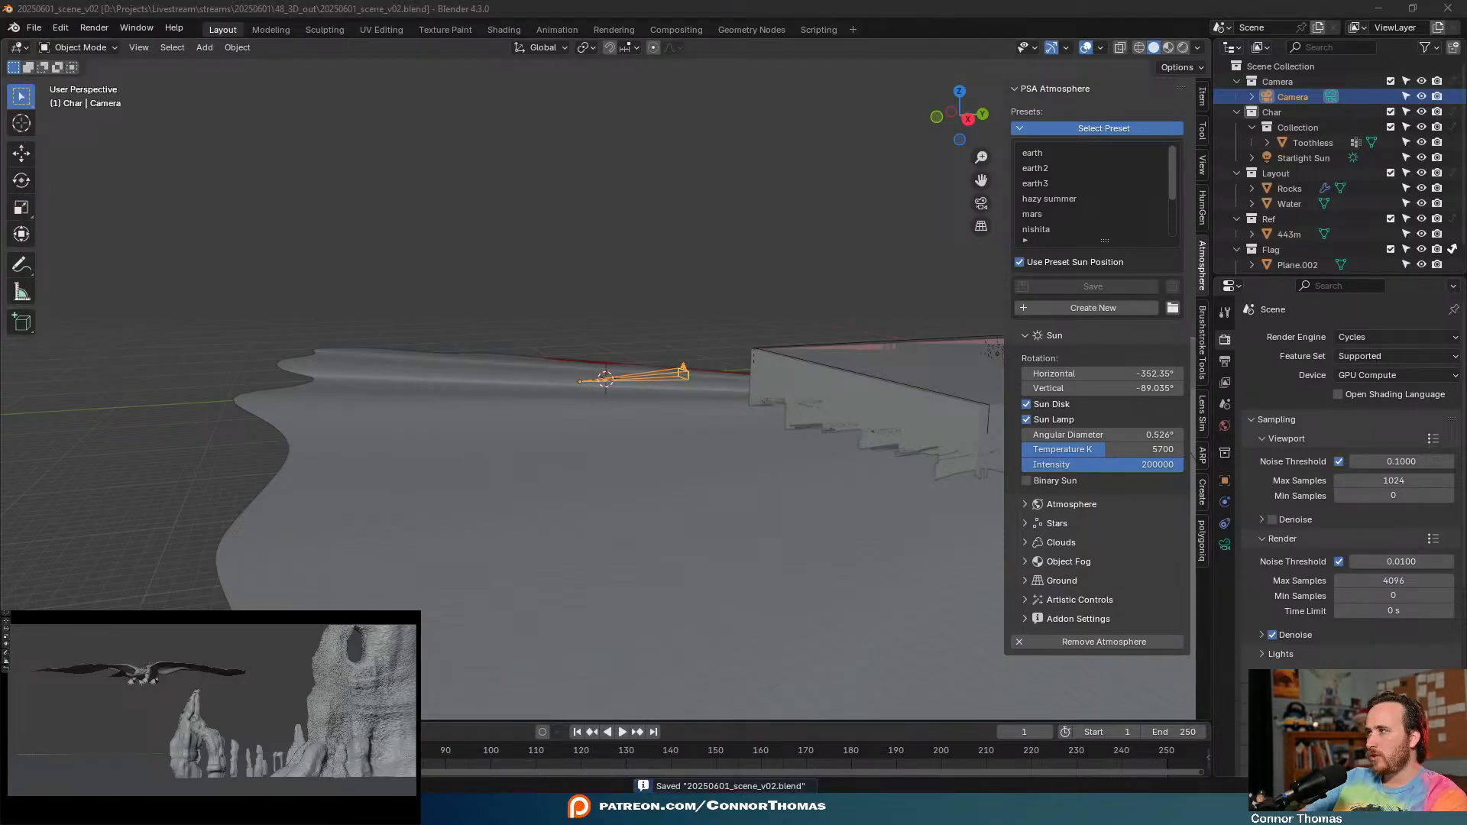
key(z)
click(213, 687)
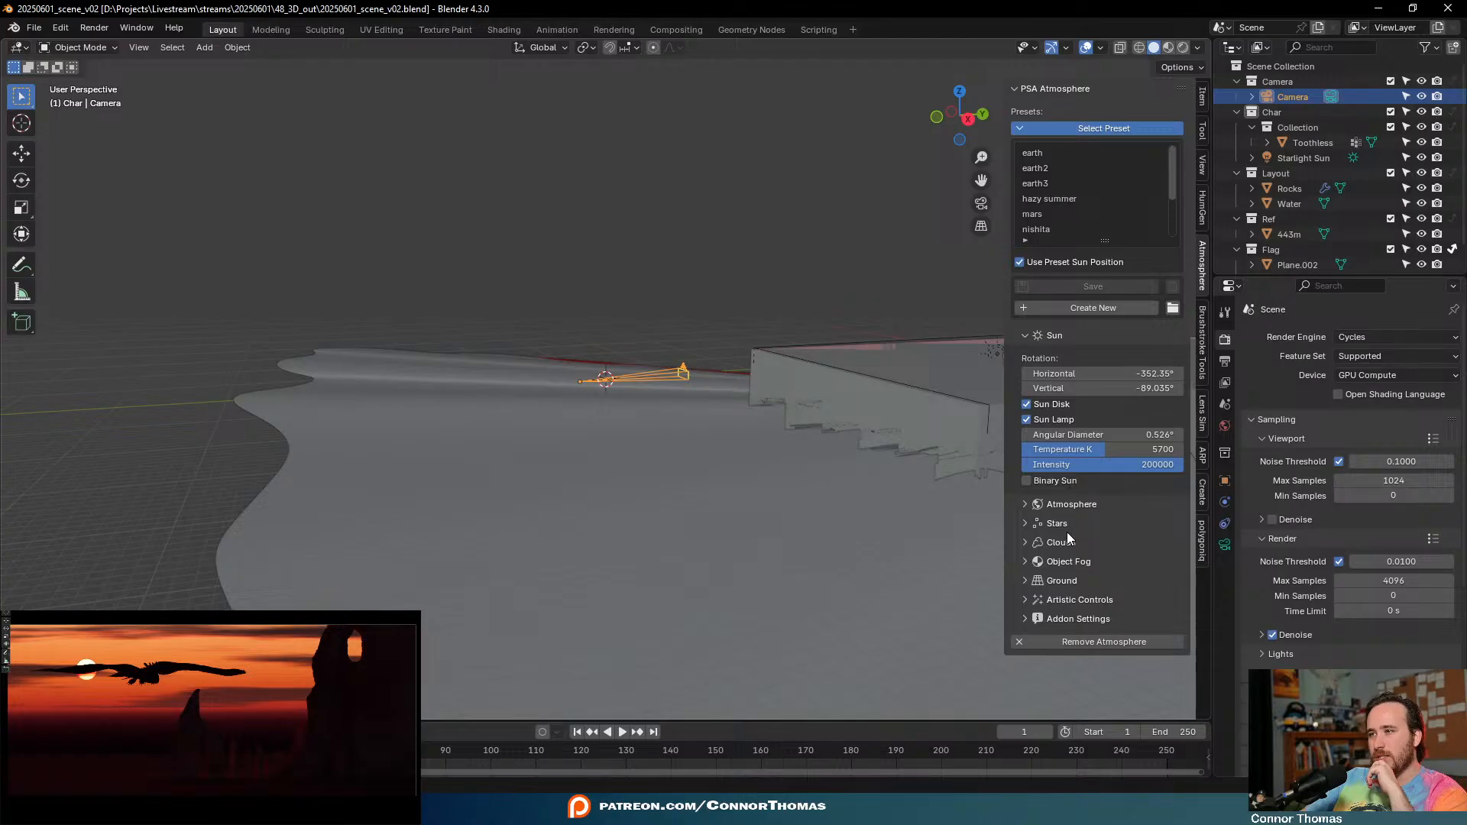
- Try atmosphere density values of 0.8 and 0.3 in the atmosphere settings
click(1029, 504)
scroll(1027, 458, down, 4)
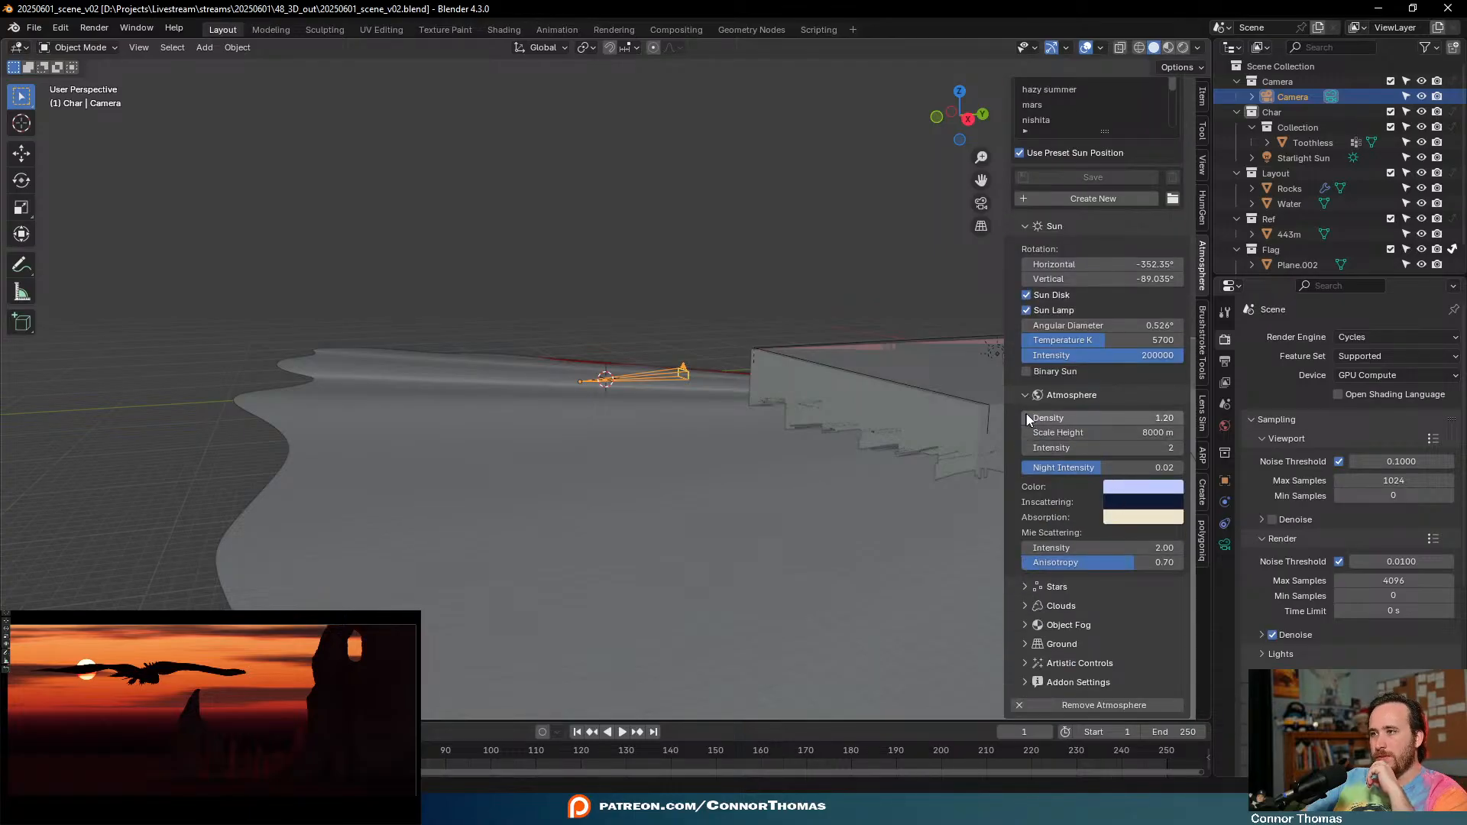
click(1028, 415)
text(0.8)
key(Return)
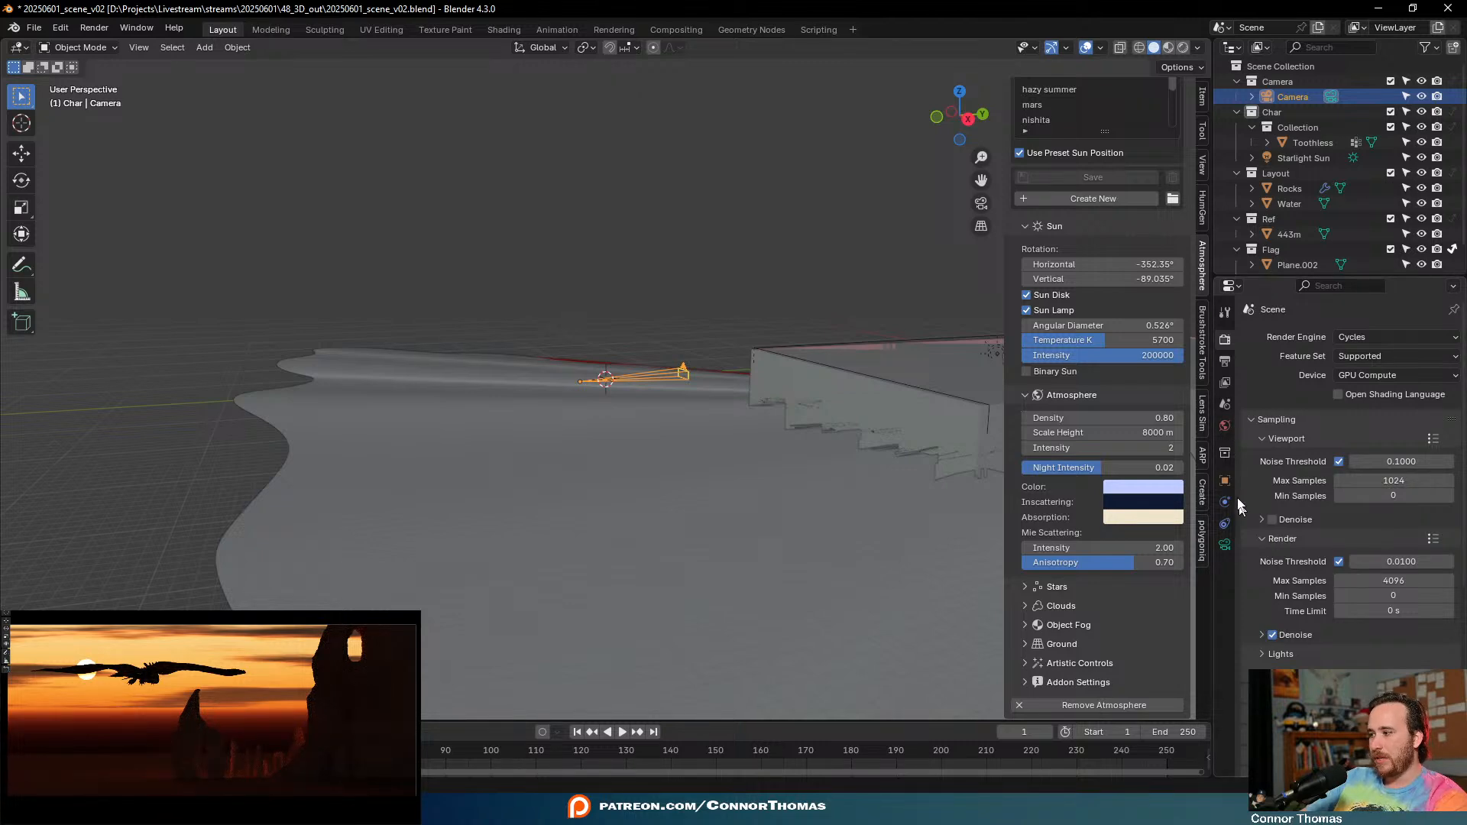
click(1145, 414)
key(BackSpace)
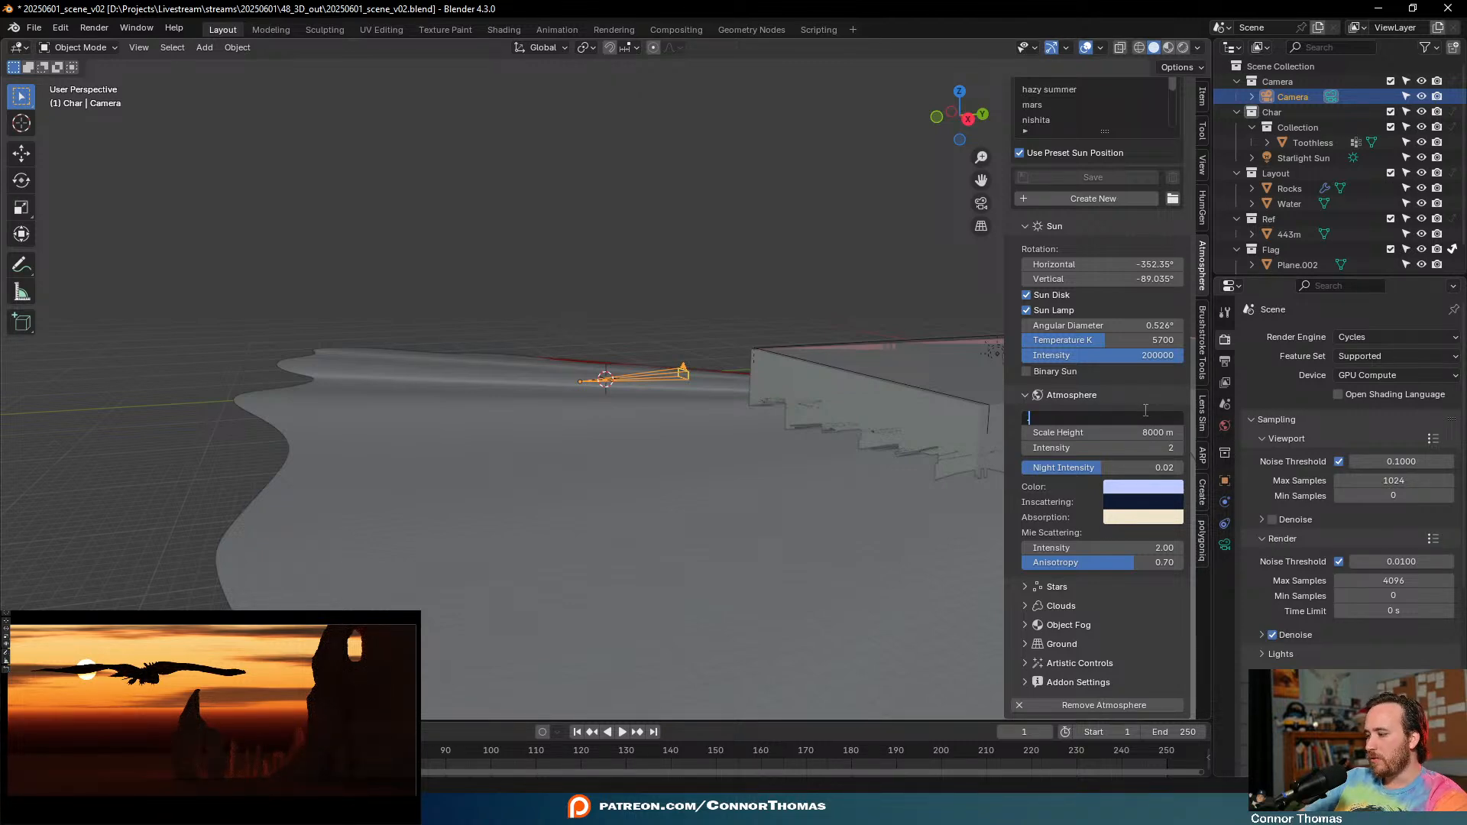
text(0.3)
key(Return)
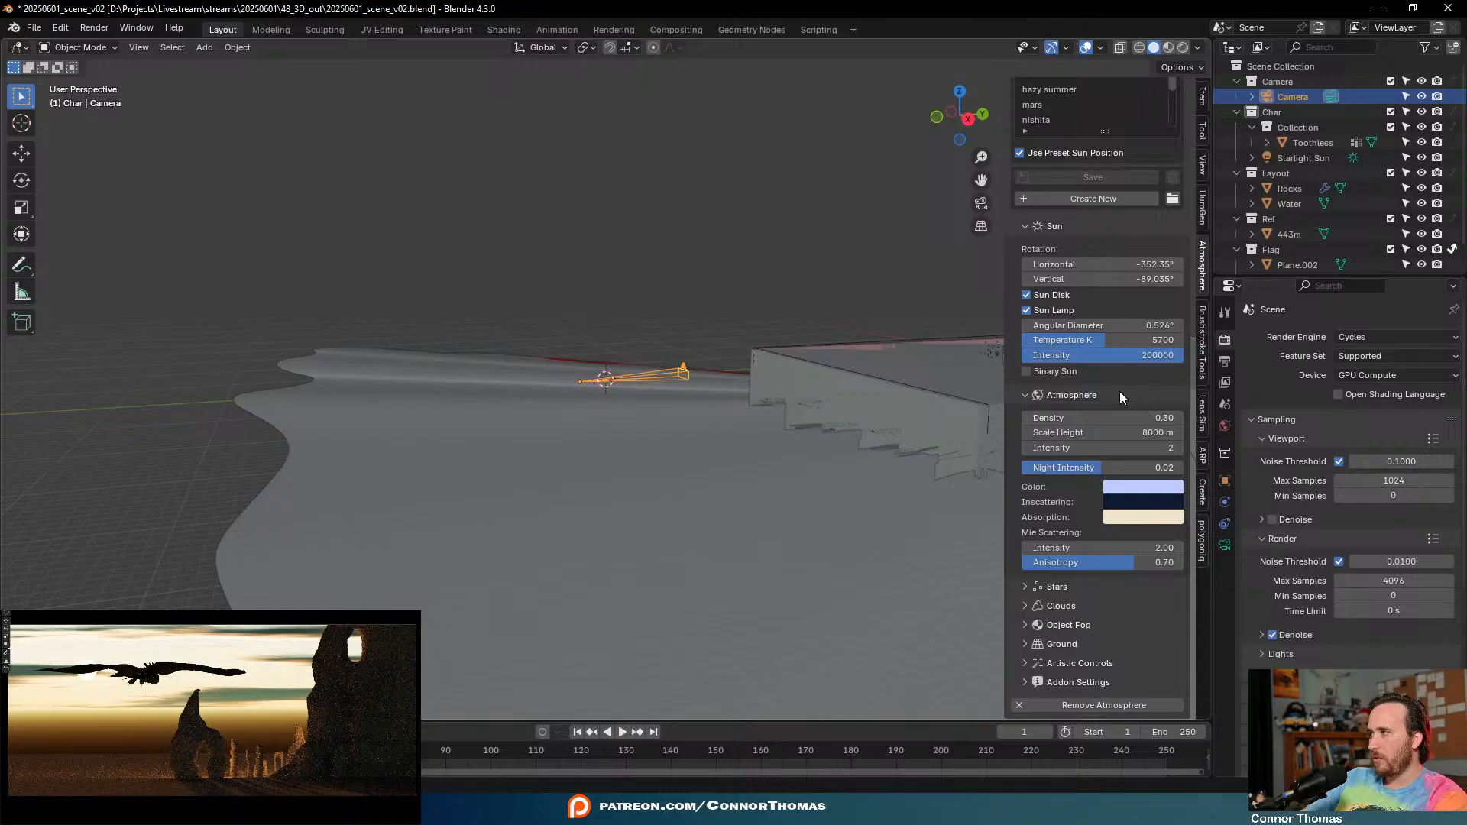
- Set the atmosphere density to 0.6
click(1146, 415)
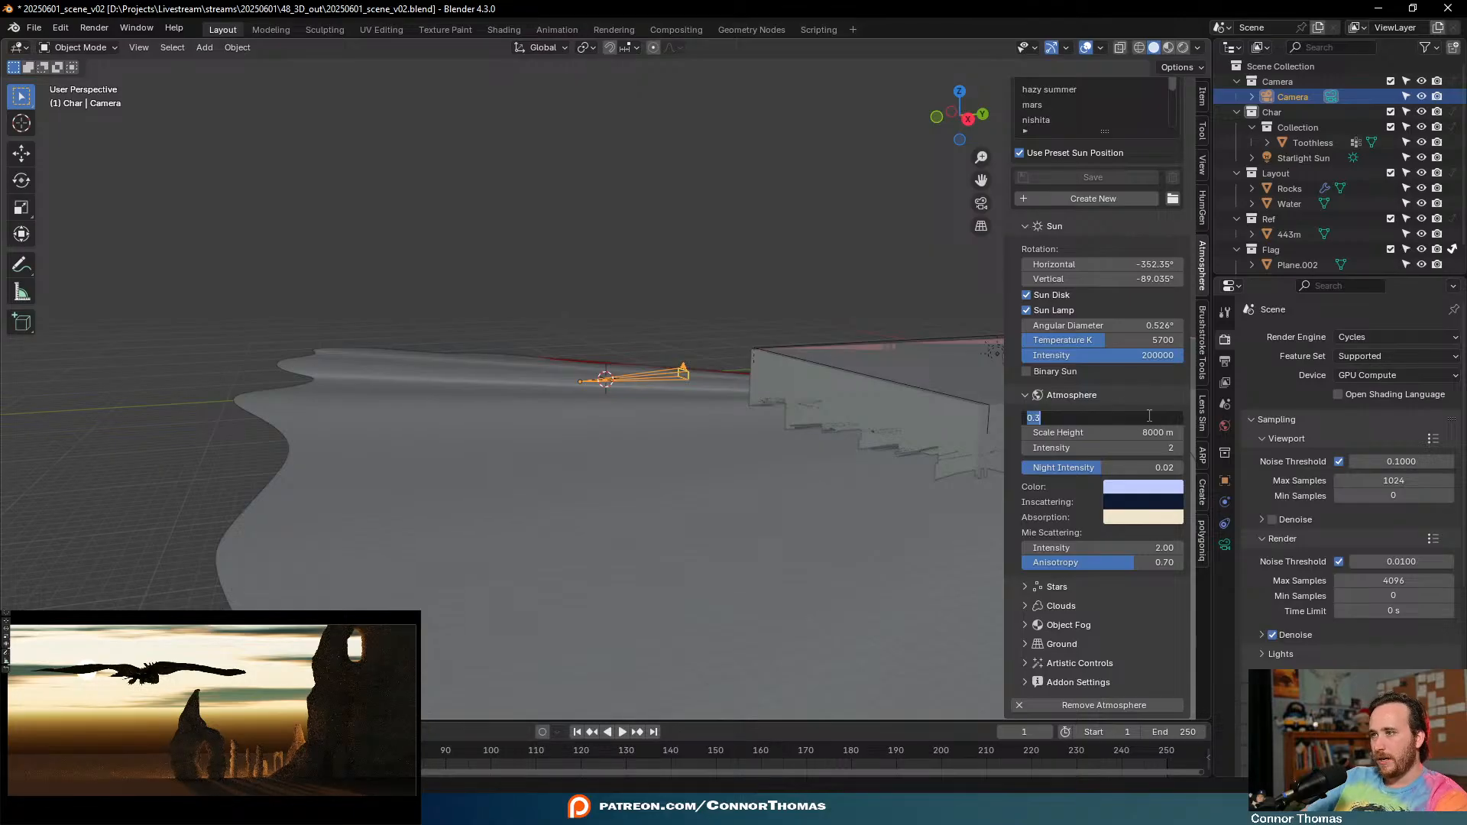
key(BackSpace)
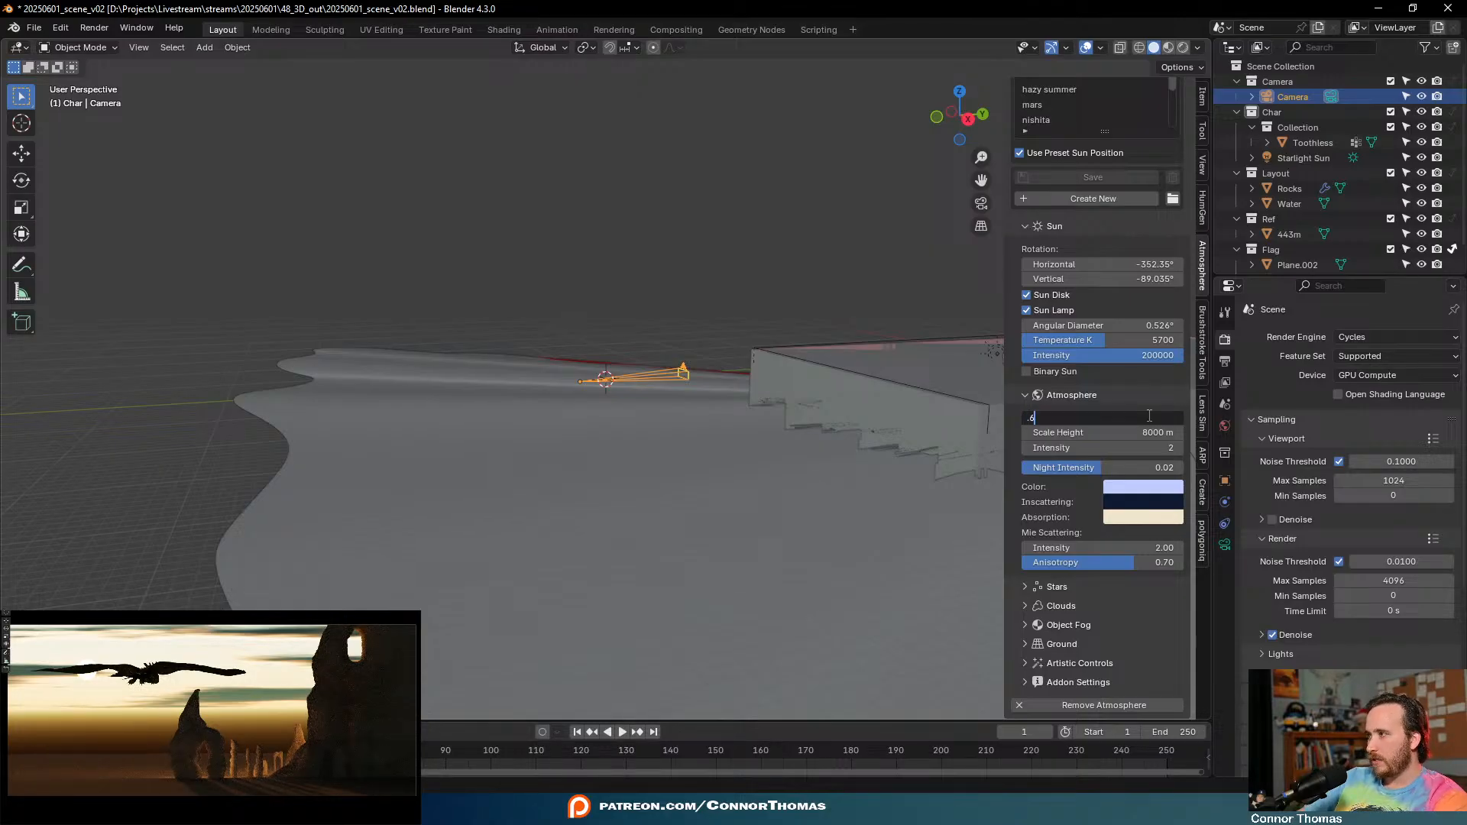
text(0.6)
key(Return)
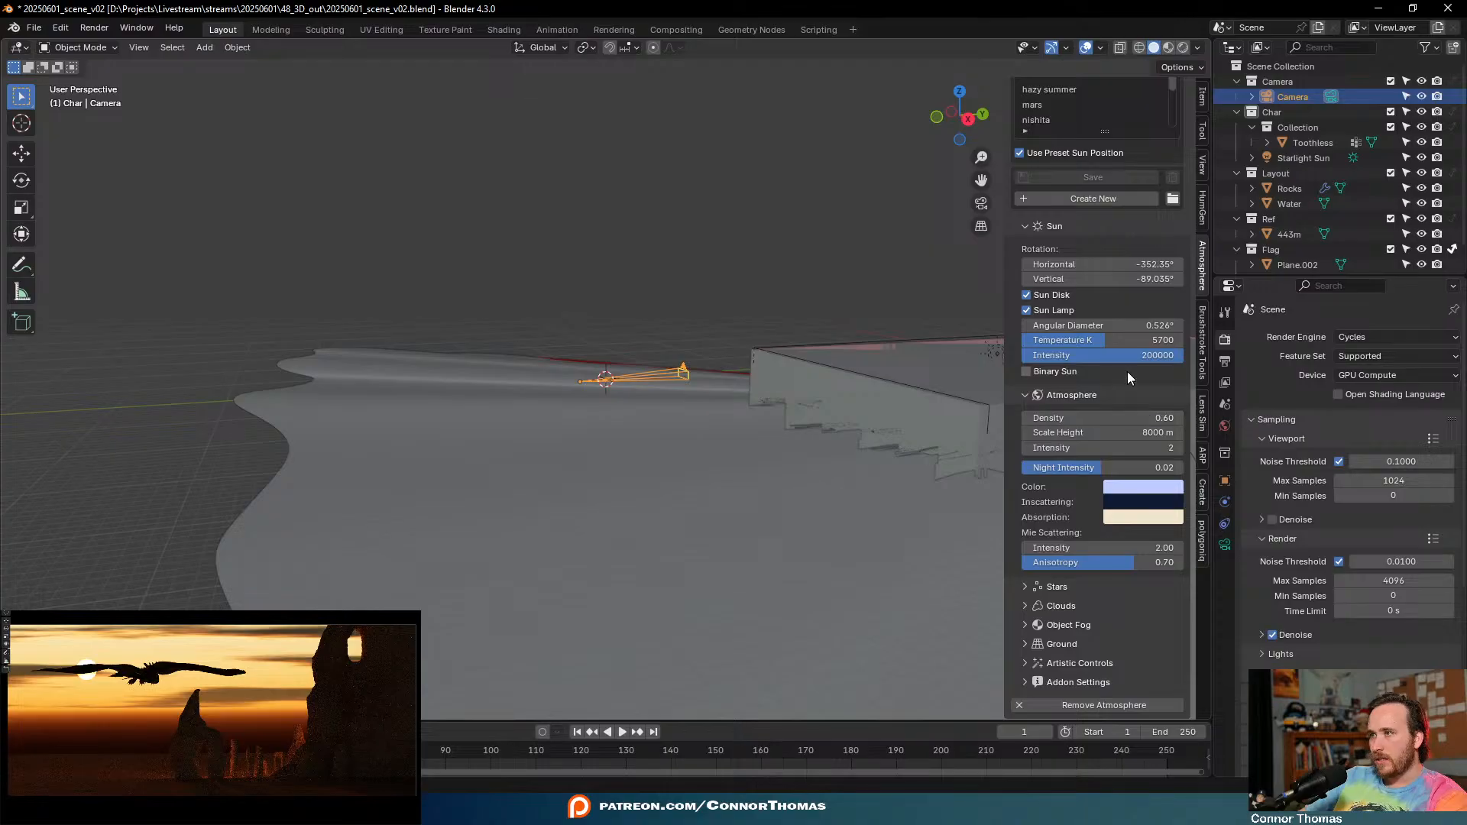
- Try the sun's horizontal rotation at -353.35° and -351.35°, and restore it to -352.35°
click(1023, 264)
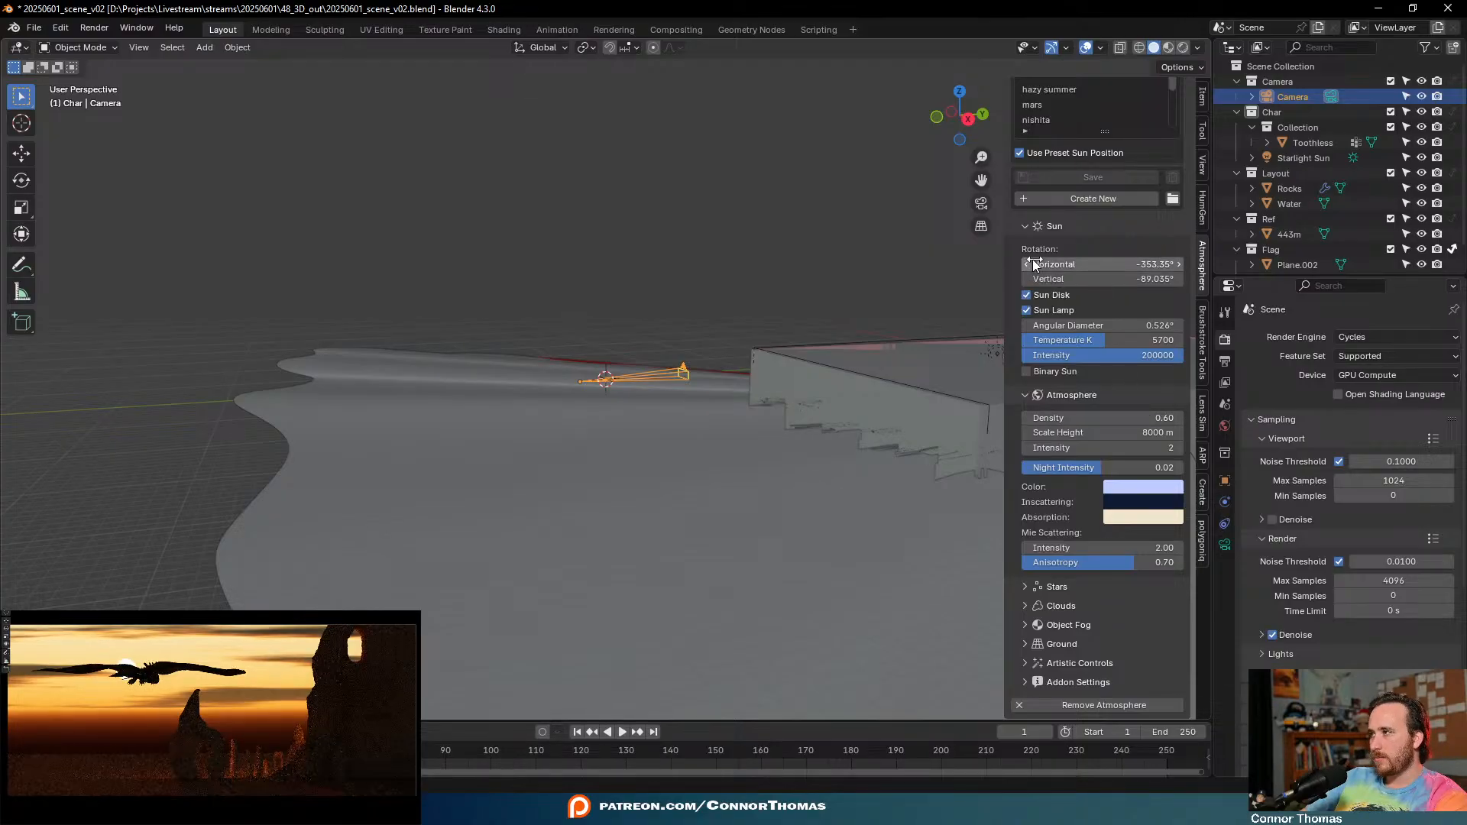
click(1179, 269)
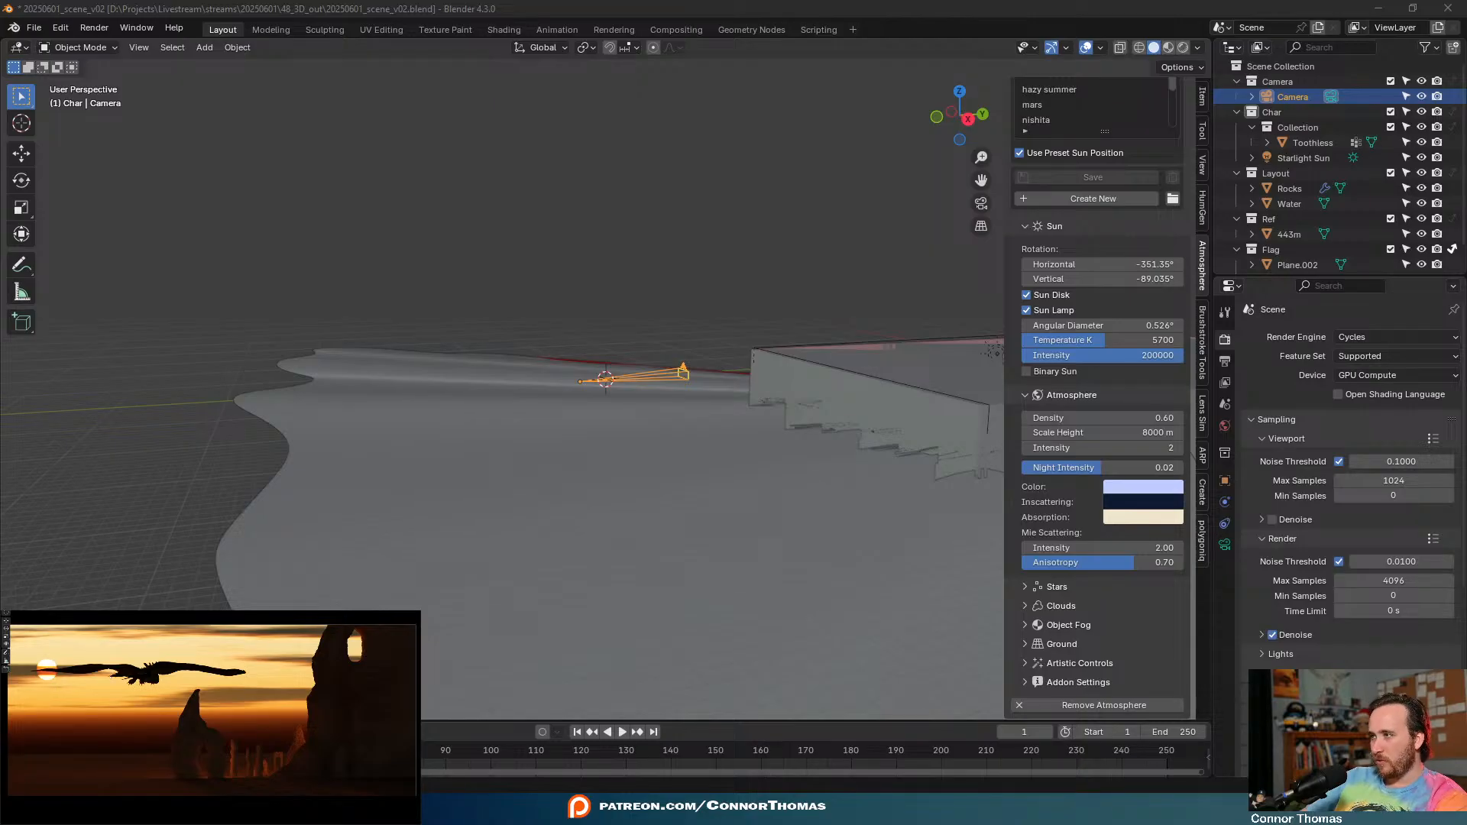
click(1025, 264)
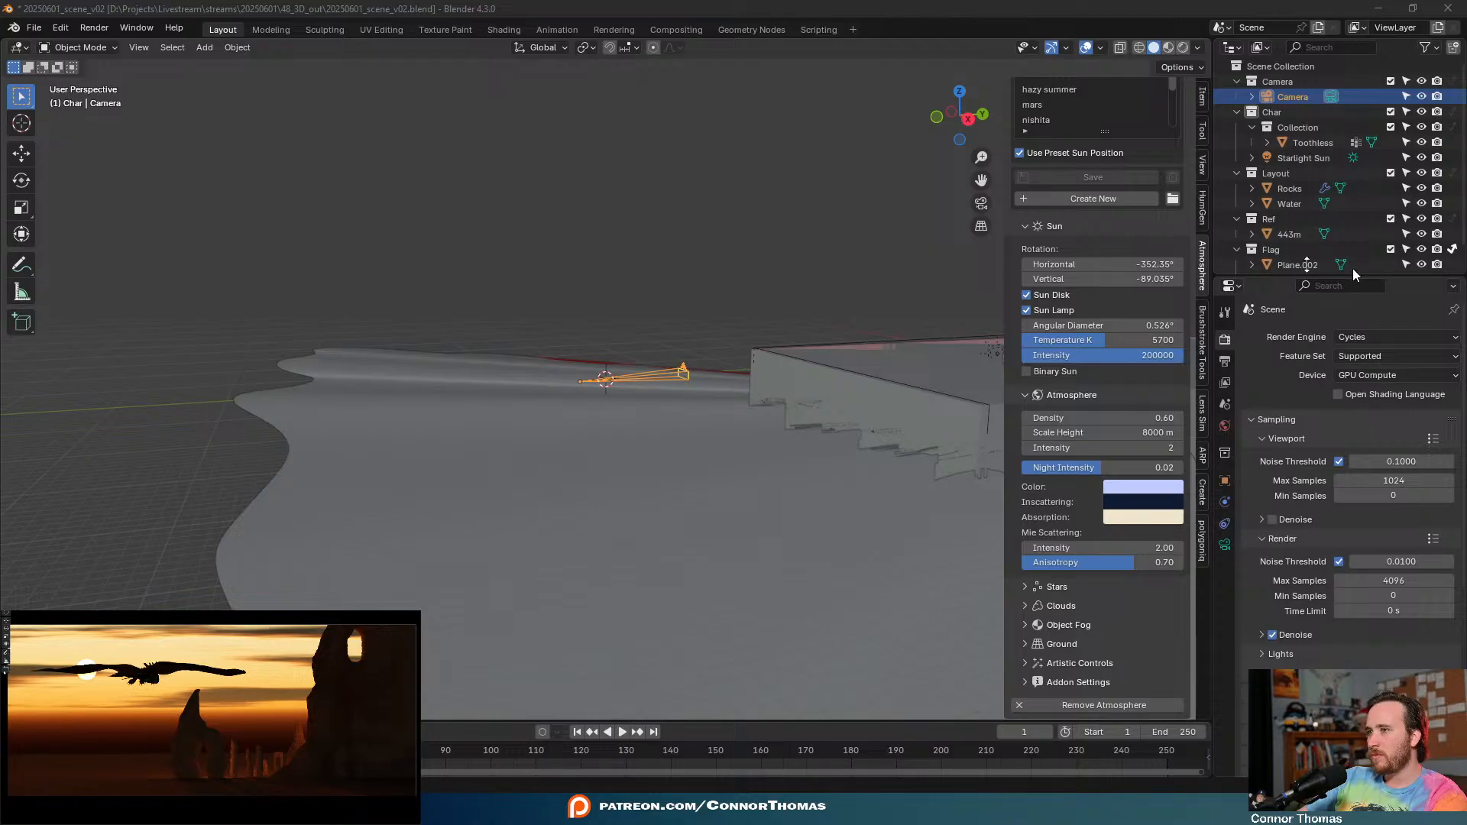
- Place the 3D cursor on the middle of Toothless's back
scroll(581, 423, up, 6)
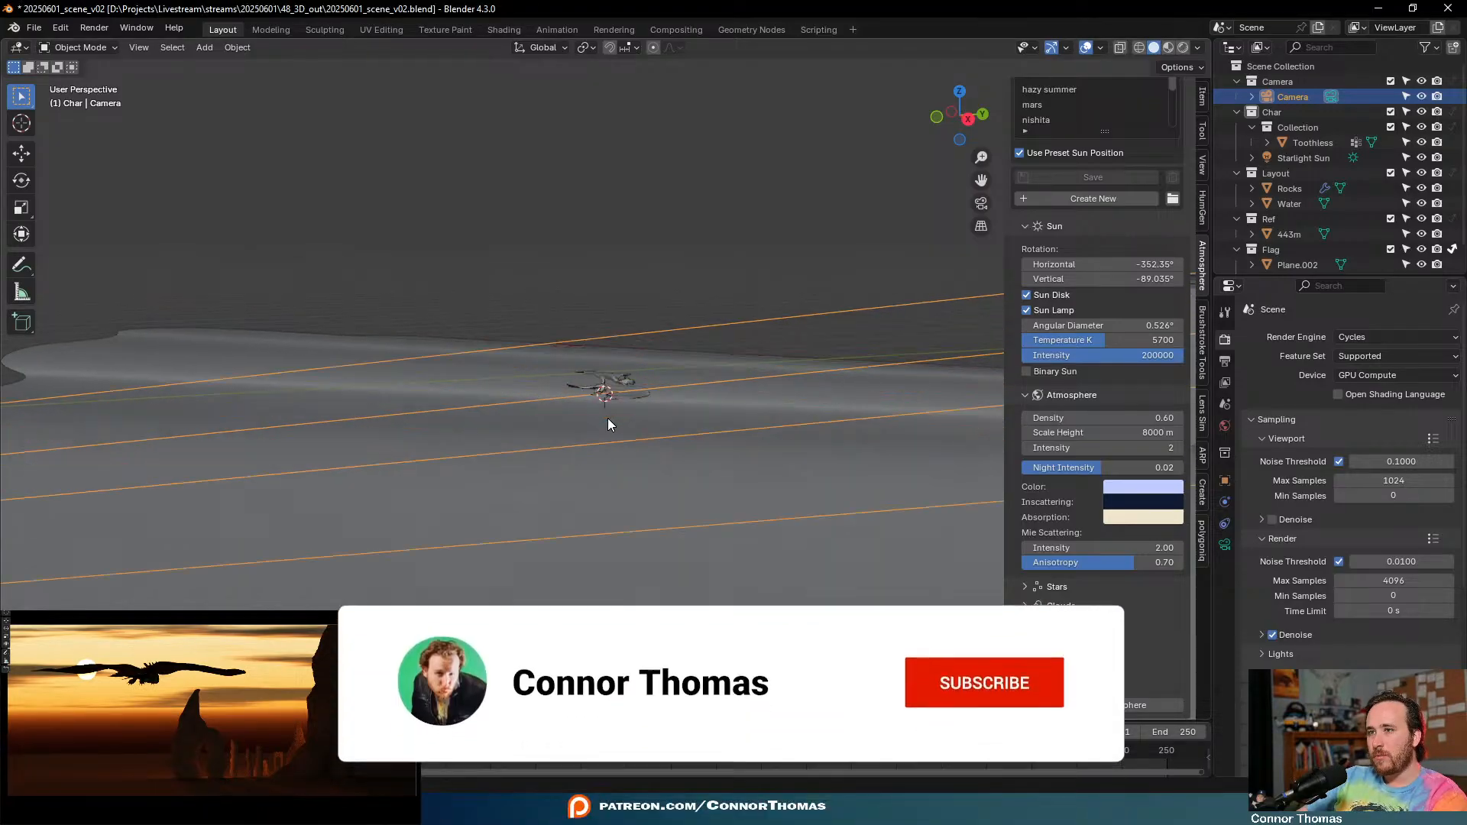
scroll(609, 422, down, 5)
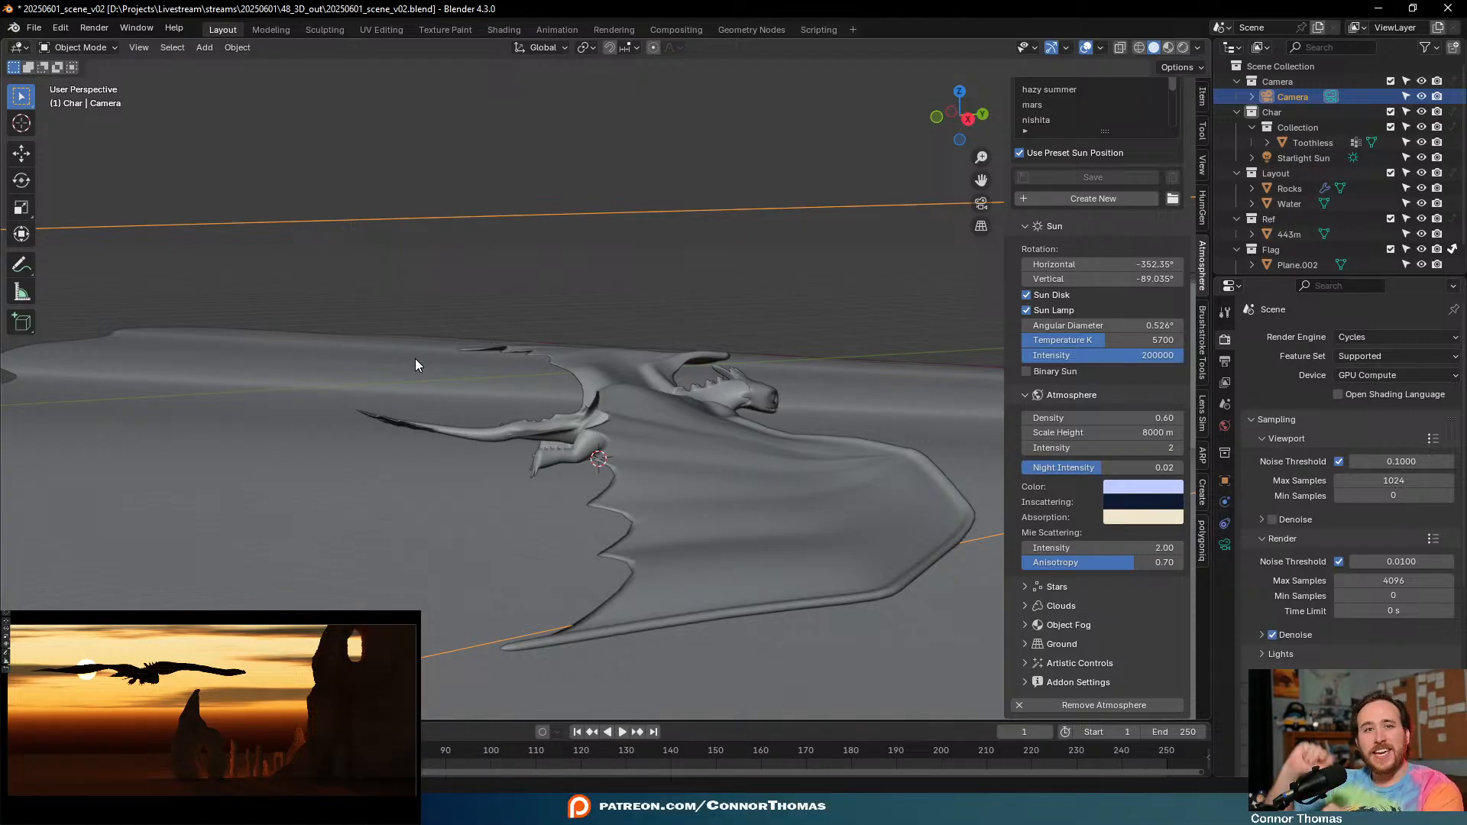
click(20, 123)
middle_drag(850, 452, 868, 487)
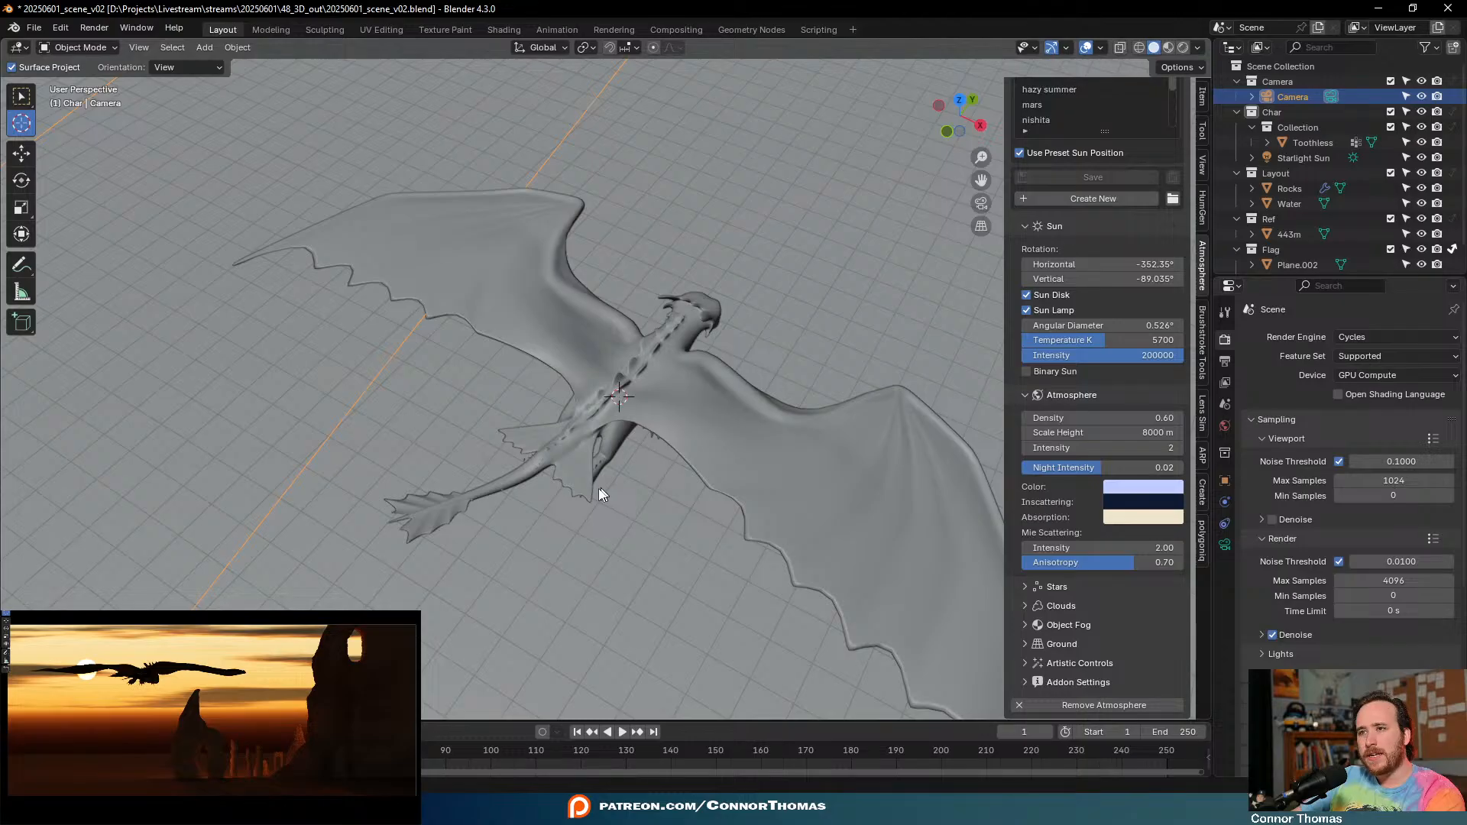
key(w)
middle_drag(678, 506, 621, 417)
- Add a plain axes empty at the 3D cursor and scale it so it extends above and below Toothless's body
key(shift+a)
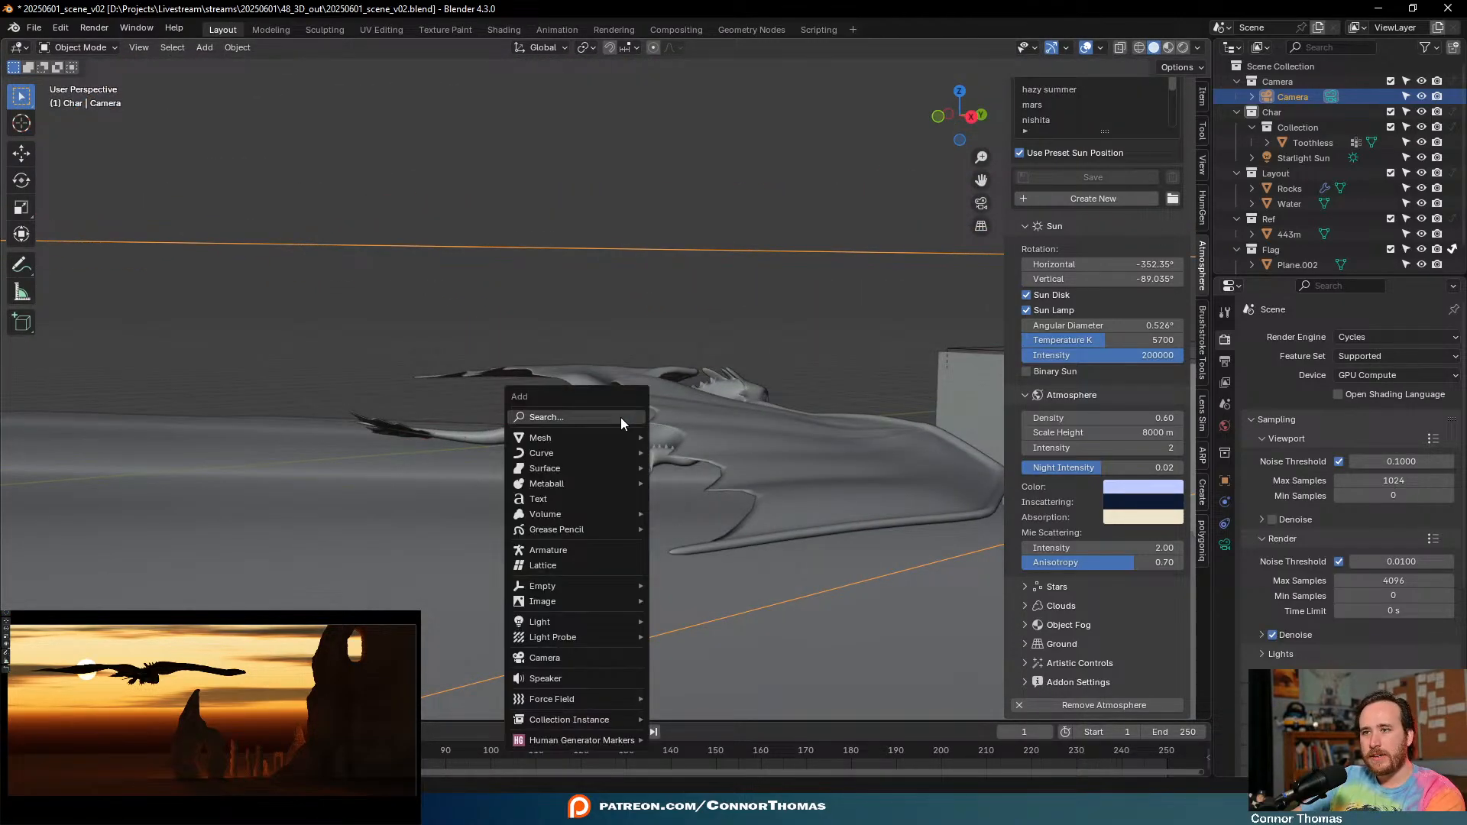
mouse_move(615, 587)
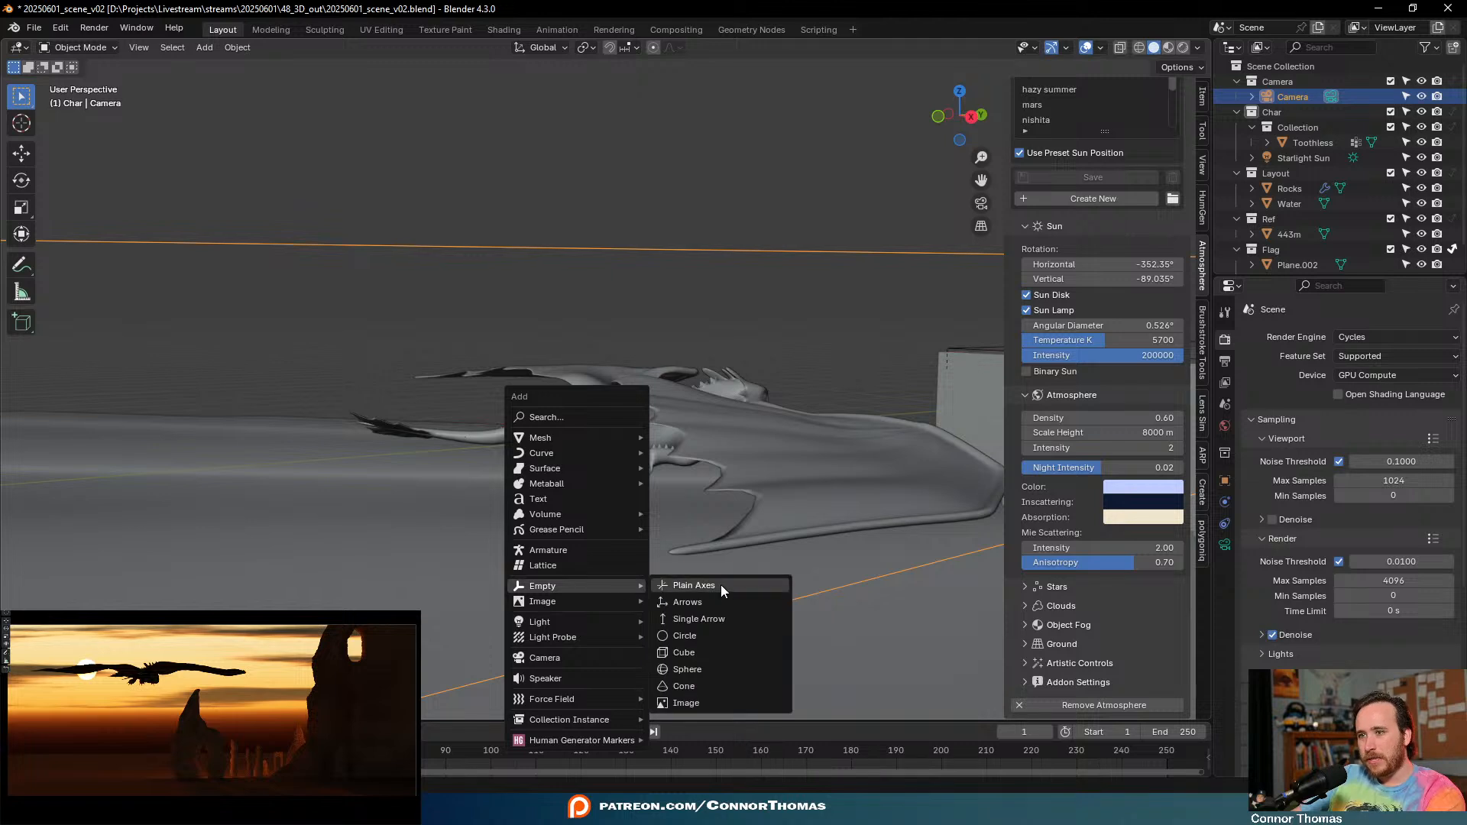
click(721, 584)
key(s)
click(746, 385)
- Move the new empty into the Camera collection and rename it Focus
drag(1299, 278, 1289, 493)
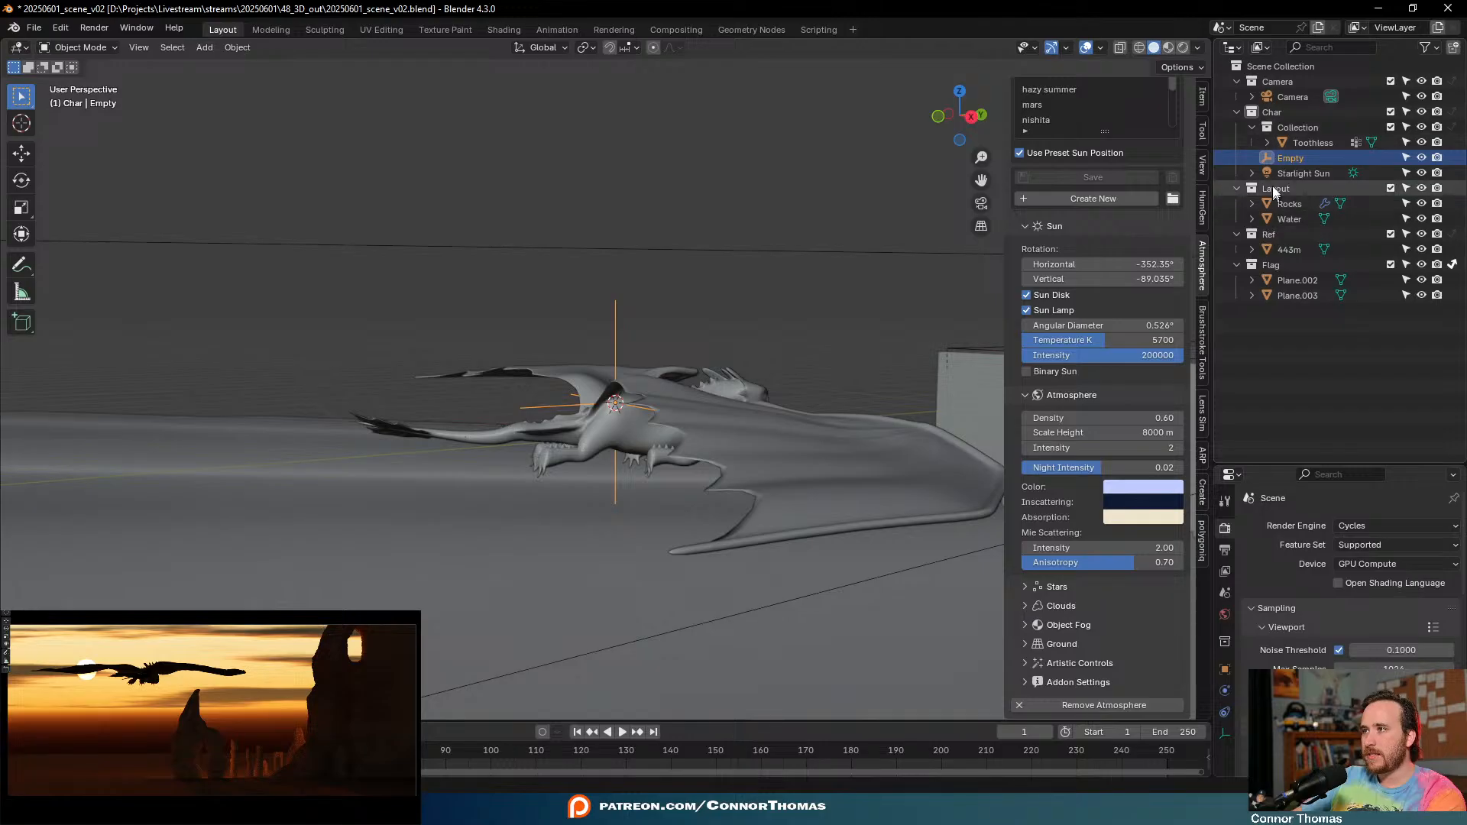
drag(1290, 158, 1292, 84)
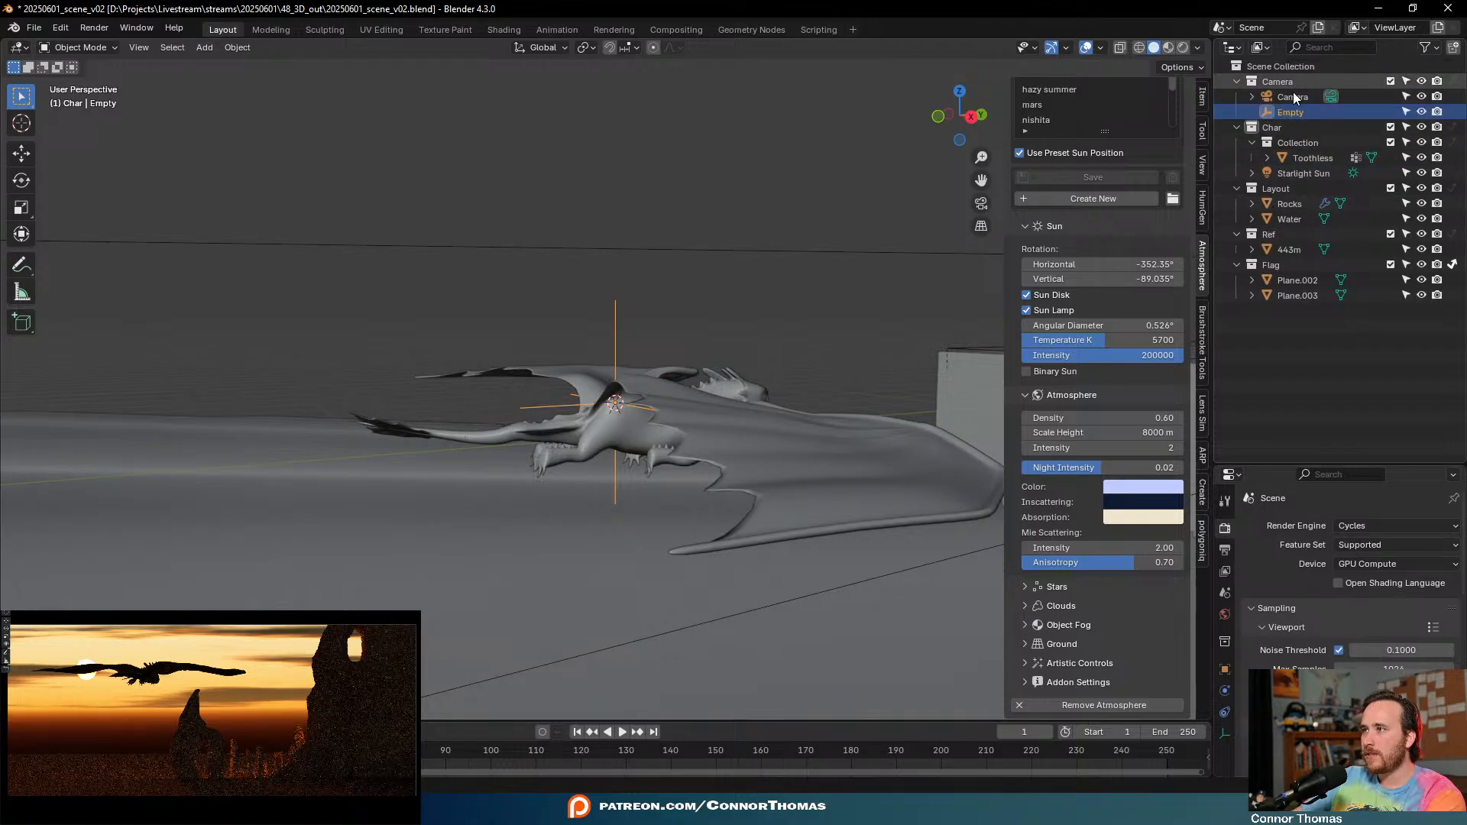
double_click(1290, 112)
text(Fo)
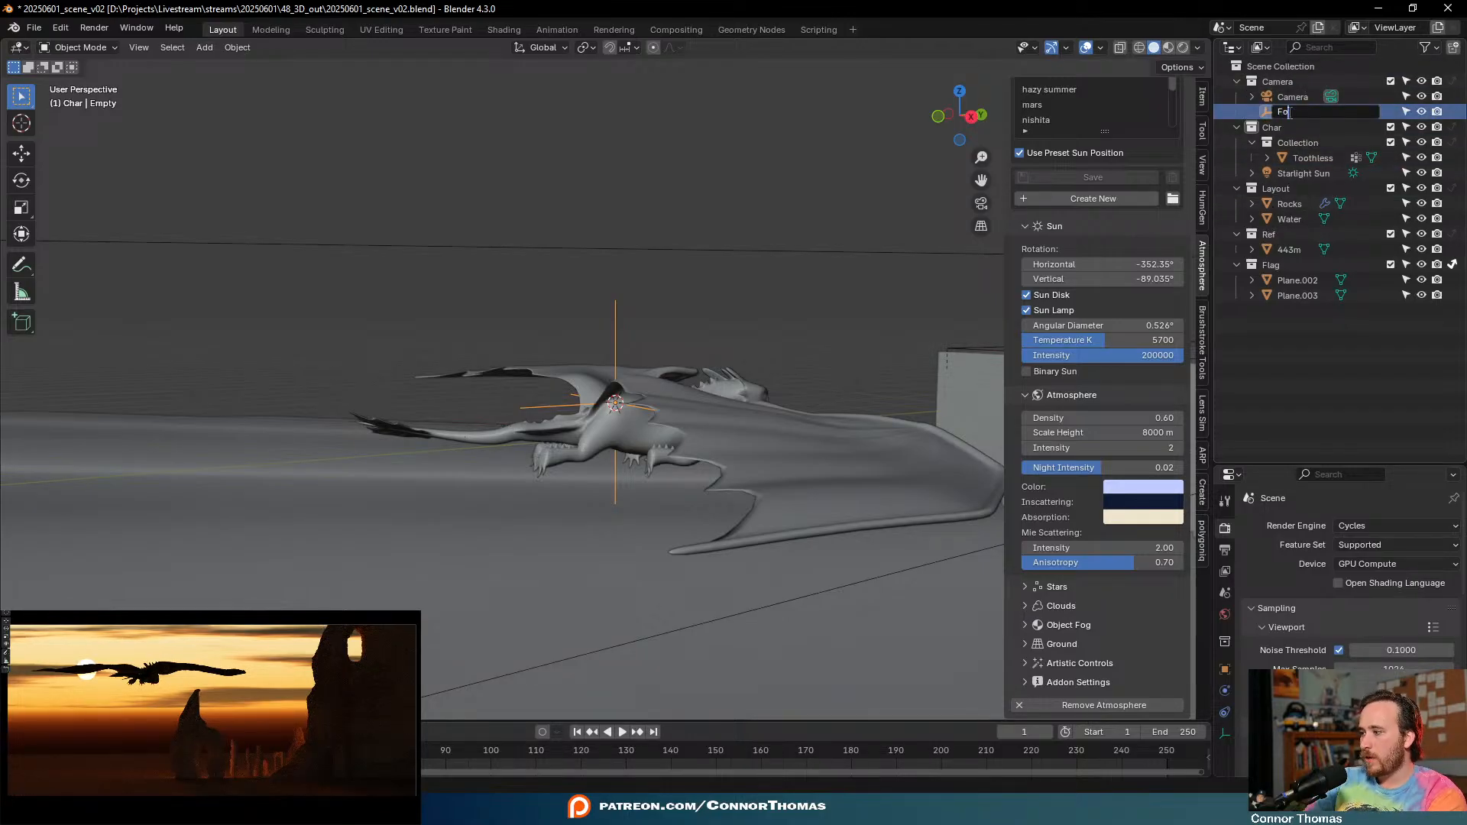
text(cus)
key(Return)
- Enable depth of field on the camera and set the Focus empty as its focus object
click(1290, 102)
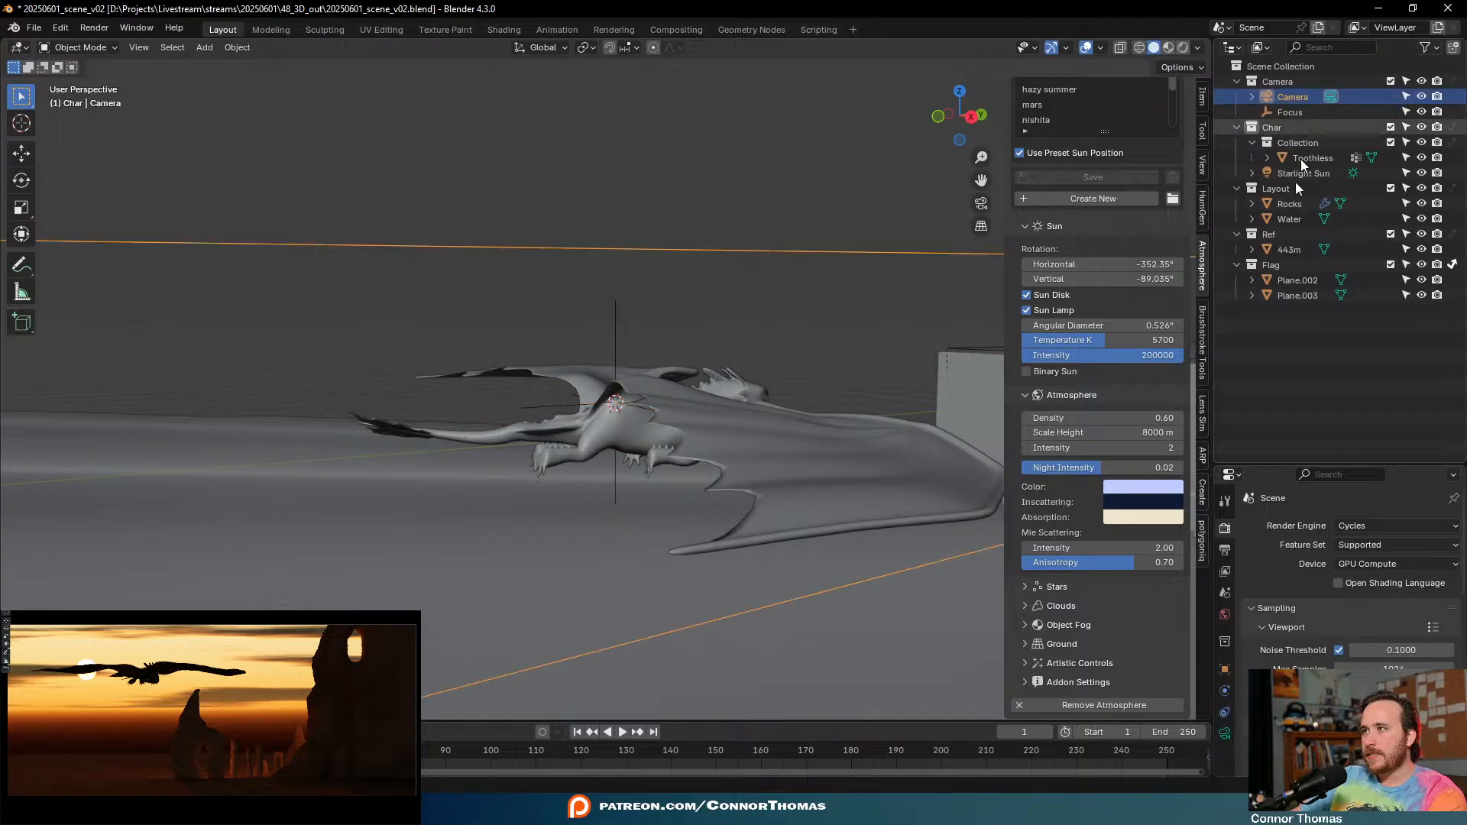
drag(1268, 468, 1268, 252)
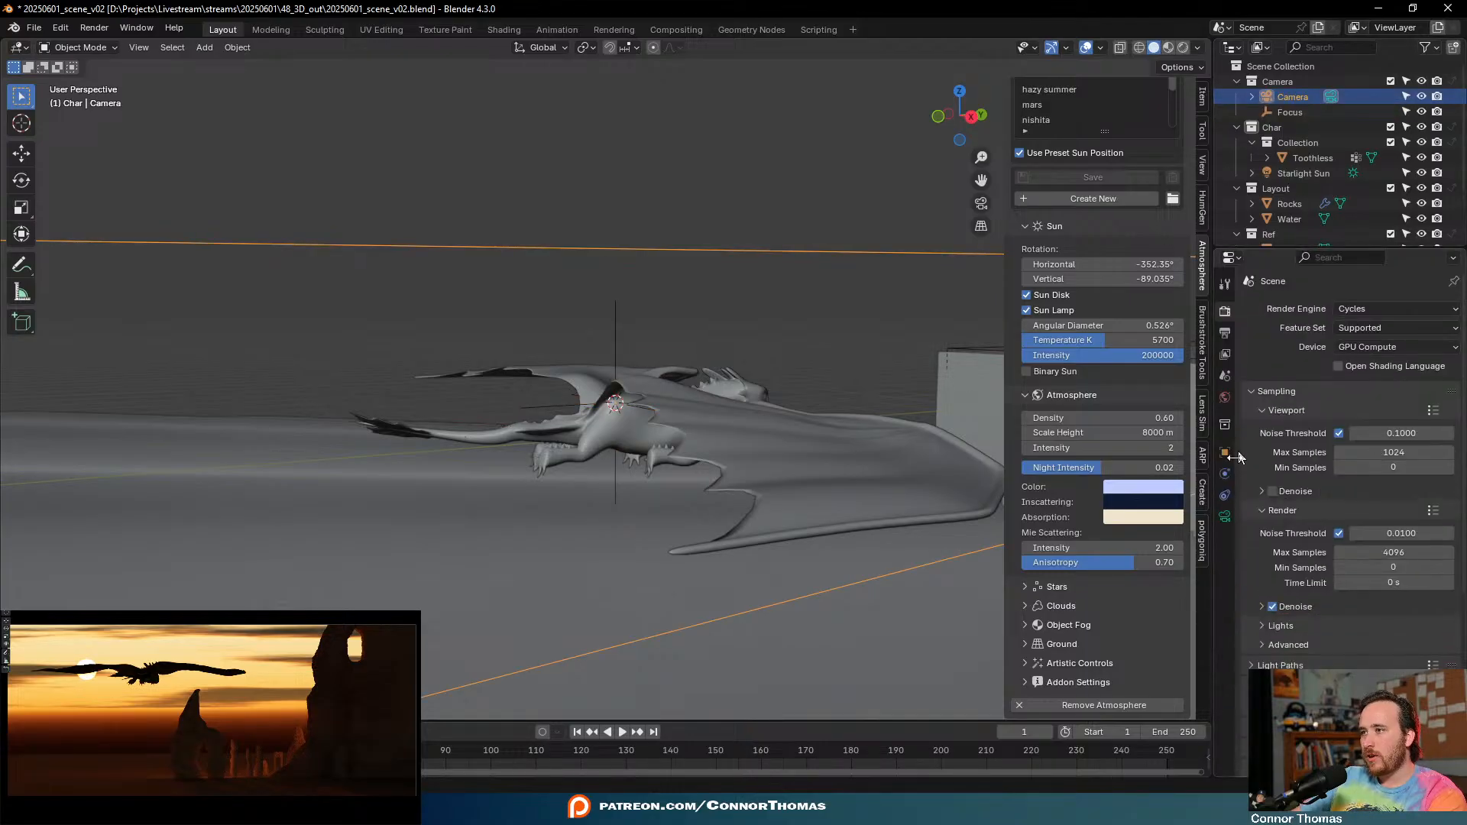
click(1224, 517)
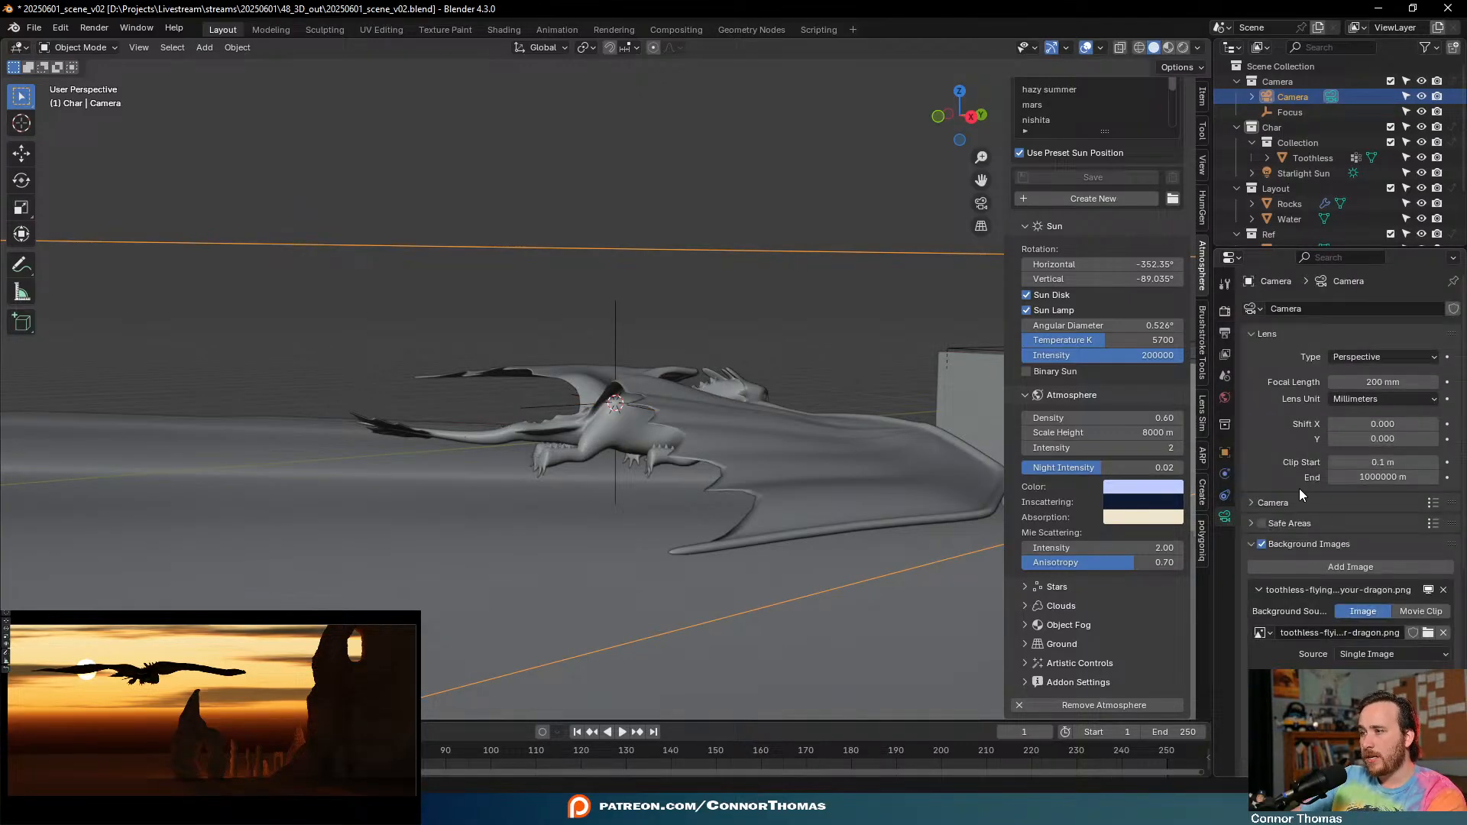
click(1320, 536)
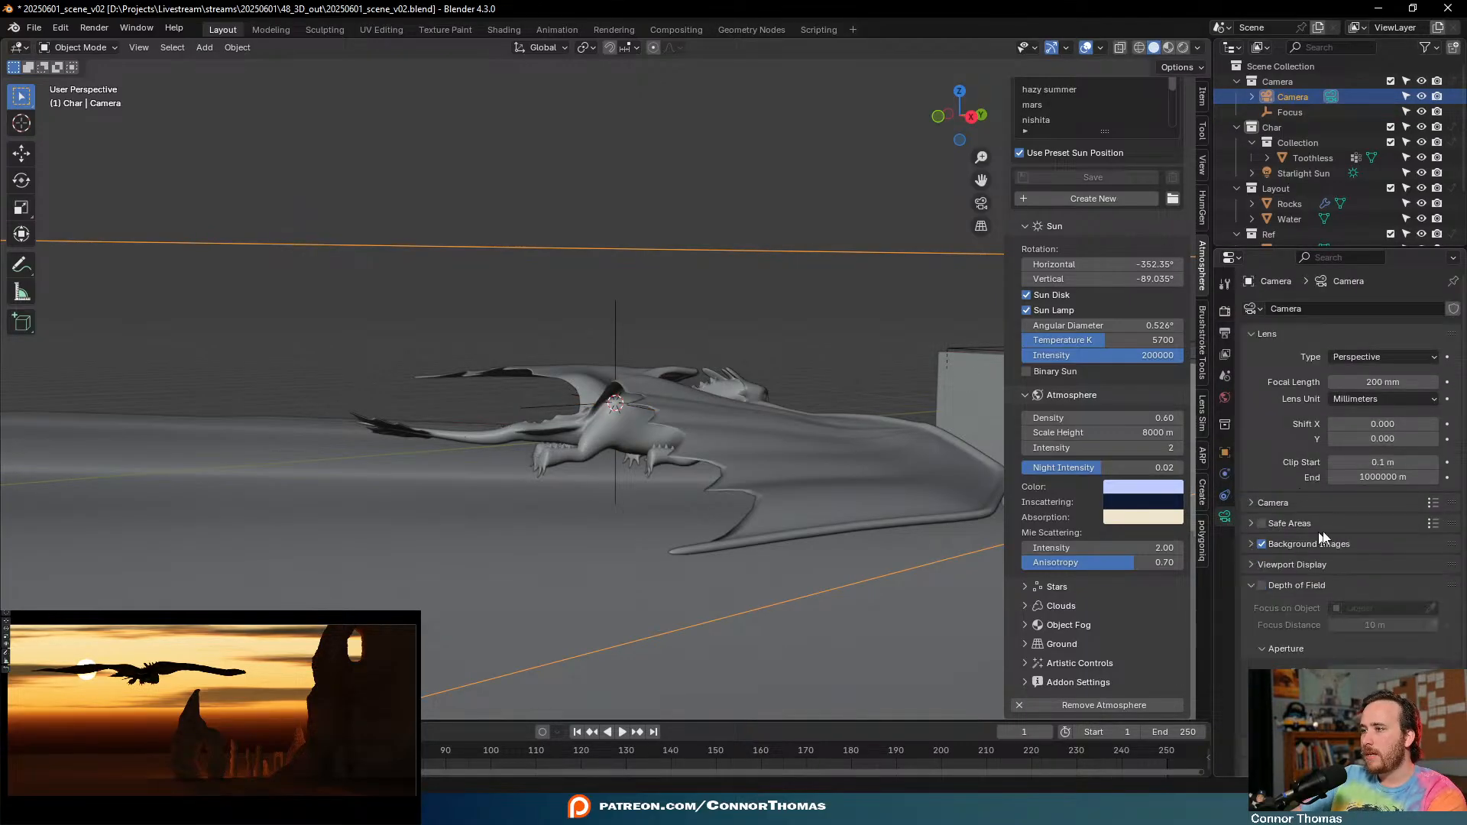
click(1254, 586)
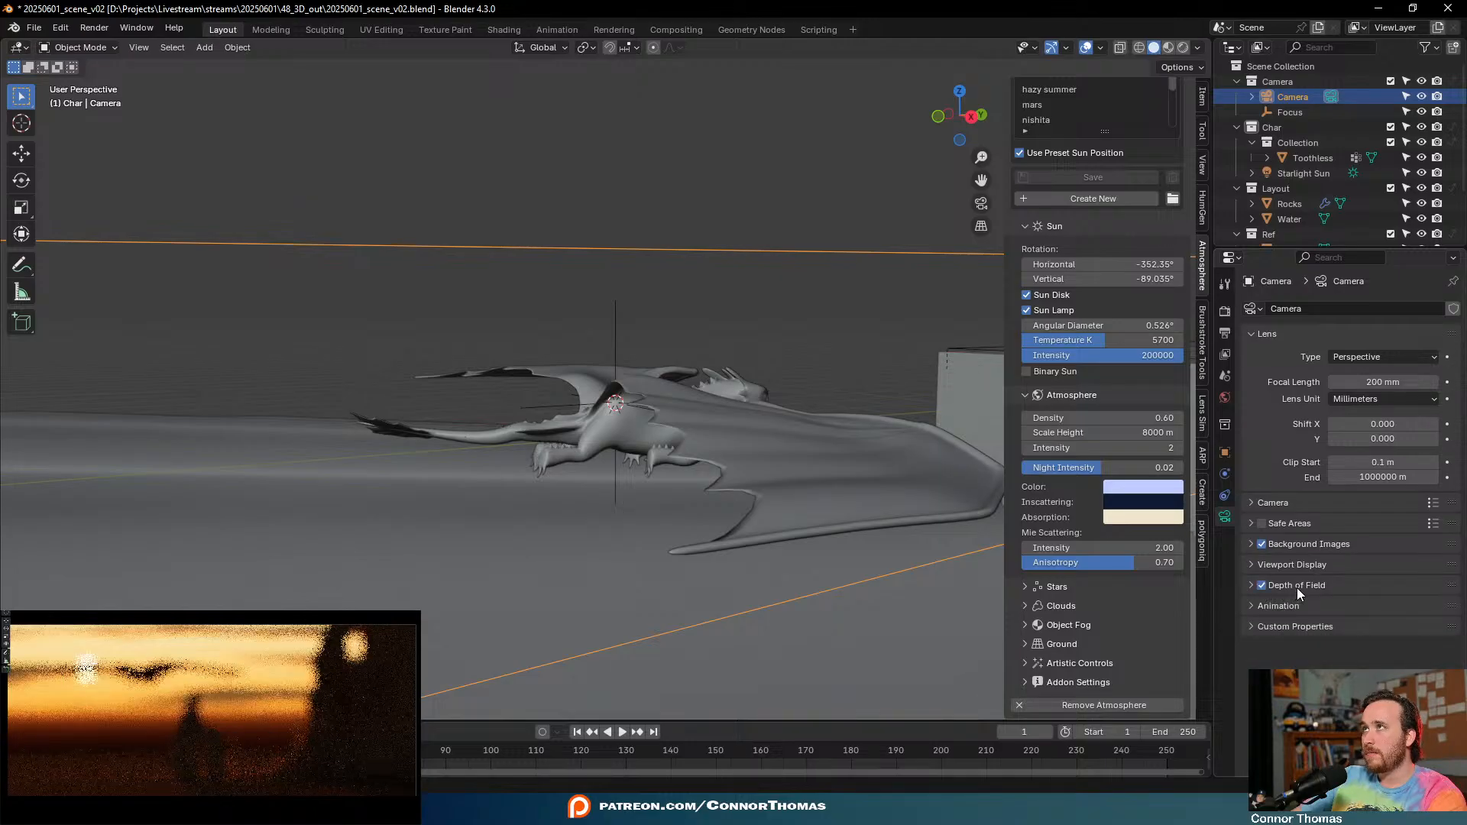
click(1261, 585)
click(1299, 584)
click(1379, 606)
text(foc)
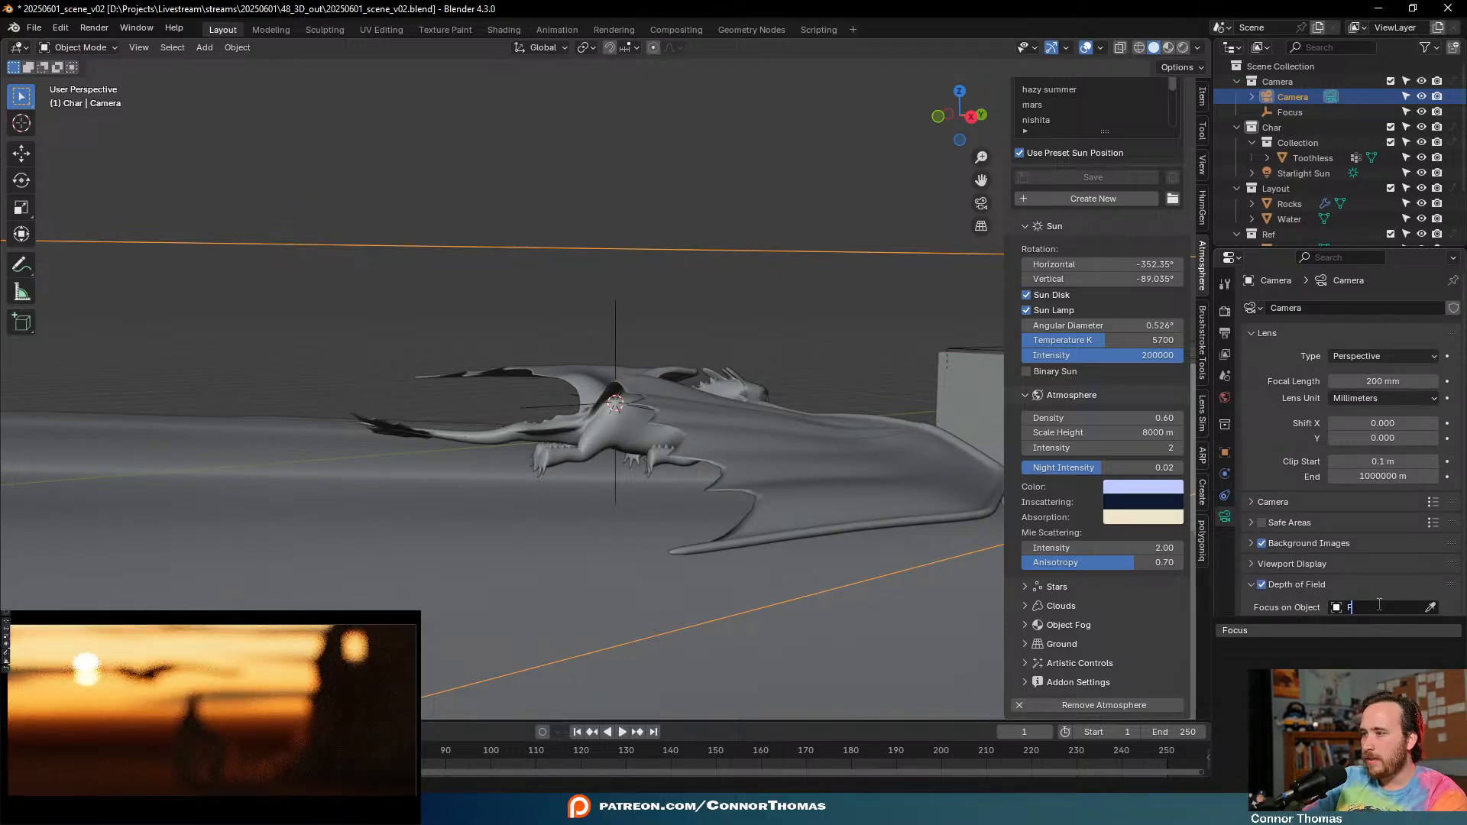
key(Return)
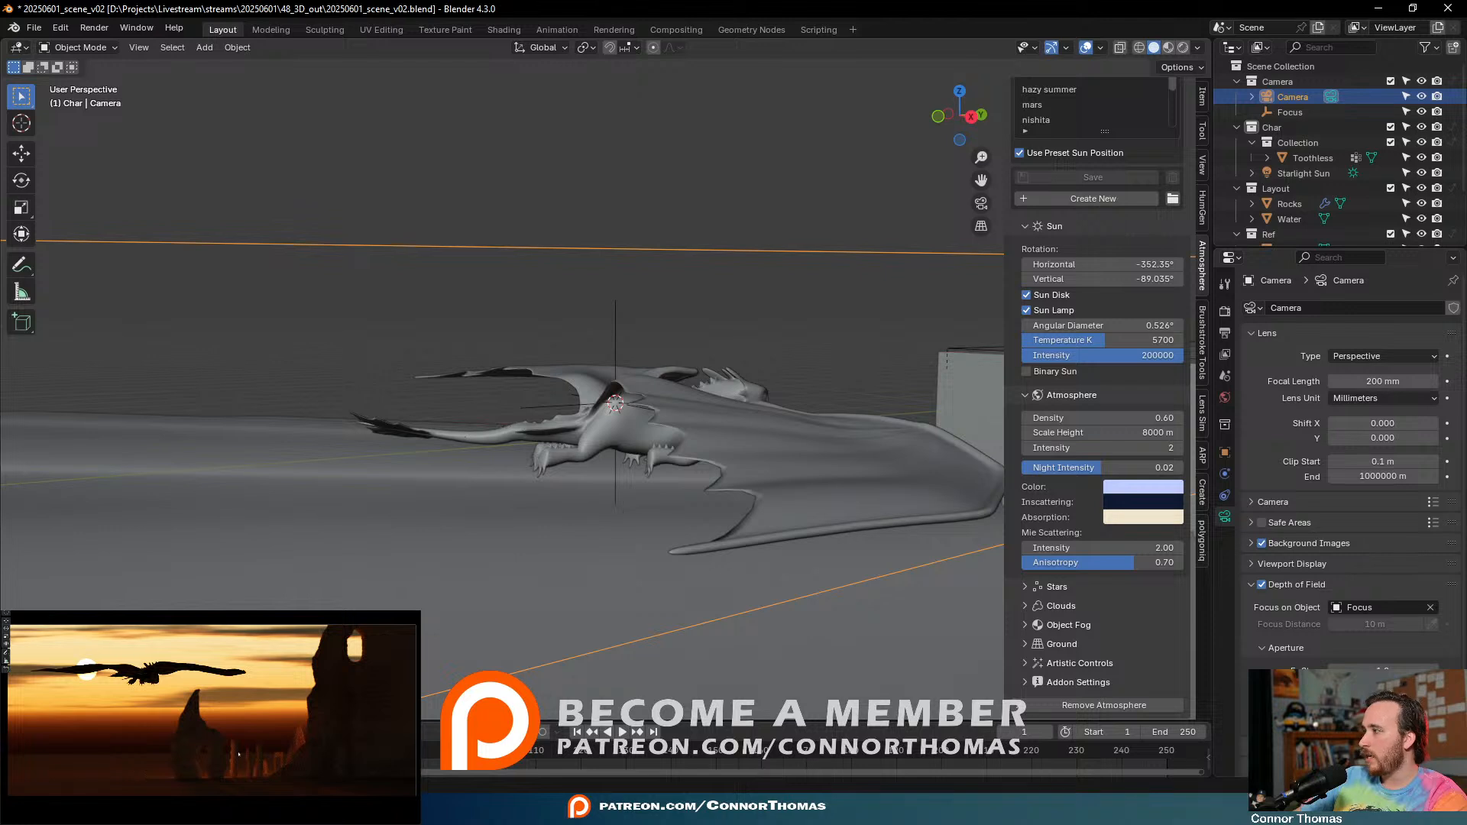
- Set the scale of the atmosphere's procedural clouds to 1.30
click(370, 637)
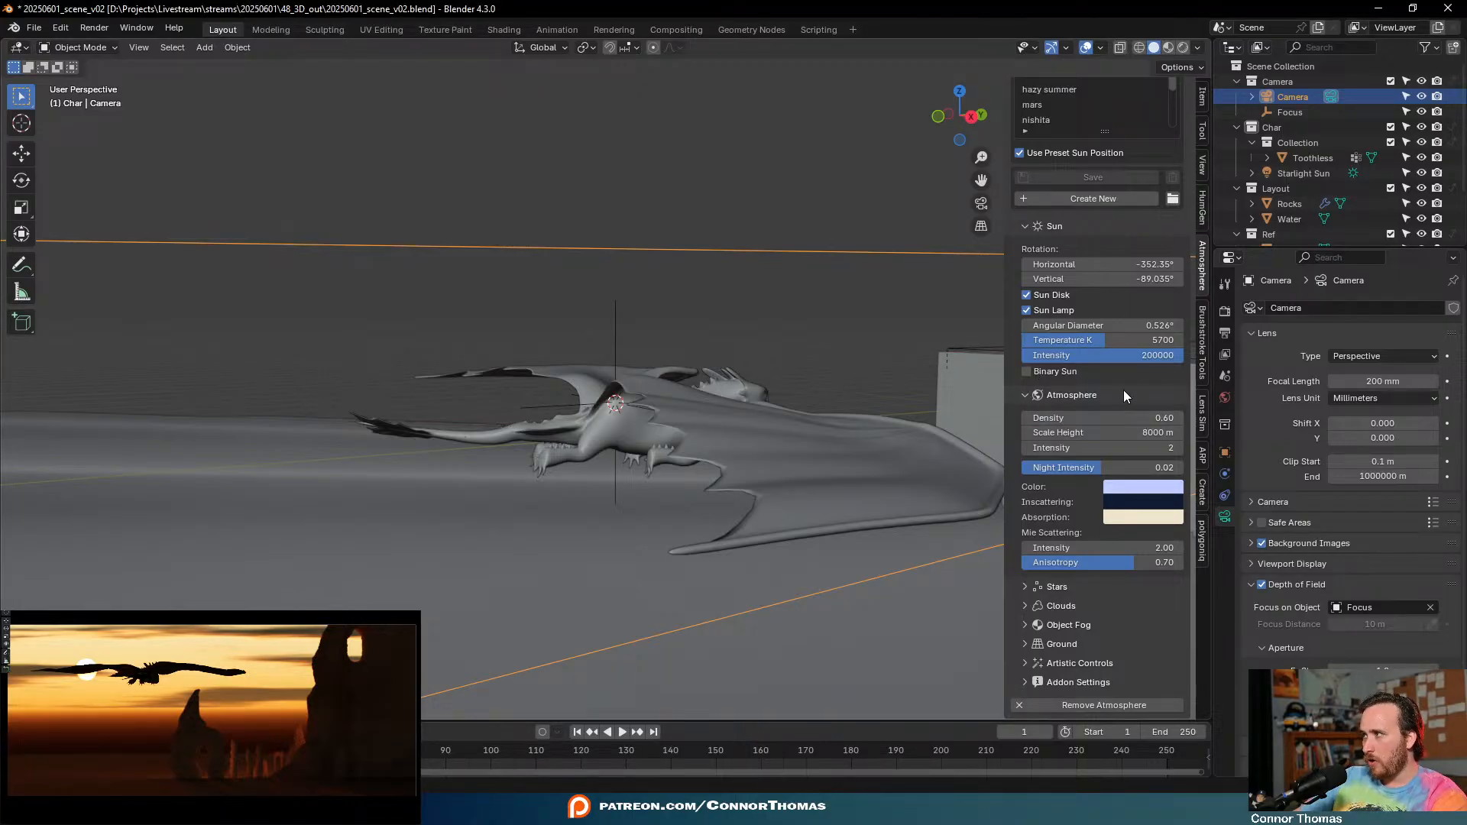
scroll(1123, 395, up, 4)
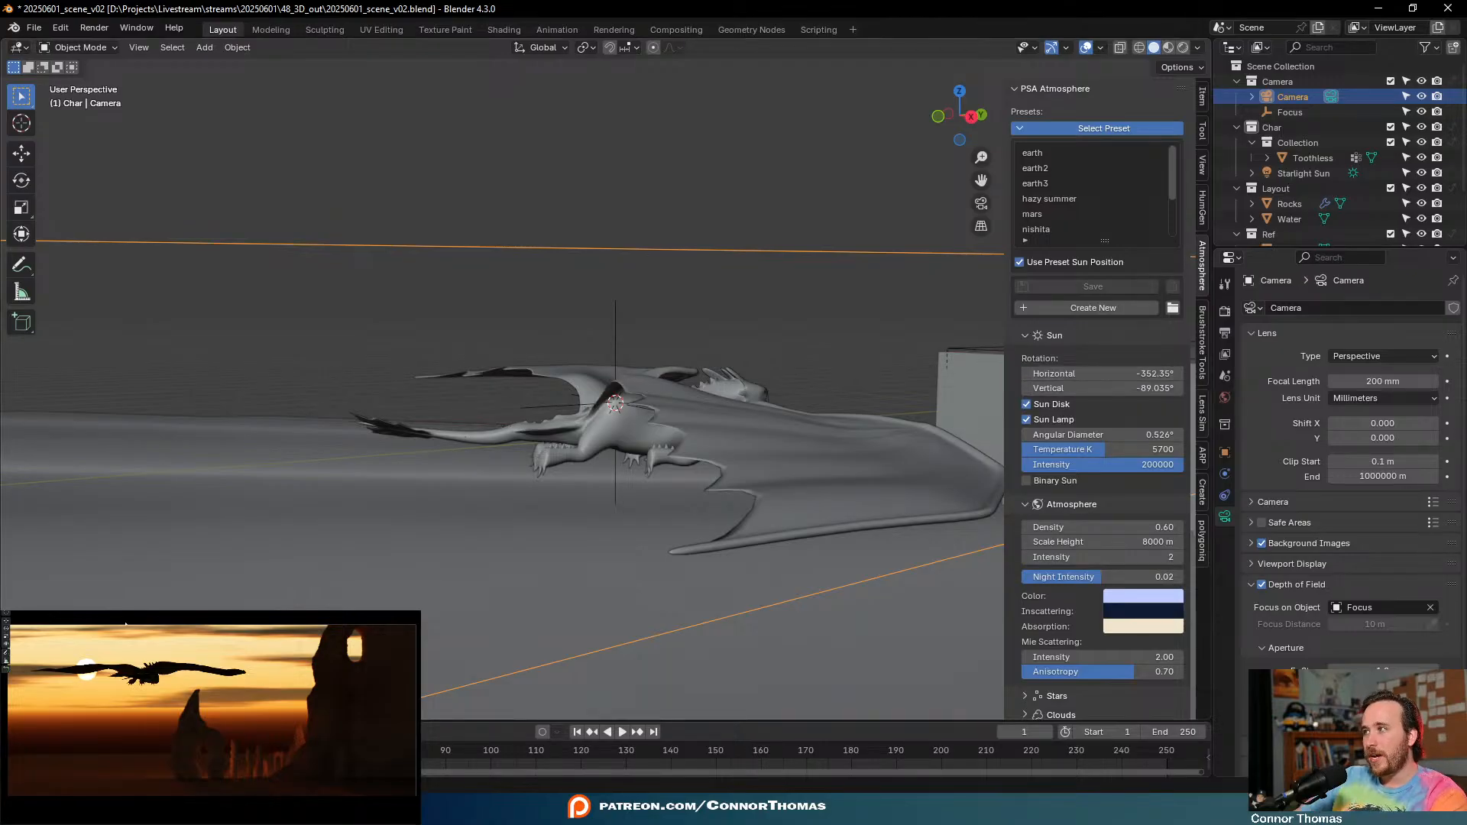
scroll(1062, 451, down, 4)
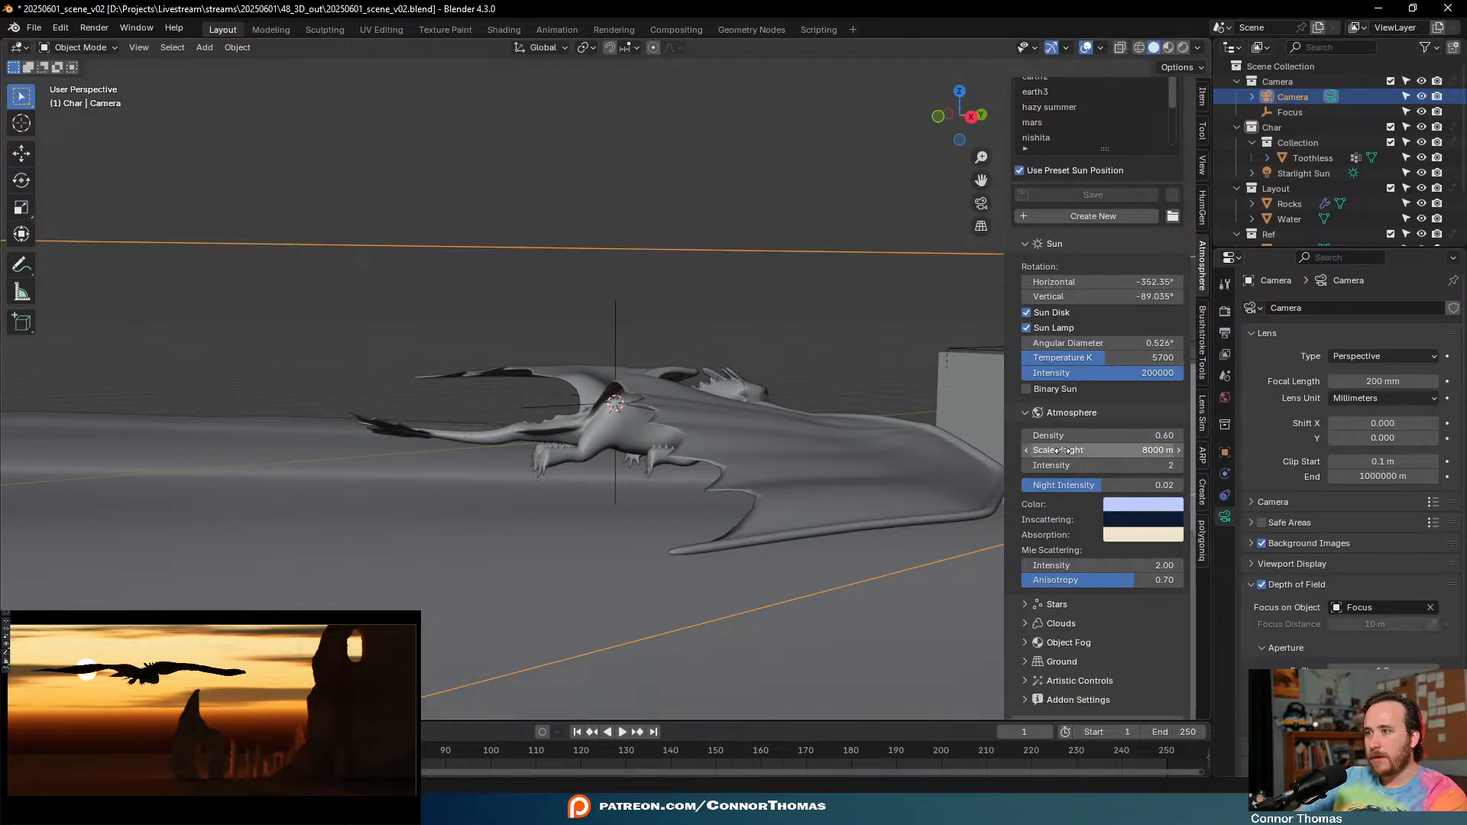
click(1048, 605)
scroll(1022, 534, down, 10)
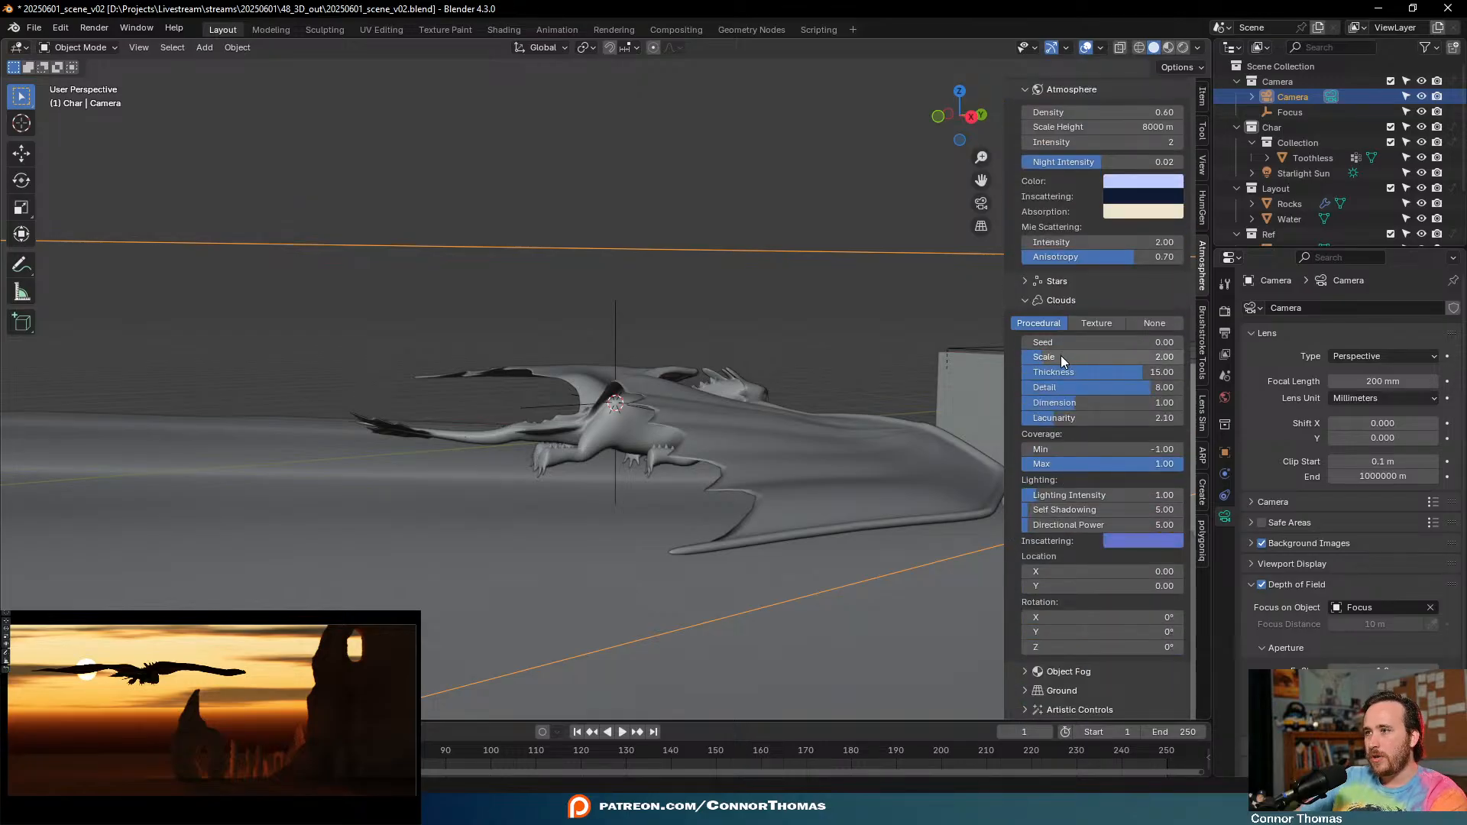
mouse_move(1061, 355)
mouse_down()
mouse_move(1100, 355)
mouse_move(1060, 356)
mouse_up()
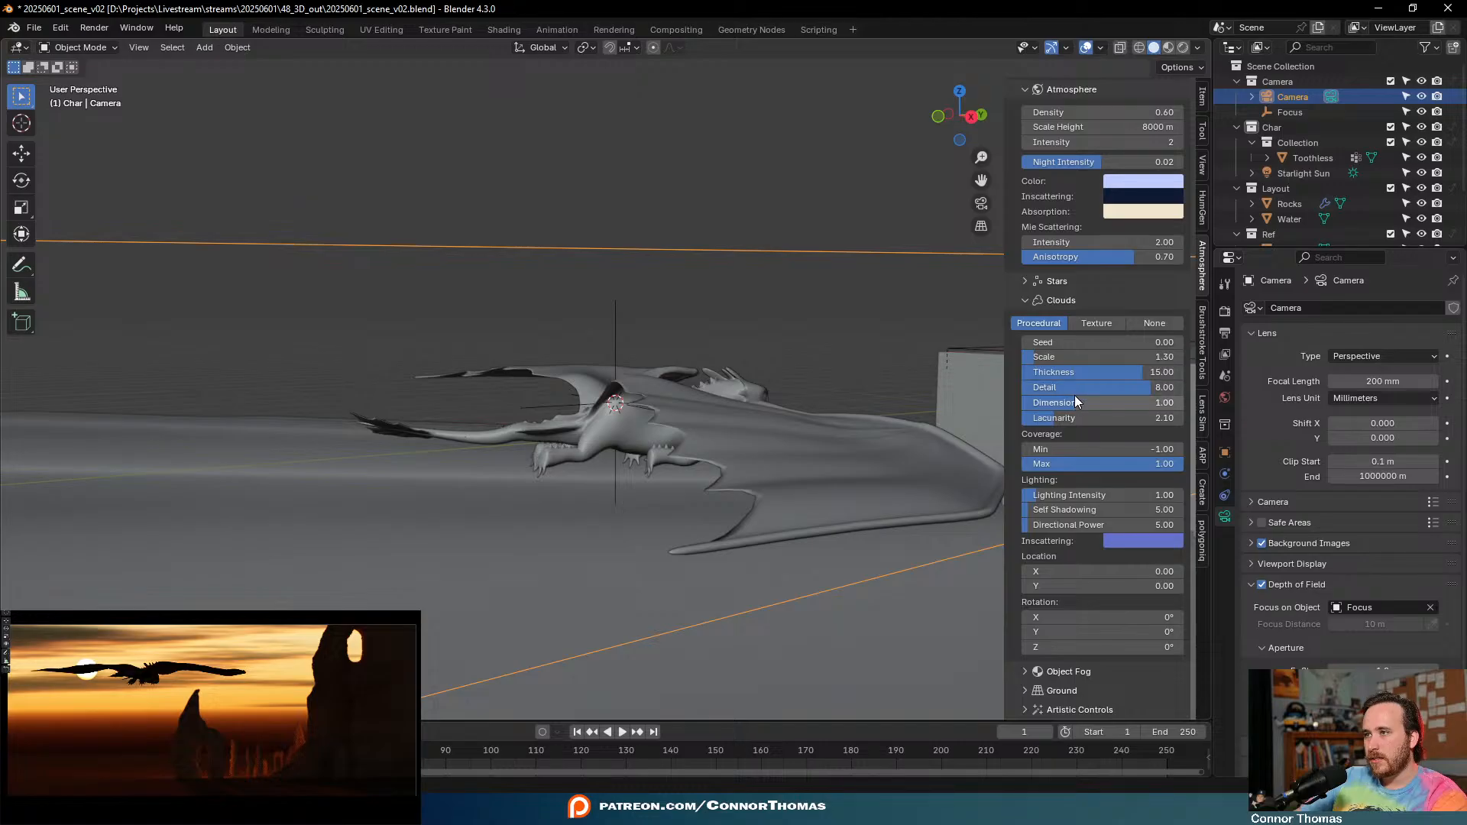
- Try a detail value of 50 on the procedural clouds and undo it
click(1075, 389)
text(50)
key(Return)
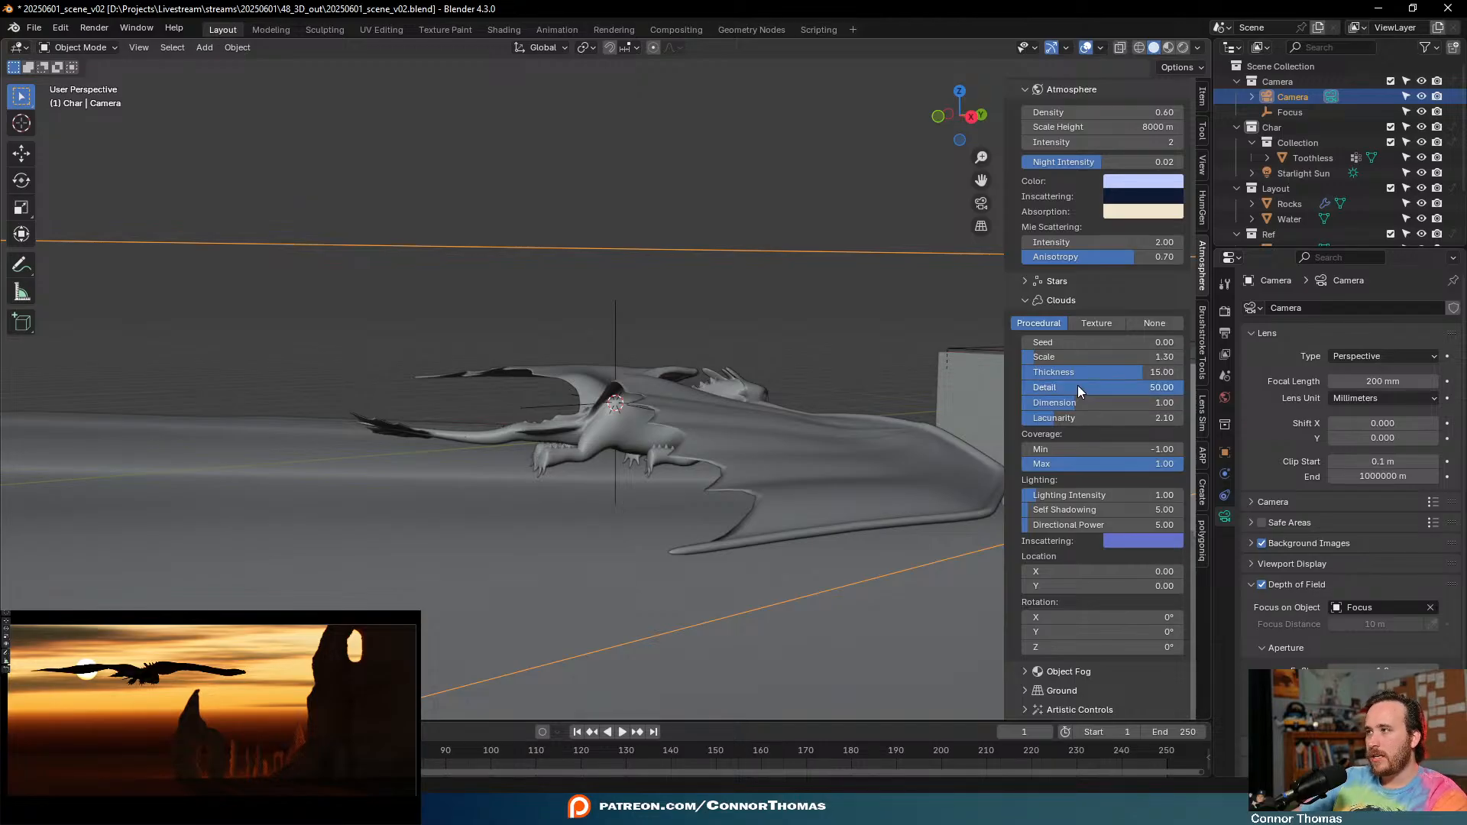
key(ctrl+z)
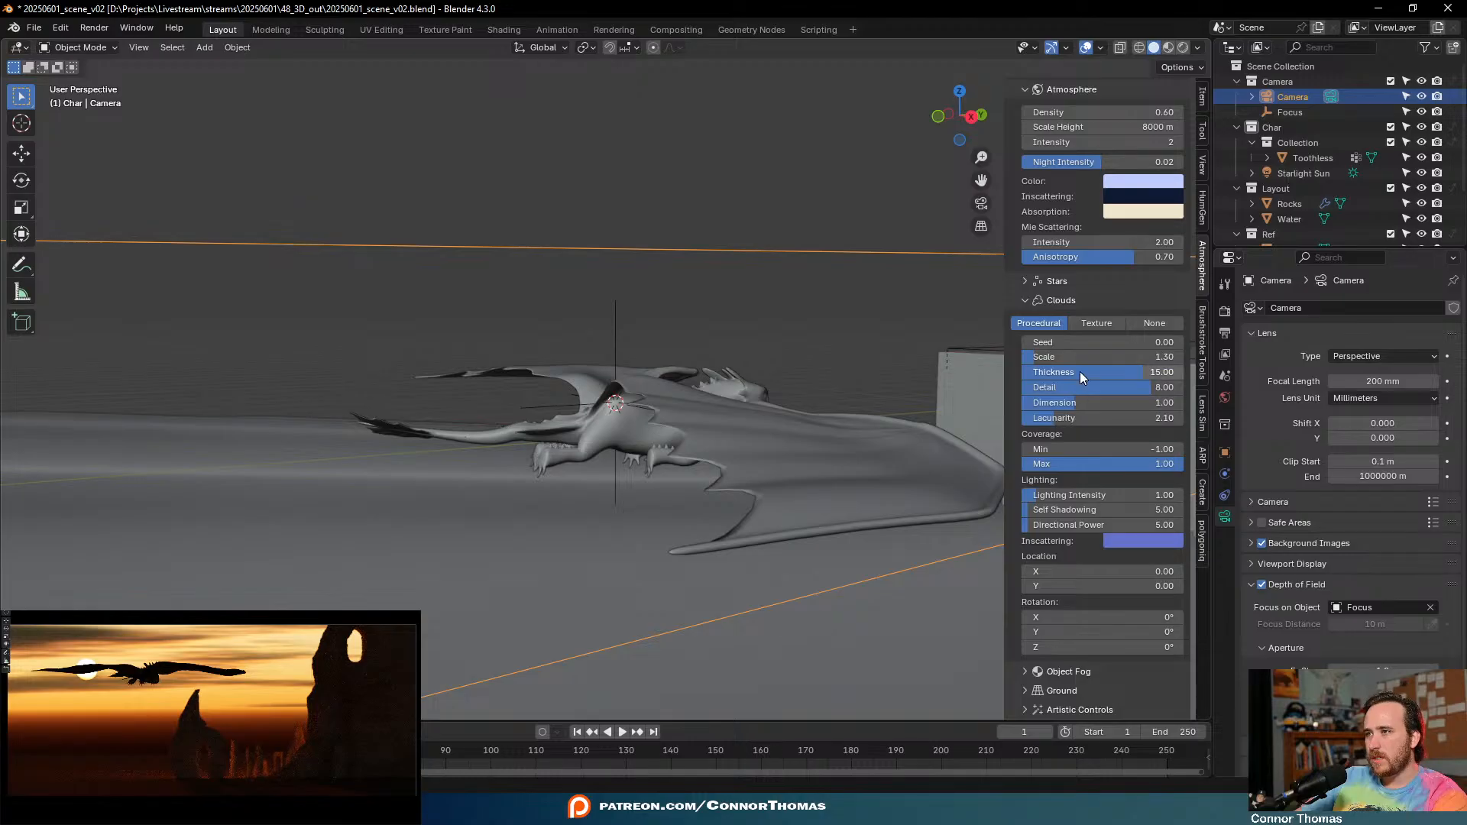
- Set the clouds' thickness to 10.14 and their minimum coverage to 0
mouse_move(1079, 372)
mouse_down()
mouse_move(1008, 371)
mouse_move(1181, 372)
mouse_move(1088, 373)
mouse_move(1116, 372)
mouse_move(1103, 372)
mouse_up()
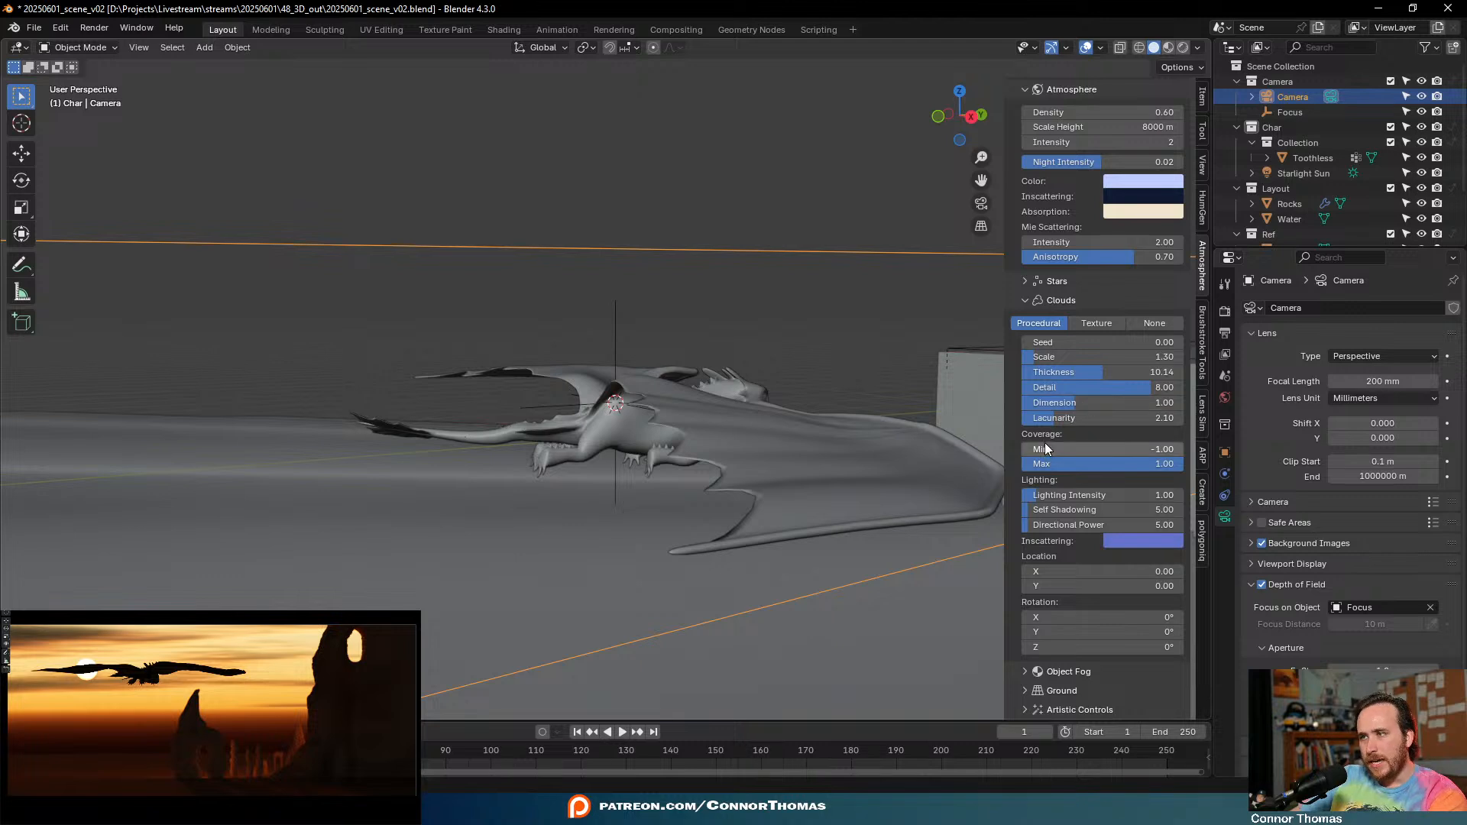
drag(1073, 448, 1098, 447)
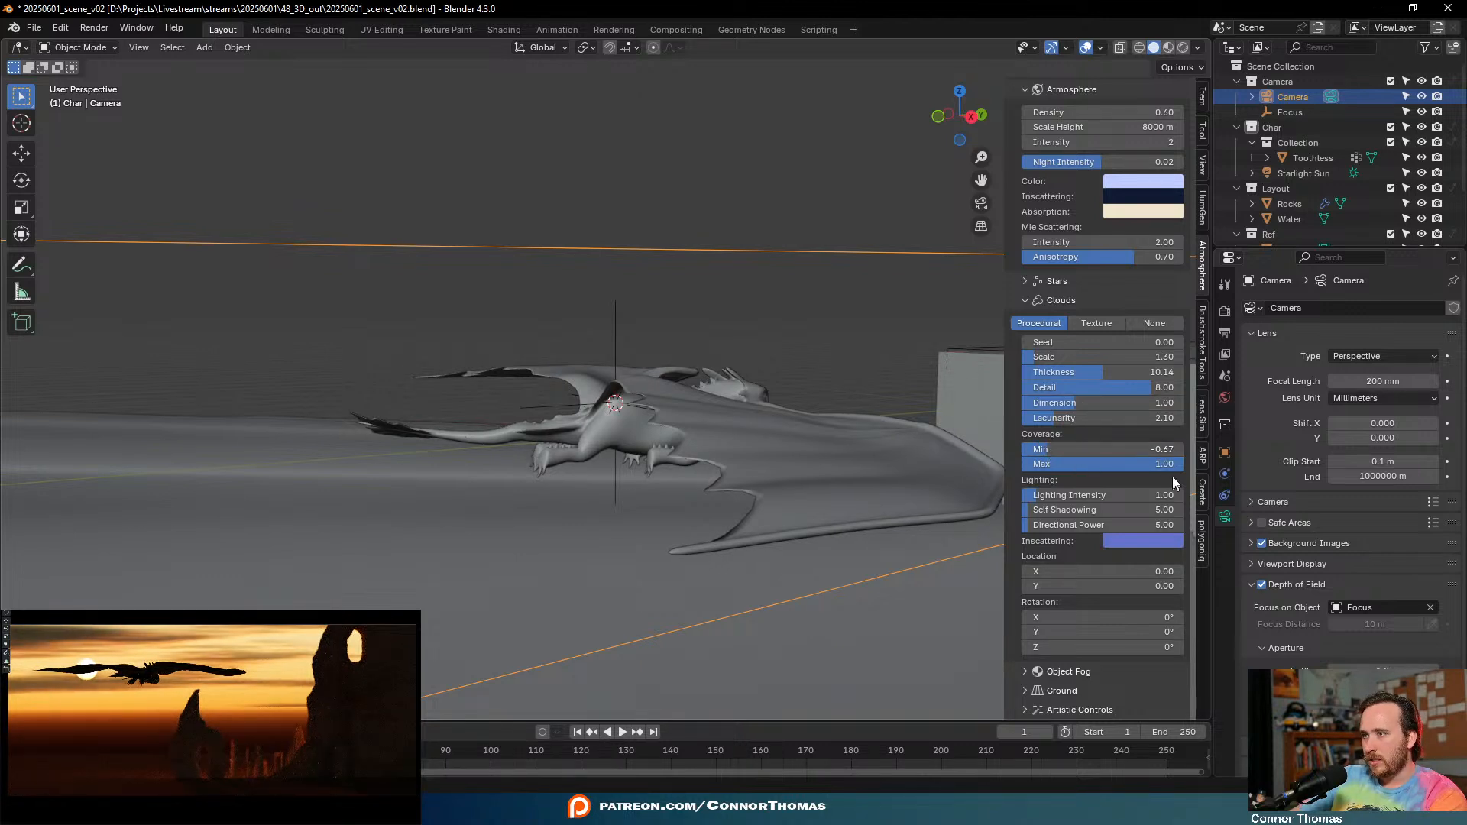
drag(1102, 464, 1172, 464)
drag(1049, 450, 1109, 450)
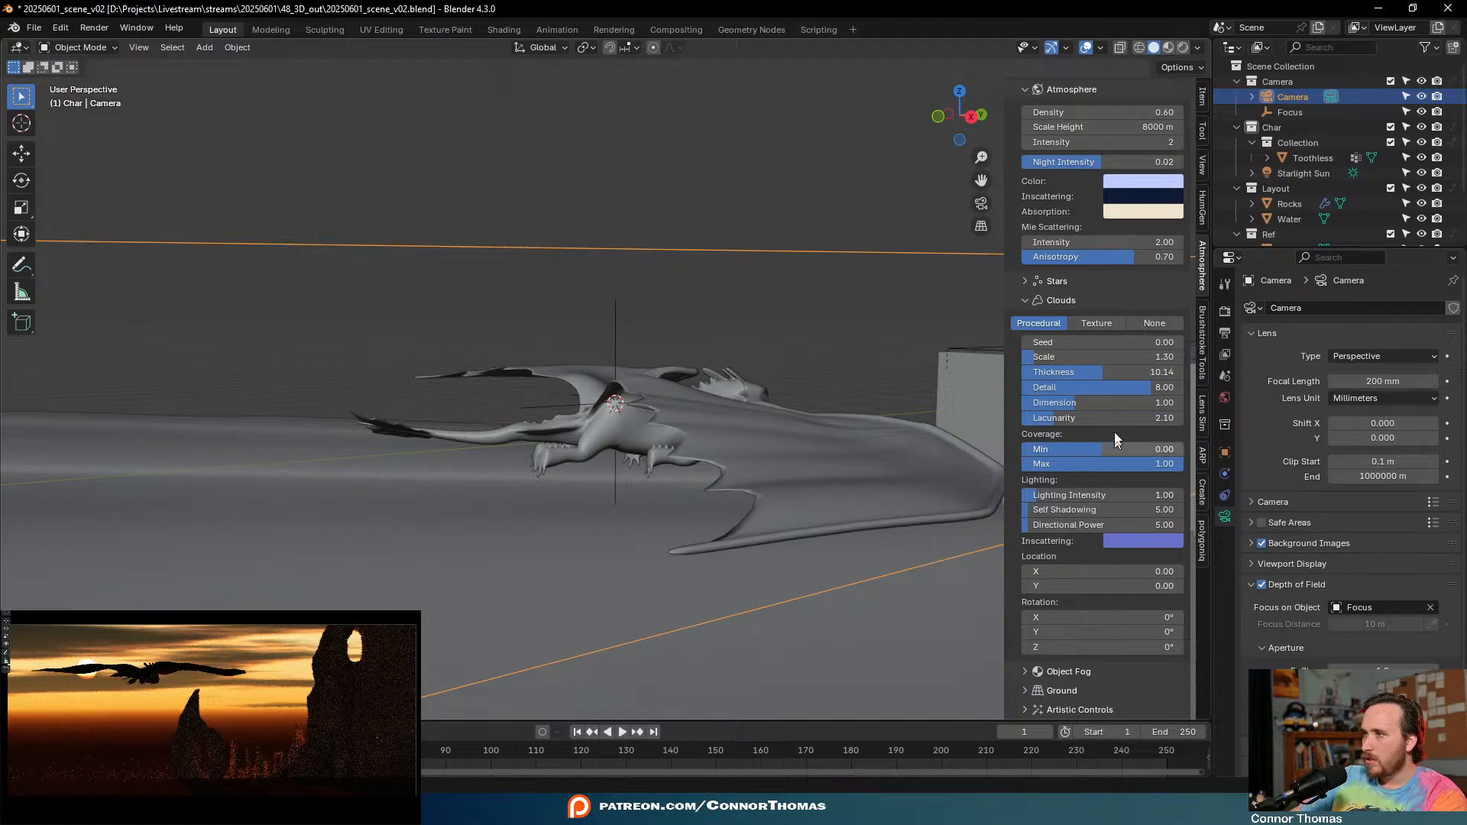
- Set the clouds' dimension to 0.61 and their lighting intensity to 6.14
mouse_move(1069, 402)
mouse_down()
mouse_move(1138, 402)
mouse_move(1051, 402)
mouse_up()
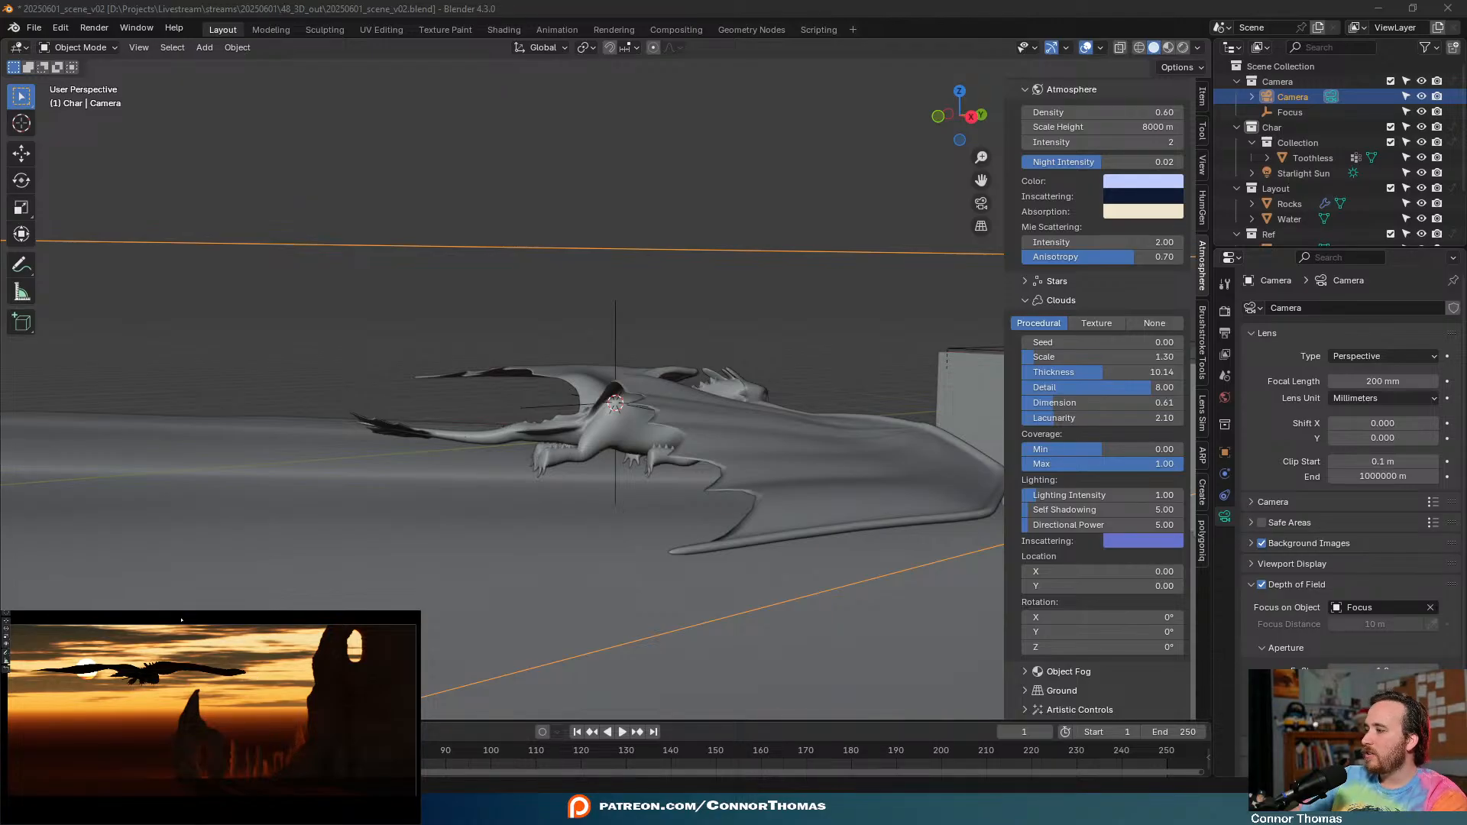
scroll(1143, 430, down, 2)
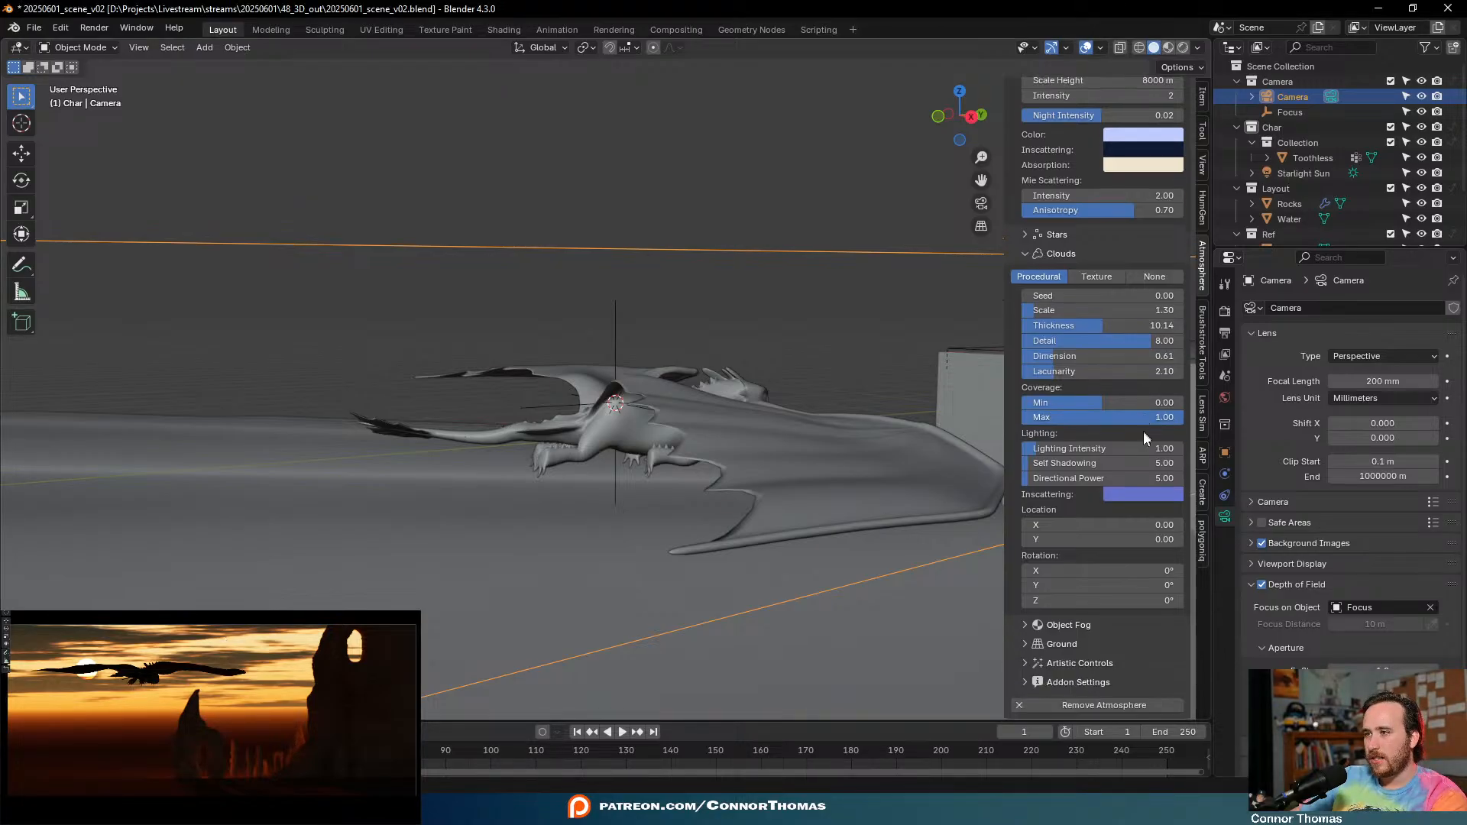
drag(1083, 443, 1153, 443)
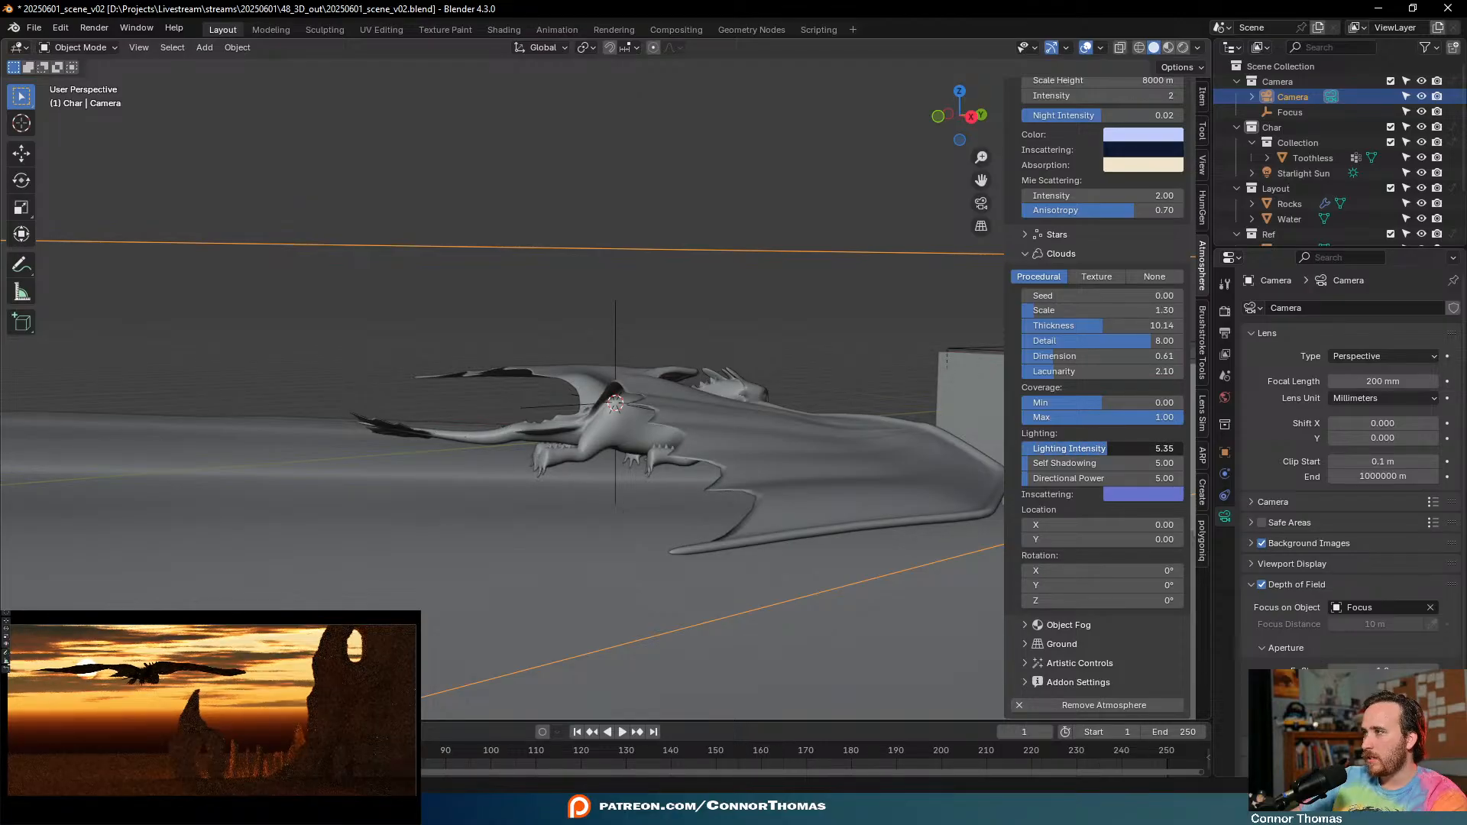
drag(1116, 449, 1120, 448)
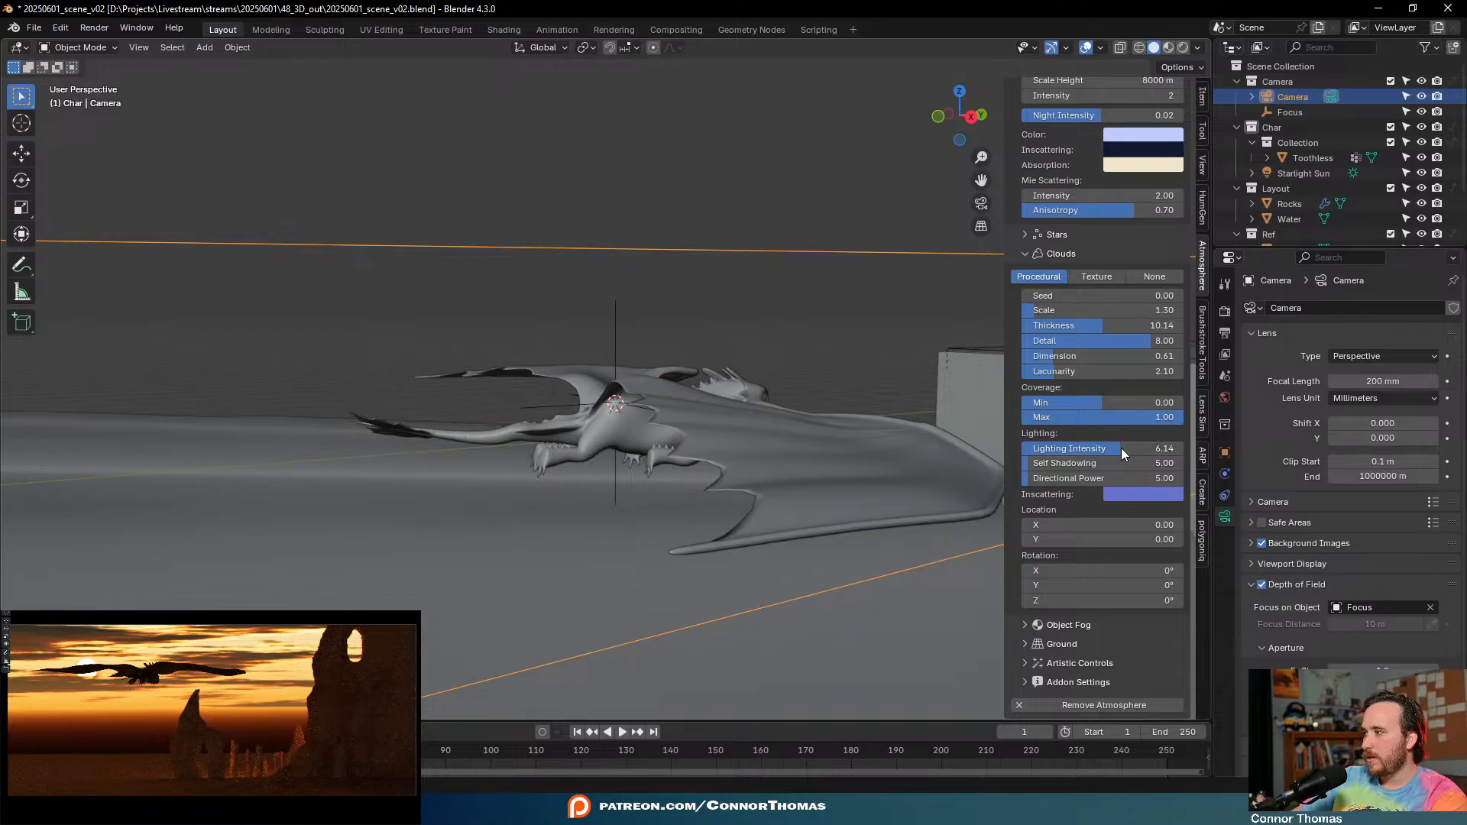
- Select the Water object that surrounds the rocks, leaving the Rocks mesh unselected
middle_drag(720, 458, 517, 531)
scroll(563, 514, down, 8)
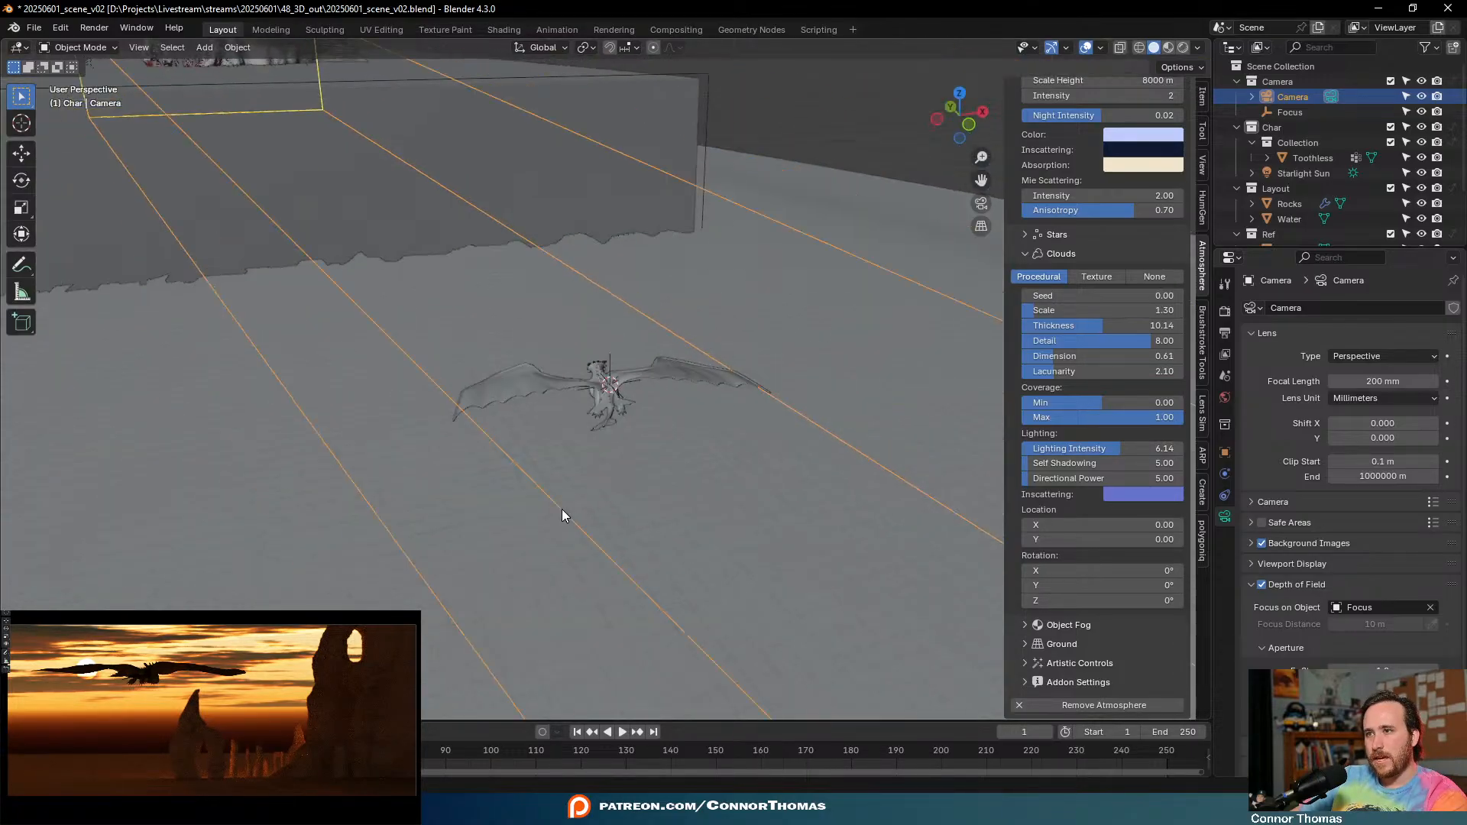
scroll(557, 501, down, 9)
click(452, 571)
middle_drag(526, 535, 560, 512)
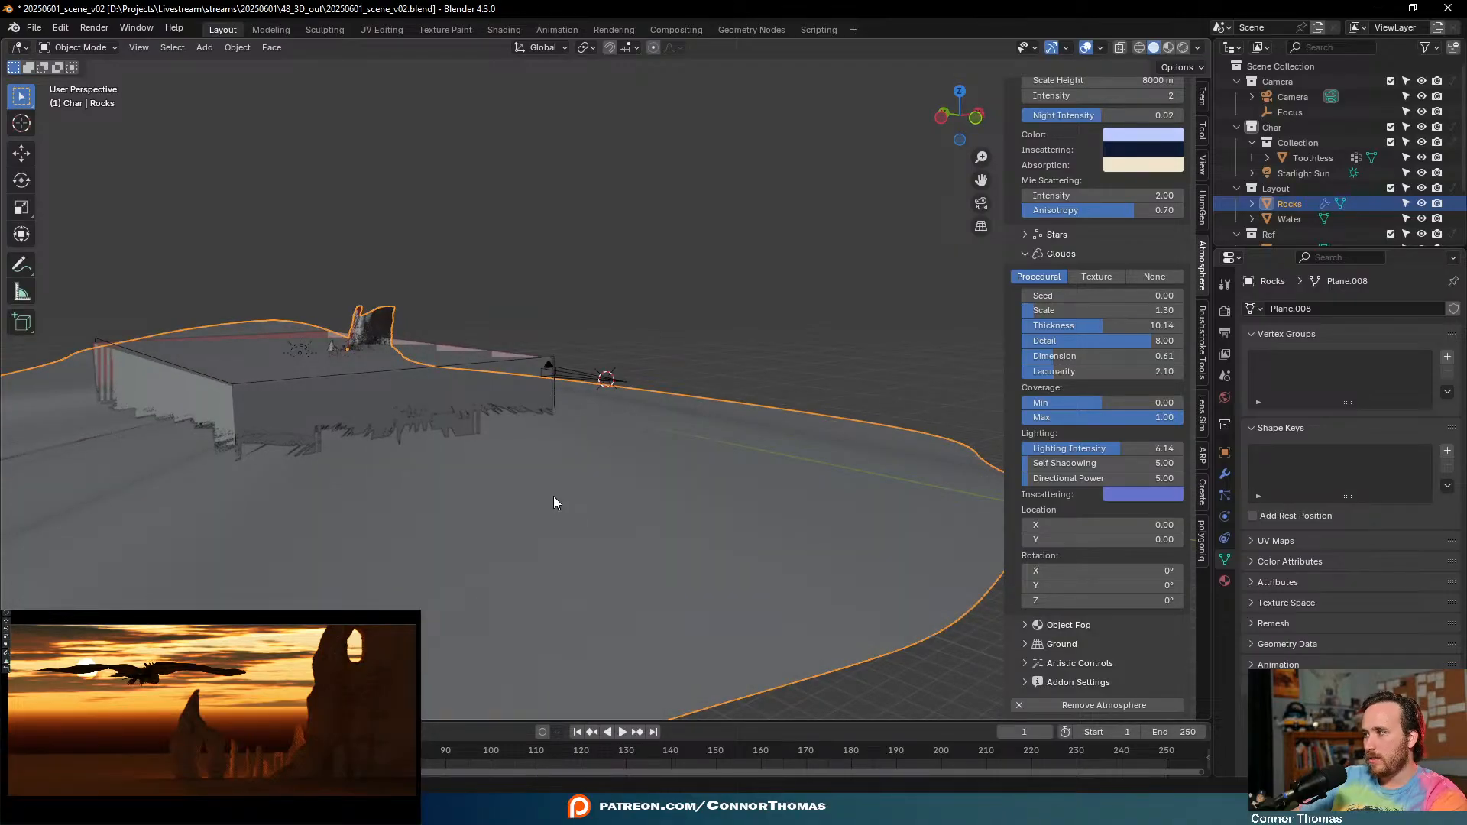
shift+click(463, 473)
click(424, 364)
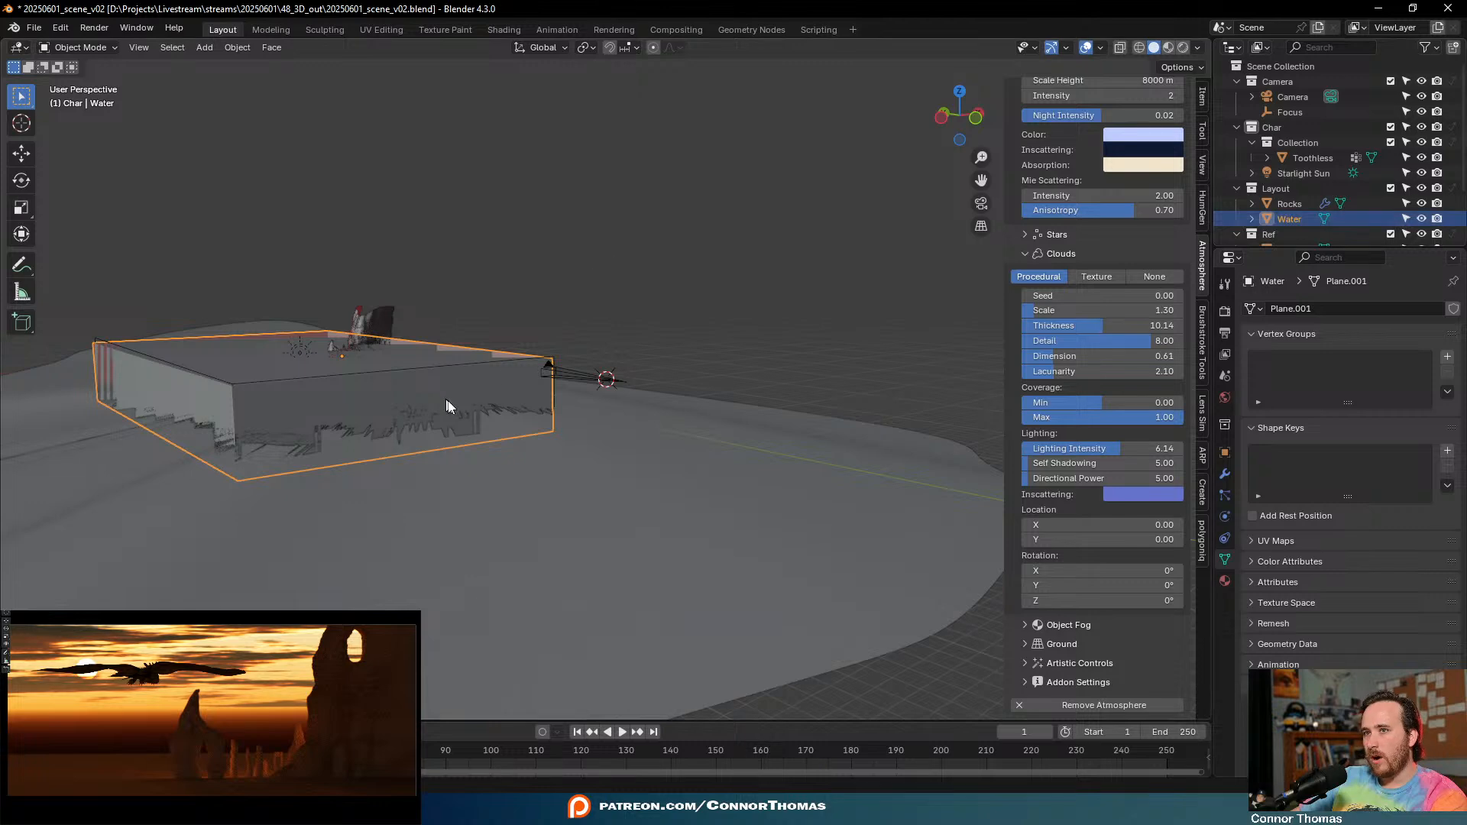
- Check the Water mesh's extent around the rocks and save the scene file
key(KP_Decimal)
scroll(588, 447, up, 3)
middle_drag(599, 428, 550, 428)
key(Tab)
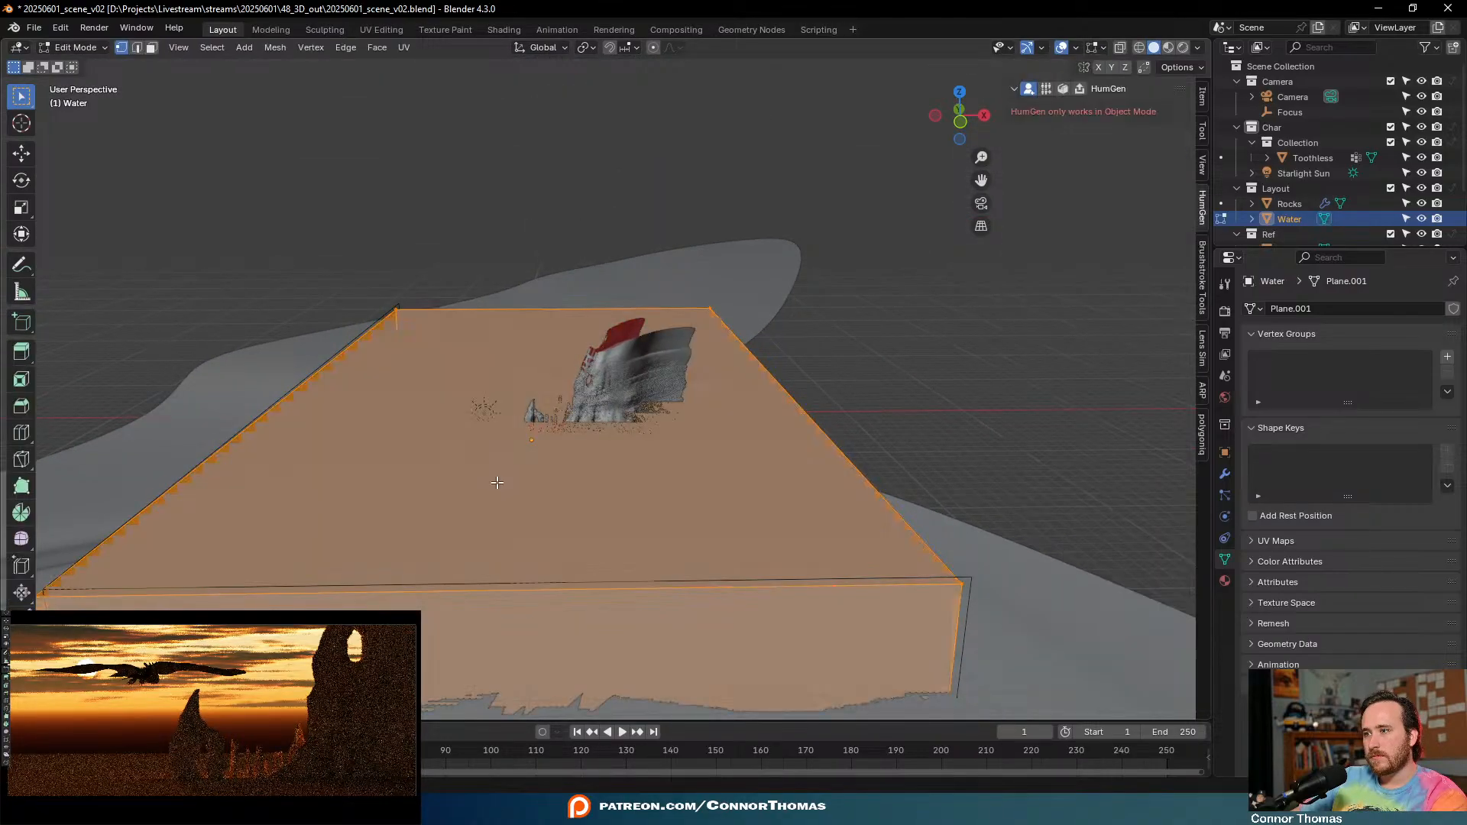
key(Tab)
middle_drag(519, 557, 697, 389)
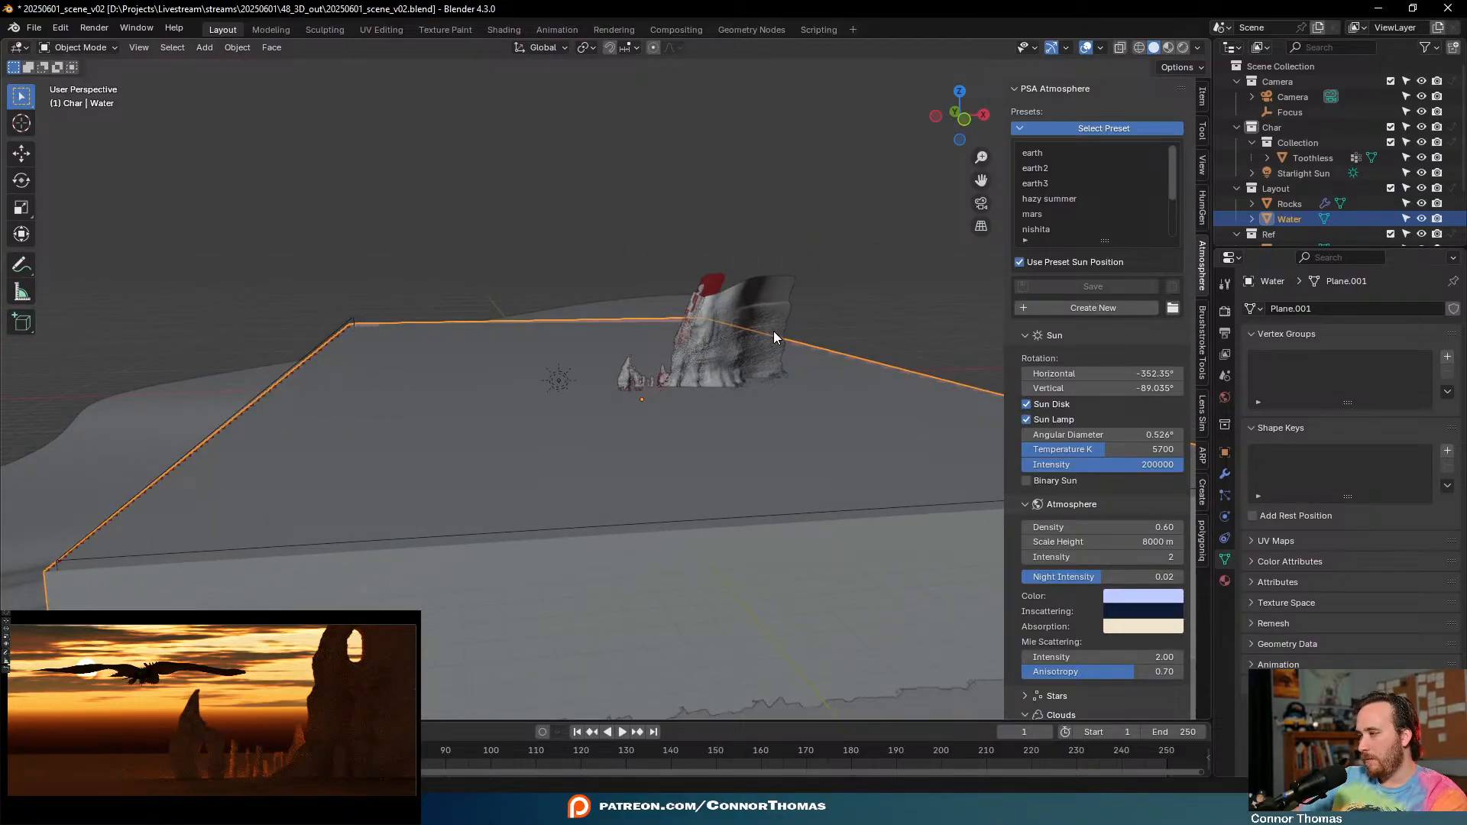
shift+middle_drag(763, 342, 518, 284)
key(ctrl+s)
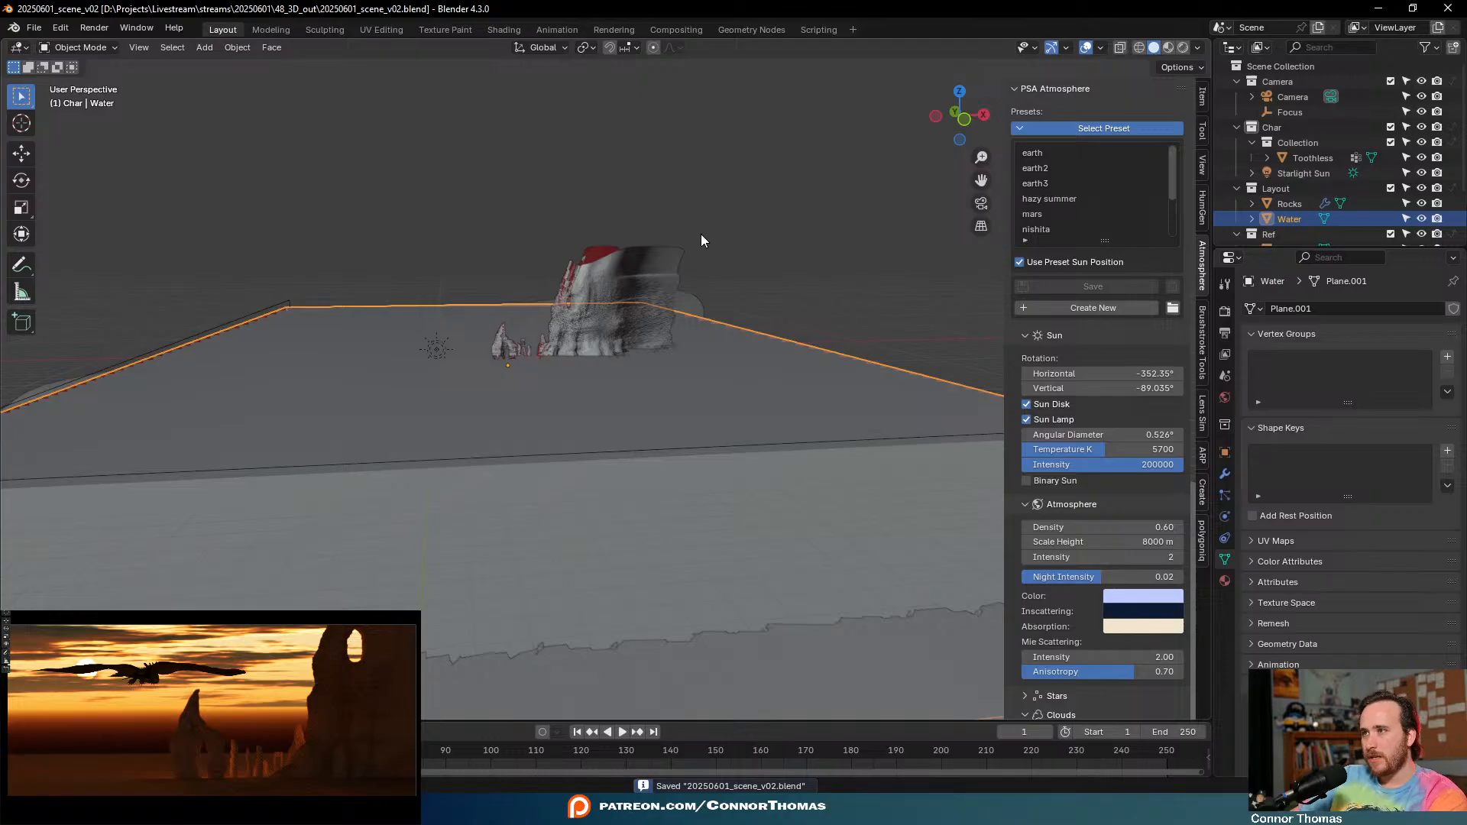
- Scale the Water object up uniformly so it covers a larger area around the rocks
click(1225, 580)
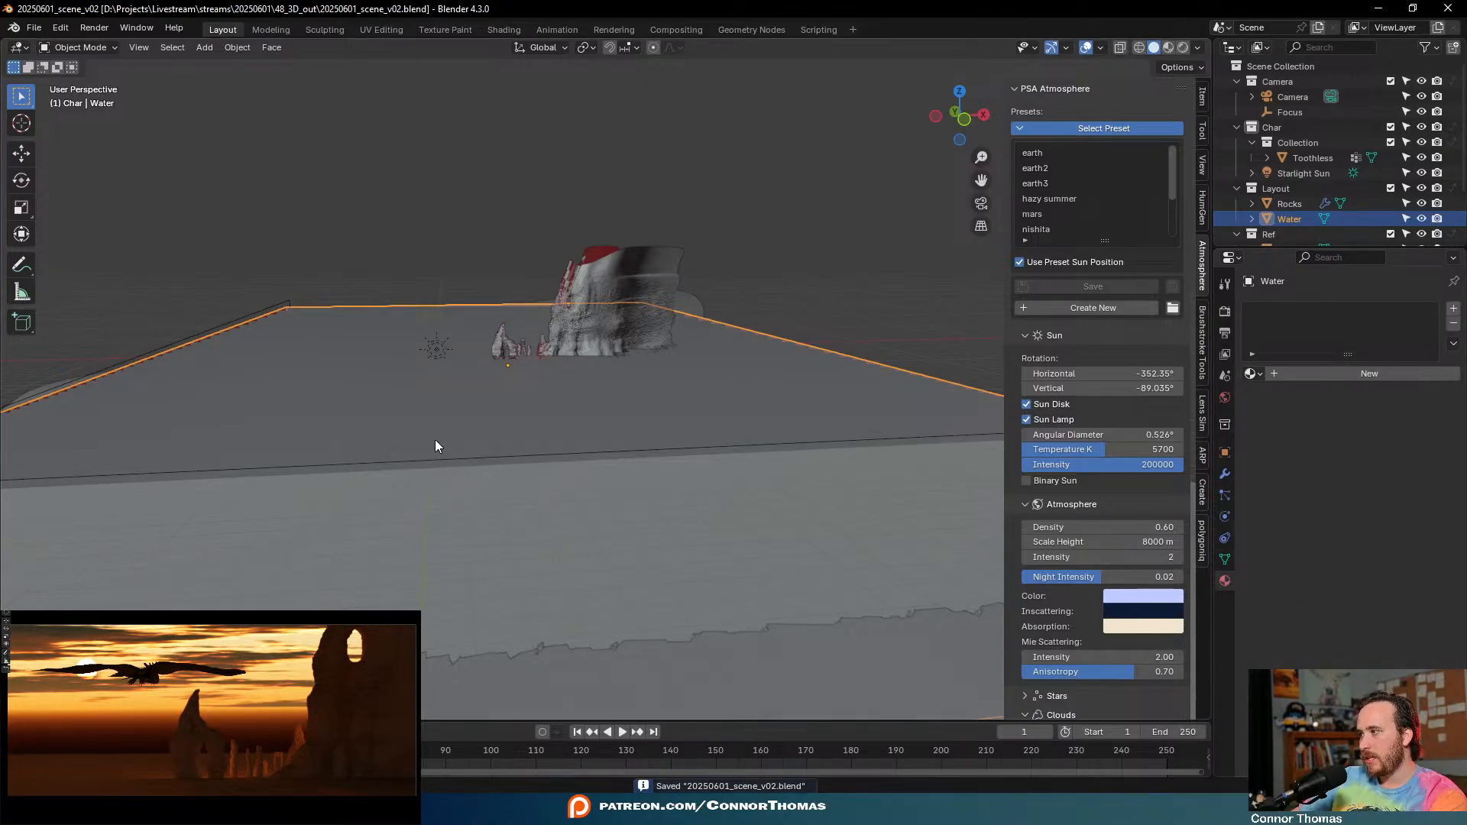
key(s)
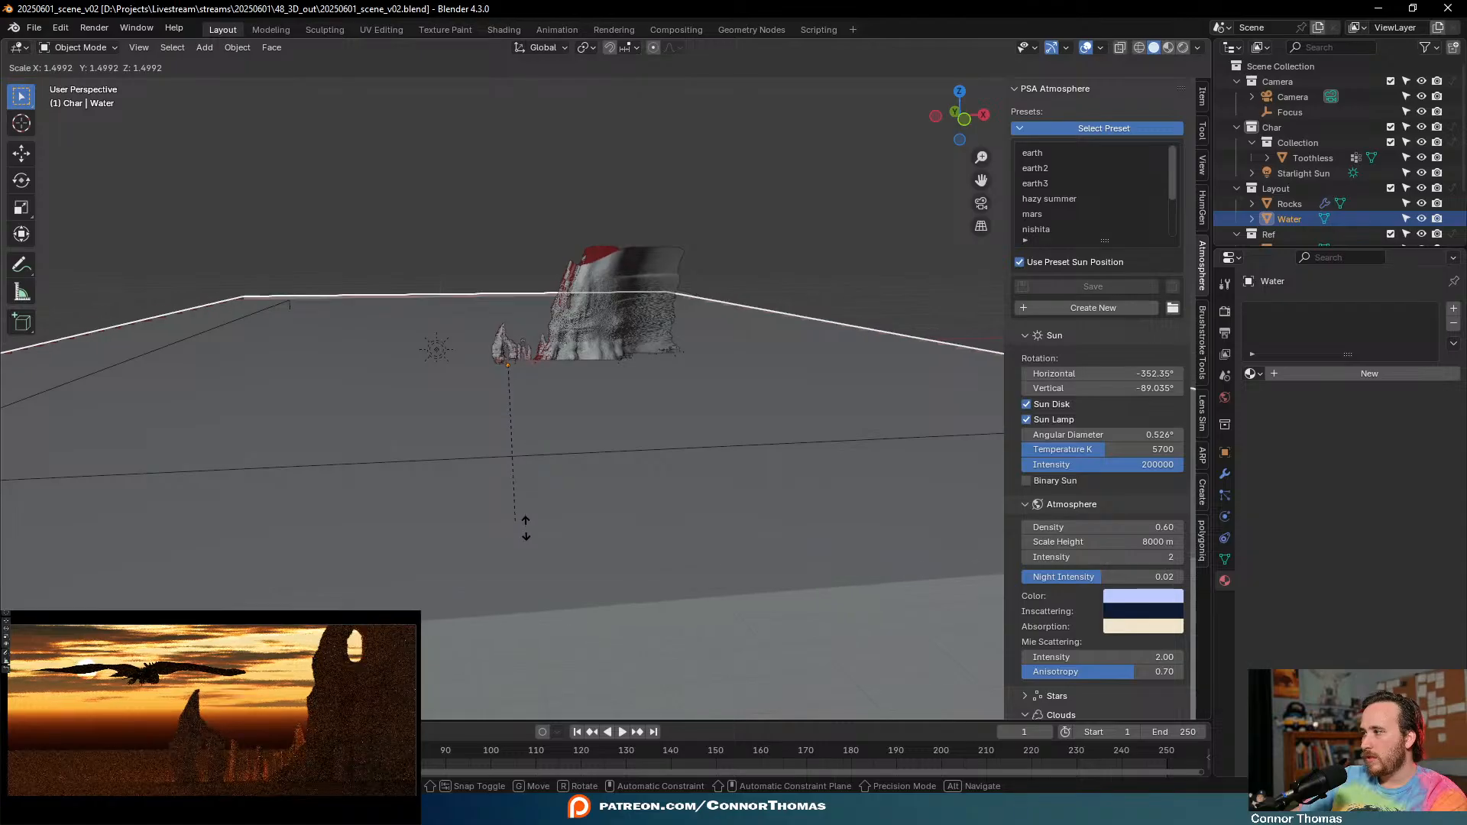
click(690, 589)
- Extend the Water block by moving its end face about 9305 m along its local Y axis
middle_drag(691, 589, 708, 391)
scroll(764, 321, up, 3)
key(Tab)
key(3)
click(778, 266)
key(g)
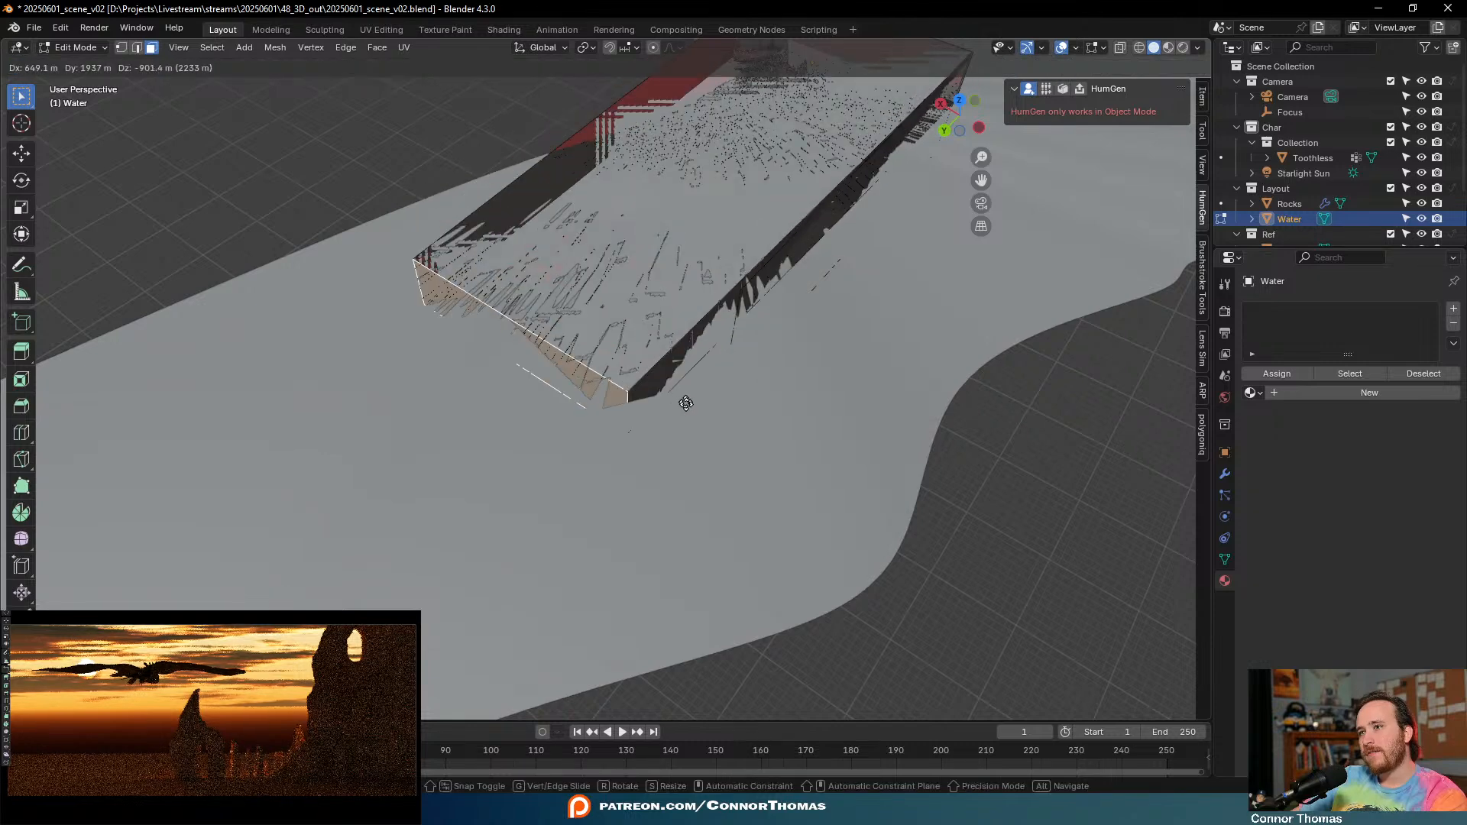
key(y)
key(y)
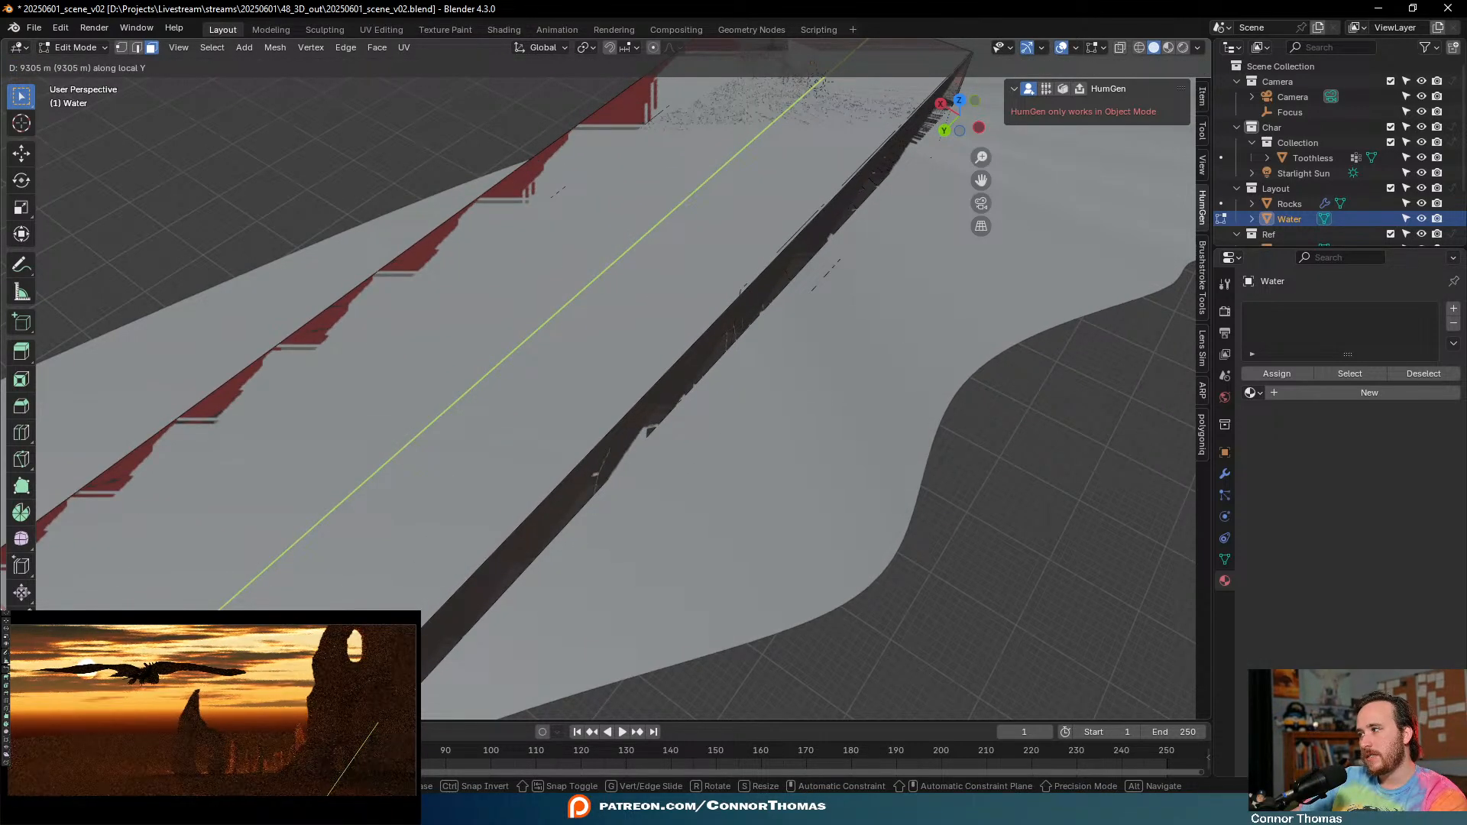
key(Return)
- Widen the extended end of the Water block by moving its vertical corner edge outward along X, and return to Object Mode
scroll(393, 513, down, 6)
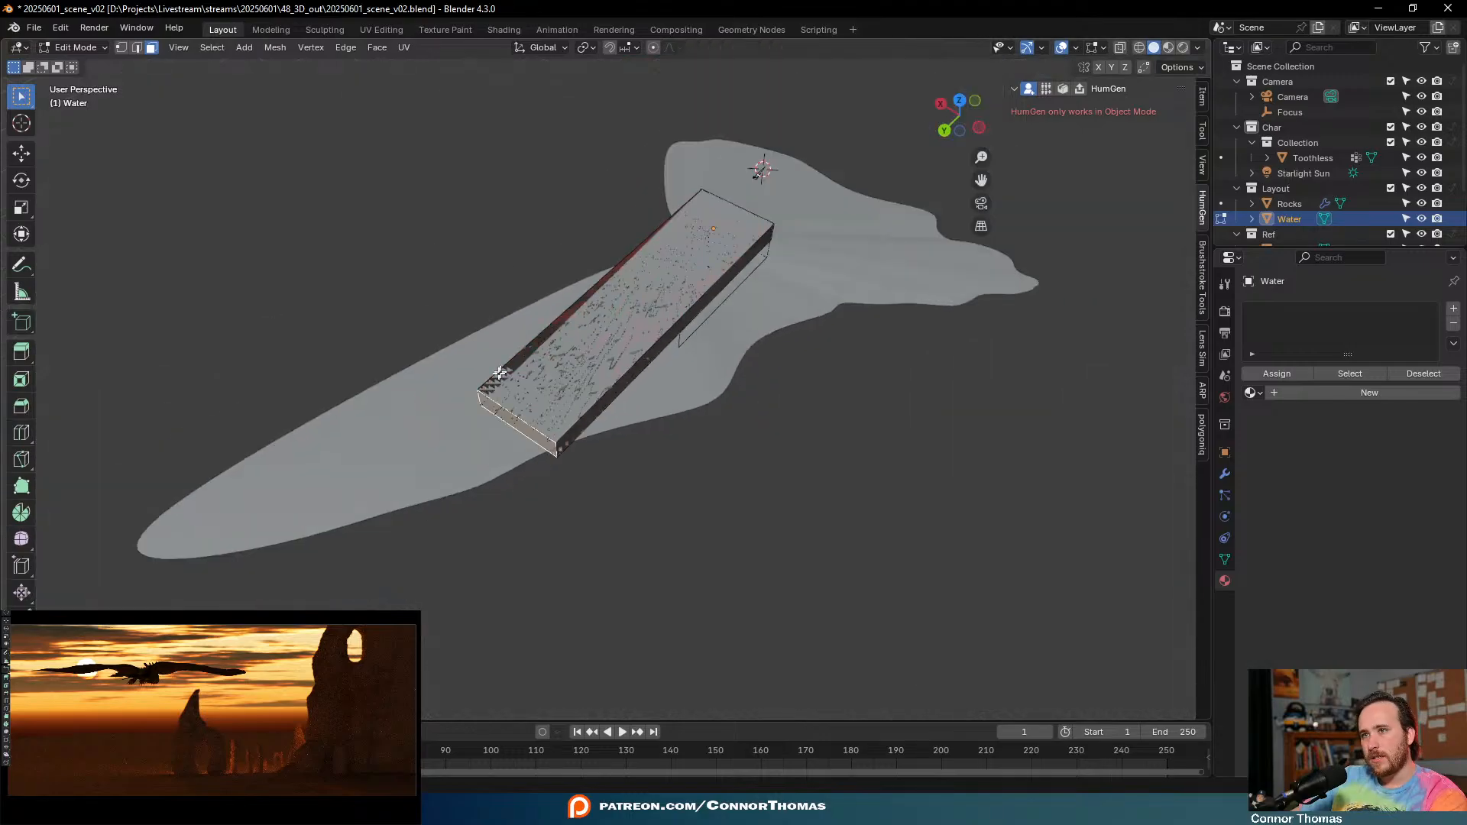
scroll(640, 430, up, 4)
key(2)
click(496, 538)
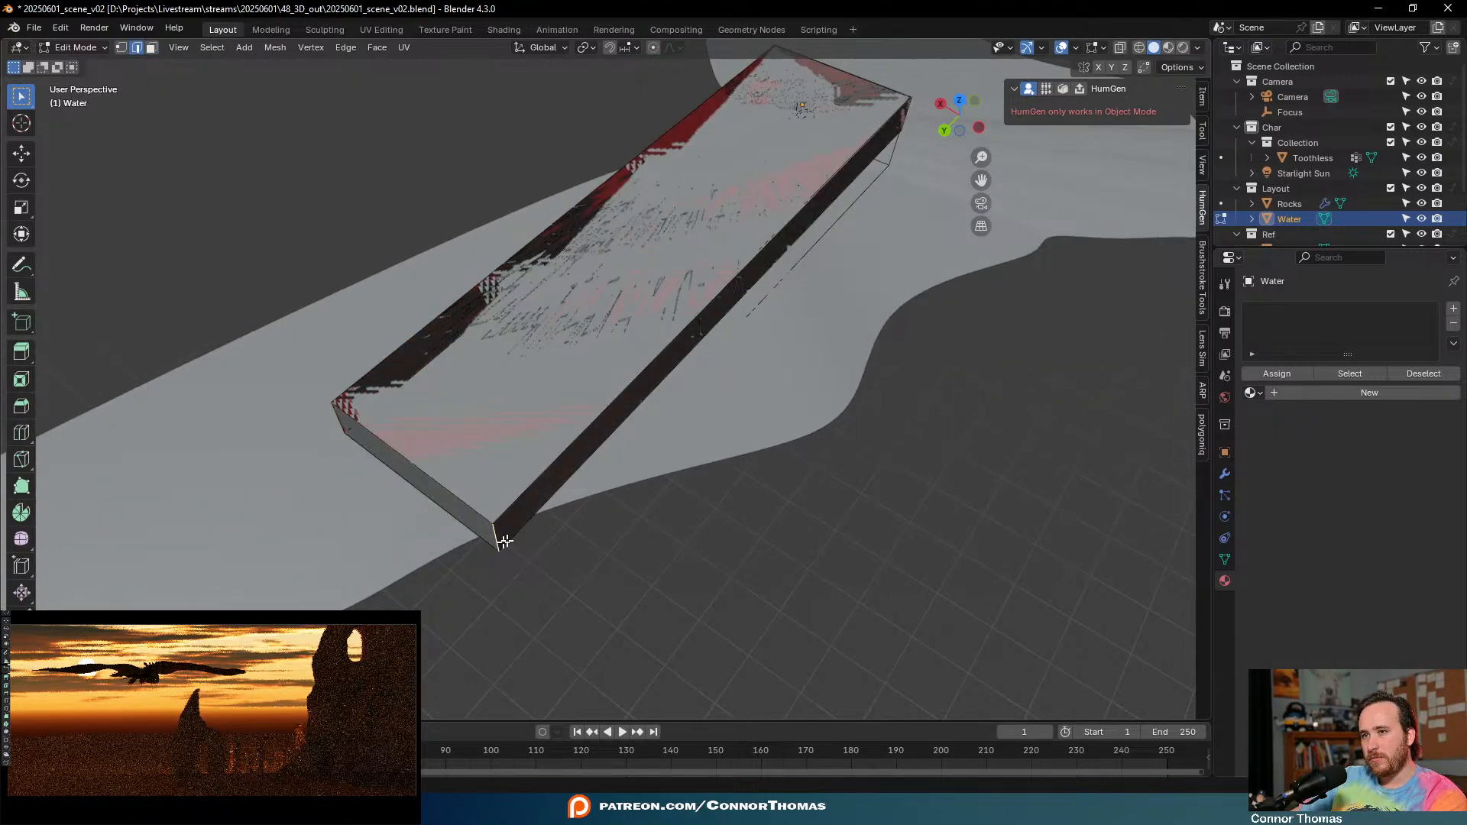
key(g)
key(x)
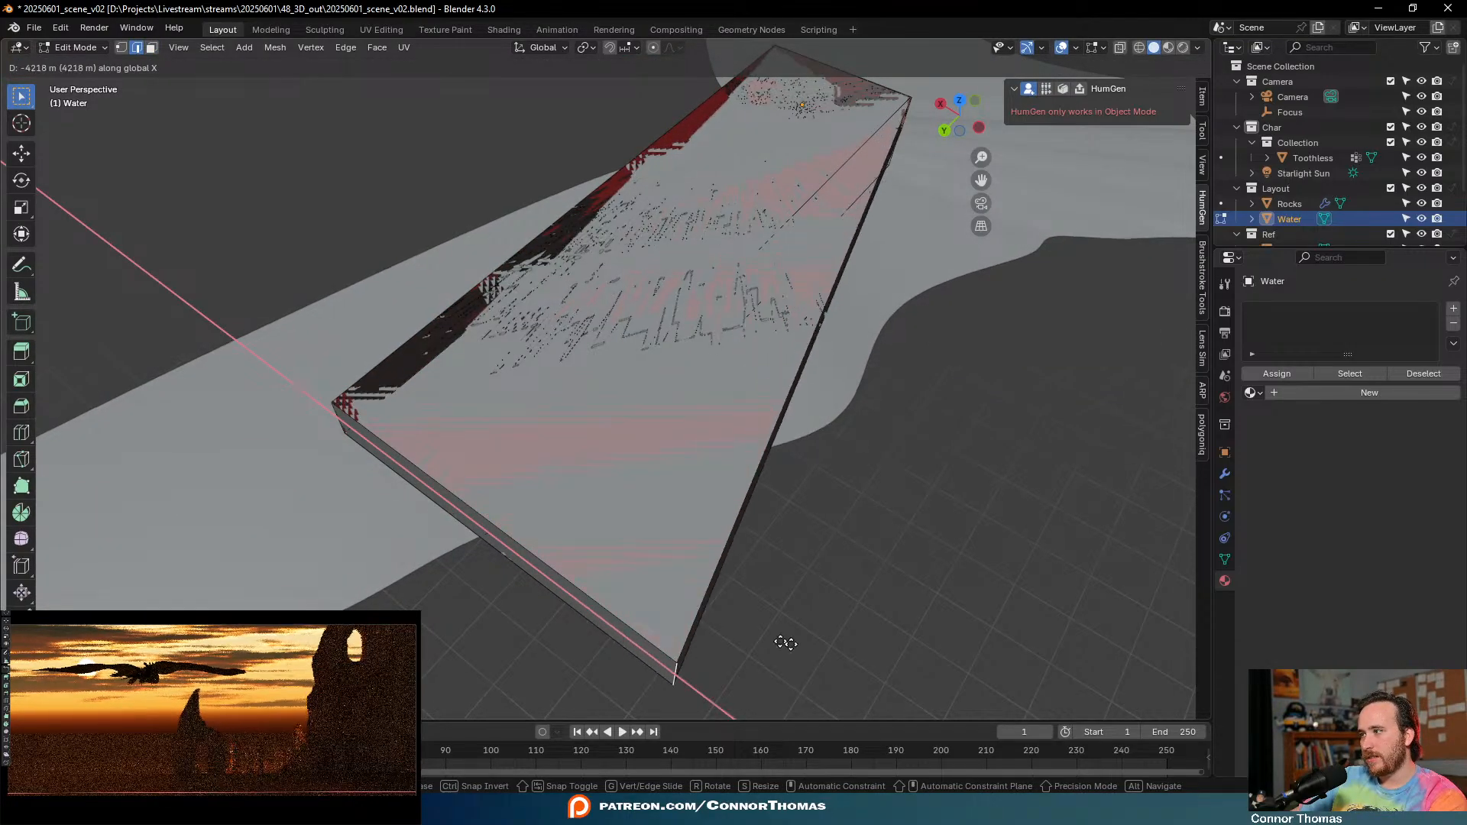
click(687, 590)
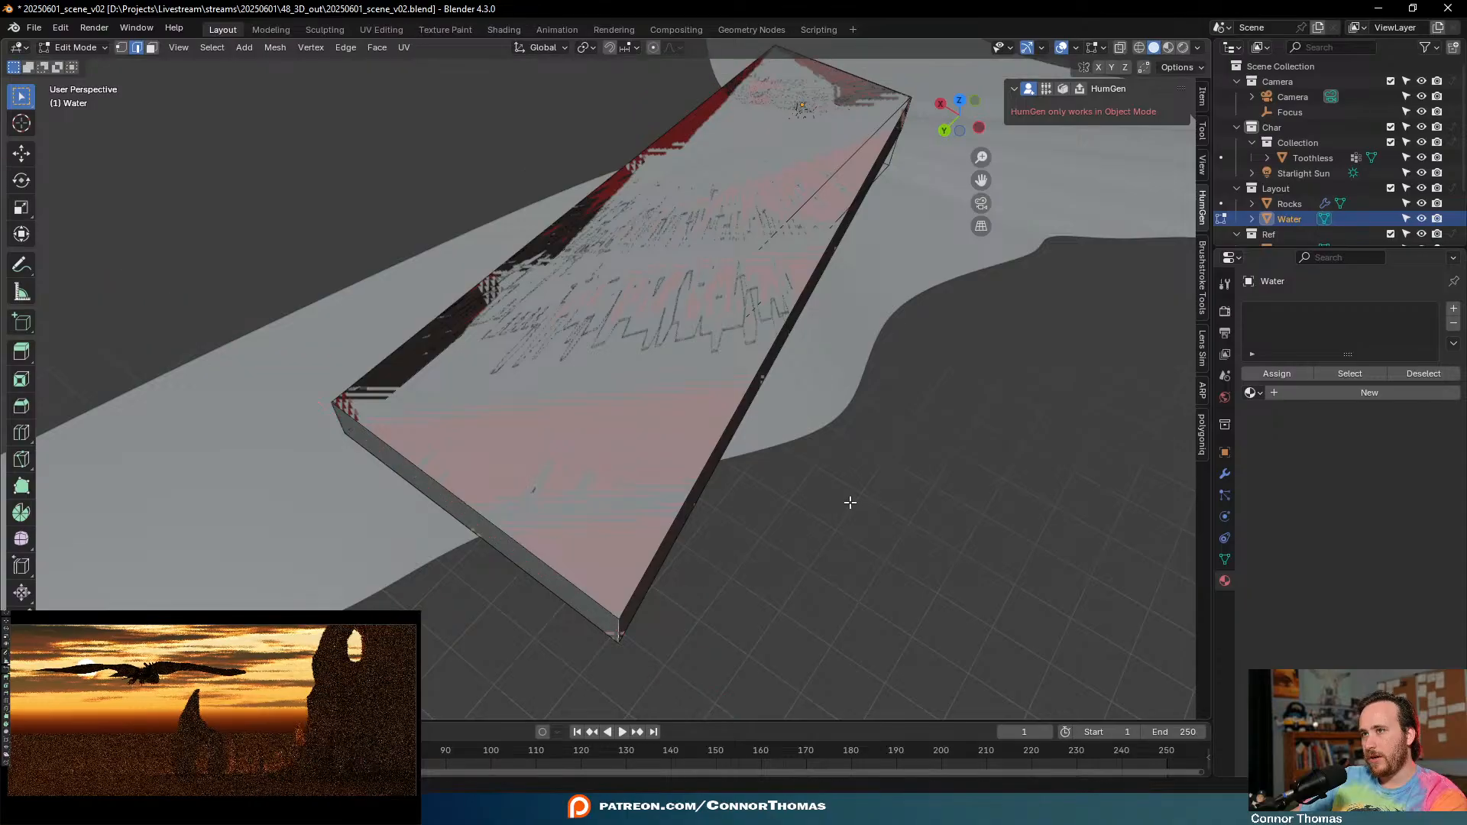
key(Tab)
- Set the viewport's clip end to 1000000 m
middle_drag(914, 465, 533, 291)
key(n)
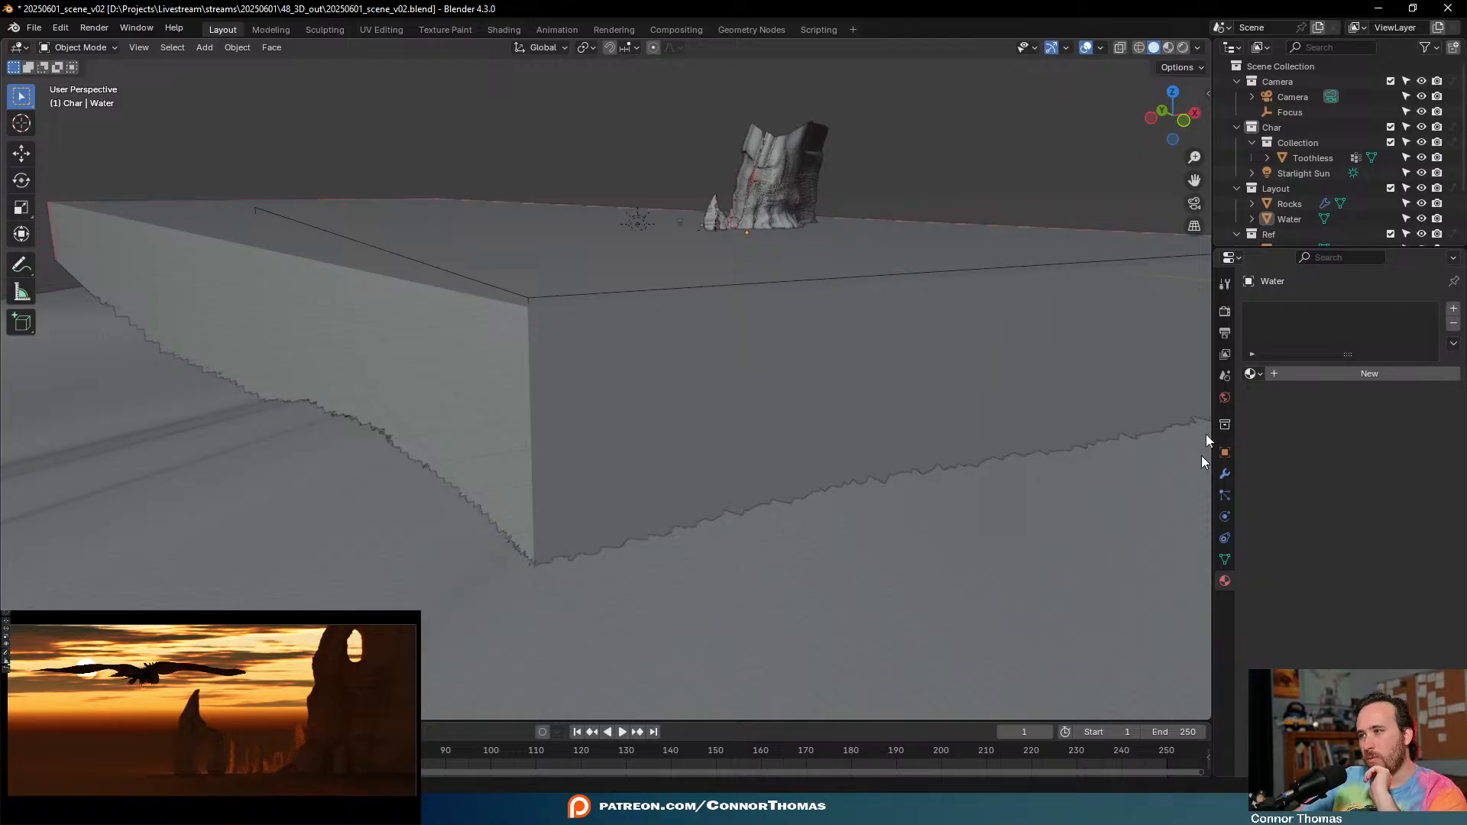
key(n)
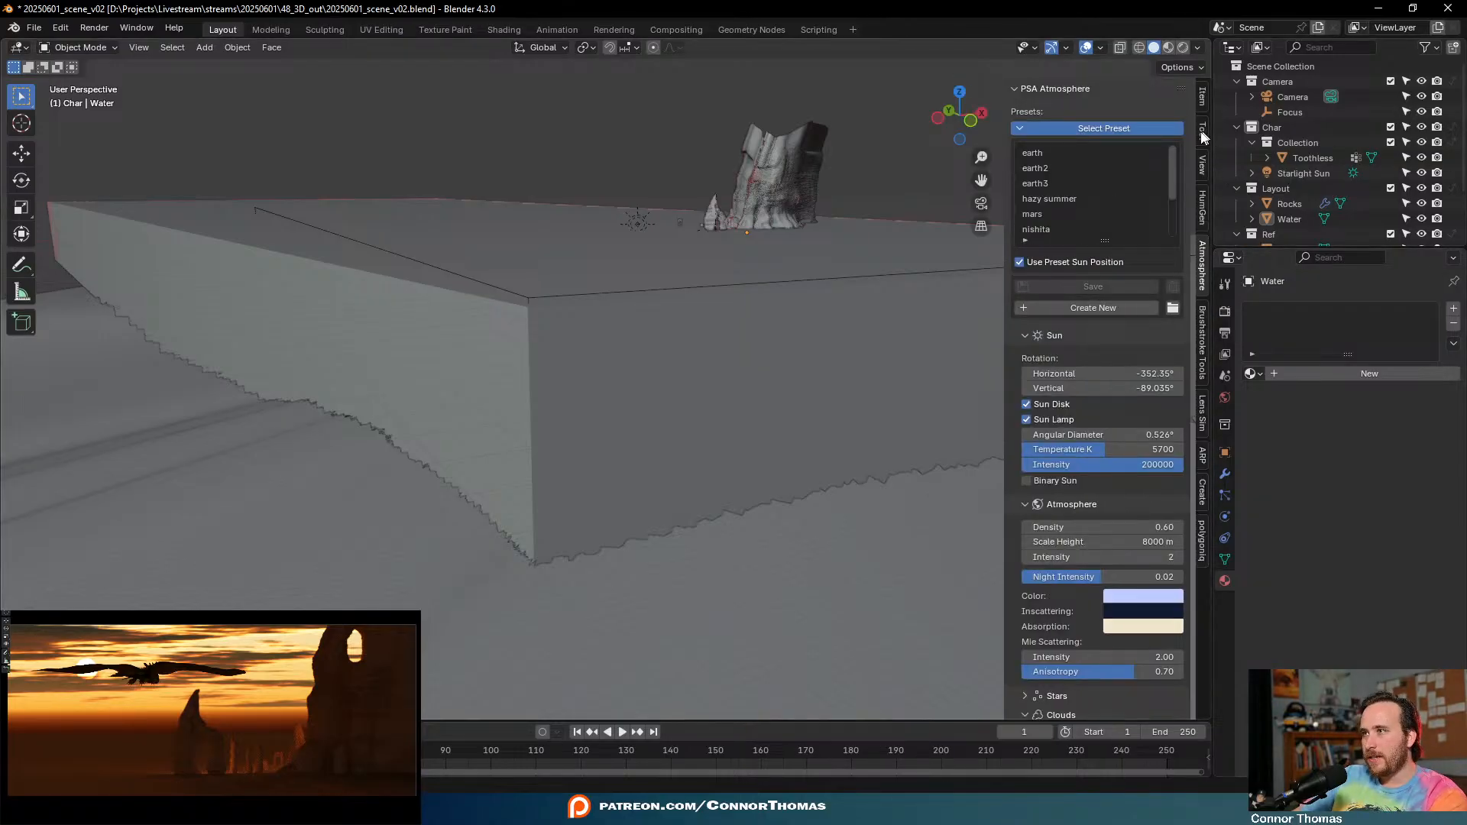
click(1201, 164)
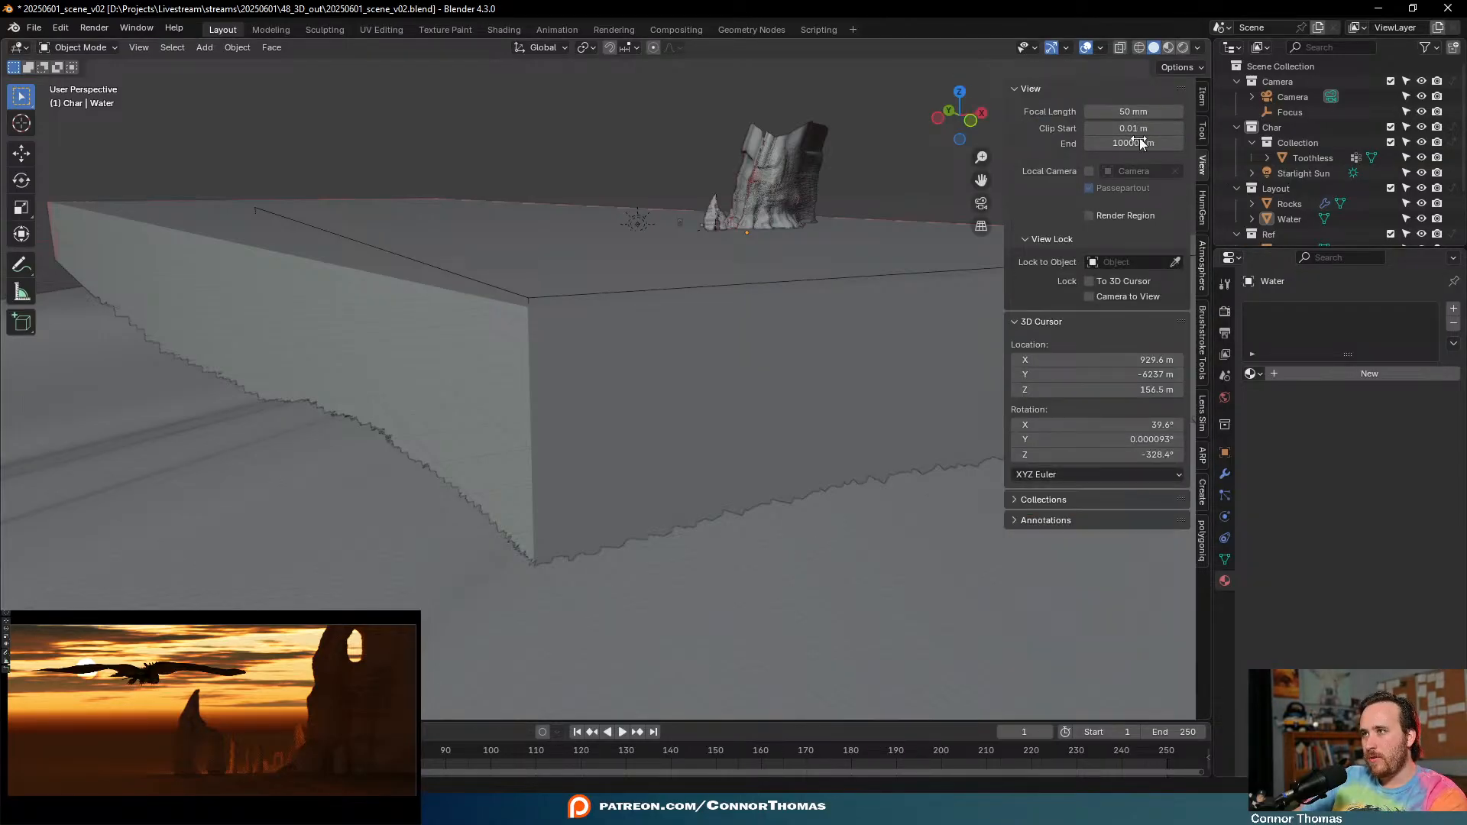
click(1133, 143)
text(0)
key(Return)
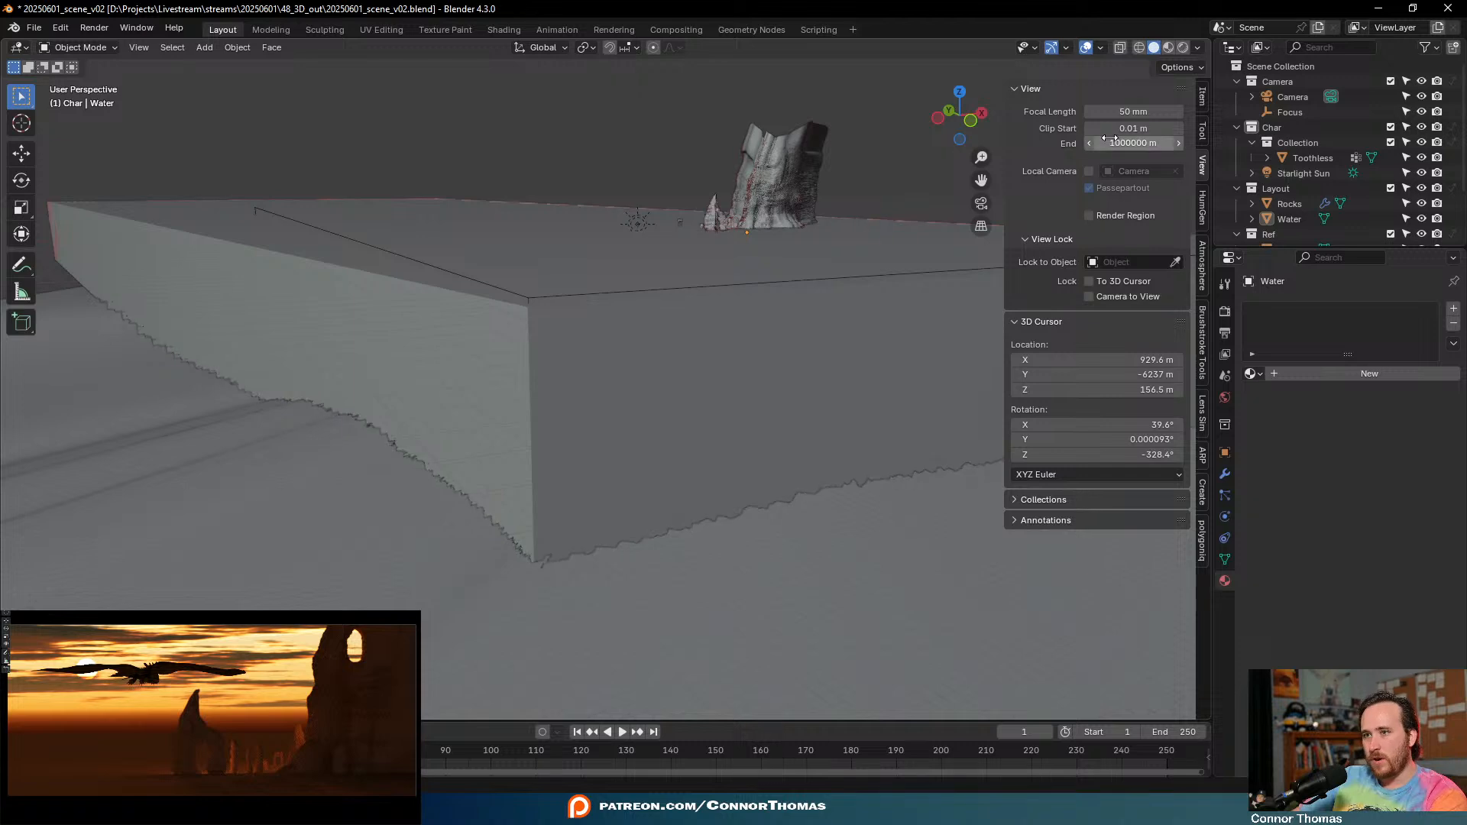
- Restore the viewport's clip end to 100000 m
click(1110, 142)
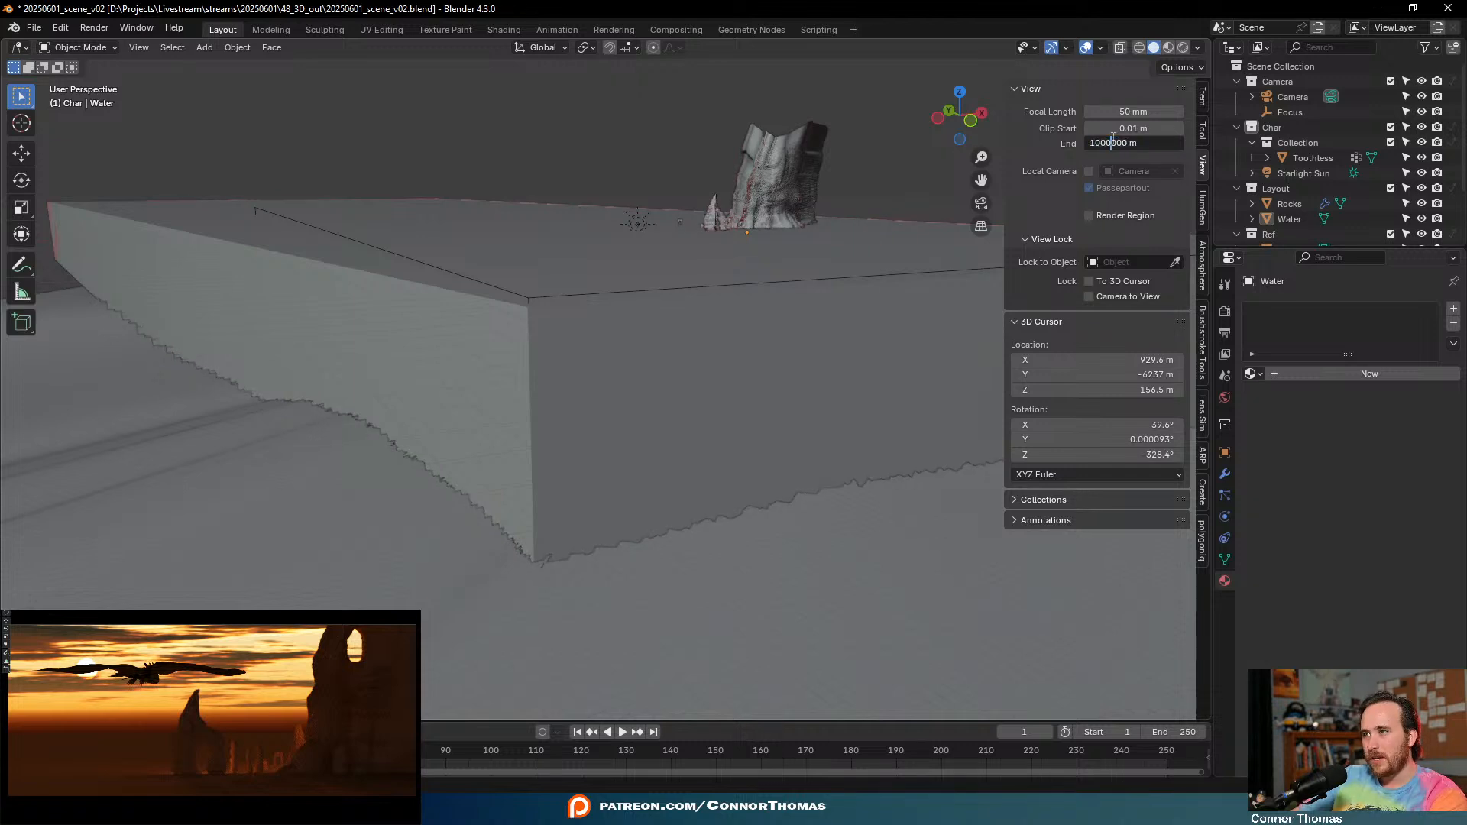
text(0)
key(Return)
click(1110, 142)
click(1111, 142)
key(Return)
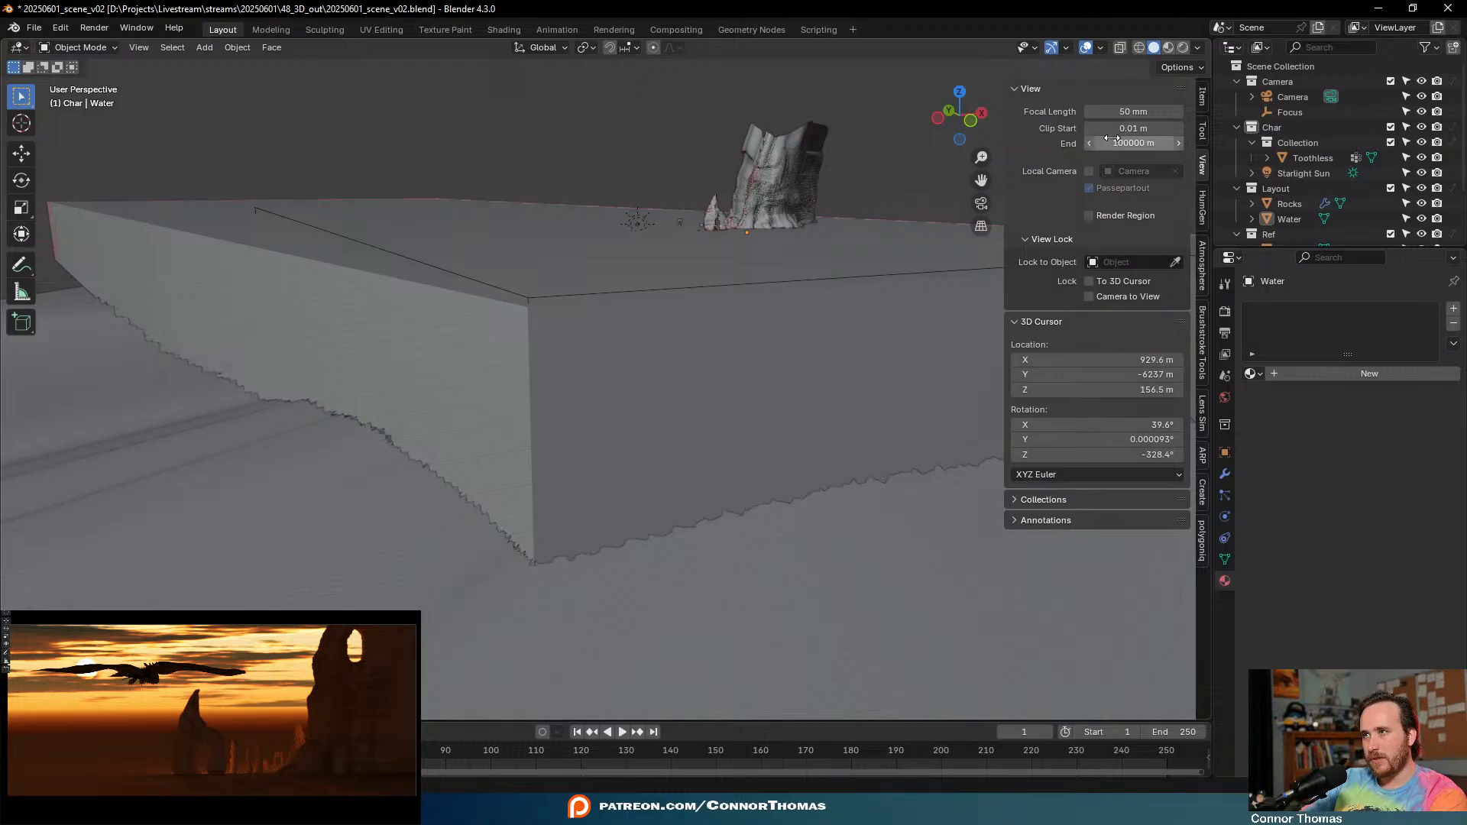
- Set the viewport's clip start to 0.1 m
click(1144, 127)
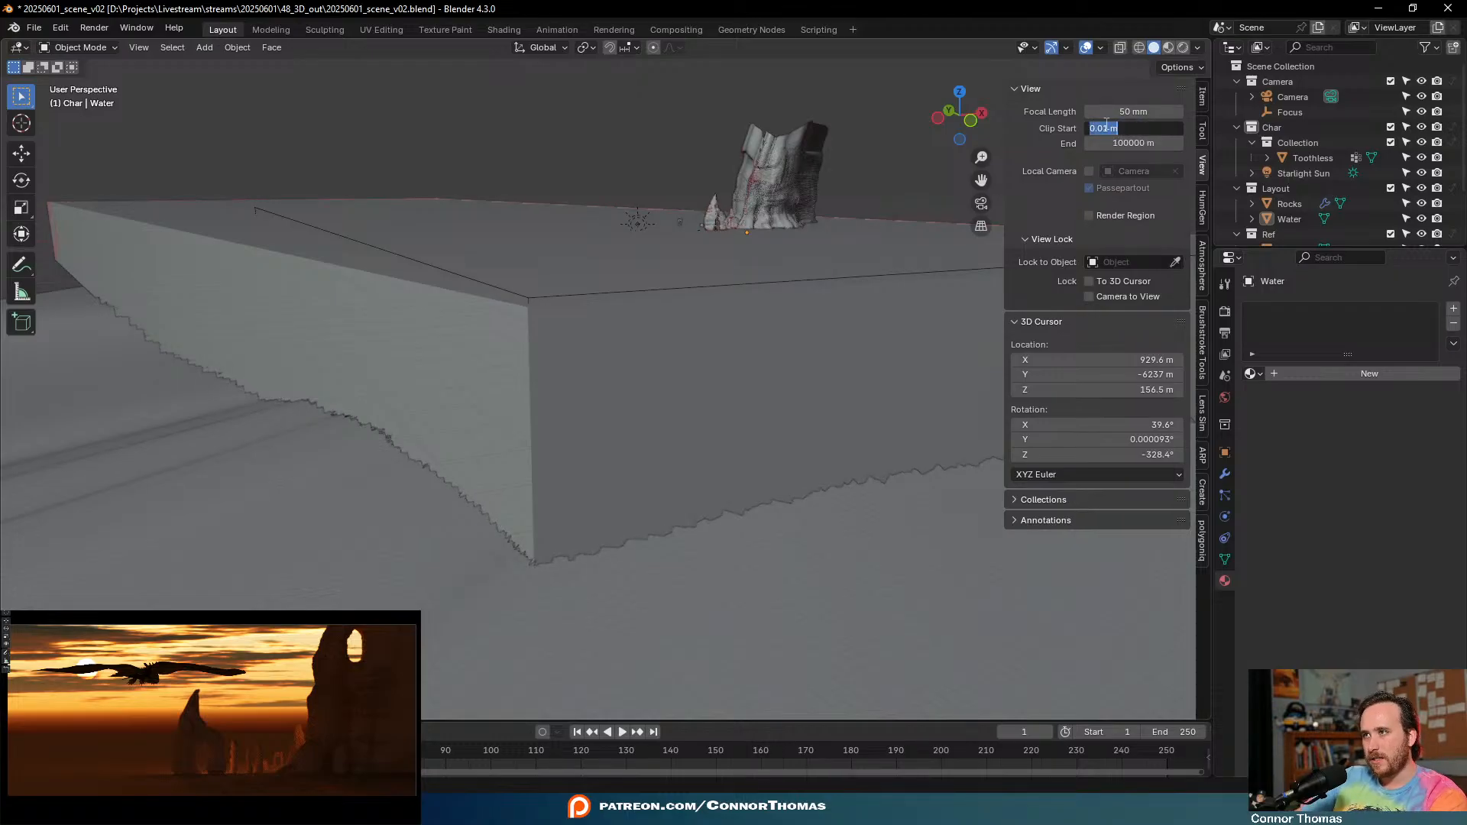
key(BackSpace)
key(Return)
middle_drag(599, 84, 986, 317)
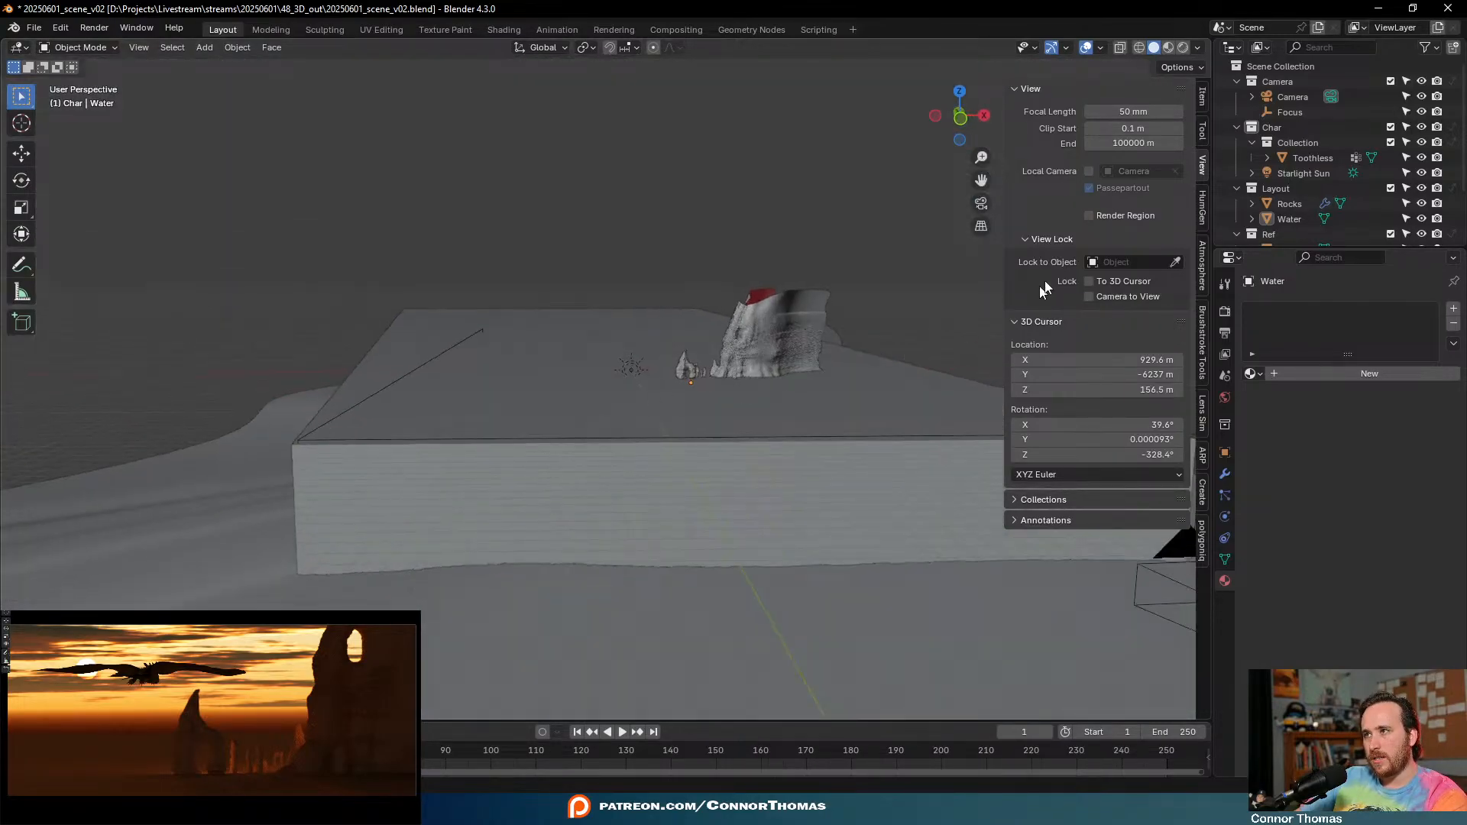
- Examine where the camera and Toothless sit relative to the near end of the Water block
scroll(809, 370, down, 3)
scroll(802, 371, up, 6)
shift+middle_drag(759, 408, 457, 333)
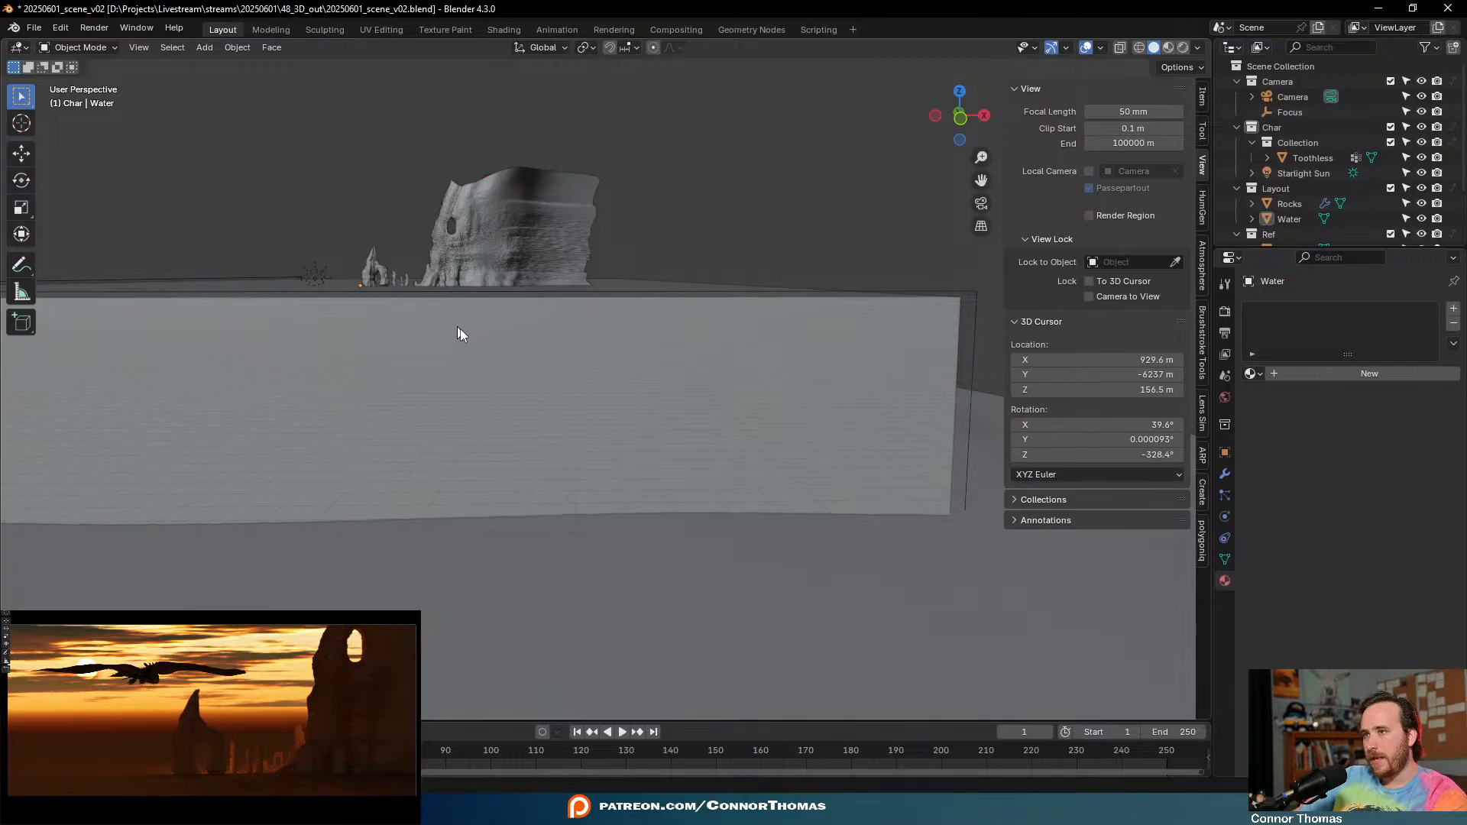
scroll(458, 329, down, 5)
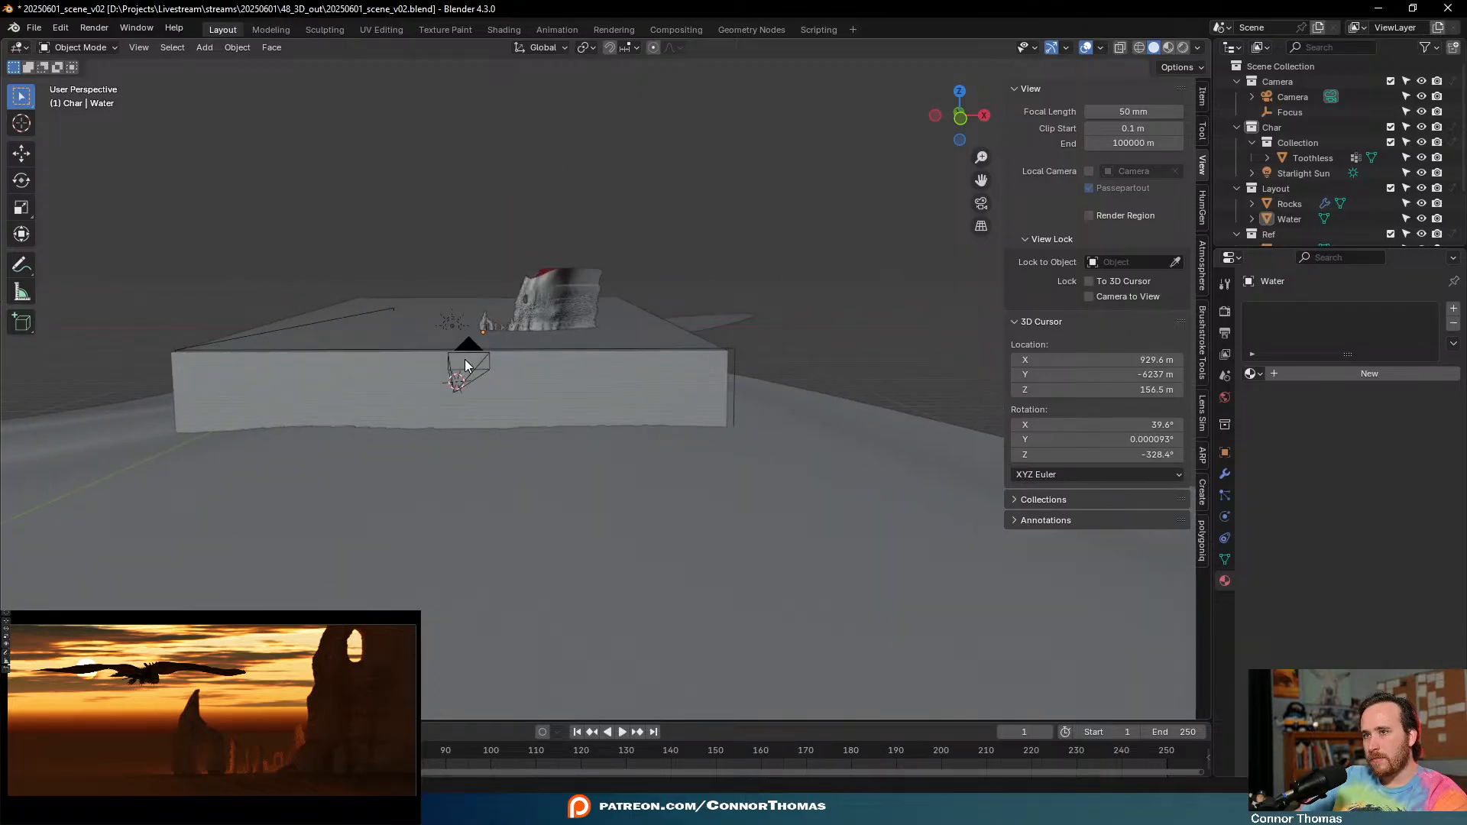
click(464, 387)
scroll(492, 382, up, 4)
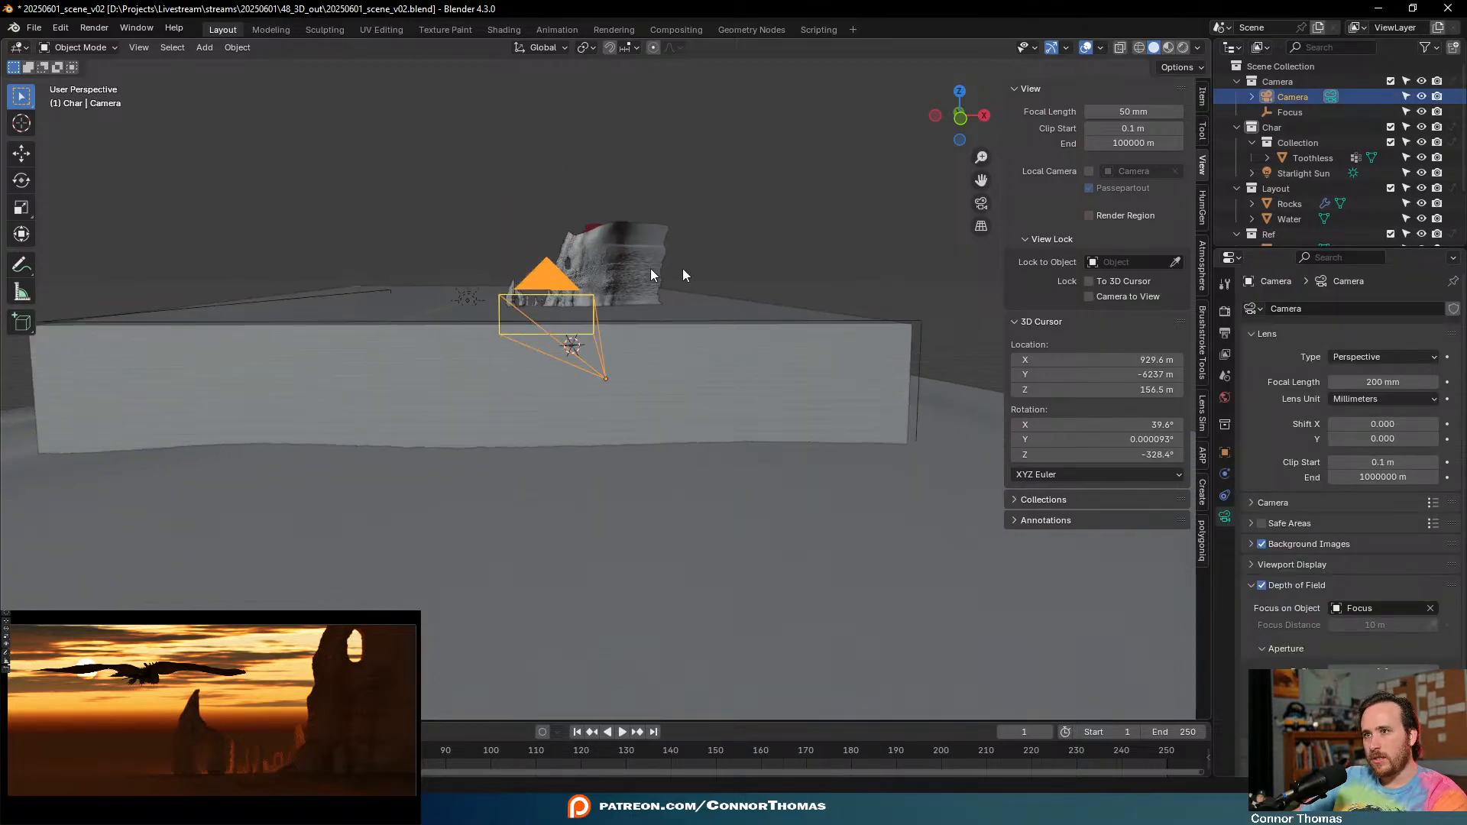
middle_drag(649, 320, 789, 283)
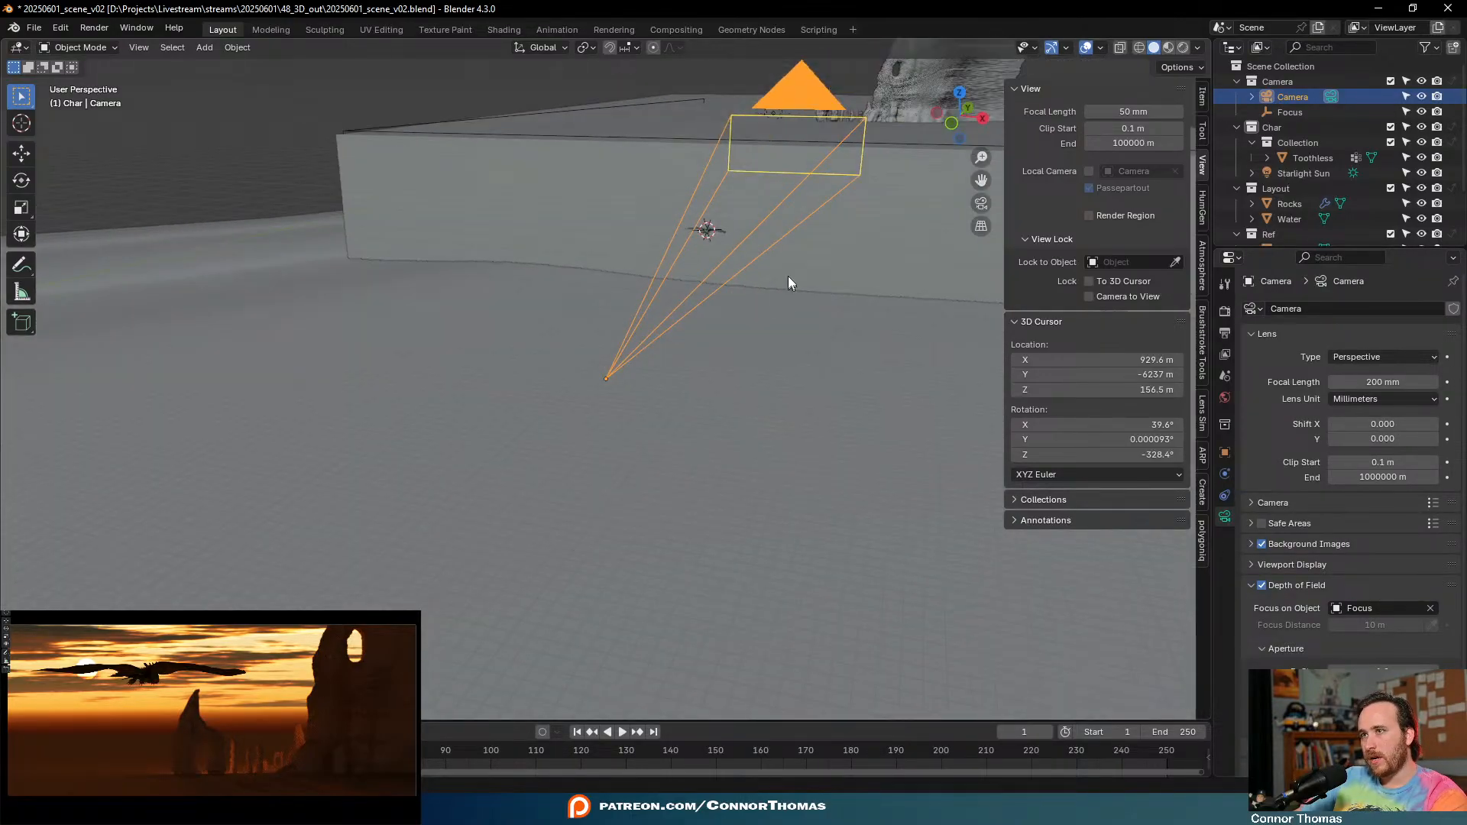
click(706, 233)
key(KP_Decimal)
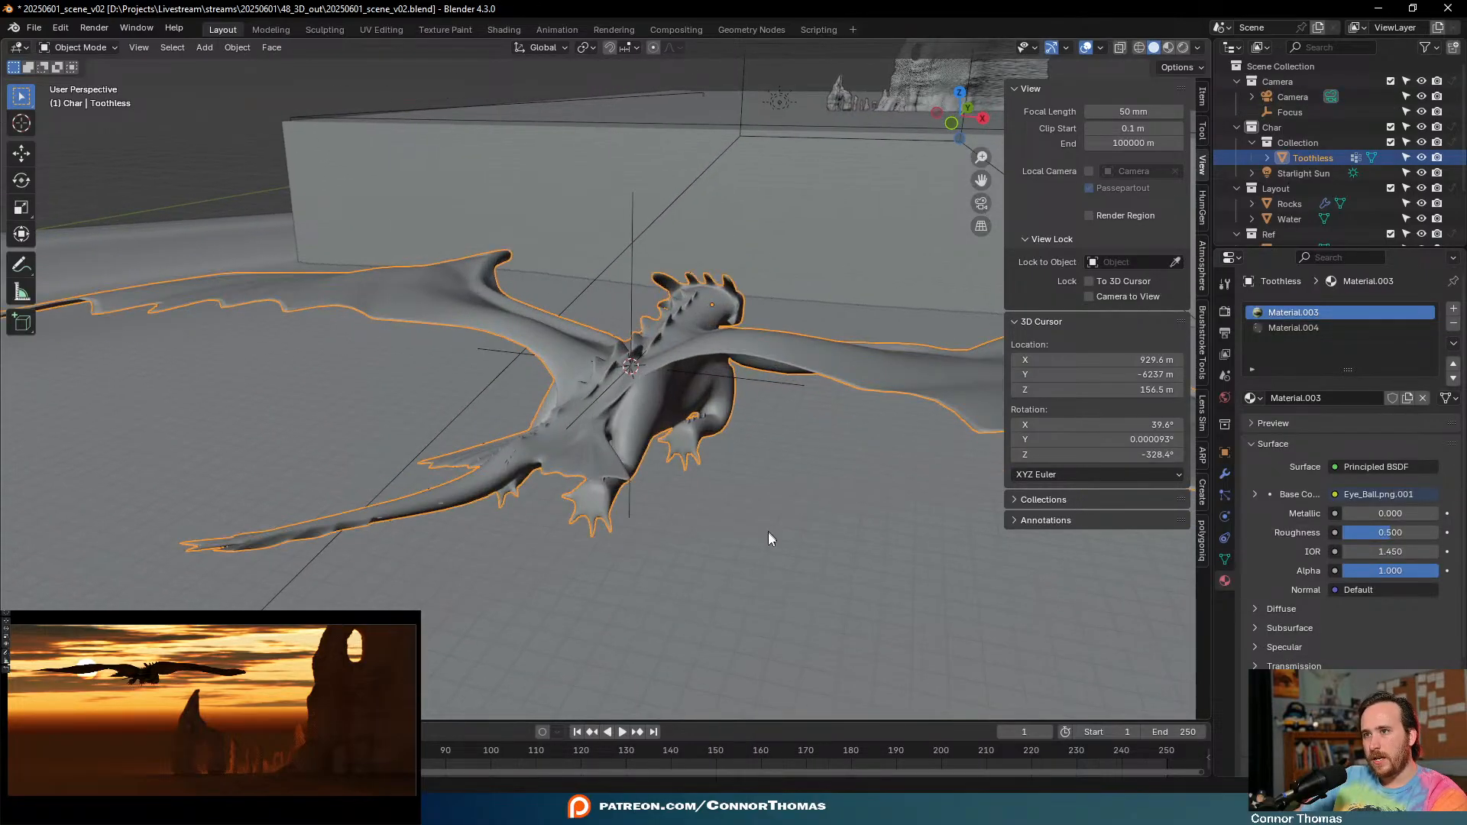
scroll(755, 578, up, 5)
scroll(754, 577, down, 10)
scroll(750, 562, down, 10)
scroll(676, 485, up, 3)
- Select the Water block and give it a new material
middle_drag(667, 470, 576, 371)
scroll(576, 372, down, 3)
click(475, 310)
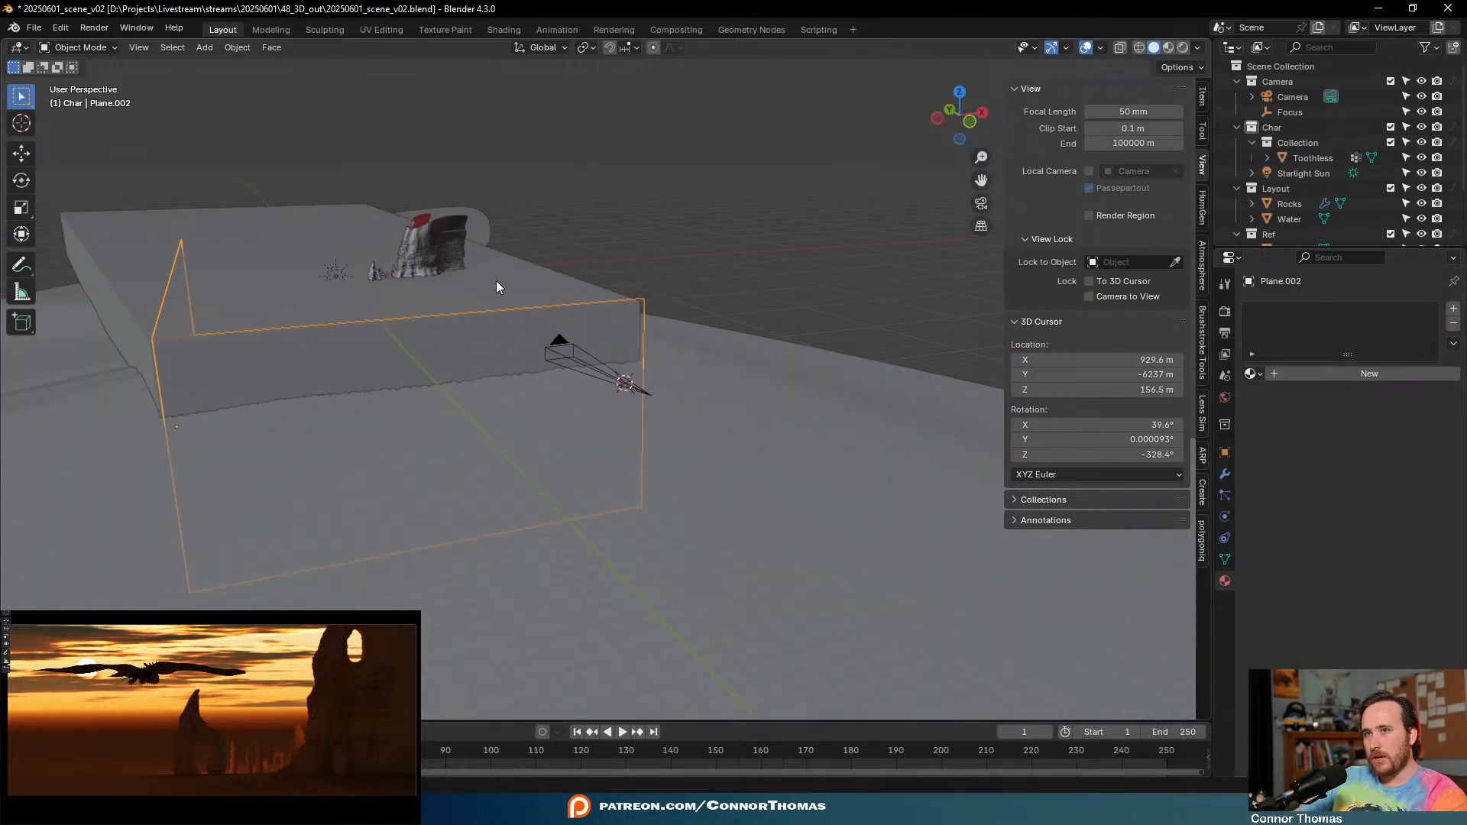
click(526, 288)
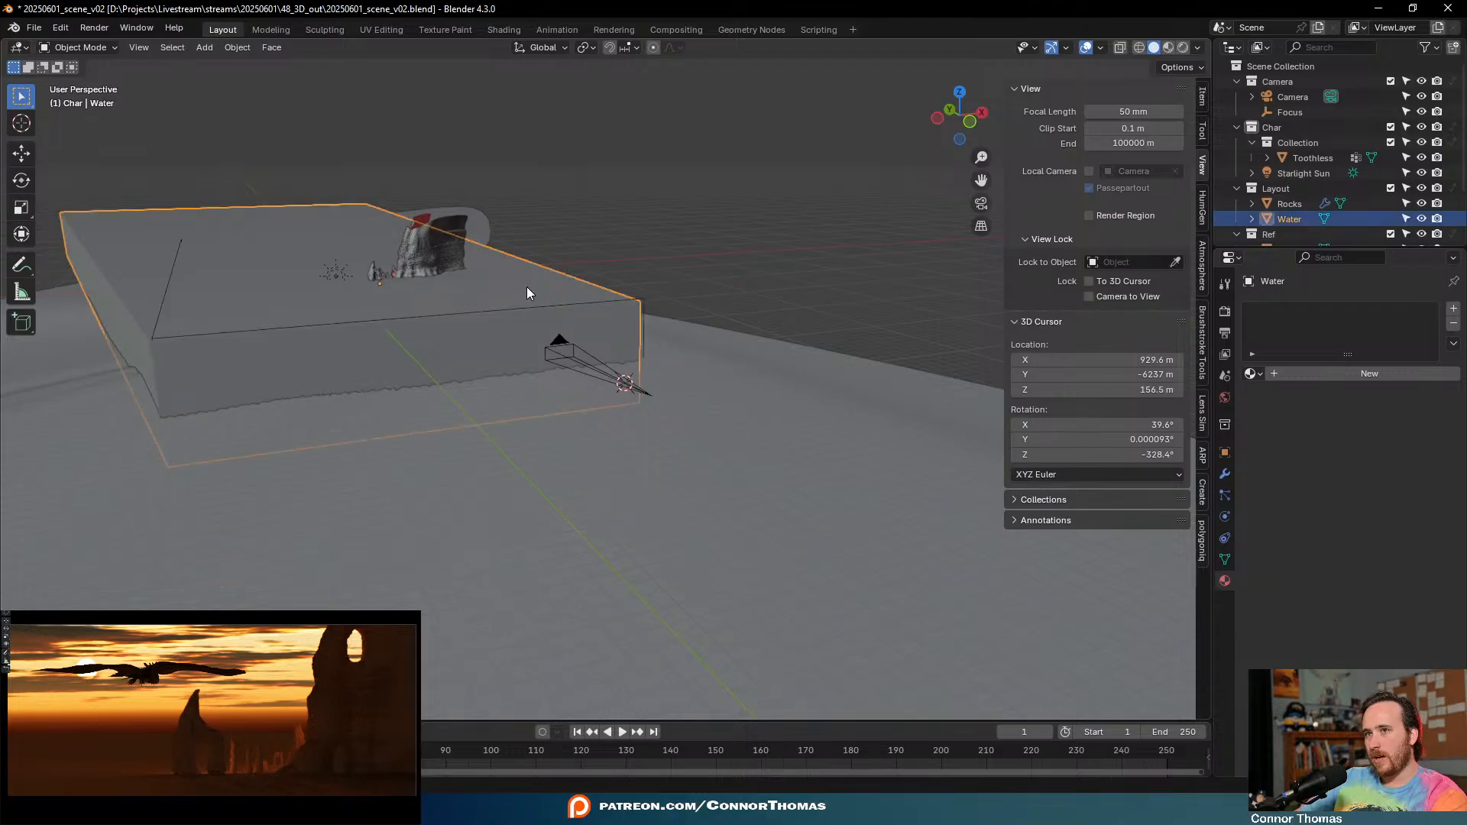
click(1317, 374)
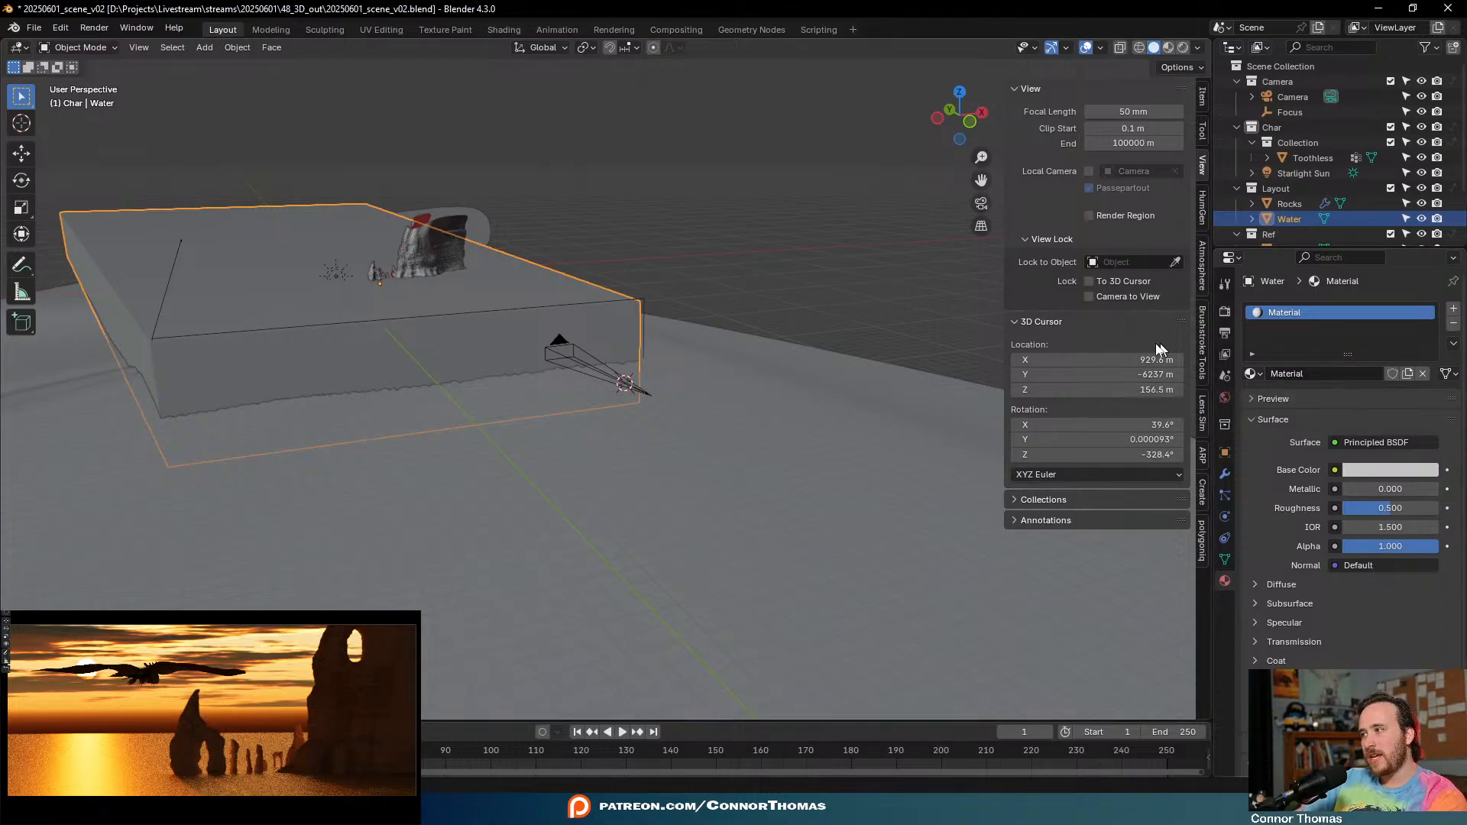
- Set the scene camera's clip end to 10000000 m
shift+middle_drag(463, 299, 652, 479)
click(796, 469)
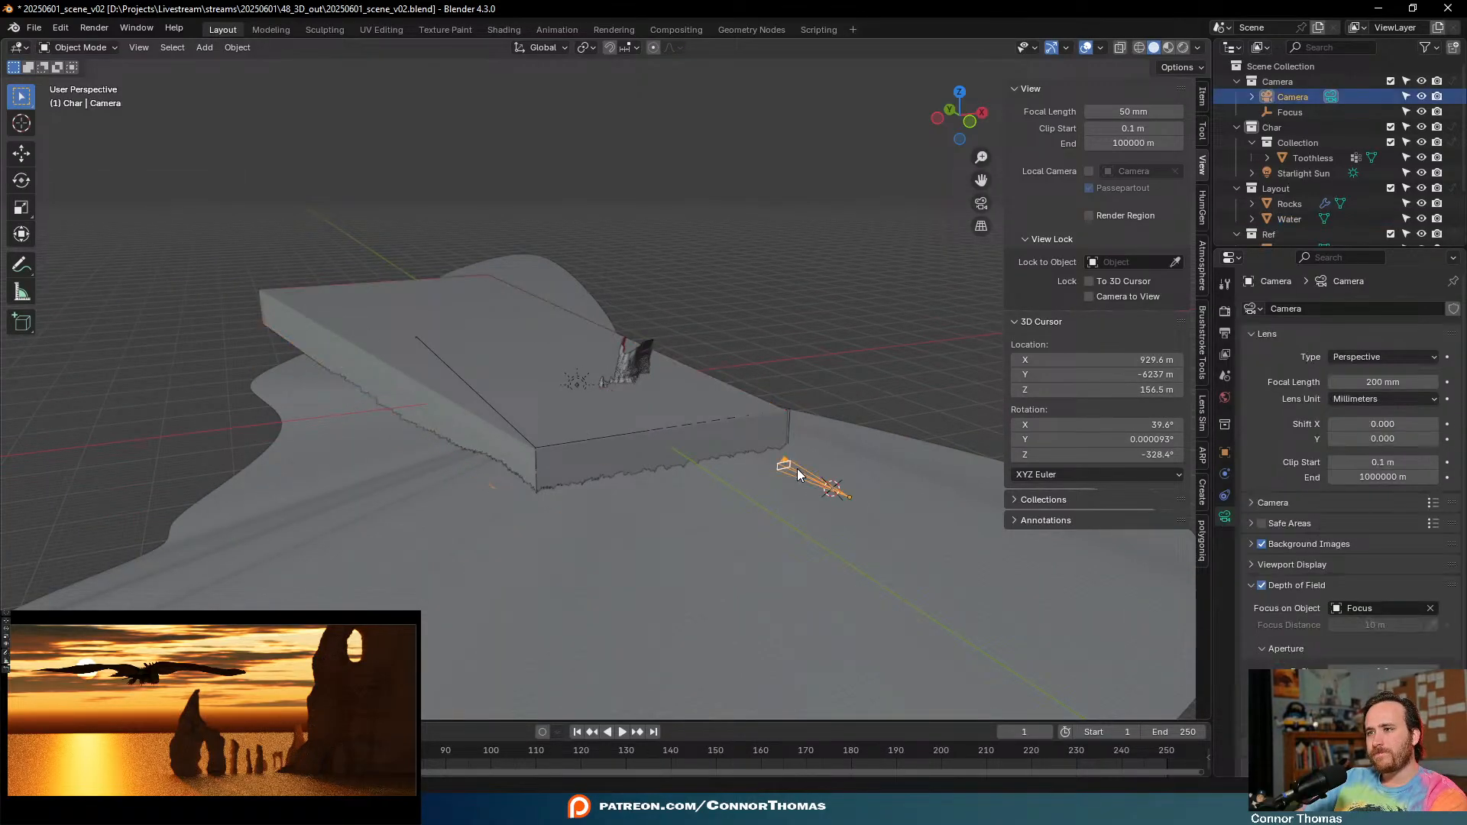
click(1380, 476)
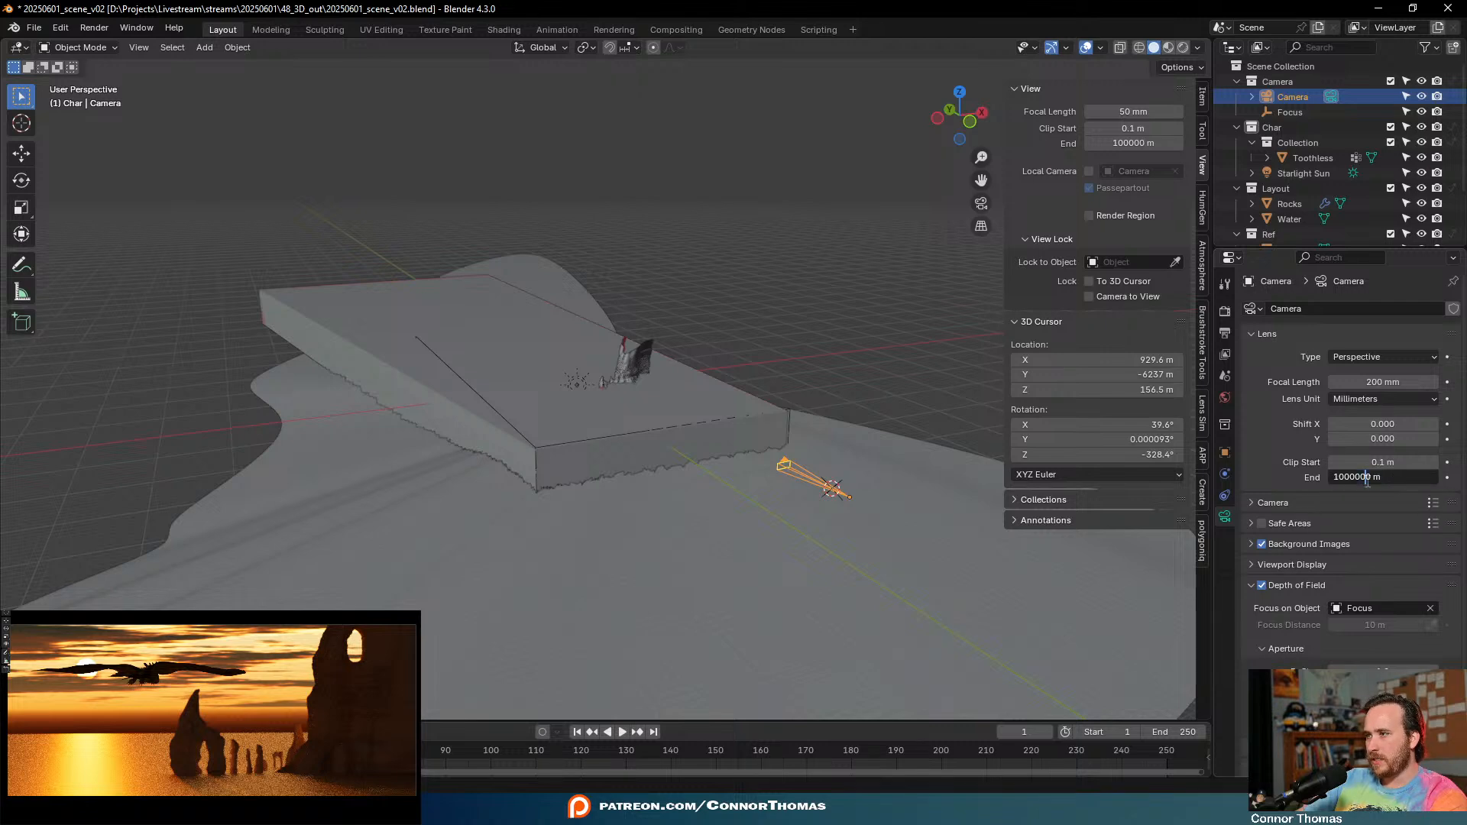
key(Escape)
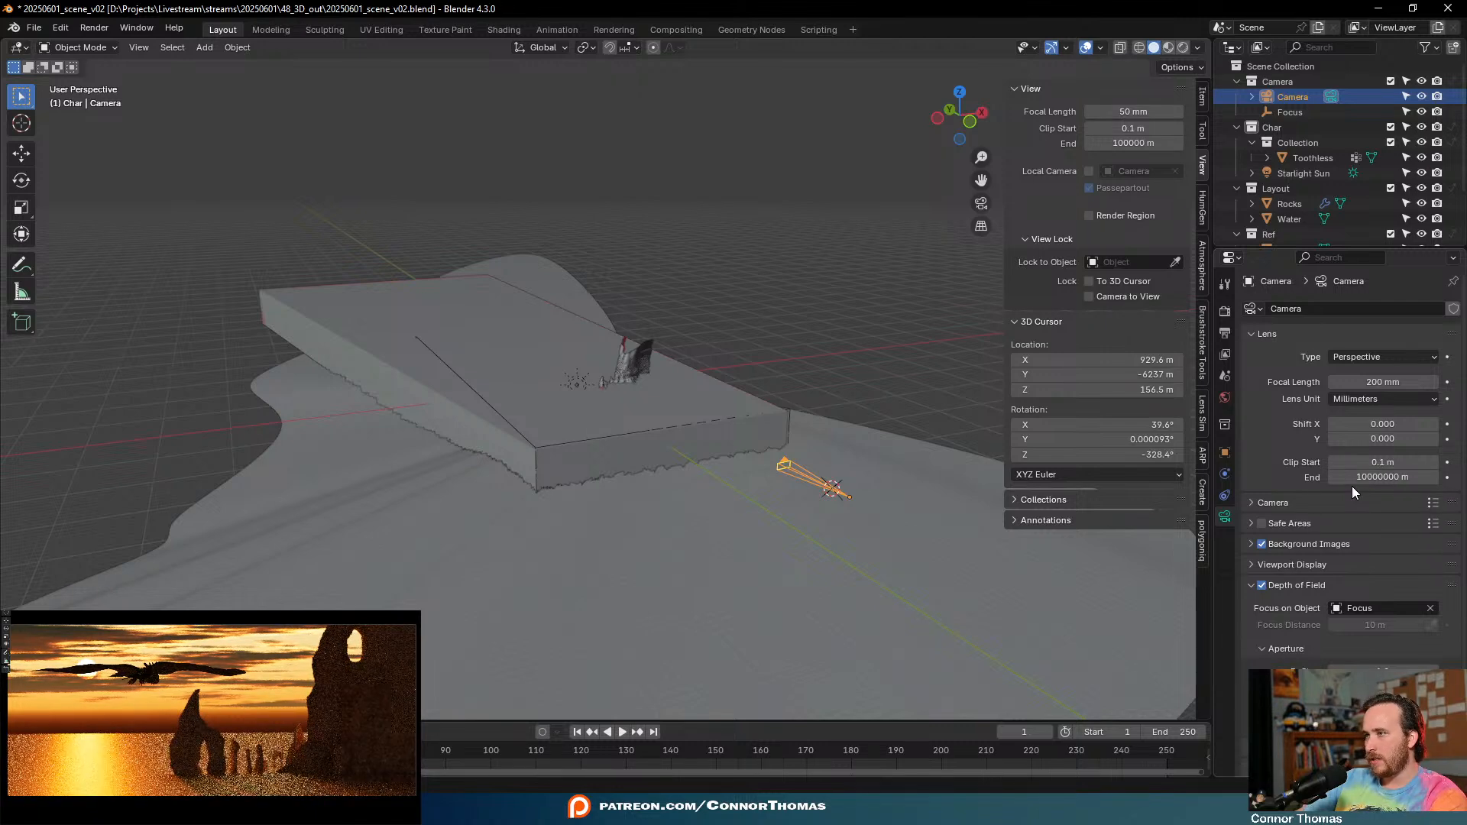
- Extend the Water block much farther from the camera by moving its far end face along its local Y axis
click(393, 321)
key(Tab)
middle_drag(392, 320, 365, 308)
key(KP_Decimal)
scroll(367, 309, down, 15)
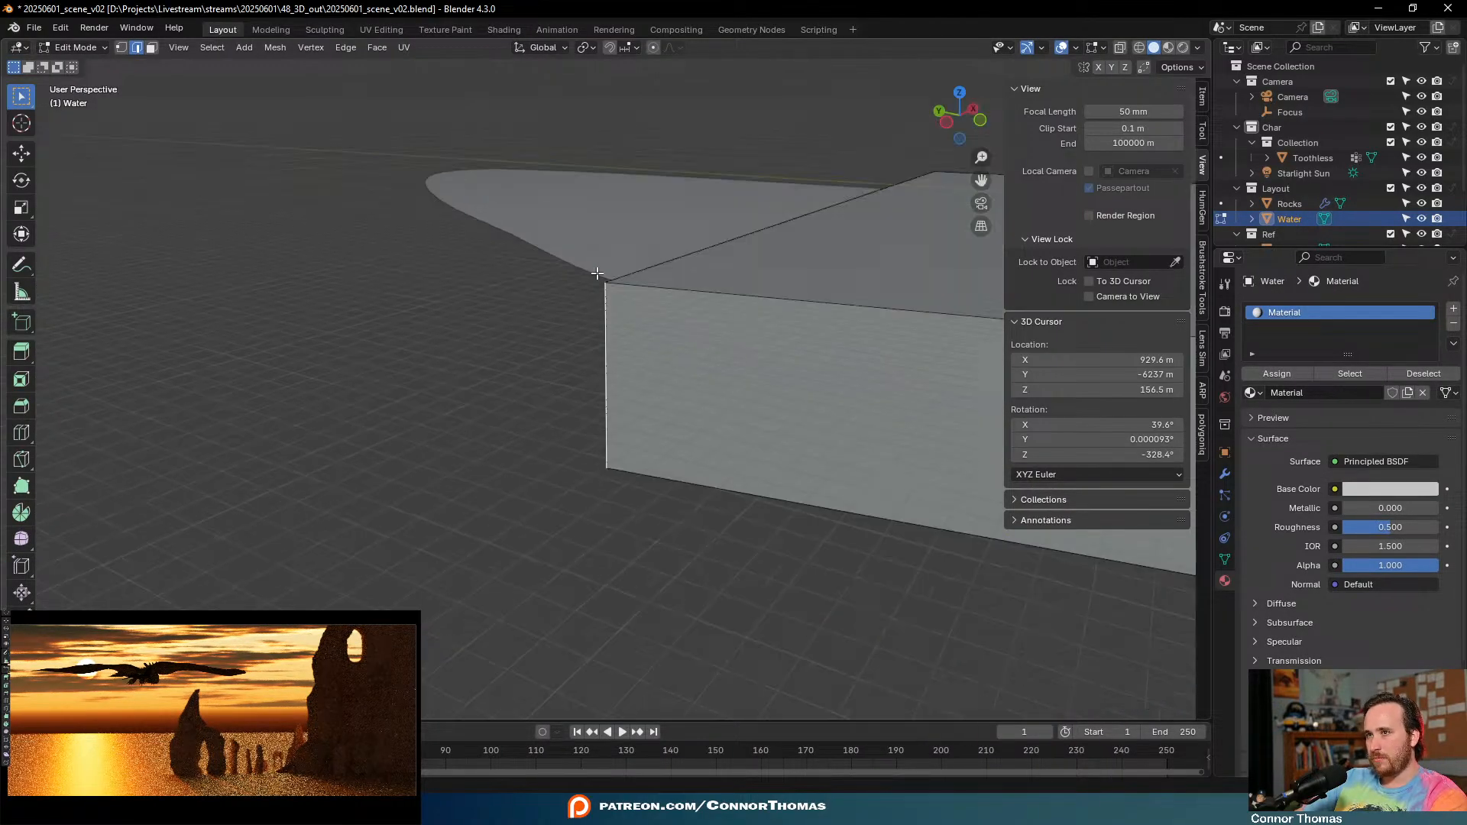
middle_drag(568, 347, 603, 365)
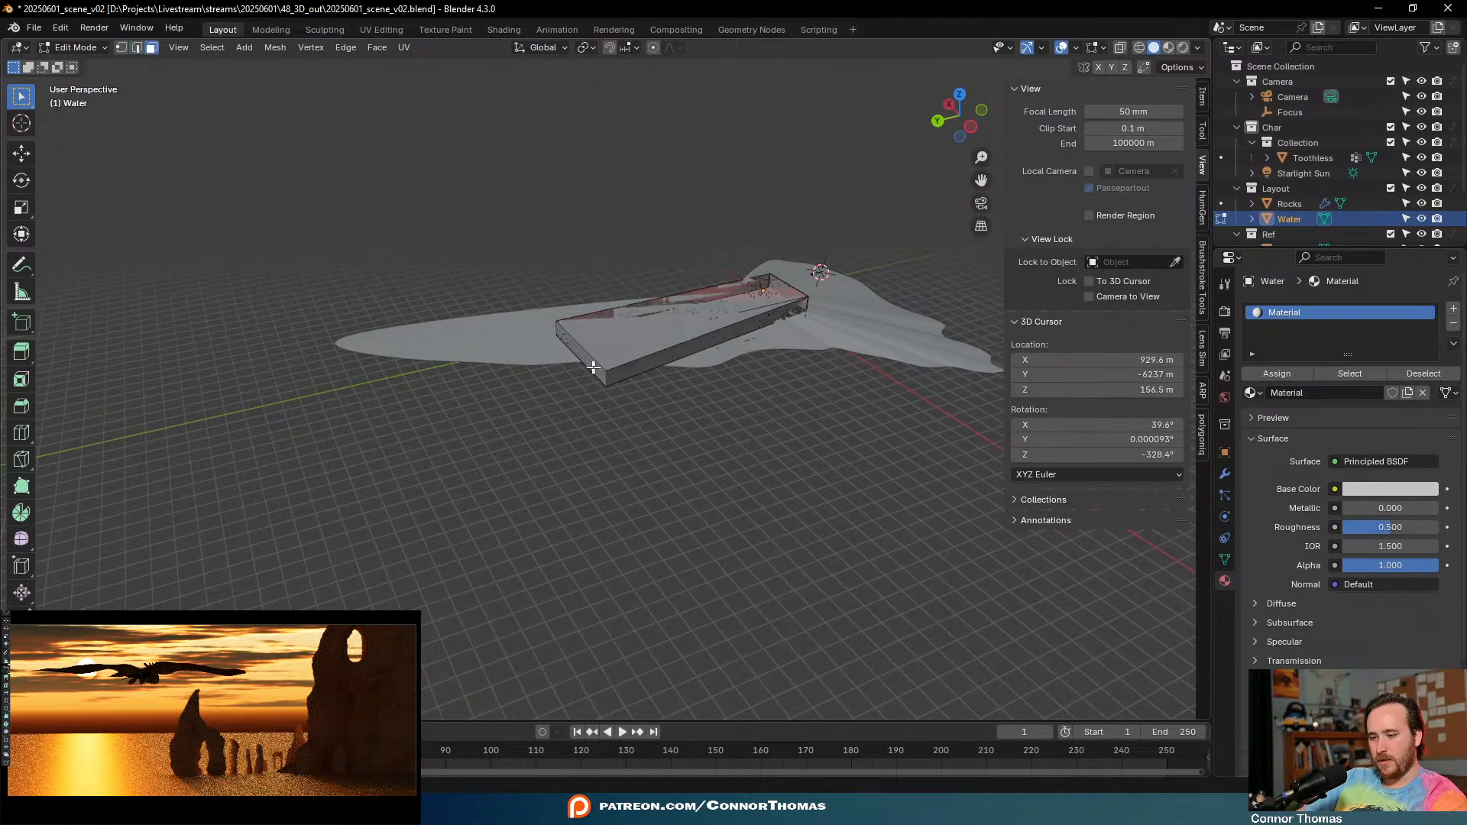
click(595, 368)
key(g)
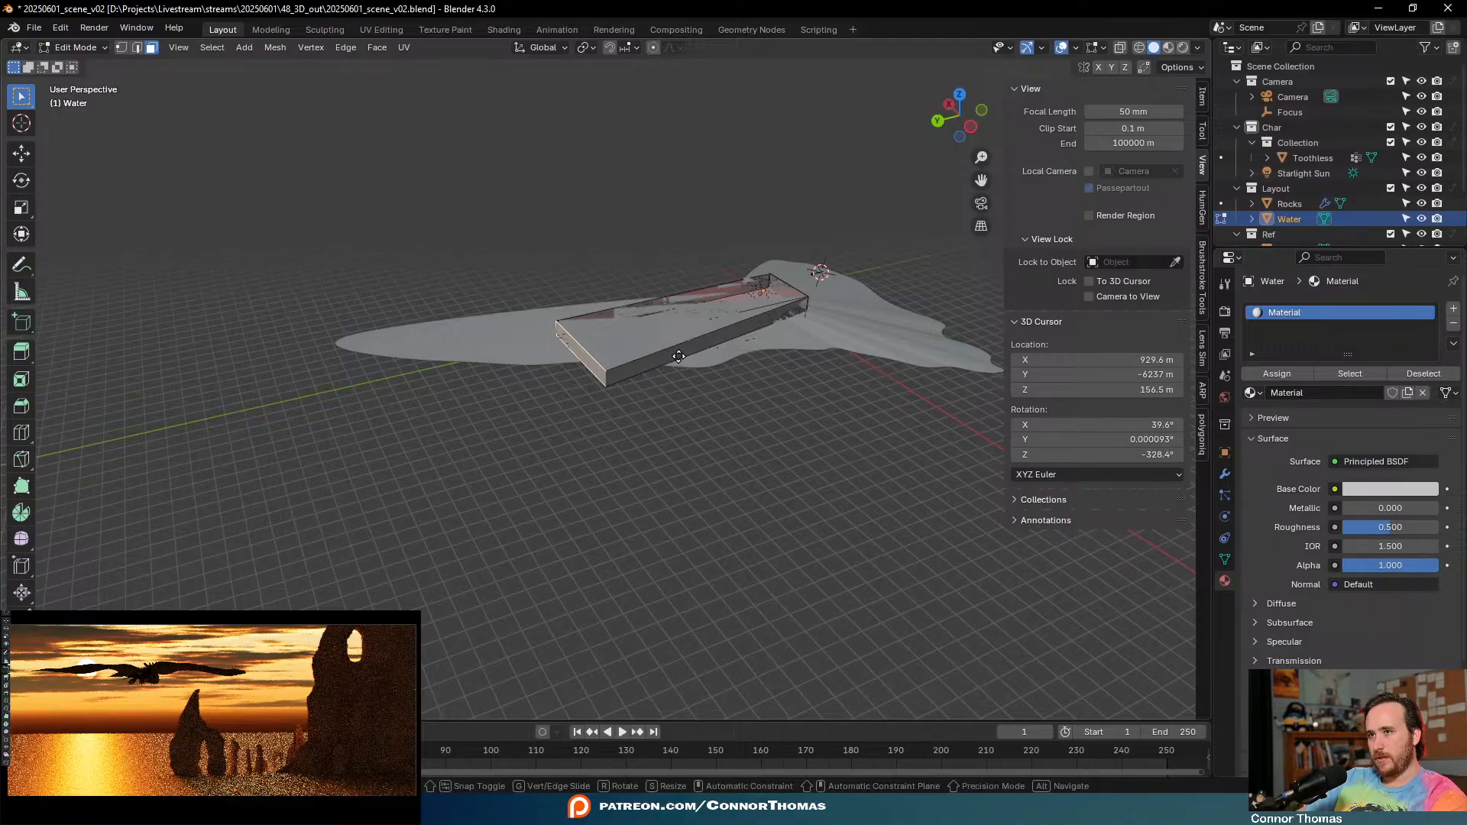
key(y)
key(y)
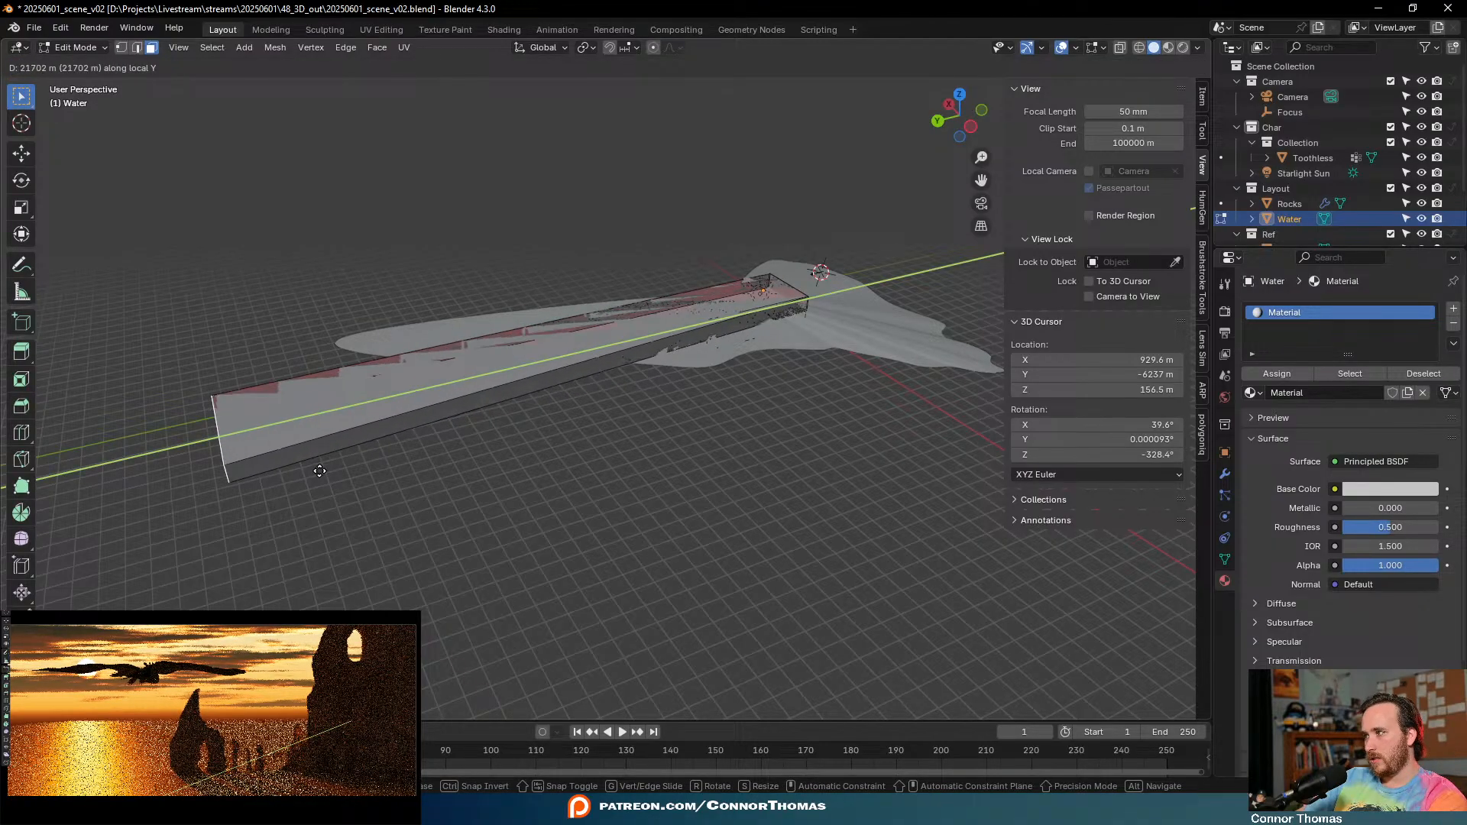
click(398, 460)
key(a)
key(a)
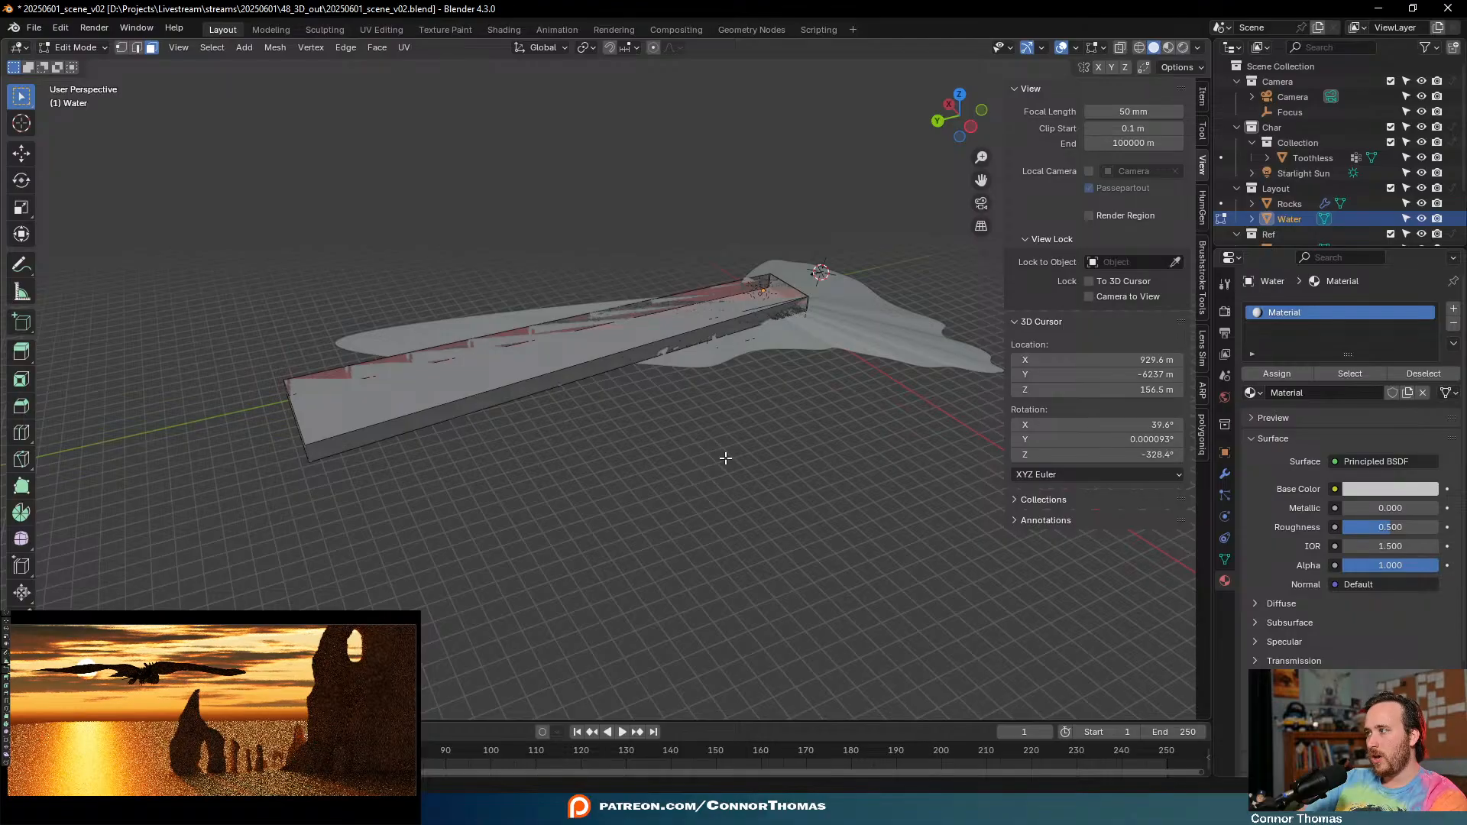
- Widen the Water block's far end by moving its vertical corner edge outward along X, and return to Object Mode
middle_drag(726, 377, 428, 344)
key(Tab)
key(Tab)
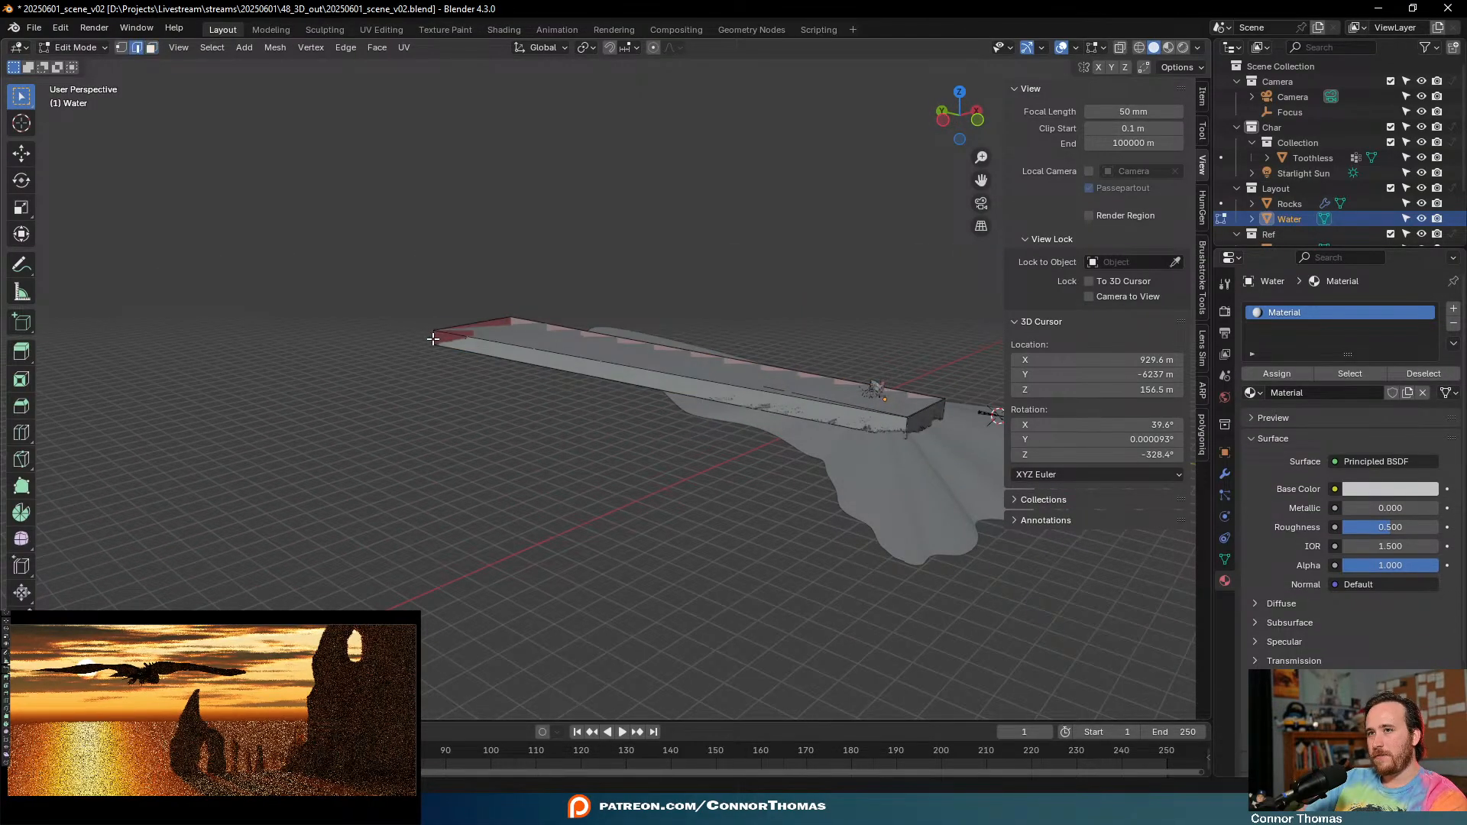
key(g)
key(y)
key(x)
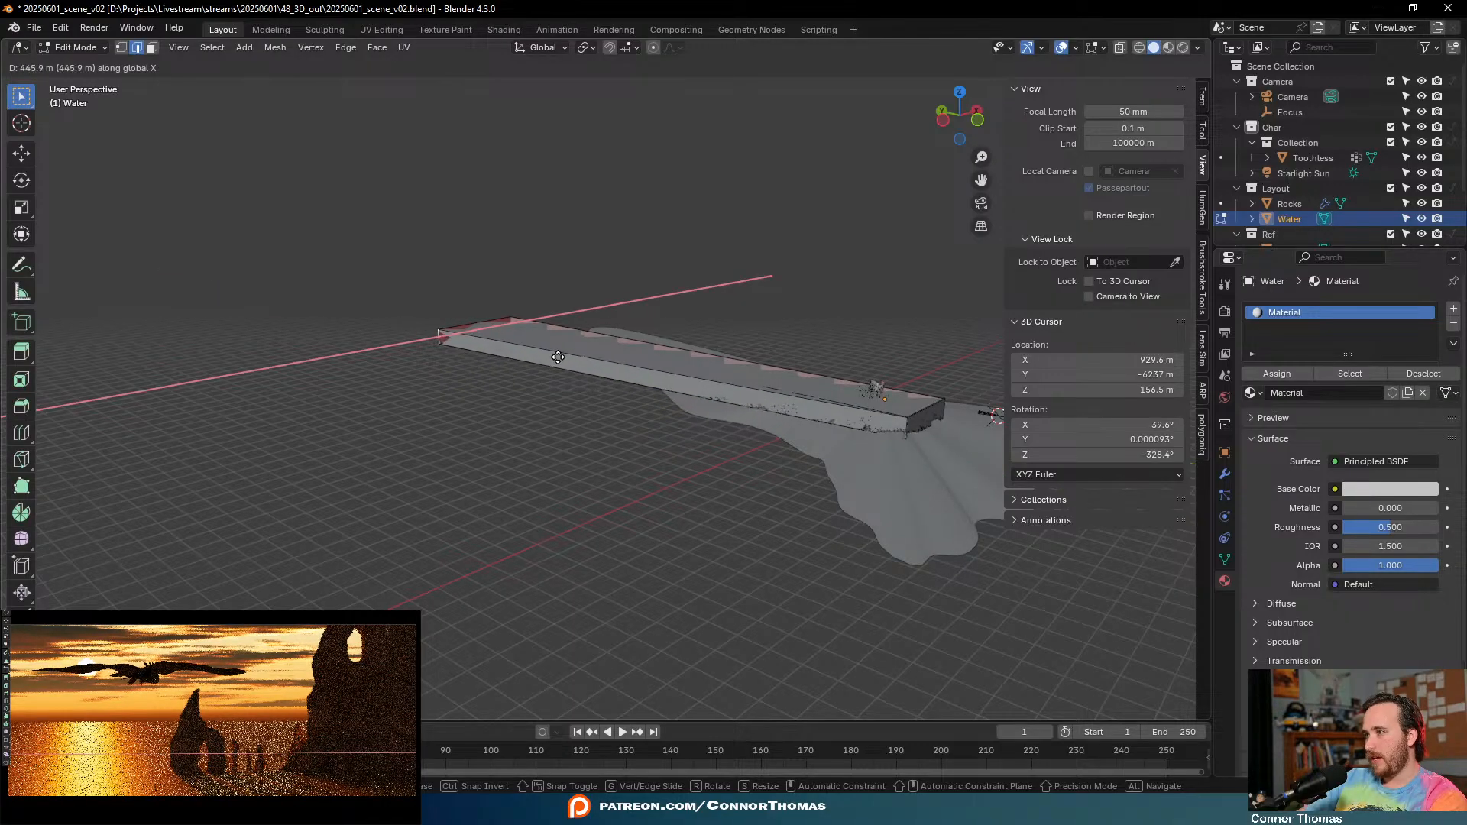
click(513, 371)
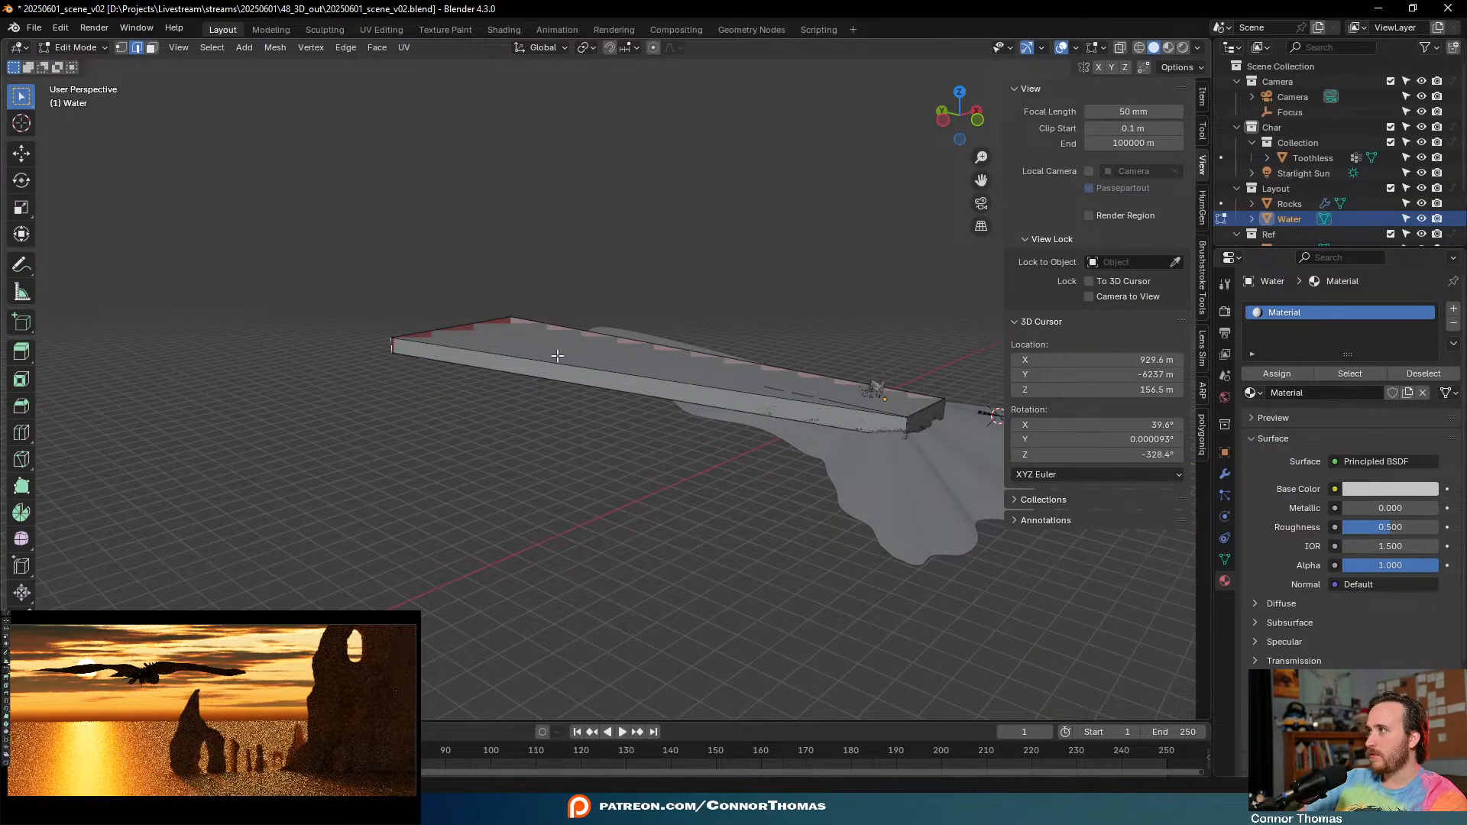
key(Tab)
- Place the 3D cursor on top of the Water block near its far end
key(alt+a)
middle_drag(607, 355, 637, 417)
click(24, 124)
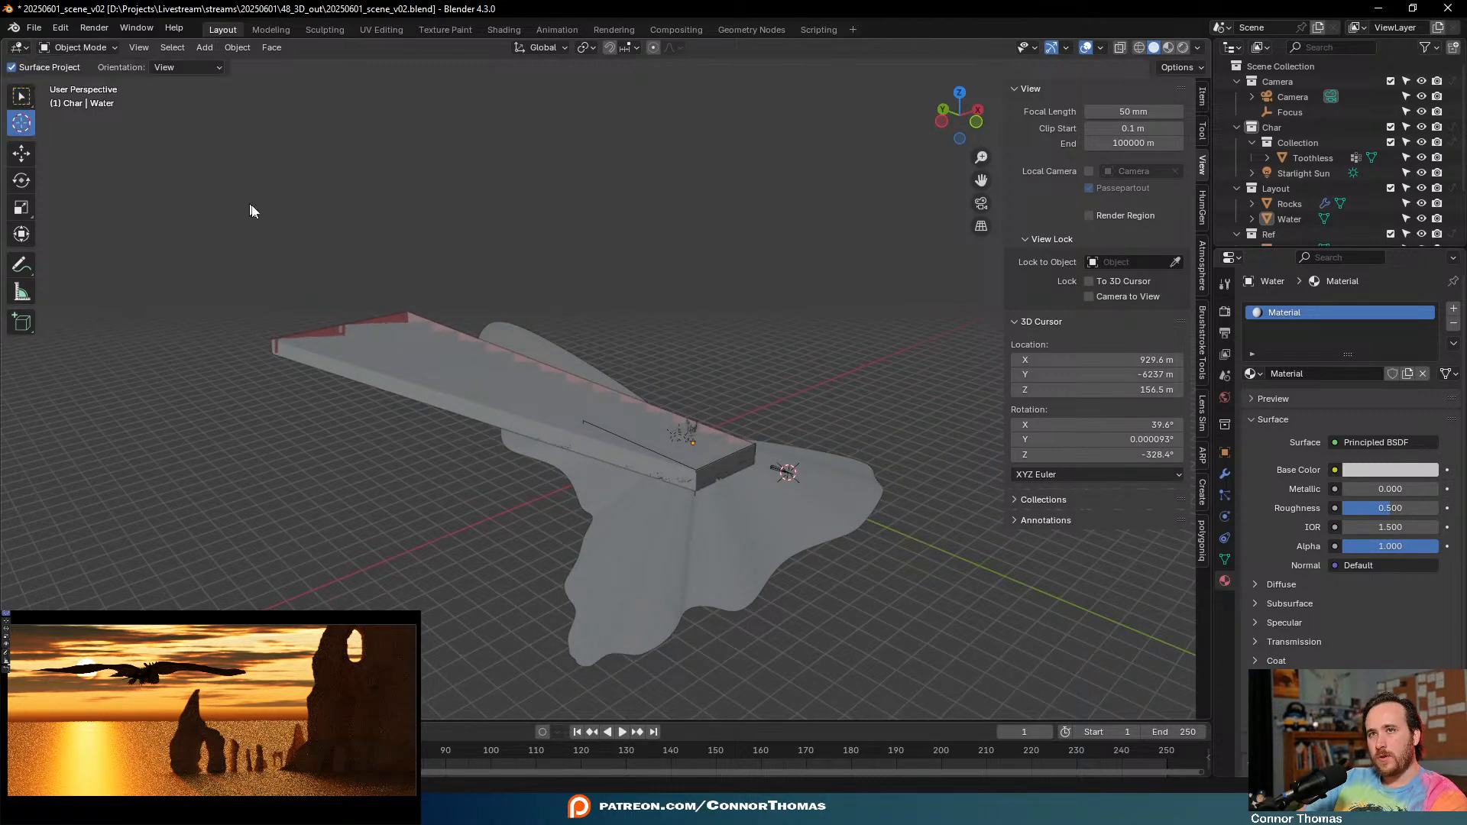
click(387, 315)
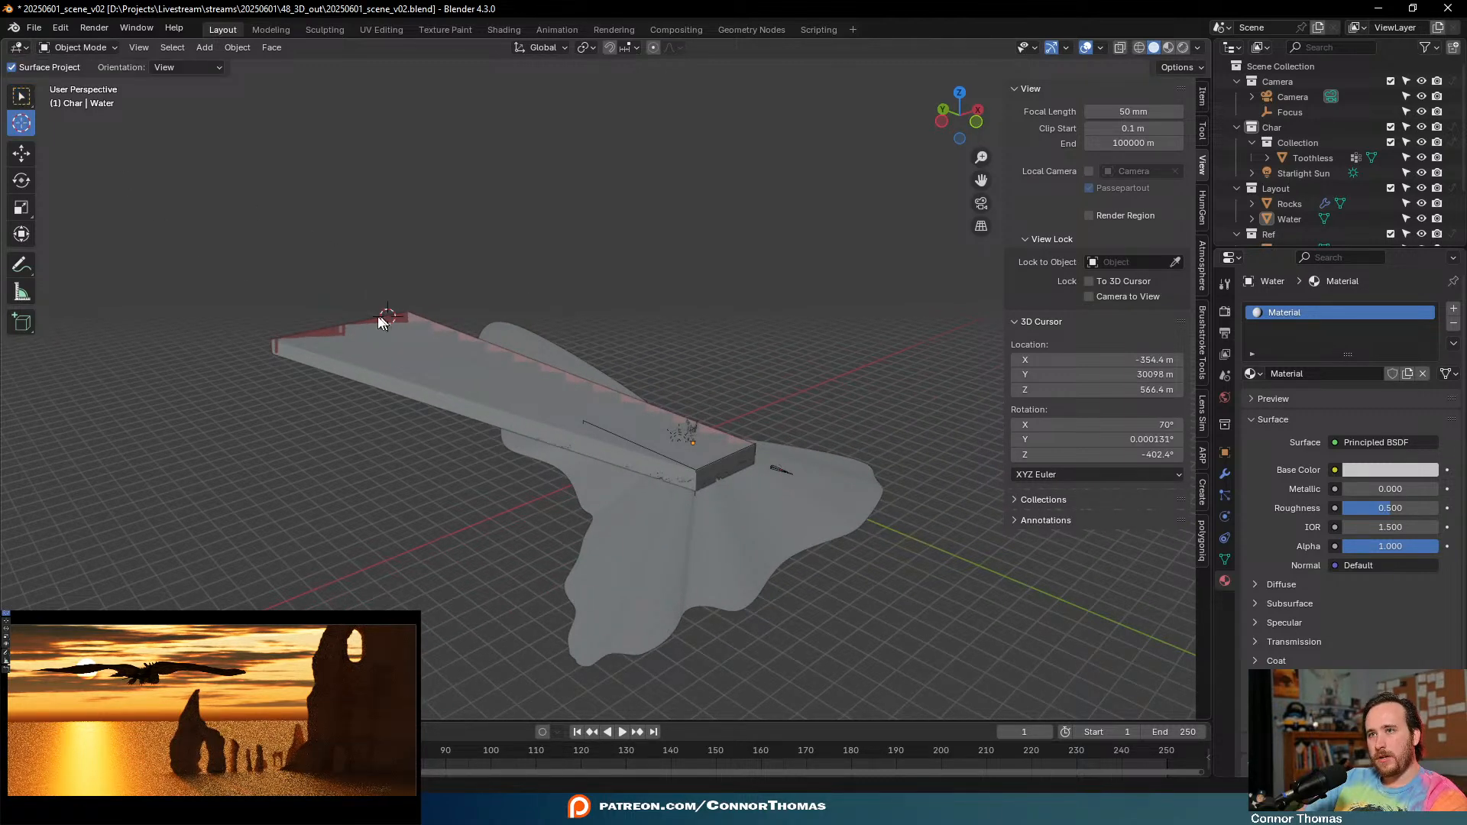
click(23, 96)
- Add a Landscape mesh at the 3D cursor and scale it up uniformly to island size
key(shift+a)
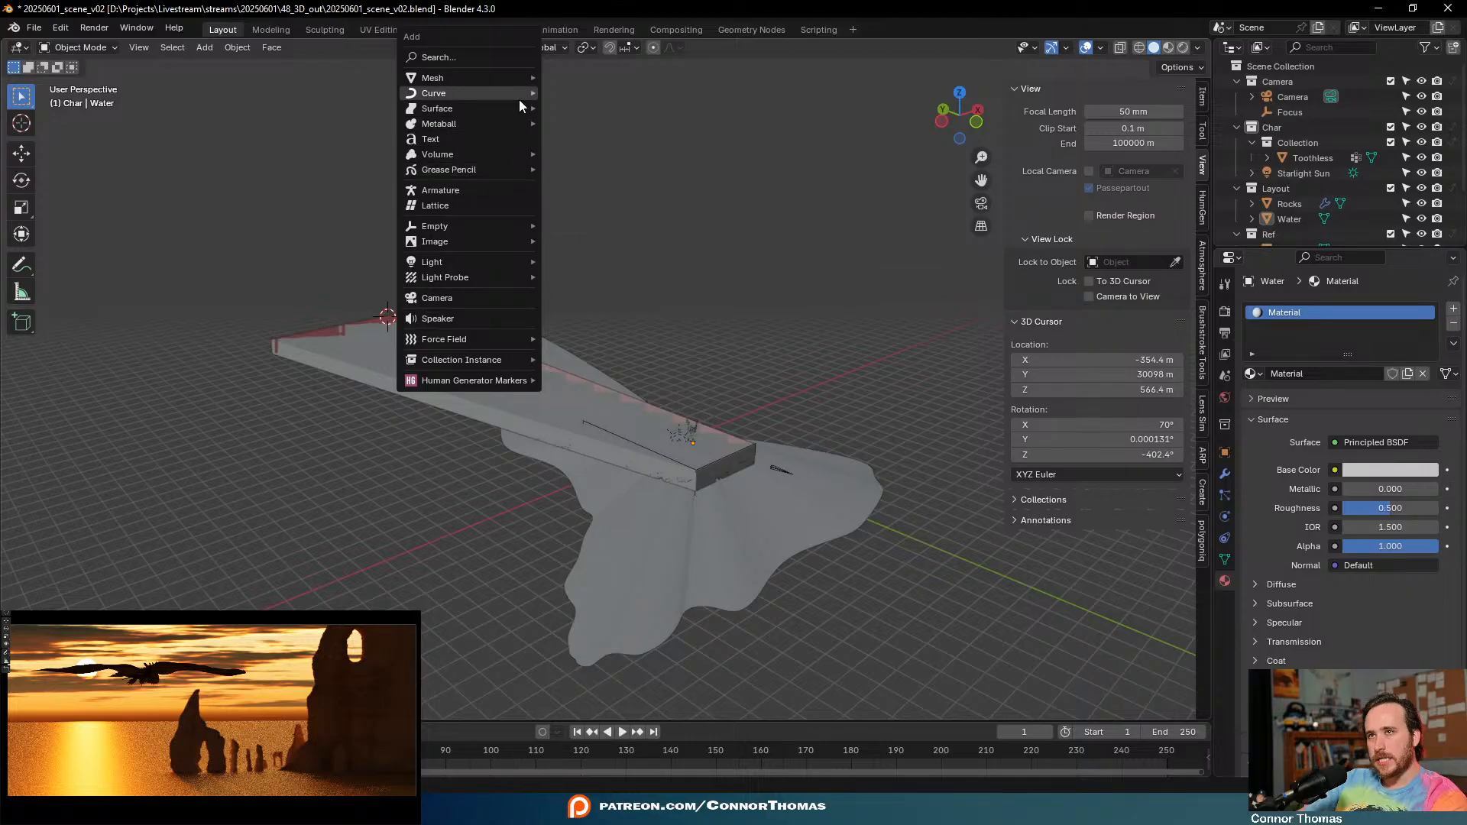
mouse_move(521, 79)
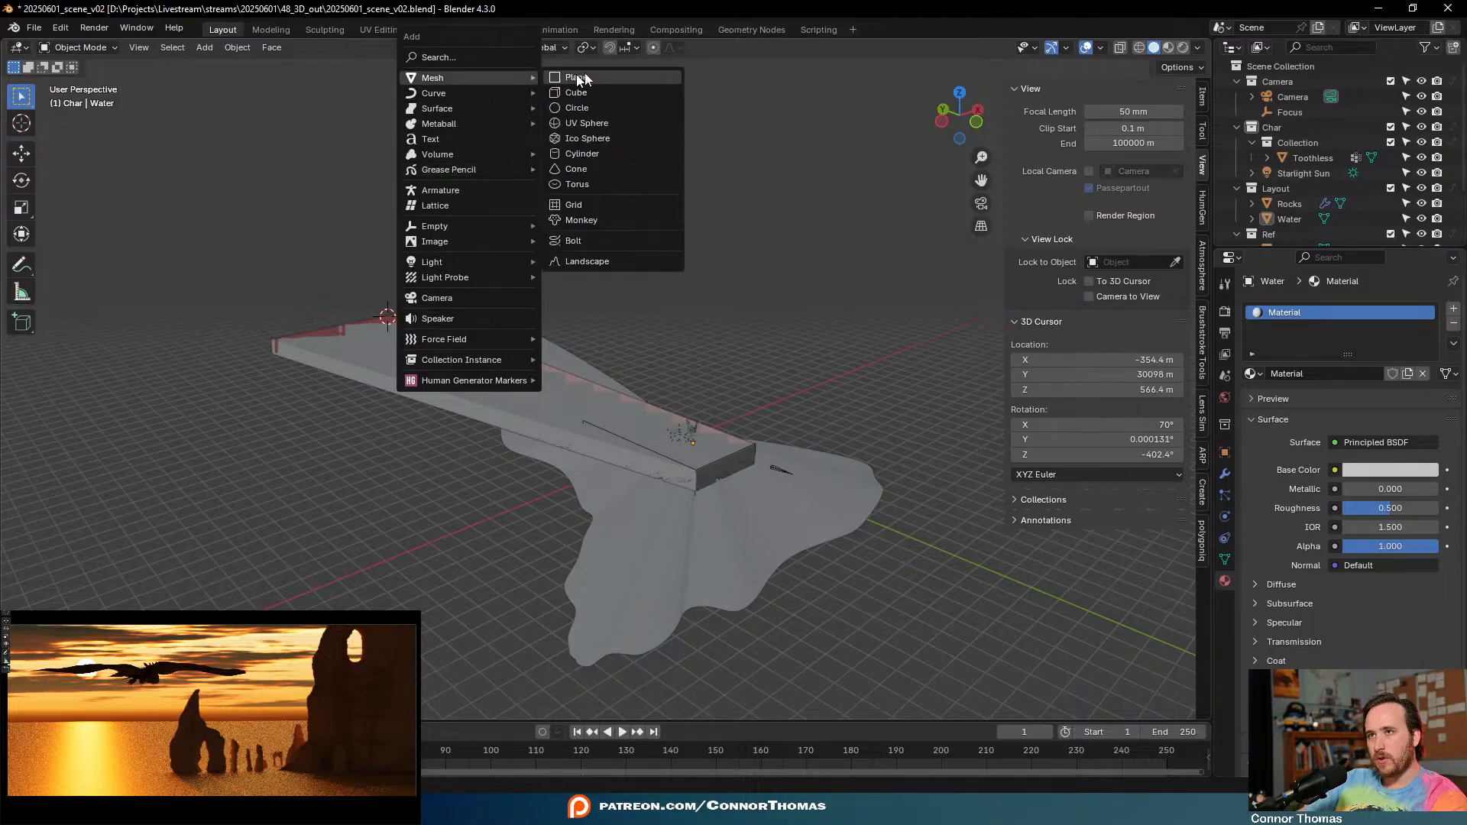
click(601, 262)
key(s)
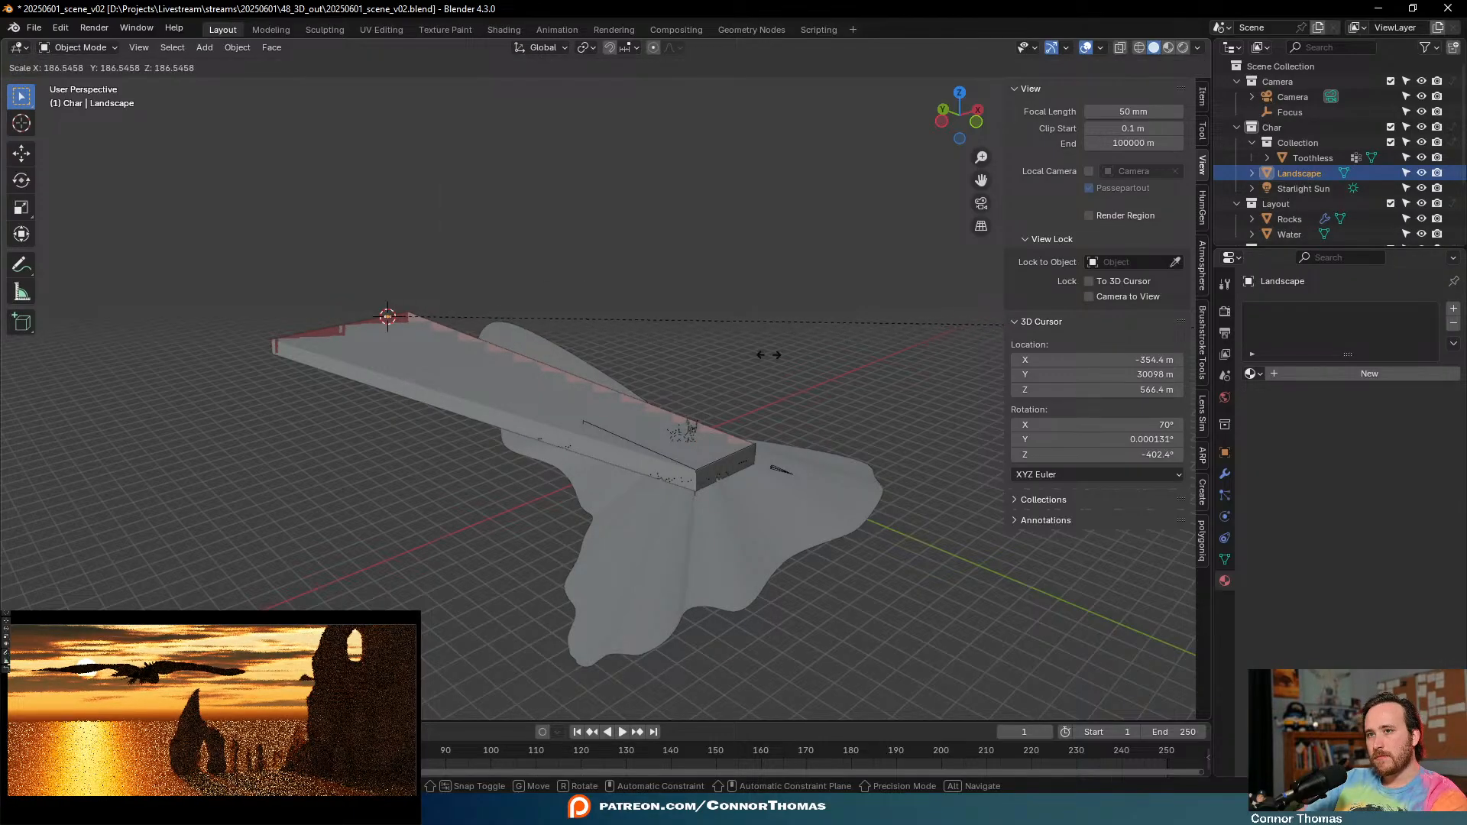
click(706, 356)
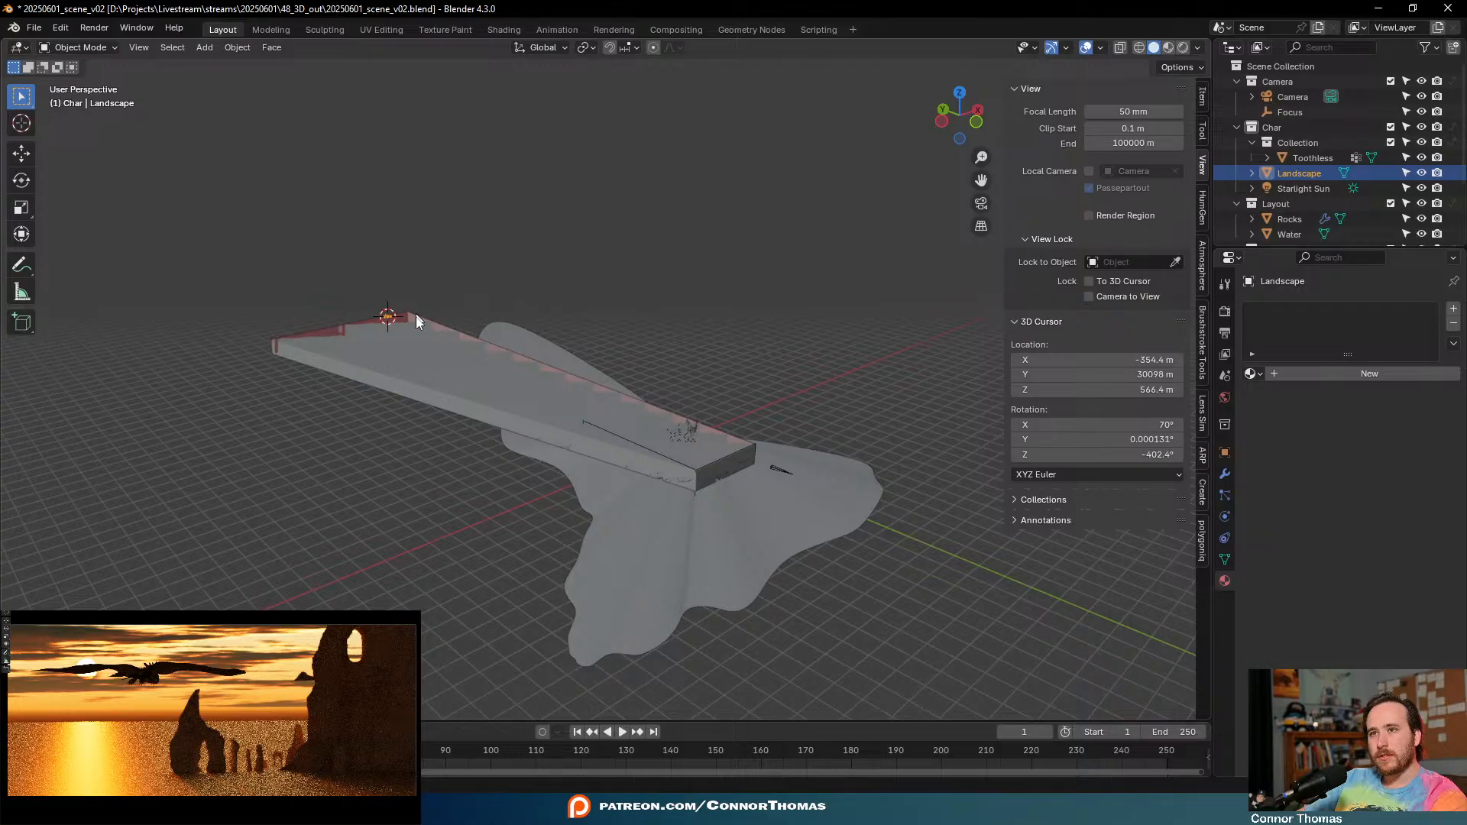
- Move the Landscape in the side view along the Water's length to reposition it on the horizon
key(KP_1)
scroll(578, 409, down, 1)
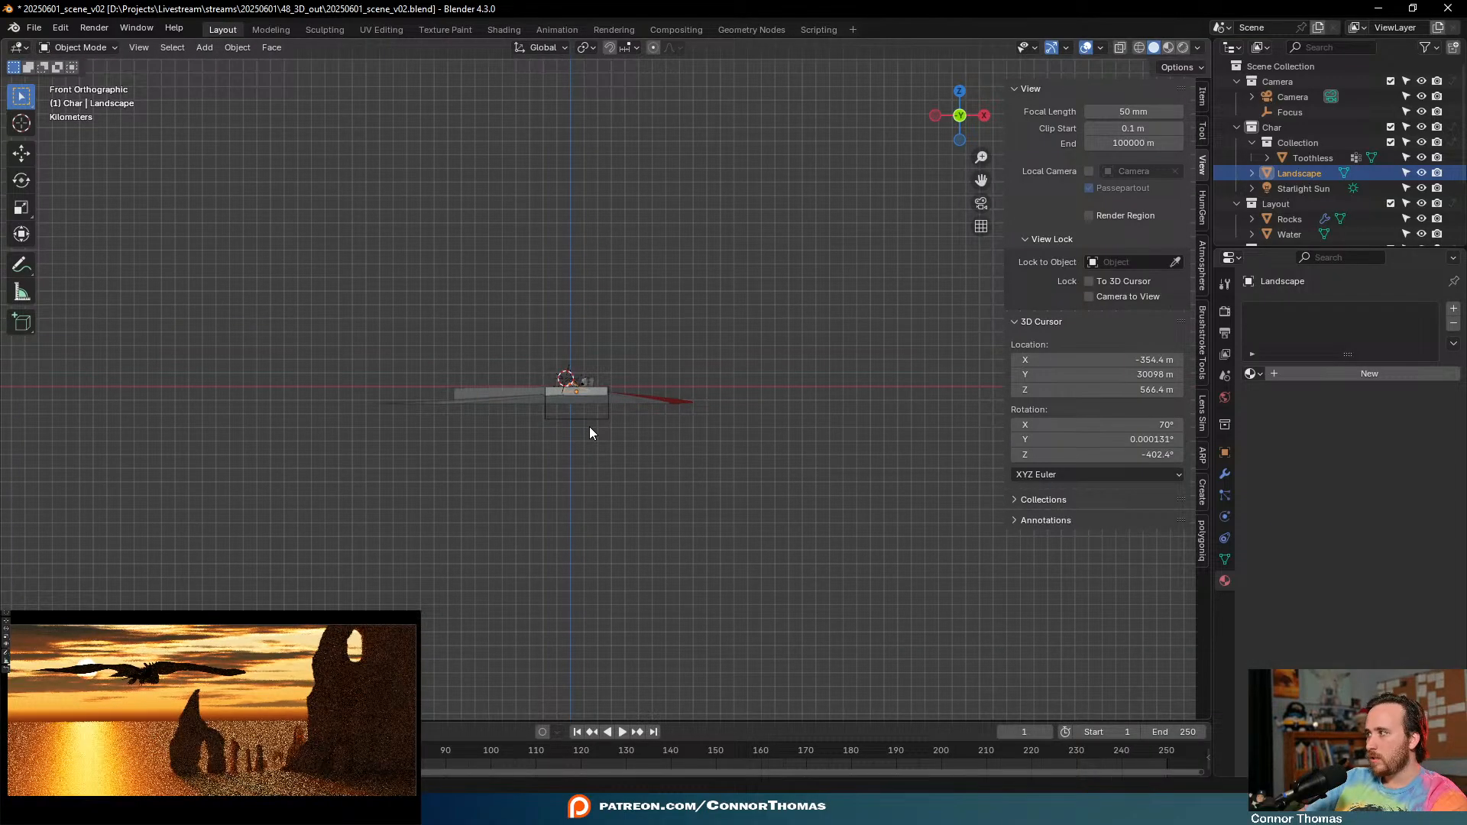
key(KP_3)
key(g)
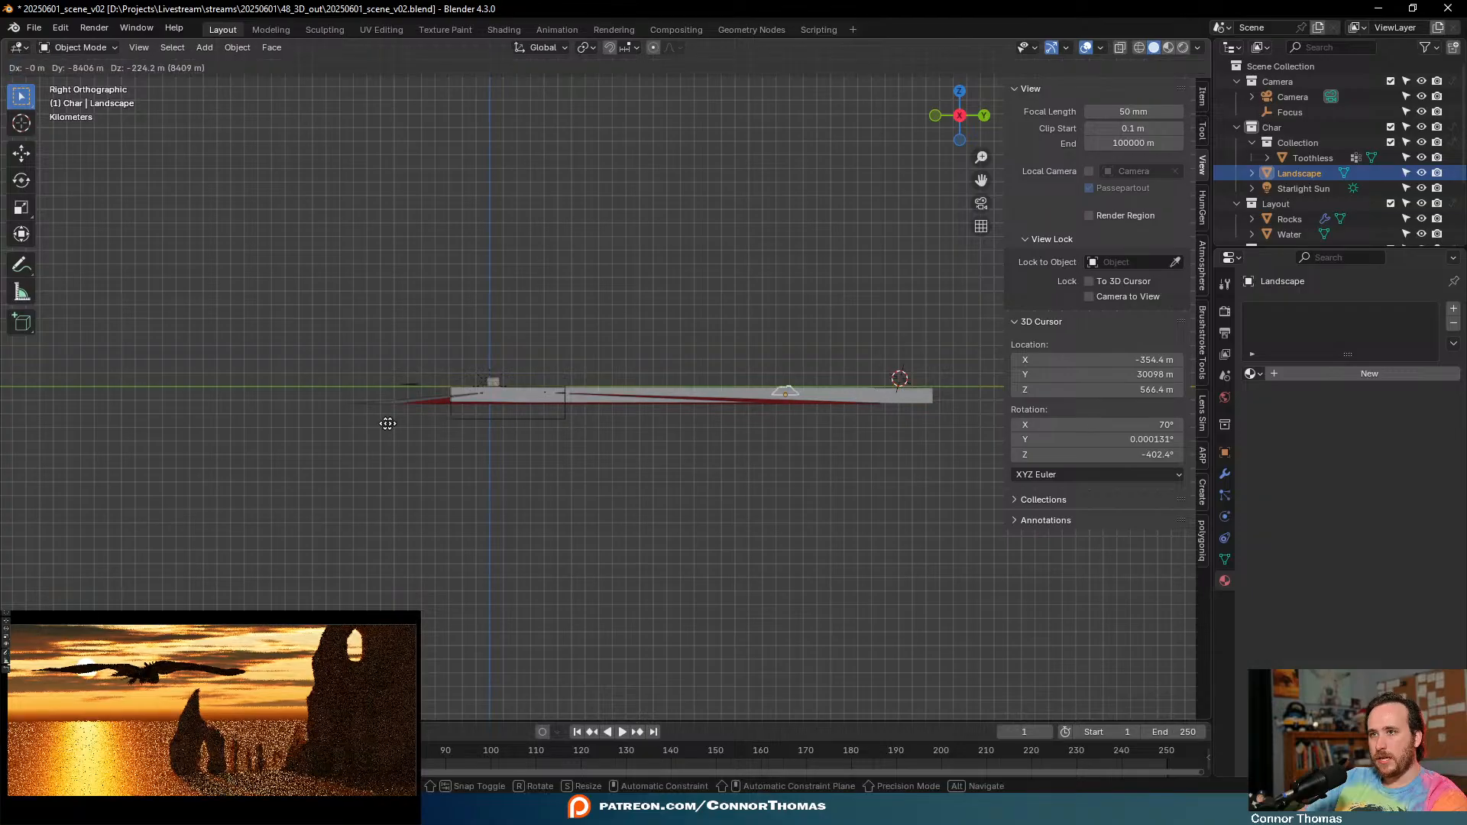
click(609, 424)
middle_drag(609, 426, 799, 436)
- Shift the Landscape sideways behind the Water's far edge and flatten it by scaling along Z
key(g)
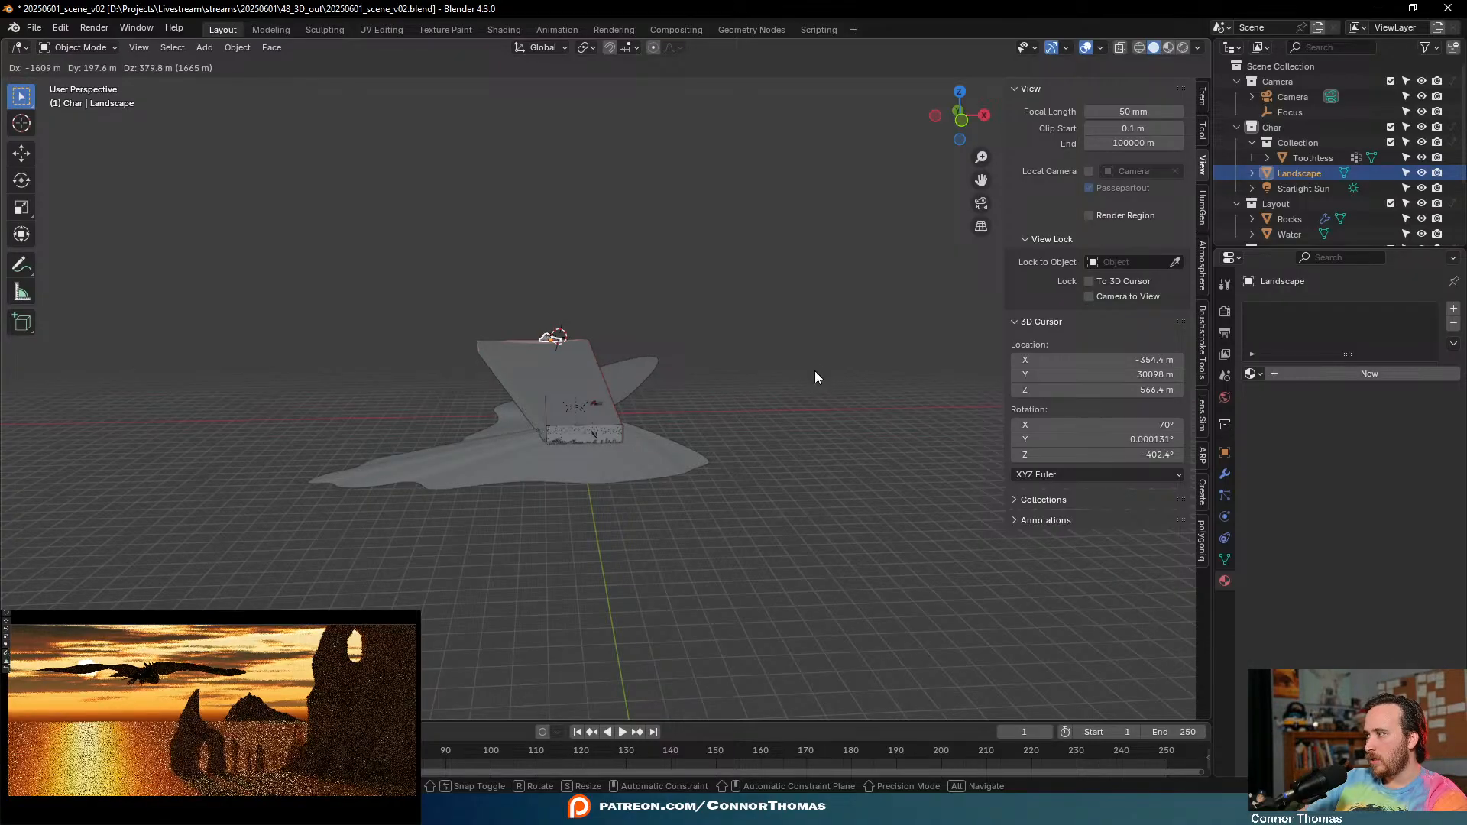
key(s)
key(z)
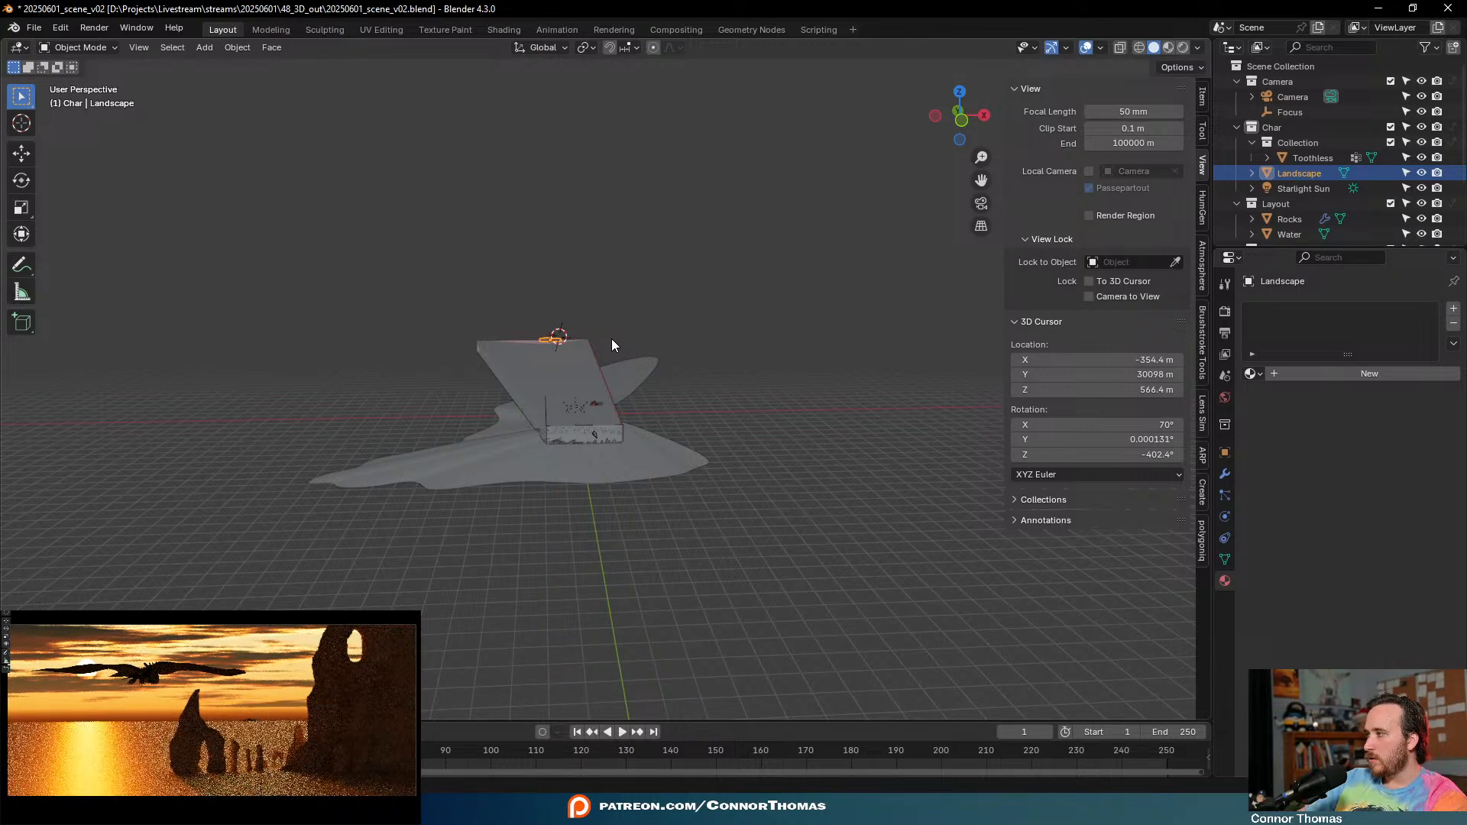
- Duplicate the Landscape in top view, offset the copy along X to overlap the original, and rotate it about 45°
scroll(611, 337, up, 5)
middle_drag(578, 345, 589, 401)
key(KP_7)
key(shift+d)
click(693, 330)
key(r)
click(682, 403)
- Join the original Landscape and its rotated copy into one object
key(Tab)
key(Tab)
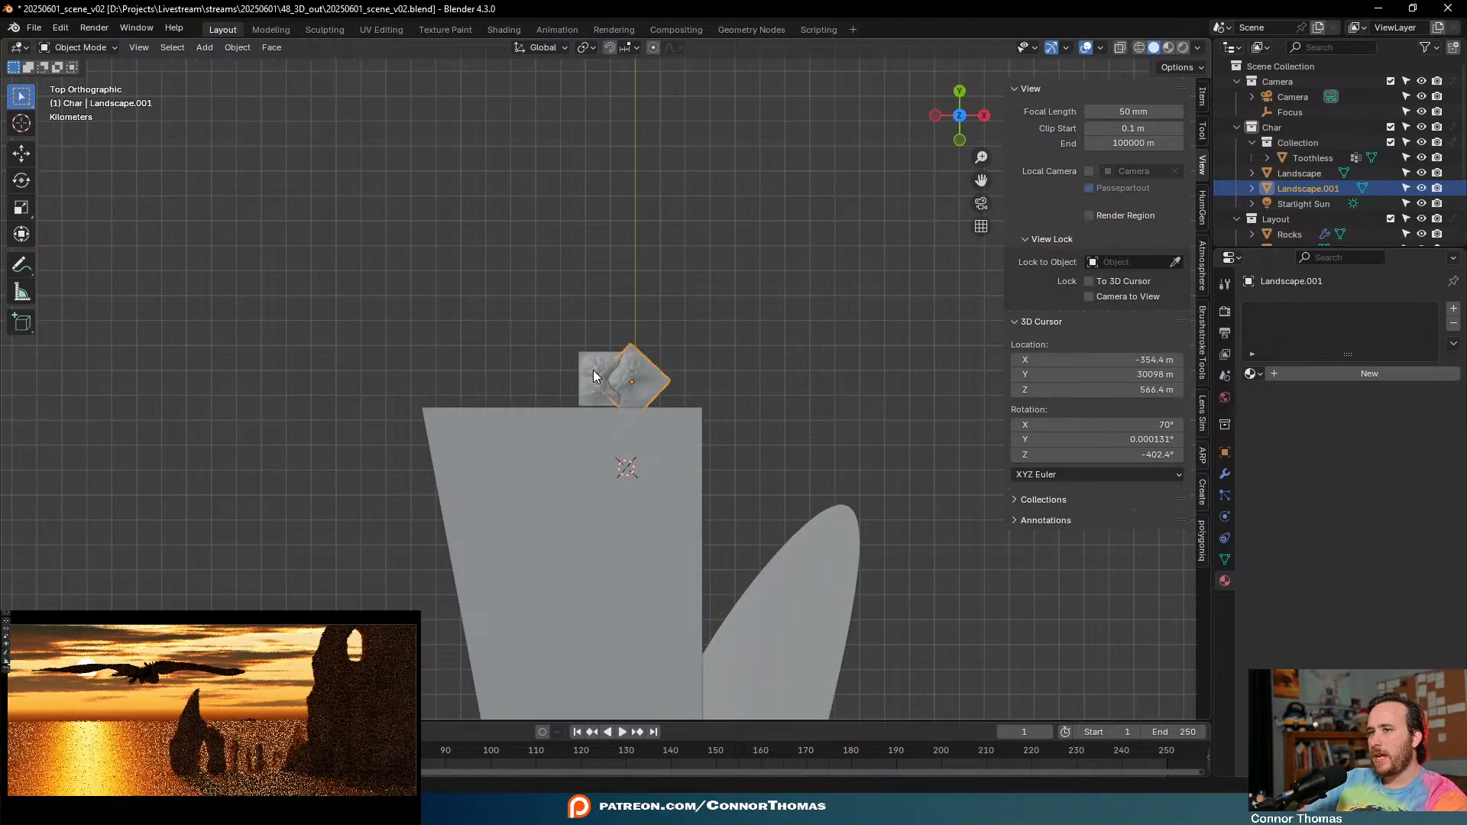
shift+click(592, 370)
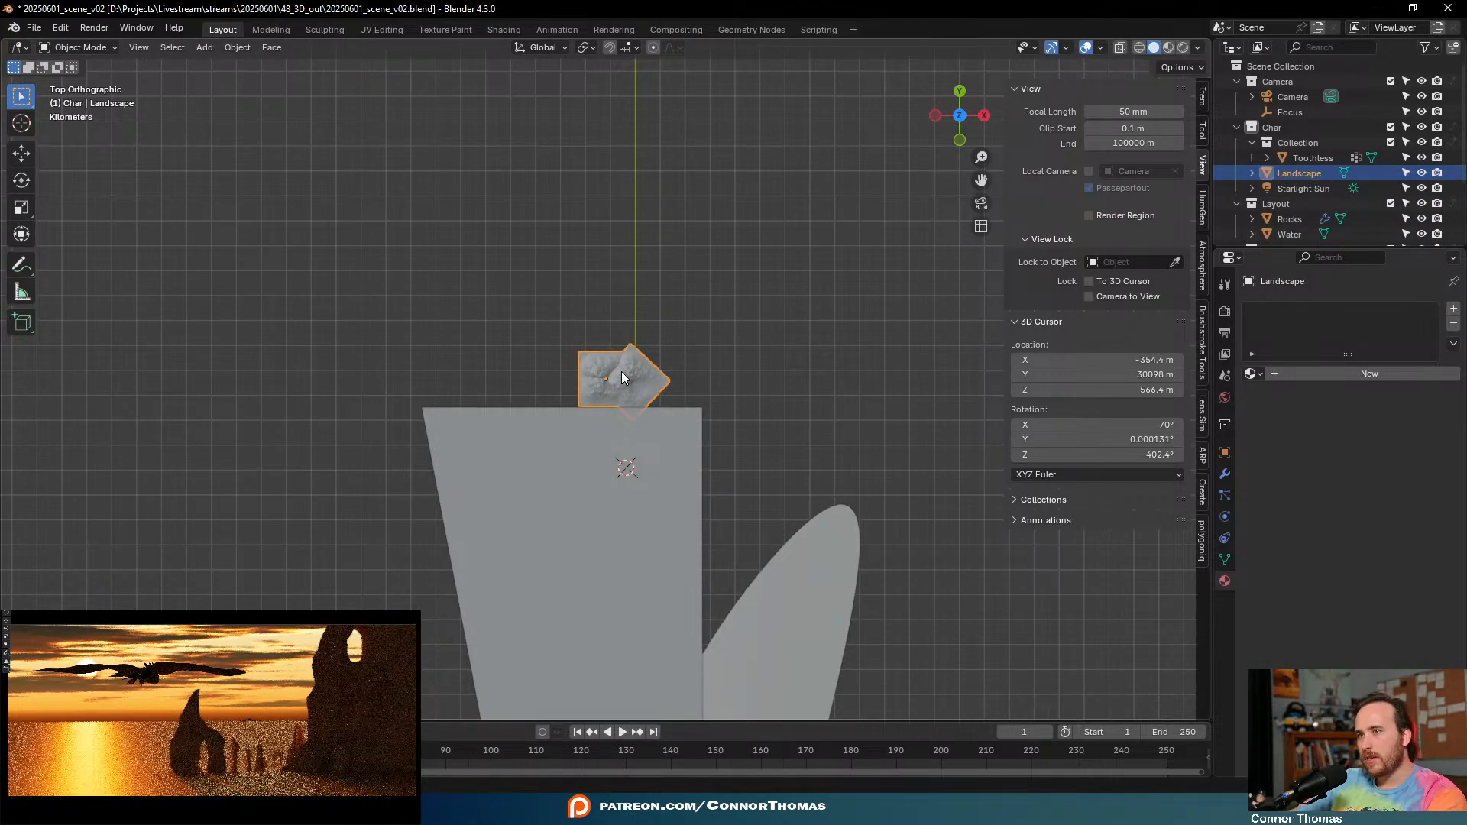
key(ctrl+j)
- Duplicate the Landscape mesh in Edit Mode, offset the copy along X beside the original, and scale it along Z by about 1.5
key(Tab)
key(g)
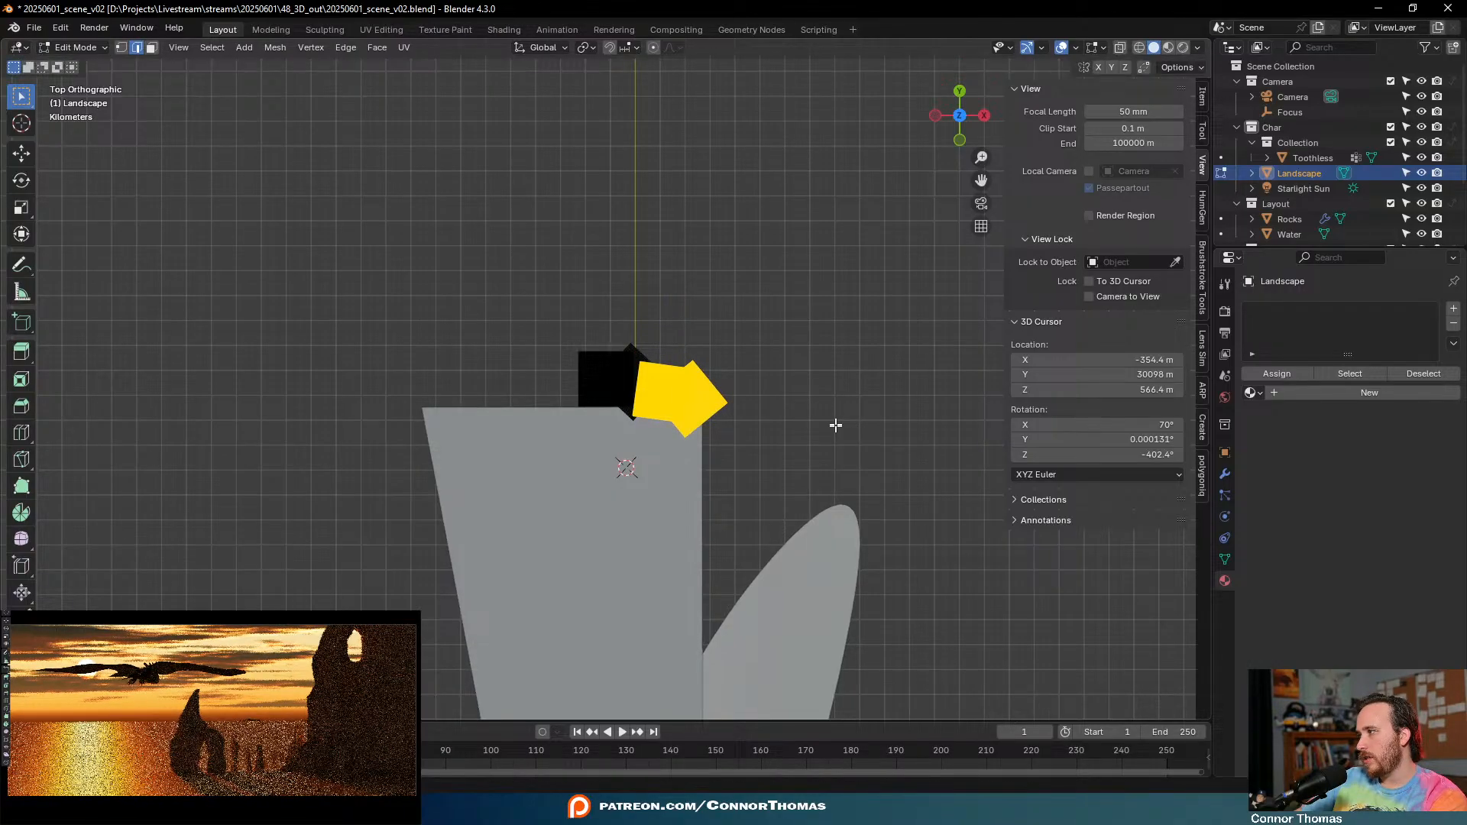
key(s)
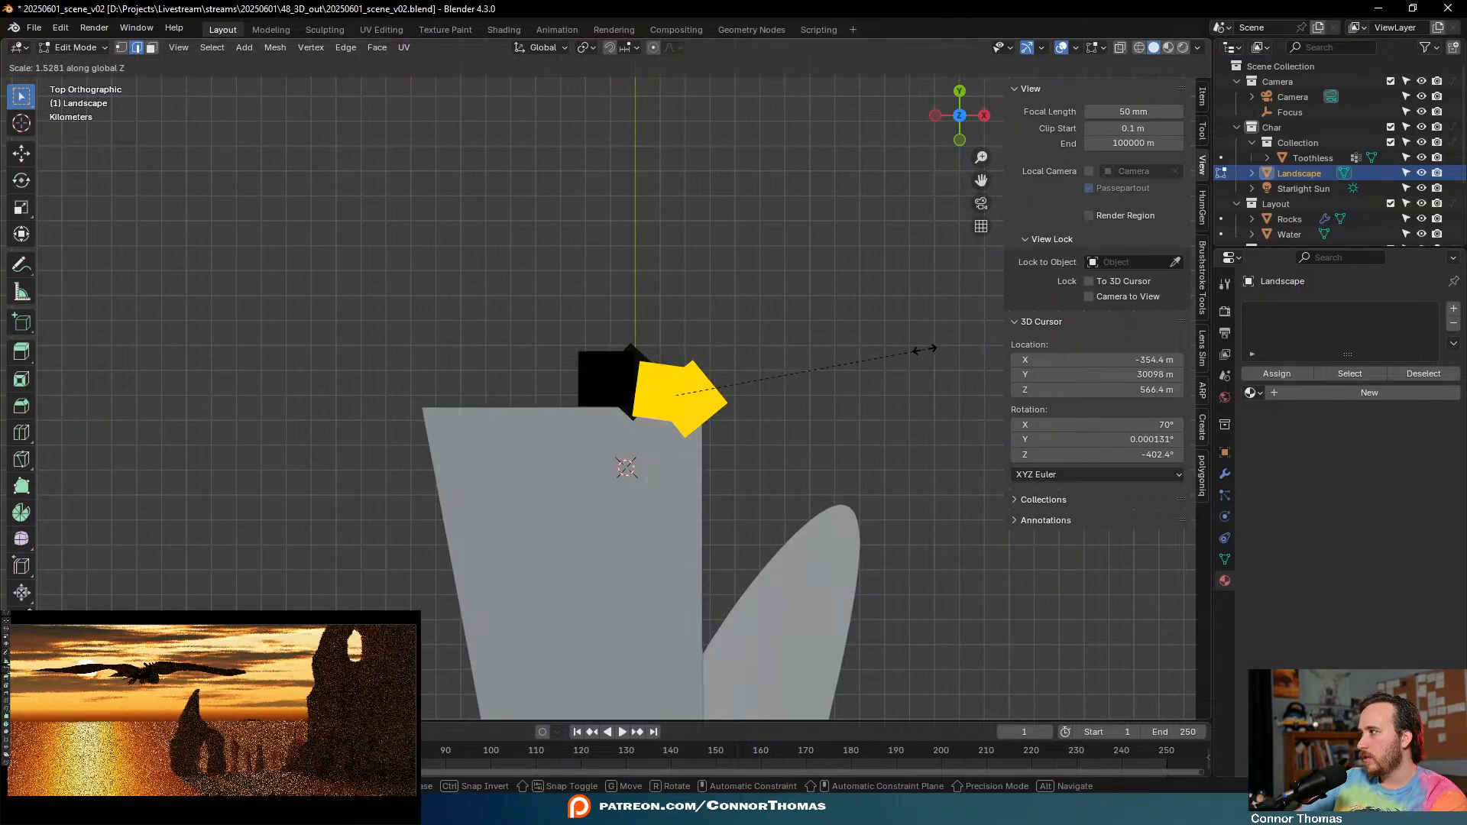
click(916, 351)
- Raise the copied landscape mesh along Z and slide it back toward the original along the horizon
middle_drag(916, 351, 810, 288)
key(s)
key(z)
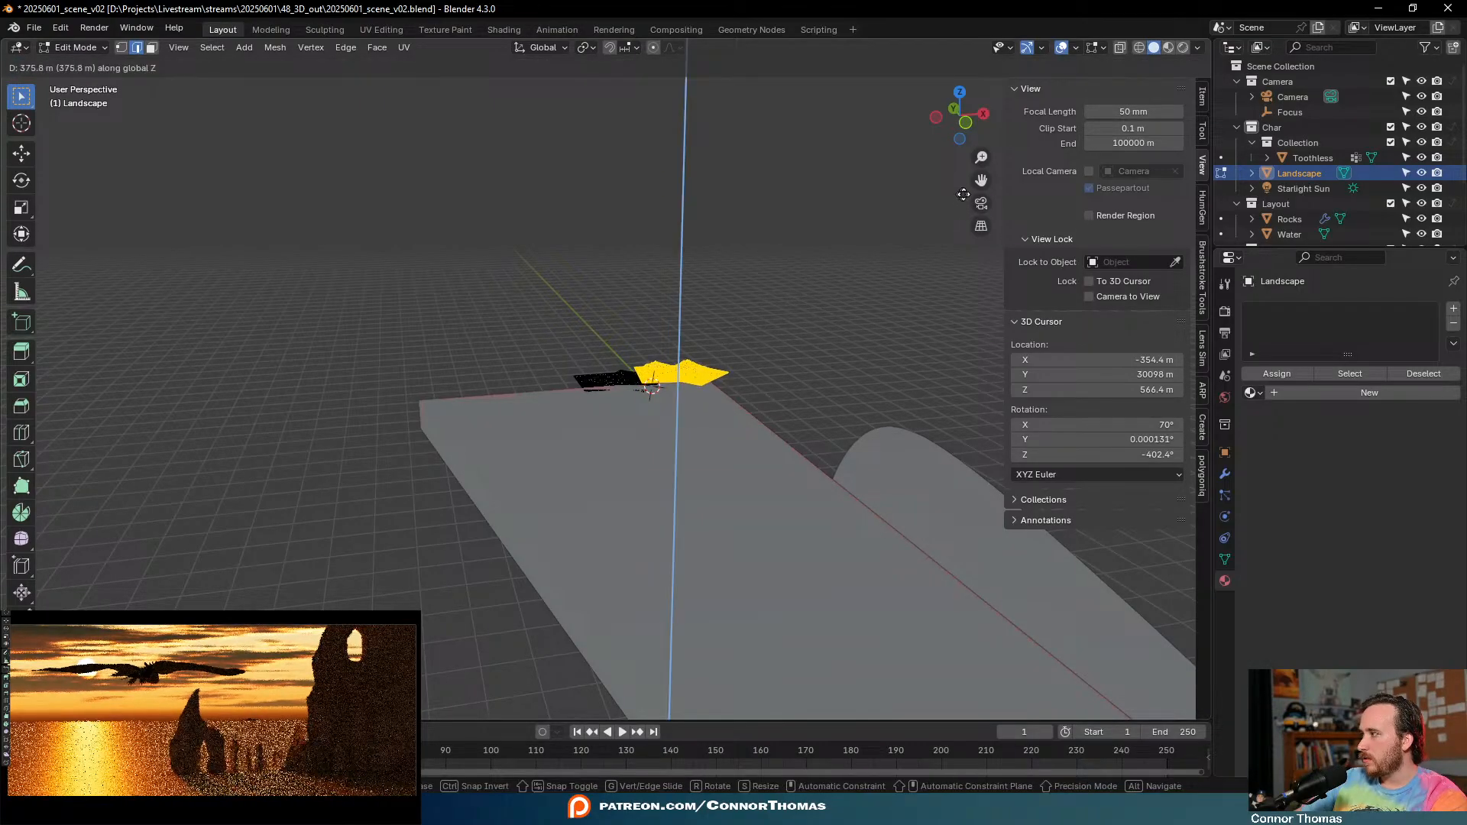
click(941, 211)
middle_drag(941, 211, 793, 321)
key(g)
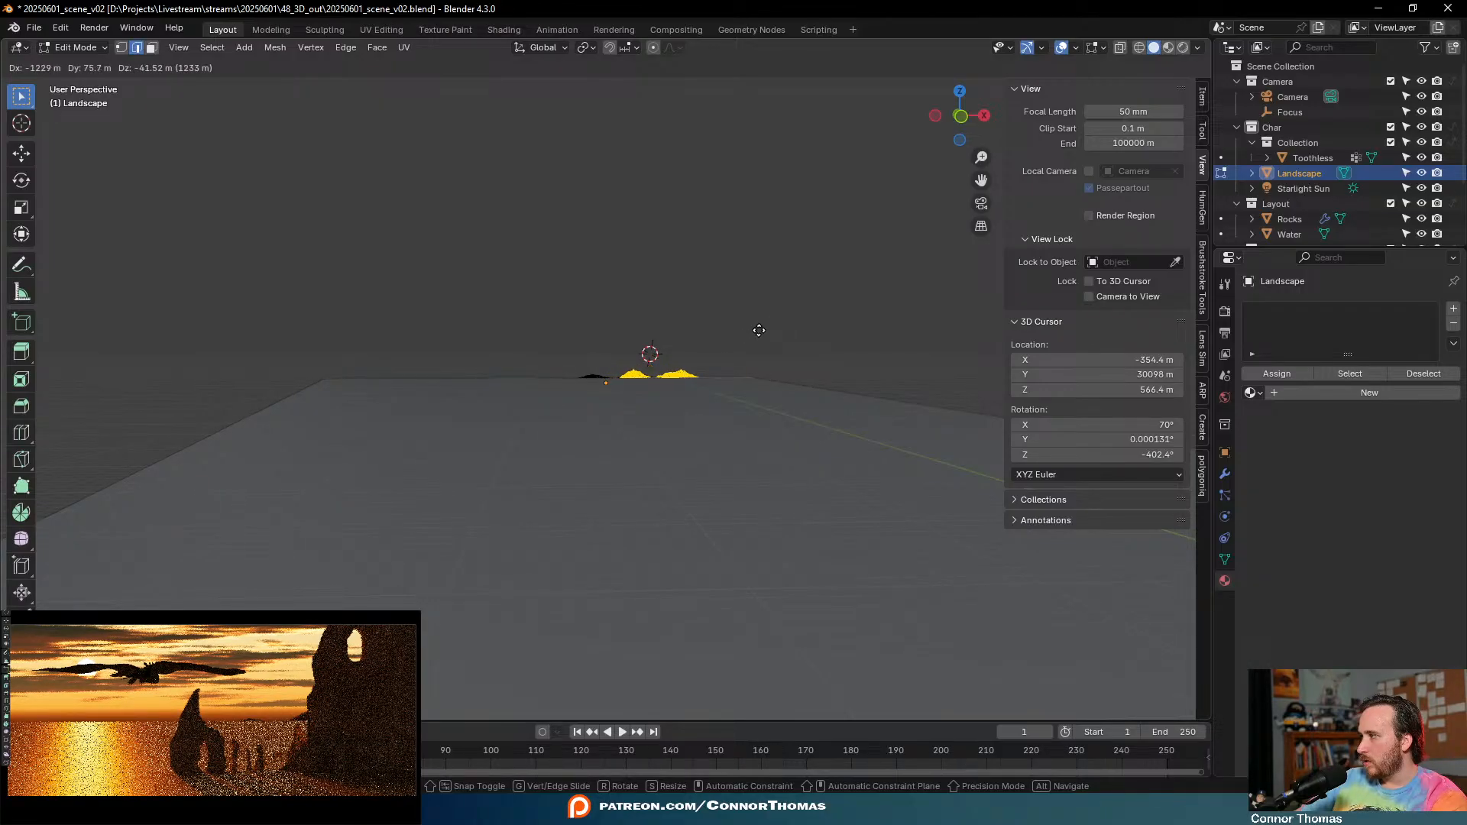
click(766, 350)
- Duplicate the landscape mesh once more and place the new copy so its peaks fill the gaps between the existing ones
key(g)
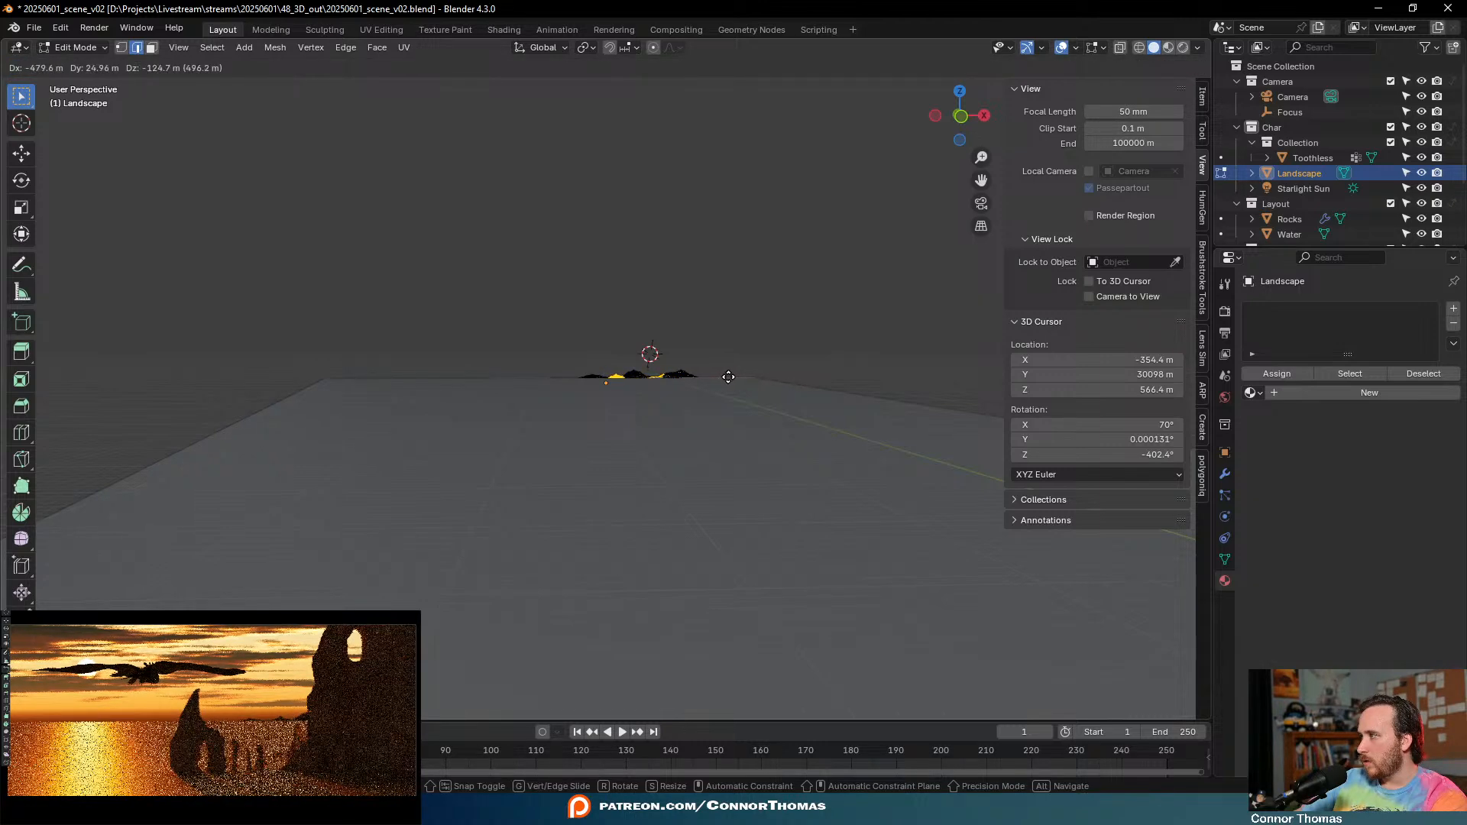
click(729, 376)
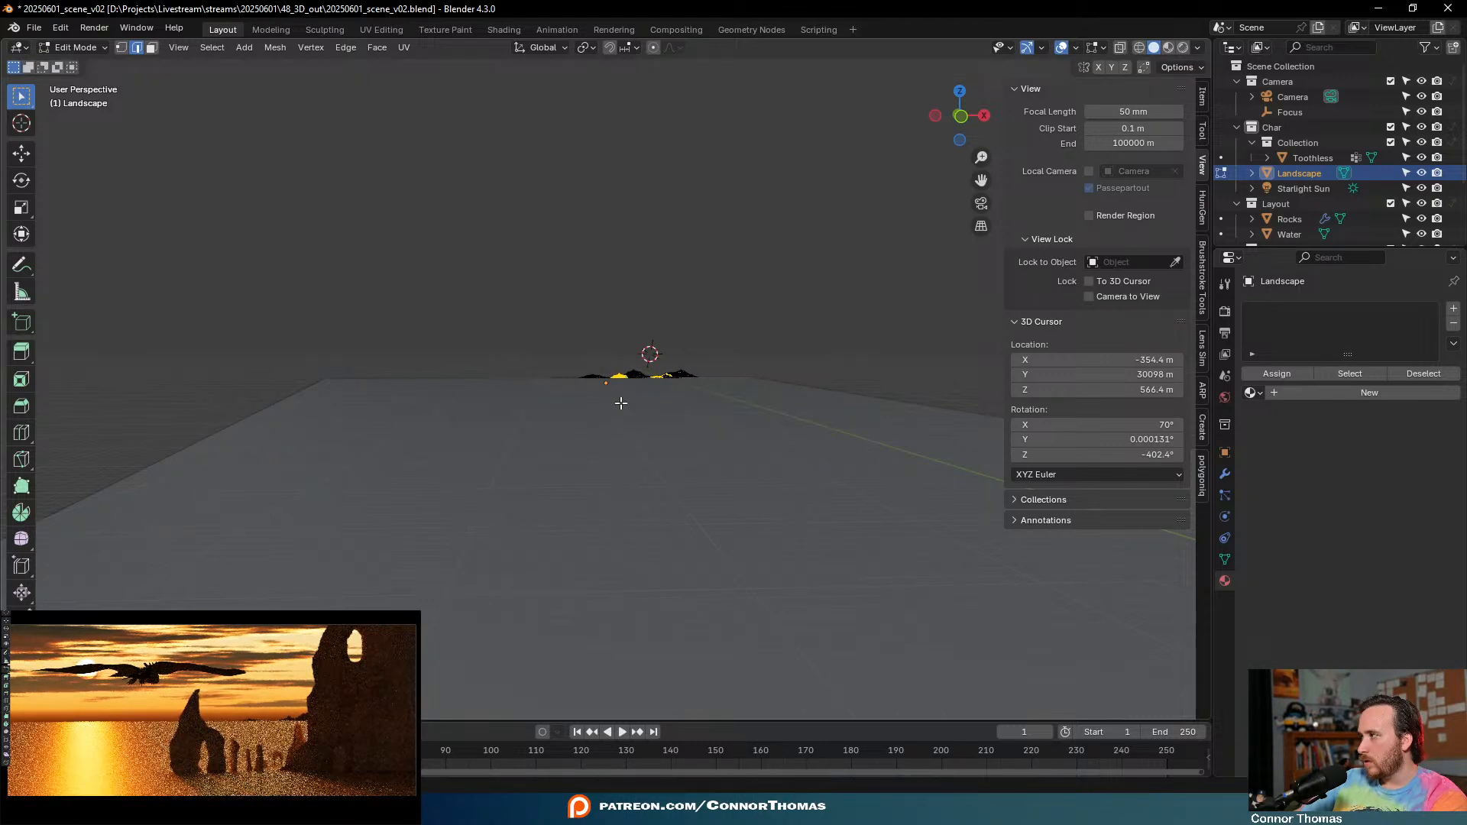
mouse_move(609, 409)
shift+middle_down()
mouse_move(695, 389)
mouse_move(632, 413)
shift+middle_up()
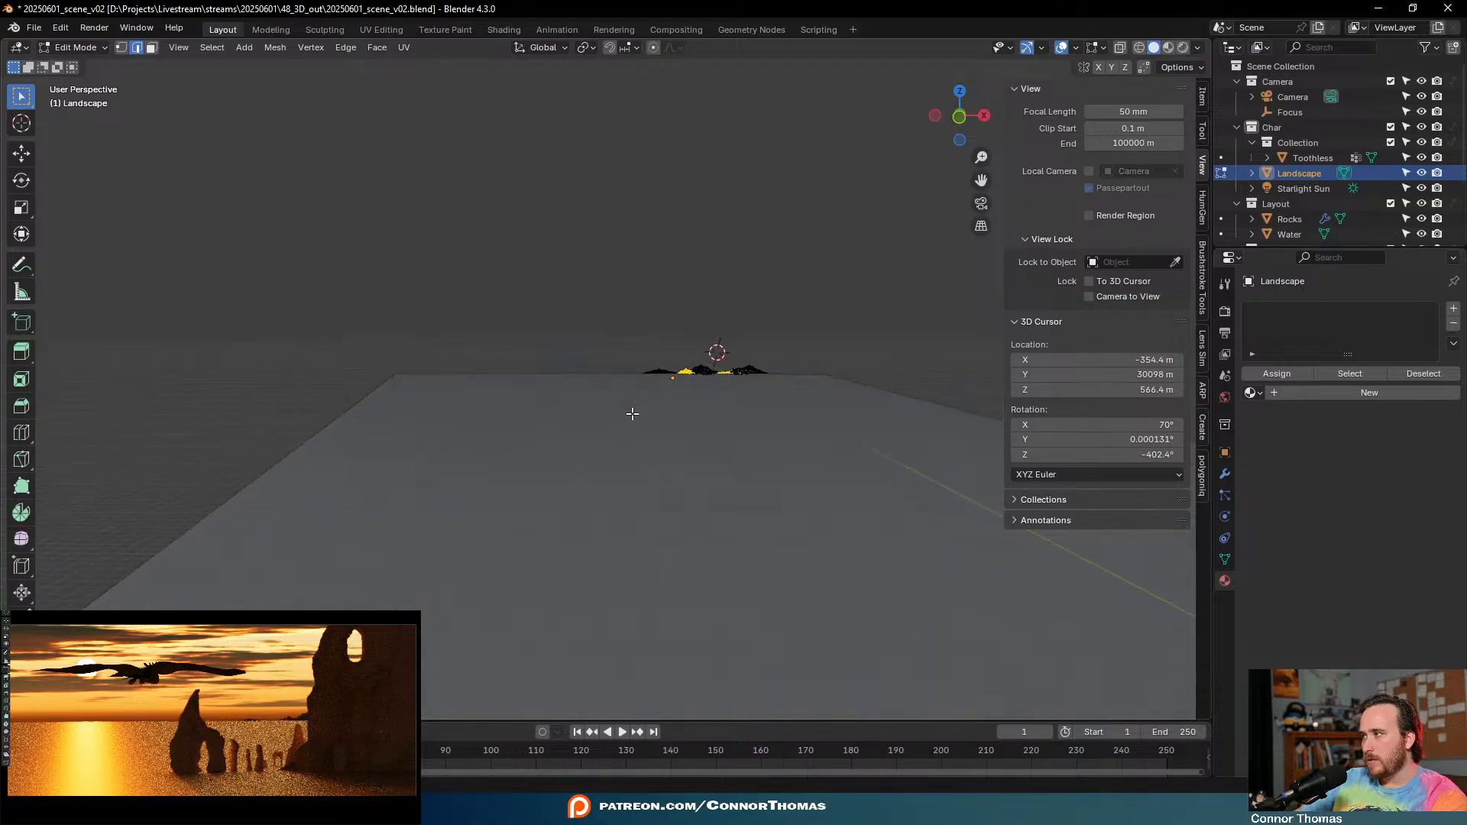
key(g)
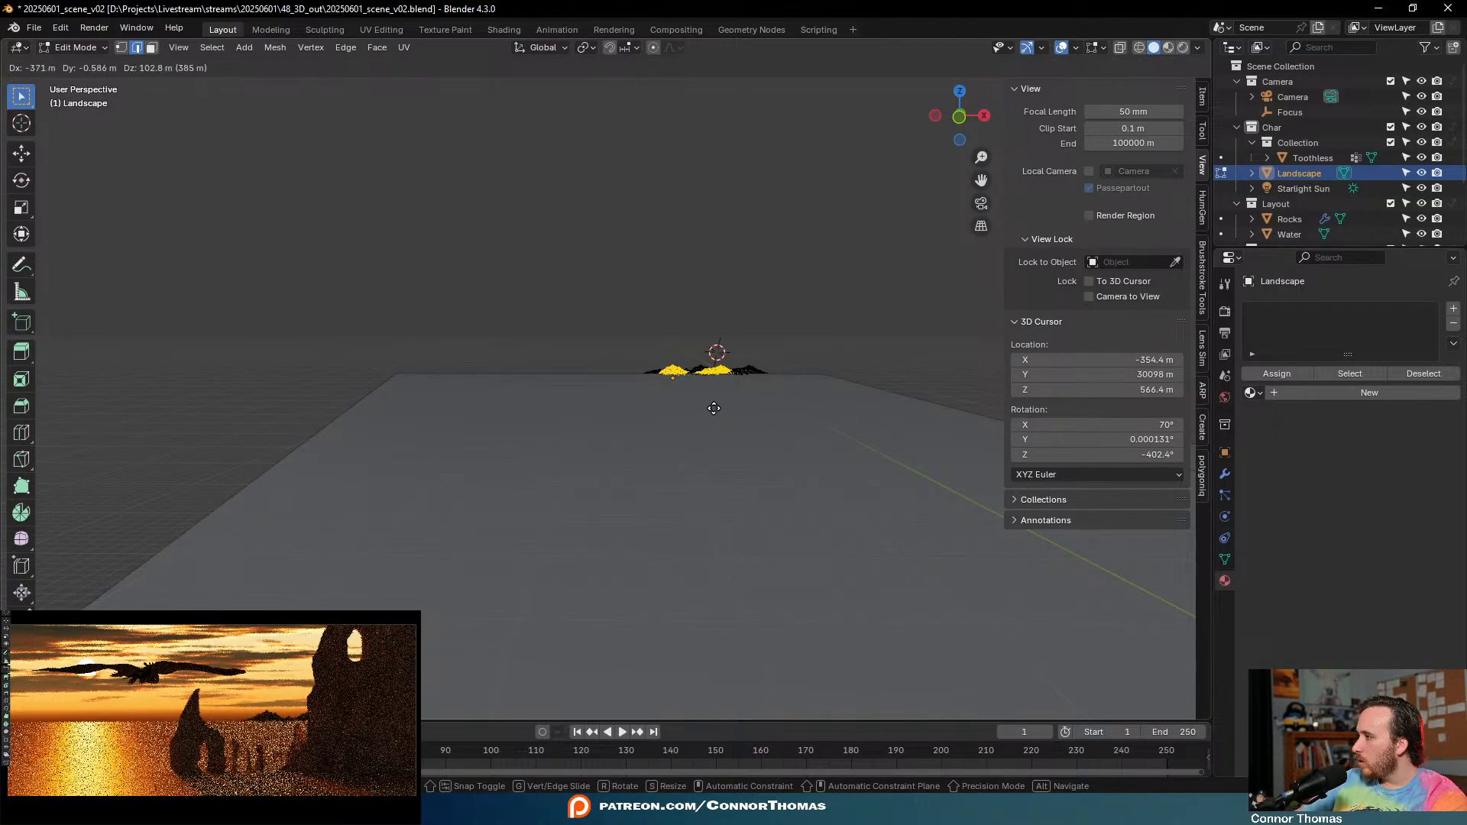
- Try to rotate the newest landscape copy about the global Z axis
key(r)
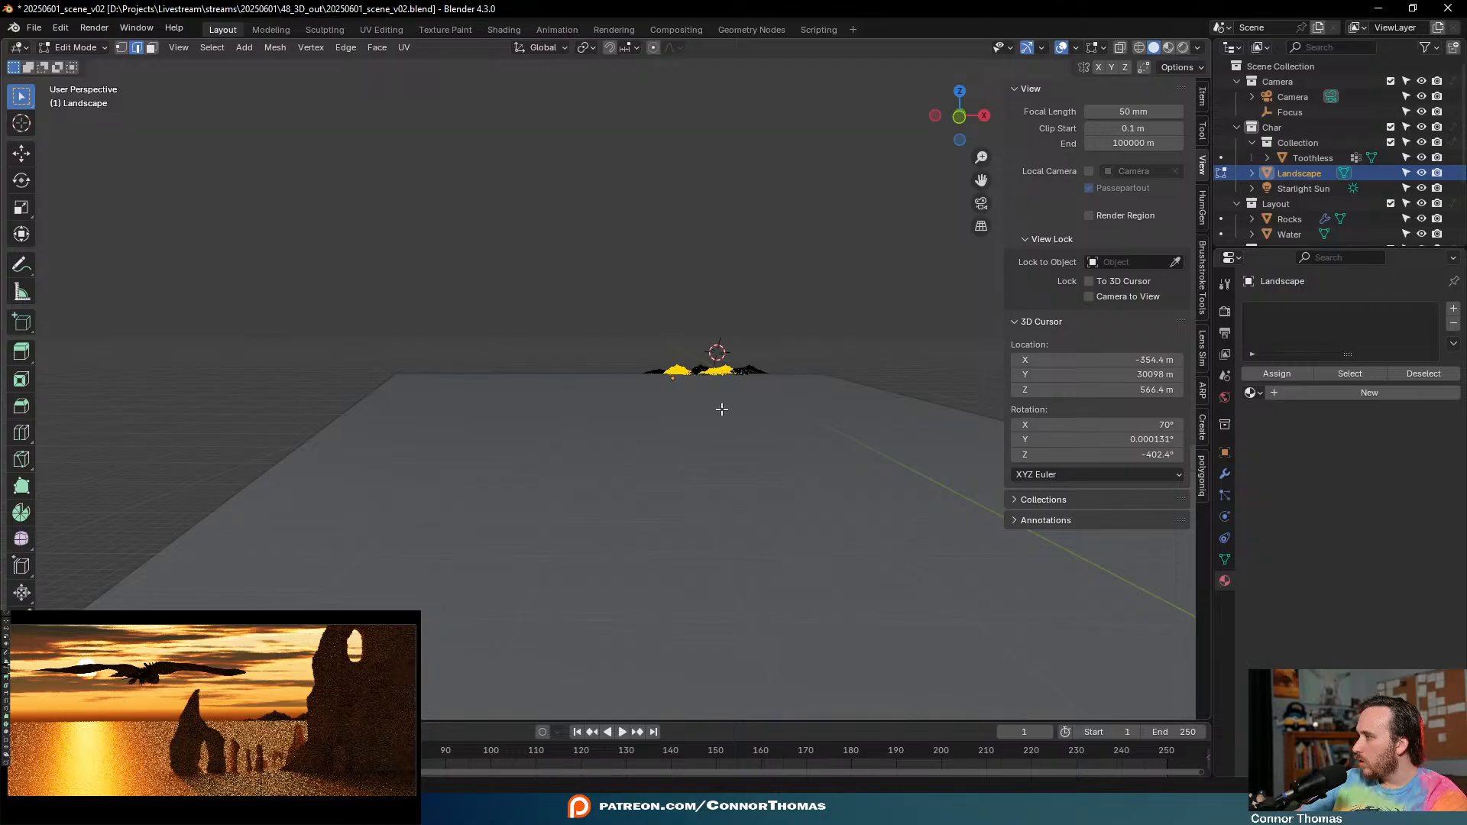
key(z)
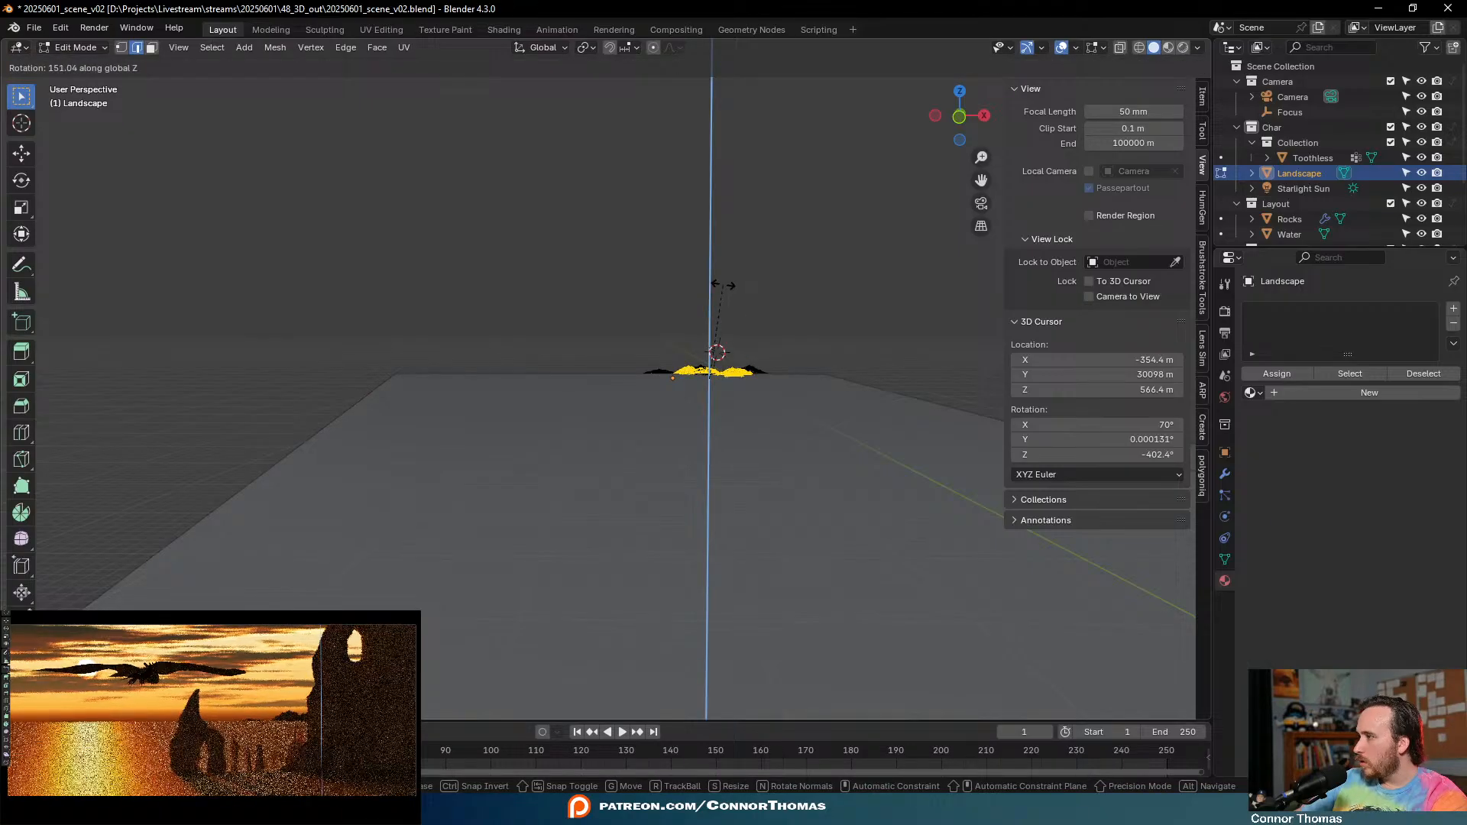
click(746, 329)
- Rotate the newest landscape copy by about -38° as seen from above, shift it slightly, and return to Object Mode
scroll(742, 366, up, 10)
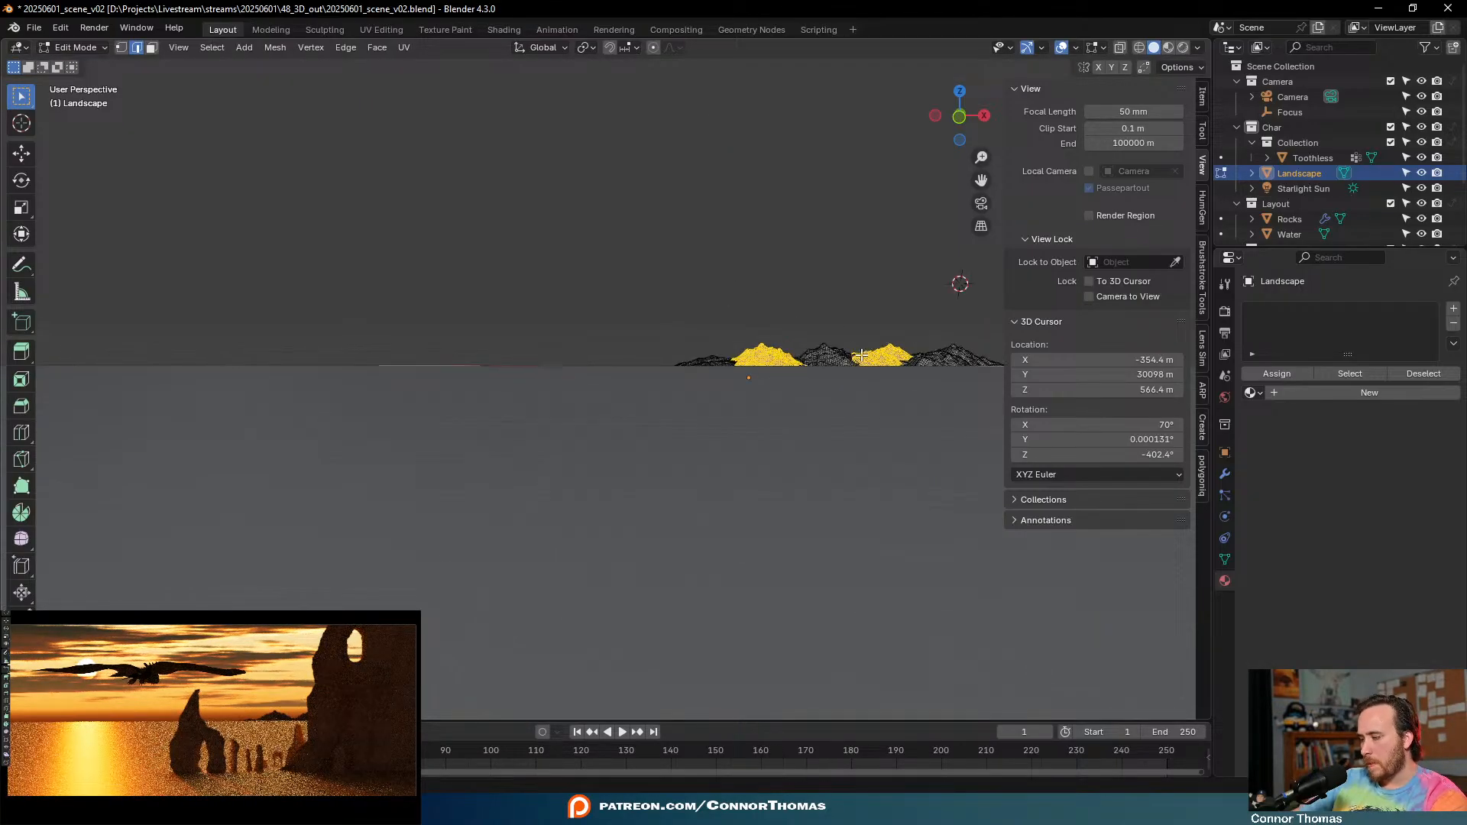
middle_drag(425, 419, 718, 467)
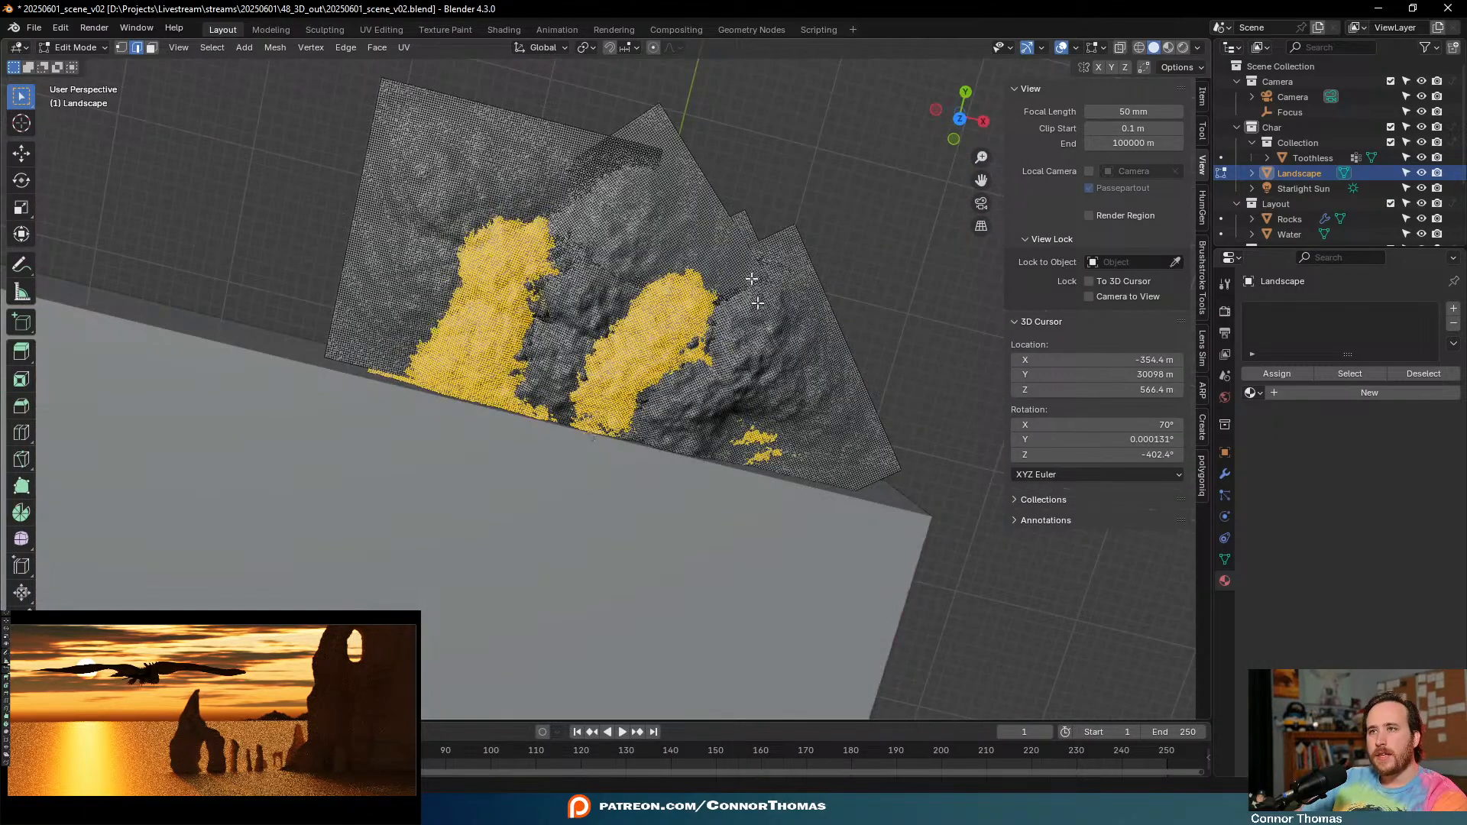
click(591, 47)
click(585, 49)
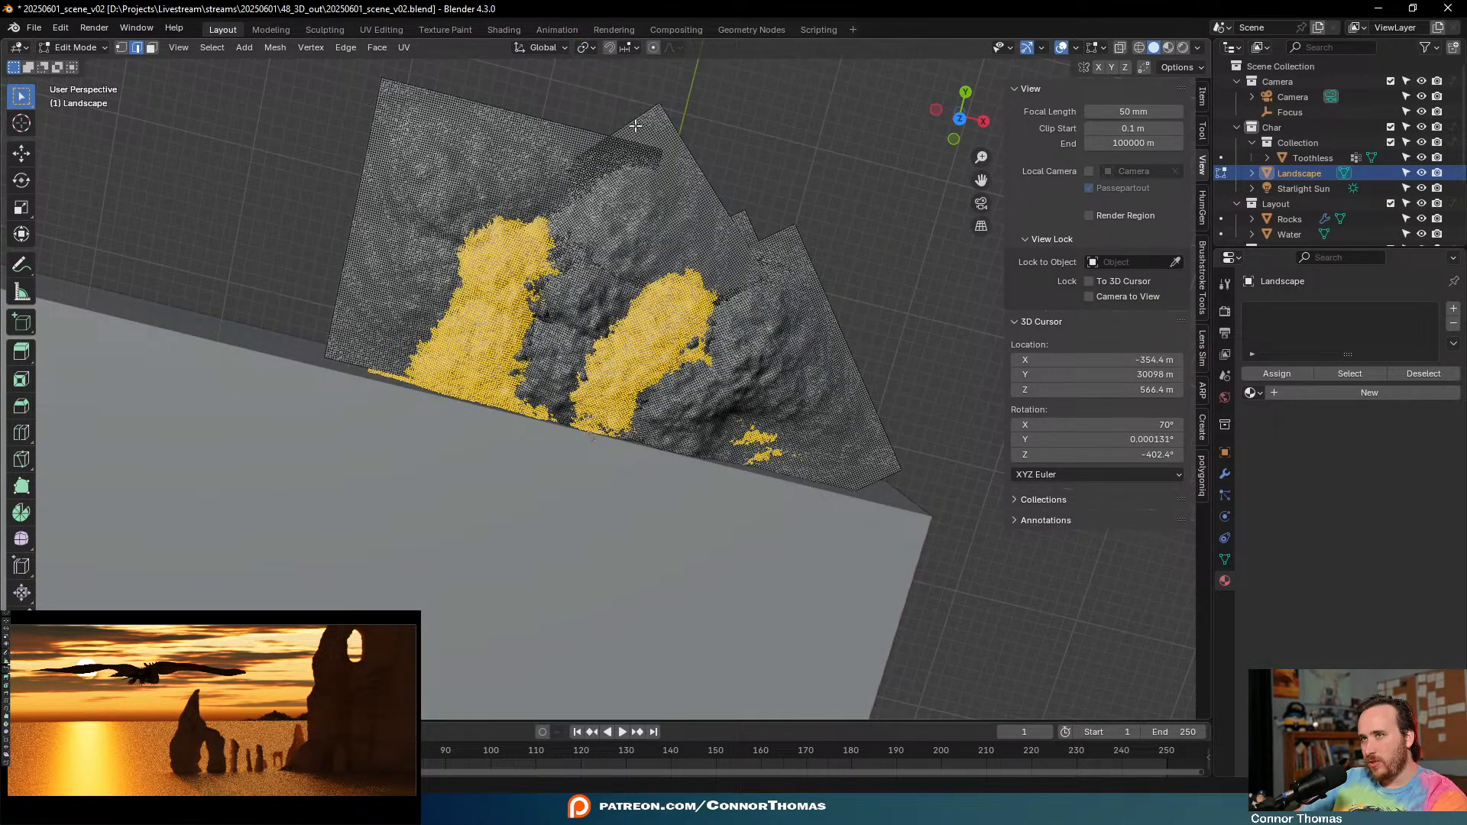
click(585, 49)
click(643, 121)
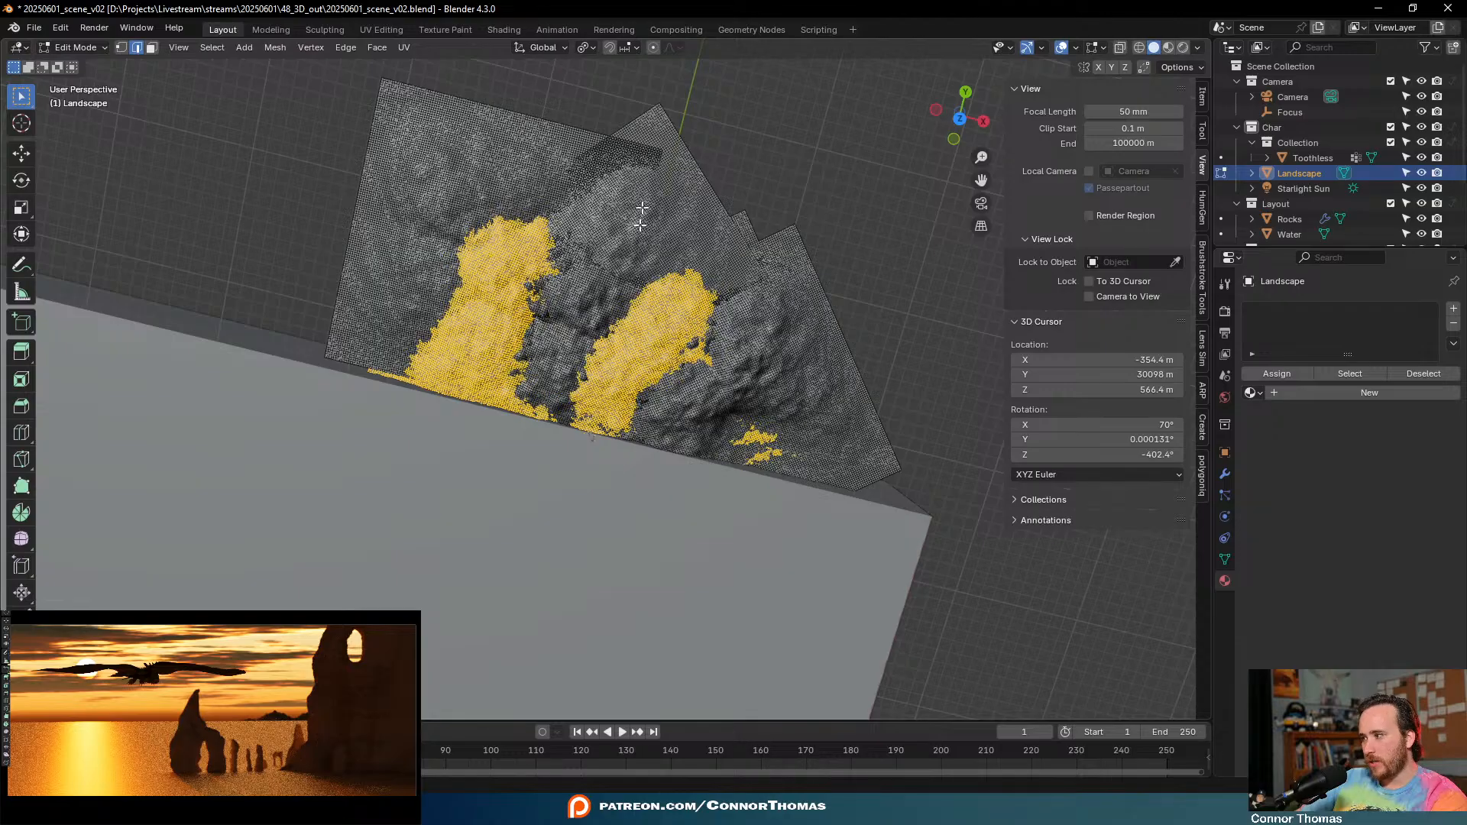
key(r)
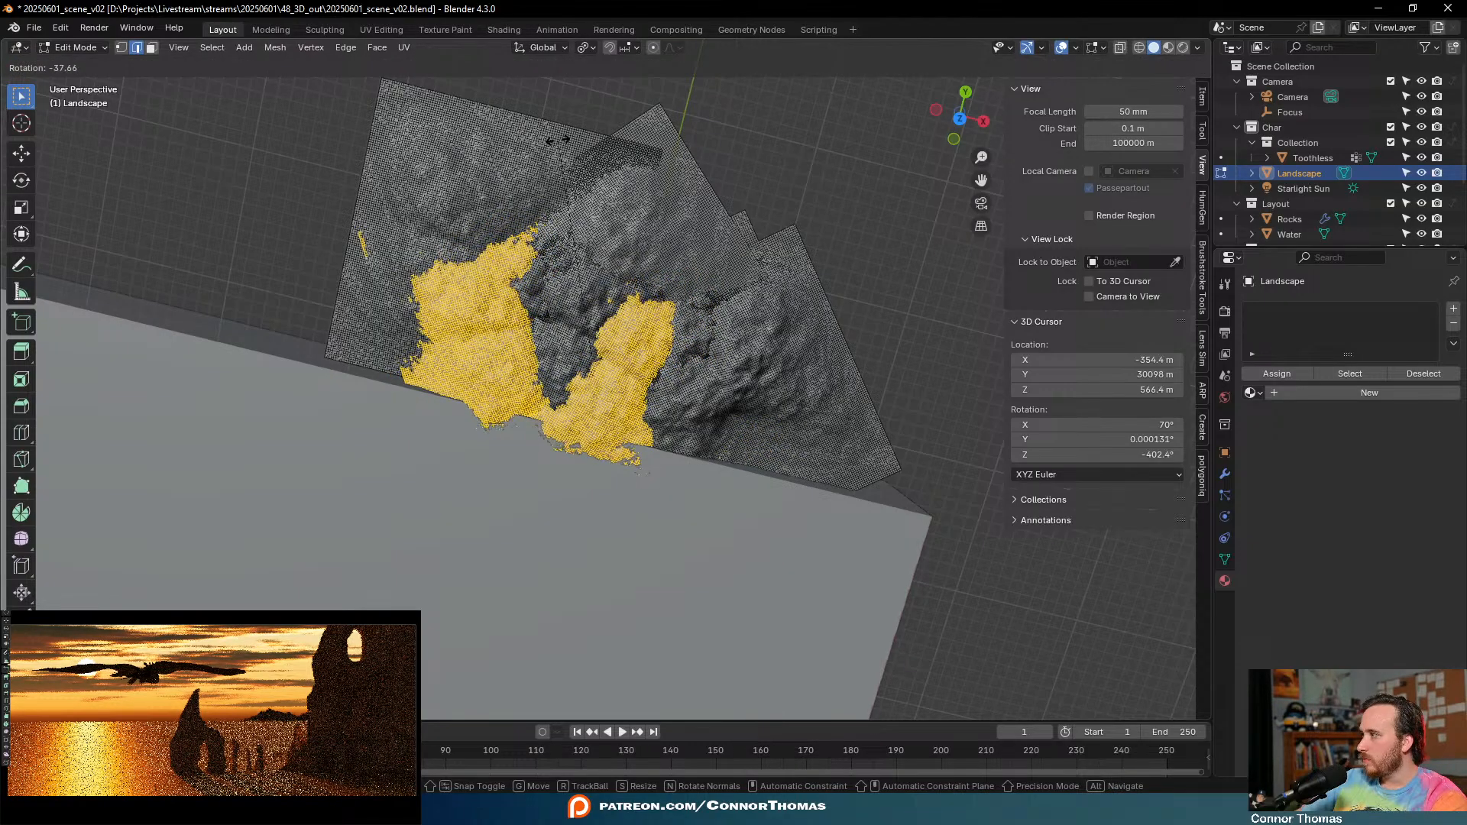
click(571, 140)
key(g)
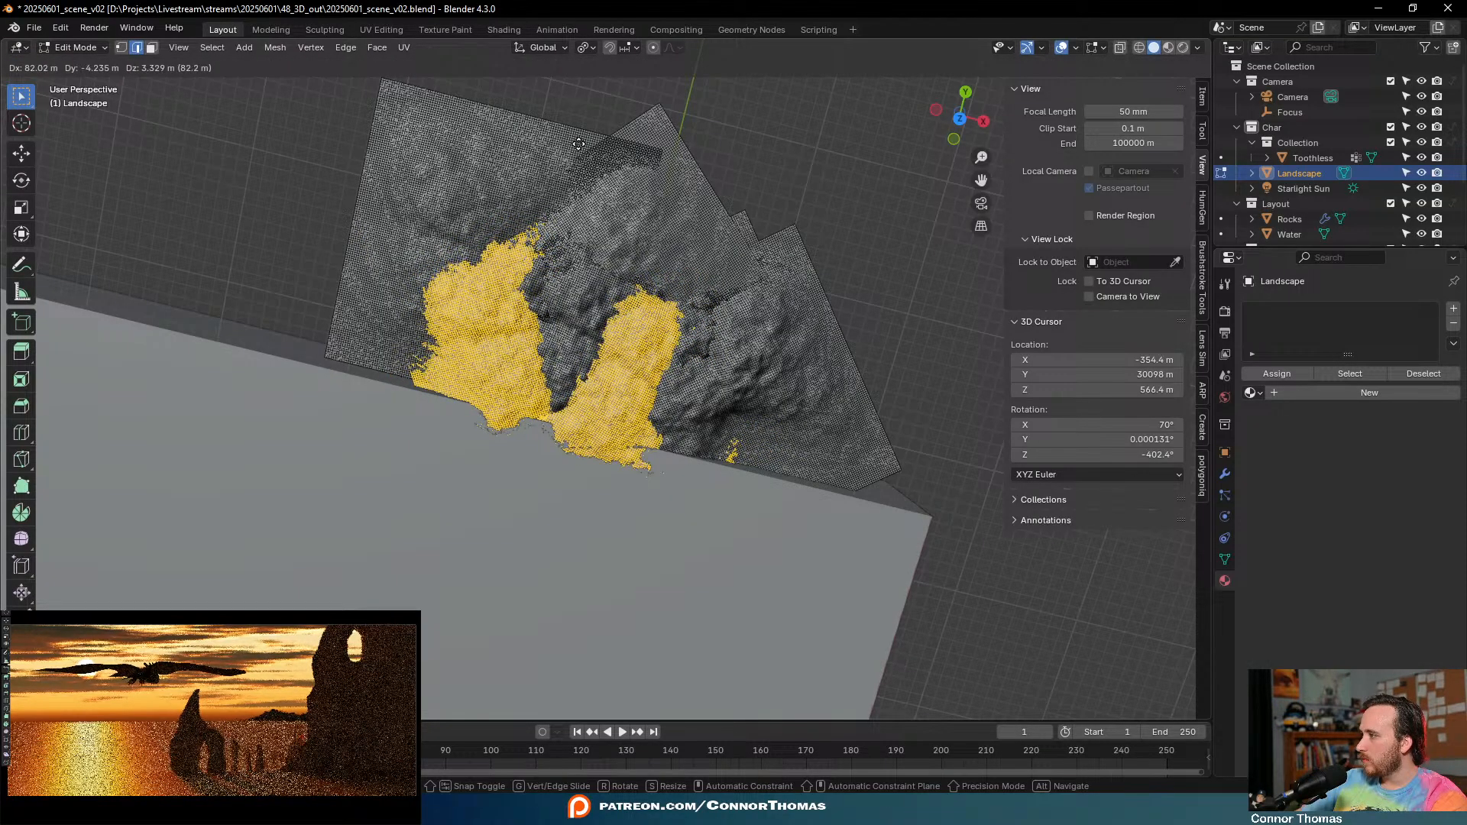
click(585, 147)
middle_drag(584, 147, 704, 407)
key(Tab)
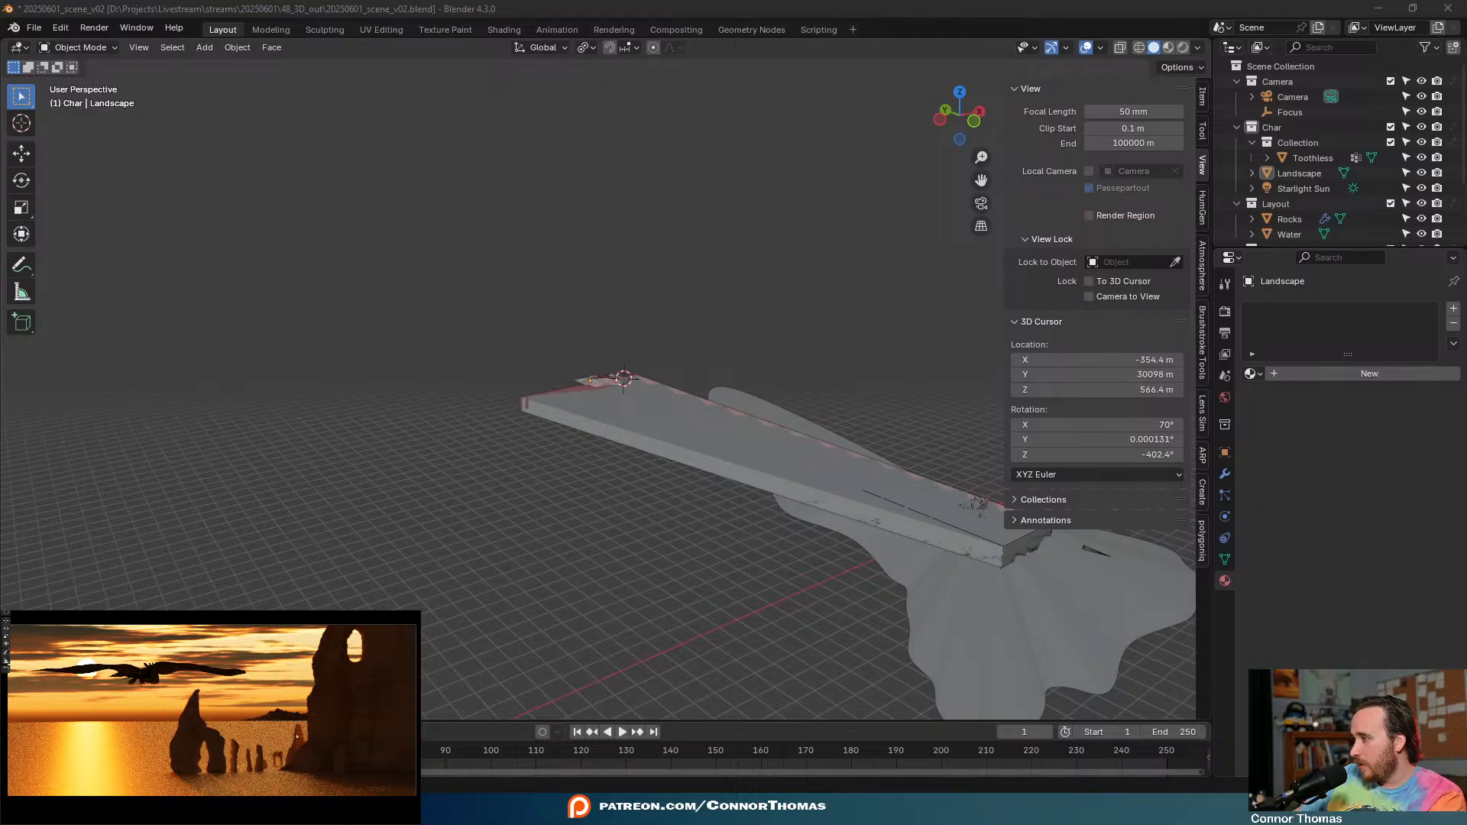
- Rename the Water object's material to Ocean and save the file
click(1016, 538)
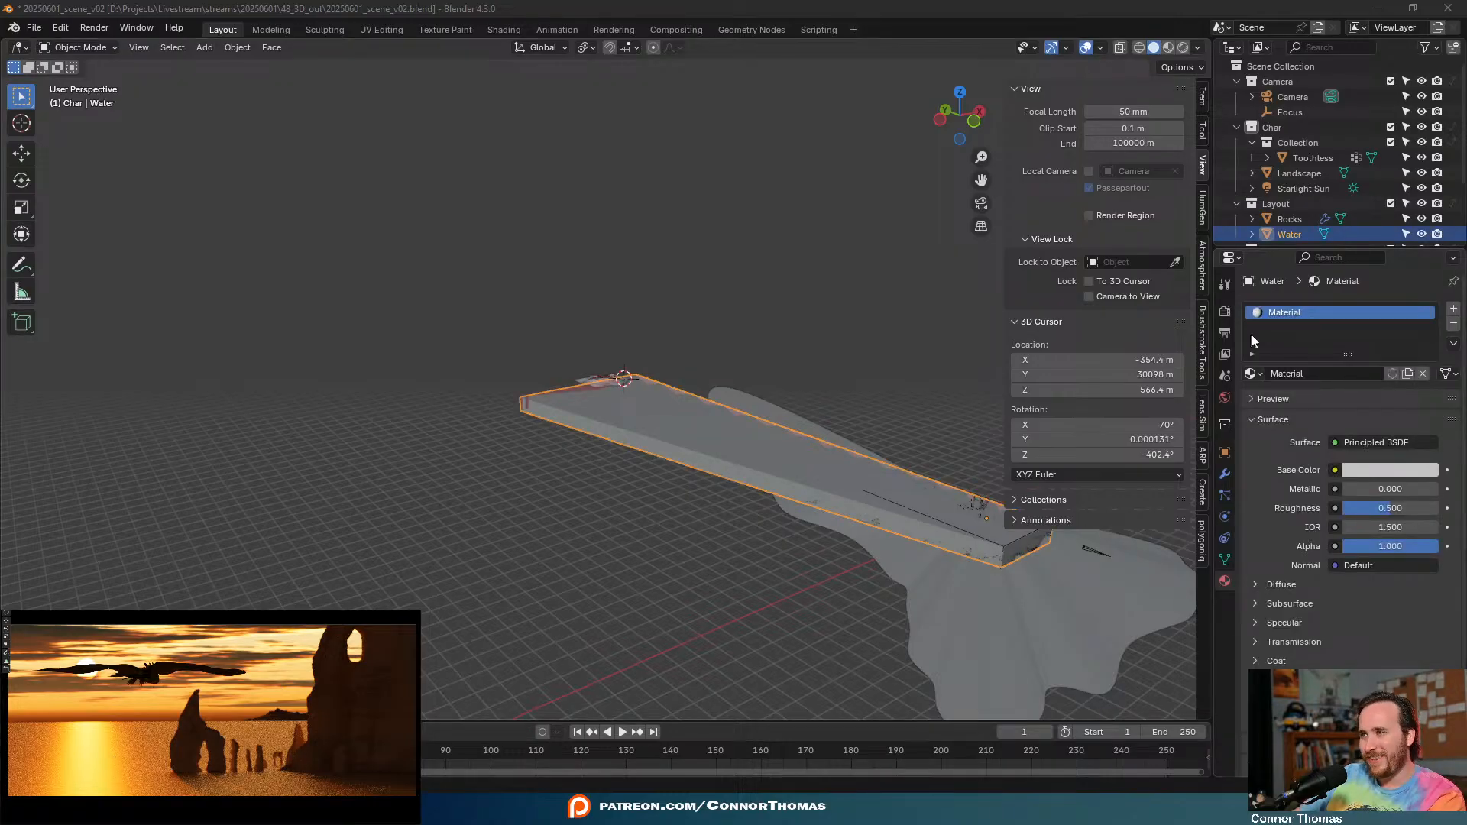
double_click(1300, 373)
text(Ocean)
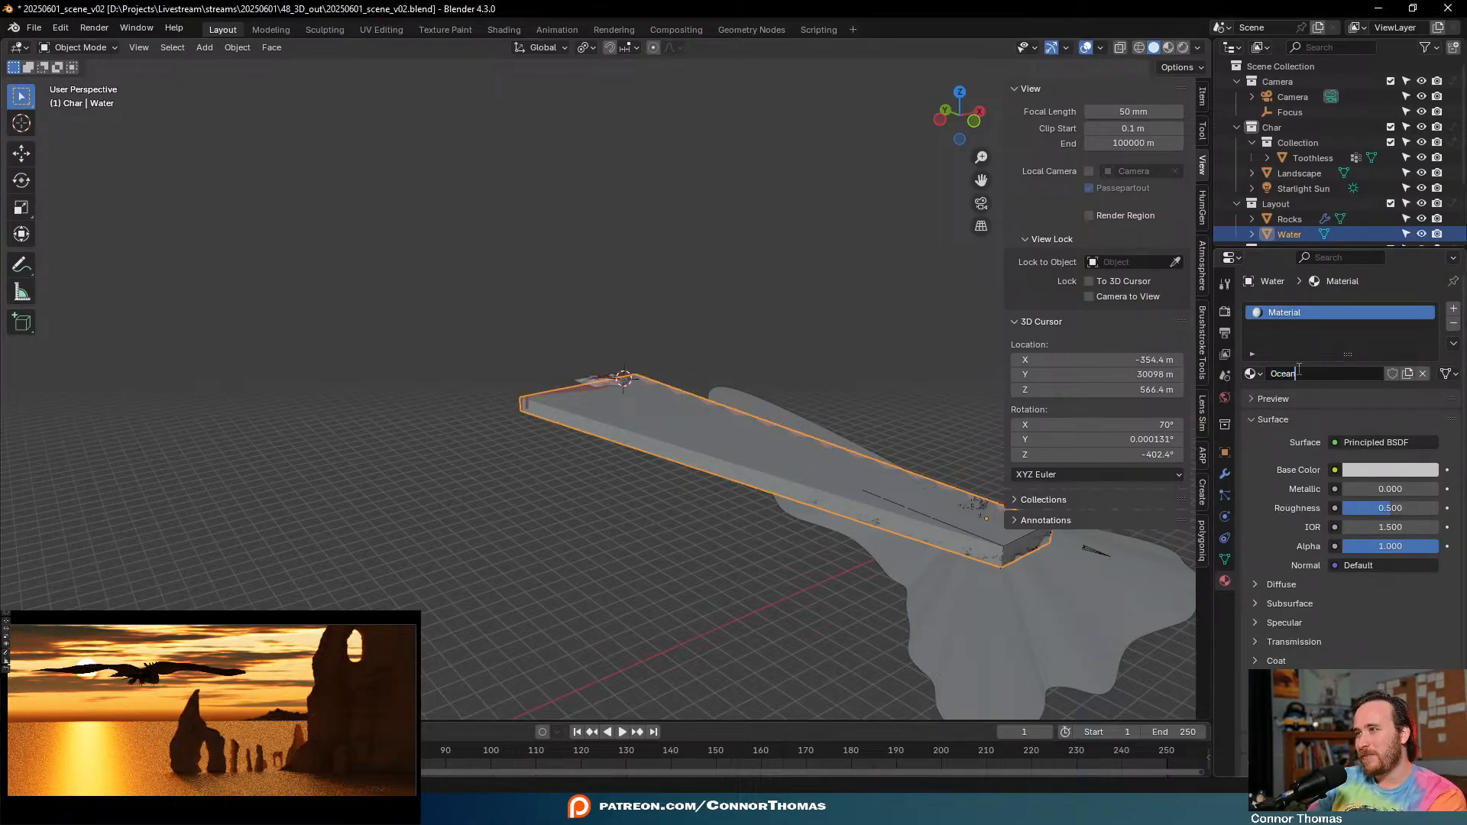
key(Return)
scroll(533, 451, up, 5)
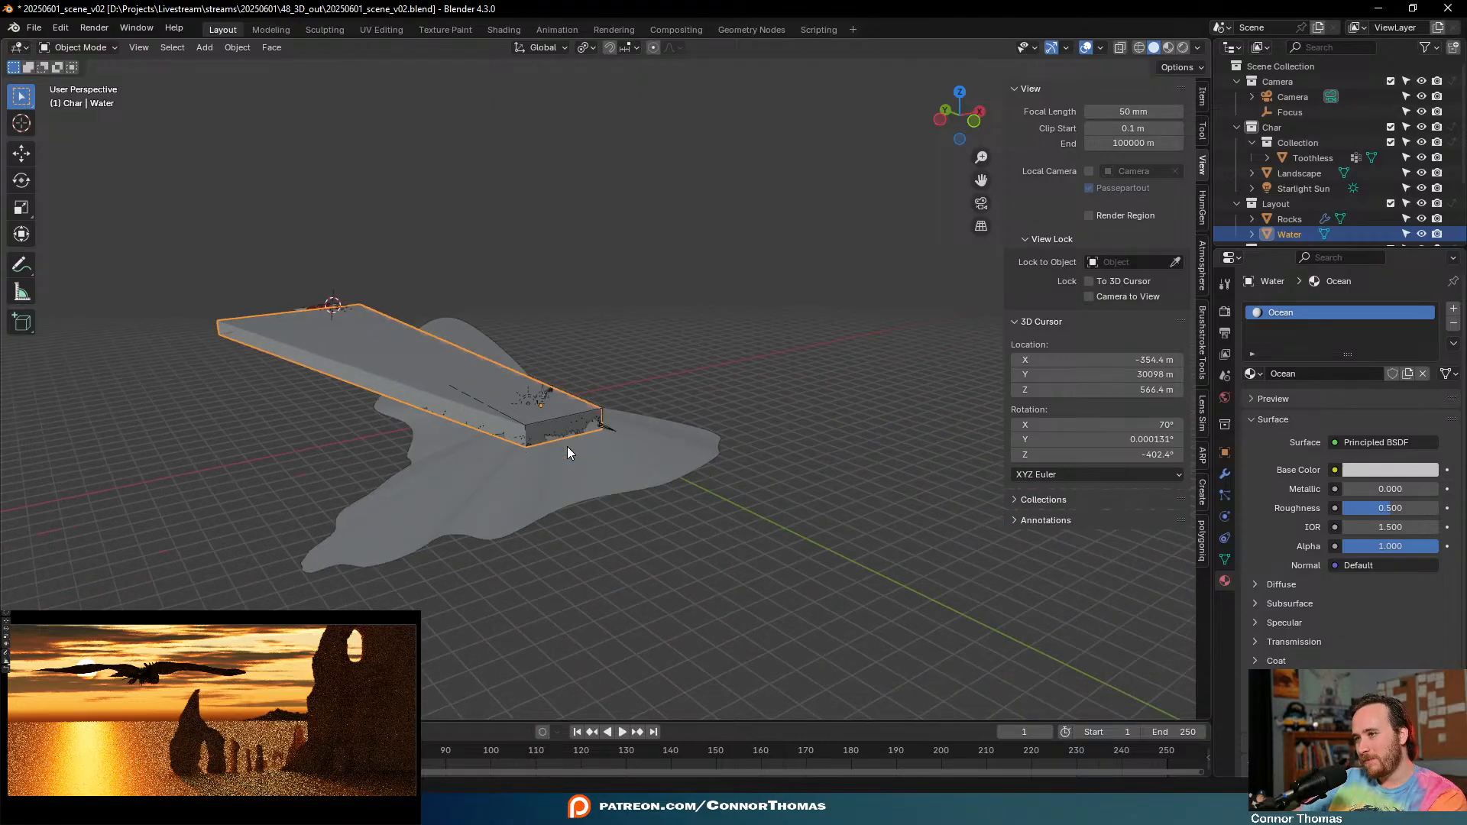
scroll(653, 407, down, 5)
key(ctrl+s)
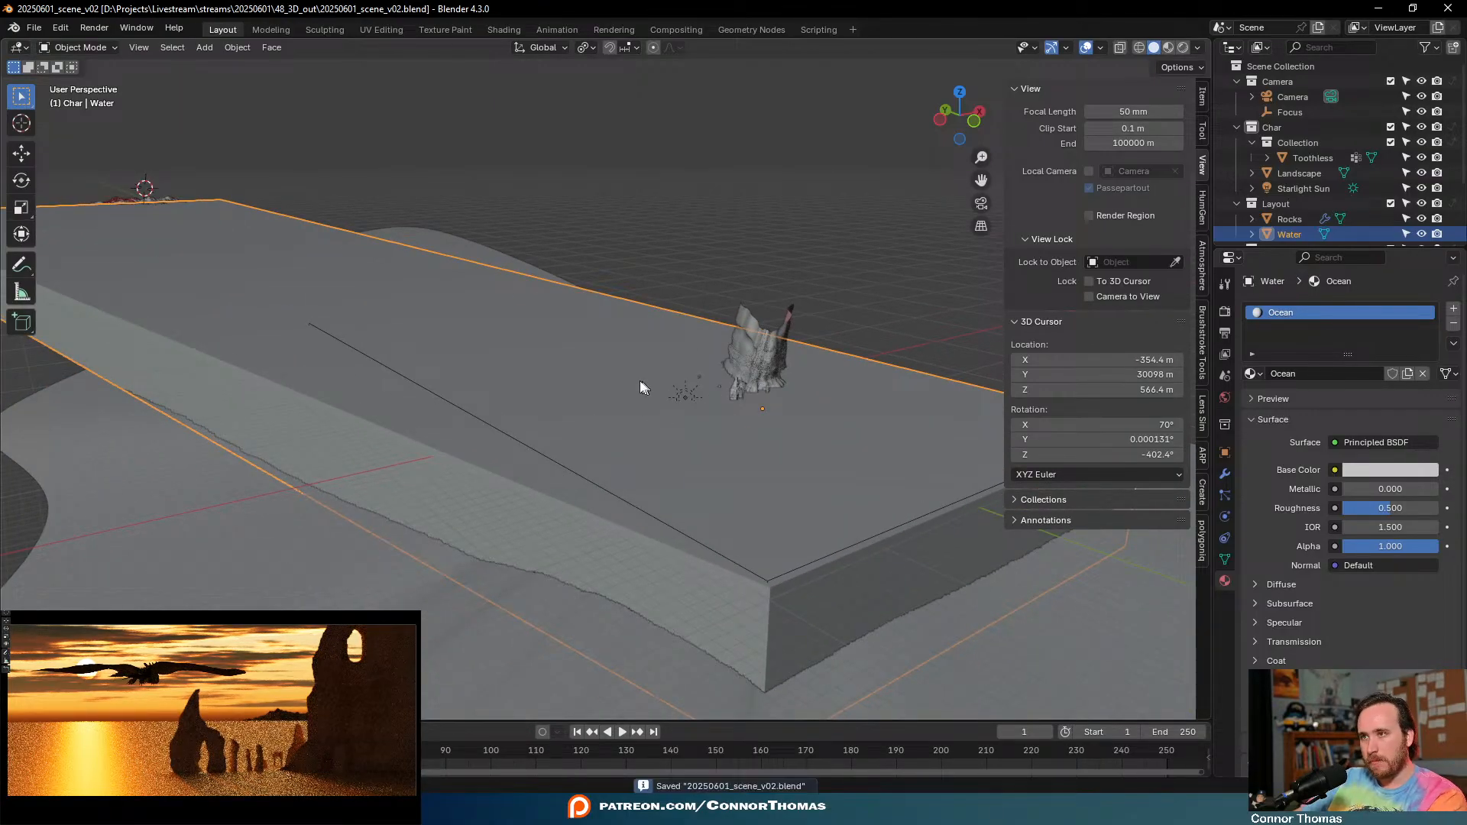
- Switch the main viewport to the Shader Editor and move the Principled BSDF node farther from the Material Output
key(n)
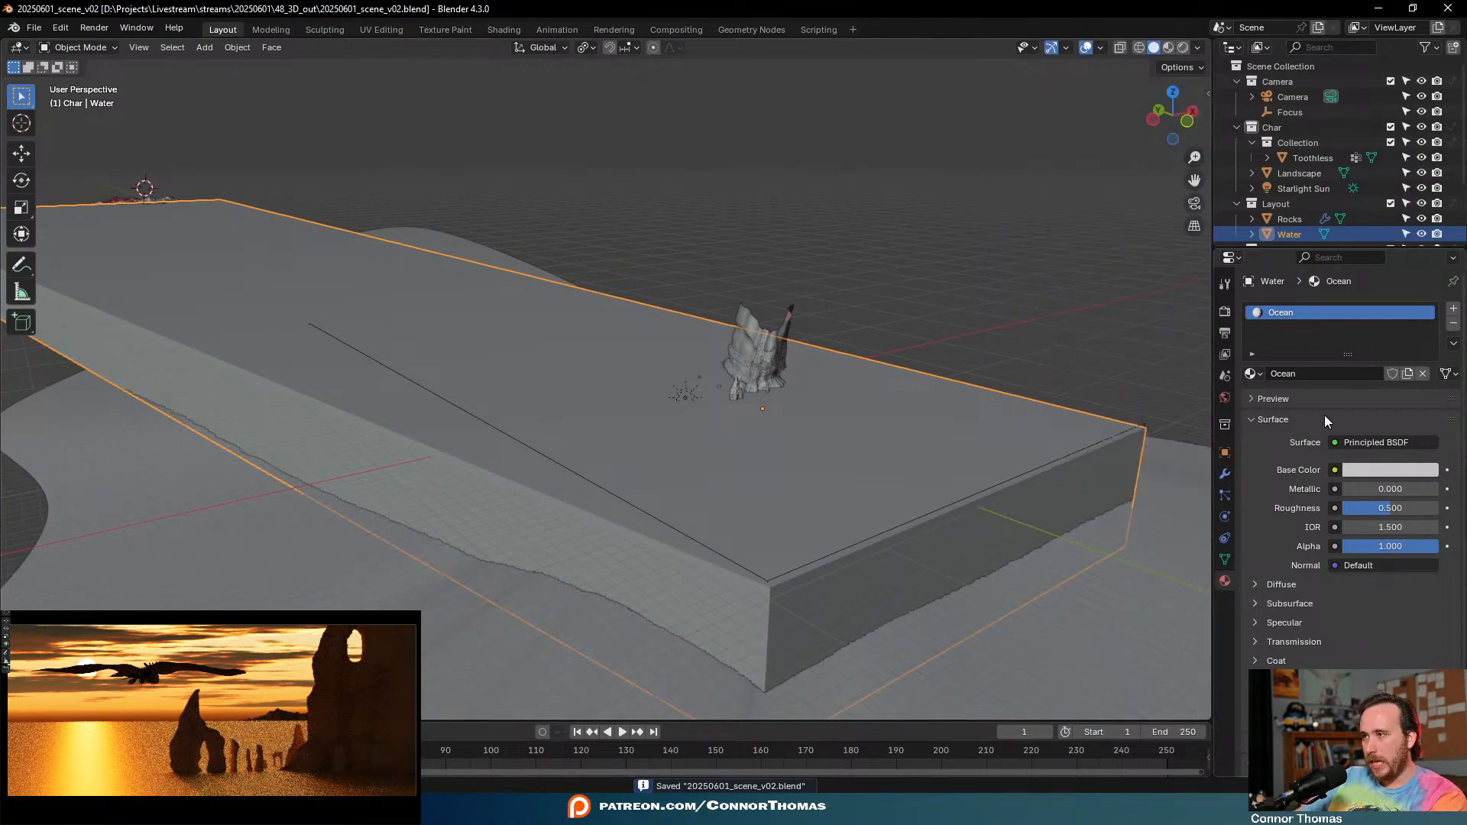
click(16, 50)
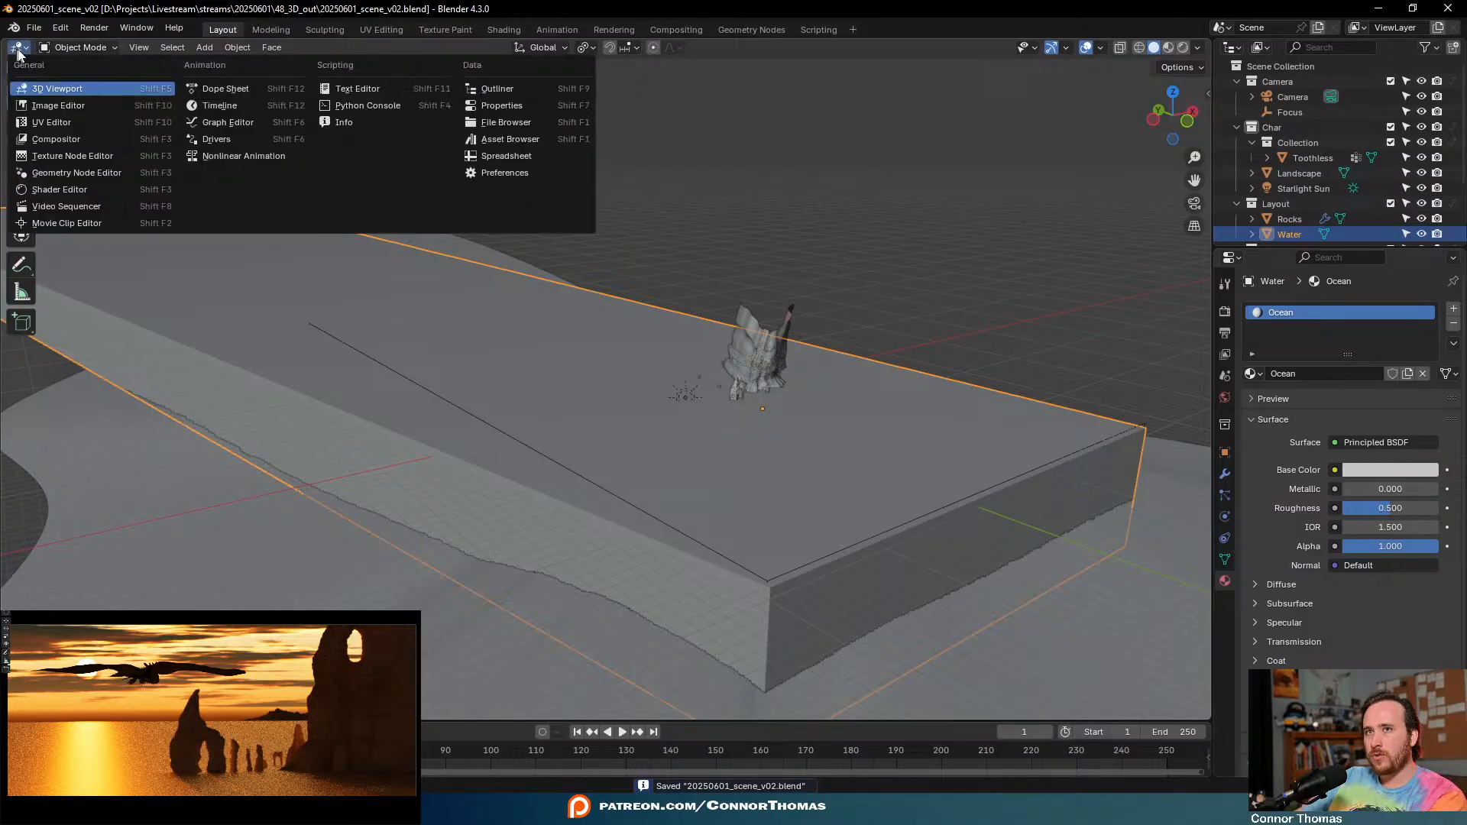
click(53, 182)
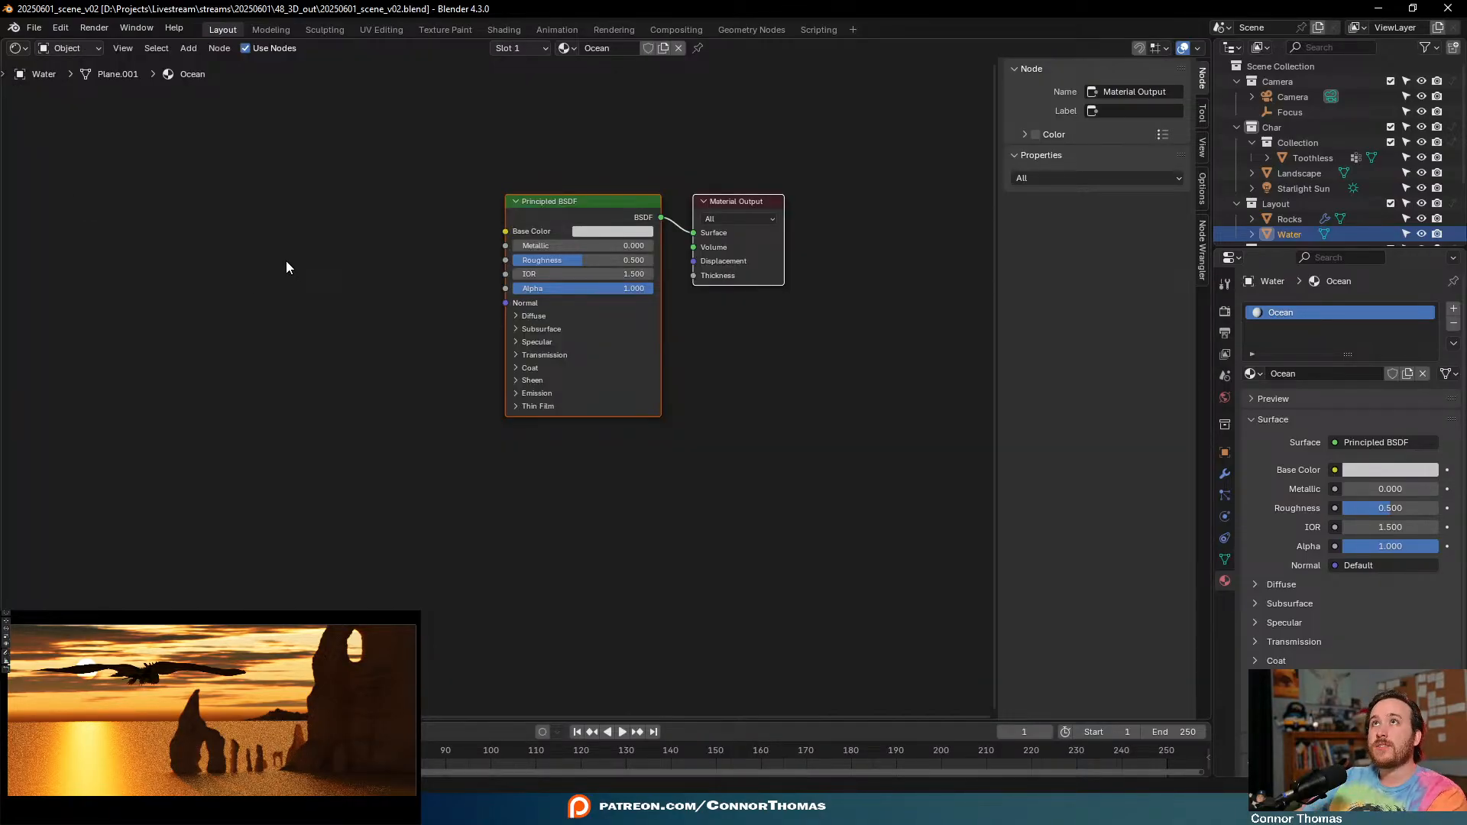
middle_drag(376, 329, 432, 328)
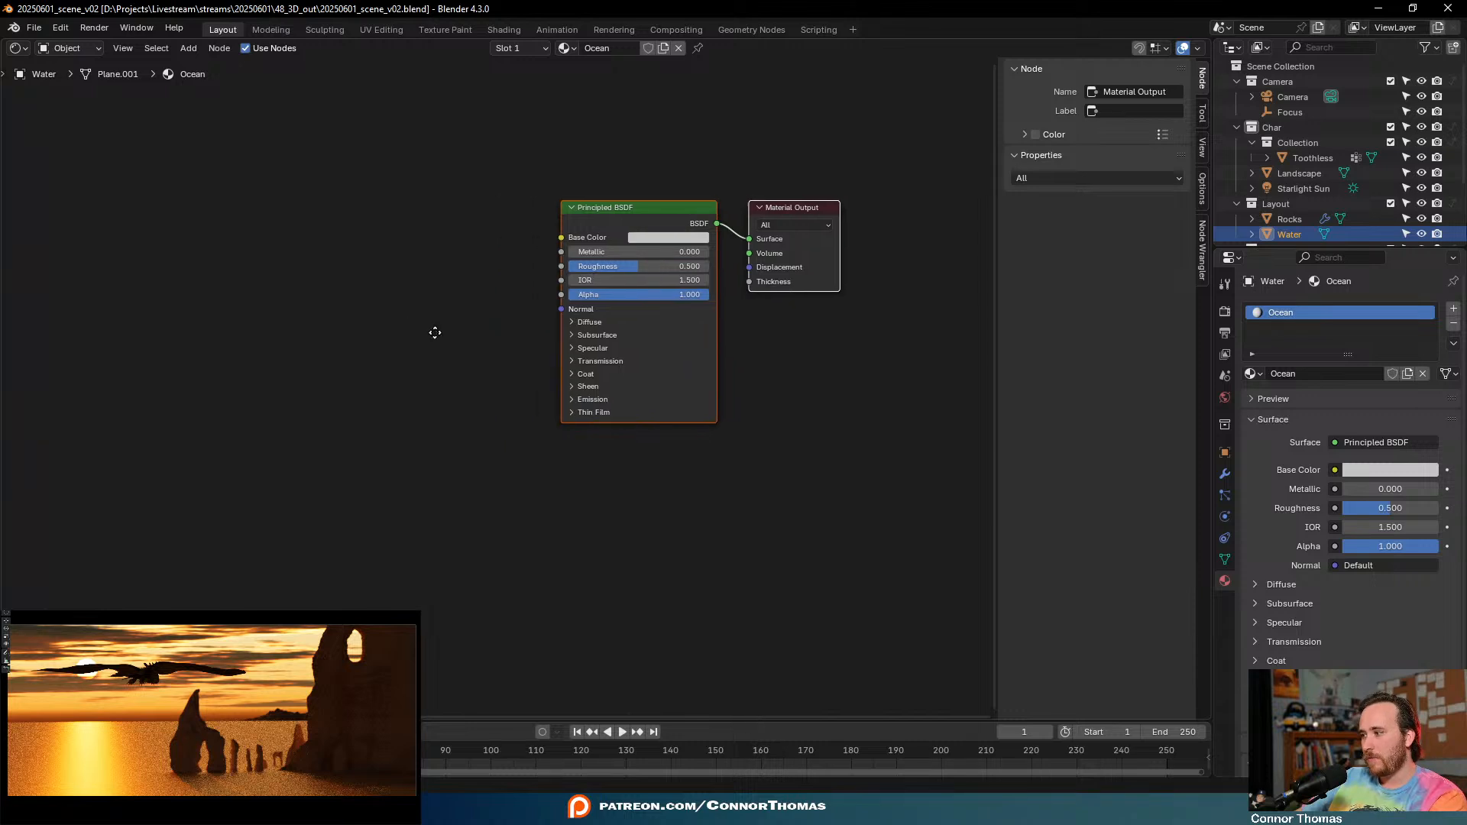
scroll(458, 359, up, 1)
middle_drag(515, 376, 436, 387)
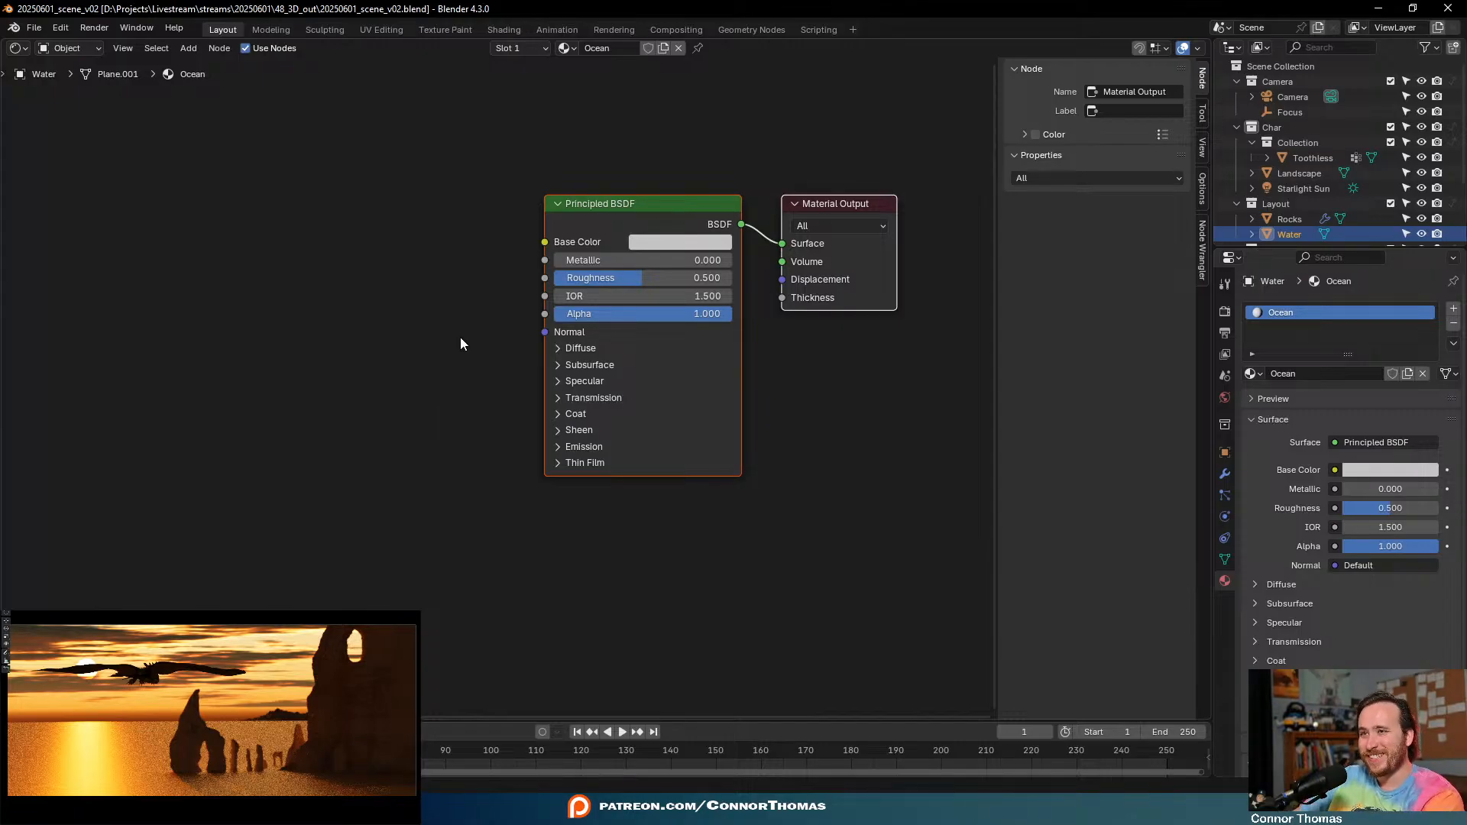
drag(613, 214, 407, 214)
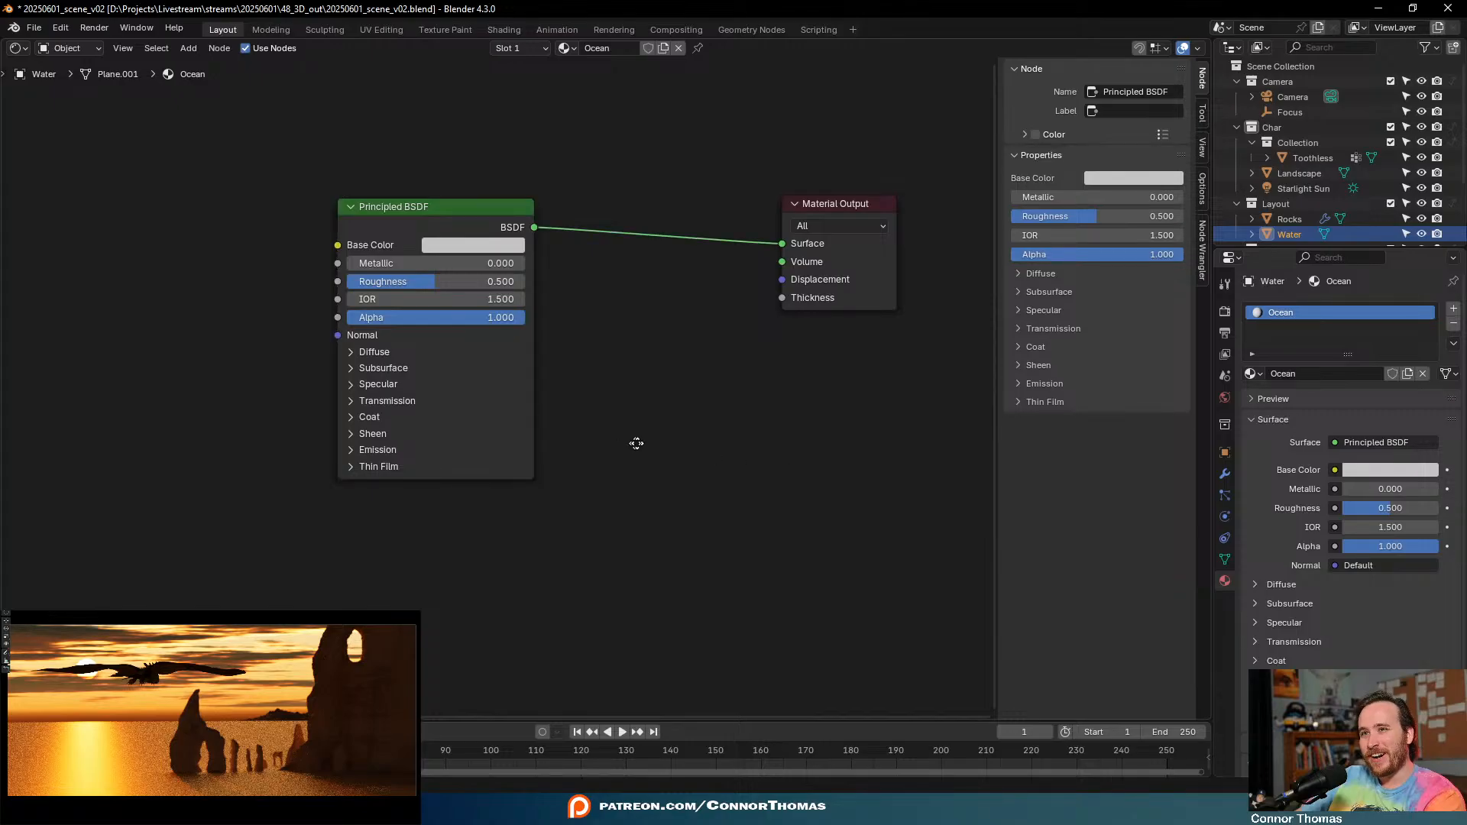
middle_drag(616, 449, 778, 436)
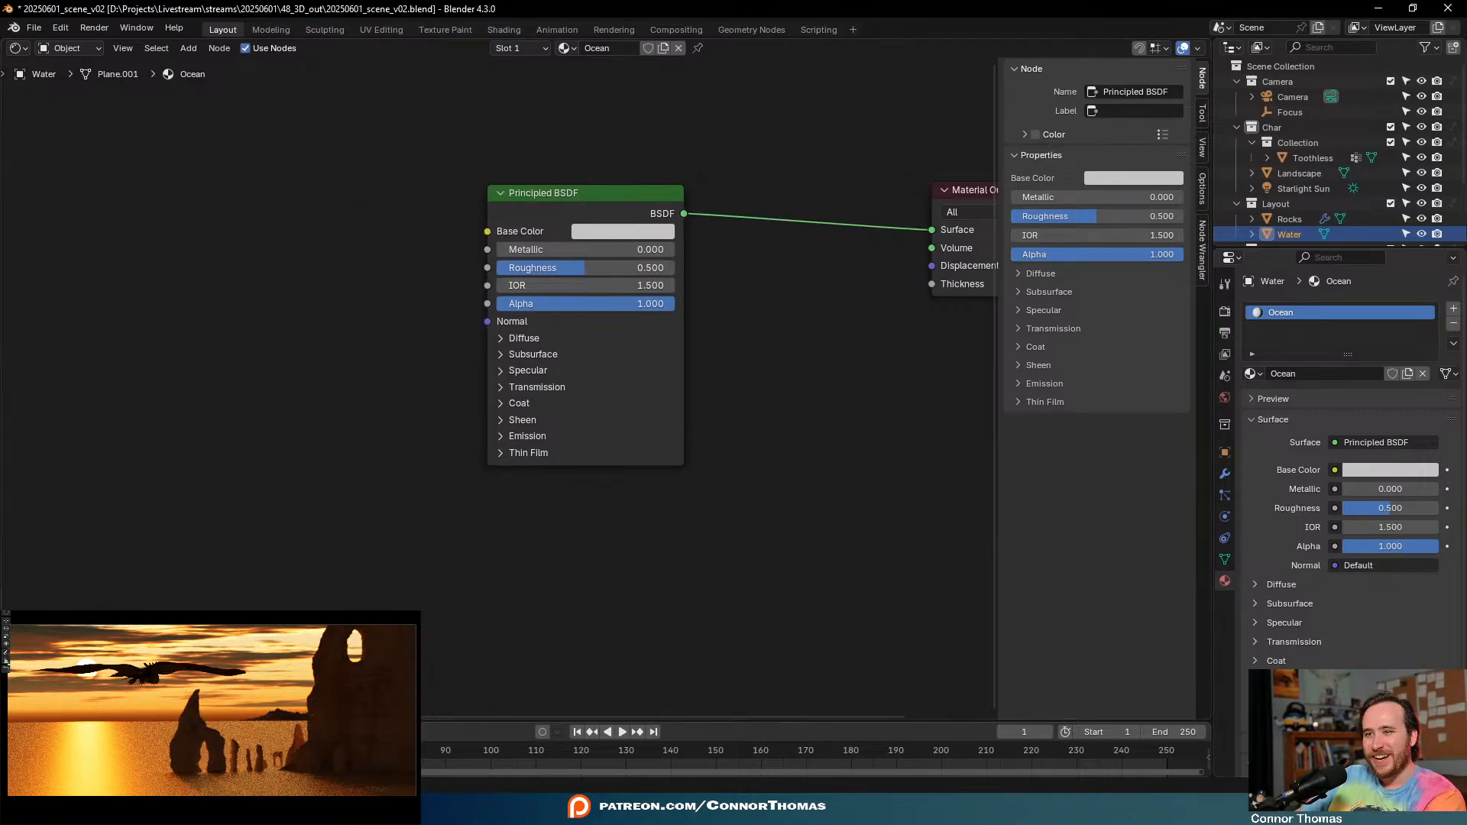
key(super)
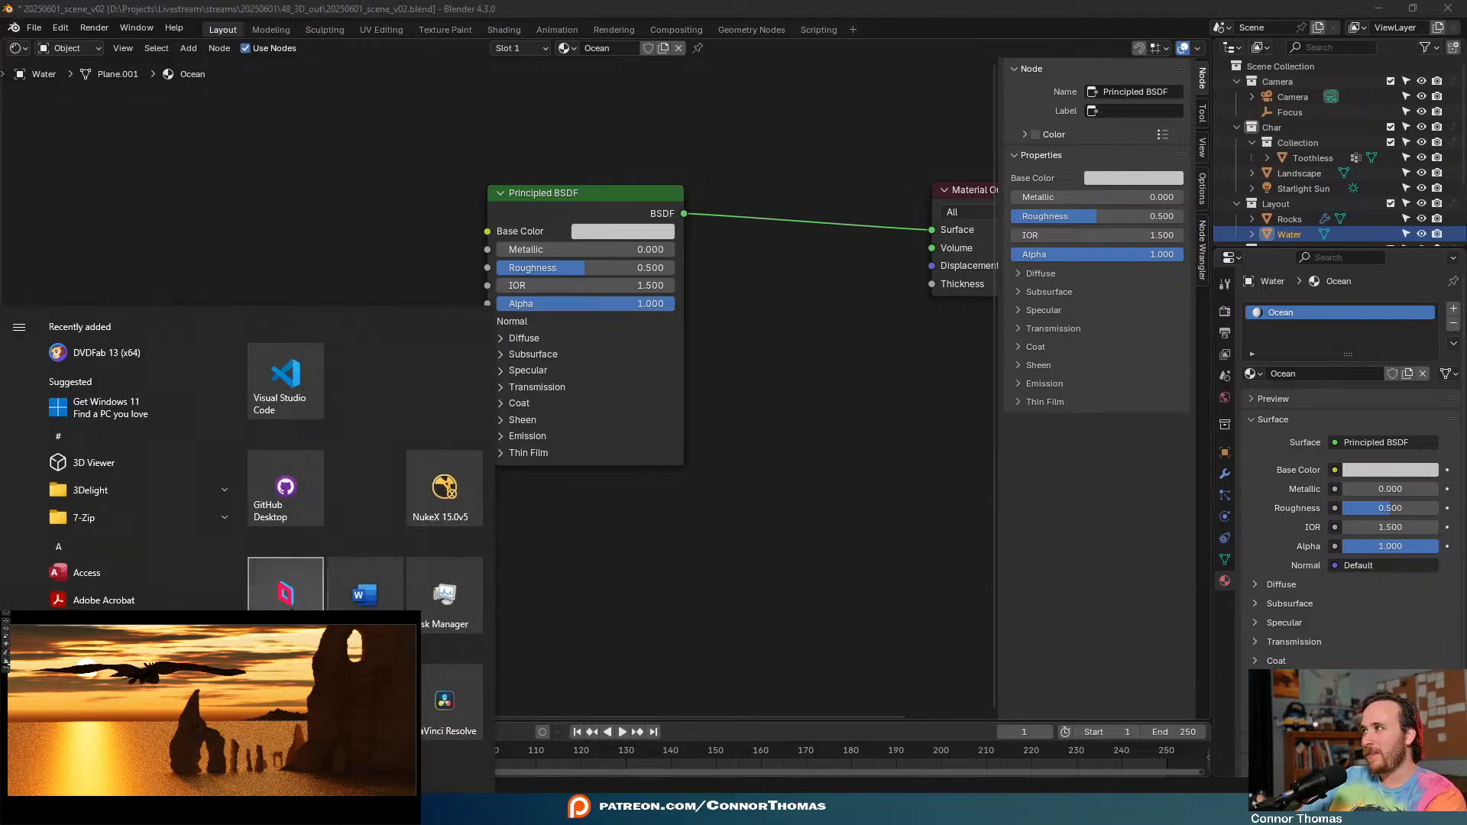
click(285, 592)
drag(642, 111, 1466, 397)
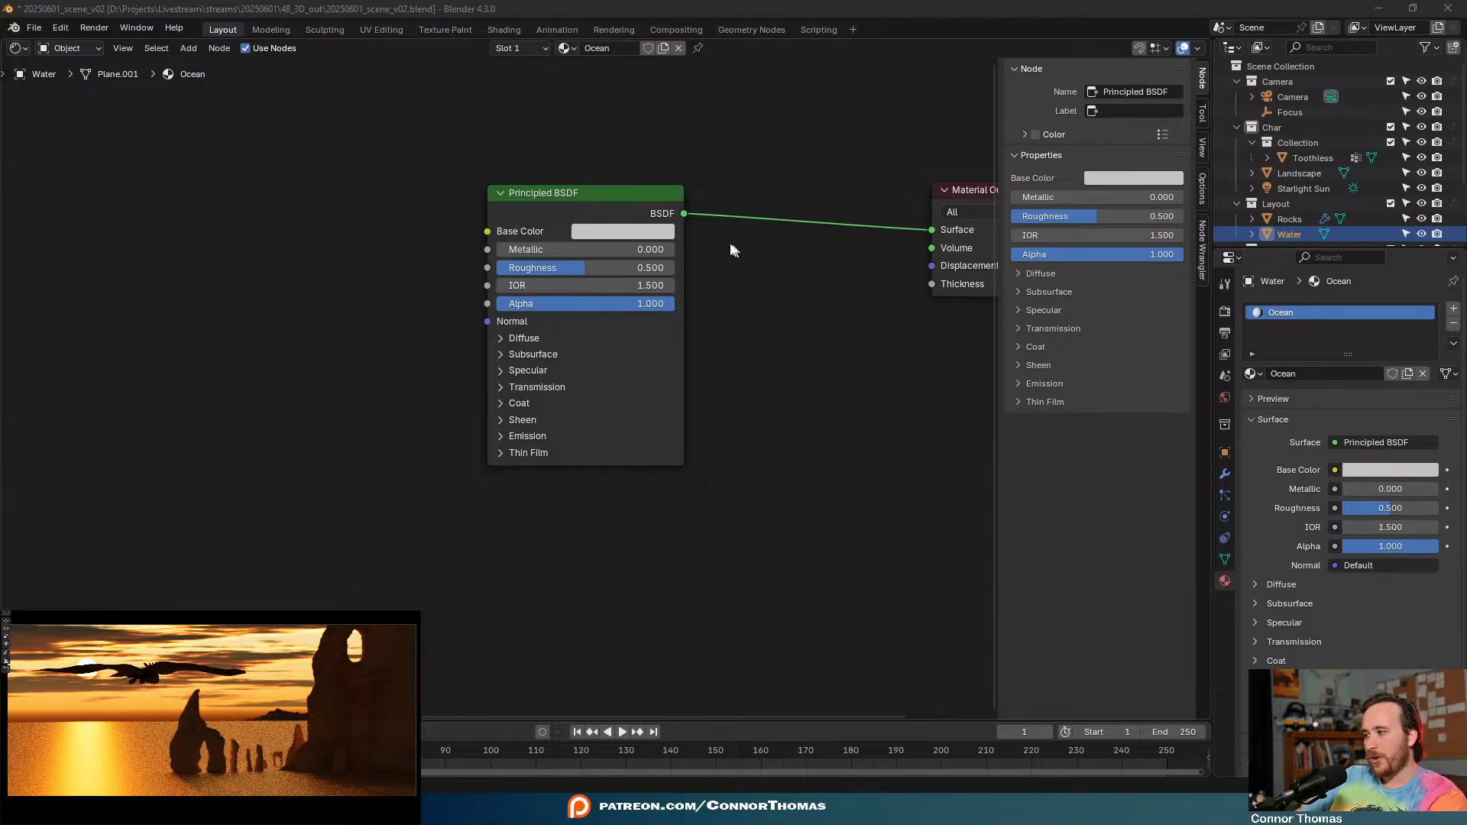
- Set the Ocean material's Base Color on the Principled BSDF to a teal blue, hex #39B8C2FF
click(610, 233)
mouse_move(640, 302)
mouse_down()
mouse_move(647, 266)
mouse_move(718, 281)
mouse_up()
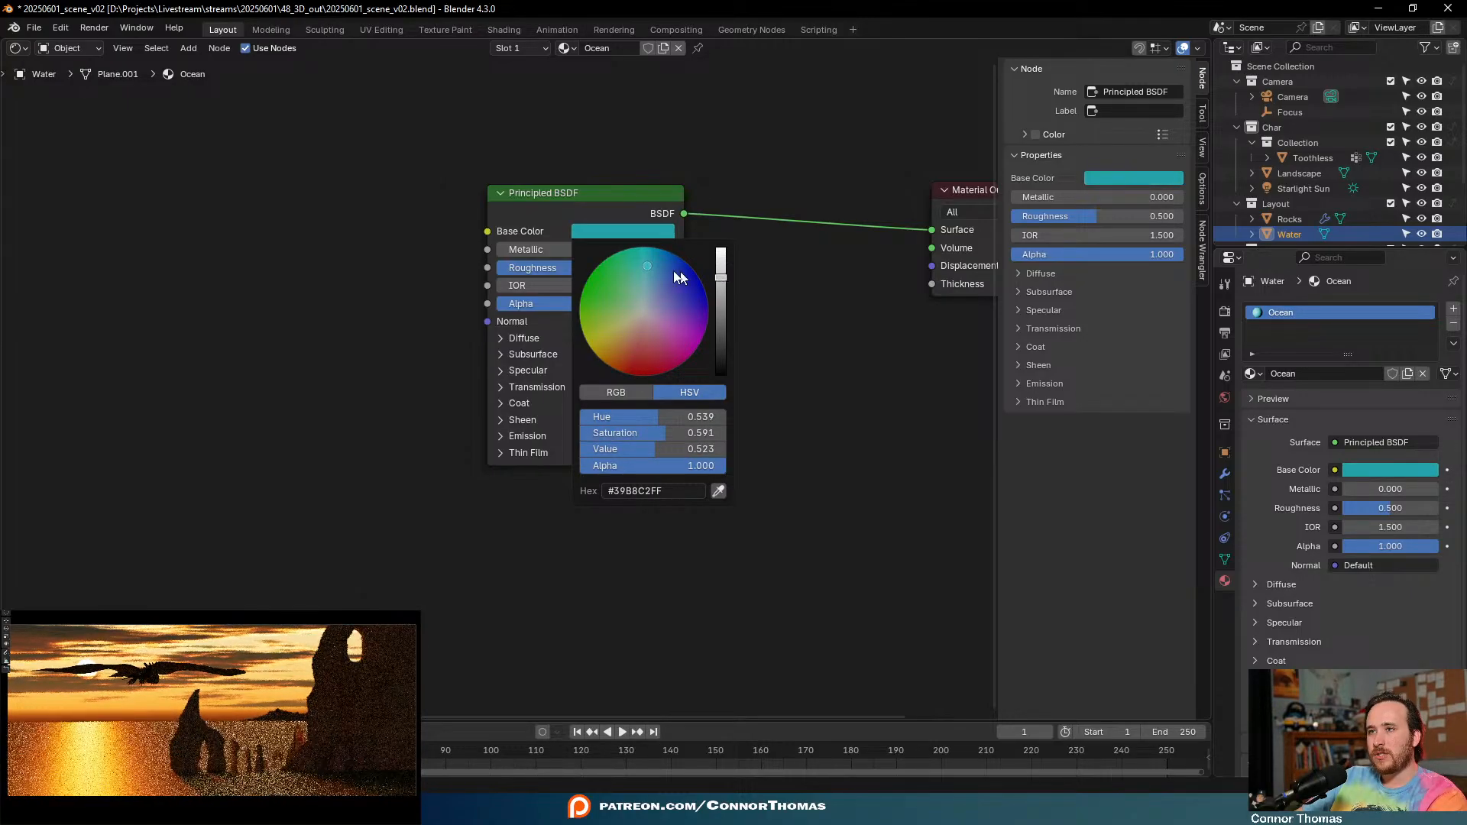
middle_drag(367, 305, 361, 314)
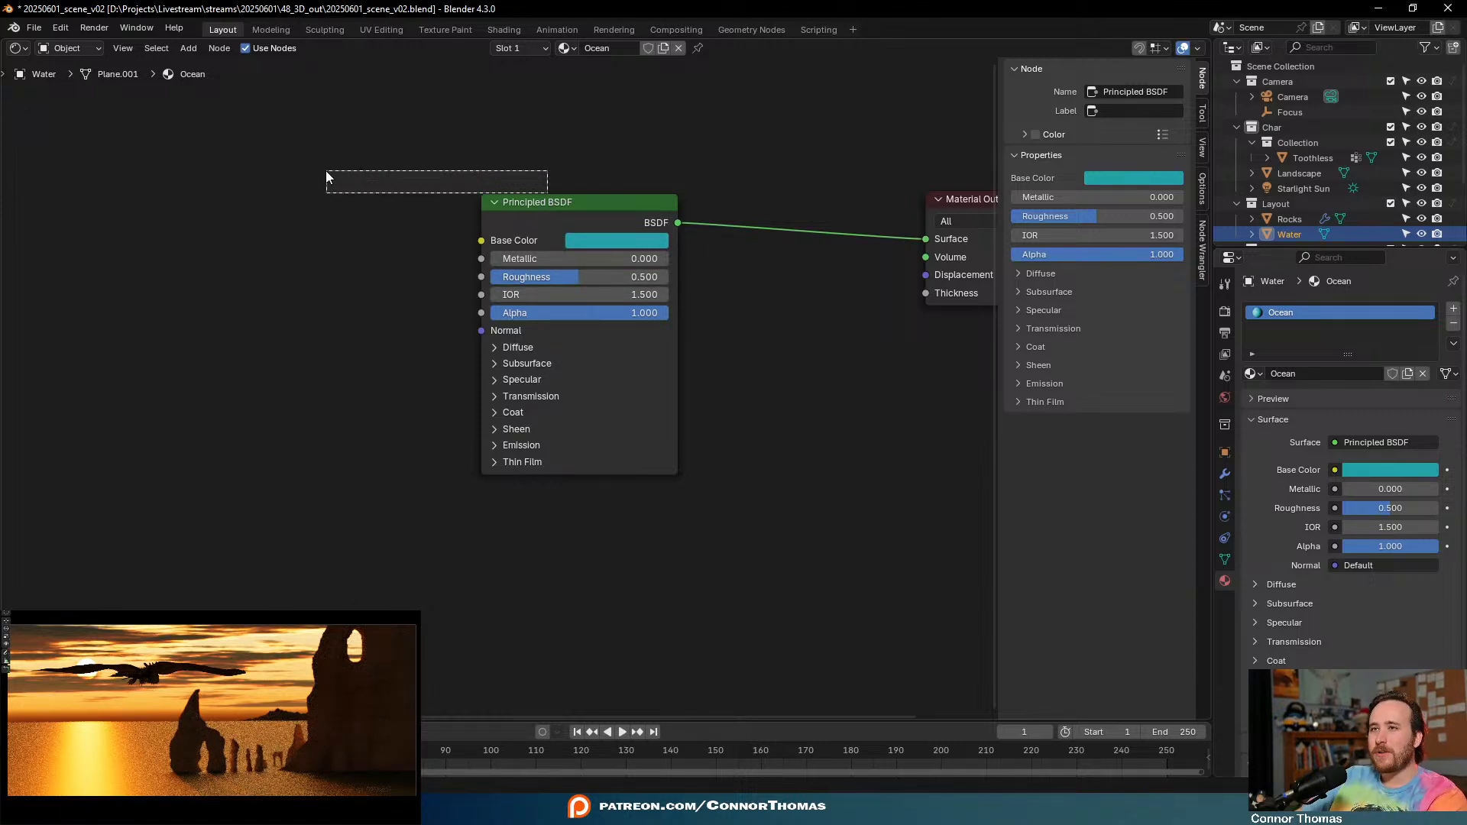
- Delete the Principled BSDF node and add a Principled Volume node beside the Material Output
drag(562, 203, 255, 191)
key(x)
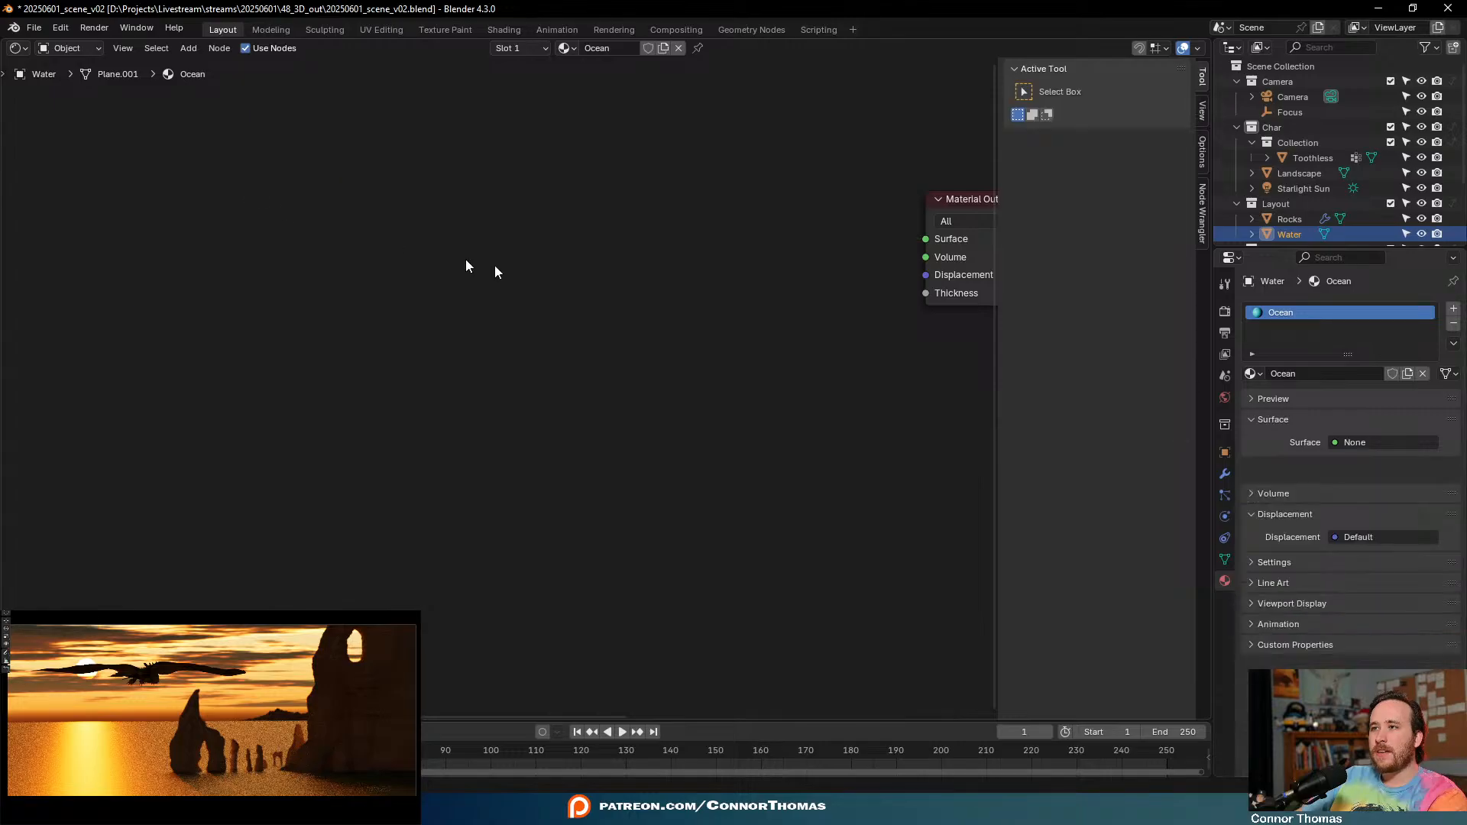
key(shift+a)
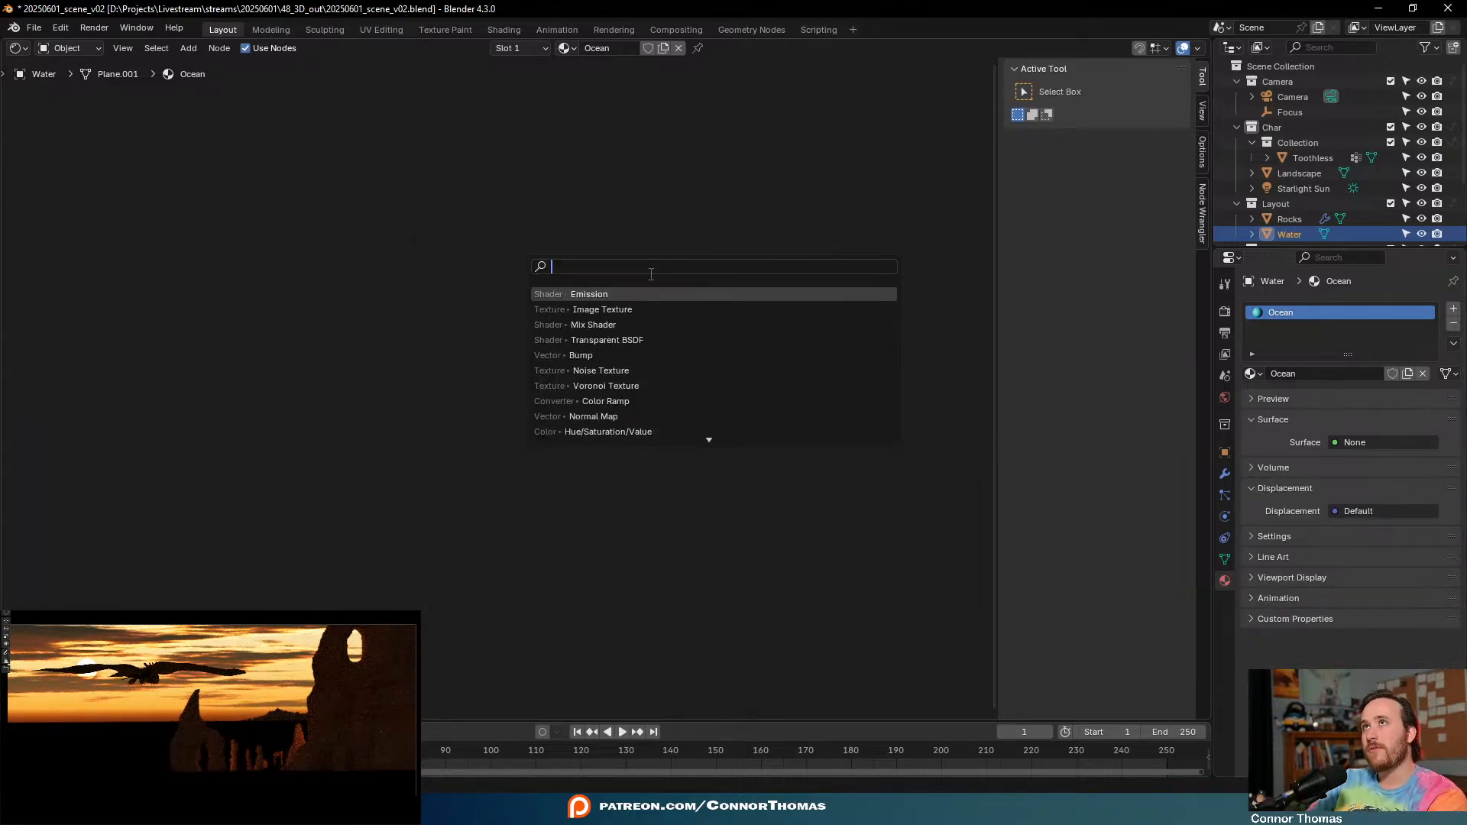
text(volume)
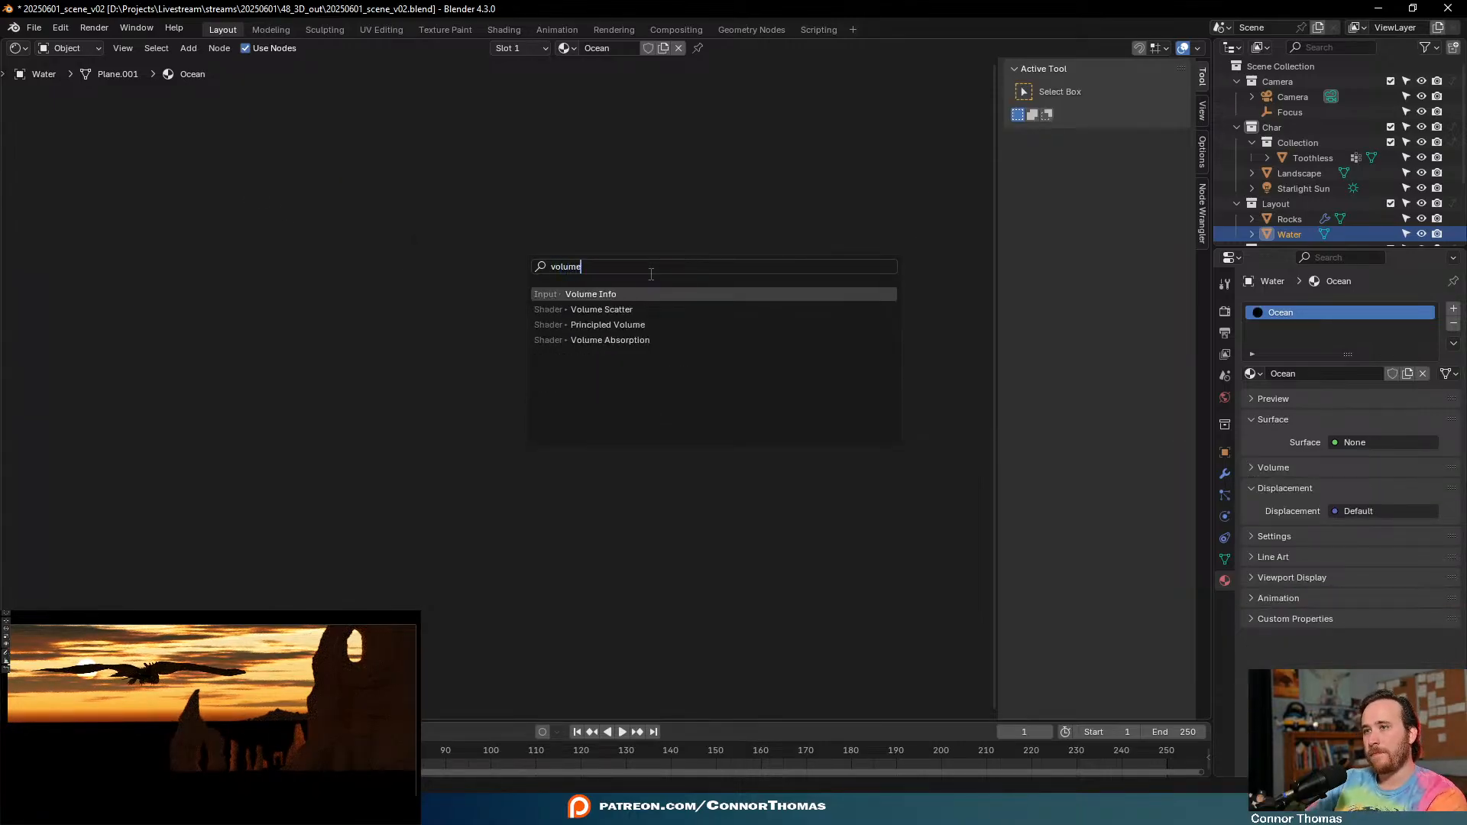
key(Down)
key(Down)
key(Return)
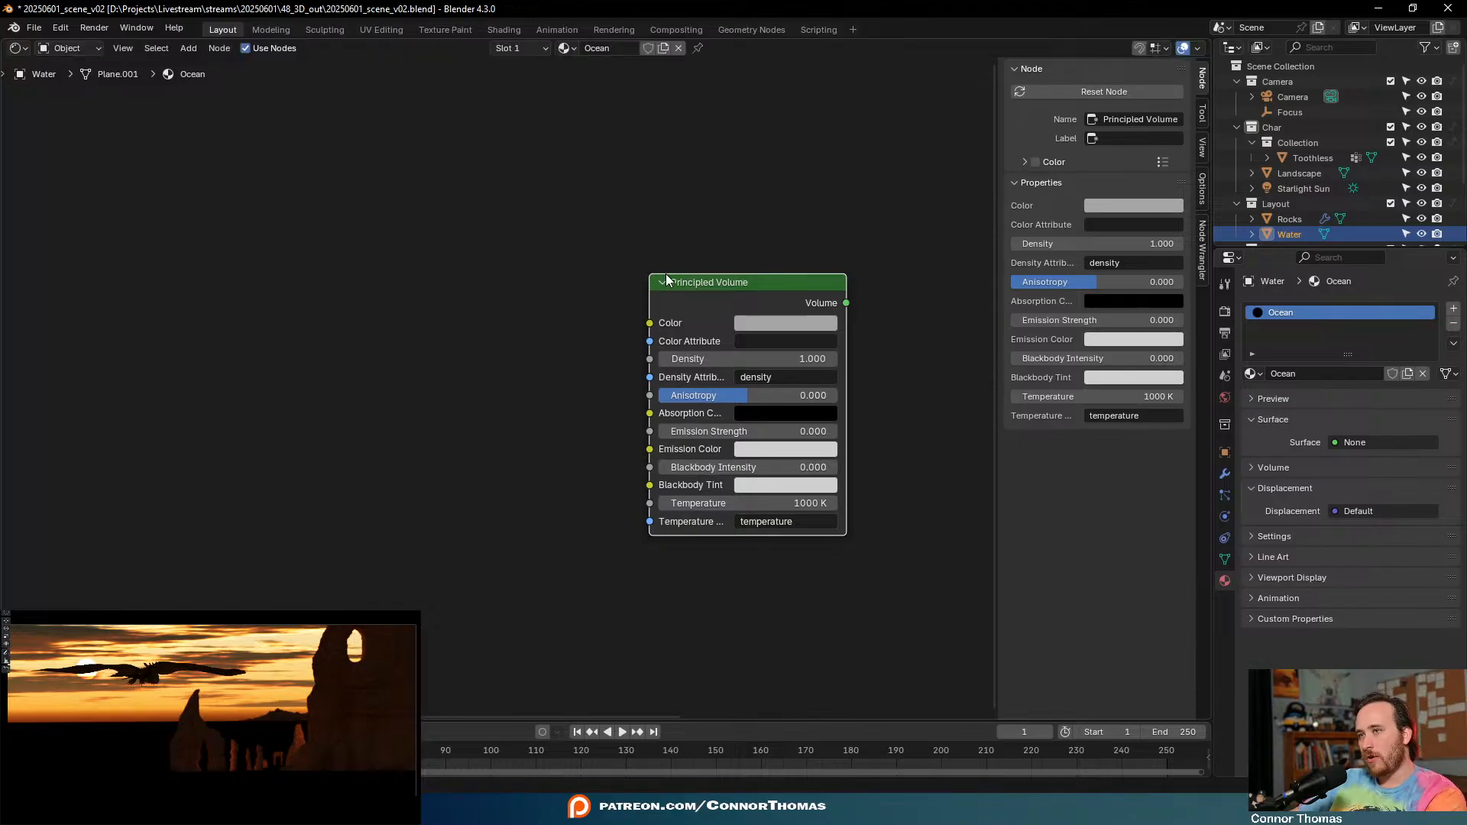
click(482, 252)
- Set the Principled Volume's Color to a teal blue
click(540, 267)
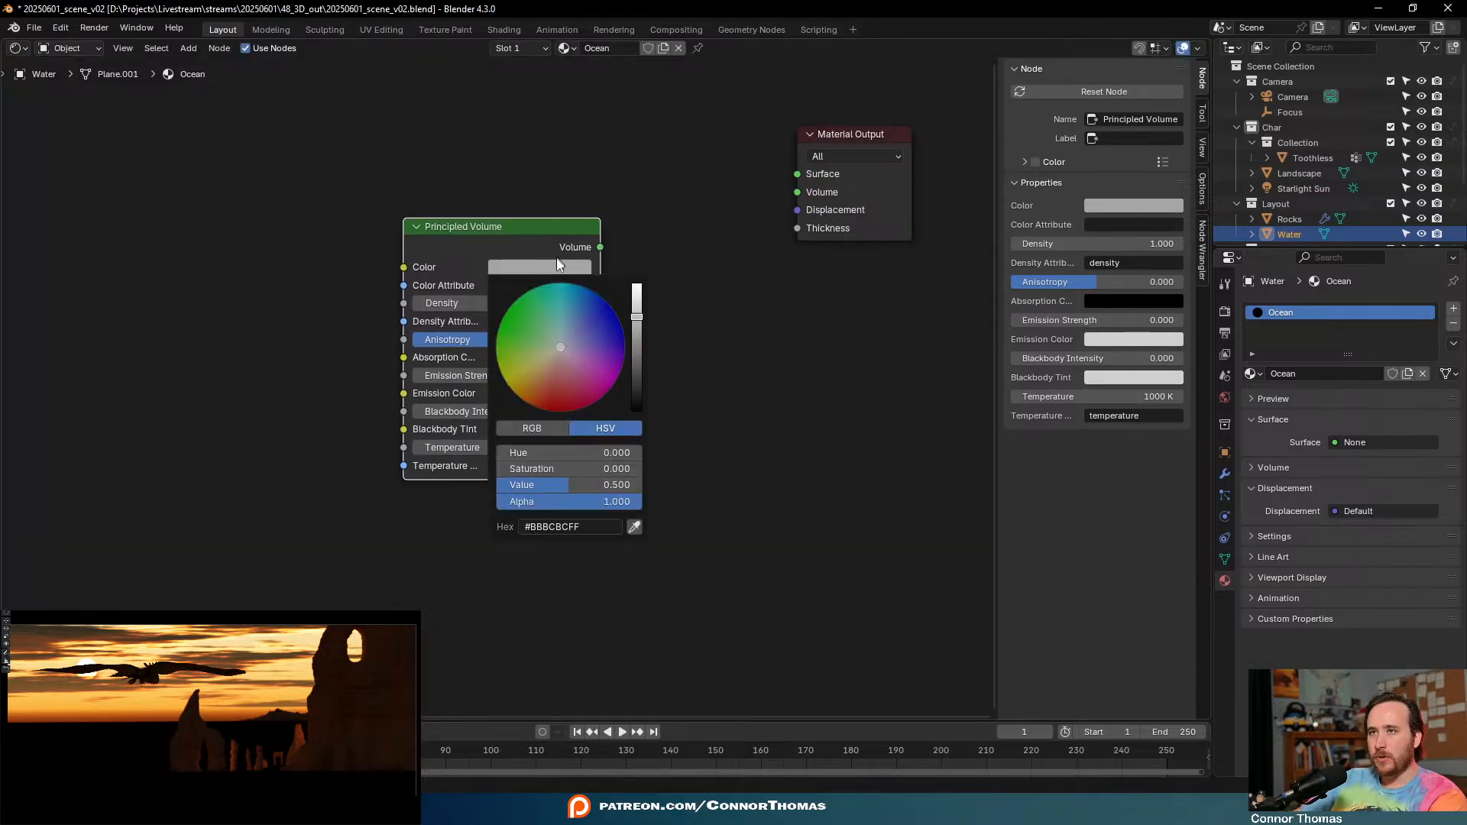
drag(561, 334, 564, 307)
click(555, 287)
- Set the Principled Volume's Density to 8 and its Anisotropy to 0.745
click(555, 302)
click(555, 304)
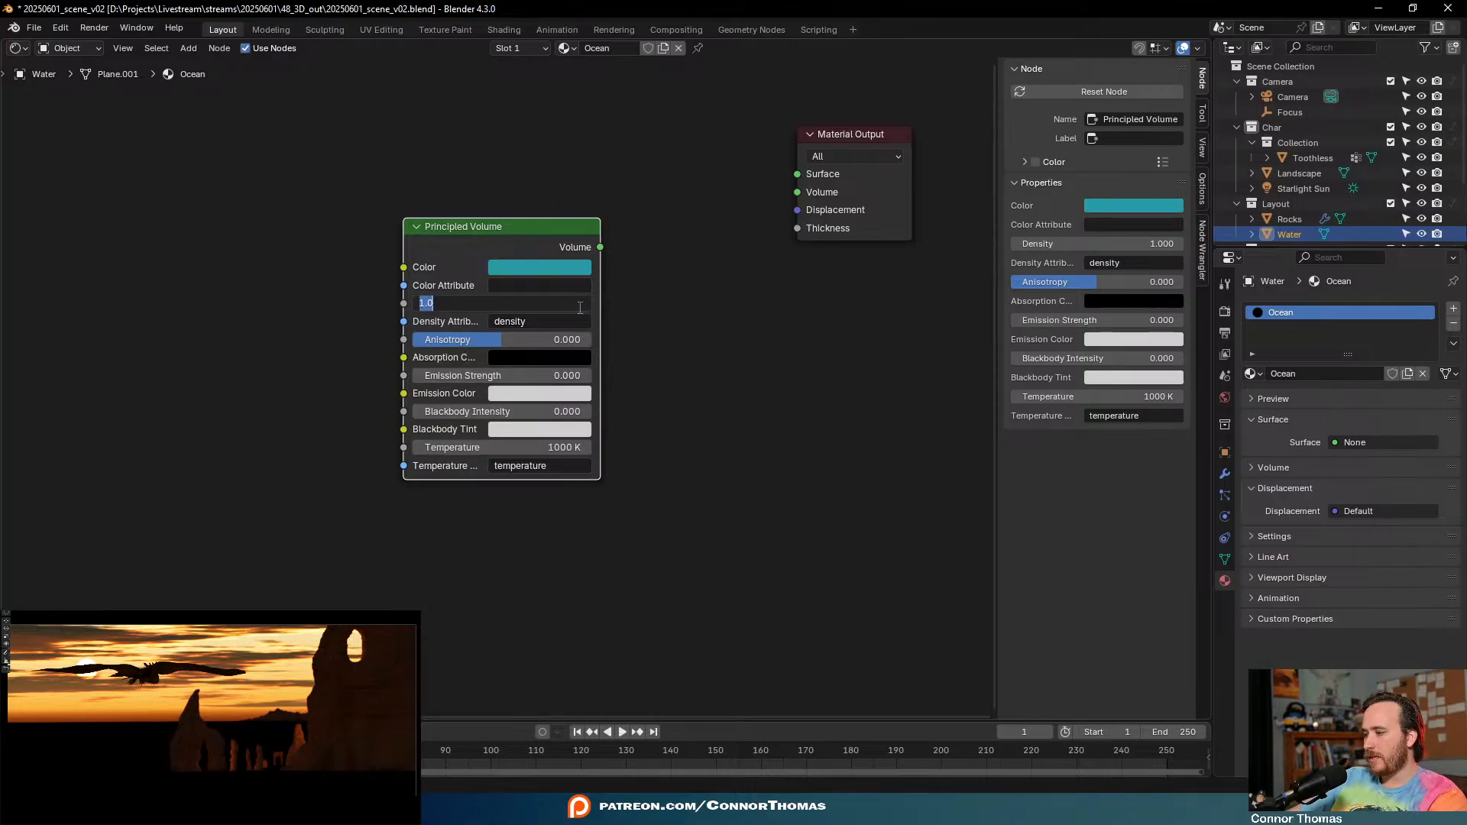
text(8)
key(Return)
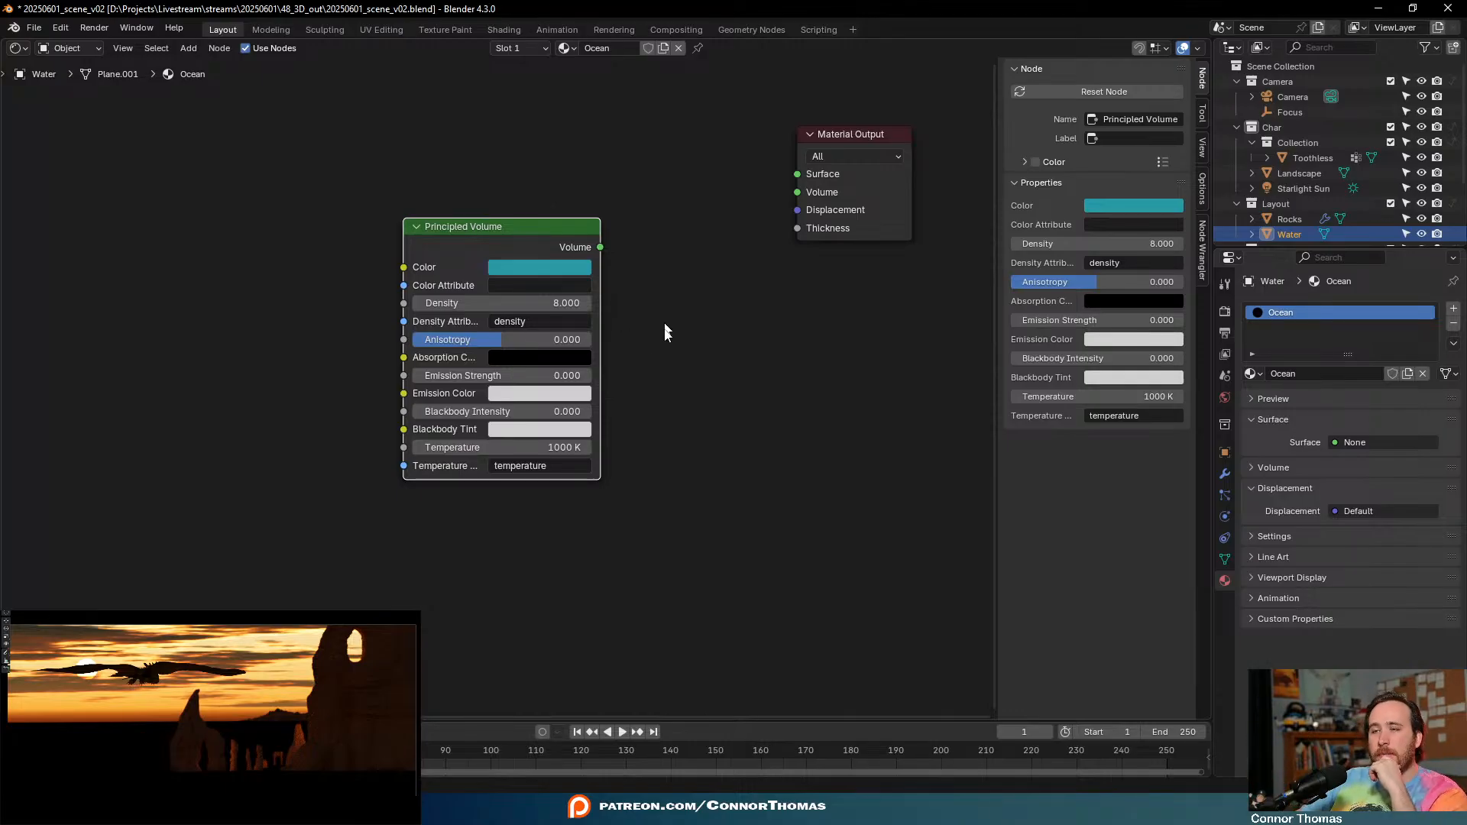
drag(458, 339, 584, 340)
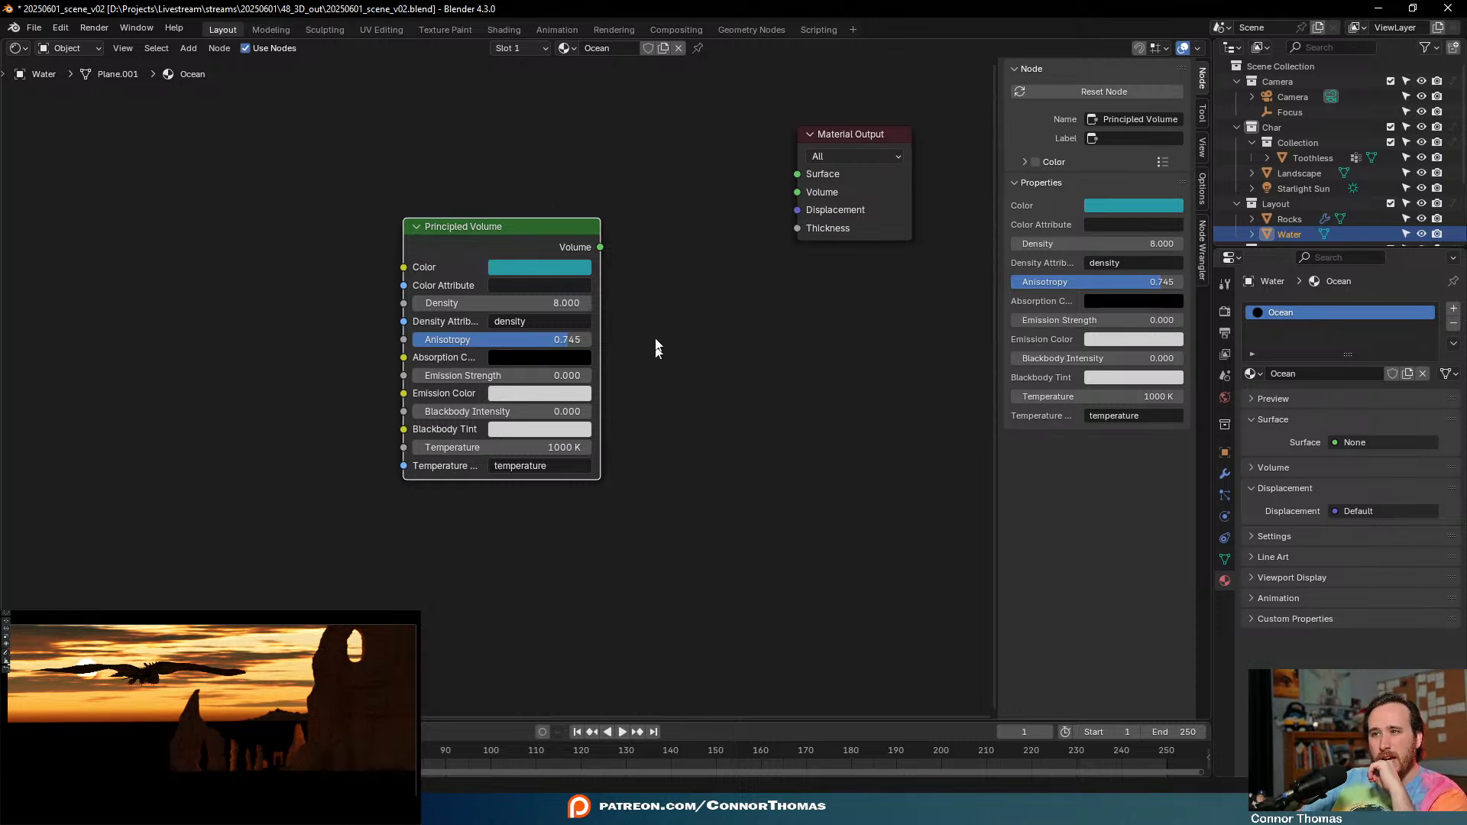
- Connect the Principled Volume to the Material Output's Volume input and set its Density to 0.1
drag(601, 247, 814, 204)
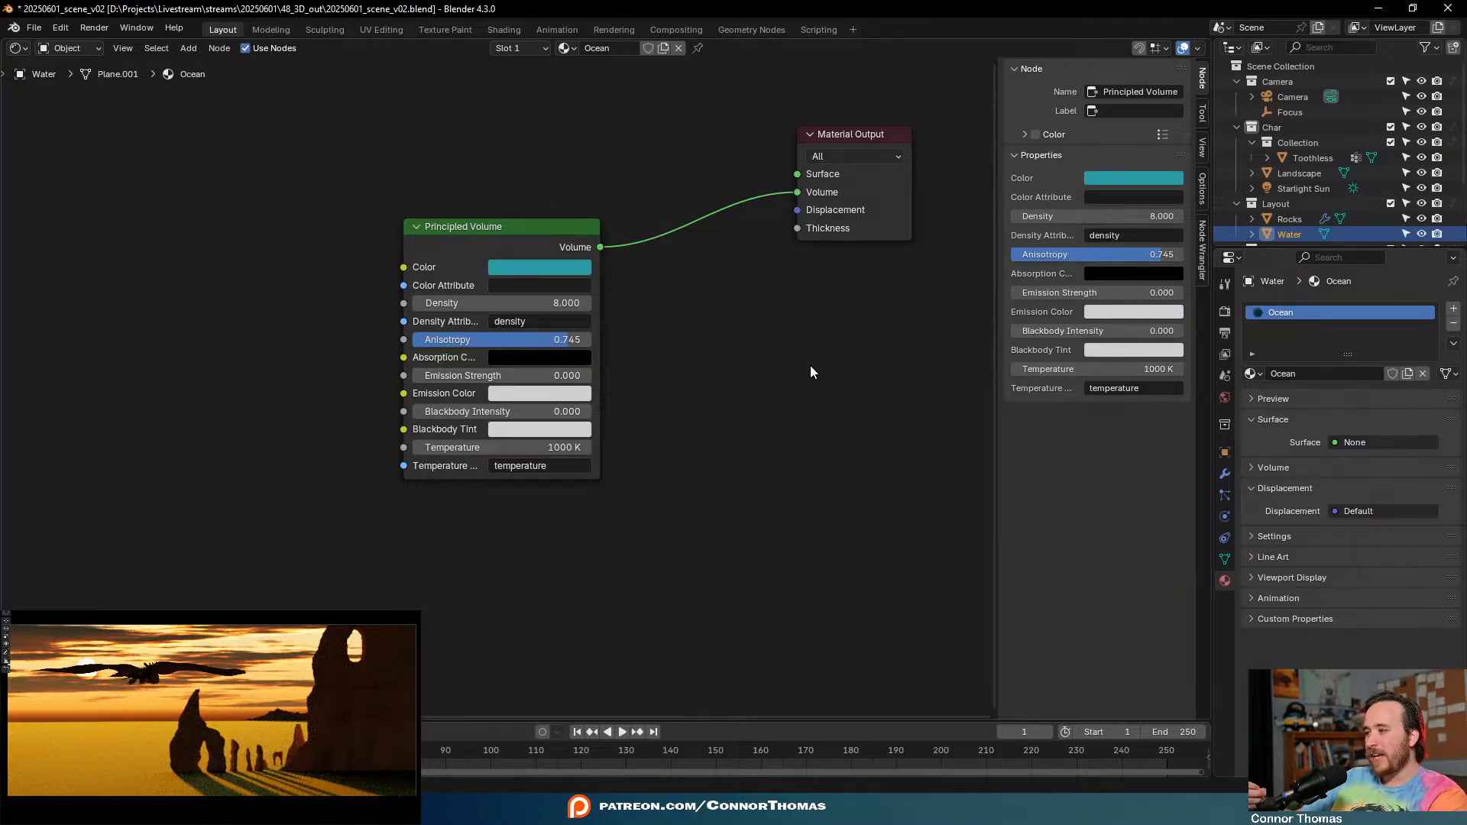
drag(510, 304, 447, 304)
click(540, 310)
text(0.1)
key(Return)
- Set the Principled Volume's Density to 0.0001
click(525, 306)
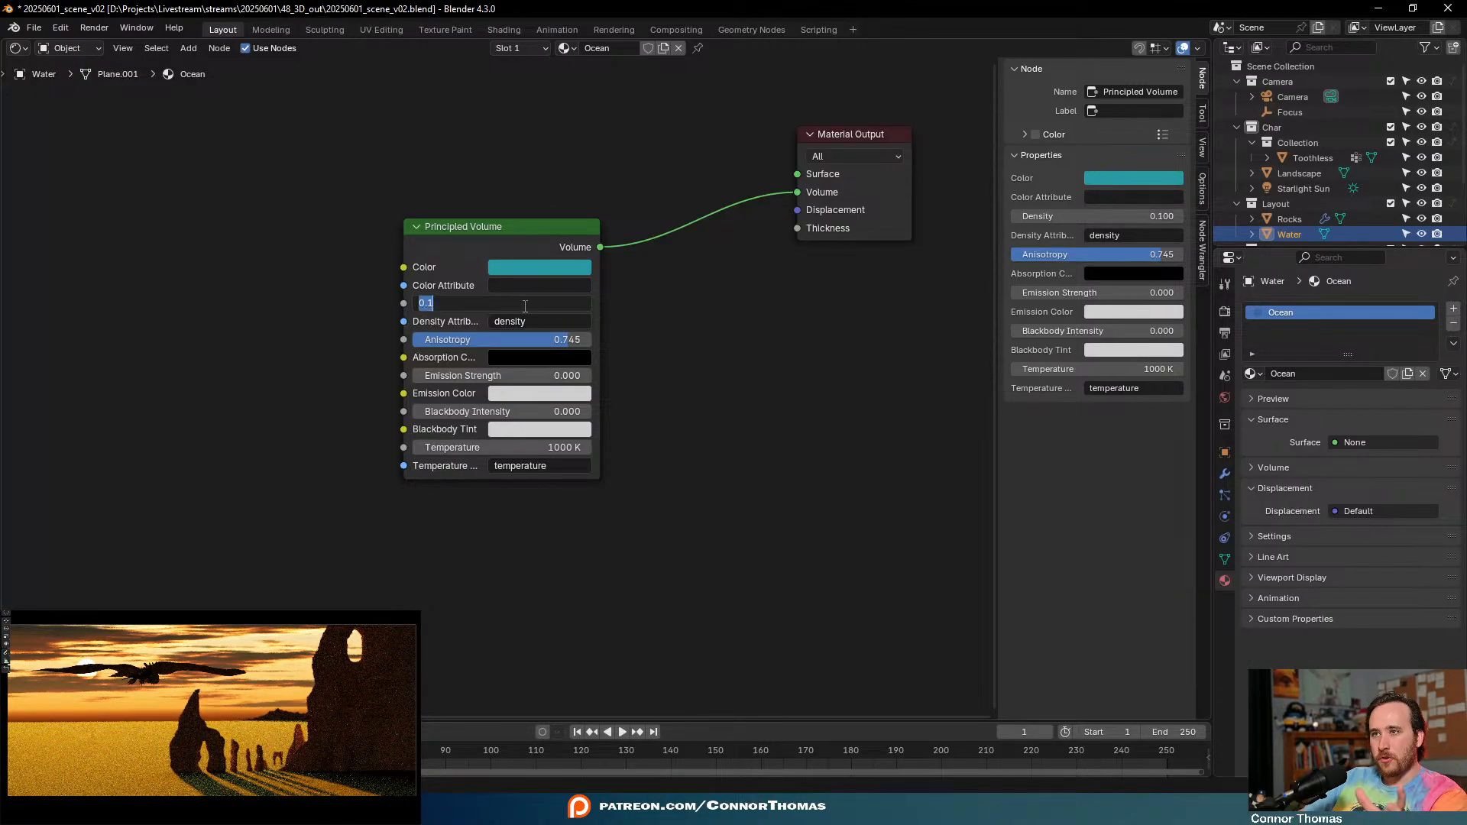
key(Return)
click(524, 303)
text(.0001)
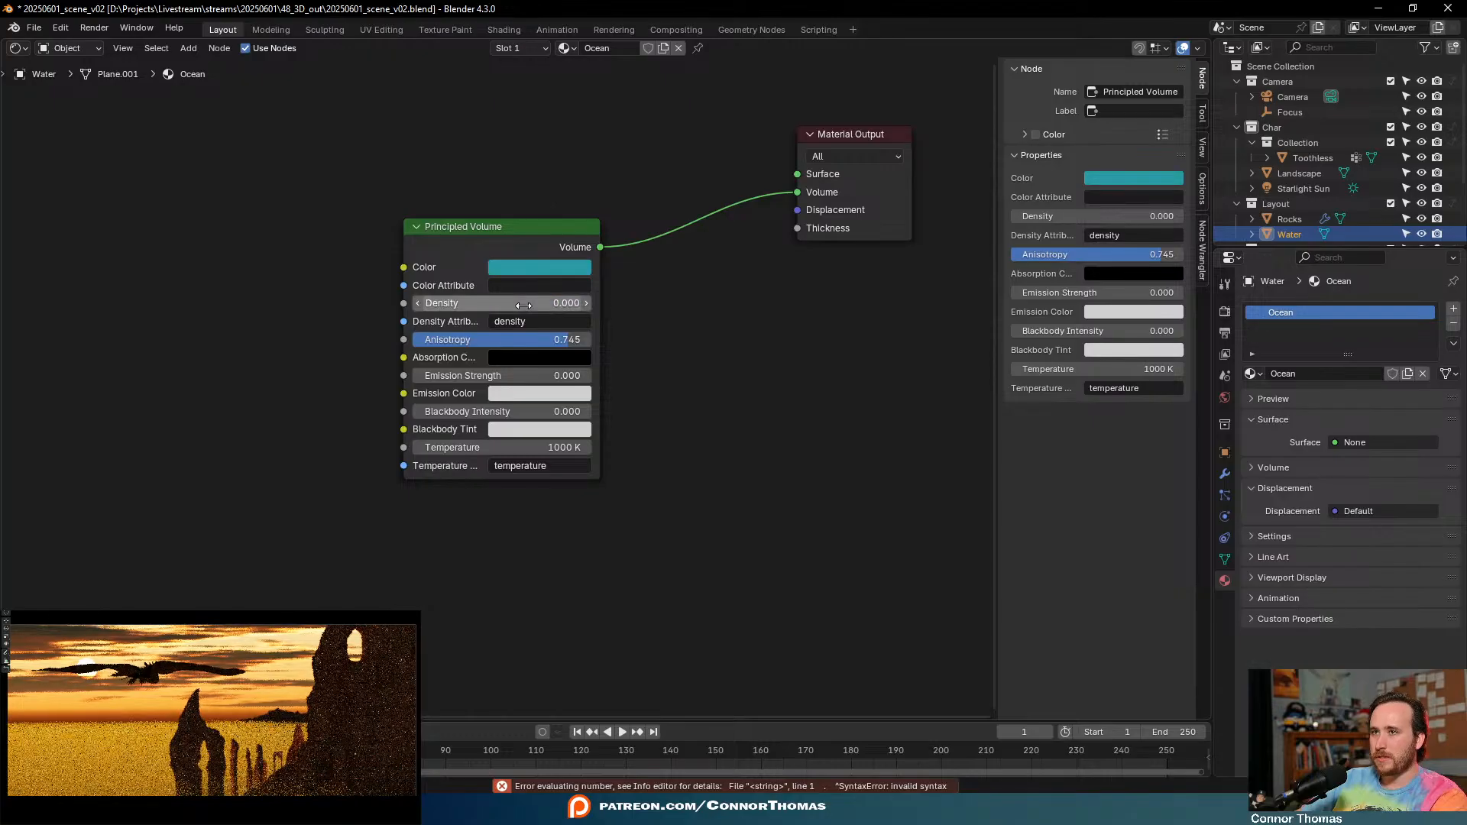
key(Return)
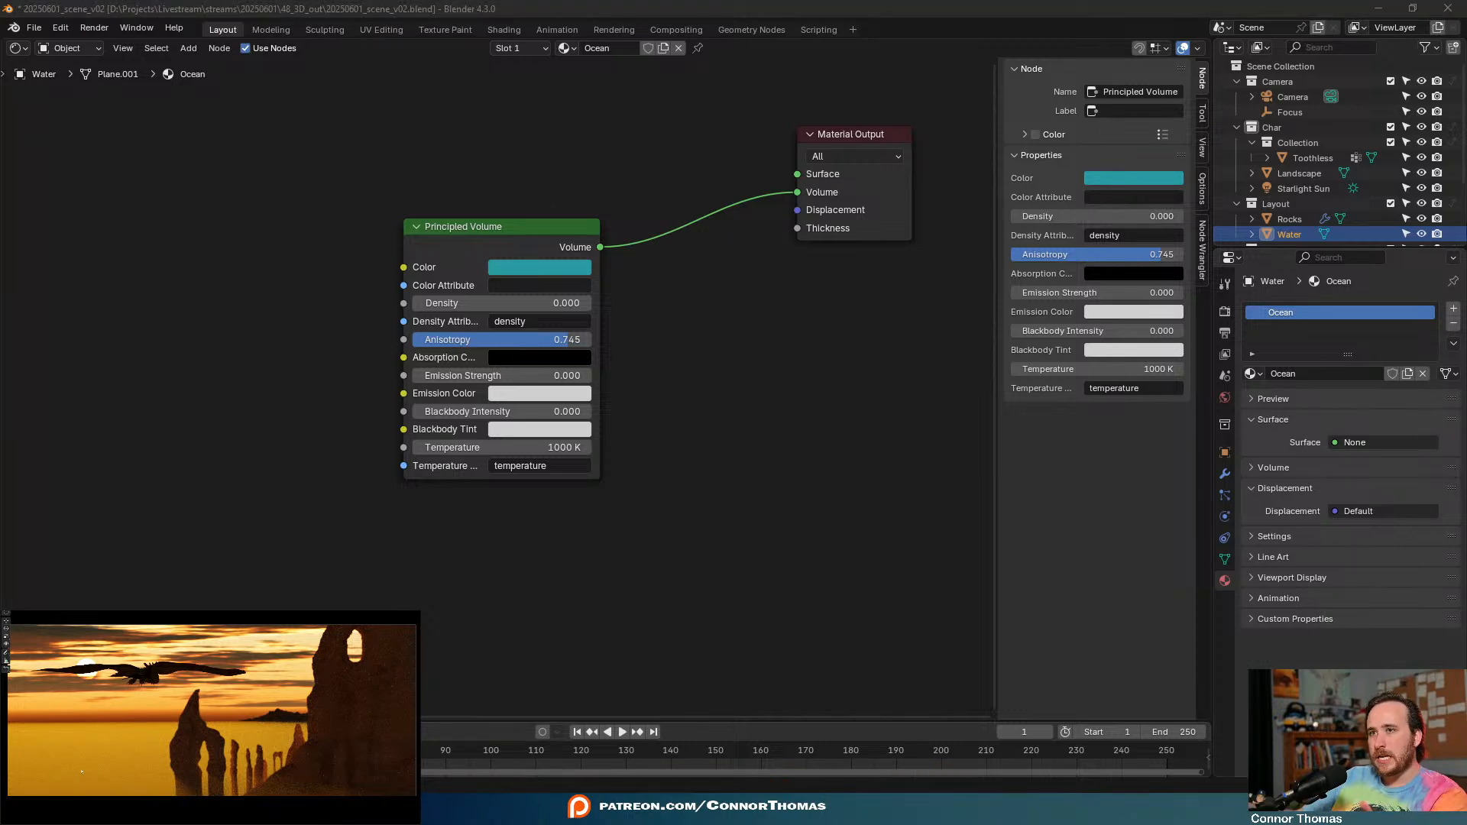
- Lower the Principled Volume's Anisotropy to 0.518 and set its Density to 1
drag(566, 343, 545, 342)
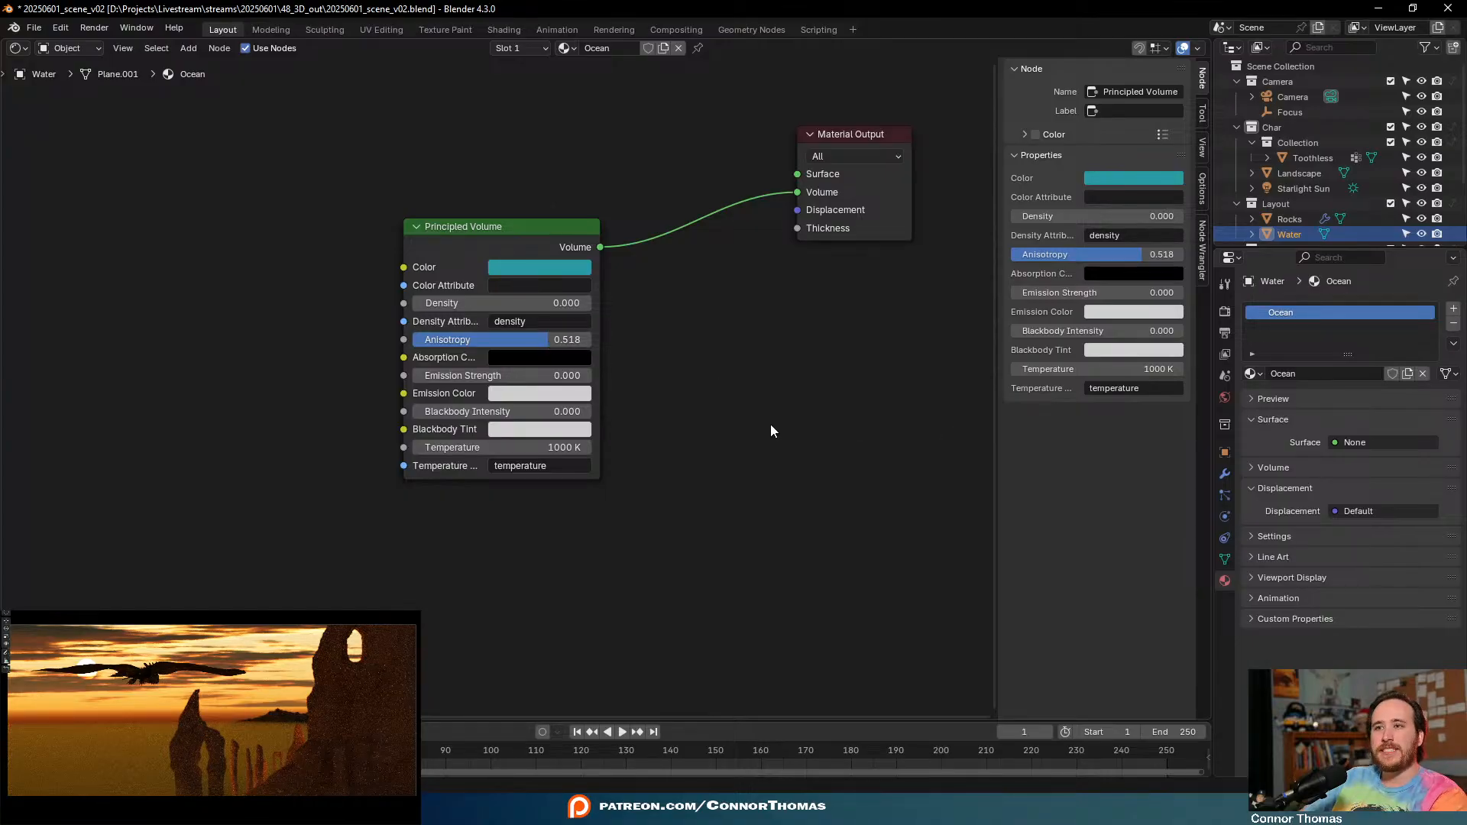
click(548, 306)
text(1)
key(Return)
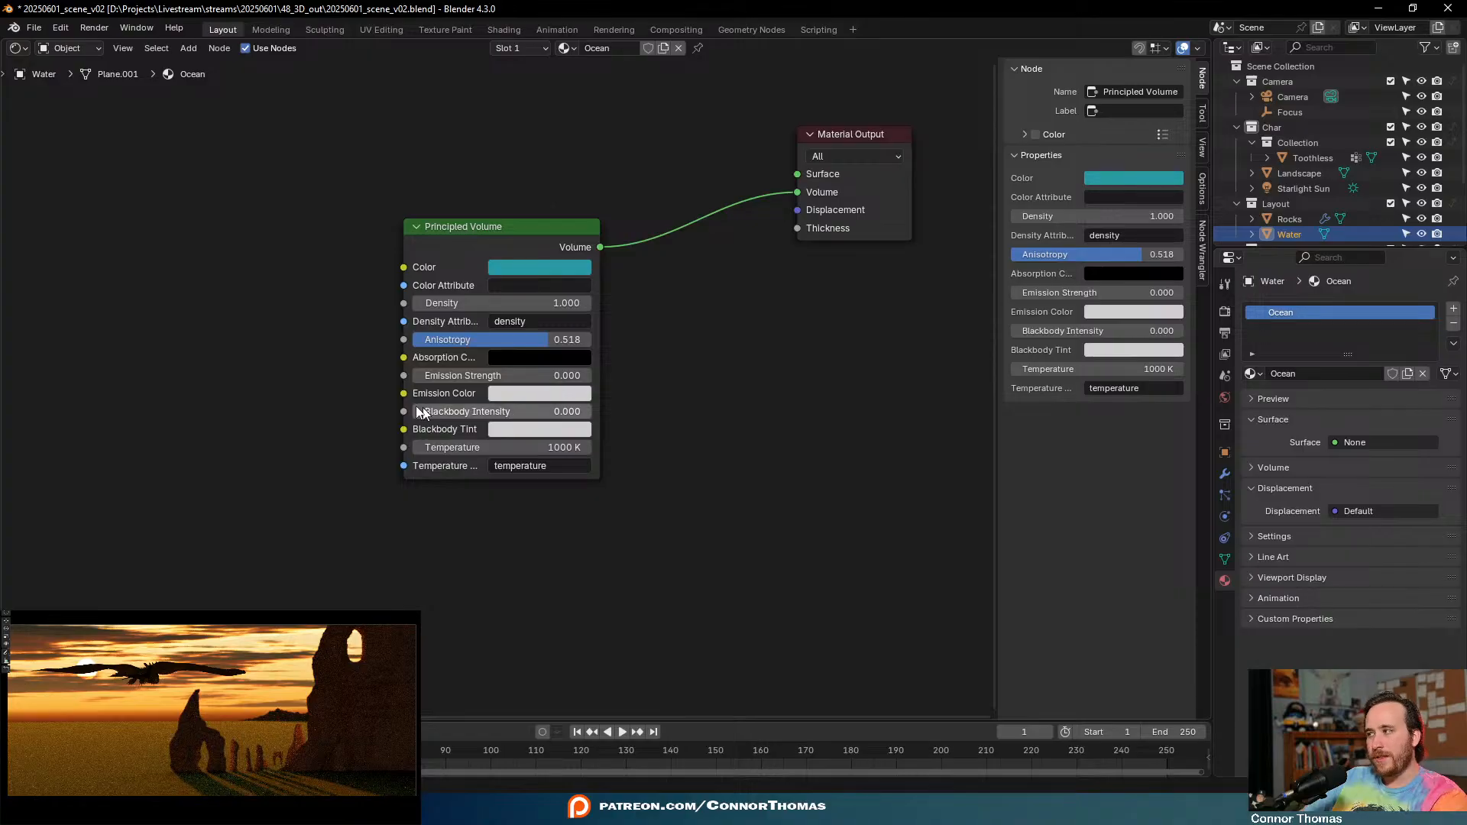
- Set the Principled Volume's Density to 0.05 and move the node farther from the Material Output
click(532, 302)
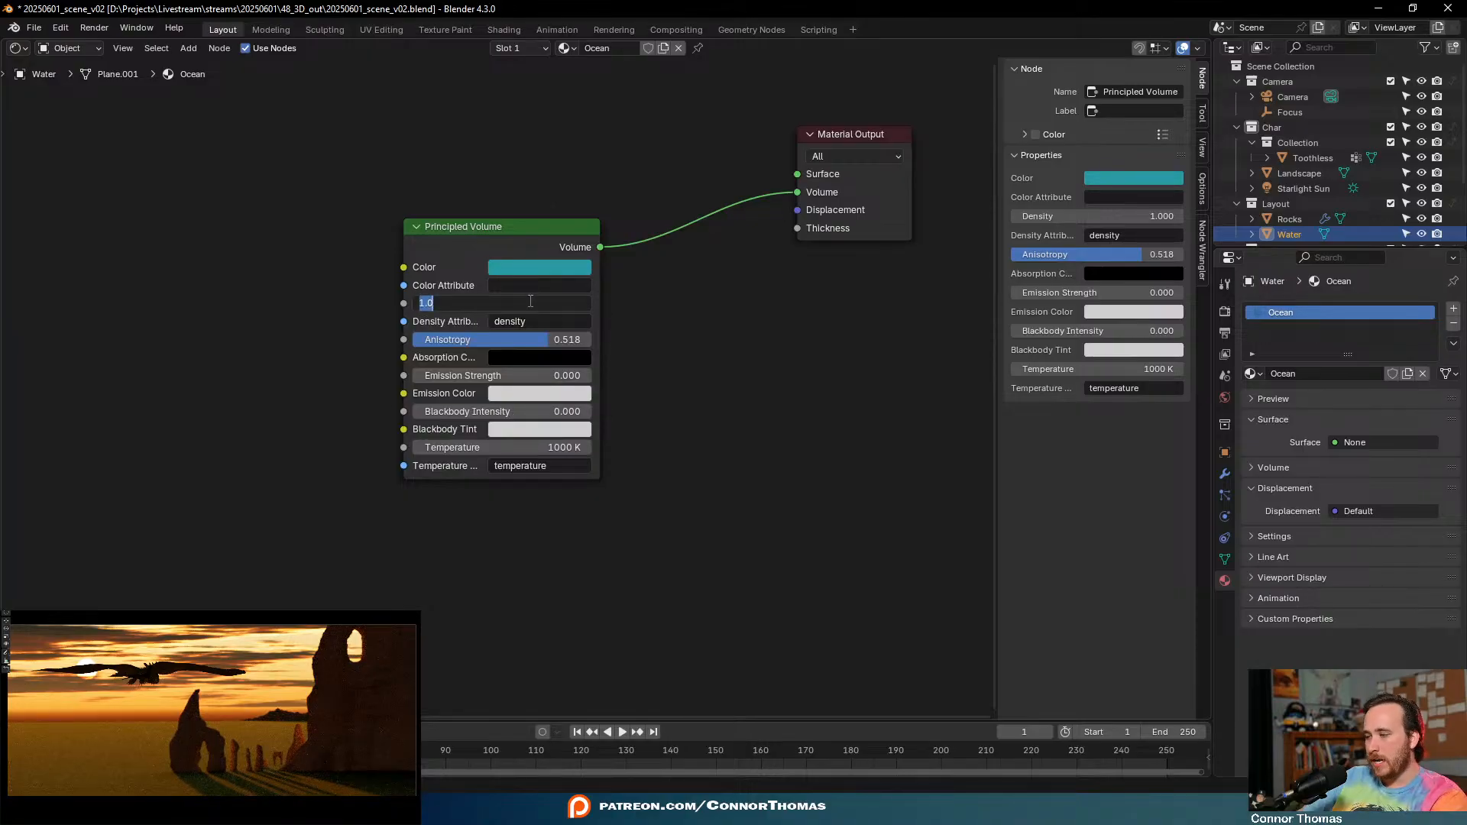
text(.0)
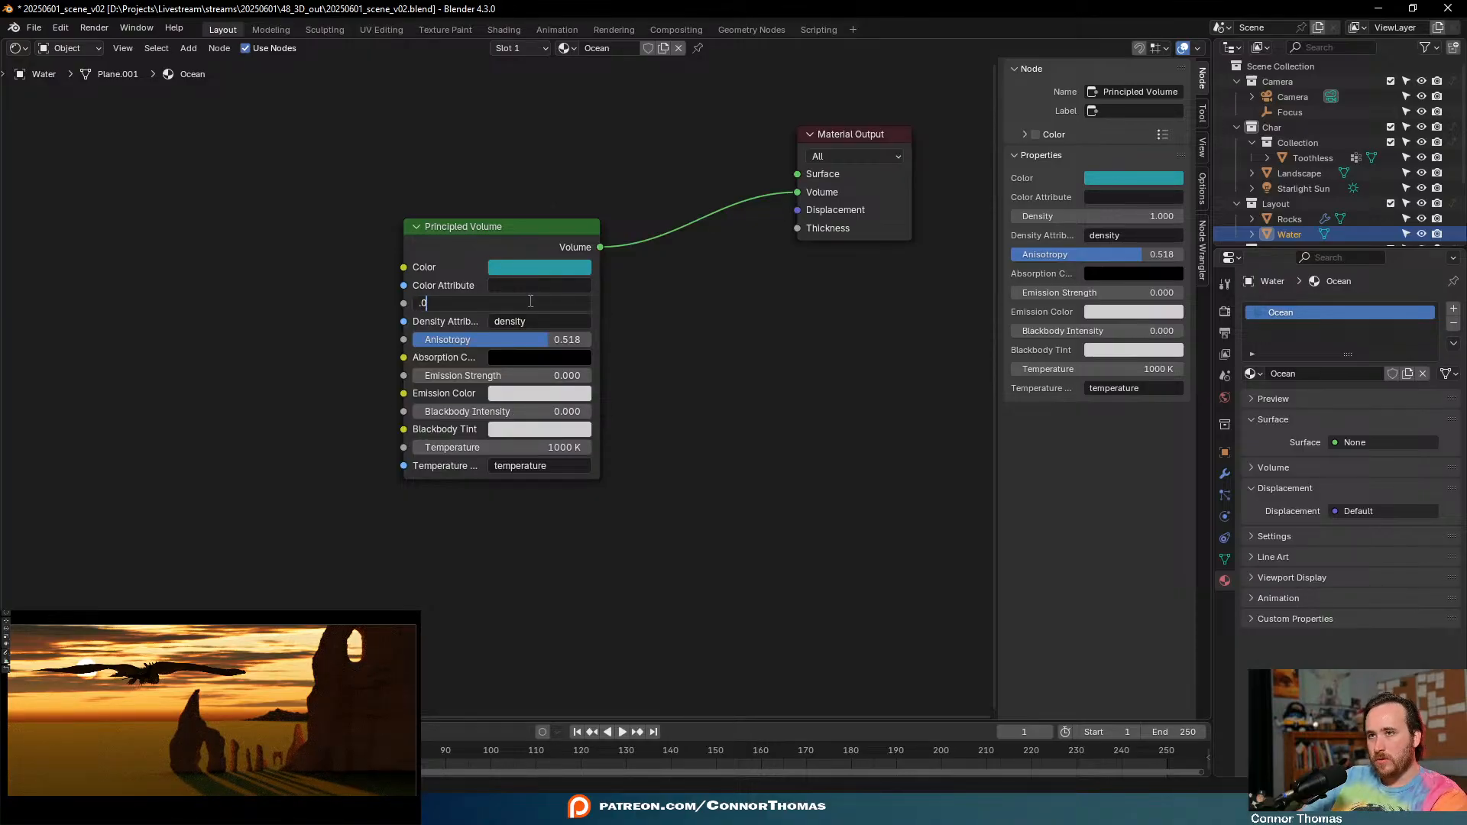
text(5)
key(Return)
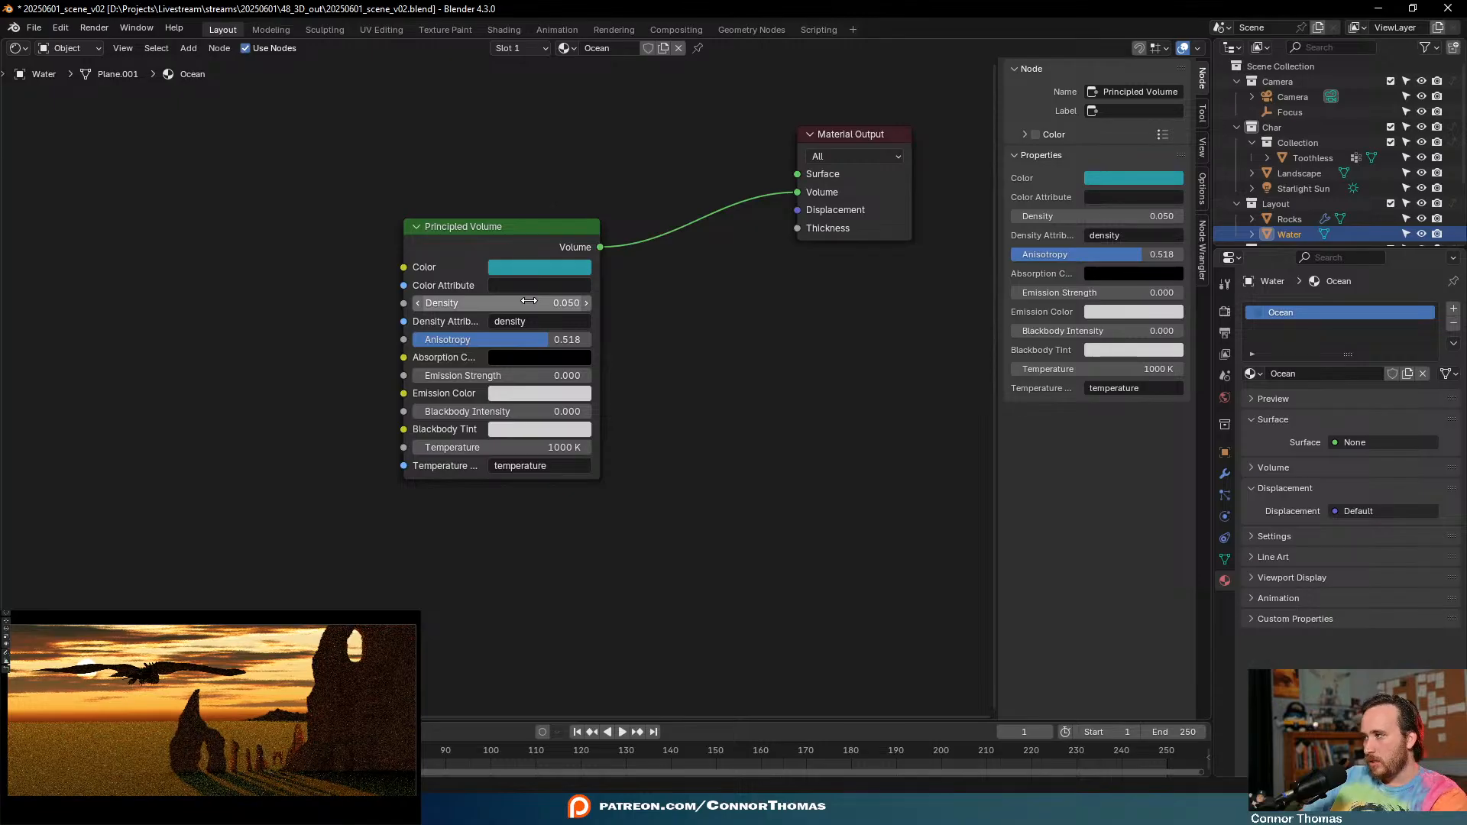
drag(493, 231, 285, 217)
middle_drag(599, 371, 616, 371)
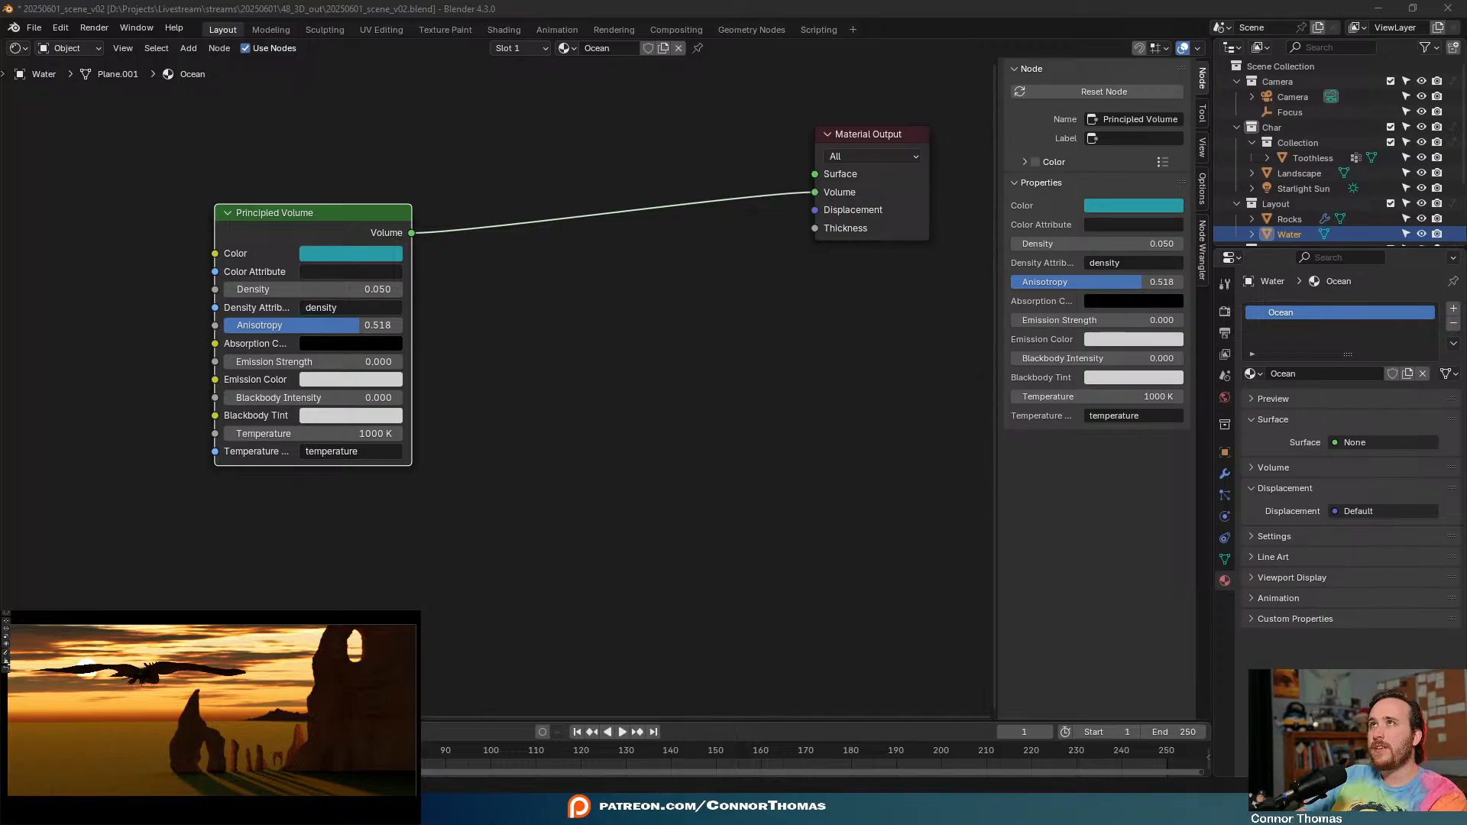
- Add a Glass BSDF node above the Principled Volume and connect it to the Material Output's Surface input
key(shift+a)
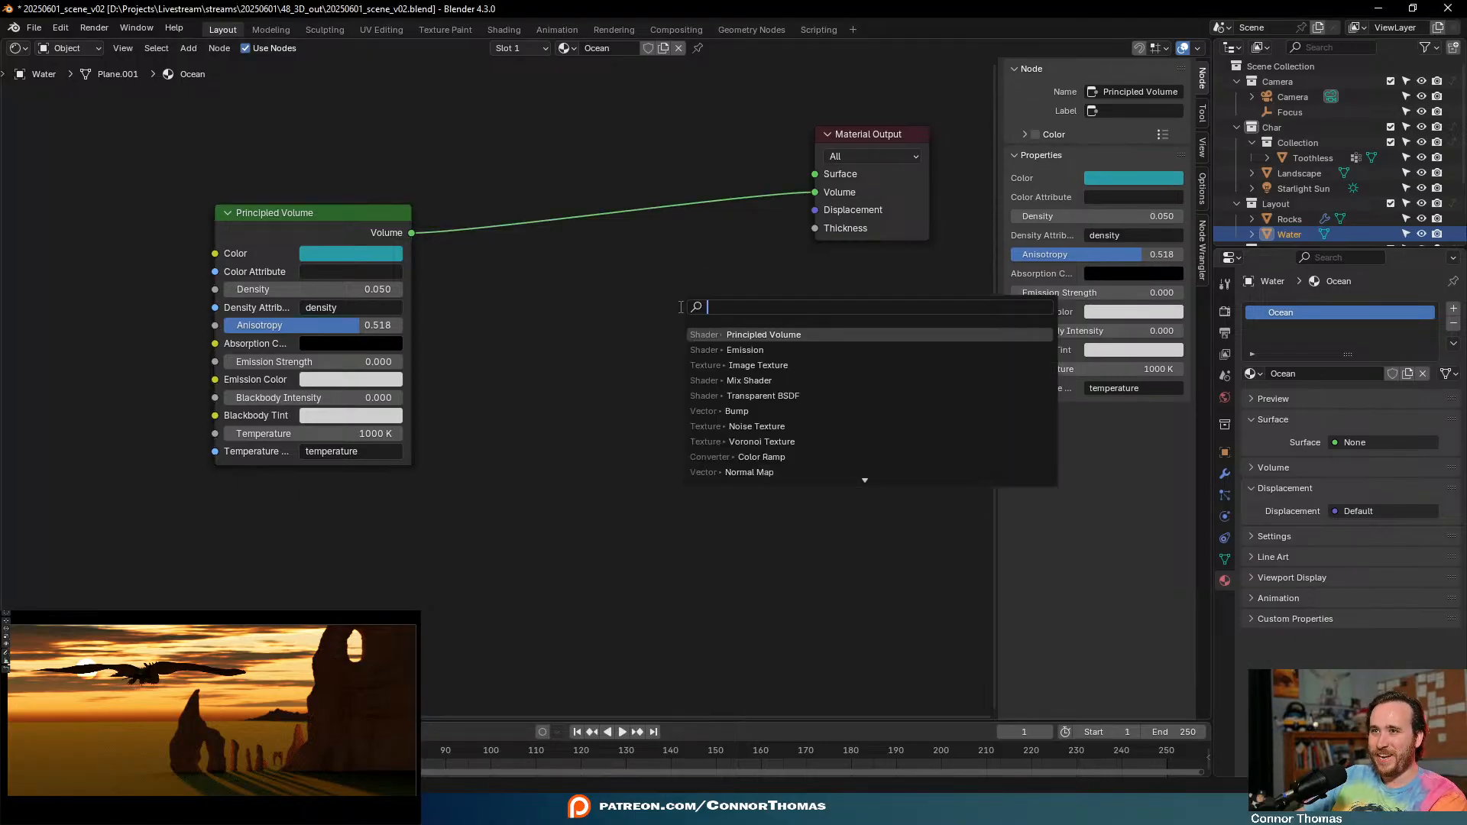
text(glass)
key(Return)
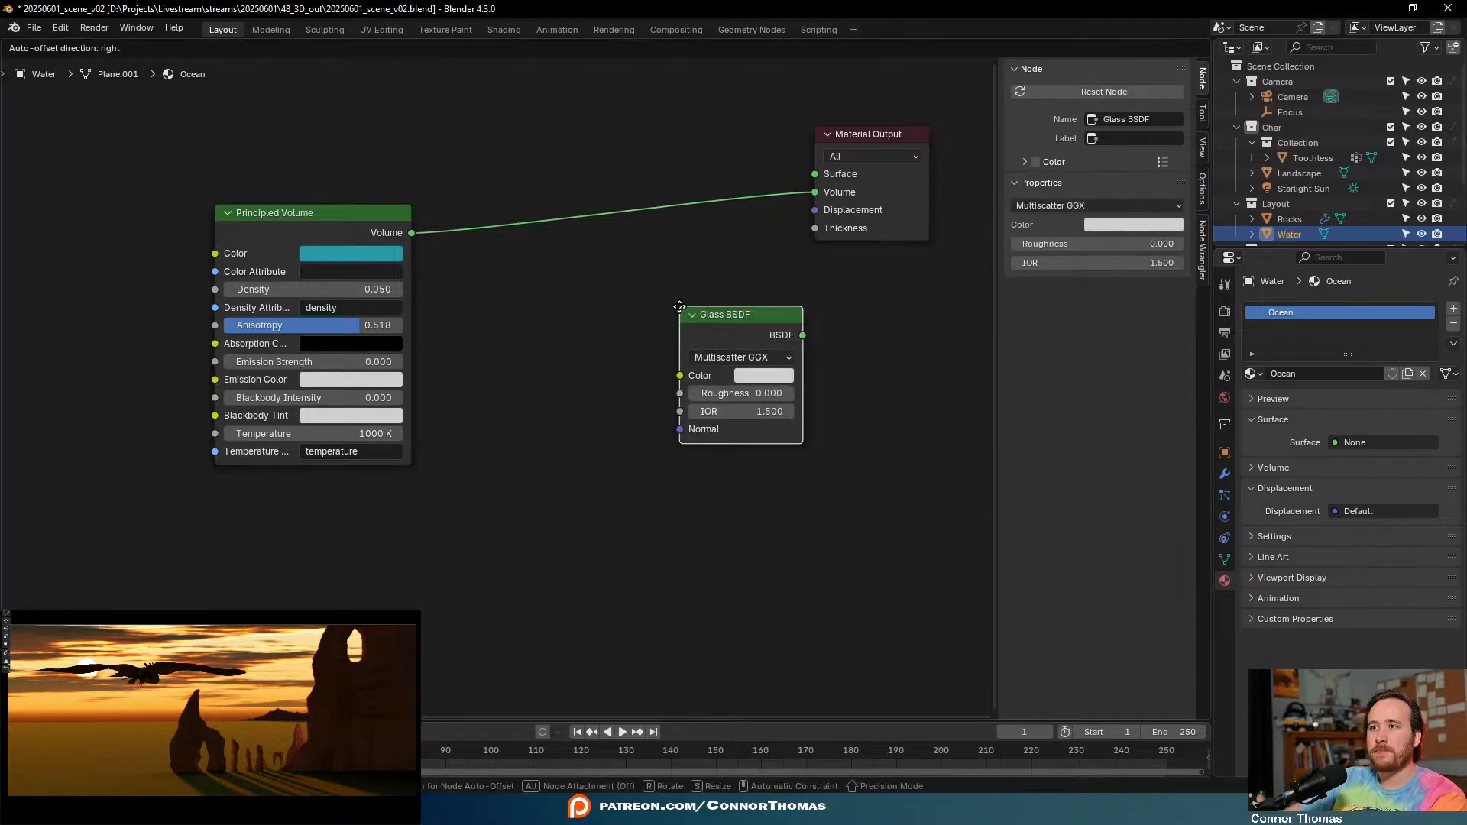
click(367, 101)
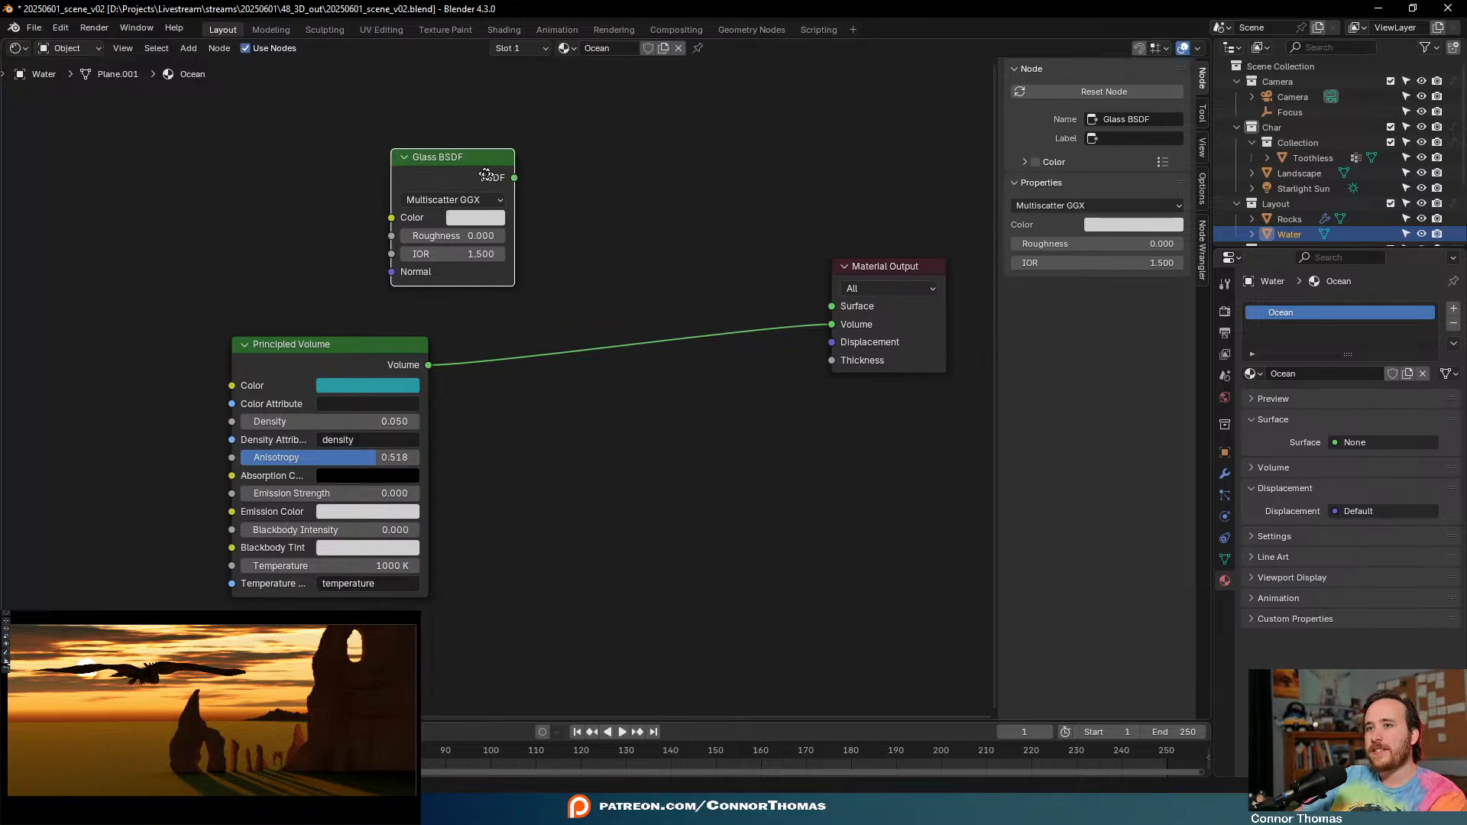
middle_drag(492, 176, 614, 185)
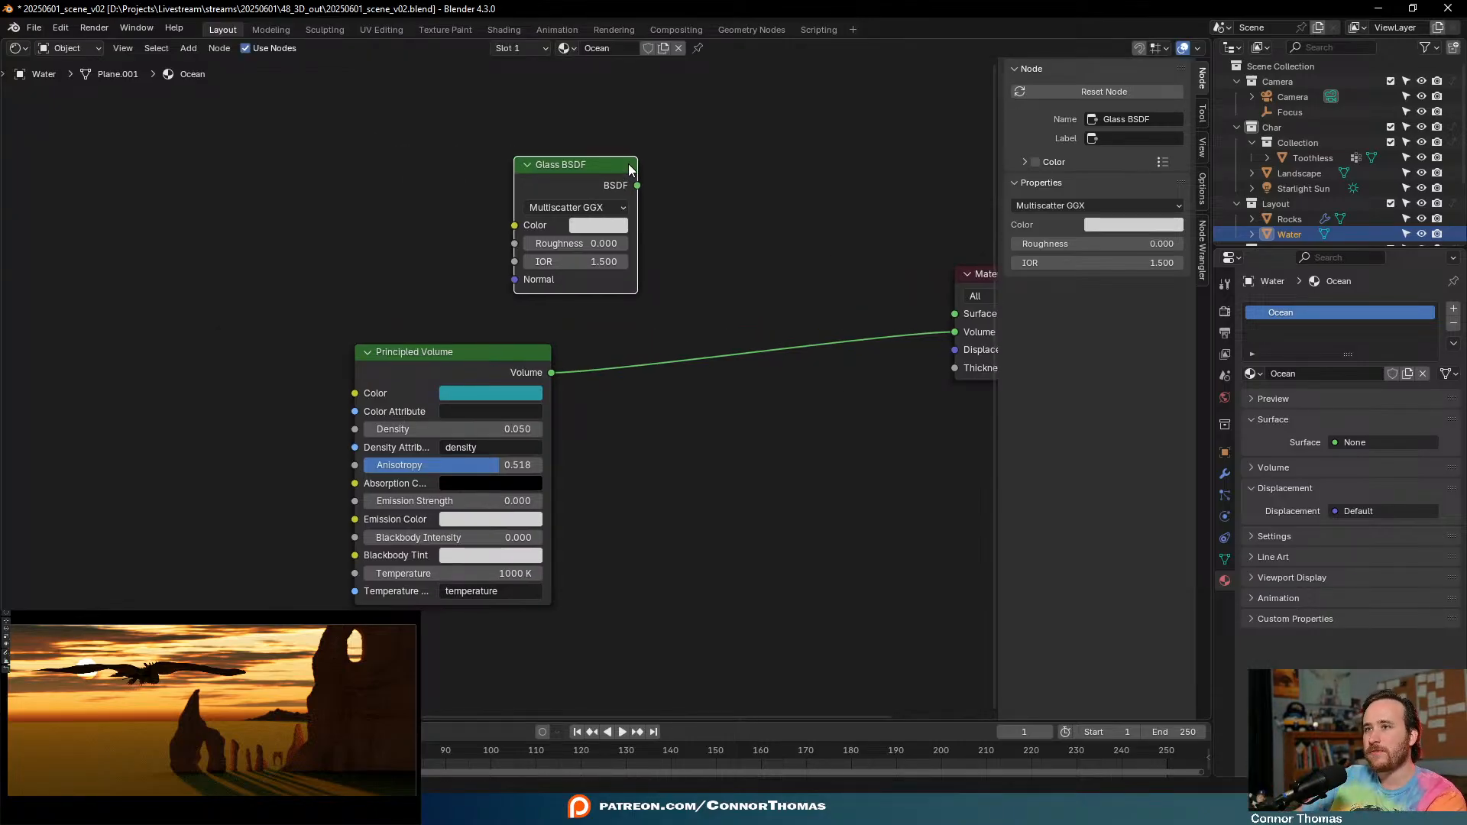
drag(636, 185, 920, 310)
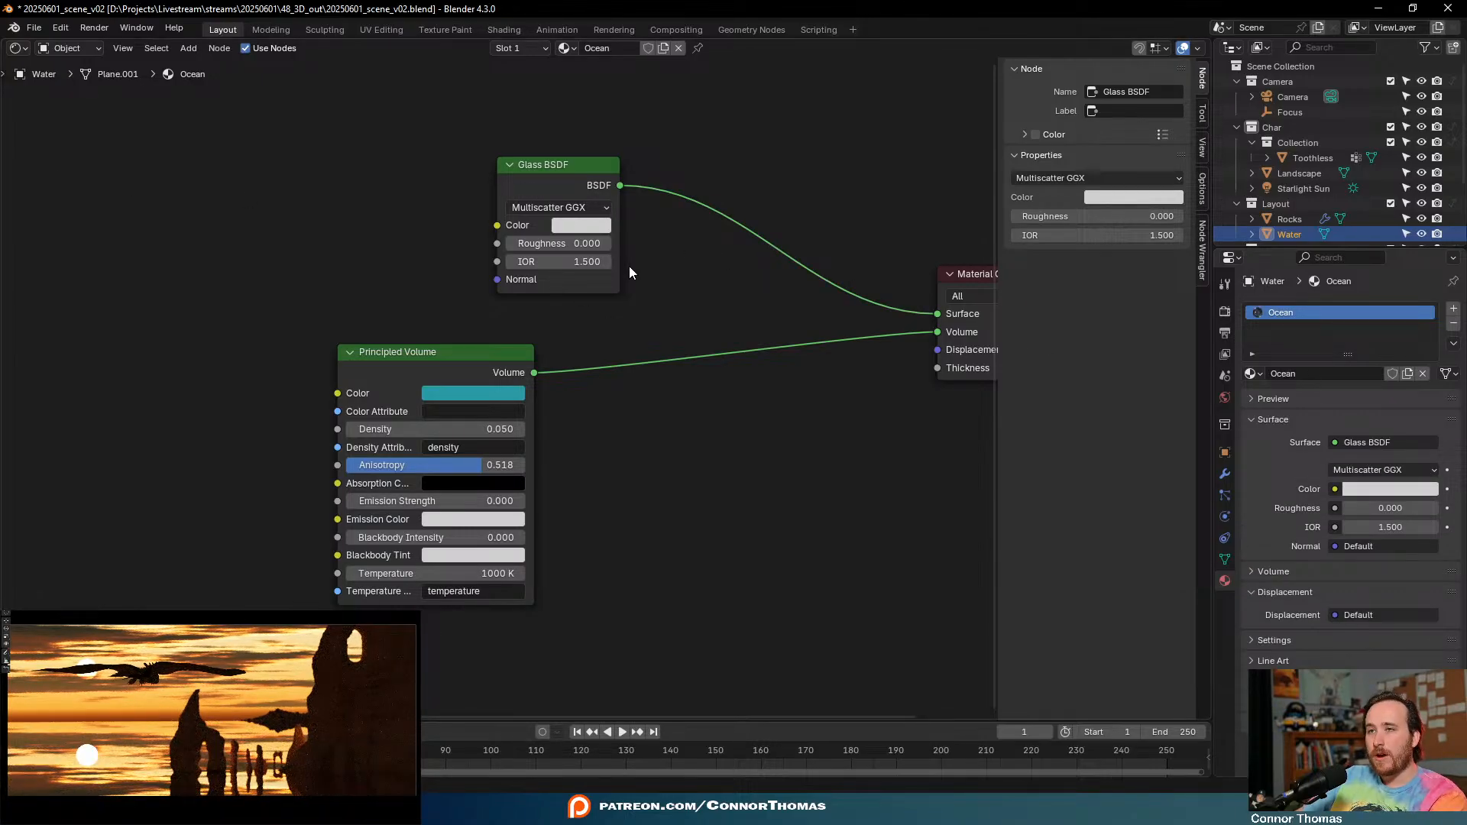
- Set the Glass BSDF's IOR to 1.4 and move the node farther from the Material Output
scroll(608, 293, up, 2)
click(661, 322)
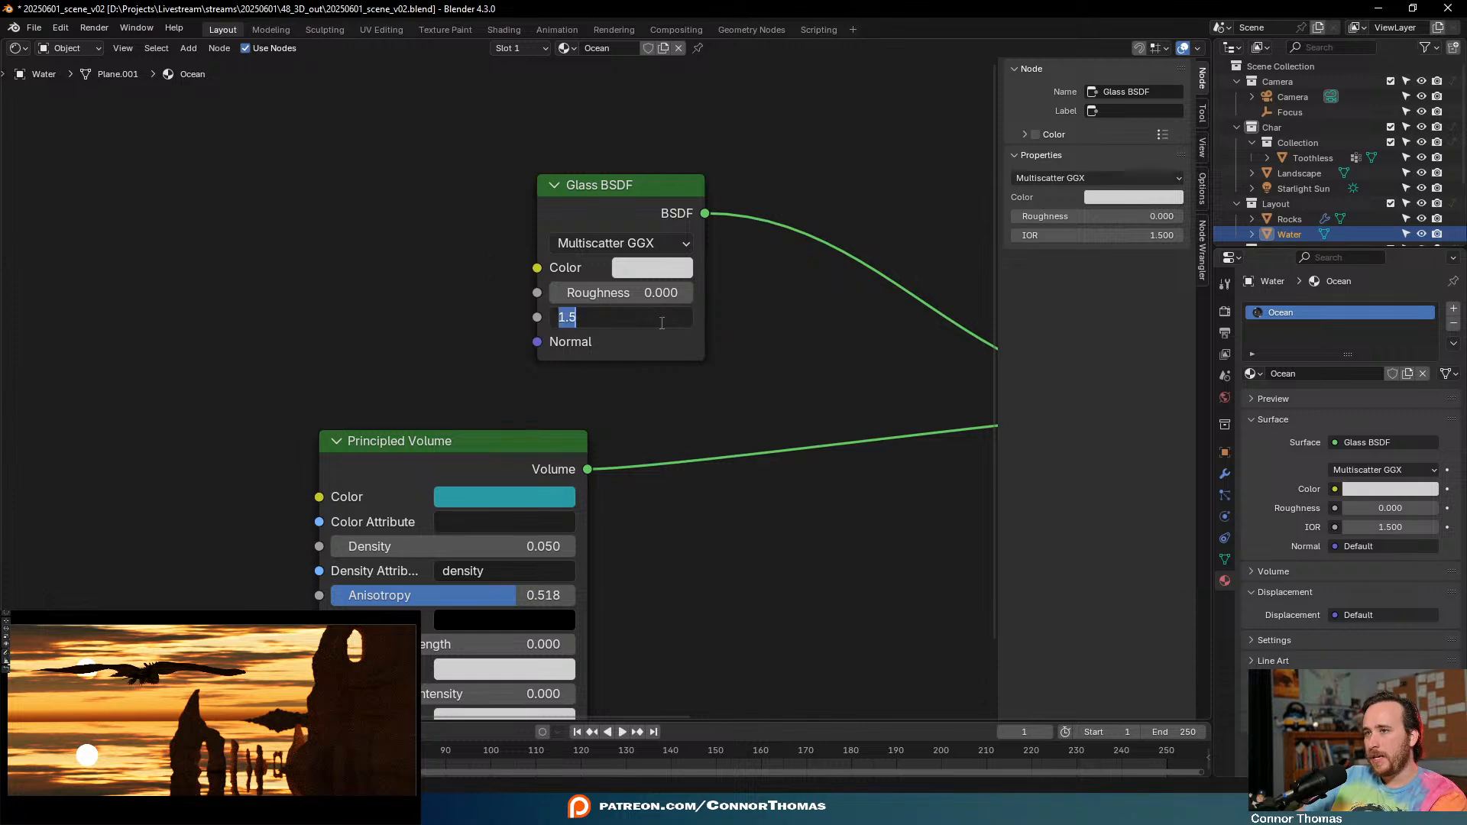
text(1.4)
key(Return)
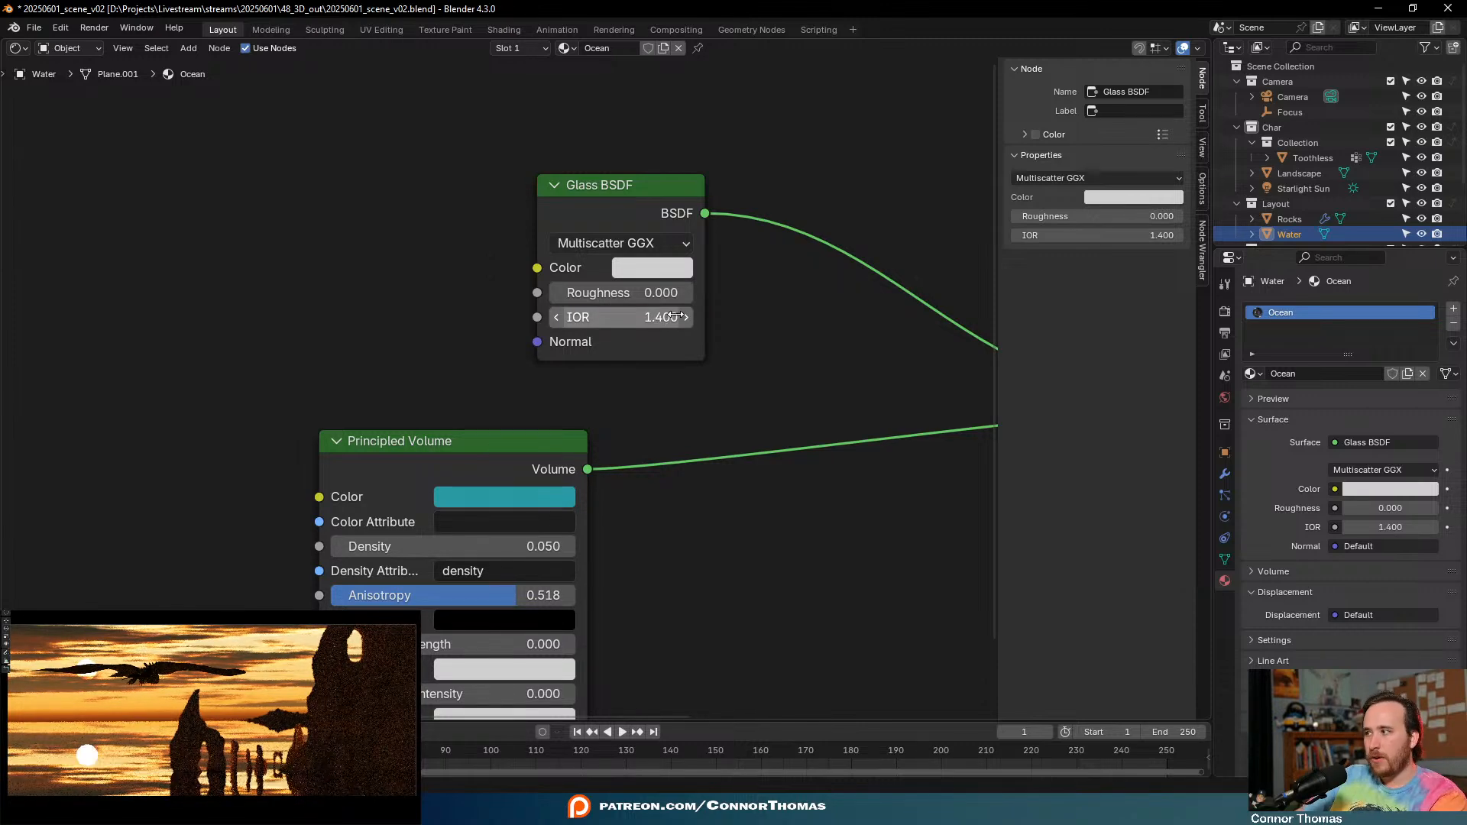
scroll(697, 295, down, 3)
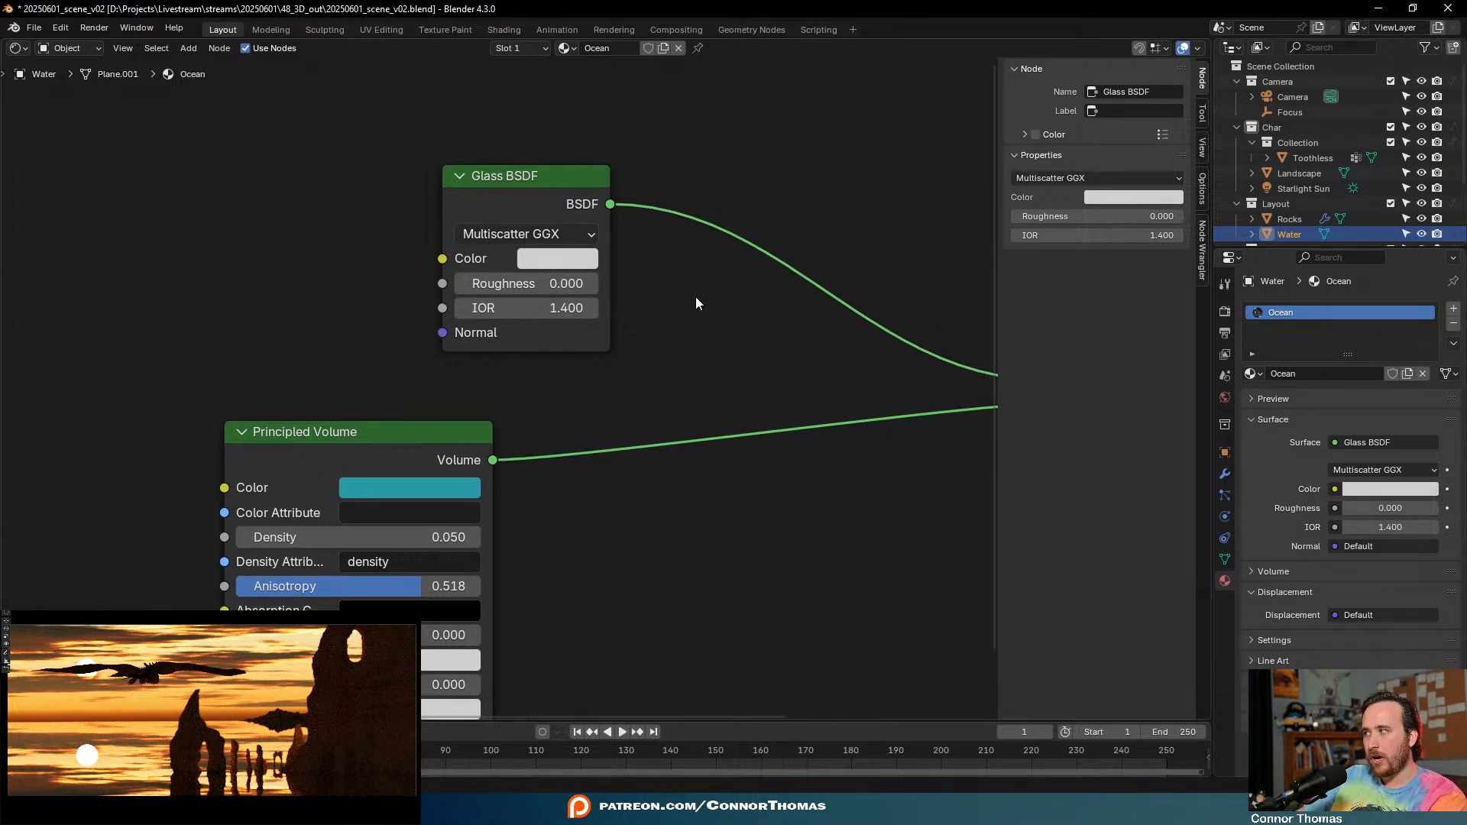
mouse_move(485, 311)
mouse_down()
mouse_move(584, 311)
mouse_move(493, 311)
mouse_up()
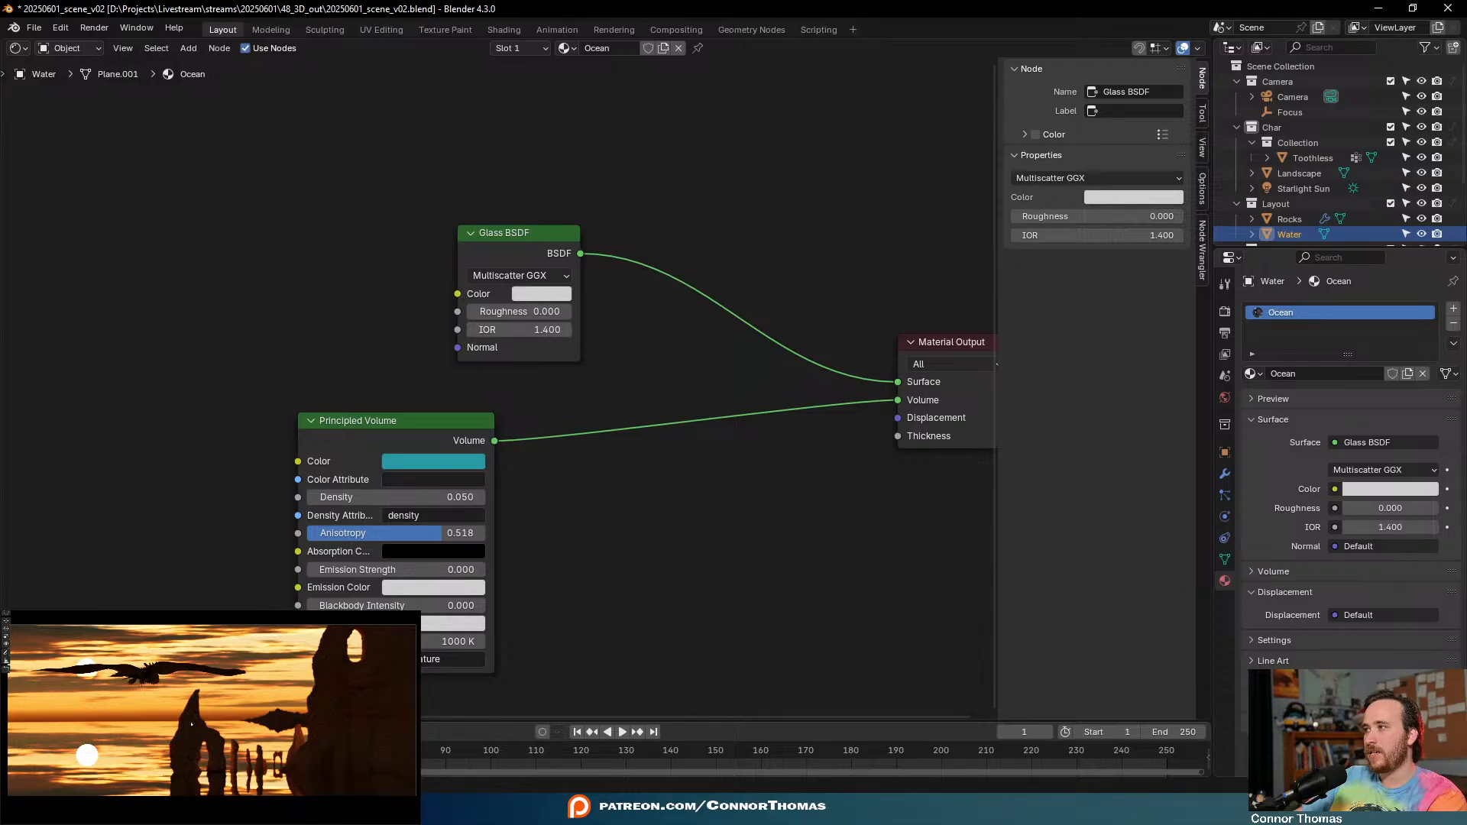
drag(428, 178, 592, 316)
key(g)
click(484, 260)
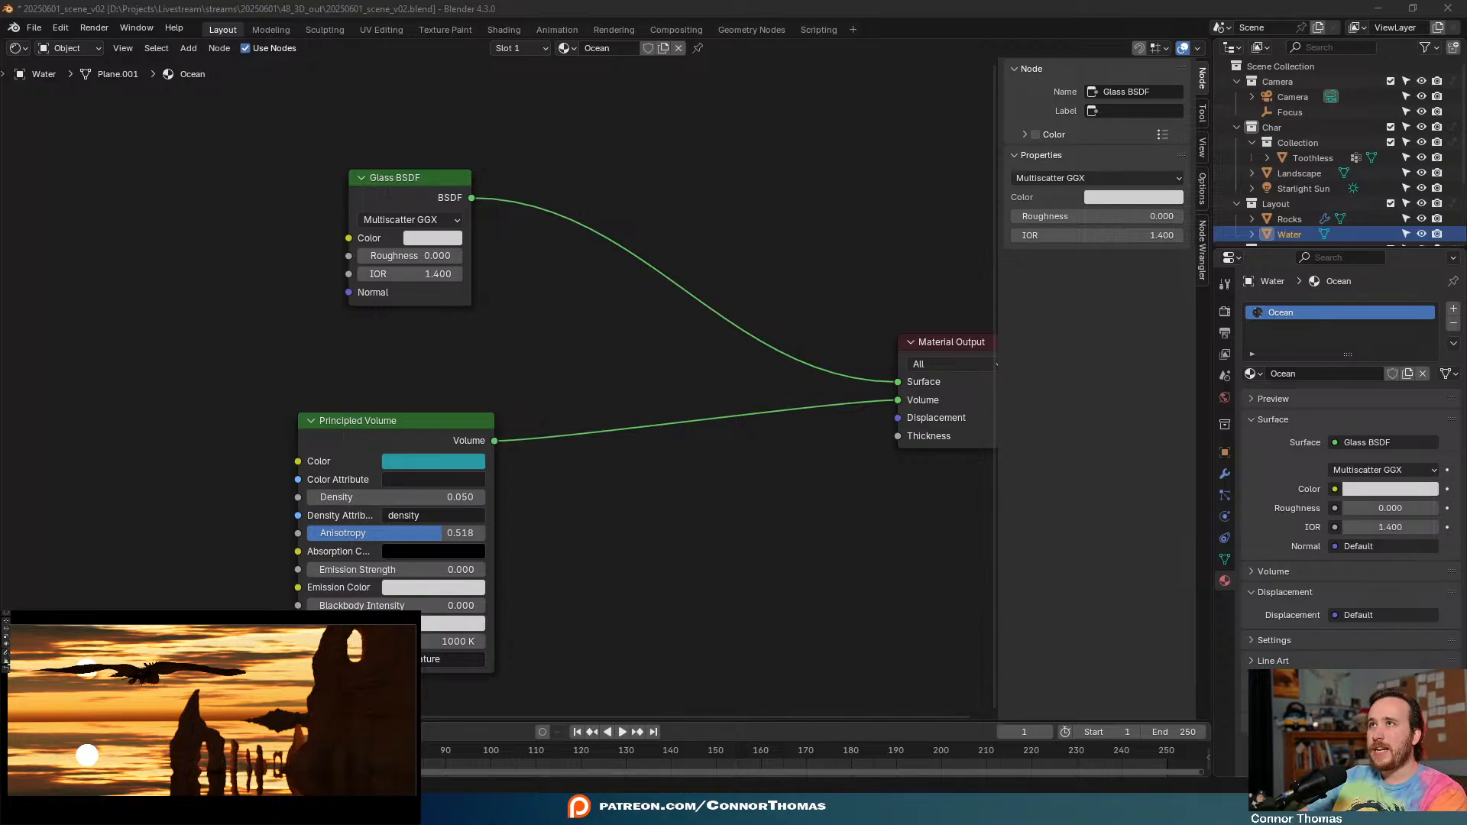
- Add a Noise Texture node above the Glass BSDF node
middle_drag(576, 255, 638, 424)
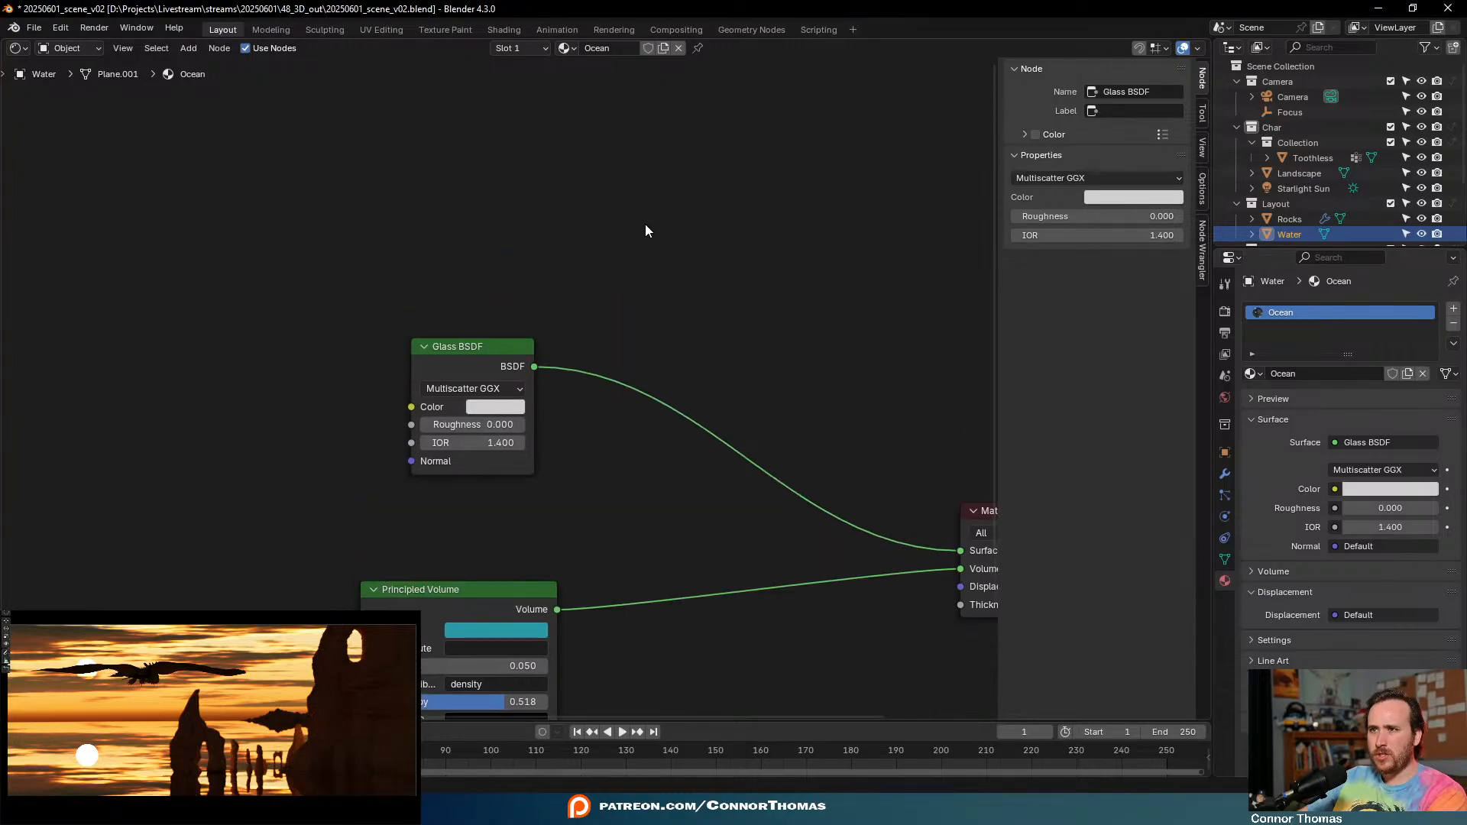
key(shift+a)
text(noise)
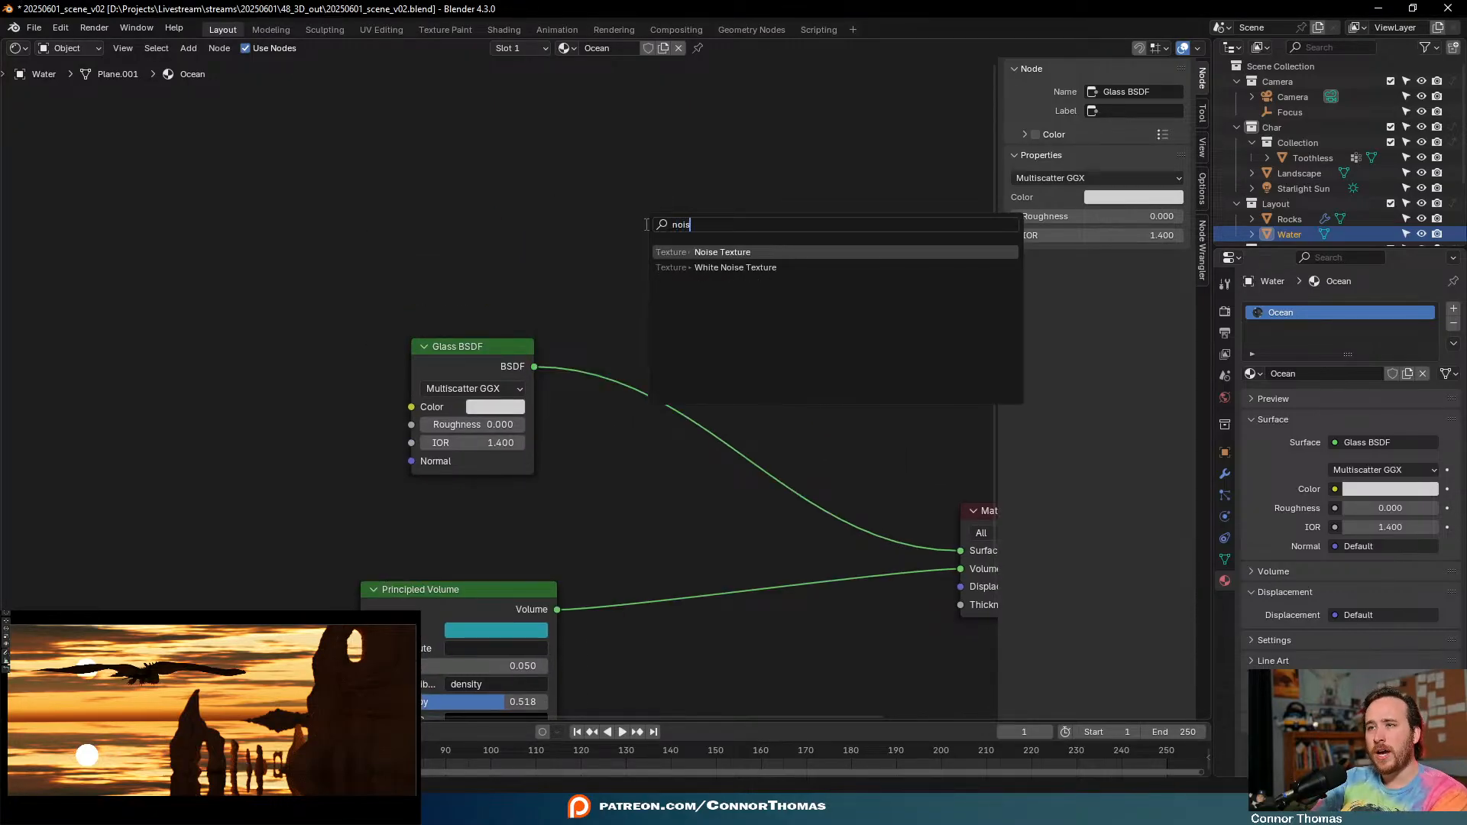
key(Return)
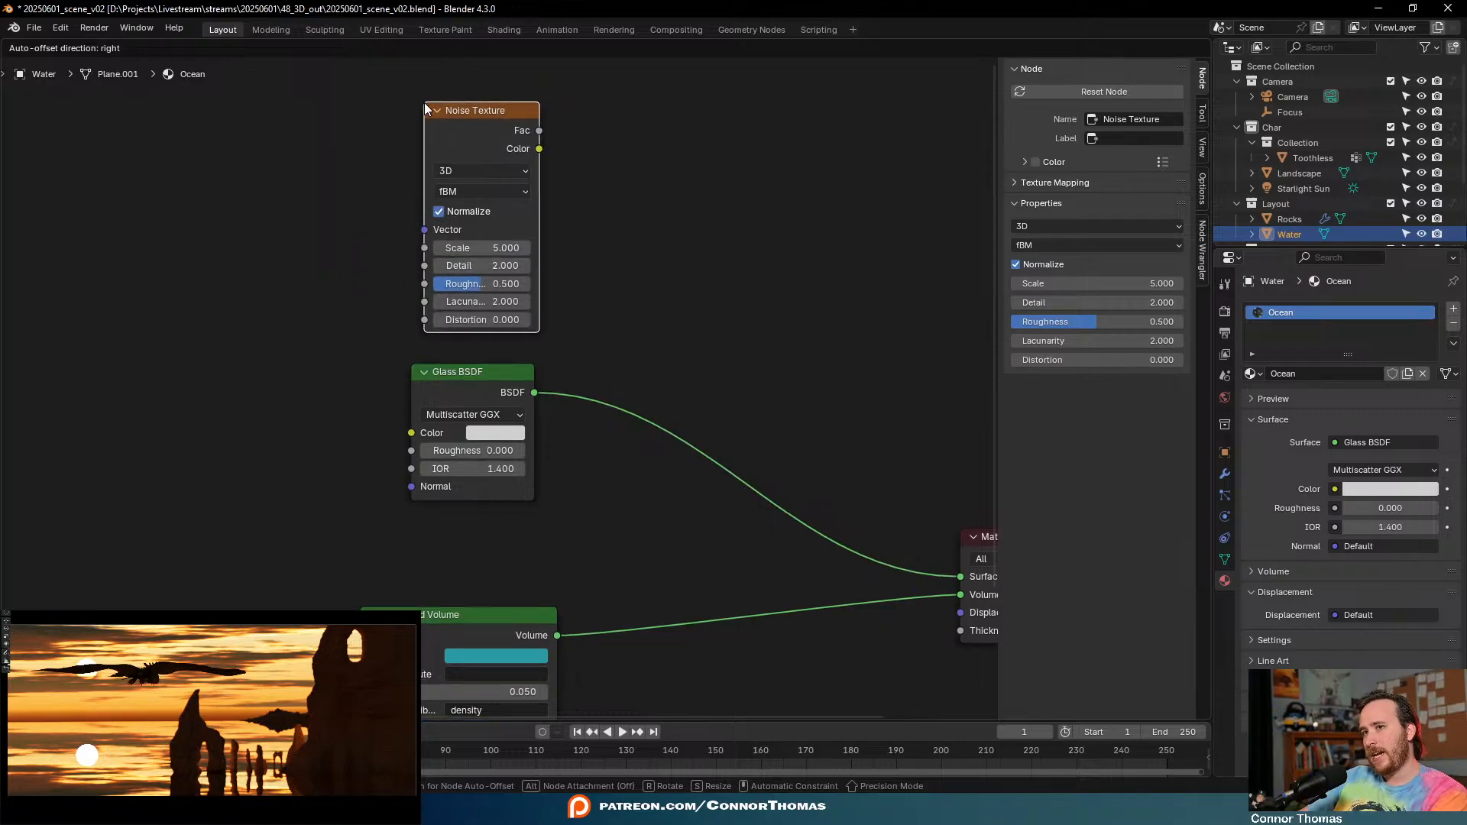
click(432, 113)
middle_drag(768, 254, 788, 282)
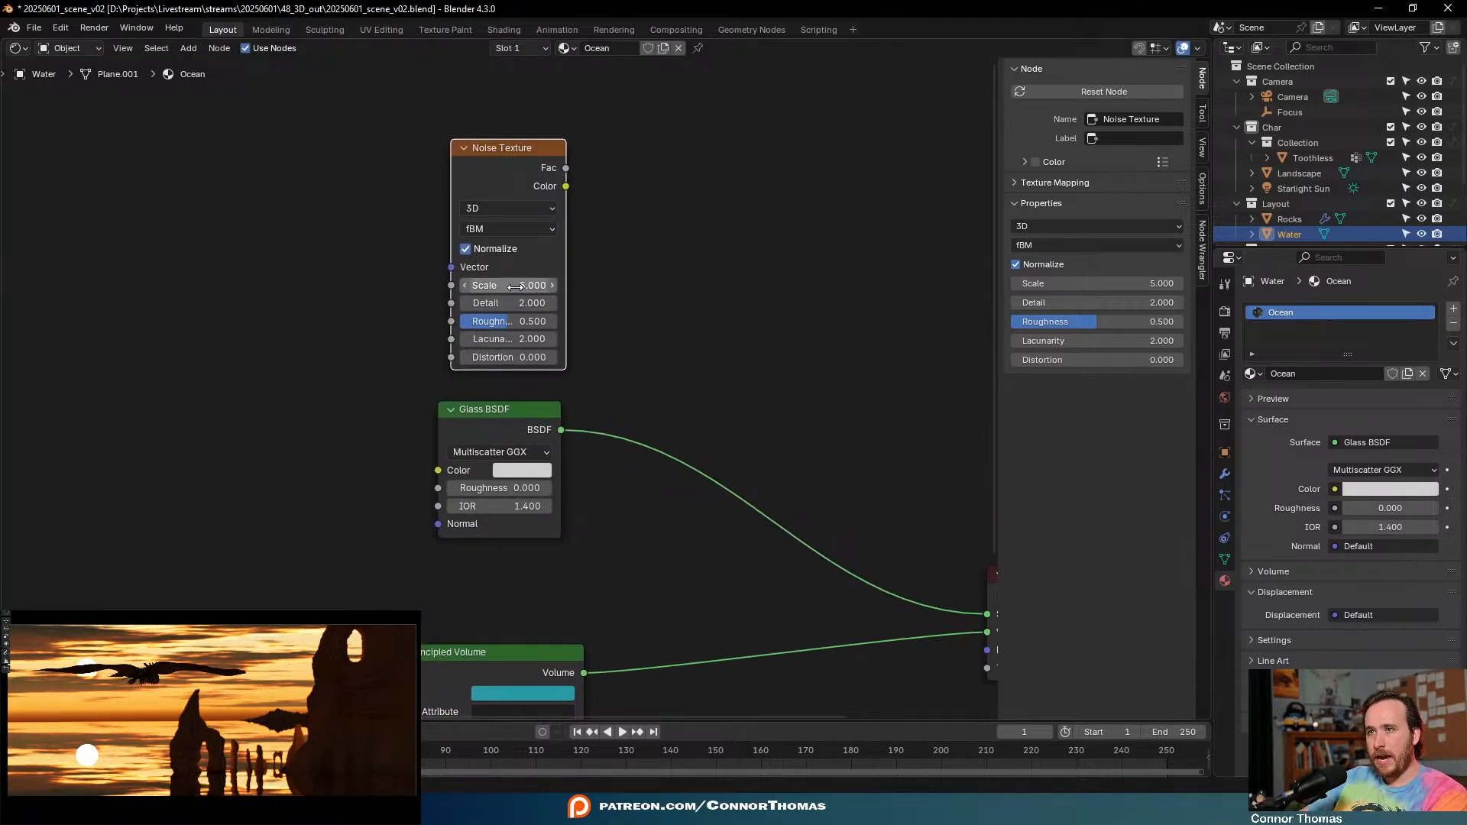
- Connect the Noise Texture's Fac output to the Material Output's Surface as a preview and set the noise Scale to 329.4
ctrl+shift+click(544, 171)
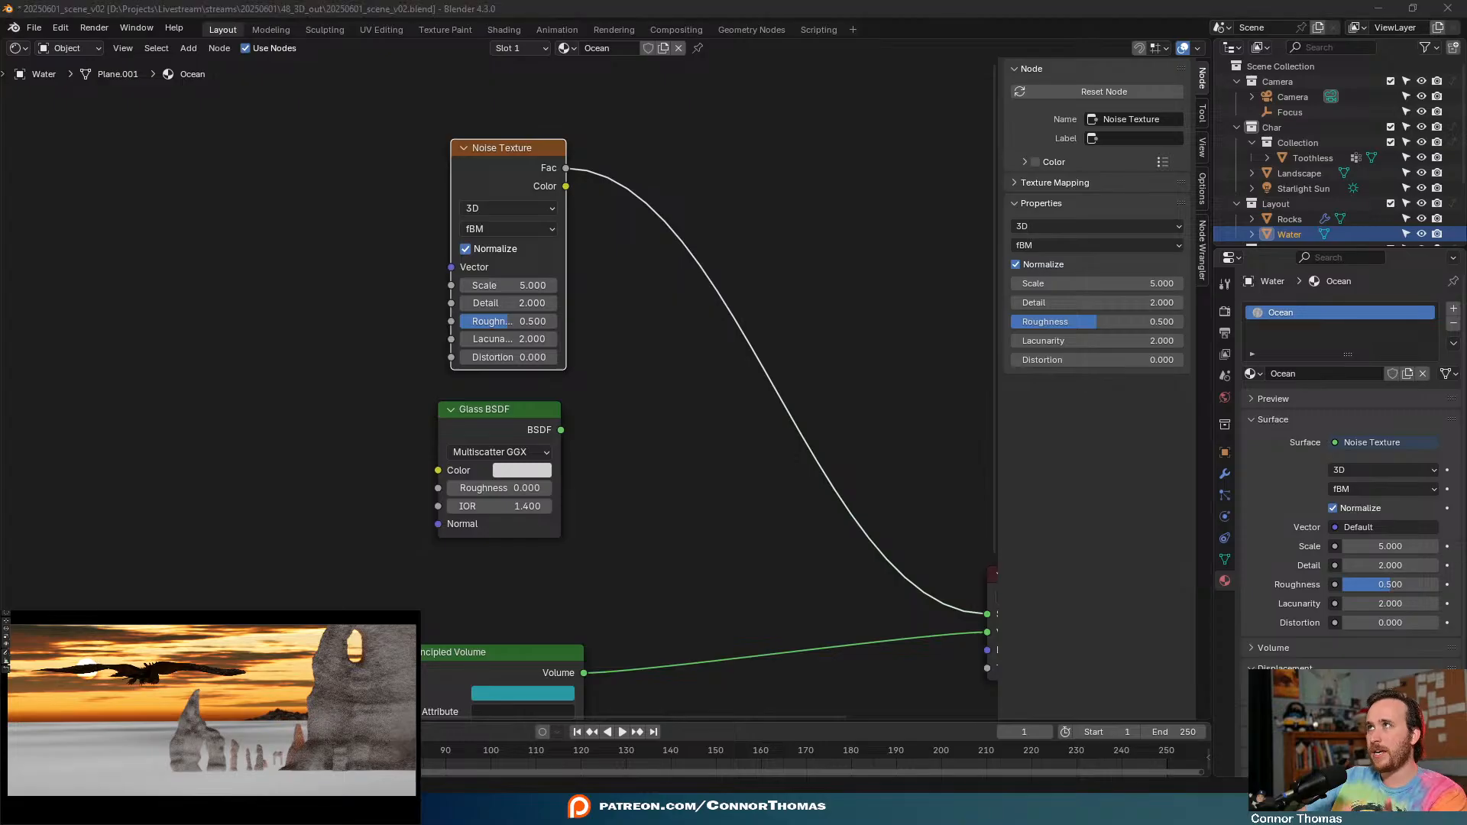
double_click(504, 285)
text(46.4)
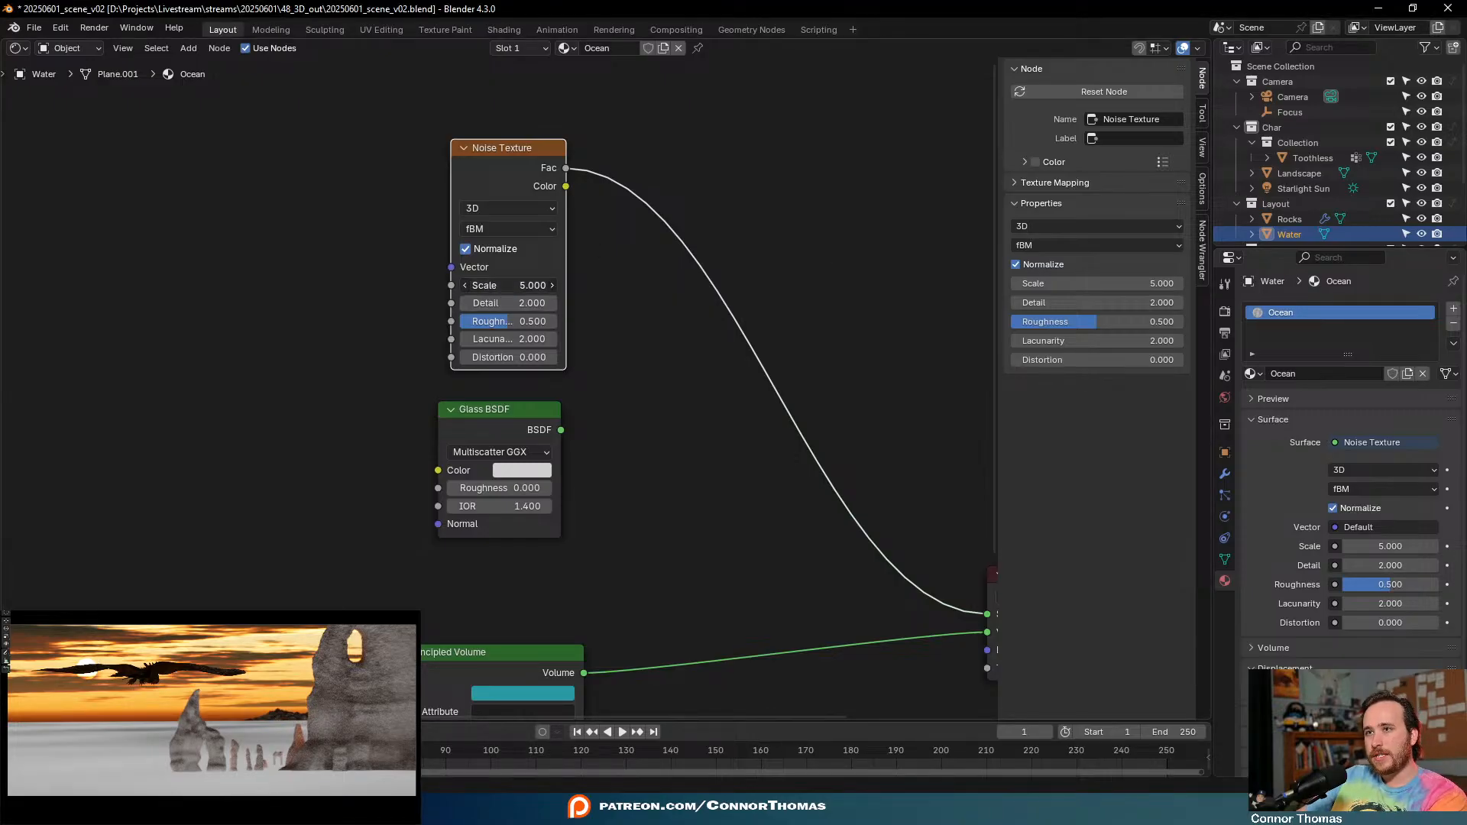
key(Return)
double_click(504, 285)
text(252)
key(Return)
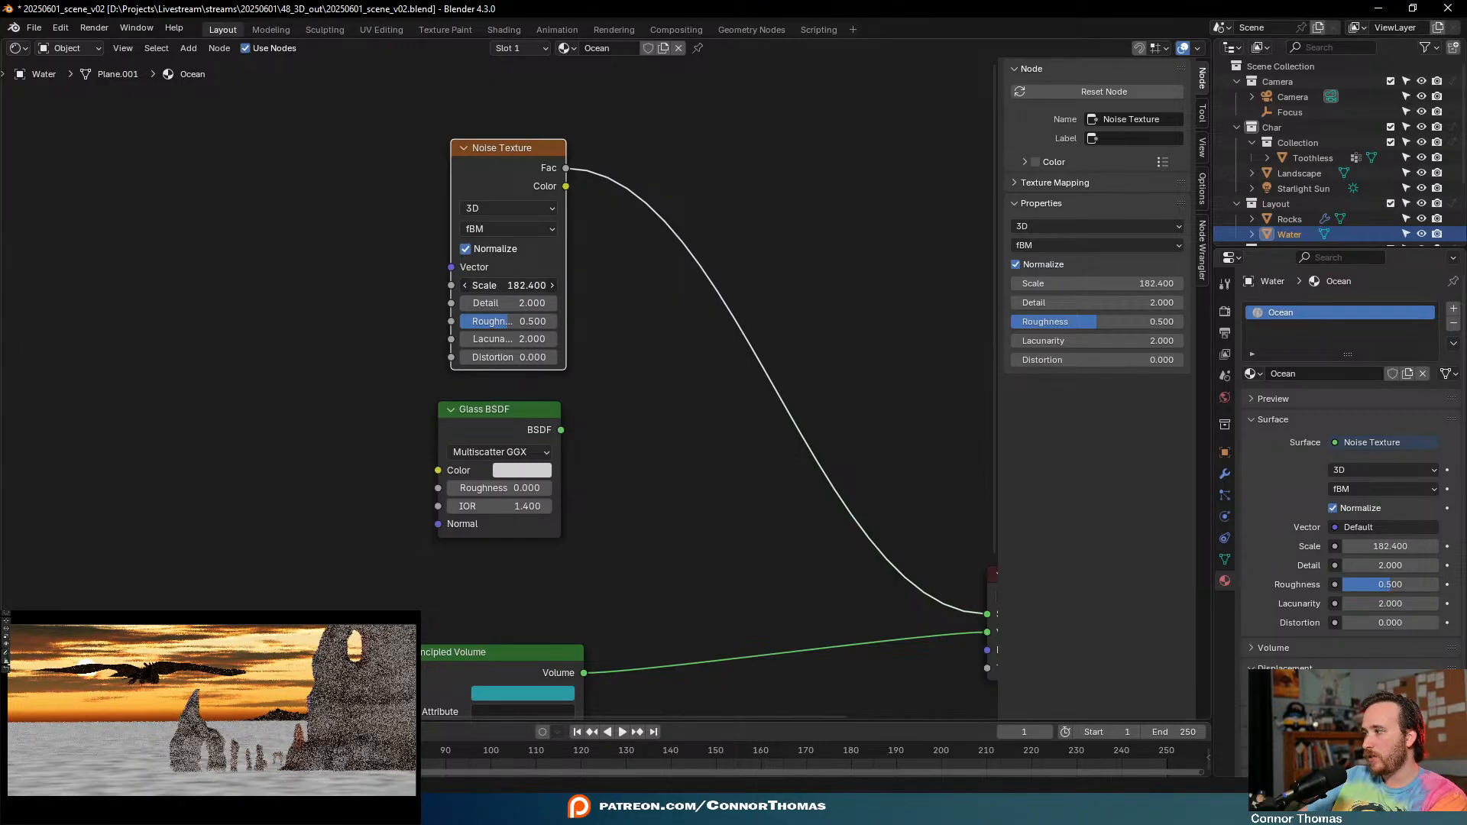
drag(504, 286, 520, 286)
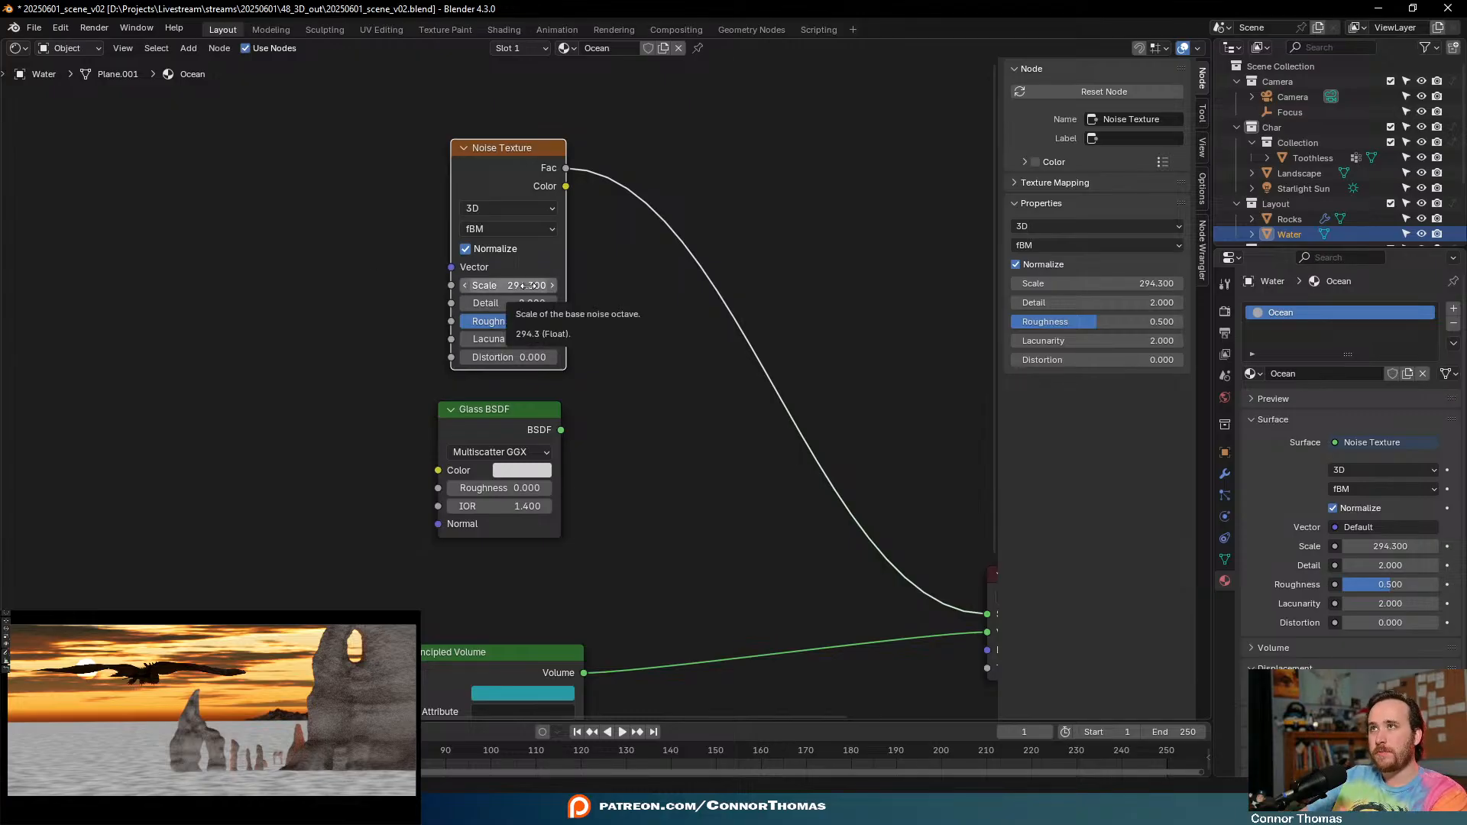
drag(526, 285, 553, 285)
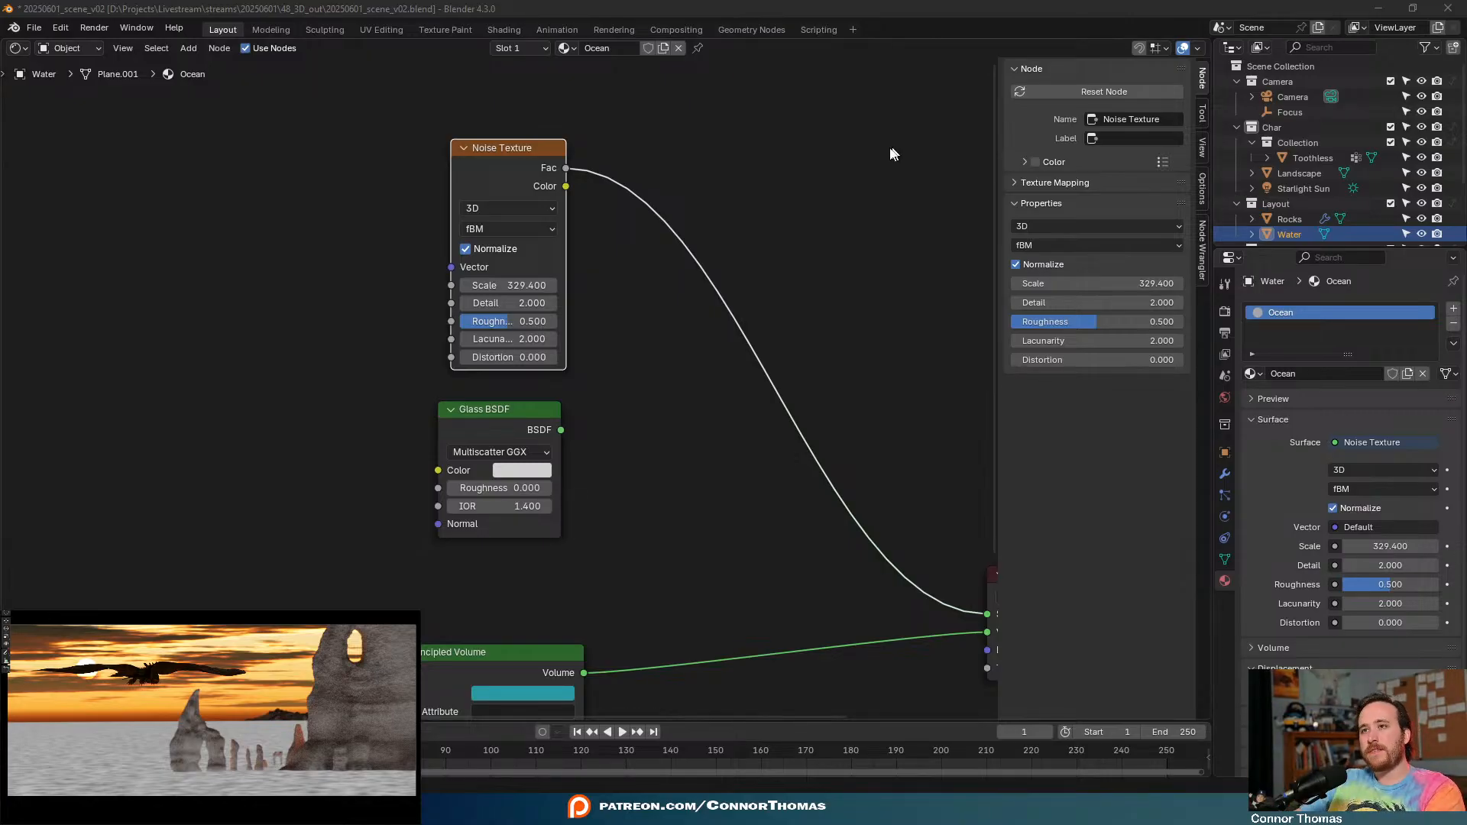
click(981, 132)
key(ctrl+t)
drag(64, 235, 340, 405)
key(g)
click(241, 329)
click(244, 481)
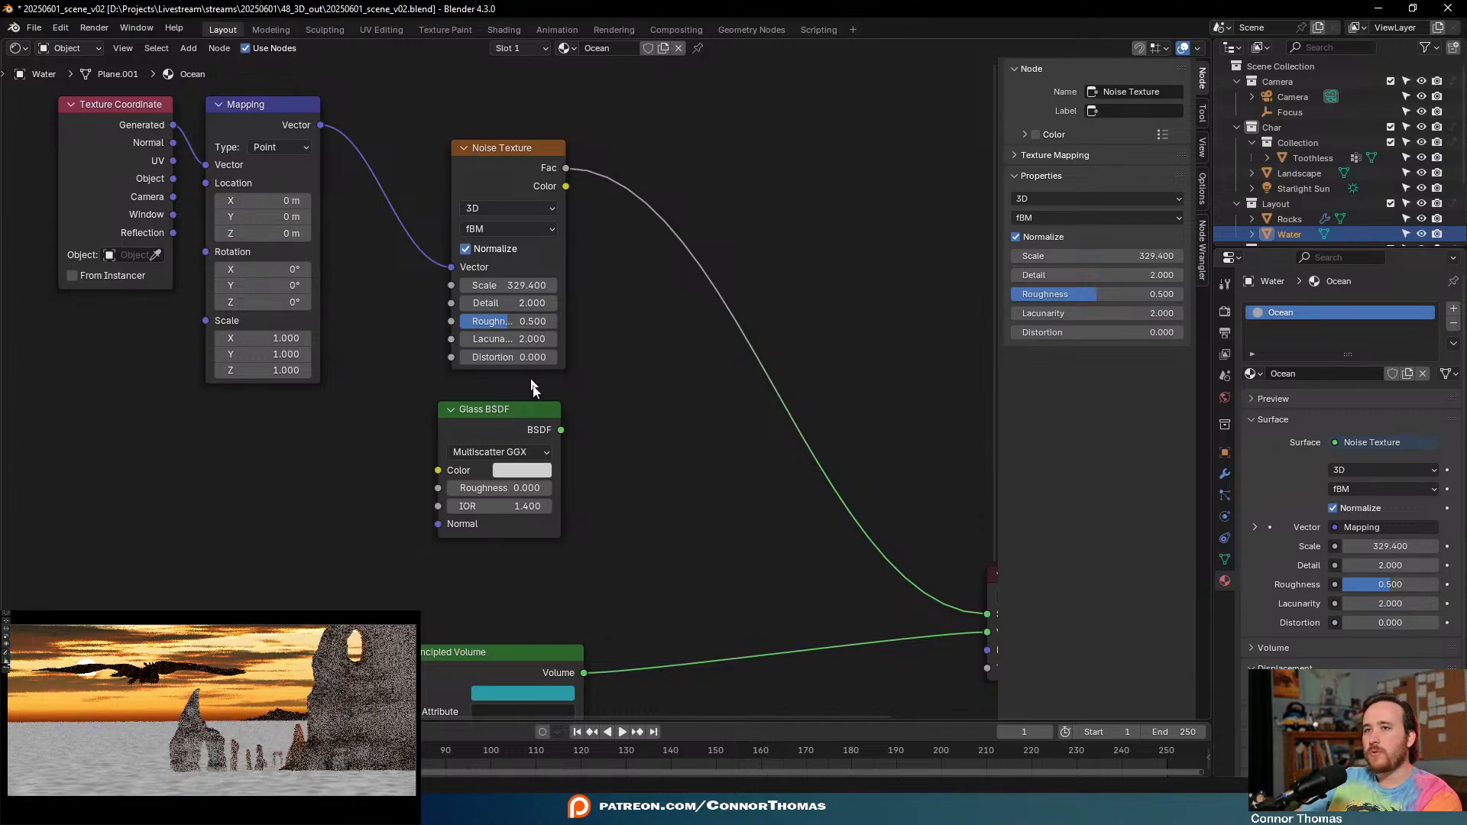
drag(321, 491, 97, 181)
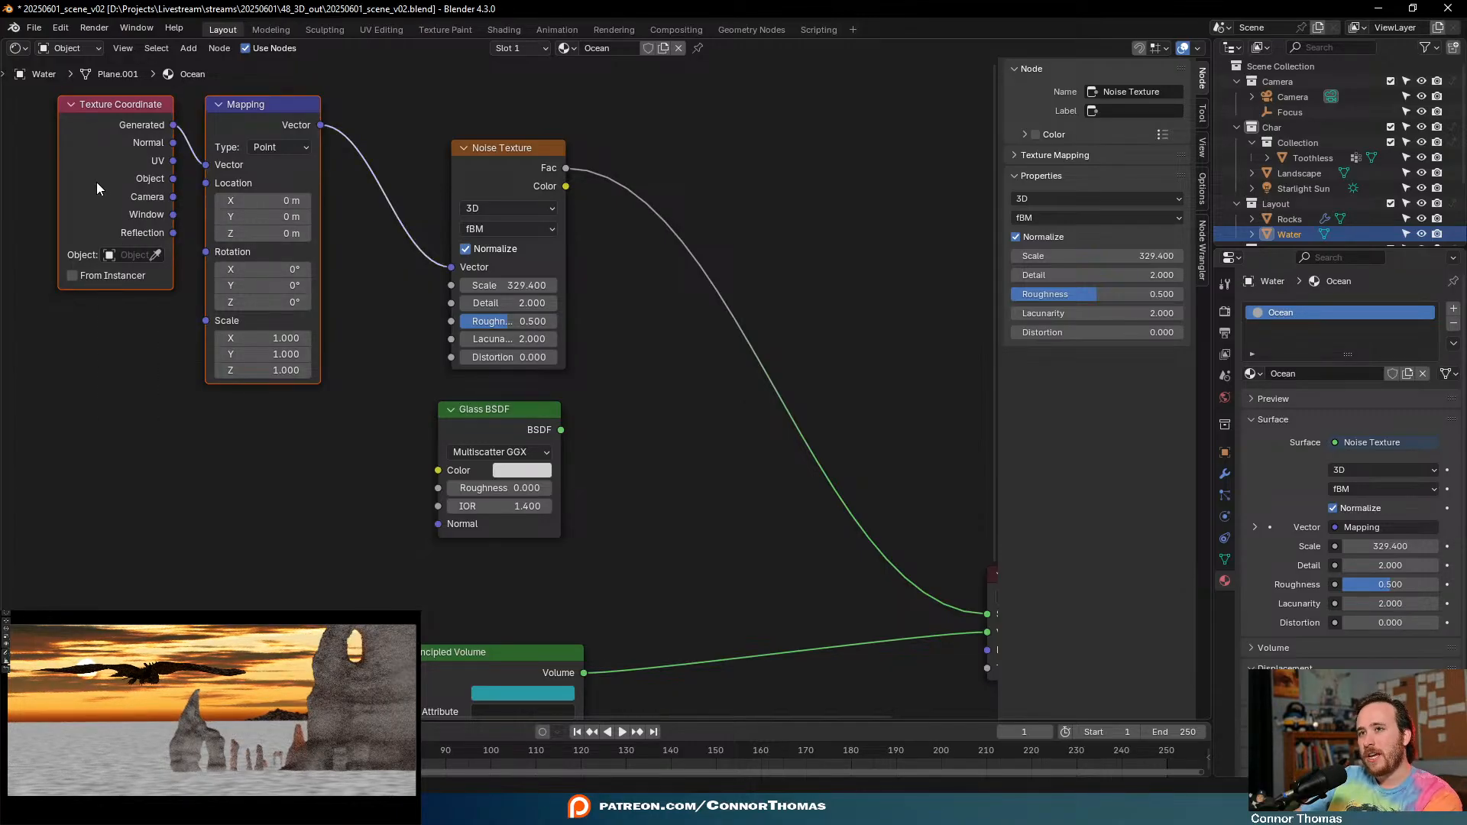
key(x)
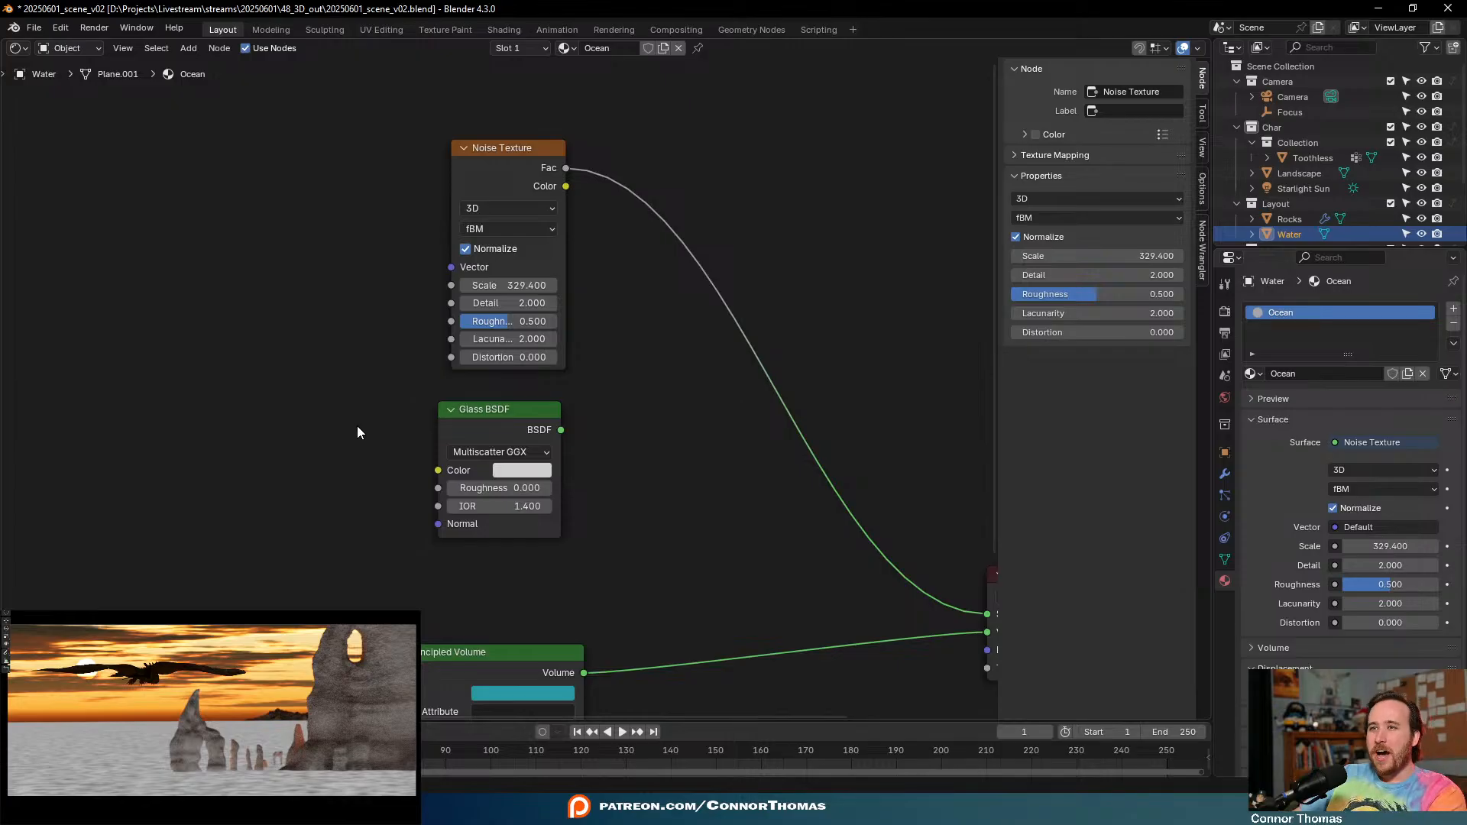
drag(855, 223, 919, 354)
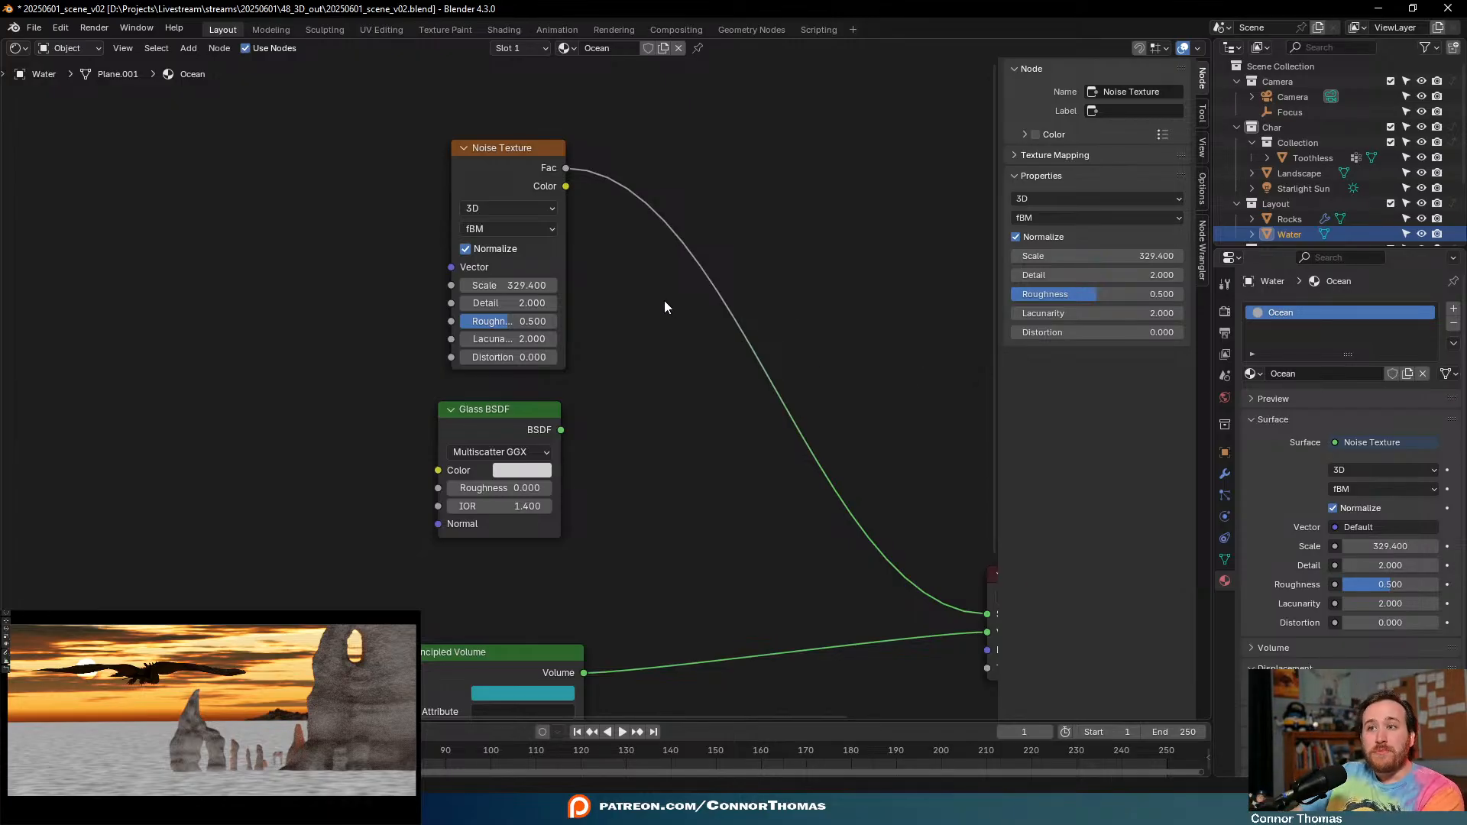
- Set the Noise Texture's Detail to 15
click(518, 308)
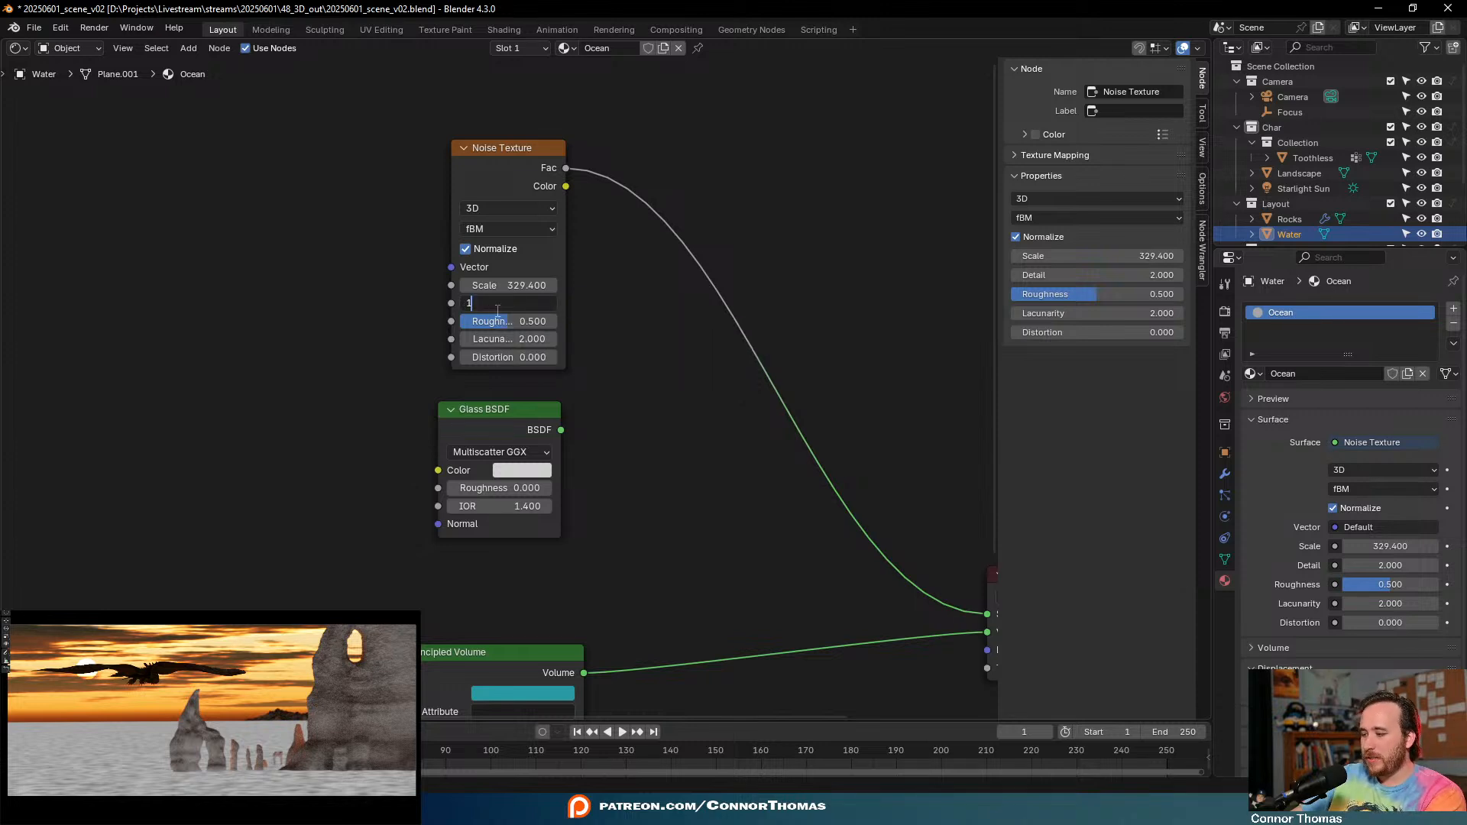
text(15)
key(Return)
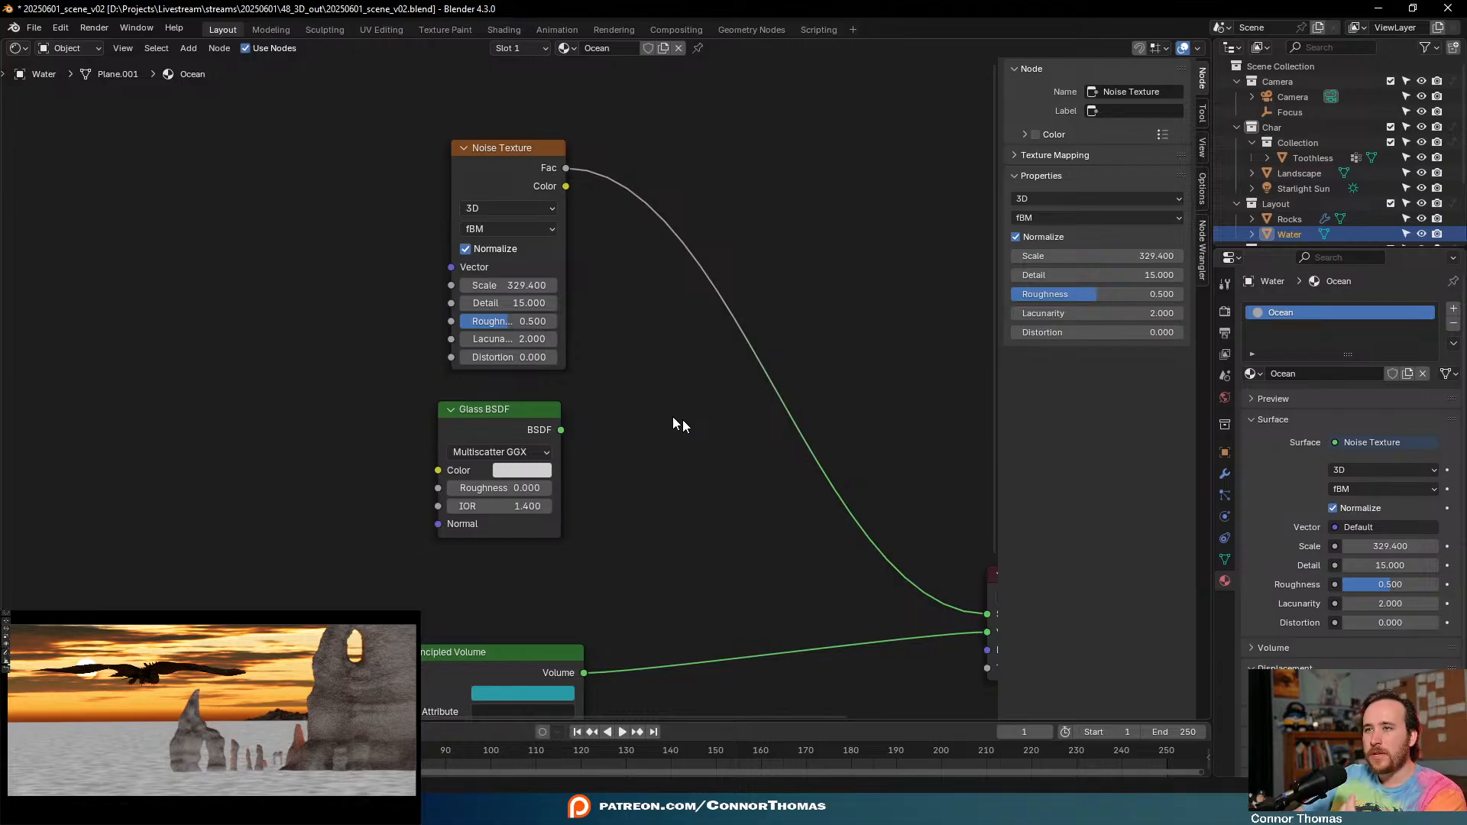
key(BackSpace)
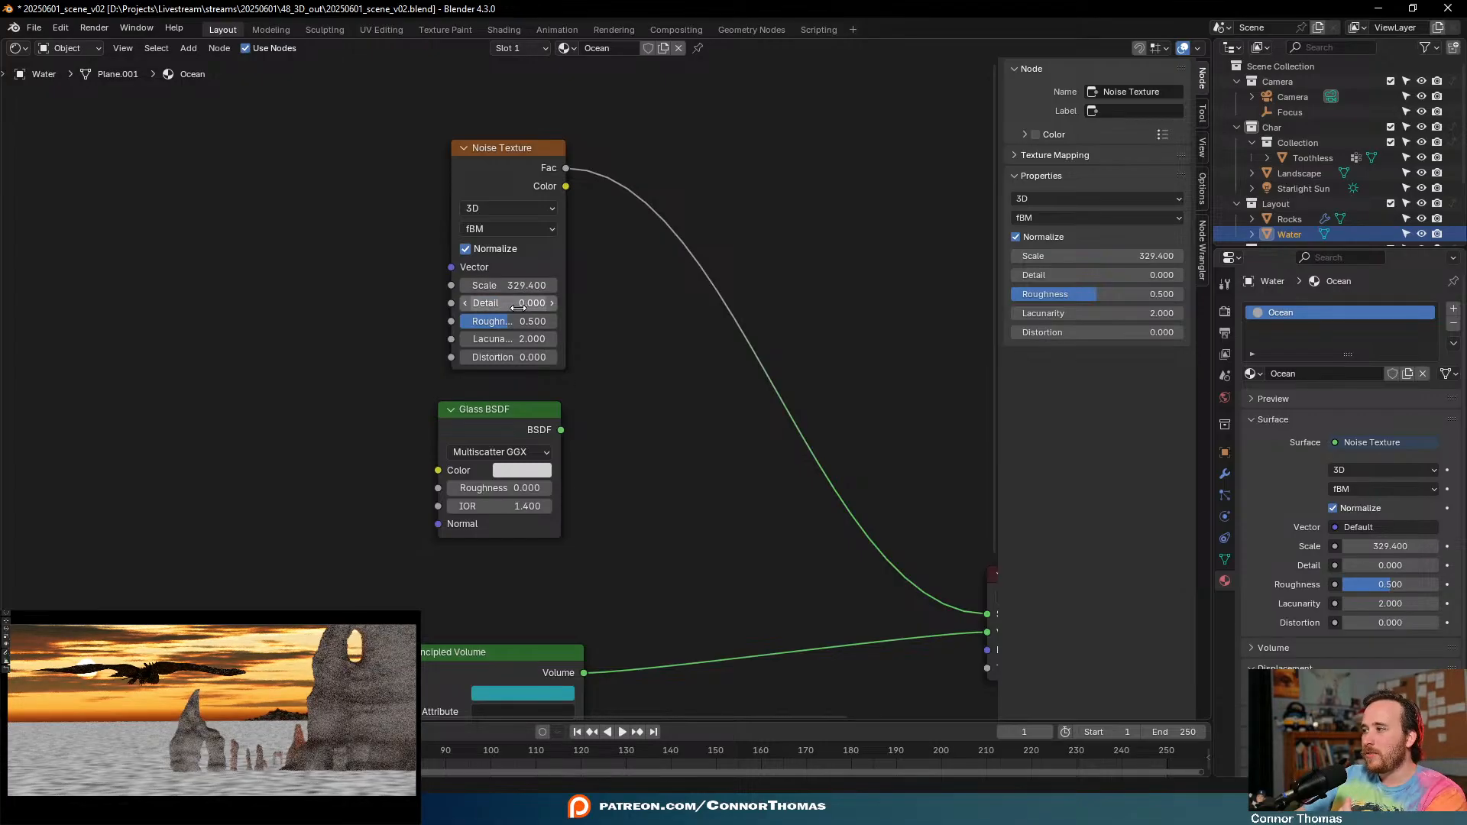
key(ctrl+z)
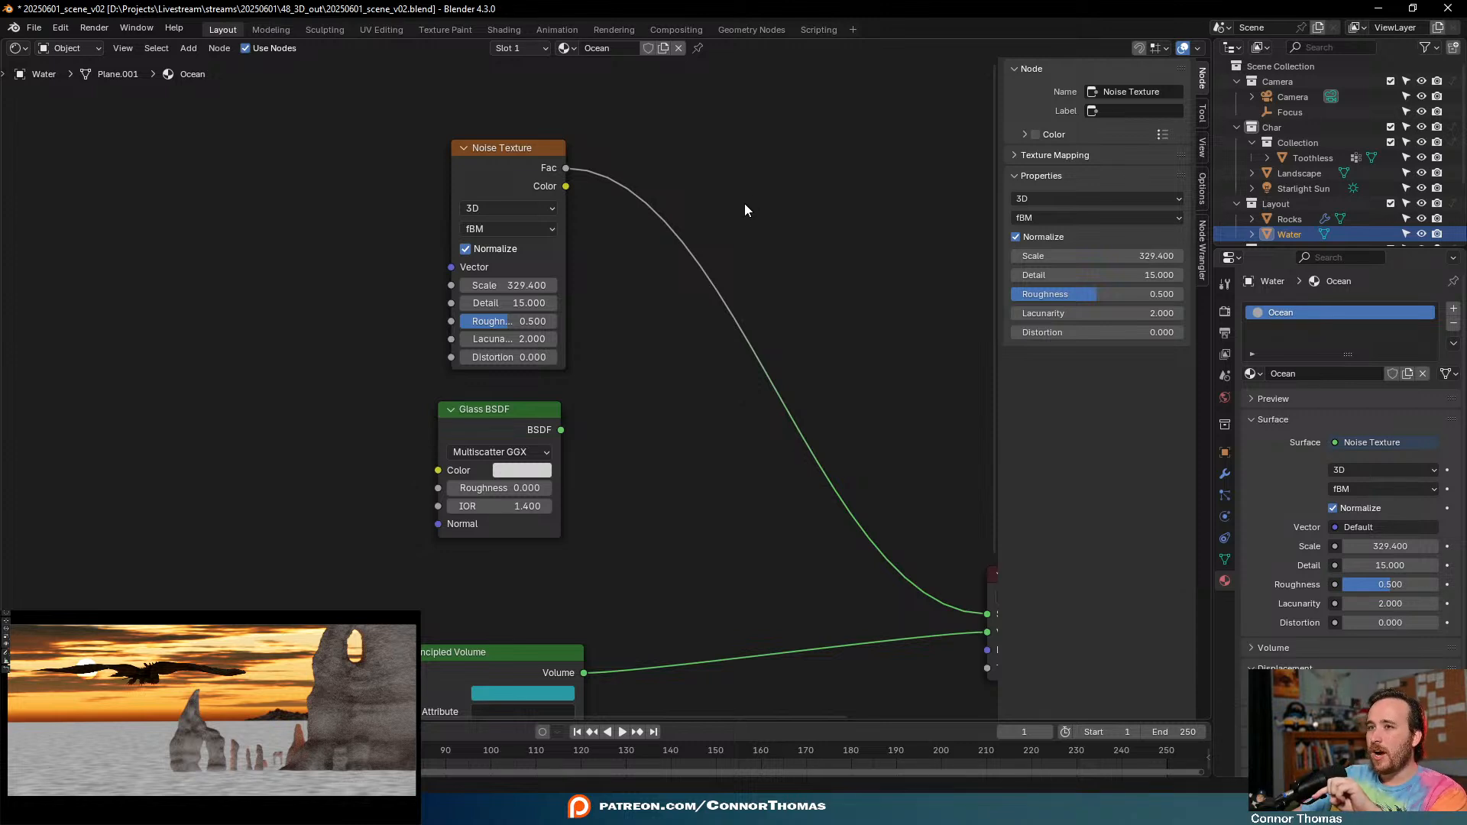
key(ctrl+t)
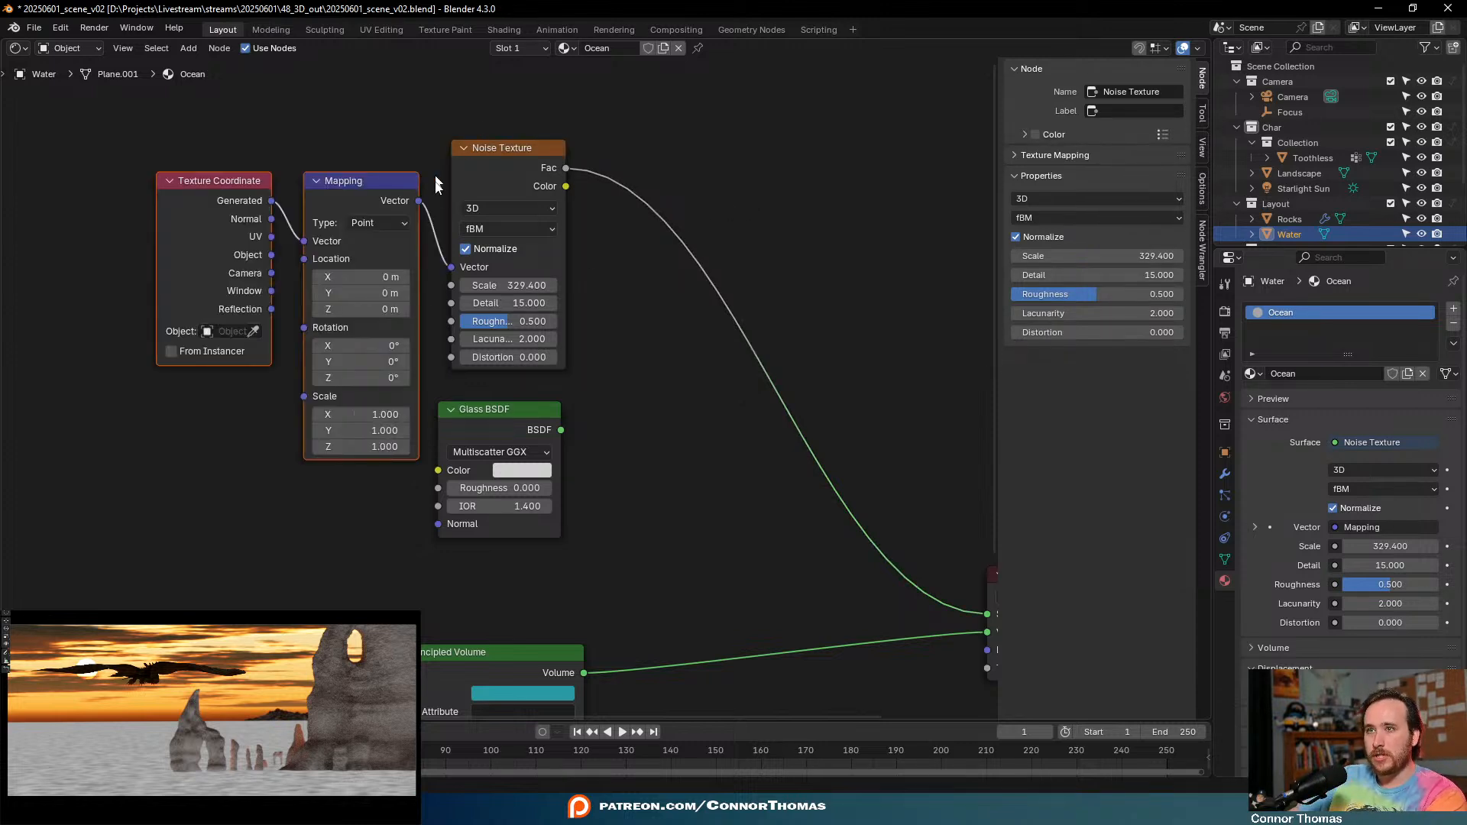
mouse_move(359, 293)
mouse_down()
mouse_move(393, 292)
mouse_move(372, 292)
mouse_up()
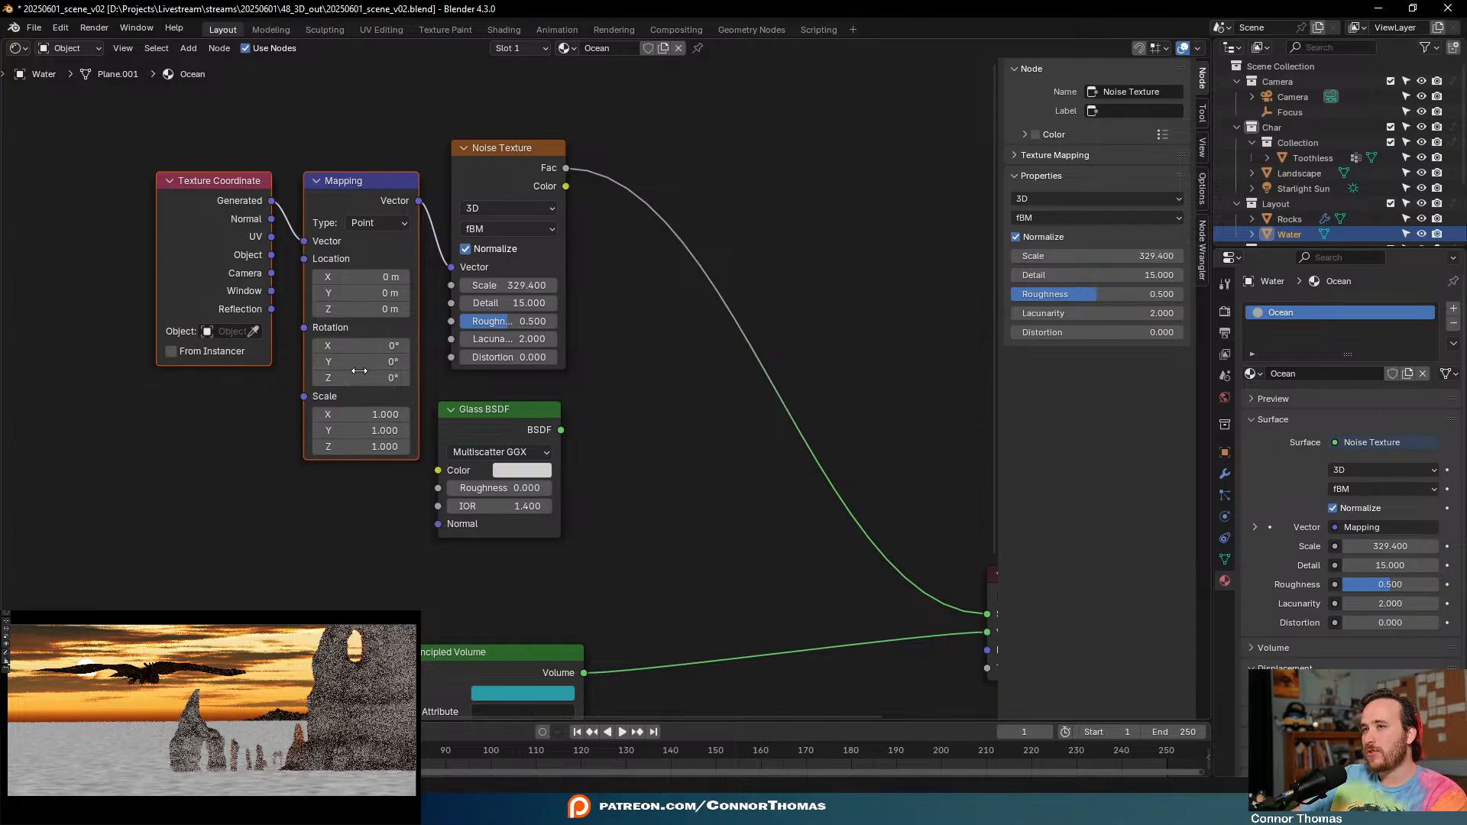
key(x)
click(740, 235)
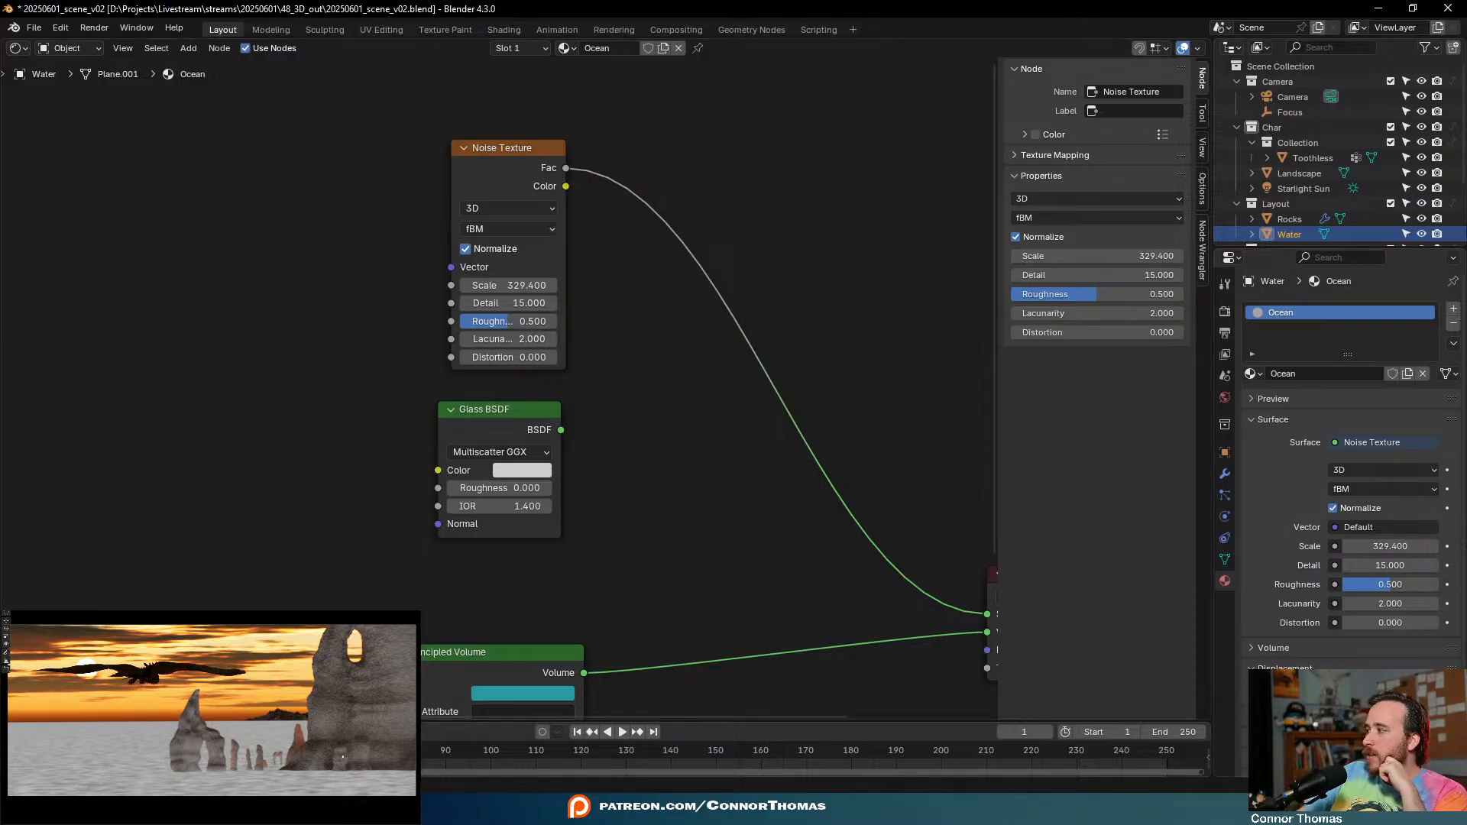
click(134, 752)
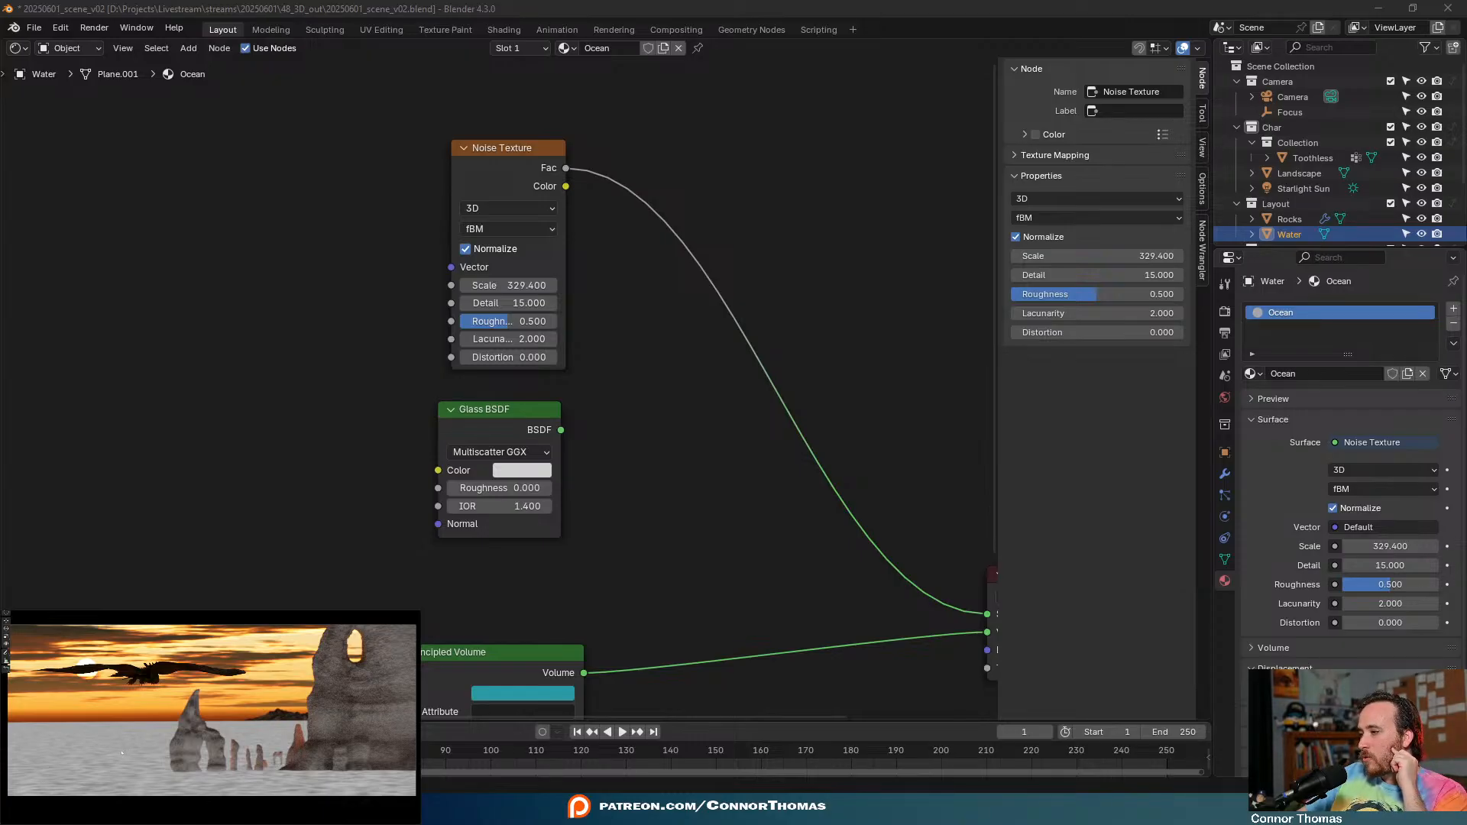
click(297, 265)
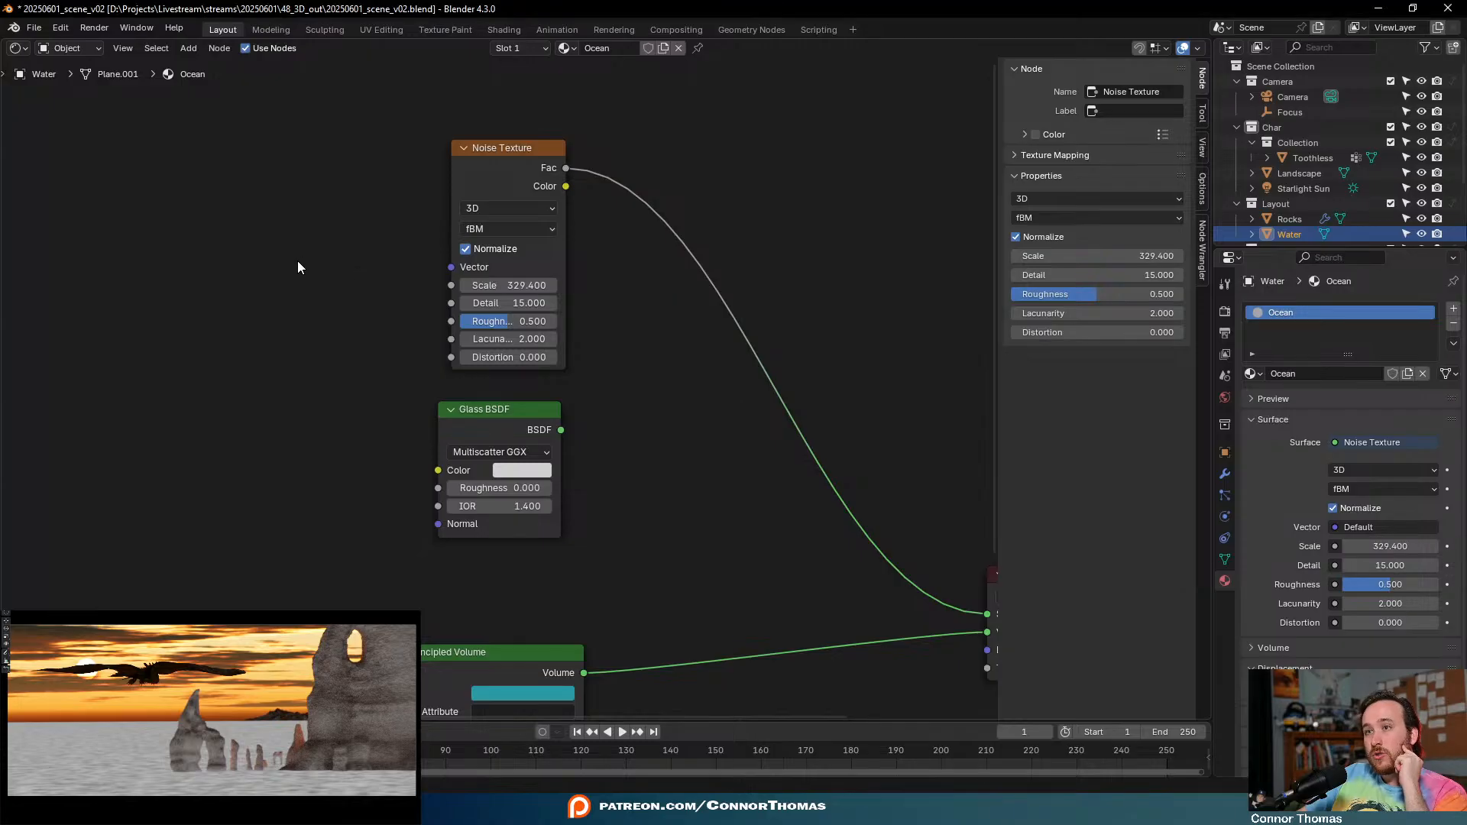
- Move the Noise Texture node slightly away from the Glass BSDF and set its Distortion to 1.4
mouse_move(508, 147)
mouse_down()
mouse_move(525, 132)
mouse_move(525, 155)
mouse_up()
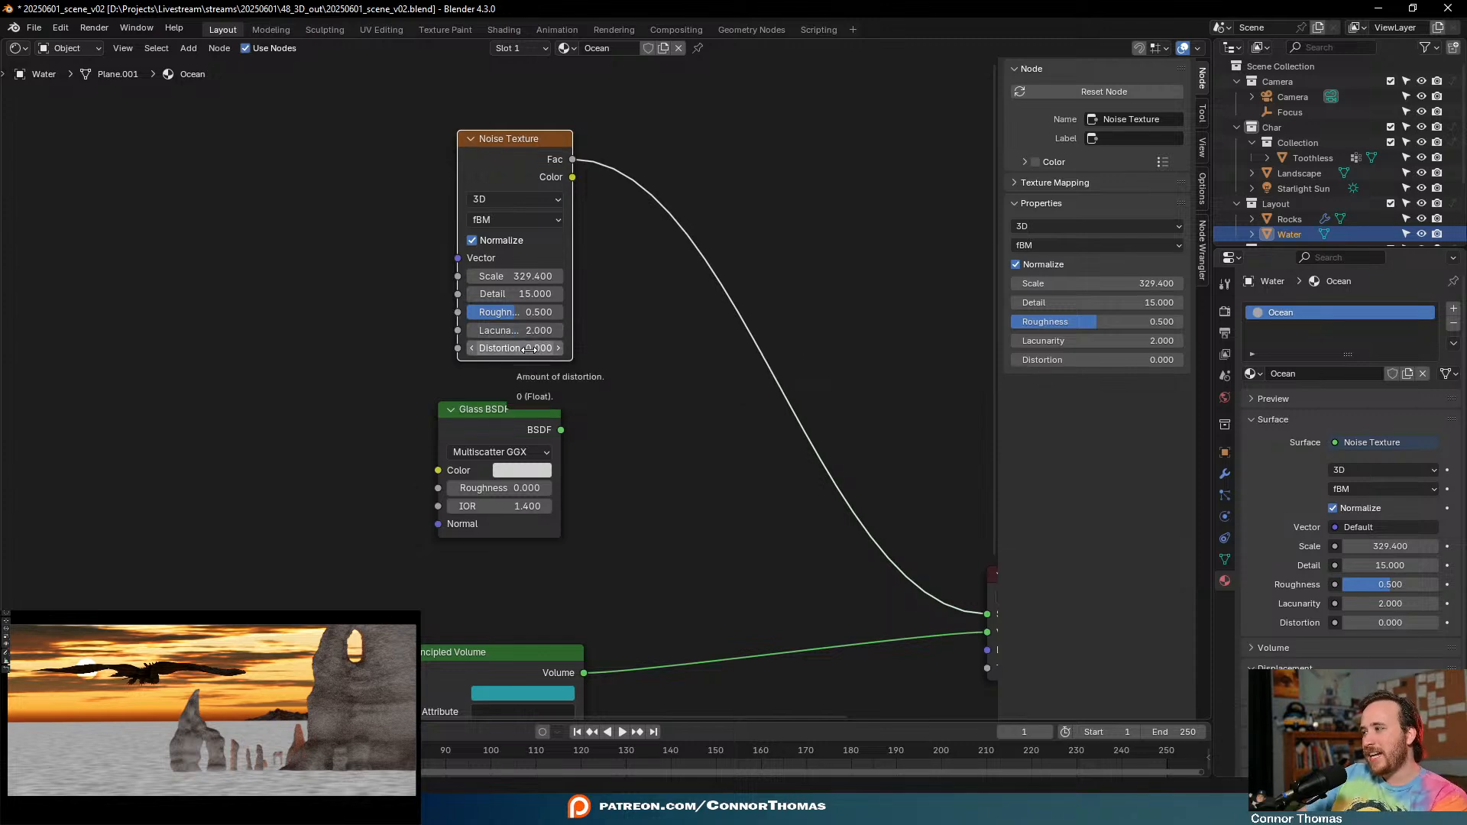
drag(515, 347, 554, 347)
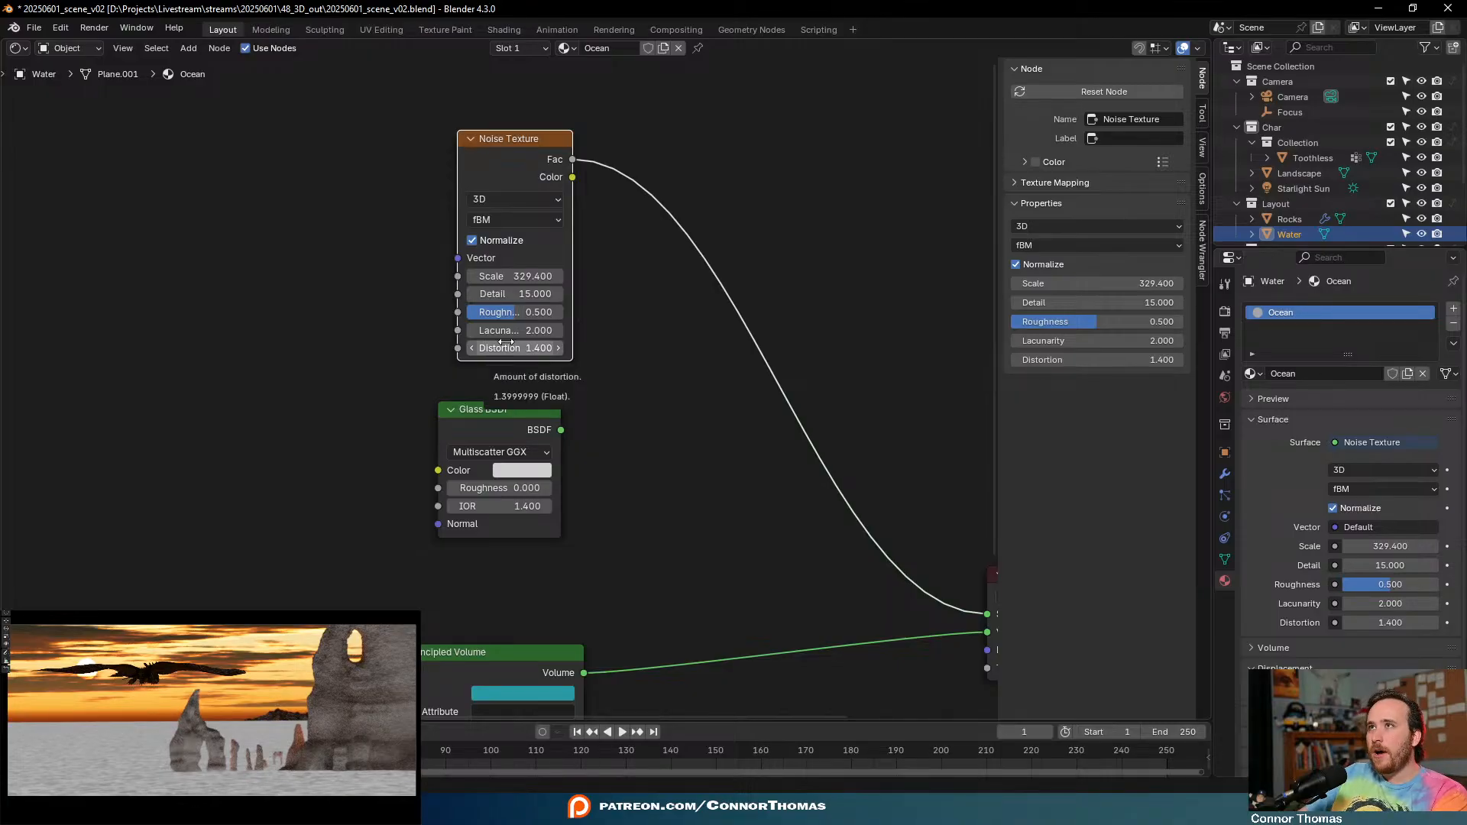
drag(516, 347, 580, 347)
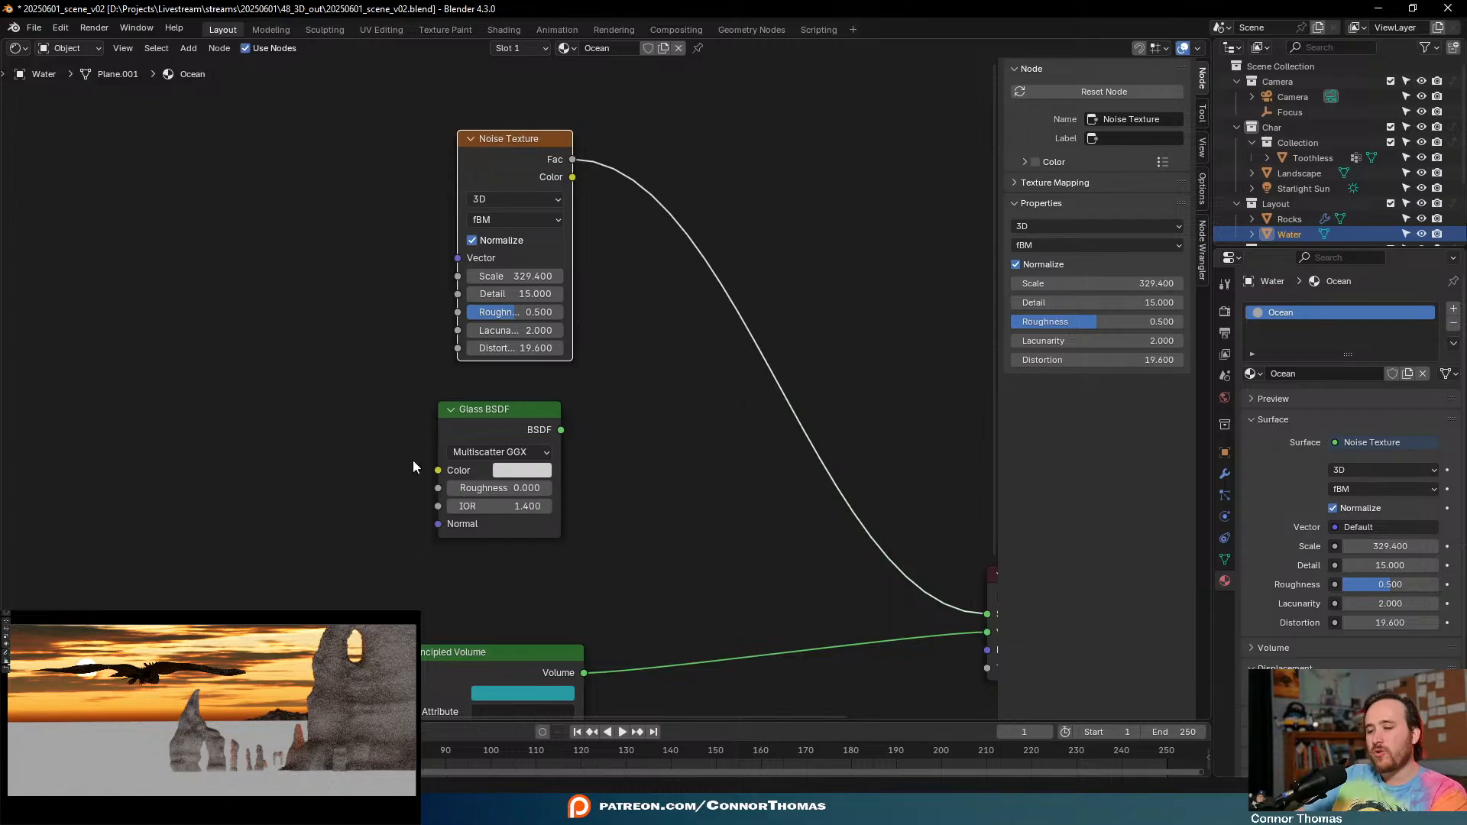
key(ctrl+z)
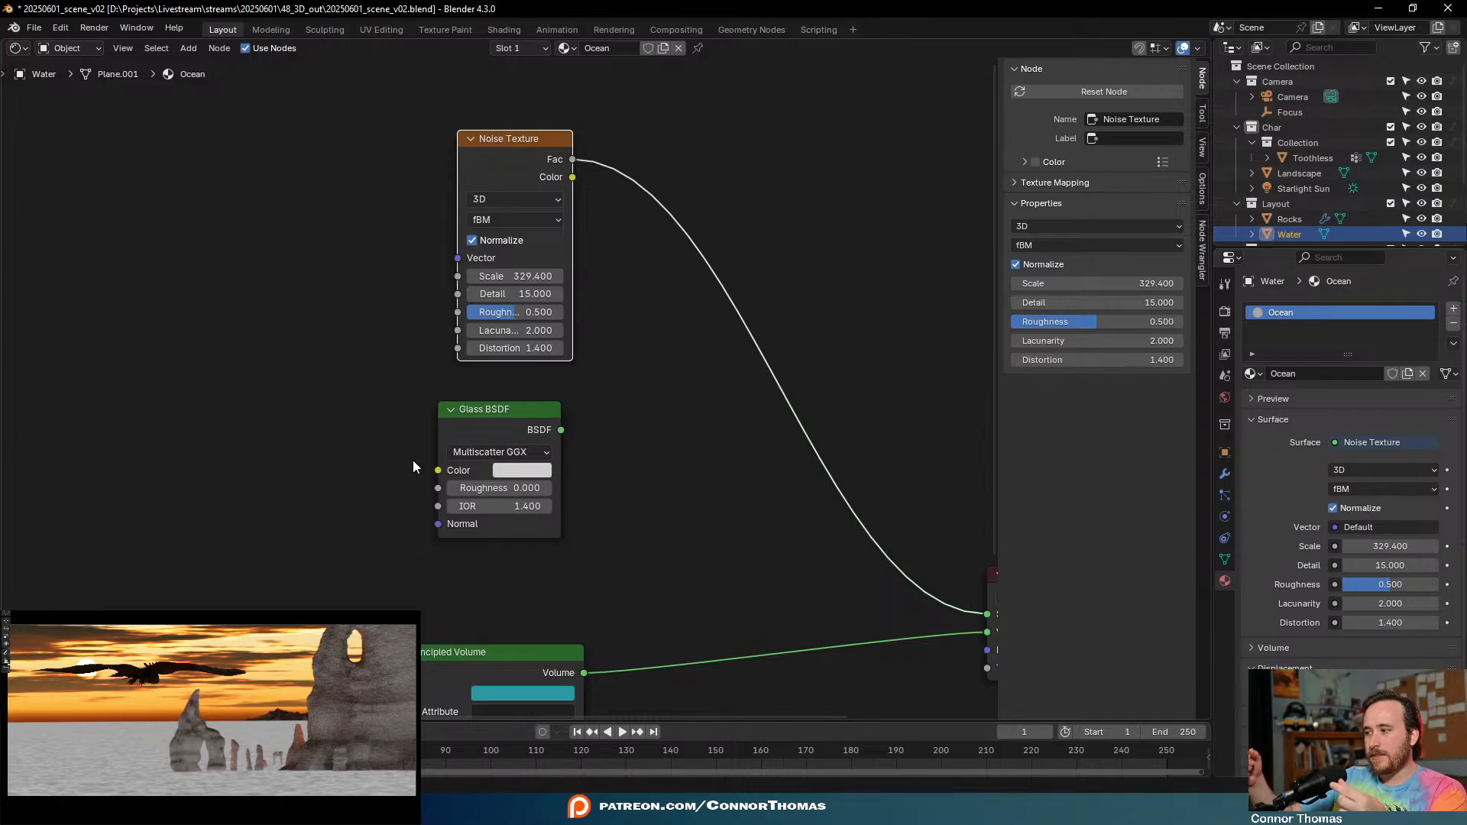
click(663, 375)
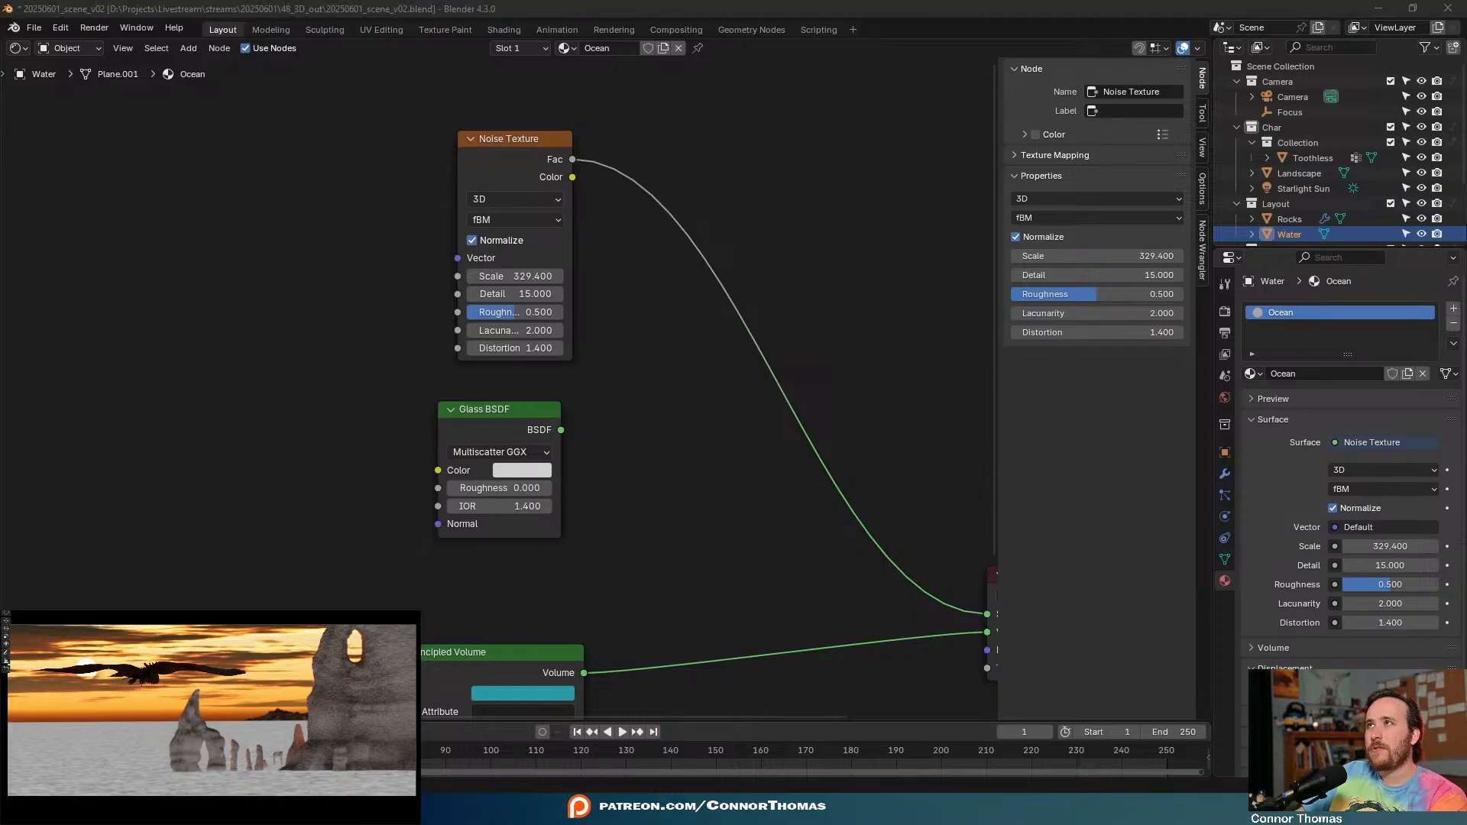
- Insert a Color Ramp between the Noise Texture and the Material Output's Surface input, spacing the two nodes side by side
drag(462, 139, 311, 150)
key(shift+a)
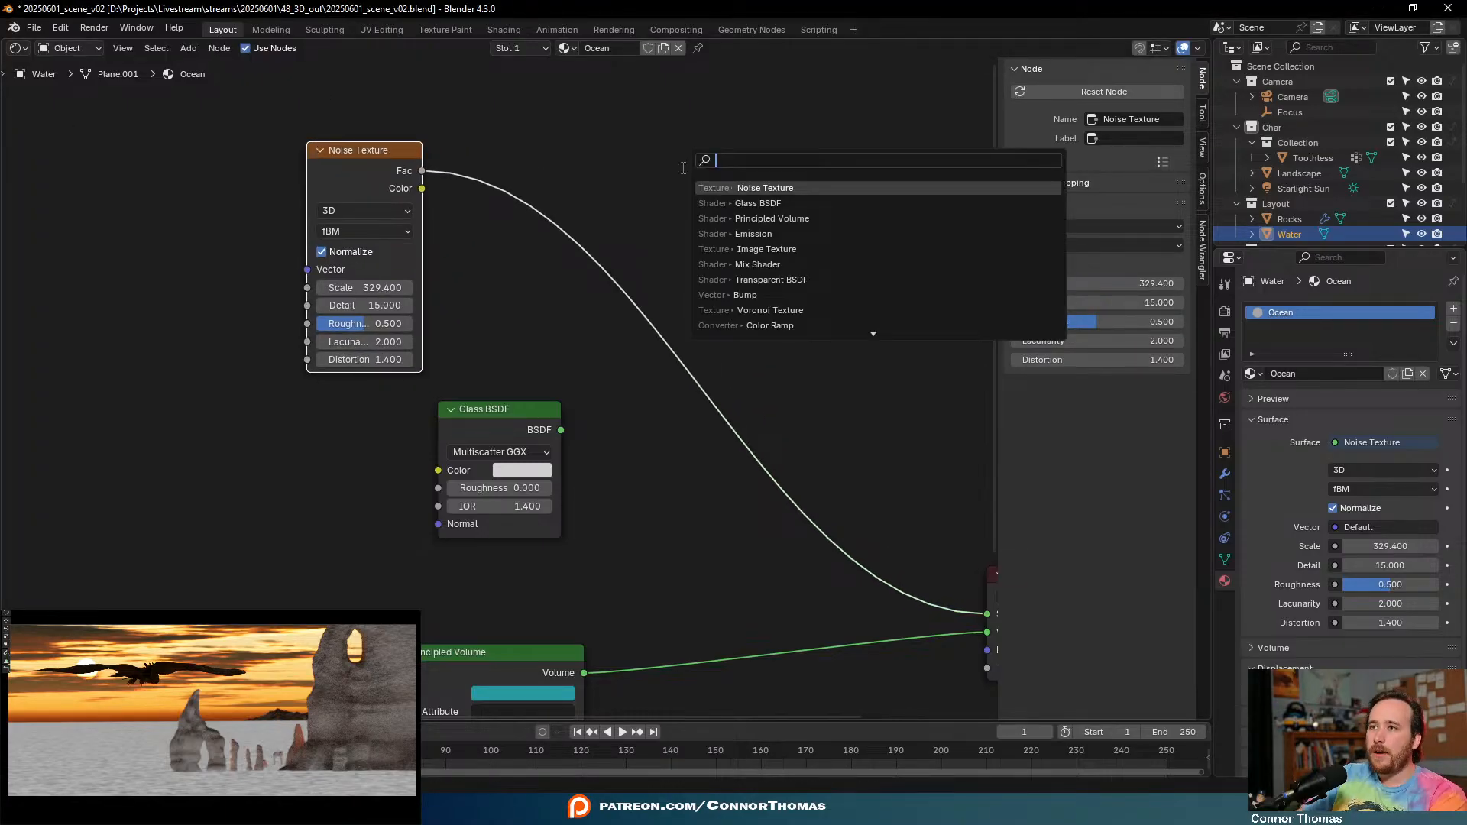
text(colo)
key(Return)
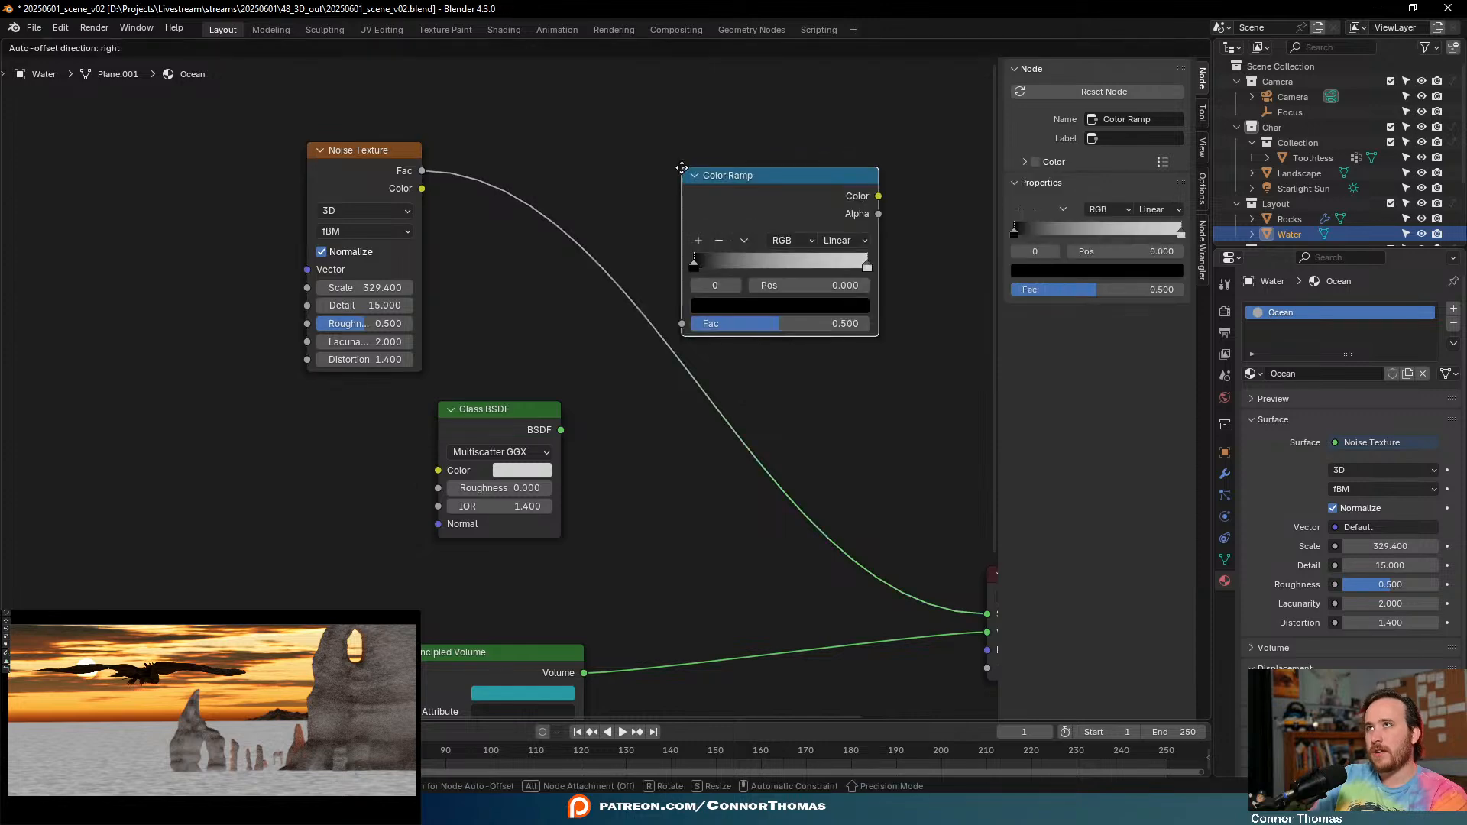
click(584, 175)
middle_drag(625, 369, 564, 358)
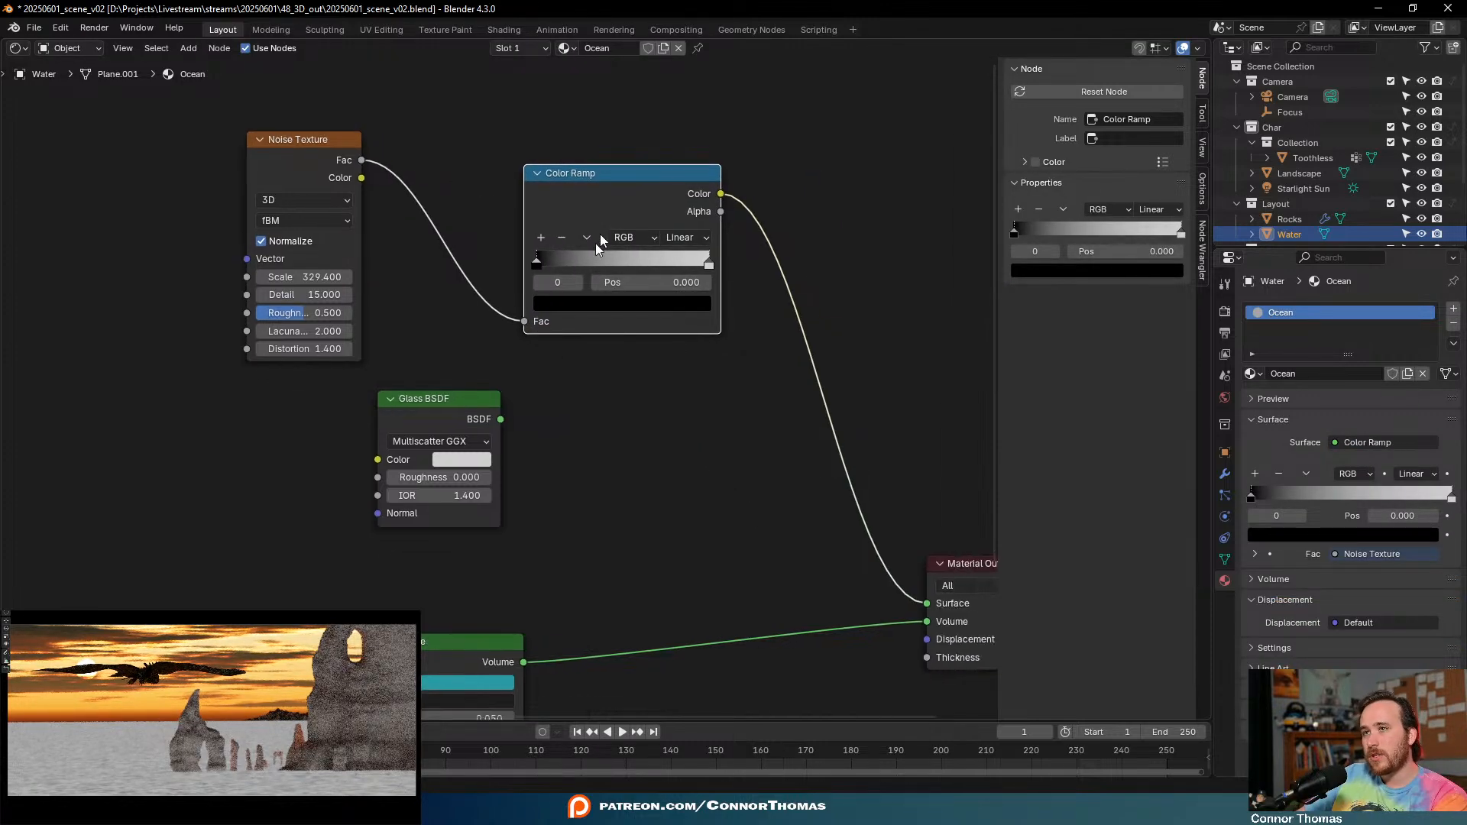
drag(597, 174, 526, 157)
- Move the Color Ramp's black stop to position 0.359 and shift the node closer to the Noise Texture
drag(465, 243, 521, 241)
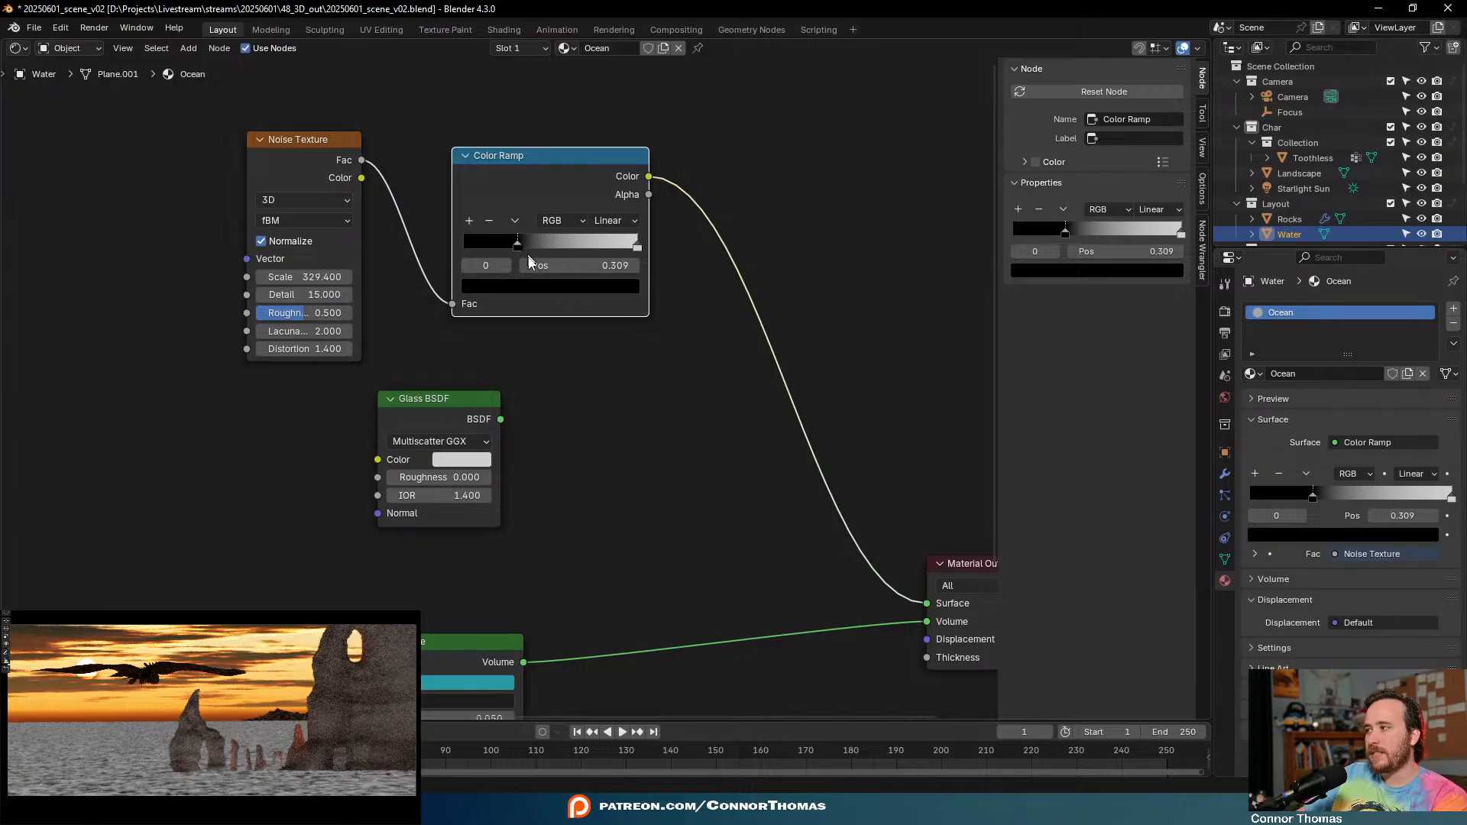
mouse_move(575, 278)
mouse_down()
mouse_move(534, 286)
mouse_move(551, 288)
mouse_up()
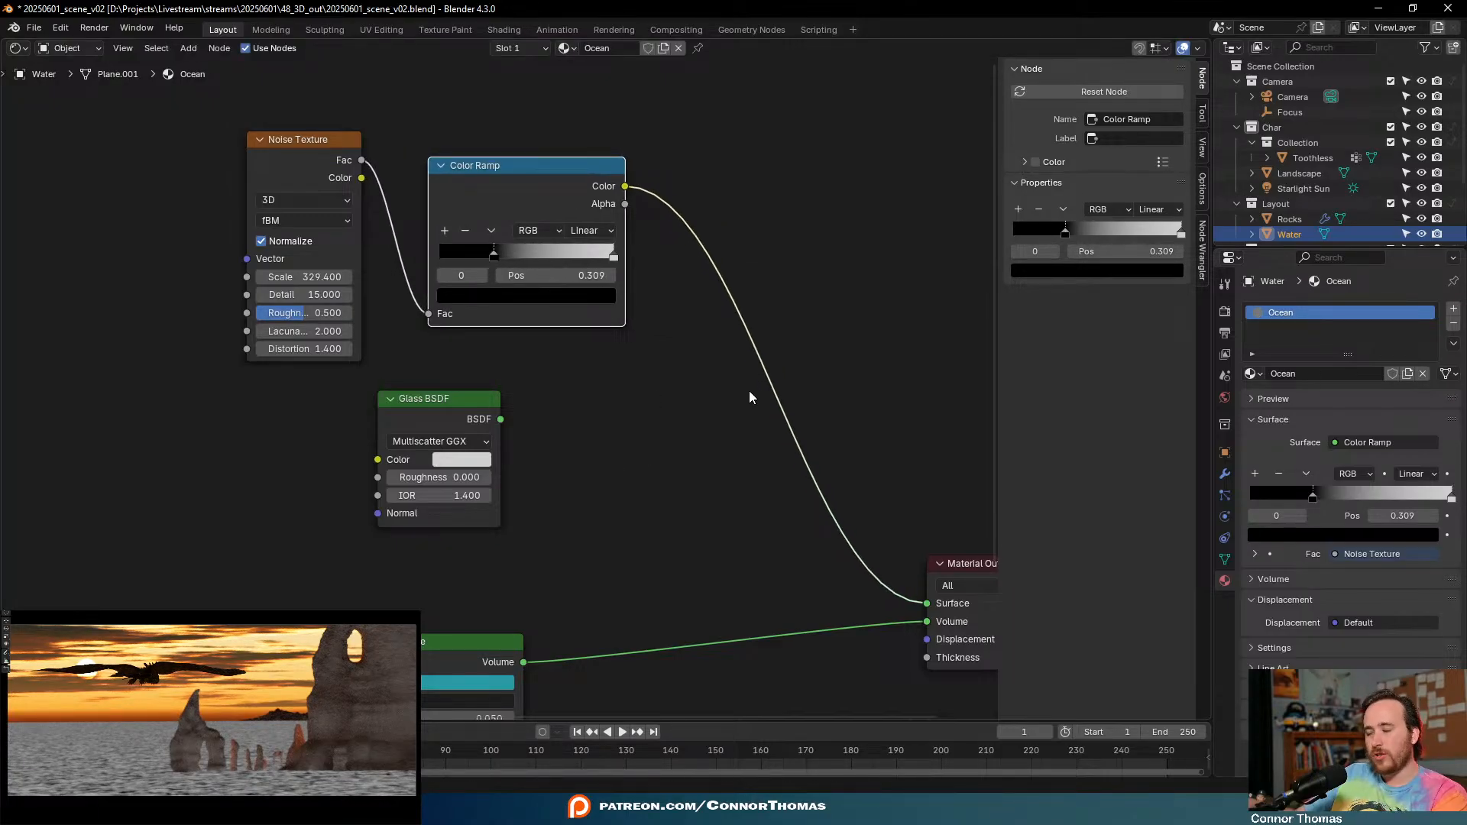
drag(495, 255, 503, 255)
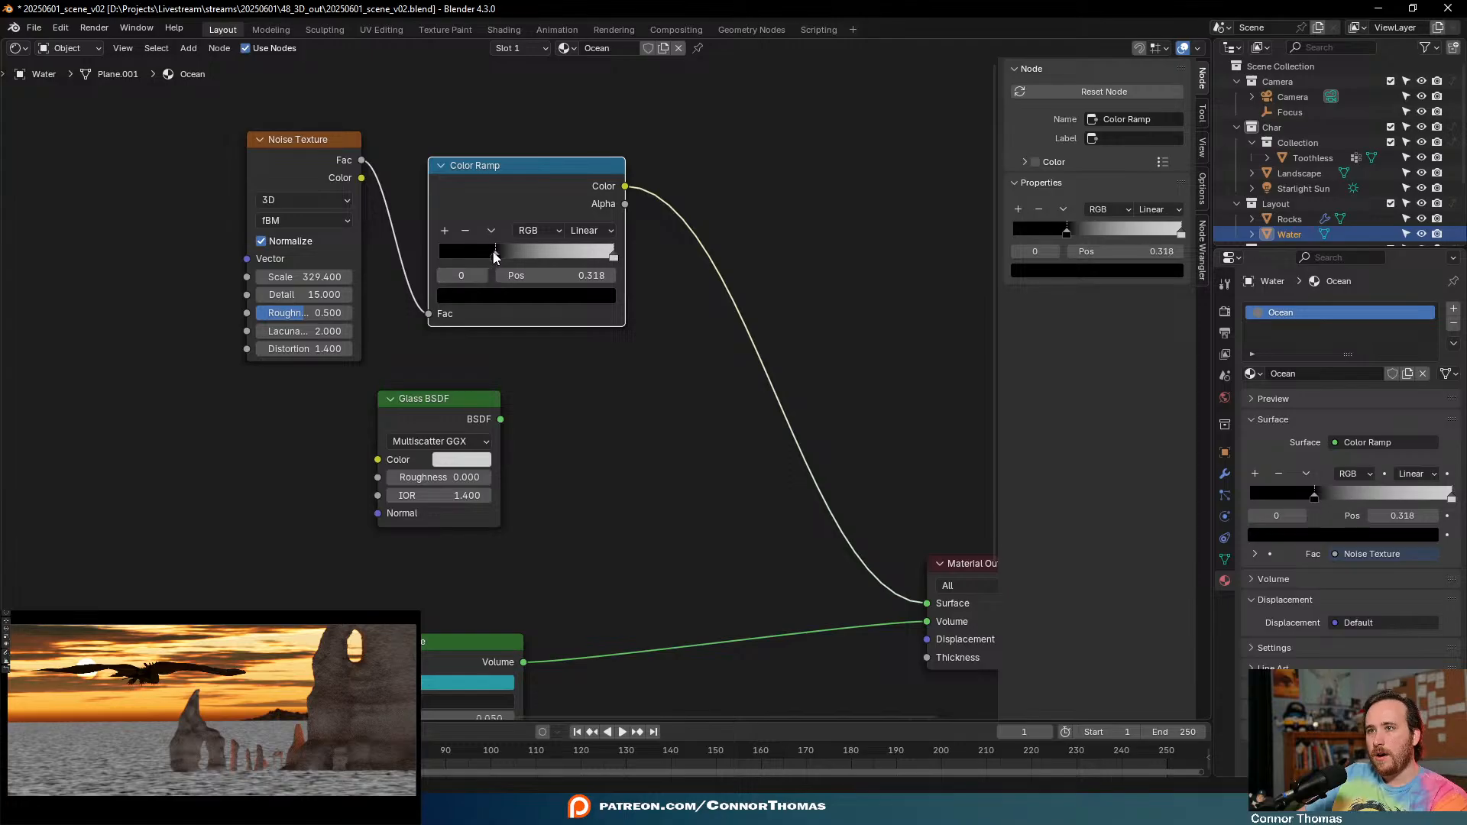
click(641, 376)
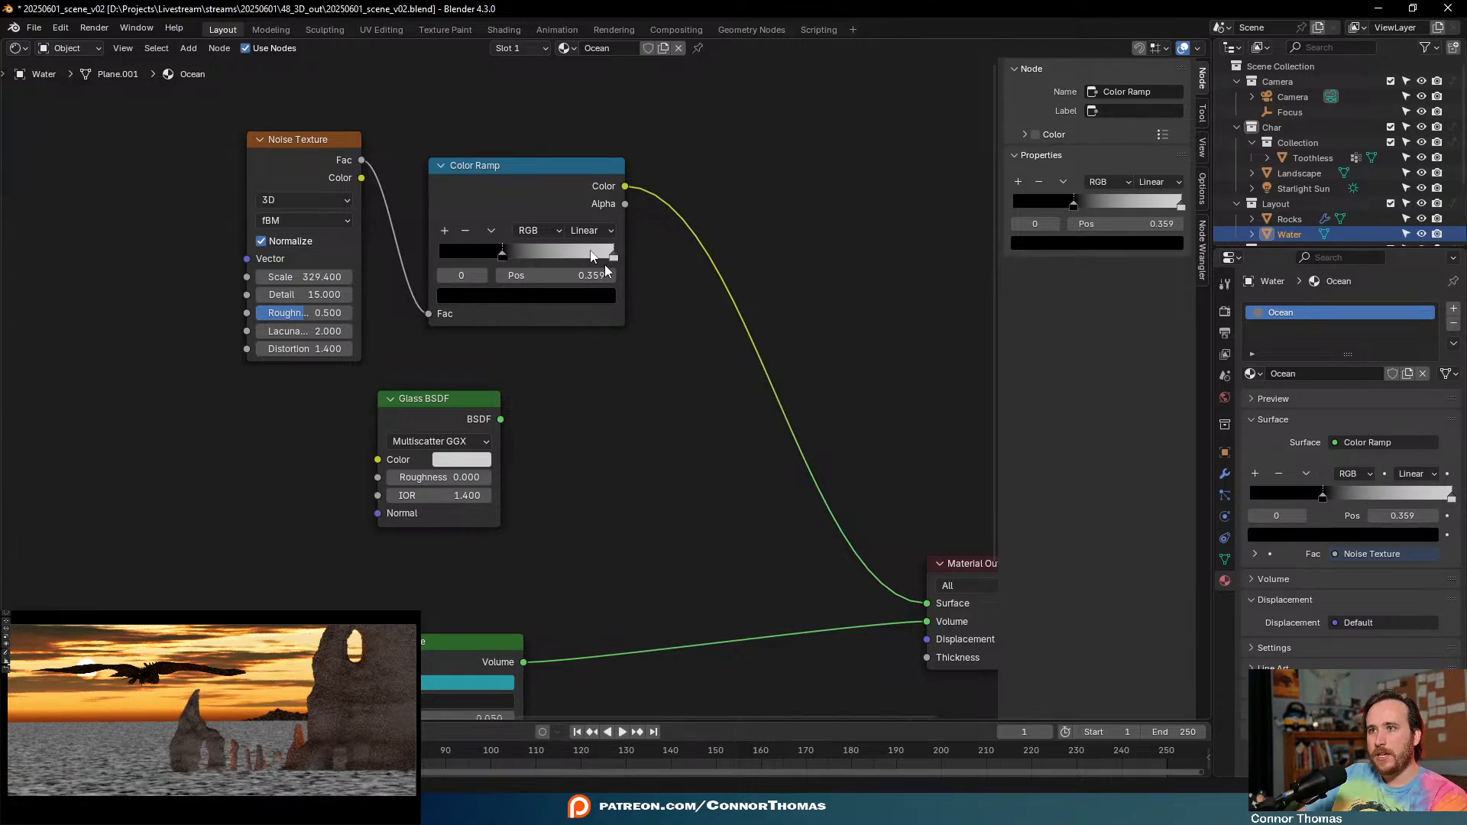
- Insert a Math node between the Color Ramp and the Material Output's Surface input and set its operation to Multiply
key(shift+a)
click(783, 233)
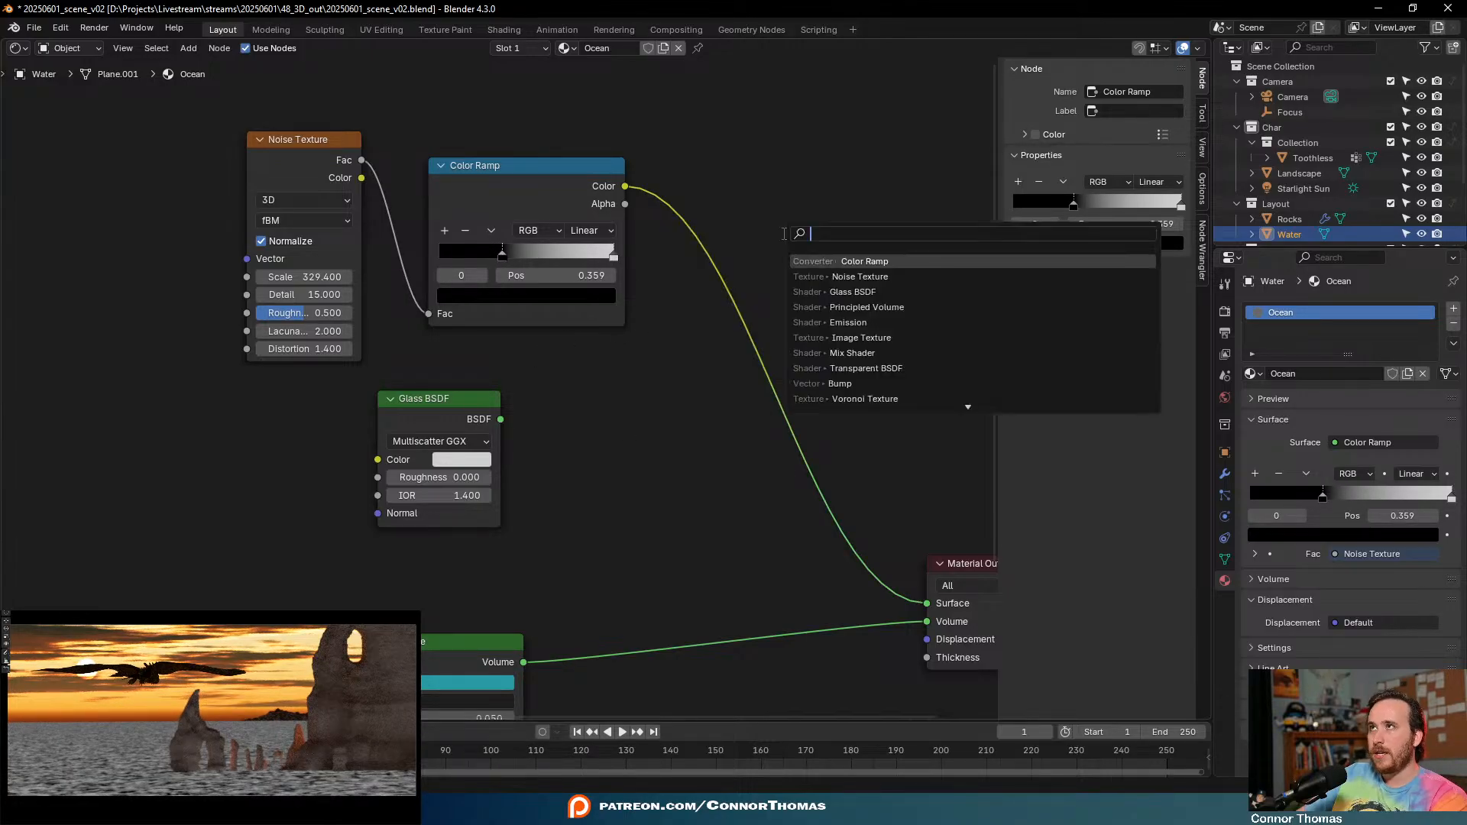
text(mul)
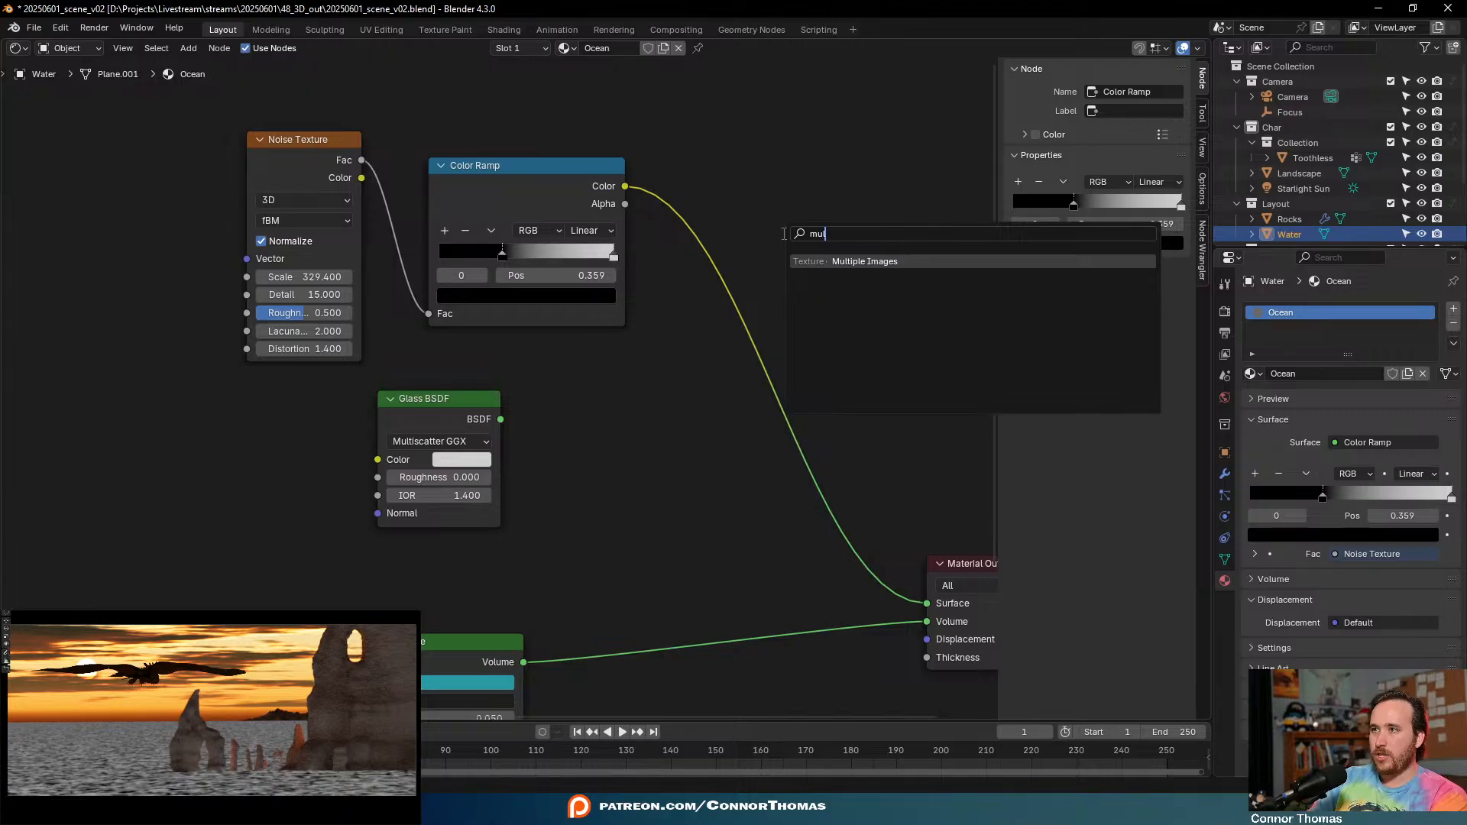
key(BackSpace)
key(BackSpace)
text(ath)
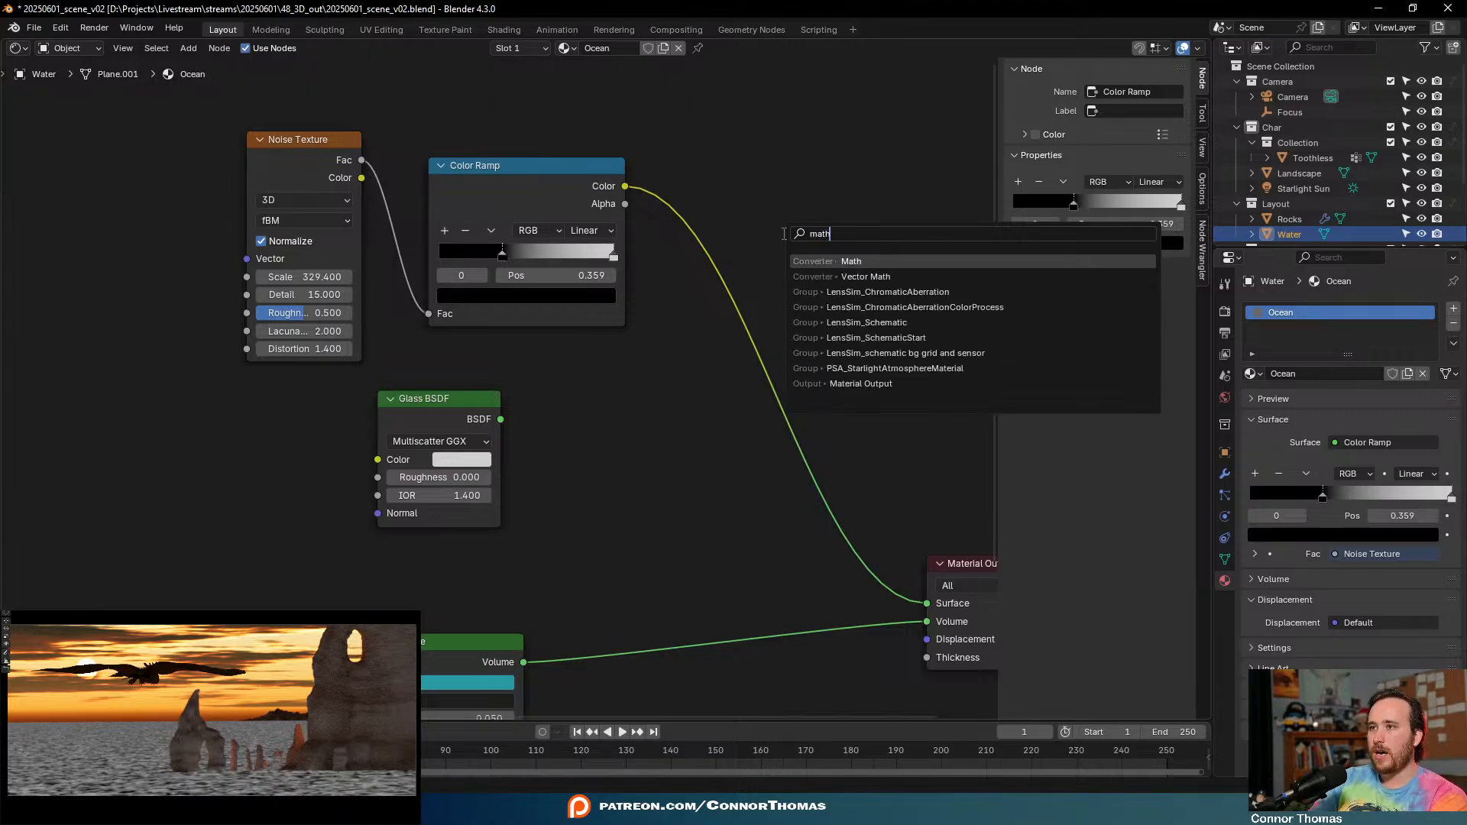
key(Return)
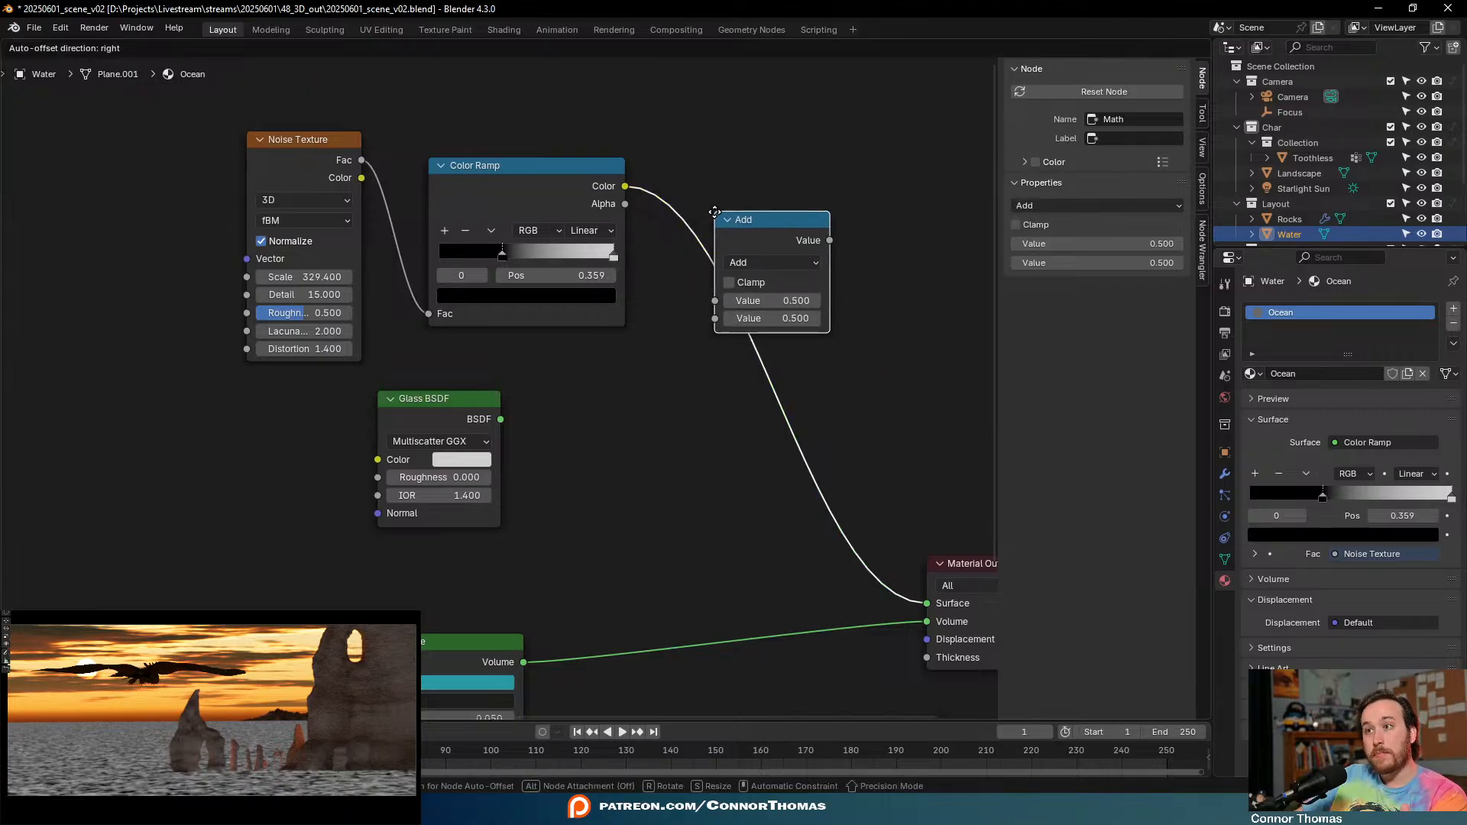
click(716, 211)
click(763, 263)
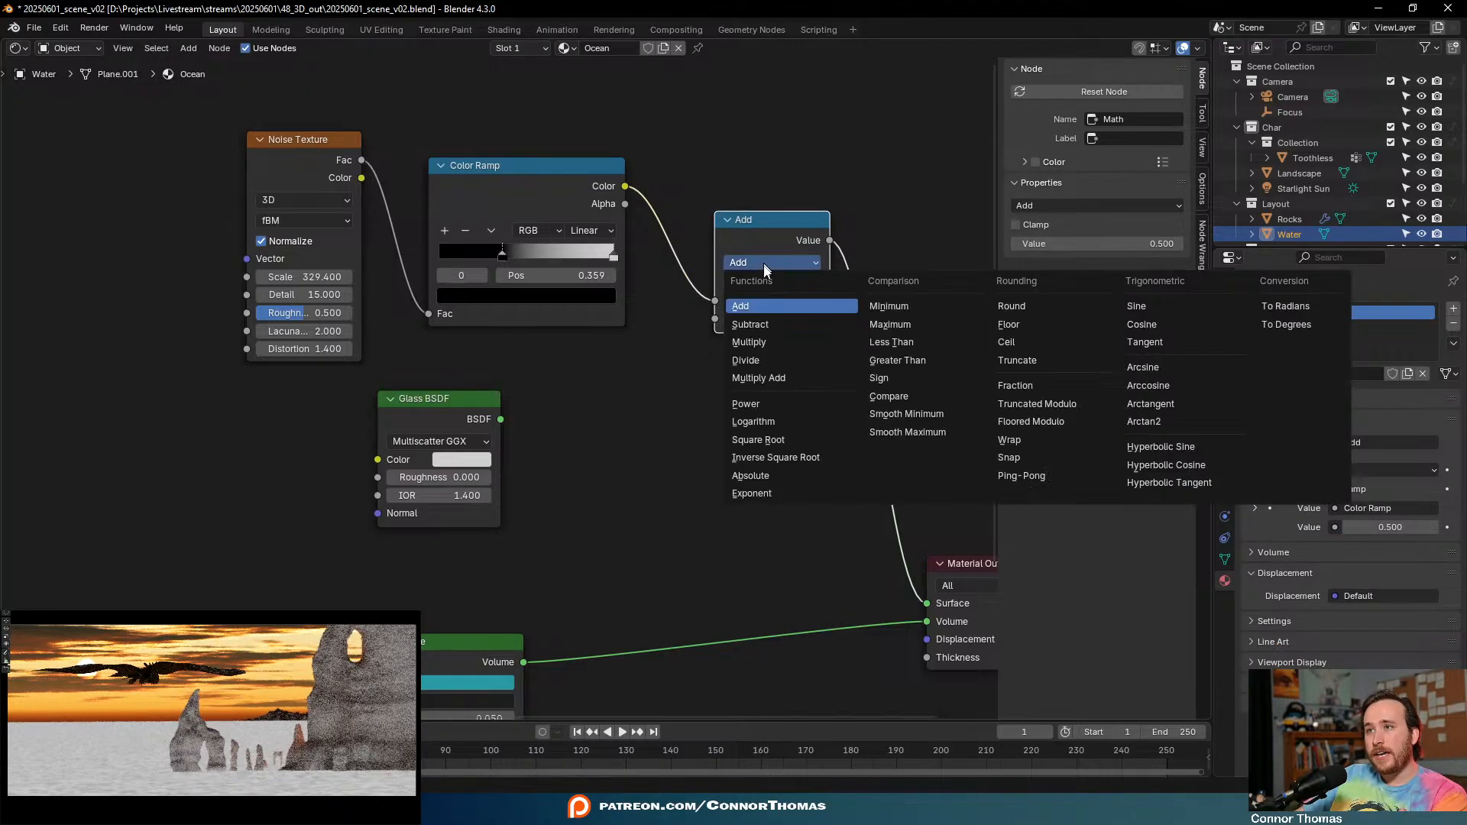
click(761, 344)
- Try multiplication factors of 2 and 5 in the Multiply node's second value
middle_drag(800, 311, 749, 320)
click(745, 326)
text(2)
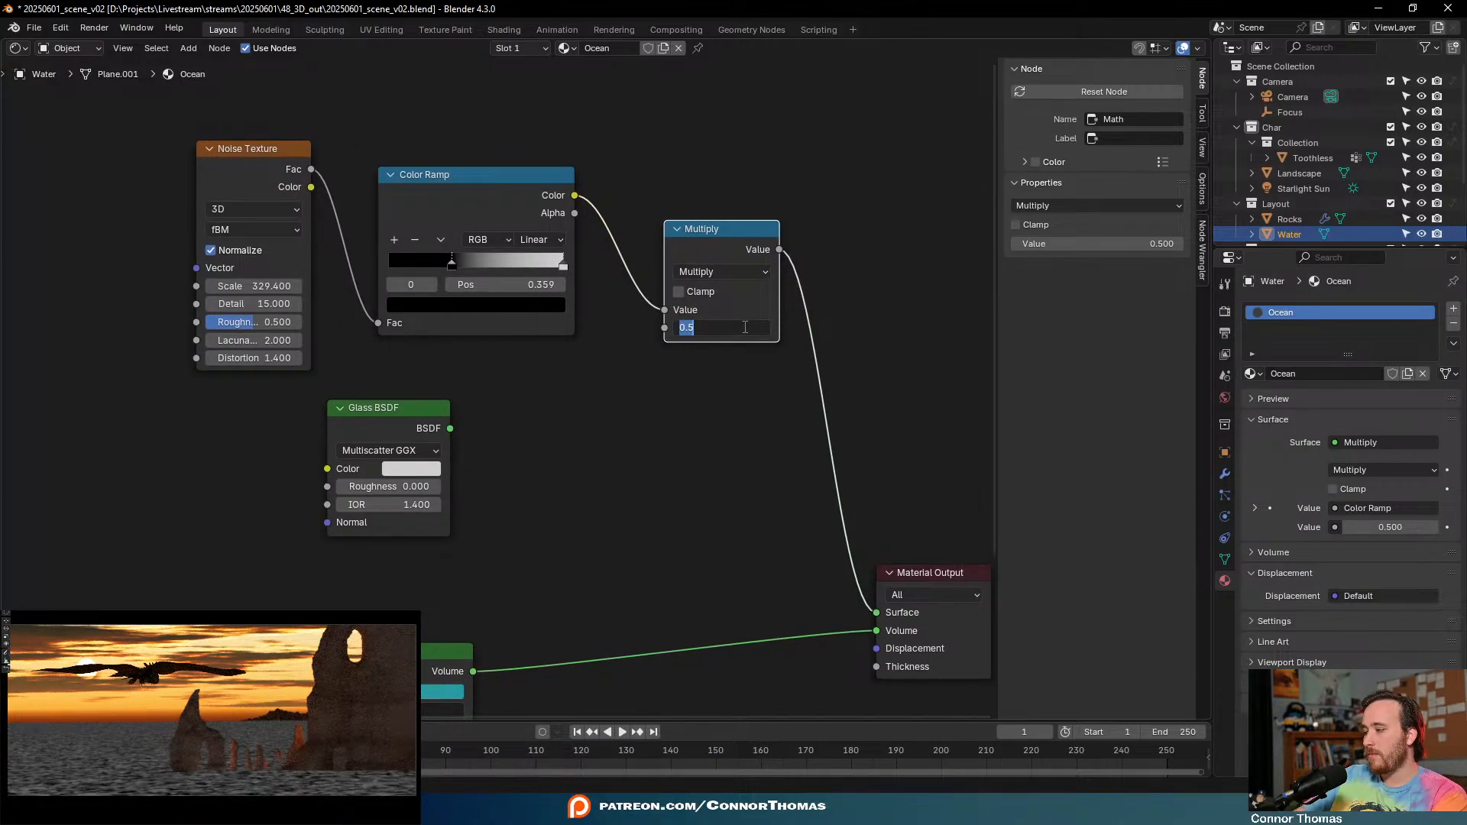
key(Return)
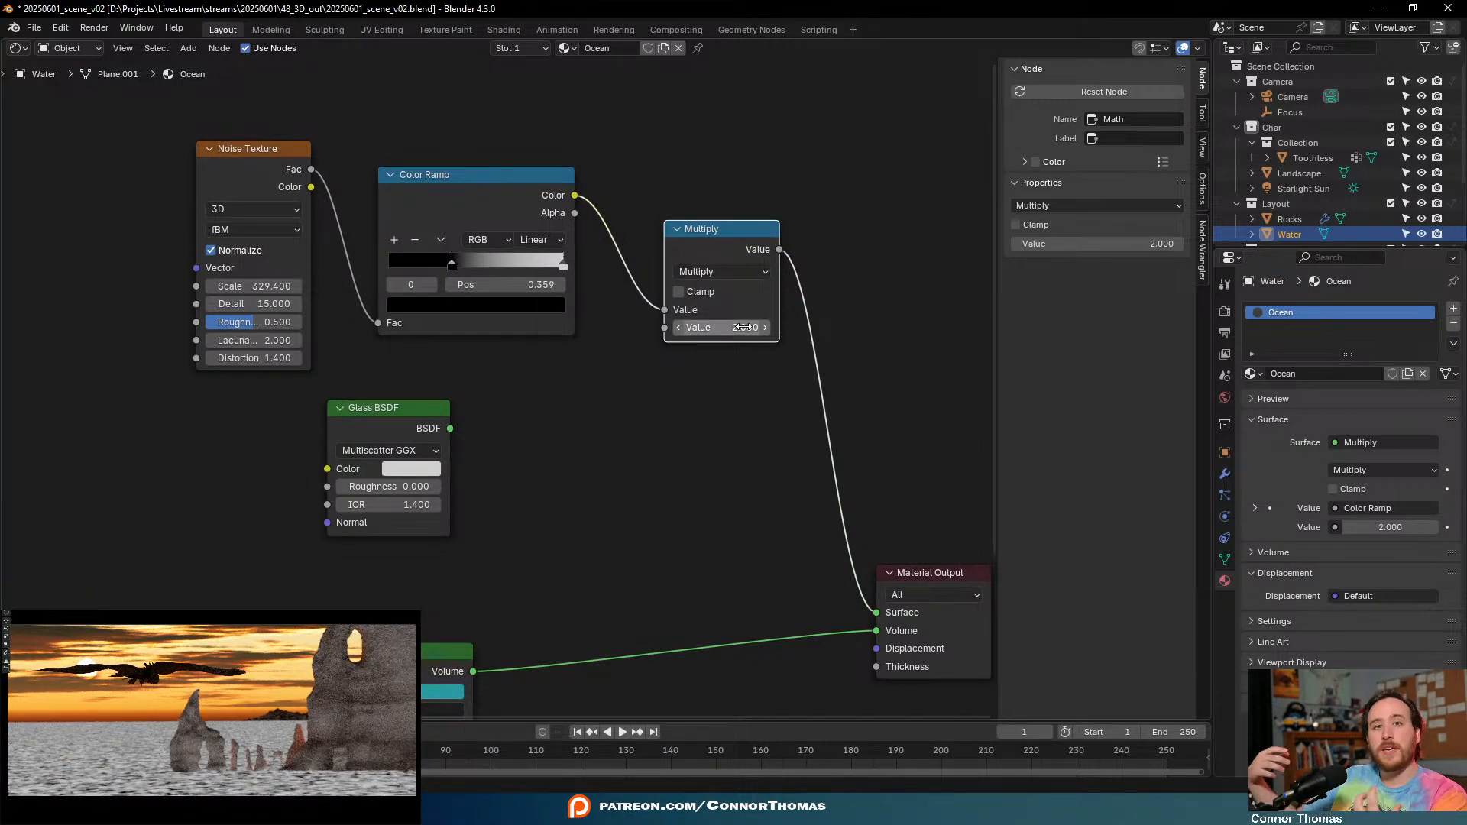
click(744, 327)
key(Return)
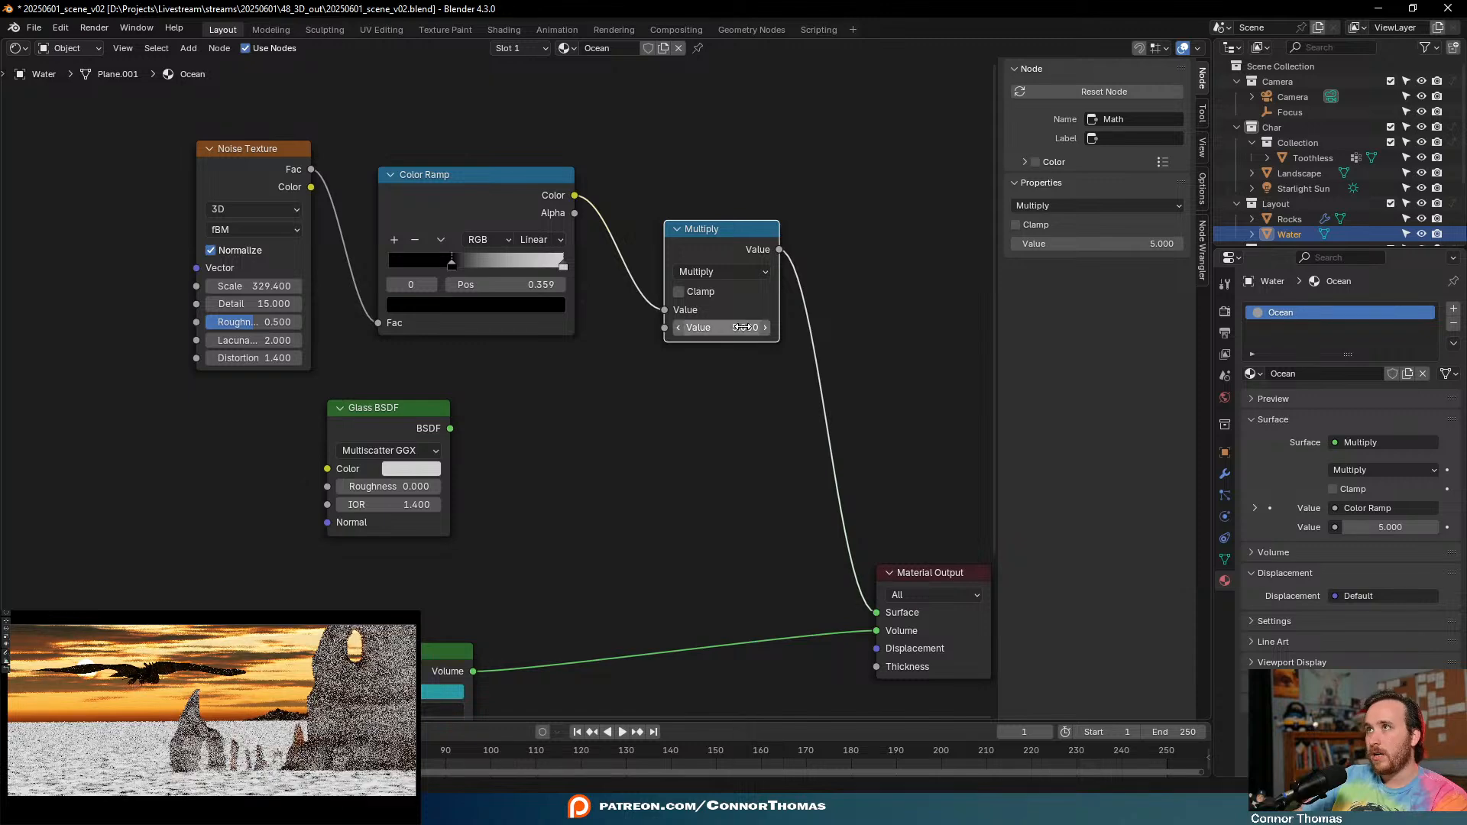
click(710, 327)
text(5)
key(Return)
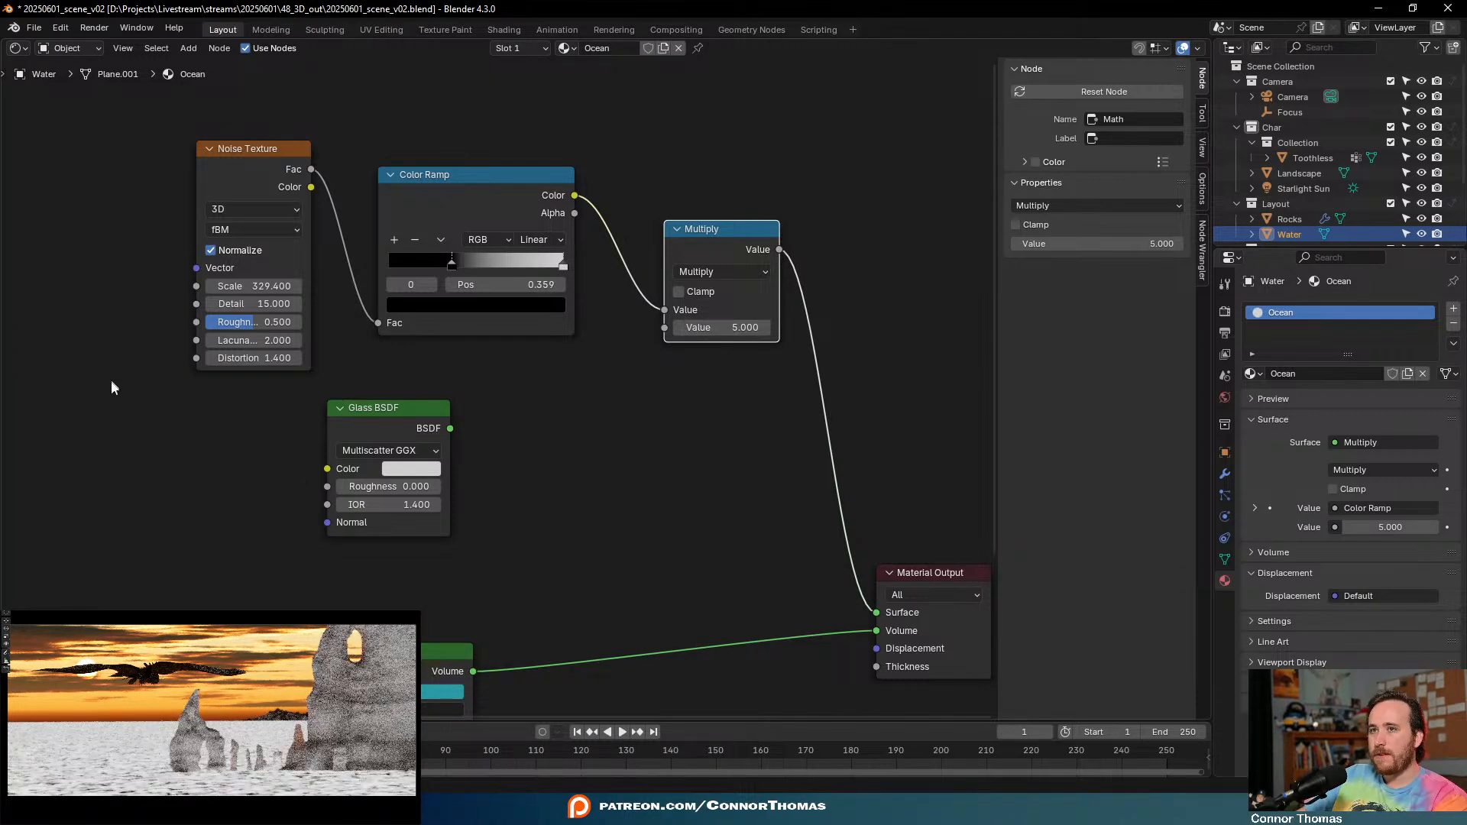
- Shift the Noise Texture, Color Ramp and Multiply nodes together up and left, making room before the Material Output
drag(125, 240, 795, 159)
key(g)
click(592, 126)
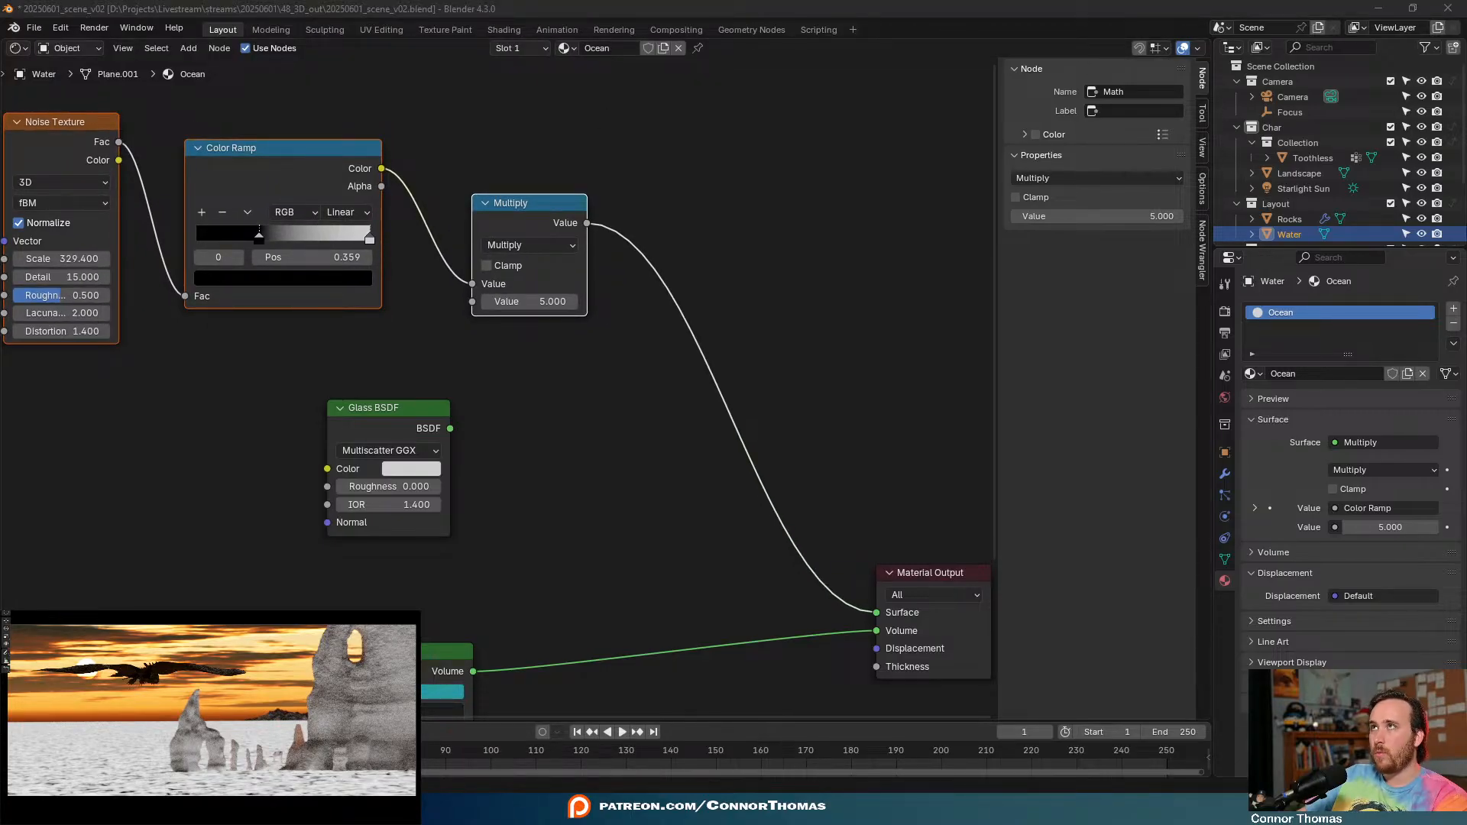
click(791, 254)
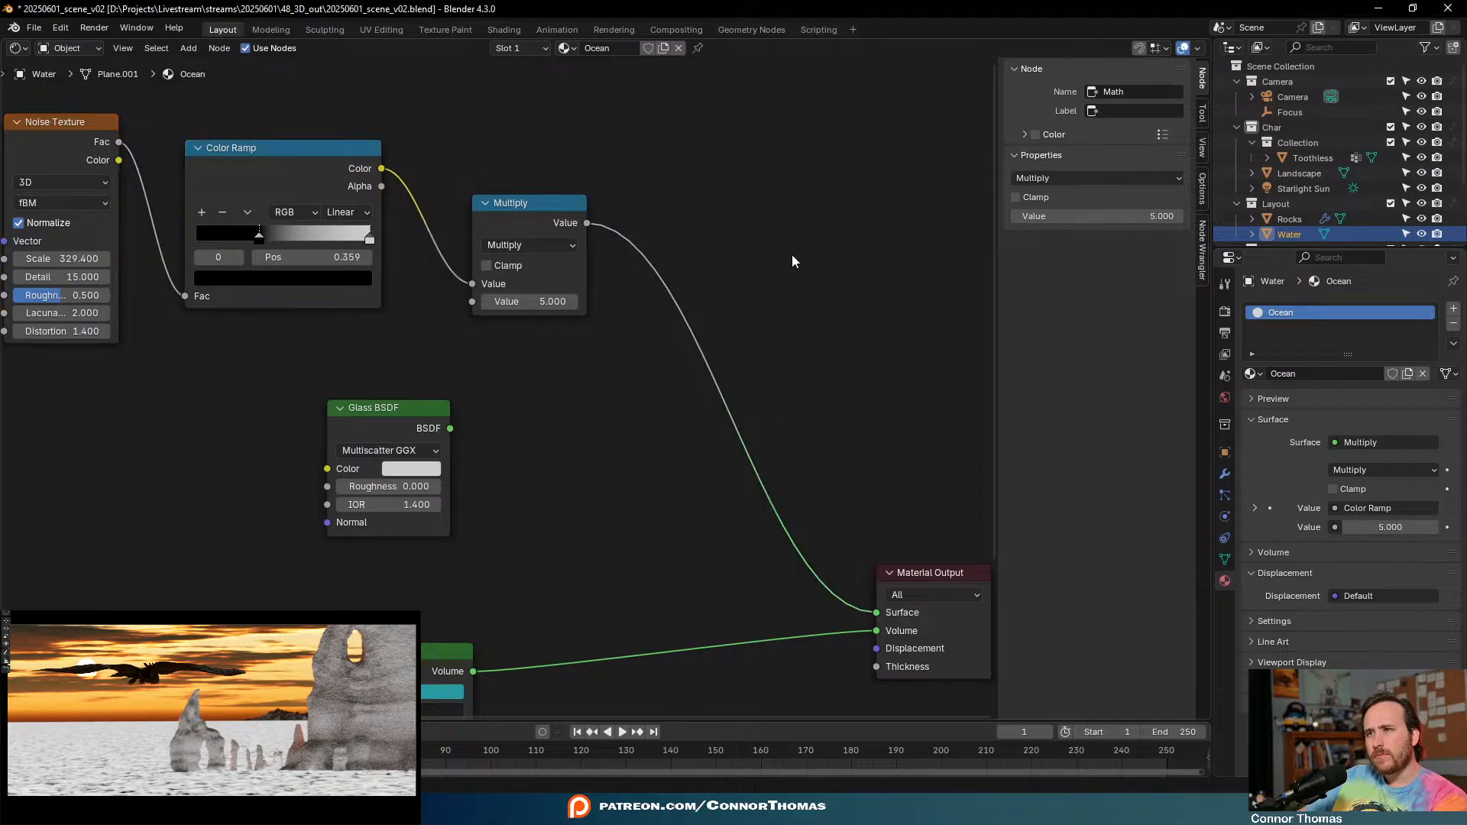
- Insert a Bump node between Multiply and the Material Output, with the Multiply value feeding its Height input
key(shift+a)
text(bun)
key(Return)
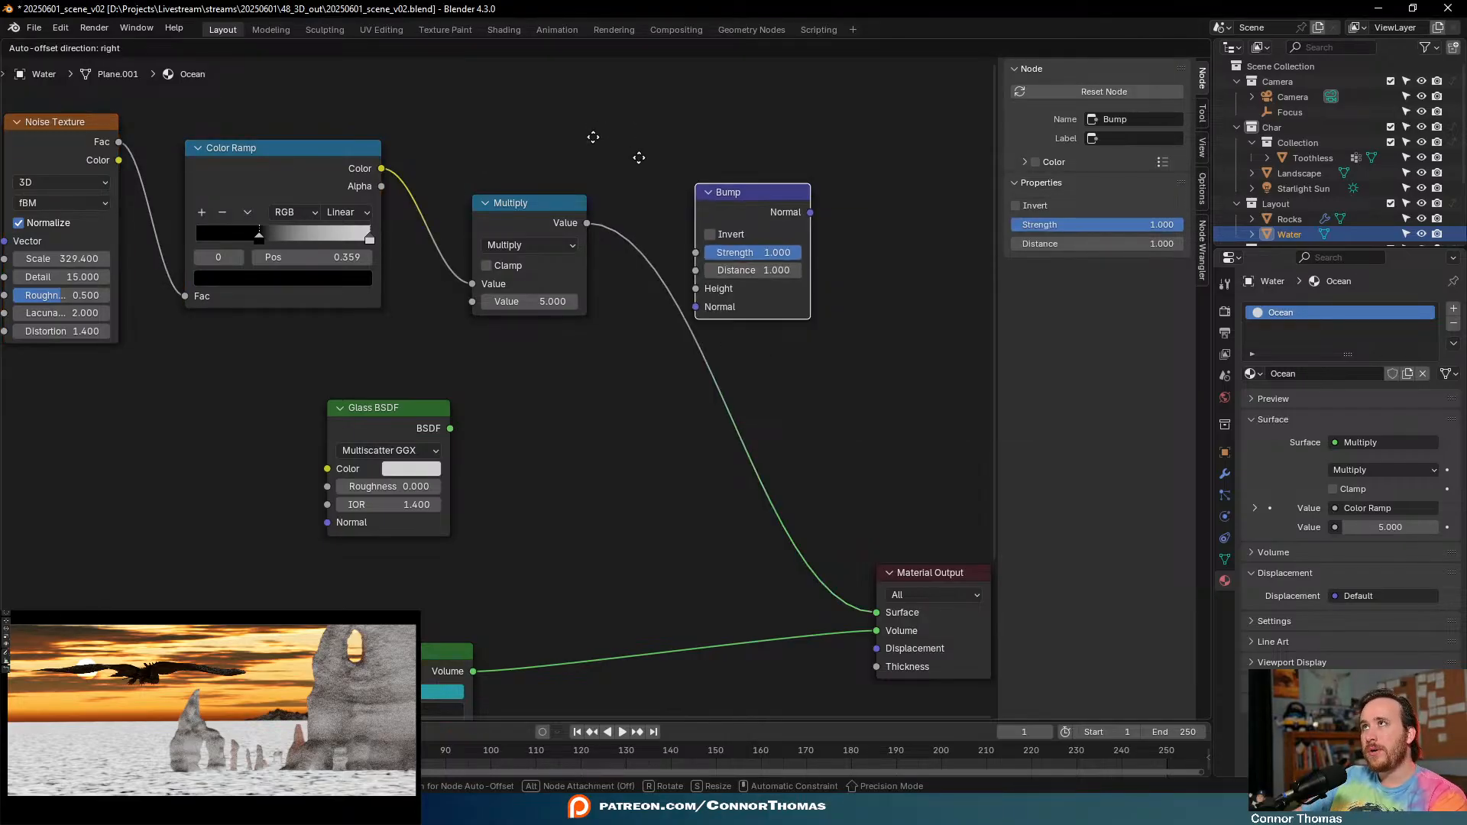
click(734, 253)
drag(663, 345, 663, 327)
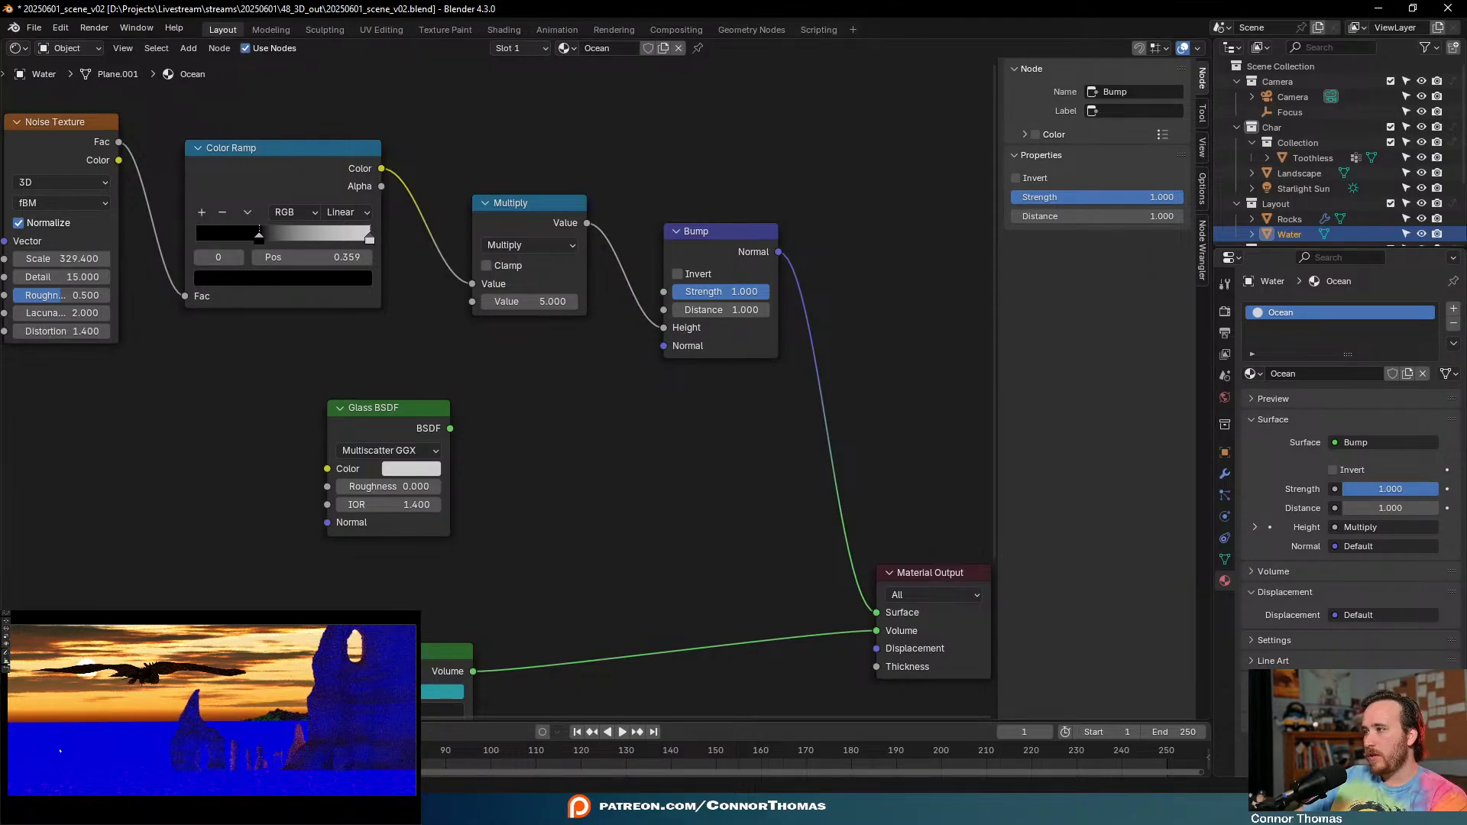
- Raise the Multiply node's factor to 22.6 after trying 2
double_click(507, 302)
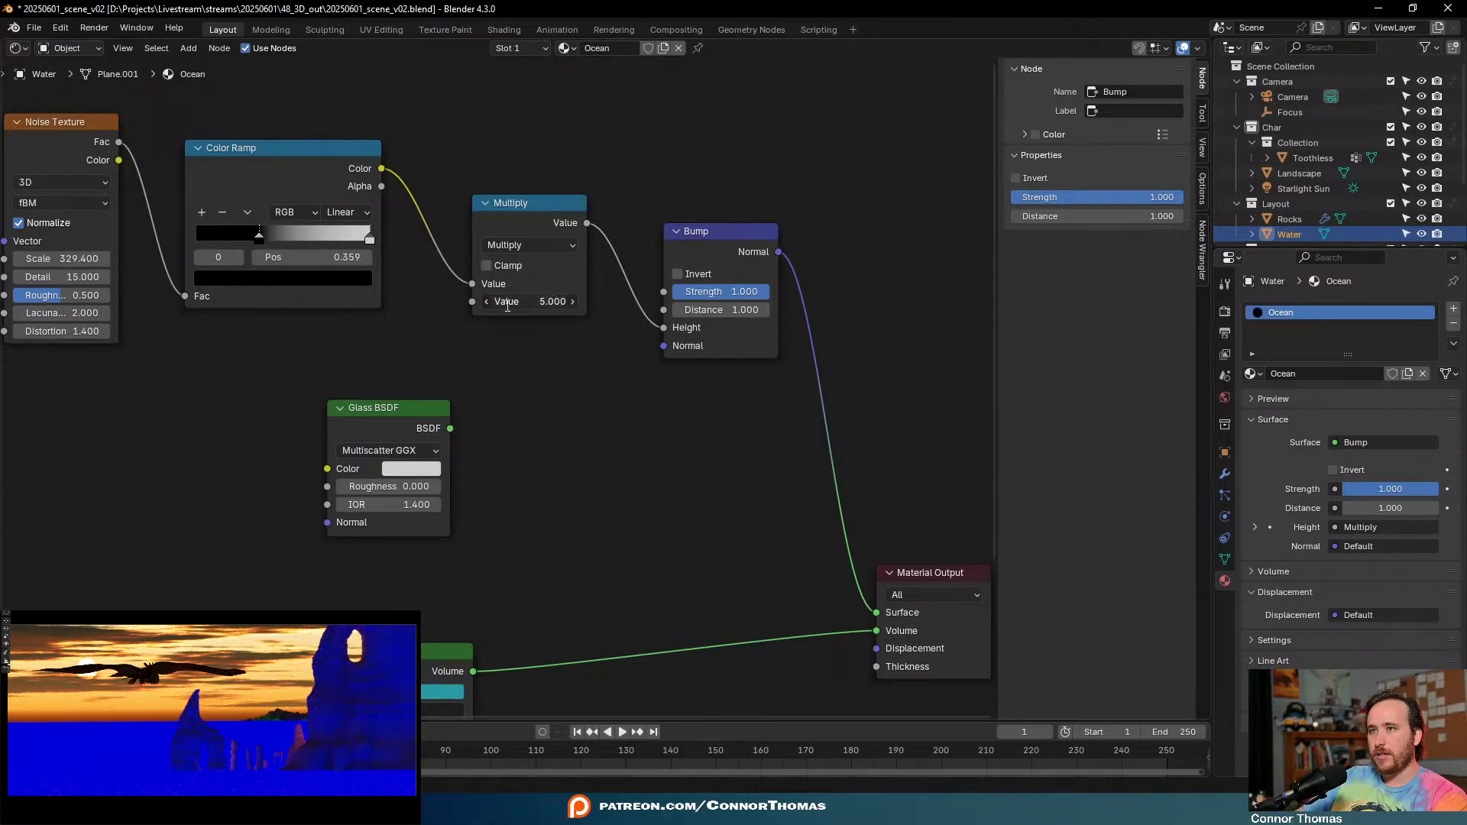
text(2)
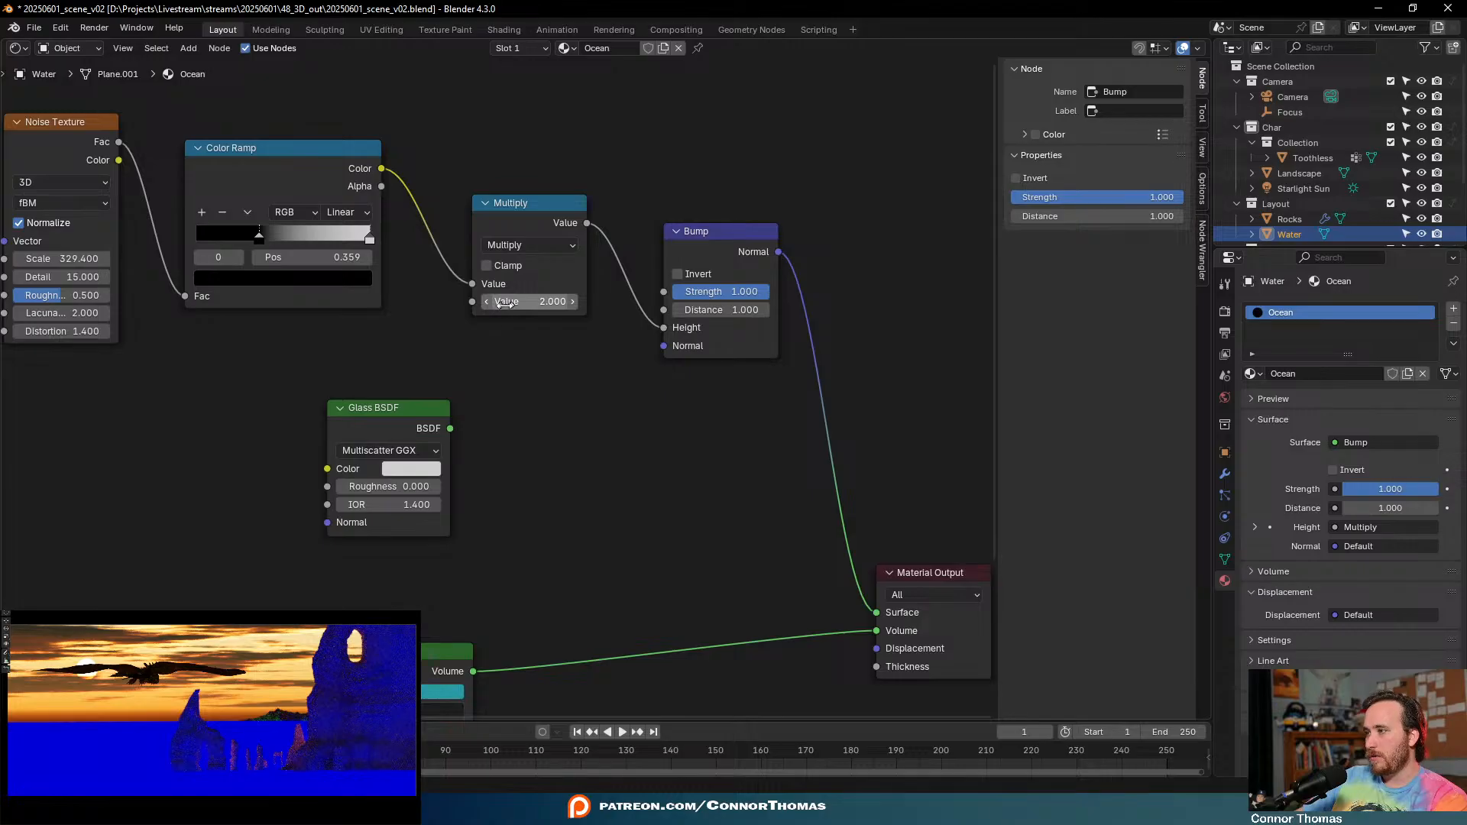
key(Return)
drag(527, 301, 539, 348)
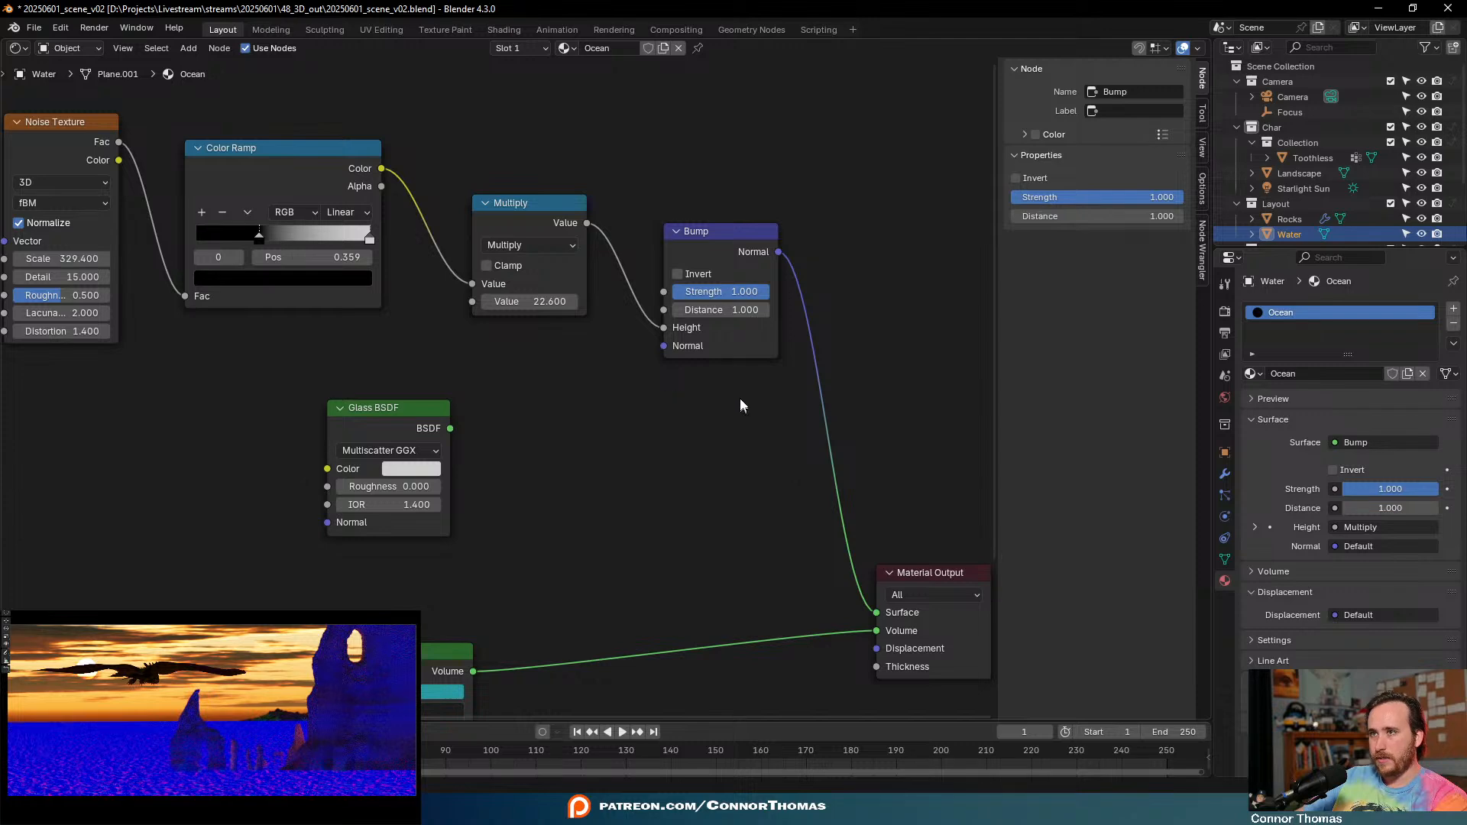
- Move the Bump node's output link from the Material Output's Surface input to its Displacement input
drag(711, 230, 707, 227)
middle_drag(804, 405, 754, 269)
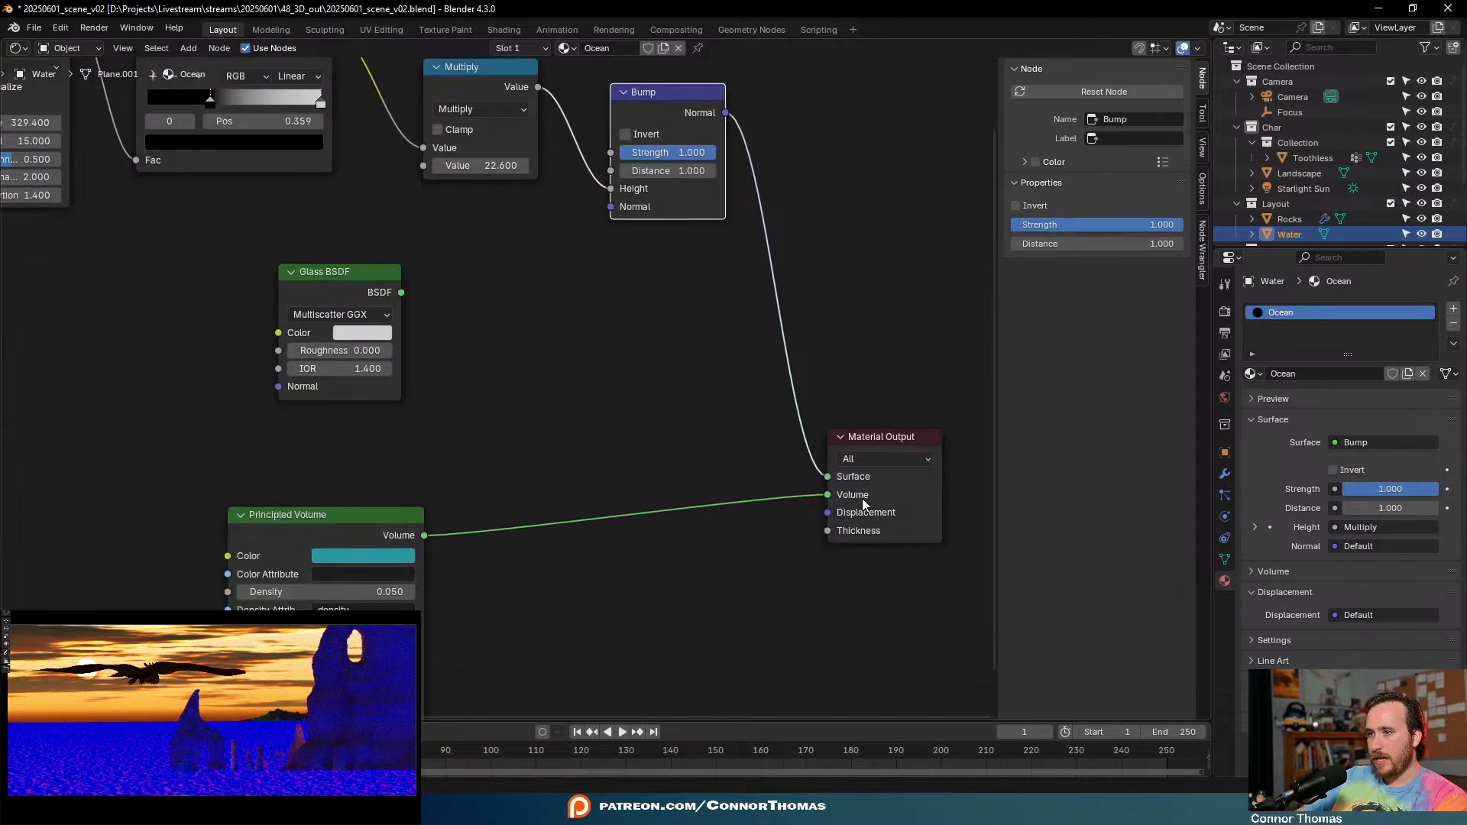
drag(826, 477, 836, 511)
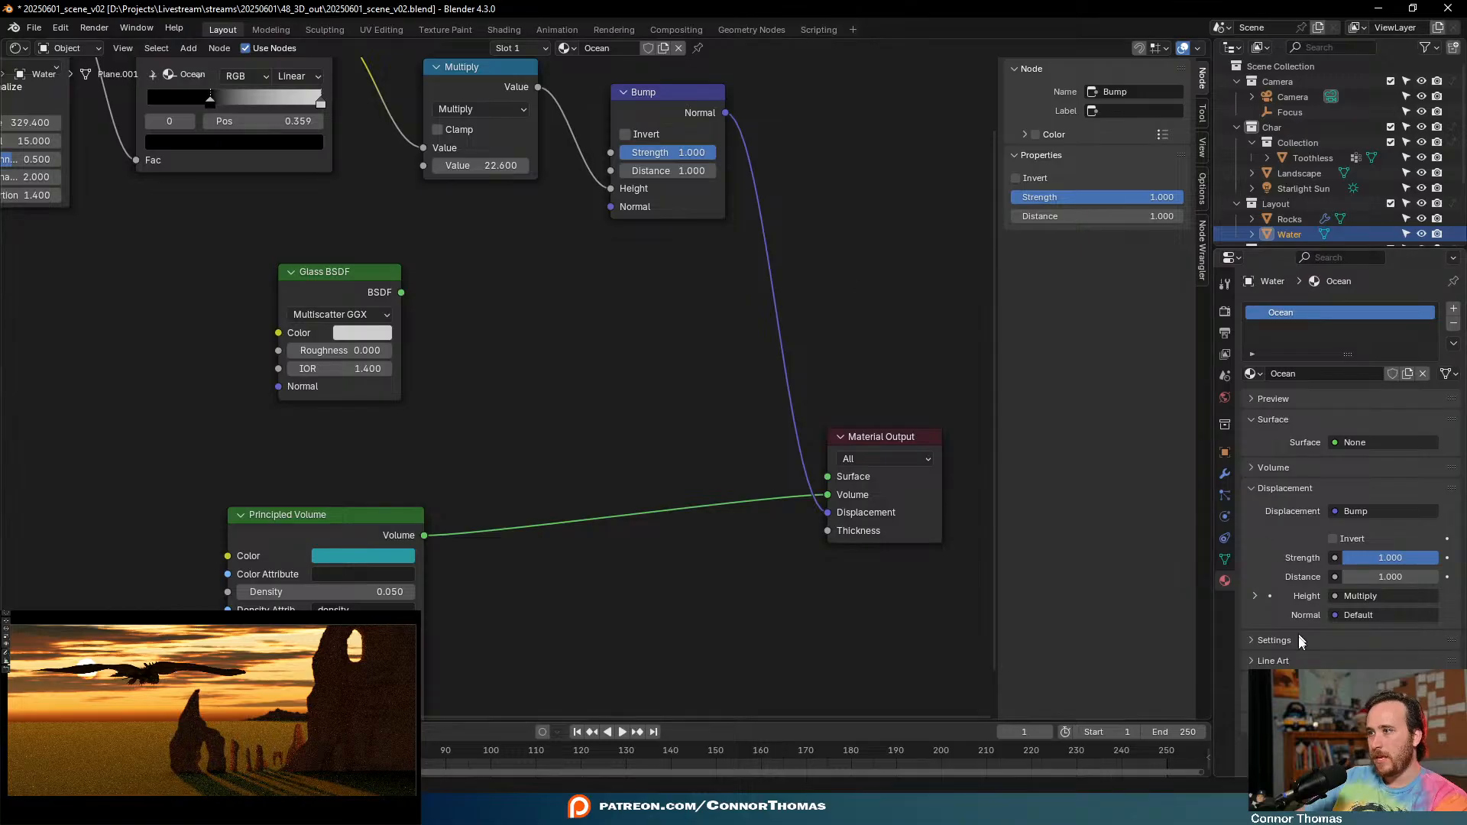
- Set the Ocean material's surface displacement method to Displacement and Bump
click(1255, 640)
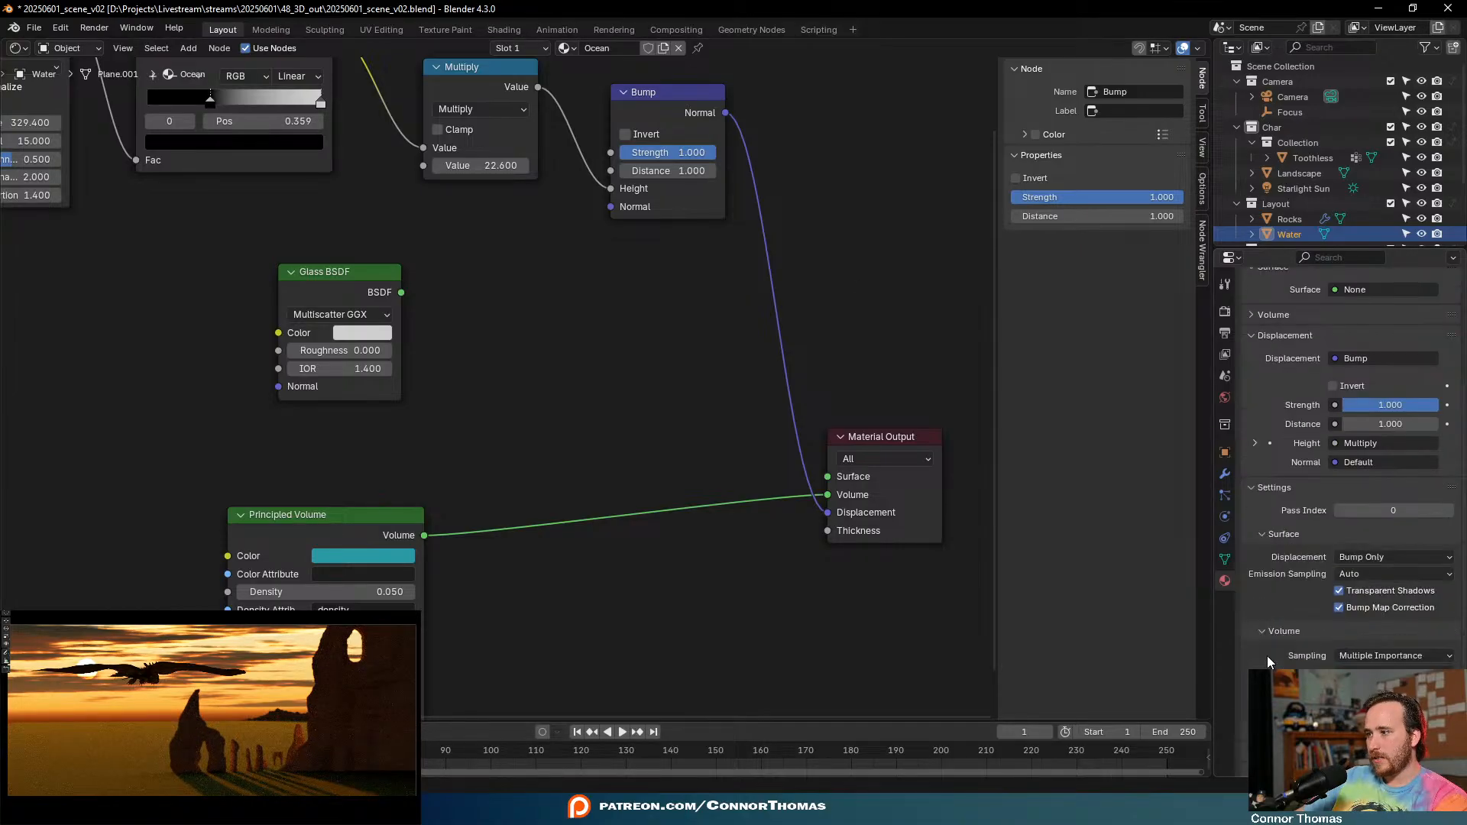
scroll(1266, 656, down, 5)
click(1373, 530)
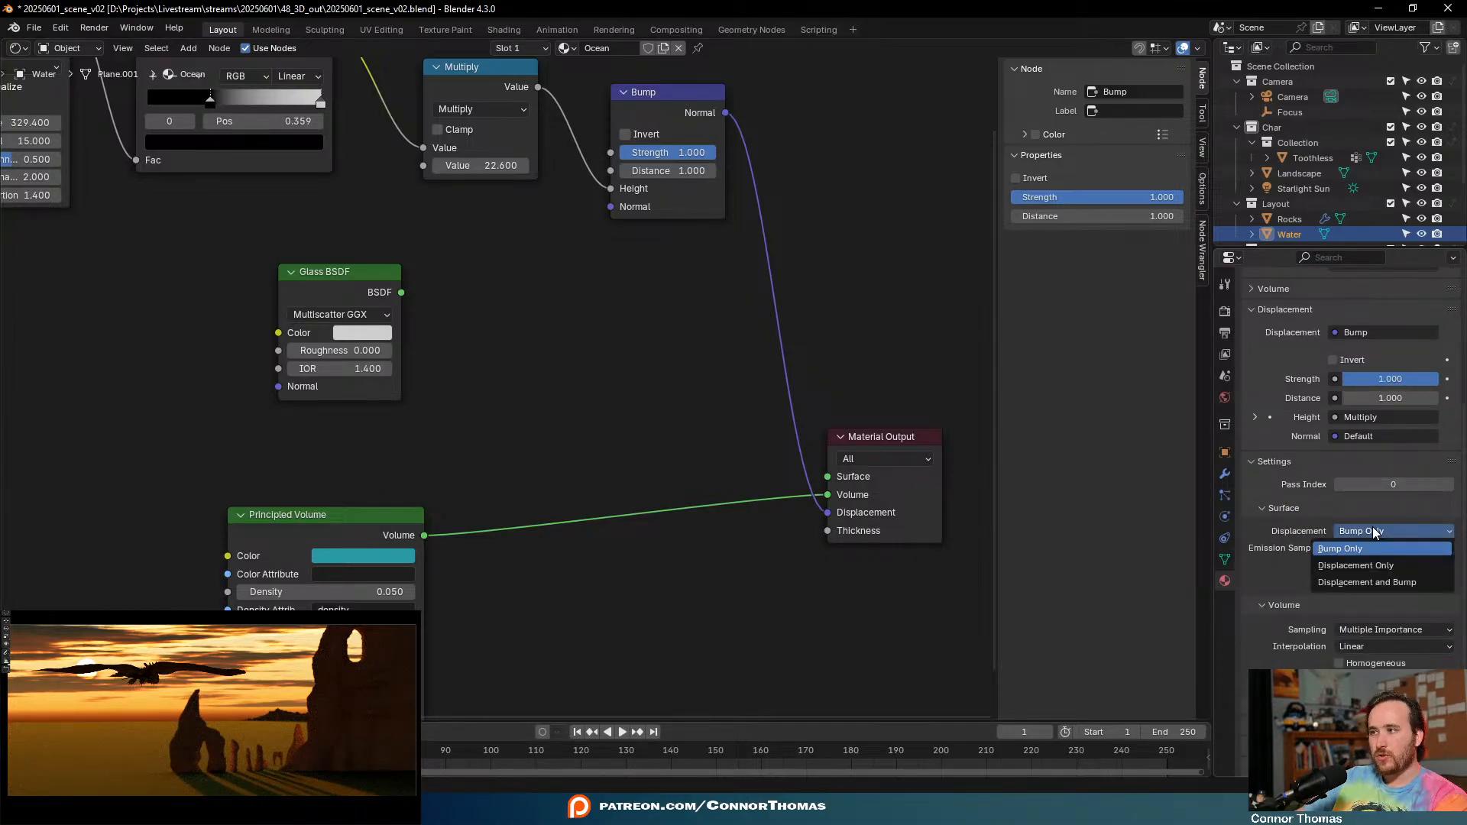
click(1390, 583)
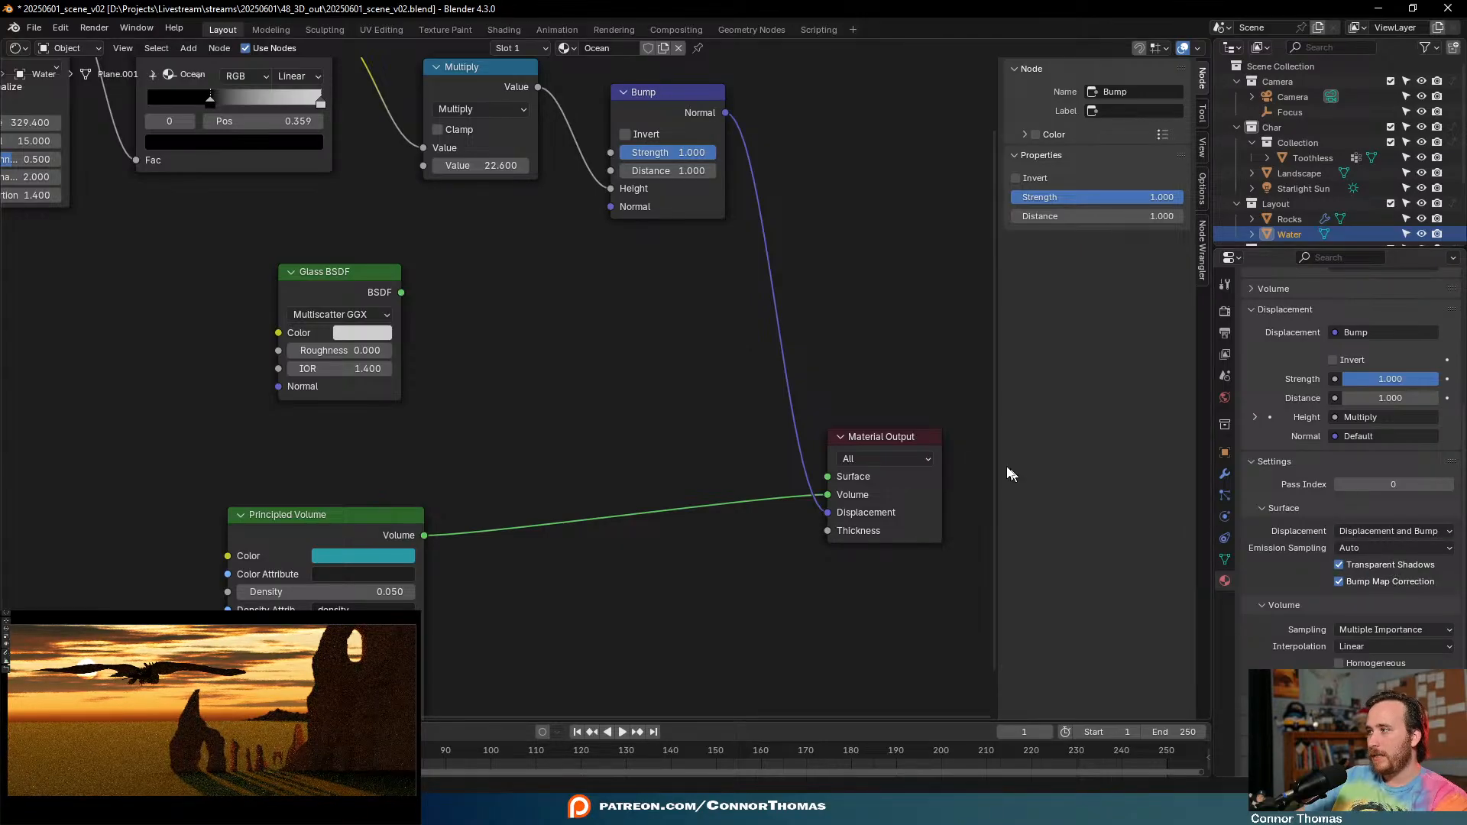
- Connect the Bump output to the Glass BSDF's Normal input and the Glass BSDF to the Material Output's Surface
middle_drag(511, 278, 687, 370)
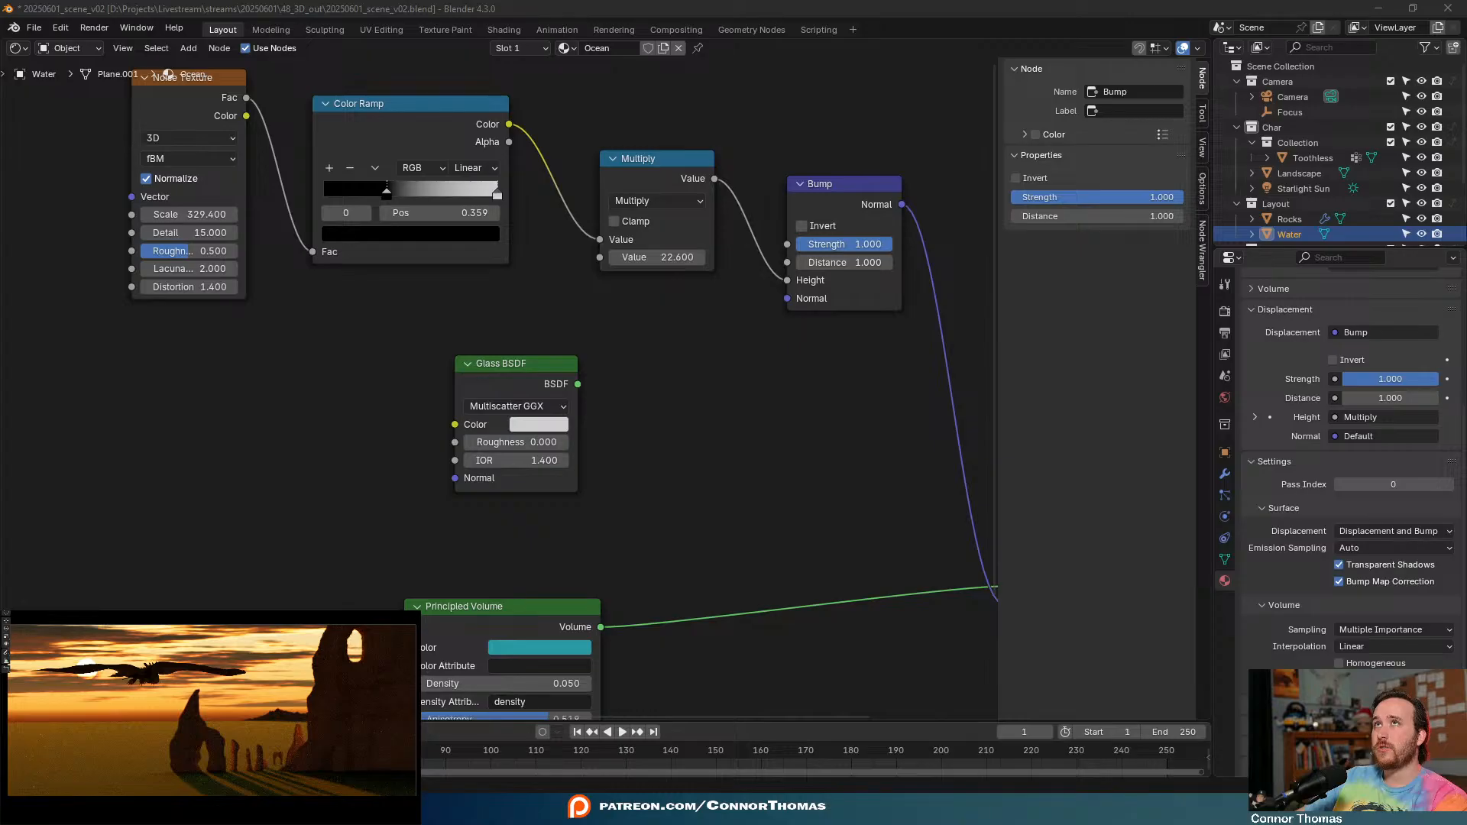
drag(901, 204, 452, 478)
middle_drag(535, 381, 312, 301)
drag(355, 305, 793, 487)
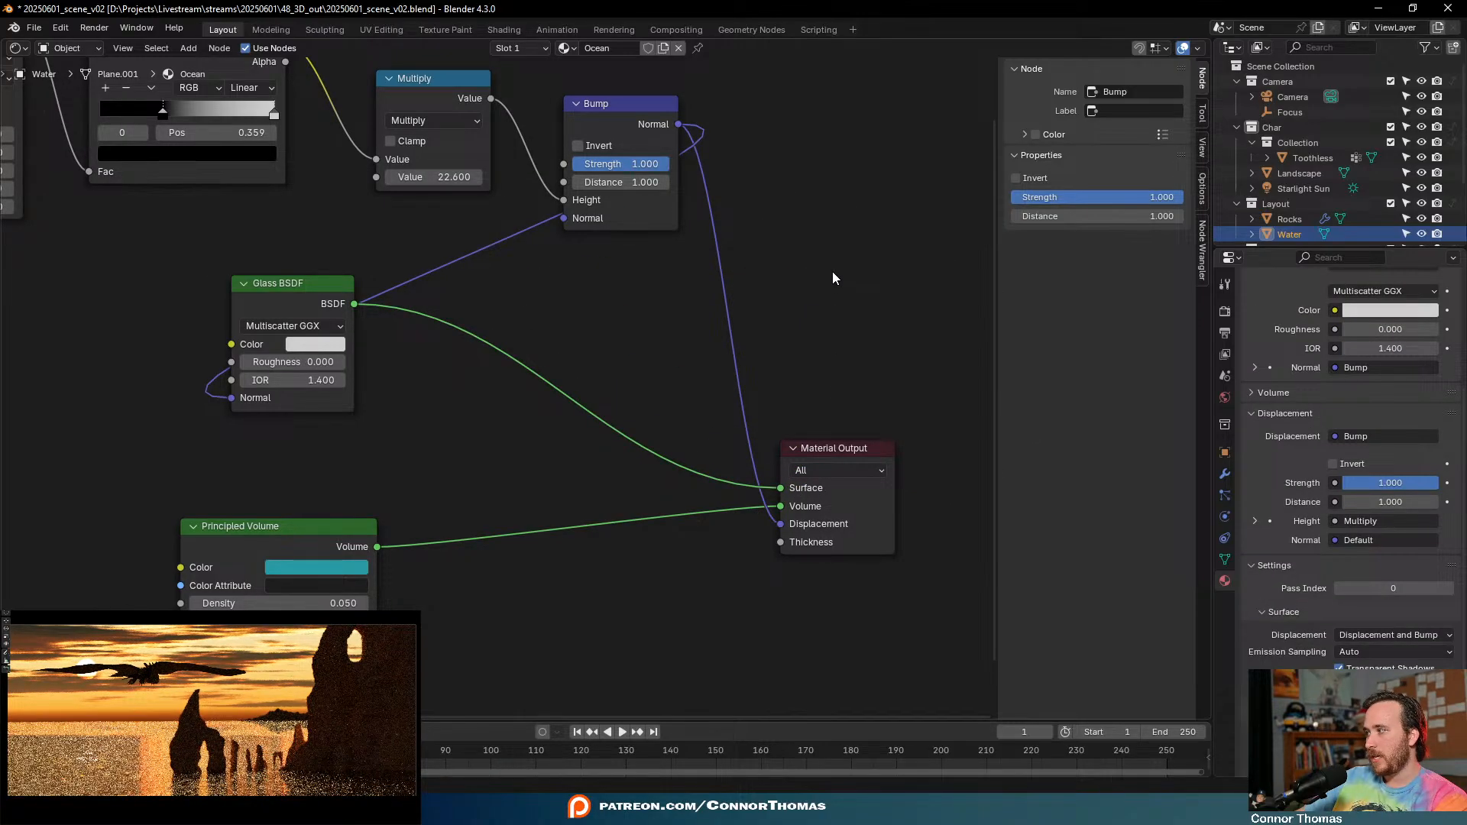
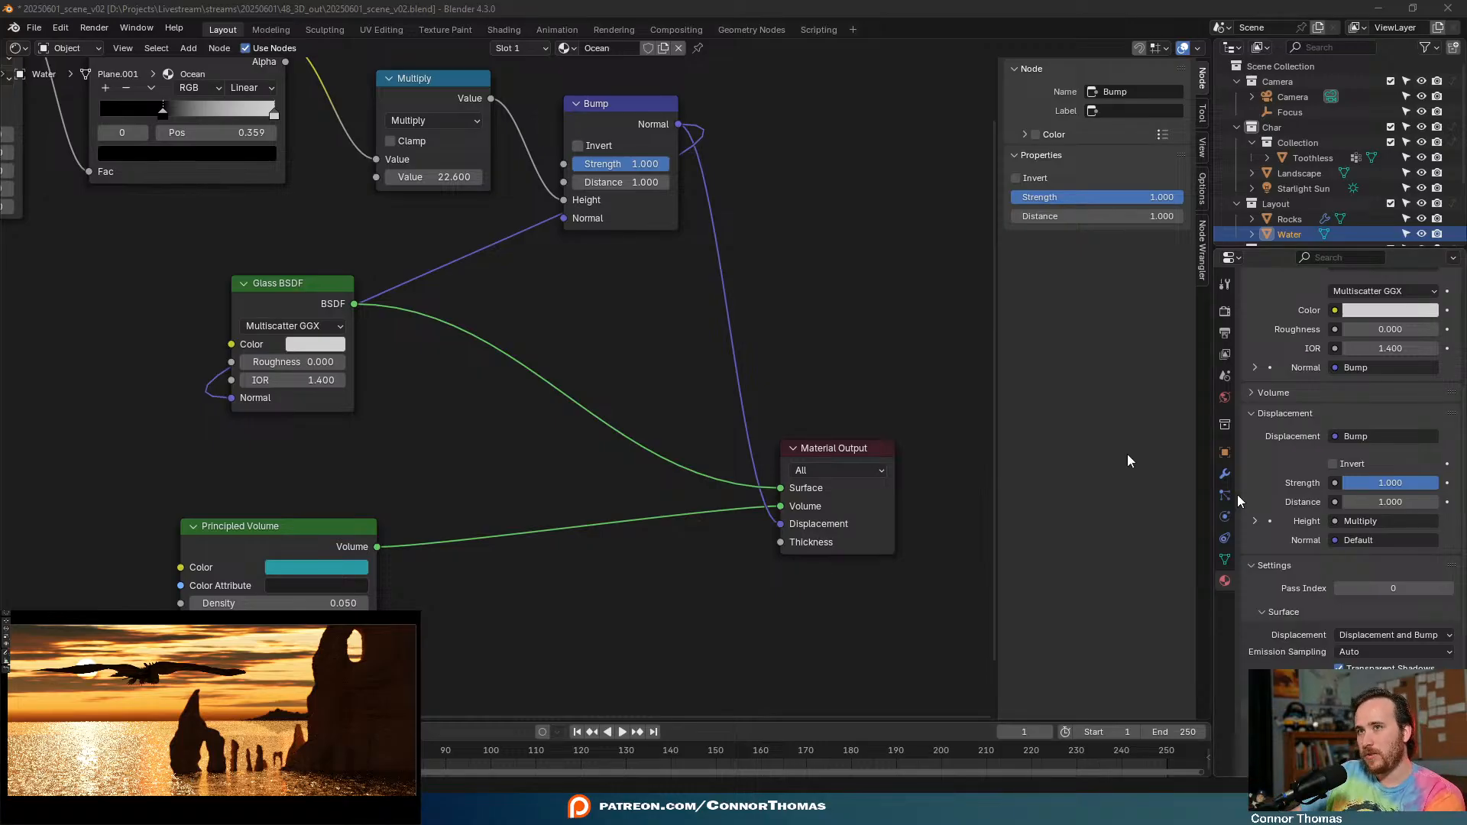
- Move the Noise Texture, Color Ramp, Multiply and Bump nodes together up and to the left of the Glass BSDF
key(Home)
drag(205, 169, 834, 298)
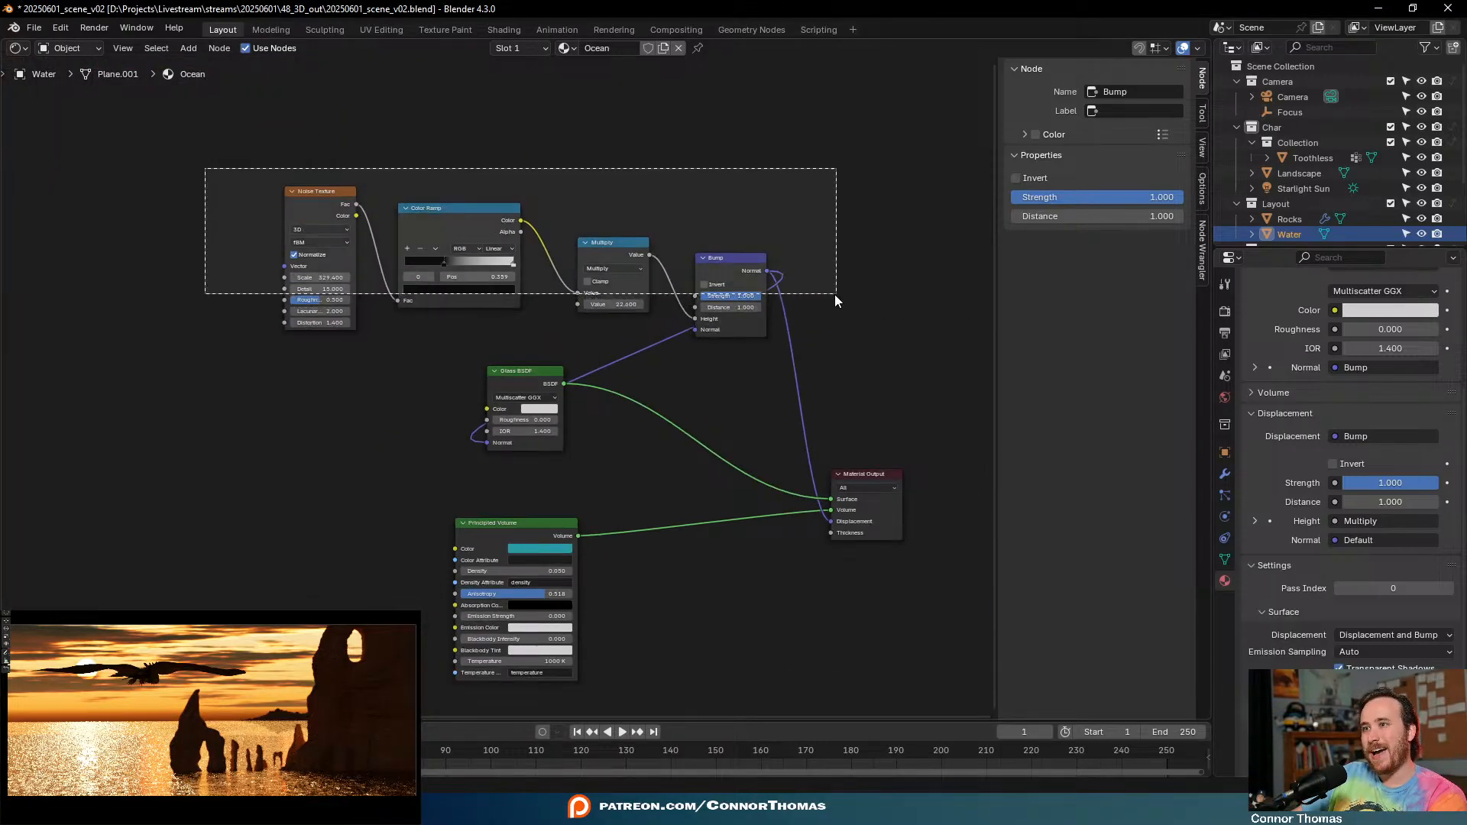
key(g)
click(628, 295)
- Add a second Noise Texture node to the left of the Glass BSDF and set its Scale to 30
key(shift+a)
click(471, 355)
text(noise)
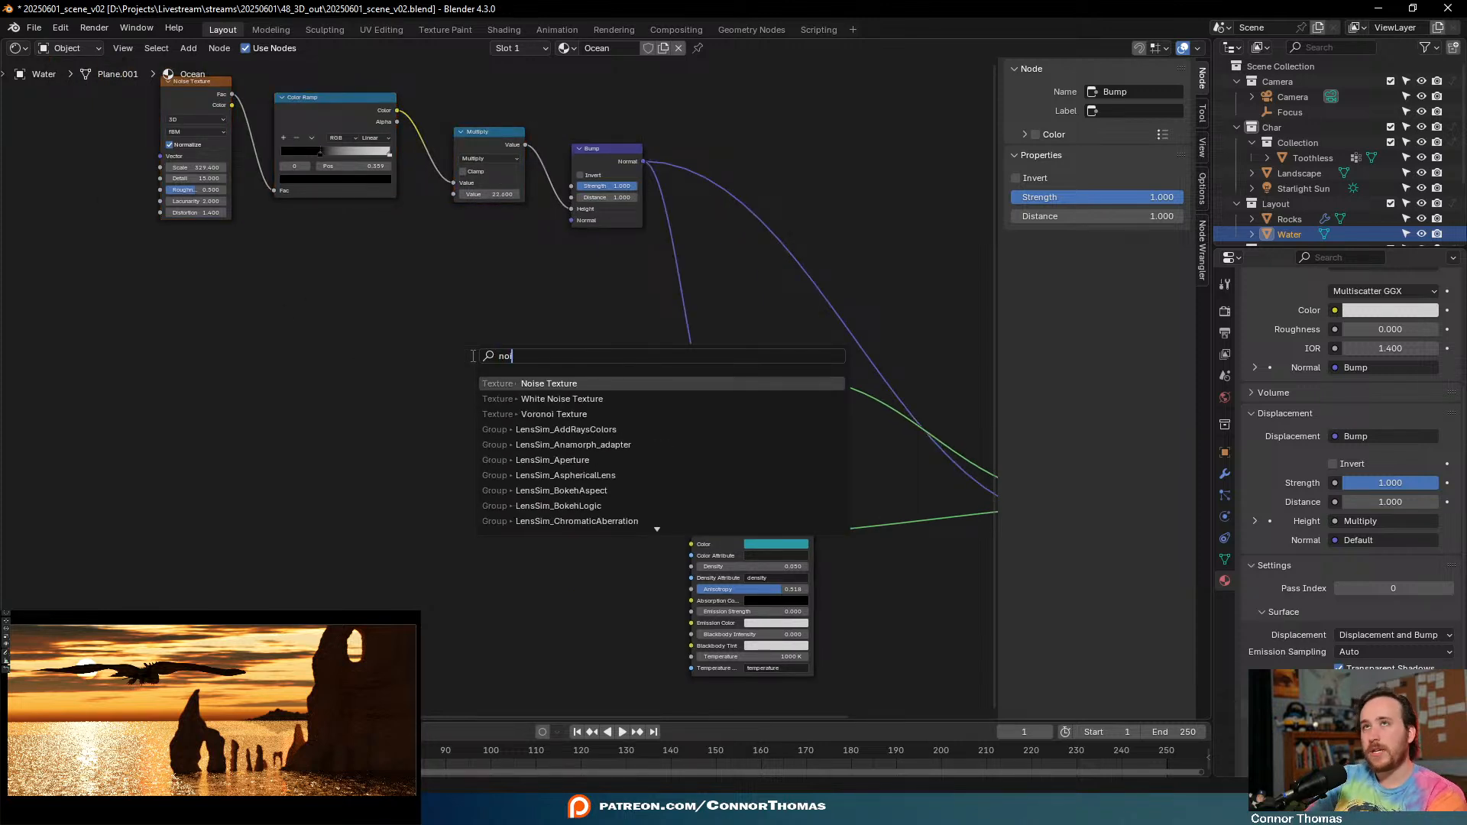
key(Return)
click(471, 355)
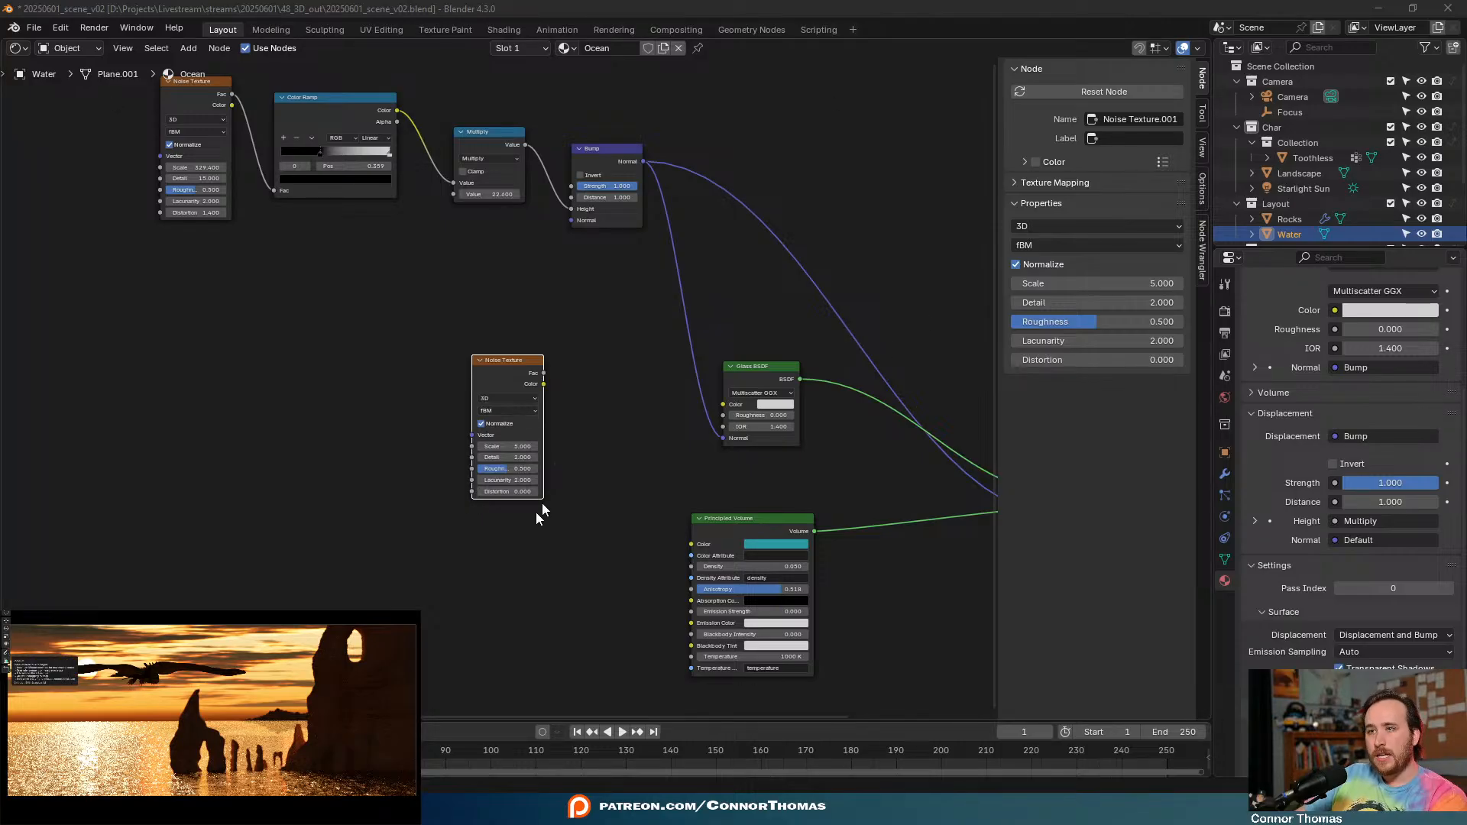
scroll(543, 491, up, 3)
click(355, 413)
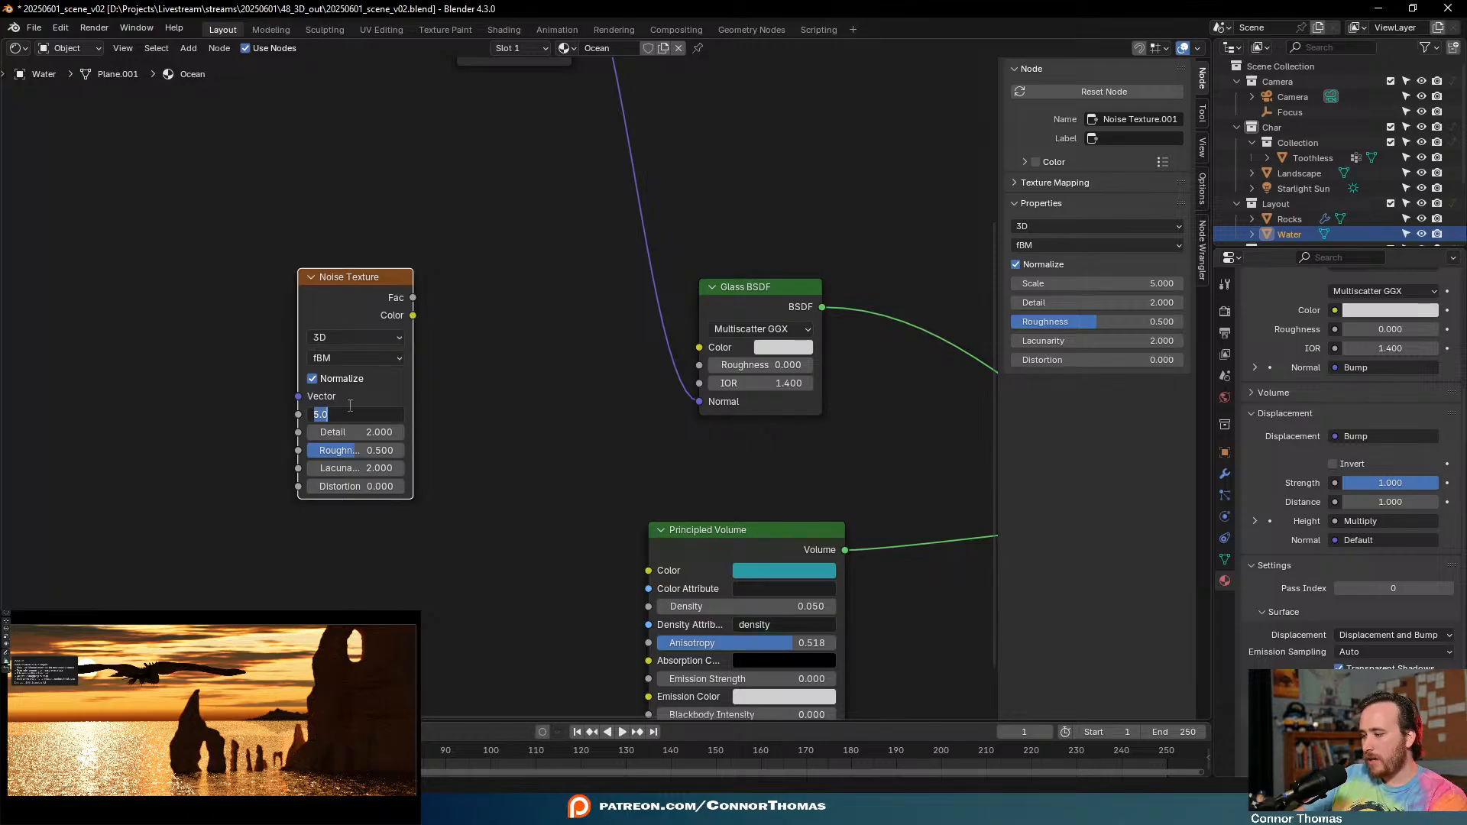
text(30)
key(Return)
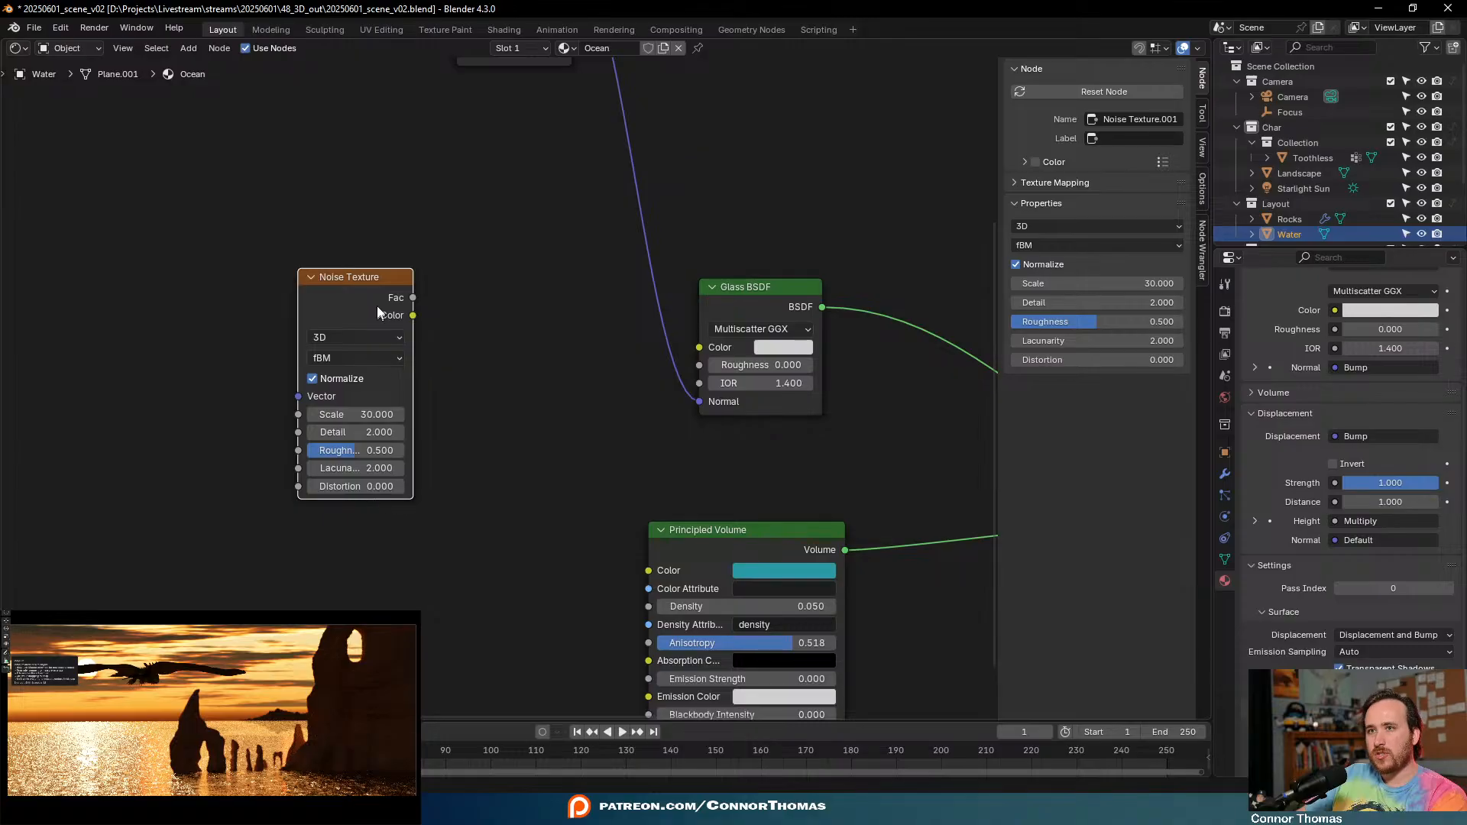
- Move the second Noise Texture further left, below the first noise chain
middle_drag(515, 341, 668, 405)
key(g)
click(294, 306)
- Add a second Color Ramp beside the new Noise Texture and connect the noise's Fac output to its Fac input
middle_drag(342, 323, 524, 387)
key(shift+a)
click(503, 377)
text(colo)
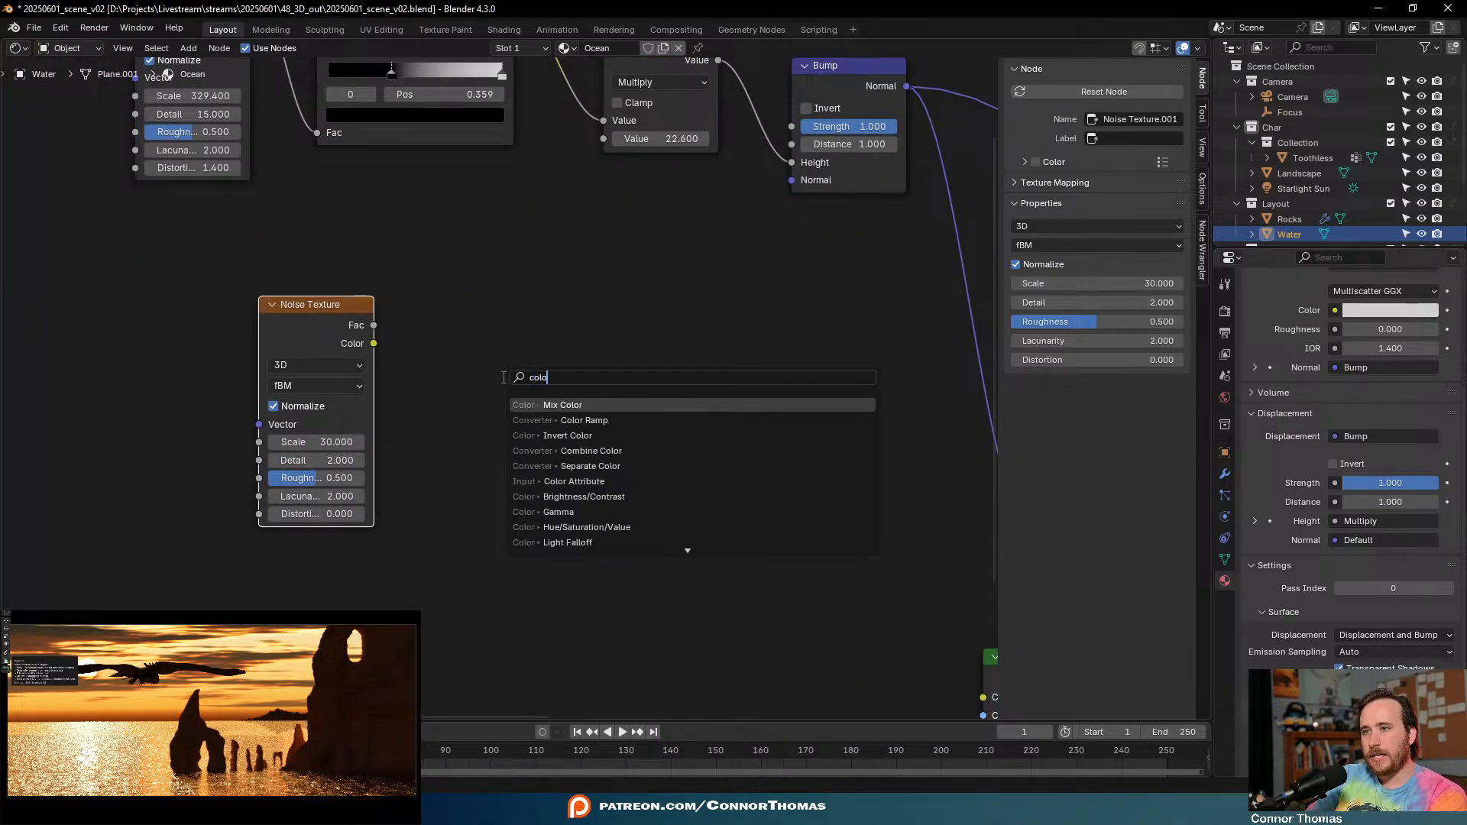
key(Return)
click(560, 310)
drag(374, 325, 563, 459)
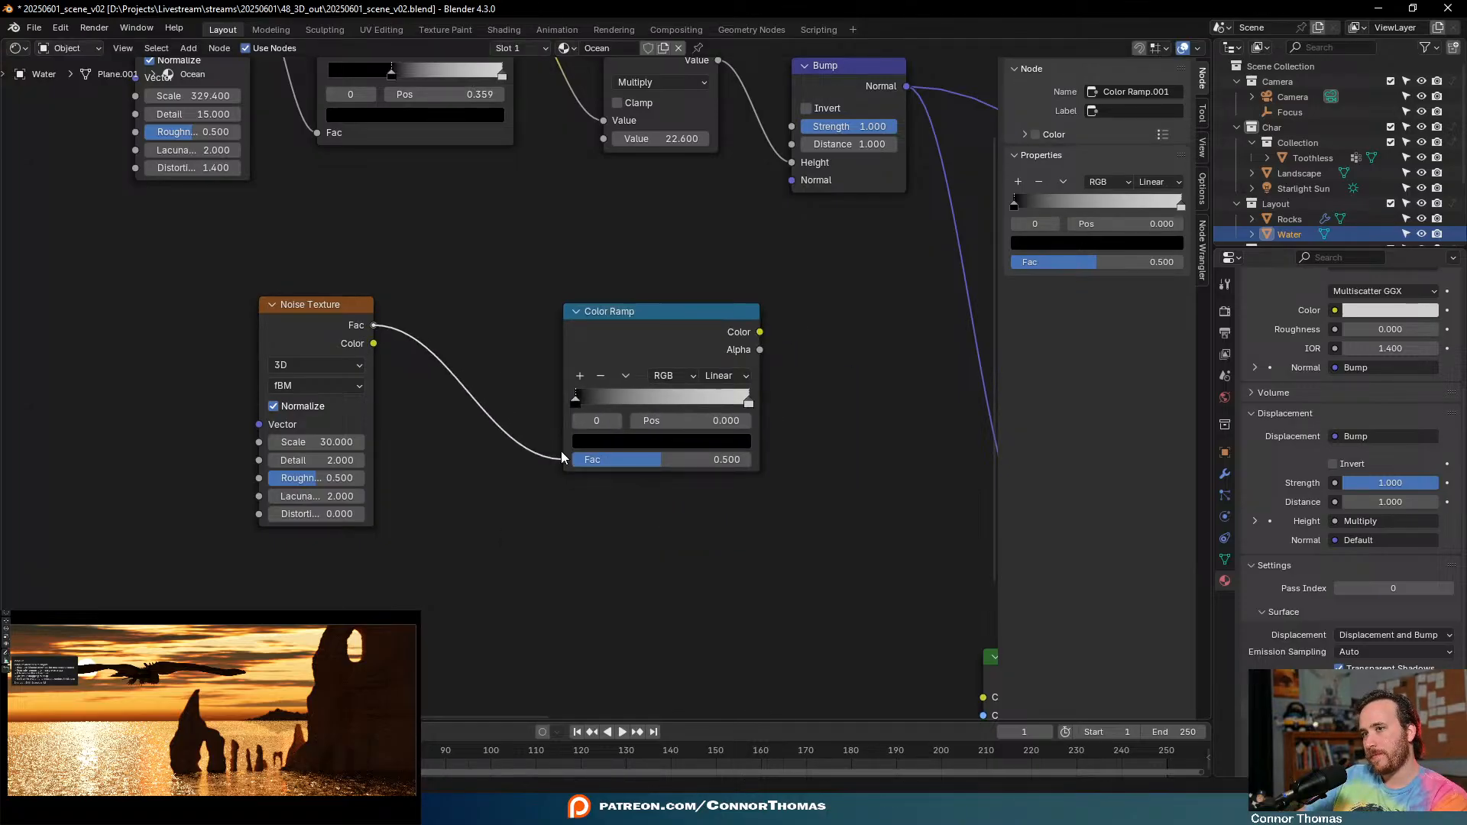
- Preview the new Color Ramp through the Material Output's Surface and move the node closer to its Noise Texture
ctrl+shift+click(680, 321)
drag(681, 327, 579, 324)
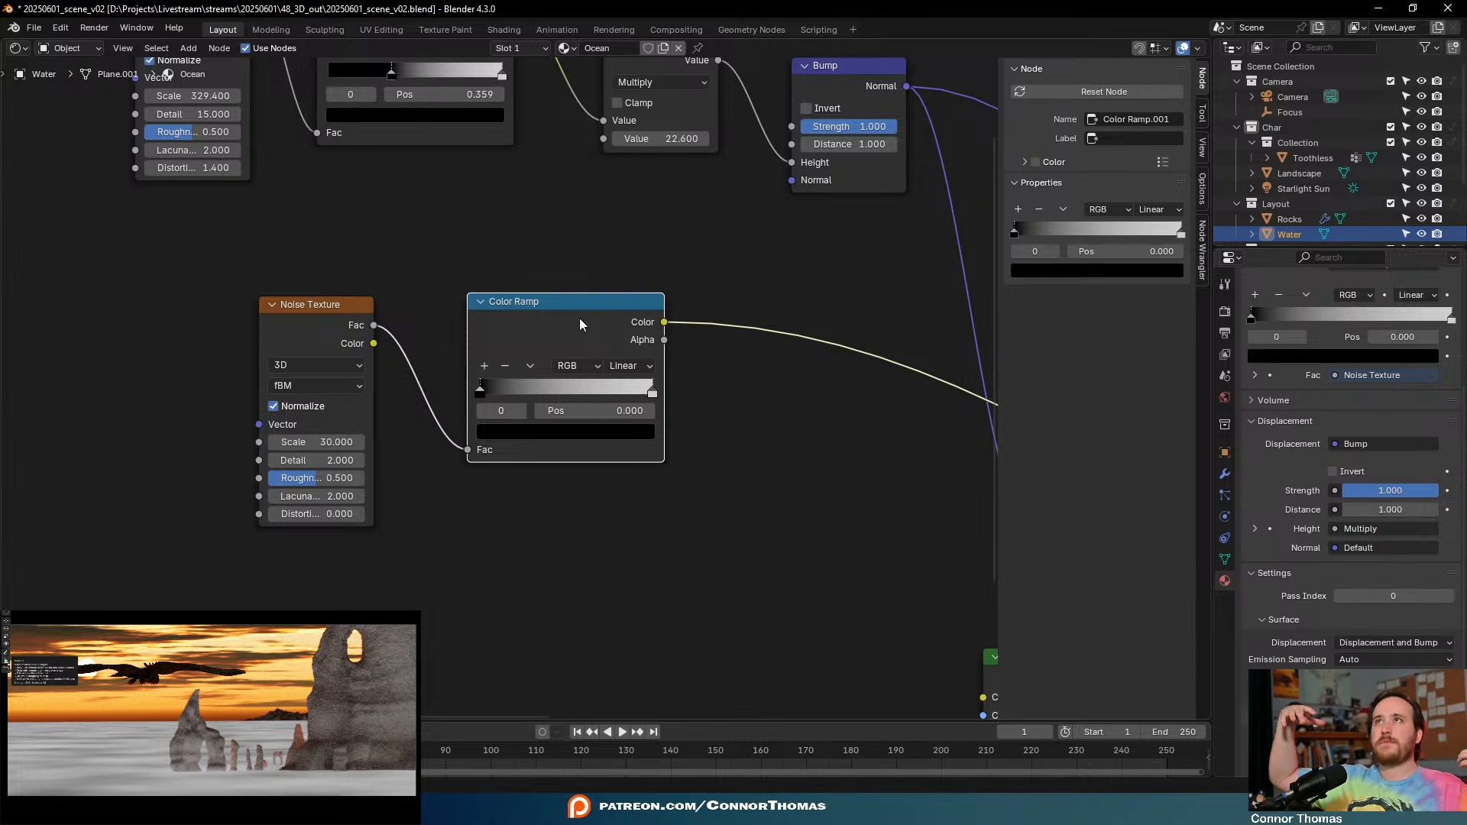
- Move the new Color Ramp's black stop to position 0.327 and add two grey stops just after it, one at 0.411
drag(487, 393, 540, 391)
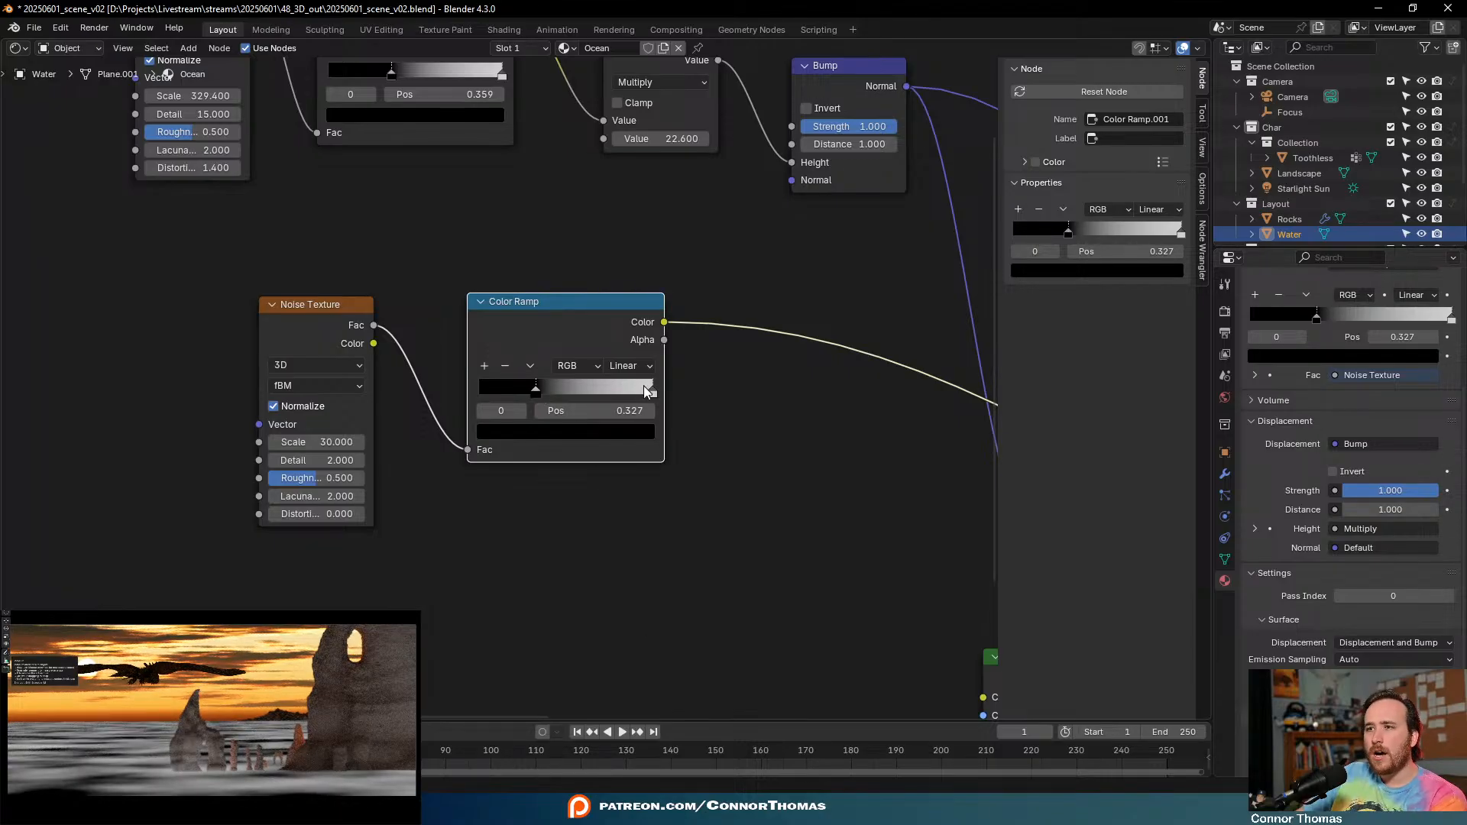
click(484, 365)
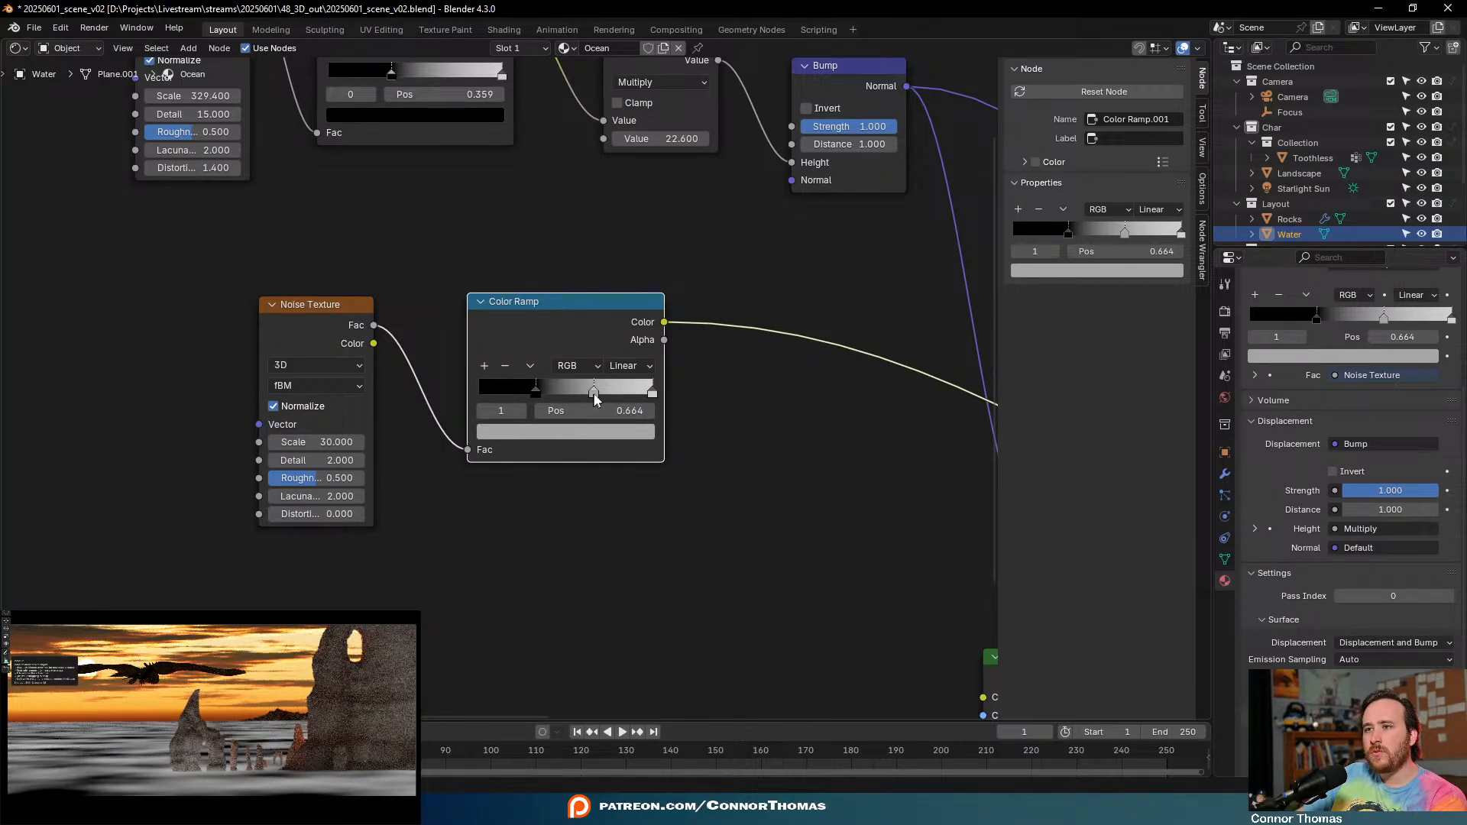
drag(589, 390, 556, 393)
click(484, 366)
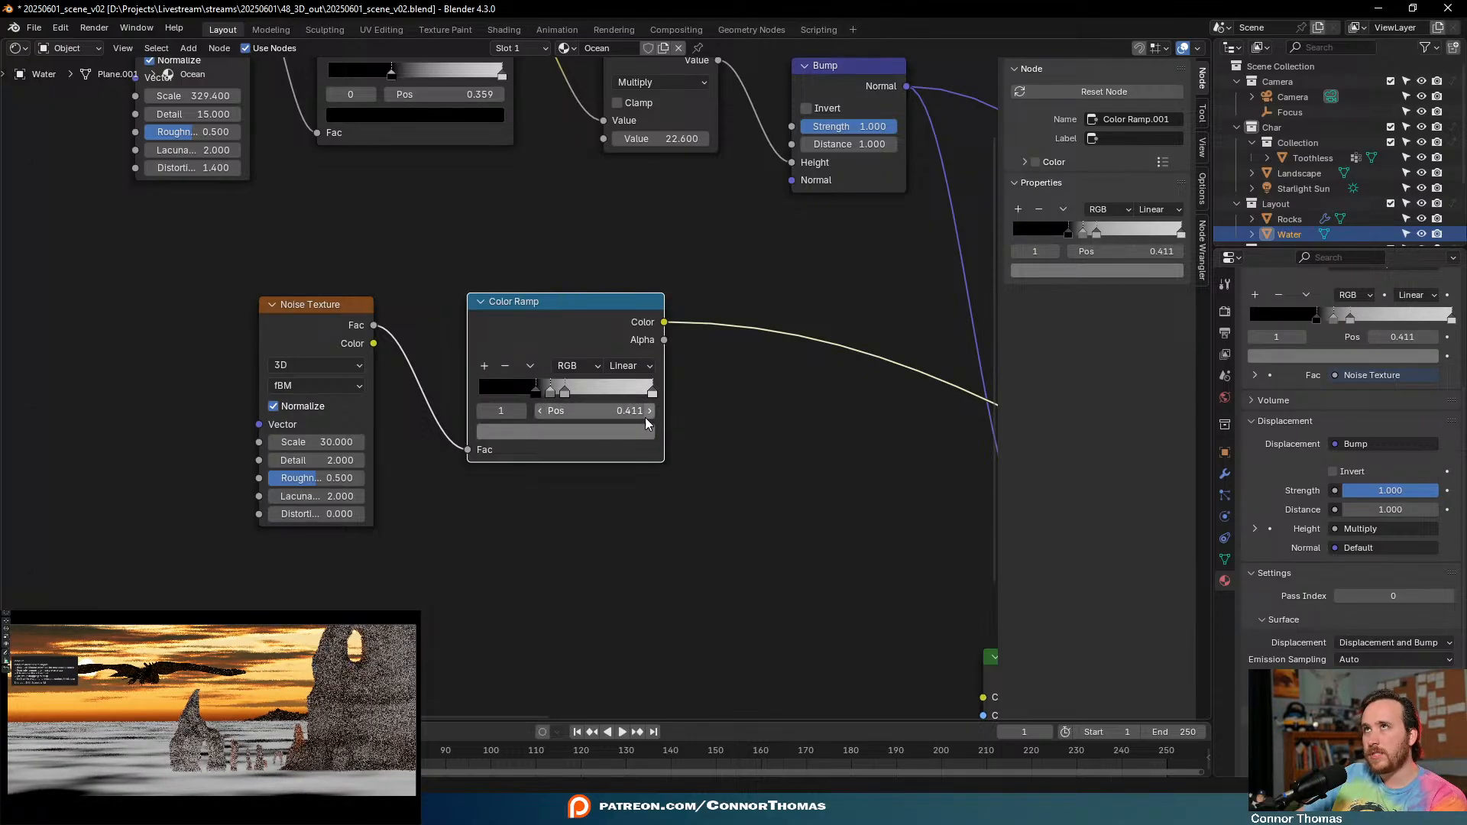
- Move the second Color Ramp's first grey stop to position 0.434 and shift the ramp and its Noise Texture further left
drag(571, 391, 554, 396)
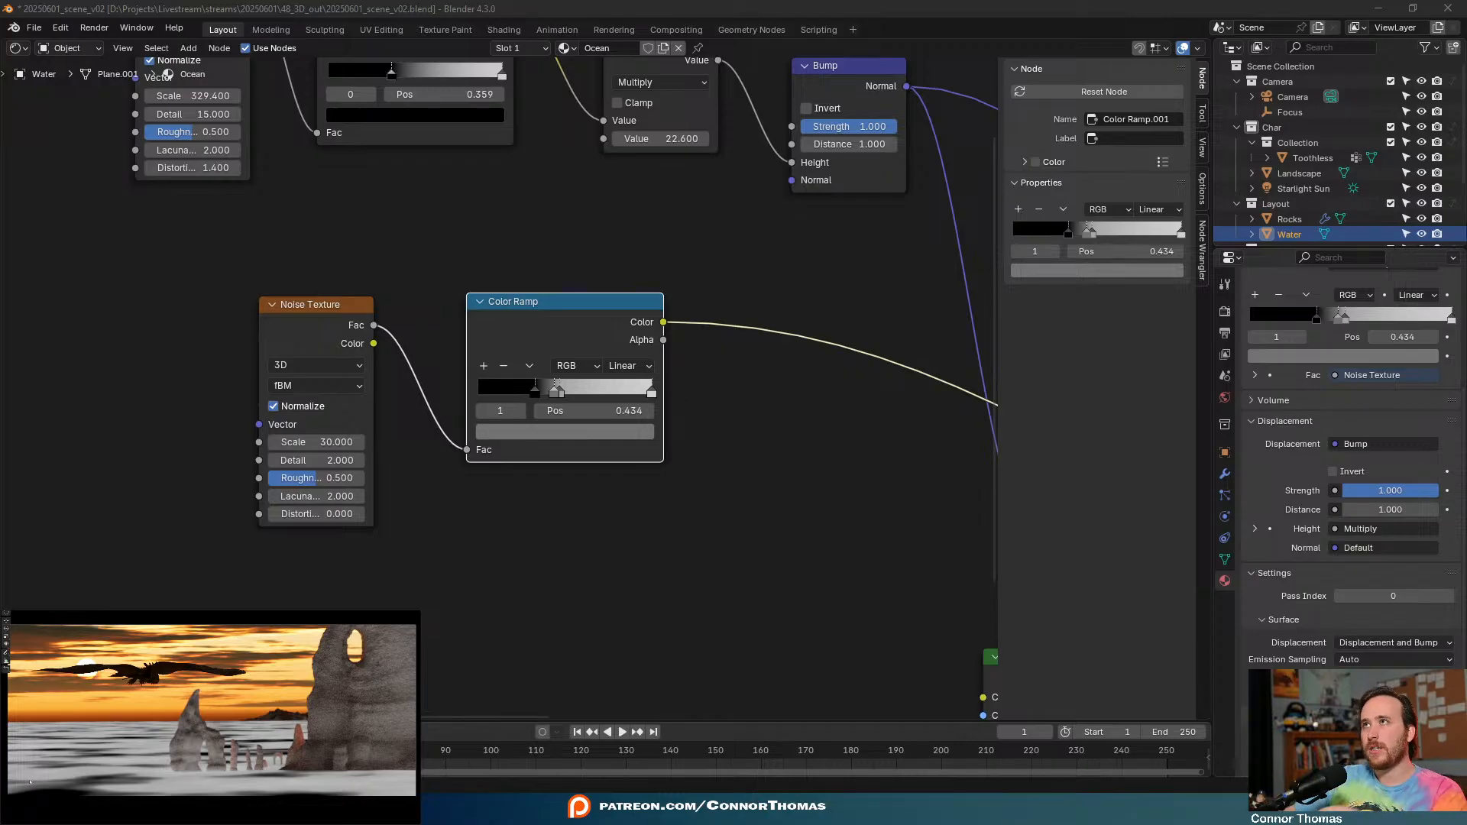
drag(254, 599, 665, 358)
key(g)
click(408, 391)
middle_drag(573, 466, 735, 370)
- Add a third Noise Texture node just below the second Color Ramp
key(shift+a)
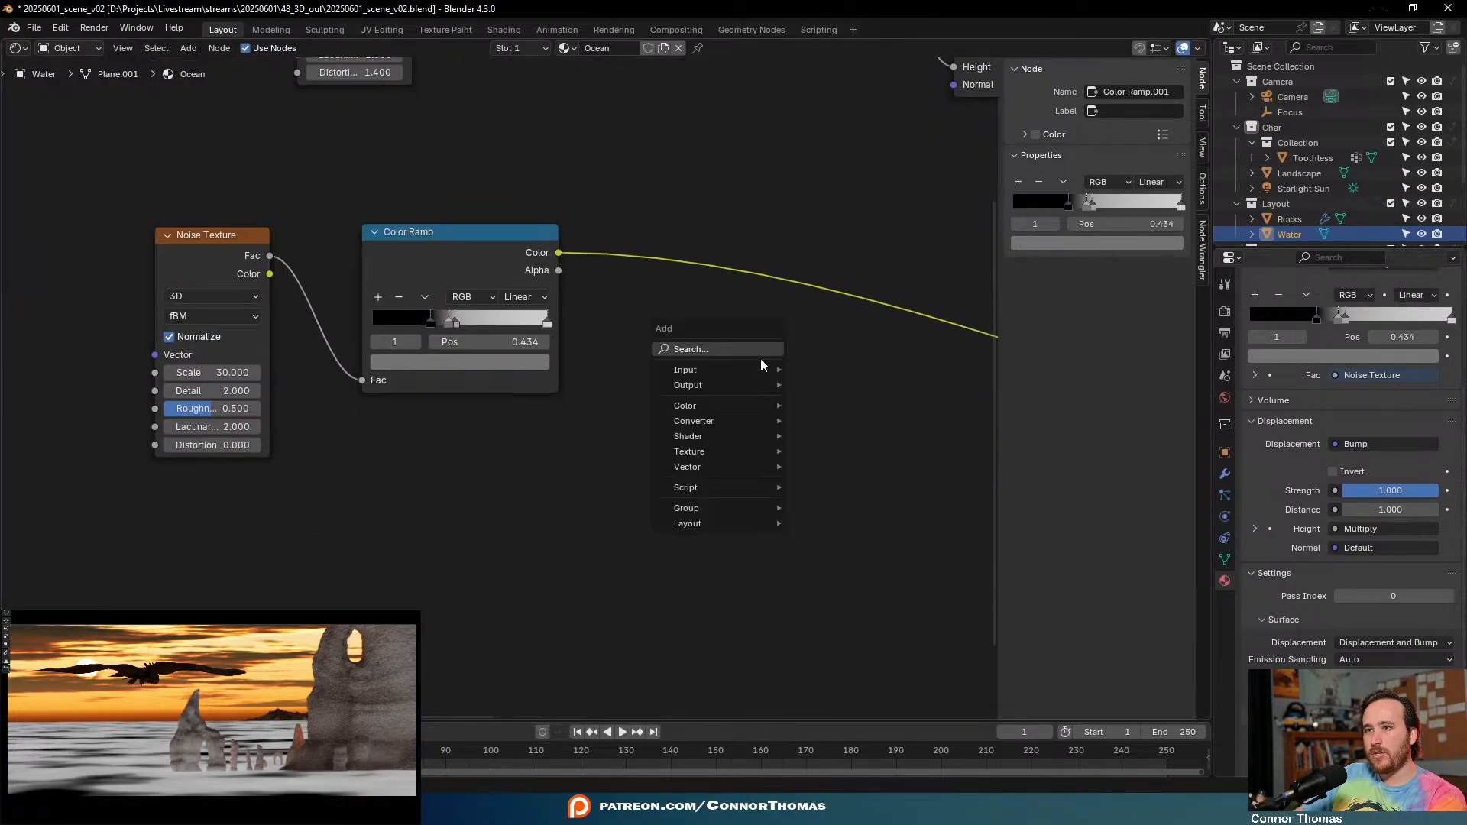
click(764, 358)
text(noise)
key(Return)
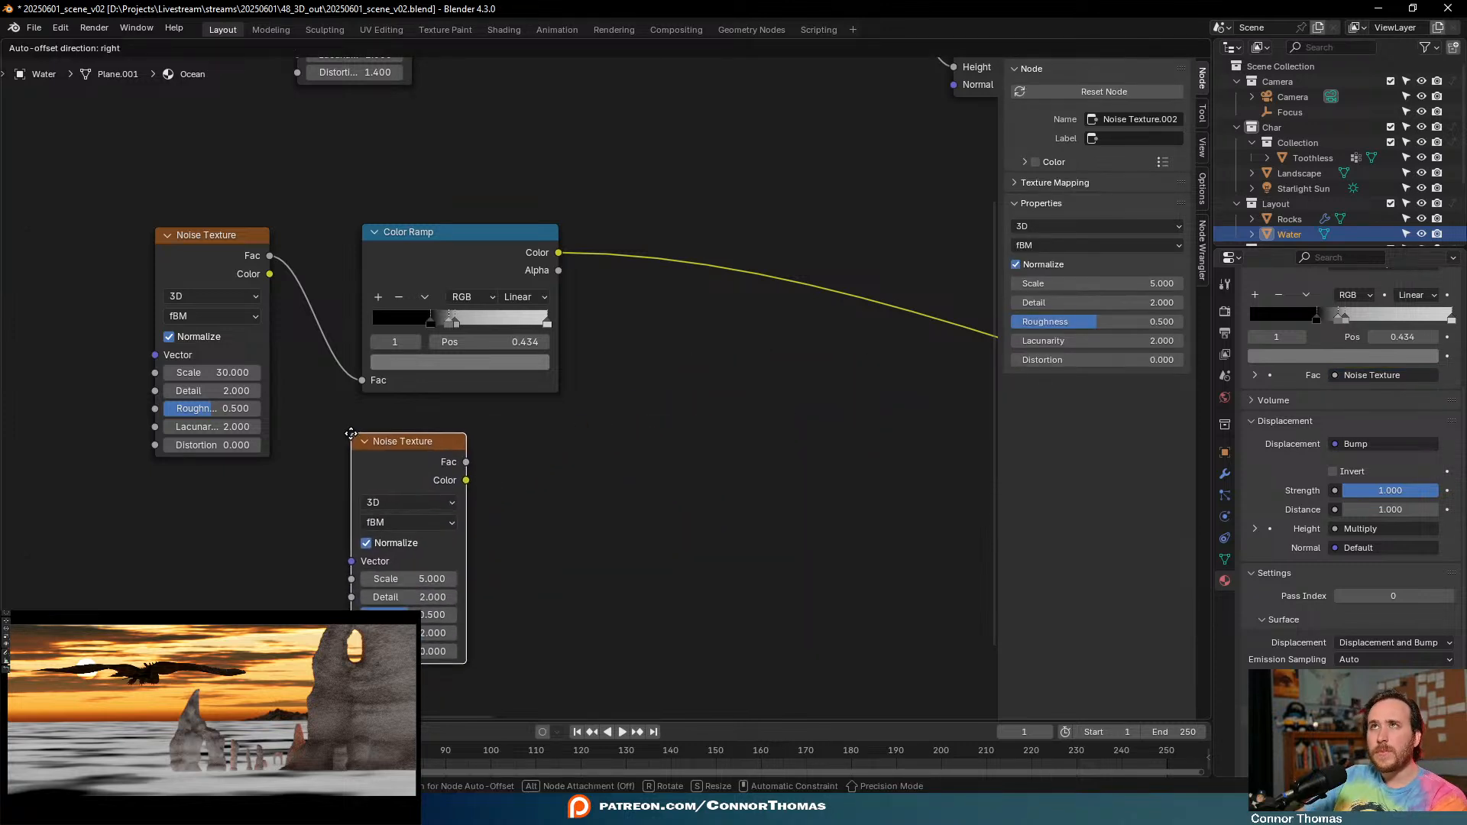
click(414, 416)
scroll(415, 393, down, 4)
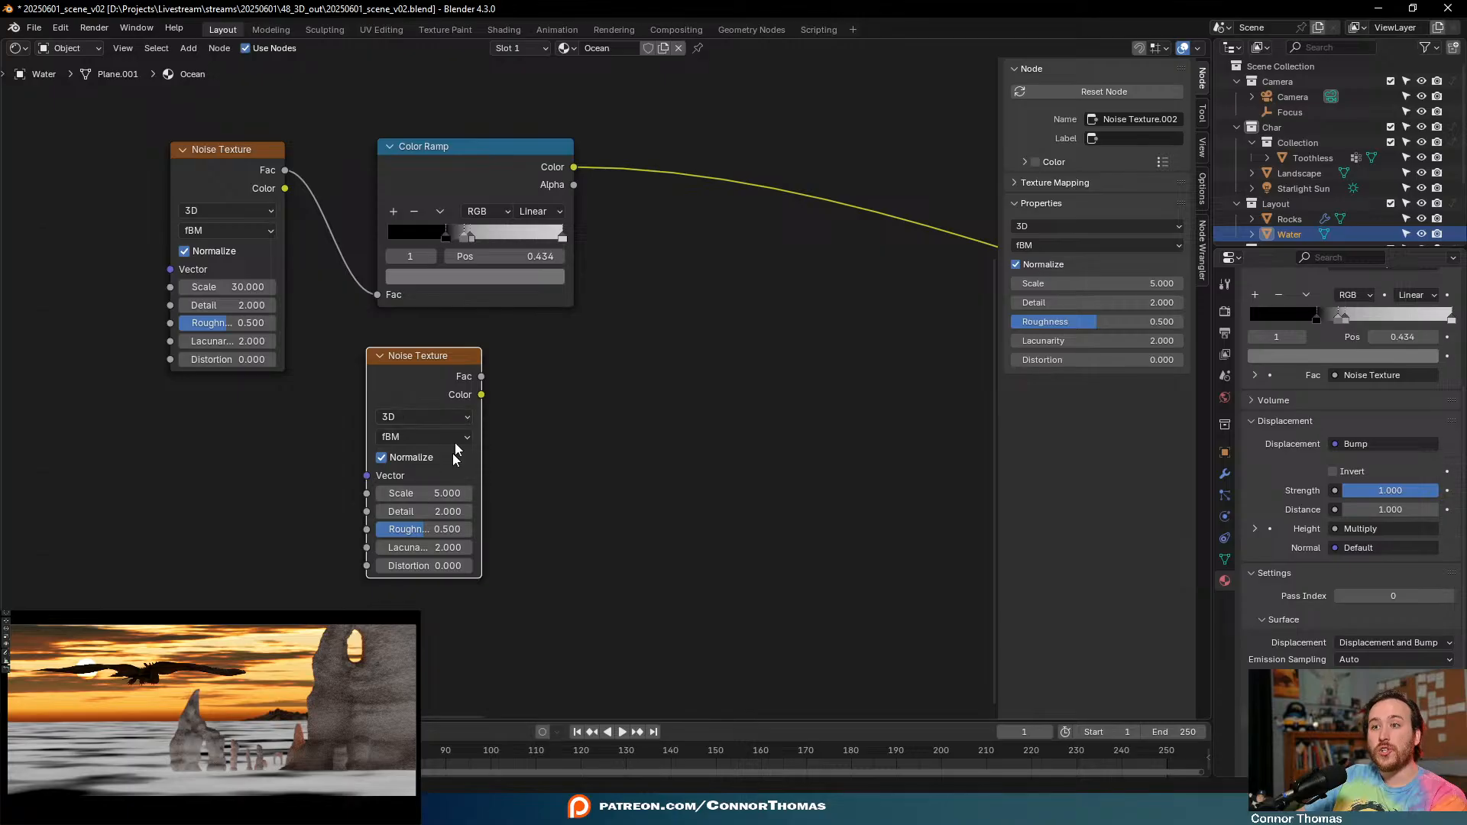
- Preview the new Noise Texture through the Material Output's Surface and set its Scale to 900
ctrl+shift+click(424, 355)
click(443, 492)
text(9000)
key(Return)
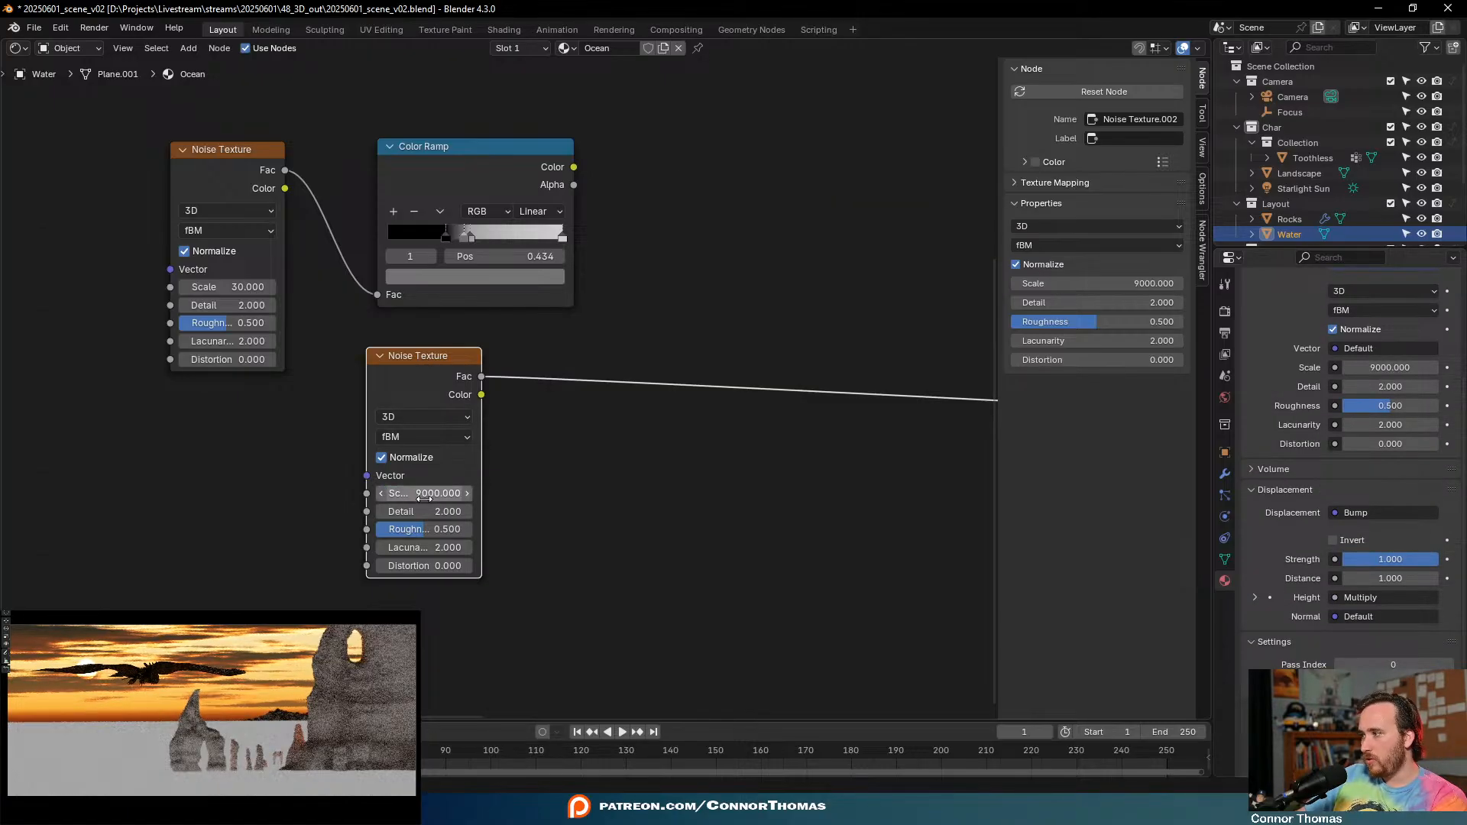
click(424, 495)
click(426, 493)
key(BackSpace)
key(BackSpace)
key(BackSpace)
key(Return)
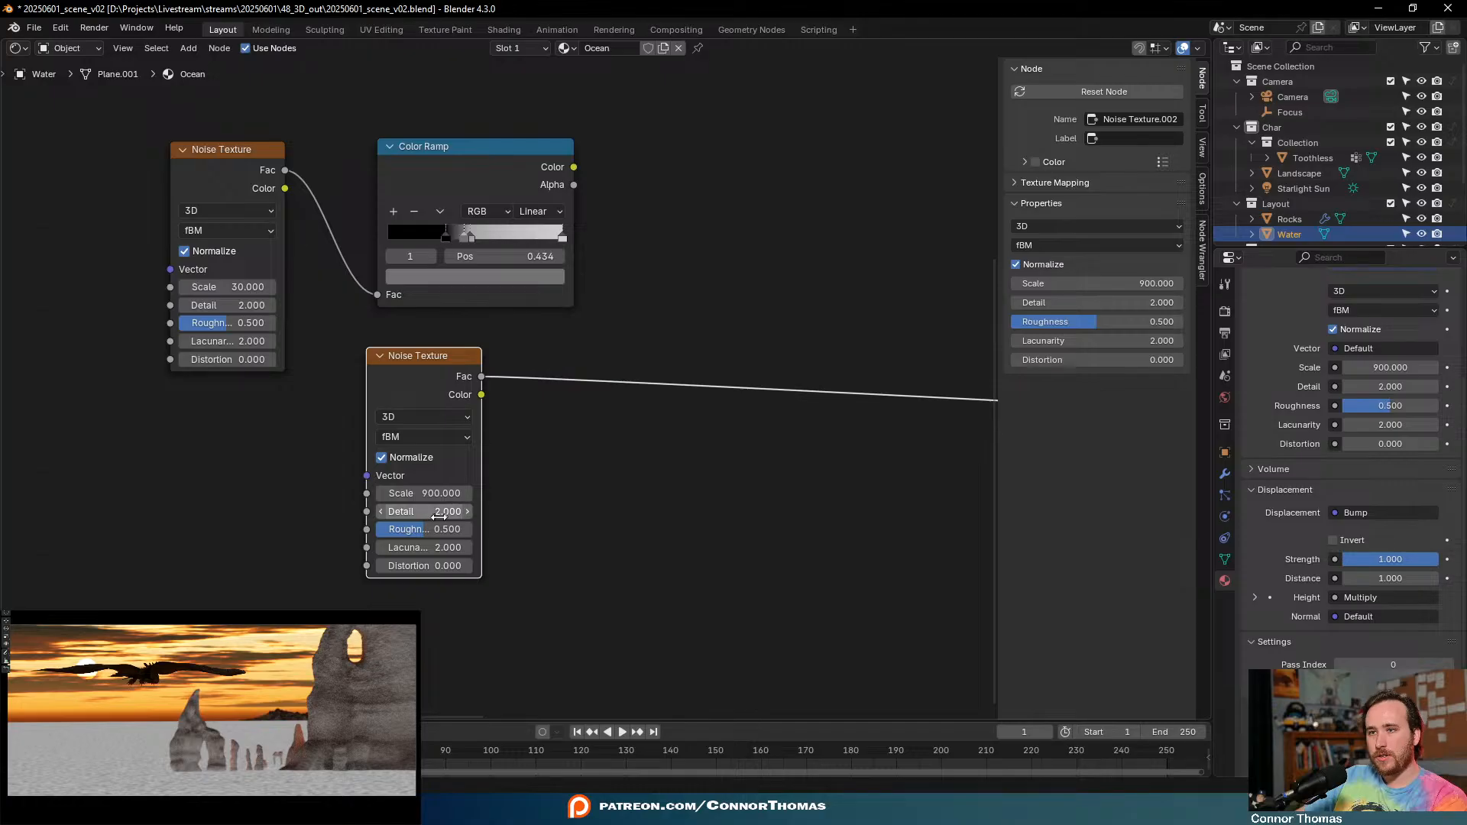
middle_drag(681, 484, 489, 471)
key(shift+a)
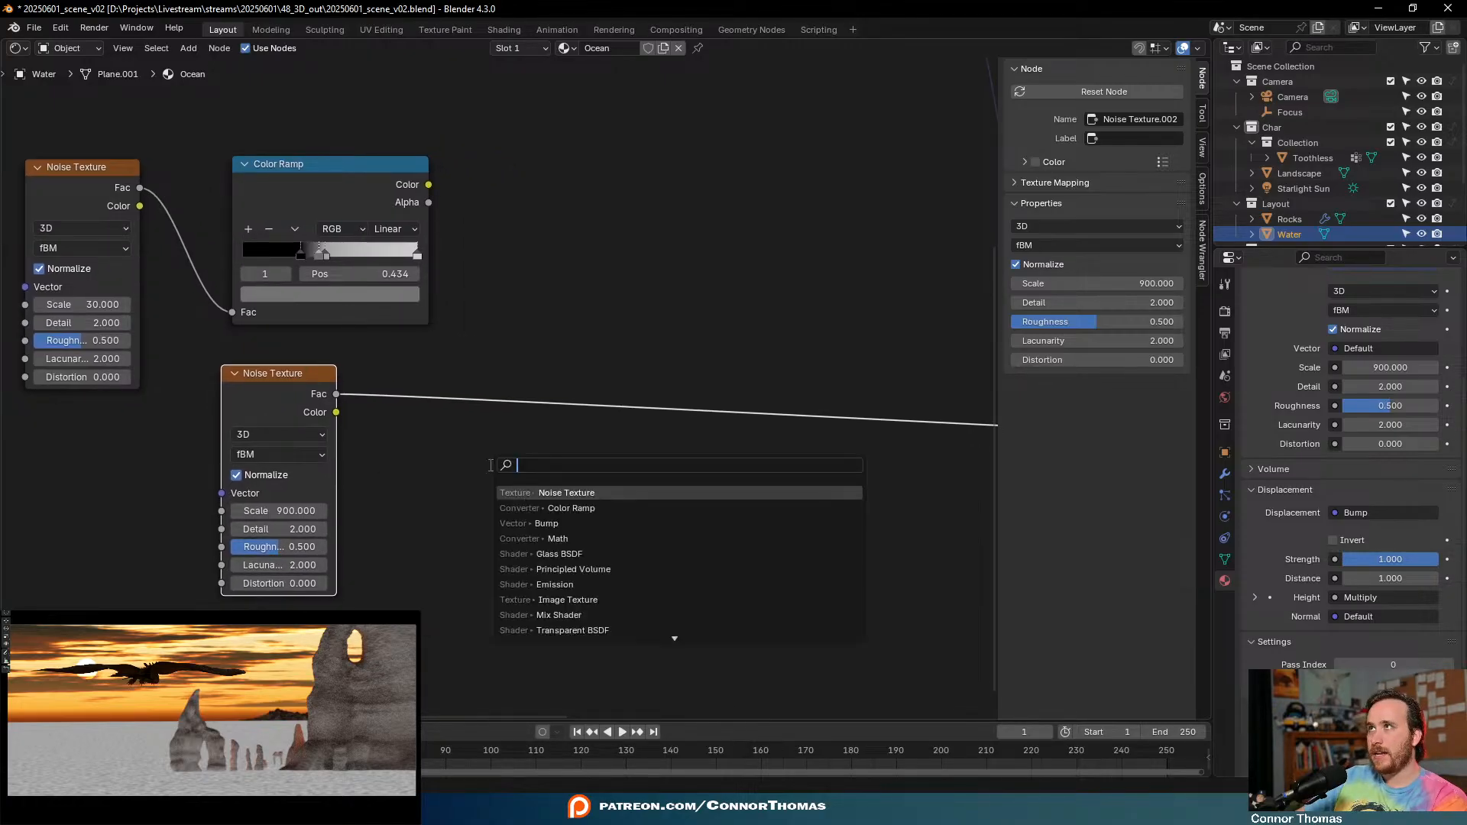
text(mix)
key(Return)
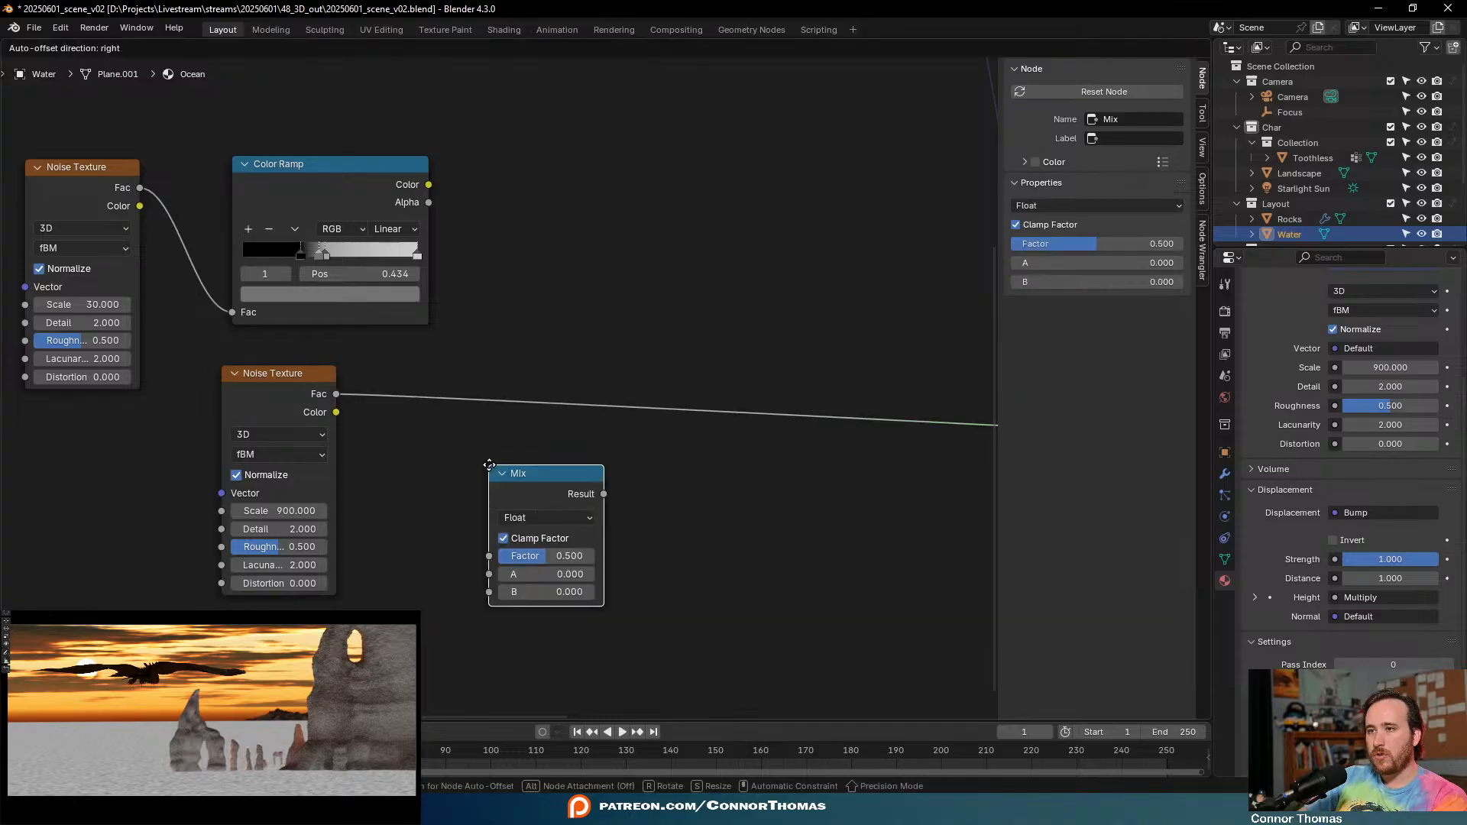
key(ctrl+z)
- Add a Mix Color node beyond the second Color Ramp and connect the ramp's Color output to its Factor input
key(shift+a)
click(493, 467)
text(mix)
key(Return)
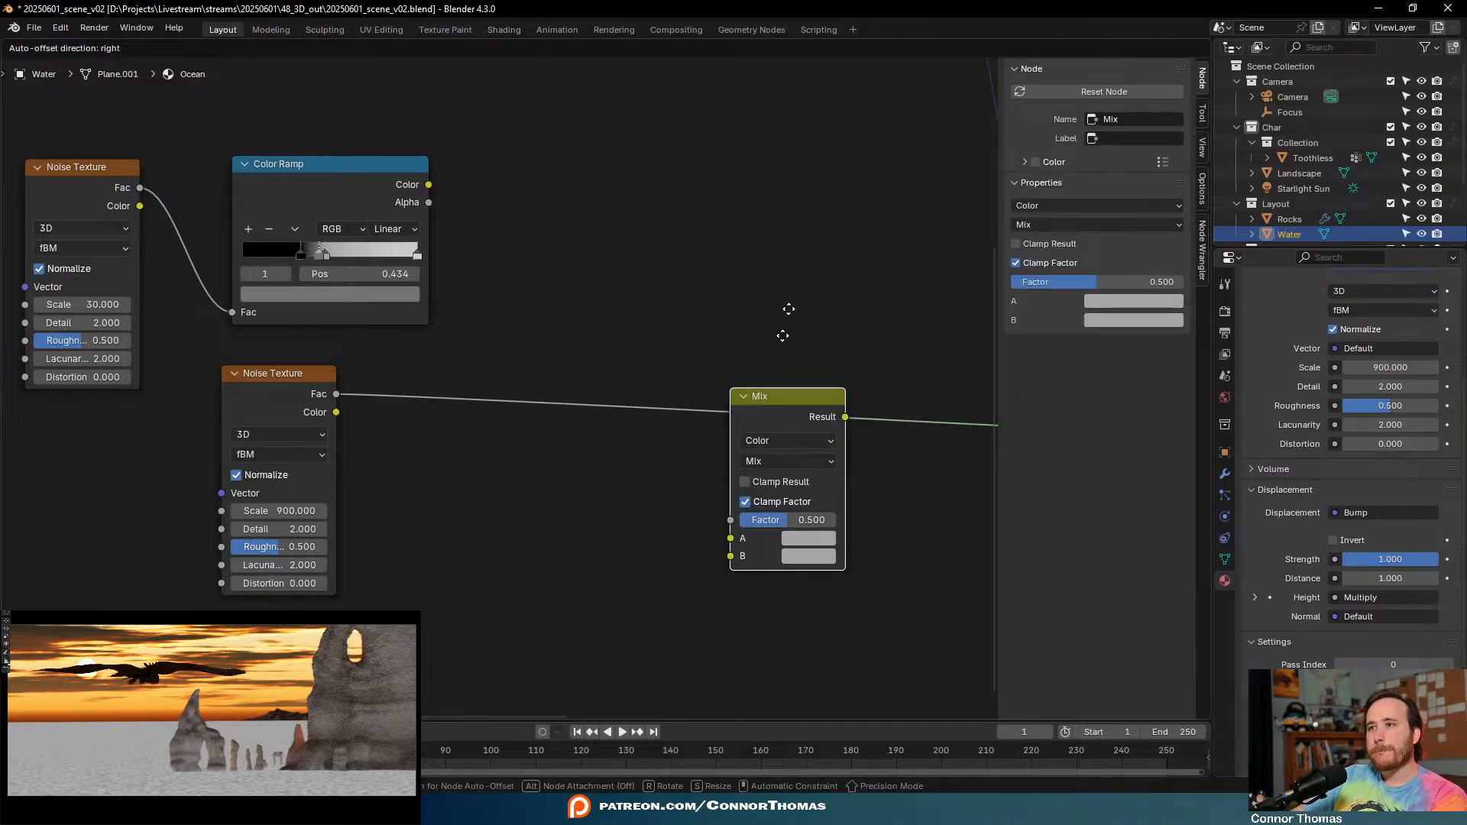
click(709, 193)
middle_drag(668, 125, 436, 214)
drag(317, 246, 594, 374)
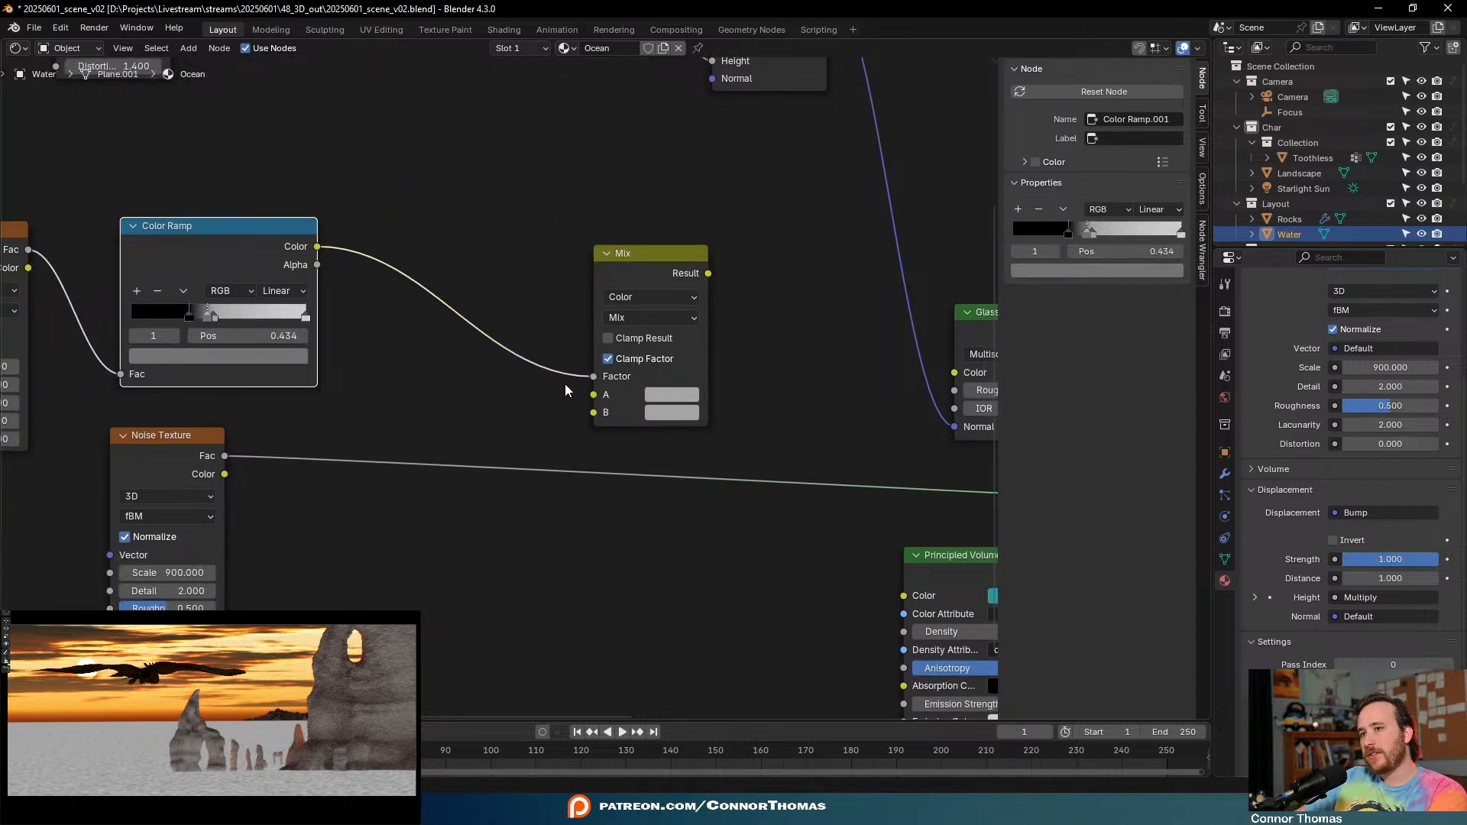
- Lighten the Mix node's A color and connect the third Noise Texture's Fac output to the B input
ctrl+shift+click(269, 231)
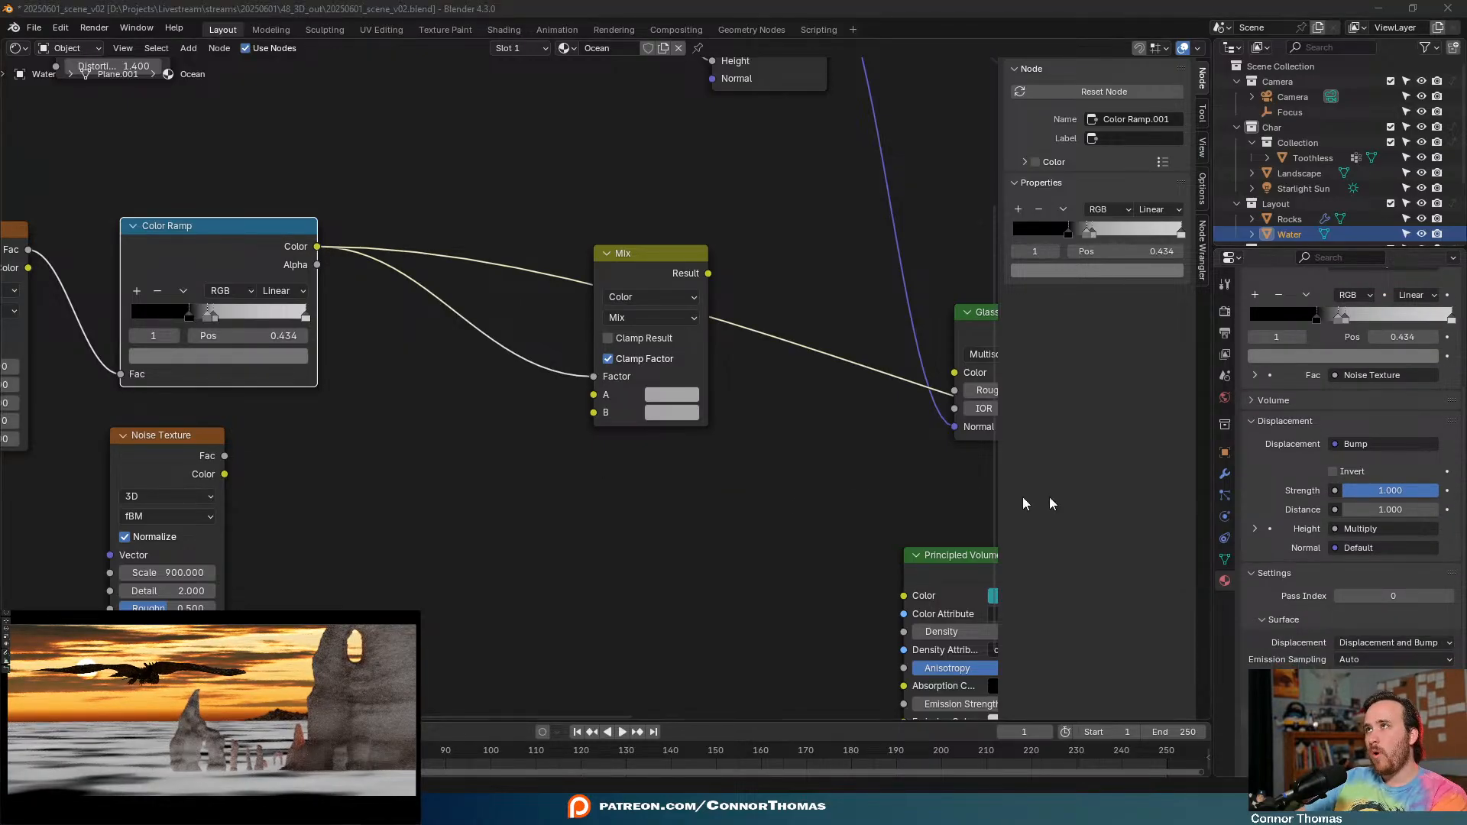
click(670, 395)
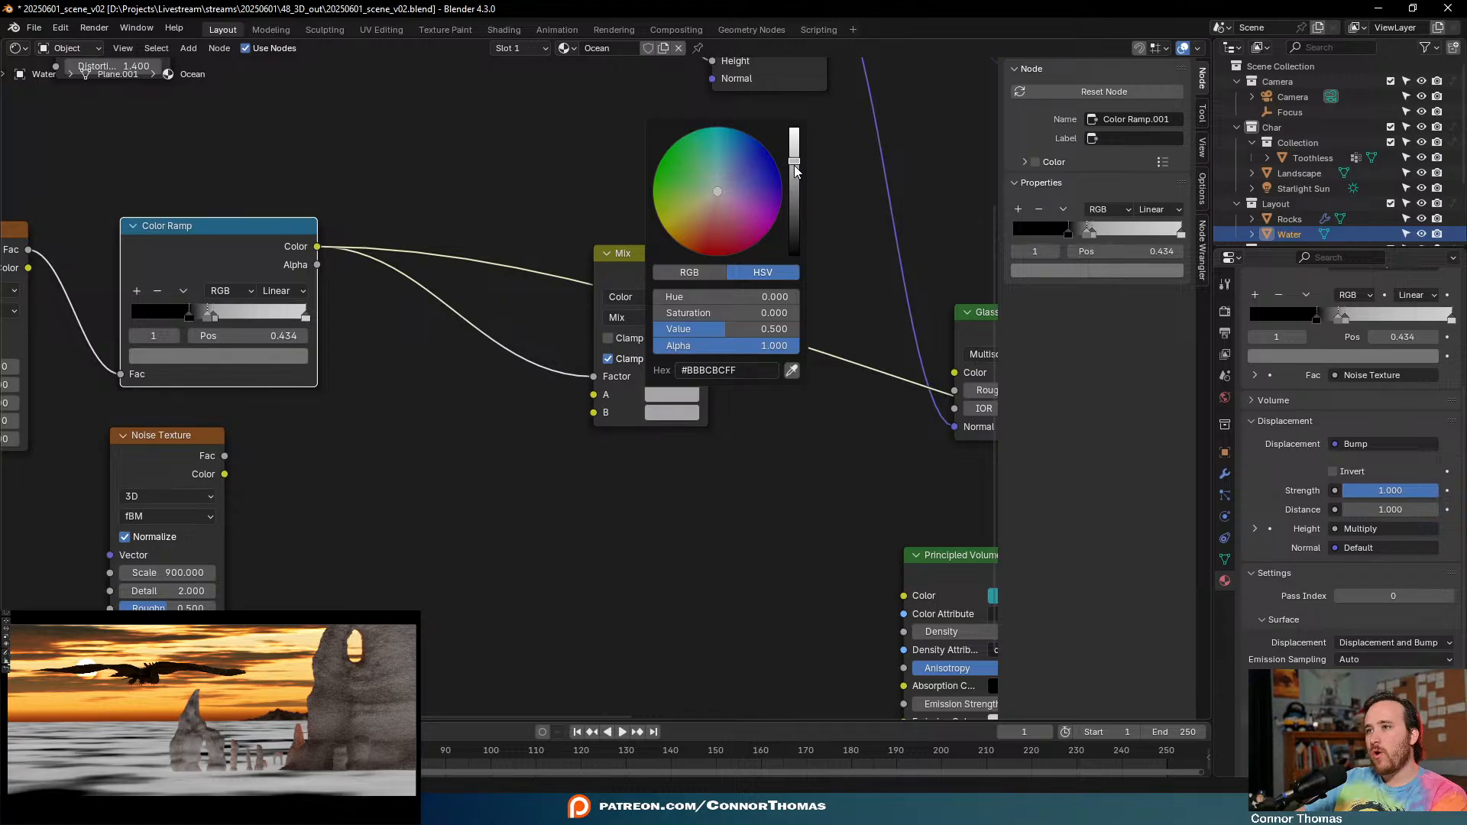
drag(795, 159, 794, 125)
drag(225, 457, 594, 413)
middle_drag(411, 476, 491, 469)
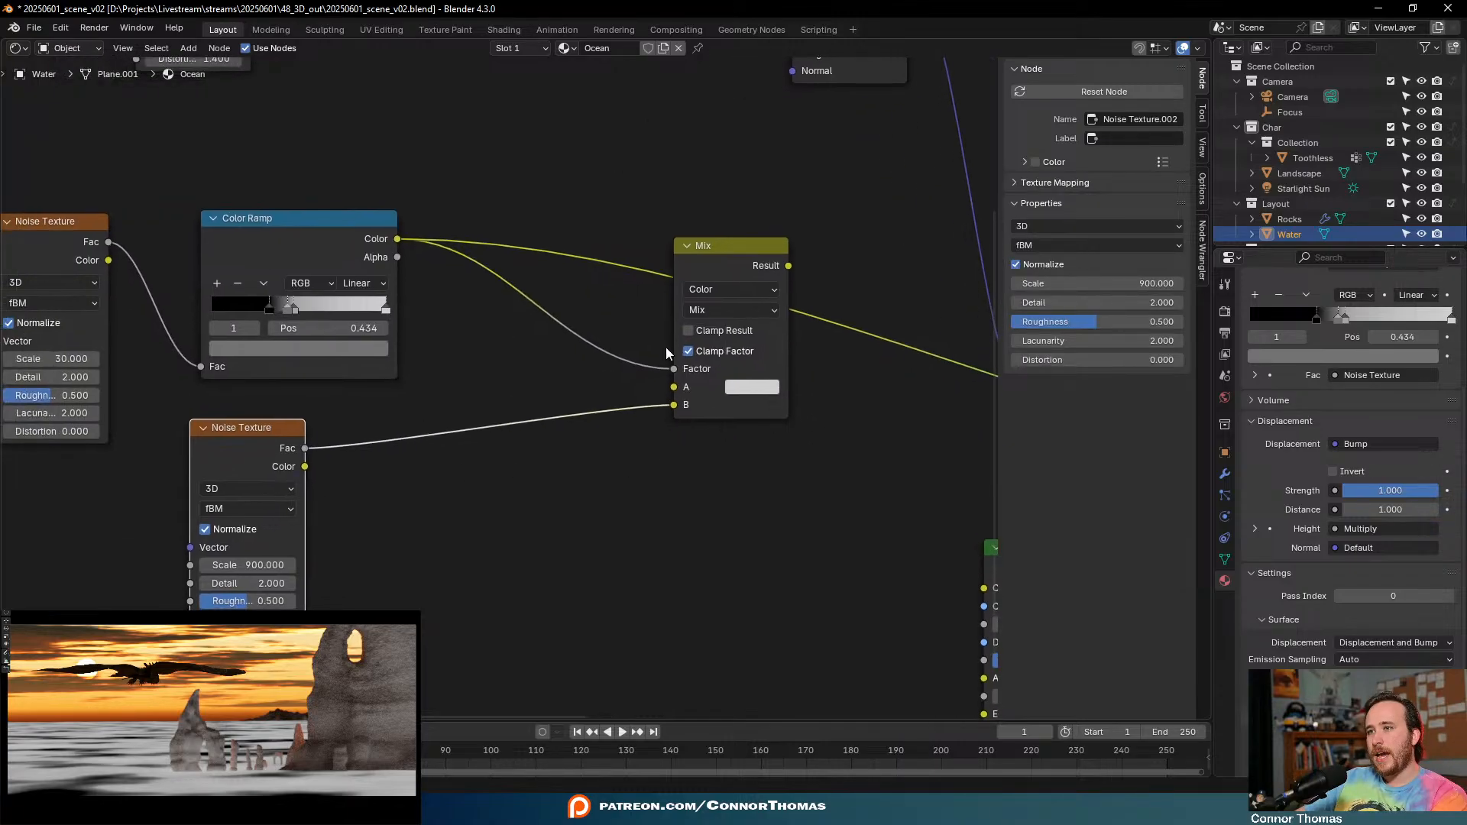
- Connect the Mix node's Result to the Glass BSDF's Roughness and route the Glass BSDF back into the material's Surface
ctrl+shift+click(732, 261)
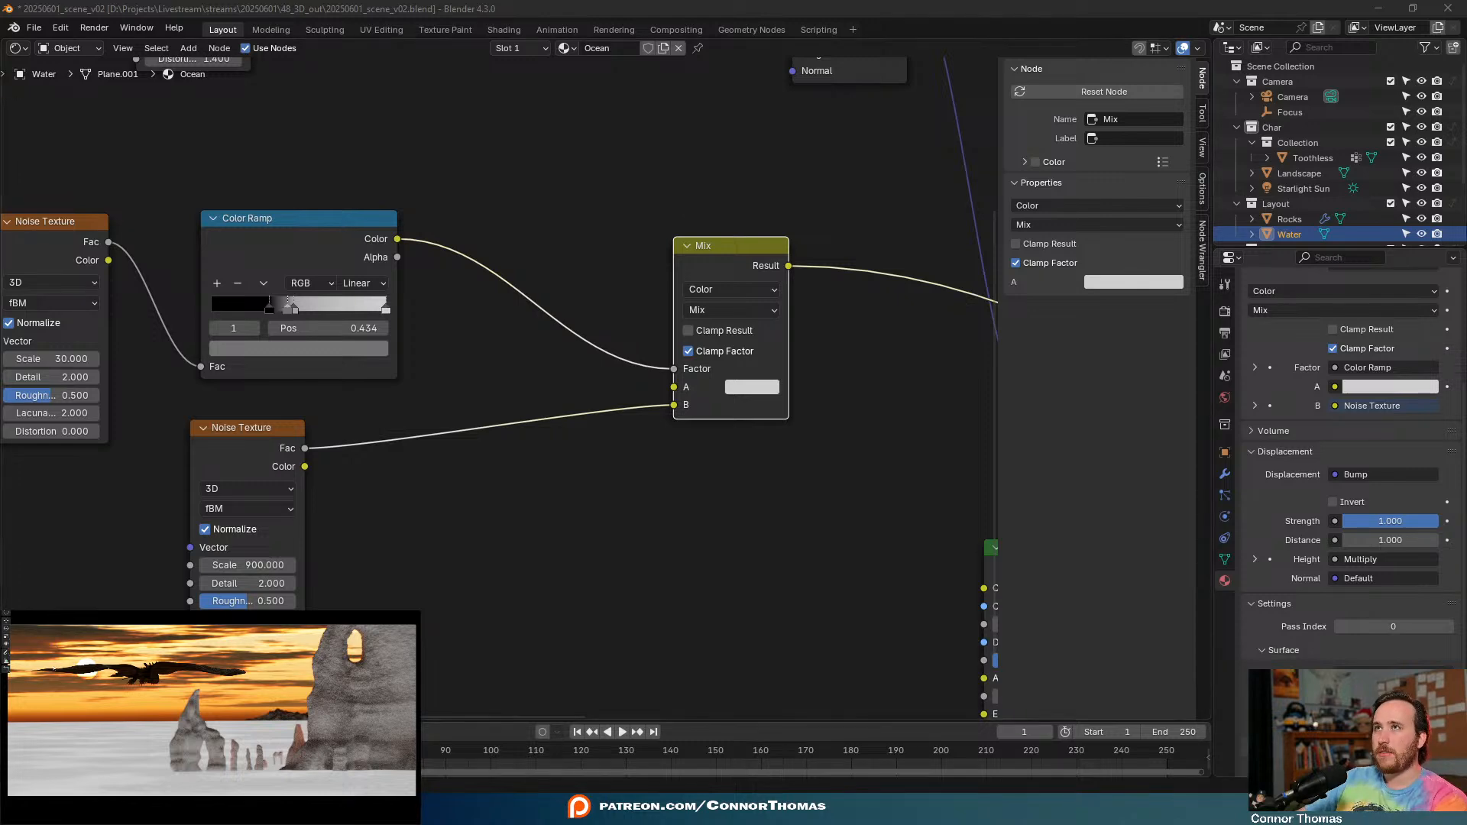
click(477, 538)
middle_drag(707, 520, 436, 477)
scroll(617, 478, down, 3)
drag(538, 277, 735, 373)
click(772, 308)
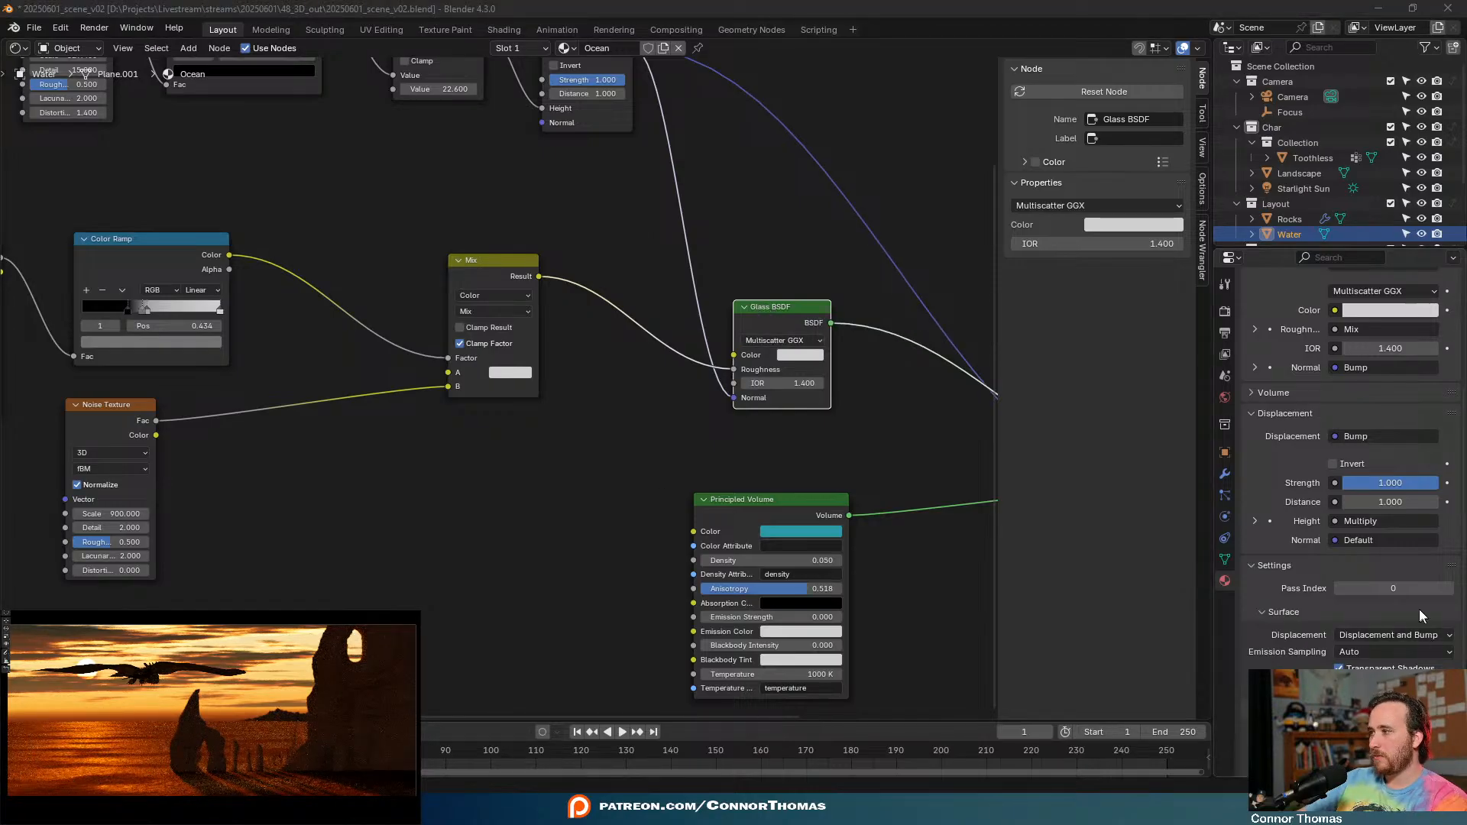
- Try darkening the second Color Ramp's white end stop to dark grey #3B3B3B
middle_drag(334, 530, 675, 534)
scroll(519, 389, up, 4)
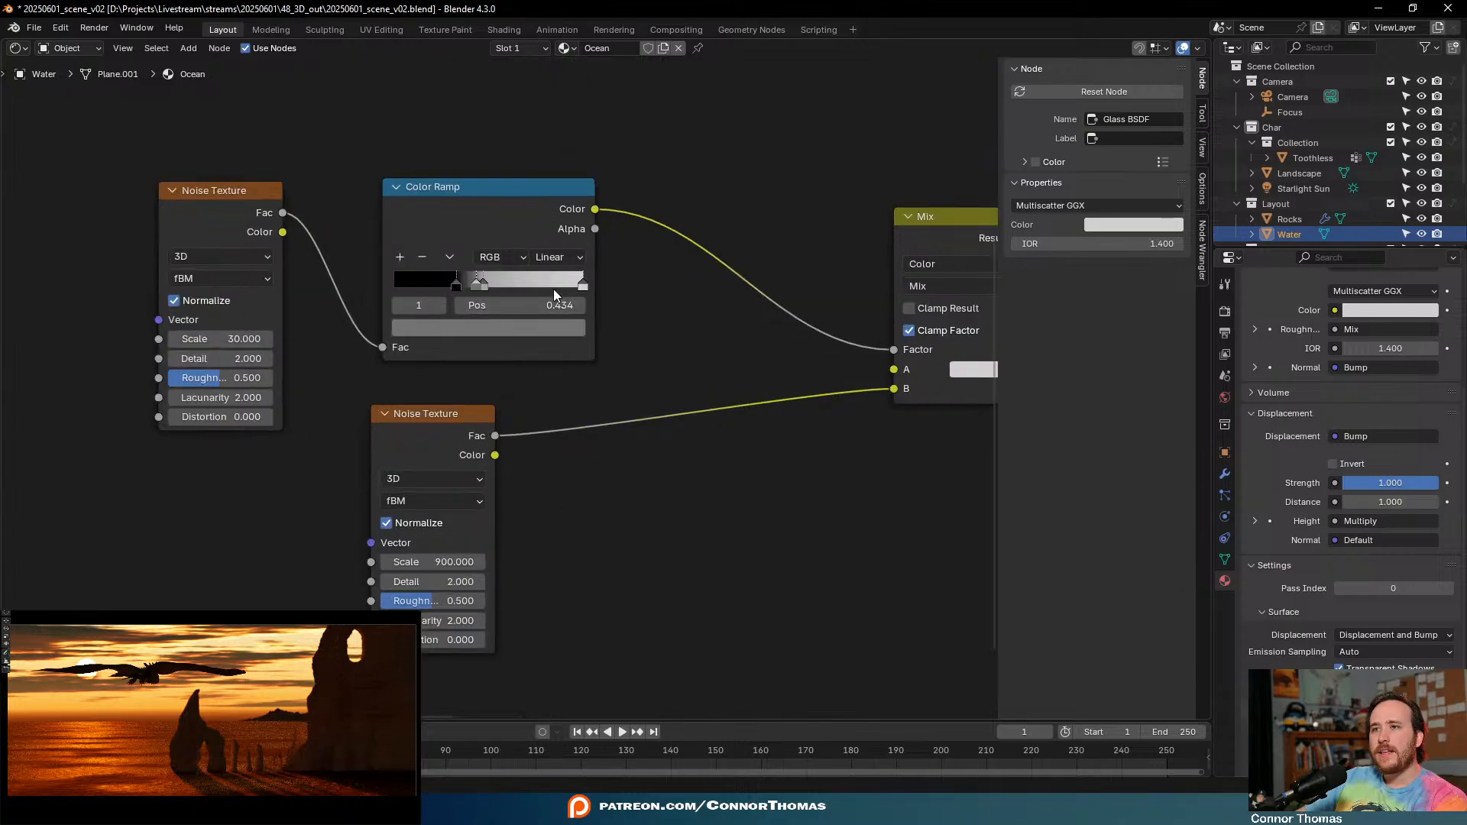
click(581, 282)
click(553, 322)
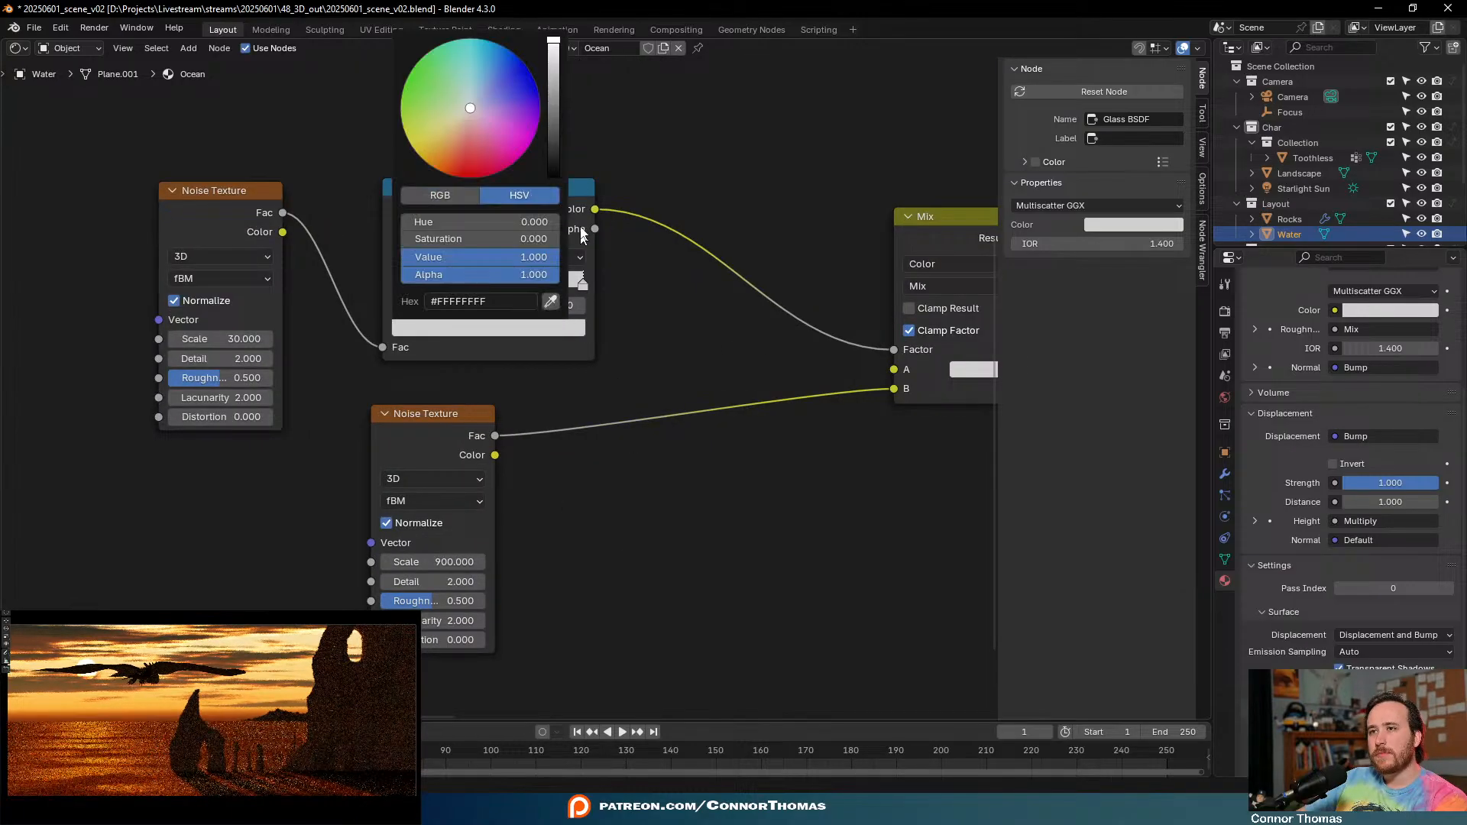
click(559, 113)
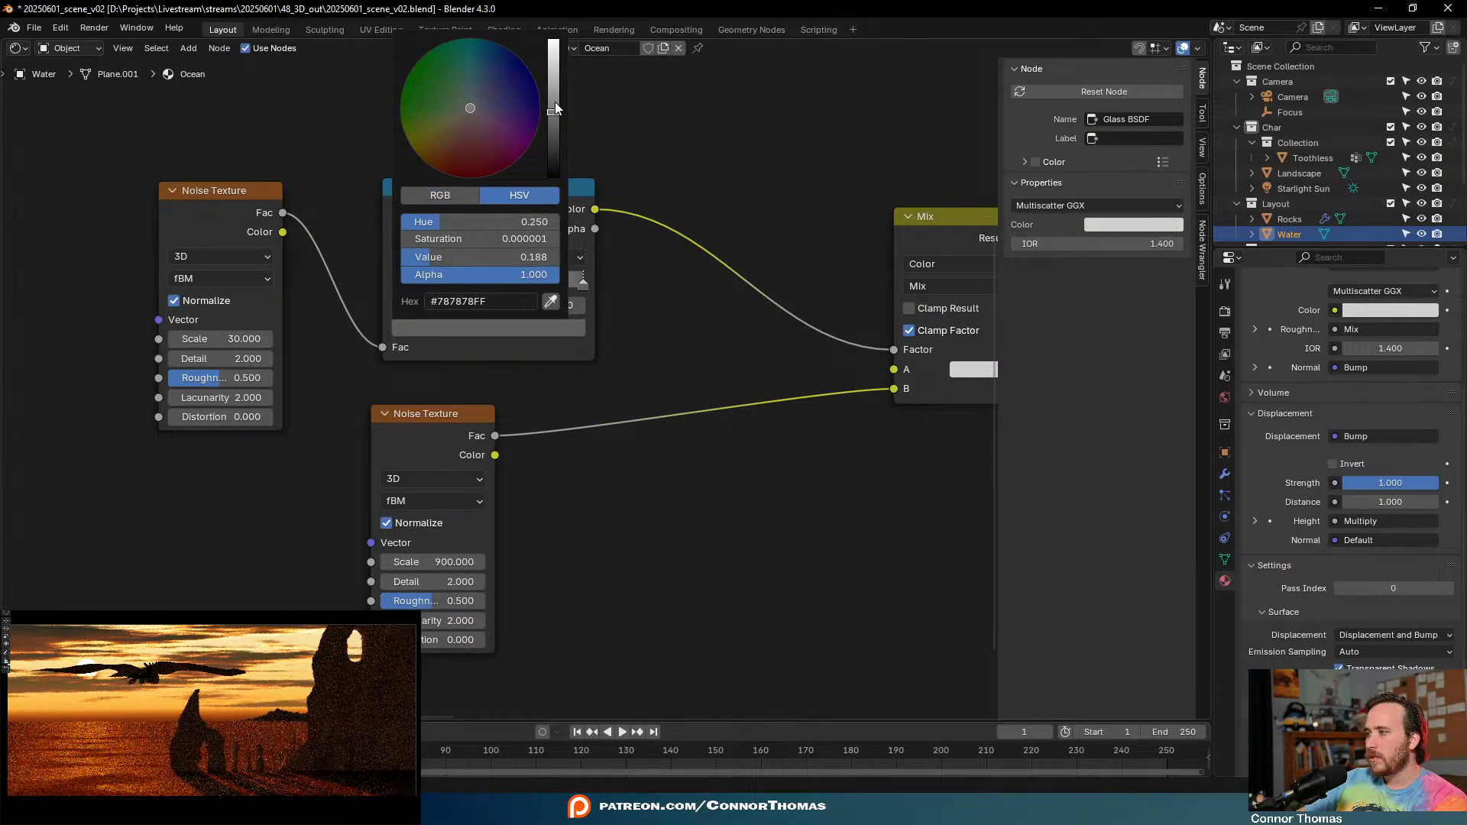
drag(557, 136, 553, 145)
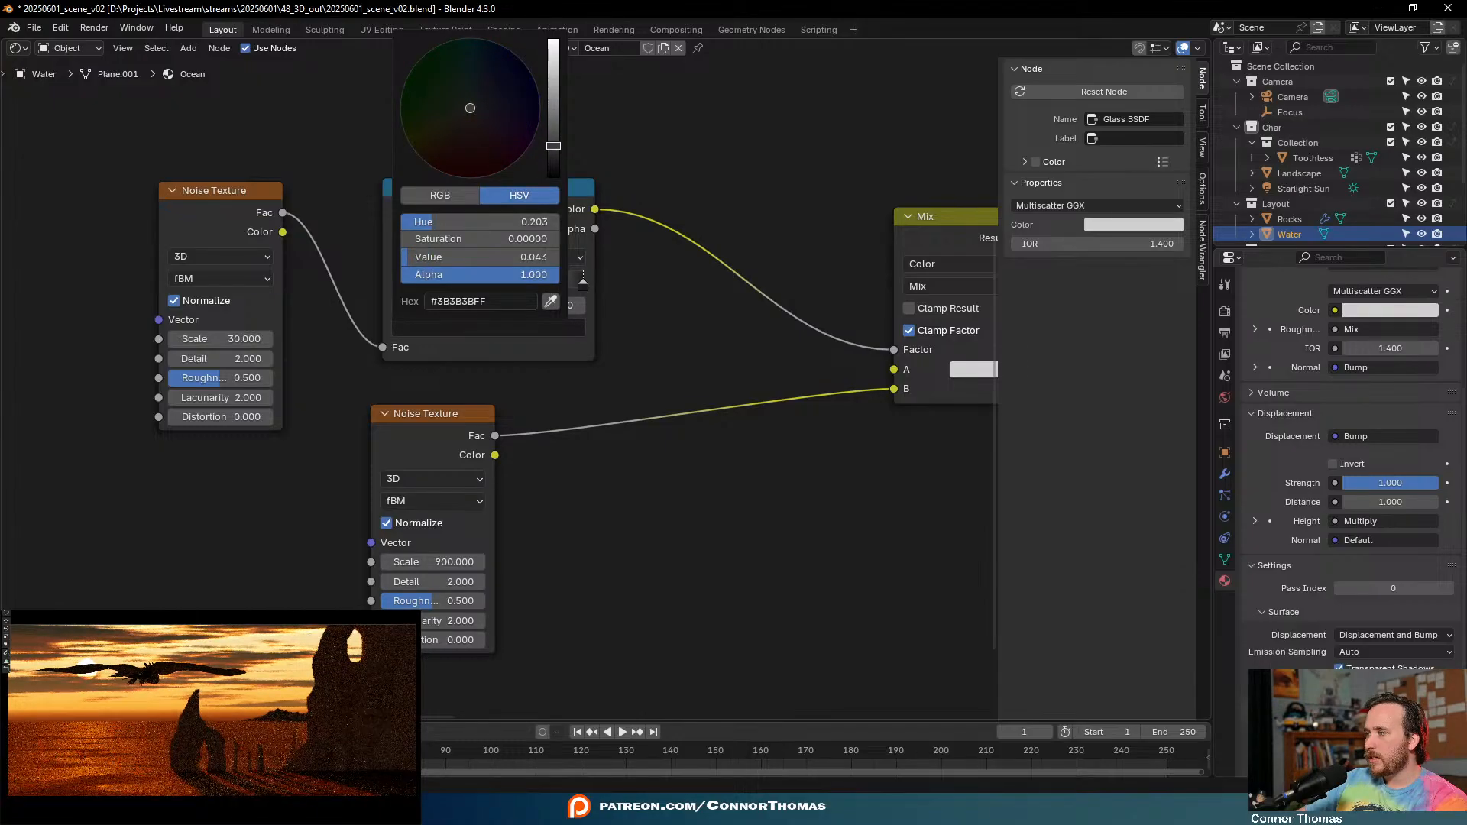
key(ctrl+z)
- Darken the Mix node's A color to a light grey with Value 0.596
middle_drag(835, 590, 546, 516)
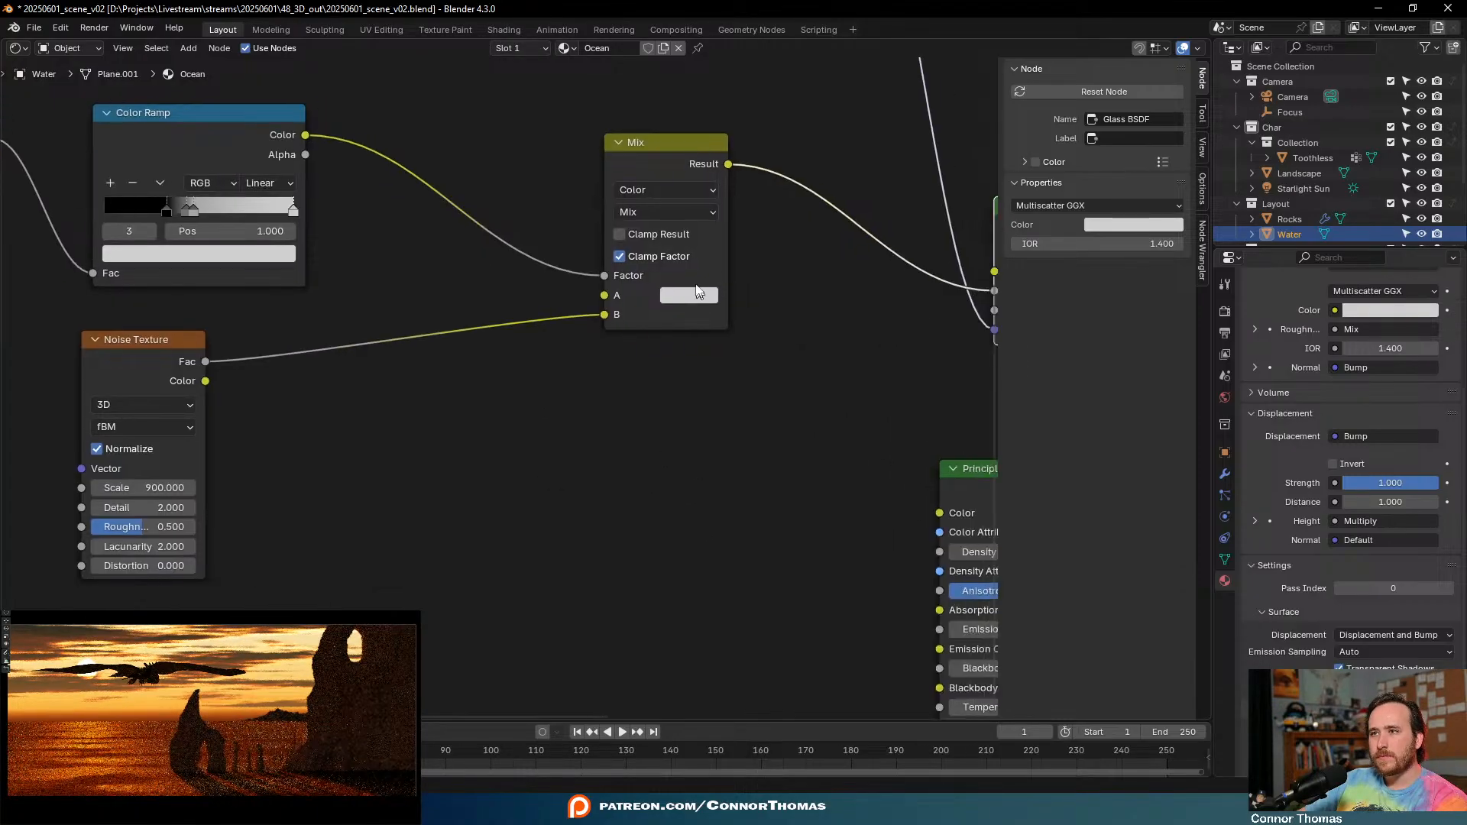
click(692, 299)
click(707, 300)
mouse_move(820, 317)
mouse_down()
mouse_move(819, 365)
mouse_move(821, 315)
mouse_move(829, 328)
mouse_up()
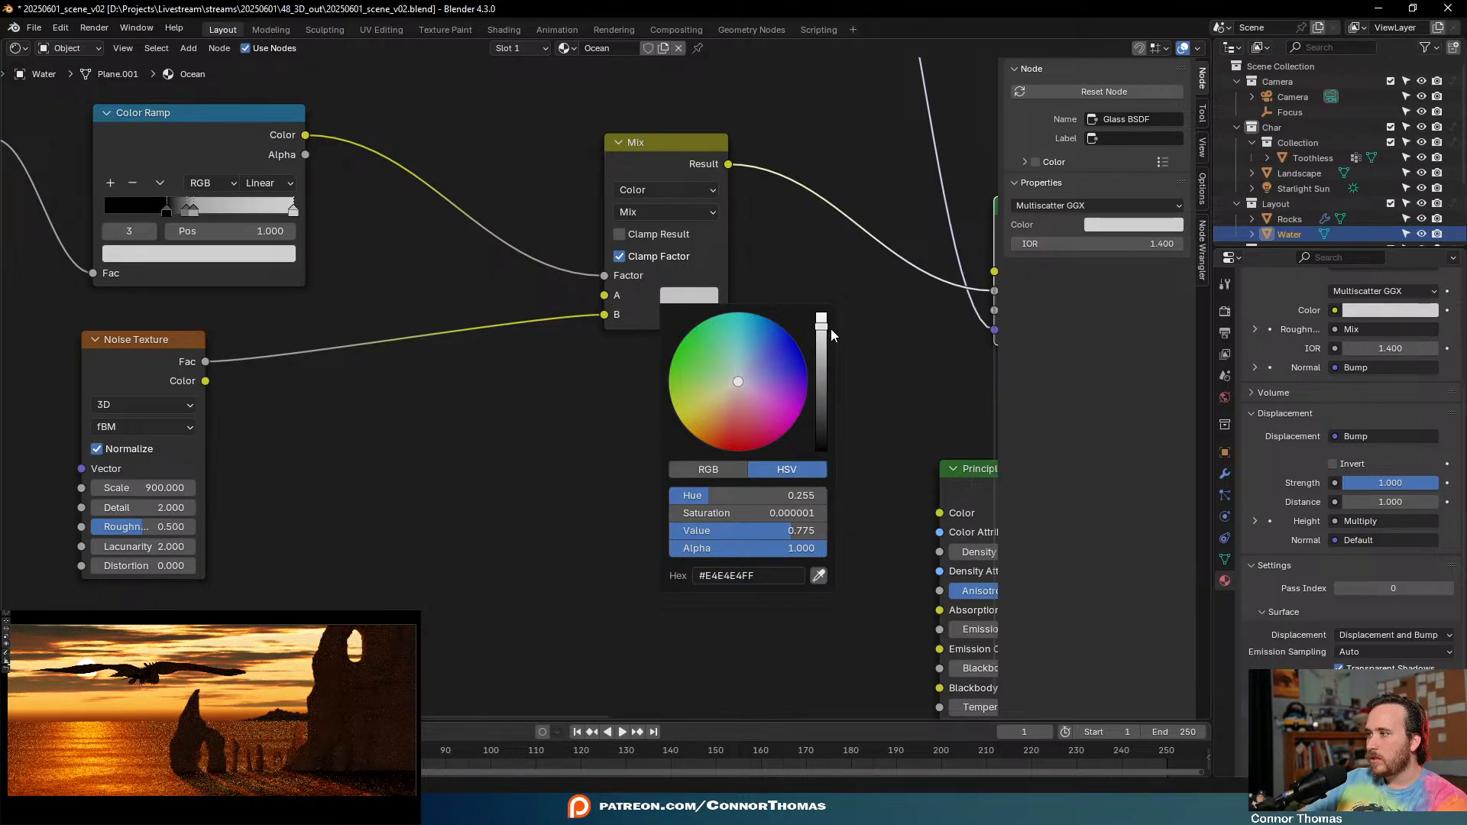
drag(828, 329, 825, 346)
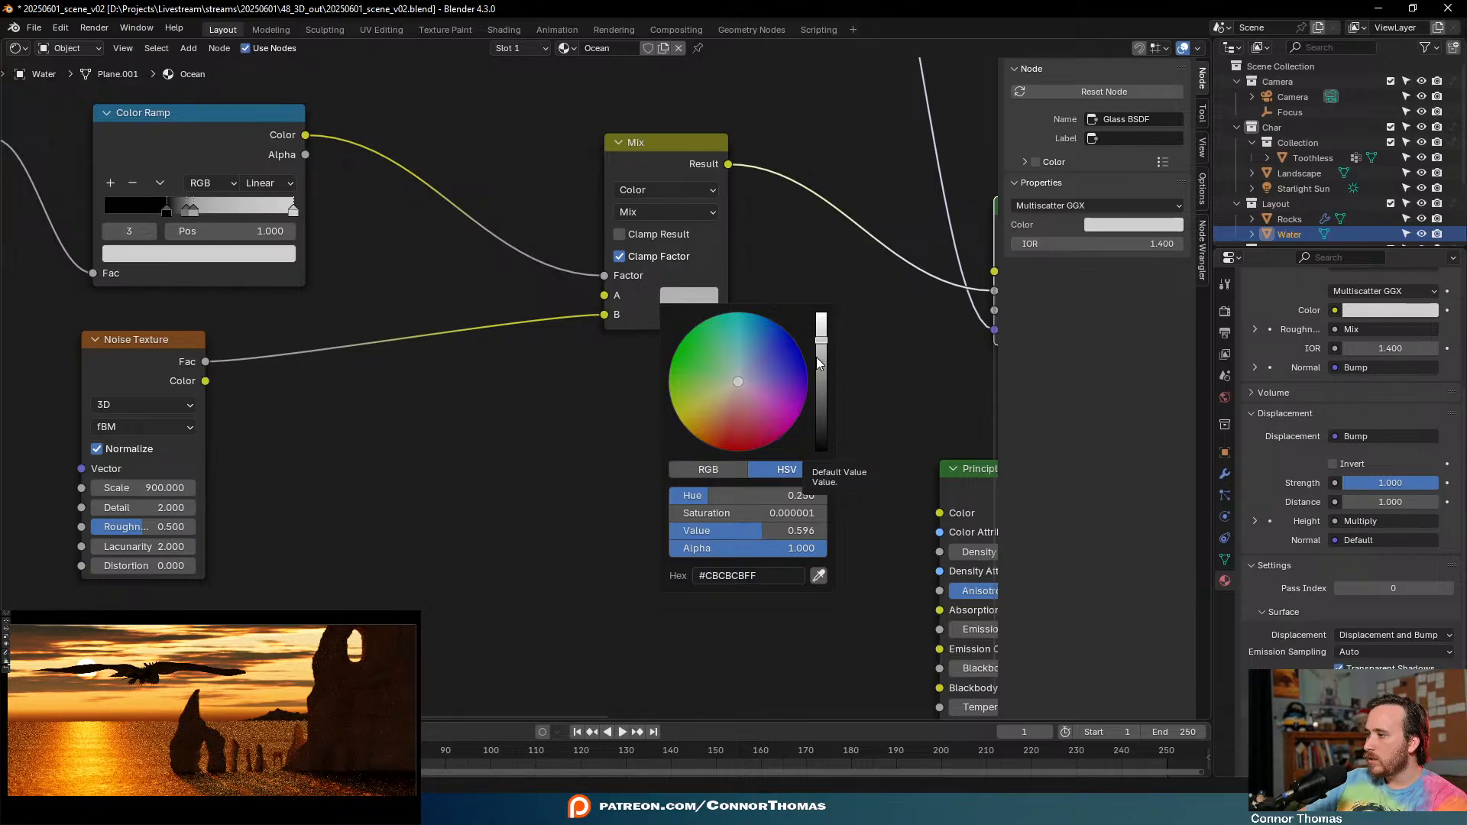
click(669, 460)
middle_drag(690, 401, 625, 480)
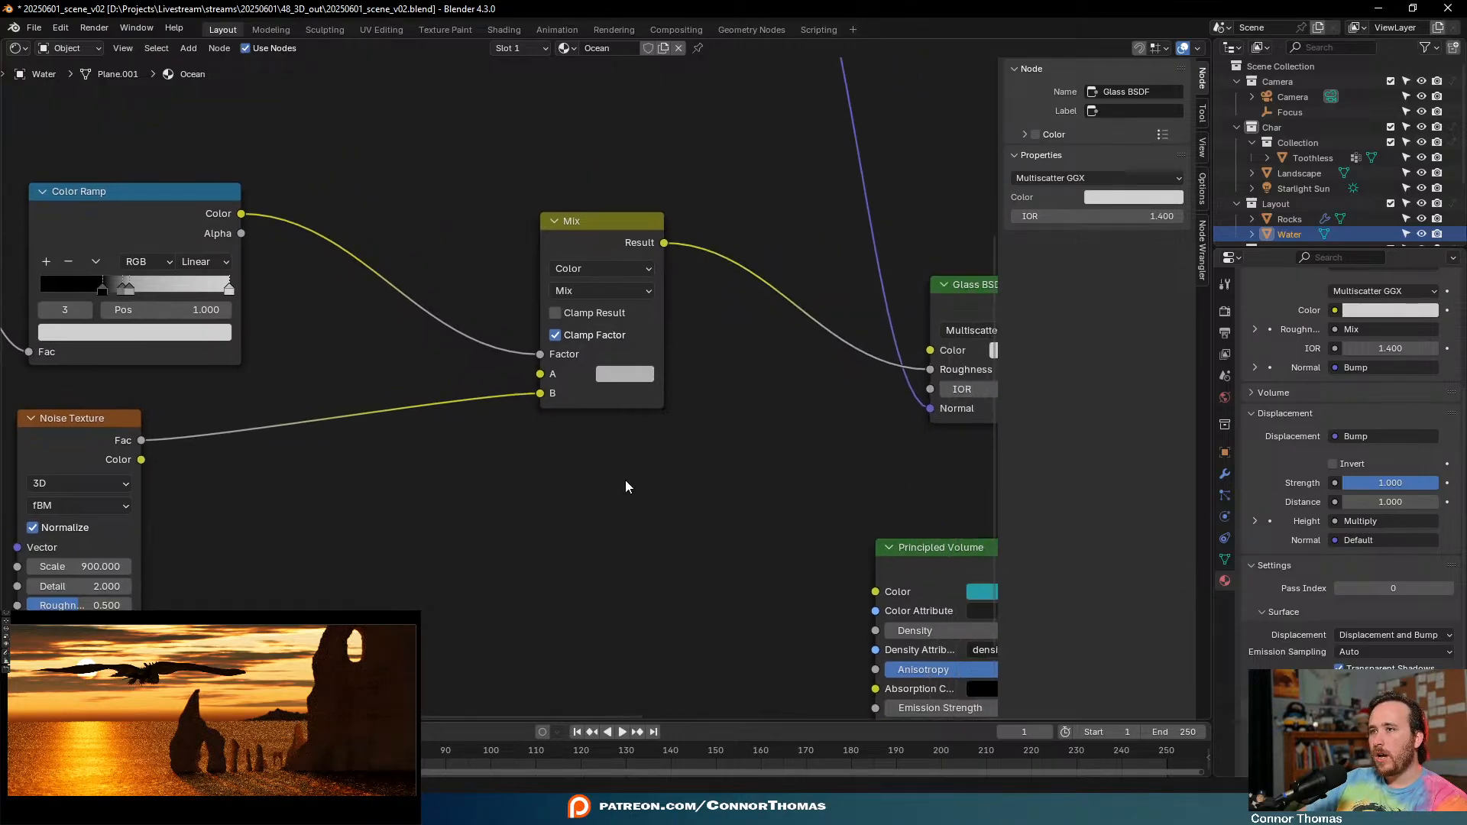
- Tint the Glass BSDF's Color a light teal
scroll(627, 471, down, 8)
middle_drag(668, 412, 573, 404)
scroll(627, 426, up, 3)
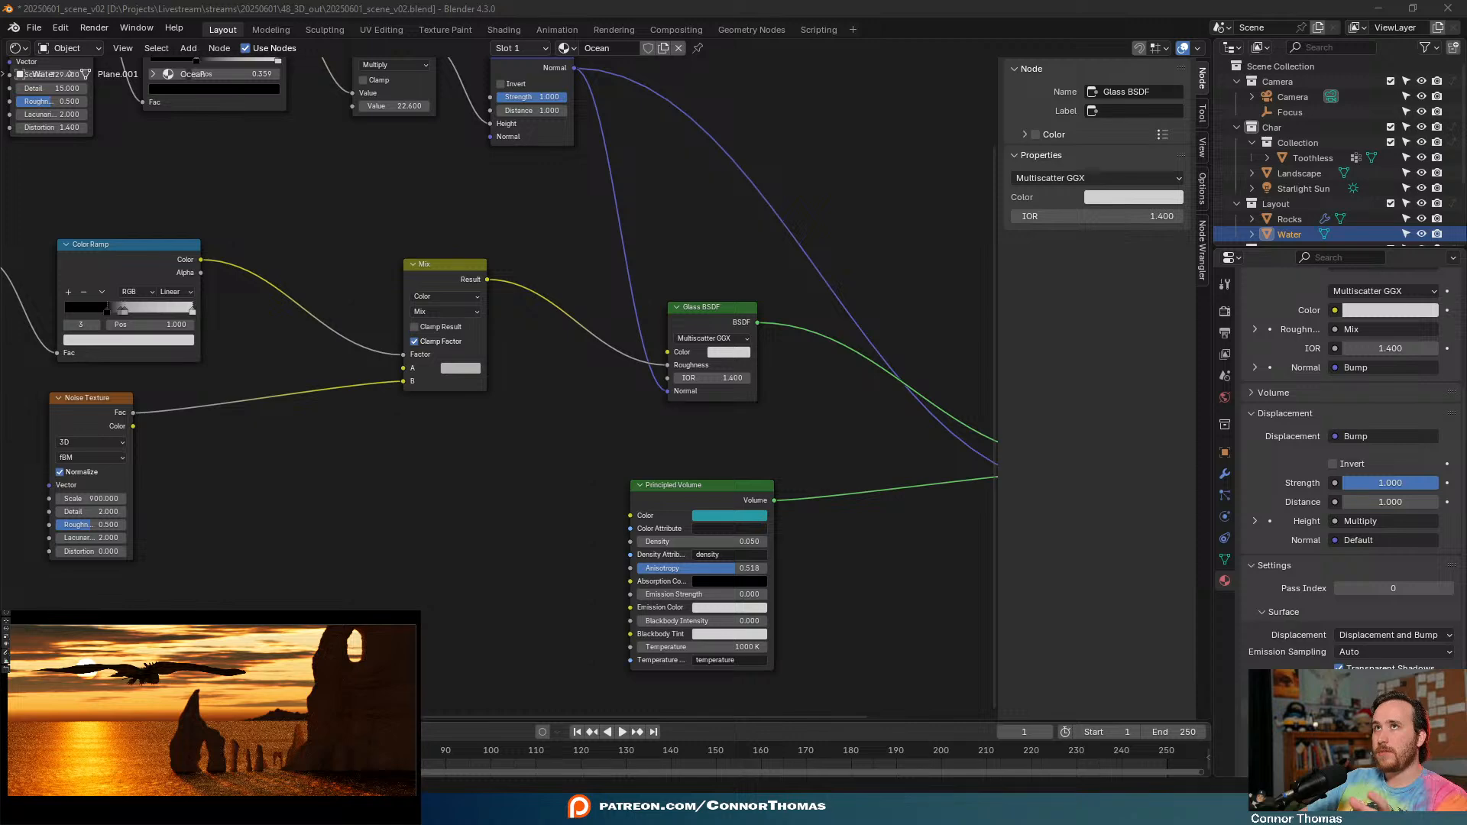
middle_drag(377, 552, 530, 504)
scroll(529, 504, down, 2)
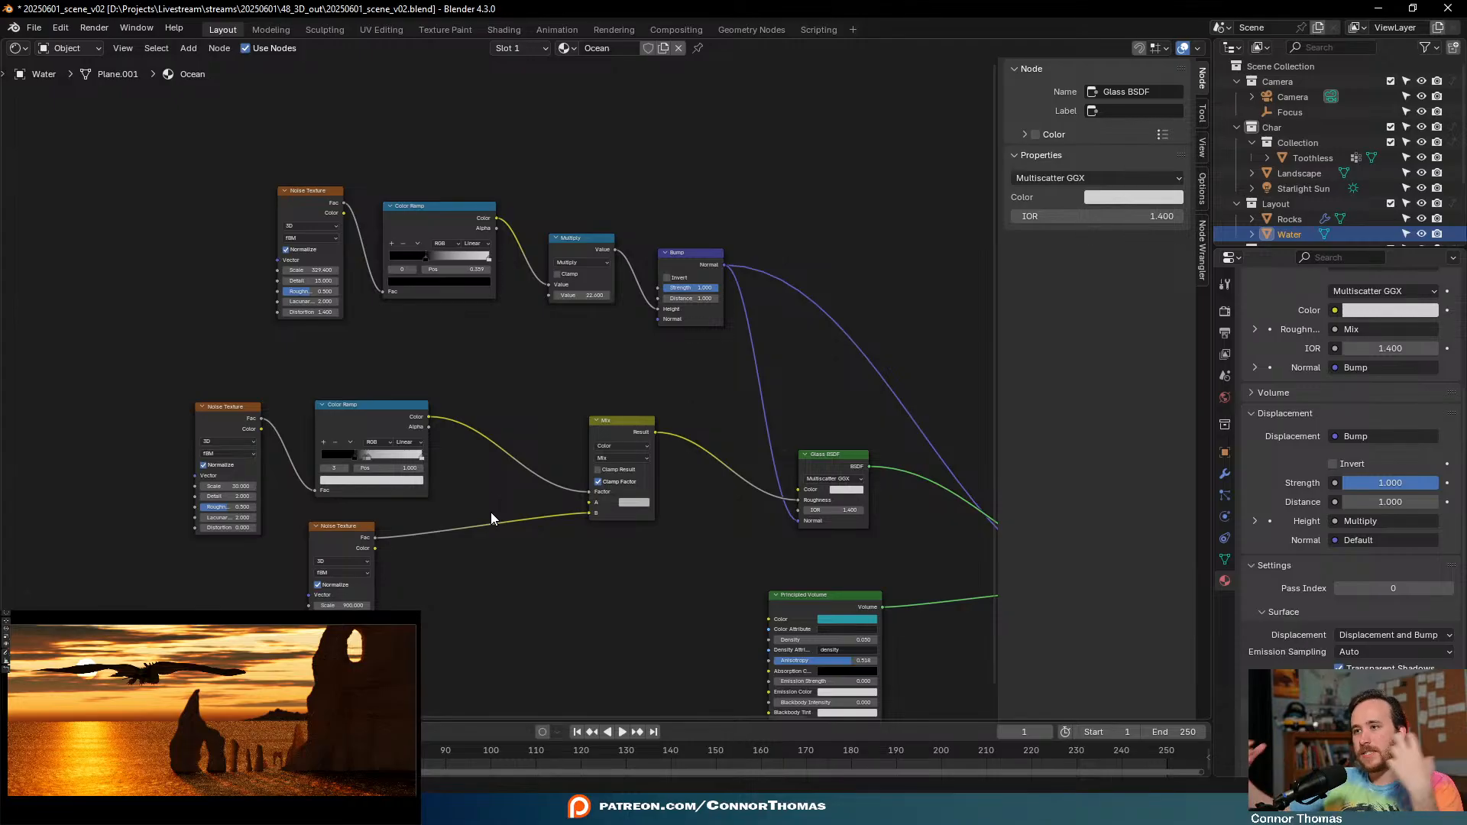
click(858, 489)
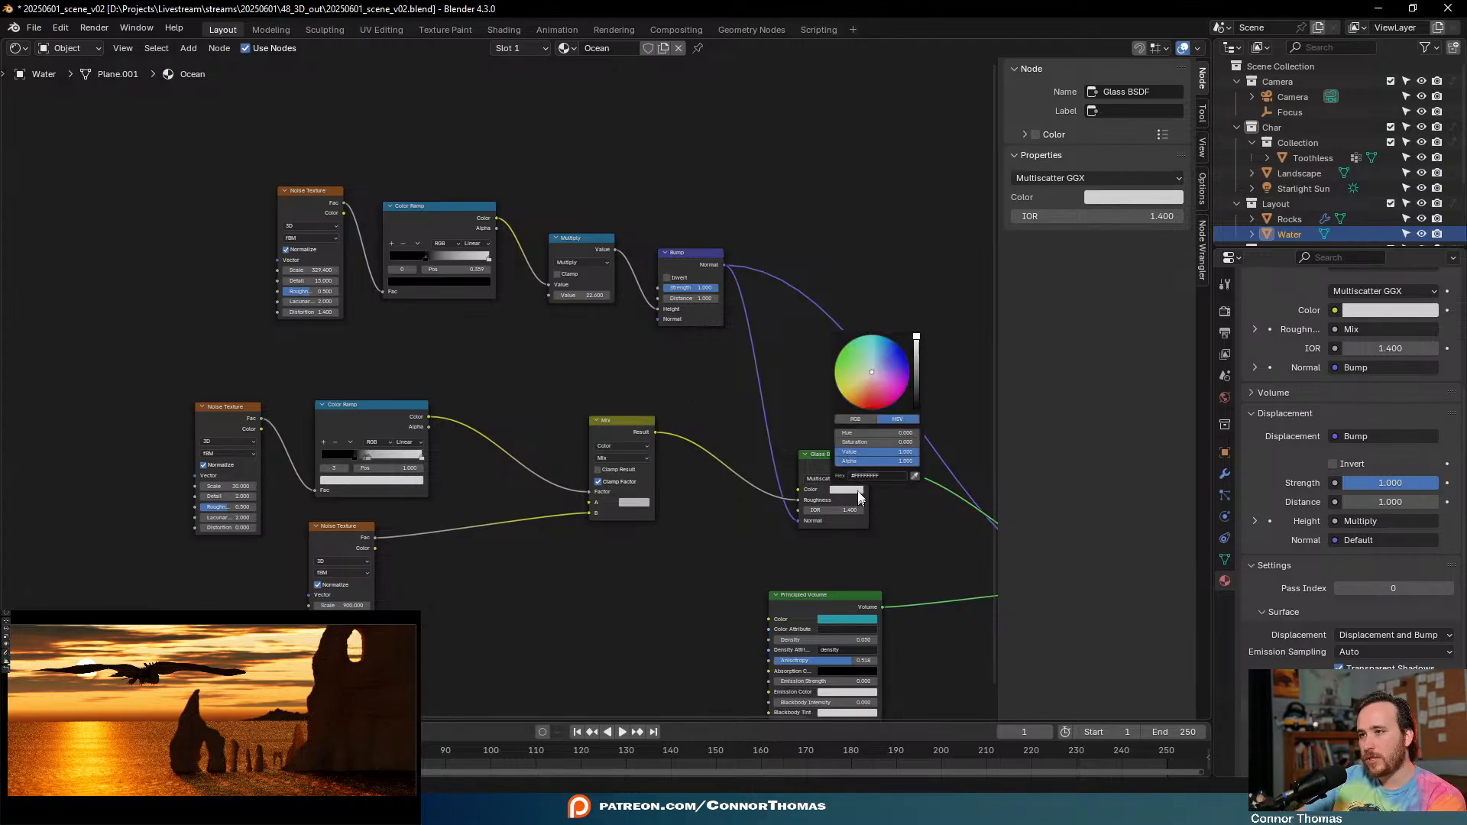
click(871, 348)
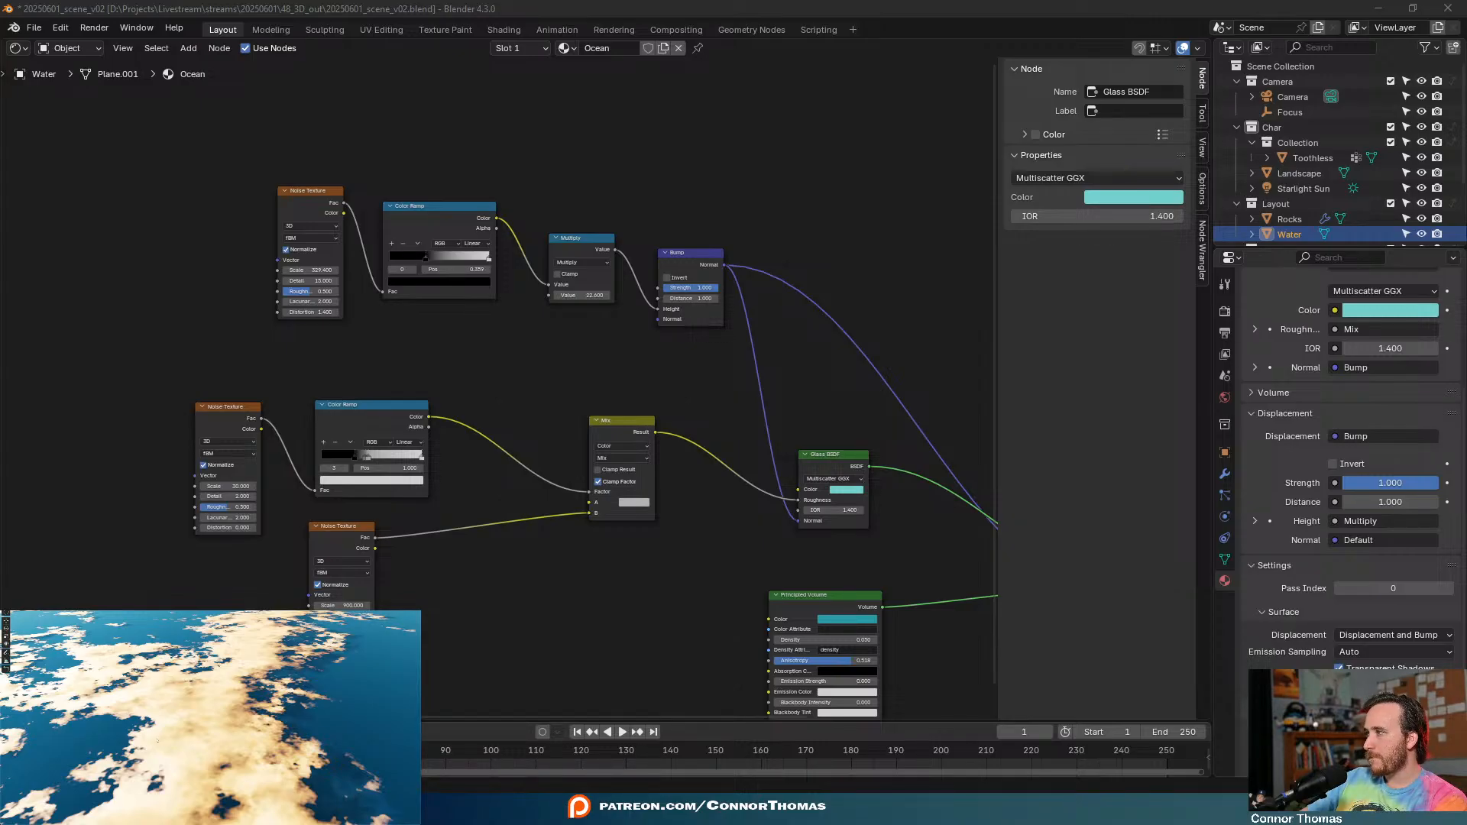
- Examine the water plane's extent and its rendered surface up close in the 3D viewport
scroll(171, 734, up, 3)
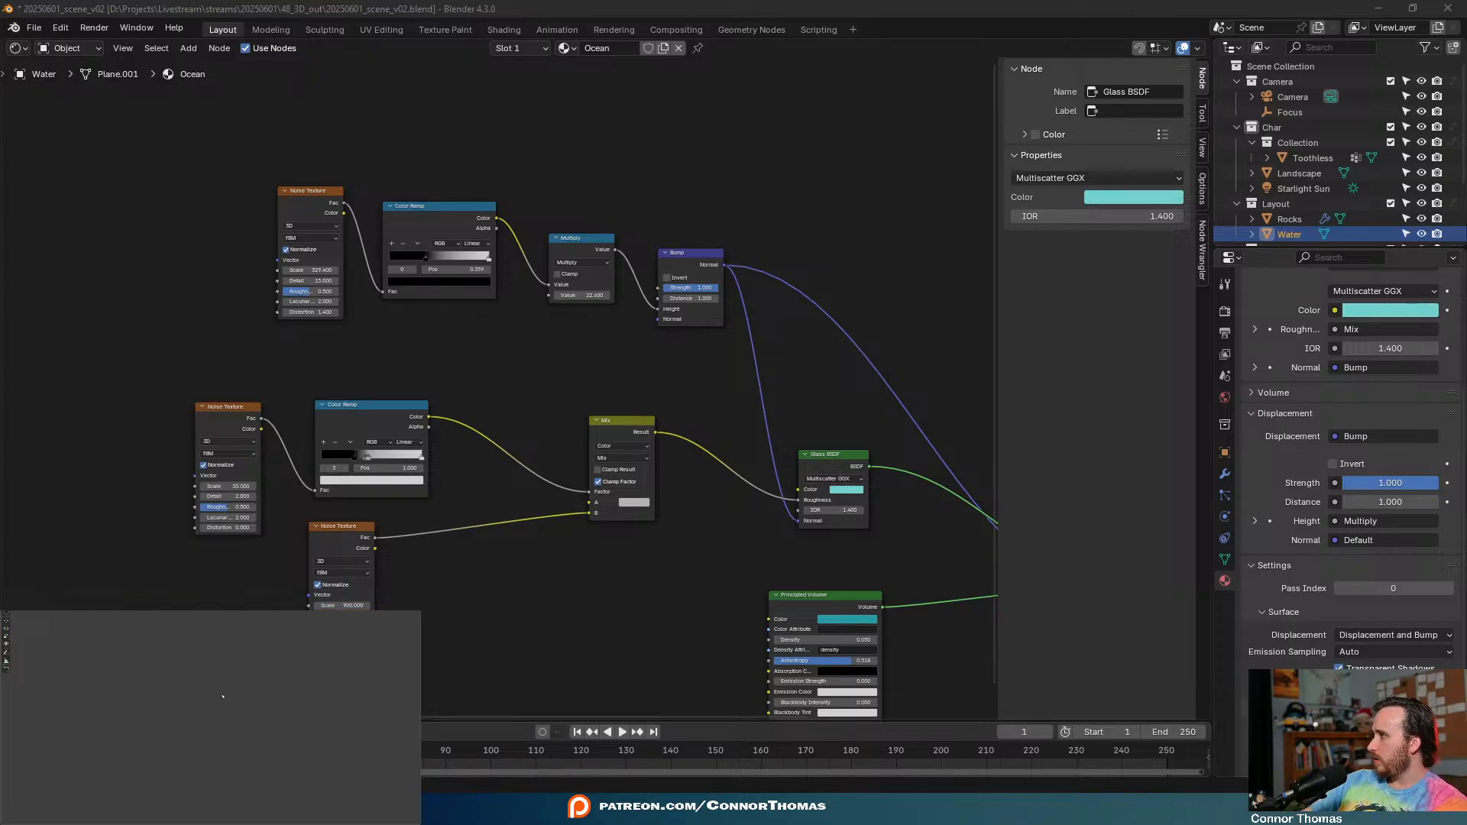
key(a)
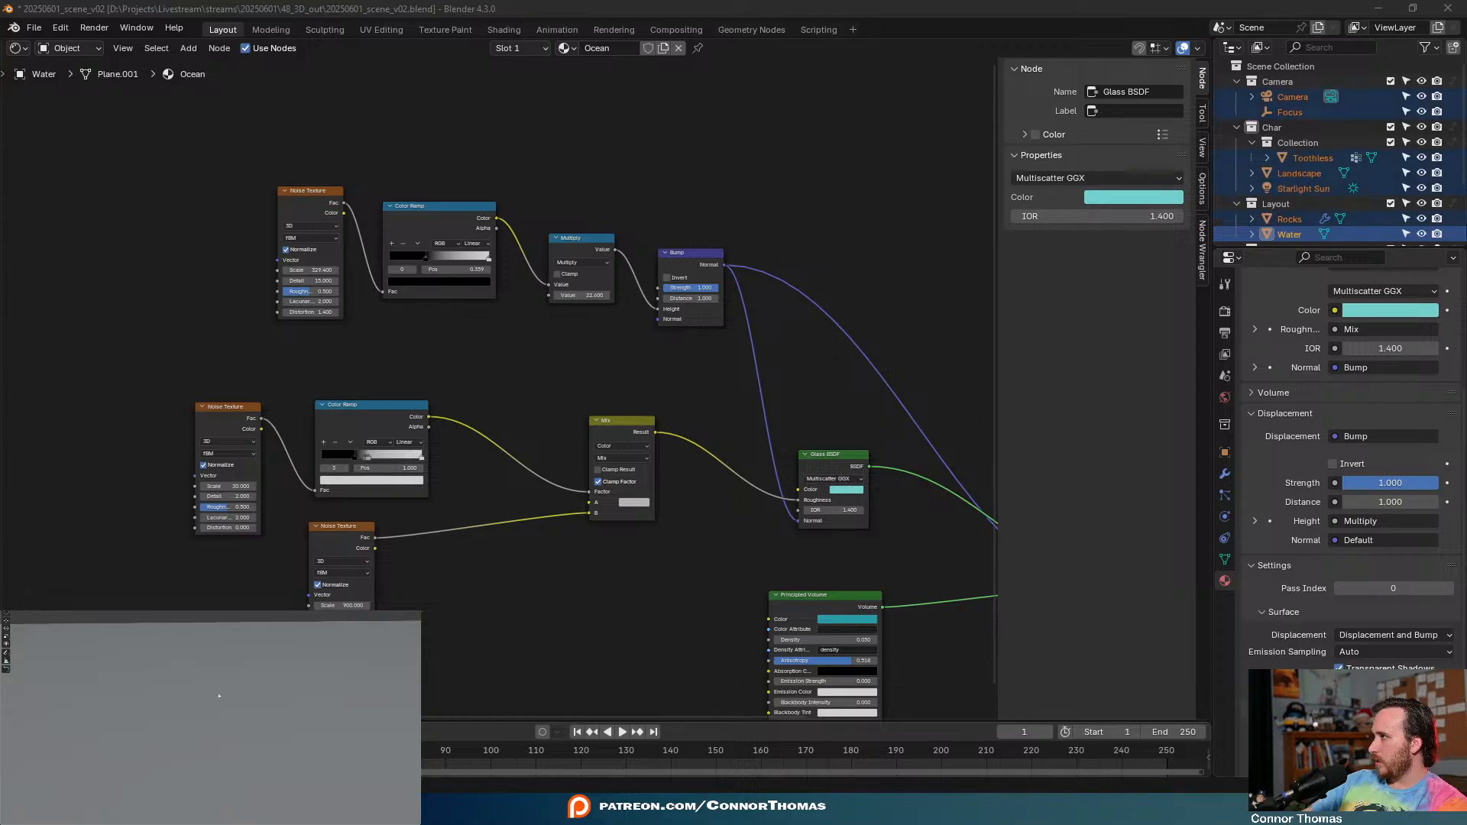
click(220, 696)
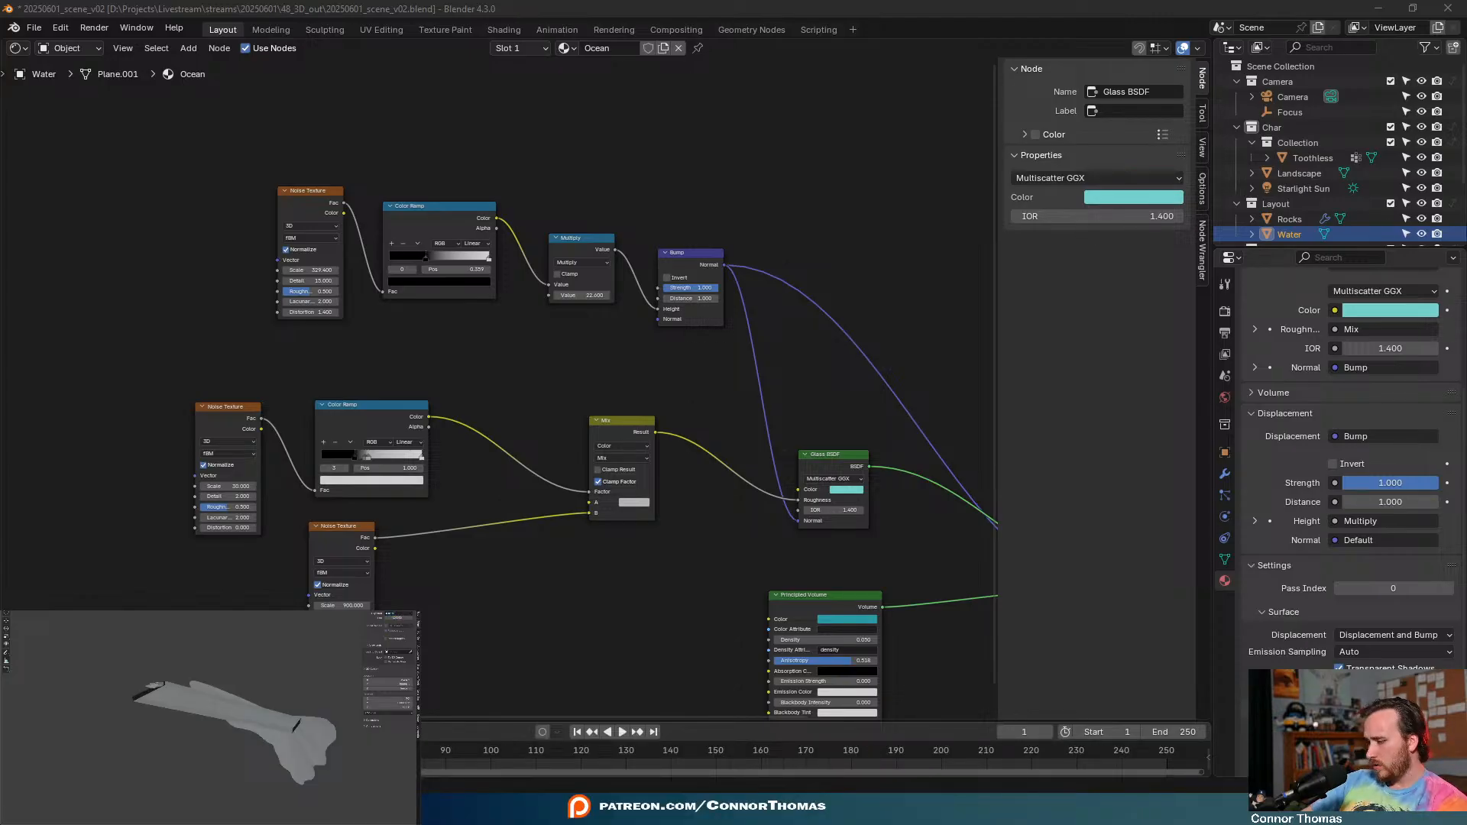
scroll(244, 752, up, 5)
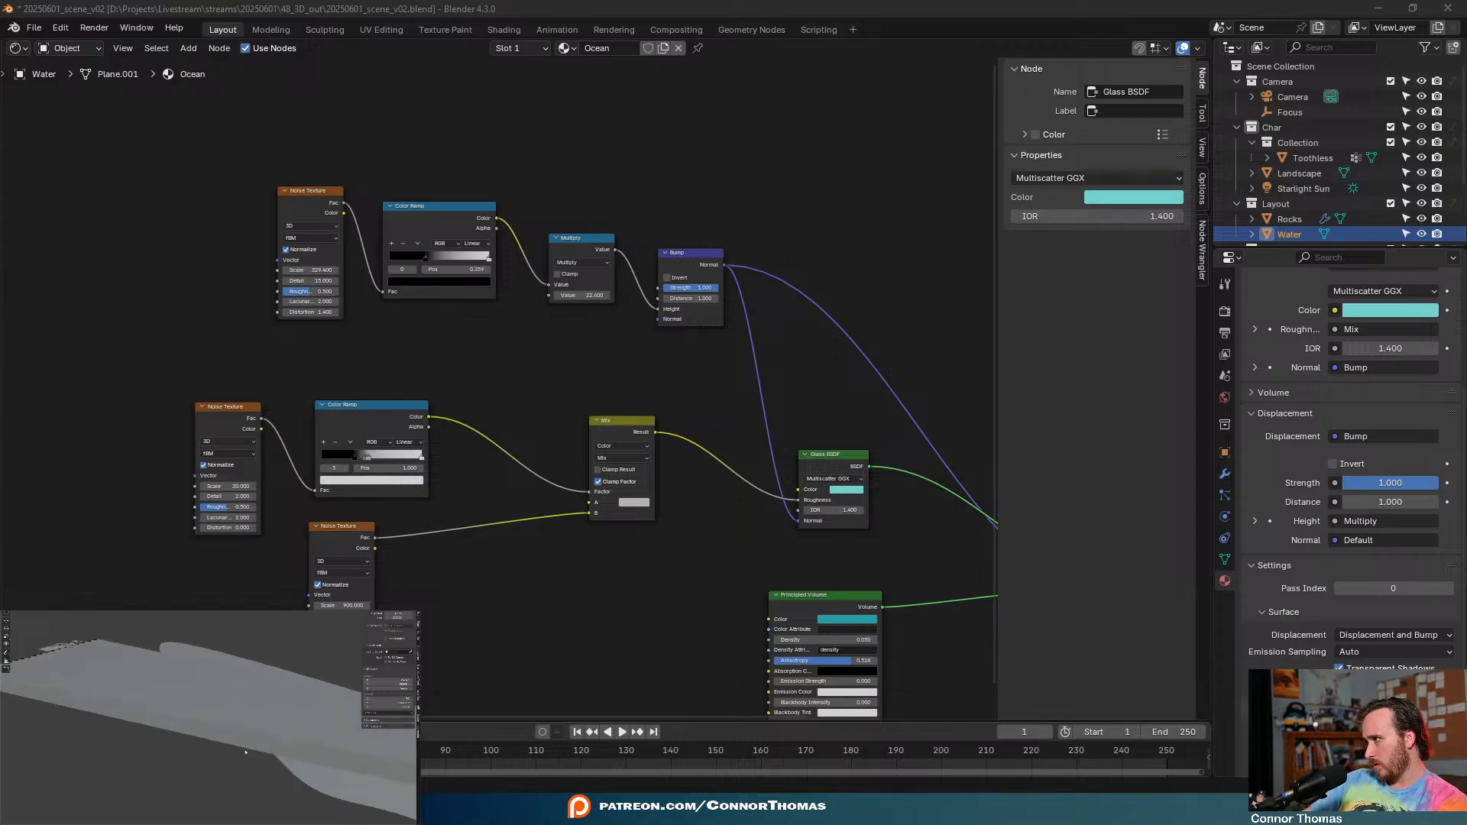
scroll(235, 638, up, 3)
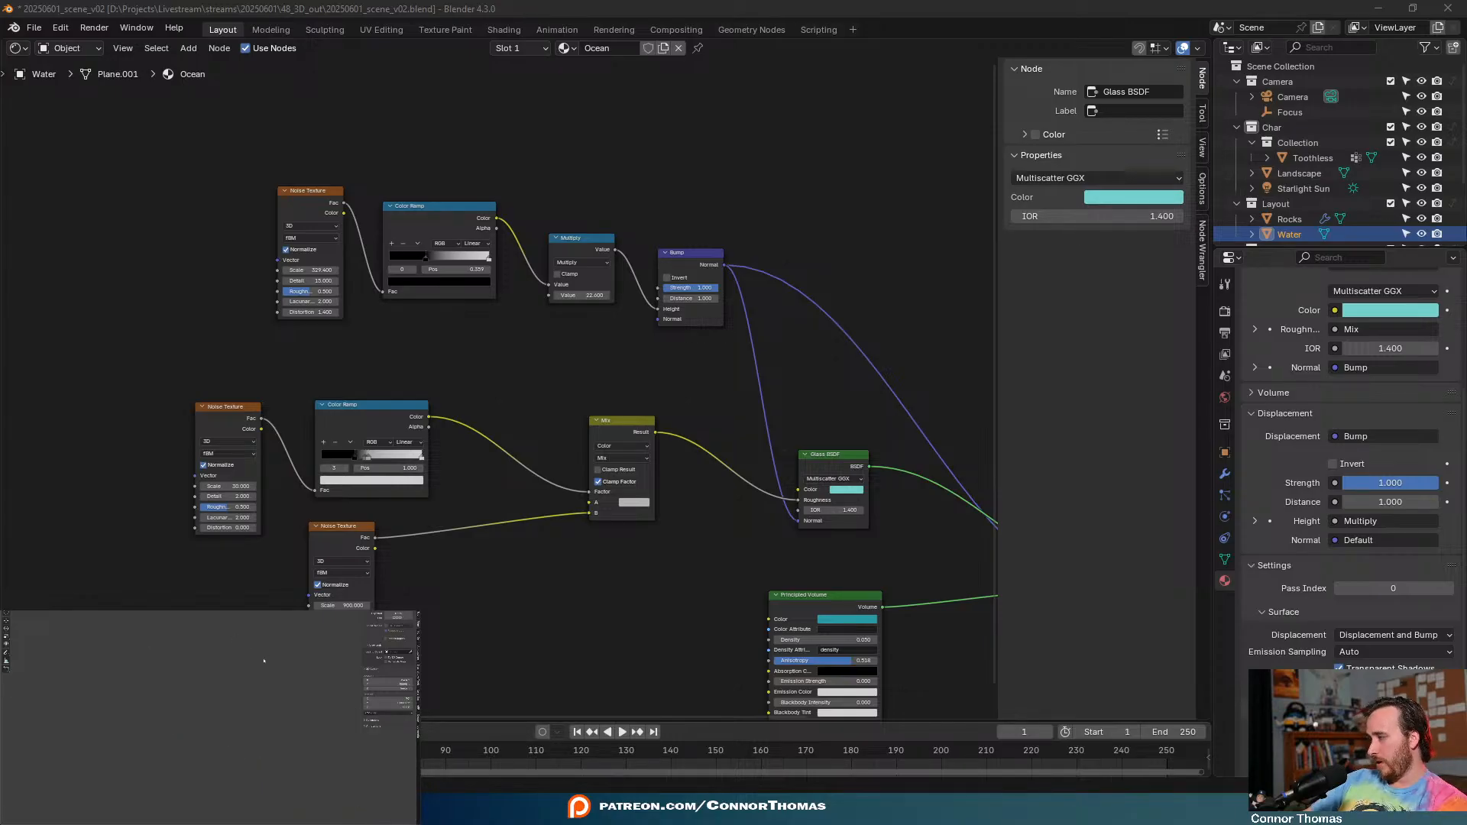
scroll(256, 684, down, 3)
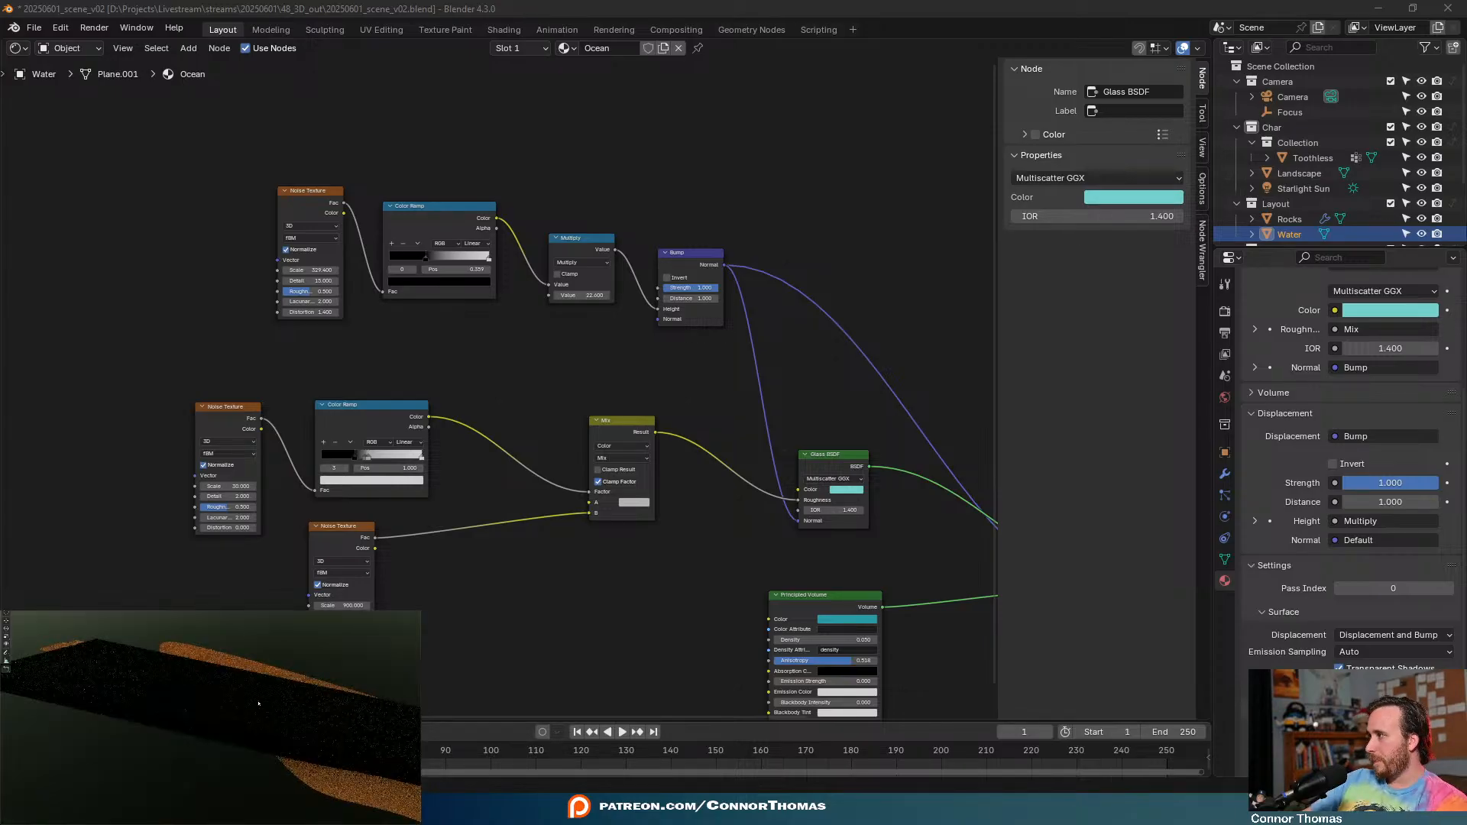
scroll(254, 722, up, 2)
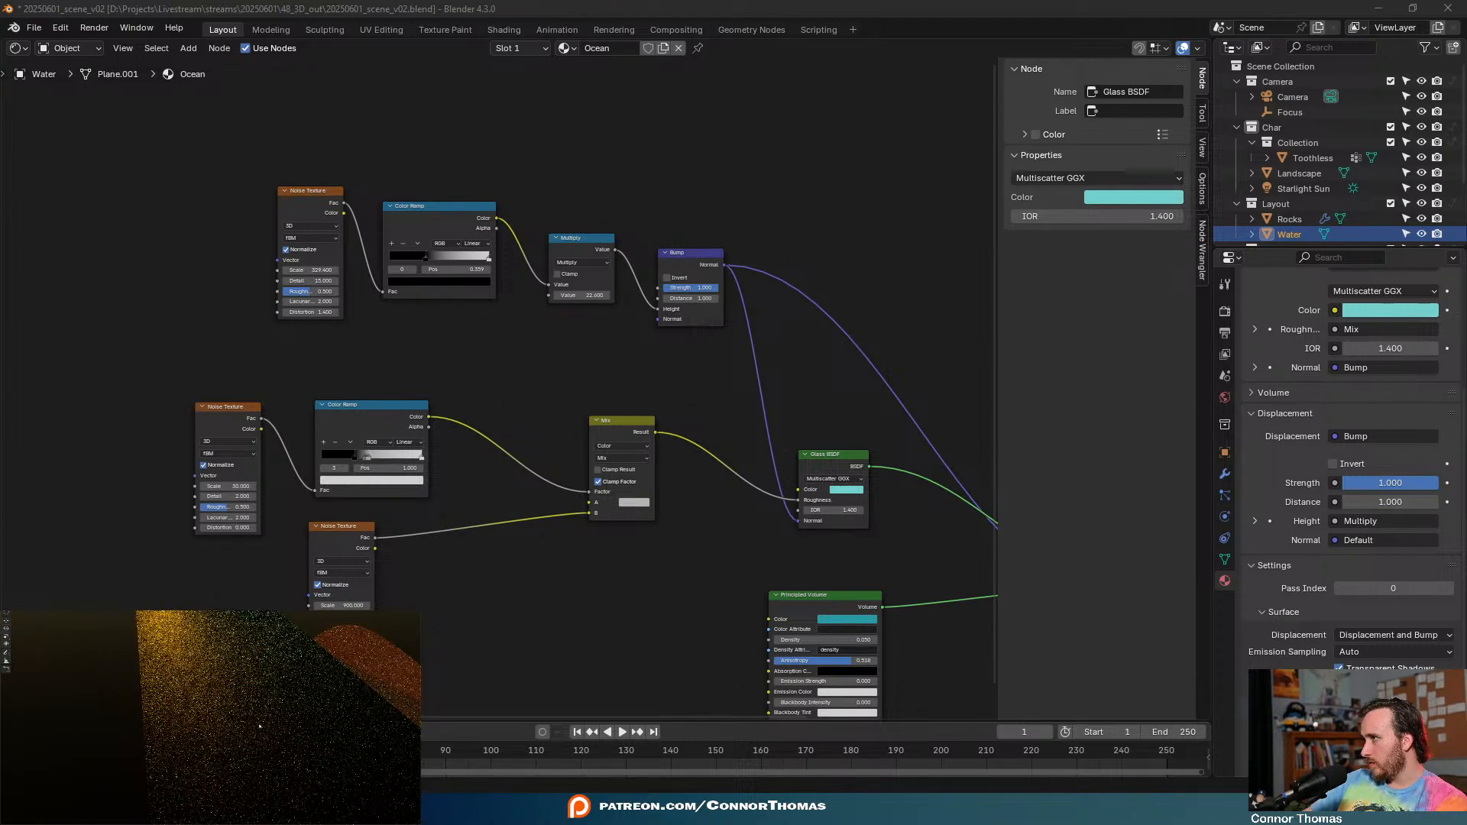
scroll(260, 728, up, 2)
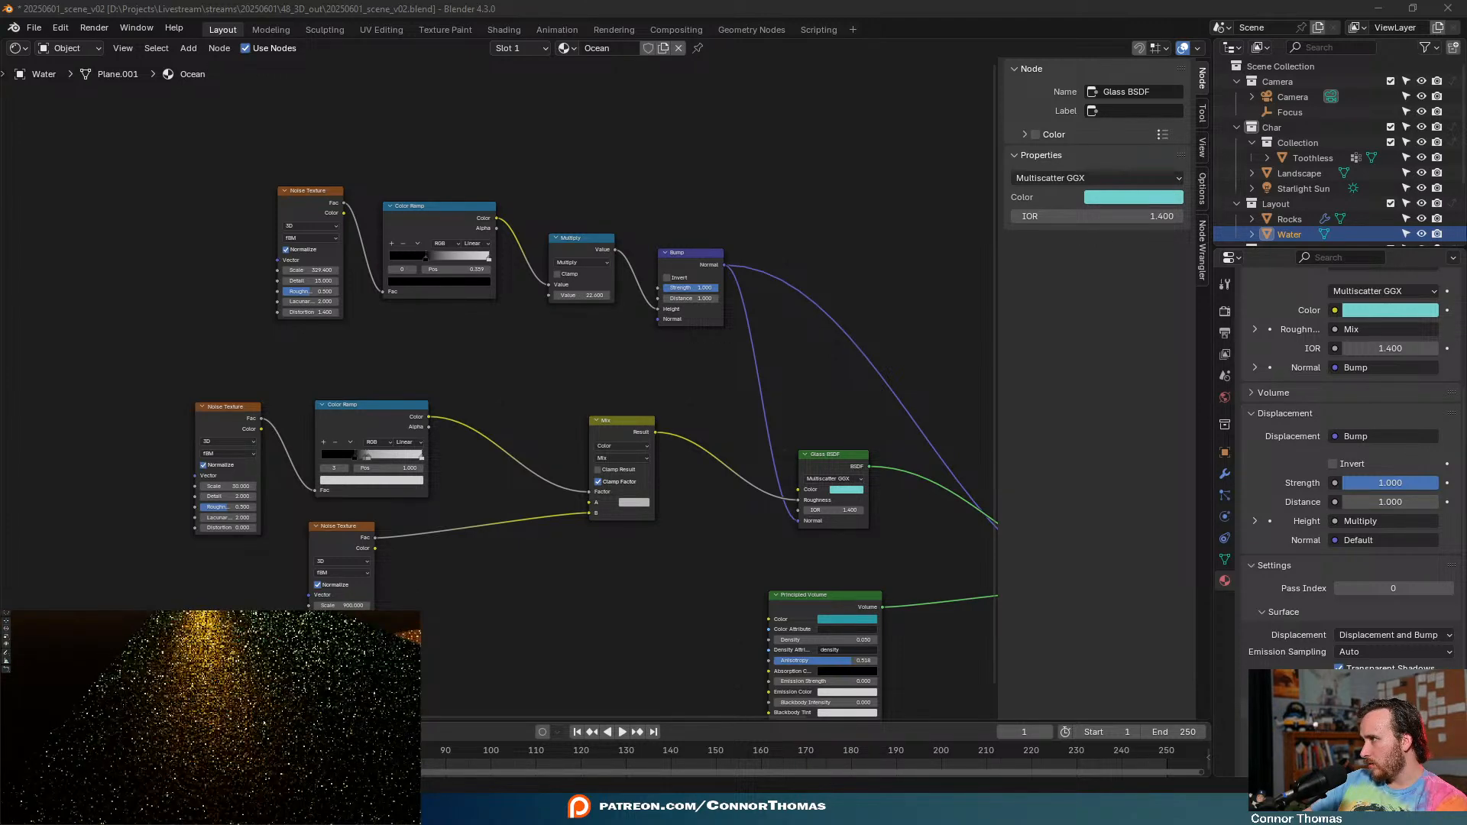
- Return the rendered view to the camera and change the Glass BSDF's Color to a bright medium blue
key(KP_0)
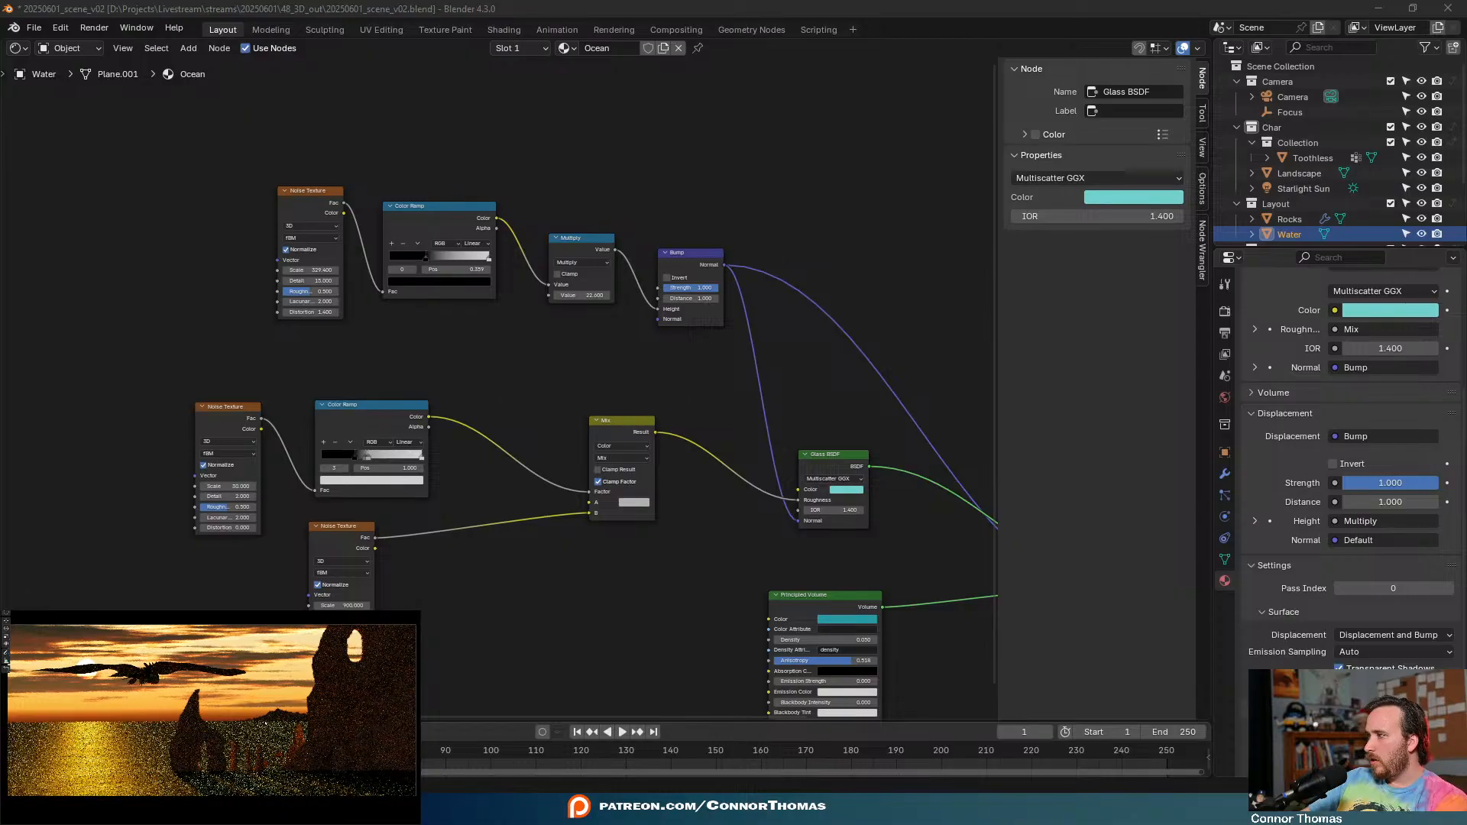
scroll(857, 387, up, 2)
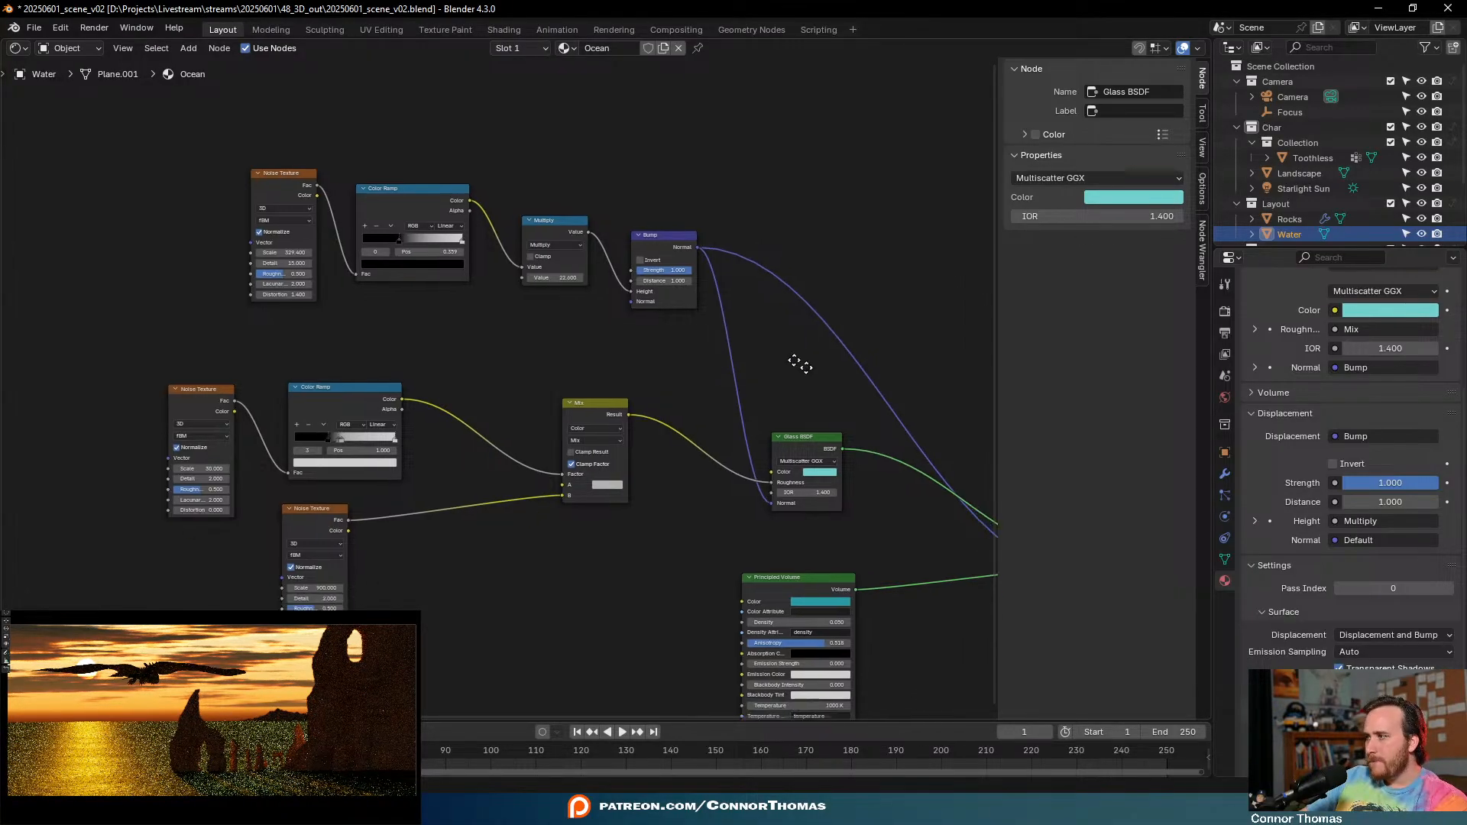
middle_drag(804, 398, 756, 365)
scroll(841, 409, up, 3)
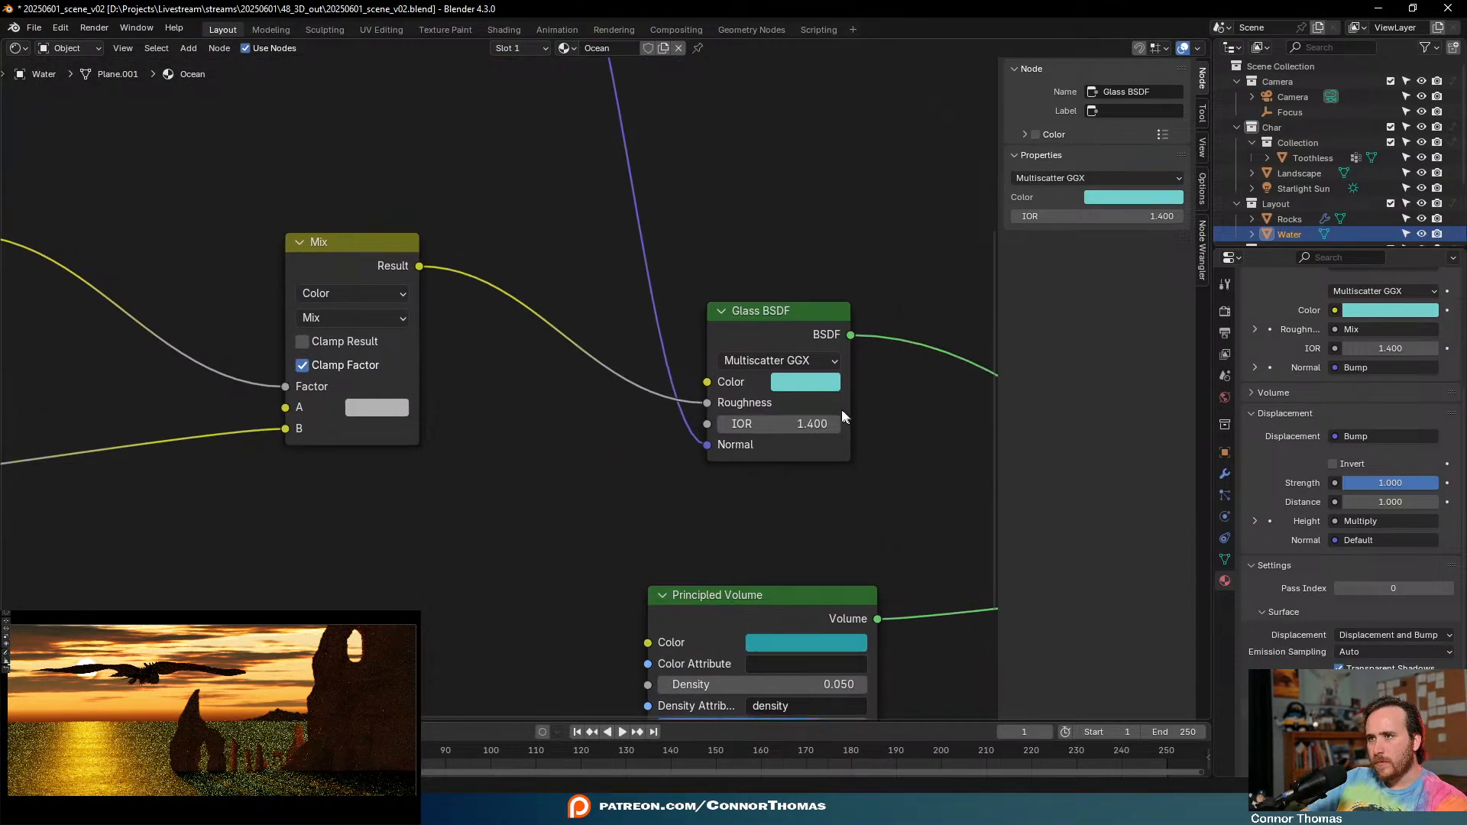
click(813, 386)
drag(854, 98, 883, 94)
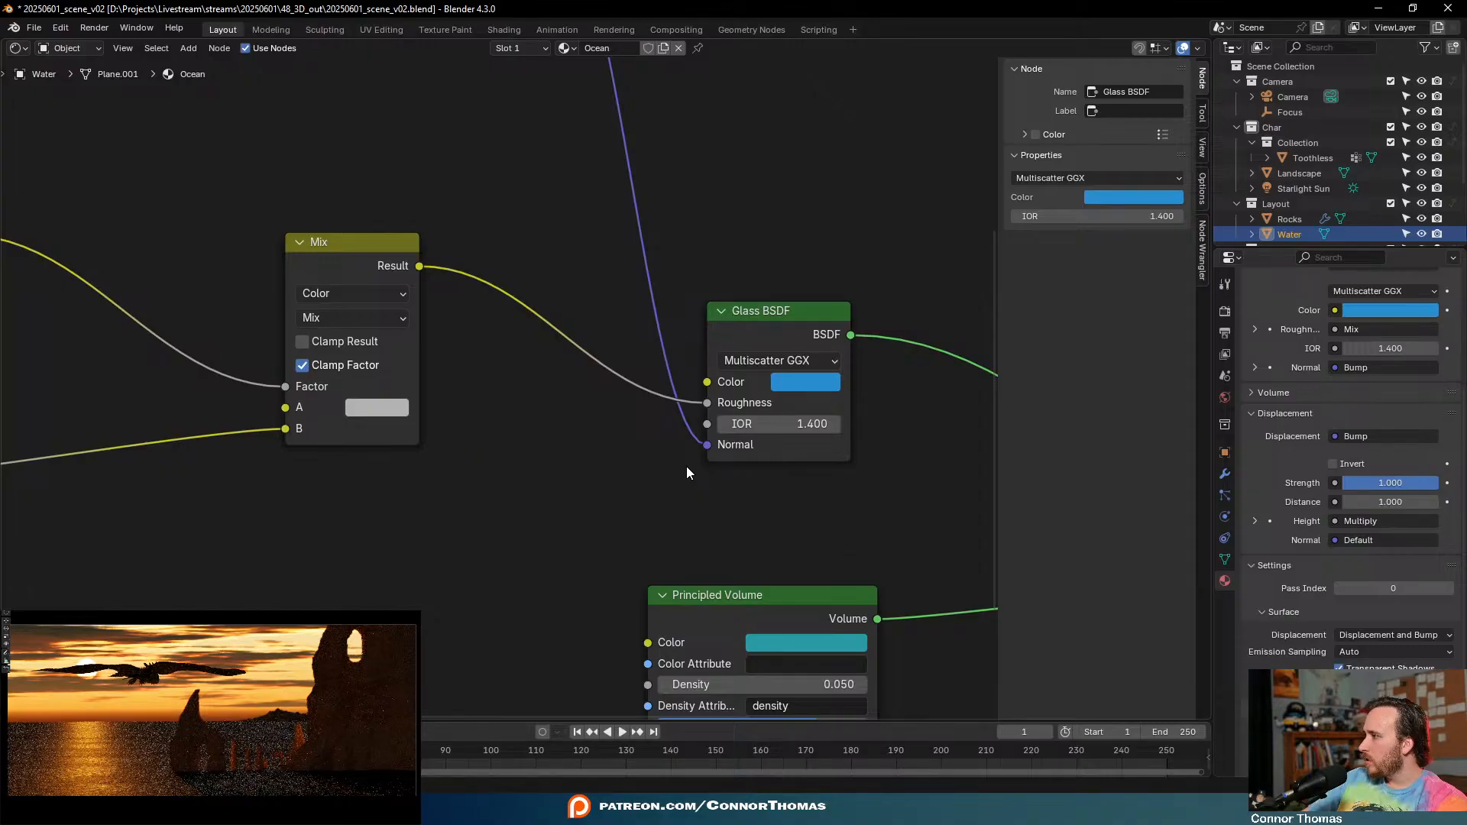
- Disconnect the Mix node from the Glass BSDF's Roughness and set Roughness to 0.246
middle_drag(537, 546, 655, 481)
scroll(653, 481, down, 3)
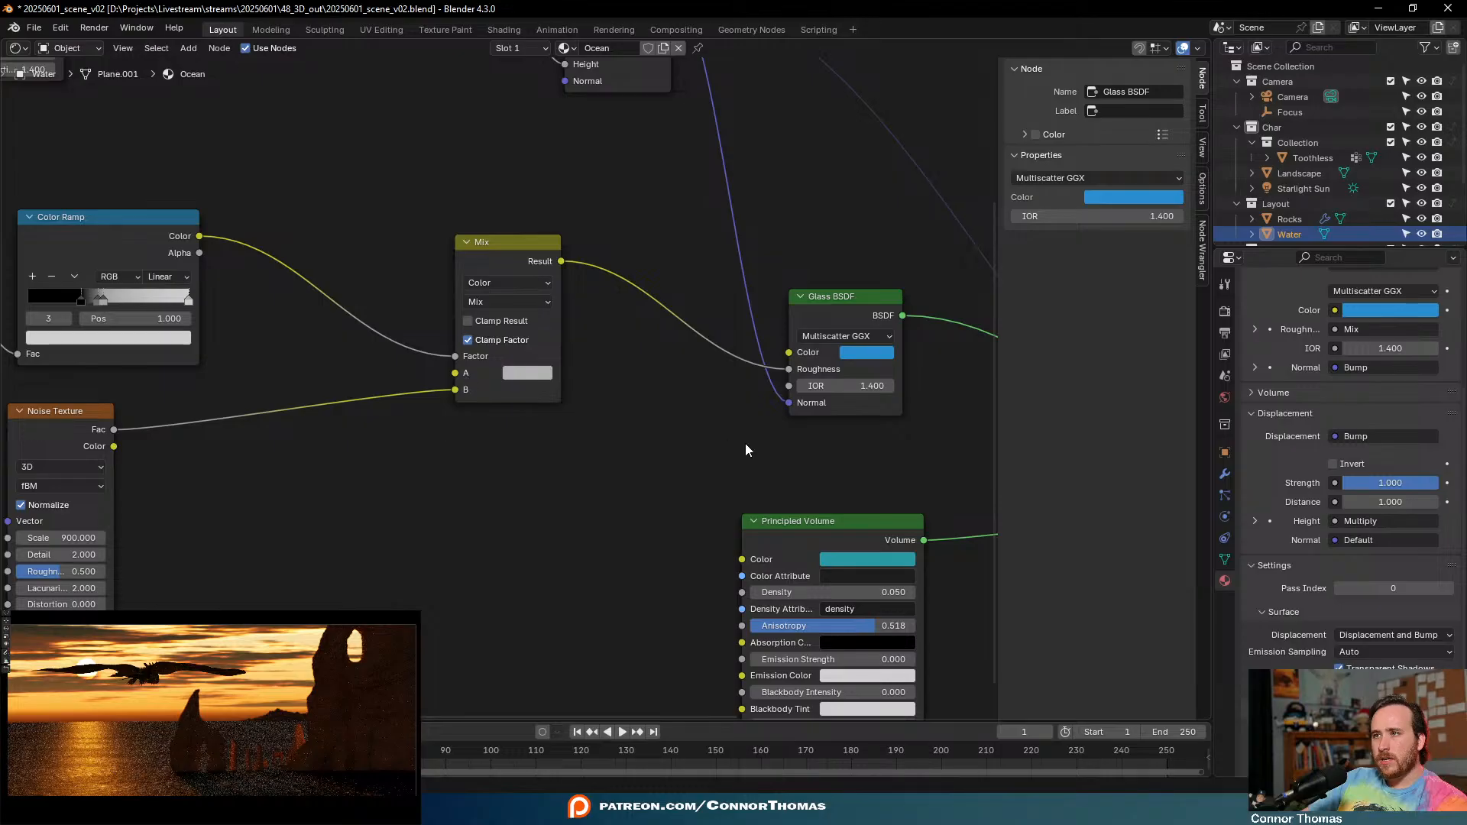
drag(791, 369, 656, 507)
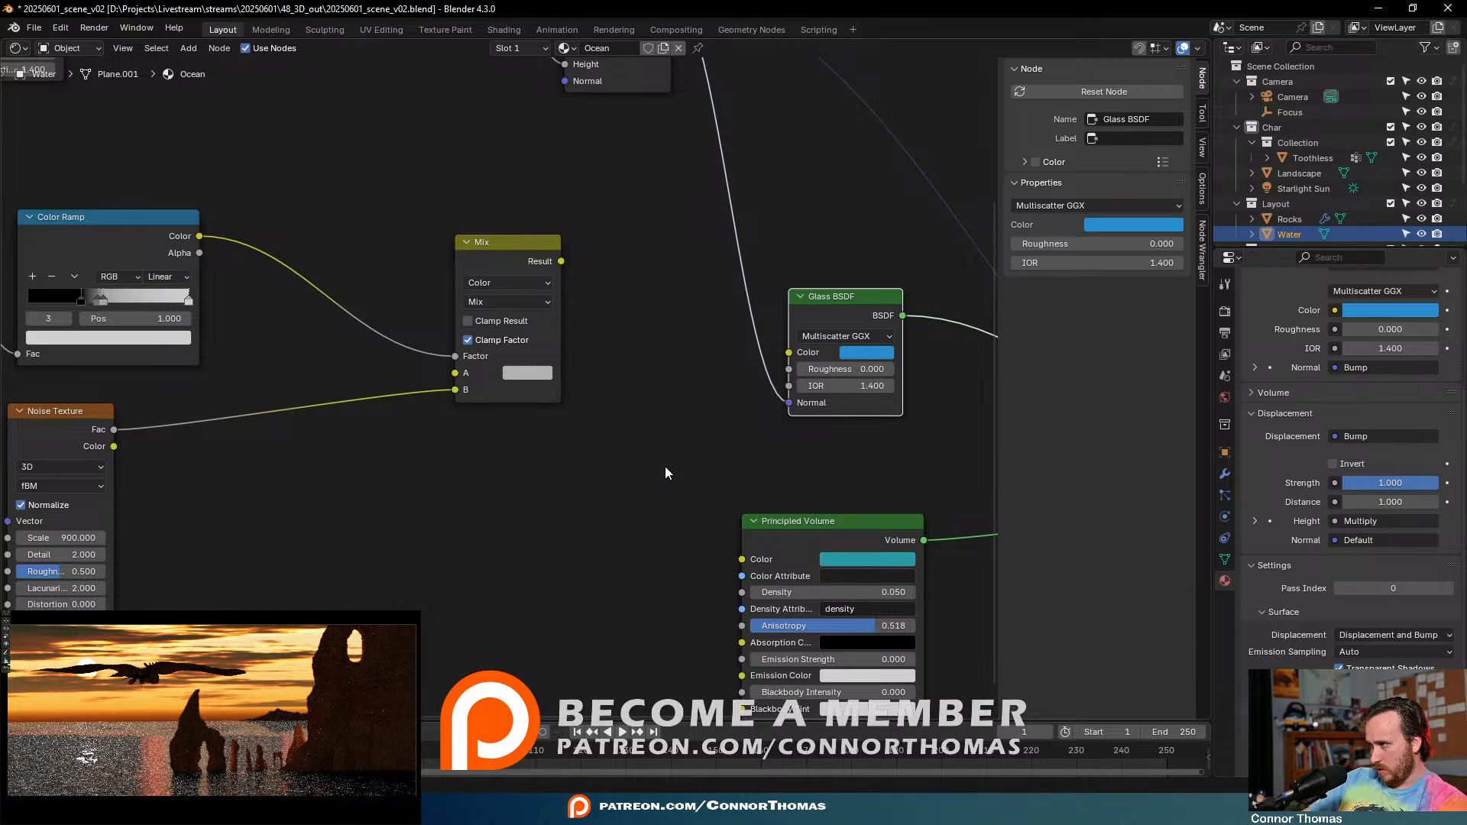
scroll(747, 403, up, 2)
middle_drag(747, 403, 631, 379)
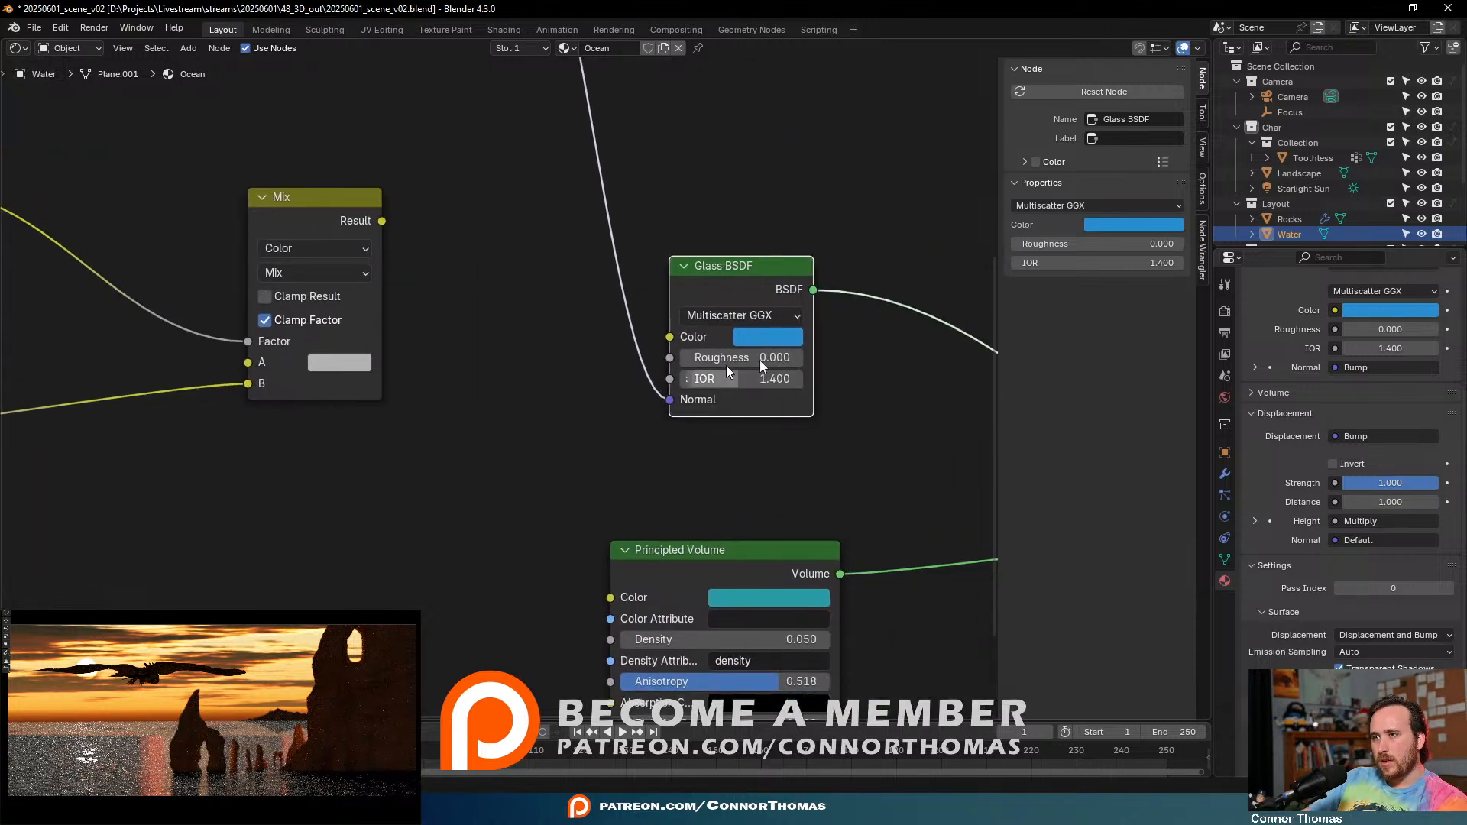
mouse_move(726, 358)
mouse_down()
mouse_move(748, 357)
mouse_move(709, 358)
mouse_up()
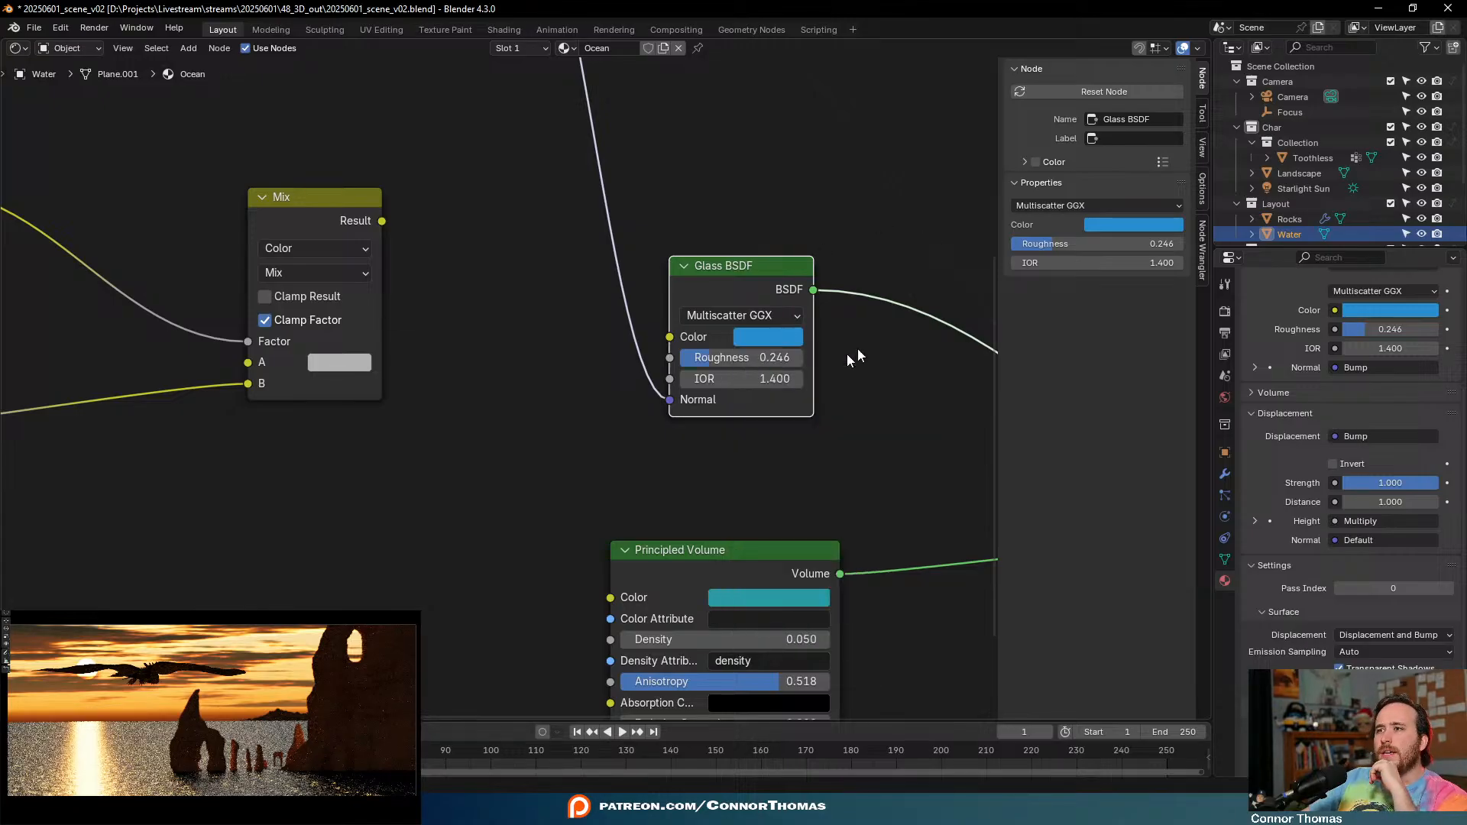
- Darken the Glass BSDF's Color to a deep navy blue
click(783, 338)
click(910, 444)
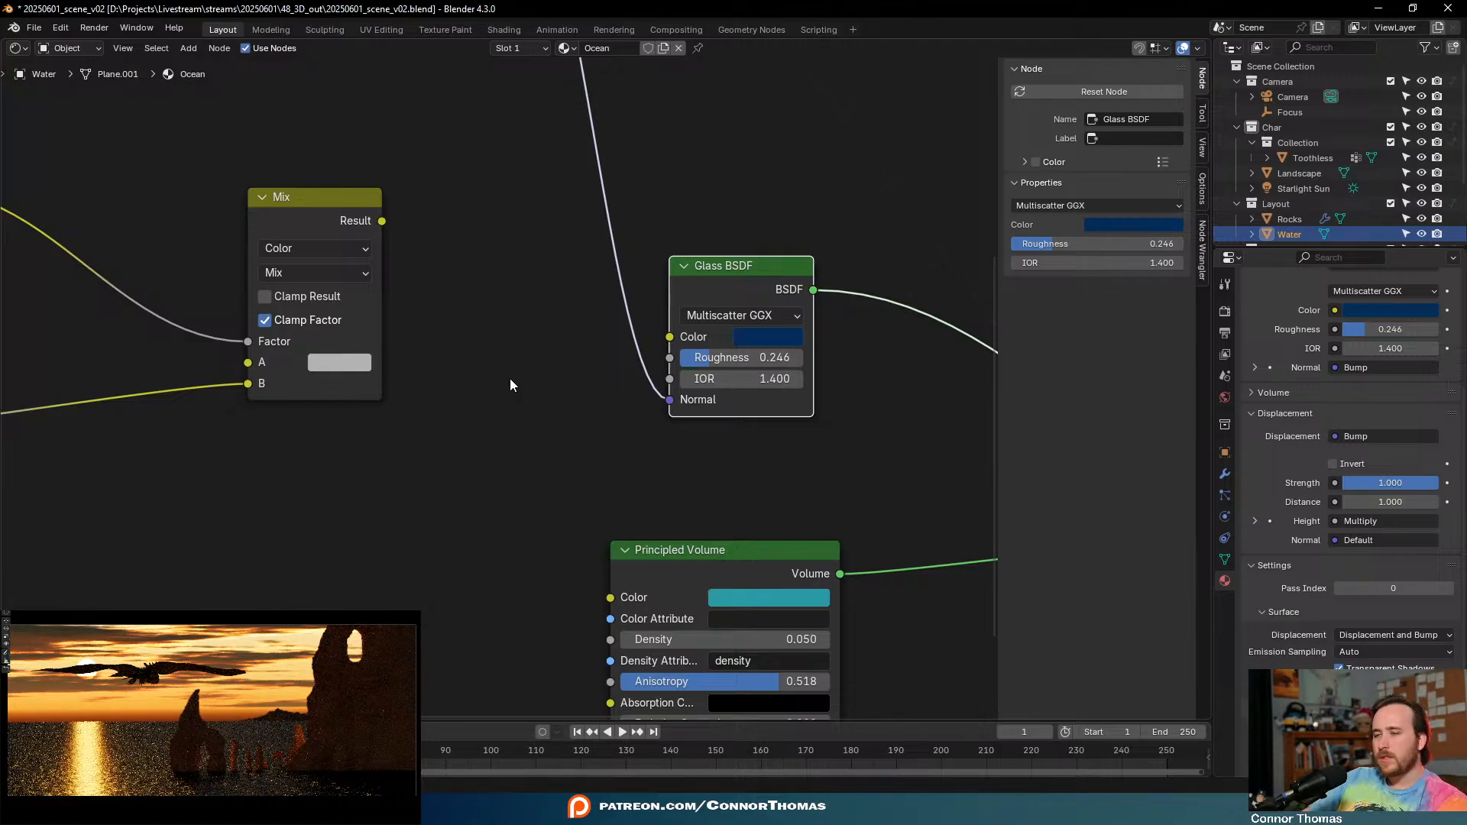
click(688, 486)
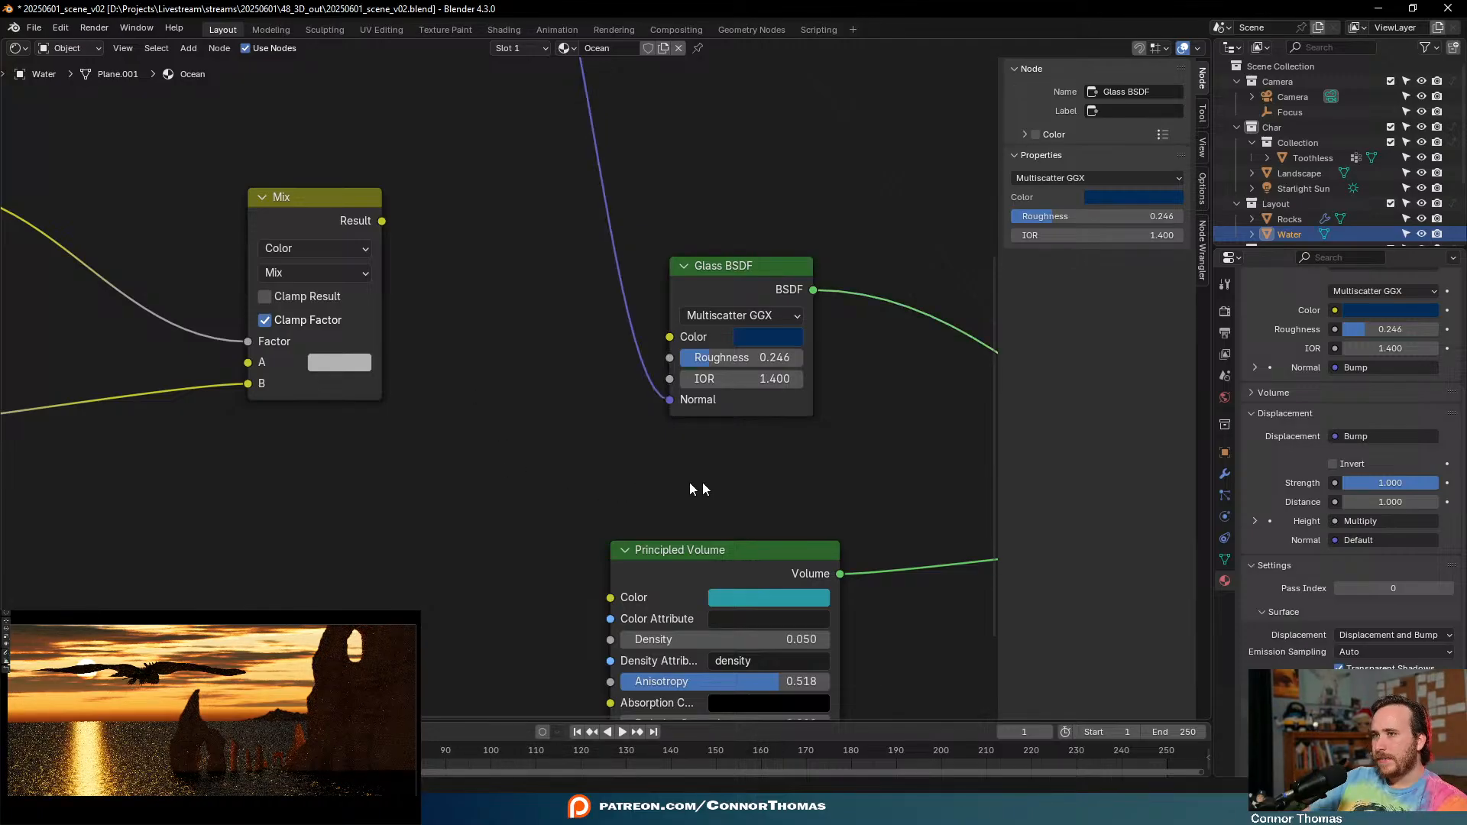
- Set the Principled Volume's Density to 9
middle_drag(698, 488, 473, 445)
middle_drag(633, 570, 644, 409)
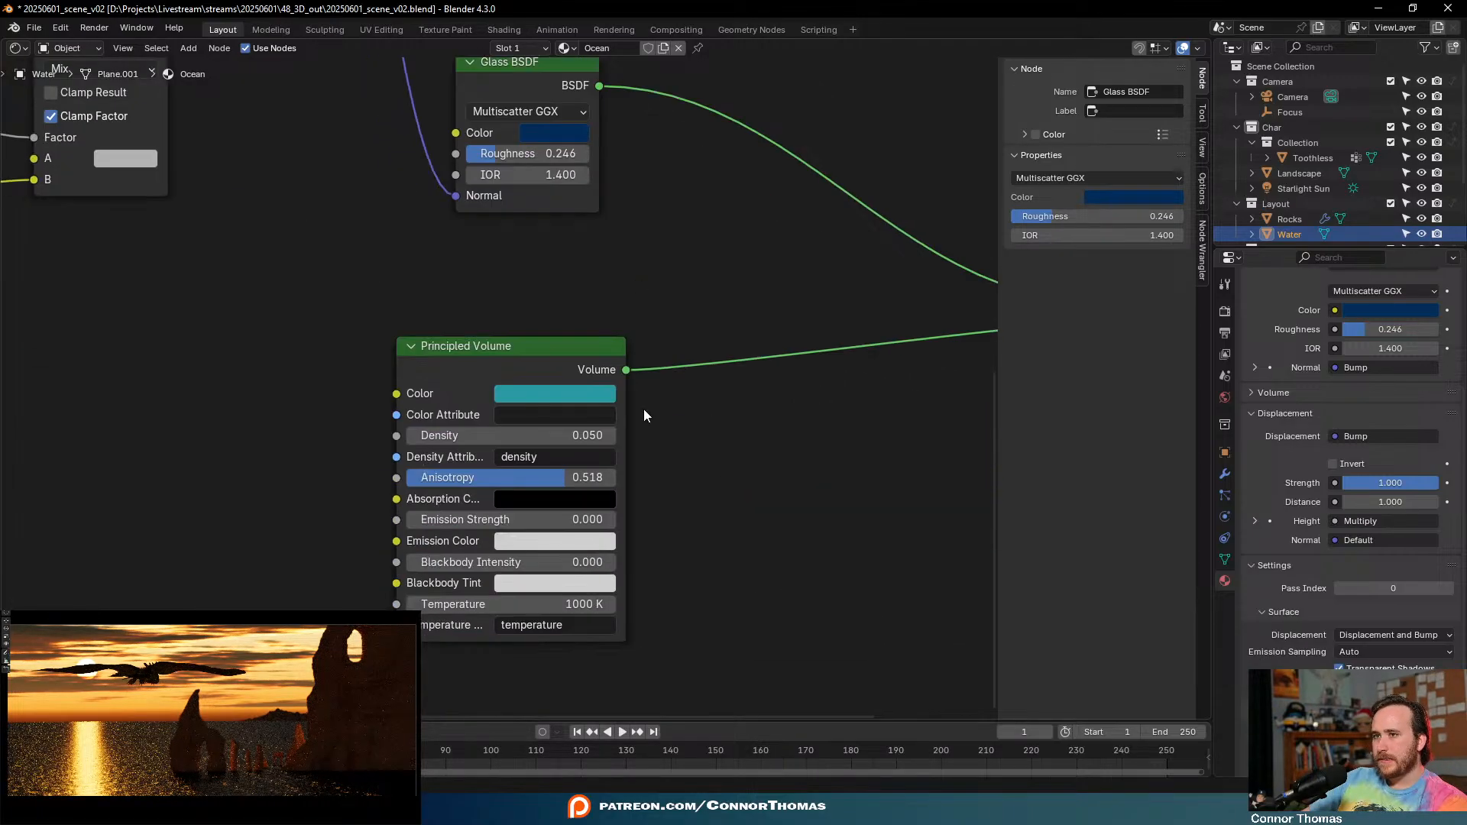
click(545, 443)
text(9)
key(Return)
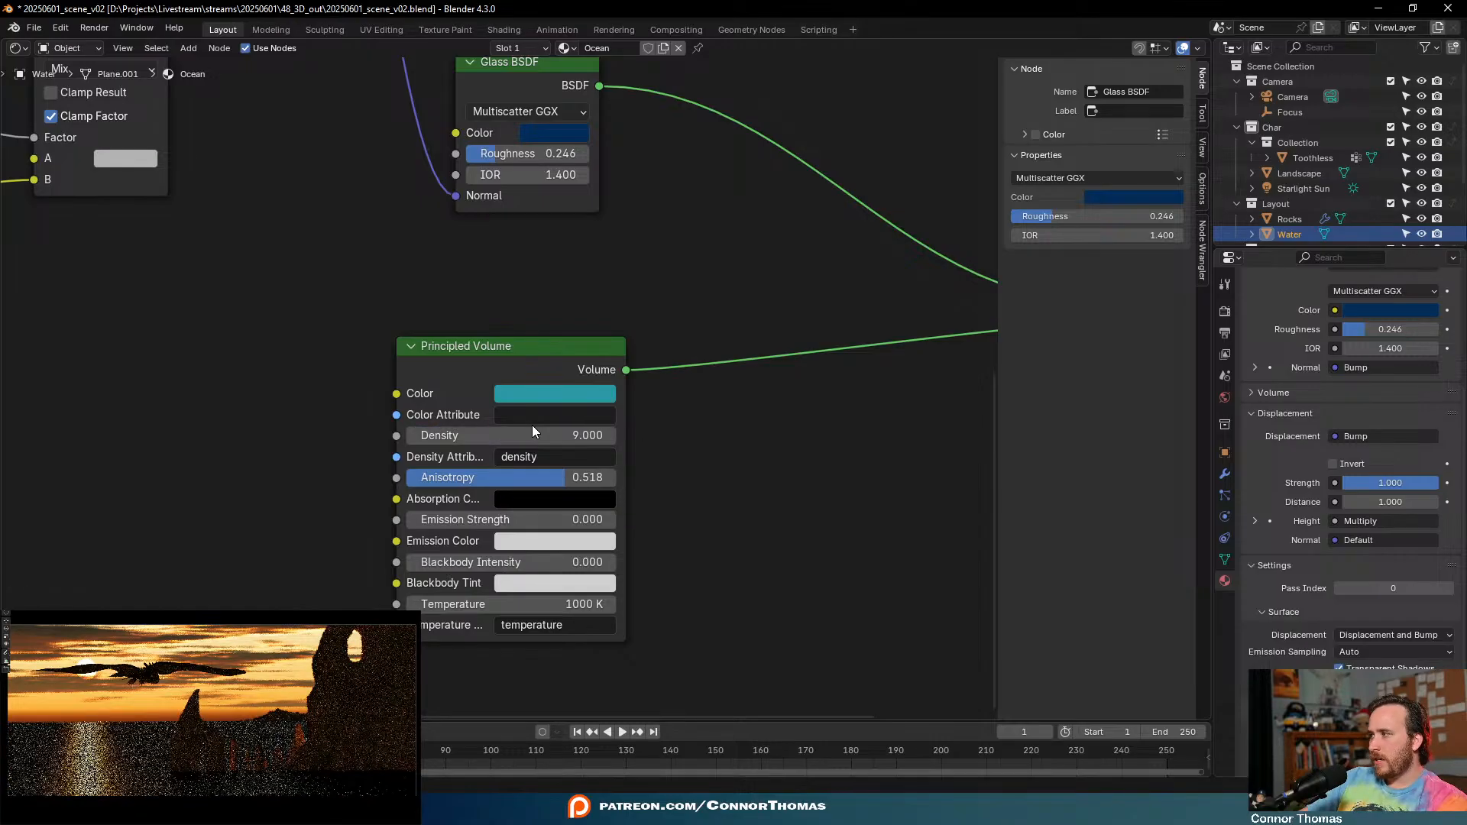
middle_drag(273, 357, 275, 390)
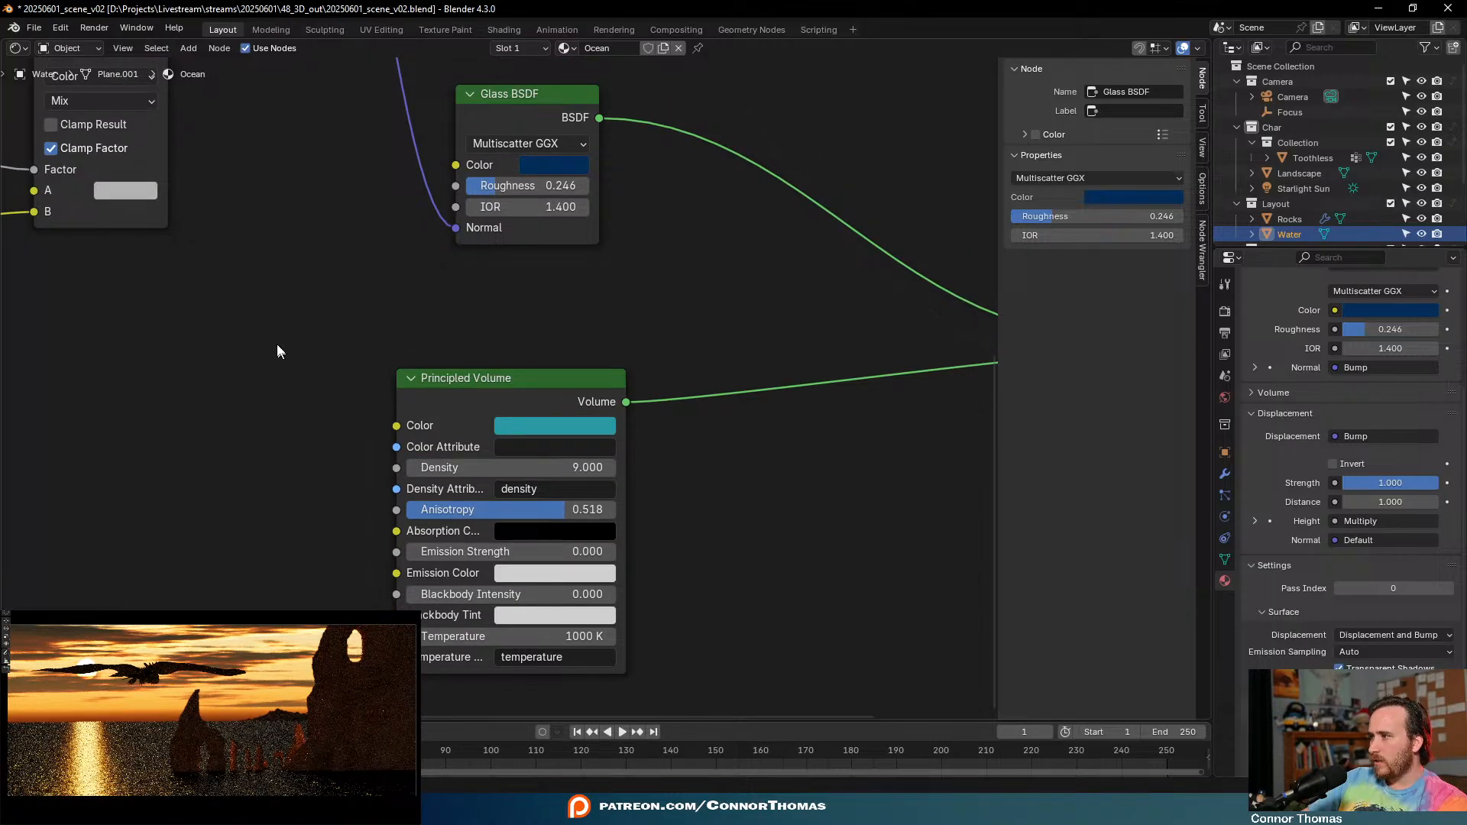
middle_drag(287, 319, 304, 407)
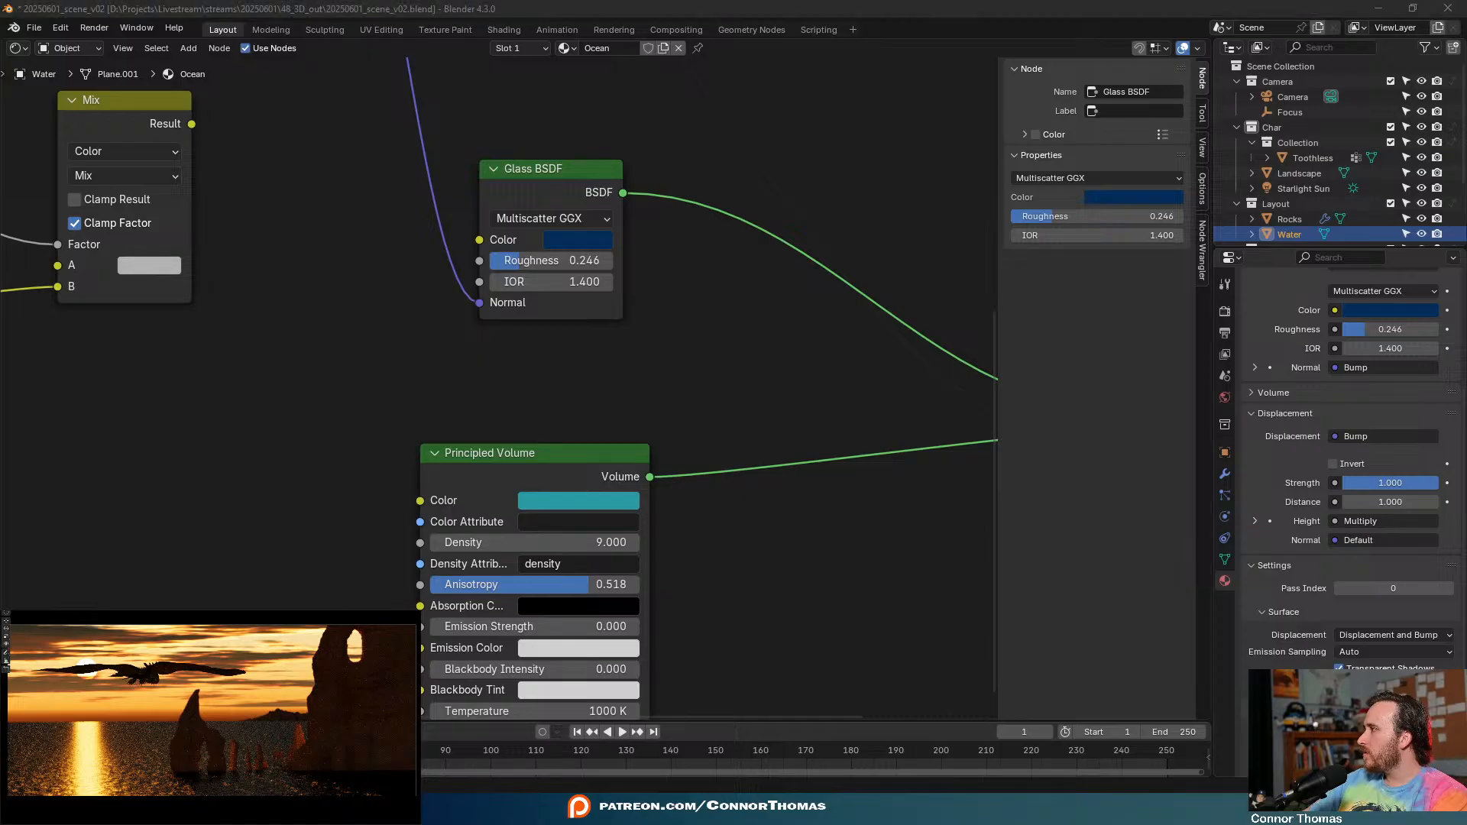
key(shift+alt+z)
key(shift+alt+z)
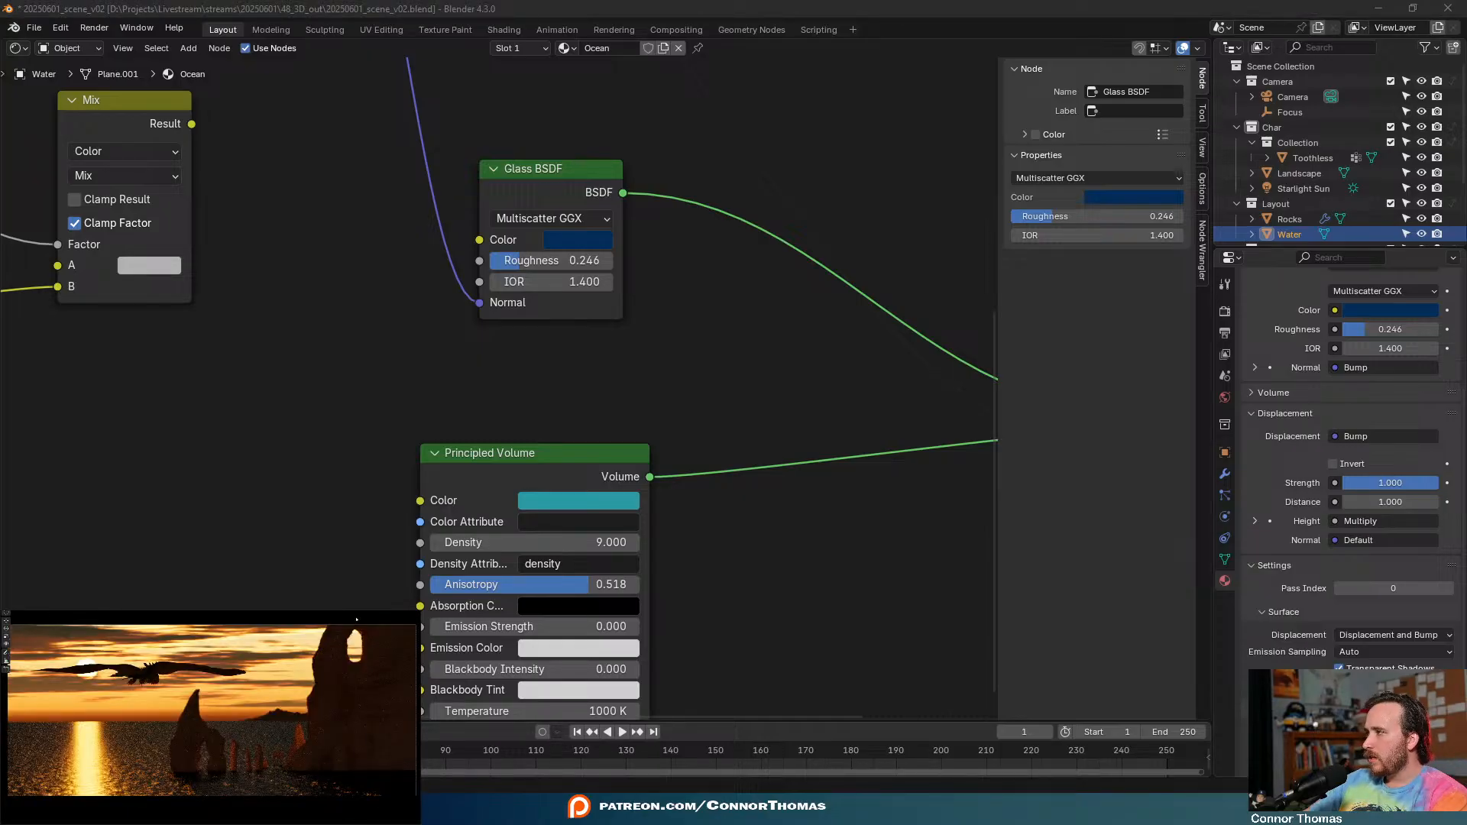
key(shift+alt+z)
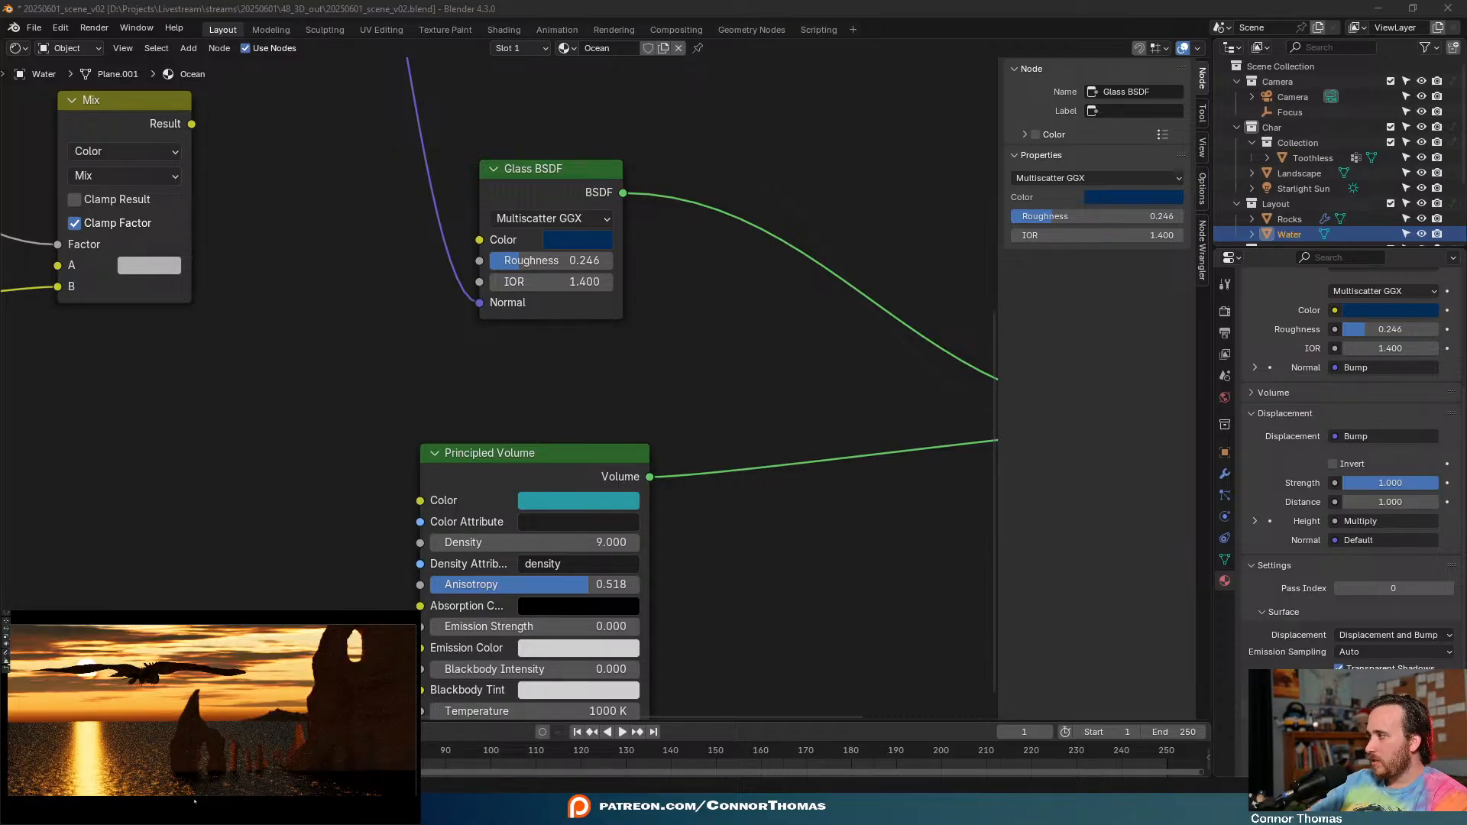
scroll(423, 340, down, 3)
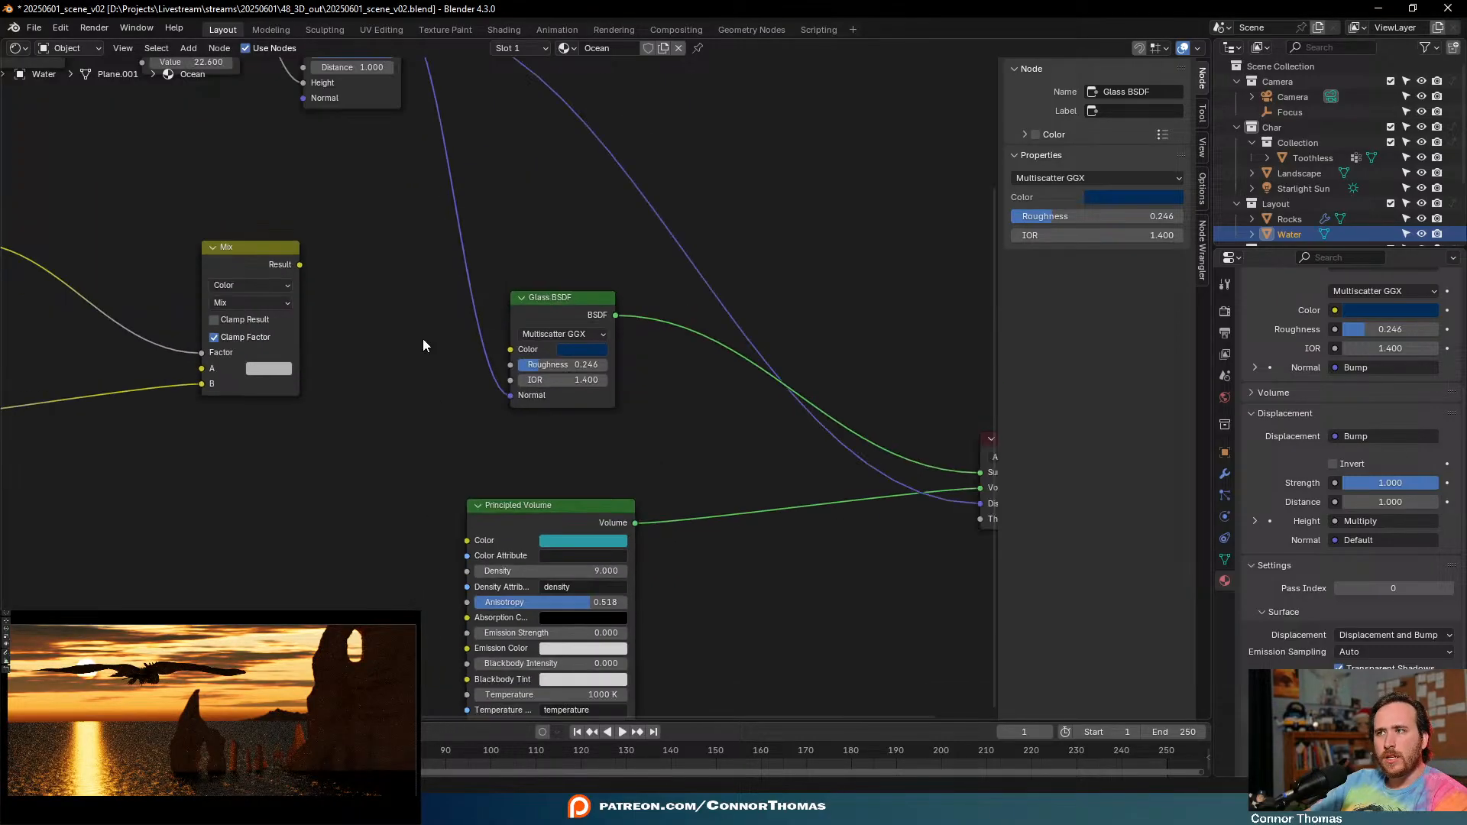
key(n)
key(n)
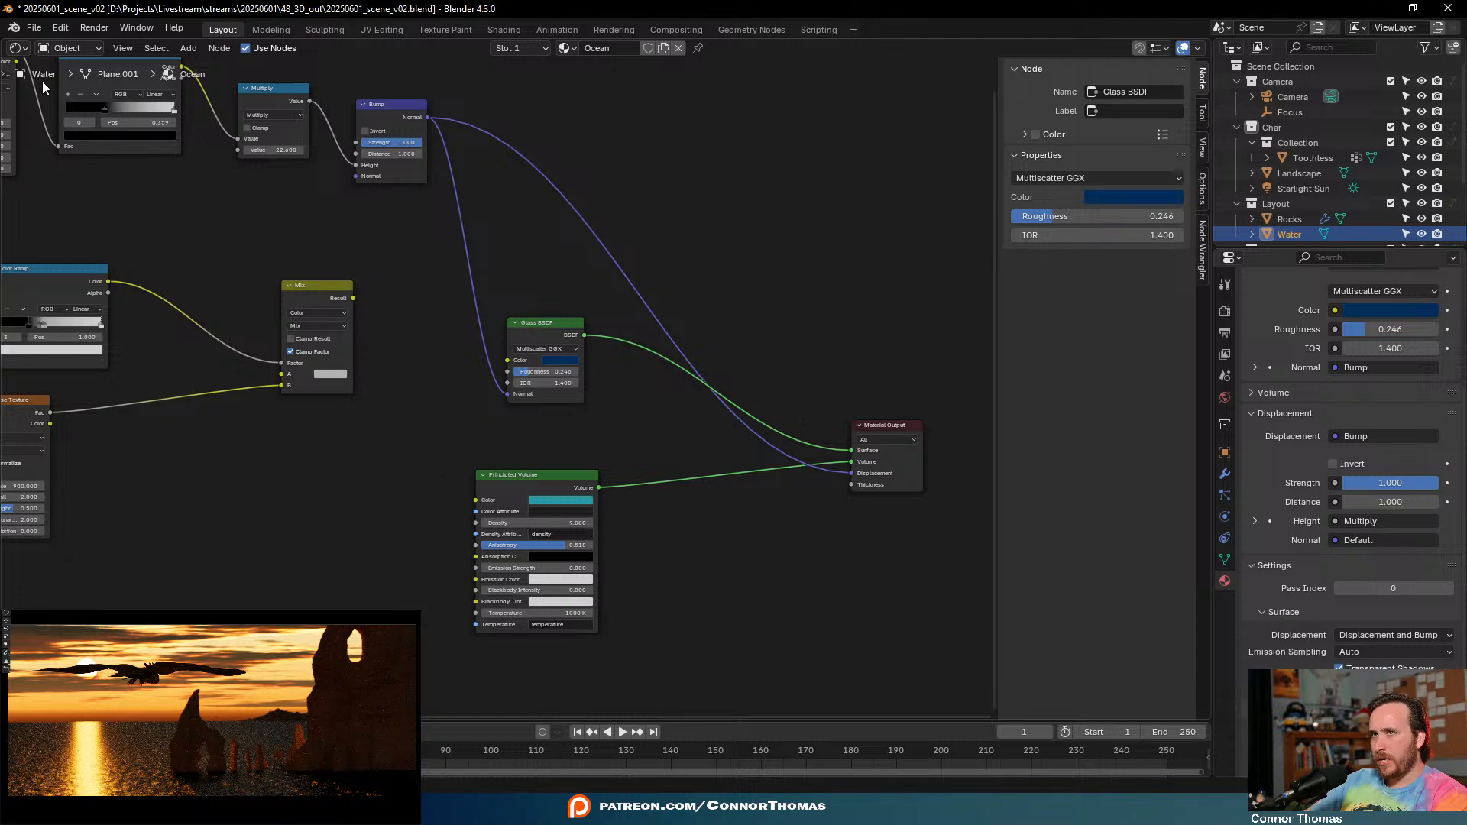
- Switch the node editor area to a 3D viewport and show the PSA Atmosphere settings
click(28, 48)
click(52, 89)
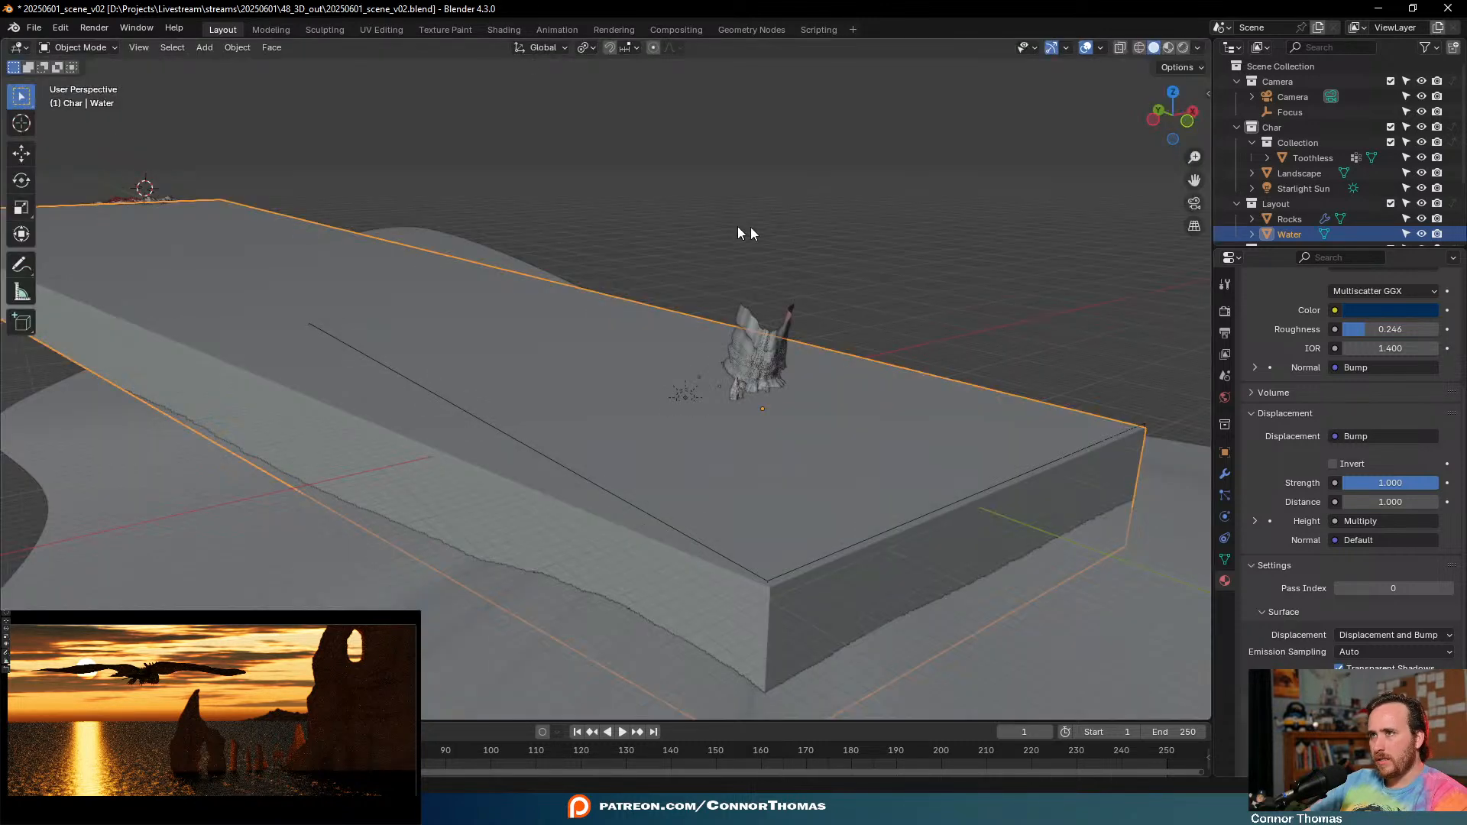
click(1201, 279)
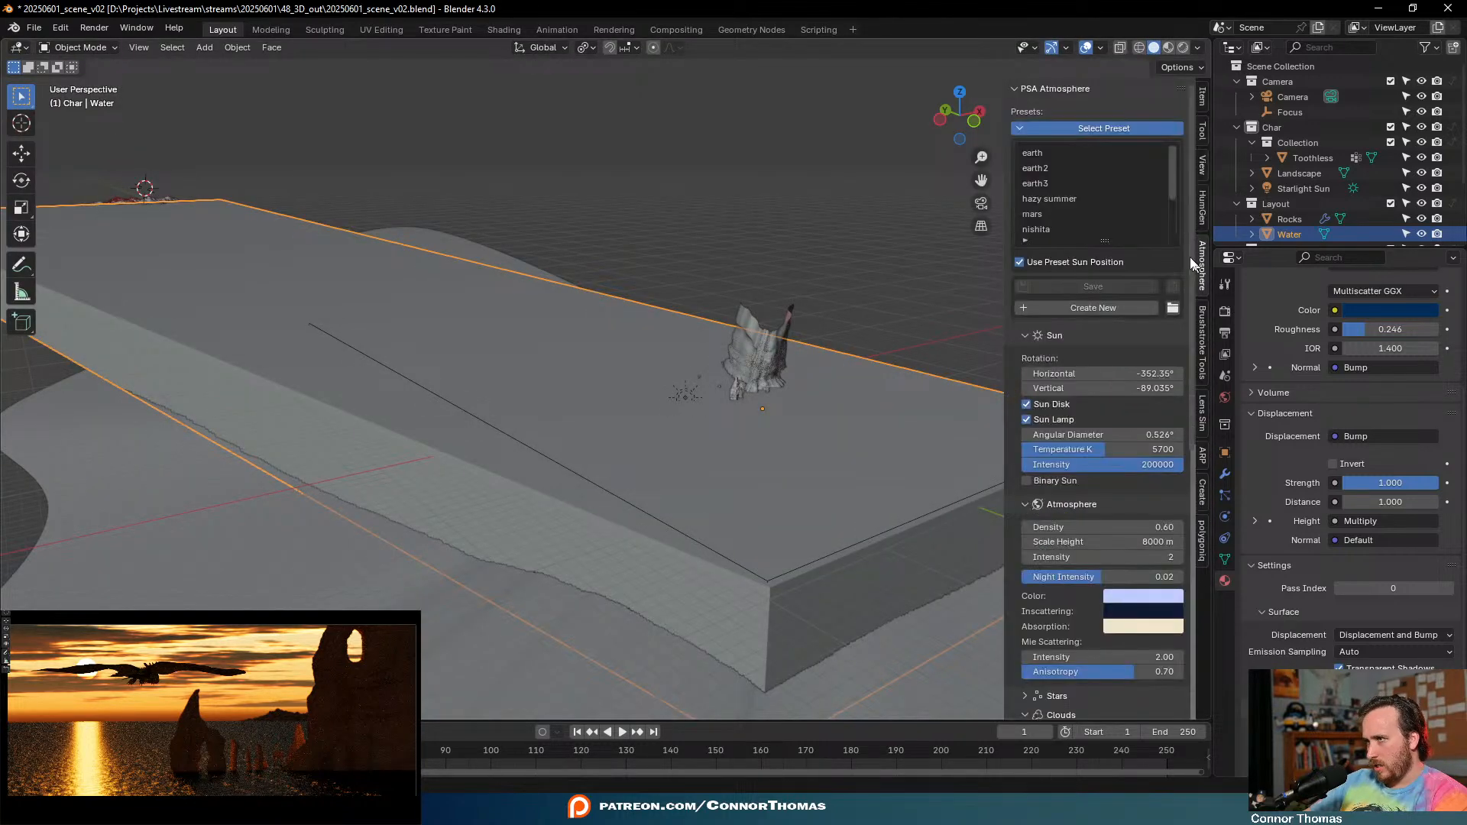
- Try a Vertical sun rotation of -89.5° in the atmosphere settings
click(1181, 387)
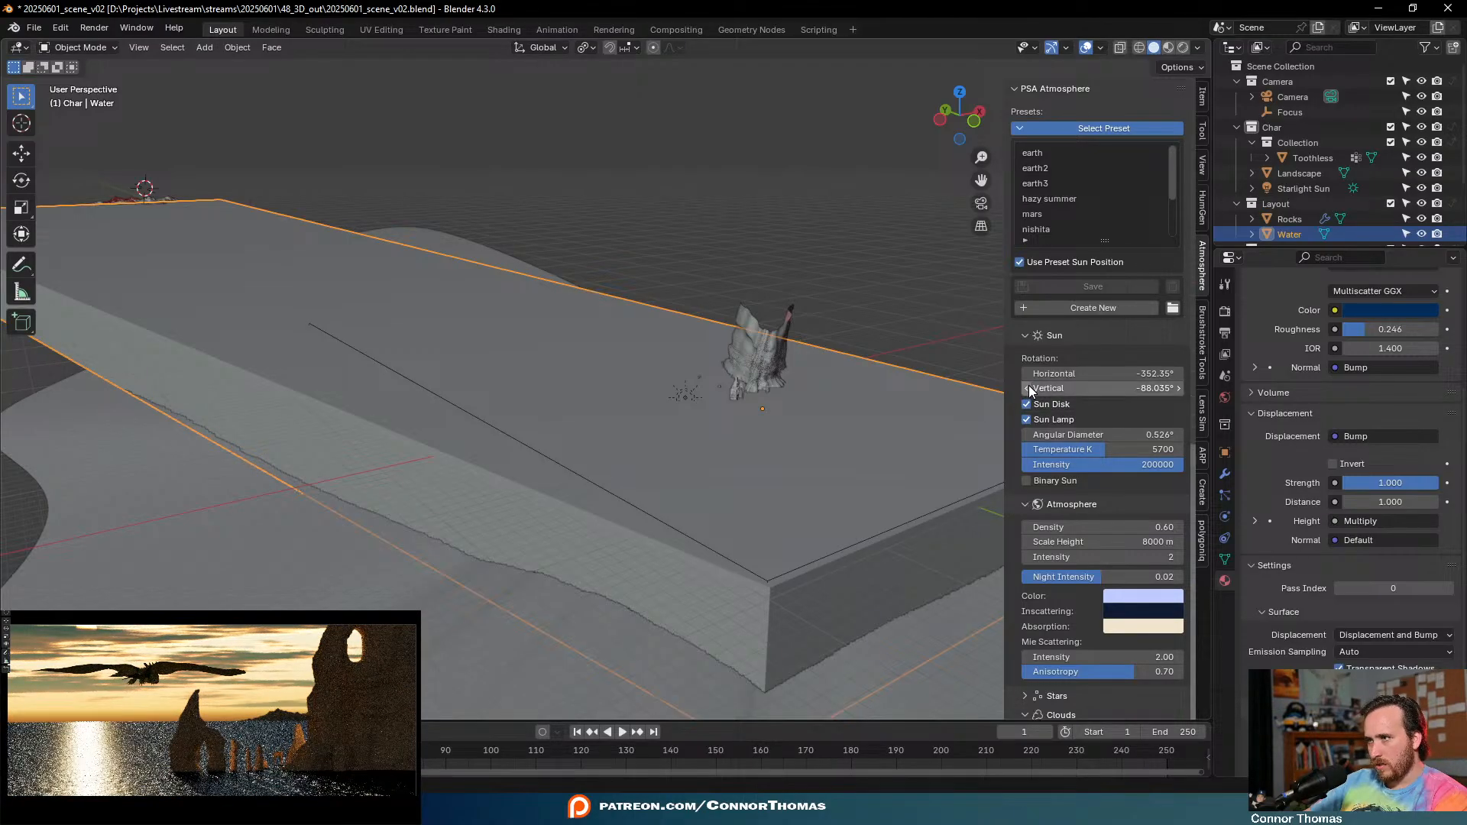
click(1137, 388)
drag(1074, 391, 1048, 406)
text(5)
key(Return)
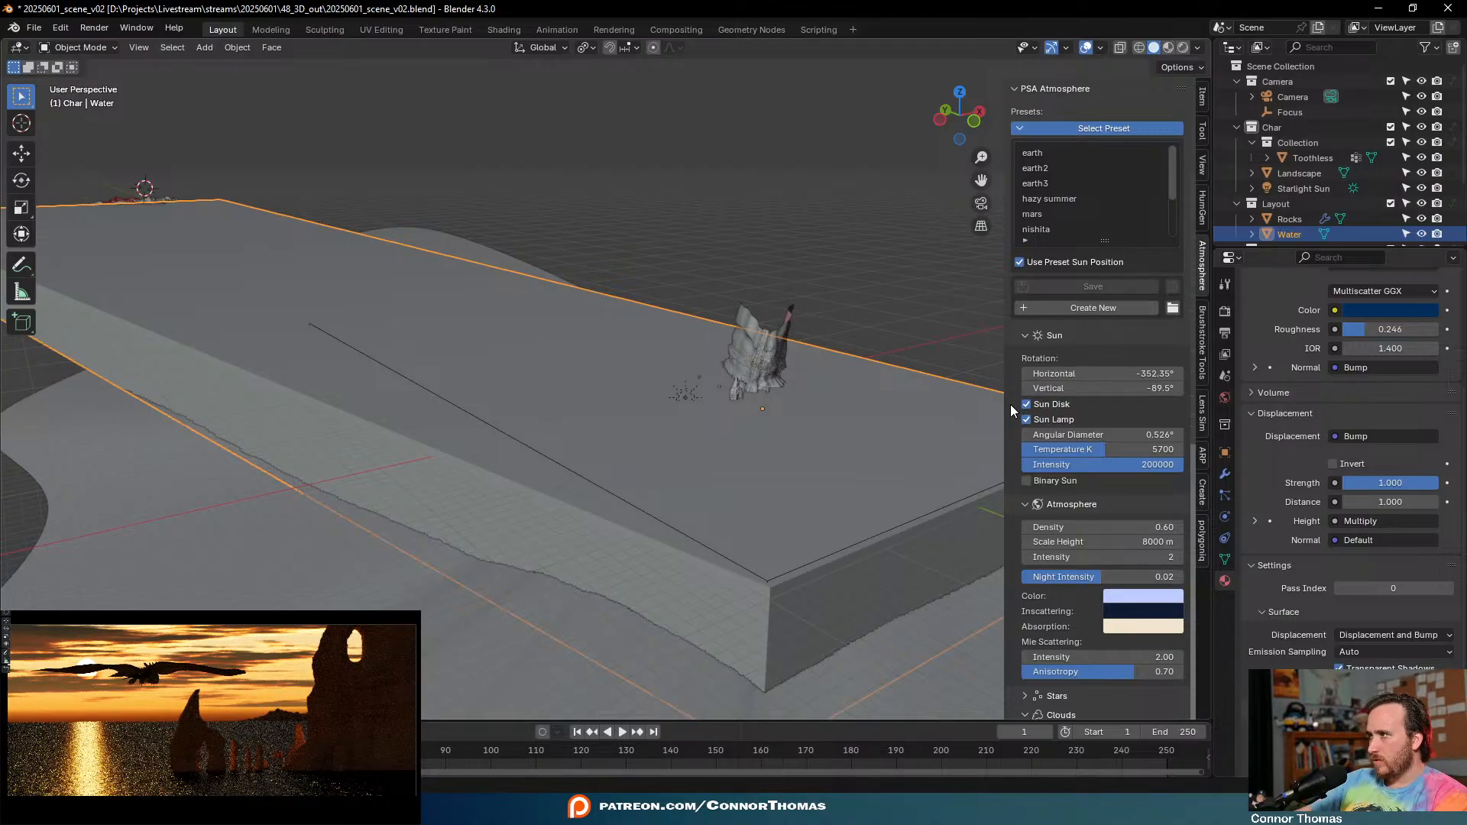
- Try raising the sun slightly with a Vertical rotation of -89°
click(1057, 388)
click(1056, 388)
key(BackSpace)
key(BackSpace)
text(0)
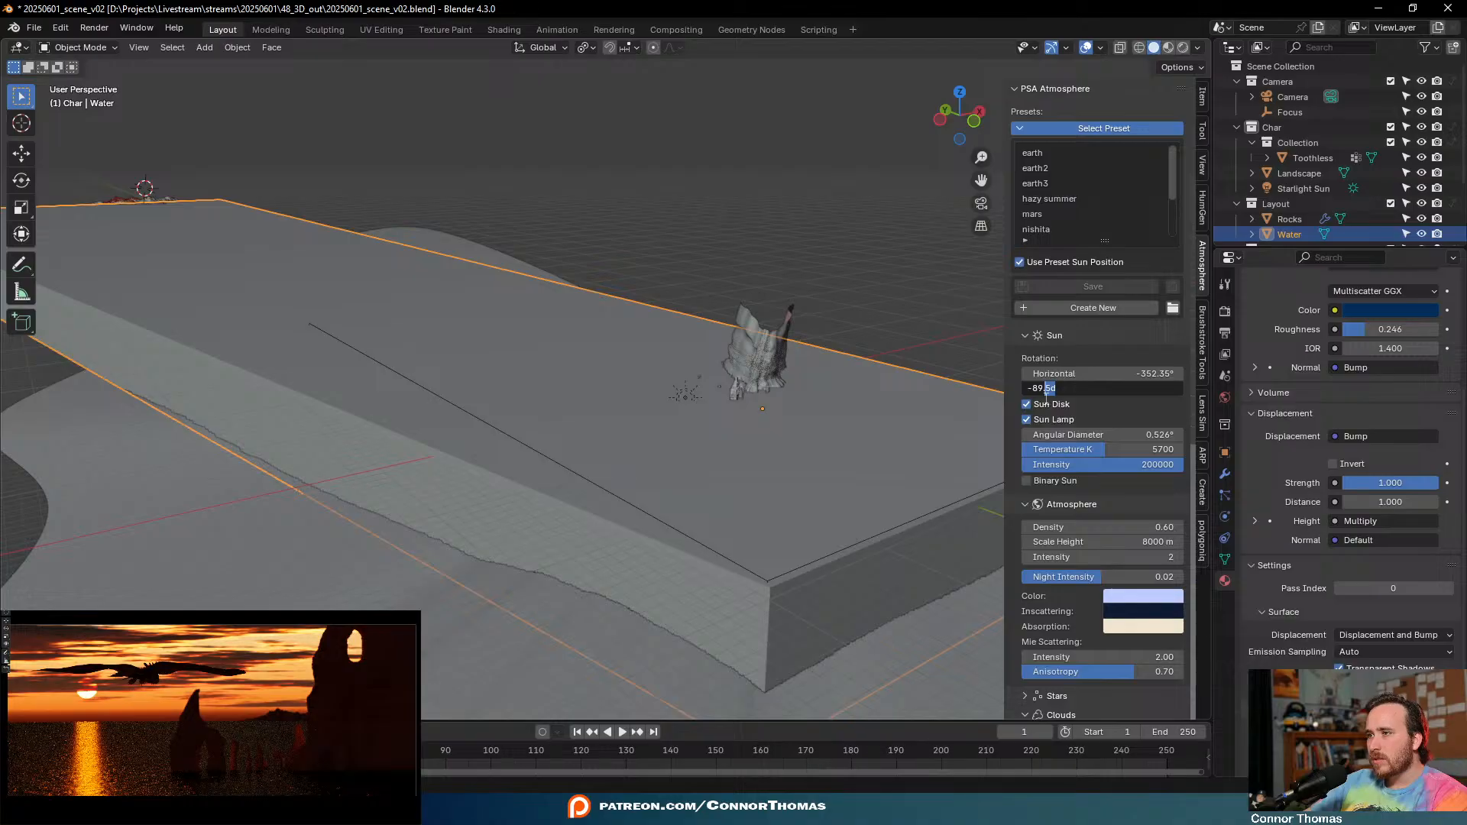
key(Return)
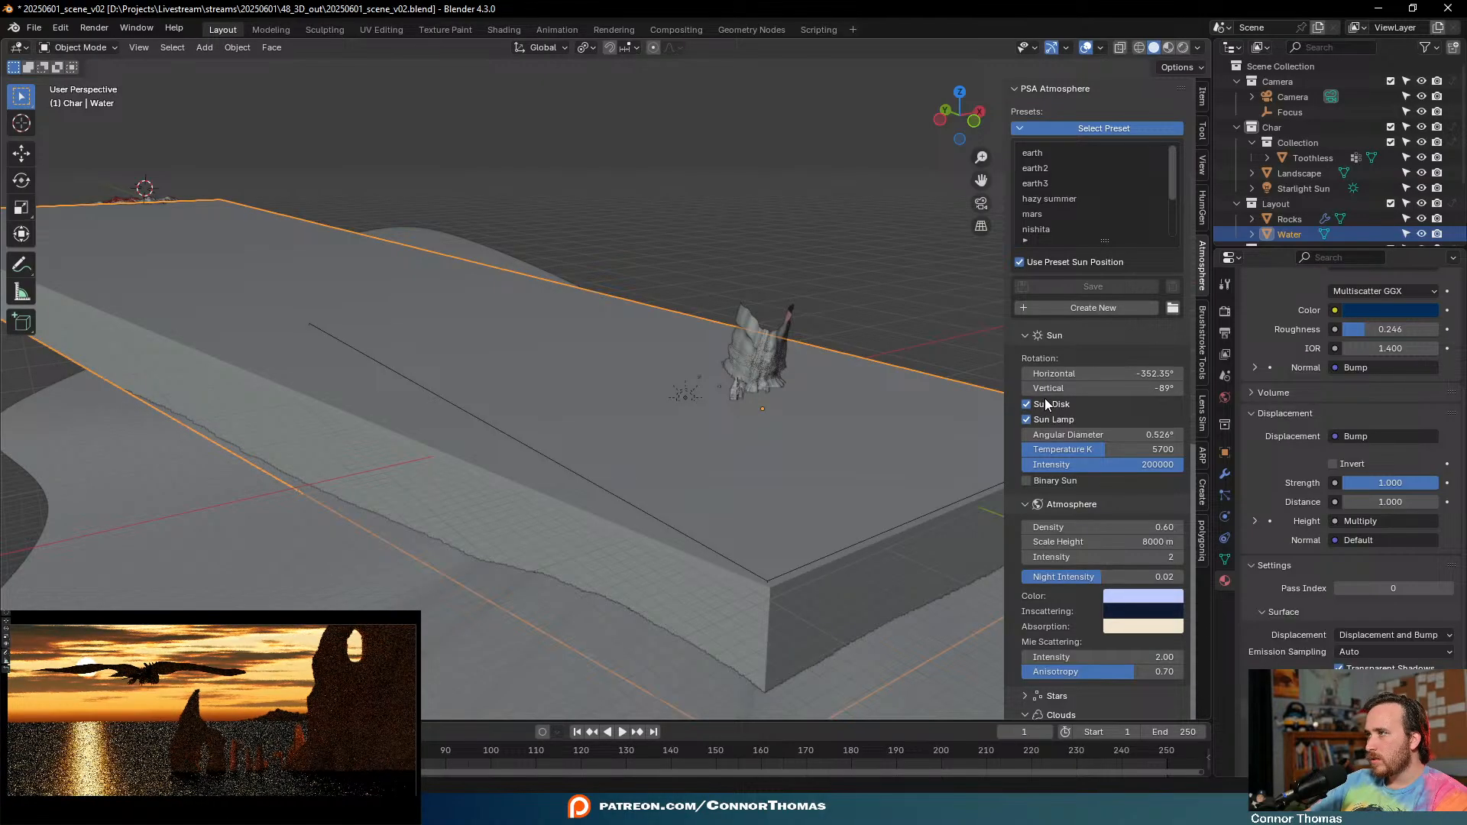
- Try a higher sun with a Vertical rotation of -88°
click(1109, 389)
drag(1066, 389, 1044, 390)
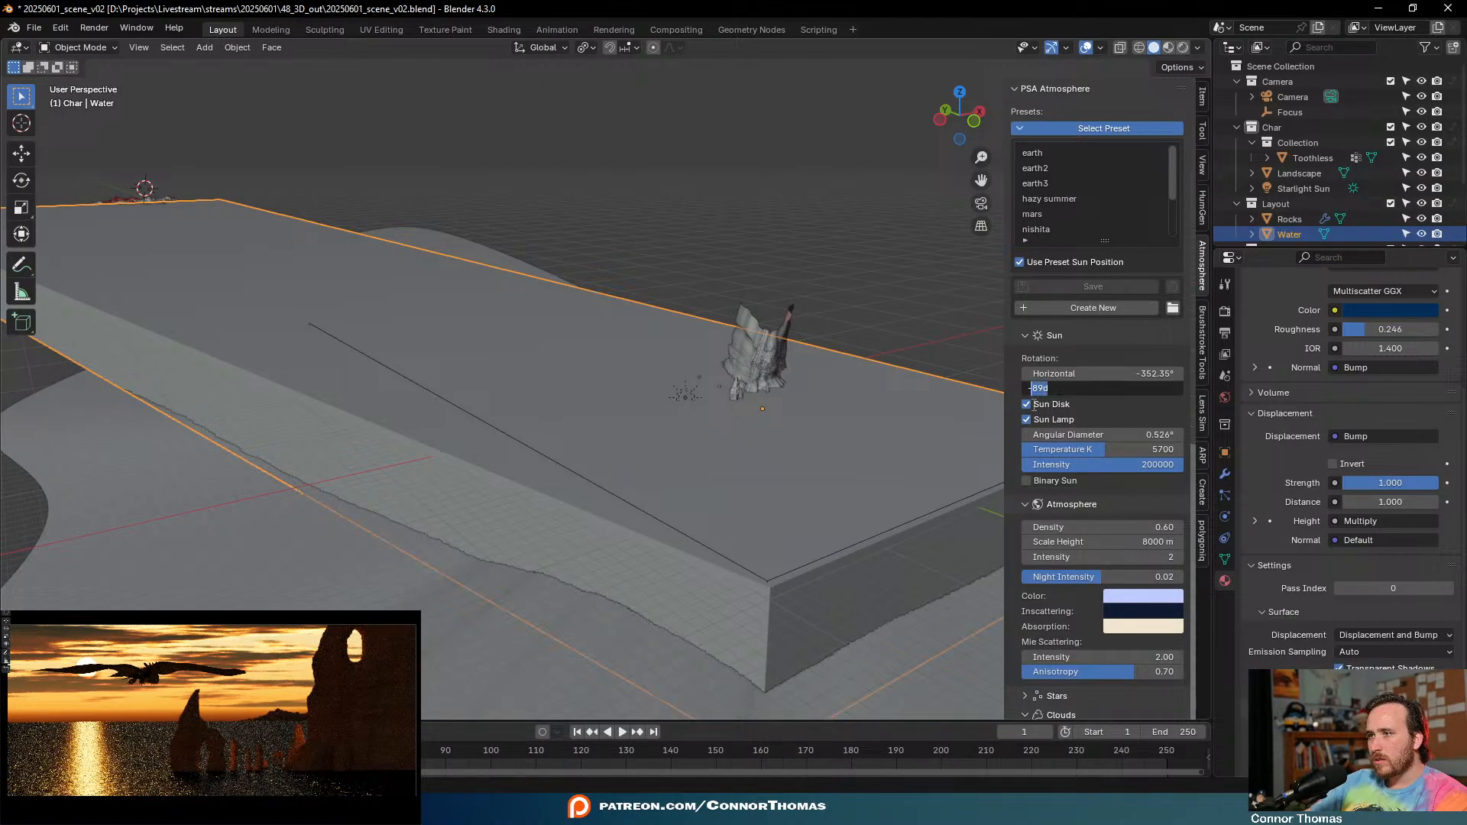
key(BackSpace)
key(BackSpace)
text(8)
key(Return)
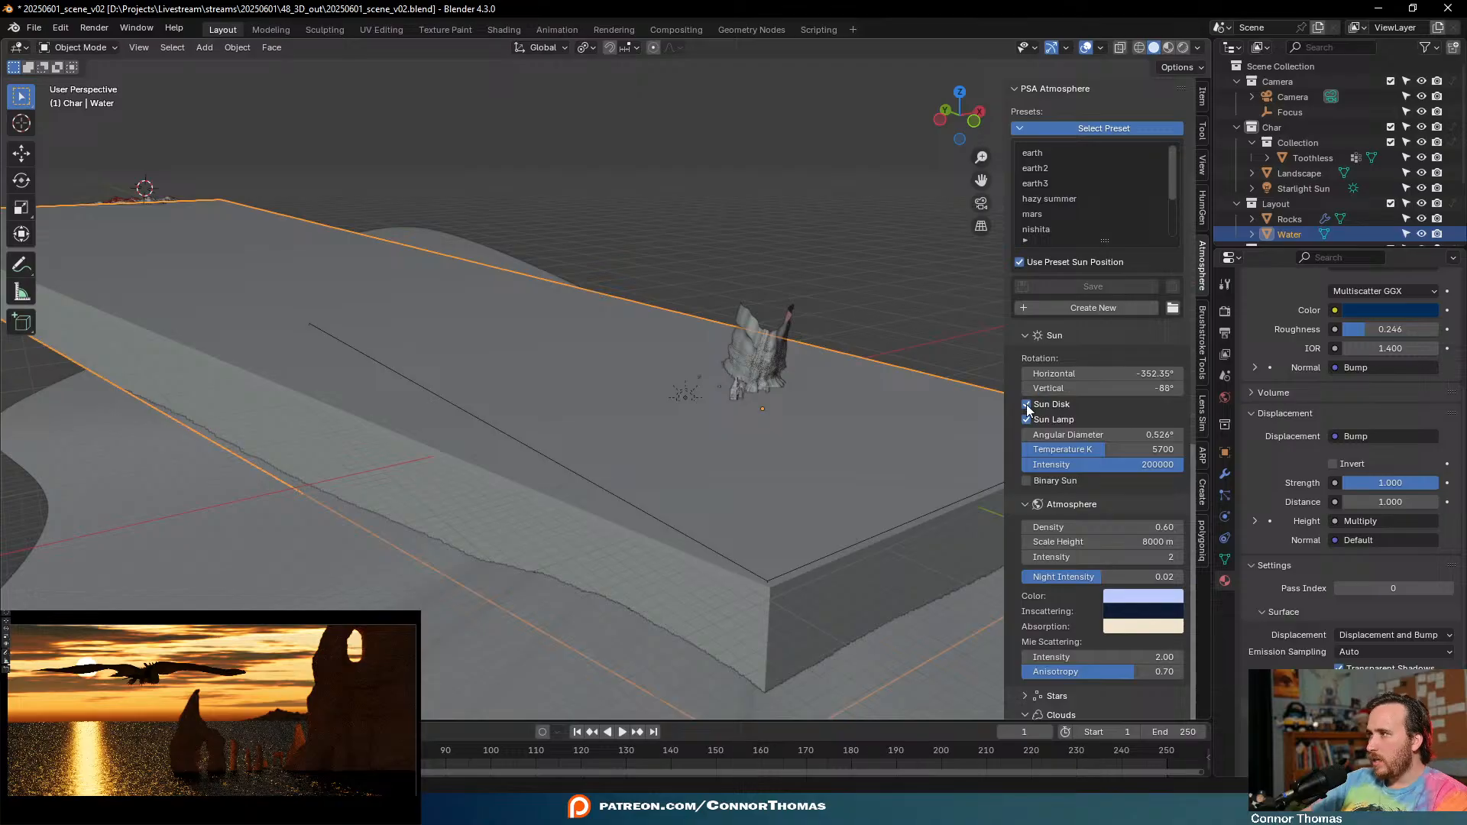
- Set the sun's Vertical rotation to -88.5°
click(1128, 389)
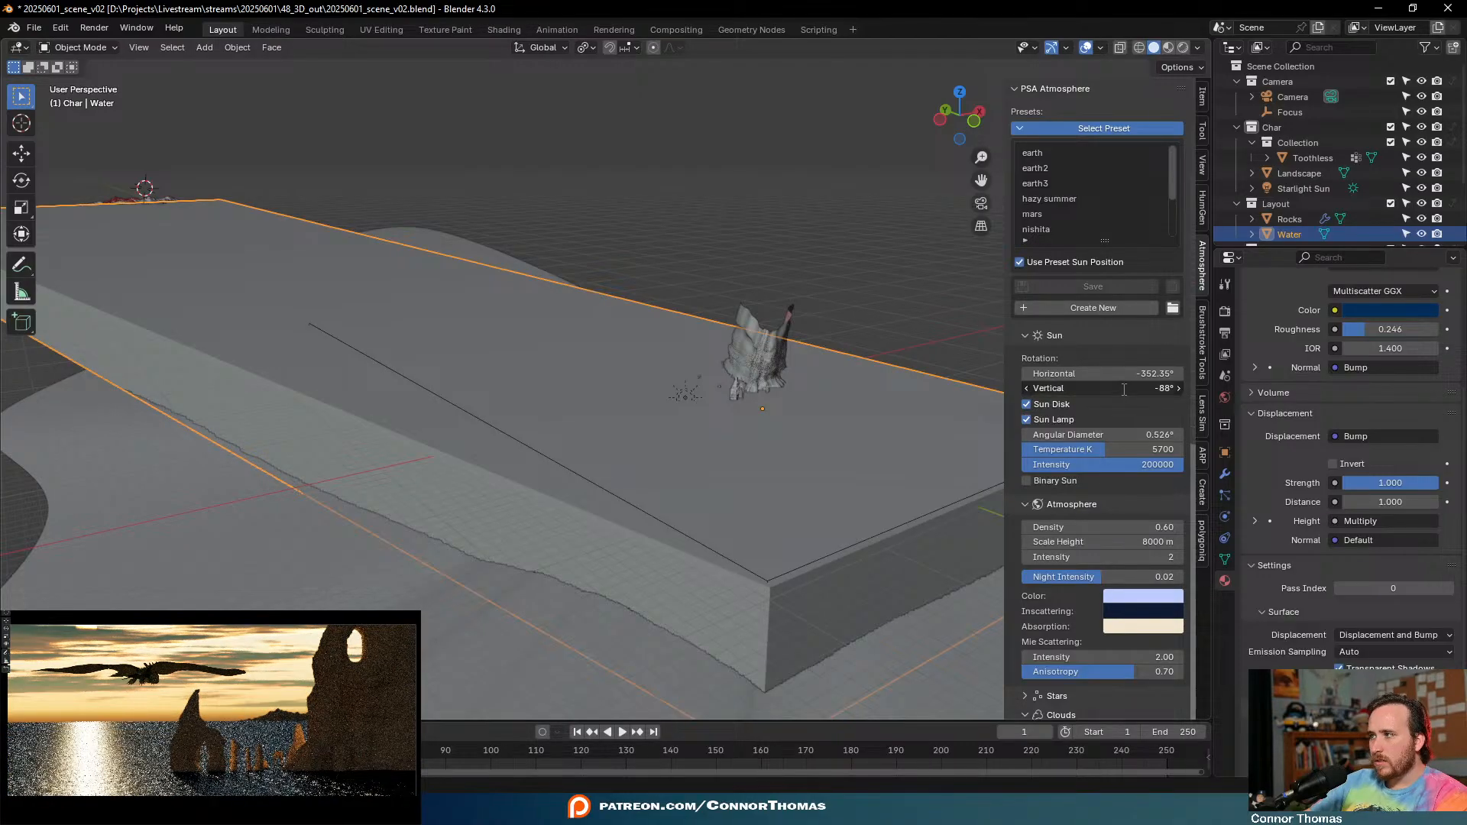
drag(1058, 389, 1044, 390)
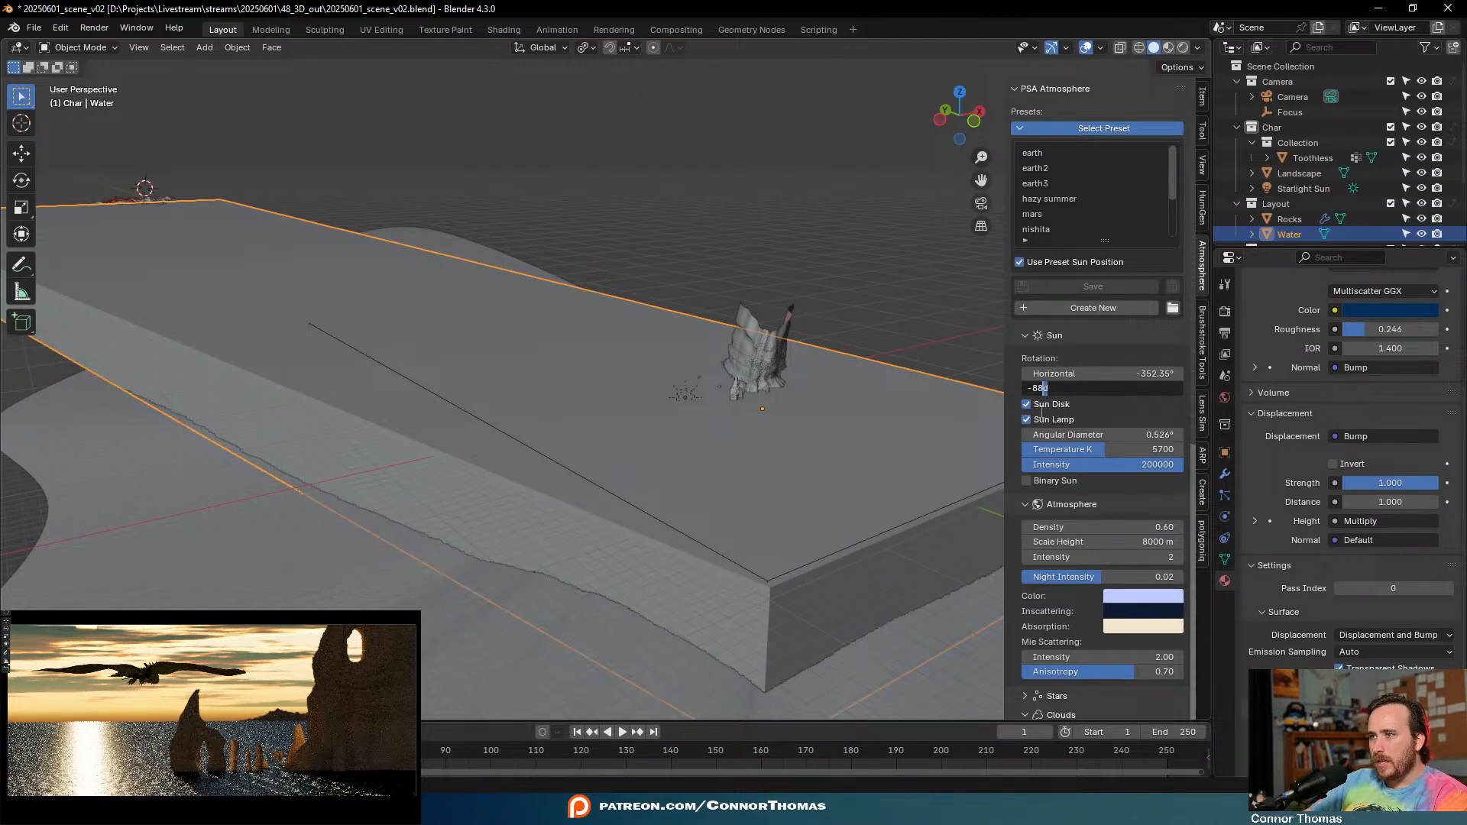
text(.5)
key(Return)
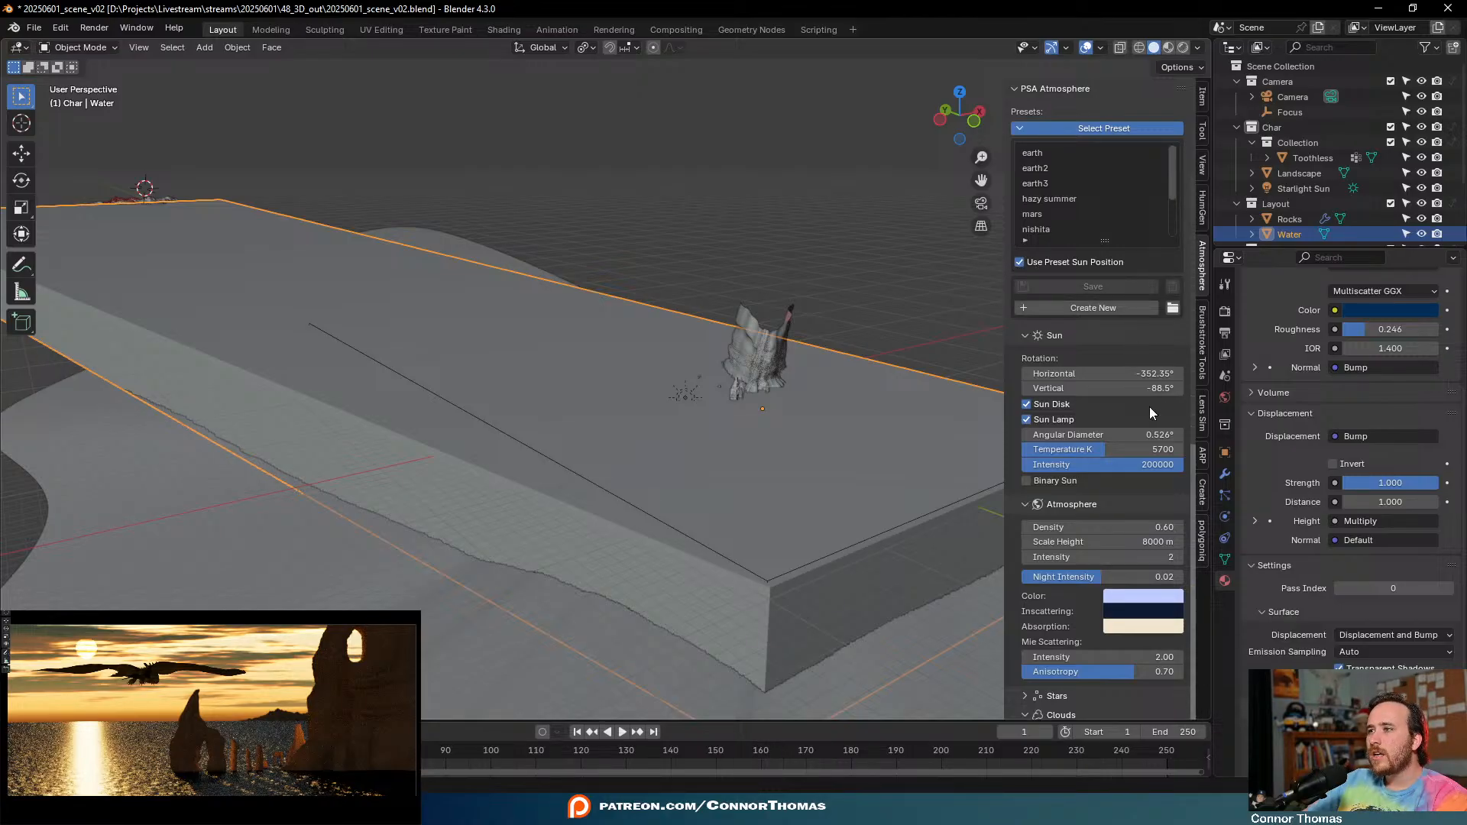
- Expand the Ground and Object Fog settings, apply Manual object fog to the scene materials, and collapse the Clouds settings
scroll(1149, 406, down, 5)
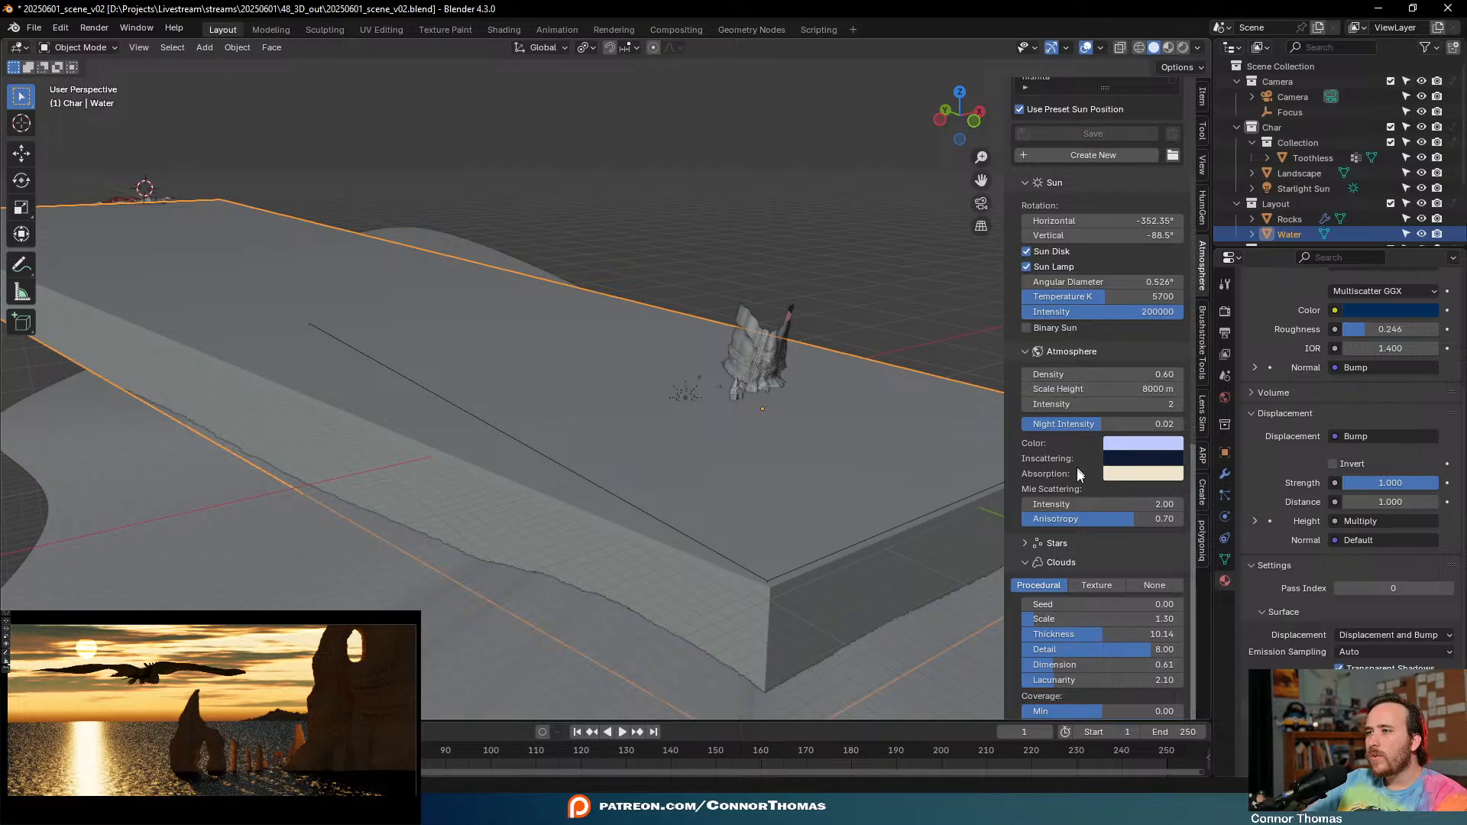
scroll(1085, 496, down, 10)
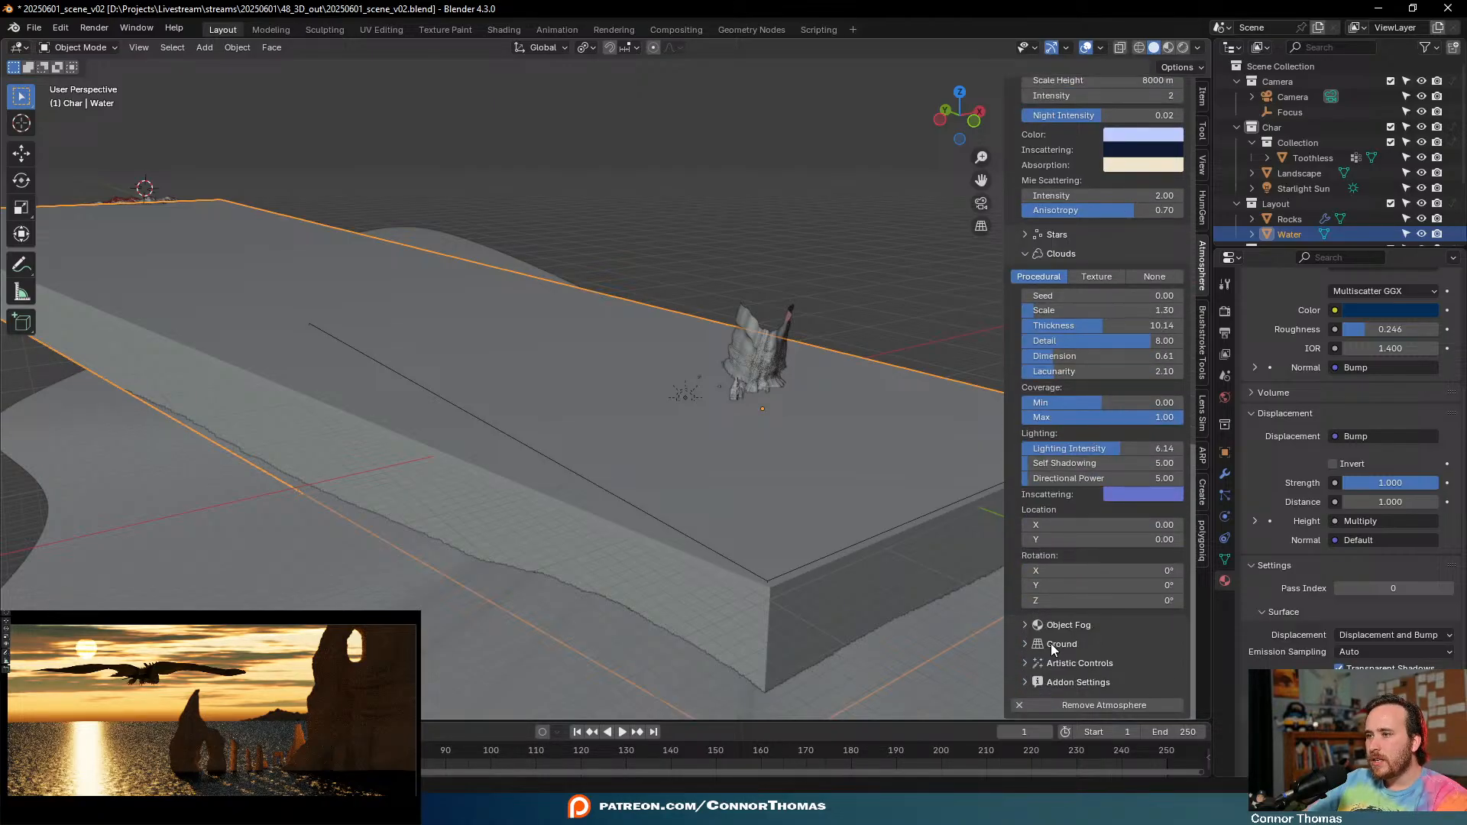
click(1053, 645)
click(1057, 619)
scroll(1059, 625, down, 4)
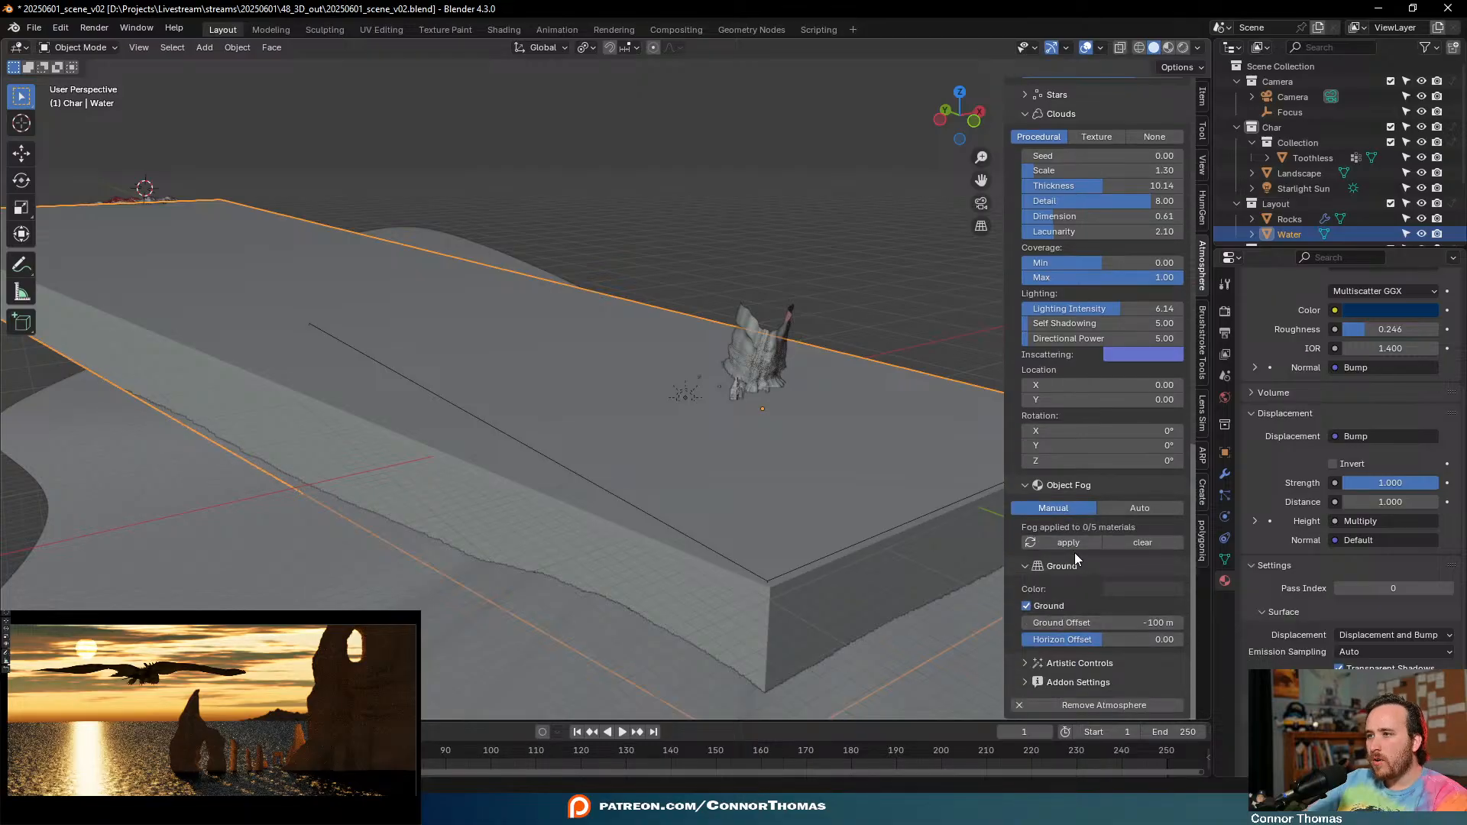
click(1069, 542)
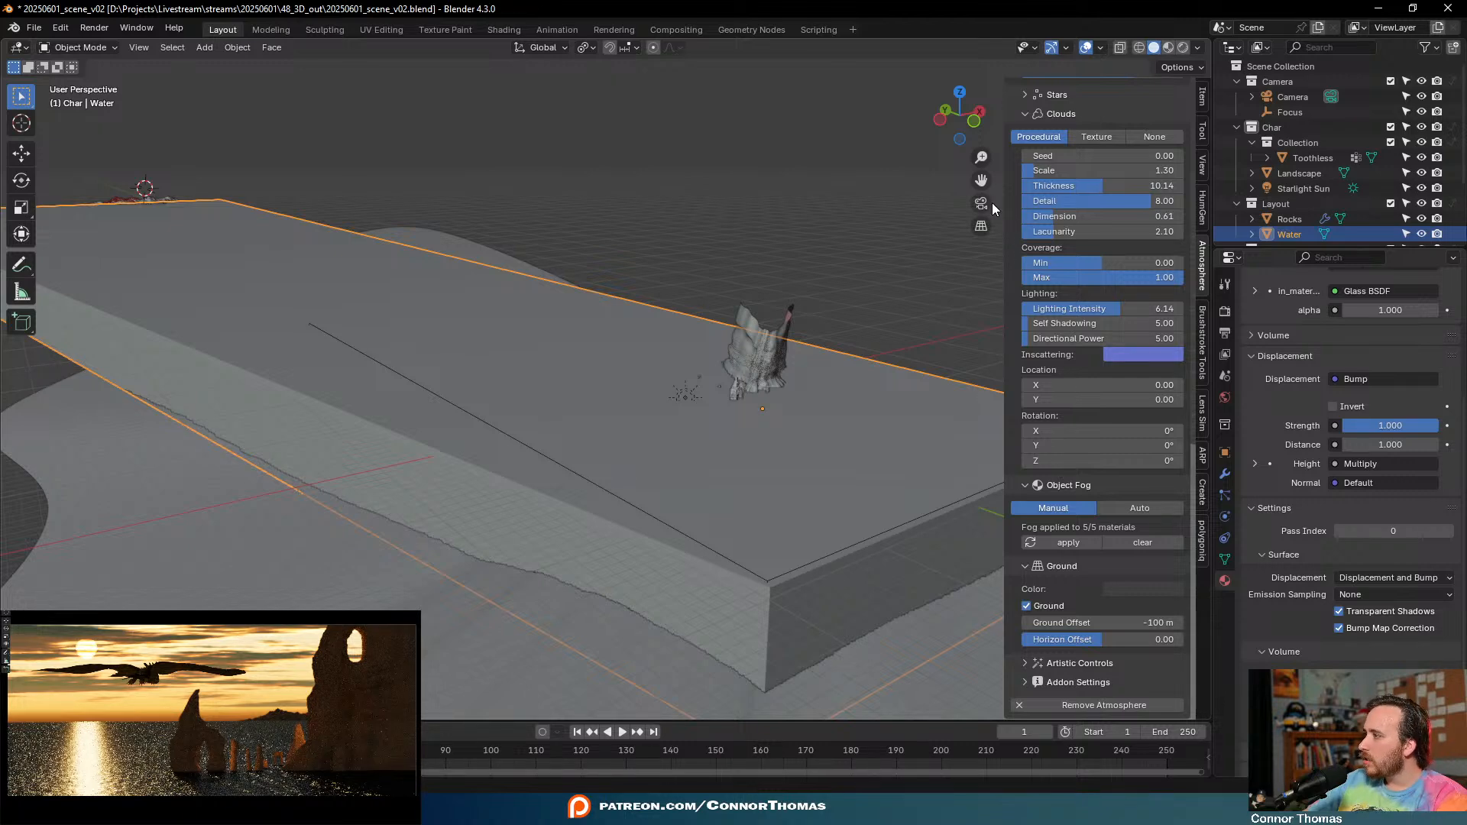
scroll(1054, 226, up, 5)
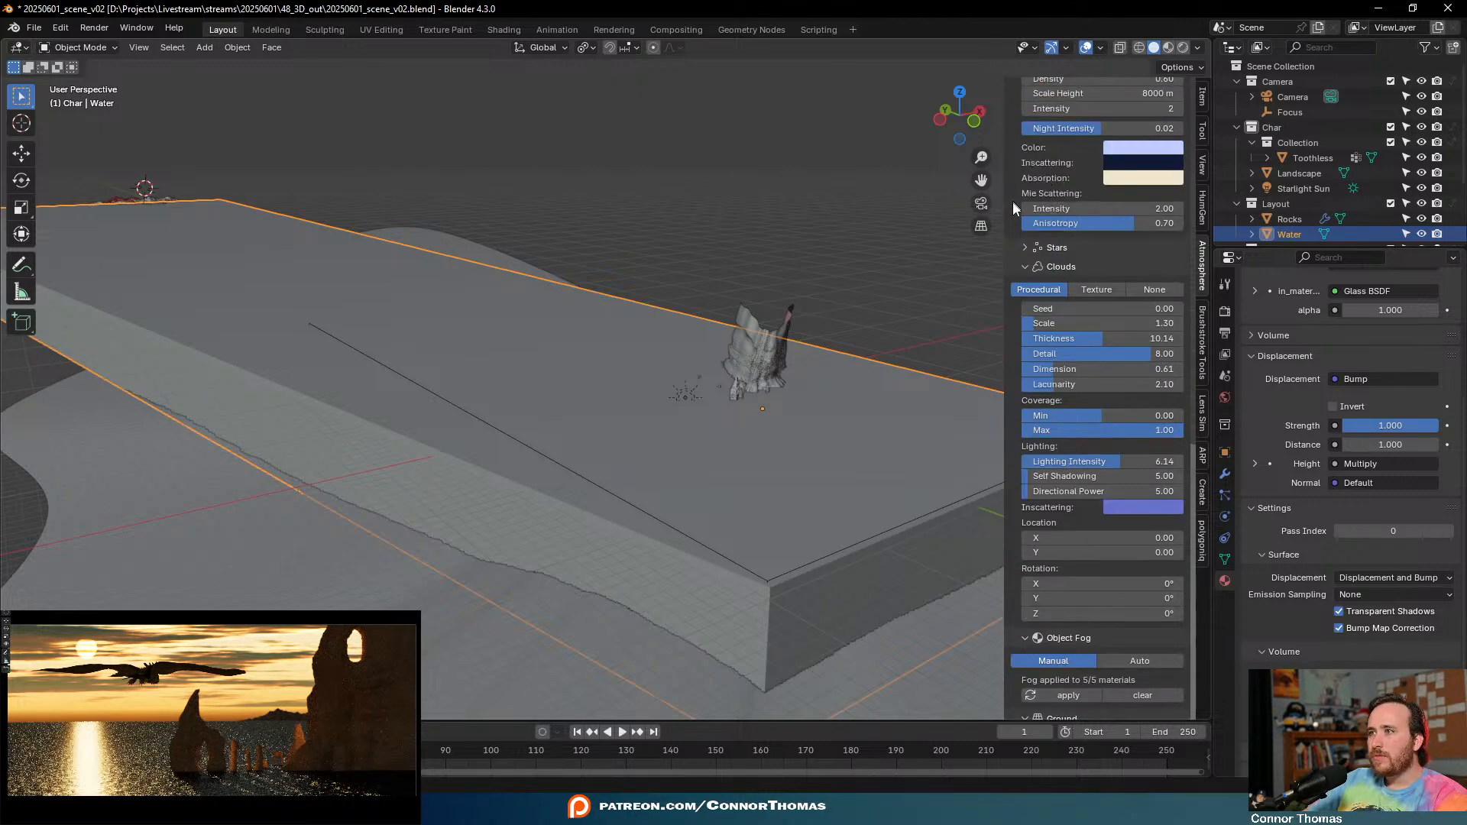
click(1028, 266)
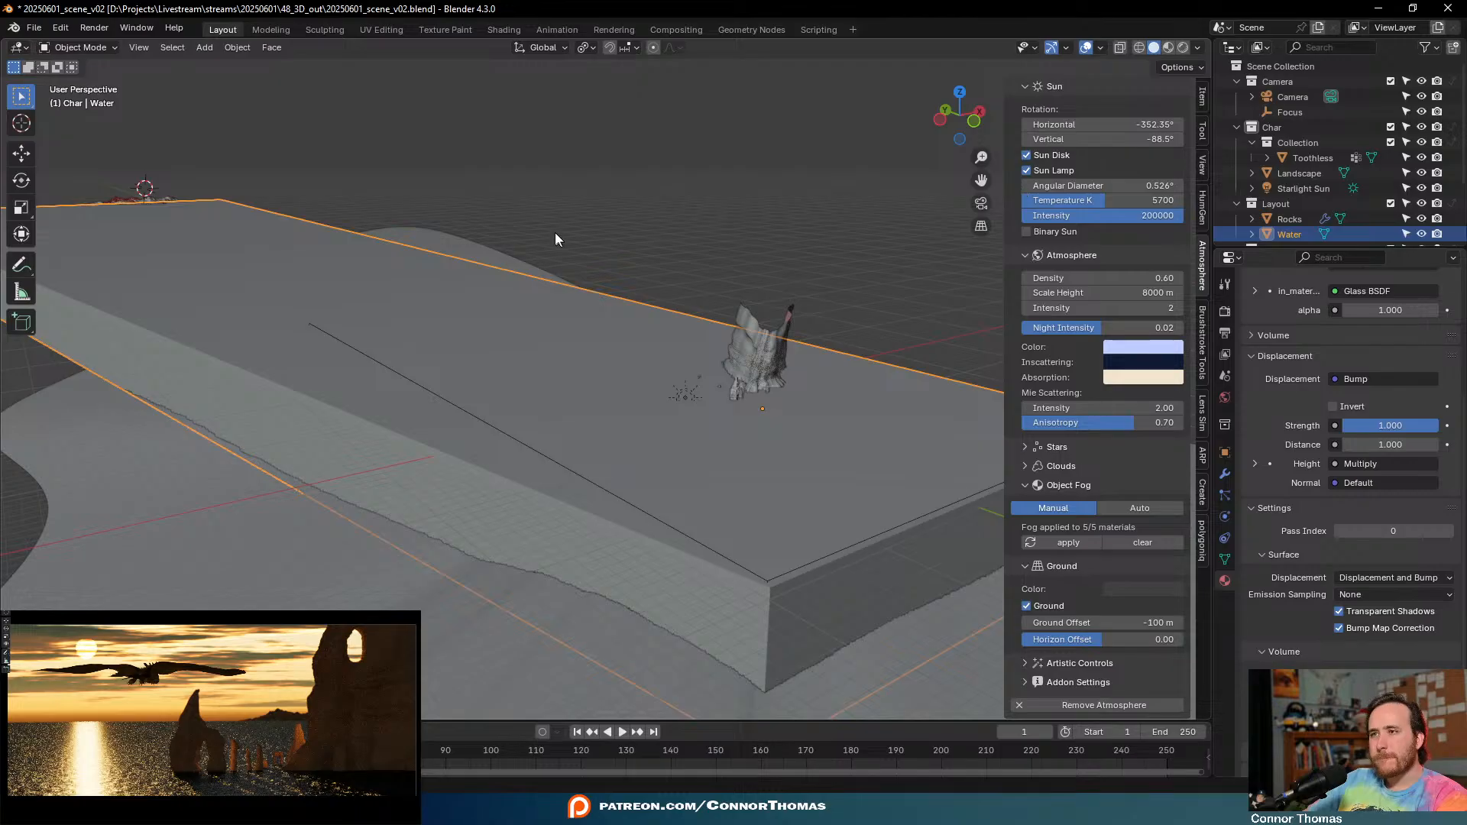
- Select the Water object and show its Ocean material in the Shader Editor
click(831, 181)
middle_drag(875, 240, 841, 237)
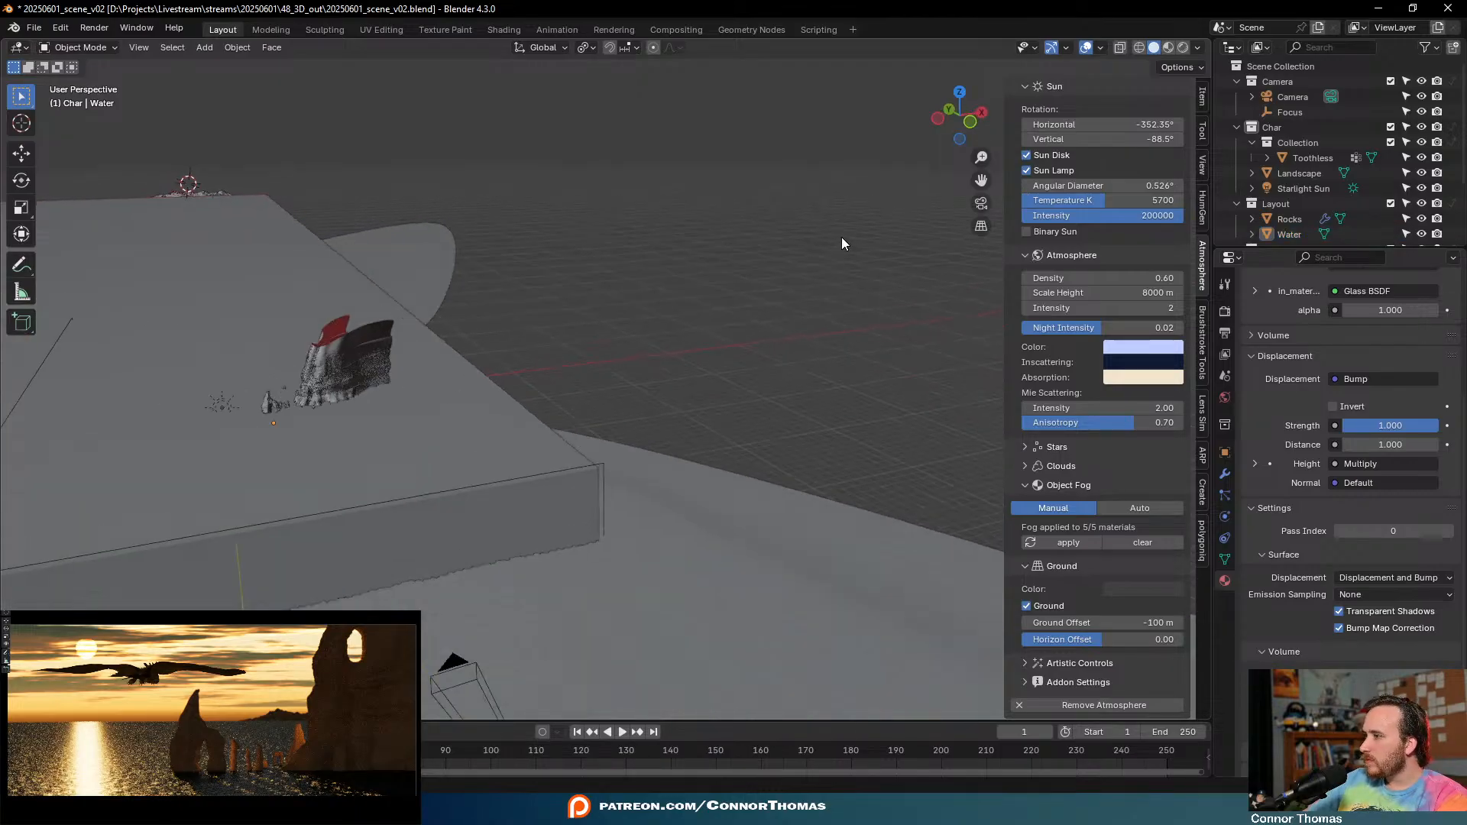
middle_drag(725, 246, 792, 262)
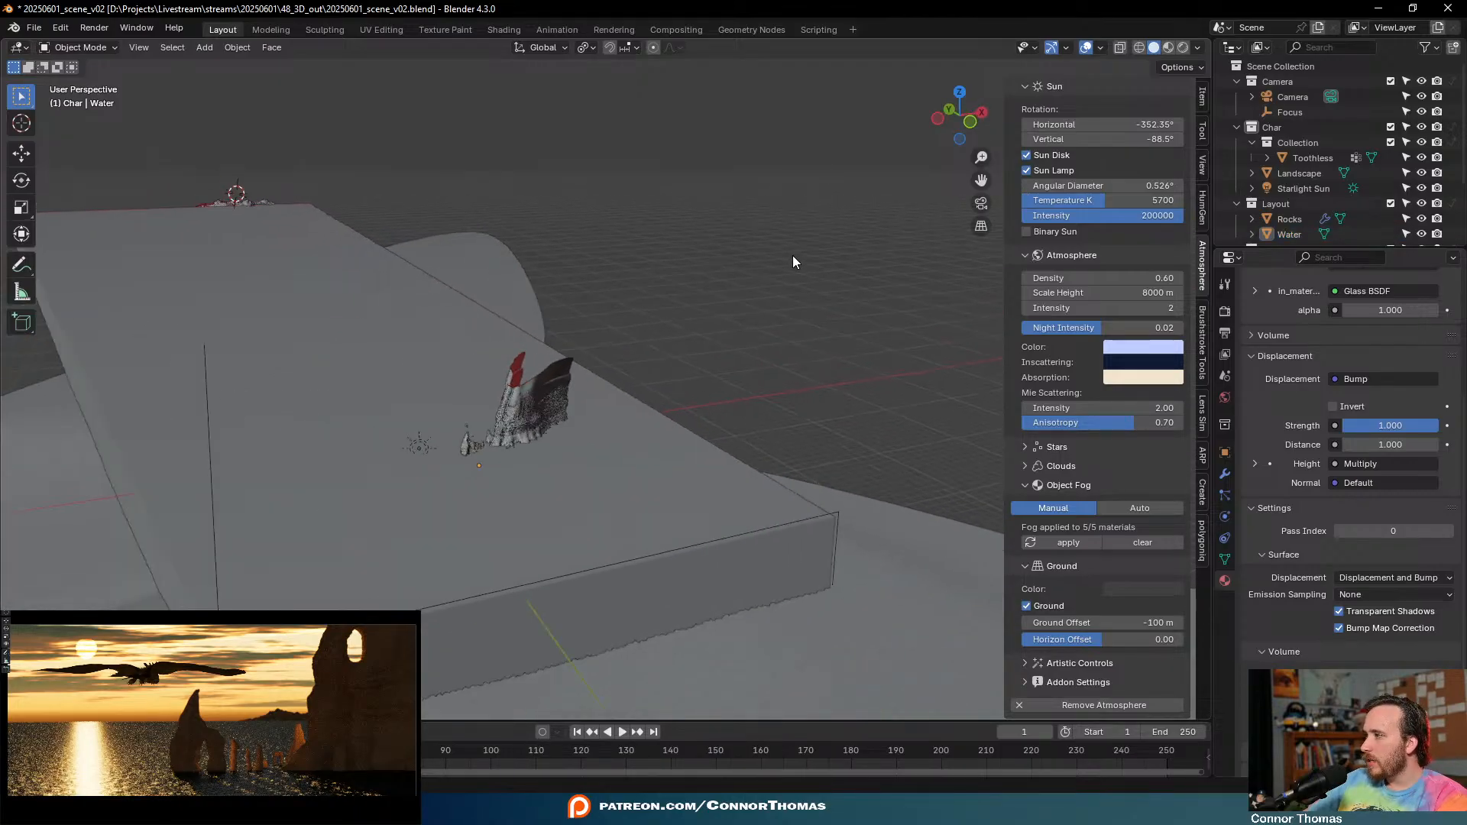
click(661, 496)
click(19, 49)
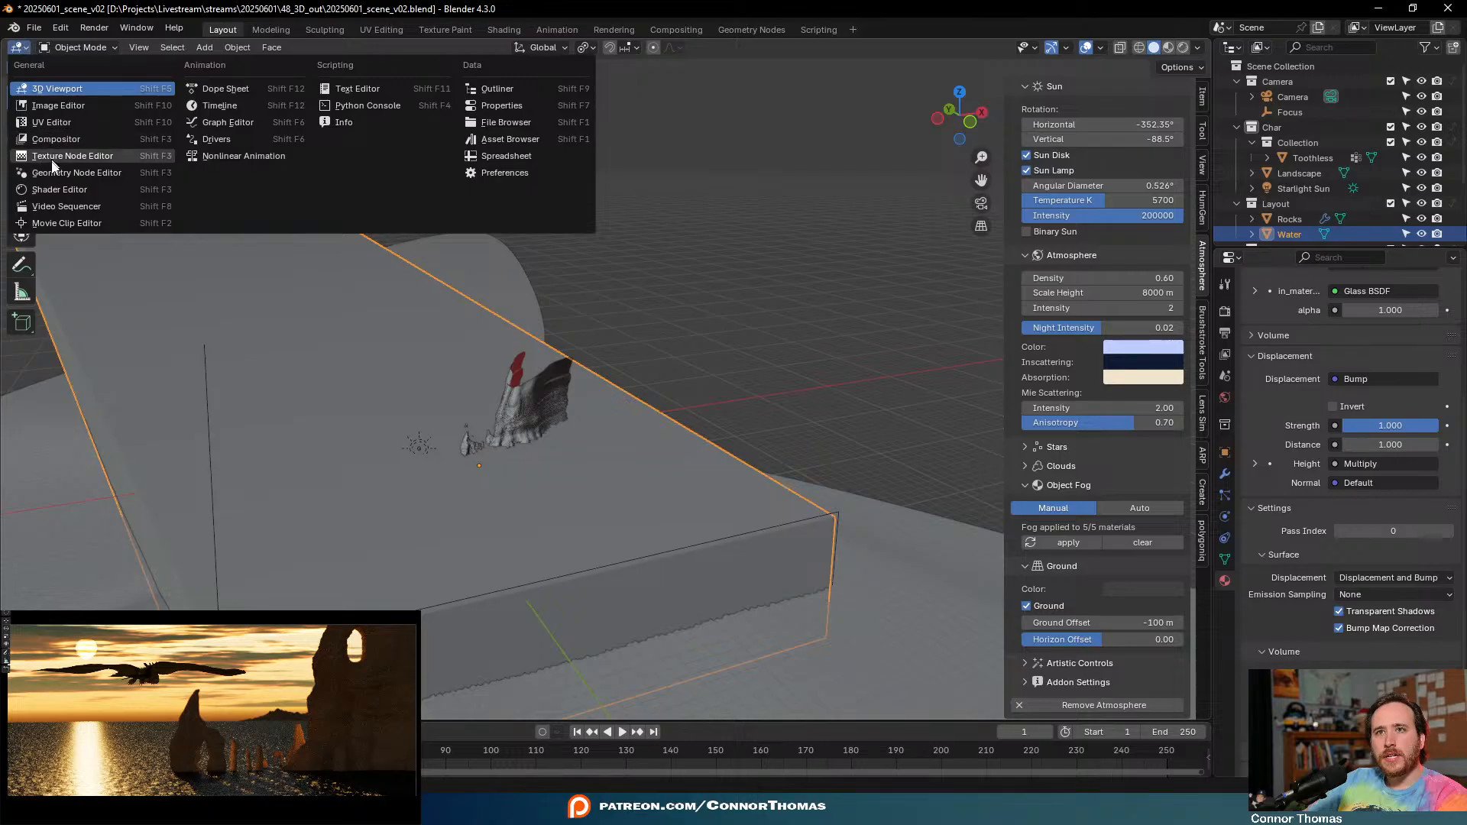
click(52, 191)
- Try a Roughness of 0.1 on the Ocean material's Glass BSDF
middle_drag(556, 356, 569, 391)
scroll(570, 391, up, 4)
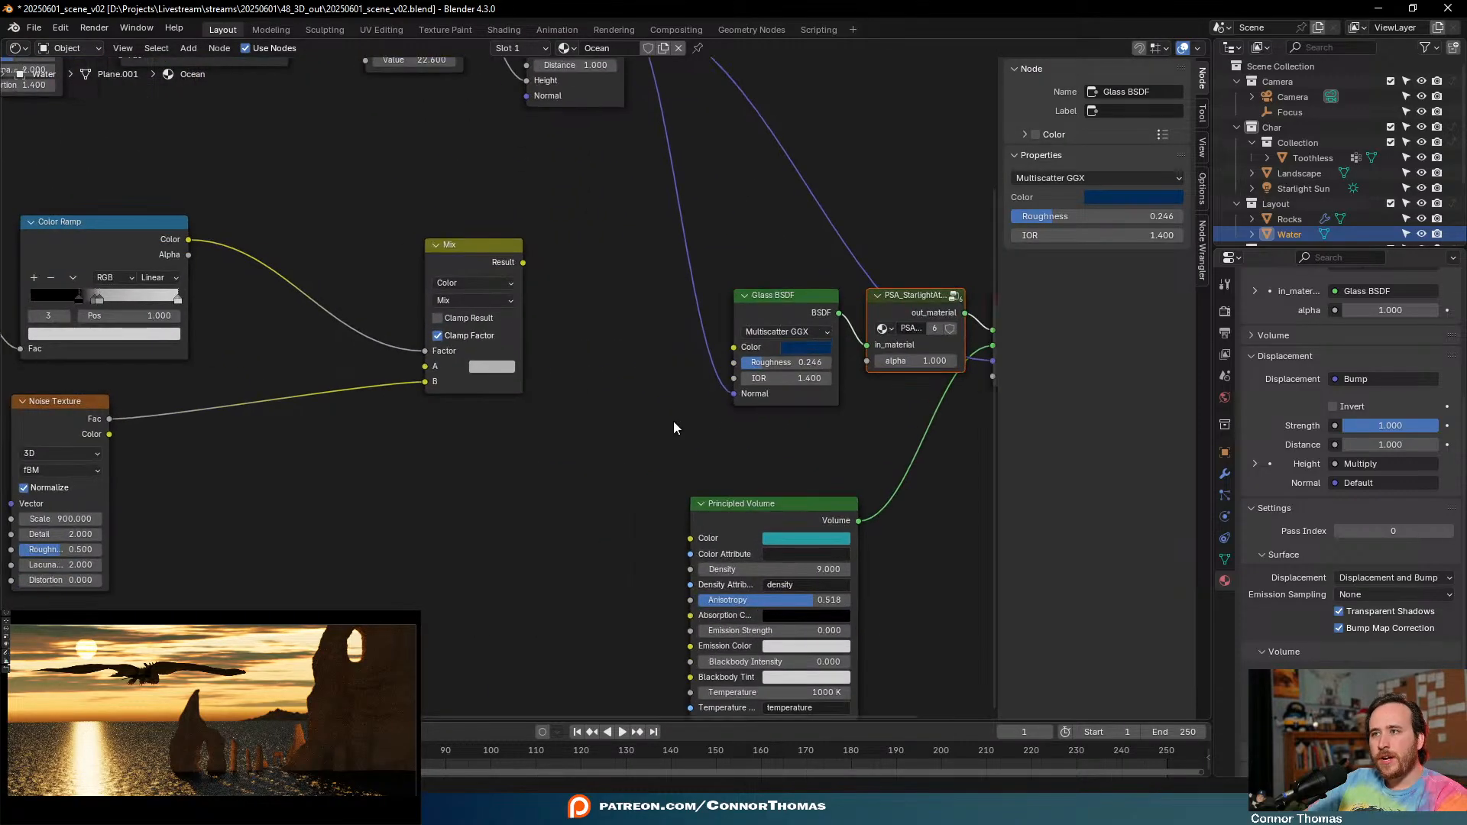
click(761, 334)
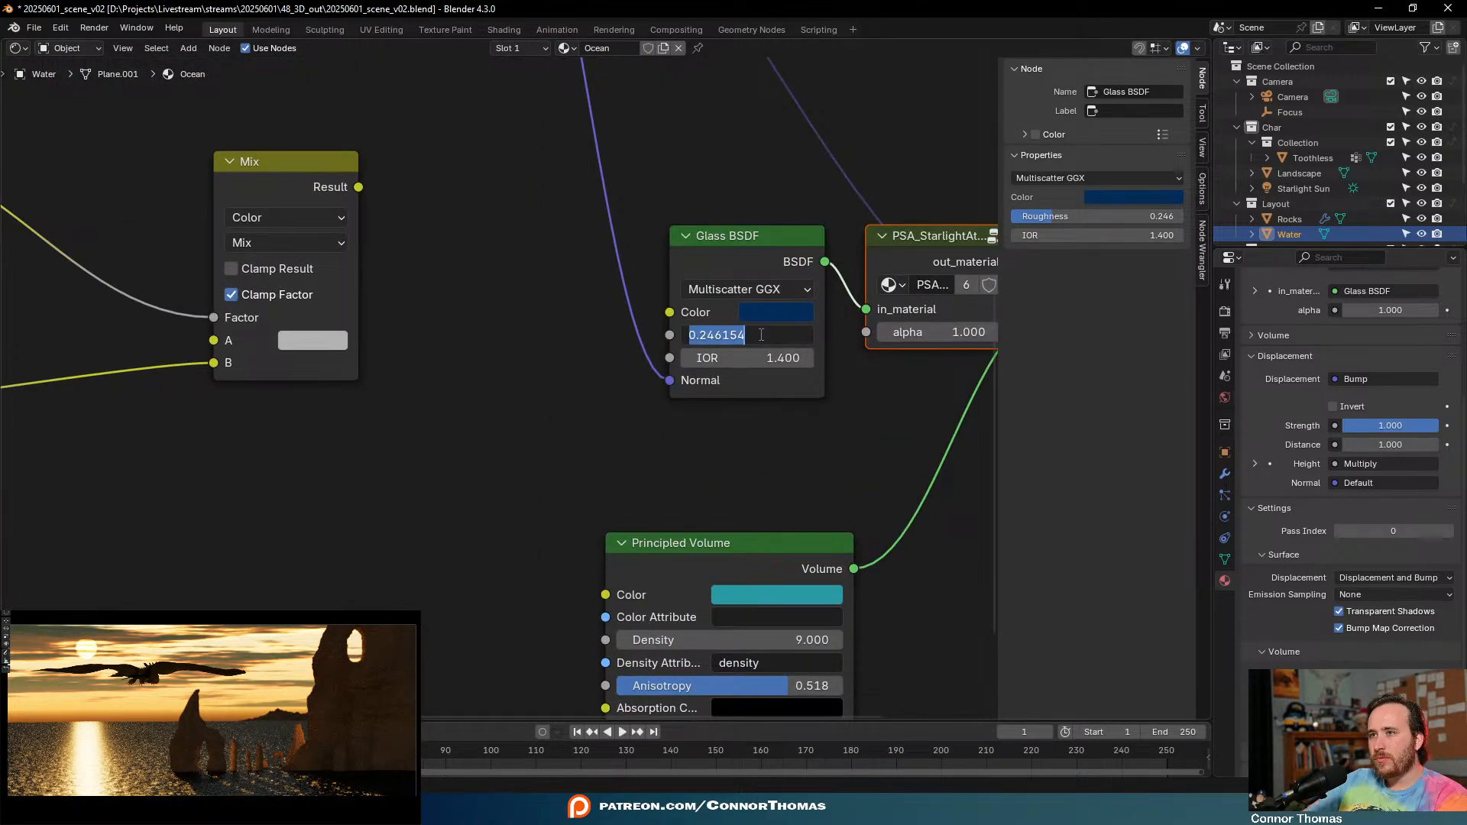
text(.1)
key(Return)
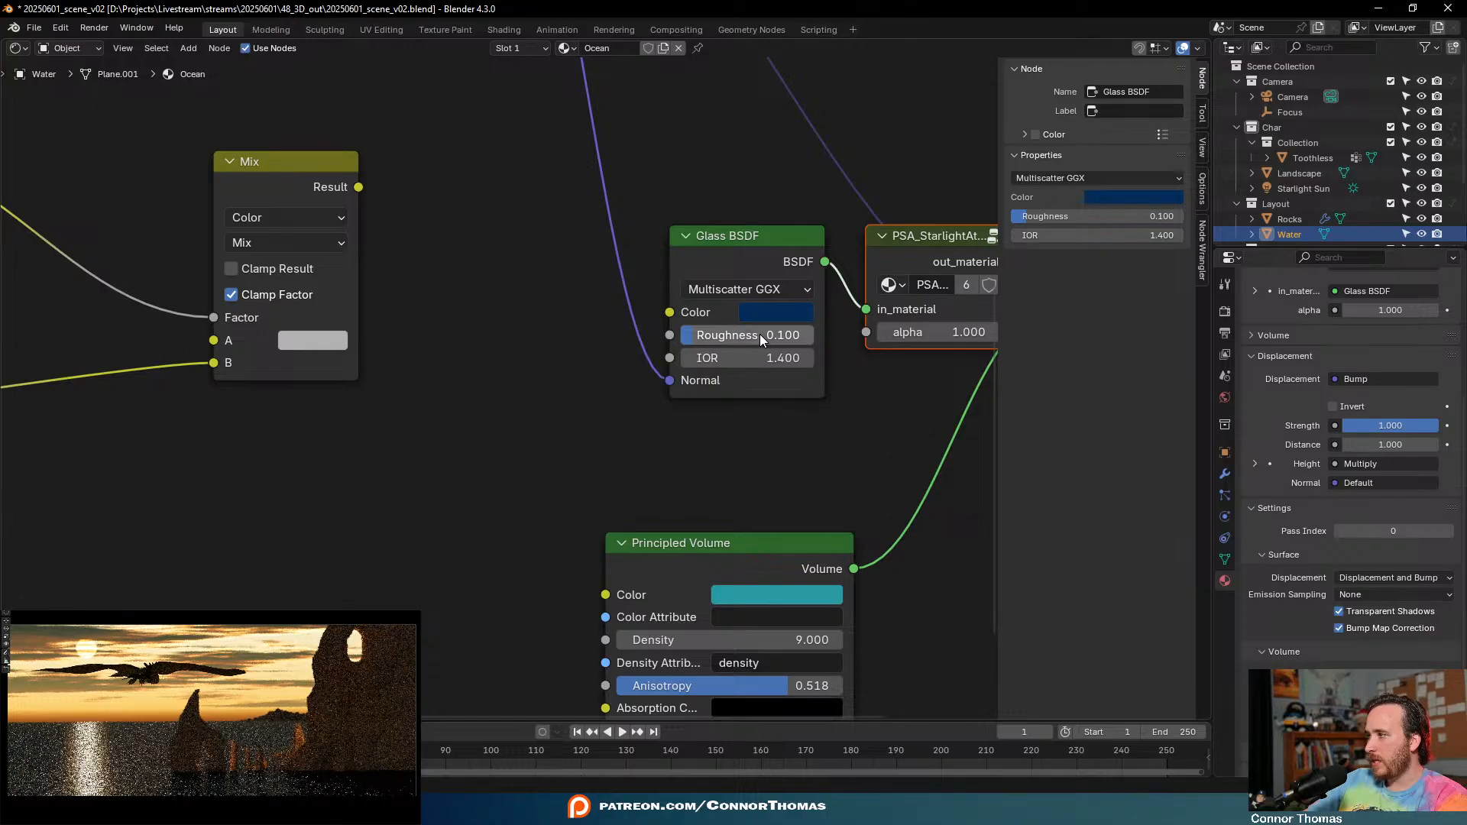
click(562, 427)
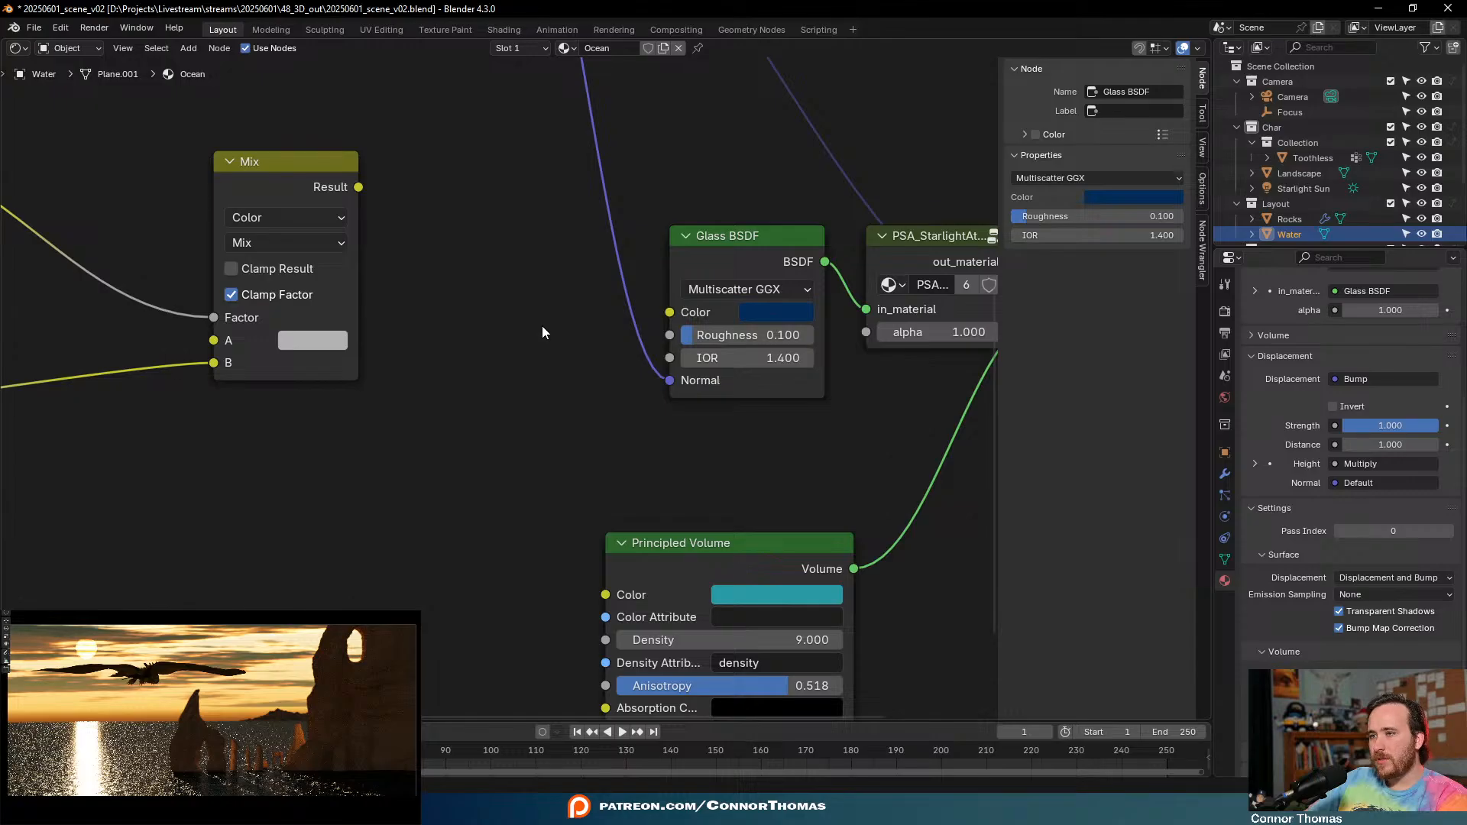
- Spread out the Ocean nodes by moving the PSA_StarlightAtmosphere group above the Material Output and shifting the Glass BSDF up and left
scroll(543, 329, down, 3)
scroll(630, 448, down, 2)
middle_drag(540, 364, 673, 412)
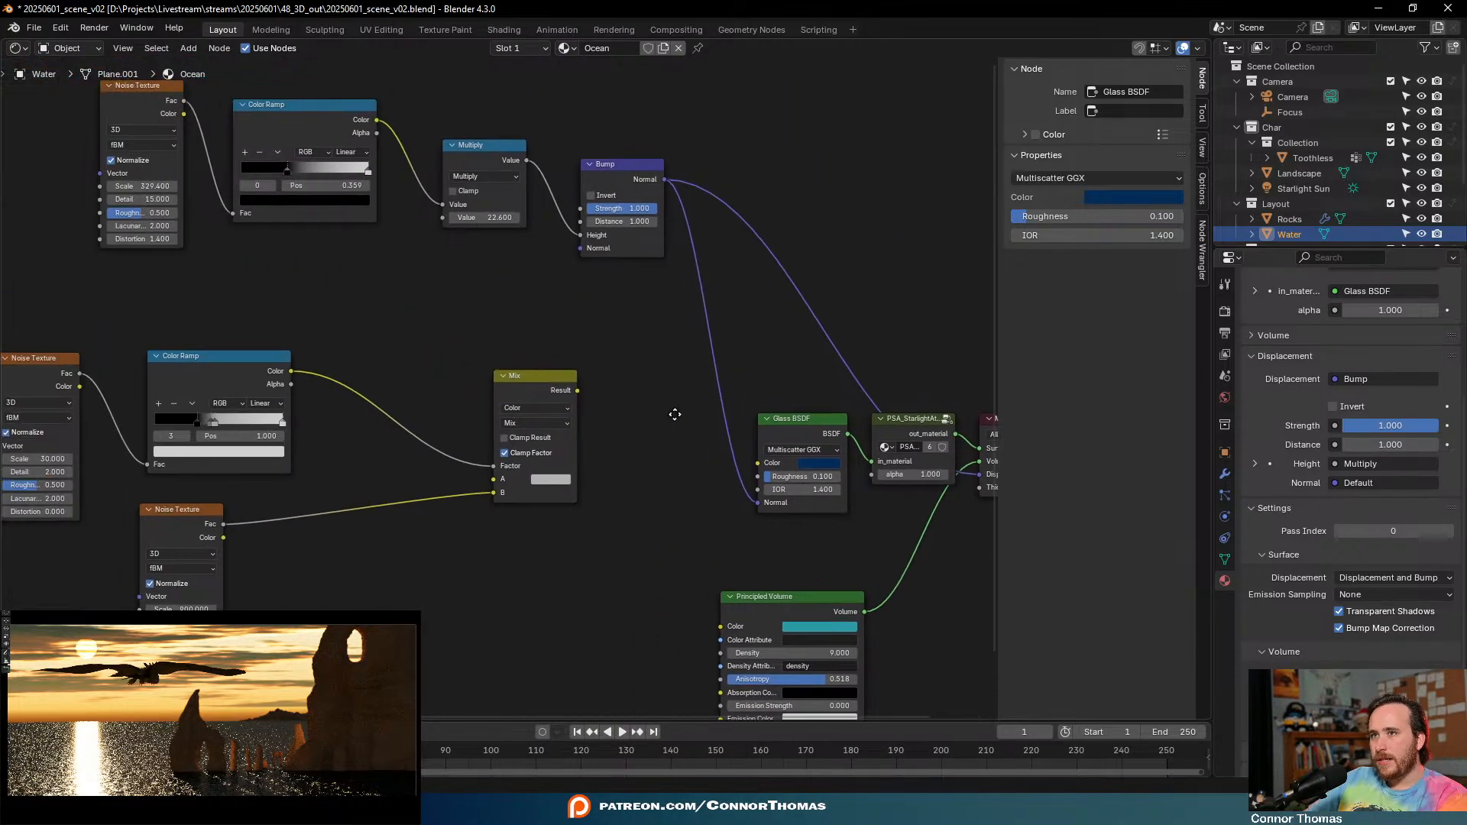
middle_drag(666, 359, 663, 393)
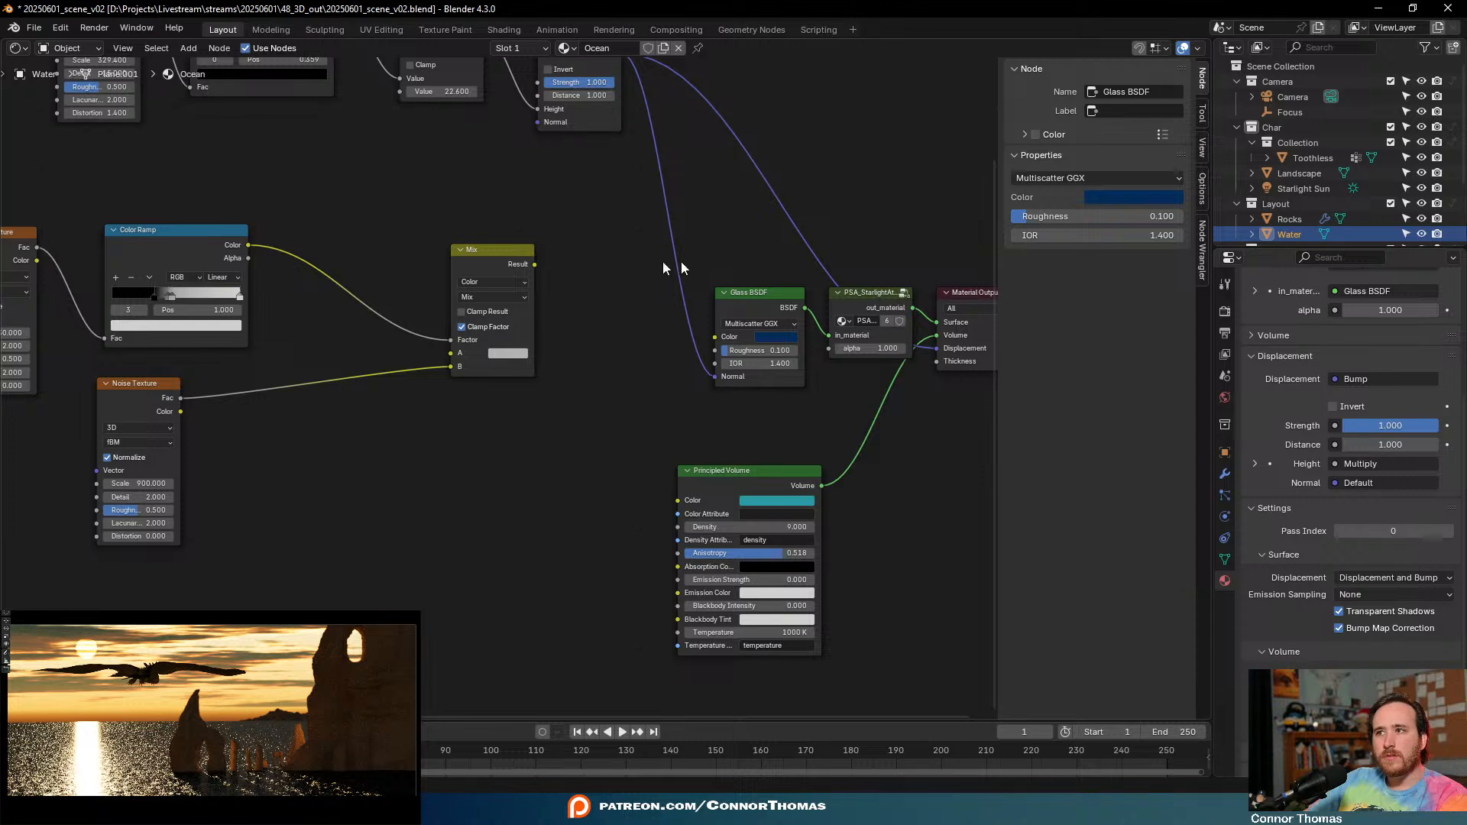
drag(857, 290, 873, 171)
drag(773, 300, 704, 252)
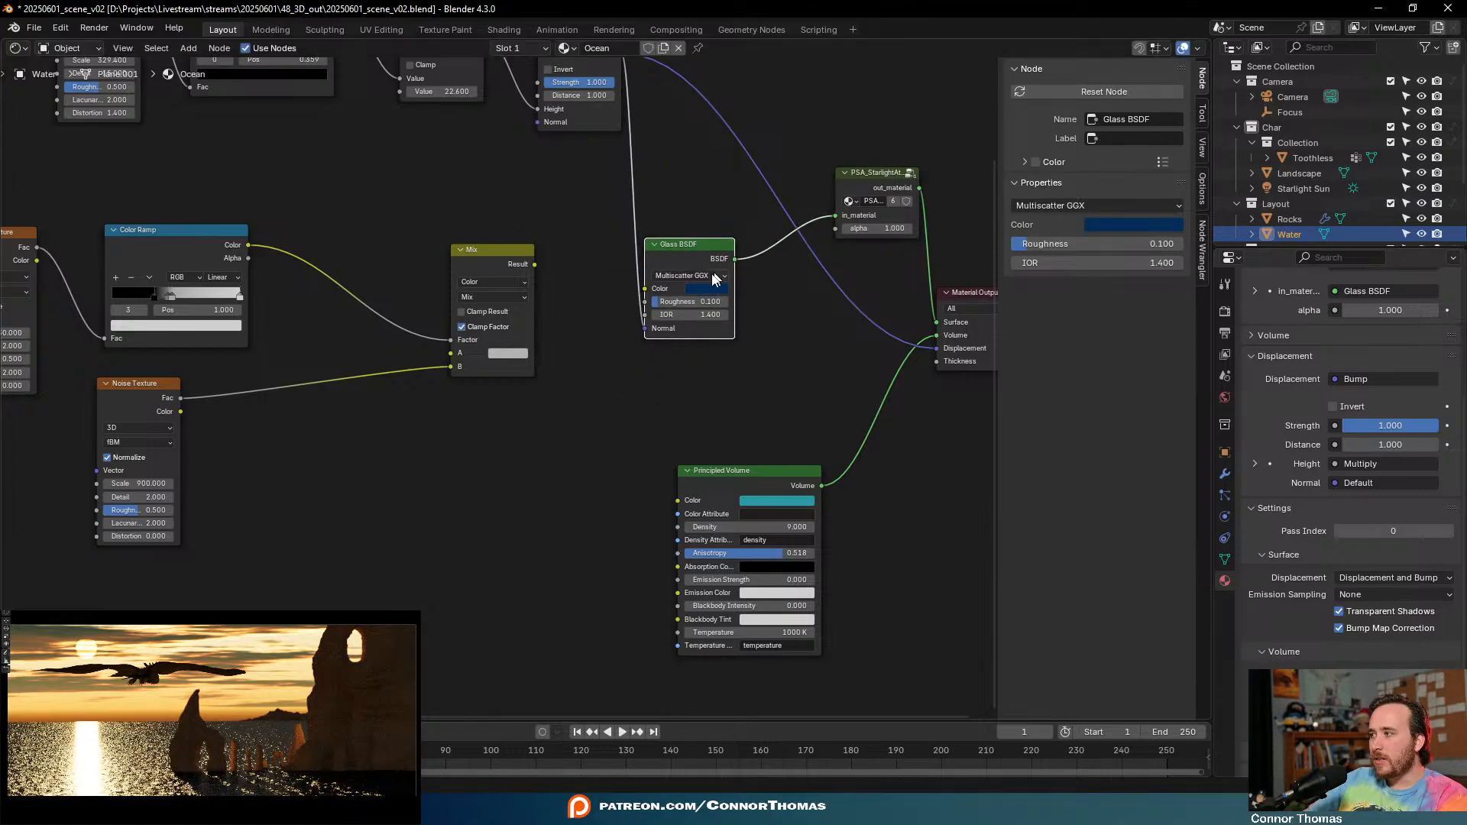
- Try a higher Glass BSDF Roughness of 0.3
scroll(697, 352, up, 2)
middle_drag(759, 341, 431, 486)
scroll(676, 430, up, 1)
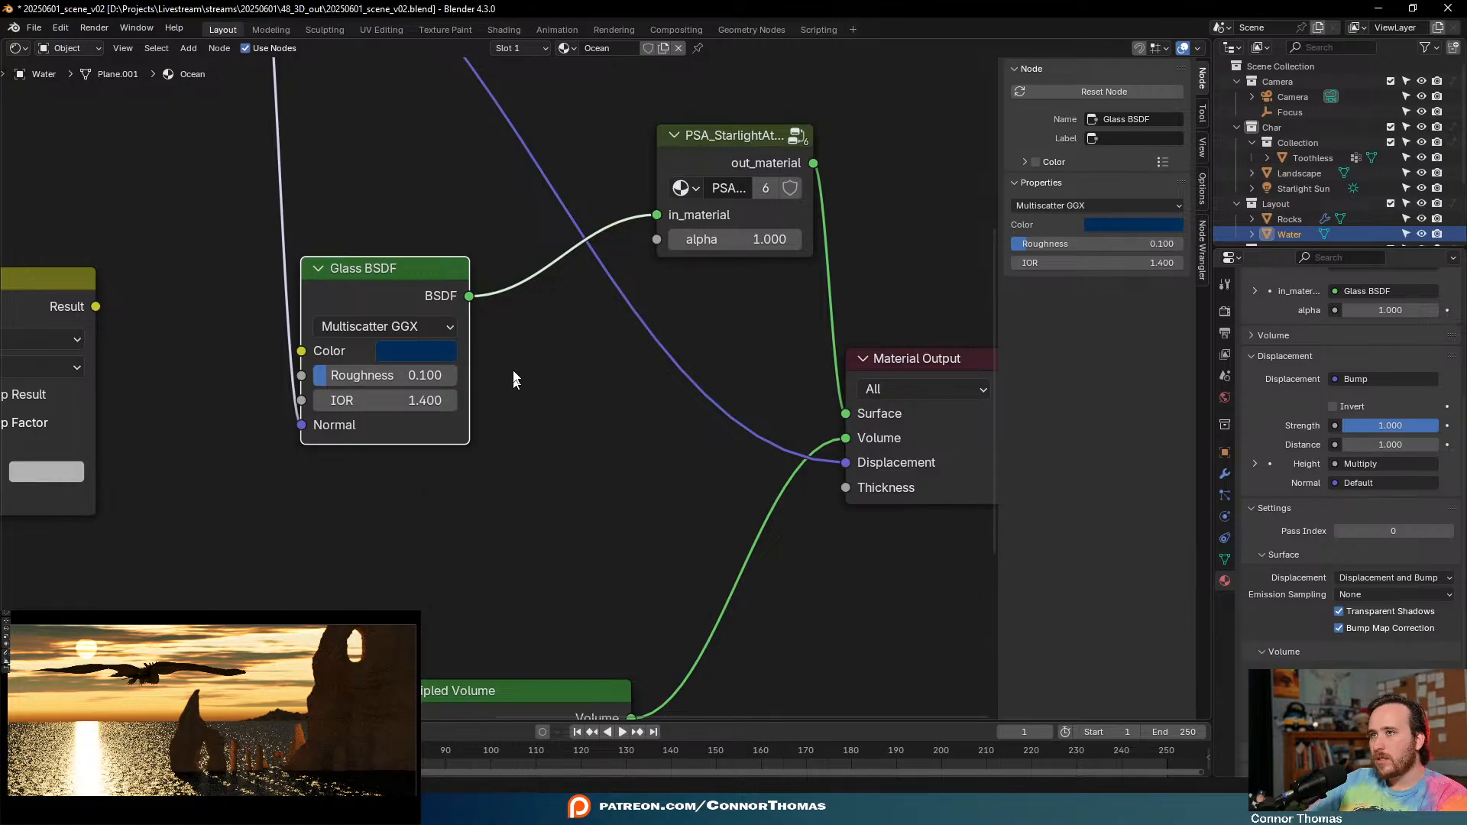
click(393, 375)
text(.3)
key(Return)
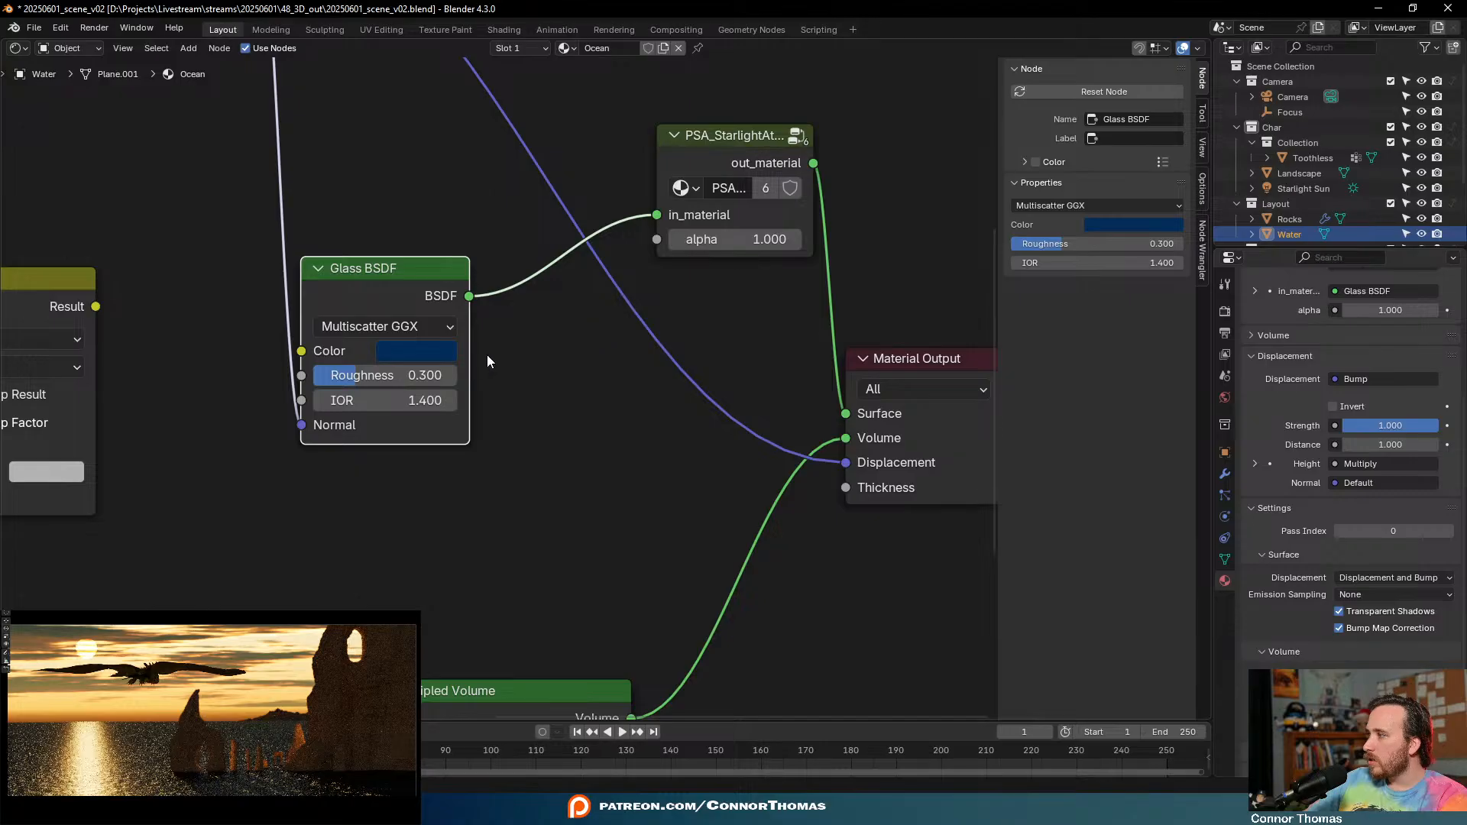
- Move the Color Ramp, Multiply and Bump chain farther left, away from the Glass BSDF
middle_drag(450, 401, 650, 446)
scroll(651, 446, down, 3)
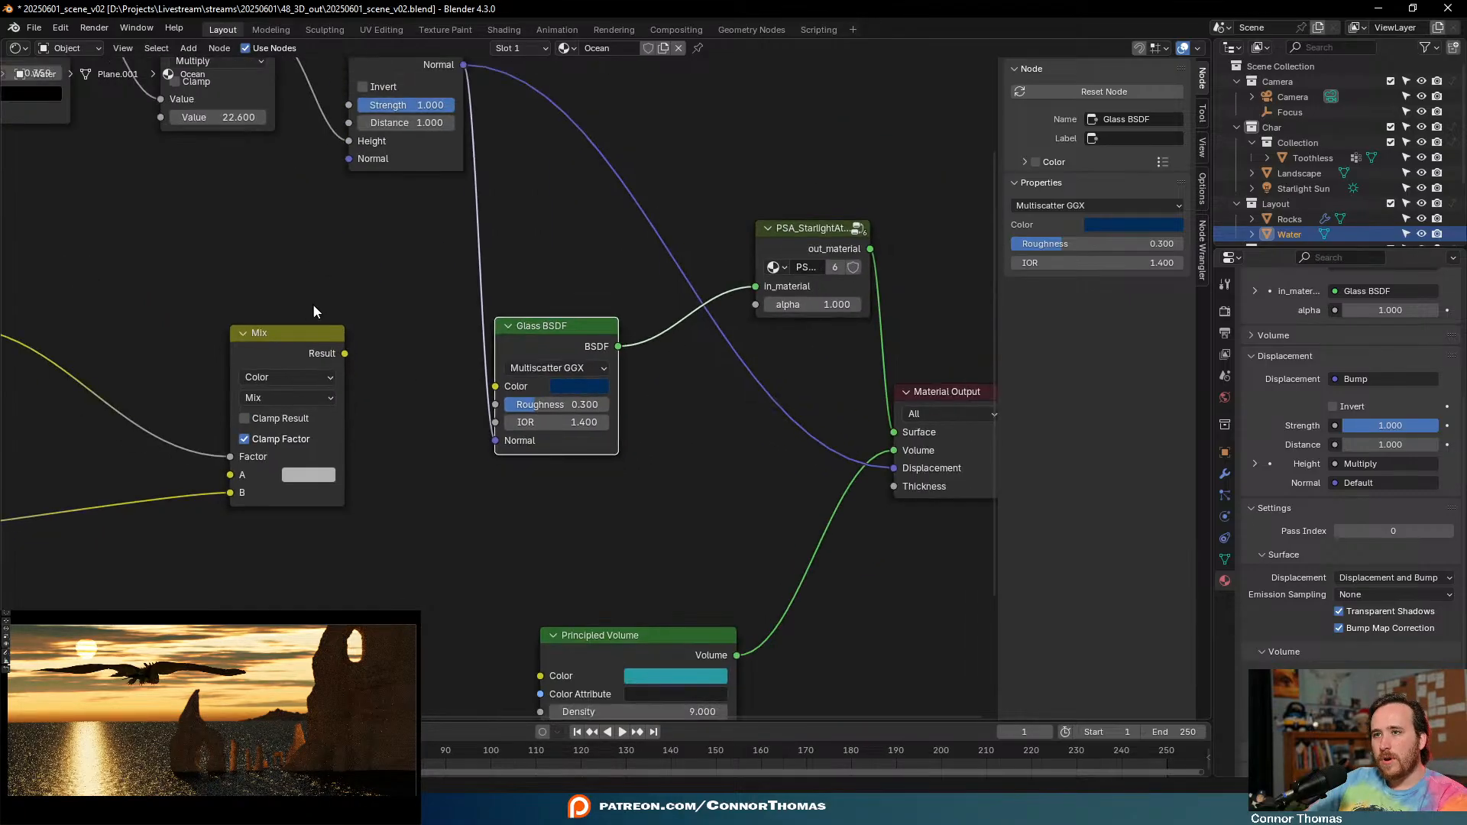
middle_drag(229, 260, 441, 364)
drag(62, 337, 680, 157)
key(g)
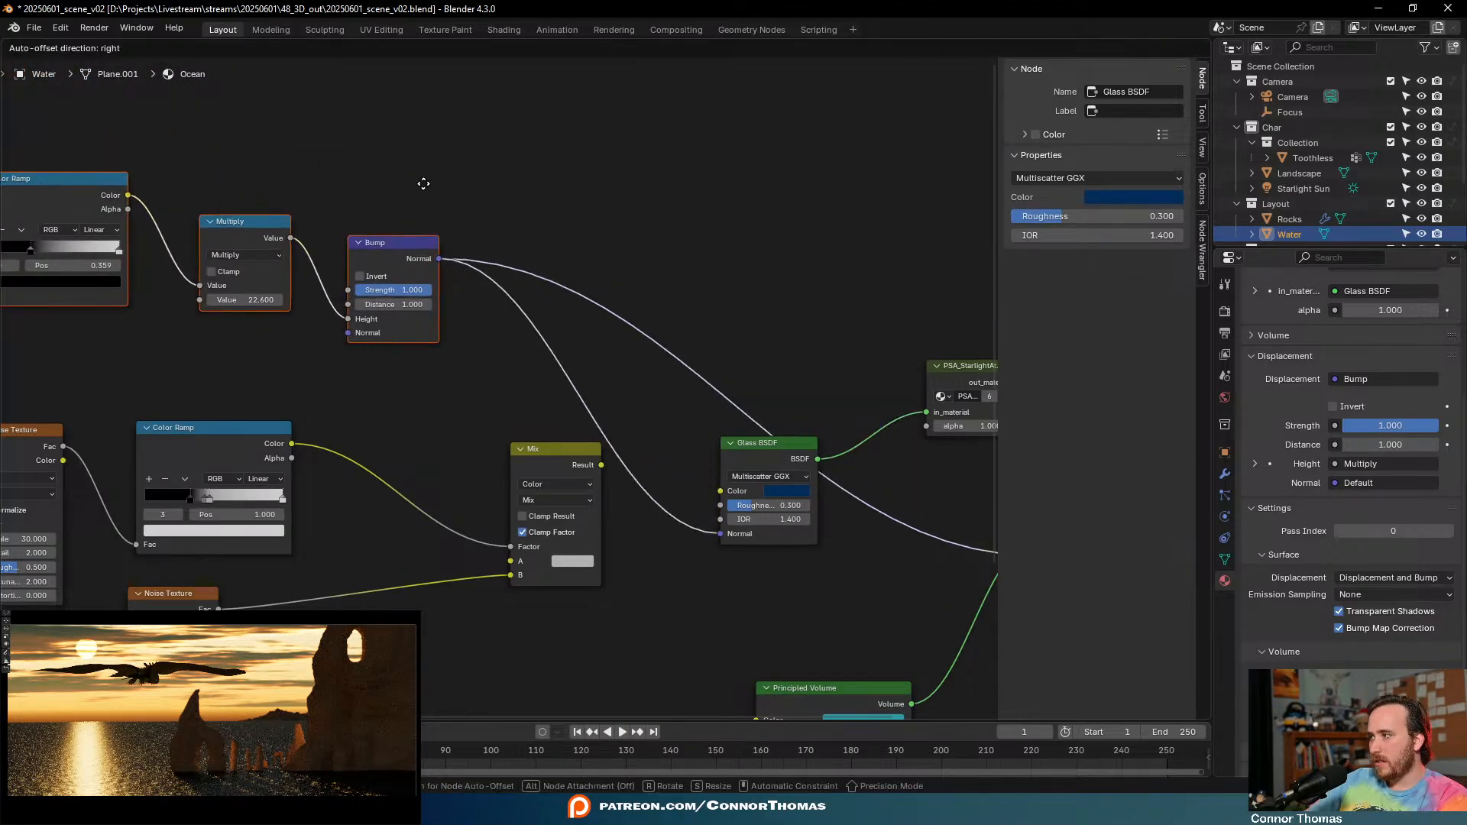
click(701, 290)
- Lower the Glass BSDF Roughness to 0.154
scroll(655, 403, up, 4)
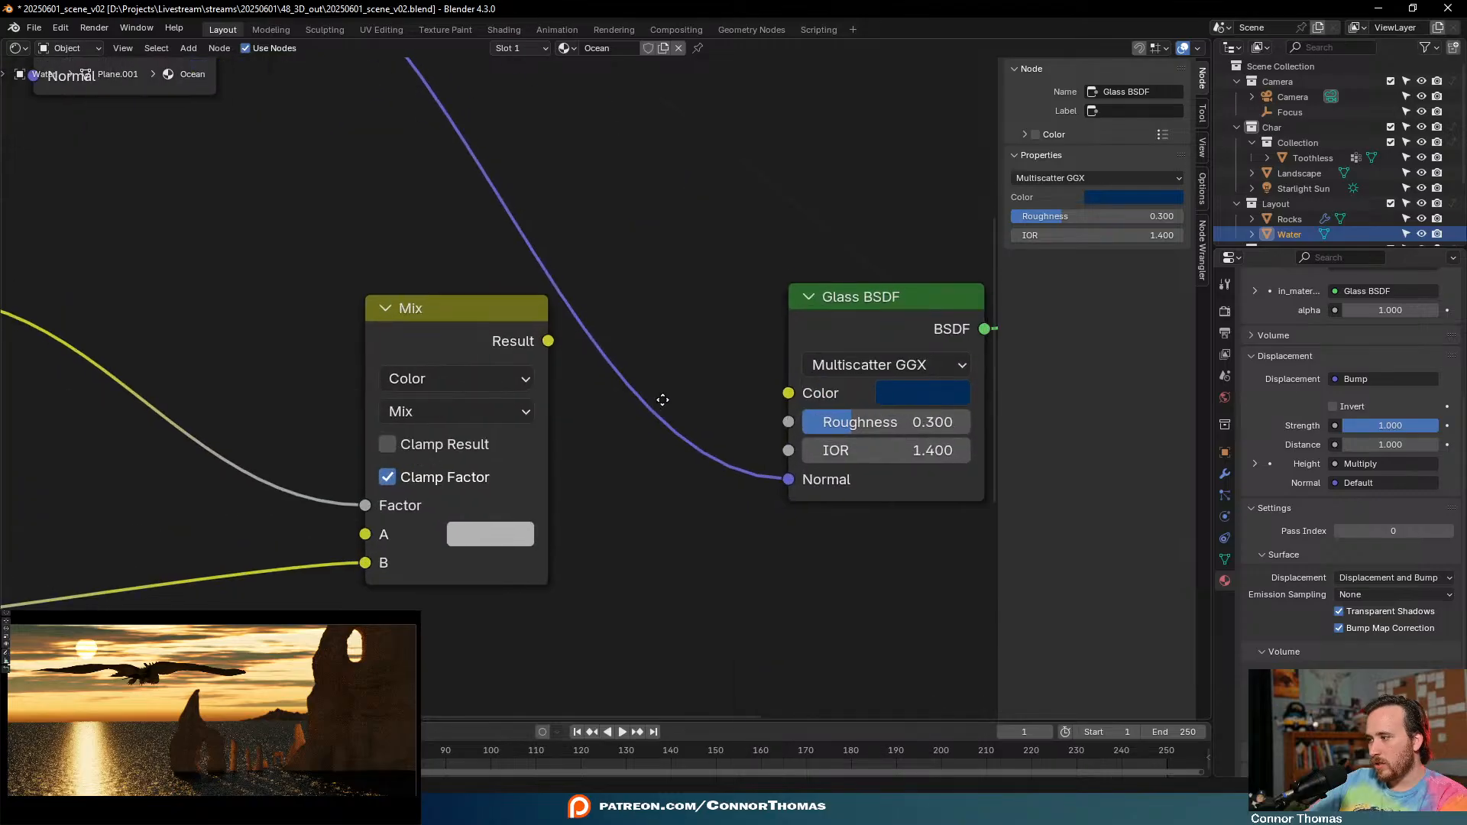
middle_drag(735, 469, 684, 425)
scroll(664, 409, up, 2)
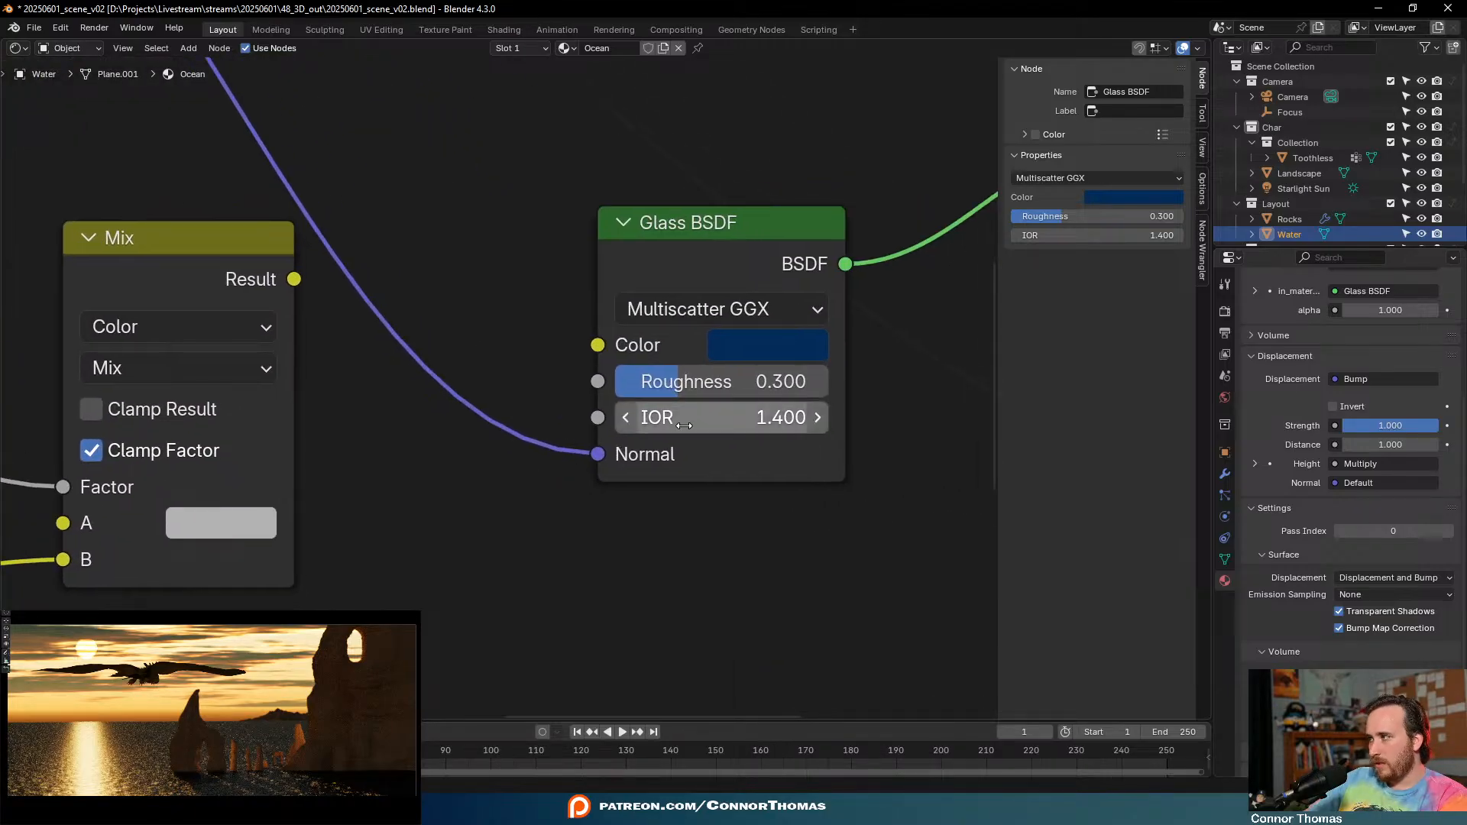
drag(747, 381, 703, 381)
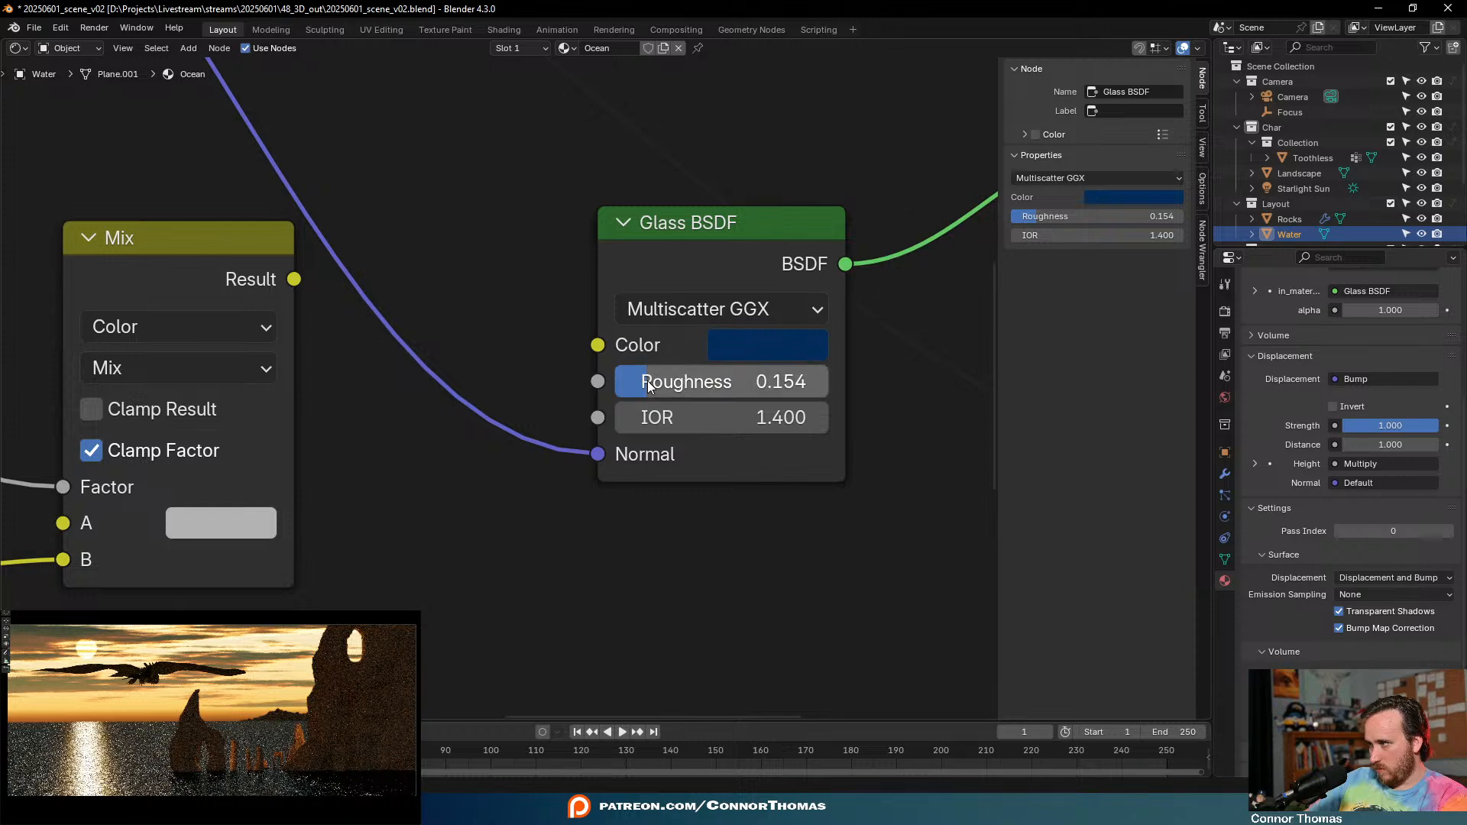
- Move the PSA_StarlightAtmosphere group closer to the Glass BSDF, slightly down and left
middle_drag(796, 288, 515, 379)
scroll(516, 380, down, 3)
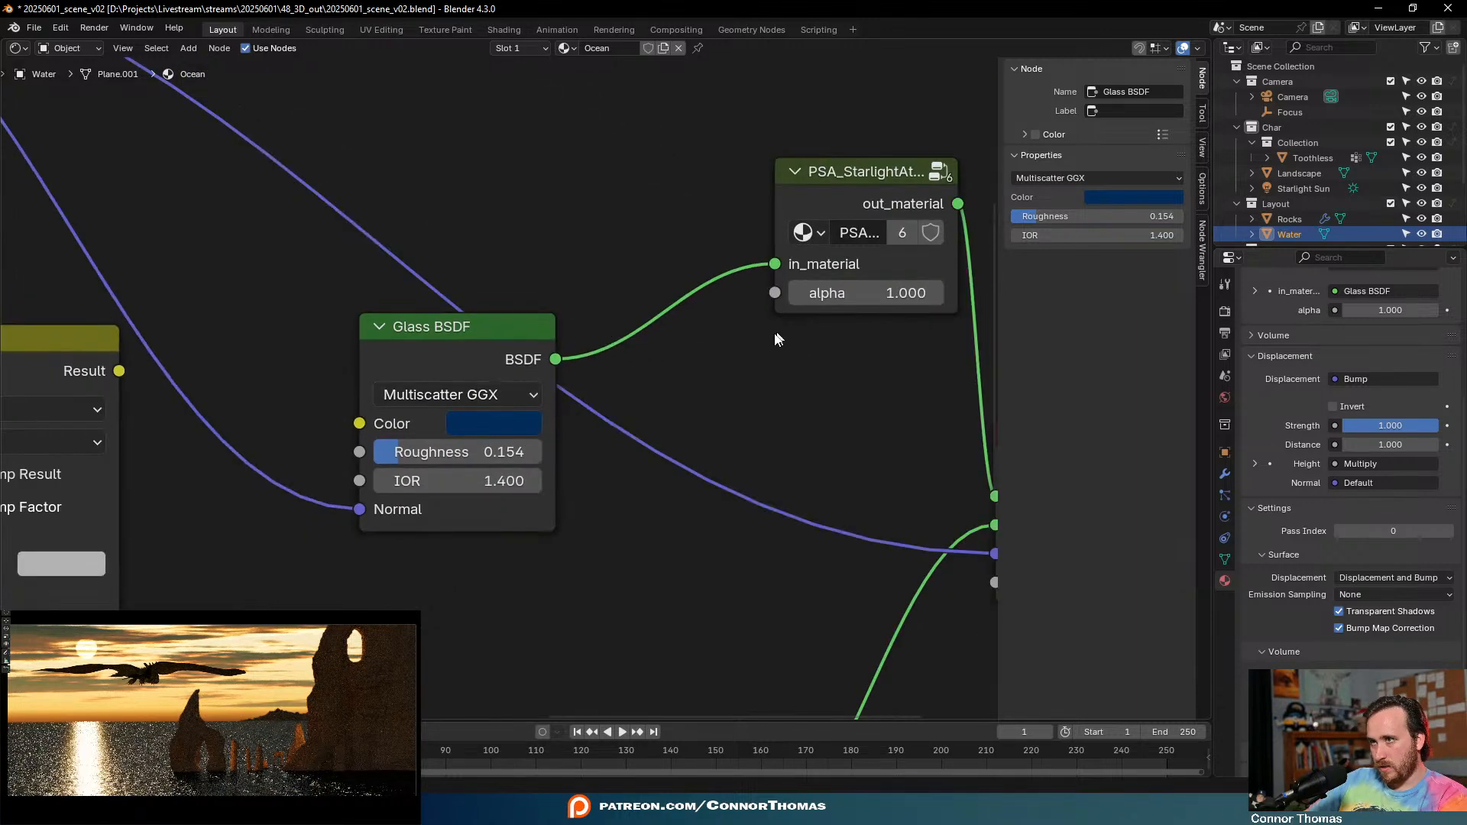
middle_drag(879, 334, 715, 340)
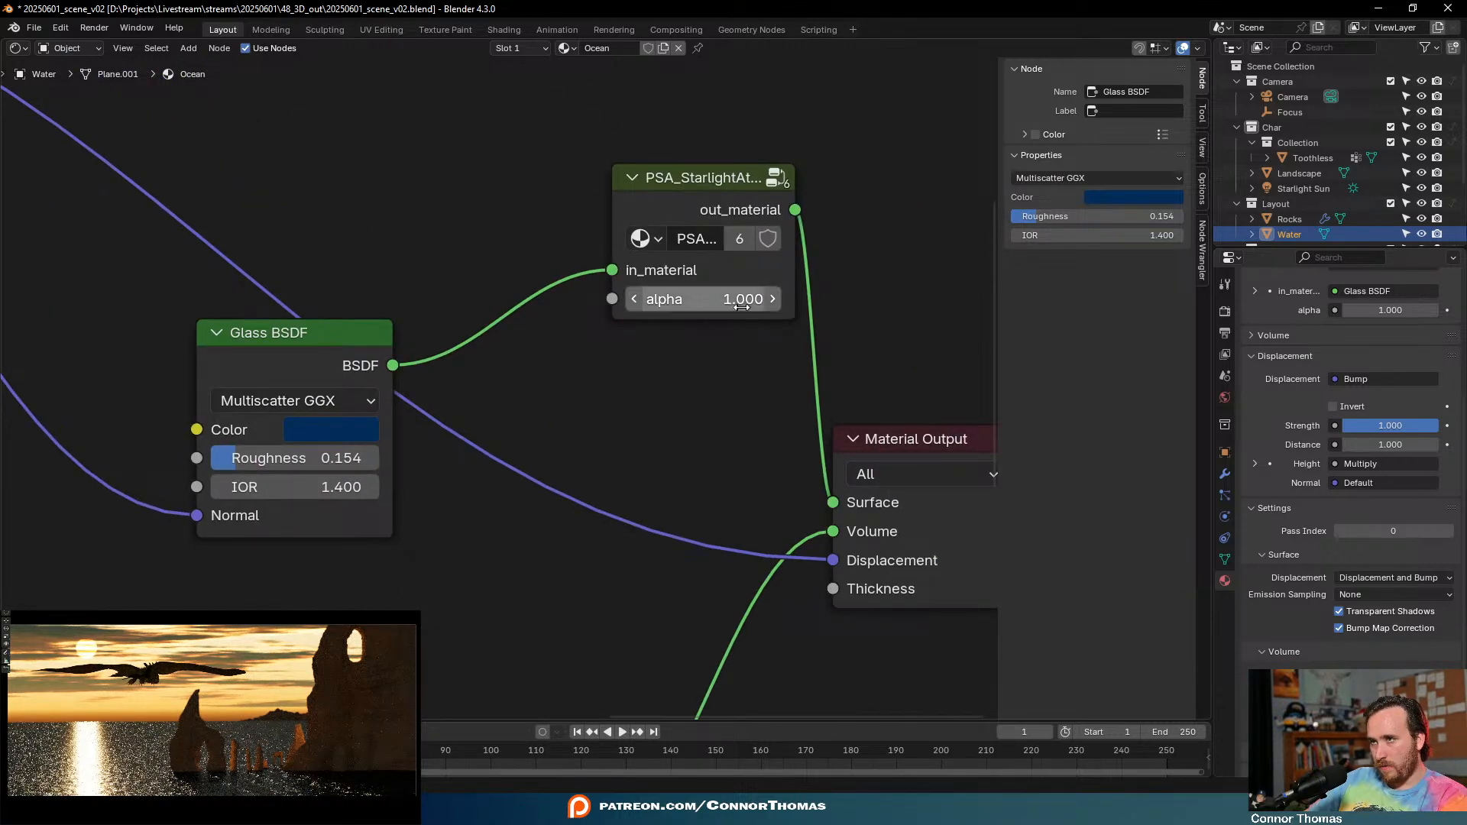
click(709, 170)
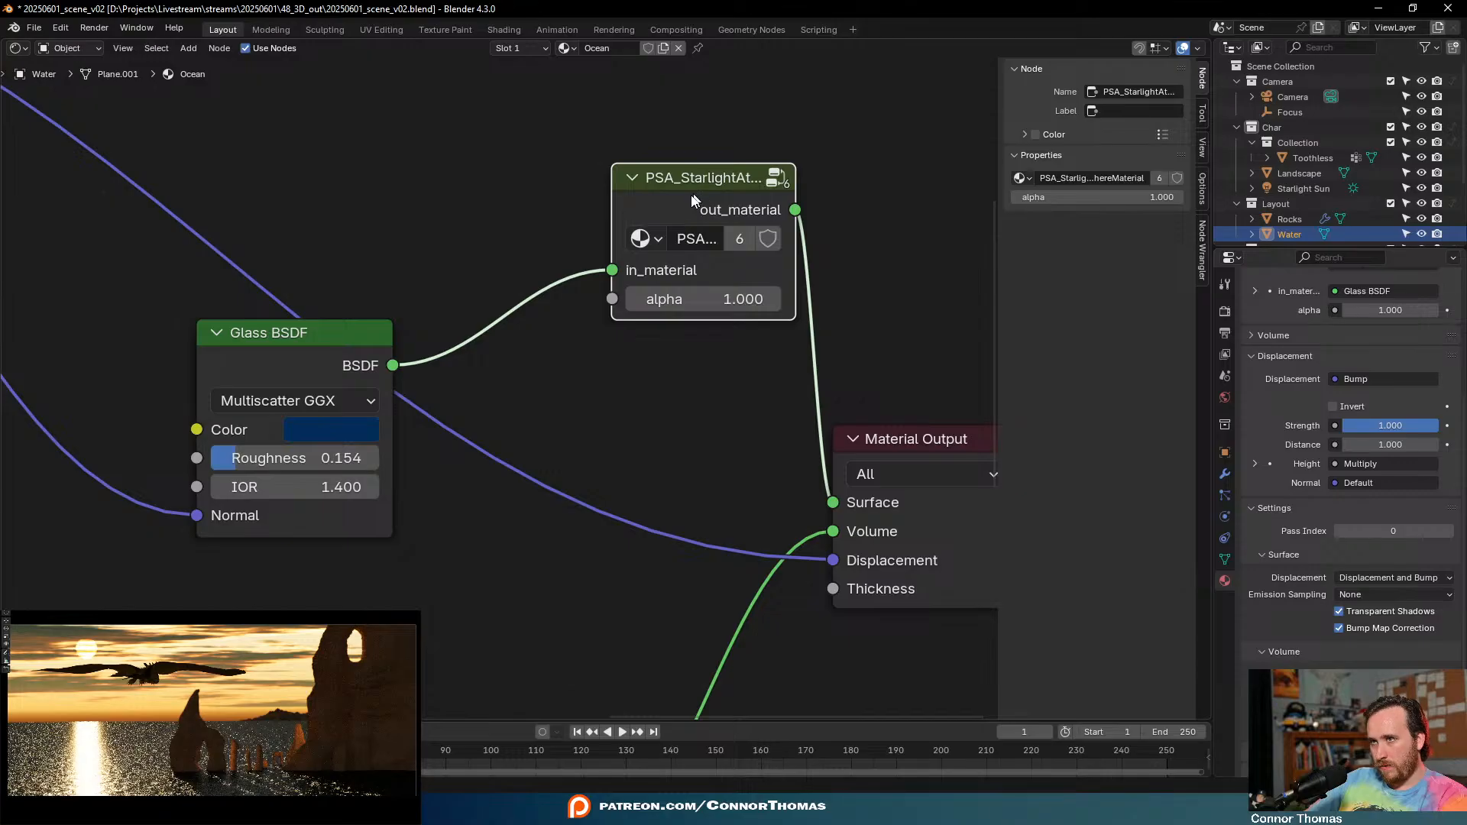
drag(696, 190, 629, 242)
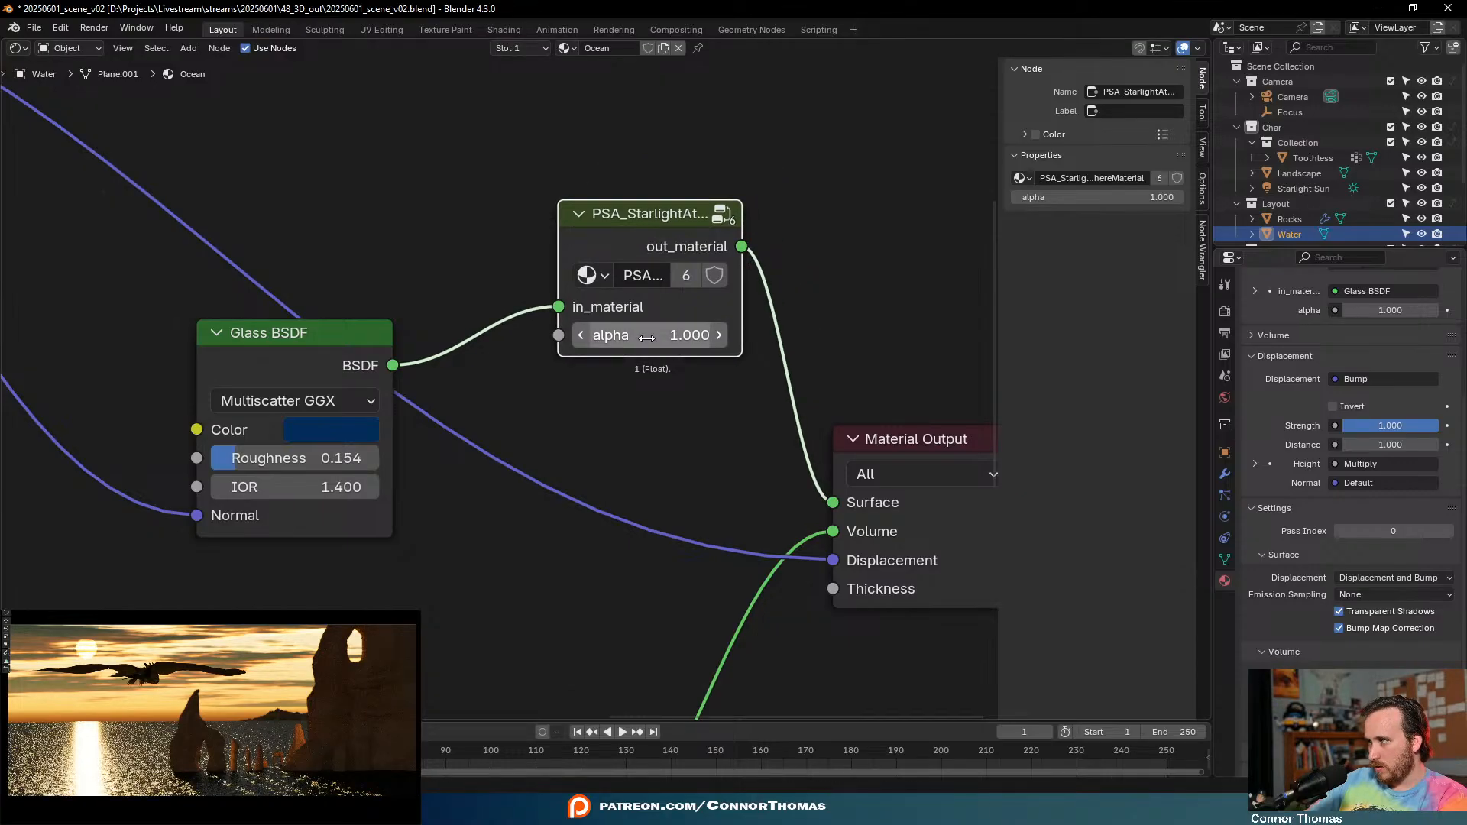
- Add a Fresnel node above the PSA_StarlightAtmosphere group and preview its Fac through the Material Output's Surface
scroll(582, 243, down, 2)
key(shift+a)
click(582, 243)
text(amab)
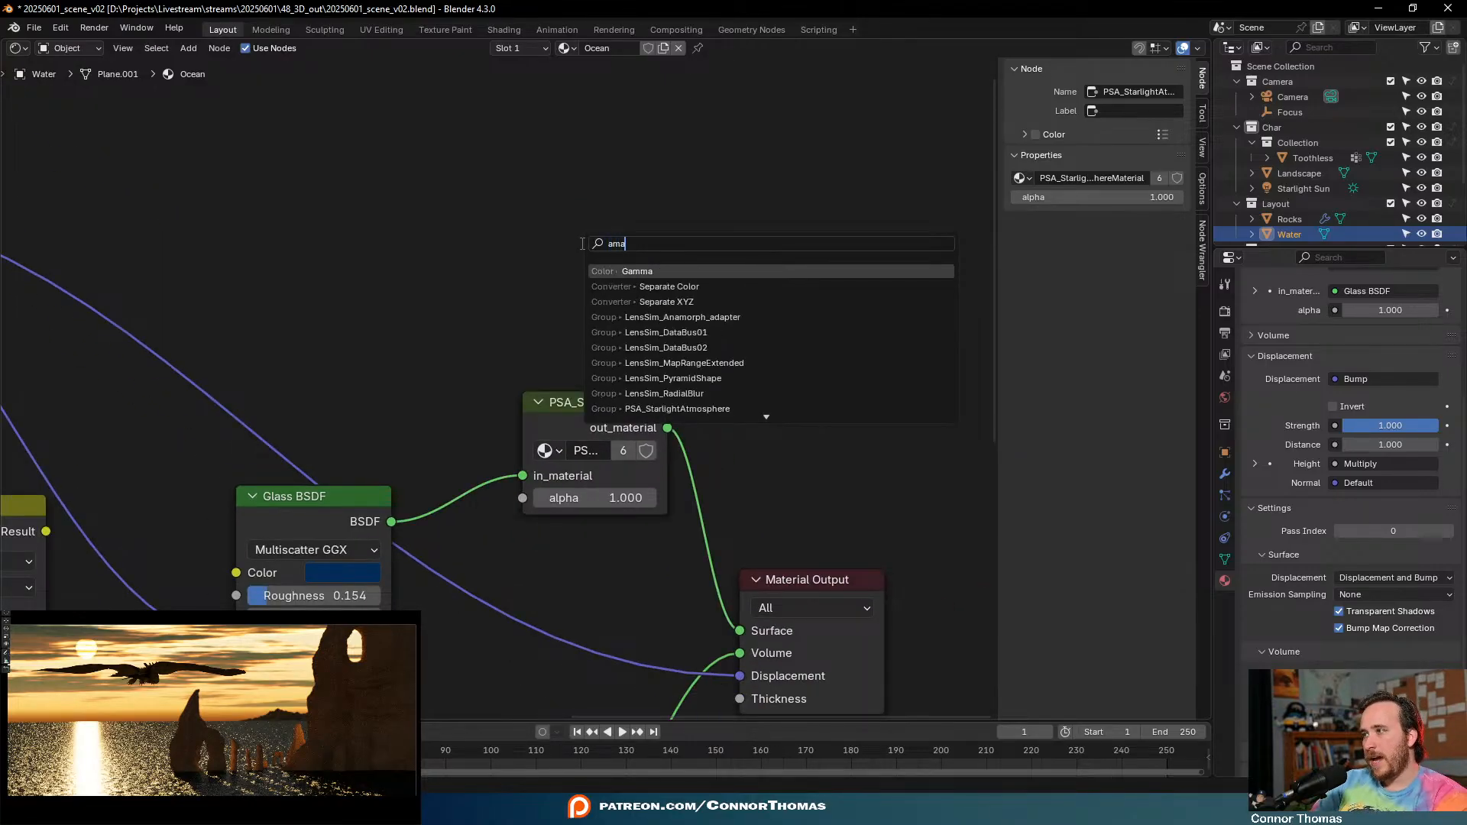
key(BackSpace)
key(BackSpace)
key(BackSpace)
key(BackSpace)
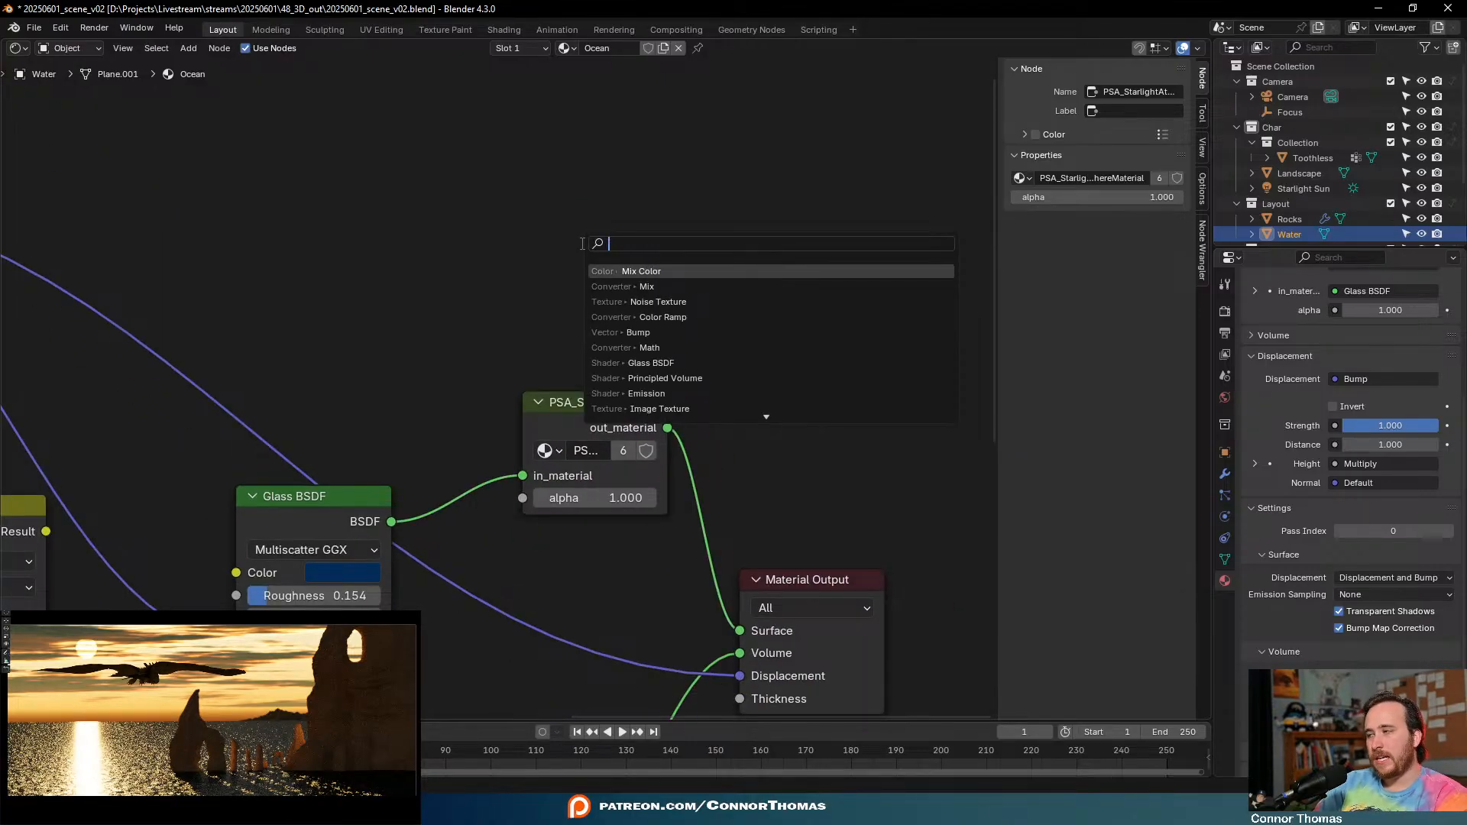
text(fres)
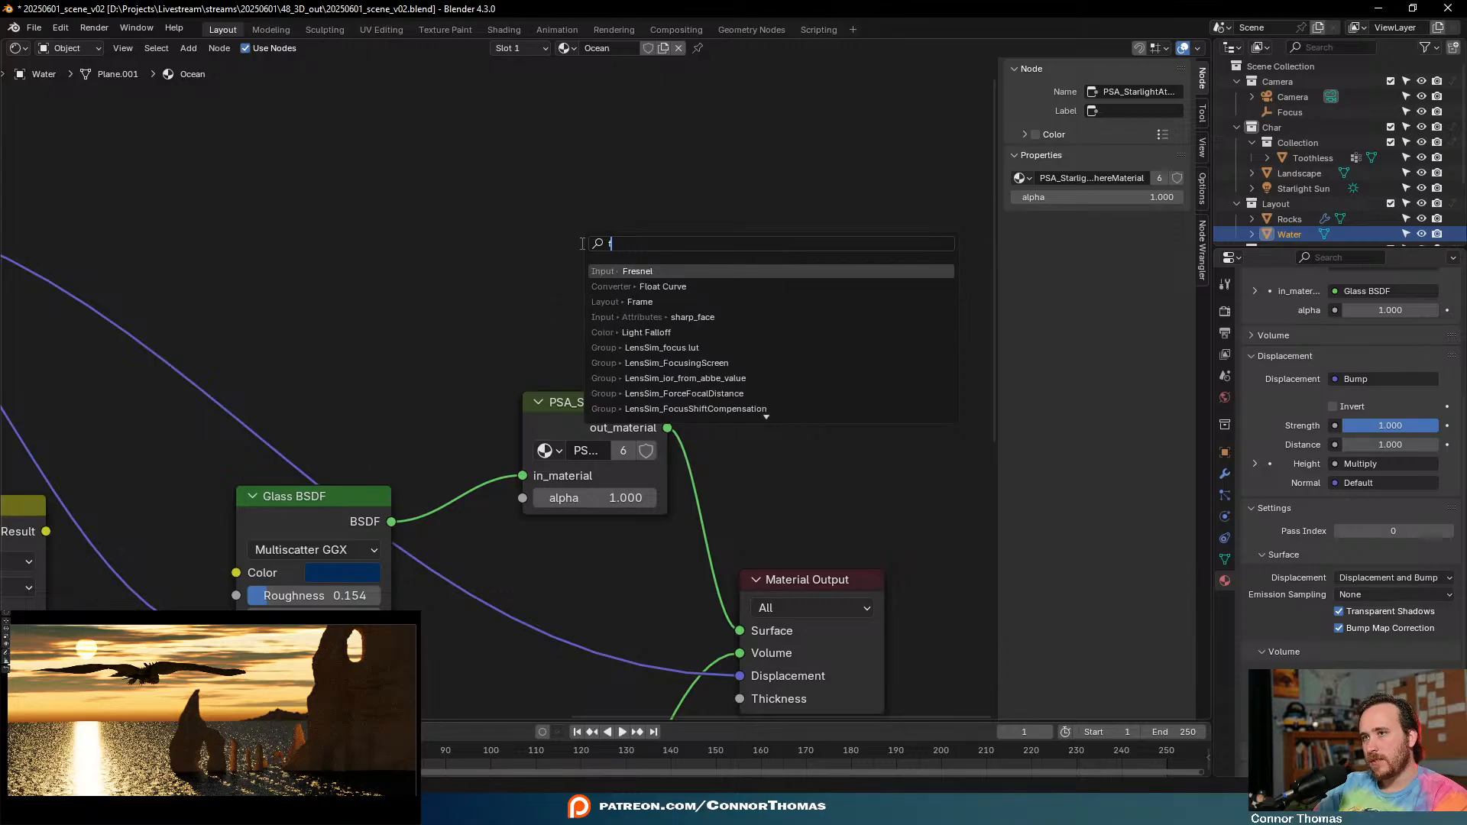
key(Return)
click(506, 170)
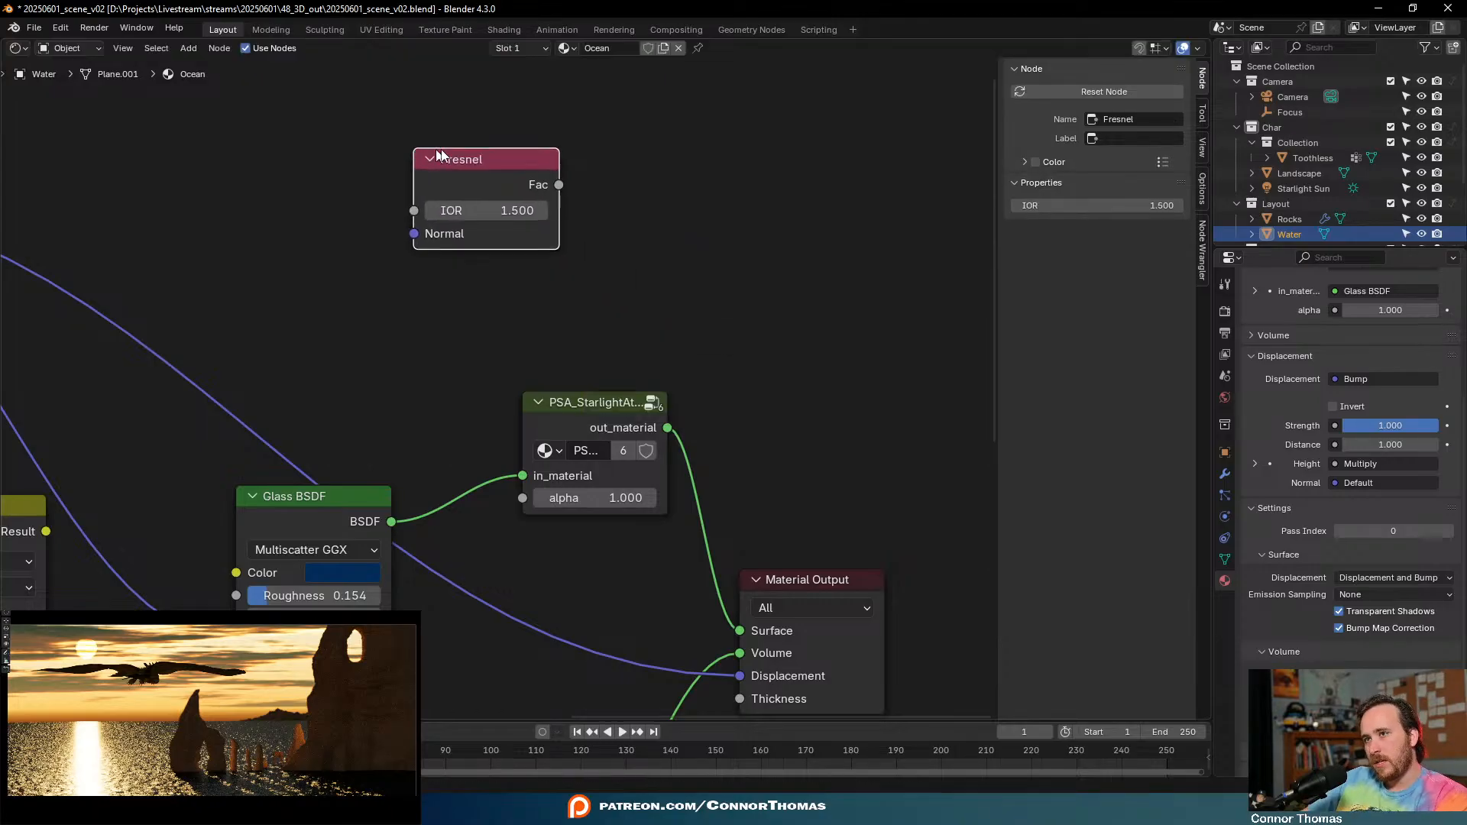
ctrl+shift+click(506, 169)
- Add a Color Ramp node beside the Fresnel node
key(shift+a)
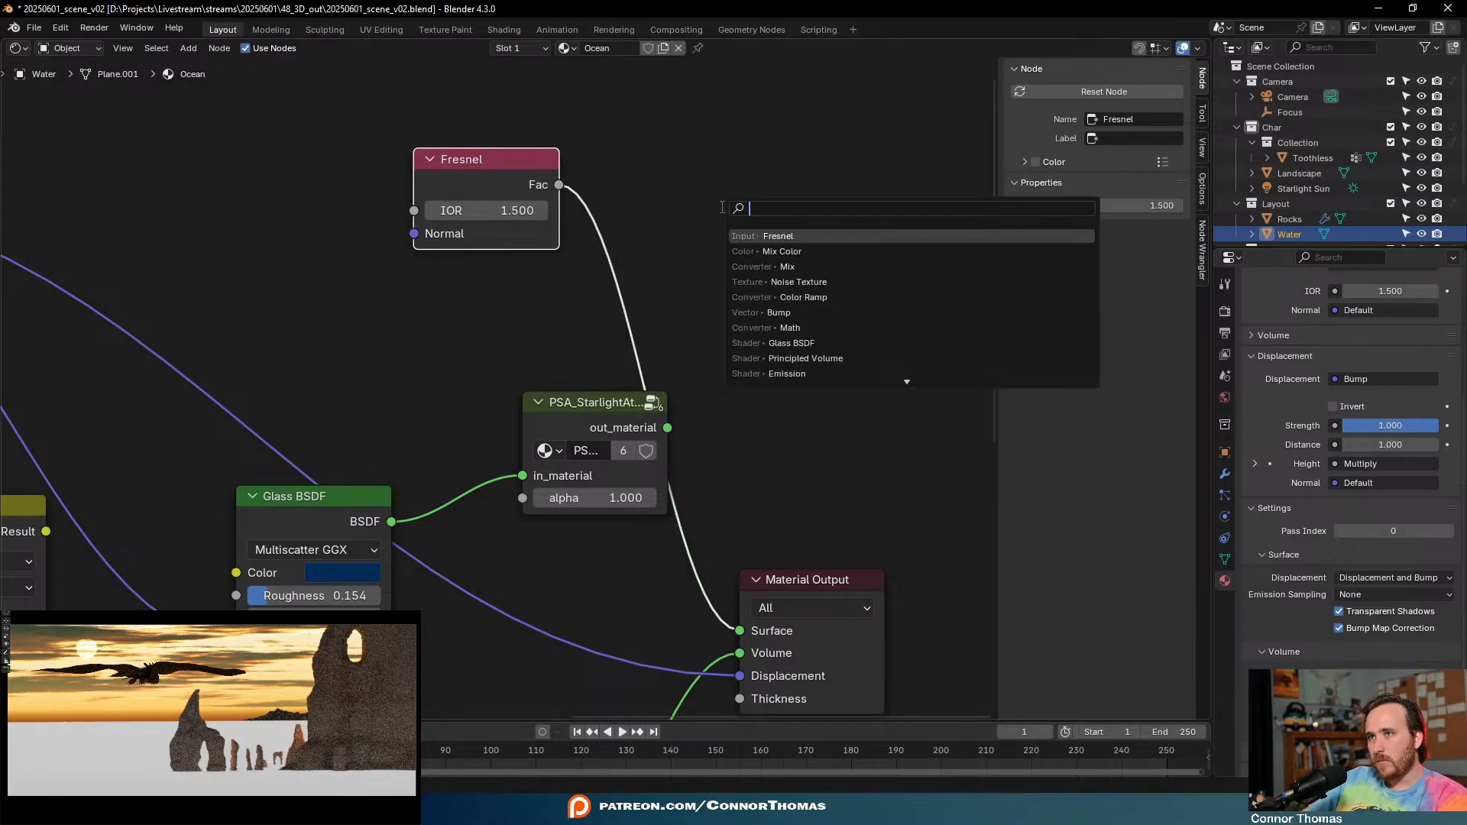
text(colo)
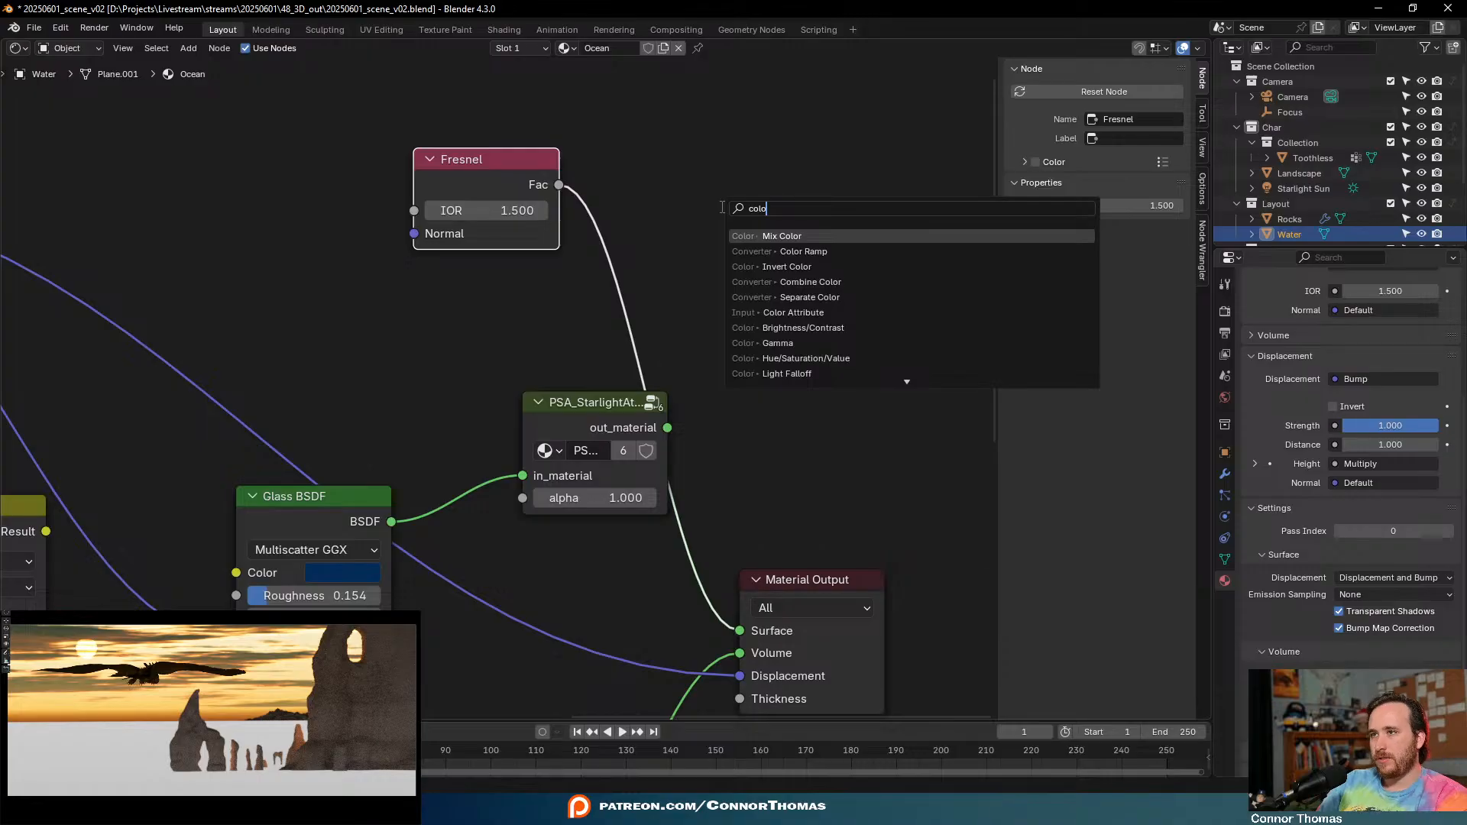
key(Down)
key(Return)
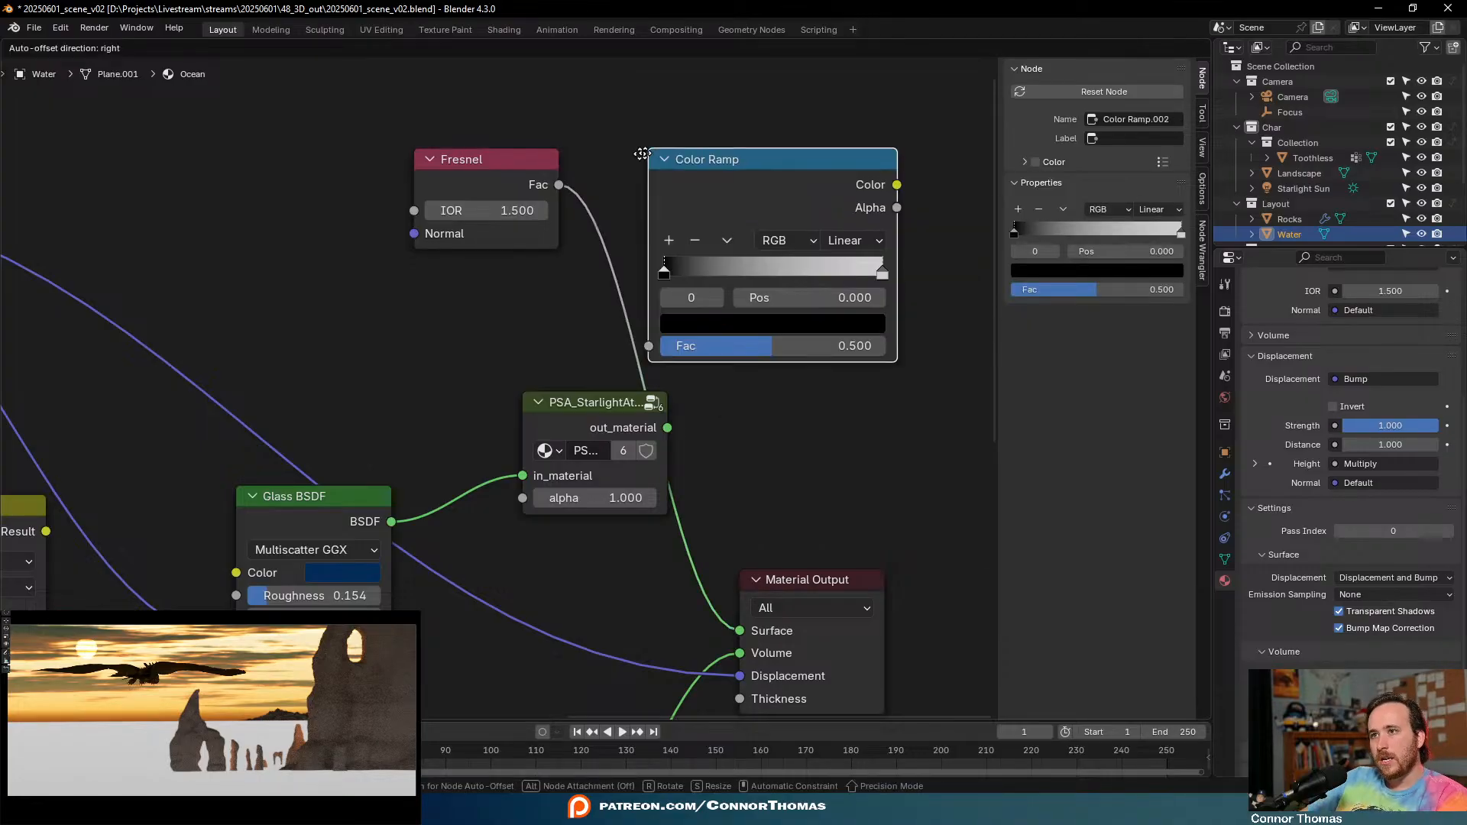
- Place the new Color Ramp beside the Fresnel node and move its black stop to position 0.882
click(620, 158)
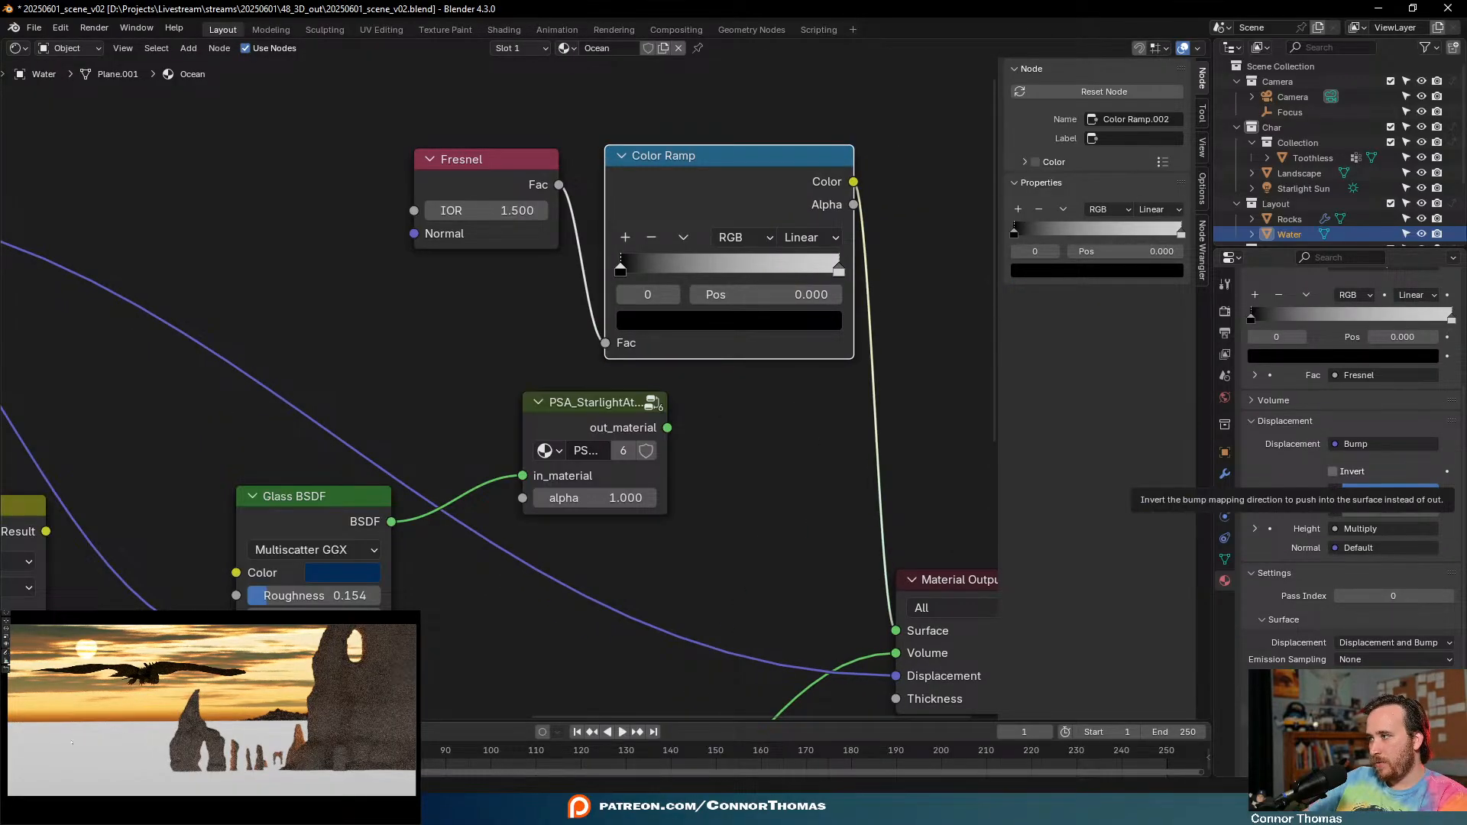
drag(621, 269, 869, 277)
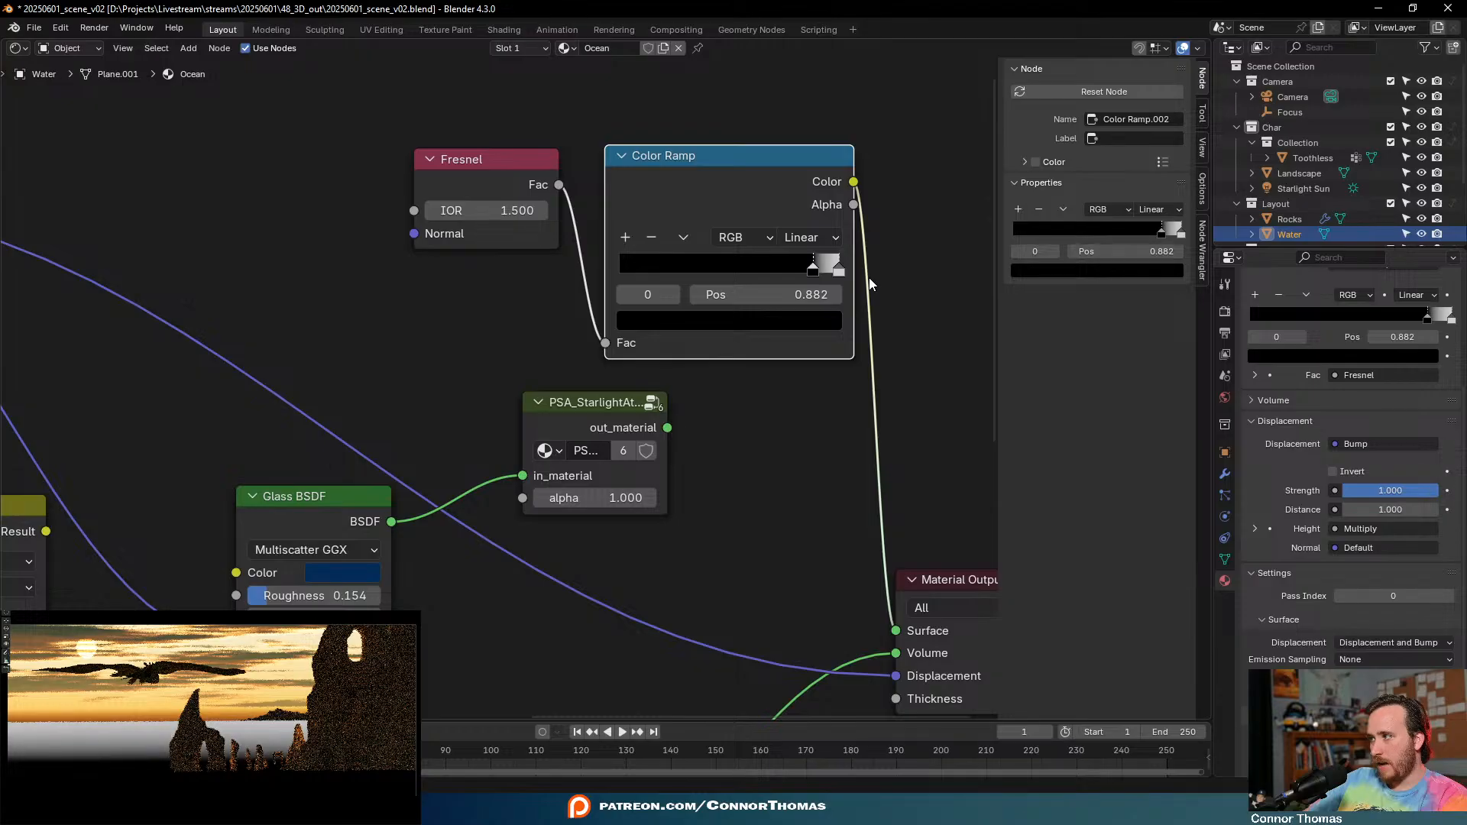
- Add a Principled BSDF node to the Ocean material and place it in the empty area above the Material Output
drag(316, 179, 412, 183)
scroll(752, 239, down, 2)
key(shift+a)
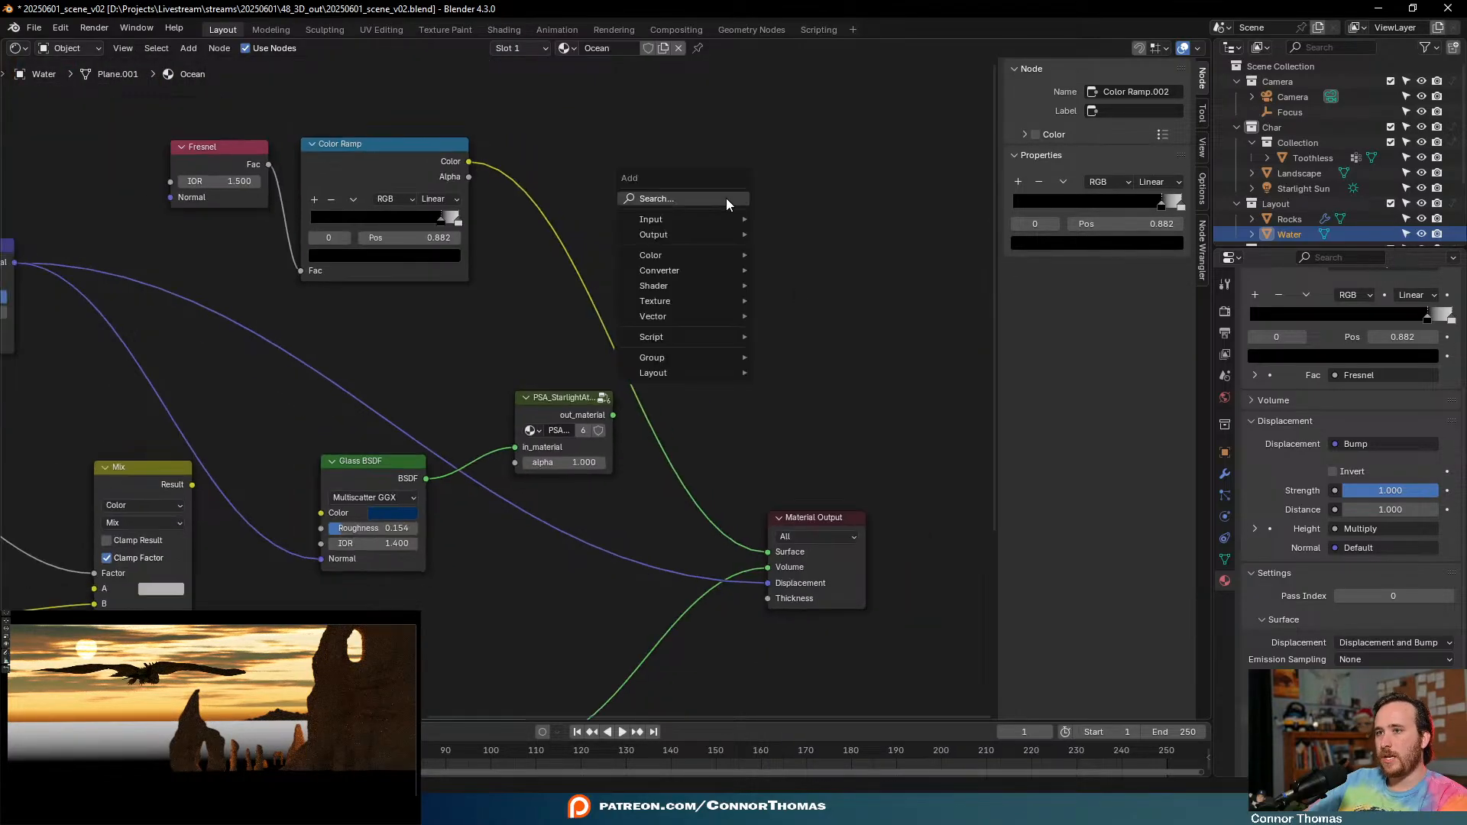
click(725, 198)
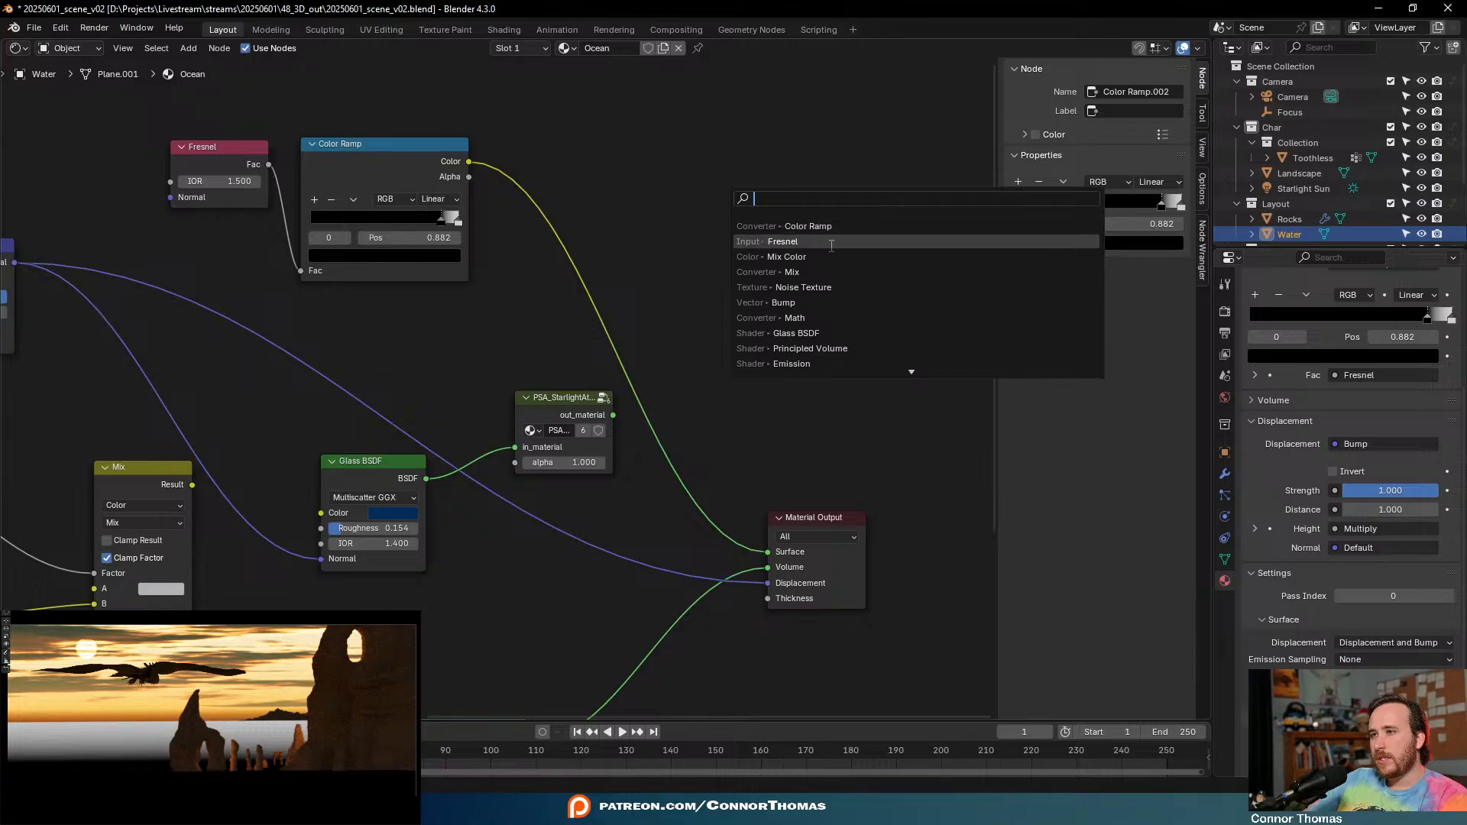
text(princ)
key(Return)
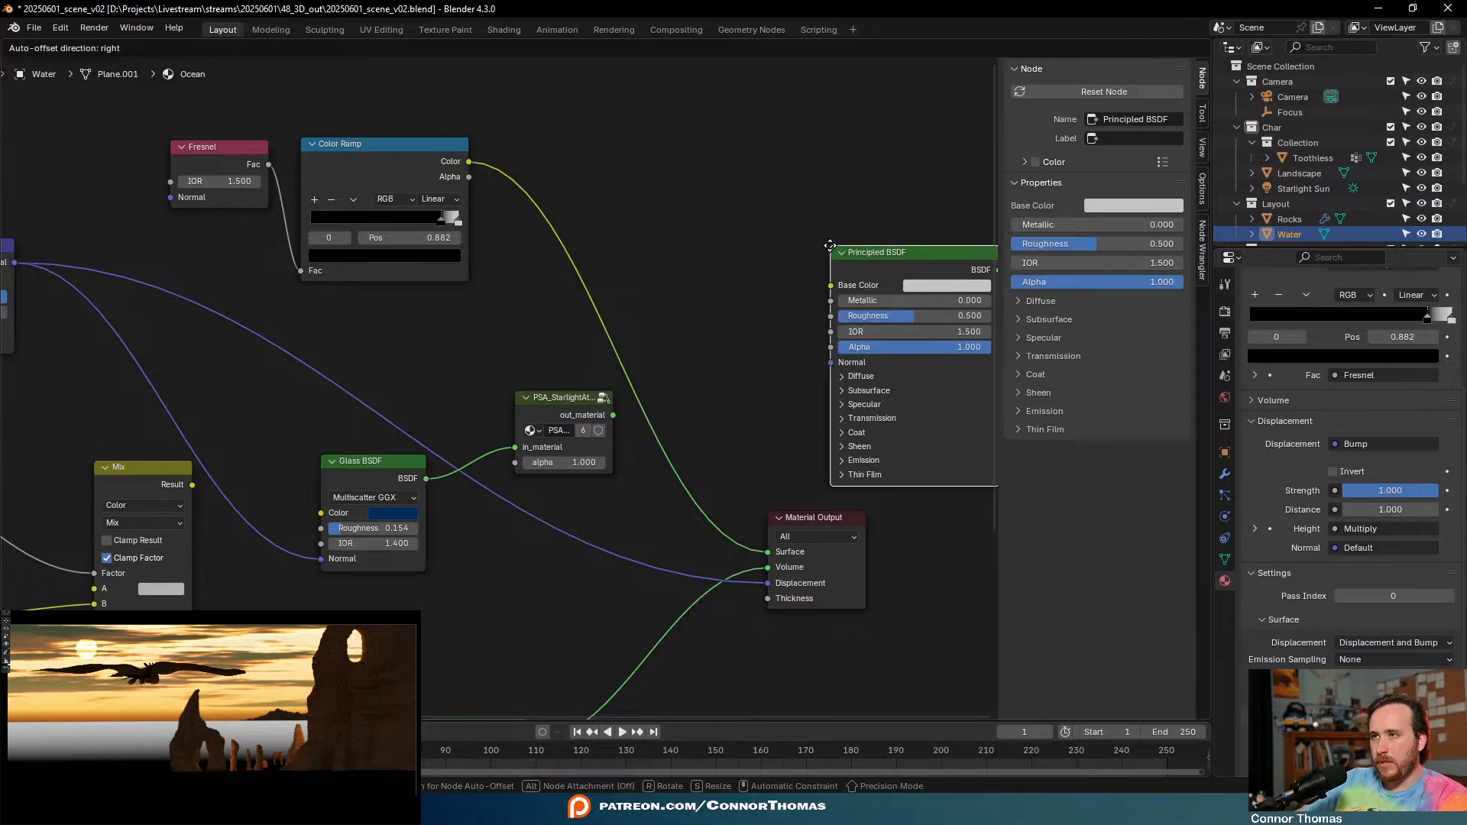
click(661, 71)
- Reconnect the PSA_Starlight node's out_material to the Material Output's Surface and move the node away from the Glass BSDF
click(560, 408)
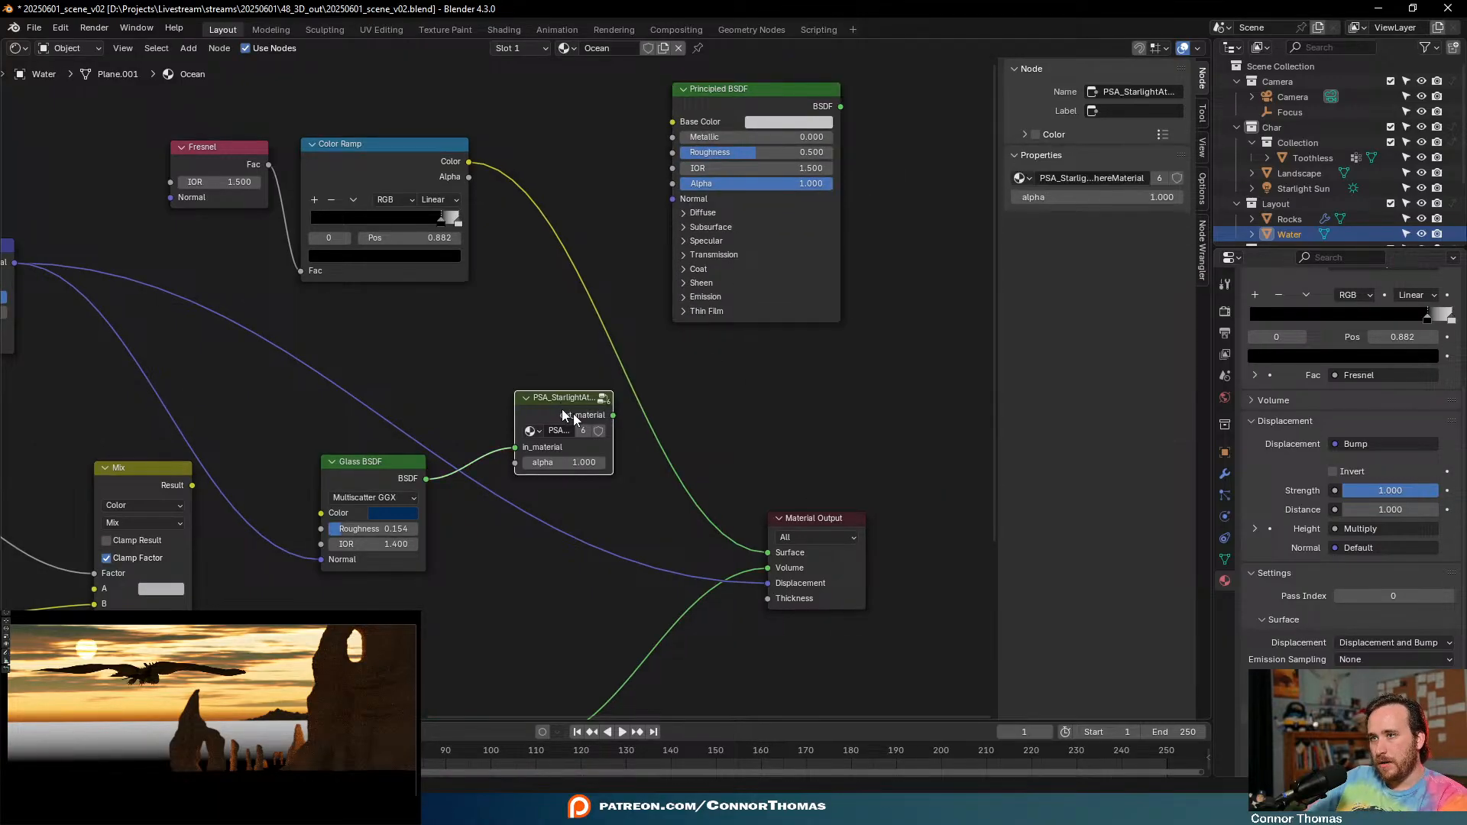
drag(612, 415, 768, 552)
middle_drag(708, 407, 749, 380)
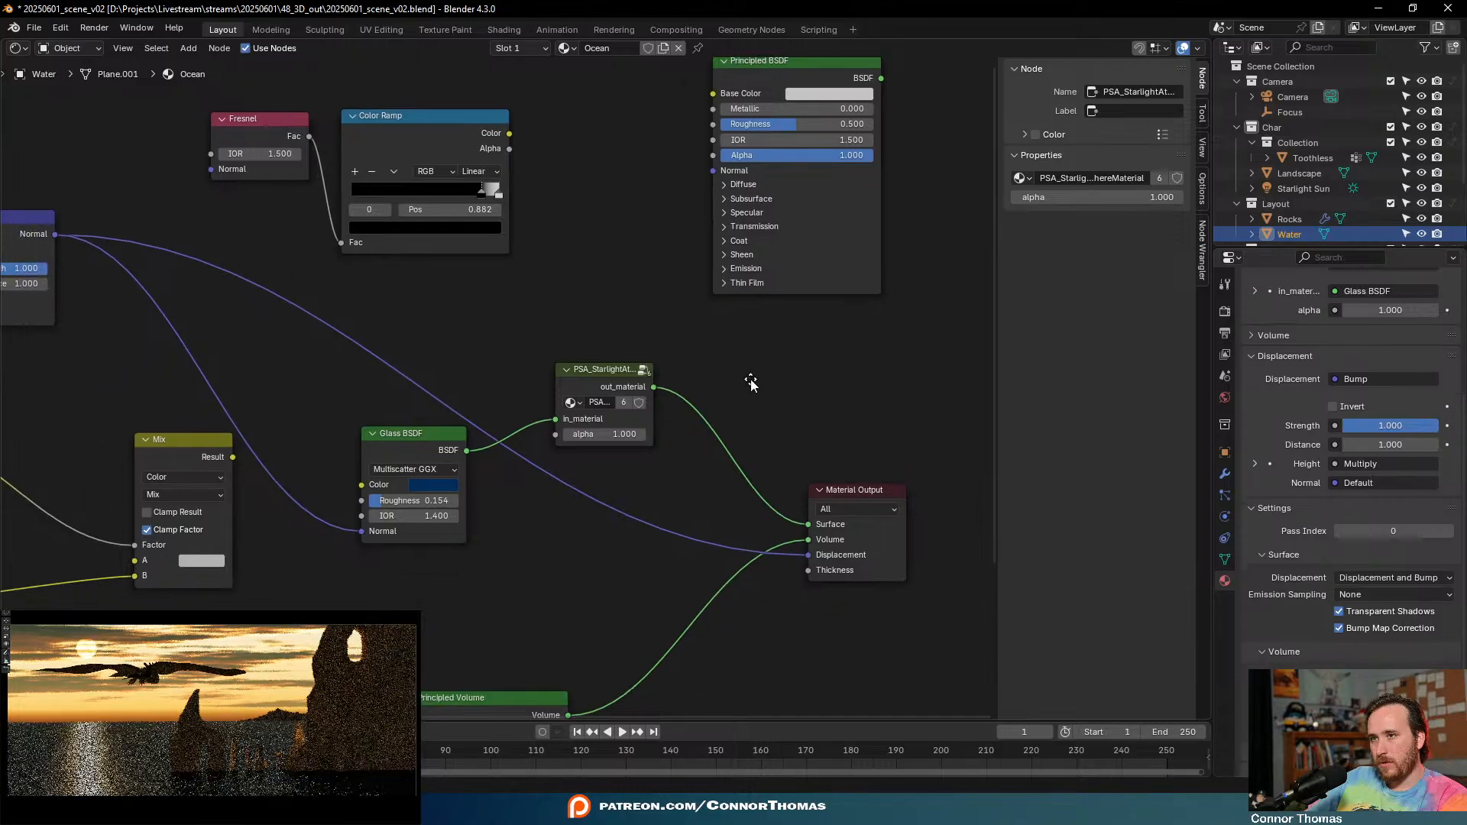
drag(604, 369, 725, 390)
middle_drag(834, 660, 680, 548)
drag(735, 411, 975, 374)
drag(568, 287, 872, 360)
- Insert a Mix Shader on the link between the Glass BSDF and the PSA_Starlight node
key(shift+a)
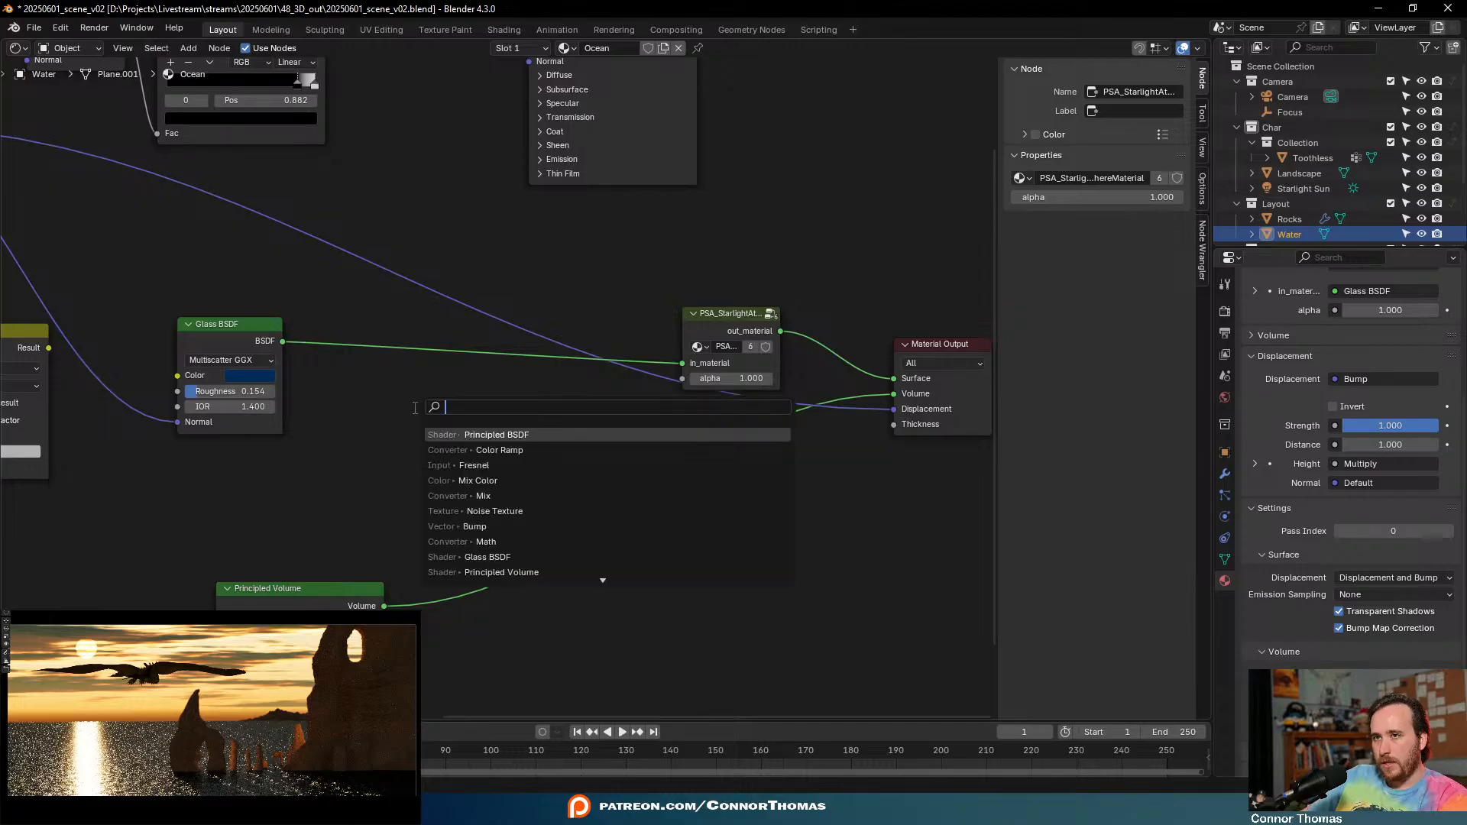
text(mix)
key(Down)
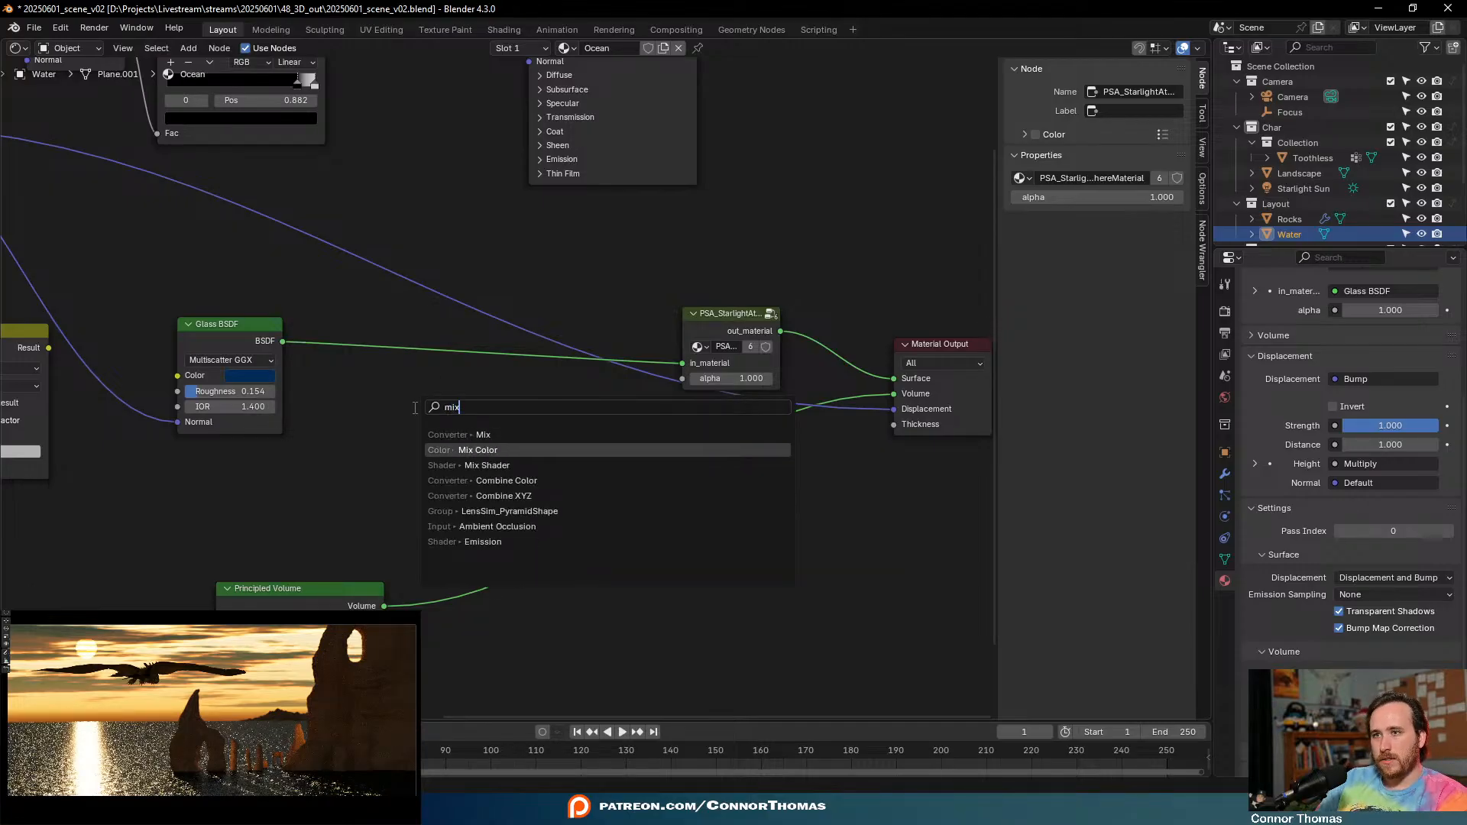
key(Down)
key(Return)
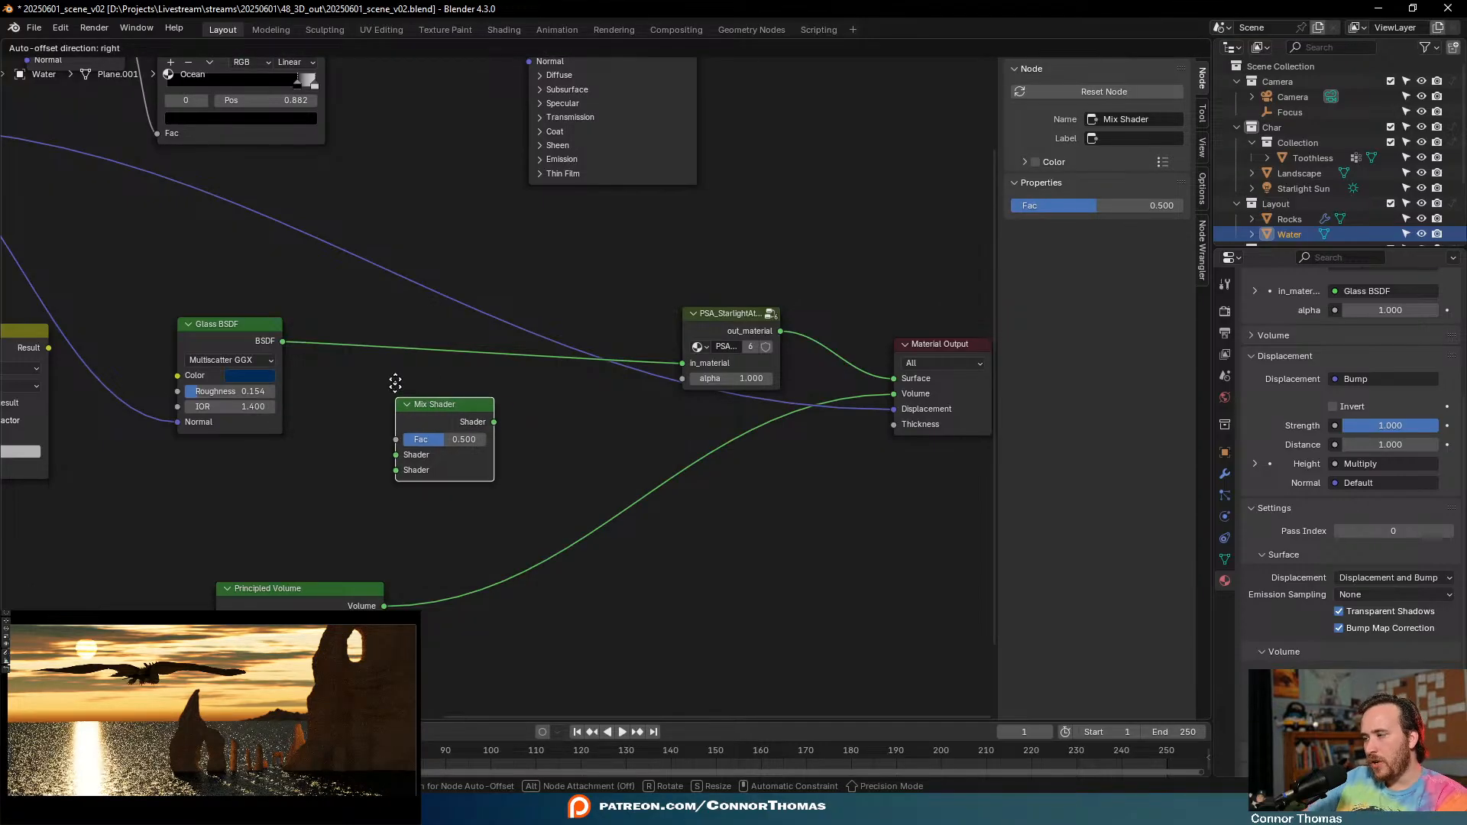
click(398, 346)
- Connect the Fresnel Color Ramp's Color to the Mix Shader's Fac and move the Fresnel and Color Ramp pair aside
scroll(438, 415, down, 3)
middle_drag(439, 415, 611, 526)
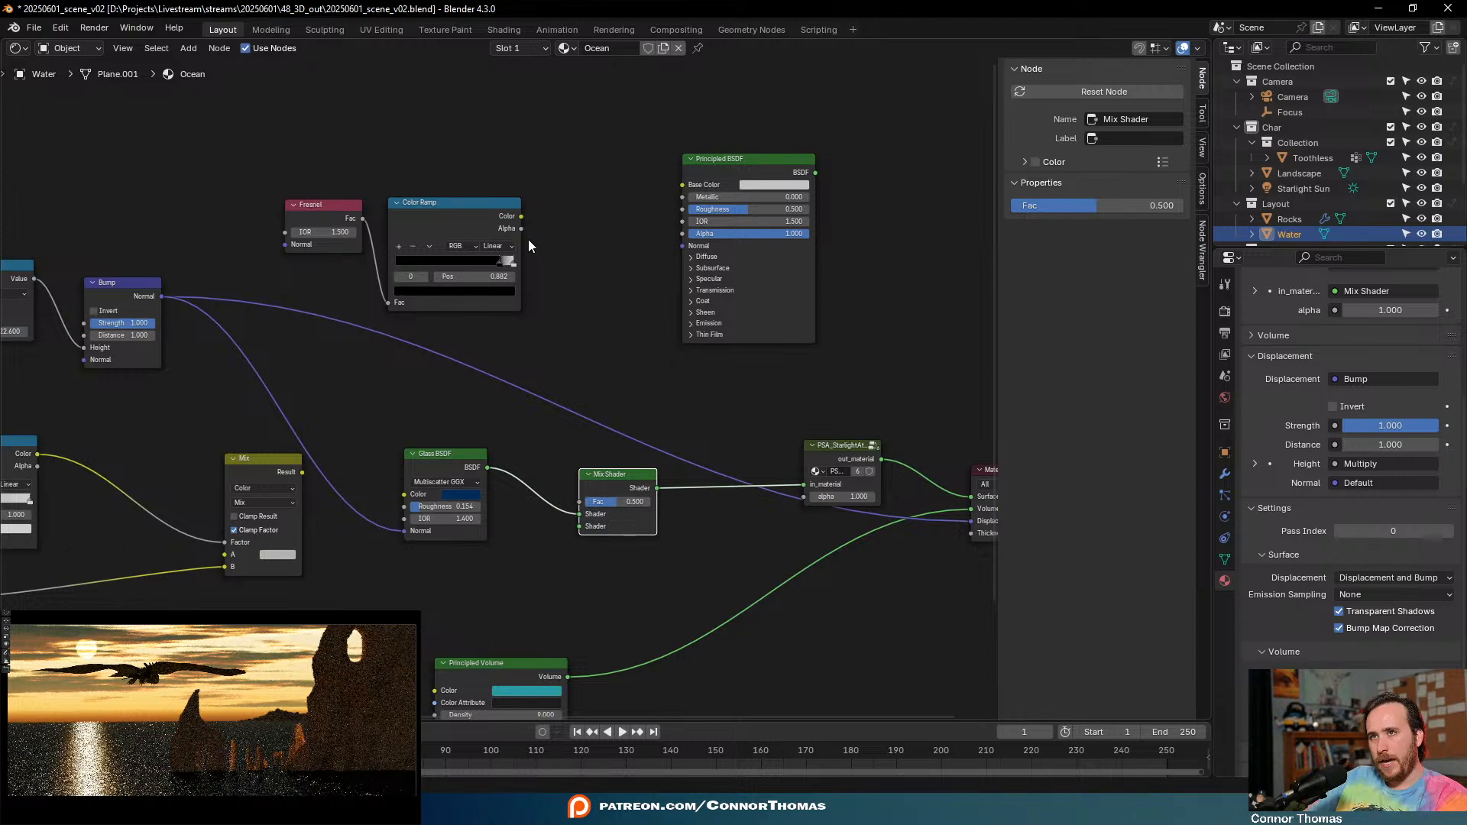
drag(521, 216, 579, 501)
mouse_move(301, 162)
mouse_down()
mouse_move(505, 253)
mouse_move(312, 177)
mouse_up()
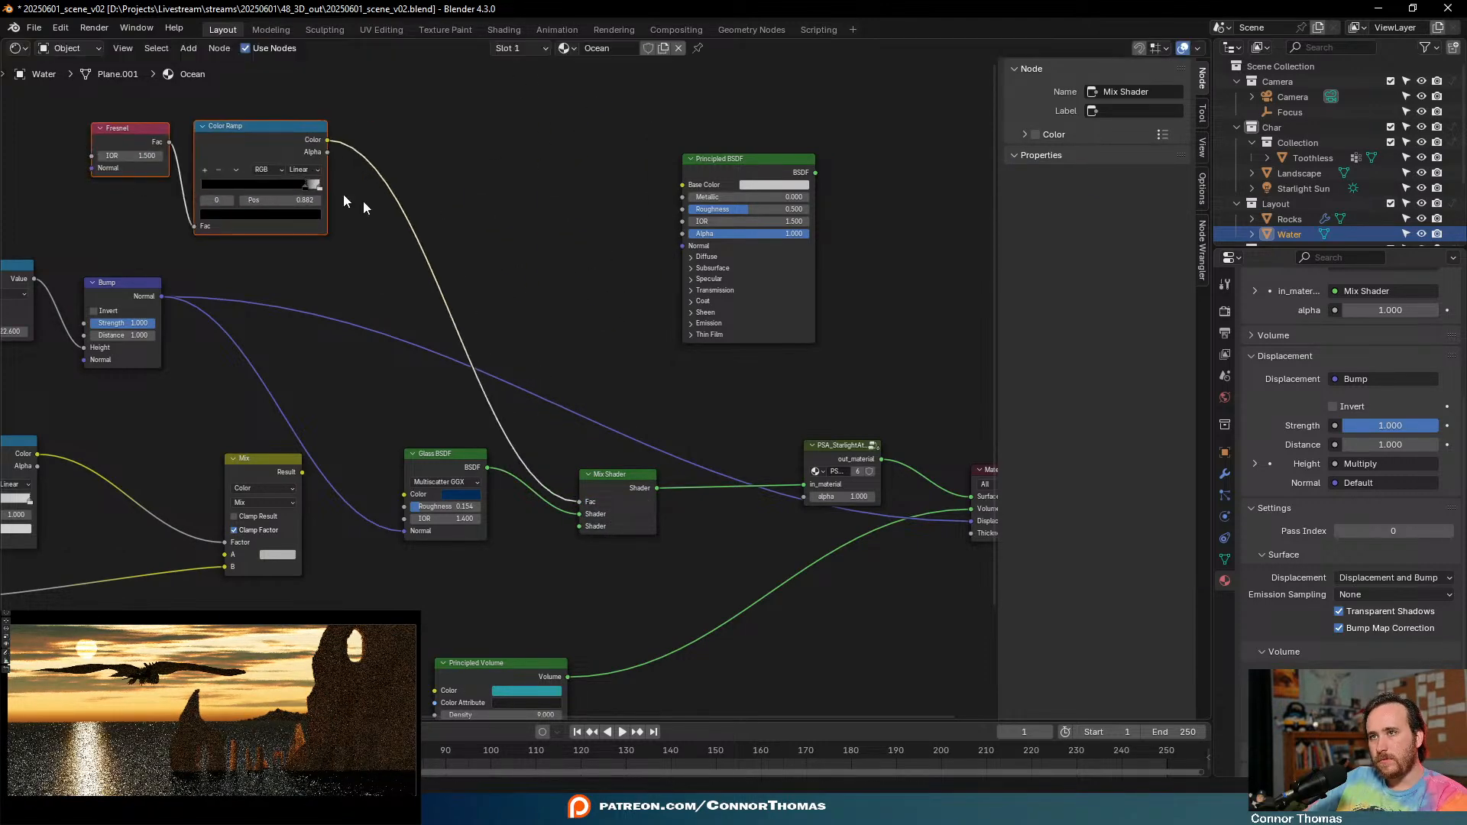
drag(777, 179, 619, 462)
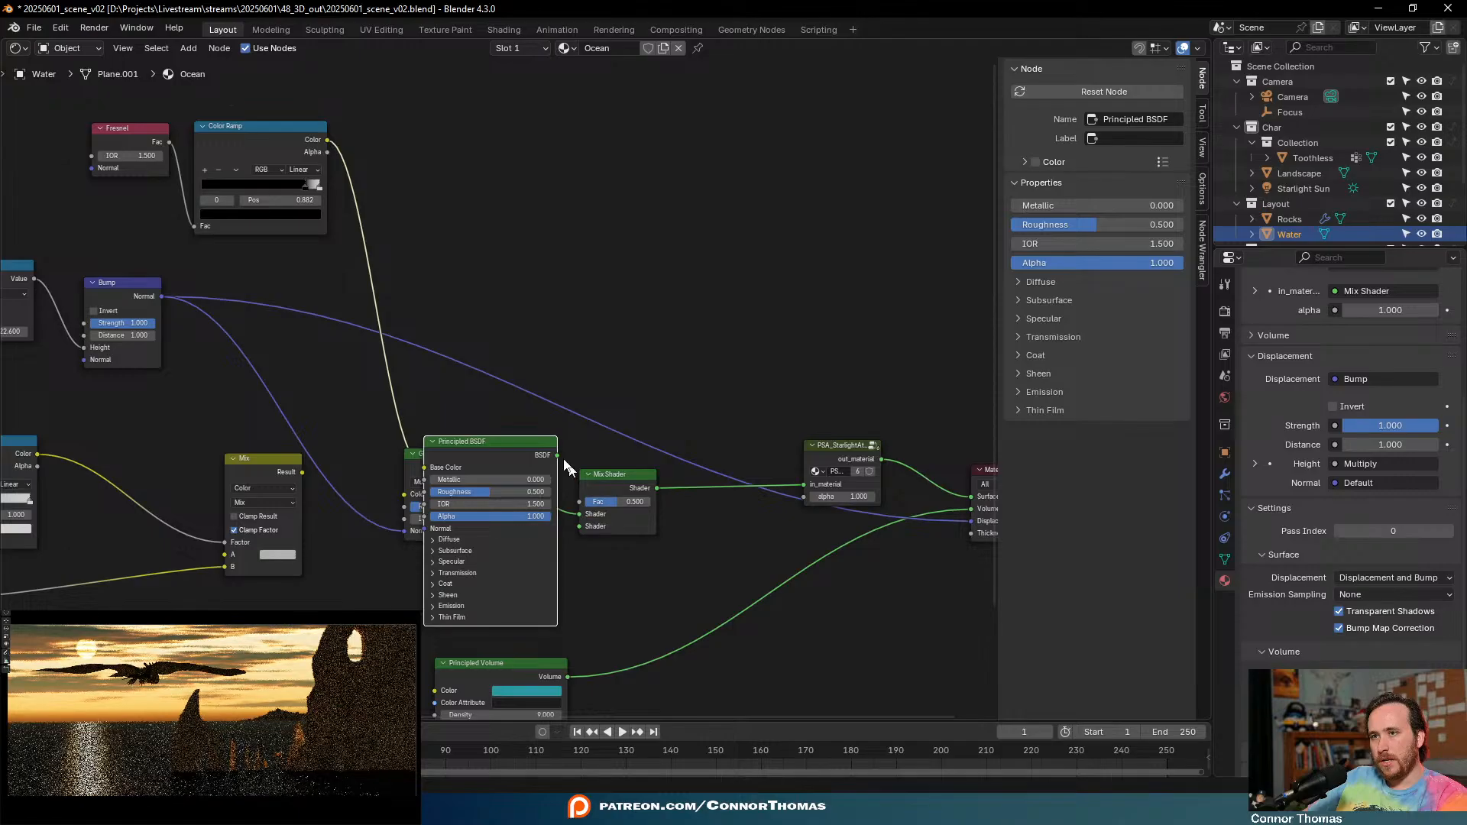
key(ctrl+z)
key(ctrl+z)
scroll(776, 203, up, 5)
scroll(686, 431, down, 6)
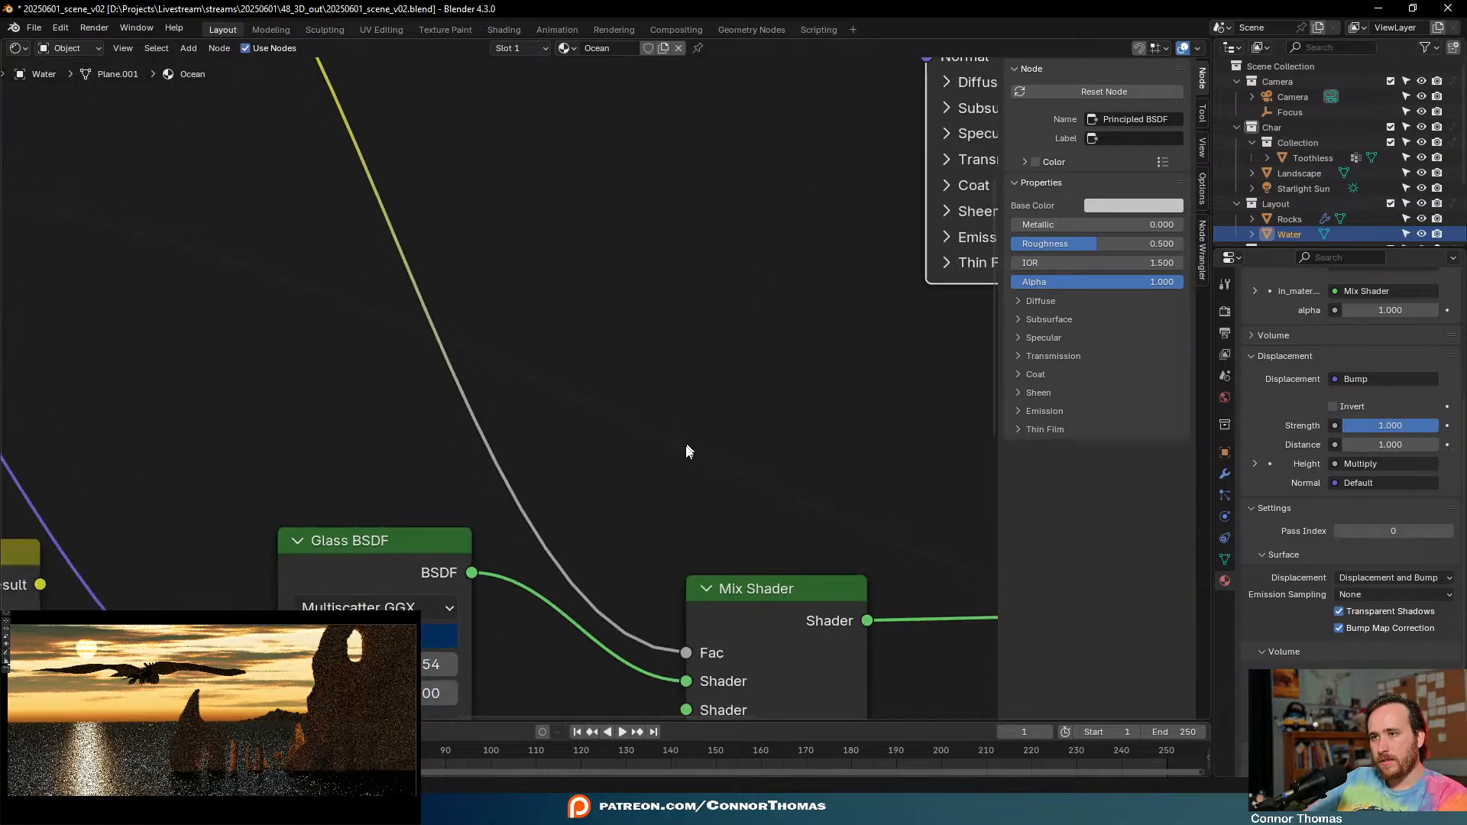
- Move the Principled Volume and Material Output nodes farther from the shader nodes to make room in the graph
scroll(684, 453, down, 6)
middle_drag(669, 435, 704, 277)
scroll(705, 276, up, 1)
drag(462, 510, 647, 424)
key(g)
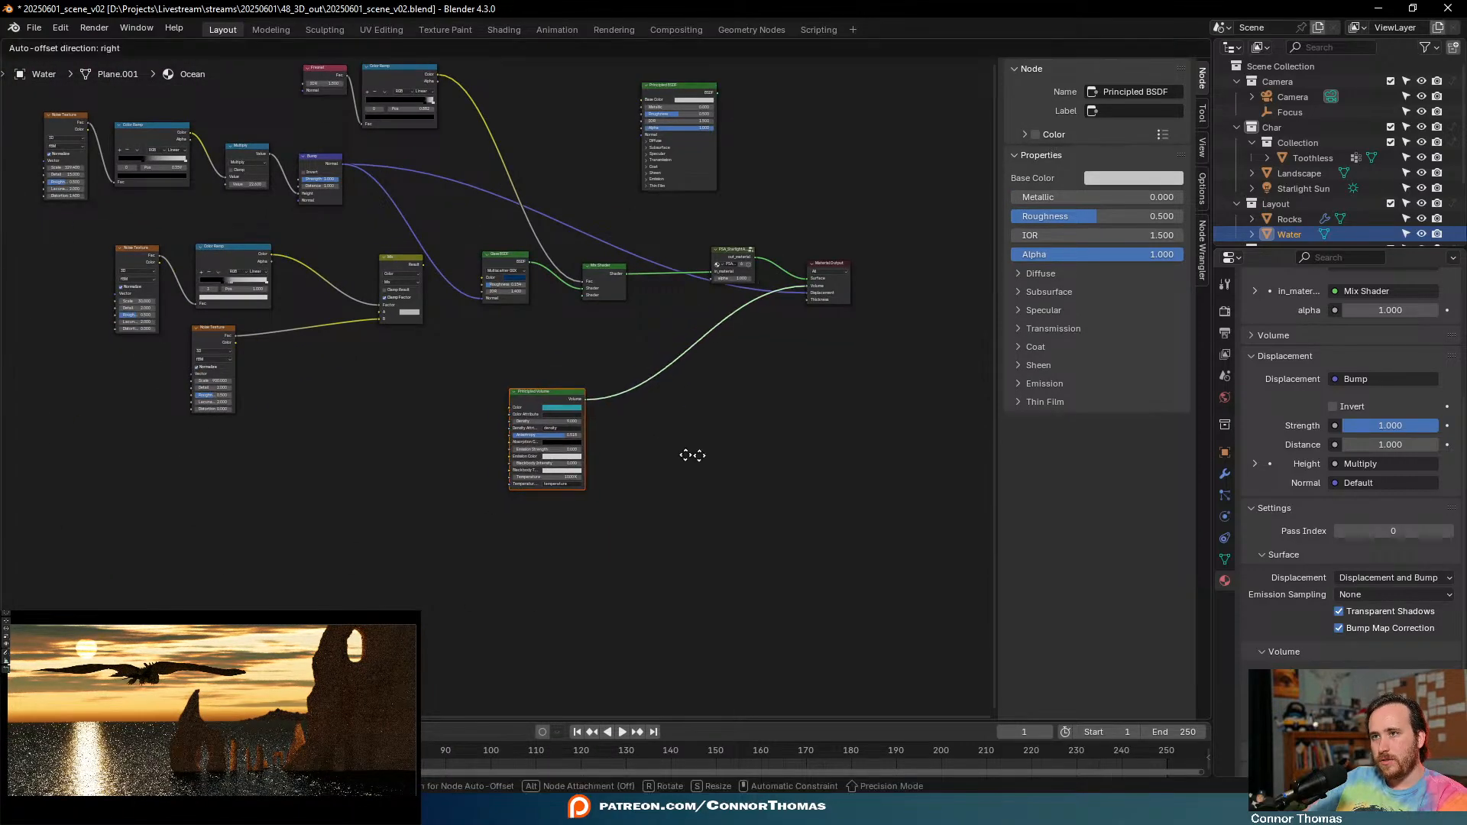
click(902, 434)
drag(848, 207, 932, 302)
key(g)
click(914, 296)
- Place the Principled BSDF directly beneath the Glass BSDF
drag(695, 124, 544, 169)
key(g)
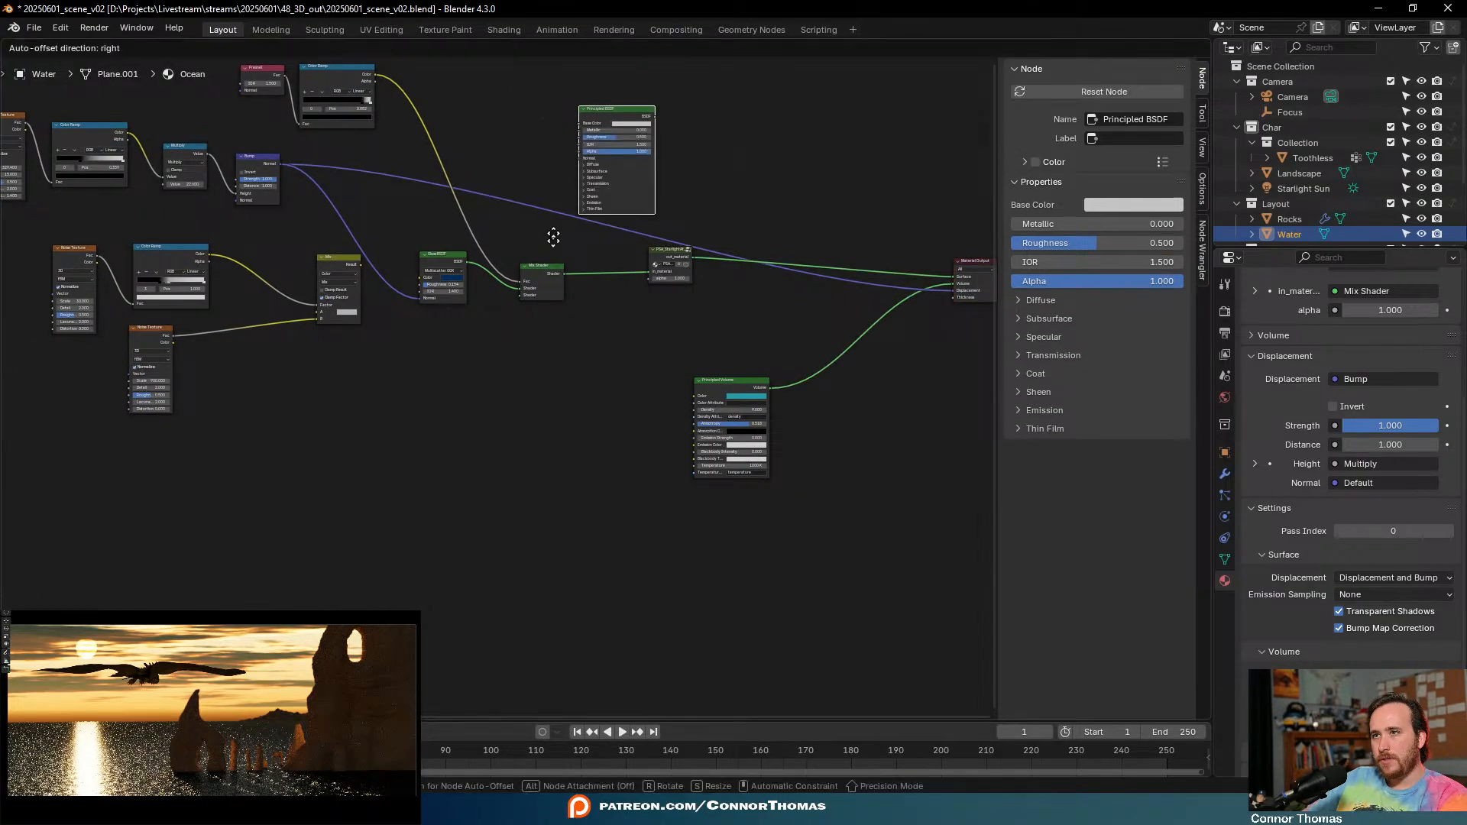
click(472, 442)
scroll(480, 418, up, 4)
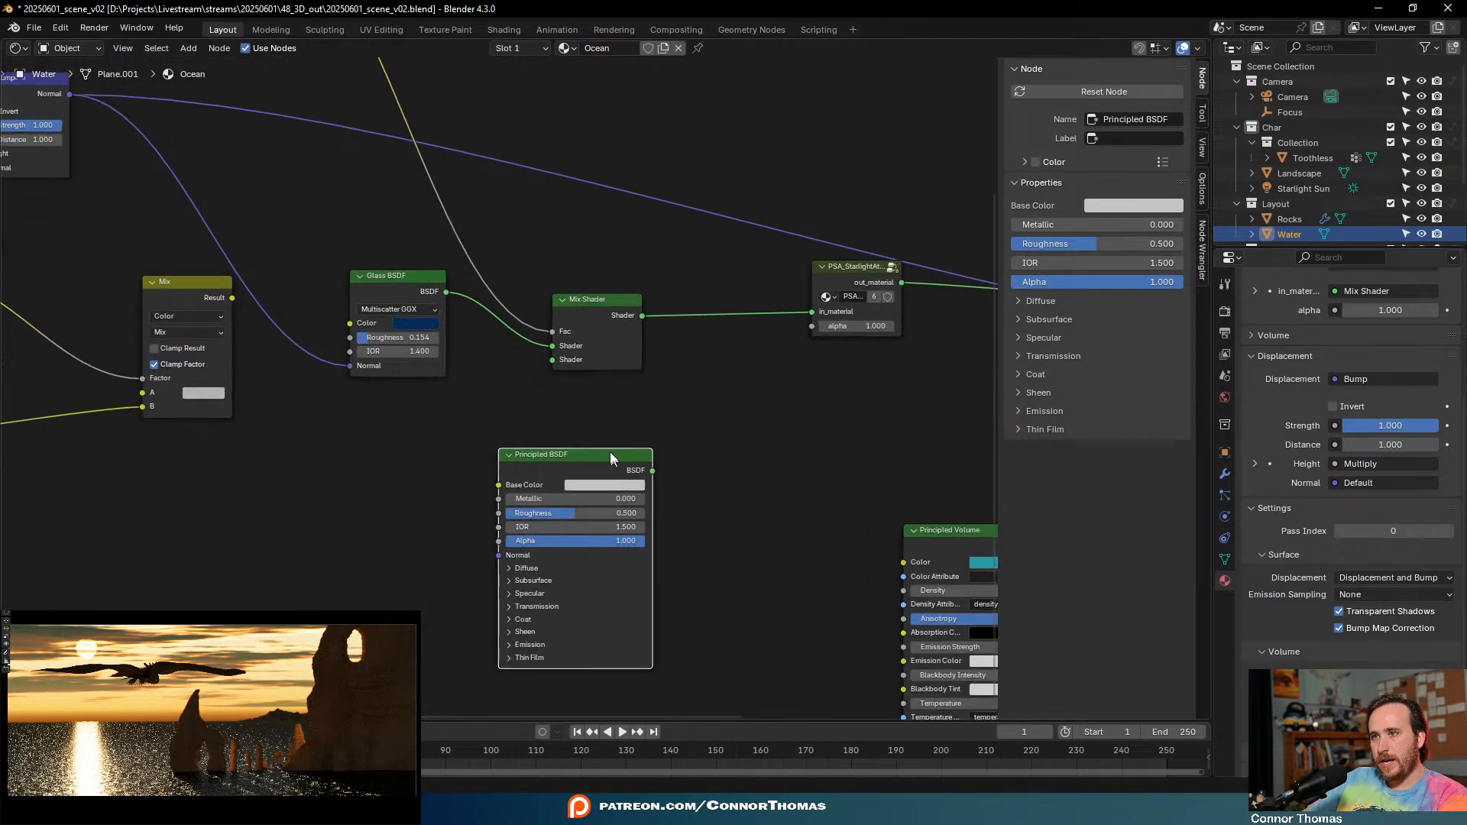
drag(598, 455, 436, 407)
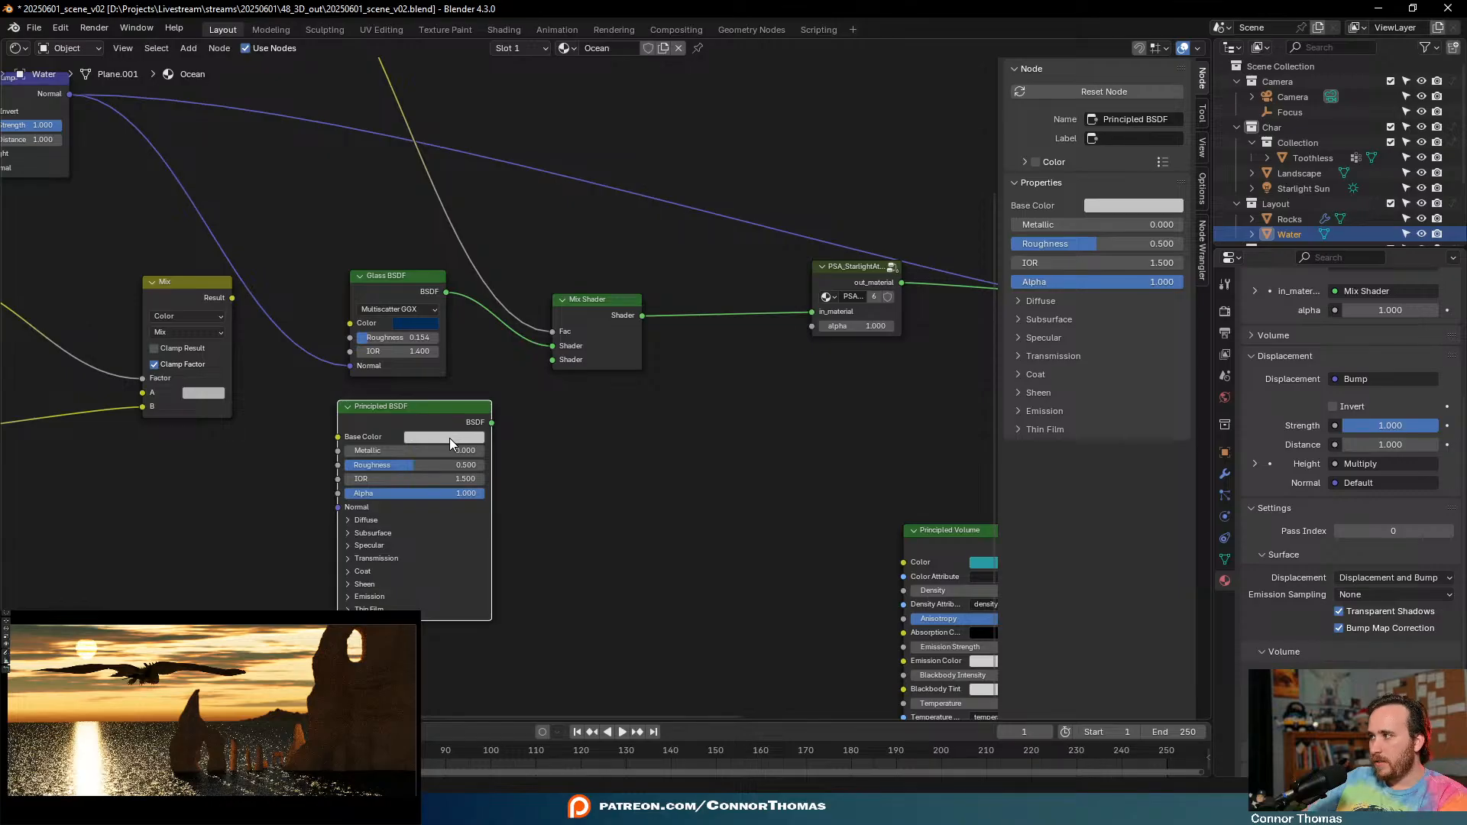
- Set the Principled BSDF's base color to golden orange (#E7B563FF) and connect its BSDF output to the Mix Shader's second Shader input
click(447, 437)
drag(452, 282, 439, 298)
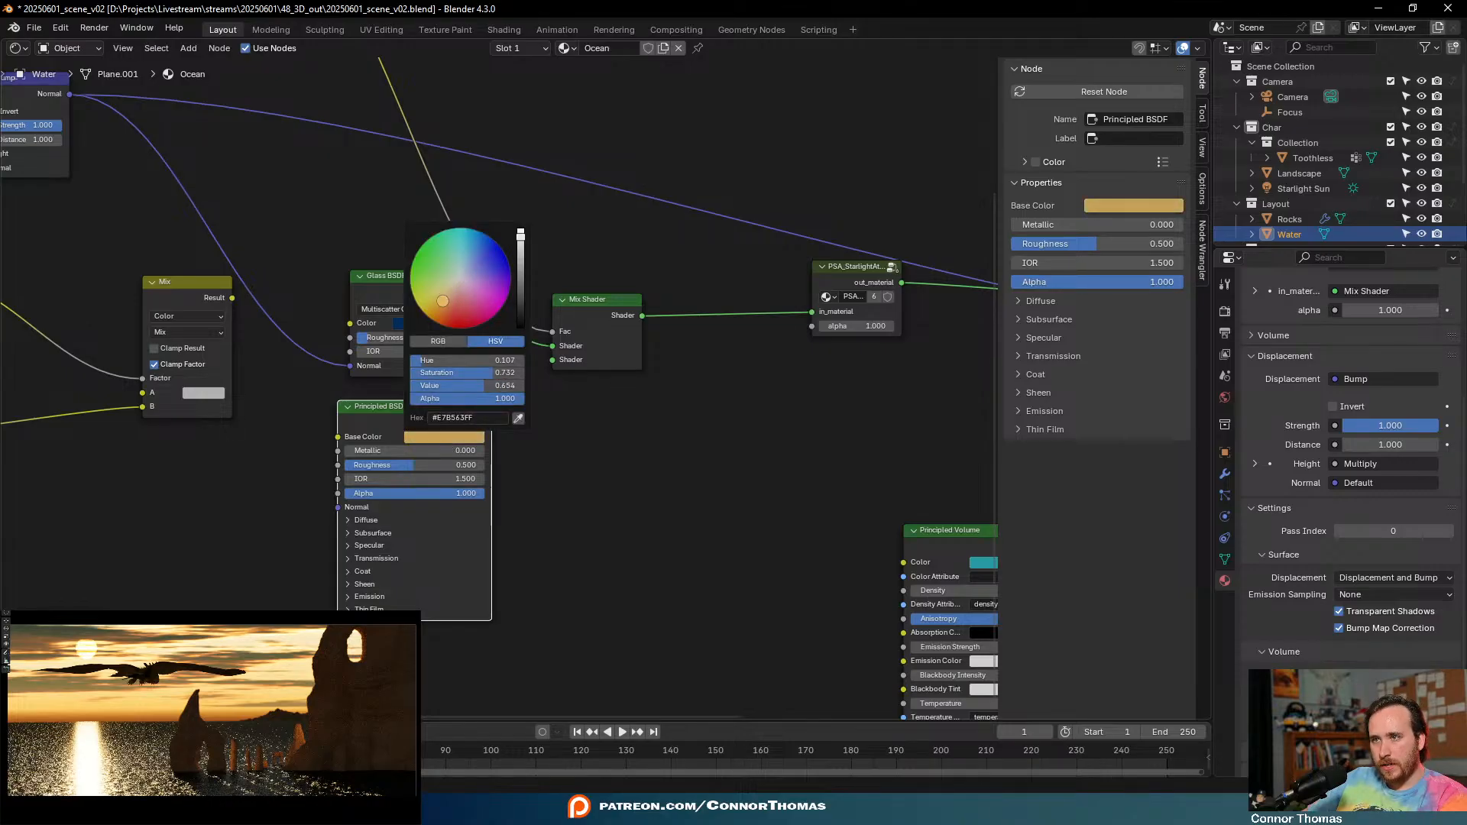
drag(491, 423, 570, 369)
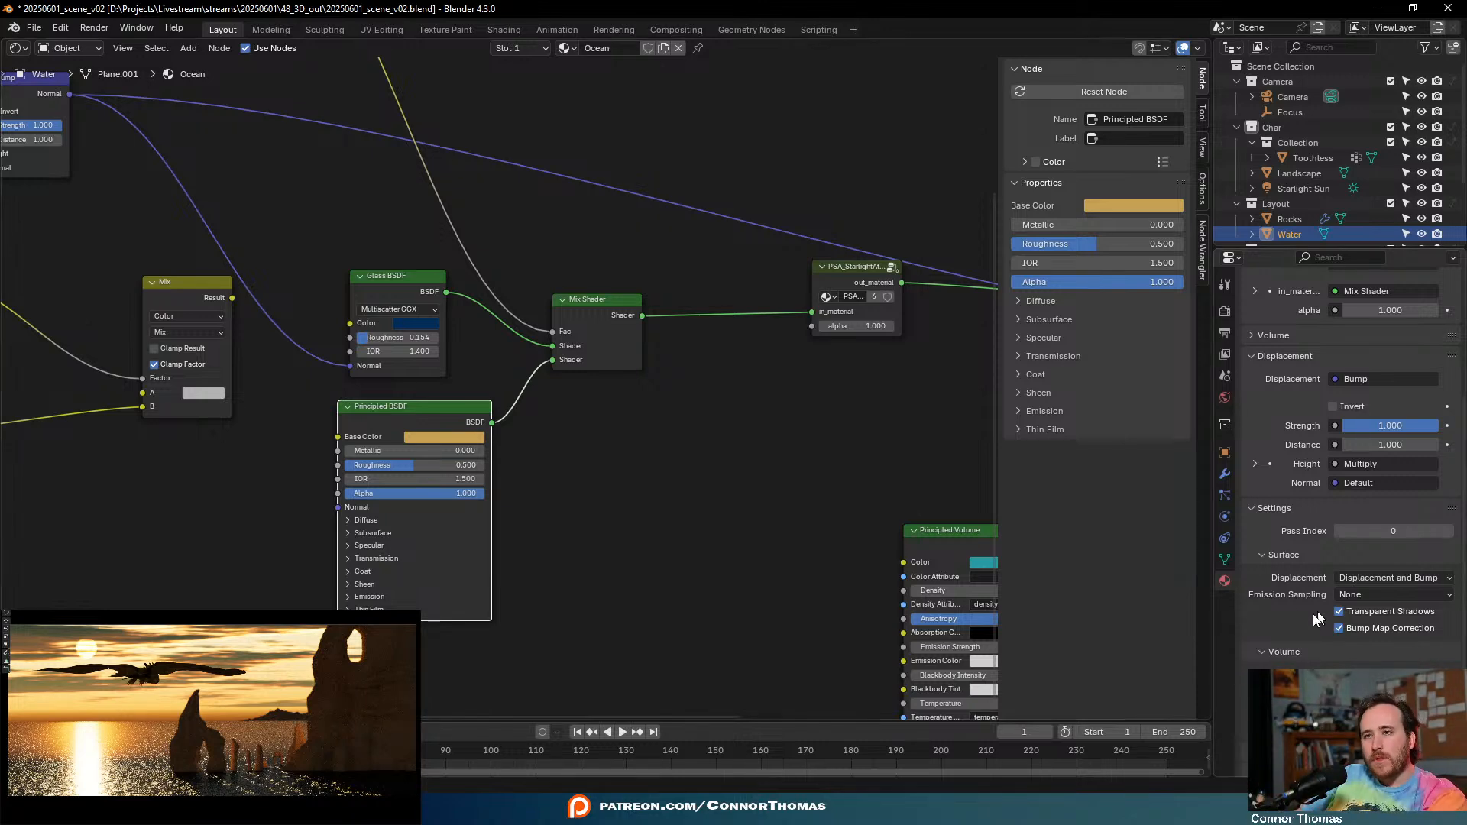
- Set the Principled BSDF's roughness to 0.068
scroll(498, 510, up, 2)
drag(389, 501, 300, 501)
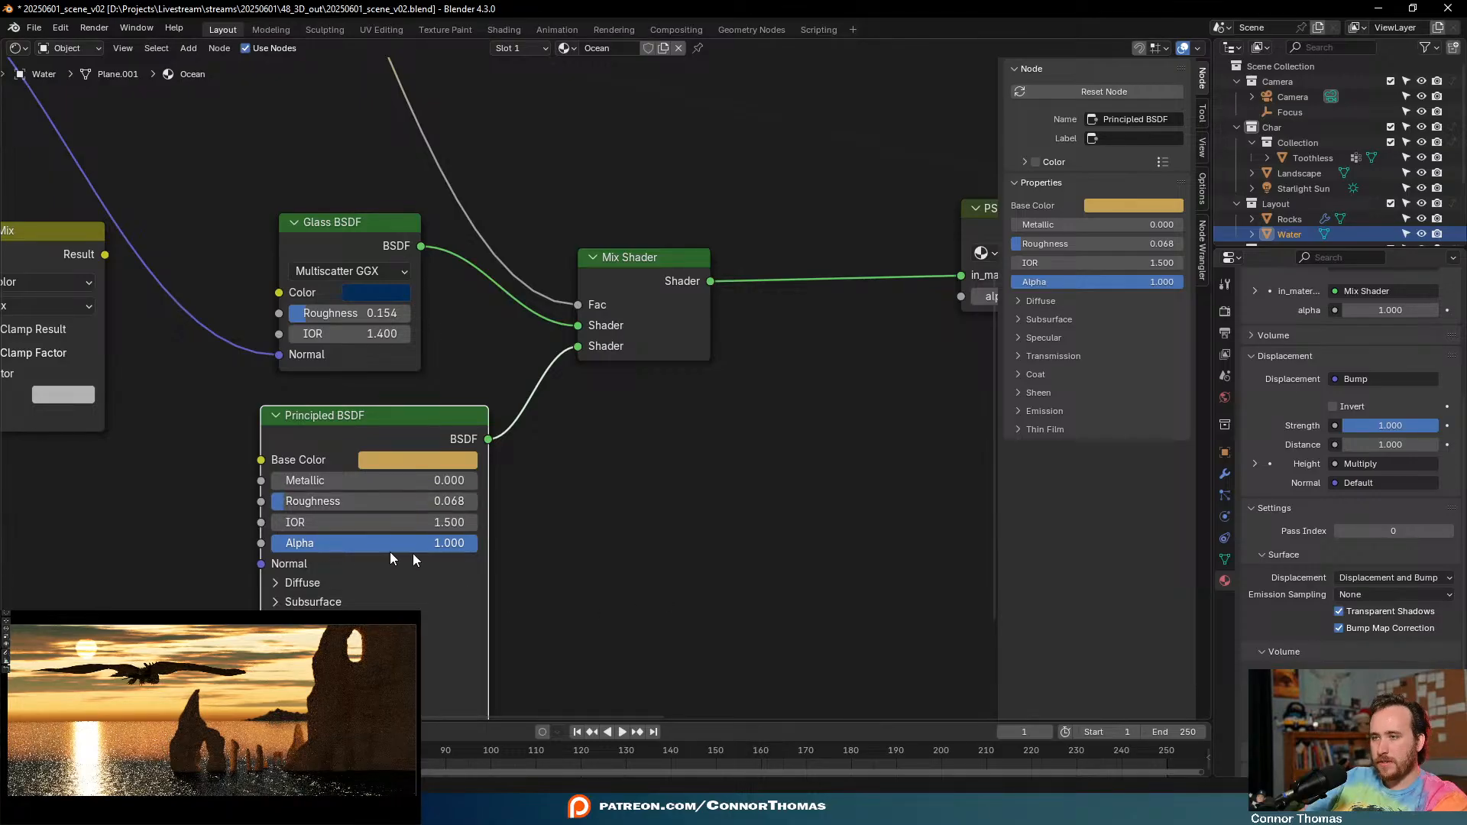
- Show the sidebar in the rendered camera viewport and open the atmosphere settings there
scroll(717, 518, down, 1)
scroll(716, 518, down, 4)
middle_drag(805, 443, 727, 452)
key(n)
key(n)
click(348, 620)
key(n)
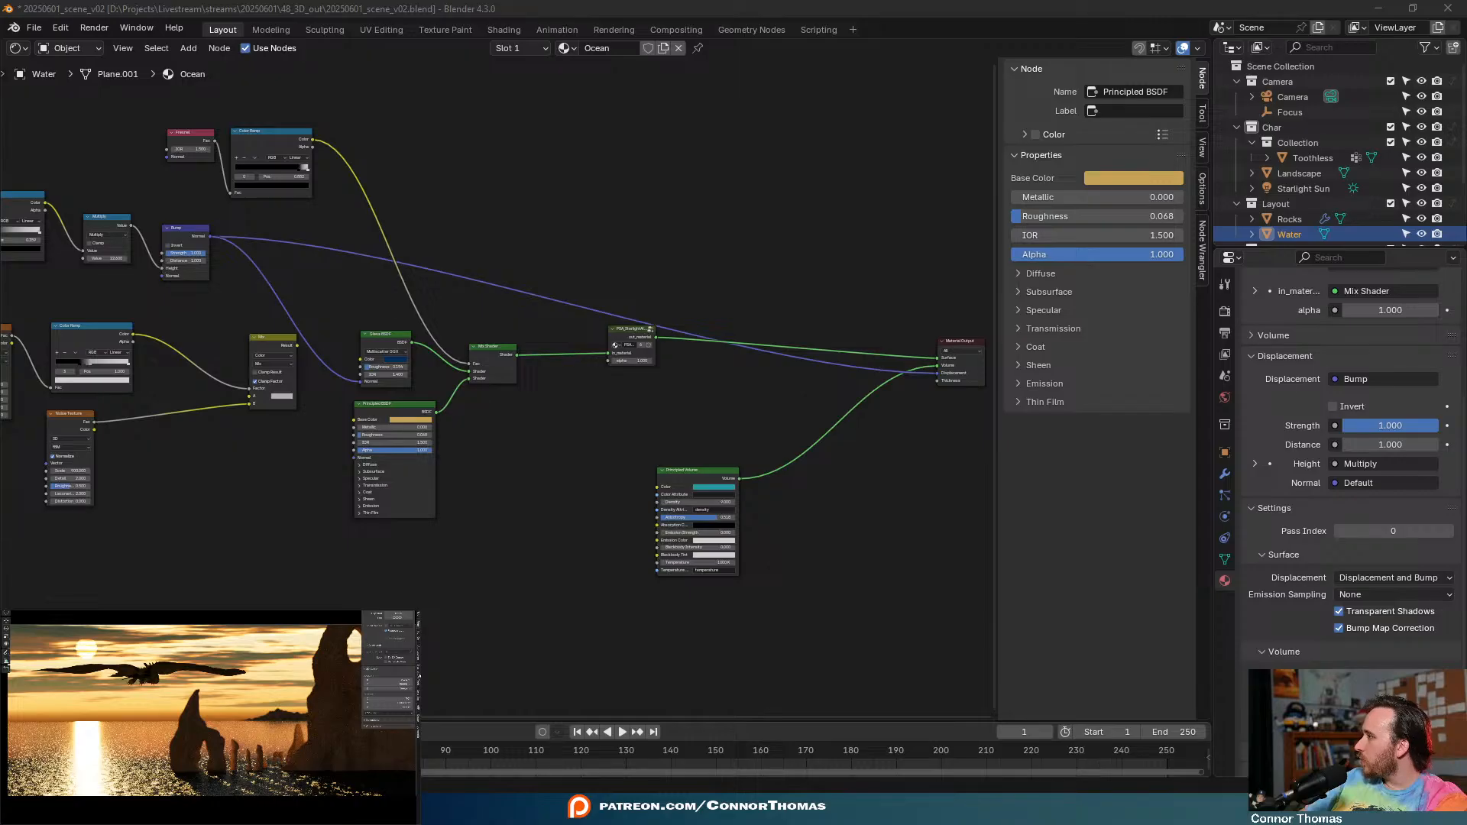
click(419, 650)
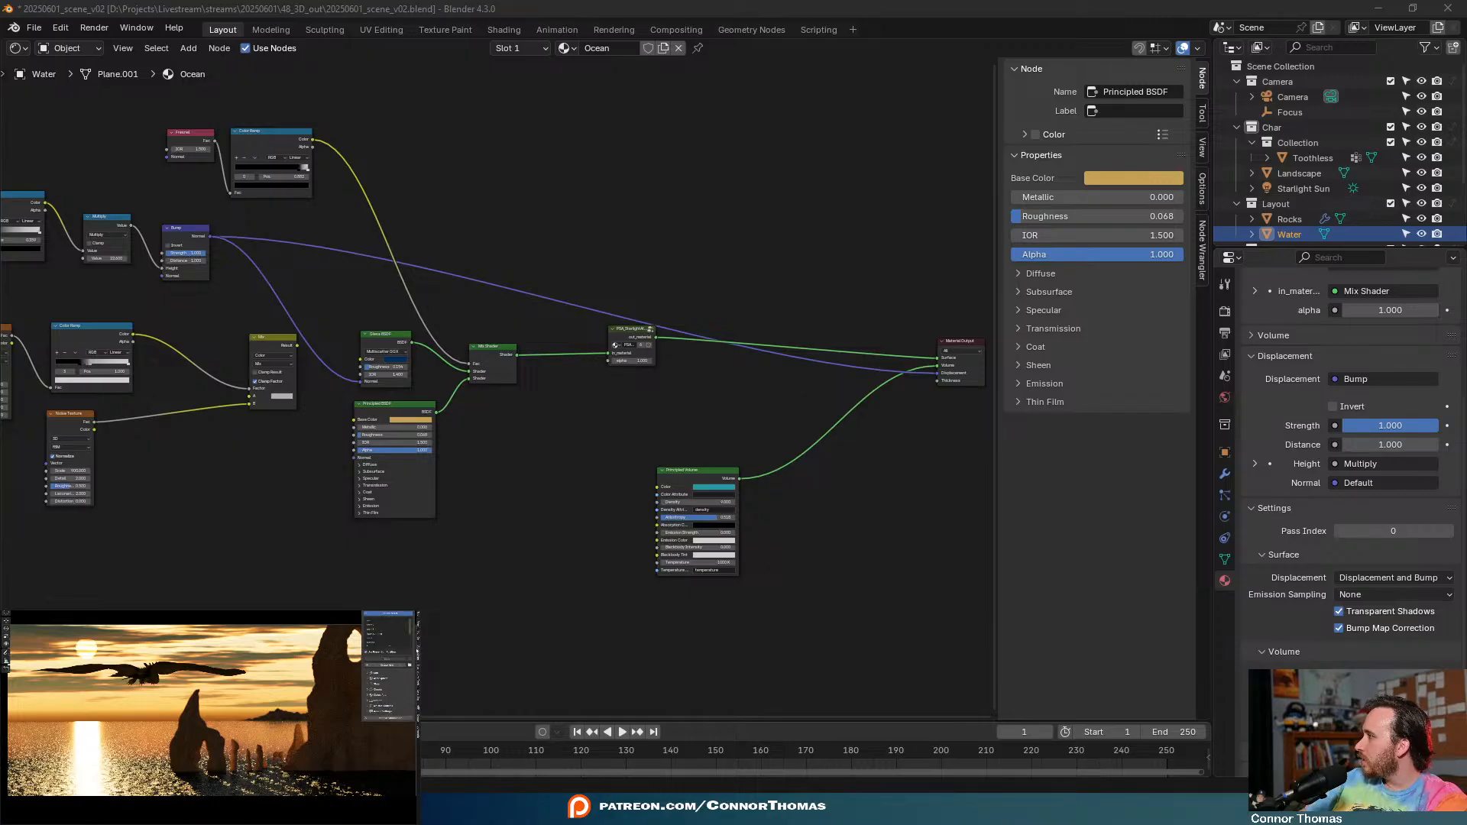
click(369, 678)
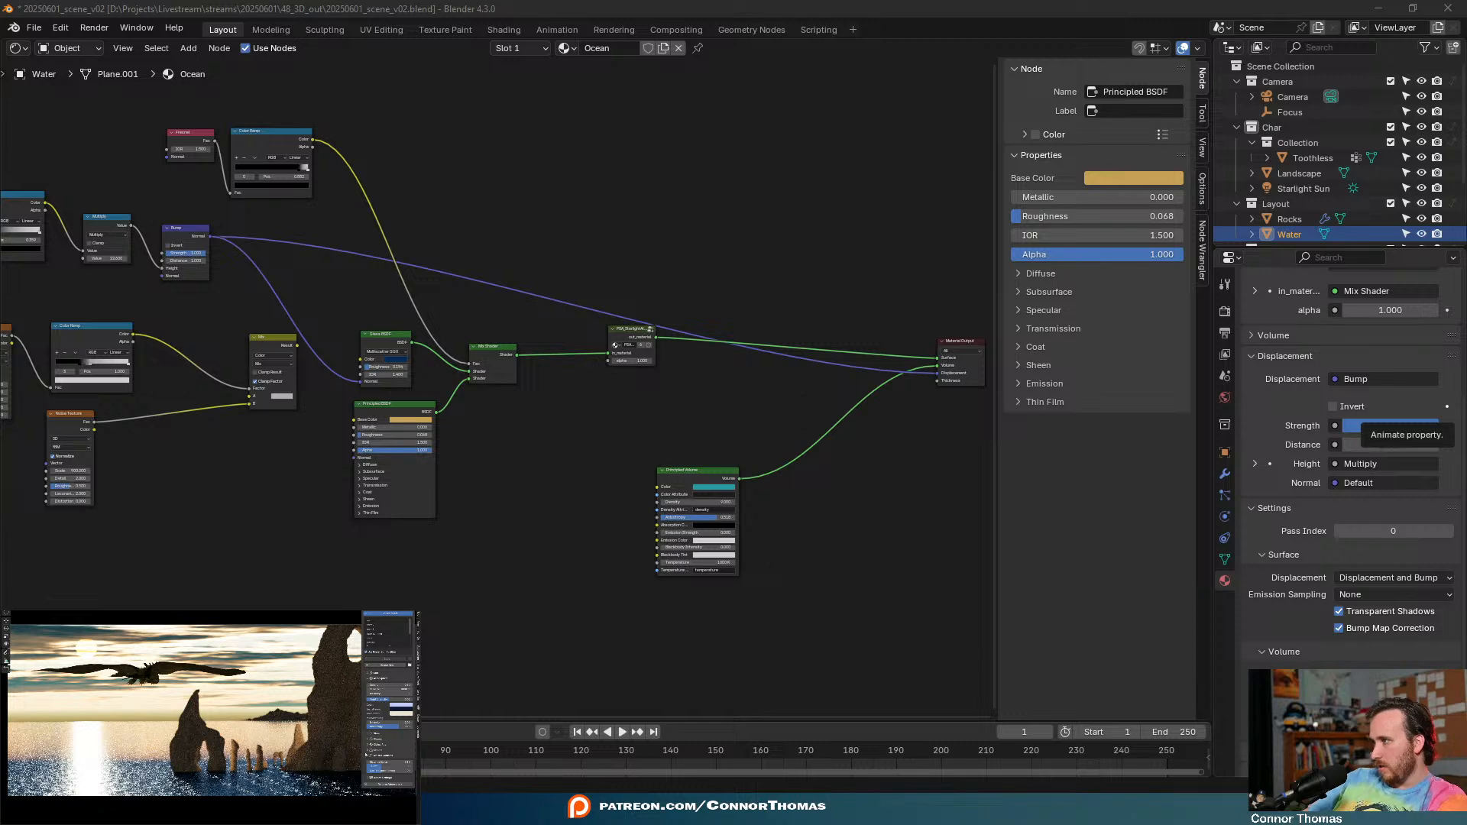
- Preview the Fresnel Color Ramp's color directly on the Material Output's Surface
scroll(434, 460, up, 5)
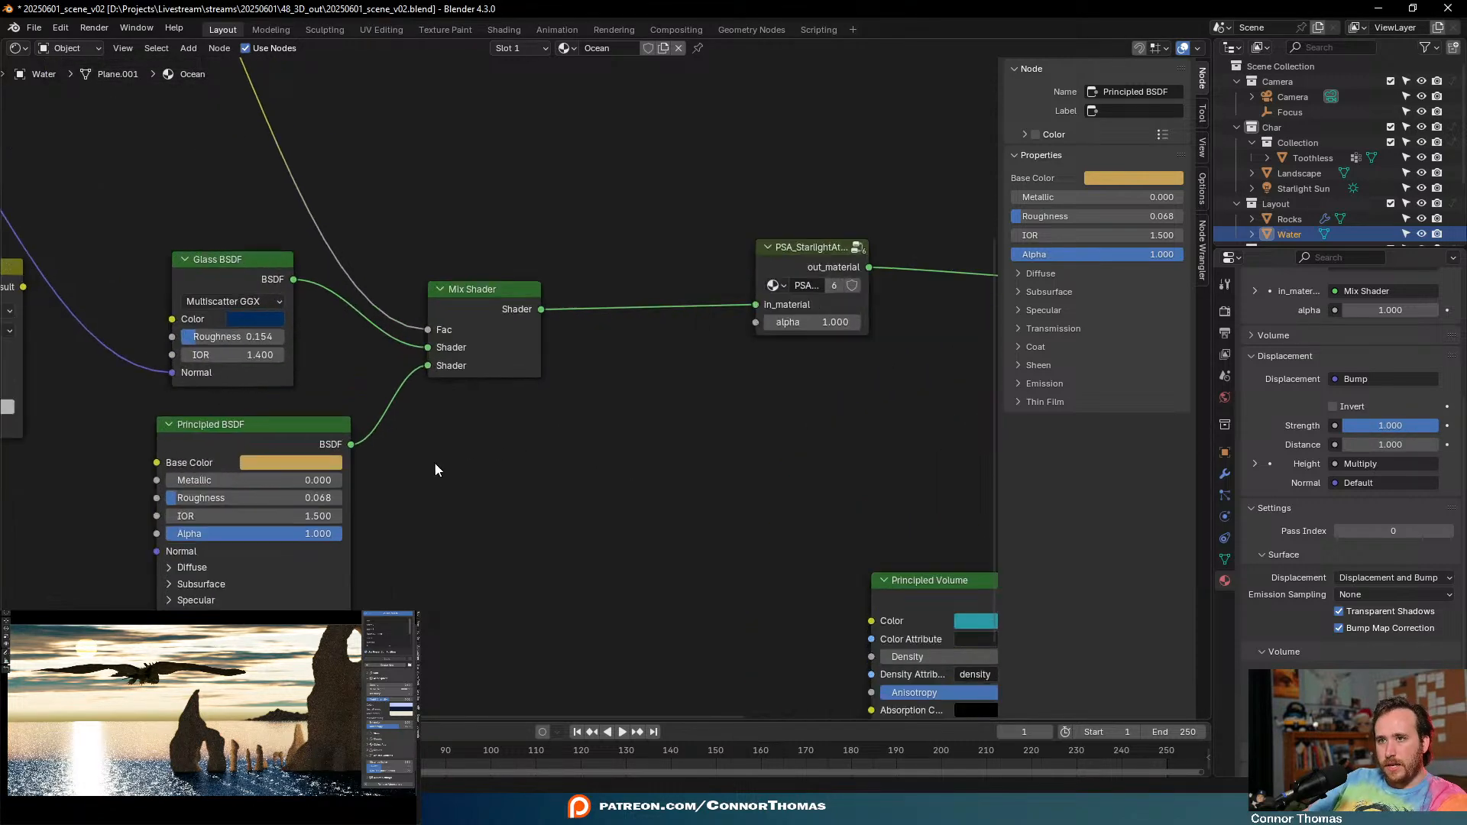
scroll(681, 484, down, 4)
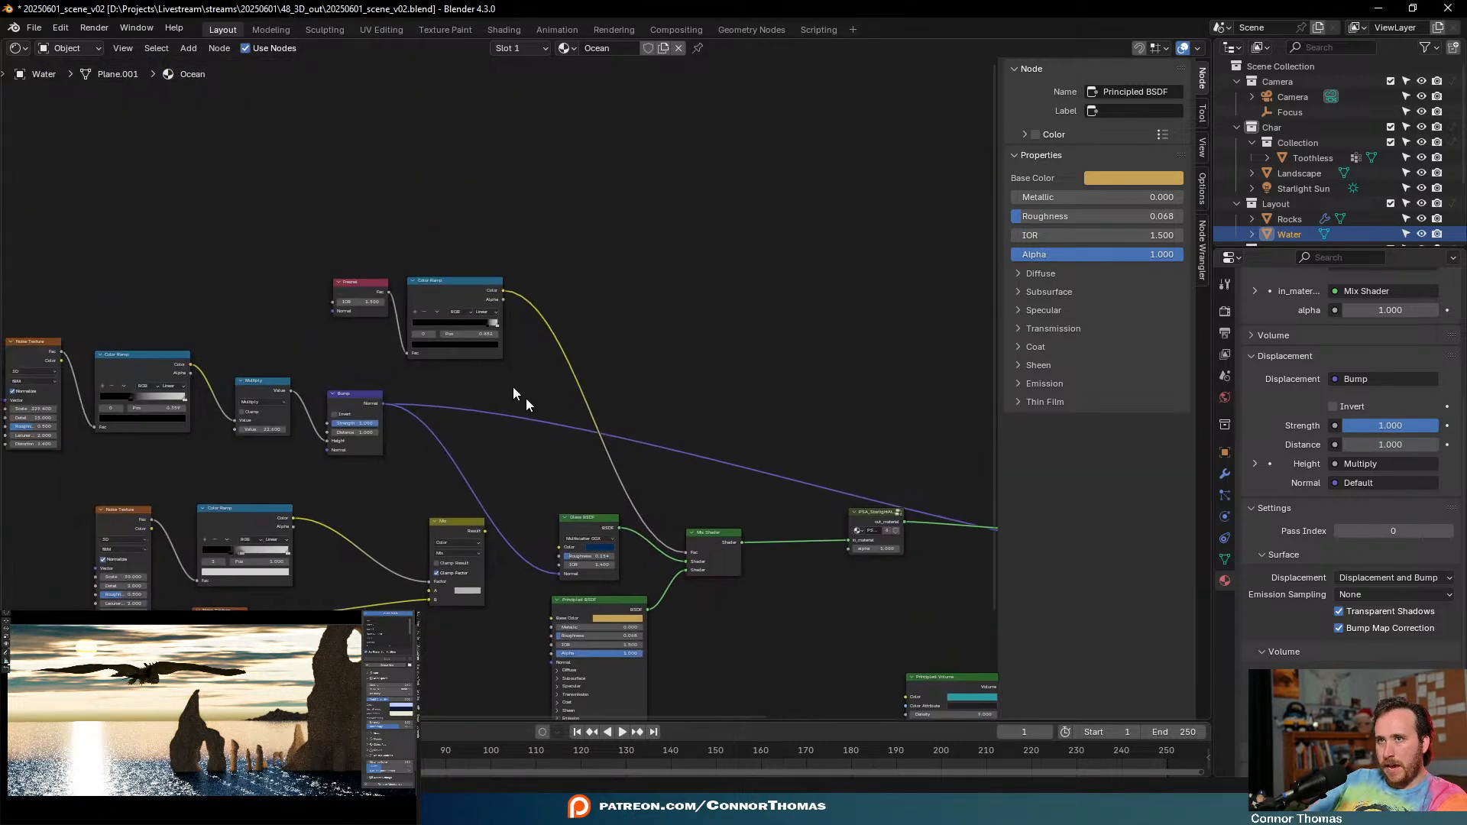
click(420, 237)
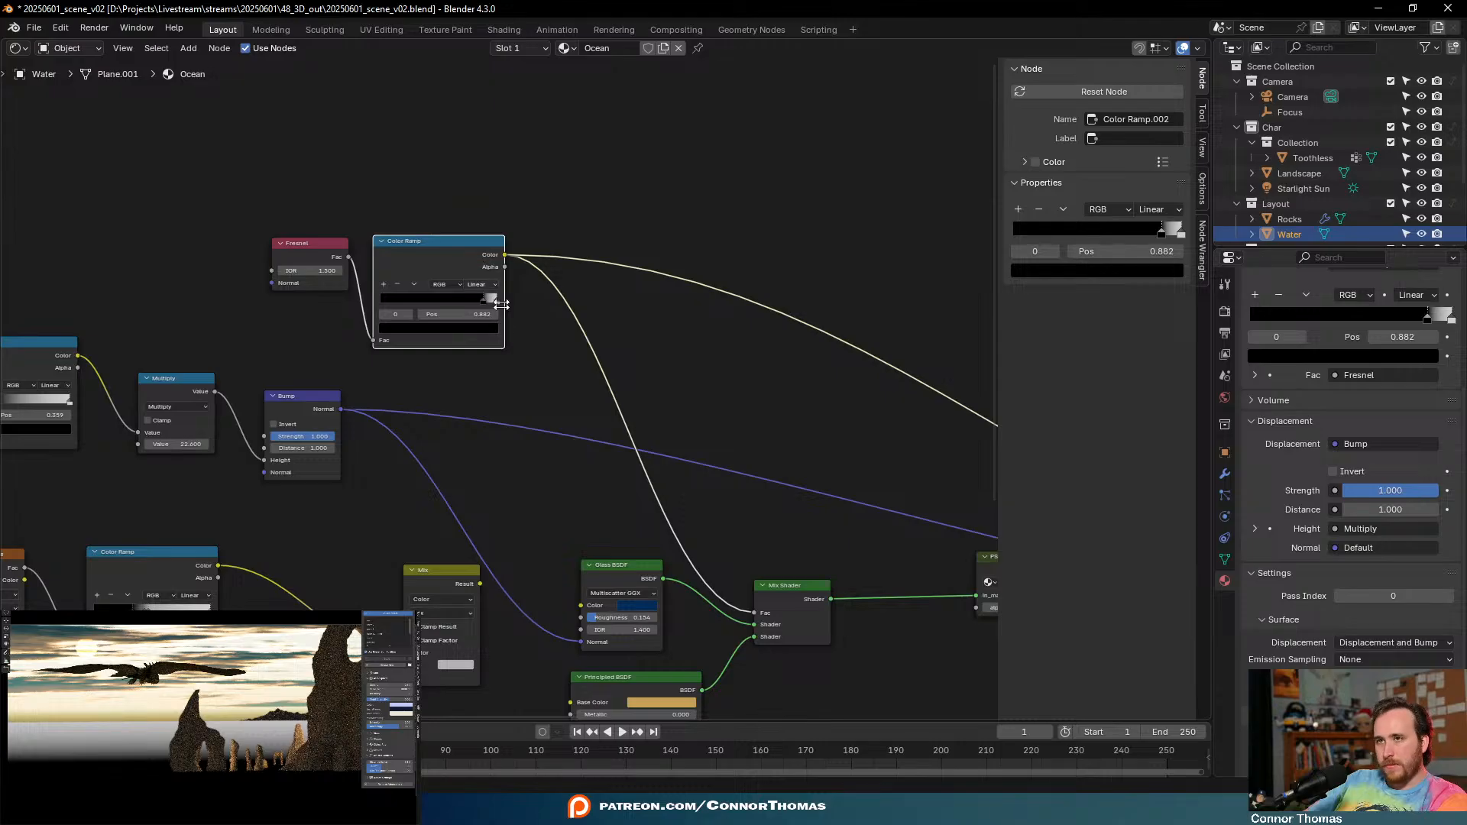
- Add a gray stop at 0.993 to the Fresnel Color Ramp and set its black stop to 0.873
scroll(495, 285, up, 5)
drag(593, 337, 587, 340)
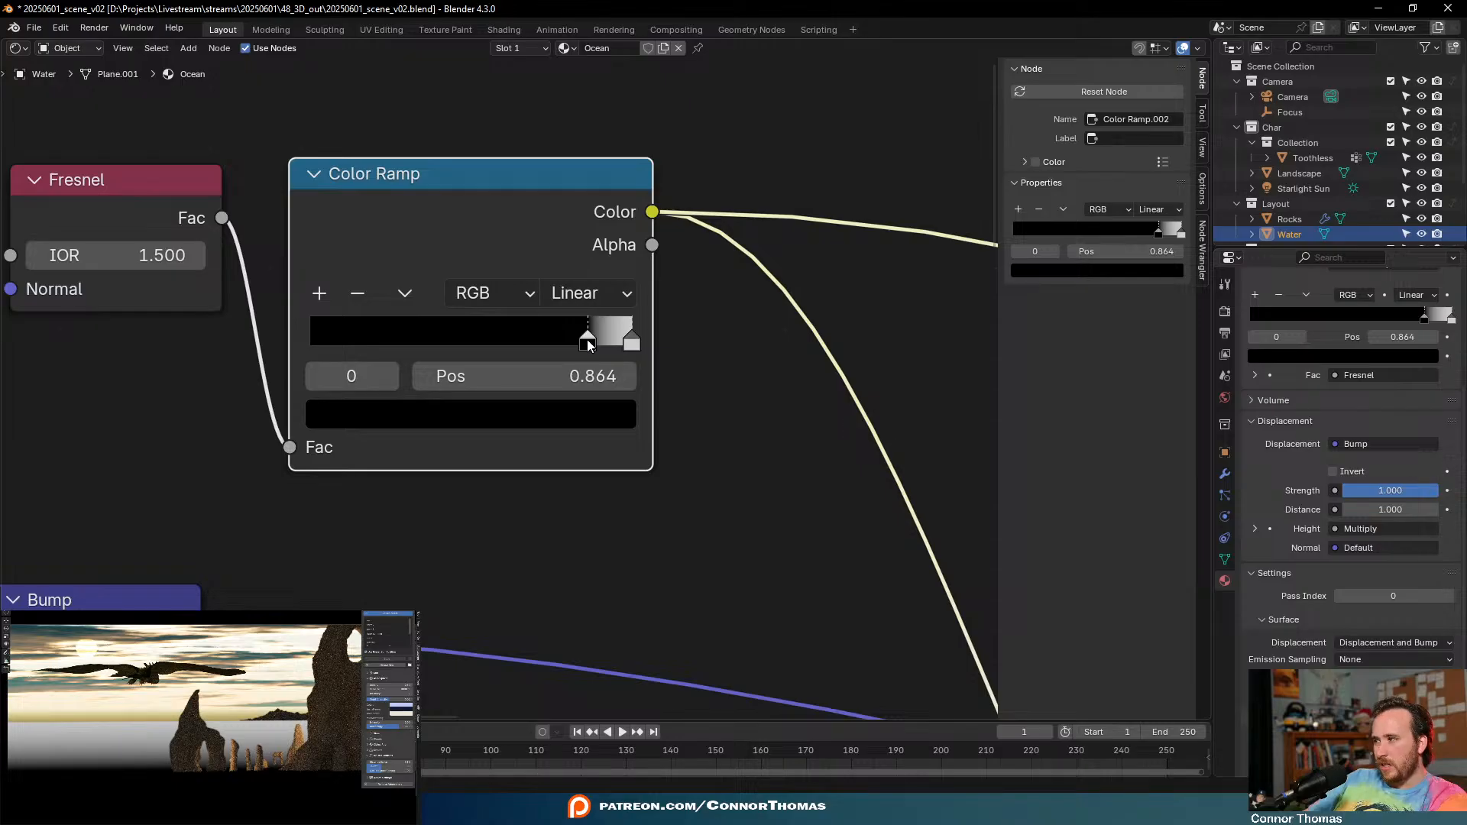
drag(587, 339, 579, 340)
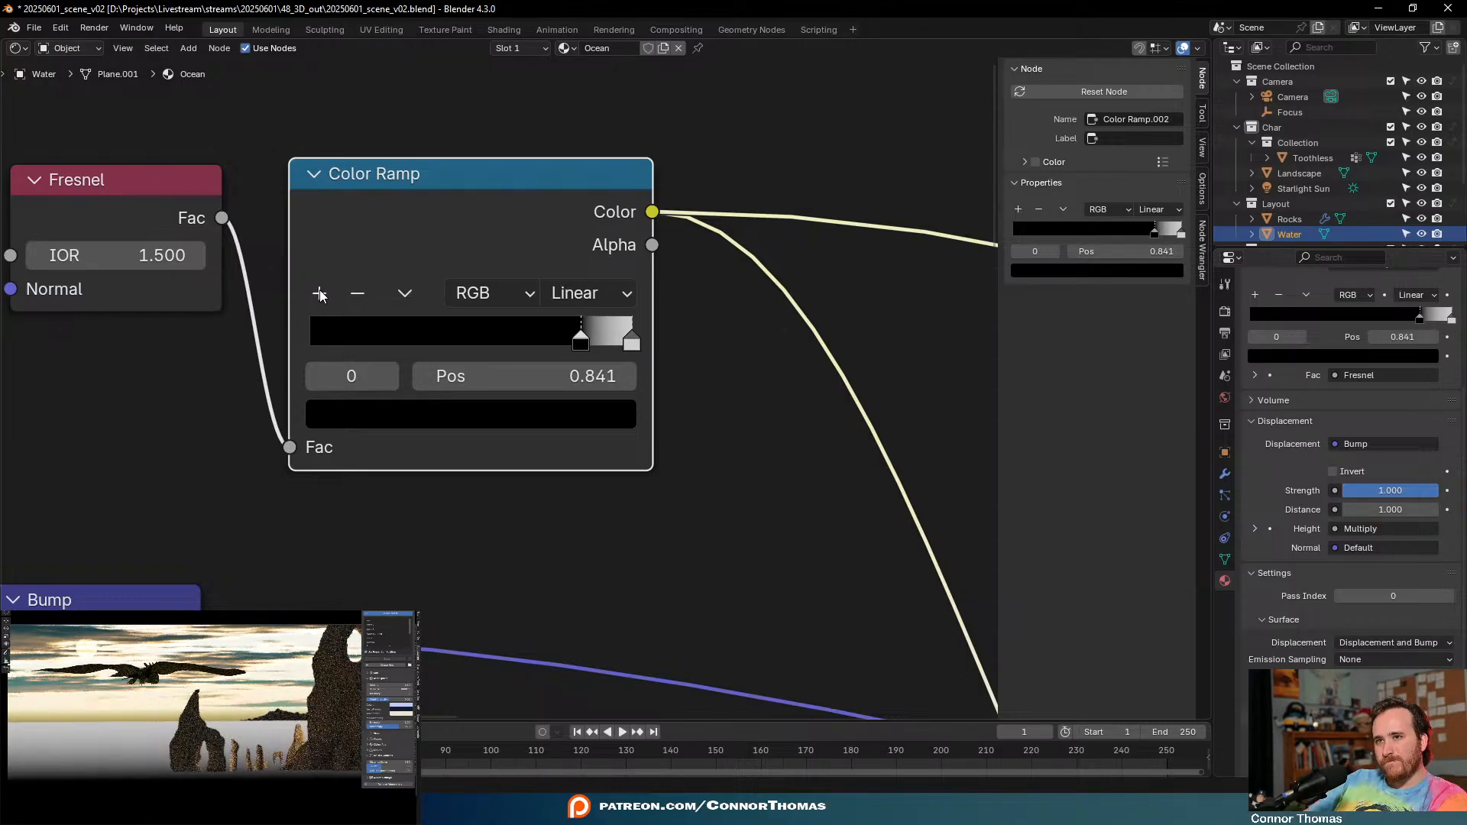
click(318, 293)
mouse_move(606, 341)
mouse_down()
mouse_move(630, 341)
mouse_move(591, 344)
mouse_up()
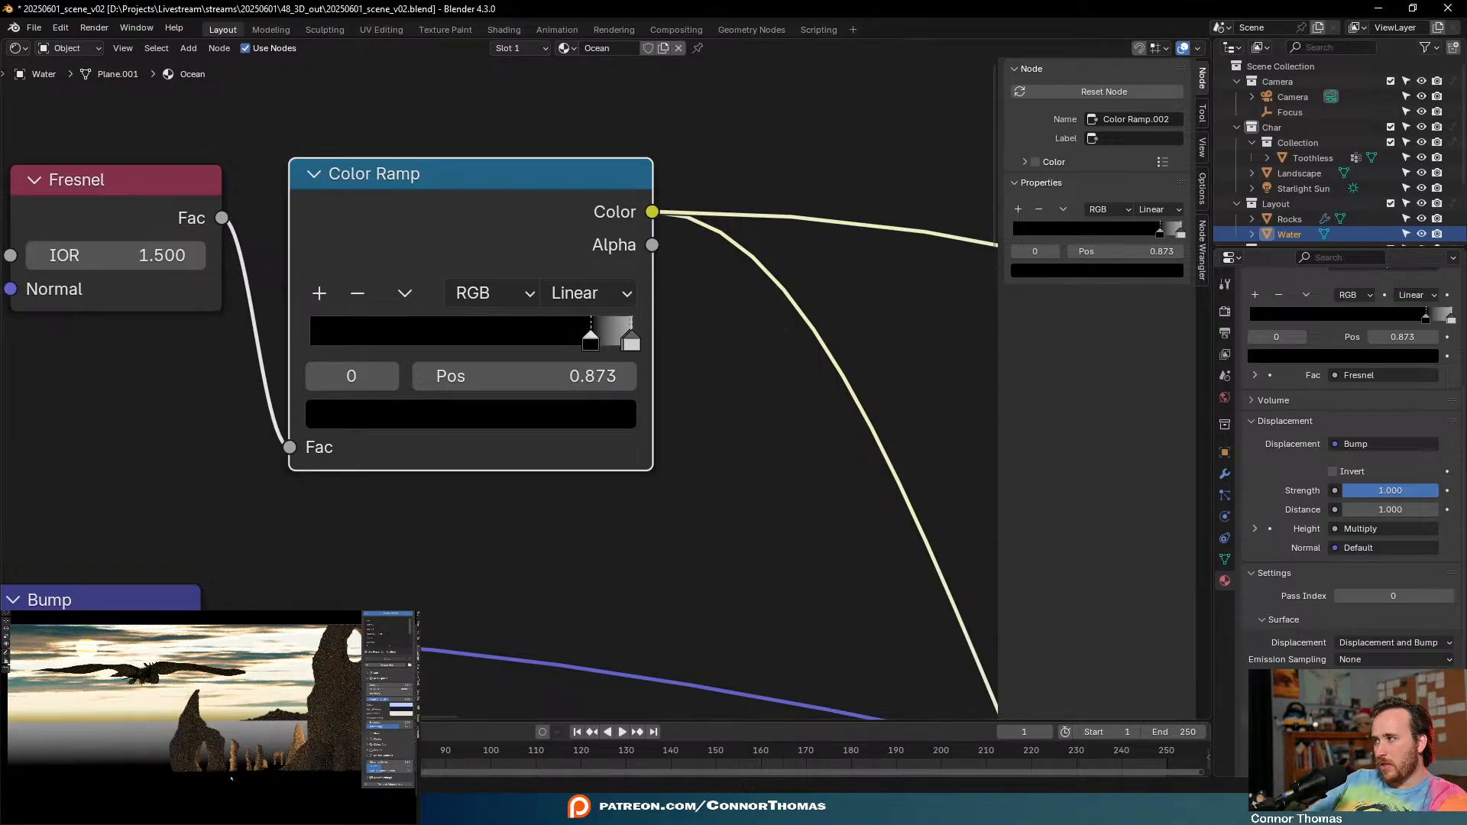
- Move the Fresnel node and its Color Ramp slightly farther from the Mix Shader in the node graph
scroll(868, 567, down, 5)
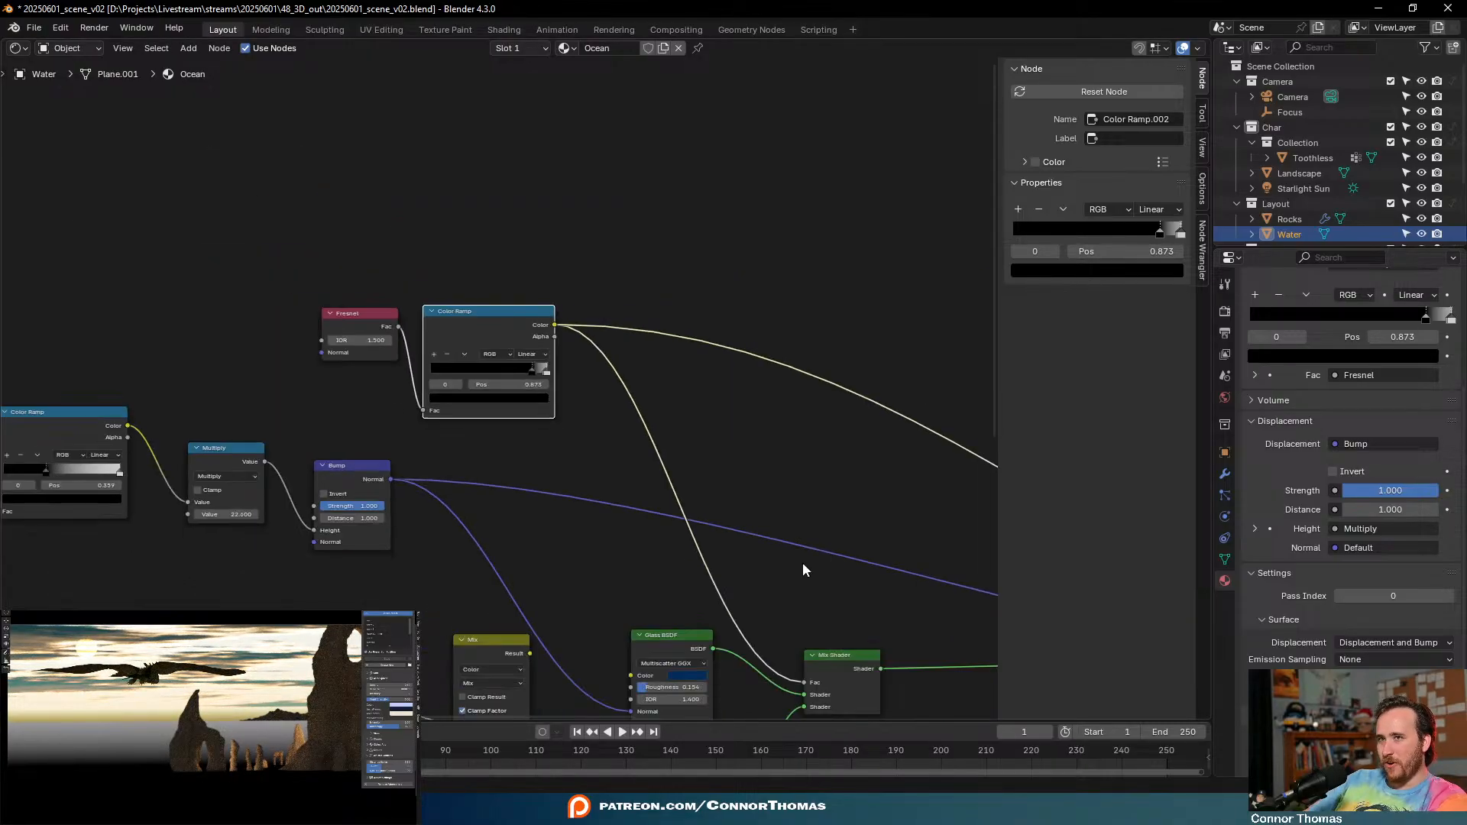
middle_drag(804, 562, 667, 440)
scroll(501, 392, up, 5)
drag(149, 263, 367, 113)
key(g)
click(281, 103)
click(536, 226)
- Return the PSA_Starlight node's out_material to the Material Output's Surface in place of the Color Ramp preview
scroll(650, 329, down, 3)
middle_drag(628, 285, 434, 238)
scroll(434, 238, up, 3)
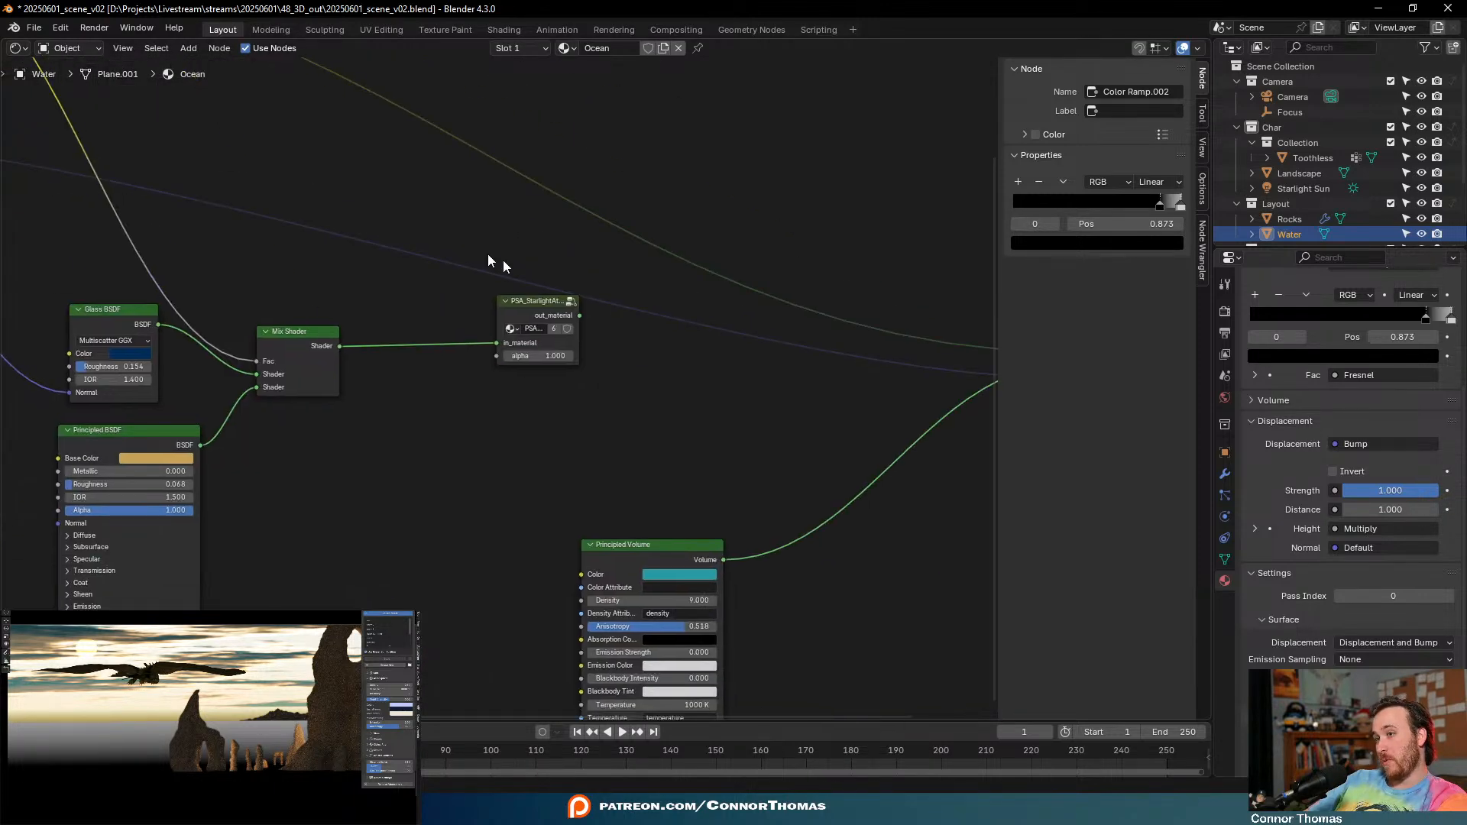
click(542, 317)
middle_drag(530, 305, 342, 254)
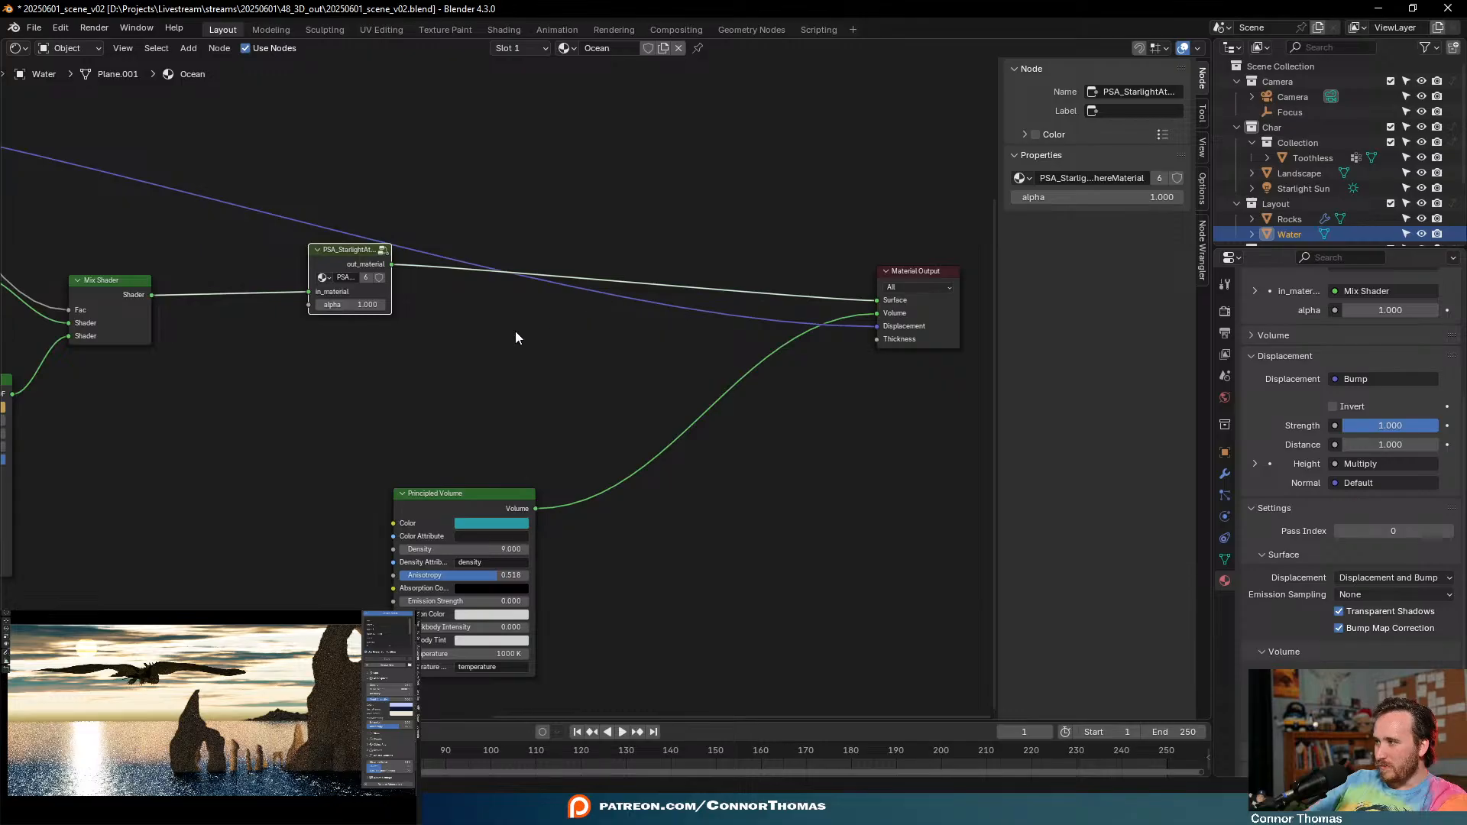
- Remove the 0.993 stop from the Fresnel Color Ramp and darken its end stop to a gray with value 0.166
scroll(515, 337, down, 5)
scroll(562, 318, up, 5)
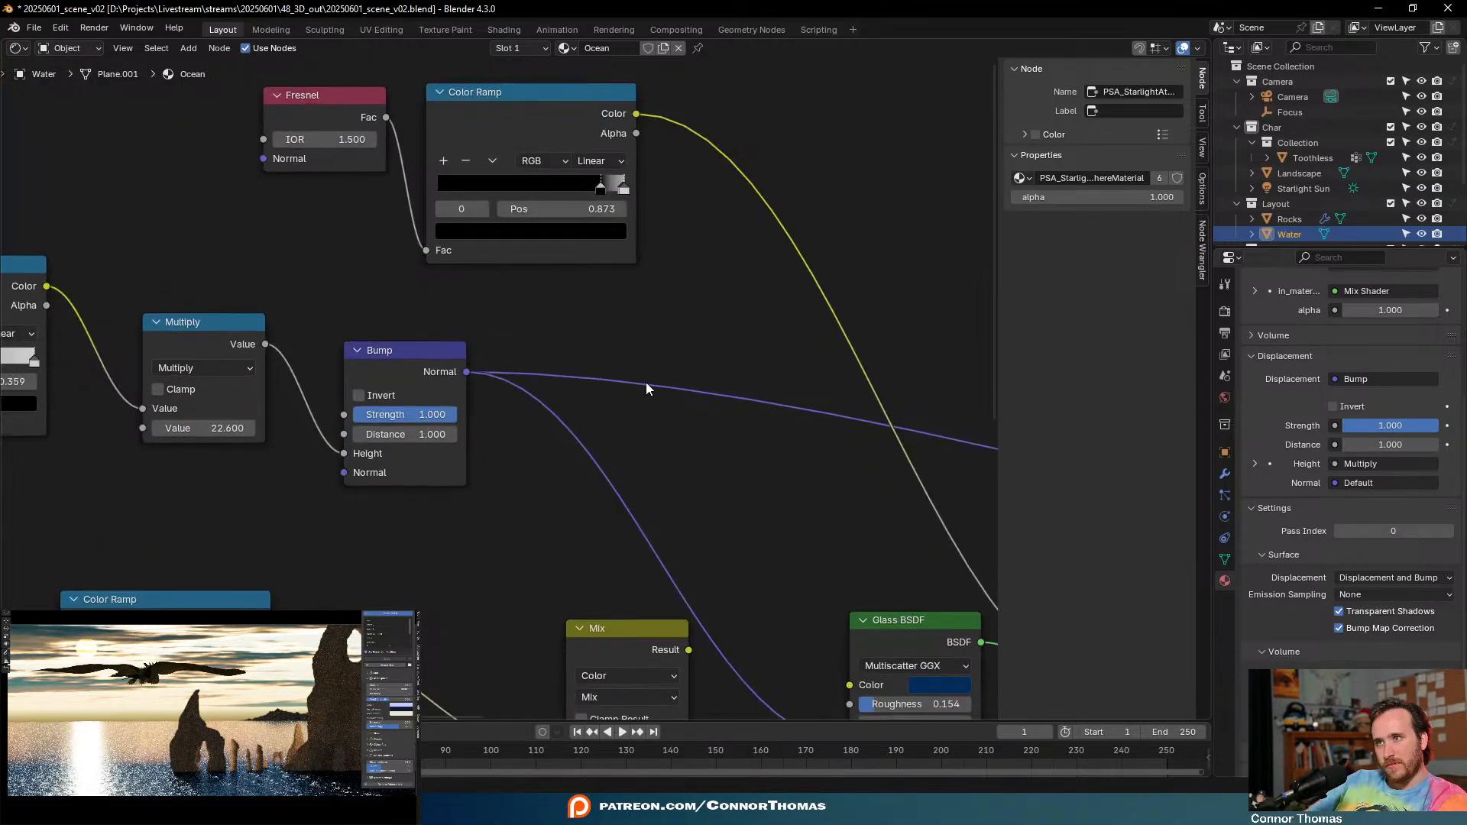
middle_drag(645, 382, 583, 485)
scroll(461, 252, up, 3)
click(646, 353)
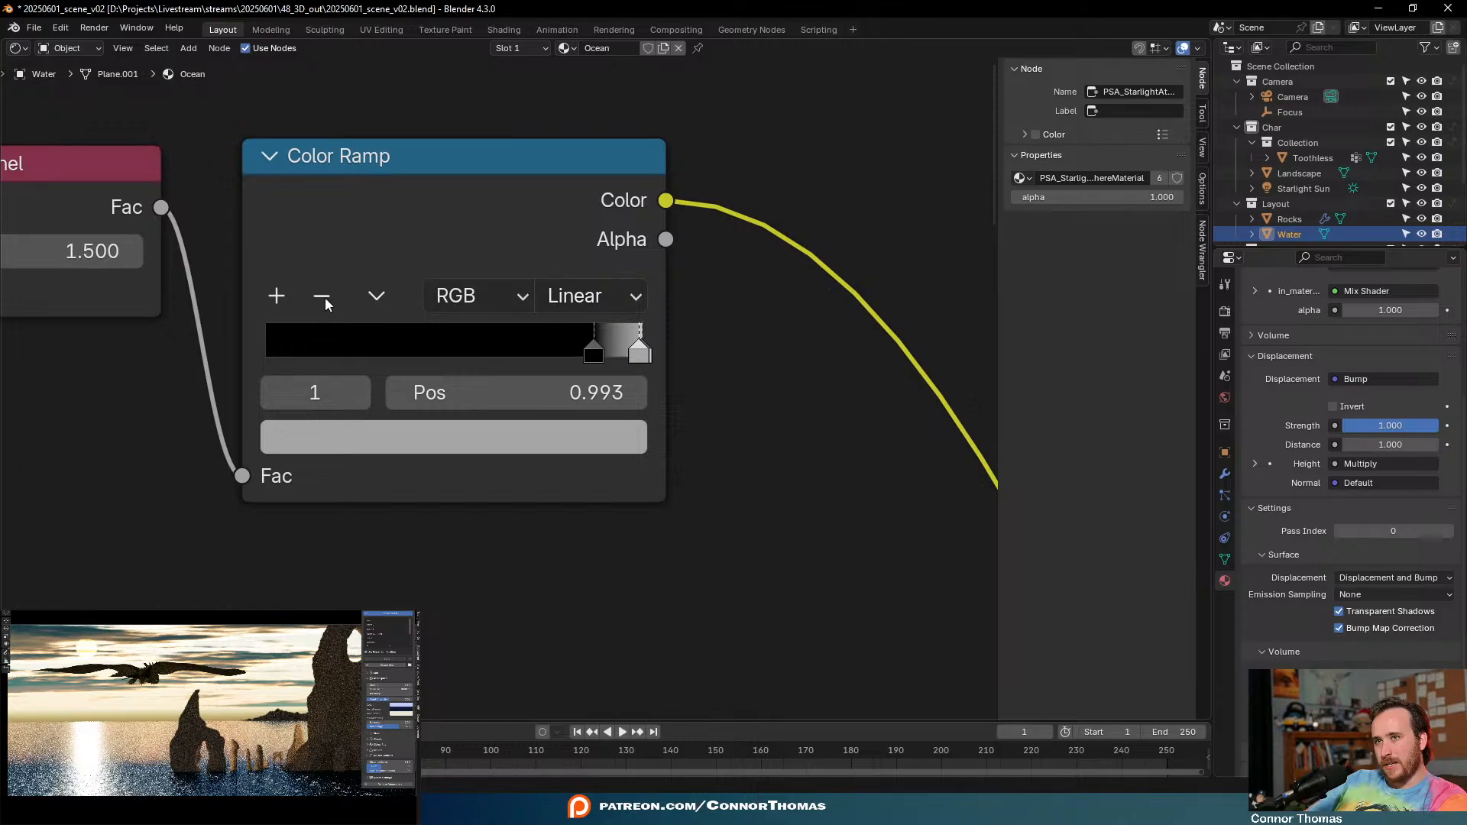
click(321, 296)
click(632, 357)
click(621, 448)
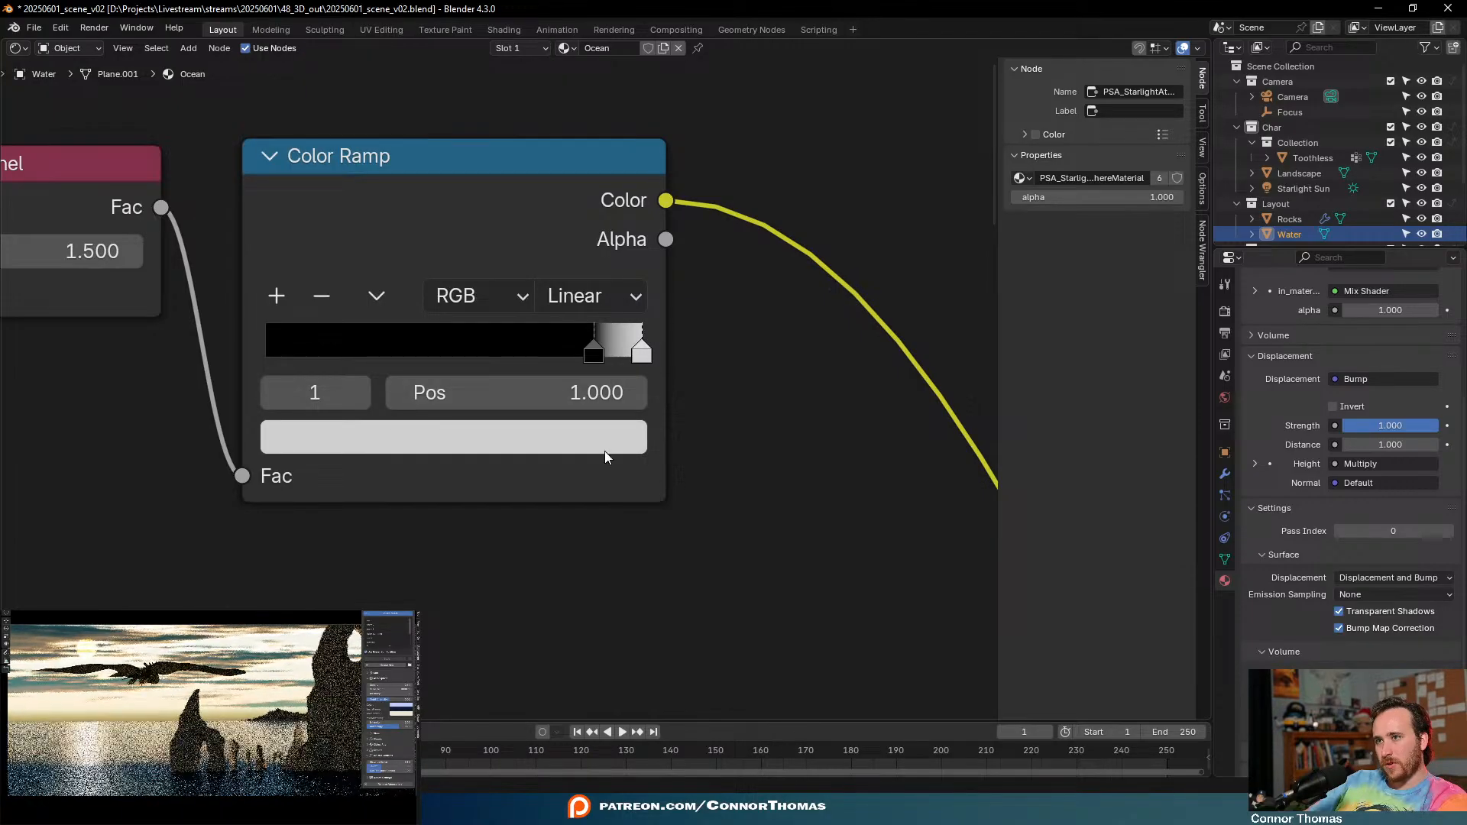
click(552, 448)
drag(579, 204, 582, 198)
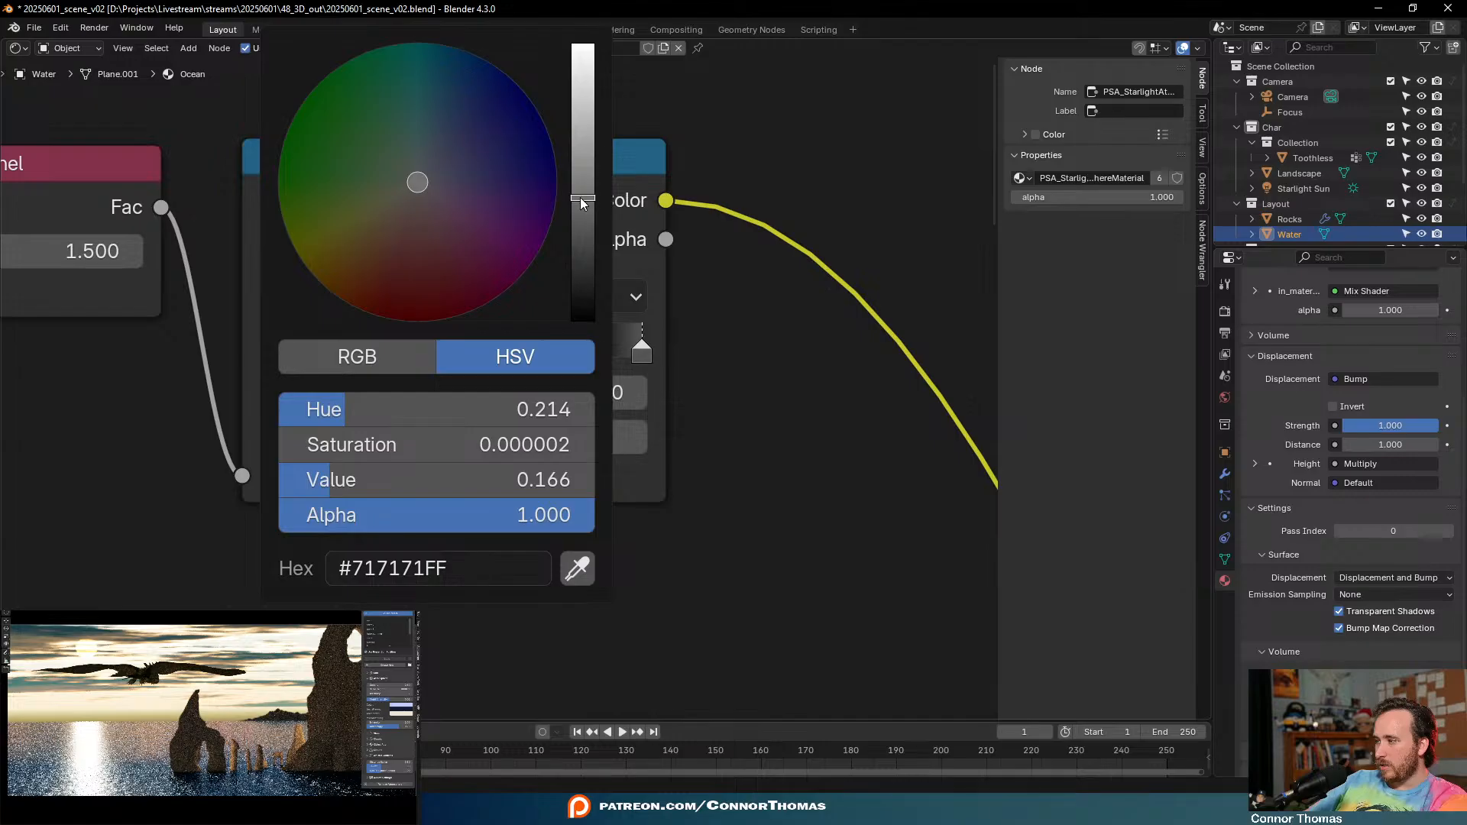
- Lower the Glass BSDF's Roughness to 0.100
scroll(905, 313, down, 7)
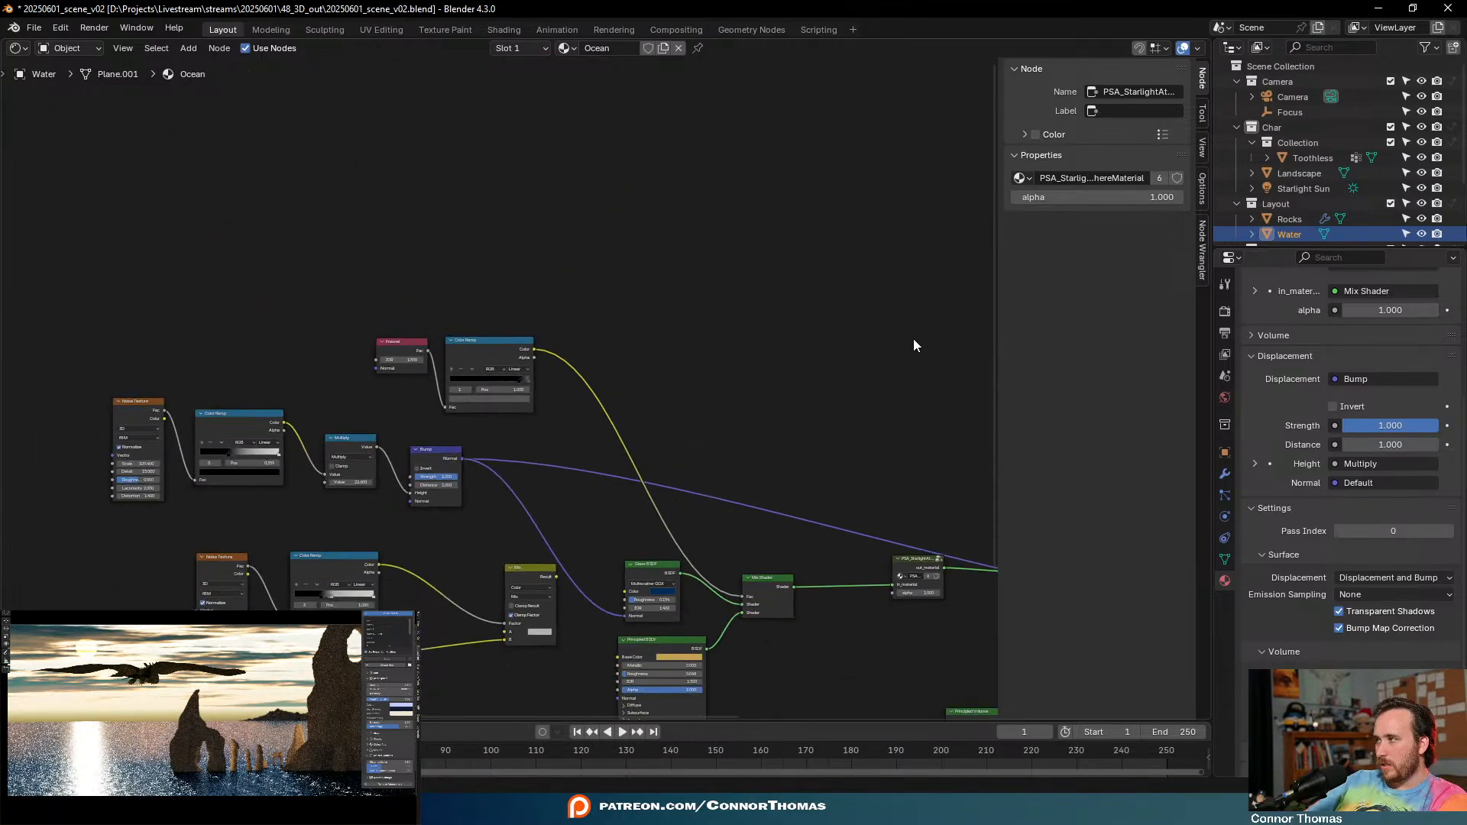
middle_drag(914, 345, 531, 190)
scroll(841, 410, down, 2)
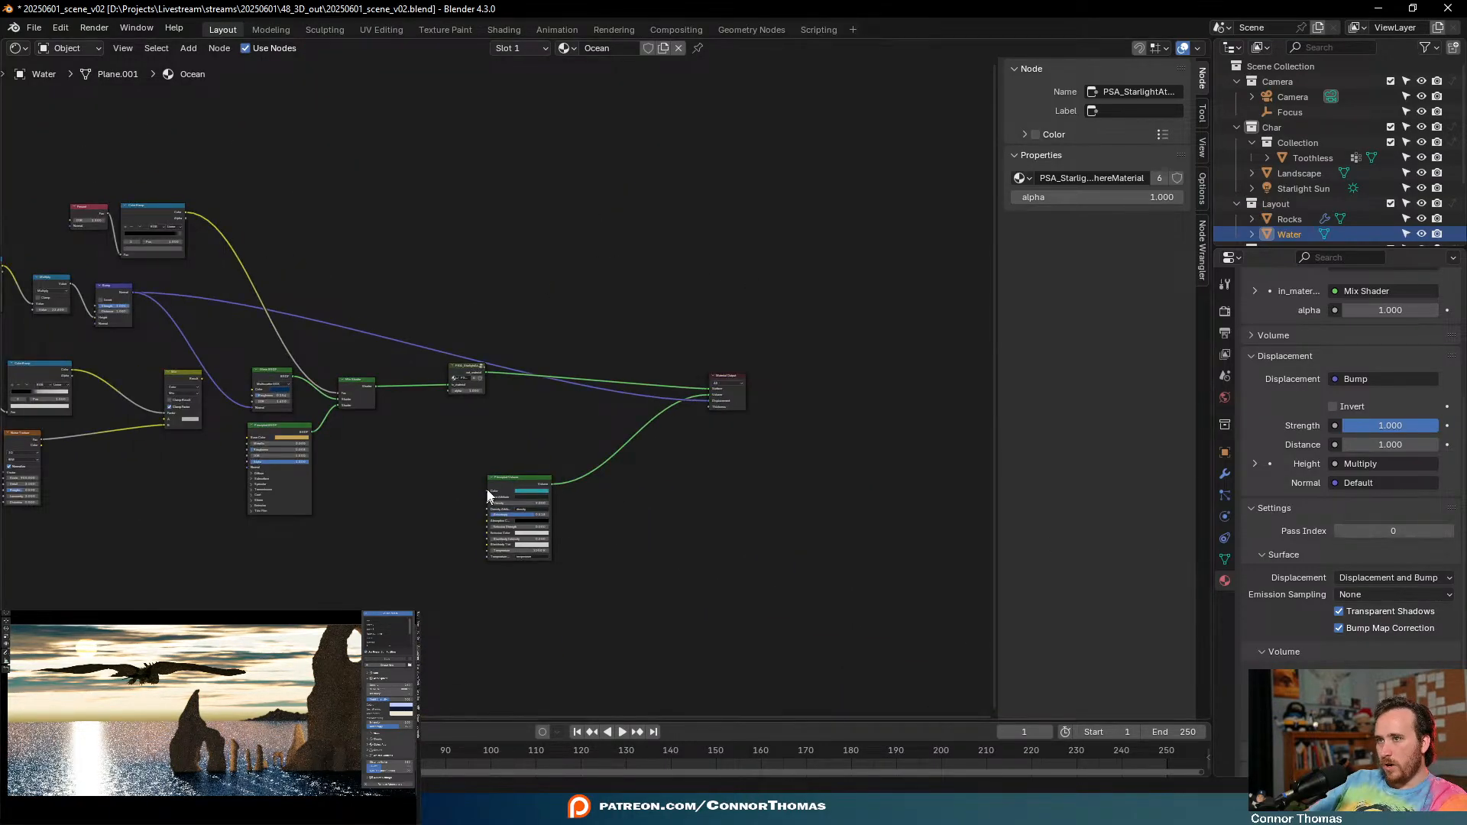
middle_drag(321, 425, 718, 431)
scroll(492, 404, up, 5)
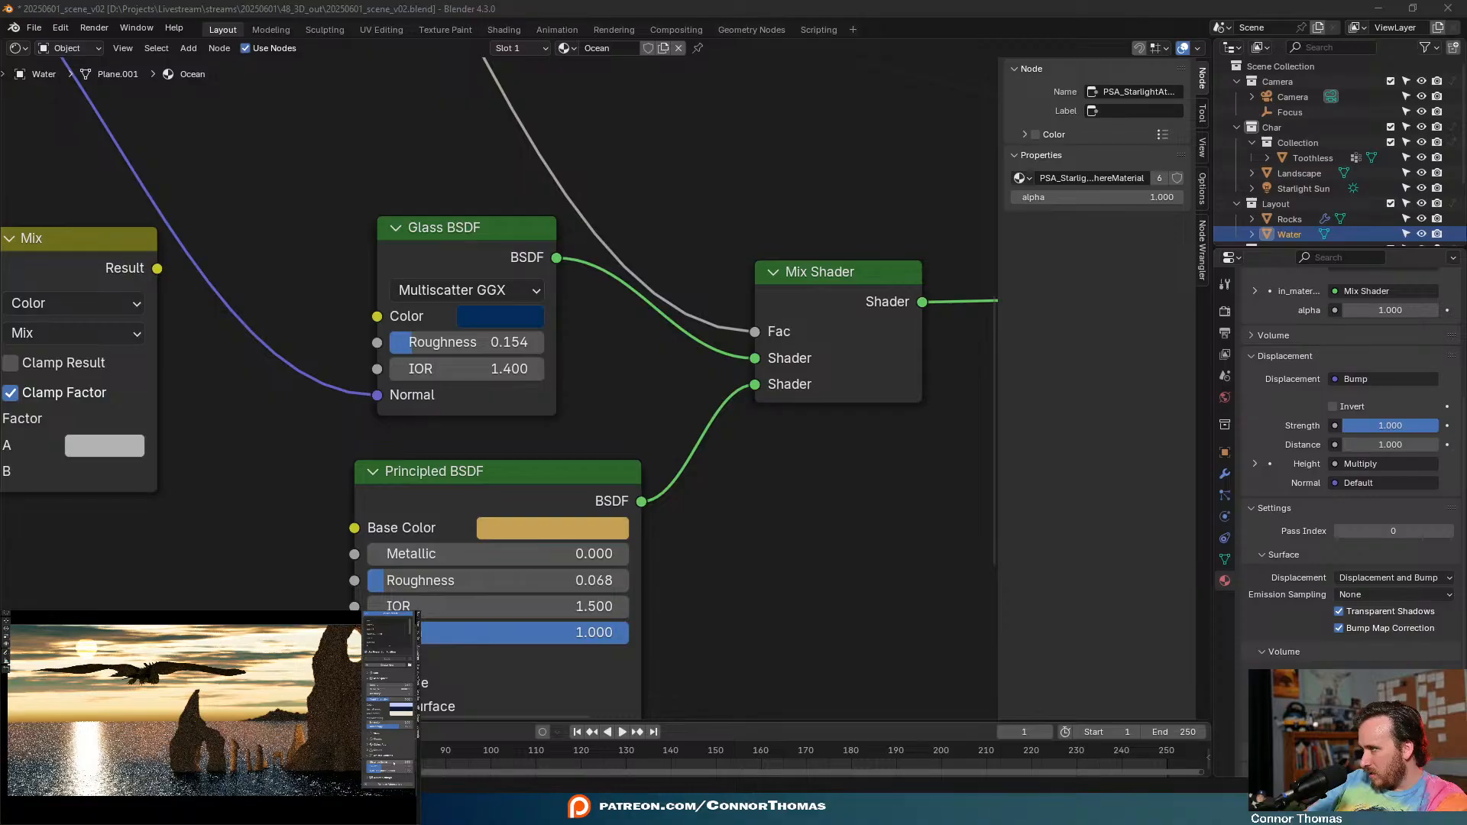
click(698, 214)
drag(524, 342, 405, 341)
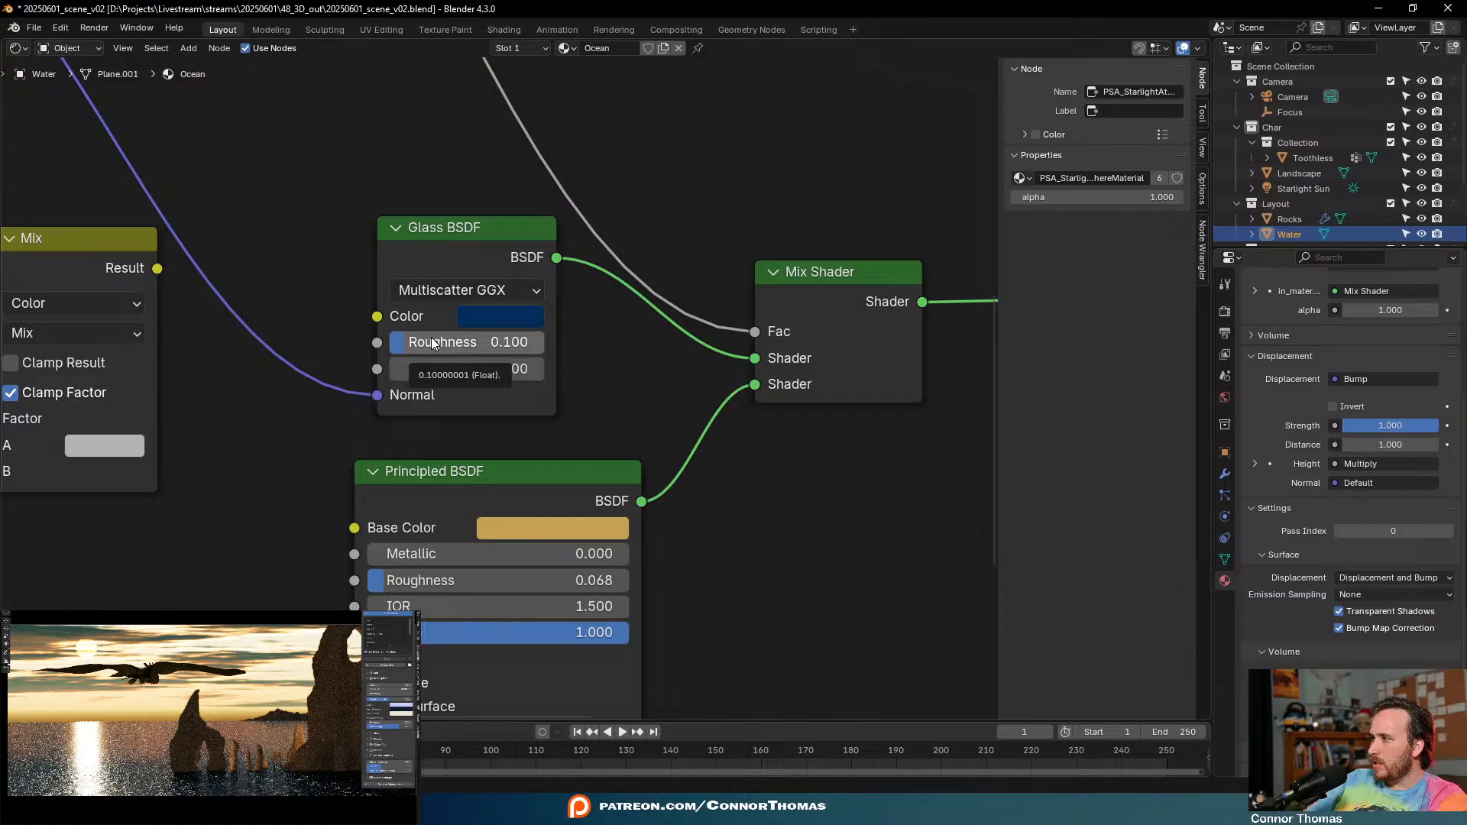
- Set the value of the Multiply node feeding the Bump height to 5
scroll(911, 504, down, 5)
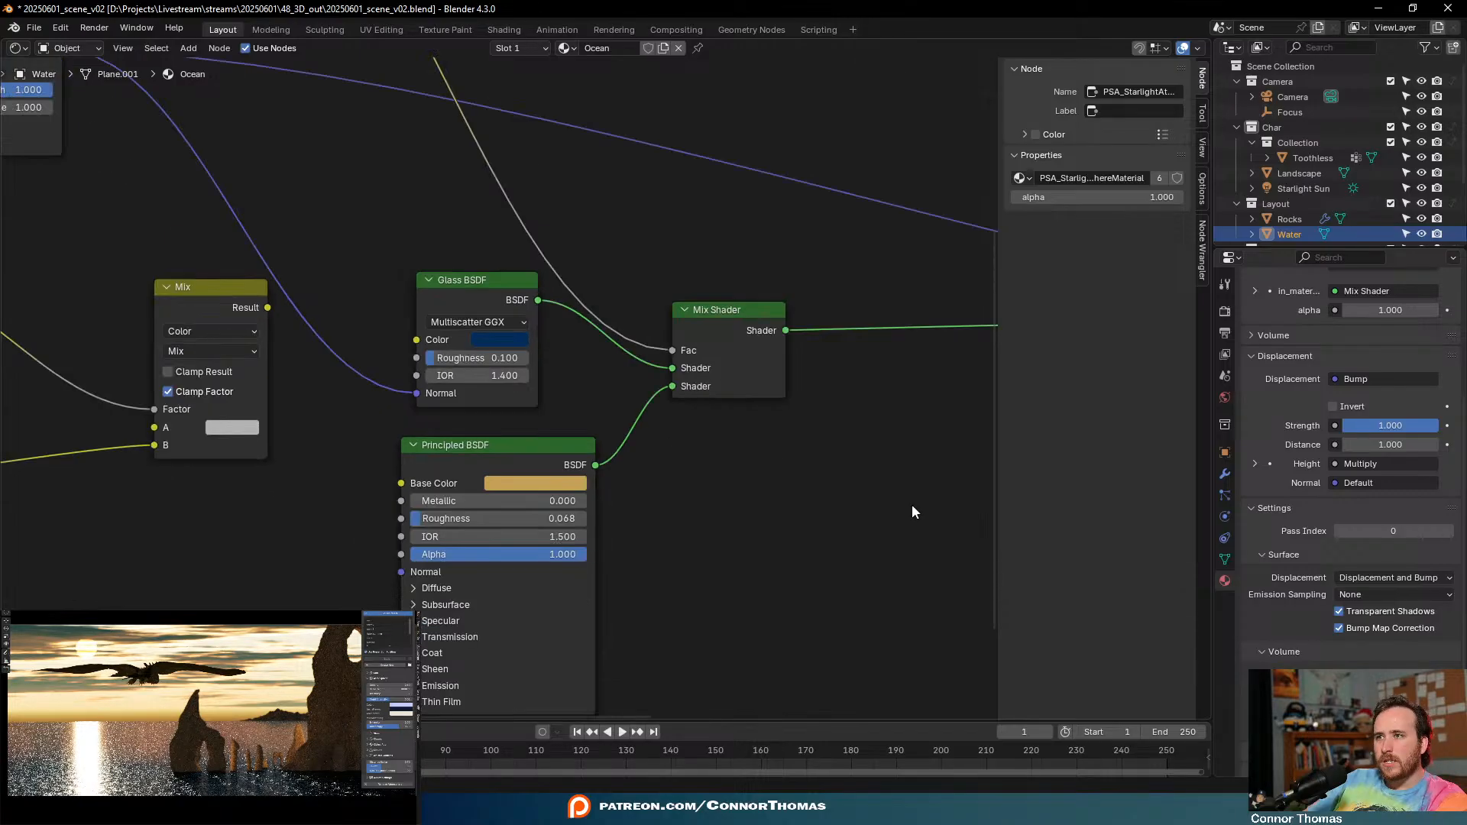
middle_drag(908, 504, 929, 447)
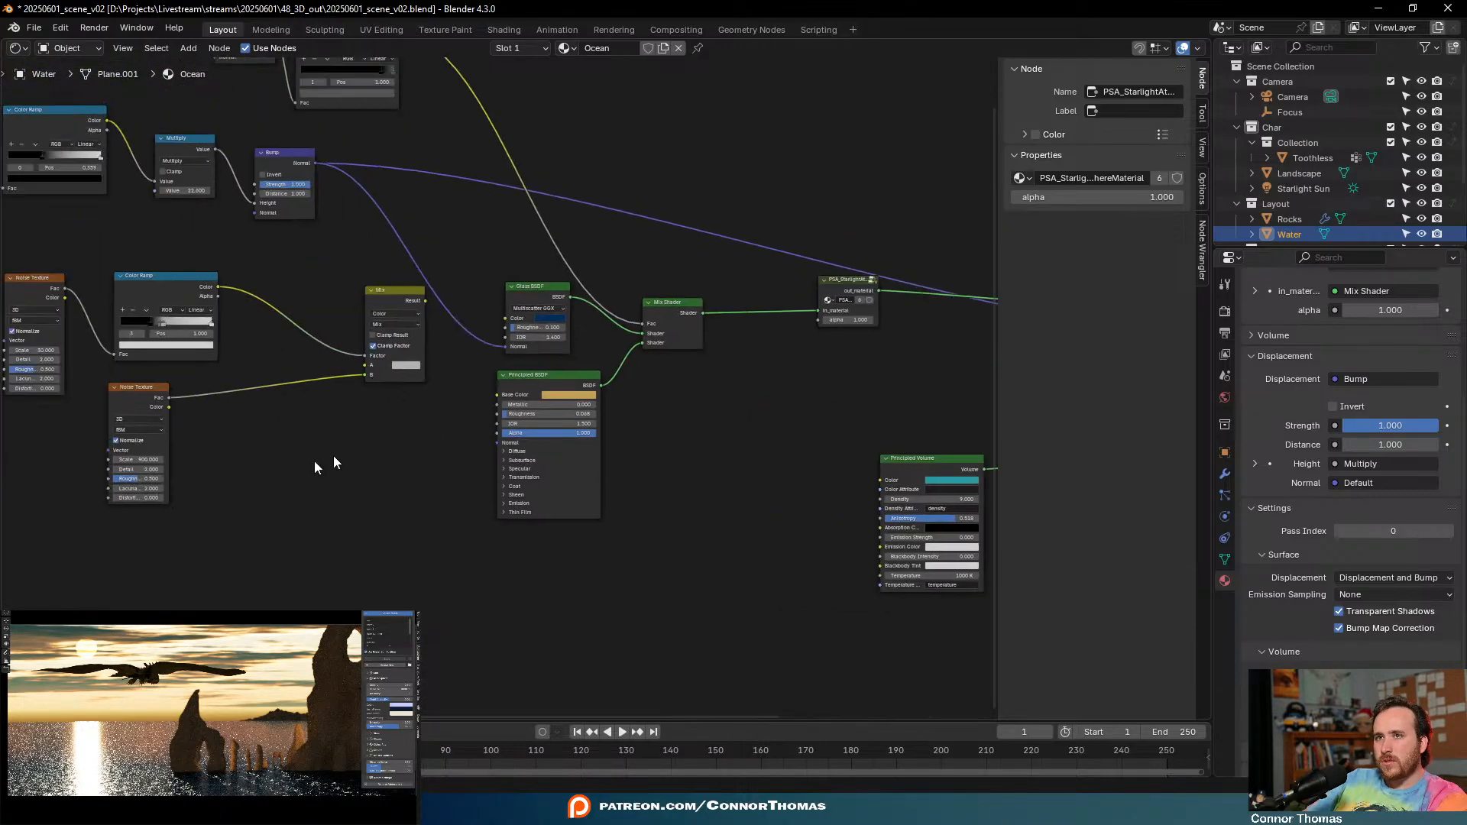
middle_drag(298, 504, 628, 599)
scroll(405, 220, up, 2)
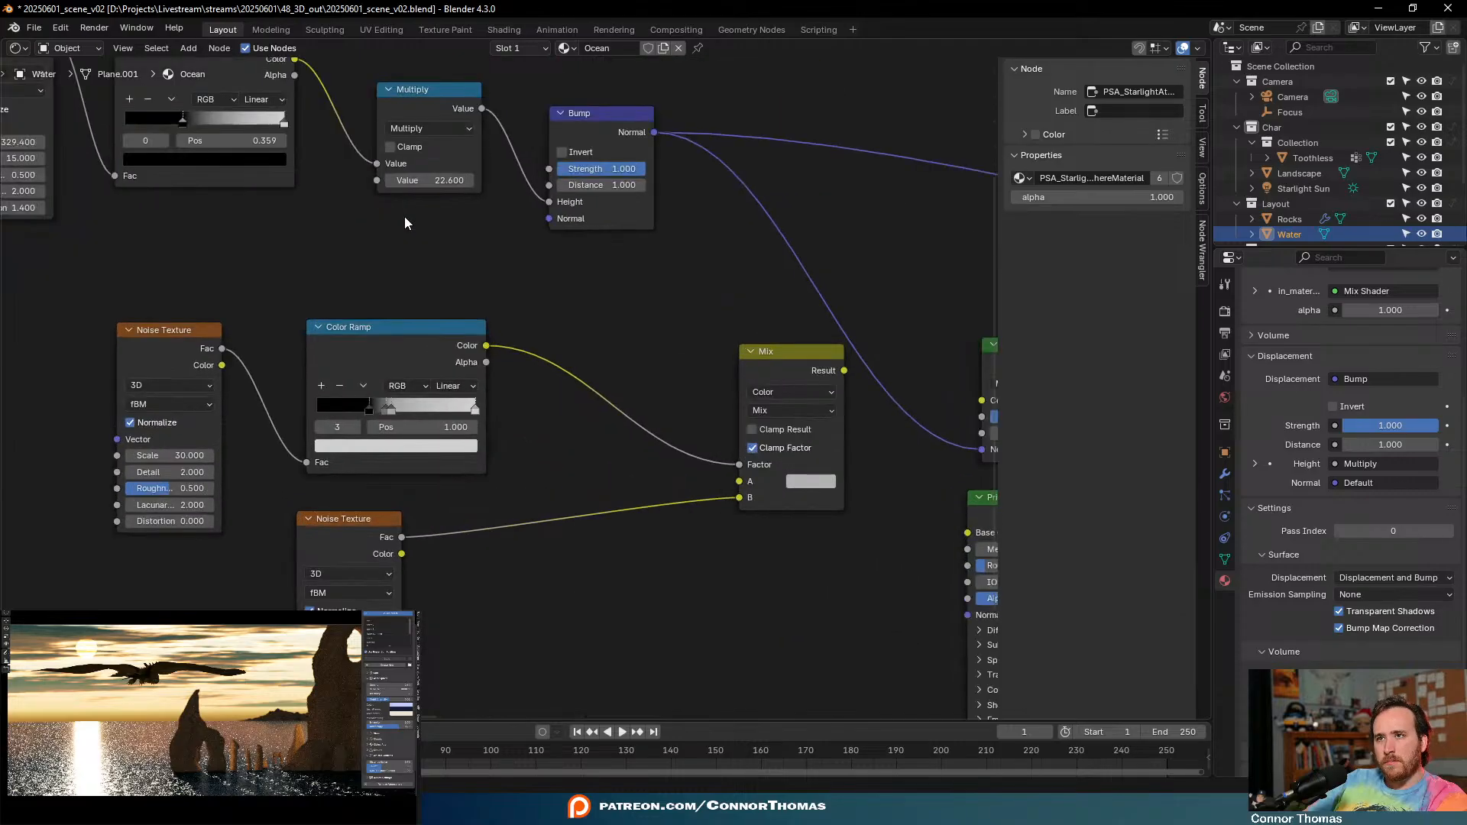
scroll(405, 220, up, 1)
middle_drag(404, 220, 470, 414)
scroll(417, 172, up, 2)
click(481, 330)
text(5)
key(Return)
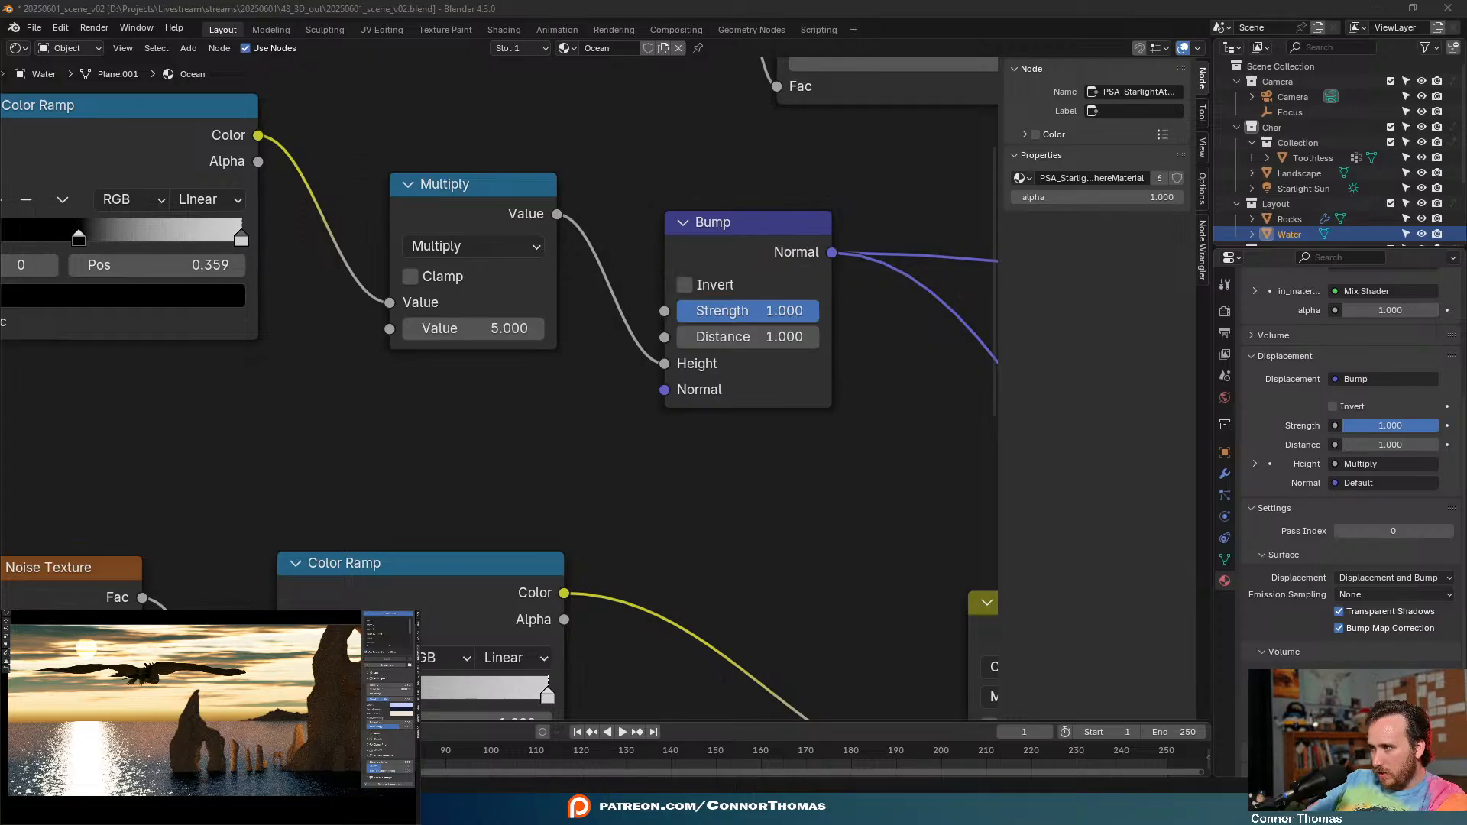
- Open the render properties and examine the Color Management settings
scroll(611, 478, down, 7)
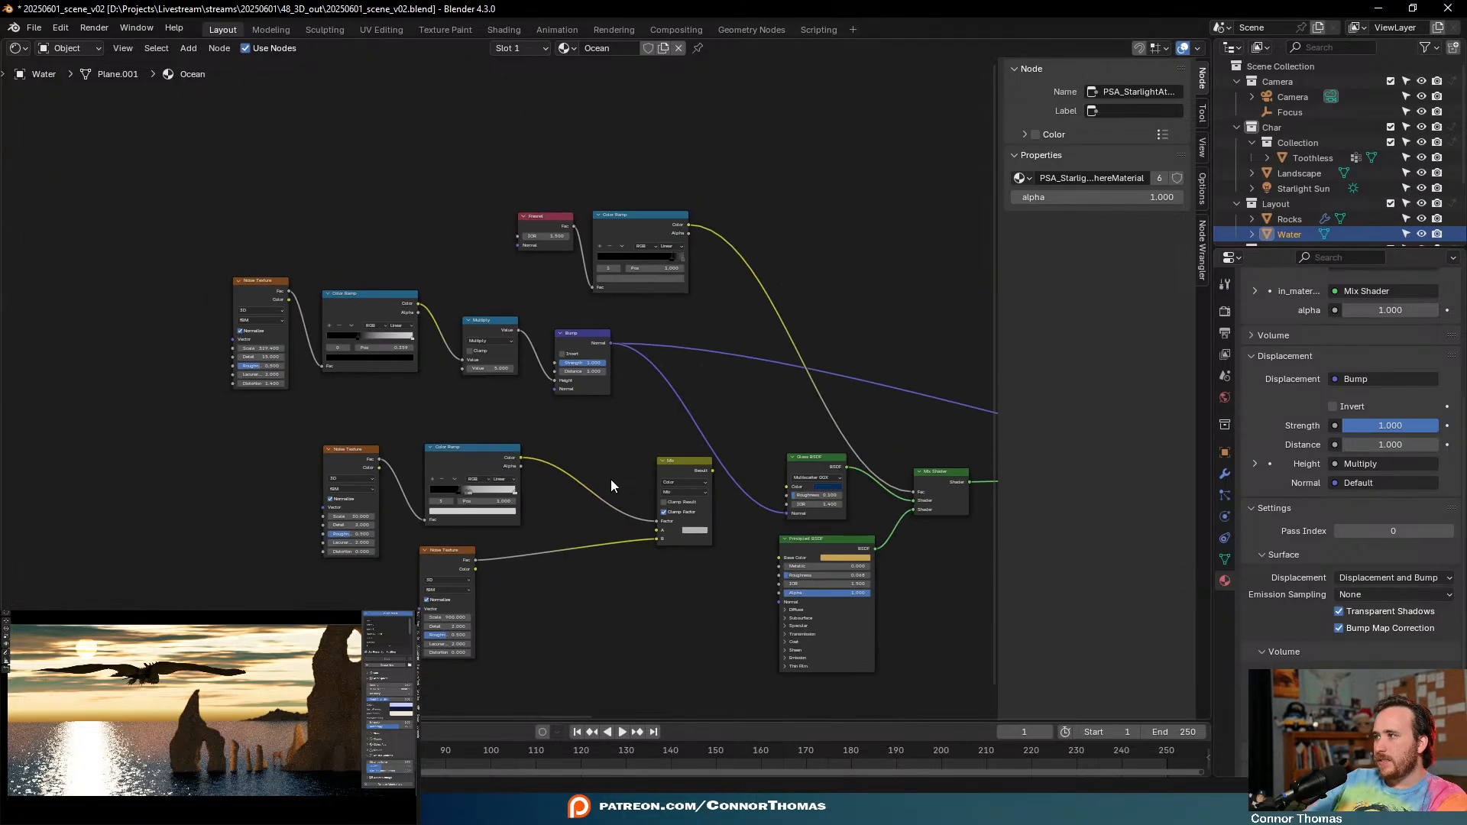
scroll(686, 347, right, 5)
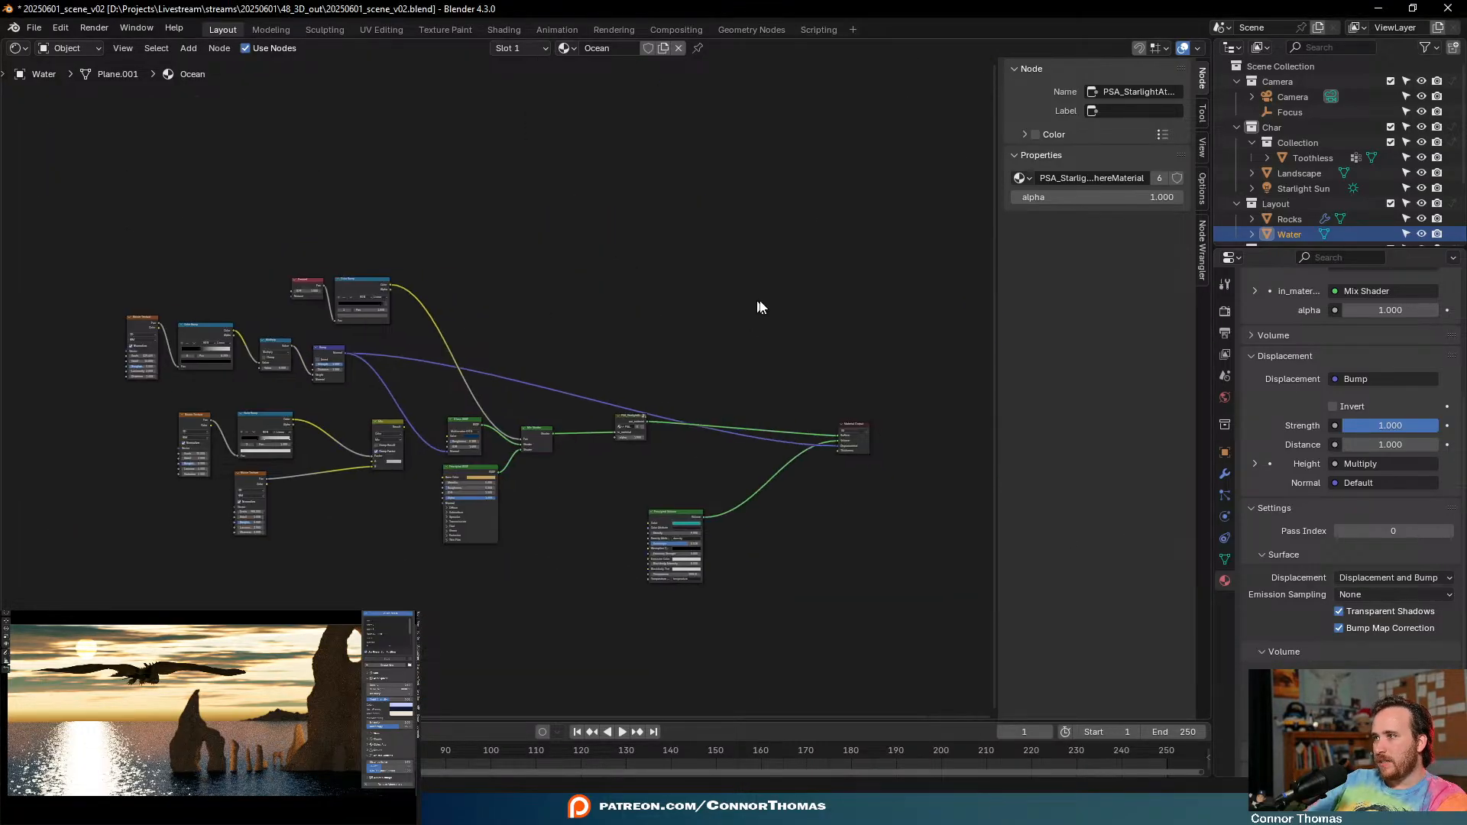
click(1226, 313)
scroll(1291, 565, down, 4)
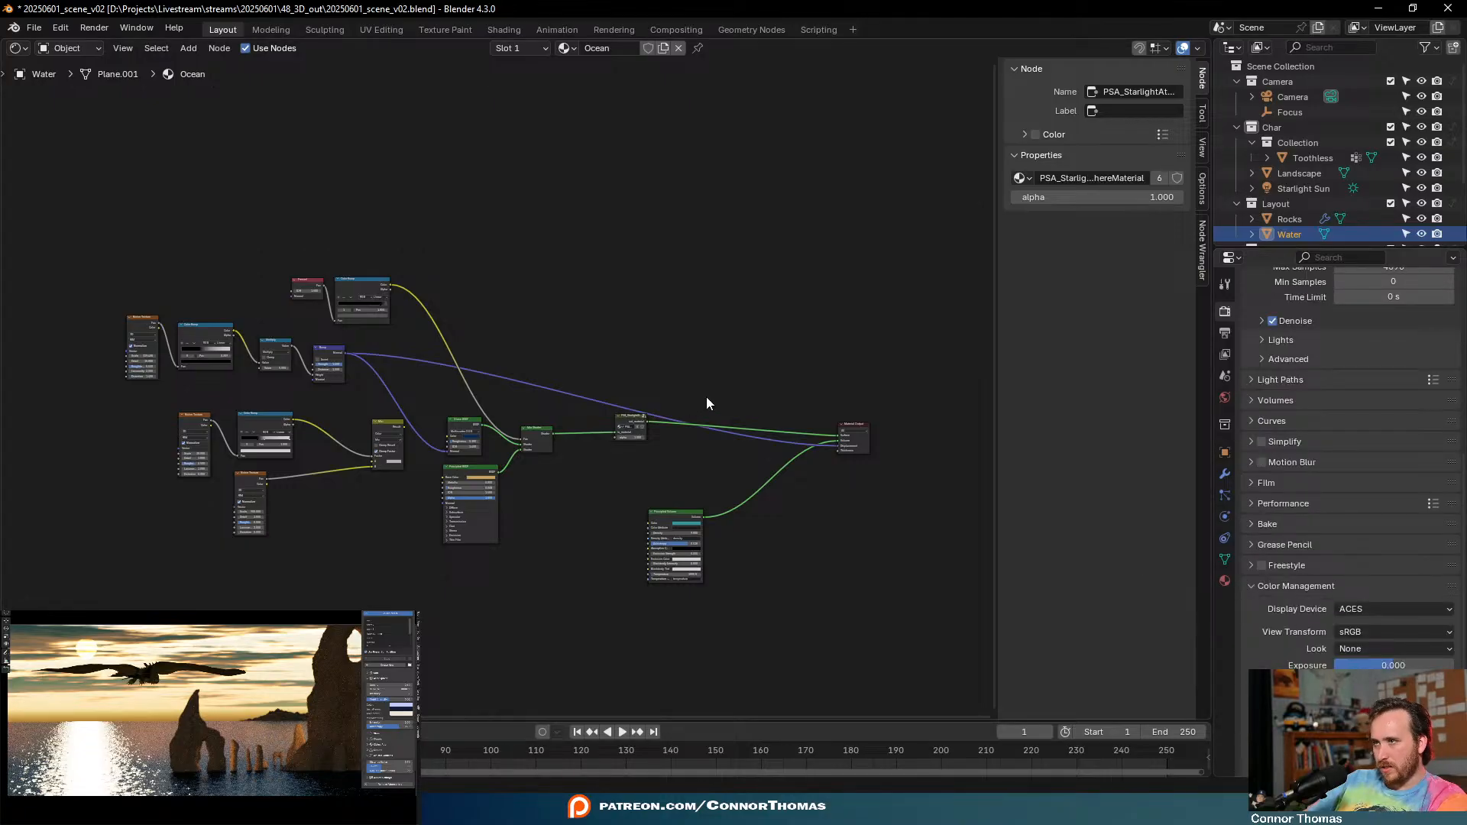
scroll(704, 403, up, 3)
scroll(527, 389, up, 4)
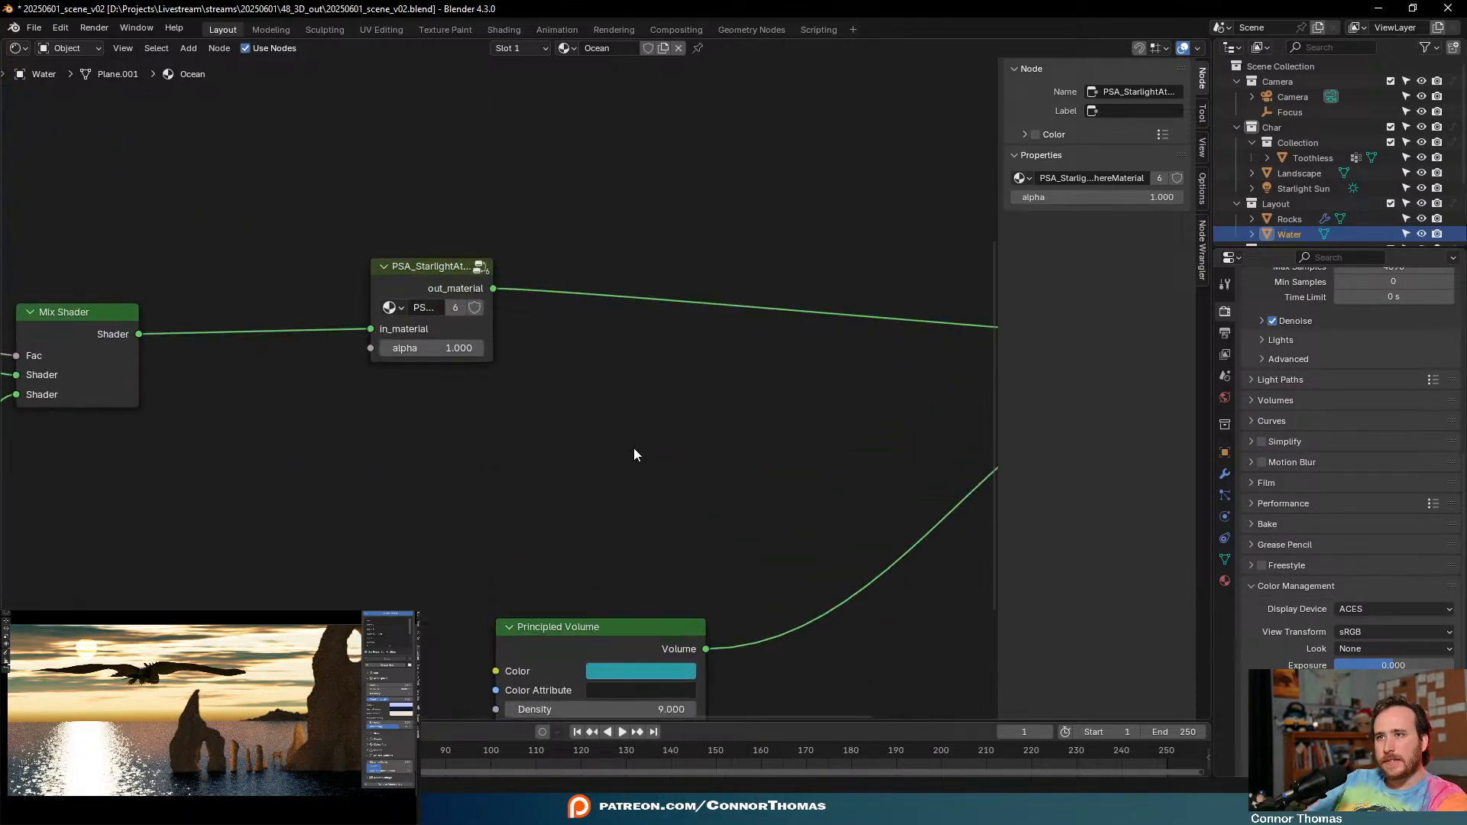
middle_drag(726, 429, 530, 410)
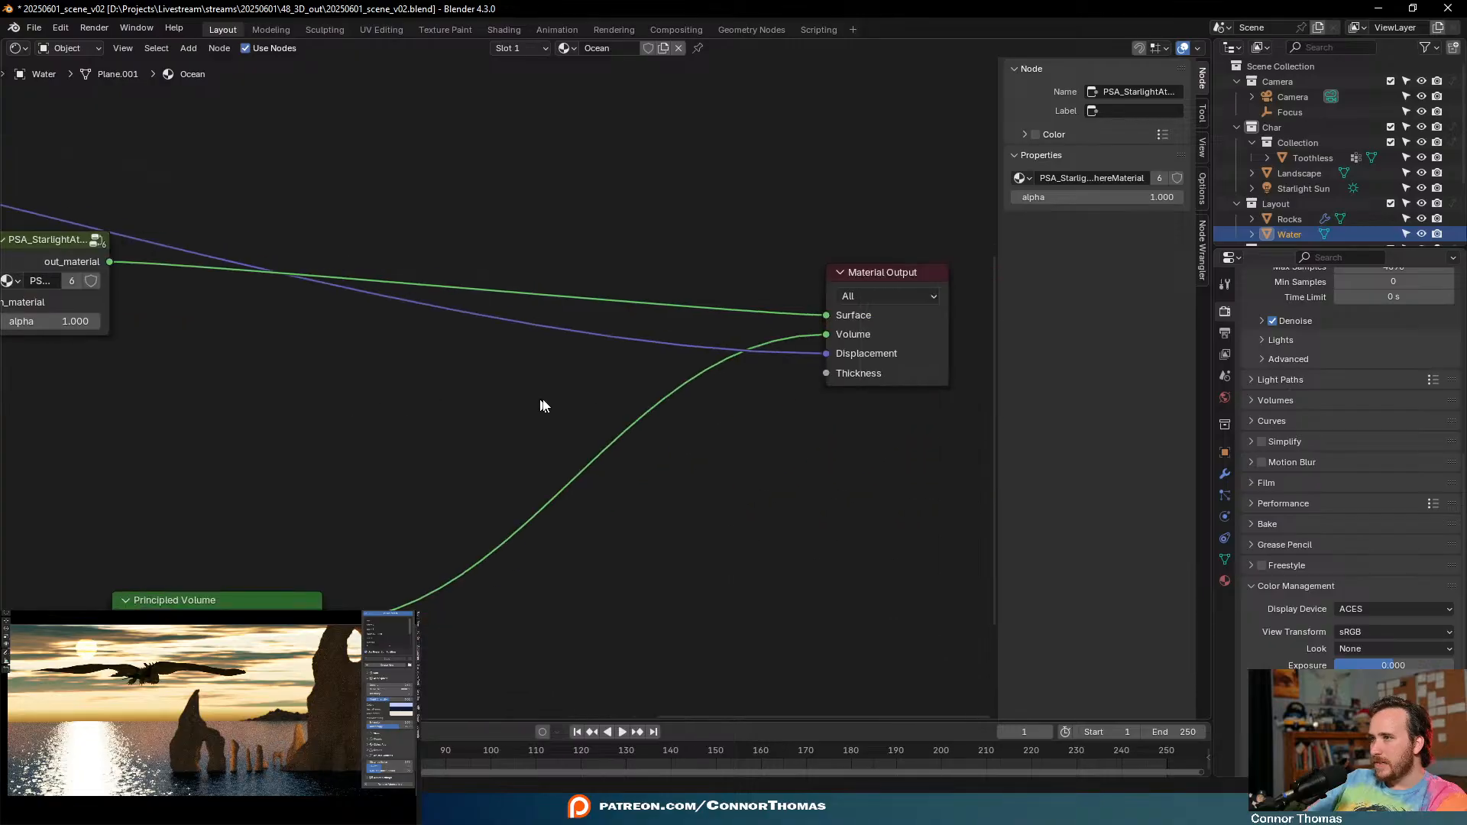
- Adjust an atmosphere setting in the sidebar of the rendered camera viewport
click(393, 743)
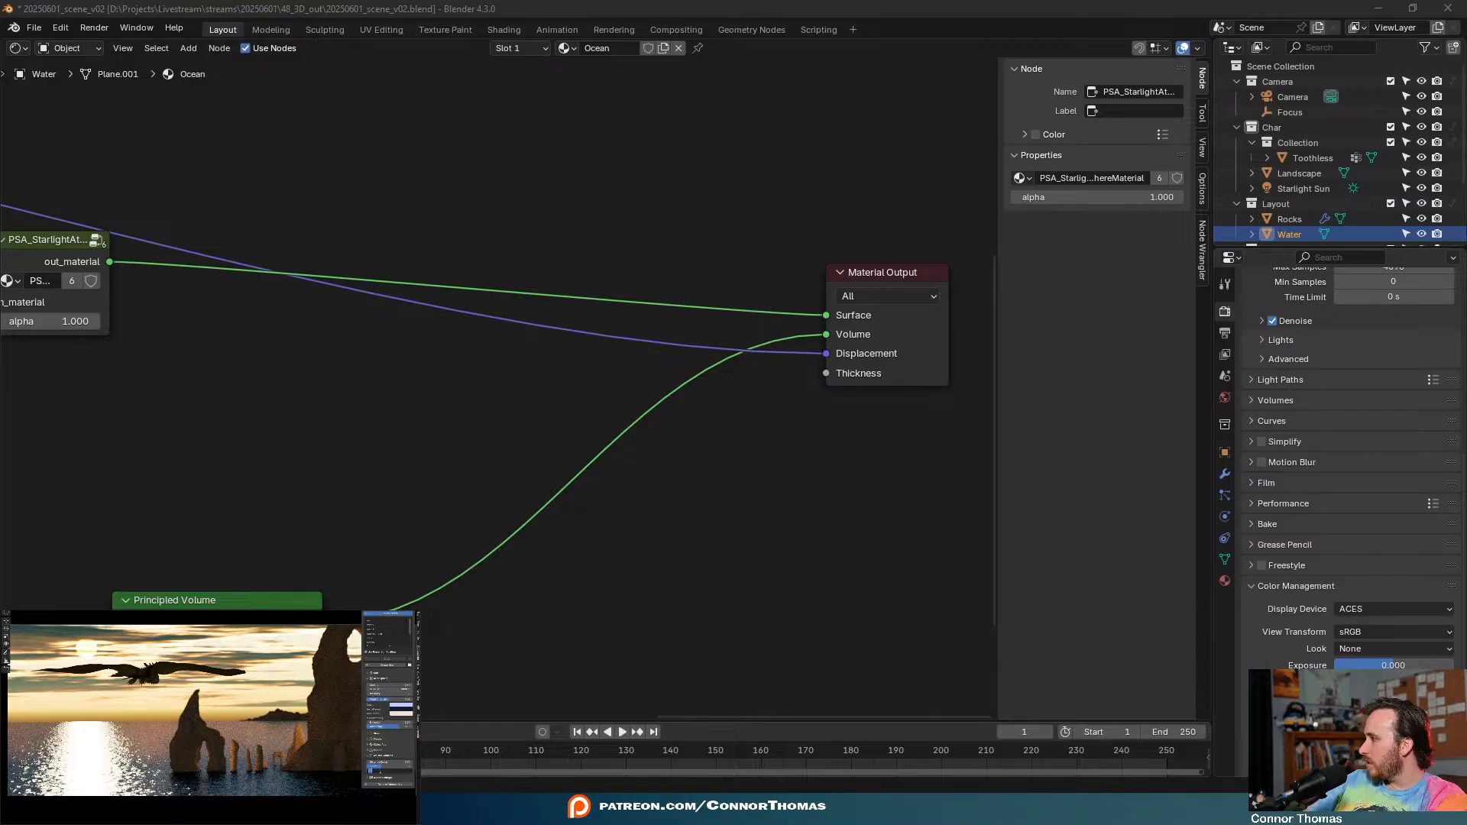
key(Return)
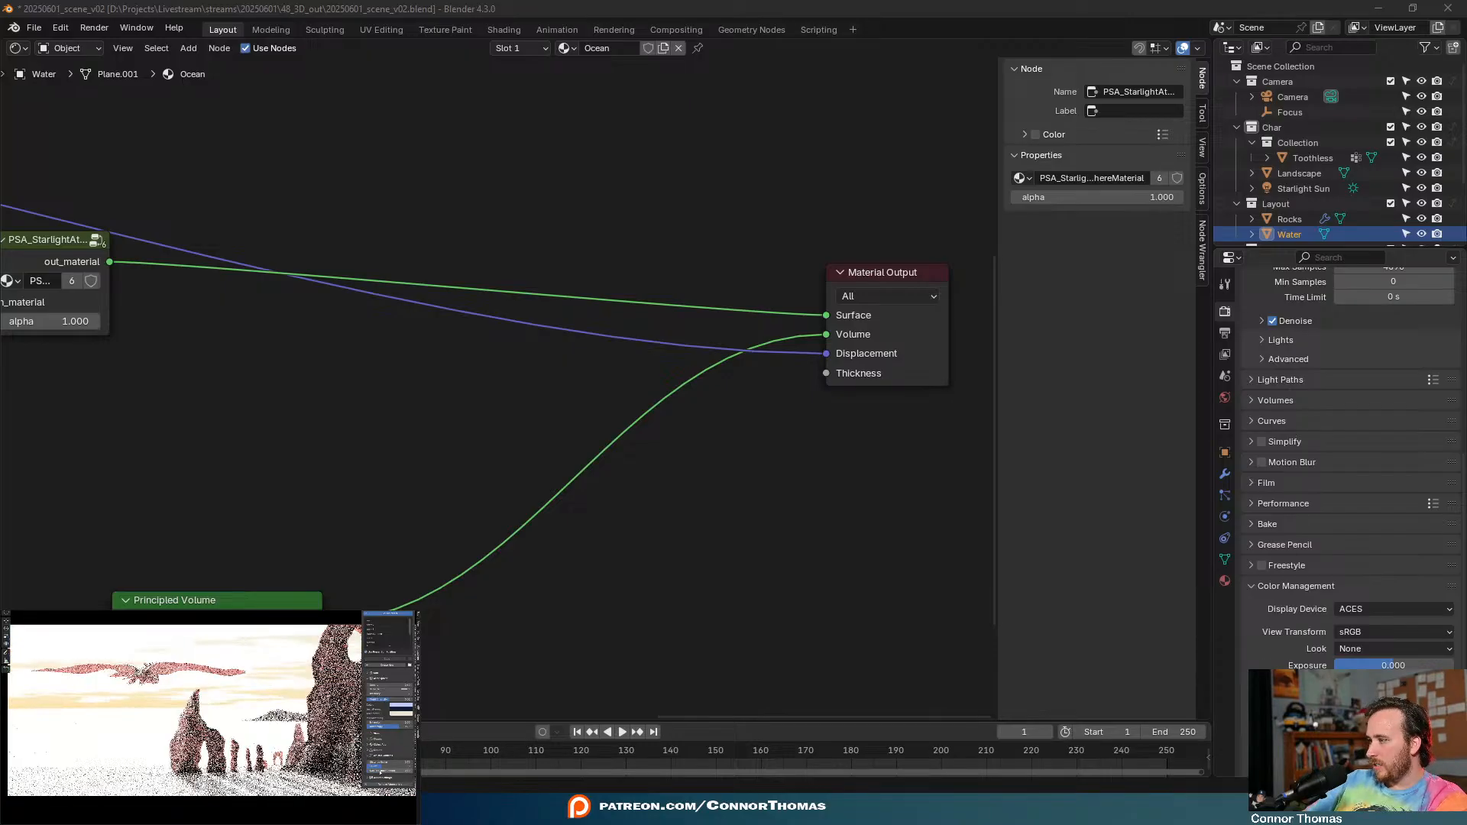
double_click(381, 771)
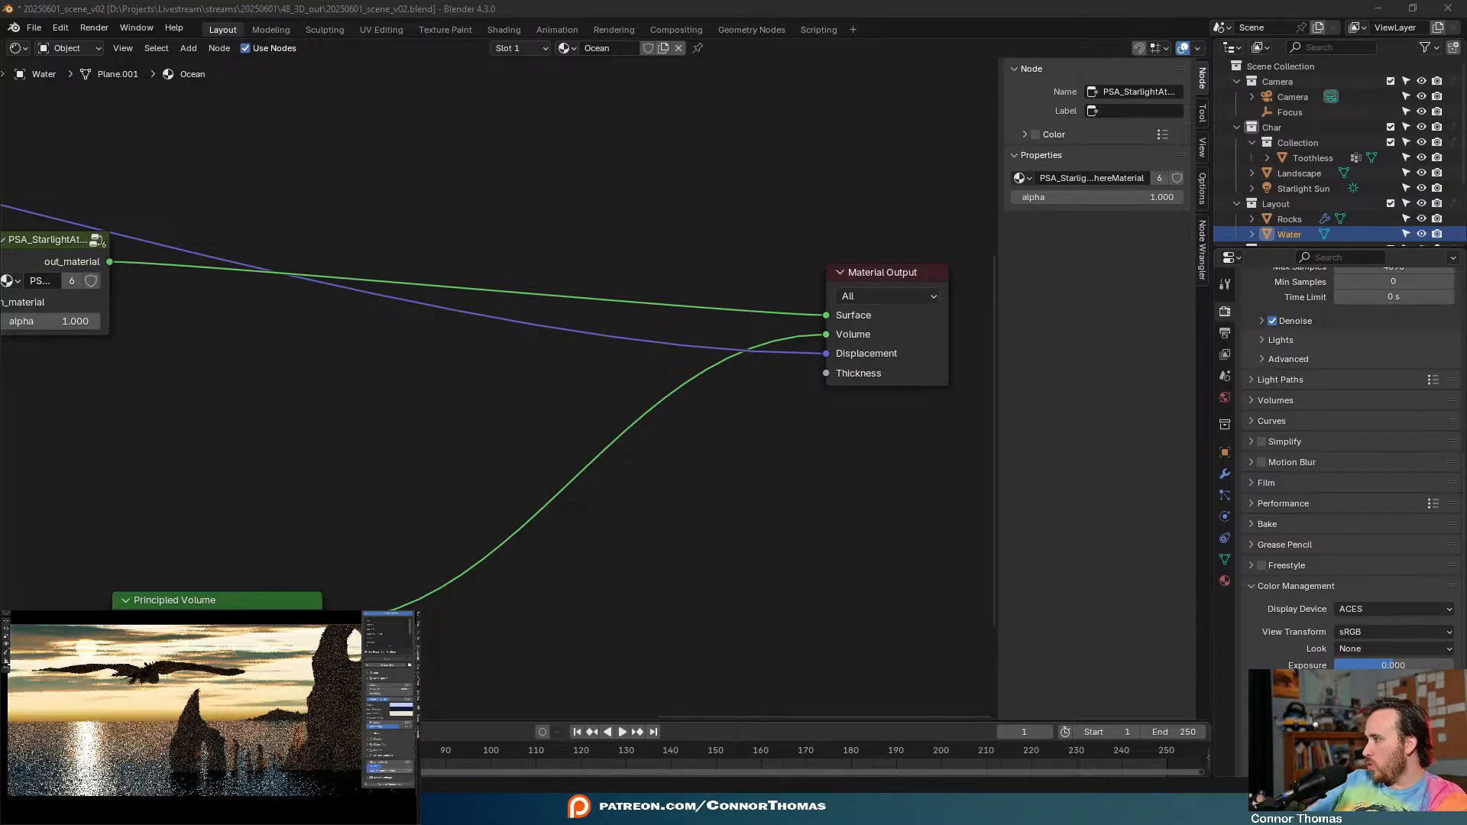
key(Return)
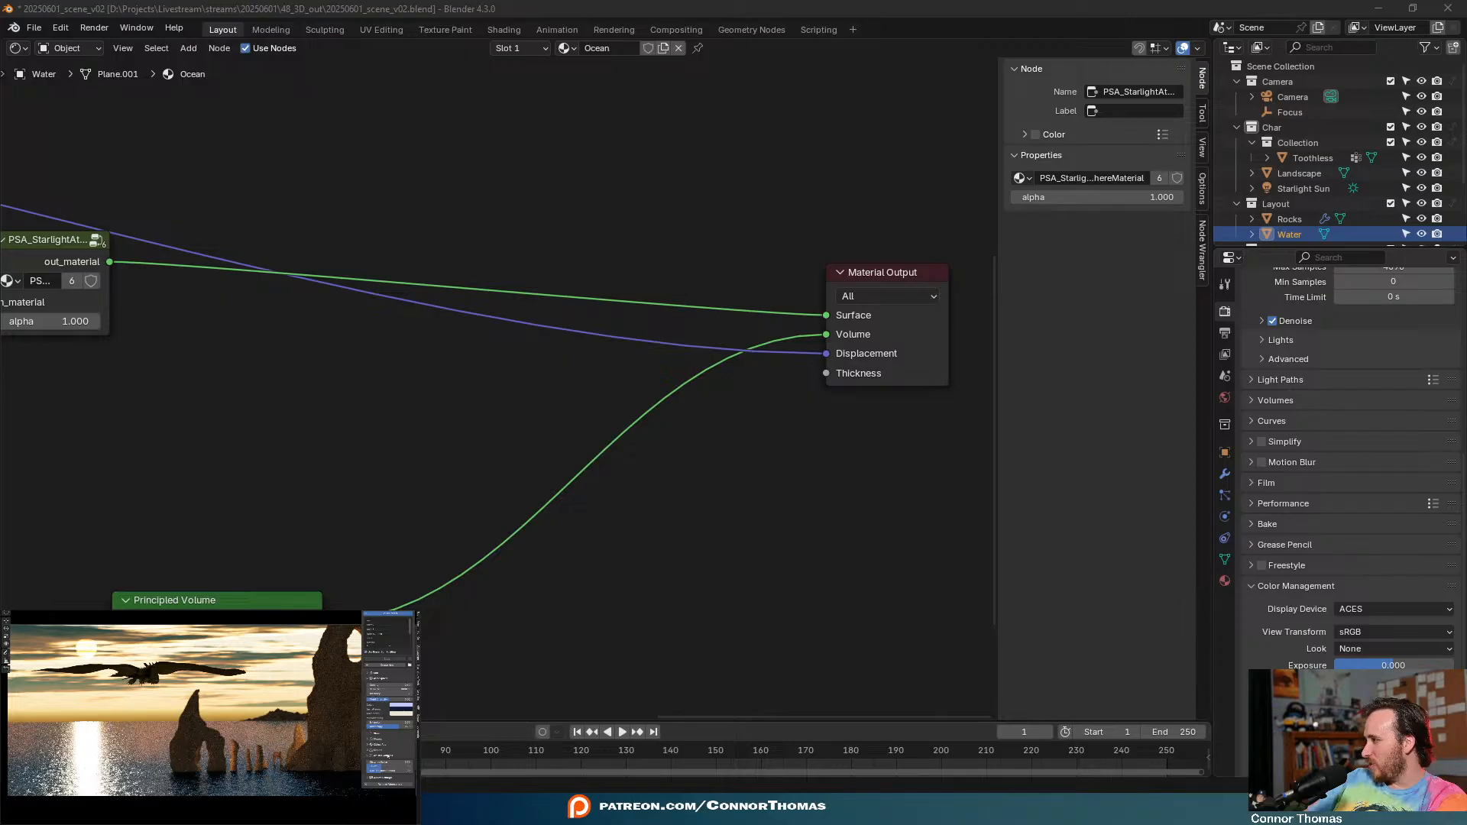
- Try the Beckmann and GGX distributions on the Glass BSDF and set it back to Multiscatter GGX
scroll(189, 355, down, 3)
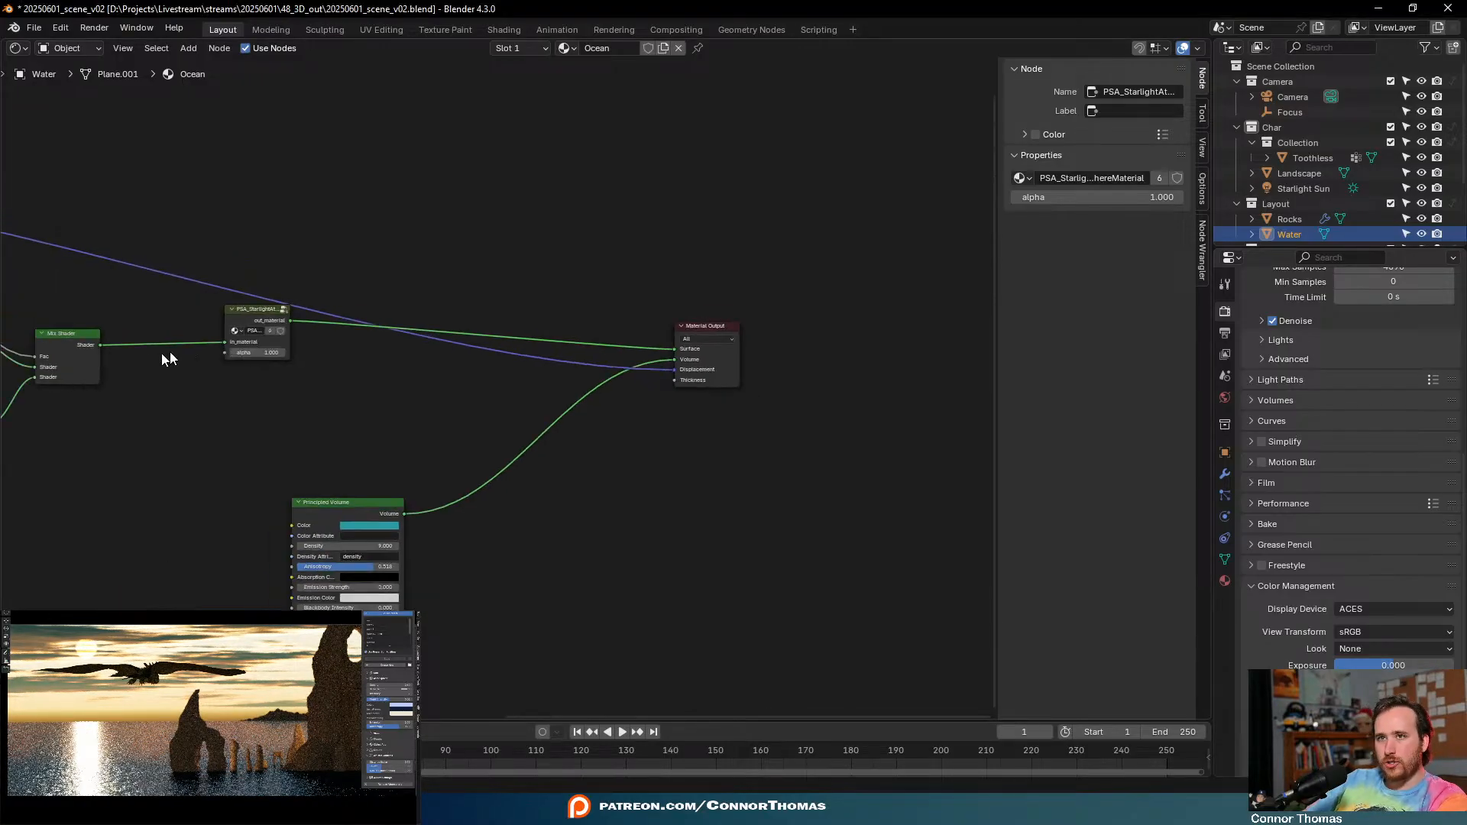
middle_drag(186, 347, 578, 310)
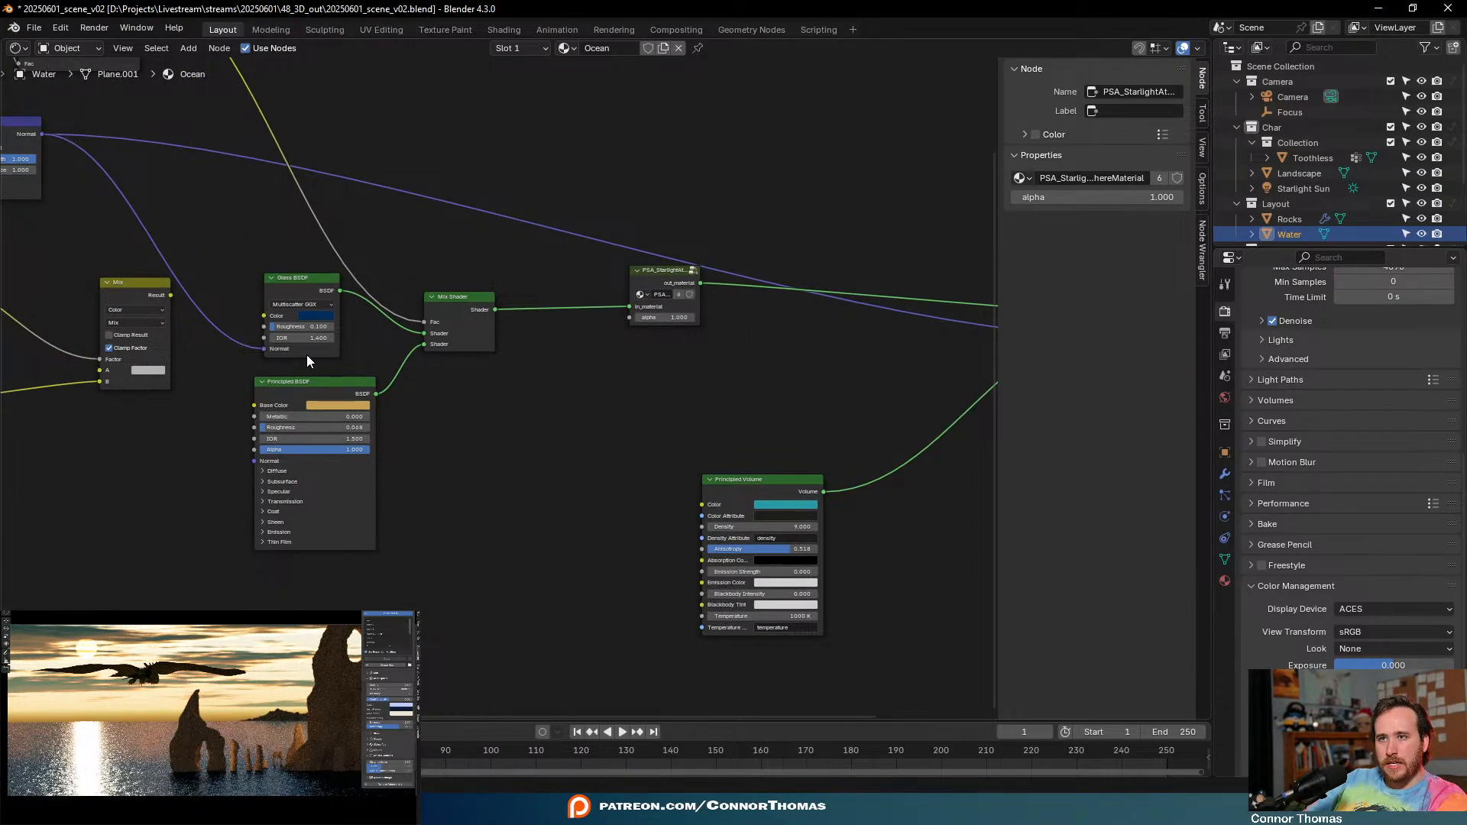
scroll(306, 355, up, 4)
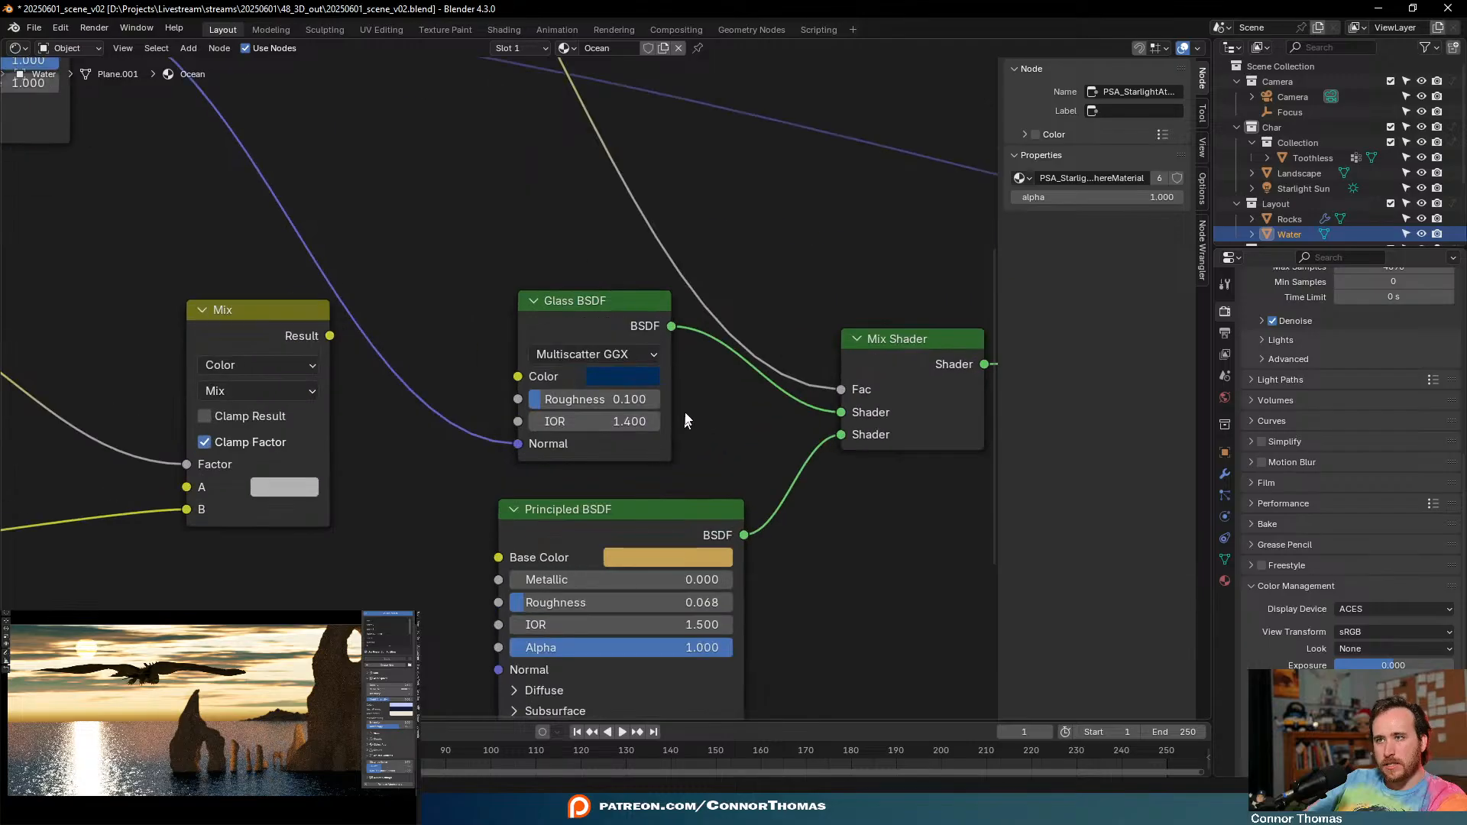
click(621, 353)
click(581, 403)
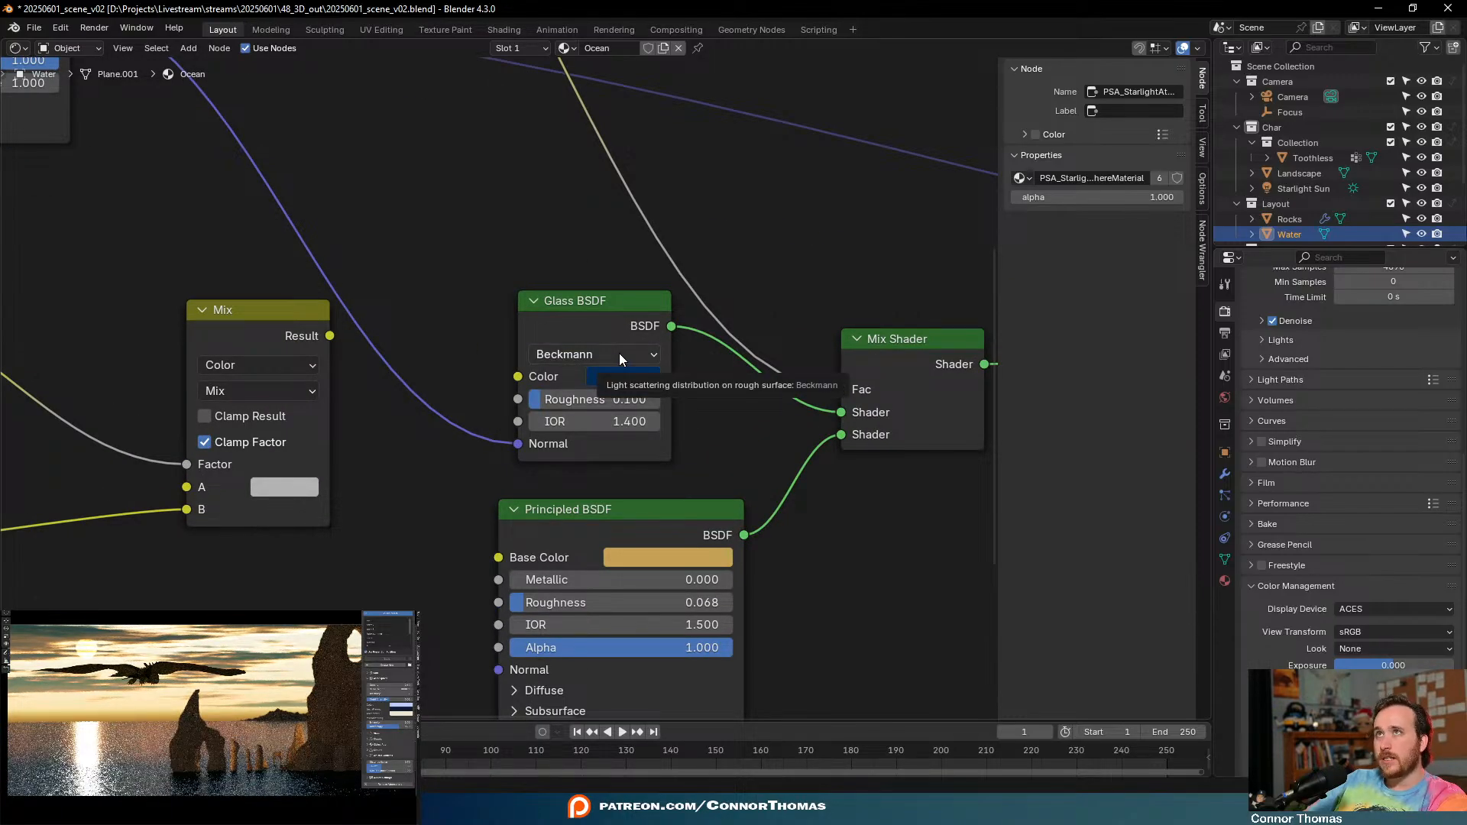
click(619, 354)
click(625, 393)
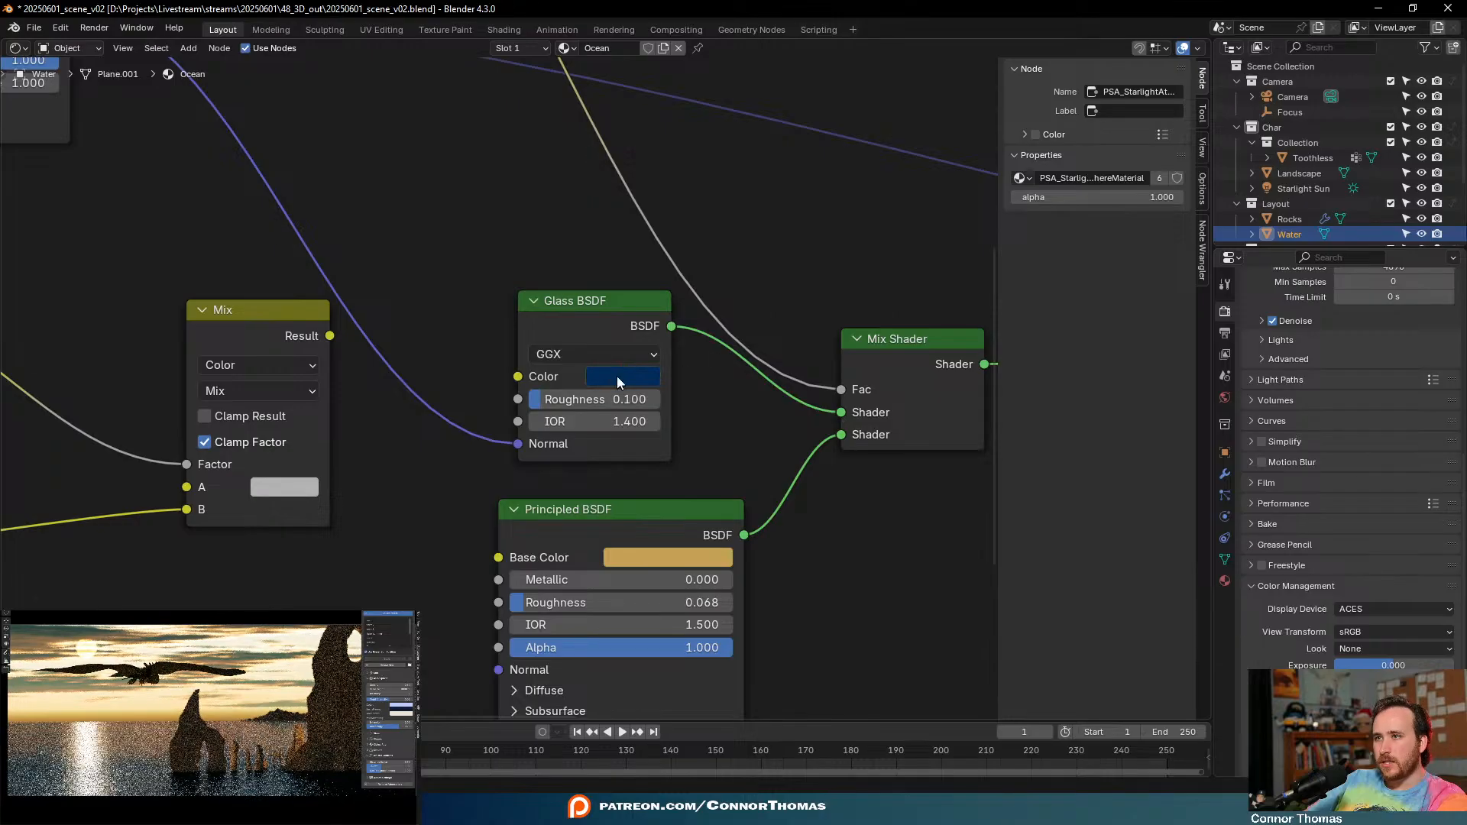
click(590, 353)
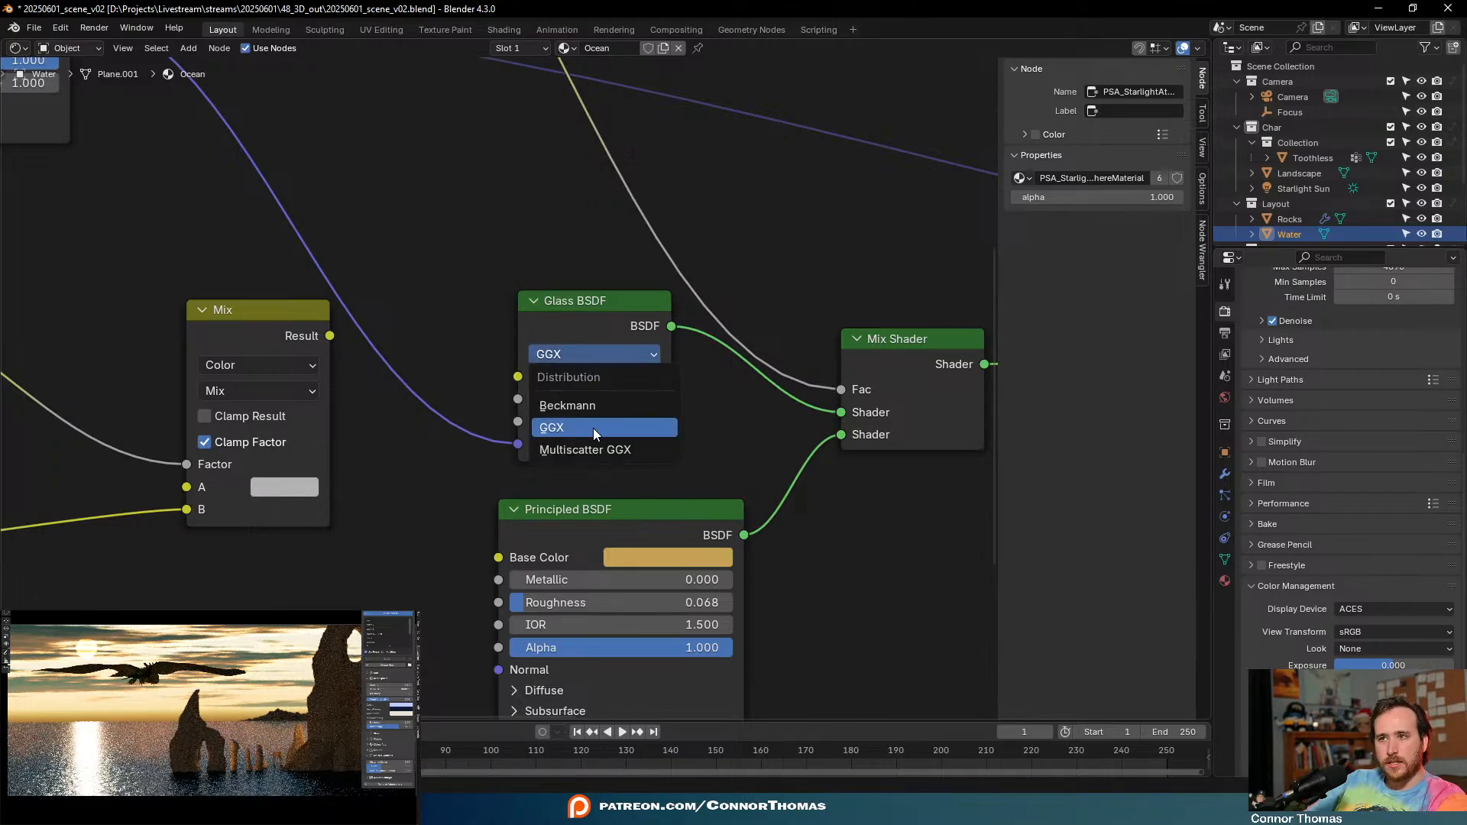
click(594, 449)
middle_drag(698, 459, 659, 456)
scroll(703, 457, down, 3)
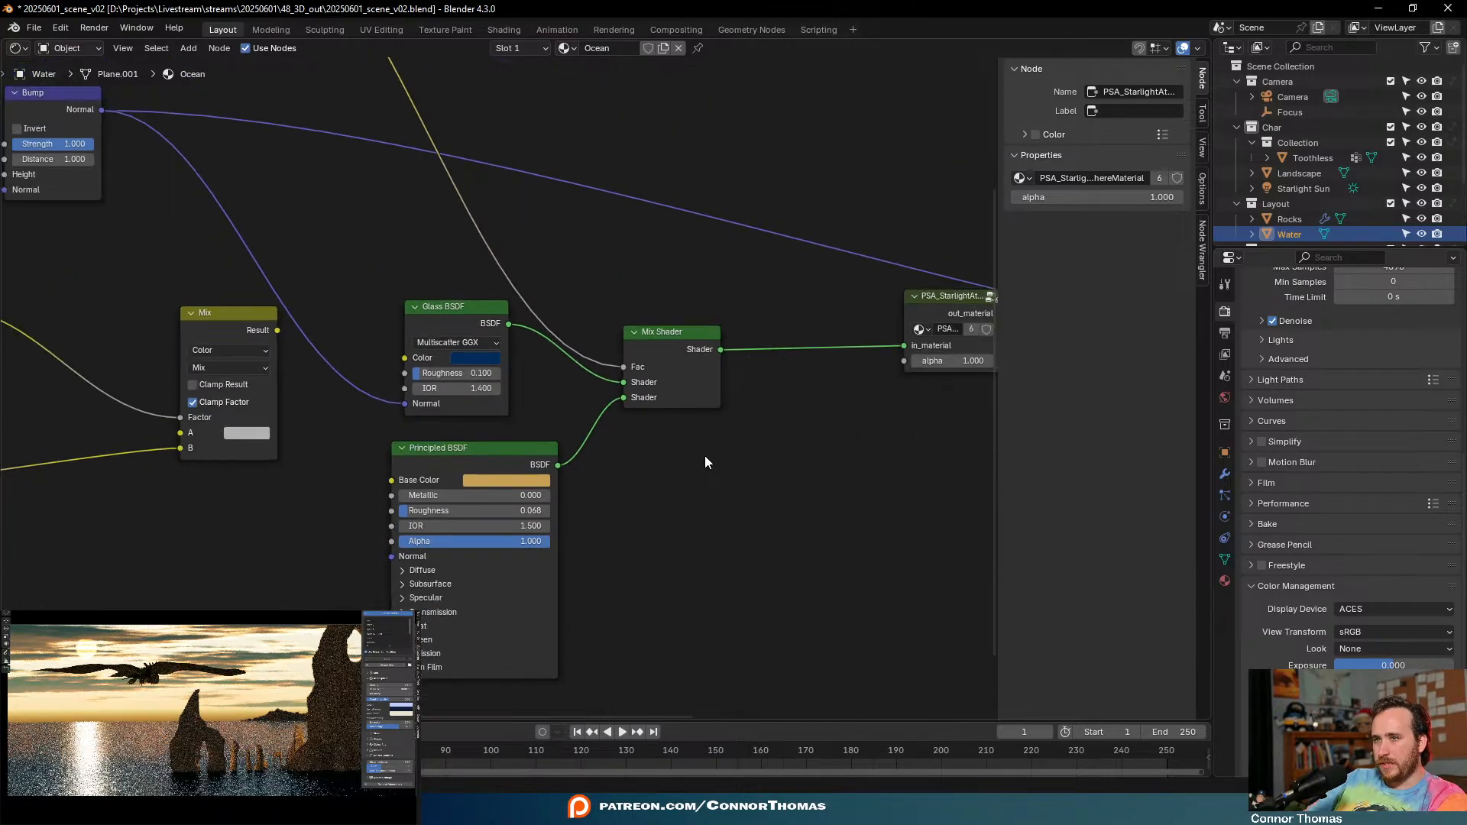
middle_drag(922, 538, 1074, 425)
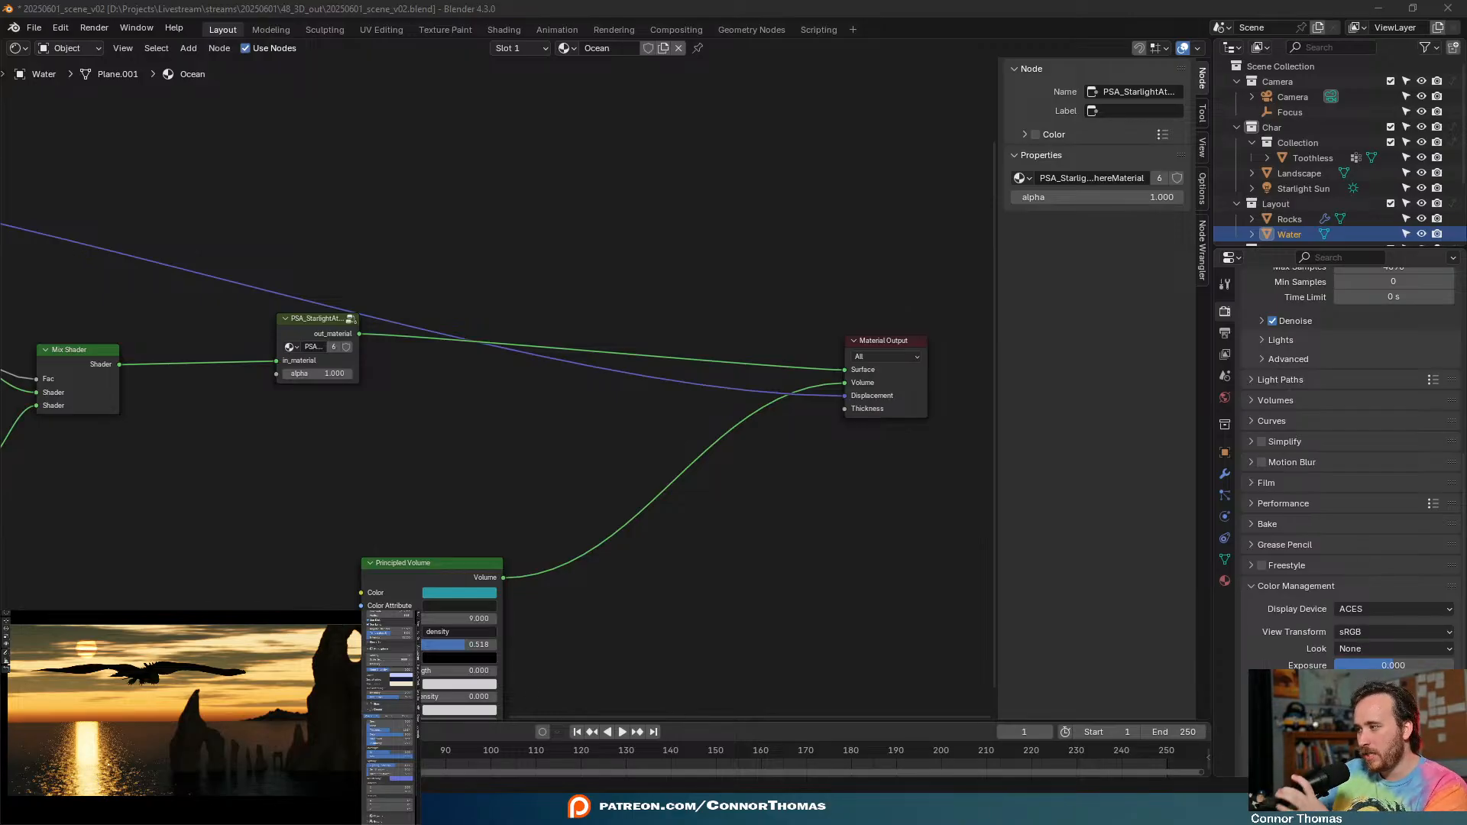
- Change the shader editor area to a 3D Viewport showing the whole Water slab
click(17, 47)
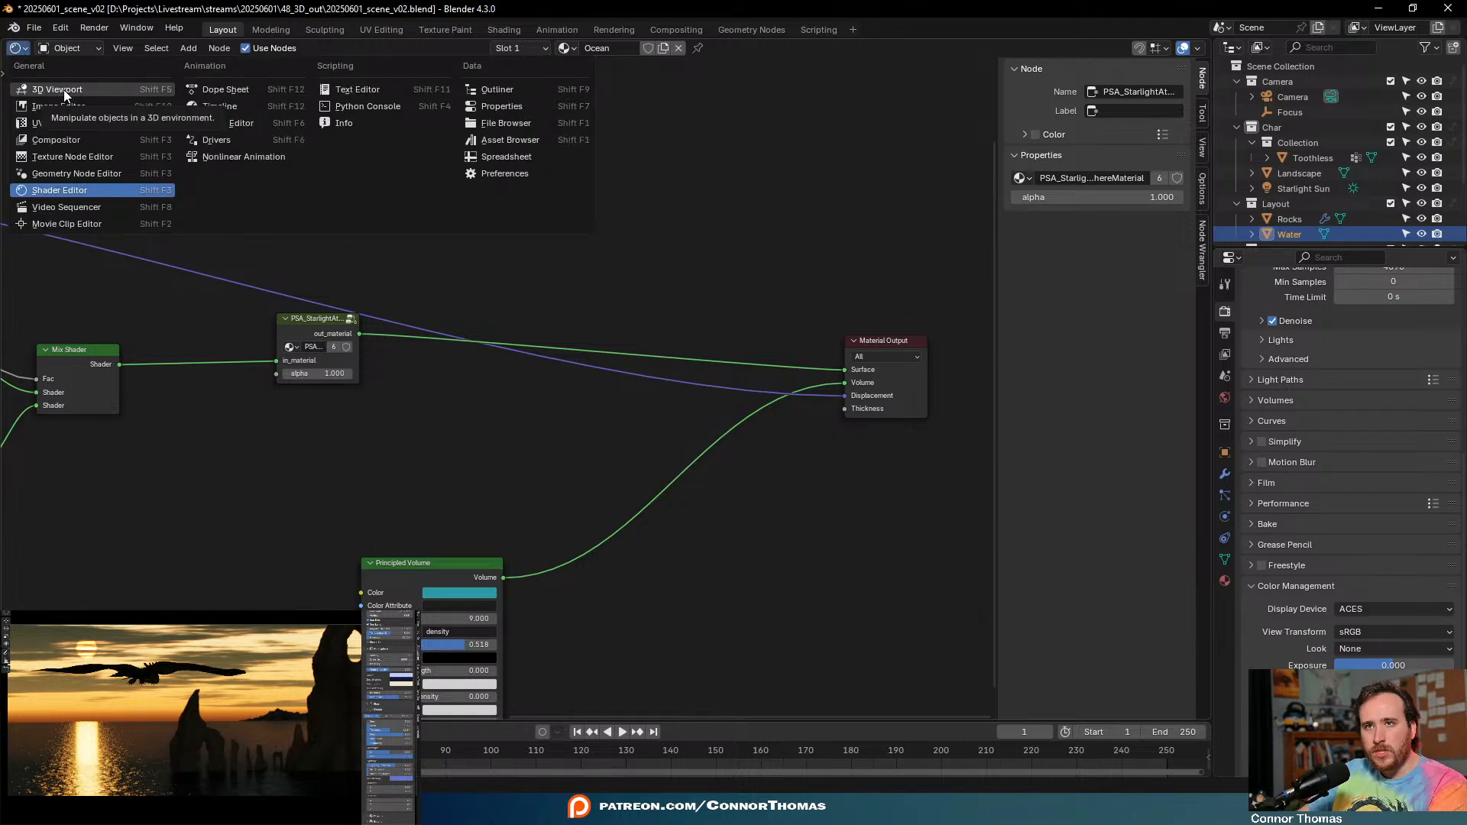
click(63, 90)
scroll(564, 444, down, 5)
scroll(452, 376, up, 4)
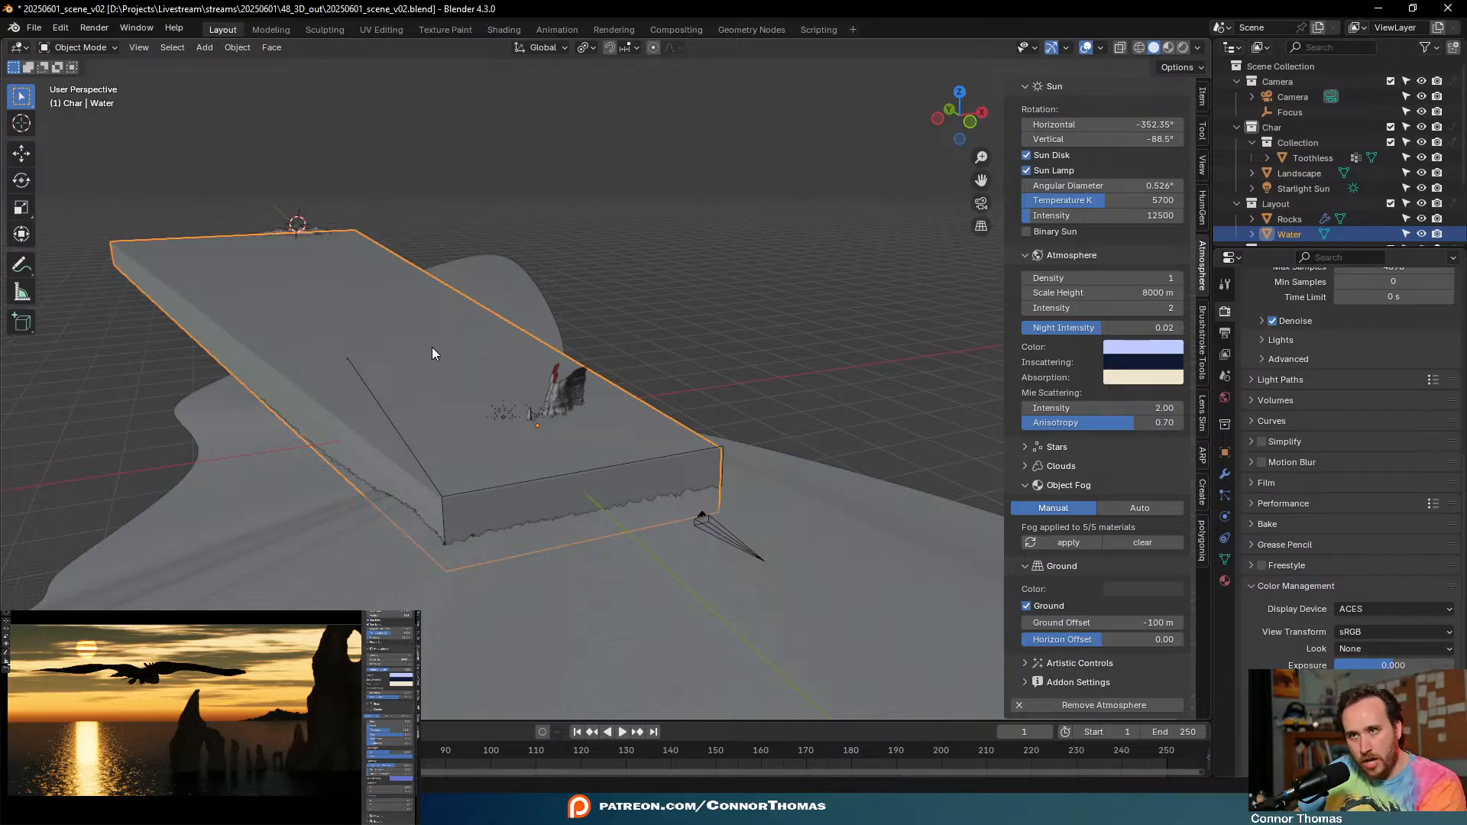
- Enter Edit Mode on the Water object and add four loop cuts across its length
key(Tab)
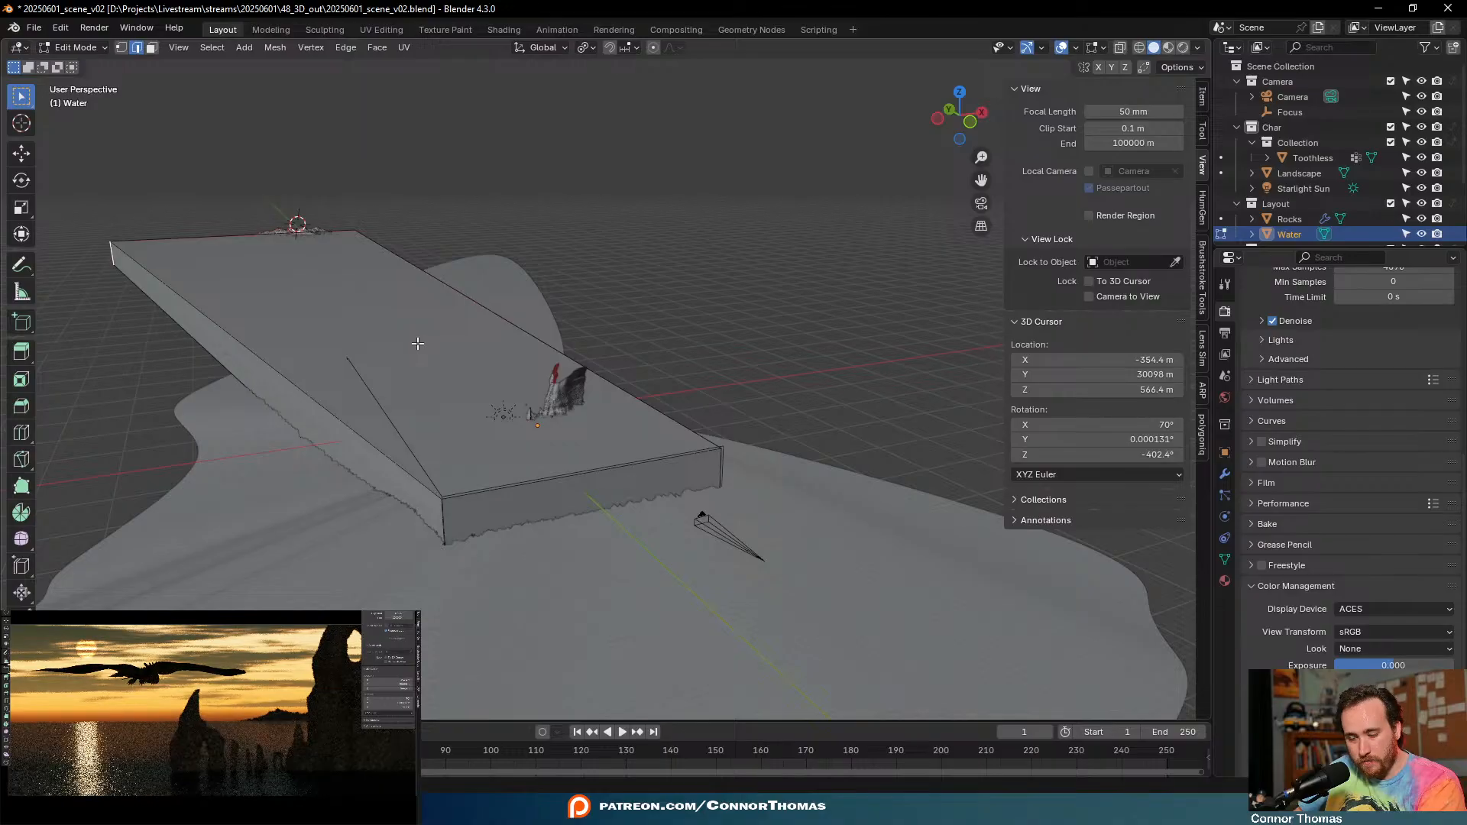
key(ctrl+r)
scroll(260, 368, up, 3)
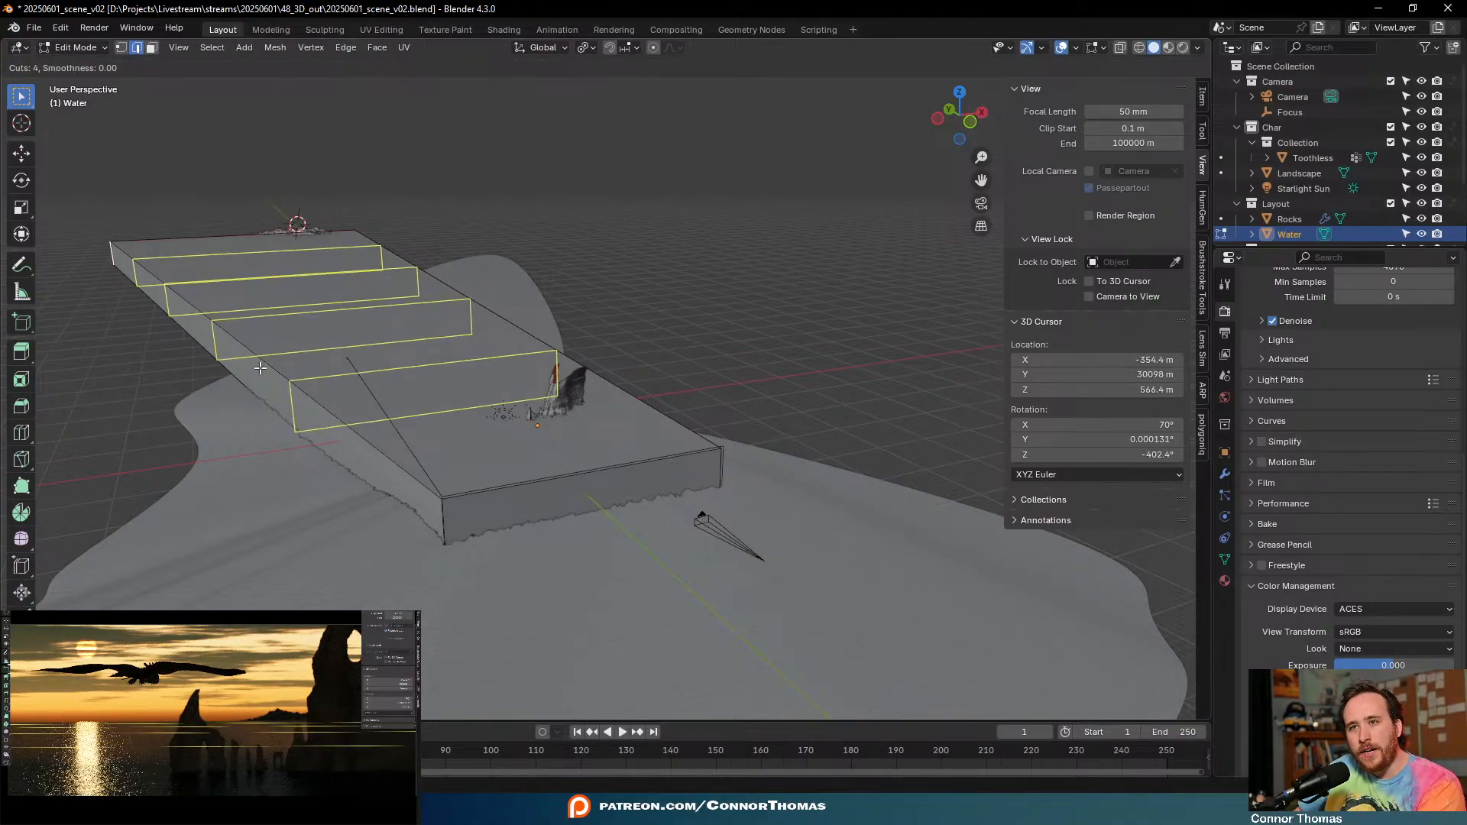
click(274, 376)
- Show the Water mesh in X-ray from the right orthographic view and circle-select the vertices of its far sections
middle_drag(346, 448, 678, 475)
key(1)
middle_drag(626, 413, 560, 373)
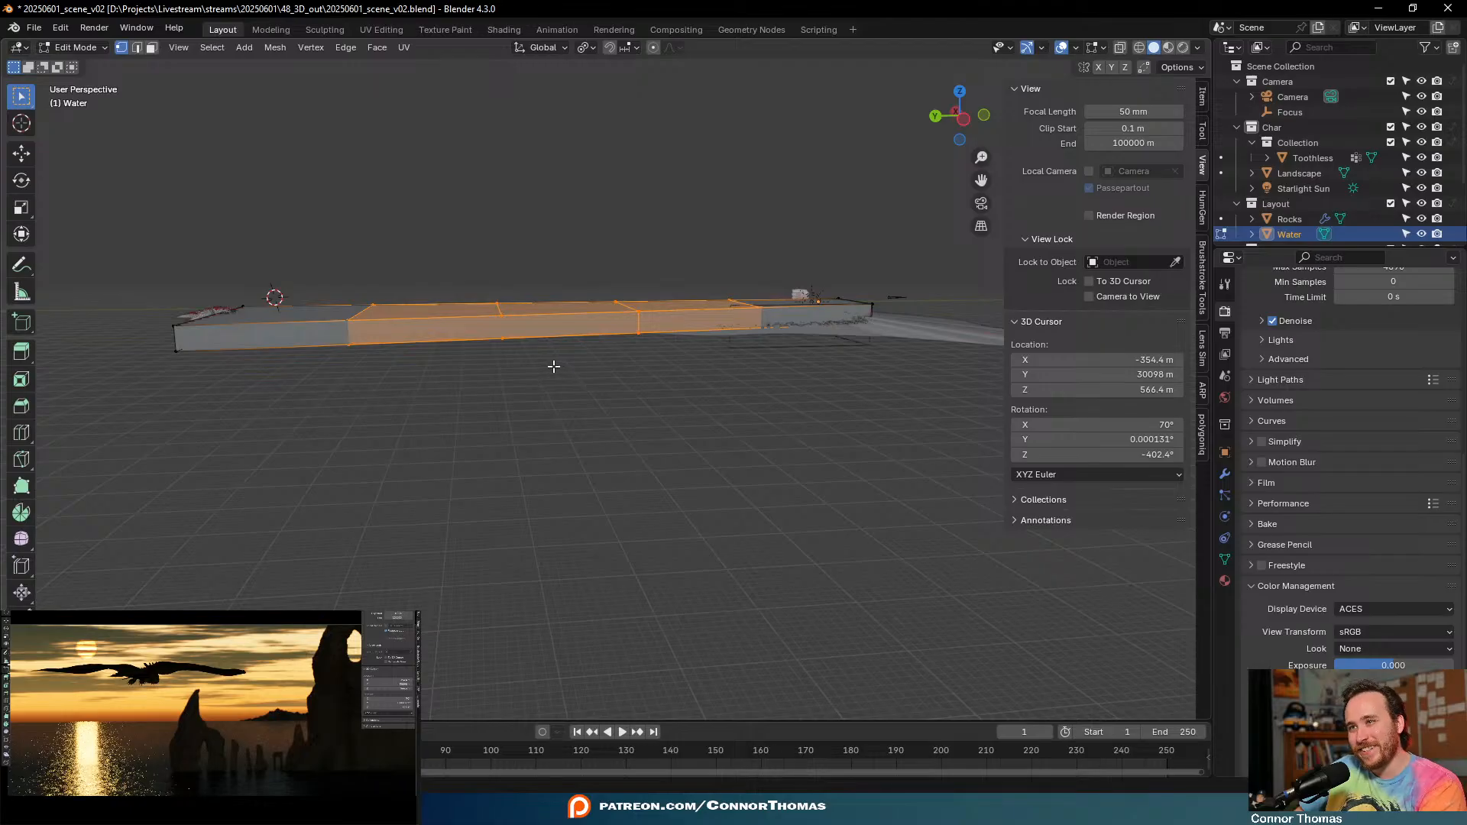
key(alt+z)
key(alt+a)
key(c)
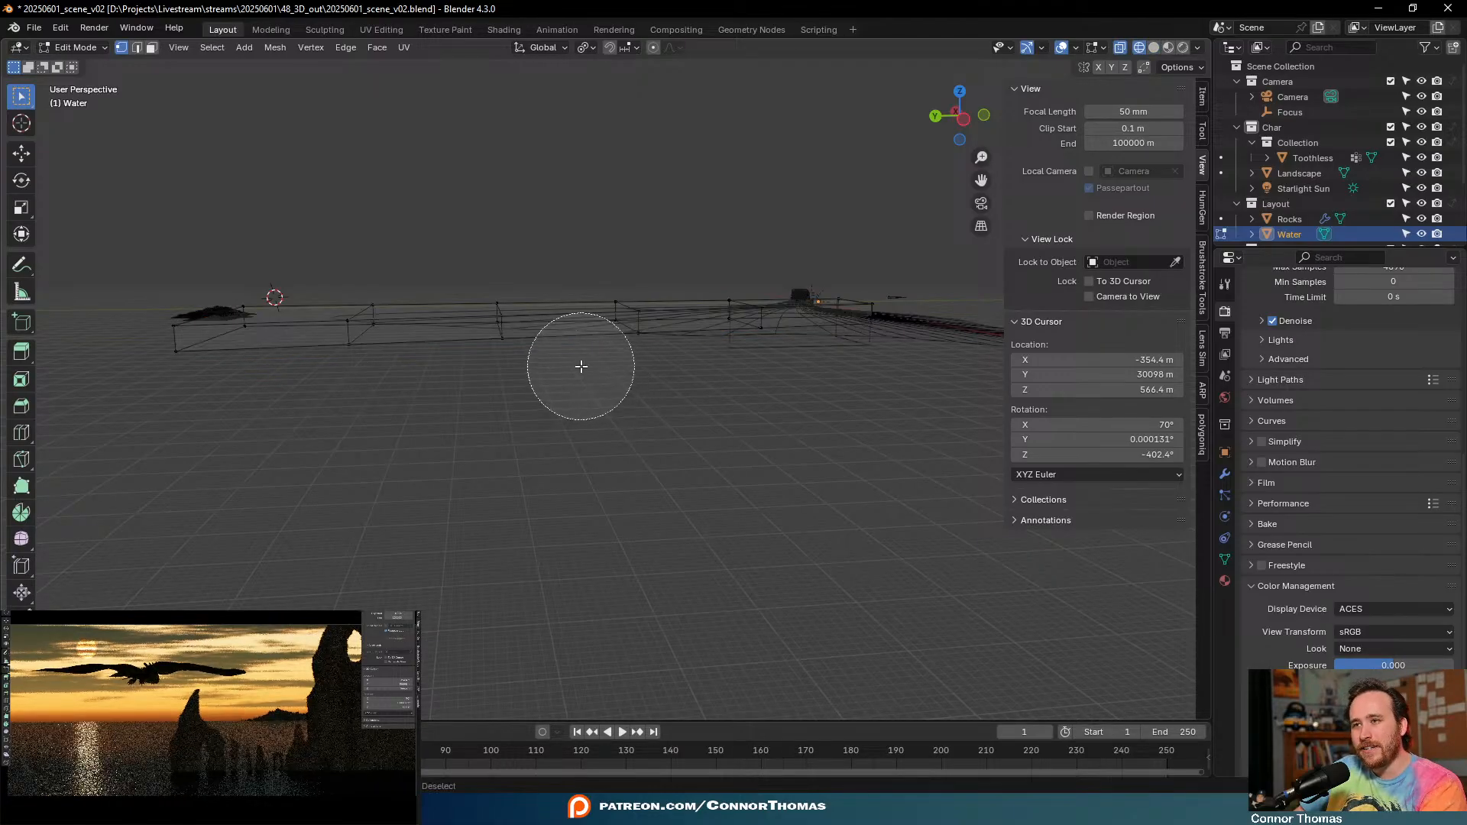
drag(559, 324, 216, 318)
key(Escape)
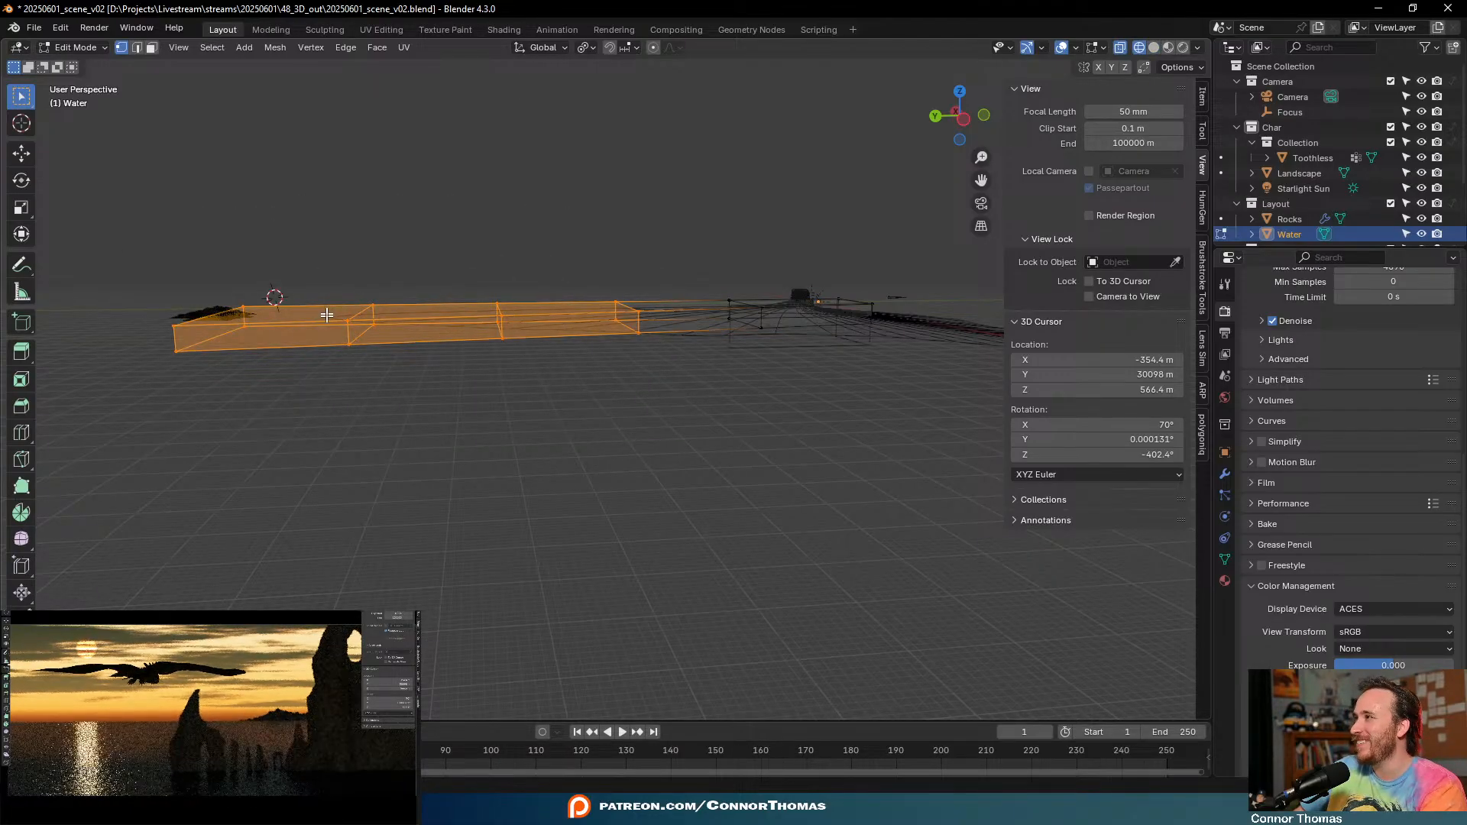
click(21, 123)
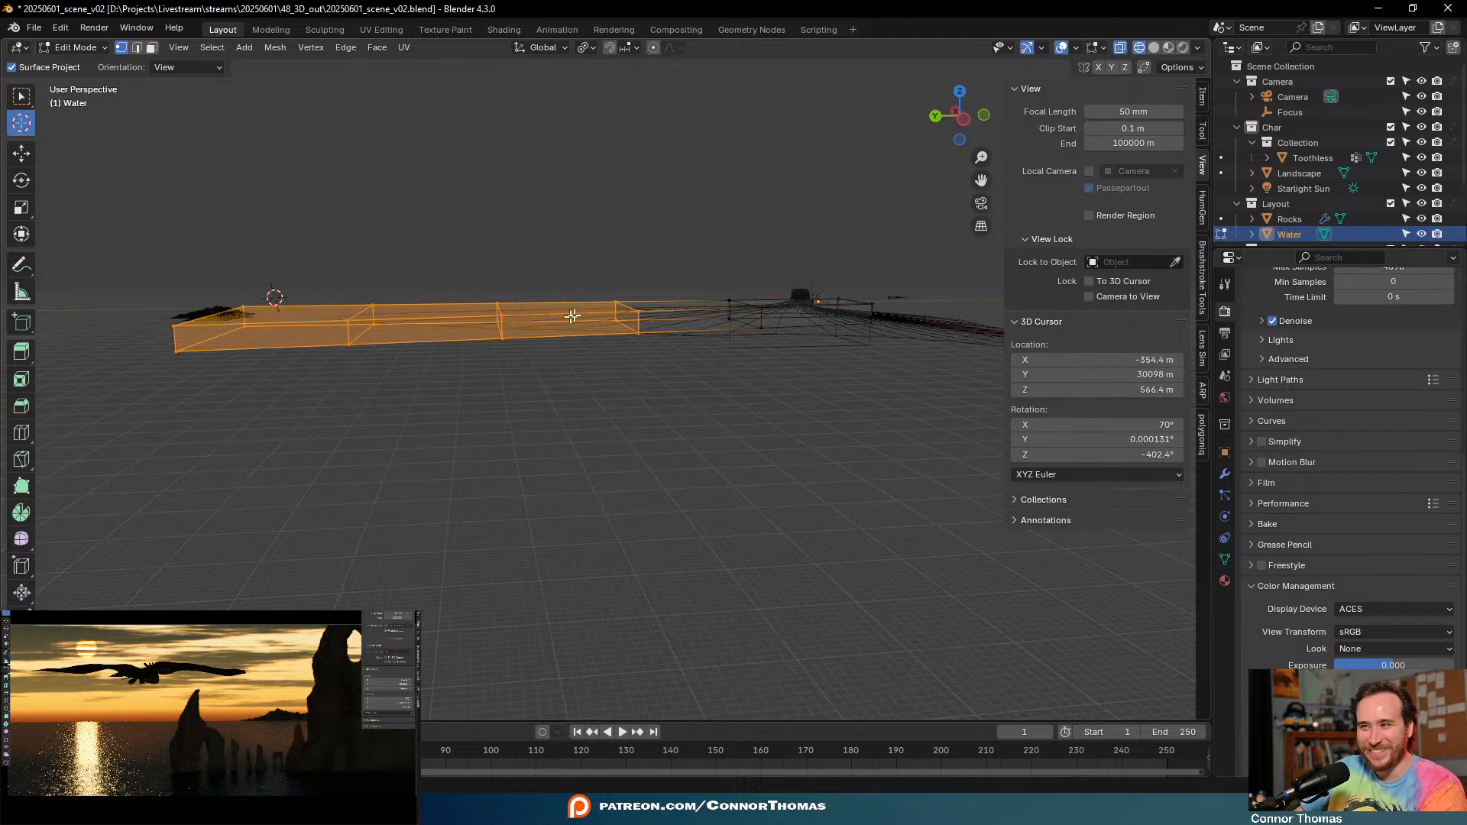
key(KP_3)
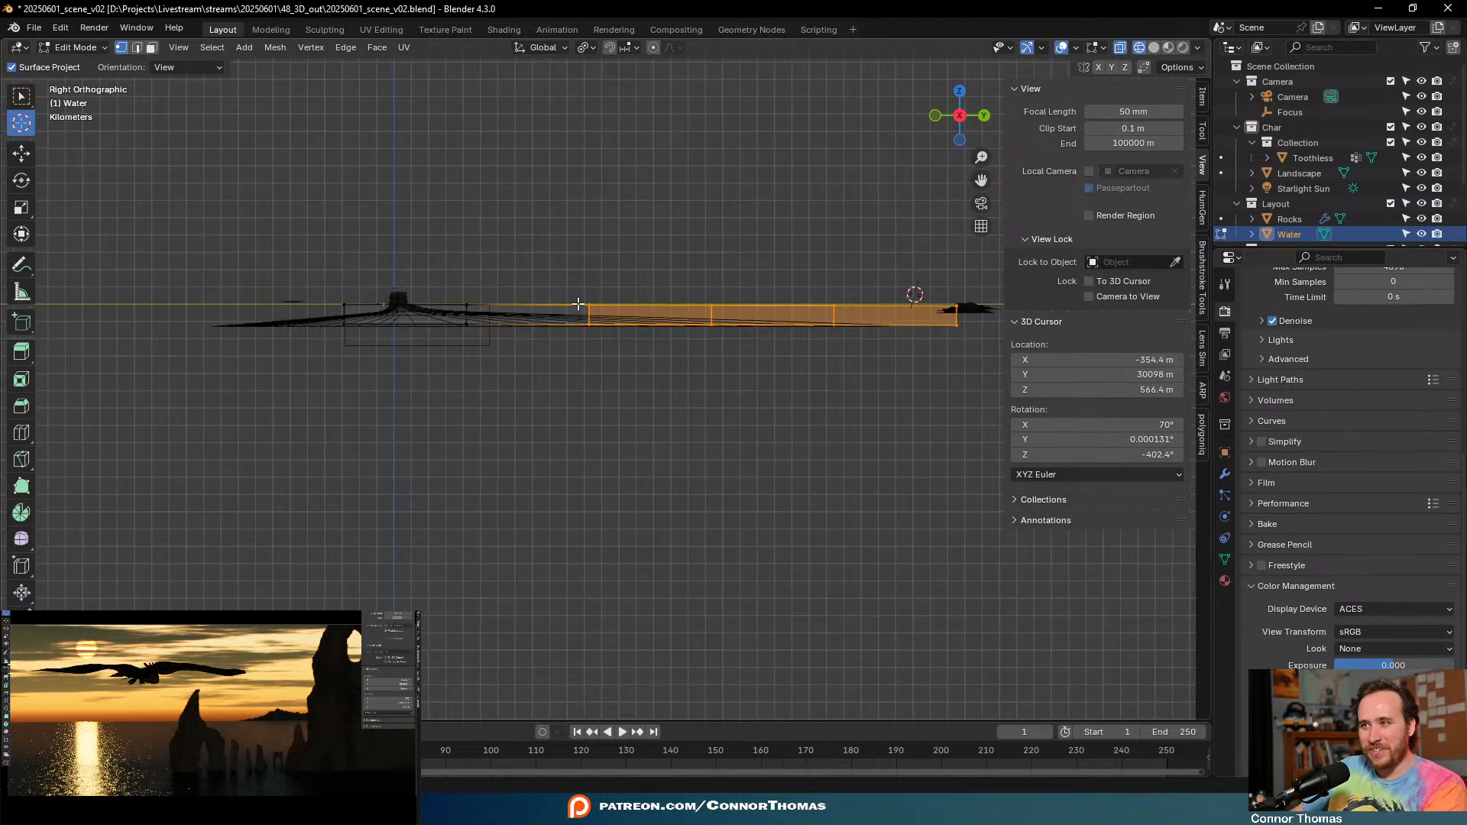
shift+middle_drag(628, 361, 522, 356)
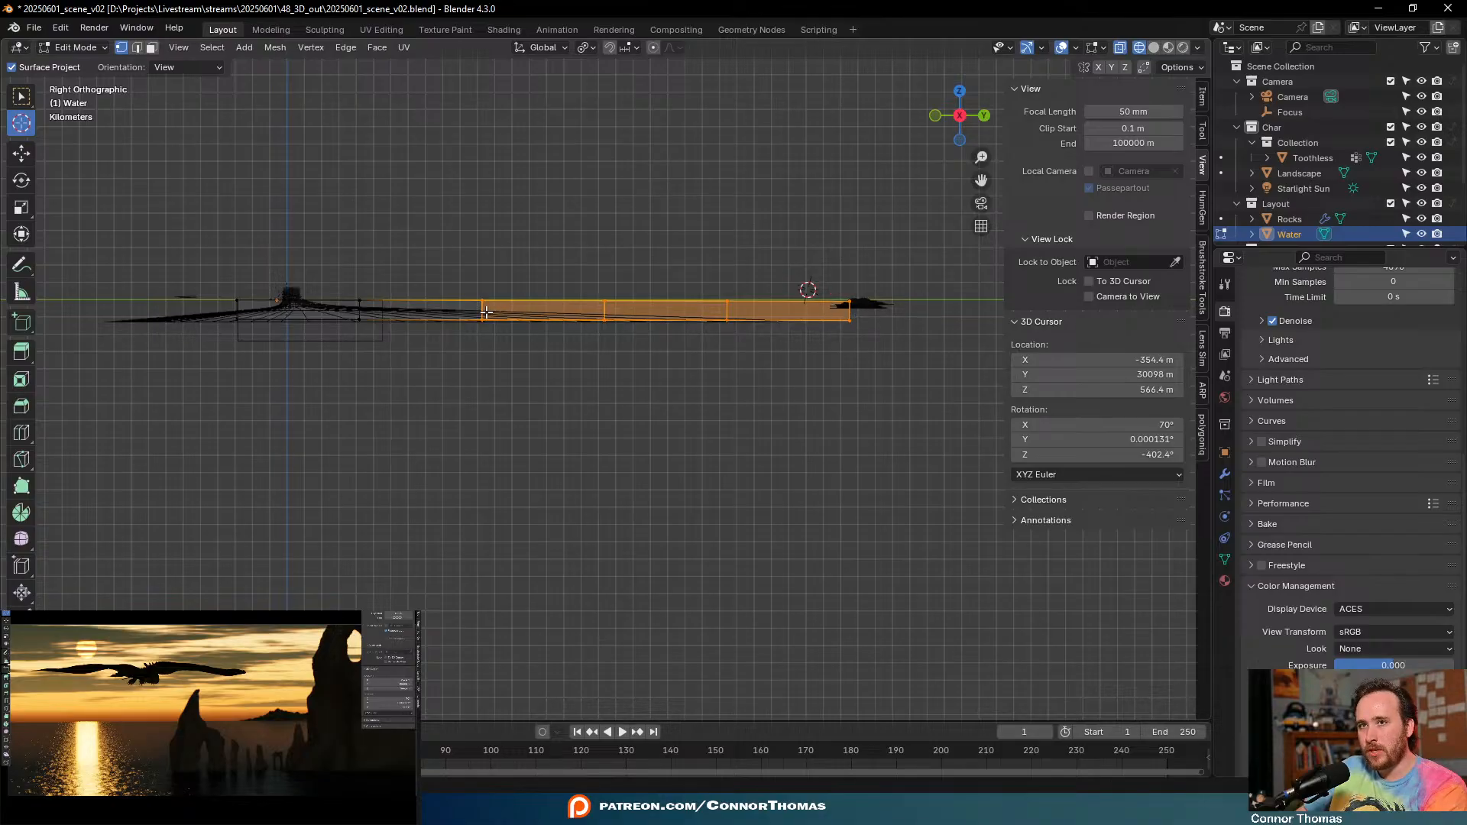
- Select only the vertices at the far end of the Water mesh and turn on proportional editing
key(alt+a)
key(c)
click(805, 295)
key(Escape)
click(653, 47)
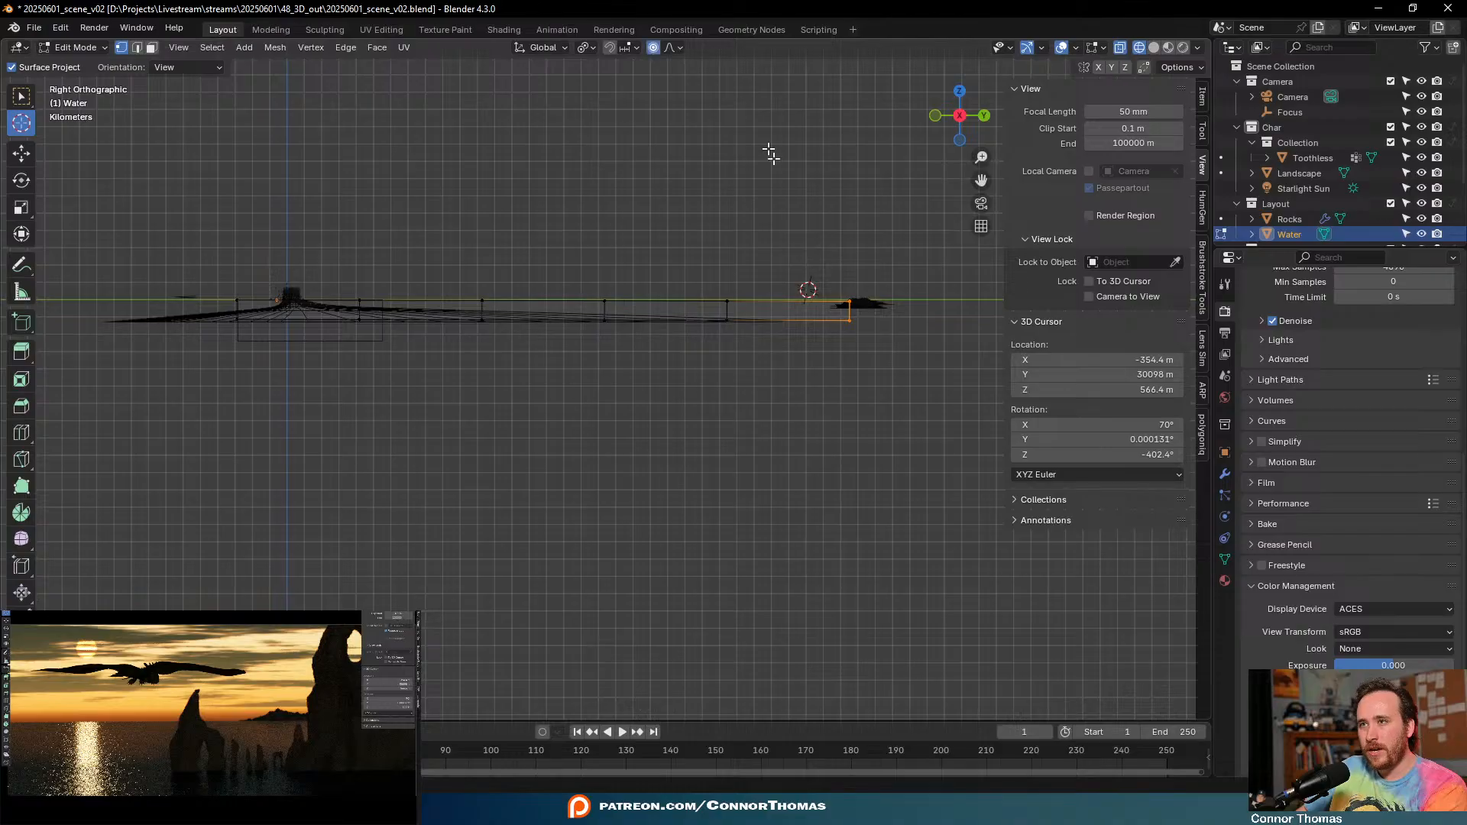
- Rotate and move the far end of the Water slab into a gentle downward bend, with a proportional size of about 22194 m
key(r)
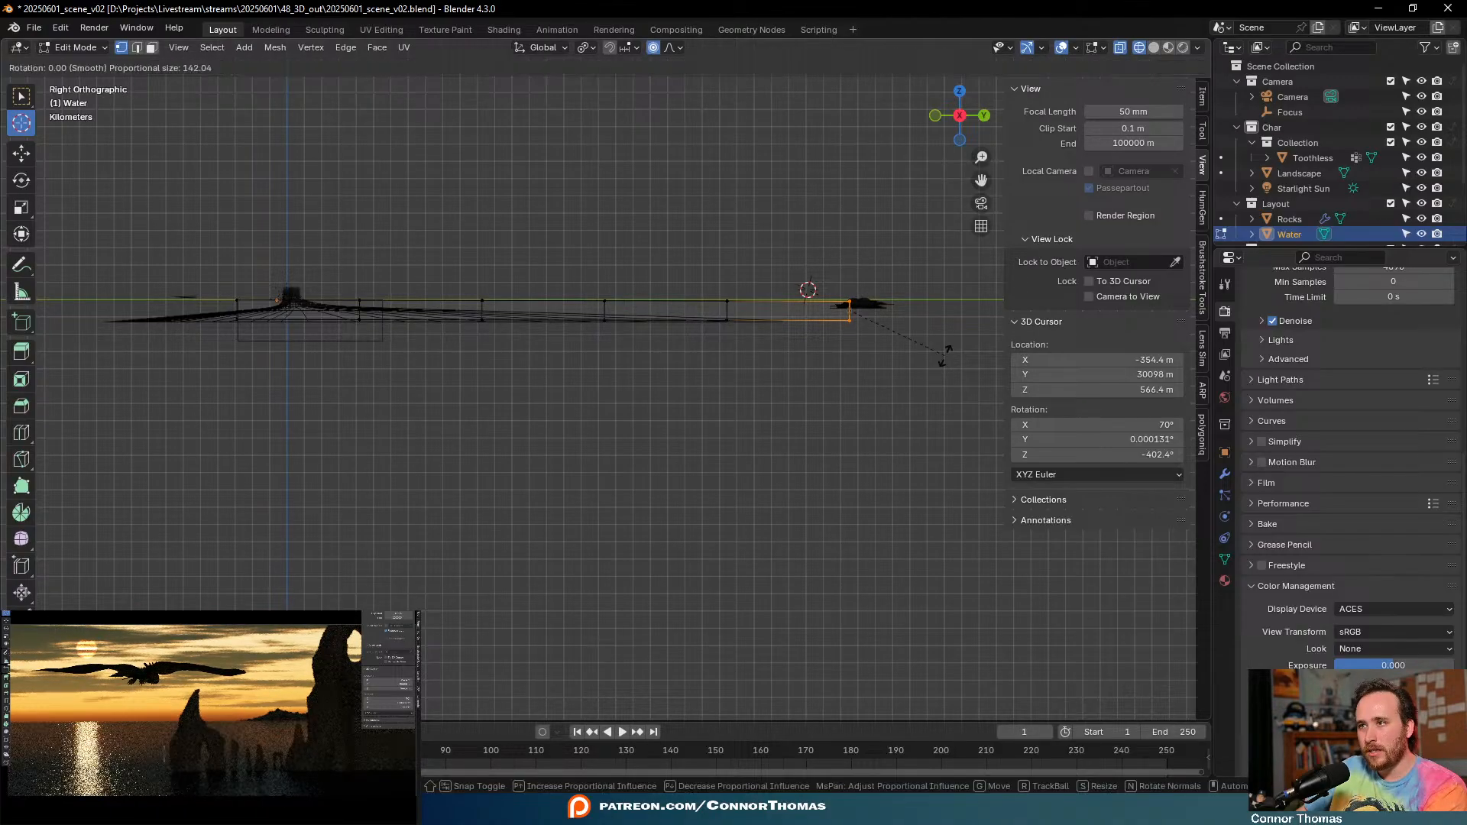
scroll(945, 382, down, 20)
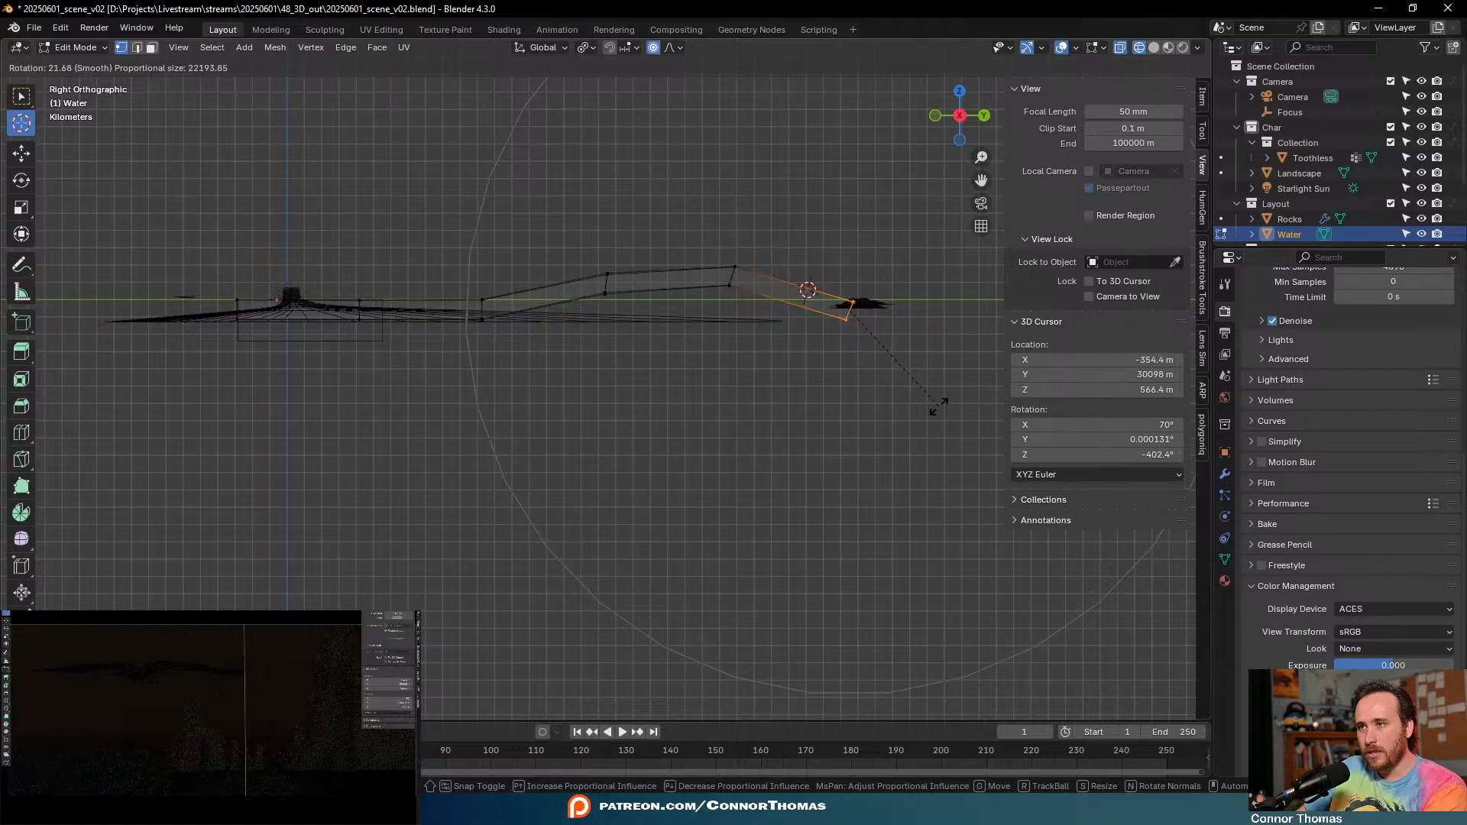
key(g)
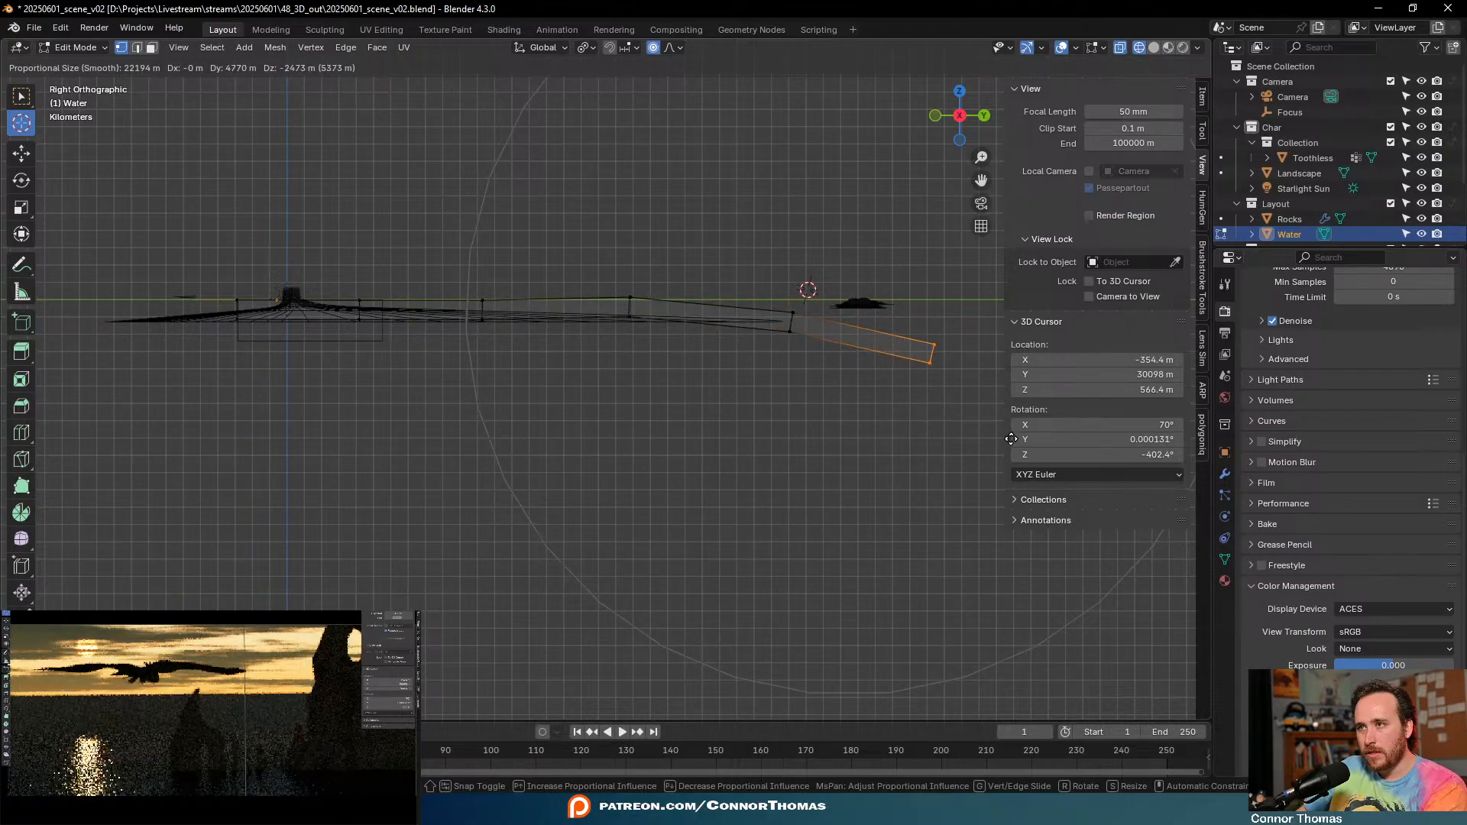
click(978, 429)
key(r)
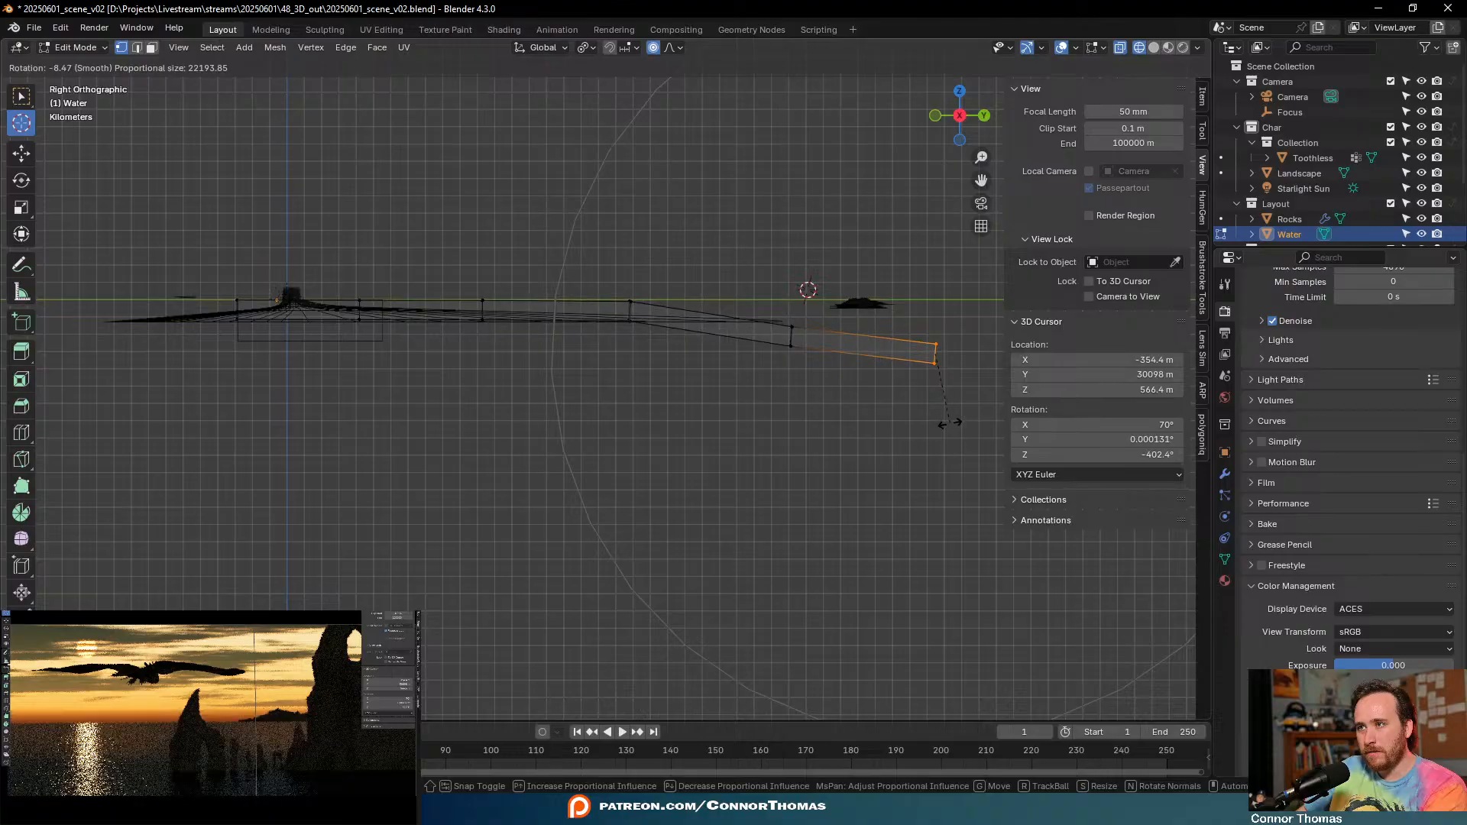
key(g)
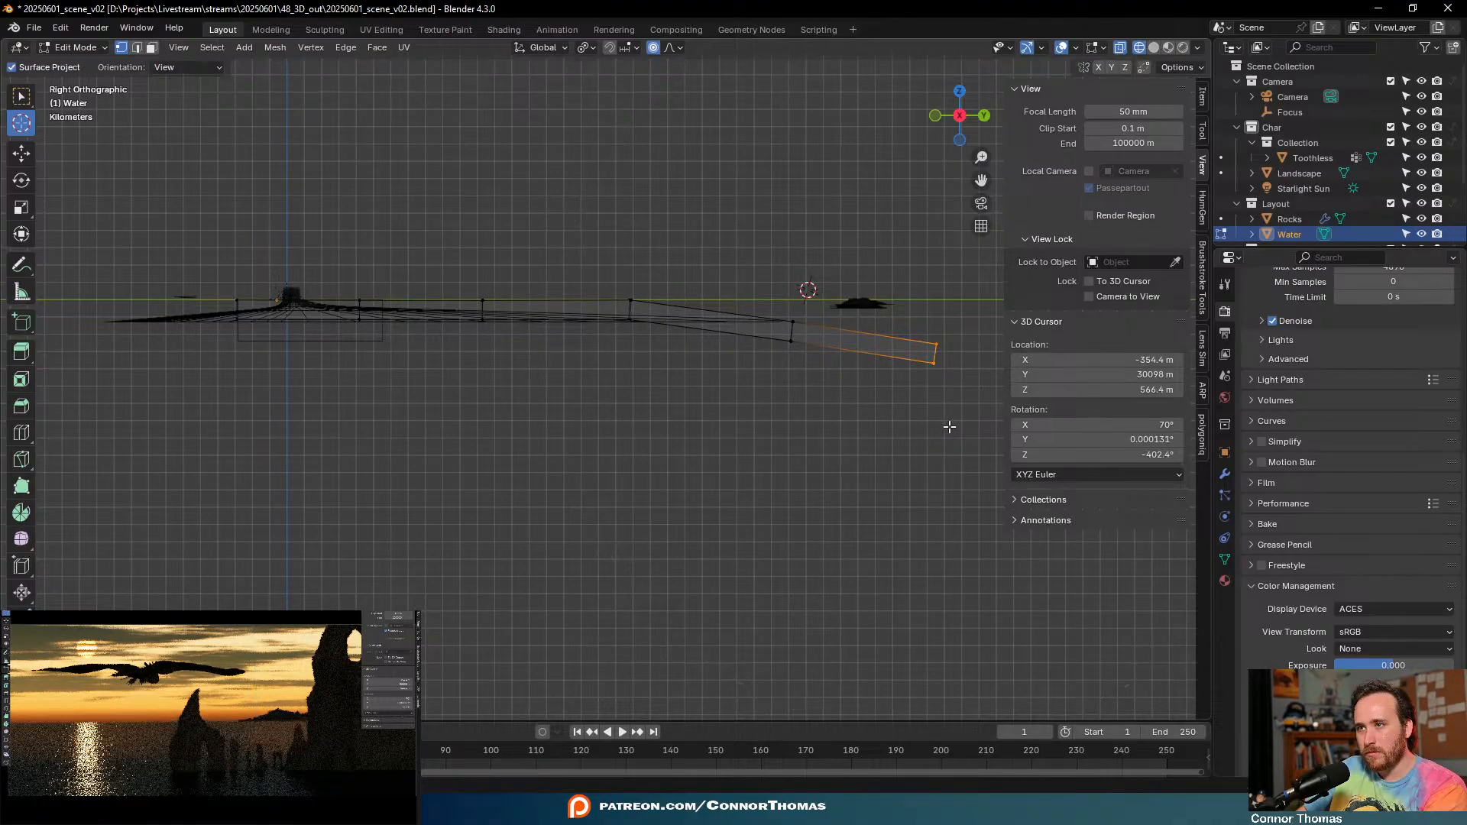
click(983, 391)
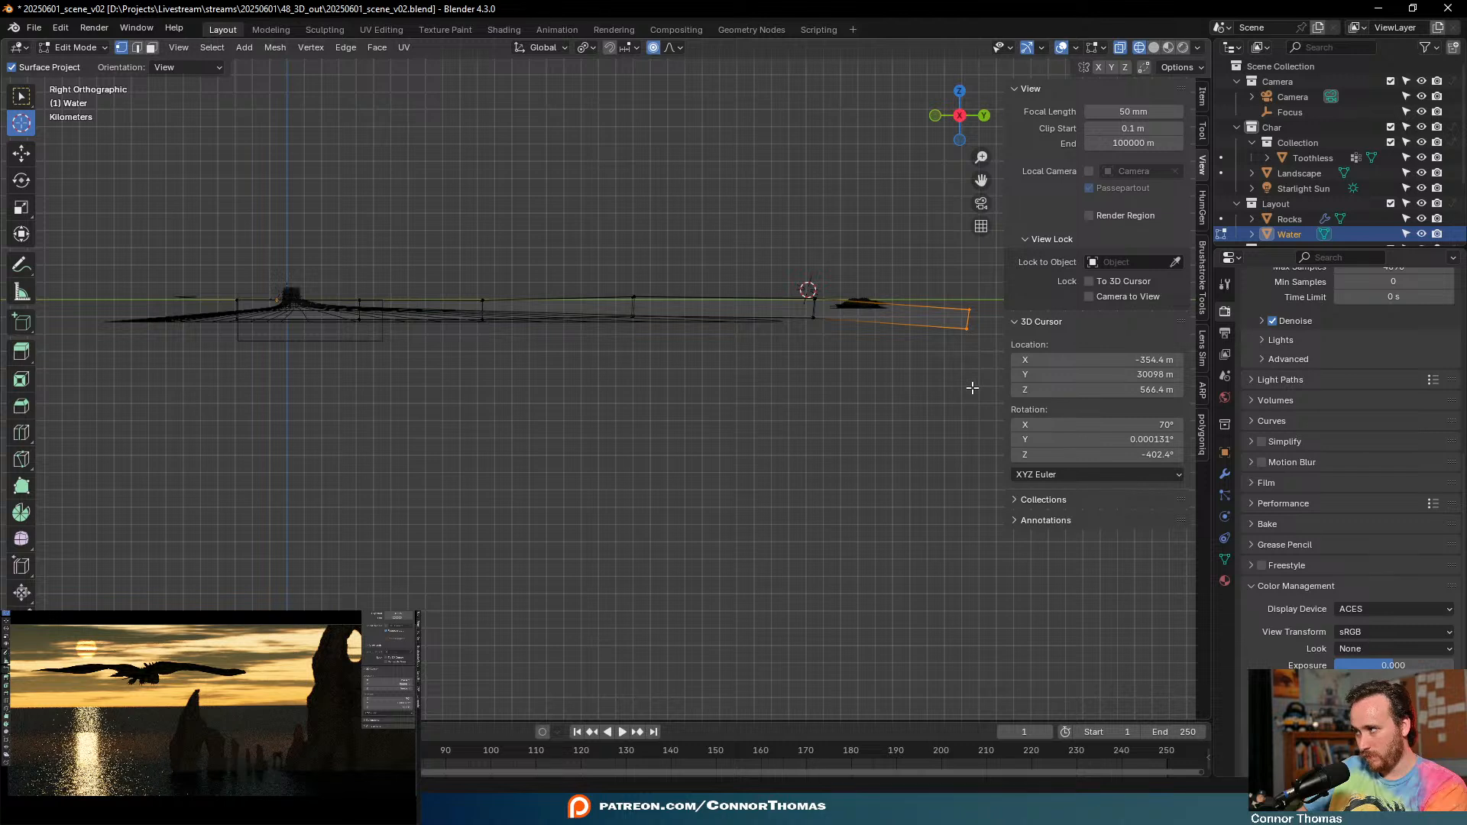
- Turn off proportional editing and nudge the edge loop at the start of the bend slightly down and outward
key(g)
right_click(733, 376)
key(a)
key(a)
key(c)
click(626, 310)
key(Escape)
key(g)
right_click(733, 214)
key(g)
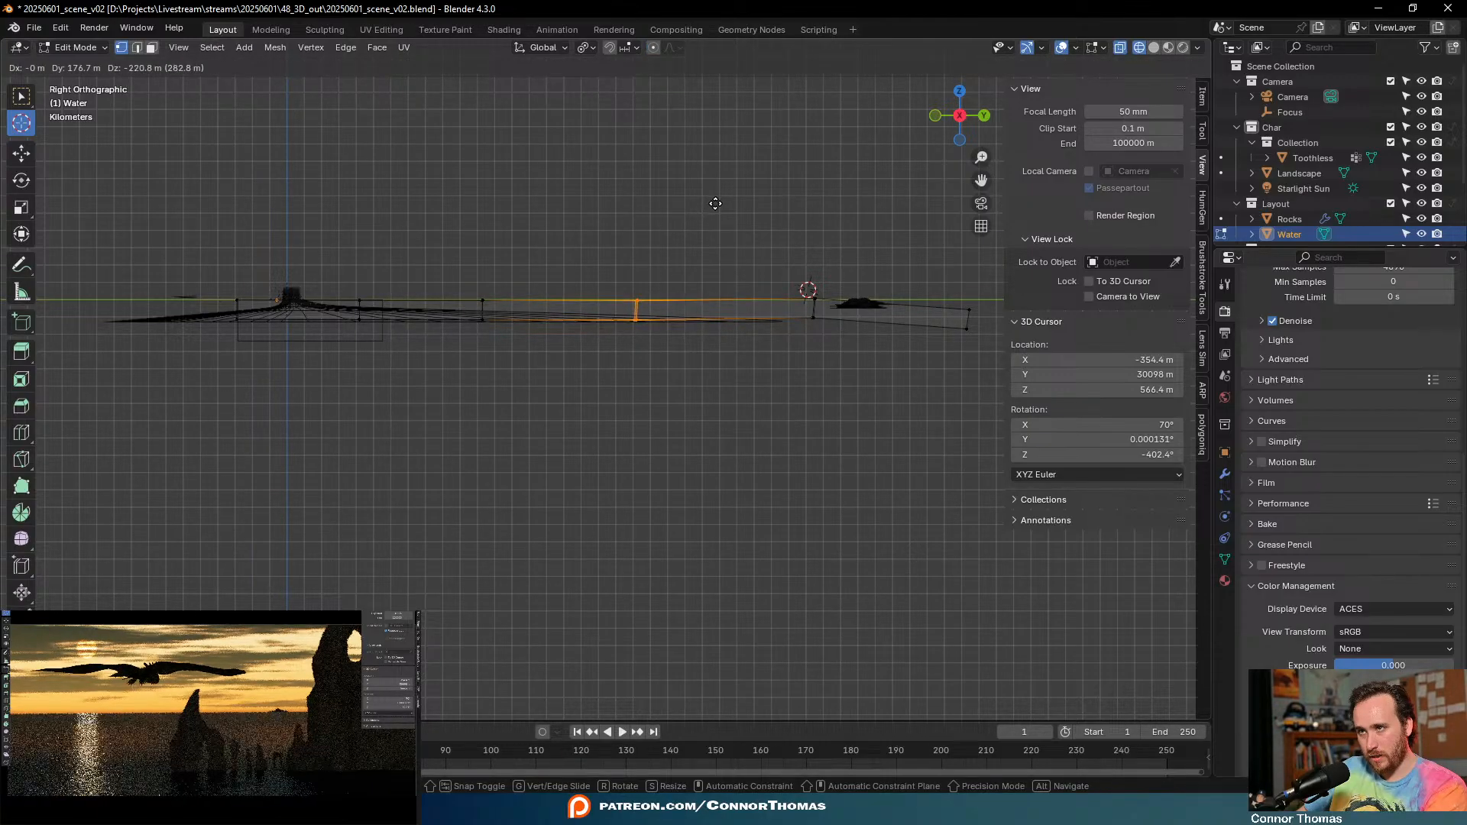
right_click(749, 212)
- Lower the edge loop just before the distant island slightly to smooth the slope, and return to Object Mode
key(c)
click(808, 295)
key(Escape)
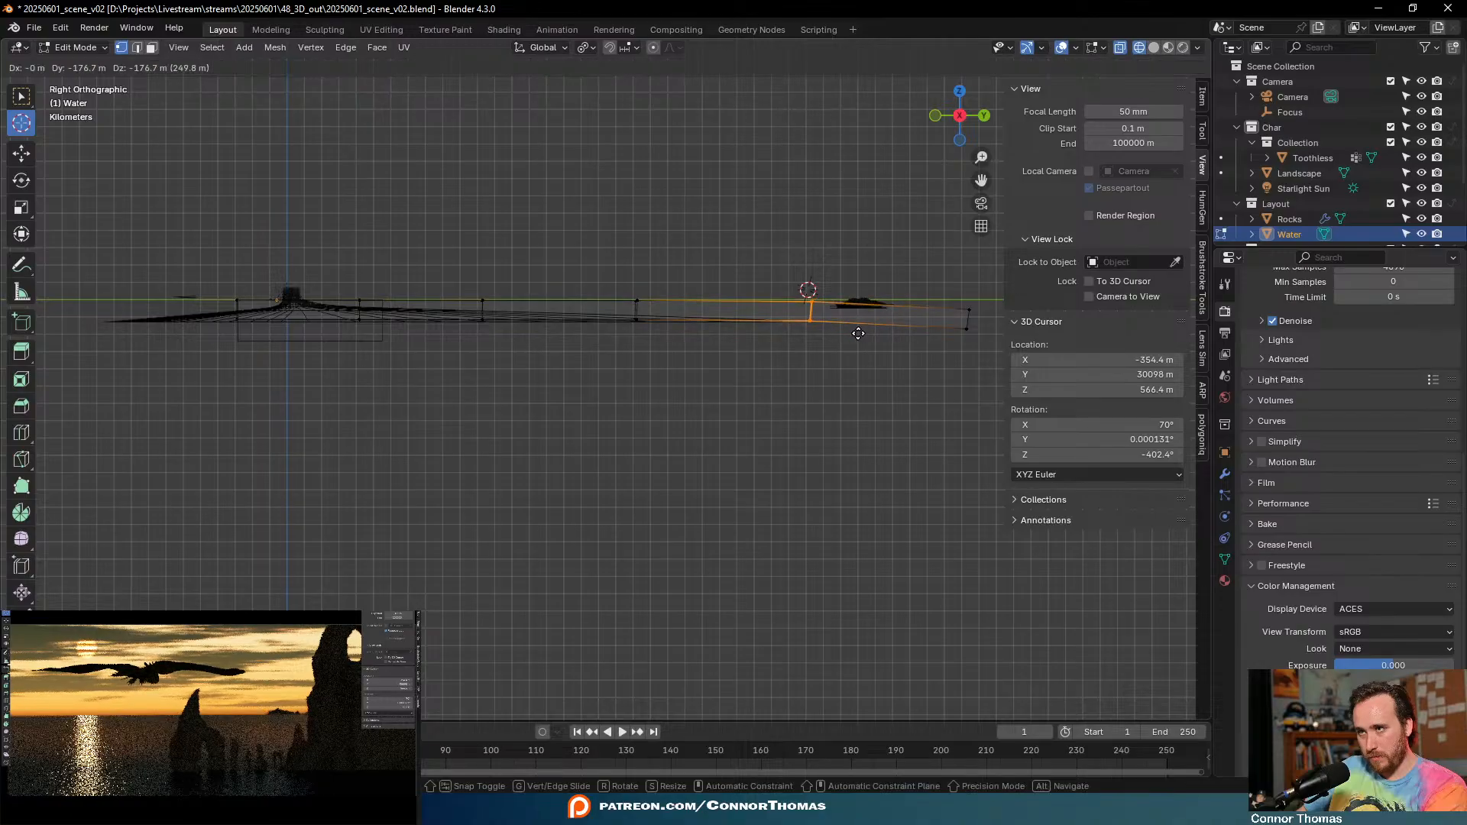
key(a)
key(alt+a)
key(c)
key(Escape)
key(Tab)
click(650, 398)
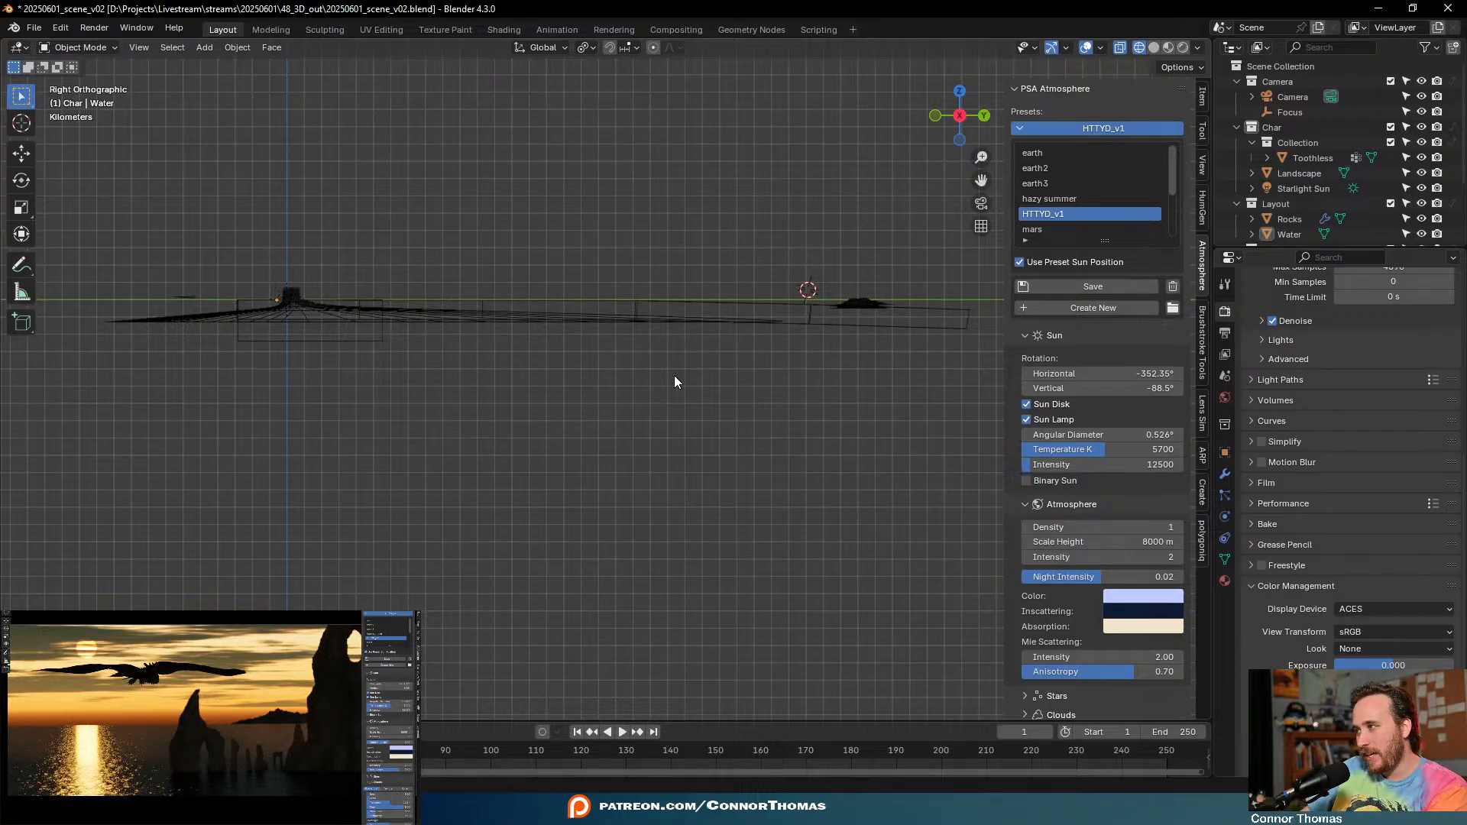
- Lower the distant Landscape island slightly to follow the bent water, deselect everything and save the file
click(872, 304)
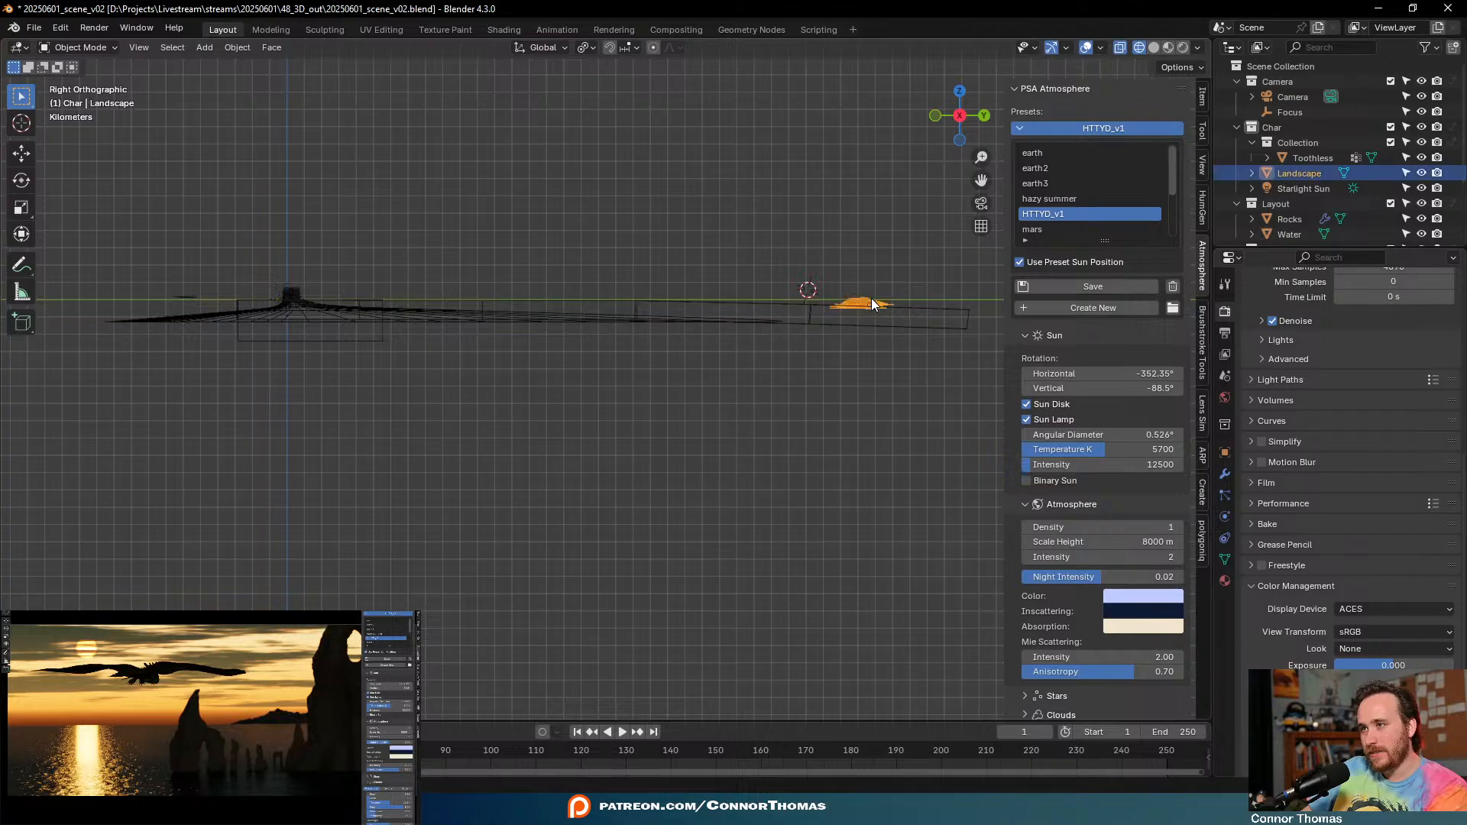
key(g)
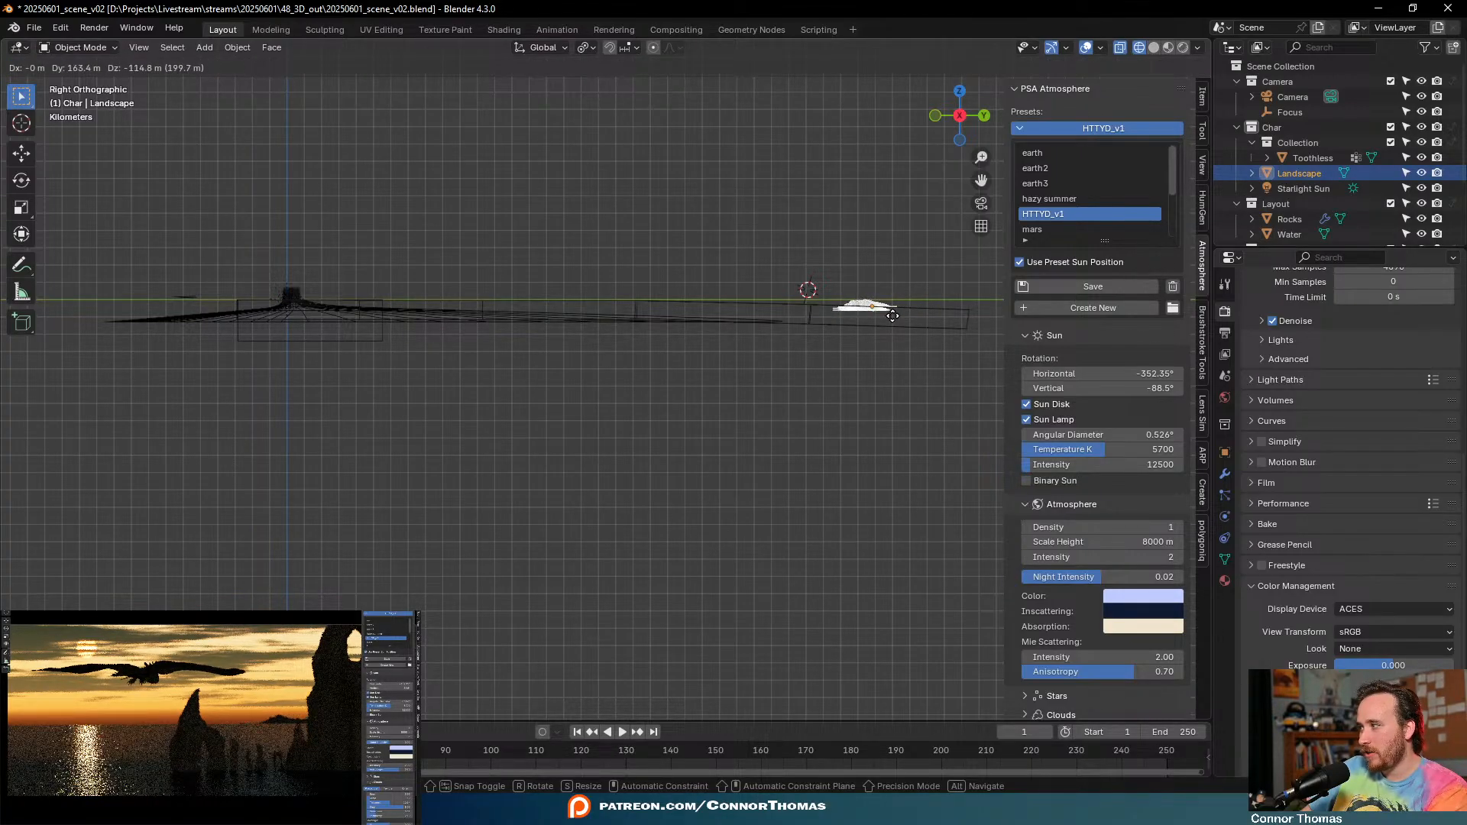
click(893, 321)
key(a)
key(alt+a)
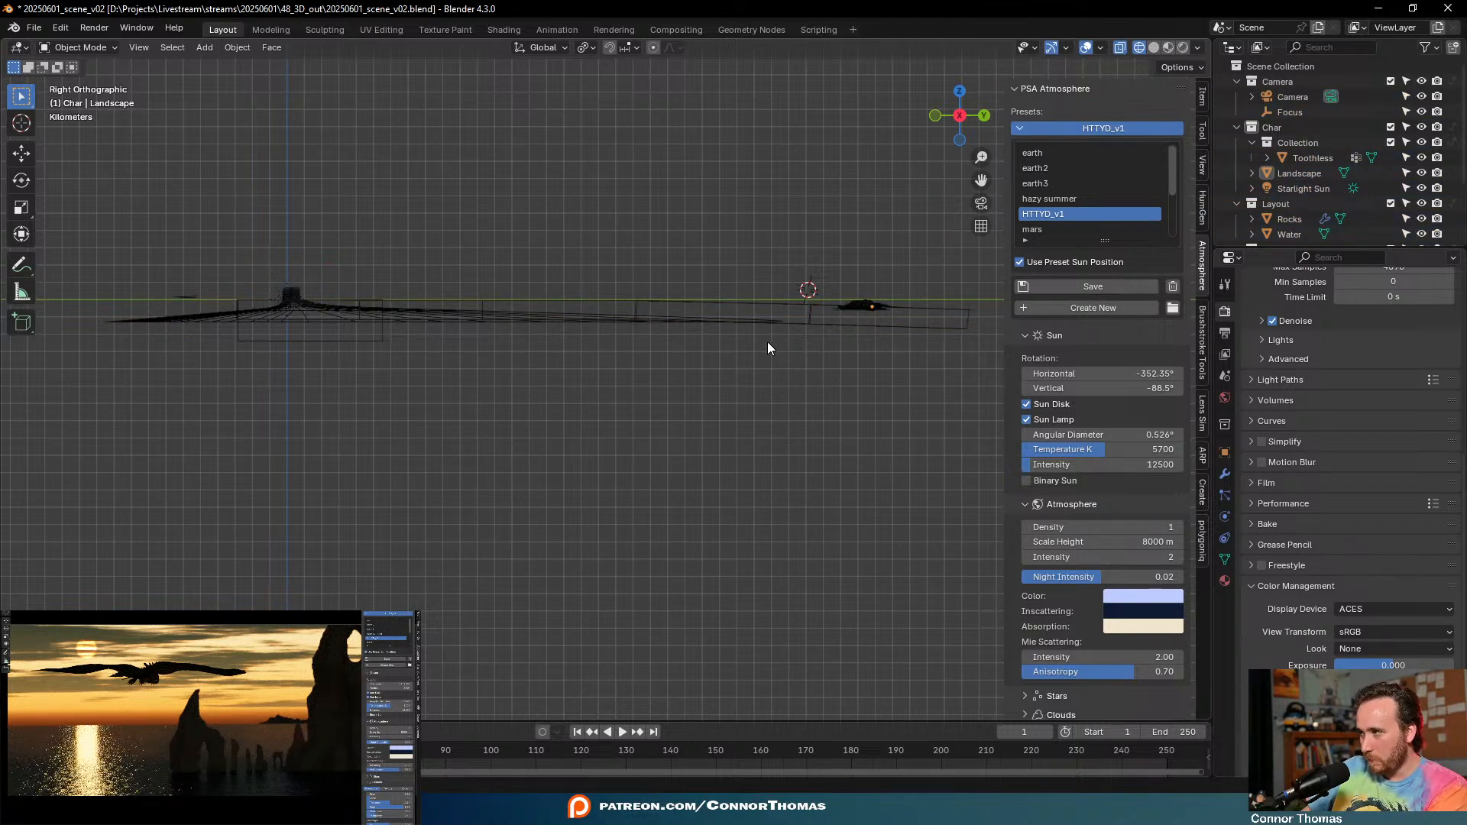
key(ctrl+s)
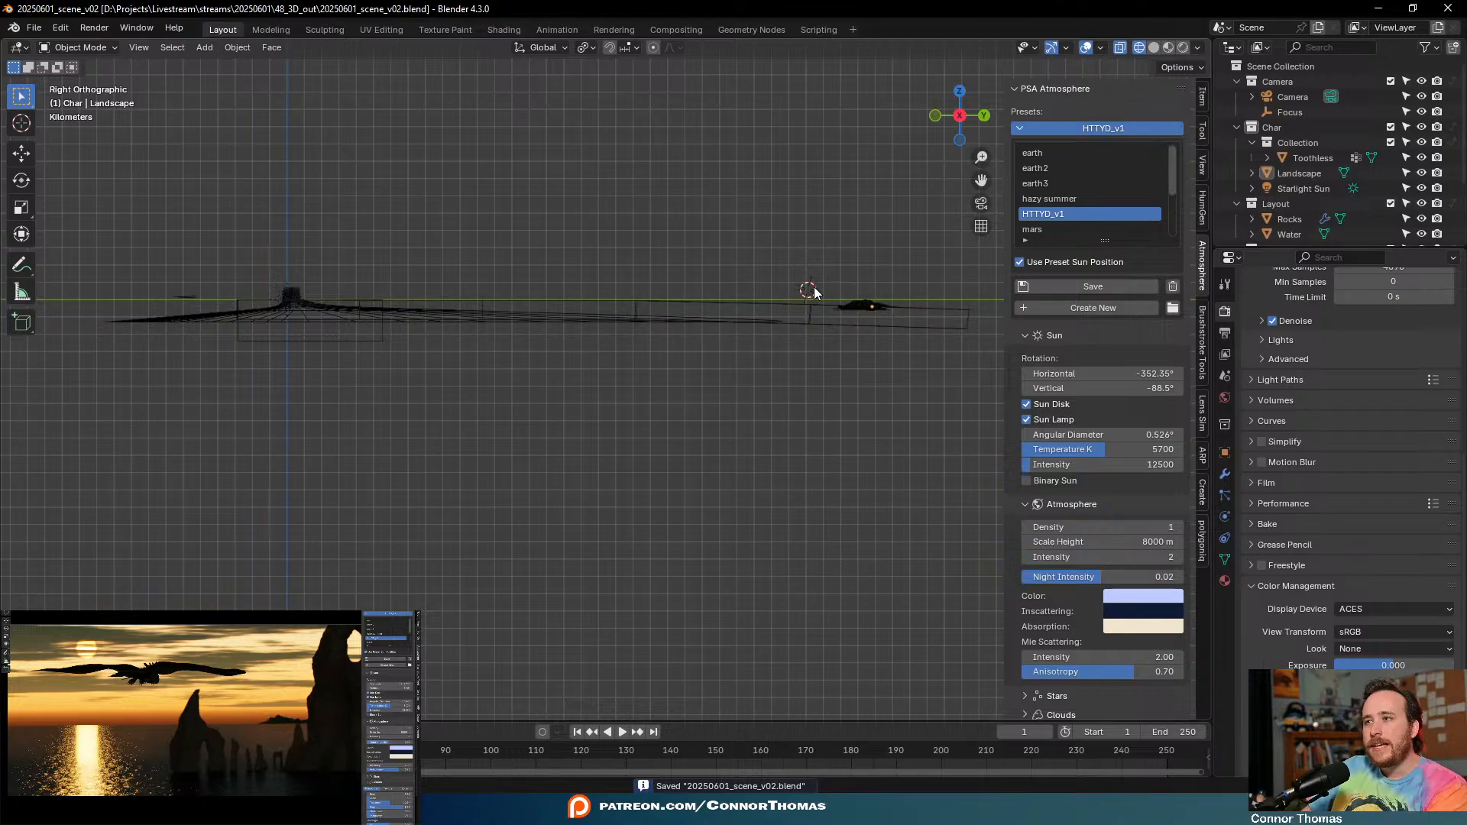
- Add a Sun light and place it above the distant island
key(shift+a)
mouse_move(778, 491)
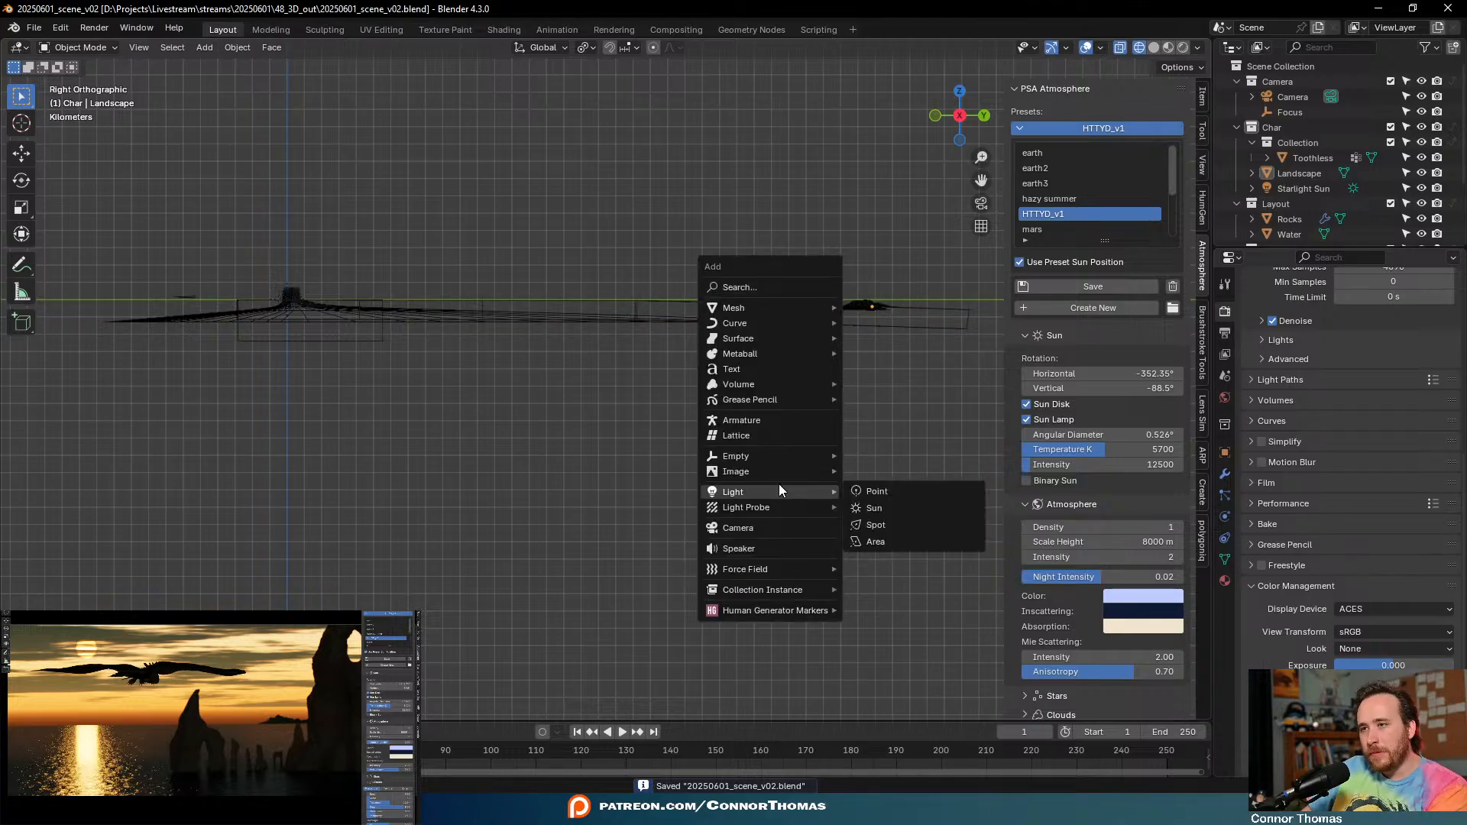
click(891, 507)
key(g)
click(816, 242)
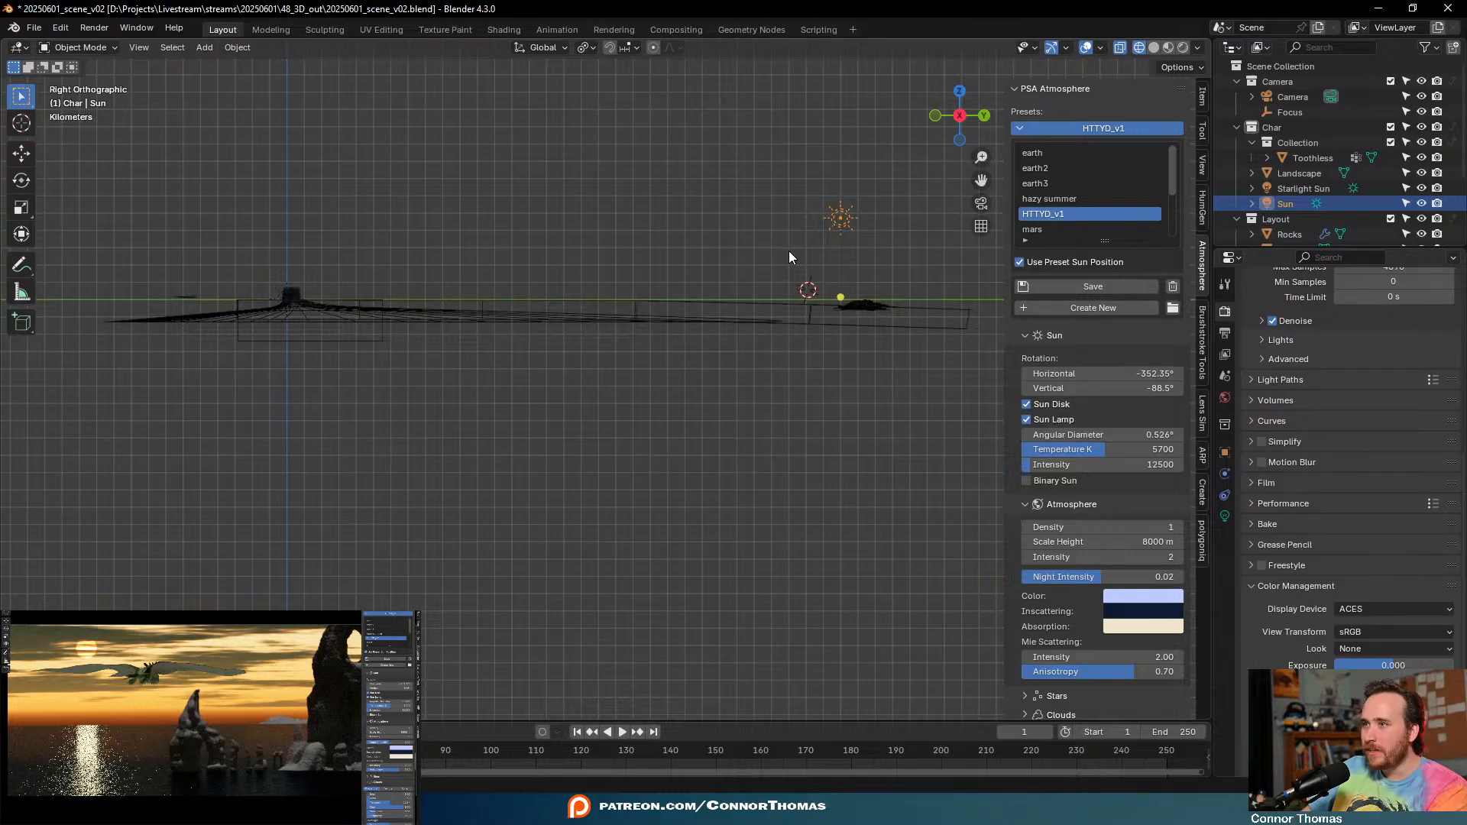
- Set the Sun light's color to the yellow sampled from the sun disk in the rendered view
click(1225, 517)
click(1383, 396)
click(1425, 375)
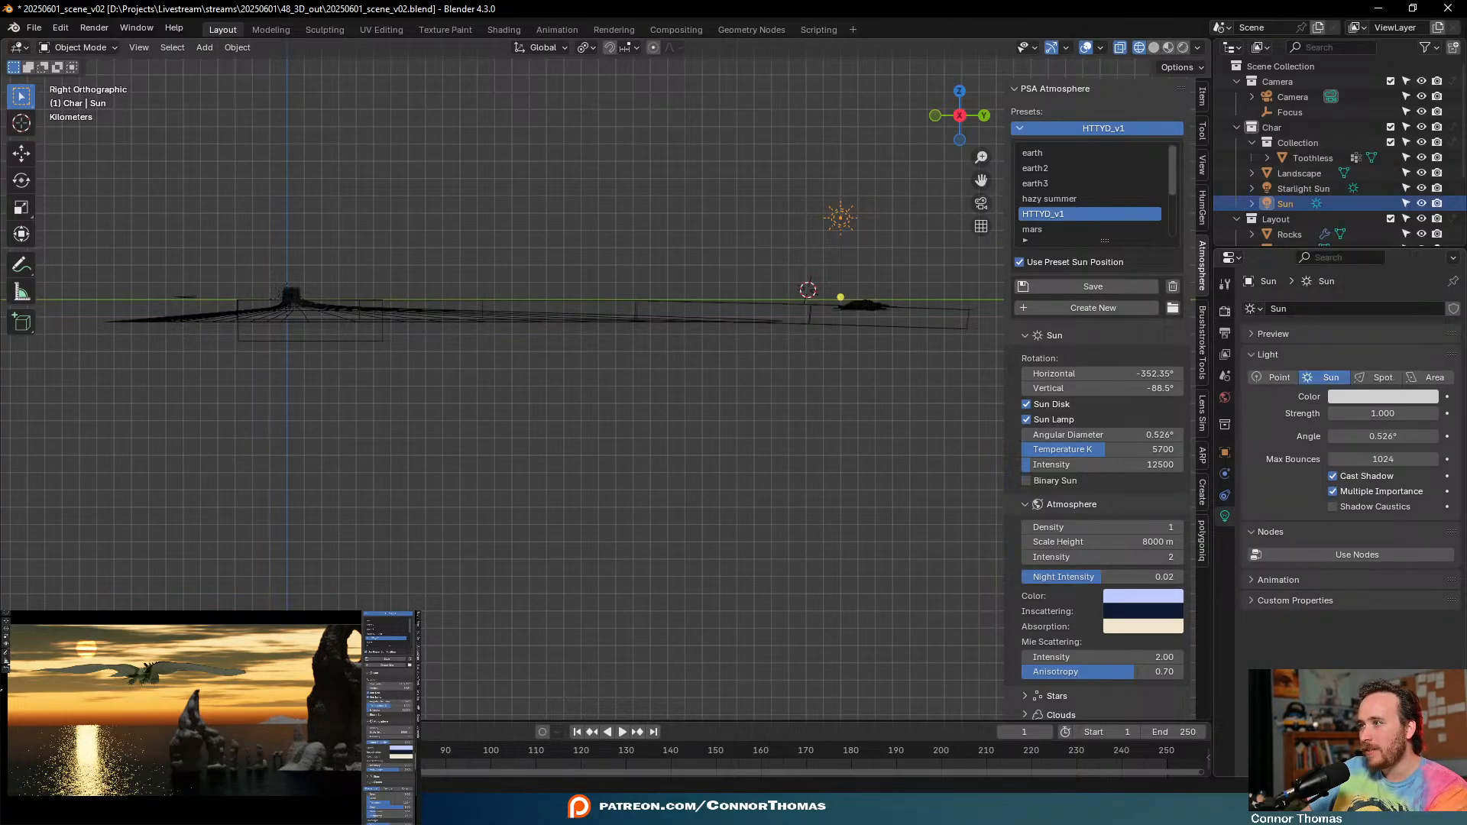
click(86, 647)
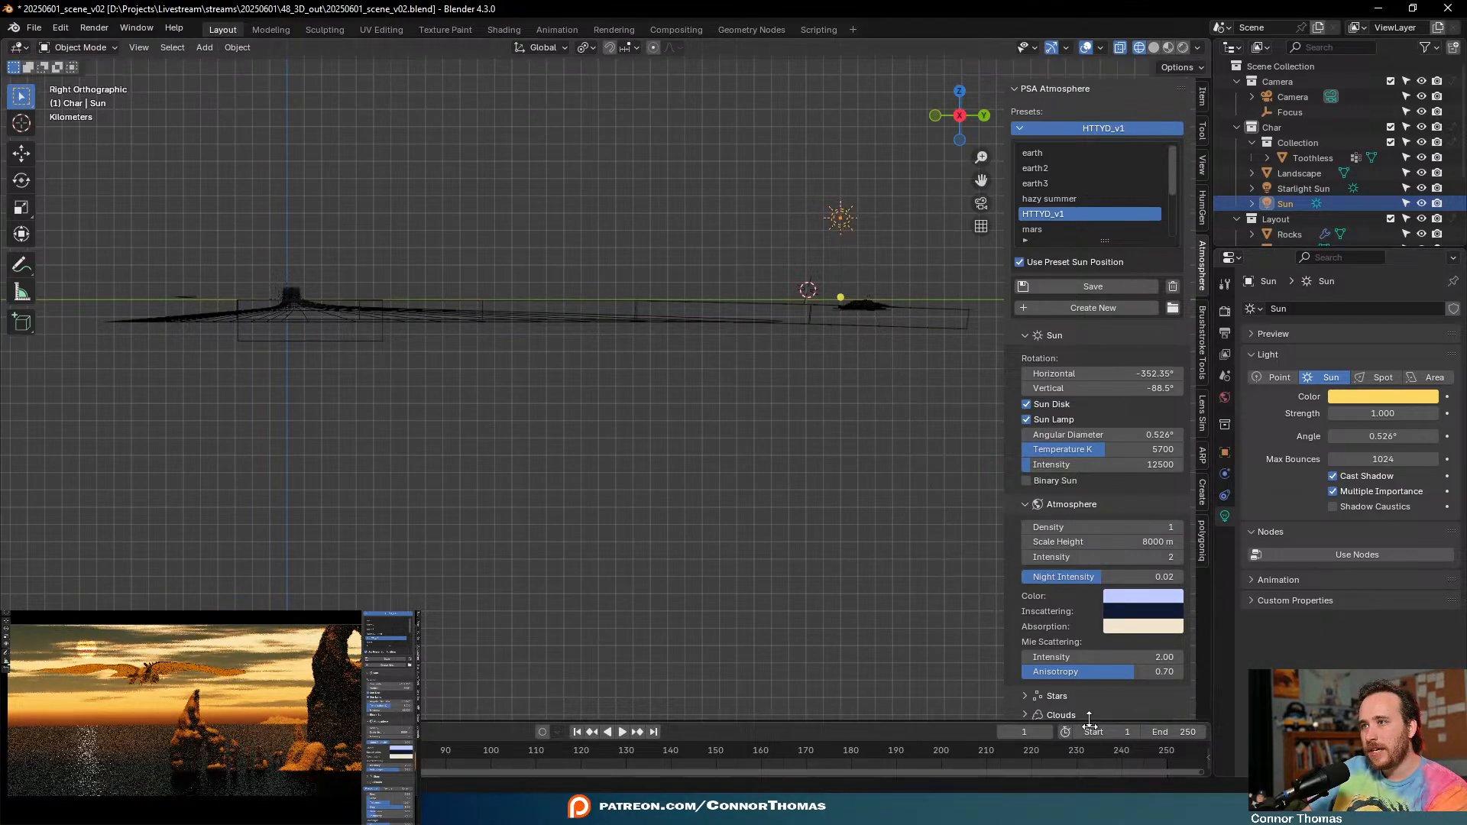
- Scale the Sun light up by about 169 and try tilting it in the side view
key(s)
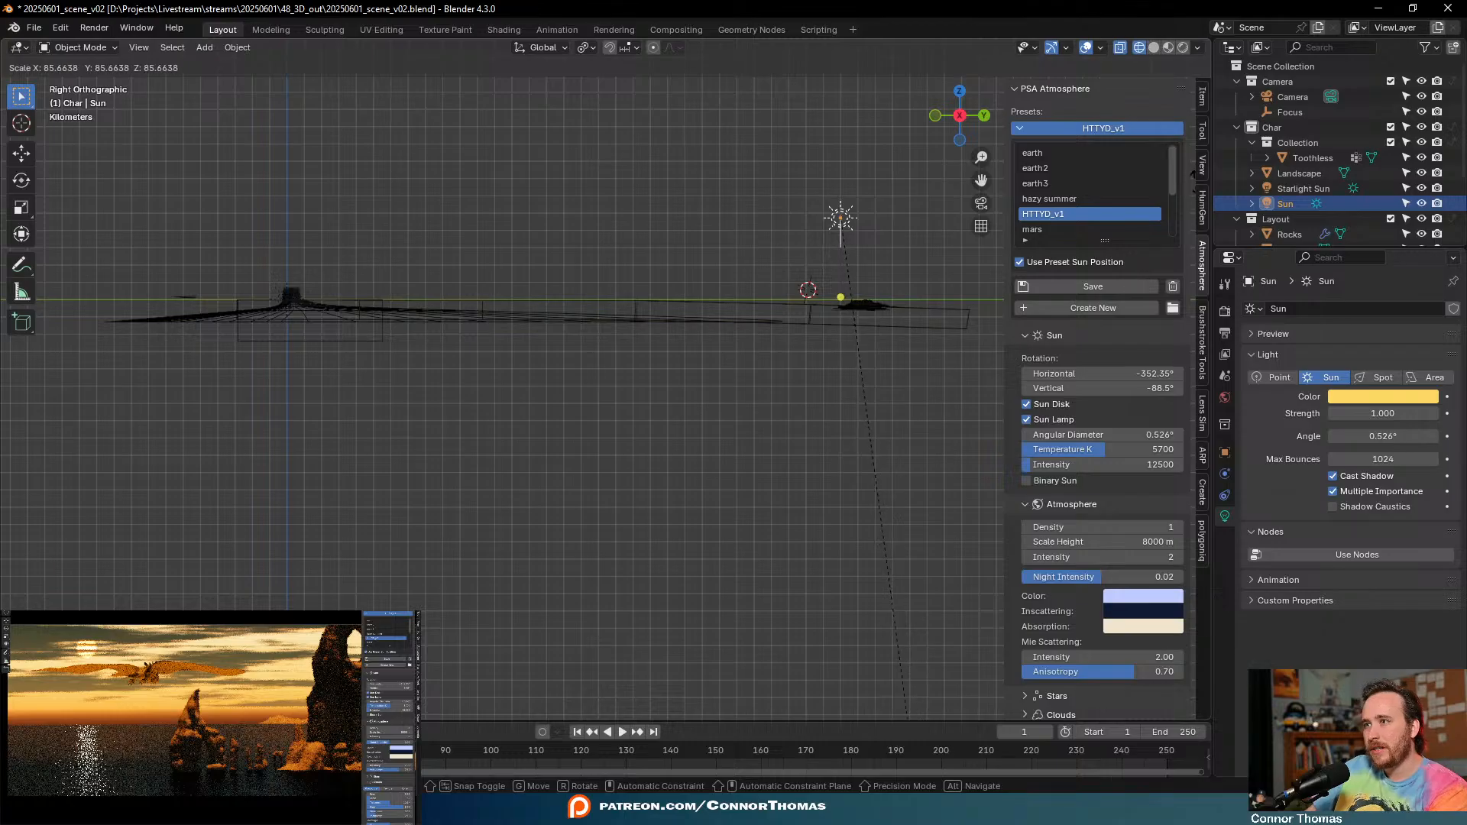
key(Escape)
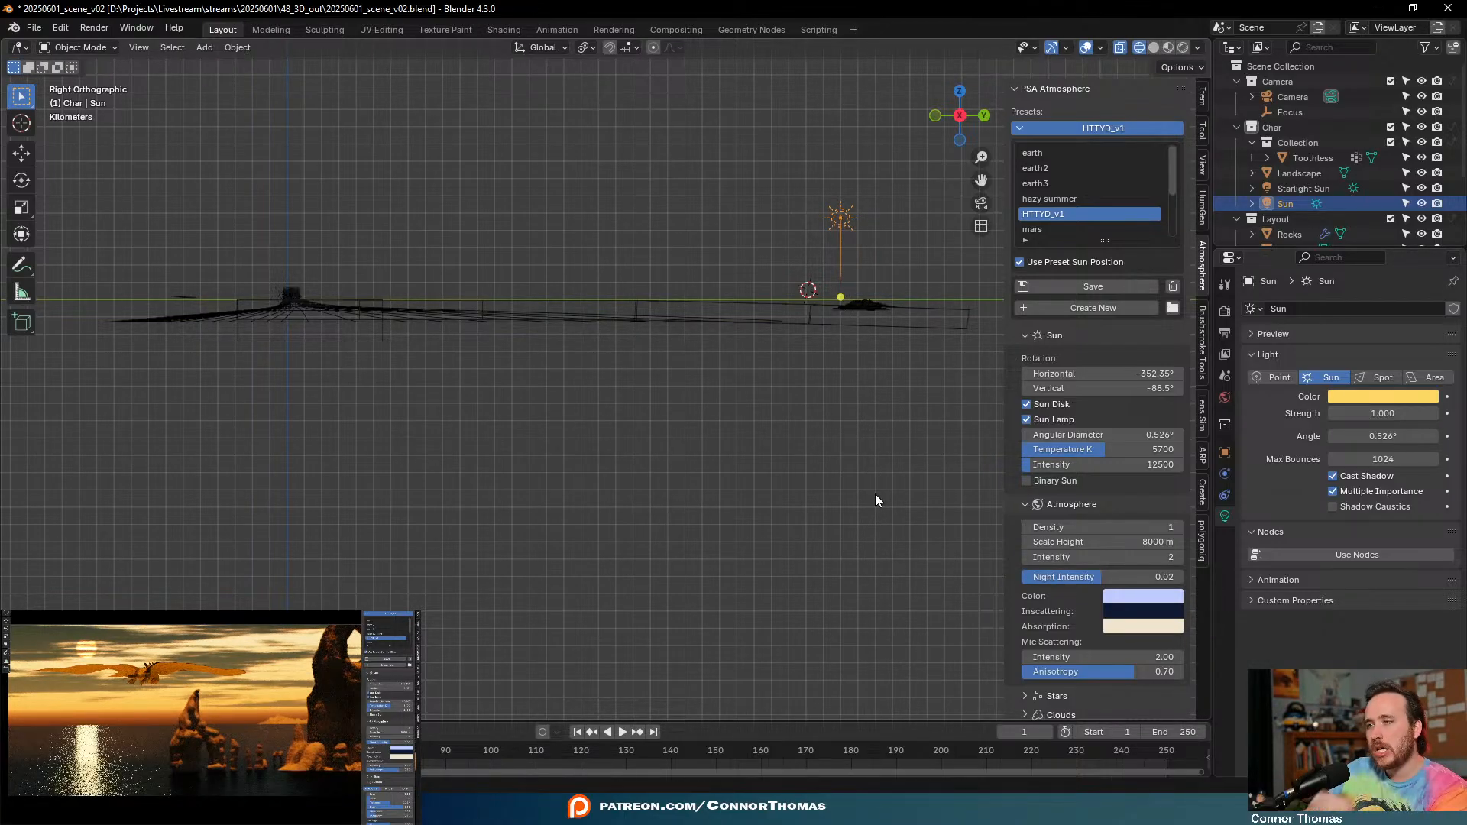
key(r)
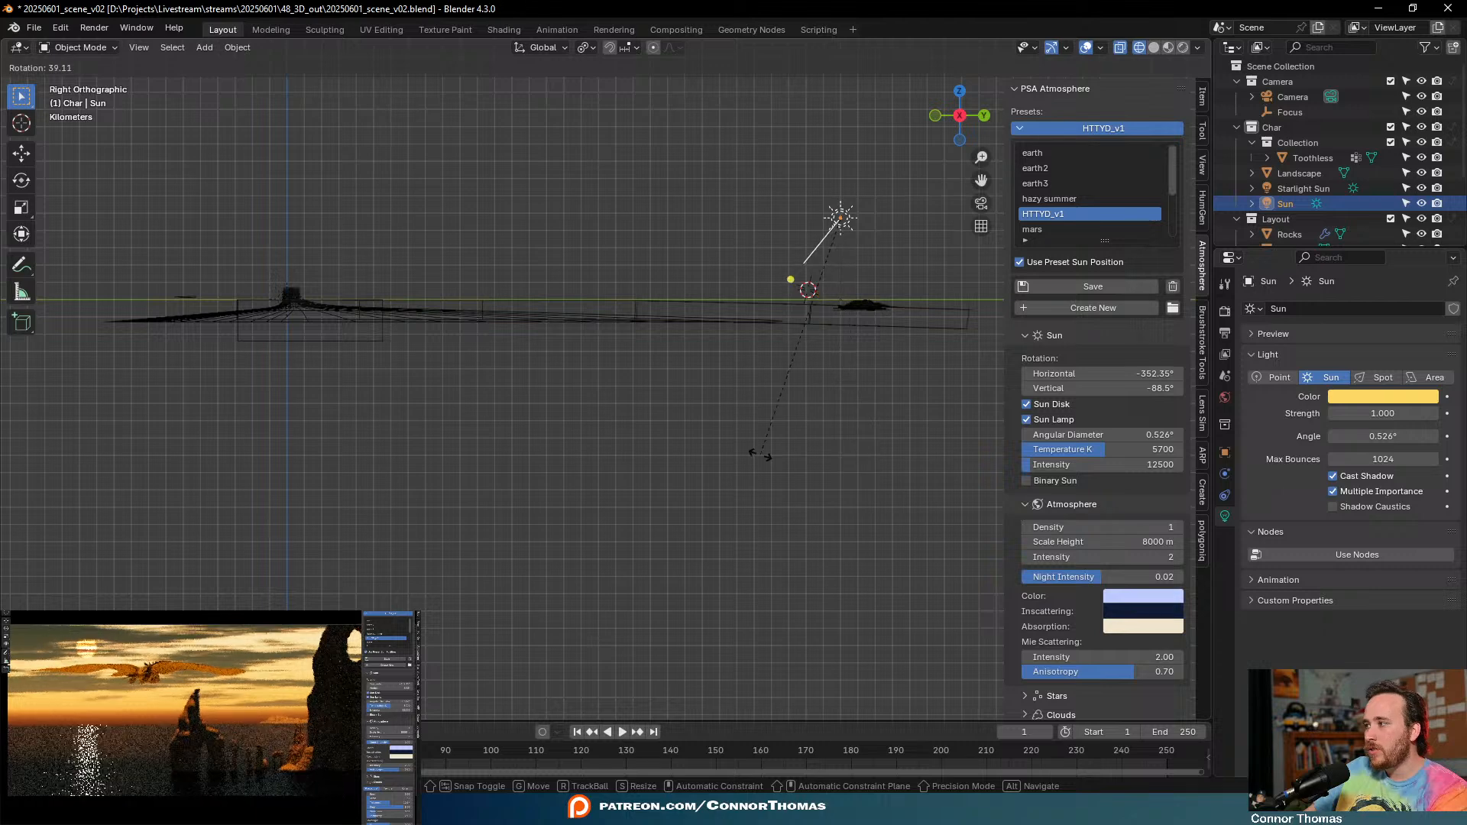
key(Escape)
- Set the Sun light's strength to 10 and try rotating it to shine across the water
drag(1368, 413, 1405, 412)
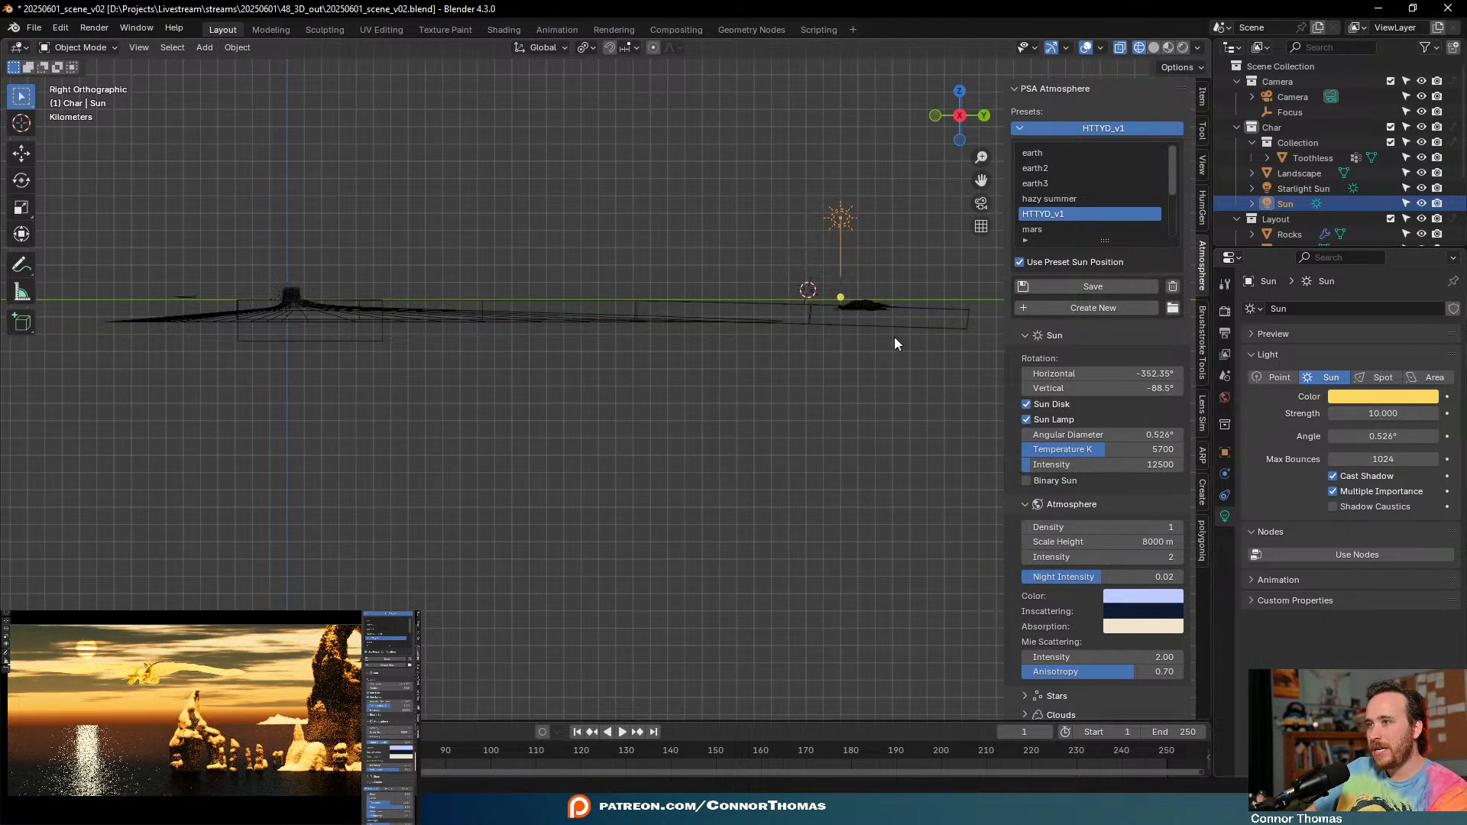
shift+middle_drag(877, 362, 802, 369)
key(r)
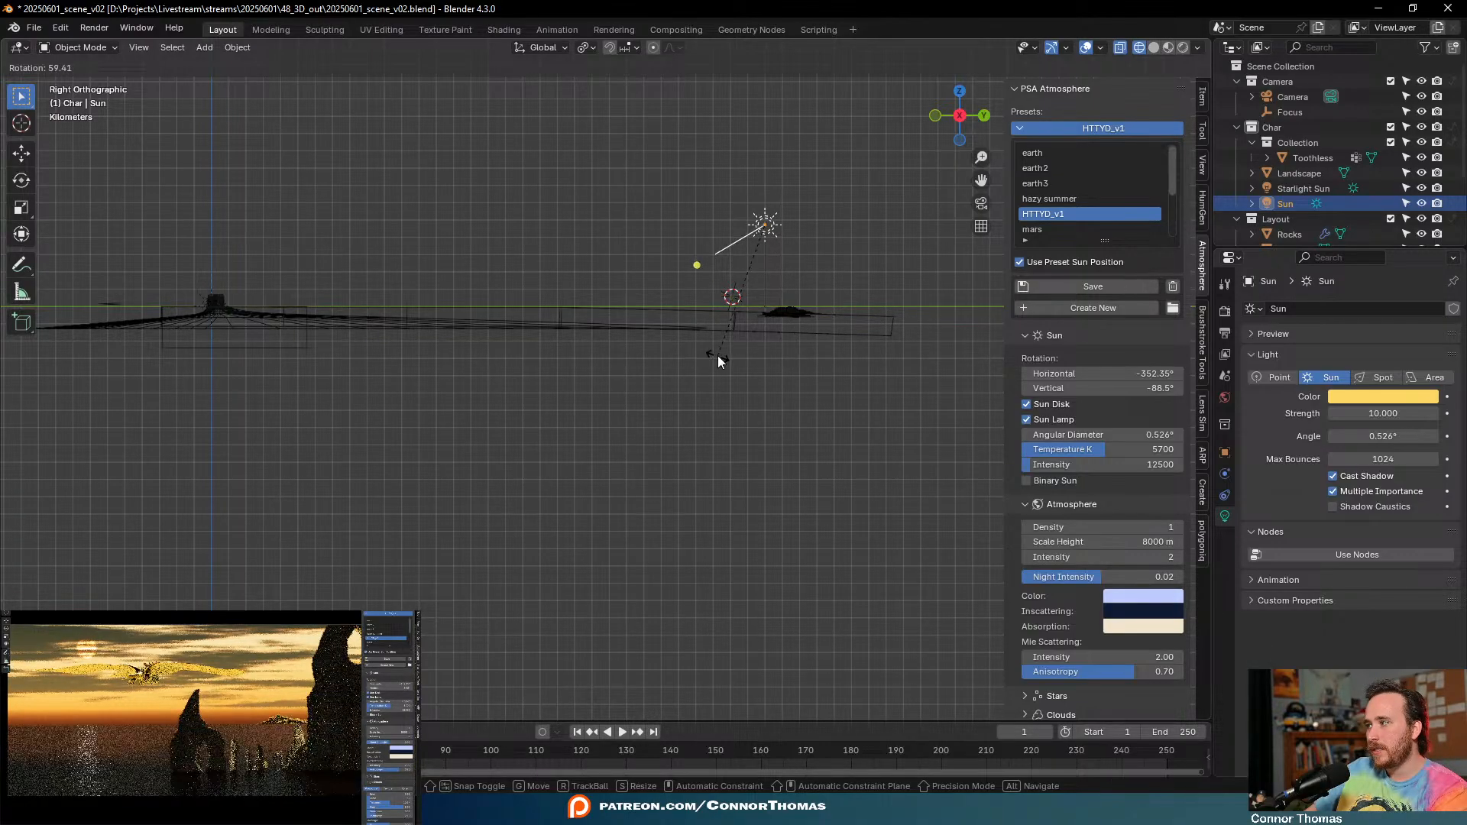
click(780, 295)
- Move the Sun light beside the distant island in an overhead view and show its object transform properties
middle_drag(781, 295, 754, 457)
key(g)
click(745, 385)
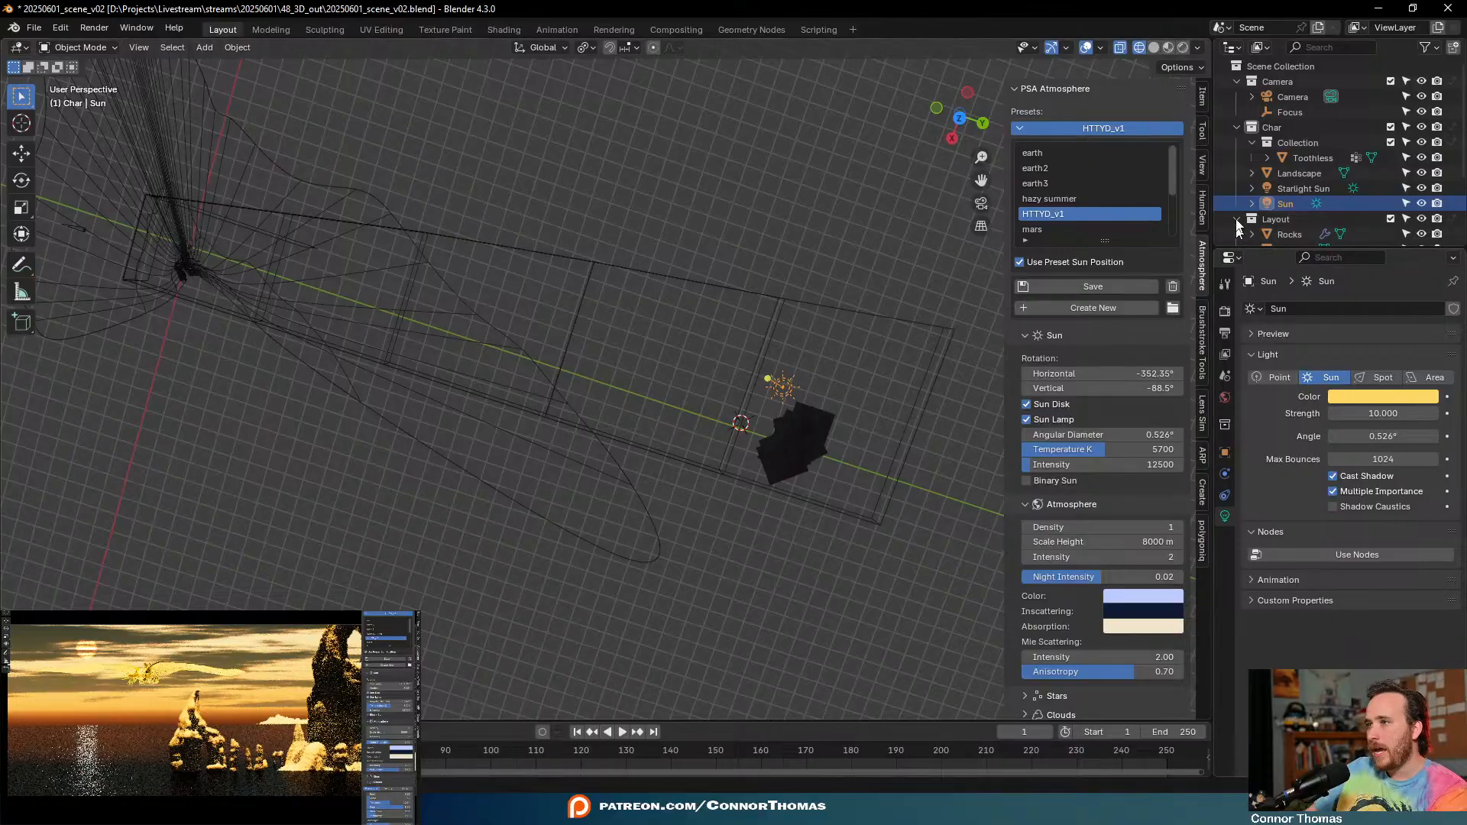
click(1226, 452)
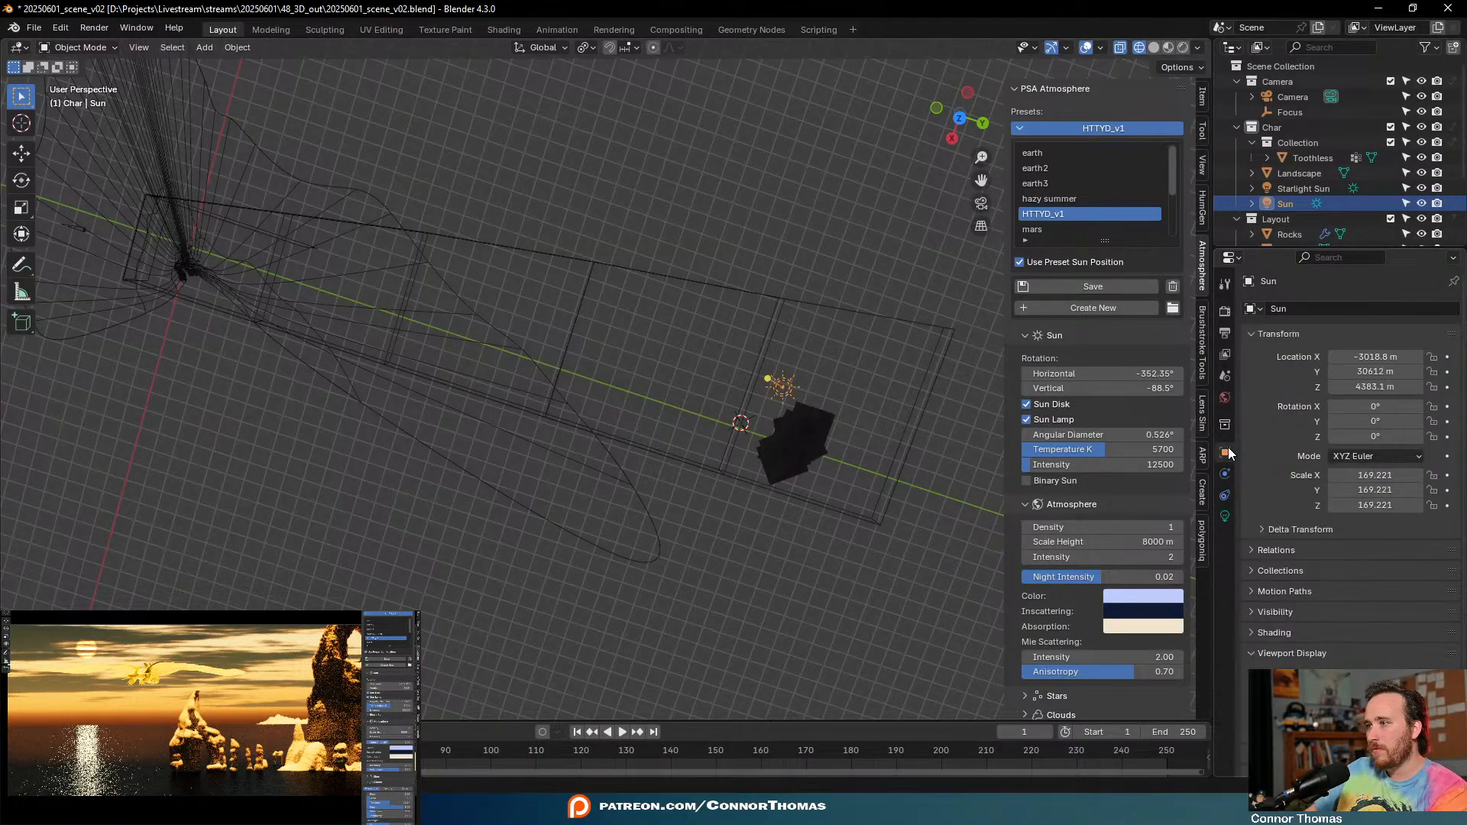
- Enlarge the outliner, create a new collection named Lighting and move the Sun light into it
drag(1273, 248, 1273, 539)
mouse_move(1280, 207)
mouse_down()
mouse_move(1320, 281)
mouse_move(1299, 136)
mouse_move(1286, 209)
mouse_up()
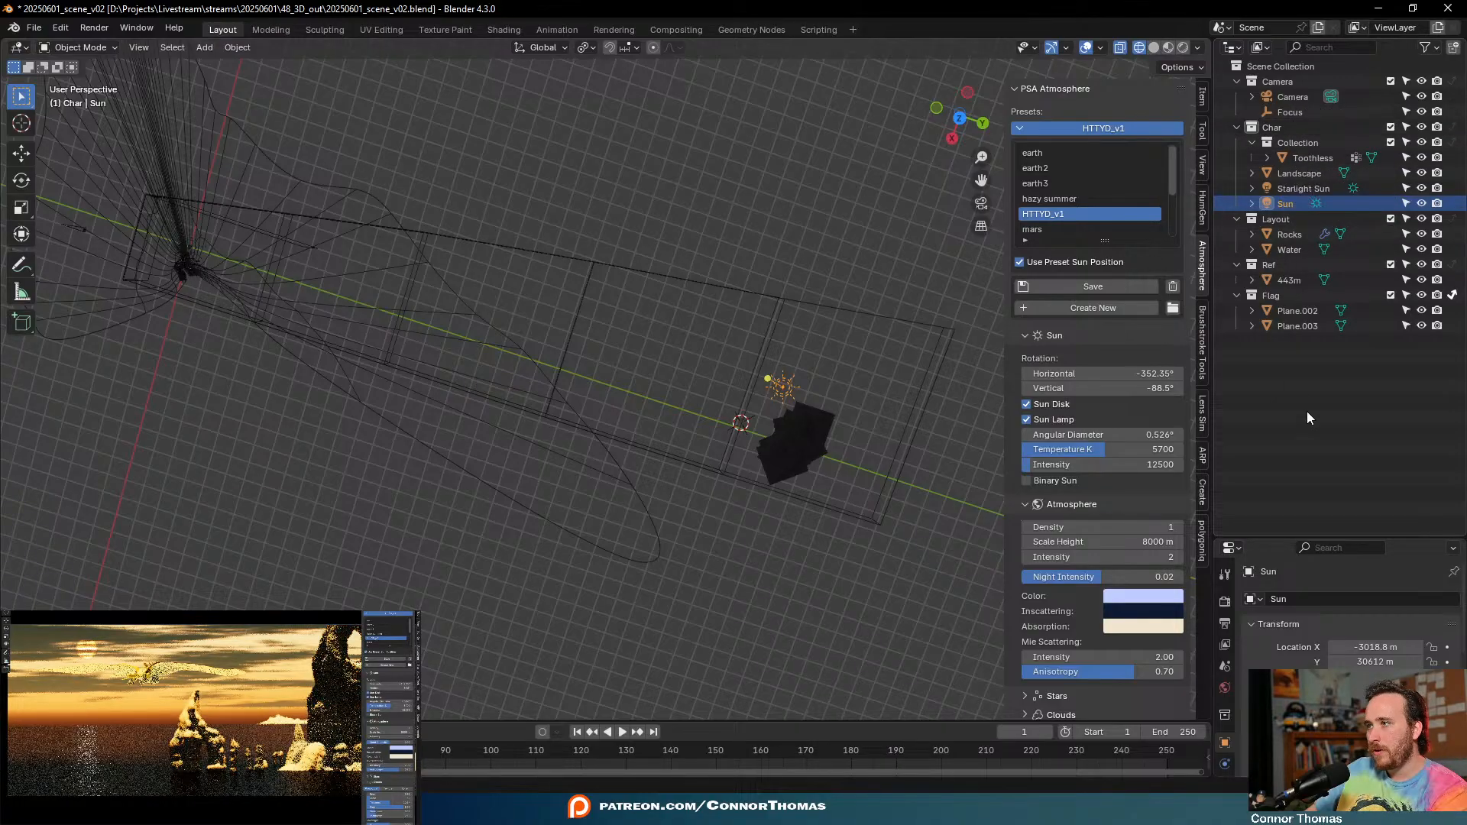
right_click(1306, 417)
click(1256, 406)
double_click(1287, 341)
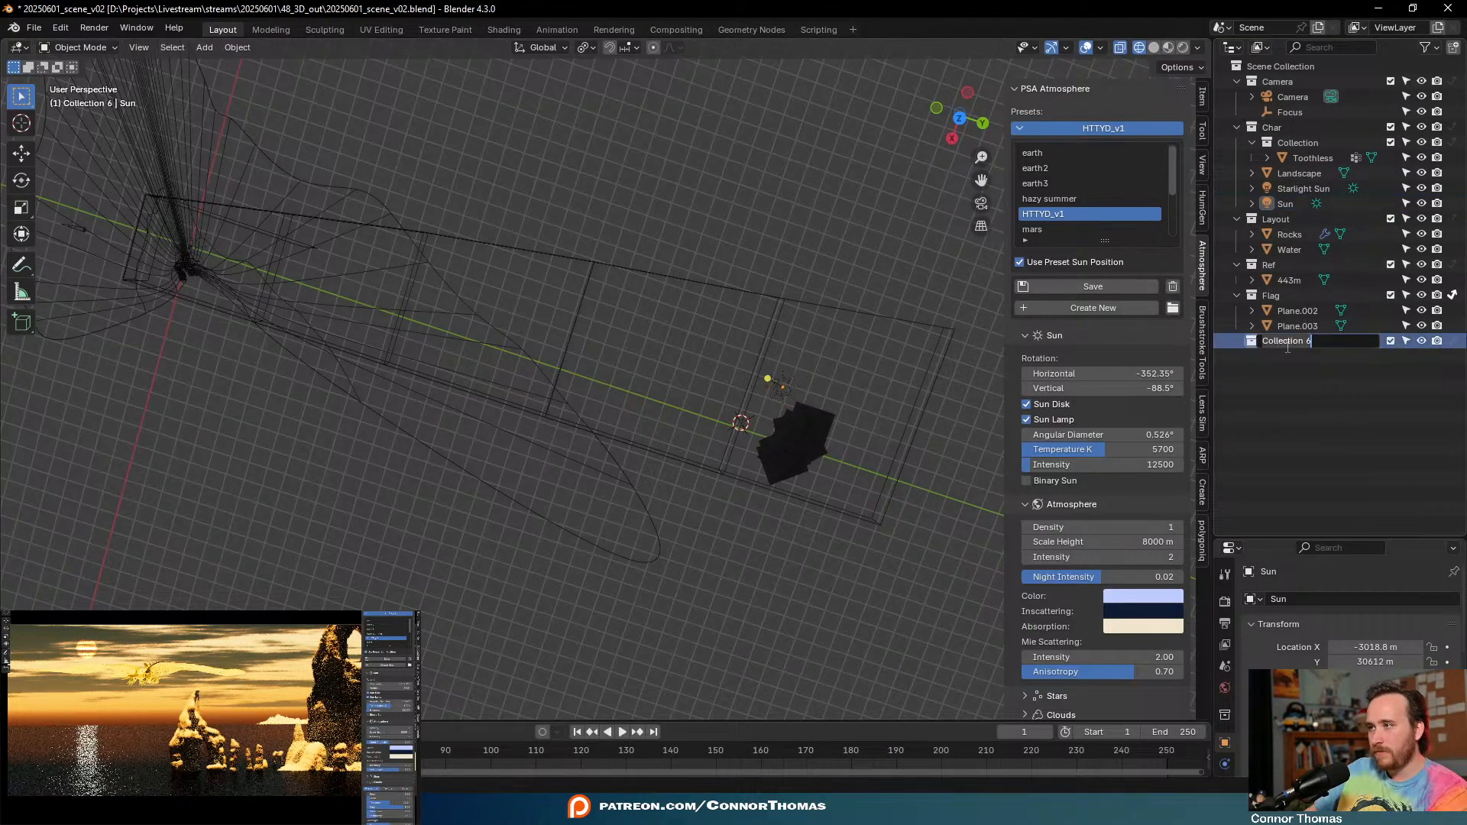
text(Lighting)
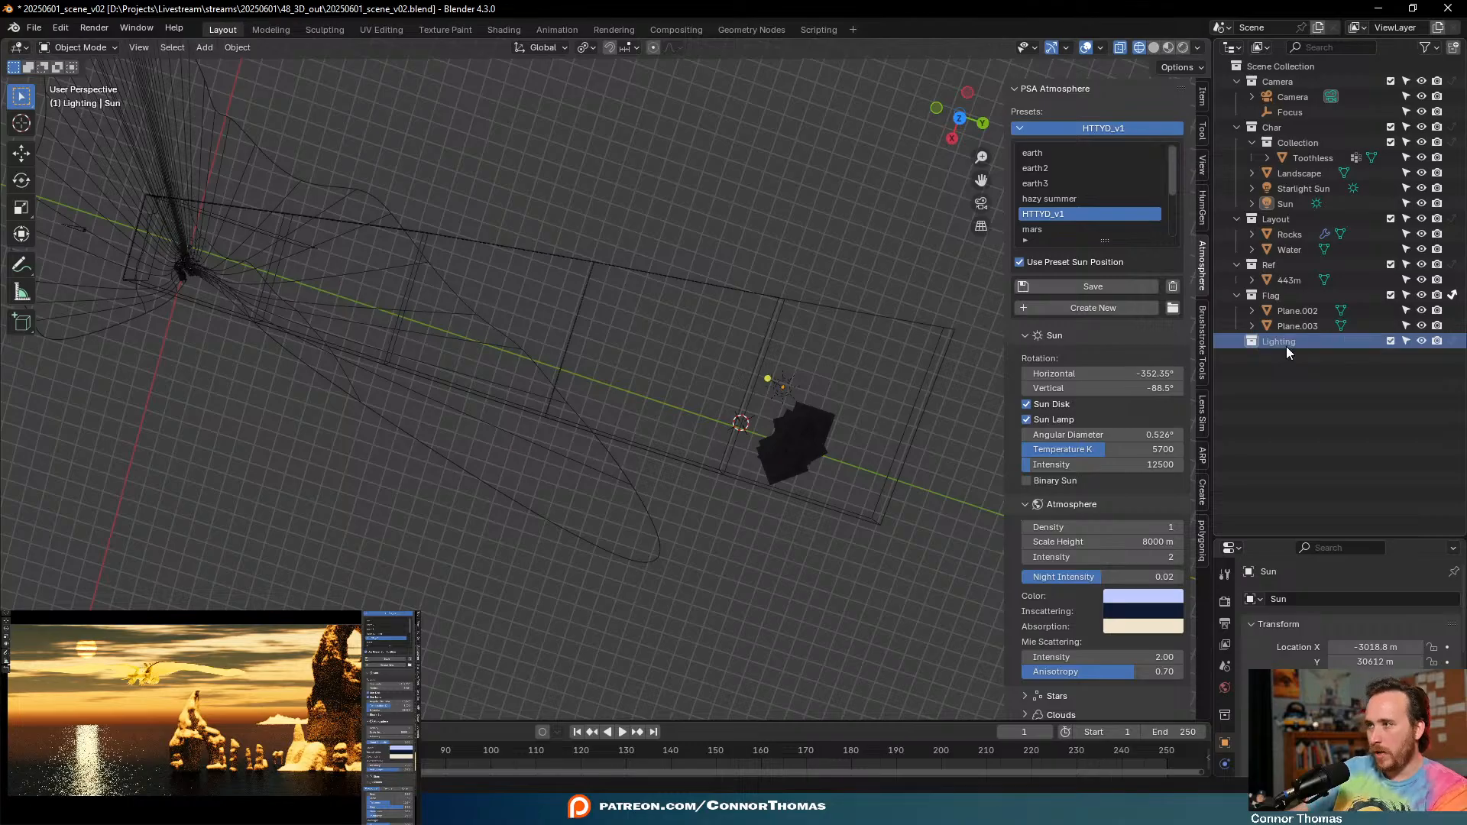
key(Return)
drag(1294, 207, 1287, 337)
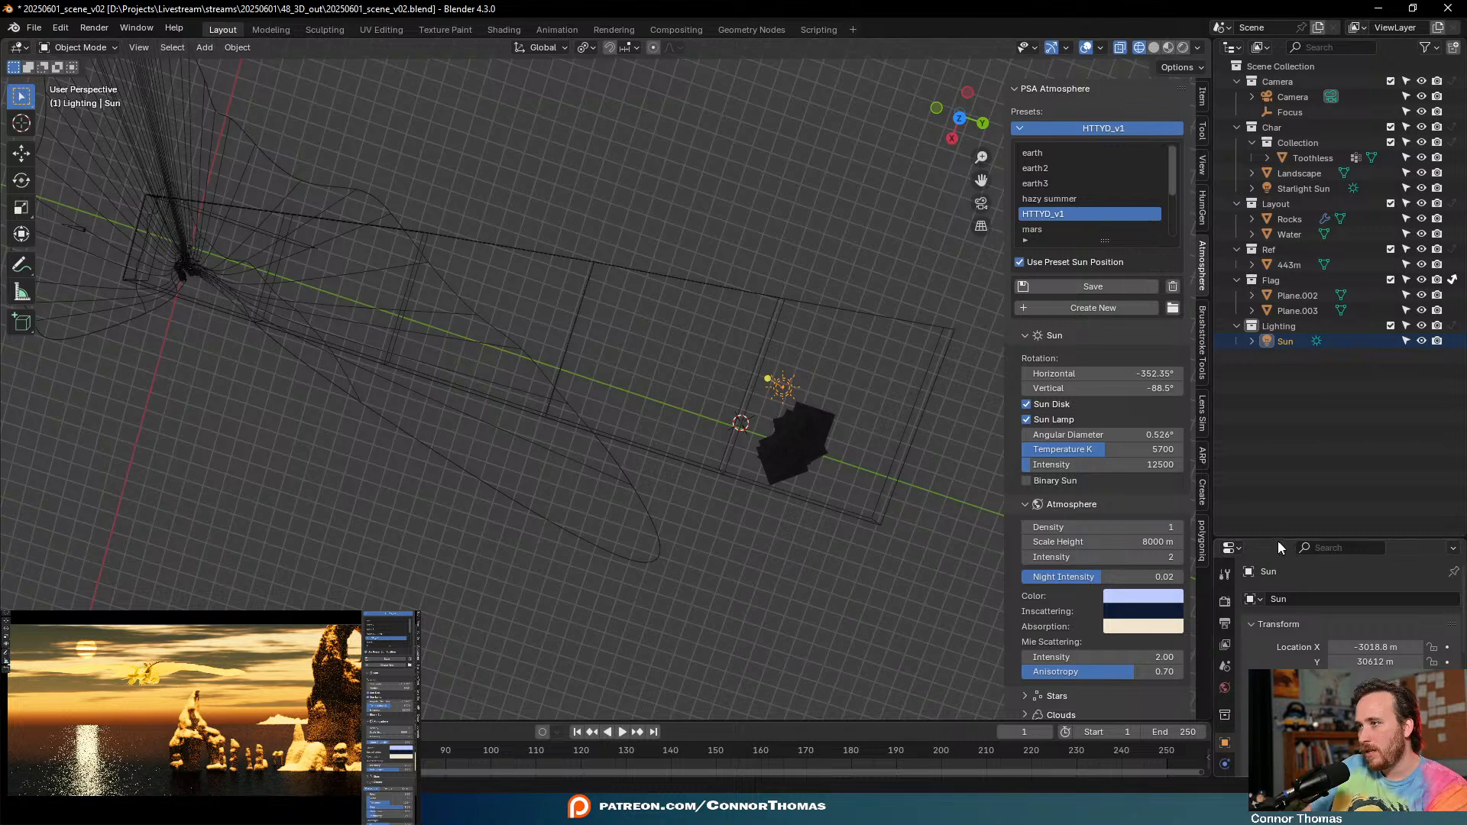
- Move the Starlight Sun into the Lighting collection and reselect the Sun light
drag(1299, 190, 1281, 321)
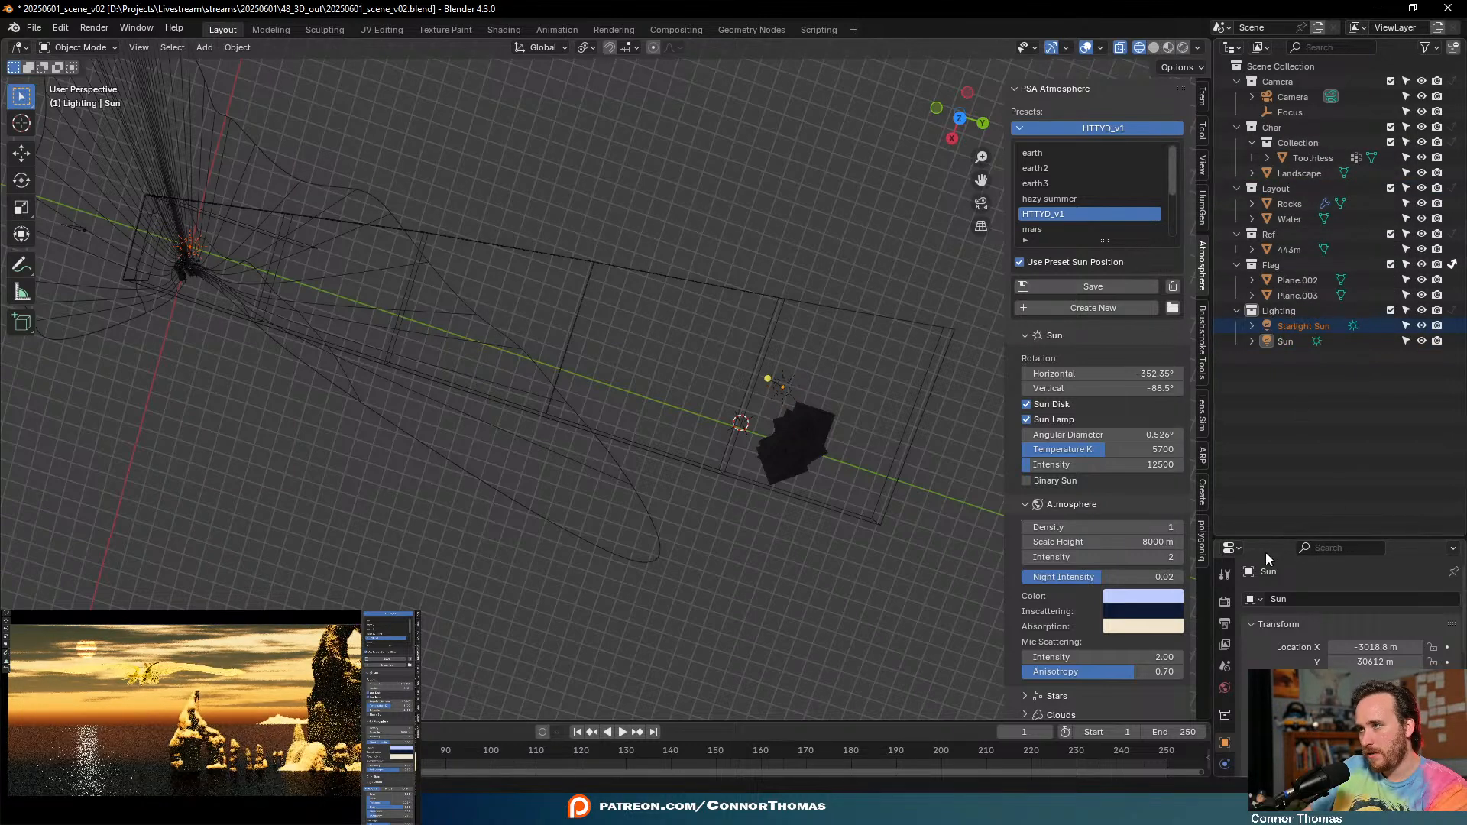
click(1290, 342)
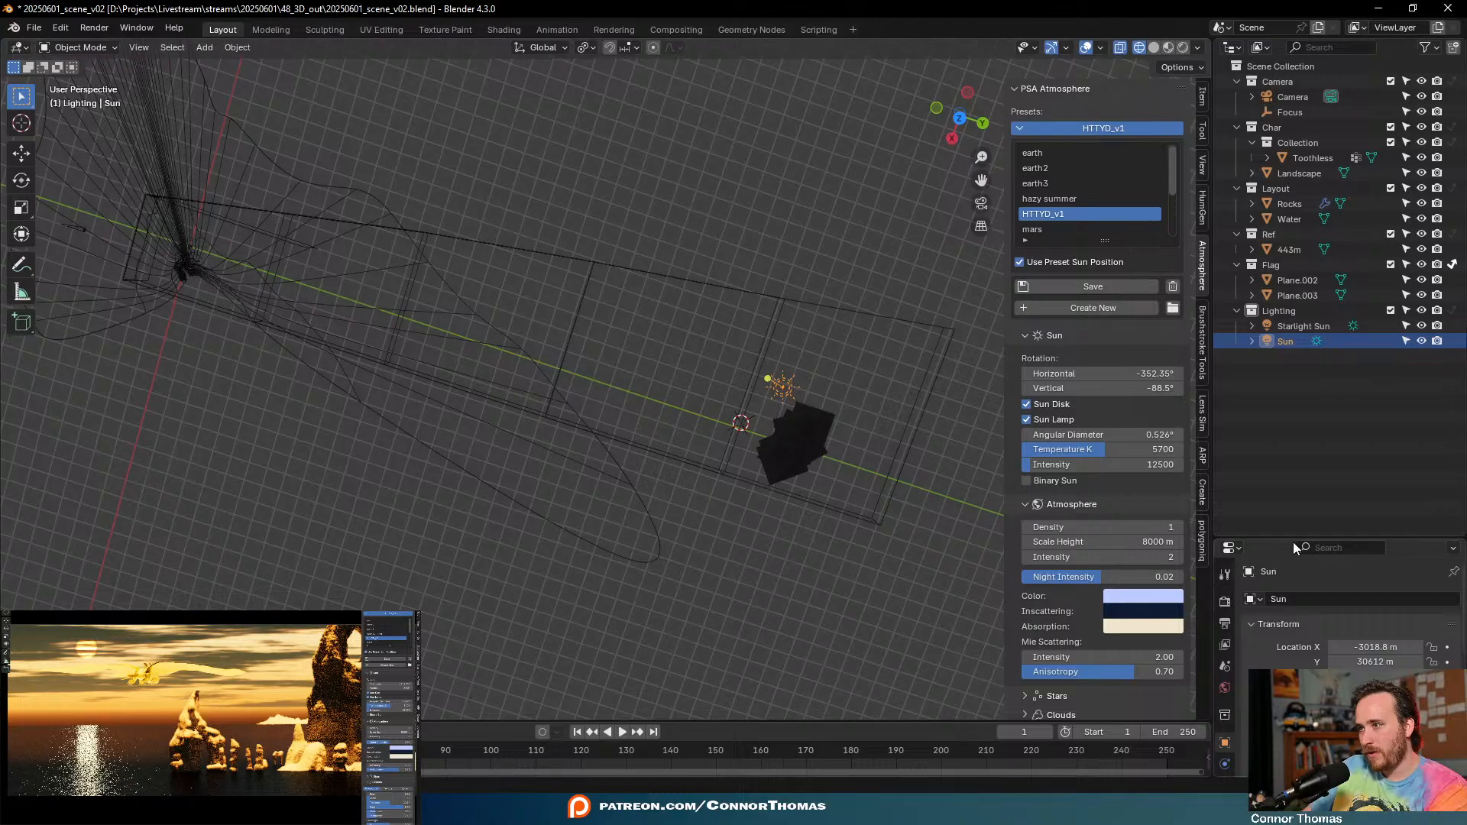
- Enlarge the properties editor, set the Sun light's strength to 1000 and try changing its angle
drag(1285, 535, 1346, 137)
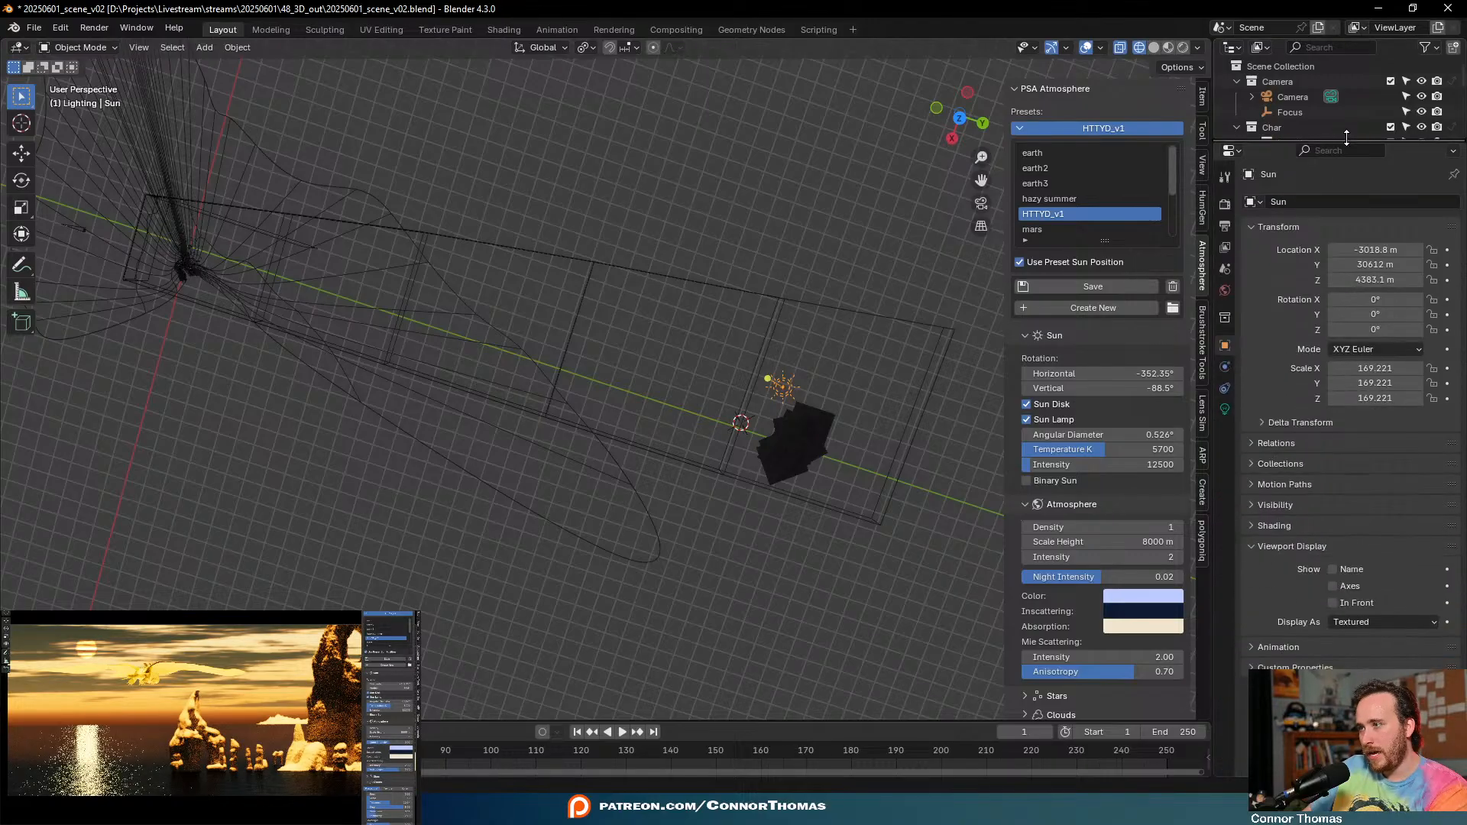
click(1224, 409)
click(1383, 307)
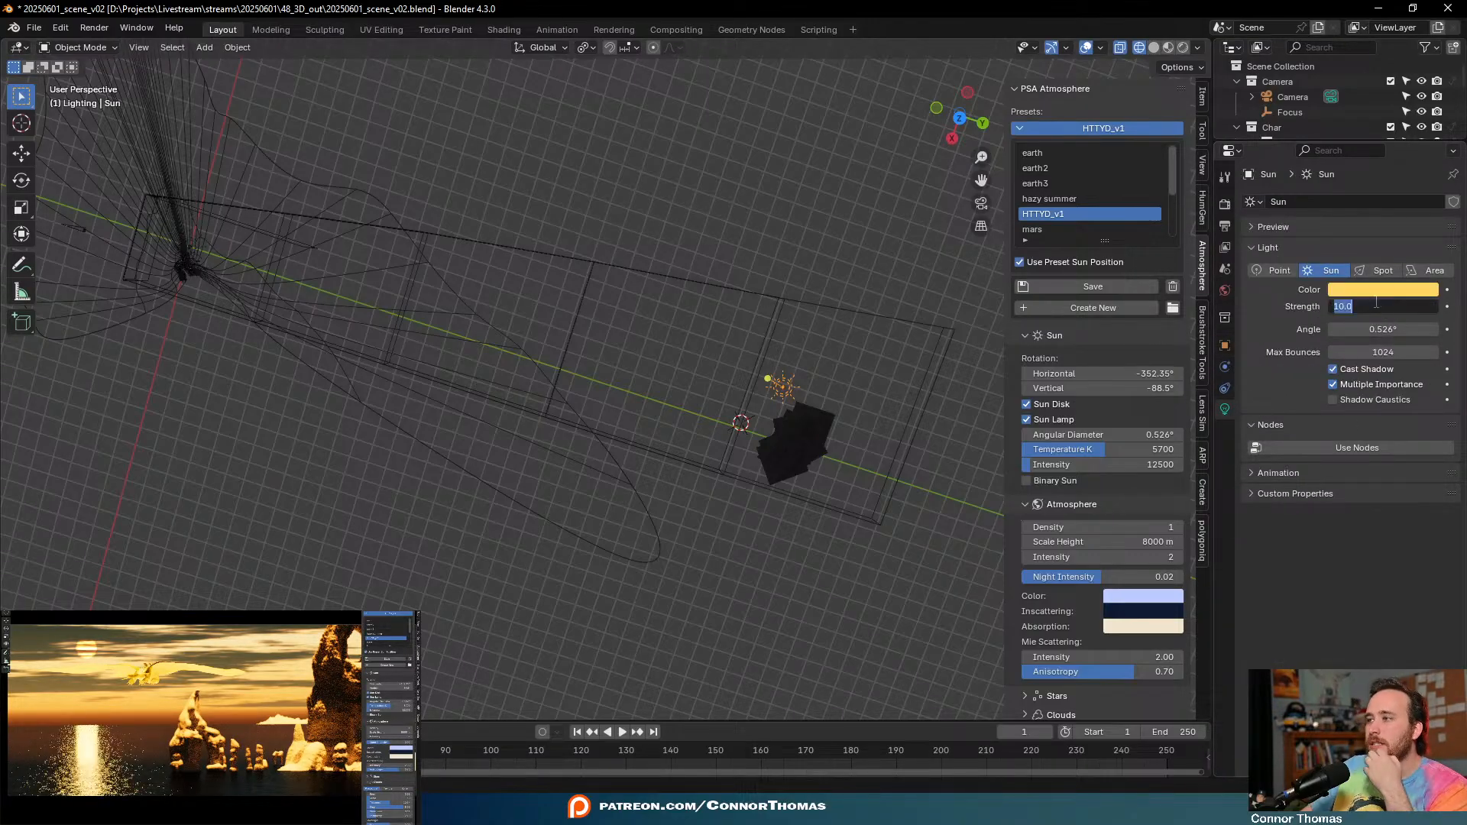
key(Return)
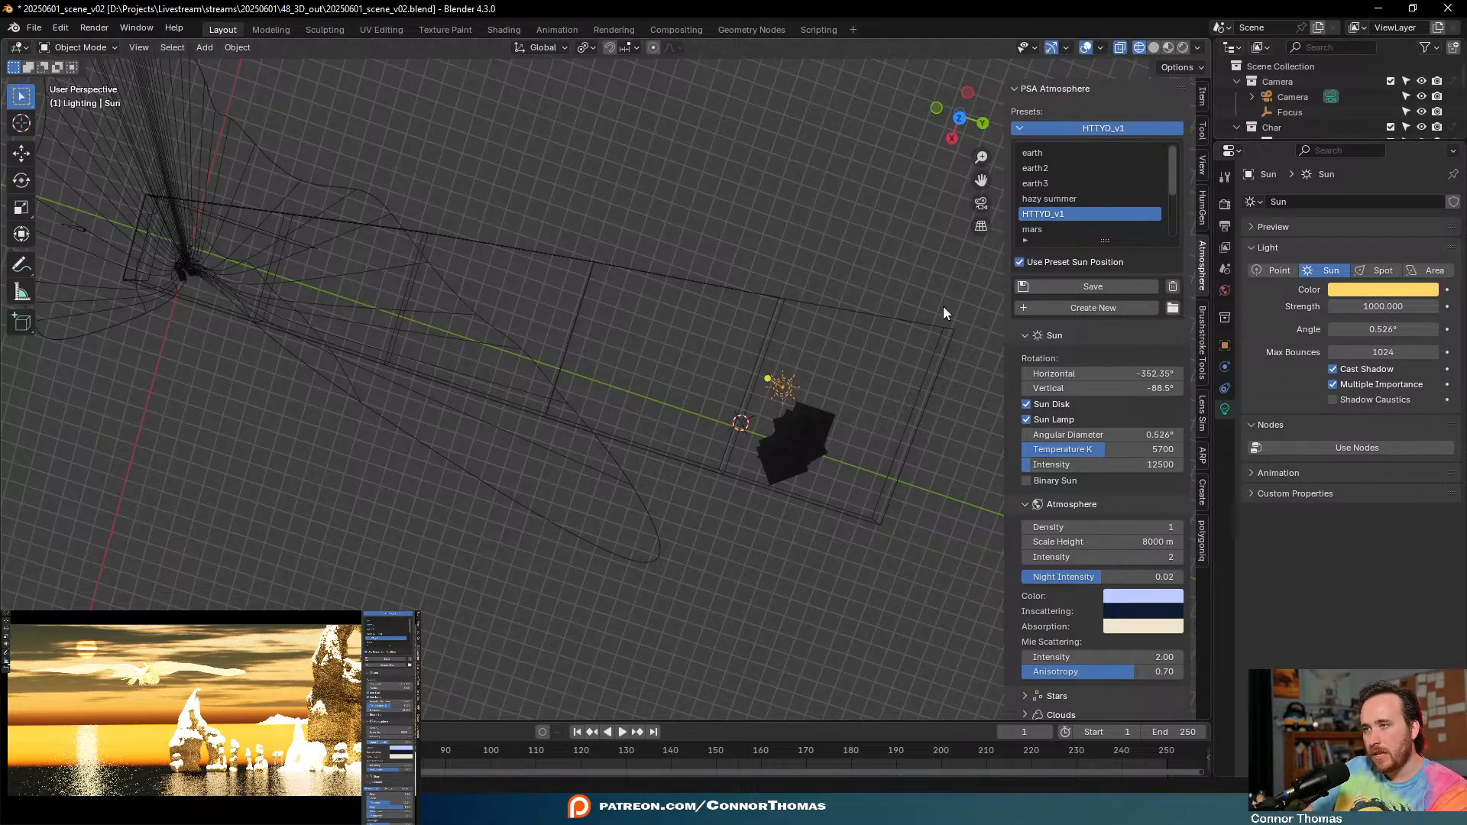
middle_drag(834, 429, 771, 376)
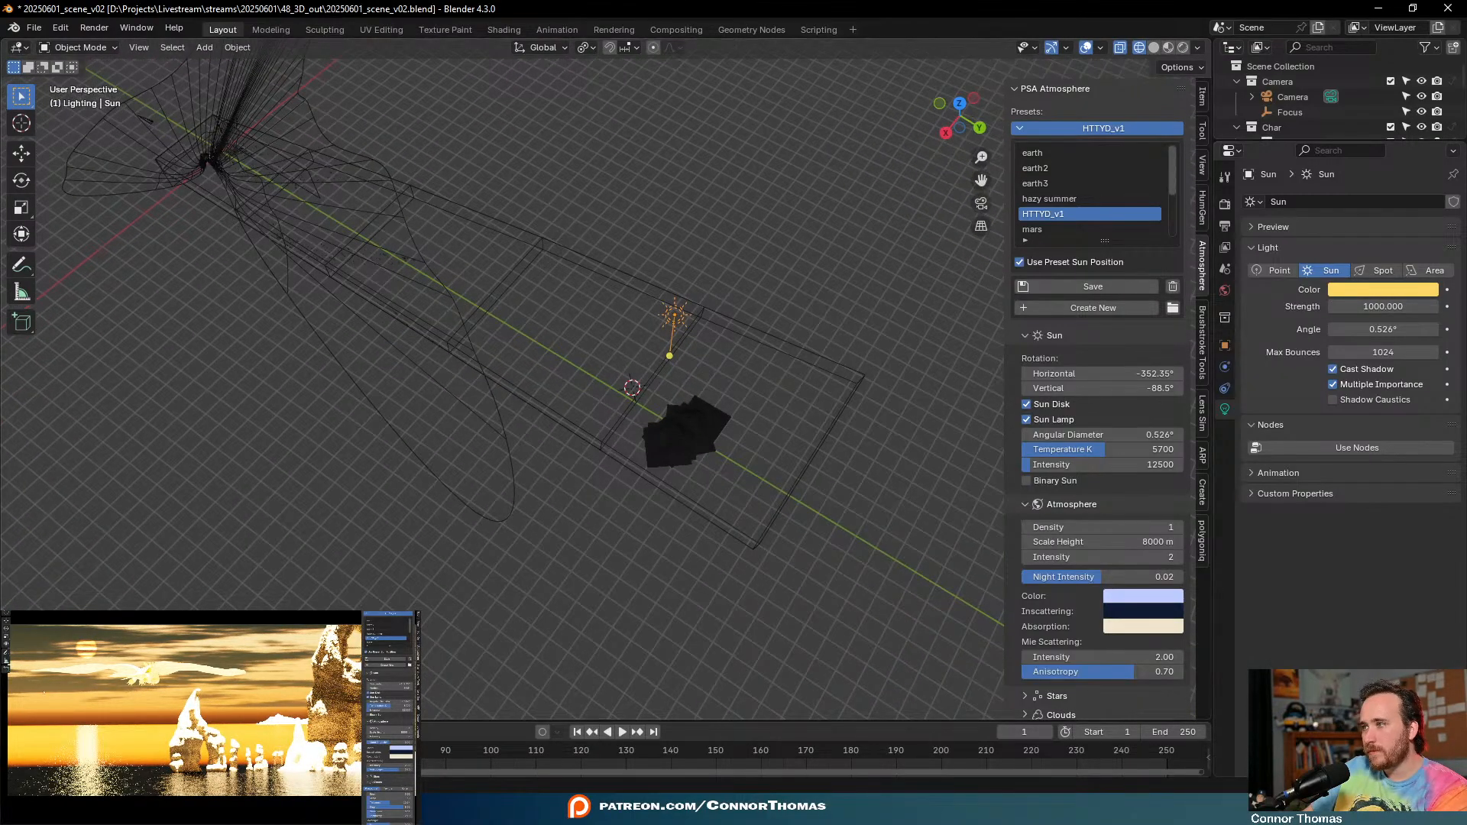
drag(1383, 329, 1455, 330)
right_click(1425, 332)
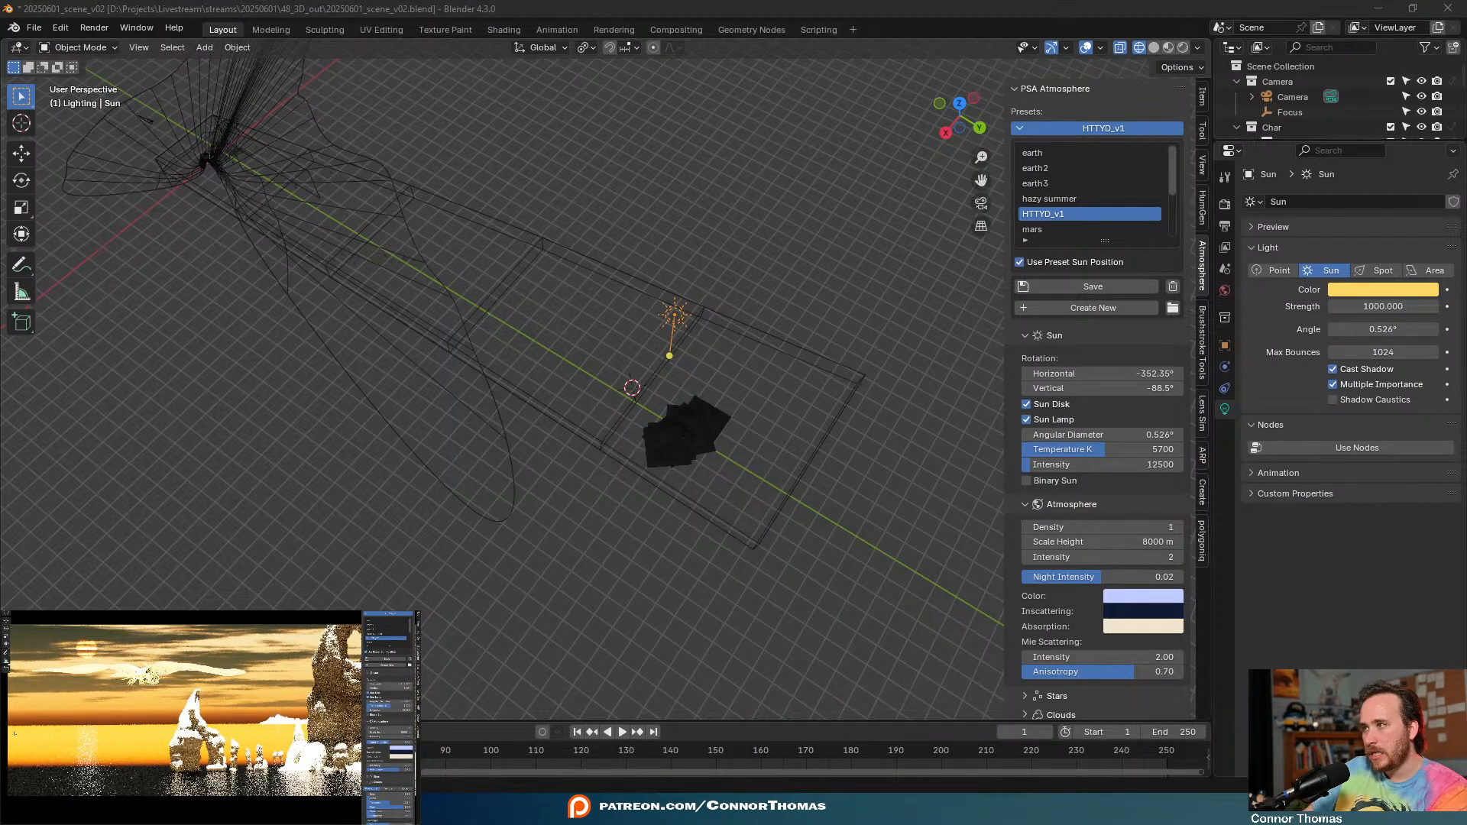
- Expand the Sun object's Shading and Light Linking settings and list the collections available for linking
click(1225, 345)
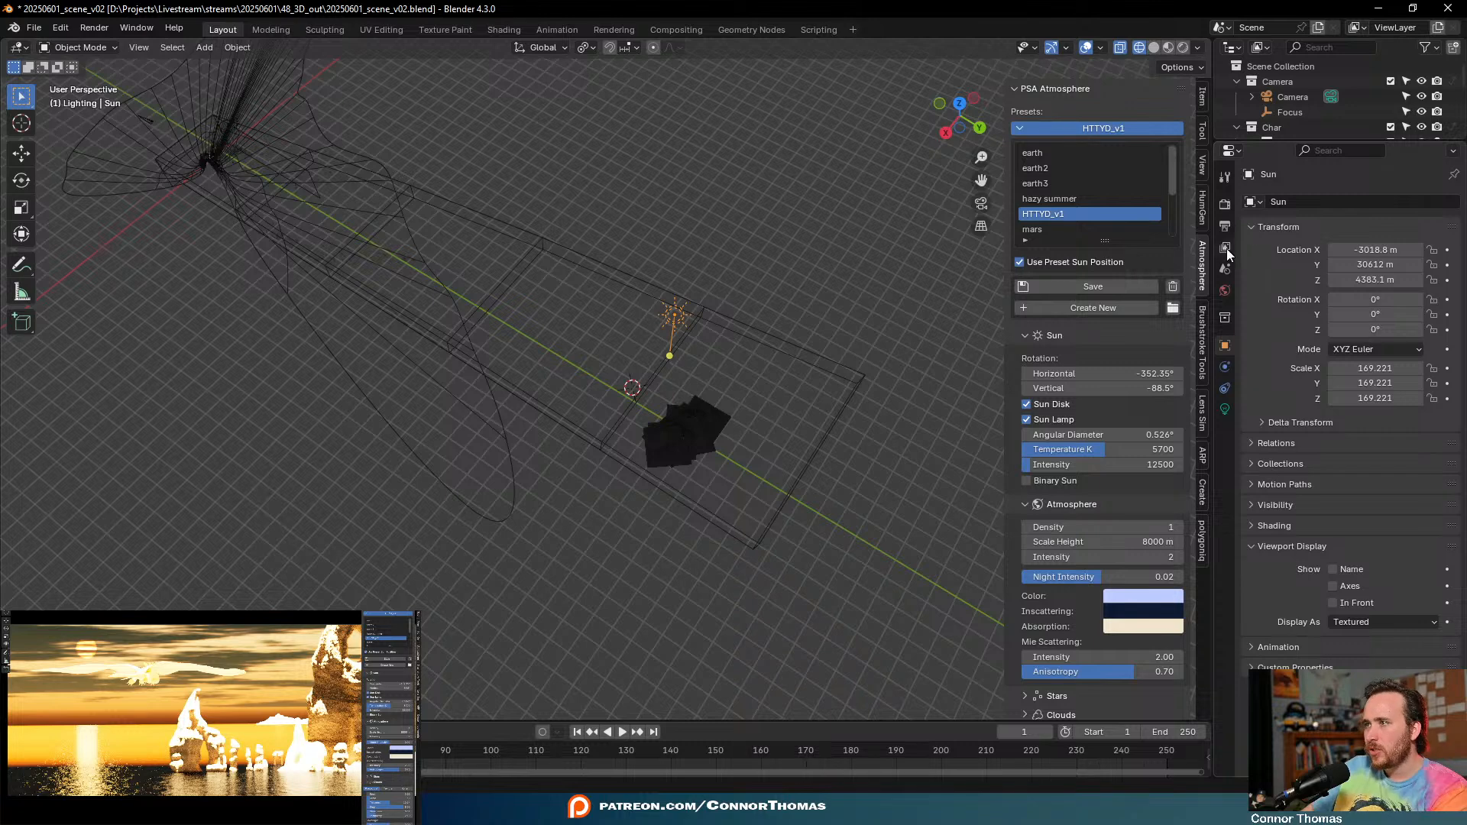
click(1224, 410)
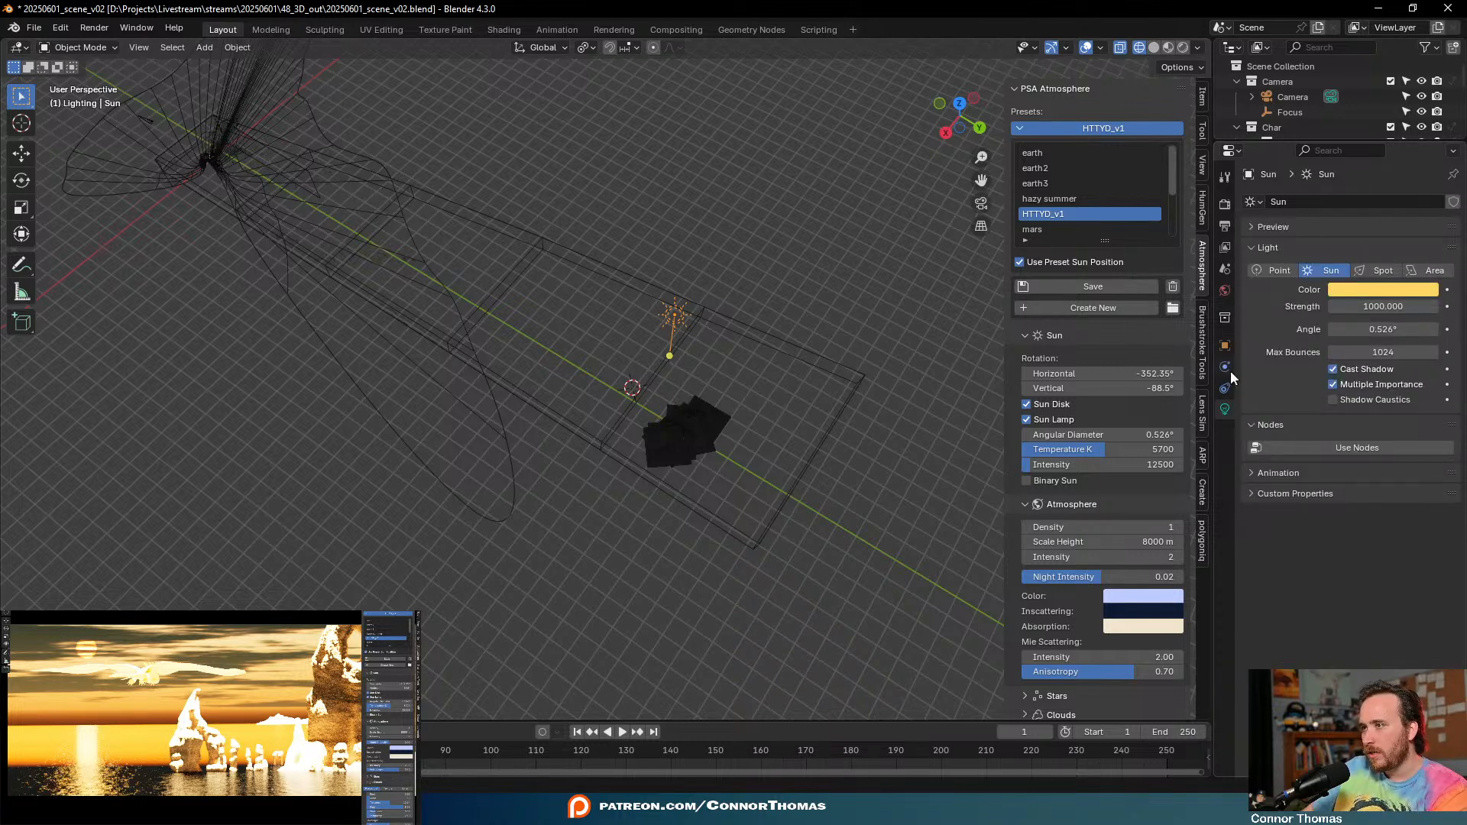
click(1225, 346)
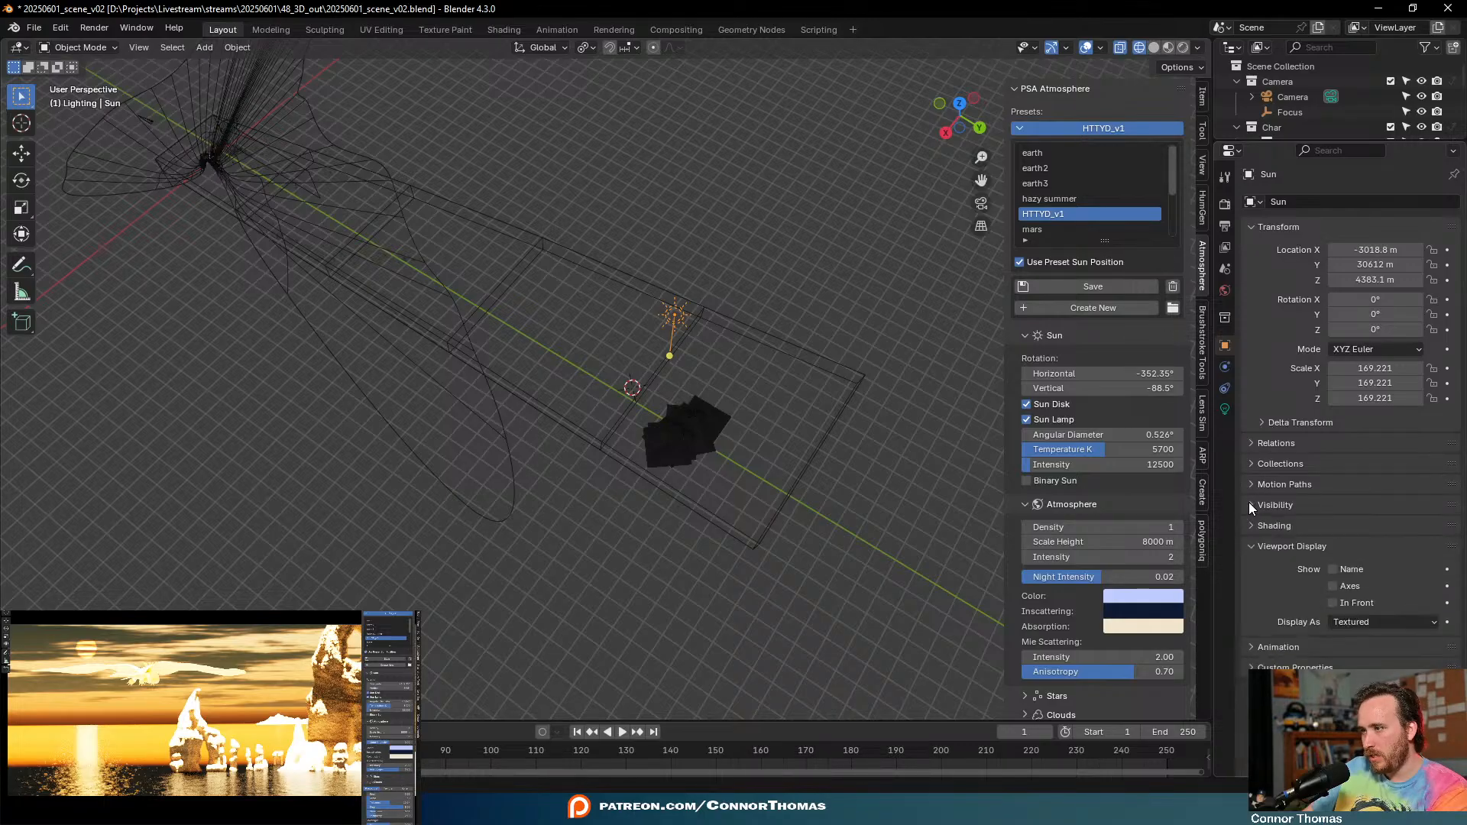
click(1261, 526)
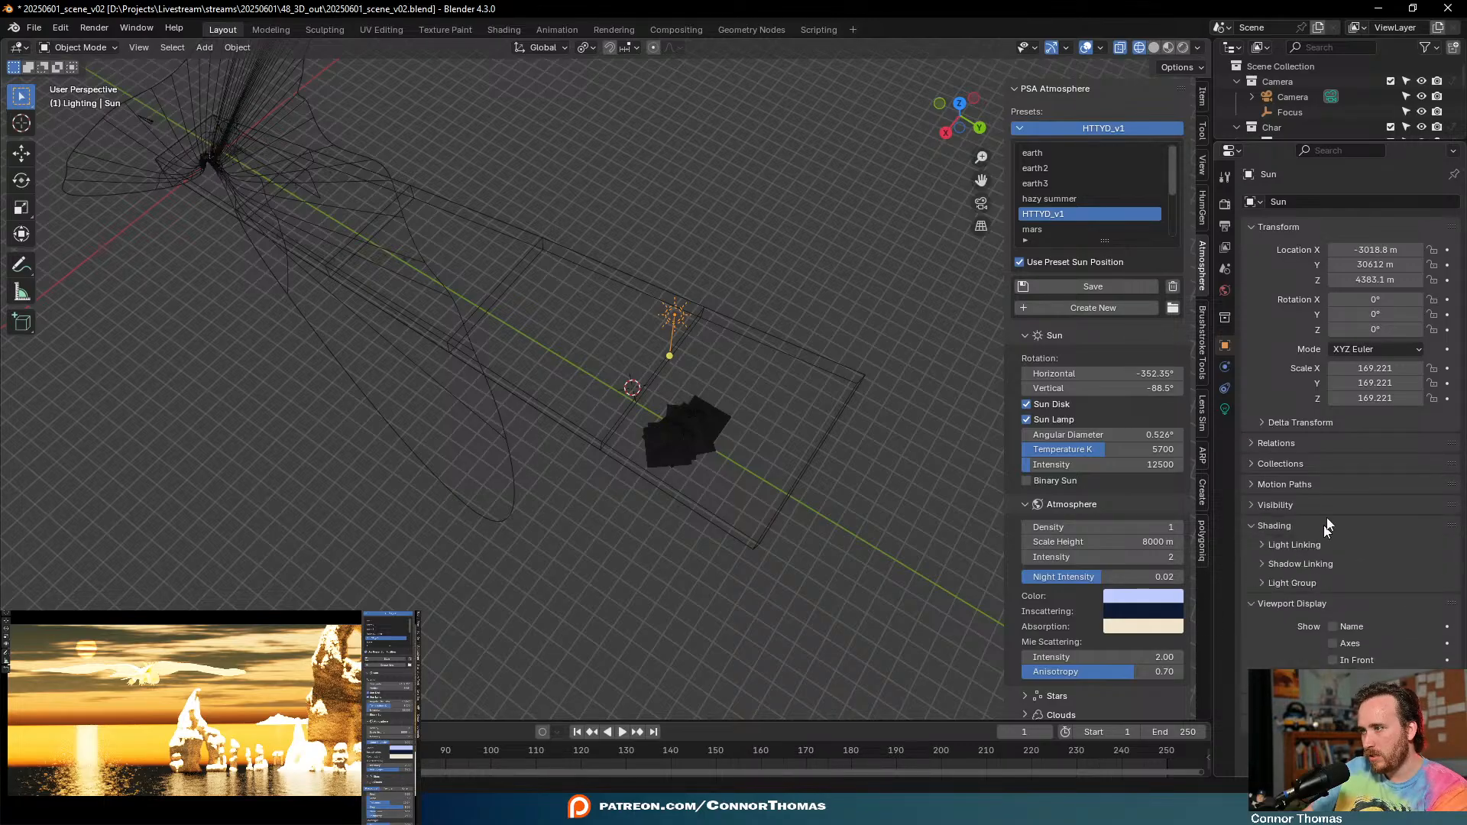
click(1260, 544)
click(1257, 567)
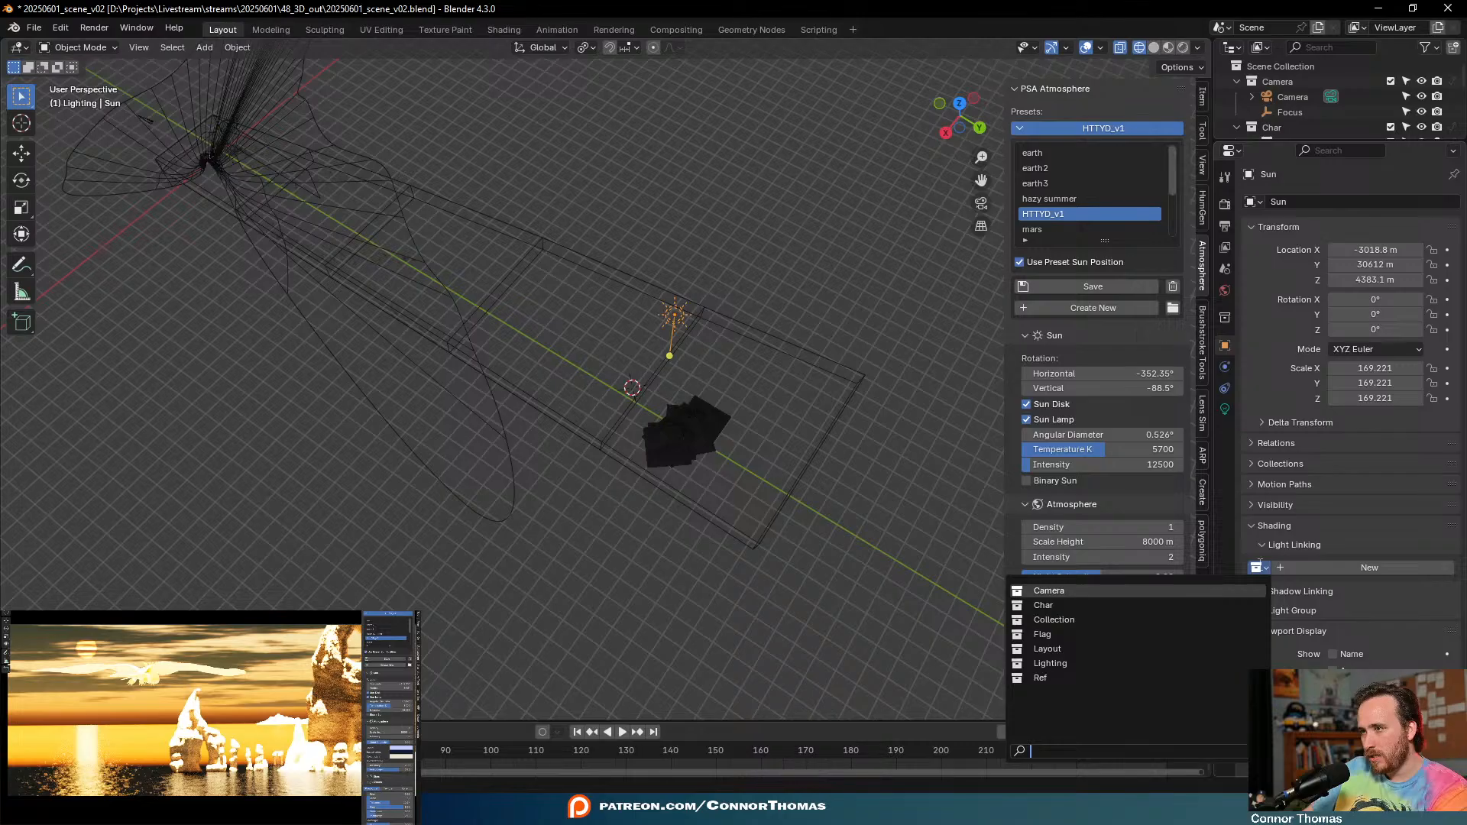
- Create a collection named ocean inside Layout and move the Water mesh into it
drag(1270, 142, 1274, 410)
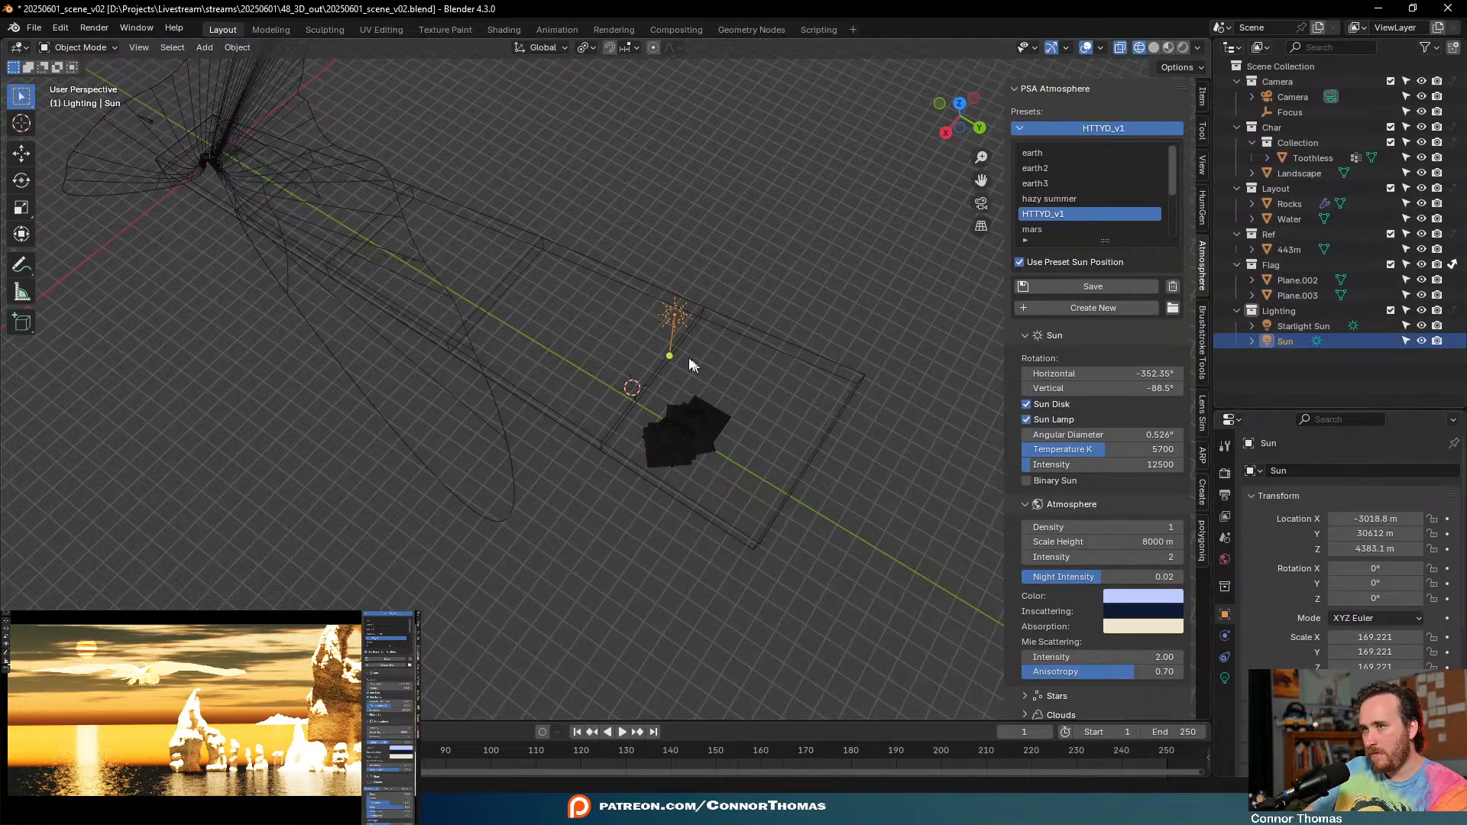
click(611, 271)
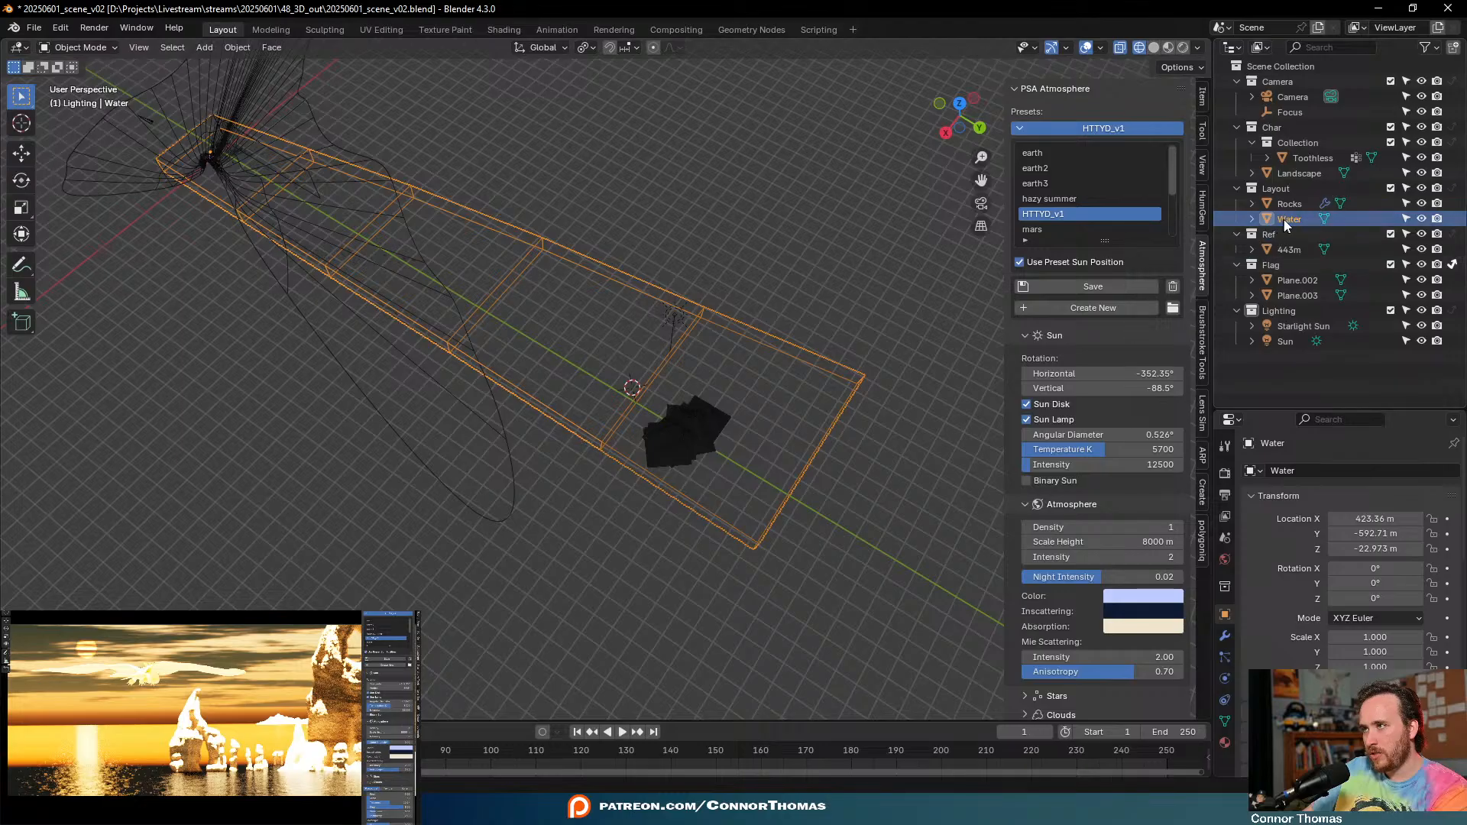
right_click(1275, 188)
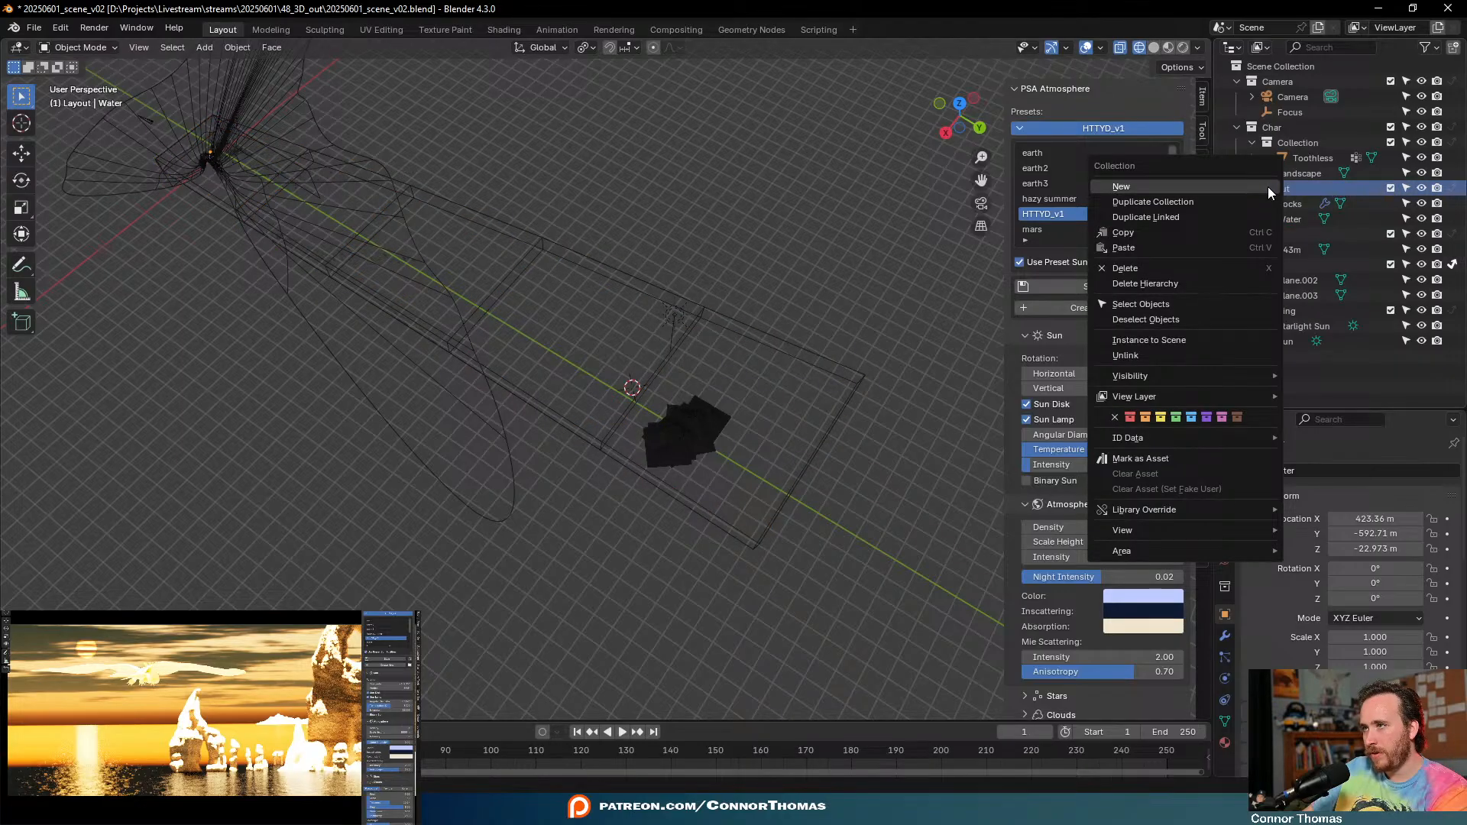
click(1267, 186)
double_click(1291, 204)
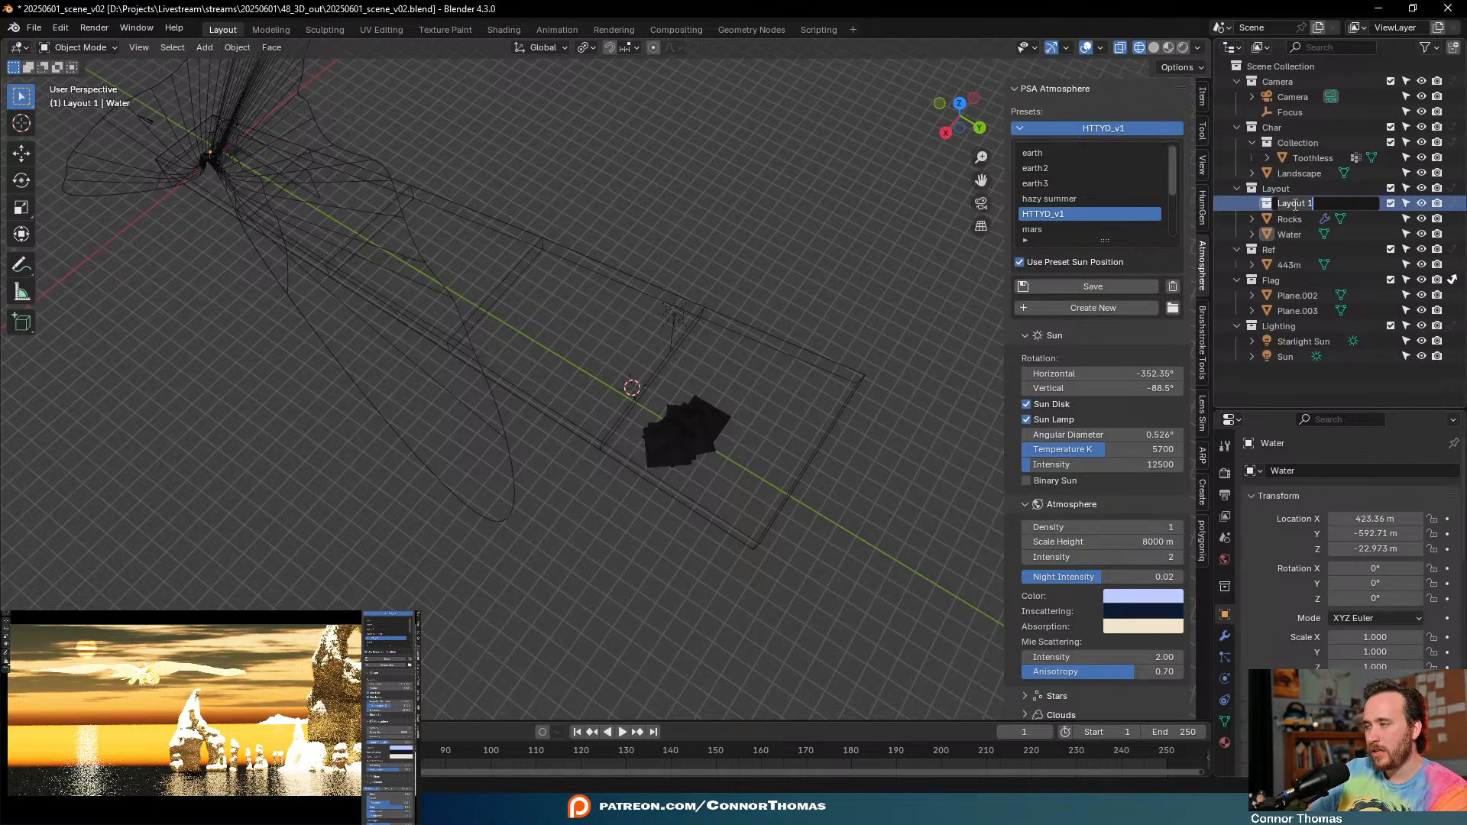
text(ocaean)
key(Return)
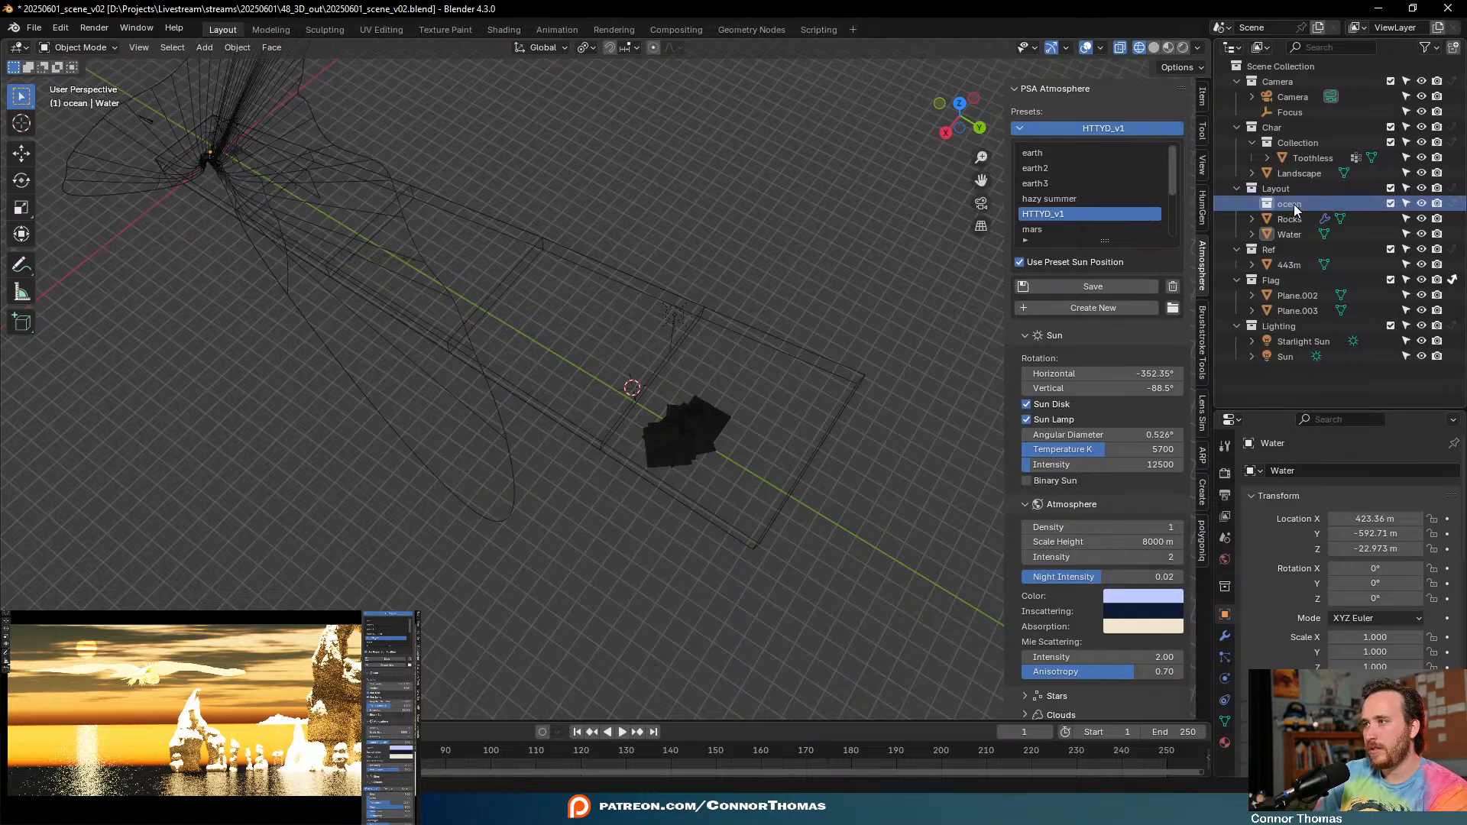
drag(1293, 235, 1290, 204)
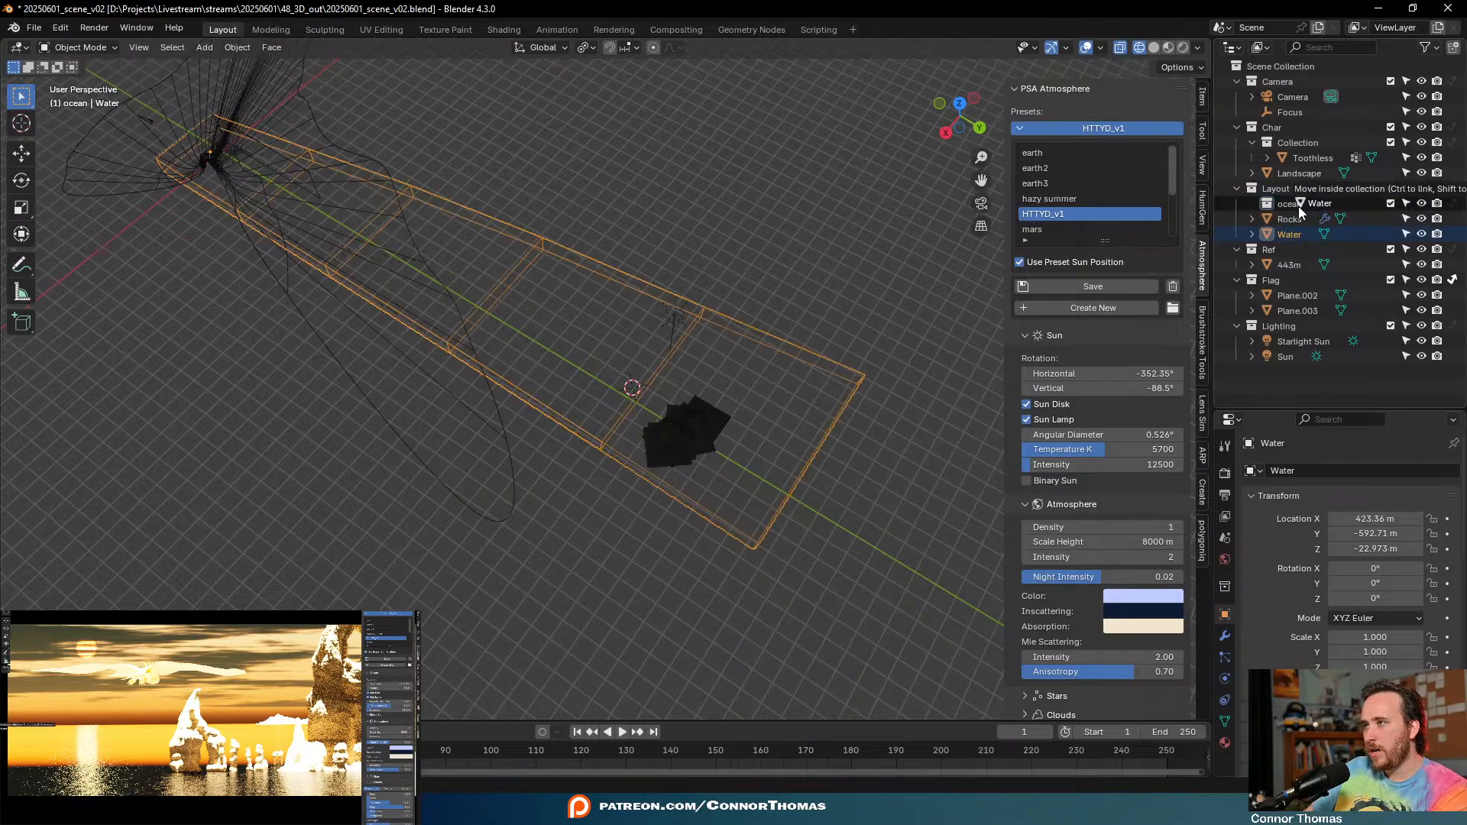
- Link the Sun light to the ocean collection so that it only illuminates the Water mesh
click(685, 439)
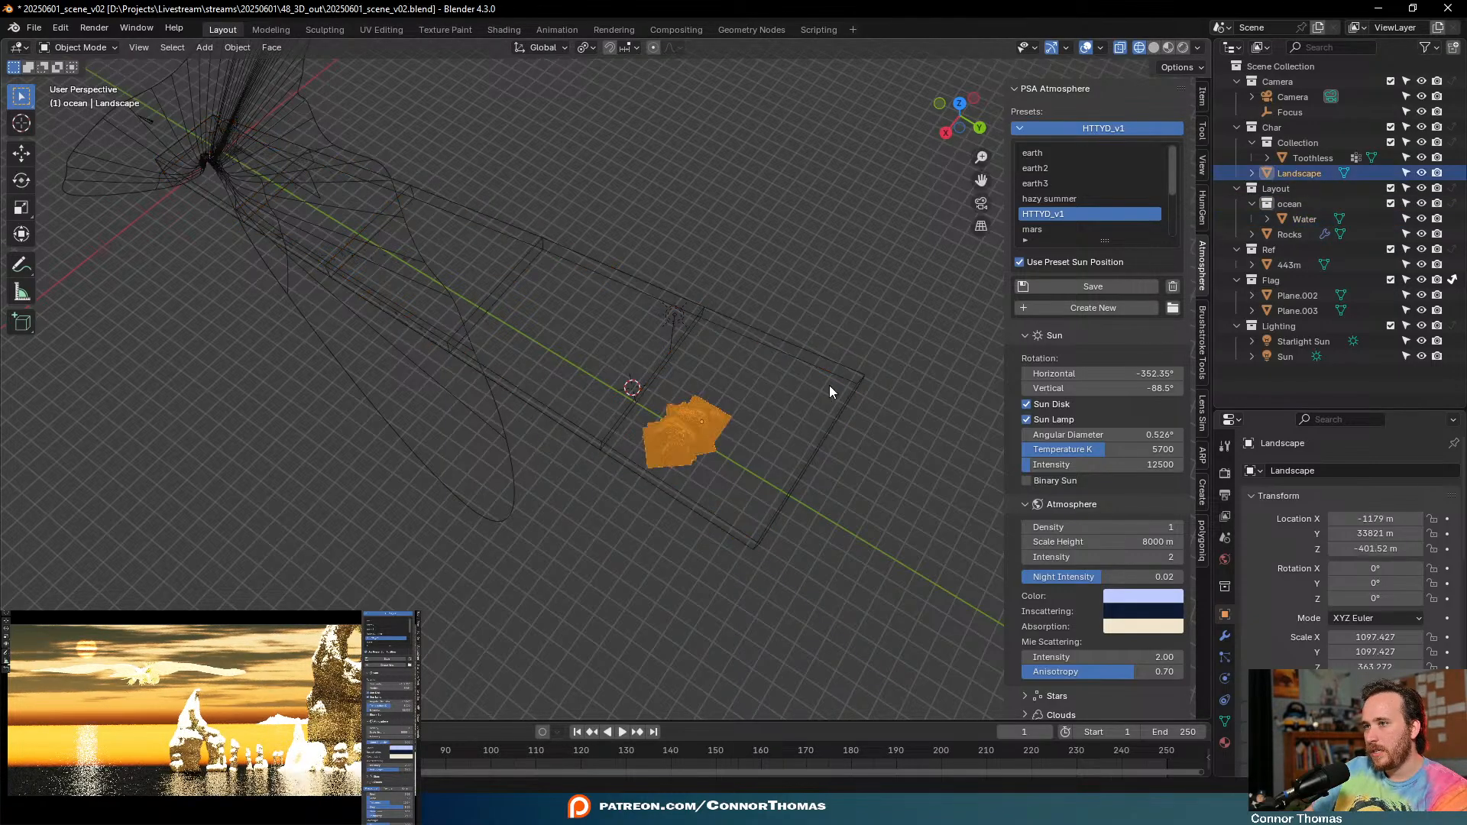
click(674, 313)
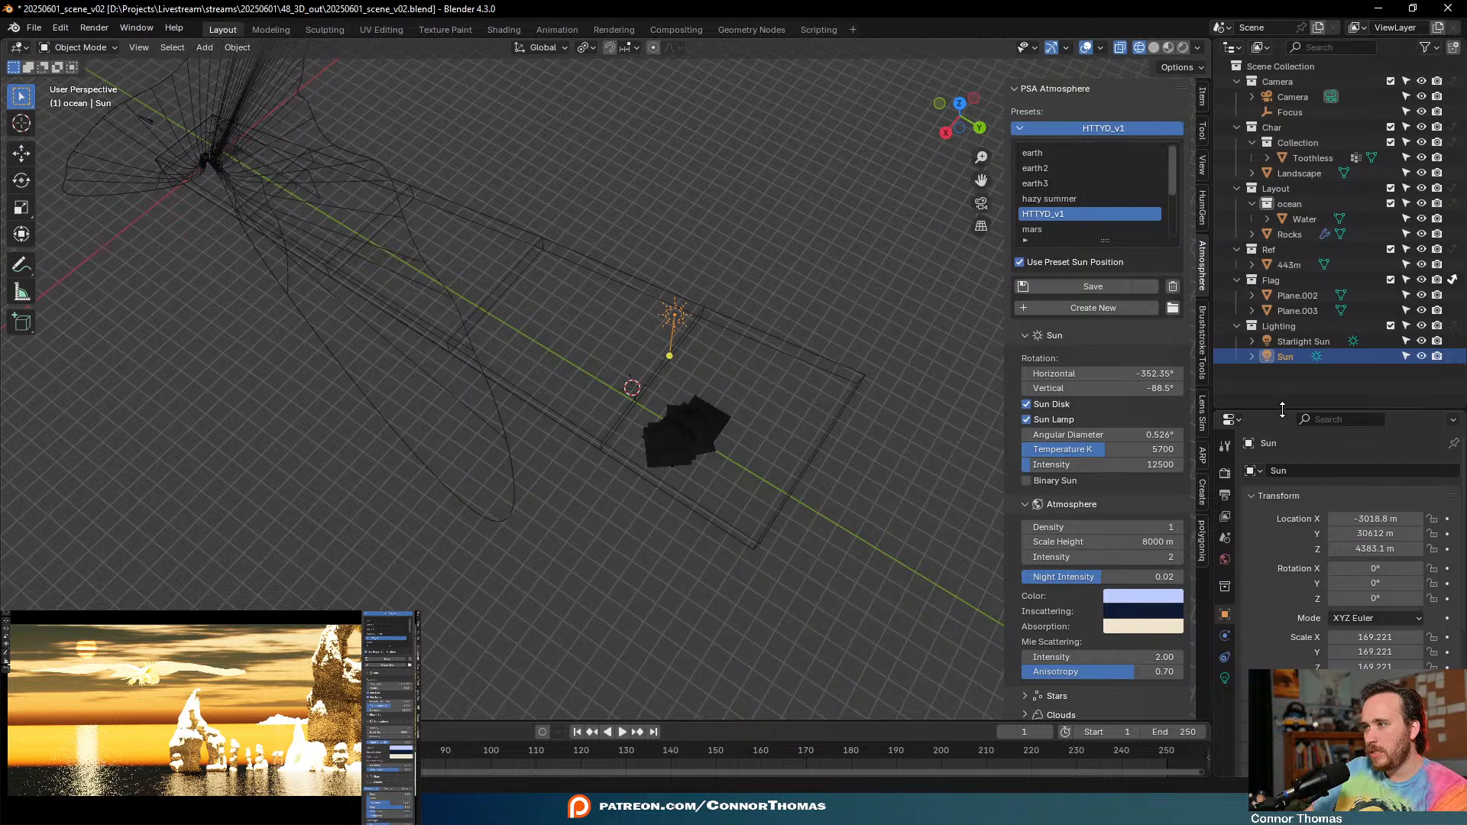
drag(1281, 410, 1282, 74)
click(1262, 500)
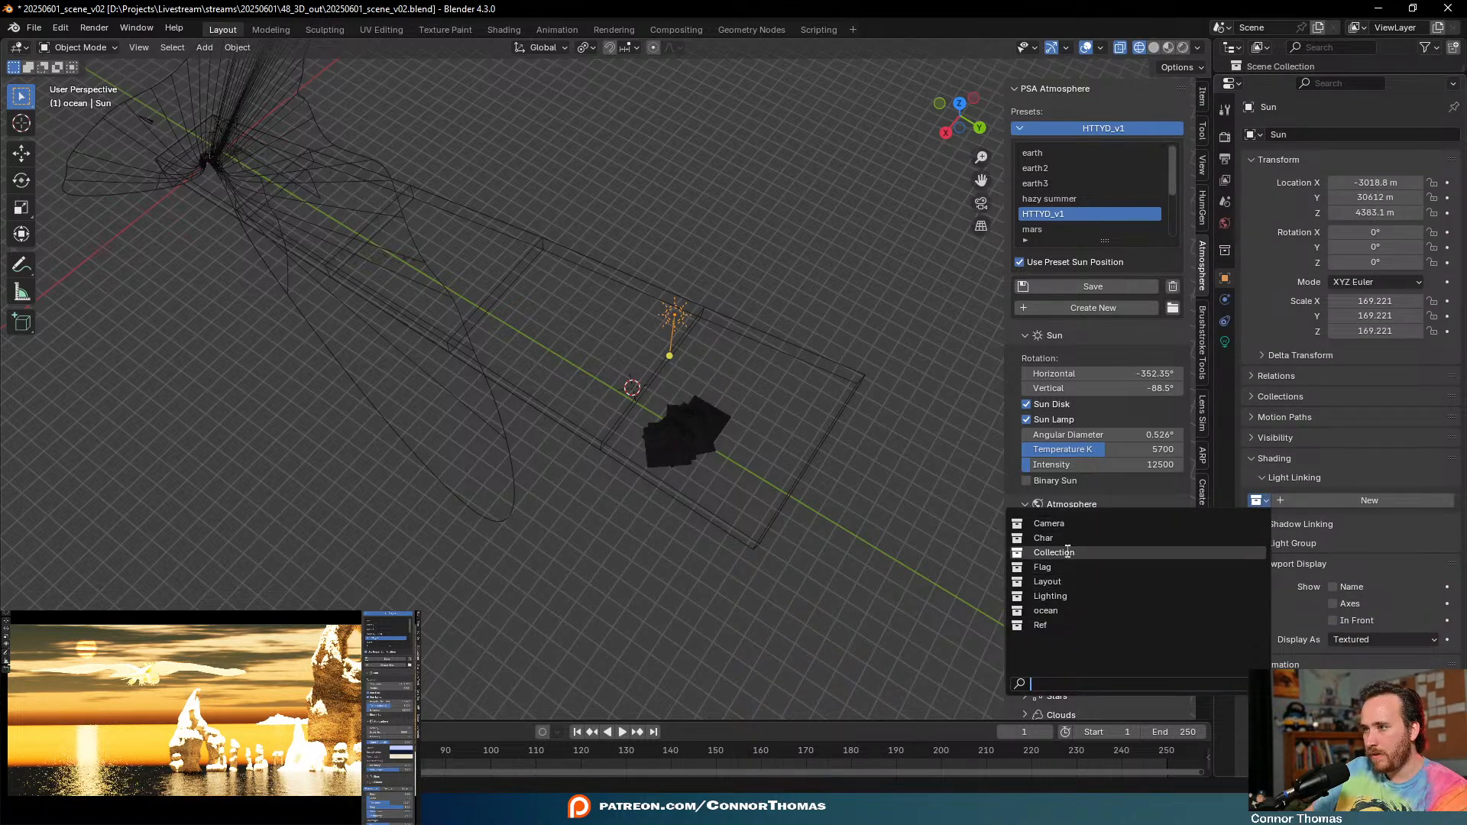
click(1122, 611)
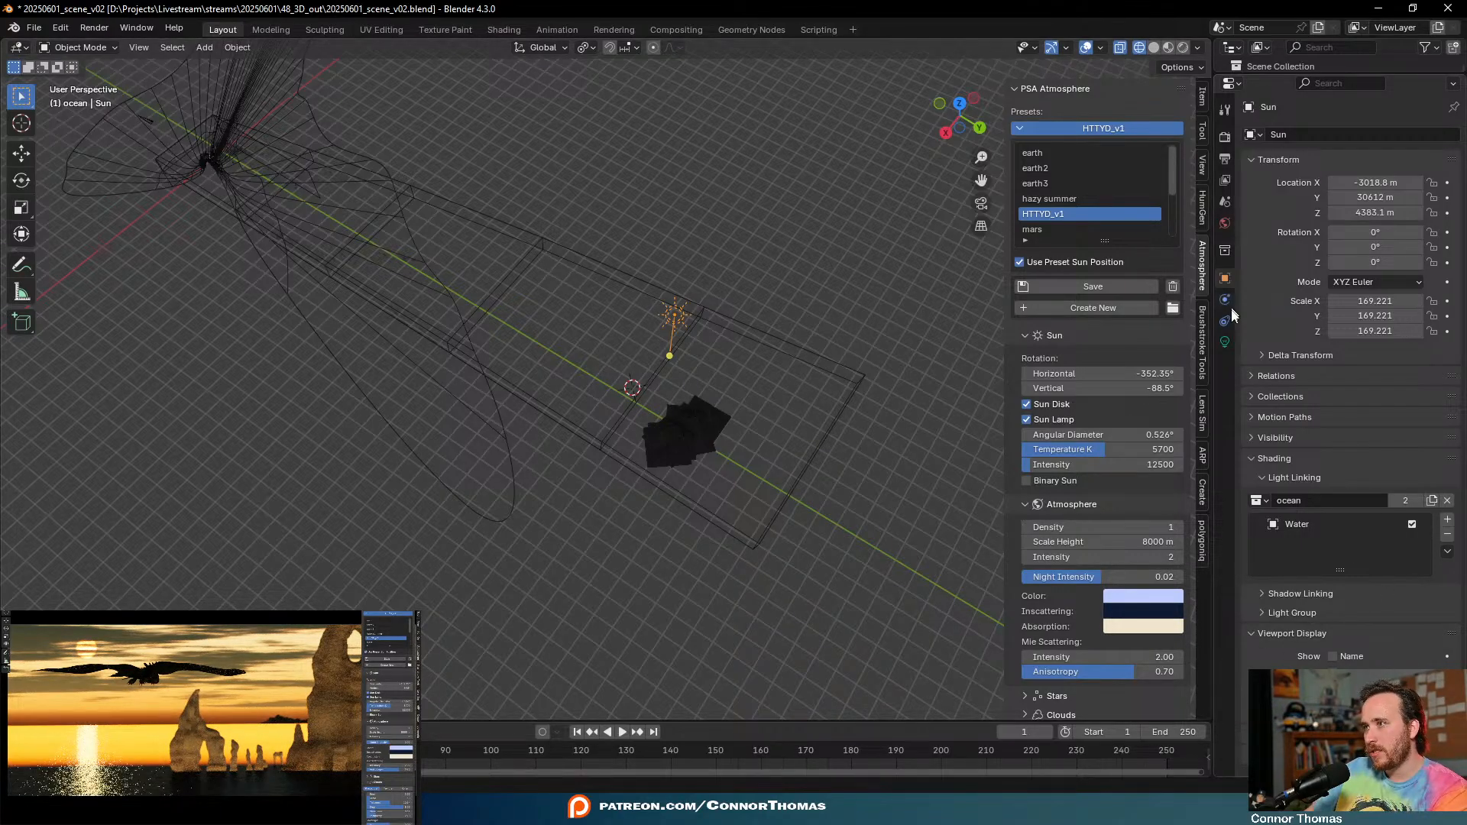
- Change the Sun light's color from yellow to a neutral near-white
click(1225, 343)
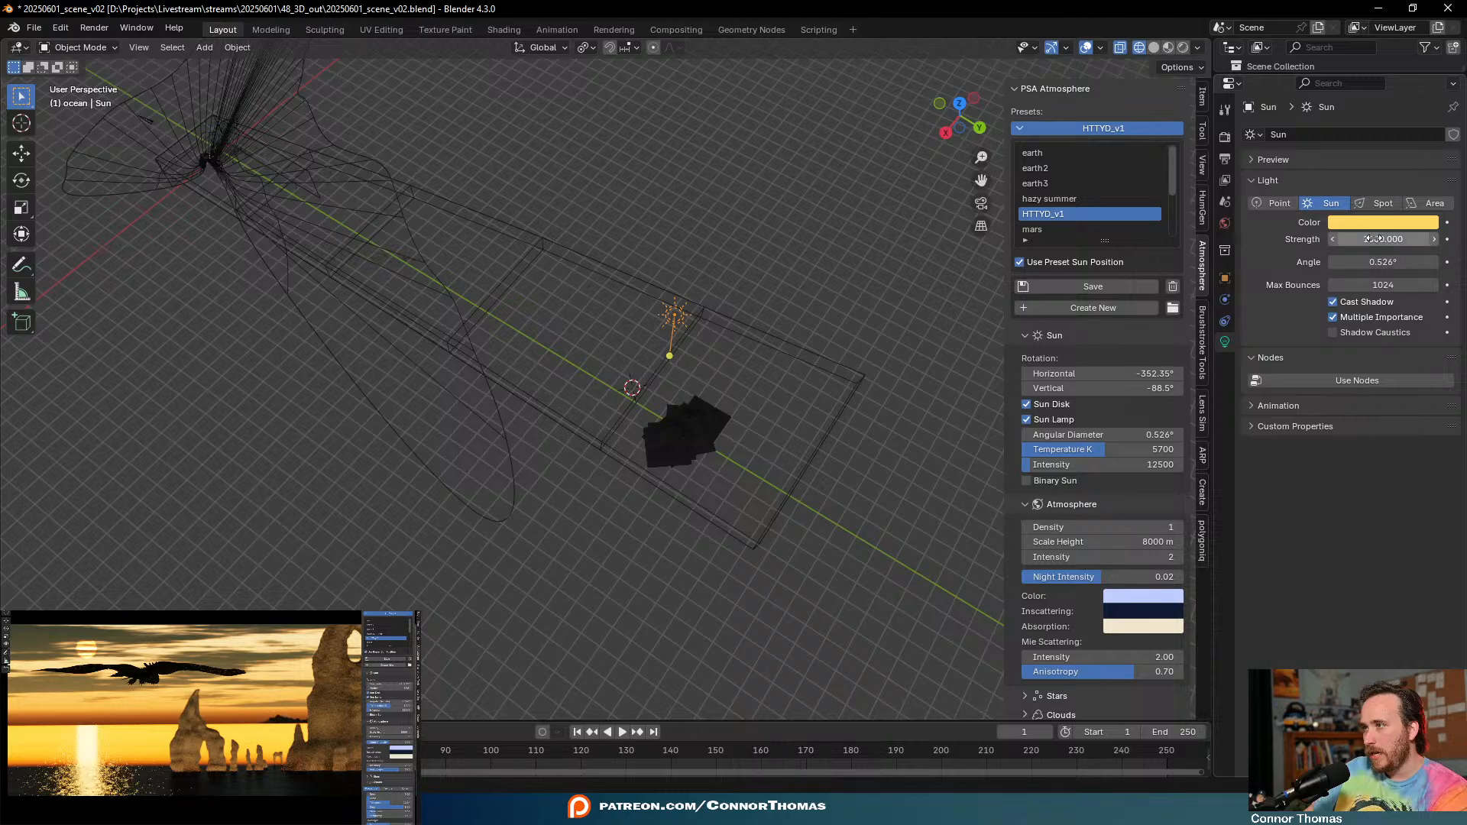
click(1346, 240)
click(1351, 220)
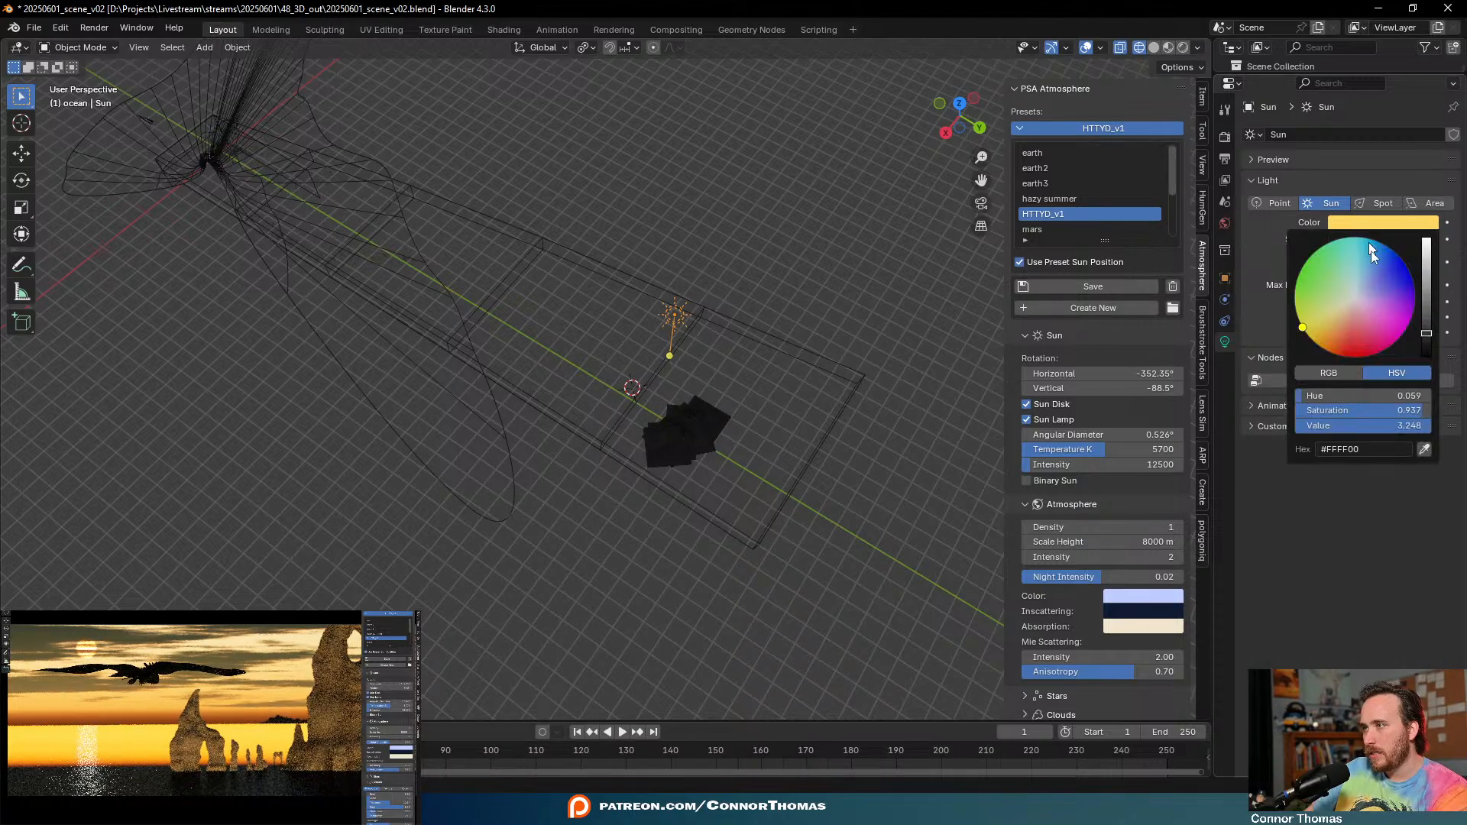
click(1369, 221)
click(1302, 327)
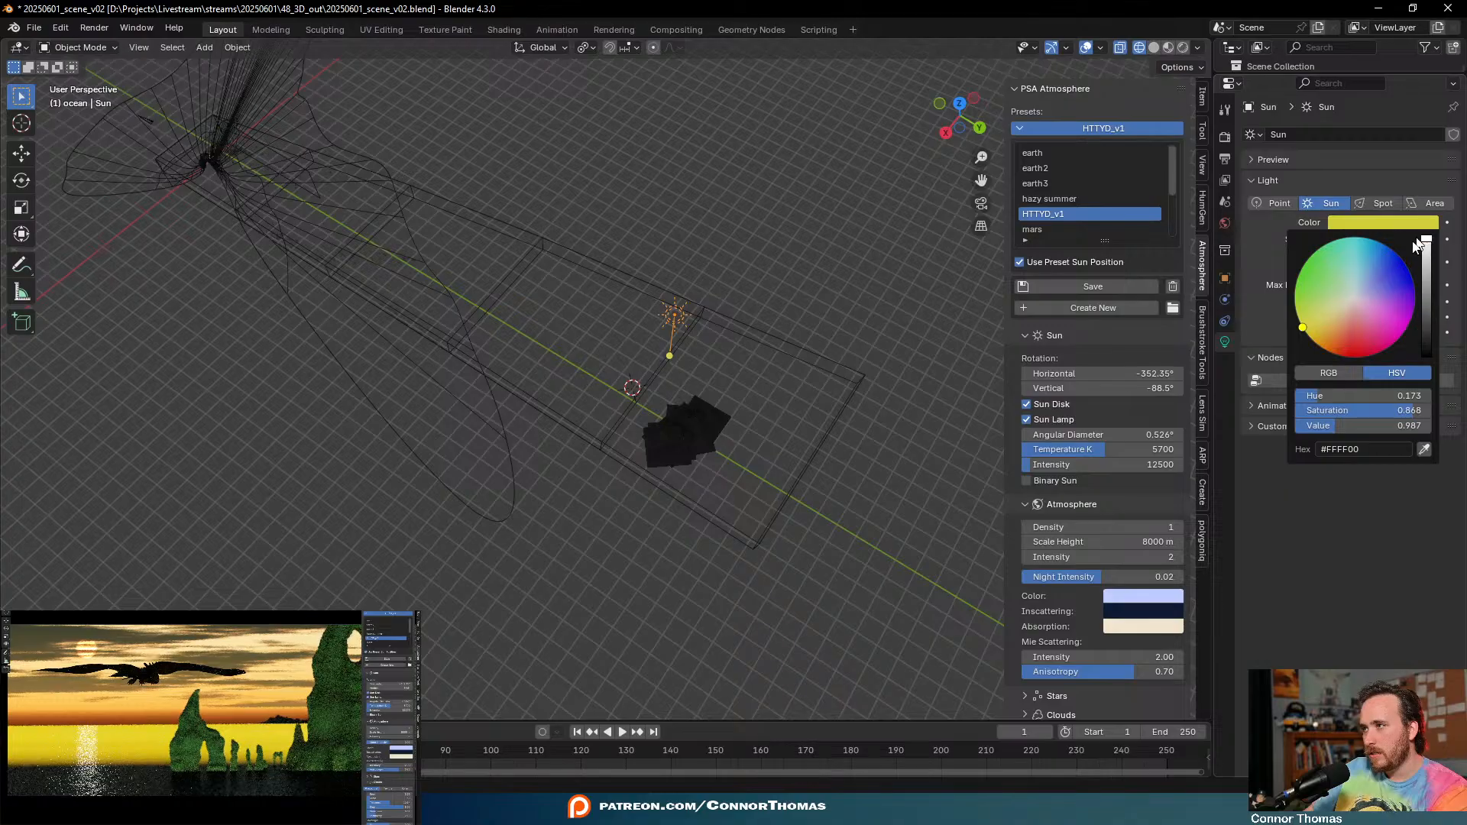
click(1344, 306)
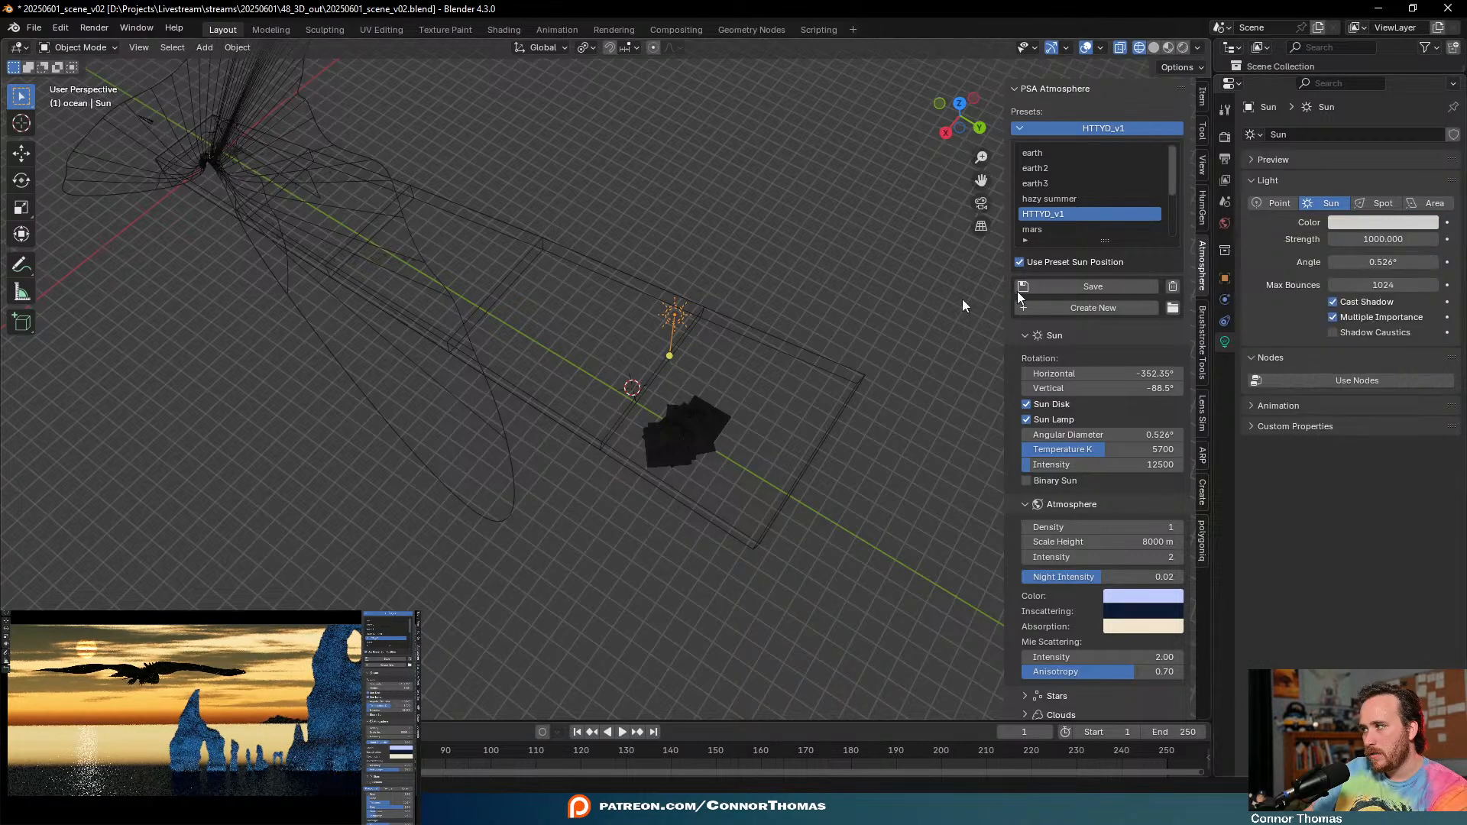
- Try Sun light strengths of 10000 and 100000 and test a free trackball rotation
click(1340, 239)
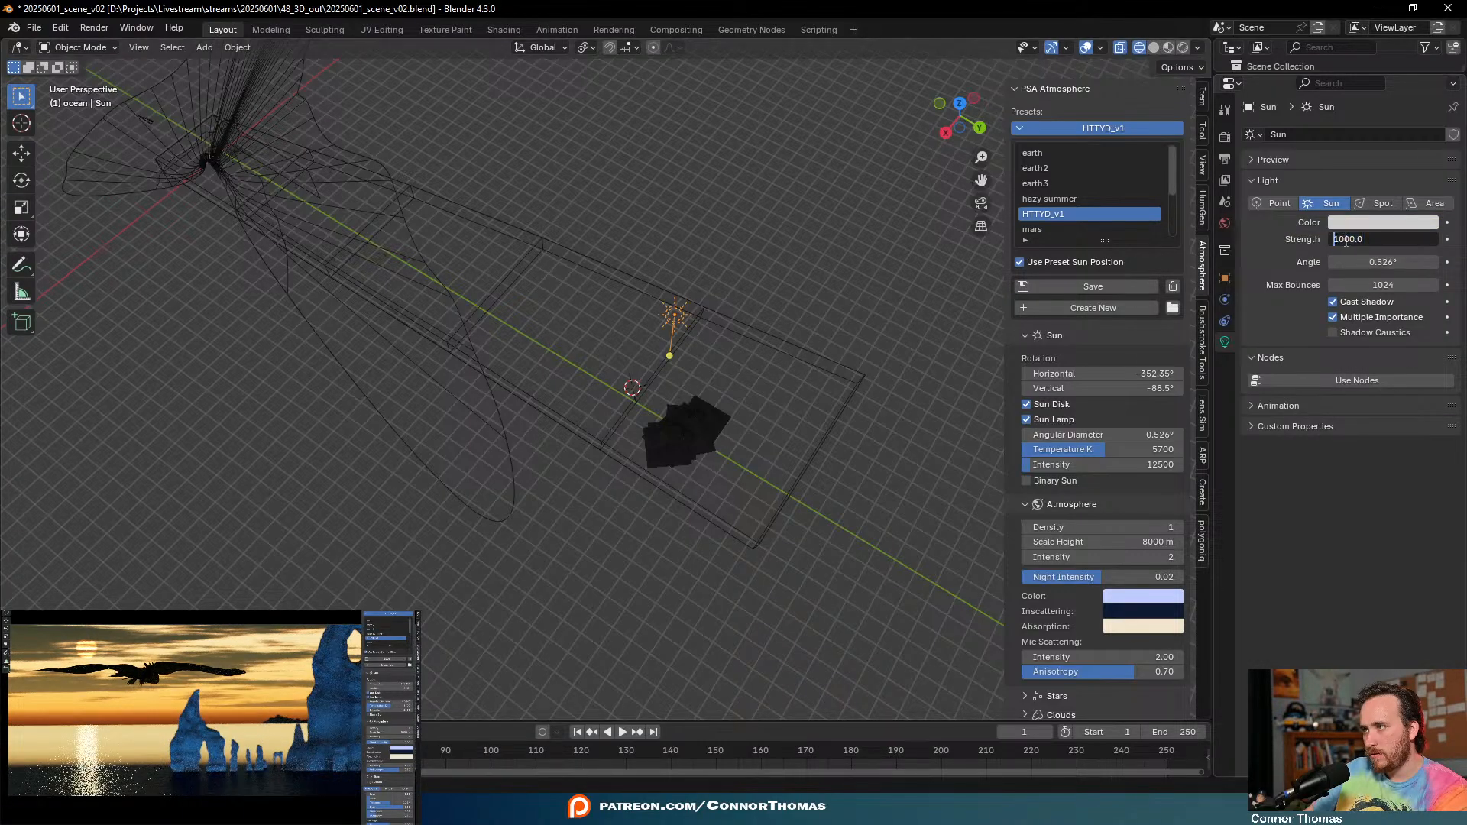
text(10000)
key(Return)
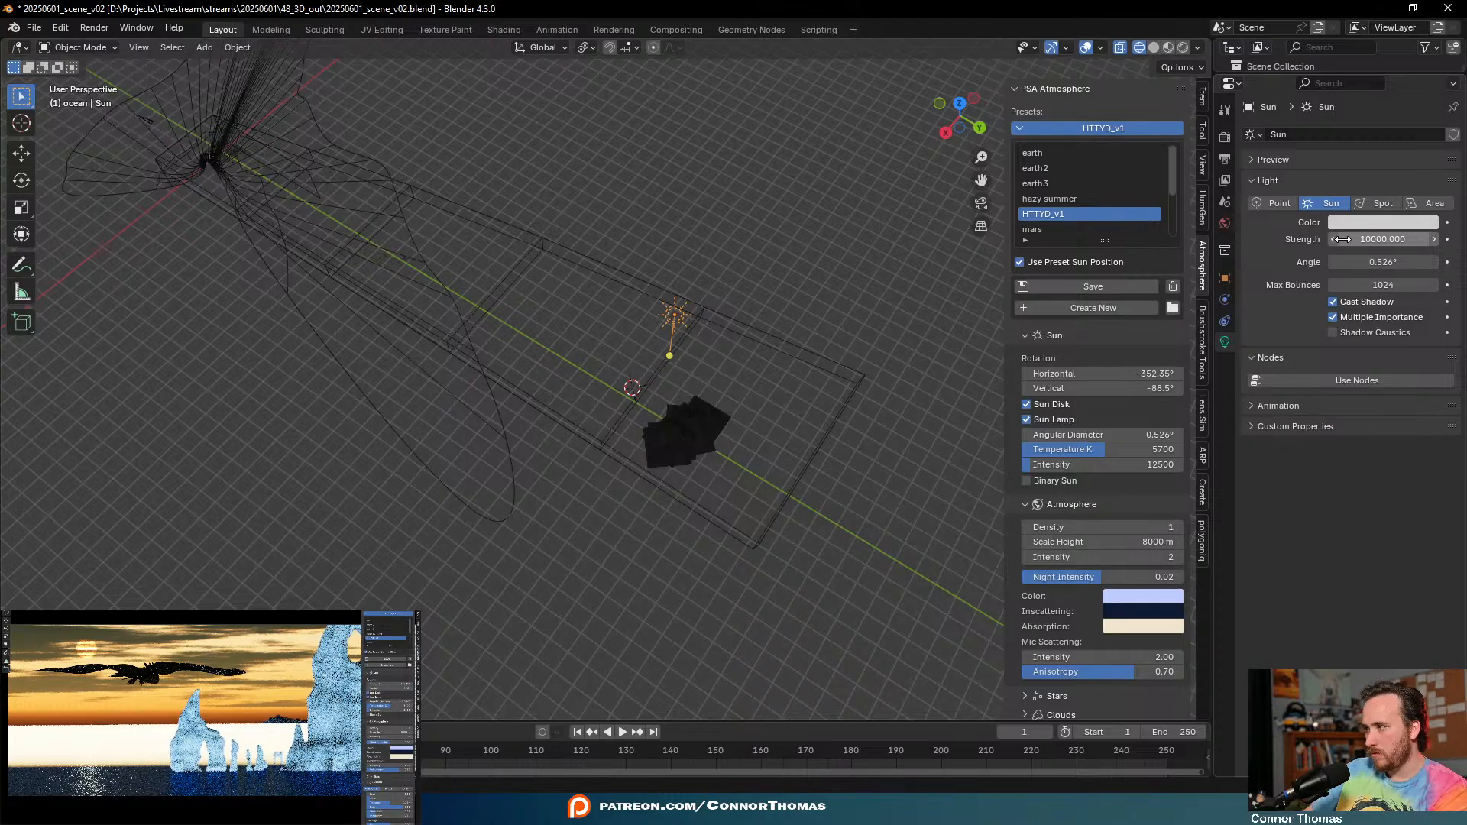
click(1353, 240)
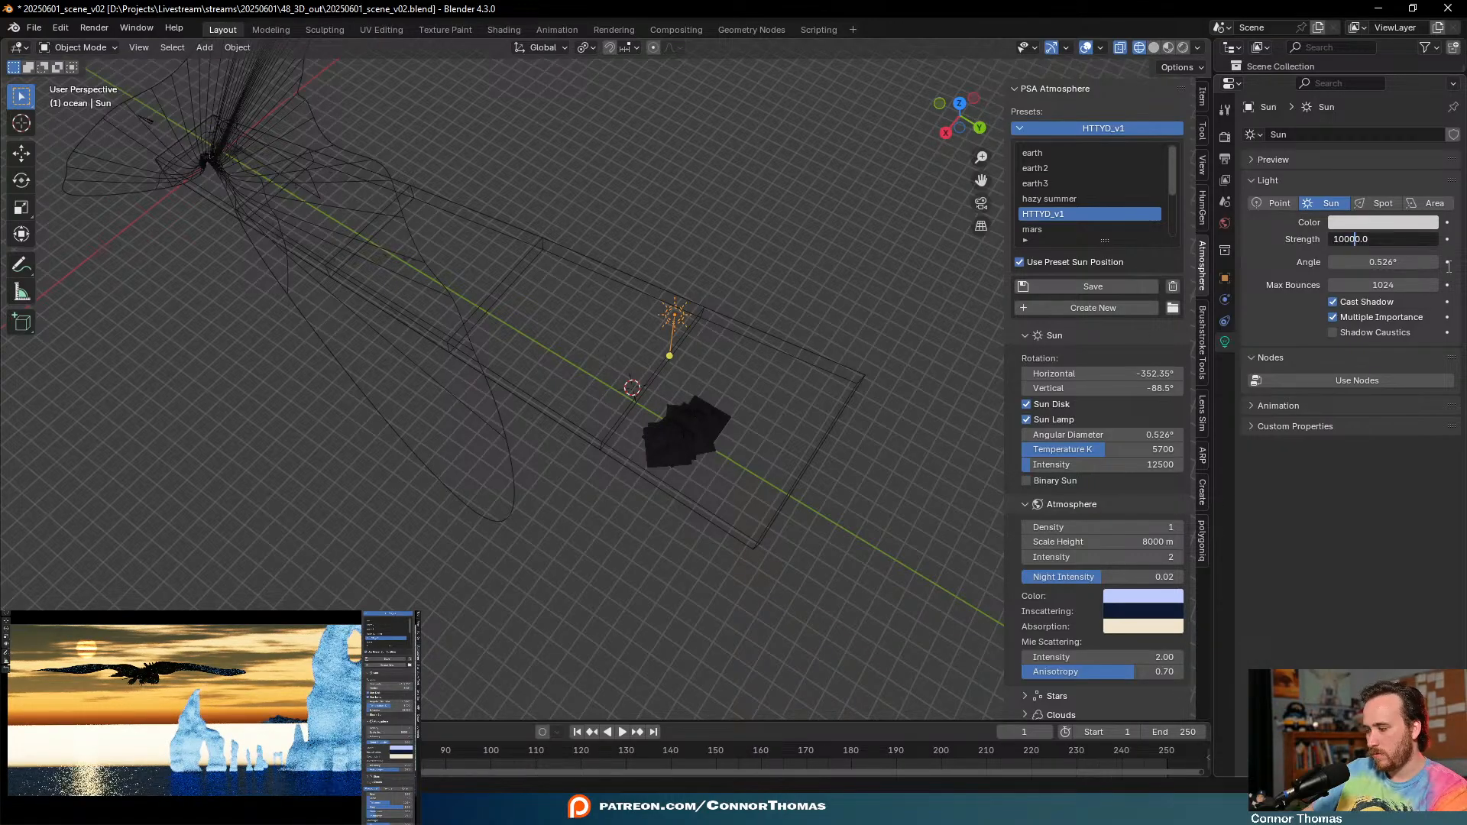
text(0)
key(Return)
key(r)
key(r)
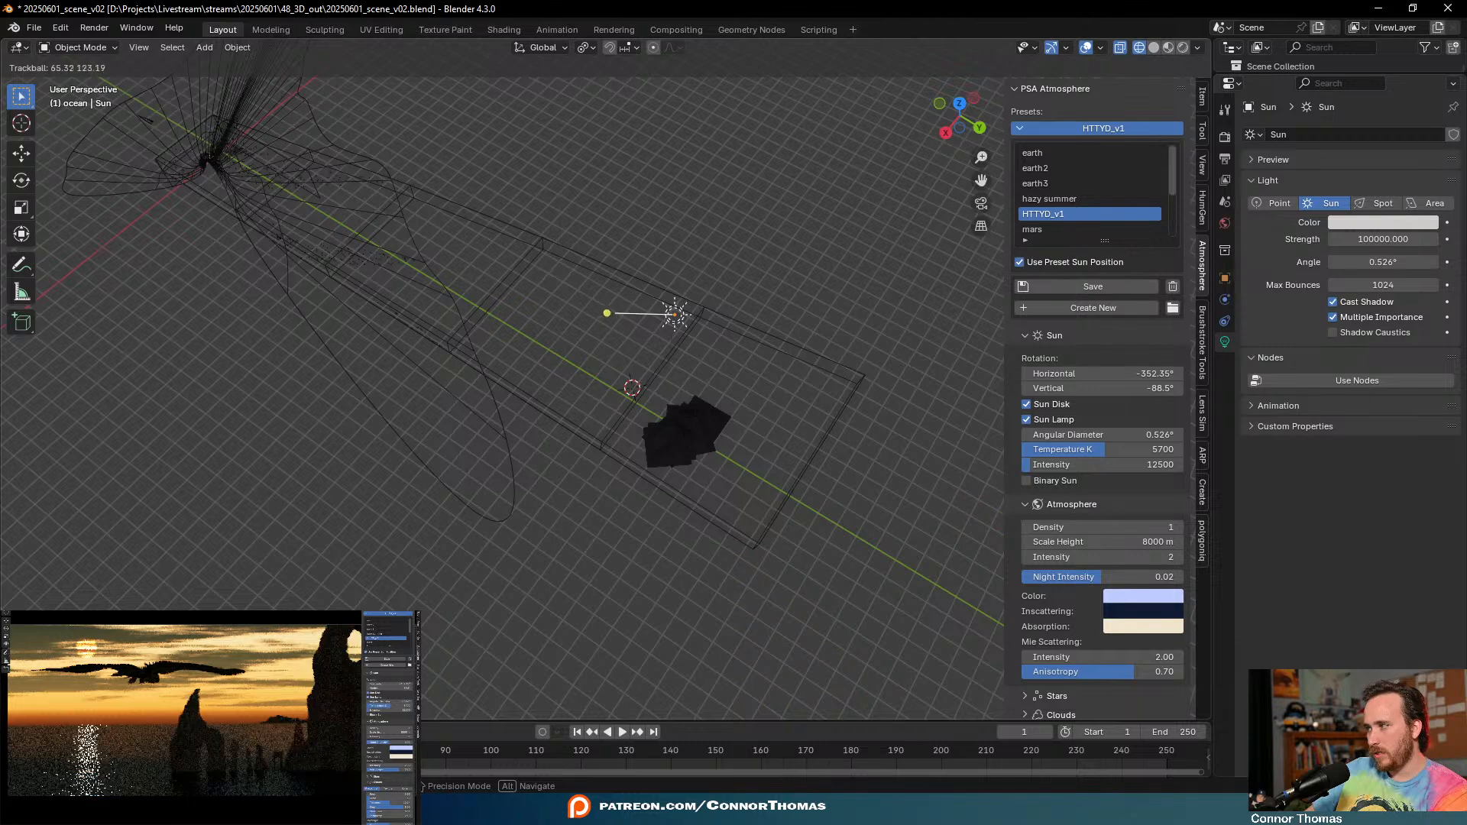
key(Return)
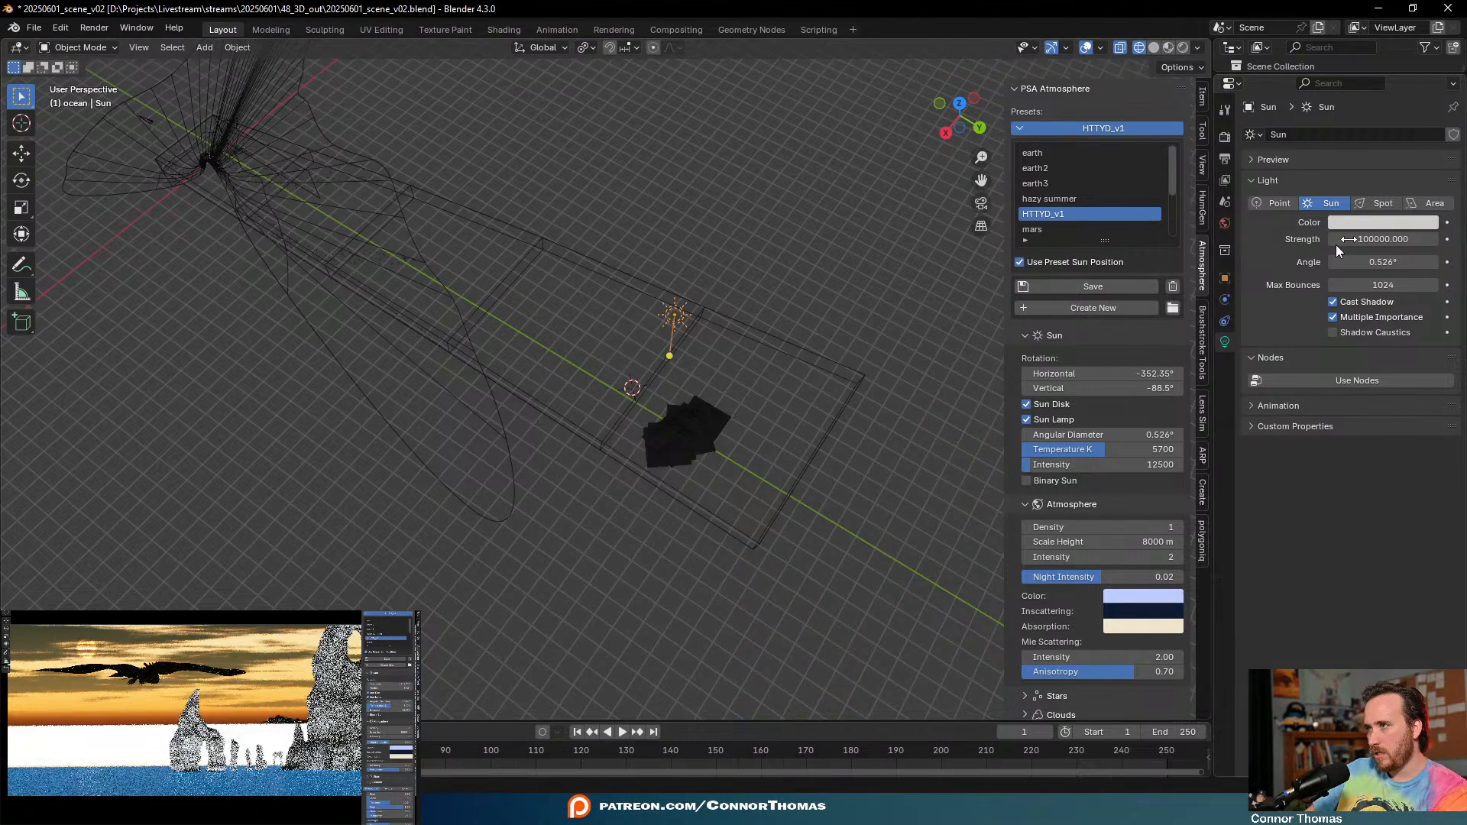
- Set the Sun light's strength to 1
click(1383, 239)
text(1)
key(Return)
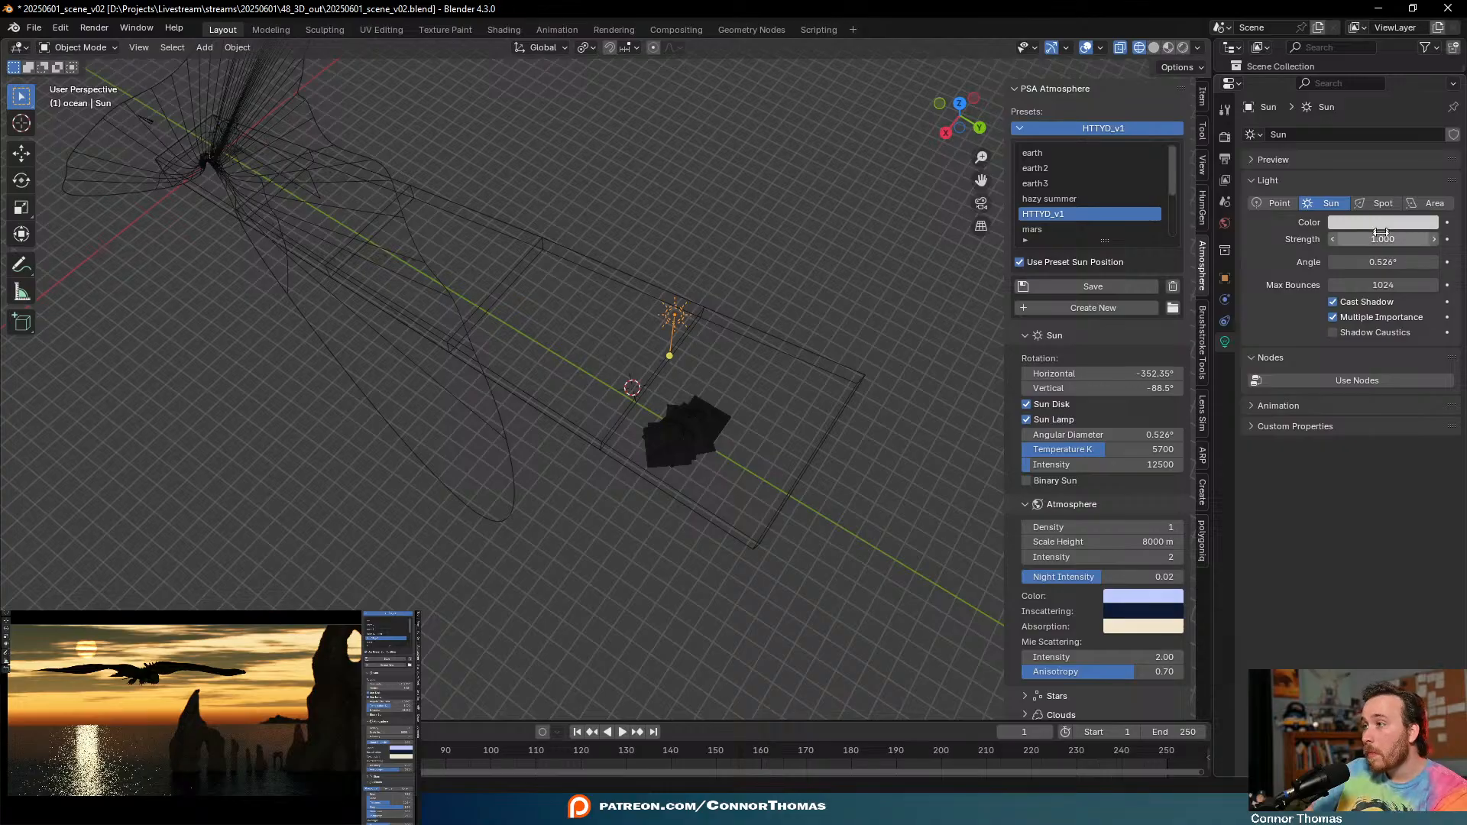
- Rotate the Sun light to shine diagonally down across the water, from the distant island toward the foreground rocks
key(r)
key(r)
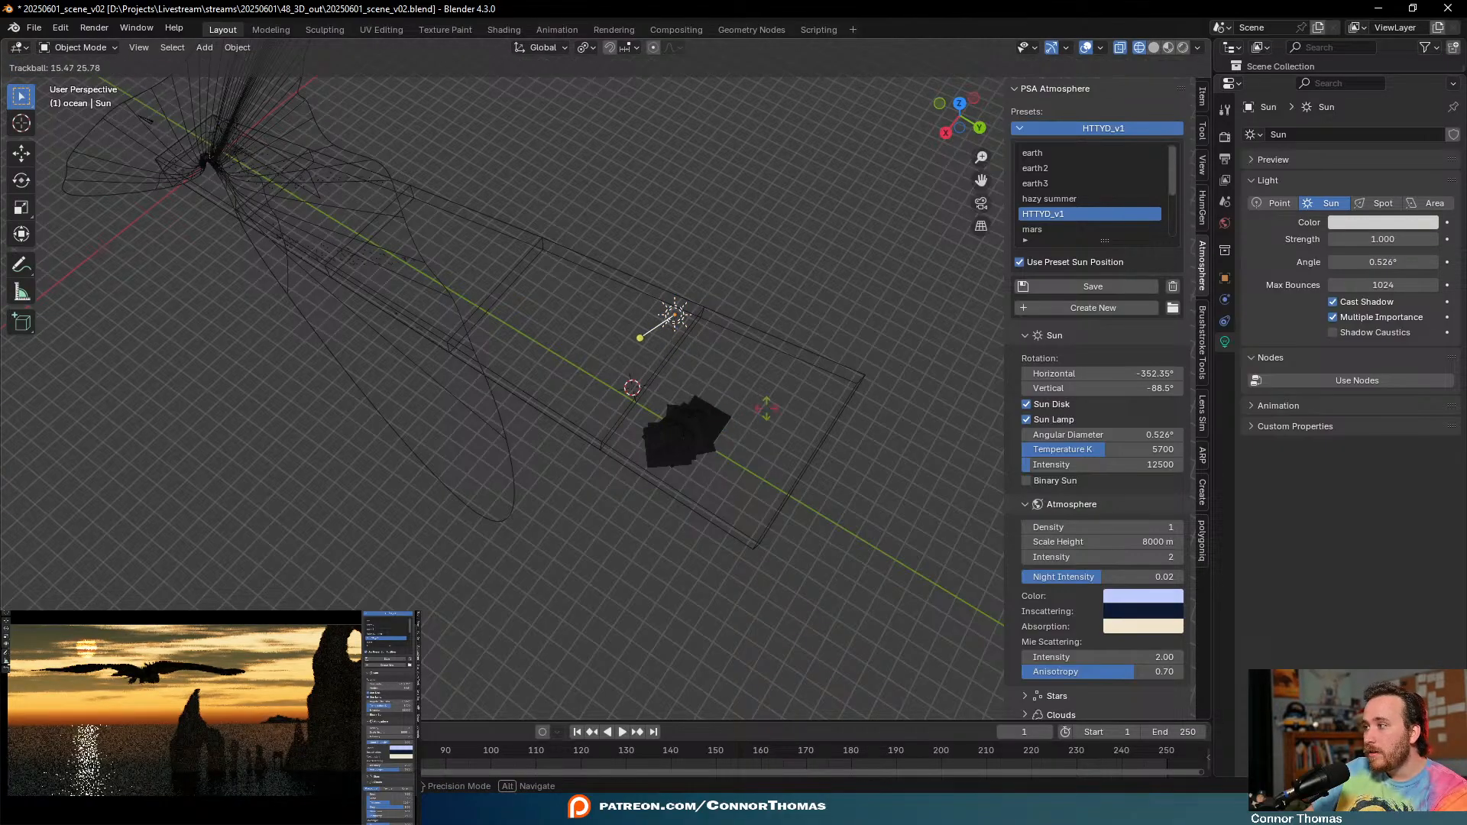
key(Return)
middle_drag(809, 145, 792, 275)
key(r)
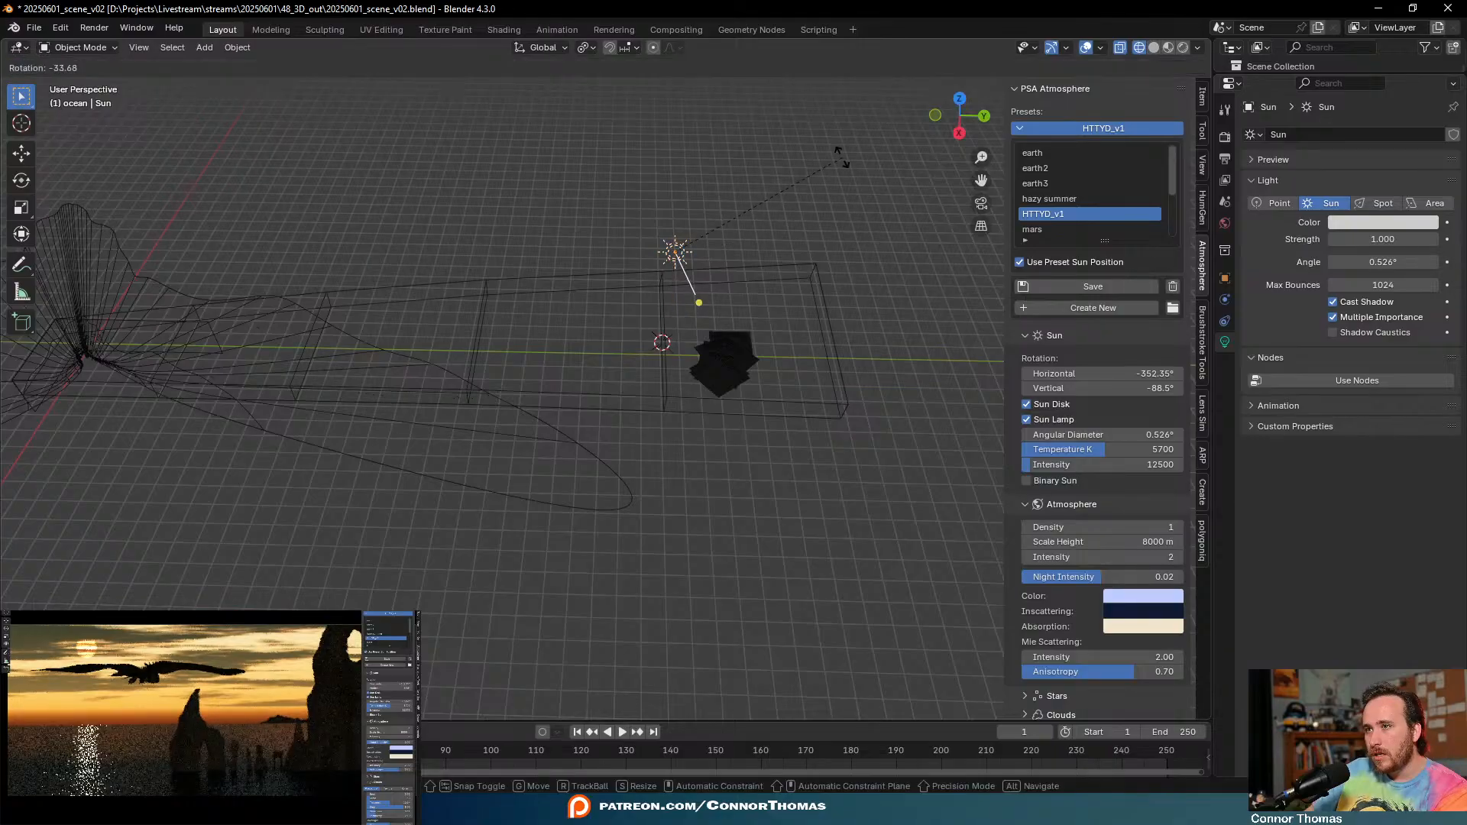
click(697, 290)
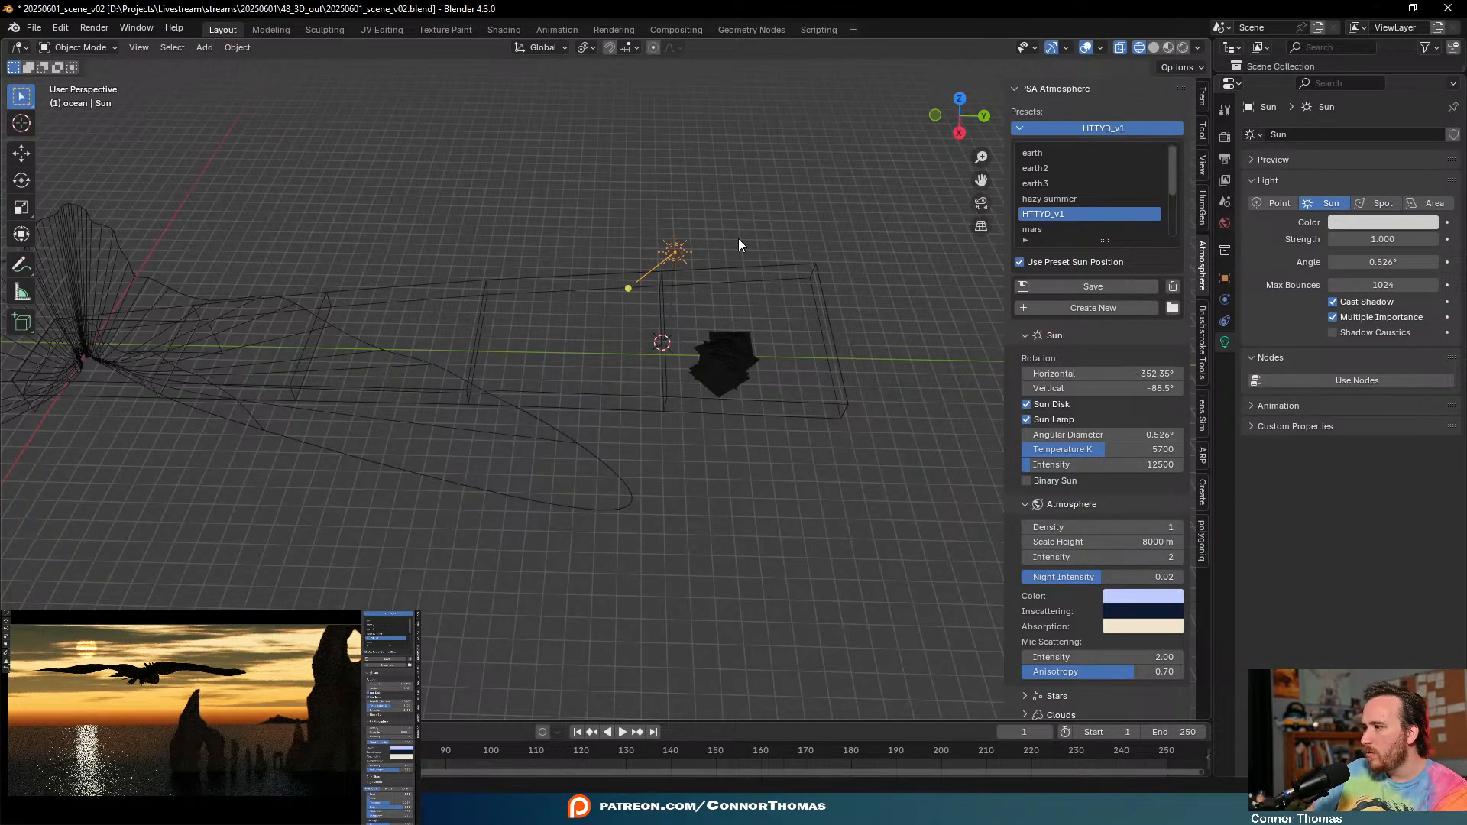
- Convert the Sun to an Area light and adjust its tilt toward the water with a free trackball rotation
click(1428, 203)
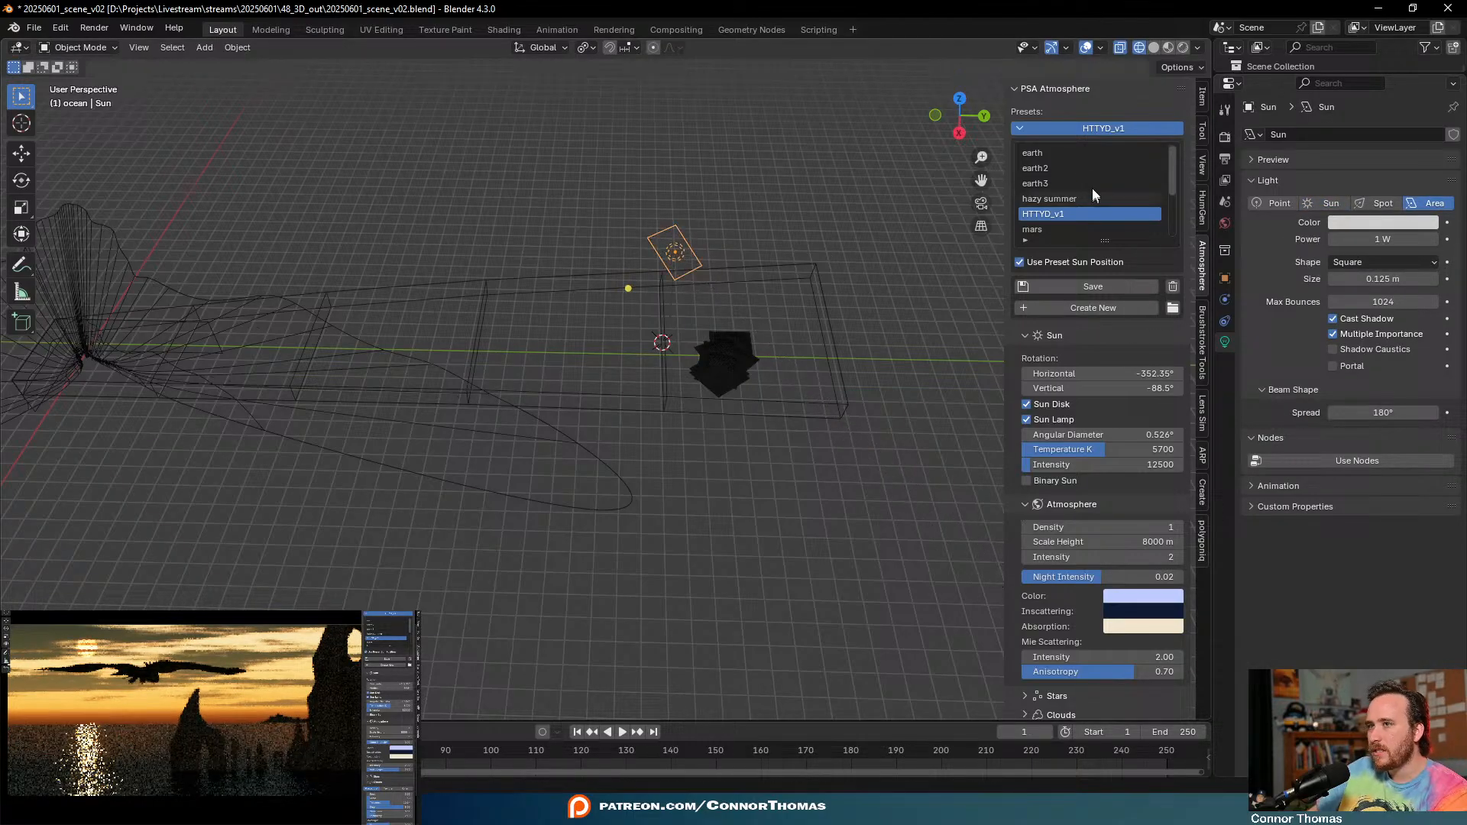
middle_drag(812, 405, 760, 286)
key(r)
key(r)
key(Return)
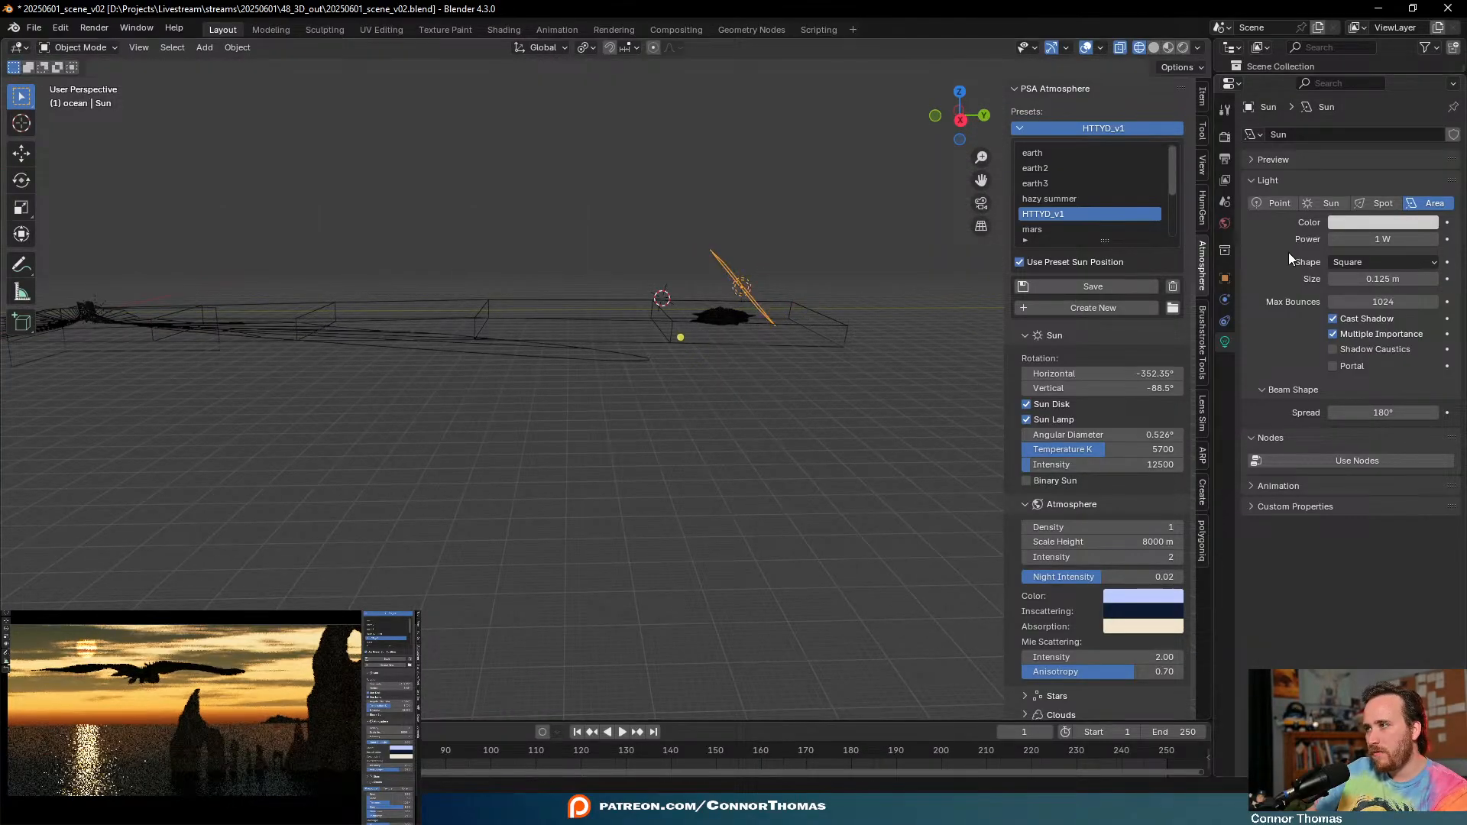
- Try area light powers of 1000 W and 100000 W
click(1337, 239)
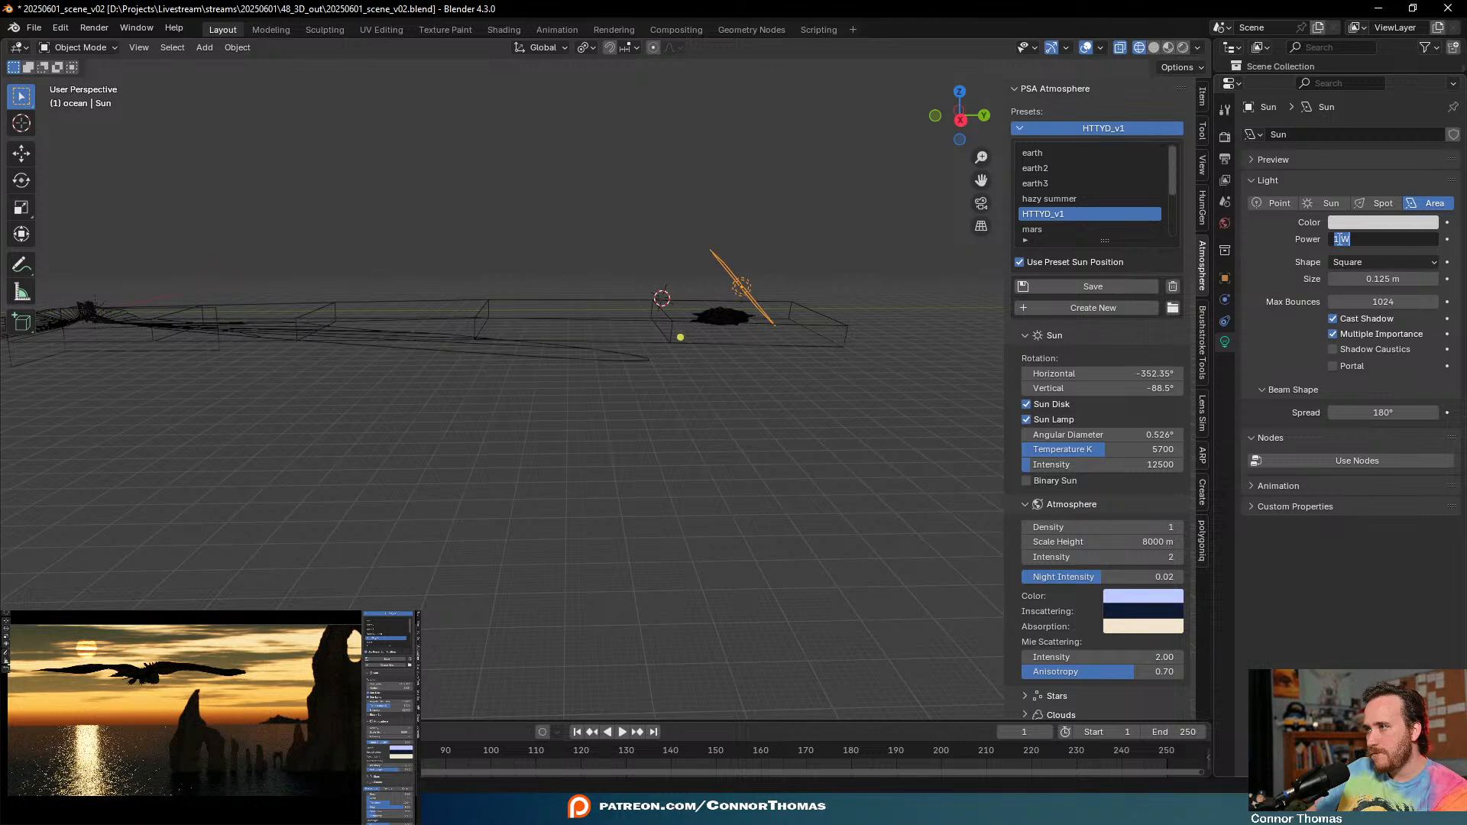
text(1000)
key(Return)
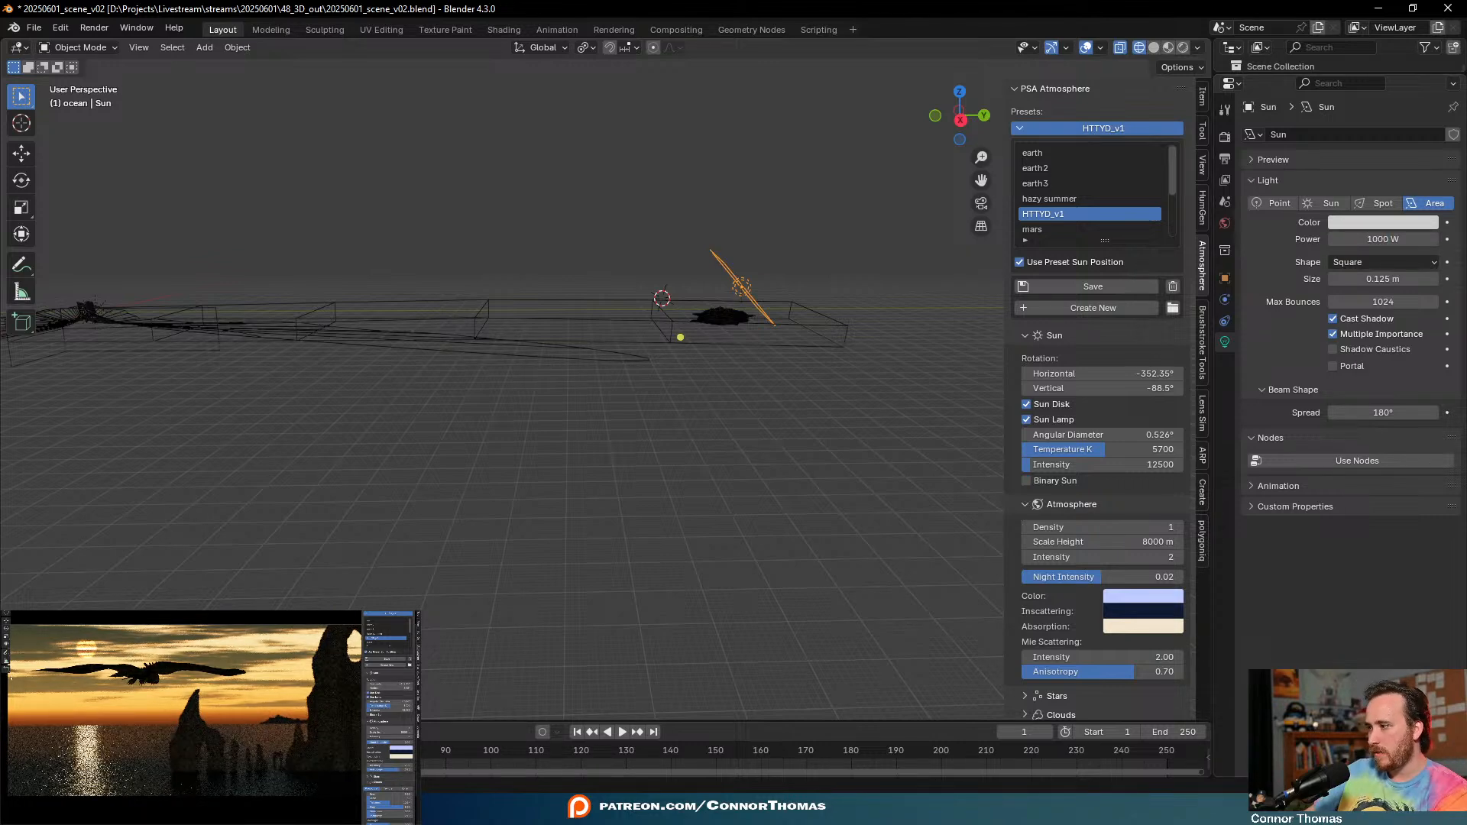
click(1377, 224)
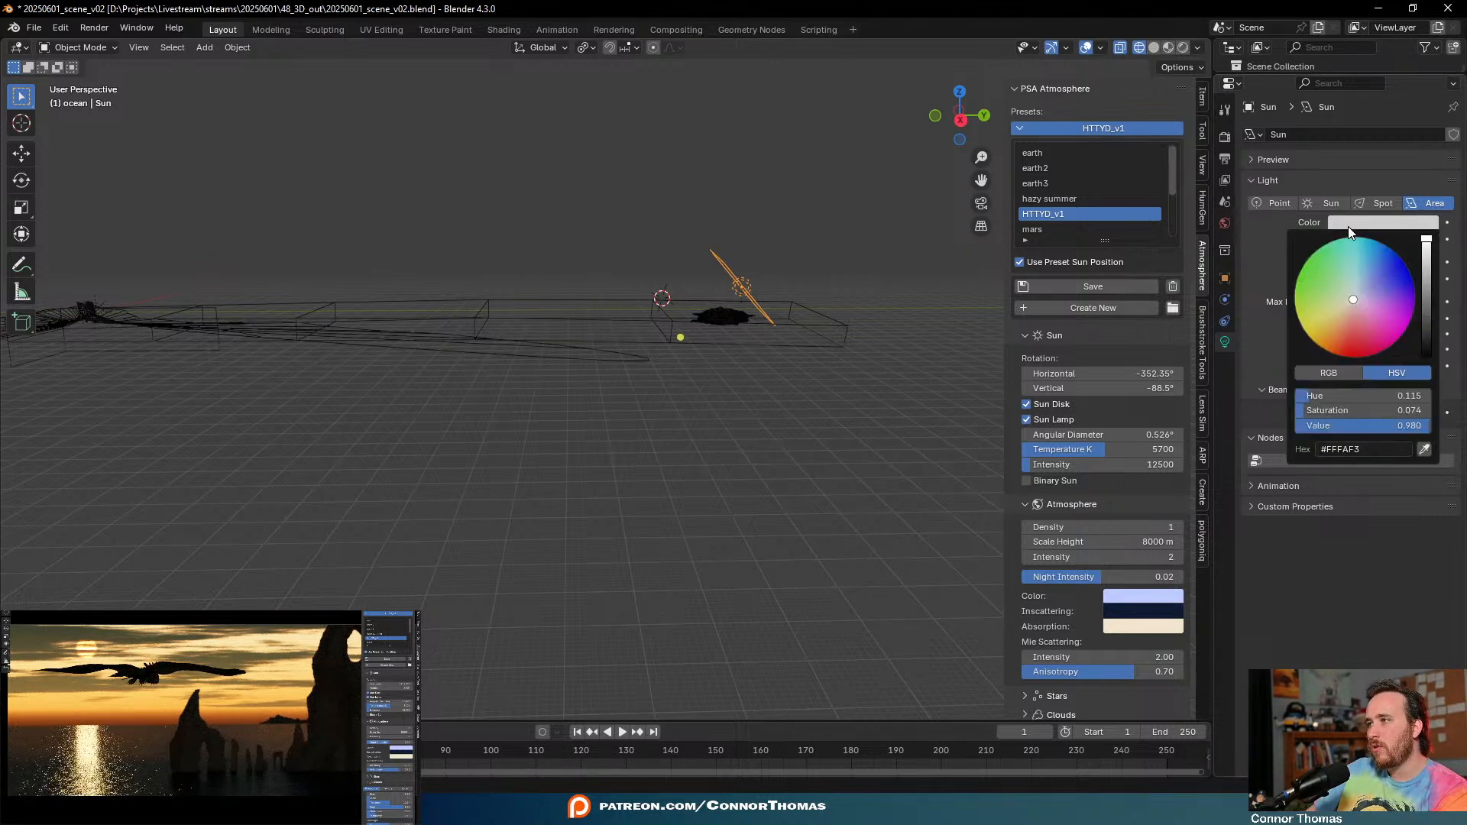
click(1387, 240)
click(1342, 239)
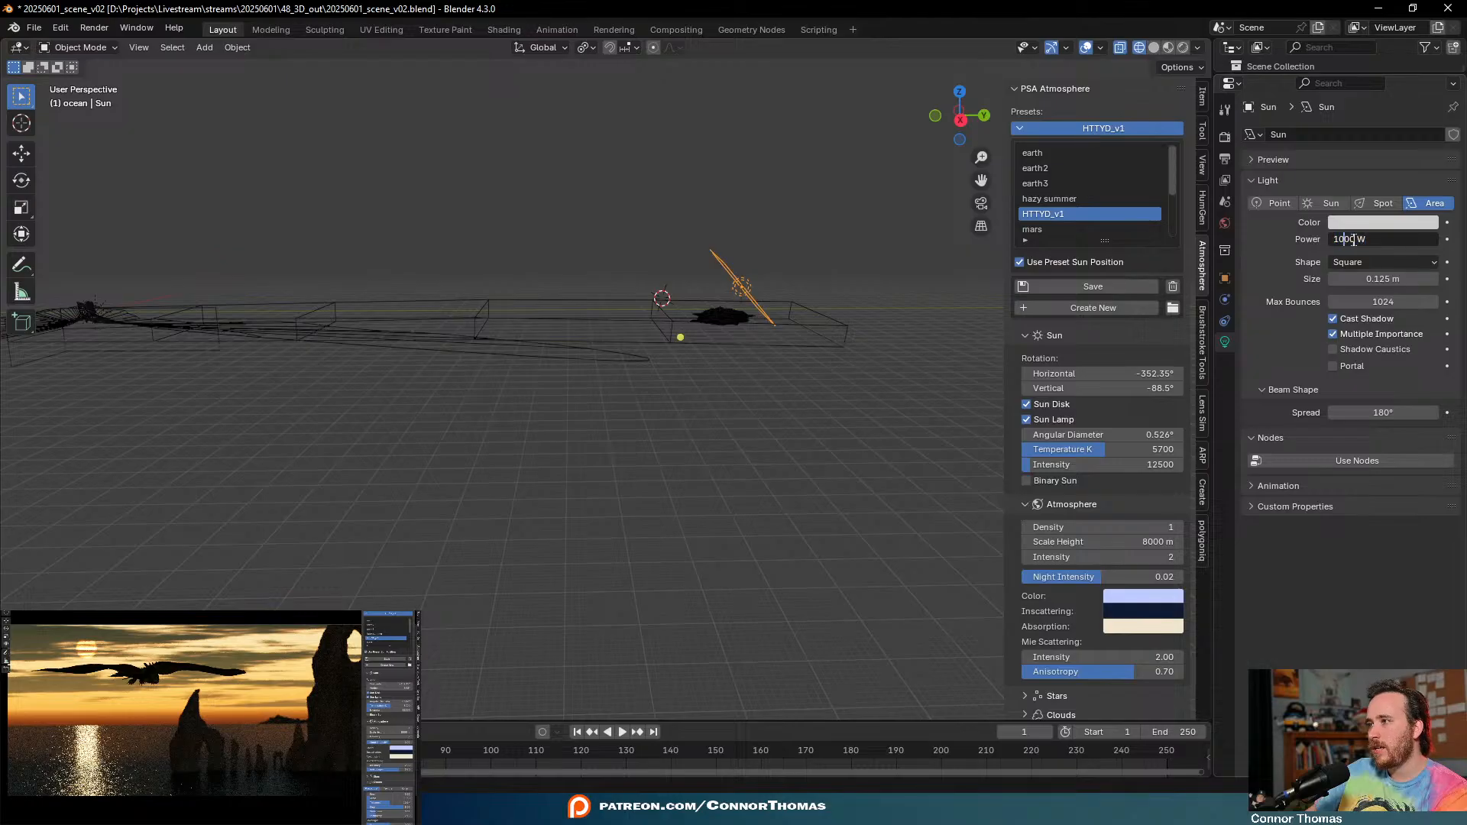
text(00)
key(Return)
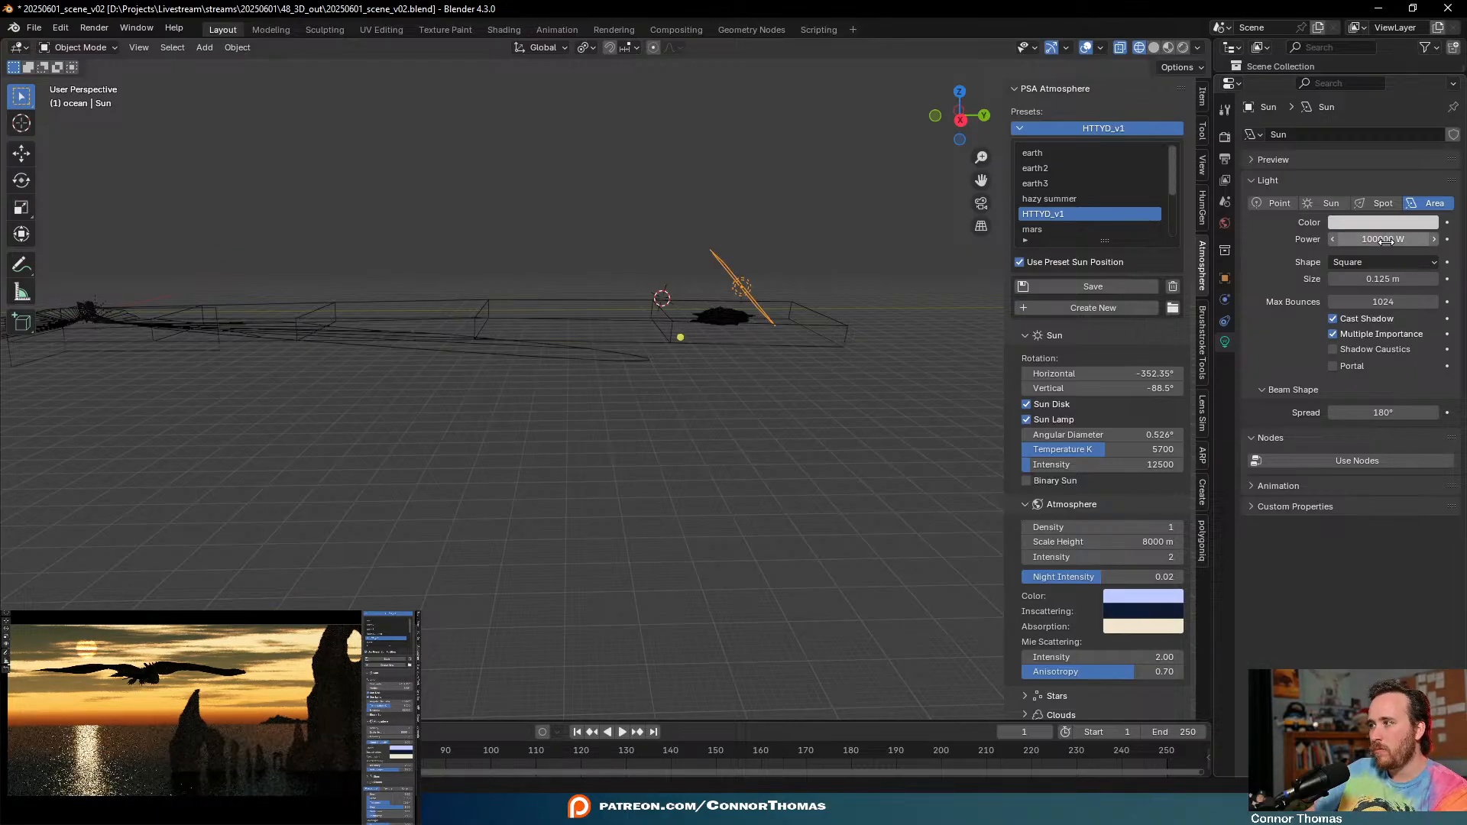
- Unlink the ocean light-linking collection from the light and return to its light settings
click(1225, 278)
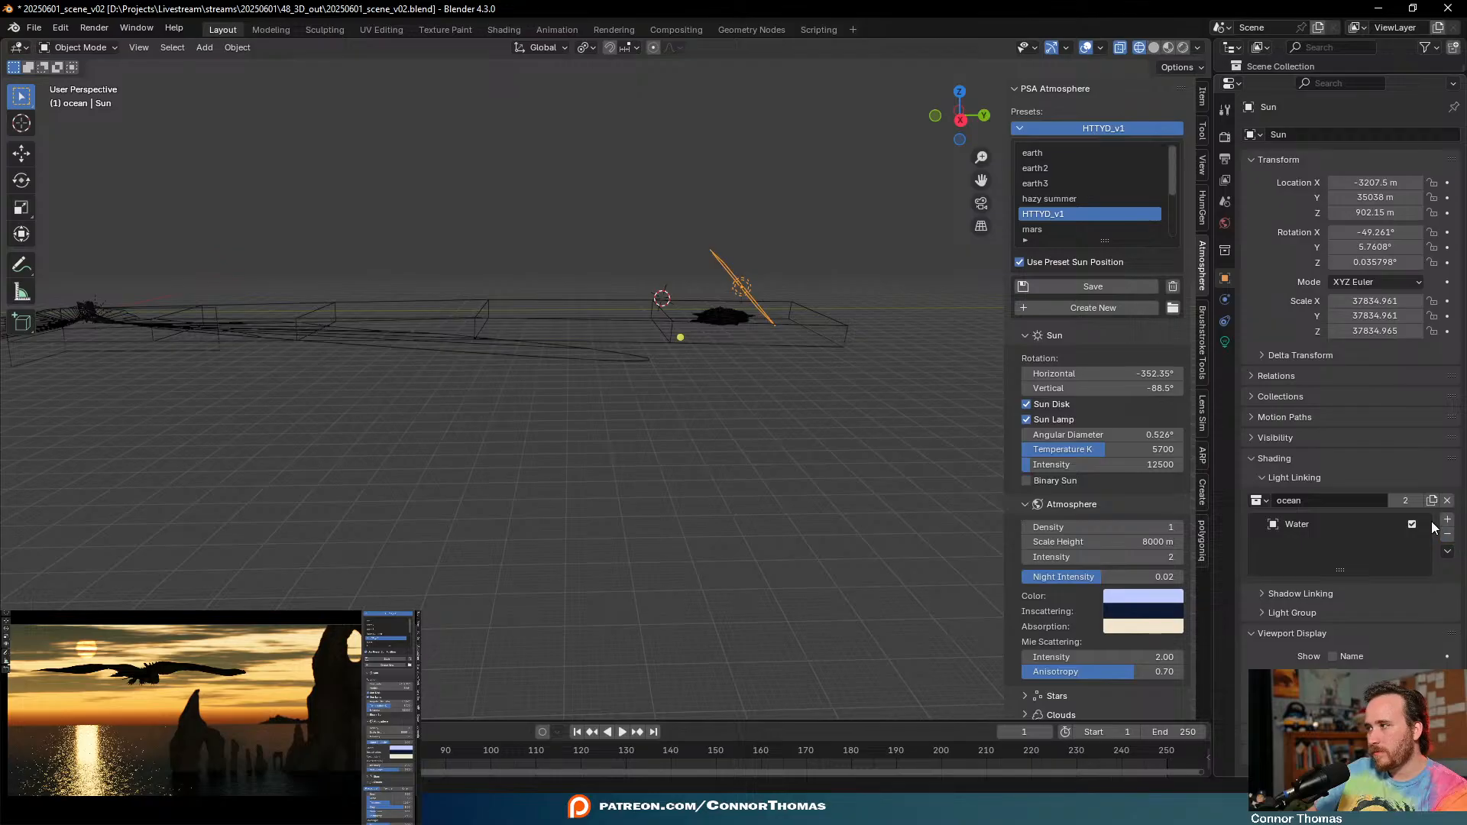
click(1307, 529)
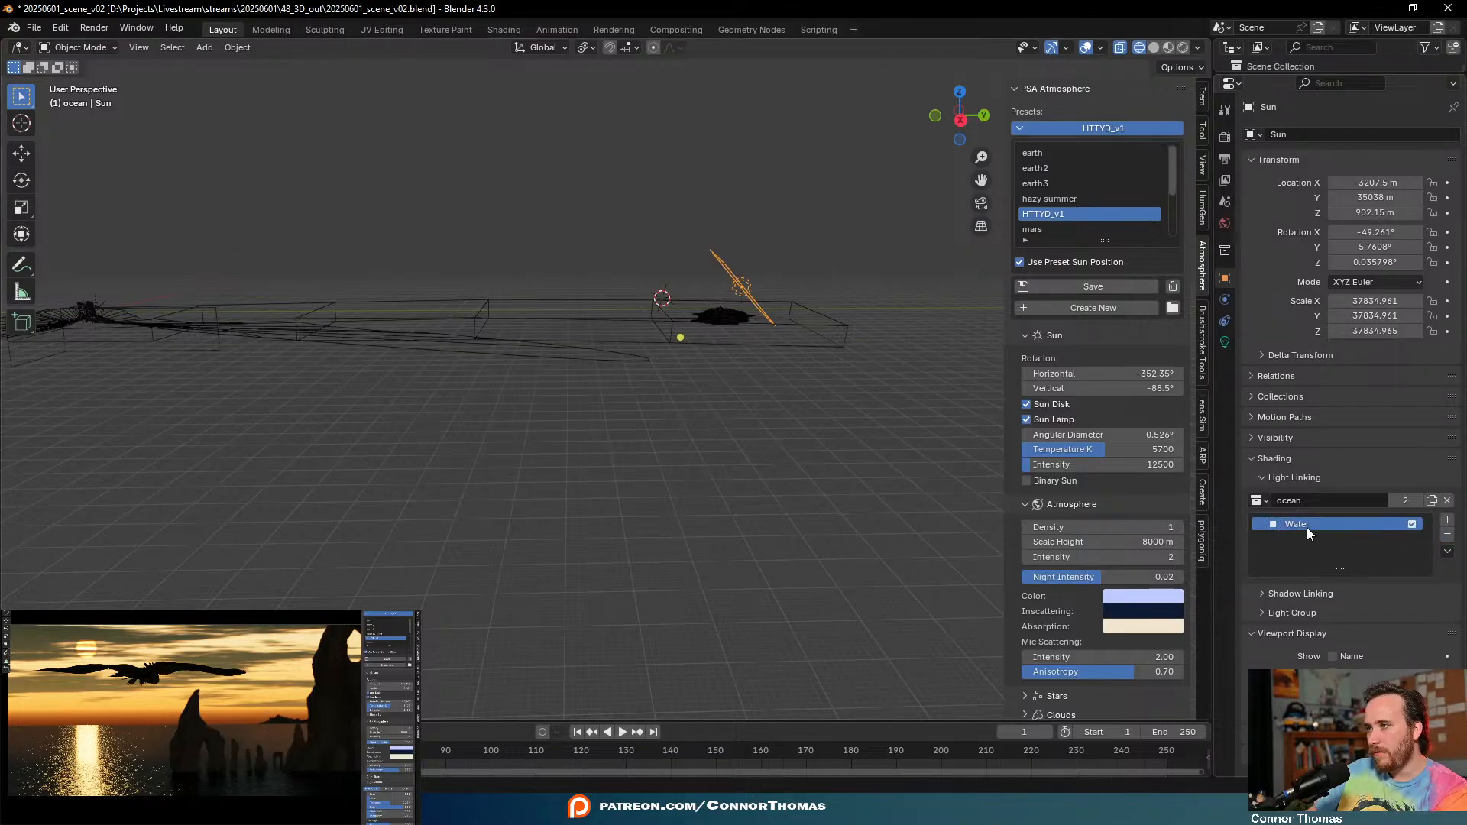
click(1447, 501)
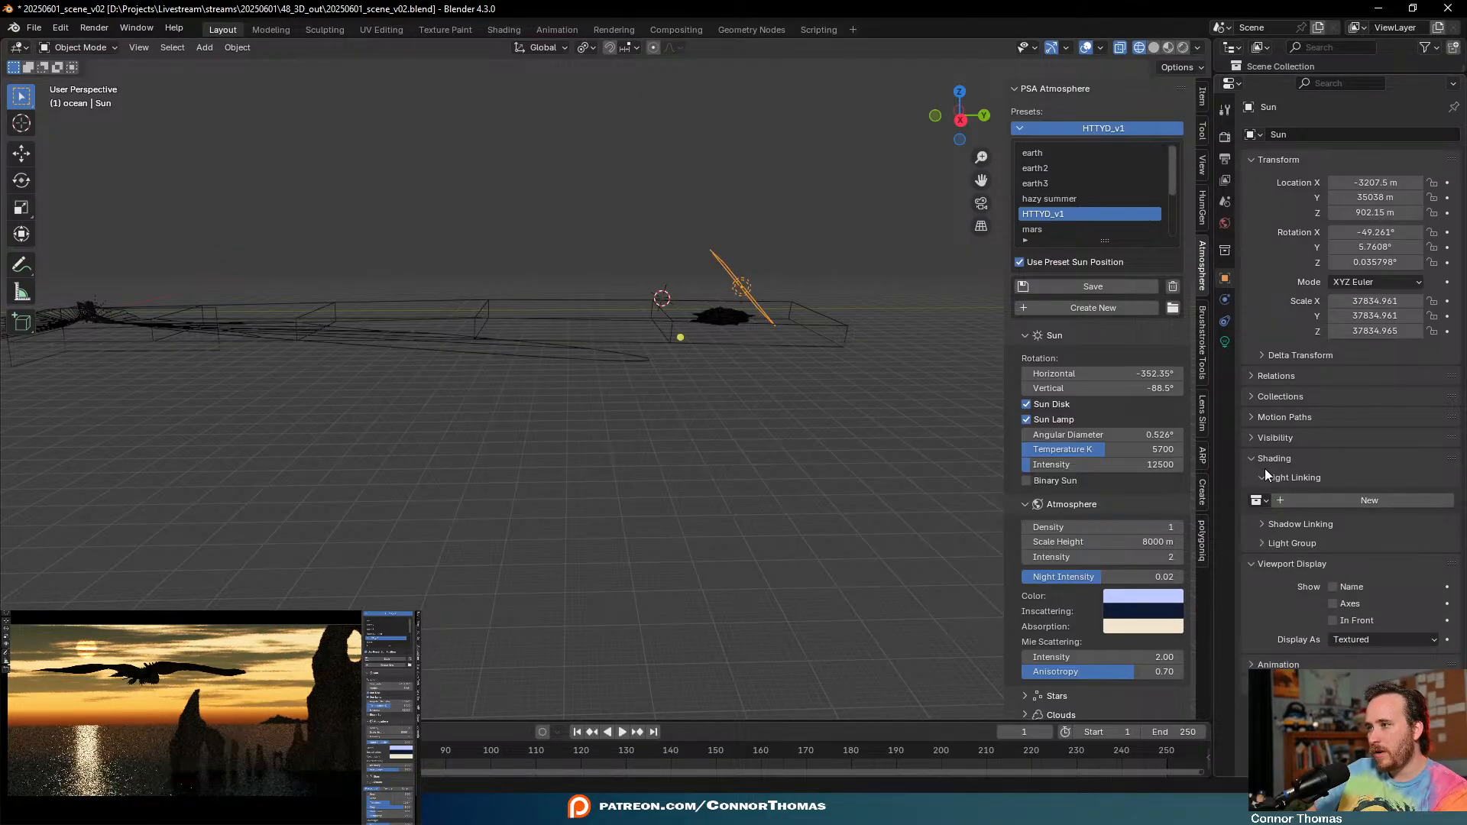
click(1267, 476)
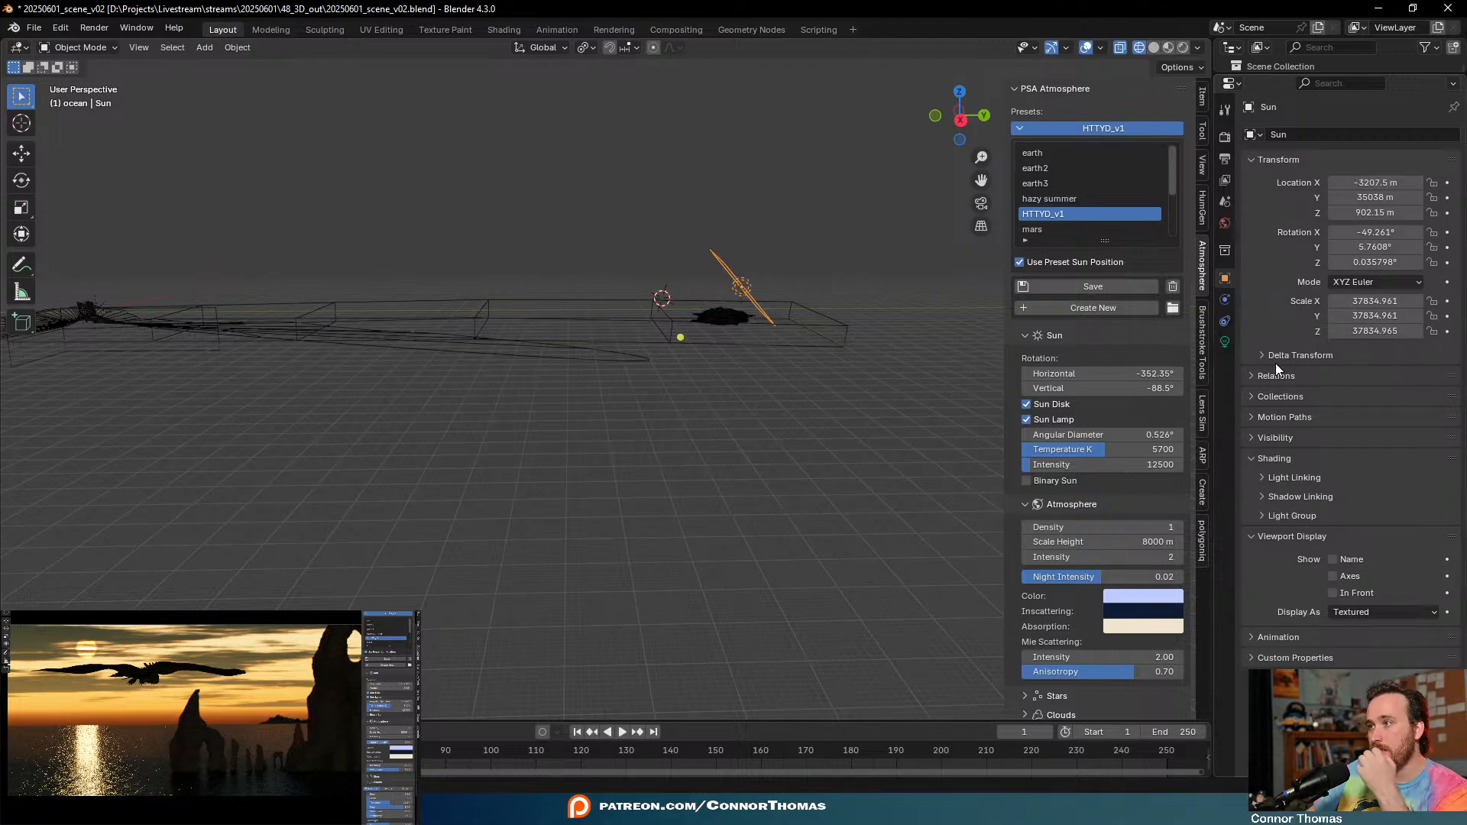
click(1224, 342)
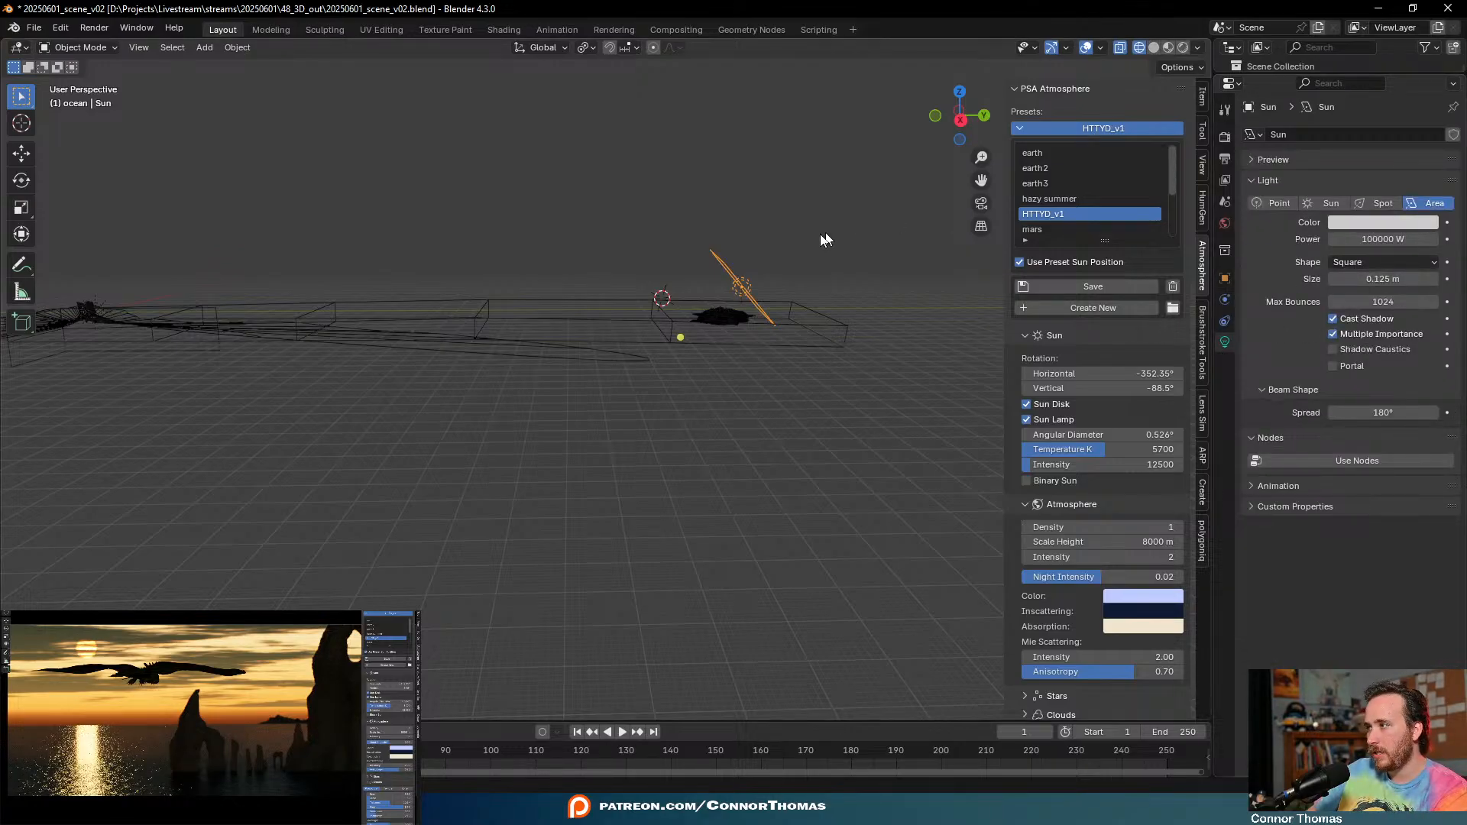
- Move the area light about 5400 m toward the foreground rocks, slightly upward, and set its power to 100 MW
key(g)
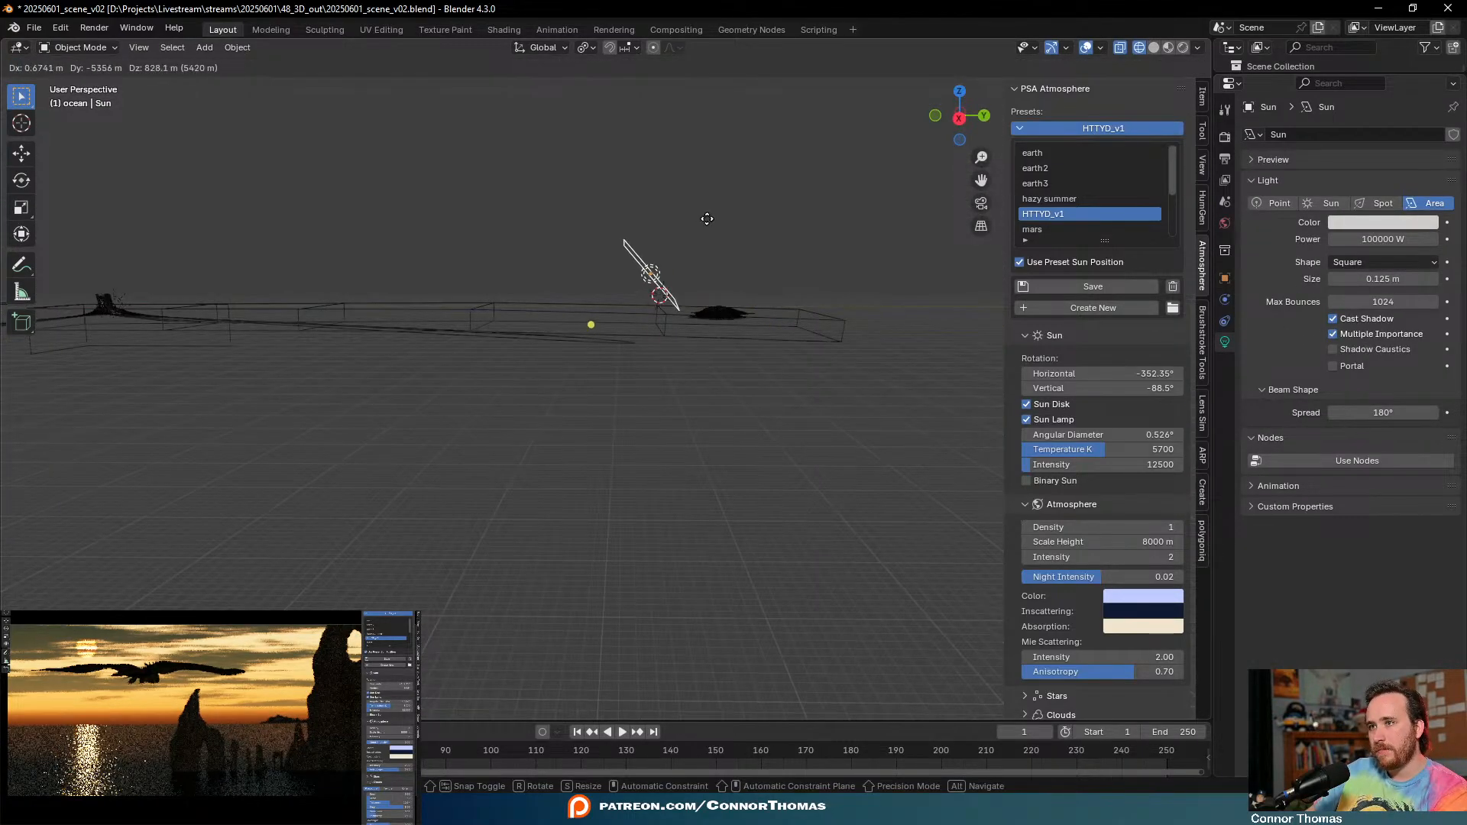
click(707, 218)
click(1353, 236)
click(1343, 240)
text(00)
key(Return)
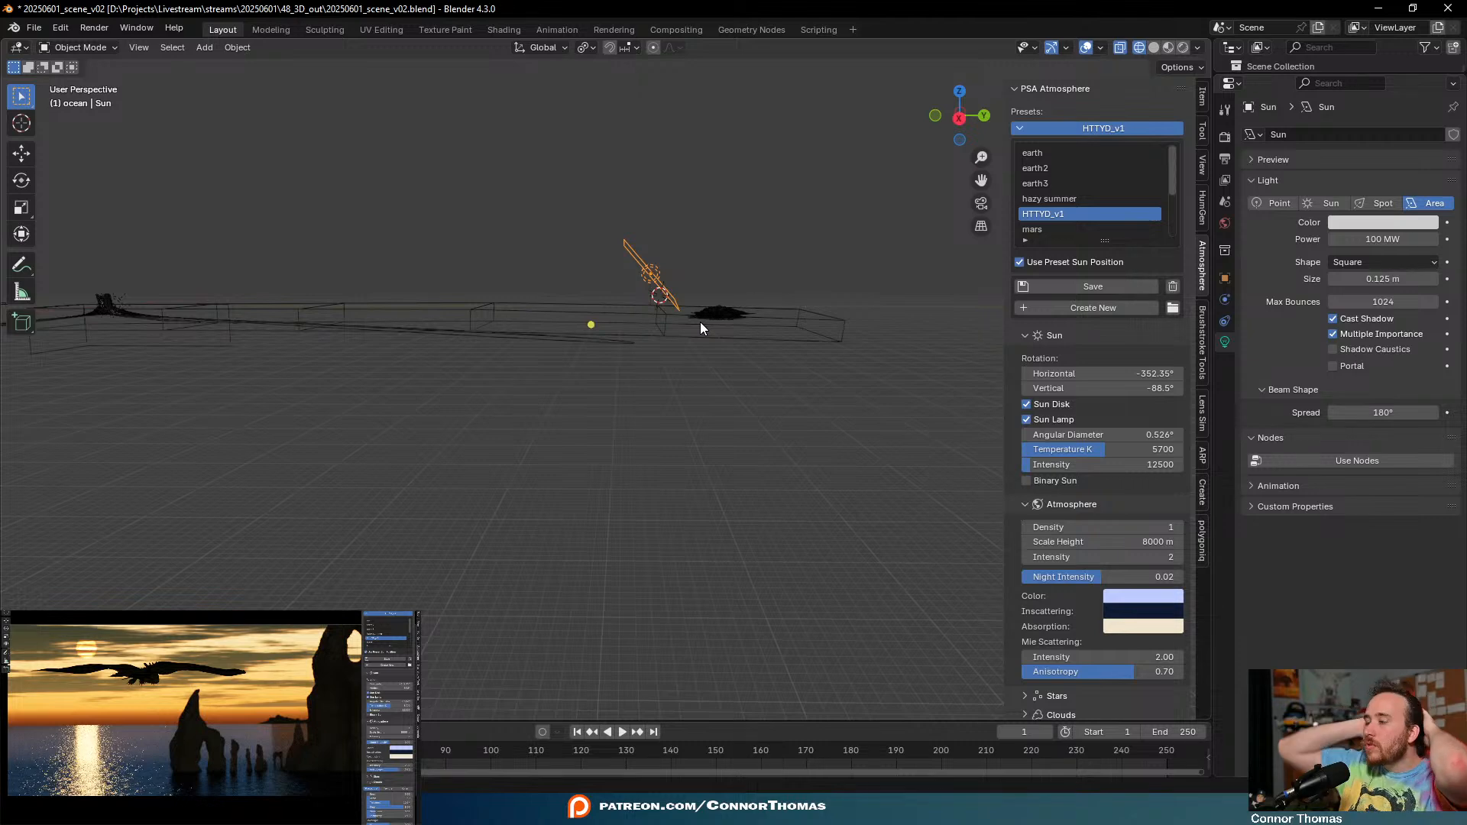
- Narrow the area light along the global X axis and shift it about 620 m upward and toward negative X
mouse_move(699, 327)
middle_down()
mouse_move(616, 343)
mouse_move(718, 332)
middle_up()
key(s)
key(x)
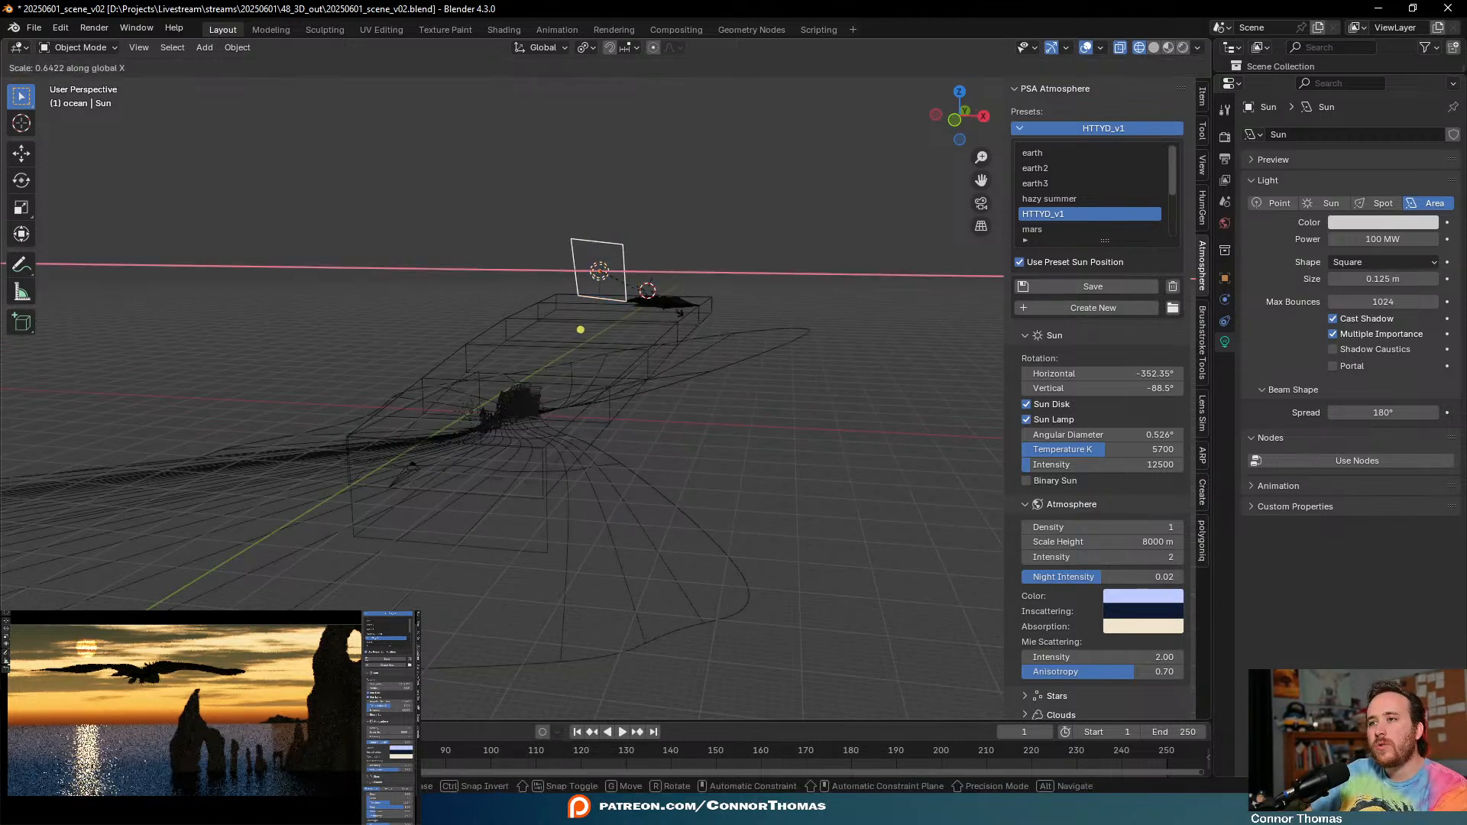
key(Escape)
key(g)
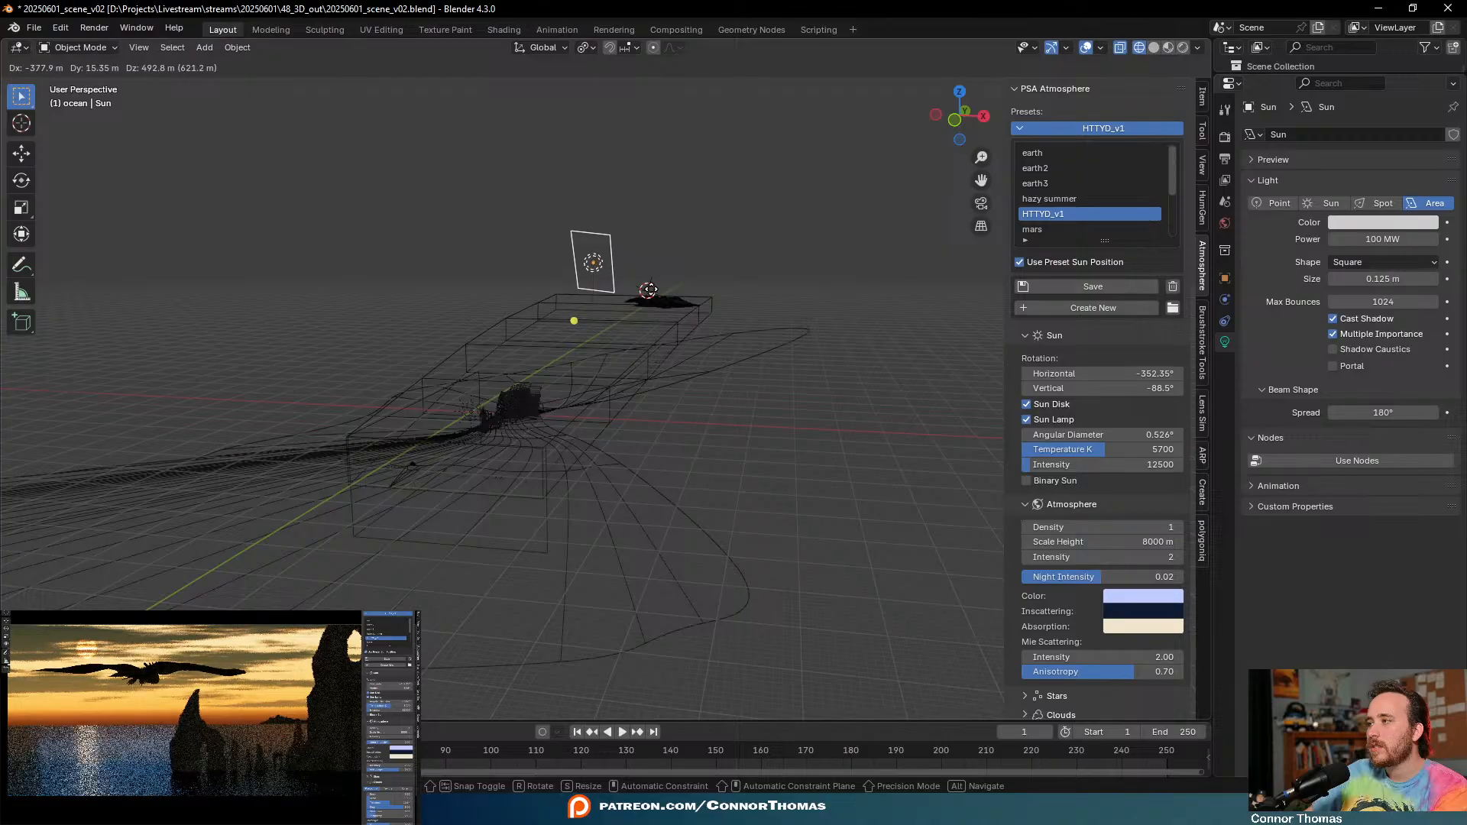
click(653, 290)
- Shrink the area light along its local Y axis and move it about 1500 m down and back toward the island
middle_drag(698, 295, 822, 387)
key(s)
key(y)
key(y)
key(Escape)
key(g)
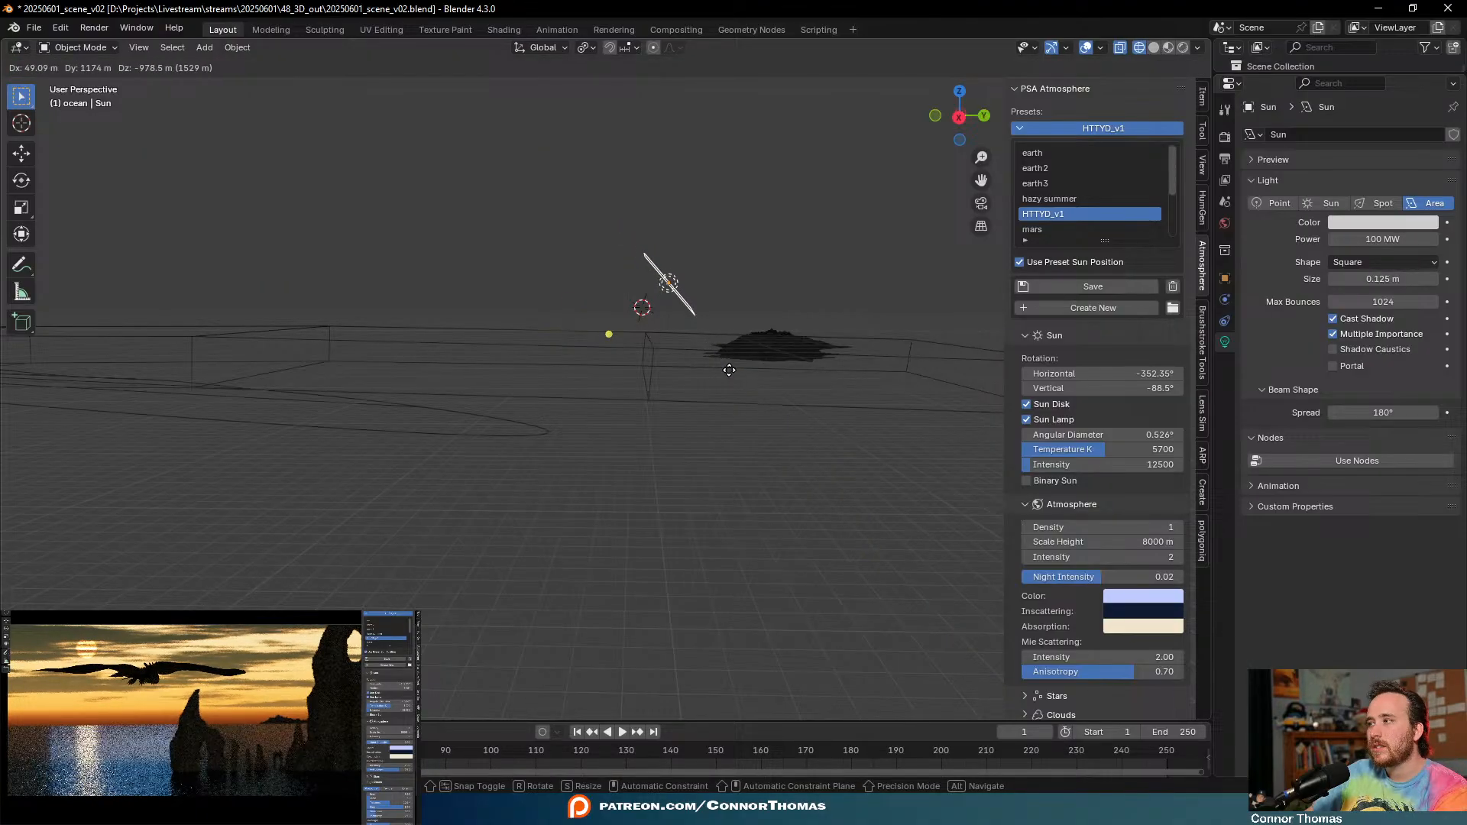
click(727, 368)
middle_drag(729, 370, 752, 369)
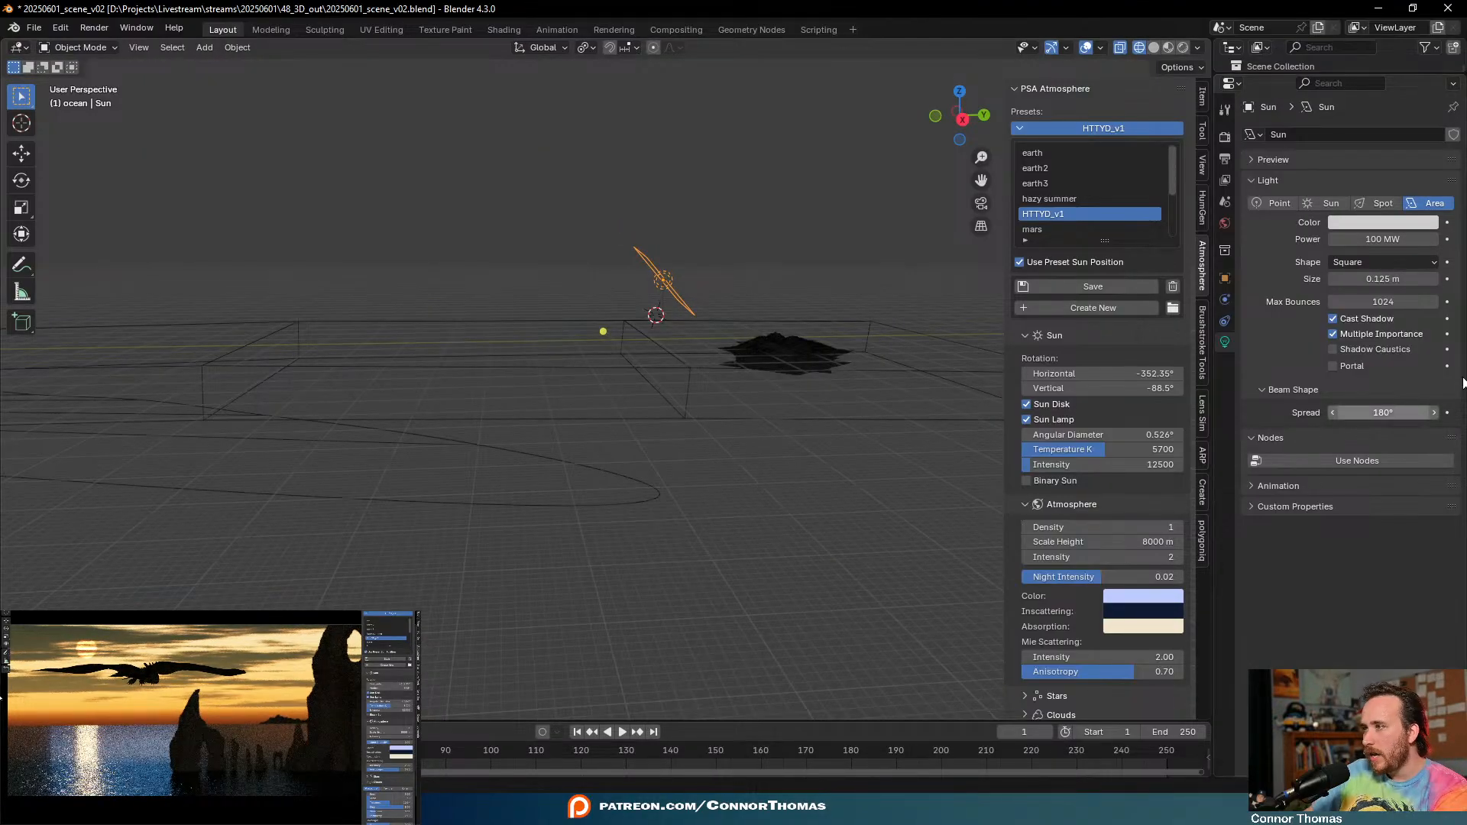
- Reduce the area light's size to 0.105 m and narrow its beam spread to 81.8°
drag(1384, 412, 1379, 412)
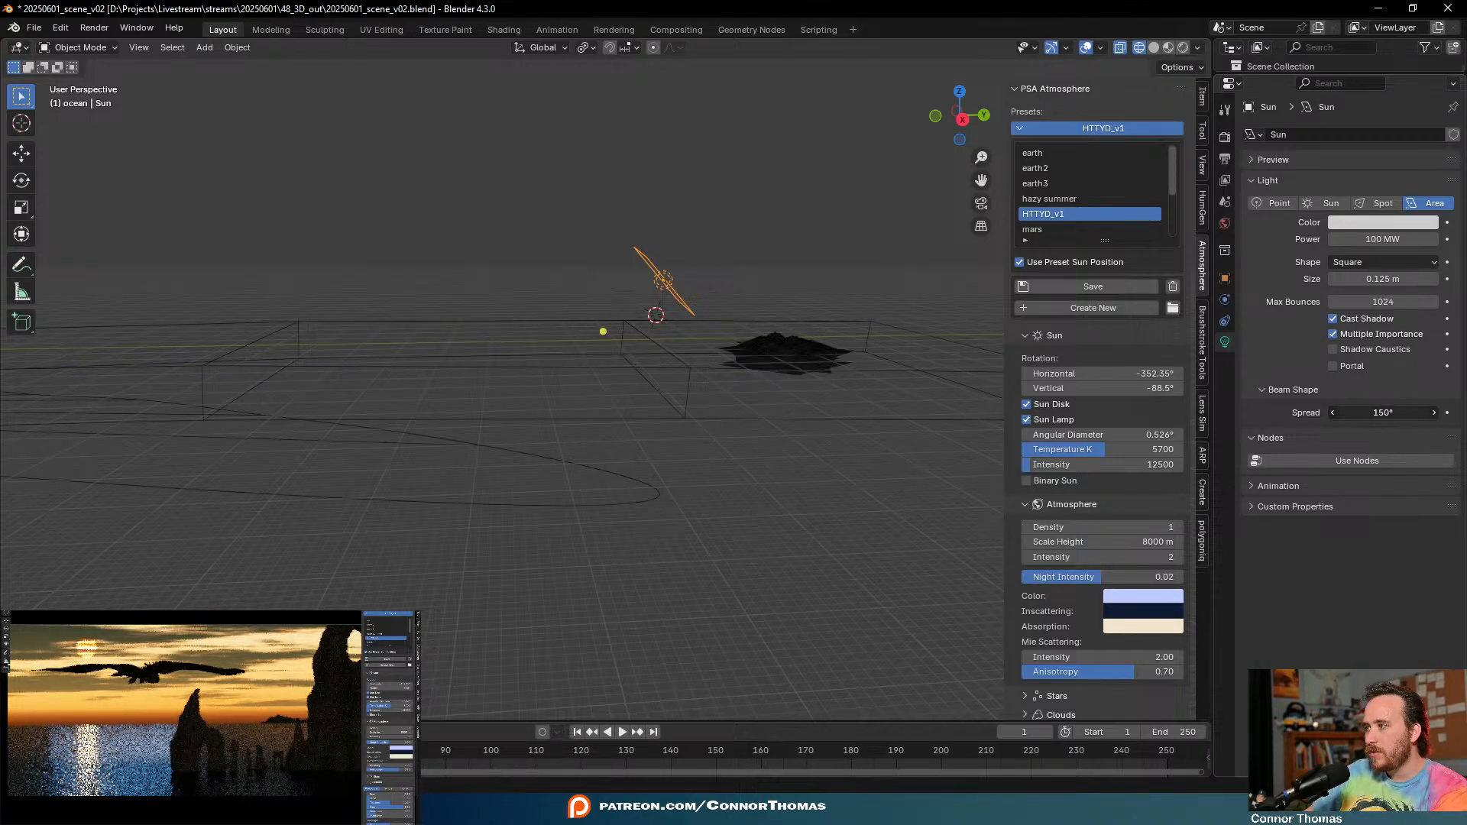
key(Escape)
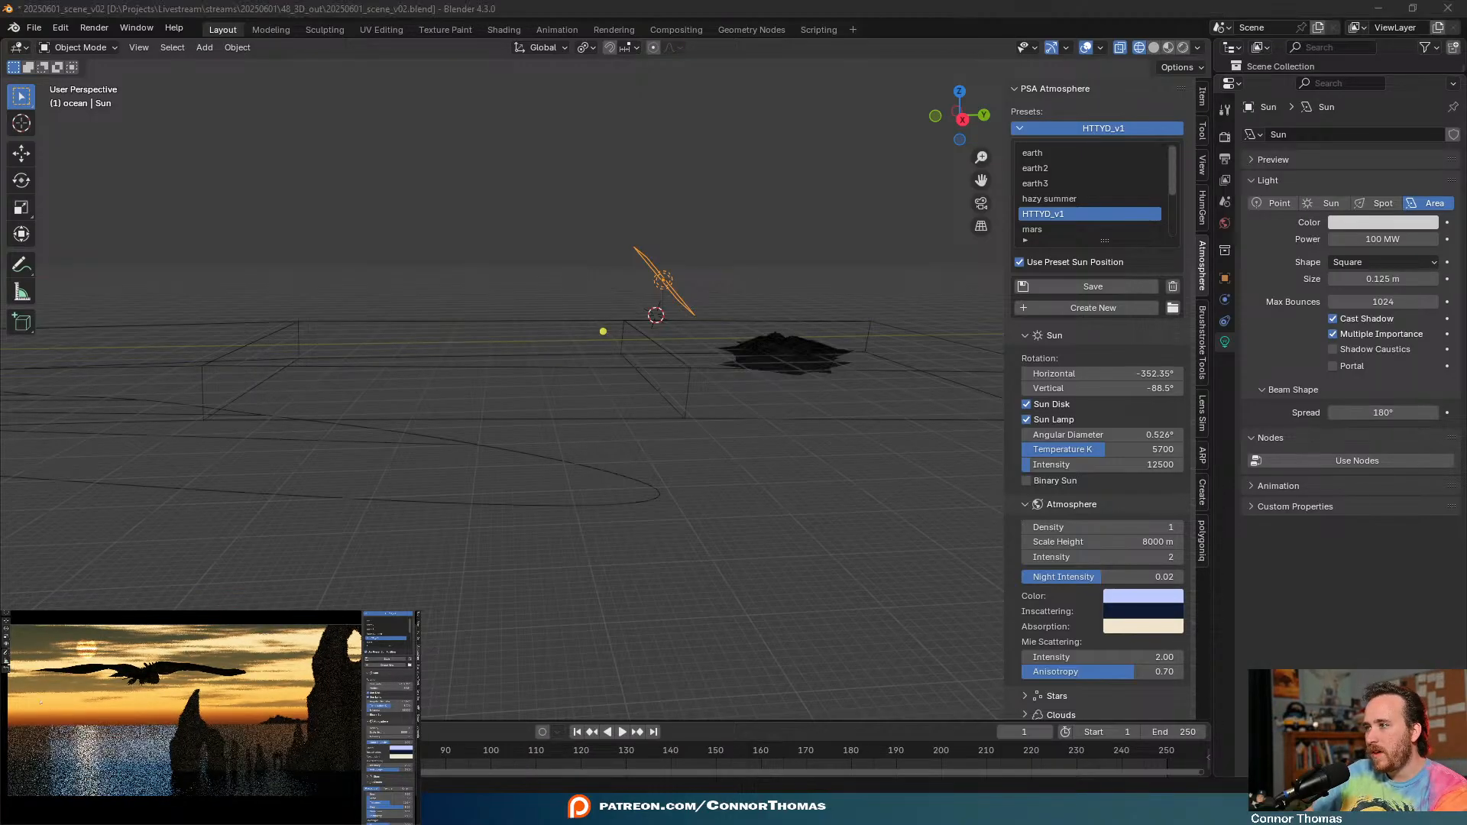
drag(1377, 279, 1361, 279)
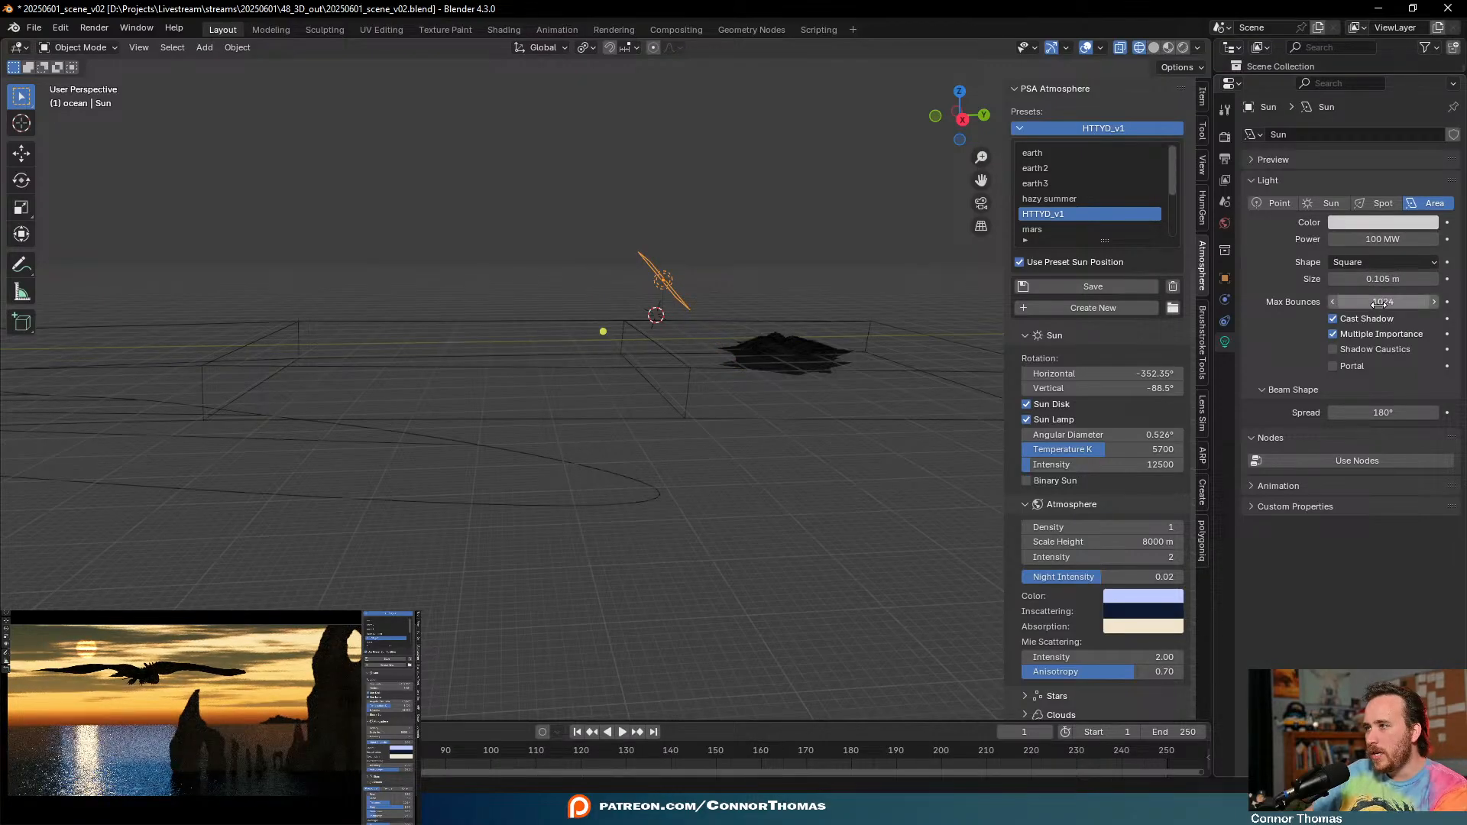
drag(1377, 412, 1363, 413)
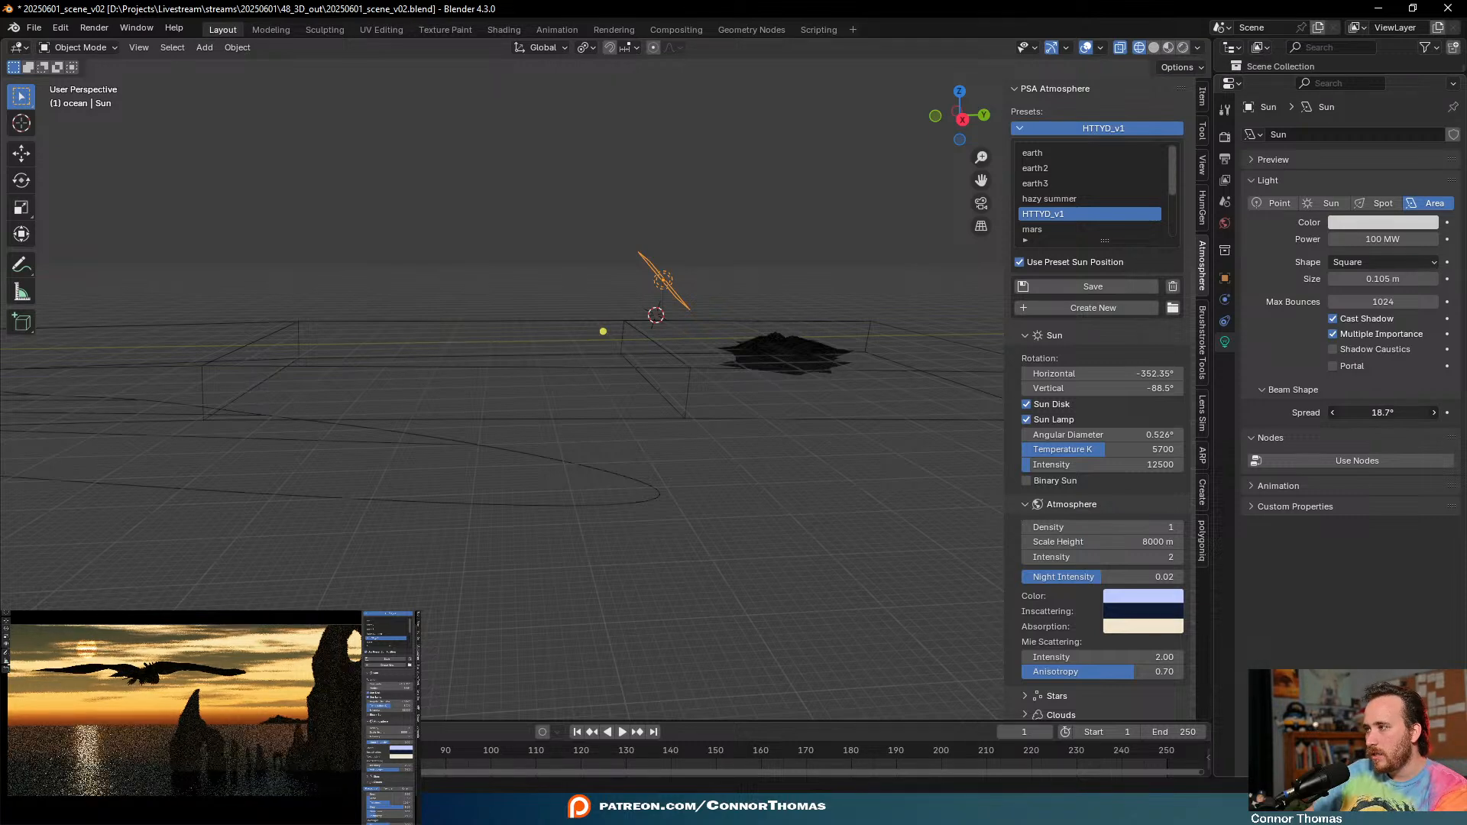
mouse_move(1363, 413)
mouse_down()
mouse_move(1380, 412)
mouse_move(1354, 417)
mouse_up()
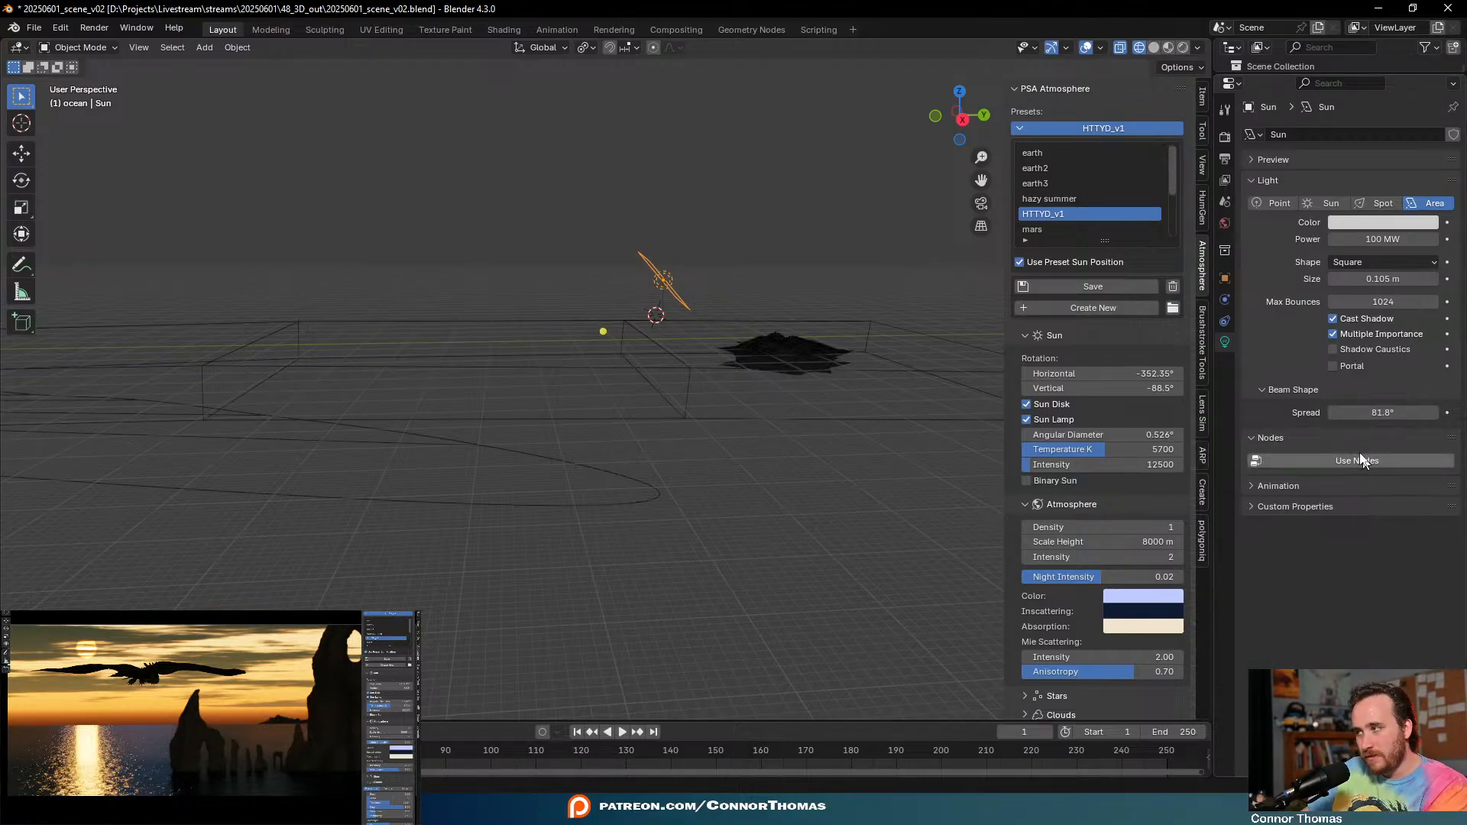
- Shift the area light about 550 m toward negative X, judging the water reflection in the rendered view
mouse_move(731, 352)
middle_down()
mouse_move(886, 341)
mouse_move(838, 331)
middle_up()
key(g)
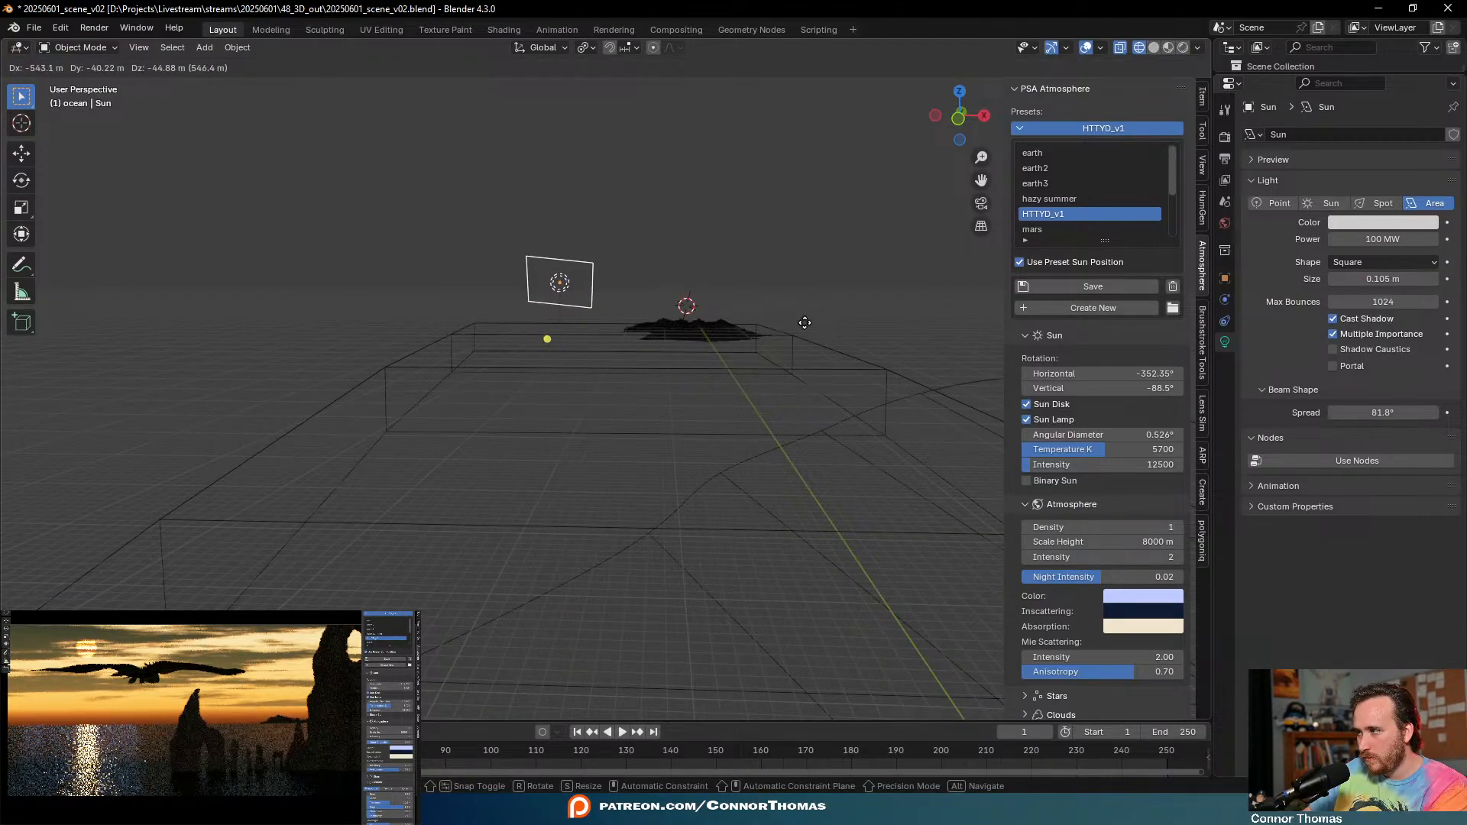
click(805, 329)
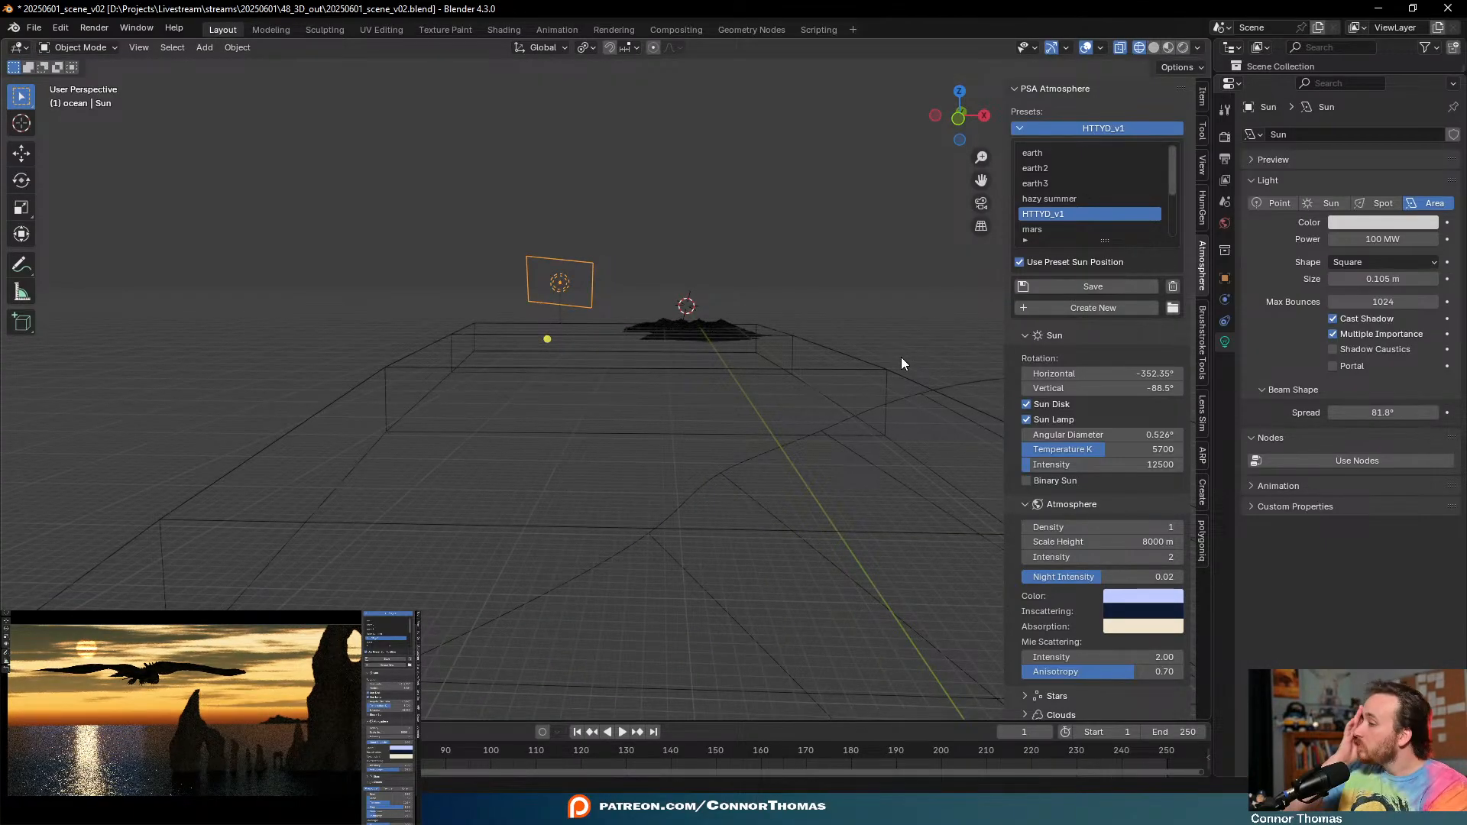
click(146, 744)
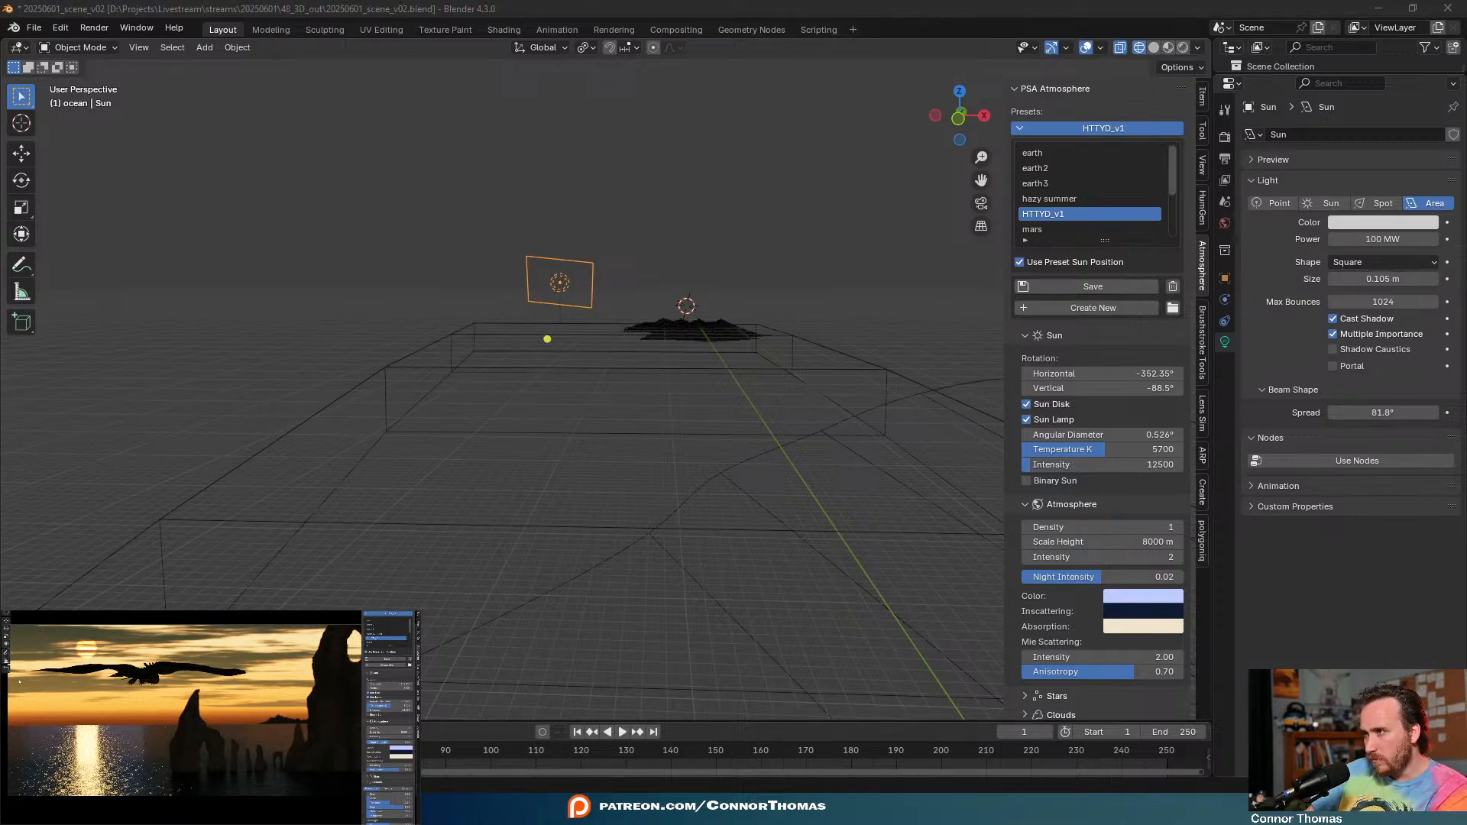
- Change the area light's color to orange and set its beam spread to 100°
click(1367, 218)
drag(1353, 299, 1335, 336)
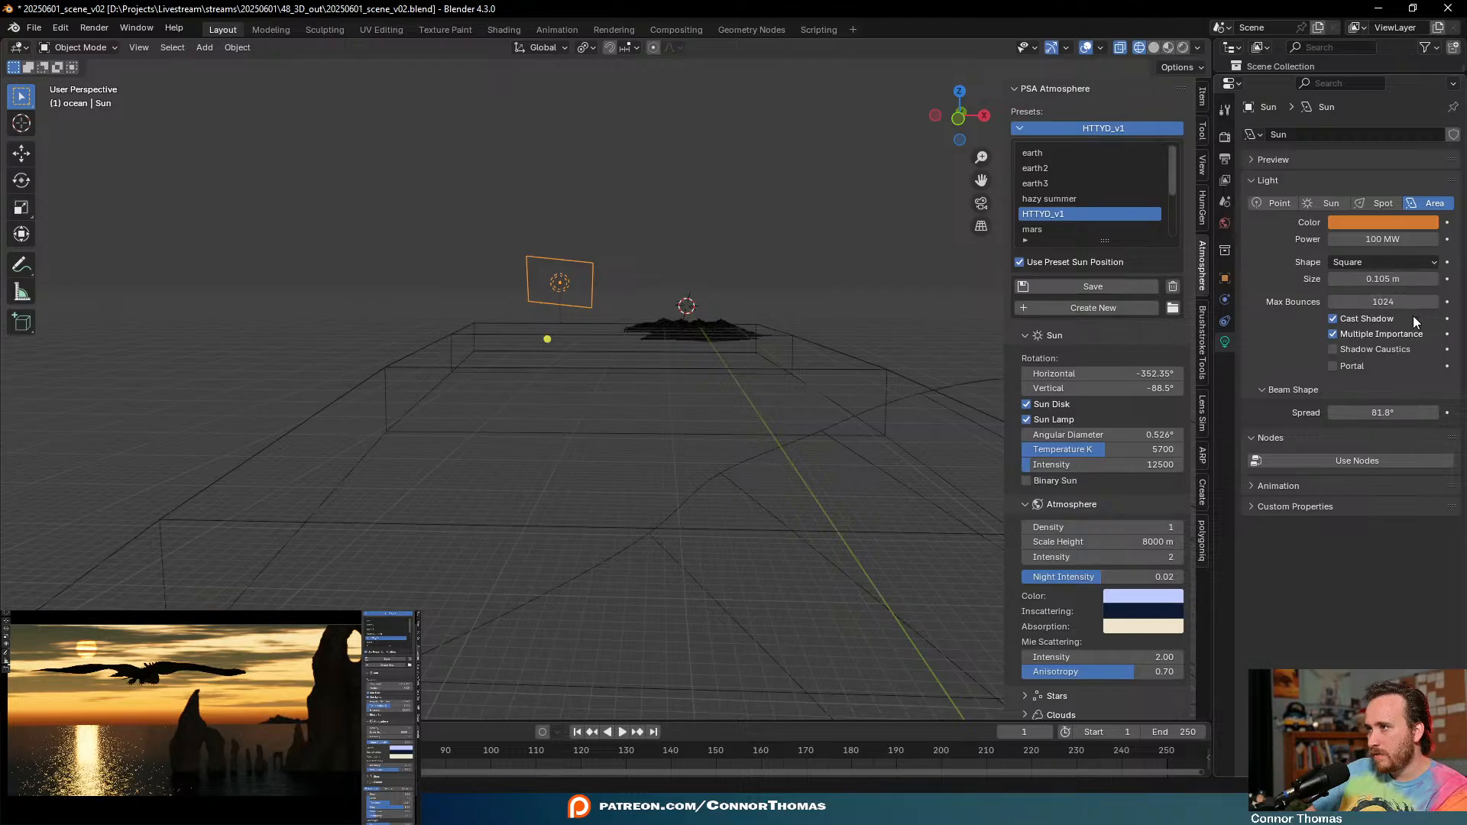
click(1381, 412)
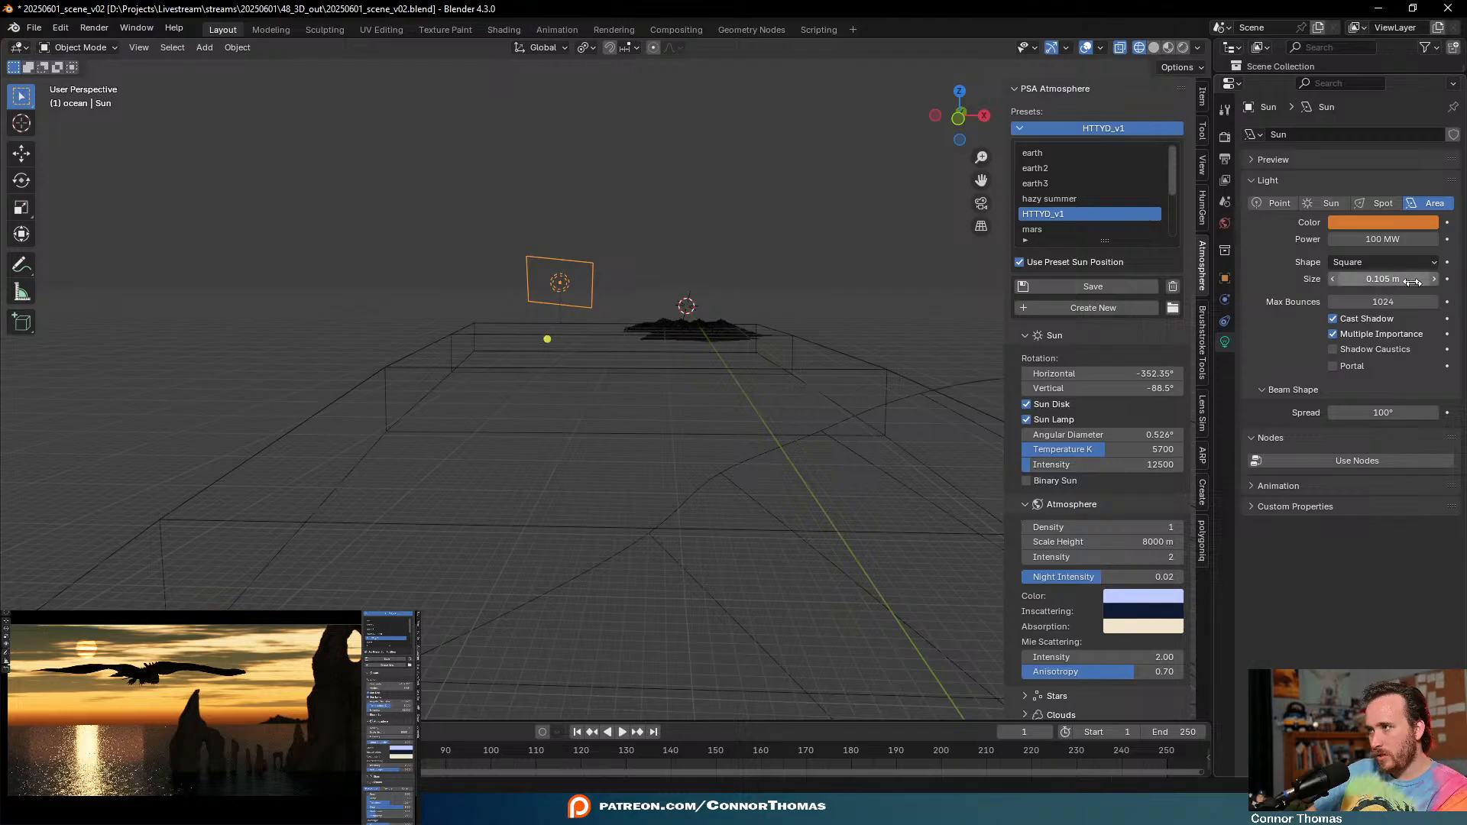
- Try the Disk shape on the area light and switch it to Ellipse
click(1378, 264)
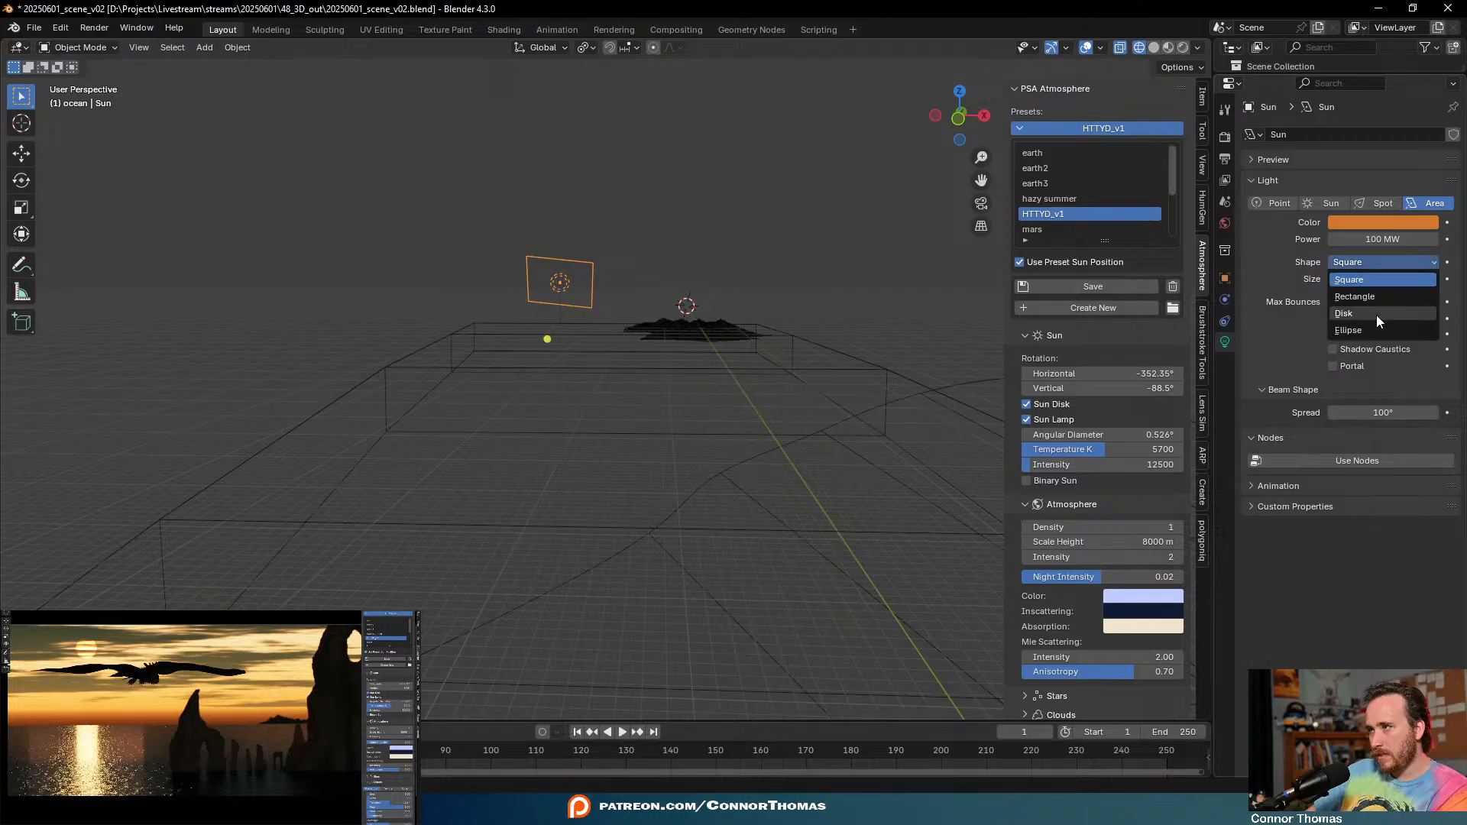
click(1377, 313)
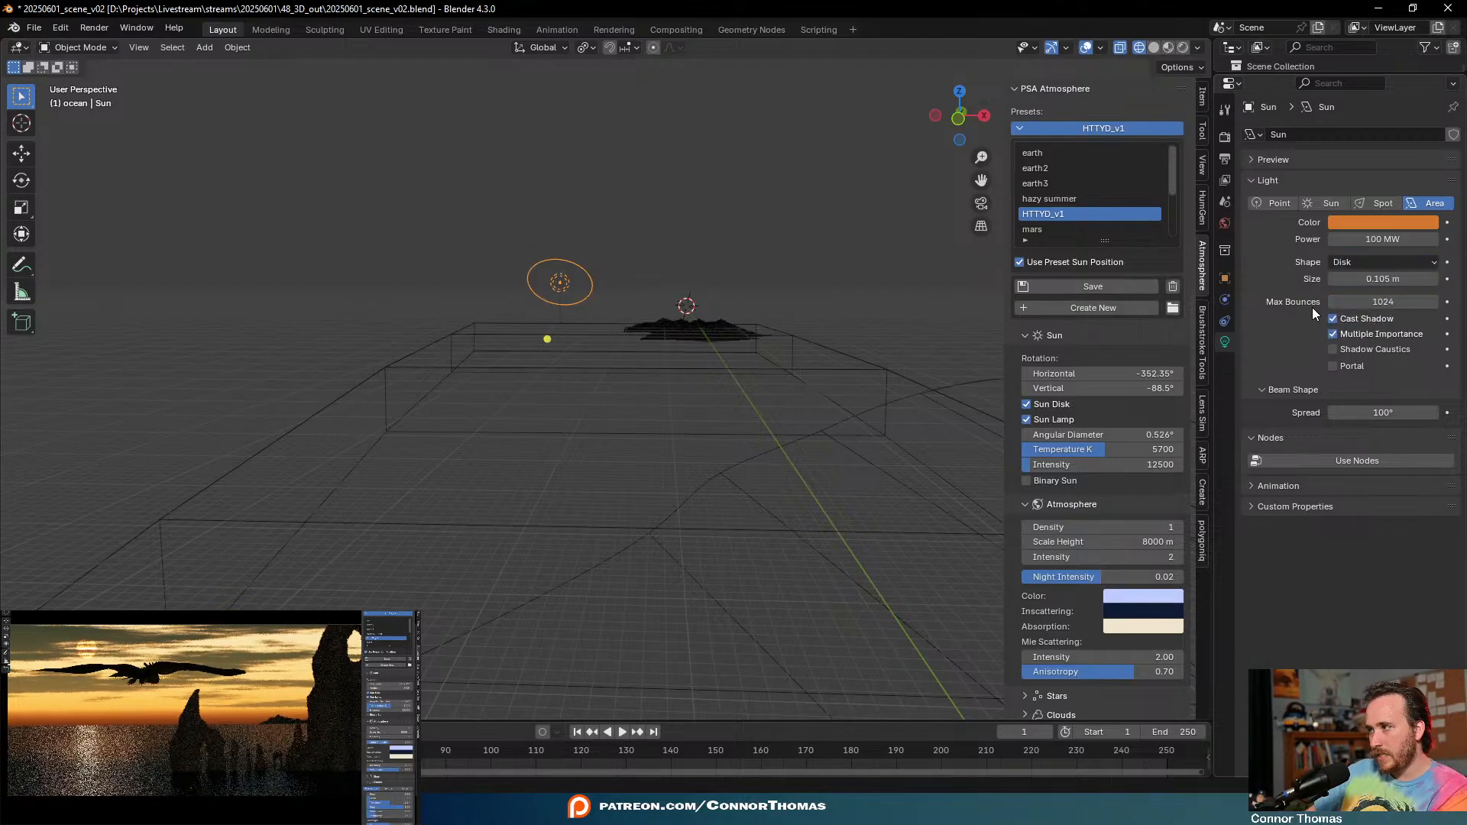
click(1384, 262)
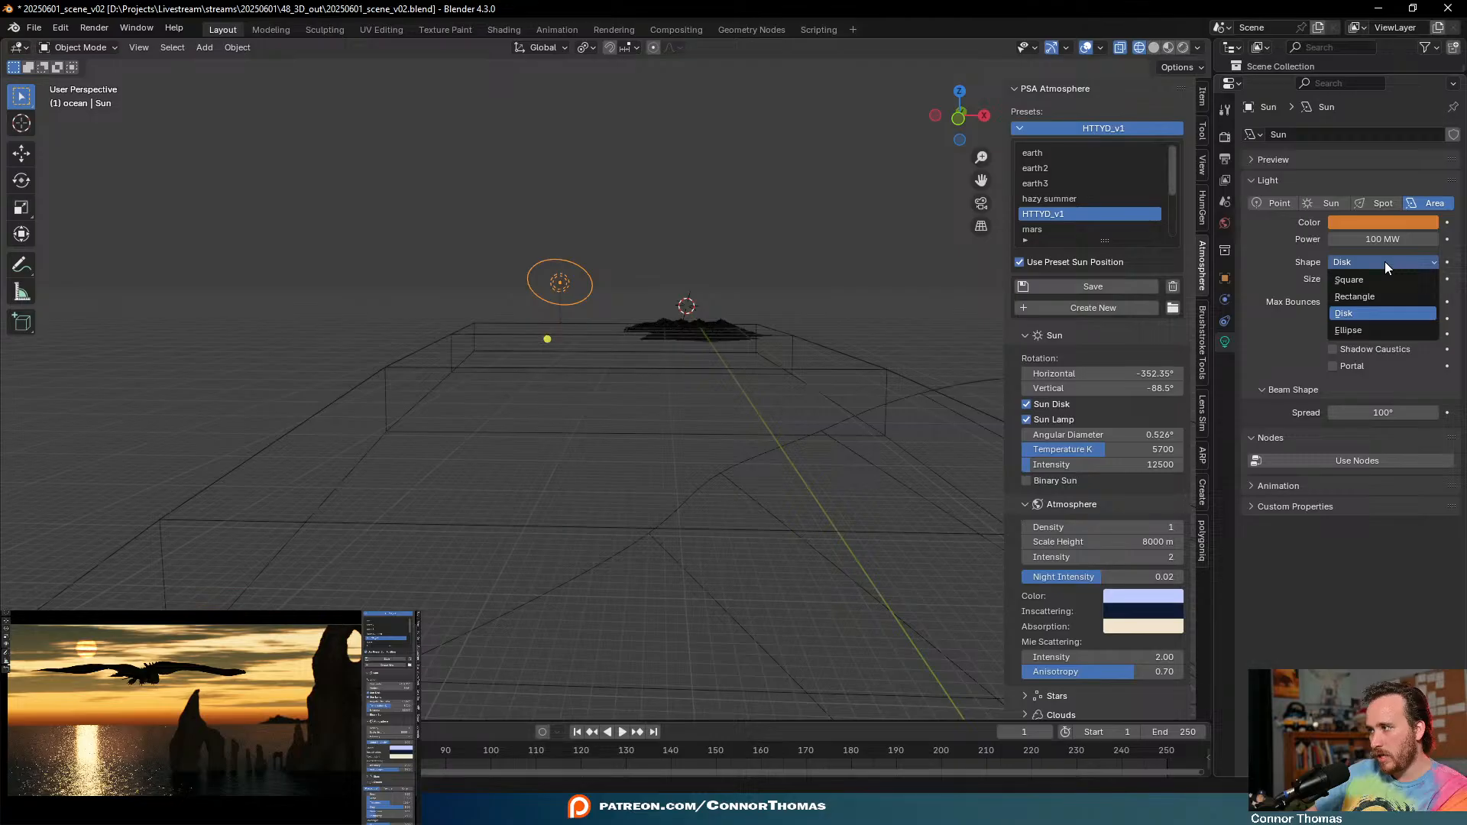
click(1363, 331)
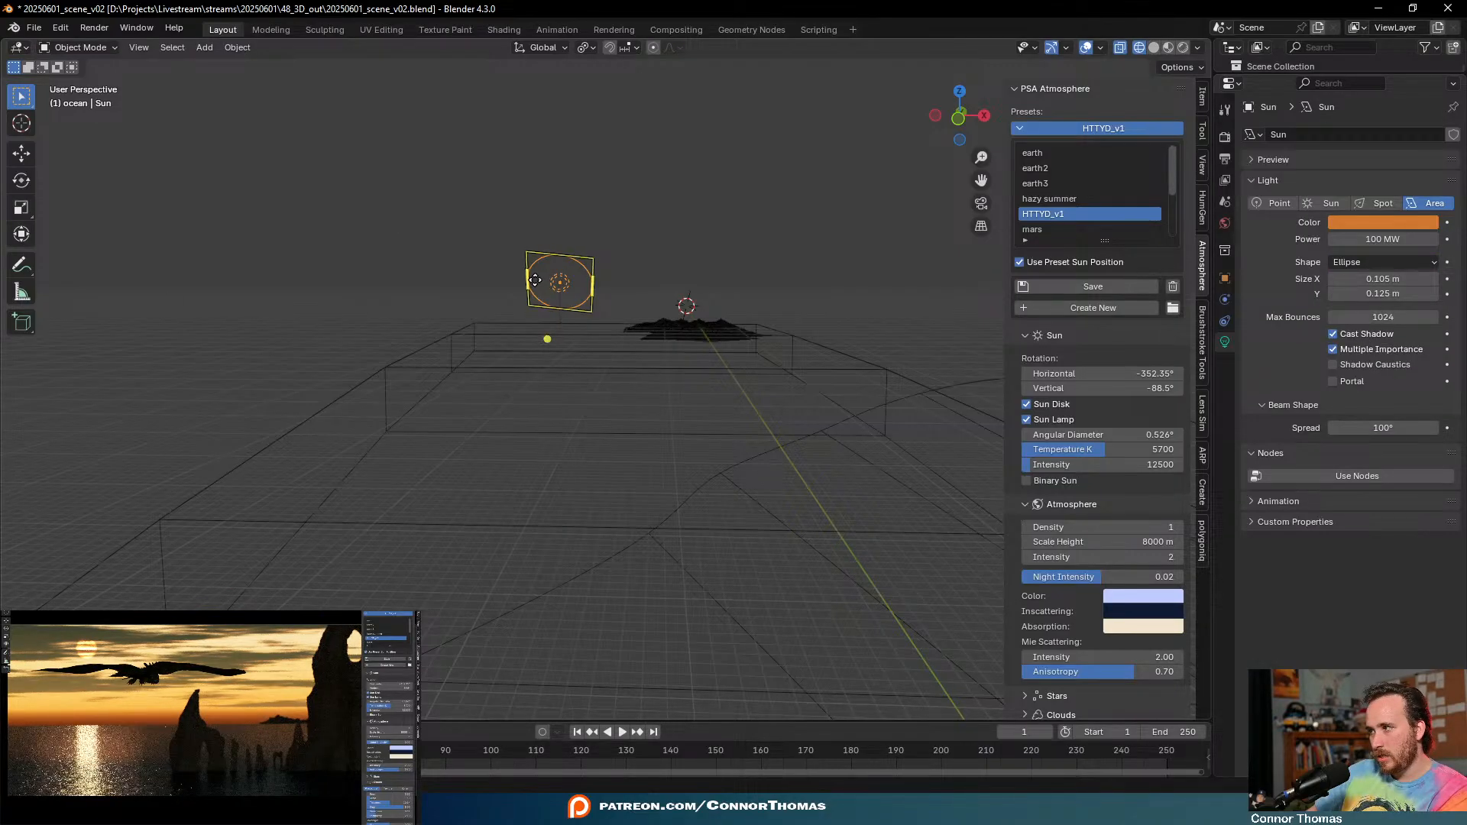
- Set the area light's power to 10 MW and widen its beam spread beyond 100°
click(1409, 240)
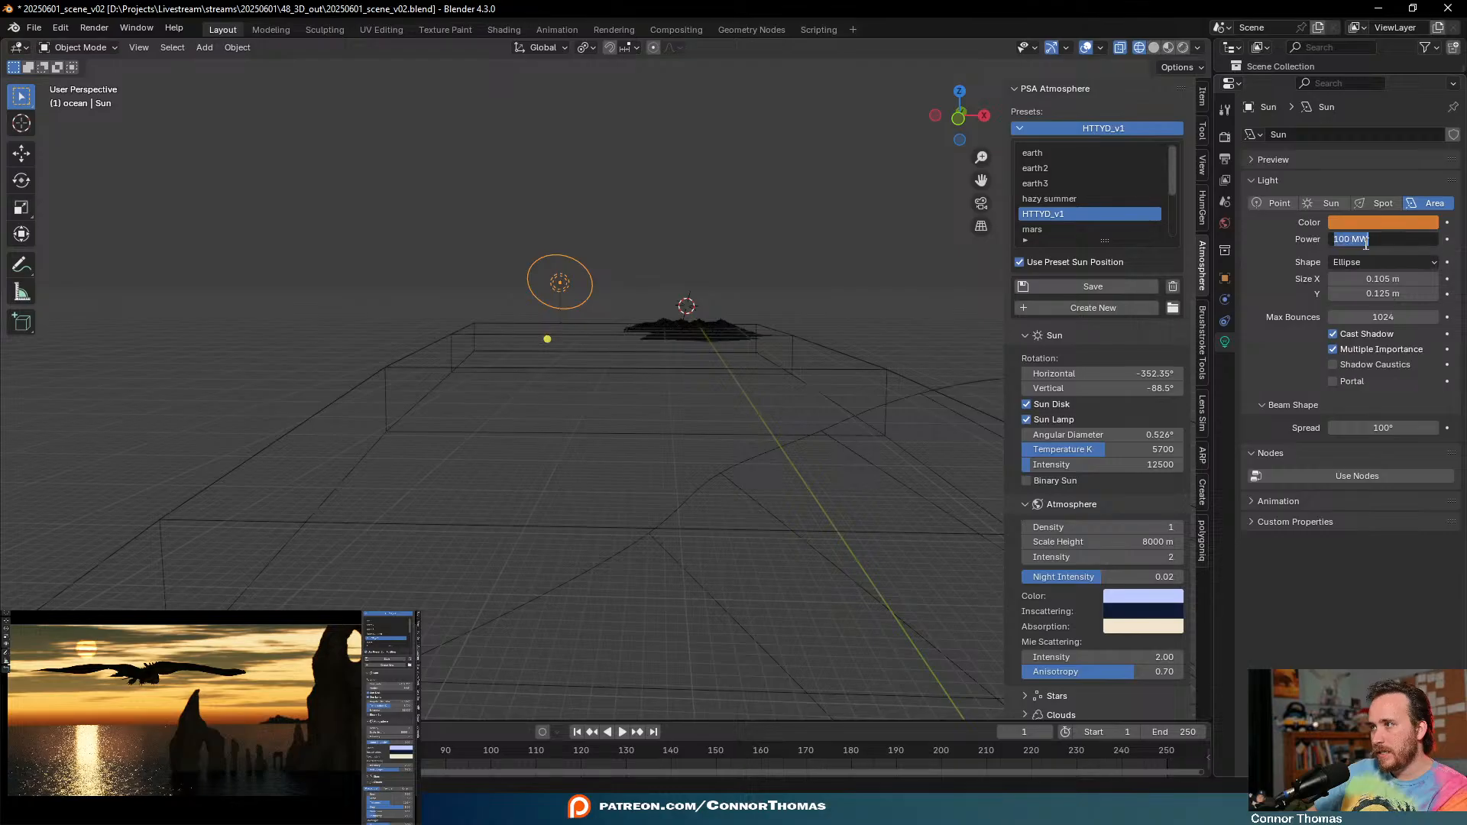
text(10 MW)
key(Return)
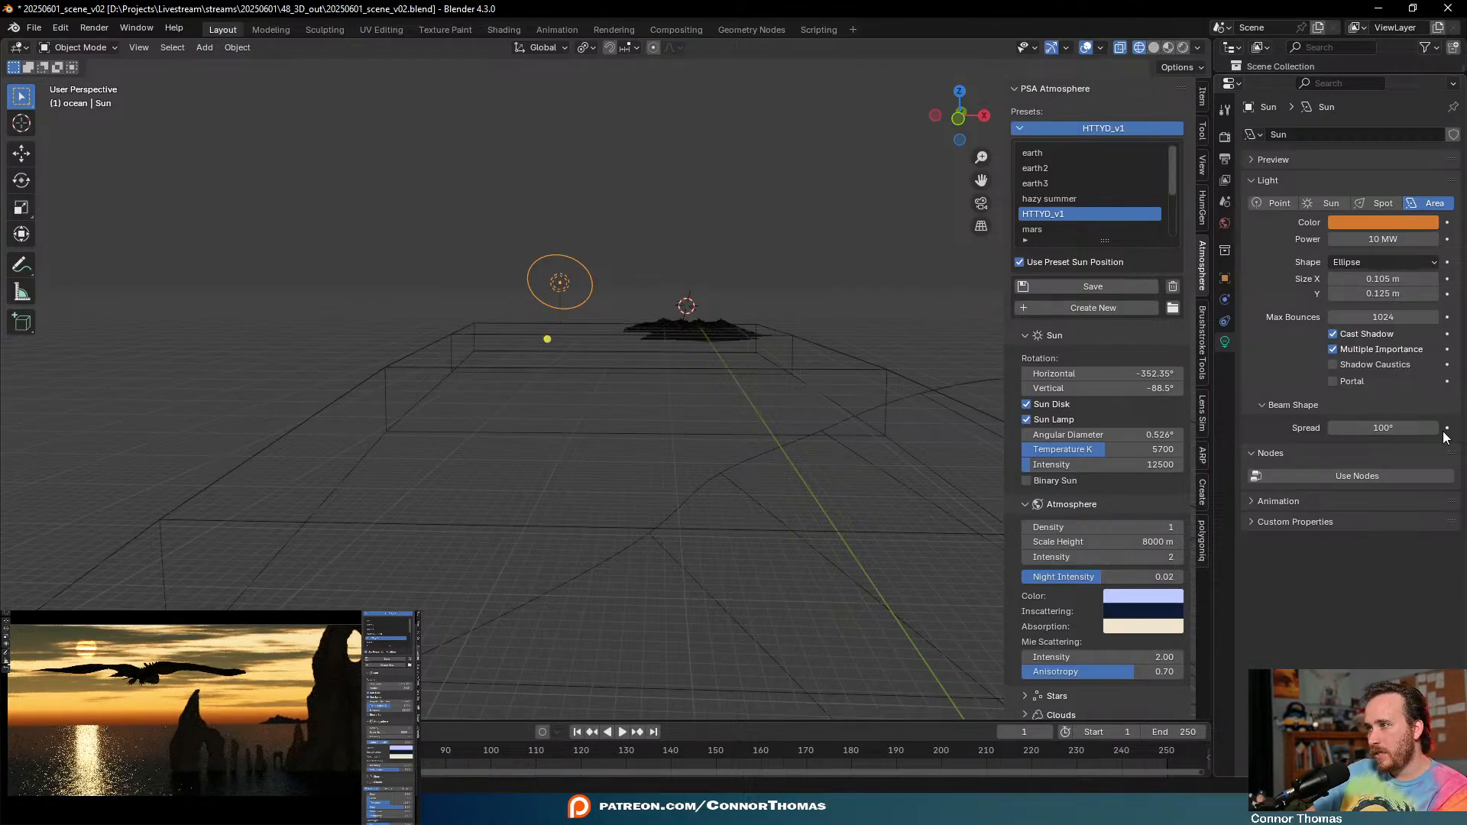
drag(1382, 428, 1398, 428)
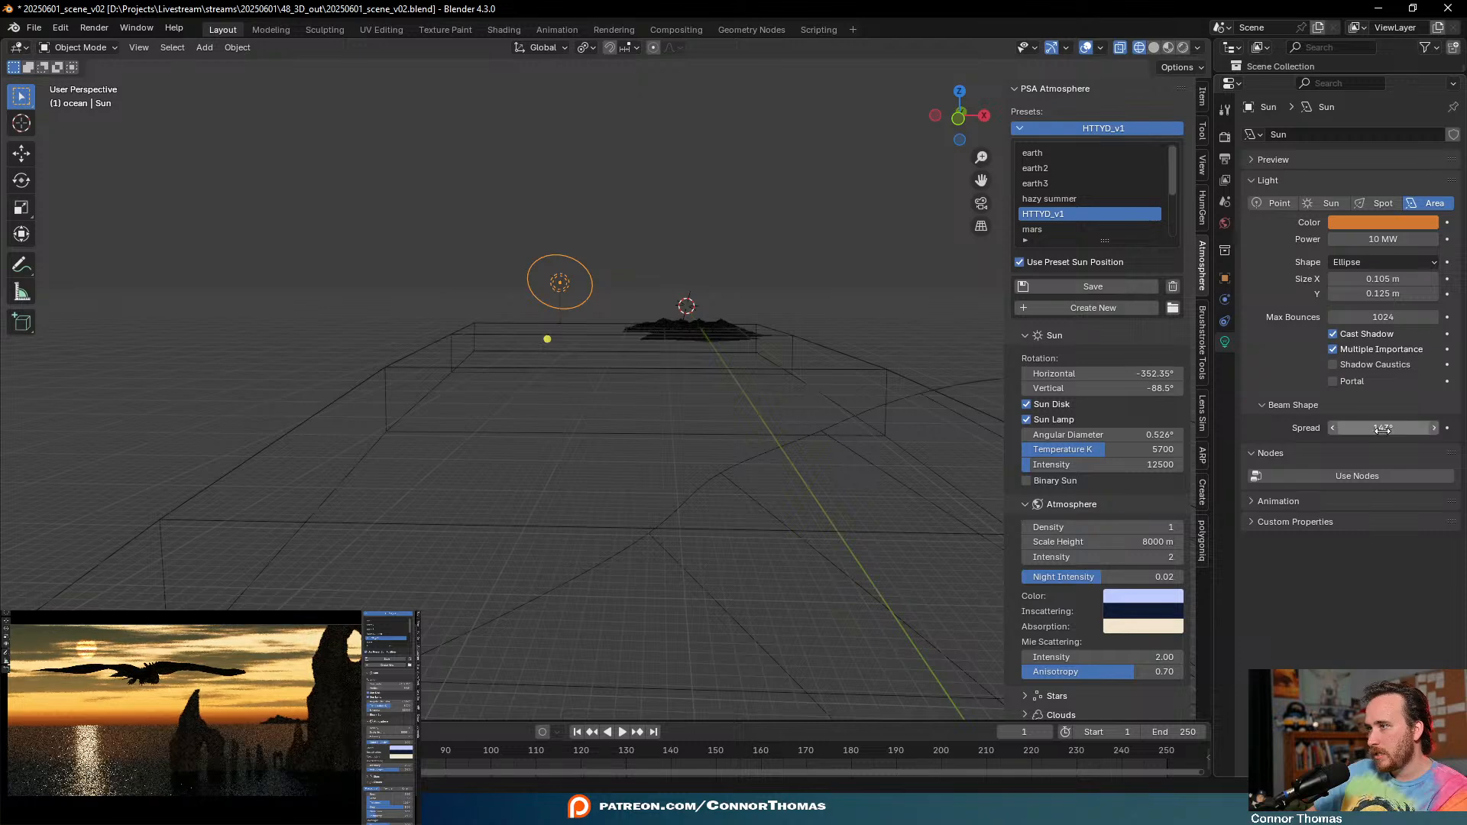
- Try the area light's power at 100 MW and at 75 MW, comparing the water reflection in the rendered view
click(1342, 239)
click(1343, 239)
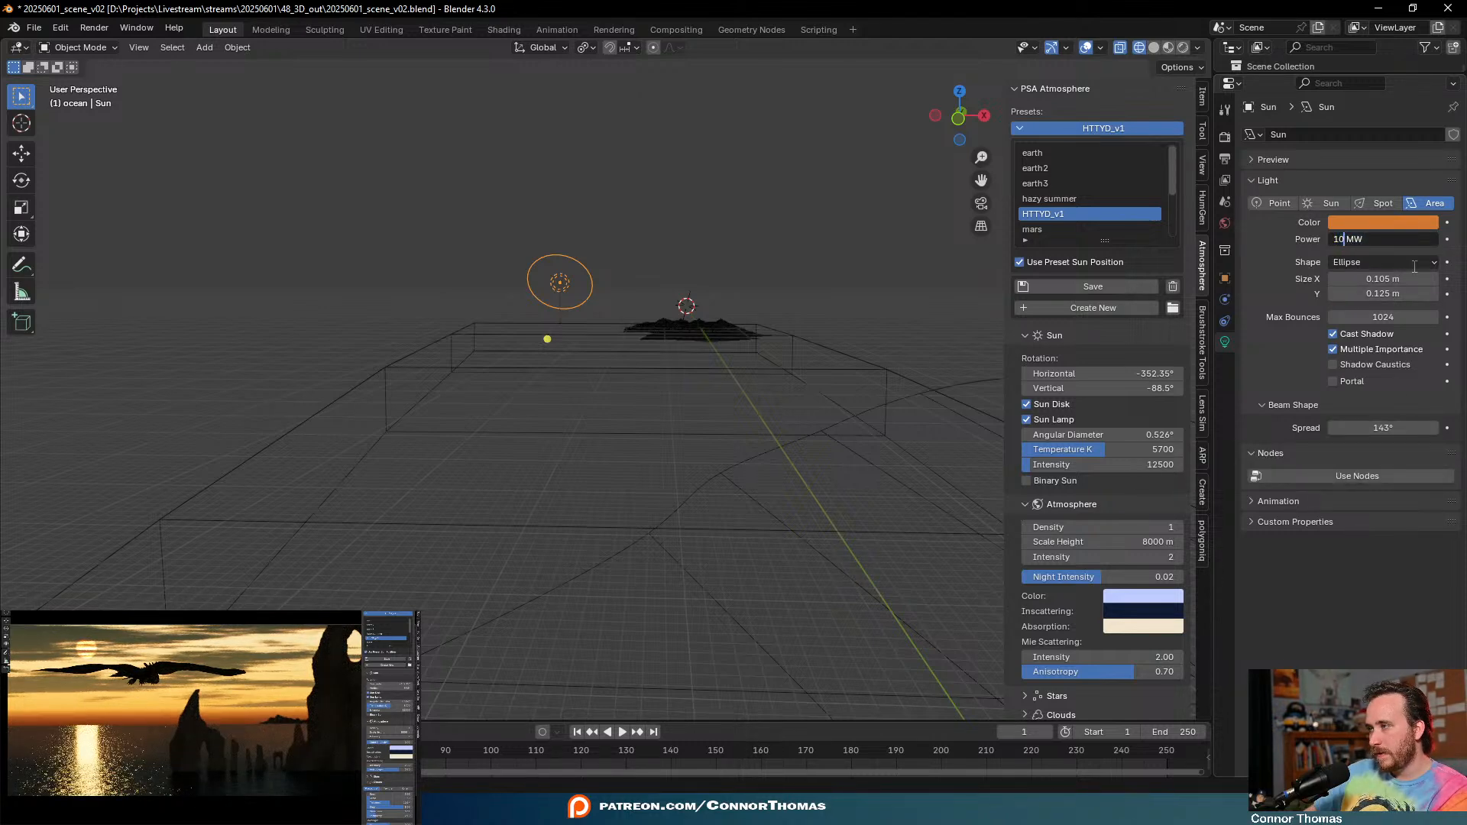
text(0)
key(Return)
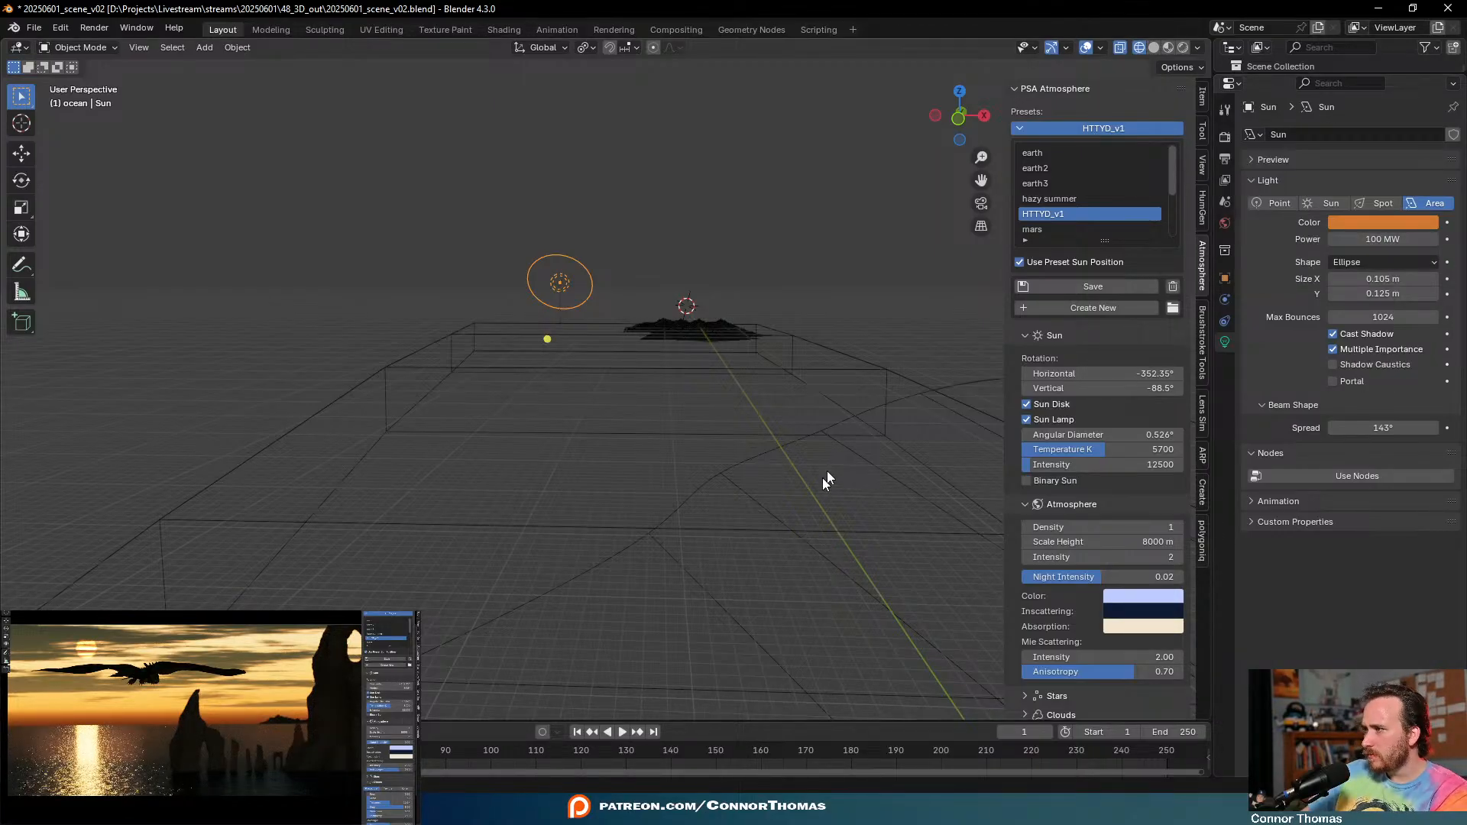
double_click(1342, 240)
text(75)
key(Return)
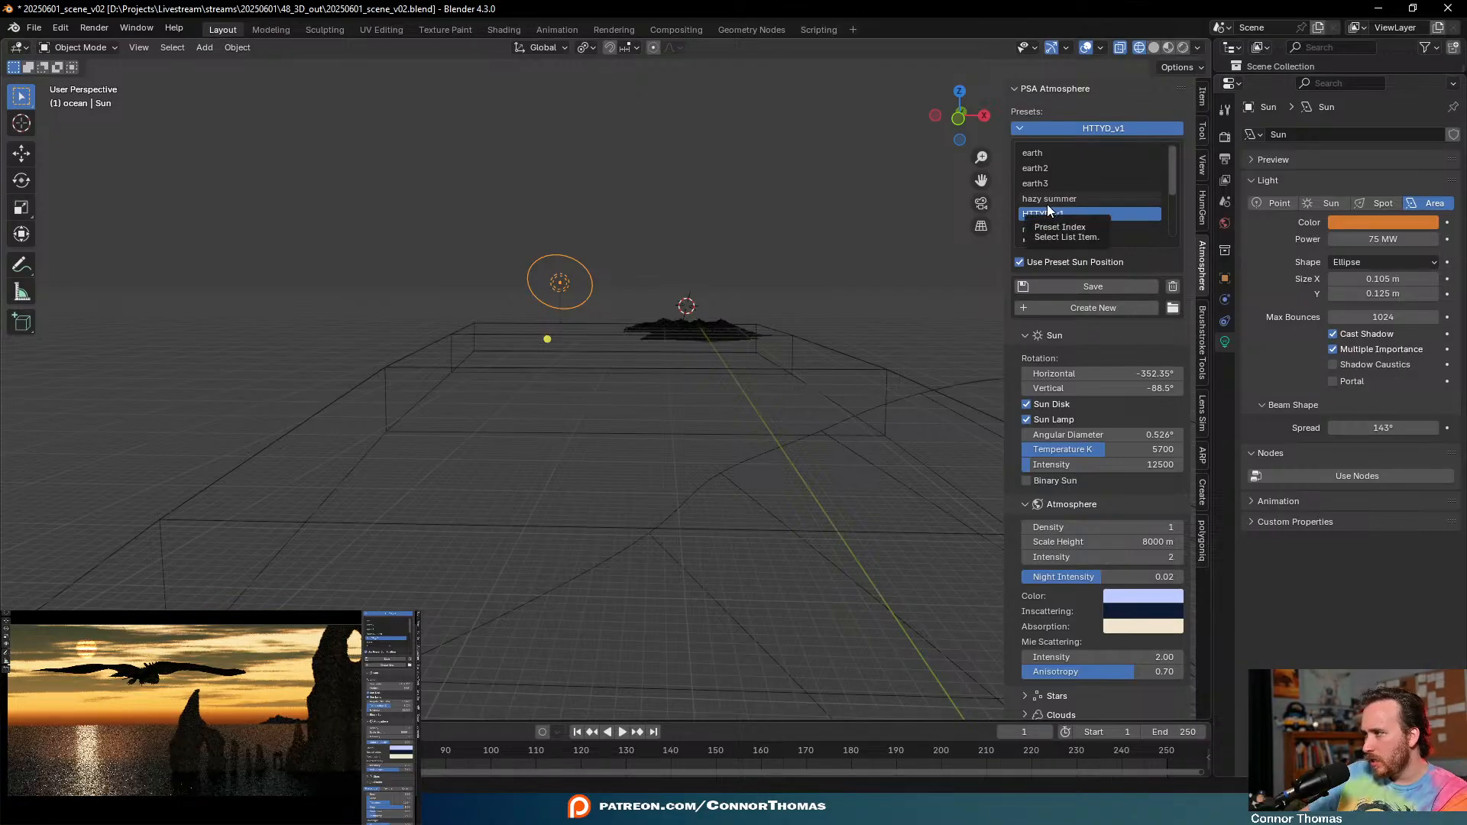
- Set the area light's power to 750 MW and narrow its beam spread to 80.9°
double_click(1343, 239)
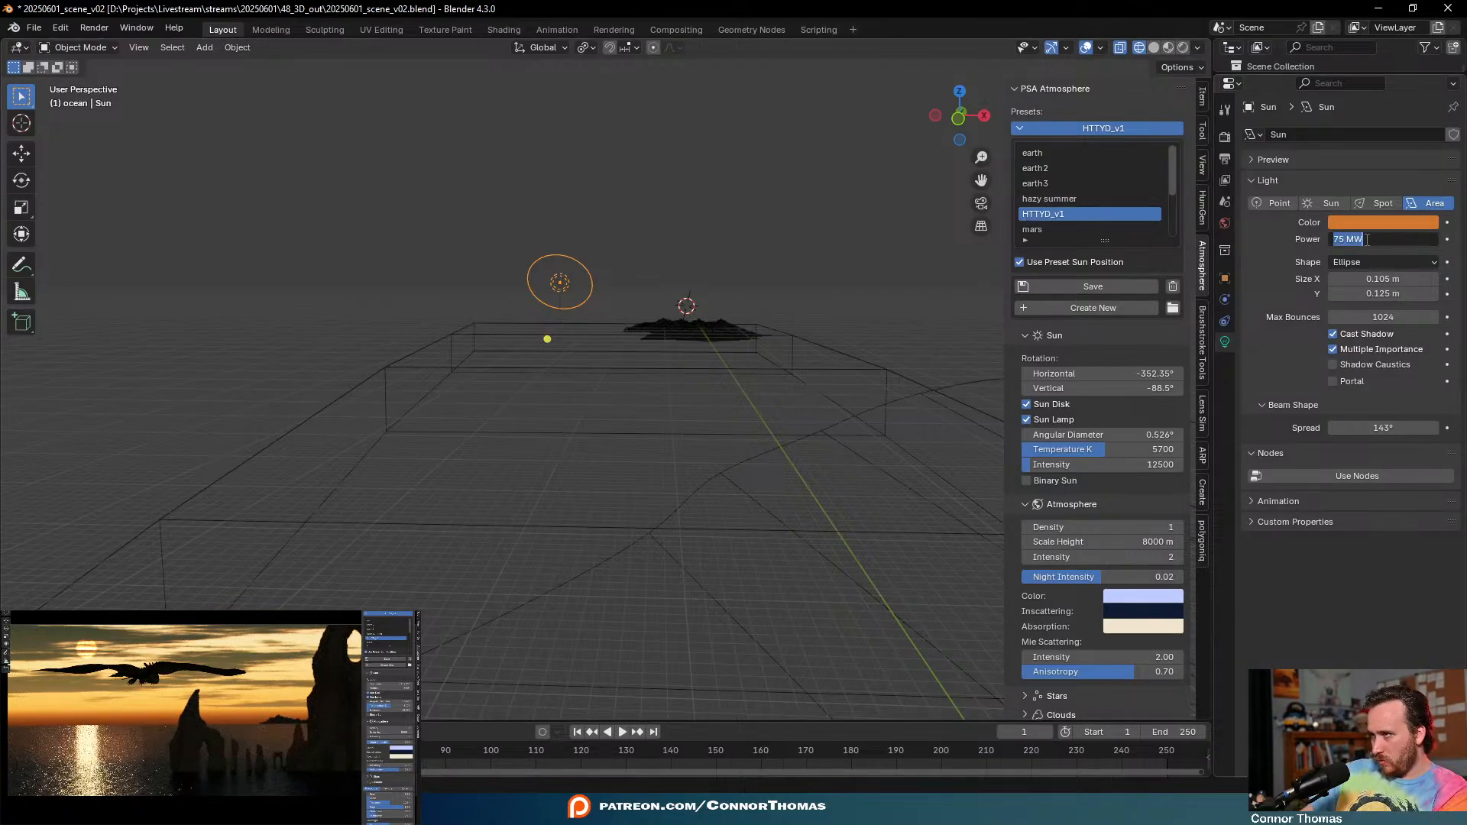
text(750)
key(Return)
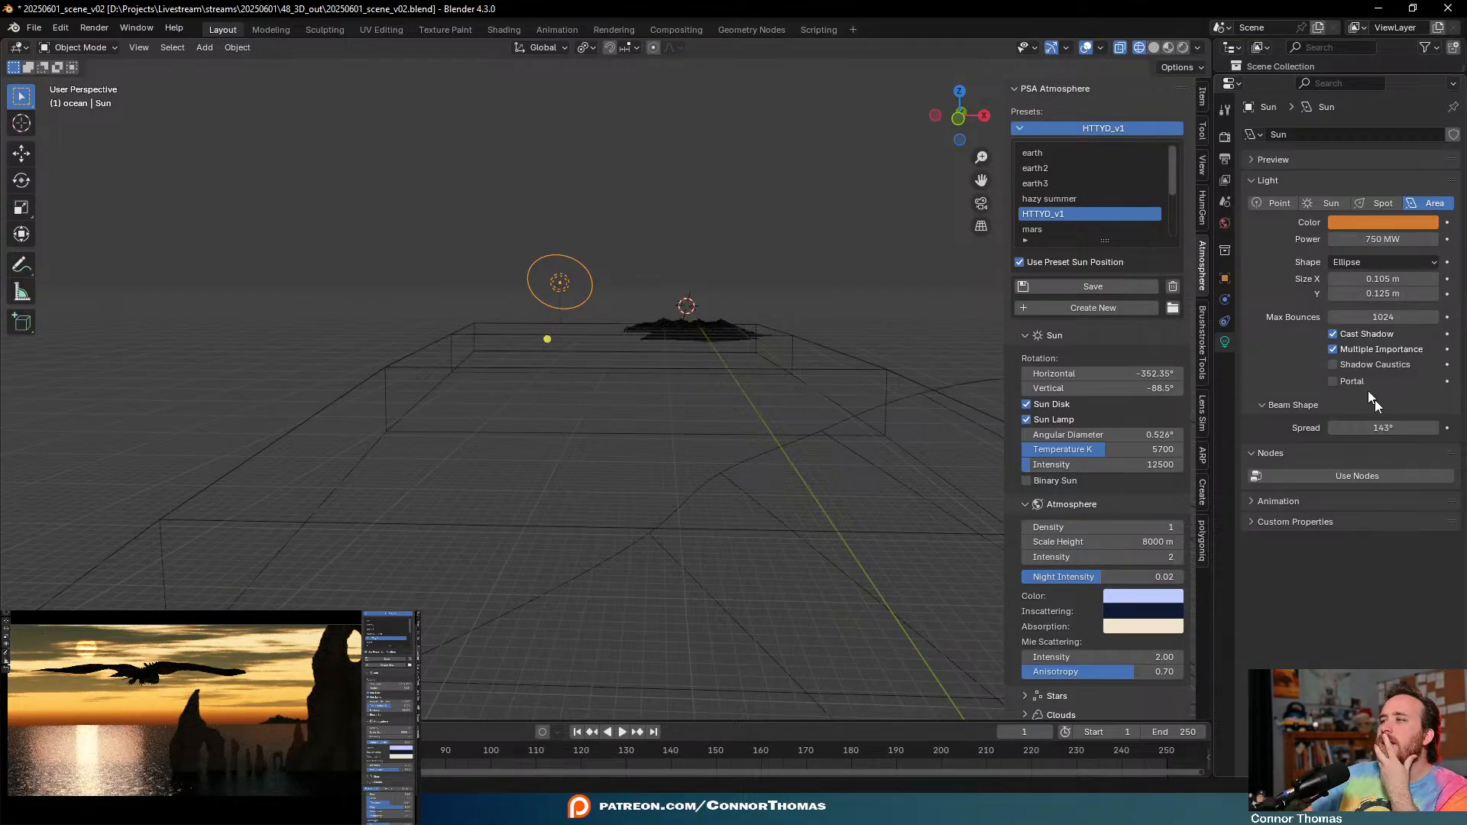
click(1383, 428)
text(13.7)
key(Return)
drag(1383, 427, 1429, 428)
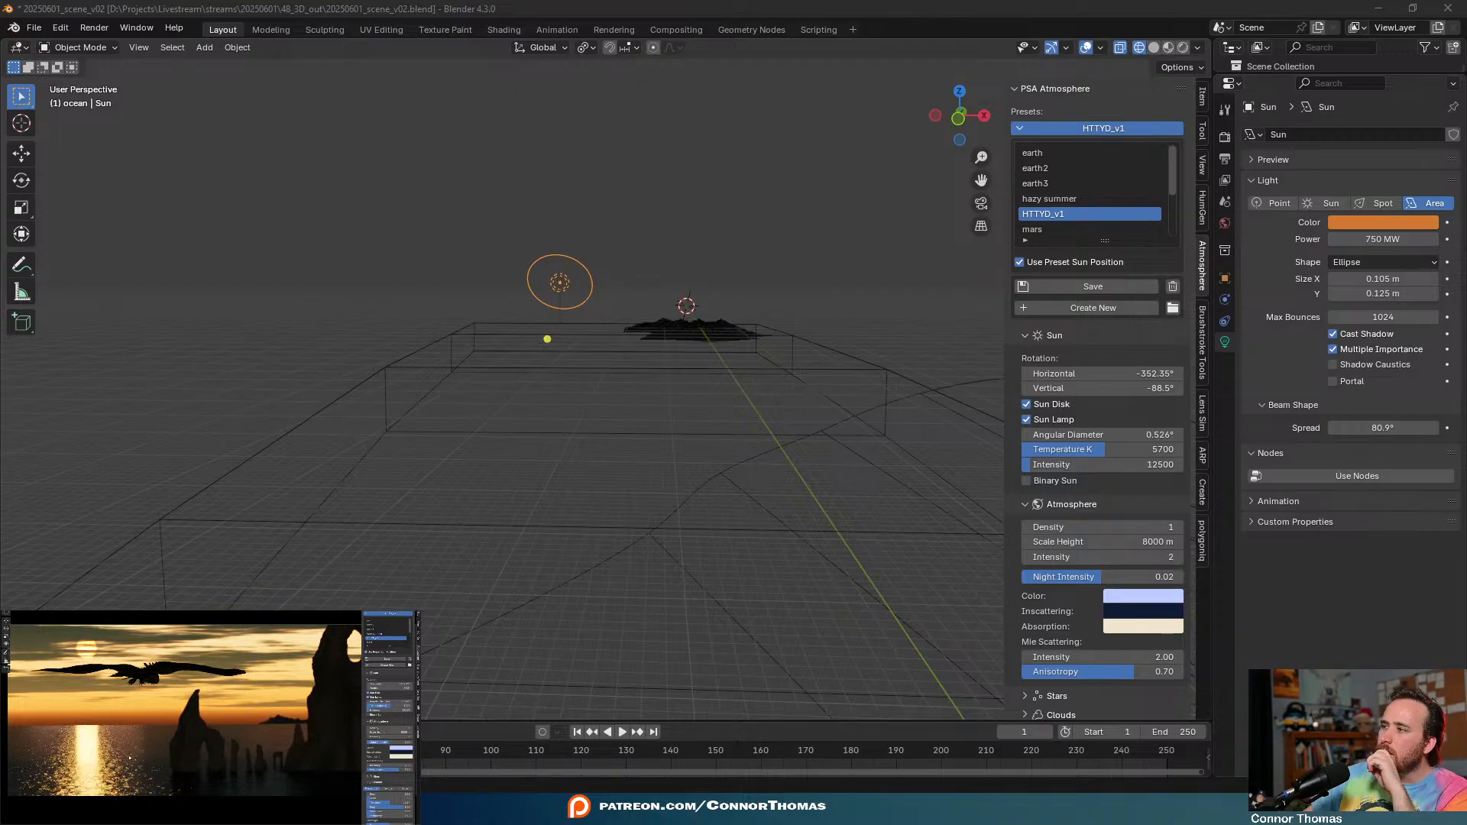
- Rotate the area light by about -2° in a side view and stretch it along the X axis
mouse_move(688, 344)
middle_down()
mouse_move(634, 336)
mouse_move(680, 337)
mouse_move(663, 335)
middle_up()
key(r)
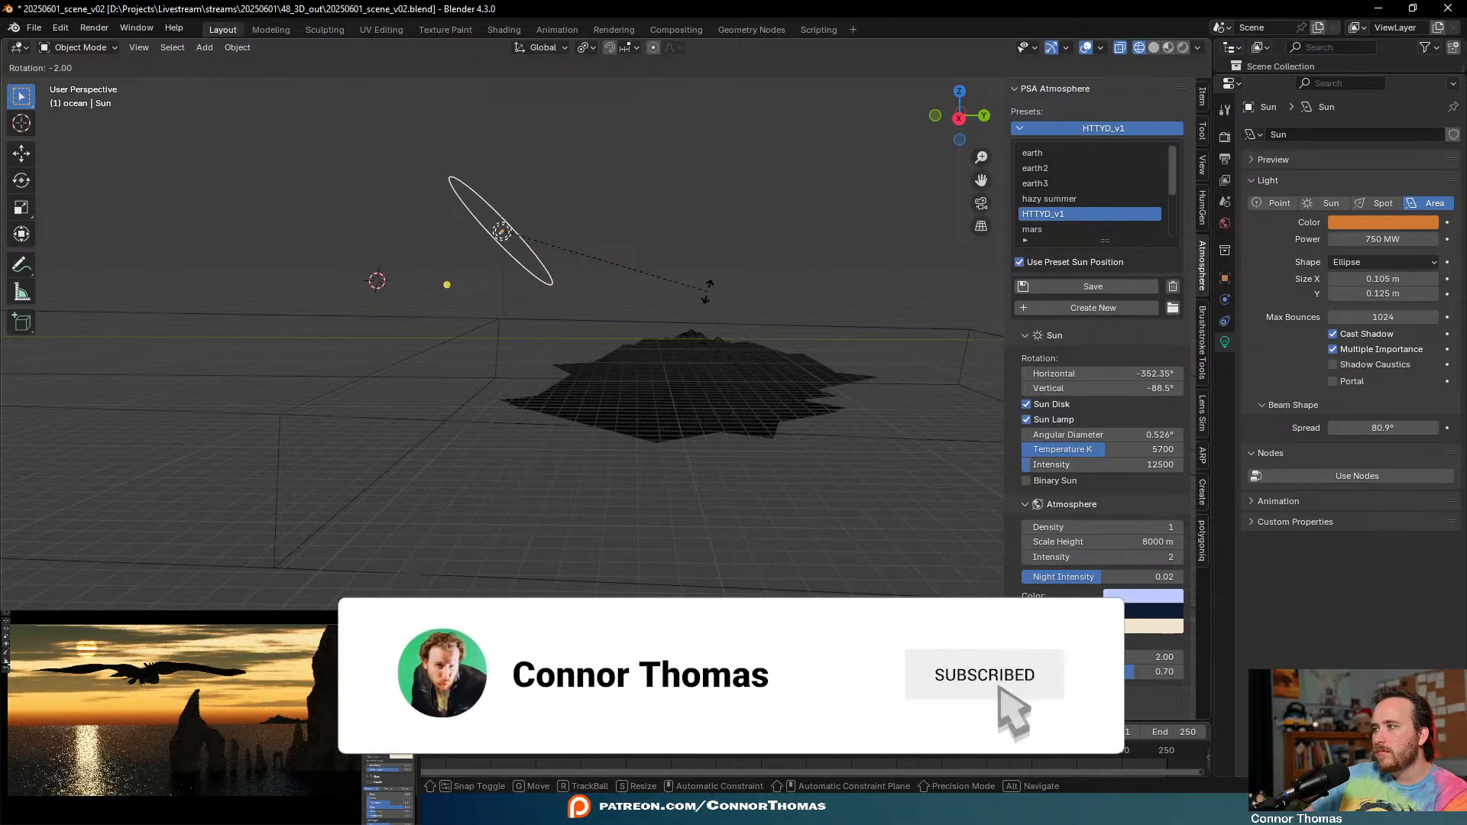
click(708, 290)
middle_drag(425, 298, 779, 332)
key(s)
key(x)
click(663, 331)
- Fine-tune the area light's tilt with two small rotations and shift its color to a more saturated orange
key(r)
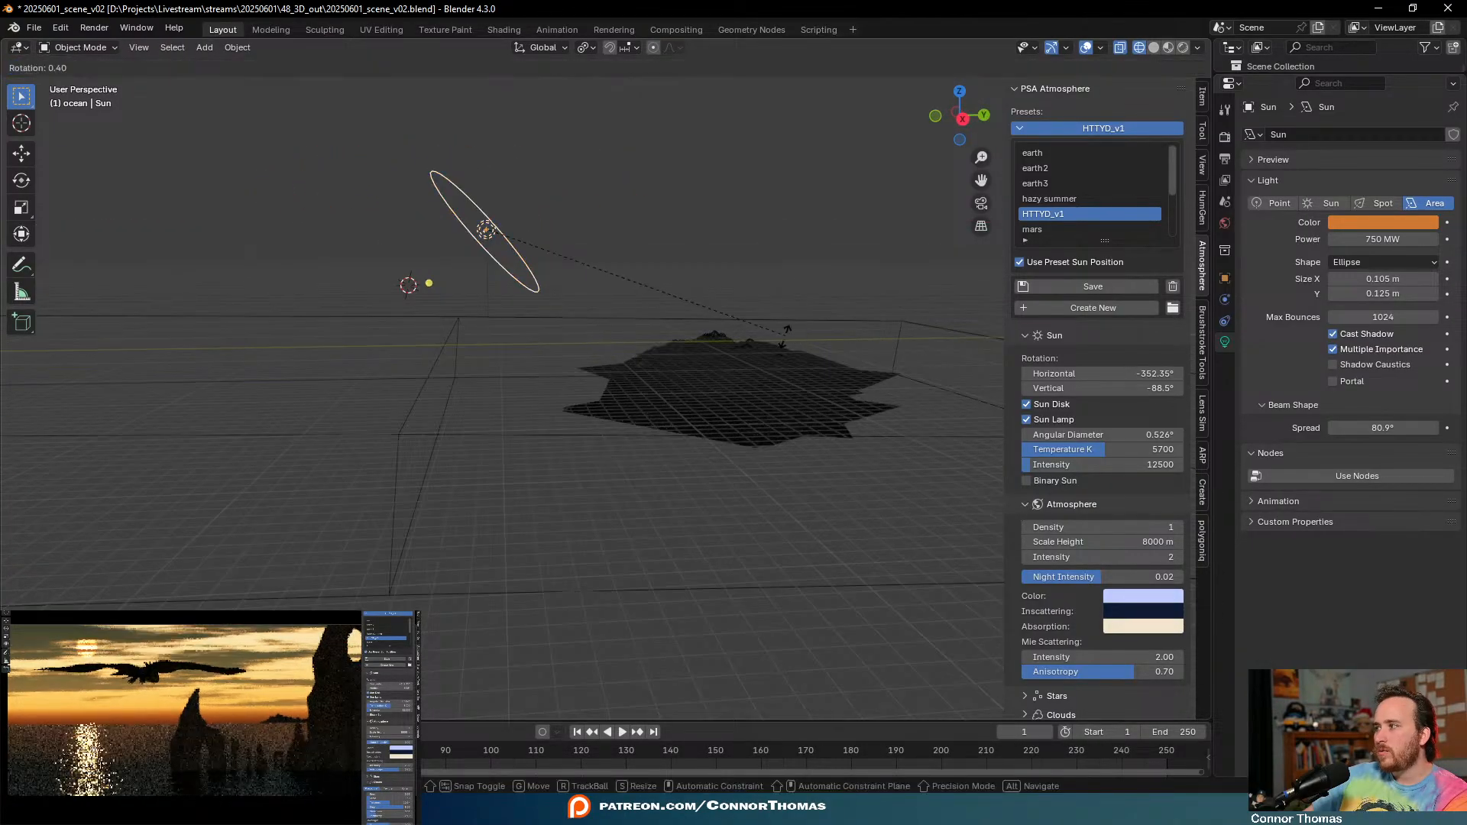
click(776, 346)
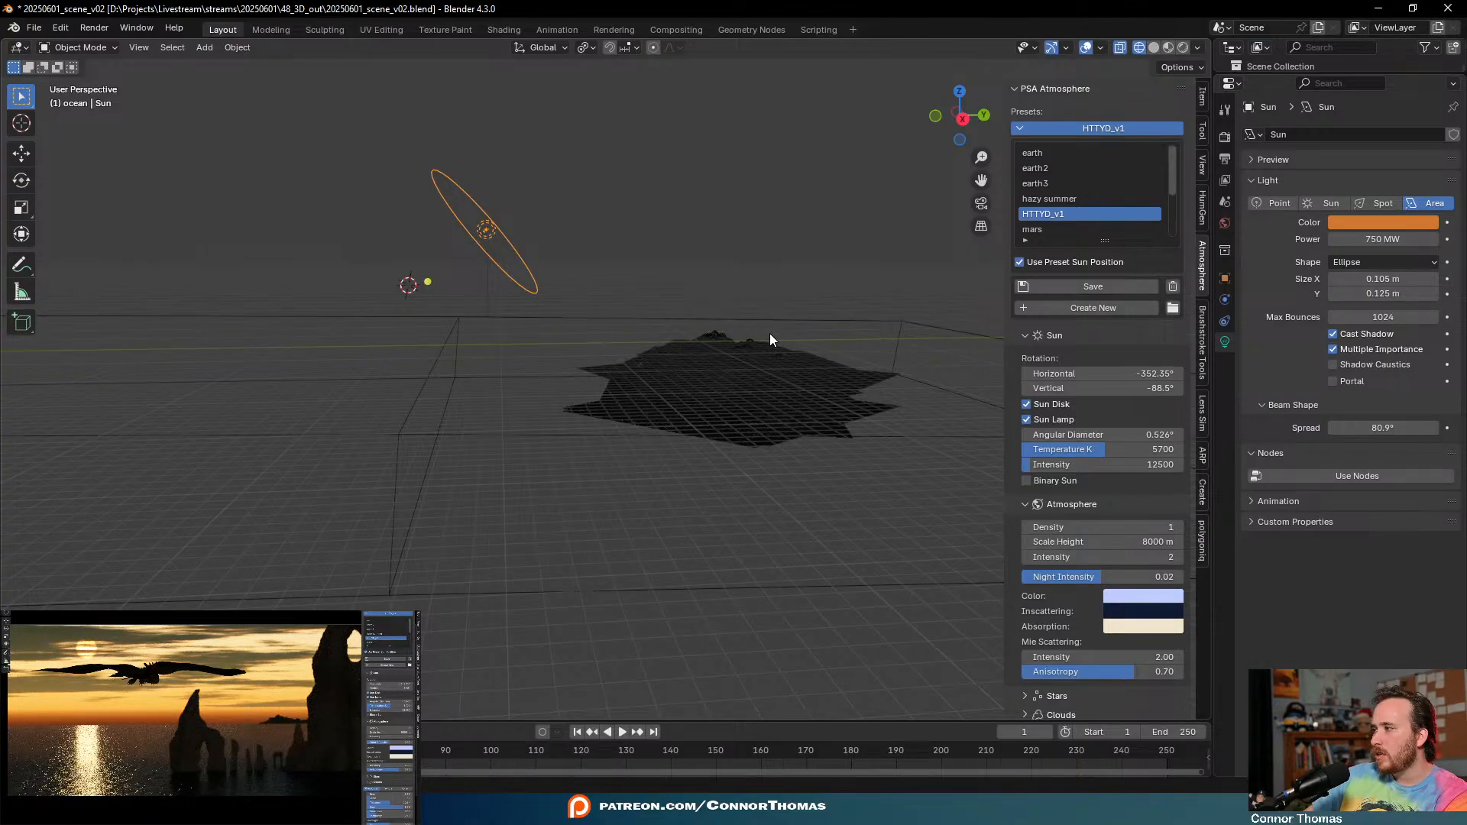
key(r)
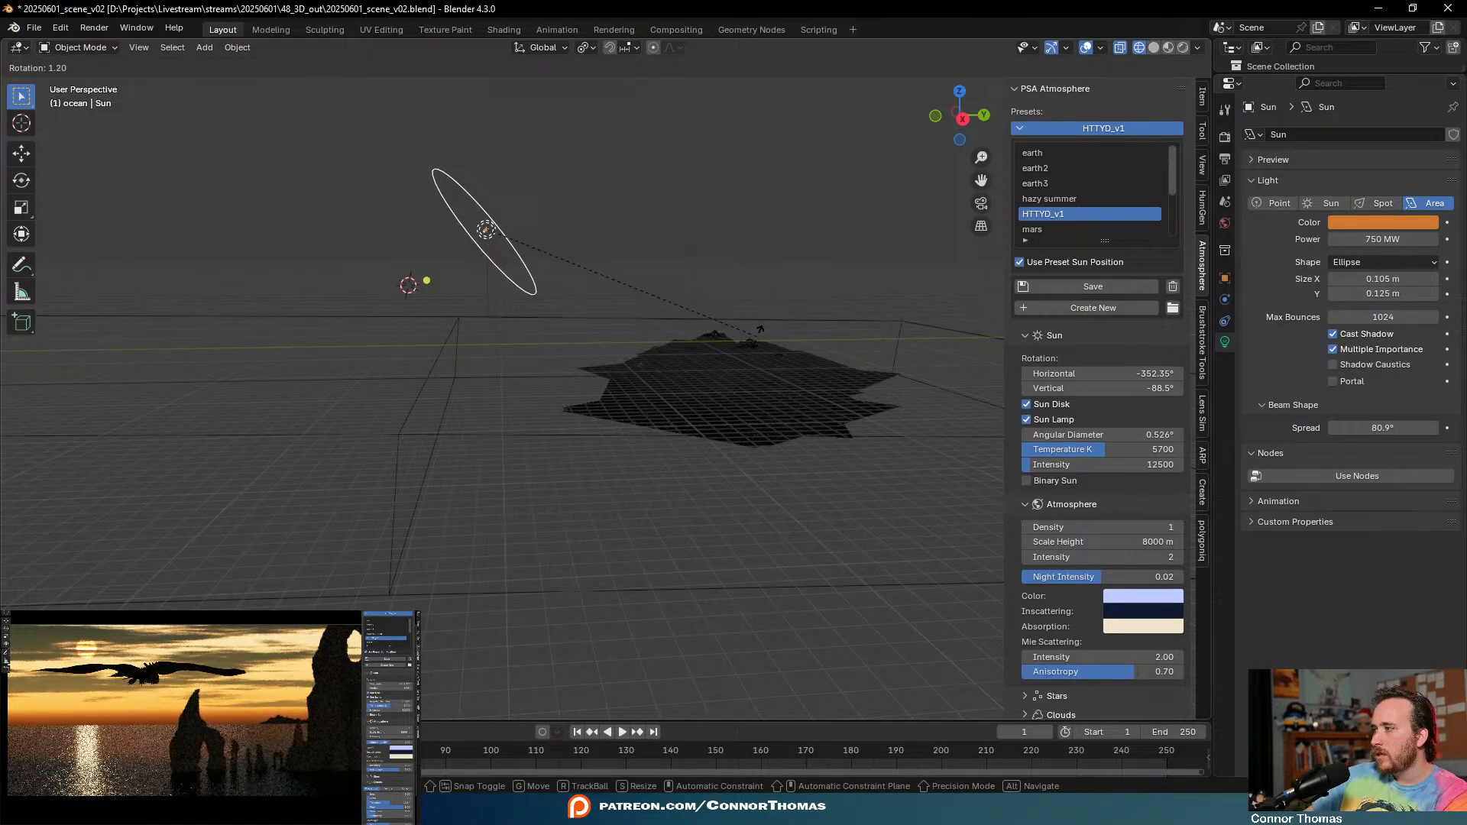
click(762, 336)
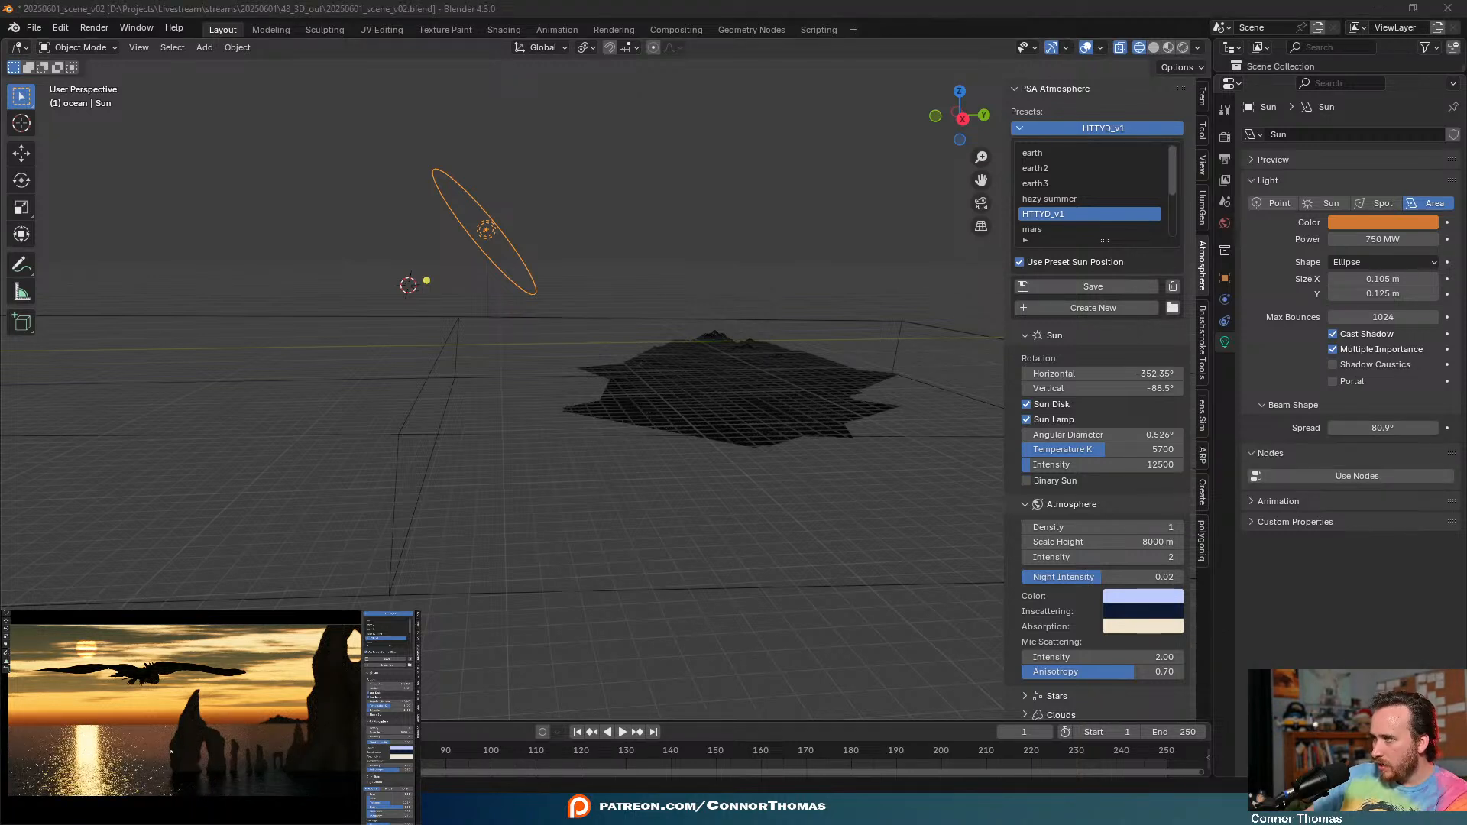
click(1386, 223)
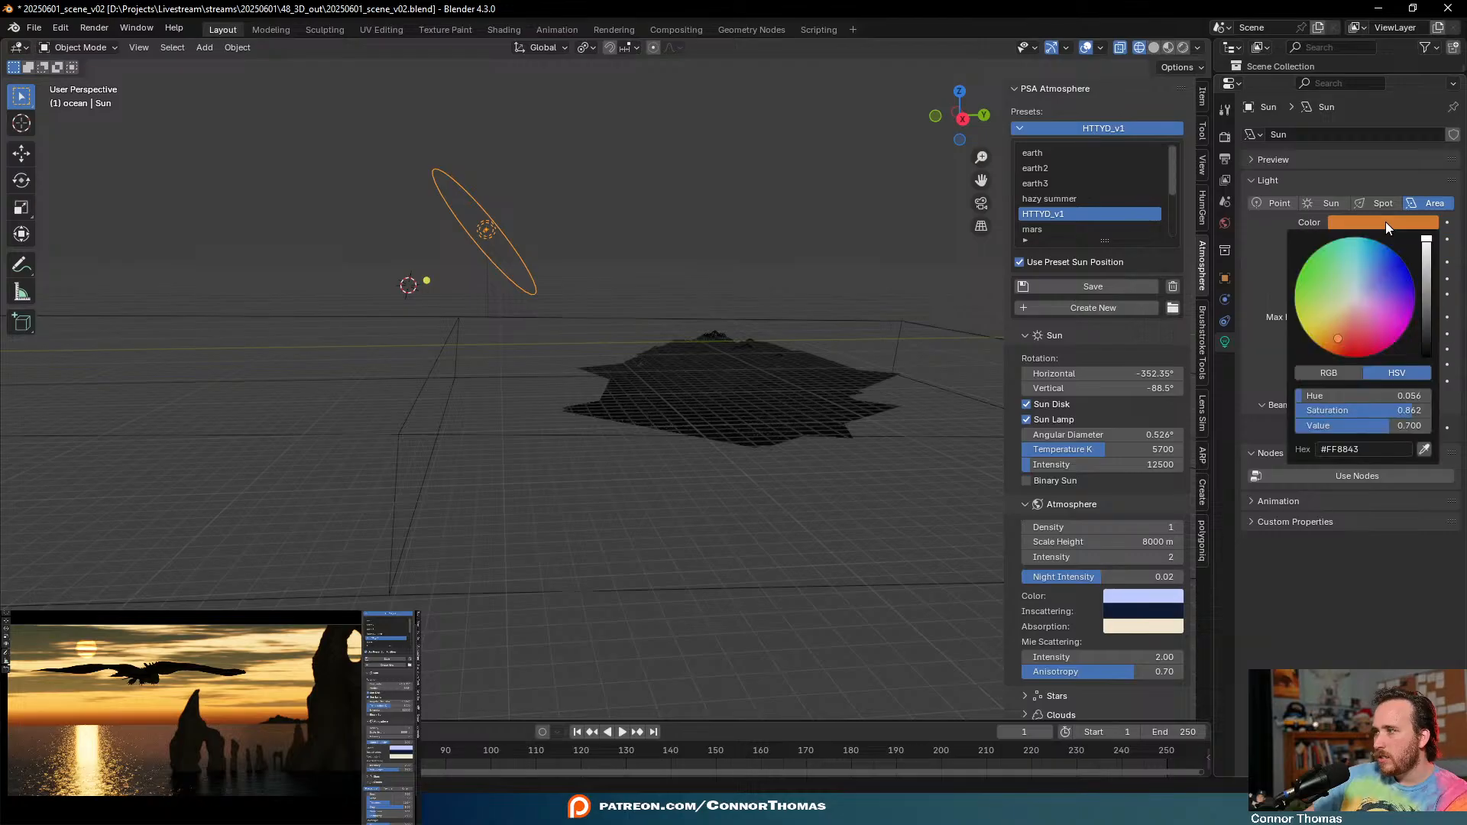
drag(1331, 336, 1332, 344)
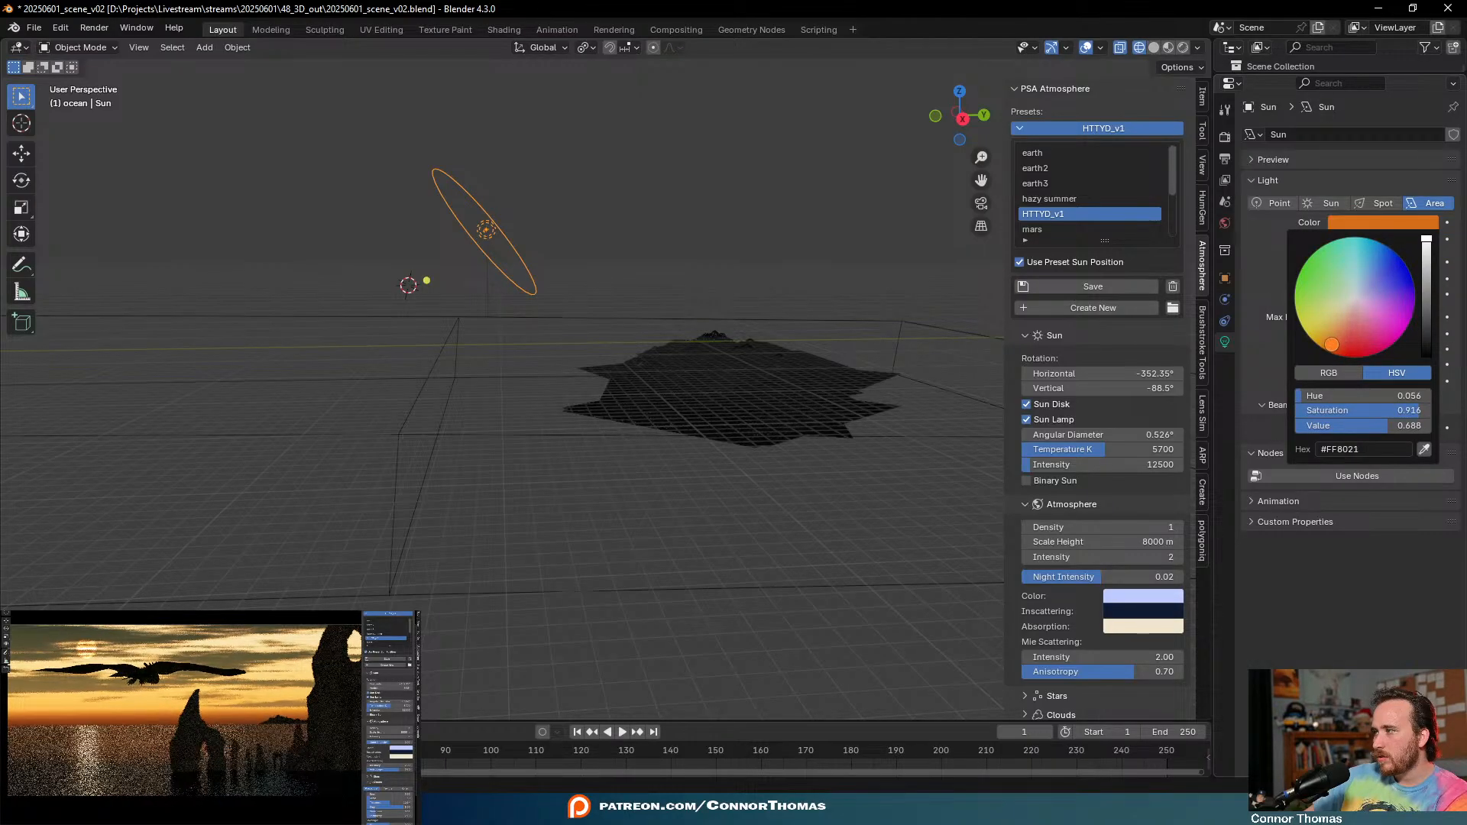
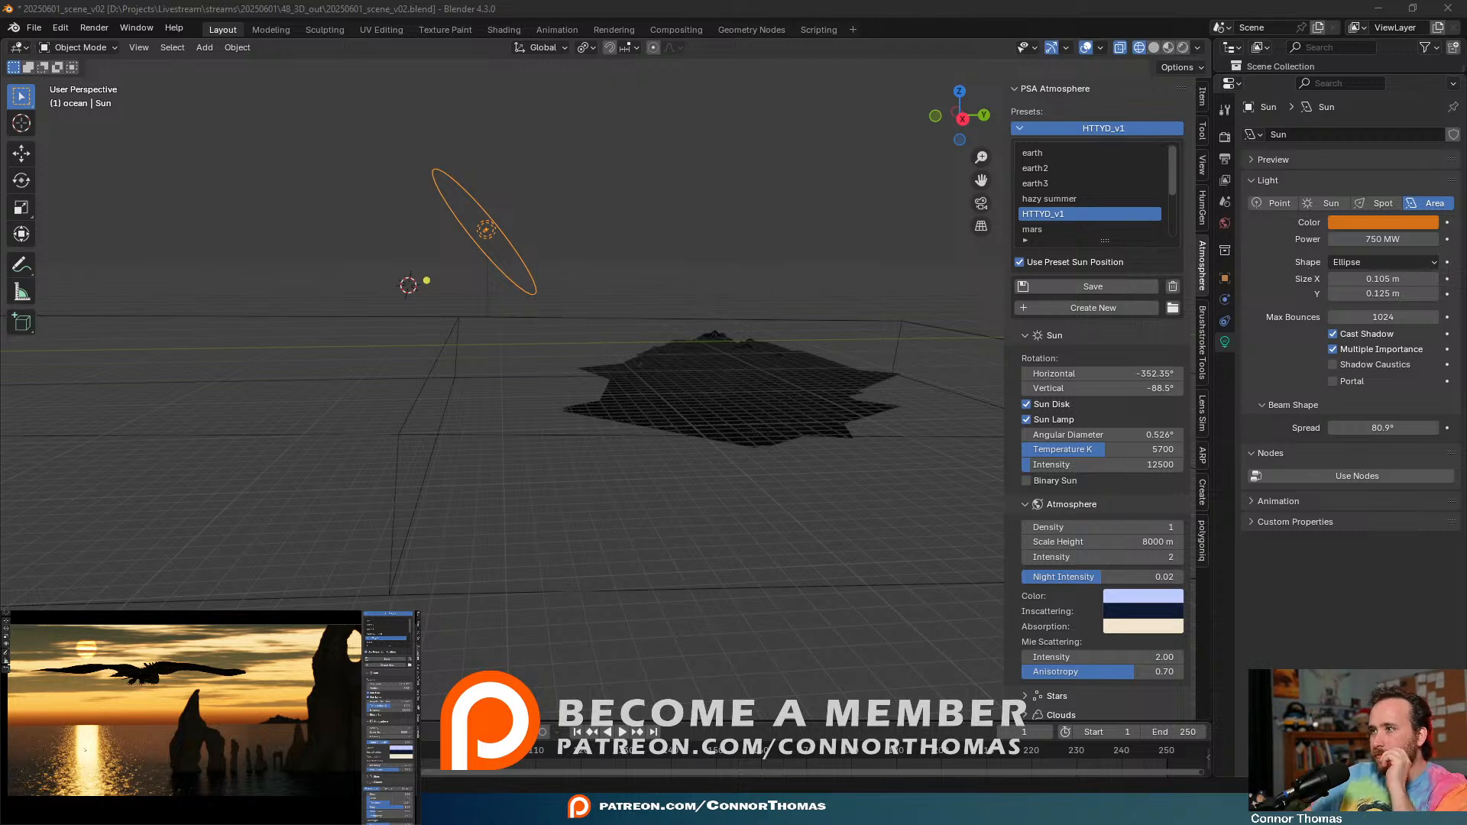
- Duplicate the area light about 900 m below the original and narrow the copy along X to a scale of about 0.17
drag(1259, 74, 1278, 256)
middle_drag(486, 345, 654, 345)
key(shift+d)
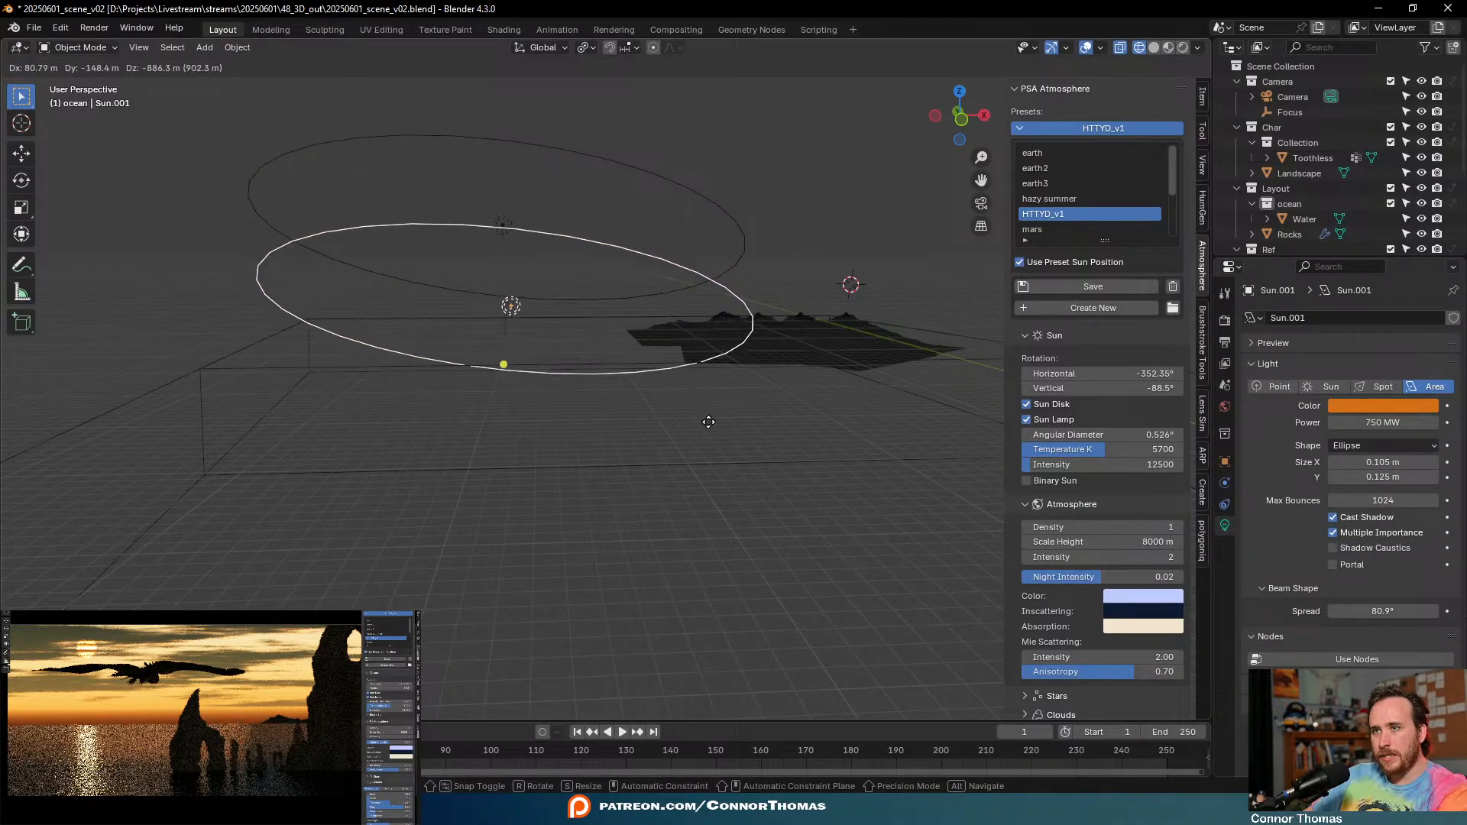
click(852, 426)
key(s)
key(x)
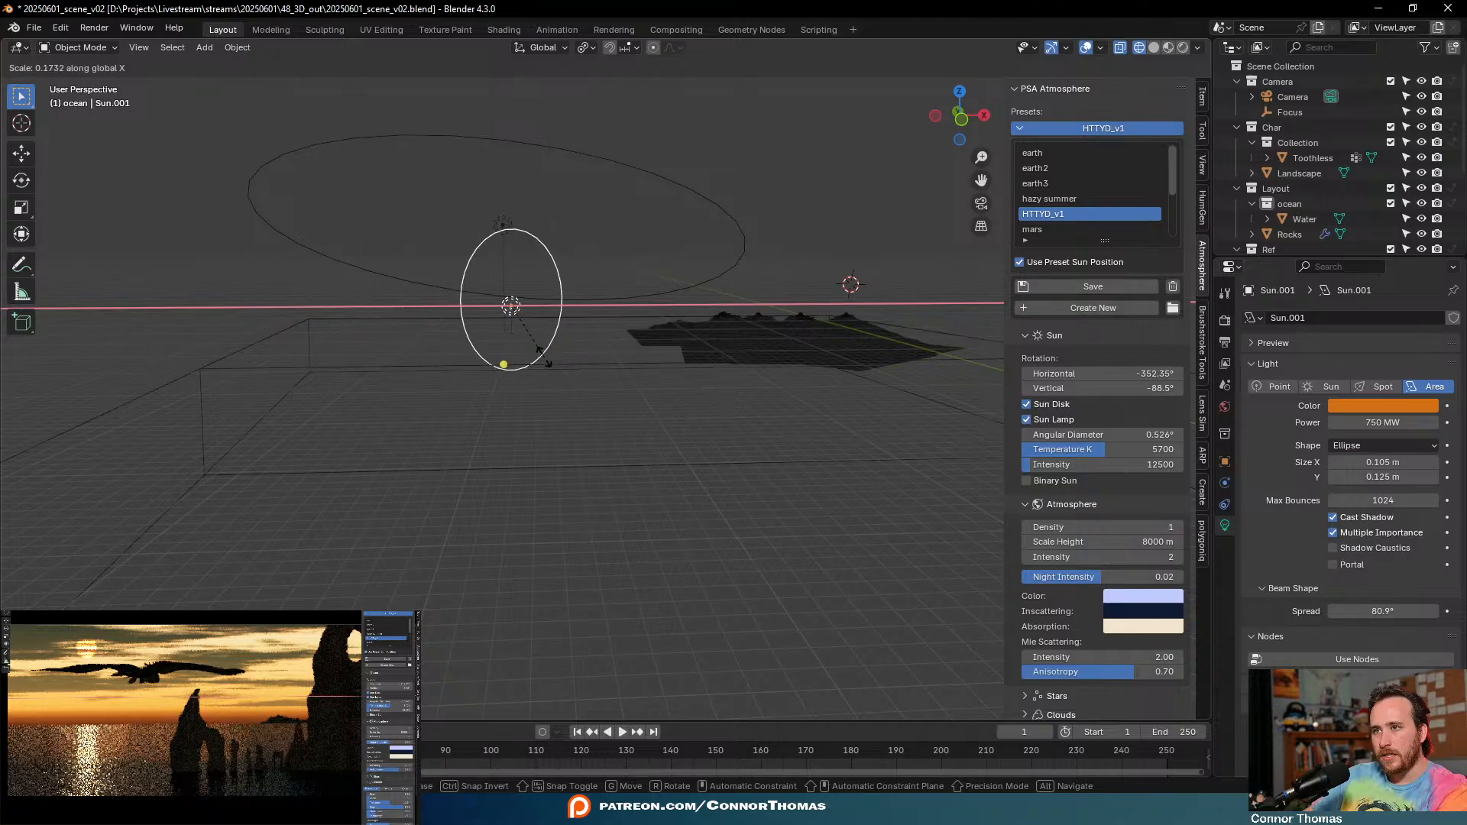
click(534, 353)
- Shrink the duplicated area light uniformly to about 0.72 and nudge it sideways so it sits beneath the original light
key(g)
click(519, 354)
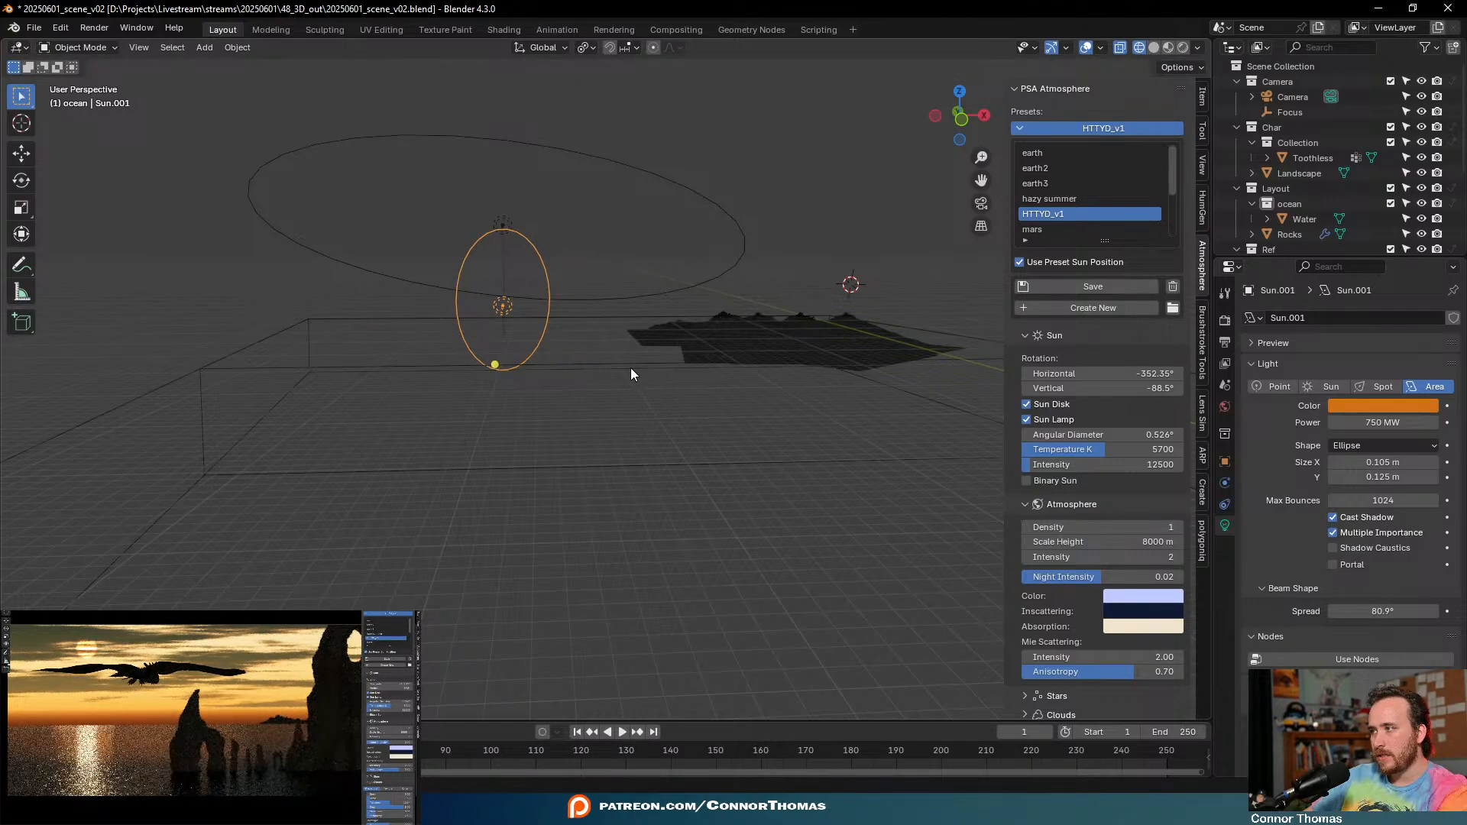
key(s)
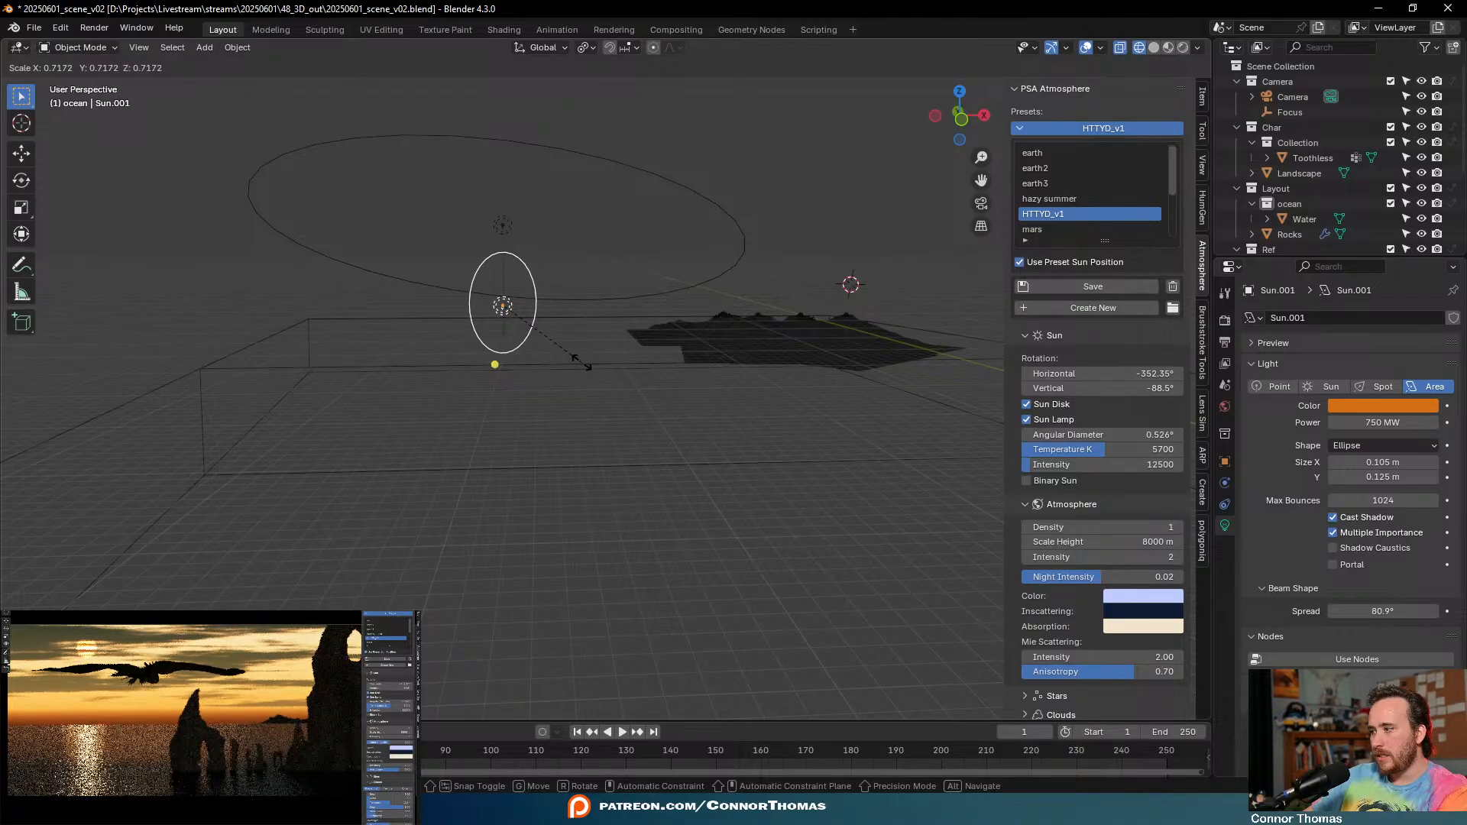
click(581, 362)
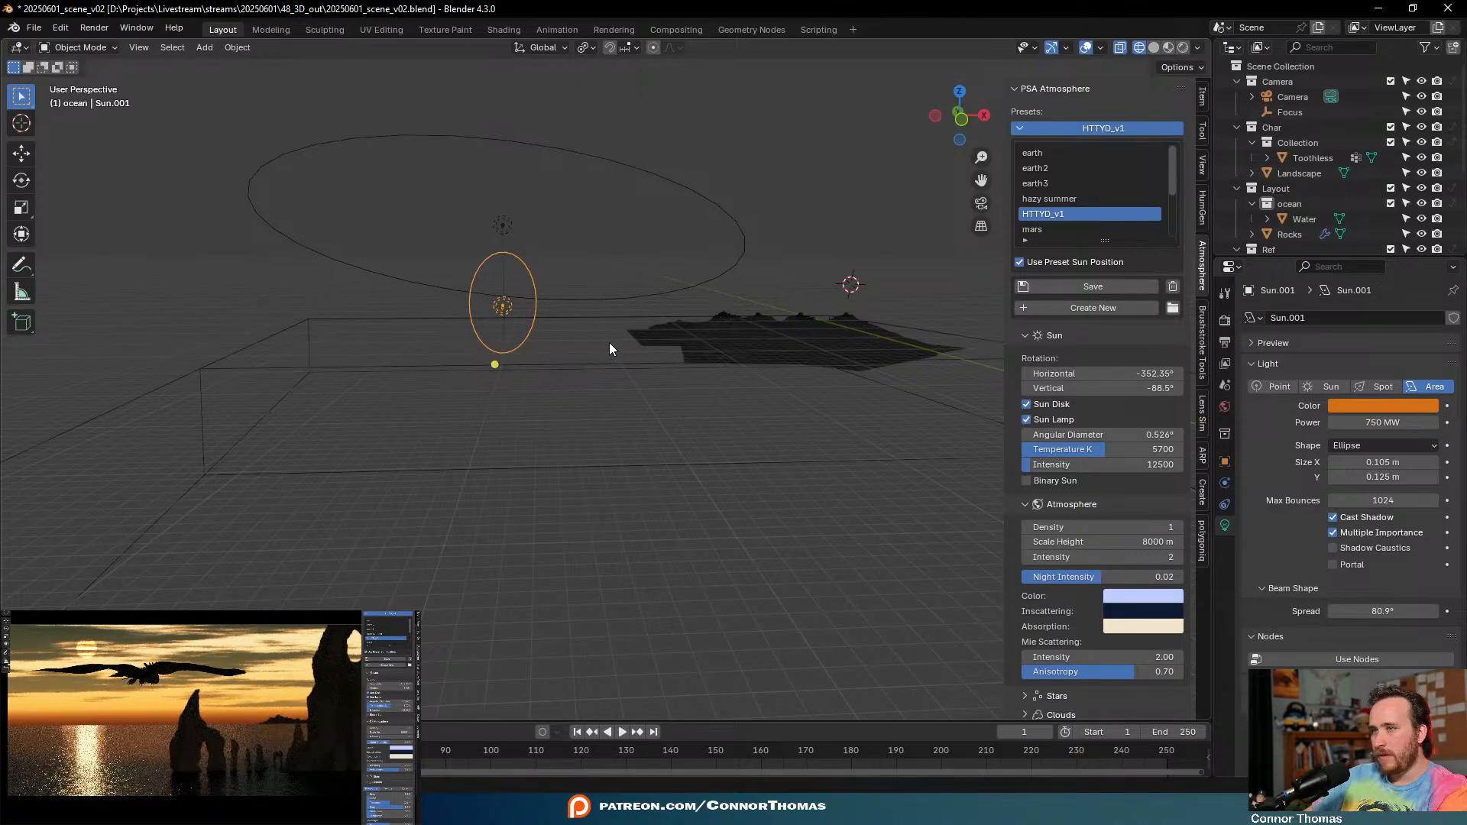
key(g)
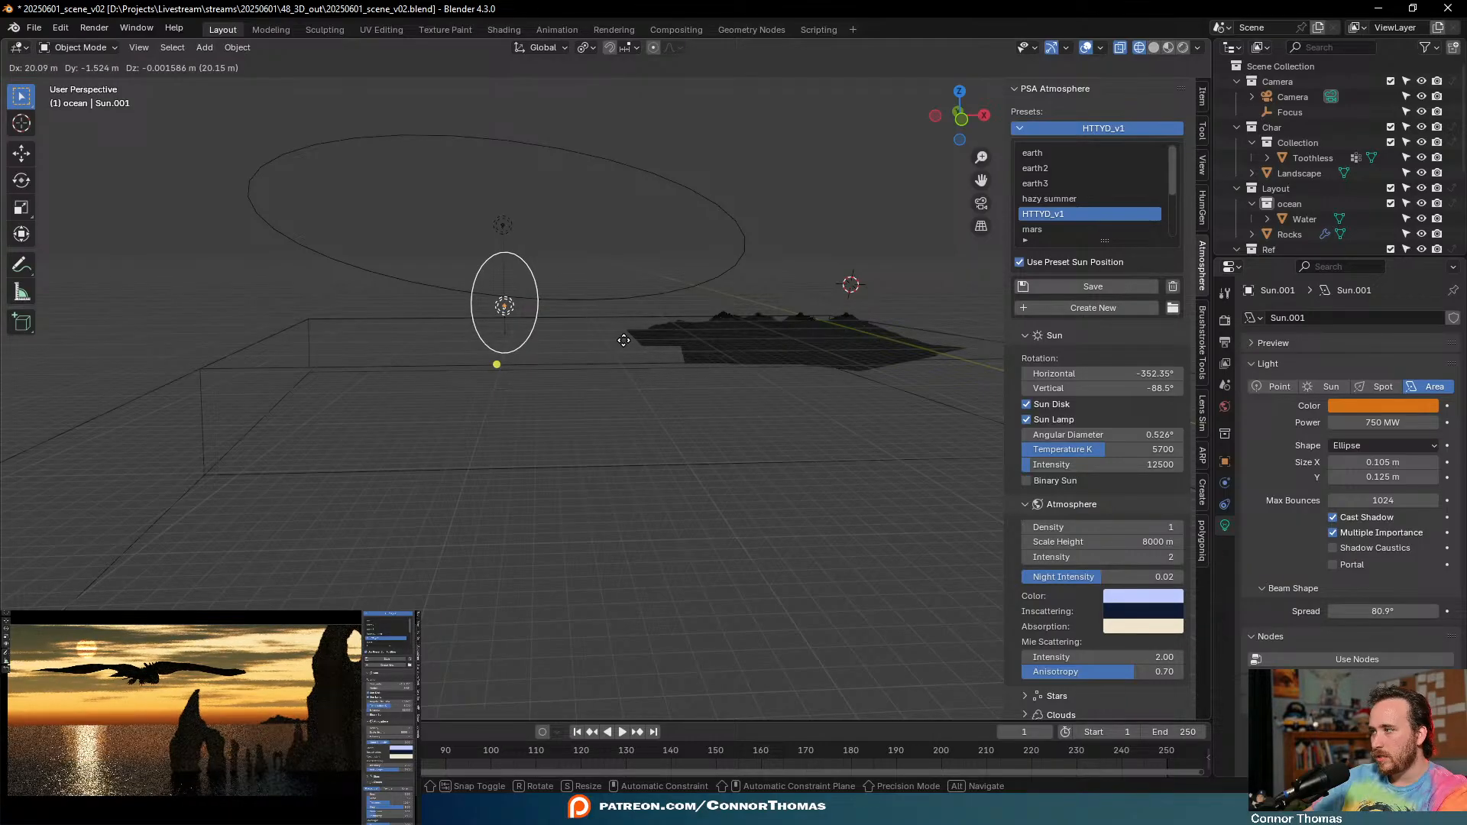
click(628, 356)
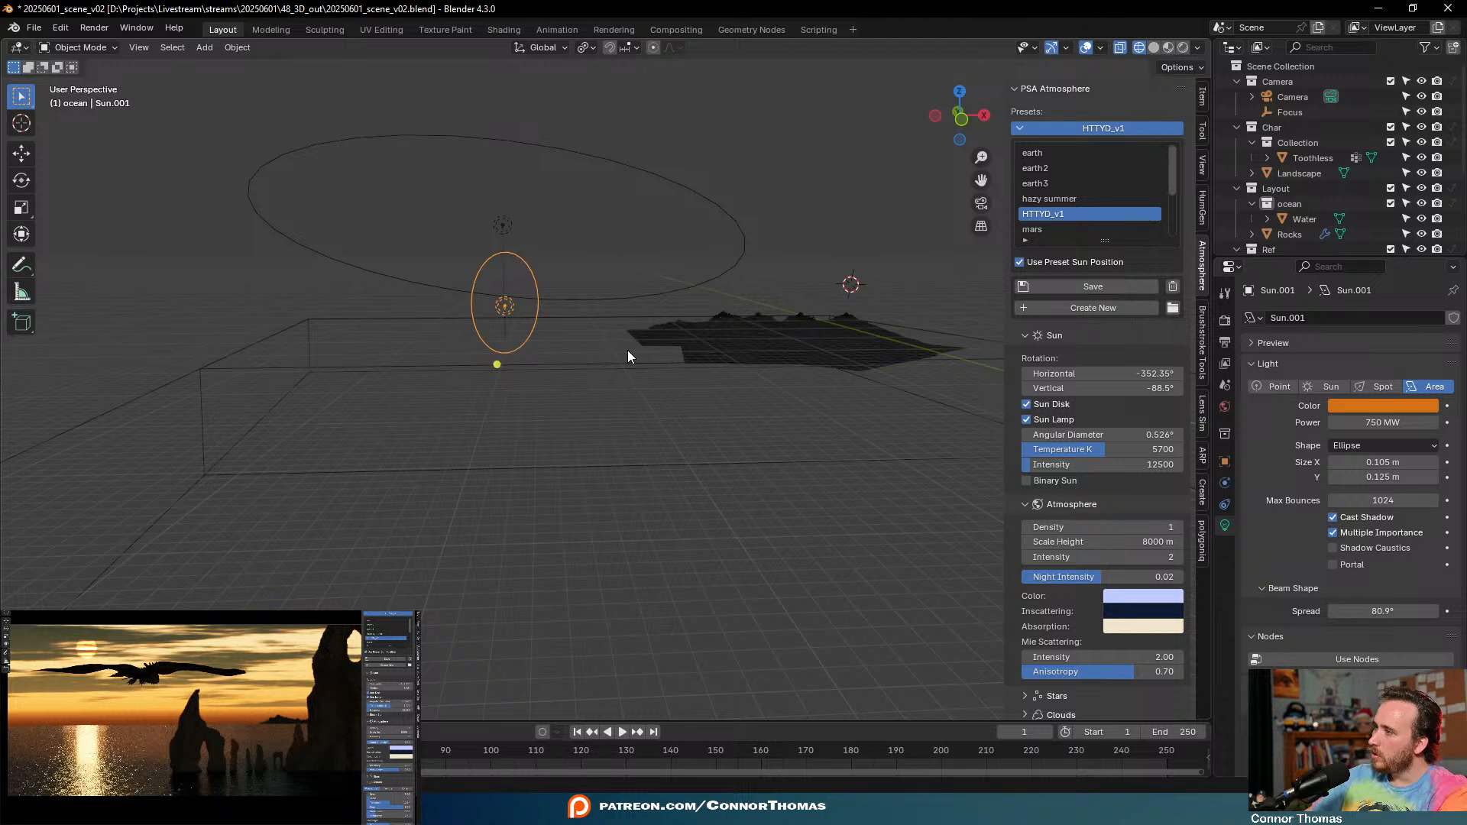
- Fine-tune the duplicated area light's tilt with a slight rotation in a side view
mouse_move(671, 311)
middle_down()
mouse_move(565, 313)
mouse_move(532, 297)
mouse_move(687, 330)
middle_up()
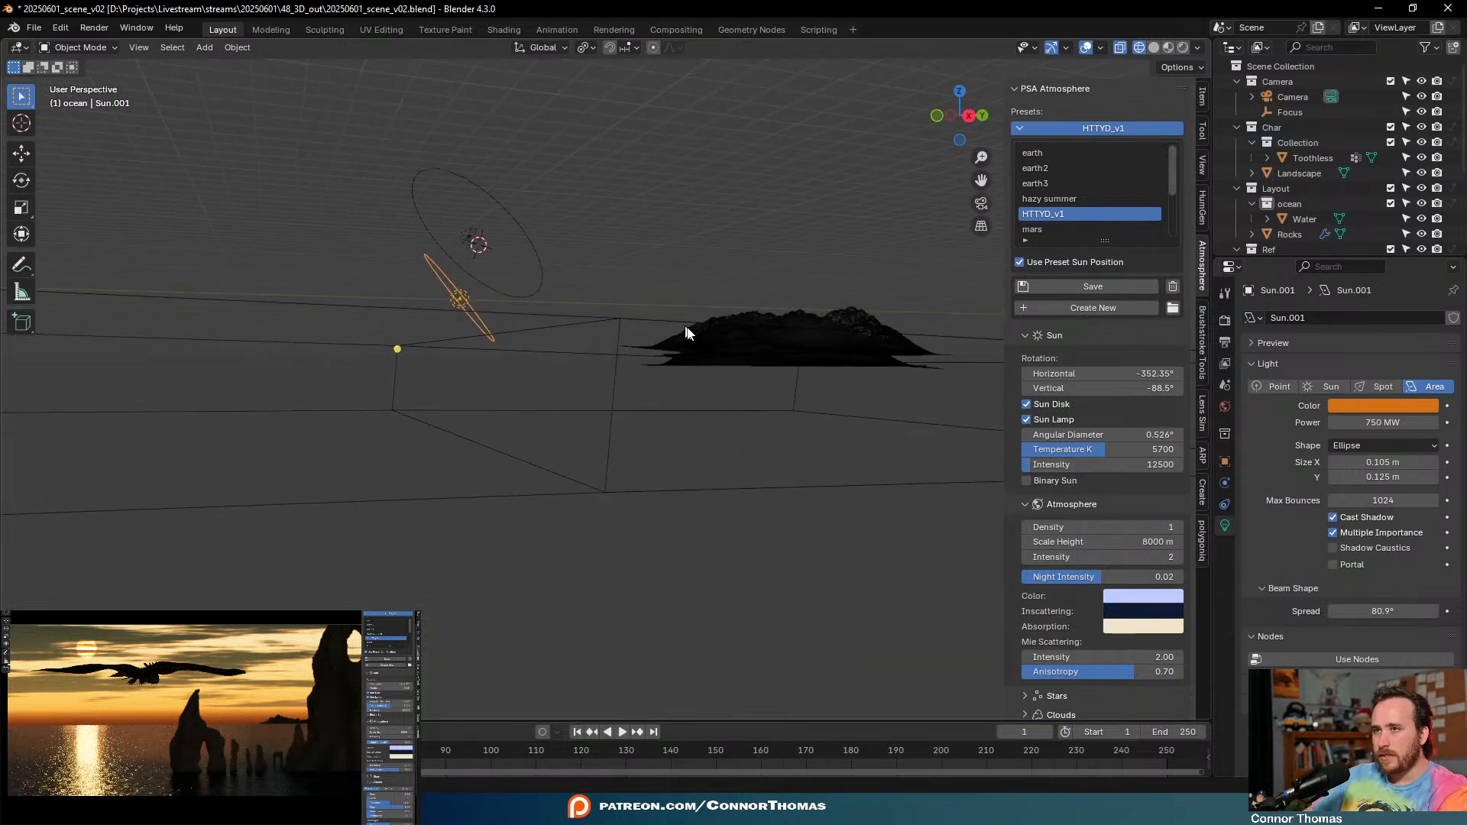
key(r)
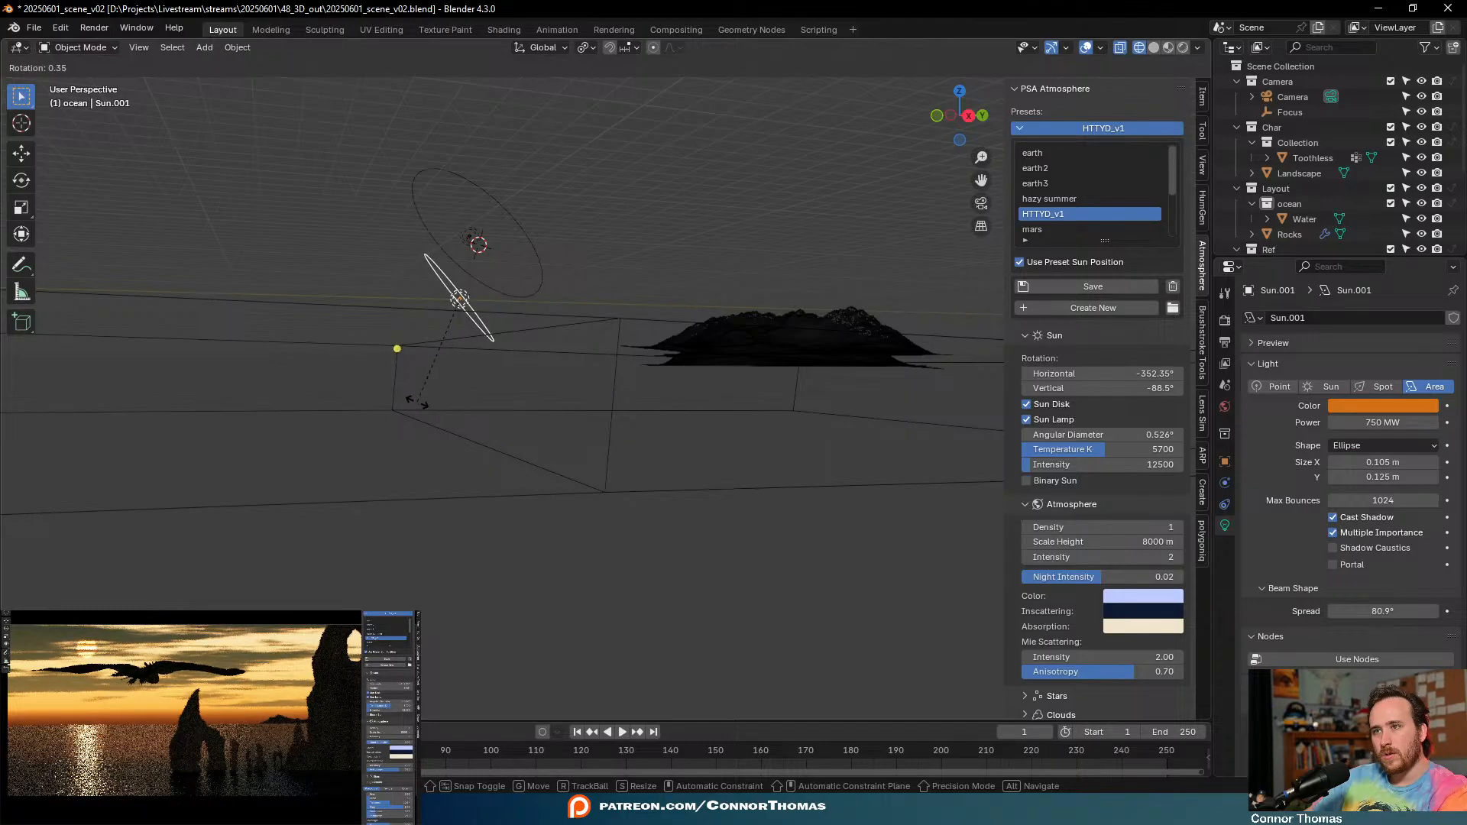
click(455, 399)
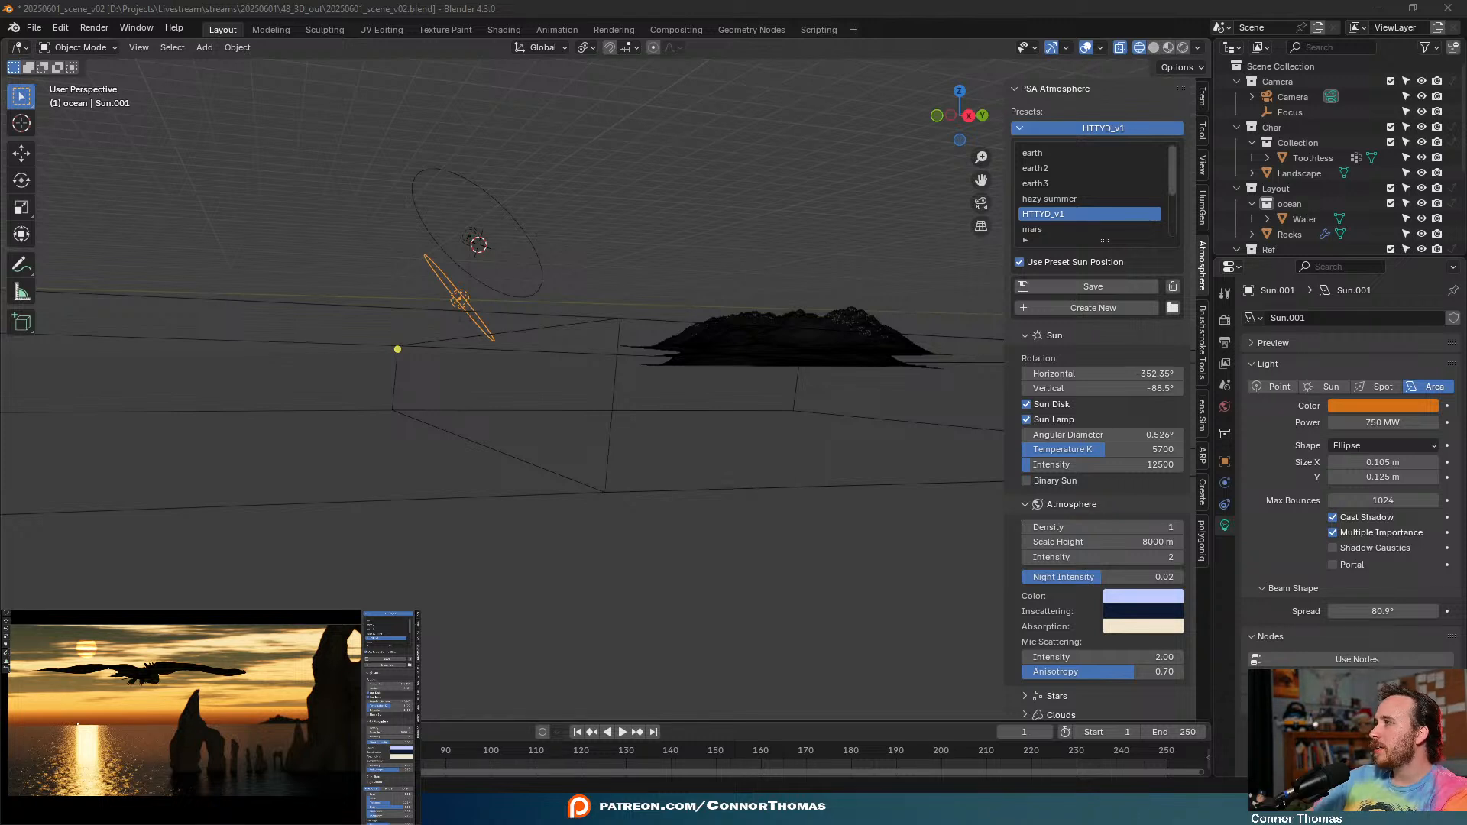
- Duplicate the Landscape mountains and place the copy about 4.2 km toward negative X, in front of the sun lights
middle_drag(747, 341, 825, 338)
click(761, 323)
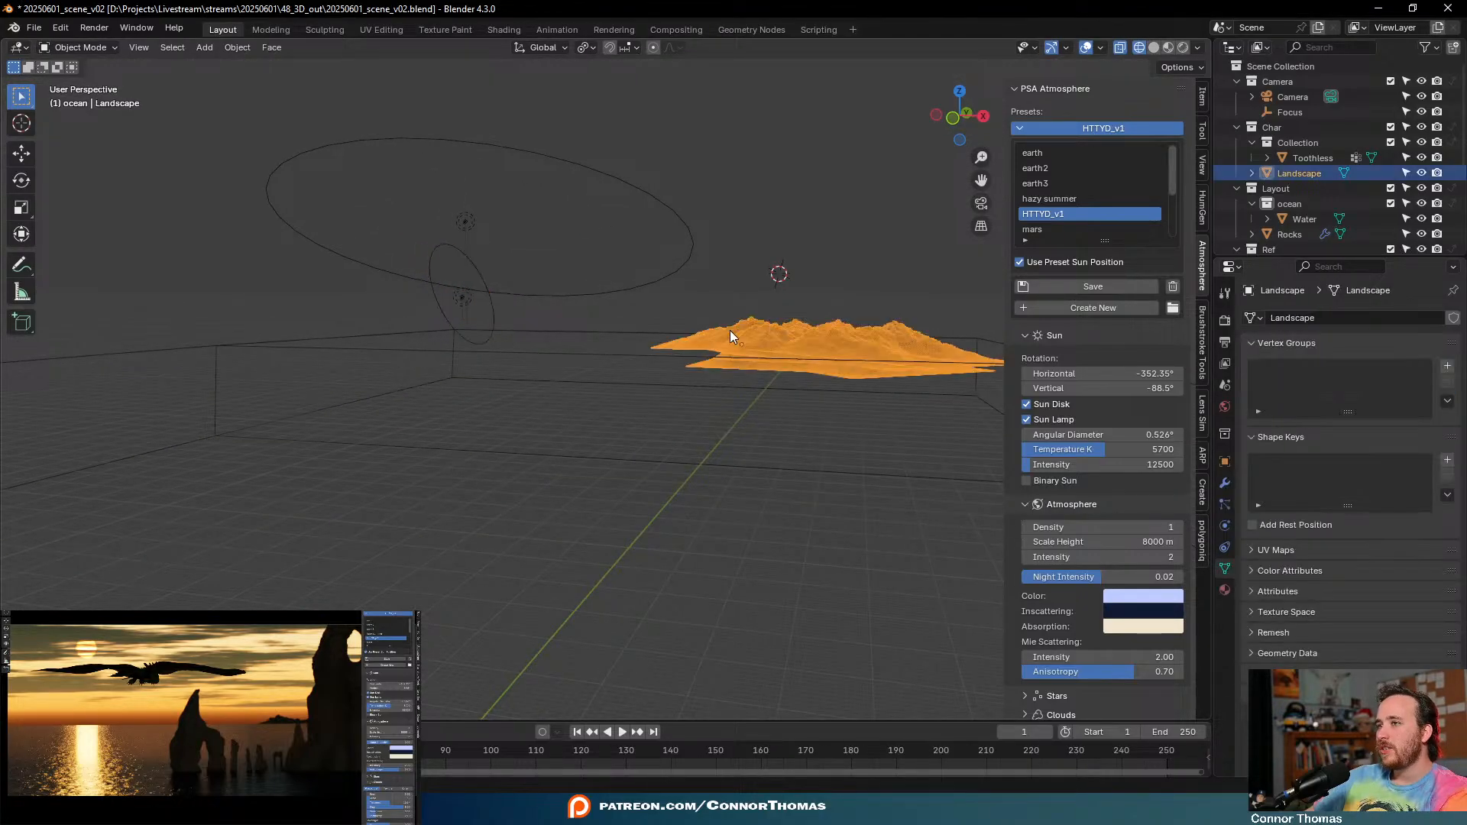
middle_drag(678, 367, 607, 381)
key(shift+d)
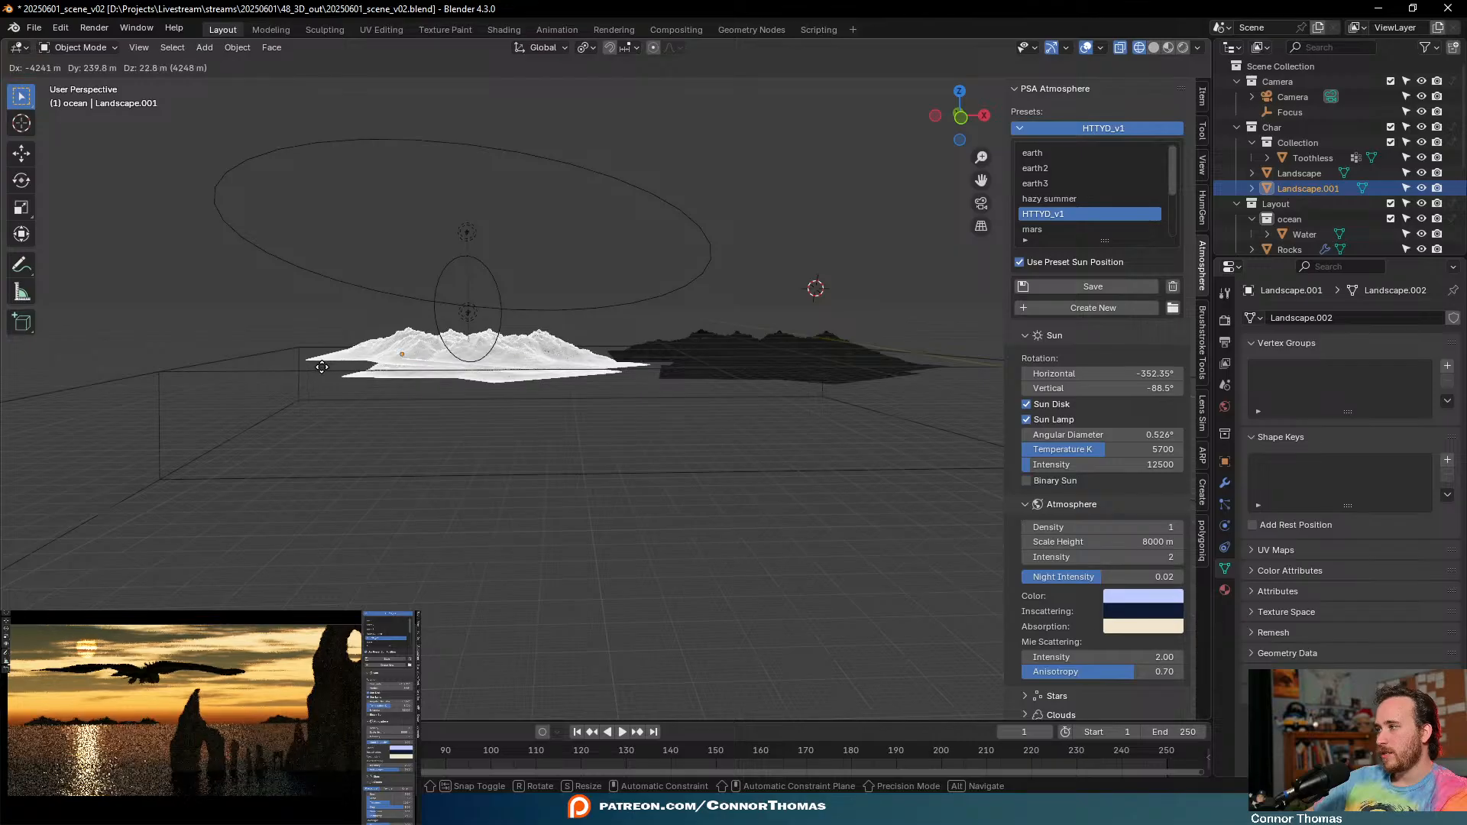
click(320, 365)
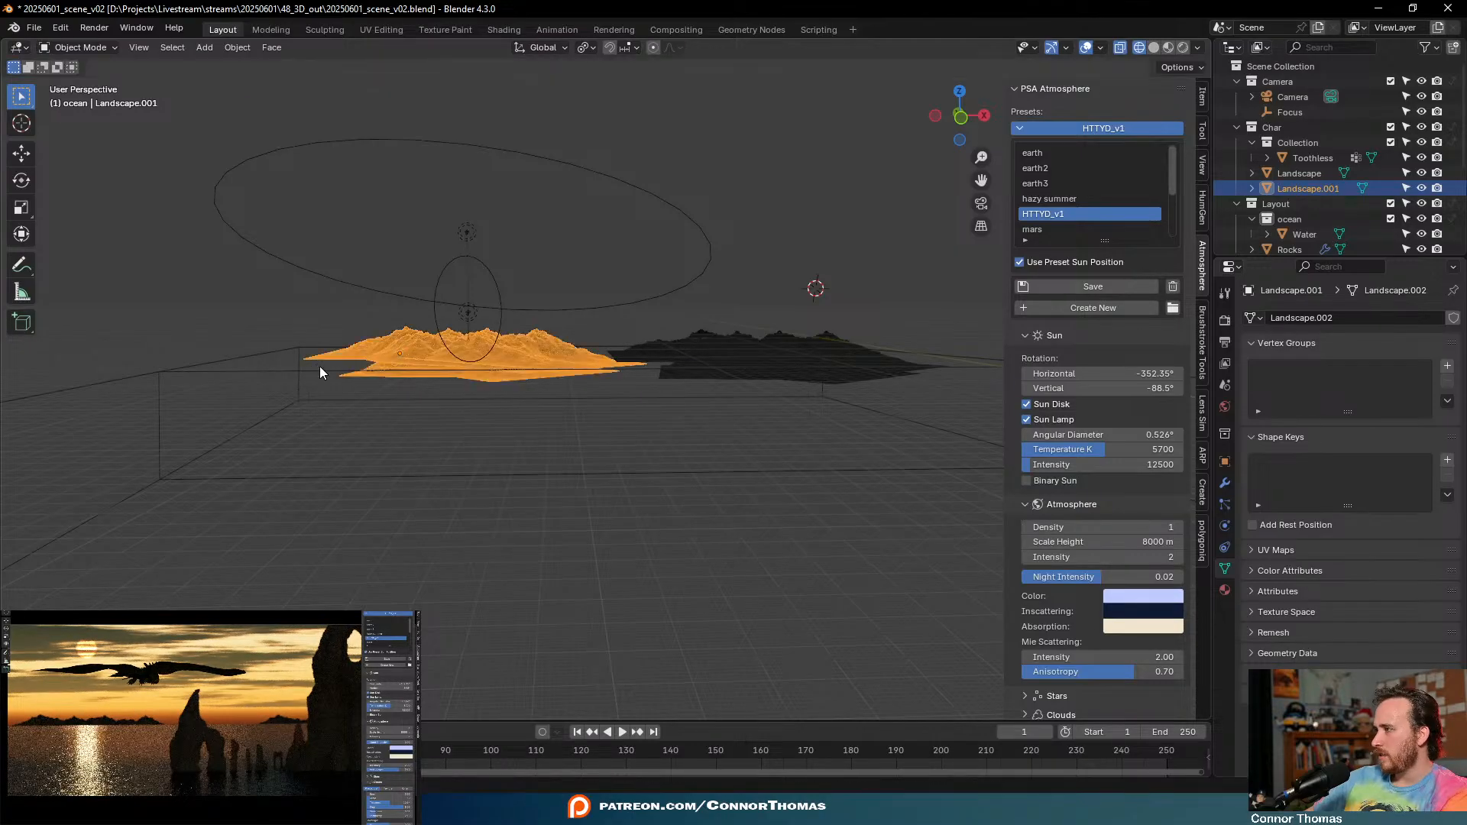
- Move the duplicated landscape about 1.1 km further toward negative X and lower it slightly
key(g)
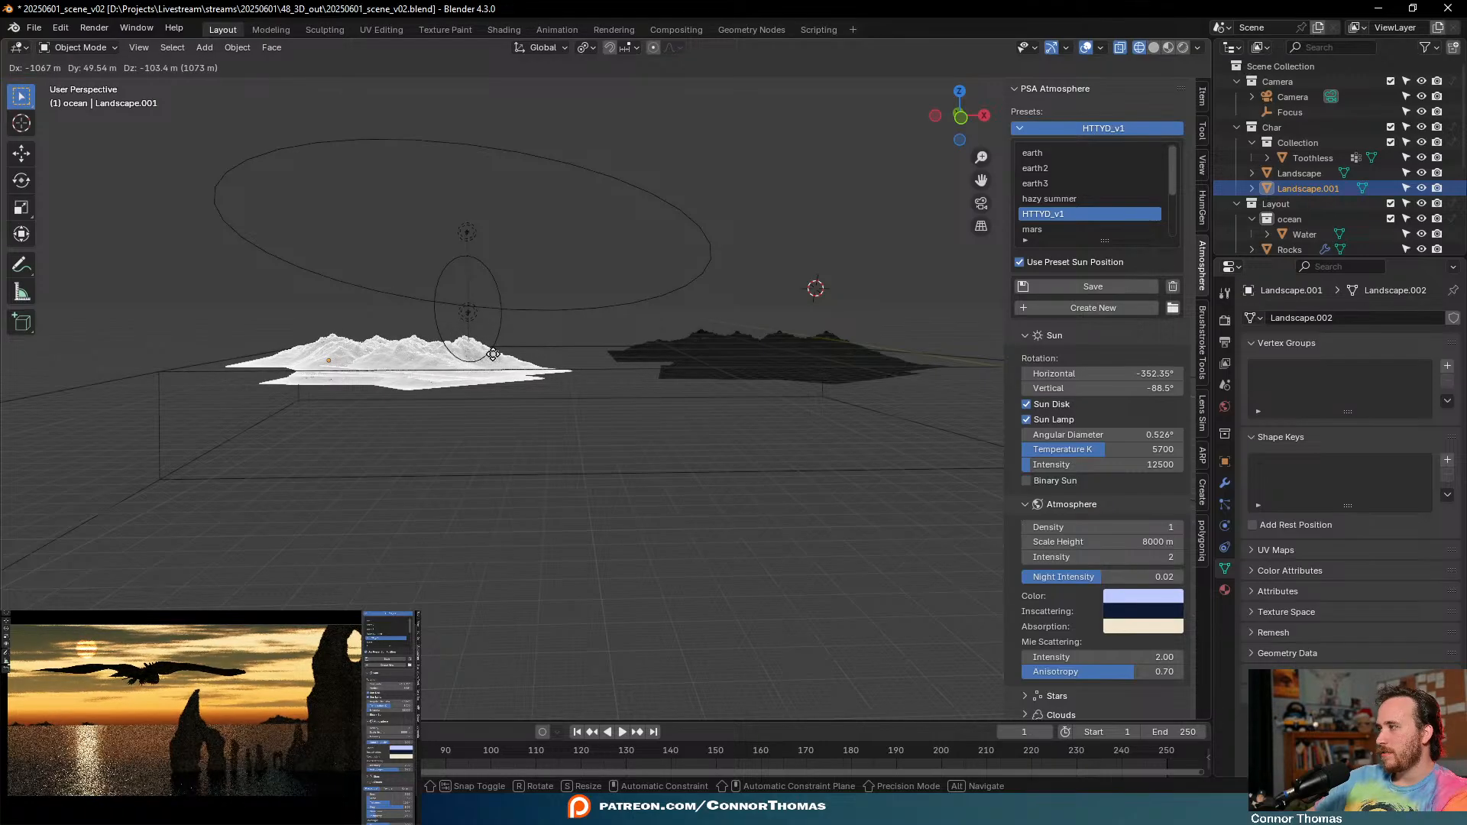
click(493, 360)
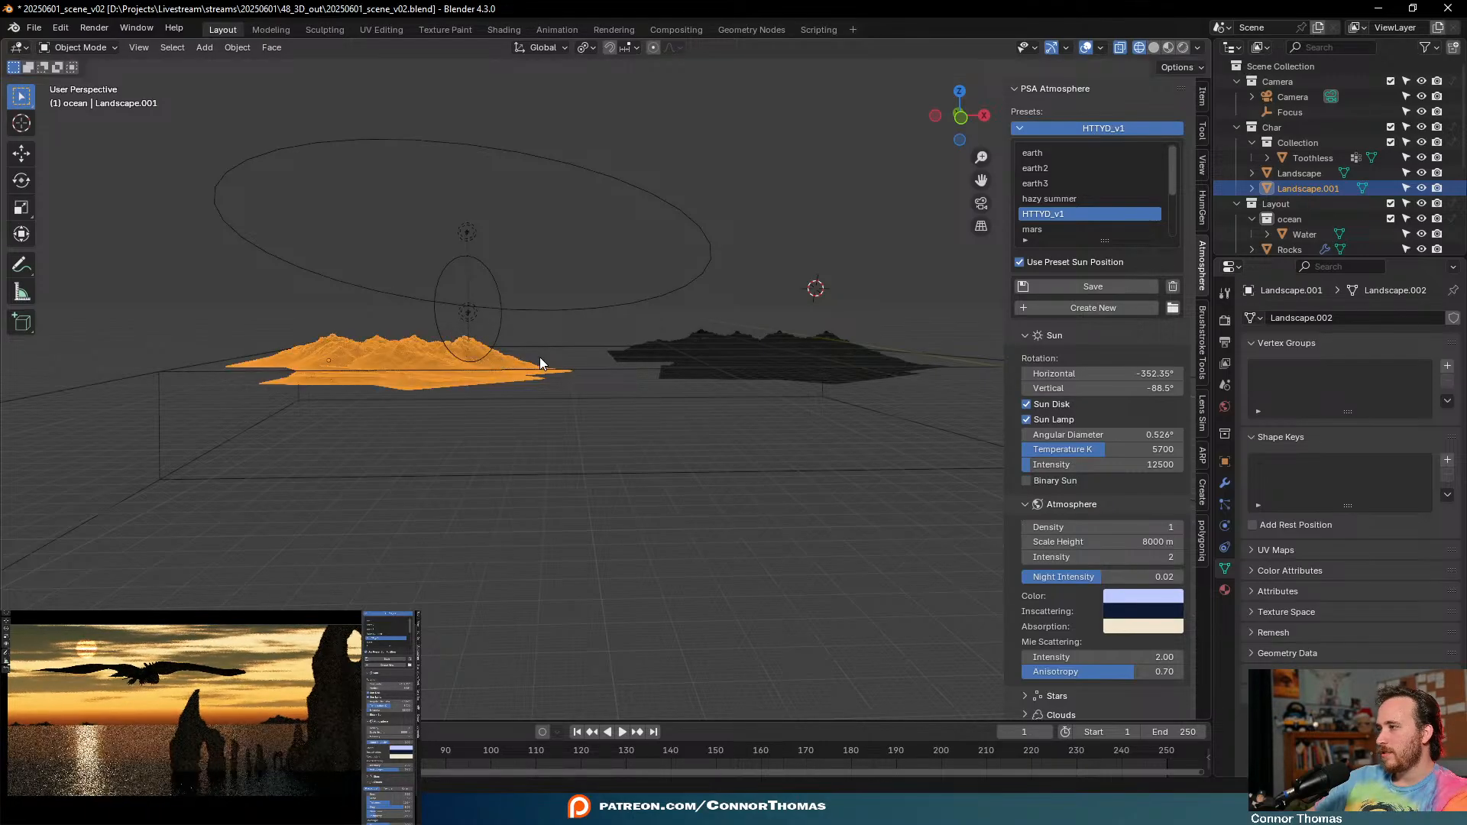
key(g)
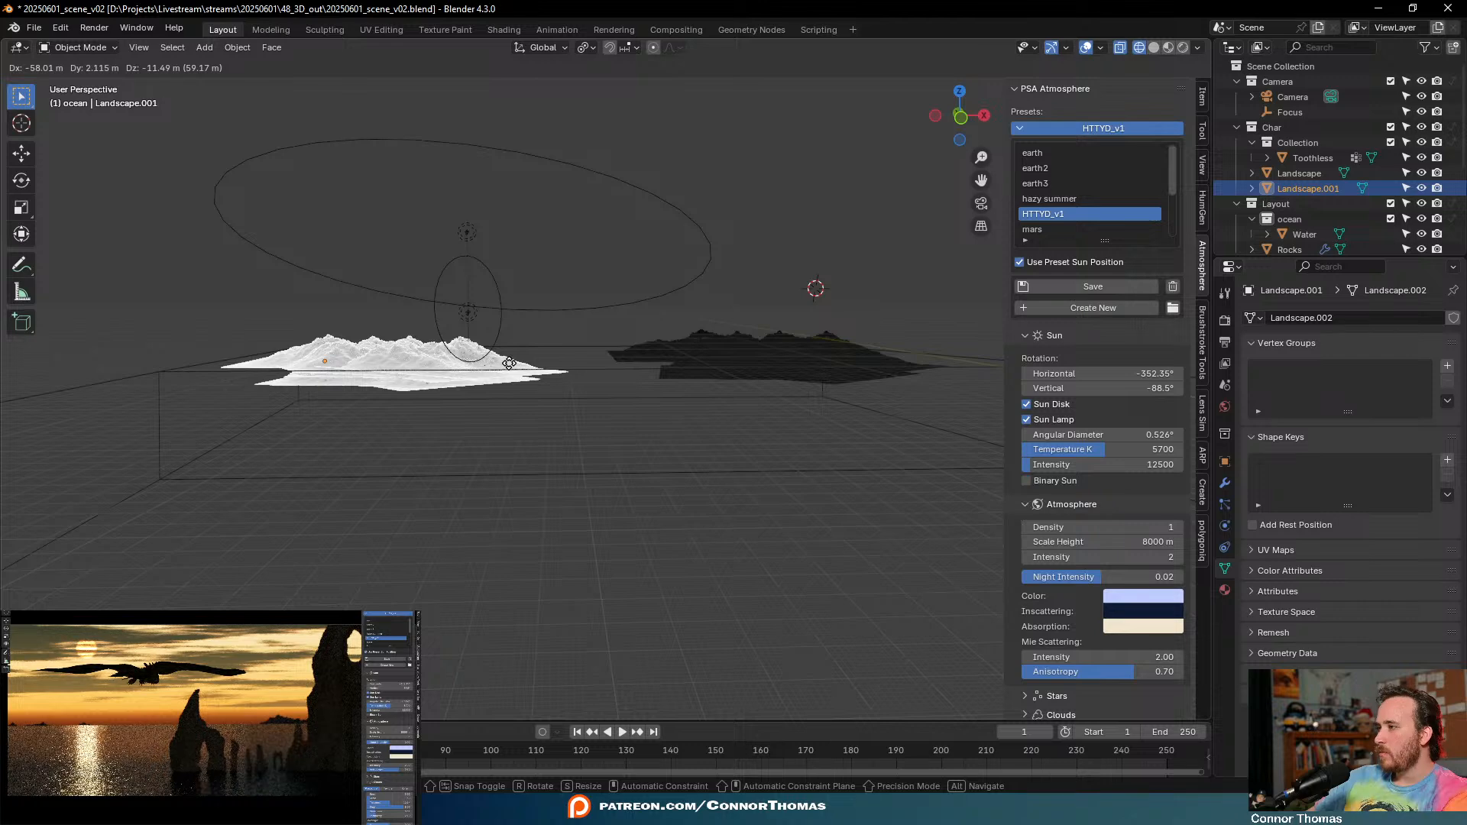
click(507, 361)
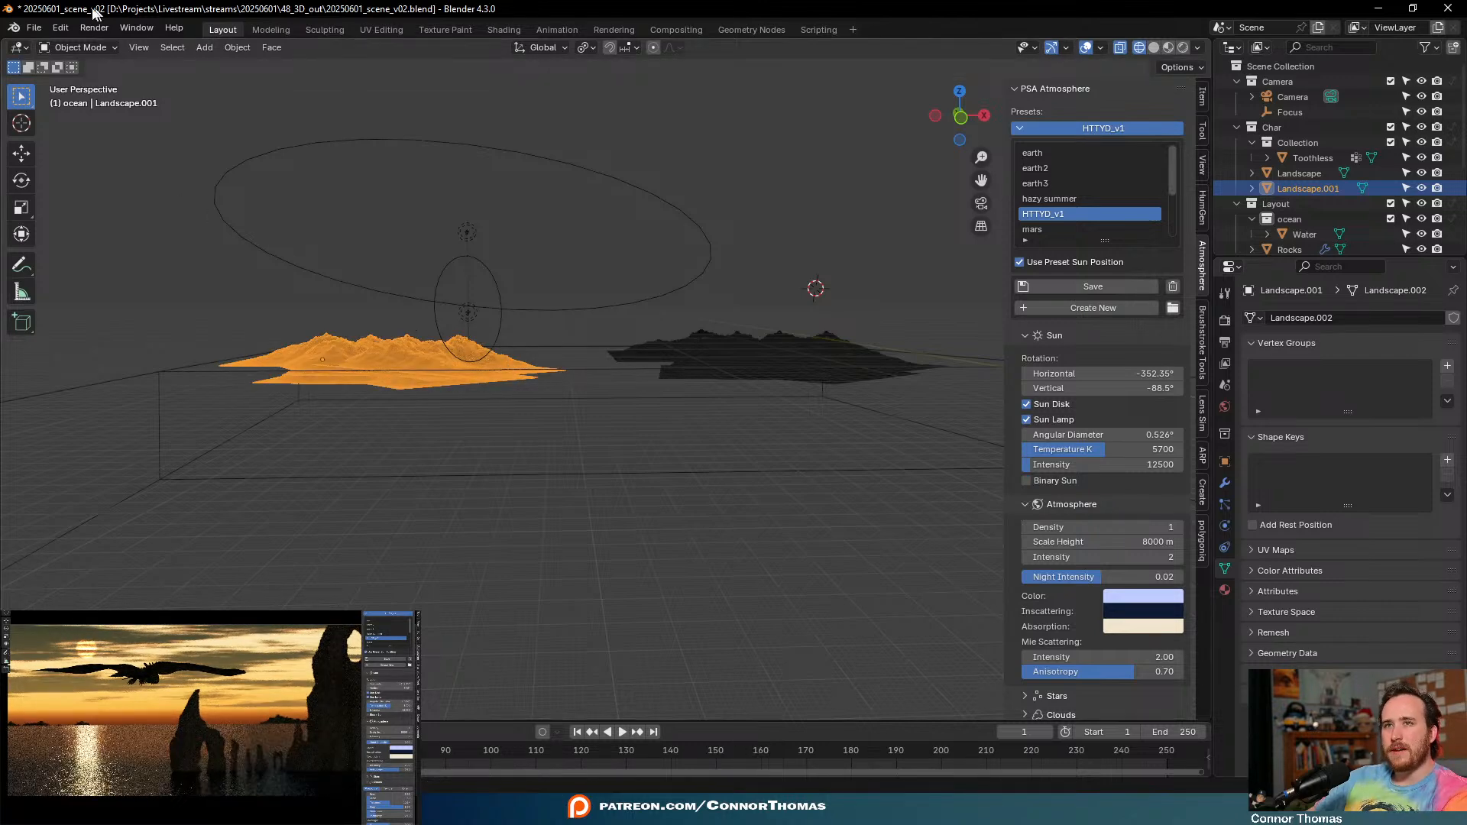
click(75, 48)
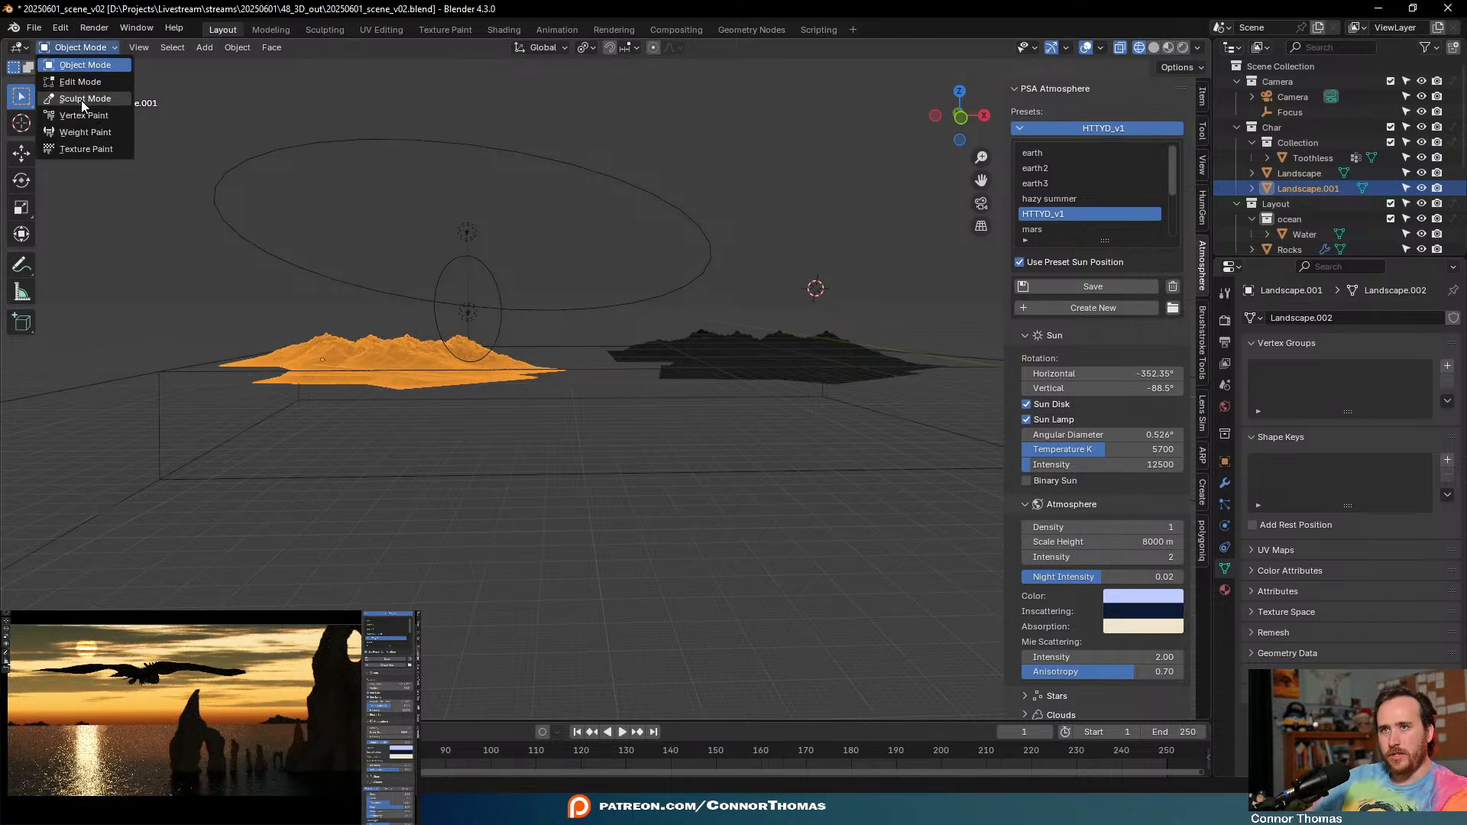
click(81, 99)
key(f)
click(433, 331)
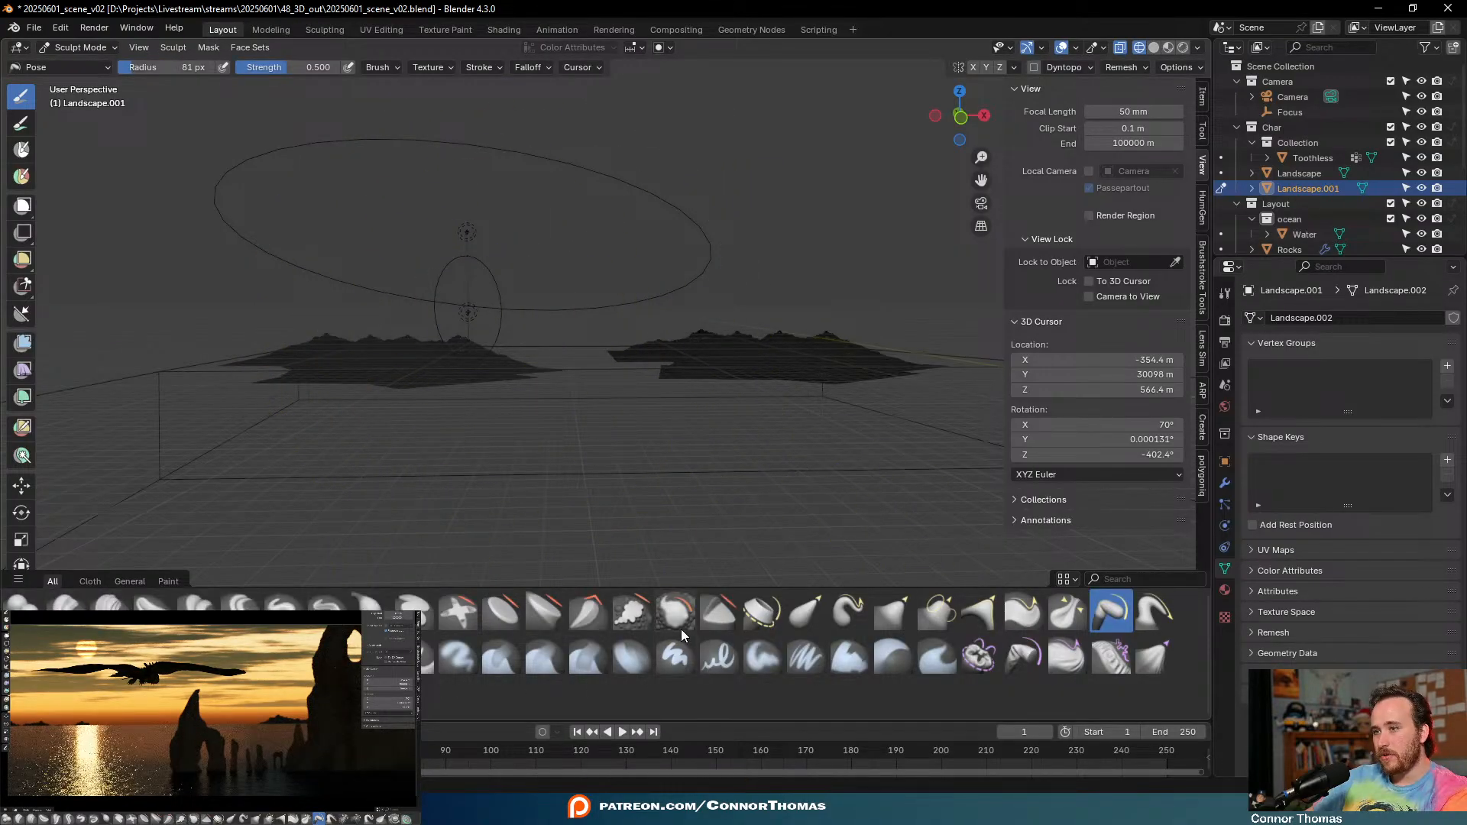
drag(418, 308, 460, 356)
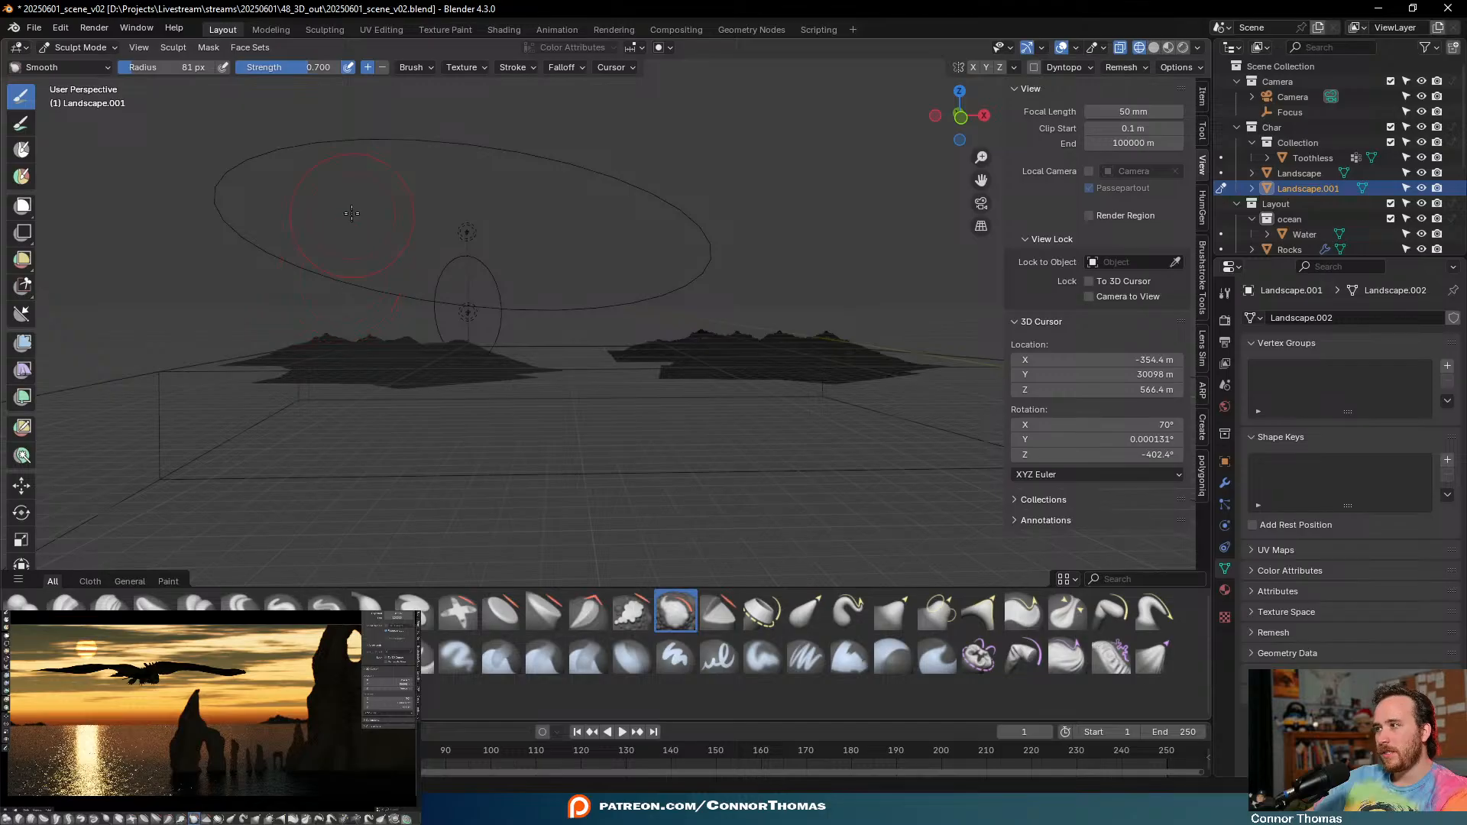
click(77, 50)
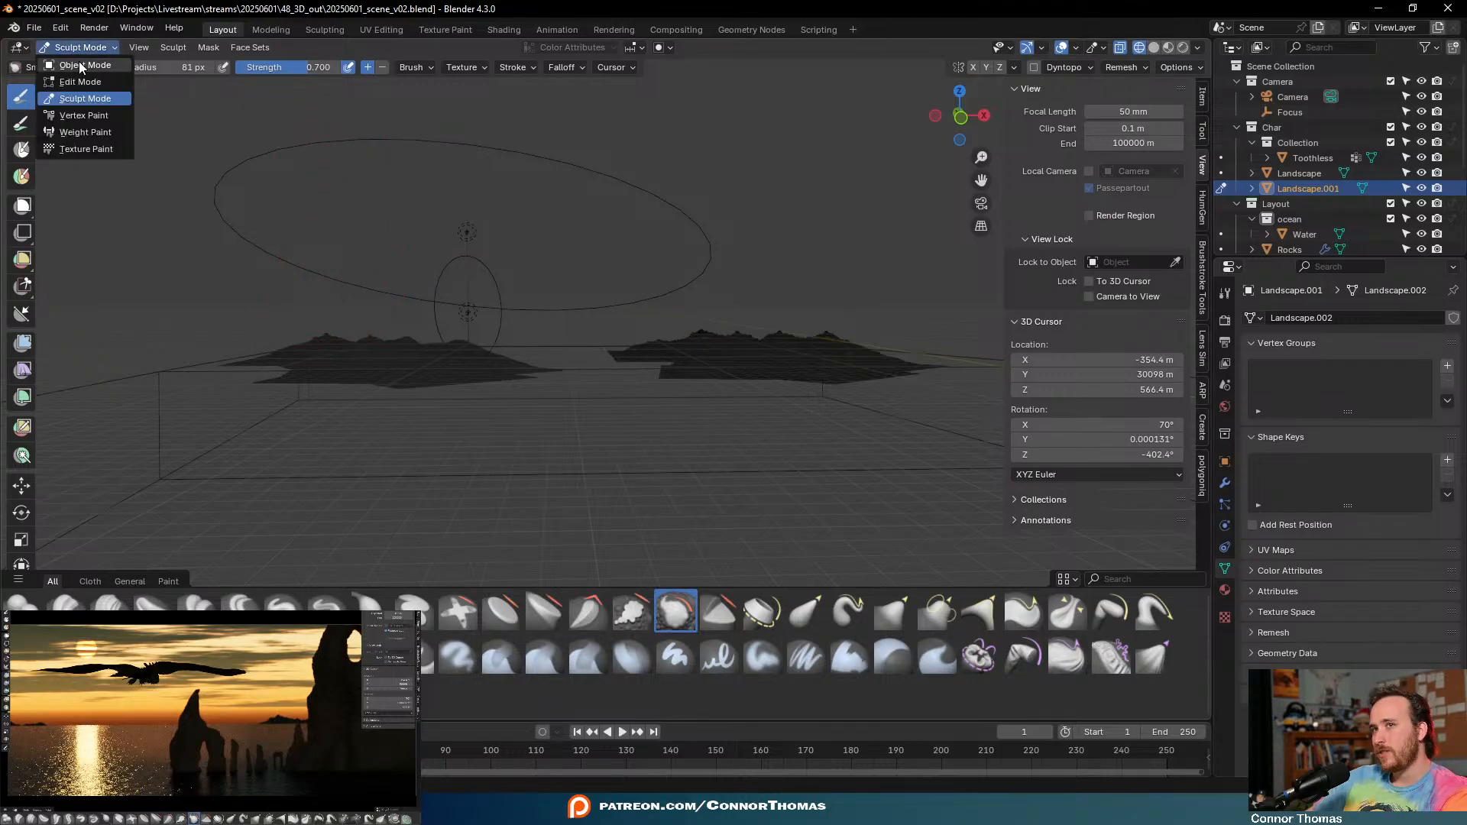
click(83, 65)
- Adjust the height of the duplicated landscape Landscape.001 slightly along the Z axis
key(a)
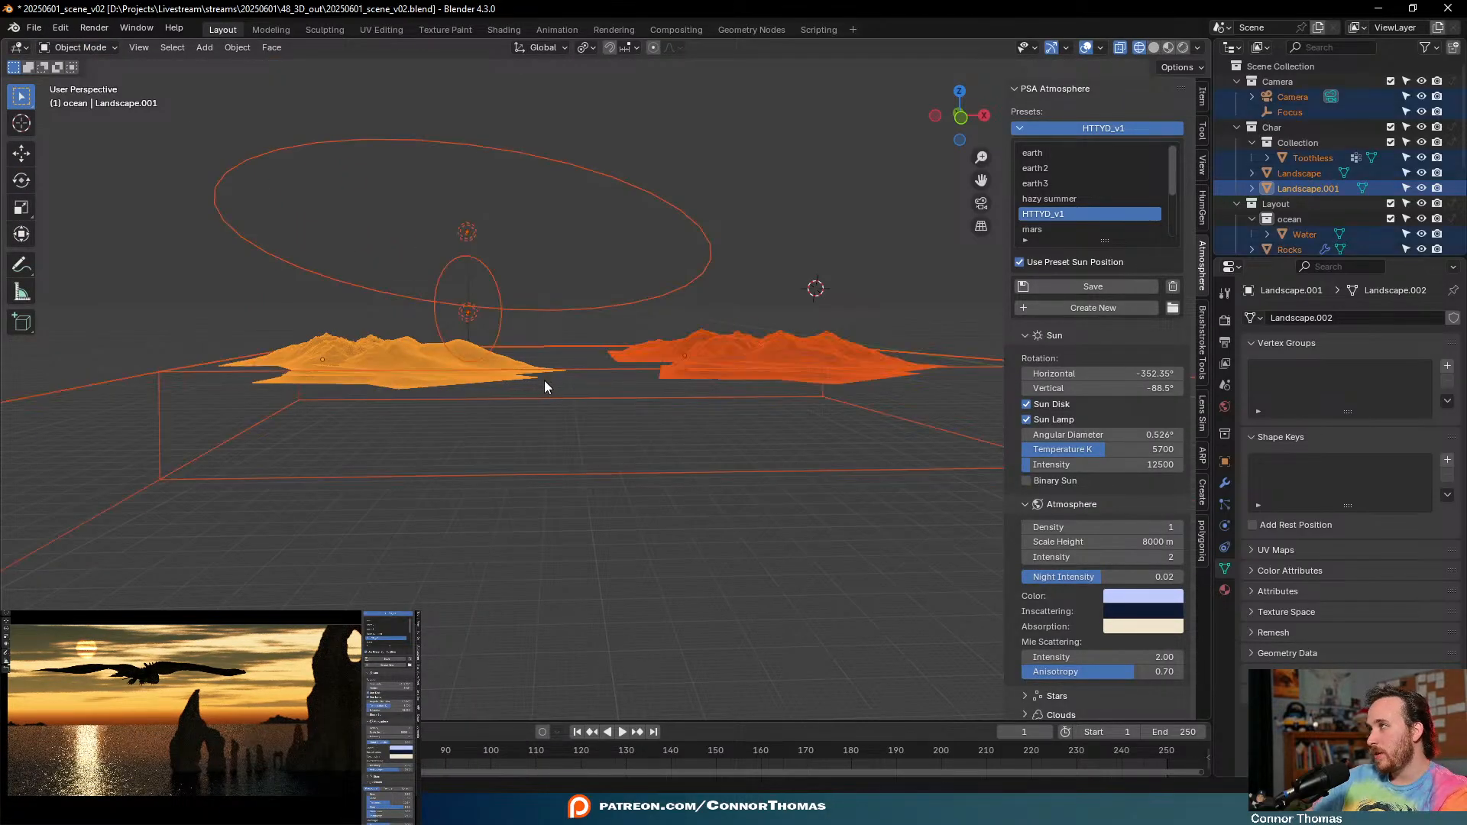
key(KP_Decimal)
key(alt+a)
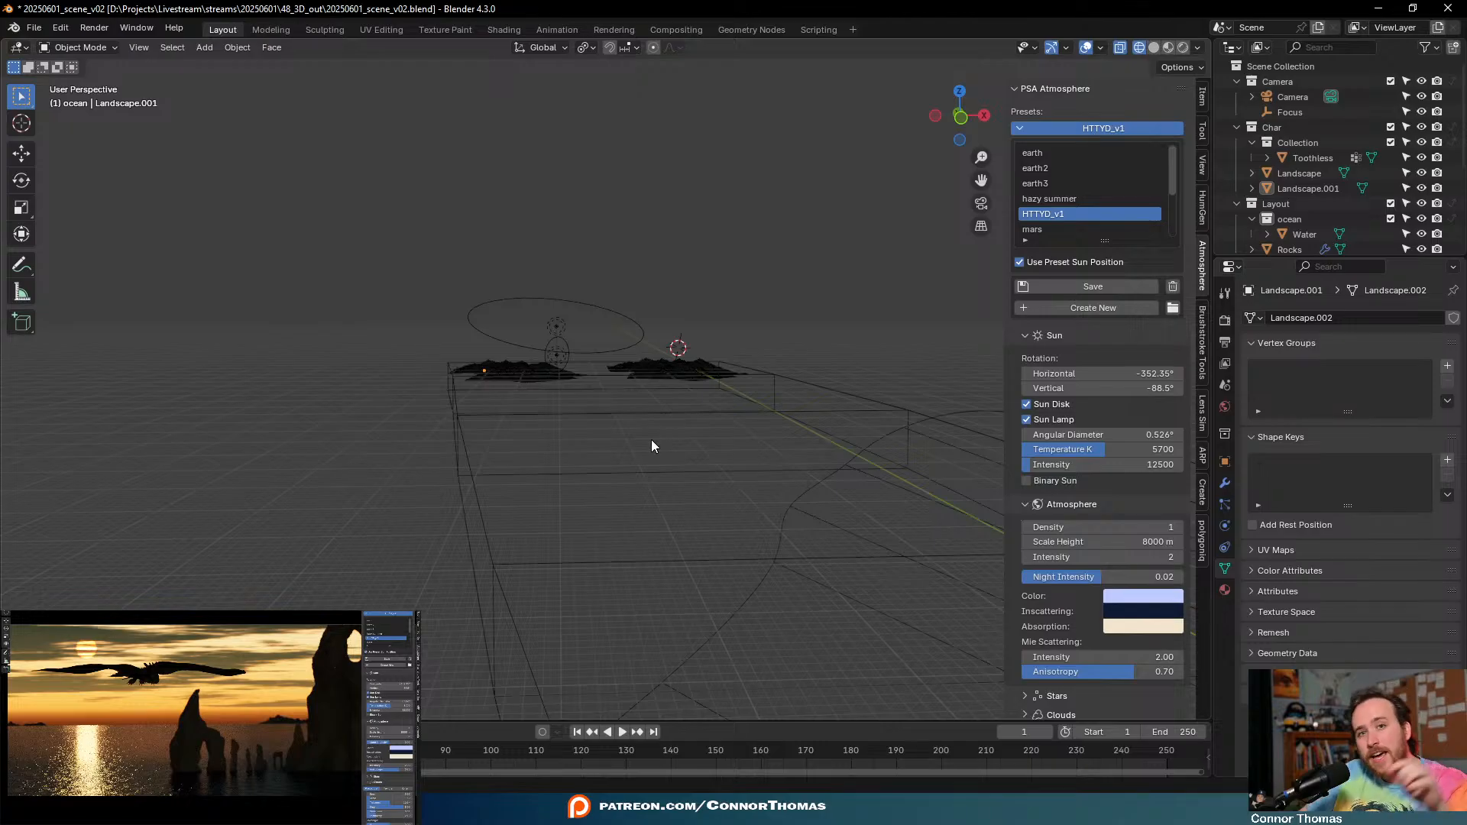
click(483, 368)
scroll(506, 393, up, 4)
key(g)
key(z)
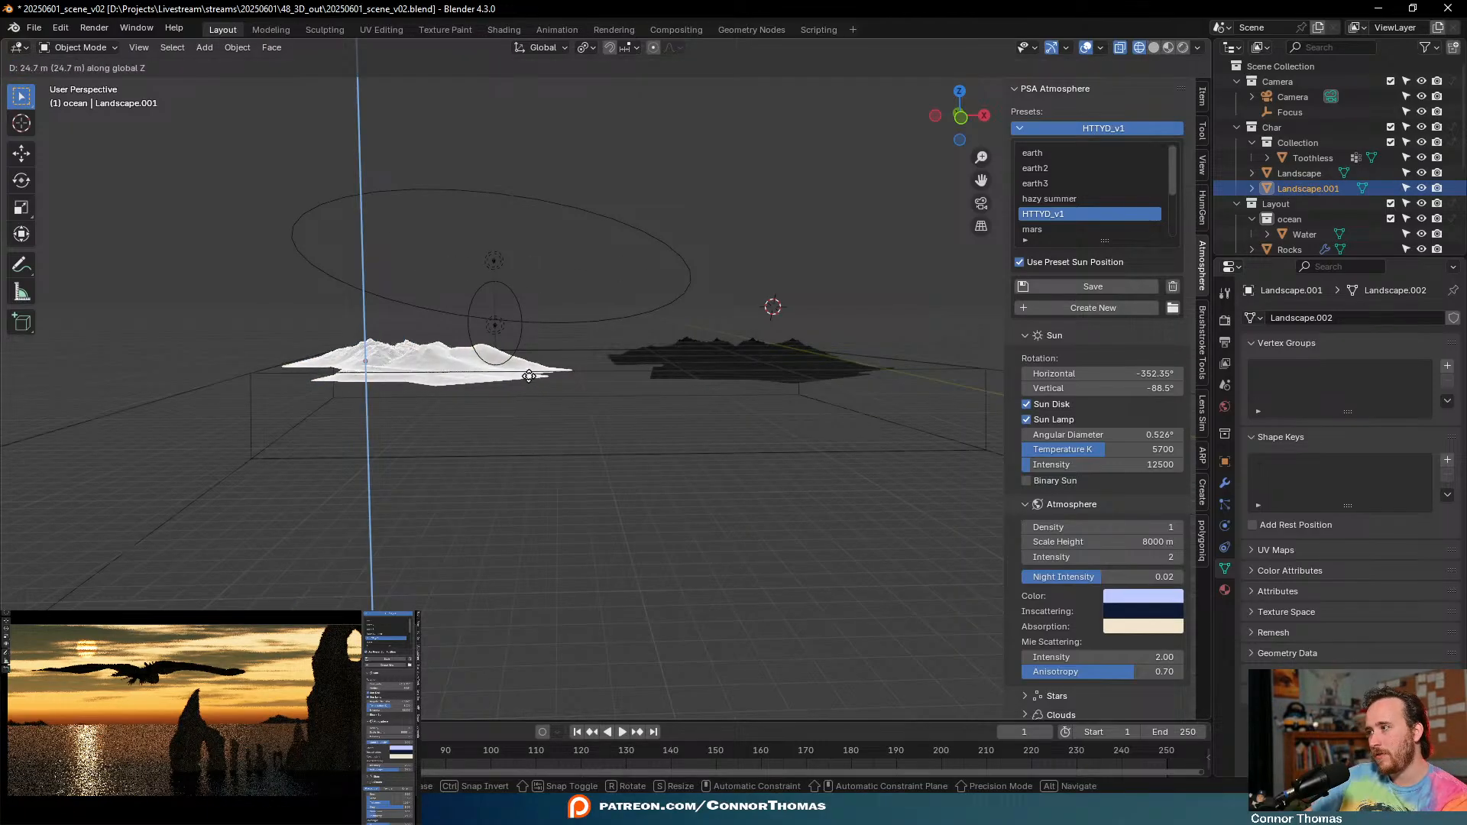
click(531, 379)
key(a)
key(alt+a)
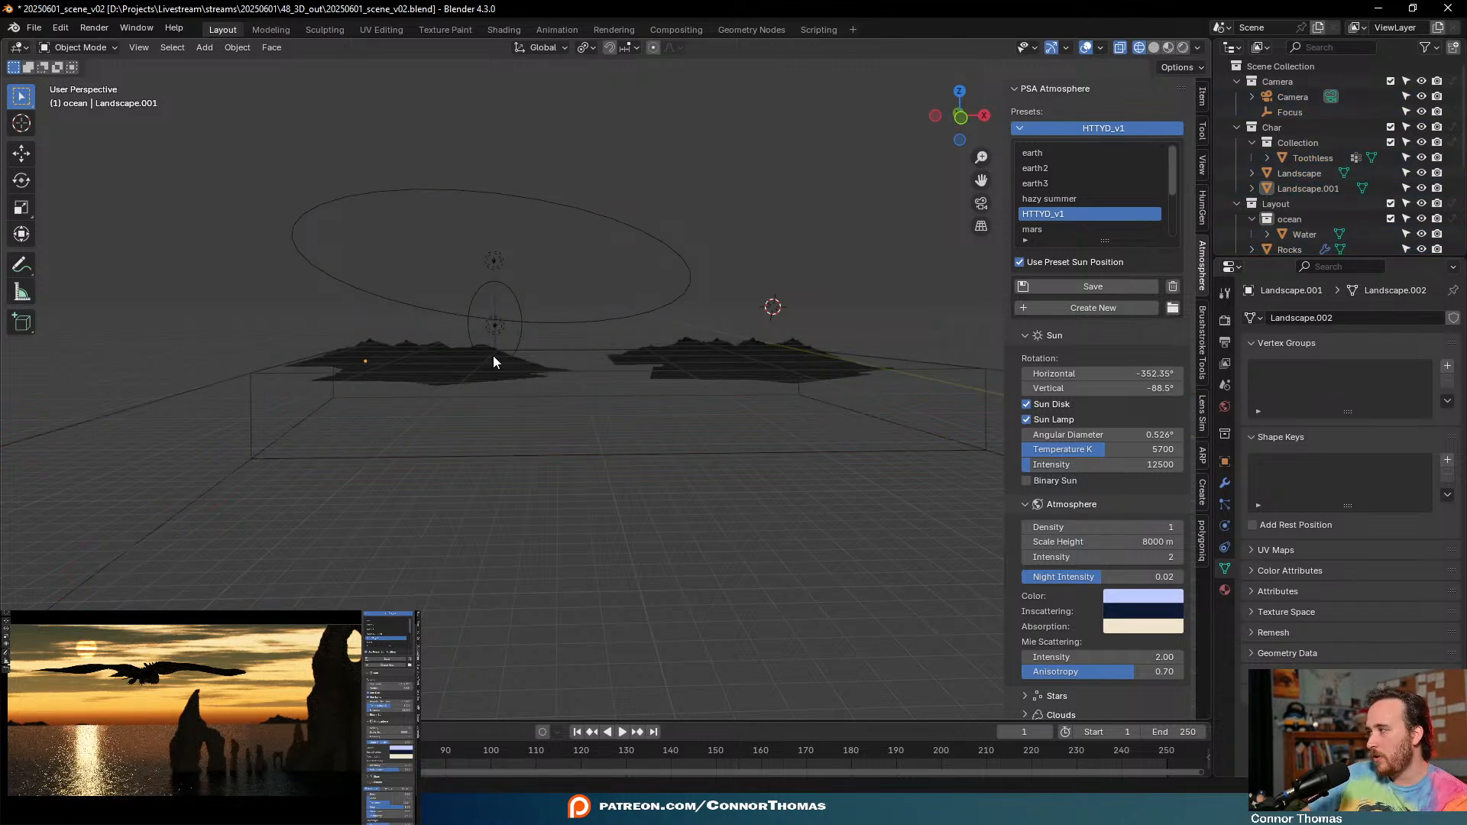
- Duplicate Landscape.001 in the top view and place the copy behind it toward positive Y, shifted slightly toward negative X and partly overlapping
middle_drag(483, 324, 705, 521)
click(450, 345)
key(KP_7)
key(shift+d)
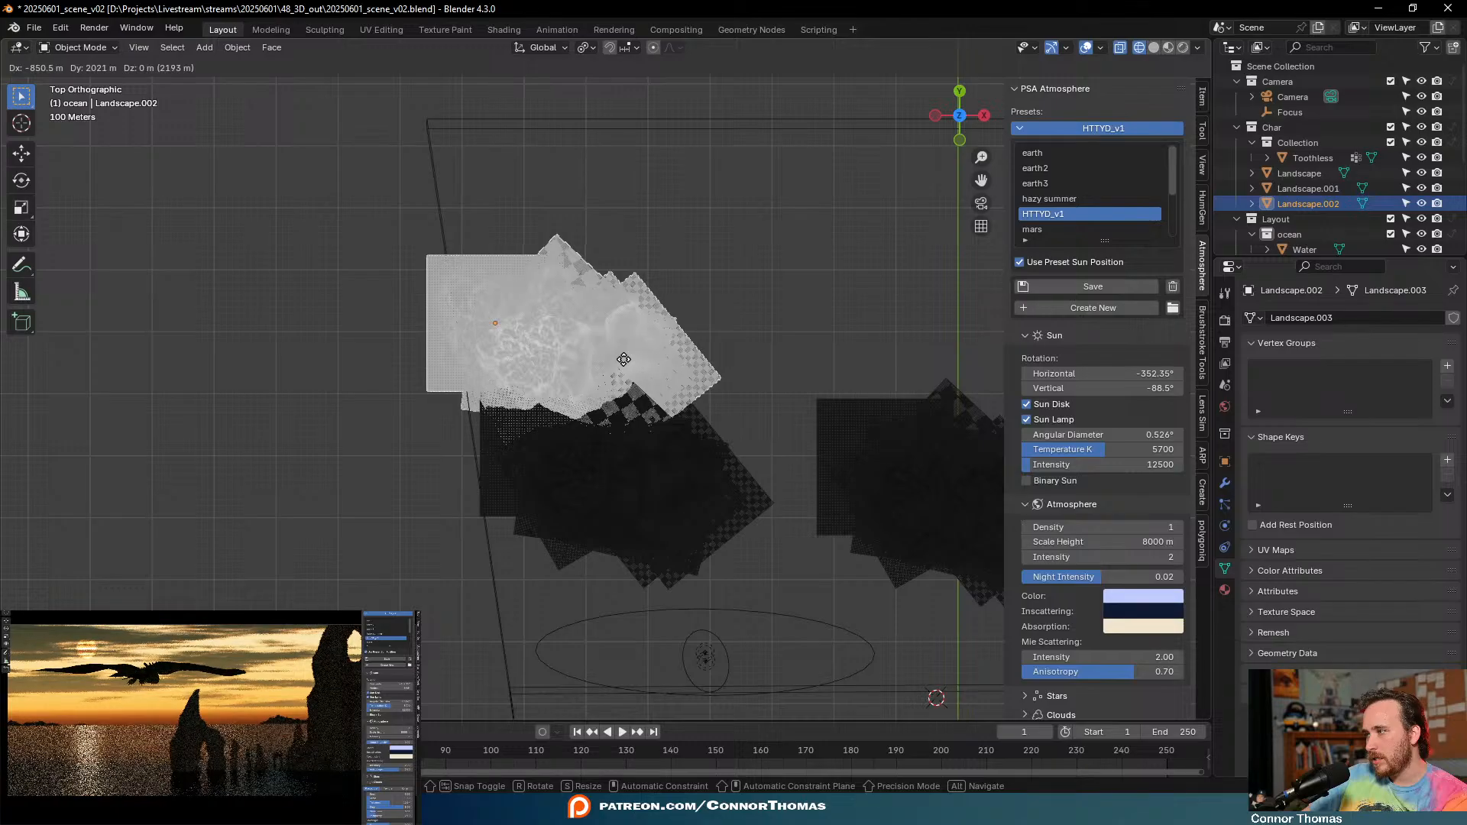
click(641, 374)
middle_drag(695, 484, 682, 372)
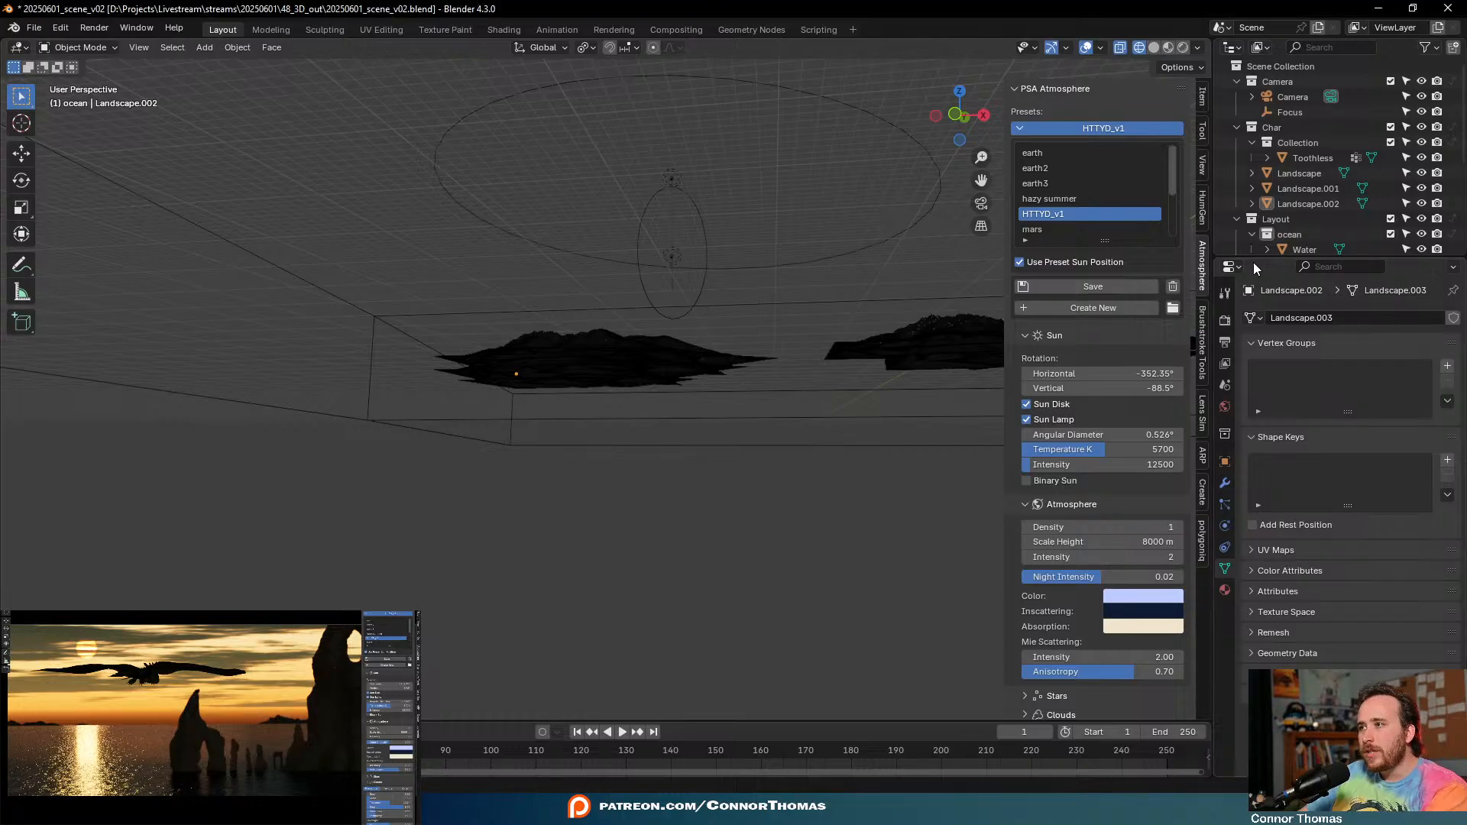
- Collapse the Layout and Ref collections, exclude Ref from the view layer, and save the file
drag(1255, 260, 1256, 465)
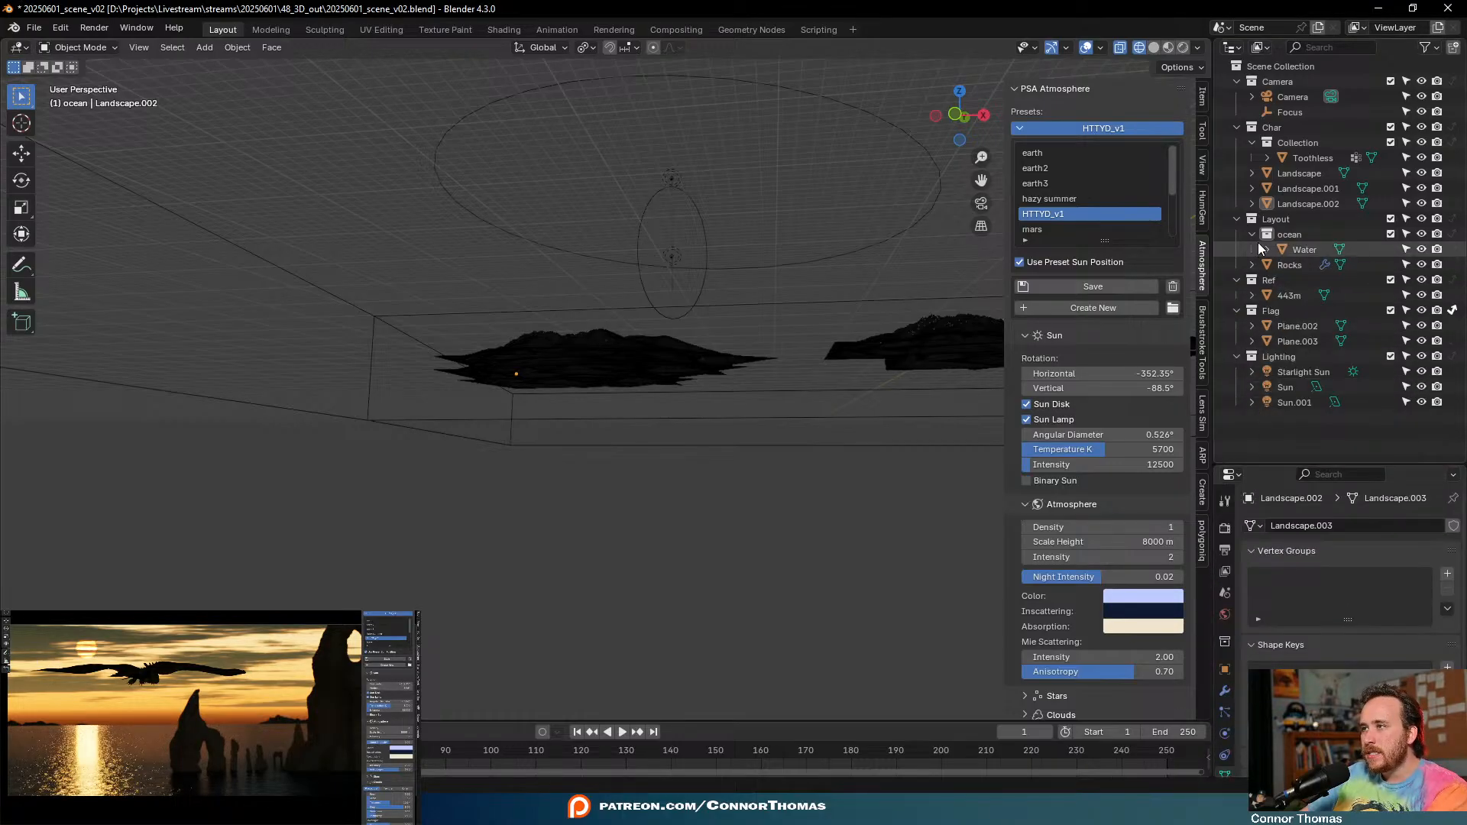
click(1252, 235)
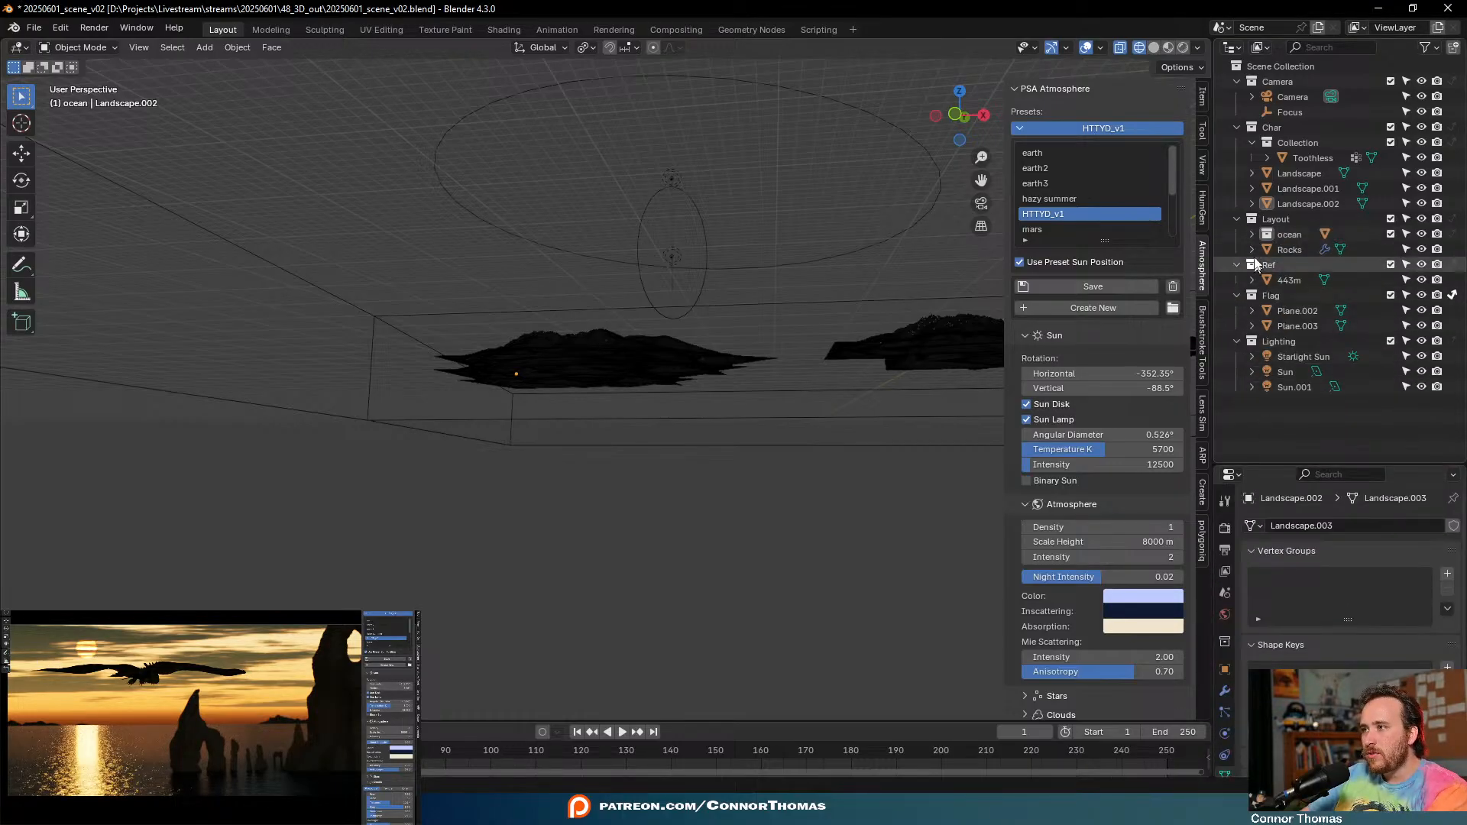
click(1236, 220)
click(1237, 234)
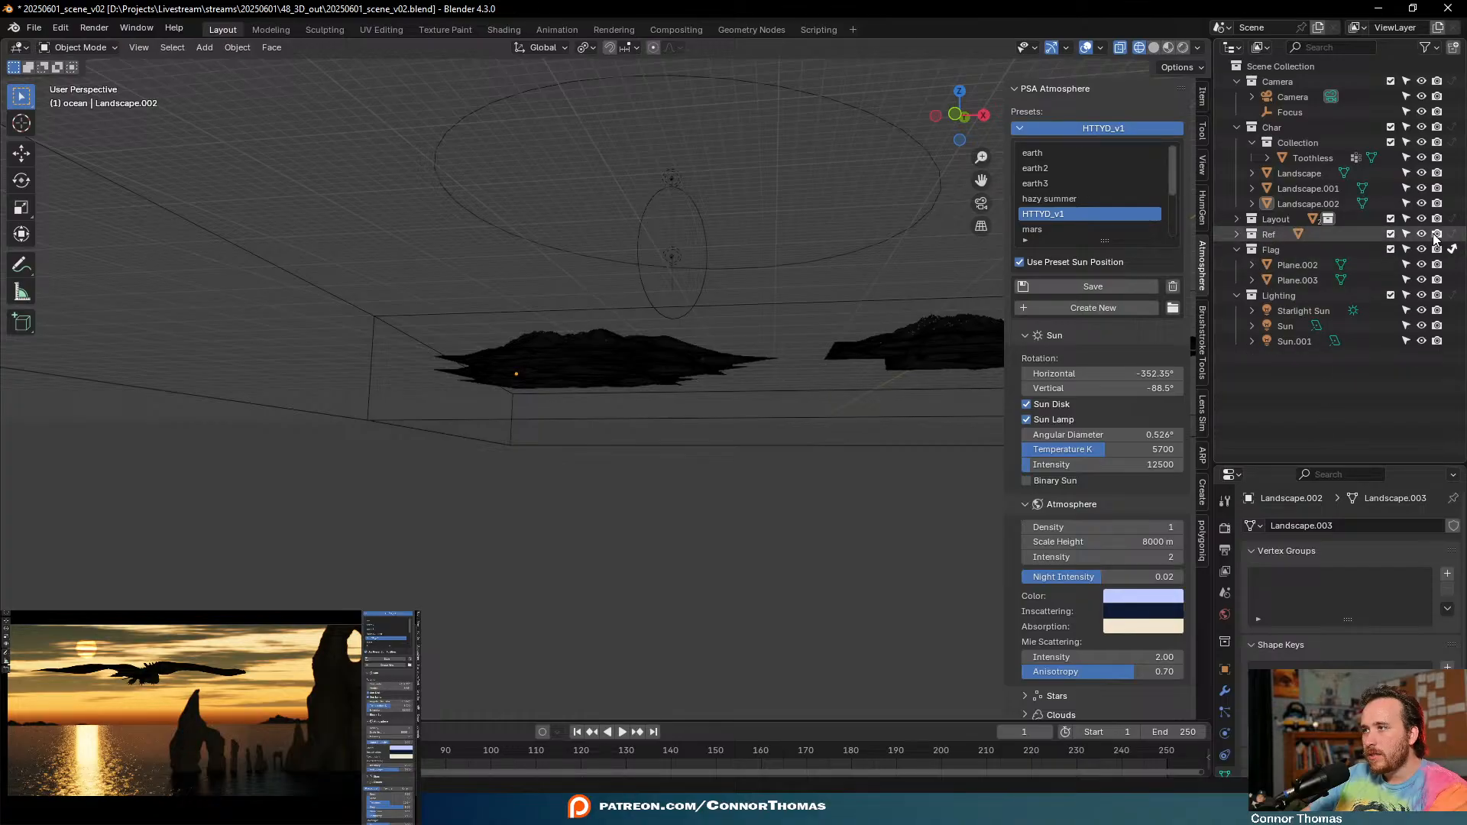
click(1391, 234)
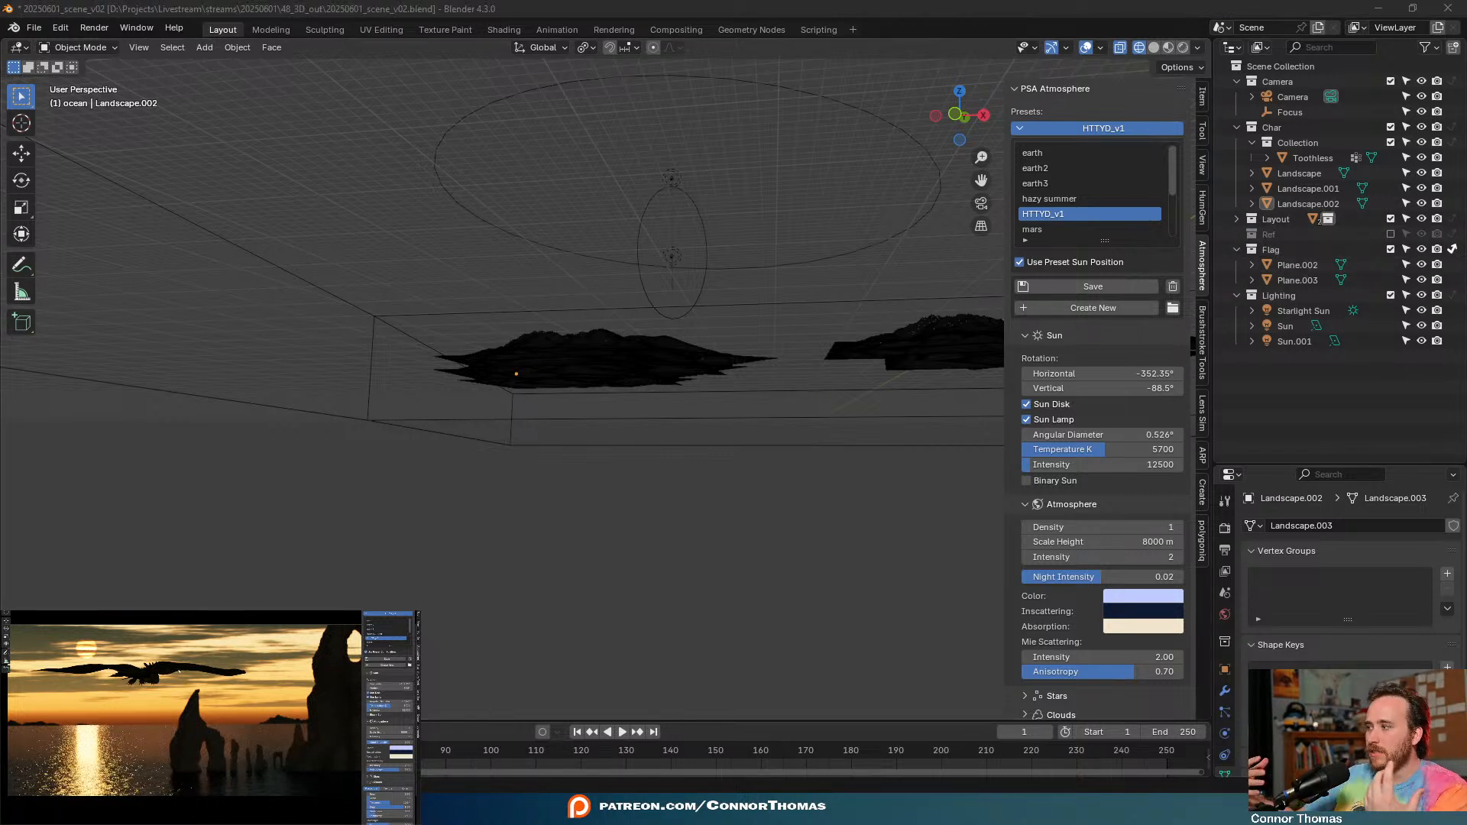
key(ctrl+s)
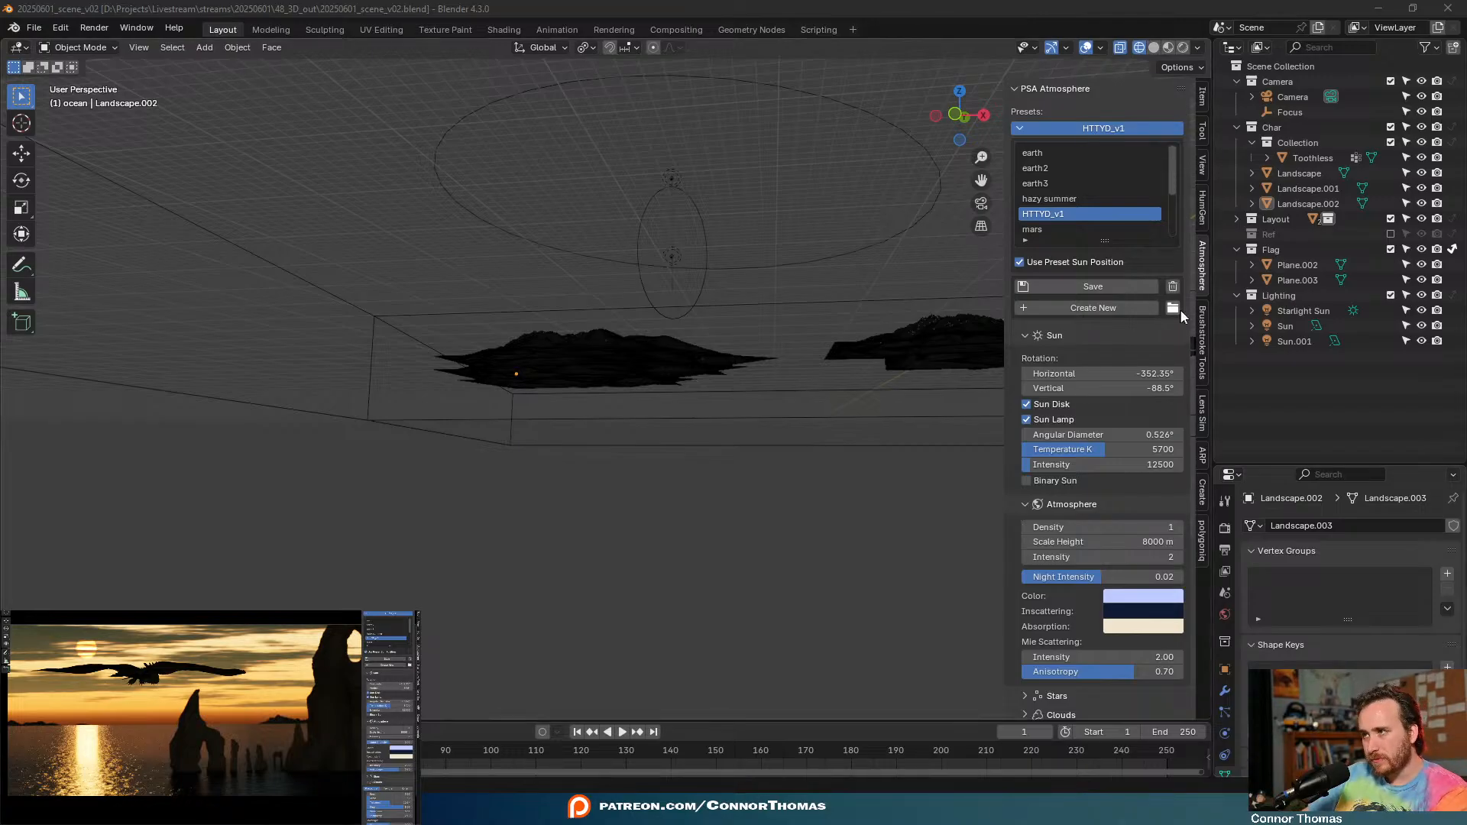
- Collapse the Lighting and Flag collections and create a new collection named FX
click(1237, 295)
click(1236, 249)
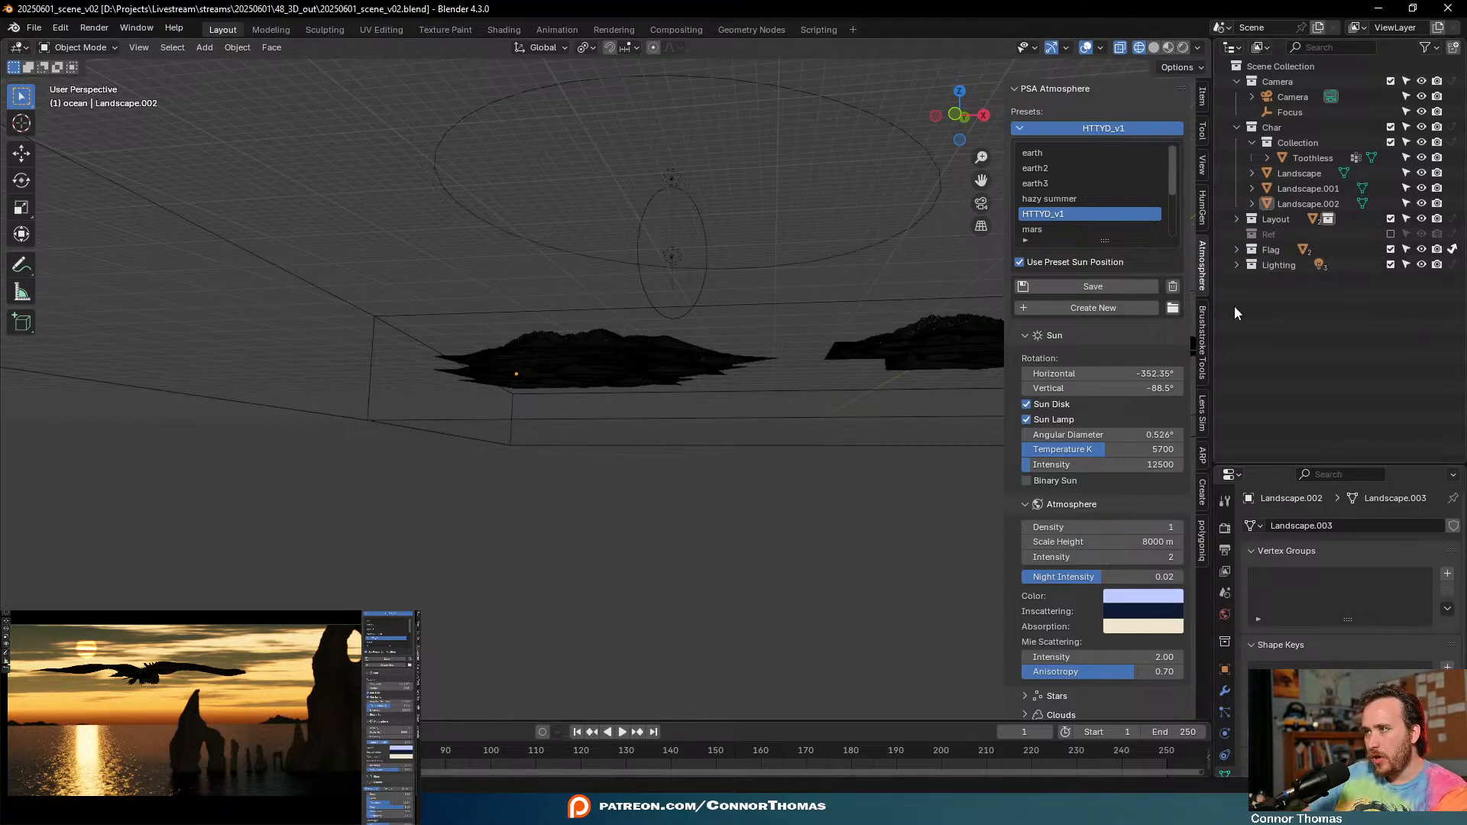
right_click(1271, 346)
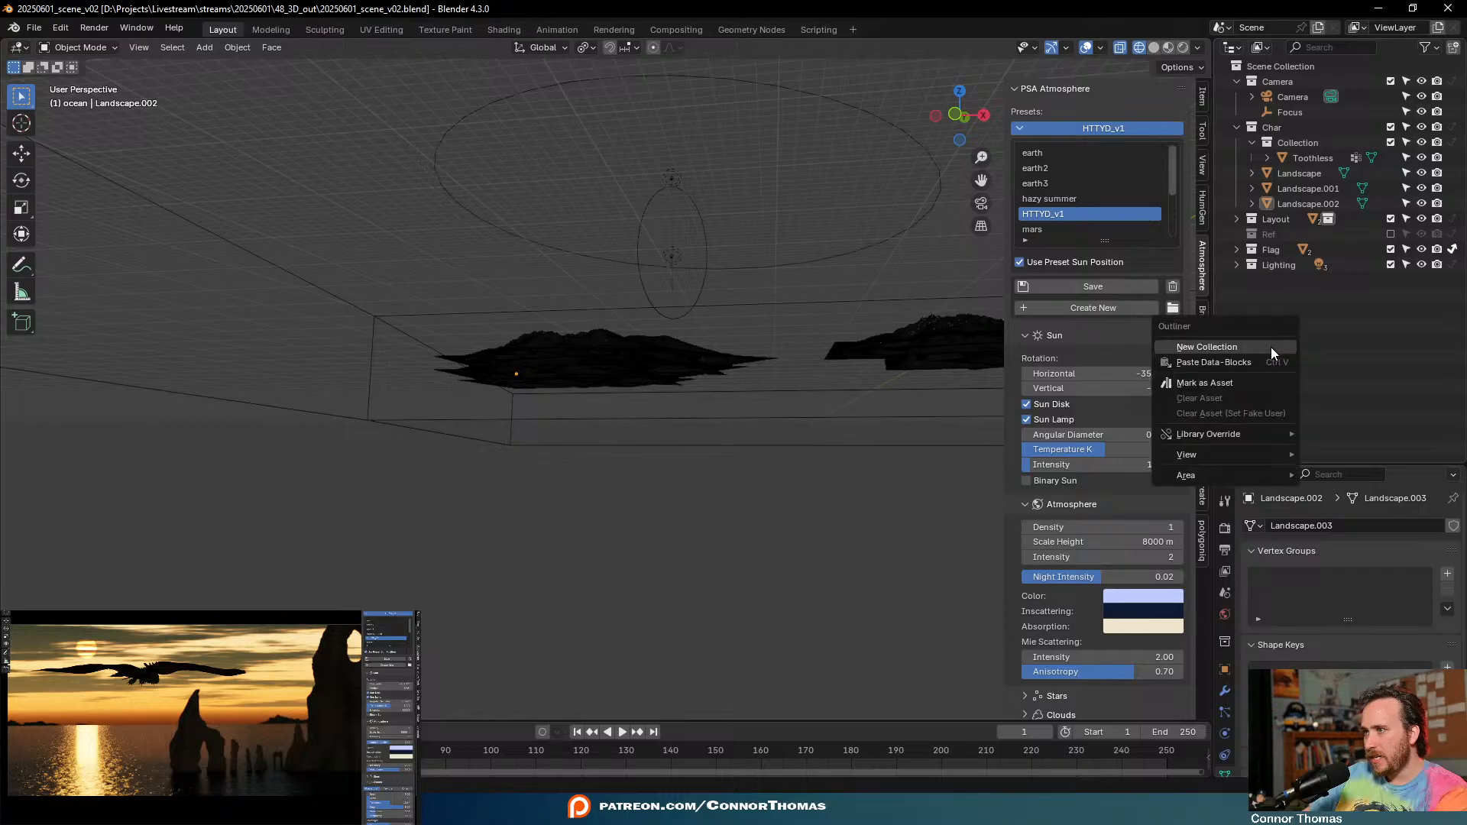
click(1271, 344)
double_click(1277, 281)
text(FX)
key(Return)
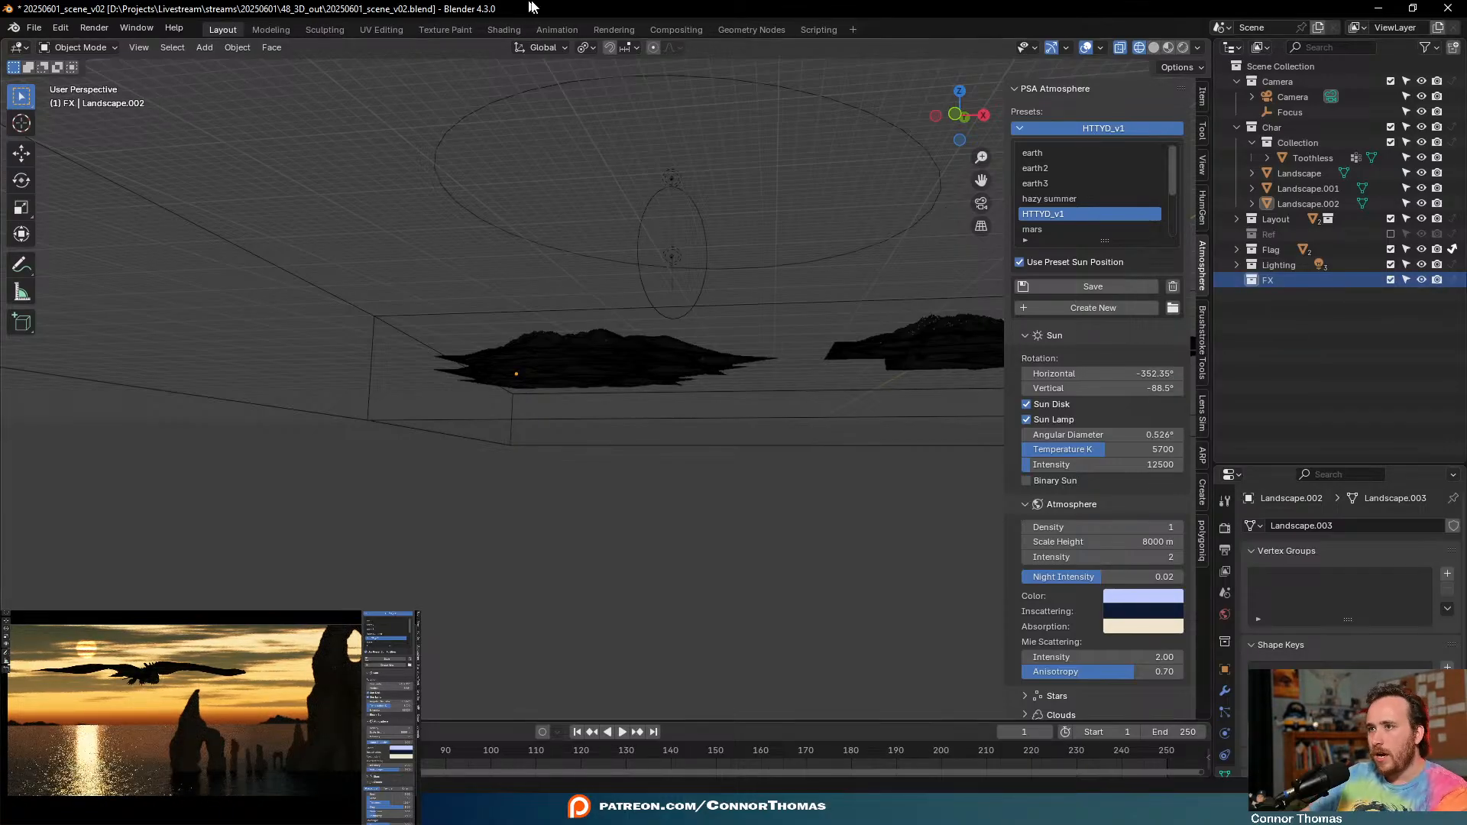
- Add a cube mesh to the FX collection and enlarge it uniformly
middle_drag(655, 304, 718, 361)
key(shift+a)
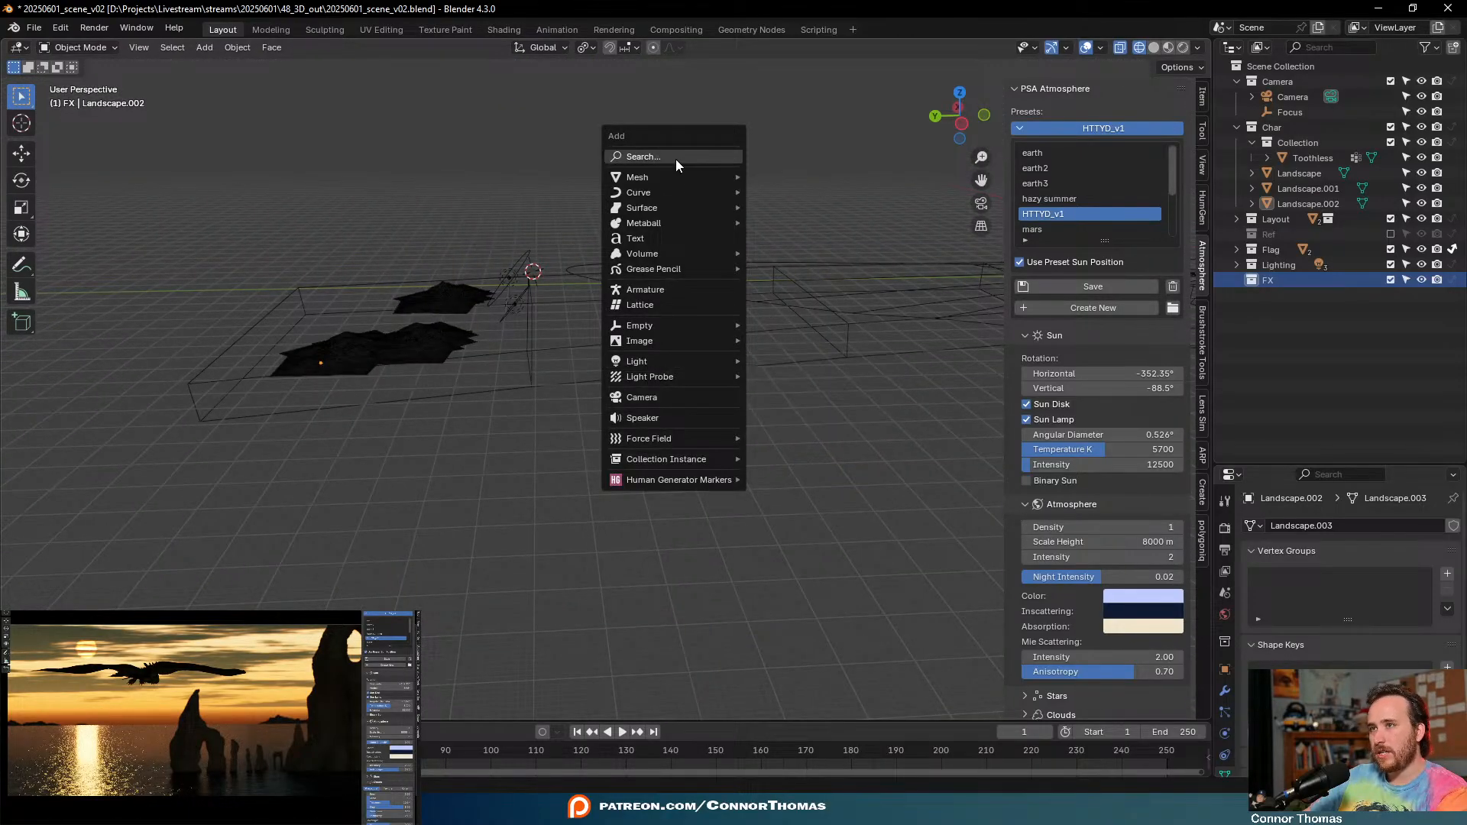
mouse_move(681, 176)
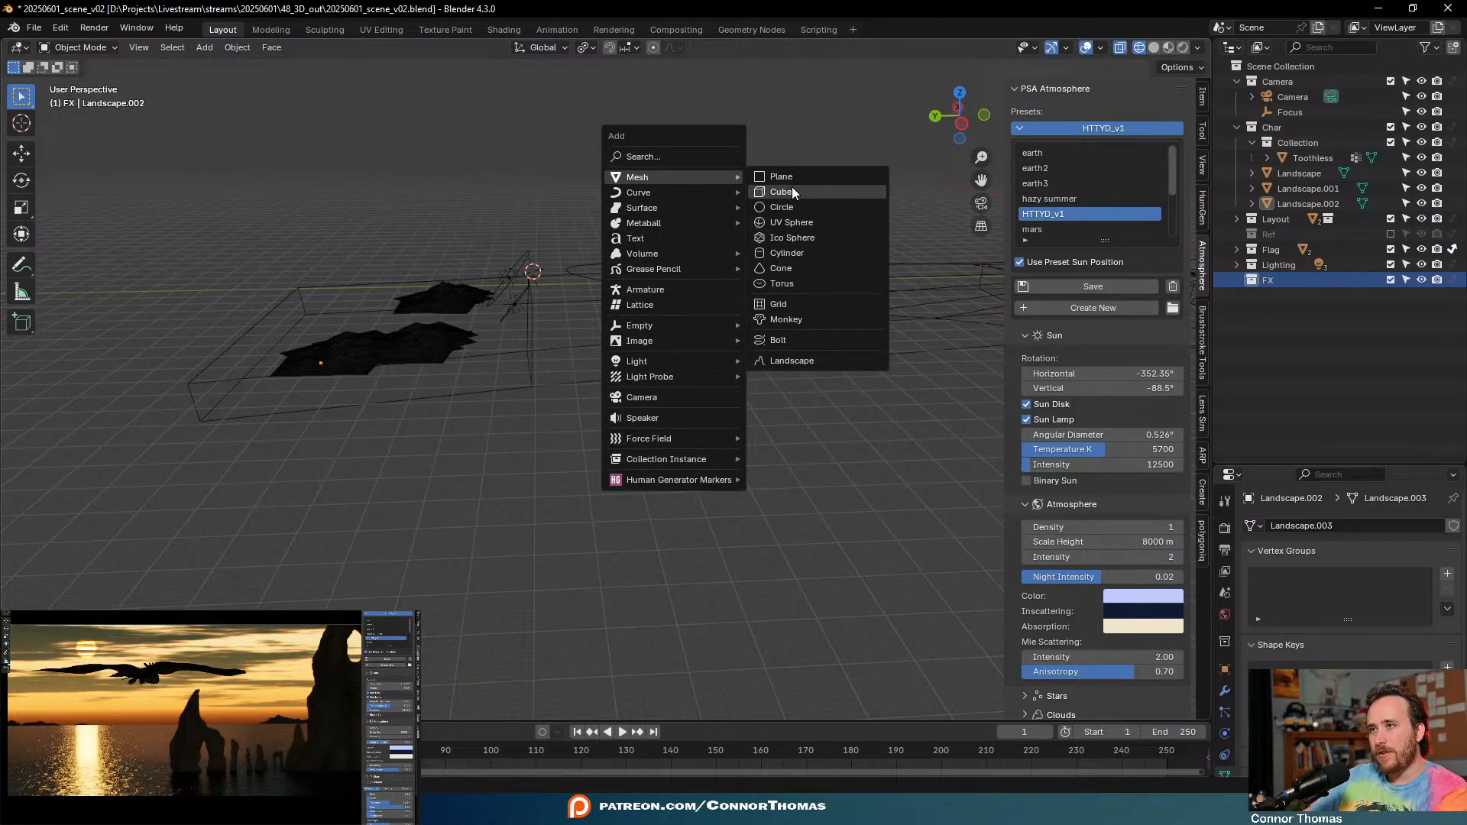
click(791, 191)
key(s)
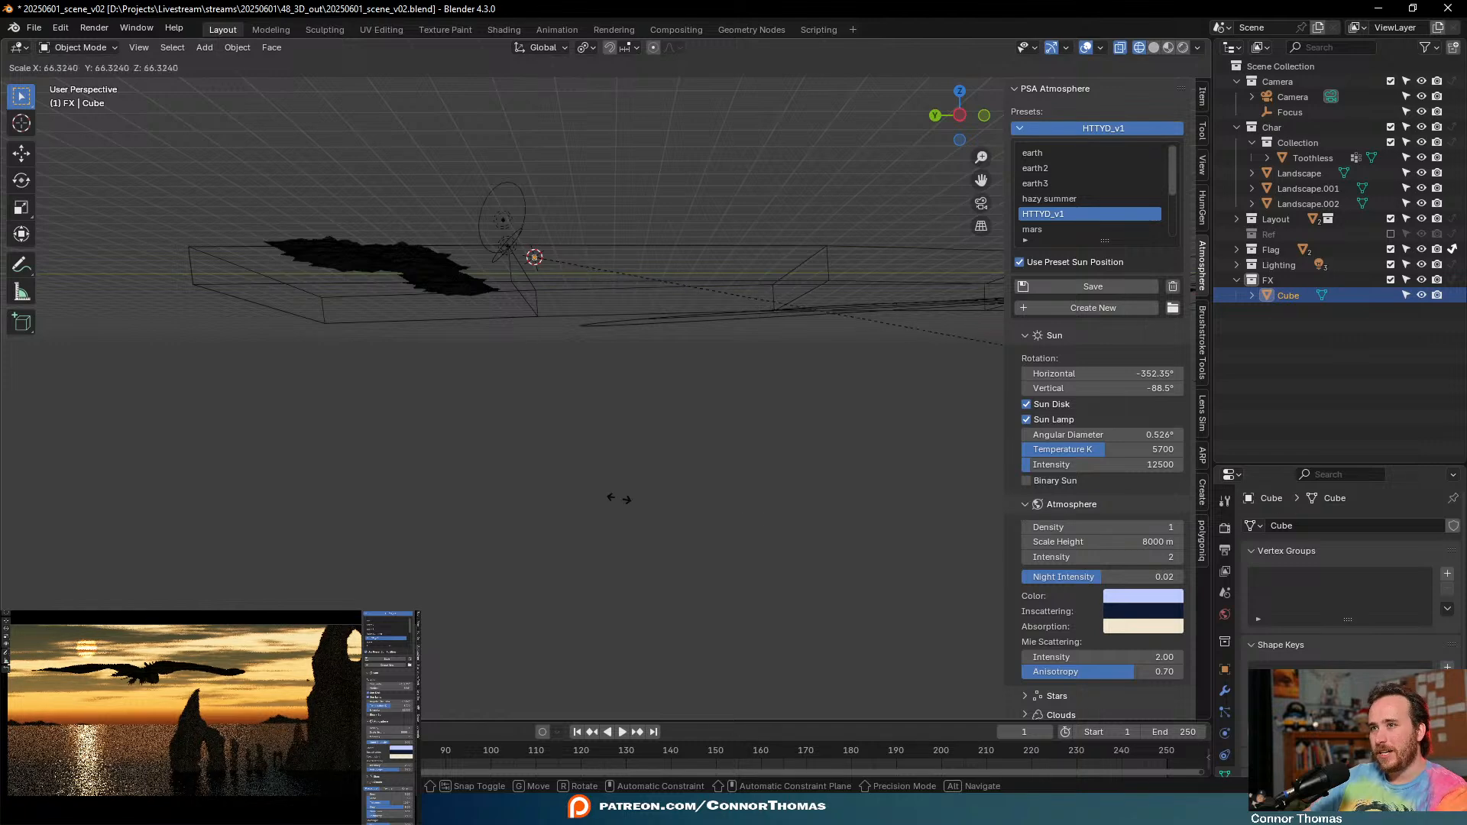
click(799, 616)
- Enlarge the cube further into a huge block and position it around the sun lights
middle_drag(525, 237, 577, 277)
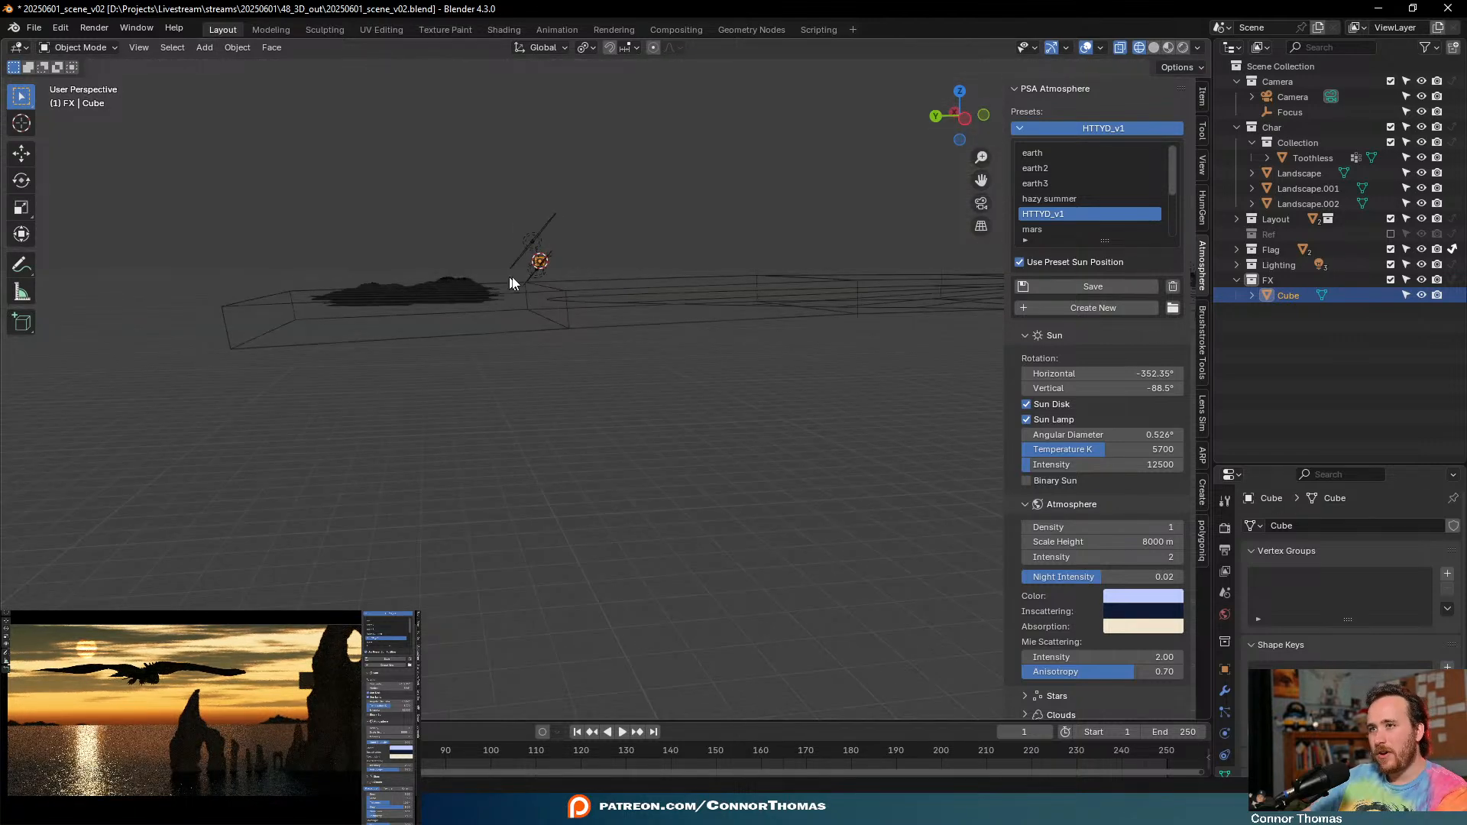
key(s)
click(671, 363)
middle_drag(671, 362, 496, 258)
key(s)
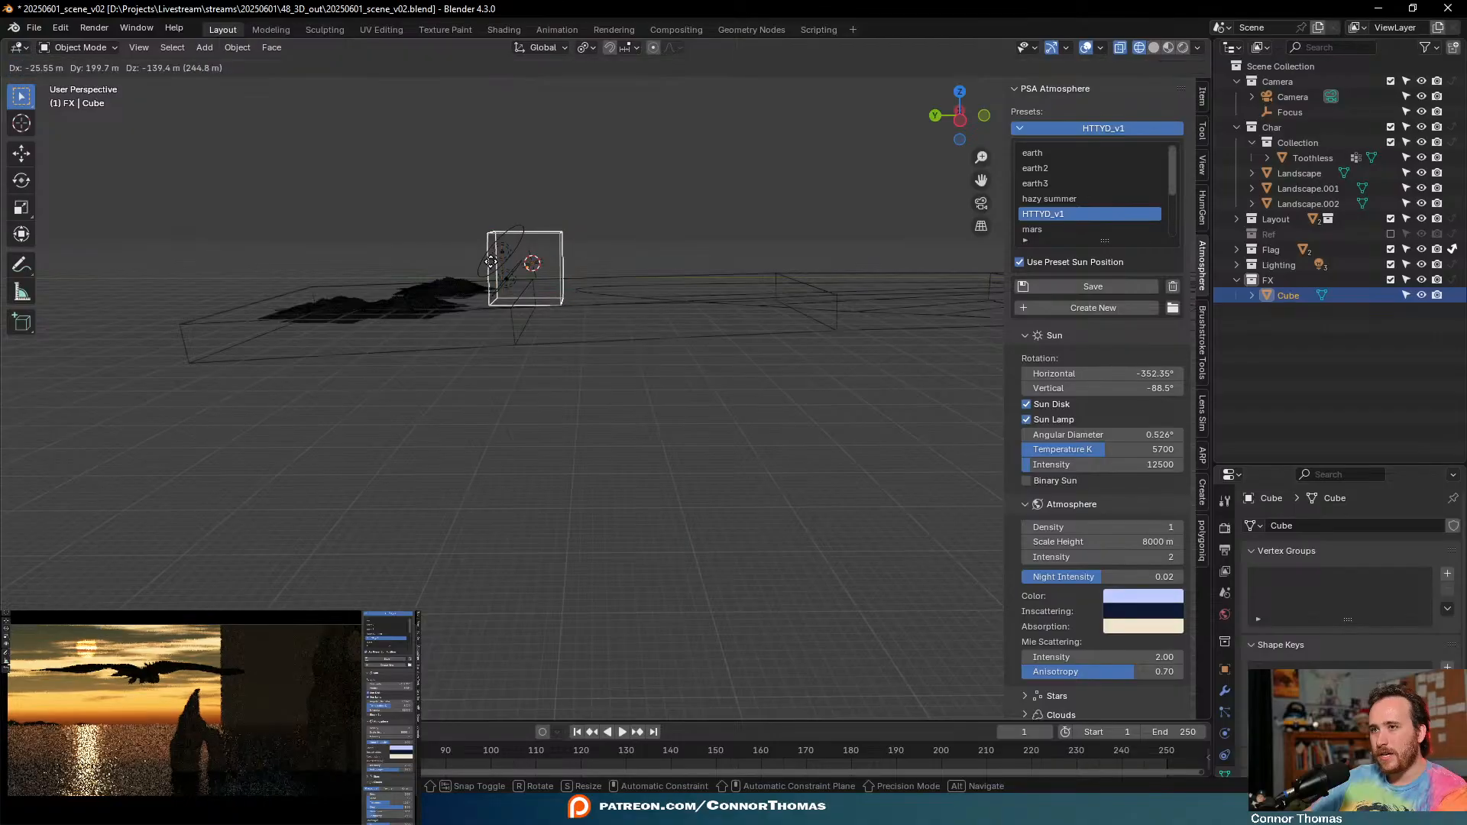
click(561, 249)
- Move the cube's geometry in Edit Mode to the far end of the water, behind the landscapes in the top view
middle_drag(512, 264, 802, 554)
key(Tab)
key(KP_7)
key(g)
click(624, 249)
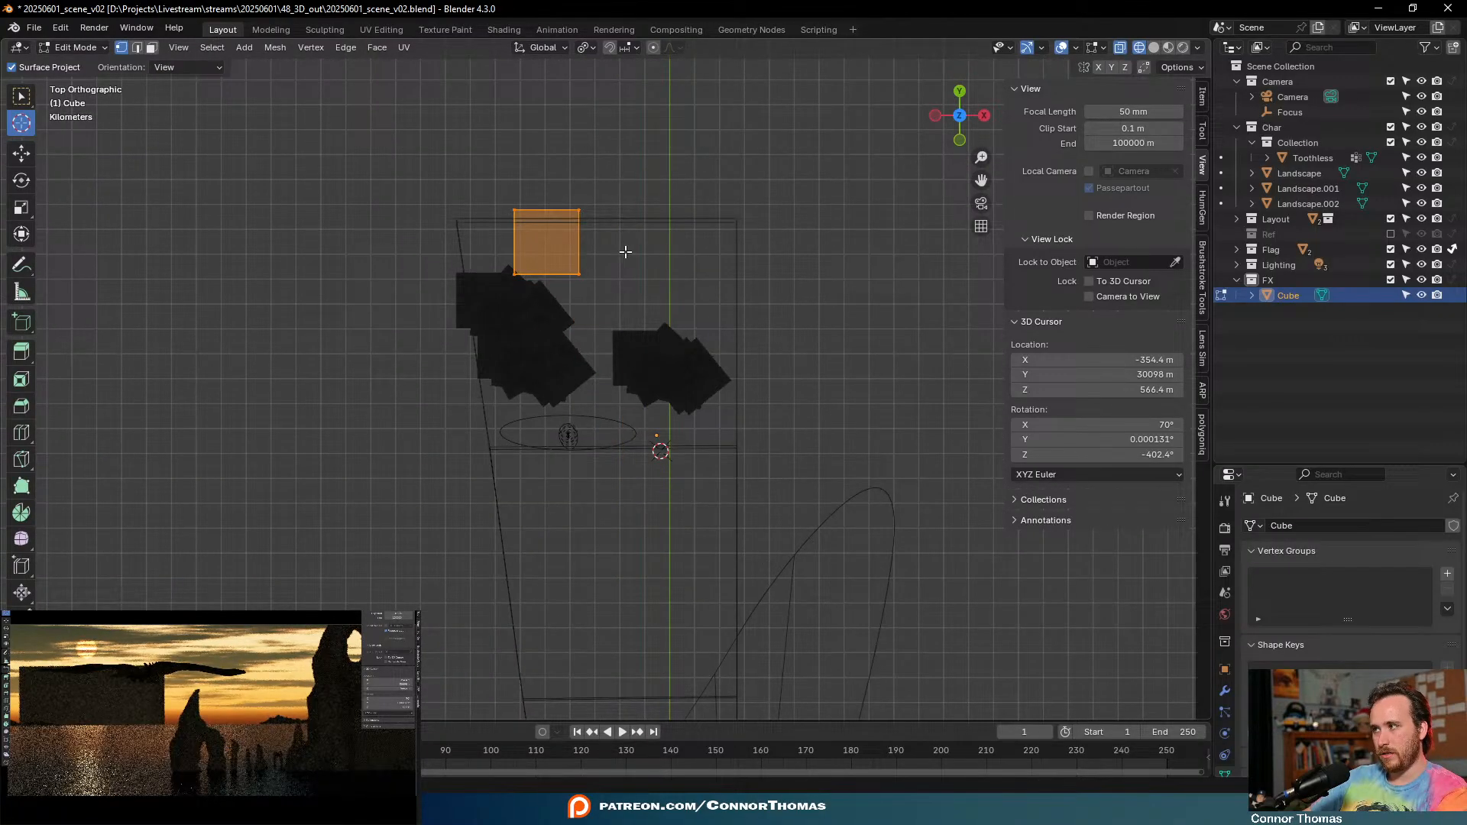
key(g)
click(643, 271)
- Stretch the cube's geometry about 3.9 times along X and reposition it to span the far end of the water
key(s)
key(x)
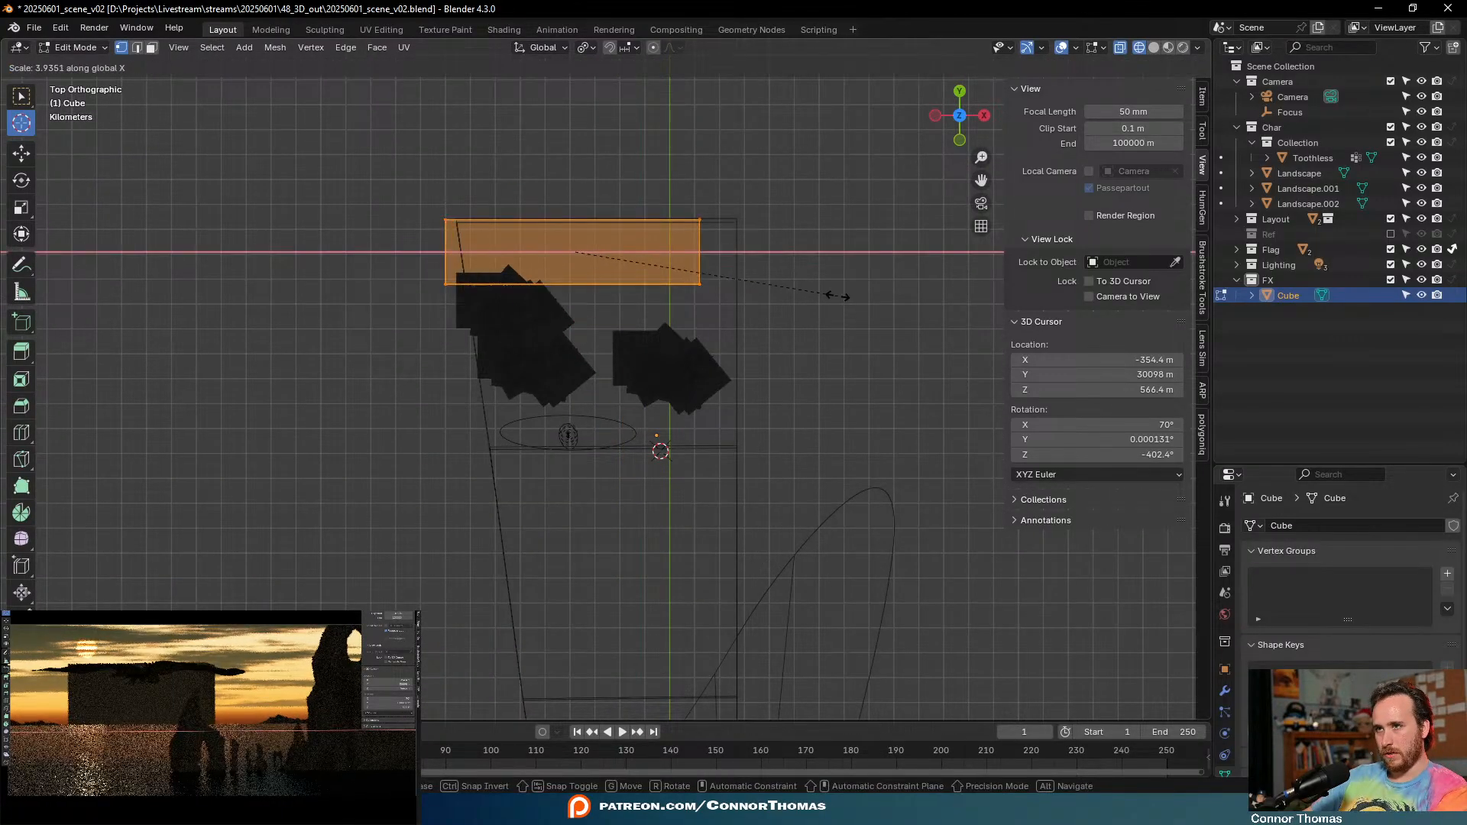
click(859, 302)
key(g)
click(894, 300)
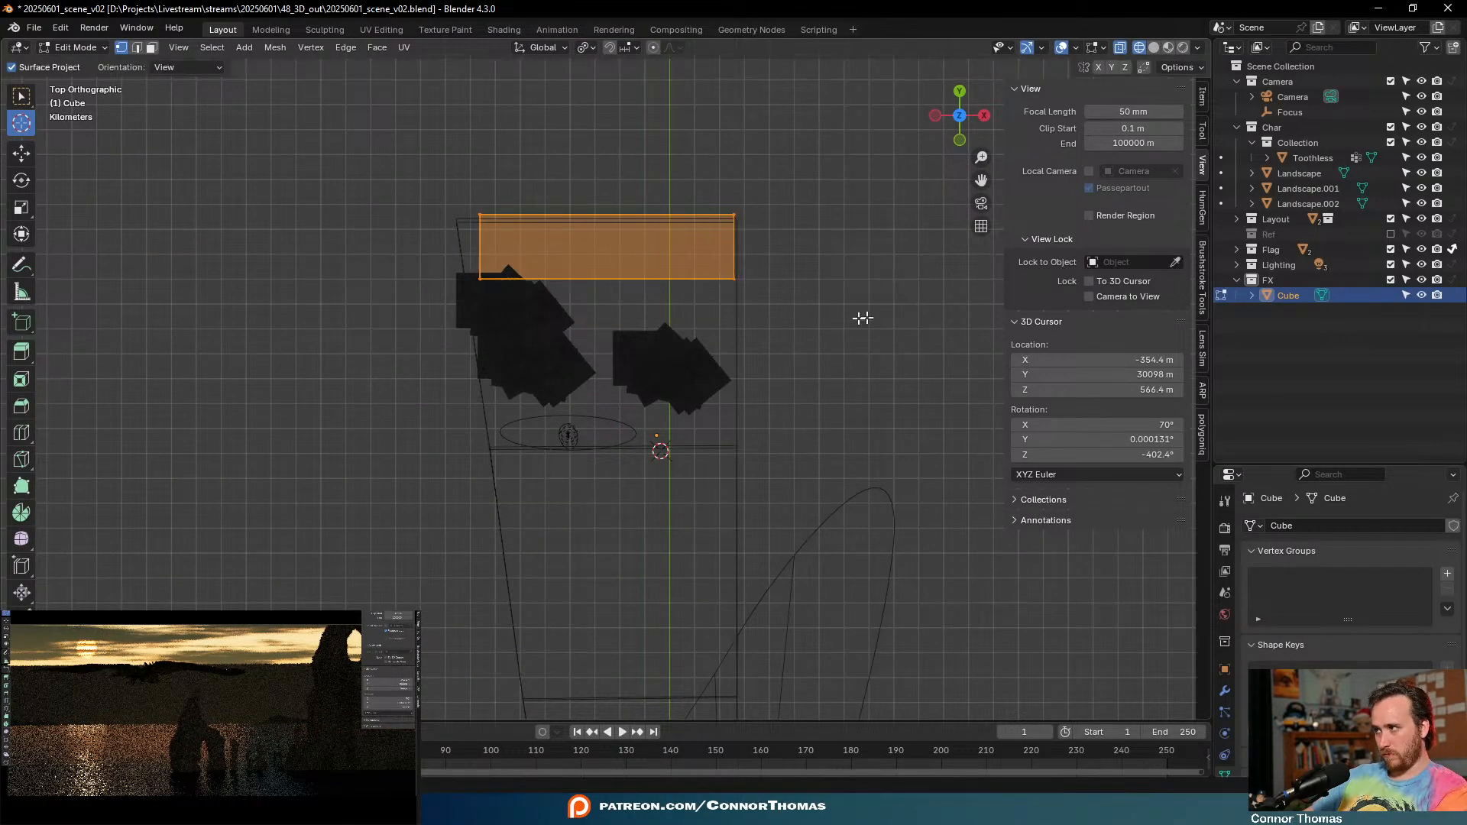
- Select the cube's near-side vertices and move them toward negative Y past the camera so the box encloses the scene, then return to Object Mode
key(alt+a)
key(c)
click(693, 308)
right_click(691, 308)
key(c)
drag(727, 337, 459, 360)
right_click(458, 360)
scroll(612, 563, down, 3)
scroll(627, 579, down, 2)
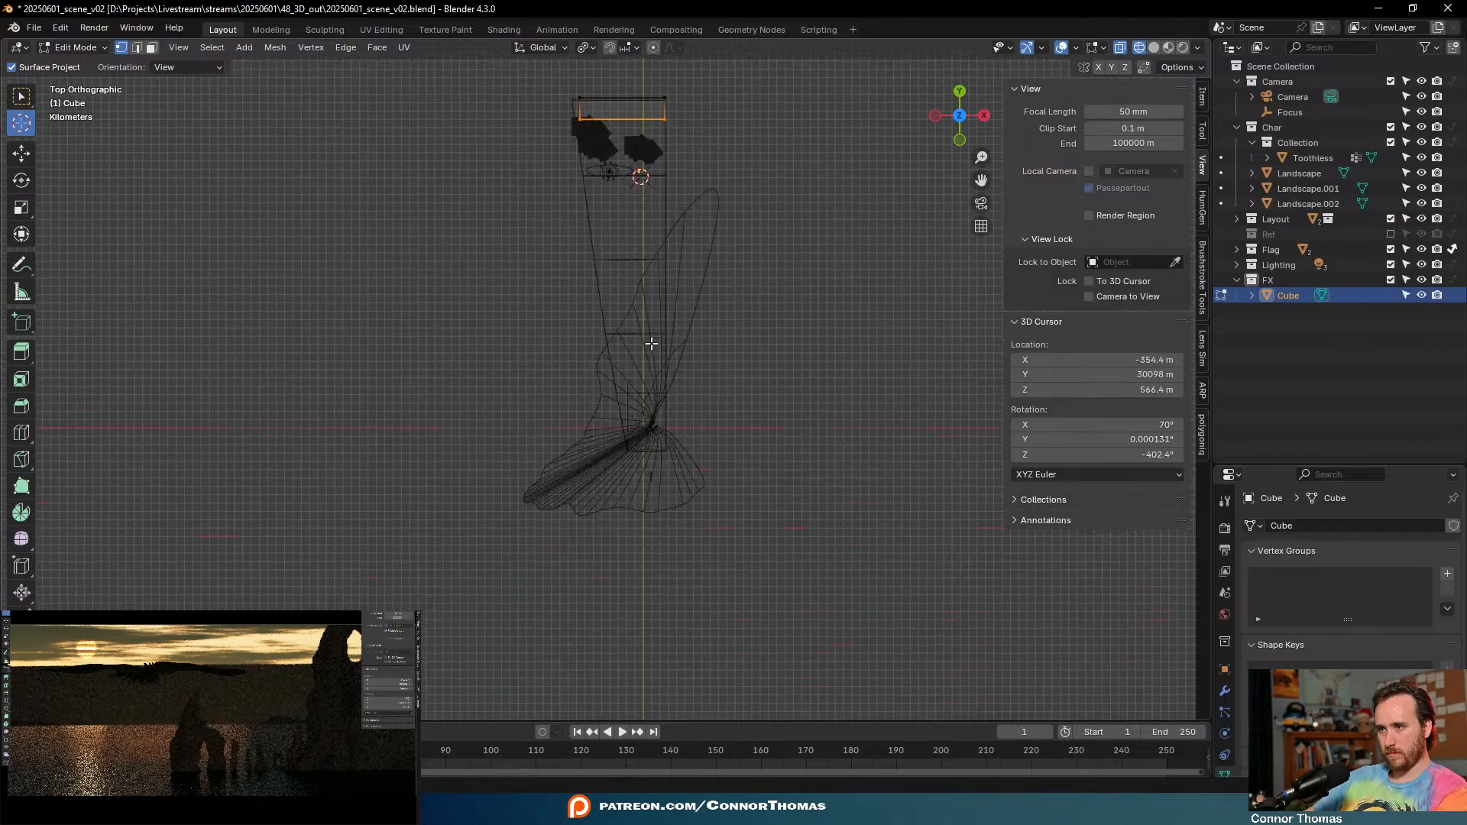
key(g)
click(673, 717)
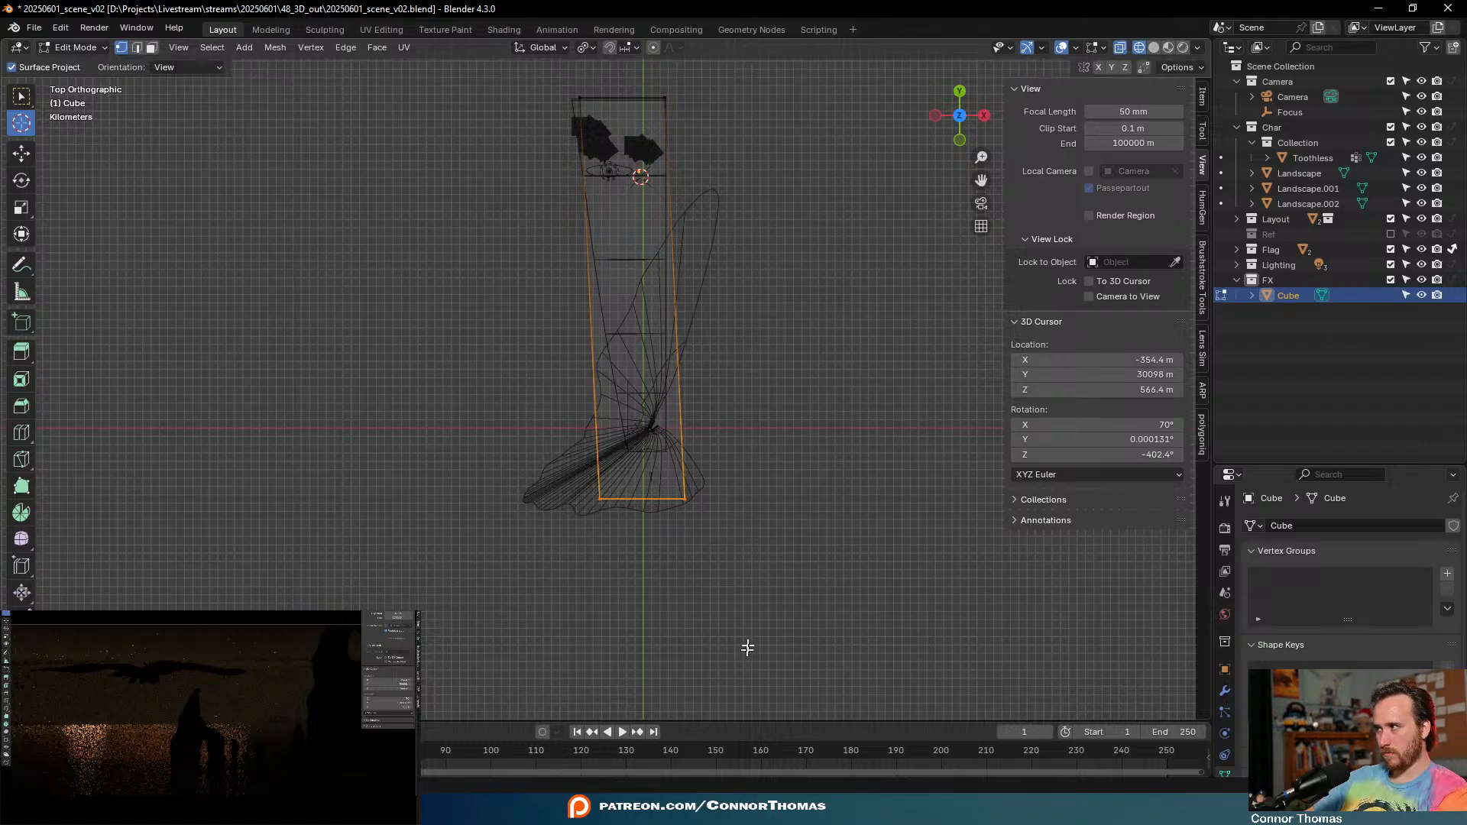
key(Tab)
middle_drag(731, 574, 906, 480)
scroll(879, 342, up, 5)
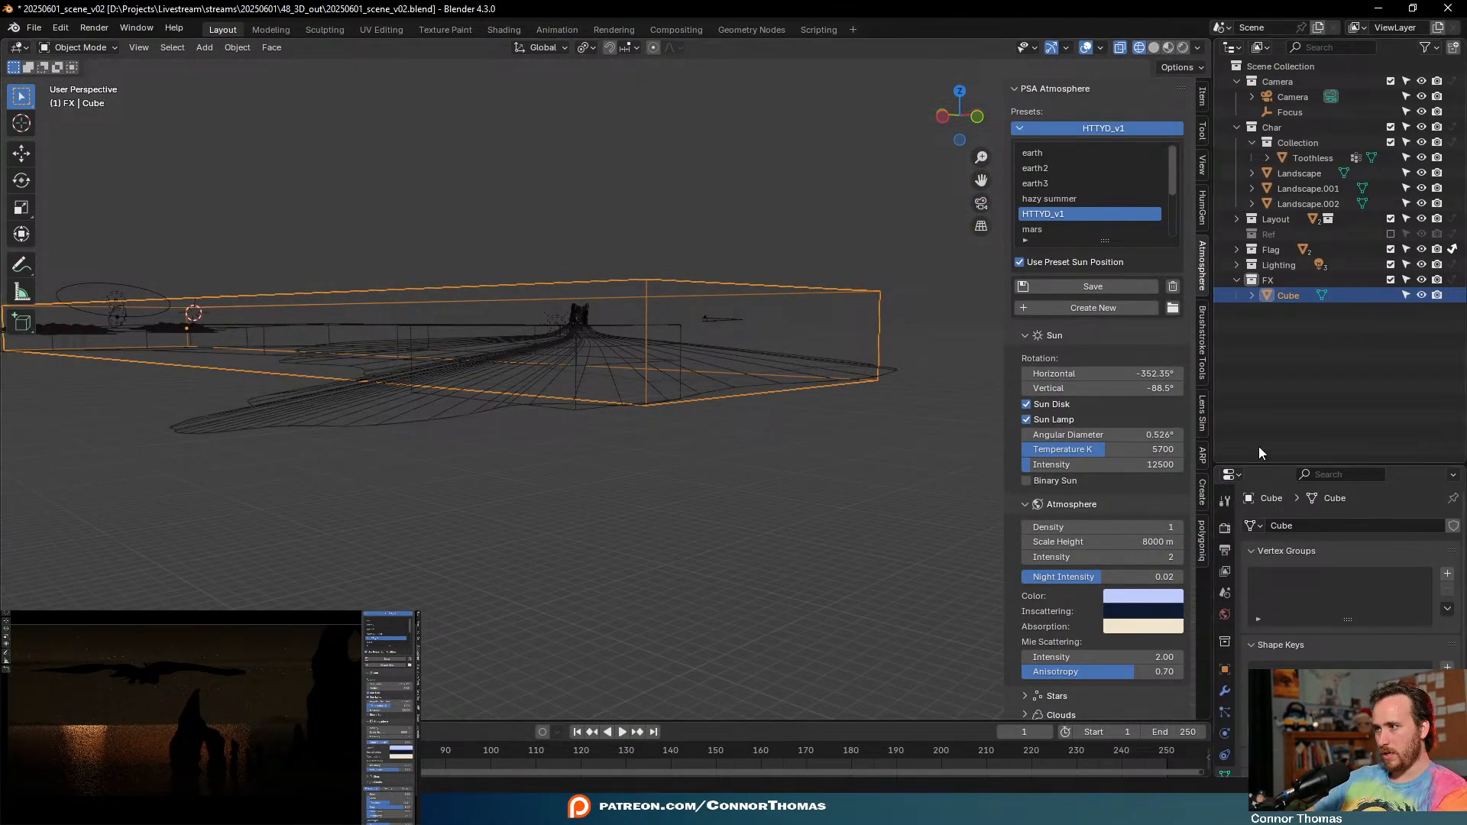
- Assign a new material to the cube and switch the viewport to the Shader Editor
drag(1250, 465, 1251, 136)
click(1225, 468)
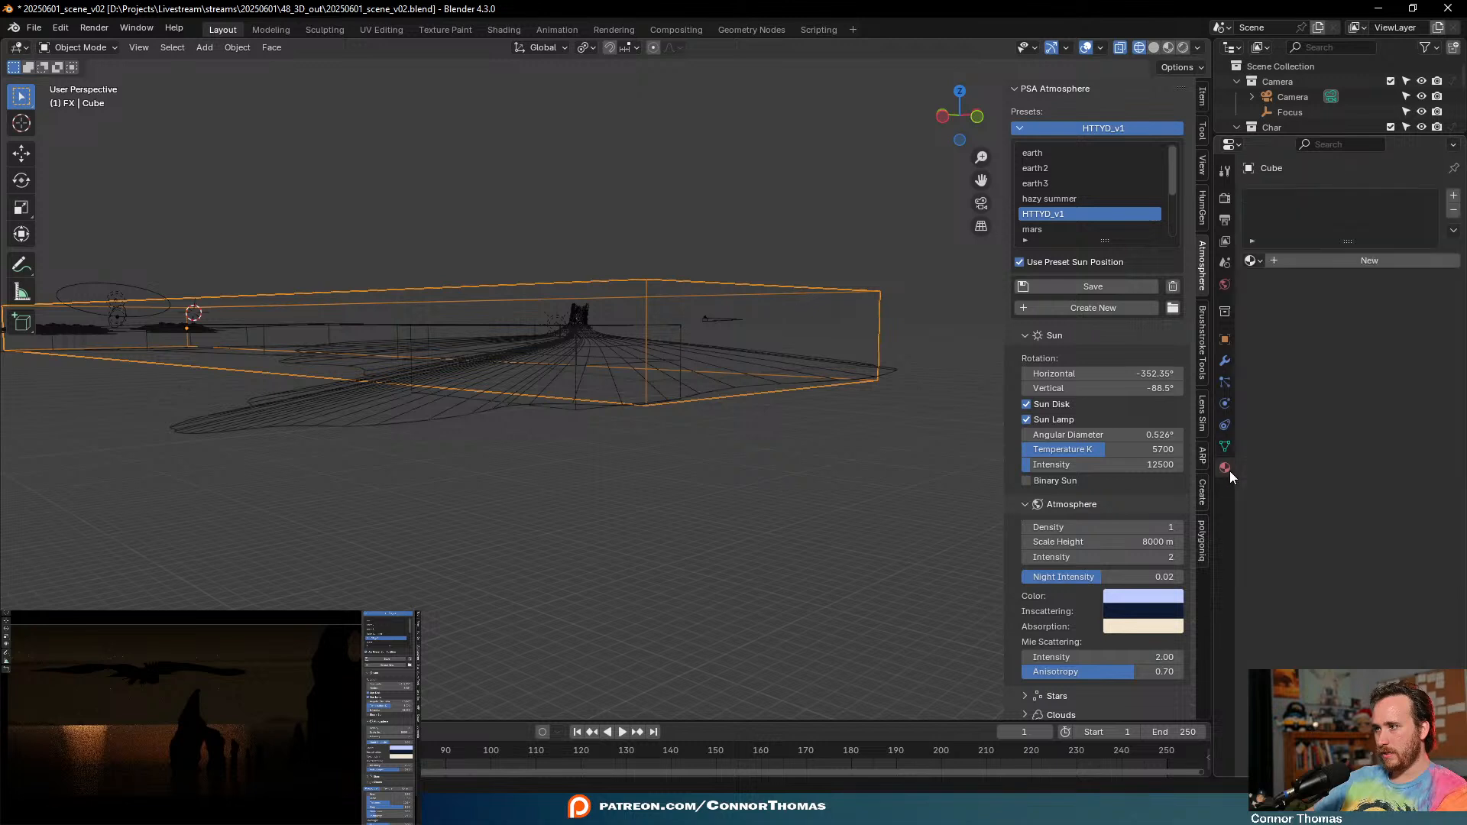
click(1332, 261)
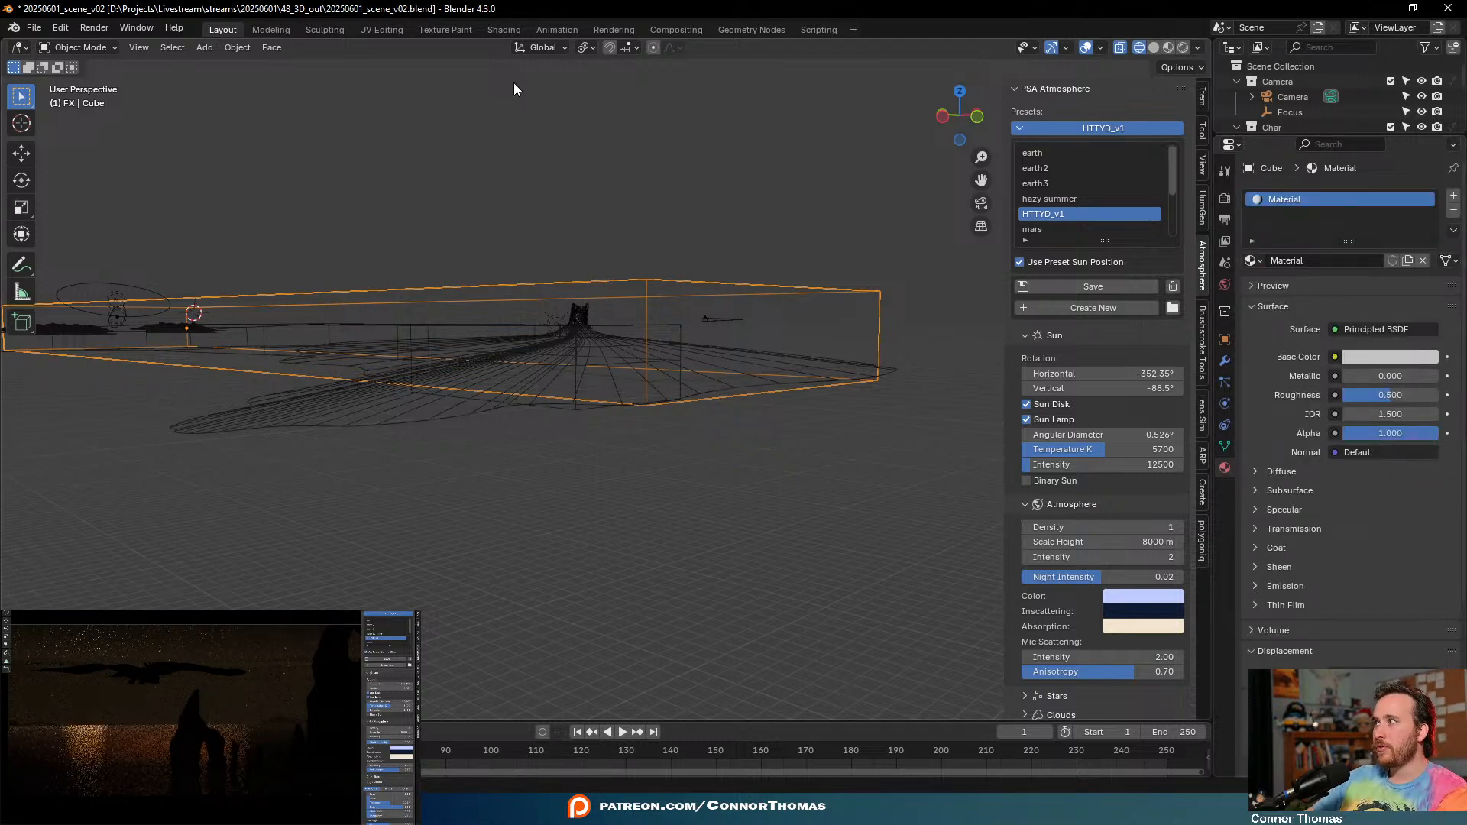
click(19, 47)
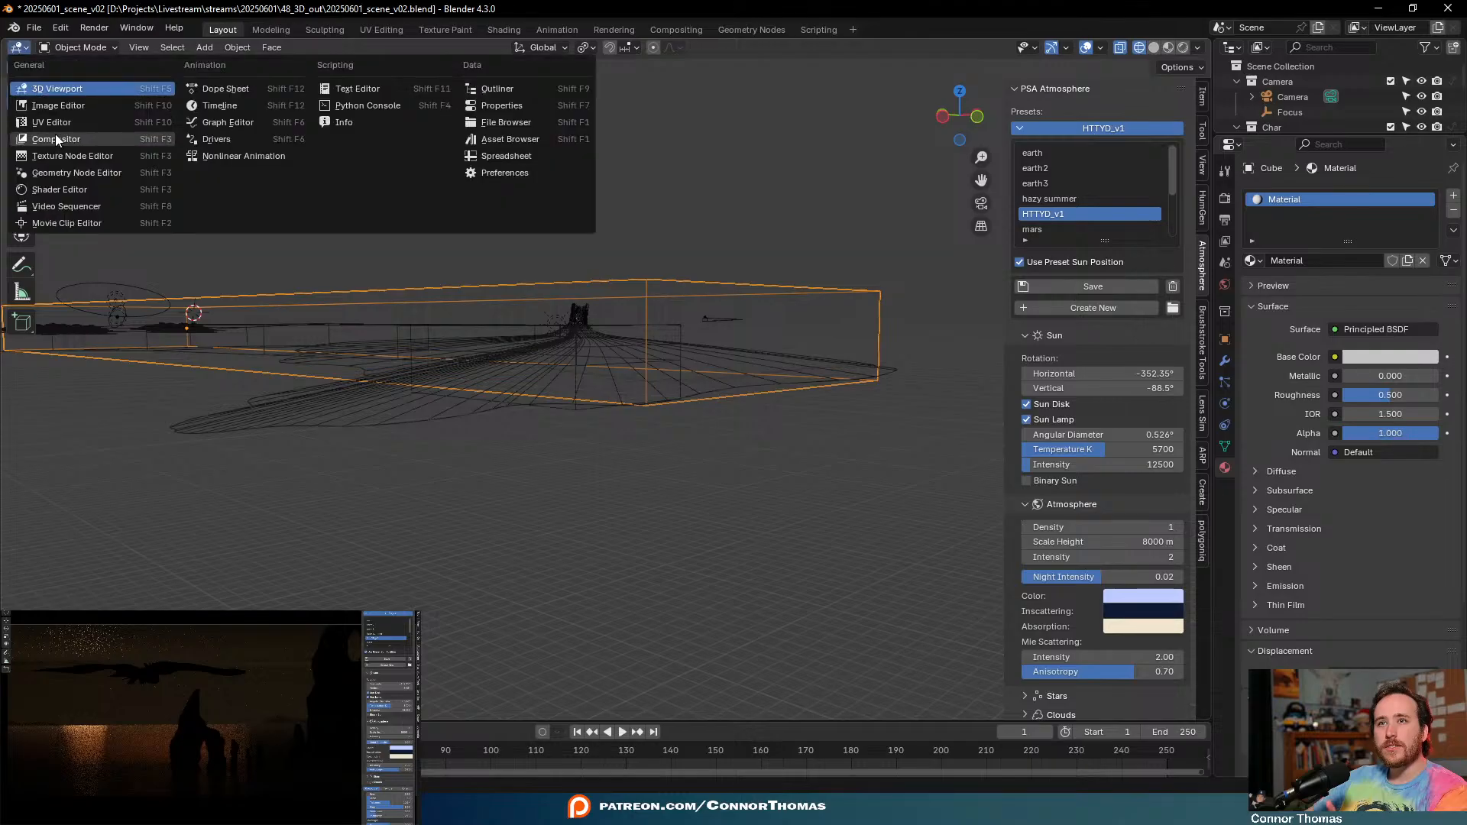
click(51, 189)
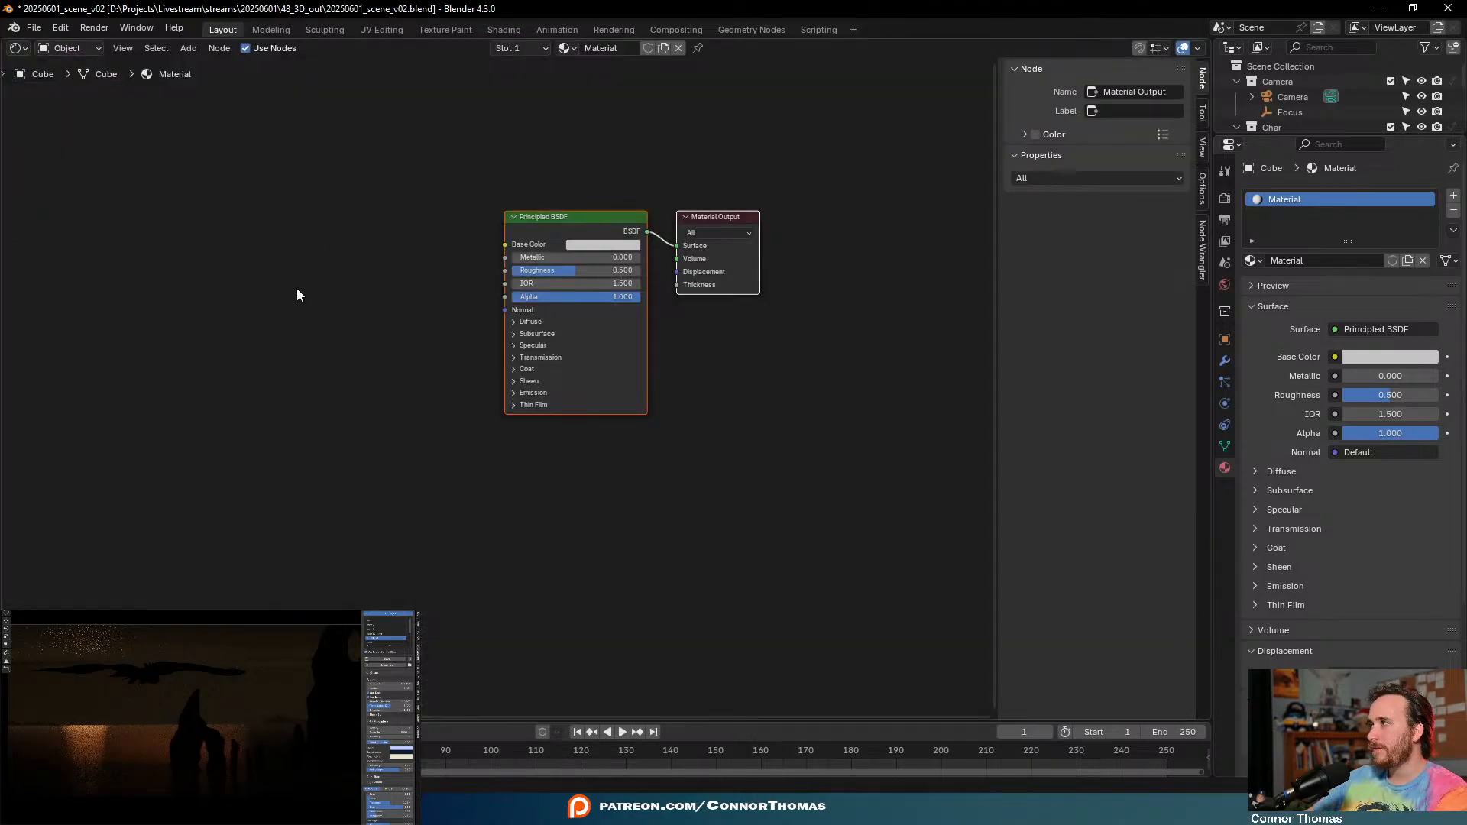
- Delete the Principled BSDF node from the cube's material
middle_drag(375, 319, 343, 335)
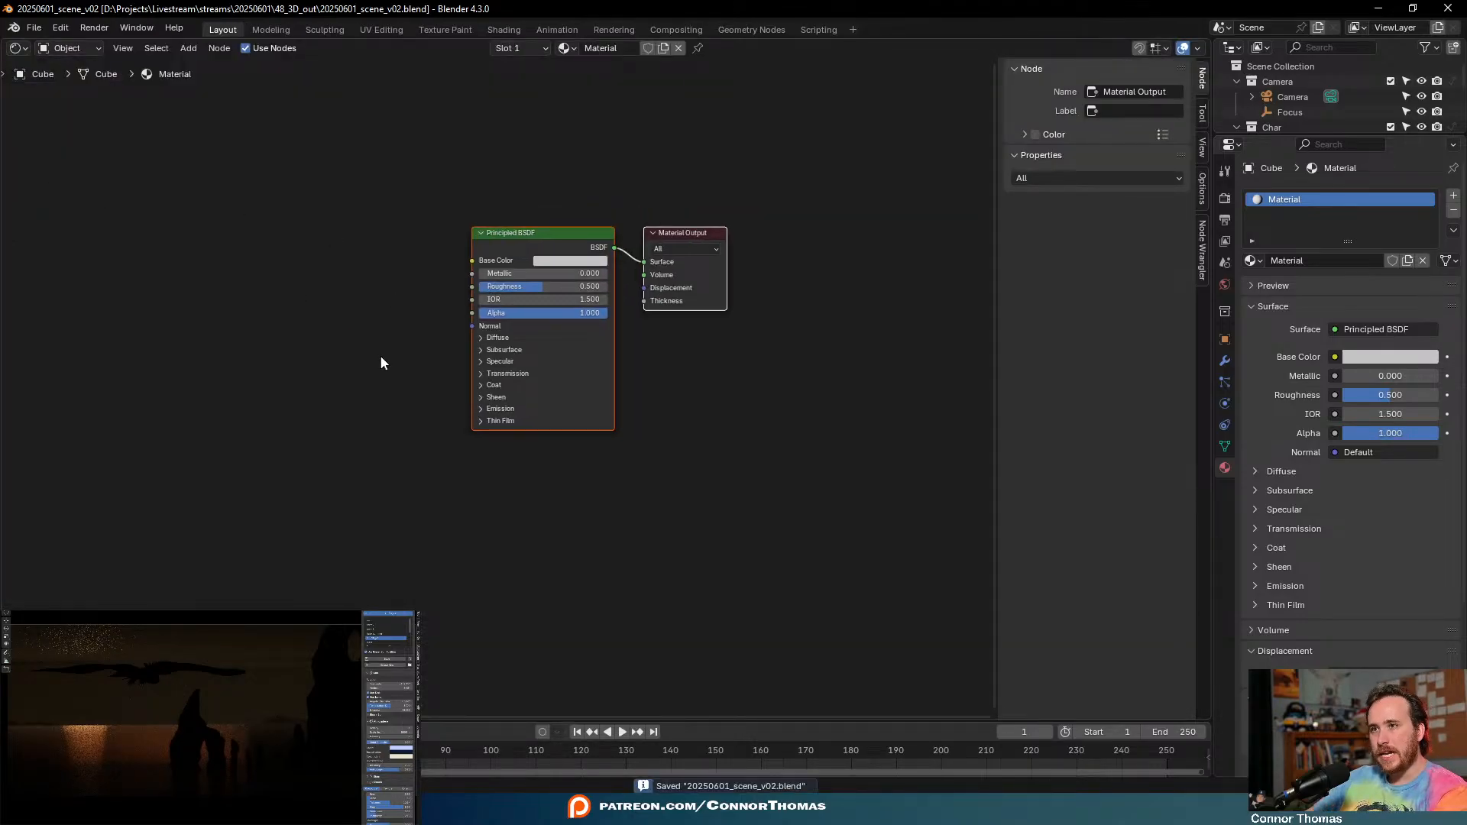
scroll(380, 360, up, 2)
click(557, 174)
key(x)
- Add a Volume Scatter node and connect its Volume output to the Material Output's Volume input
middle_drag(455, 214, 459, 264)
key(shift+a)
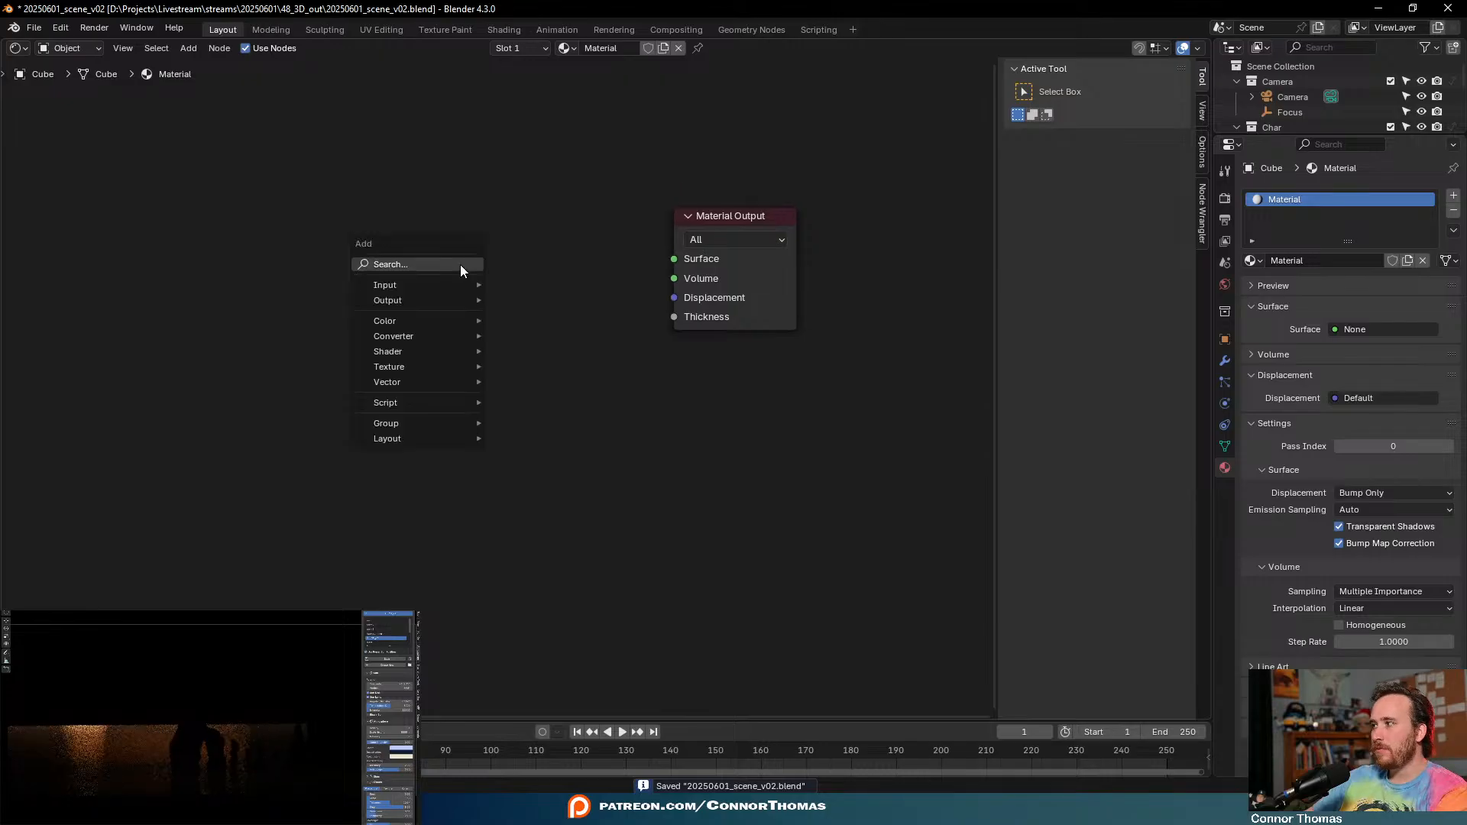
click(460, 265)
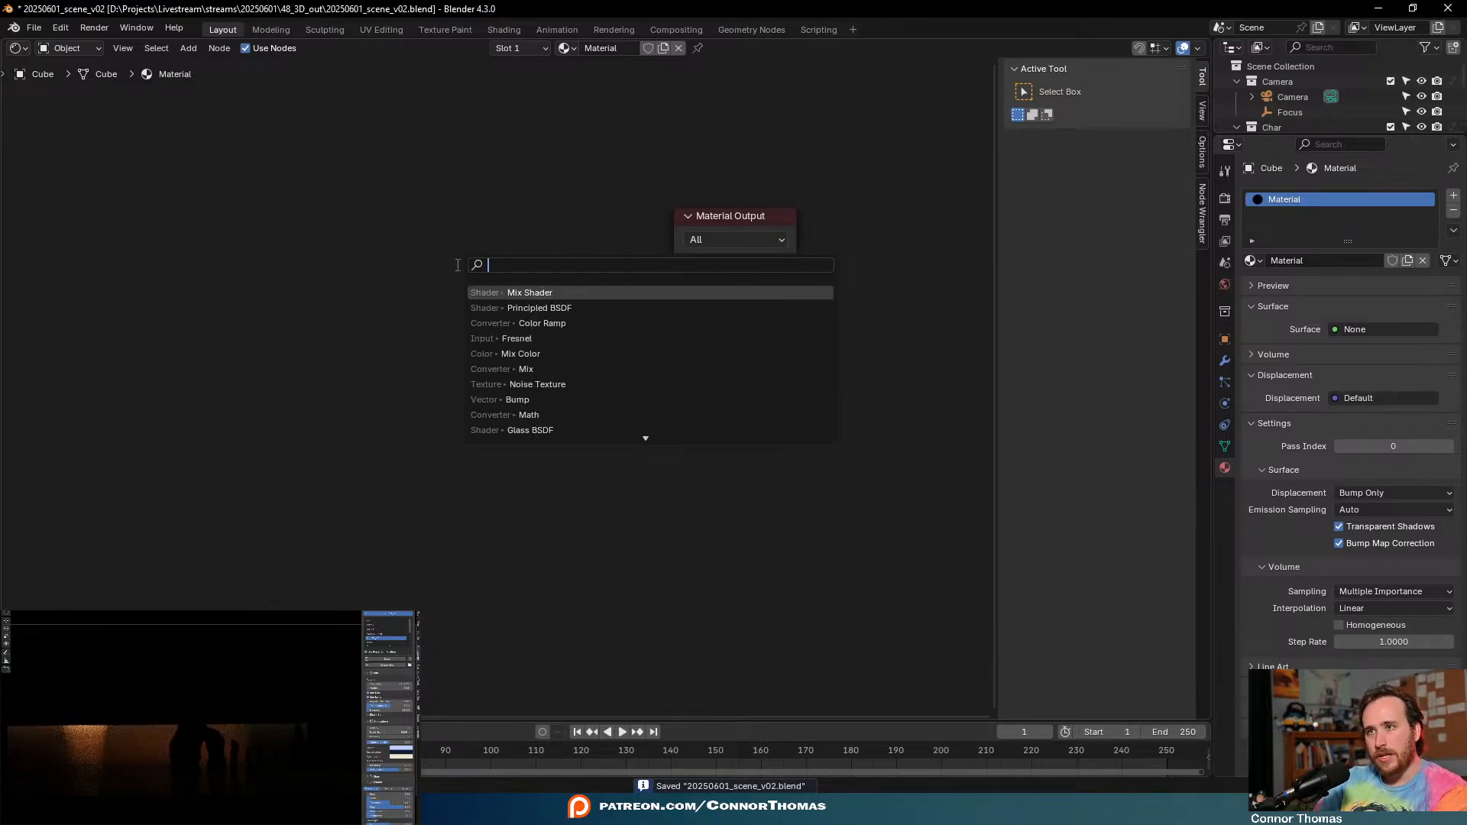
text(vol)
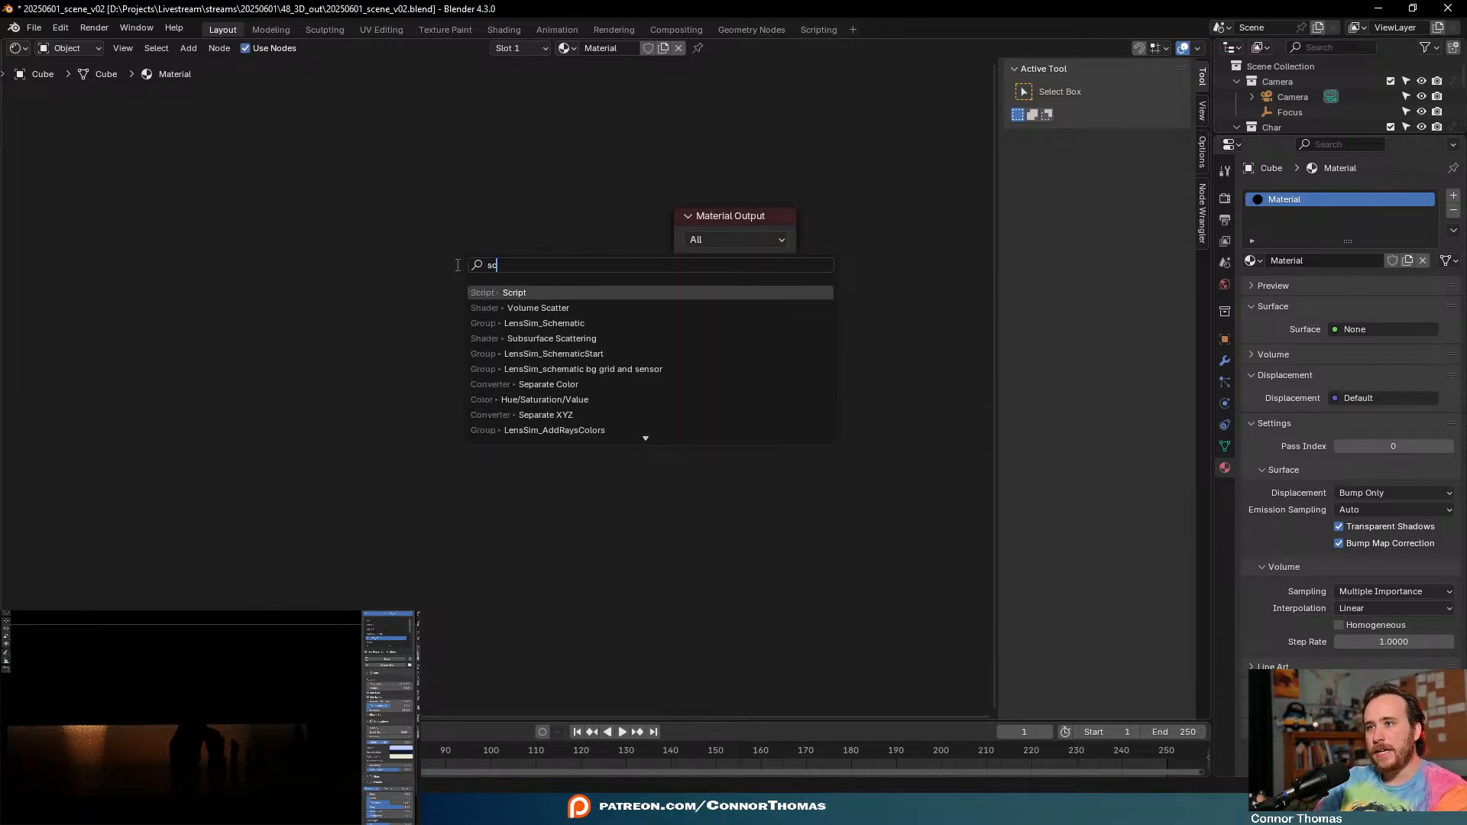
key(Return)
click(216, 307)
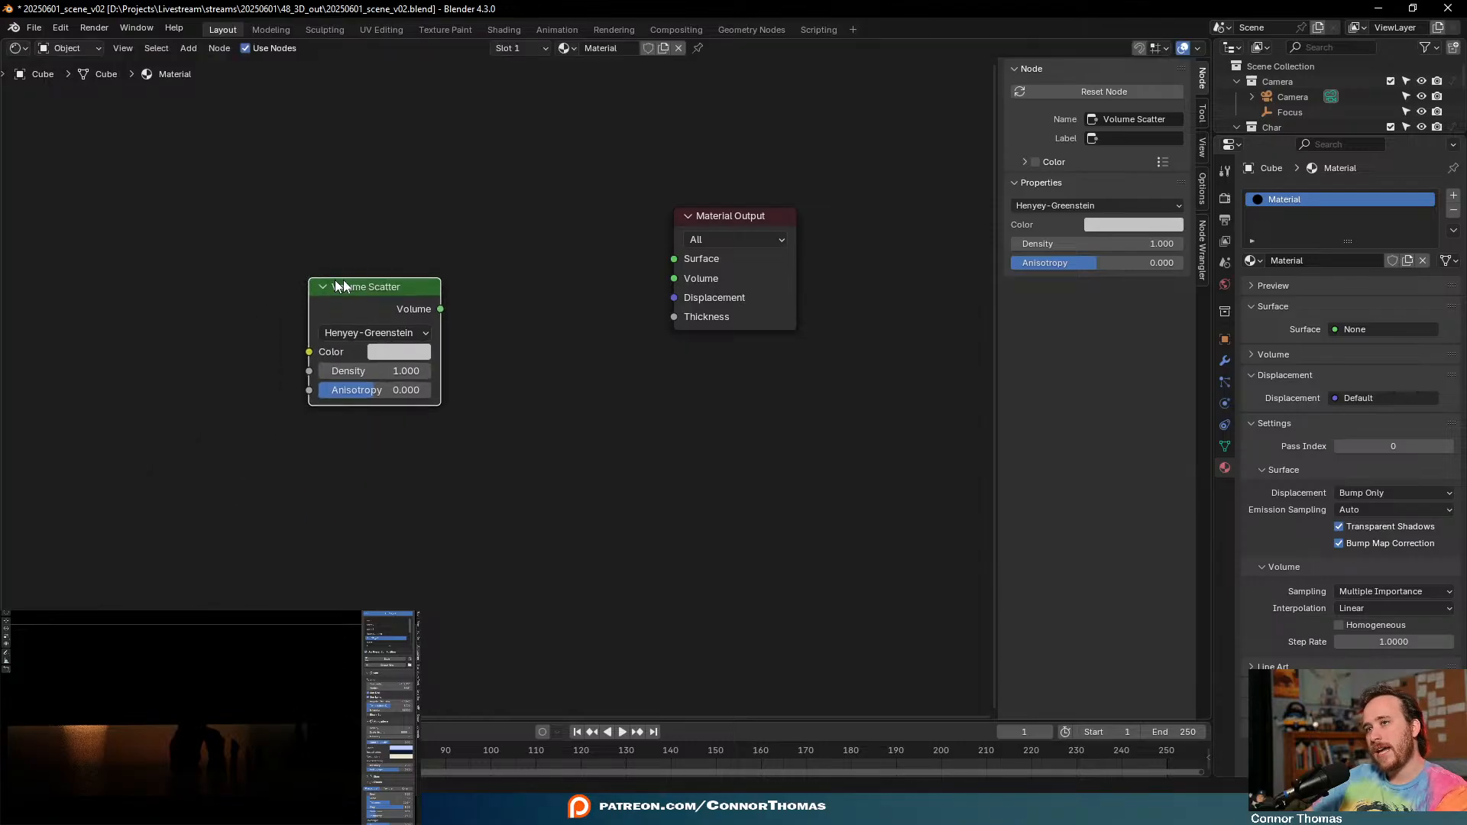
drag(441, 309, 687, 279)
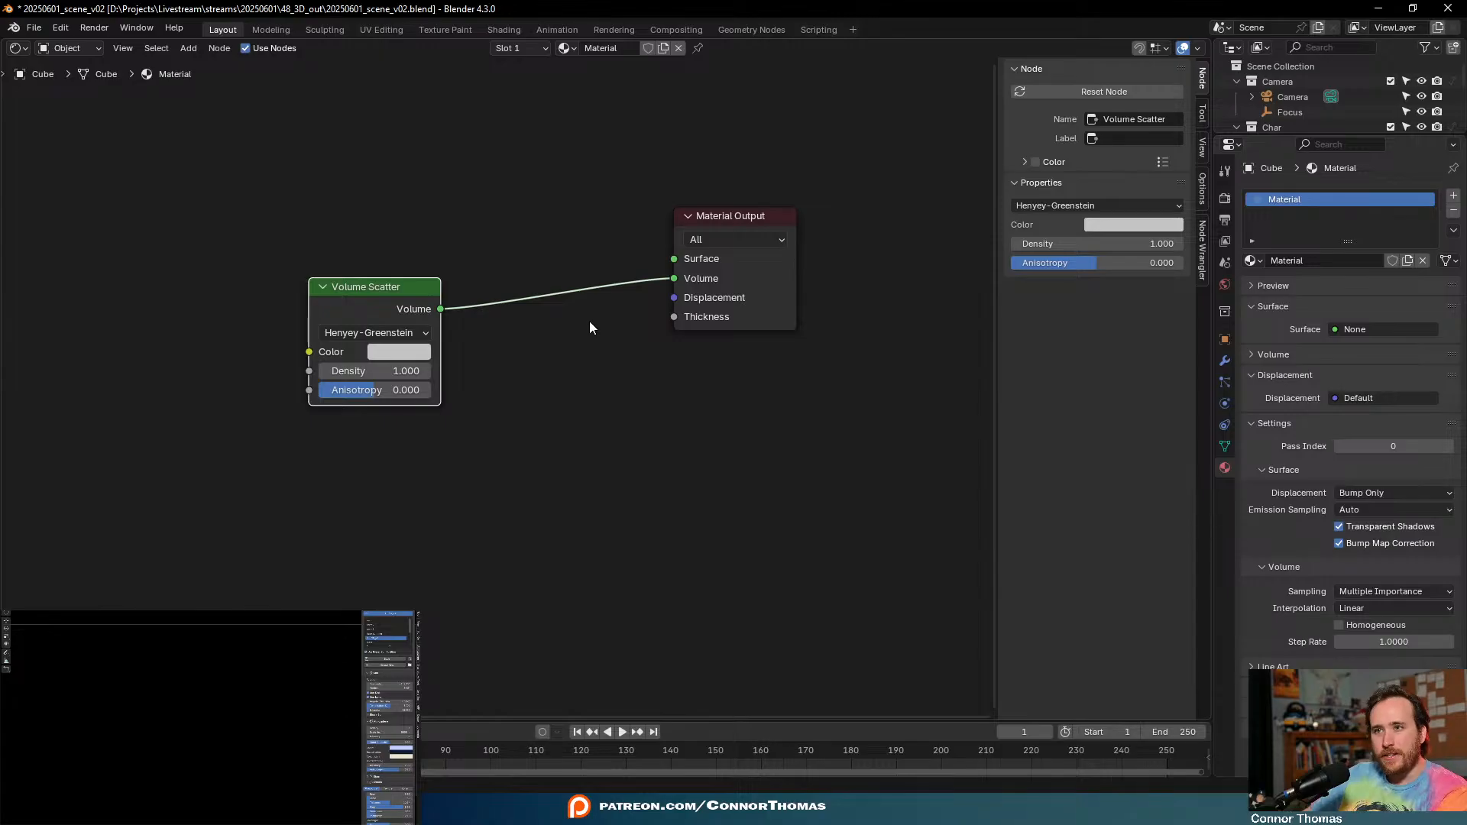
- Set the Volume Scatter's anisotropy to 0.677 and its density to 0.1
drag(366, 389, 393, 389)
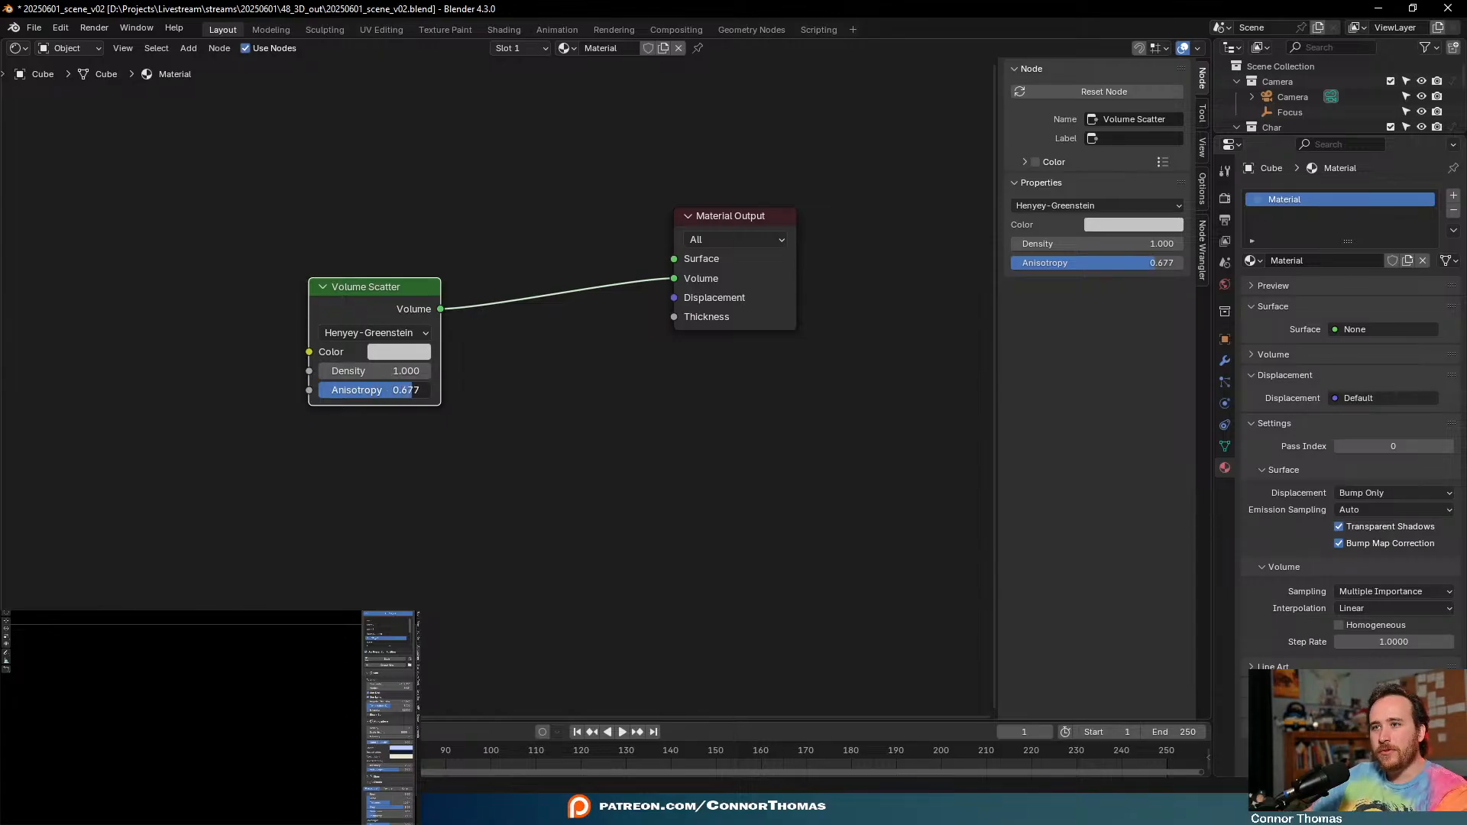
scroll(362, 448, up, 2)
middle_drag(399, 519, 563, 586)
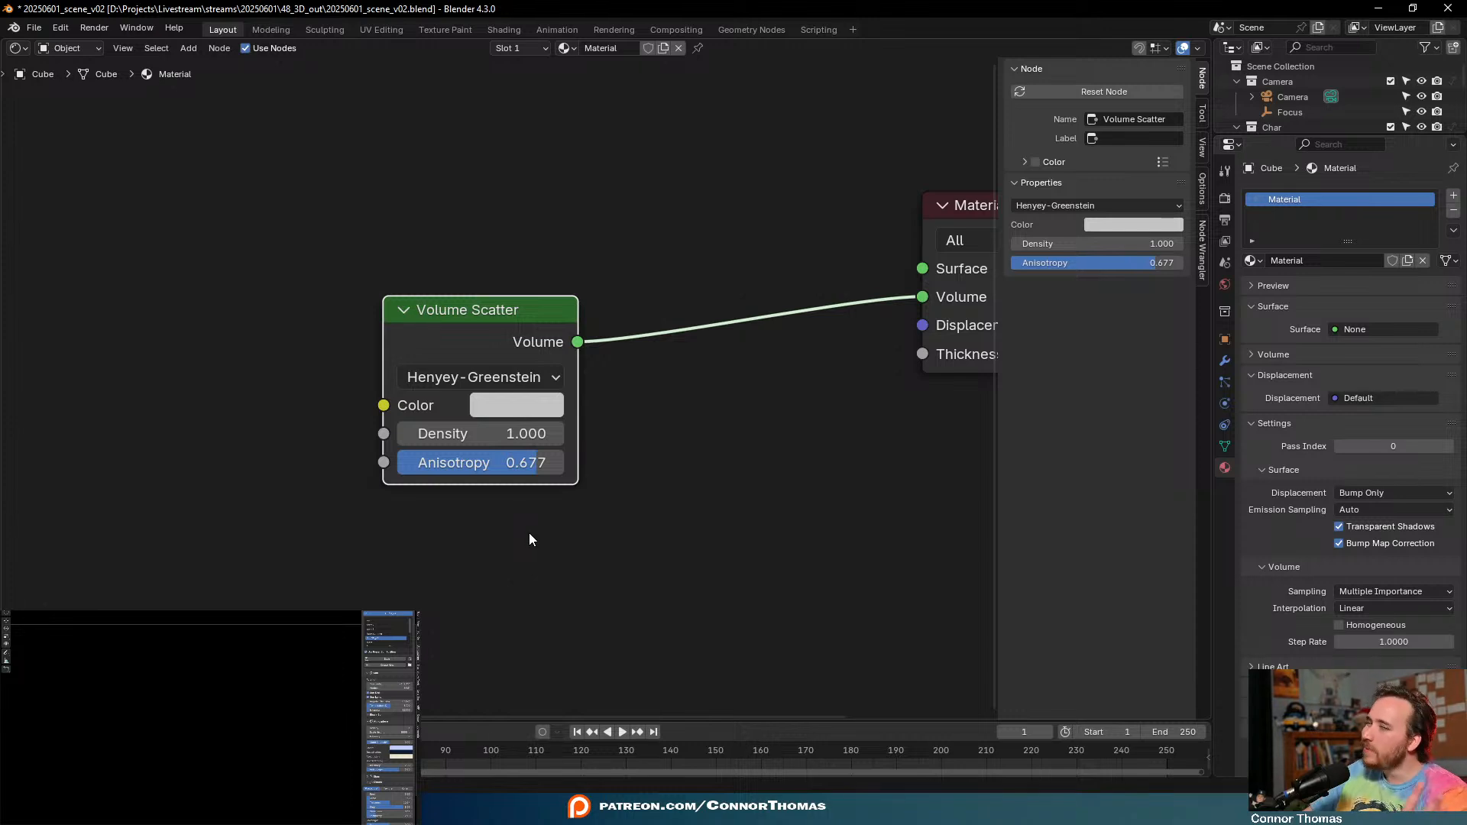
click(496, 436)
text(.1)
key(Return)
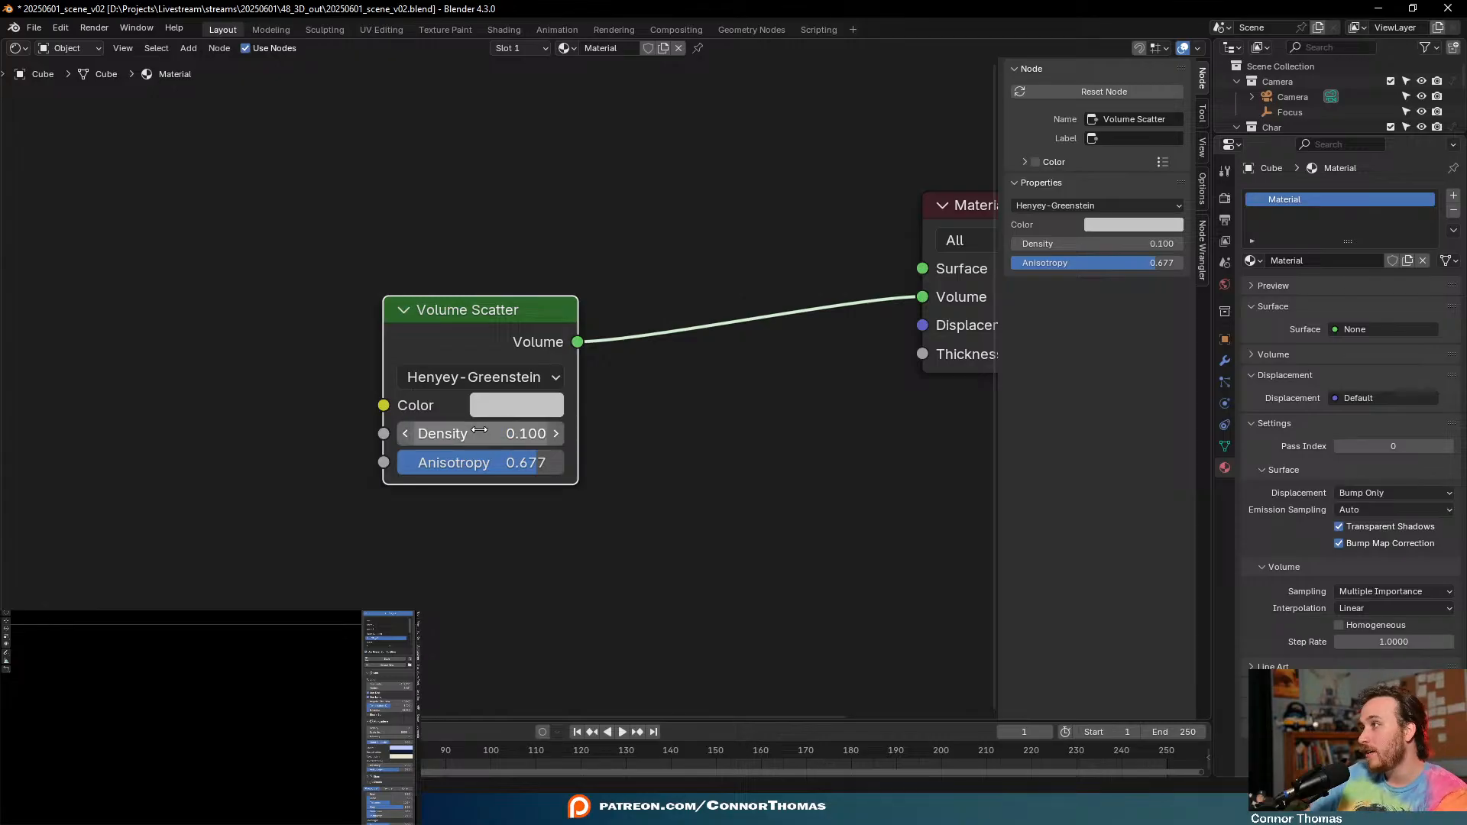
- Try thinning the Volume Scatter by setting its density to 0.01 and then 0.001
middle_drag(640, 419, 619, 394)
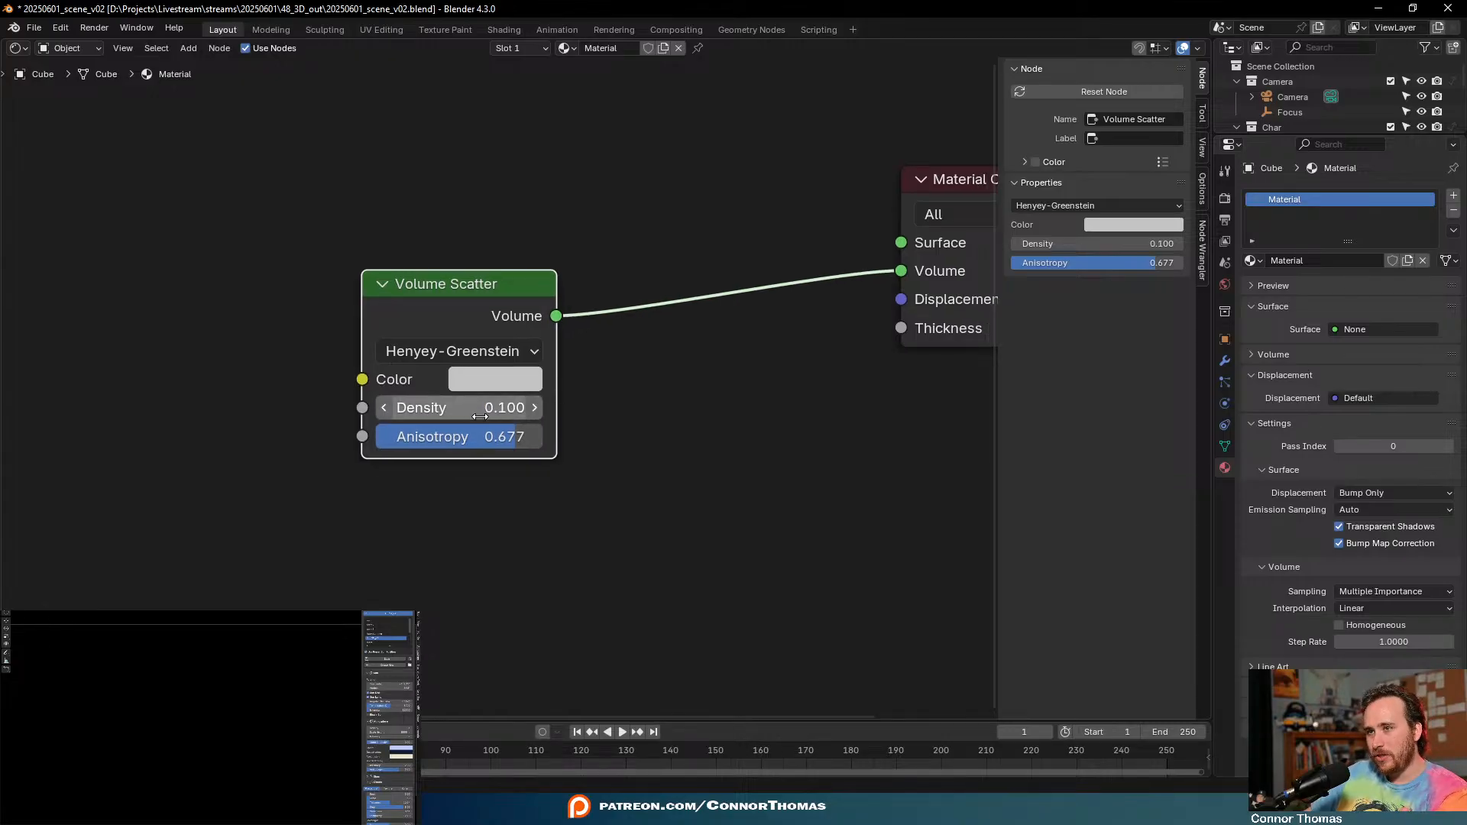
click(458, 407)
text(.01)
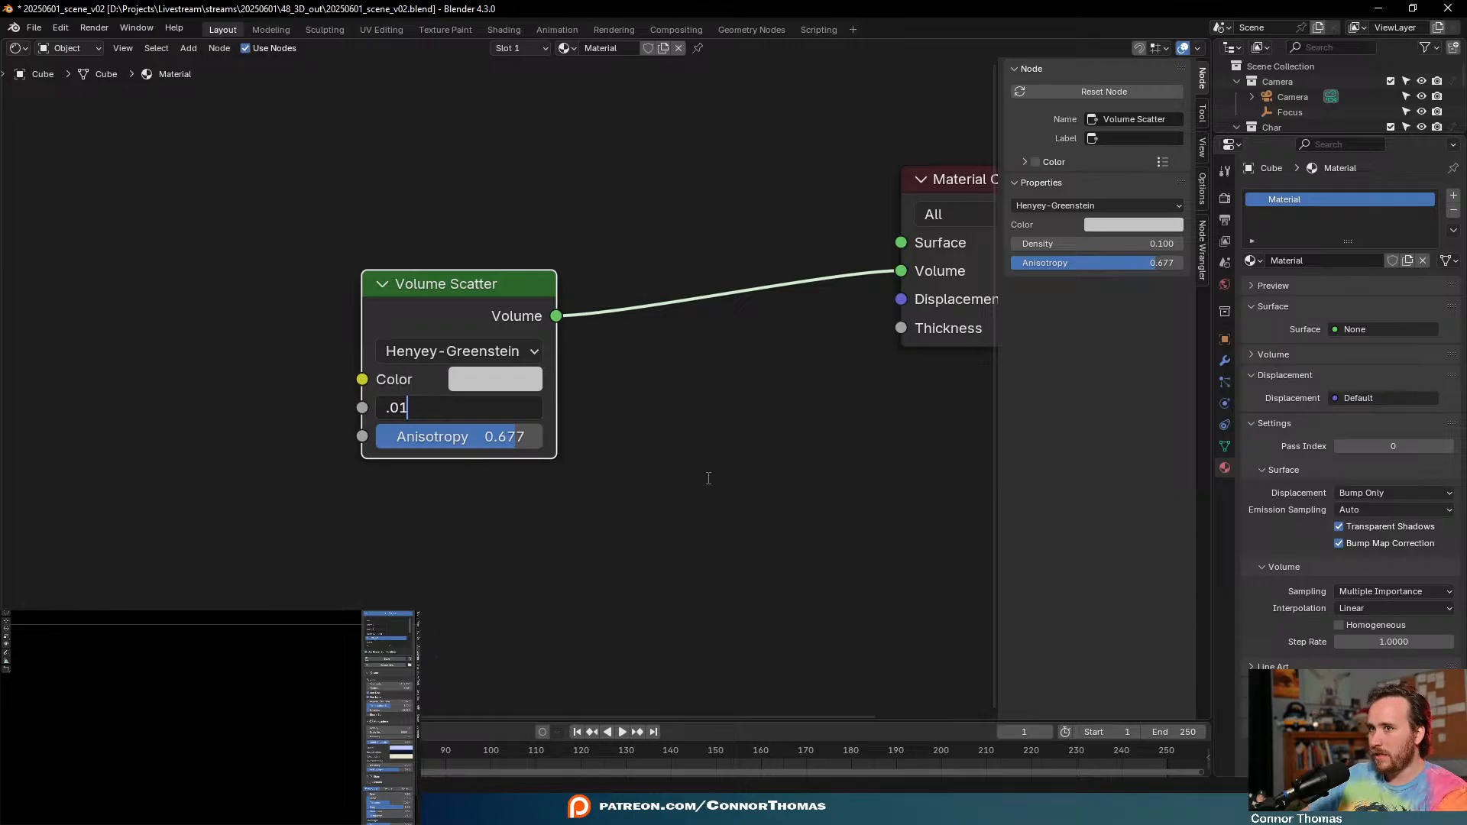
key(Return)
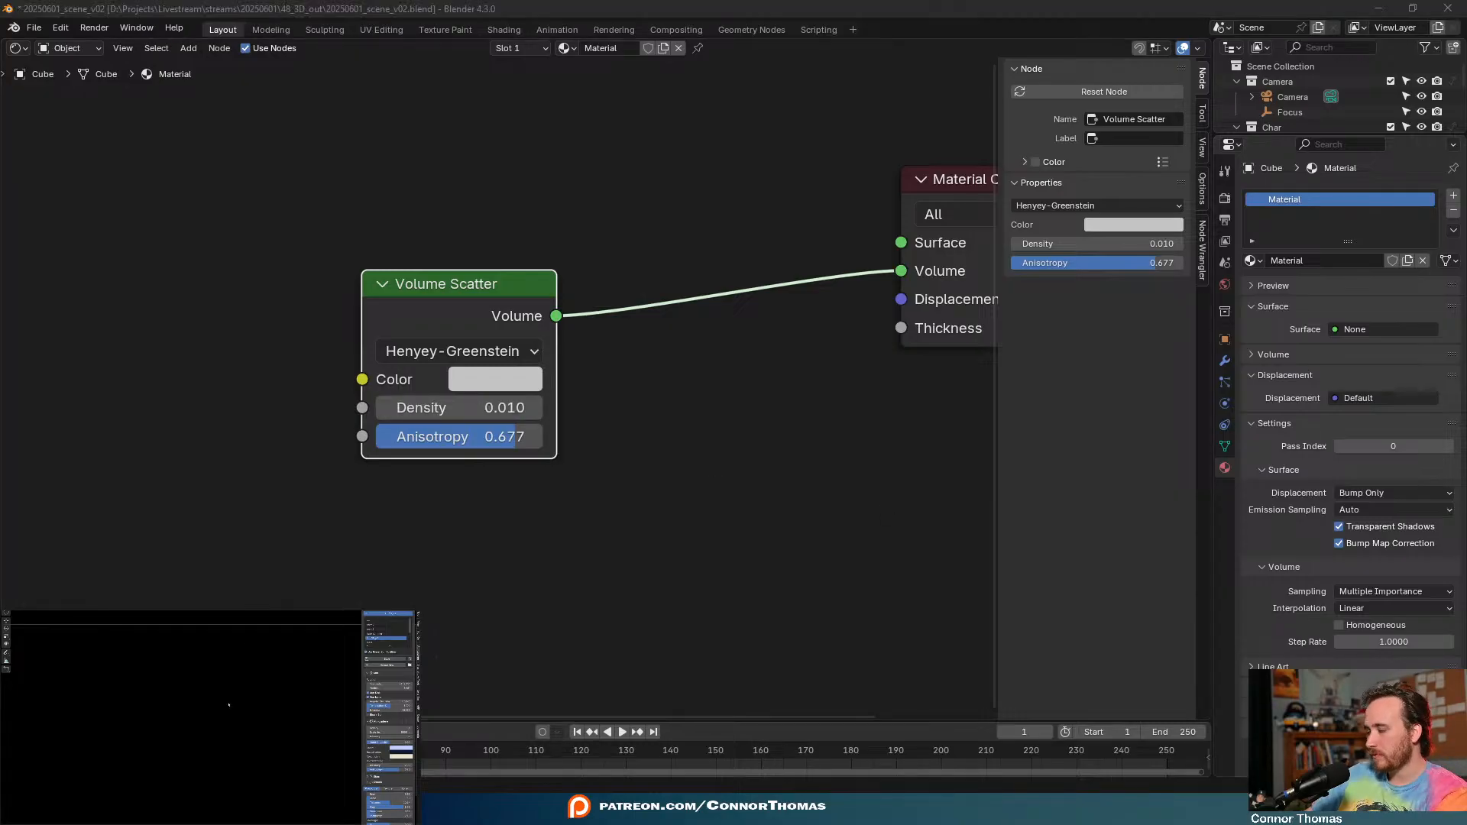
click(431, 407)
drag(407, 408, 597, 471)
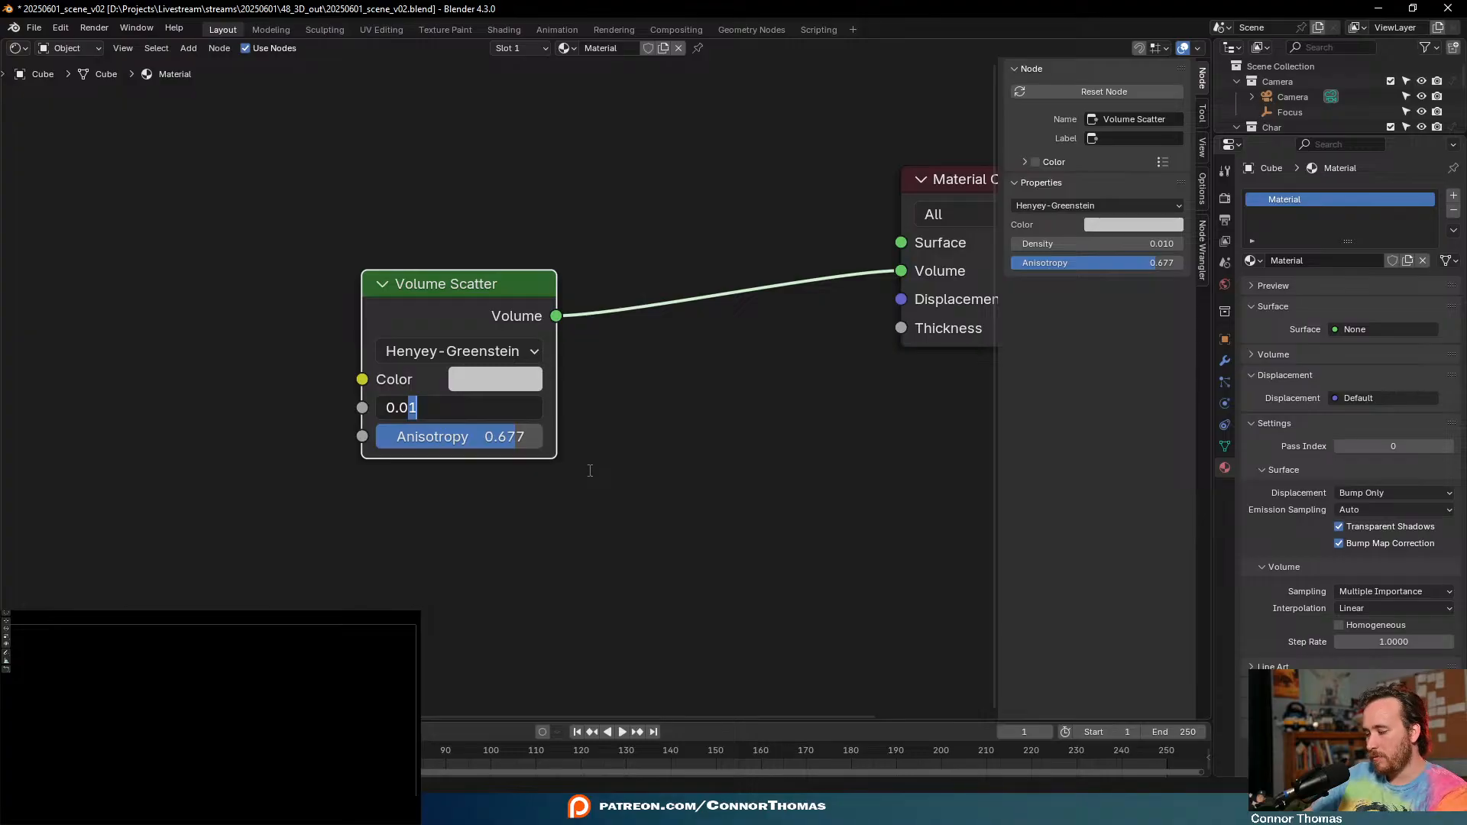
key(Return)
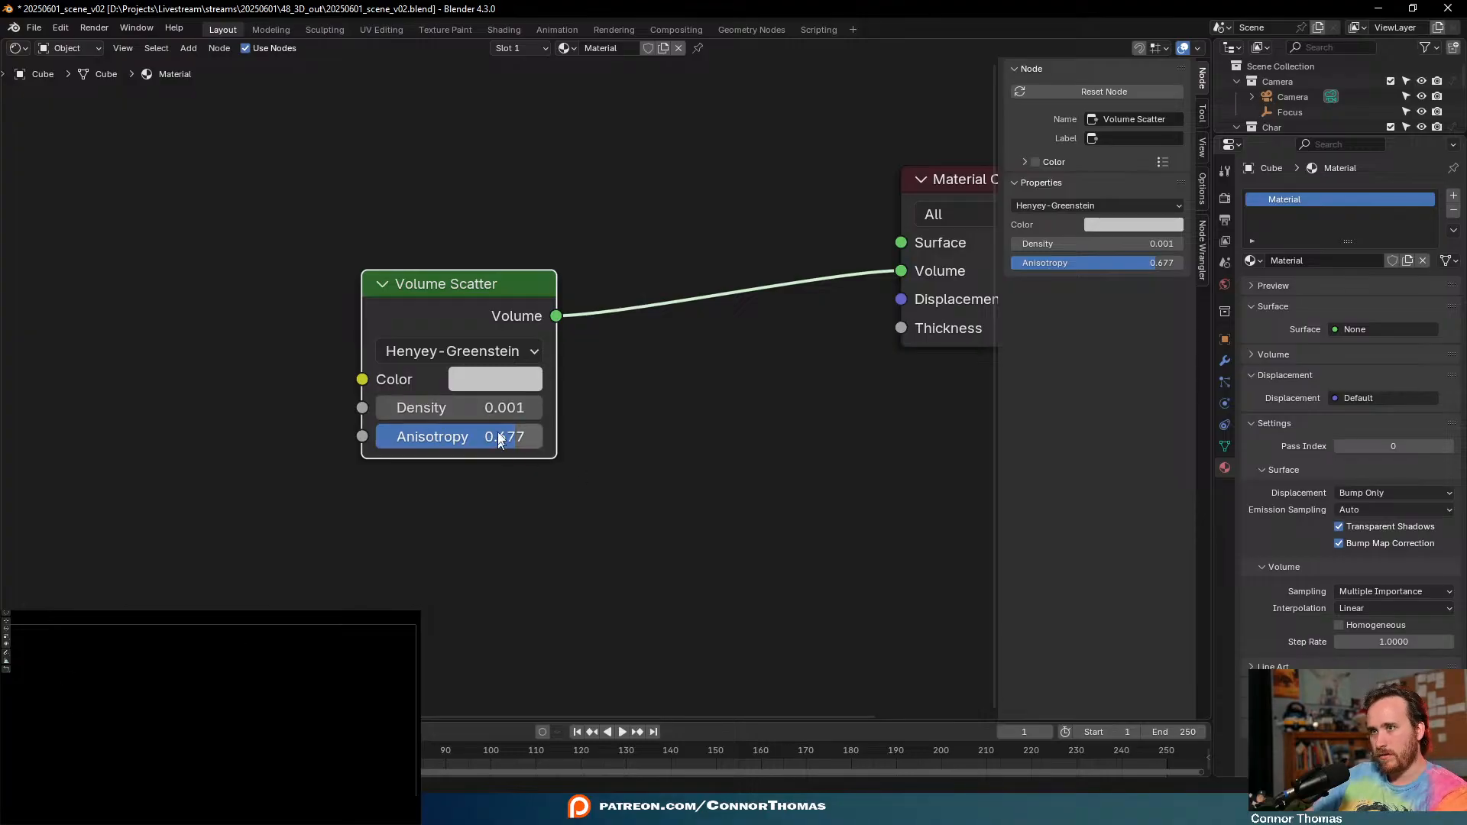
- Set the Volume Scatter's density to 0.0001, deselect the node and save the file
click(488, 405)
click(408, 408)
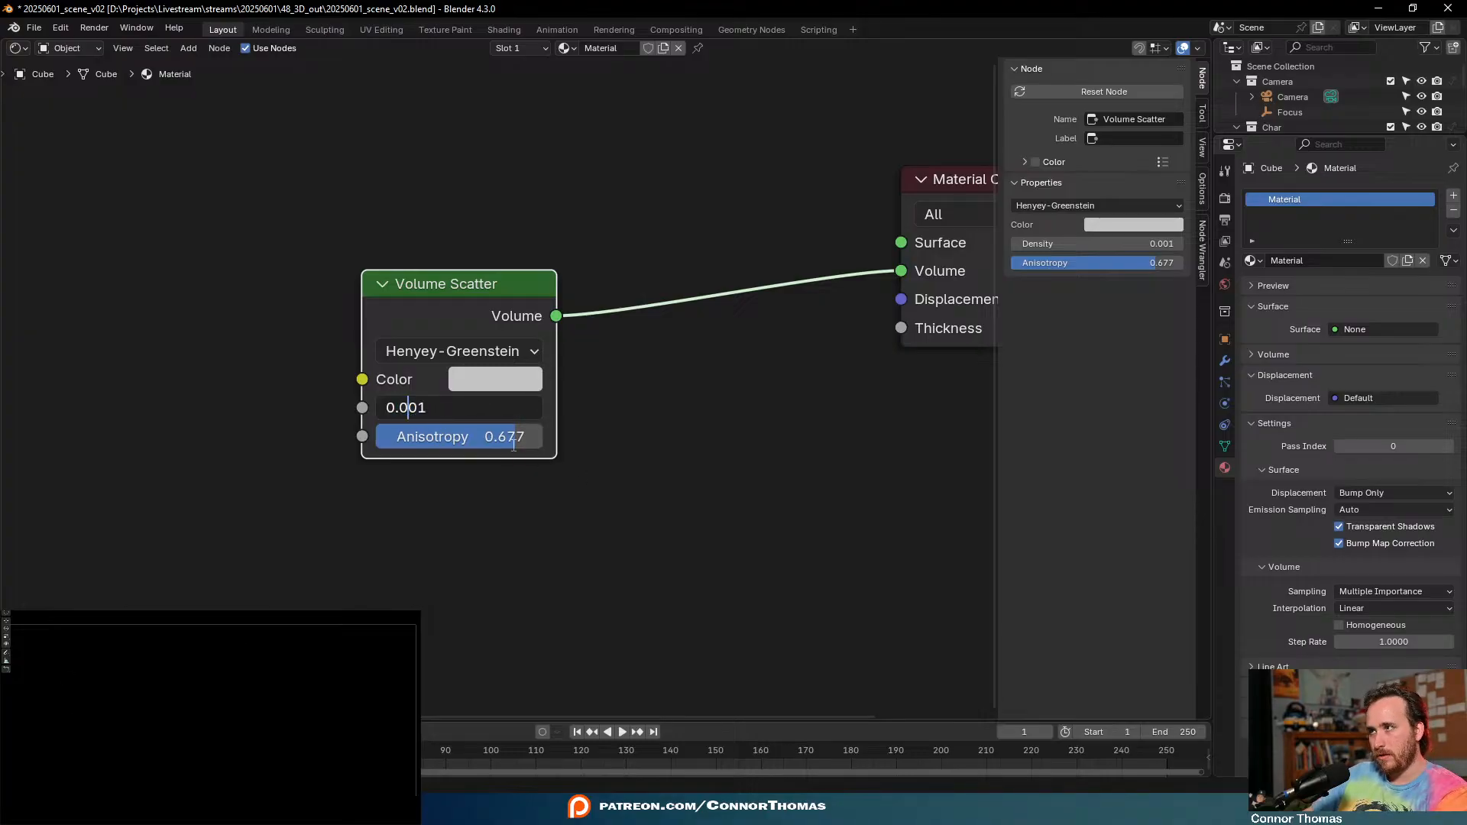
text(0)
key(Return)
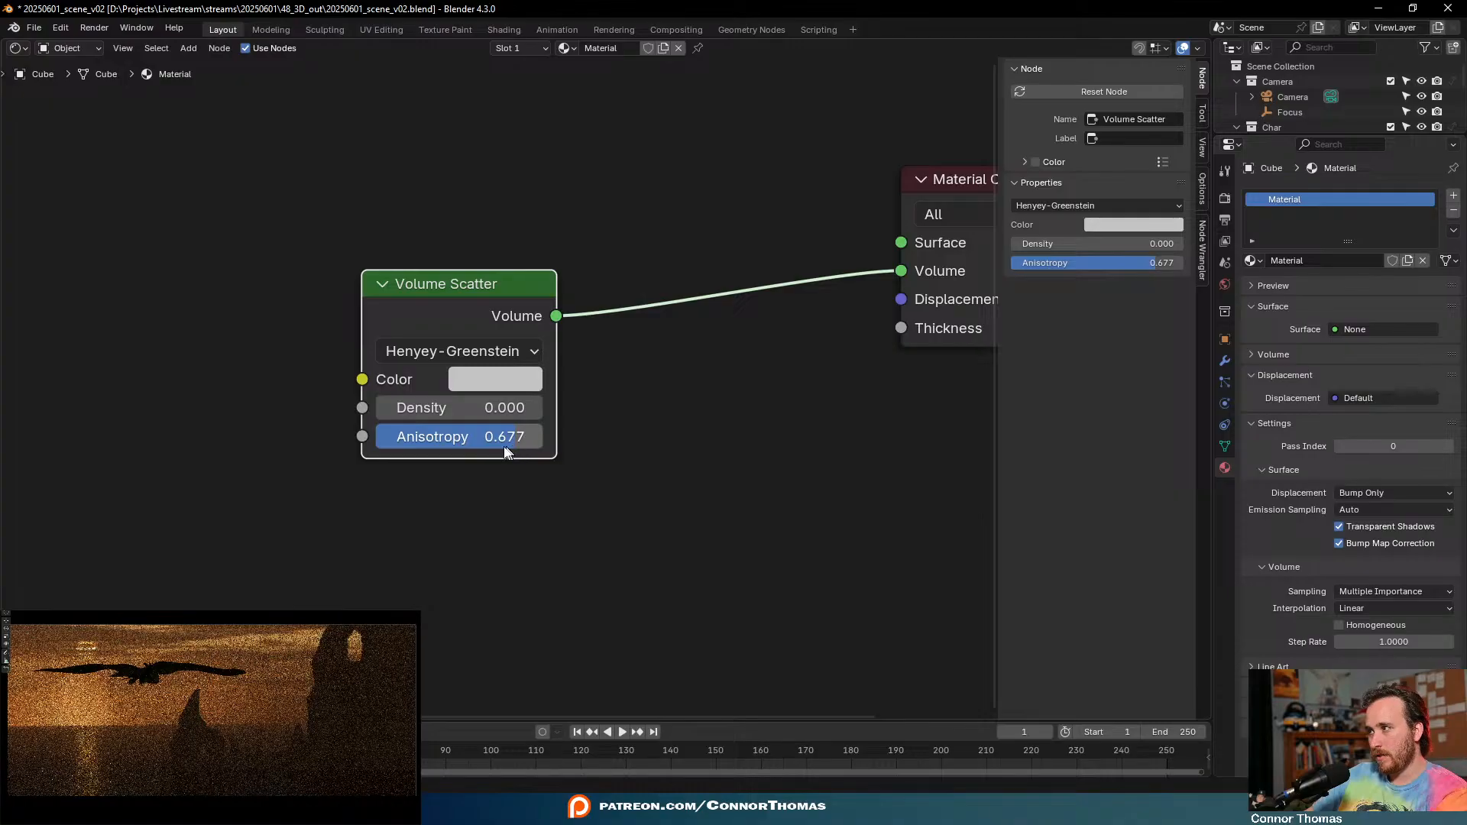
click(621, 509)
key(ctrl+s)
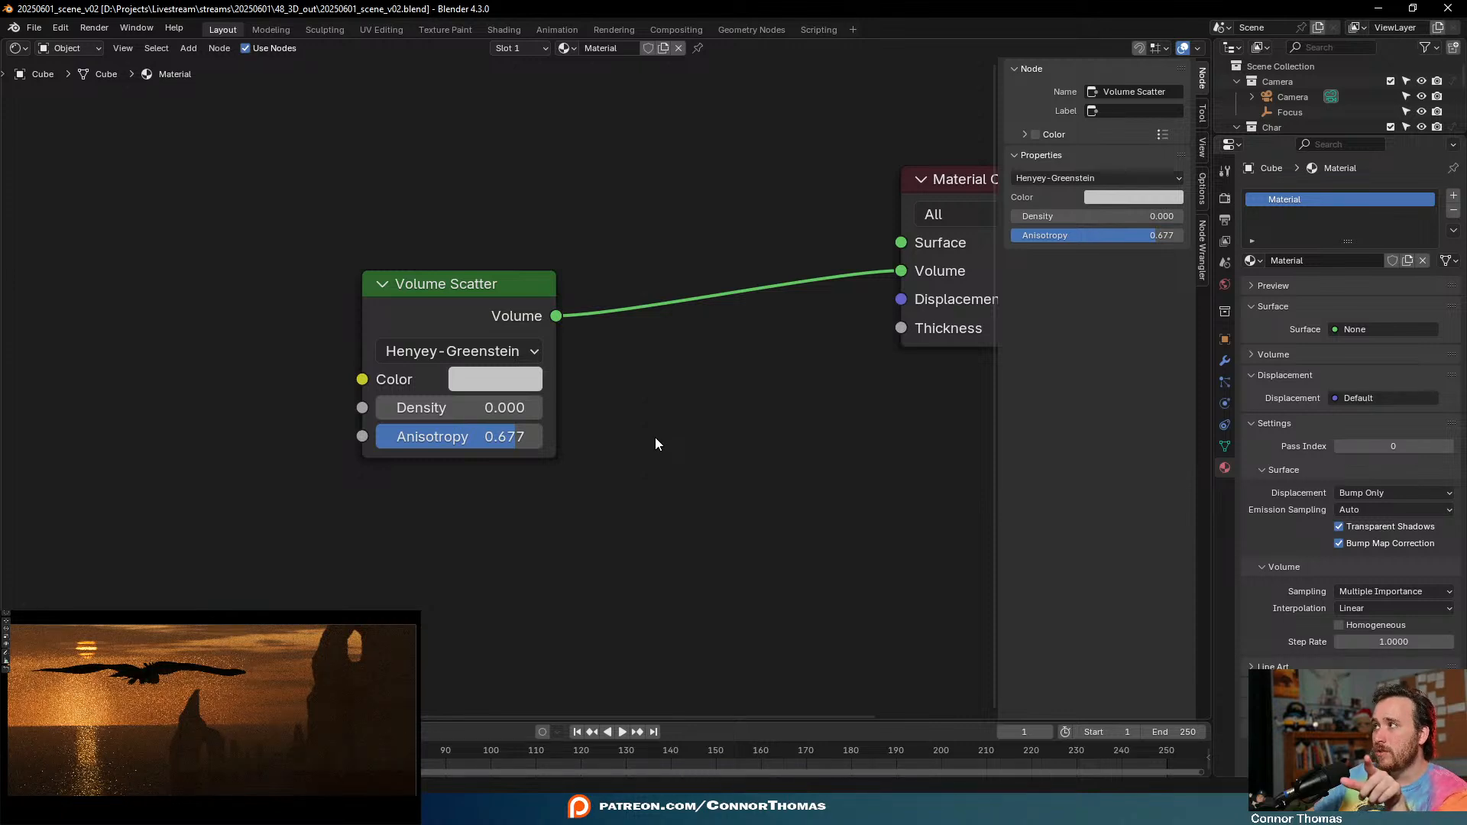
- Lower the Volume Scatter's density below 0.0001
click(445, 409)
text(0.0001)
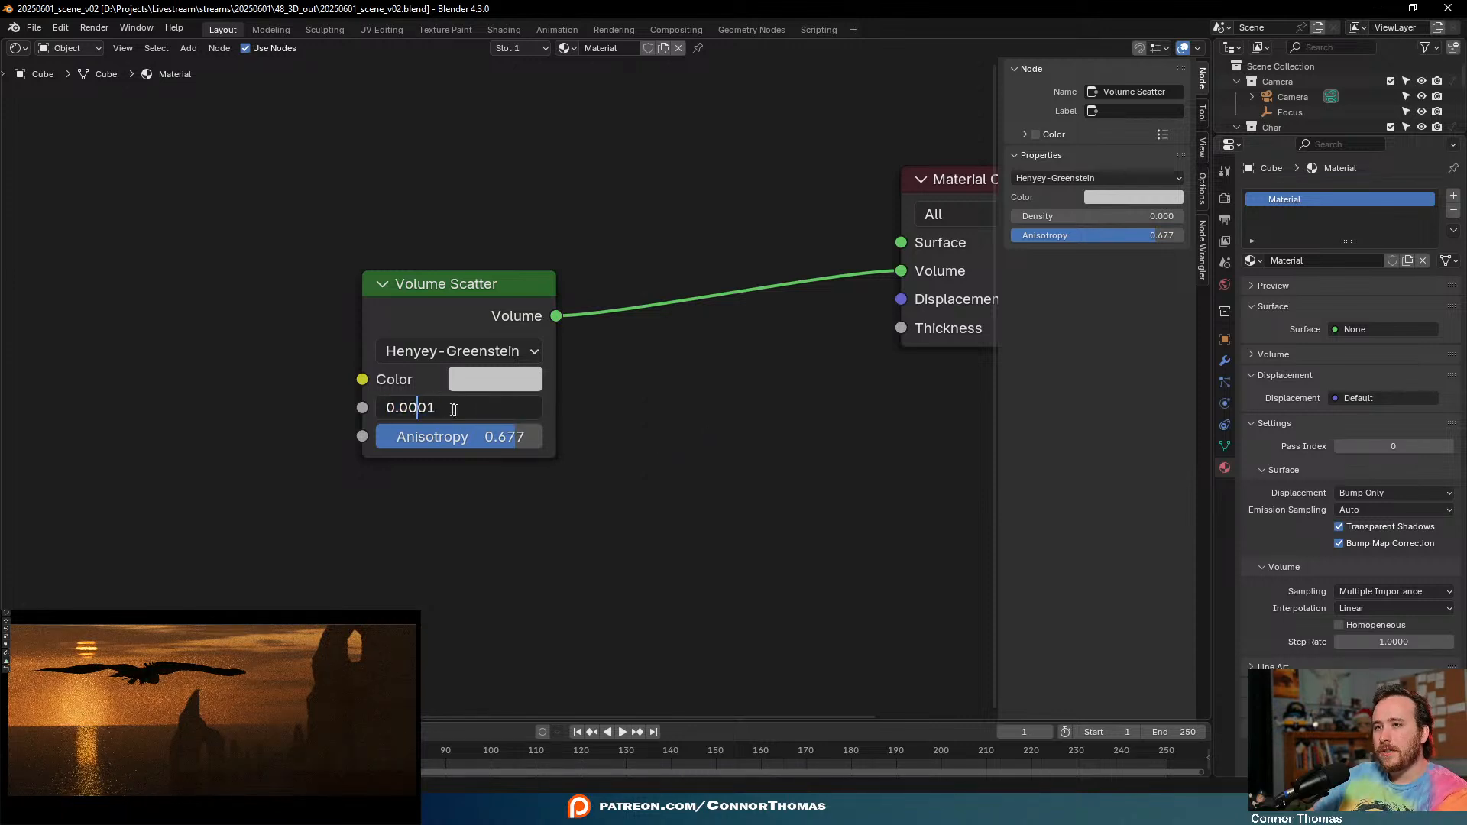
key(Return)
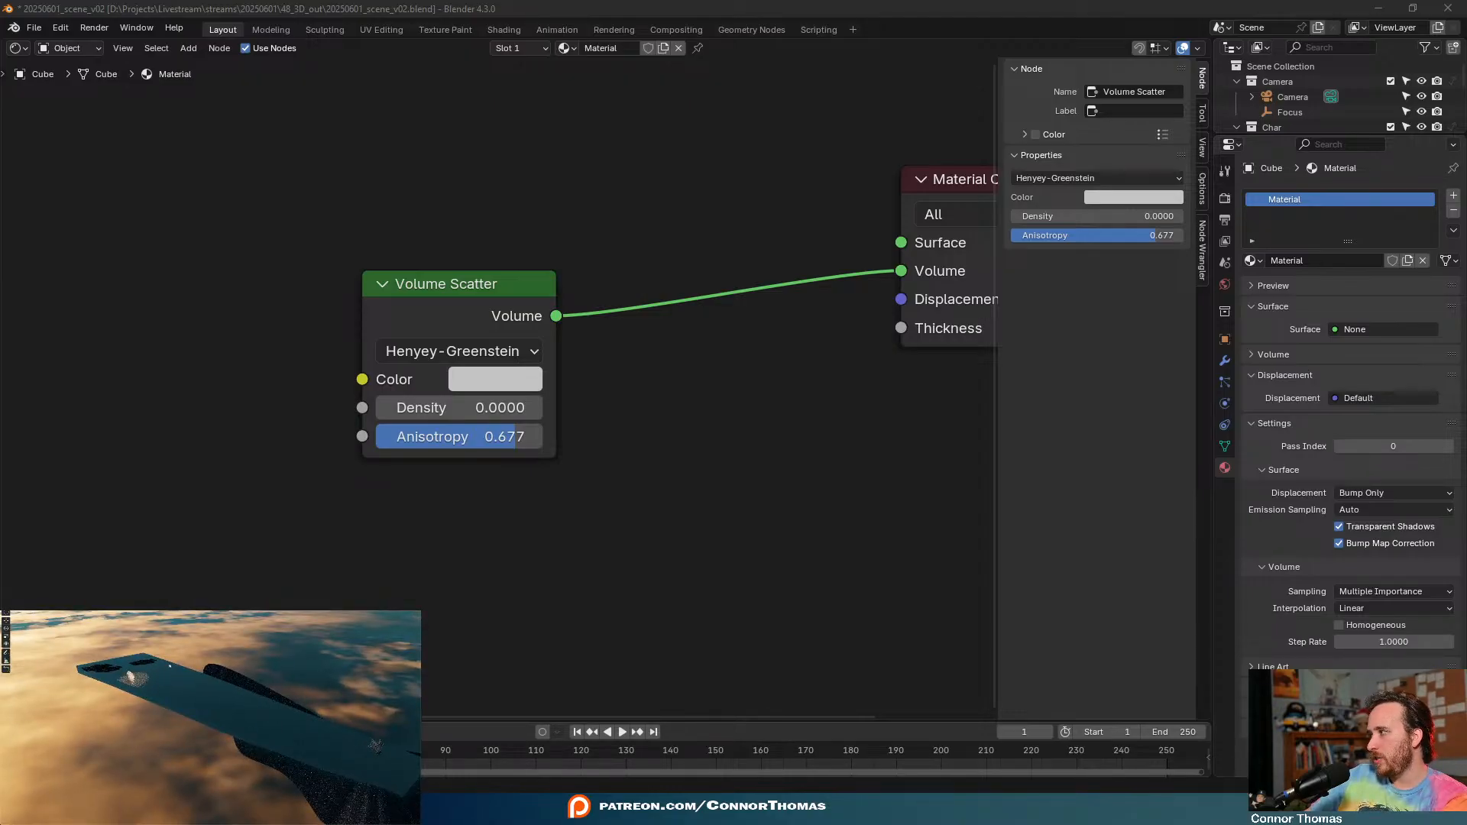
- Add a Gradient Texture node below the Volume Scatter and preview its Color output on the Material Output's Surface
key(shift+a)
click(602, 548)
text(grad)
key(Return)
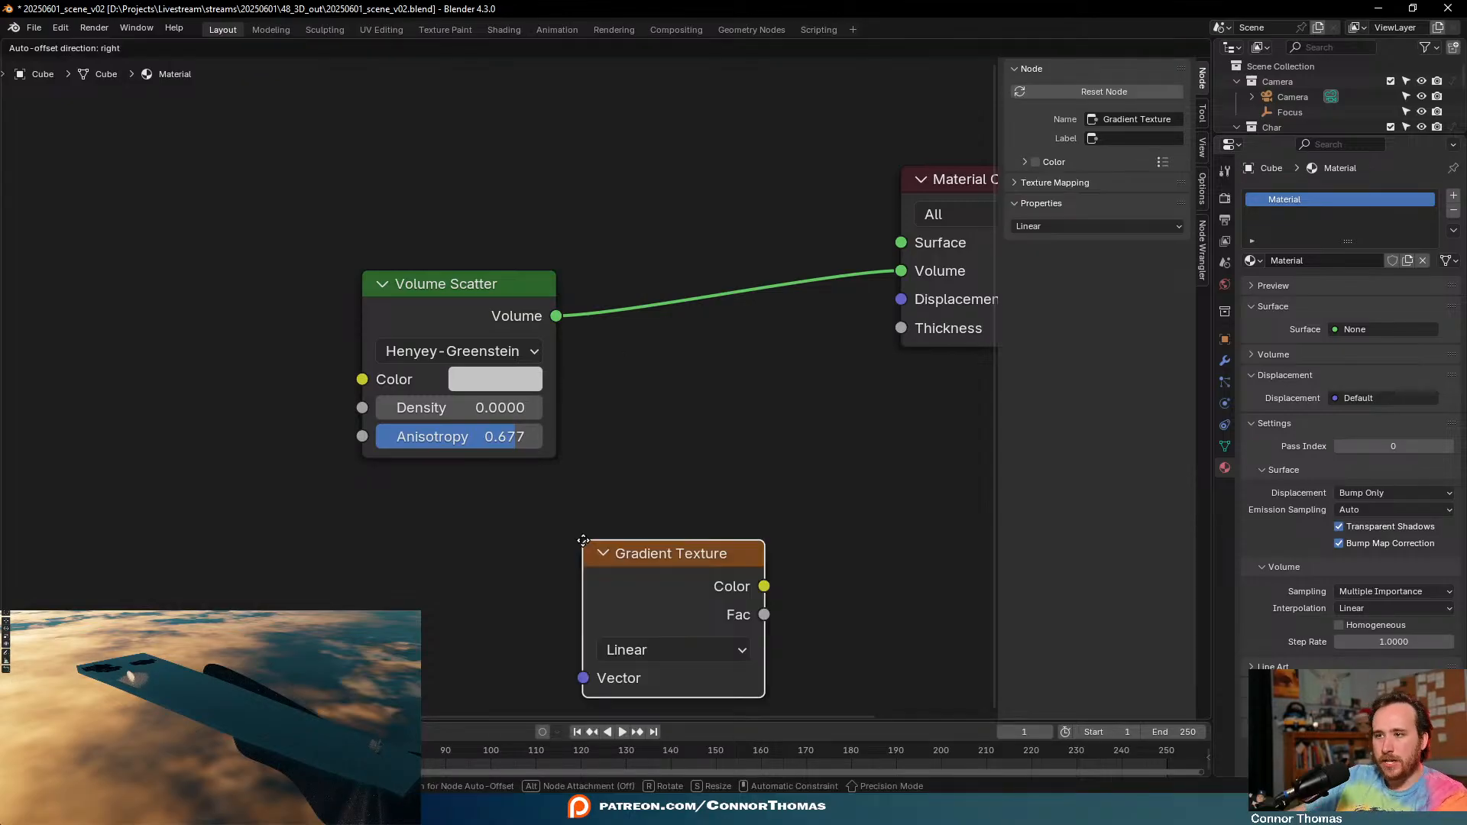
click(421, 510)
ctrl+shift+click(534, 524)
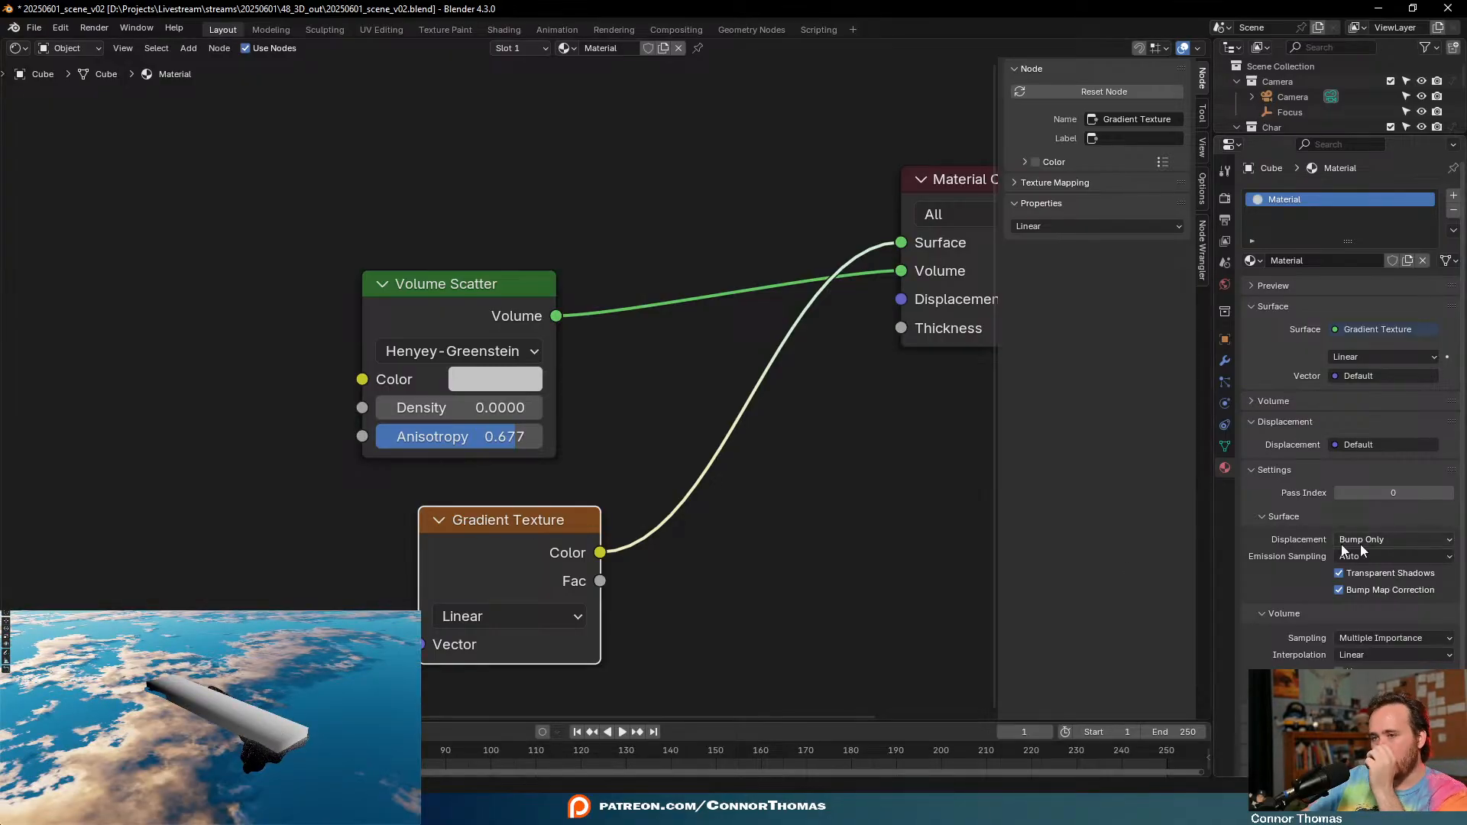
- Attach Texture Coordinate and Mapping nodes to the Gradient Texture and move the three-node chain to before the Volume Scatter
drag(471, 518, 429, 496)
key(ctrl+t)
middle_drag(780, 477, 872, 390)
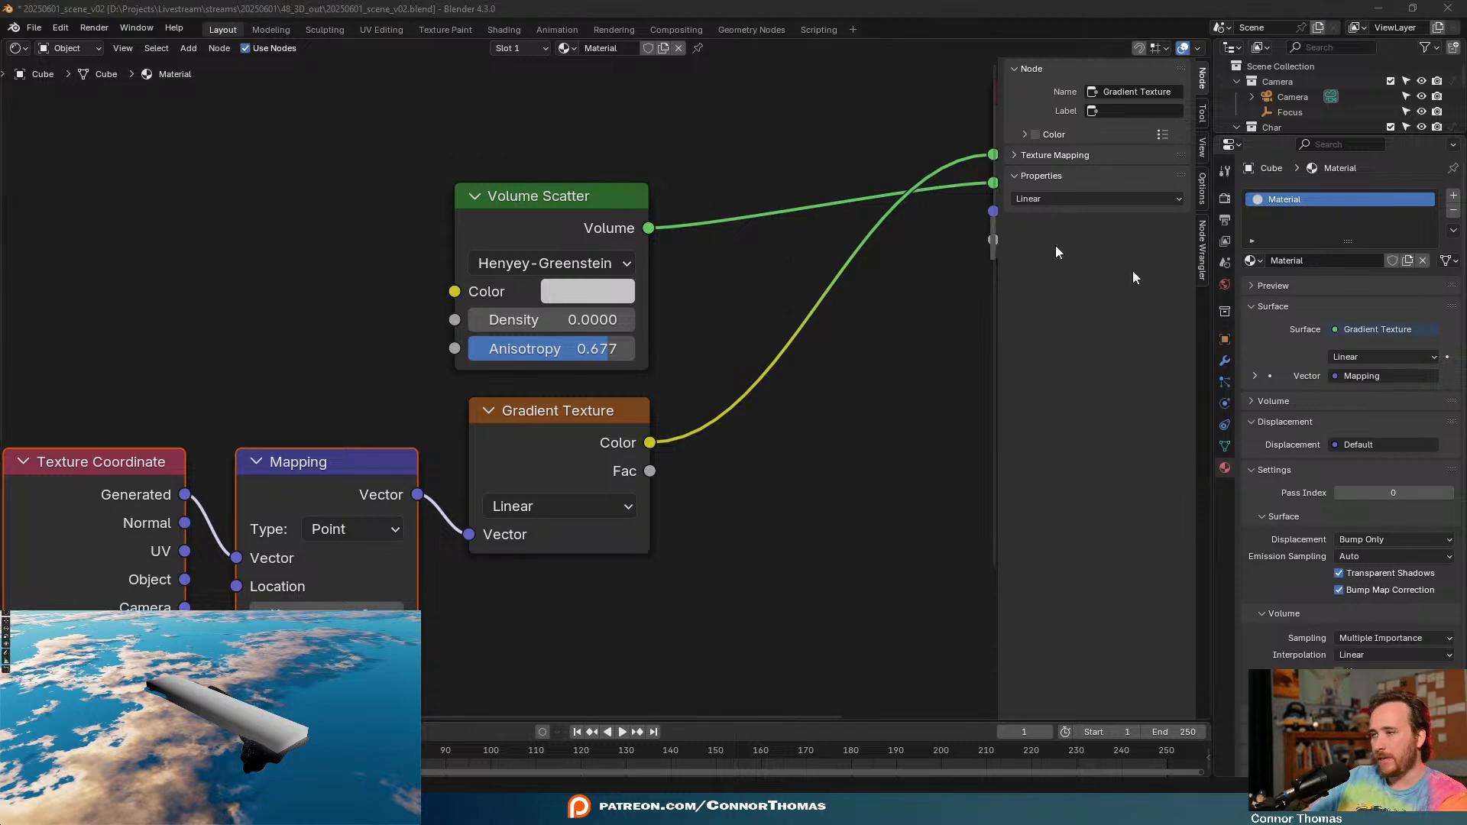
middle_drag(176, 365, 280, 327)
scroll(660, 250, down, 2)
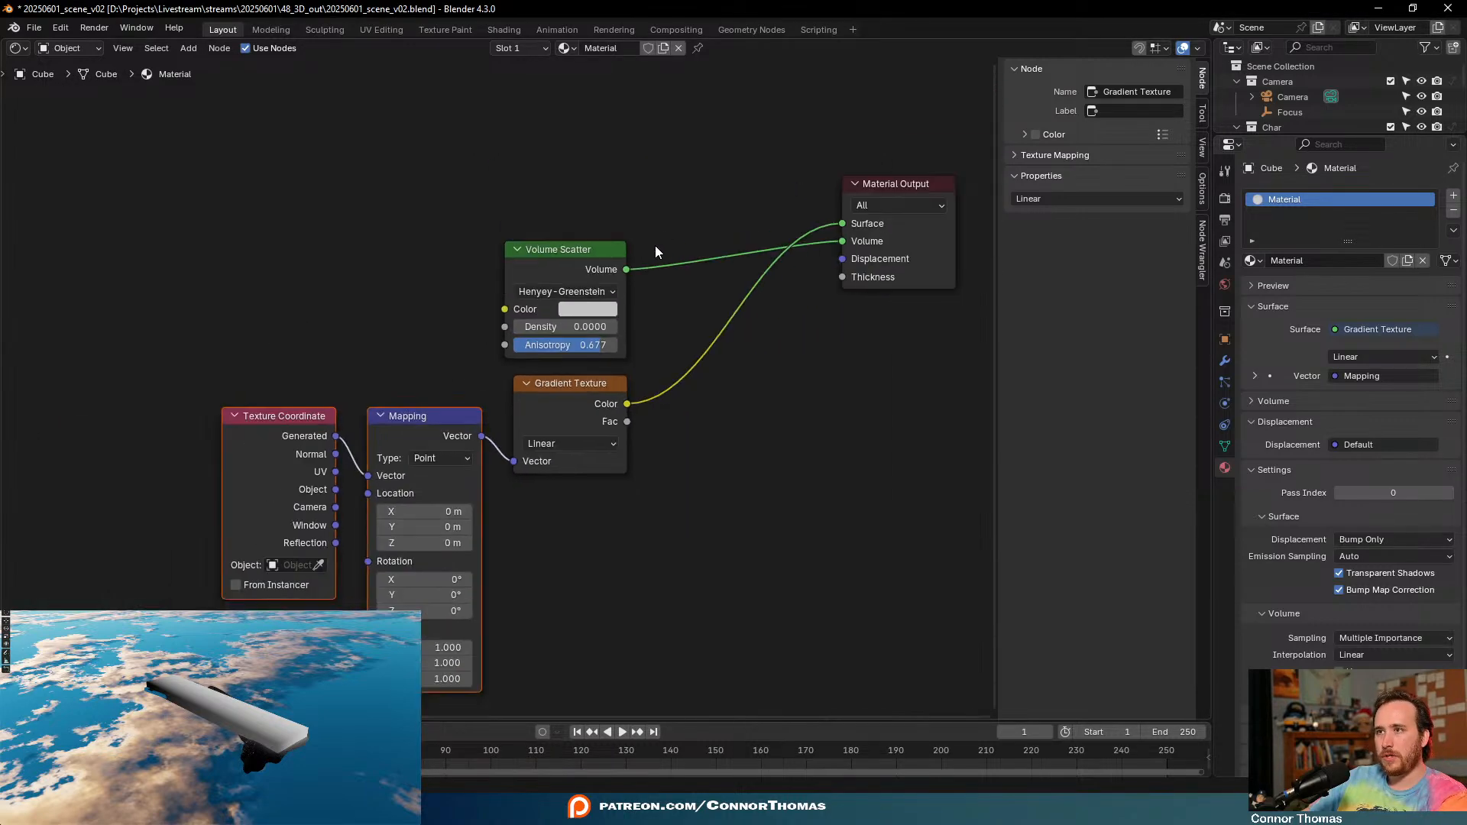
drag(163, 428, 589, 538)
key(g)
click(333, 579)
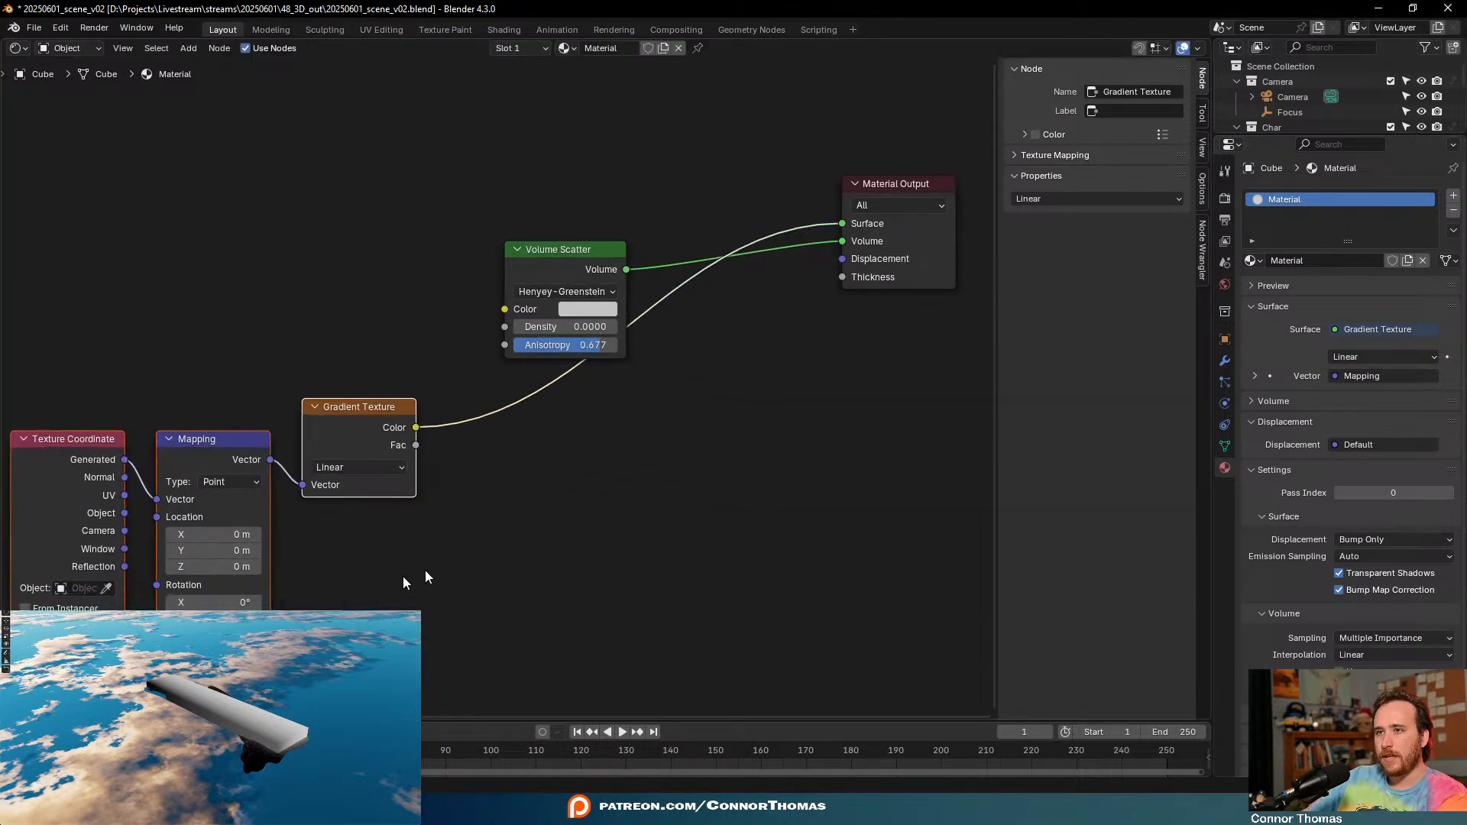
- Try feeding the Mapping node's Vector input from the UV output, and reconnect it to Generated
middle_drag(368, 583, 594, 537)
scroll(660, 484, up, 2)
scroll(661, 490, up, 2)
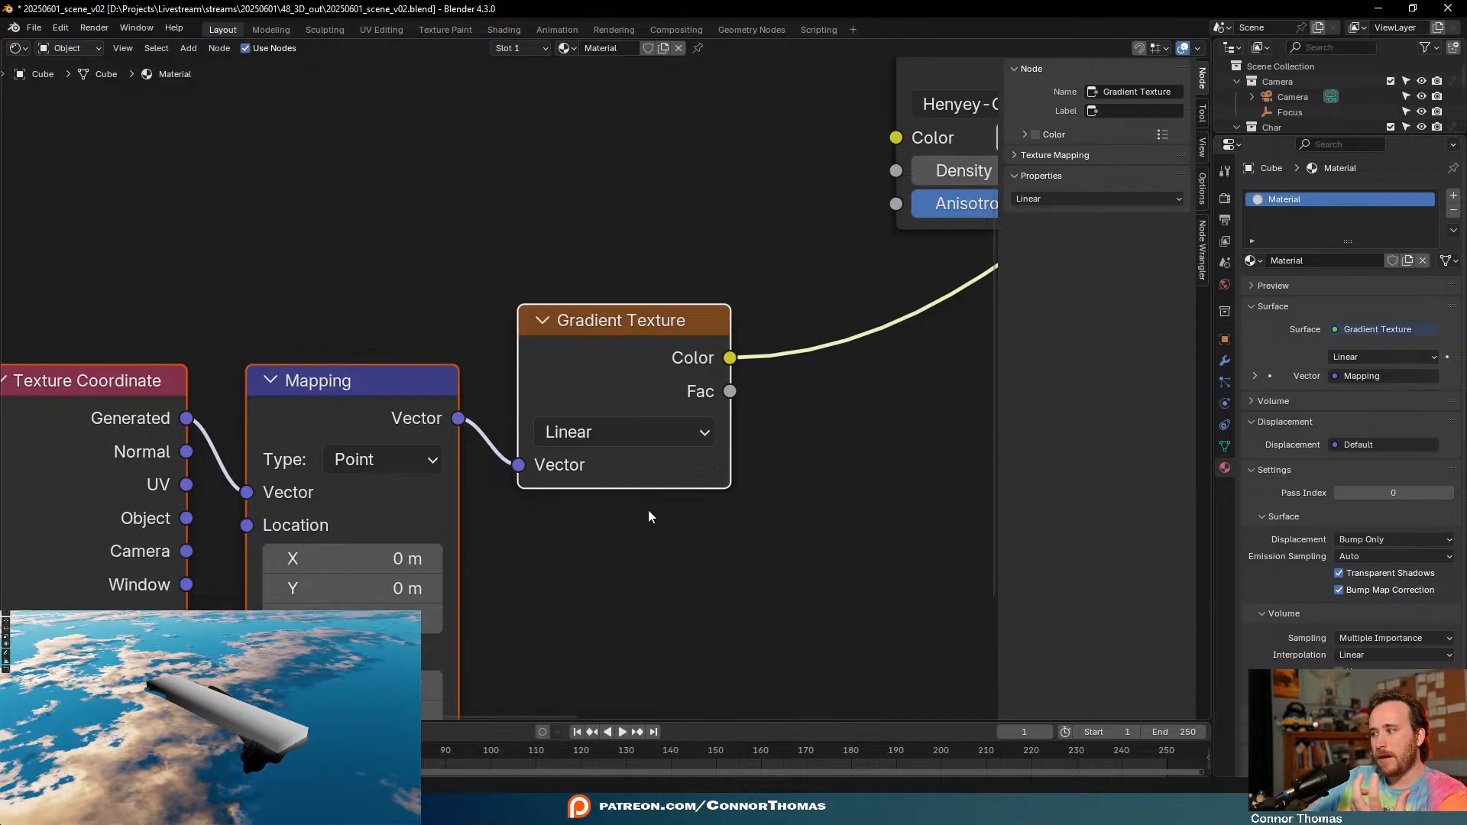
middle_drag(648, 517, 727, 522)
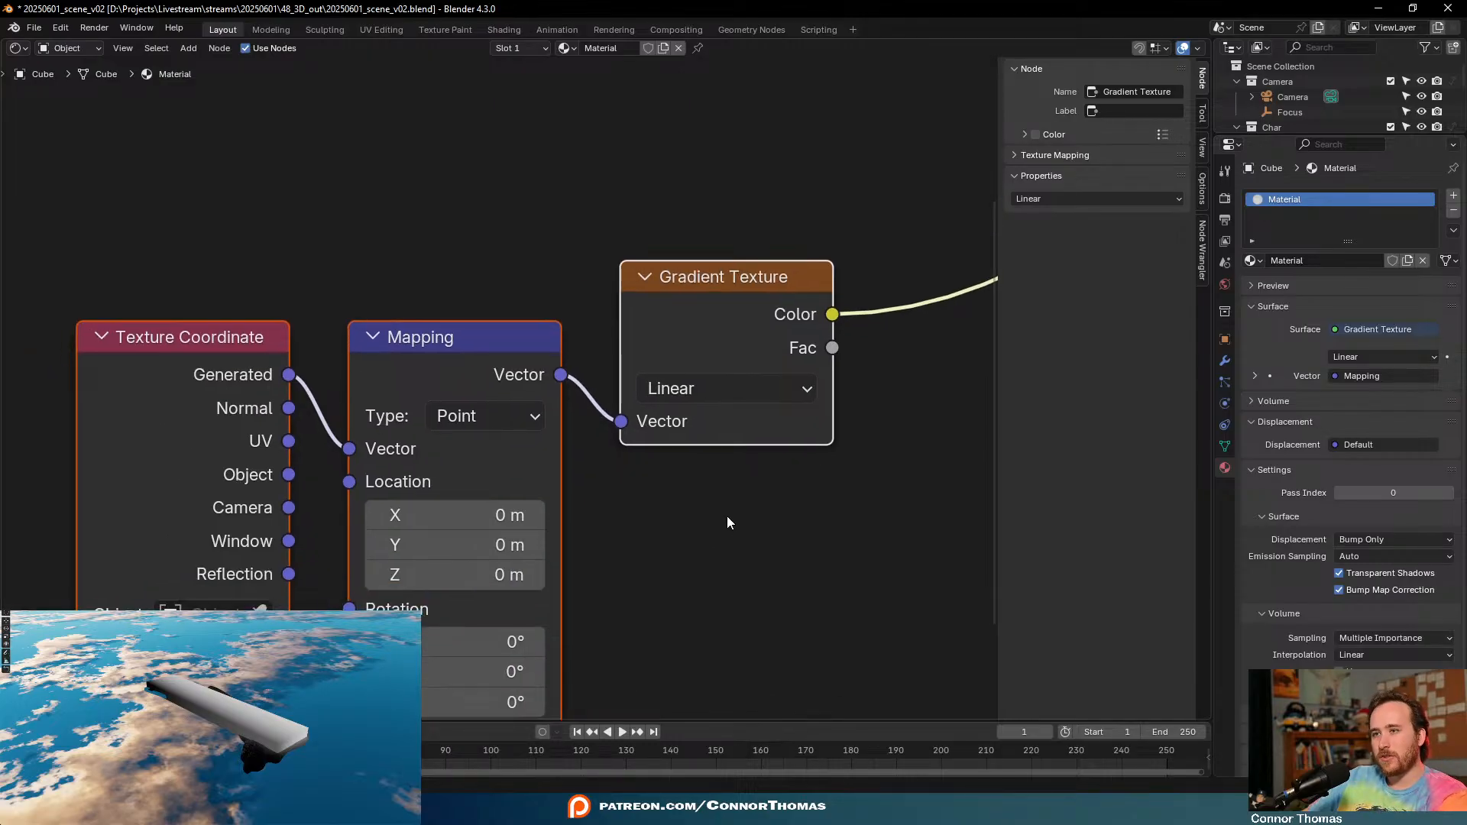
click(800, 621)
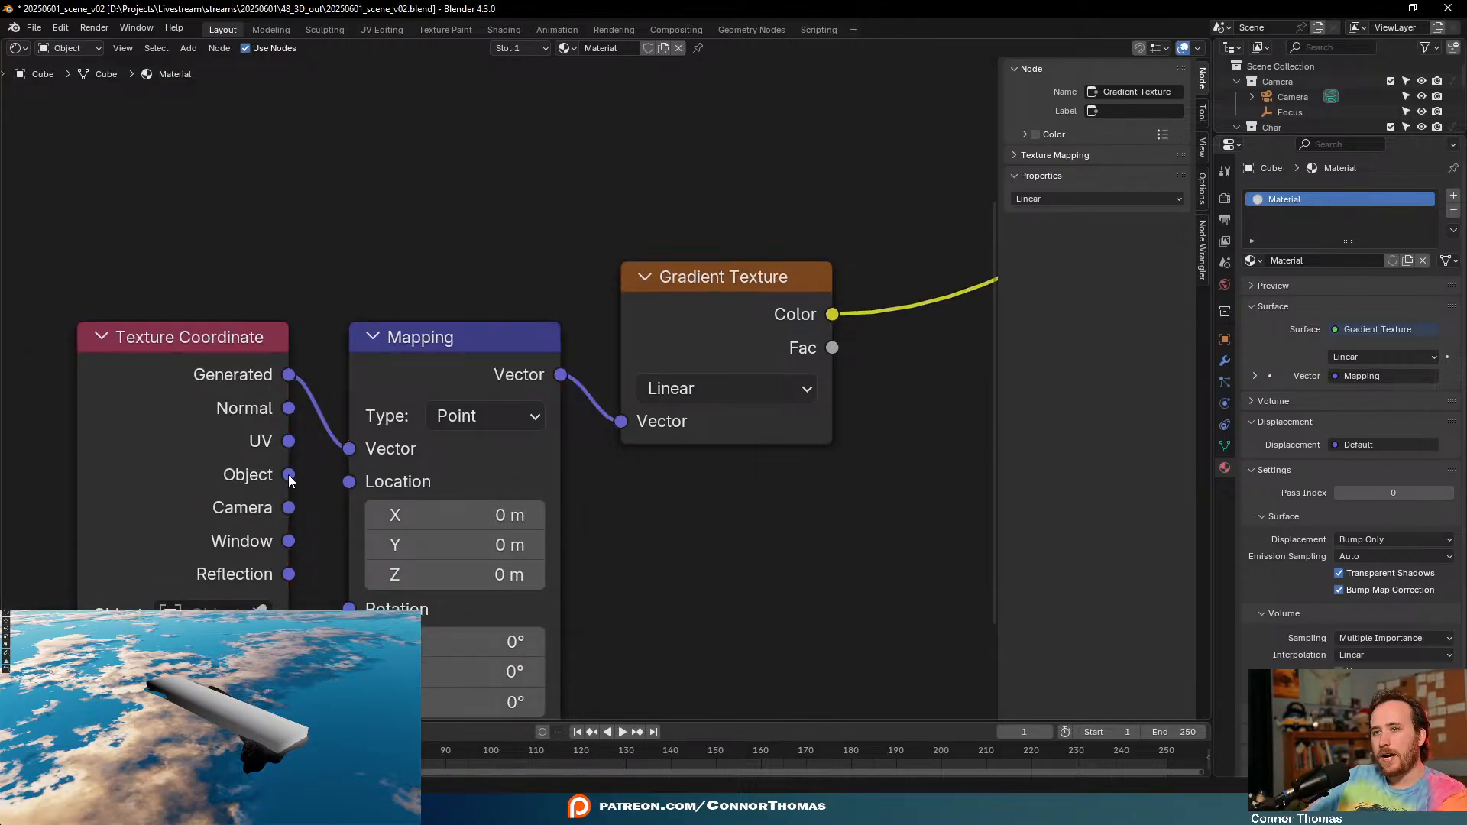
drag(288, 441, 364, 452)
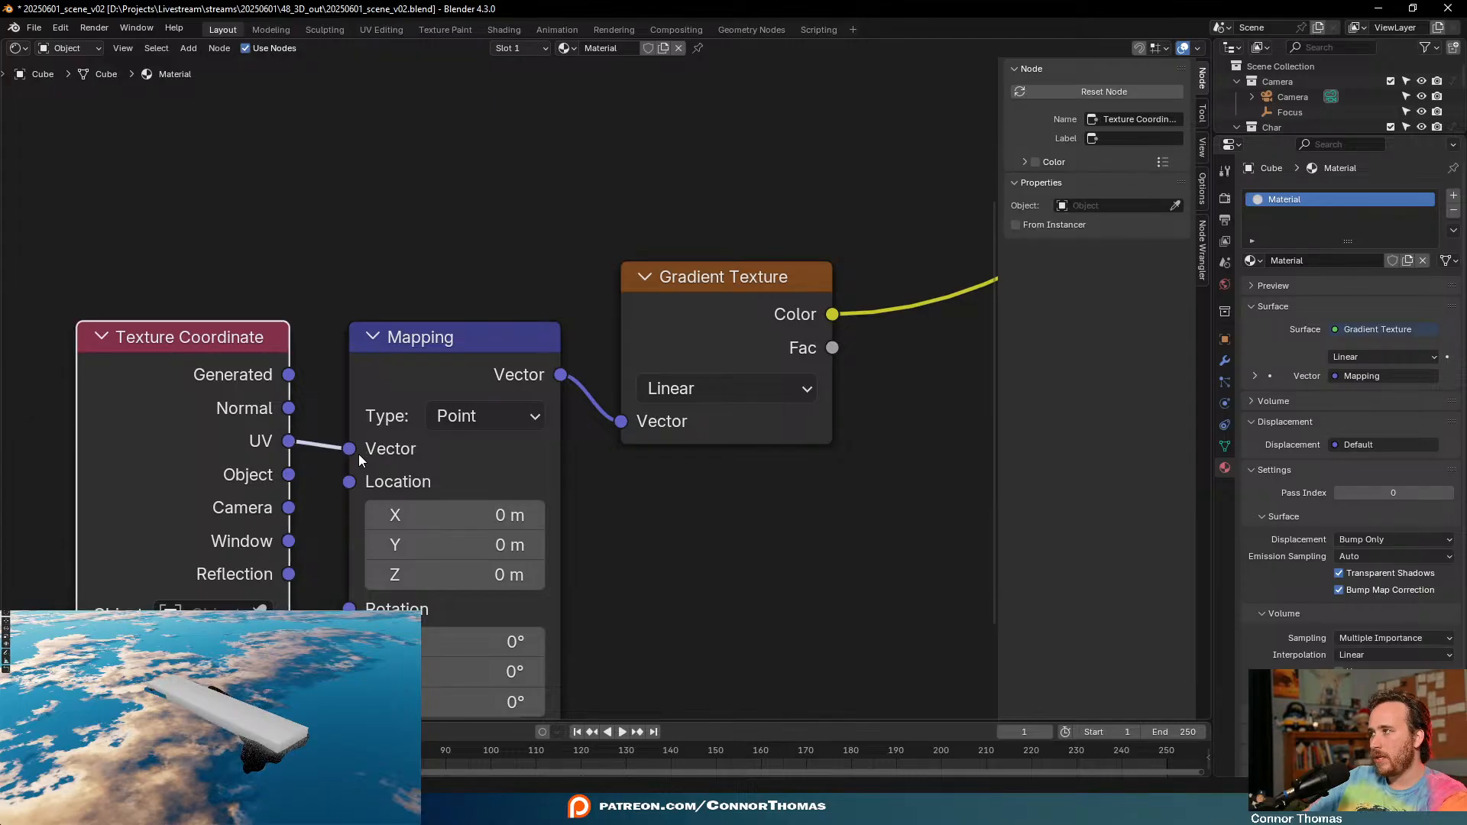
drag(288, 374, 349, 448)
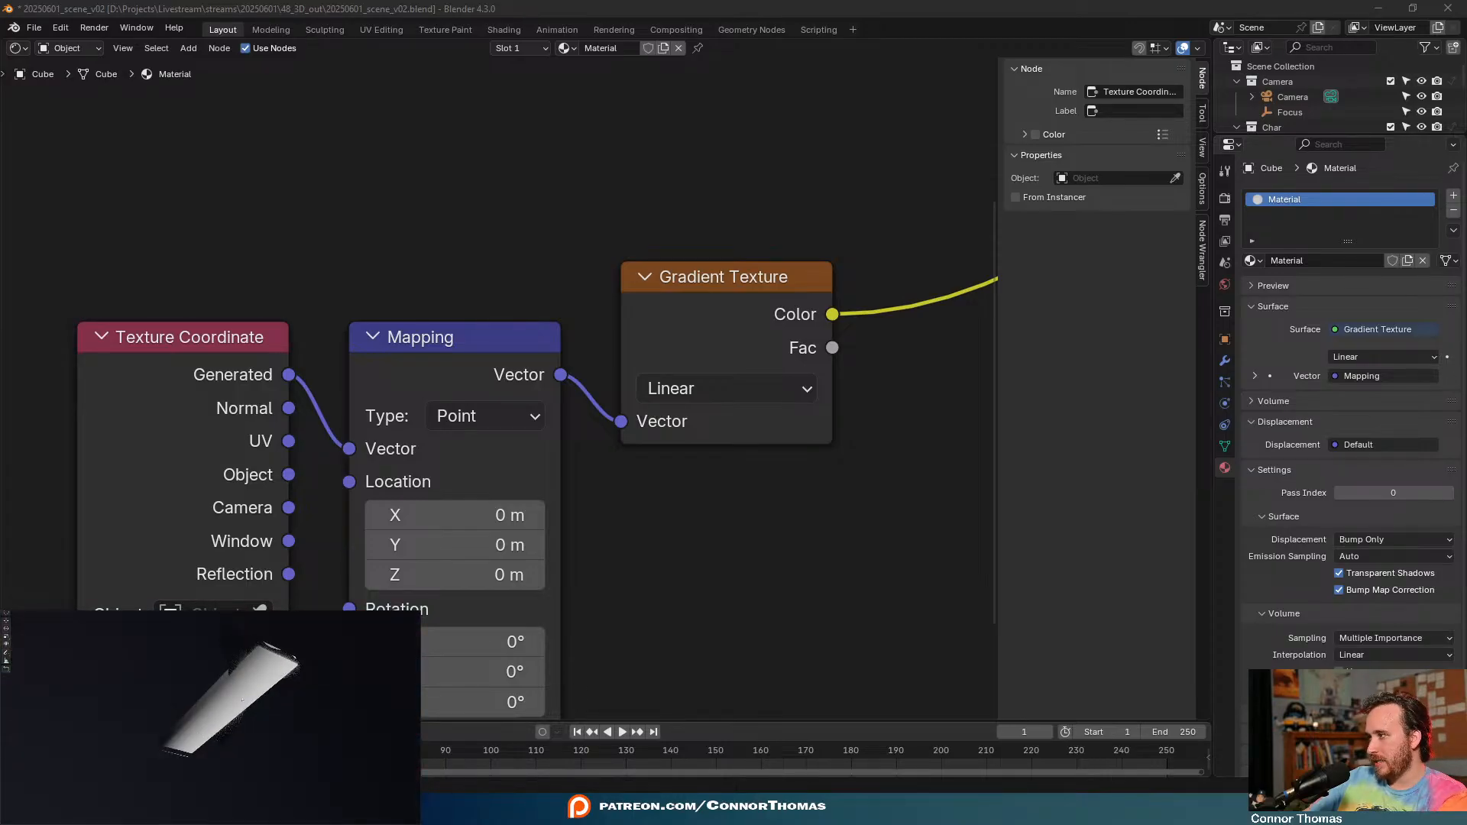
- Set the Mapping node's Y rotation to 90° to reorient the gradient
middle_drag(494, 698, 601, 448)
click(585, 425)
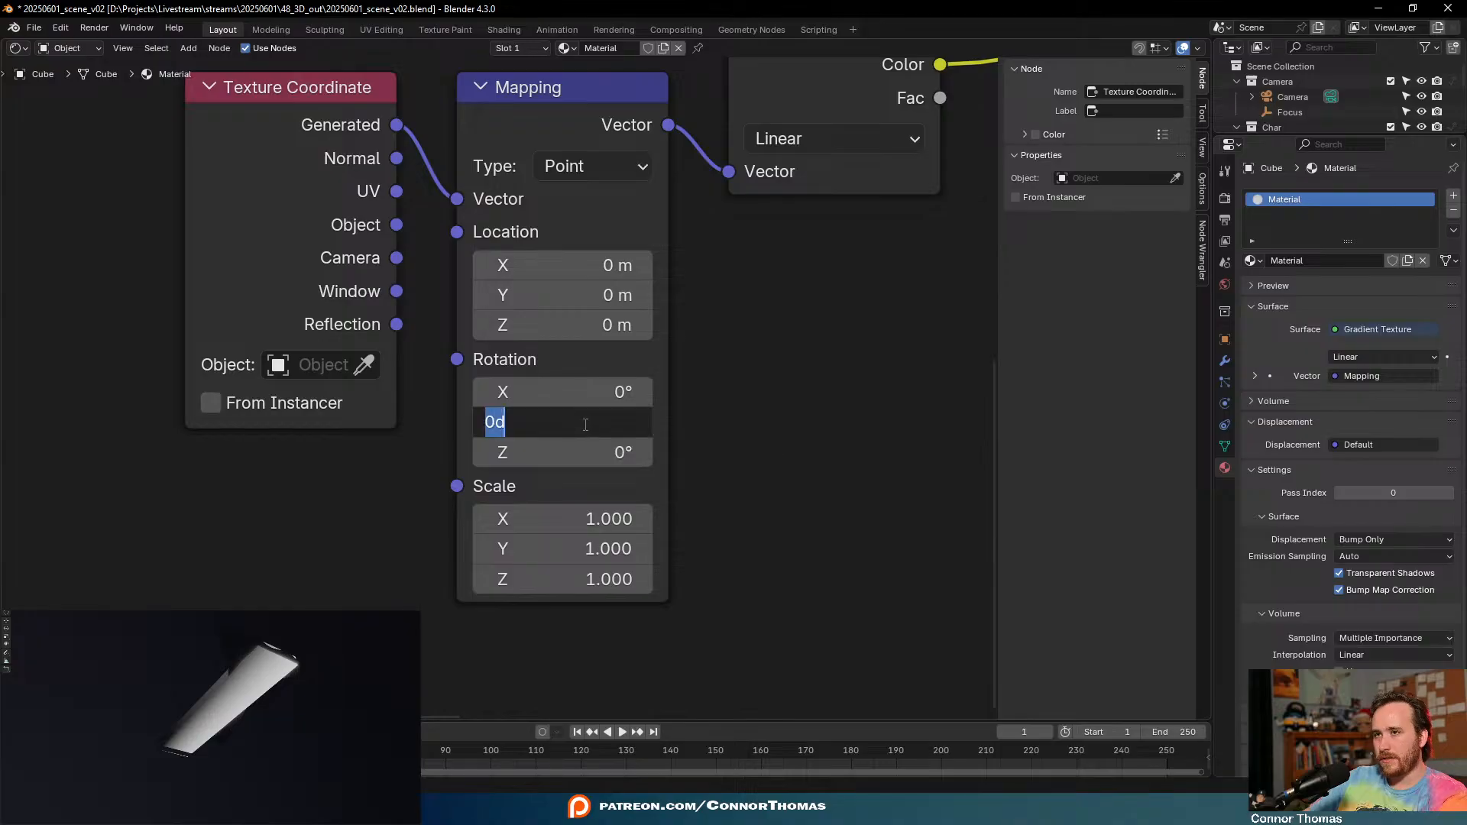
text(90)
key(Return)
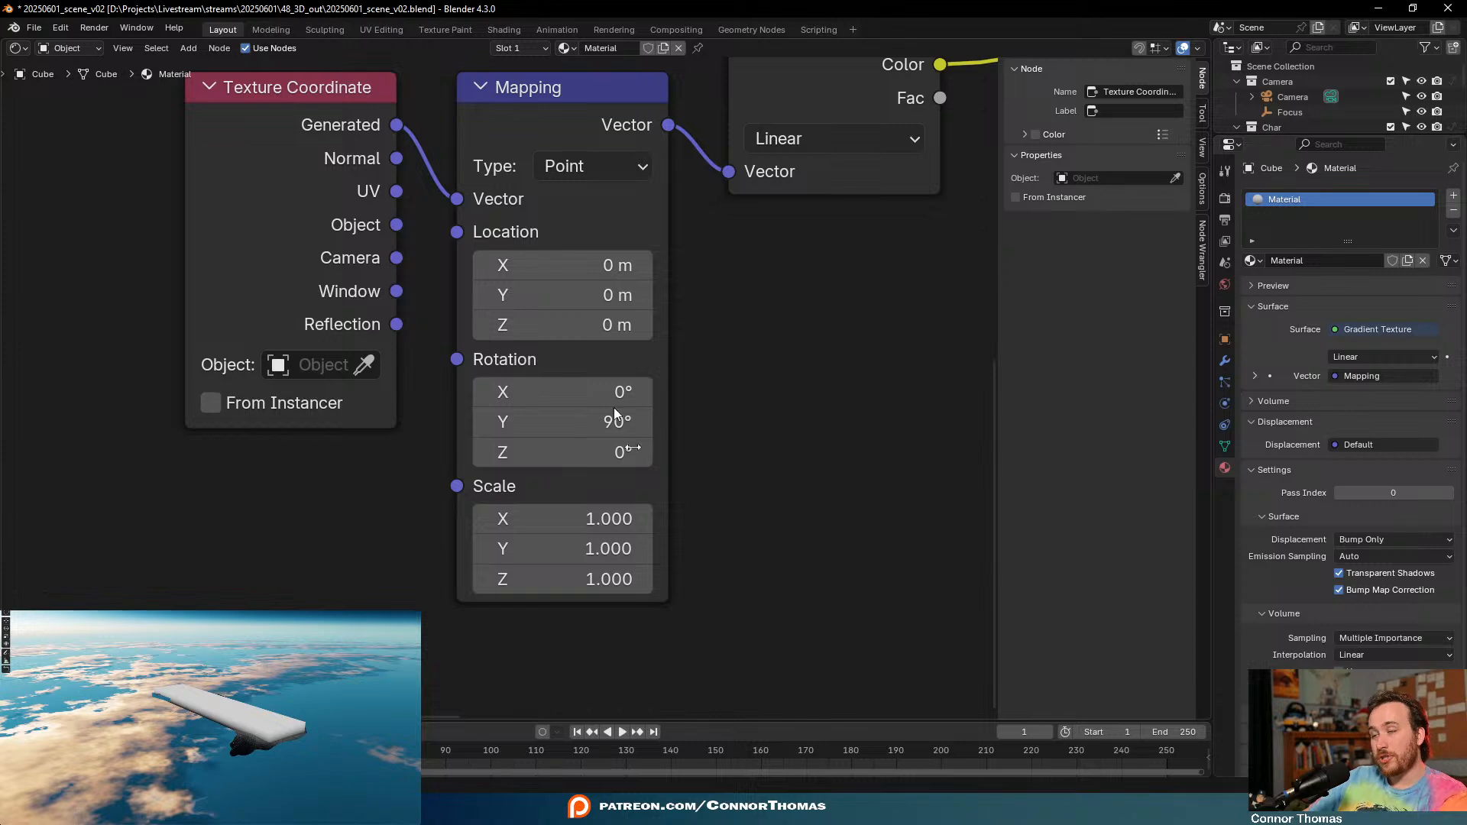
- Duplicate the Texture Coordinate, Mapping and Gradient Texture nodes and place the copies below the originals
scroll(772, 479, down, 5)
middle_drag(688, 367, 692, 341)
drag(382, 382, 624, 162)
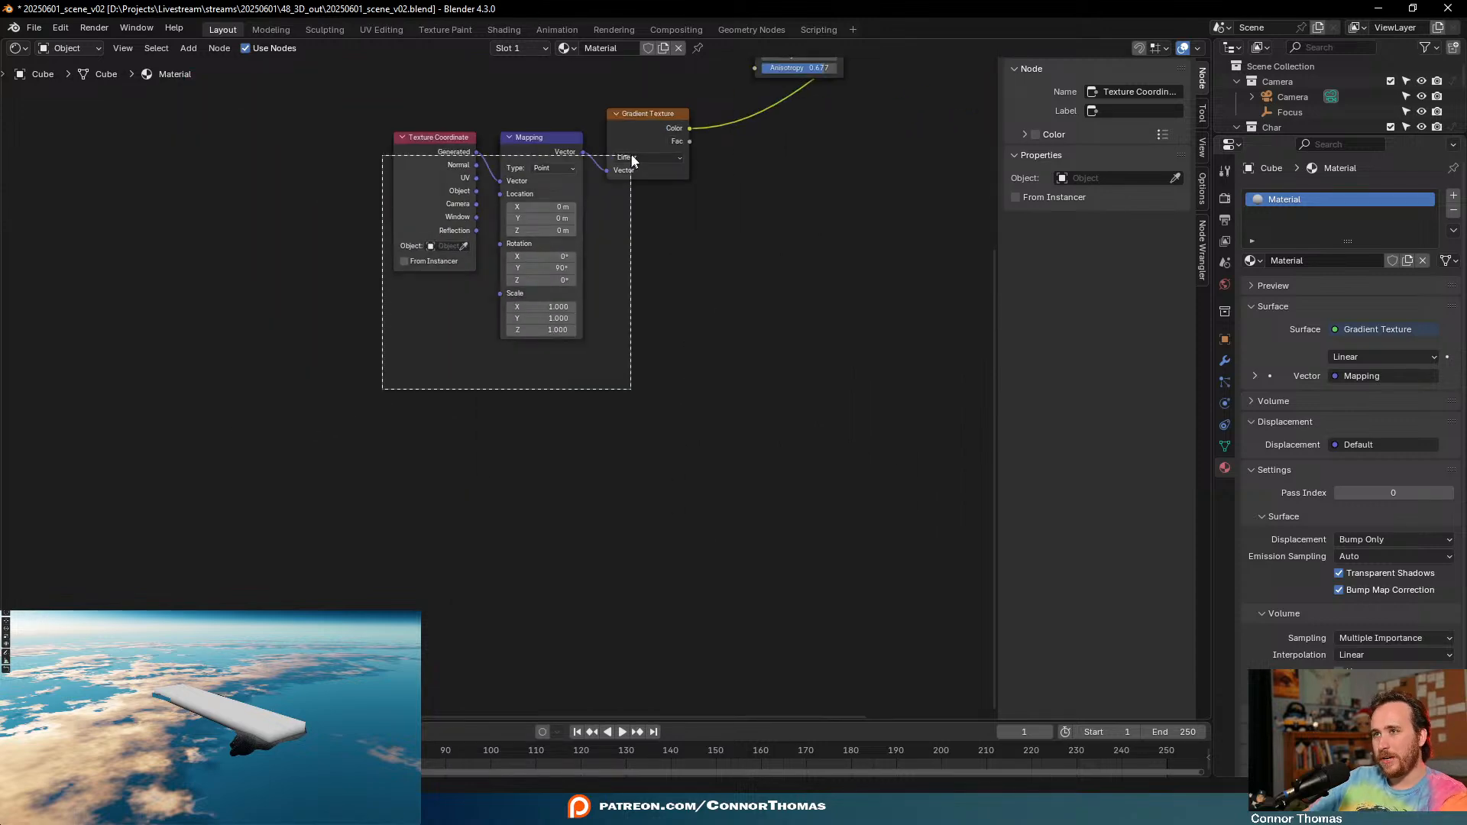
key(shift+d)
click(612, 424)
- Set the duplicated Mapping node's Y rotation to 0°
scroll(599, 337, up, 4)
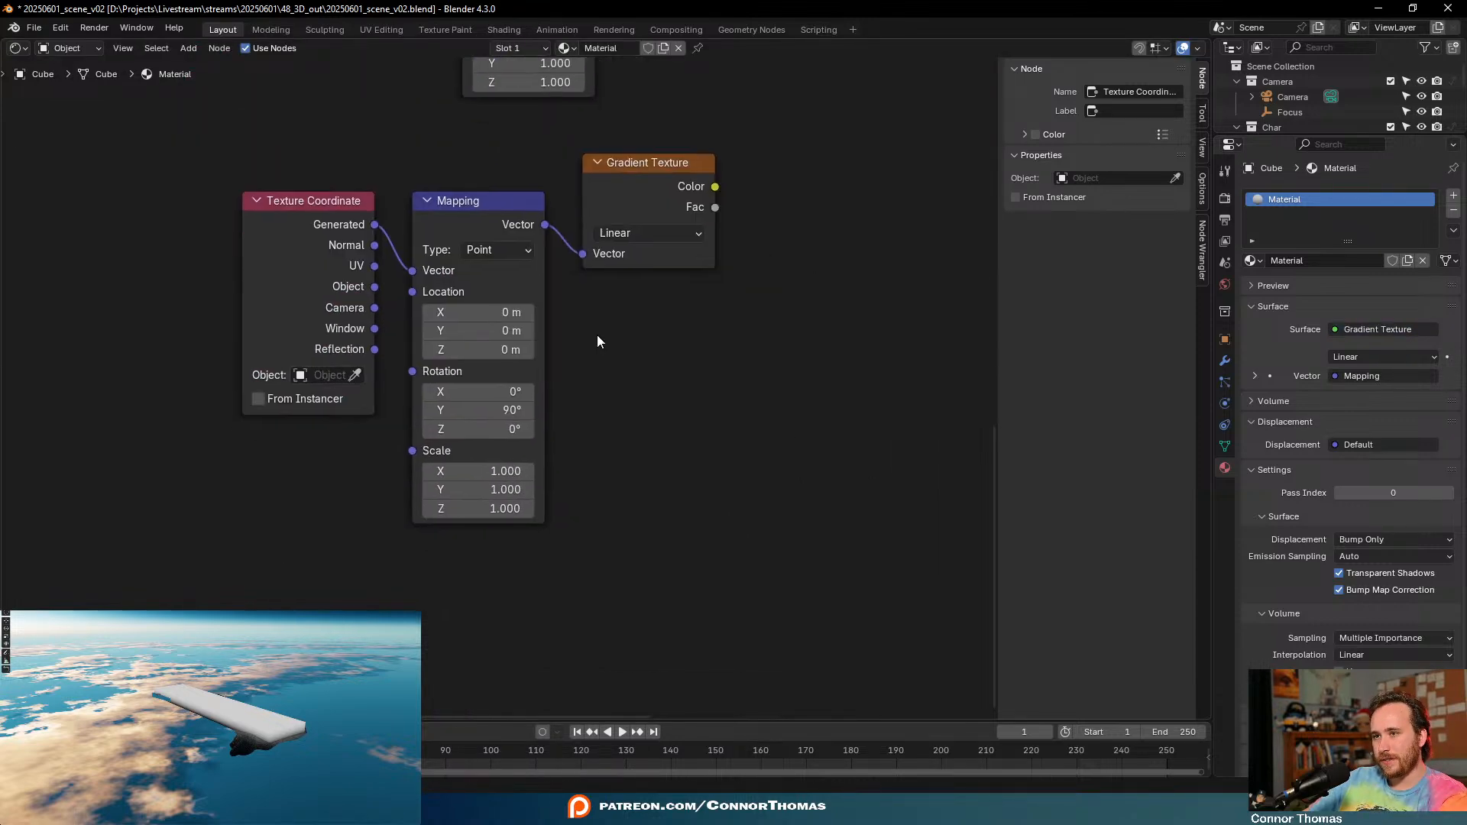
double_click(513, 420)
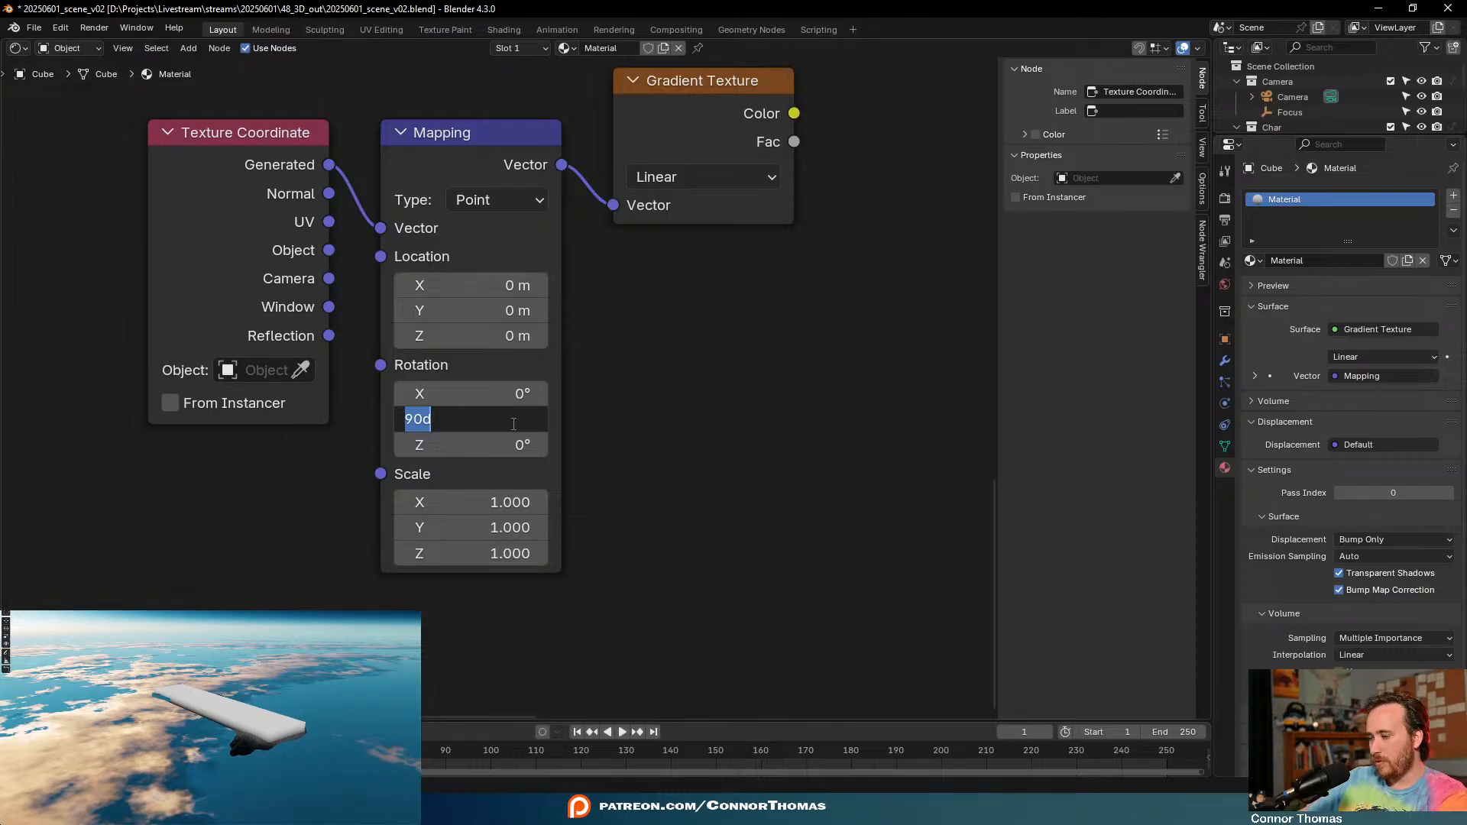
key(Return)
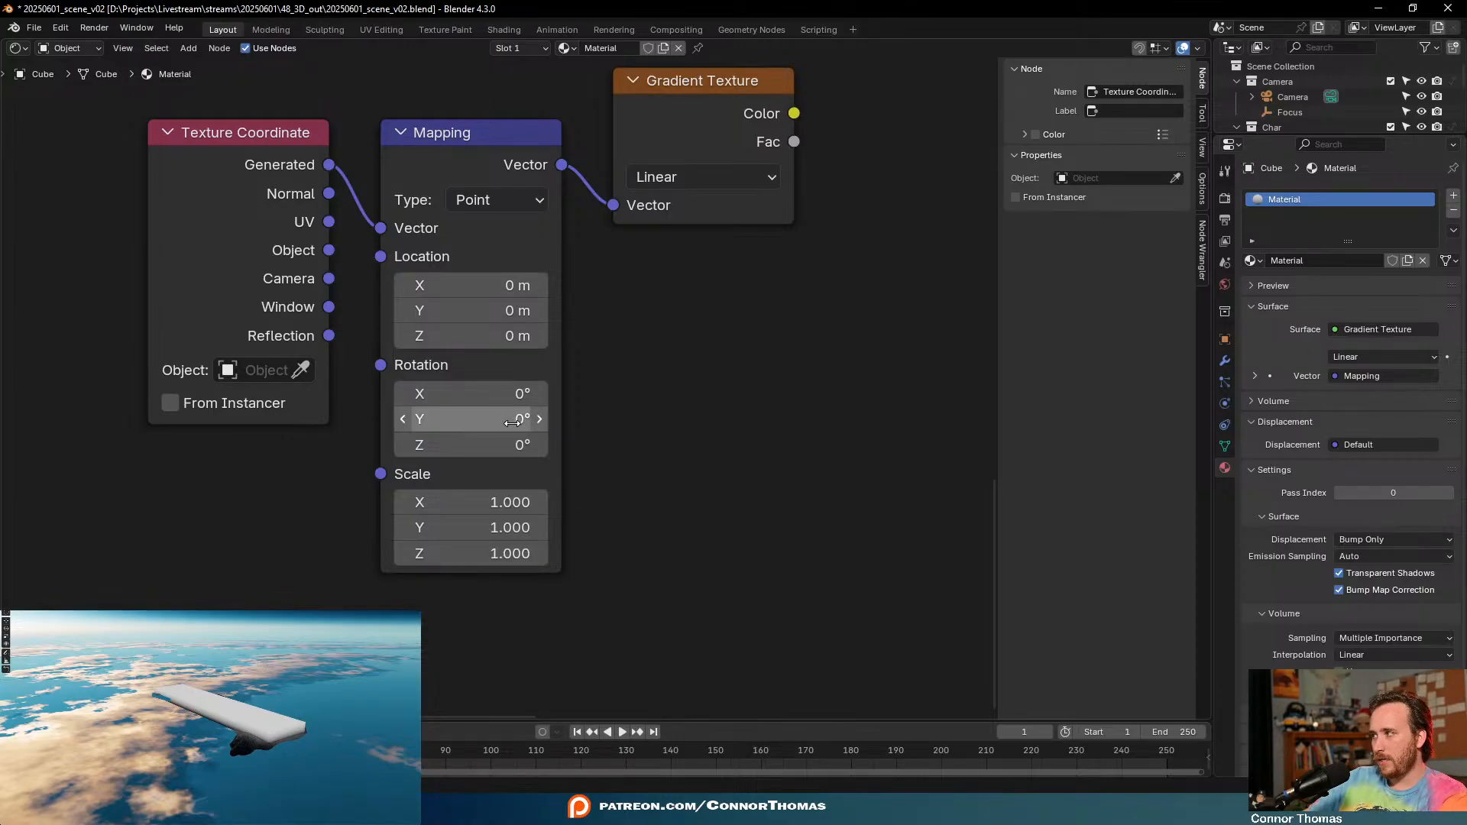
- Preview the duplicated Gradient Texture directly as the cube's surface output
click(511, 444)
key(Escape)
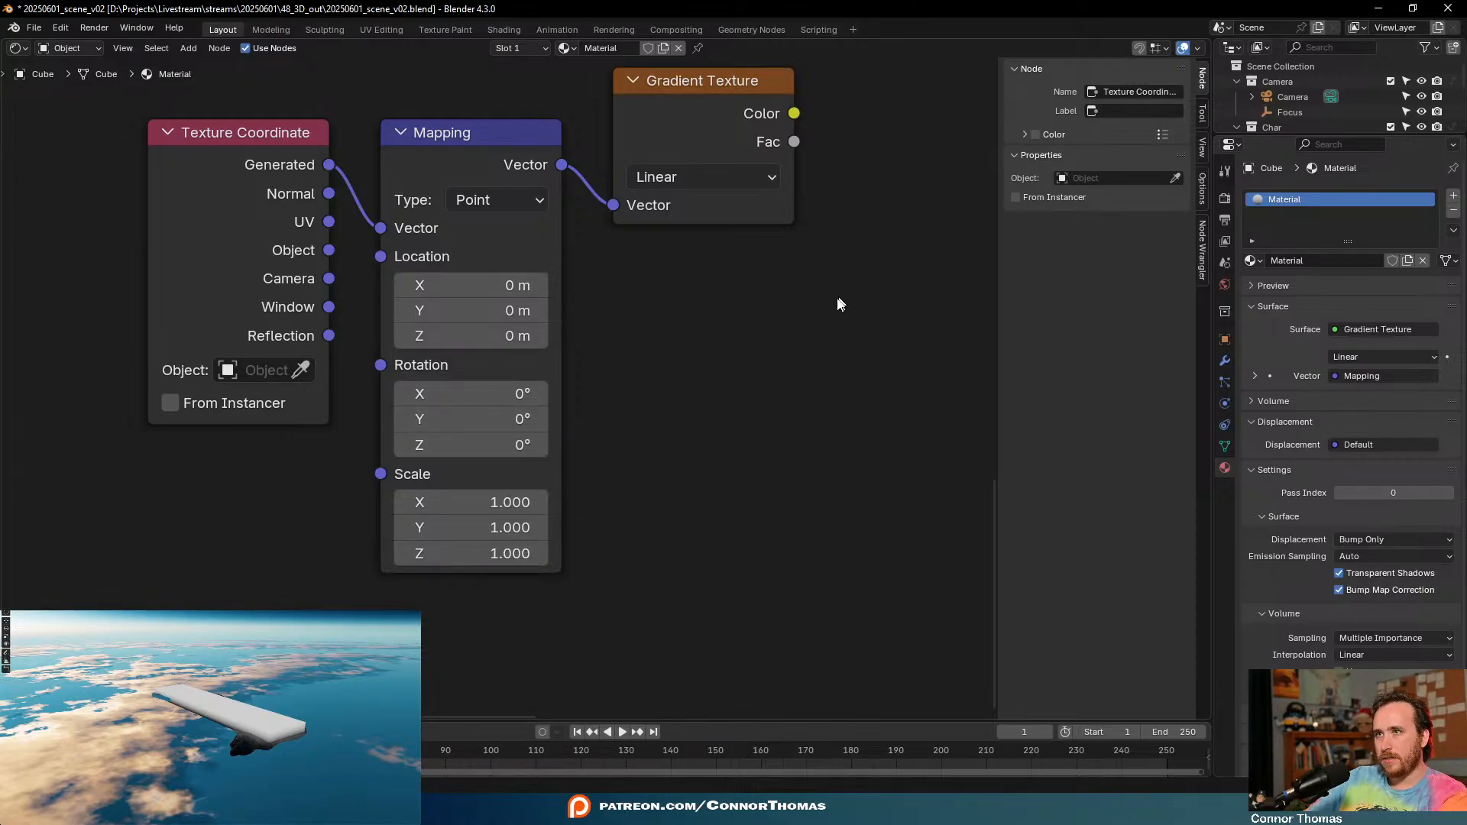
middle_drag(716, 94, 626, 232)
ctrl+shift+click(626, 238)
middle_drag(714, 536, 773, 445)
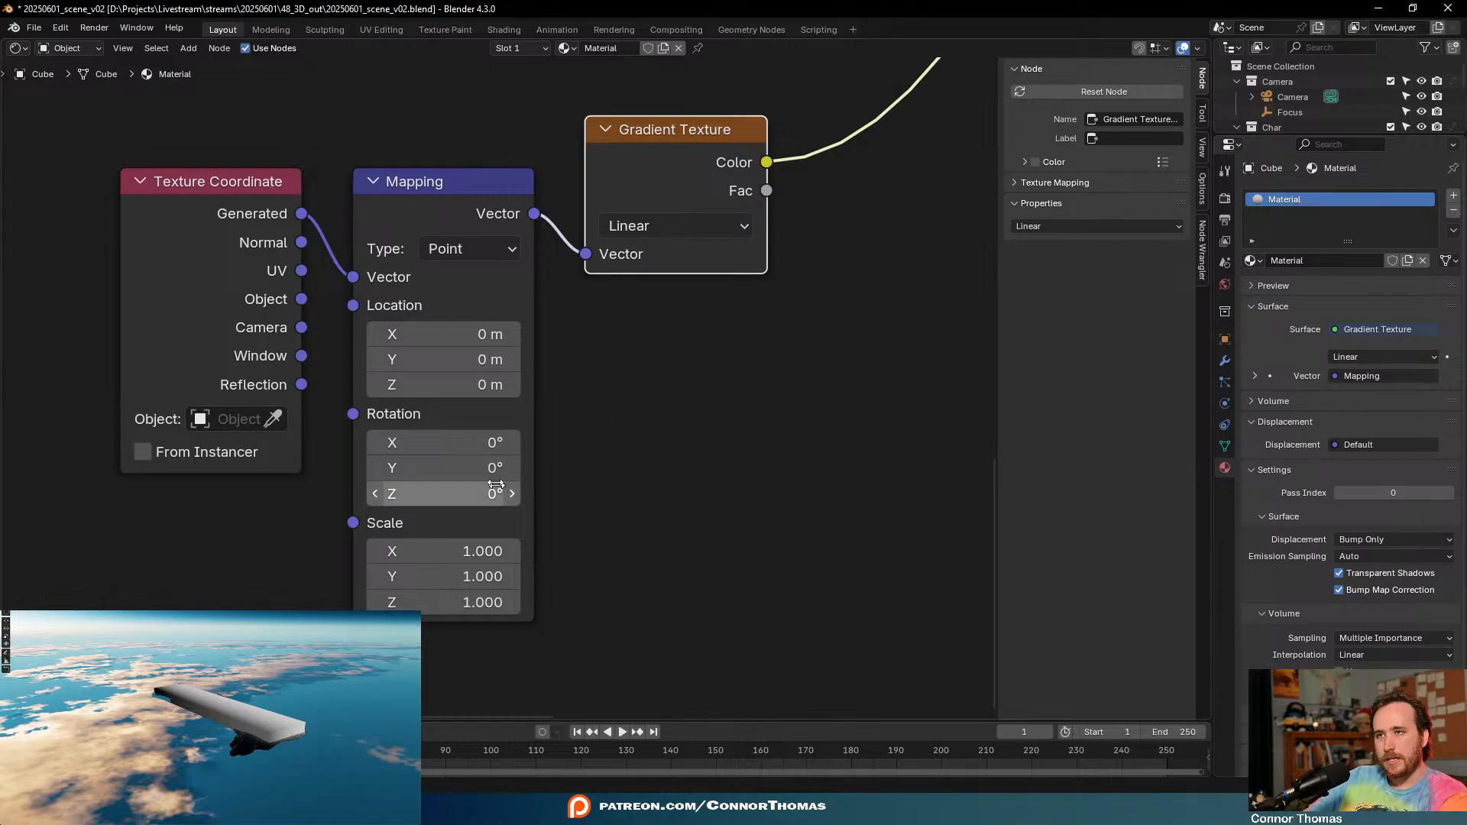
- Try rotating the duplicated Mapping node about Z and X, and undo the rotation changes
drag(493, 494, 381, 494)
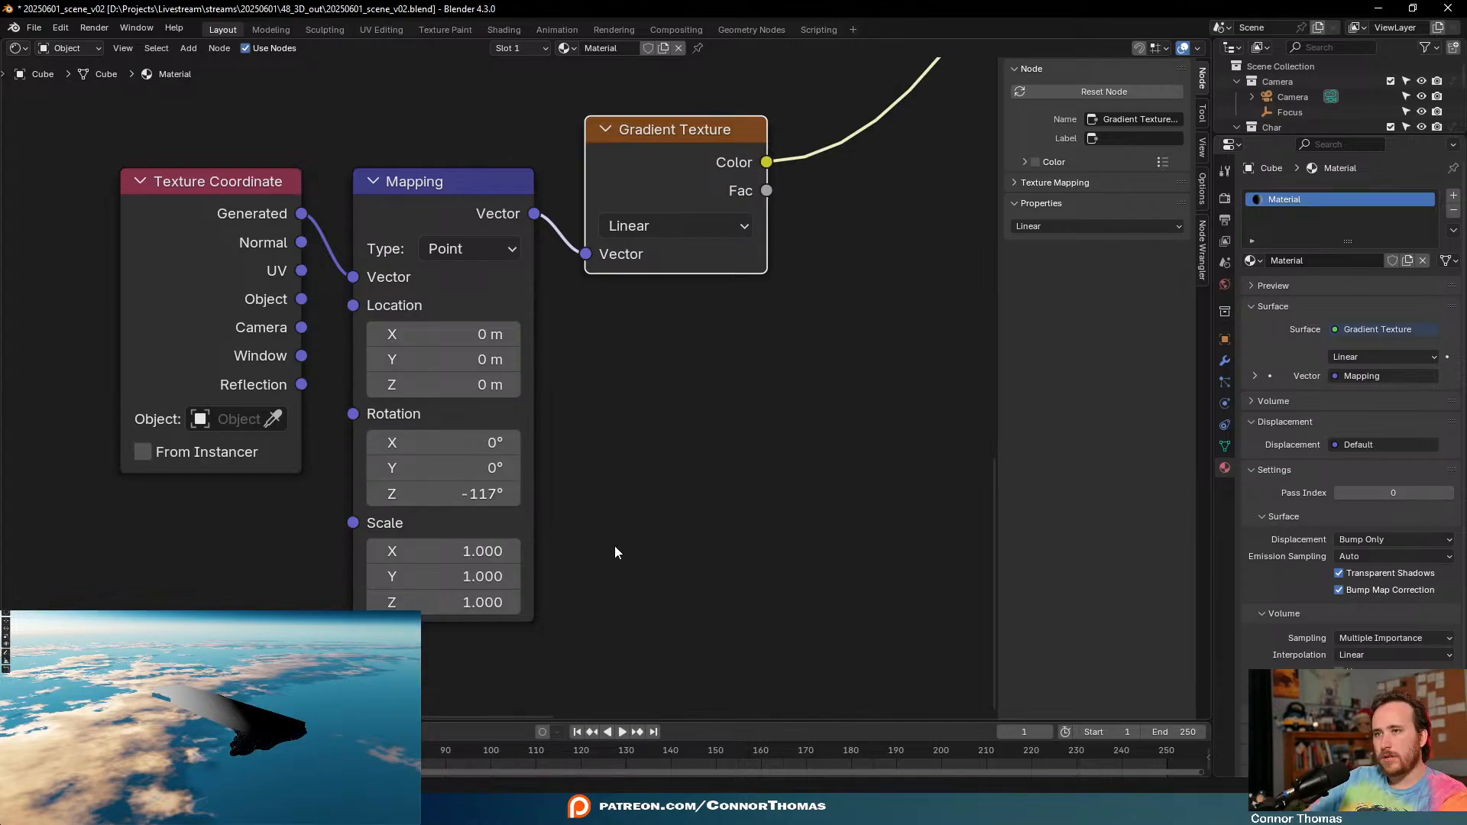
key(BackSpace)
drag(479, 442, 610, 460)
key(ctrl+z)
key(ctrl+z)
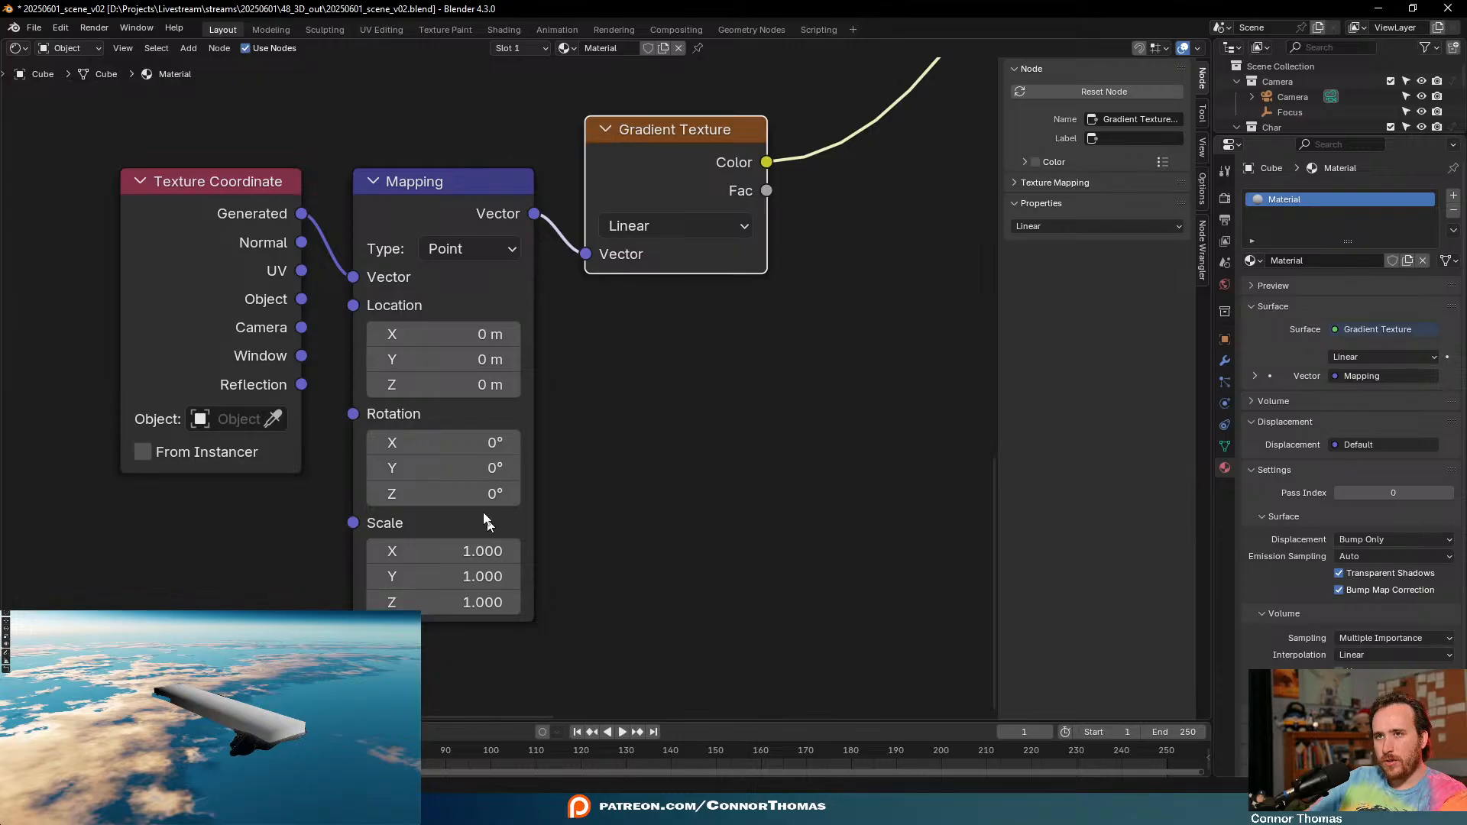
- Feed the duplicated Mapping node from the Object coordinates and set its rotation to Y 89.2° and Z -79.7°
drag(301, 299, 352, 275)
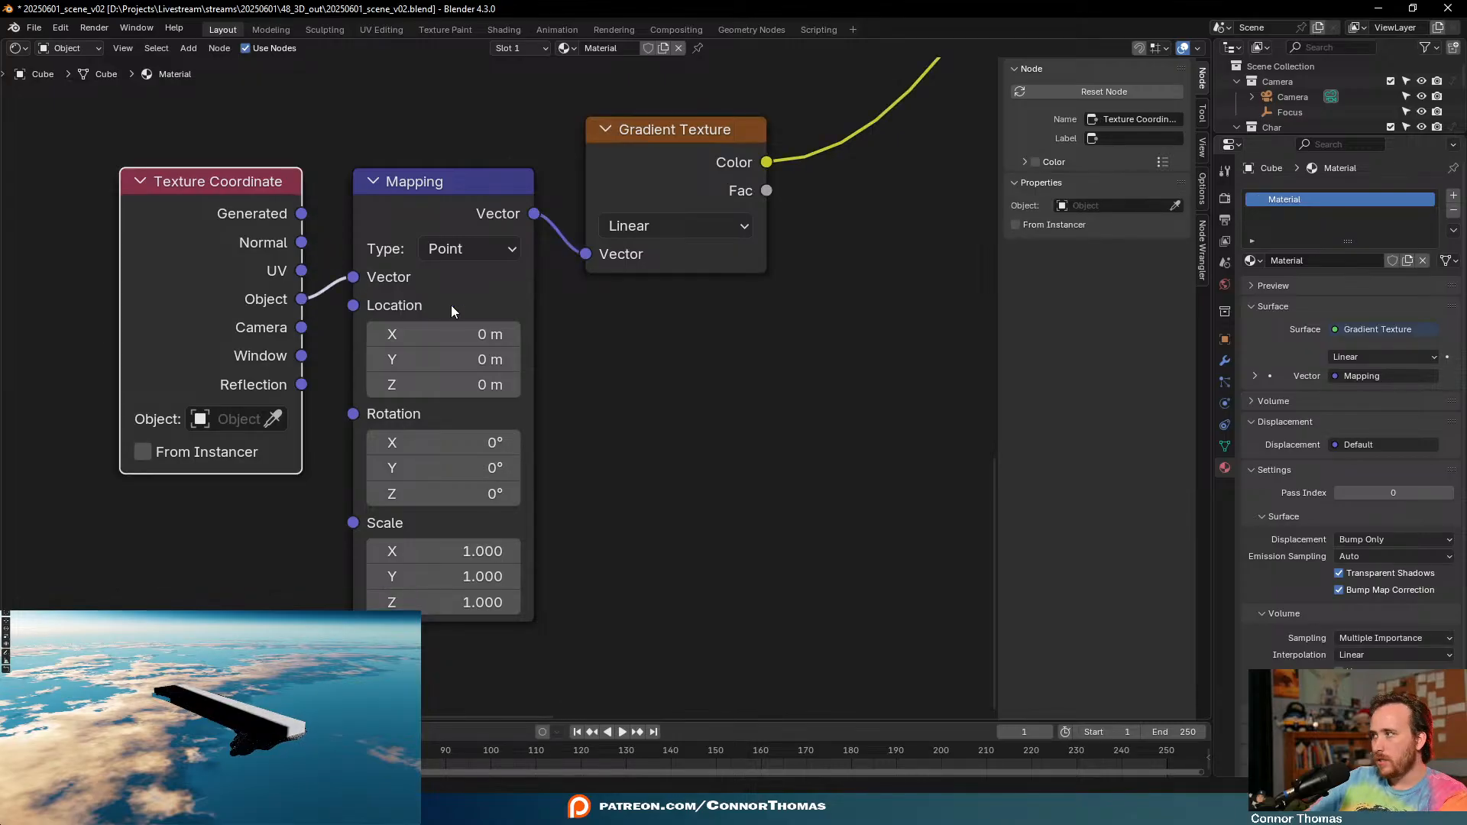
mouse_move(454, 468)
mouse_down()
mouse_move(558, 468)
mouse_move(405, 494)
mouse_up()
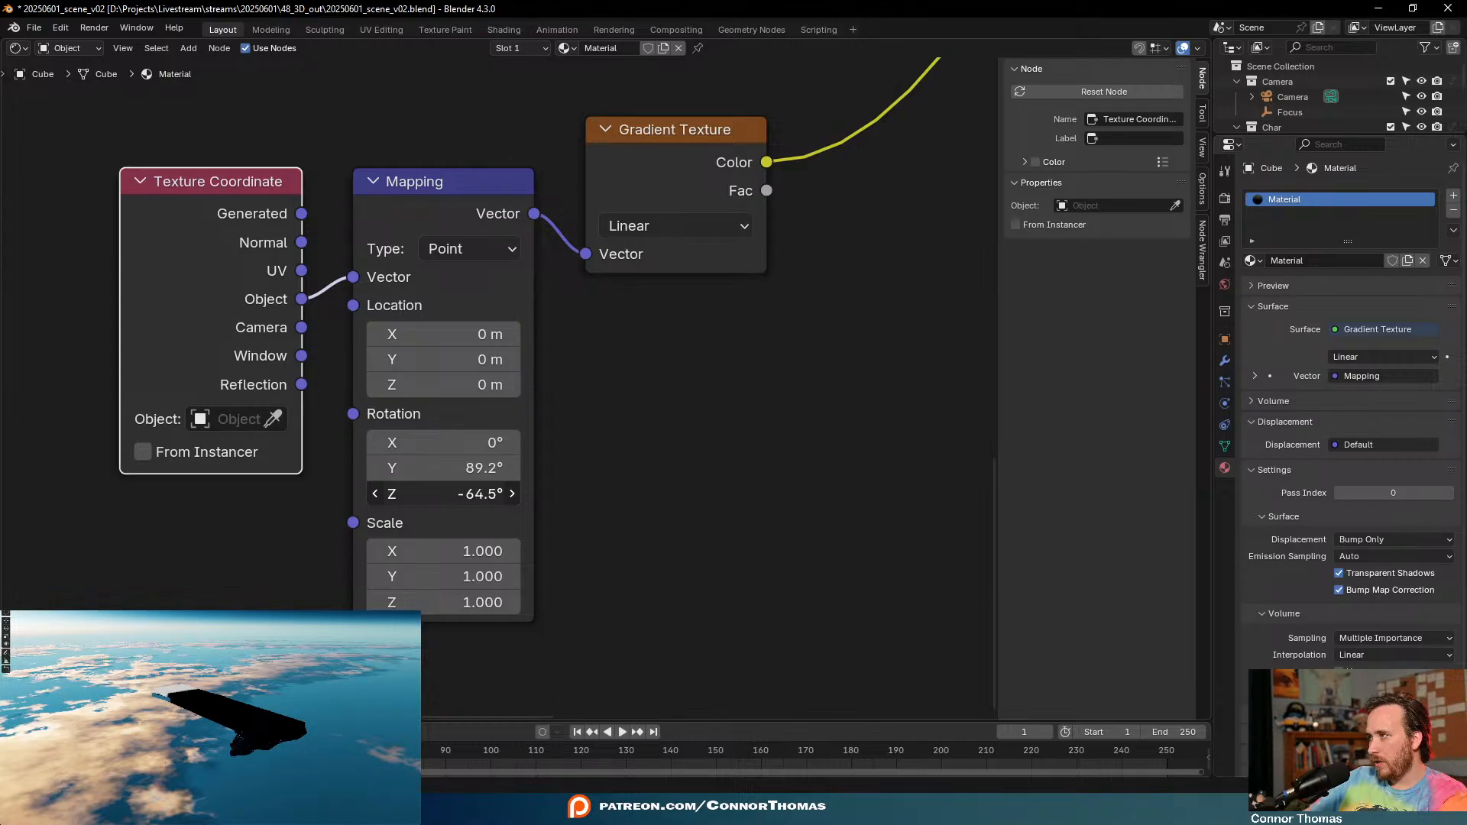
- Add a Color Ramp on the link after the duplicated Gradient Texture and select its light end stop
middle_drag(771, 436, 686, 434)
key(shift+a)
click(686, 434)
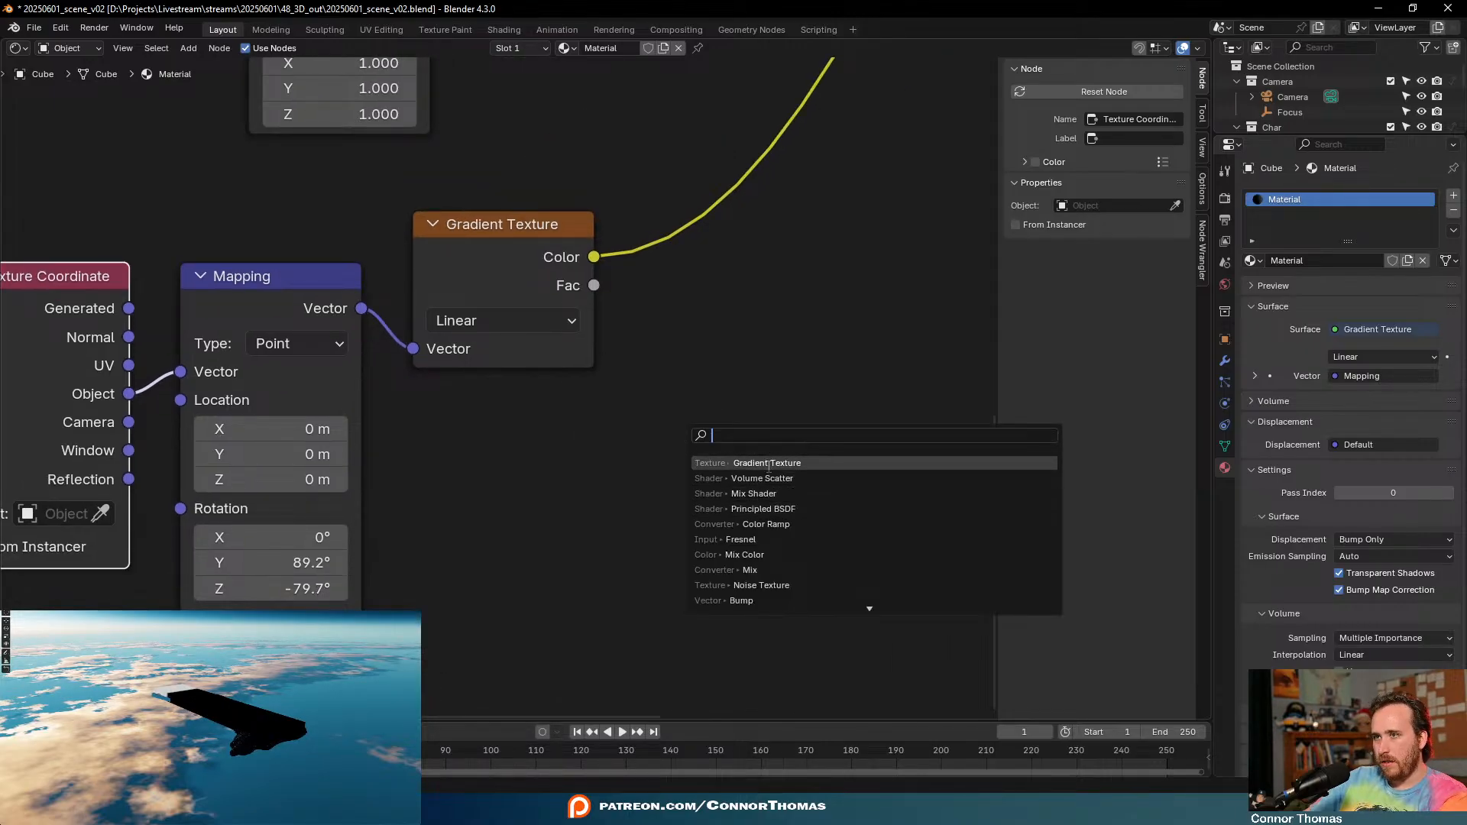
text(colo)
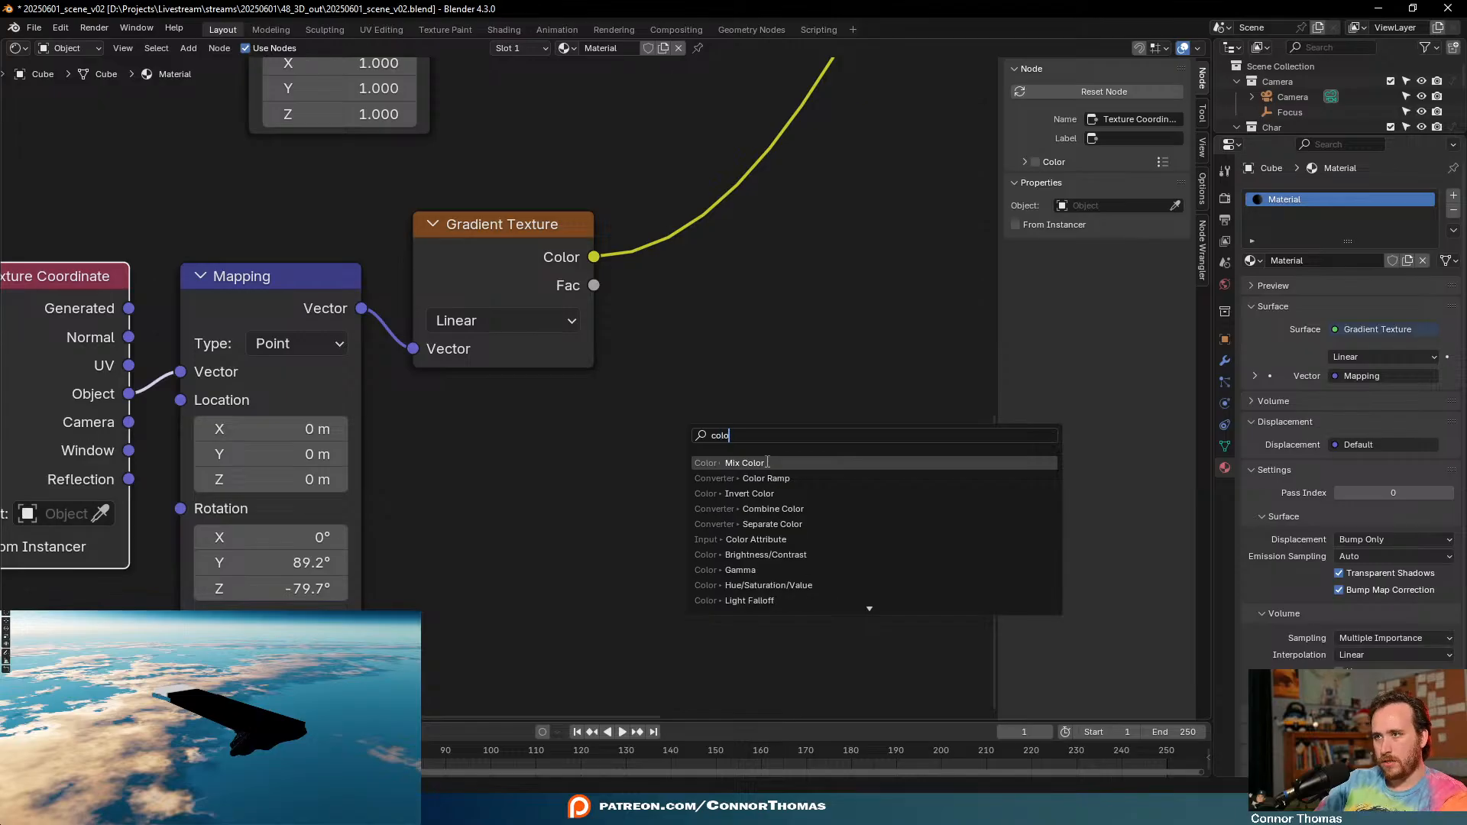
key(Down)
key(Return)
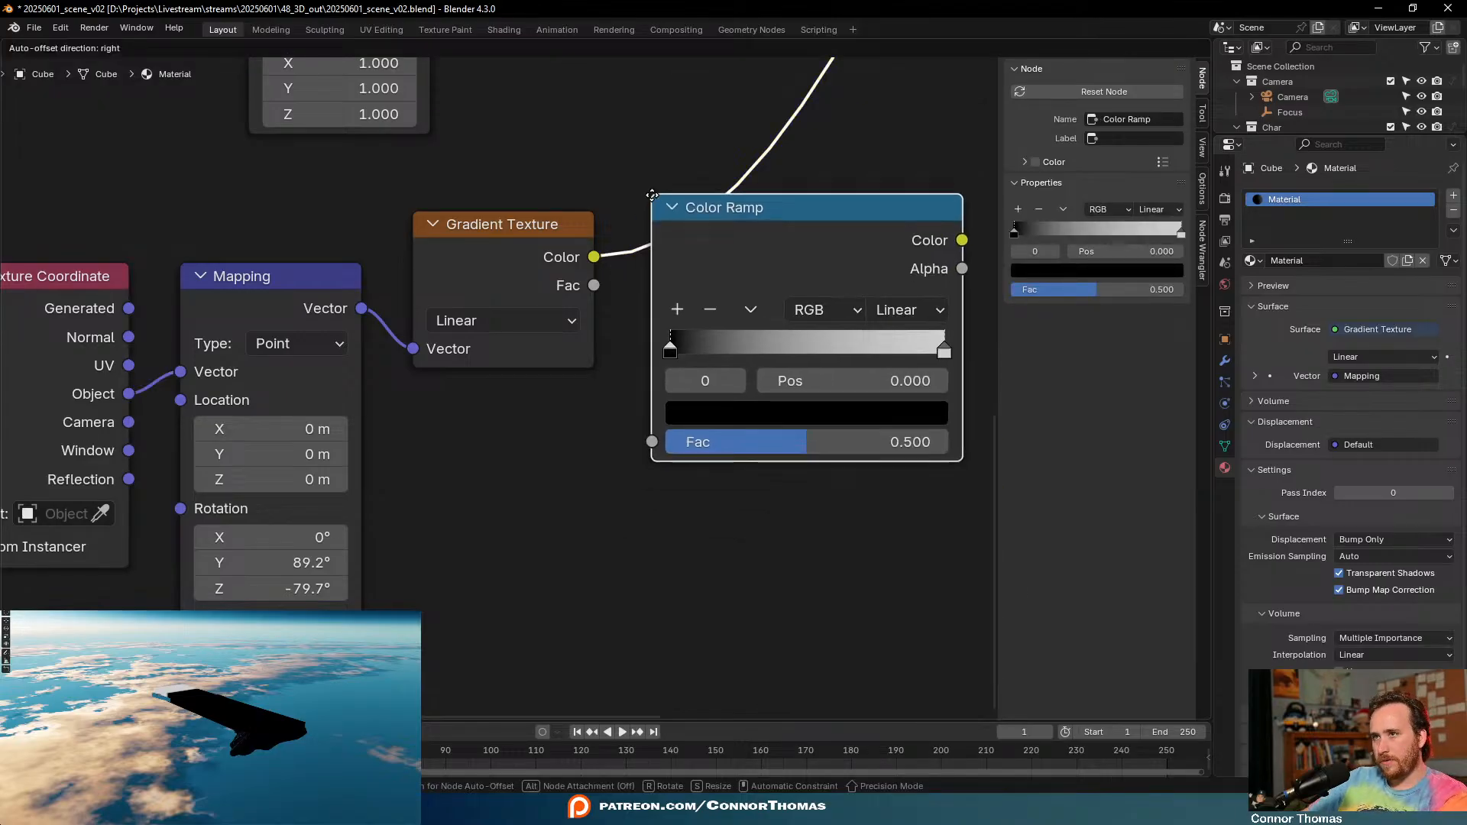
click(655, 193)
middle_drag(706, 406, 517, 424)
drag(479, 350, 527, 358)
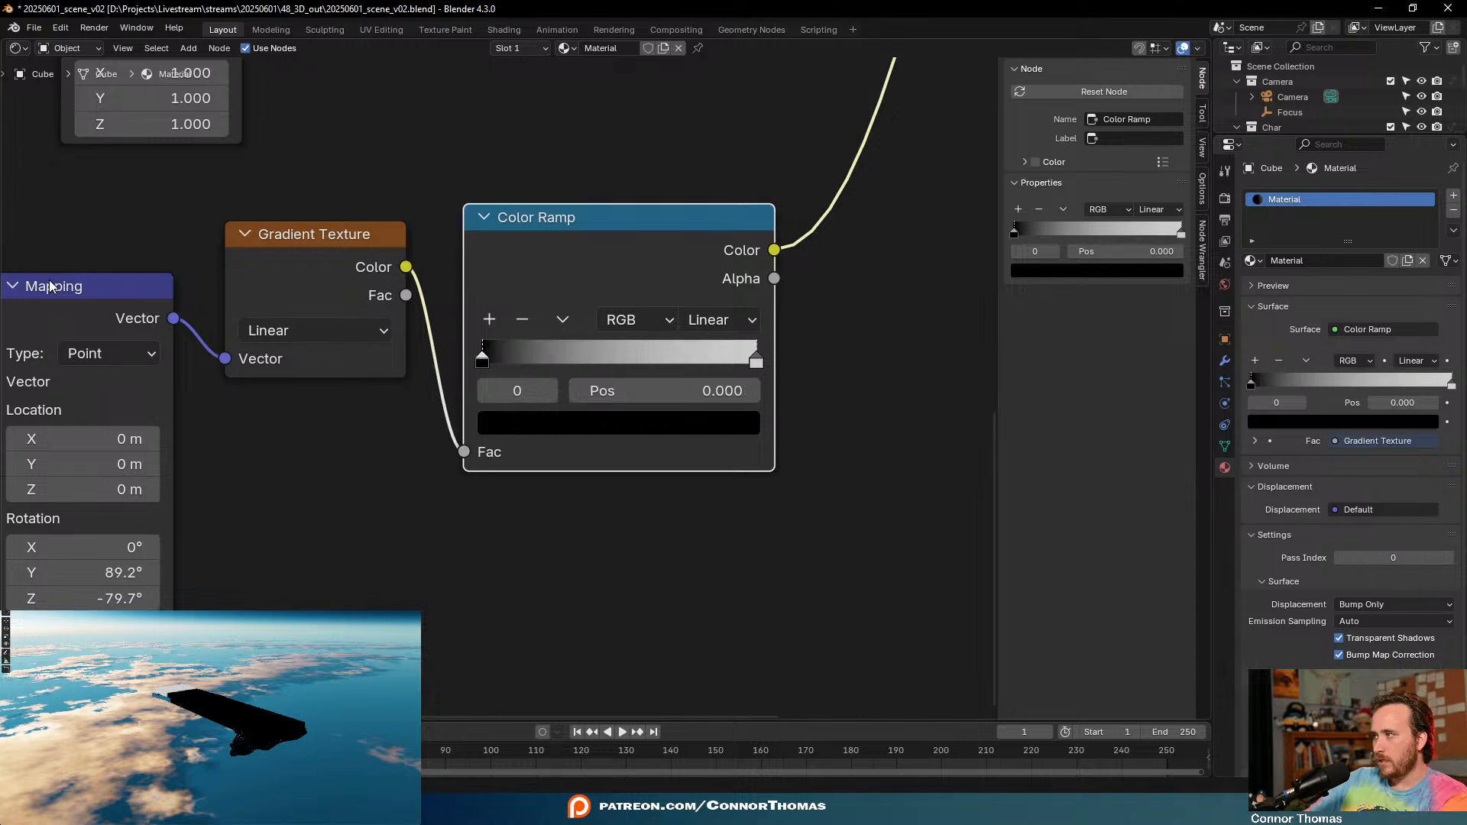
drag(756, 362, 1064, 376)
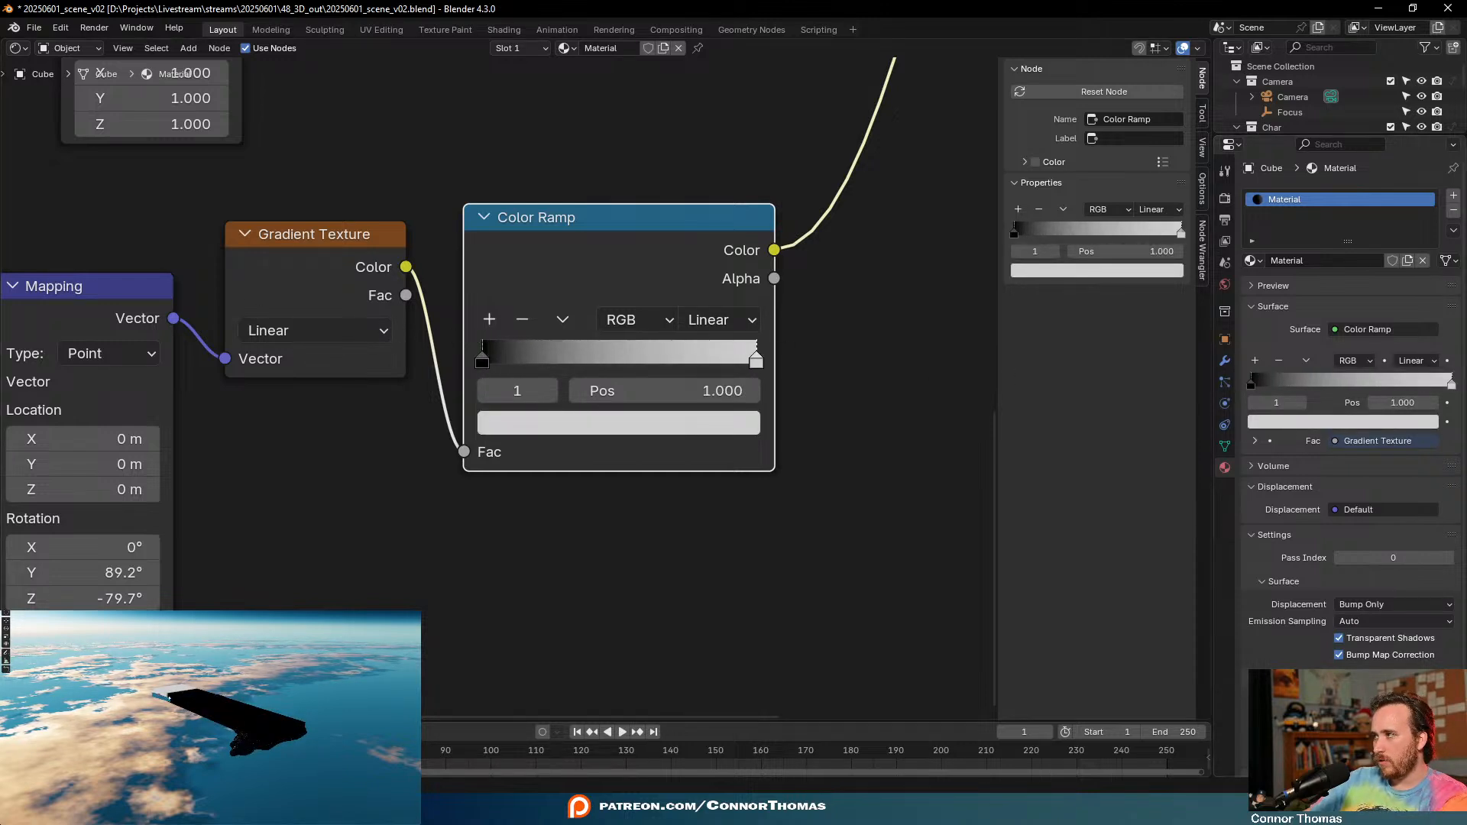
- Set the duplicated Mapping node's X location to 13.6 m and try a larger X scale, cancelling the scale change
middle_drag(216, 603, 537, 444)
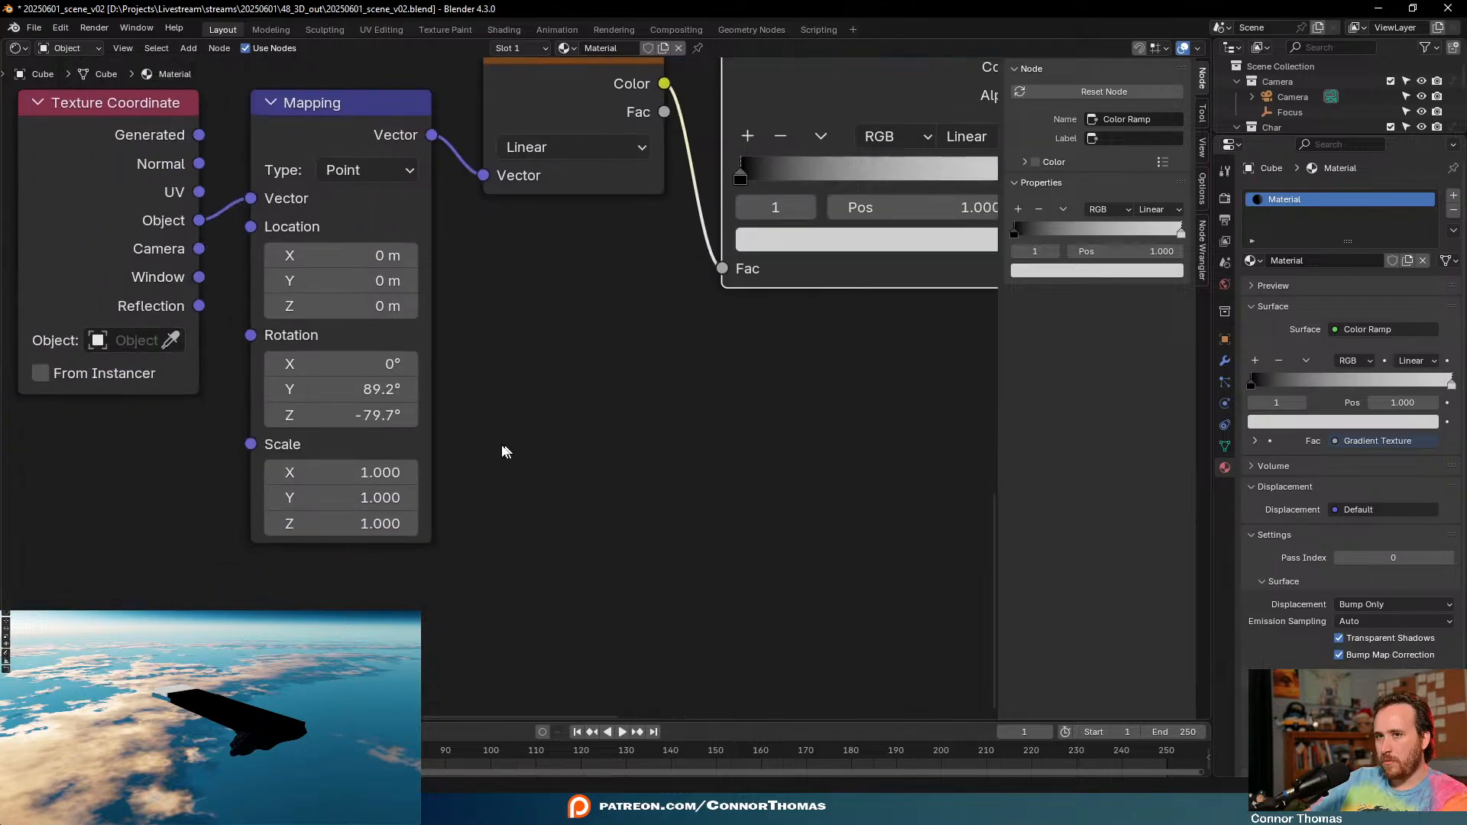
drag(359, 255, 402, 255)
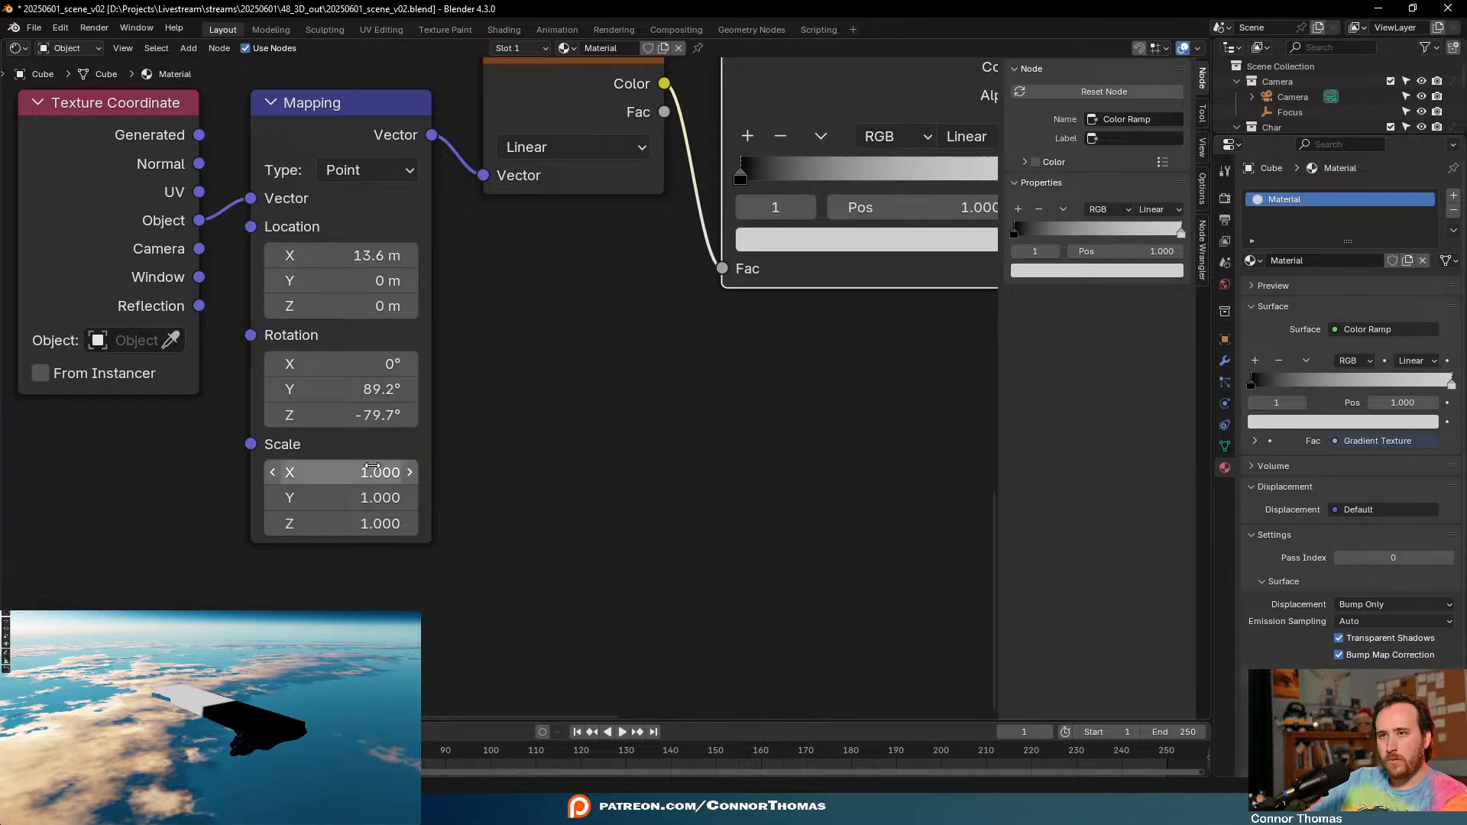
drag(372, 468, 405, 468)
key(Escape)
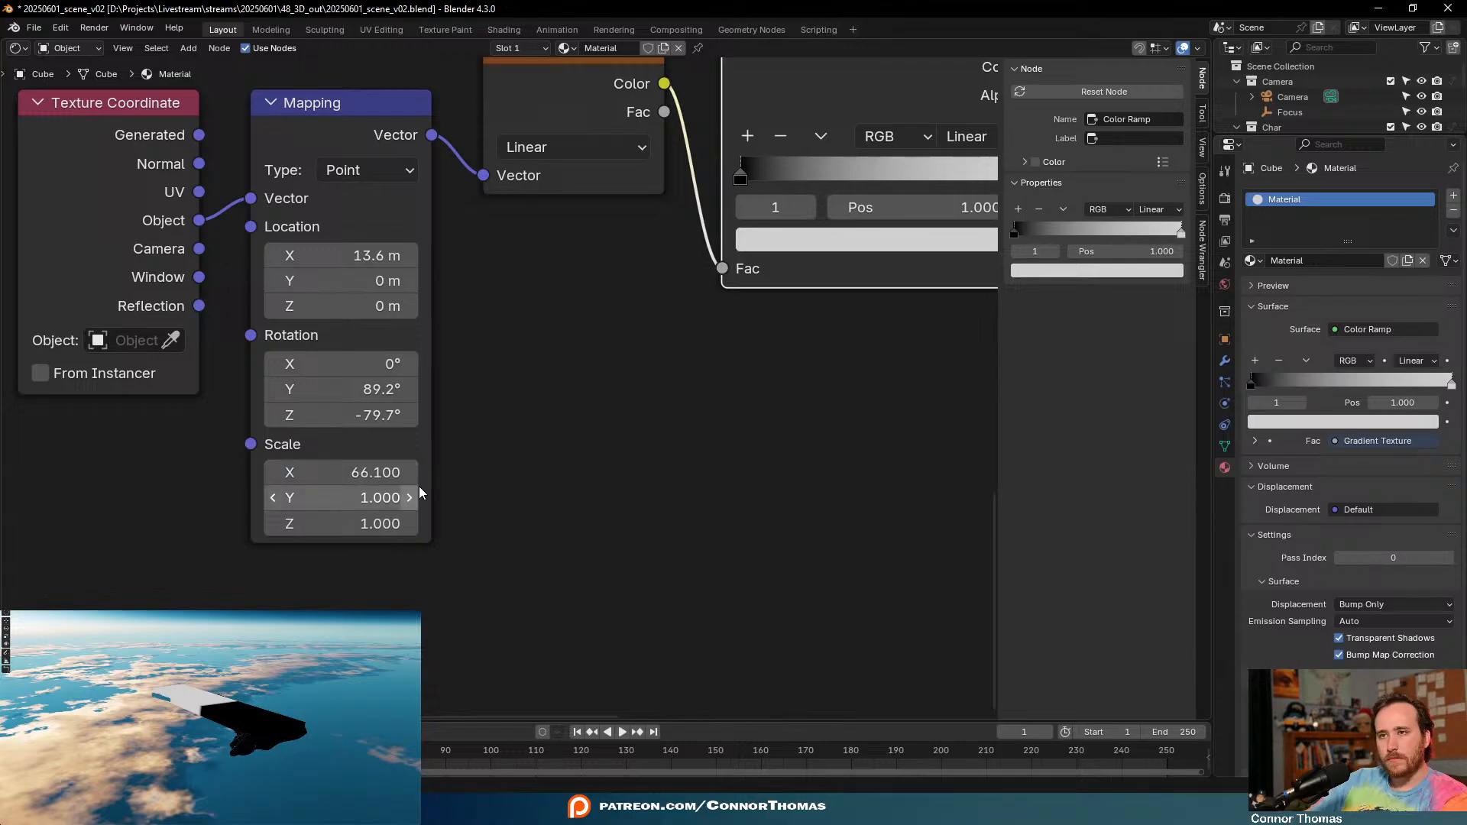
- Add a Value node and connect it to the duplicated Mapping node's Scale input
key(shift+a)
text(value)
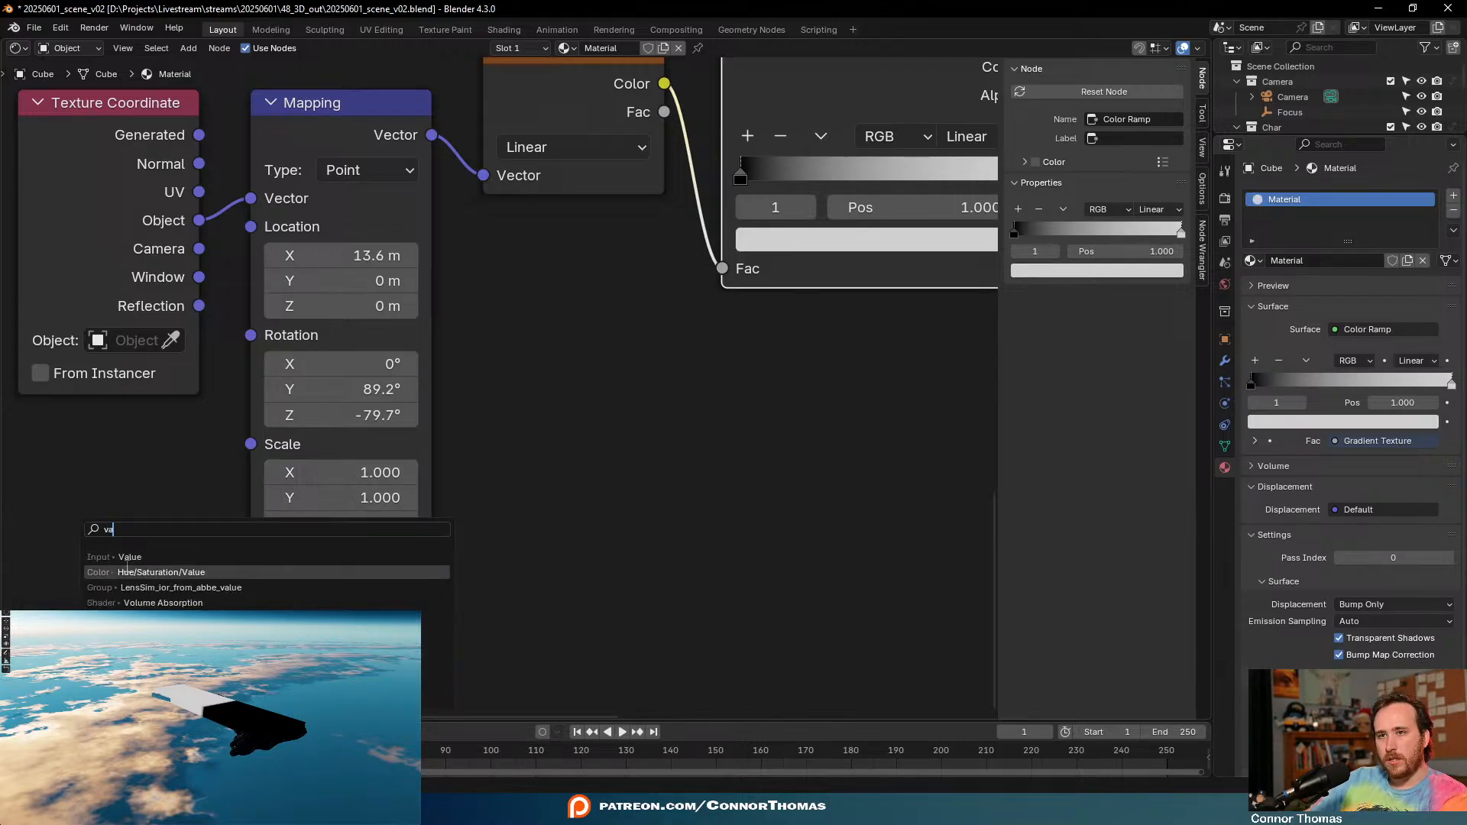
key(Return)
click(61, 493)
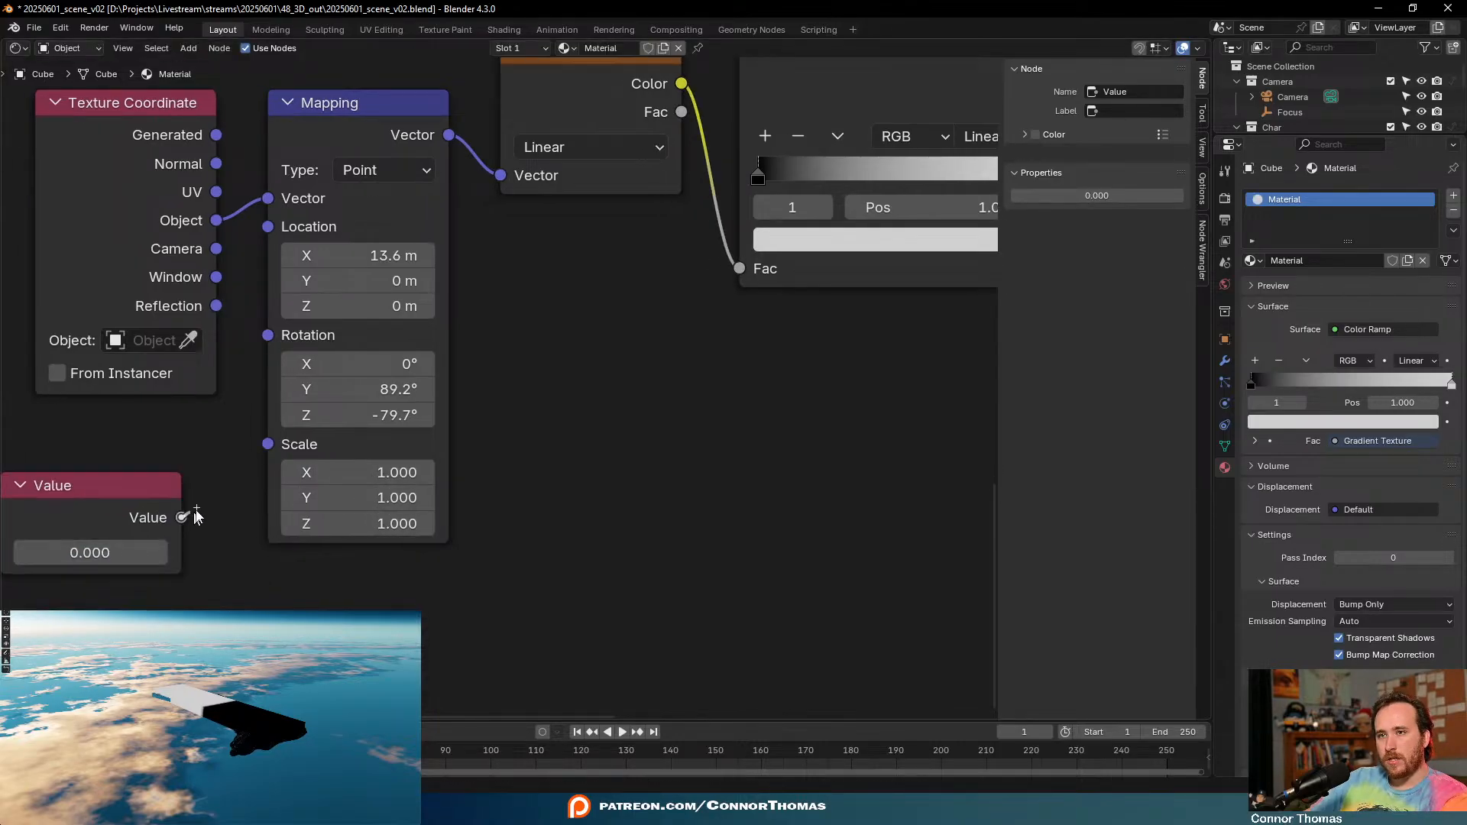
drag(181, 517, 268, 444)
- Try scale values of 0 and 0.001 in the Value node
mouse_move(89, 552)
mouse_down()
mouse_move(229, 551)
mouse_move(115, 551)
mouse_up()
click(85, 543)
key(BackSpace)
text(0.000)
key(Return)
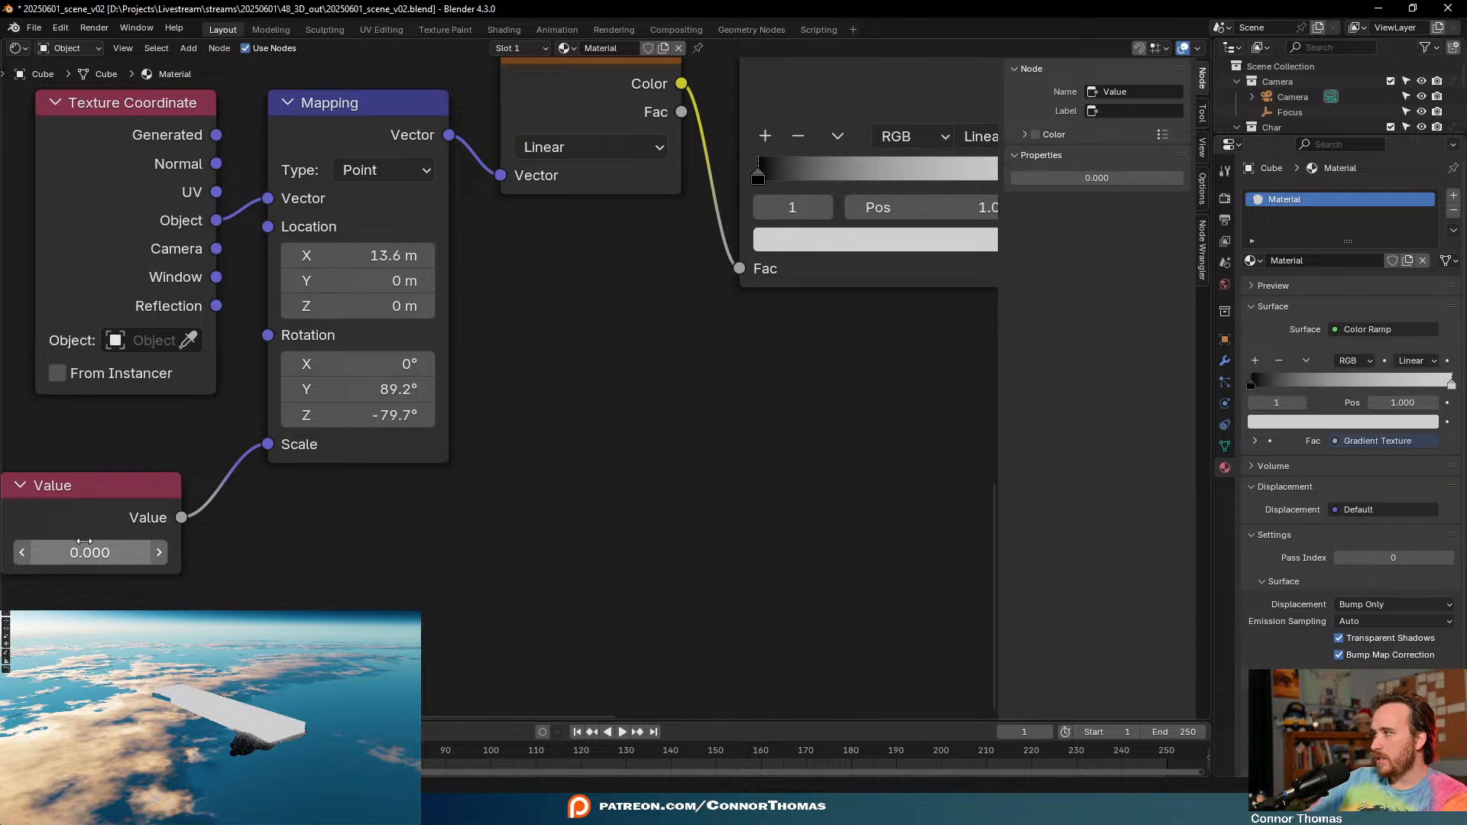
click(85, 544)
text(0.0001)
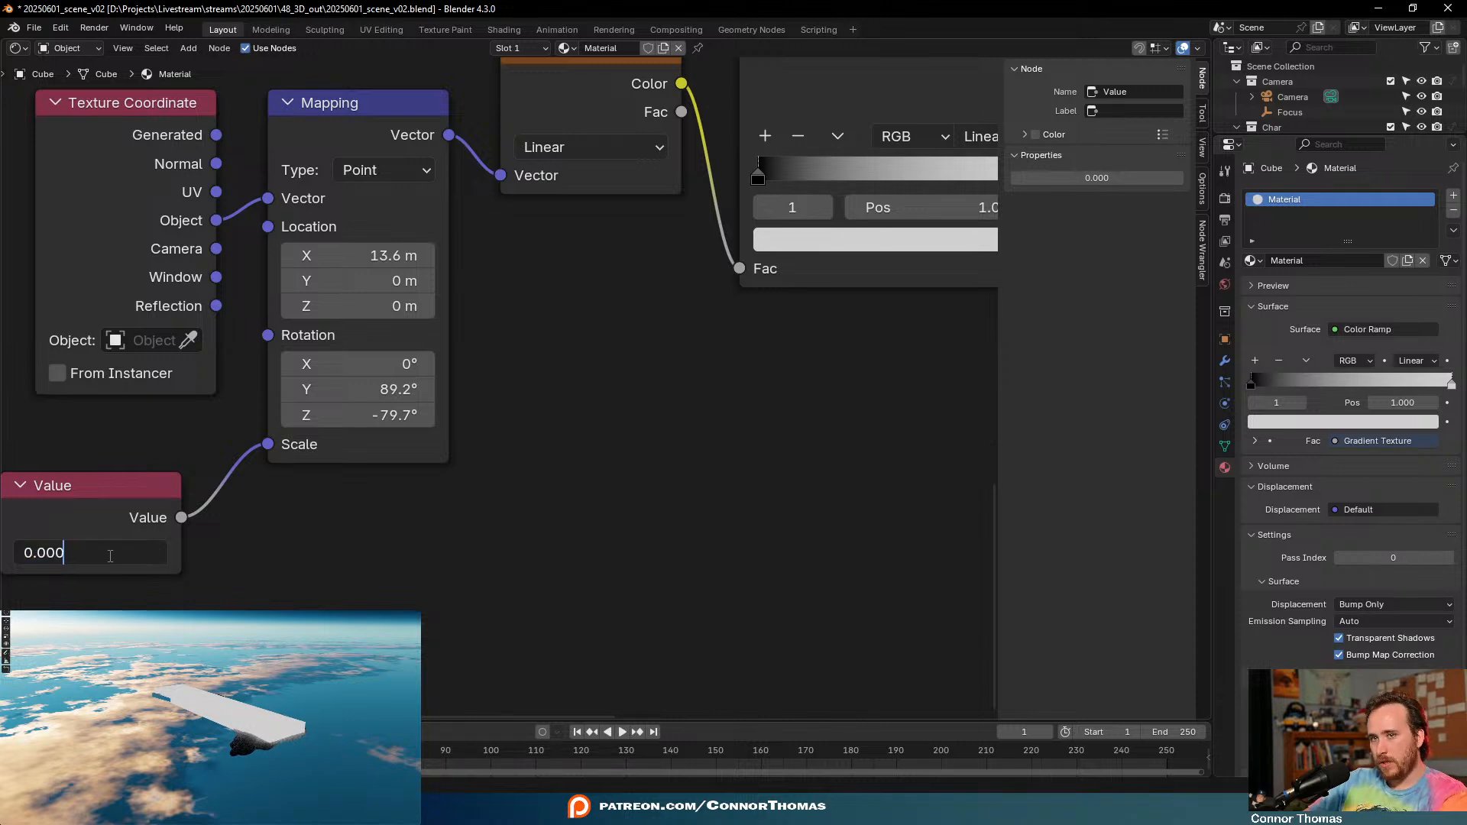
key(Return)
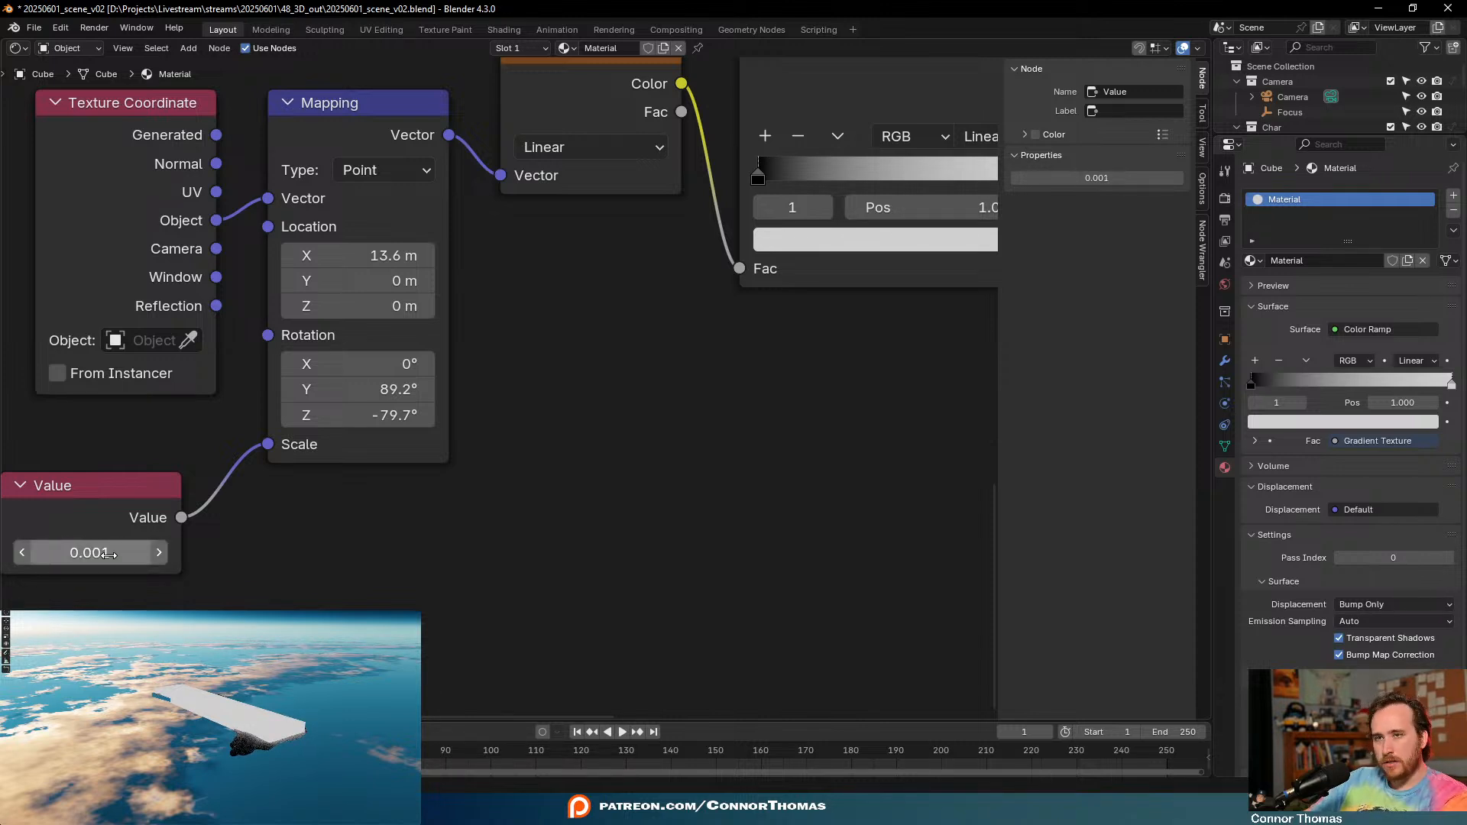
- Try scale values of 0.01, 0.1 and 1 in the Value node
double_click(110, 554)
text(0.01)
key(Return)
double_click(109, 554)
text(0.1)
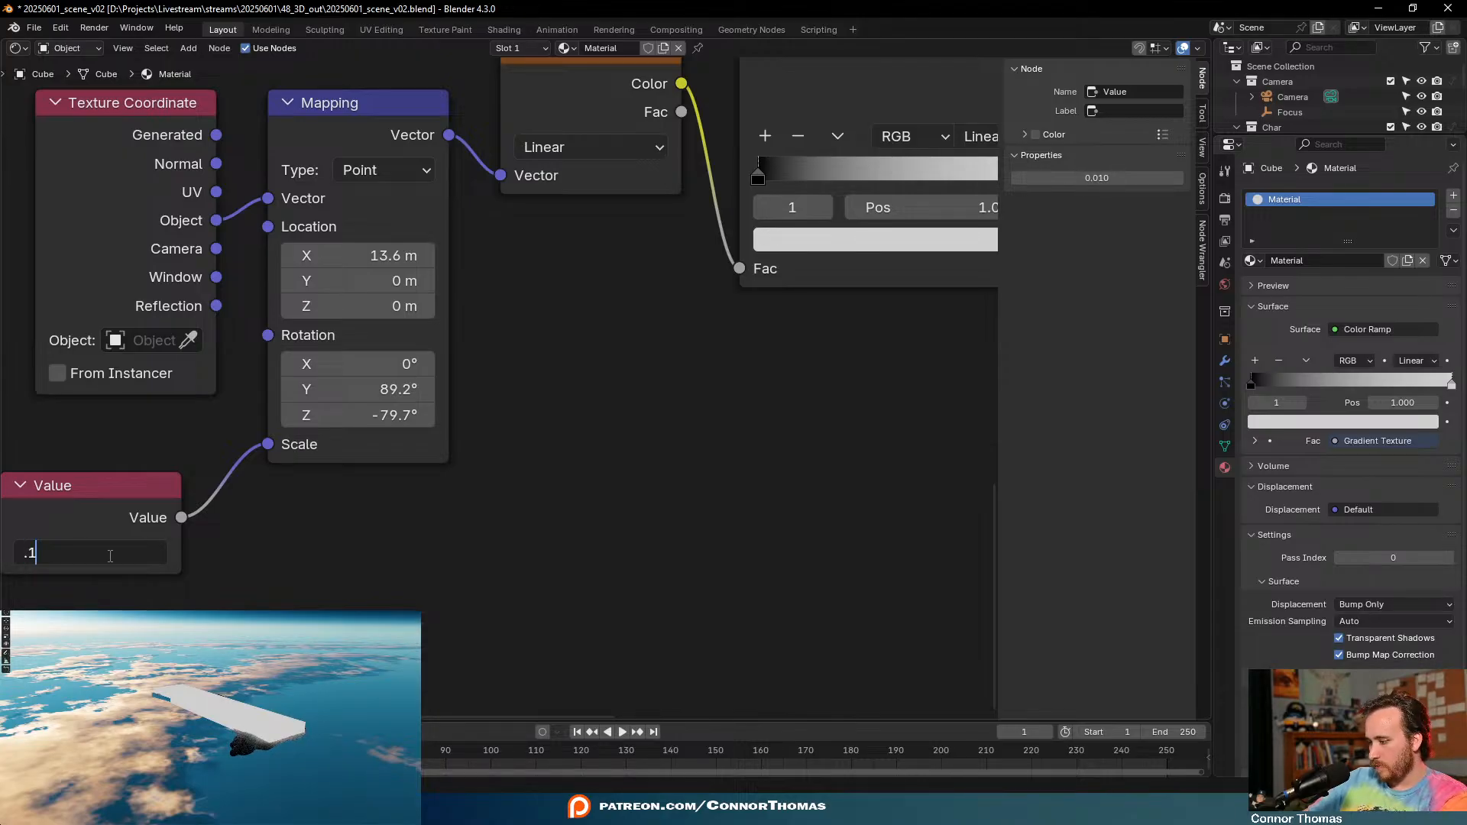
key(Return)
double_click(109, 553)
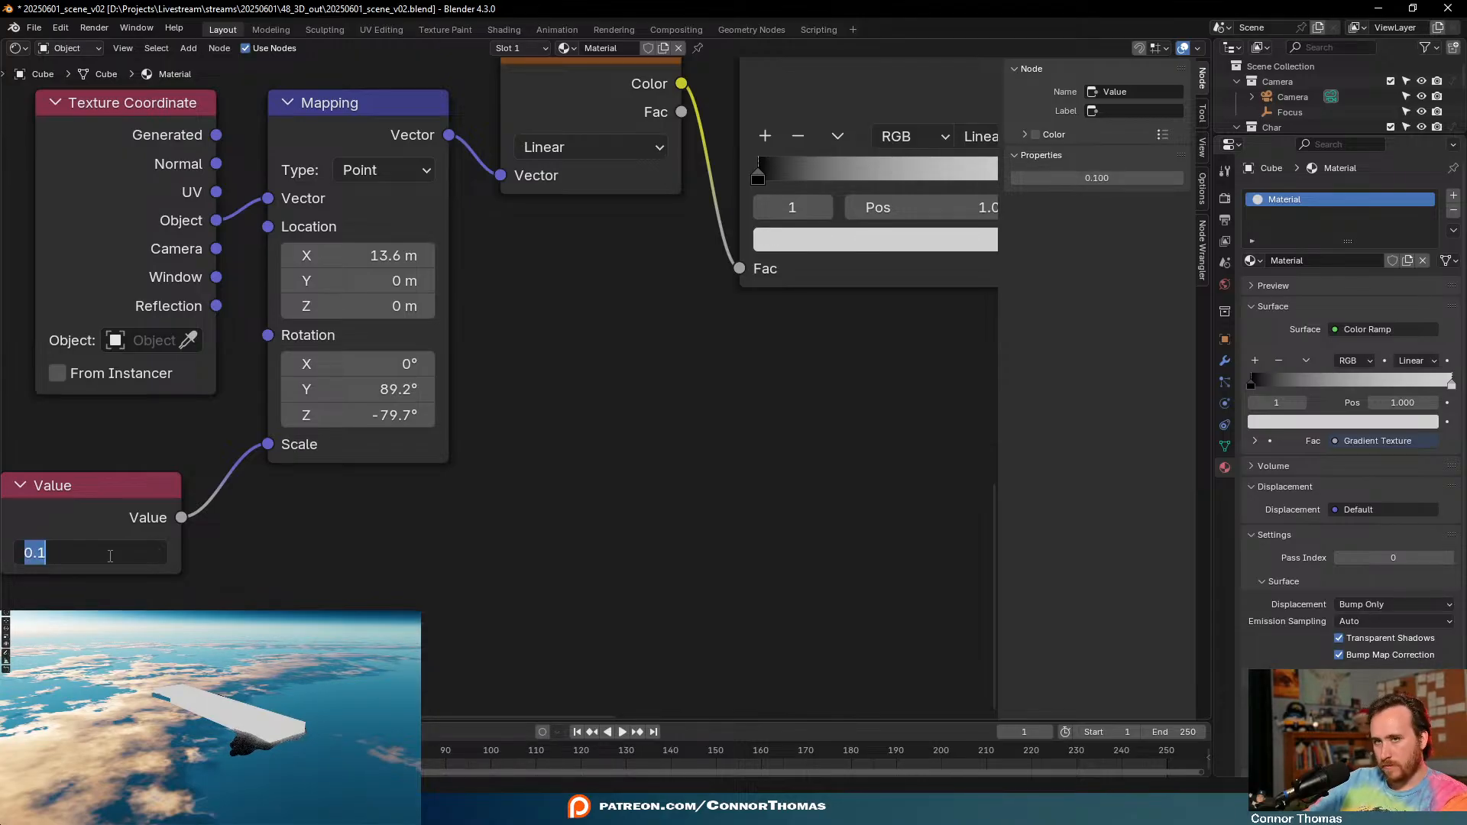
text(1)
key(Return)
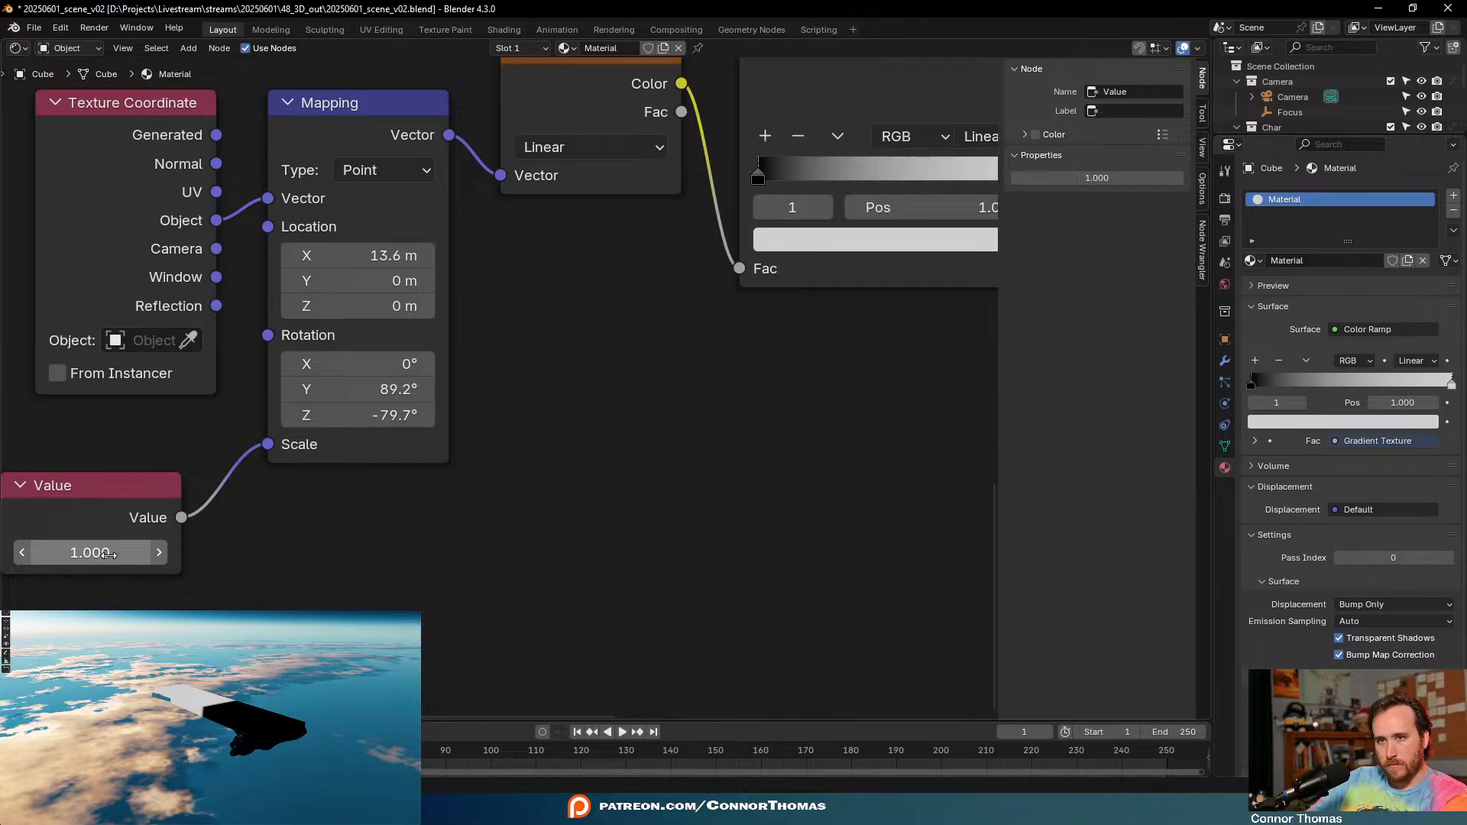
- Try scale values of 0.5 and 0.9 in the Value node
double_click(110, 554)
text(0.5)
key(Return)
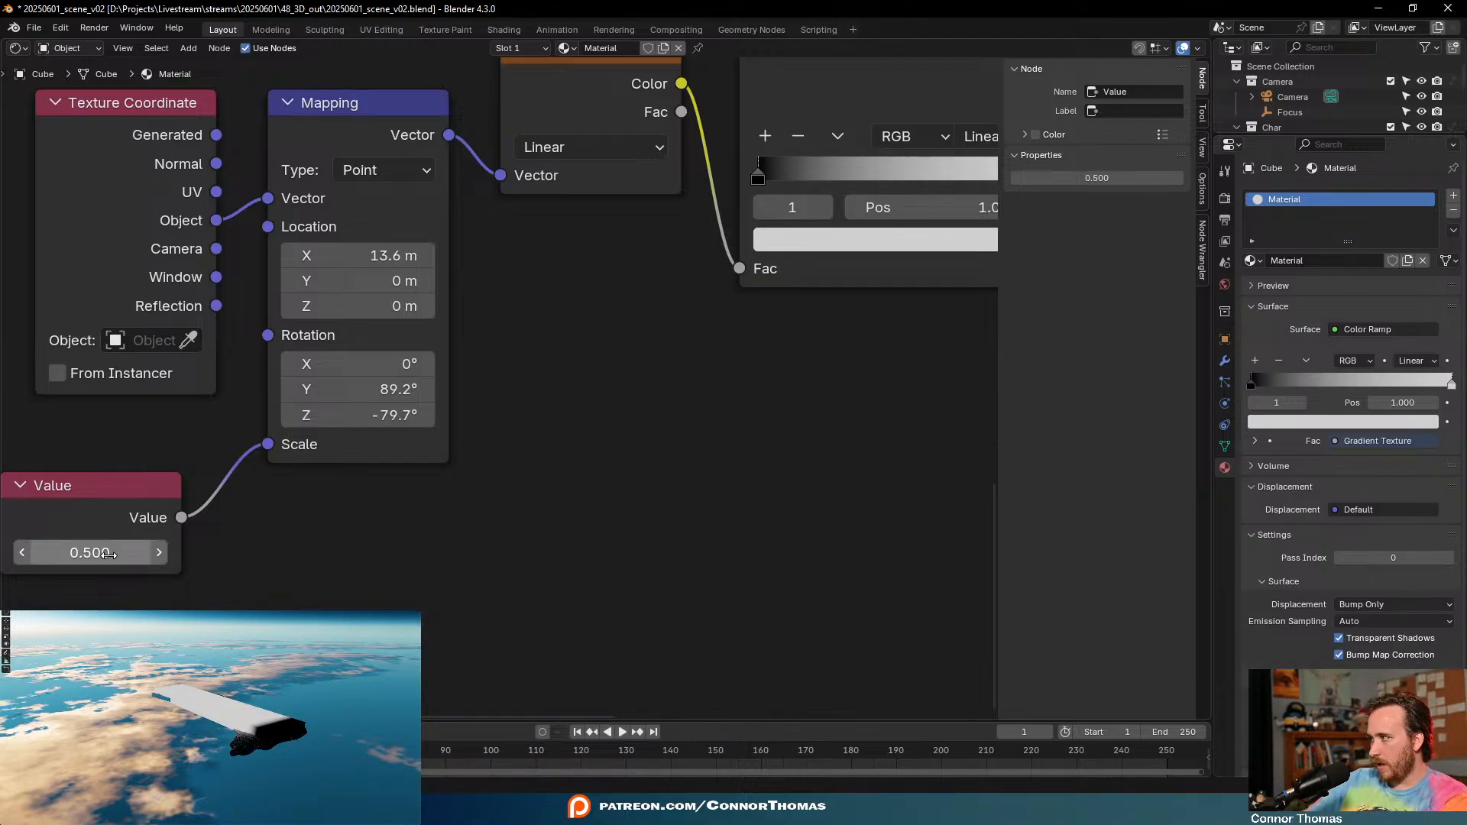
double_click(109, 554)
text(.9)
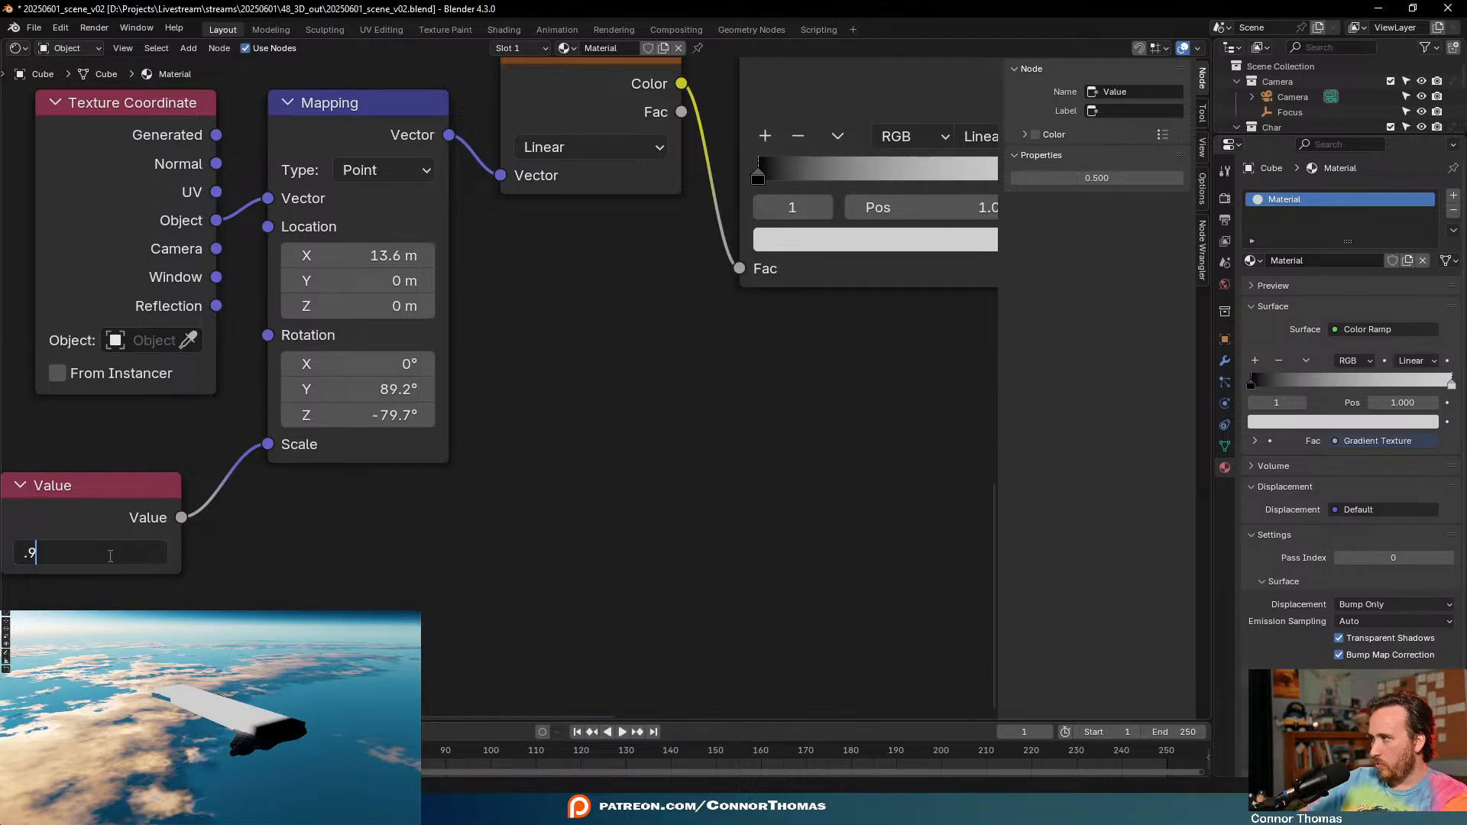
key(Return)
- Set the Value node to 0.1 and the Mapping node's X location to 1.8 m
double_click(110, 554)
text(.1)
key(Return)
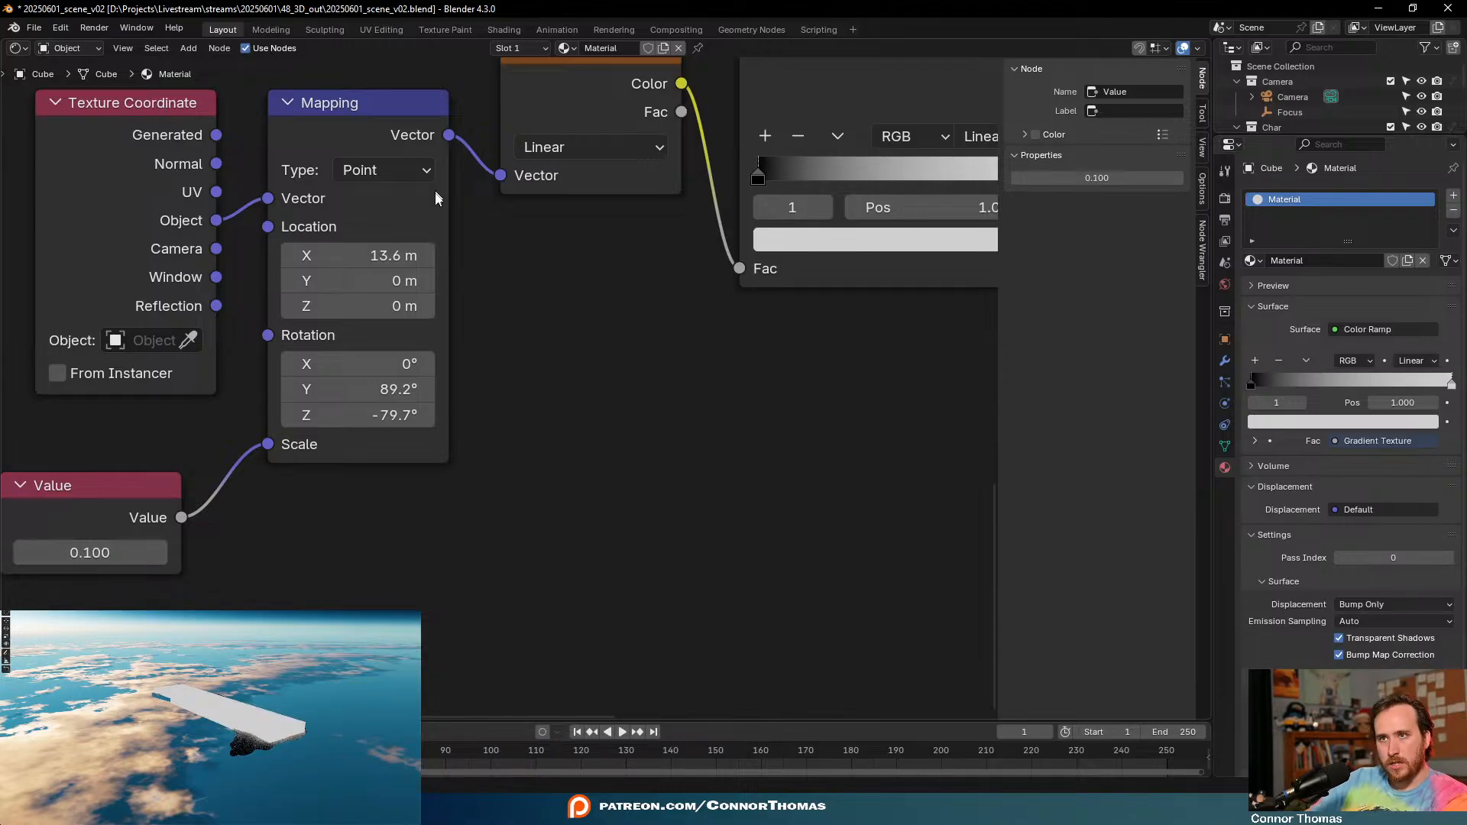
mouse_move(365, 260)
mouse_down()
mouse_move(428, 259)
mouse_move(306, 255)
mouse_move(405, 255)
mouse_move(347, 255)
mouse_up()
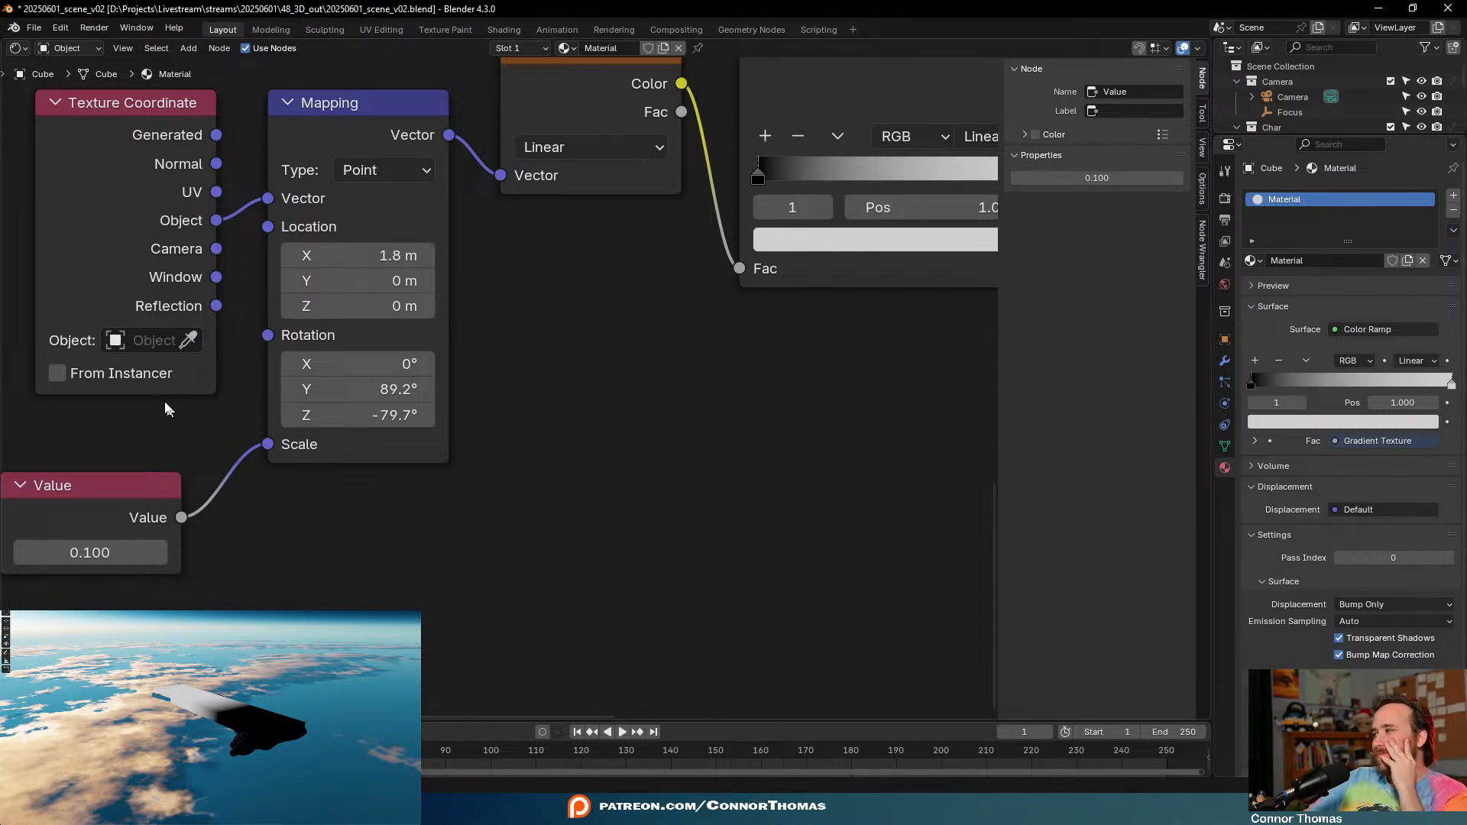
- Set the Value node to 0.01 and the Mapping node's X location to 0.4 m
click(97, 553)
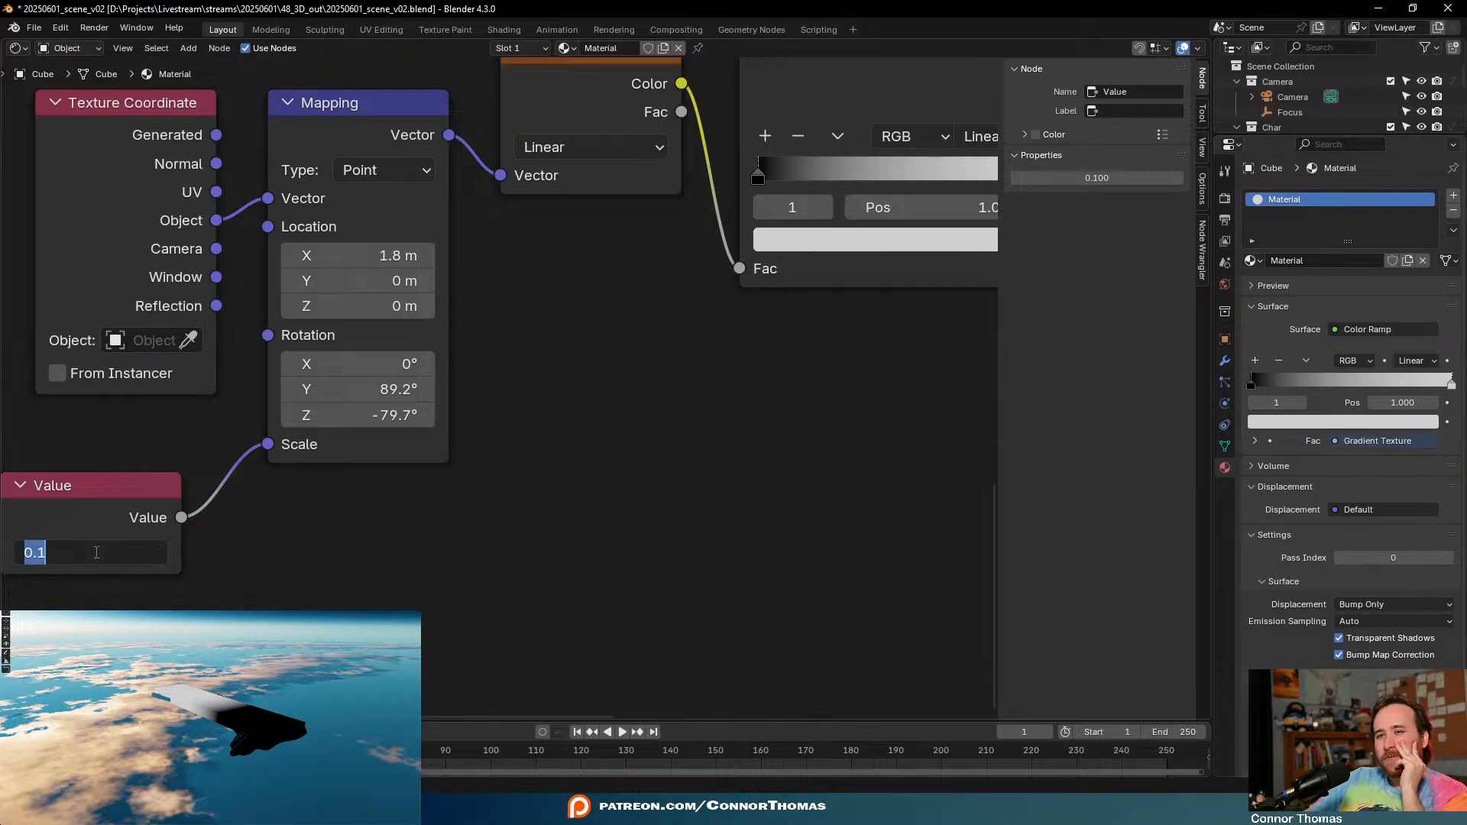
text(.01)
key(Return)
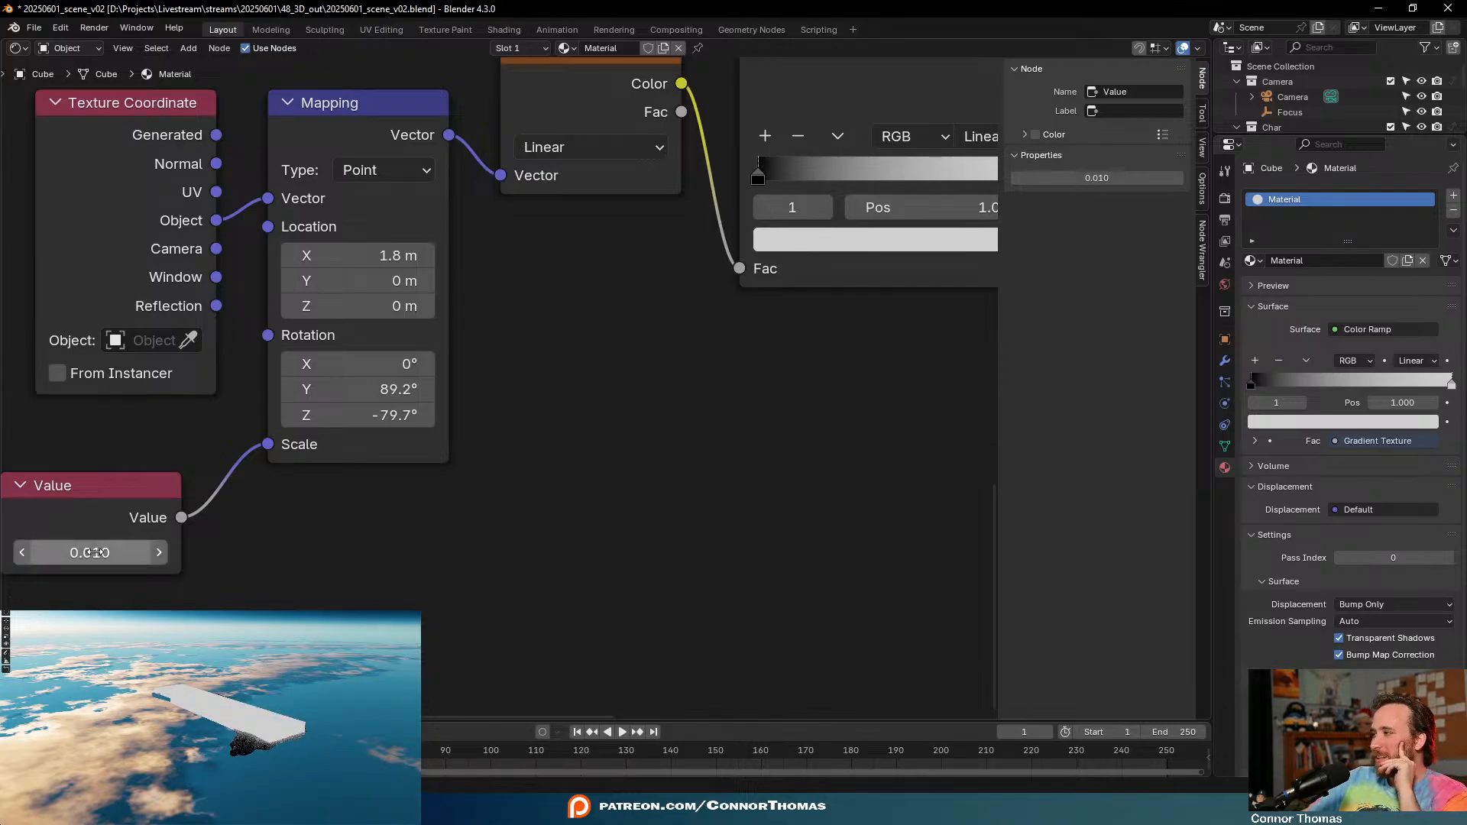
drag(359, 255, 332, 255)
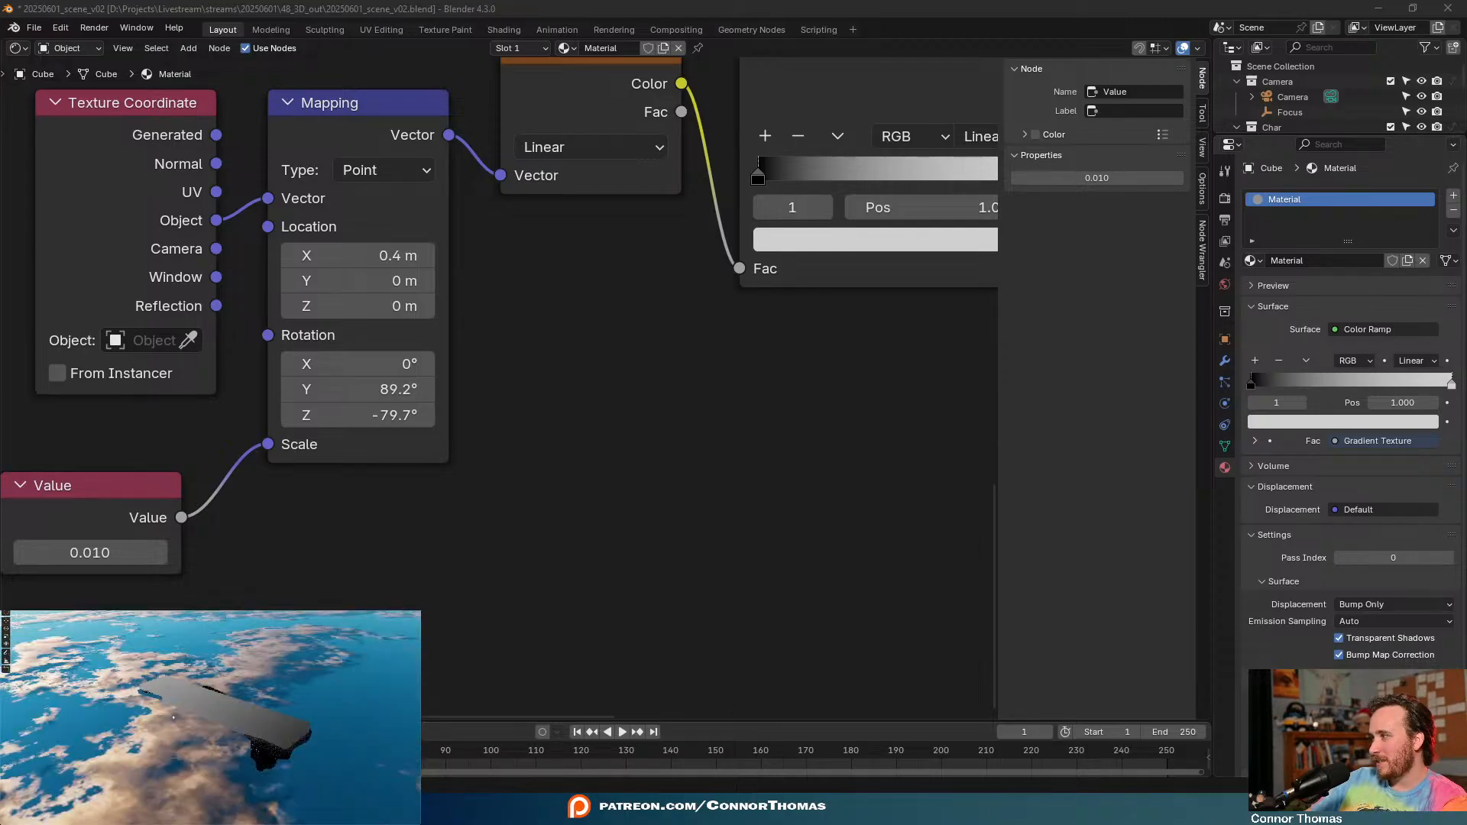
- Place the Value node directly beneath the Texture Coordinate node and move both farther from the Mapping node
middle_drag(315, 586, 393, 552)
scroll(393, 552, down, 1)
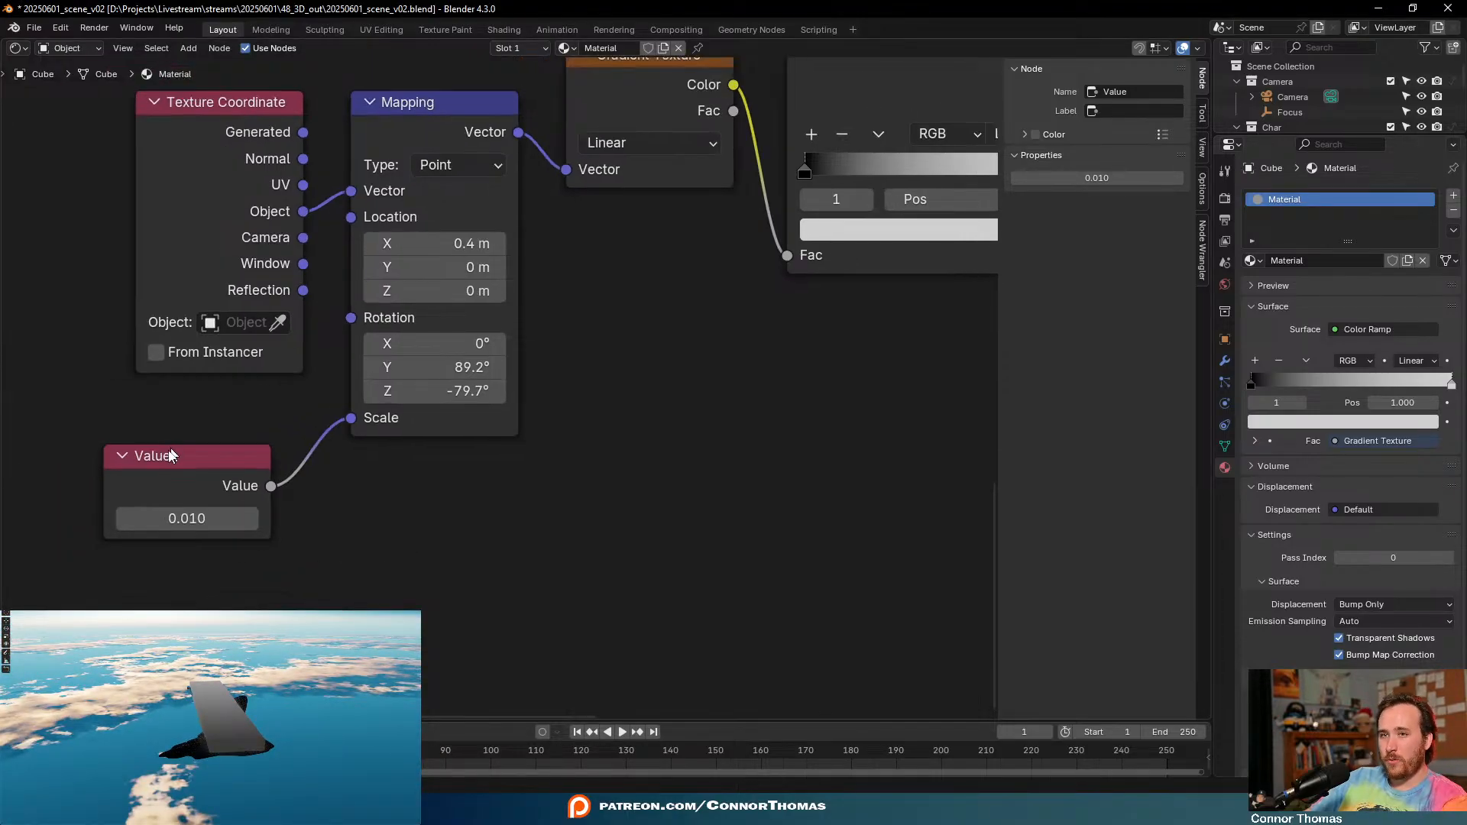
click(166, 463)
key(g)
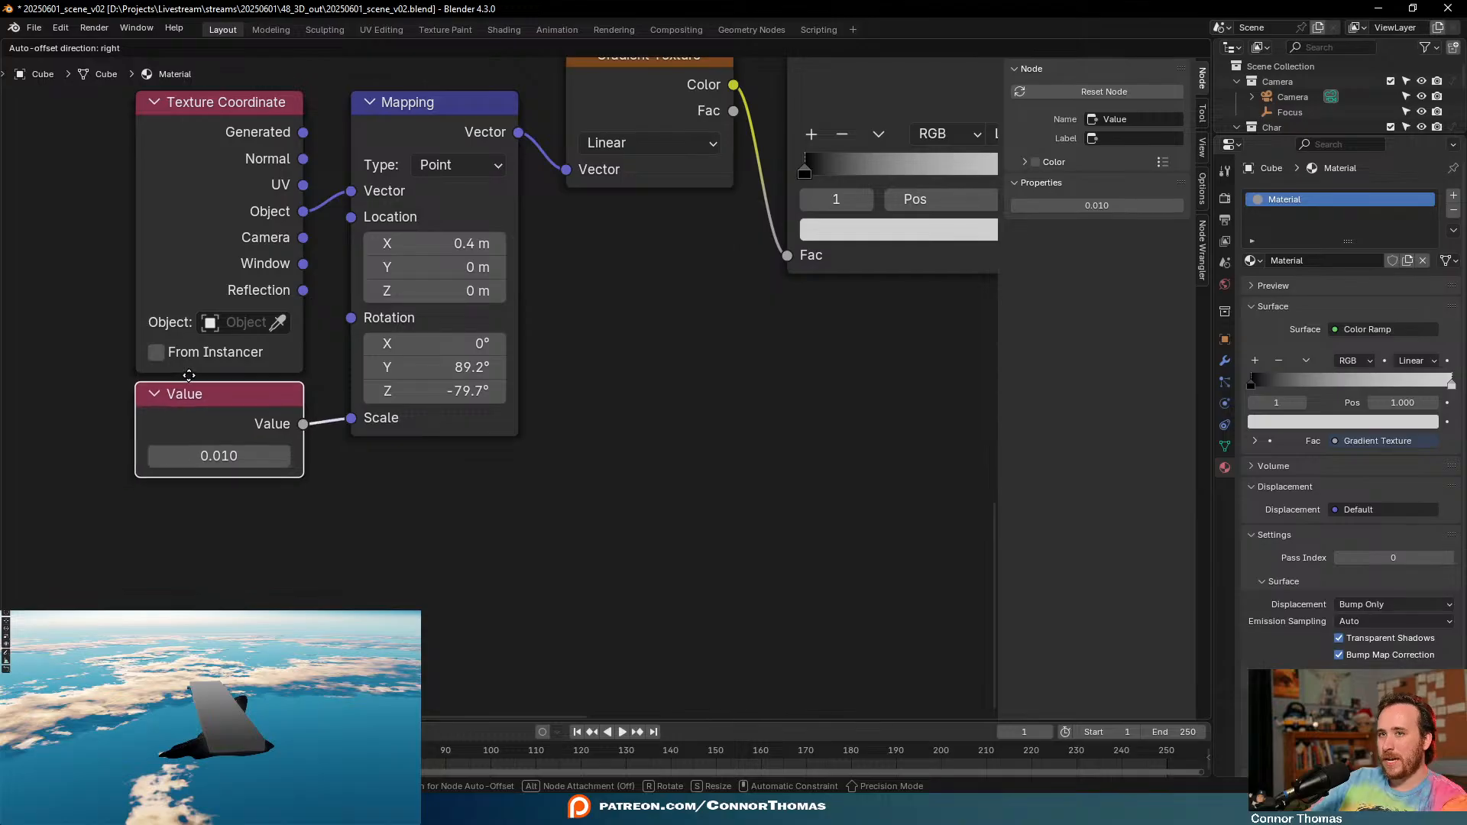
click(190, 376)
drag(148, 557, 298, 243)
key(g)
click(235, 252)
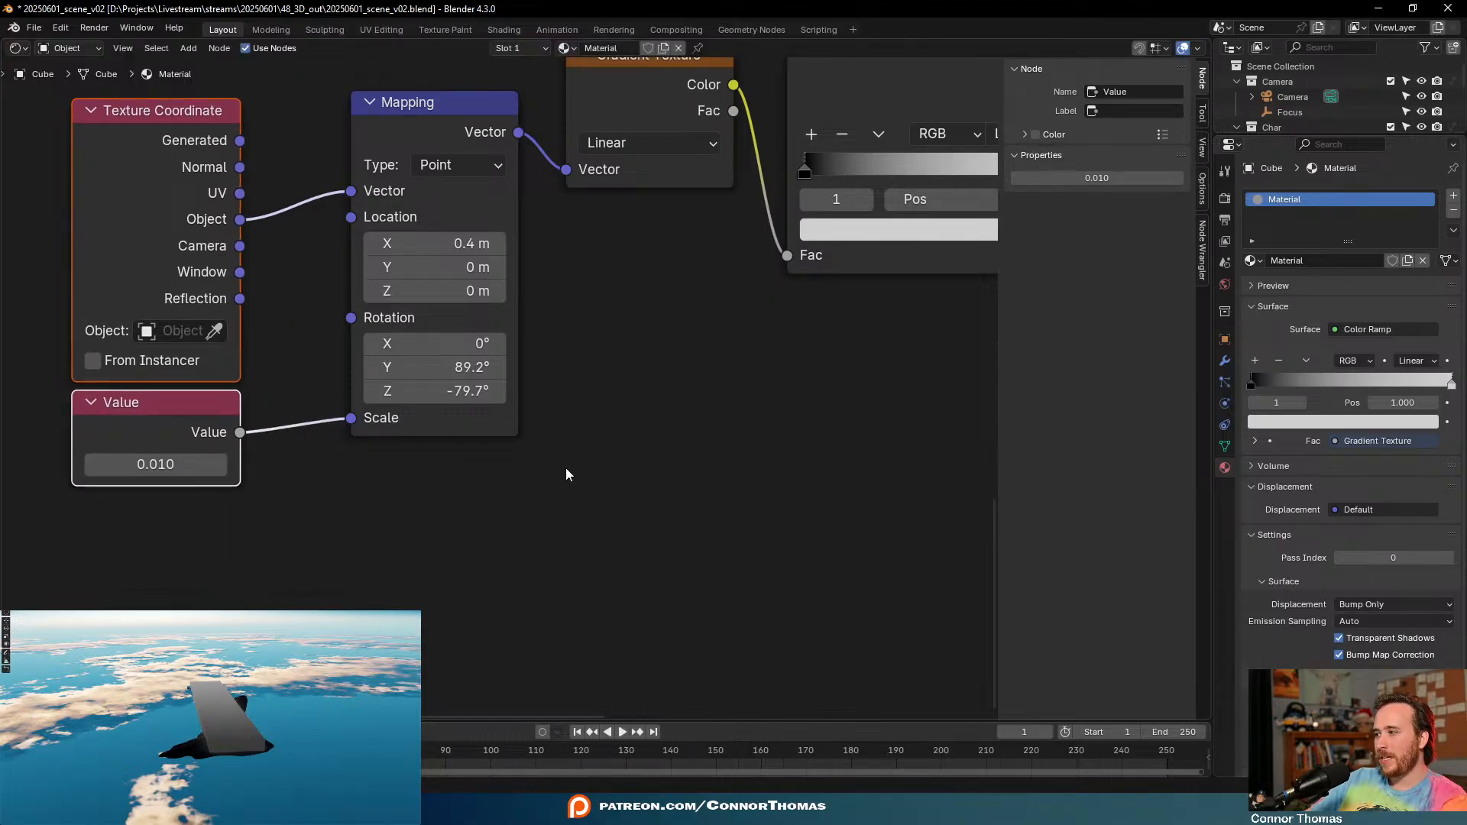
click(583, 493)
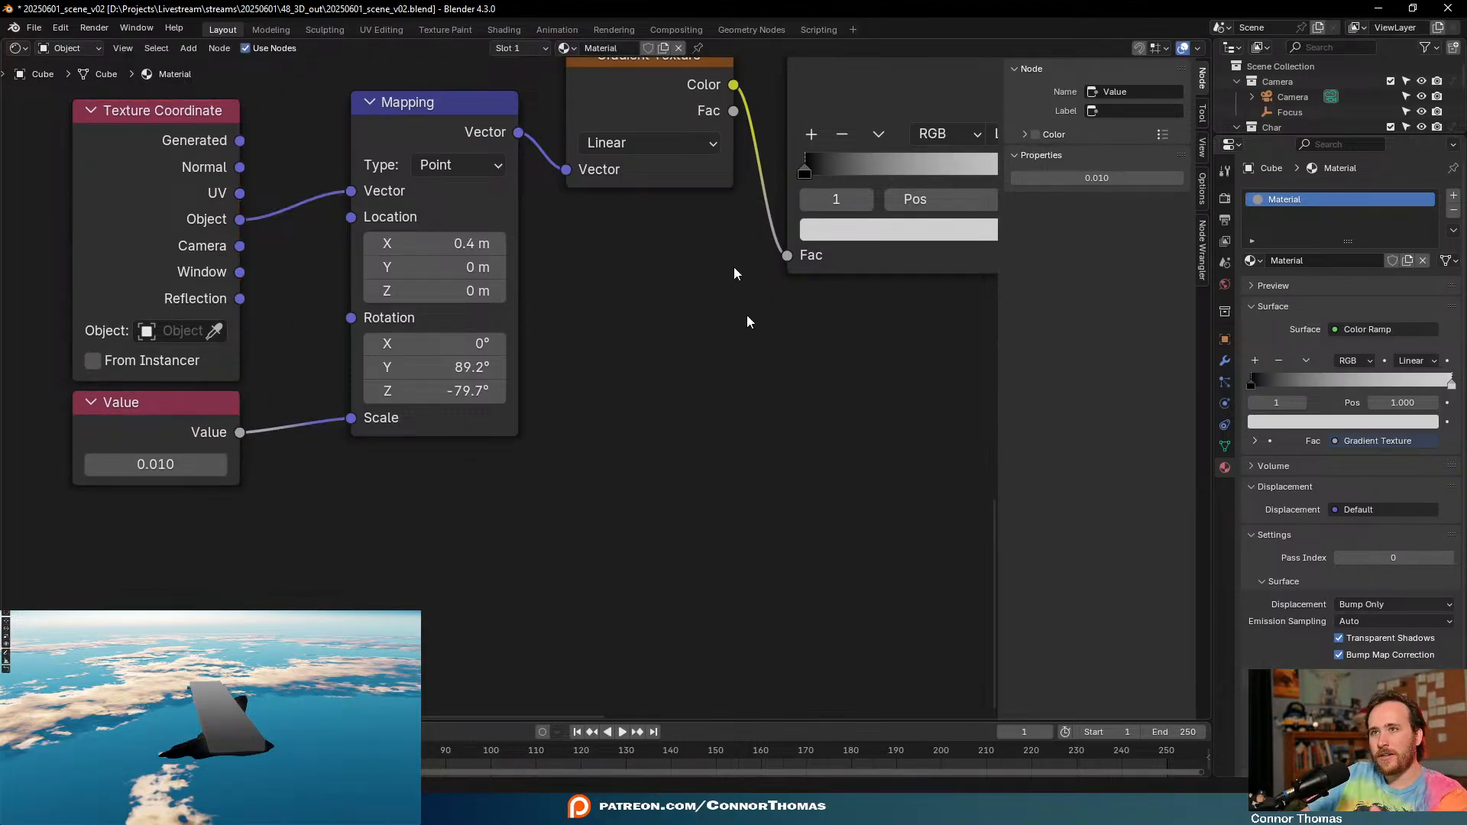
- Move the duplicated Gradient Texture node close beside its Mapping node, aligned with the node's header
middle_drag(872, 393, 761, 418)
drag(564, 126, 541, 172)
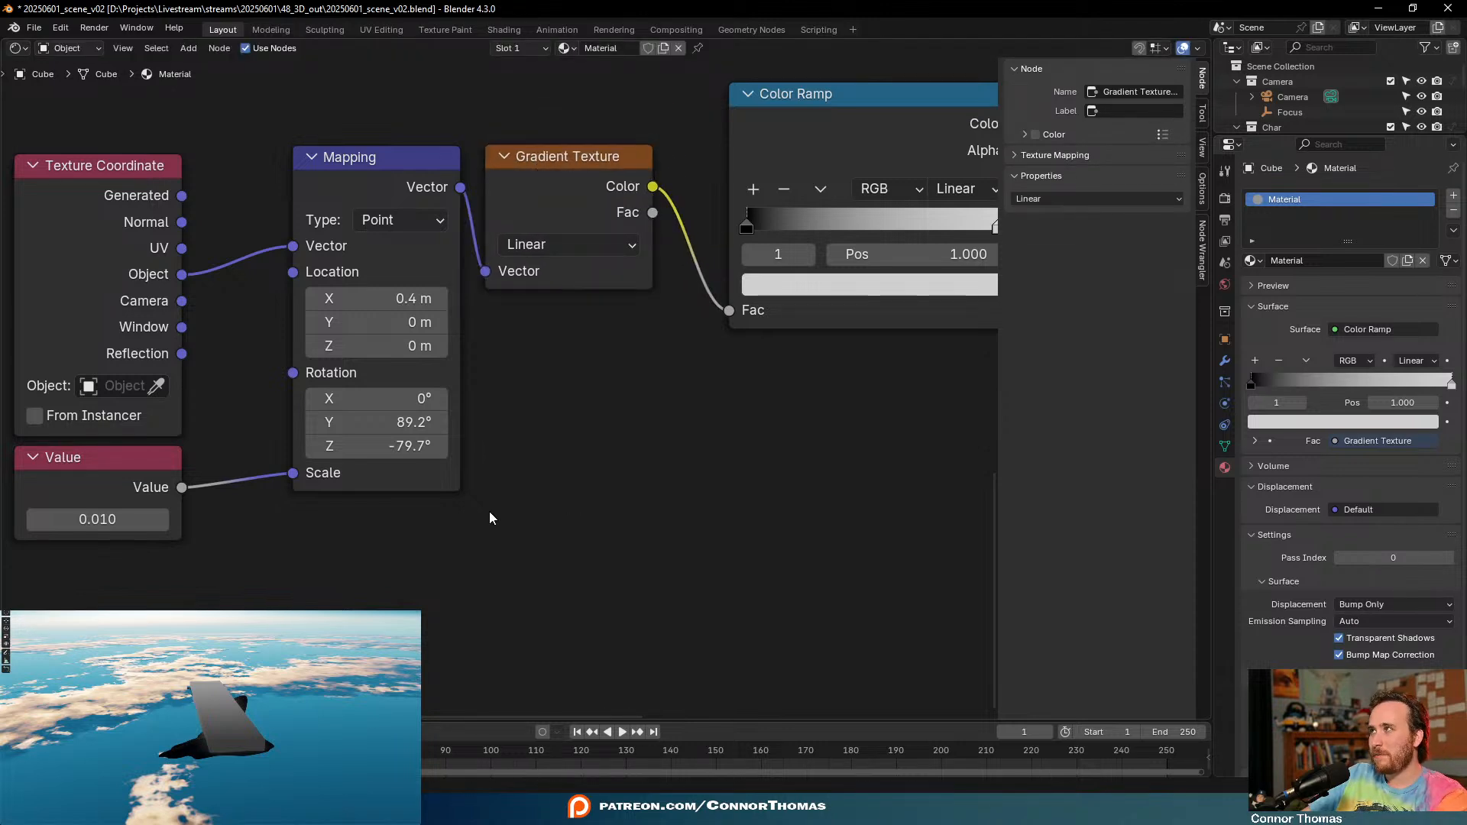
middle_drag(588, 581, 407, 590)
scroll(601, 551, down, 3)
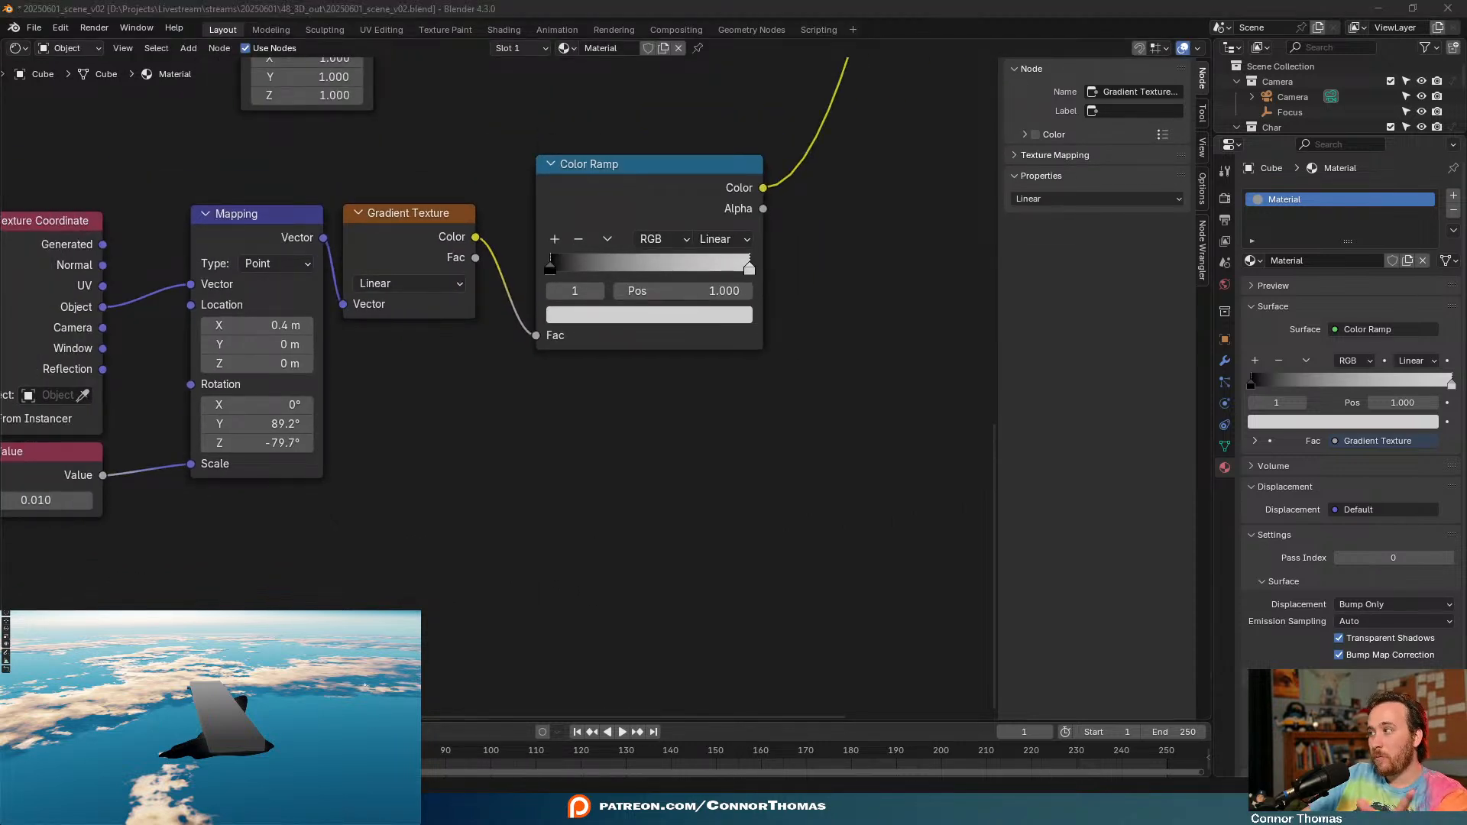
- Move the Color Ramp's black stop to position 0.055 and check the result on the model
middle_drag(699, 334, 656, 360)
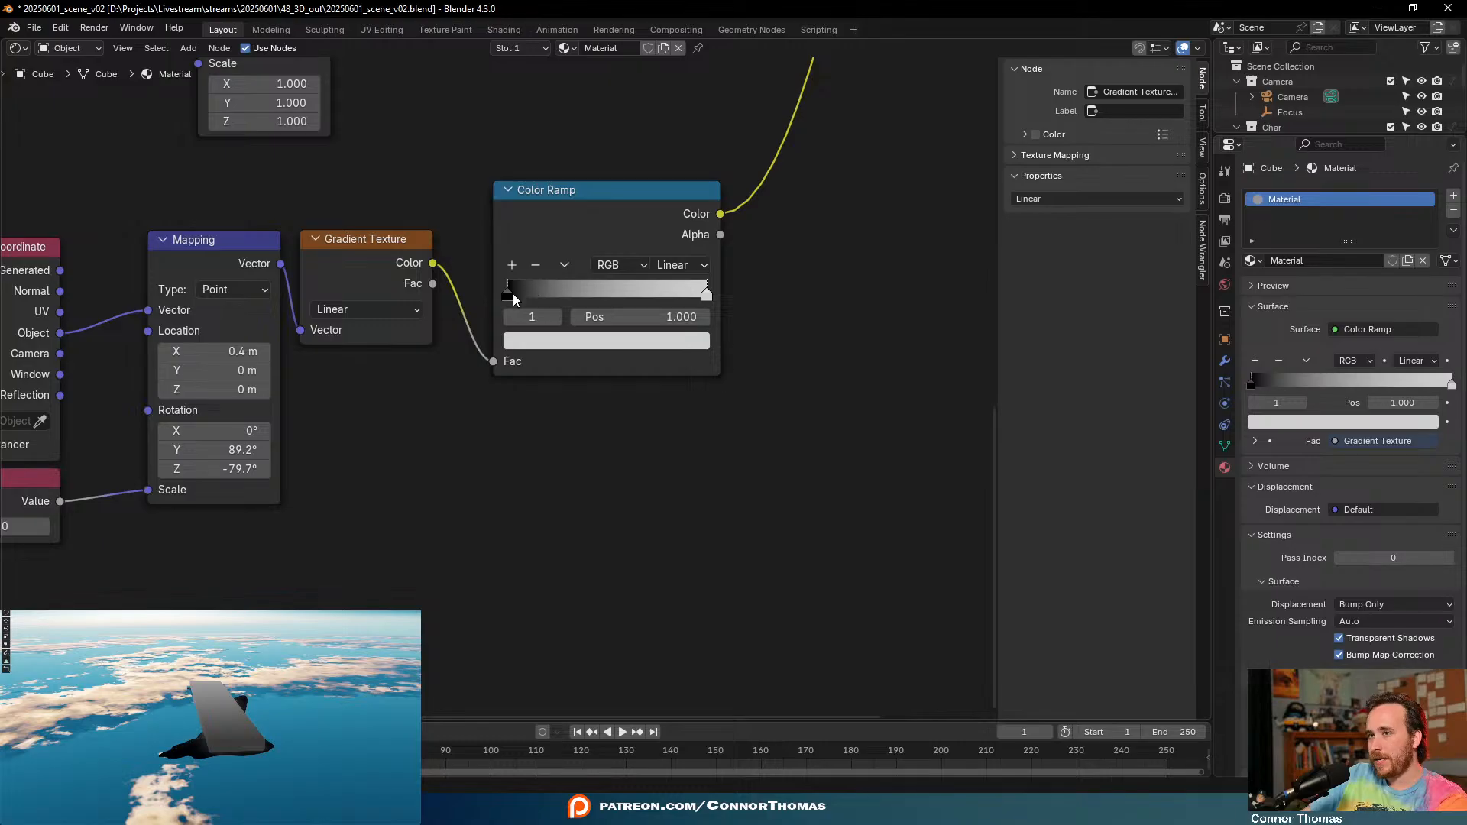
drag(511, 294, 524, 297)
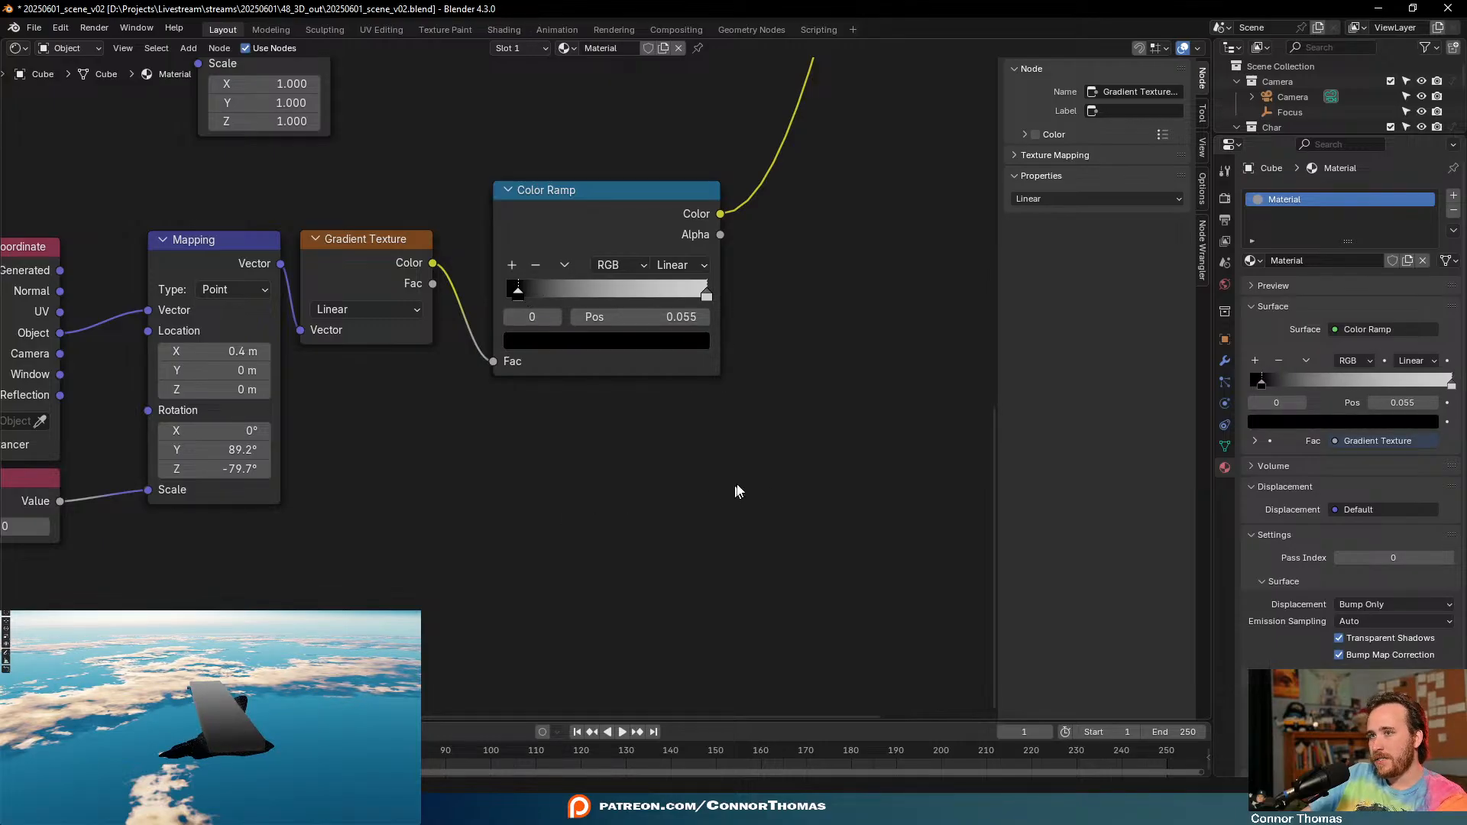
middle_drag(180, 718, 201, 721)
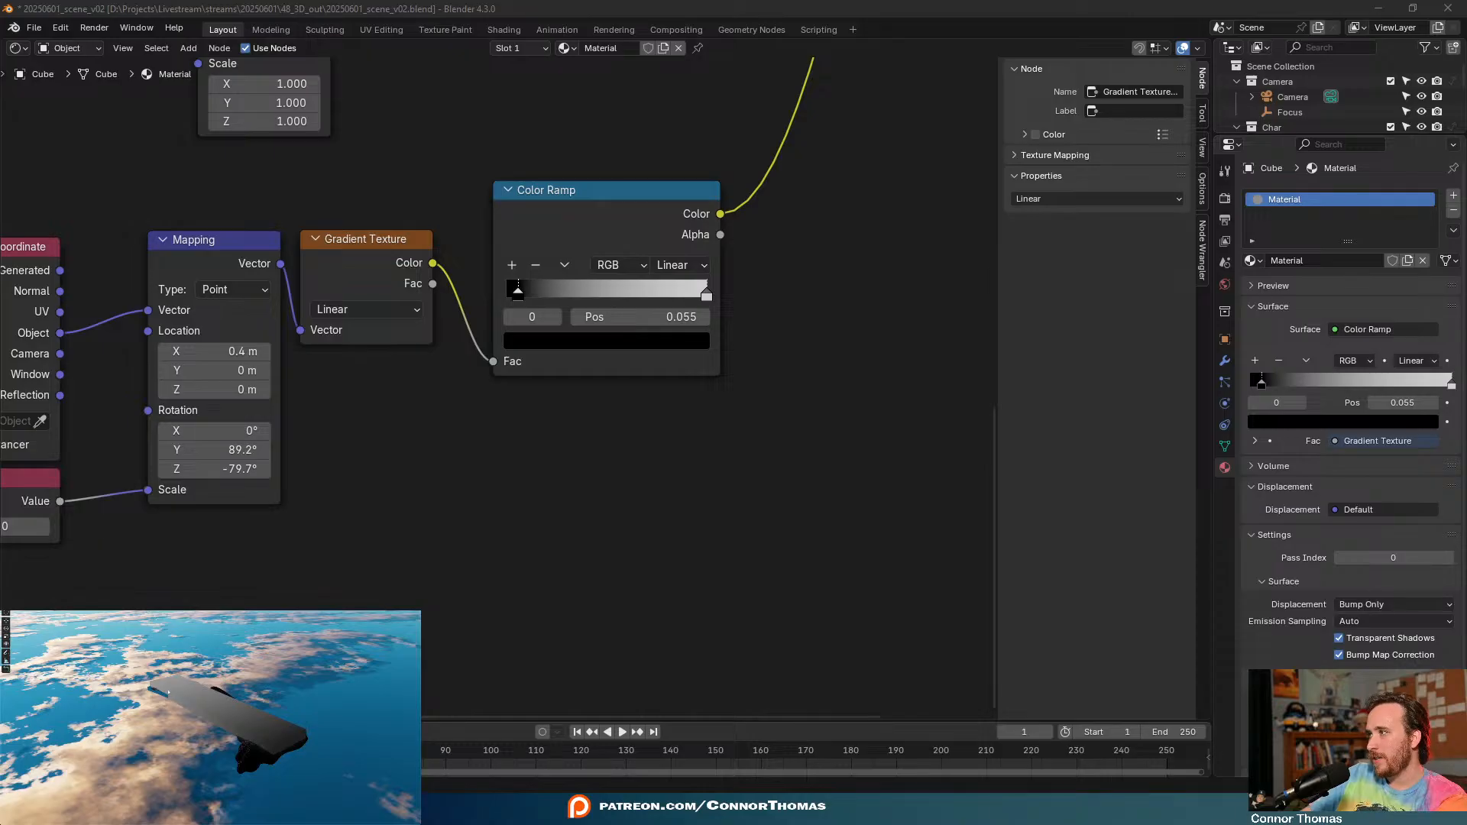
- Connect the Color Ramp's Color output to the Volume Scatter's Density and disconnect it from the Material Output's Surface
middle_drag(825, 273, 597, 490)
scroll(597, 490, down, 3)
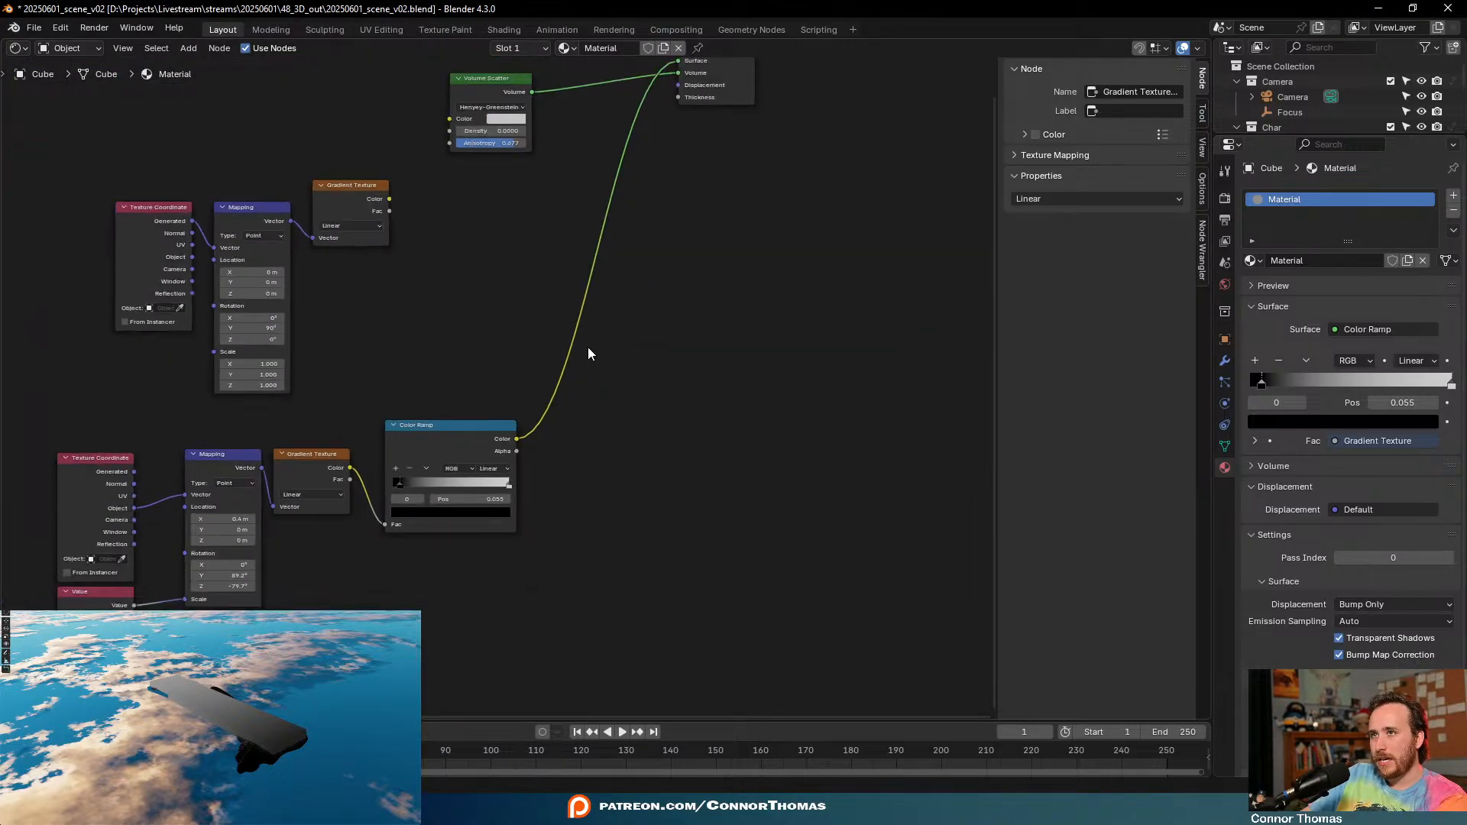
middle_drag(588, 347, 594, 413)
drag(524, 502, 454, 239)
click(507, 185)
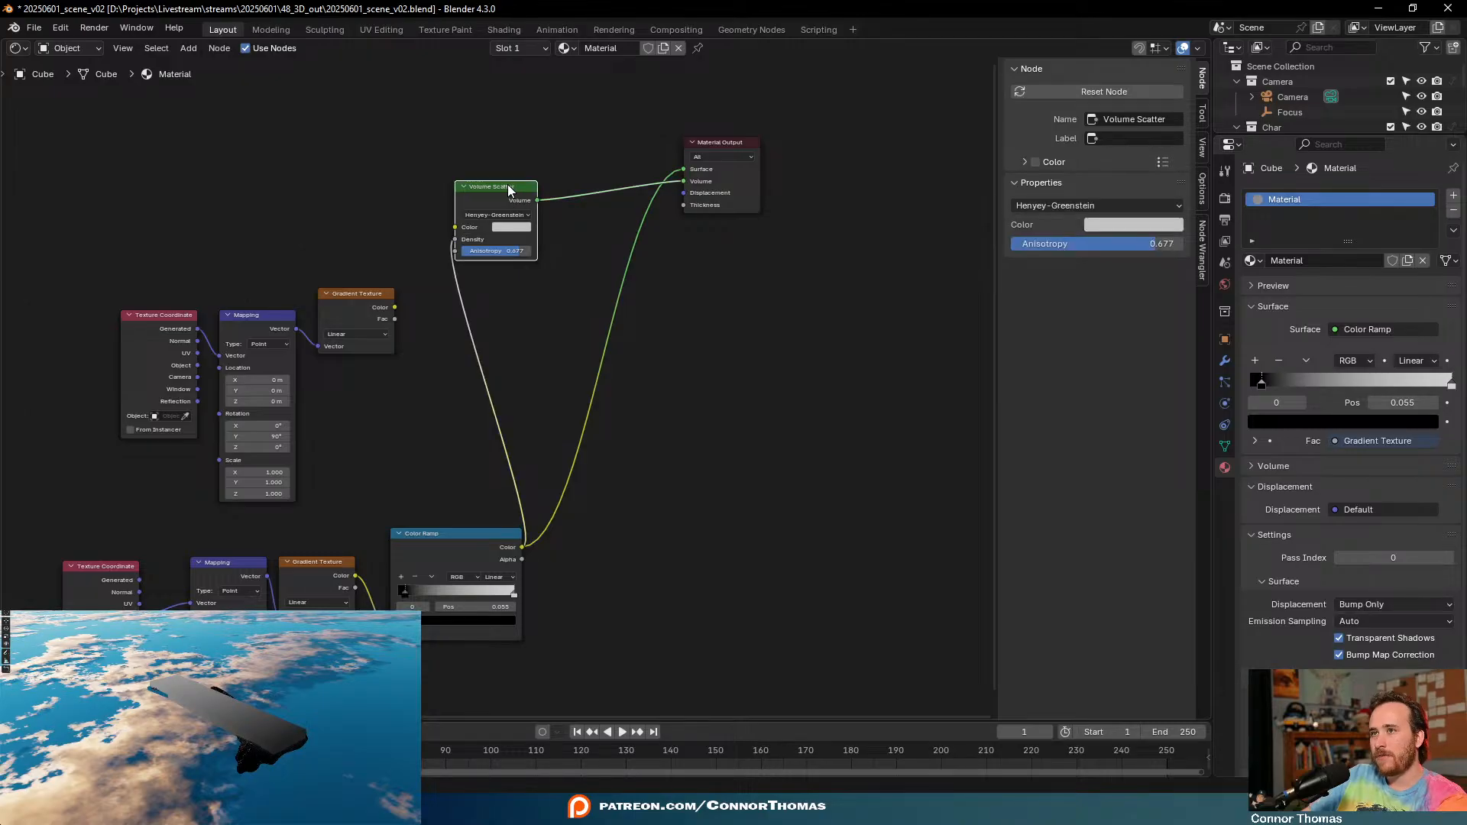
drag(682, 169, 421, 281)
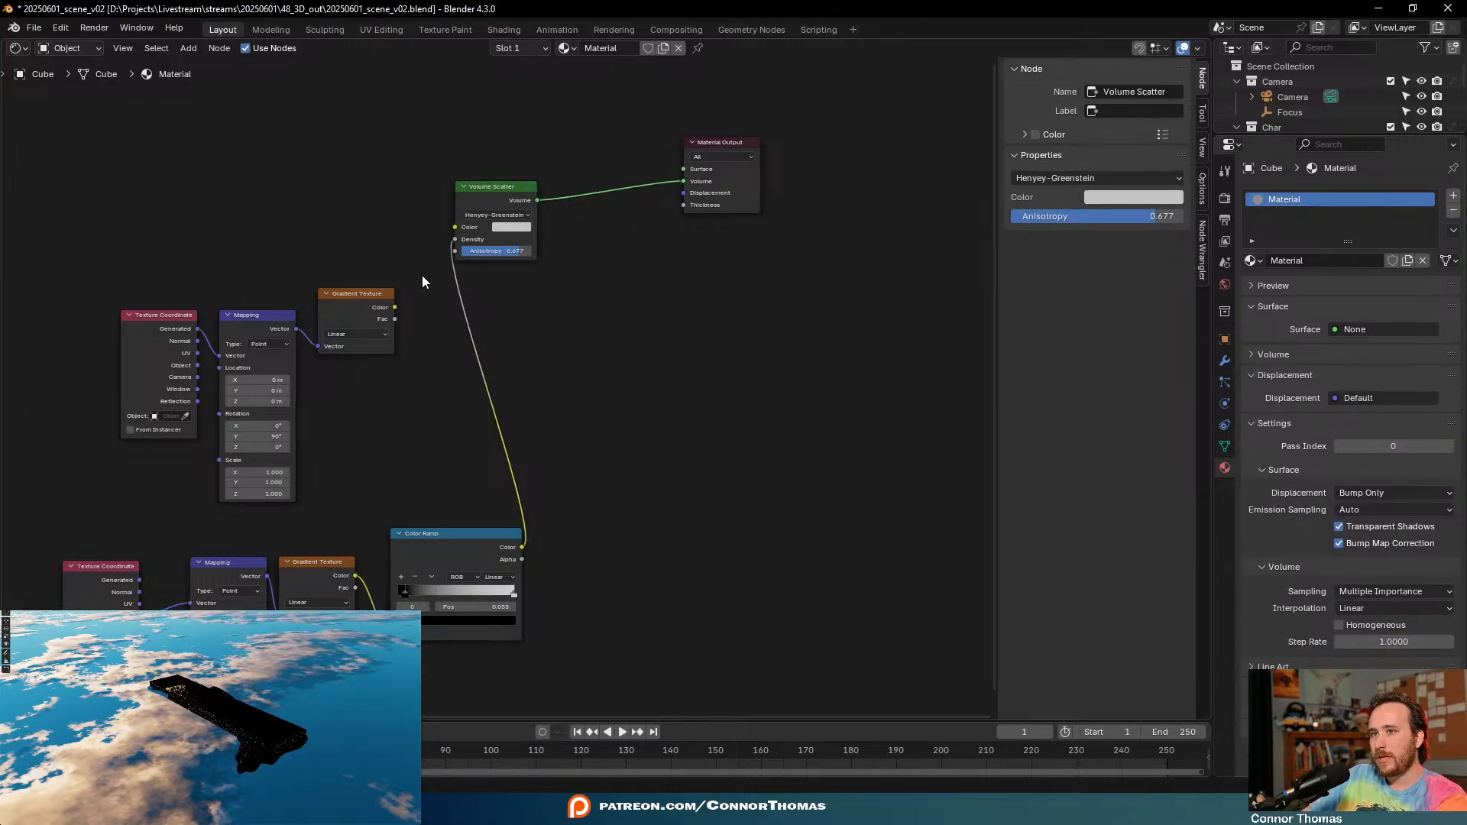
click(391, 311)
drag(426, 263, 423, 267)
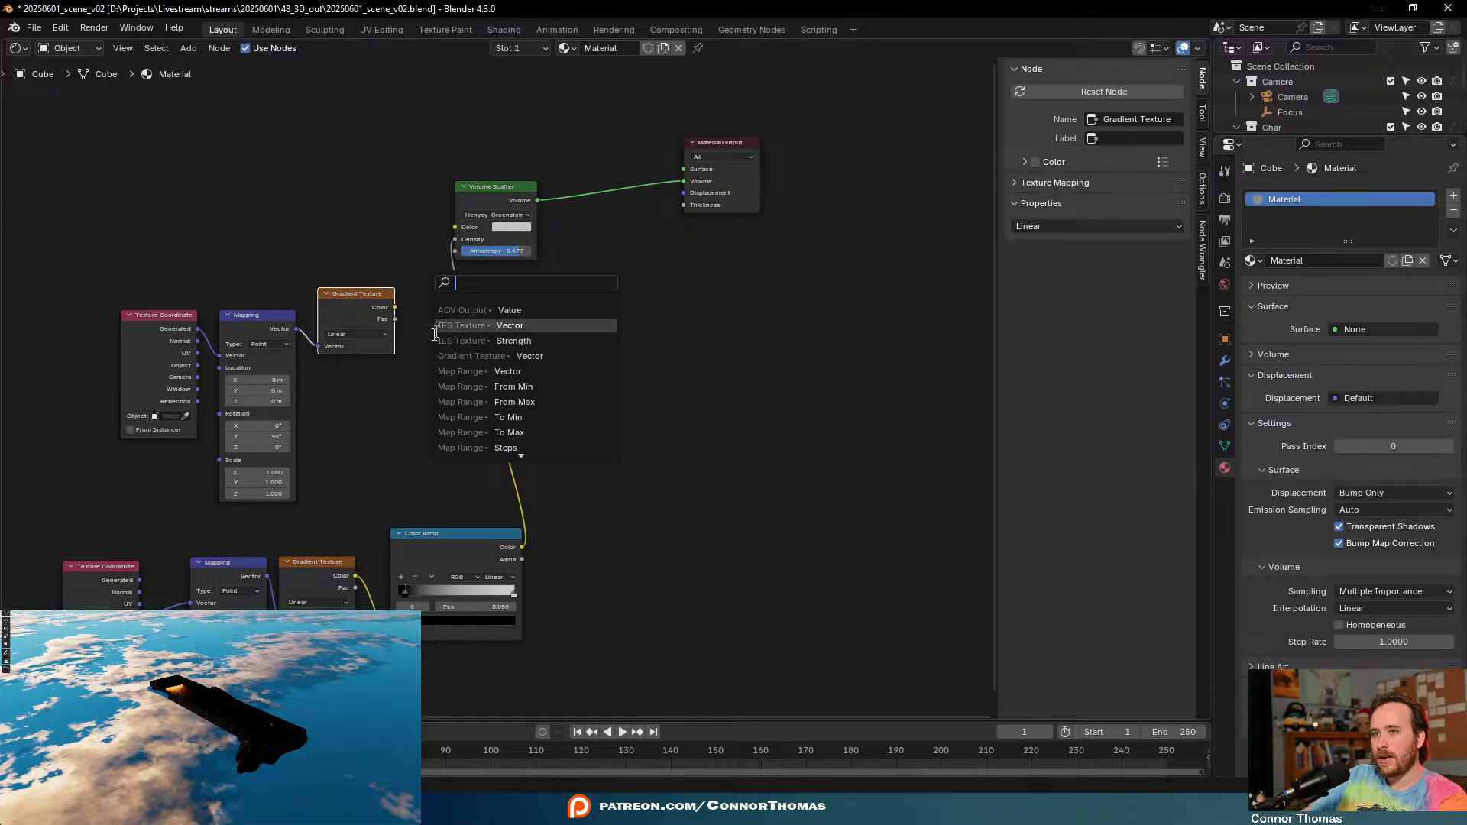
click(412, 336)
- Move the Volume Scatter node closer to the Material Output node
drag(493, 201, 621, 211)
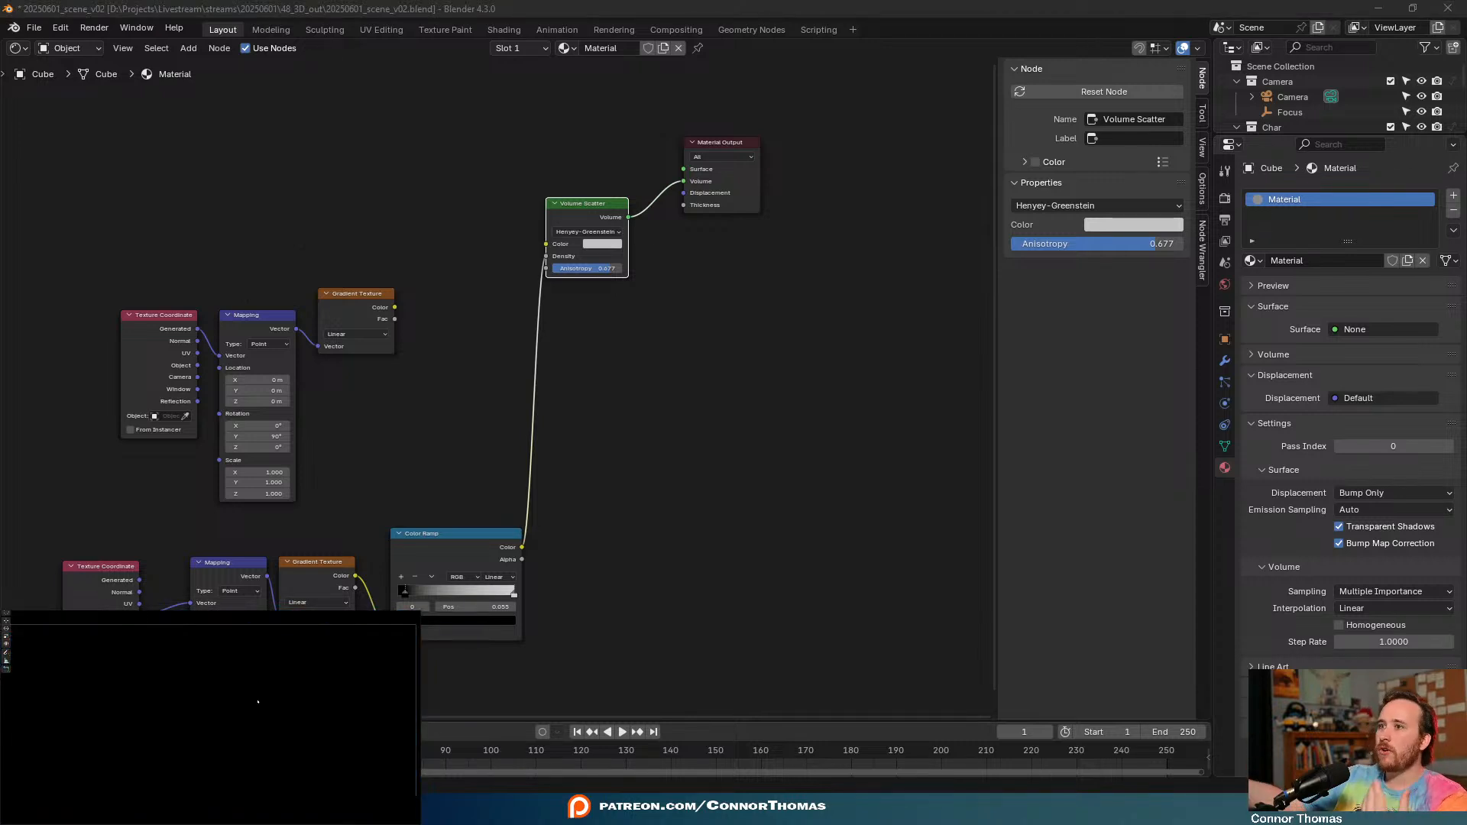
click(670, 514)
key(shift+a)
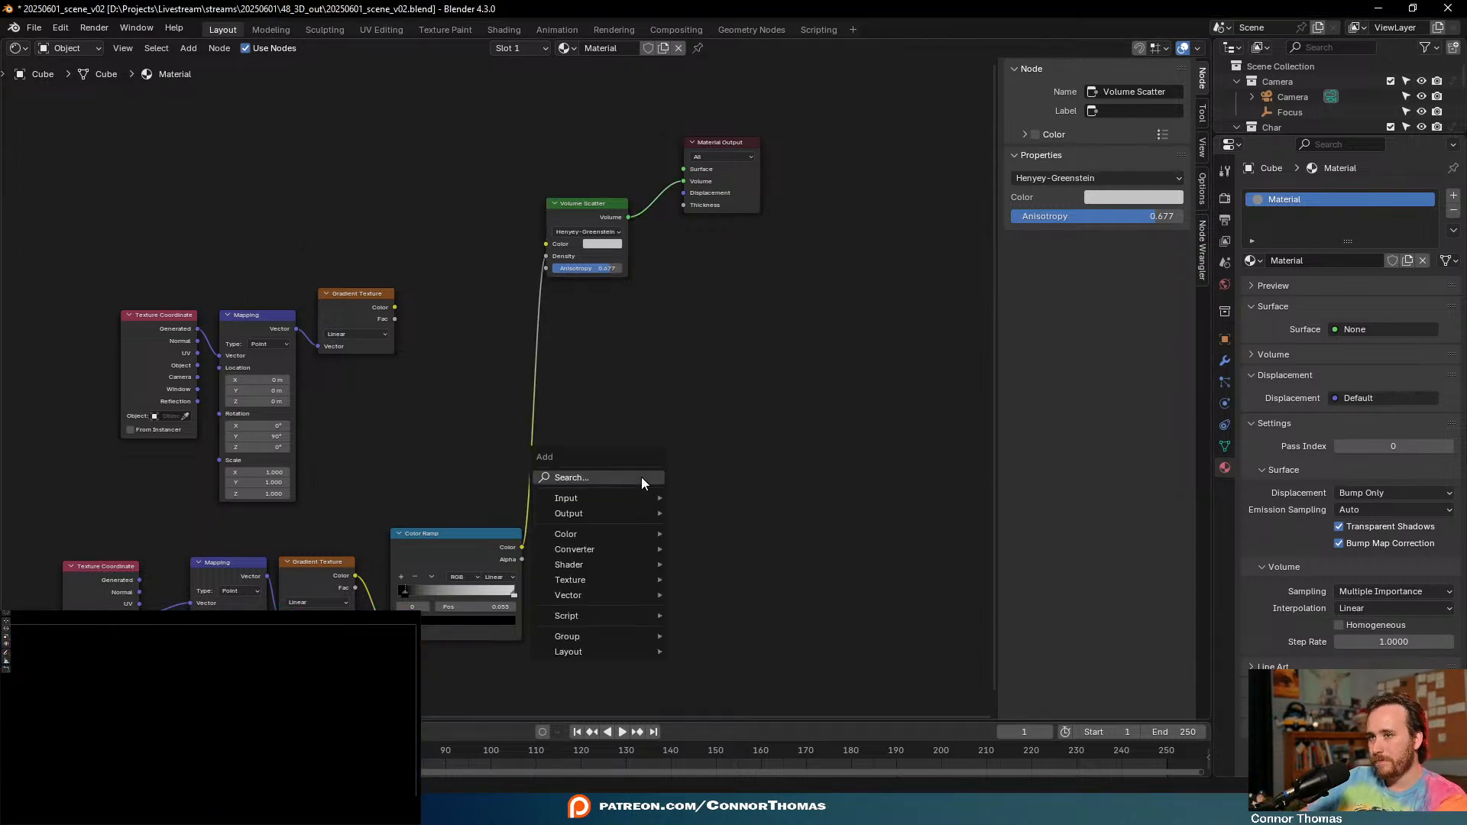
click(640, 477)
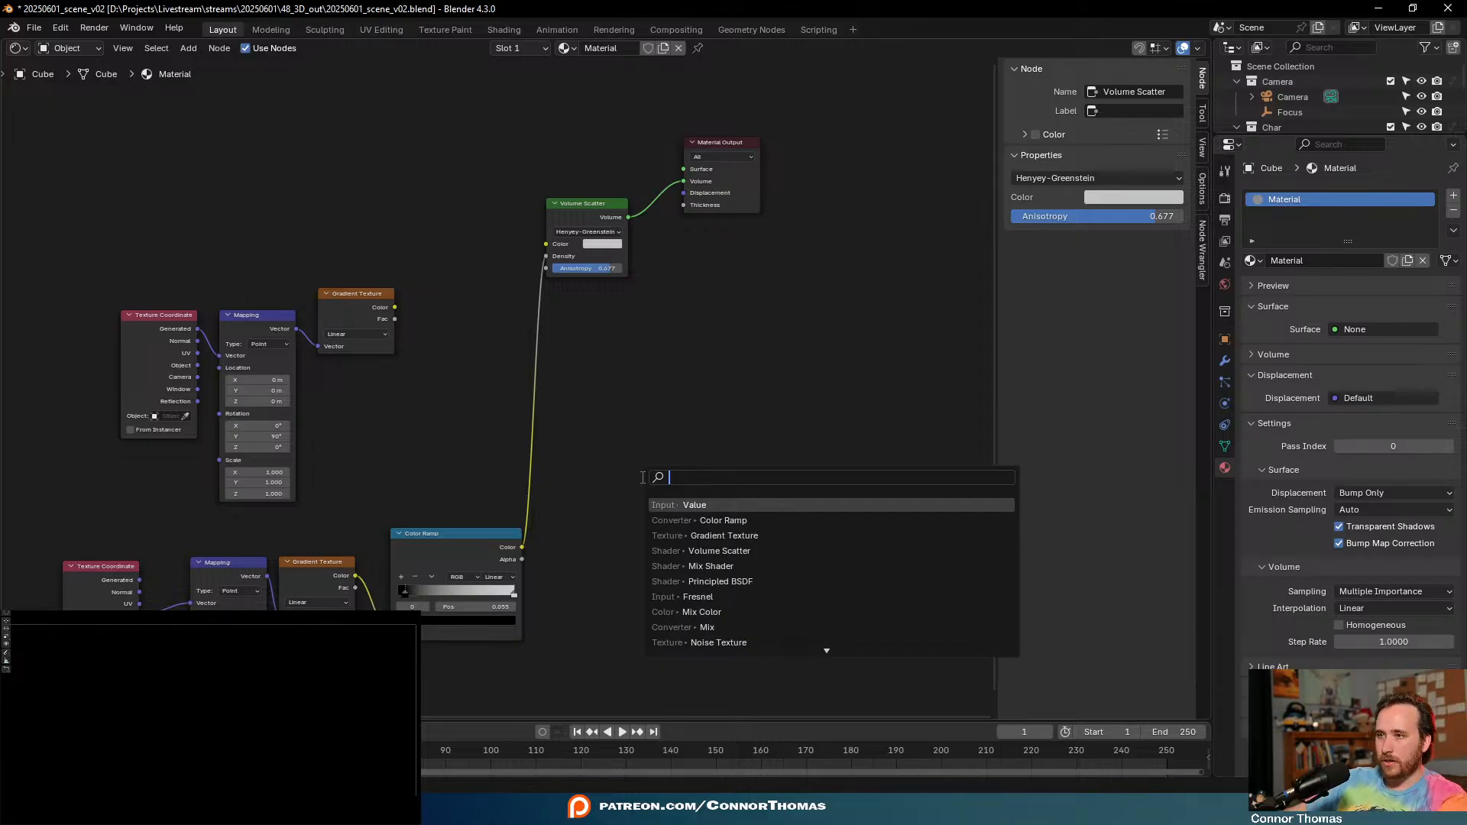
scroll(505, 710, up, 2)
middle_drag(504, 718, 520, 477)
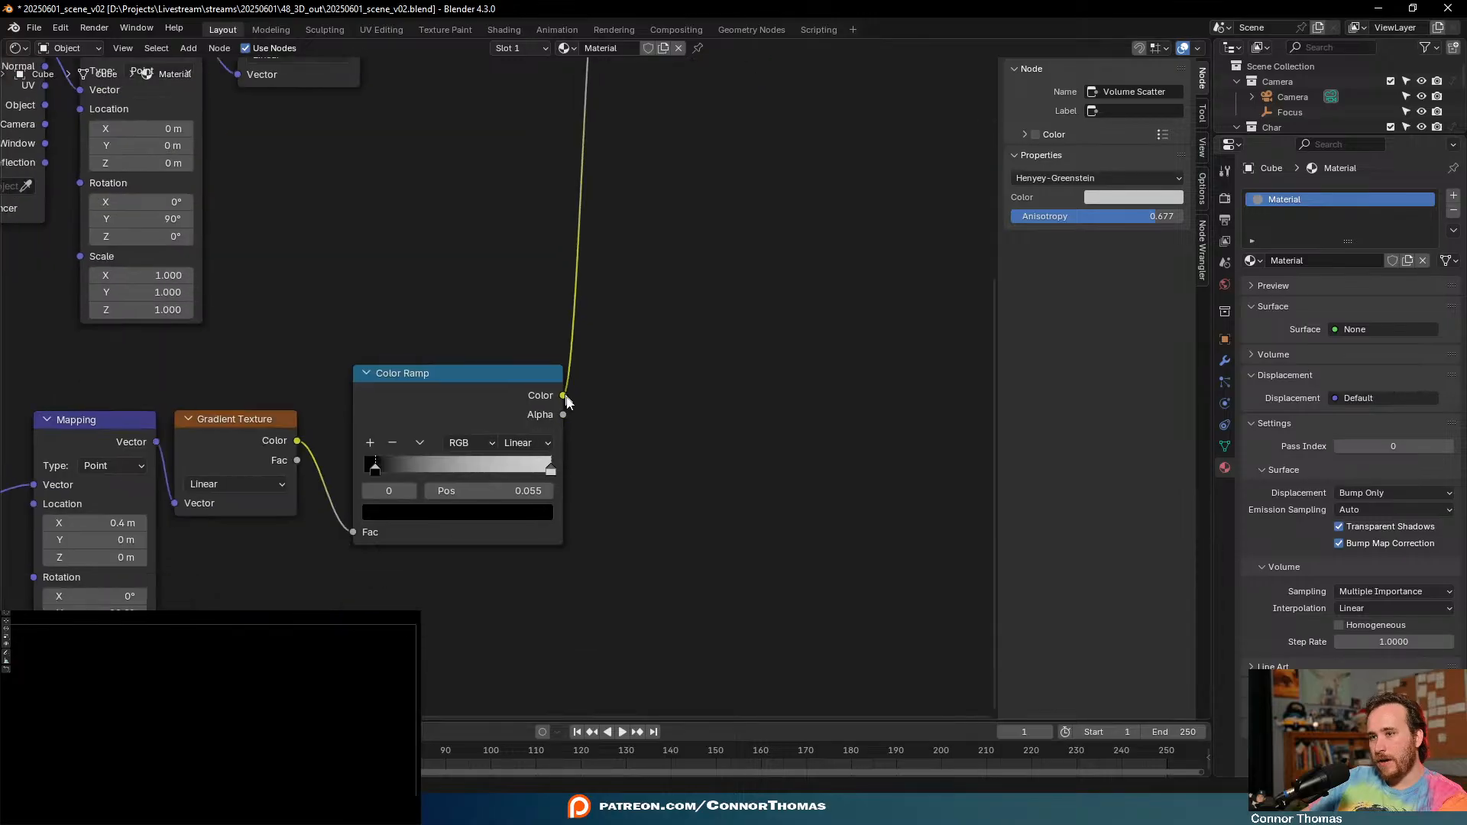
scroll(485, 374, up, 2)
click(586, 505)
click(533, 570)
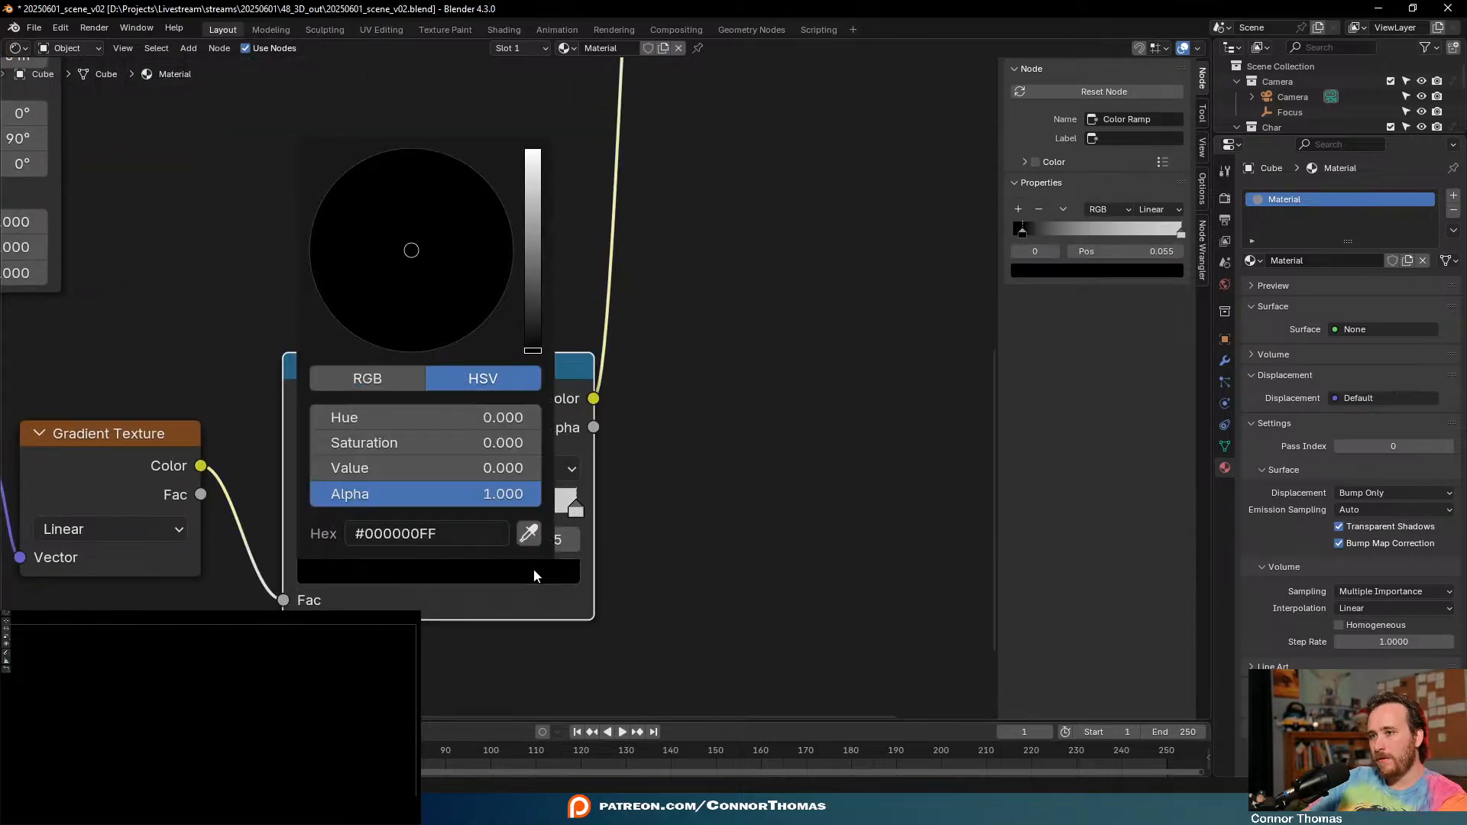
click(411, 467)
key(Return)
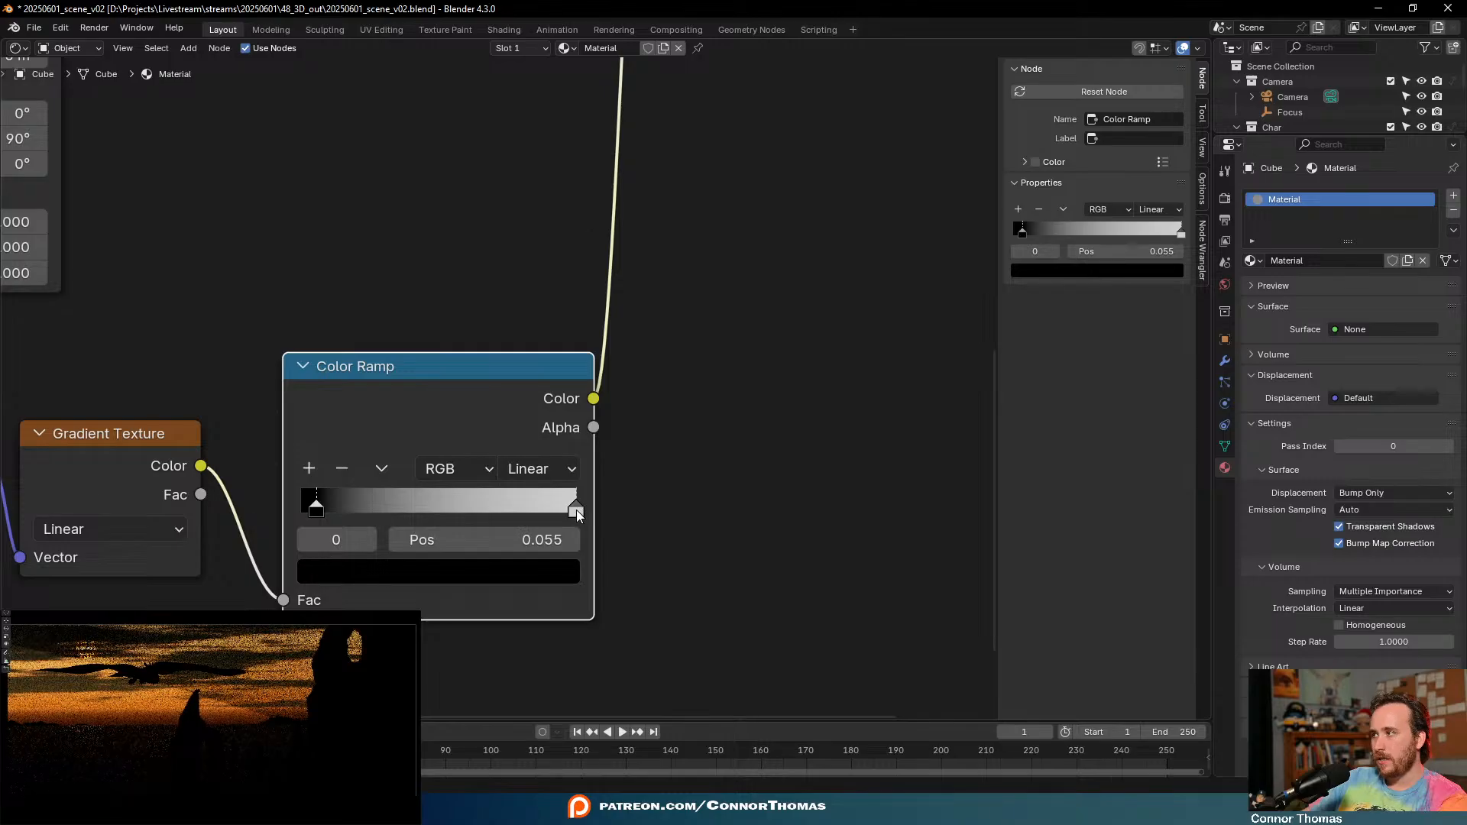
- Try a color value of 0.001 on the Color Ramp's white end stop
click(576, 507)
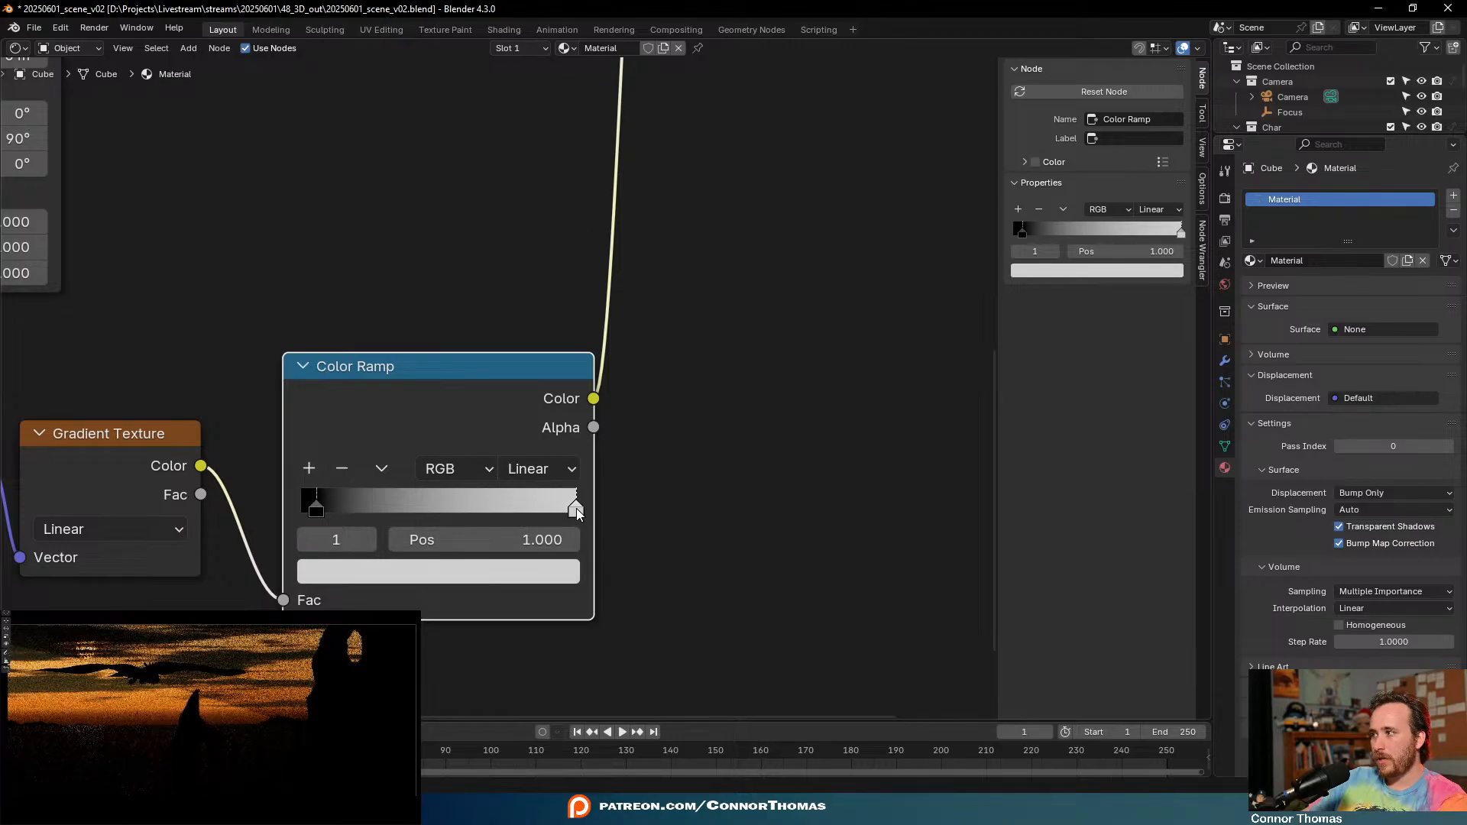
click(501, 575)
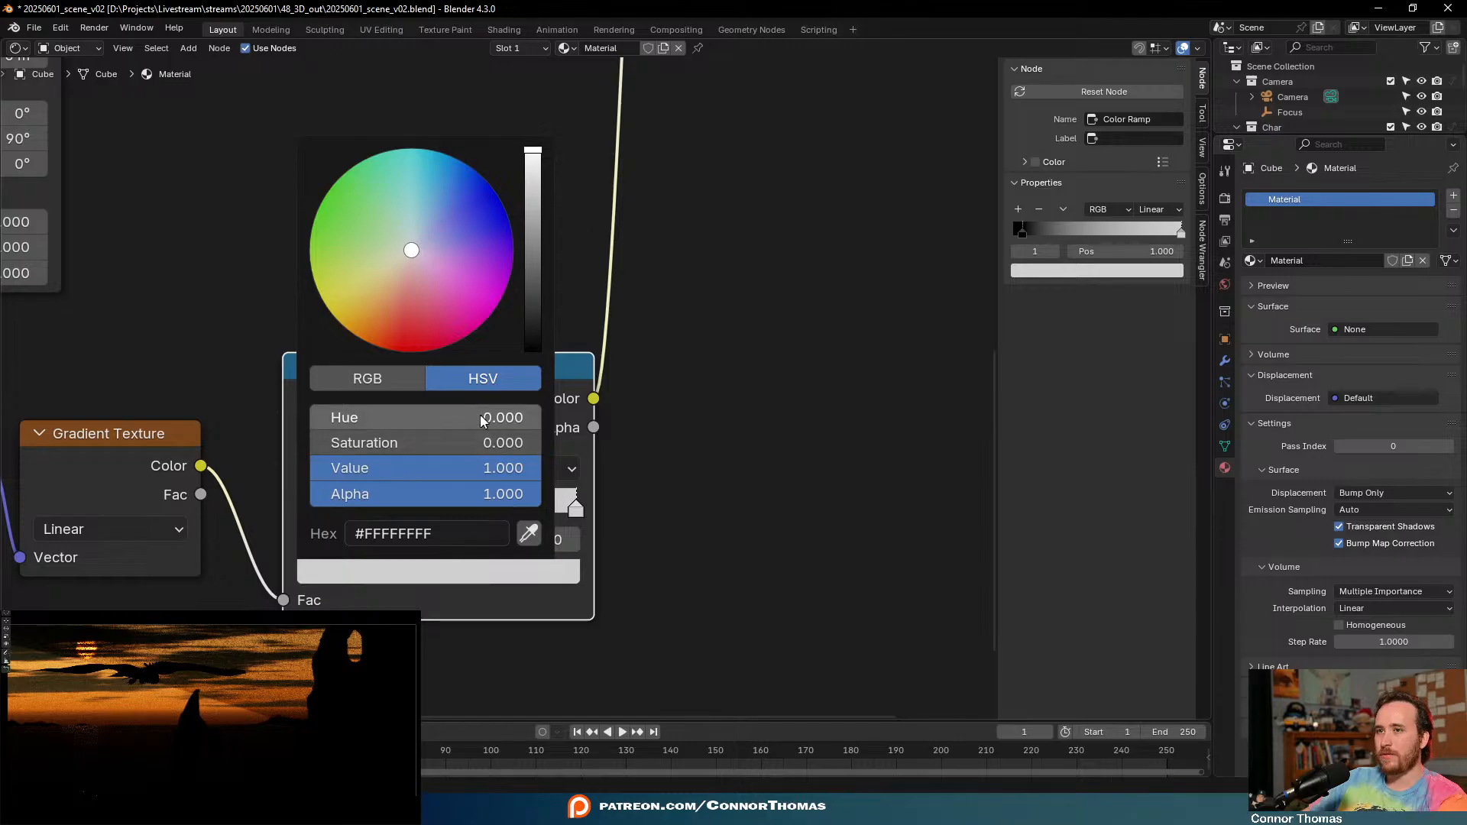
click(436, 475)
text(.001)
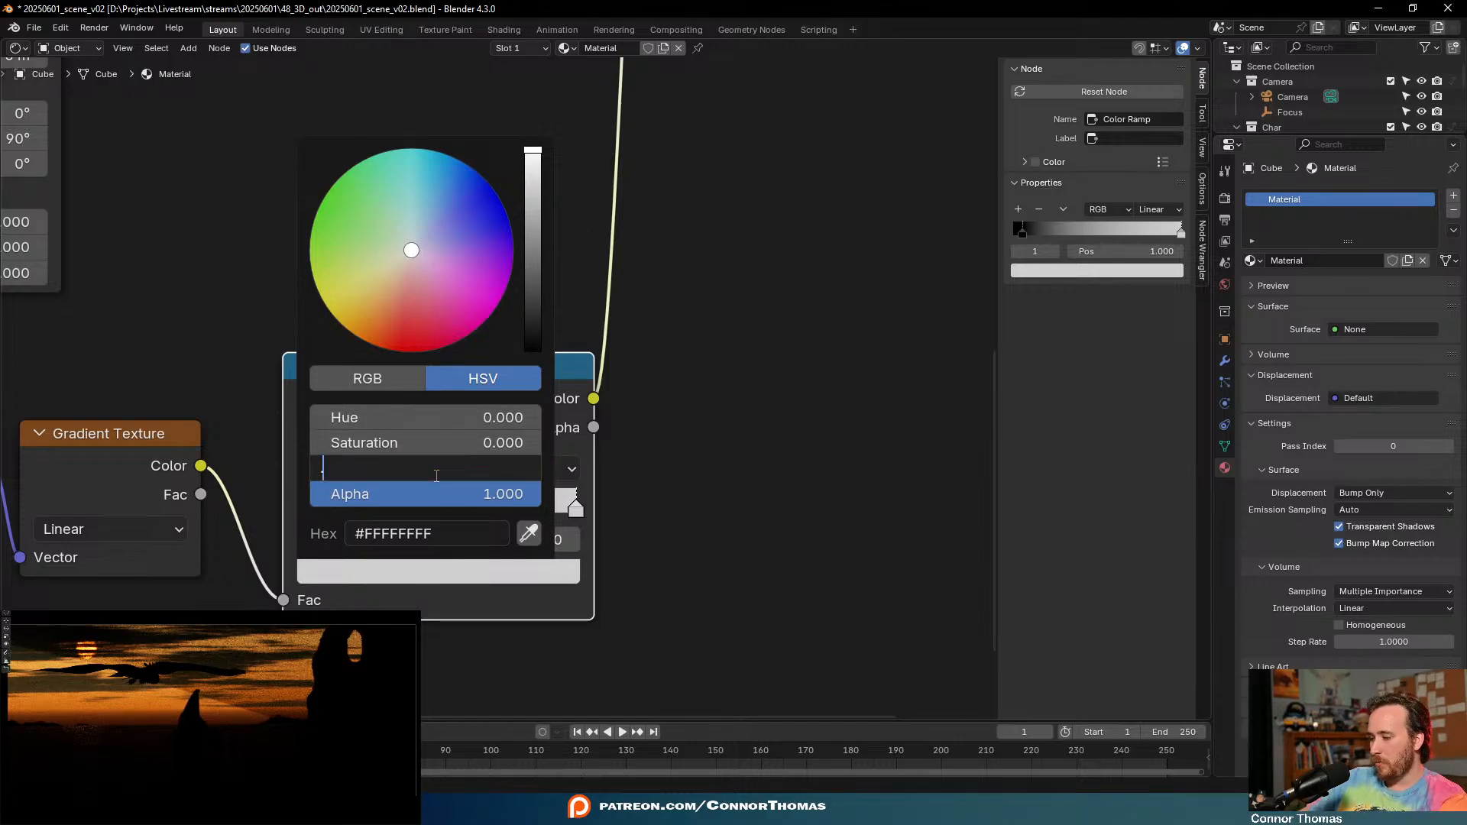
key(Return)
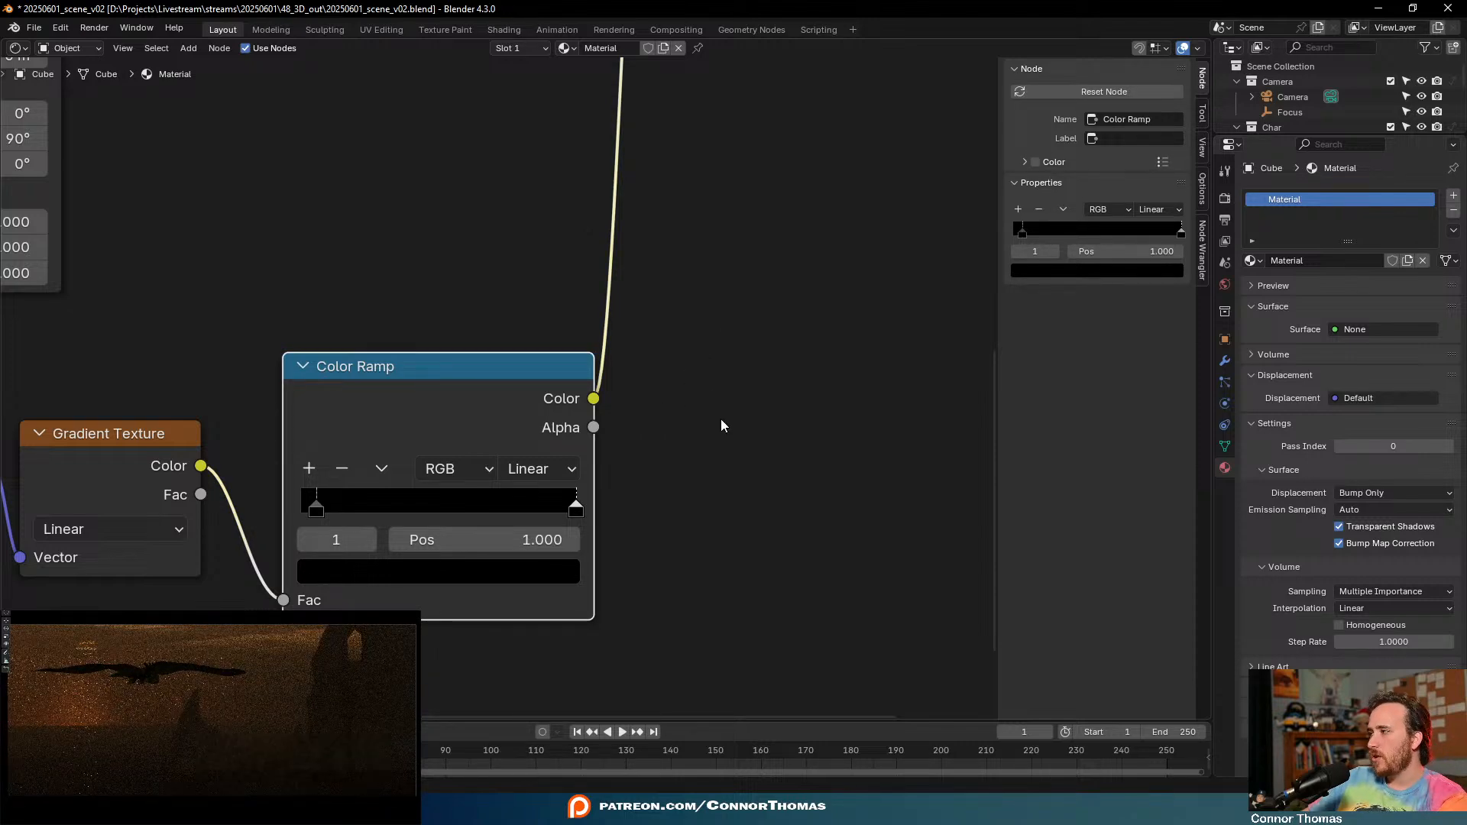
click(315, 508)
click(373, 573)
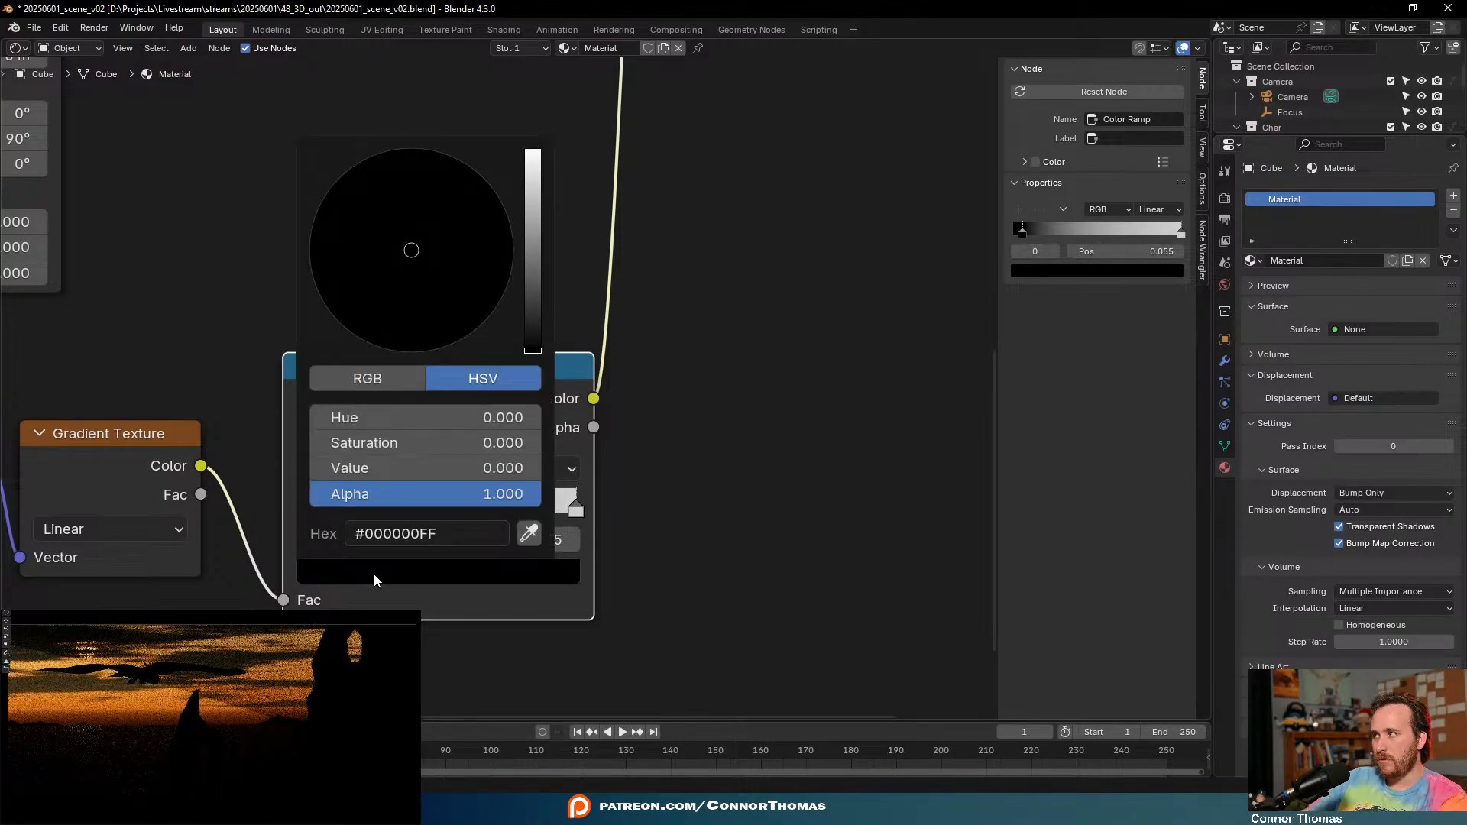
- Insert an Invert Color node on the link between the Color Ramp and the Volume Scatter's Density
key(shift+a)
text(inv)
key(Return)
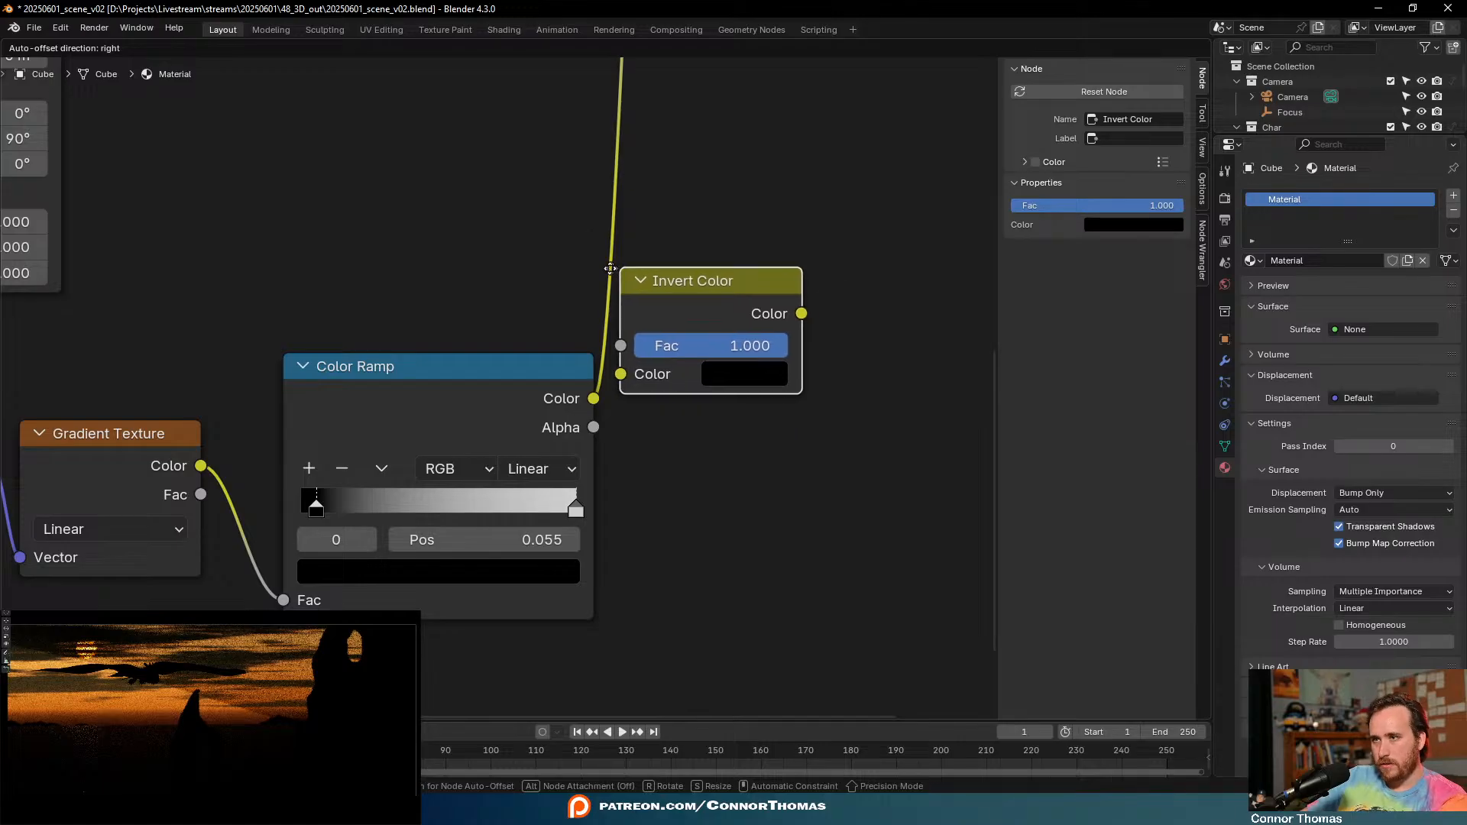
click(638, 269)
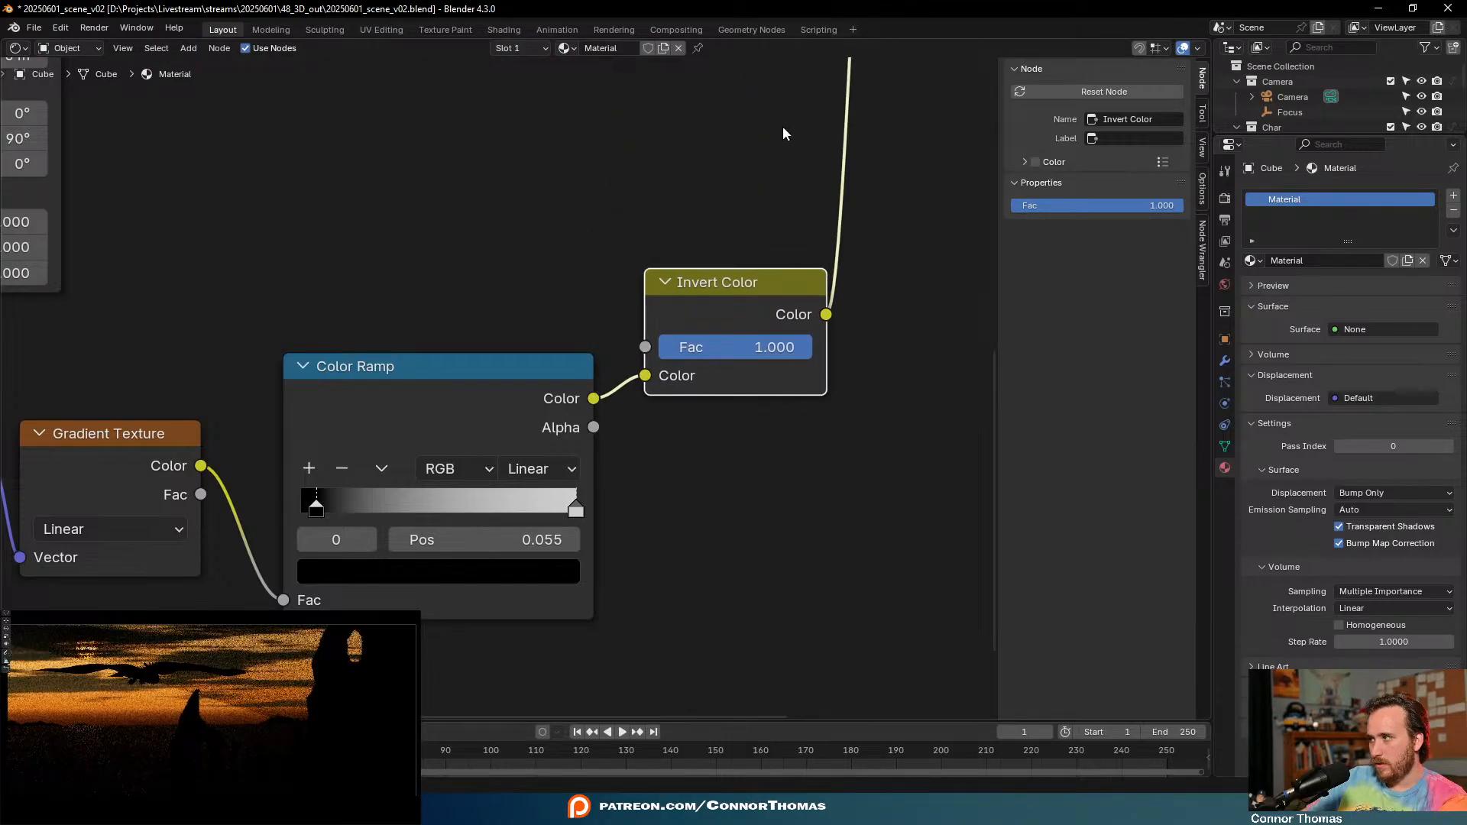
middle_drag(786, 128, 586, 185)
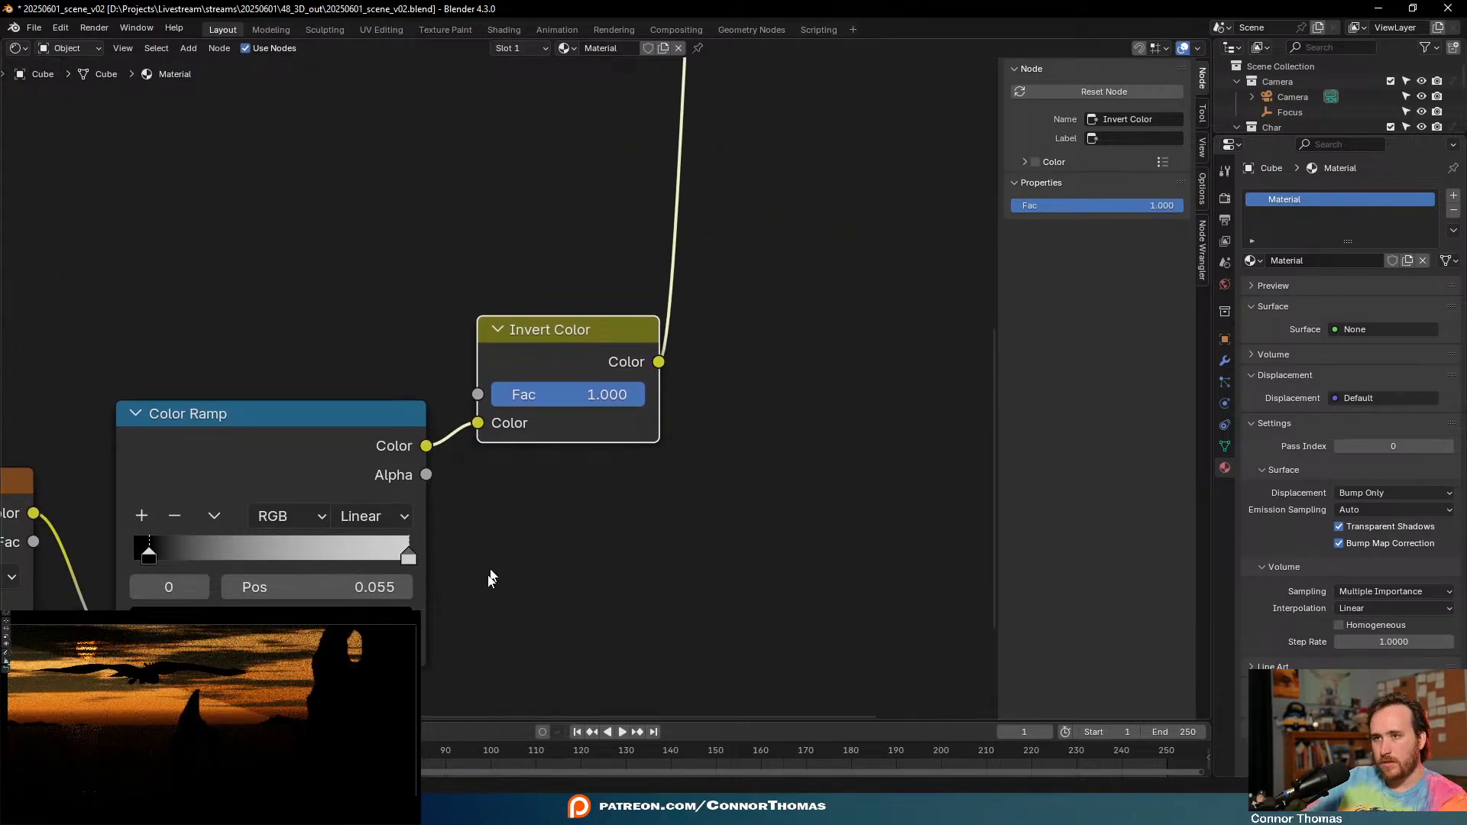
- Try the Color Ramp's black stop at 0.177 and its white stop at 0.218, moving the white stop back to 0.995
drag(148, 556, 182, 558)
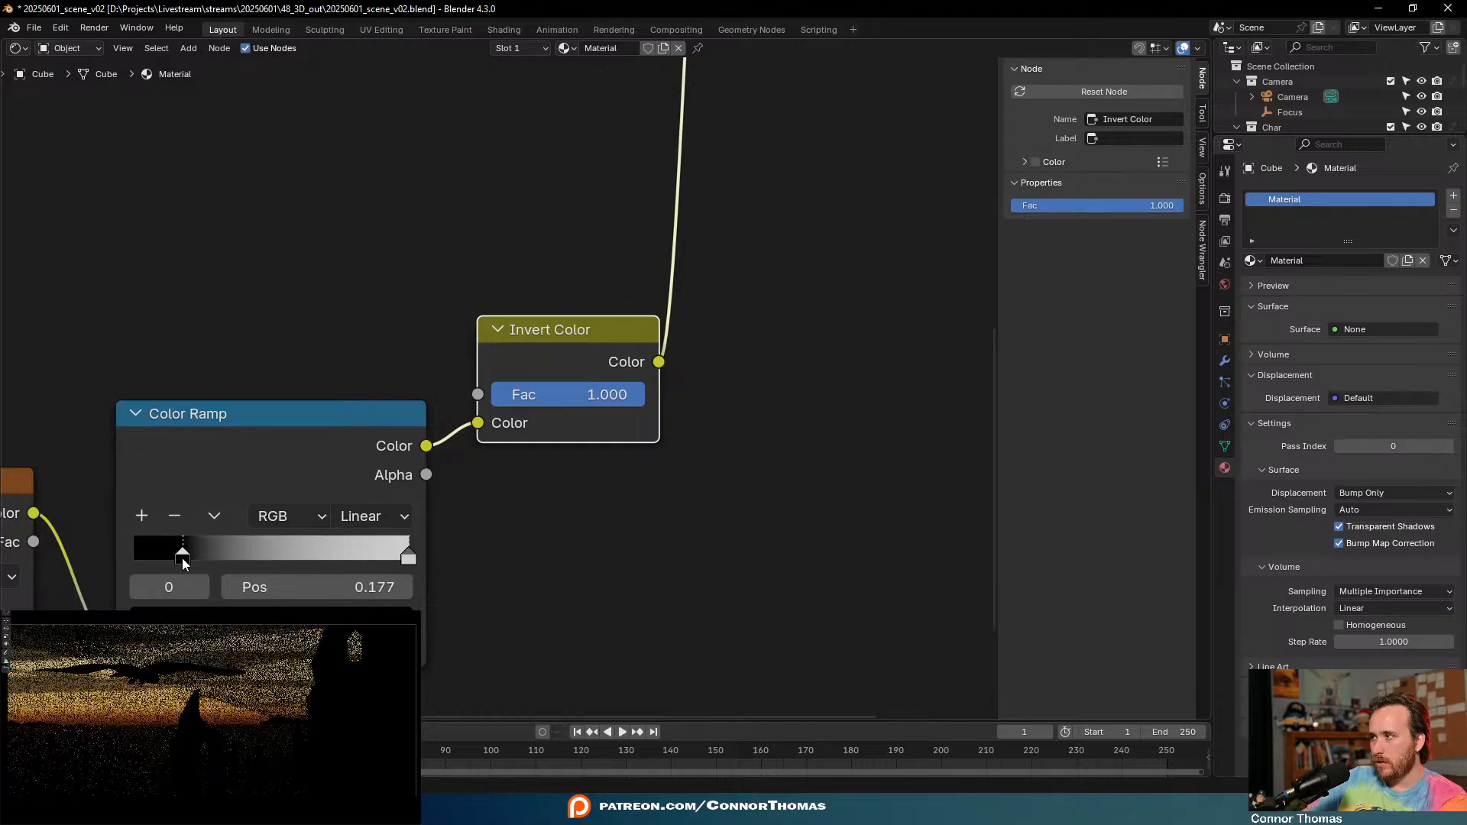
key(ctrl+z)
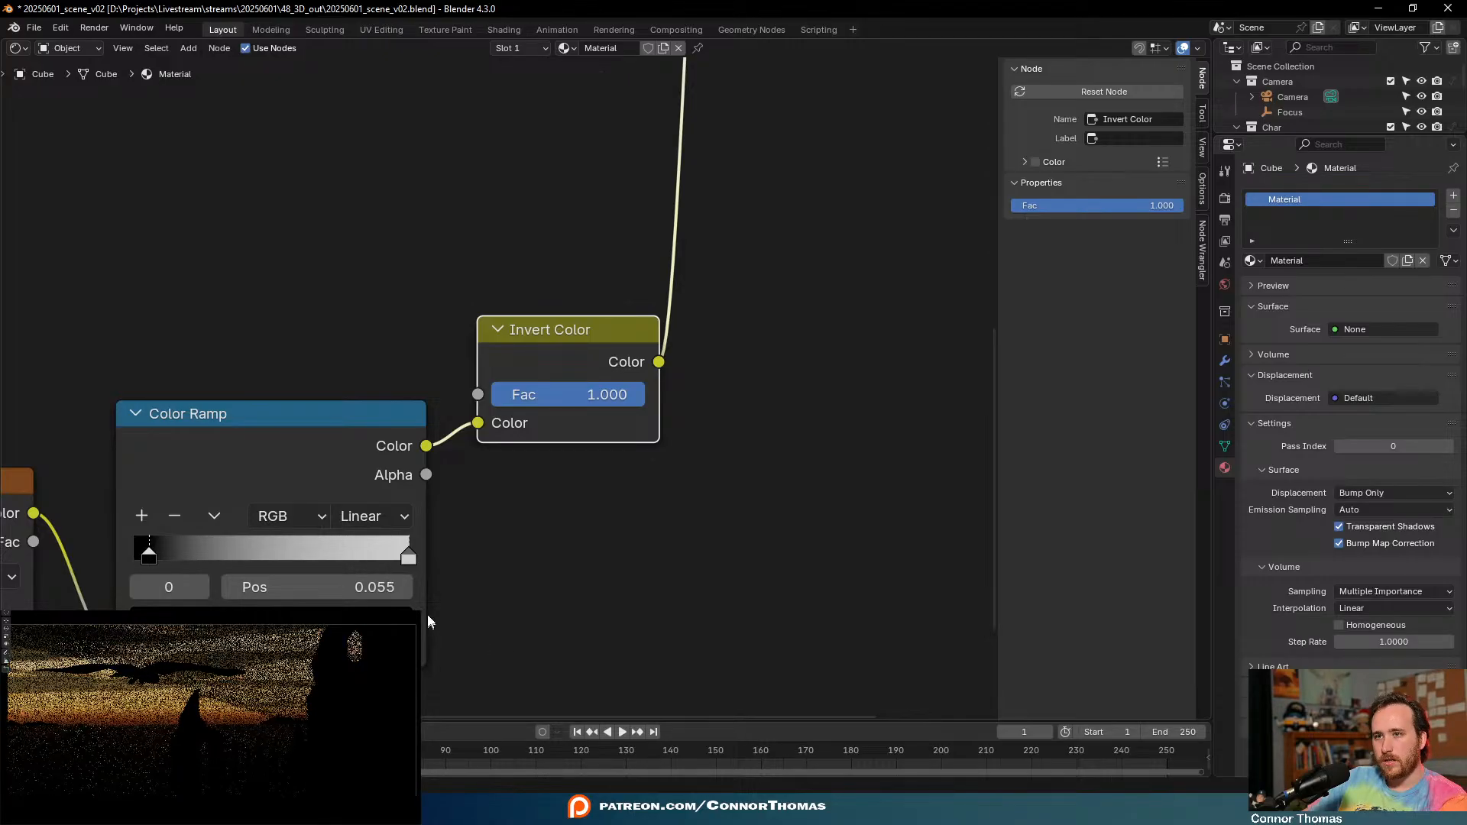
drag(409, 563, 203, 551)
middle_drag(184, 711, 217, 760)
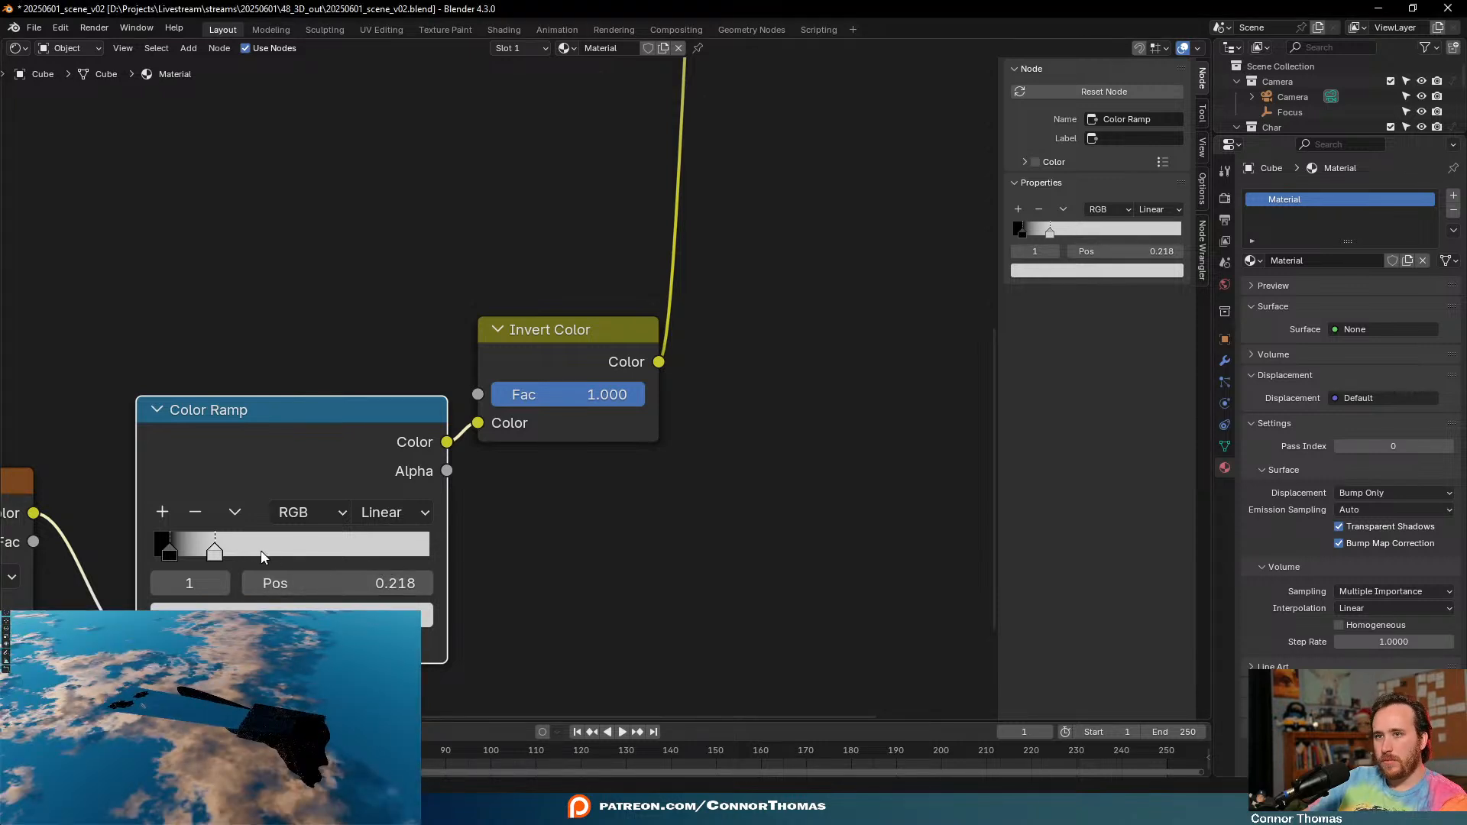
drag(215, 550, 436, 550)
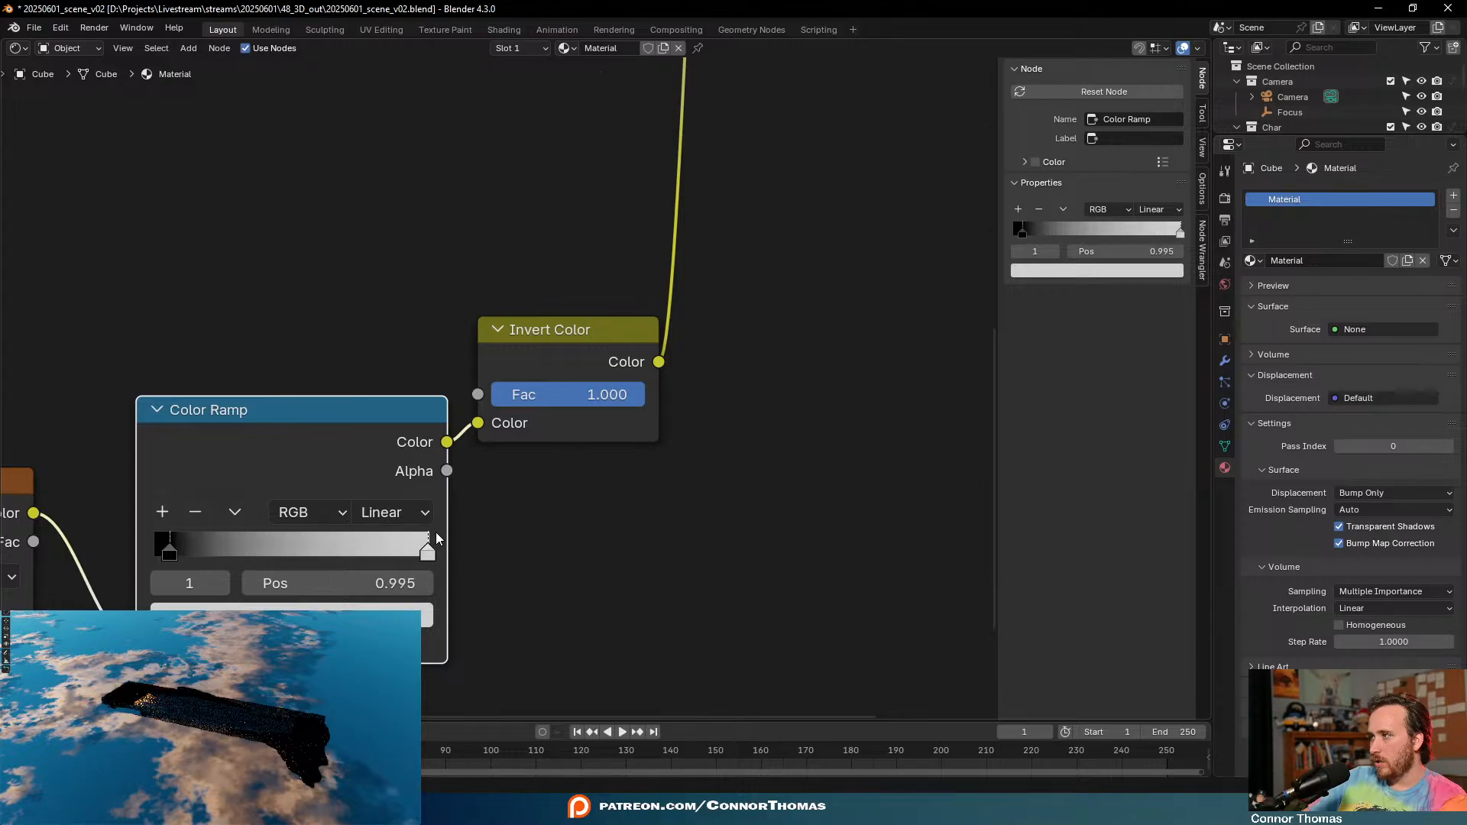
- Mute the Invert Color node
click(557, 336)
key(m)
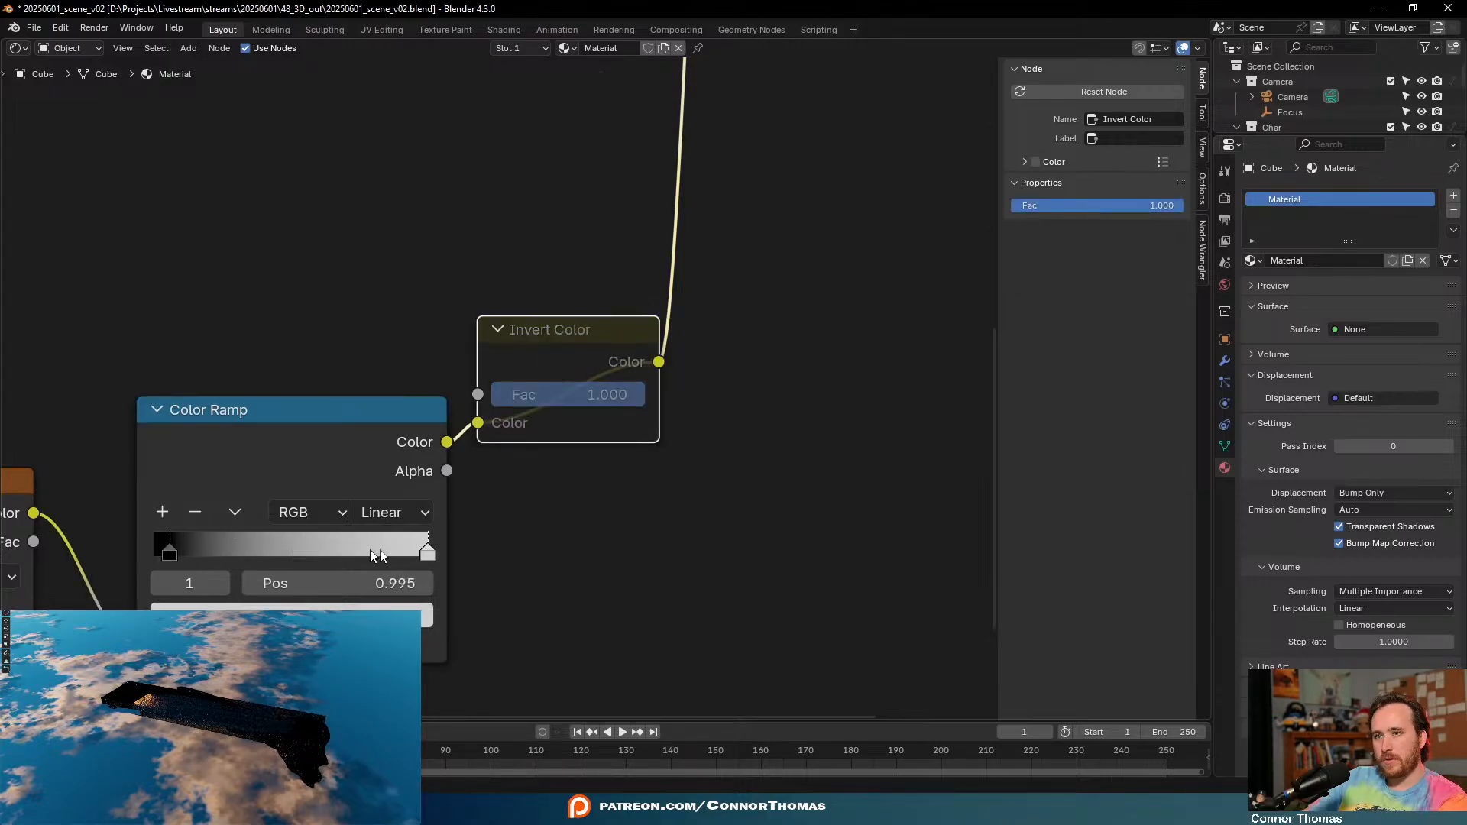
- Move the Color Ramp's white stop to 1.000 and its black stop to 0.314, and save the file
drag(415, 552, 678, 550)
drag(169, 551, 238, 550)
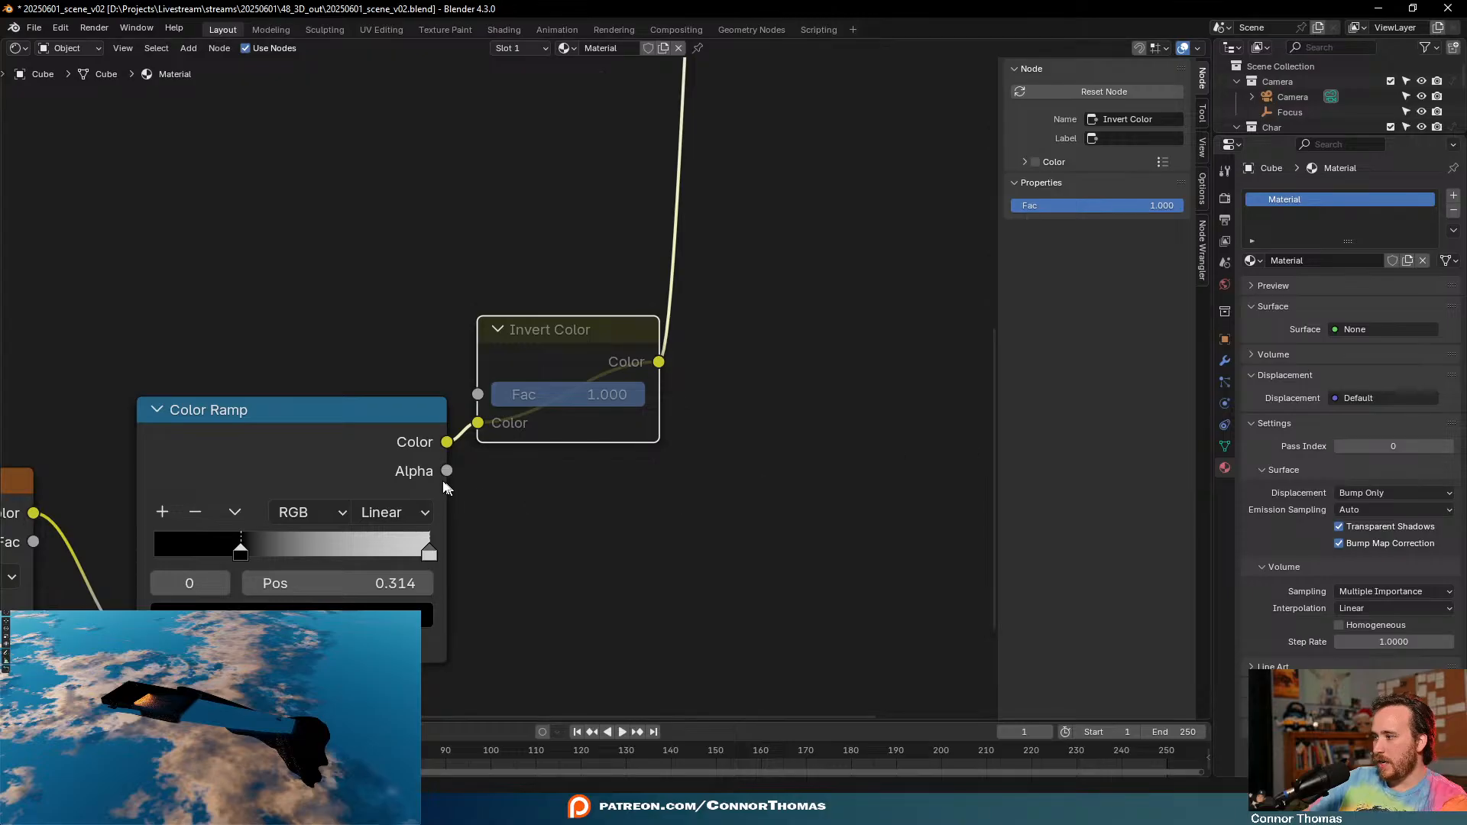
middle_drag(314, 569, 492, 465)
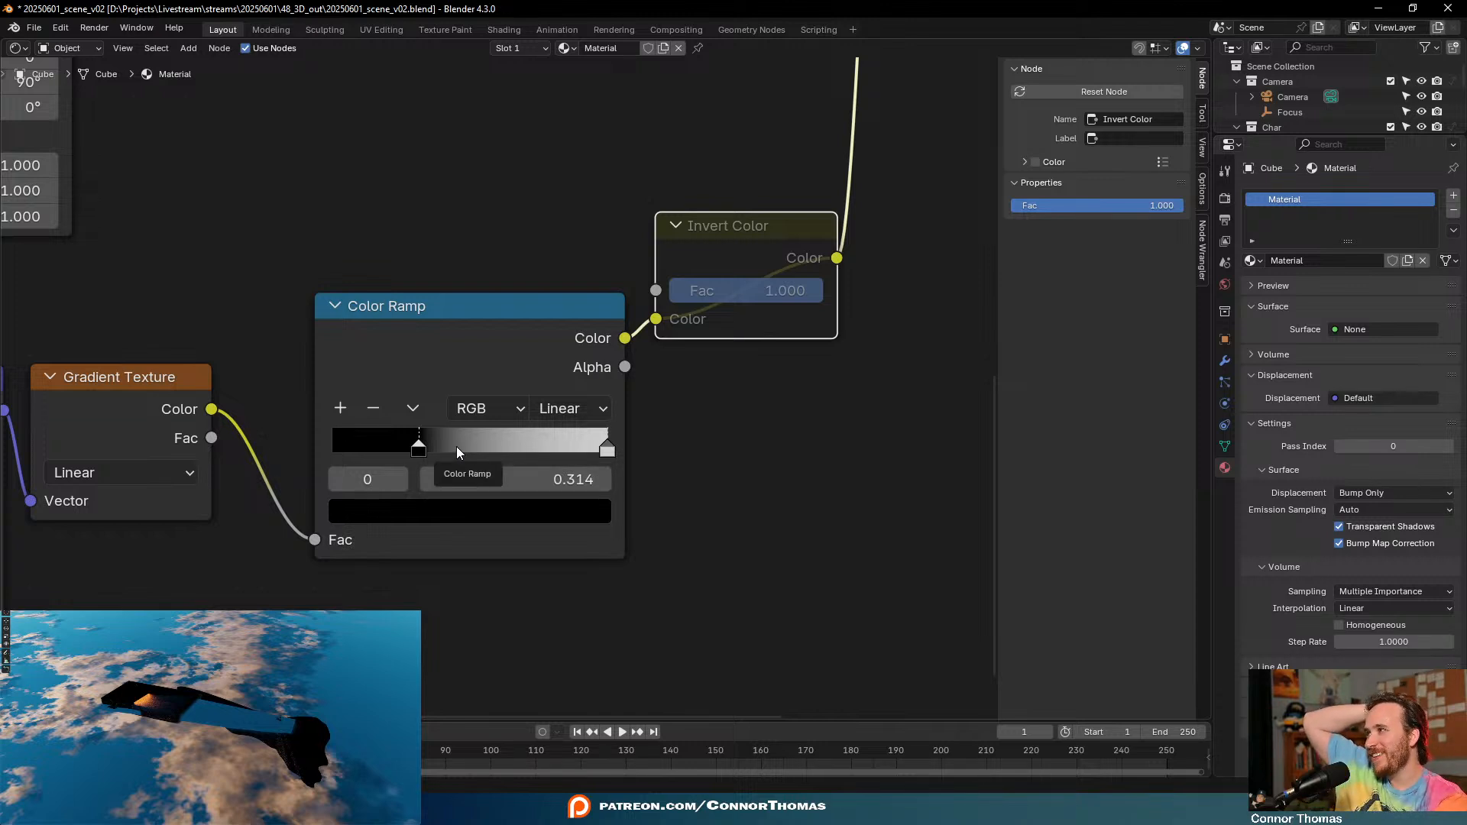
key(ctrl+s)
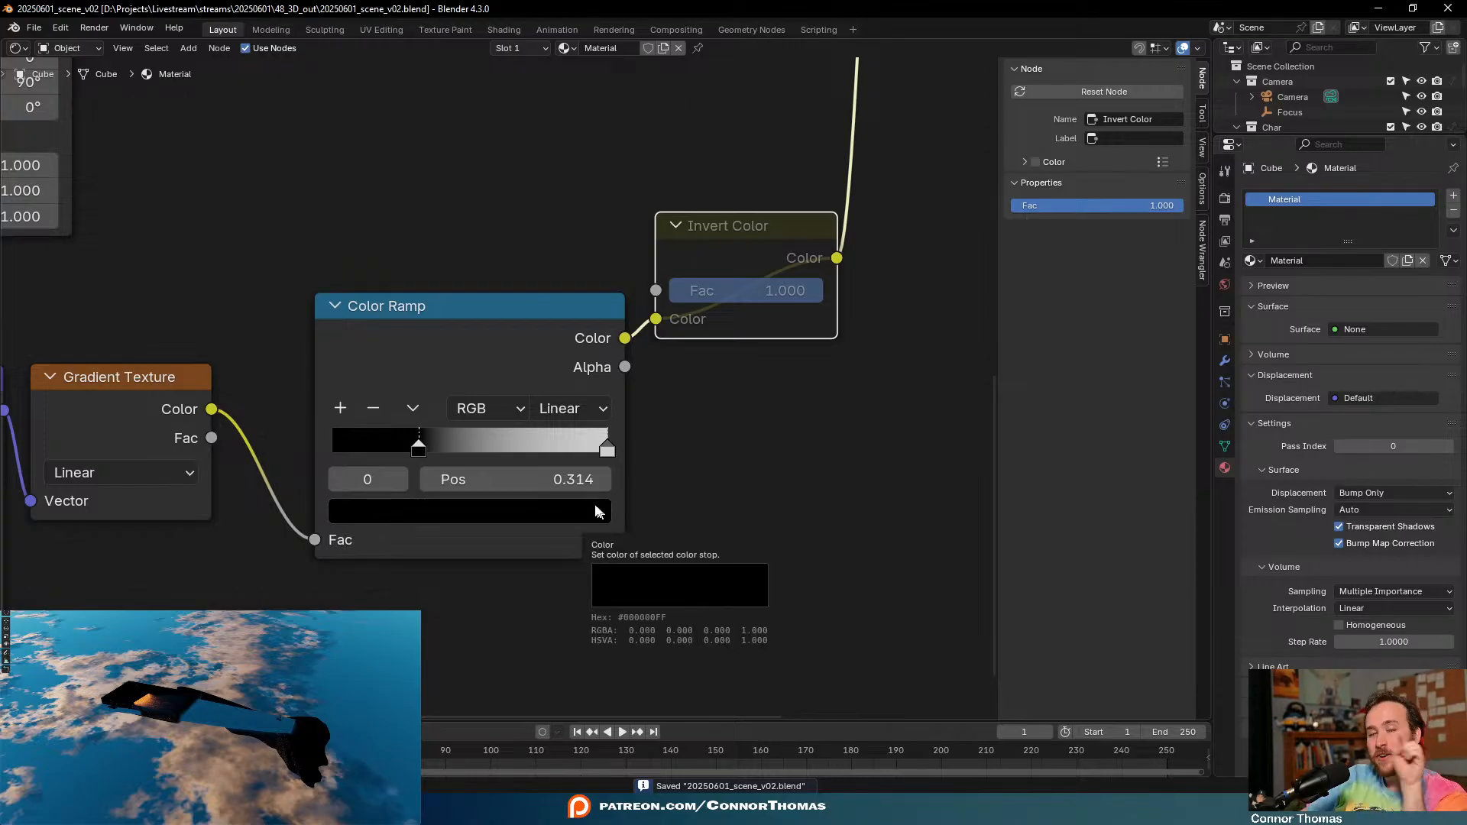
click(691, 539)
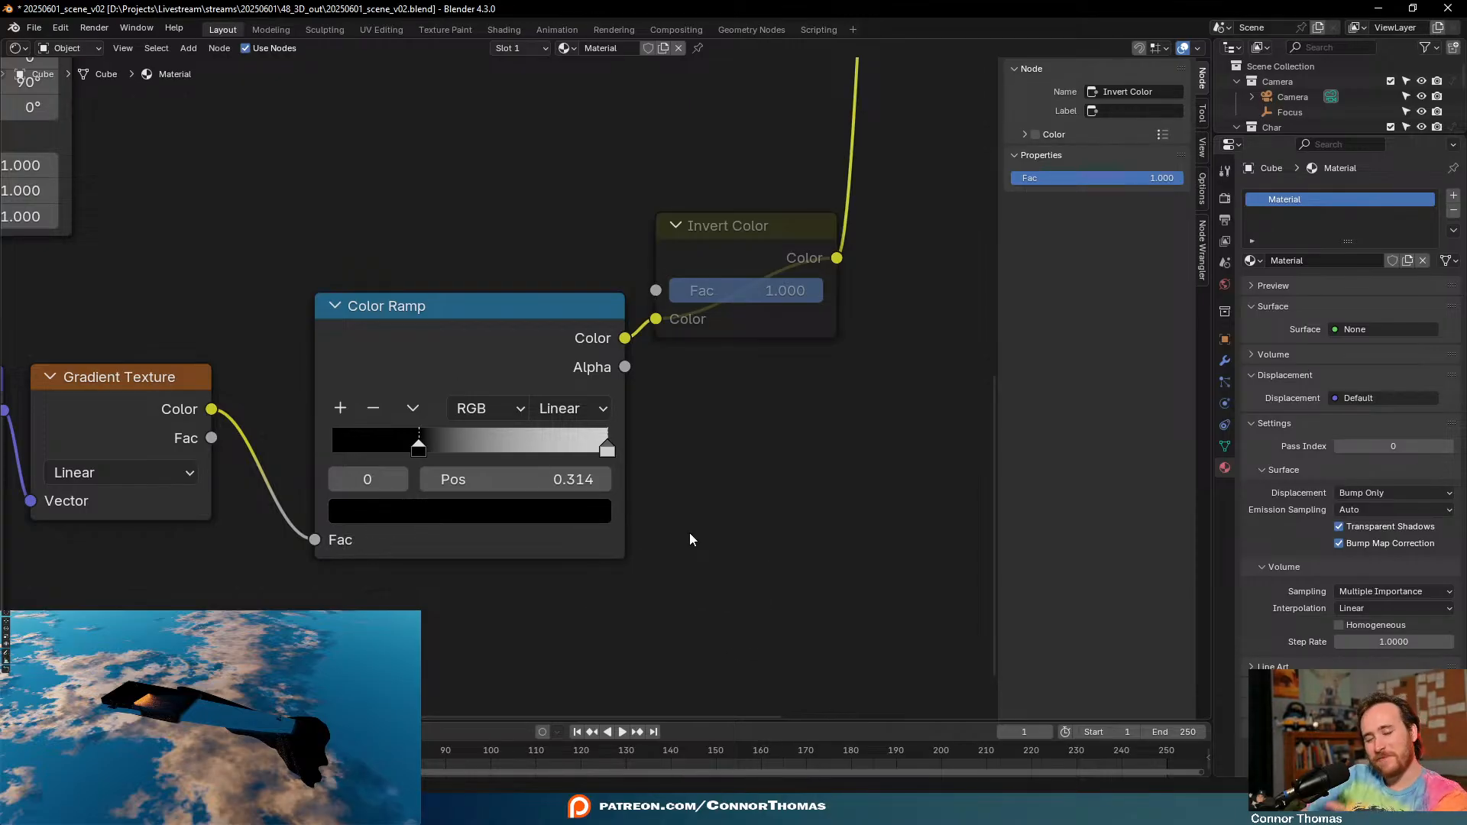
- Add a black middle stop to the Color Ramp at position 0.520
scroll(692, 539, up, 2)
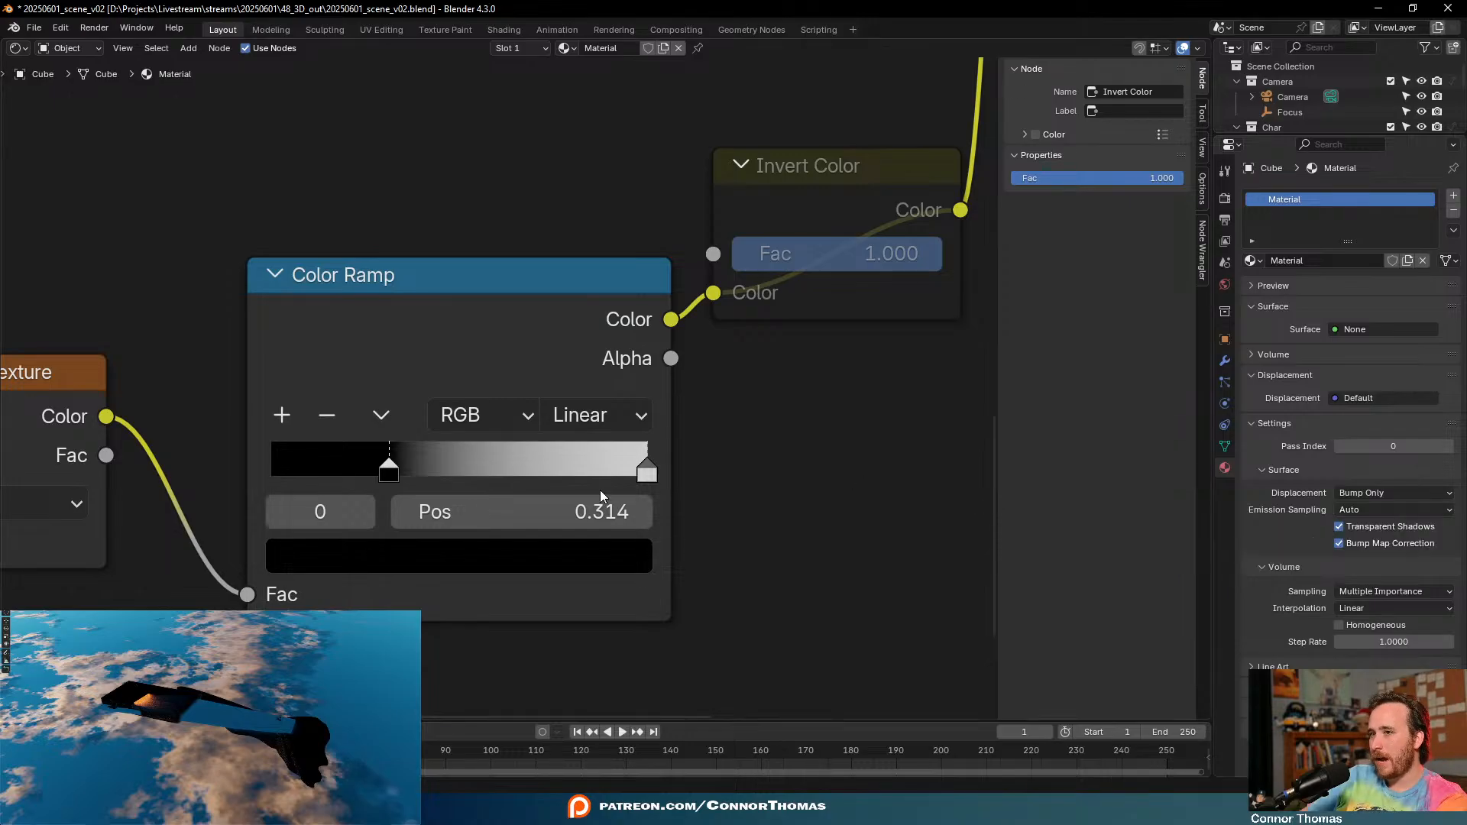
click(282, 415)
drag(510, 464, 426, 471)
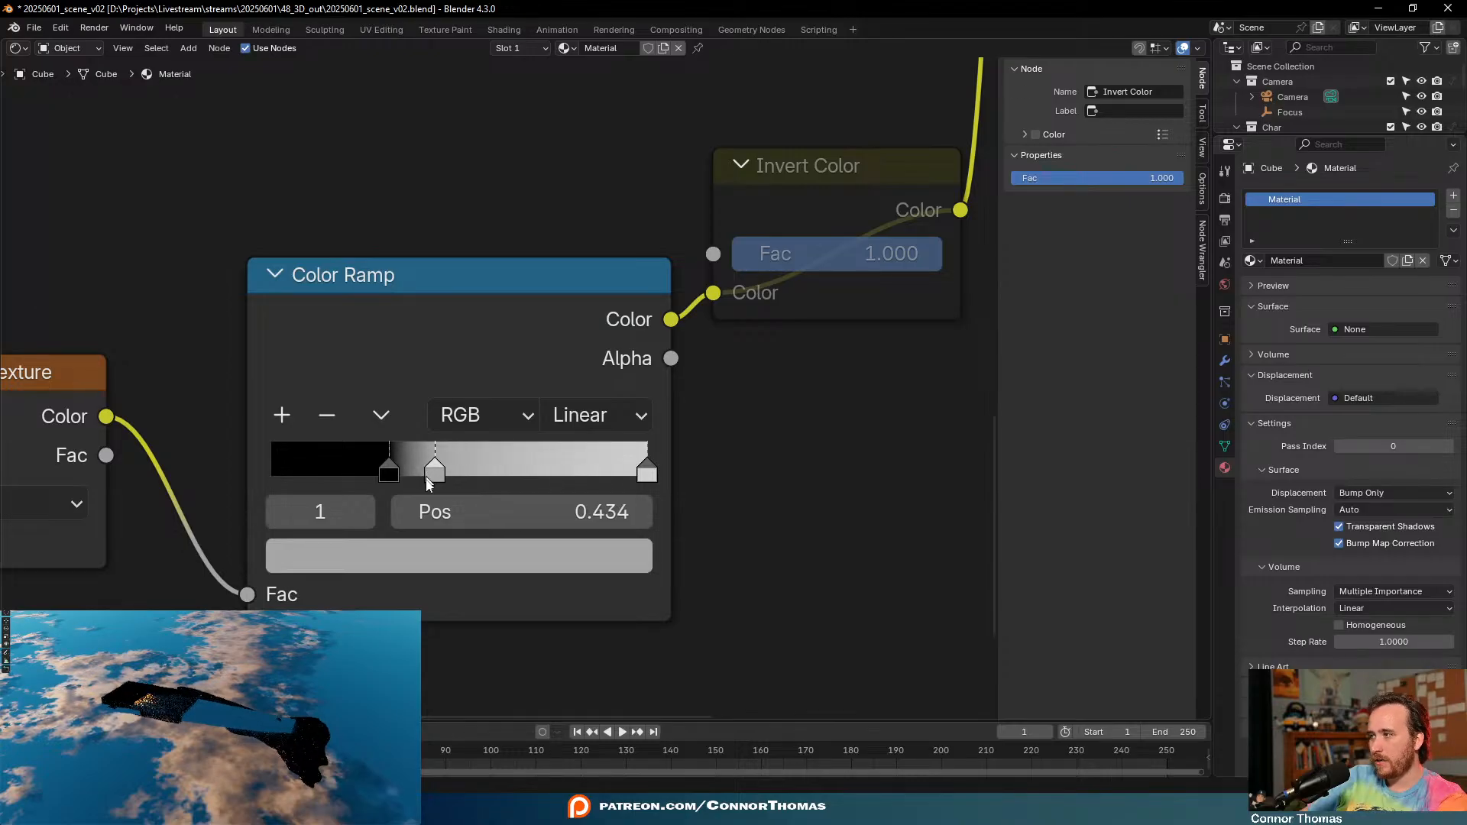
click(412, 558)
drag(581, 245, 588, 308)
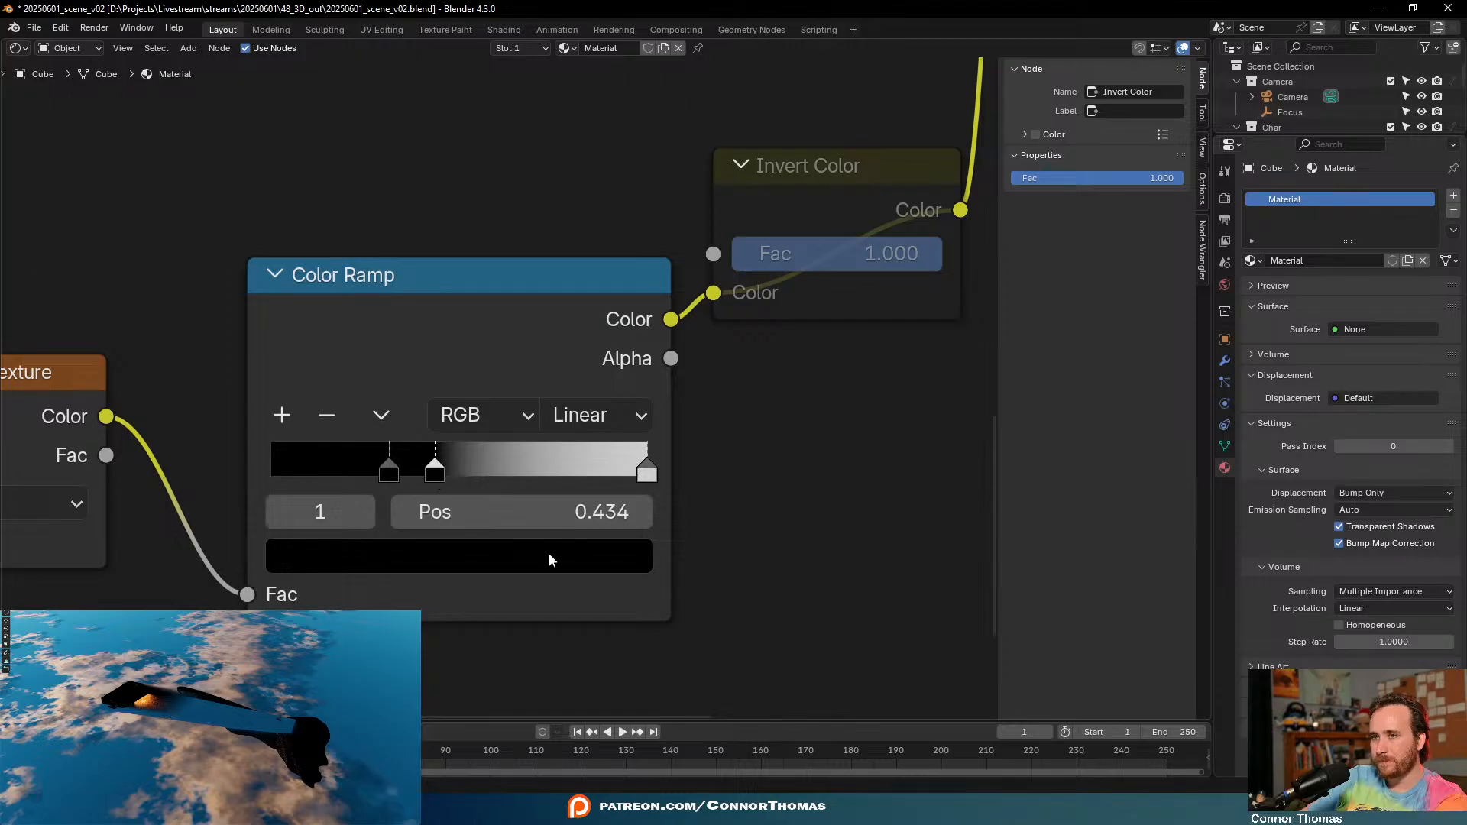
mouse_move(449, 466)
mouse_down()
mouse_move(429, 467)
mouse_move(474, 472)
mouse_up()
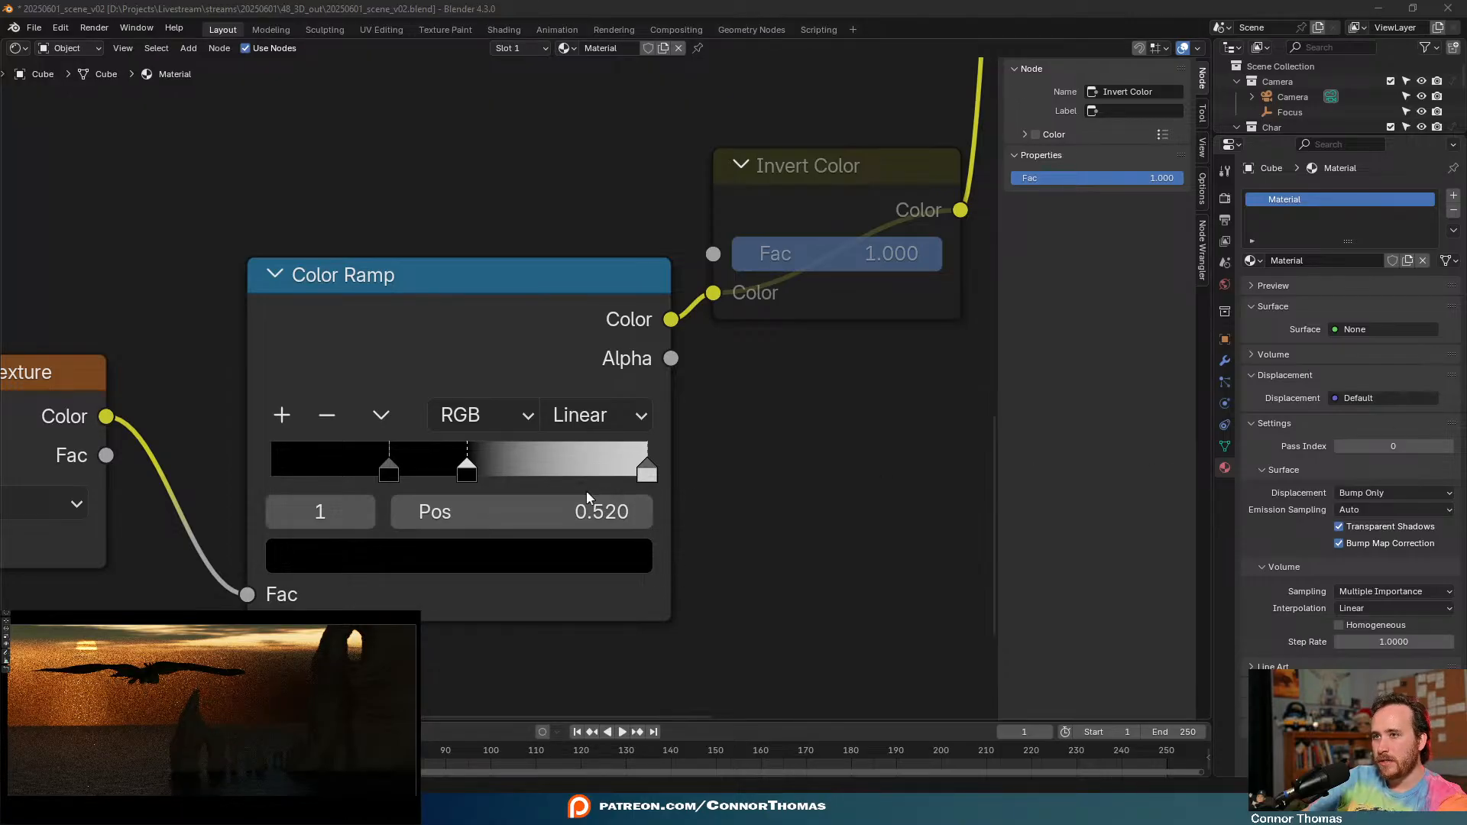
- Darken the Color Ramp's white end stop at position 1.000 to almost black
click(643, 472)
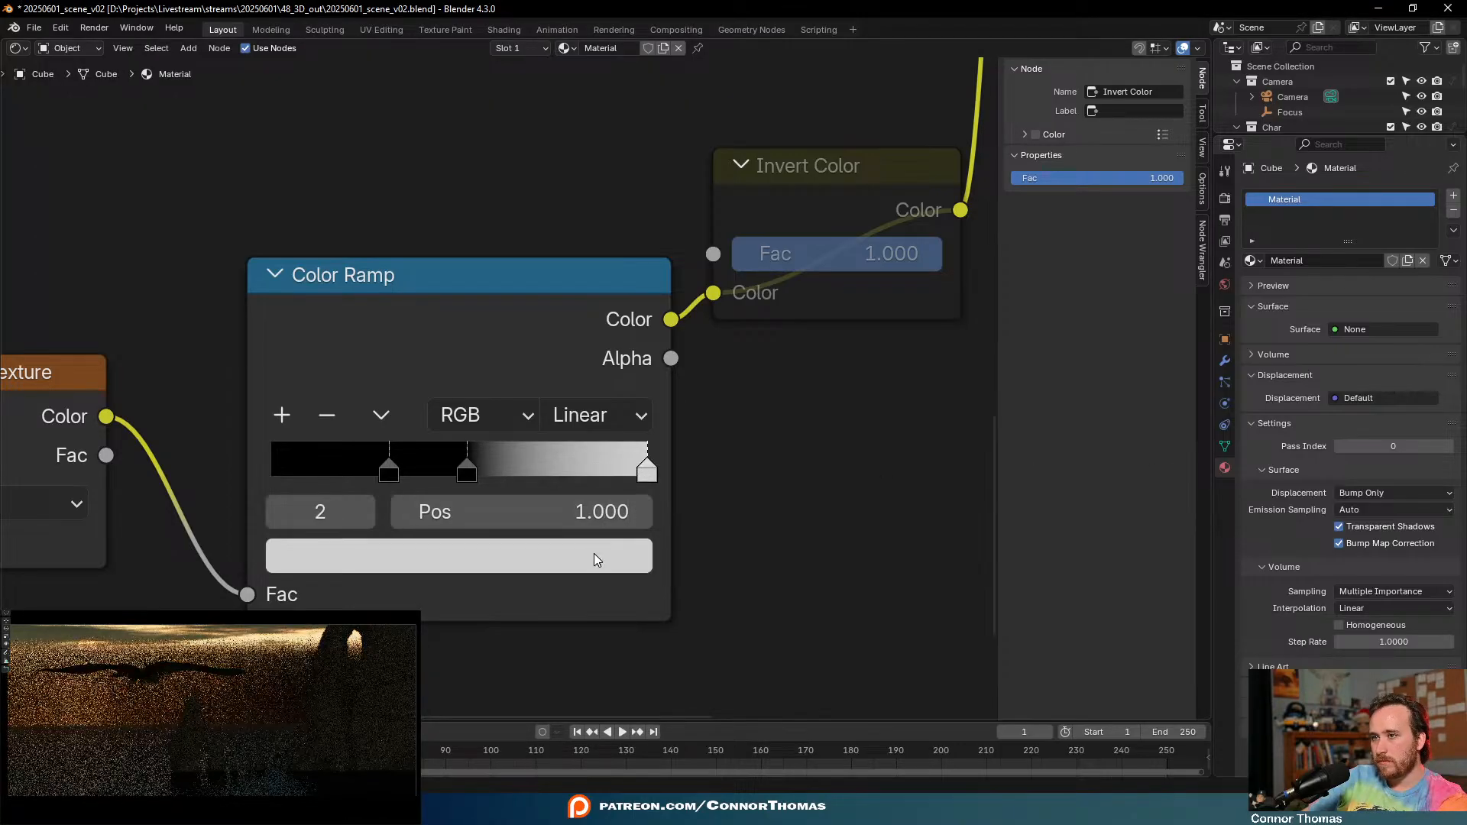
click(598, 551)
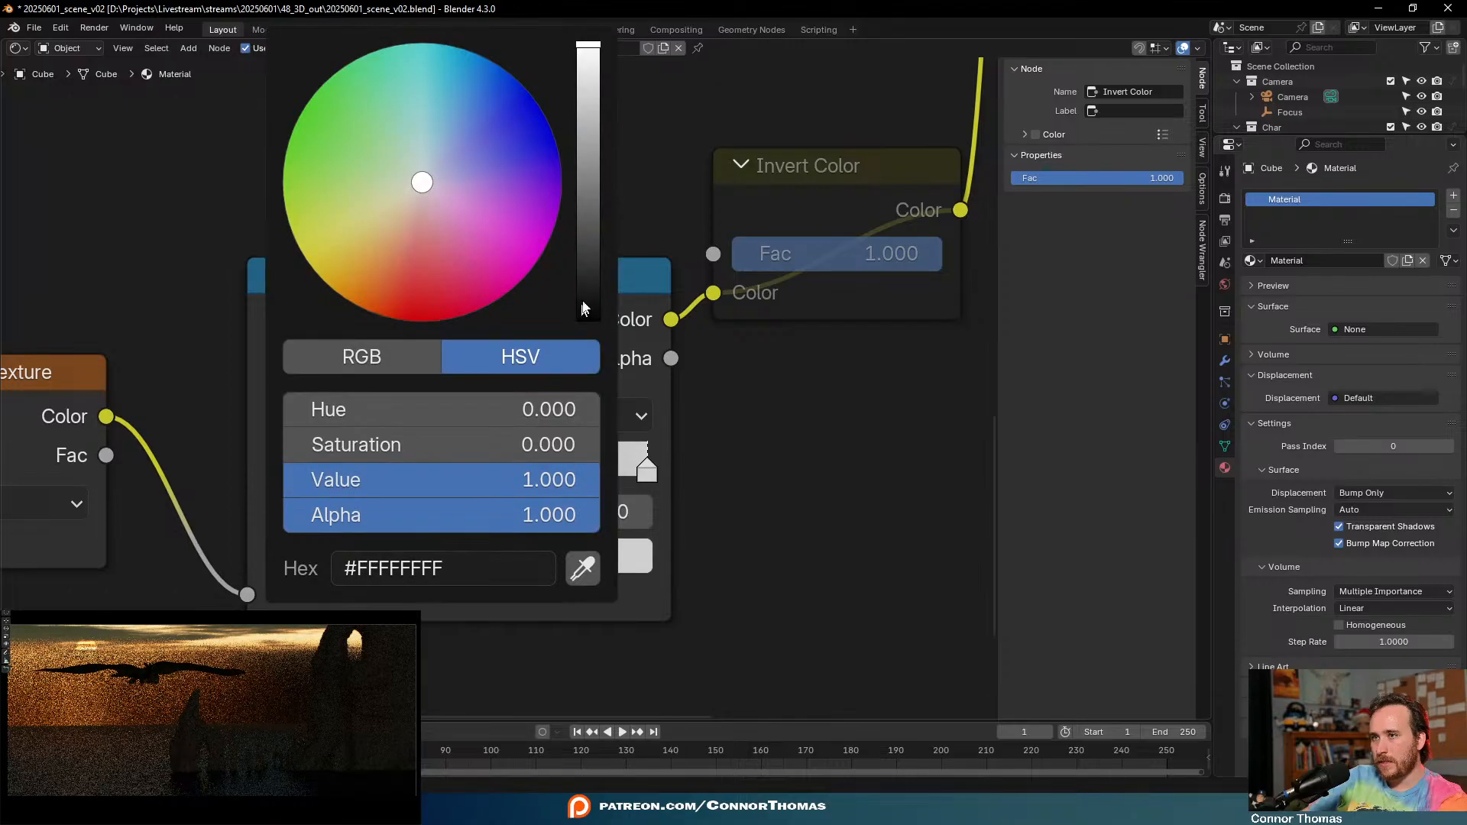
drag(595, 135, 589, 313)
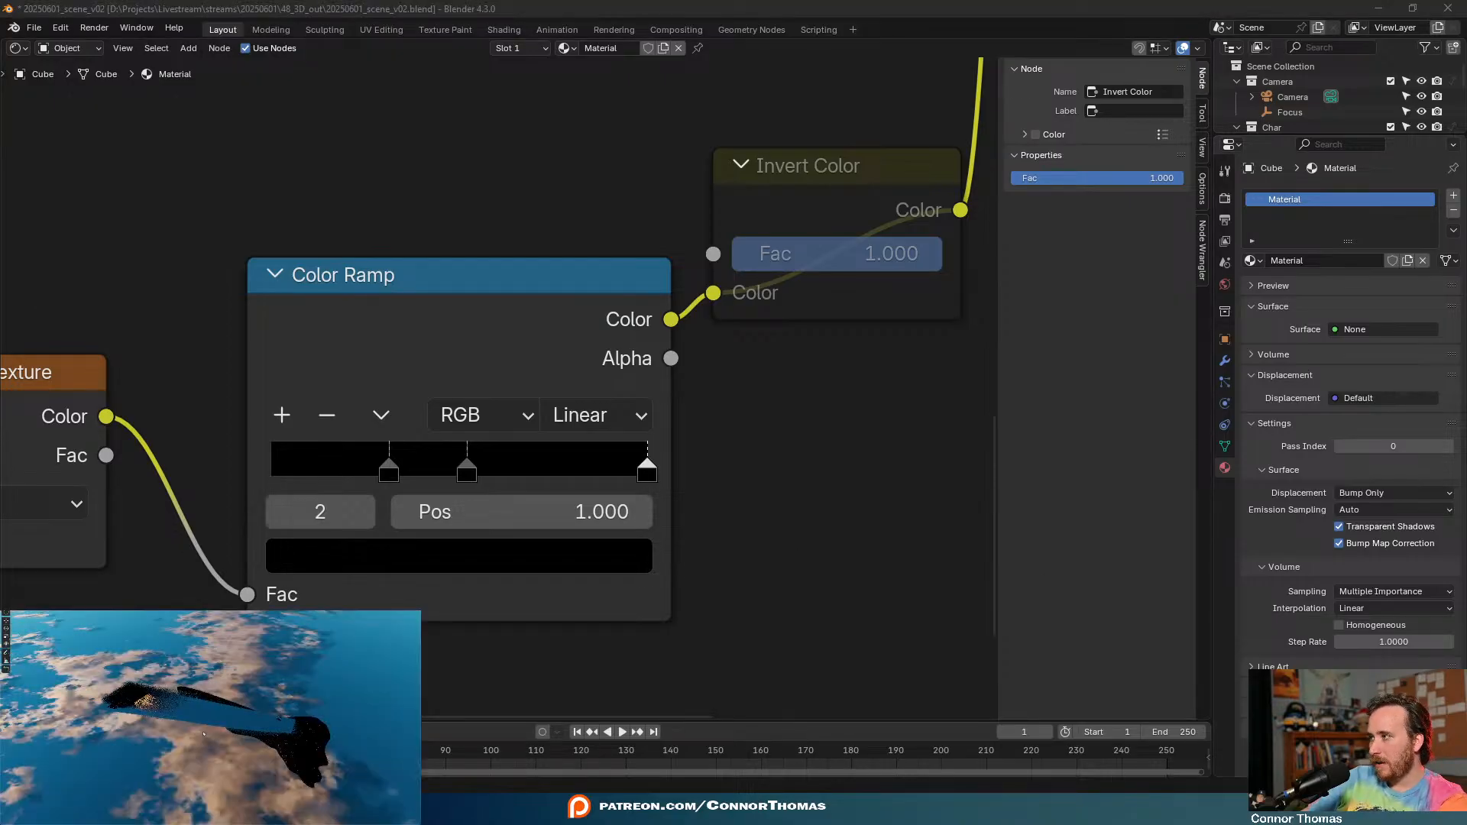
click(604, 555)
drag(599, 318, 588, 316)
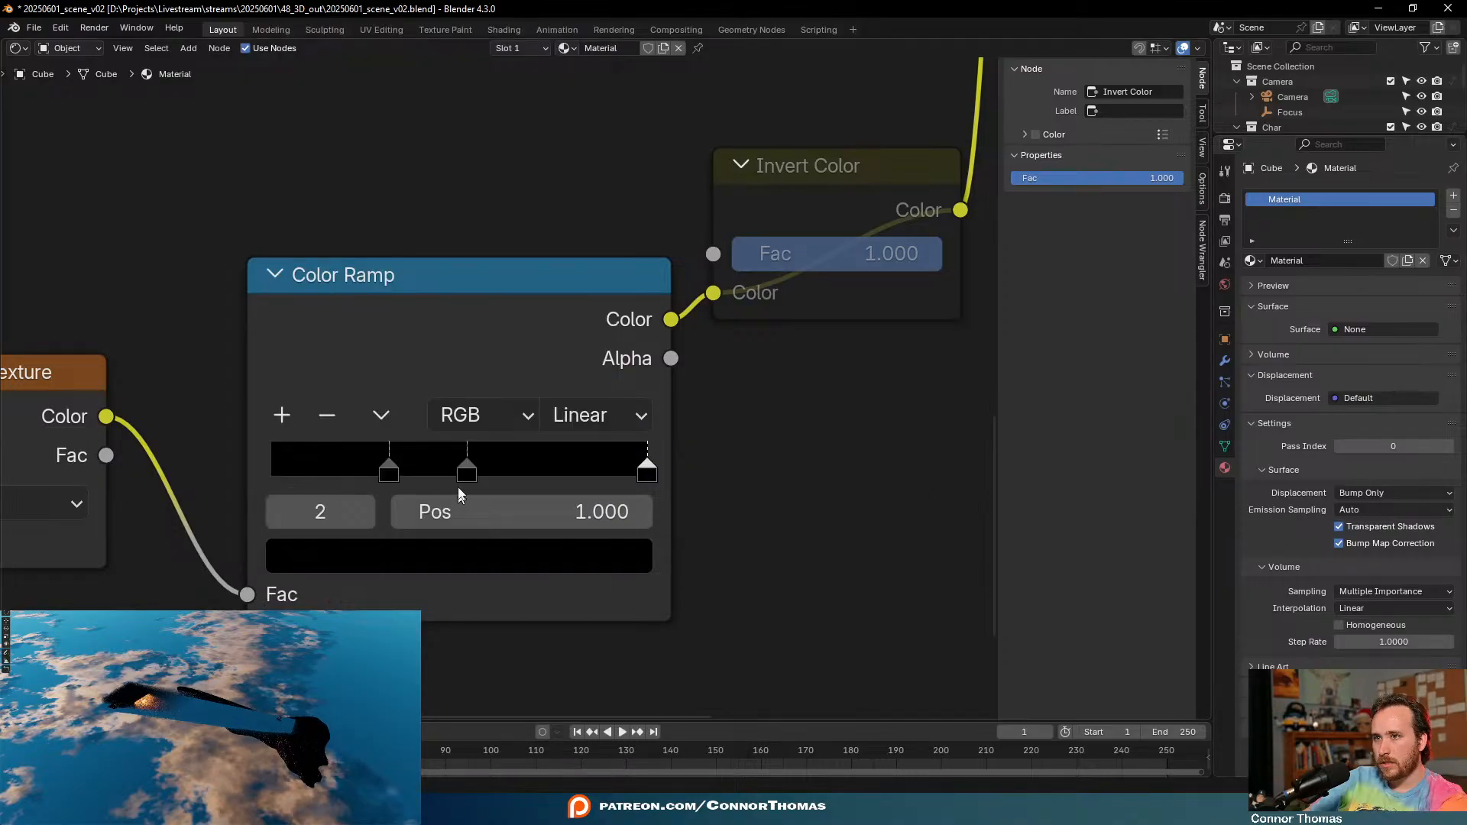
- Lower the color value of the Color Ramp's middle stop at 0.520 towards full black
click(467, 466)
click(561, 563)
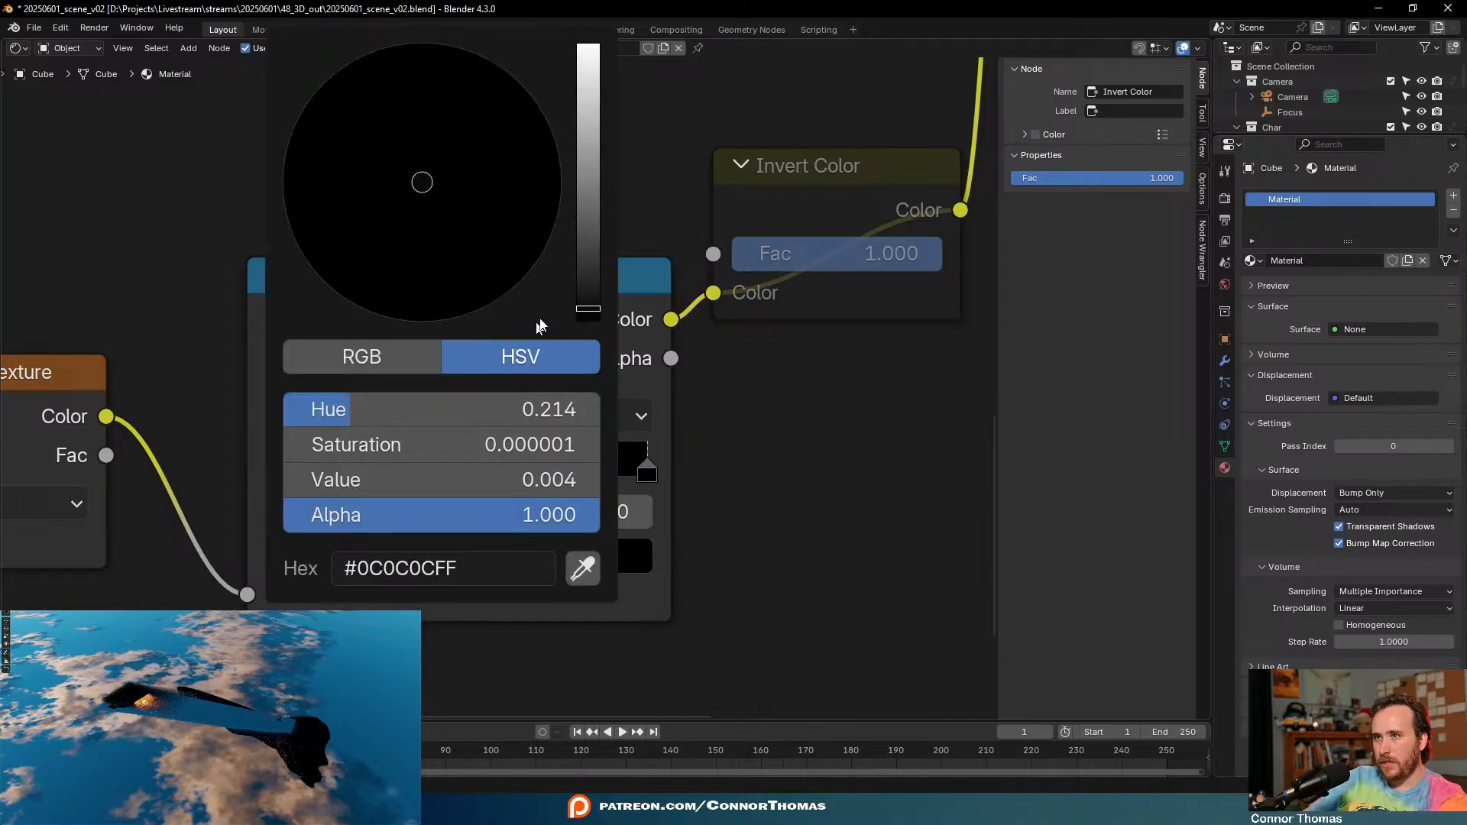
drag(593, 316, 589, 319)
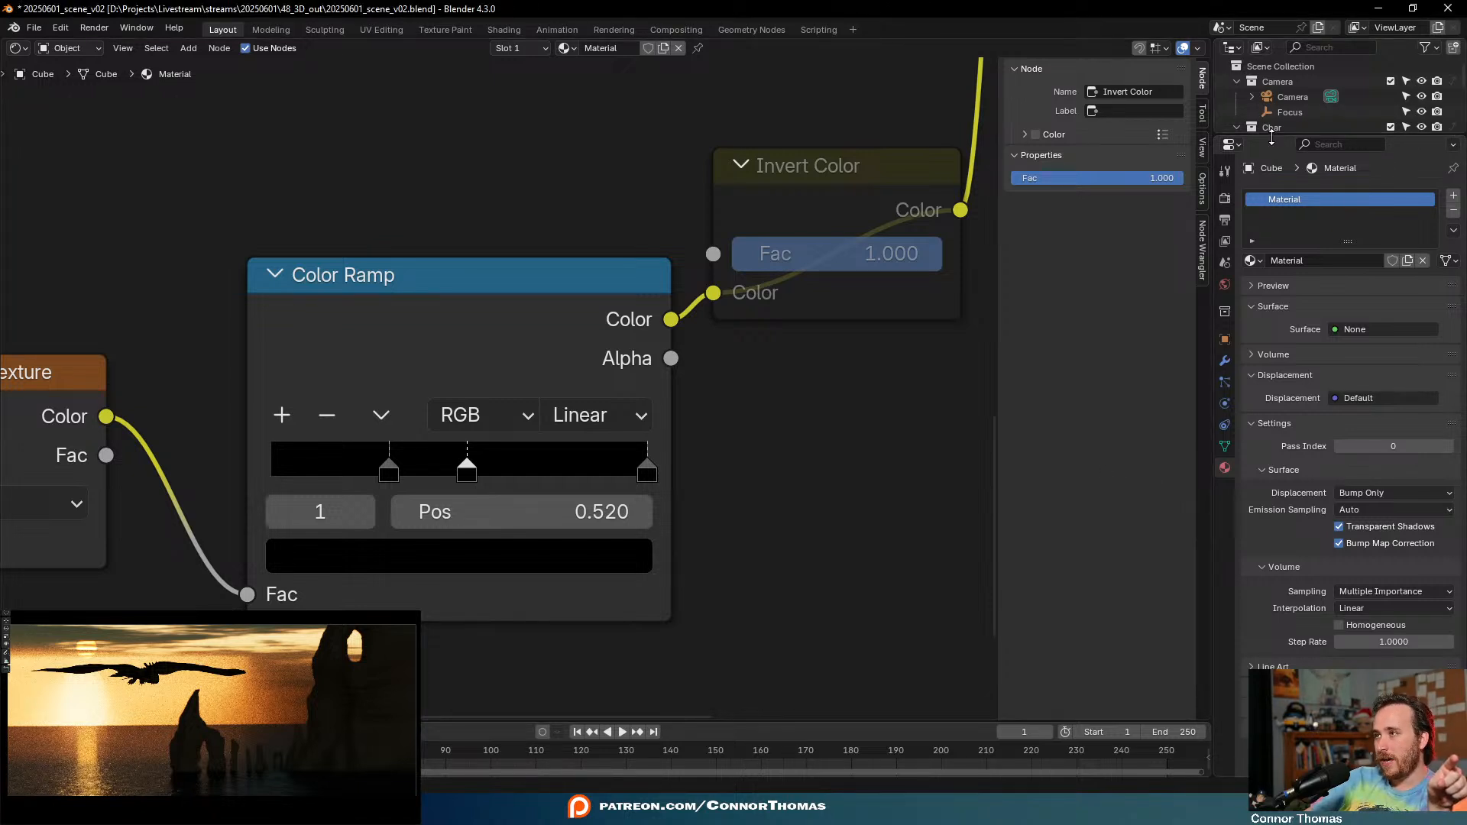
- Turn off Volume Scatter in the ray visibility of the Sun.001 area light
drag(1270, 136, 1268, 362)
click(1234, 262)
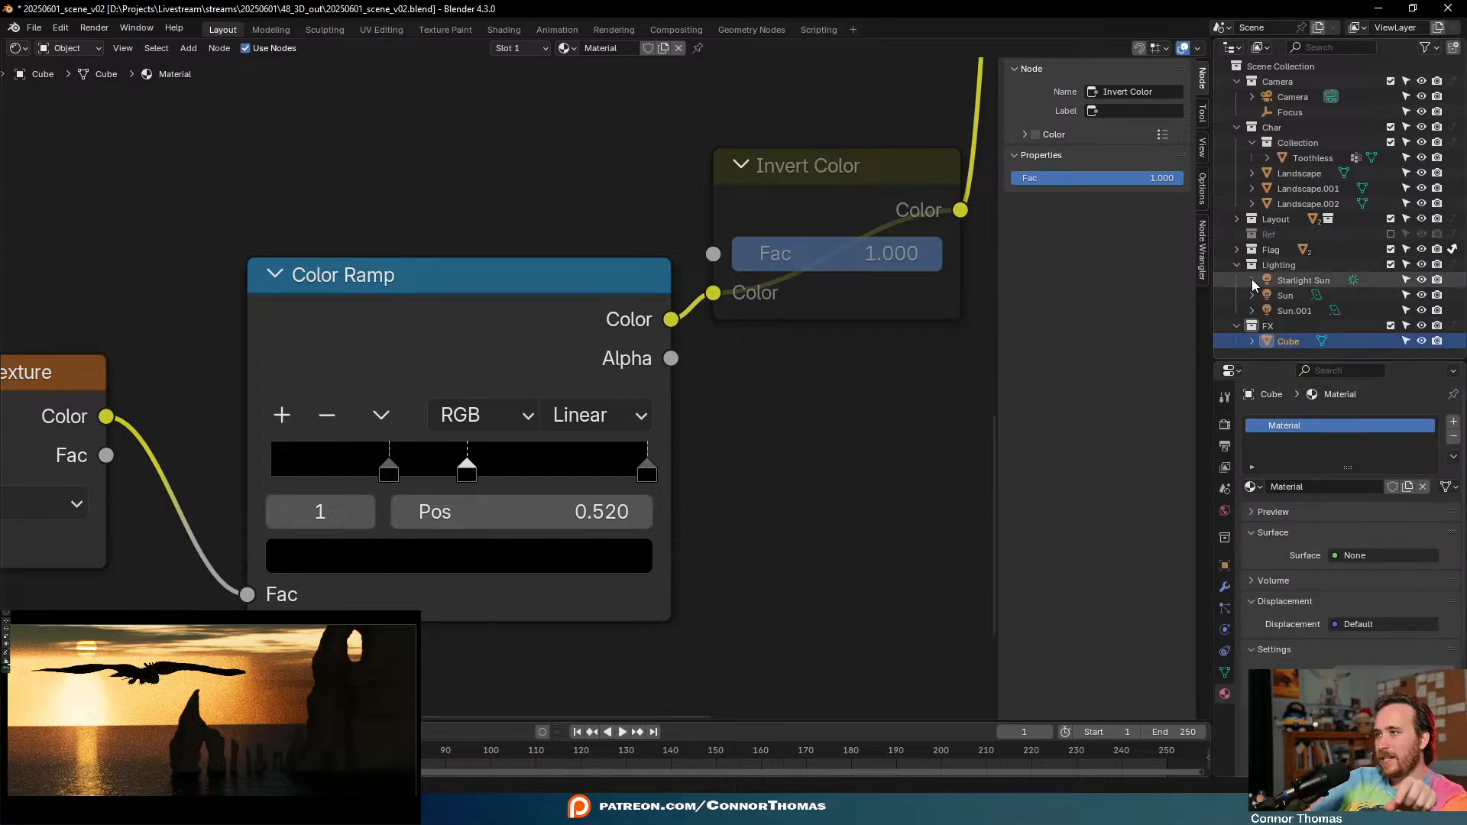
click(1290, 312)
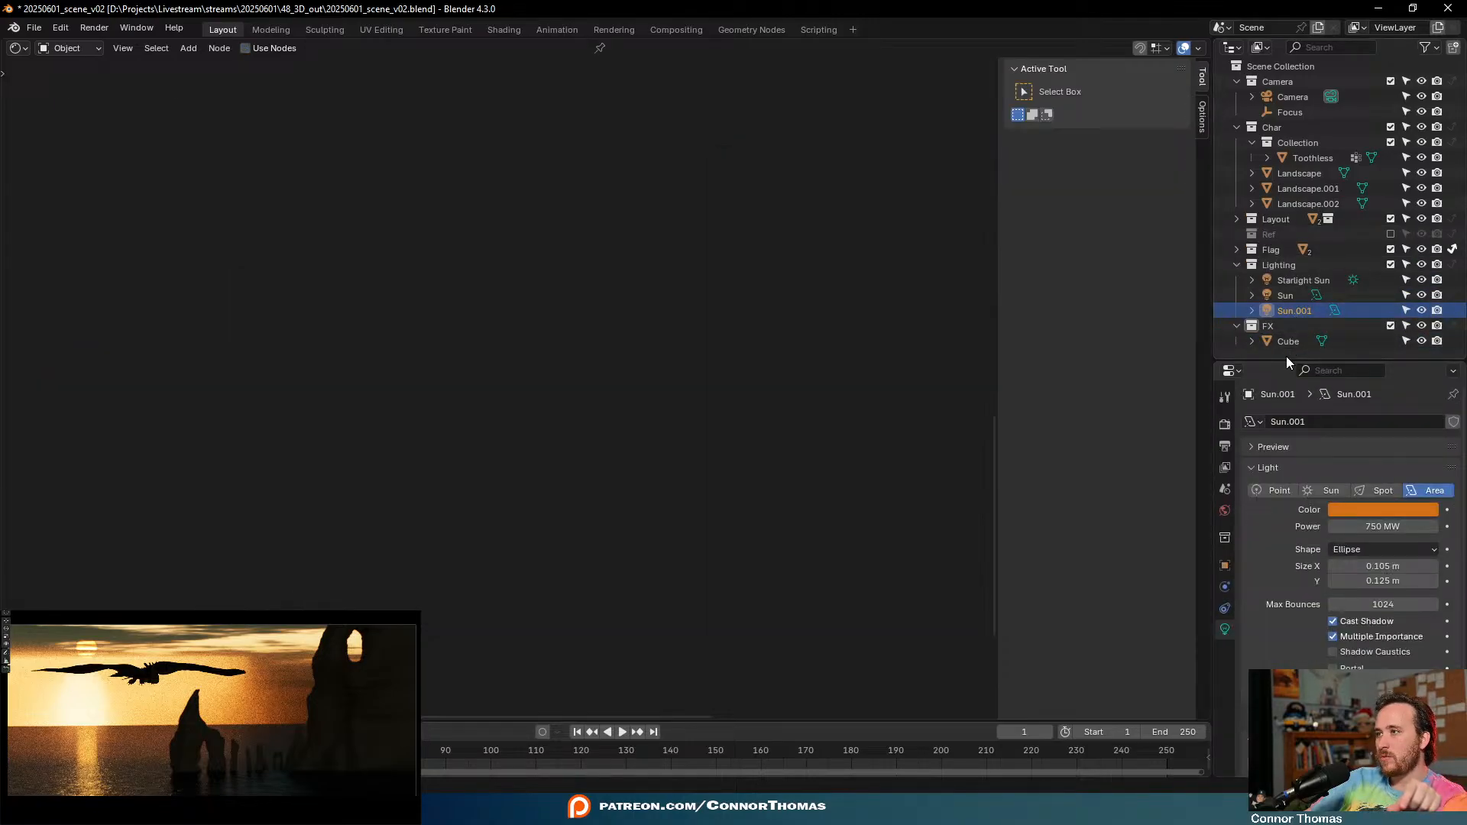
click(1224, 565)
scroll(1280, 585, down, 5)
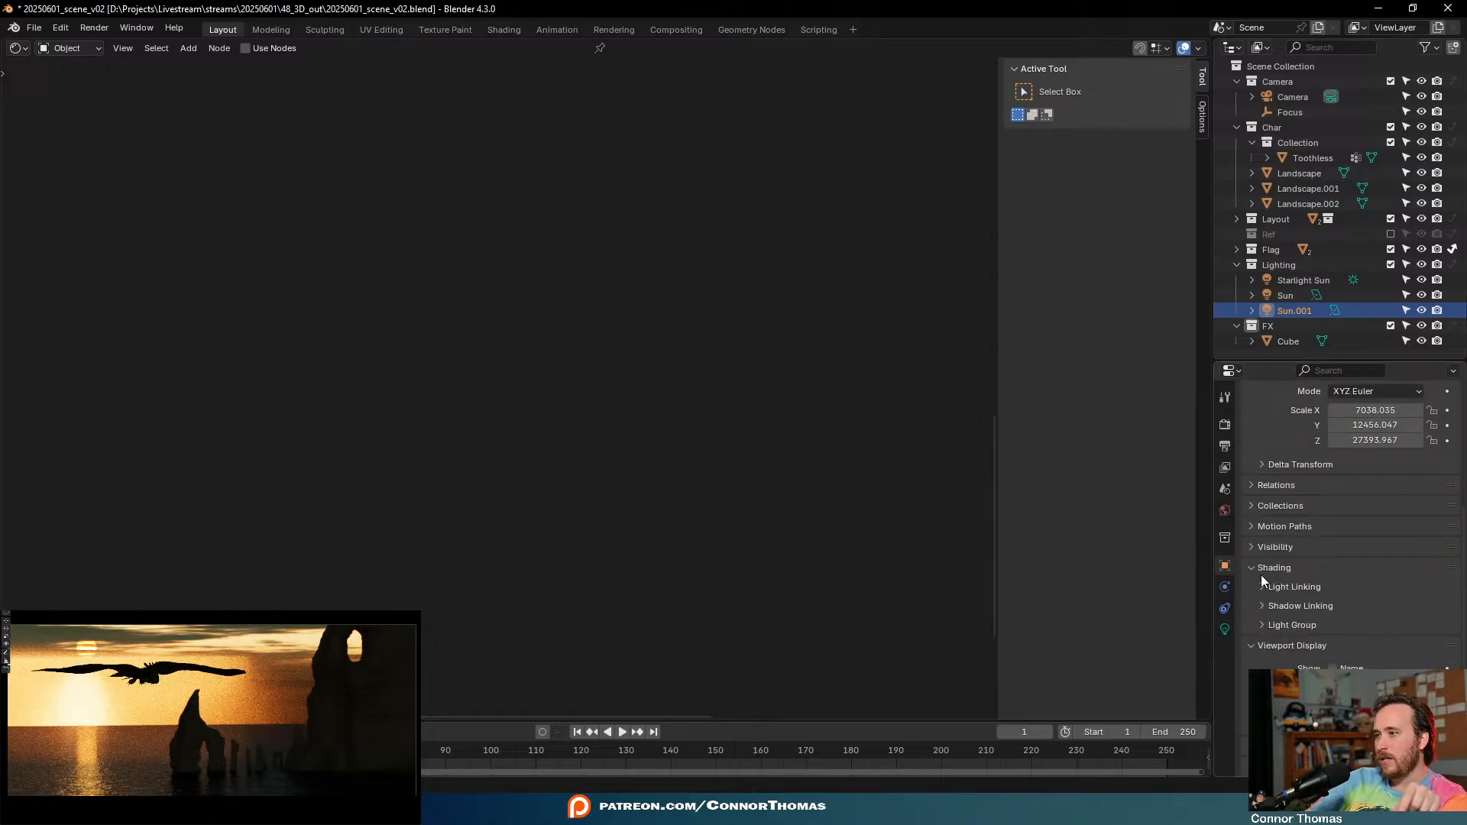
click(1254, 547)
scroll(1266, 566, down, 6)
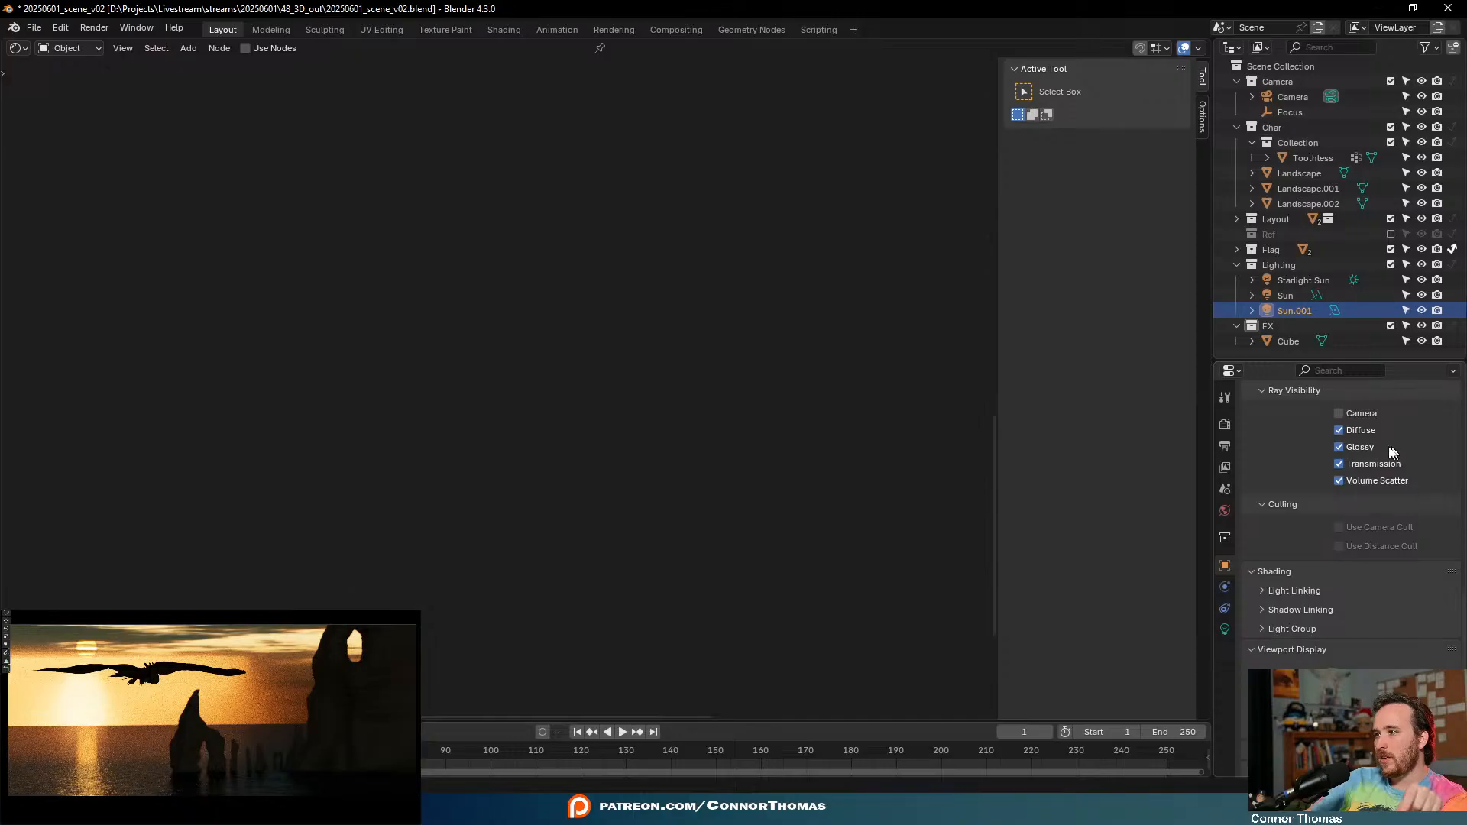
click(1368, 482)
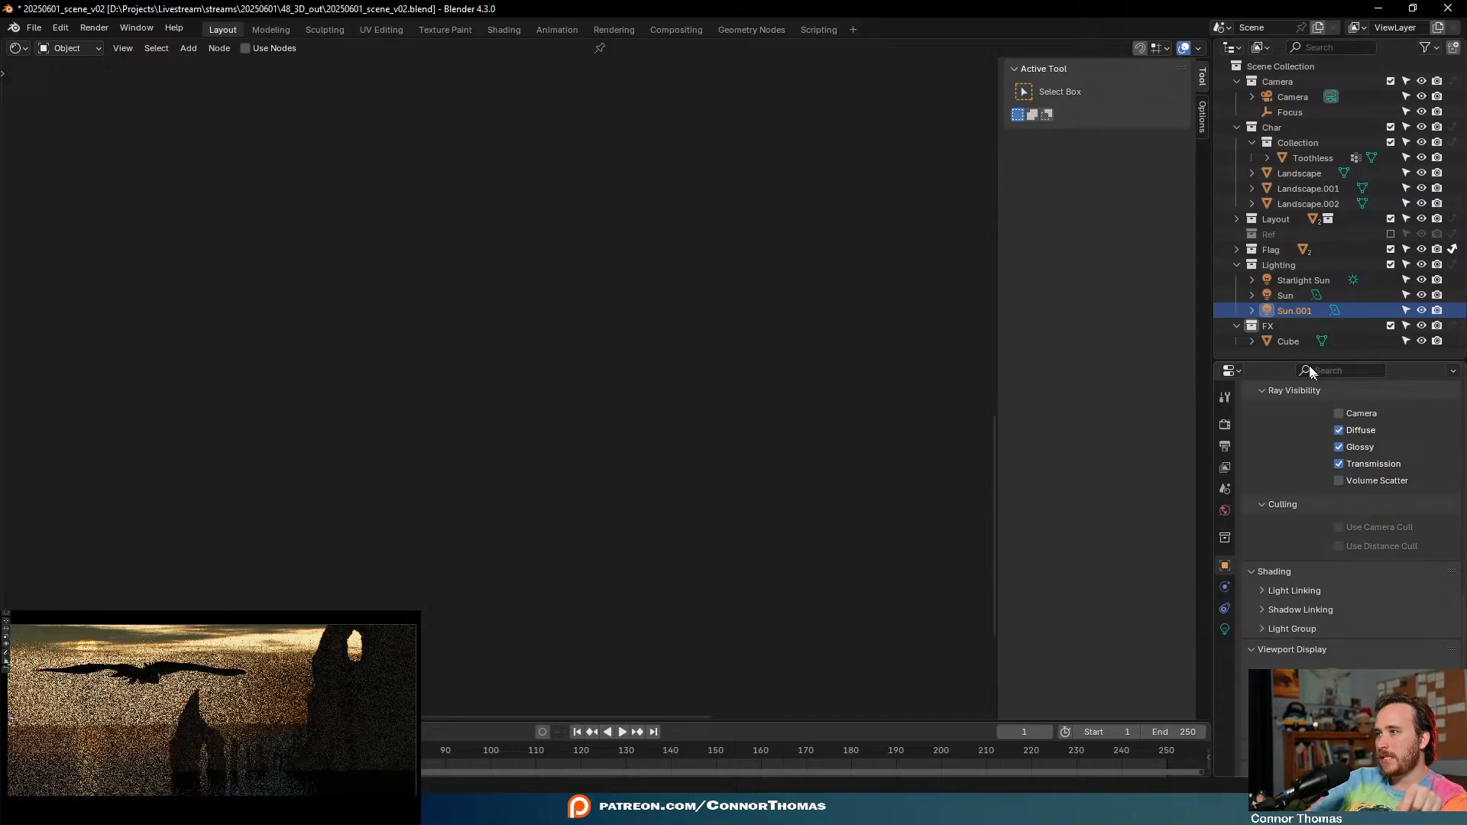
- Check the ray visibility settings of the Sun light
click(1287, 295)
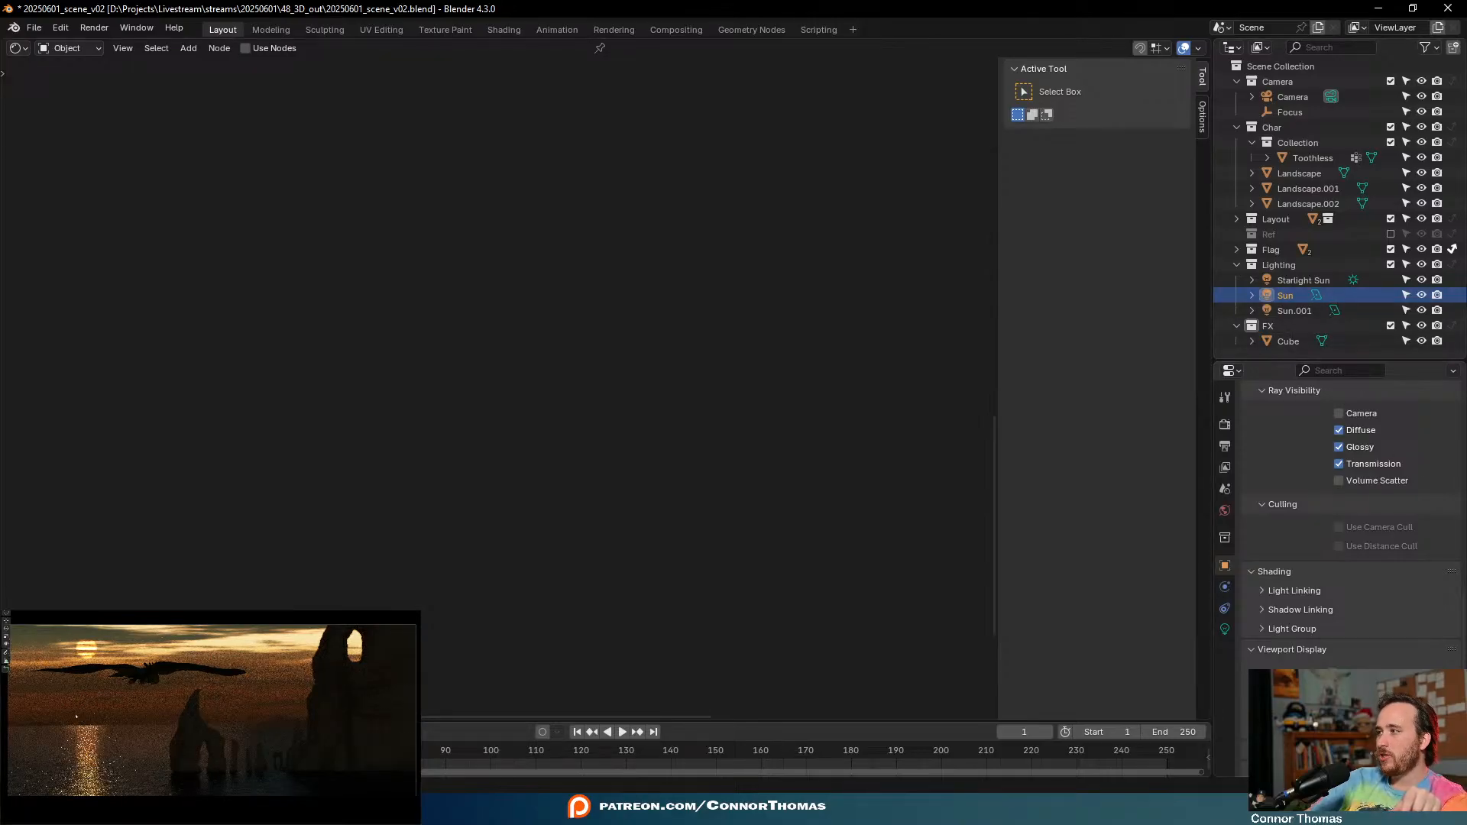
click(164, 715)
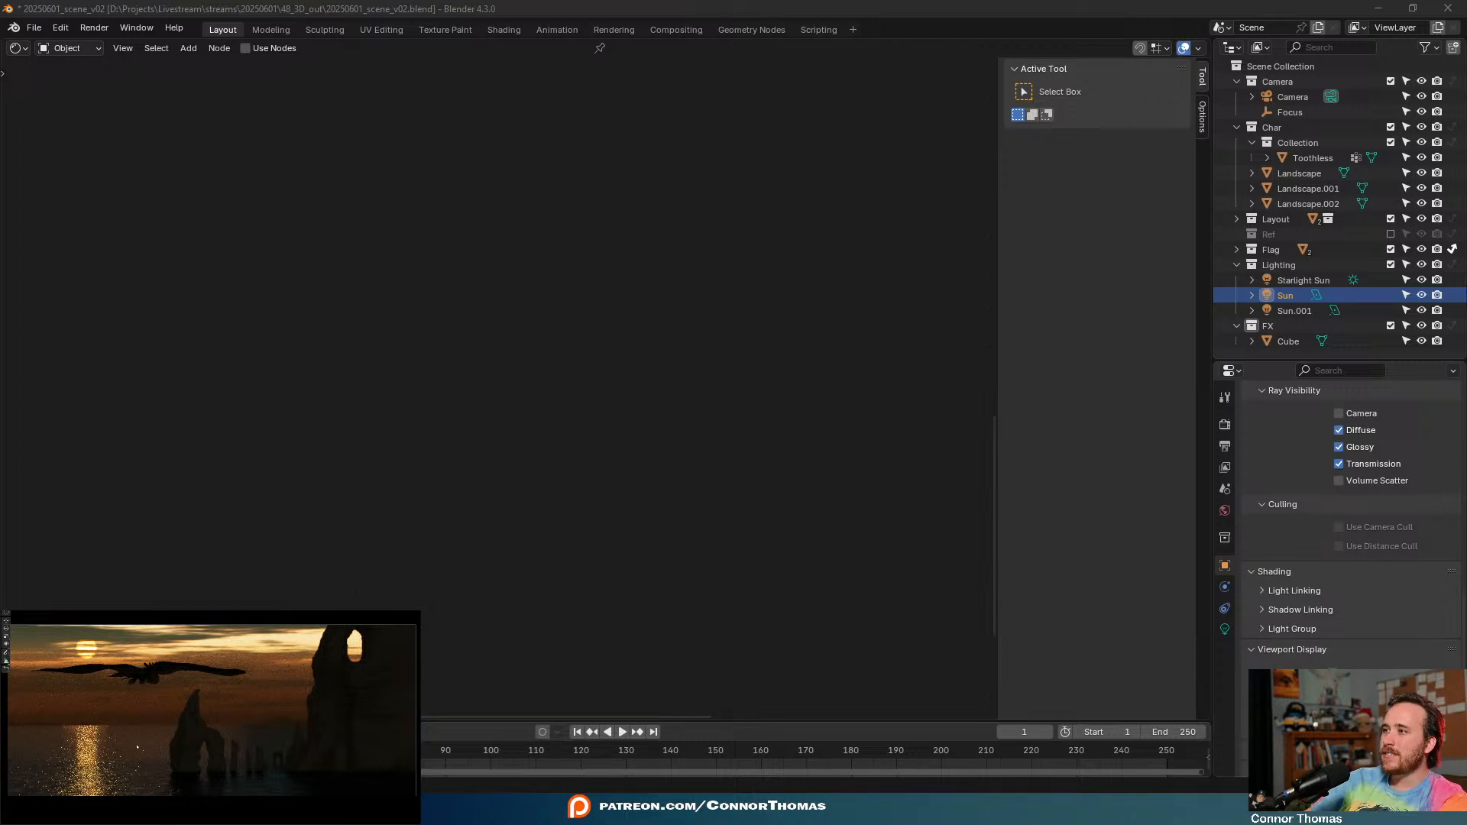
click(1409, 528)
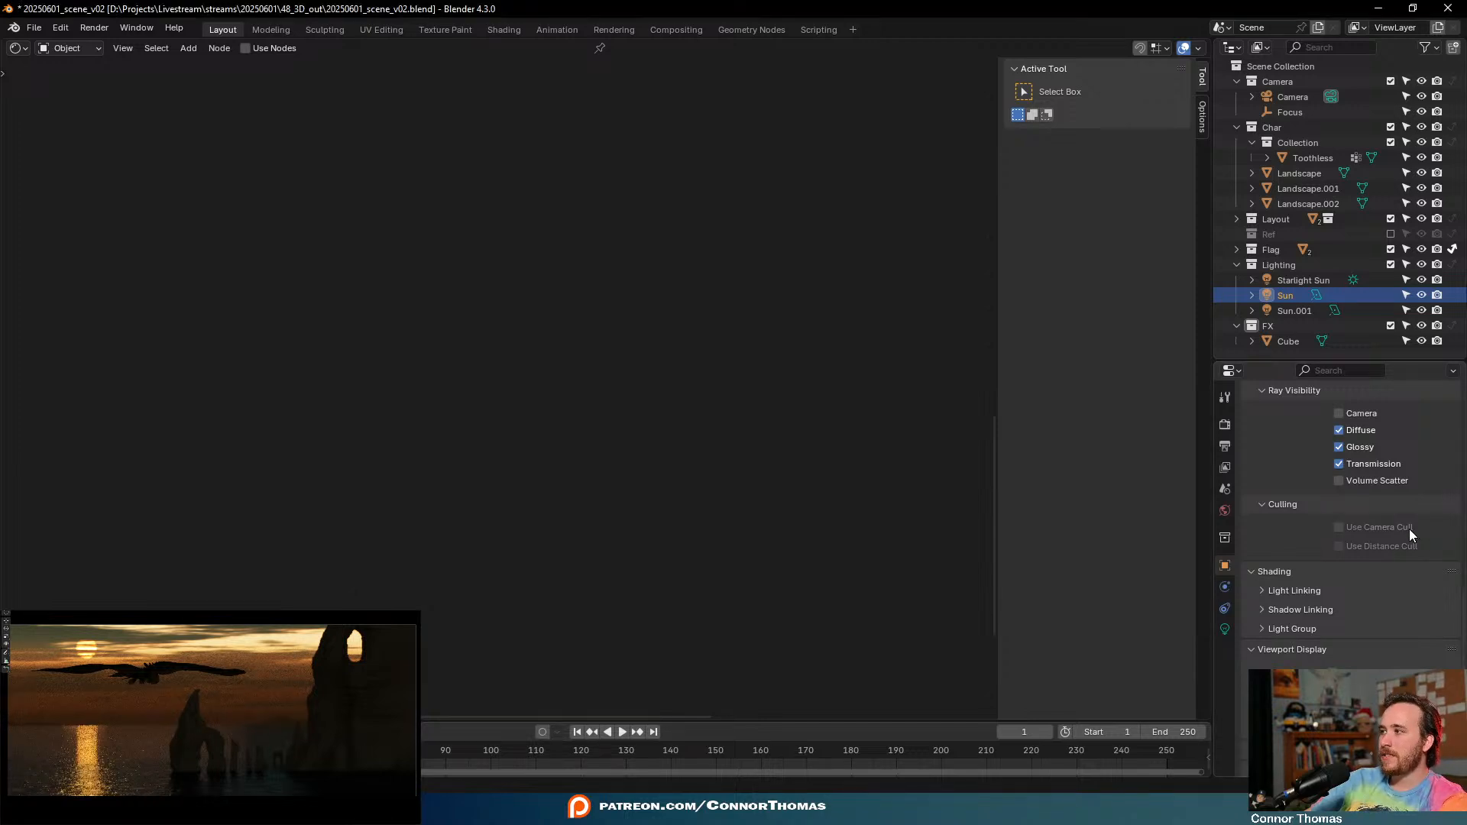
- Try light cyan #70DBE7 as the cube's Volume Scatter color and replace it with orange #E7A15D
click(1288, 341)
scroll(791, 517, down, 4)
middle_drag(813, 538, 838, 321)
scroll(761, 352, down, 2)
scroll(749, 406, up, 4)
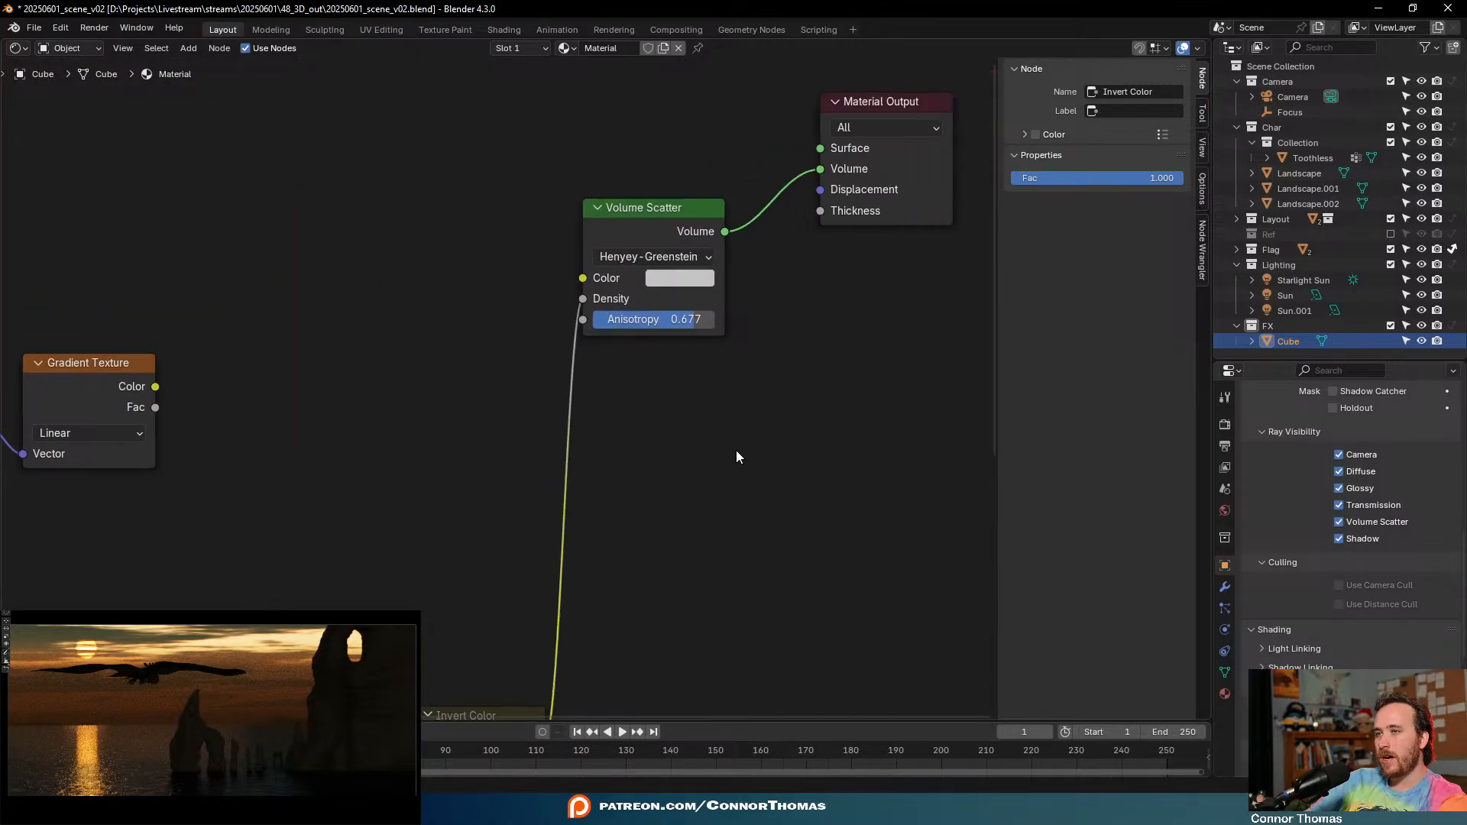
scroll(736, 450, up, 1)
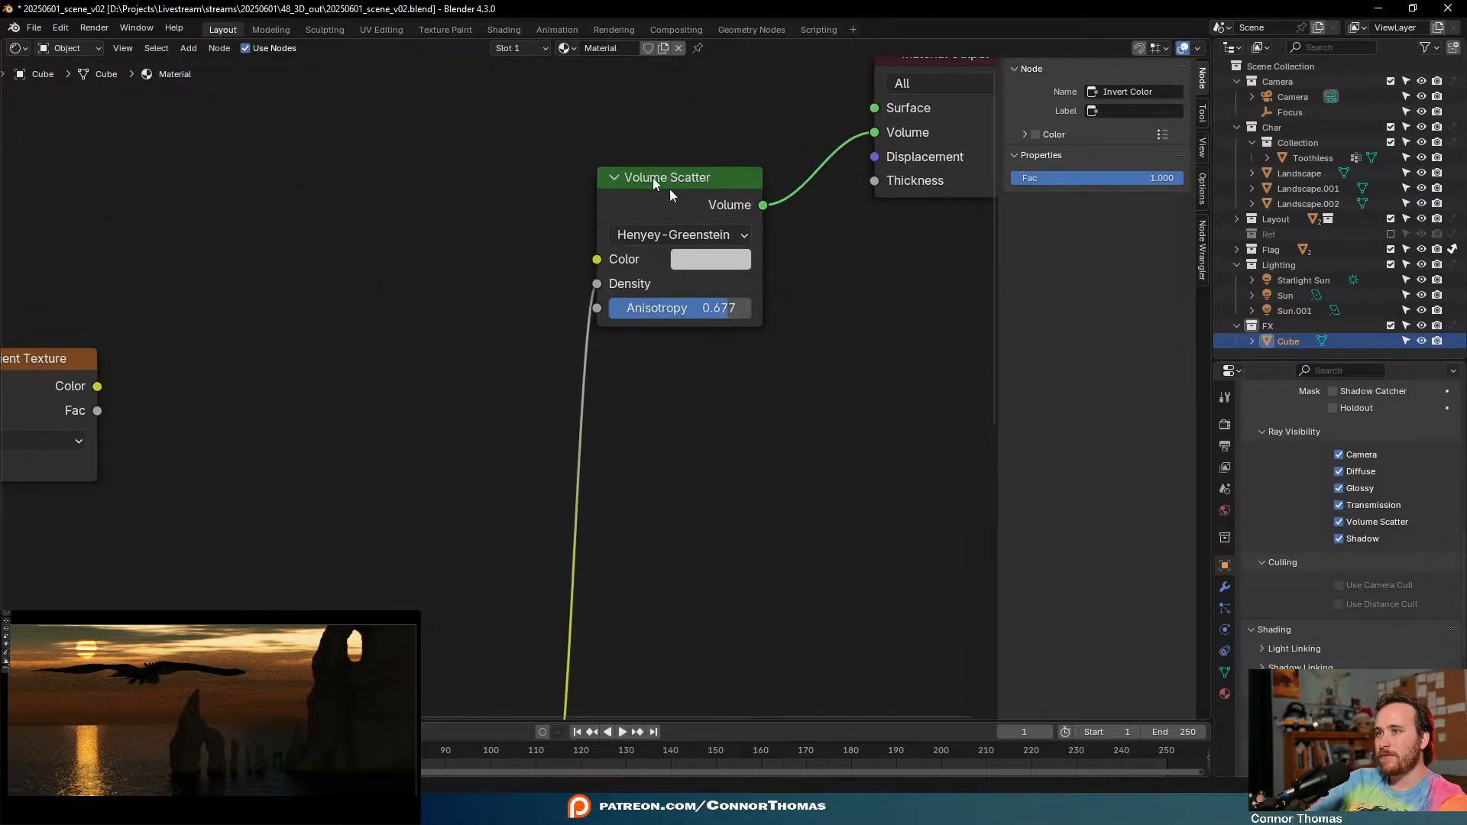
click(704, 259)
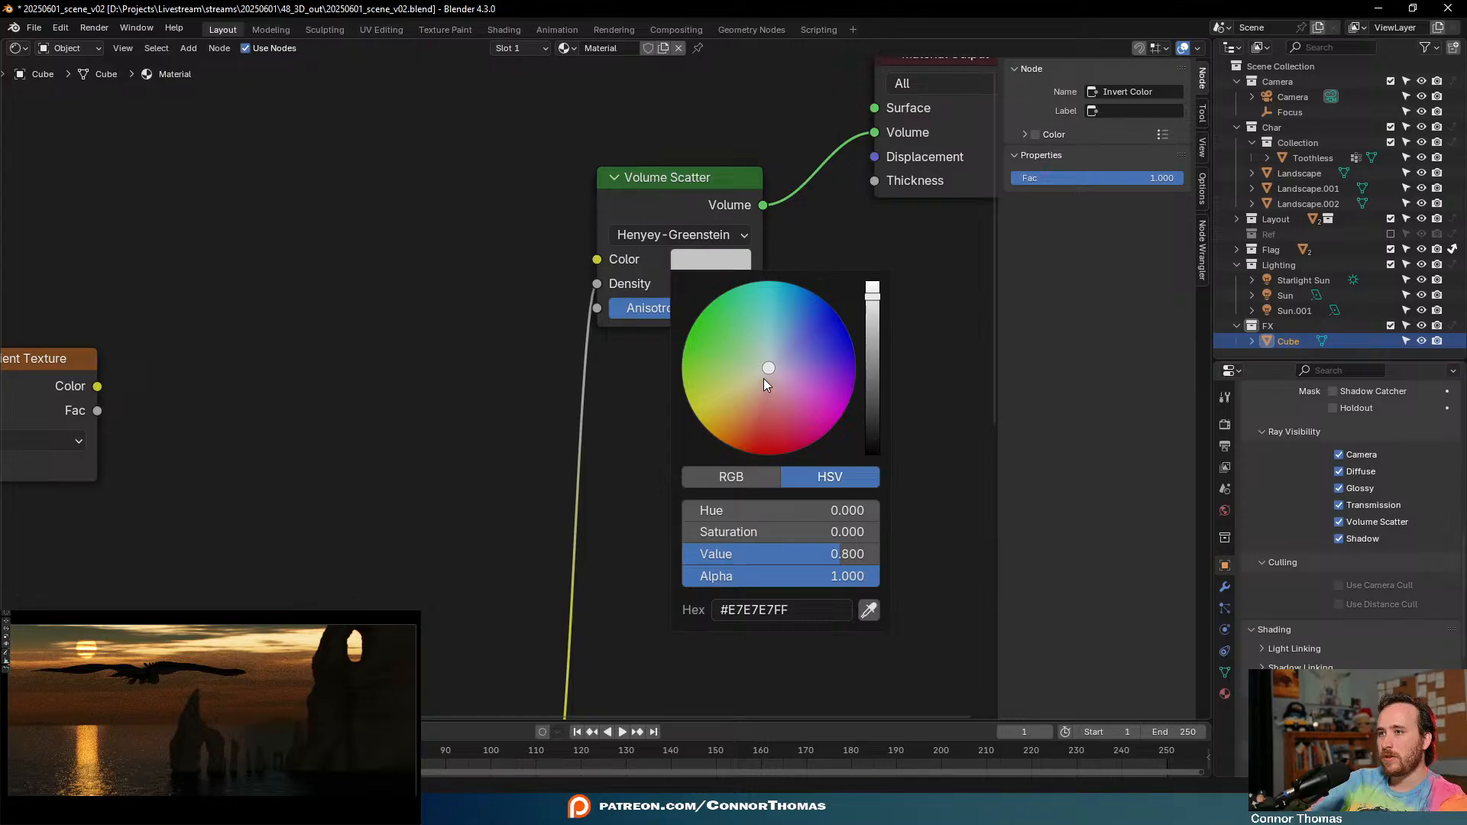
drag(761, 374, 773, 323)
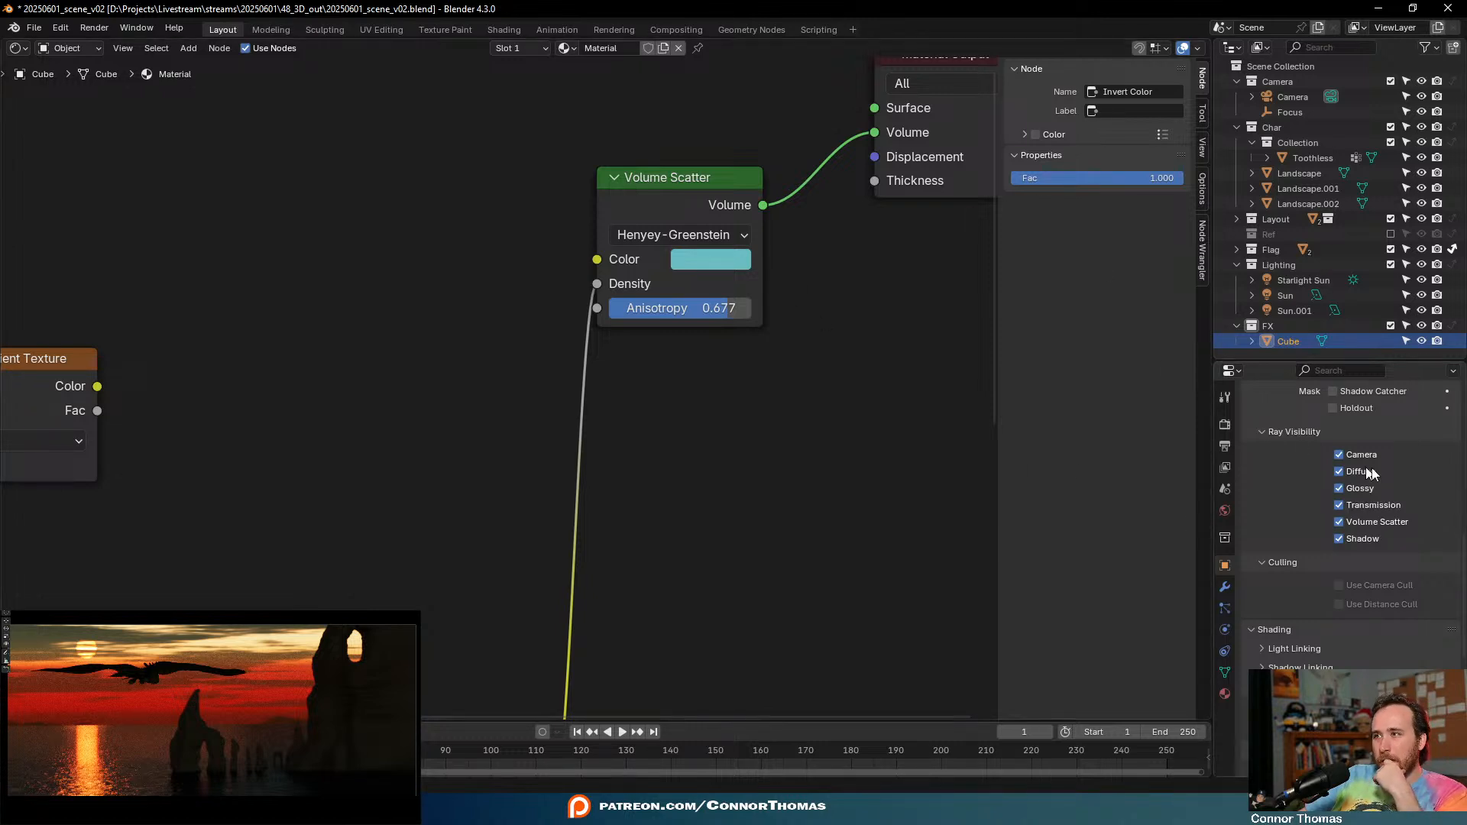
click(714, 260)
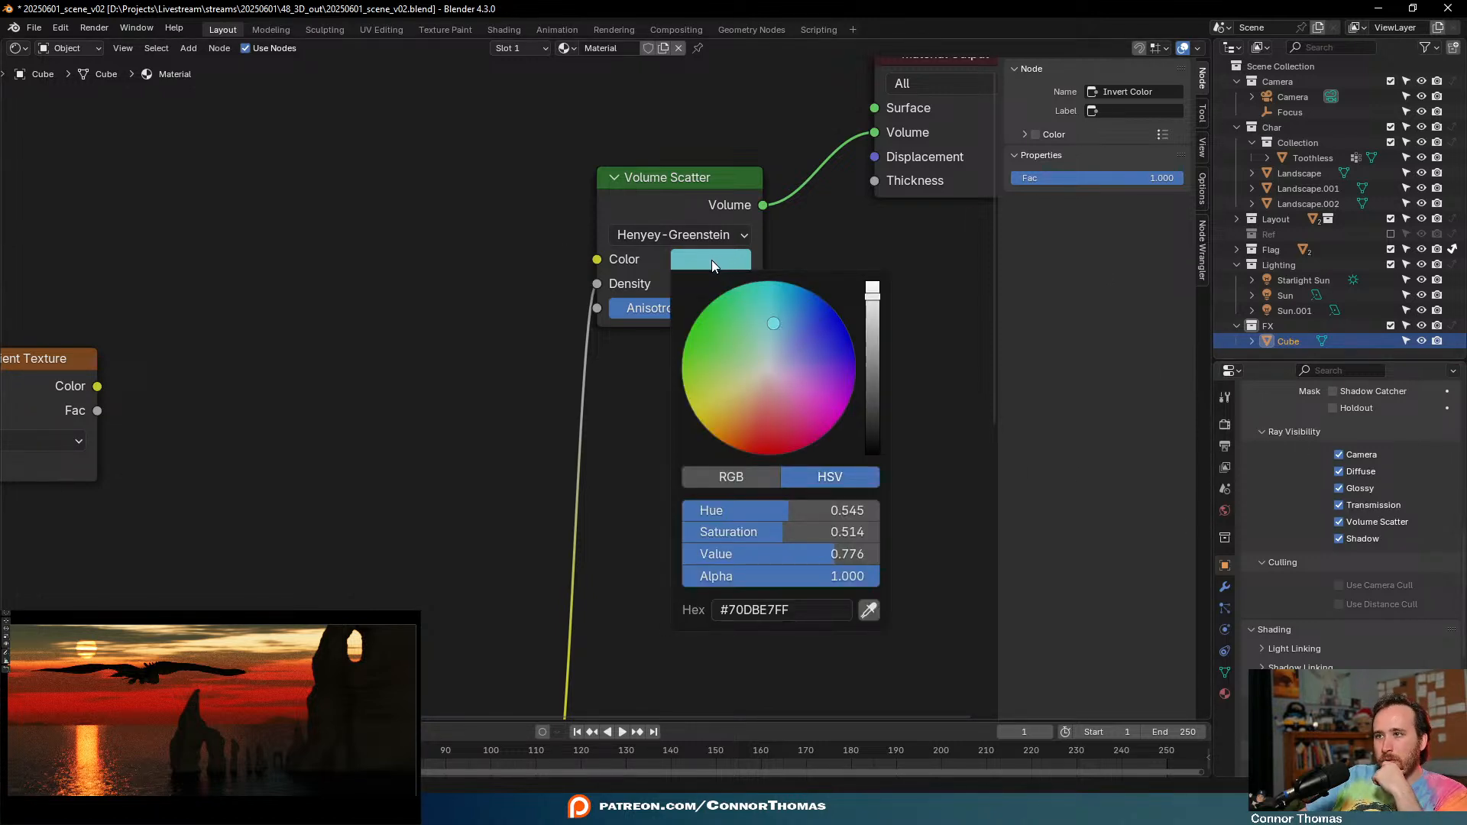
click(742, 415)
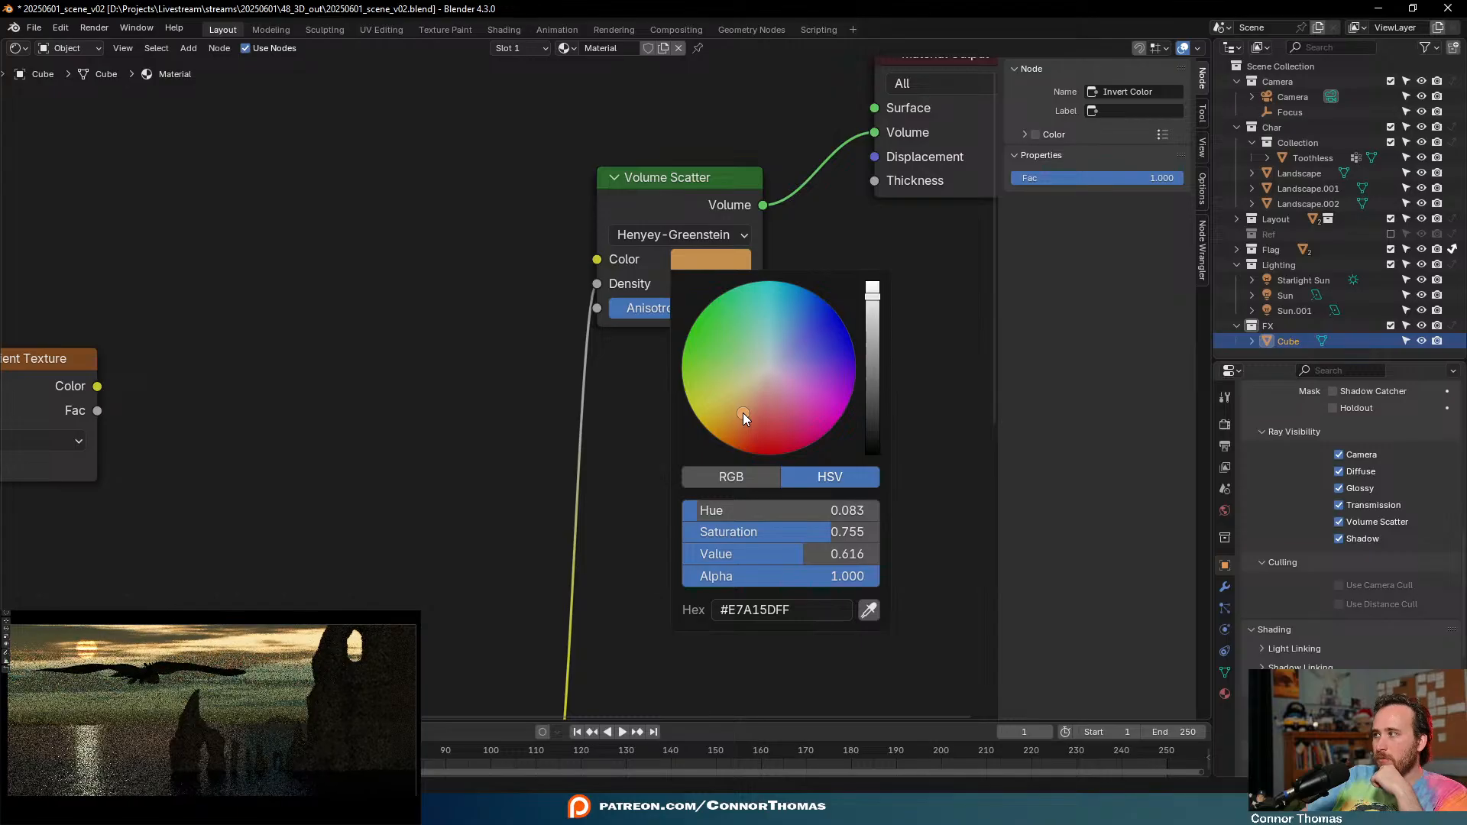
- Set the Volume Scatter node's anisotropy to -0.631 and change its color to light blue
drag(743, 416, 771, 359)
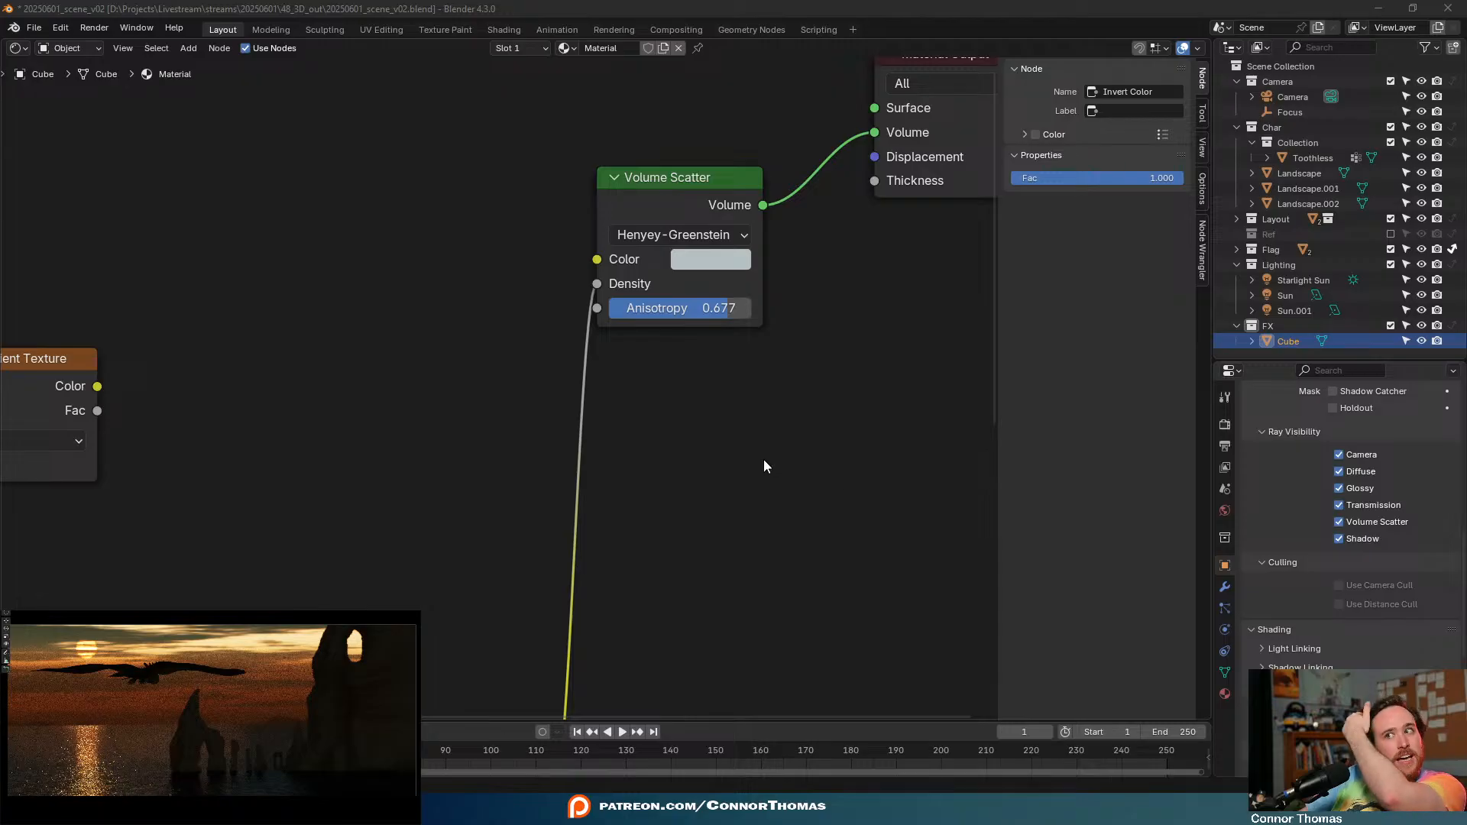
drag(728, 308, 747, 307)
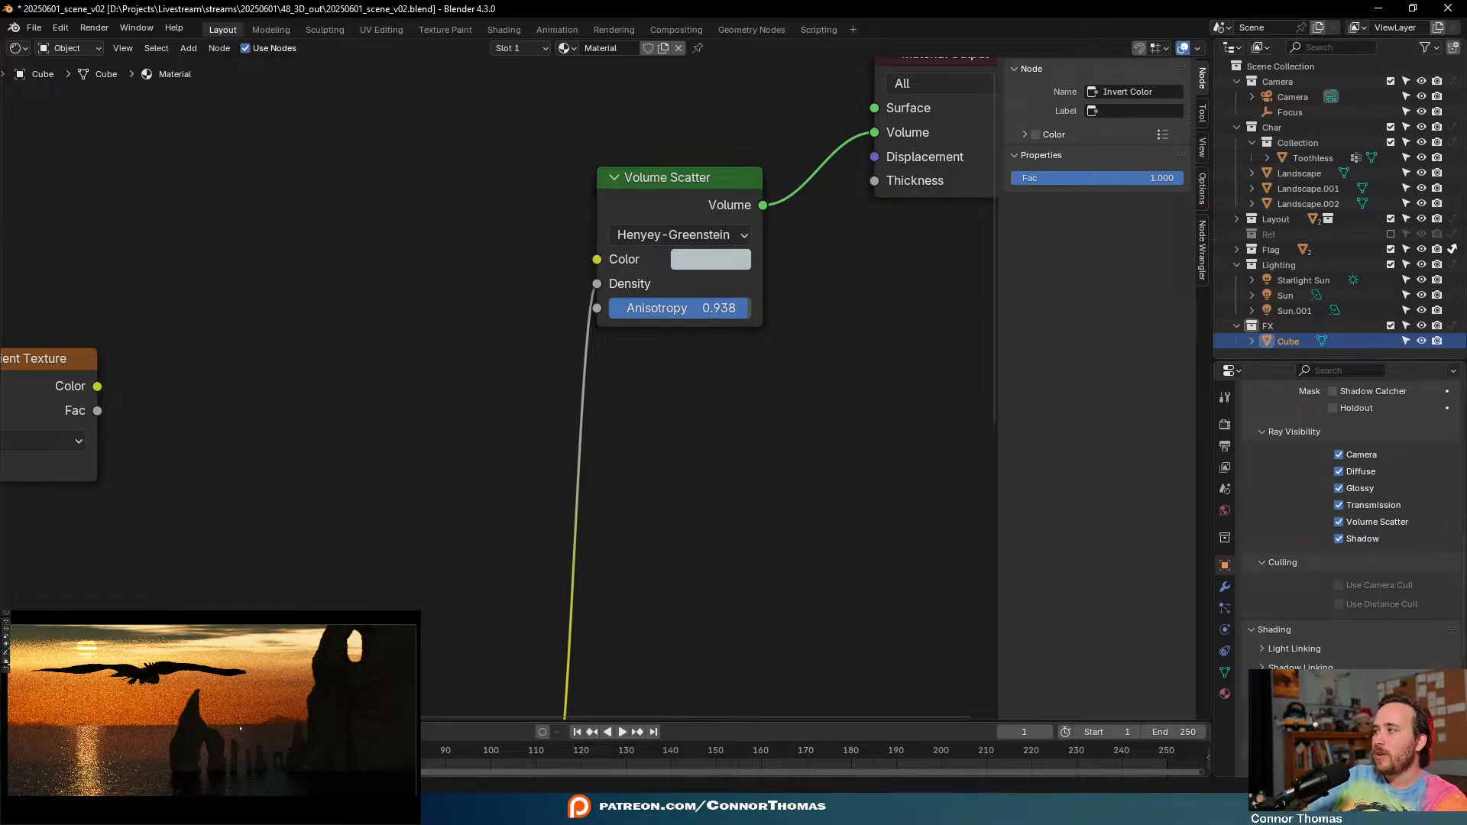
drag(686, 307, 577, 307)
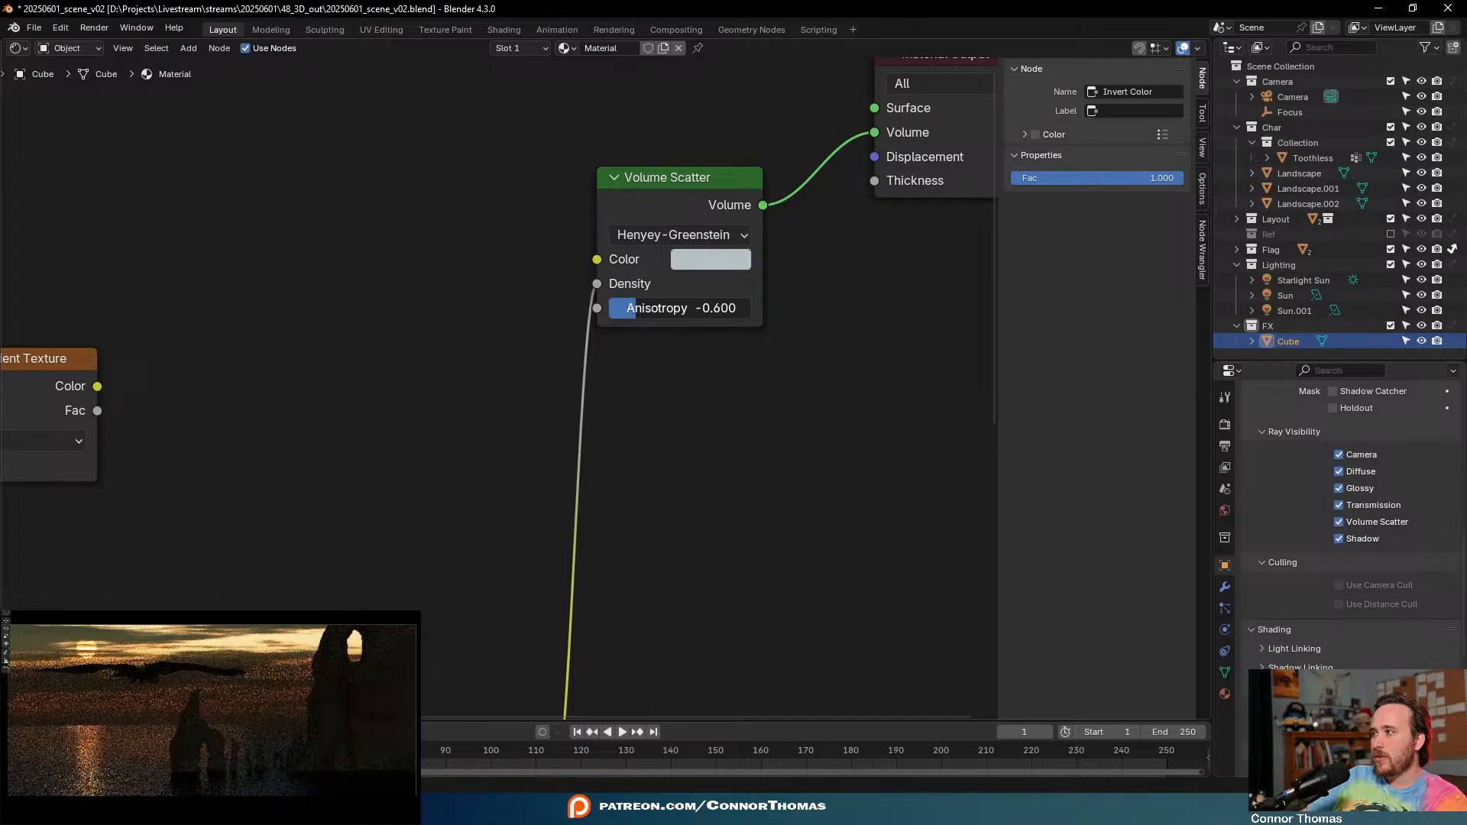
drag(578, 307, 575, 307)
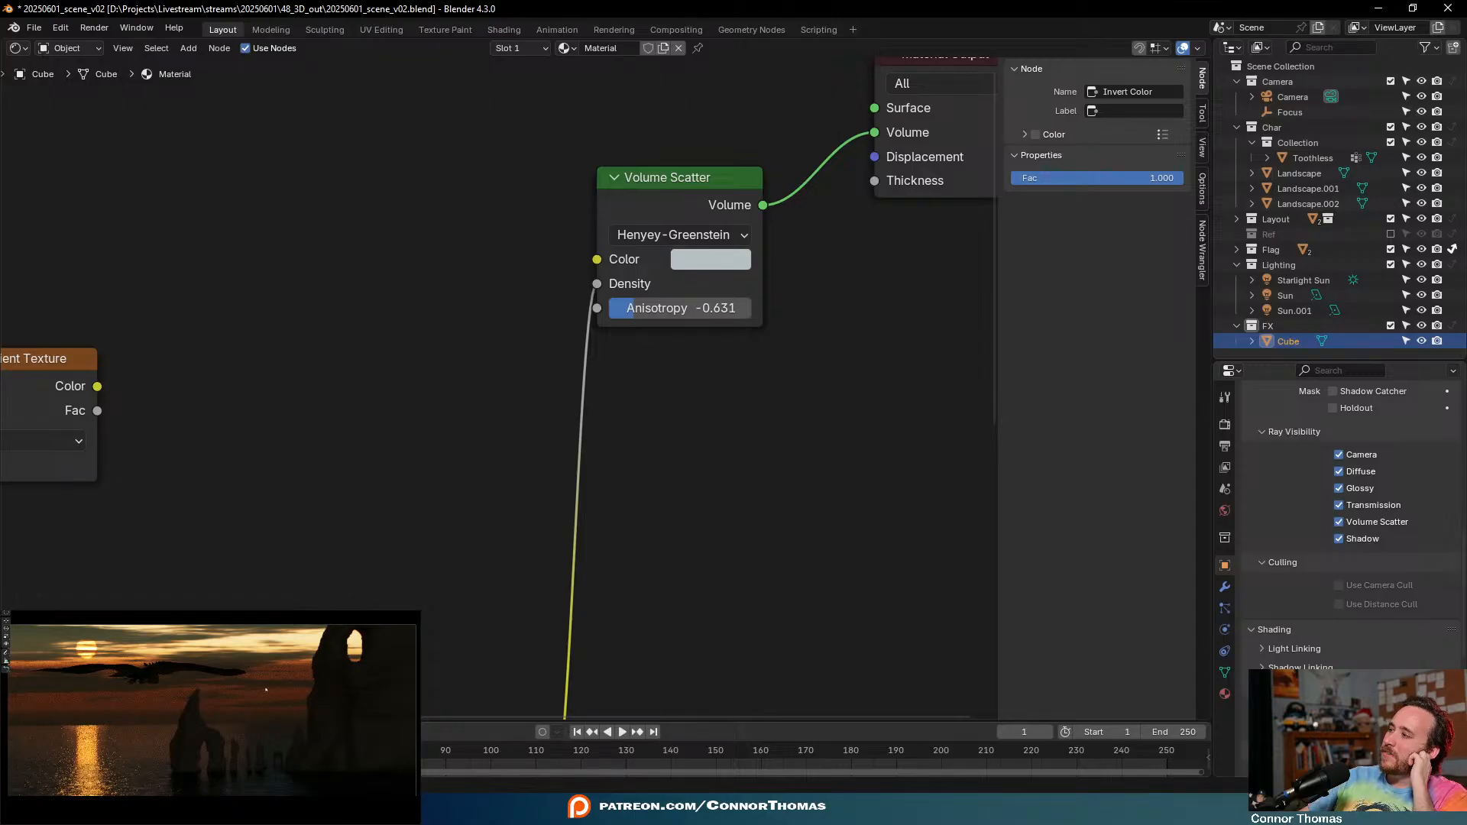
click(722, 260)
click(773, 342)
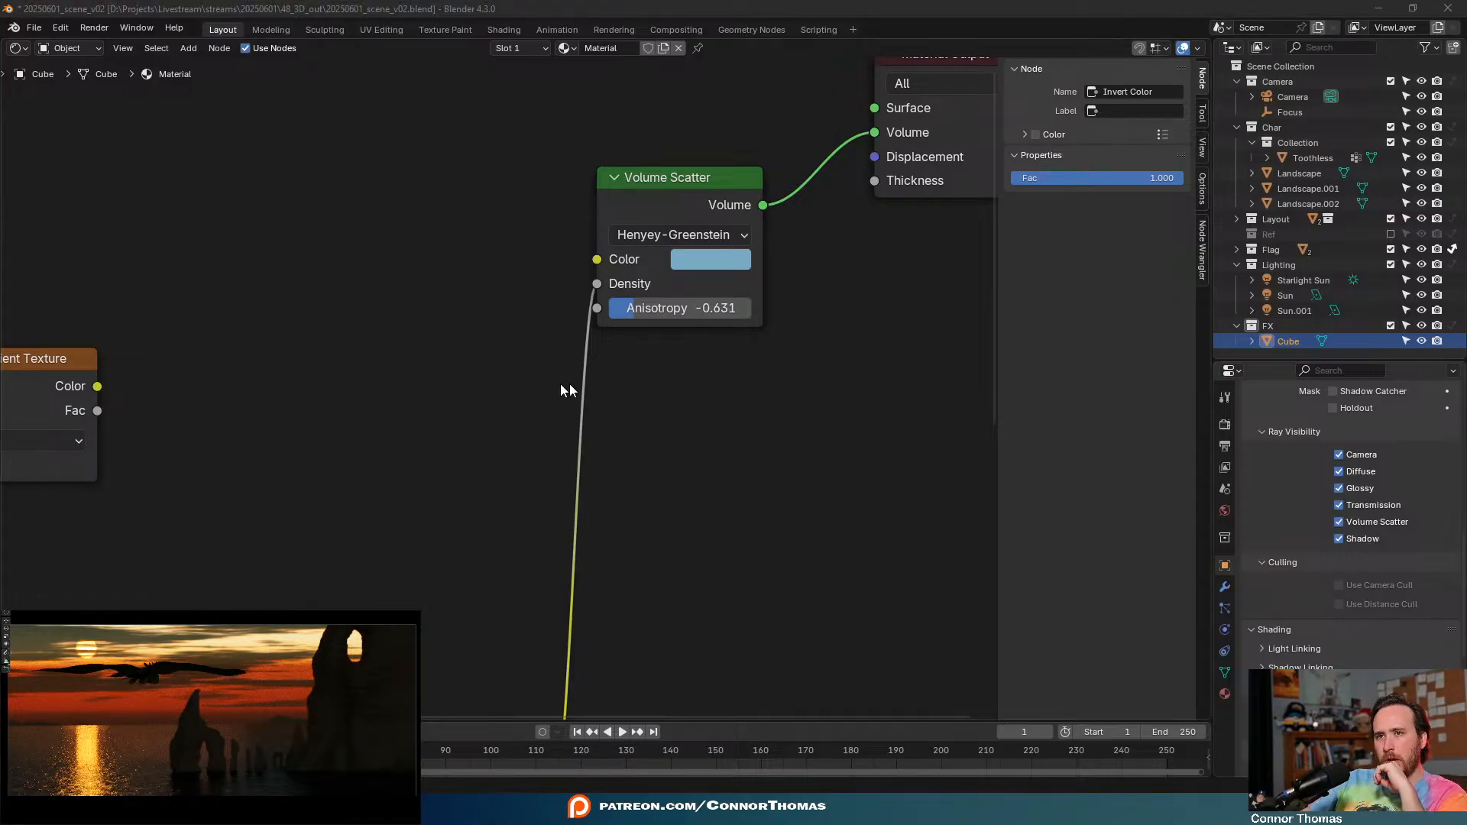
- Exclude and restore the FX collection to compare the render with and without the fog, and save the scene
scroll(324, 399, down, 3)
middle_drag(333, 419, 472, 317)
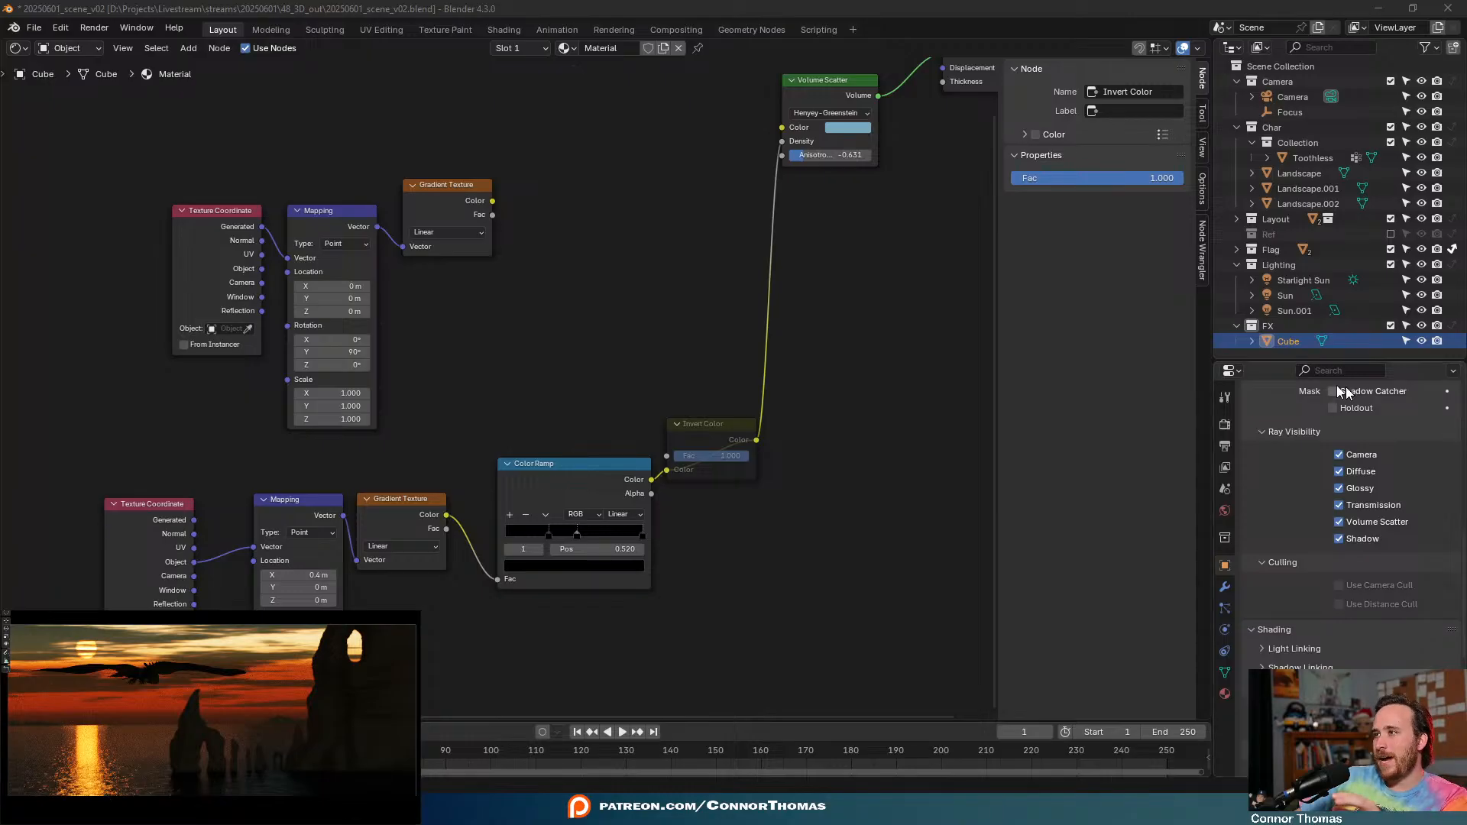
click(1390, 326)
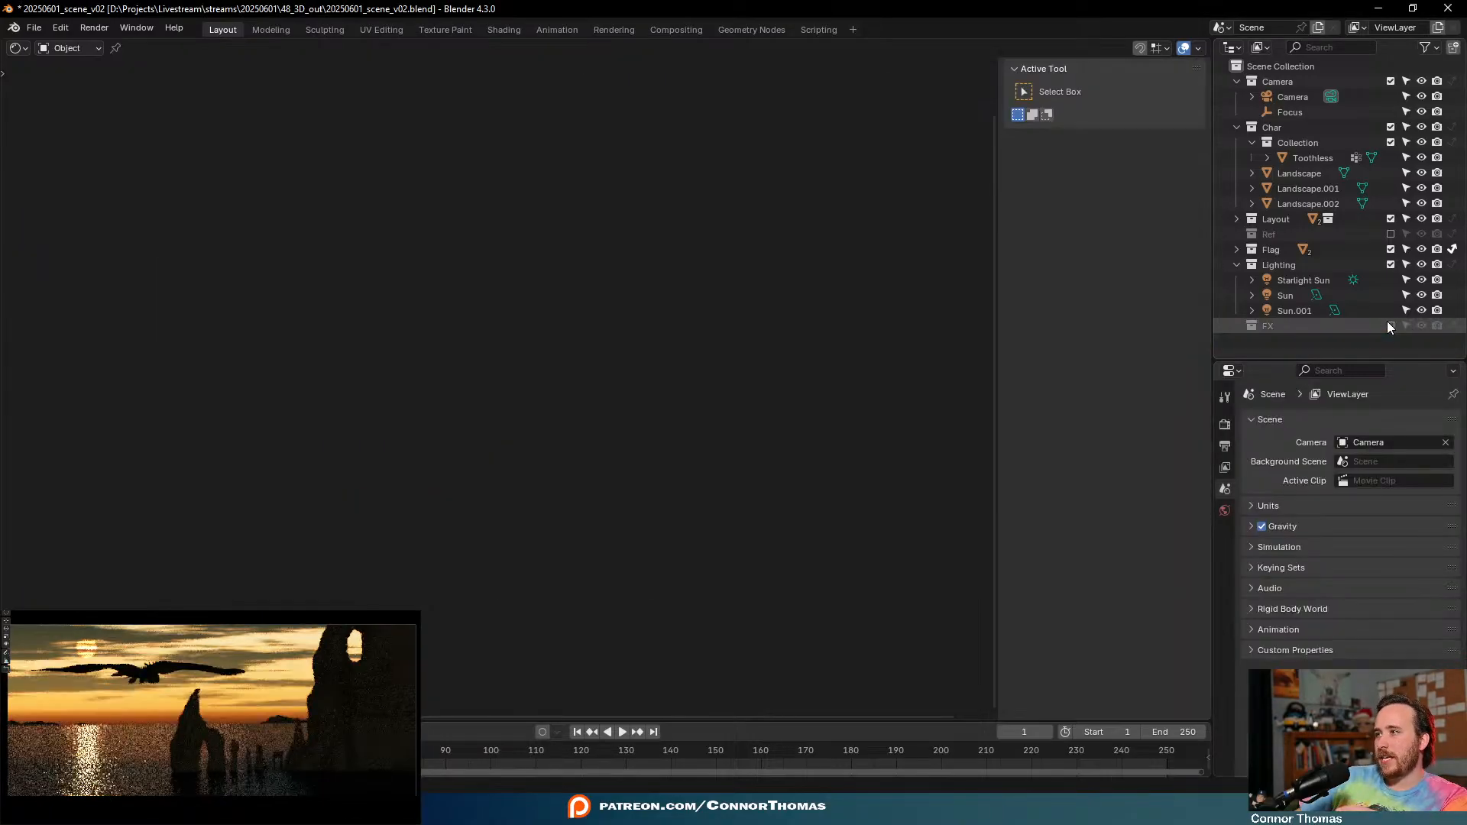
click(1390, 325)
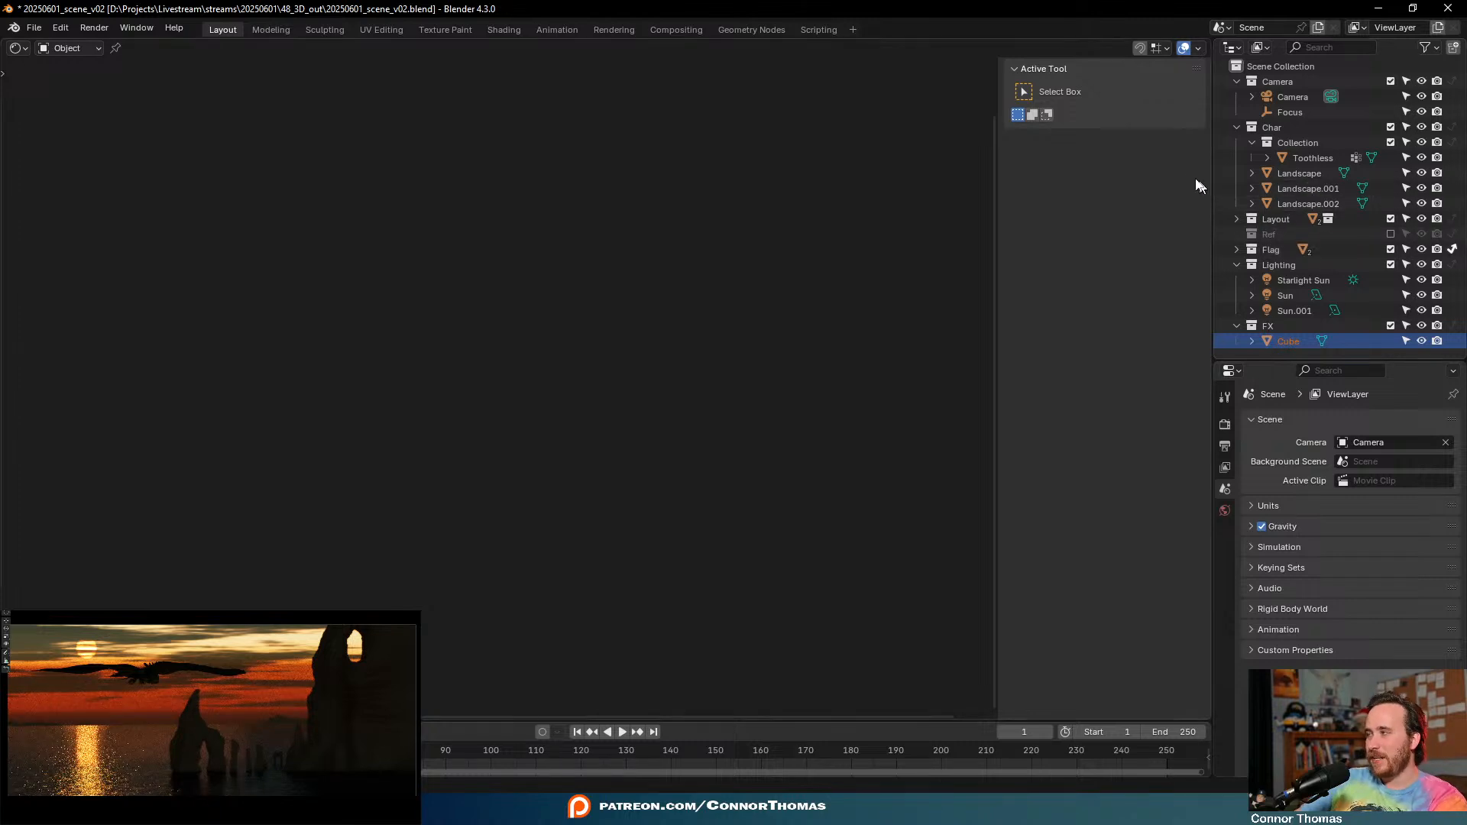
key(ctrl+s)
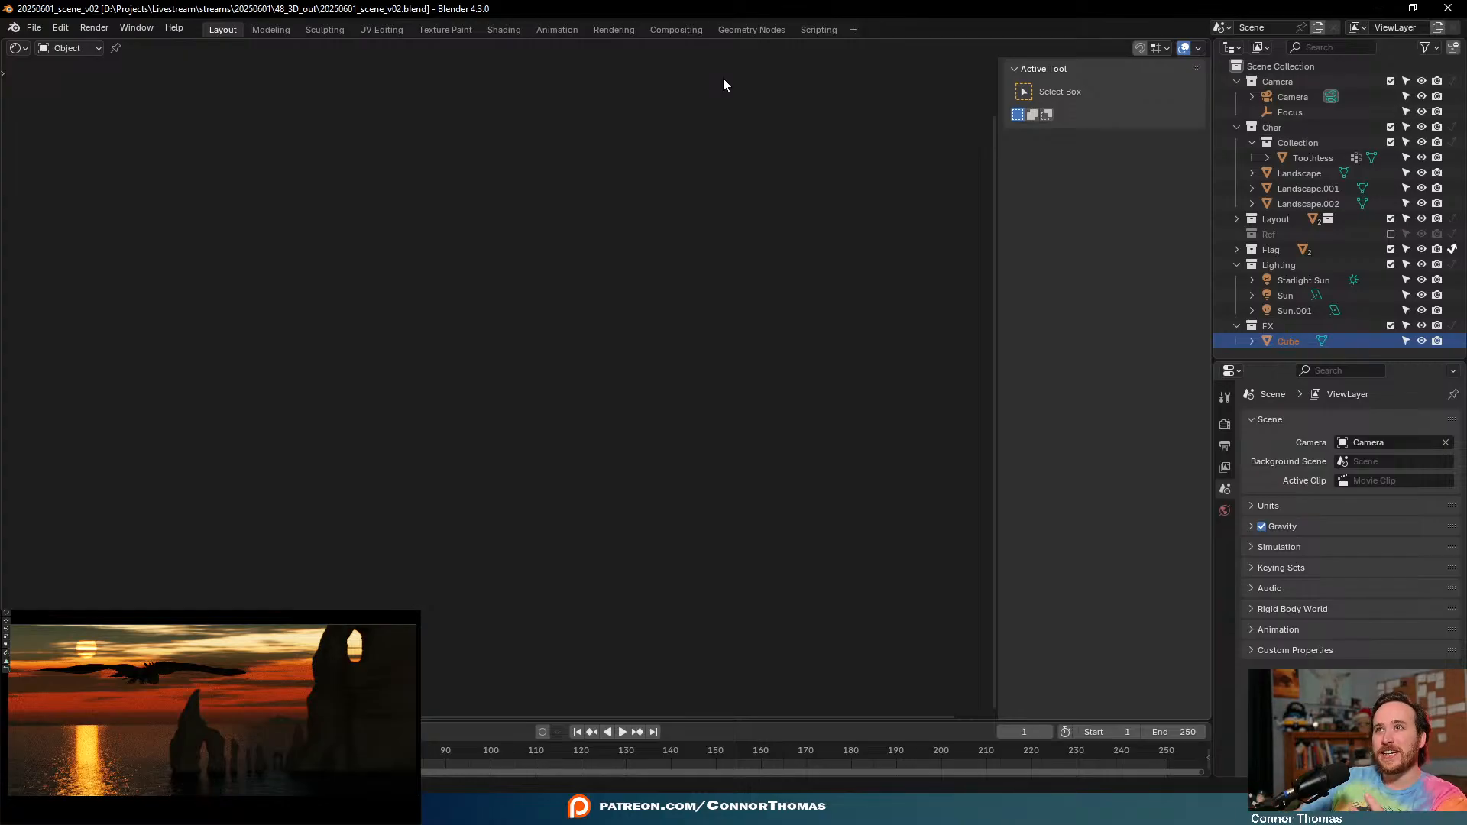
- Switch the shader editor to a 3D viewport and make the Lighting collection active
click(16, 47)
click(37, 90)
scroll(406, 264, down, 5)
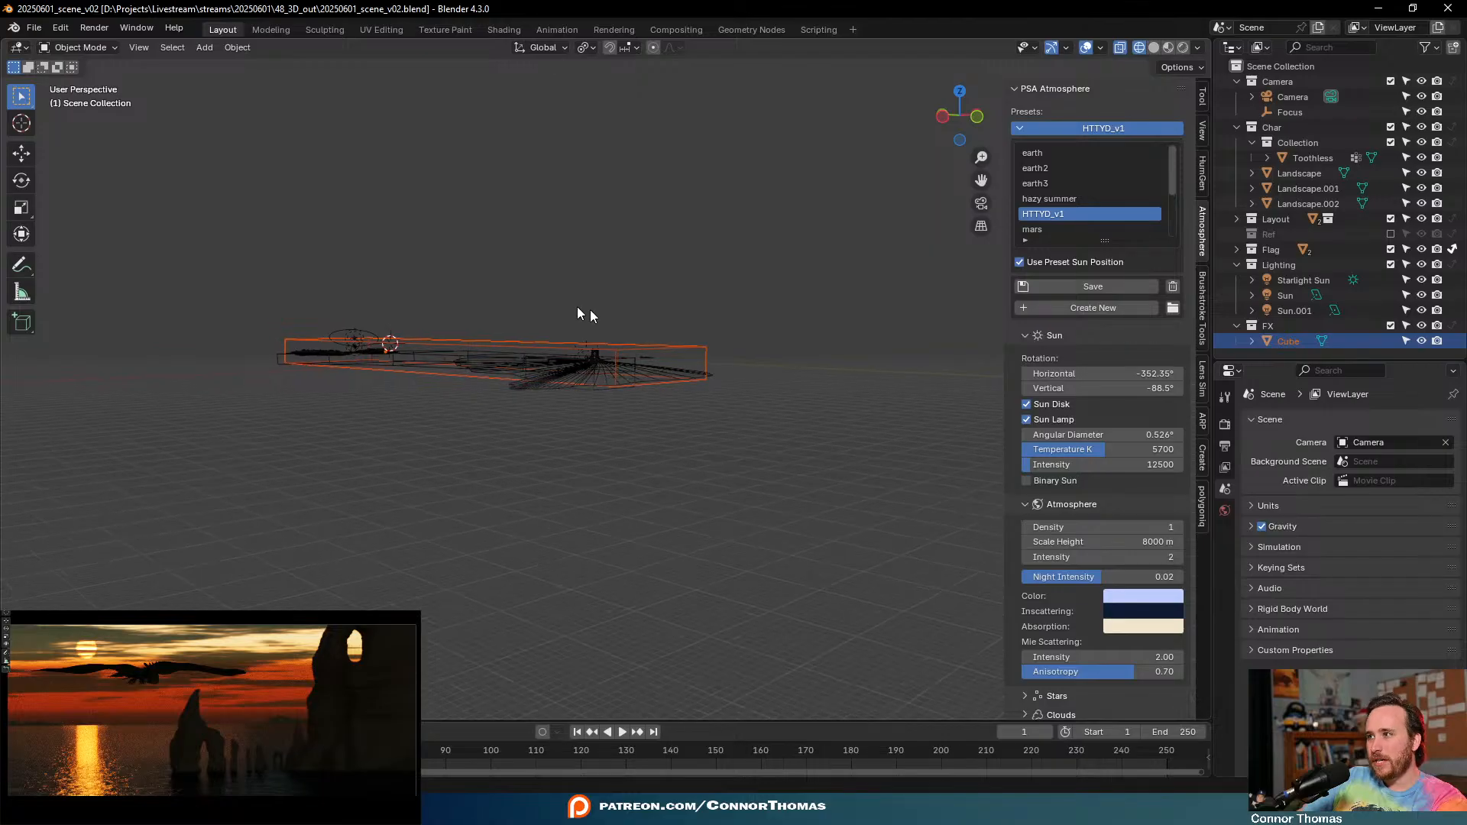
click(1284, 264)
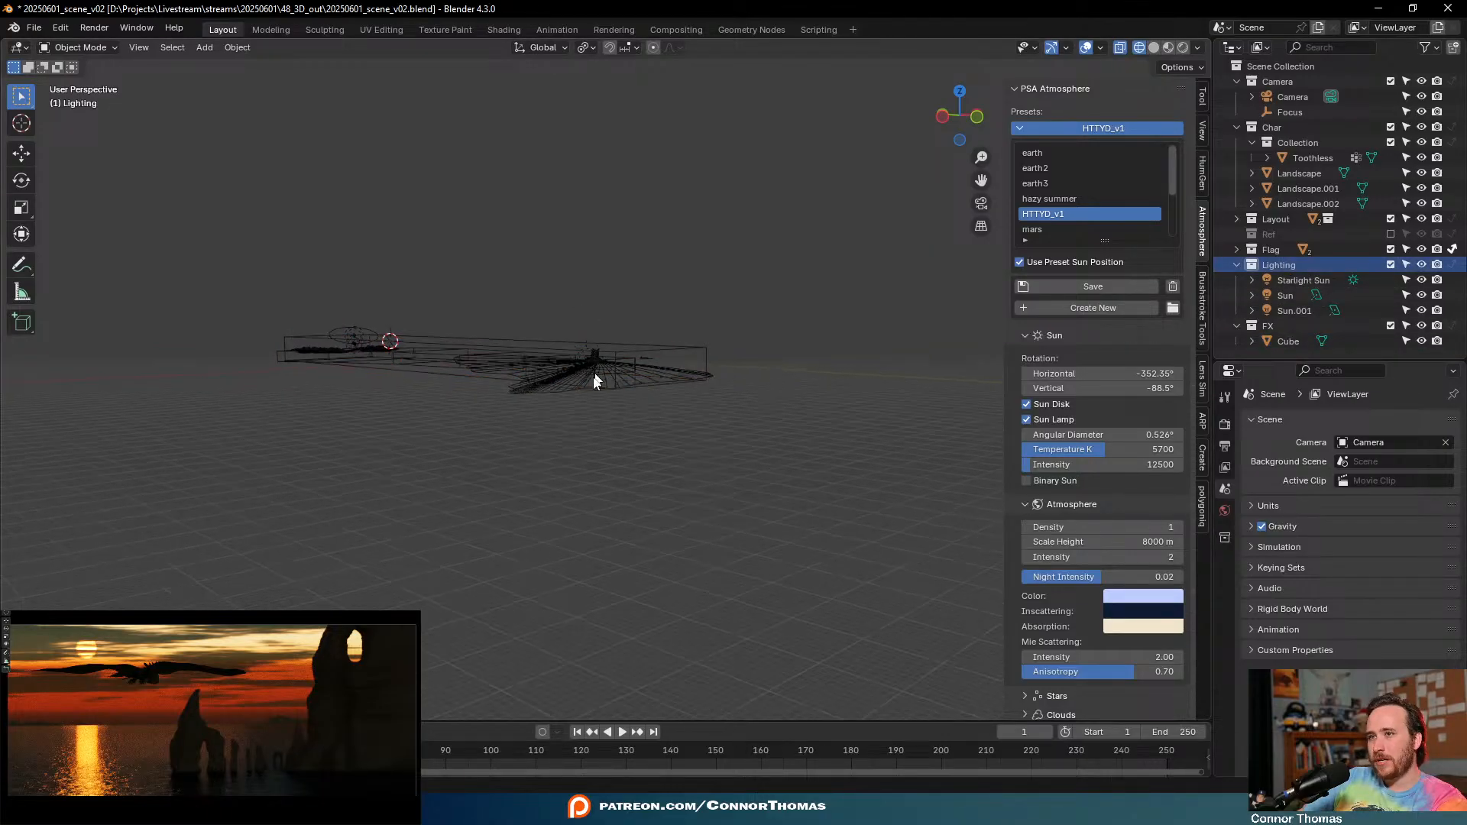
- Place the 3D cursor near the base of the rock formation in the wireframe view
middle_drag(594, 364, 585, 469)
scroll(585, 469, up, 5)
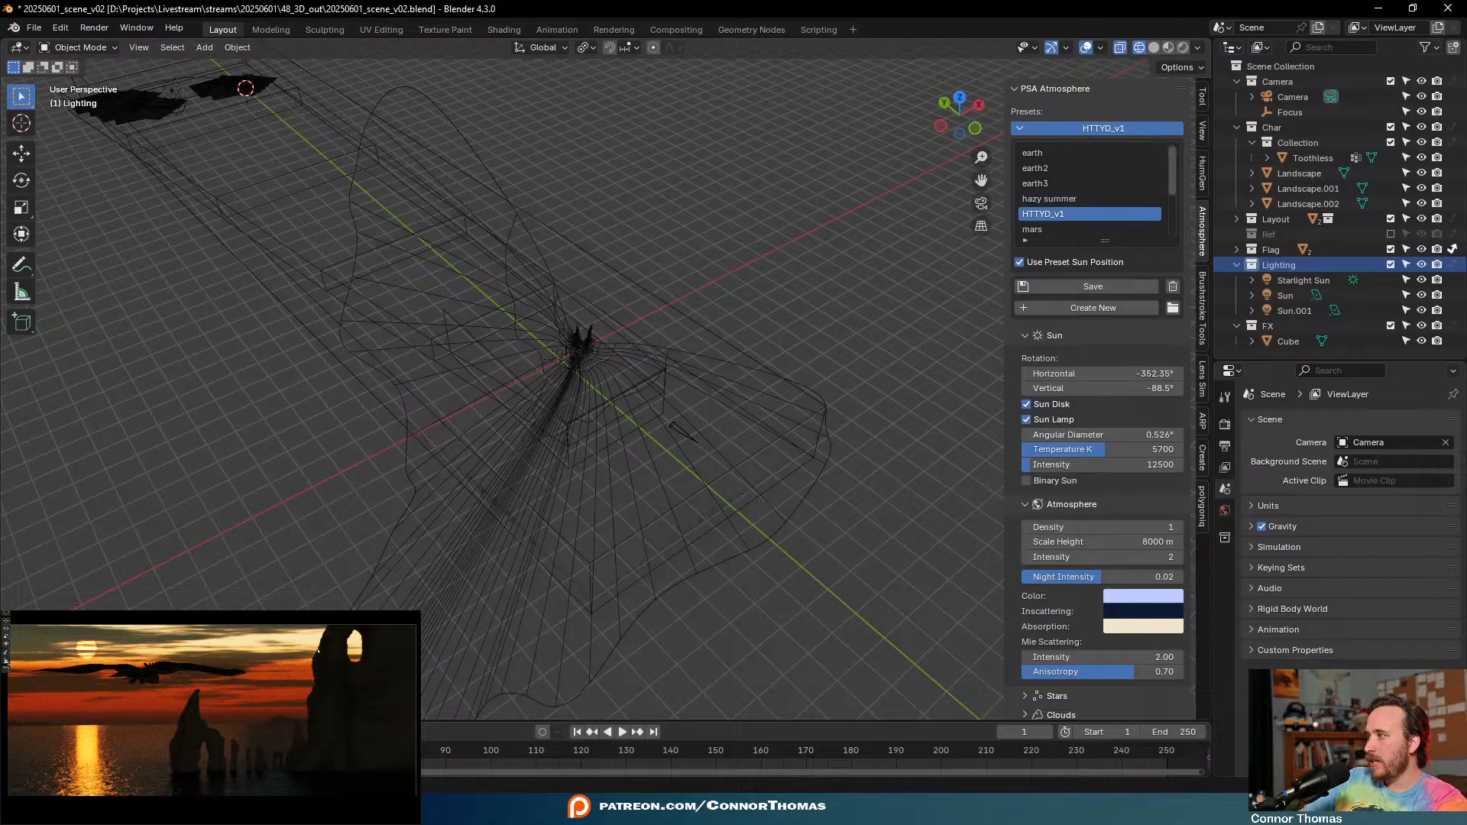
middle_drag(929, 533, 172, 217)
click(30, 128)
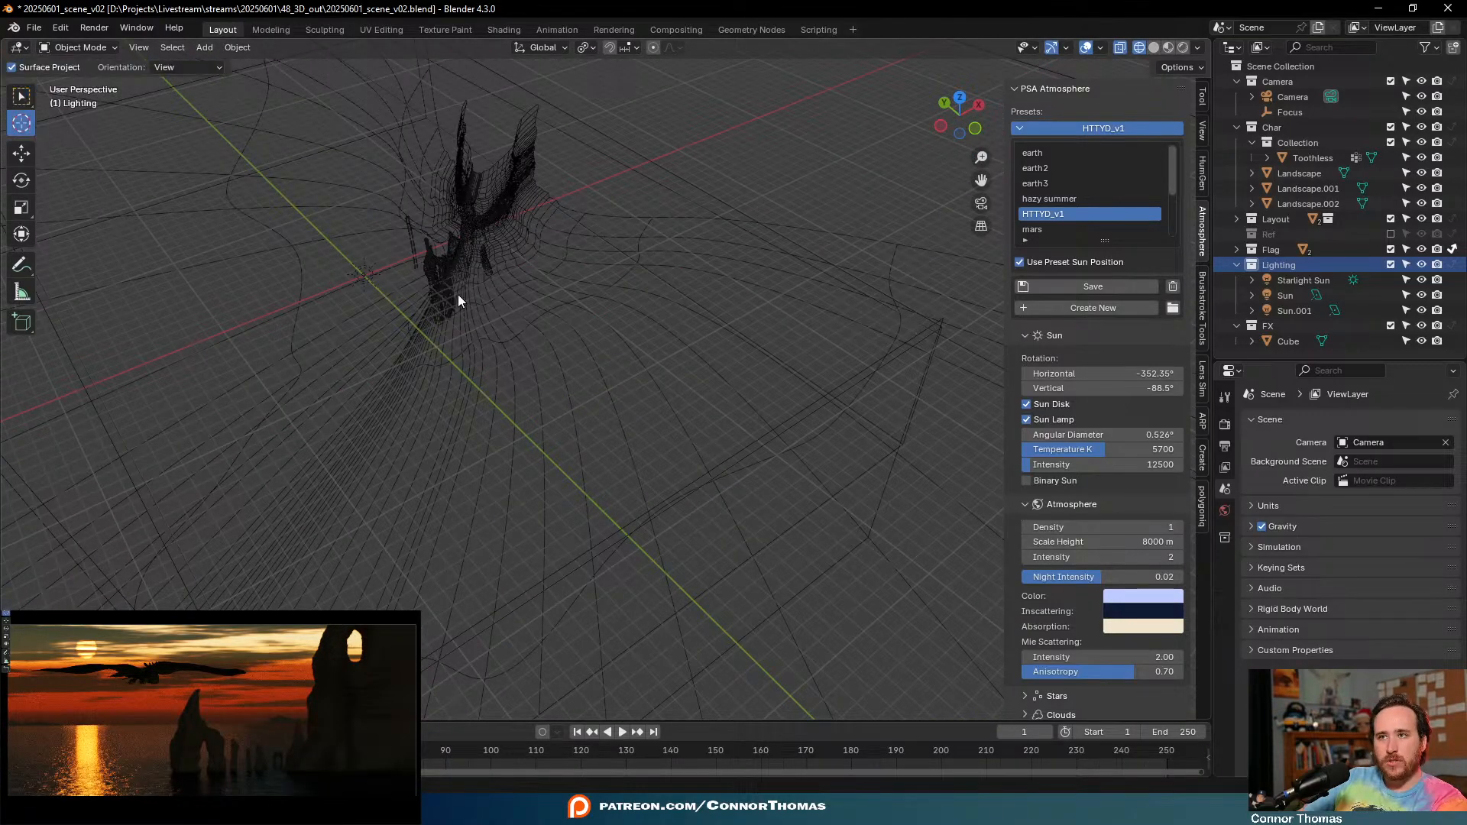
click(441, 296)
click(22, 97)
- Turn on solid shading and set the FX cube's viewport display so only its box outline is drawn
mouse_move(519, 432)
shift+middle_down()
mouse_move(722, 610)
mouse_move(745, 577)
mouse_move(689, 390)
mouse_move(715, 392)
shift+middle_up()
scroll(725, 609, up, 5)
key(shift+z)
middle_drag(635, 323, 608, 480)
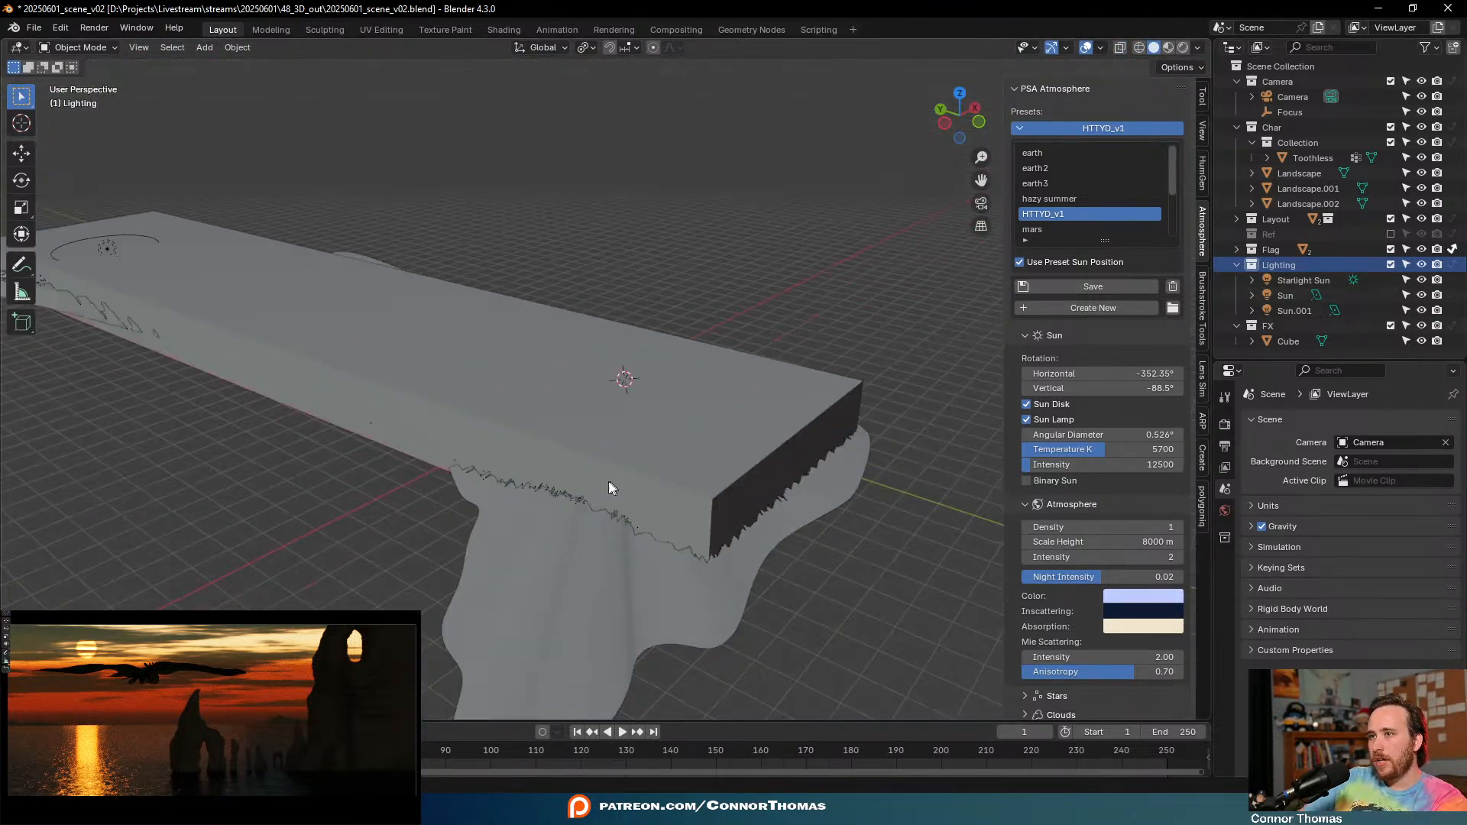
click(676, 441)
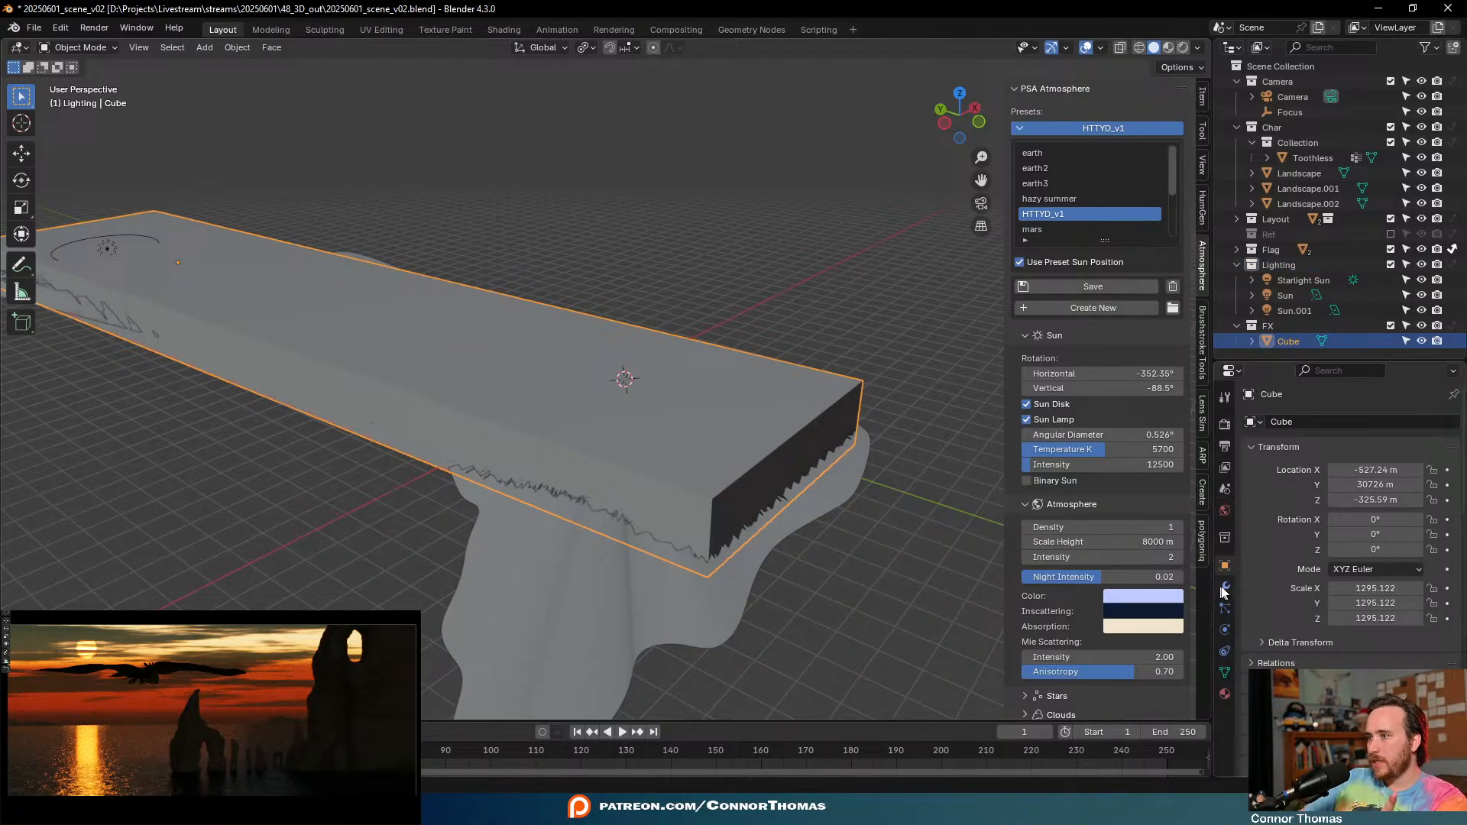
scroll(1267, 612, down, 15)
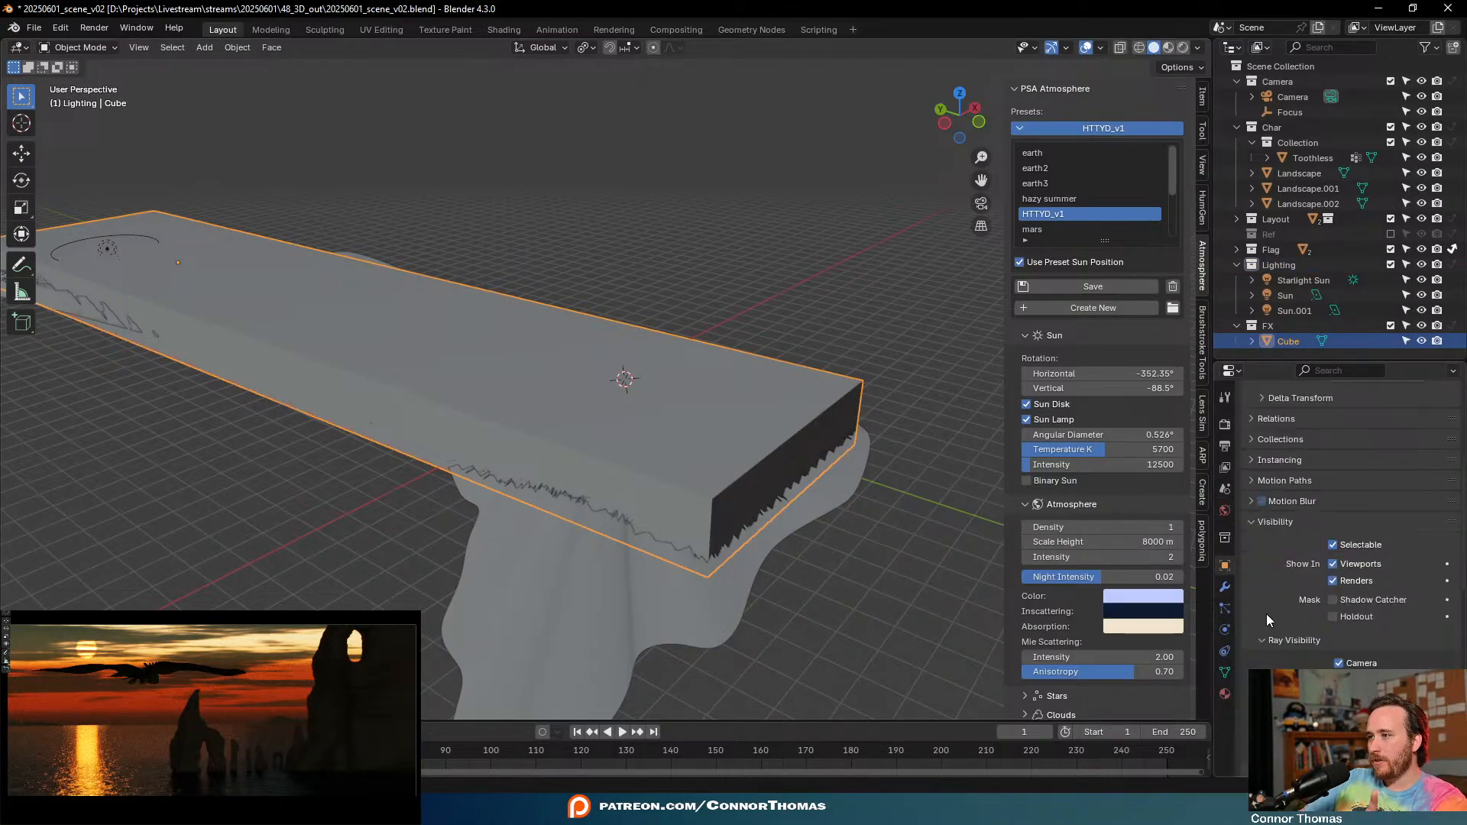
scroll(1257, 511, up, 4)
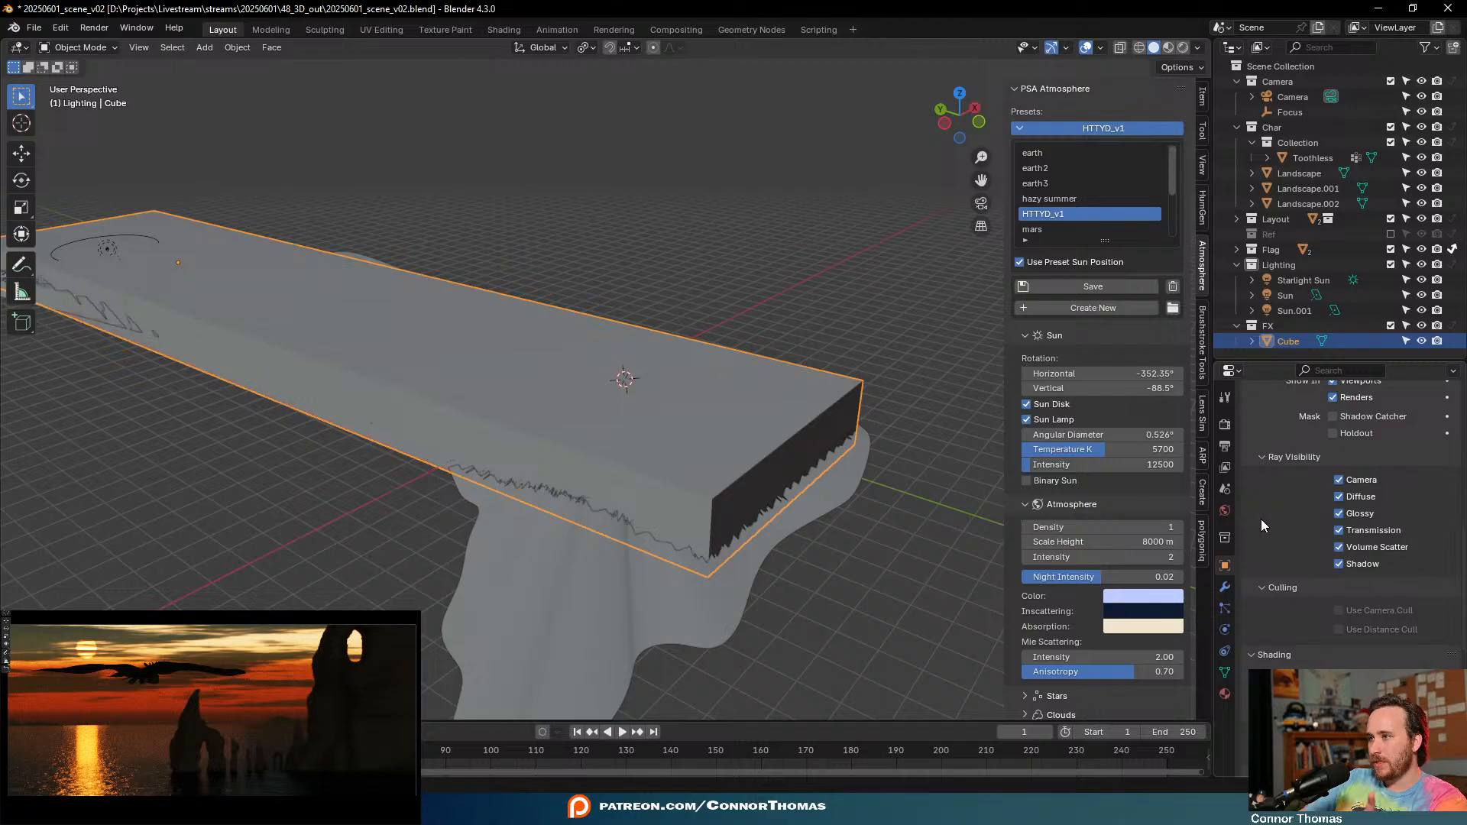
scroll(1268, 535, down, 4)
scroll(1280, 597, down, 8)
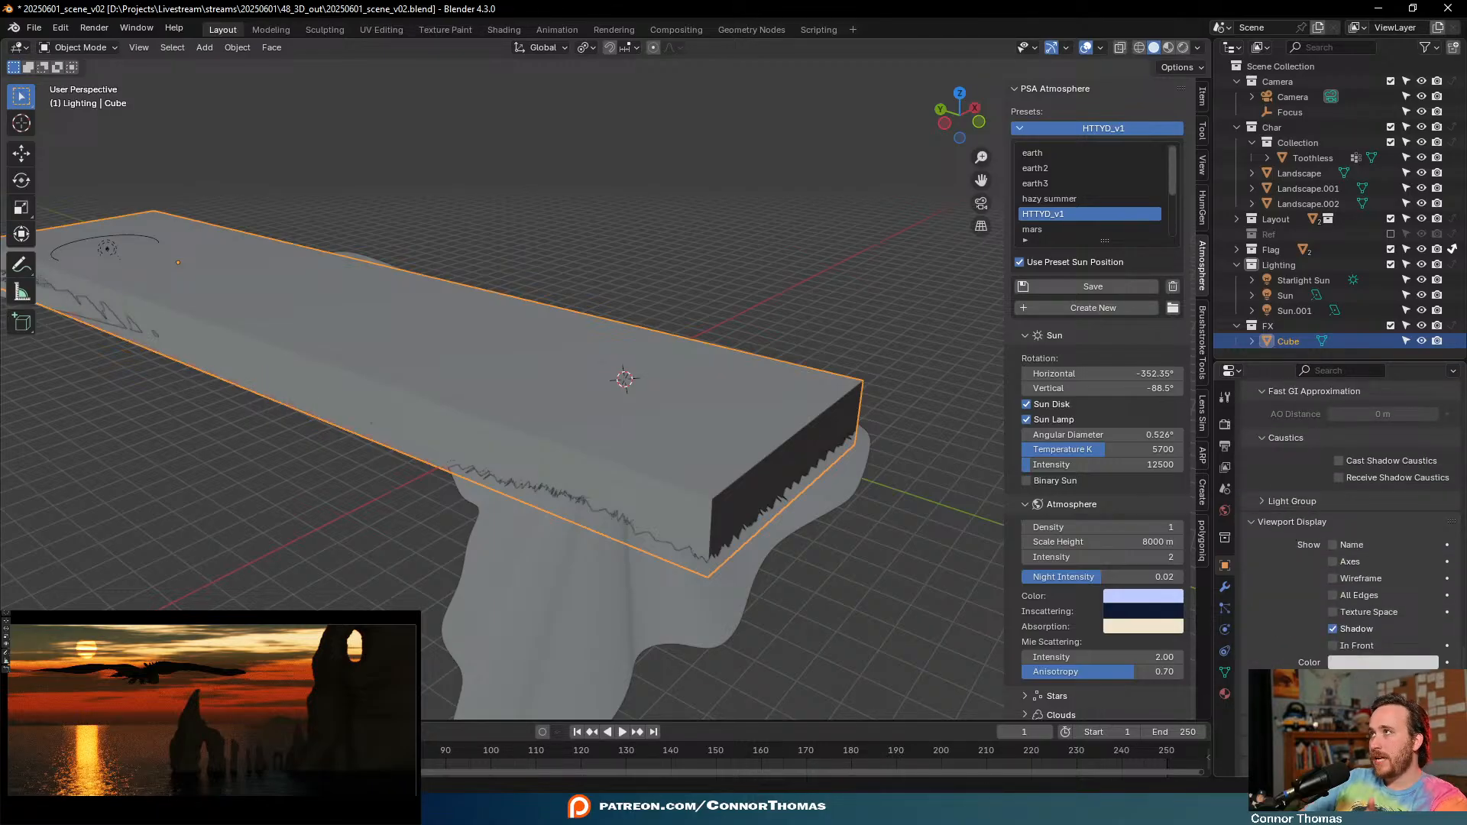
click(1381, 721)
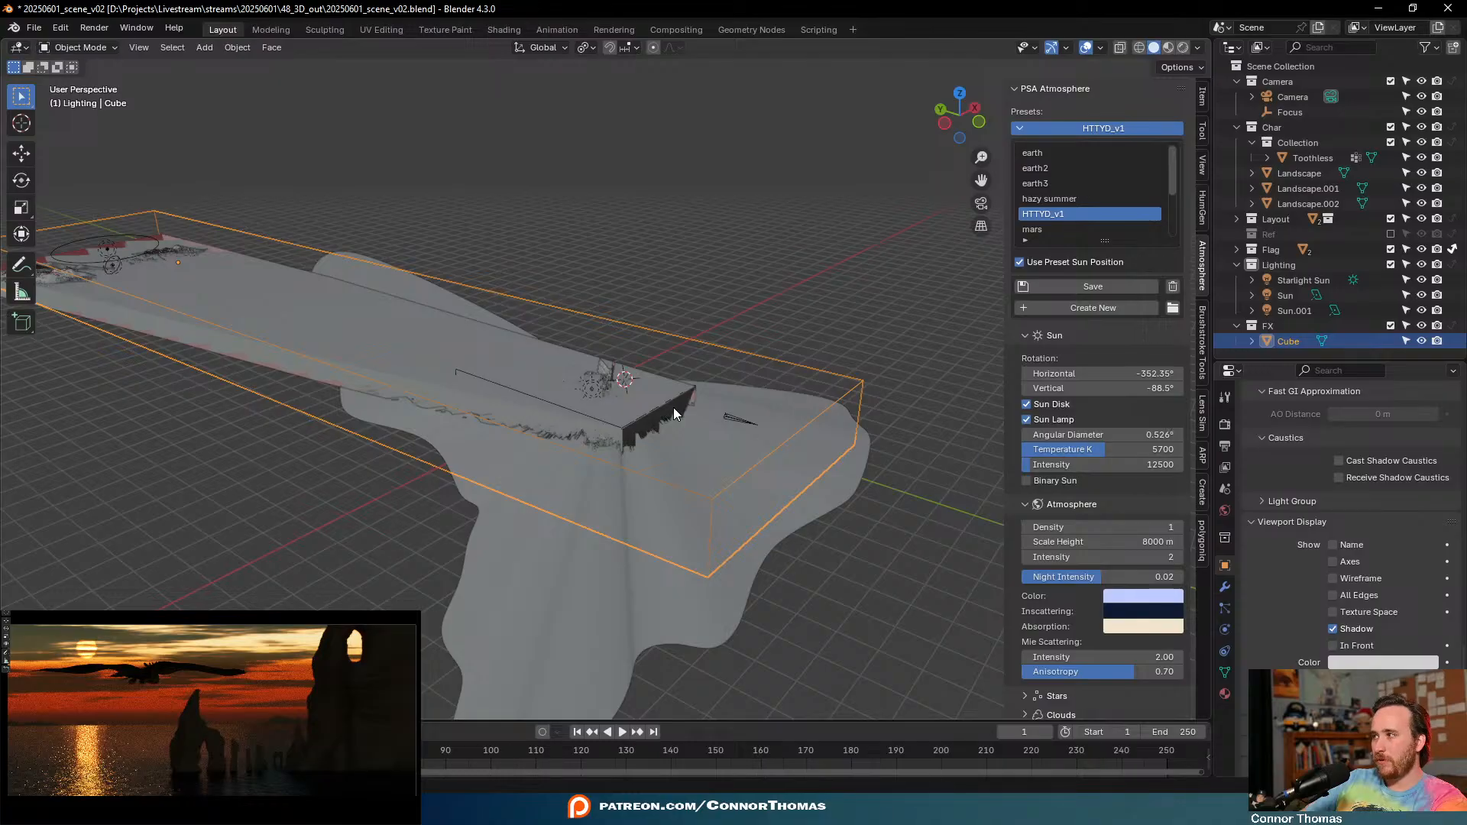
- Deselect everything and place the 3D cursor on the surface of the large rock cliff
key(alt+a)
middle_drag(728, 455, 712, 445)
scroll(712, 444, up, 3)
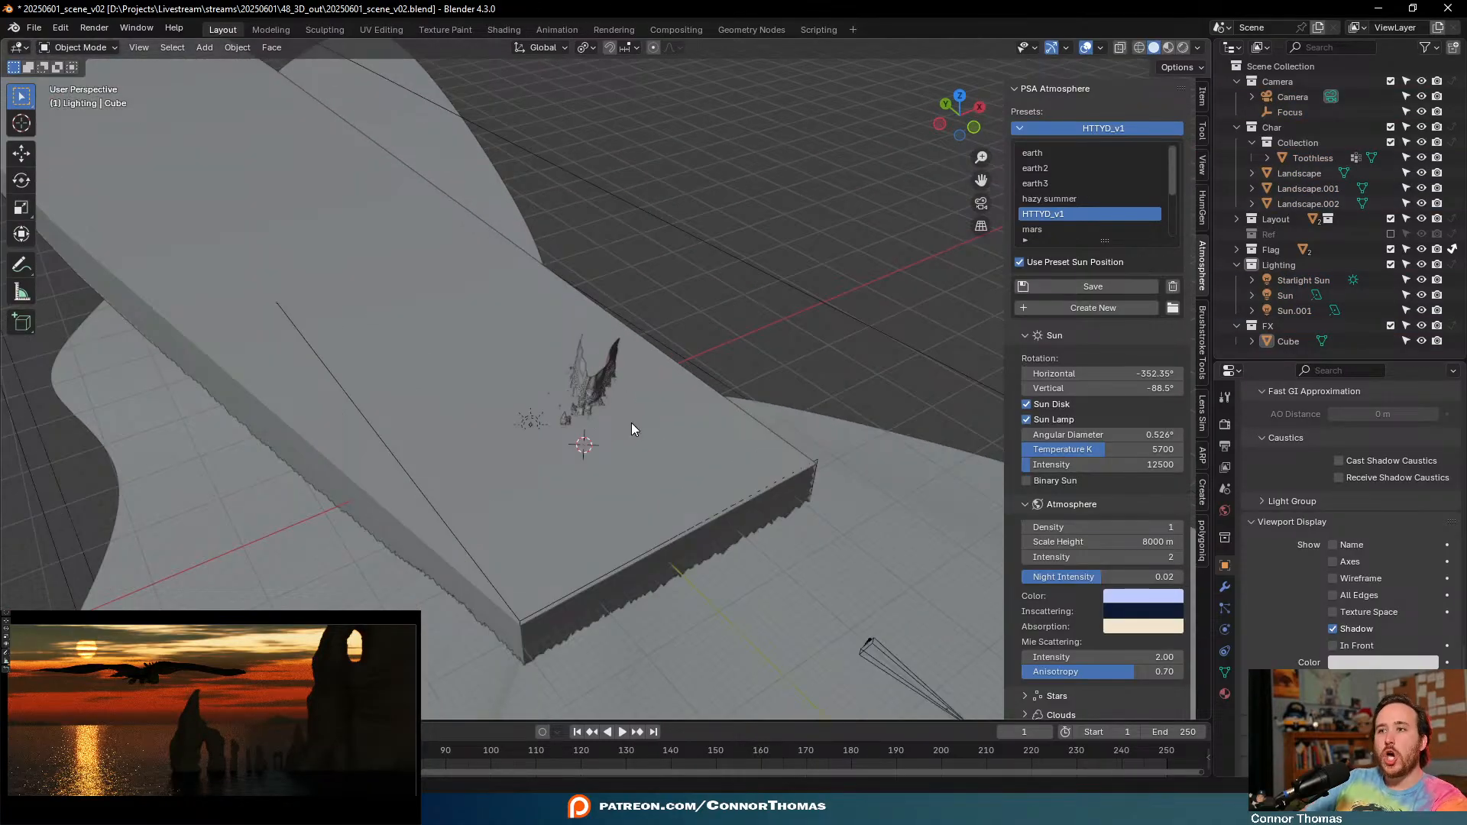
scroll(631, 423, up, 3)
click(21, 123)
click(543, 444)
click(21, 96)
middle_drag(527, 401, 601, 354)
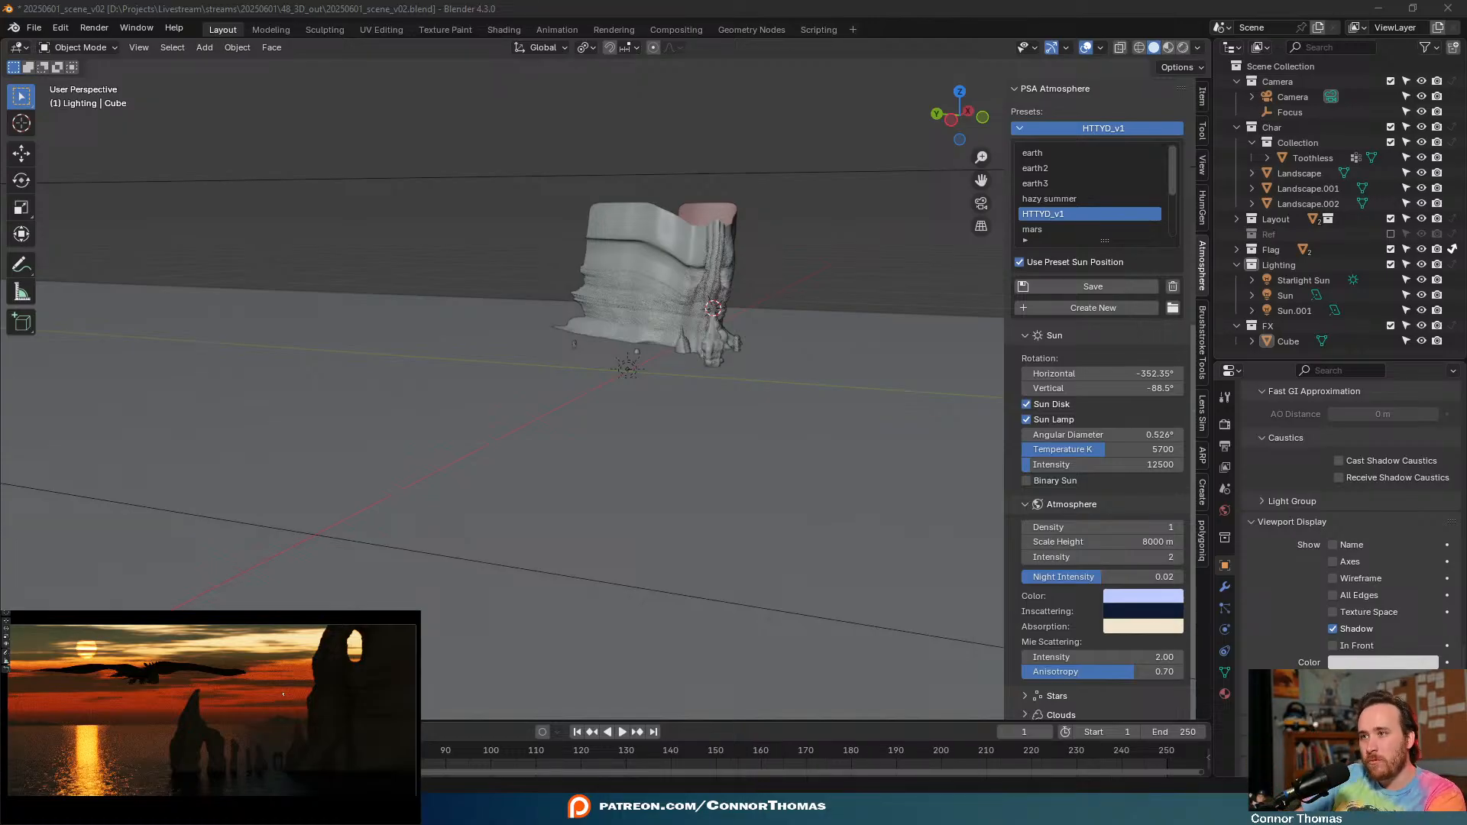
- Hide the viewport sidebar and save the scene
key(n)
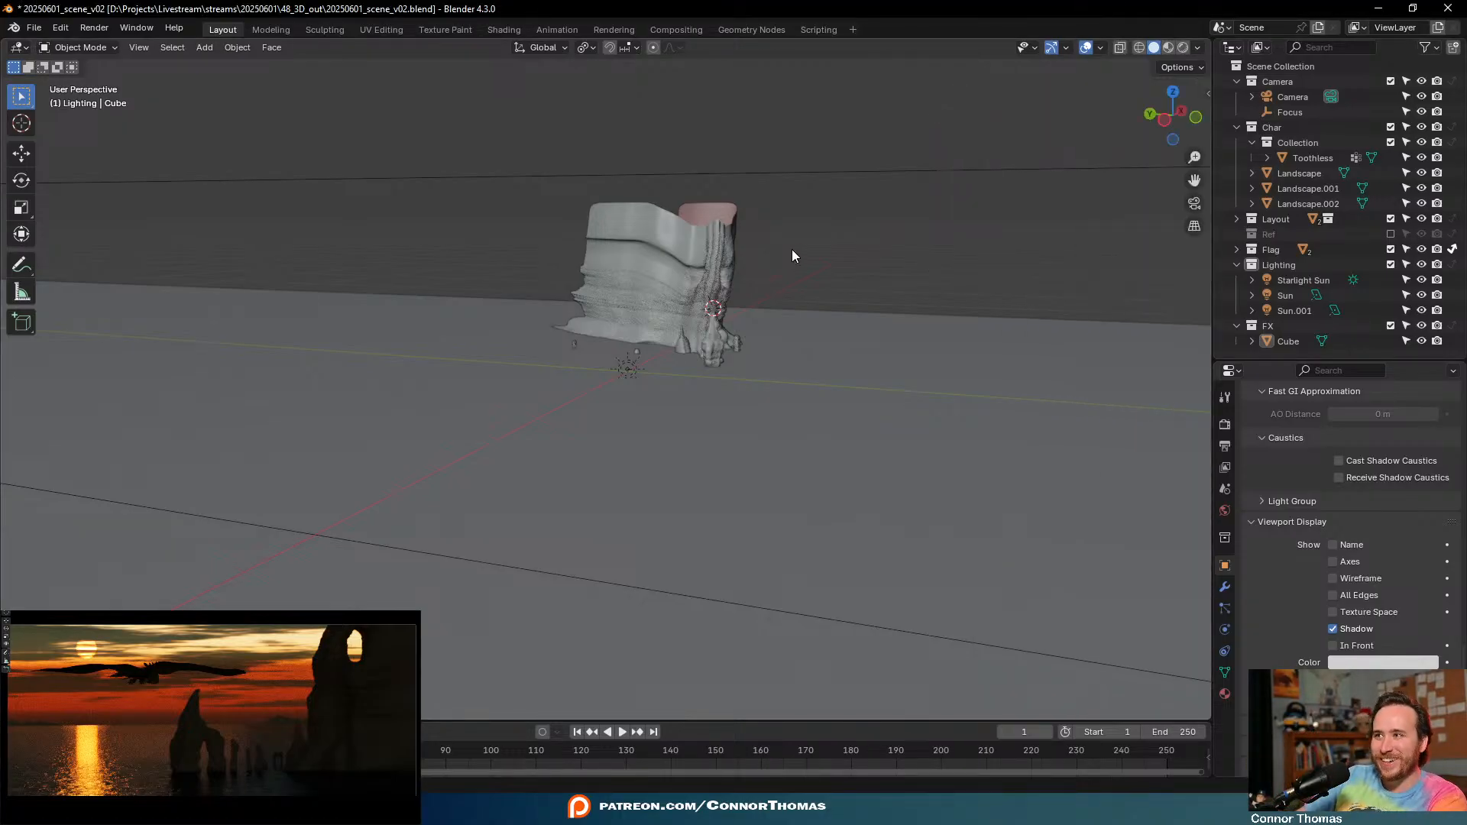
middle_drag(792, 249, 757, 304)
scroll(758, 304, up, 5)
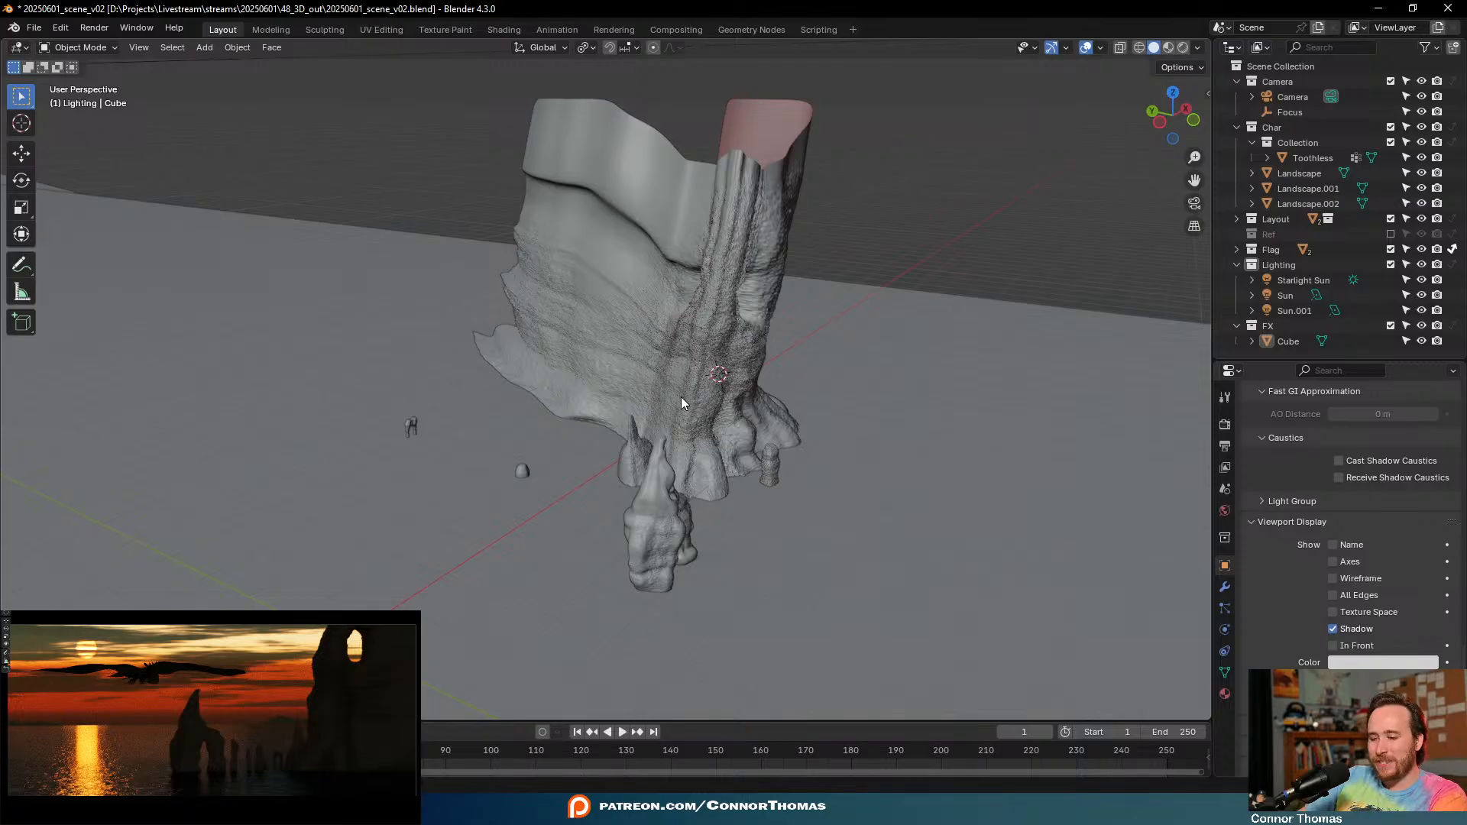
key(ctrl+s)
- Add an area light at the 3D cursor on the cliff and scale it up to a large panel
key(shift+a)
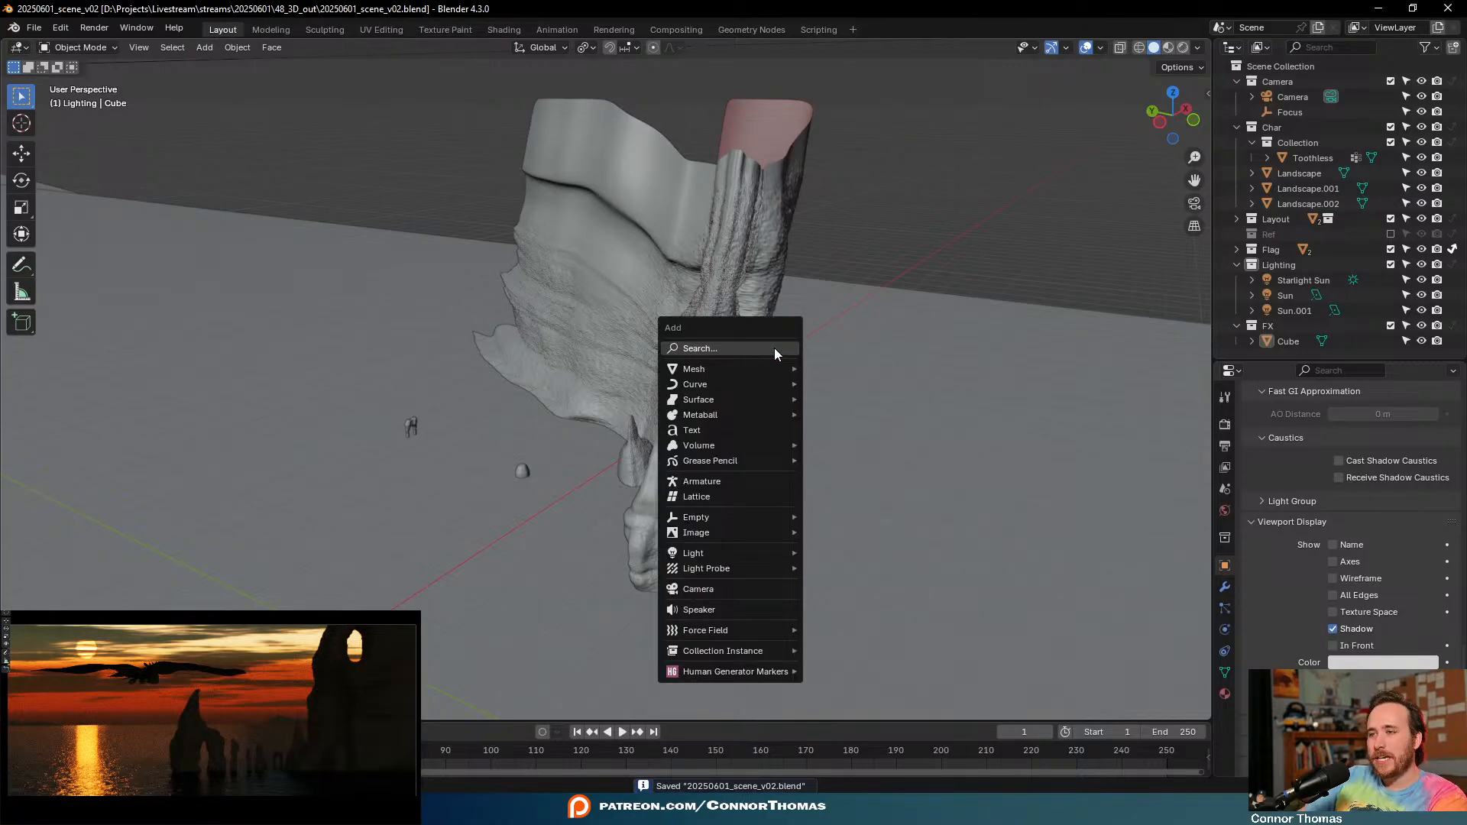
mouse_move(748, 534)
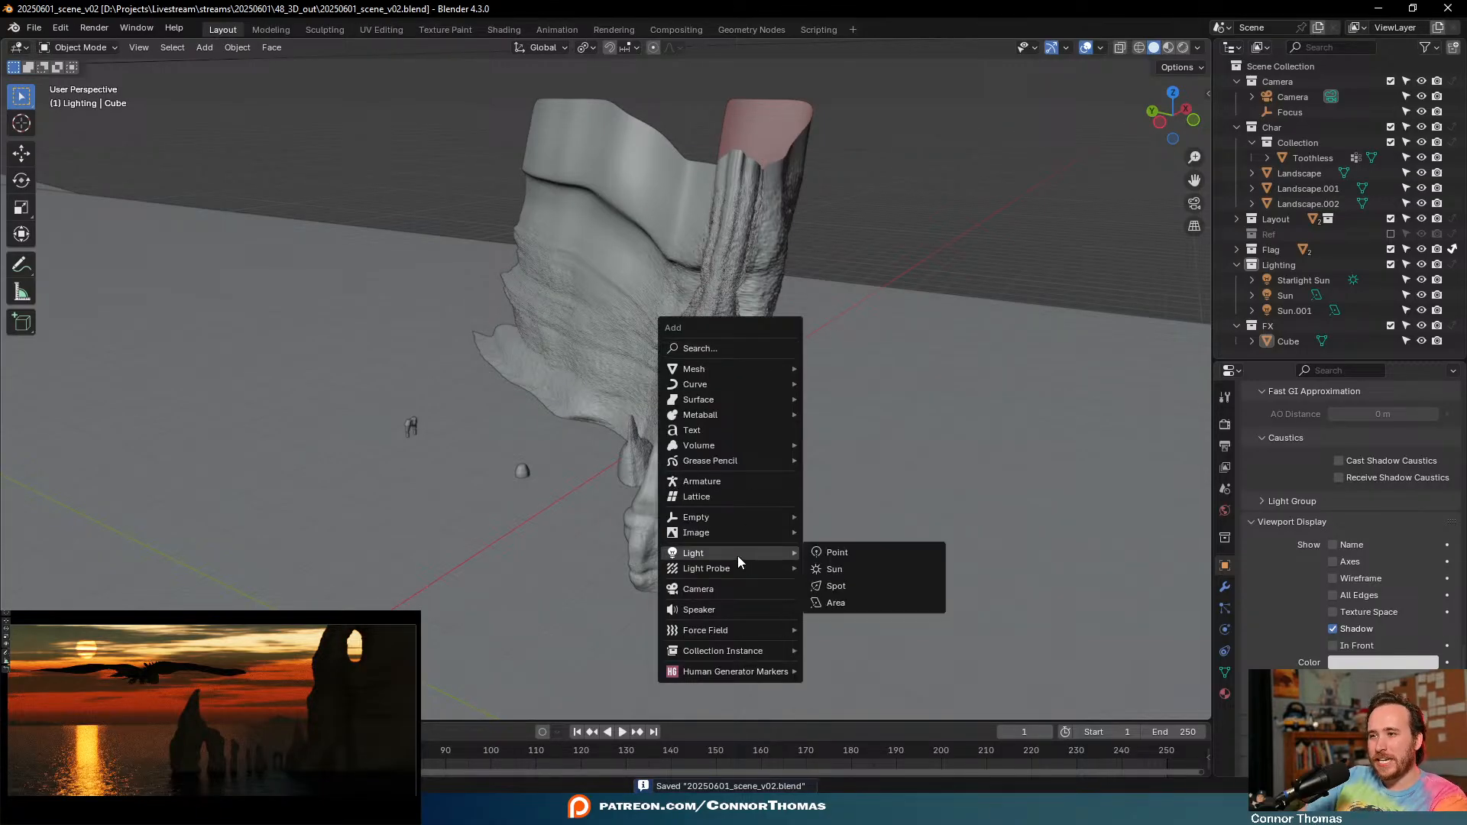
click(834, 603)
middle_drag(833, 535, 764, 428)
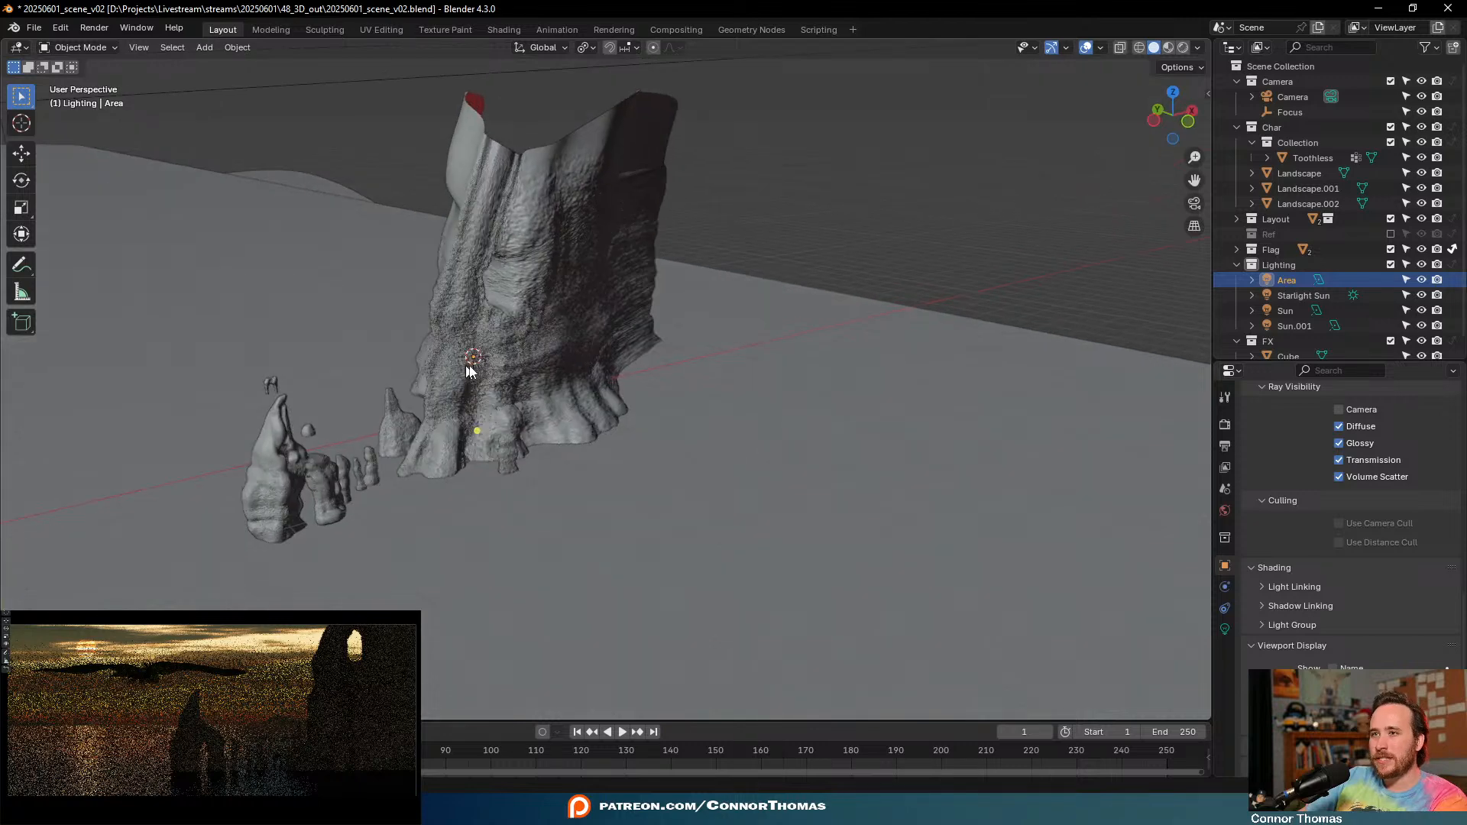
key(s)
click(984, 484)
key(s)
click(512, 390)
- Tilt the area light and move it above the small sea stacks so it aims at the cliff
shift+middle_drag(516, 336, 581, 581)
key(g)
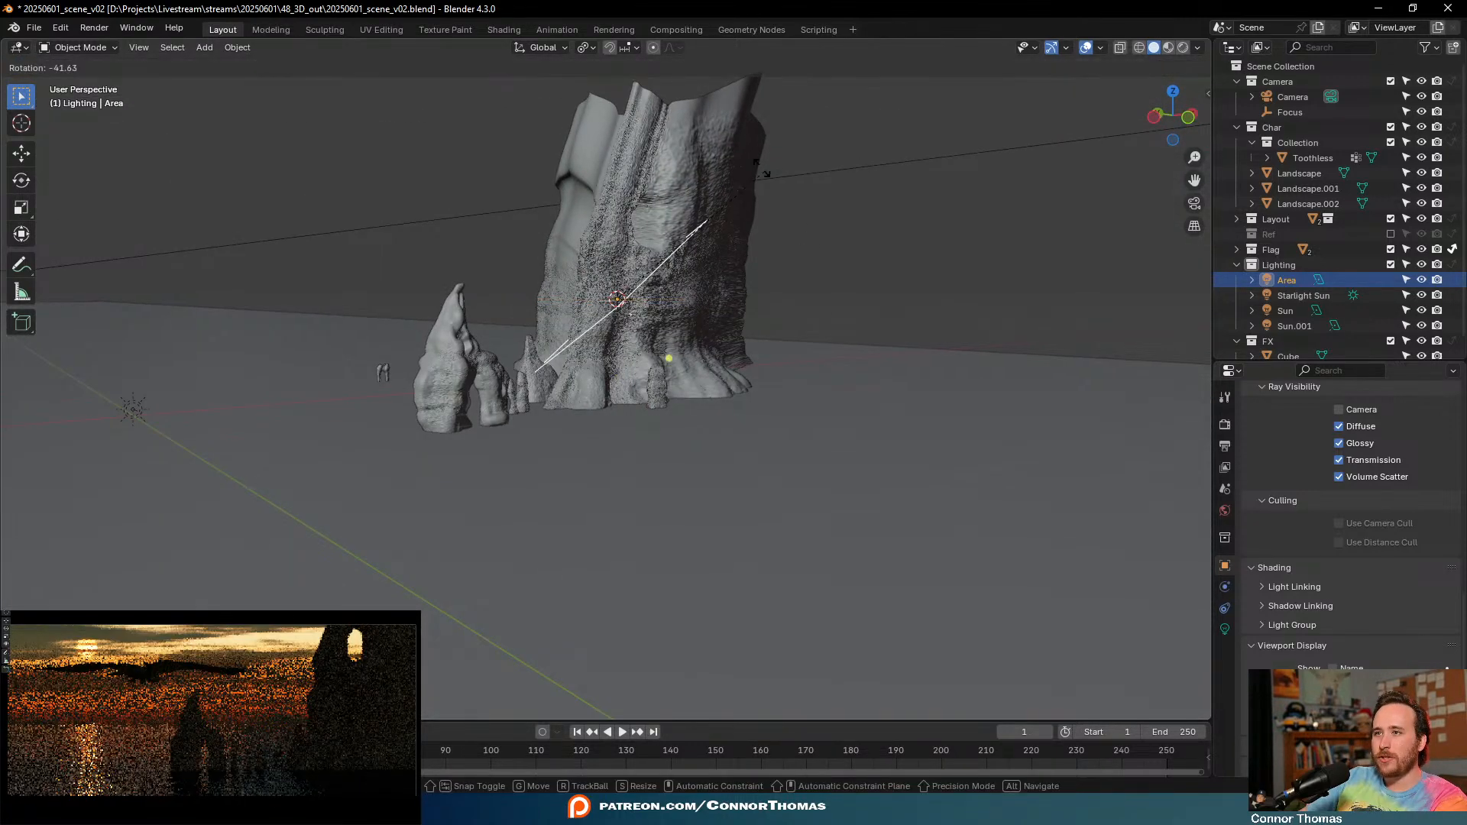
click(511, 717)
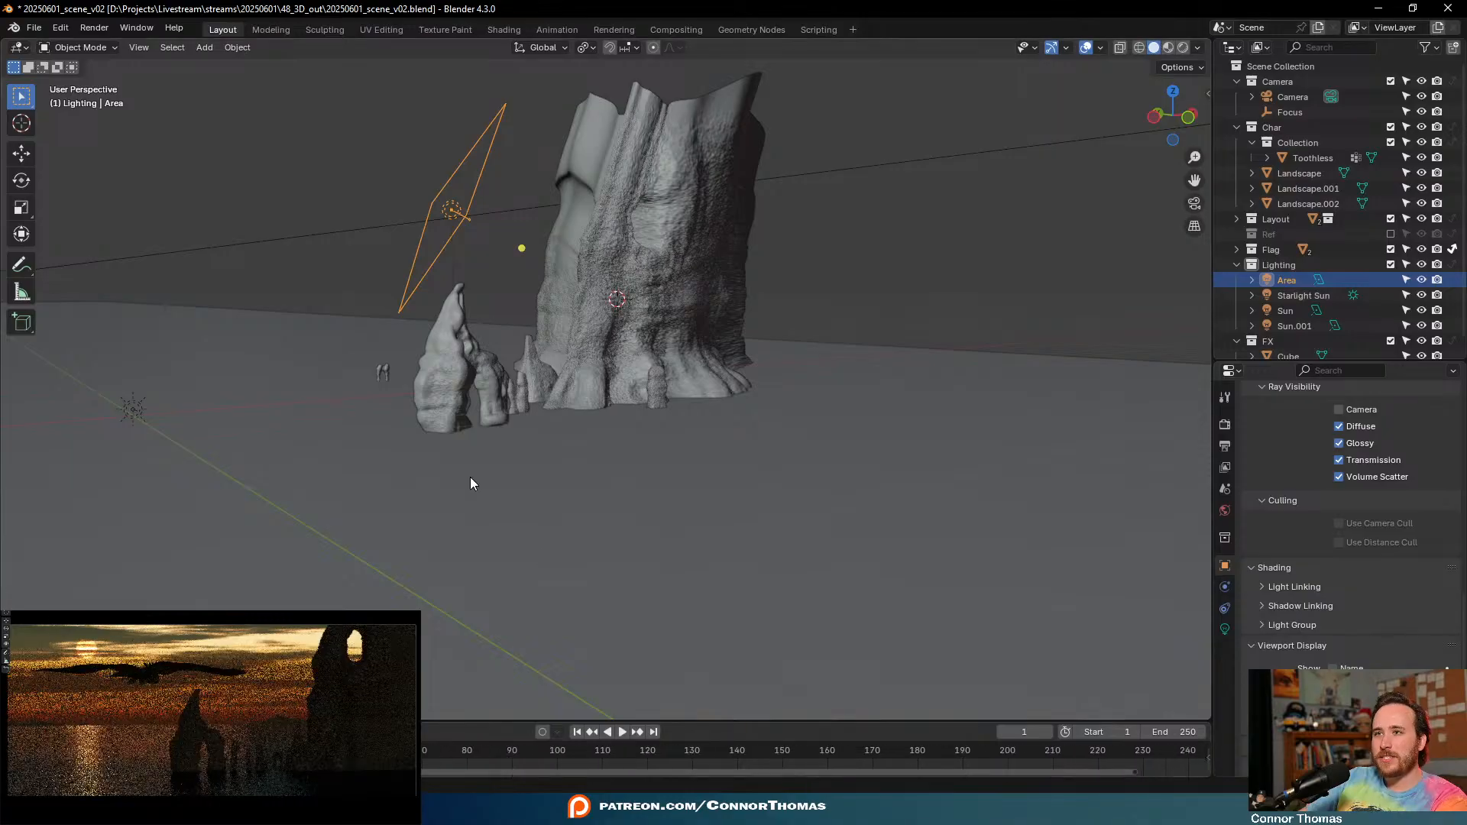
- From the top view, shift the area light slightly and rotate it clockwise toward the cliff
middle_drag(430, 389, 482, 448)
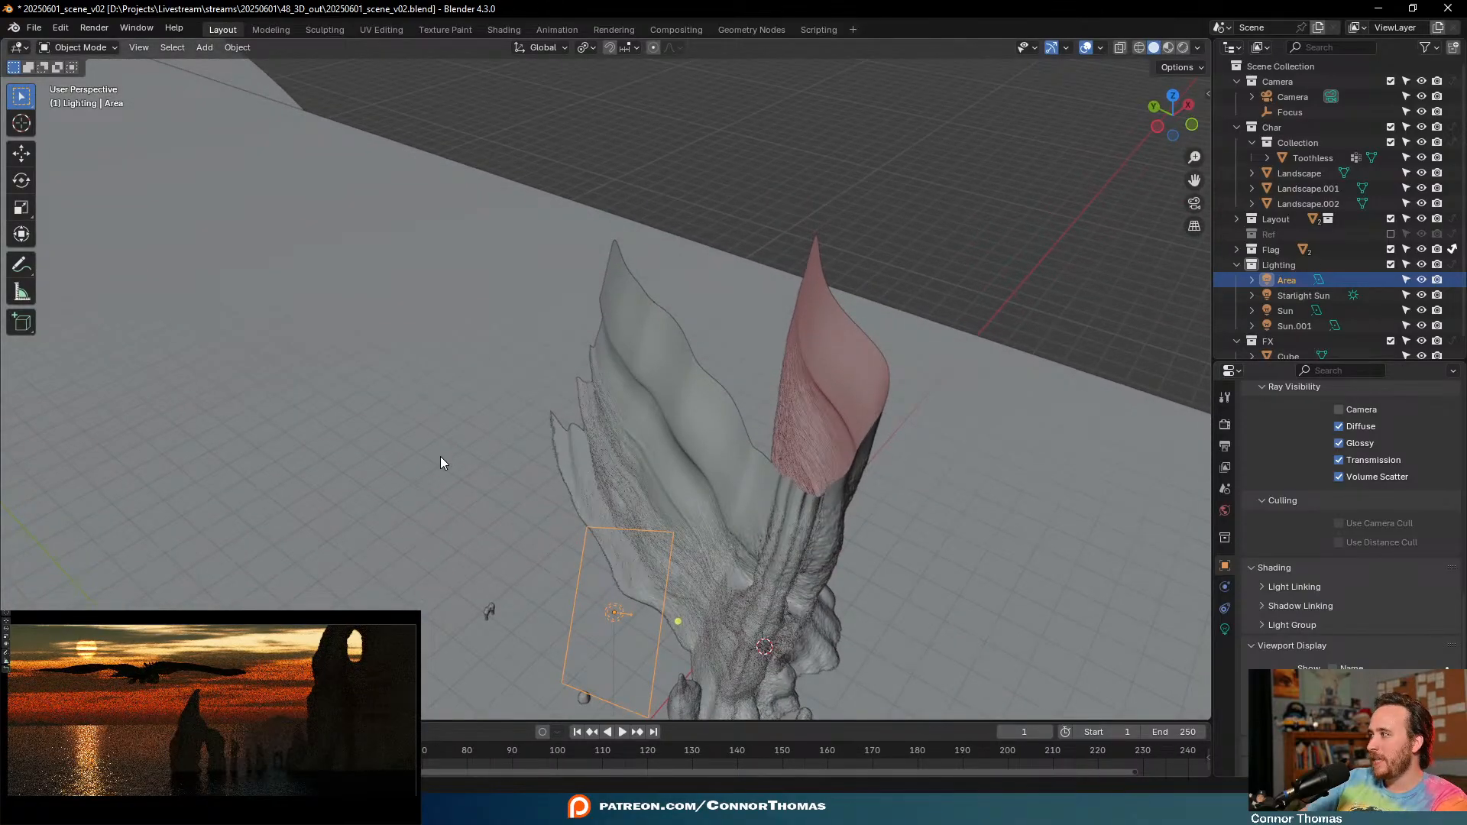
middle_drag(521, 585, 700, 465)
key(KP_7)
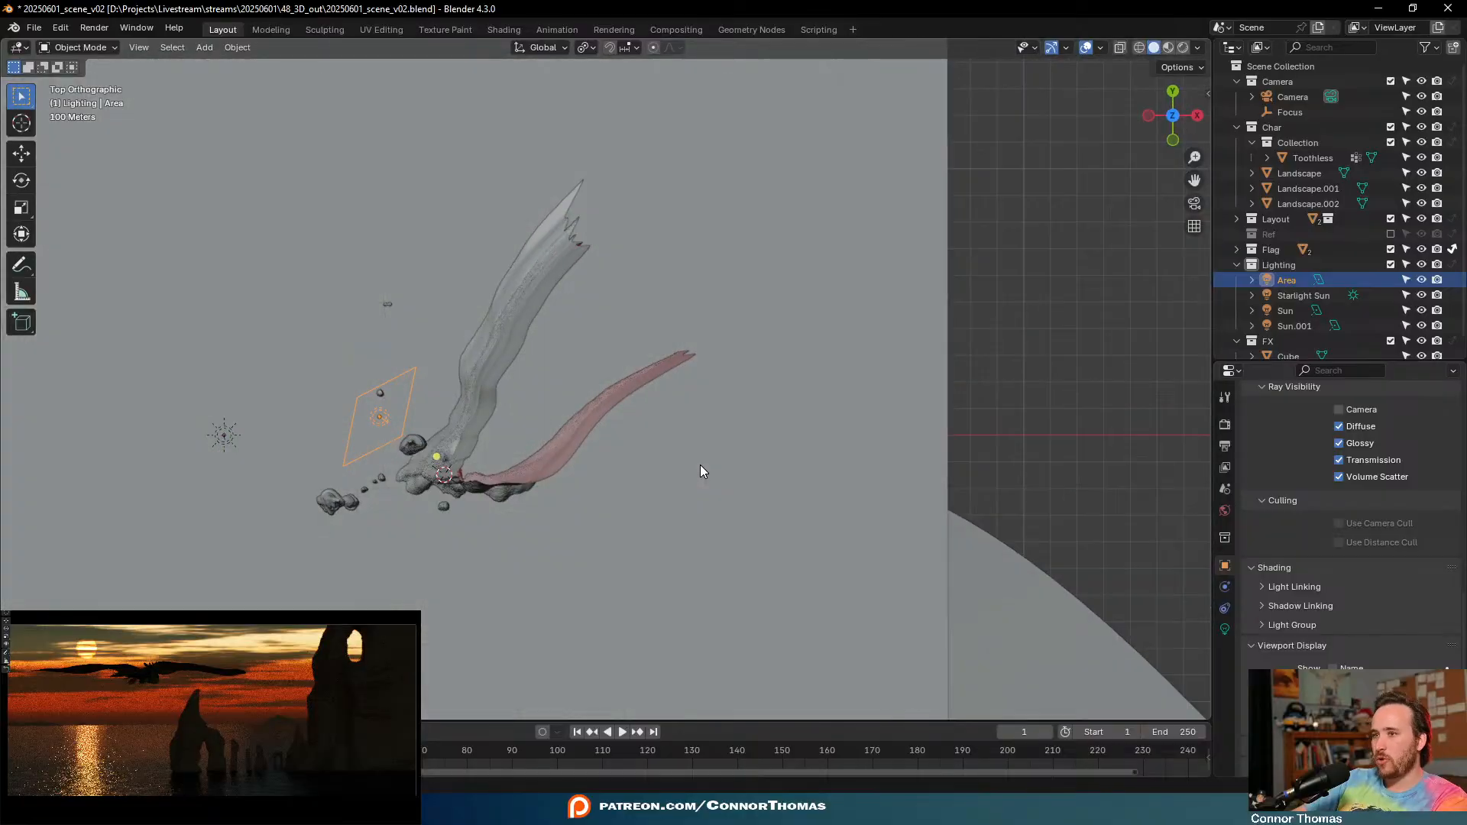
key(r)
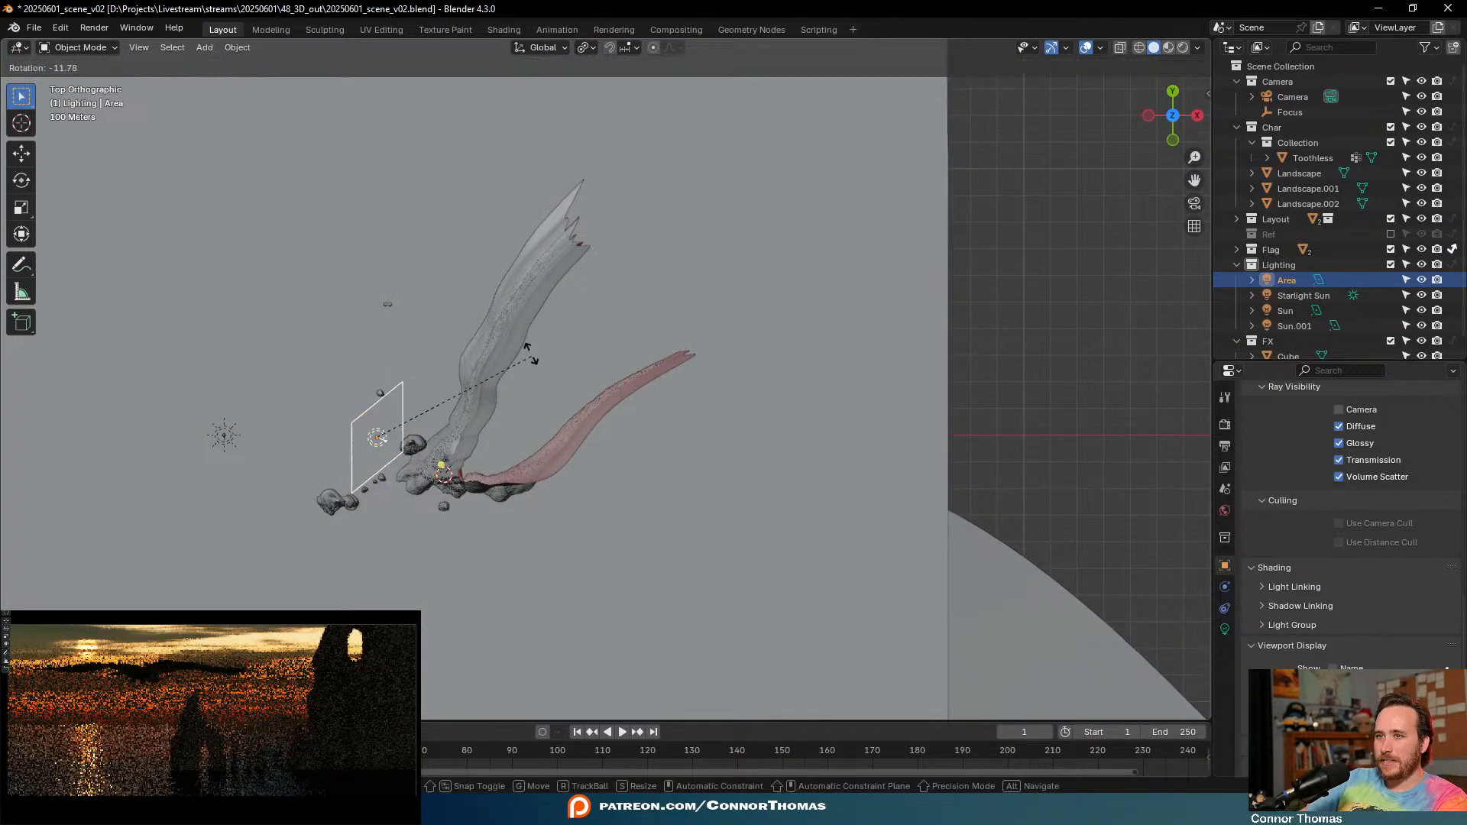
middle_drag(485, 415, 684, 359)
- Rotate the area light freely to refine its aim at the cliff, and check its orientation from the top view
key(r)
key(r)
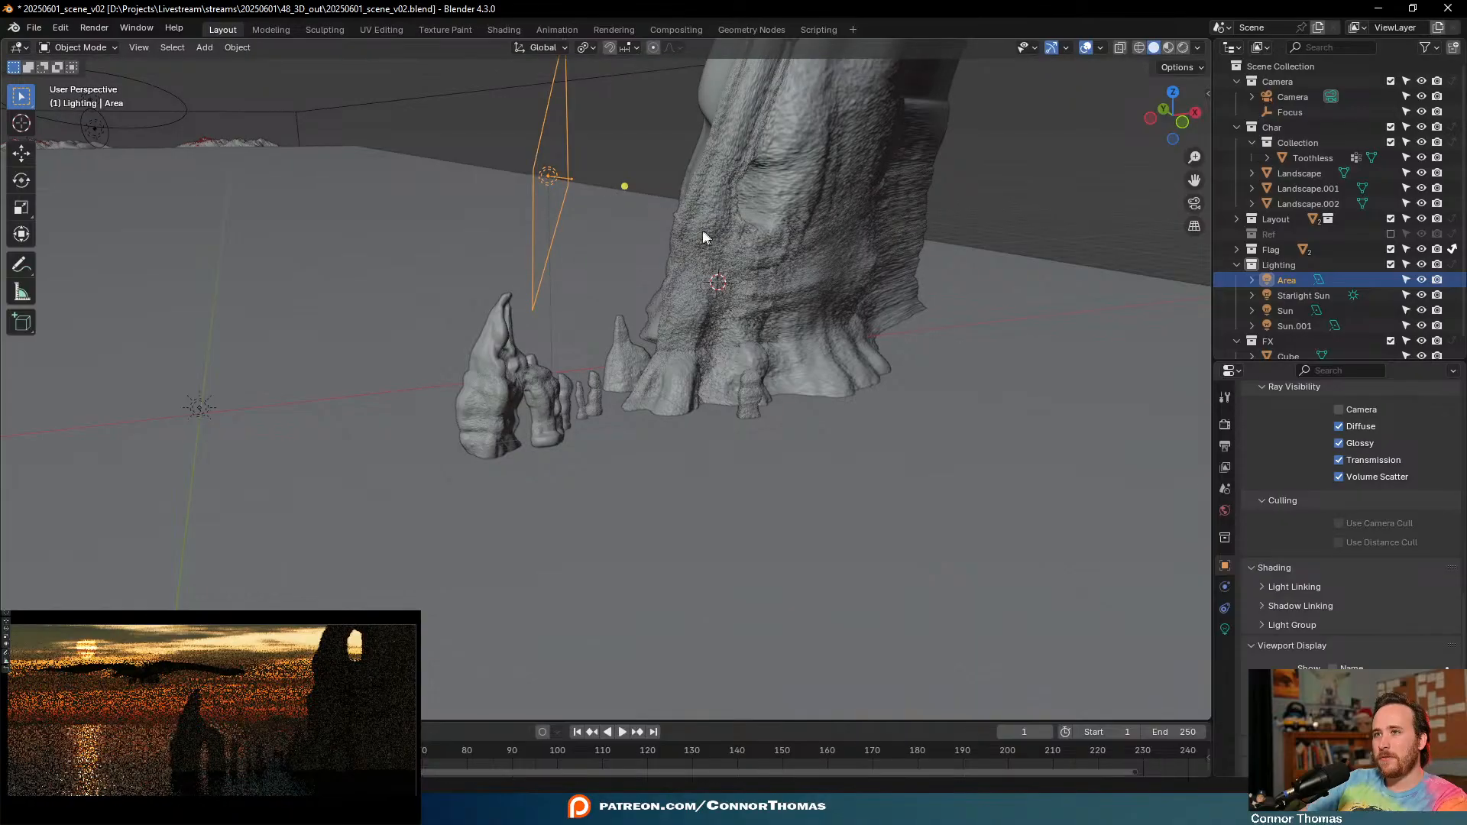
key(r)
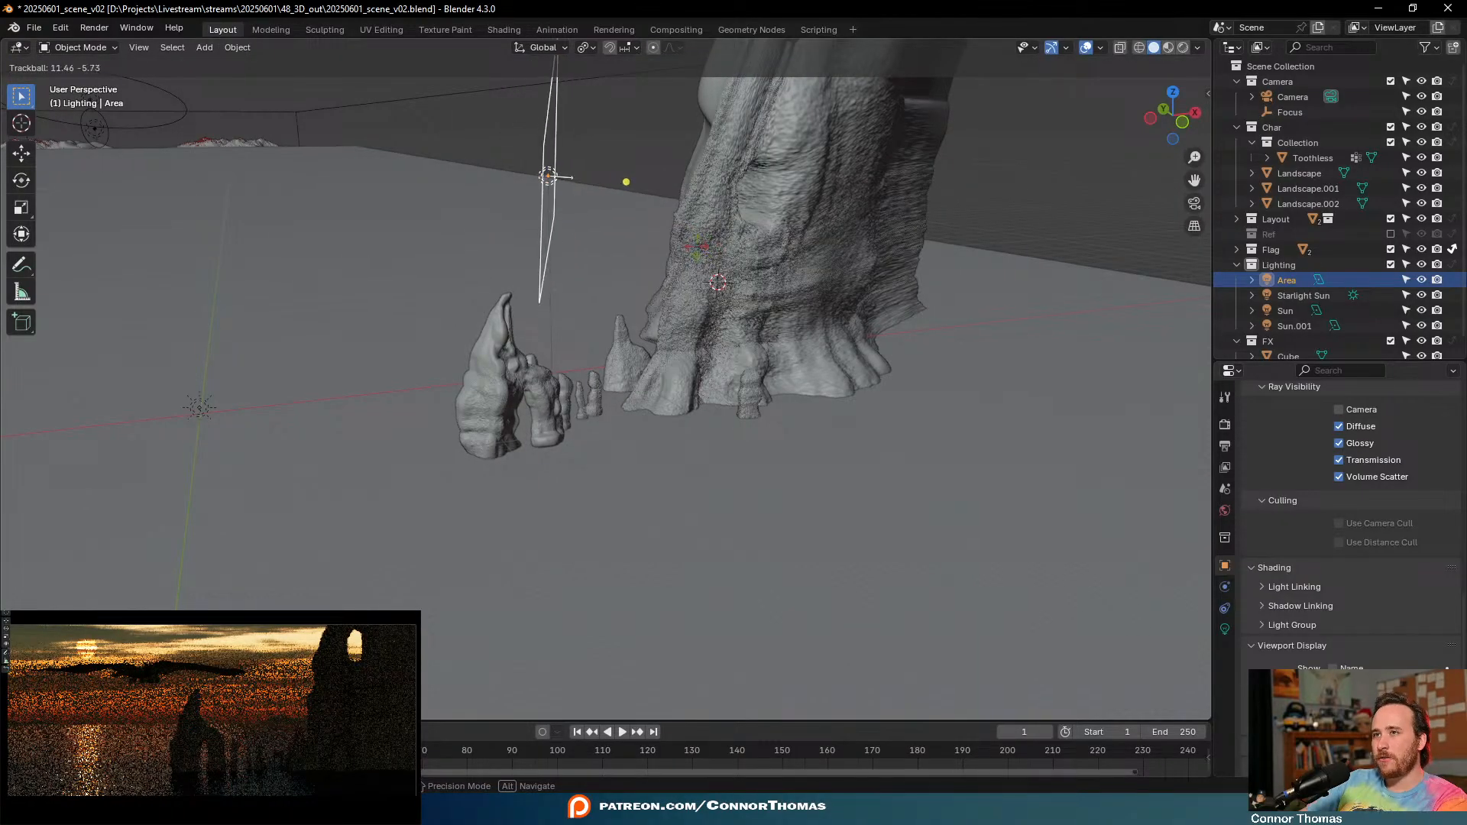
click(718, 280)
middle_drag(643, 229, 726, 329)
key(KP_7)
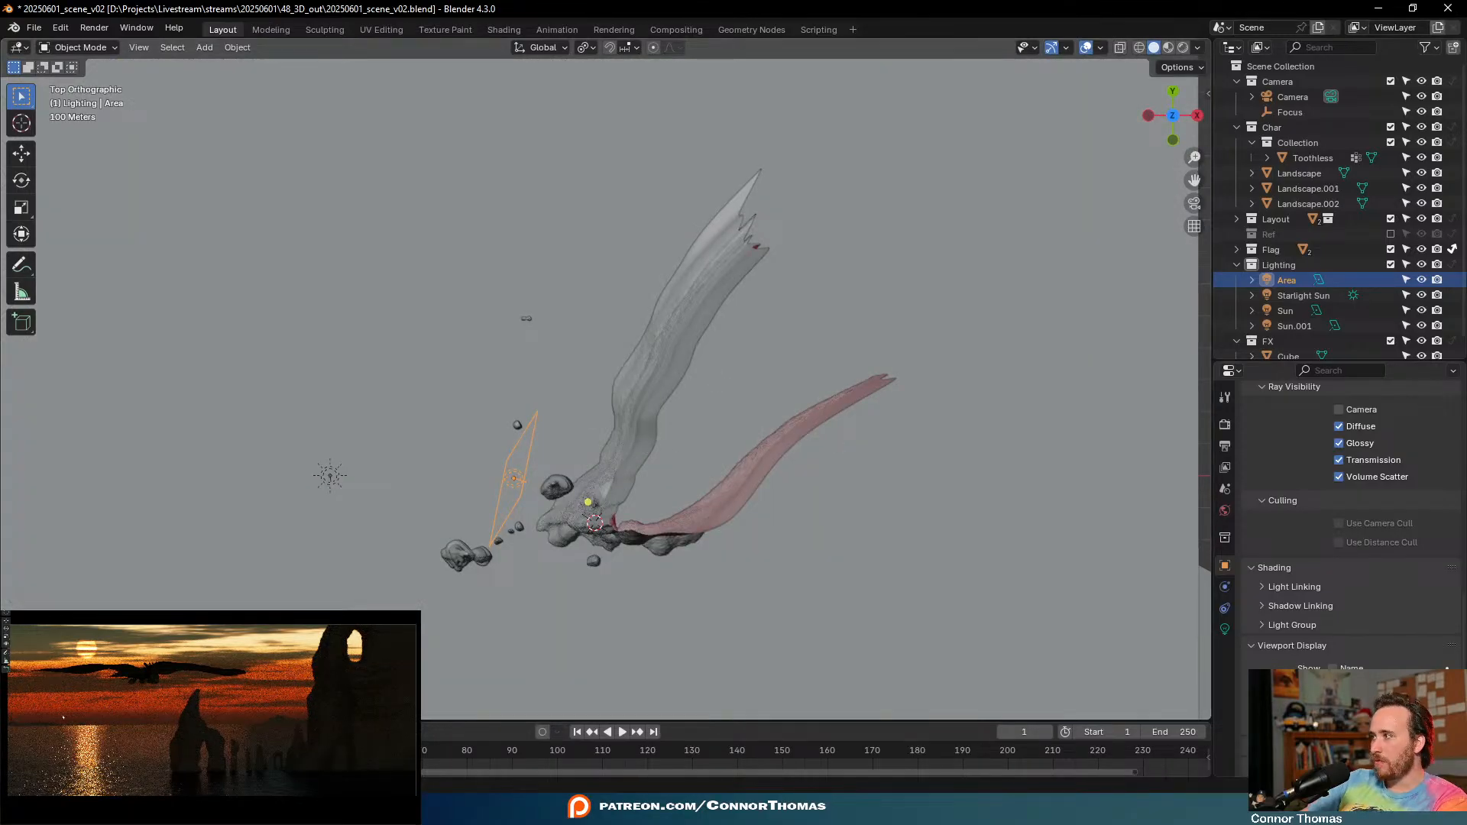
click(349, 655)
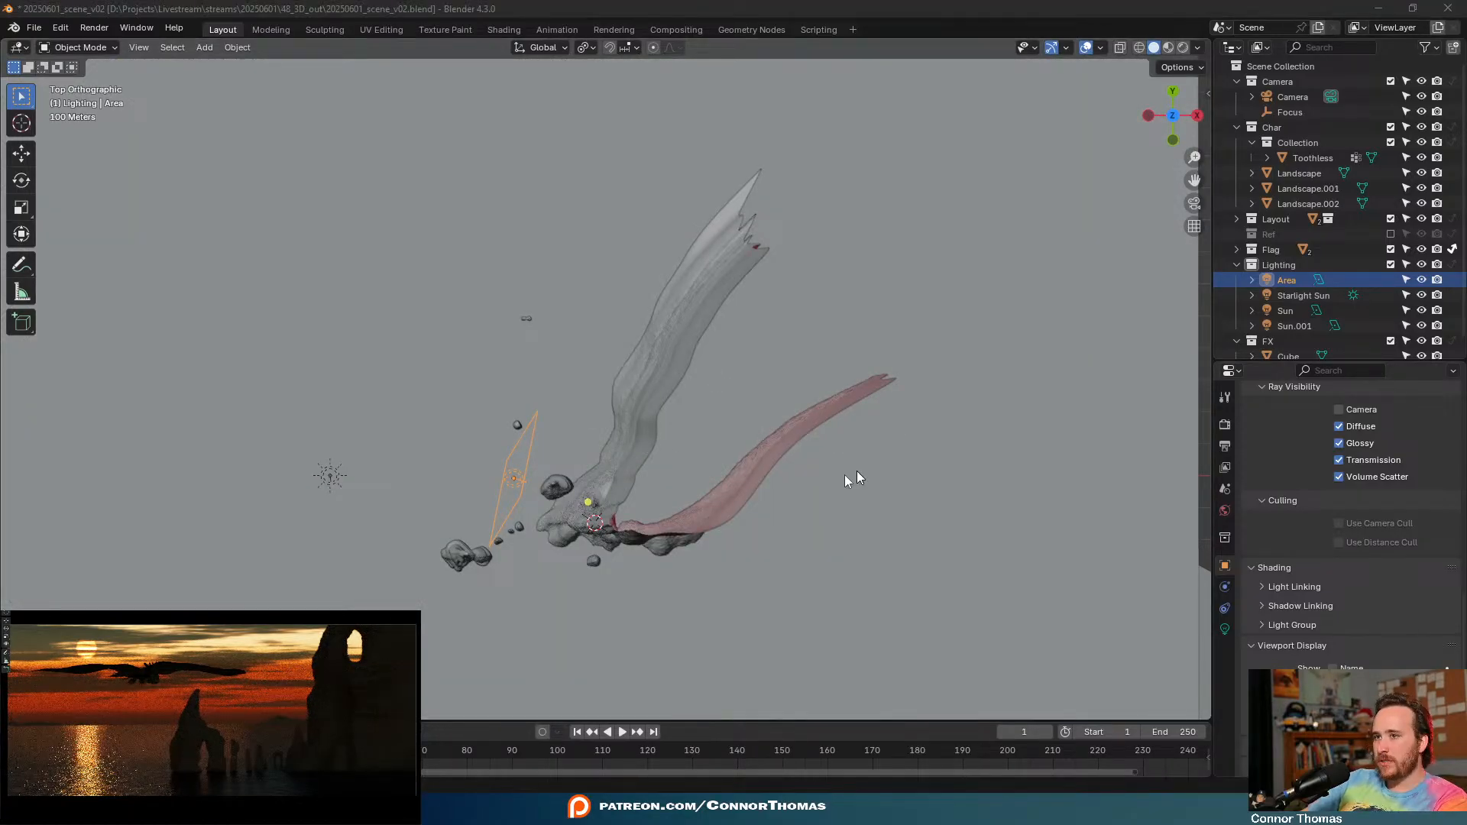
- From the top view, move the area light closer to the cliff, rotate it, and open its light settings
click(550, 7)
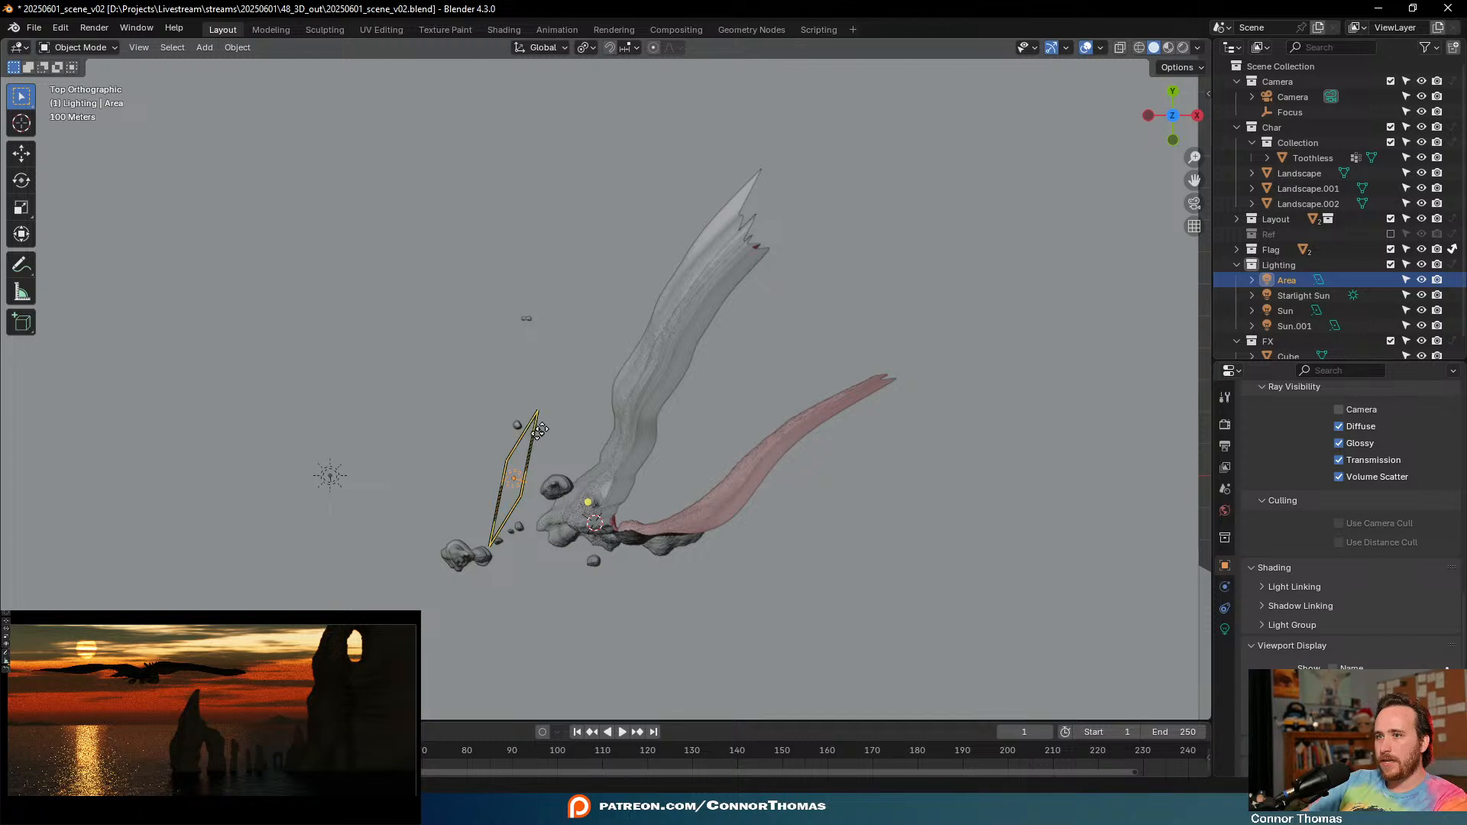
key(r)
click(580, 403)
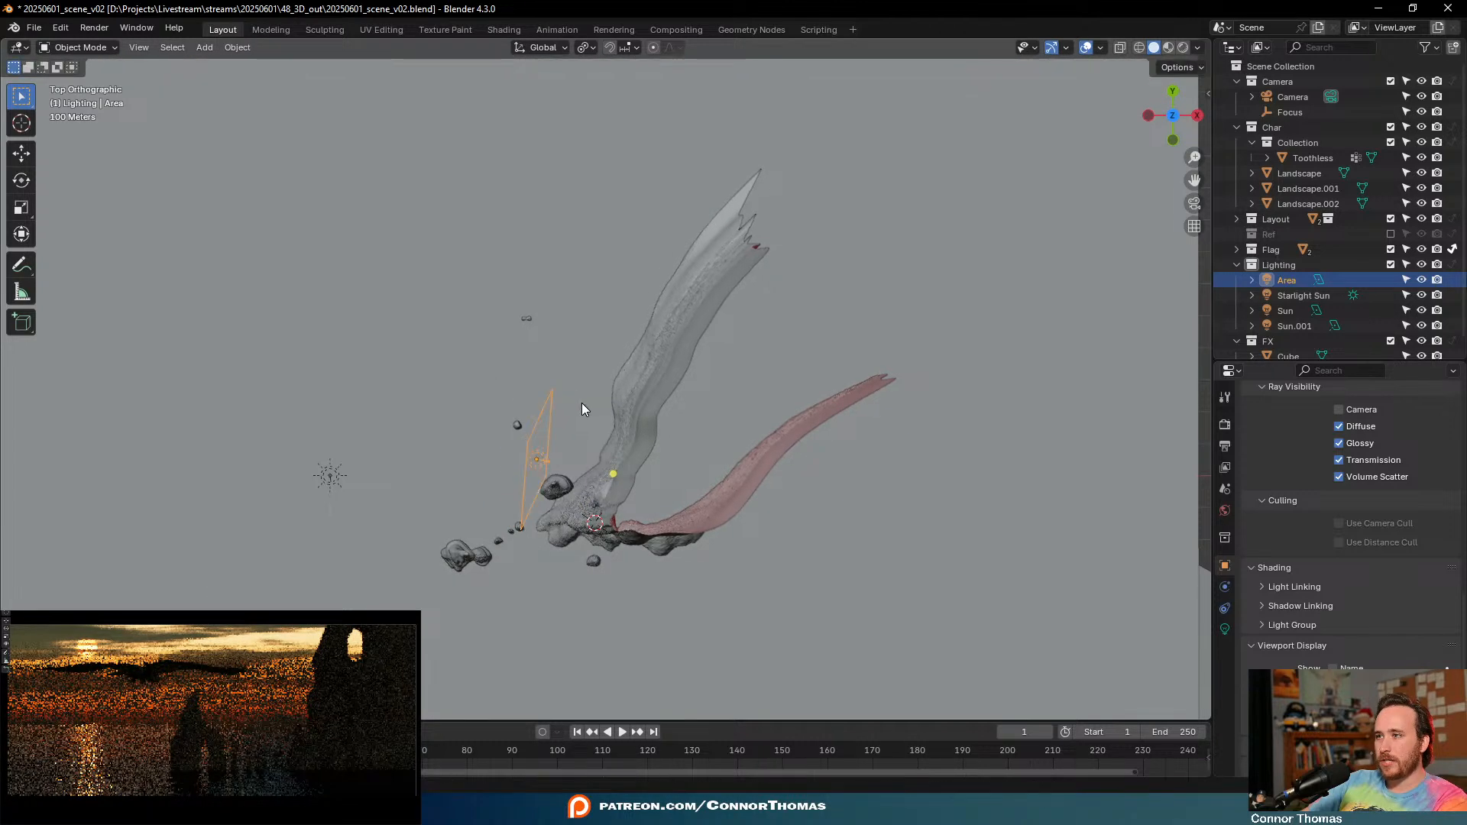
click(1225, 630)
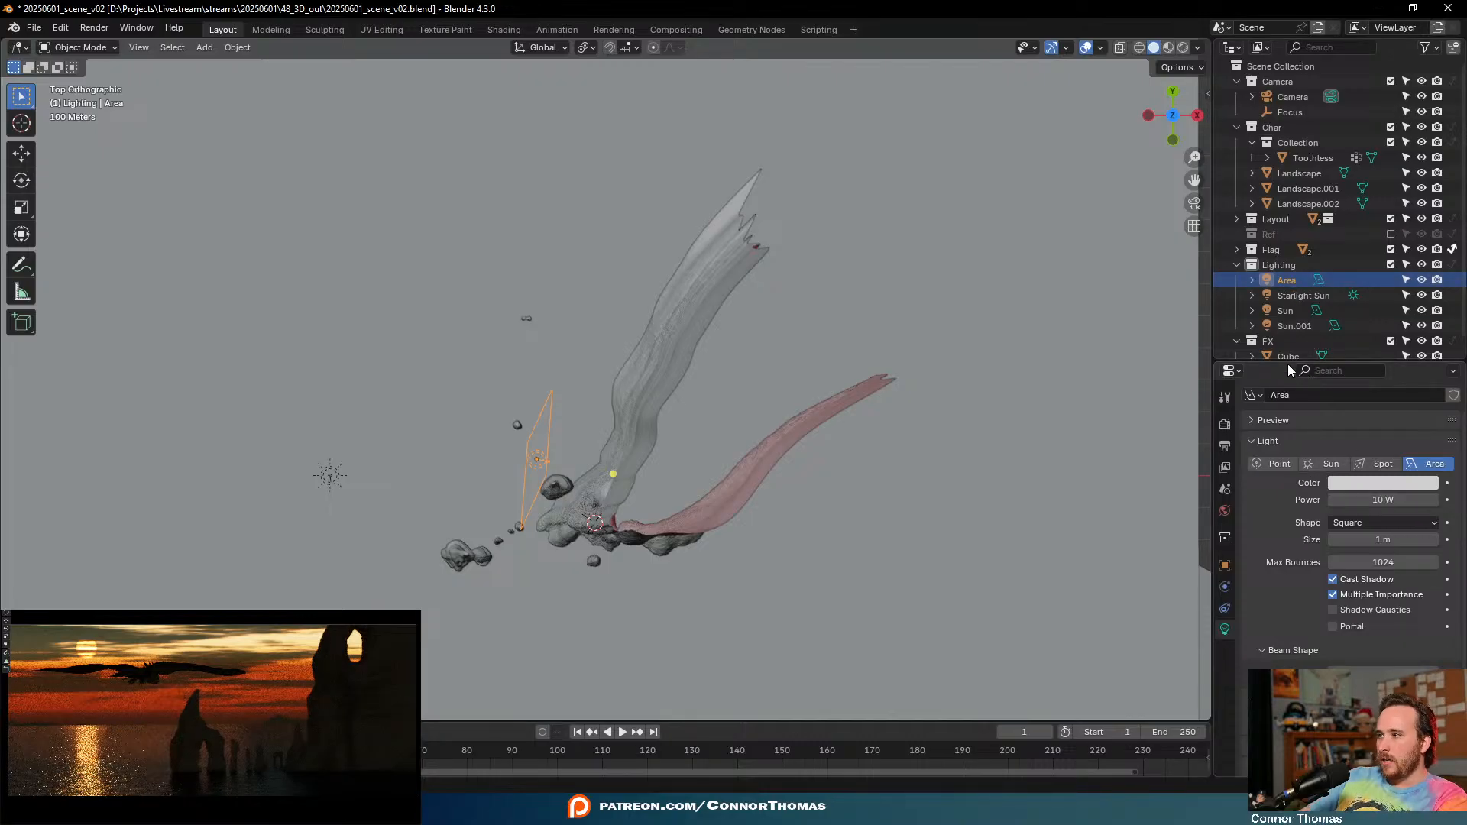
- Create a new collection inside Lighting and name it CliffEdge
drag(1280, 364, 1281, 437)
right_click(1280, 265)
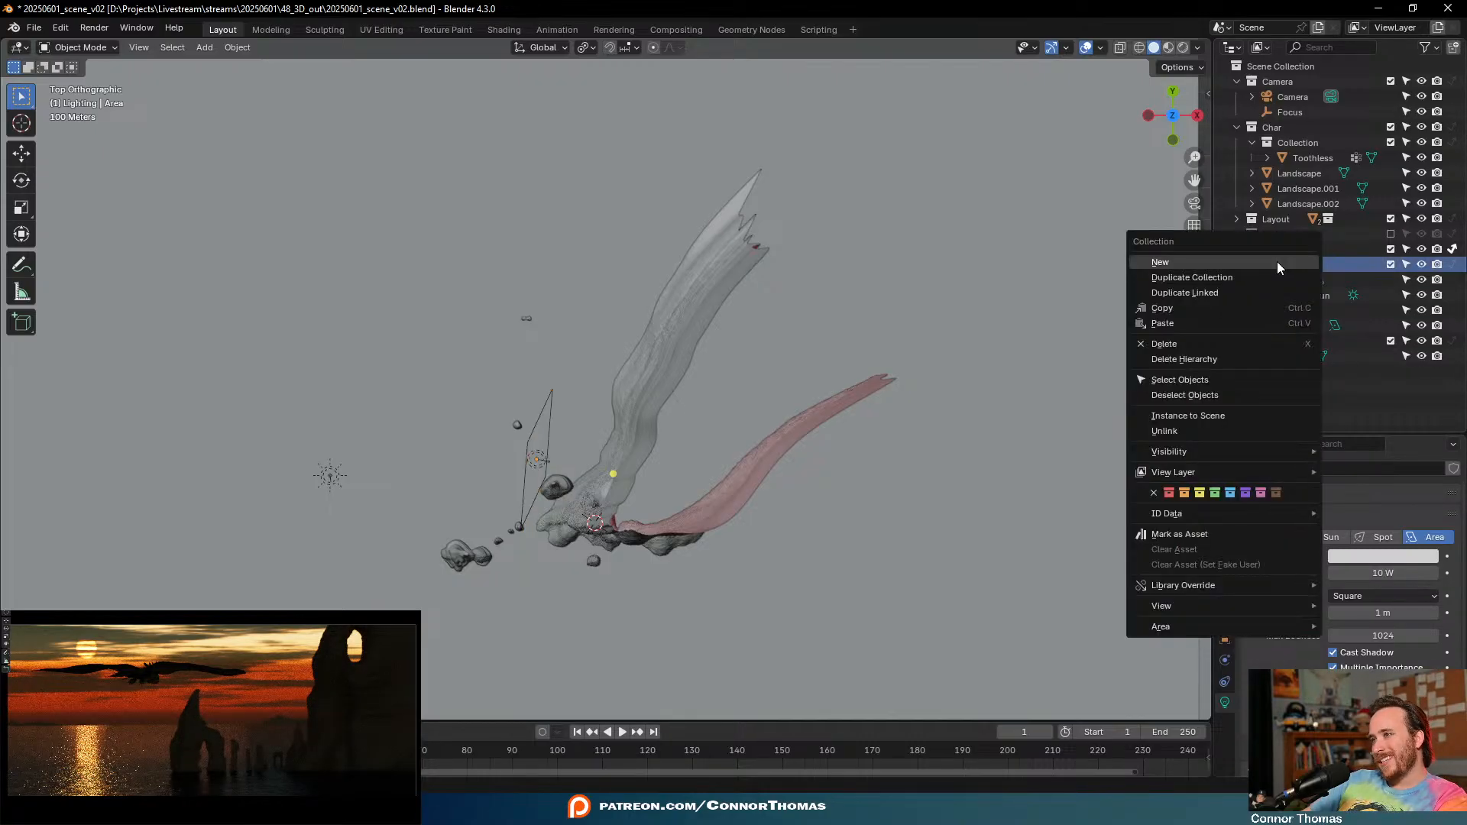
click(1272, 263)
double_click(1375, 279)
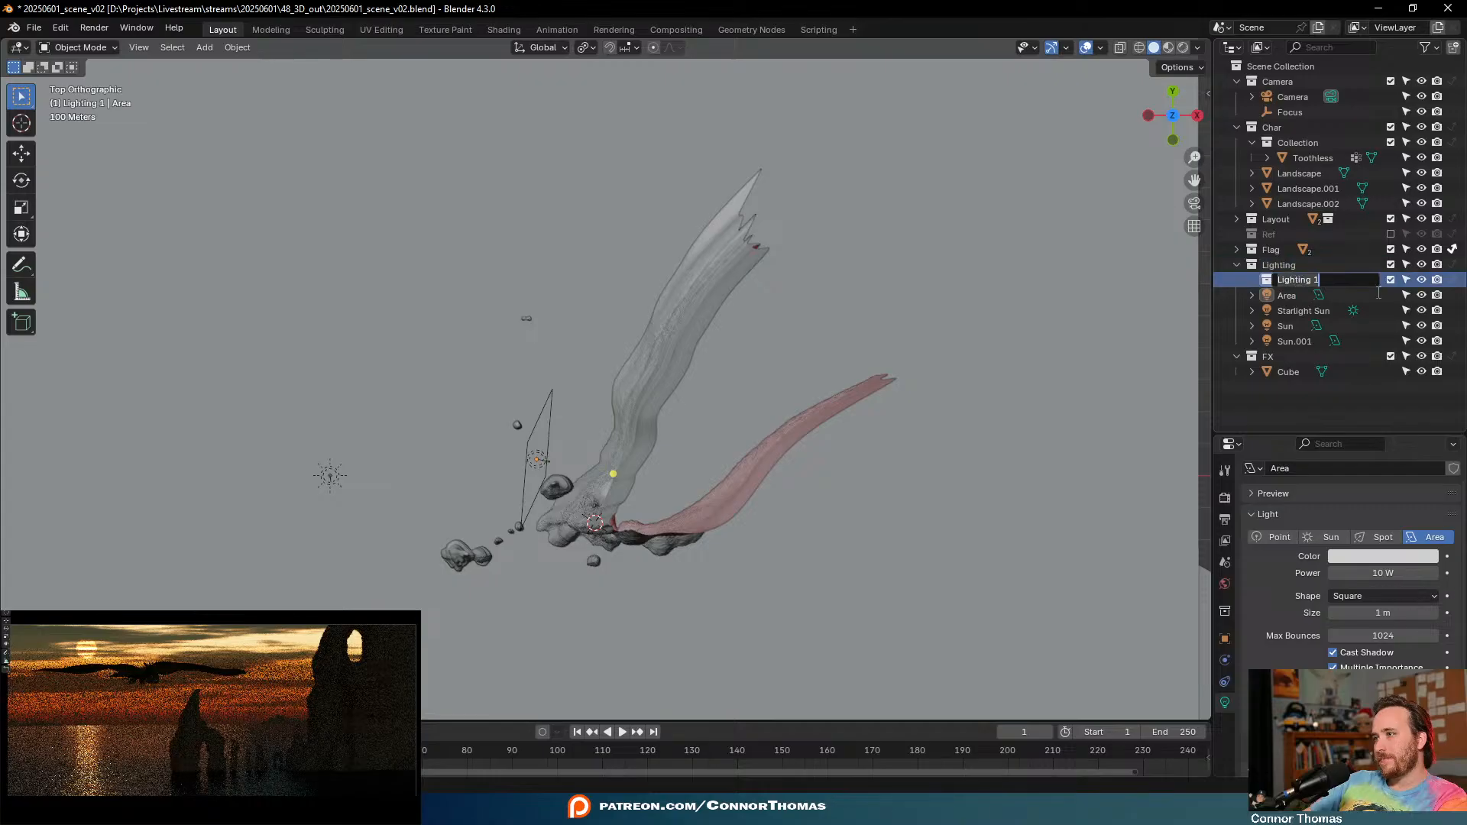
text(Rock)
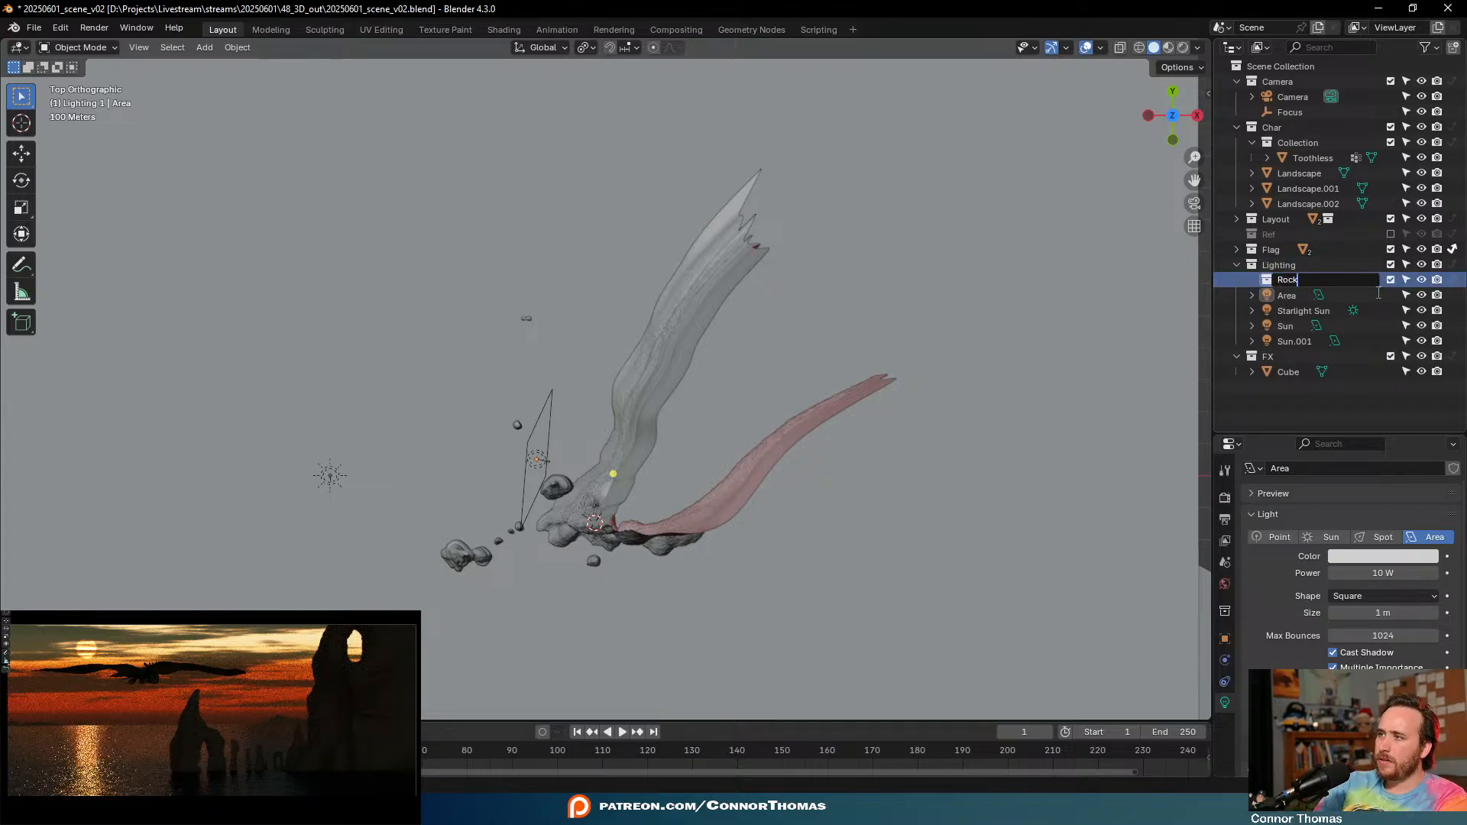
key(BackSpace)
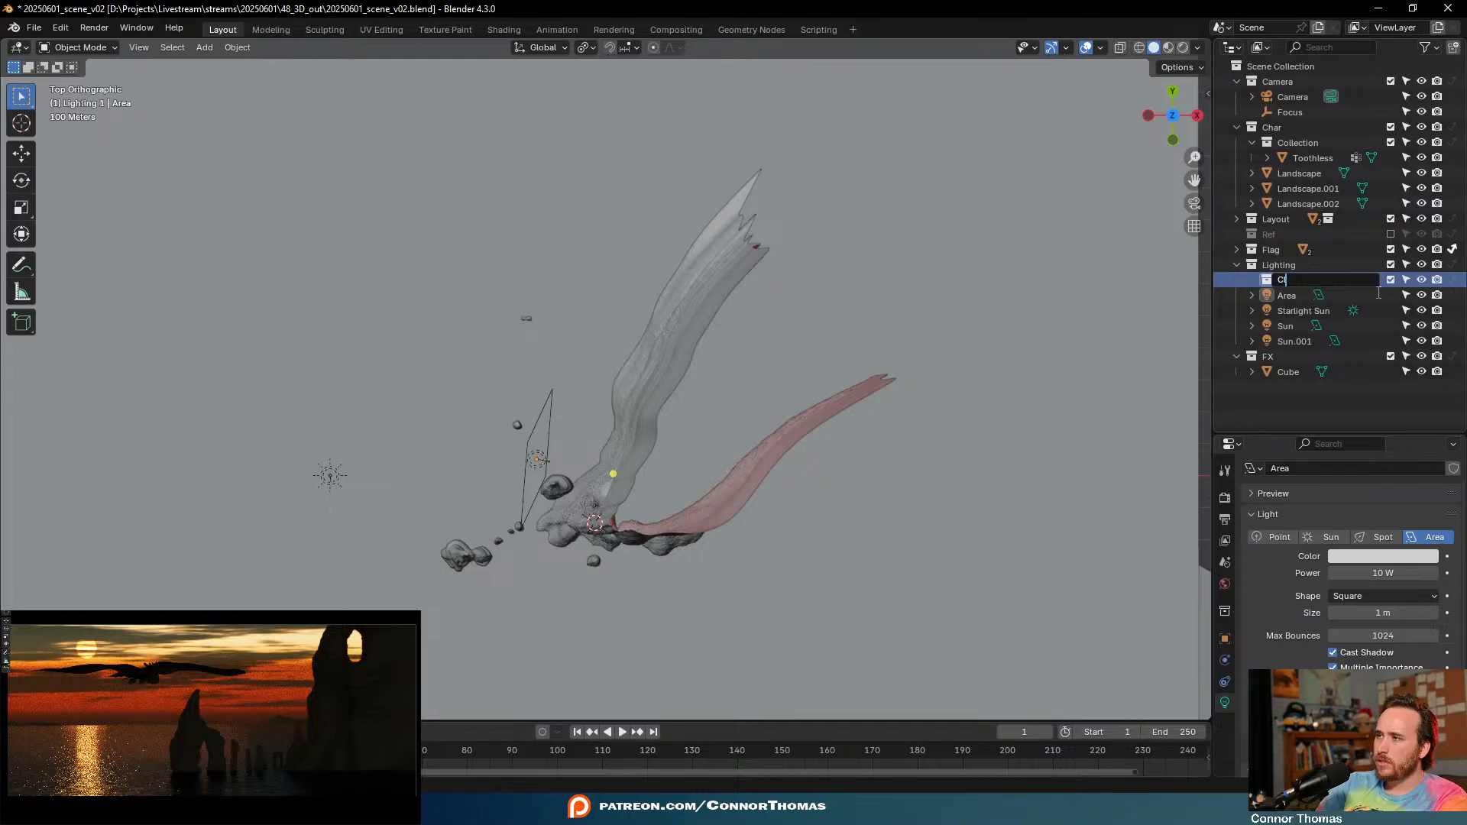
text(CliffEdge)
key(Return)
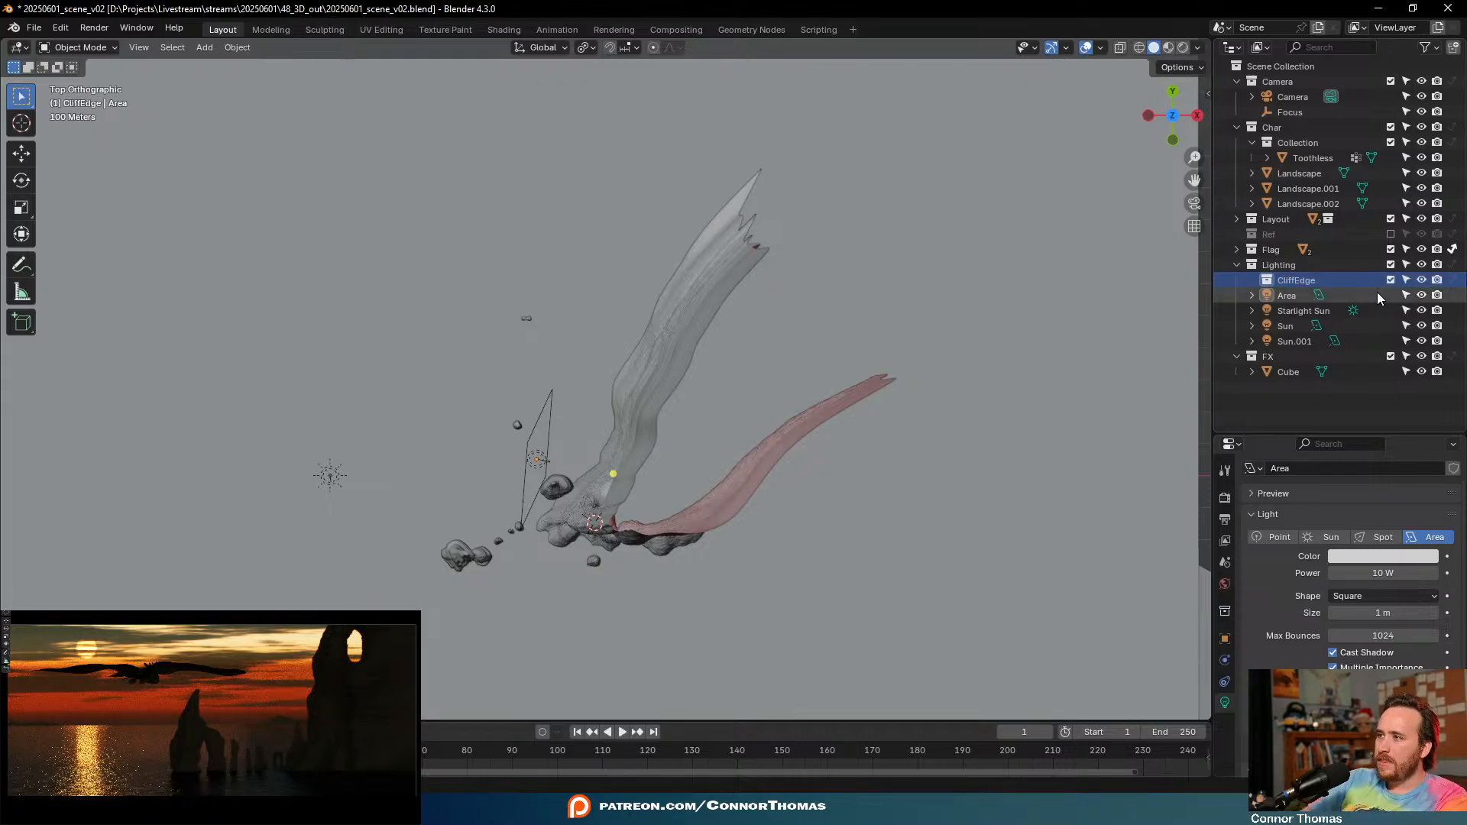
- Create another collection inside Lighting and name it Ocean
click(1280, 267)
right_click(1278, 266)
click(1278, 267)
click(1295, 295)
double_click(1297, 295)
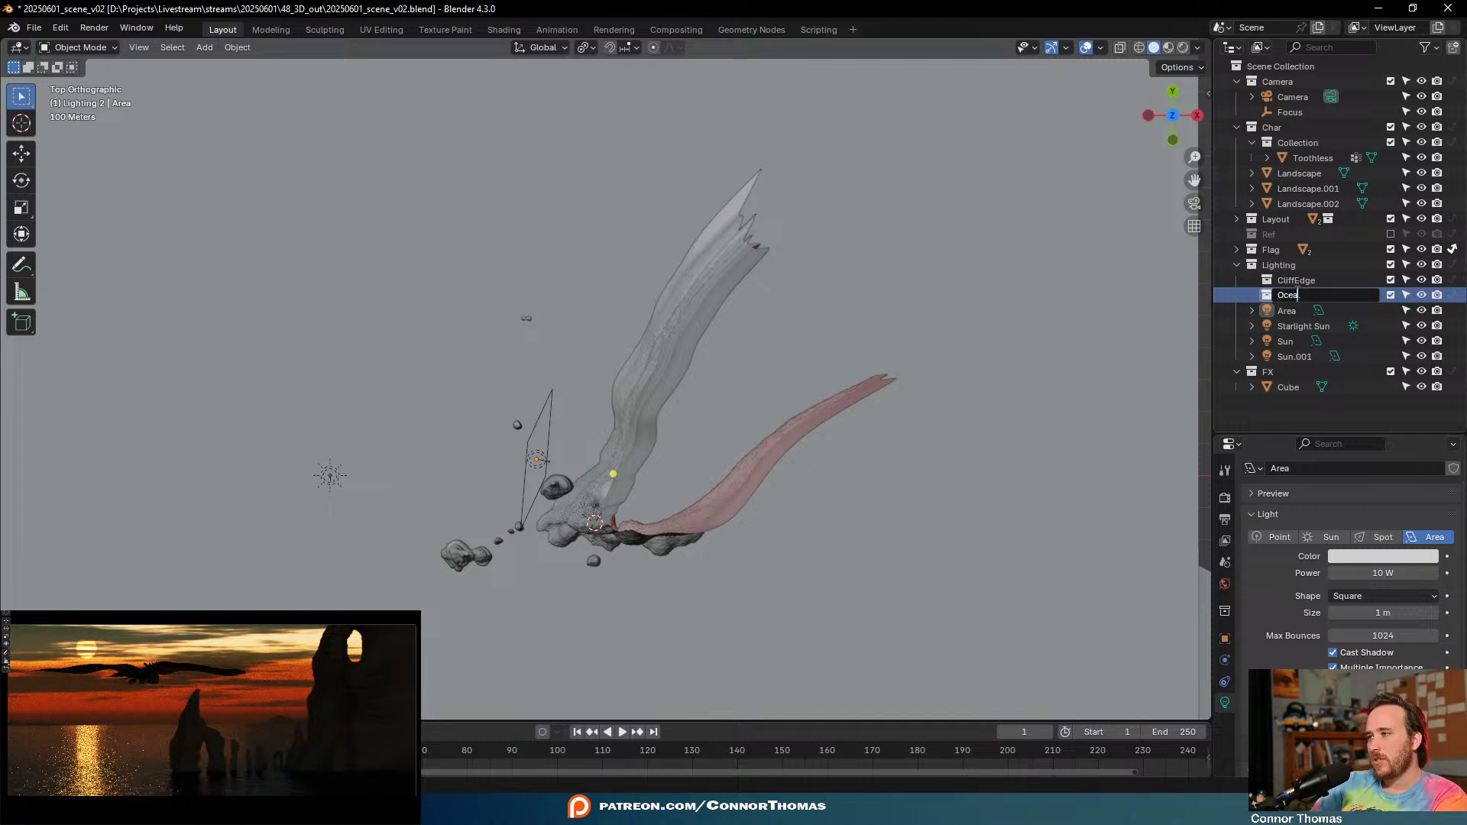
text(nW)
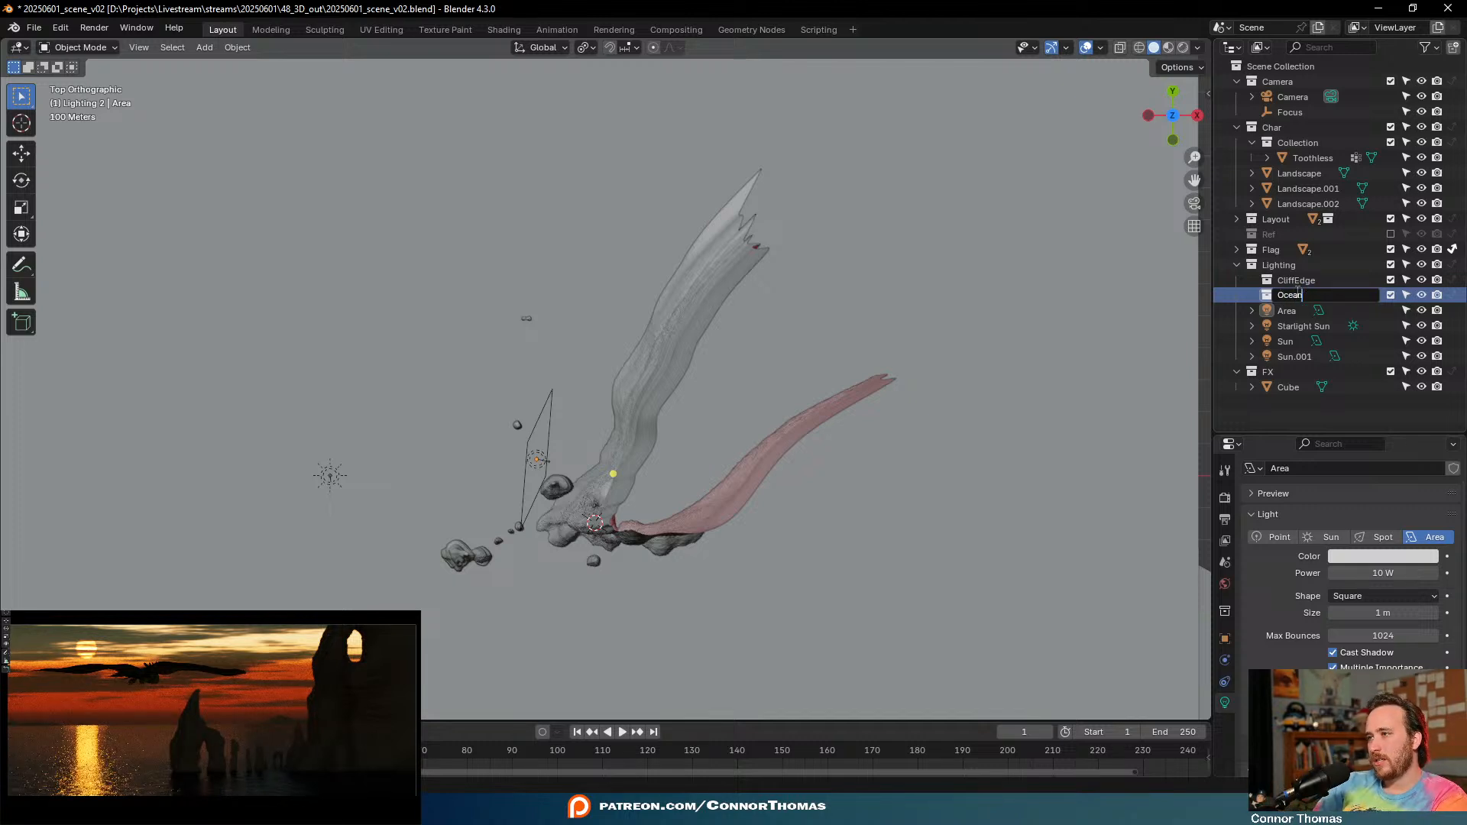
key(Return)
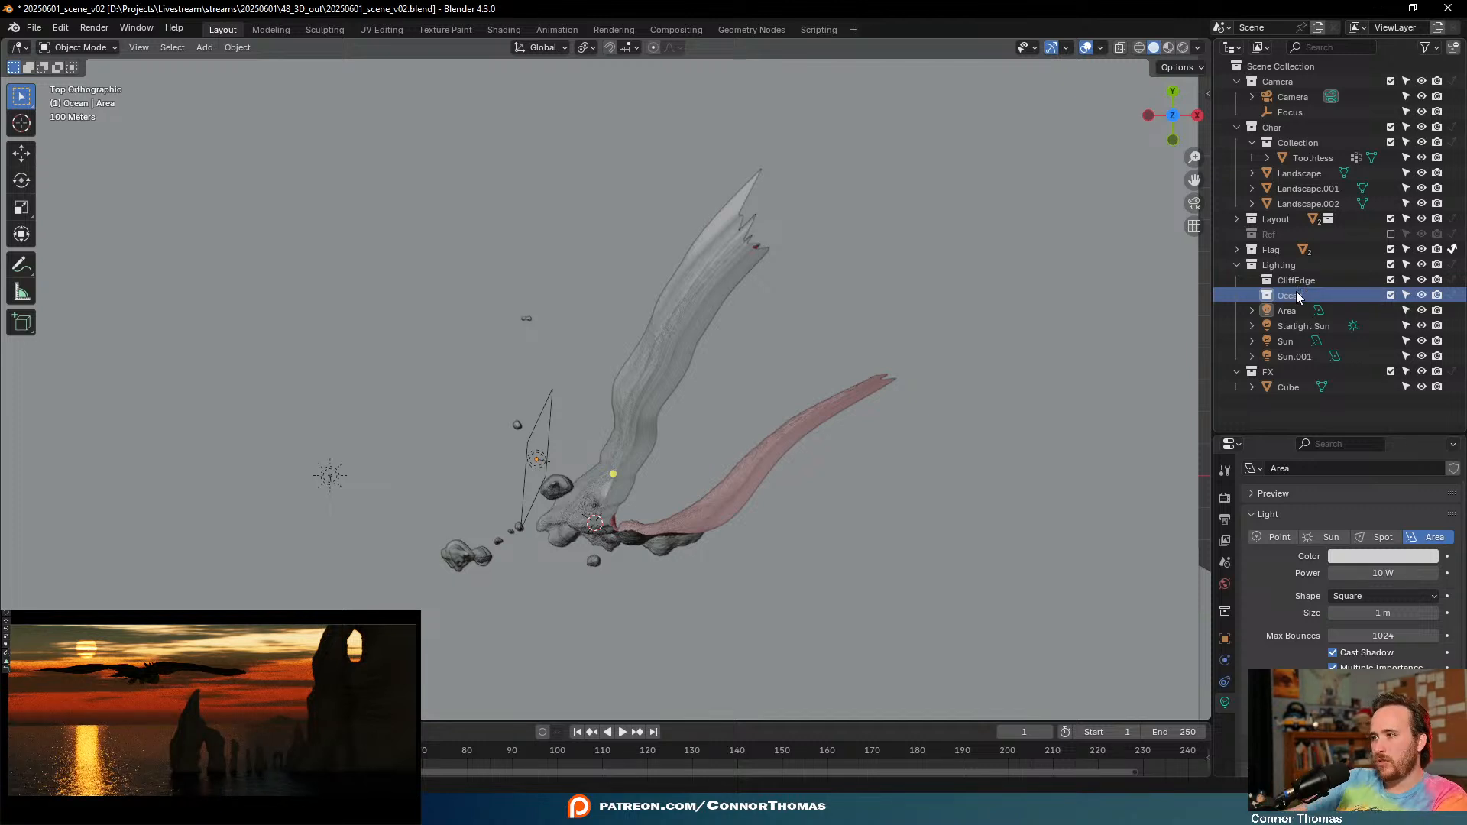
- Move the Sun and Sun.001 lights into the Ocean collection and collapse it
click(1296, 360)
shift+click(1283, 344)
drag(1282, 343, 1291, 298)
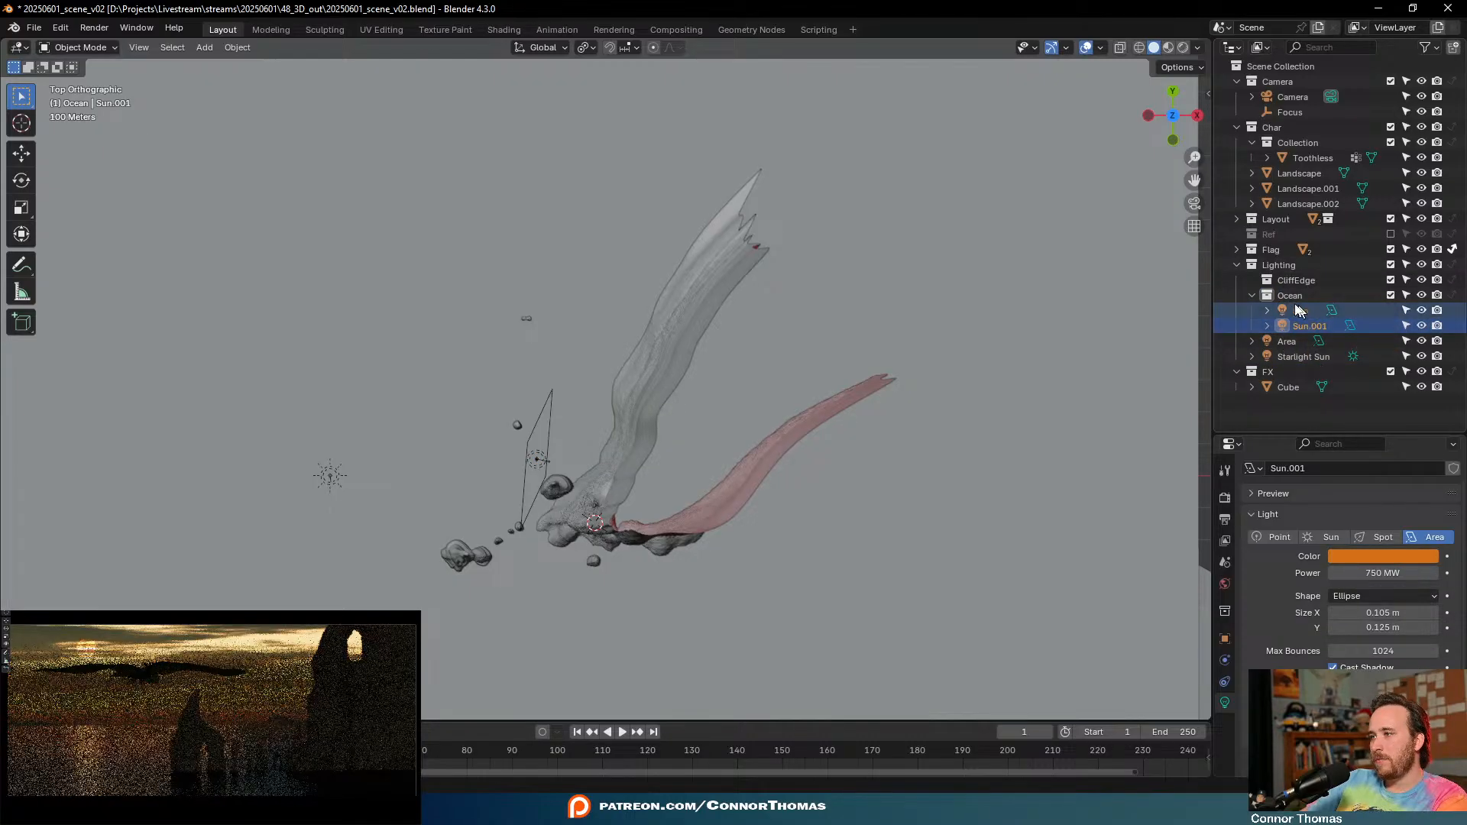
click(1251, 295)
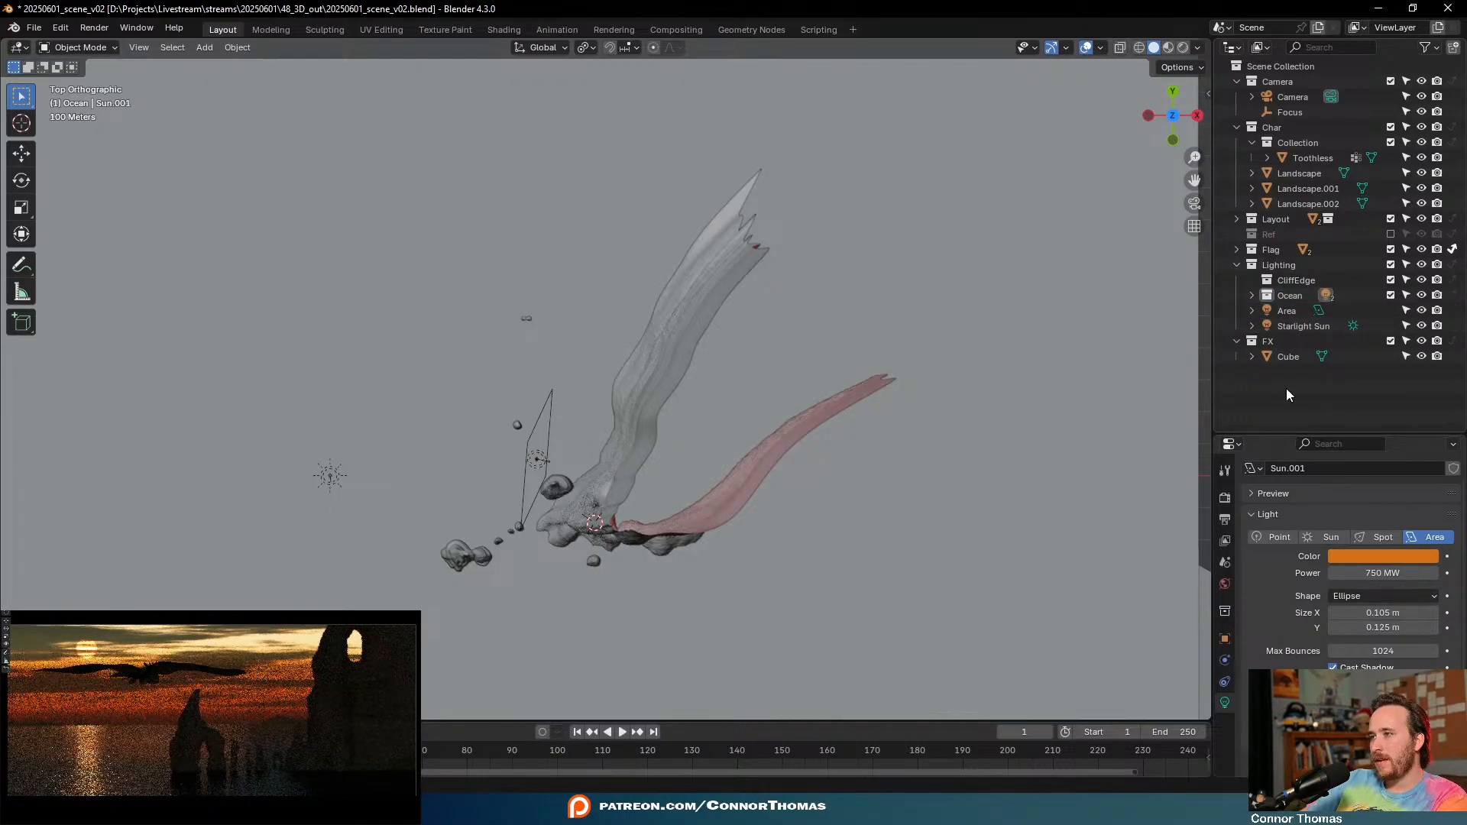
- Move the Area light into the CliffEdge collection and collapse it
click(1286, 312)
drag(1286, 312, 1299, 280)
click(1253, 281)
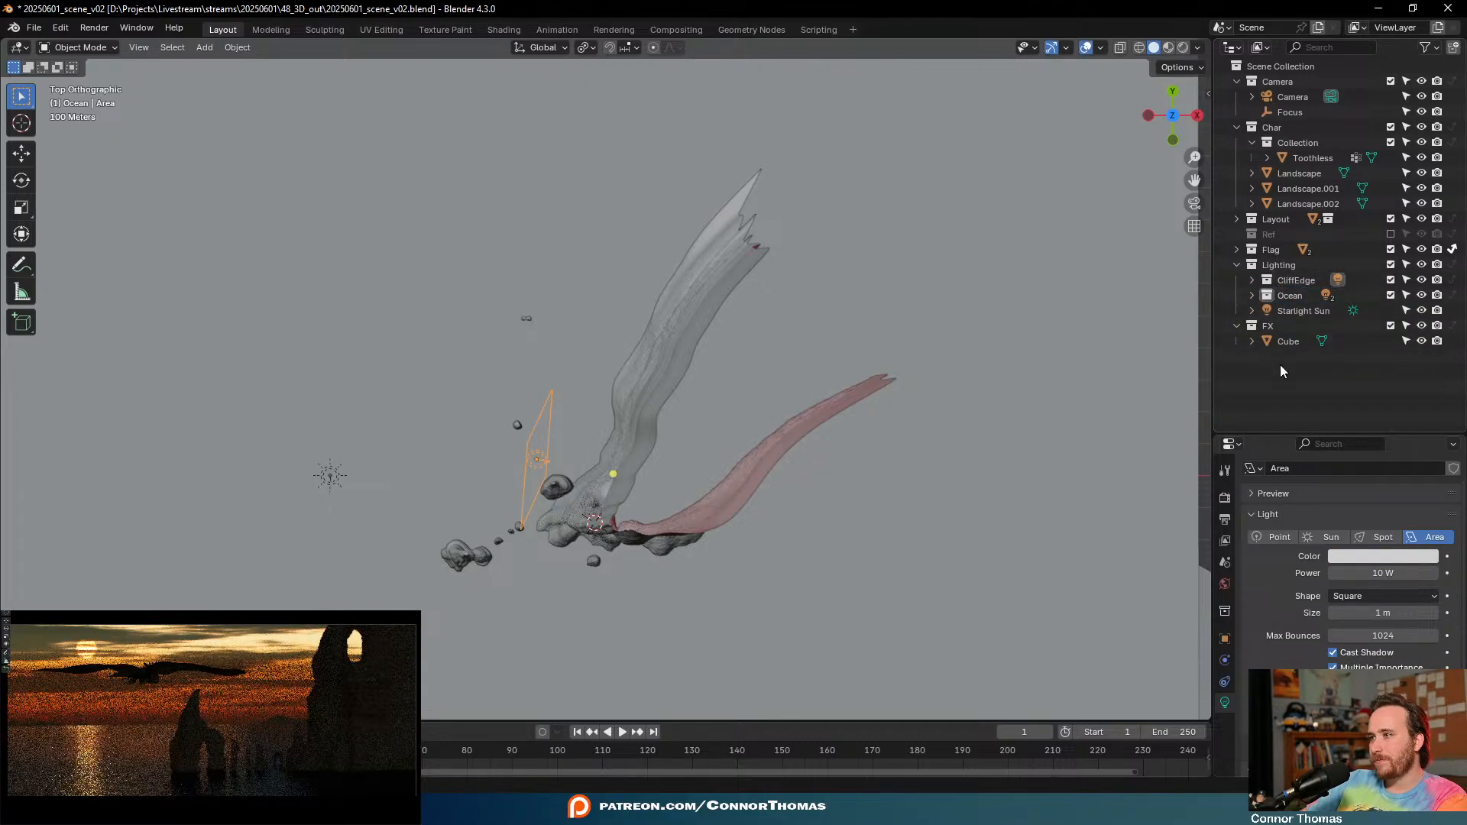
- Create a collection named Omni inside Lighting and move the Starlight Sun into it
click(1302, 311)
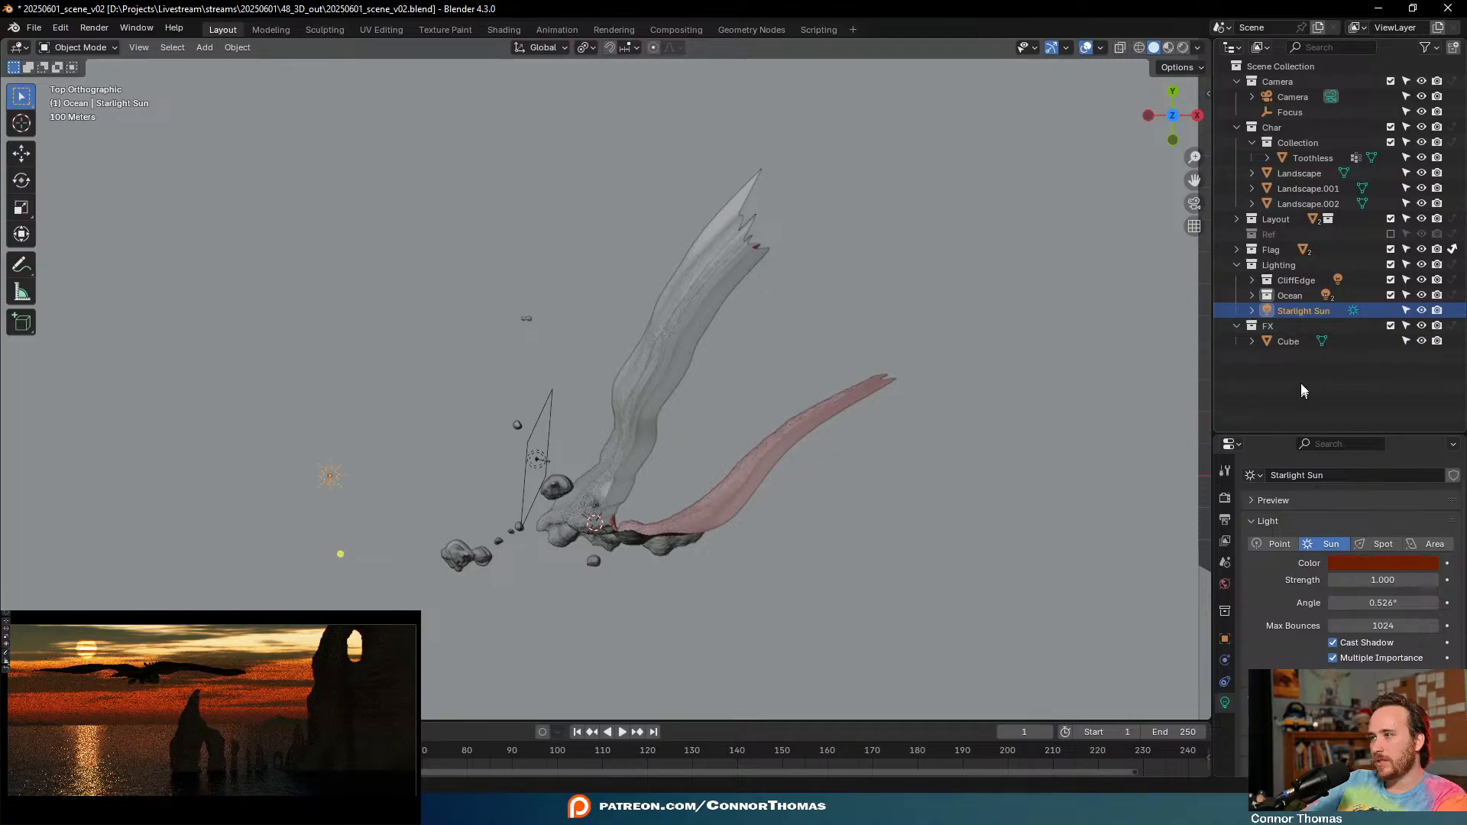
right_click(1272, 267)
click(1268, 267)
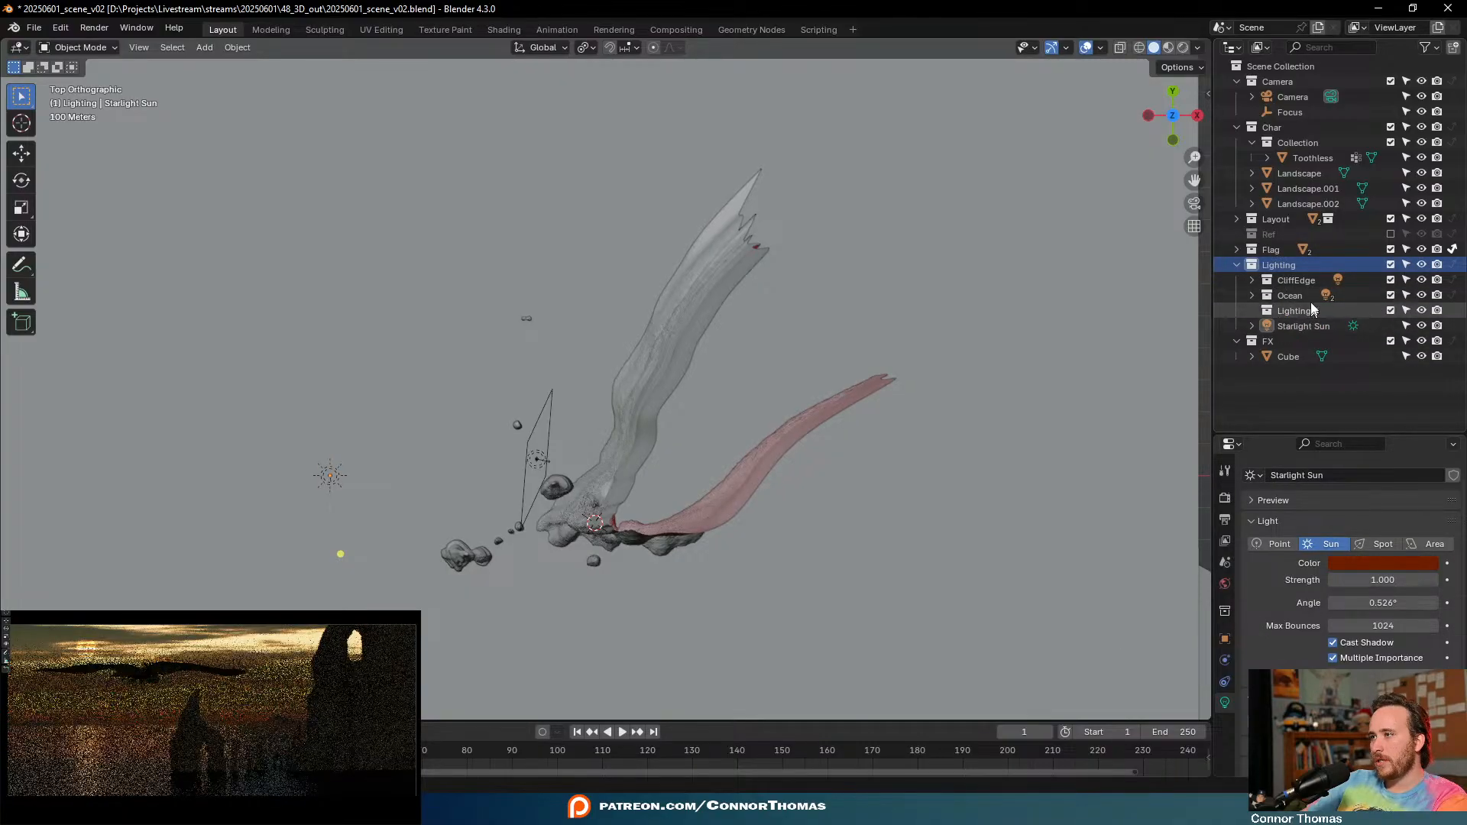
double_click(1303, 309)
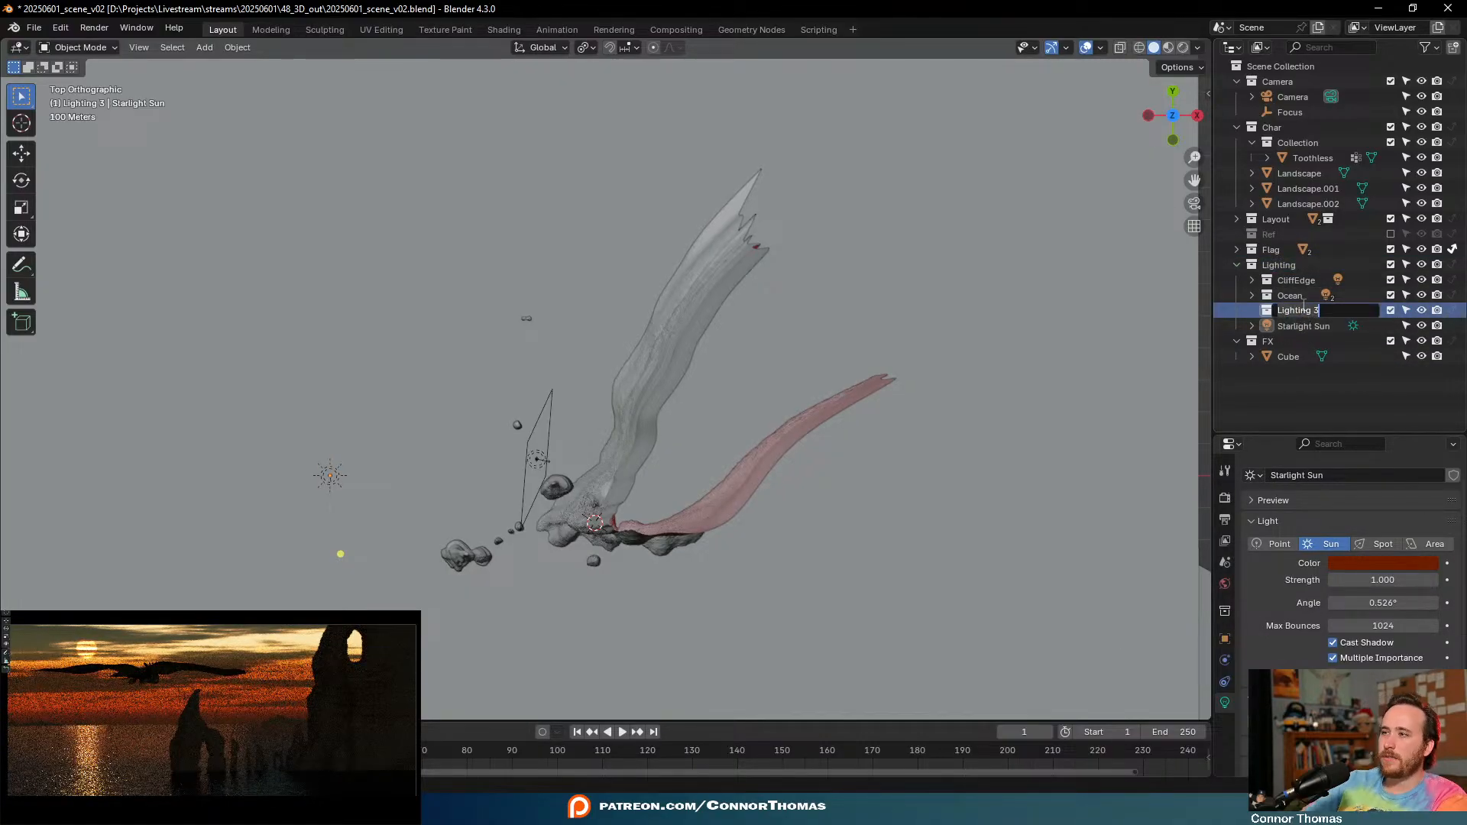
text(Omni)
key(Return)
drag(1304, 326, 1305, 327)
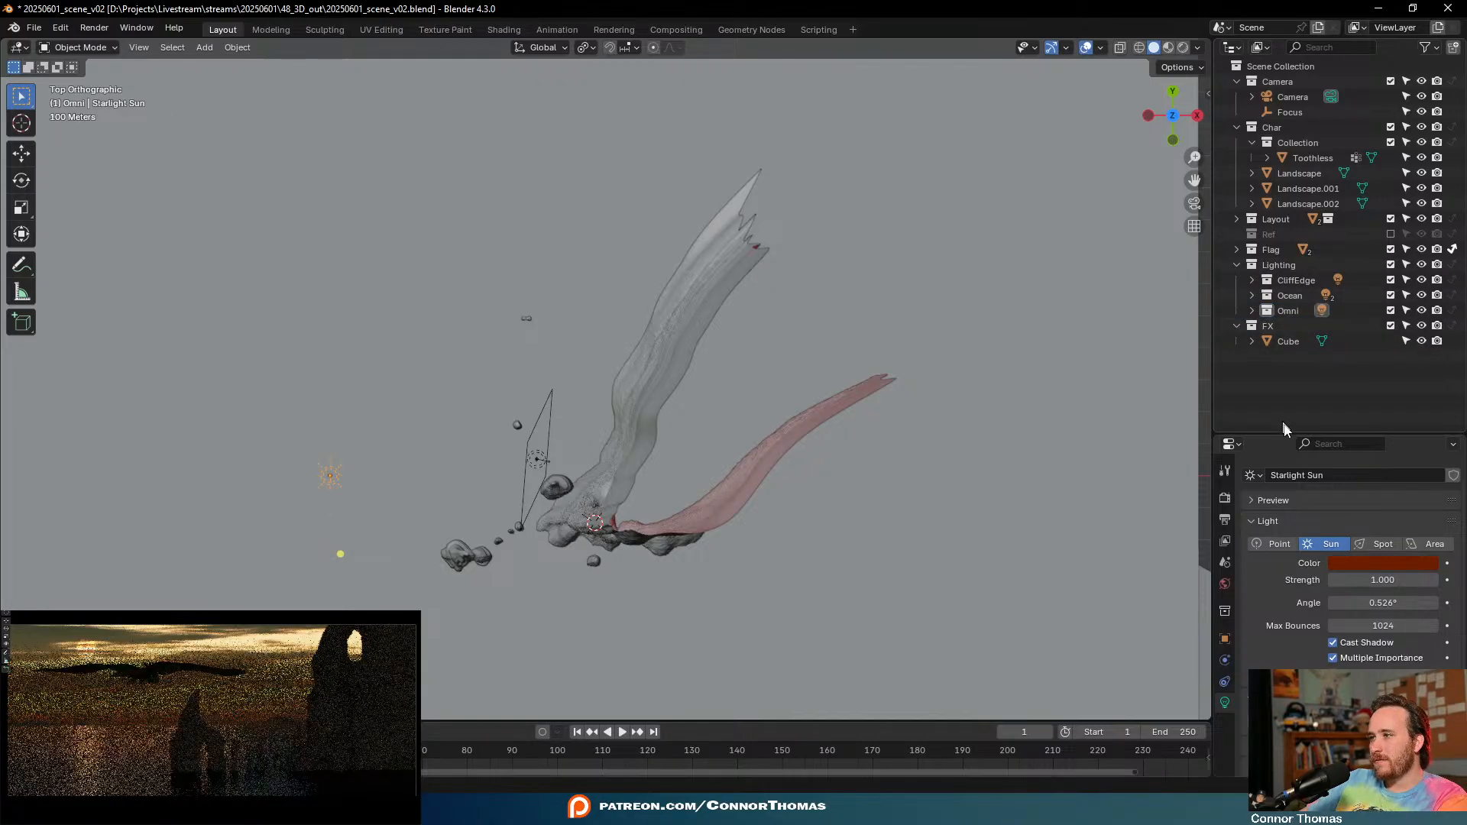
- Select the area light in CliffEdge and raise its power, first to 10000 W and finally to 1 MW
click(1251, 279)
click(1302, 295)
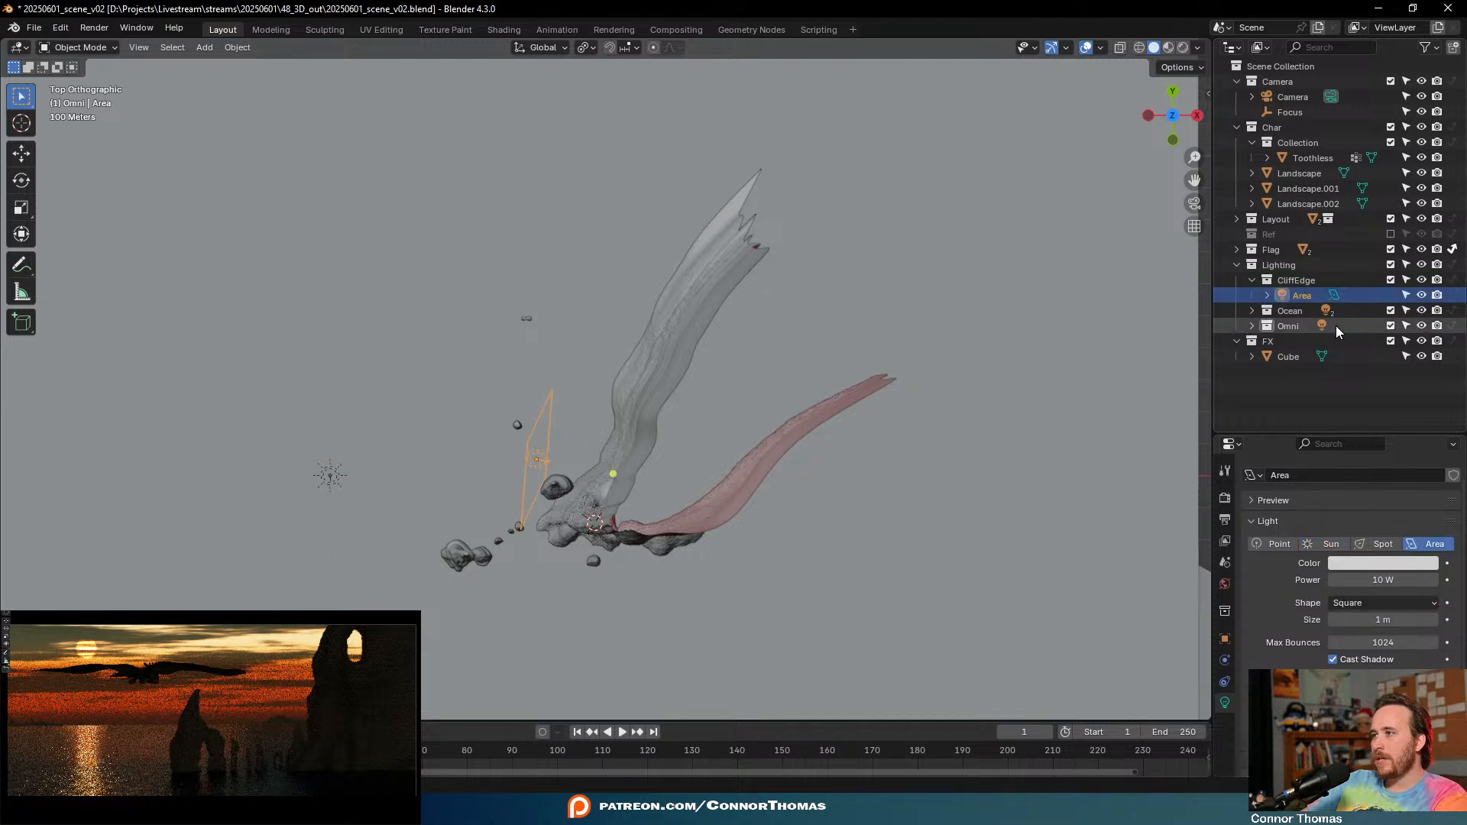
middle_drag(1112, 422, 575, 383)
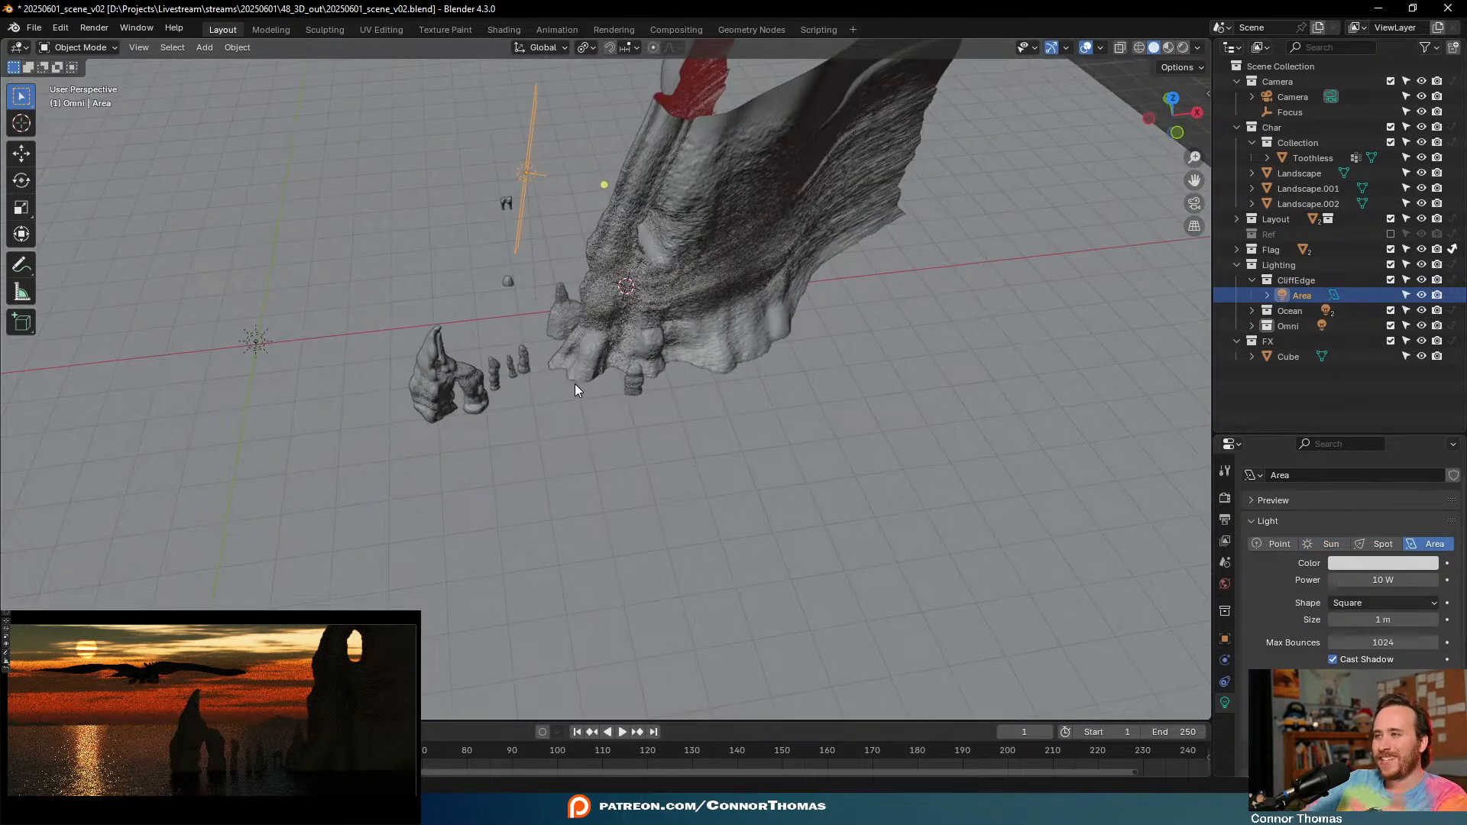
mouse_move(520, 286)
middle_down()
mouse_move(532, 338)
mouse_move(539, 240)
mouse_move(530, 288)
mouse_move(539, 275)
middle_up()
click(1338, 579)
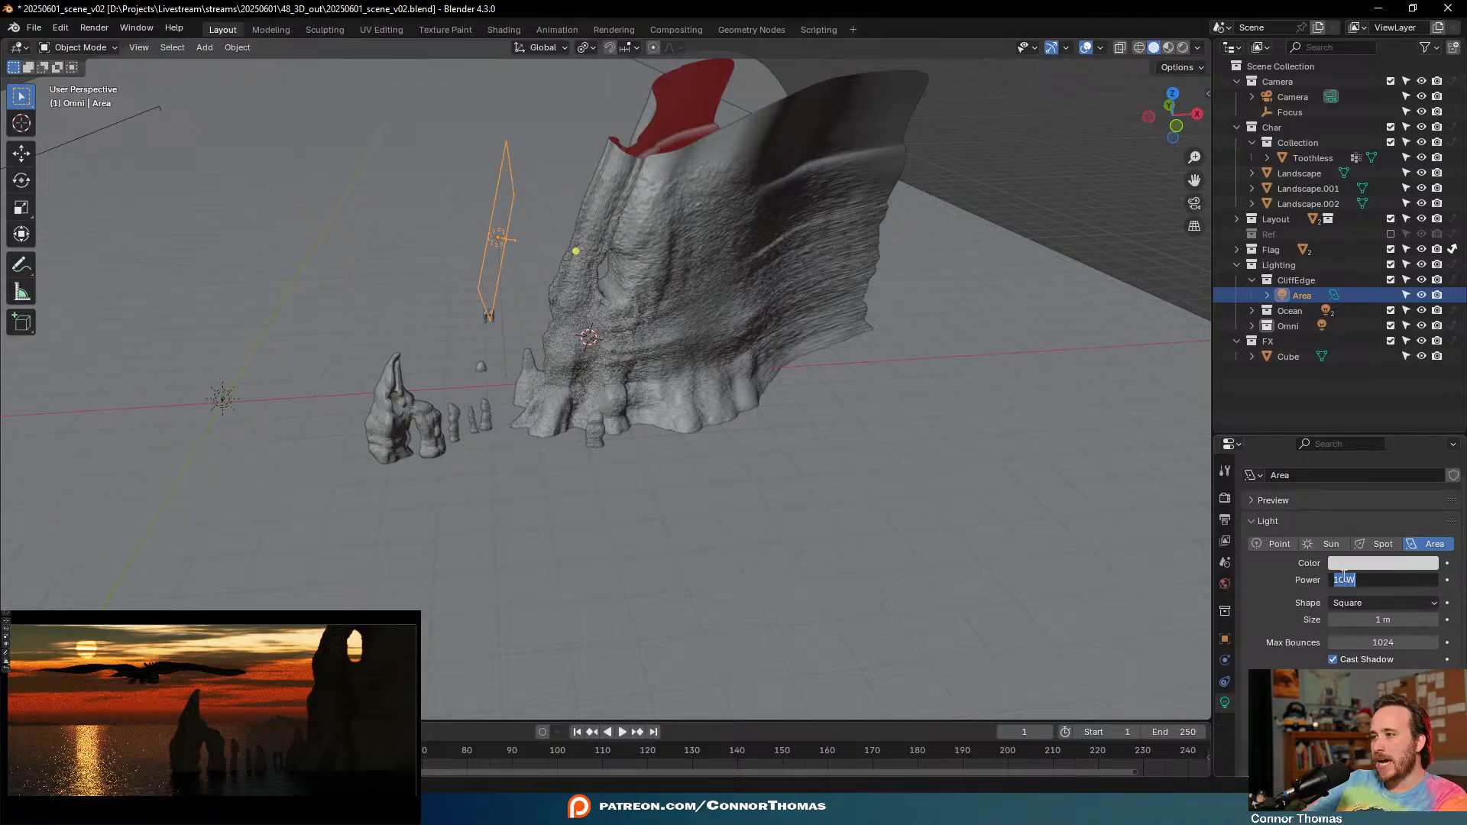
text(000)
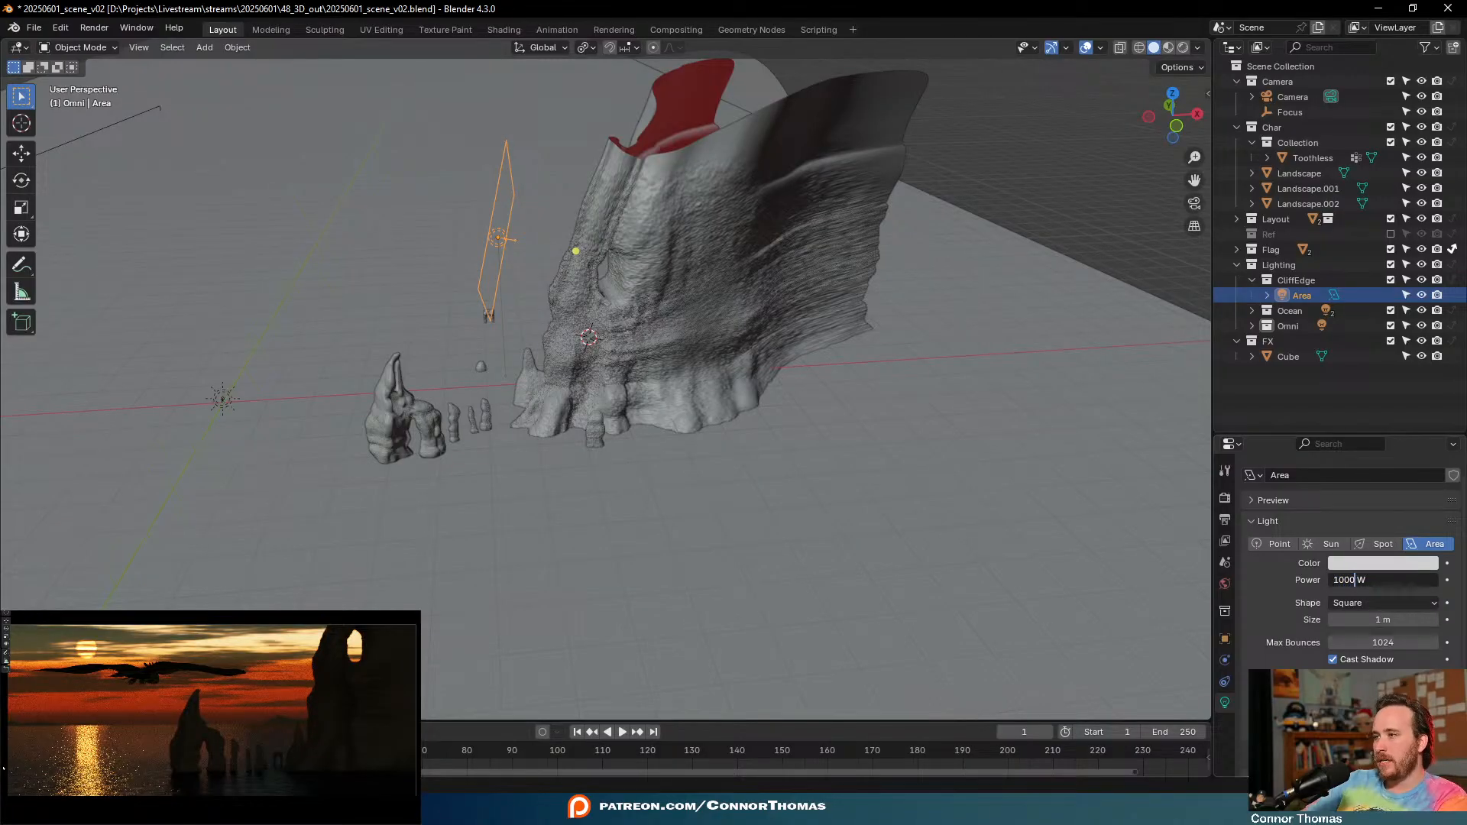
key(Return)
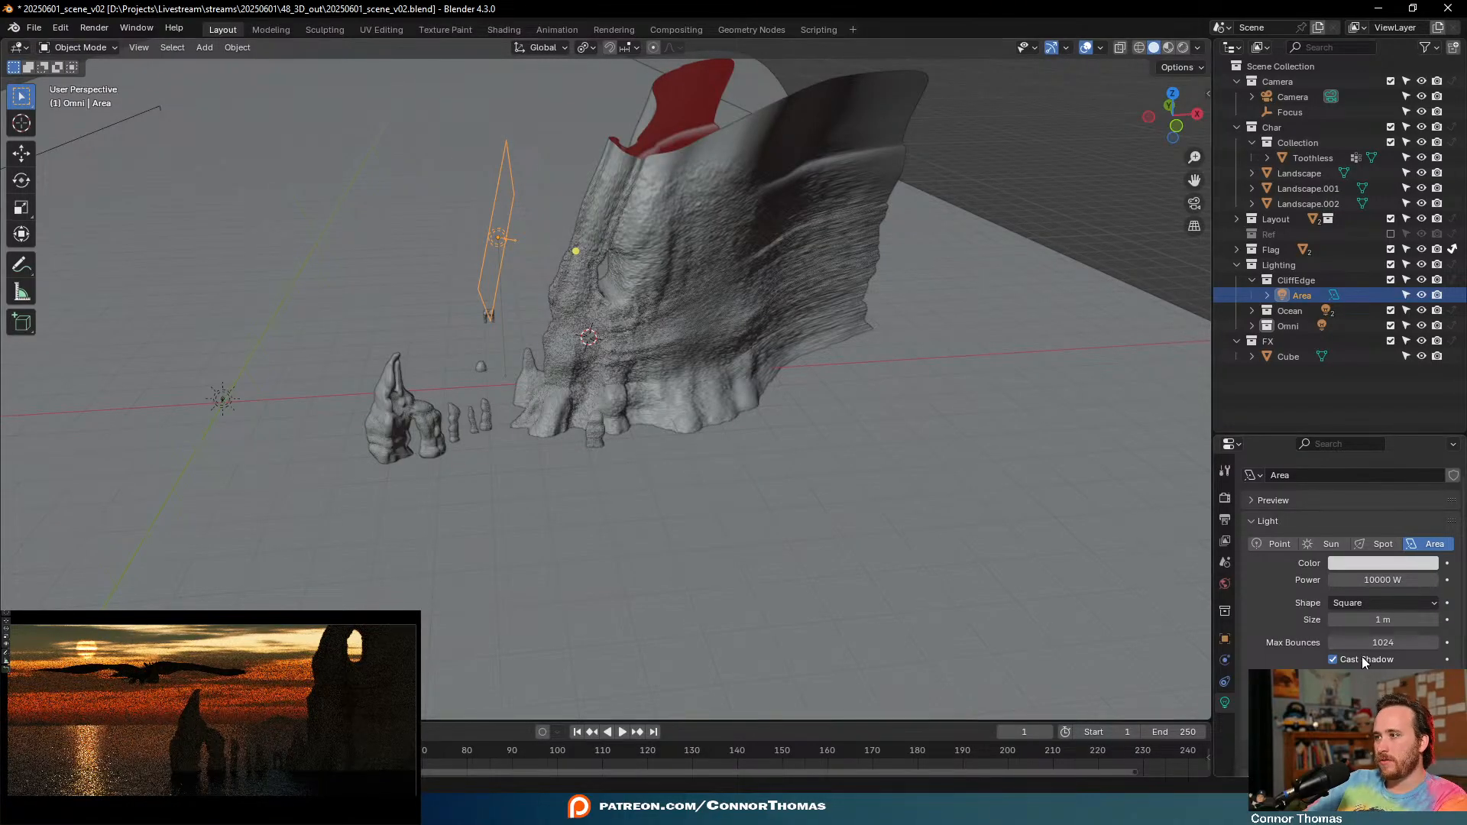
click(1375, 580)
text(00)
key(Return)
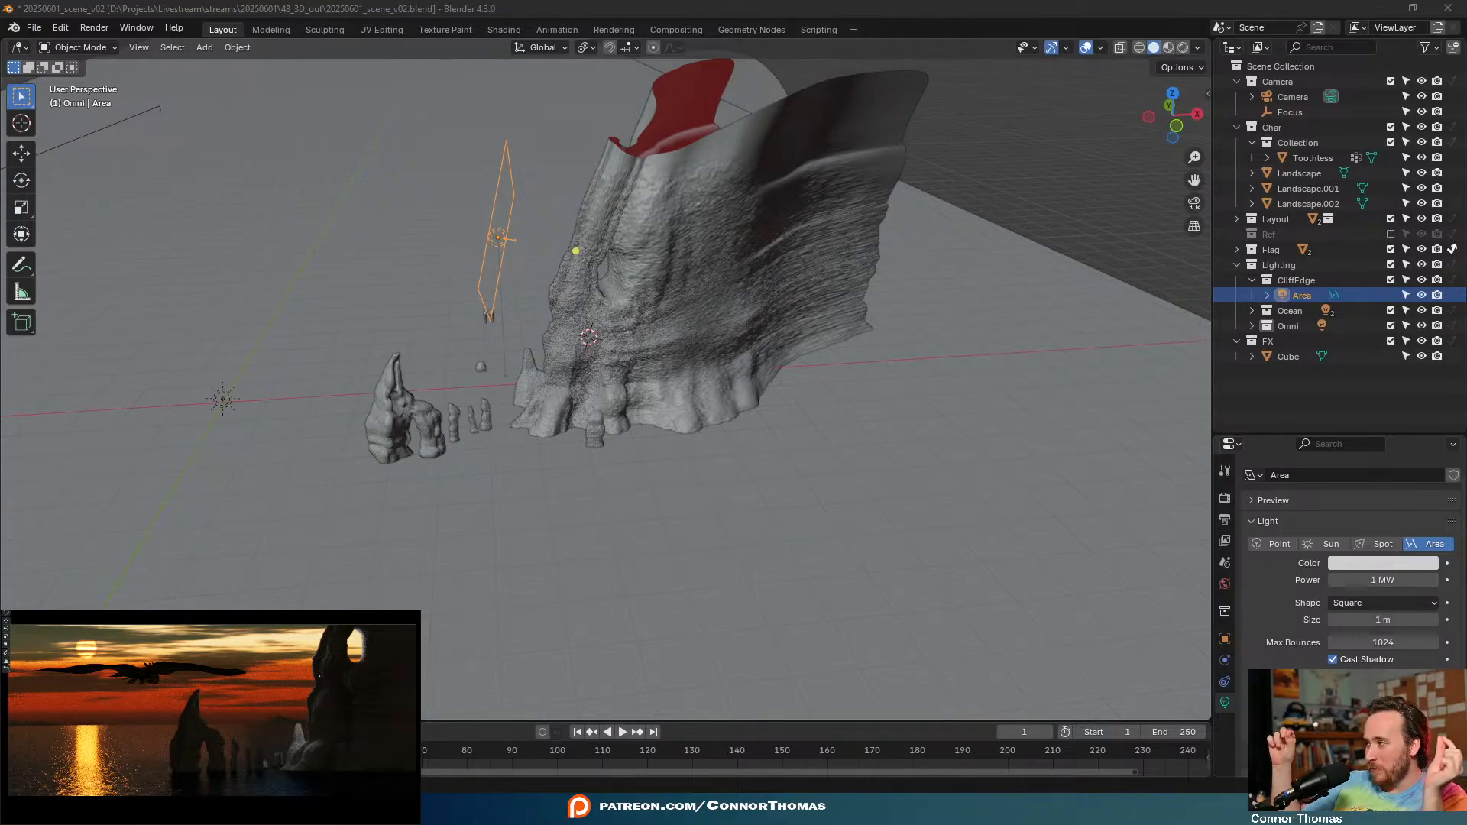
- Change the shape of the cliff's area light to Disk
middle_drag(950, 76, 662, 273)
drag(645, 264, 641, 284)
click(1380, 608)
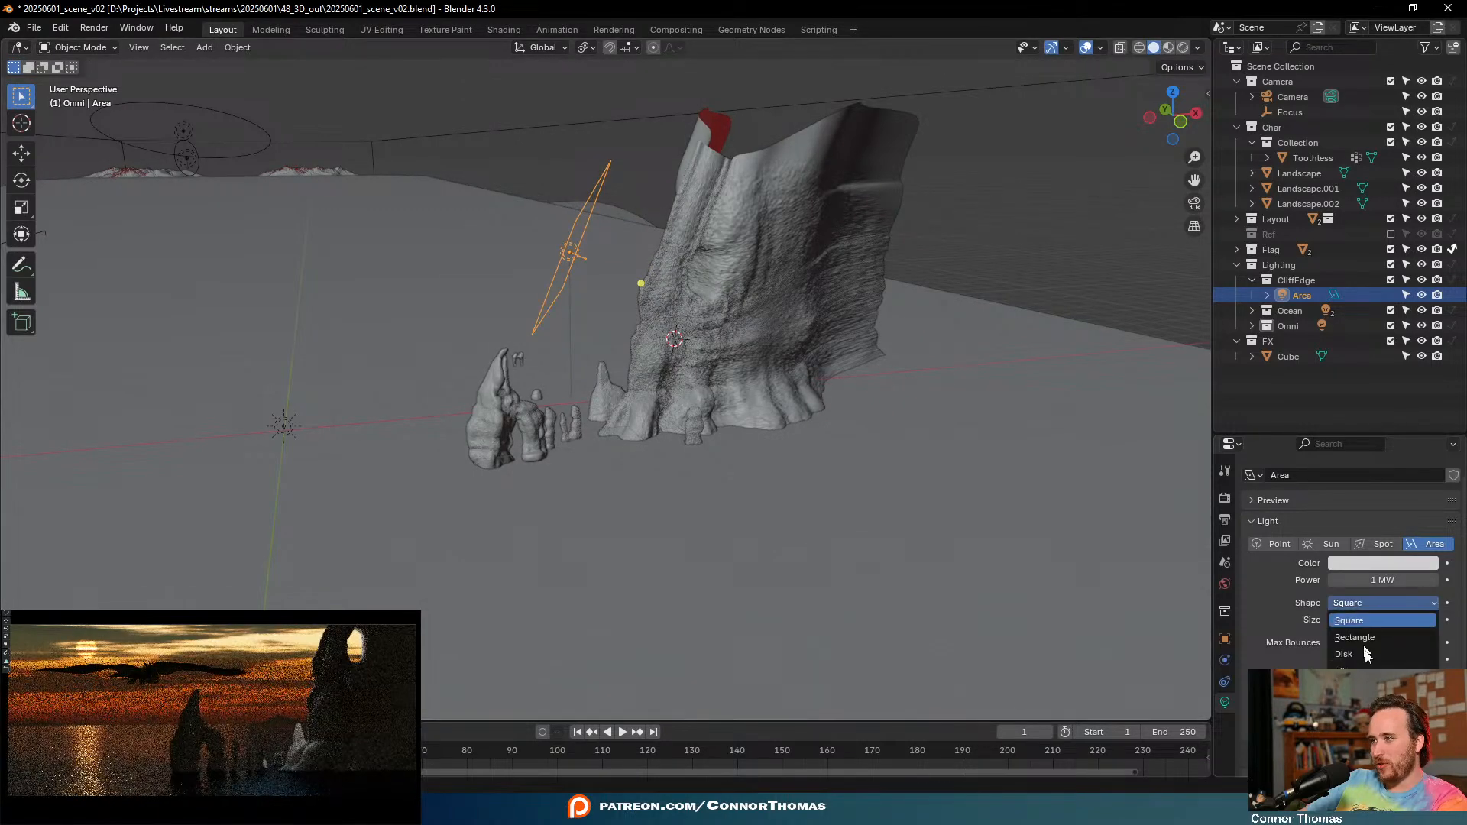
click(1365, 657)
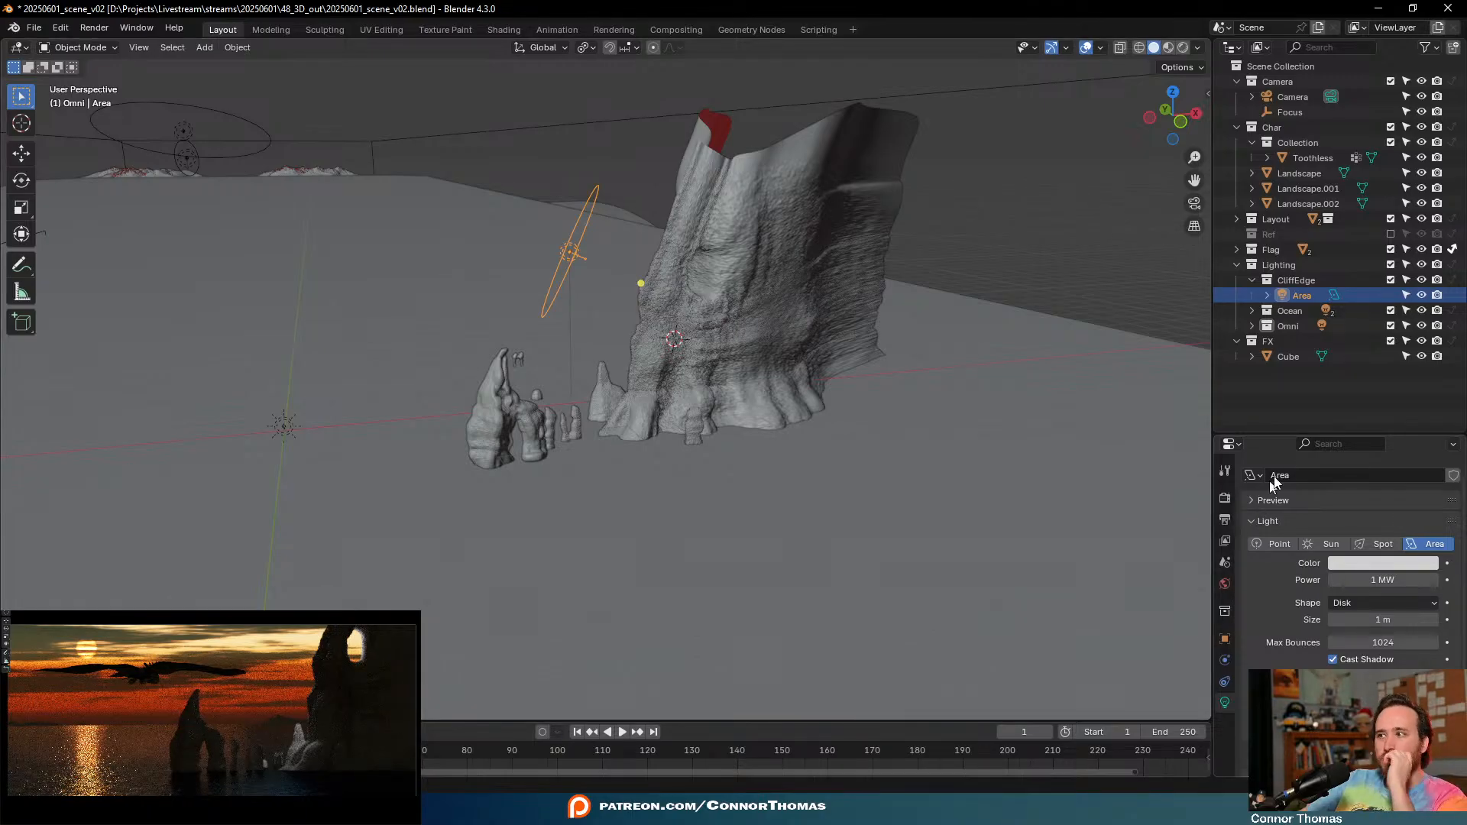
- Examine the area light's object properties, including its visibility settings
drag(1273, 432, 1273, 289)
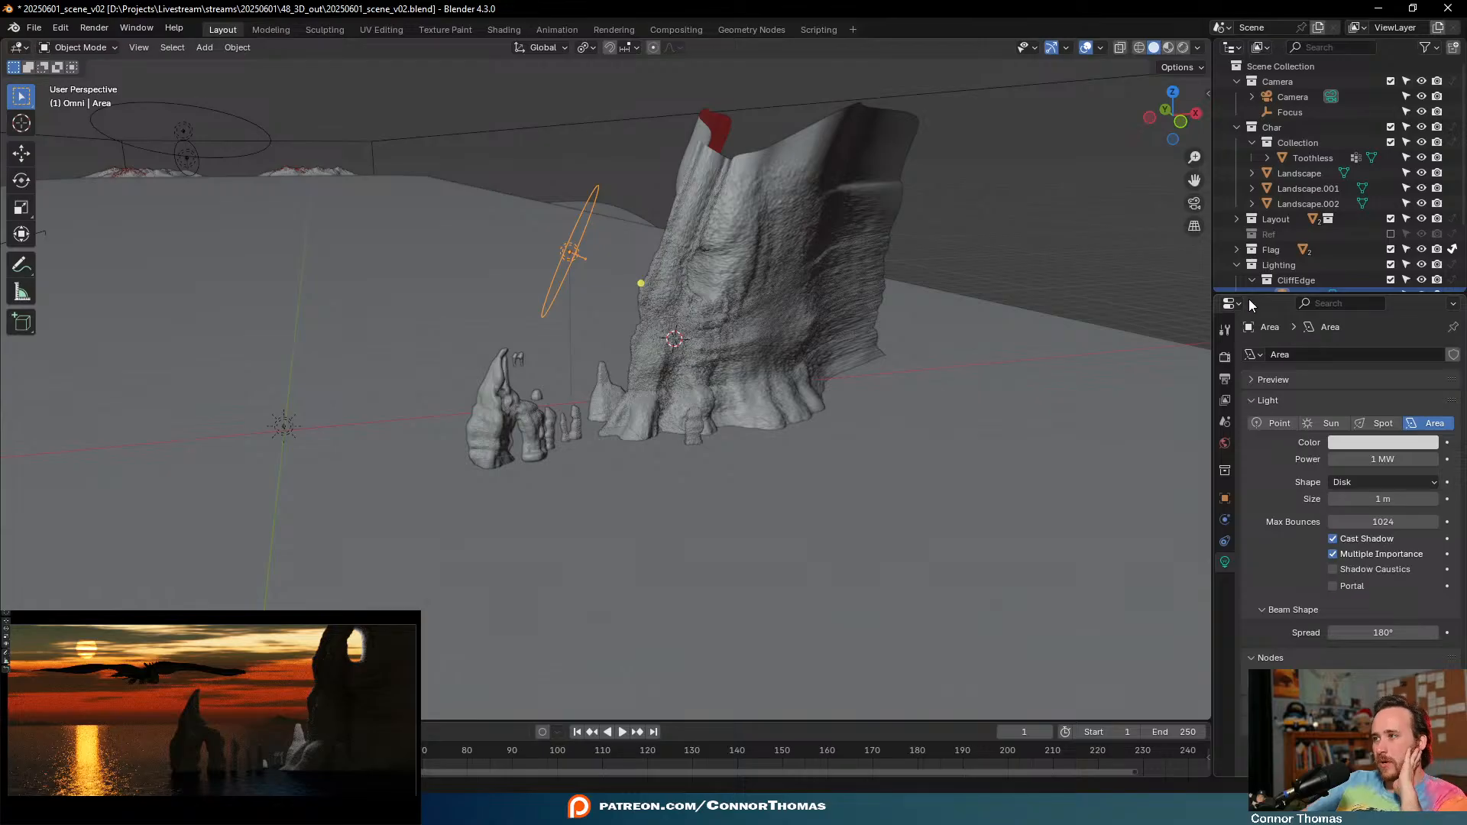
click(1225, 498)
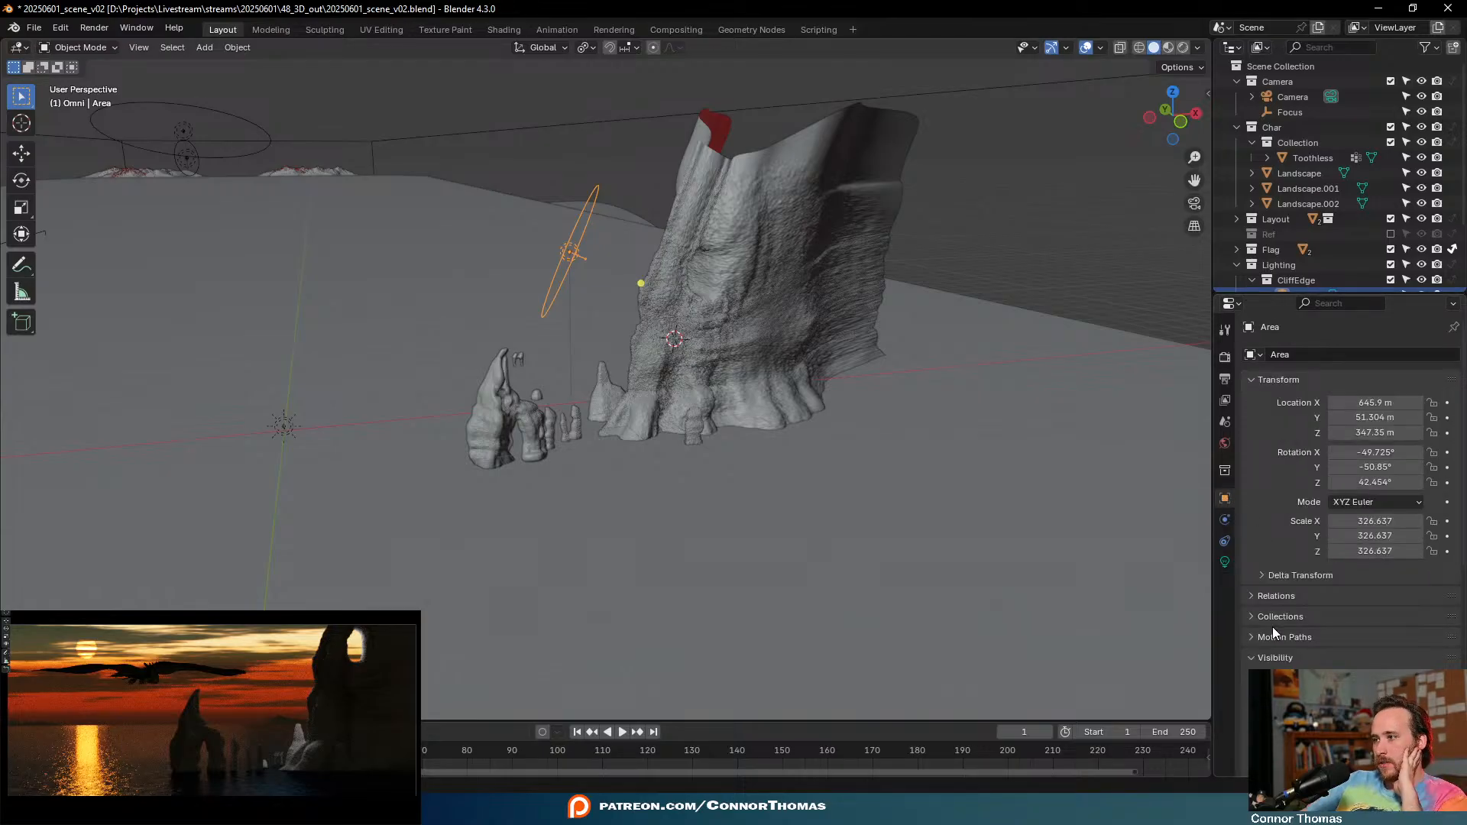
scroll(1272, 628, down, 5)
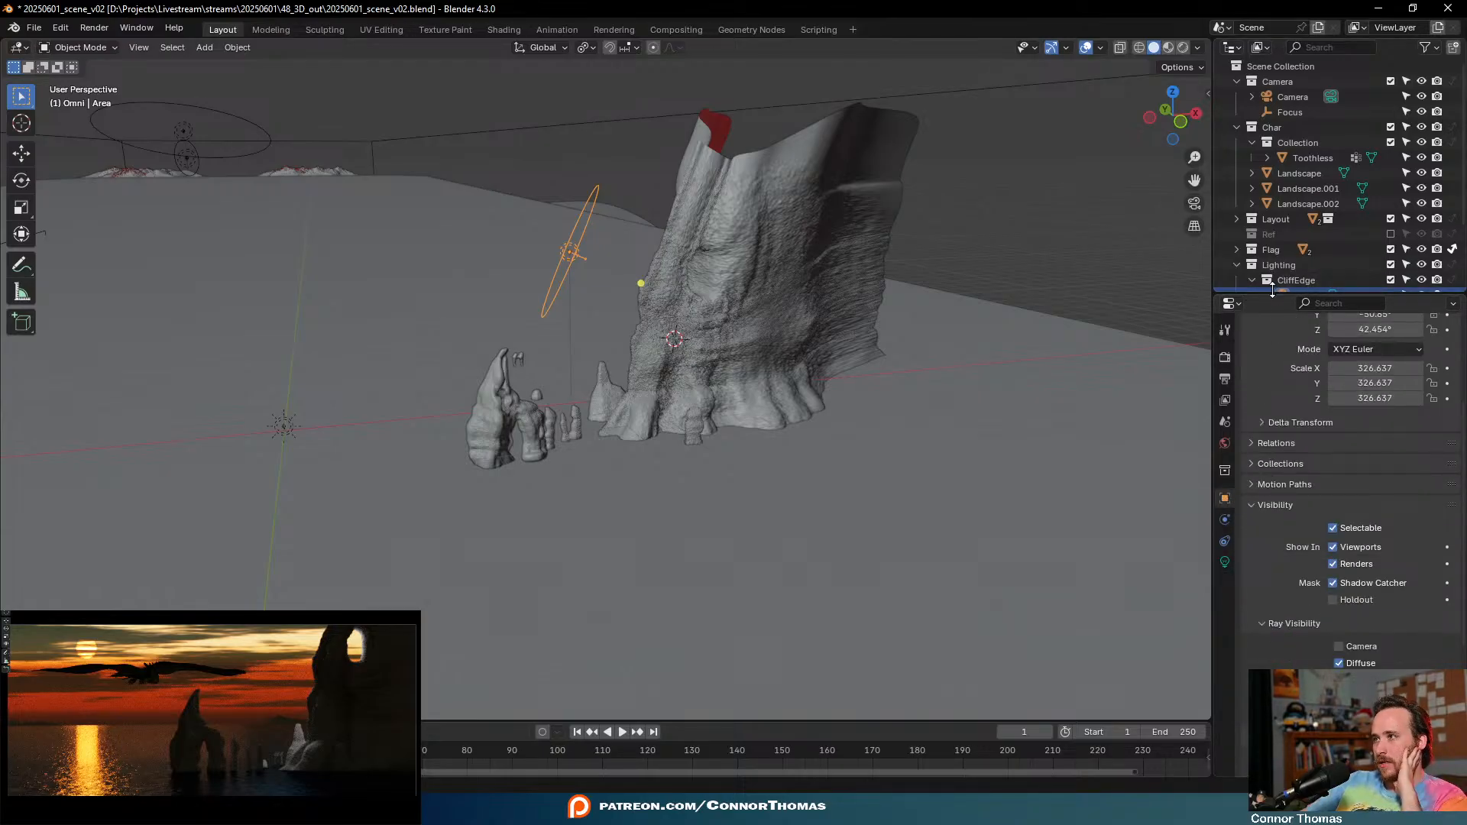
- Expand the Layout collection, create a new collection inside it and name it Cliffs
drag(1272, 296, 1272, 333)
scroll(1299, 253, down, 3)
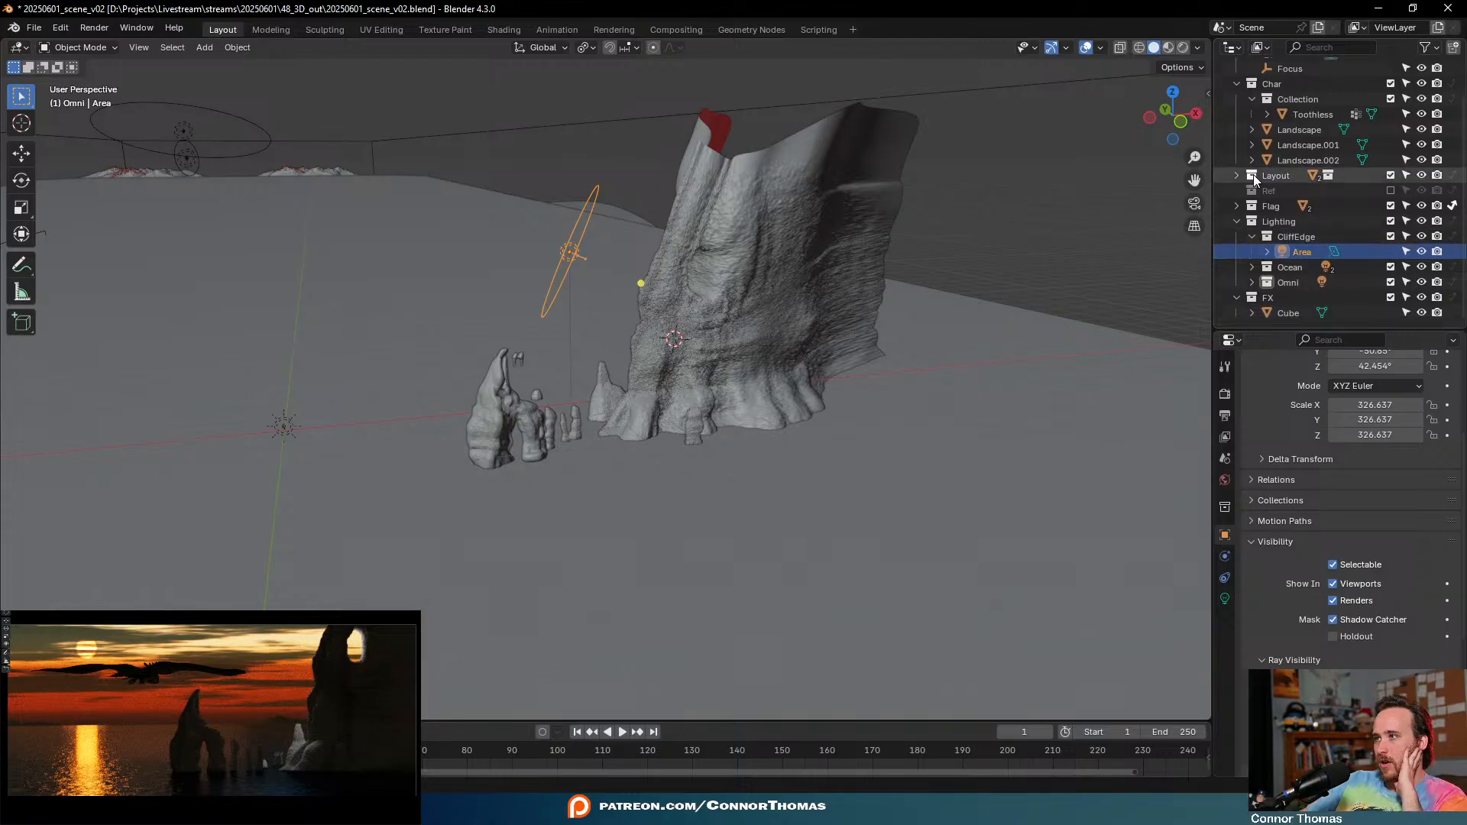
click(1236, 175)
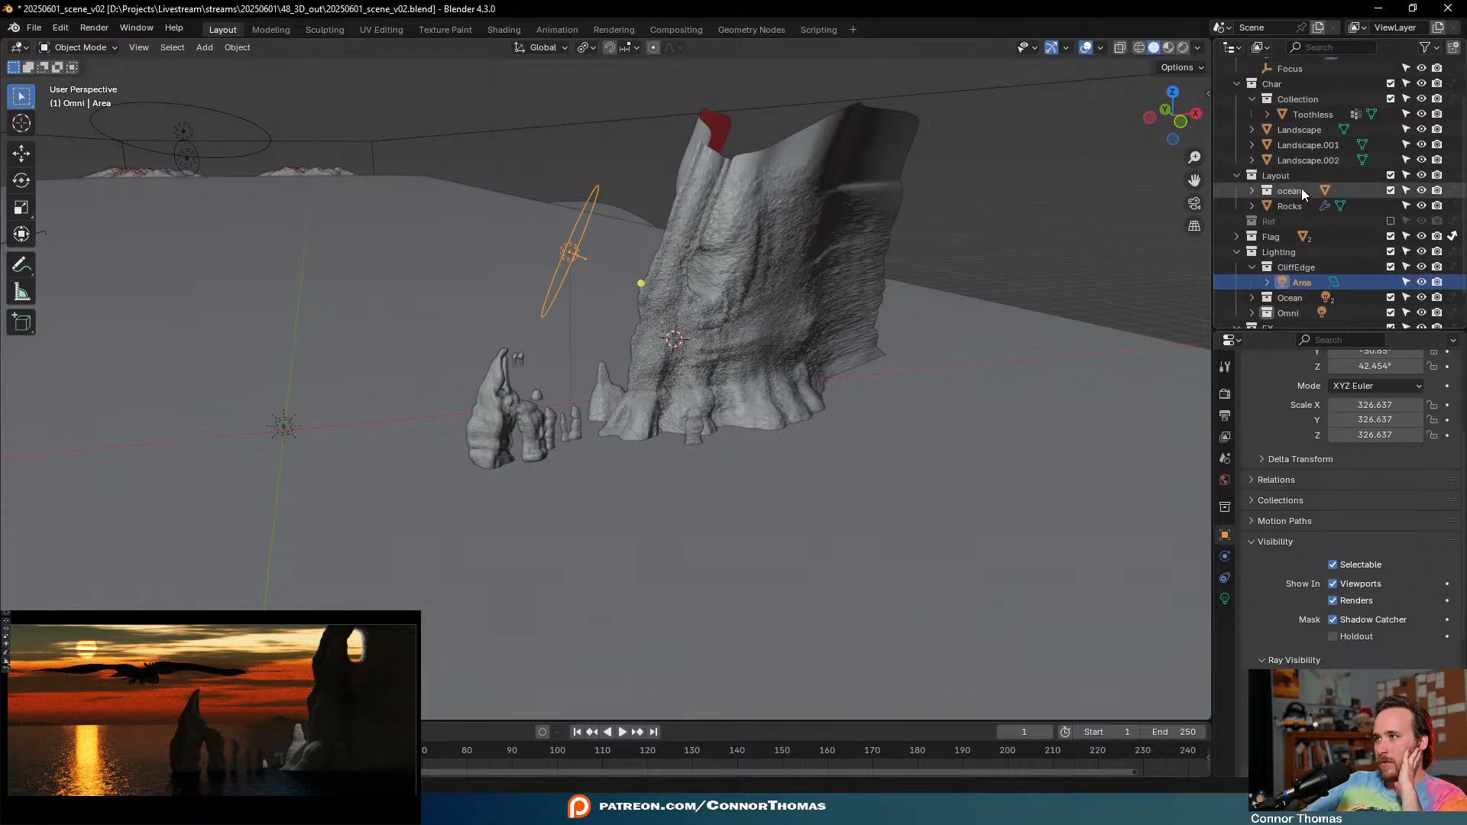
click(1291, 177)
right_click(1290, 177)
click(1286, 179)
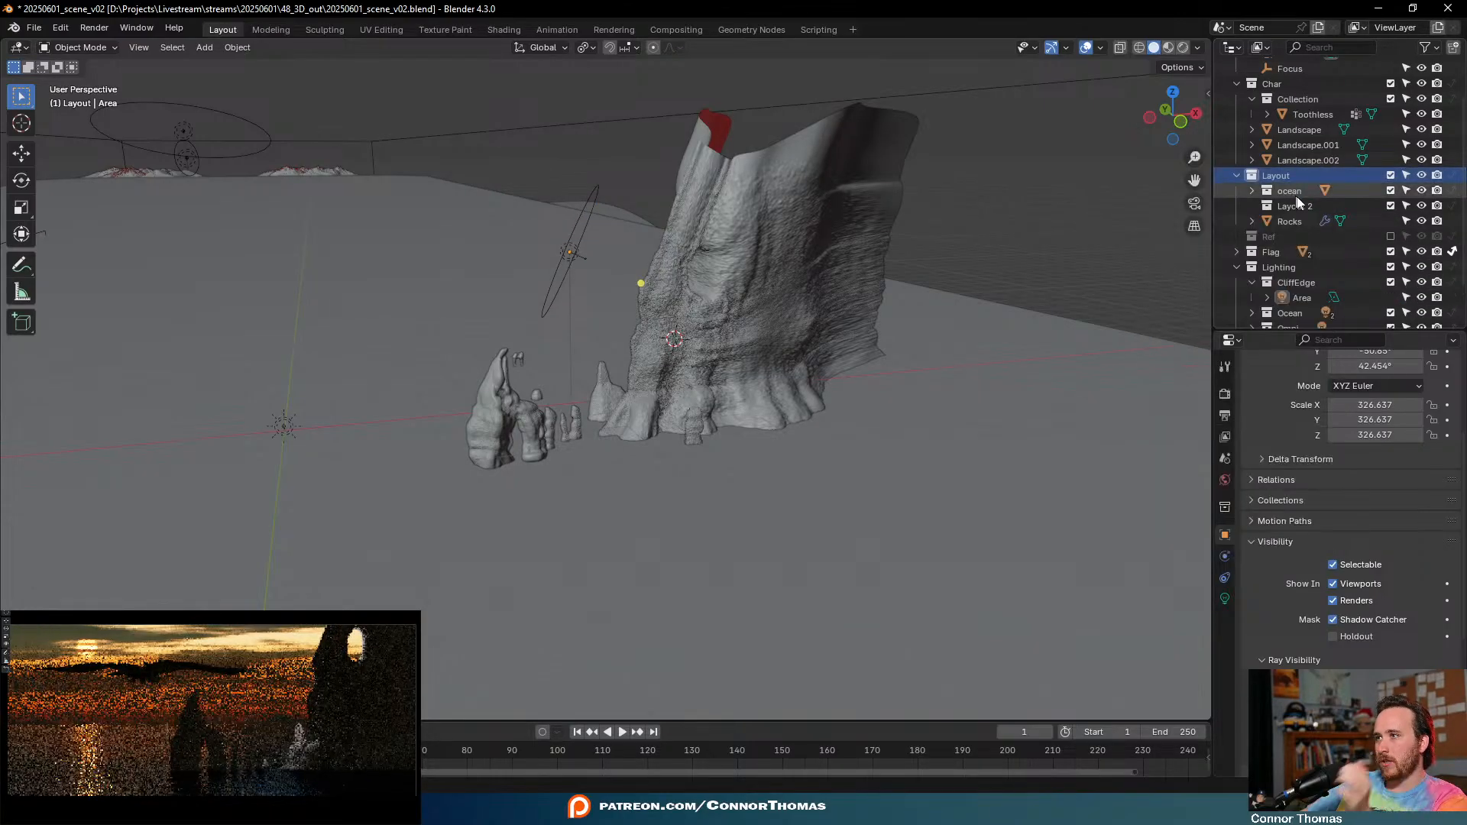
double_click(1298, 205)
scroll(1337, 216, down, 1)
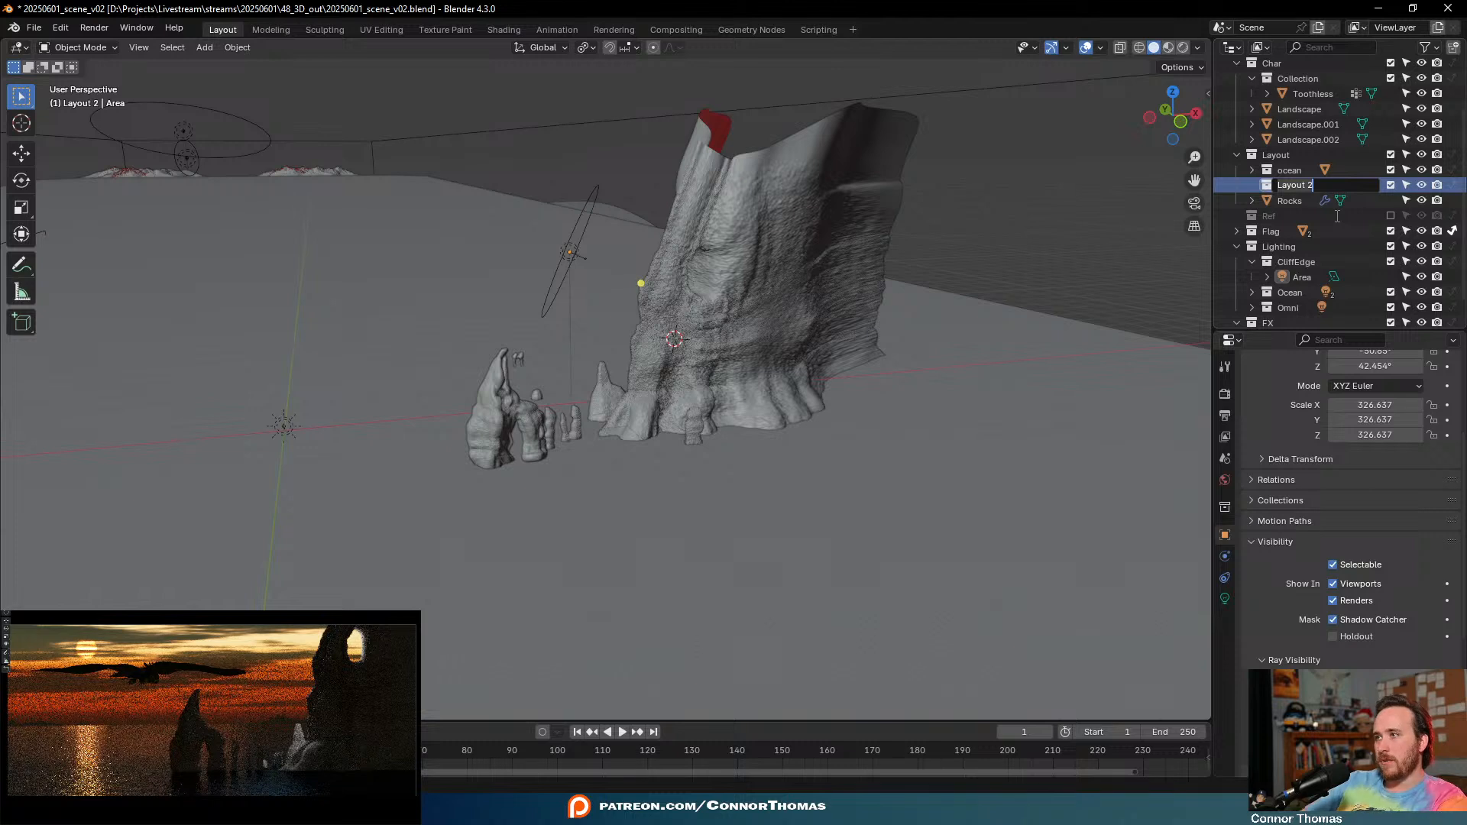
text(Cliffs)
key(Return)
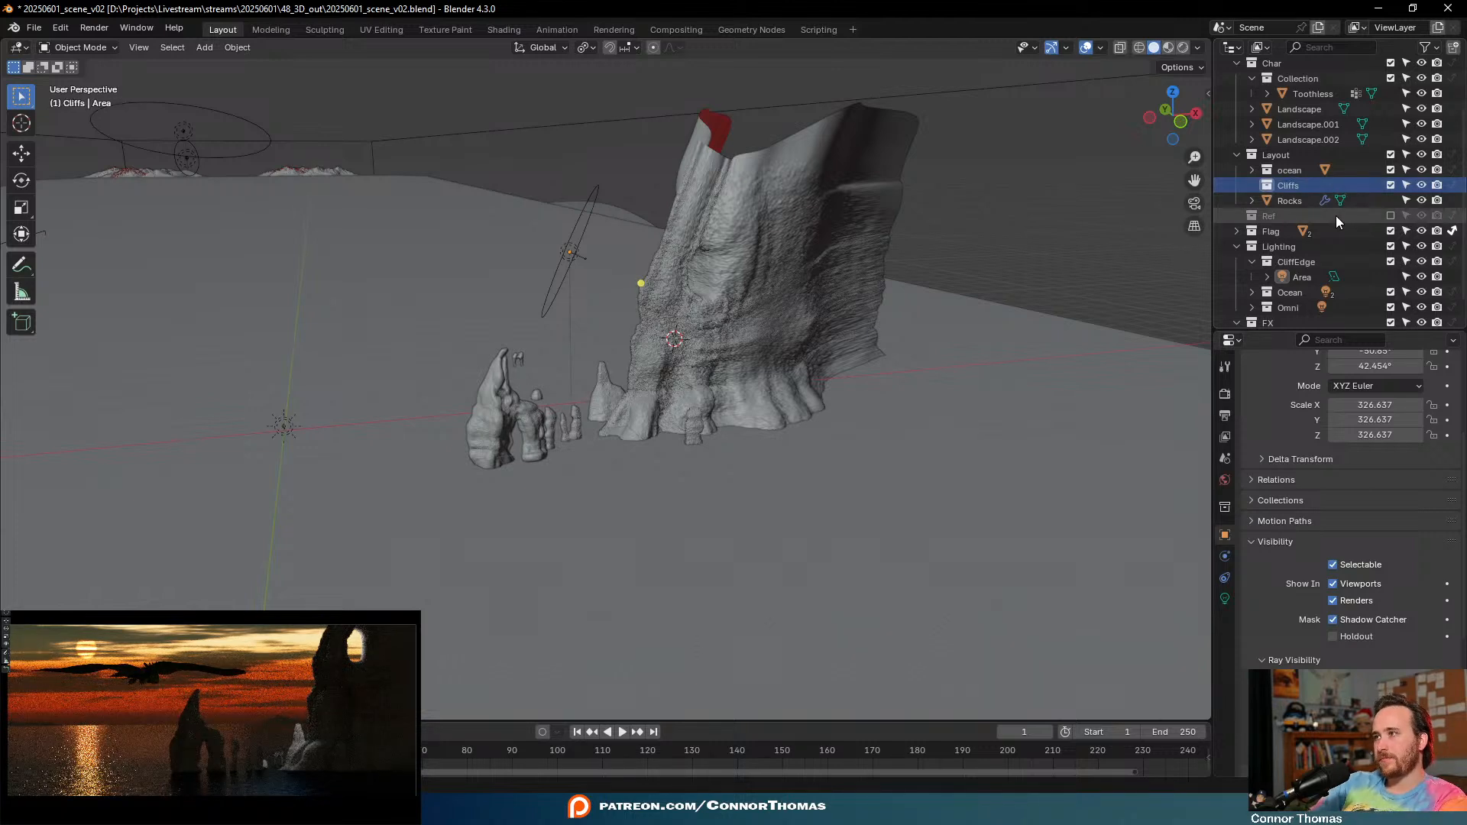
- Move the Rocks object into the Cliffs collection and collapse that collection in the outliner
click(1283, 201)
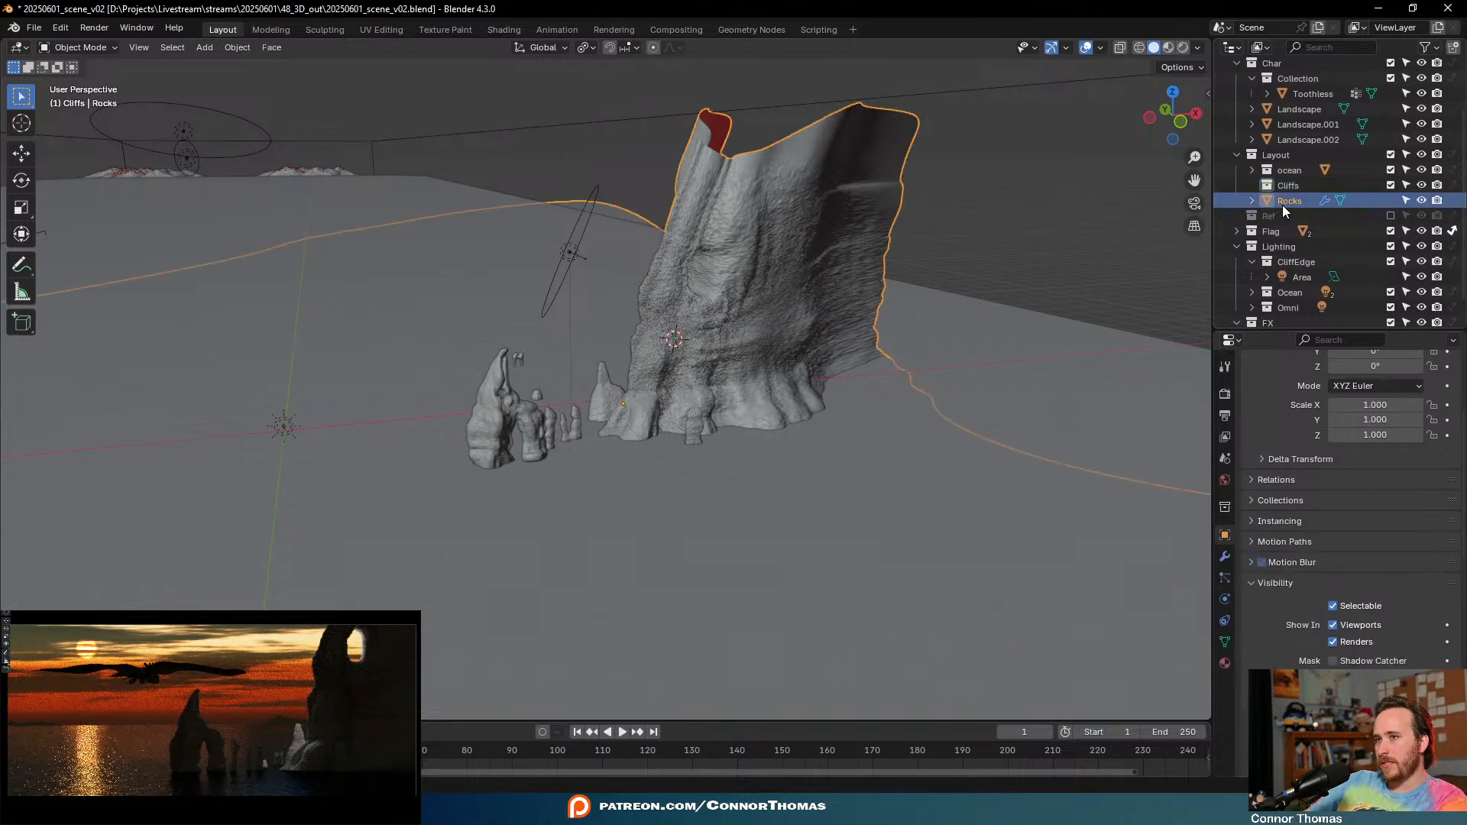
drag(1282, 205, 1294, 180)
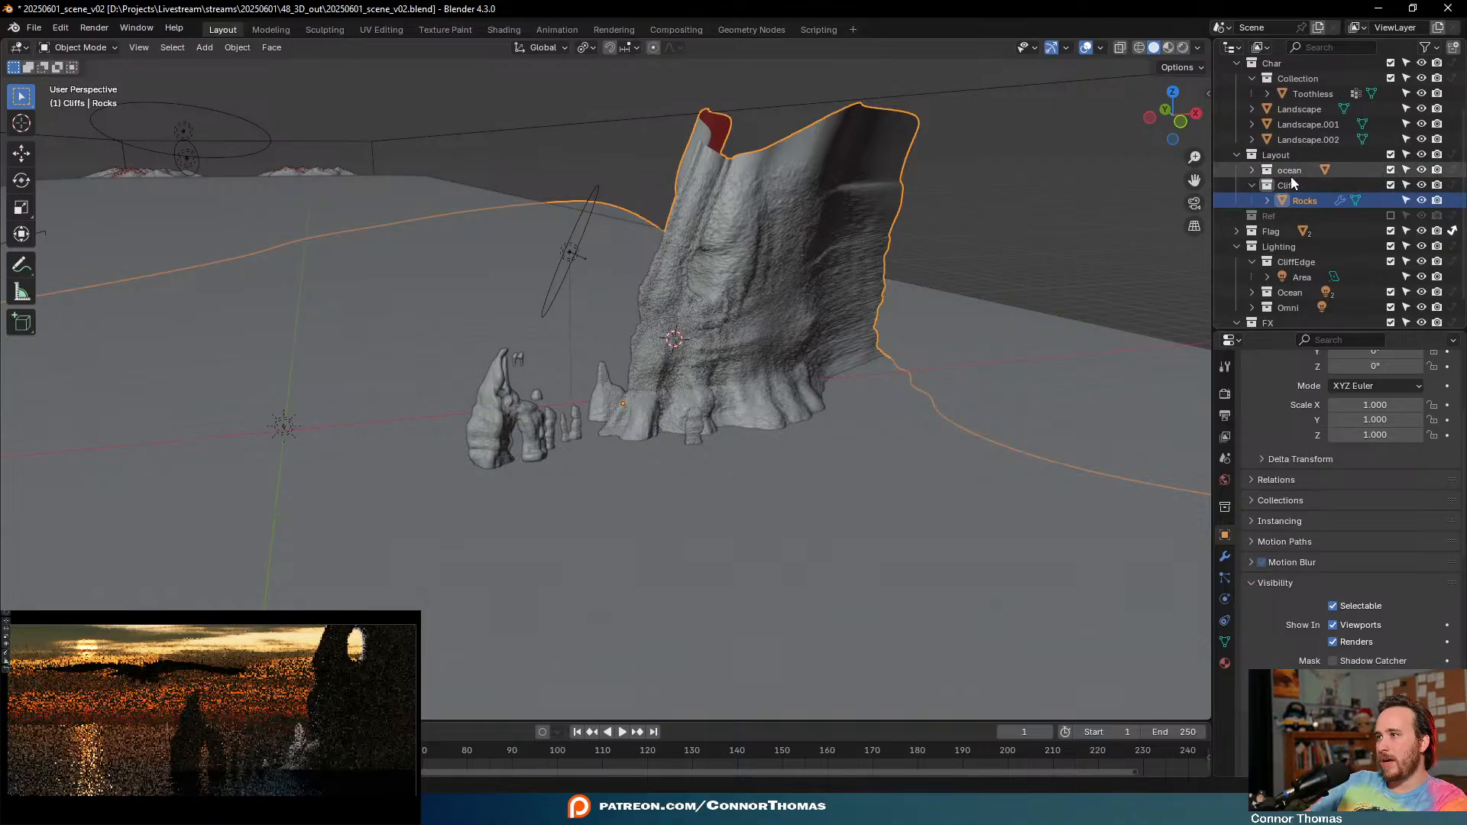
click(1252, 185)
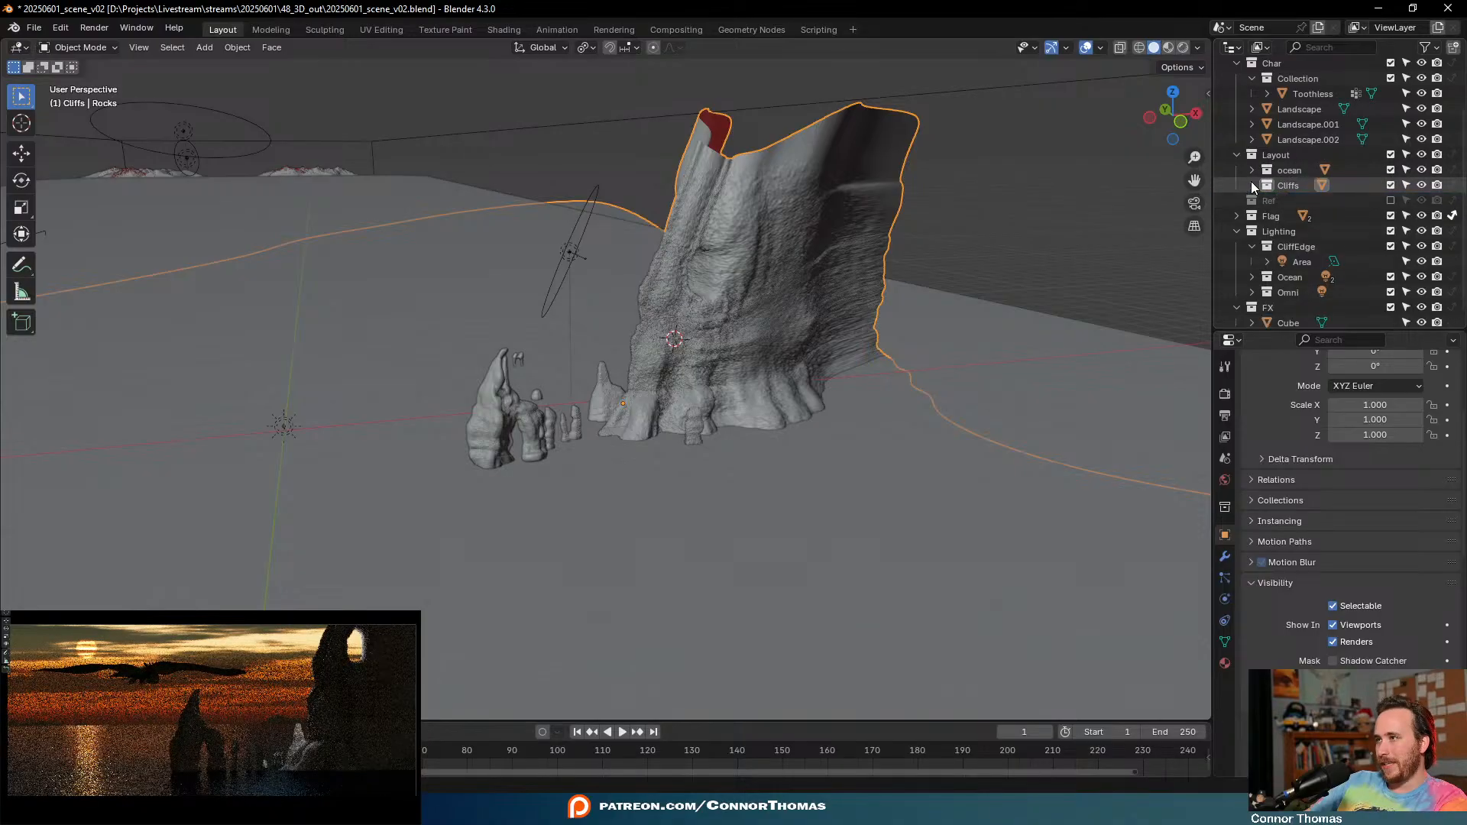
- Restrict the CliffEdge area light to the rocks by assigning the Cliffs collection as its light linking collection
click(1295, 261)
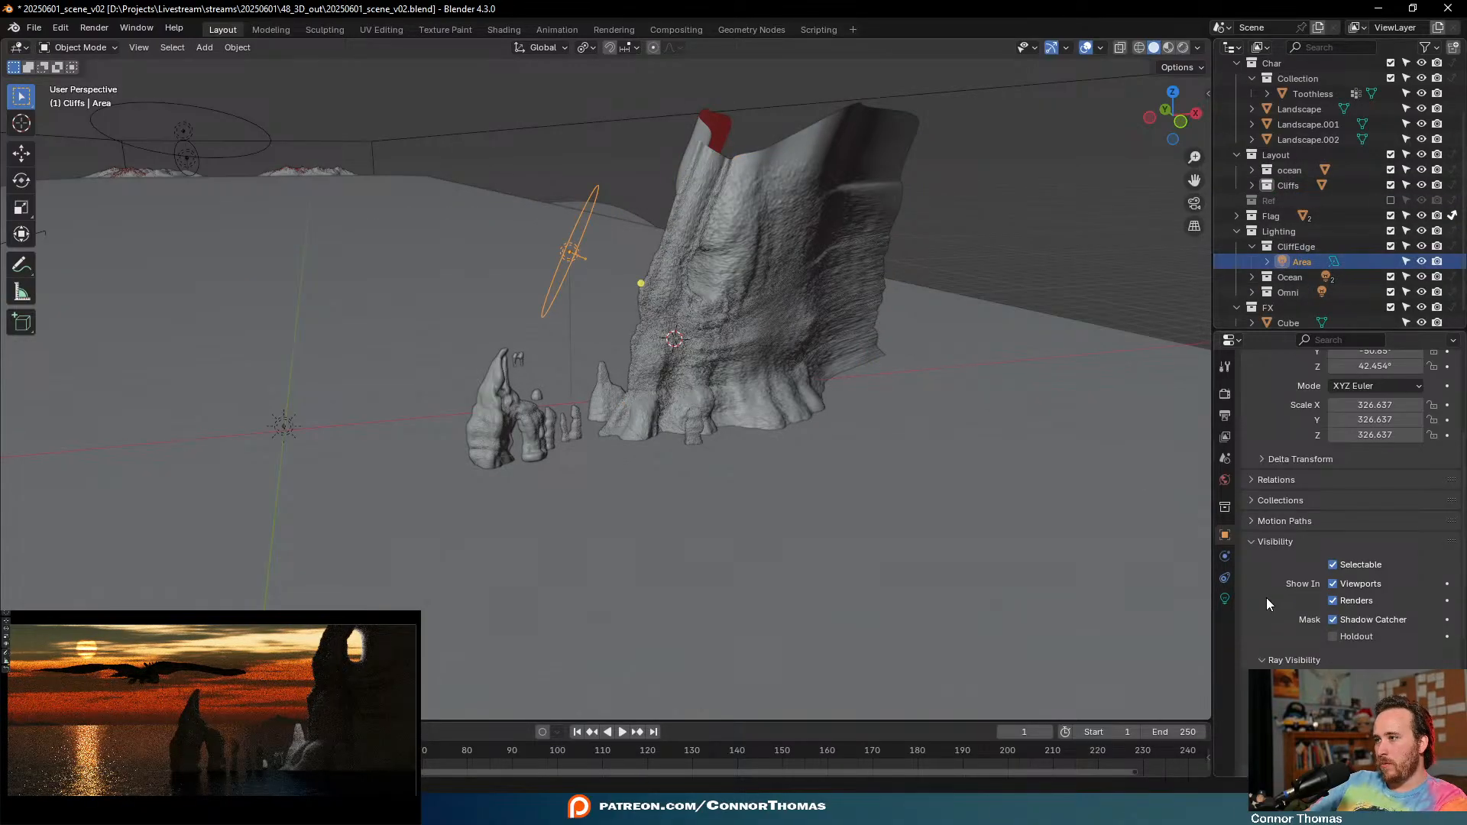
scroll(1273, 640, down, 6)
scroll(1273, 640, down, 2)
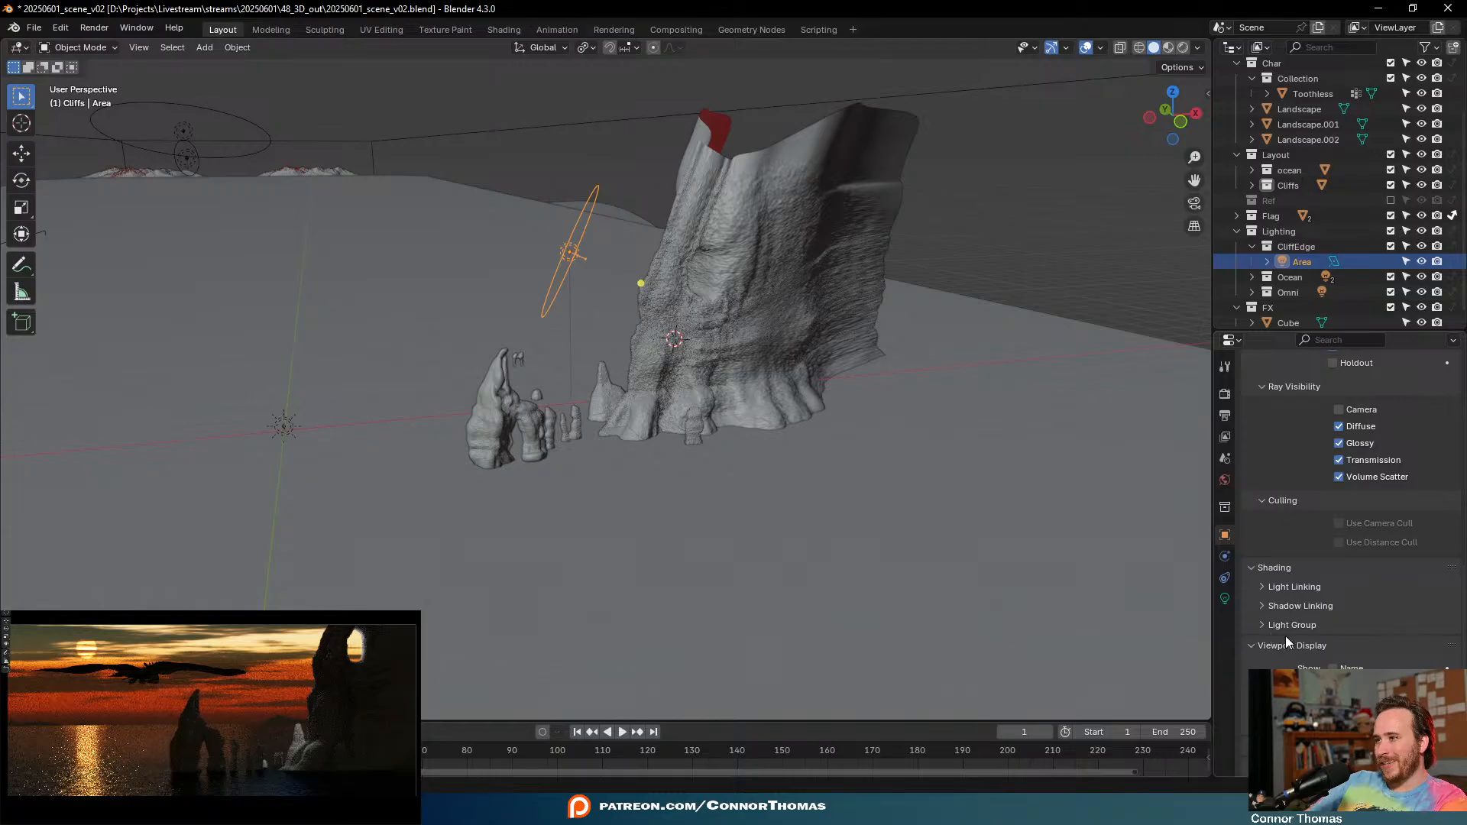
click(1272, 587)
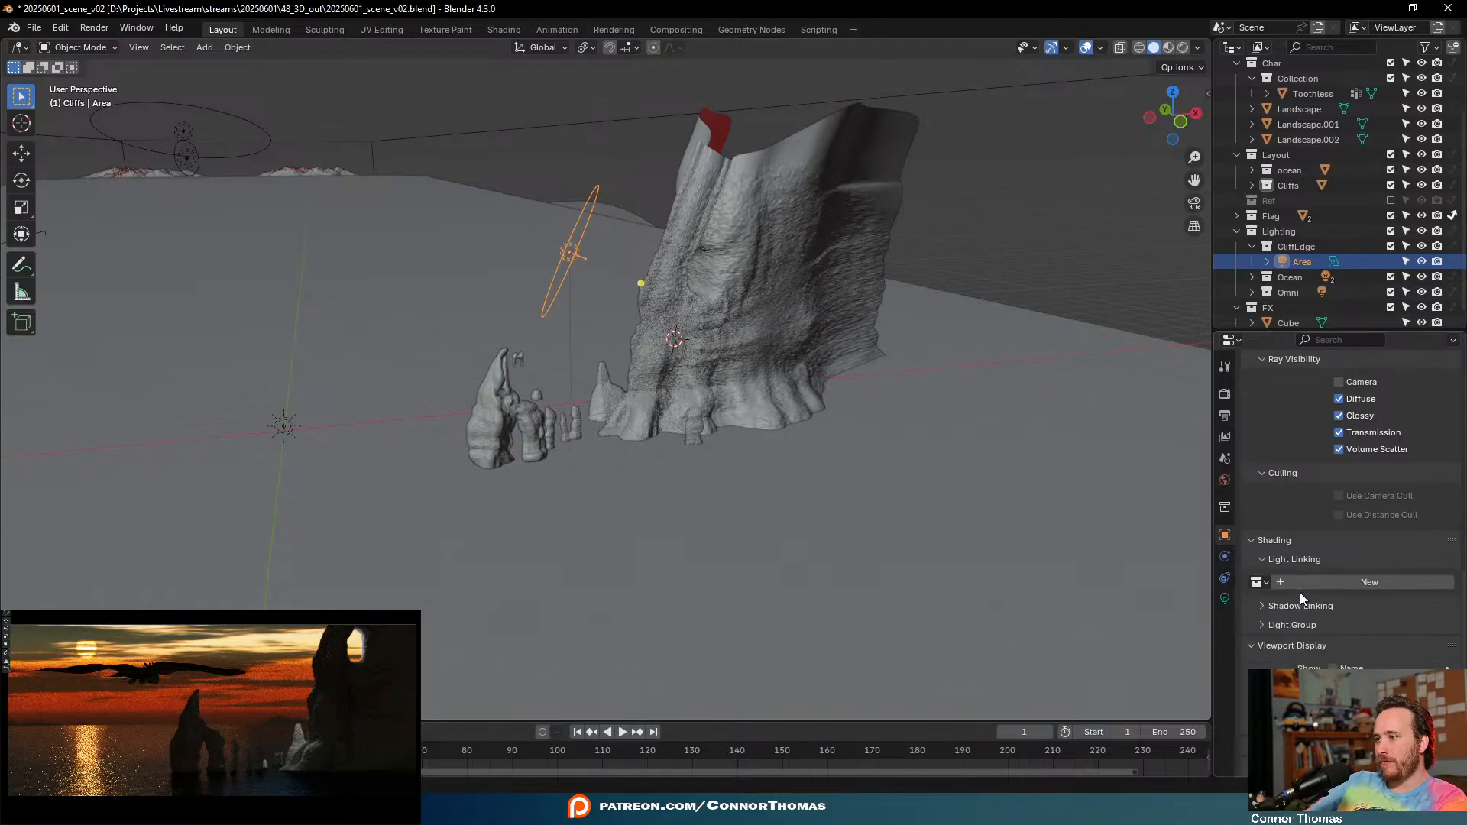
click(1255, 582)
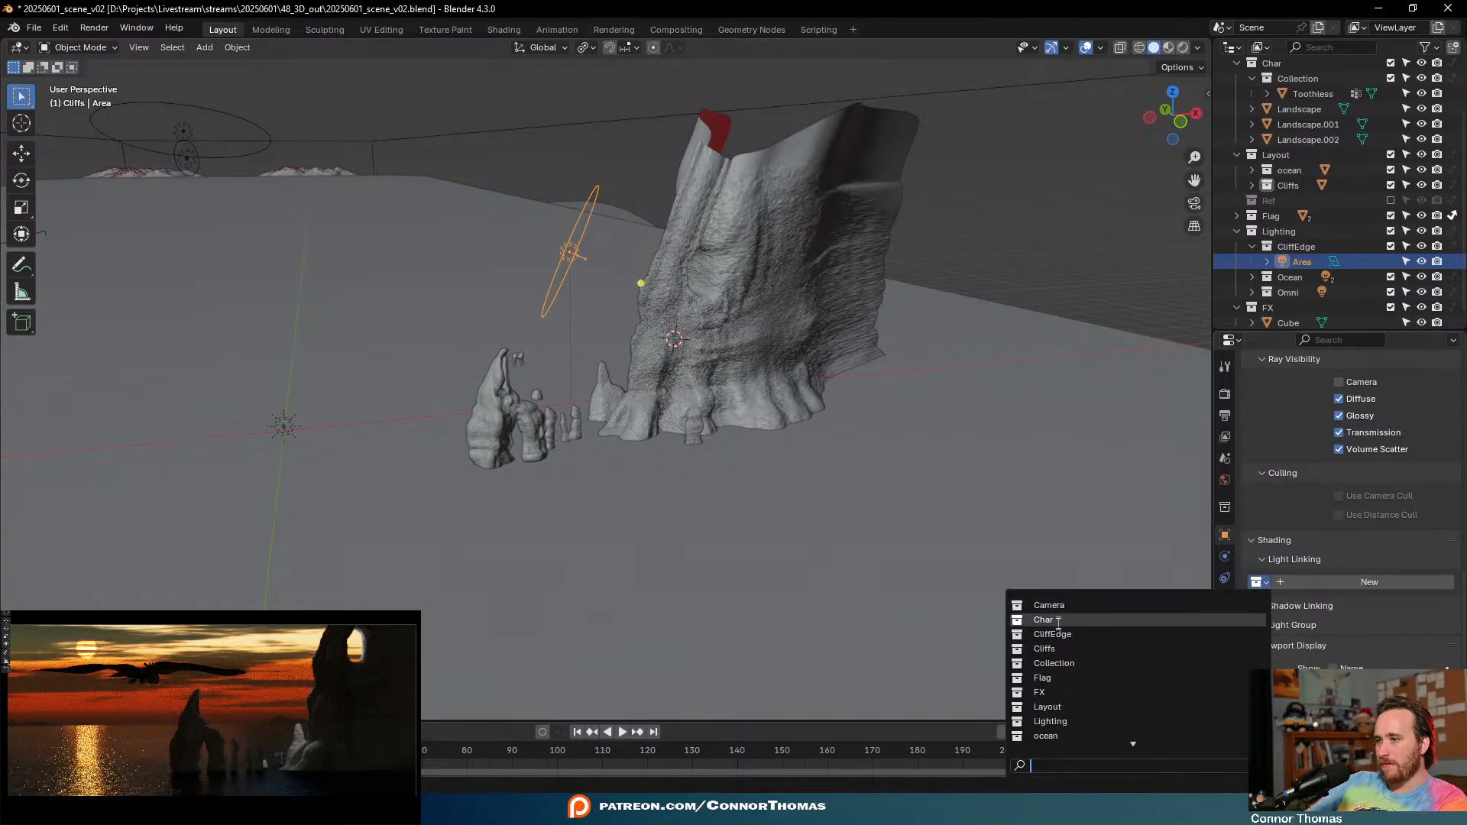
click(1043, 649)
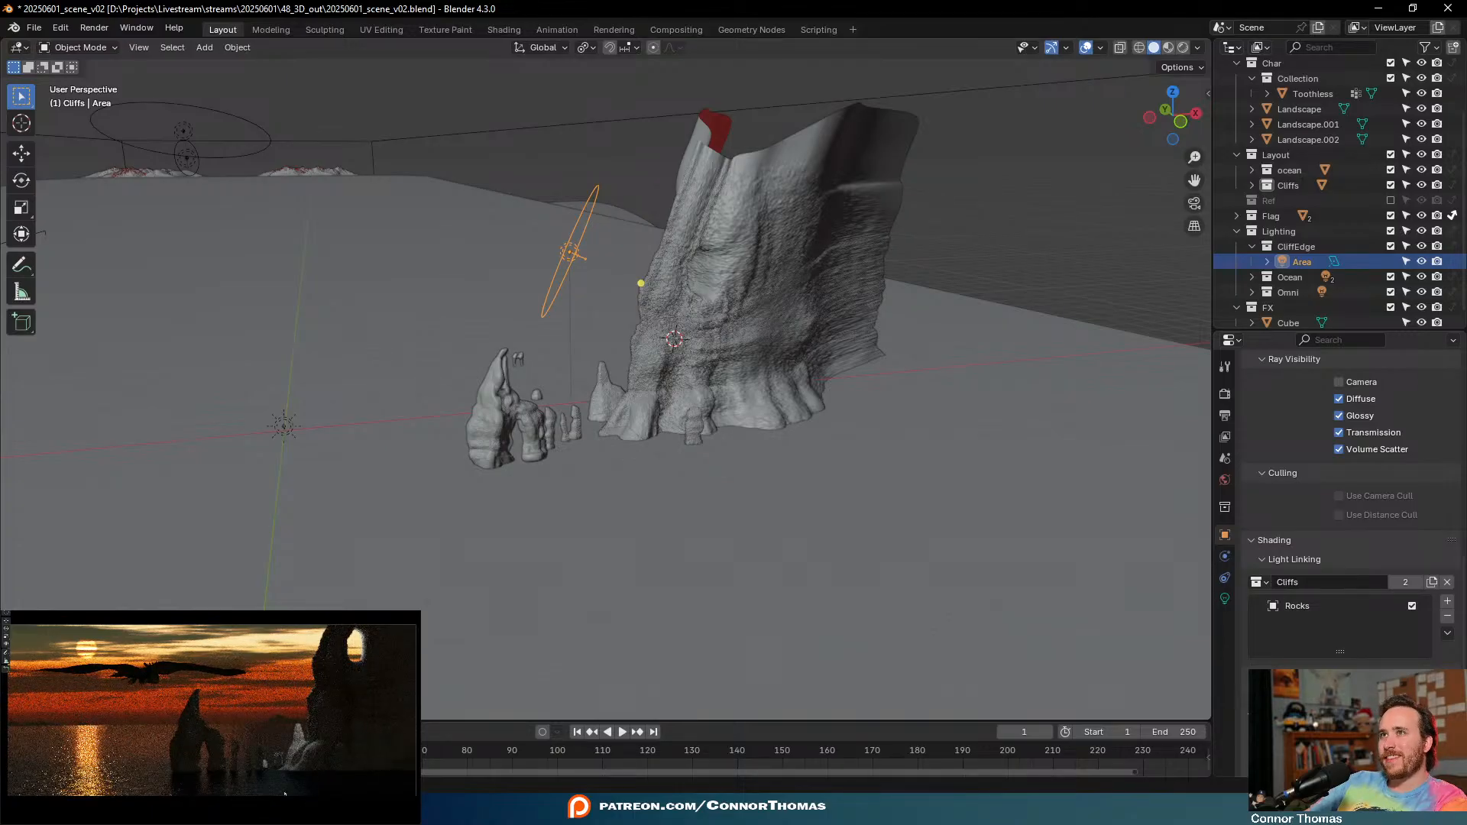
- Compare the render without the area light and without its light linking, undoing the deletion and the unlinking each time
click(289, 787)
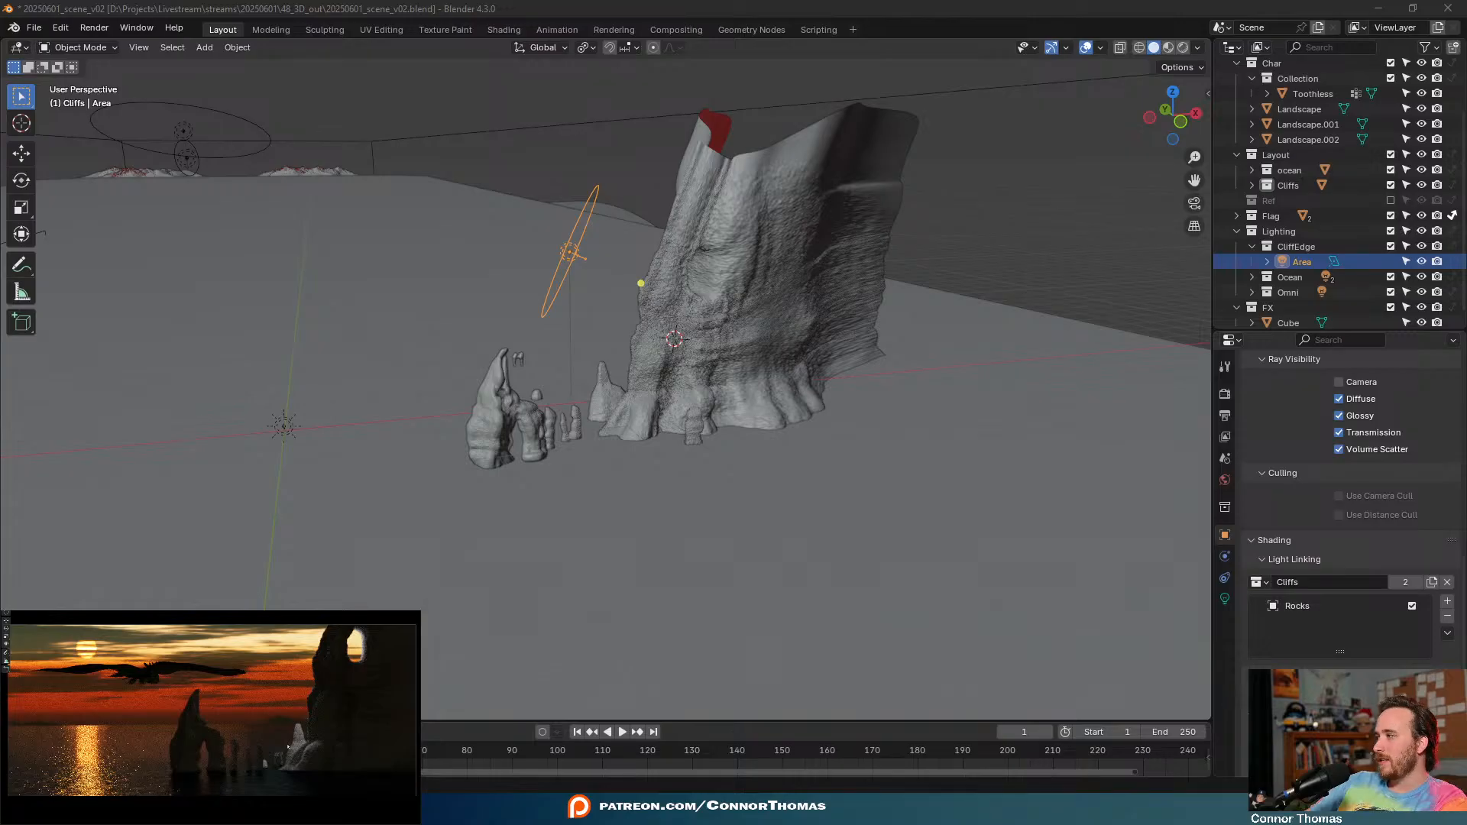
key(Delete)
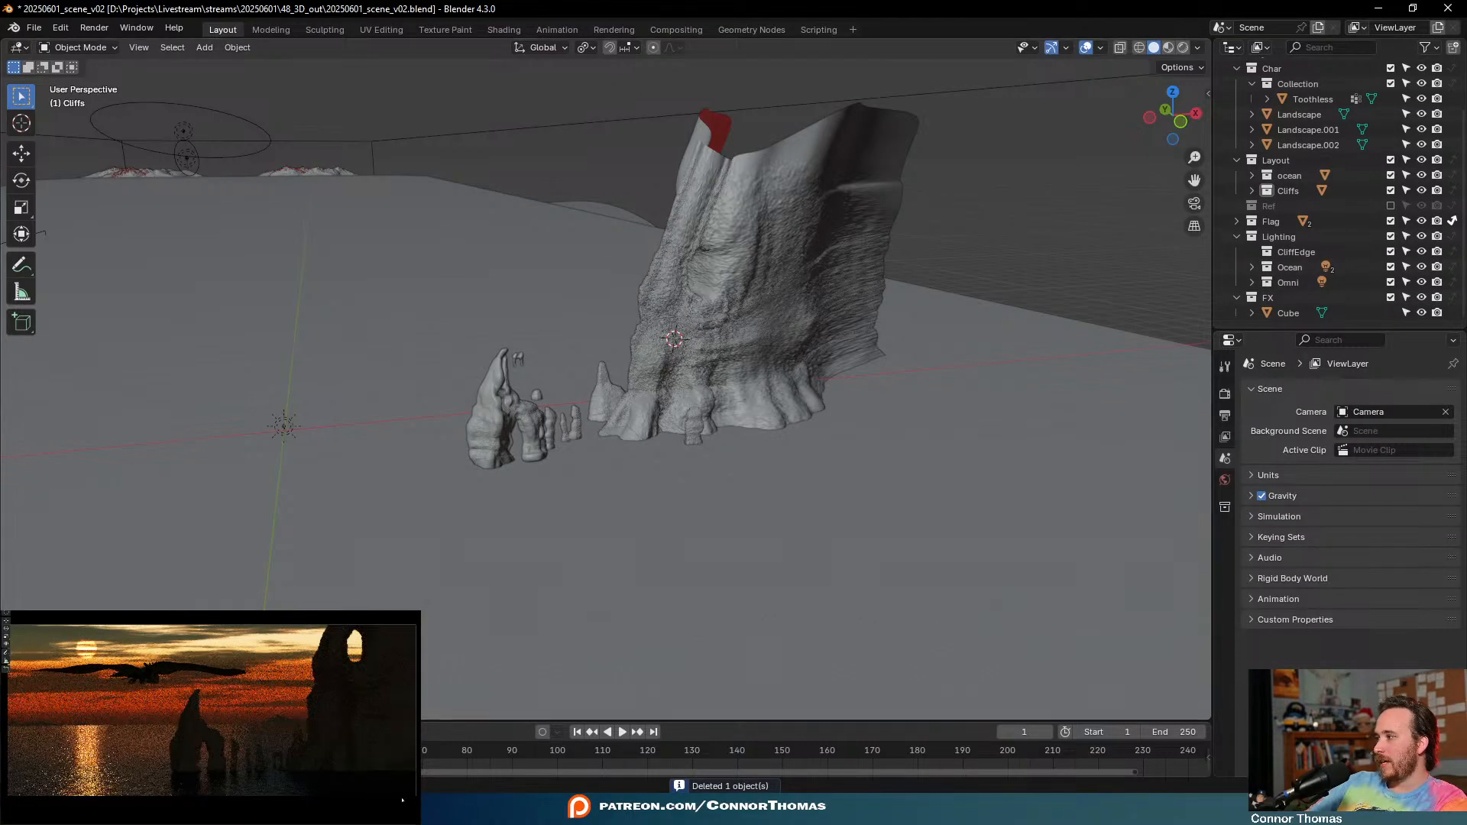
key(ctrl+z)
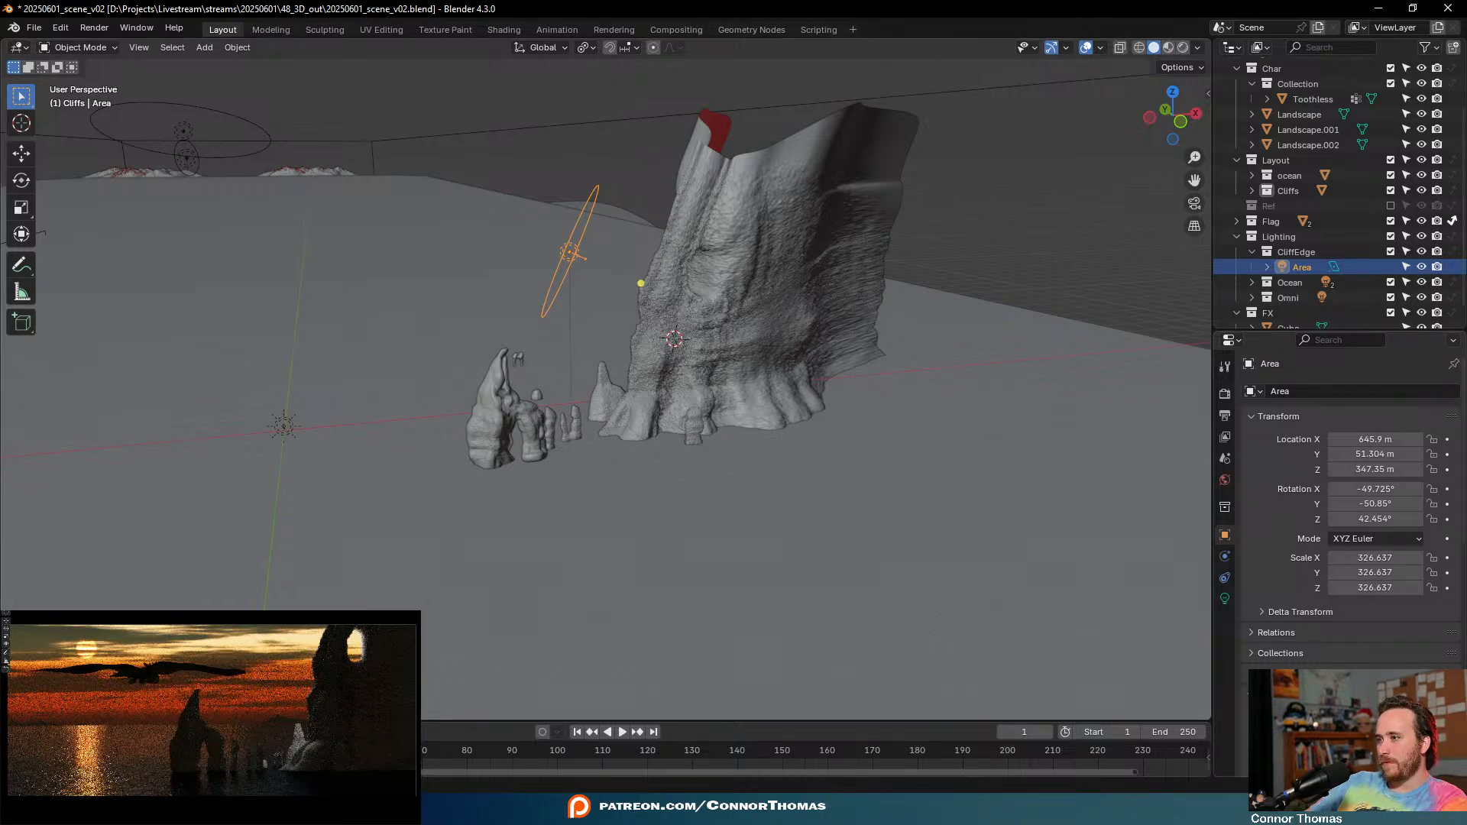
scroll(1387, 642, down, 10)
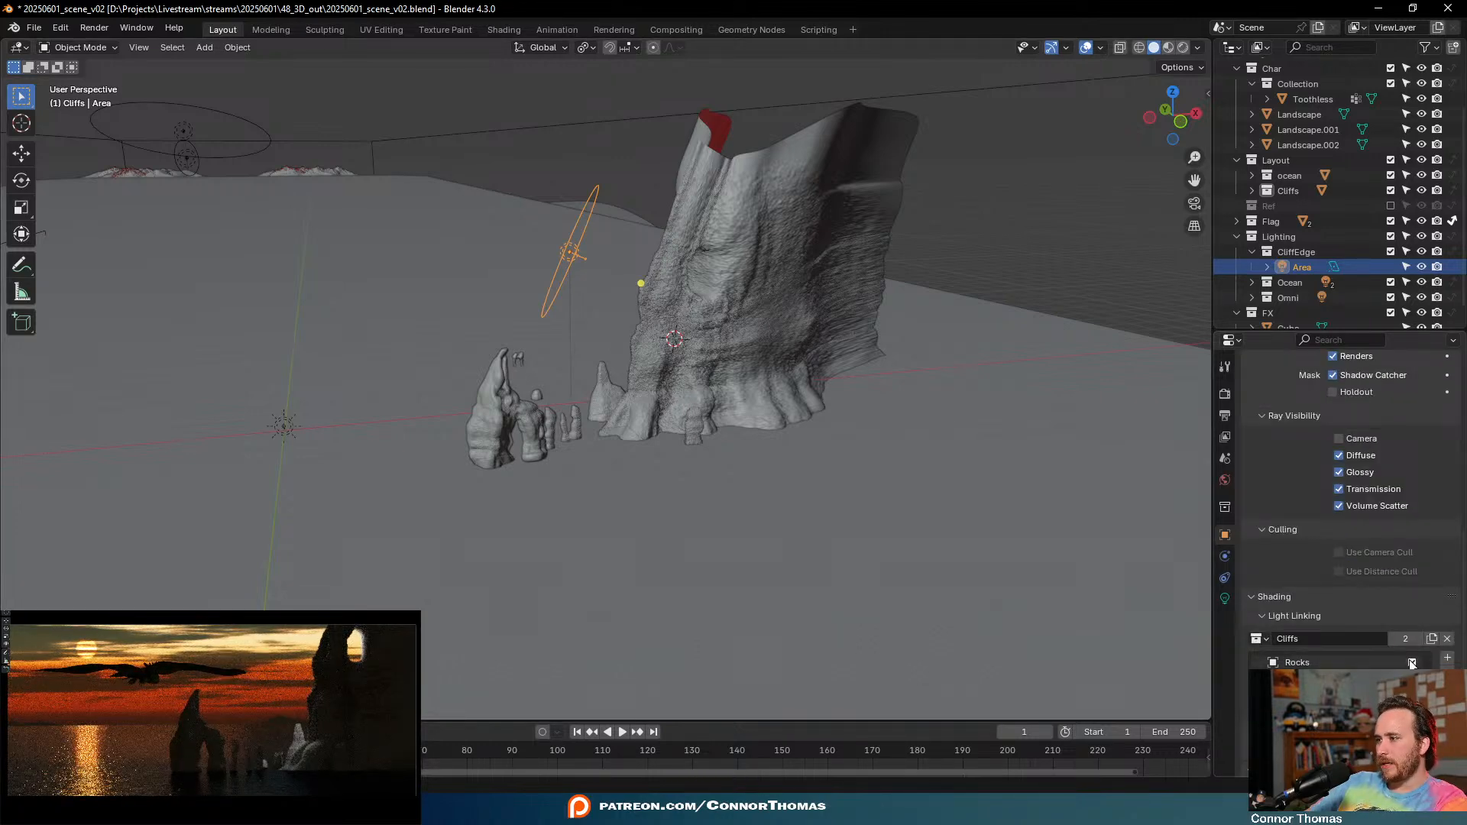
click(1447, 639)
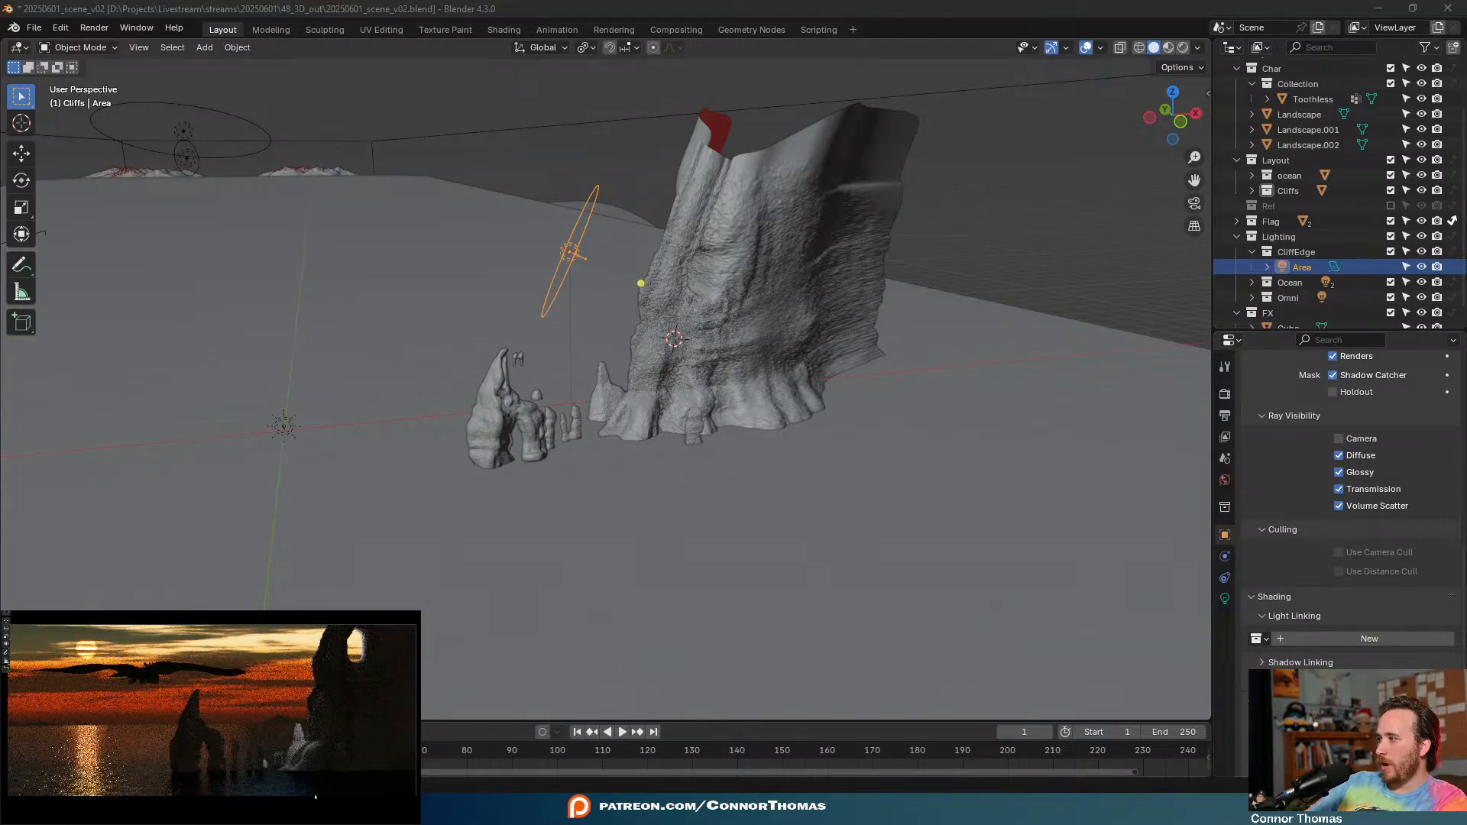
key(ctrl+z)
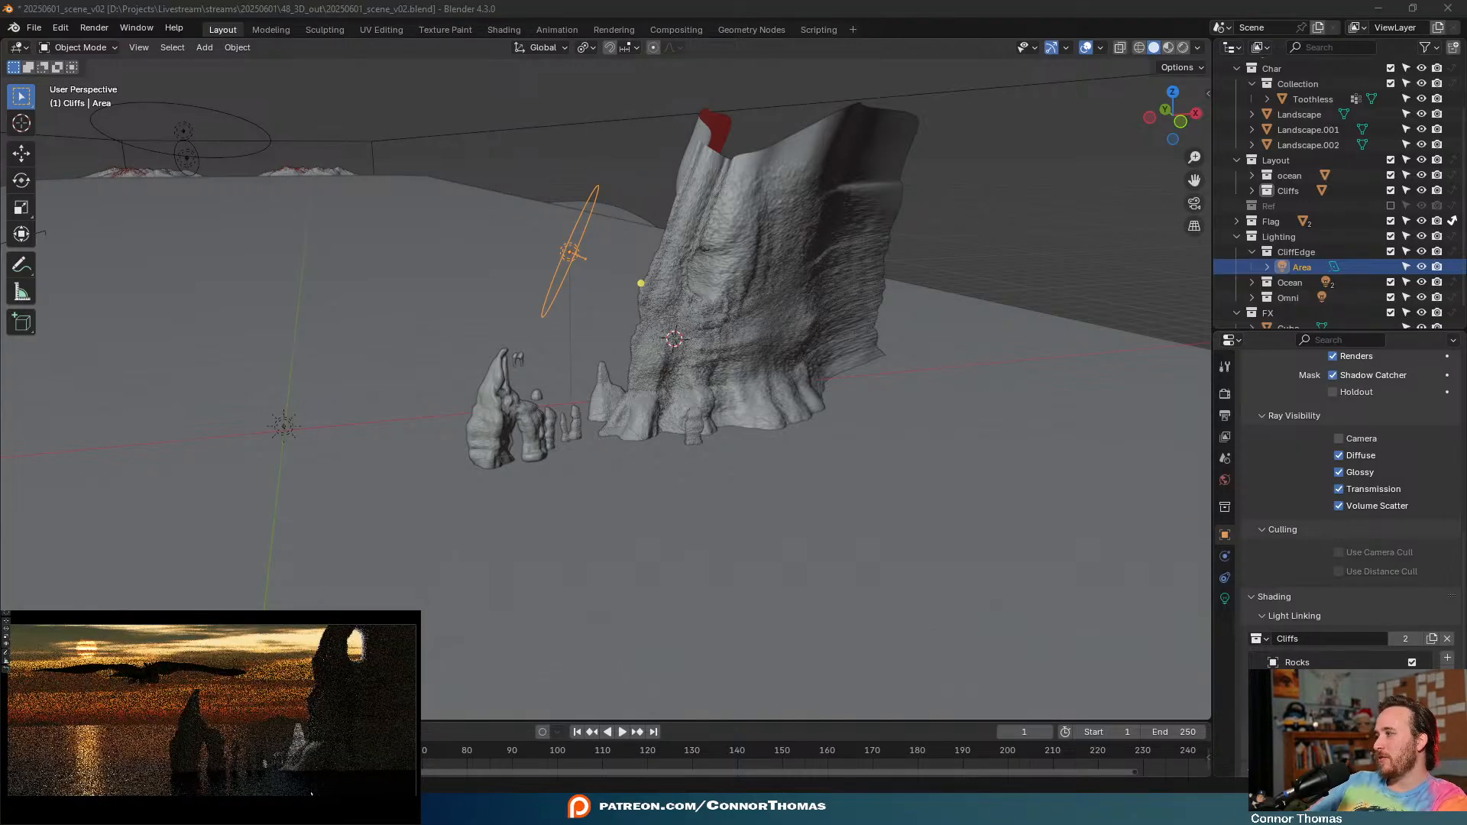
- Shift the area light slightly in top view, then rotate it in perspective so it stands upright and faces the cliff
middle_drag(993, 424, 805, 492)
key(KP_7)
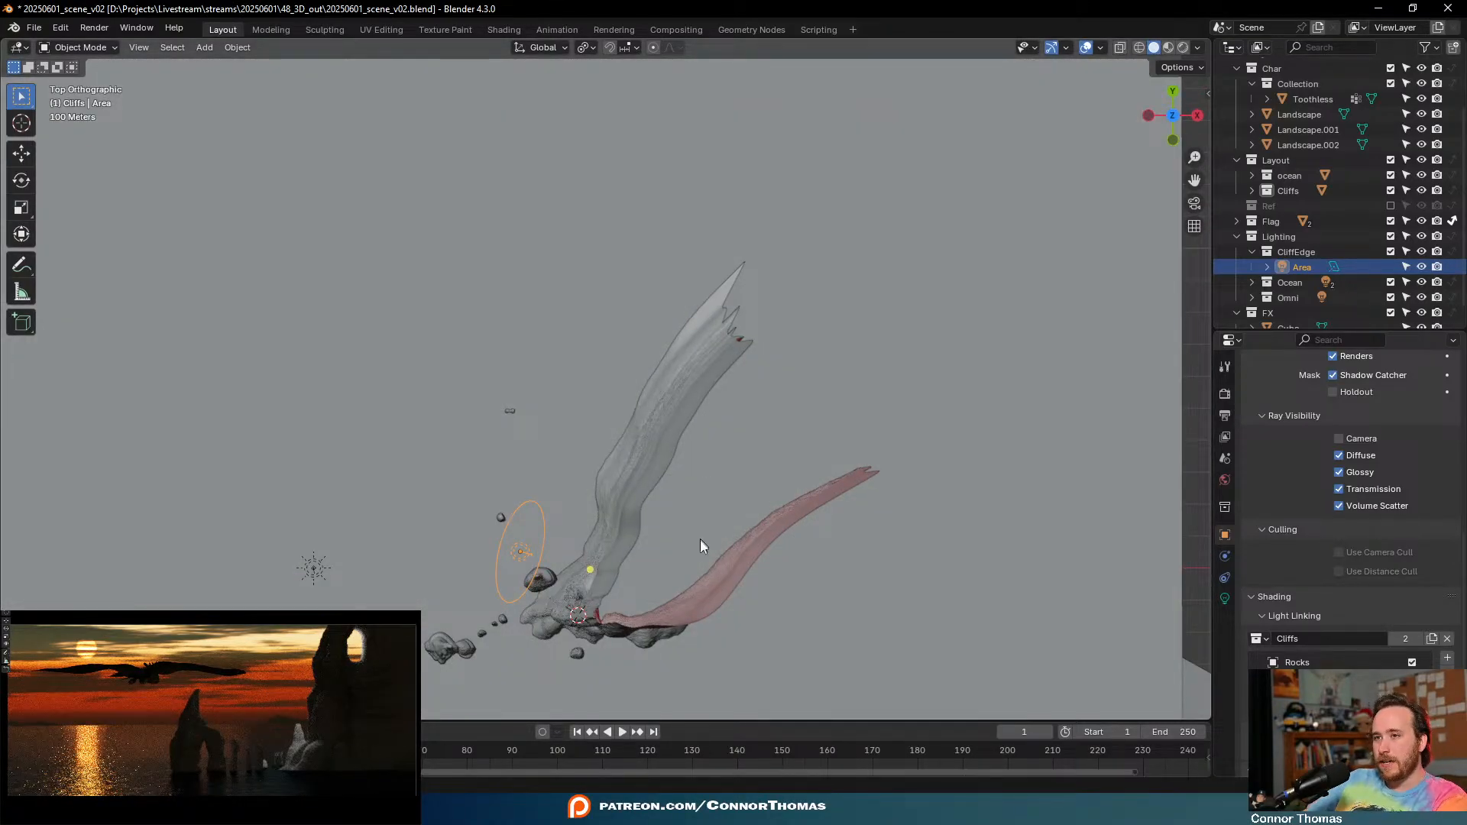
key(g)
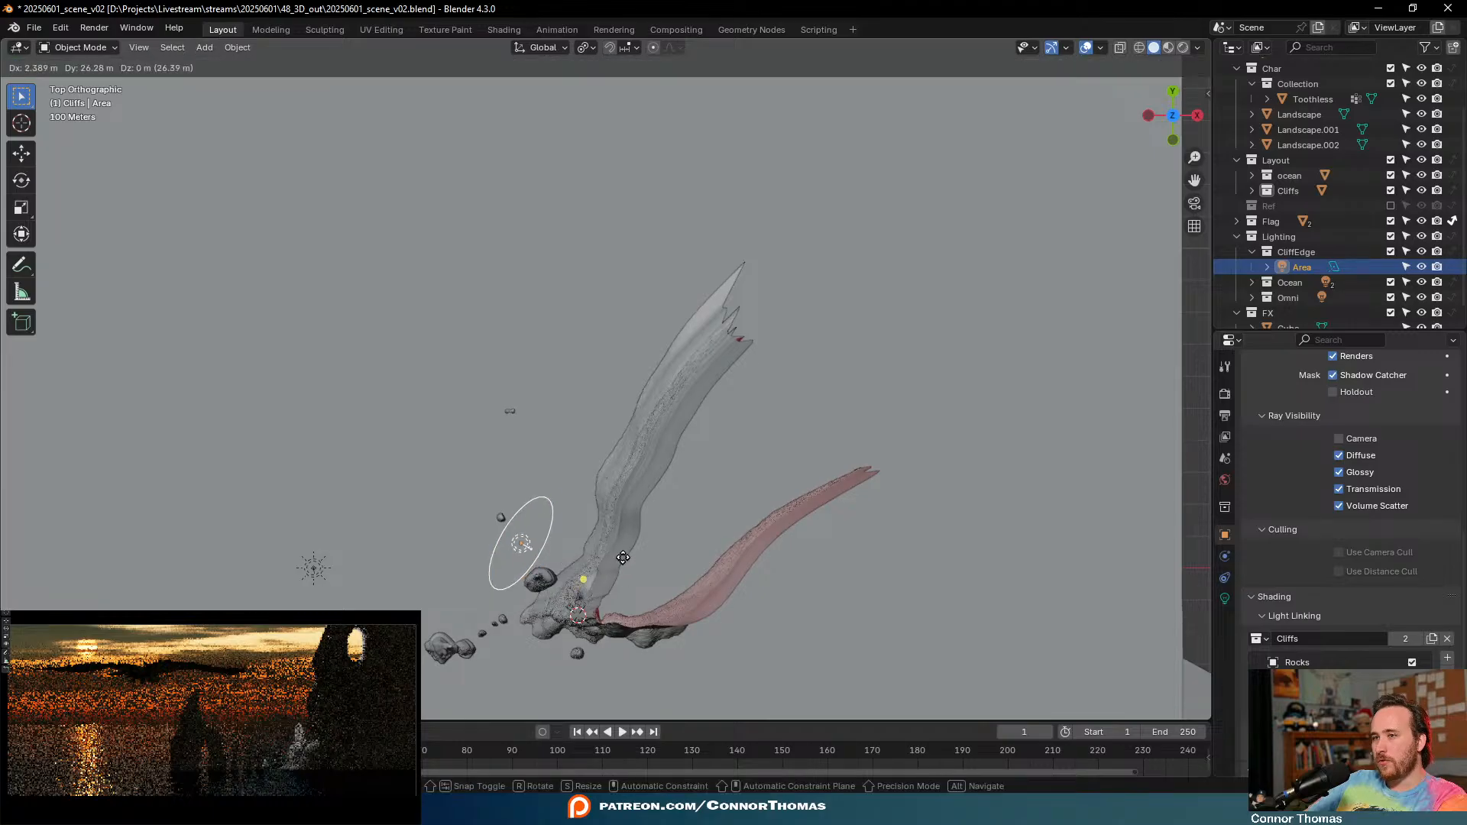
click(621, 553)
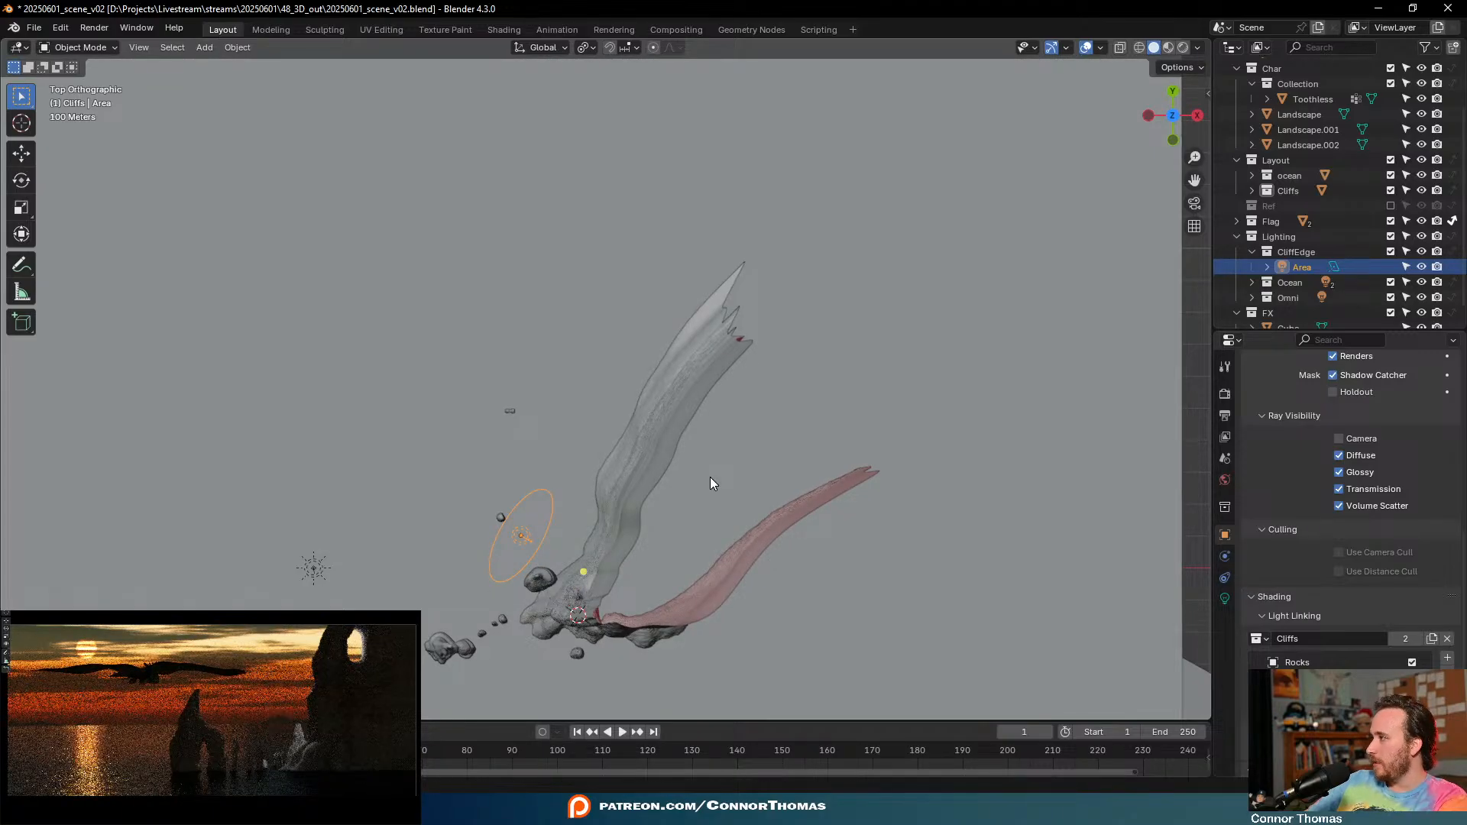
middle_drag(704, 469, 739, 289)
key(r)
click(782, 204)
key(r)
click(782, 182)
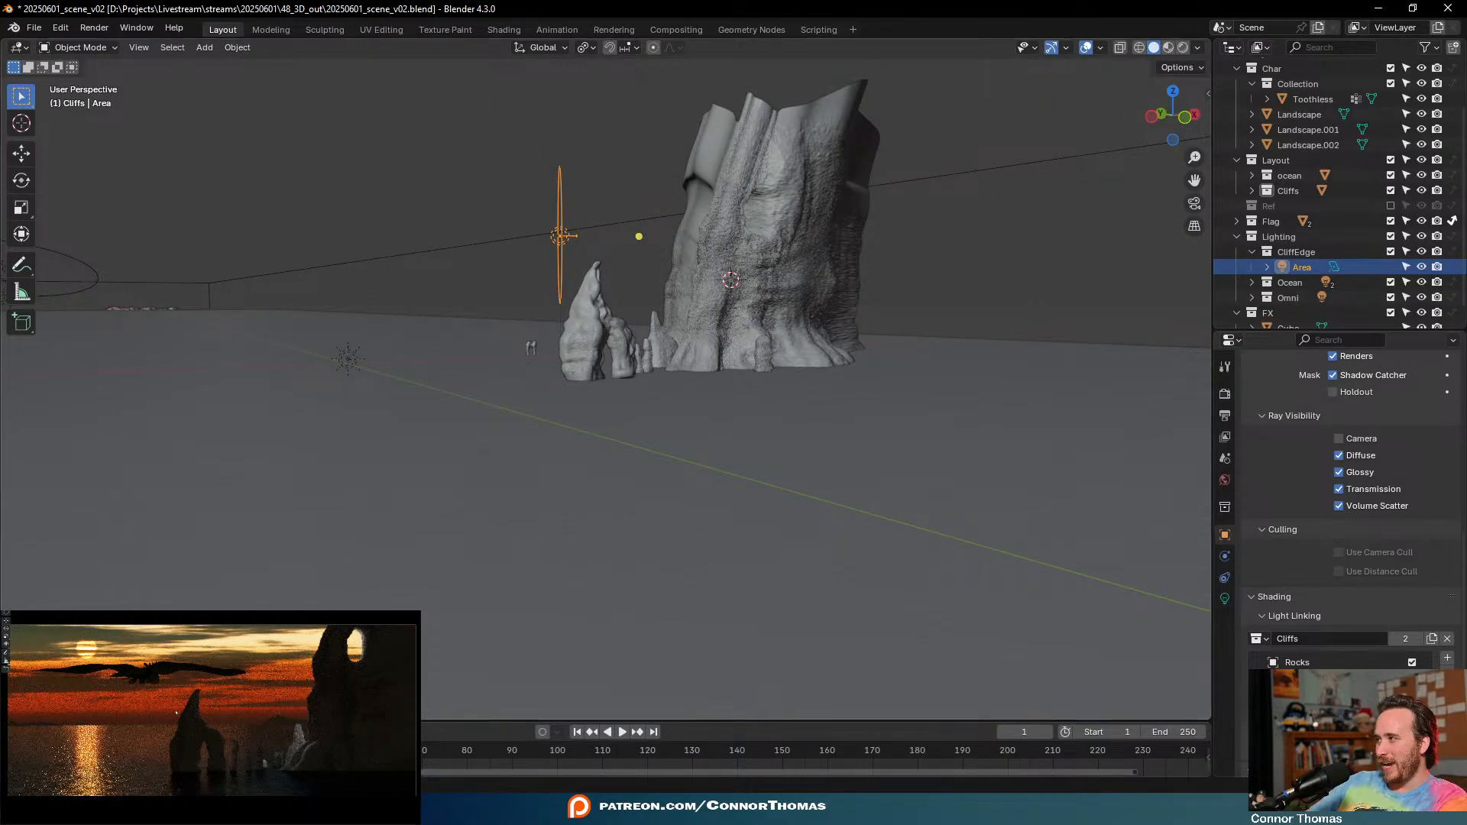
- Move the area light farther out from the cliff in top view and raise it higher above the rocks
middle_drag(866, 264, 753, 464)
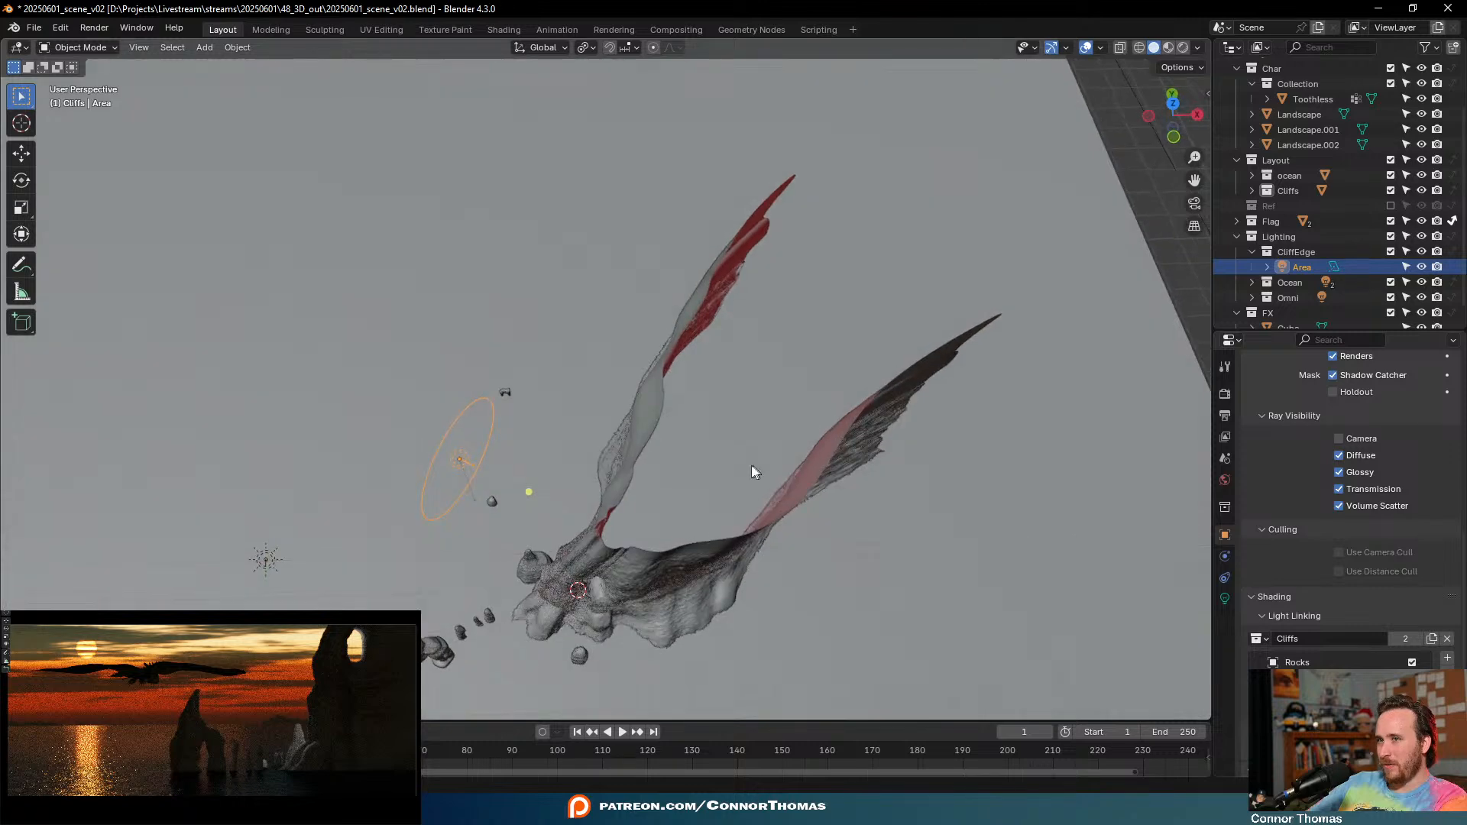
key(KP_7)
key(g)
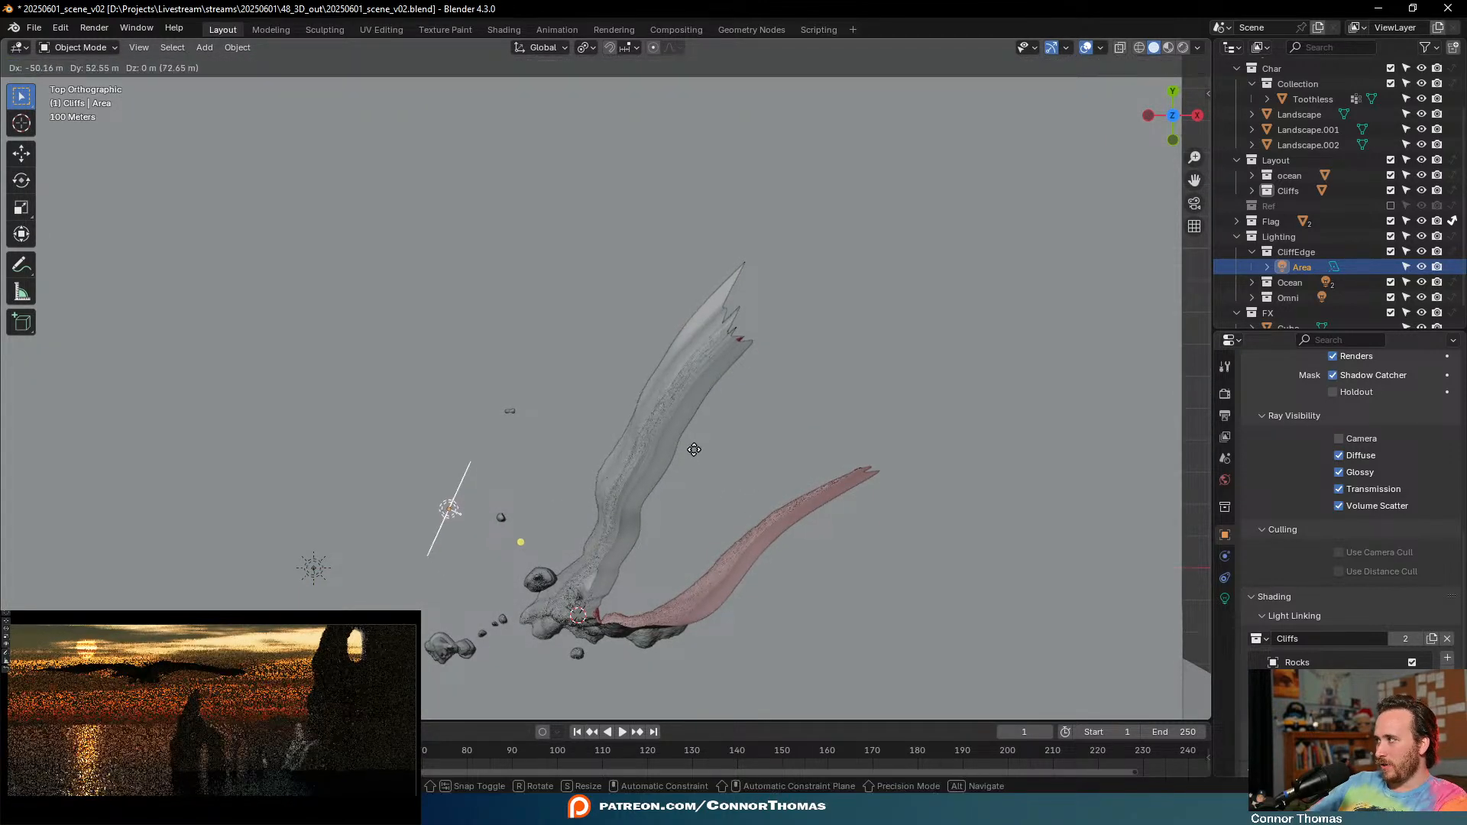
click(721, 540)
middle_drag(720, 540, 741, 368)
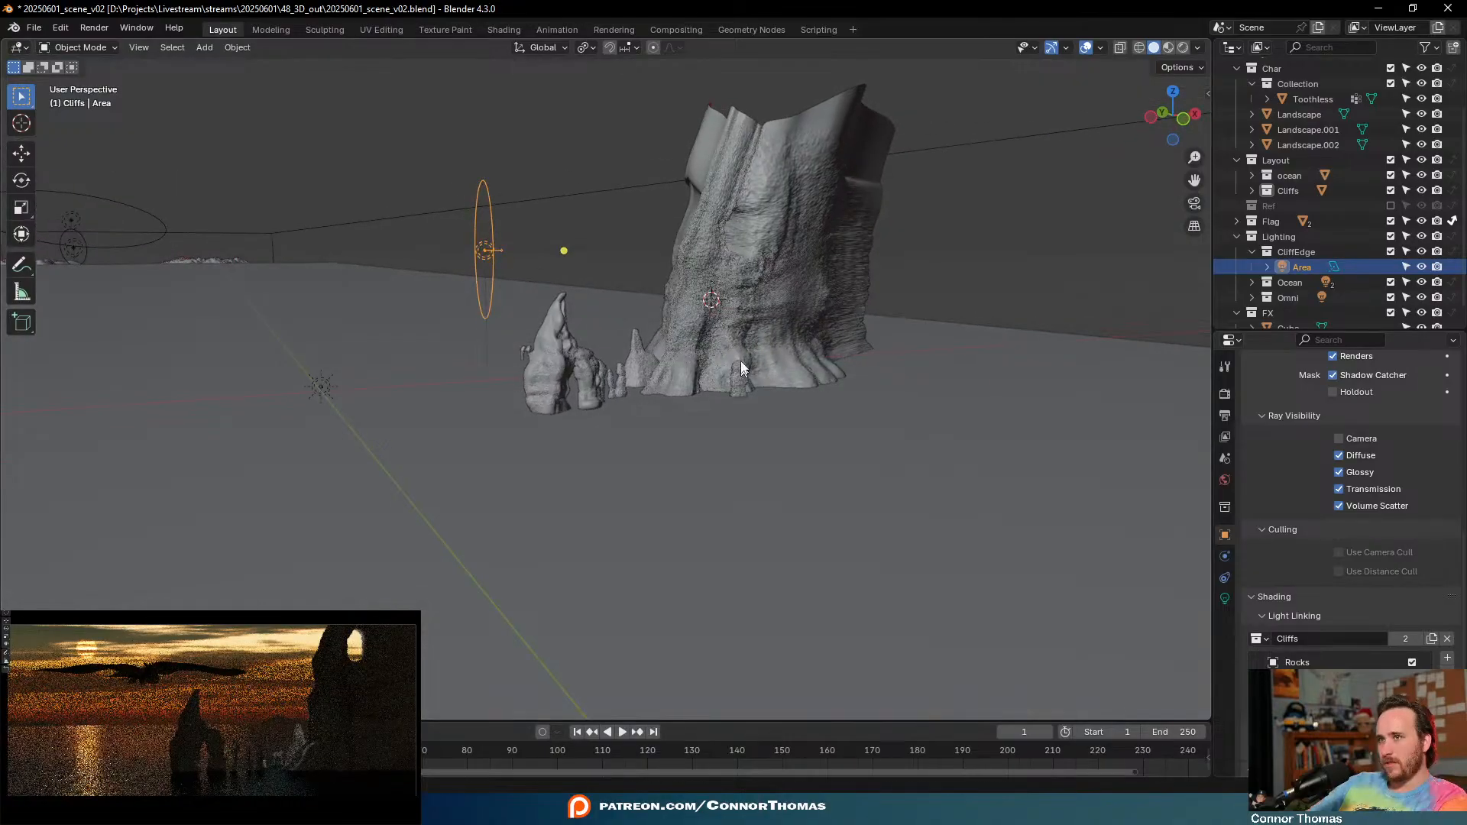
key(g)
click(752, 276)
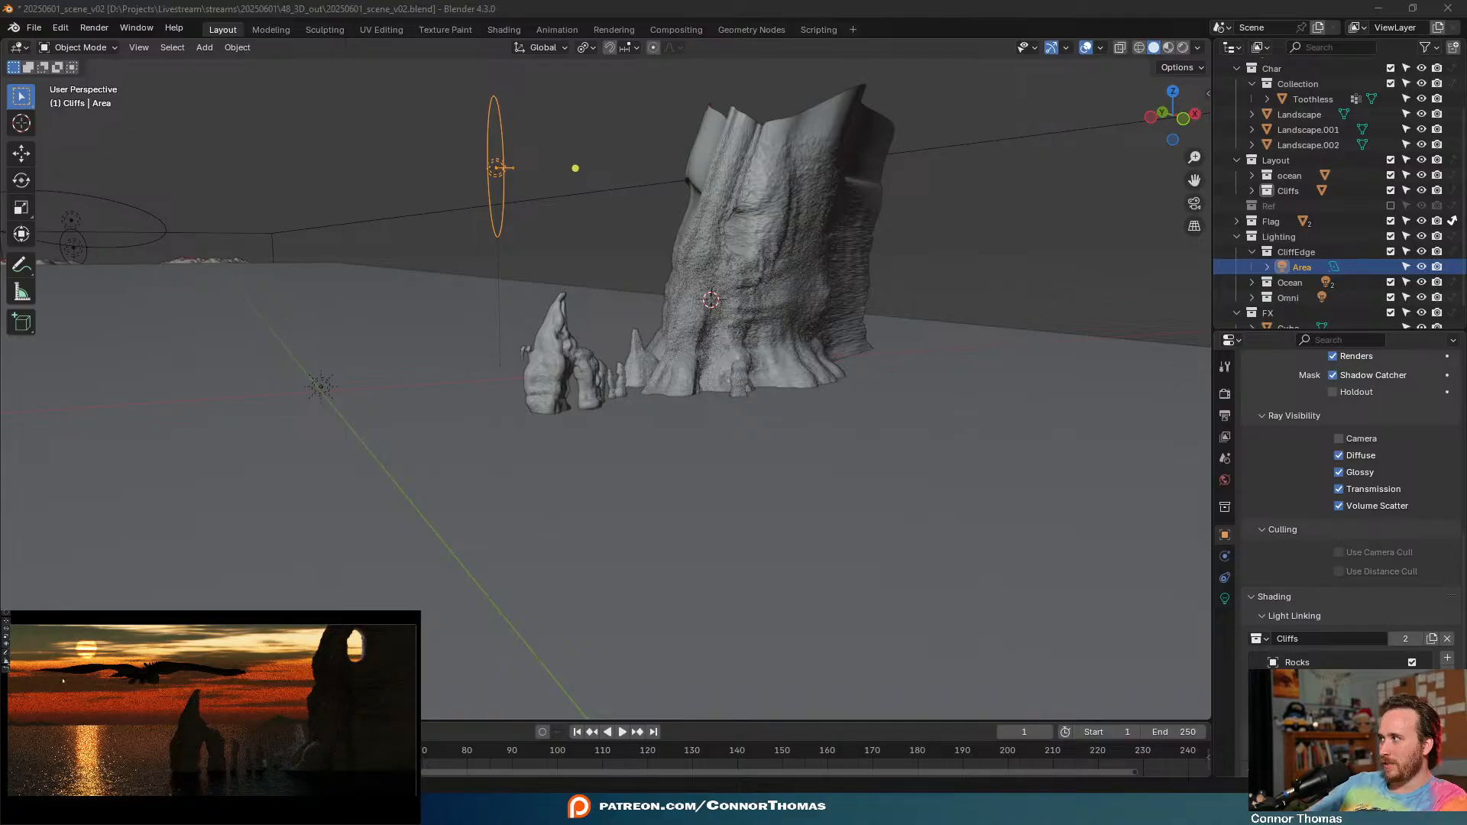
- Change the area light's color to a warm yellow-orange
middle_drag(562, 338, 547, 341)
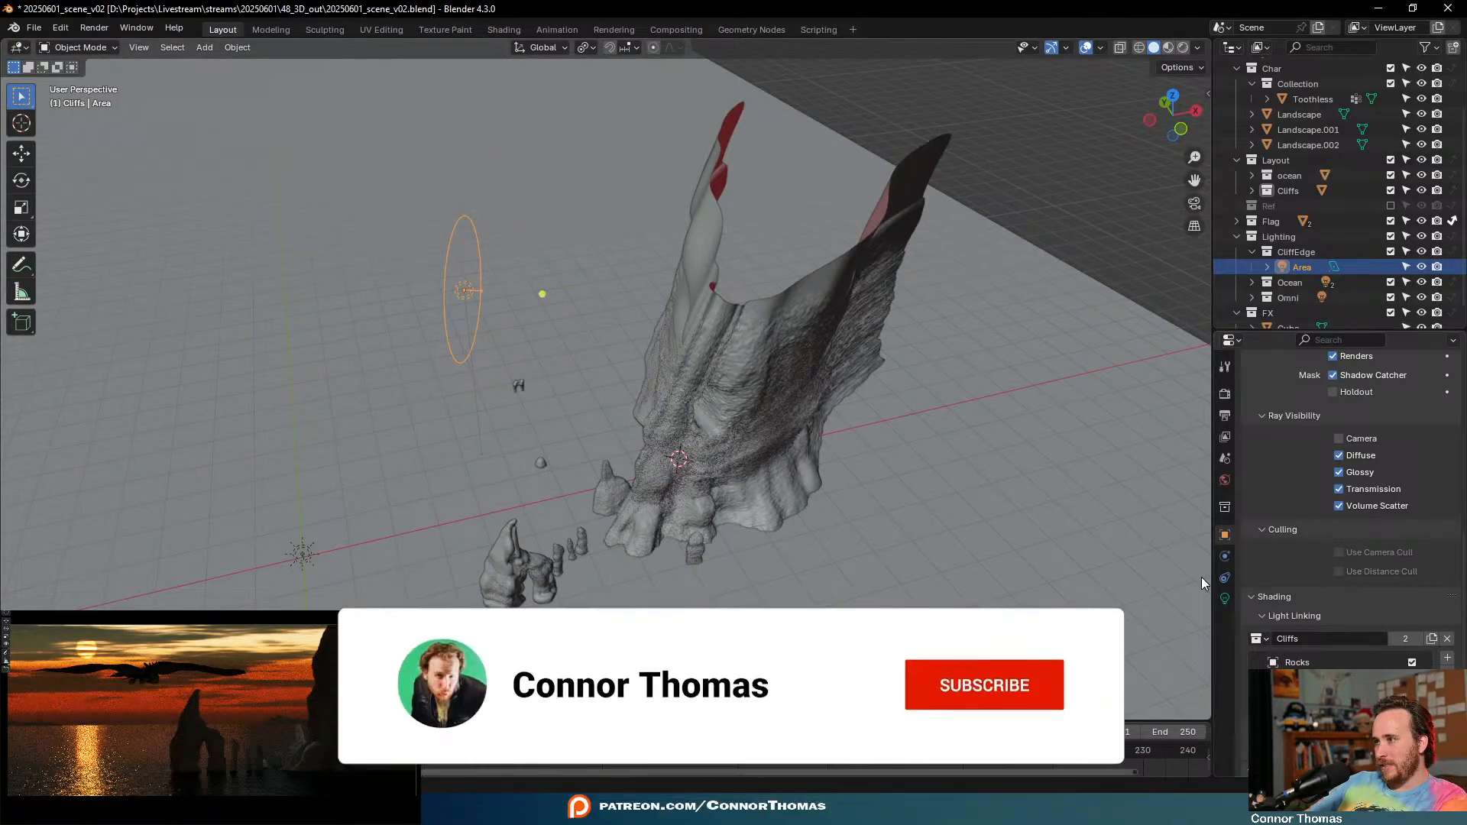
click(1225, 598)
click(1369, 480)
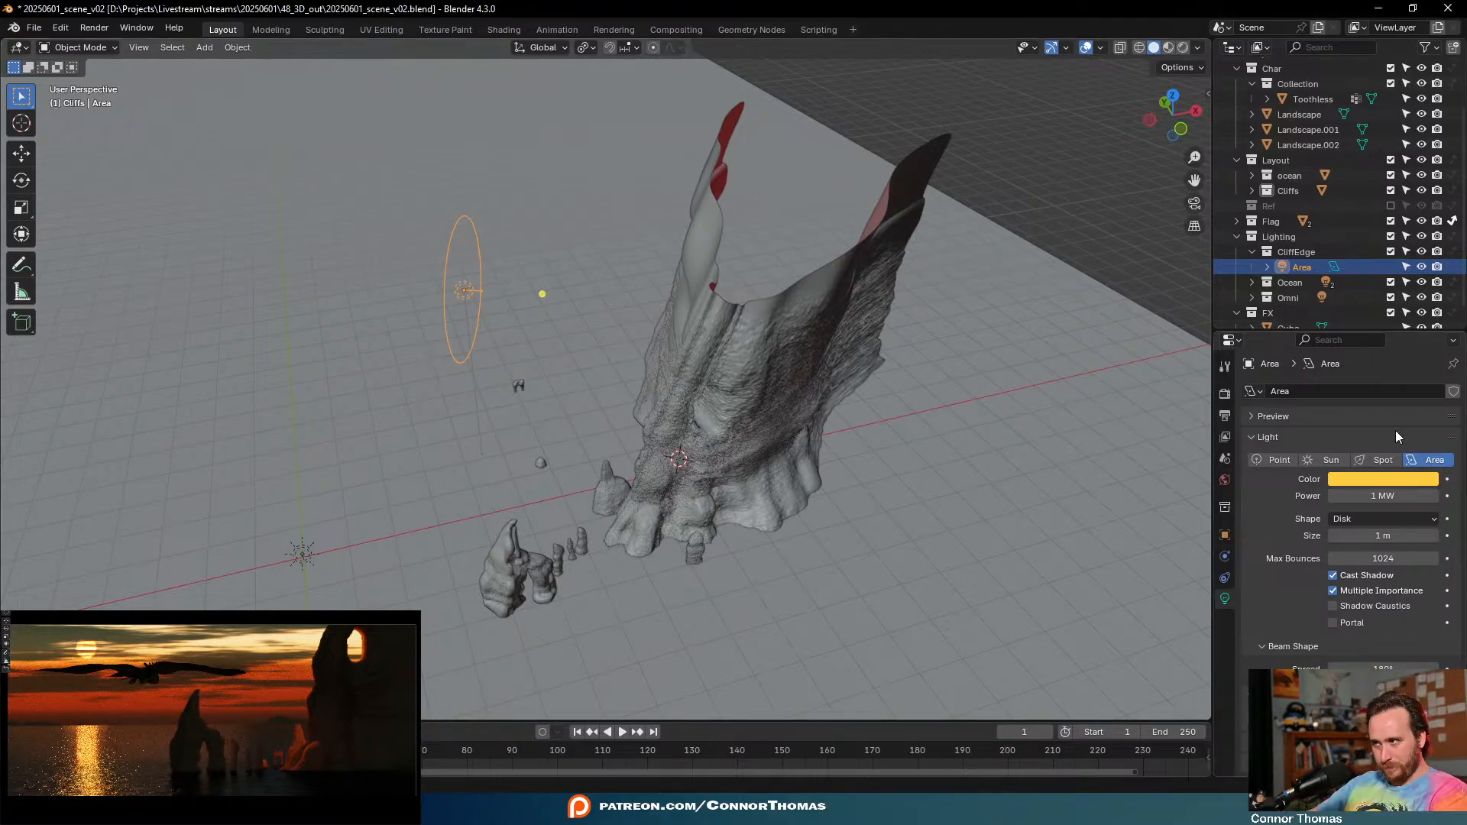
- Try lower powers for the area light, first 500000 W and then 100000 W
click(1343, 496)
double_click(1336, 496)
text(.5)
key(Return)
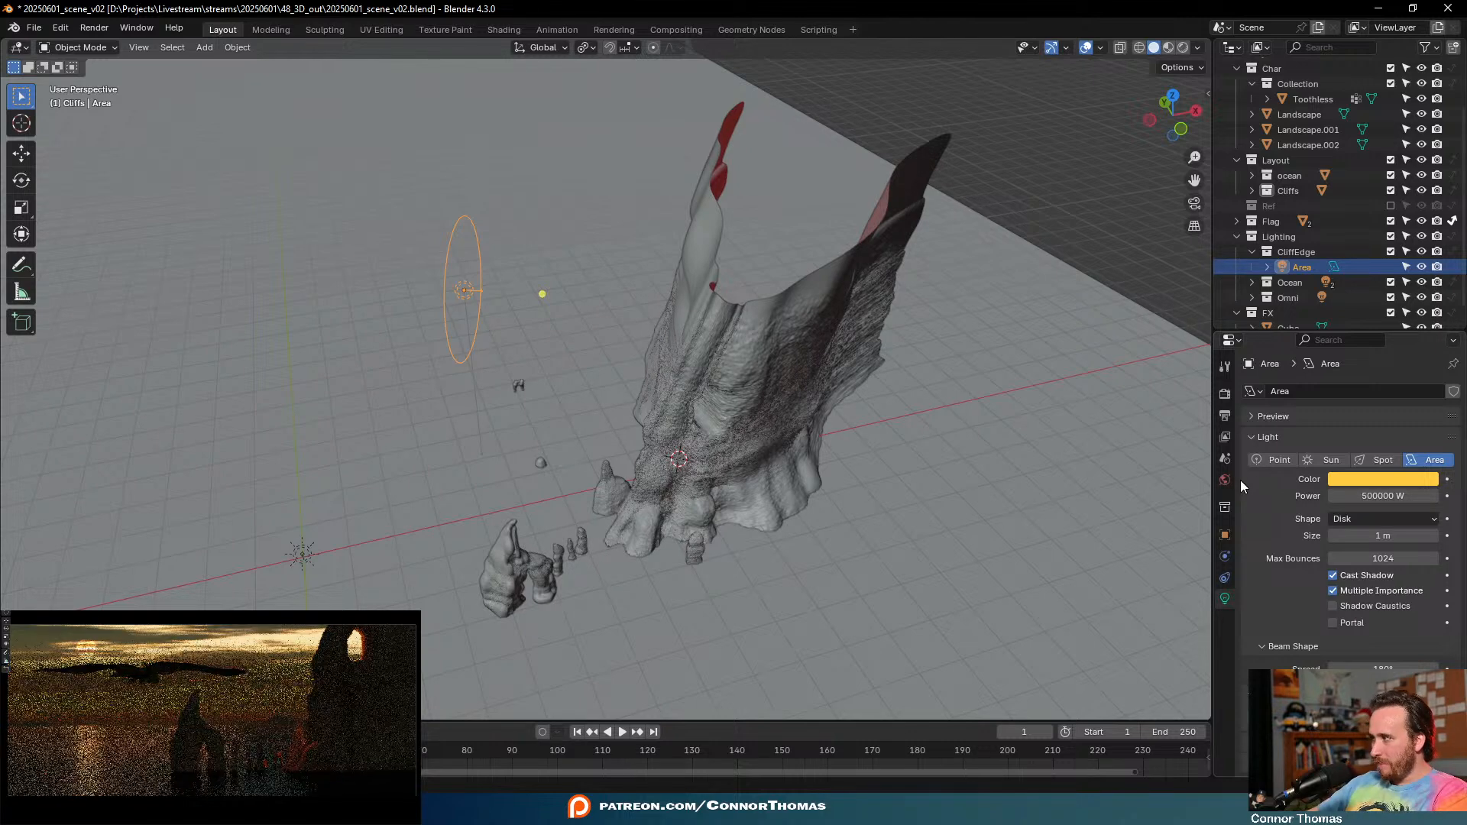
click(1377, 498)
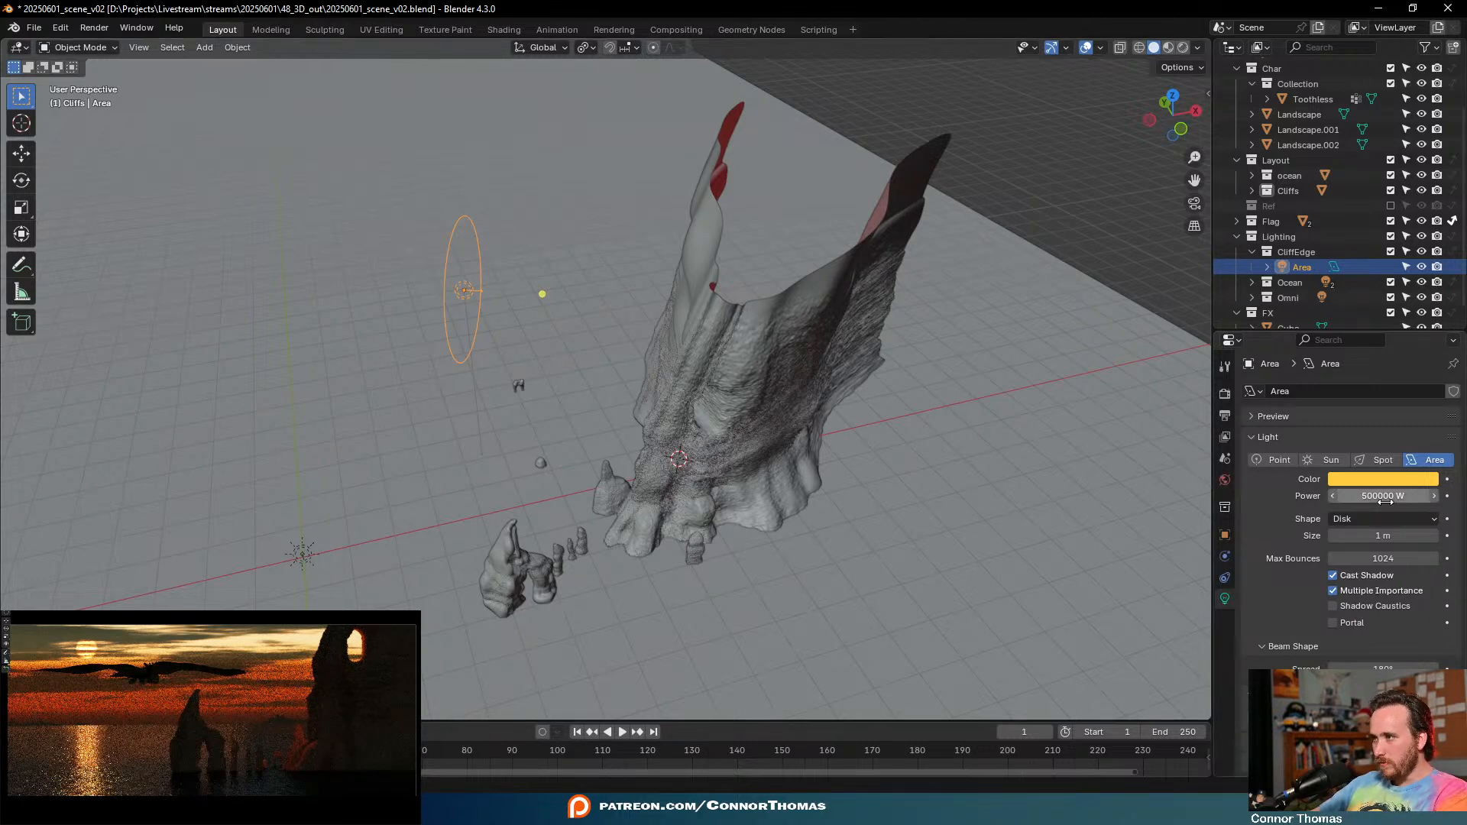
click(1339, 495)
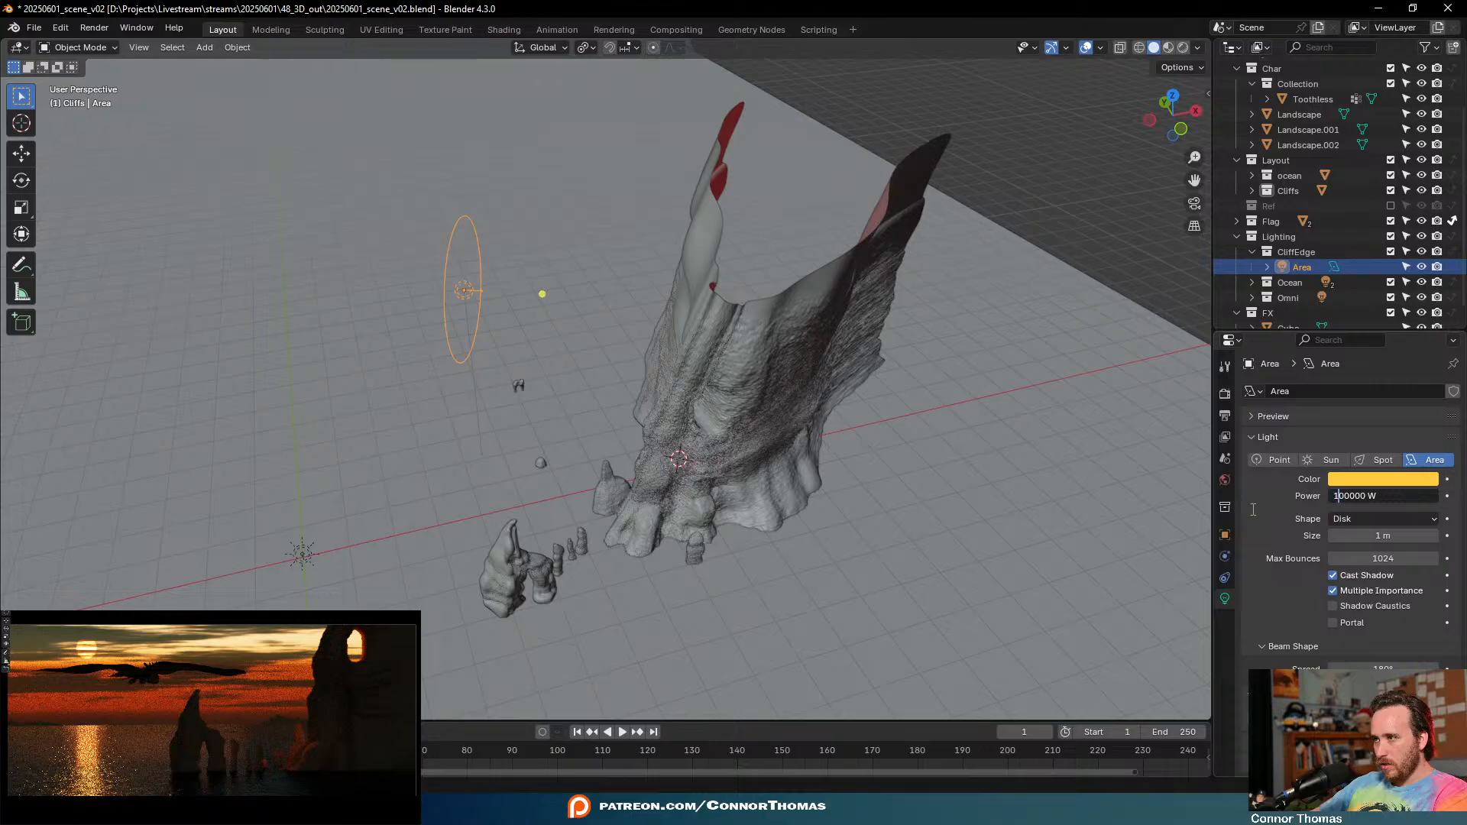
text(1)
key(Return)
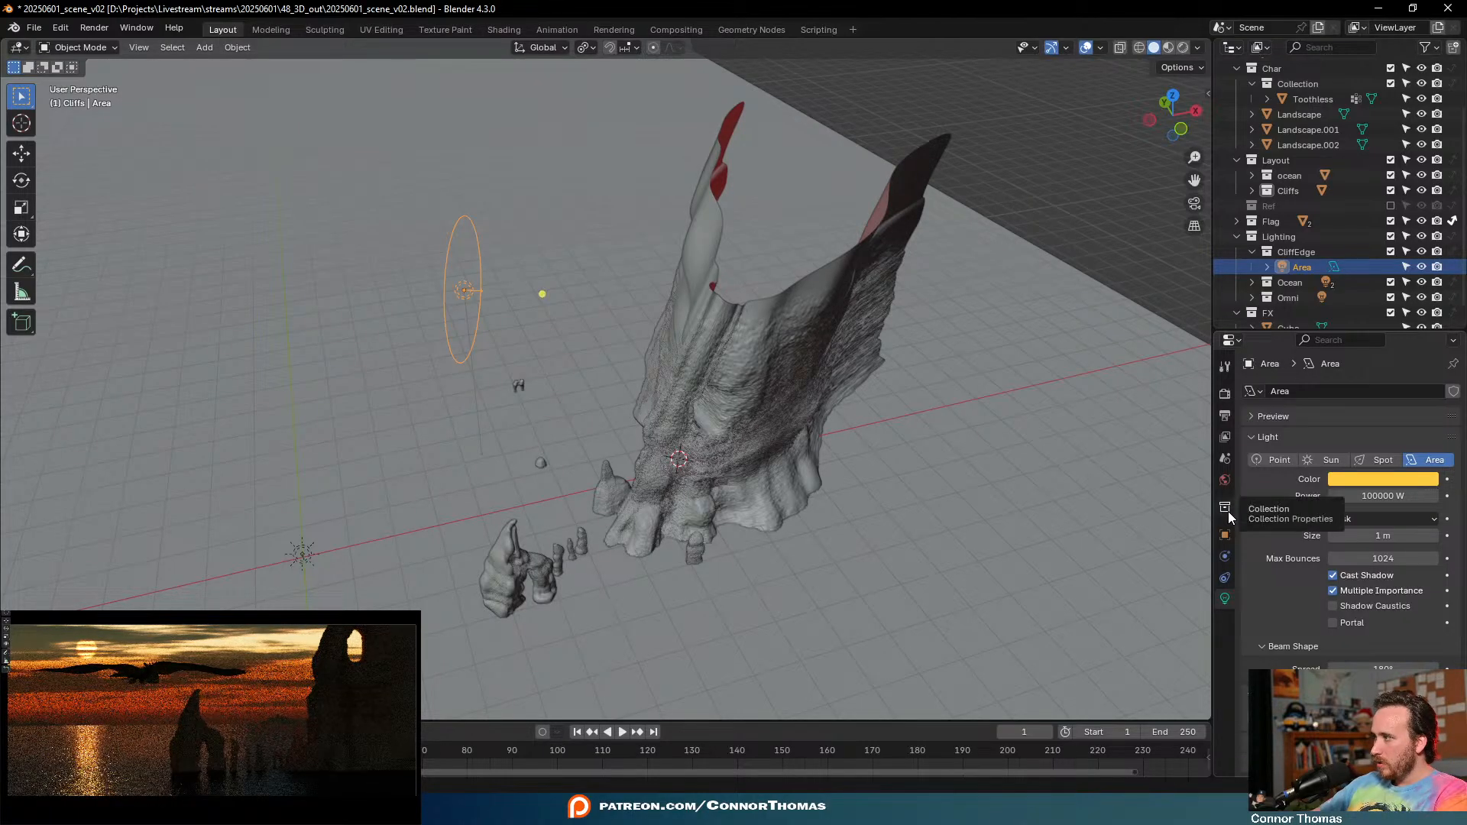
- Set the area light's power to 300000 W
click(1379, 495)
click(1336, 497)
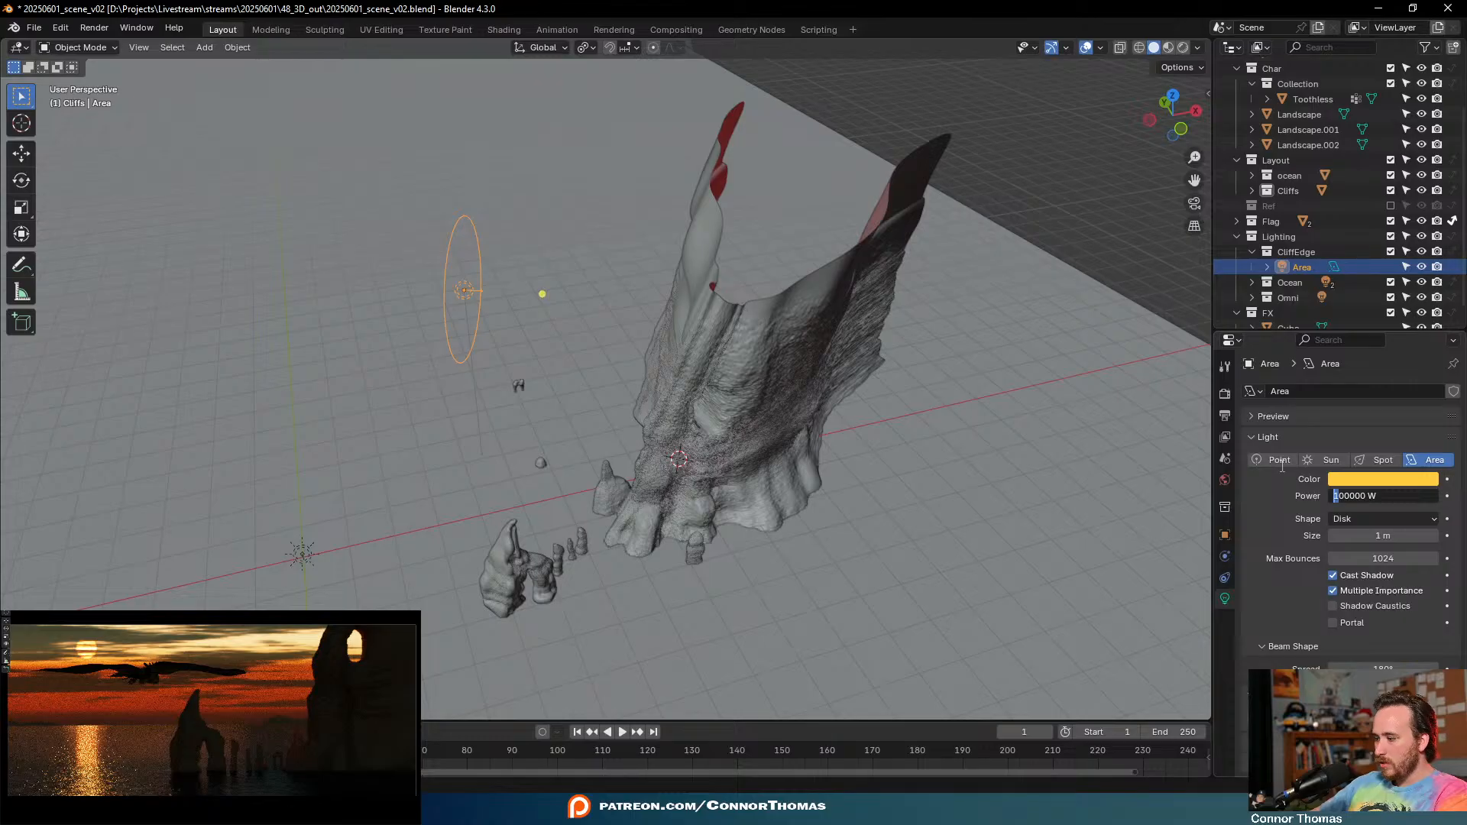
key(Delete)
text(3)
key(Return)
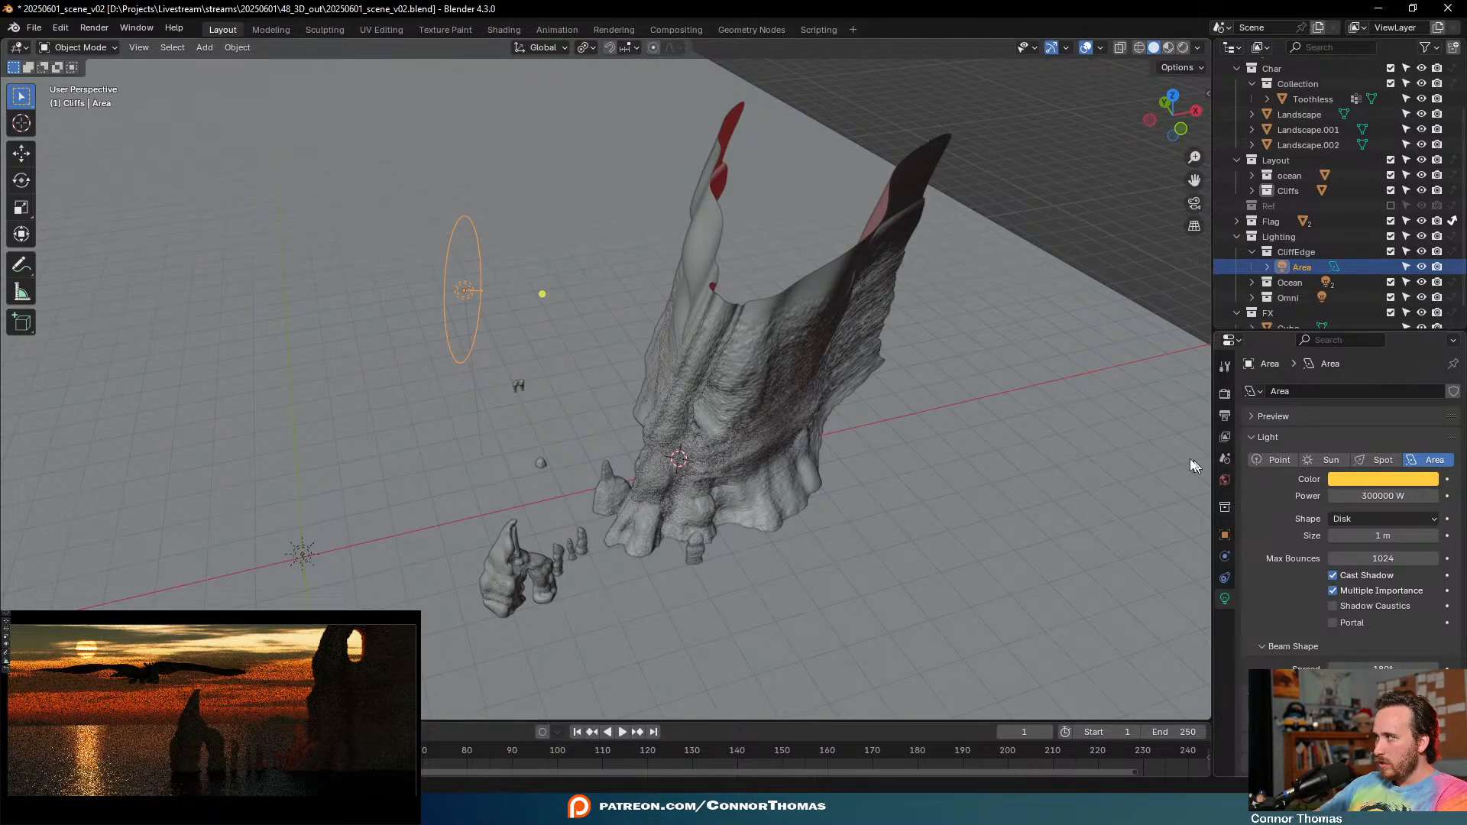
- Duplicate the area light in top view, place the copy beside the small rock stacks in front of the cliff, and save the file
key(KP_7)
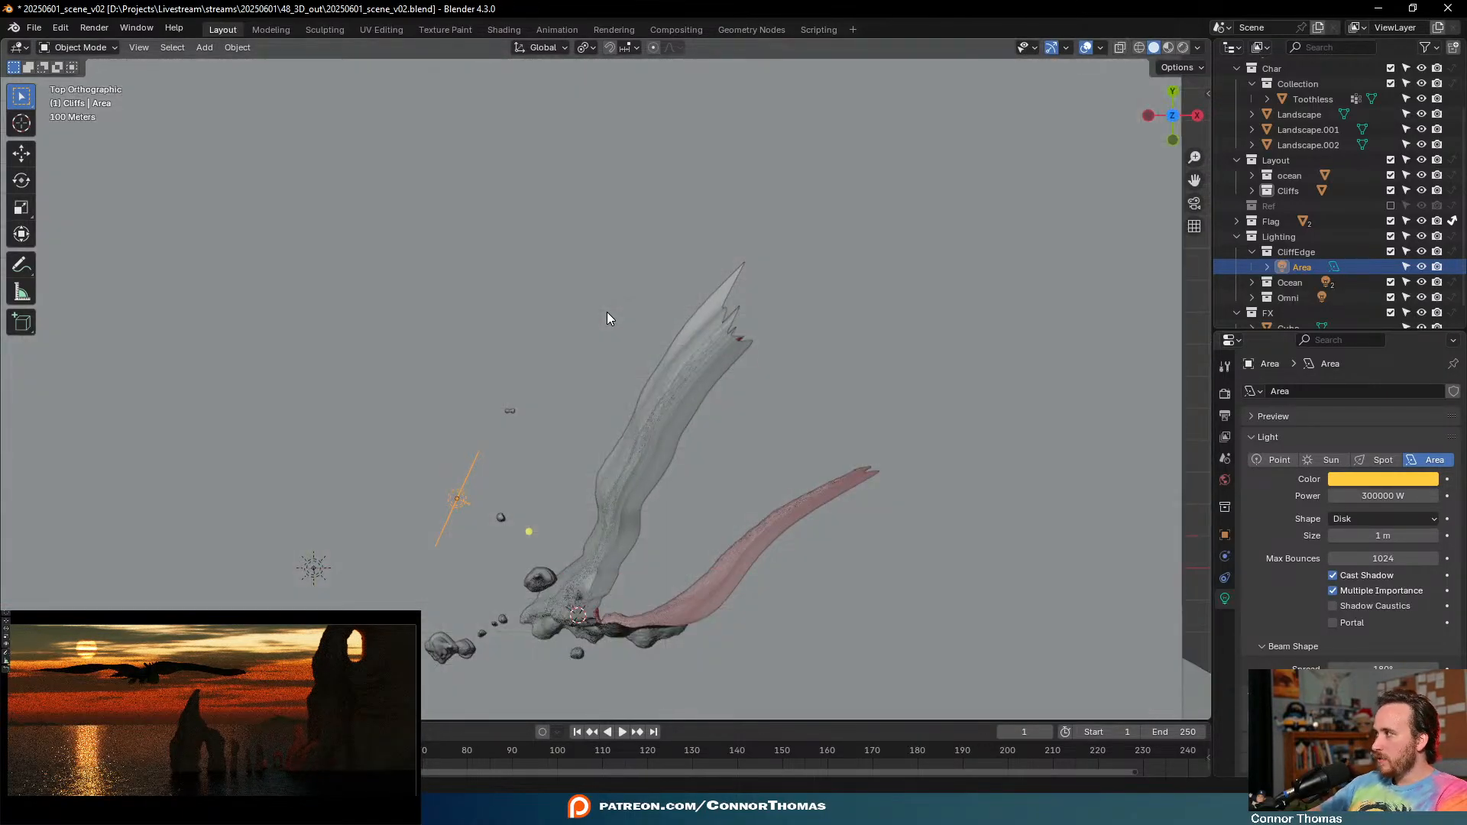
shift+middle_drag(584, 477, 712, 336)
key(shift+d)
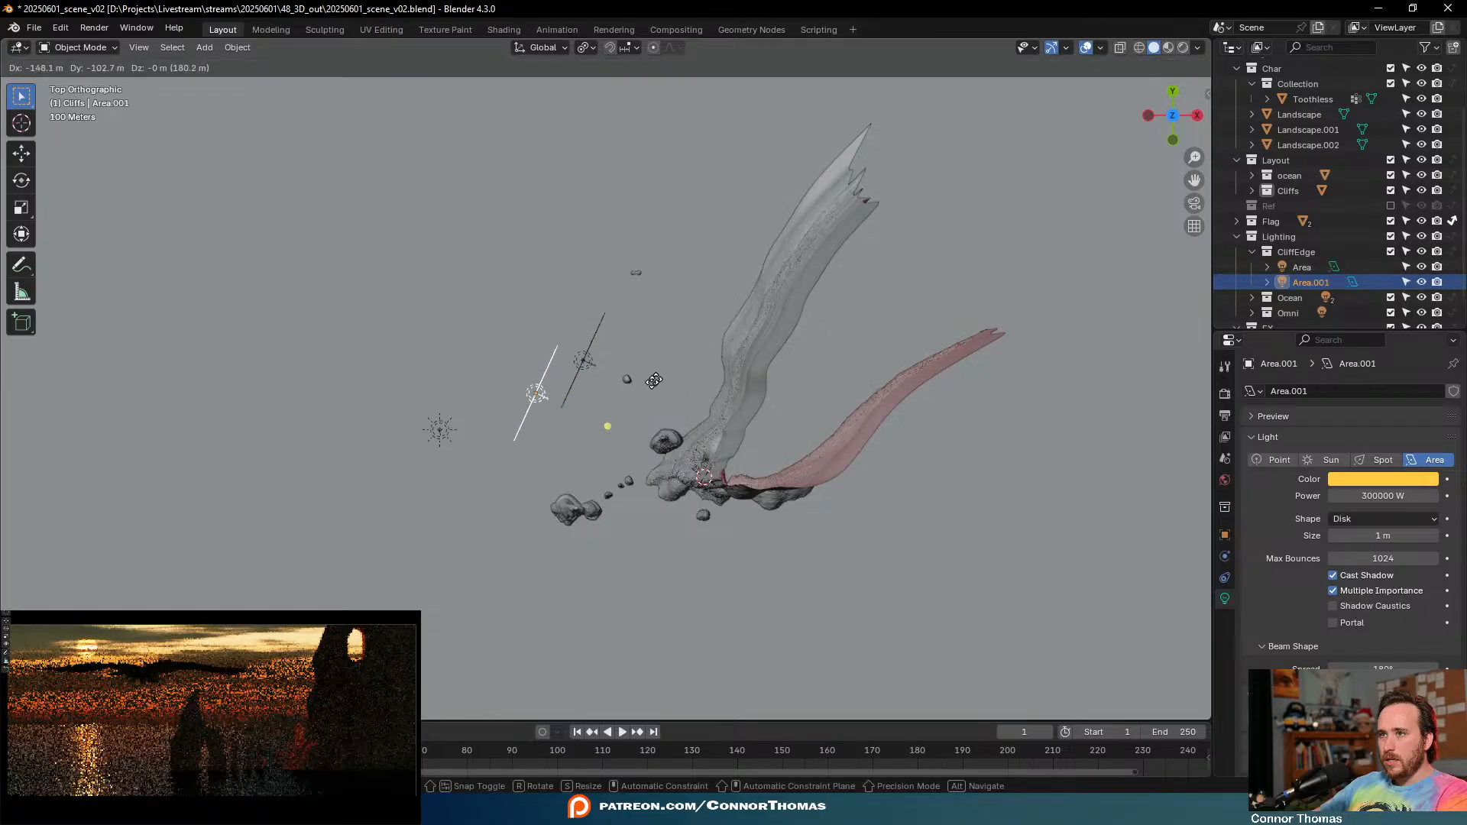
click(627, 449)
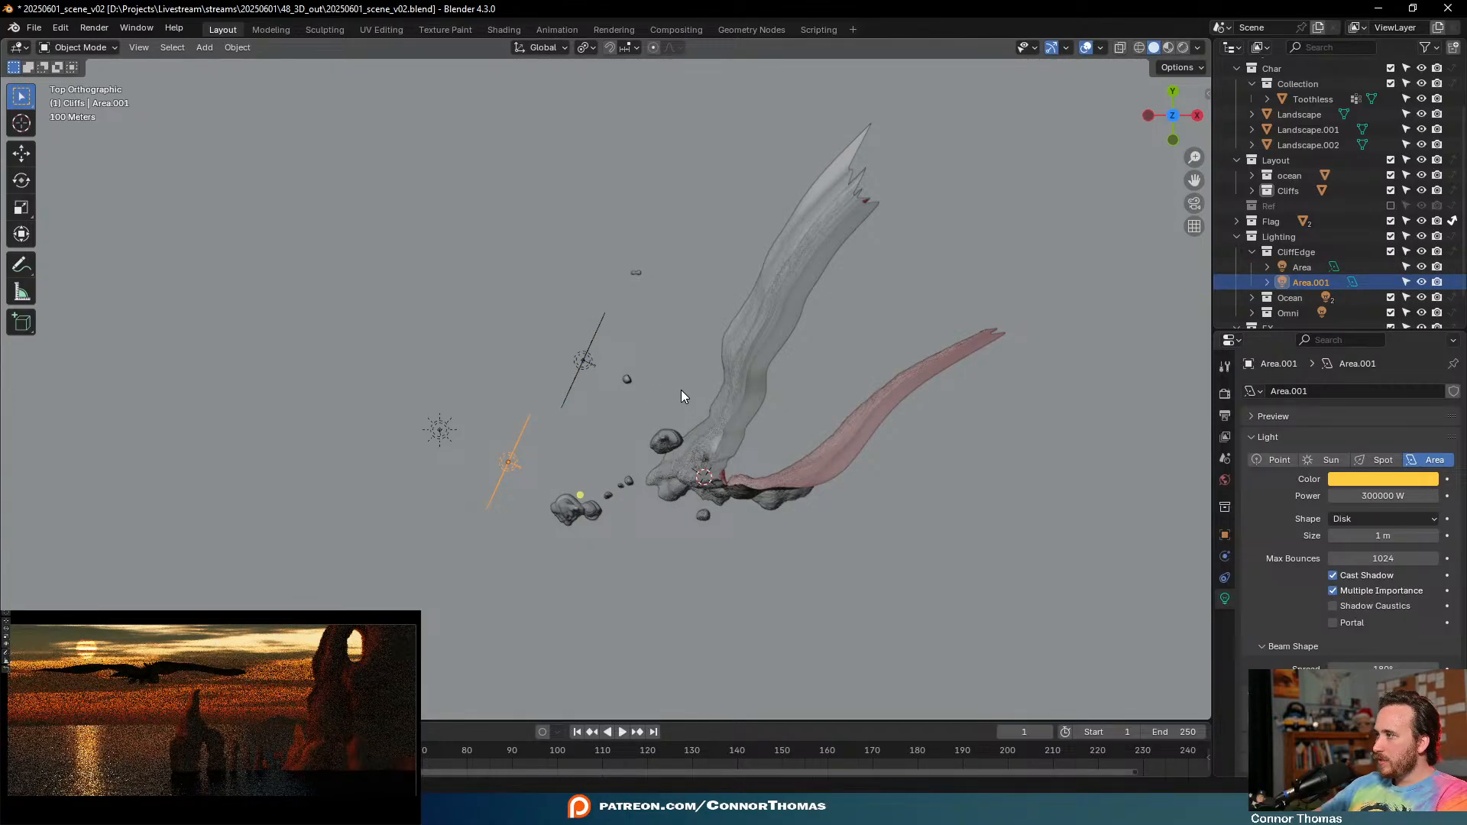
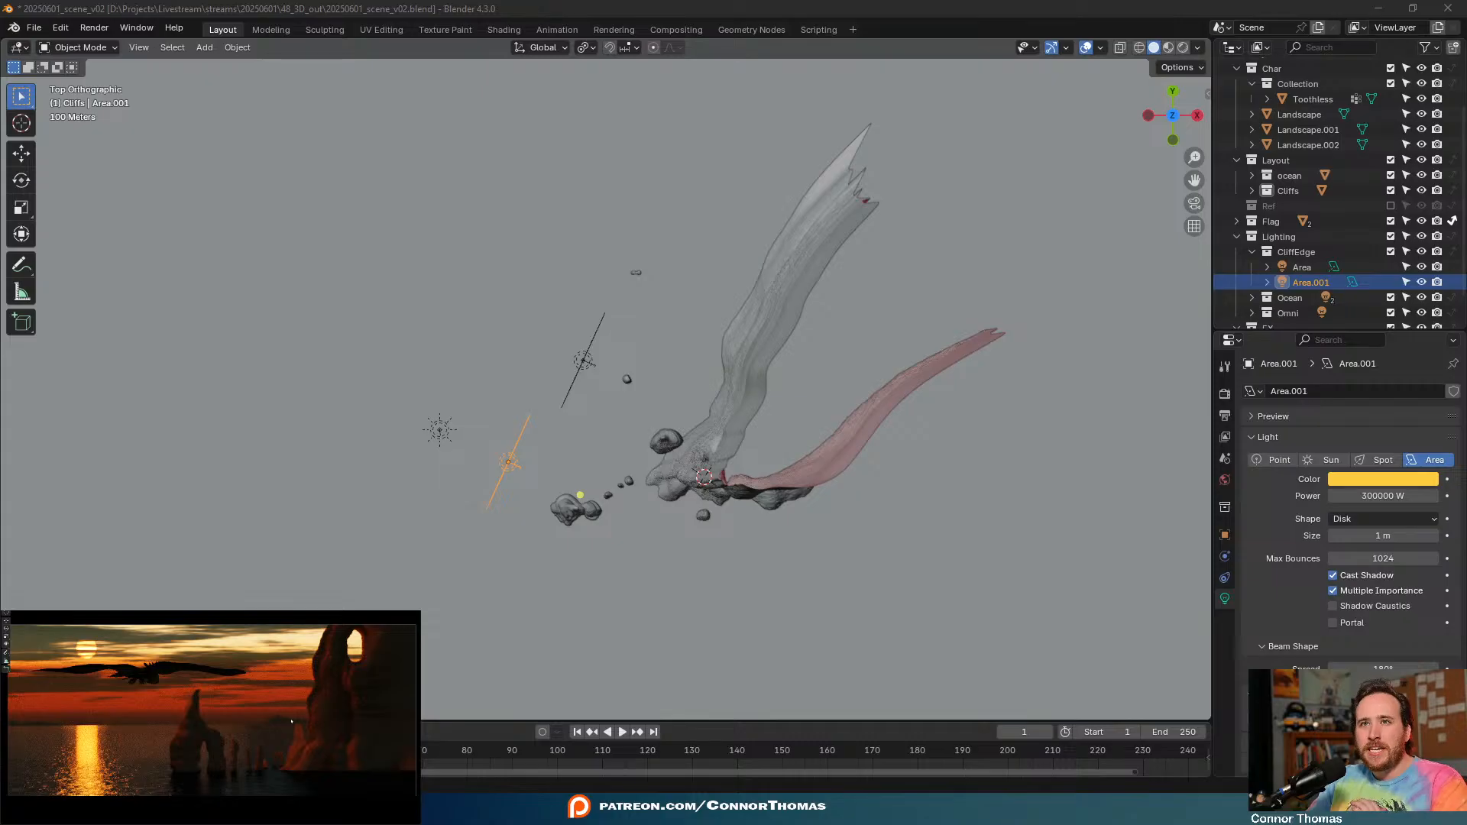
key(ctrl+s)
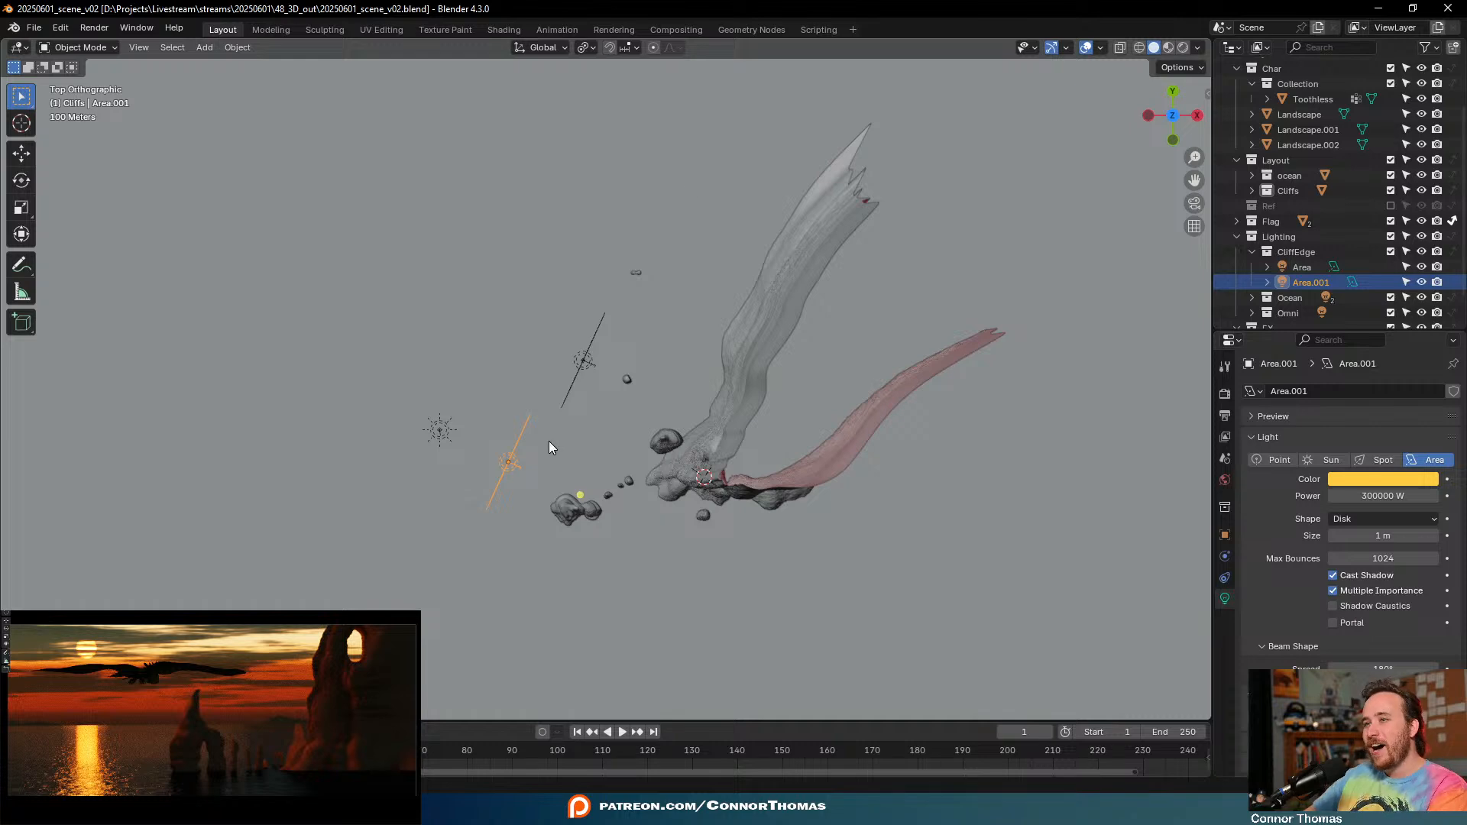
- Create a new collection inside the Lighting collection and name it Character
middle_drag(631, 445, 881, 301)
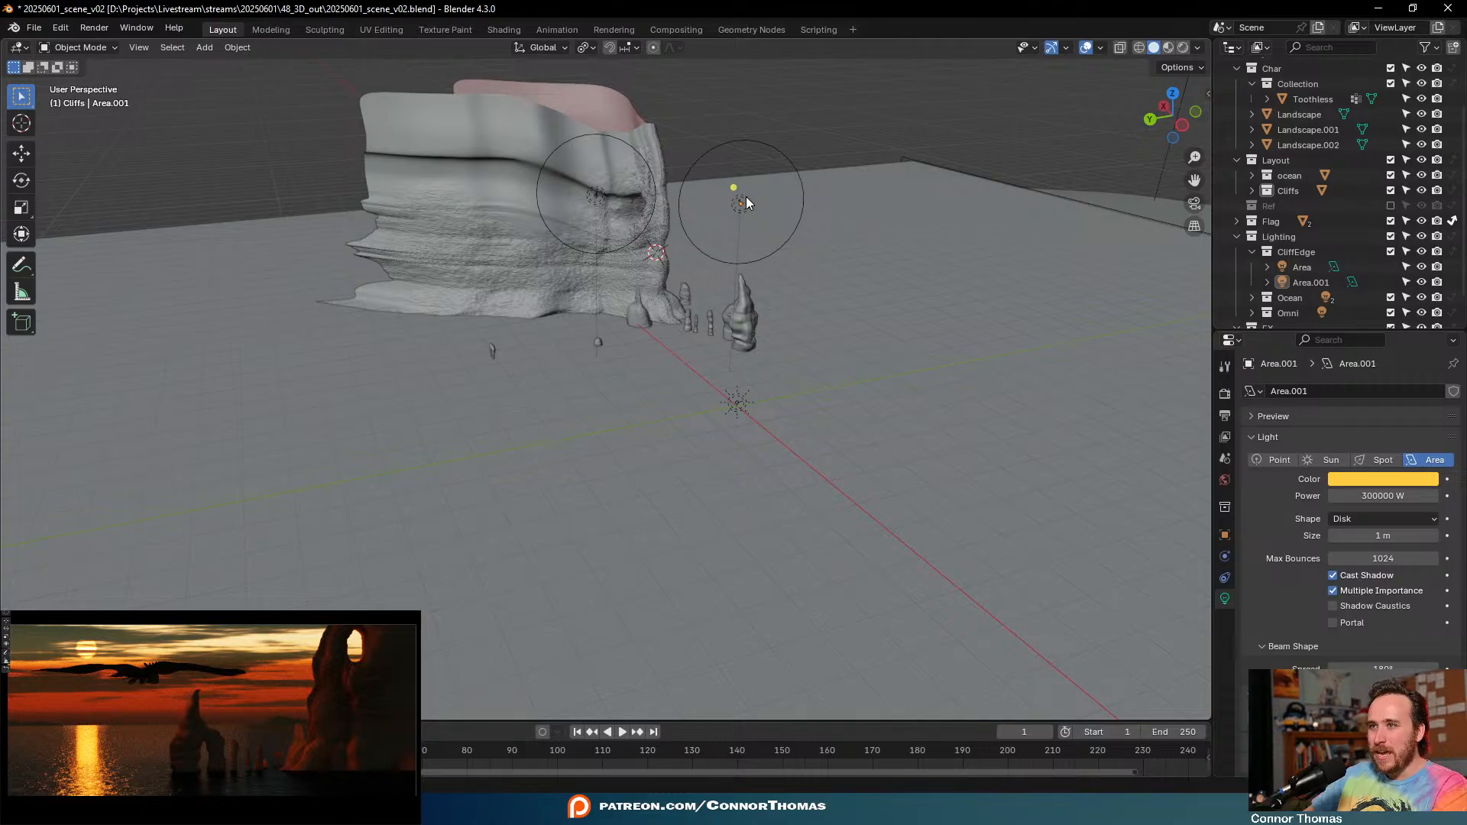
click(1250, 252)
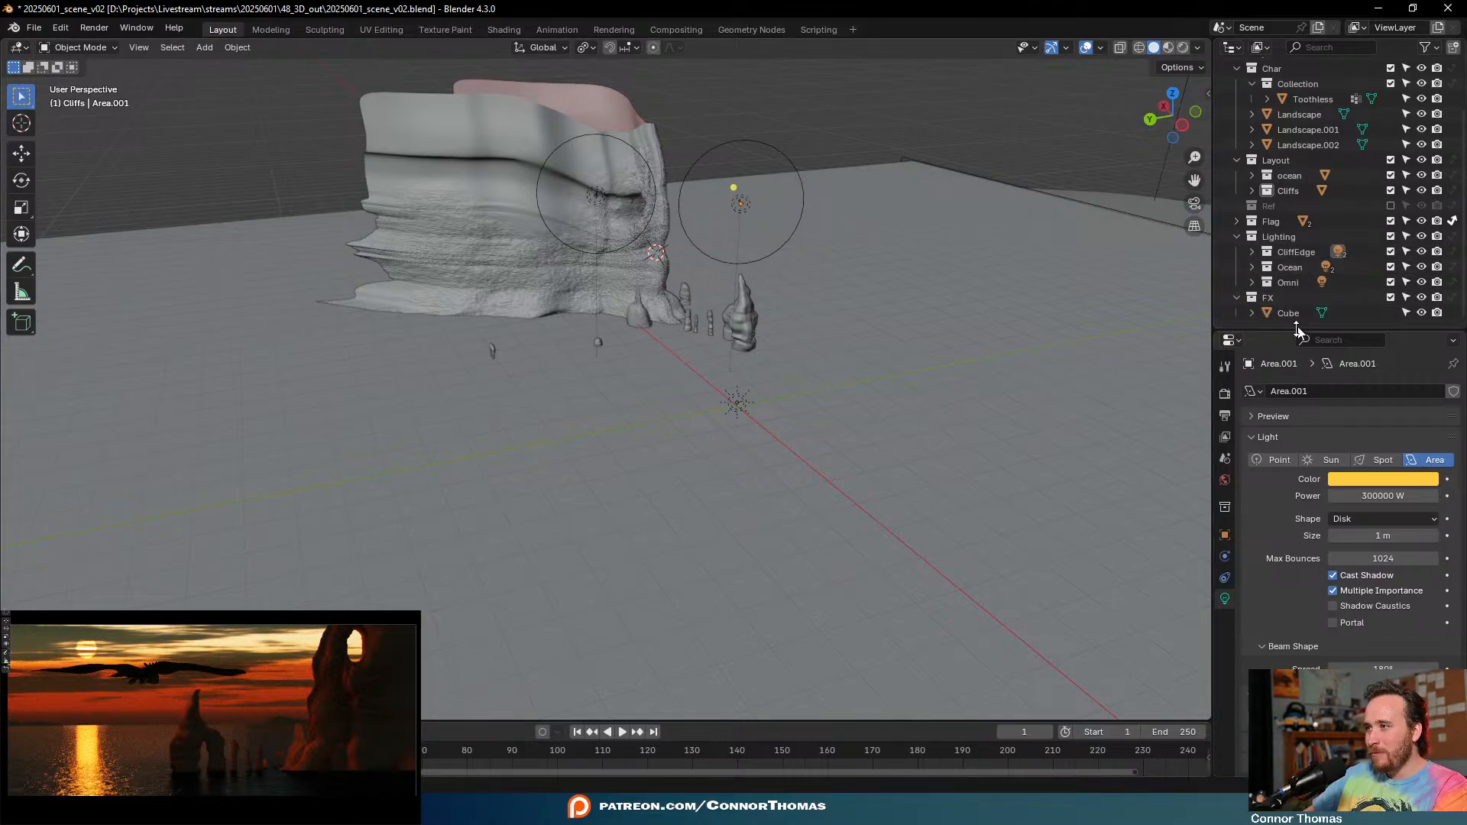
drag(1296, 330, 1296, 385)
right_click(1278, 297)
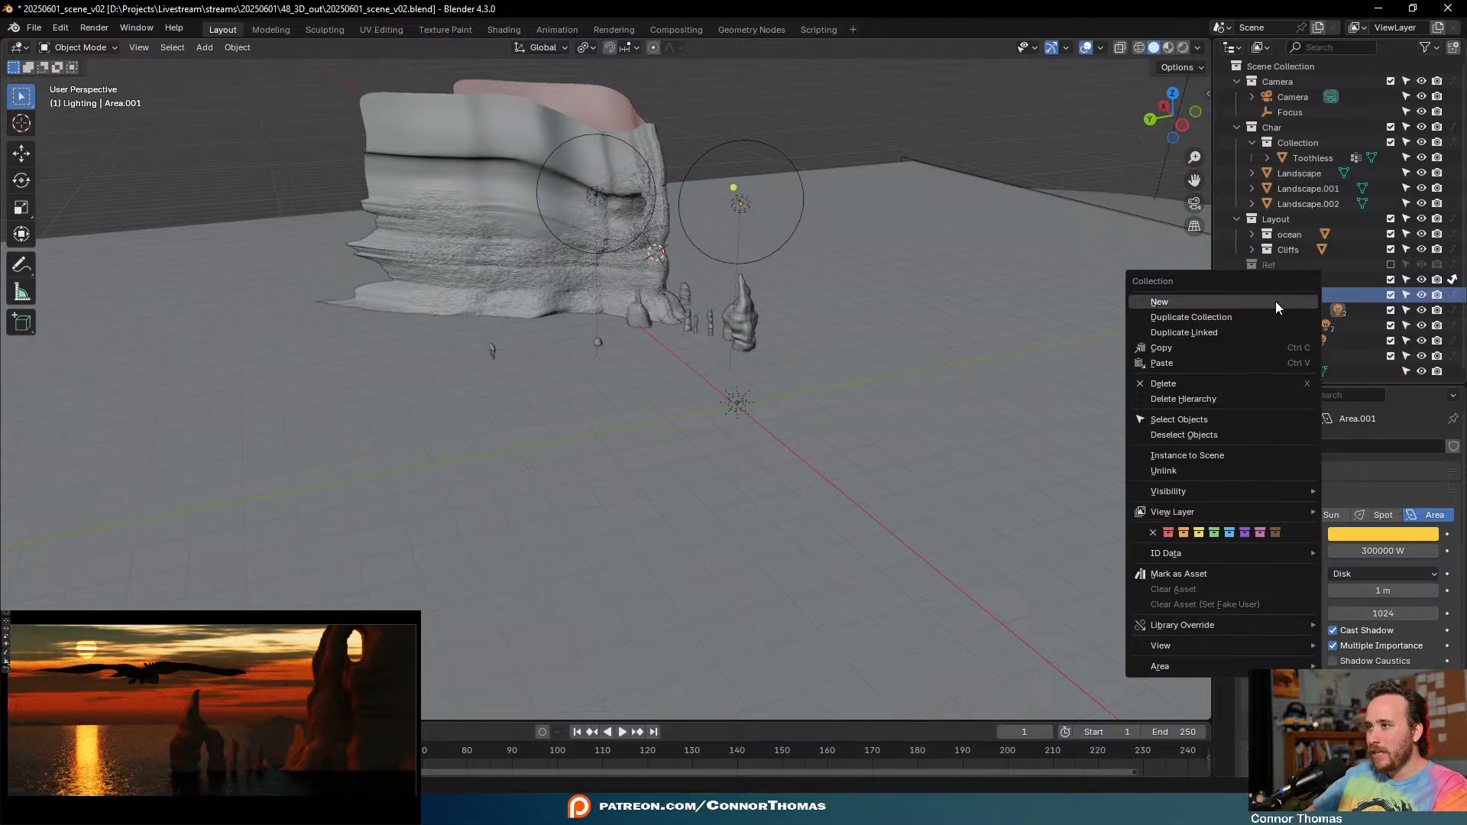
click(1276, 301)
double_click(1308, 337)
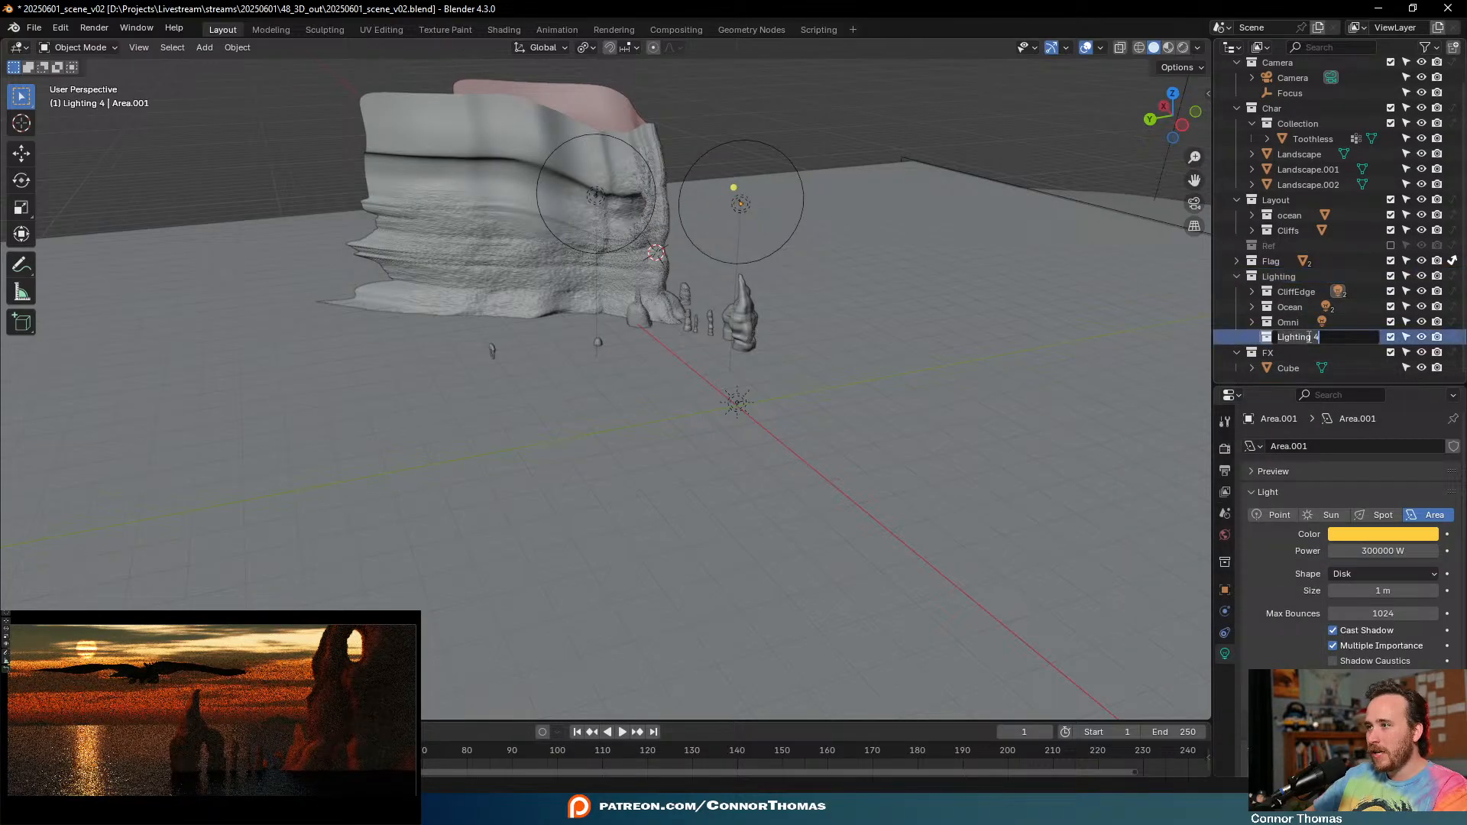
text(Character)
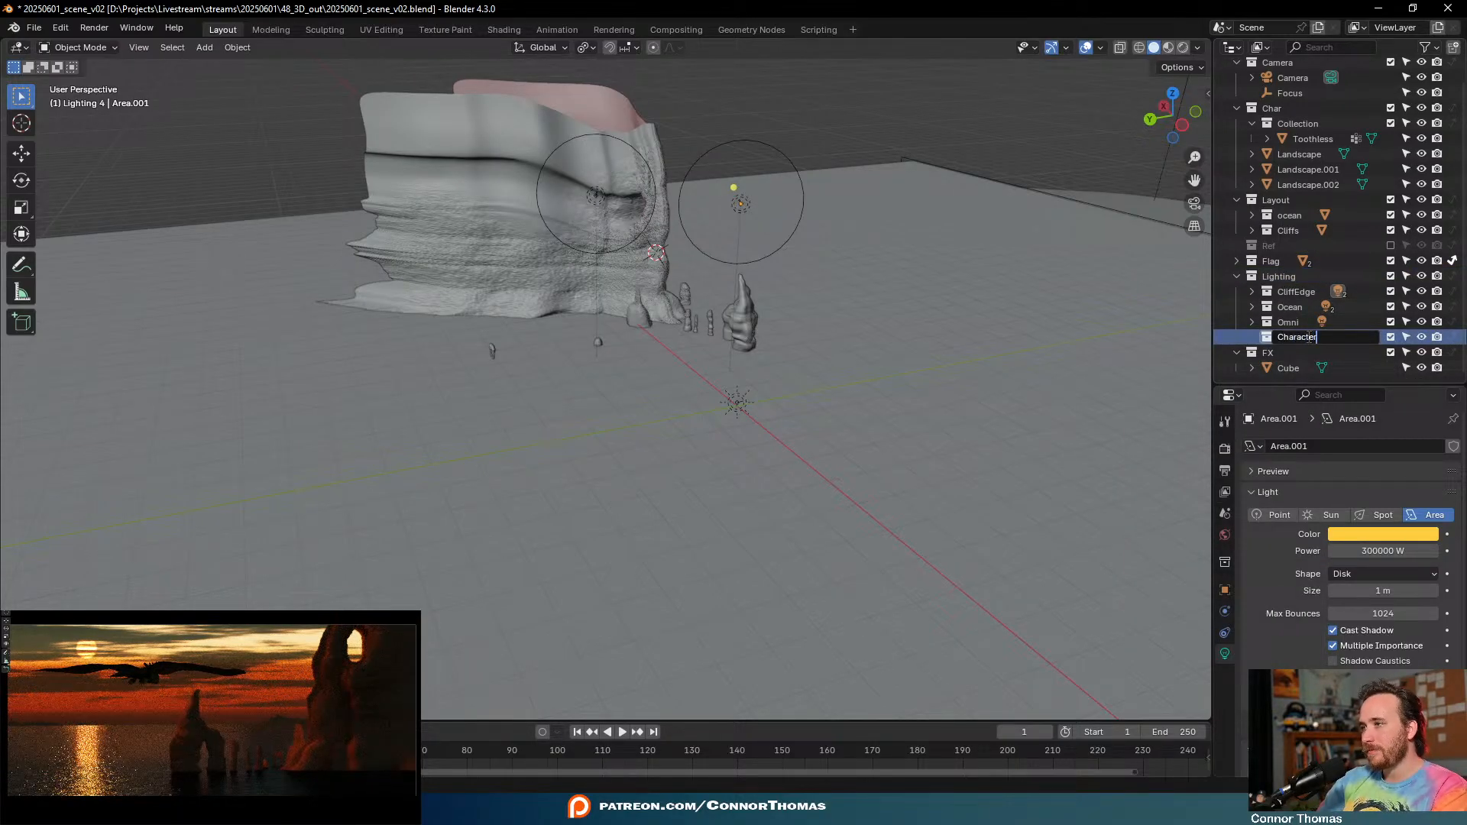
key(Return)
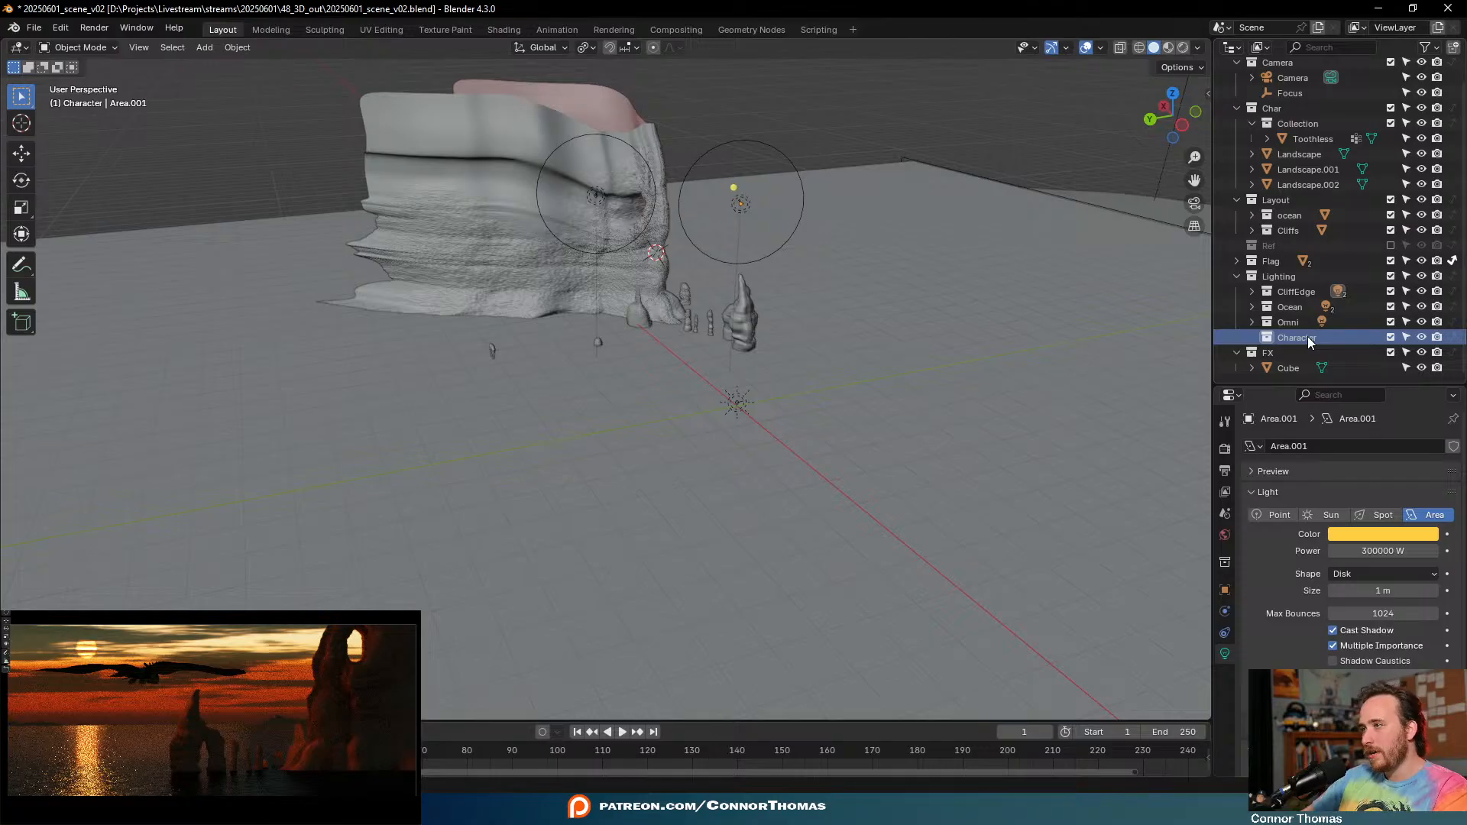
- Duplicate the area light by the small rock stacks in place and put the copy into the Character collection
click(744, 208)
middle_drag(822, 186, 823, 199)
key(shift+d)
right_click(844, 200)
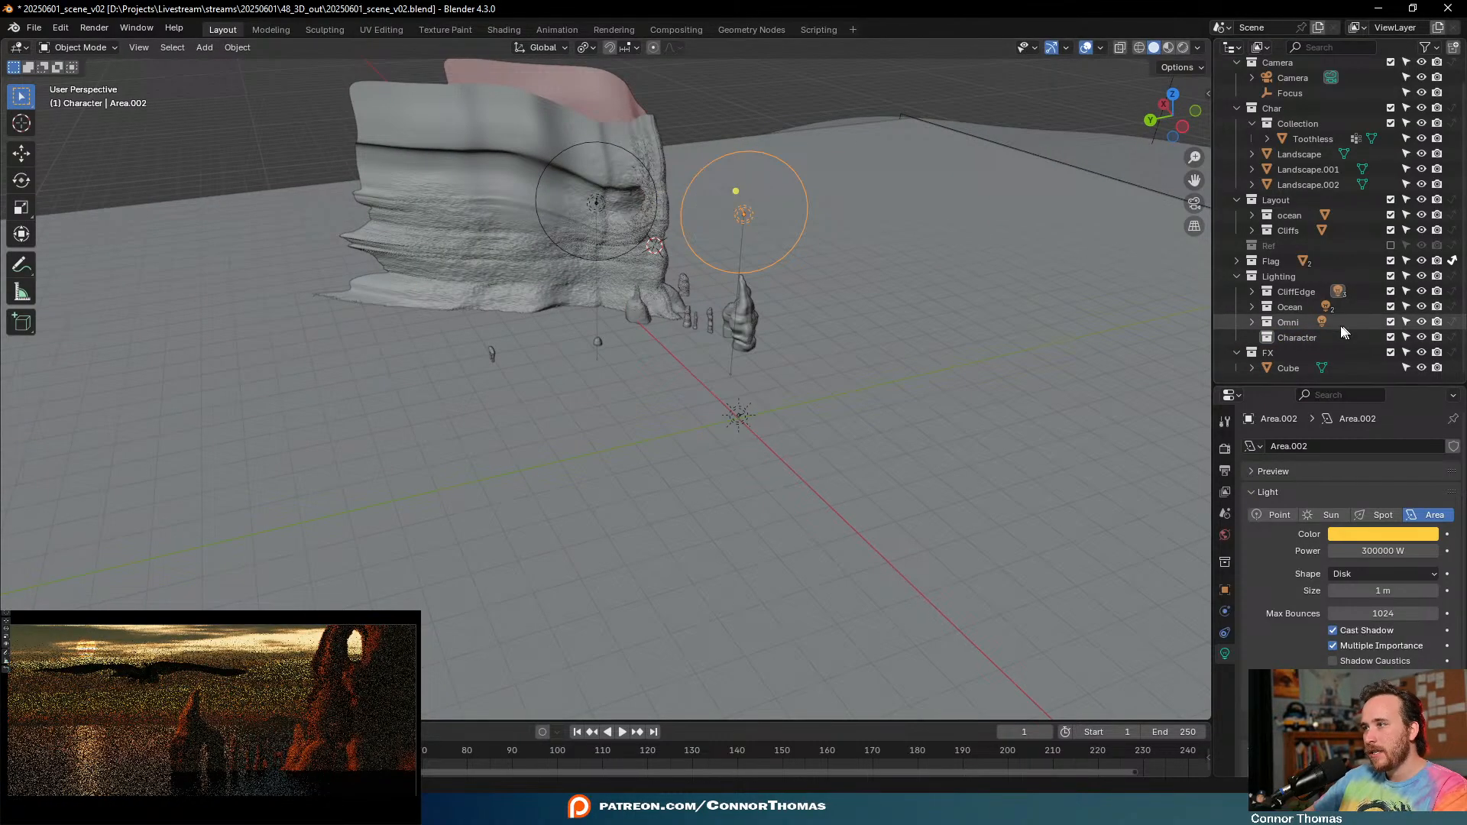
key(period)
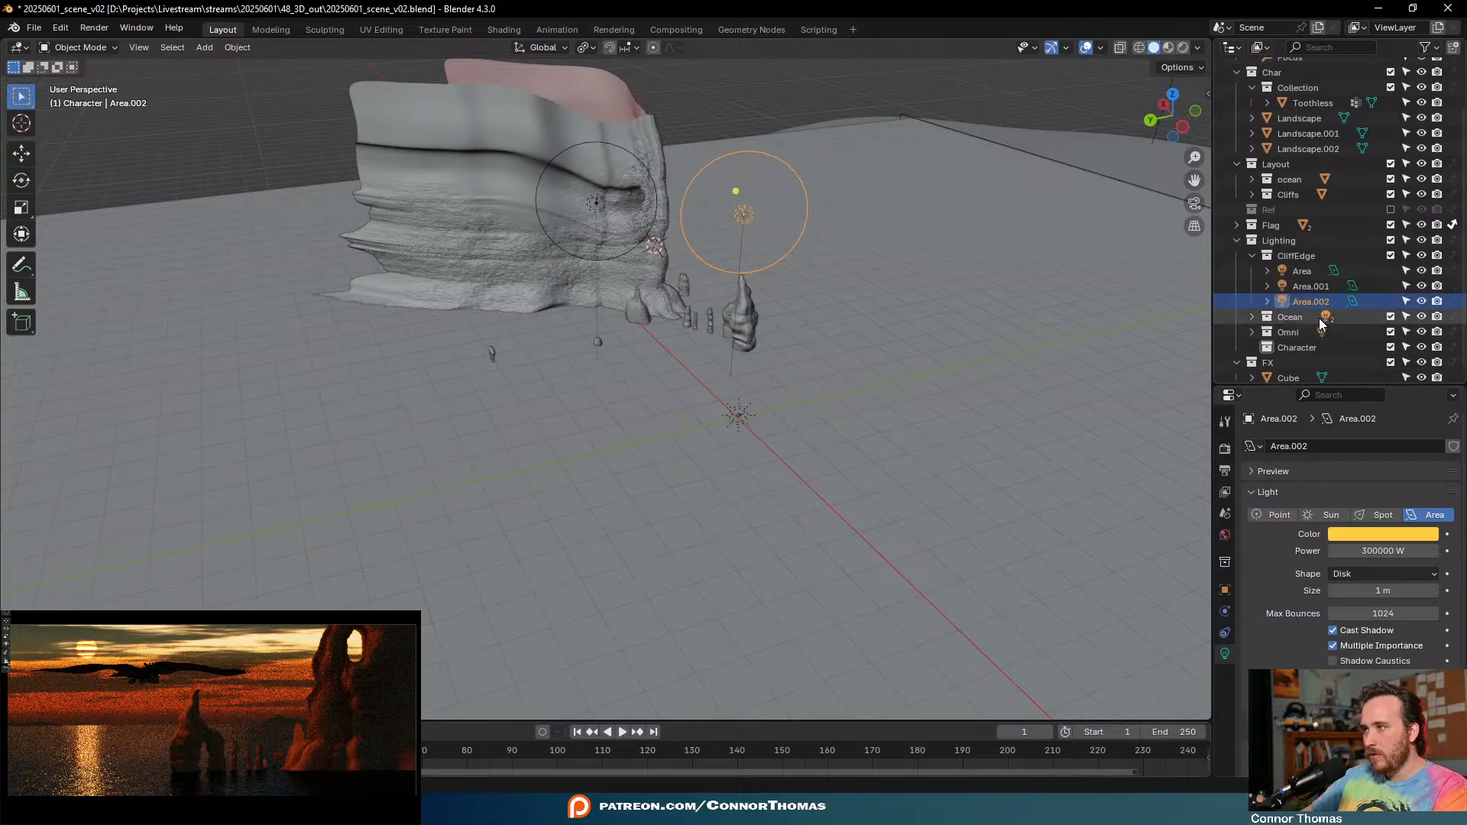
drag(1309, 291, 1299, 337)
- In top view, move the Character area light away from the cliffs to the scene camera
middle_drag(700, 263, 690, 114)
key(KP_7)
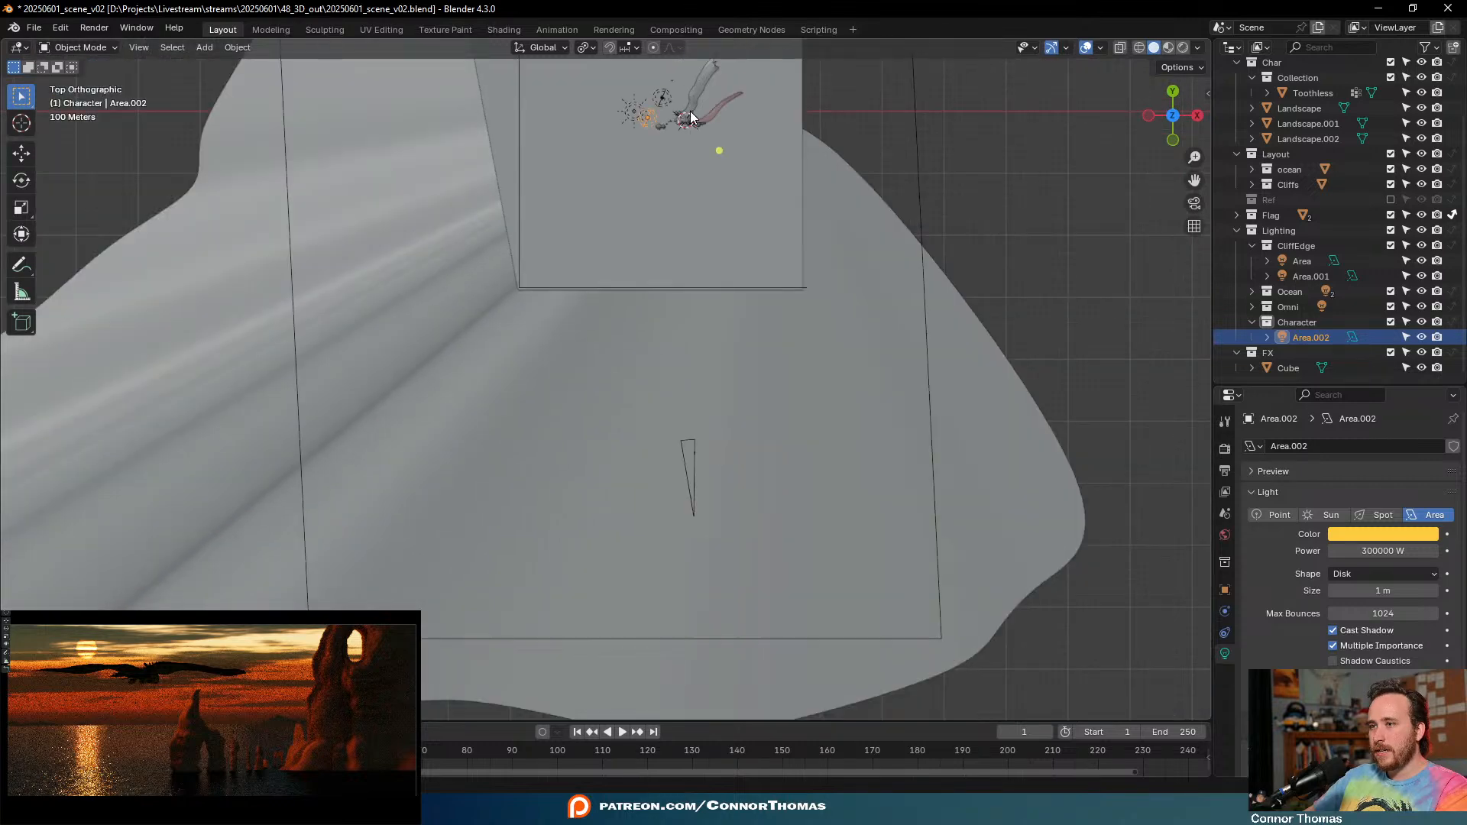
key(g)
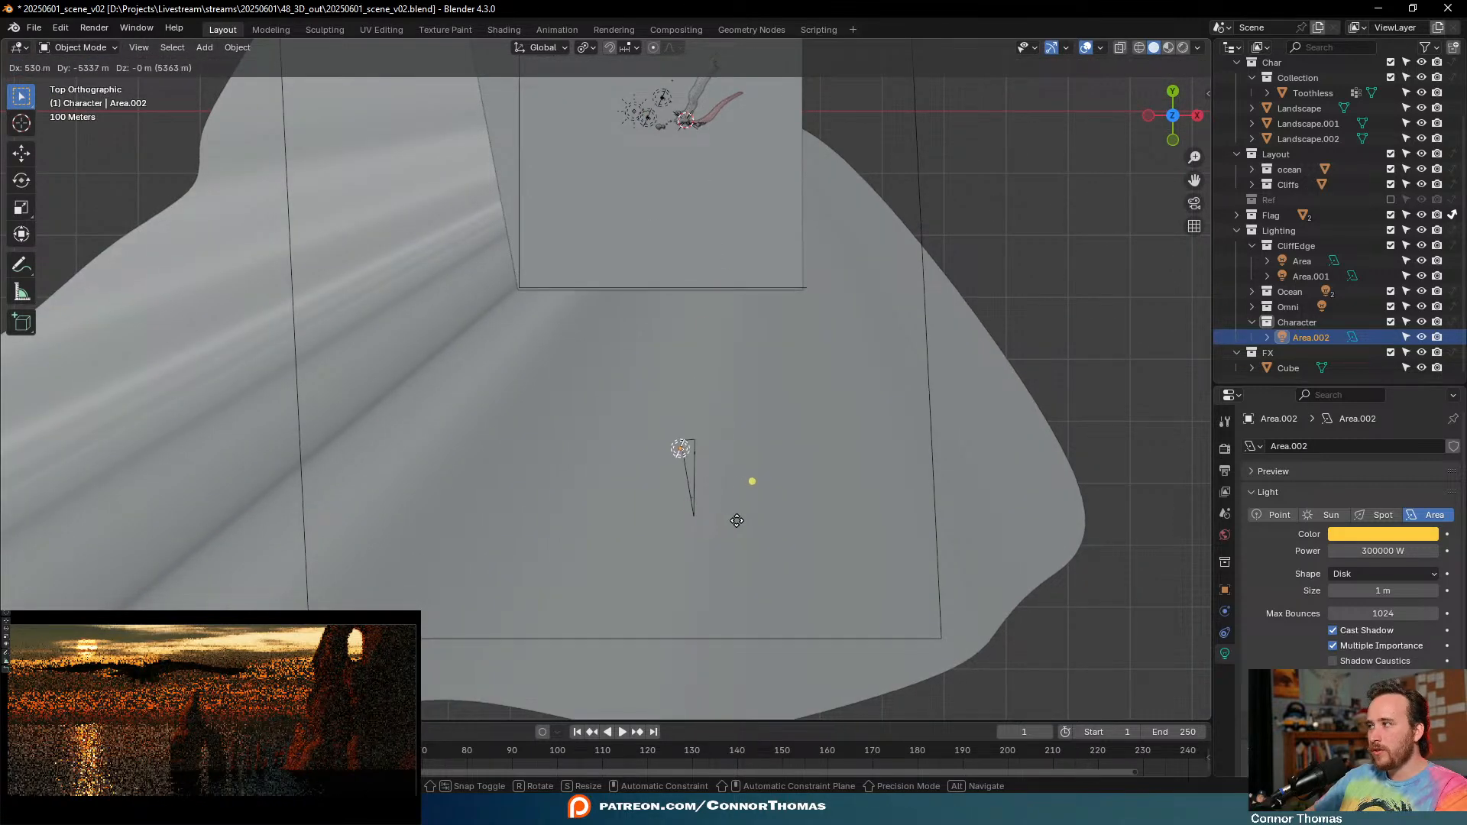
click(737, 520)
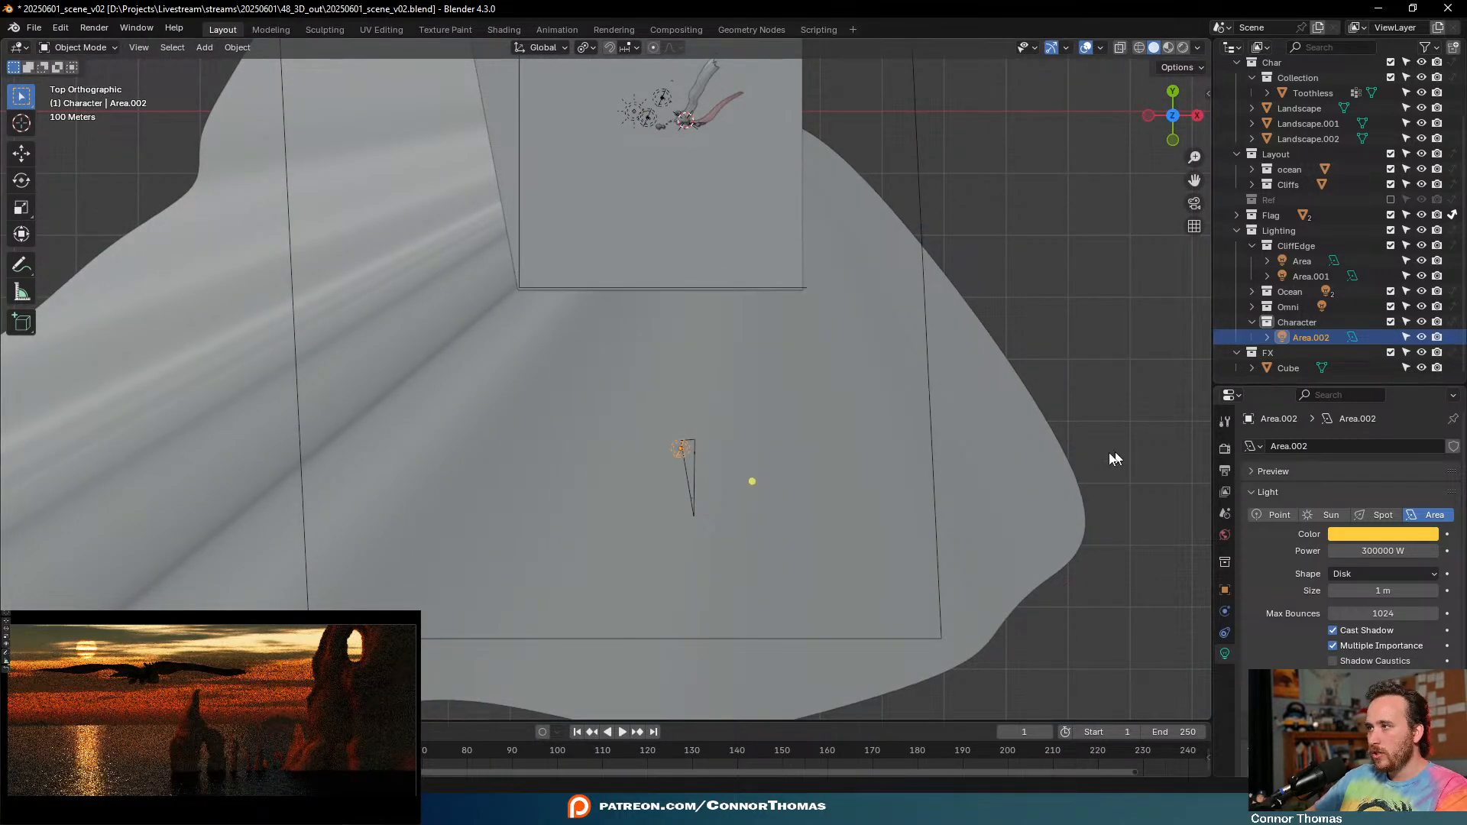
- Lower the Character area light to the camera's height and shift it sideways toward the tip of the camera frustum
middle_drag(795, 473, 832, 317)
key(KP_Decimal)
scroll(882, 326, down, 5)
middle_drag(863, 388, 1030, 367)
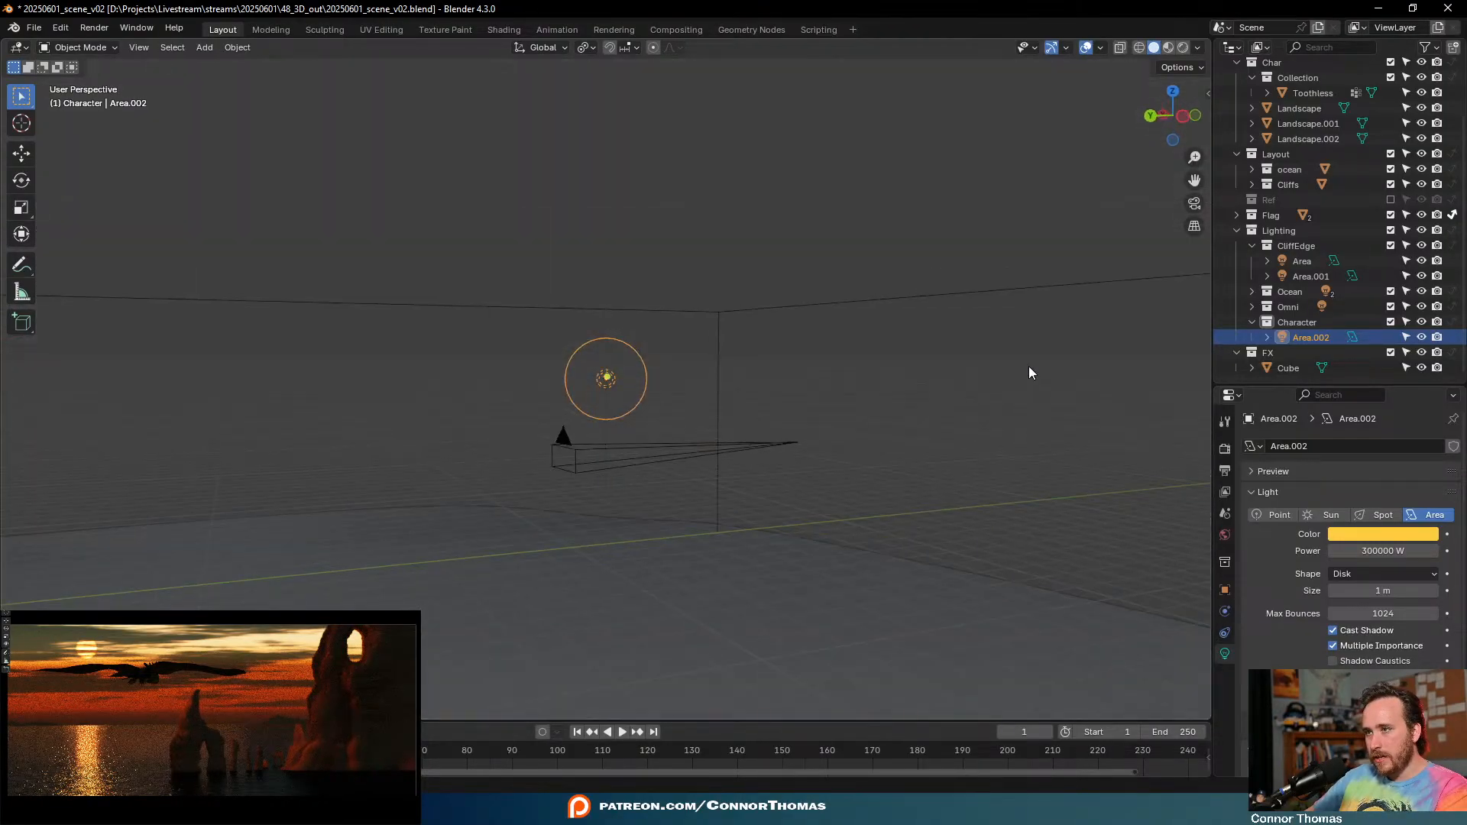
key(g)
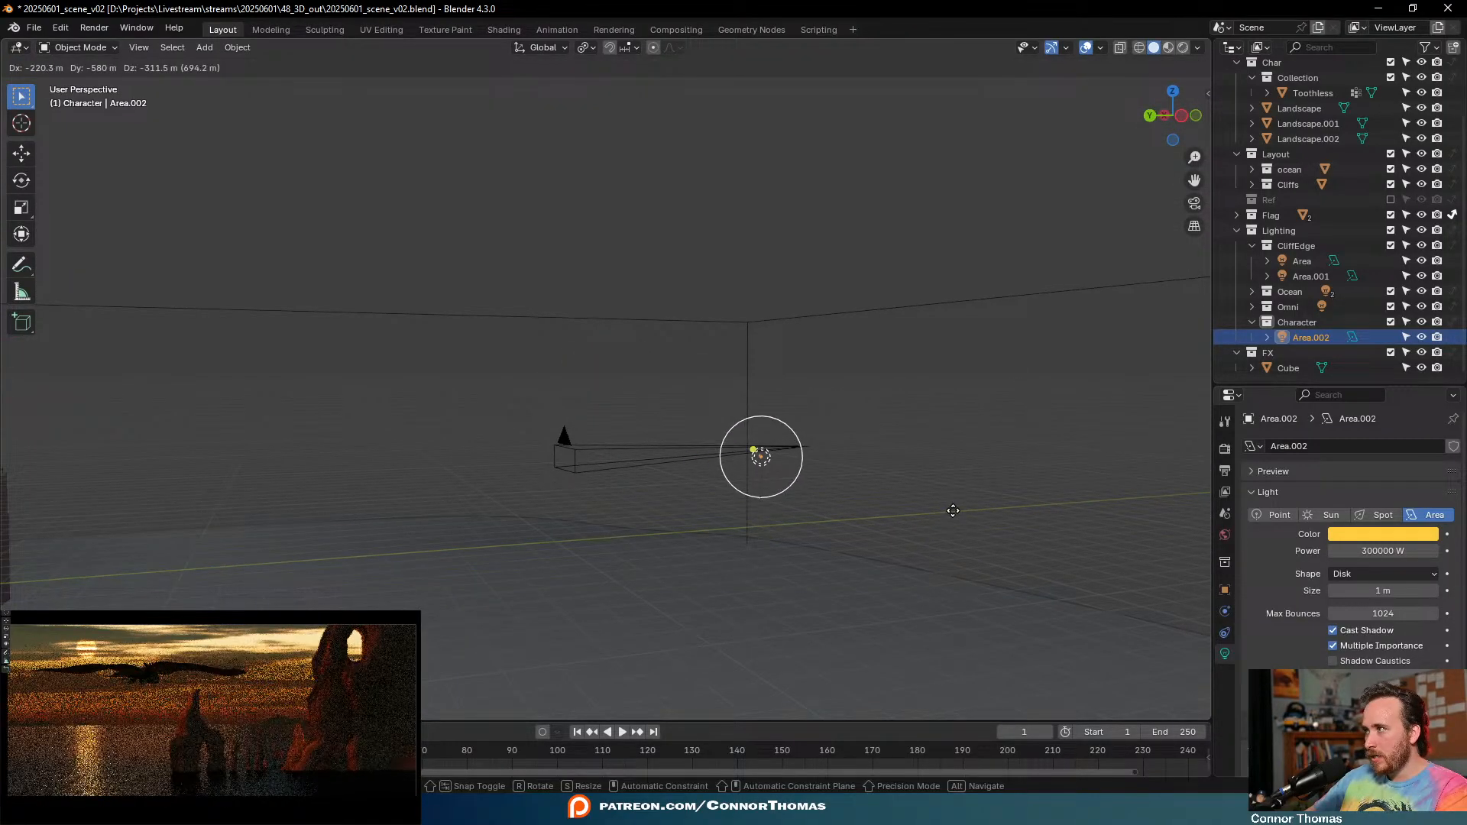
click(953, 510)
middle_drag(933, 500, 654, 506)
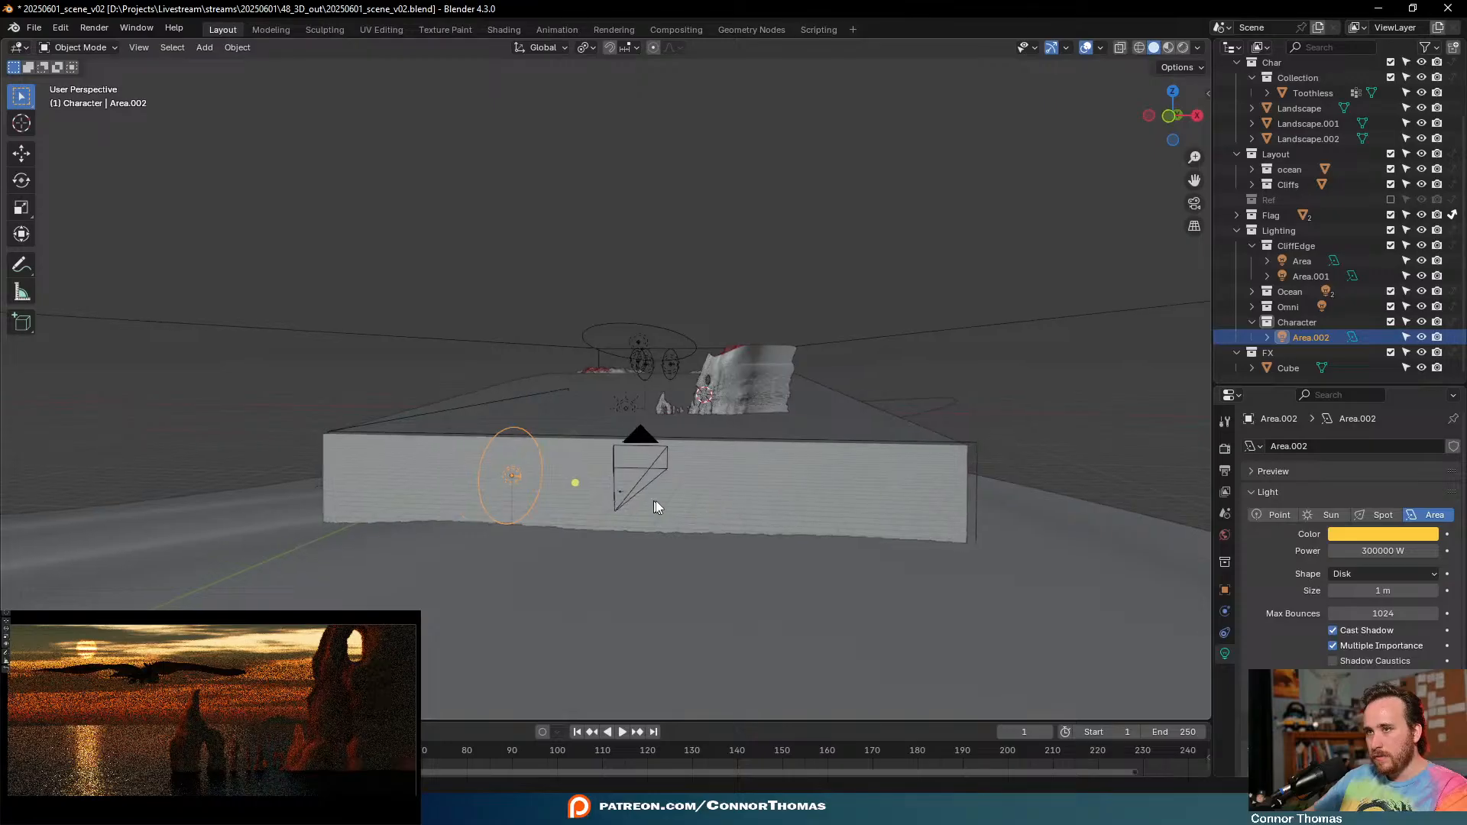
key(g)
click(742, 502)
- Move the Character area light close to the dragon
middle_drag(698, 449, 695, 429)
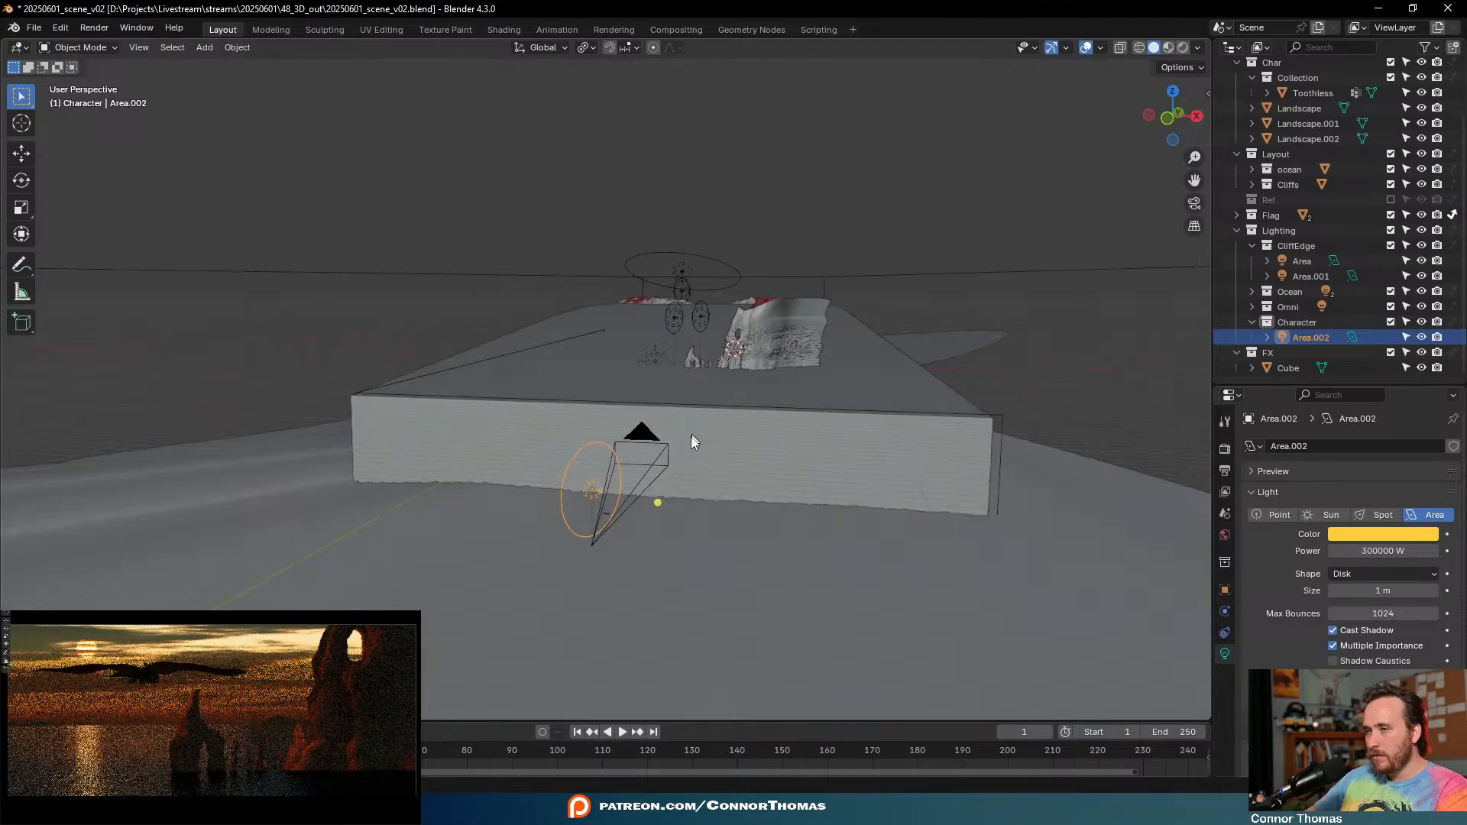
key(KP_Decimal)
middle_drag(654, 497, 676, 318)
key(g)
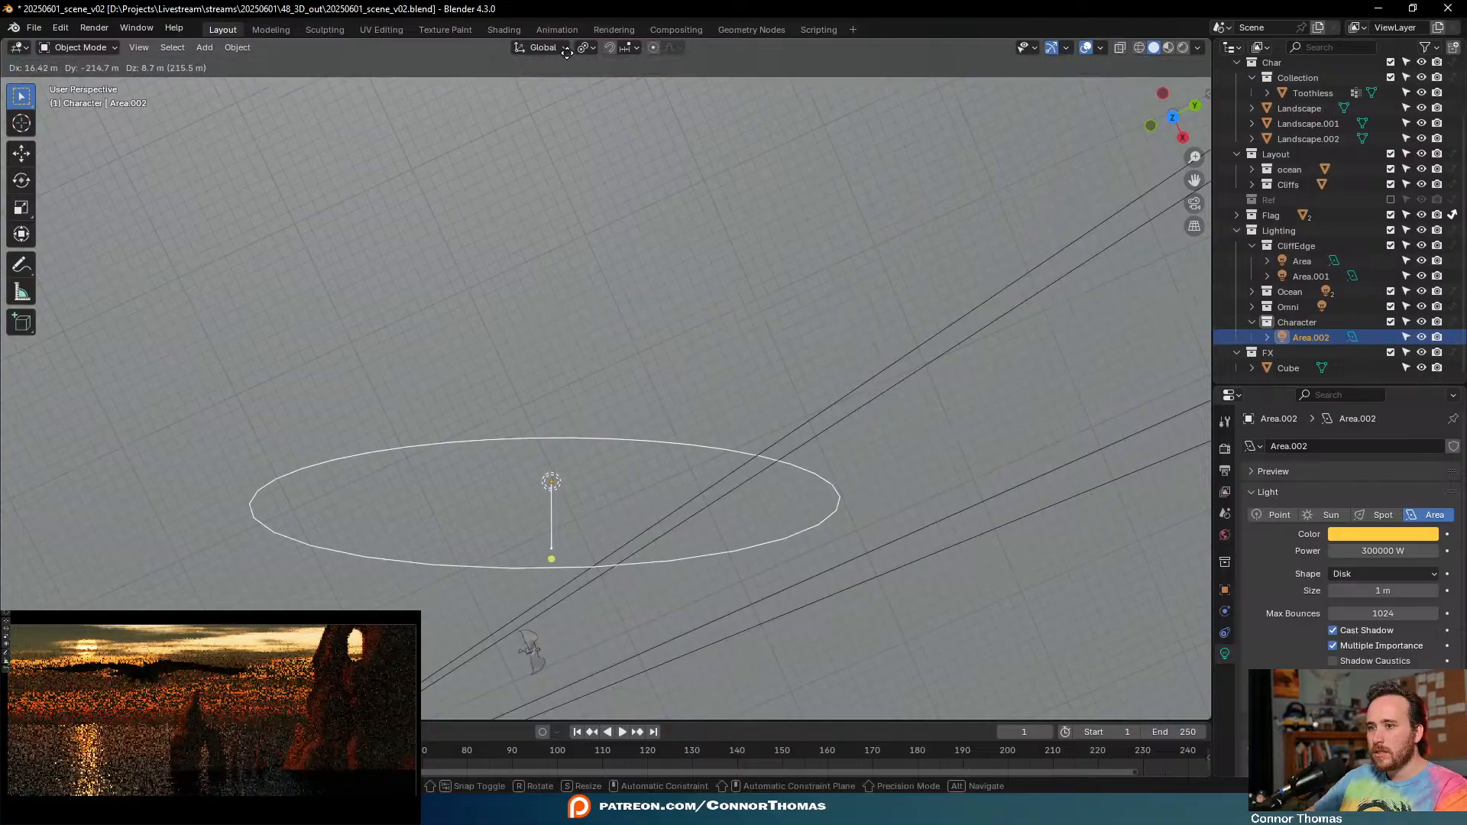
click(527, 79)
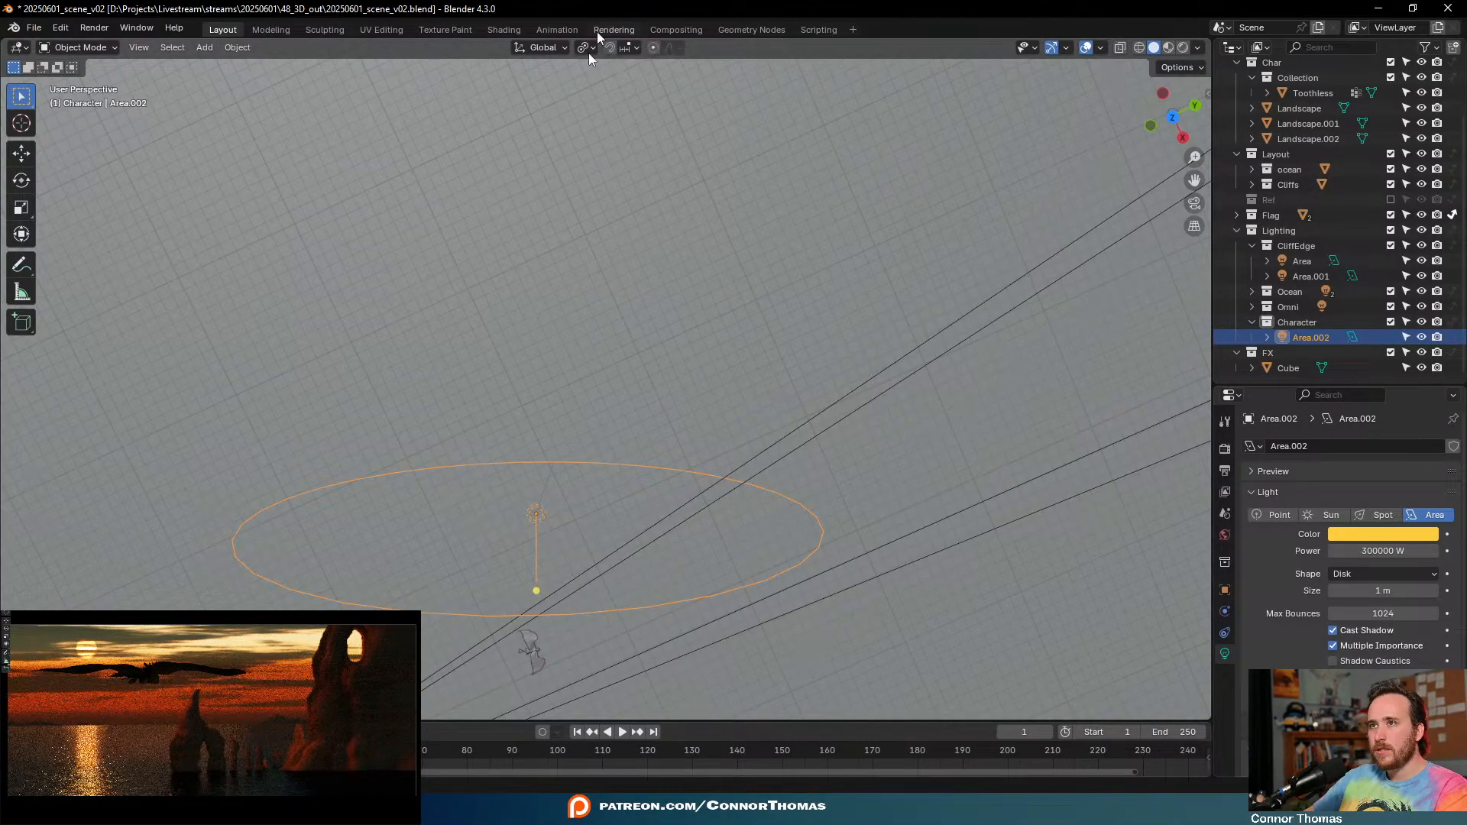
- In the right side view, scale the Character area light down to a much smaller disk
key(KP_3)
scroll(570, 403, down, 1)
shift+middle_drag(684, 270, 712, 413)
scroll(713, 412, up, 2)
key(s)
key(Escape)
key(s)
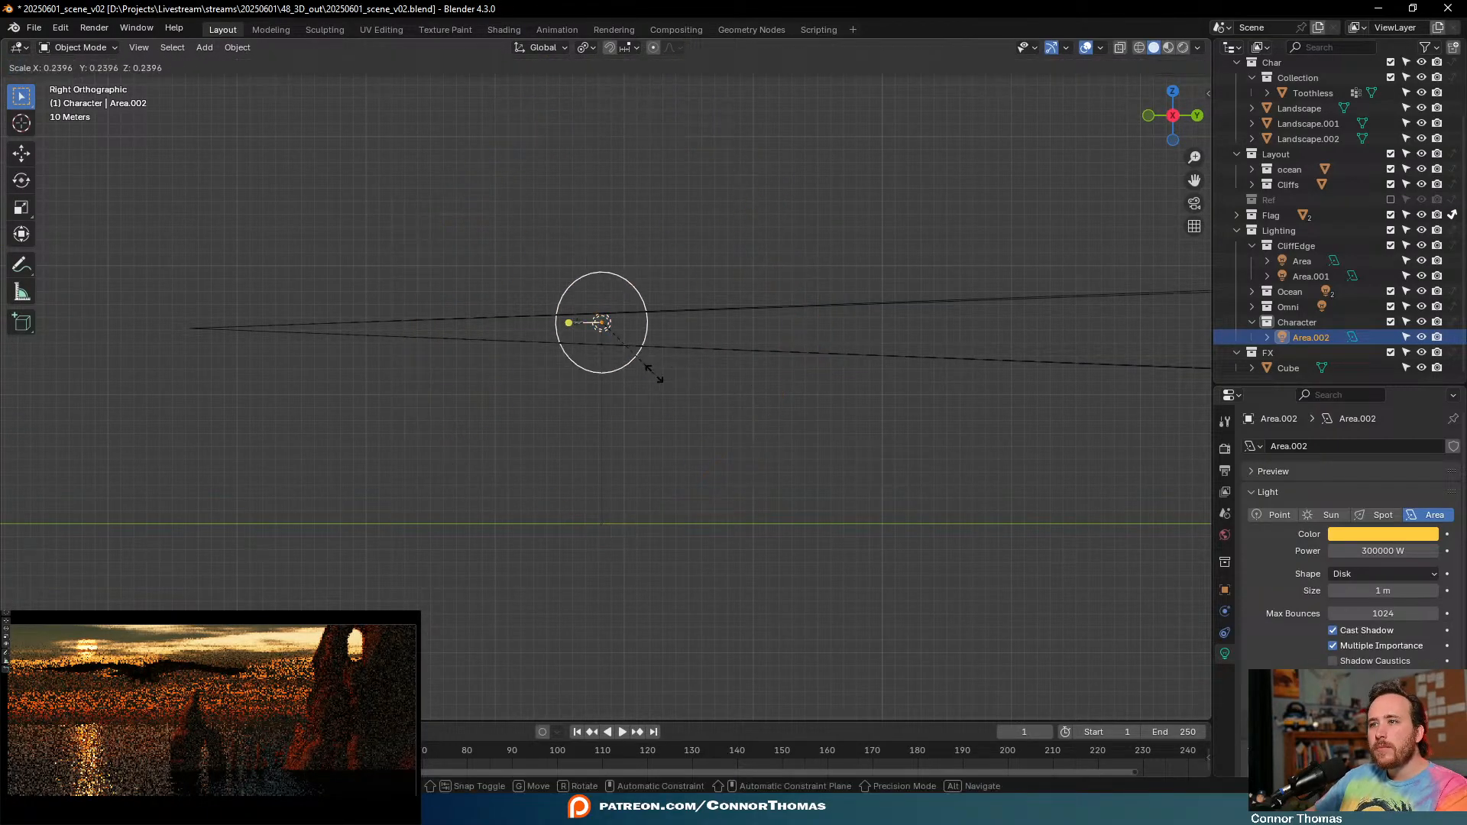
click(634, 355)
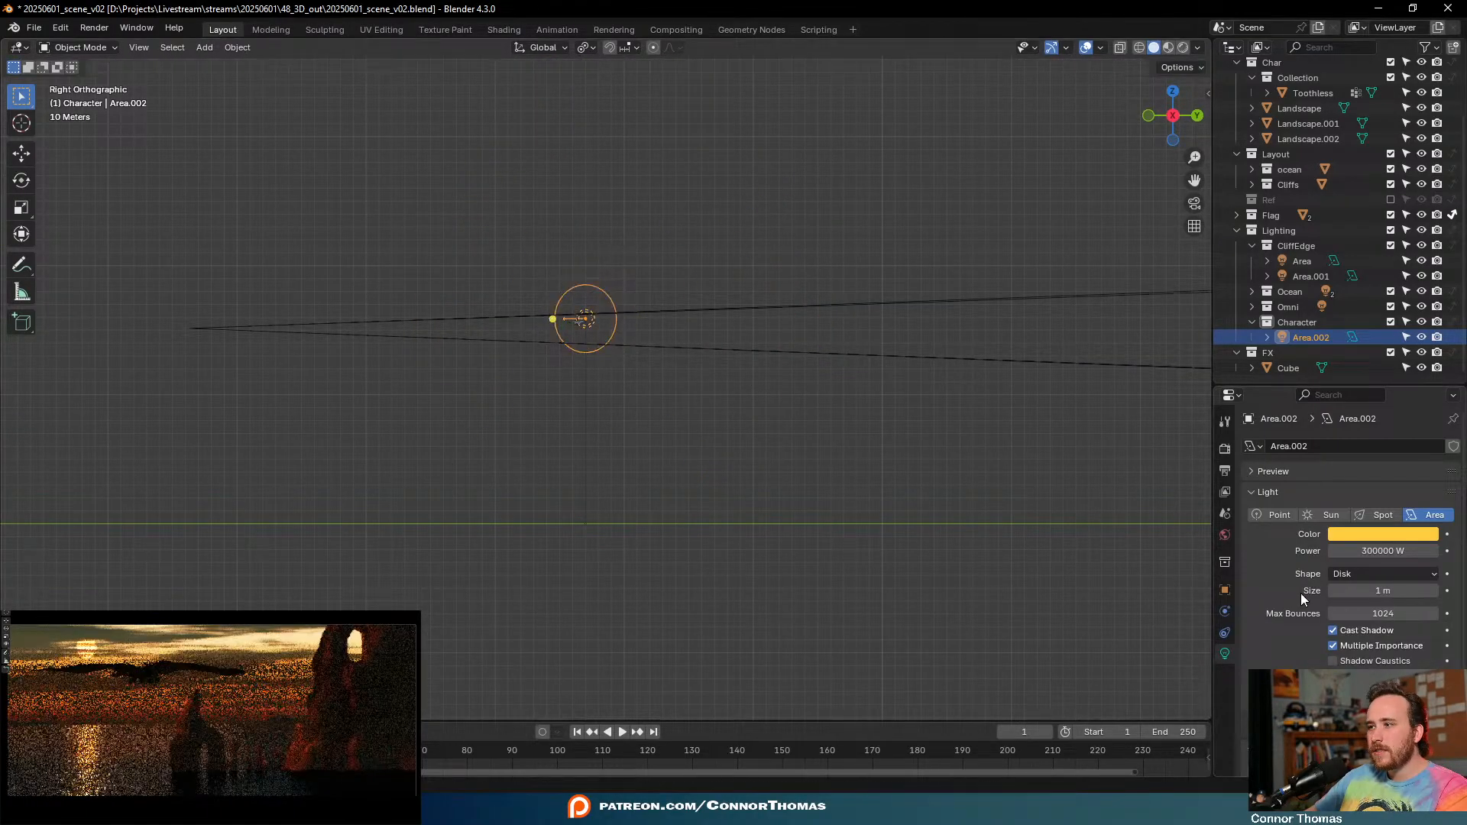
- Remove the Cliffs collection from the Character area light's light linking
click(1224, 590)
scroll(1325, 596, down, 6)
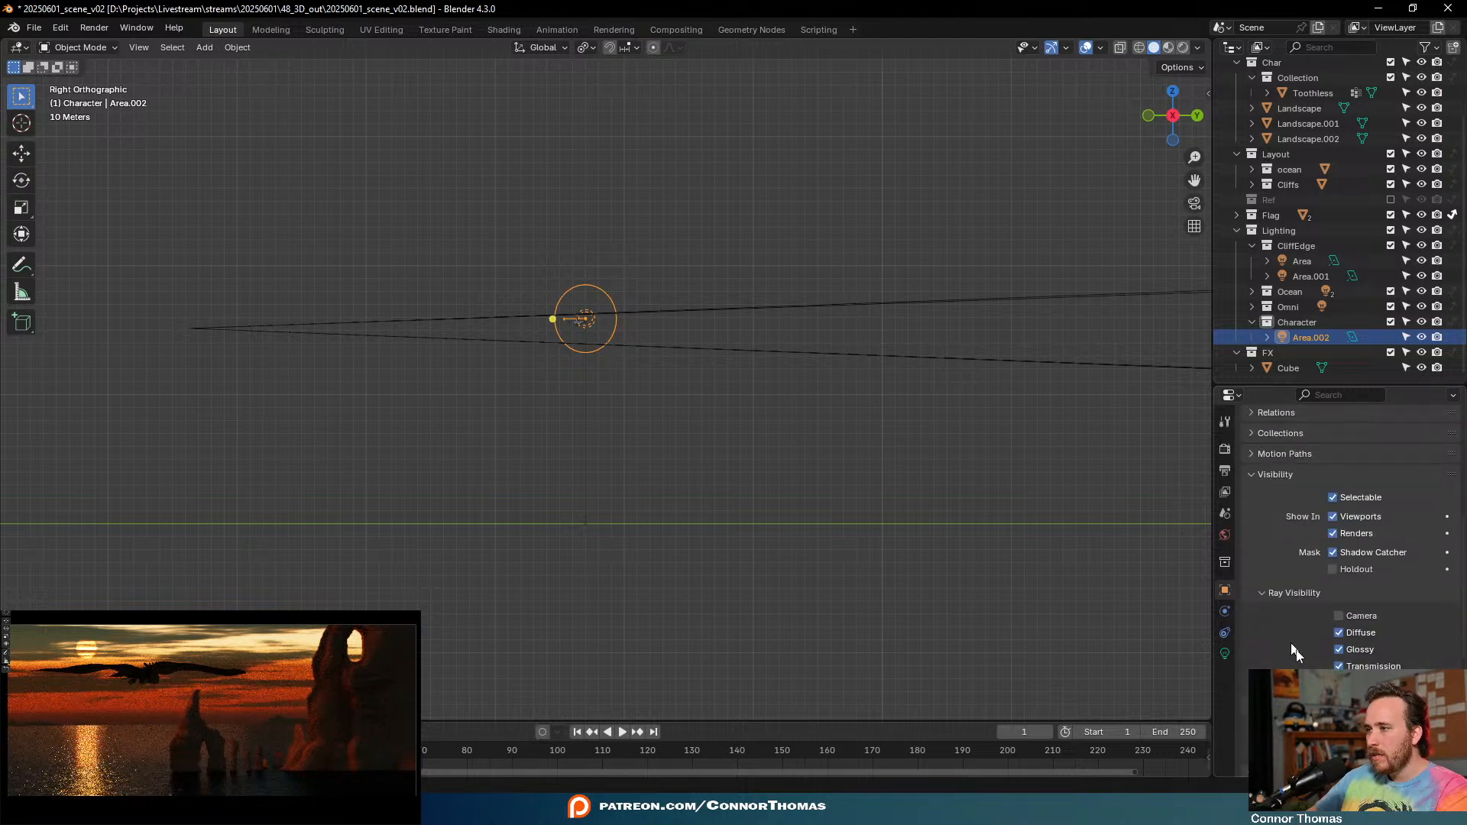
scroll(1289, 552, down, 8)
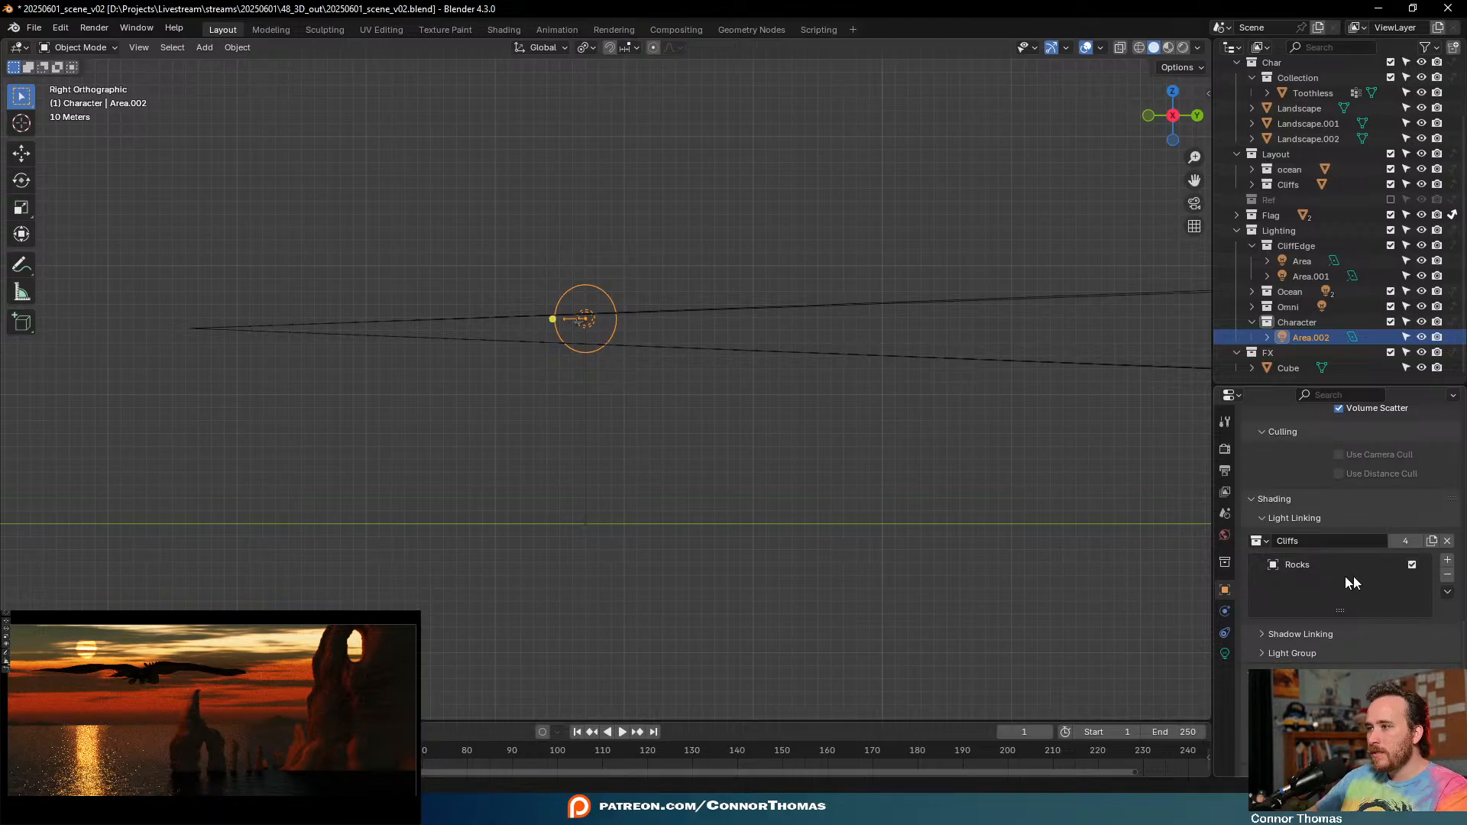
click(1446, 541)
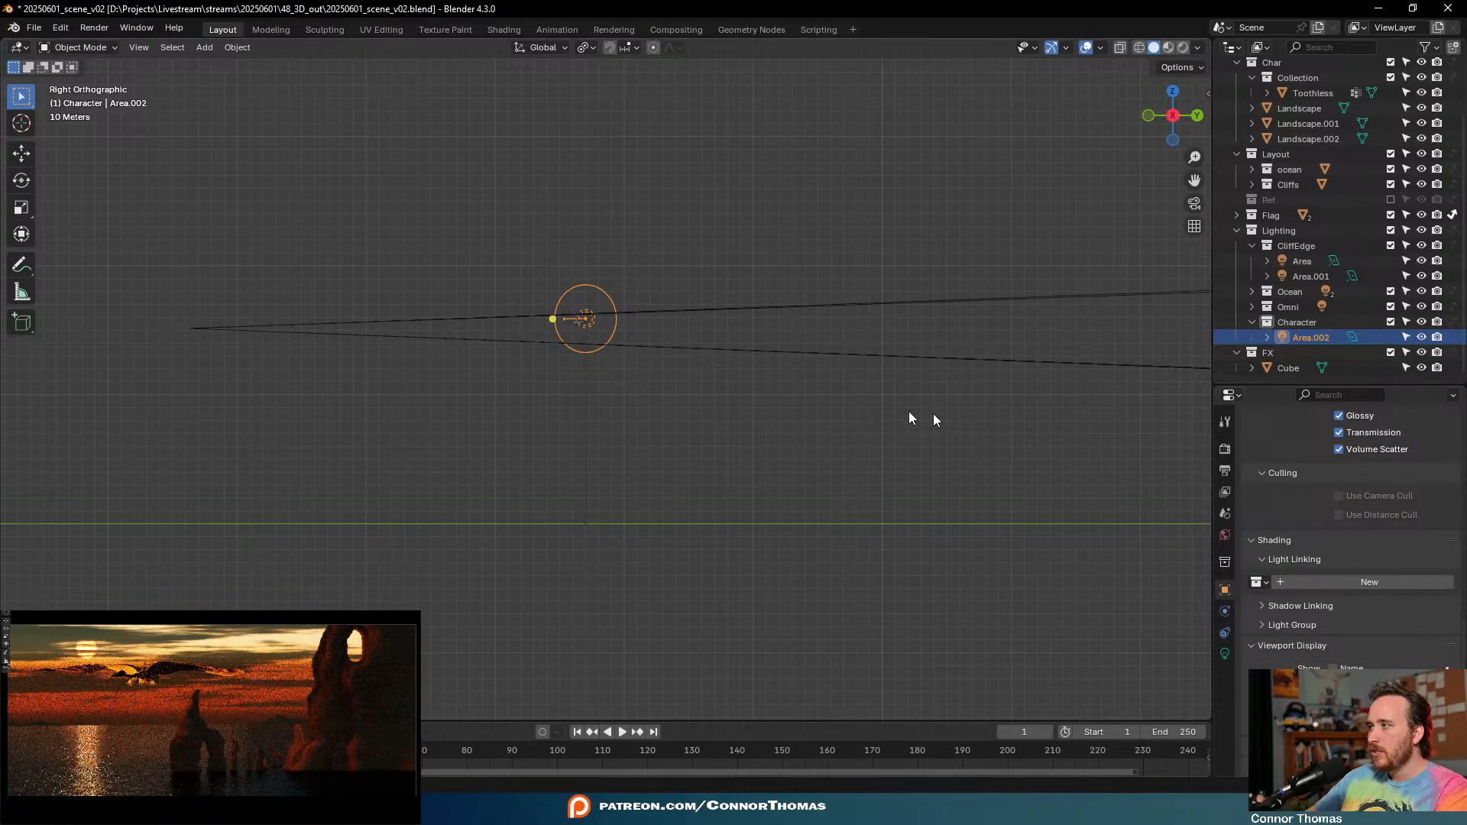
- Set the Character area light's power to 100000 W
click(1225, 654)
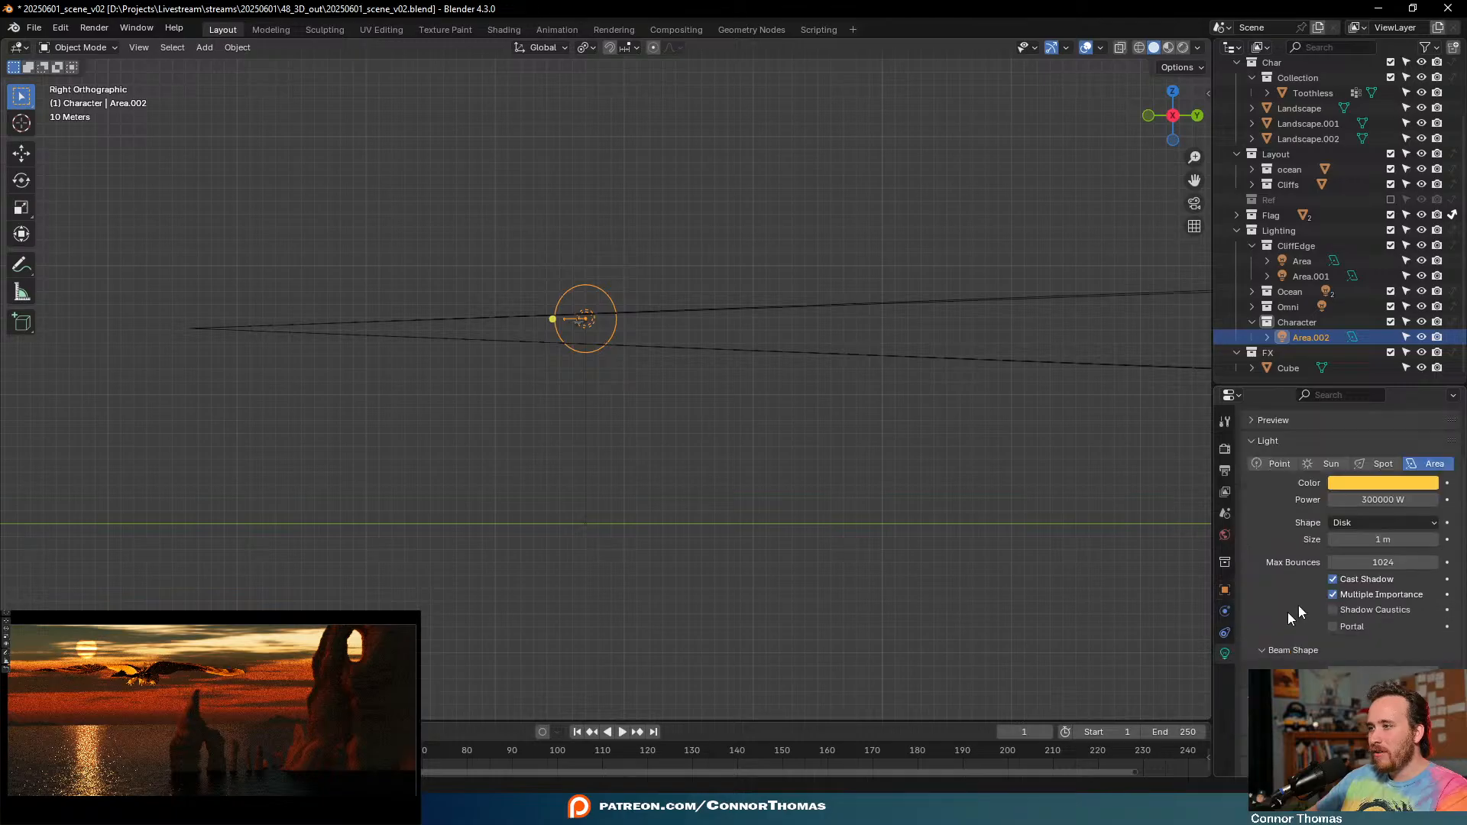
click(1384, 496)
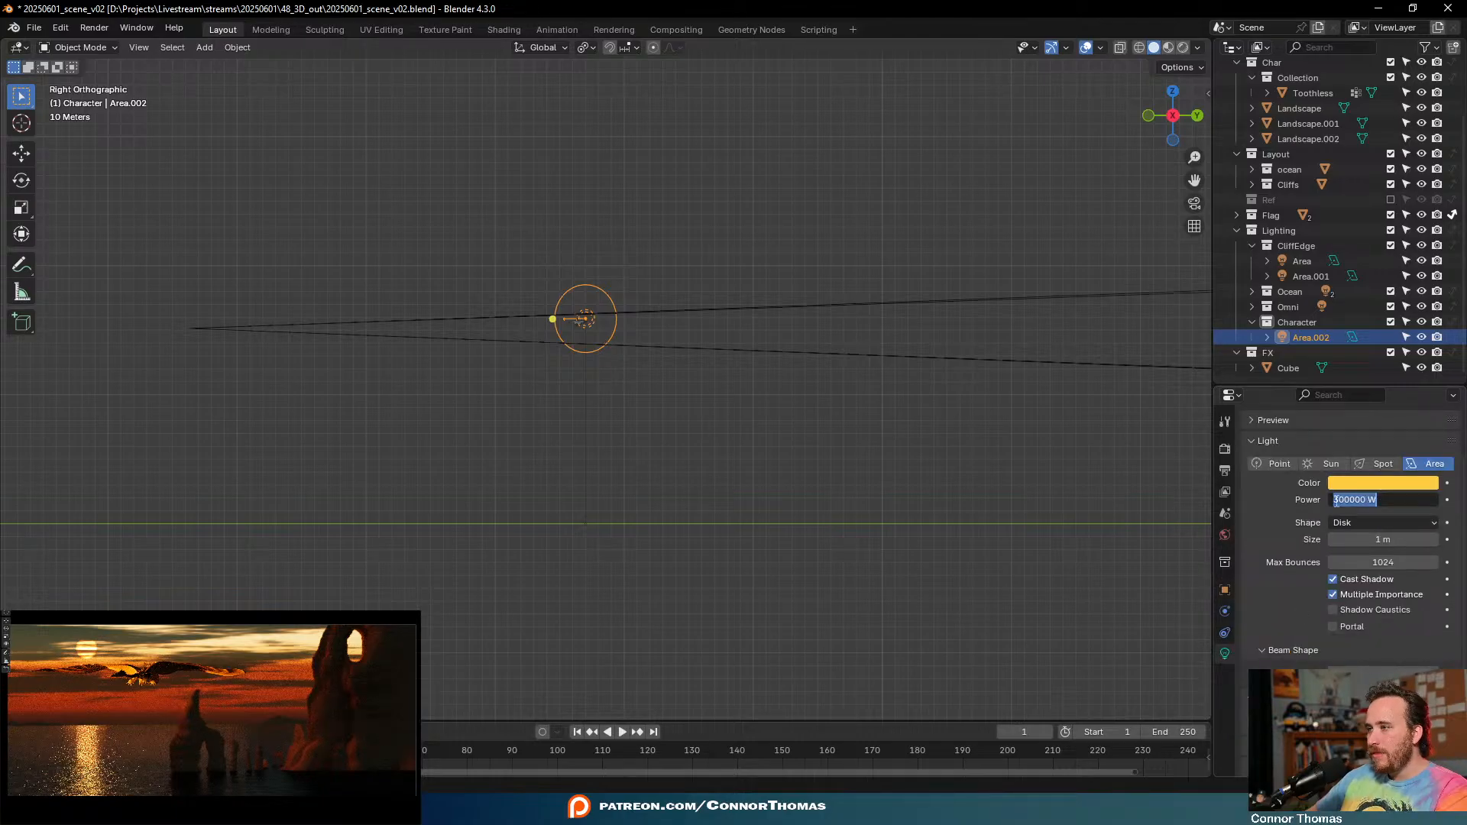
drag(1338, 501, 1310, 501)
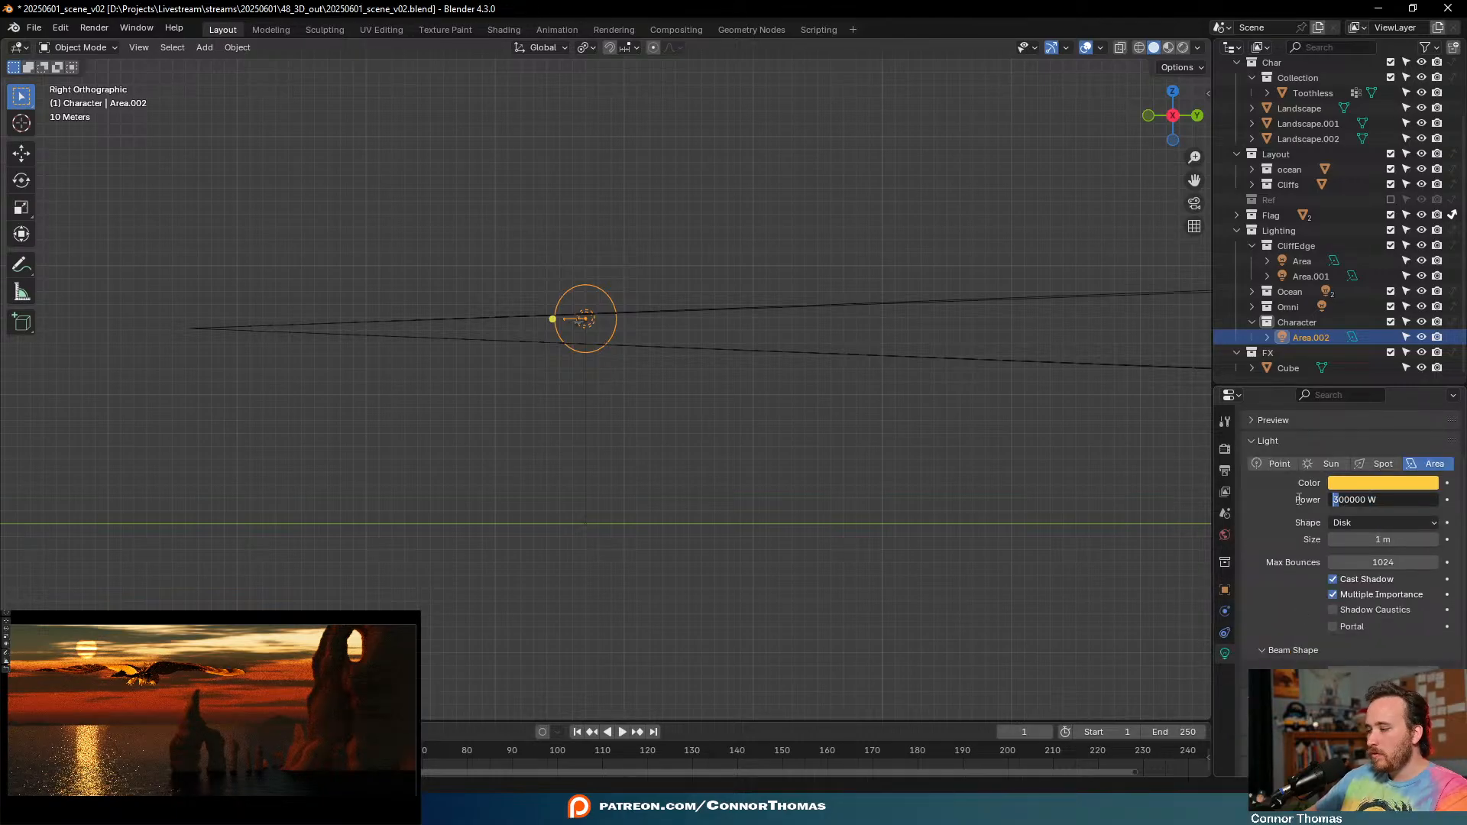
text(1)
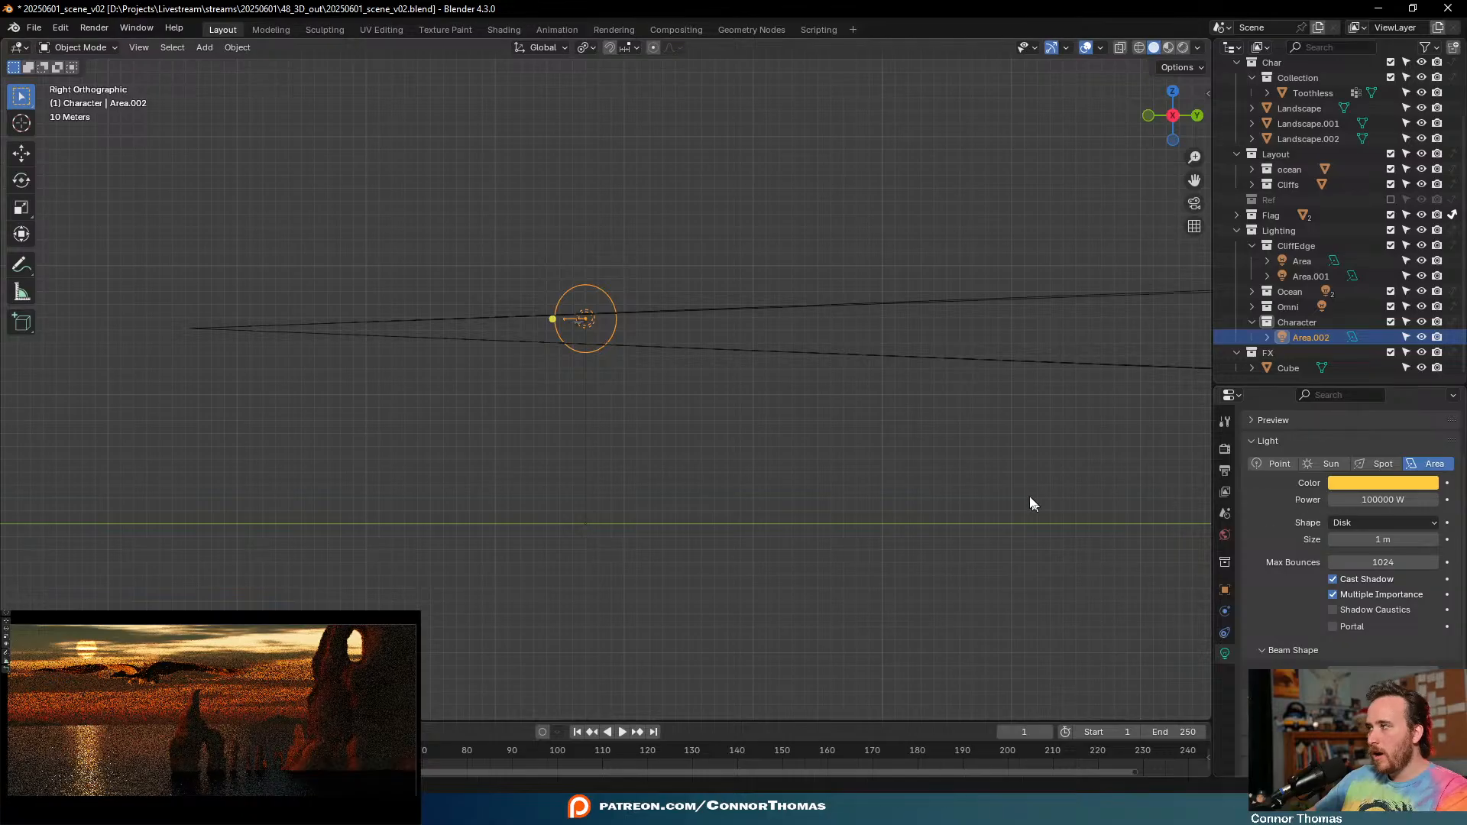
key(Return)
- Try a pale cyan color, #77FFFF, for the Character area light
key(KP_5)
middle_drag(704, 378, 672, 347)
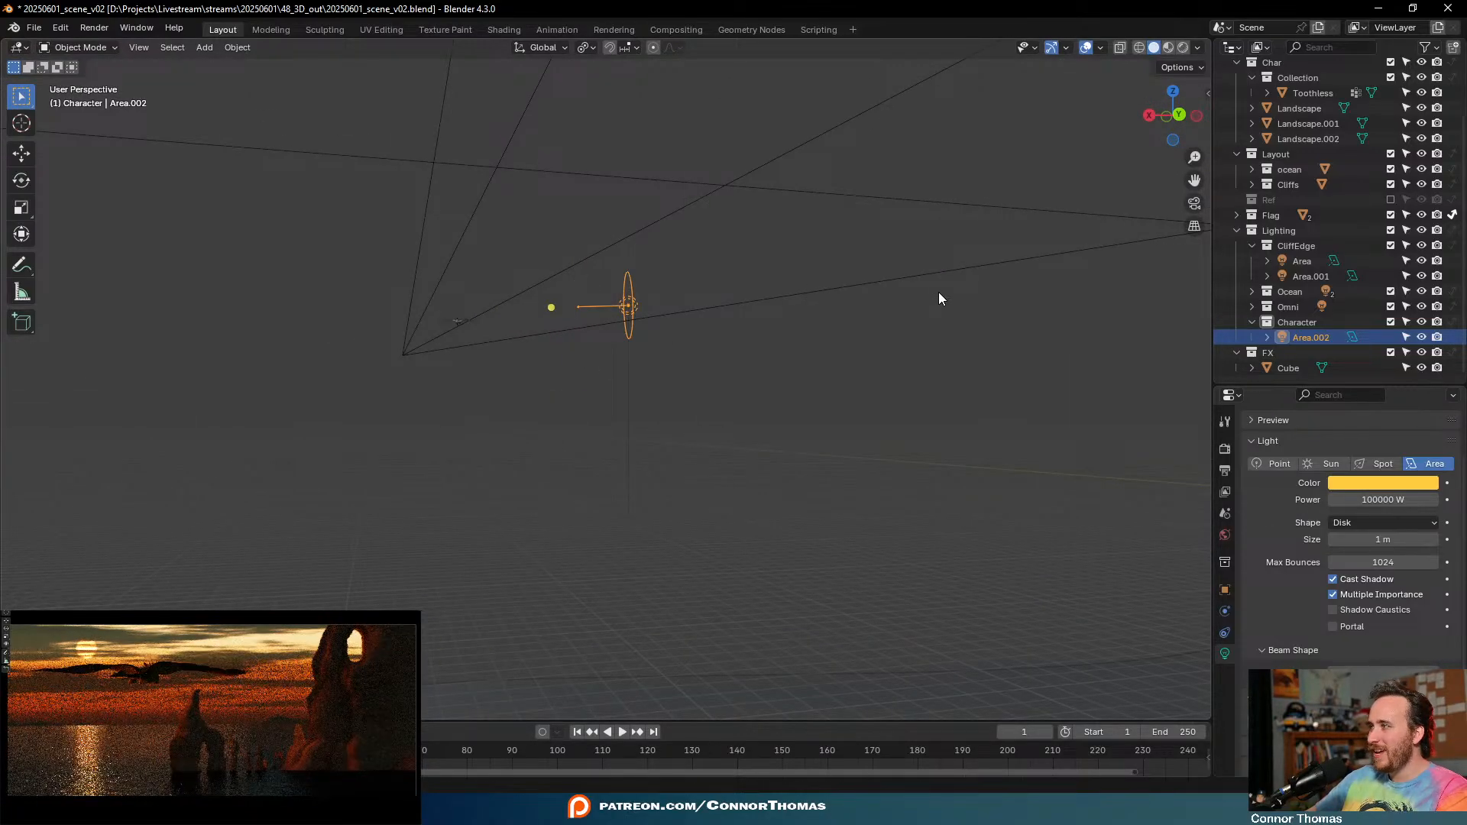
click(1359, 482)
drag(1353, 282, 1355, 277)
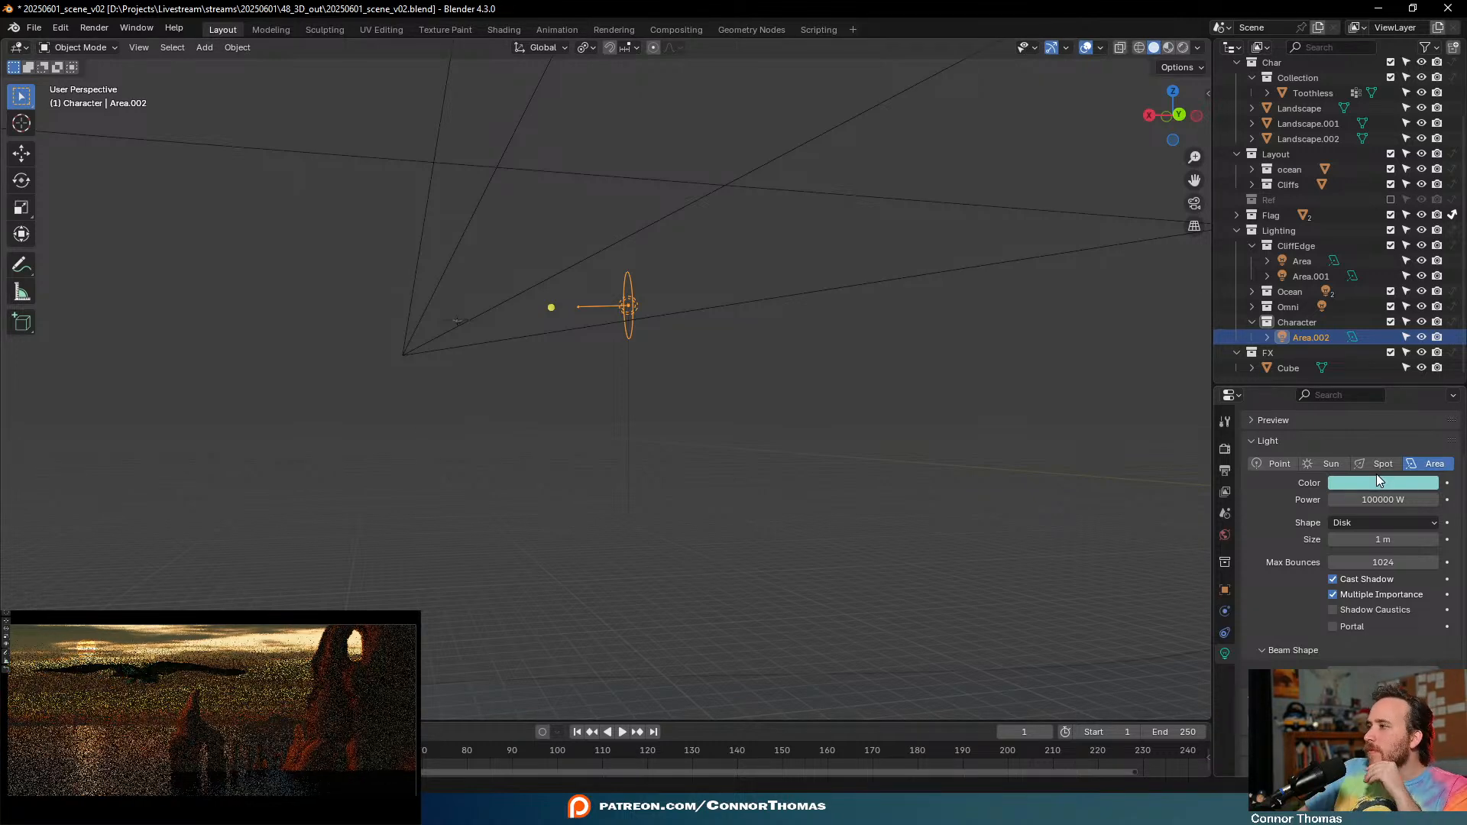
- Change the Character area light's color to neutral near-white, #FEFEFE, with hue and saturation at 0
click(1416, 481)
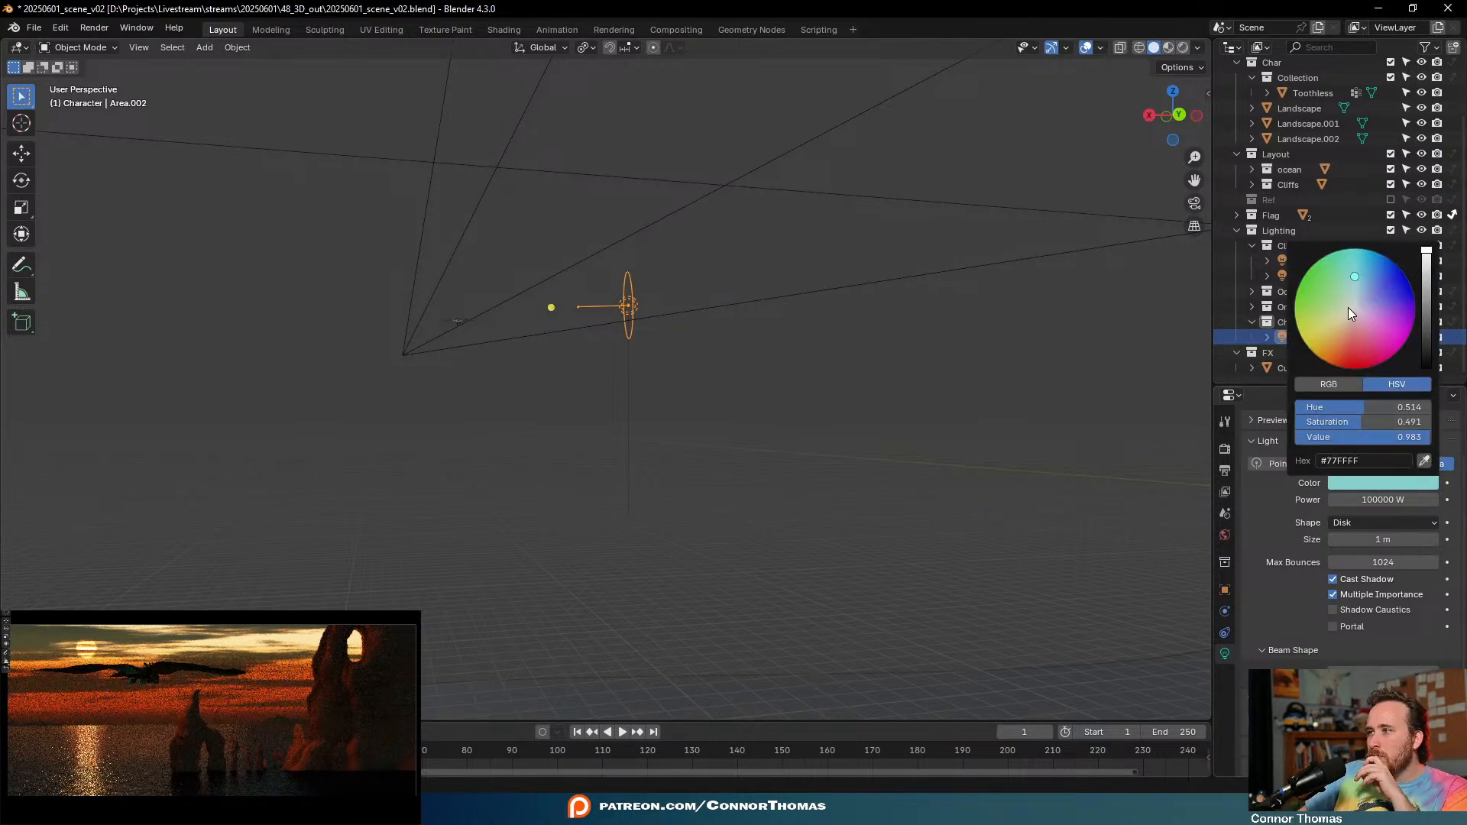
click(1351, 309)
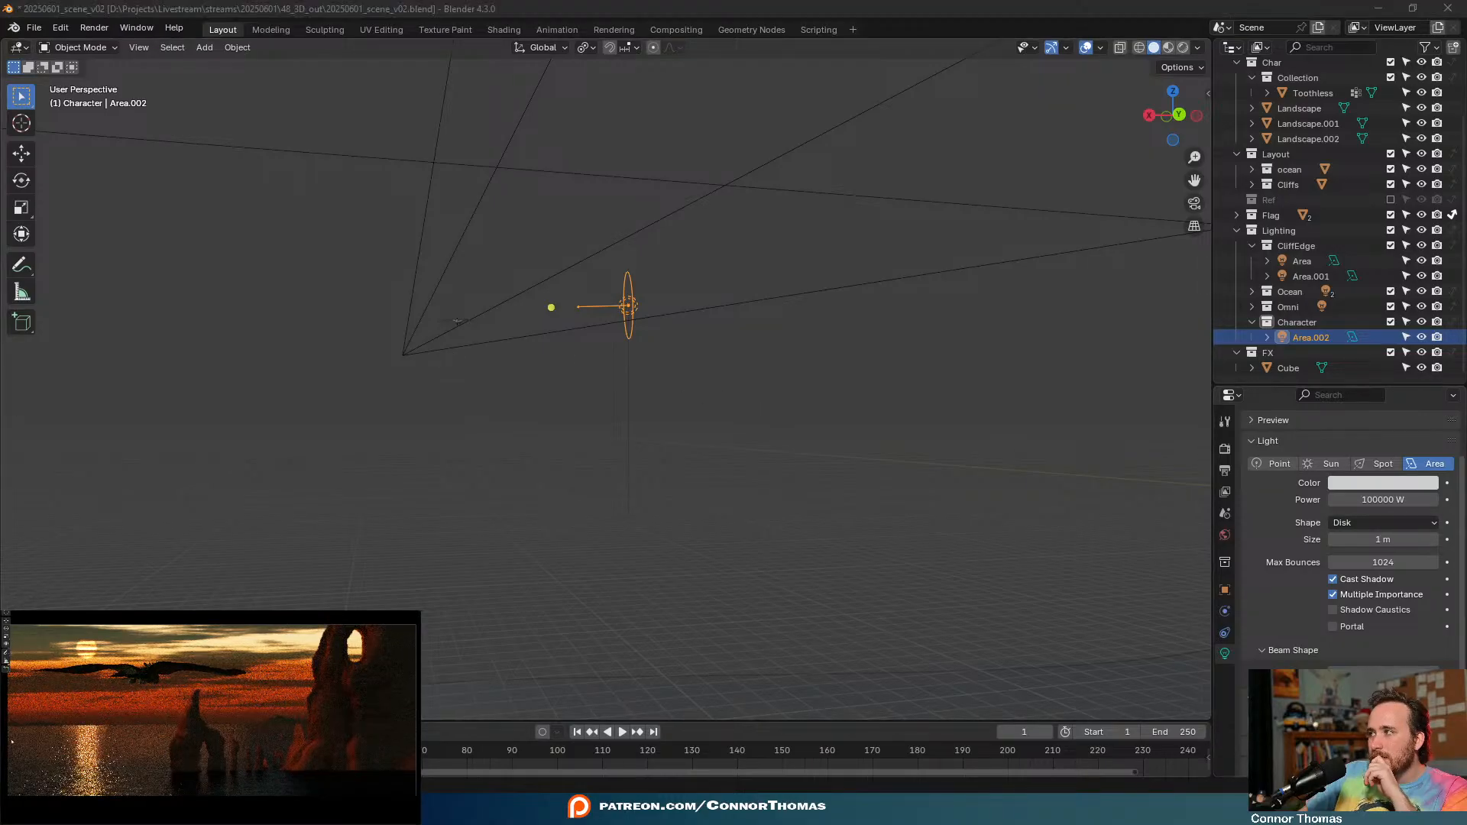
click(1349, 482)
click(1349, 422)
text(0.400)
key(Return)
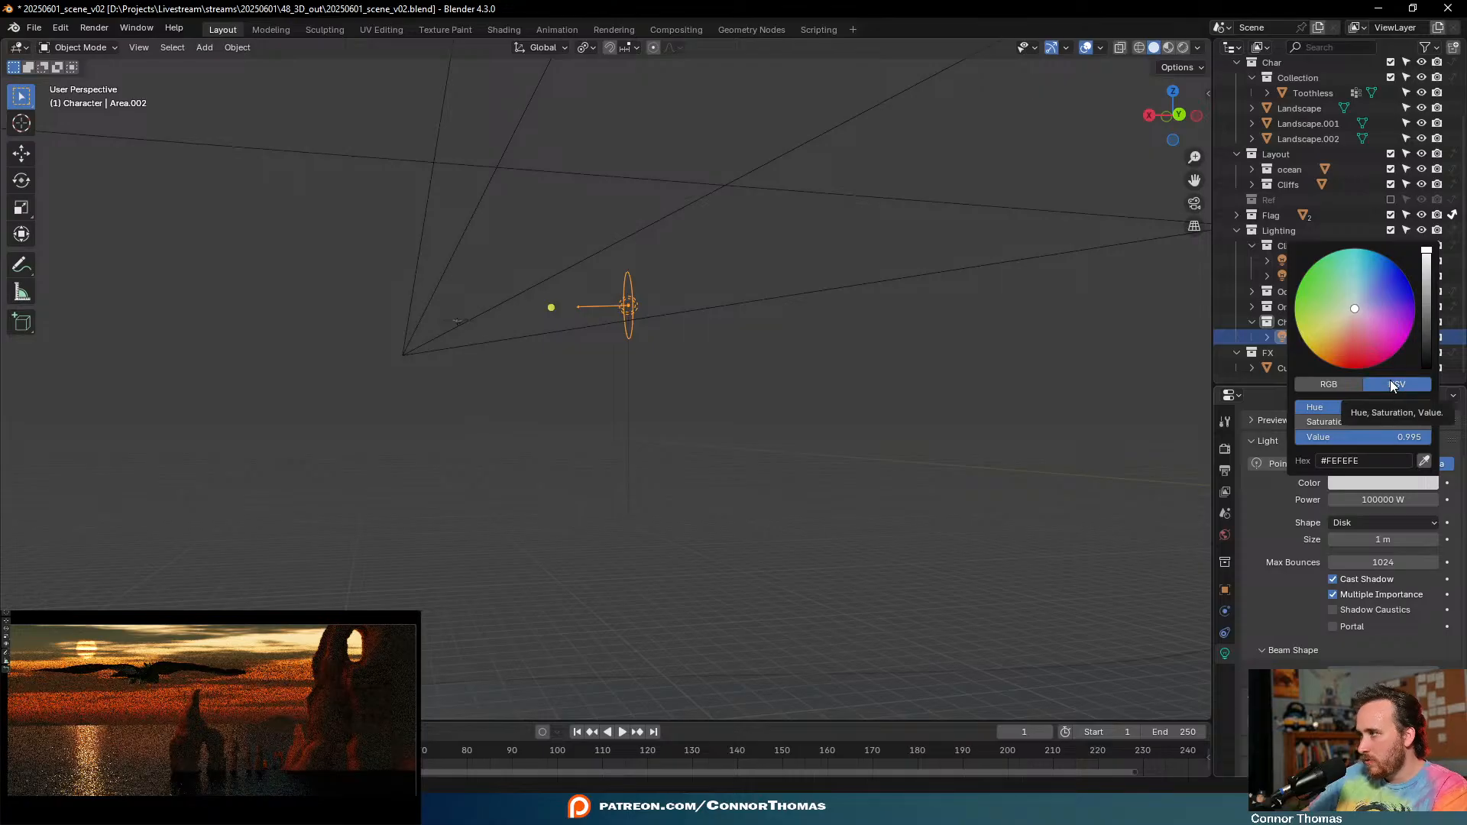
drag(1348, 410, 1299, 410)
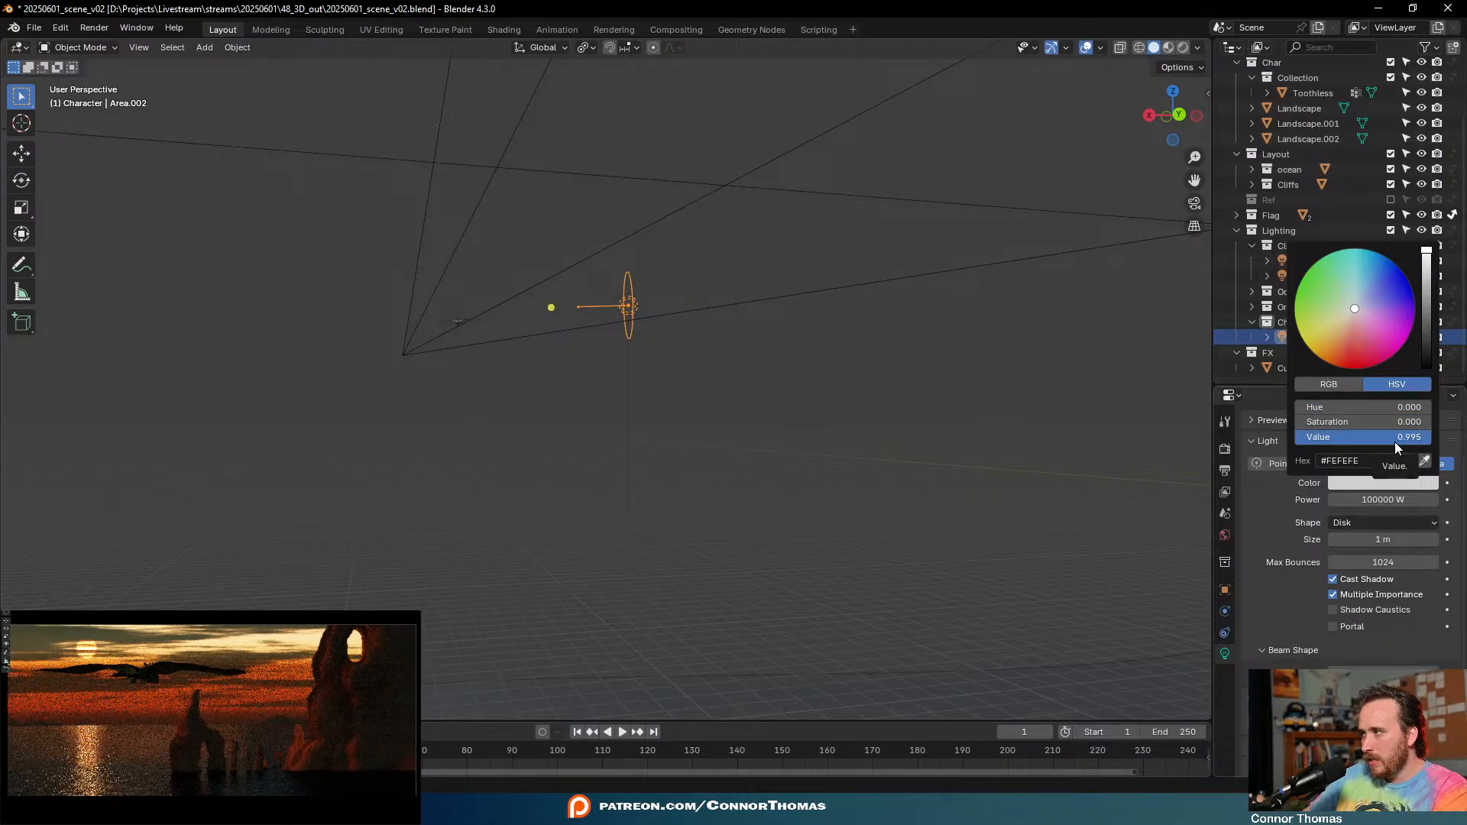
- Reposition the Character area light near the dragon and rotate it so that it points toward the dragon
middle_drag(541, 336, 608, 438)
key(g)
click(533, 467)
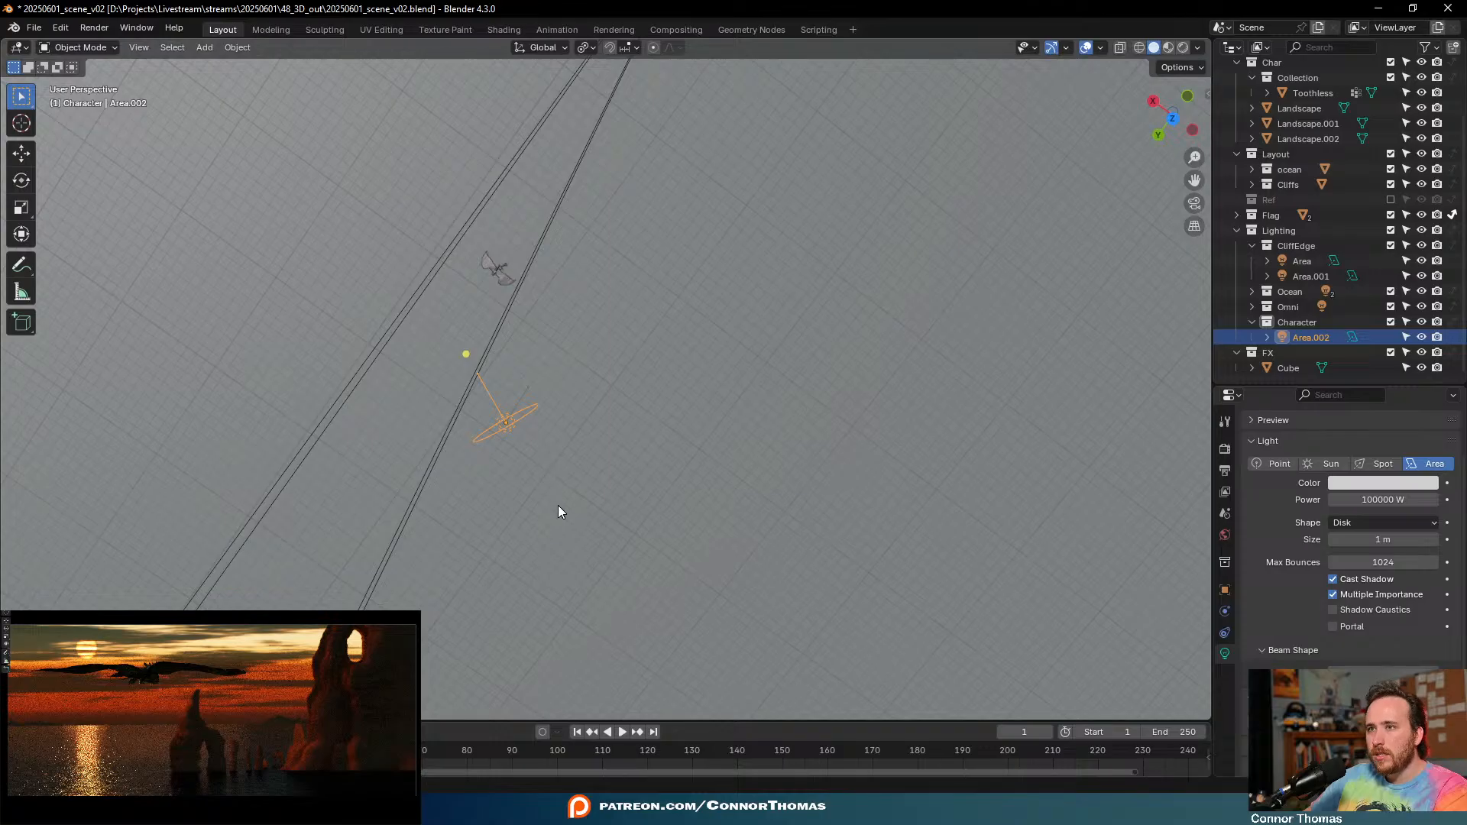
key(r)
click(470, 588)
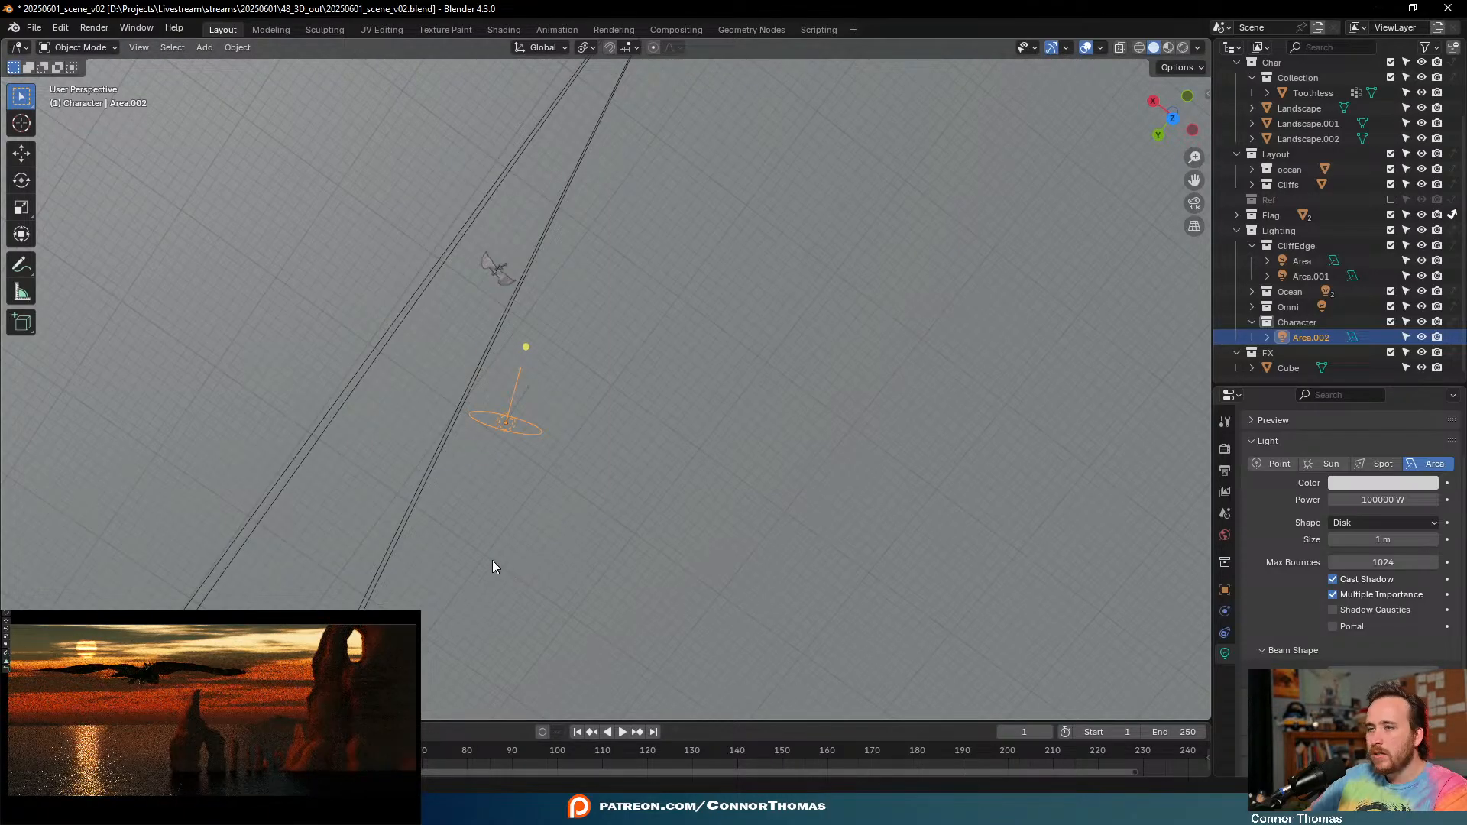
key(g)
click(451, 518)
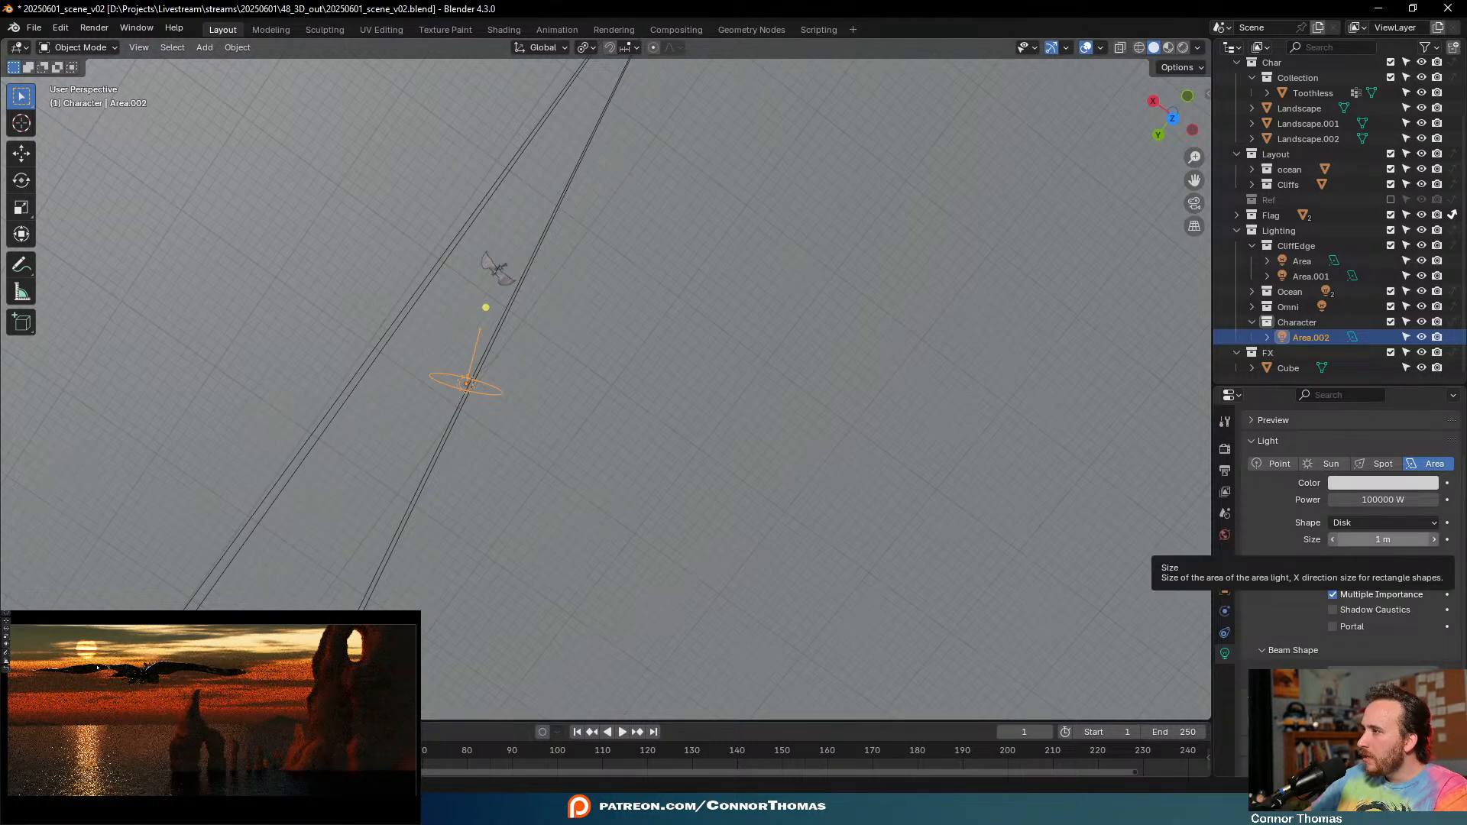
- Rotate the Character area light slightly and move it farther back from the dragon, still facing it
click(76, 667)
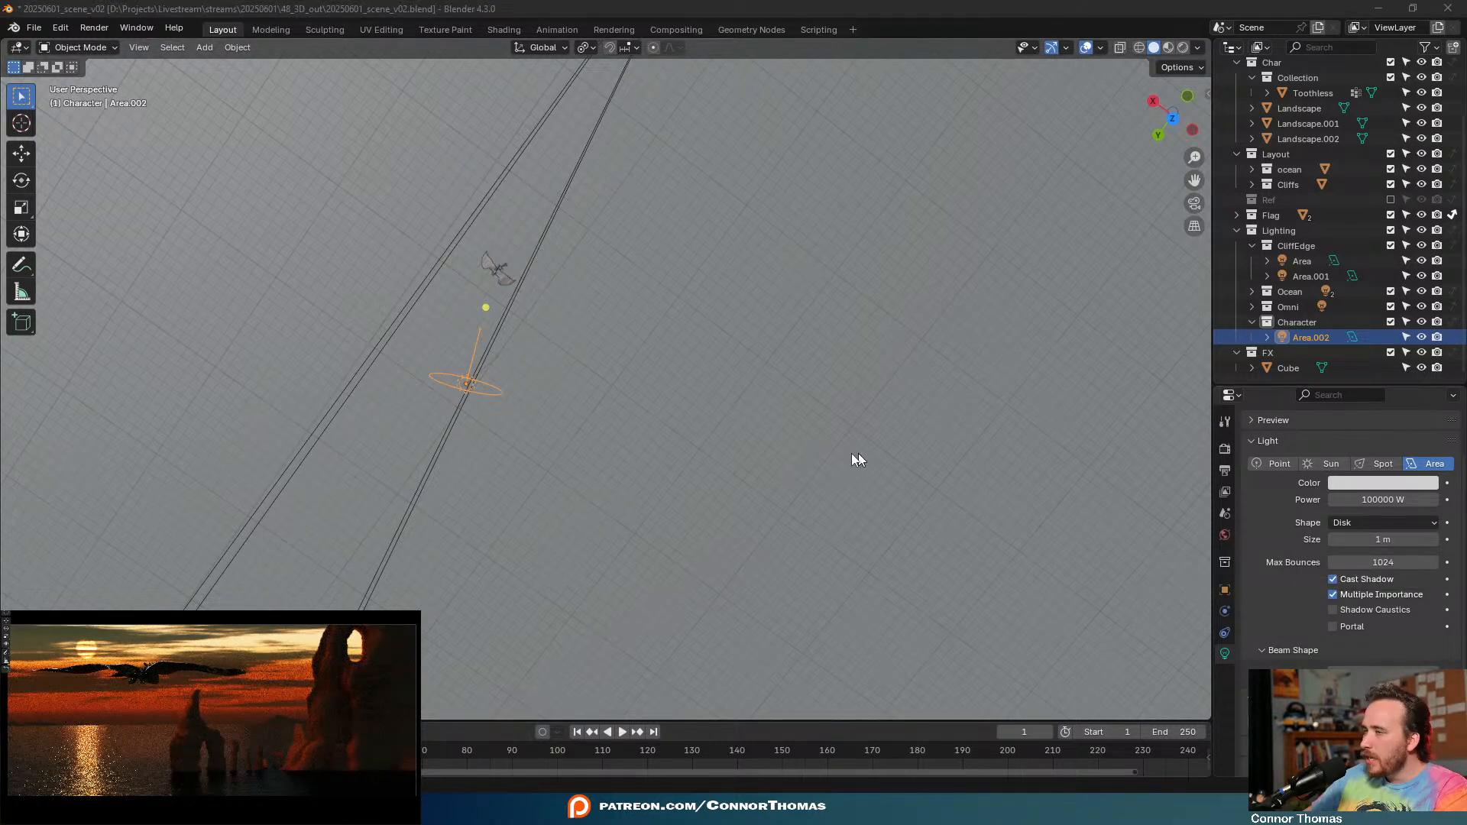
key(r)
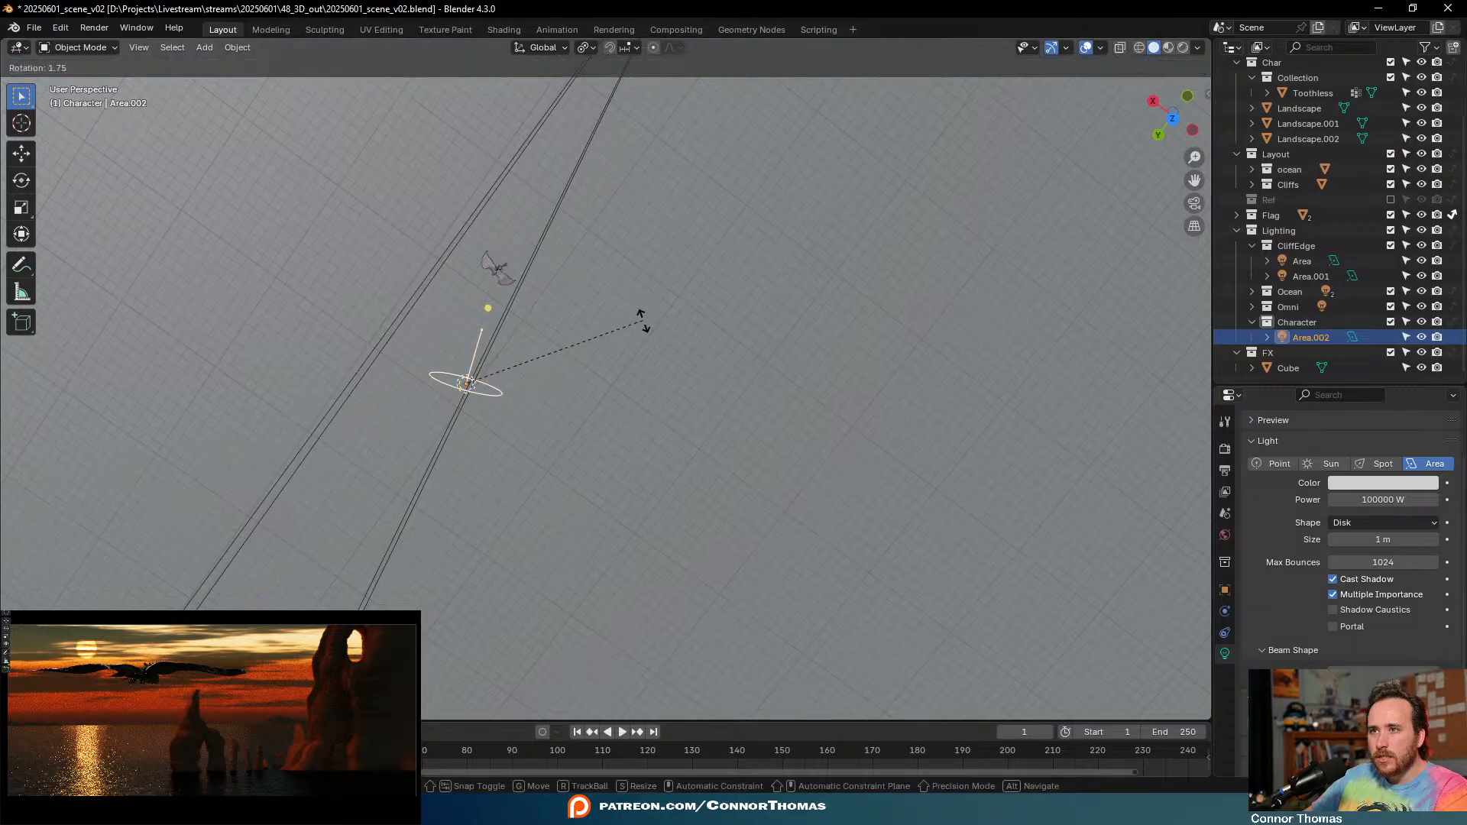
click(632, 339)
key(g)
click(609, 388)
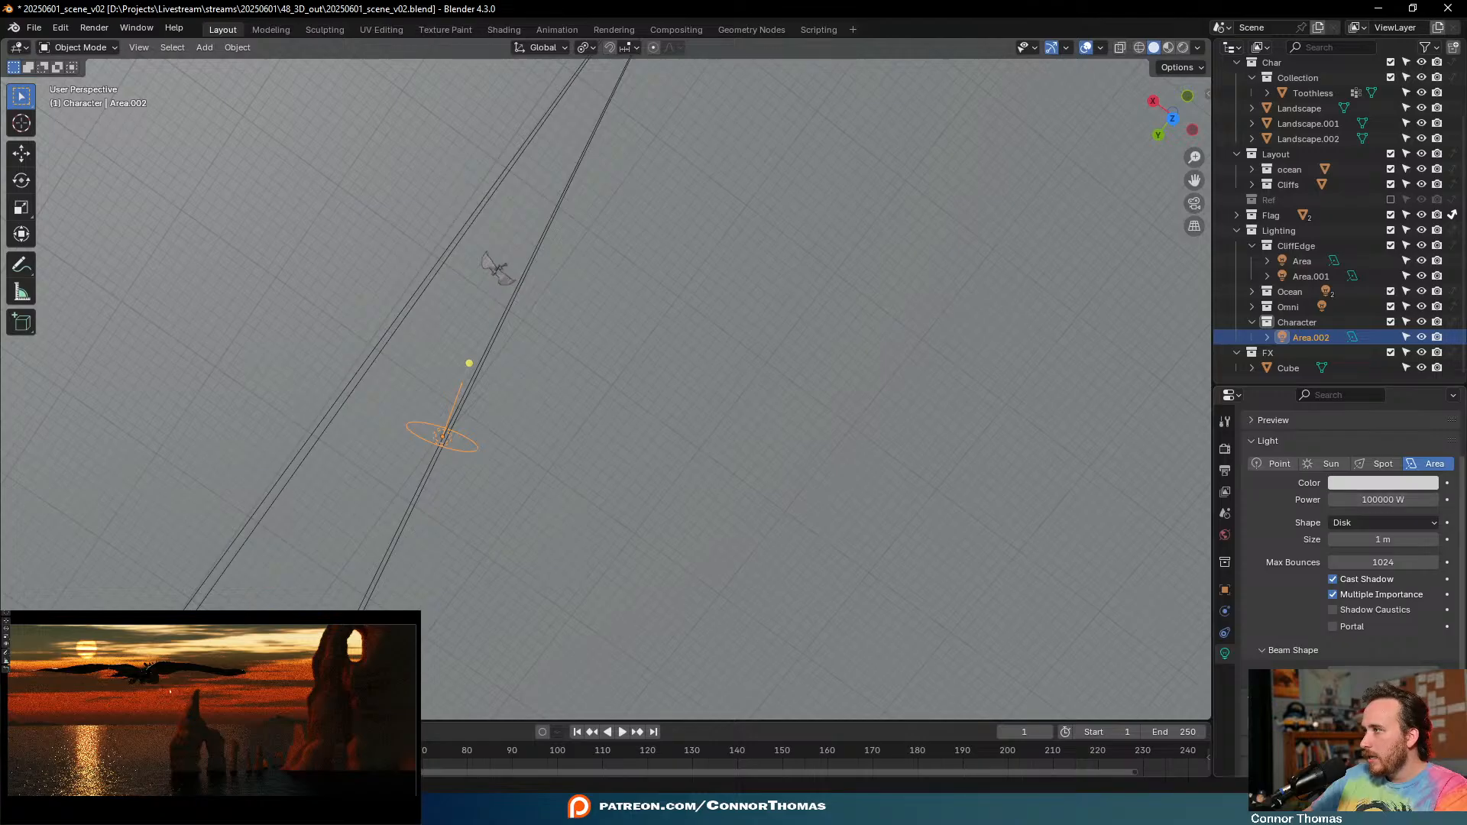
- Try a pale salmon color, #FEB3A7, for the Character area light
click(187, 661)
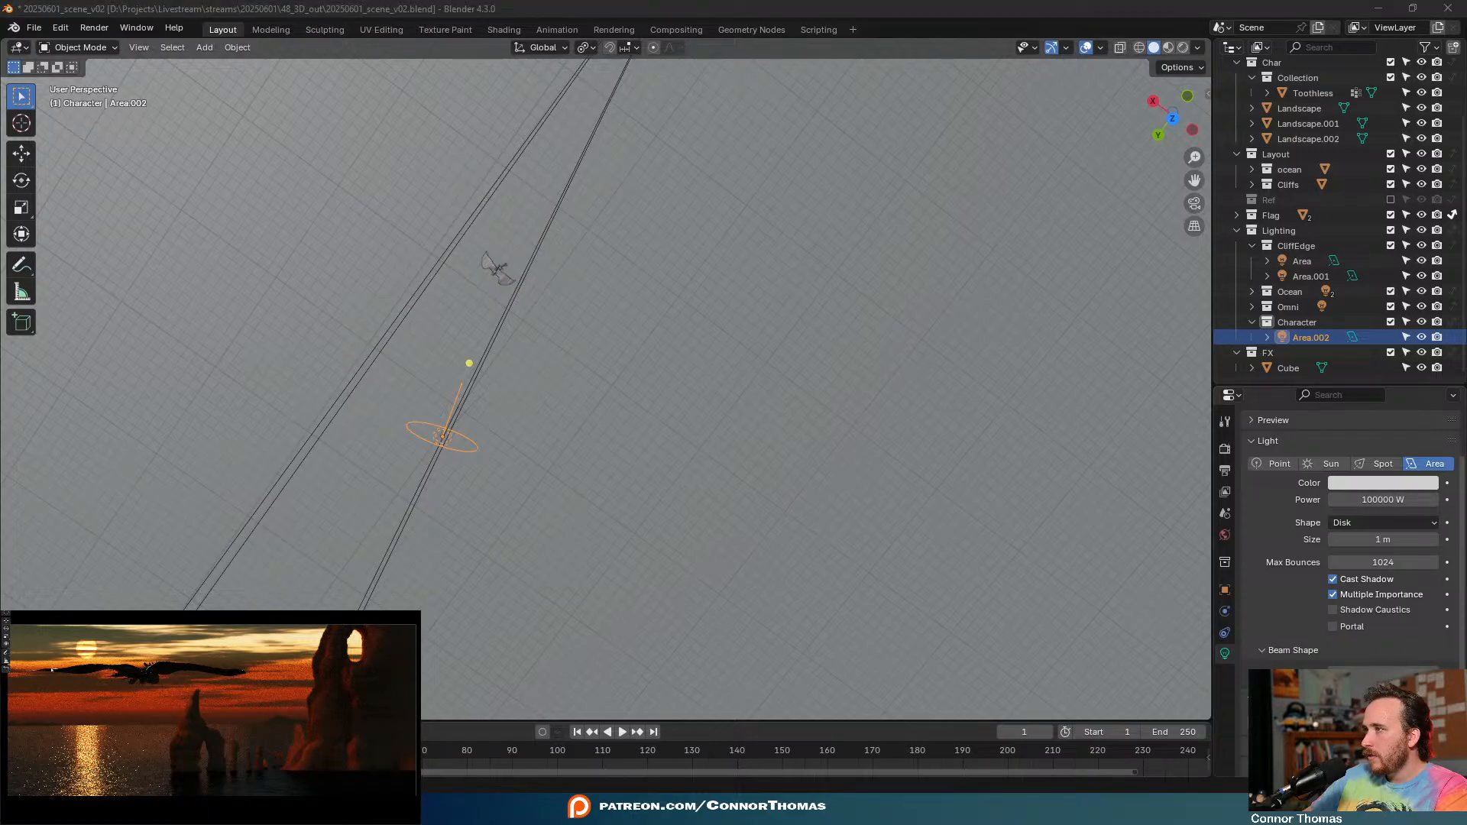
click(1379, 483)
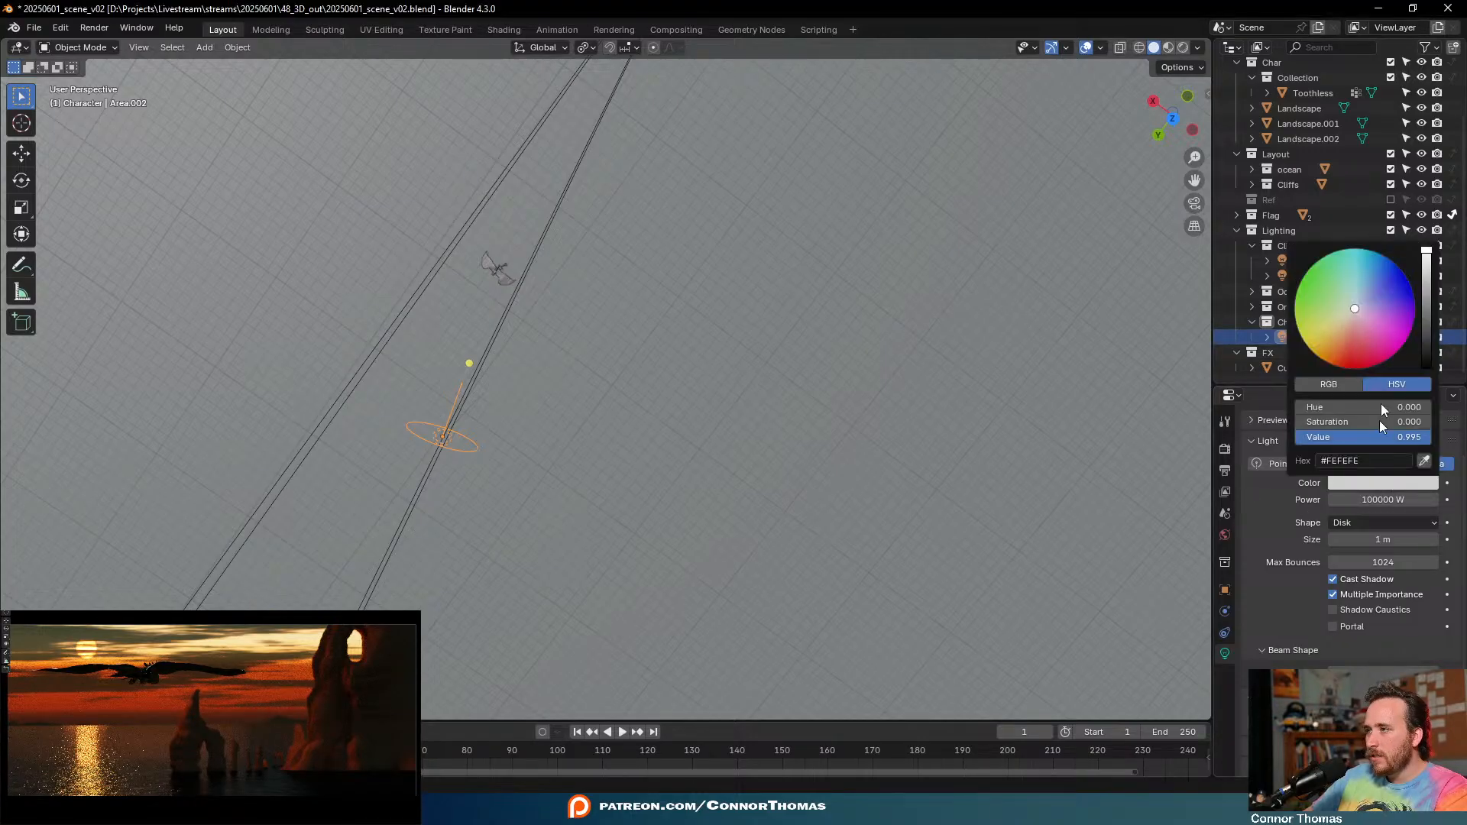
drag(1351, 312, 1352, 332)
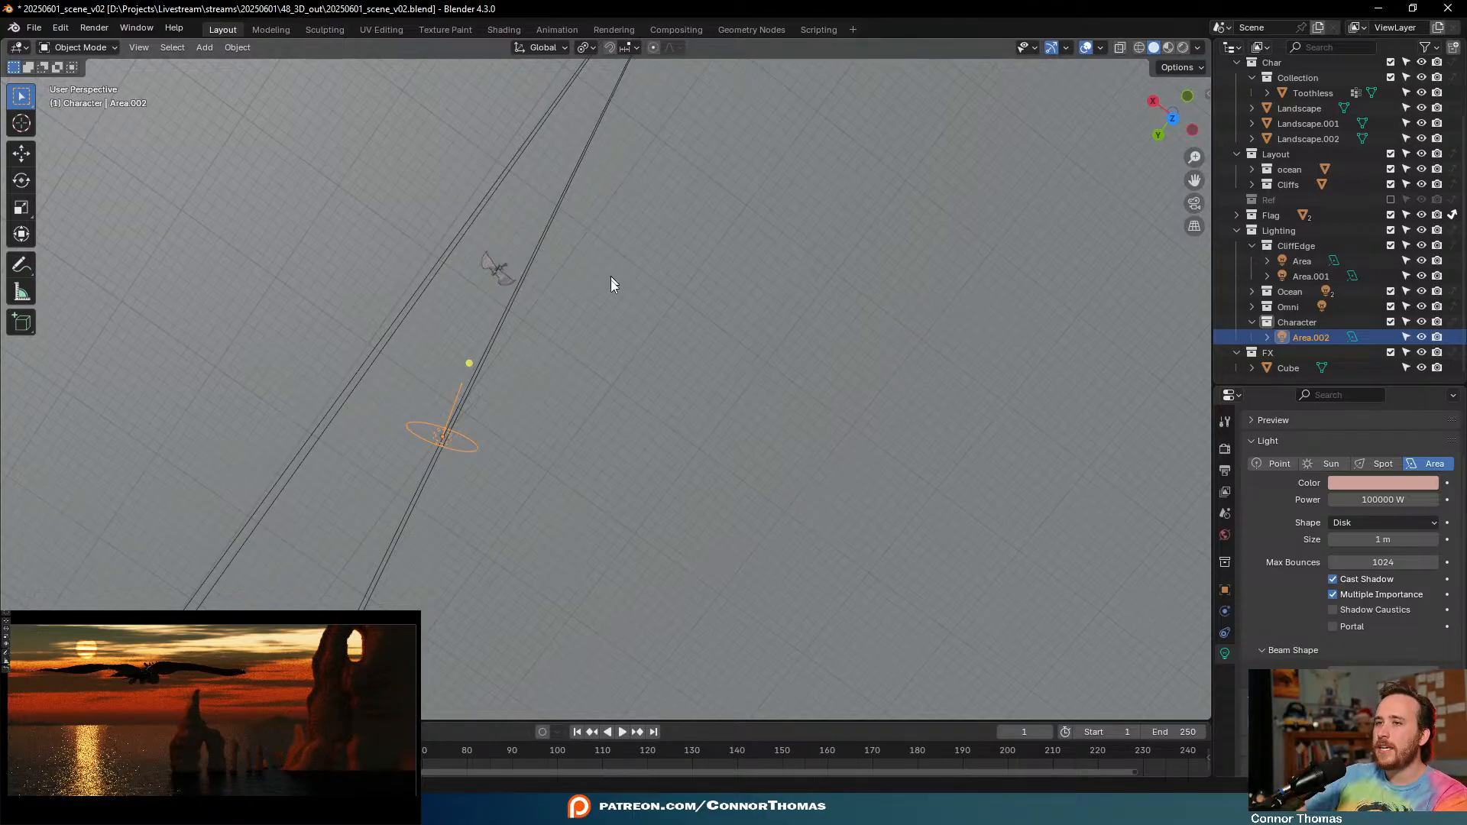
- From a side view, raise the Character area light above the dragon's level and tilt it down toward the dragon
middle_drag(502, 386, 814, 242)
key(g)
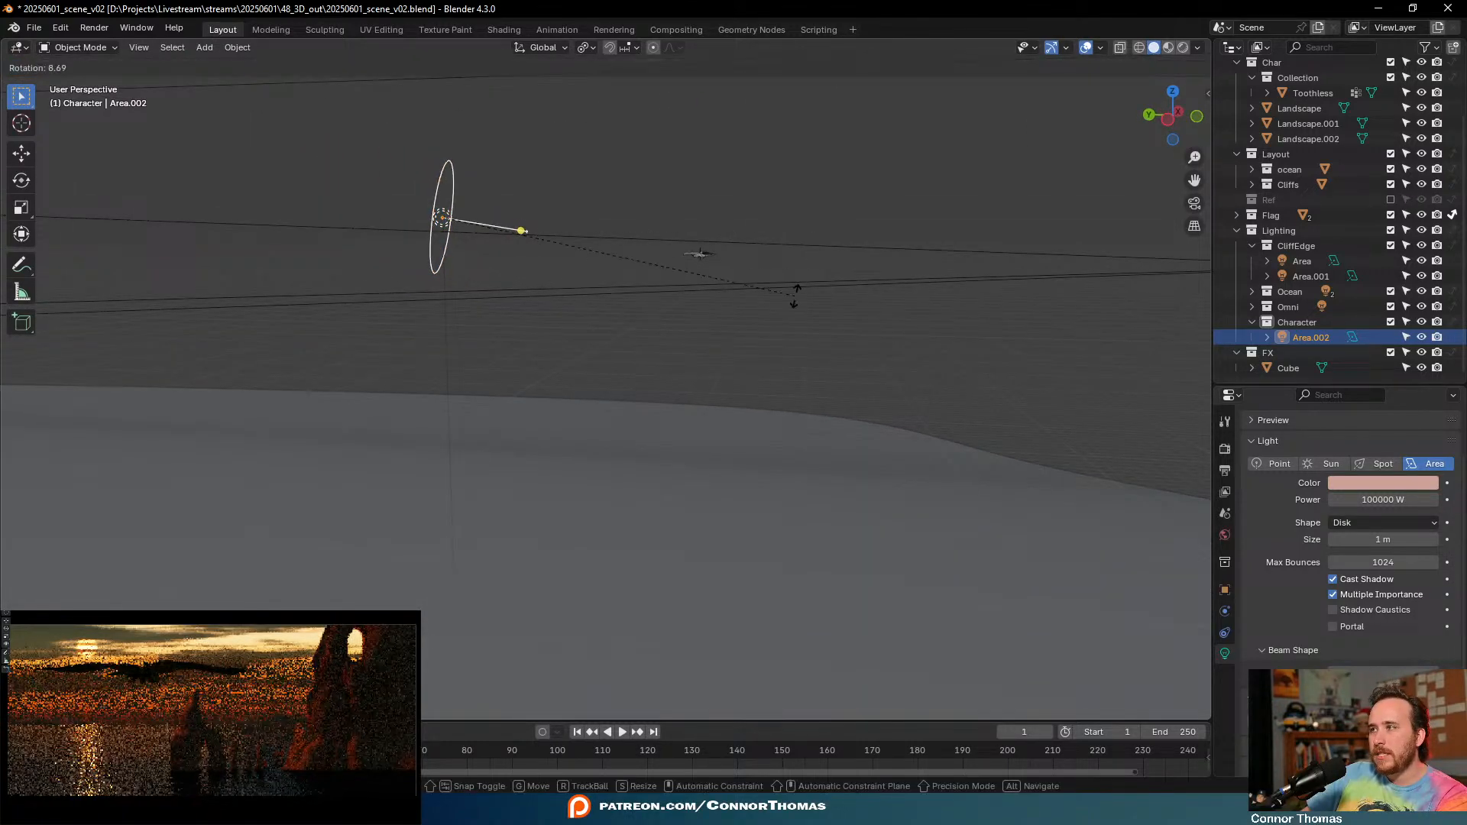
click(760, 238)
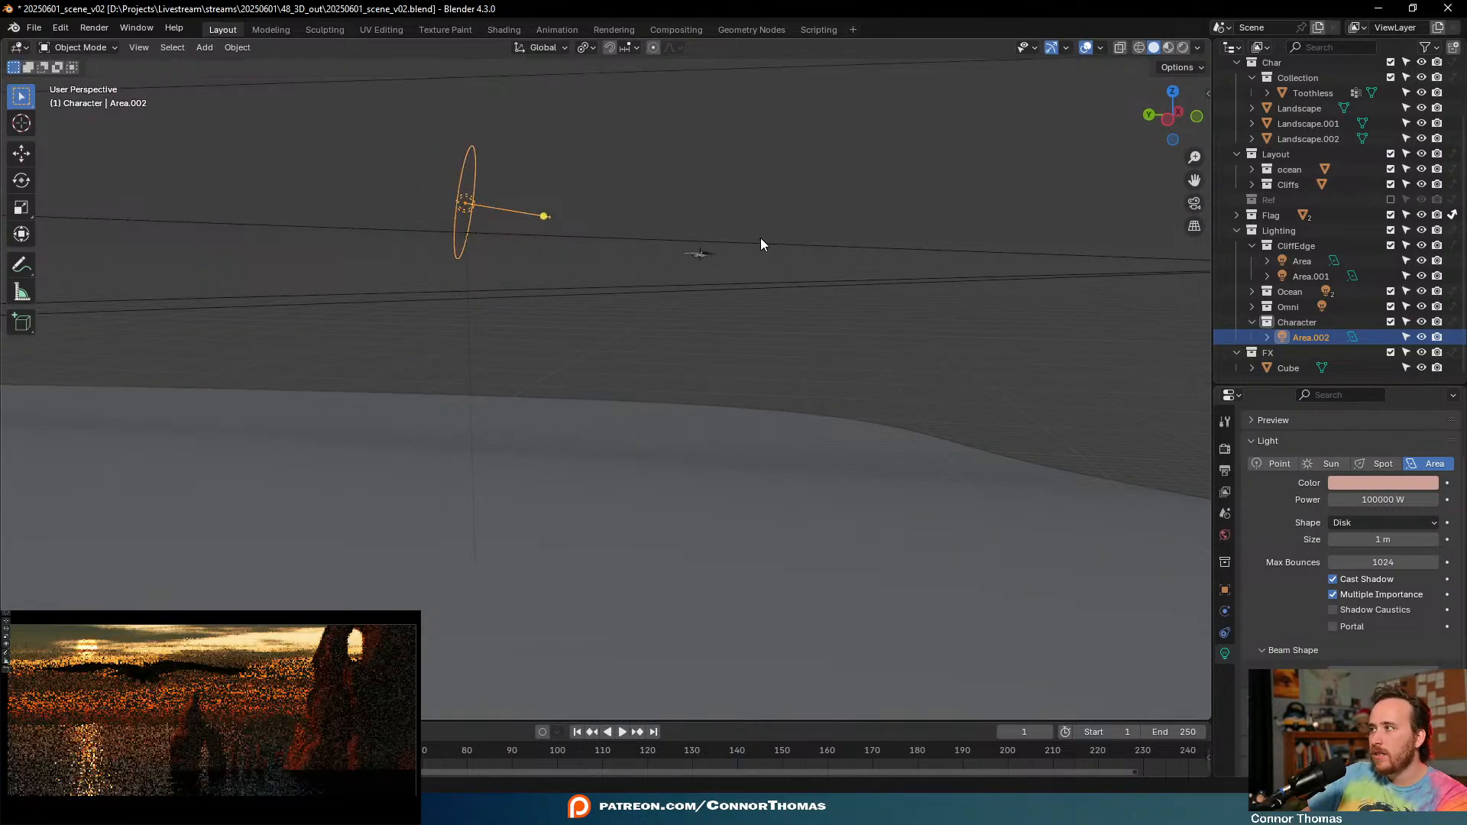
key(g)
click(744, 274)
key(g)
click(743, 260)
key(r)
click(740, 273)
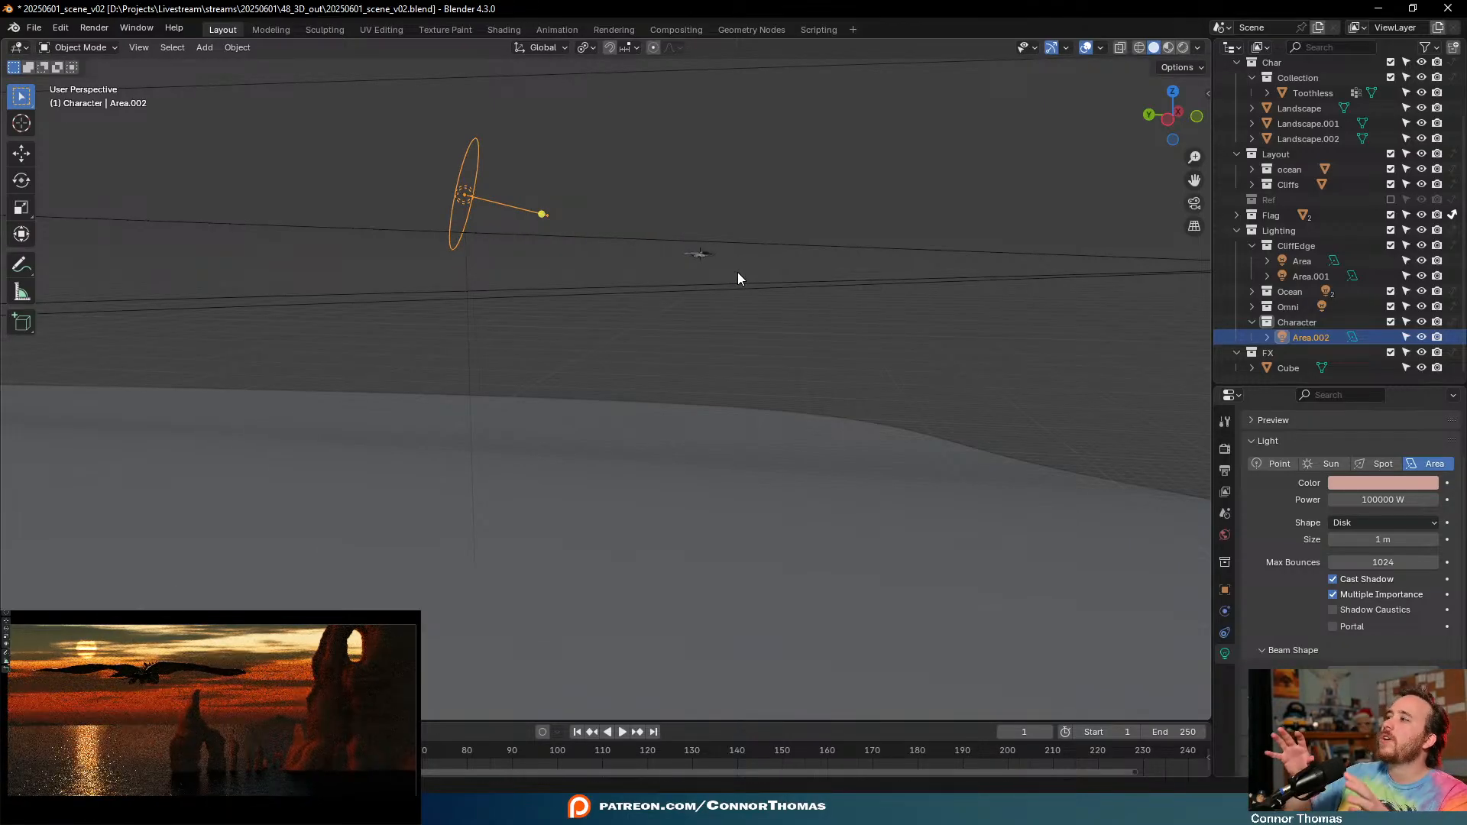
- Change the Character area light's color to a warm orange, deselect it and save the scene
click(1363, 479)
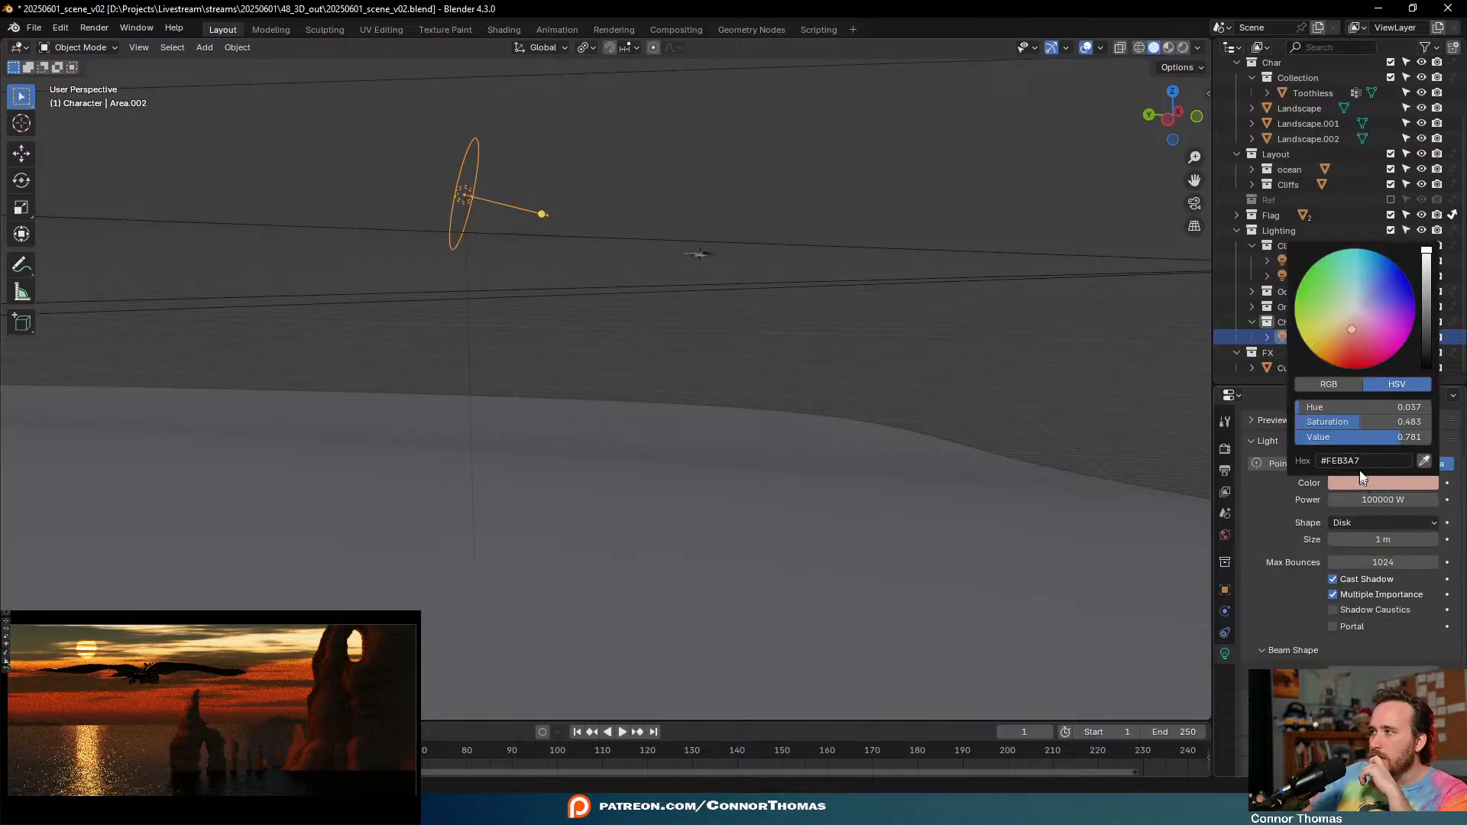
click(1347, 339)
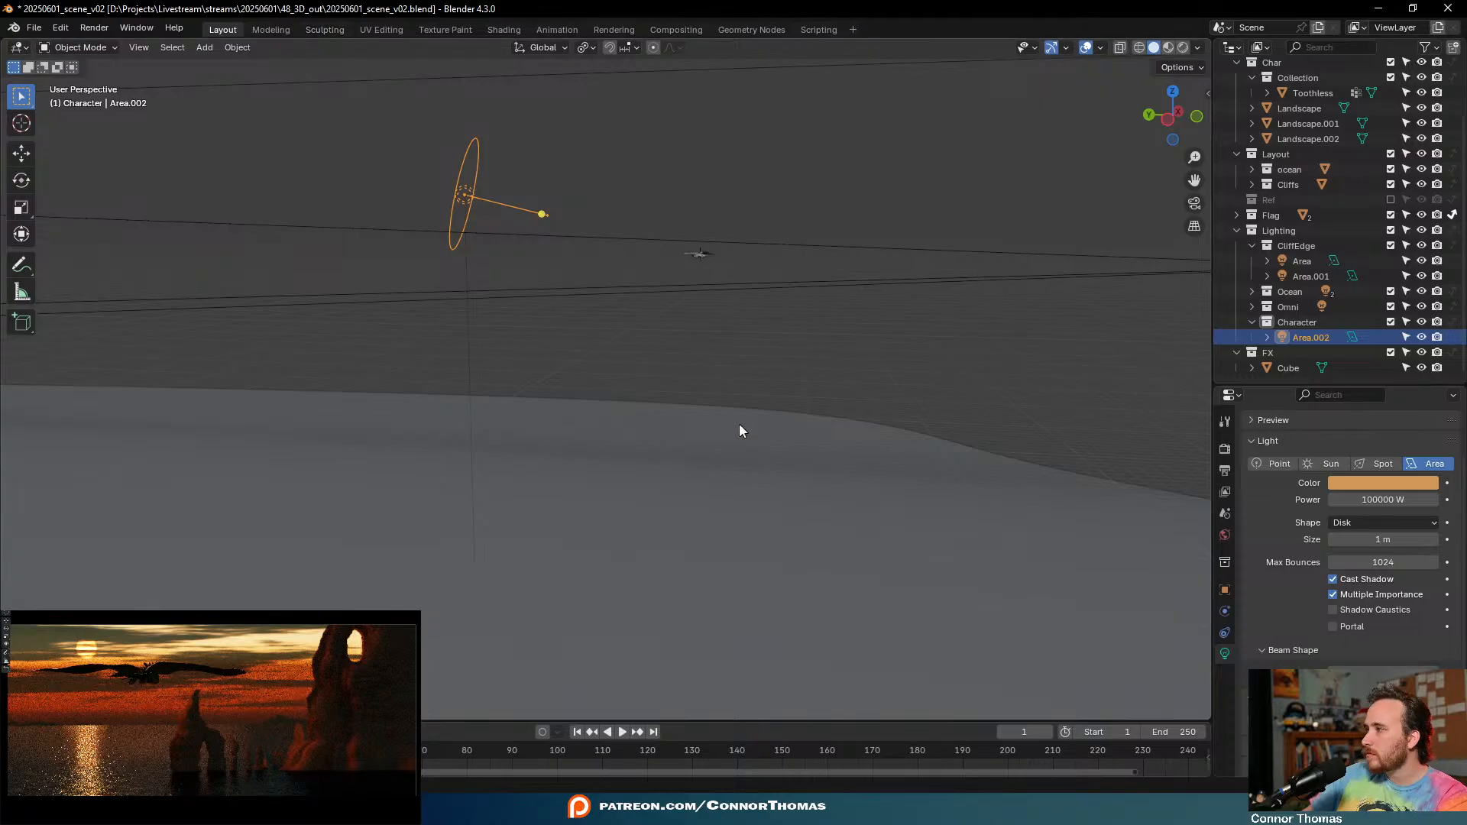
key(alt+a)
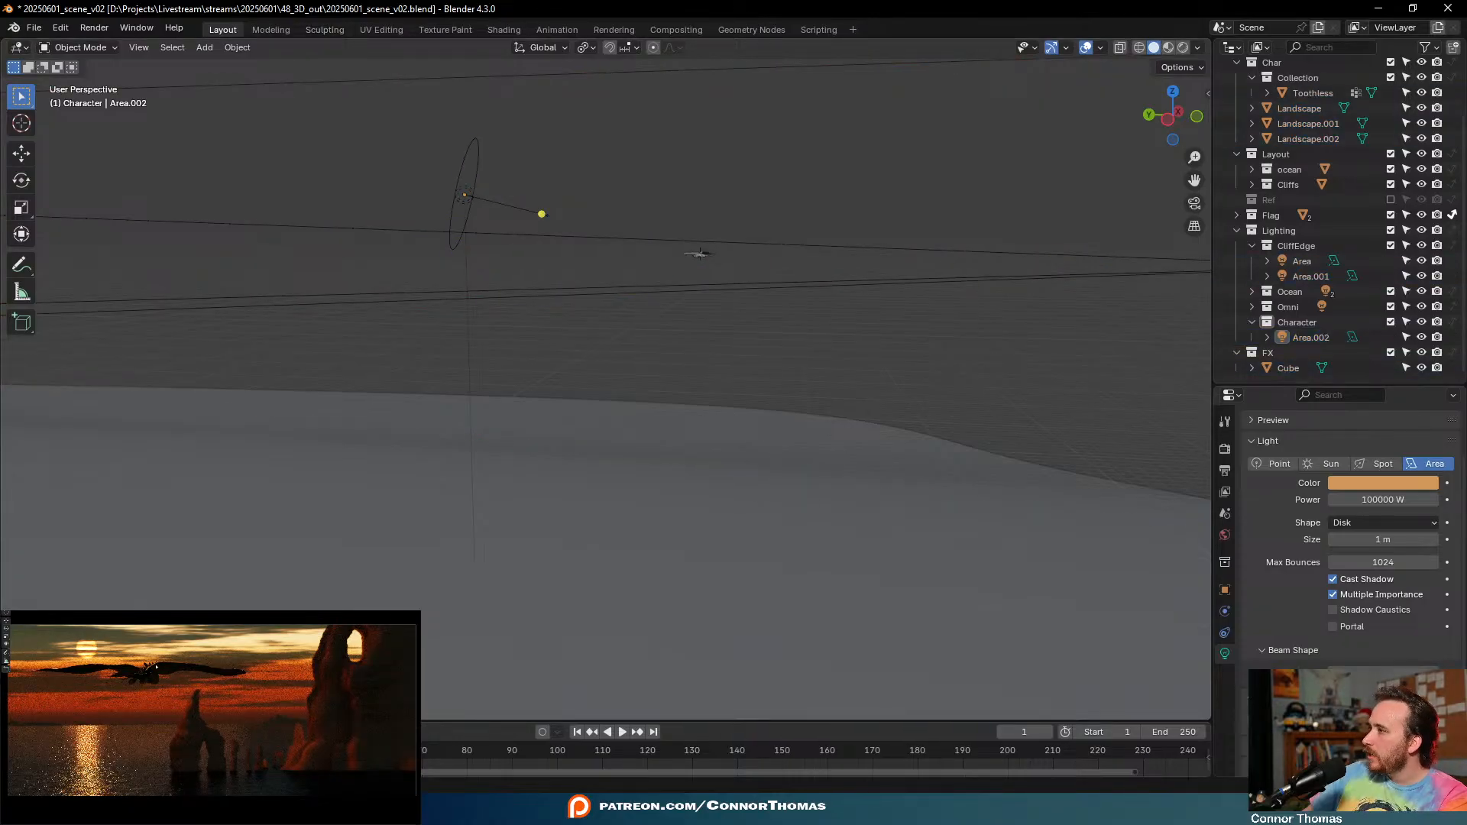
click(223, 666)
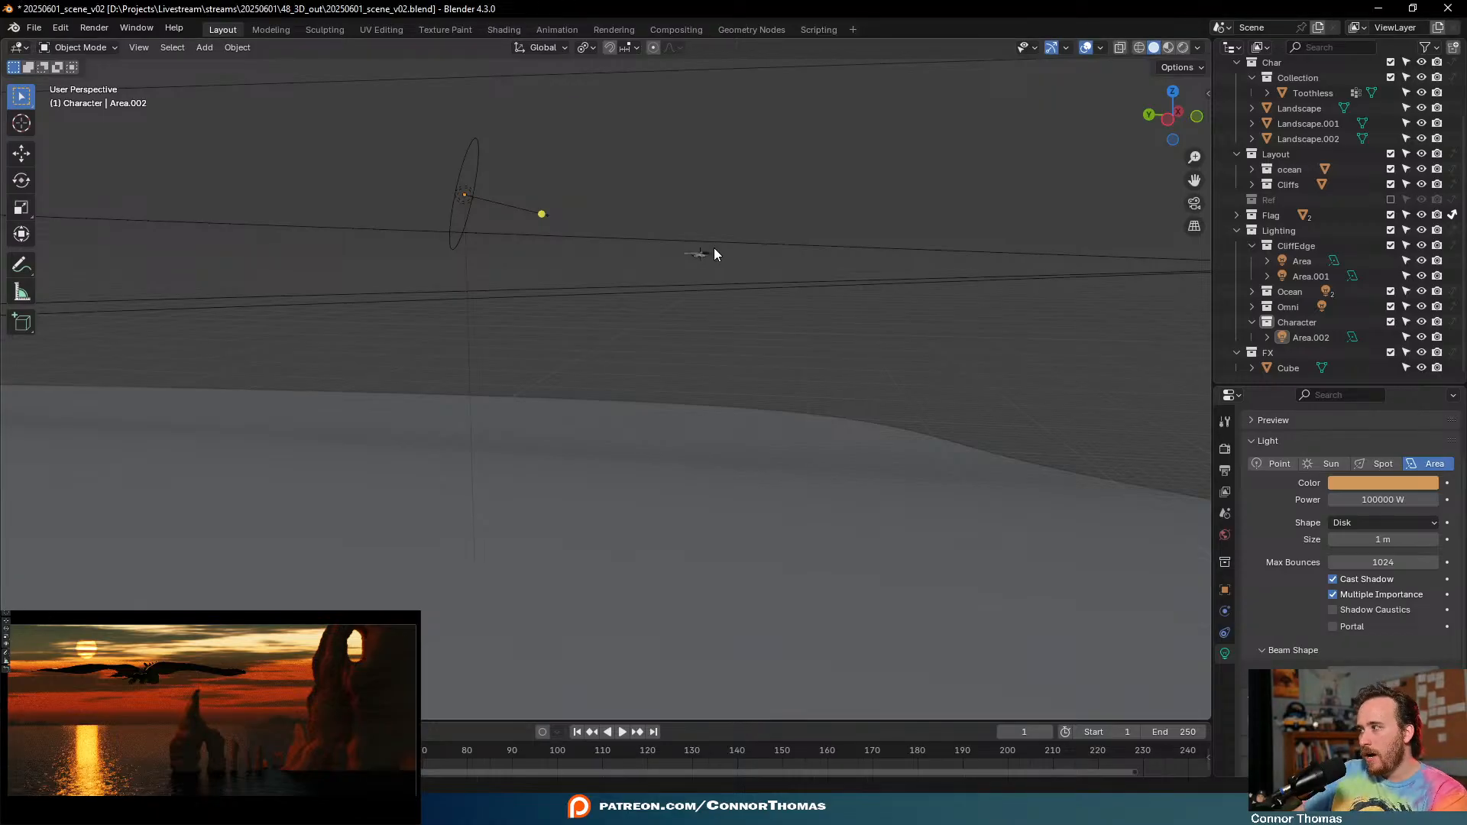
key(ctrl+s)
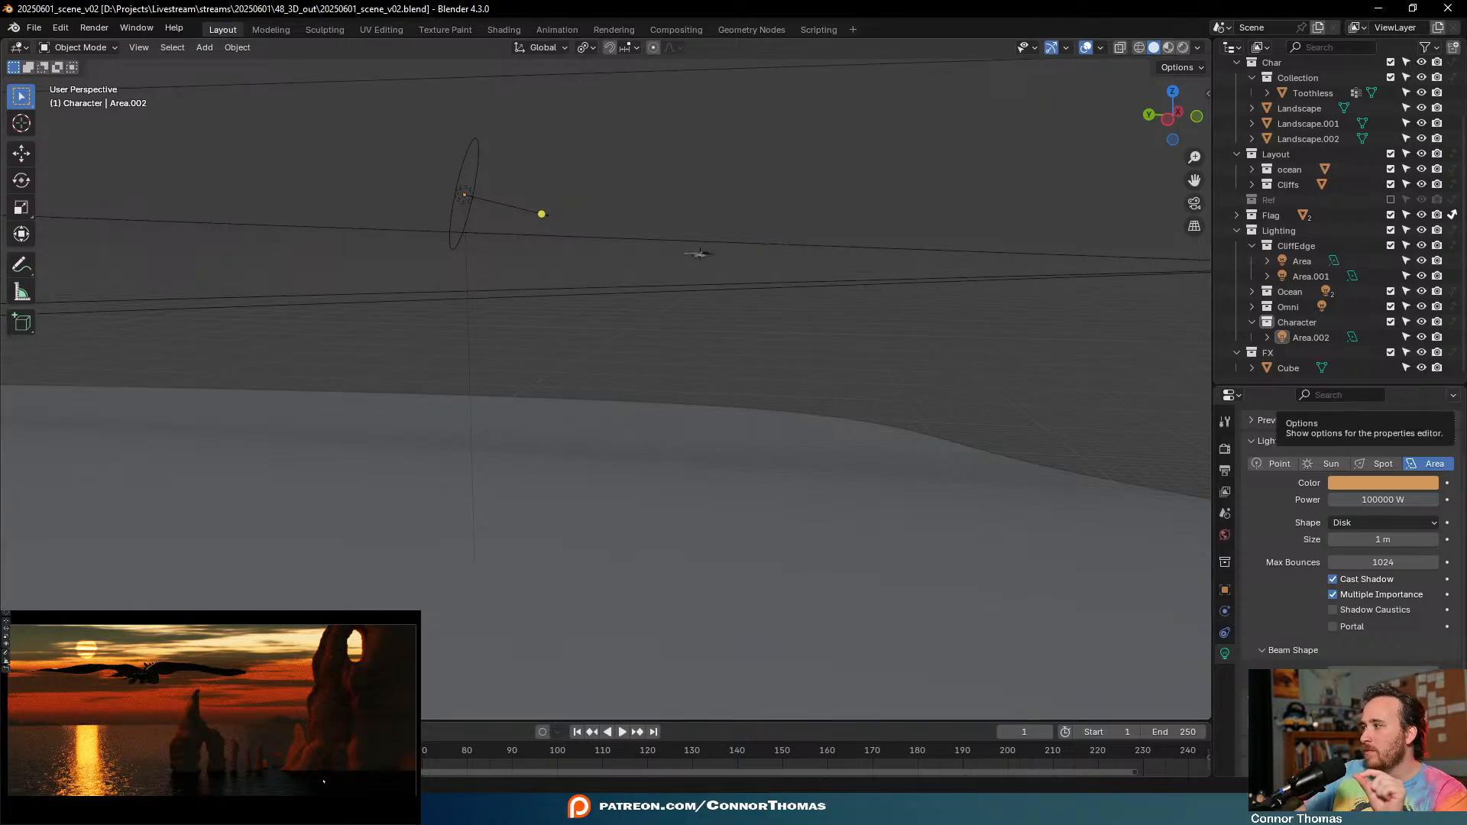
click(352, 772)
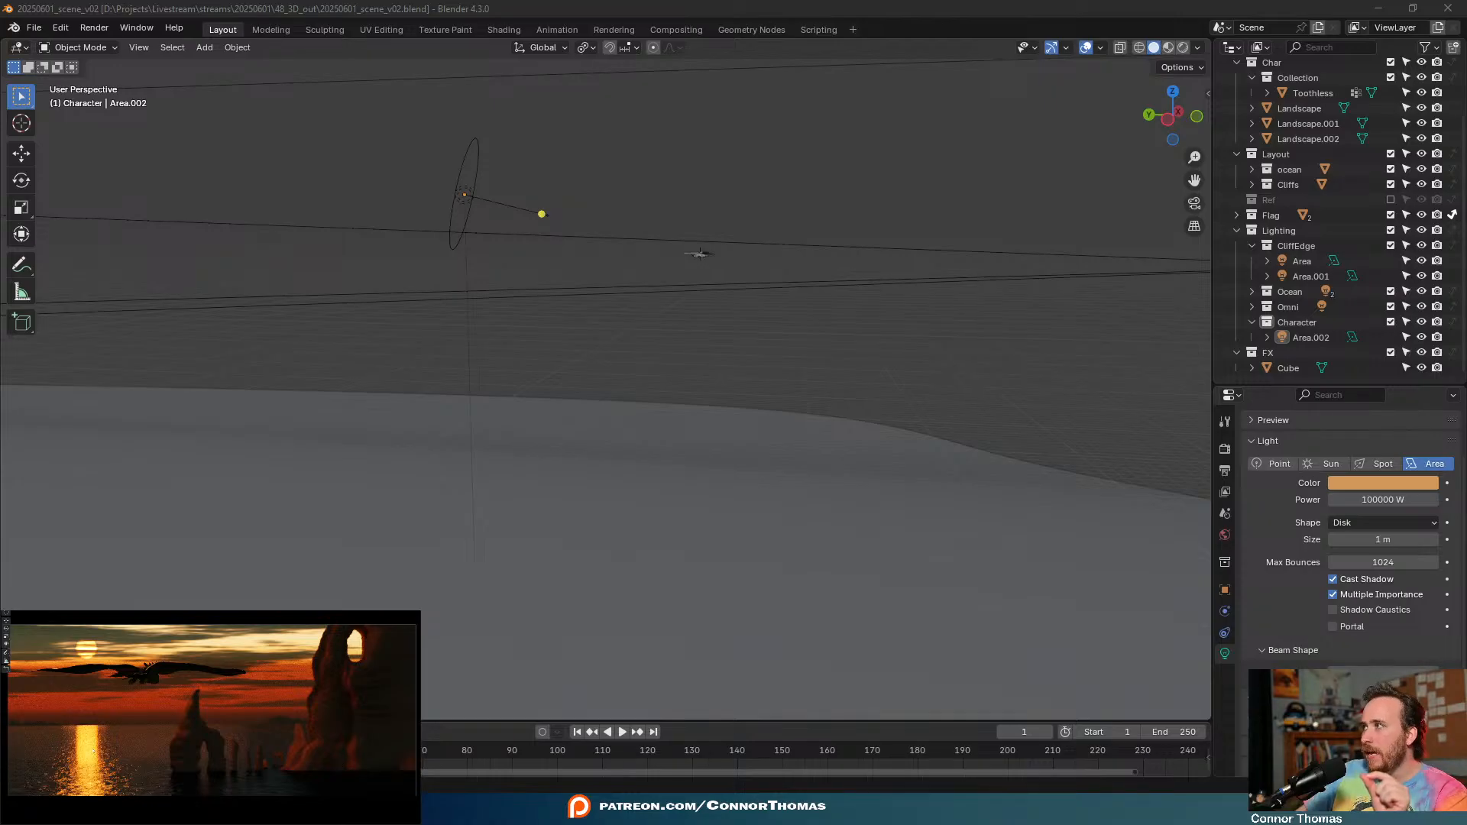
- Switch to the camera view, select the camera and turn off its background images
middle_drag(727, 413, 489, 327)
key(KP_0)
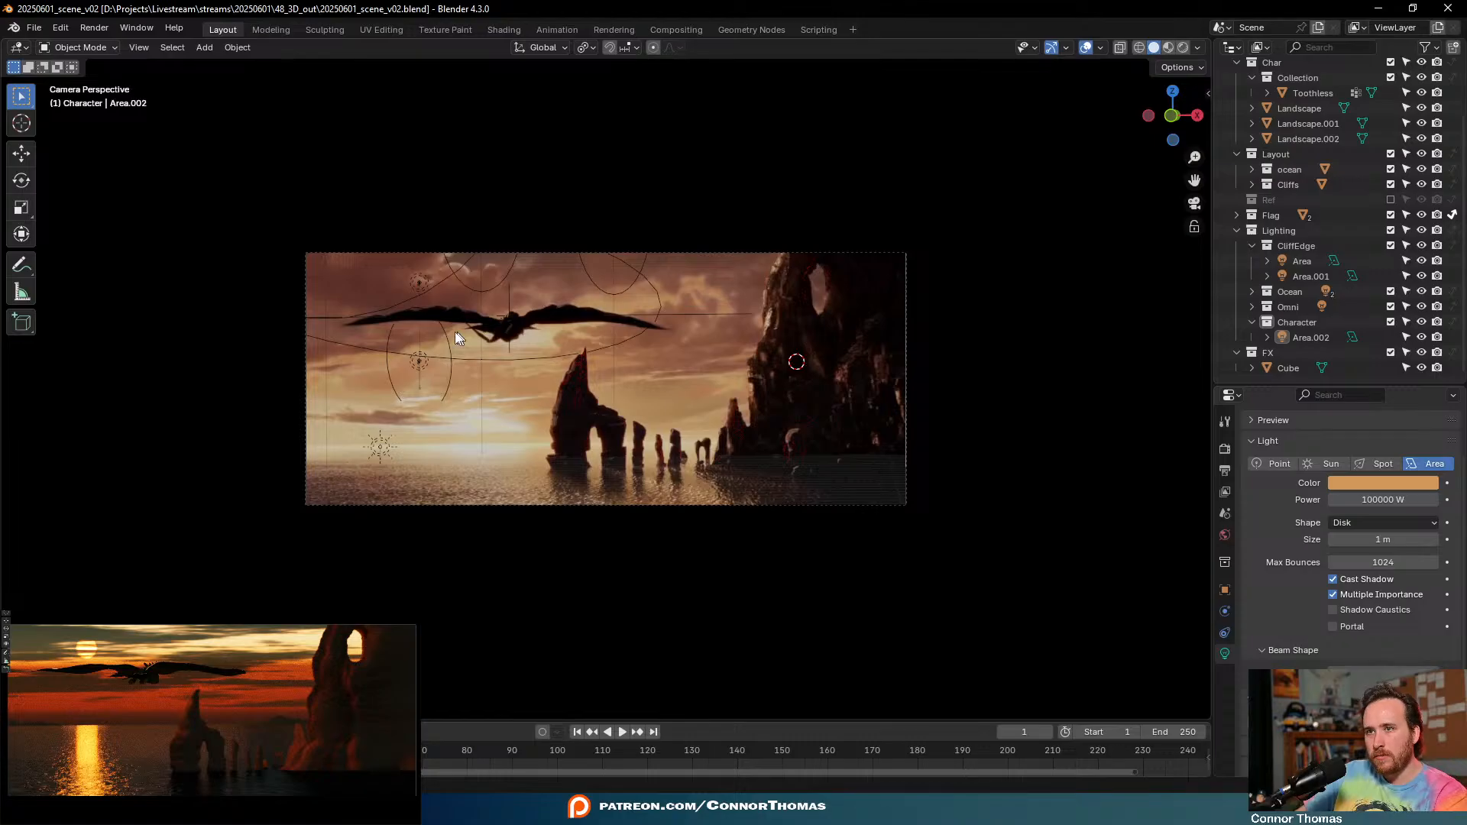
scroll(384, 433, up, 2)
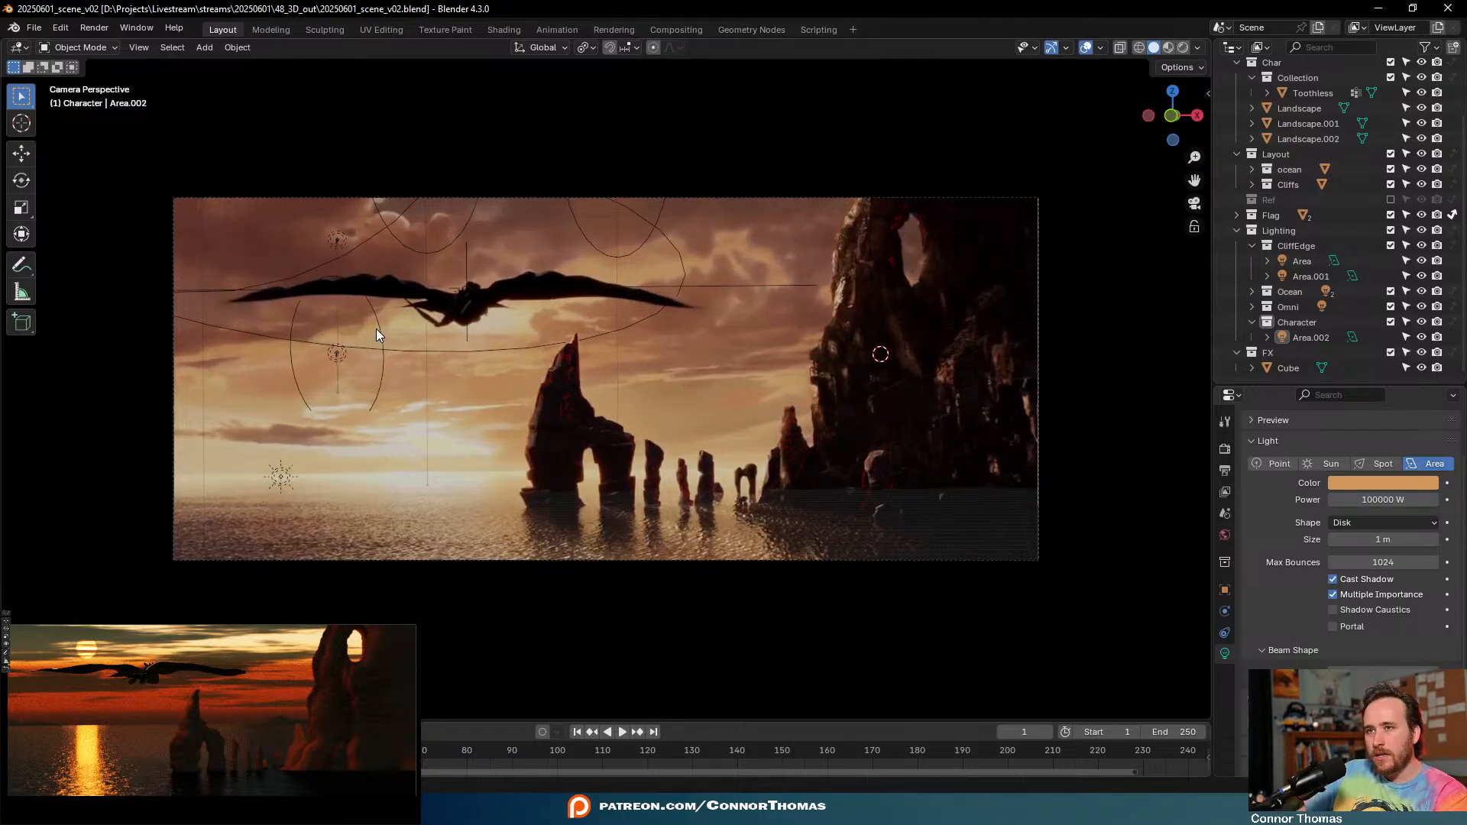
click(1086, 48)
click(1085, 48)
click(1100, 47)
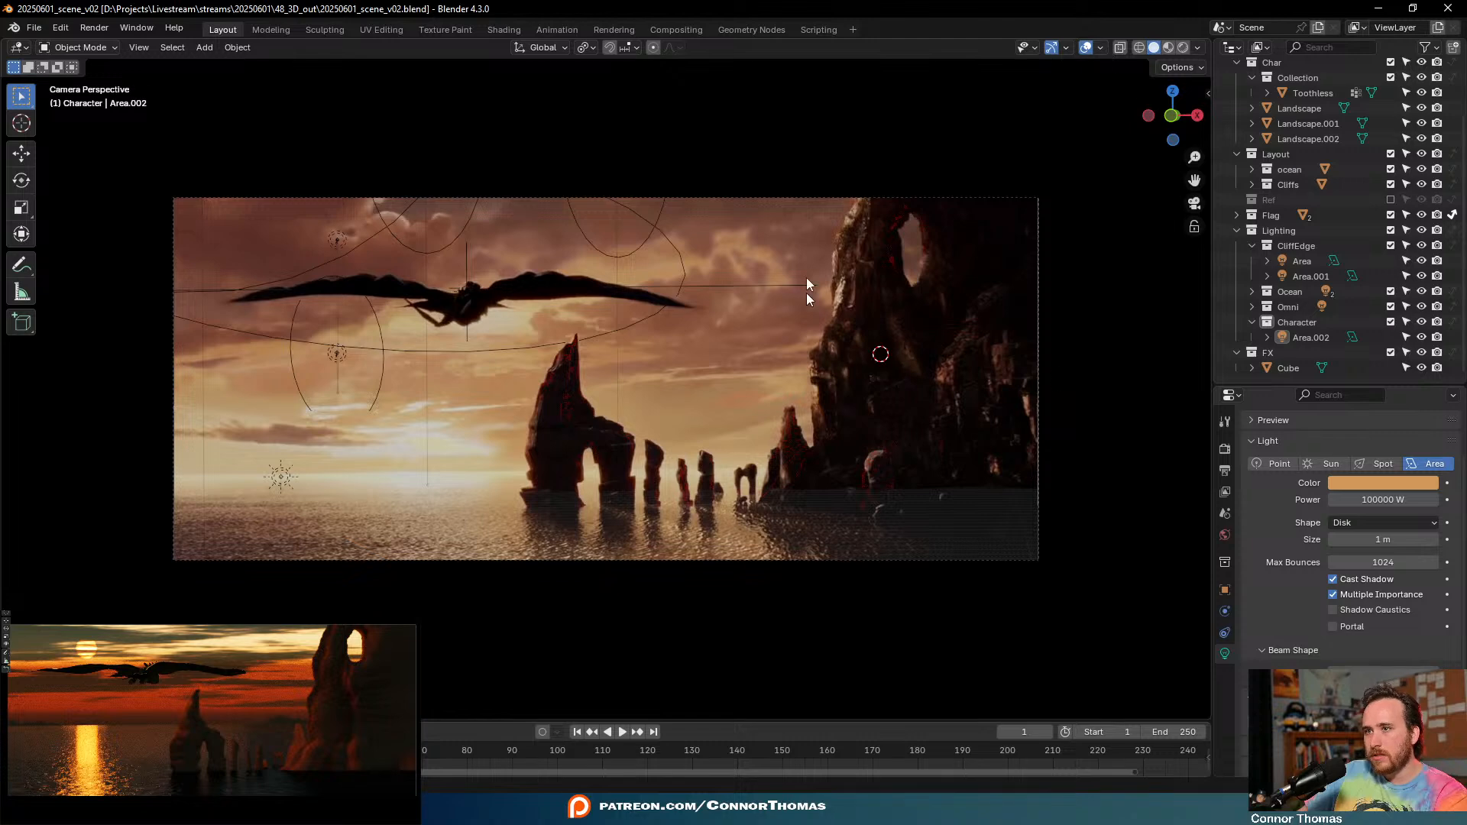
click(818, 205)
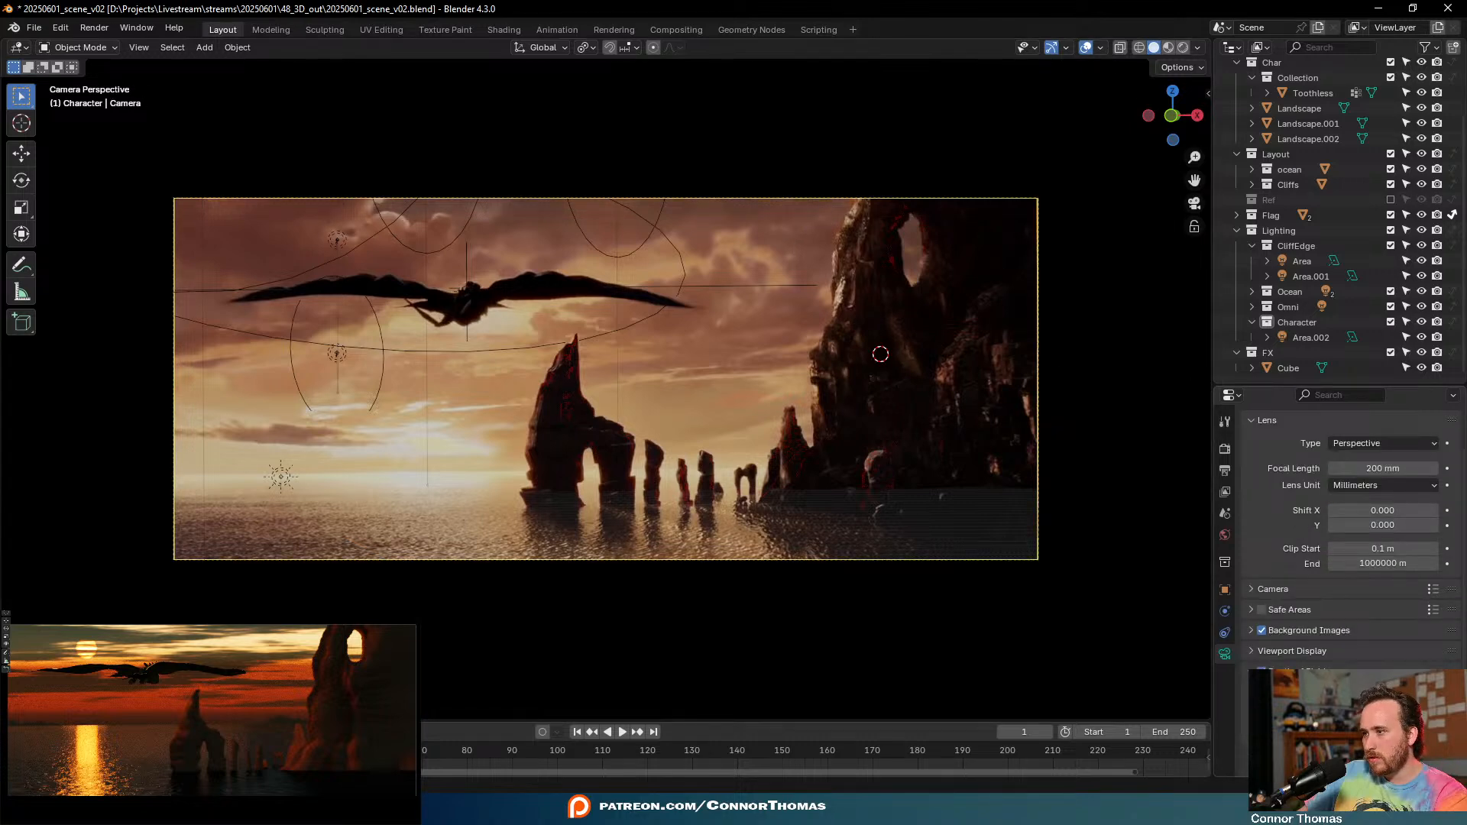
click(1262, 631)
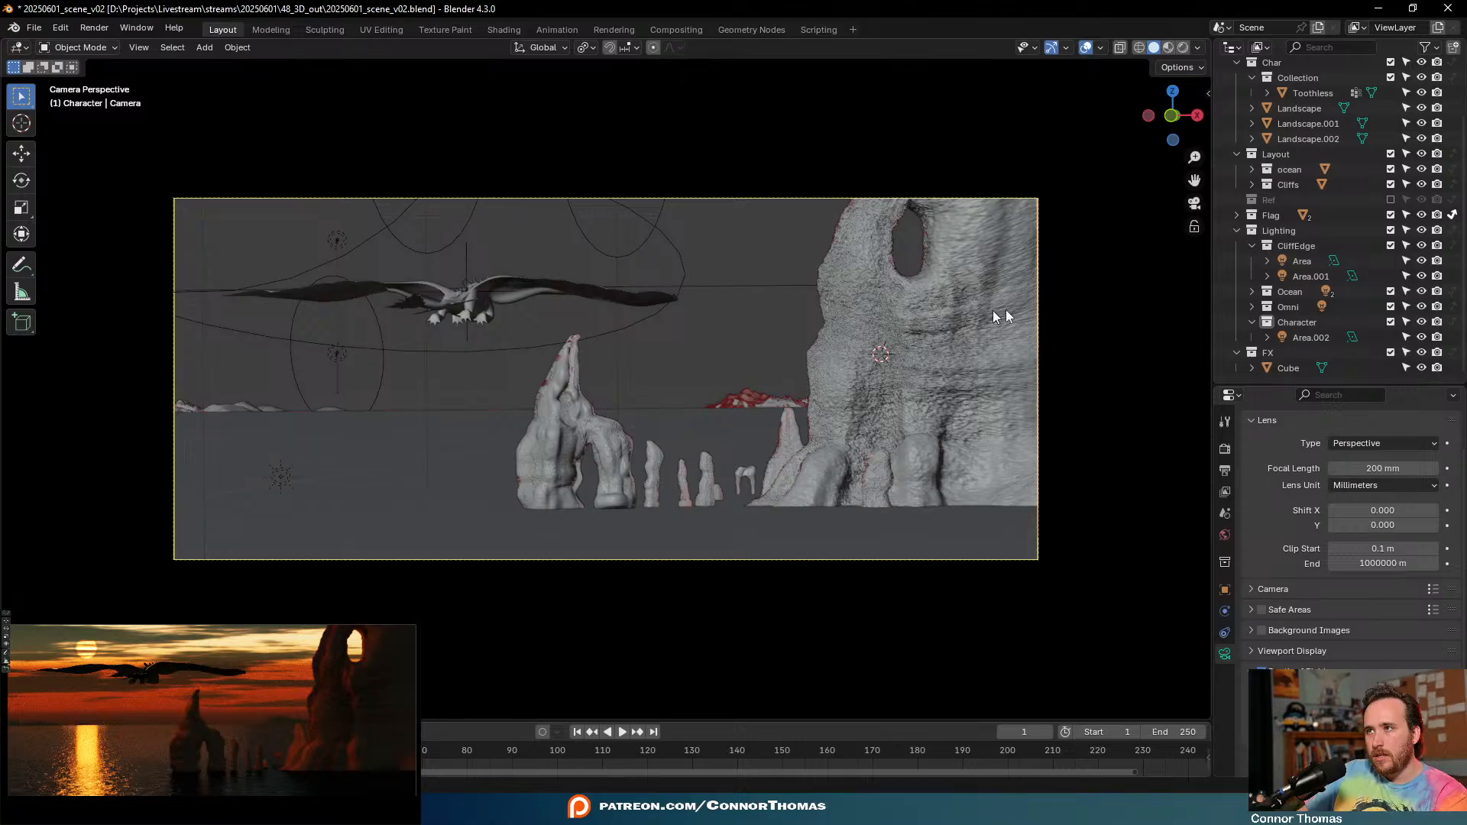
- Show the camera view in rendered shading and place the 3D cursor on the sun
key(alt+shift+z)
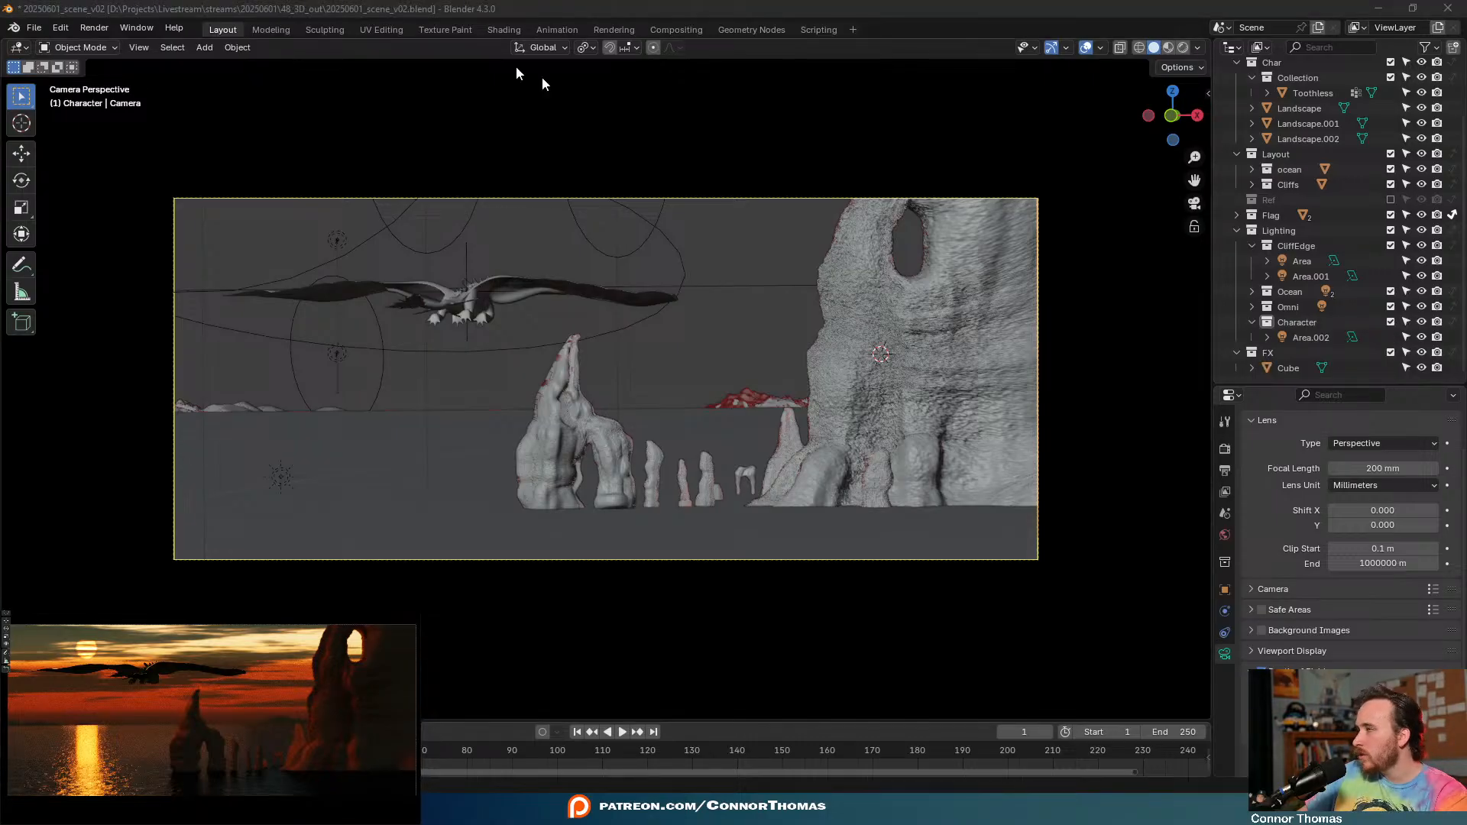
key(z)
click(554, 159)
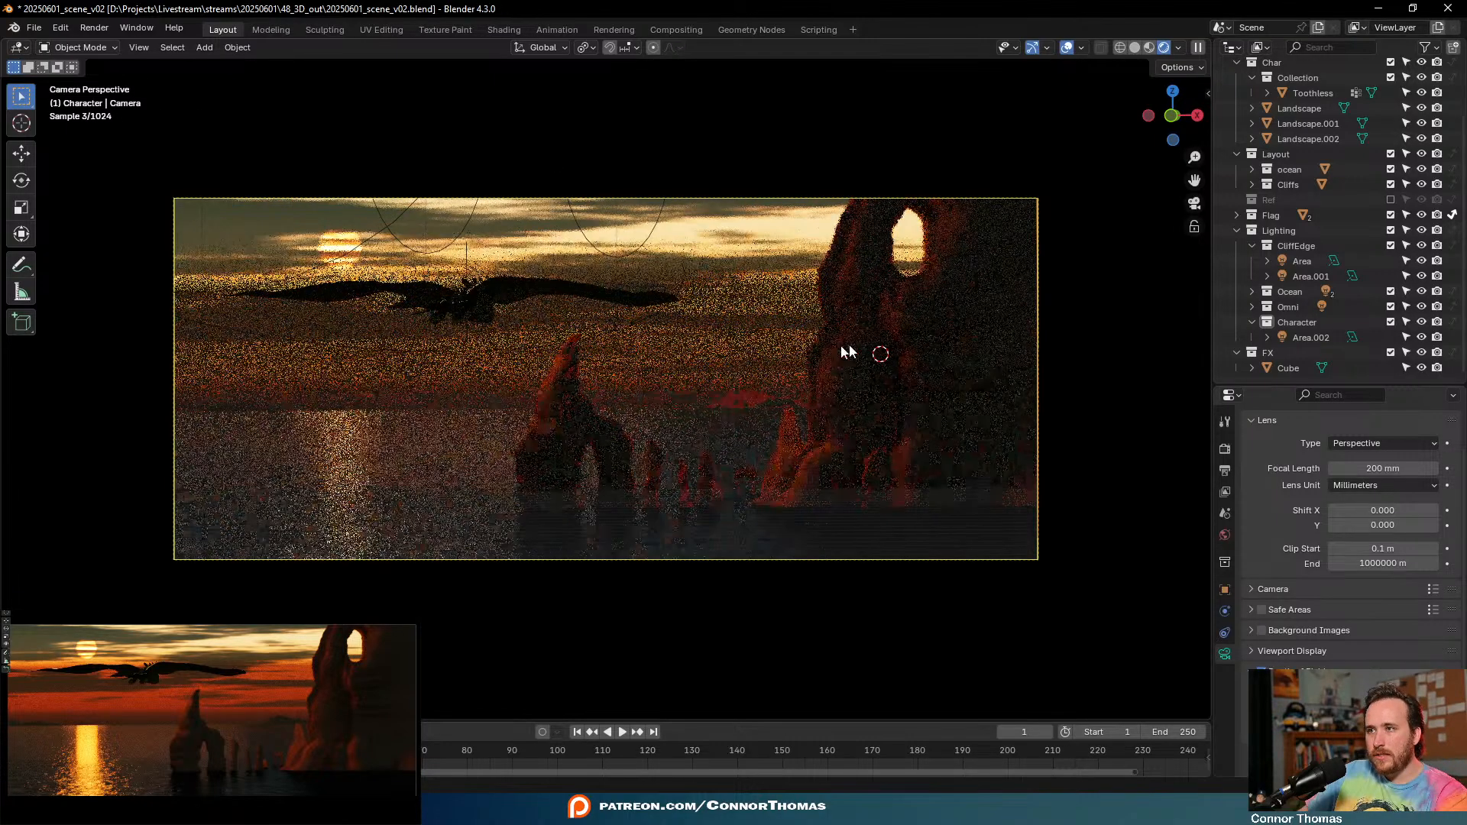
shift+right_drag(315, 203, 338, 246)
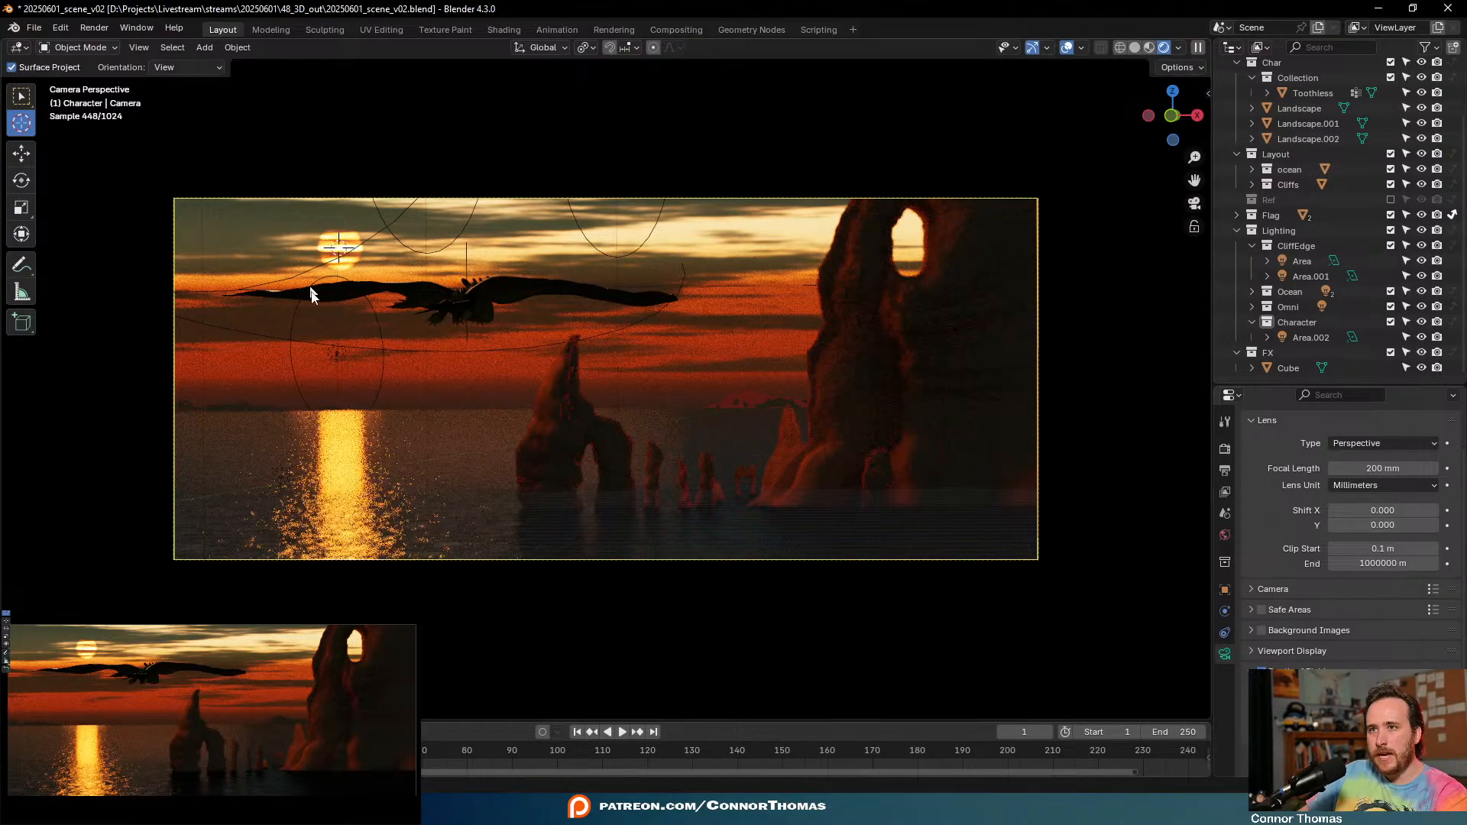
- Create a new collection under Lighting, rename it Flare and move it into the FX collection
click(1299, 228)
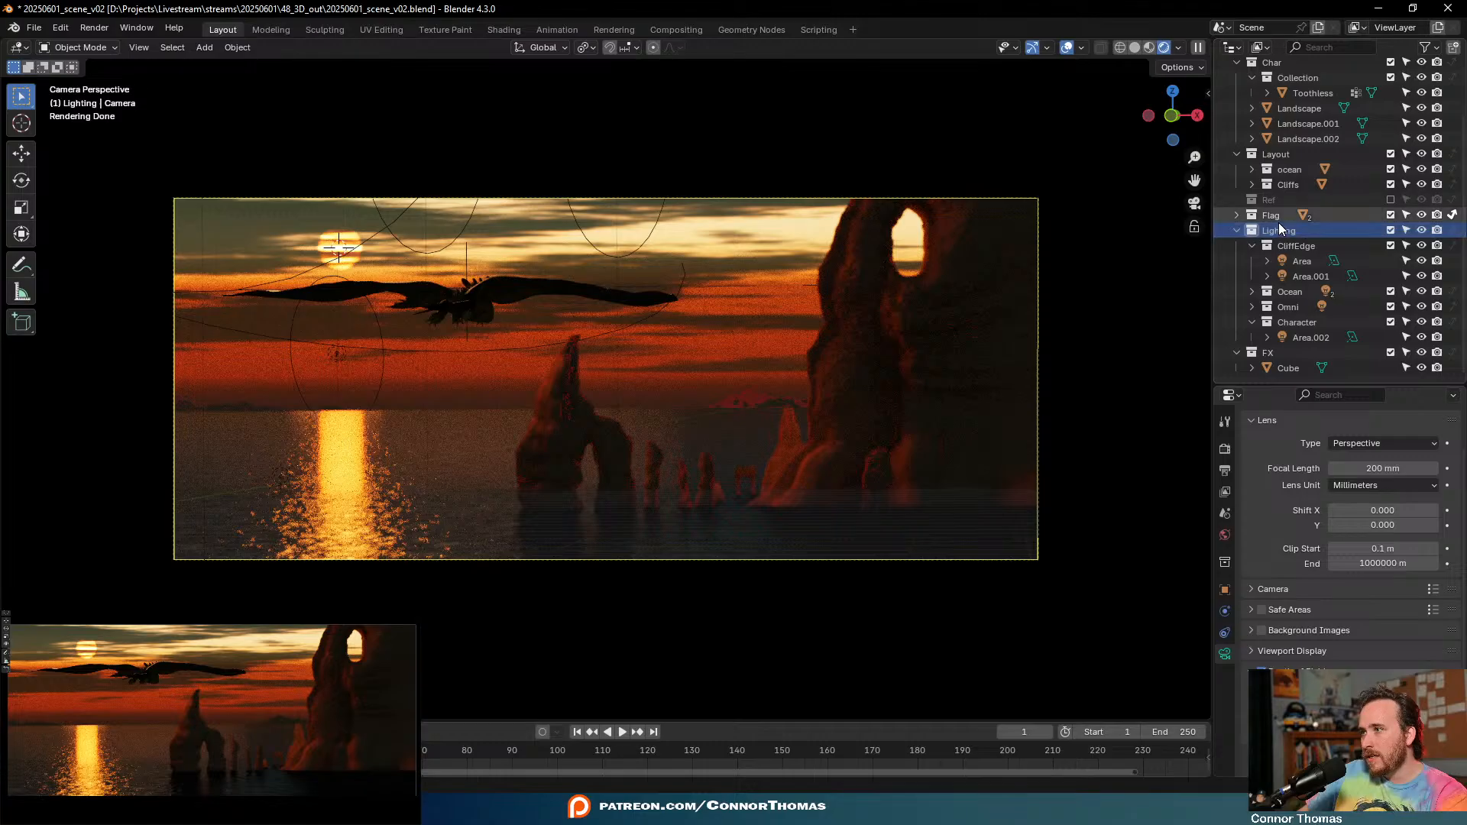
right_click(1273, 226)
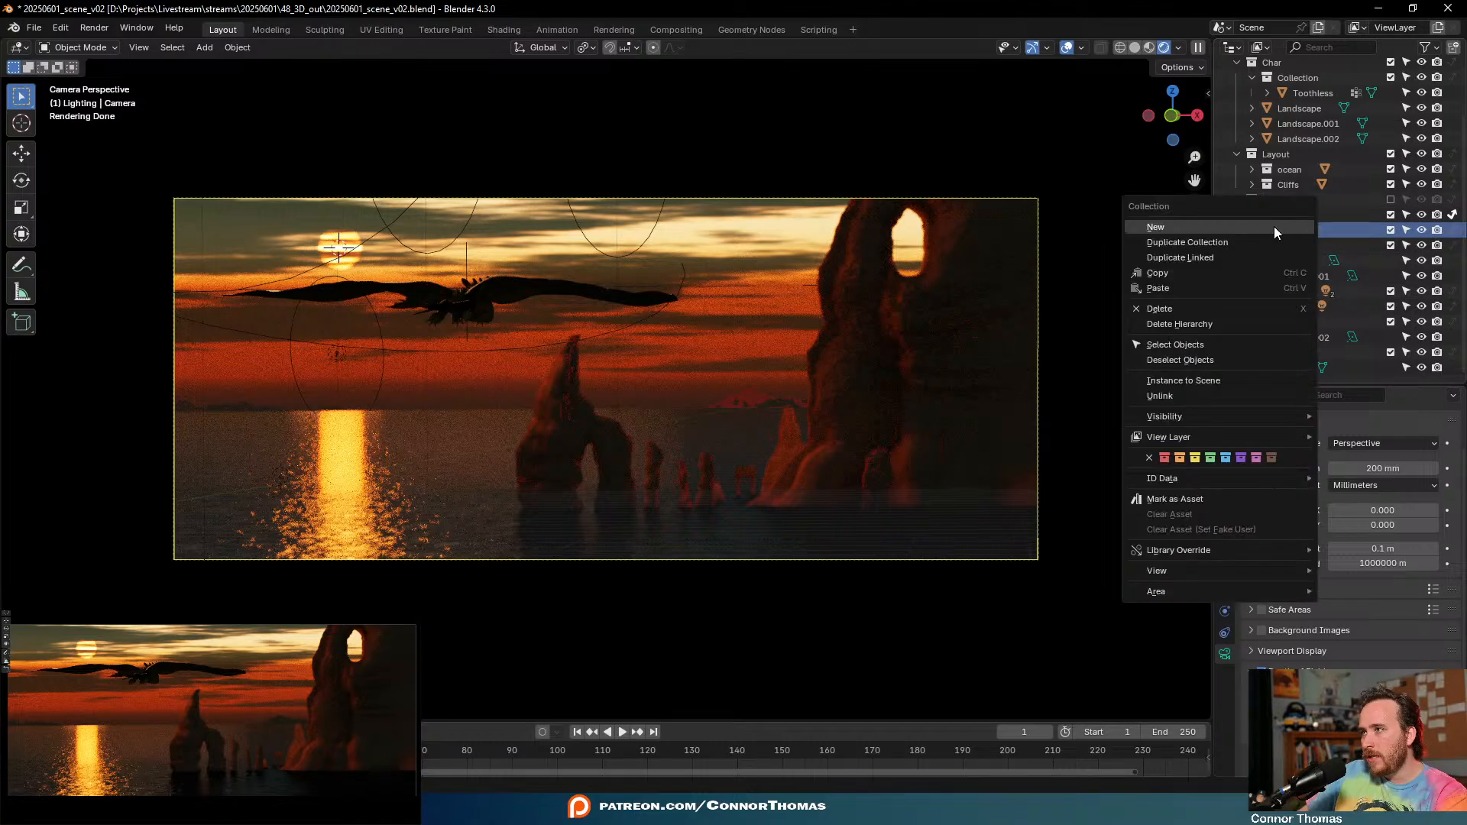
click(1273, 226)
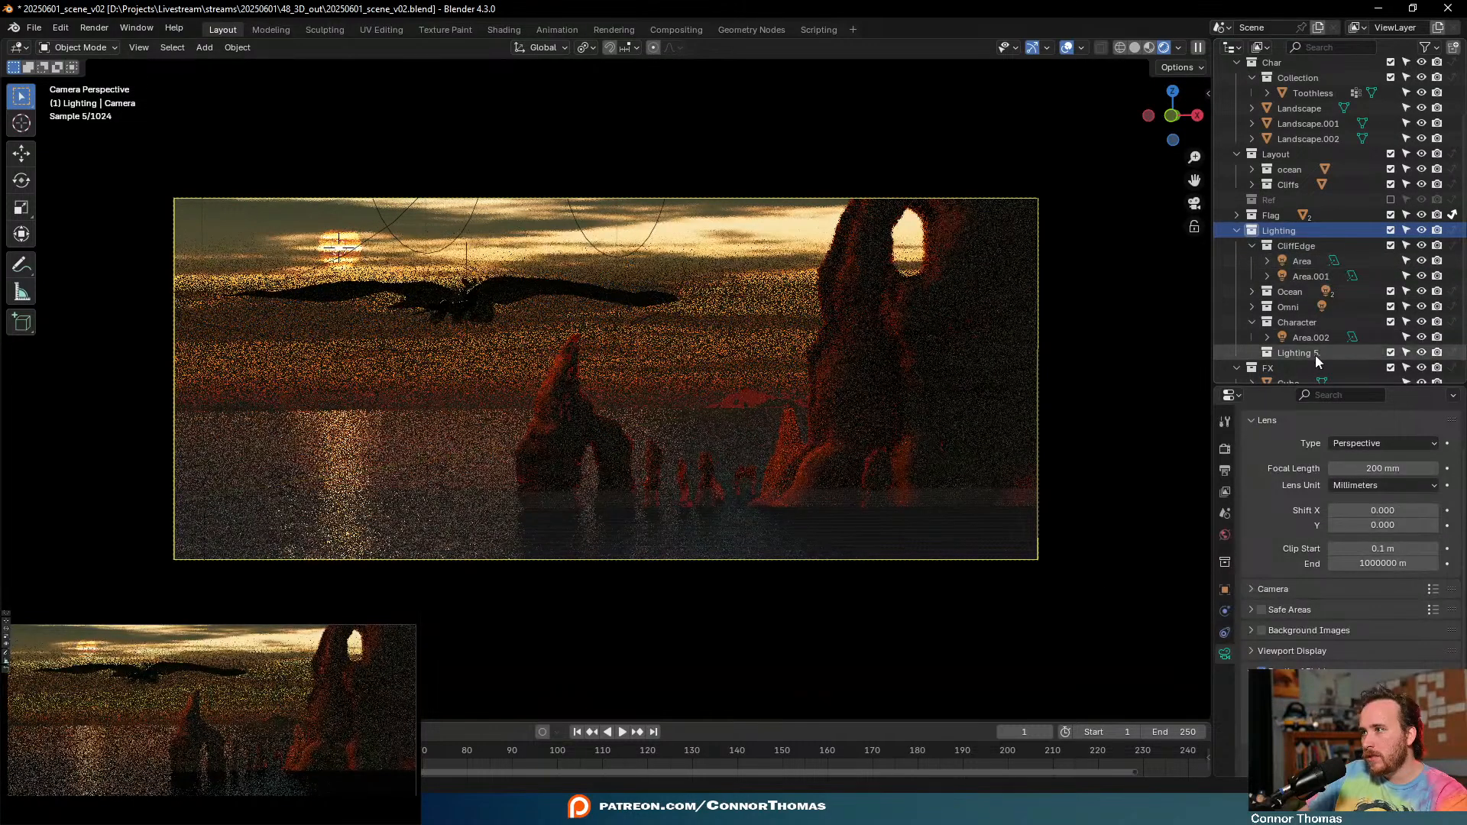
scroll(1311, 351, down, 1)
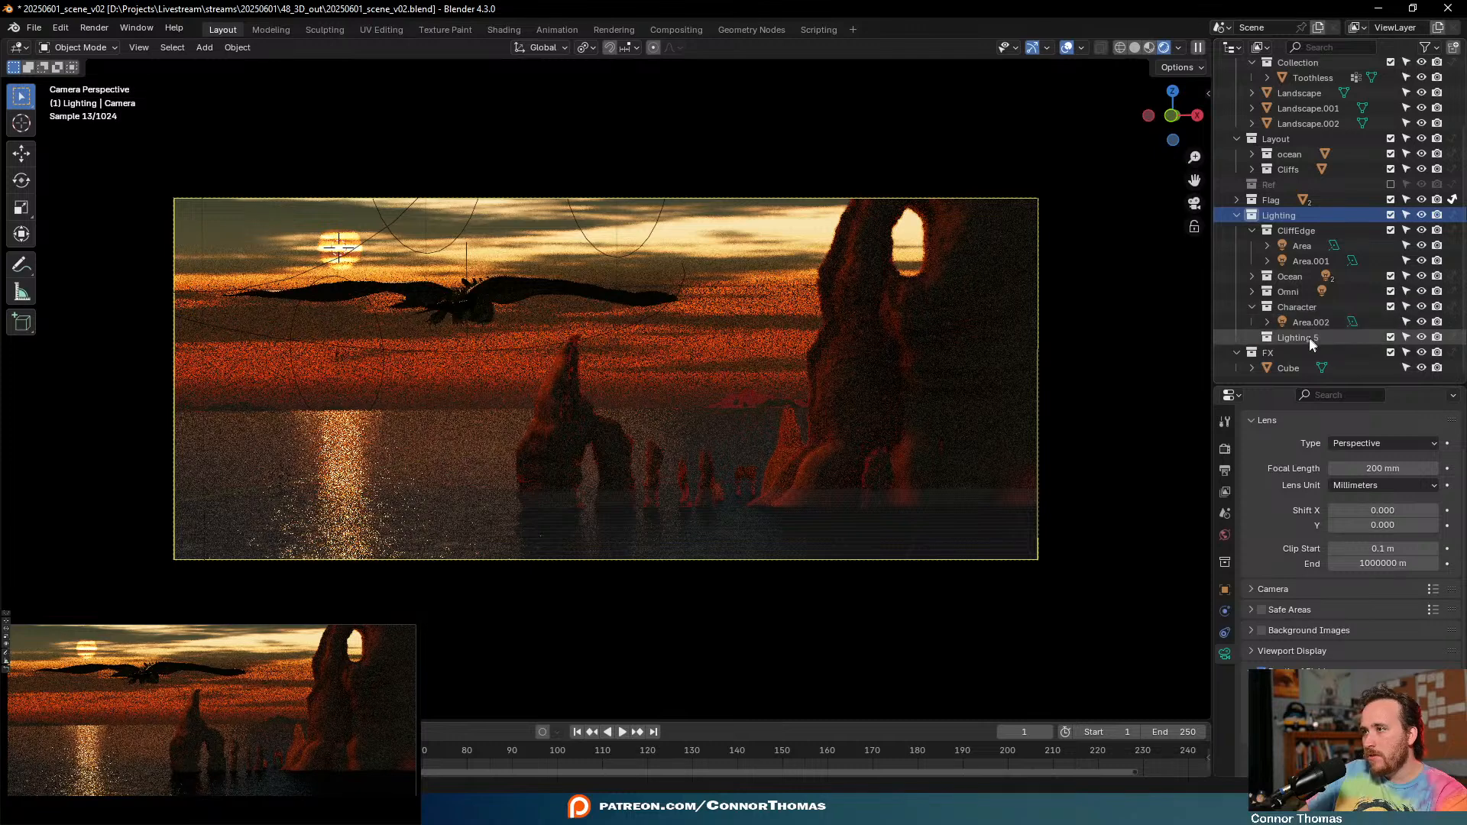
double_click(1303, 337)
text(F)
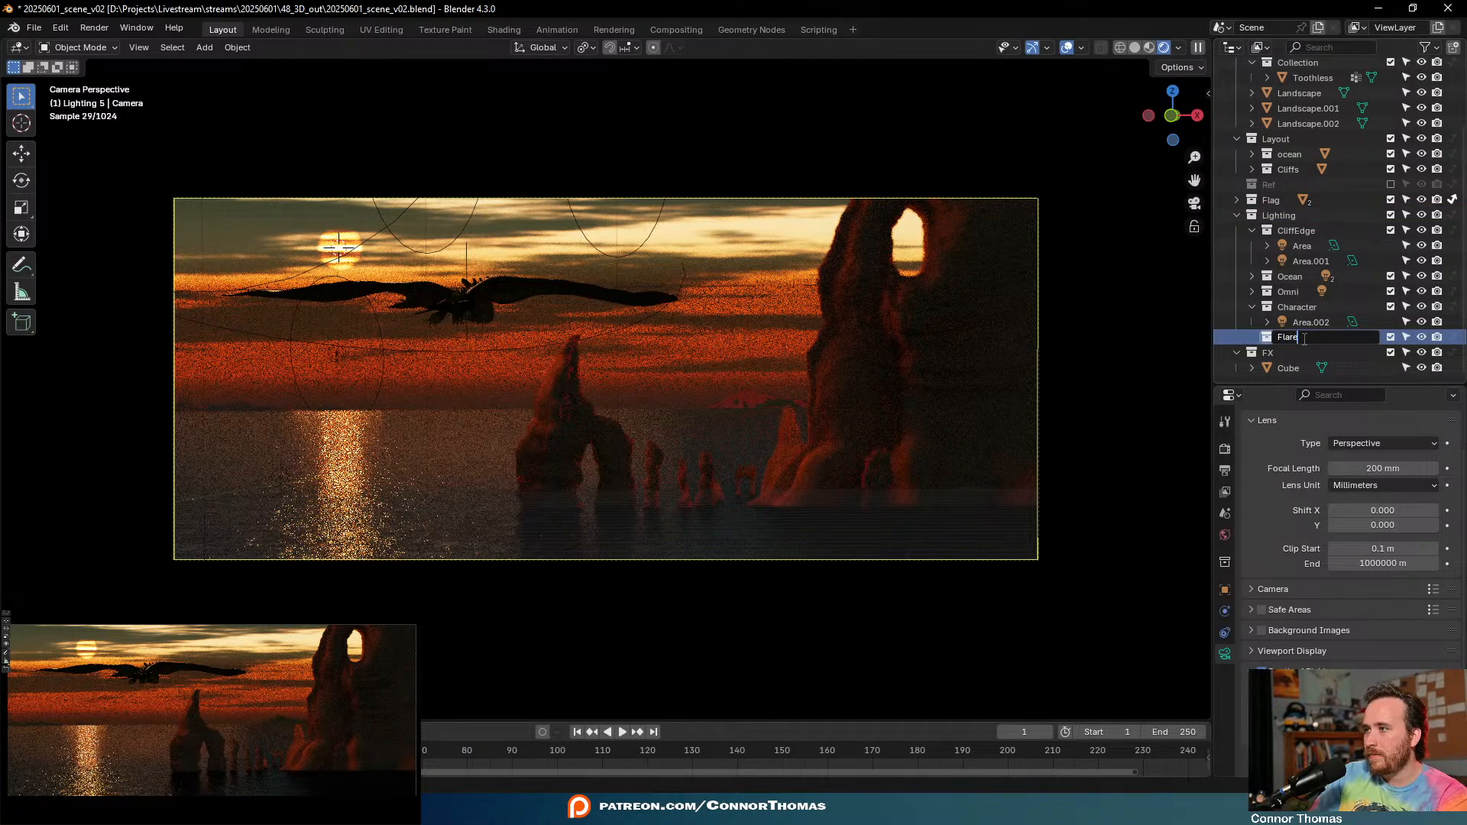
text(lare)
key(Return)
drag(1300, 338, 1272, 352)
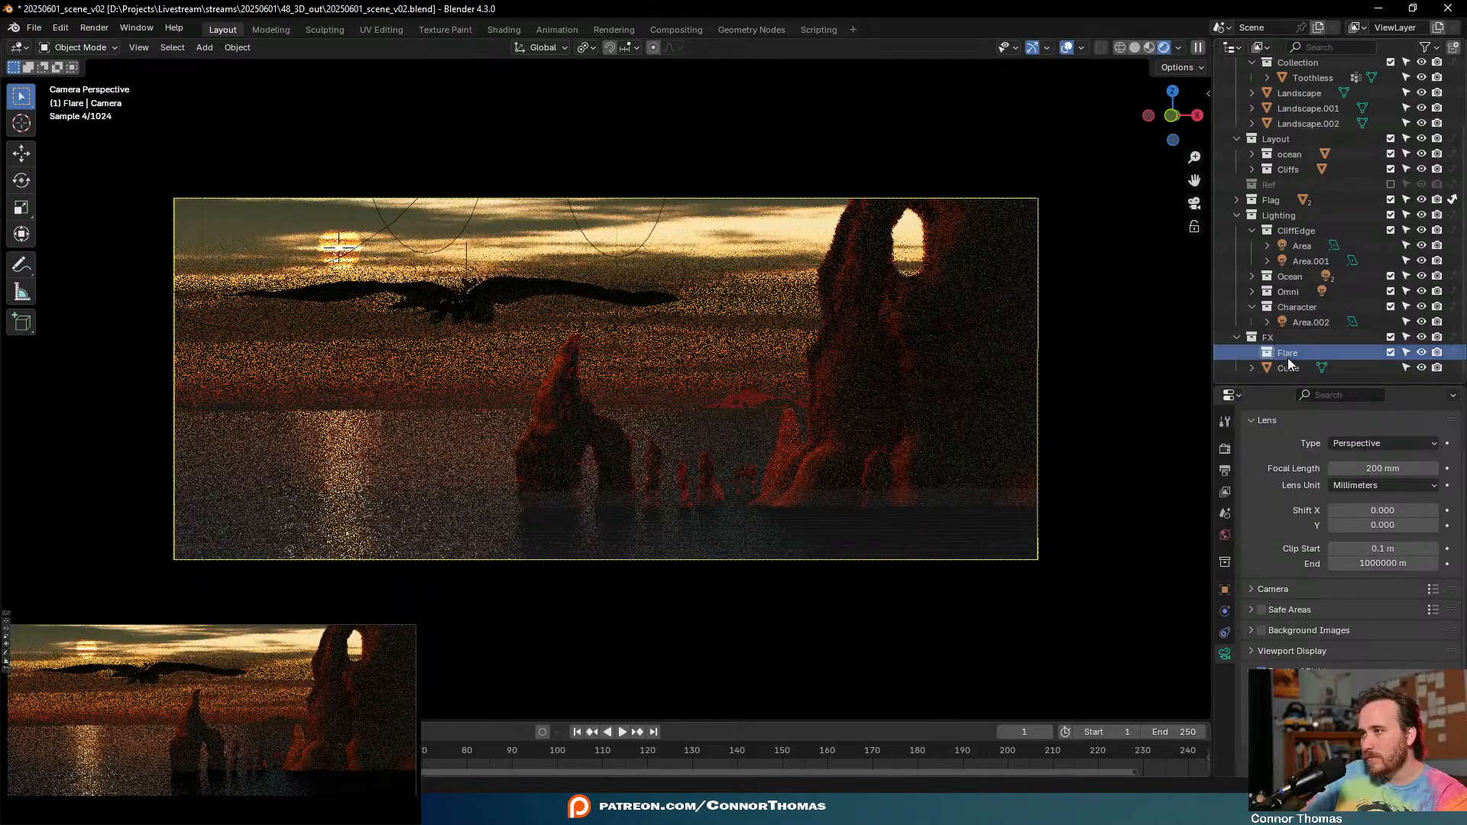
- Create another collection inside FX and name it Atmosphere
click(1282, 335)
right_click(1279, 336)
click(1279, 336)
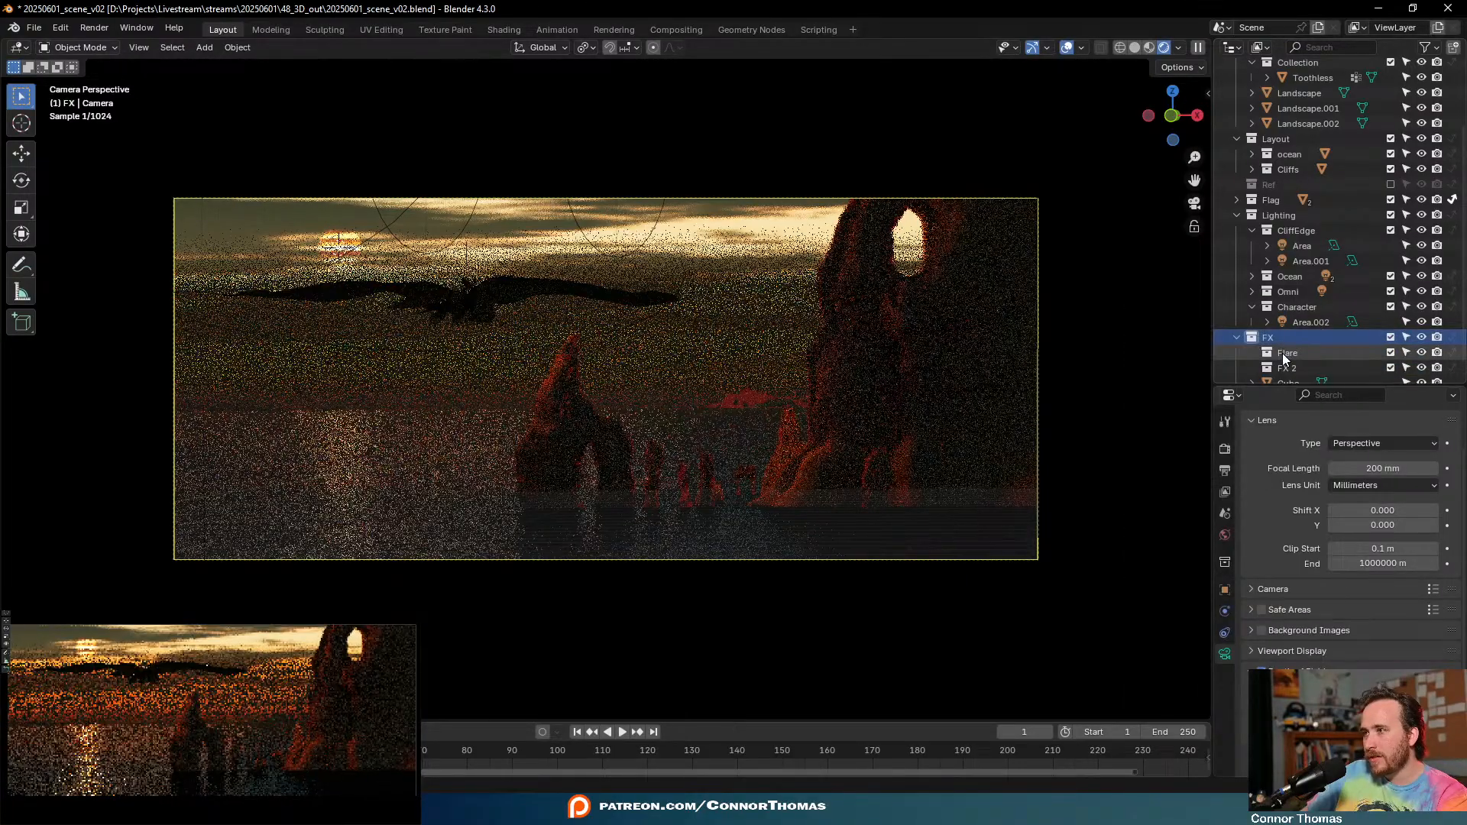
click(1296, 366)
double_click(1295, 368)
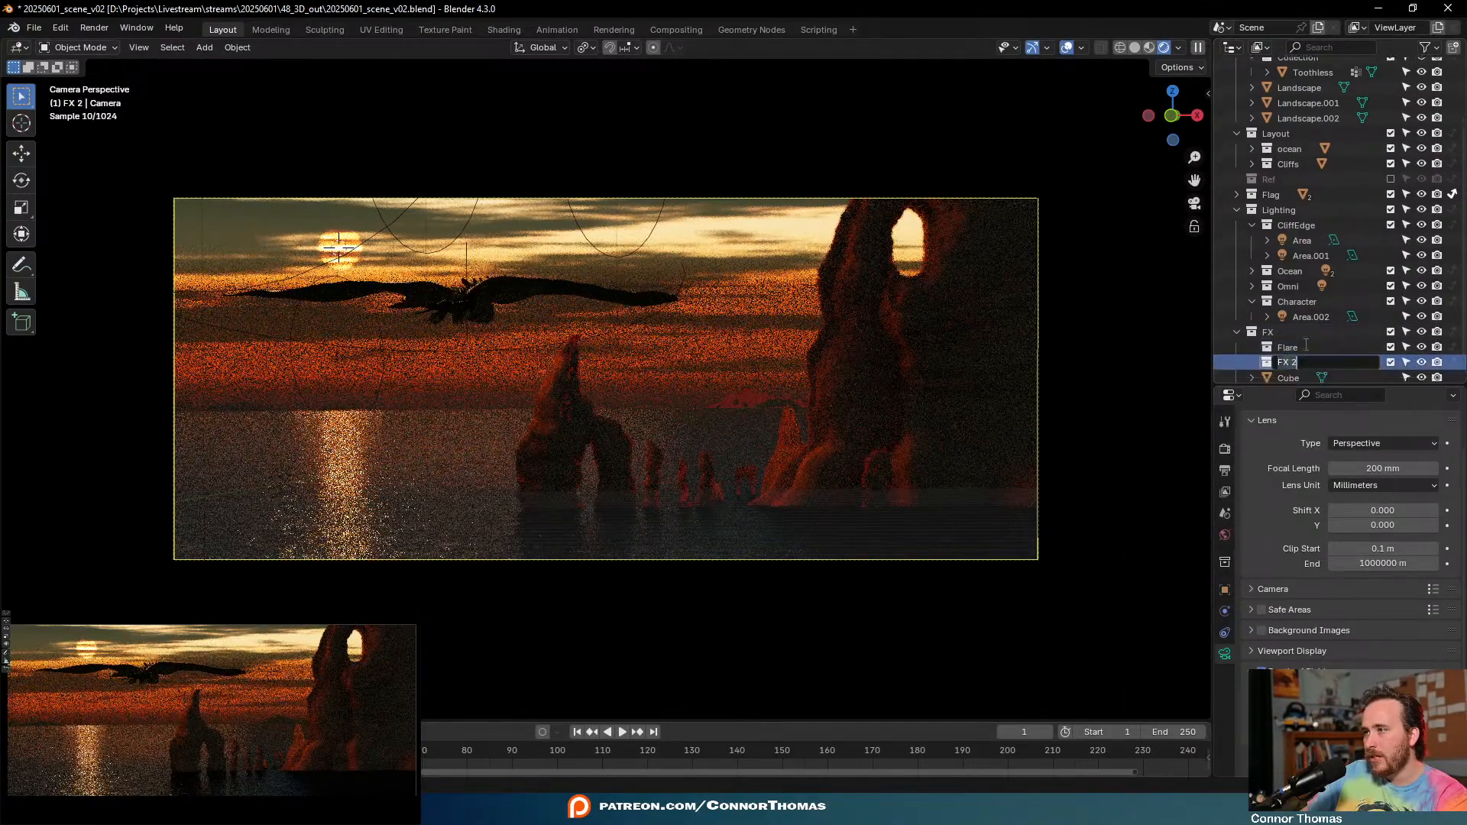
text(Atmosphere)
key(Return)
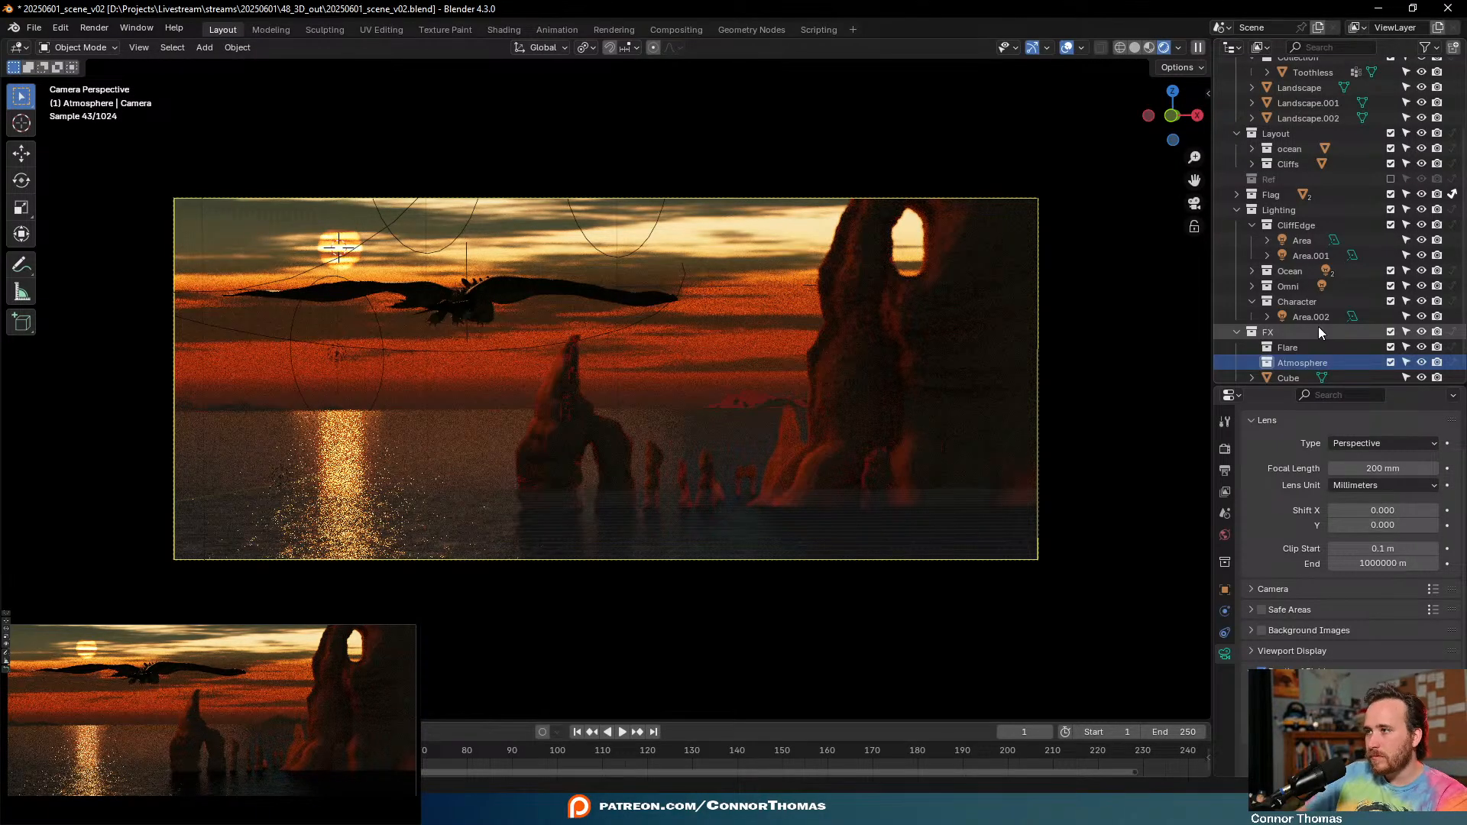
- Move the Cube into the Atmosphere collection and collapse that collection
scroll(1317, 370, down, 1)
drag(1283, 365, 1292, 352)
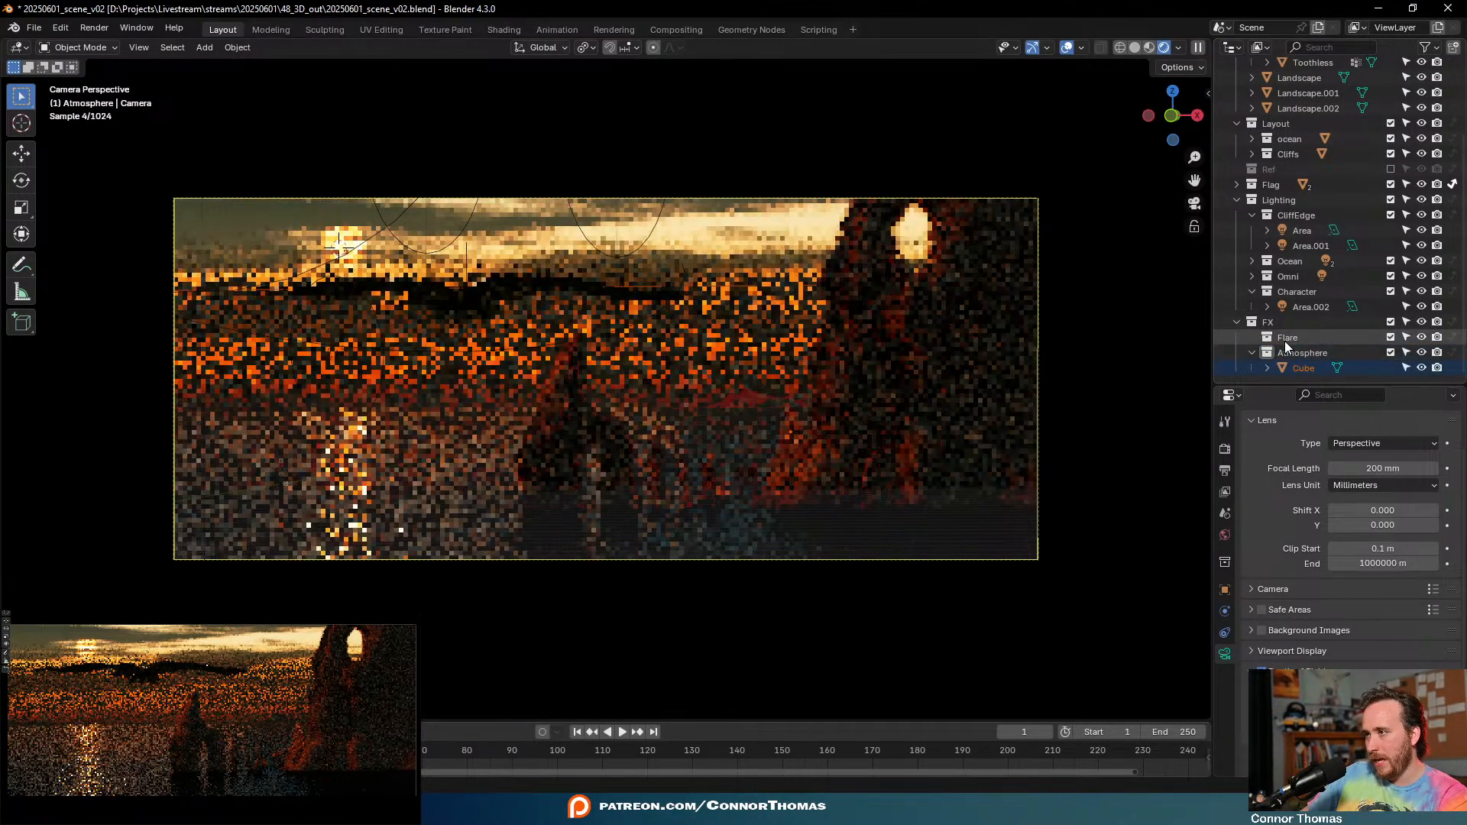
click(1251, 352)
- Add a point light at the sun's 3D cursor position inside the Flare collection
click(1294, 353)
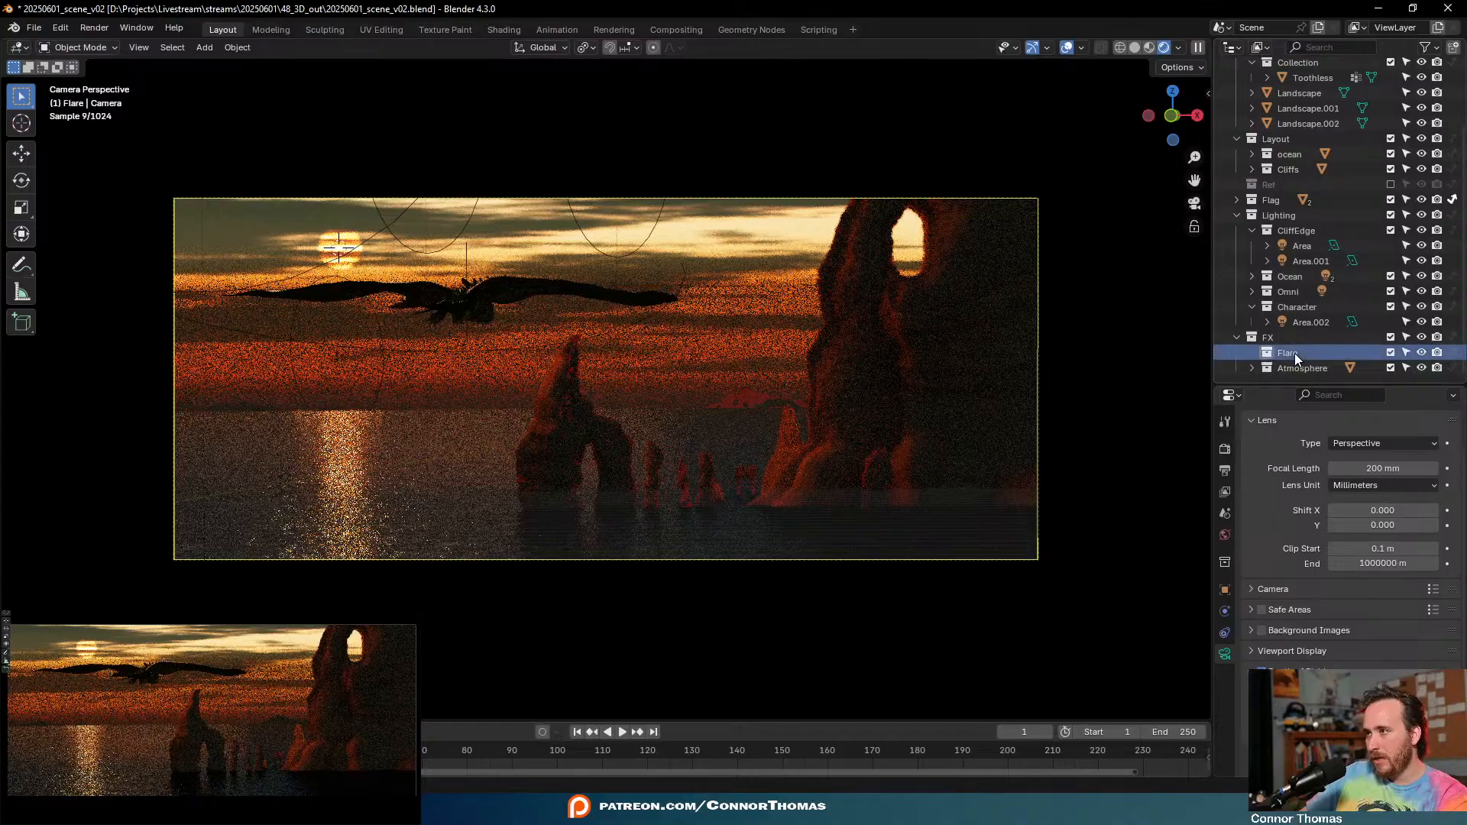
key(shift+a)
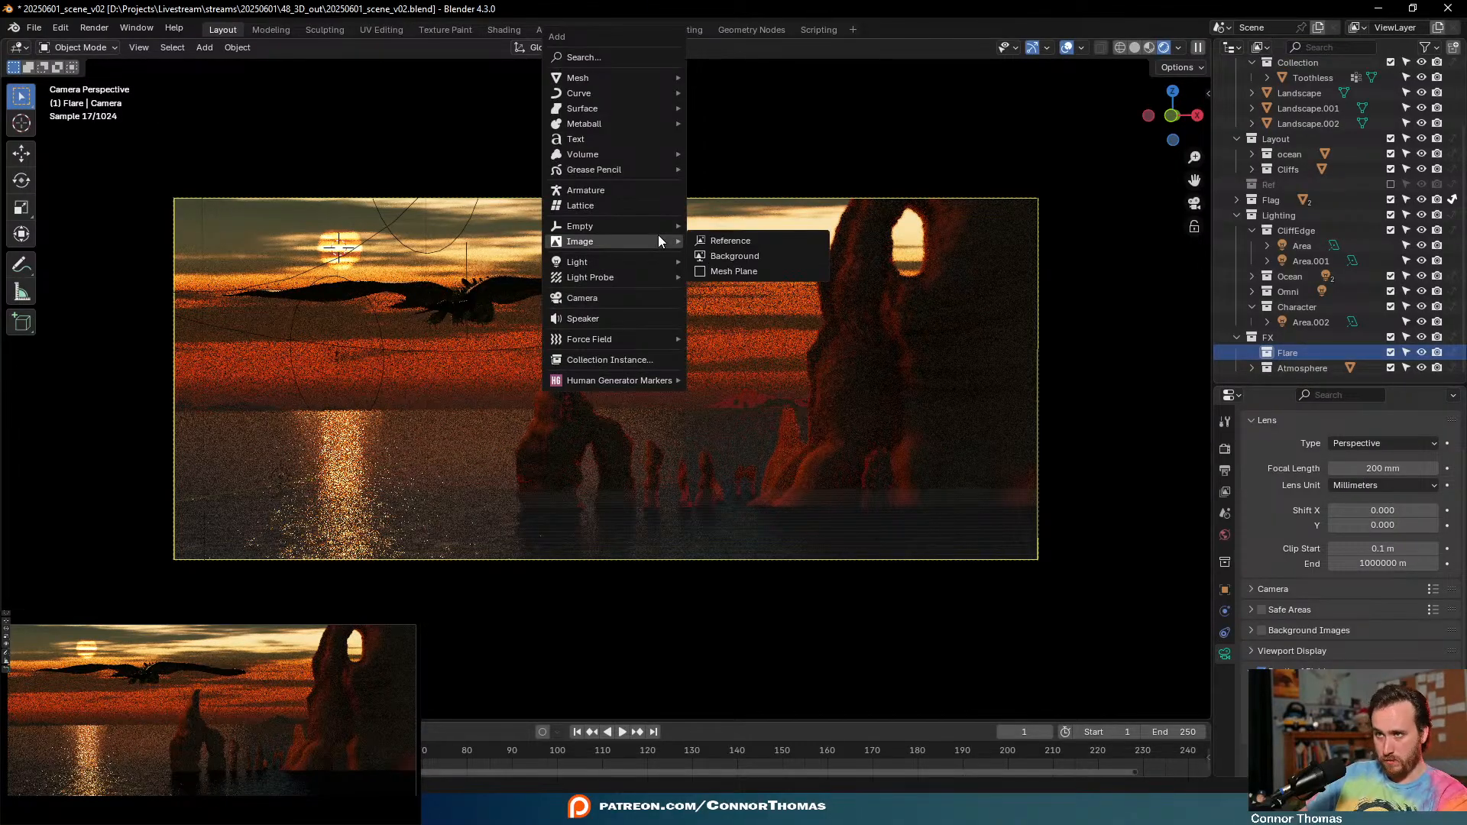
mouse_move(639, 261)
click(737, 265)
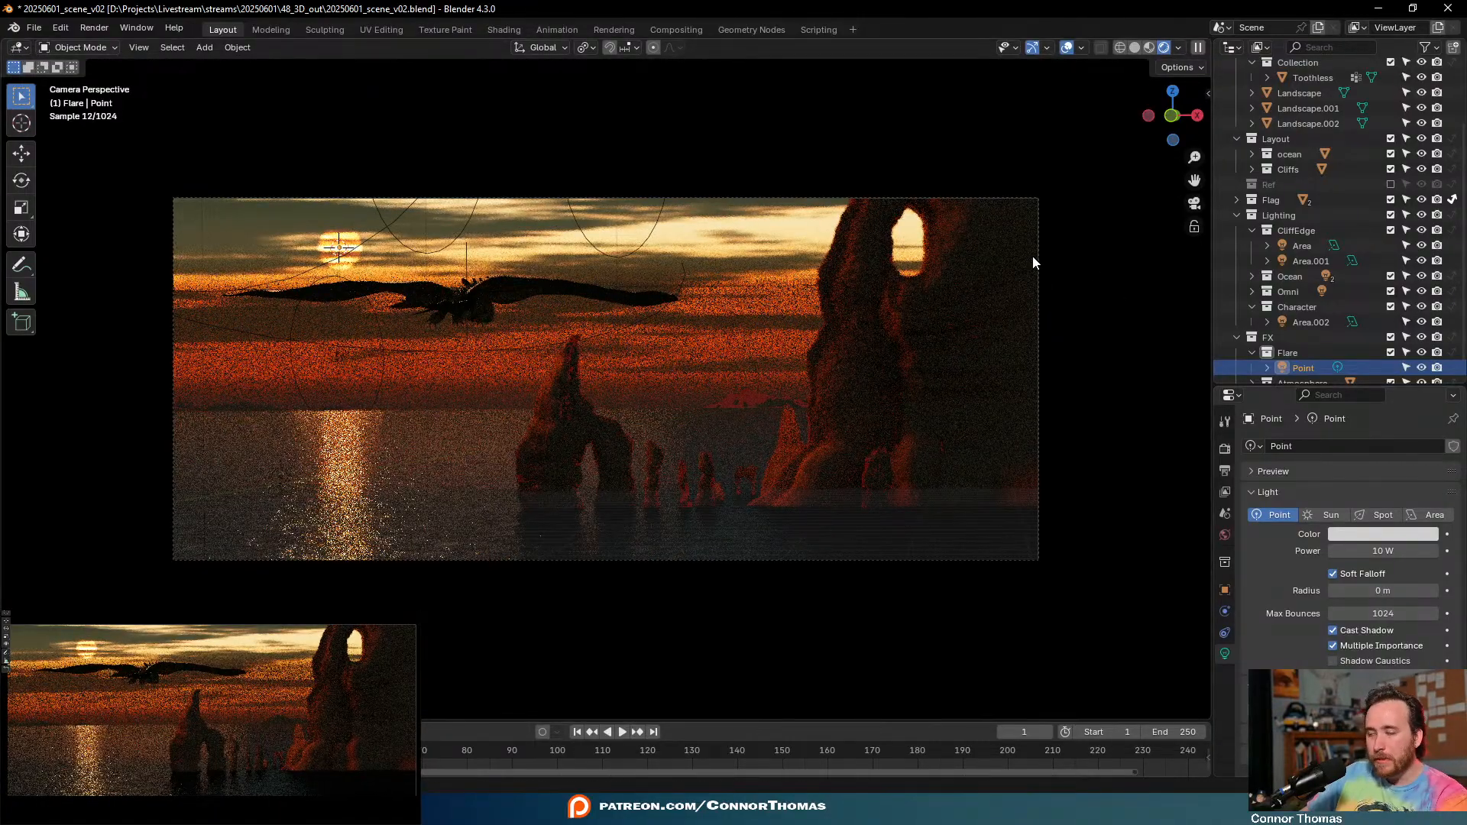
- Check the Lens Sim add-on's viewport options and save the scene file
key(n)
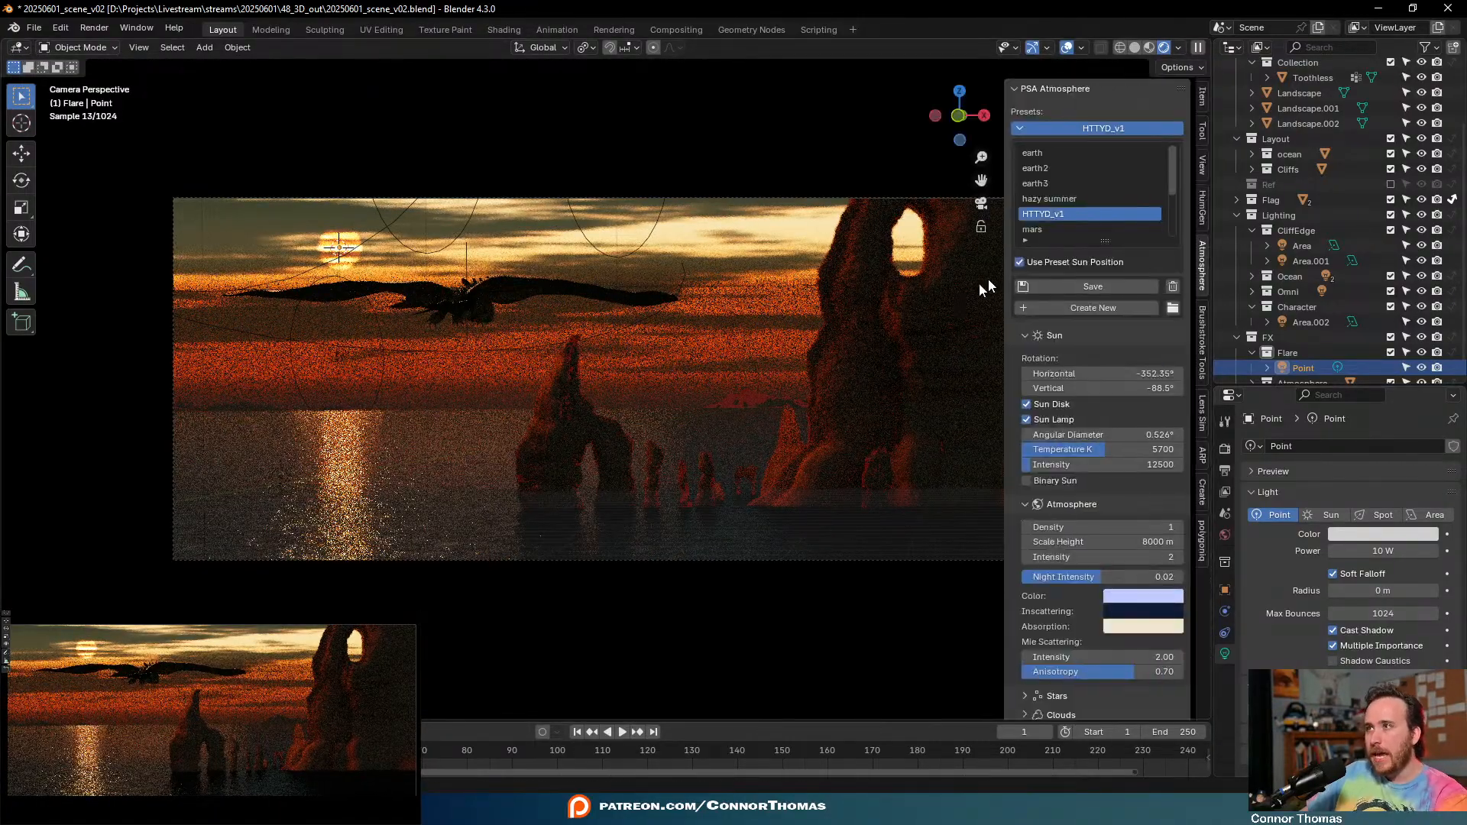
click(1201, 421)
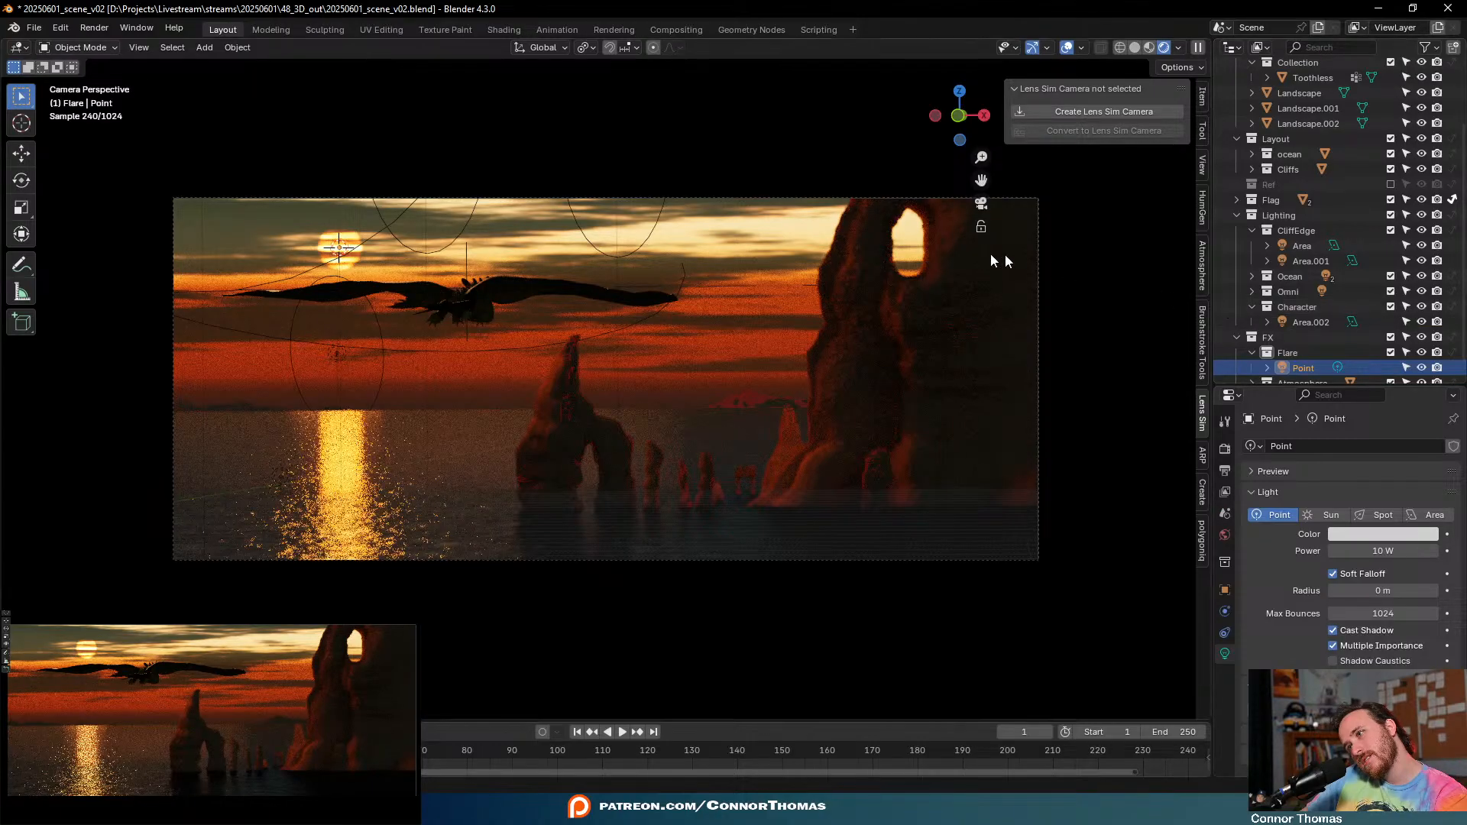
key(n)
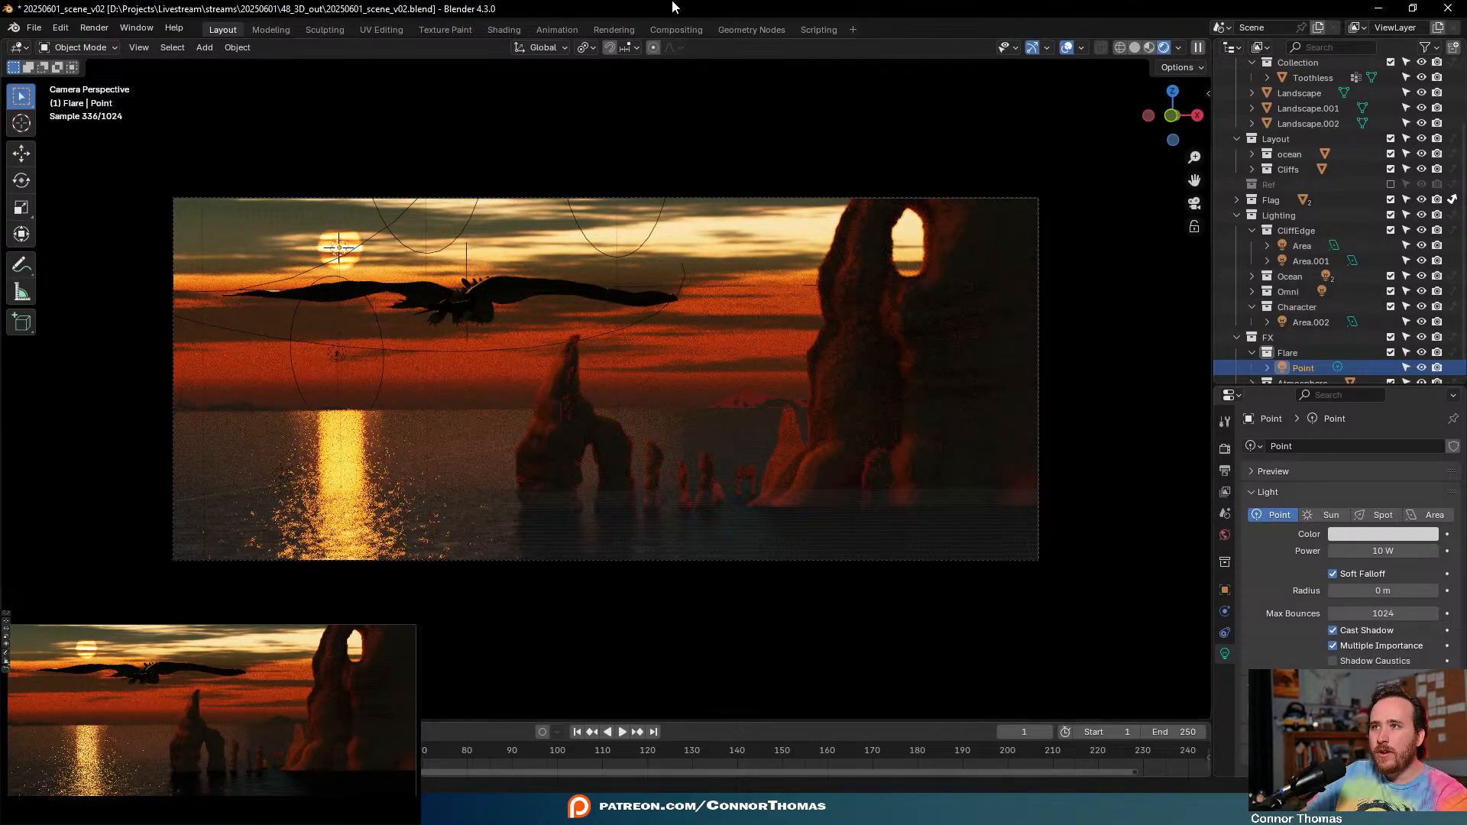
key(ctrl+s)
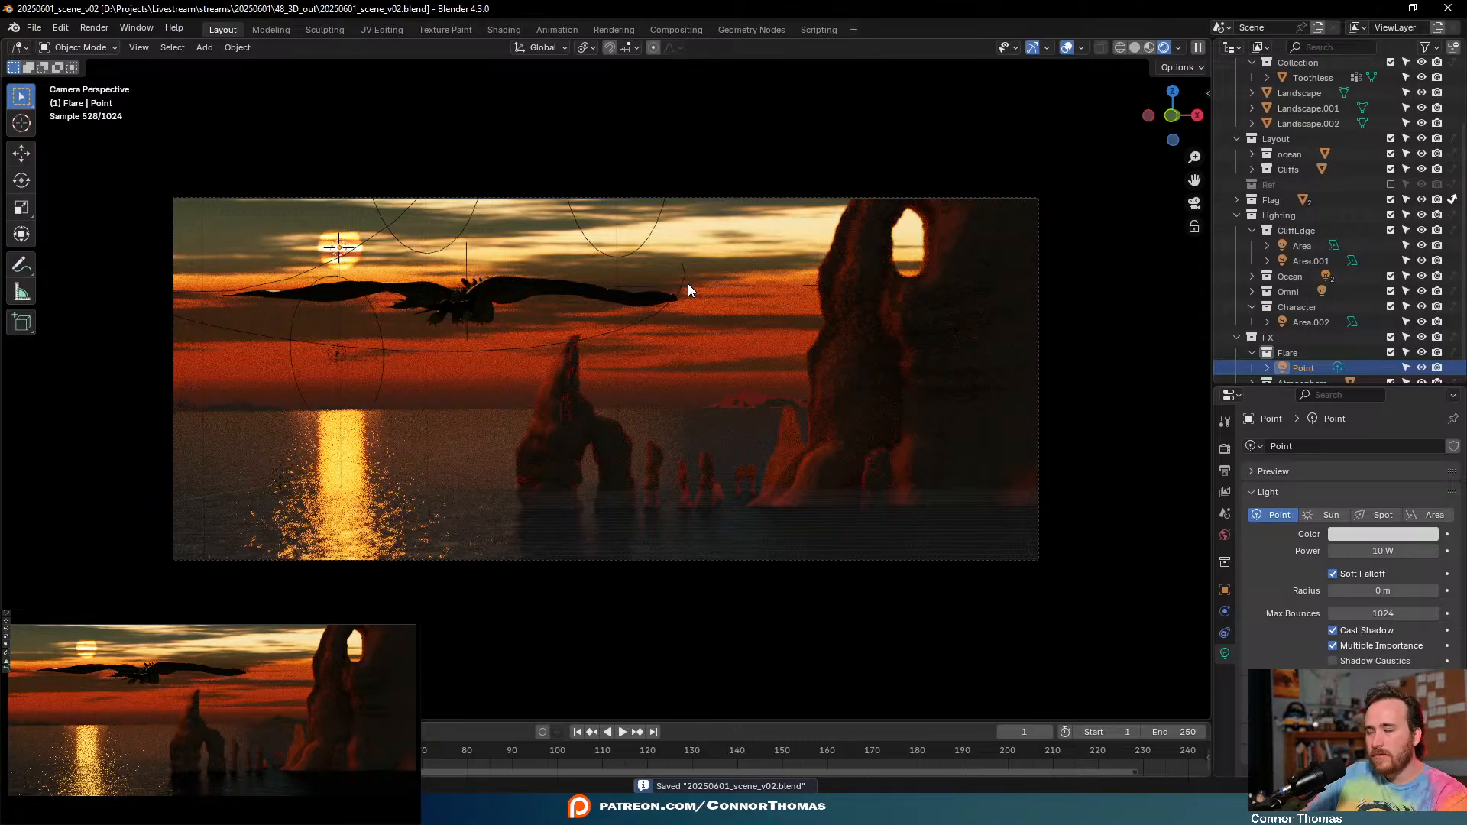
- Search the installed add-ons in the preferences for "lens", replacing the previous search
click(64, 29)
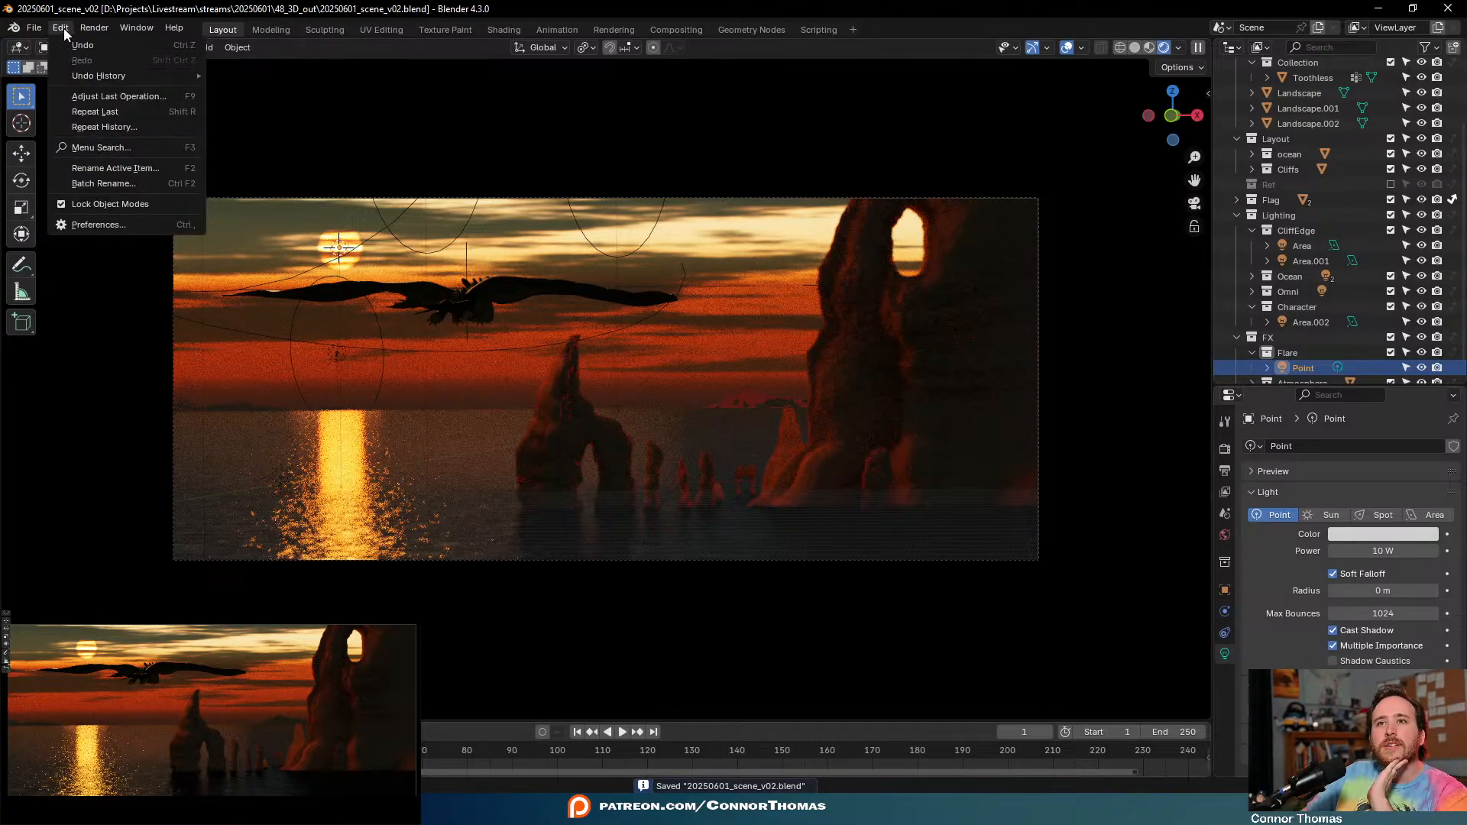
click(127, 227)
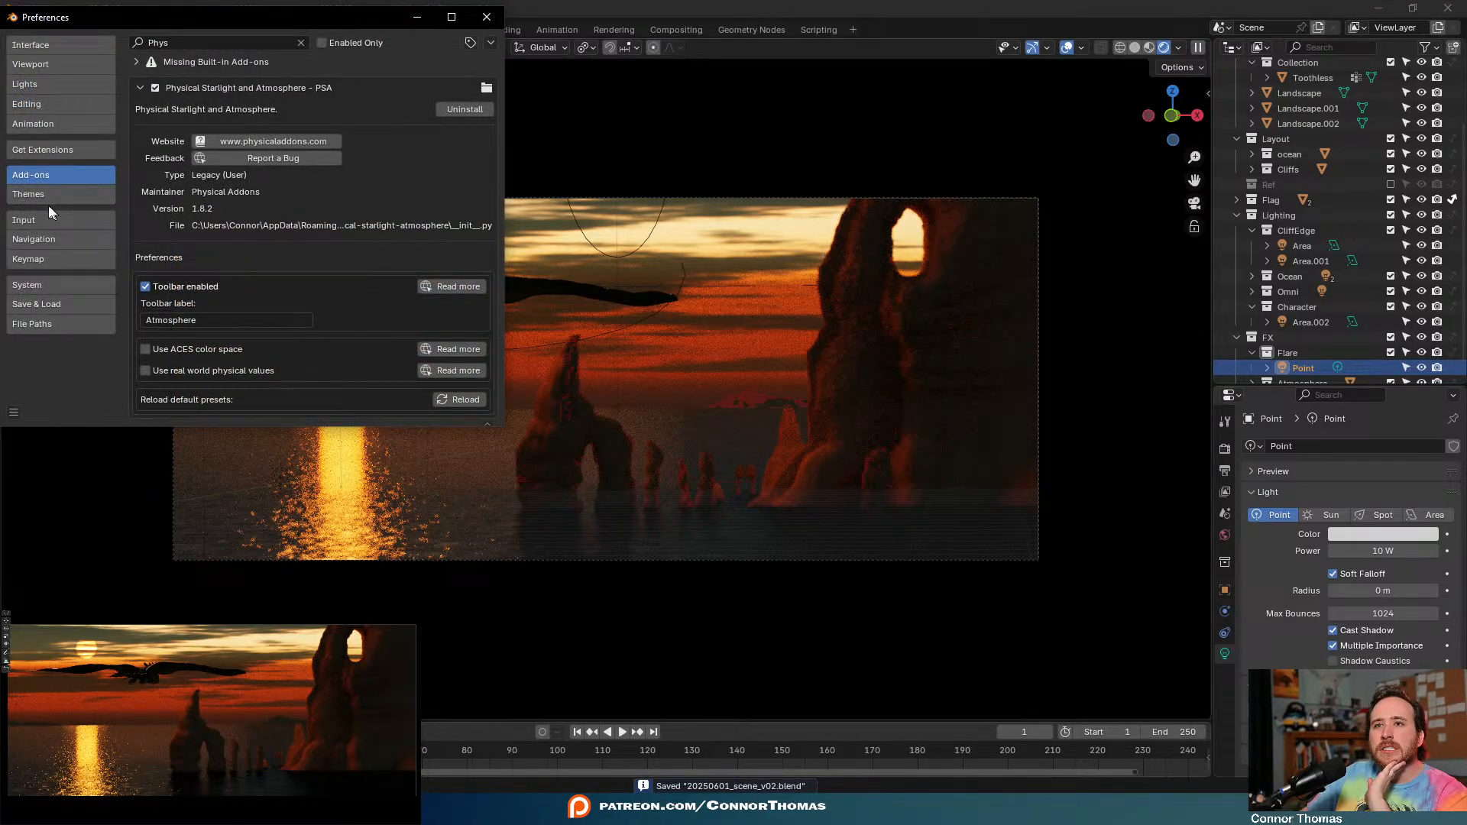
click(300, 42)
click(470, 42)
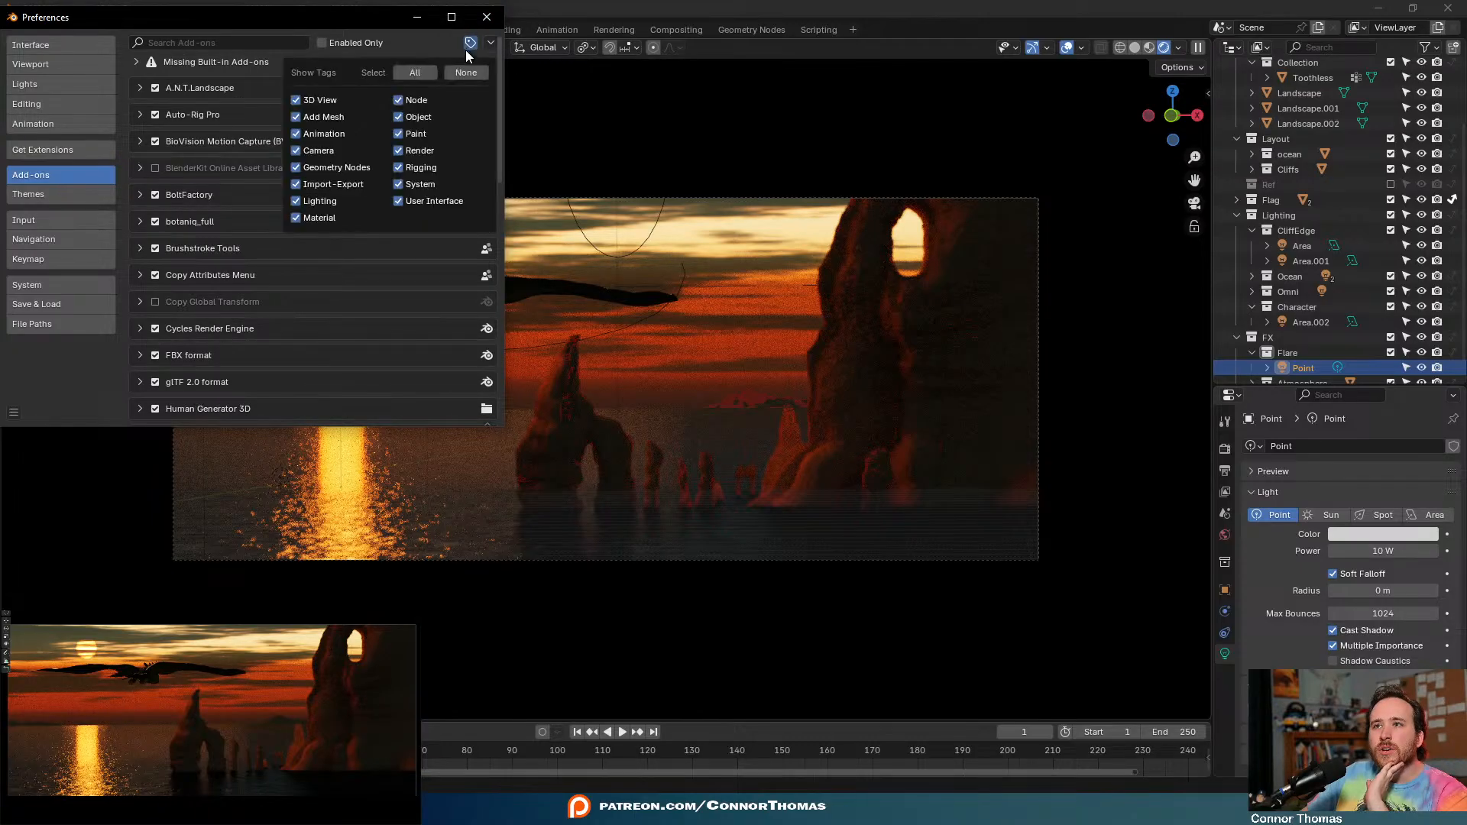
click(178, 43)
text(lens)
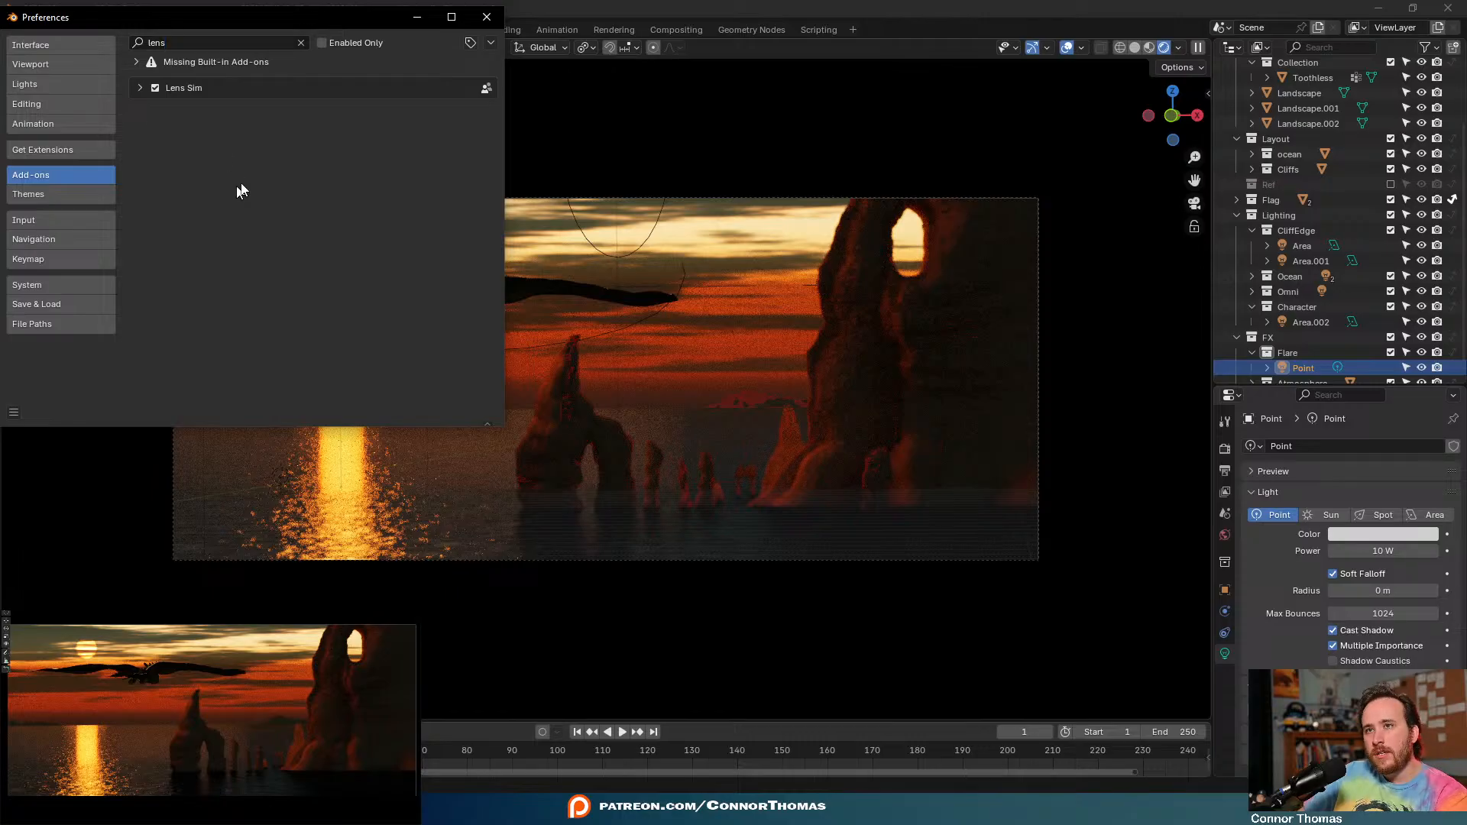
- Start an add-on installation from disk and examine the zip files in D:\Blender\4.3_Addons
click(485, 46)
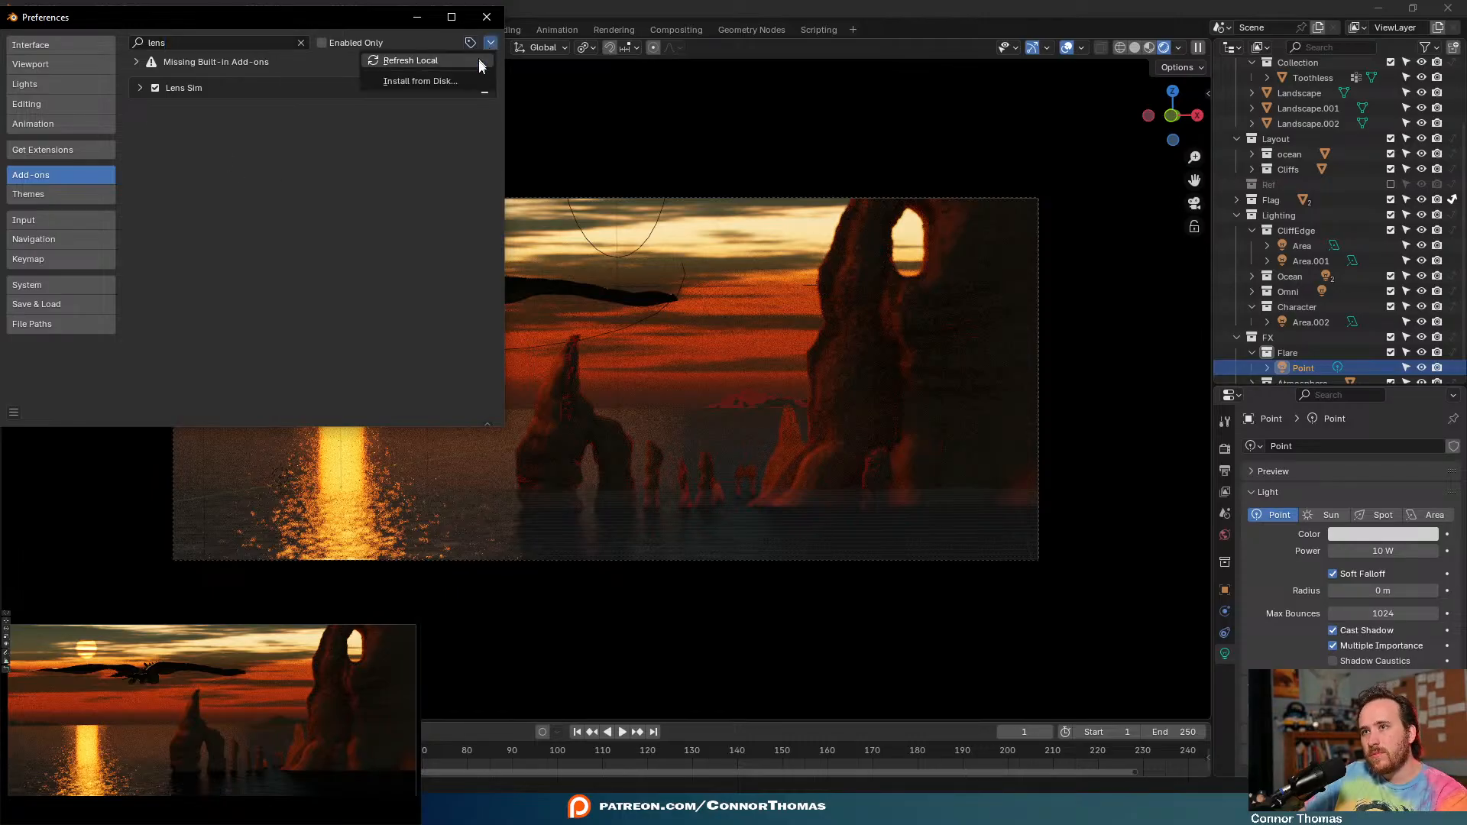
click(467, 79)
scroll(114, 321, down, 2)
click(66, 316)
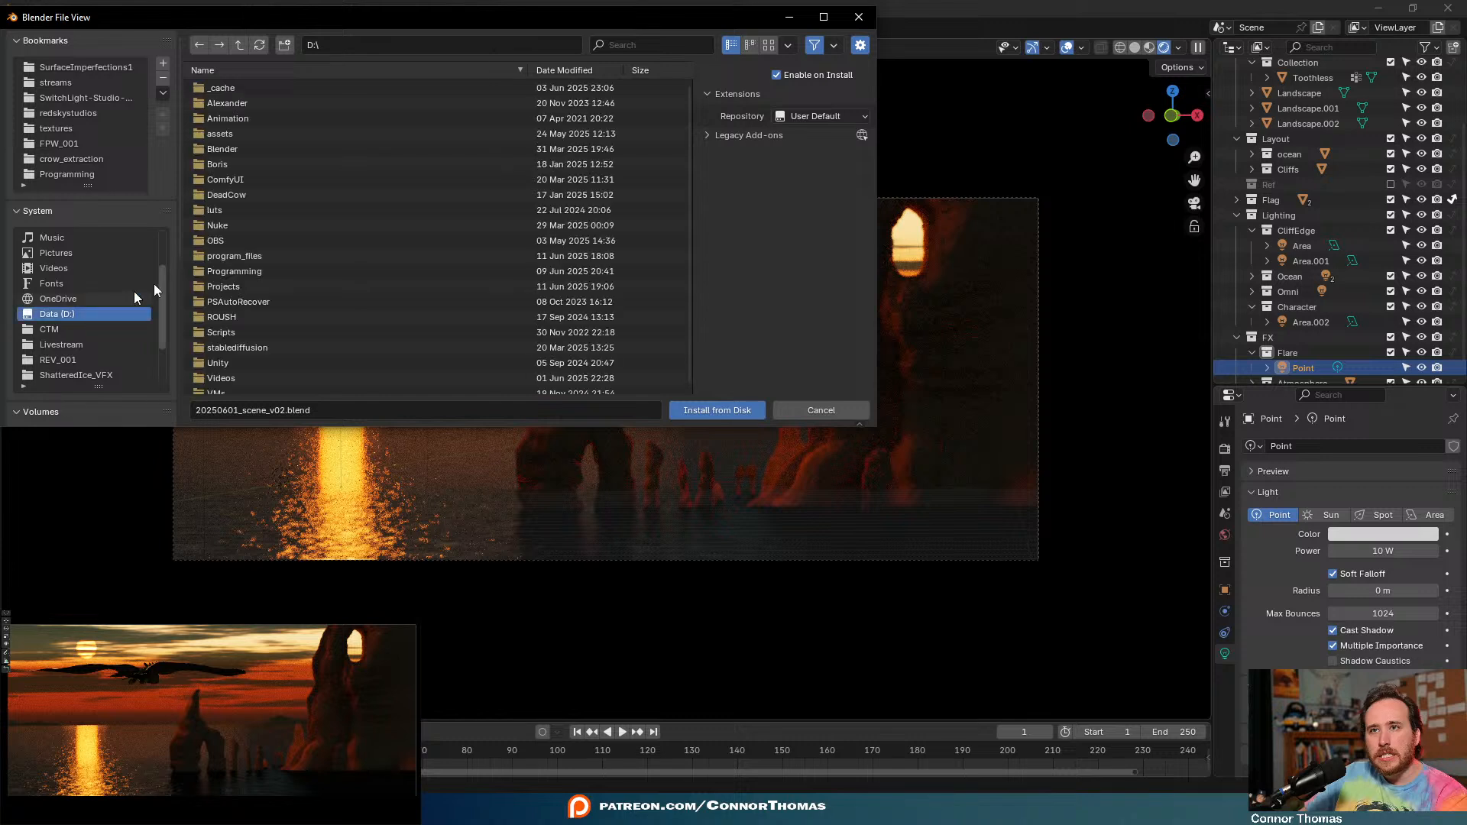
double_click(227, 154)
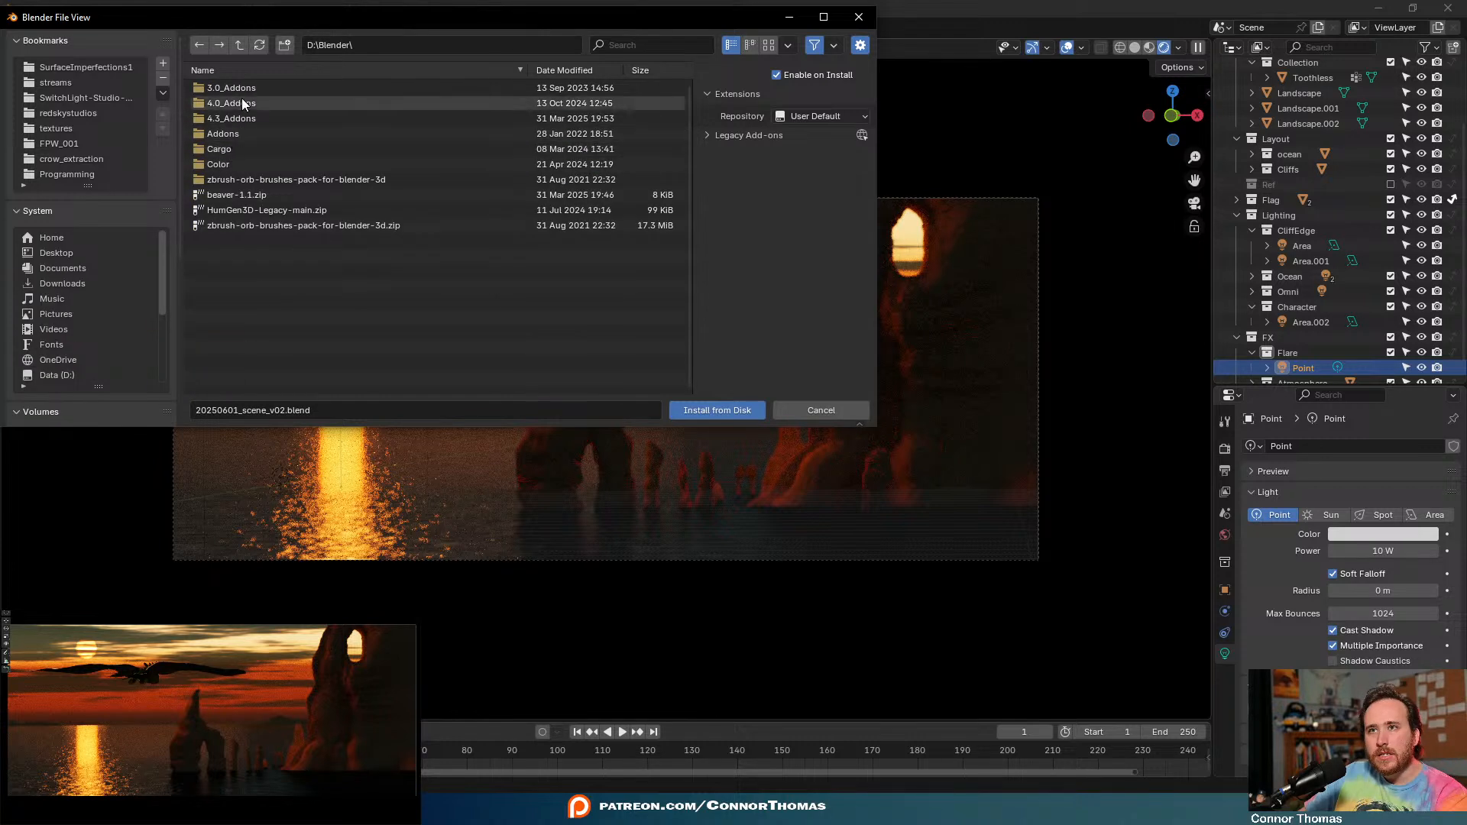
double_click(250, 116)
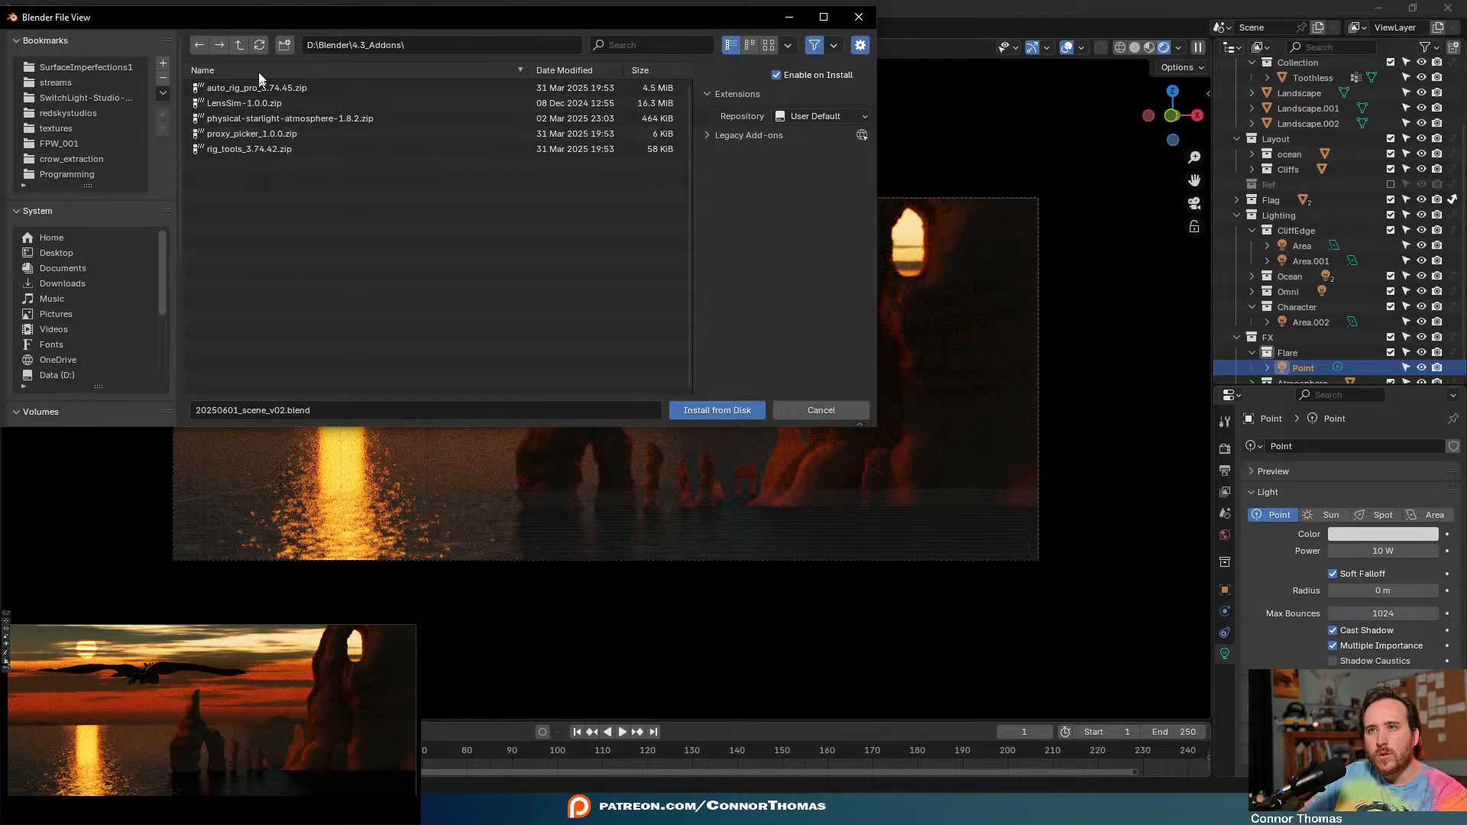
- Check the 4.0_Addons folder, install FlaresWizard-2.0.4.zip from D:\Blender\3.0_Addons and close the preferences
click(238, 45)
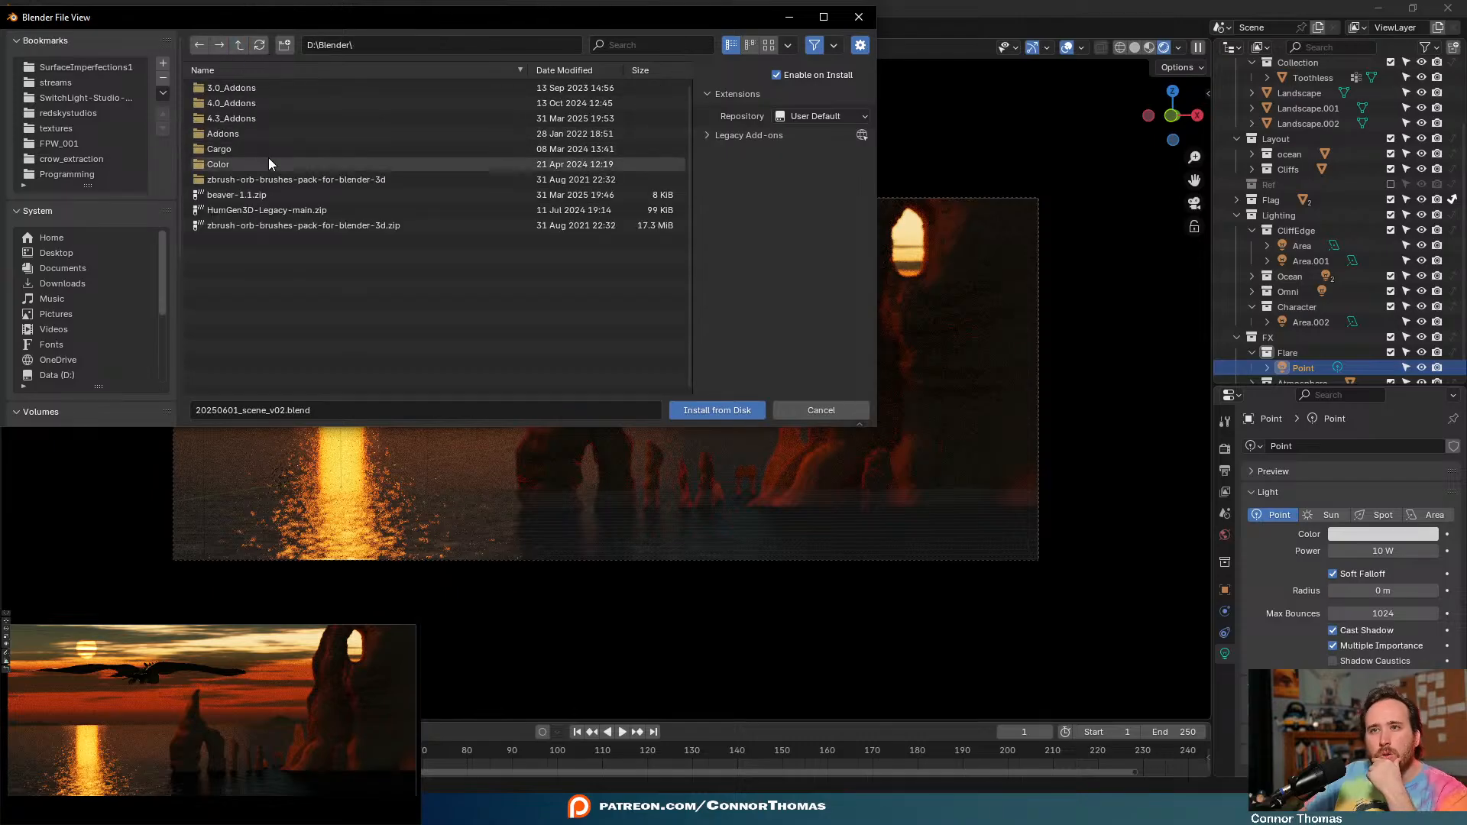
double_click(241, 104)
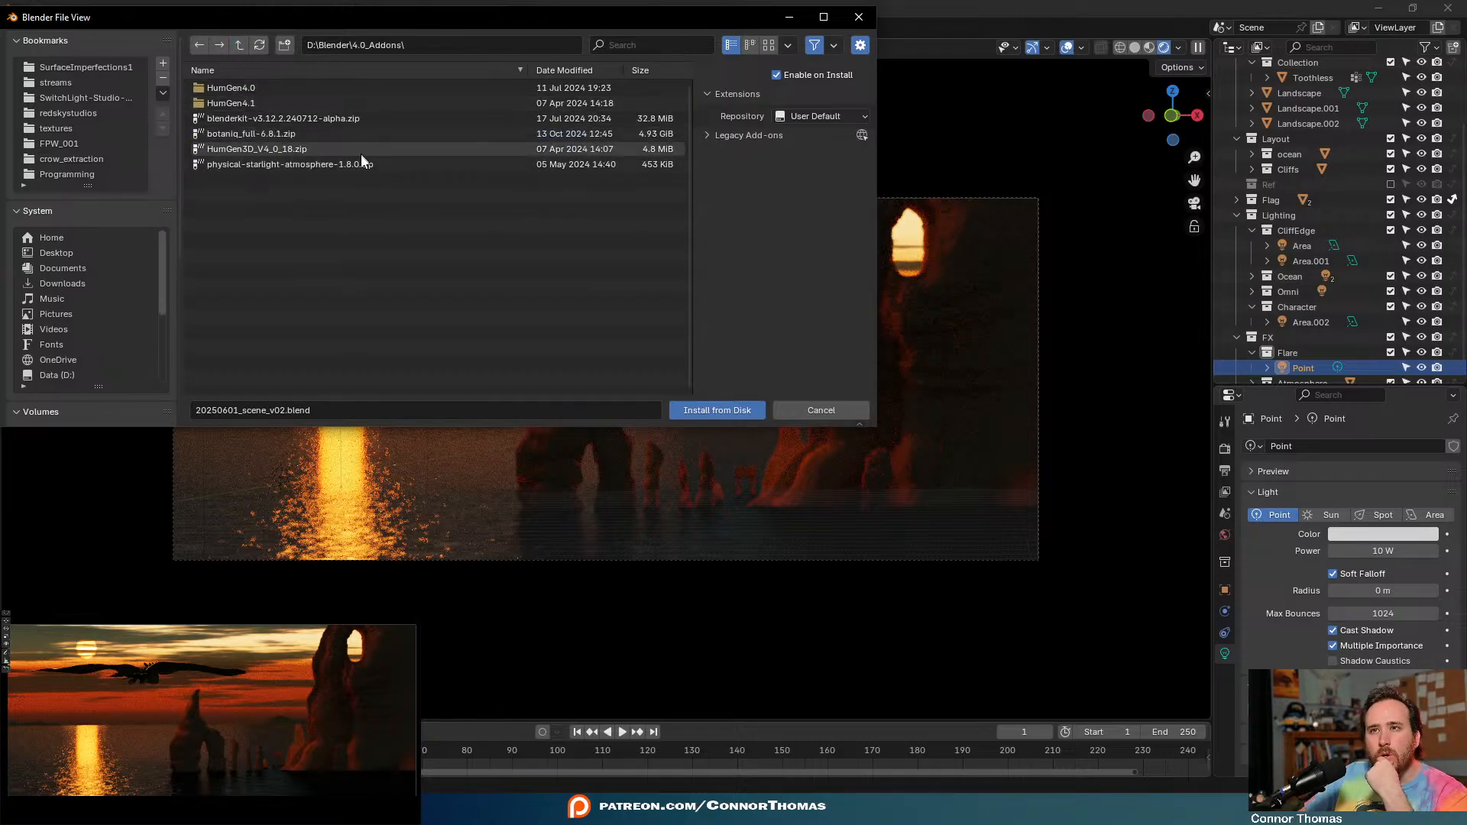
click(239, 44)
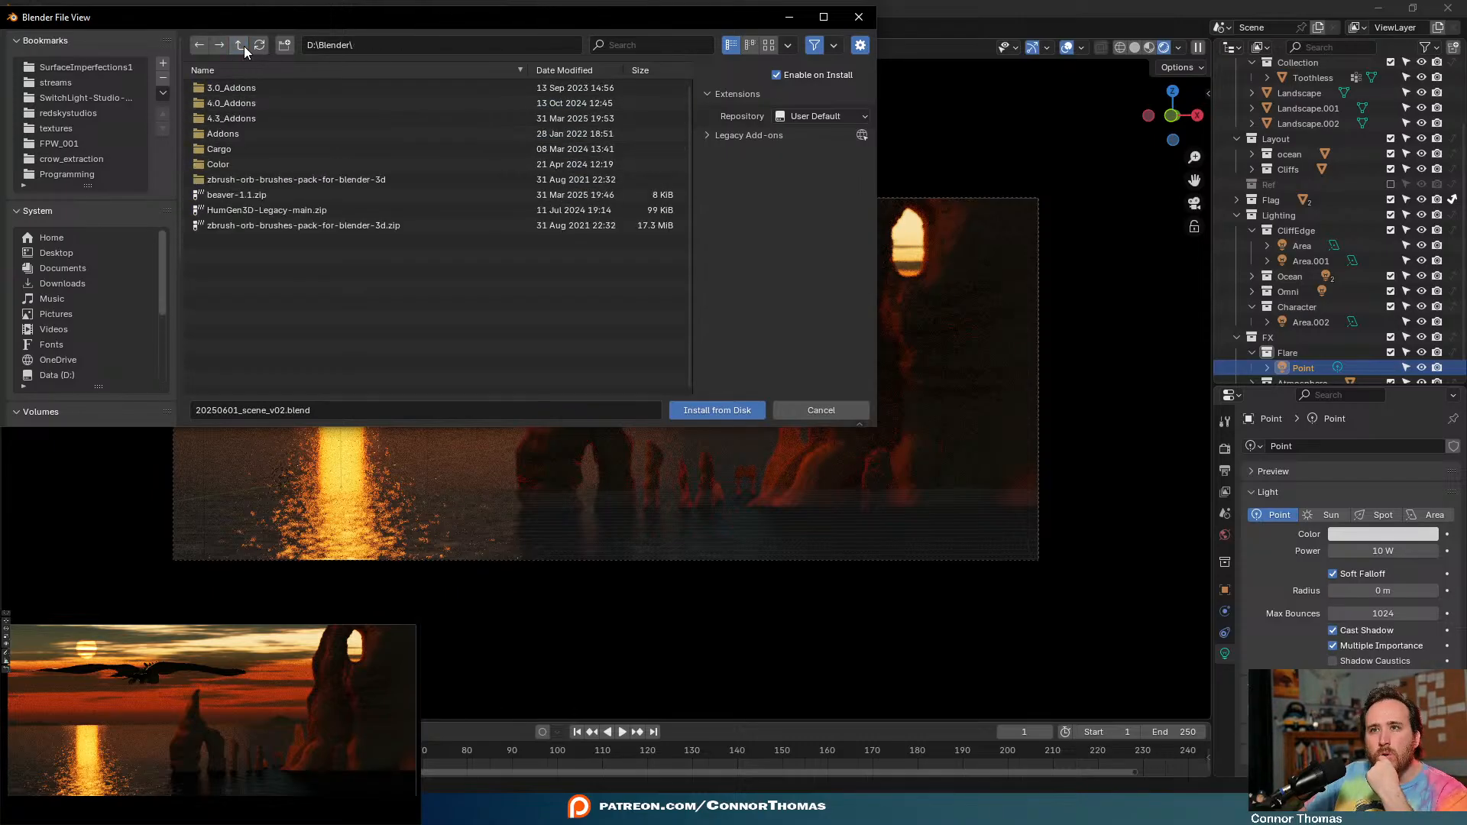
double_click(243, 88)
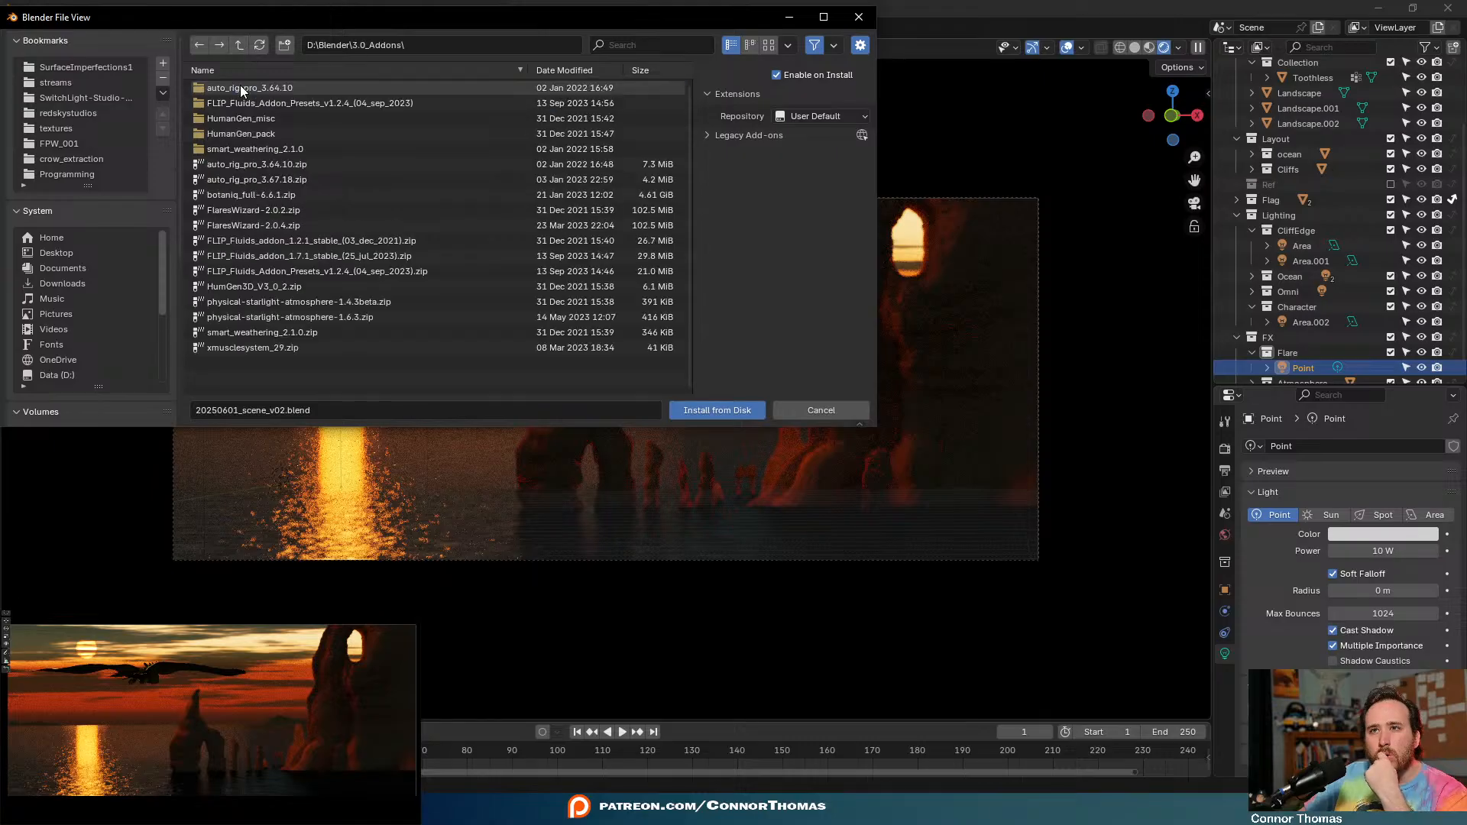
click(300, 226)
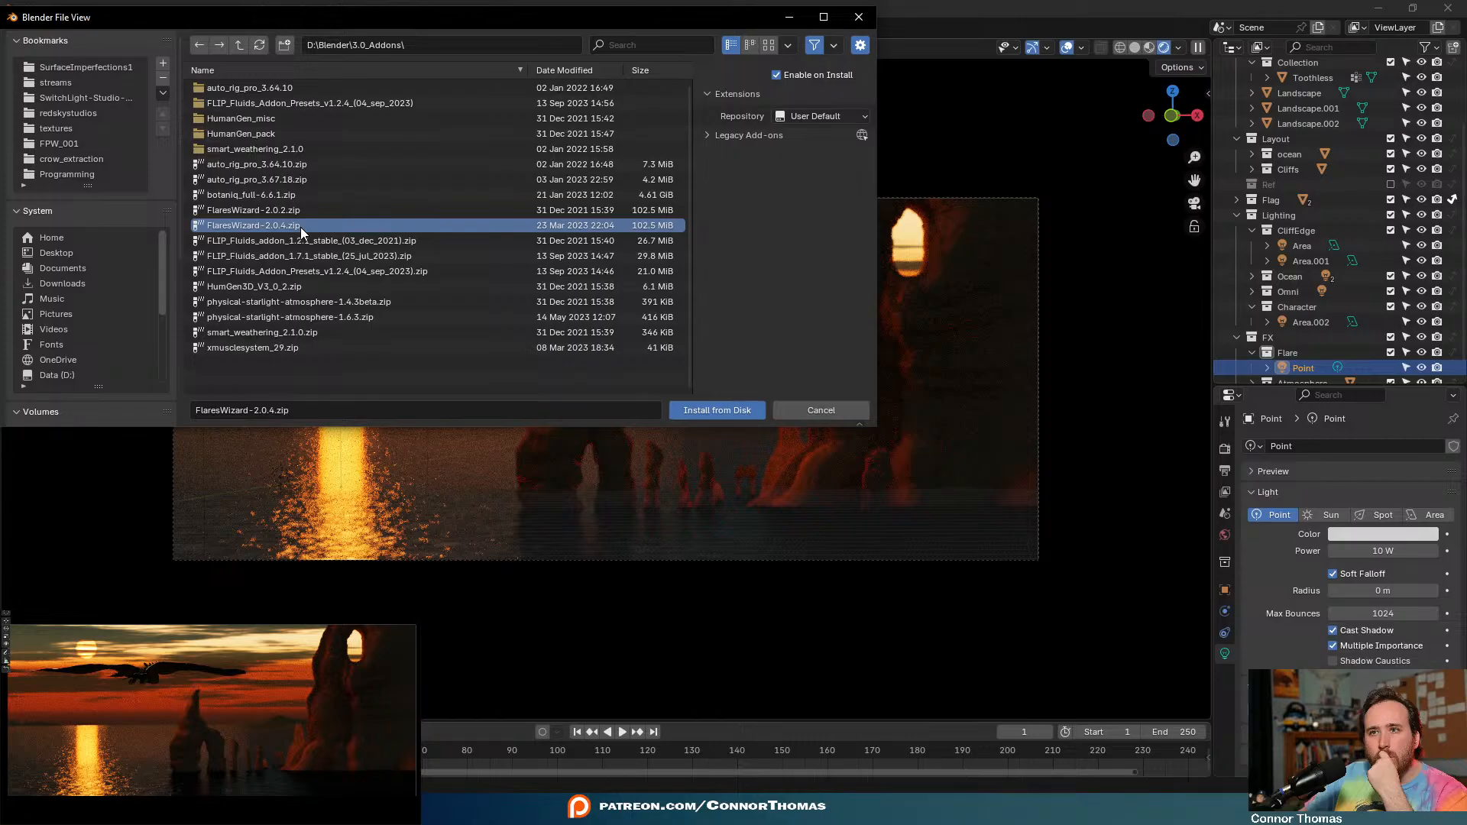
double_click(300, 227)
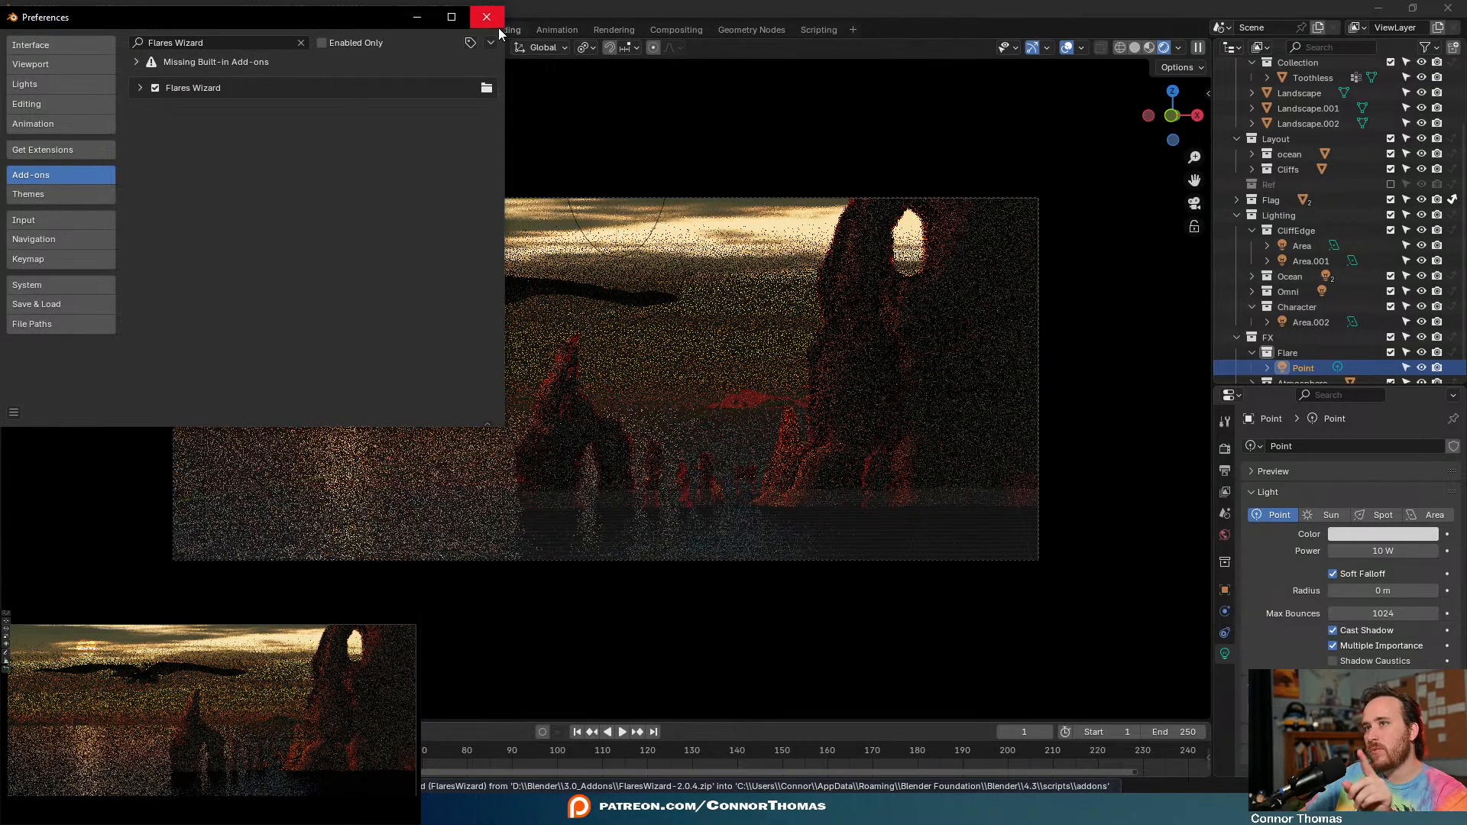
click(487, 17)
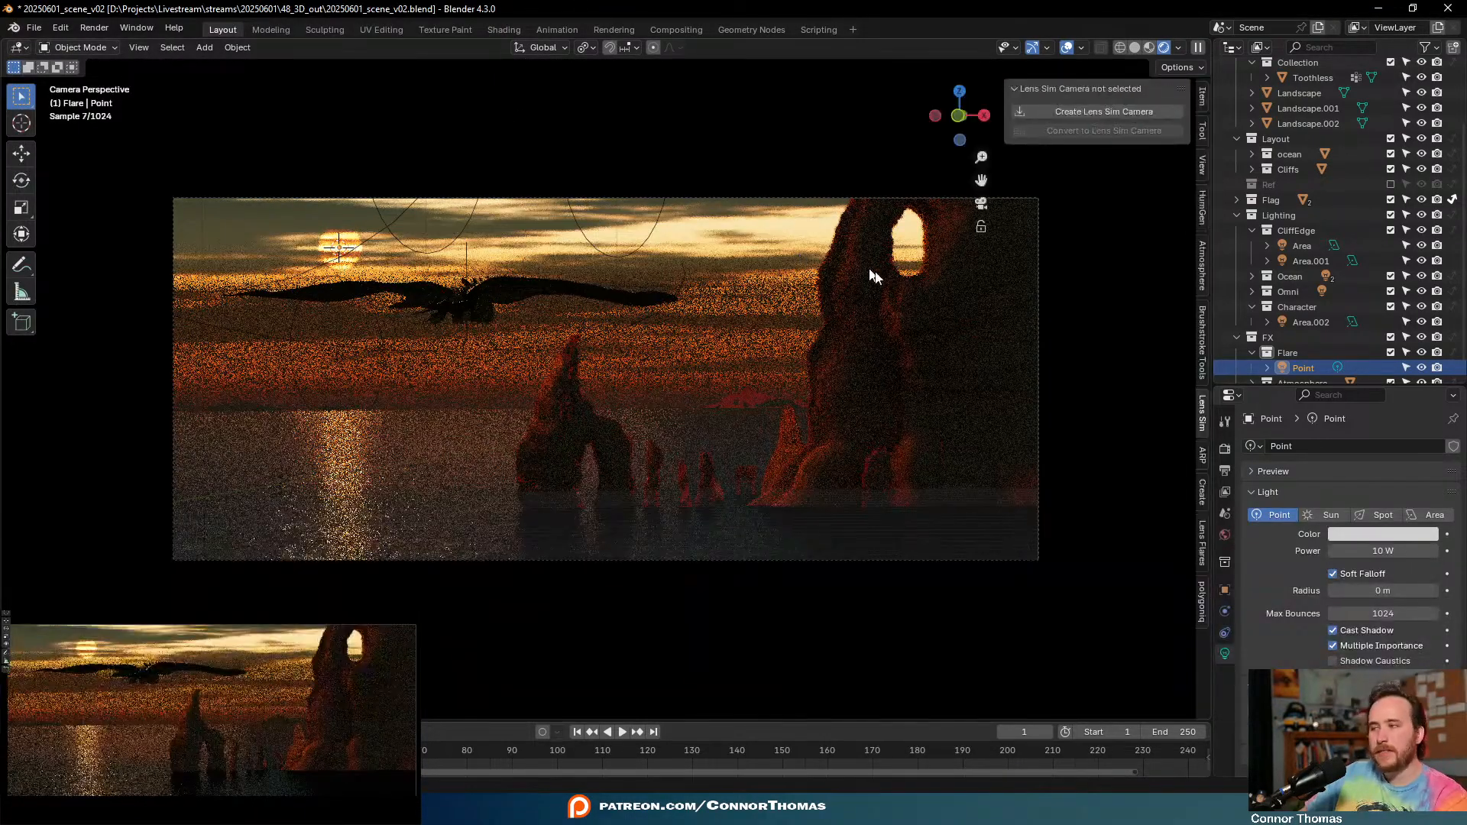
- Try adding the golden anamorphic lens flare preset for the point light and undo it
click(1202, 537)
click(1054, 134)
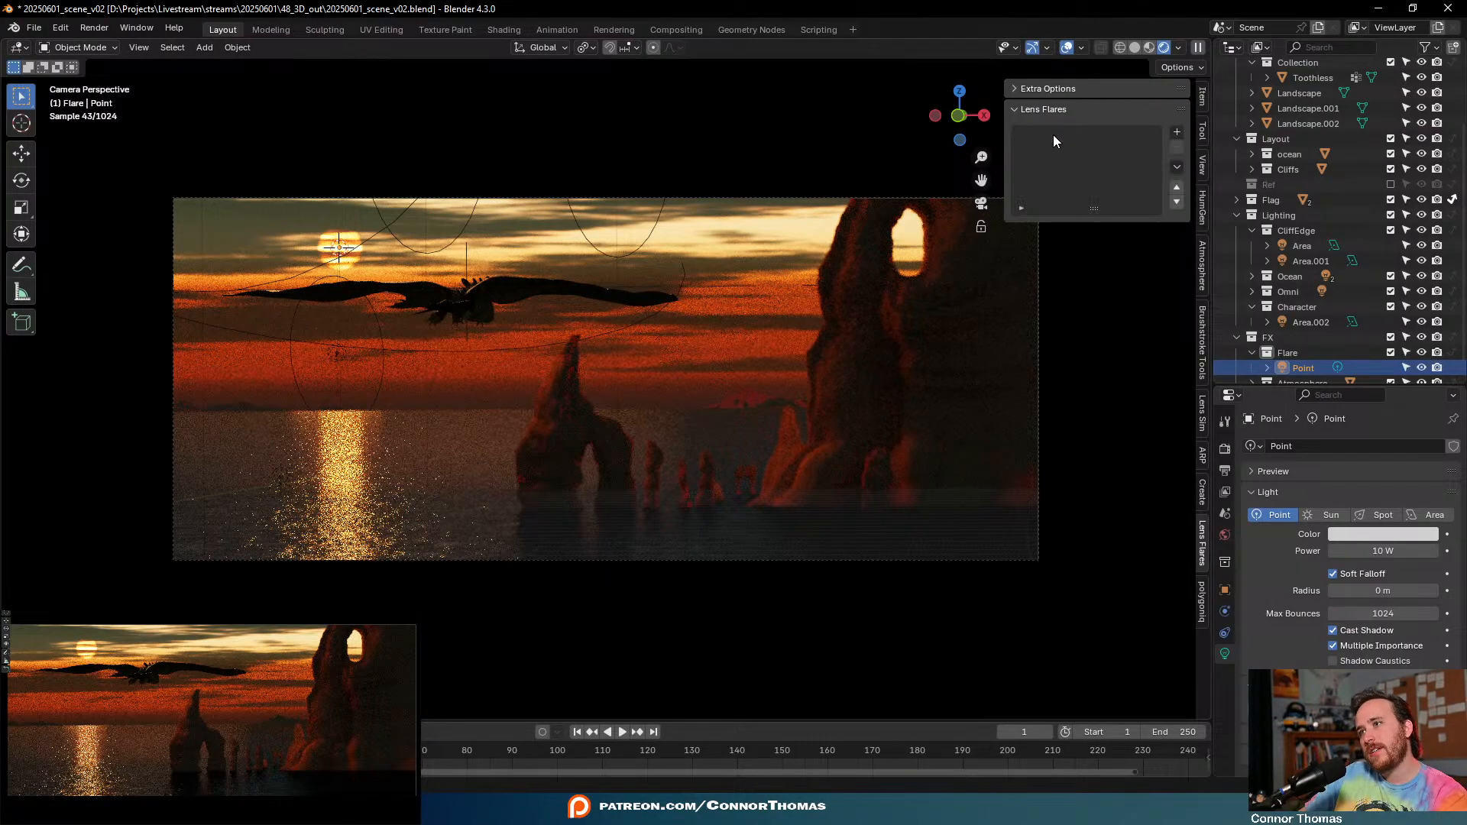
click(1176, 133)
click(1229, 223)
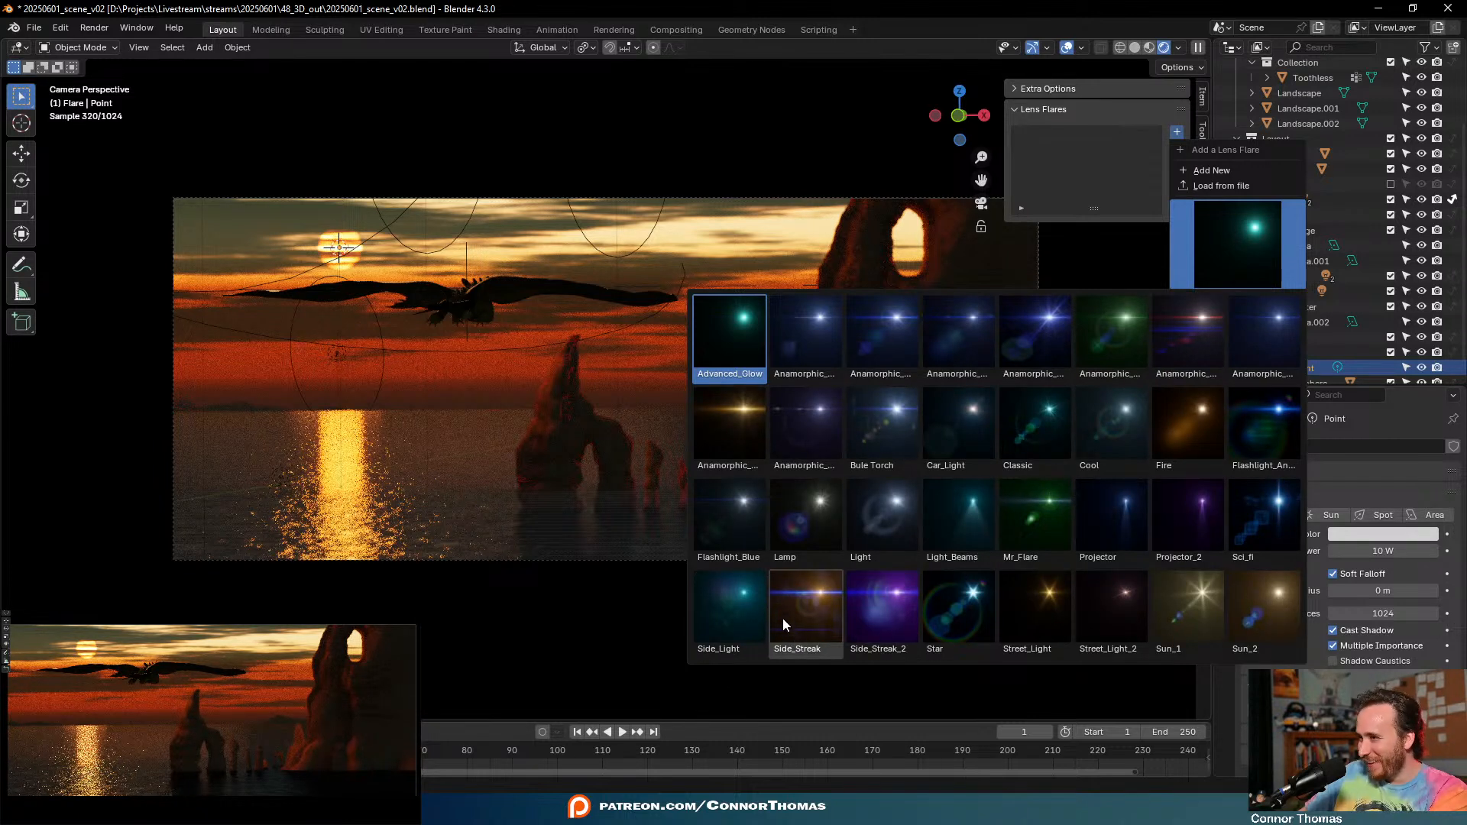
click(741, 436)
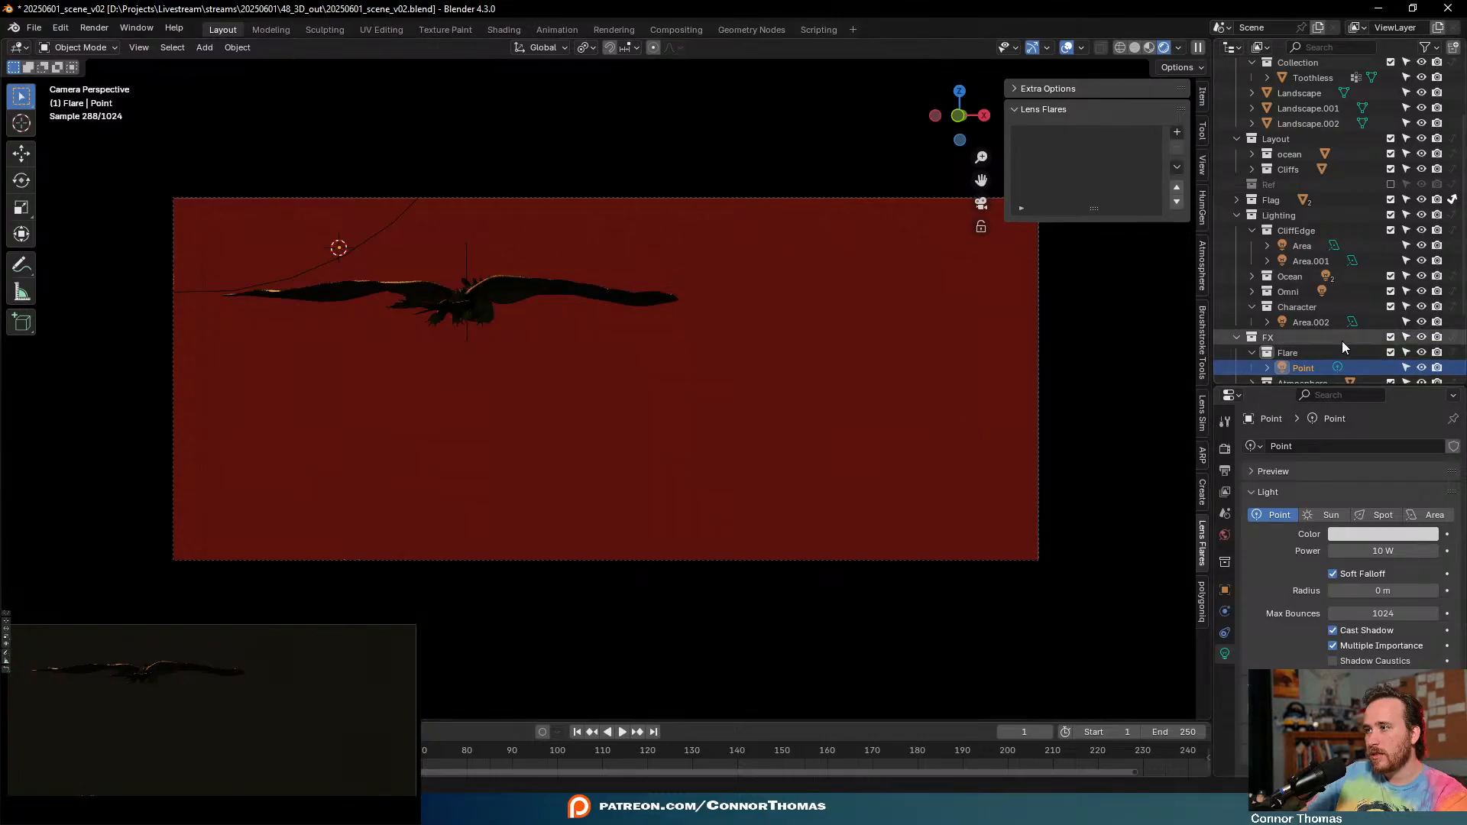
key(Delete)
key(ctrl+z)
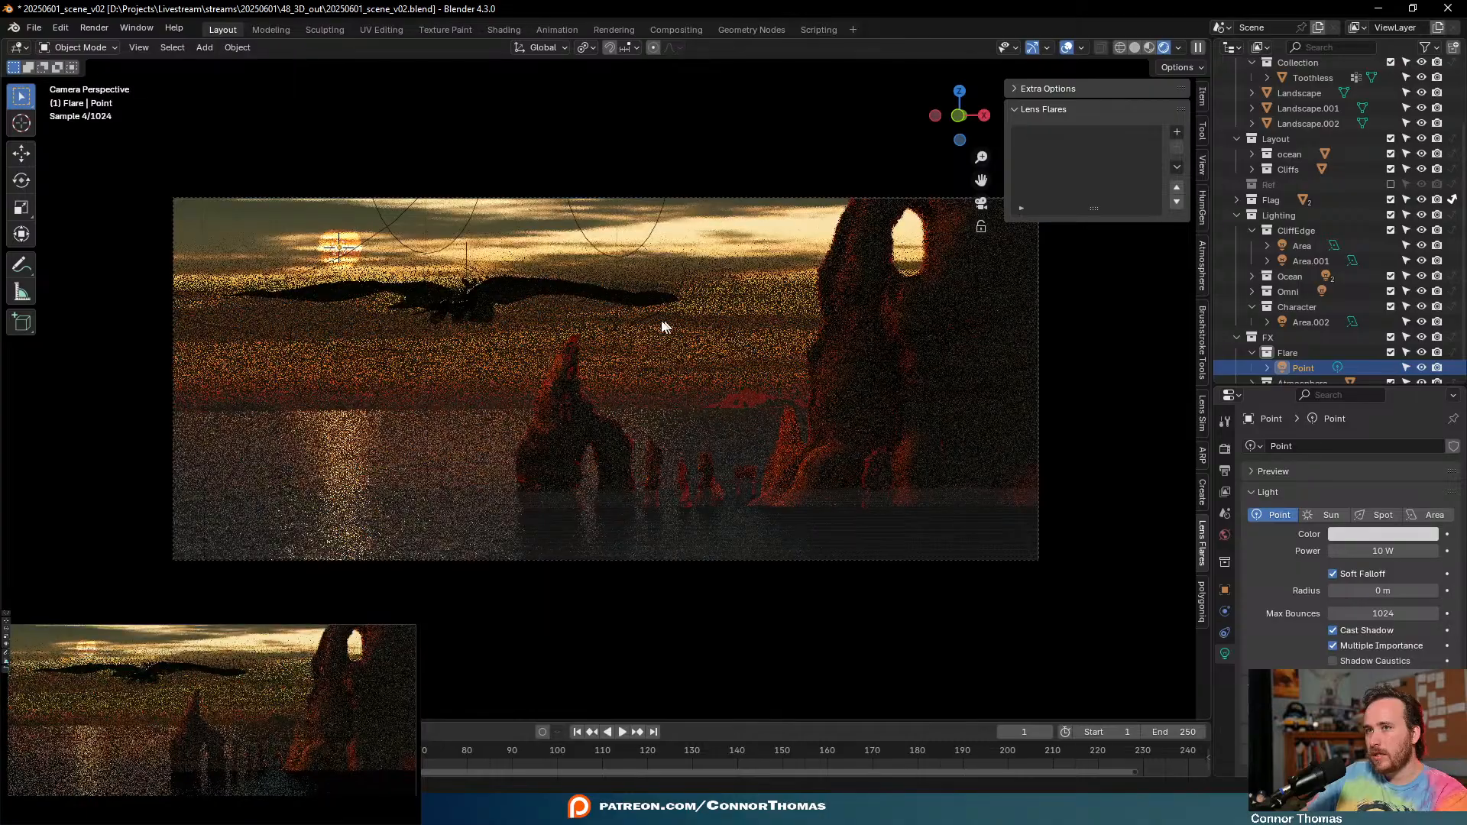
key(n)
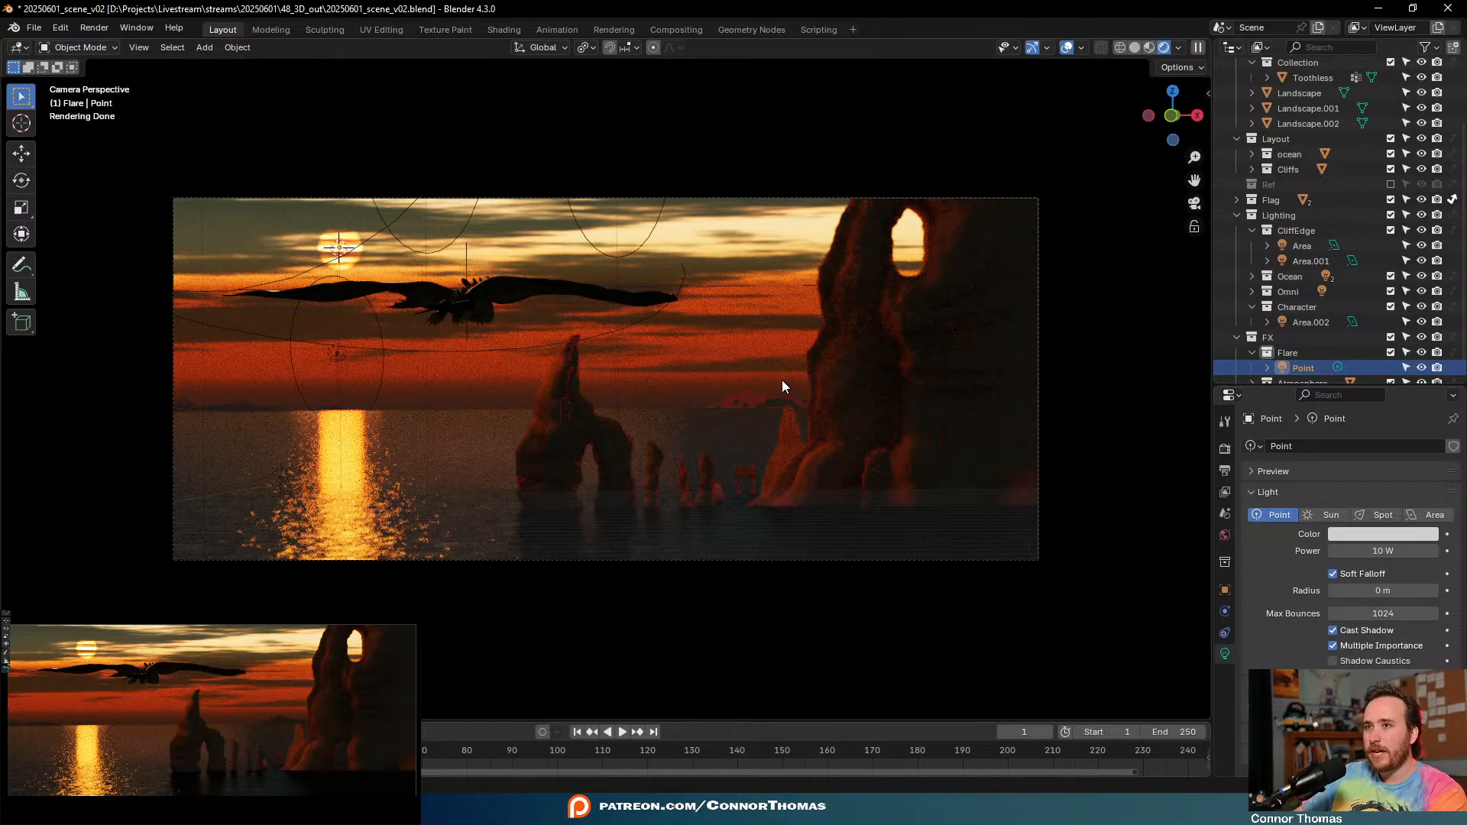
- Show the scene in solid shading outside the camera view and save the file
key(z)
click(1042, 416)
middle_drag(1042, 417, 598, 377)
scroll(598, 377, down, 5)
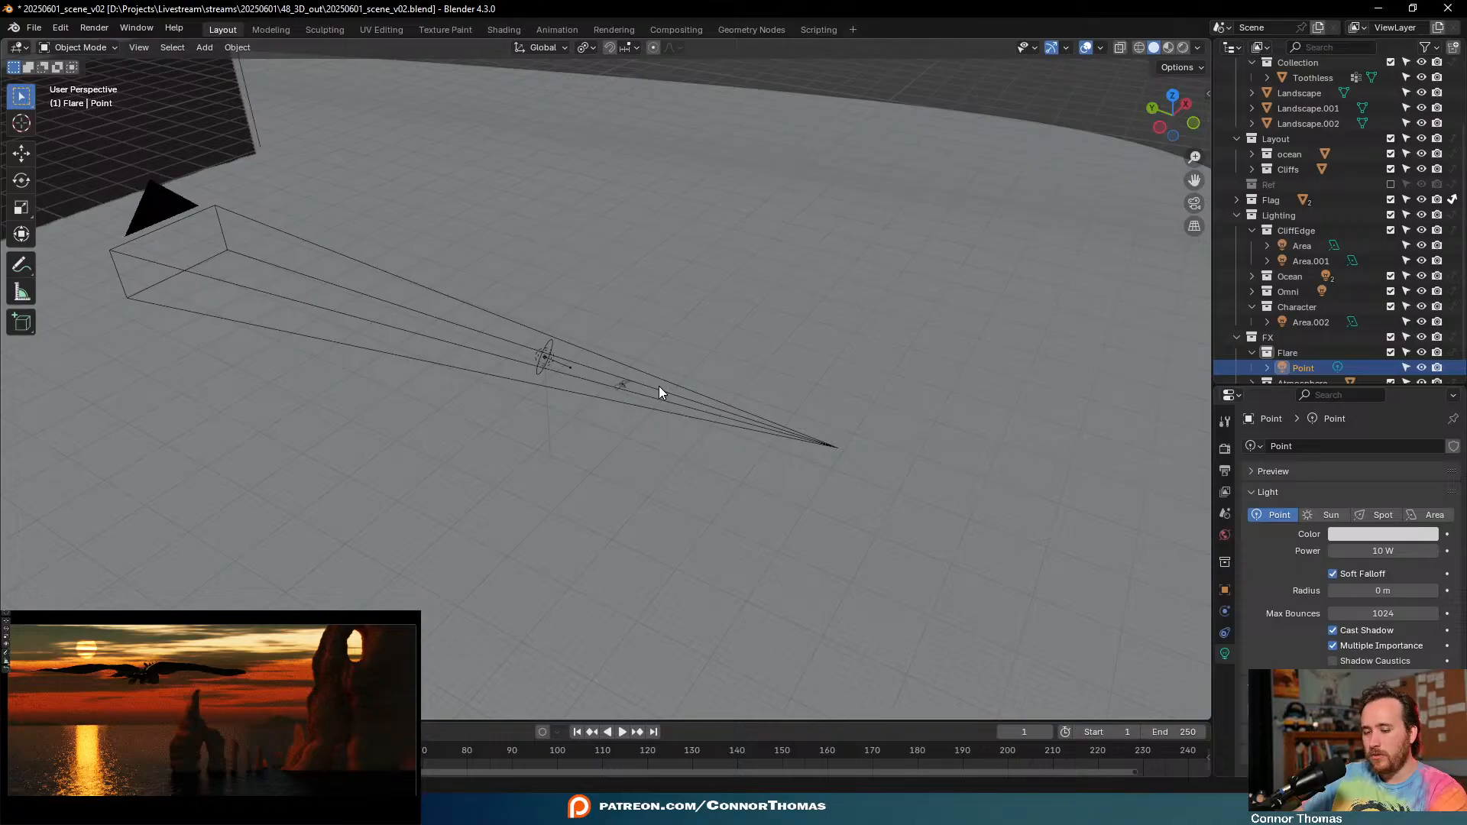
key(ctrl+s)
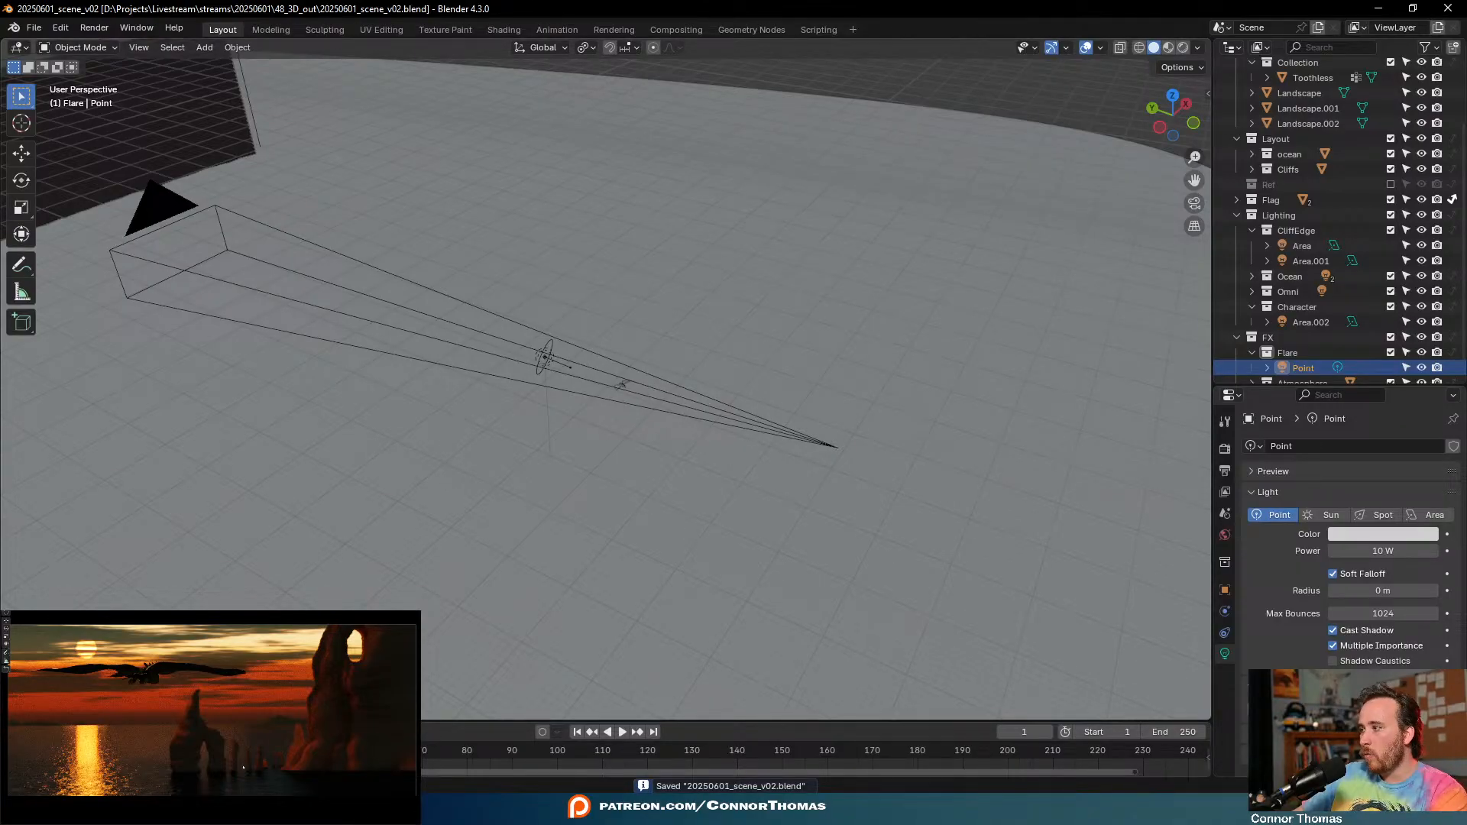
- Hide the Water object in the viewport
scroll(541, 246, down, 6)
middle_drag(526, 251, 608, 329)
click(606, 327)
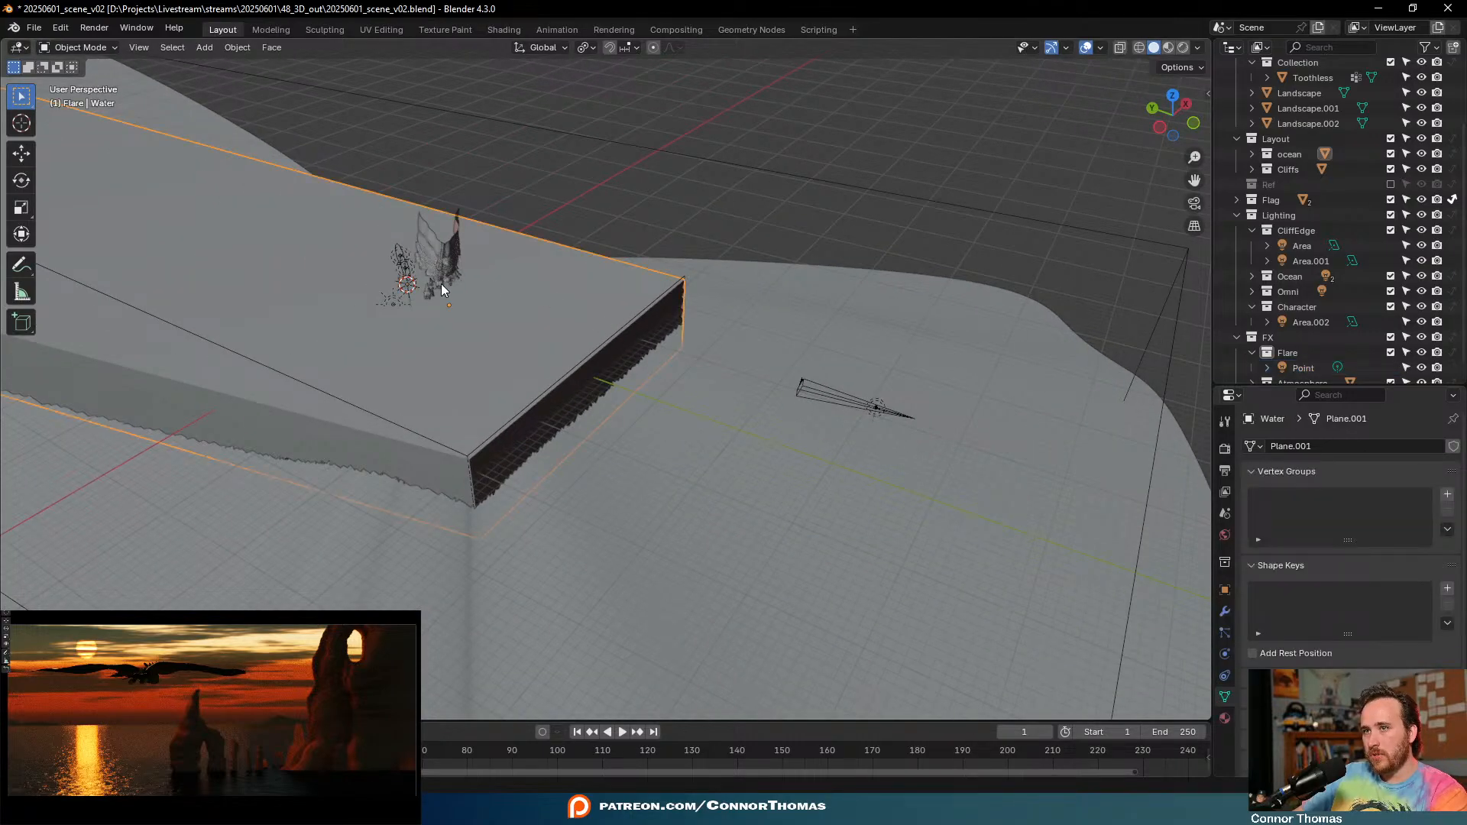
scroll(433, 281, up, 8)
key(h)
- Select the Rocks object, frame it and examine the base of the cliffs up close
scroll(849, 447, up, 2)
click(643, 316)
key(KP_Decimal)
scroll(782, 397, up, 6)
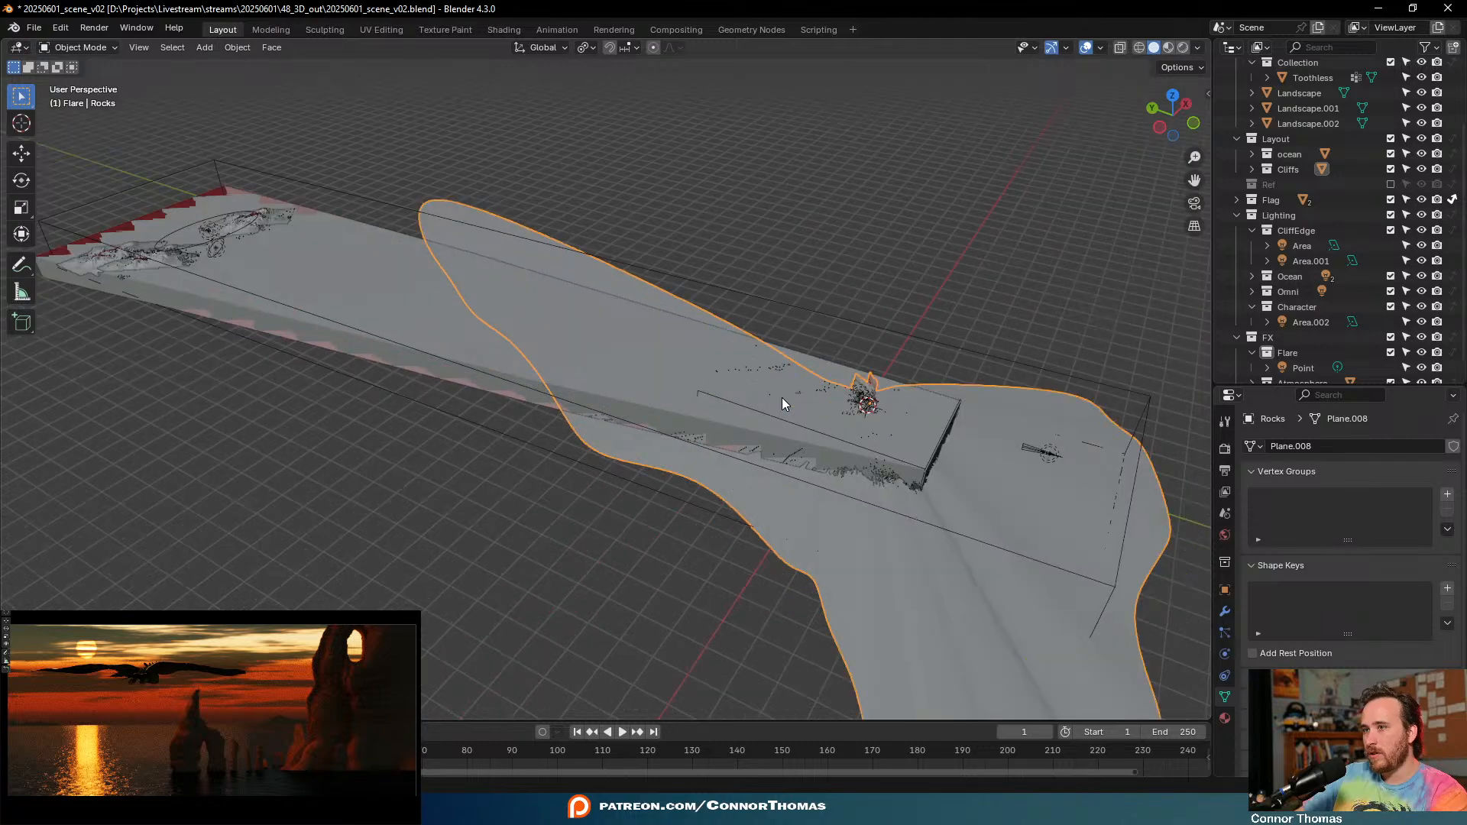
middle_drag(564, 552, 503, 446)
scroll(341, 544, up, 5)
middle_drag(341, 544, 609, 410)
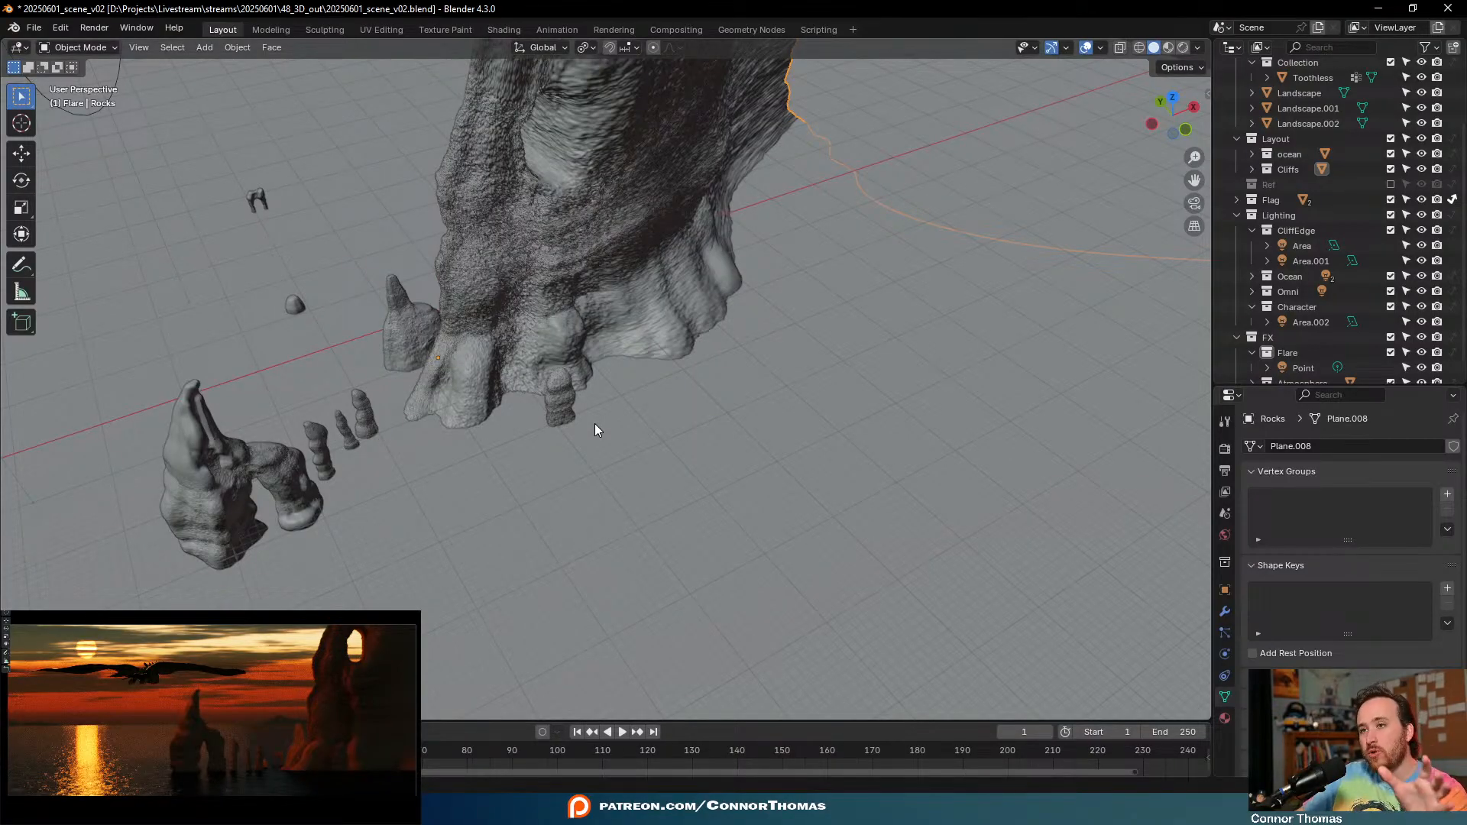
- Switch to the browser and preview the White Water Foam elements on the ActionVFX downloads page
key(alt+Tab)
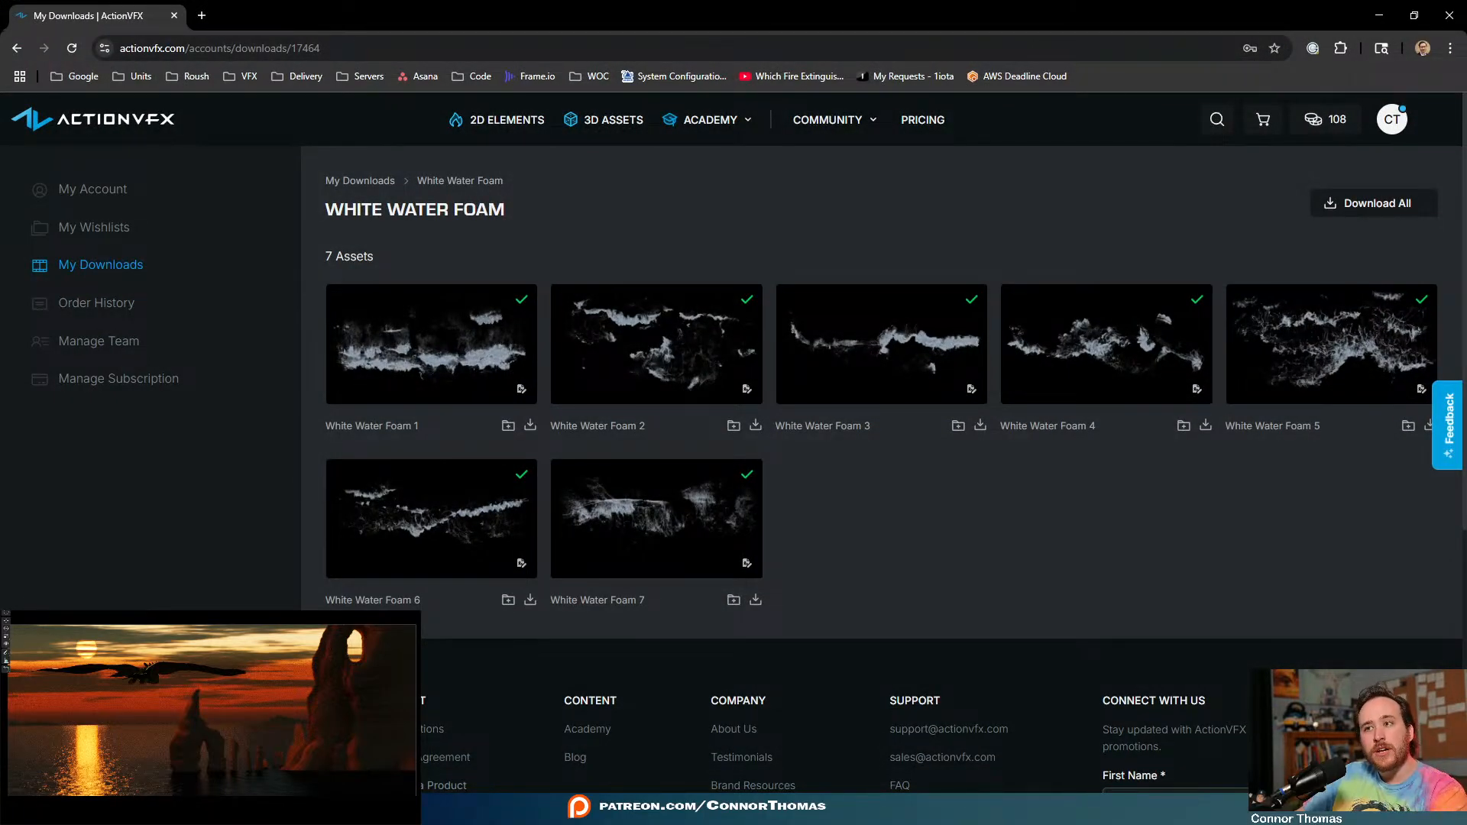
mouse_move(886, 350)
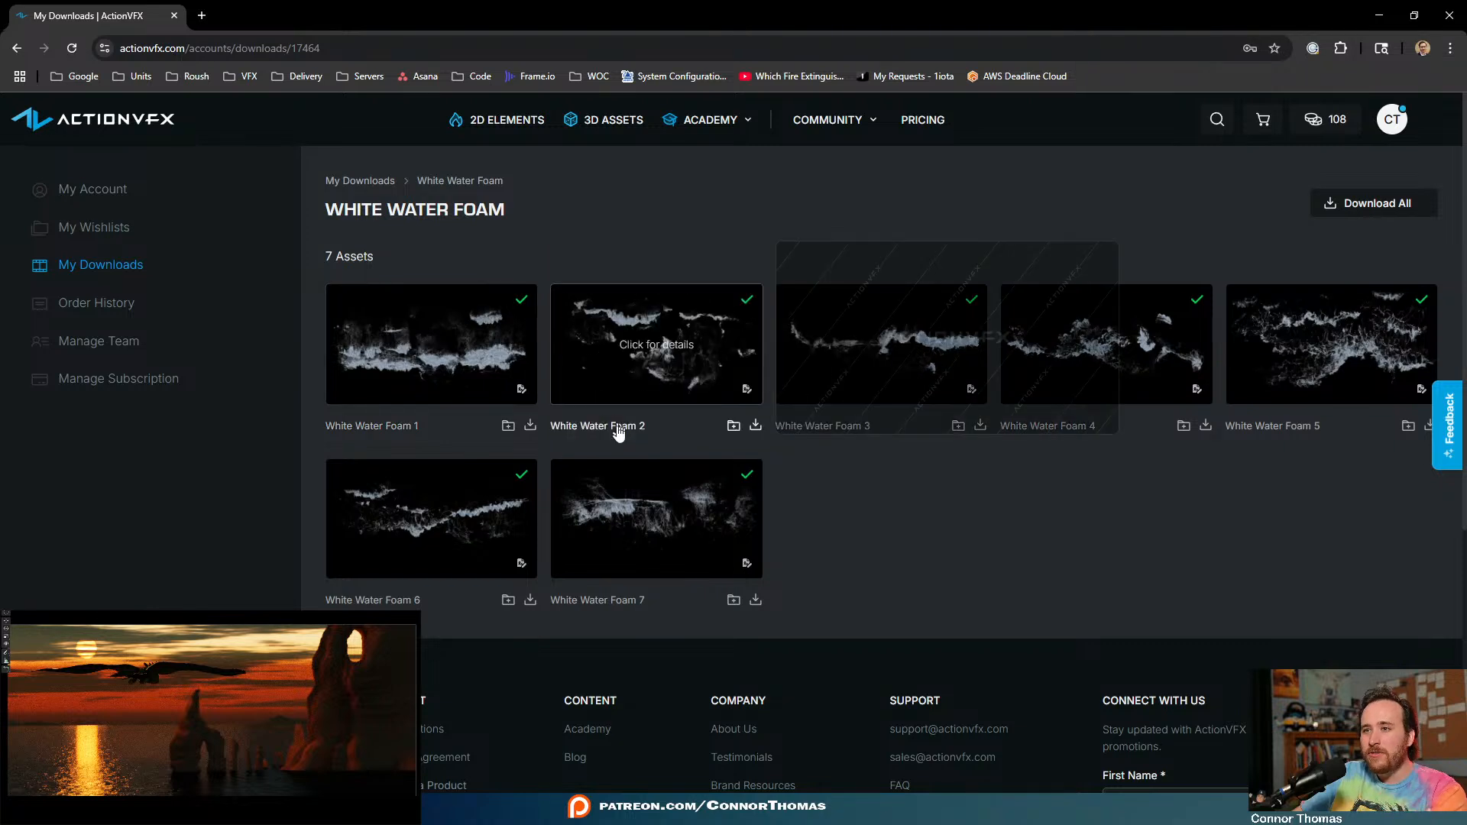
mouse_move(484, 549)
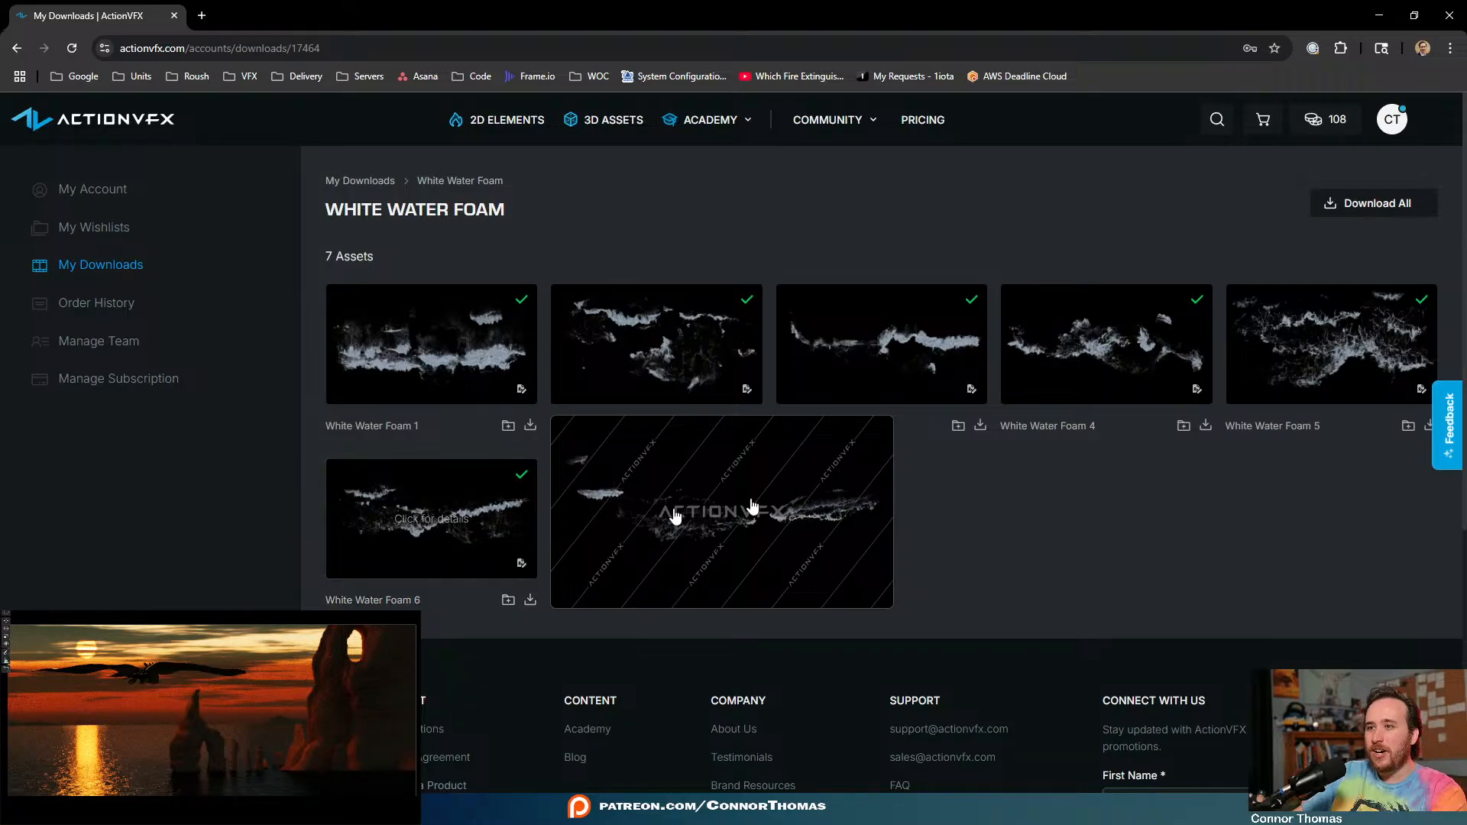
- Start downloading the 2K ProRes version of White Water Foam 6
mouse_move(1316, 339)
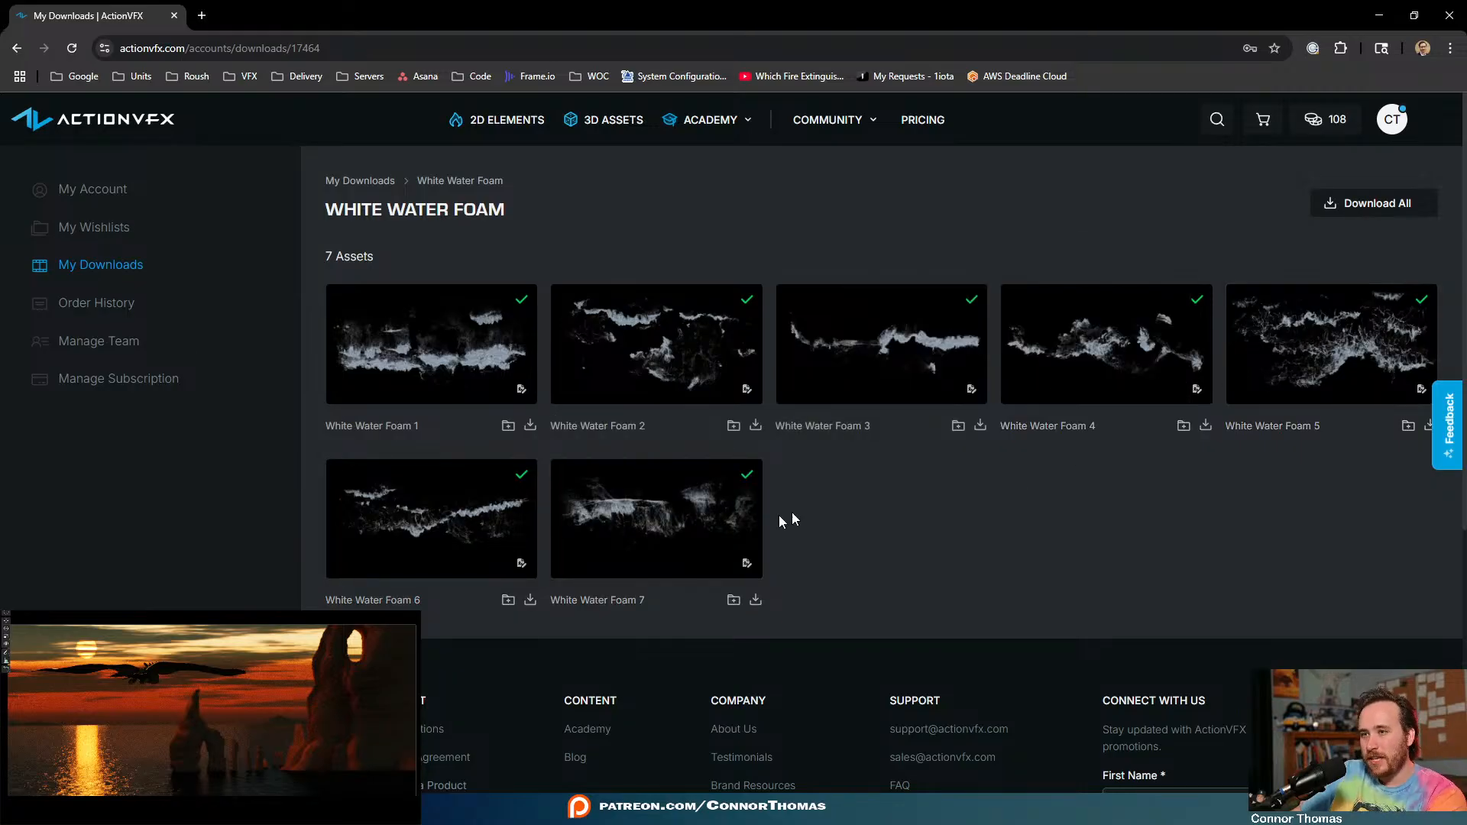
mouse_move(654, 529)
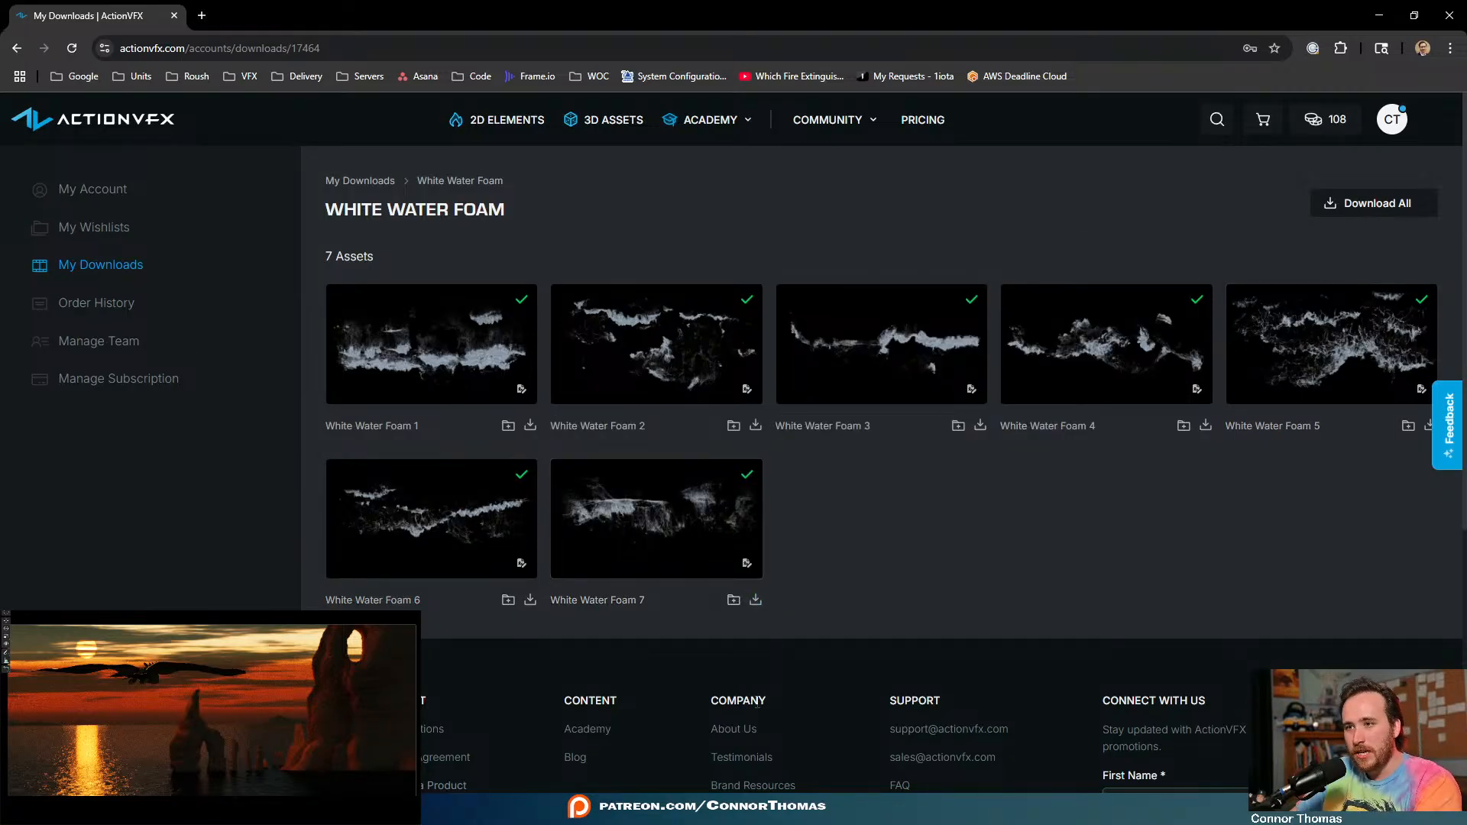
mouse_move(512, 527)
click(532, 601)
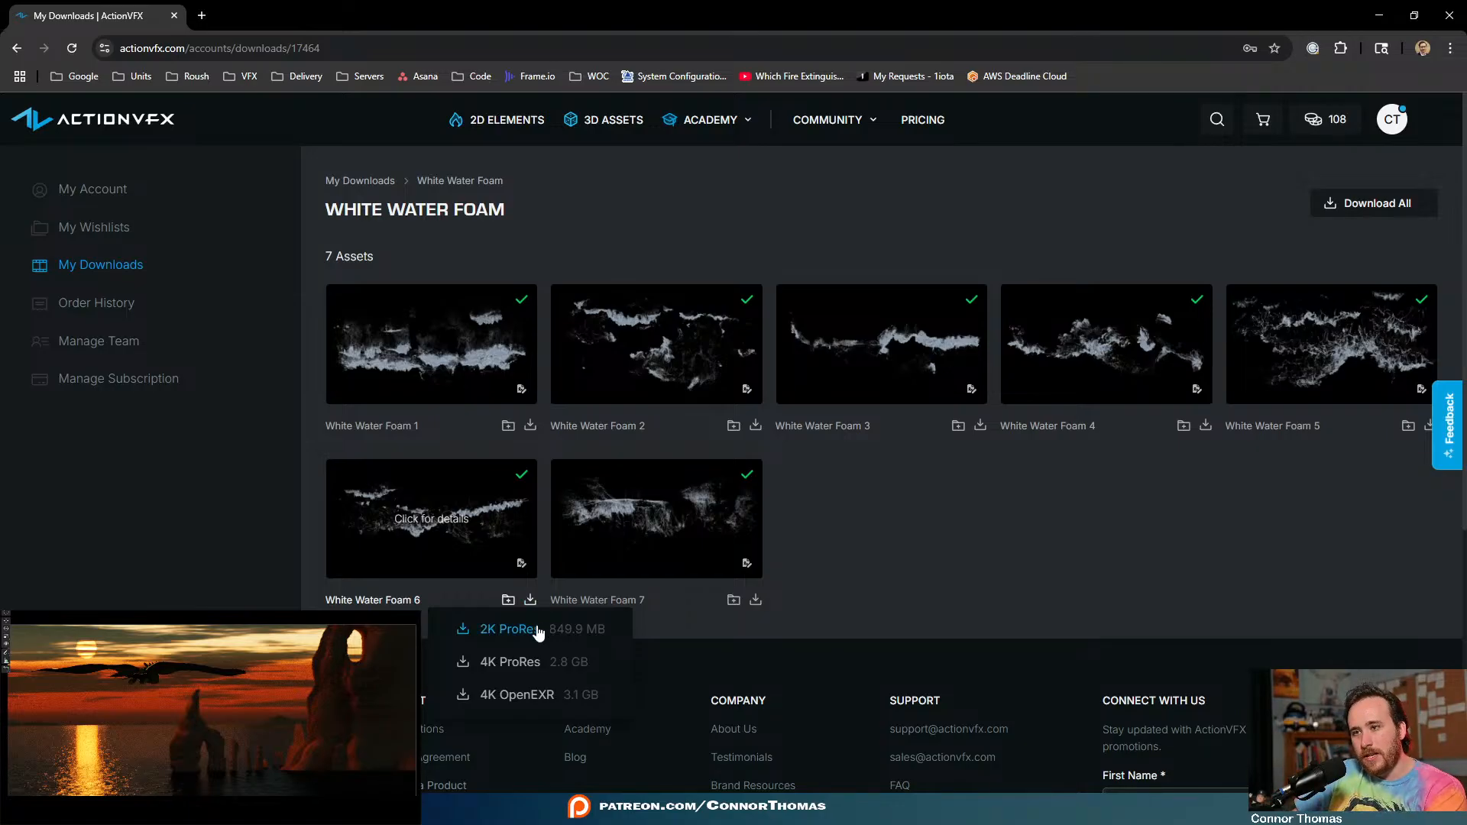
click(500, 629)
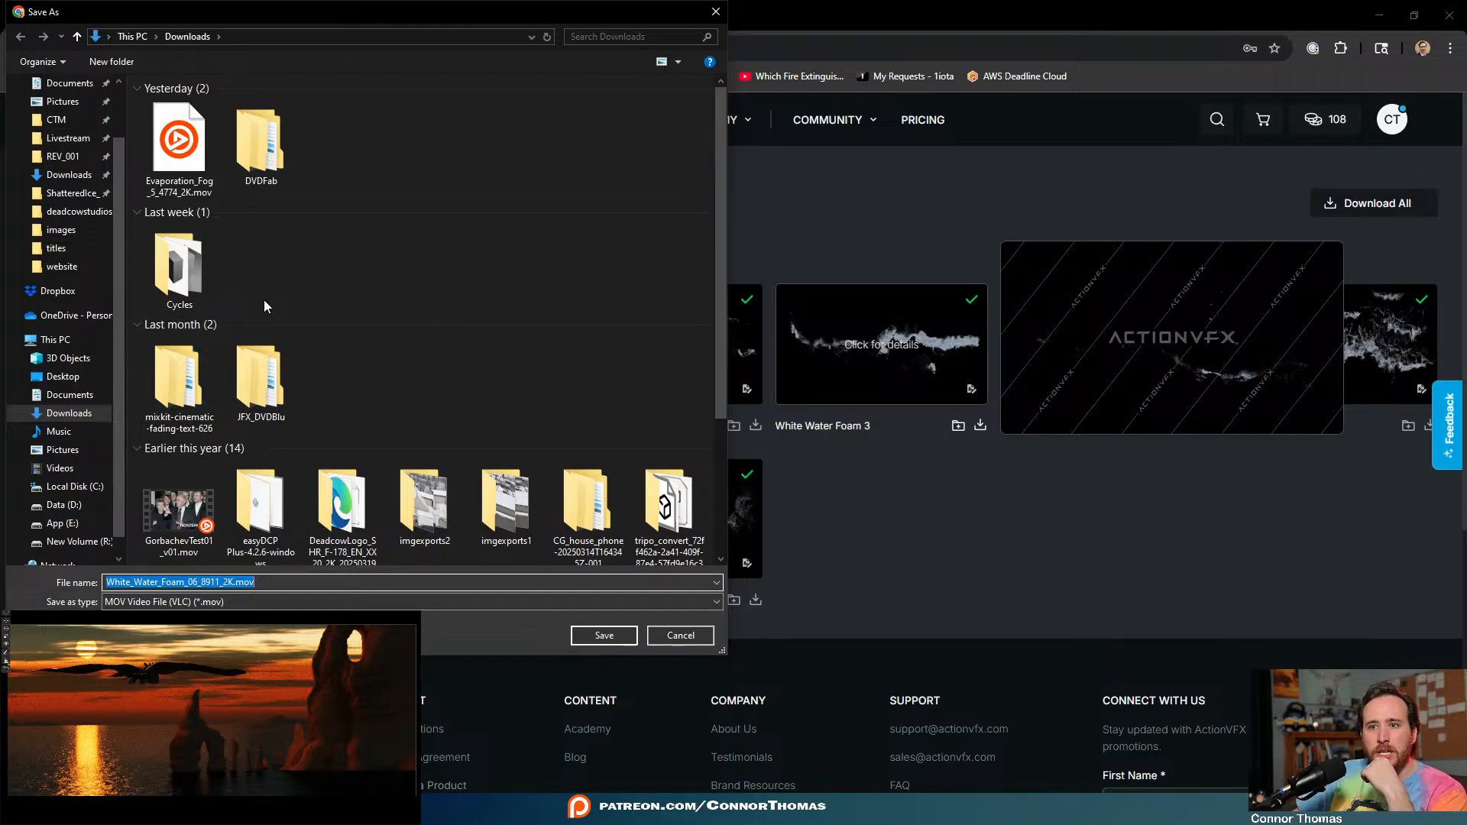
- Set the save location to the 10_assets folder of the 20250601 stream in D:\Projects\Livestream\streams
click(61, 504)
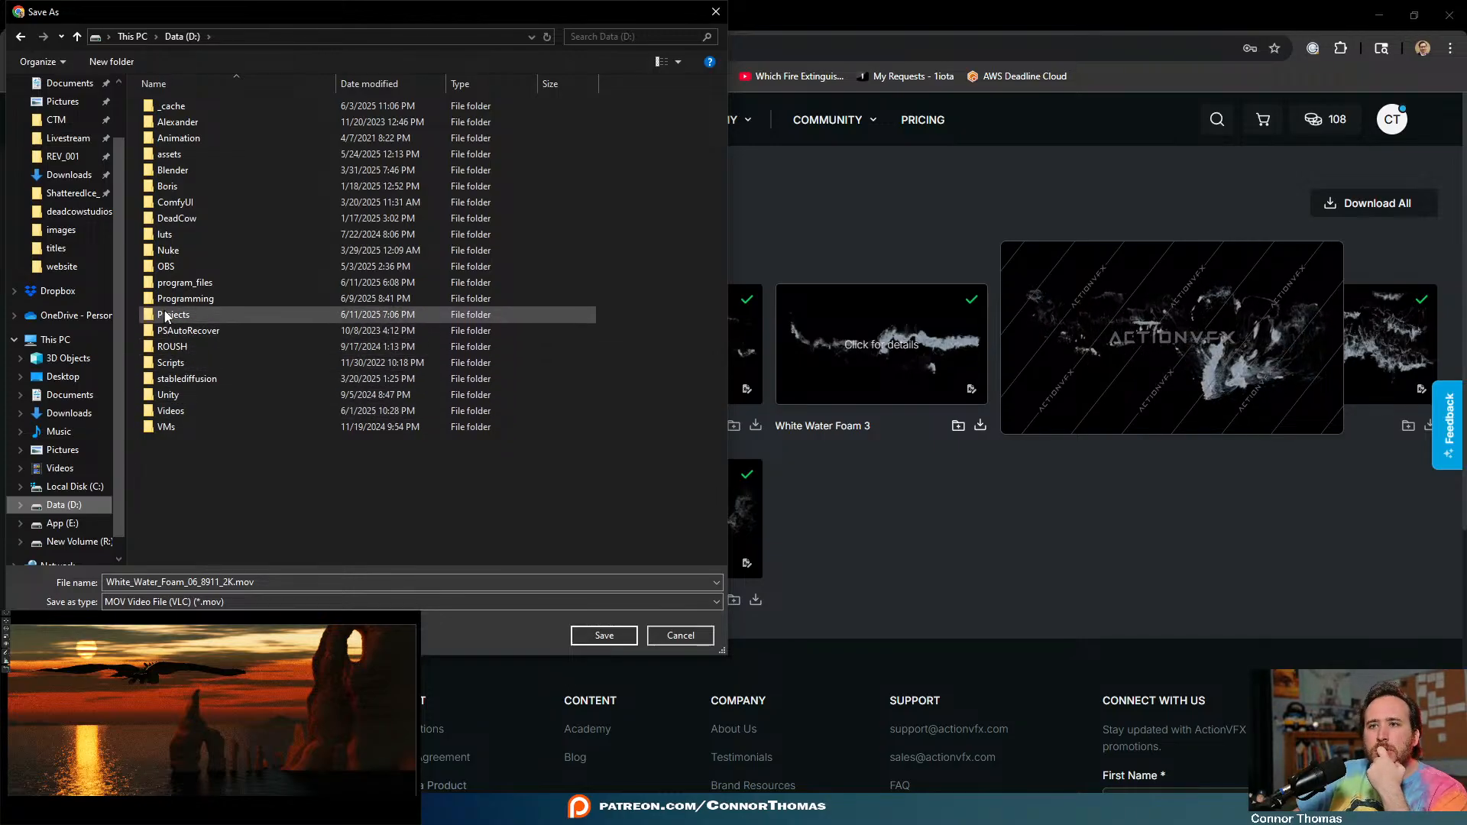
click(77, 137)
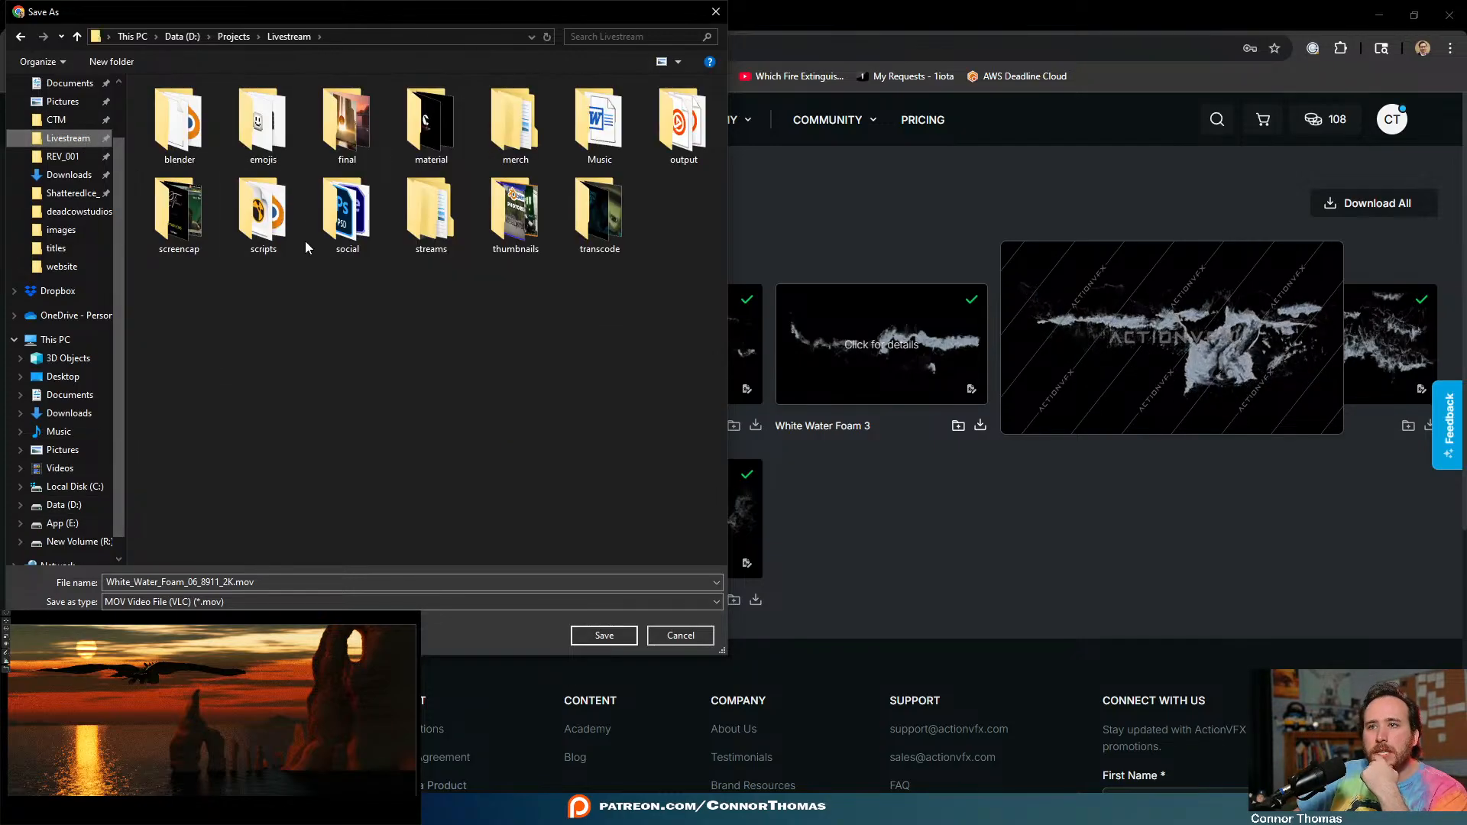
double_click(443, 228)
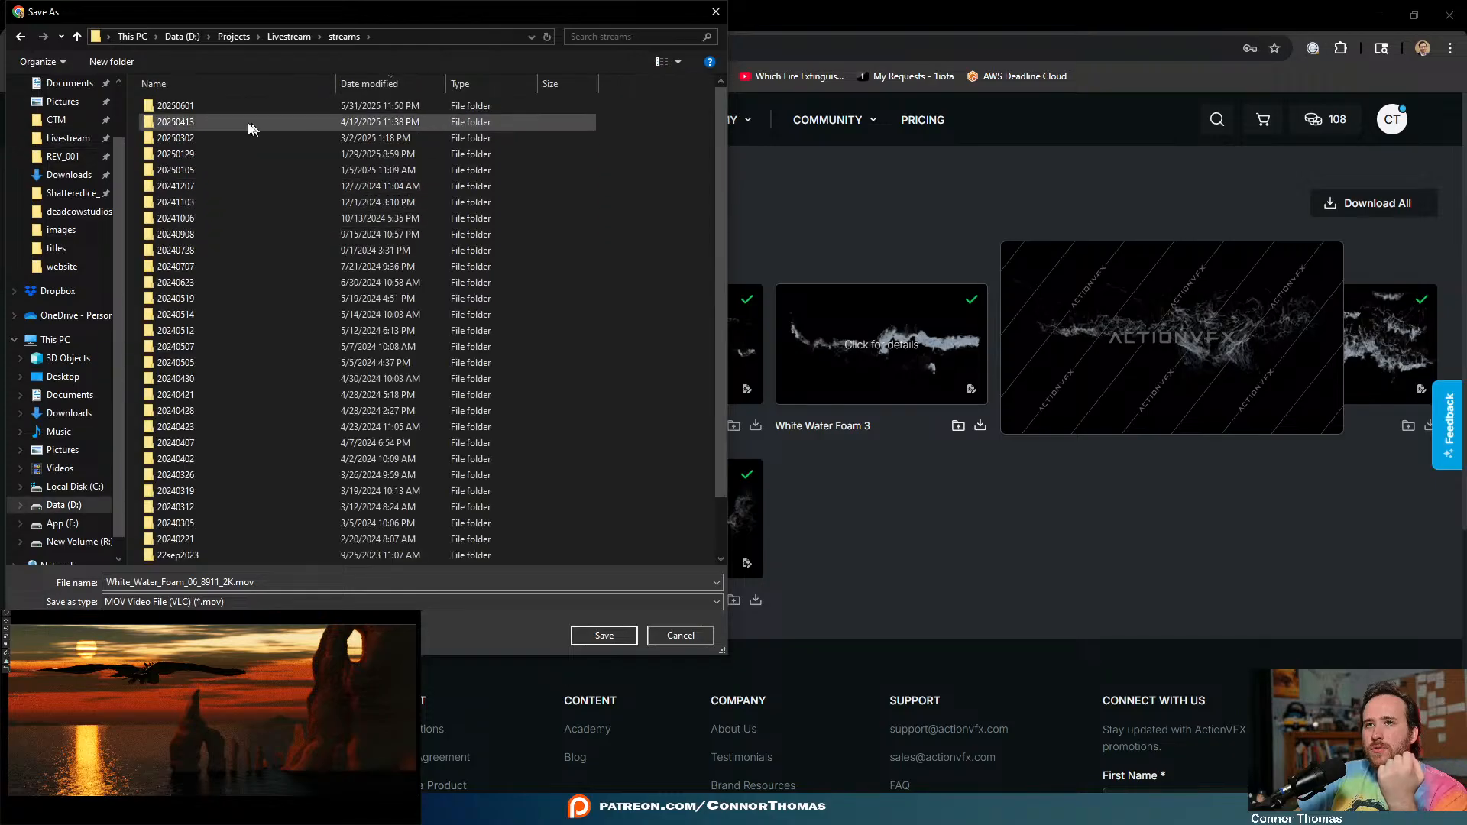
double_click(203, 108)
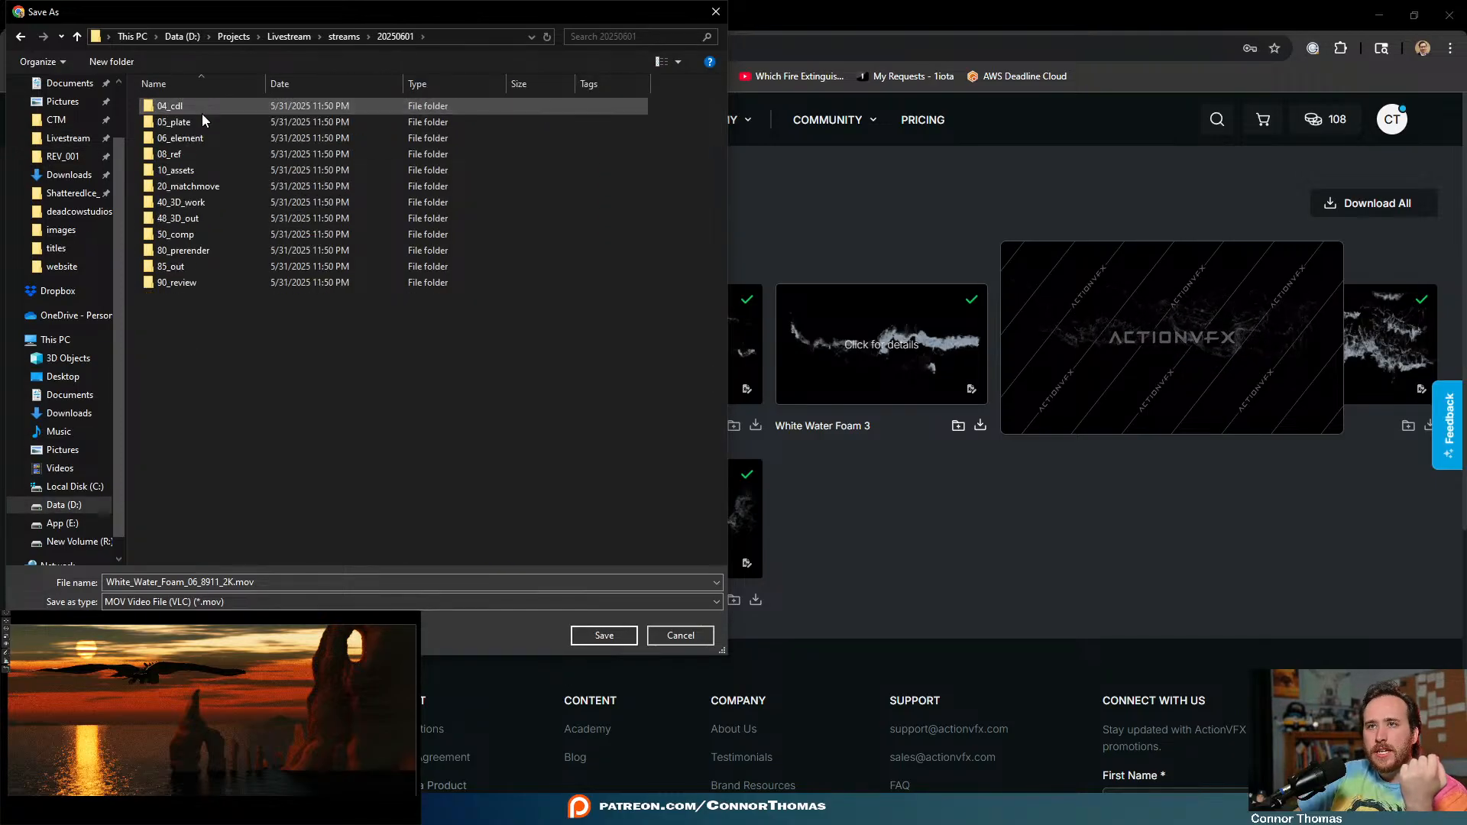
double_click(203, 175)
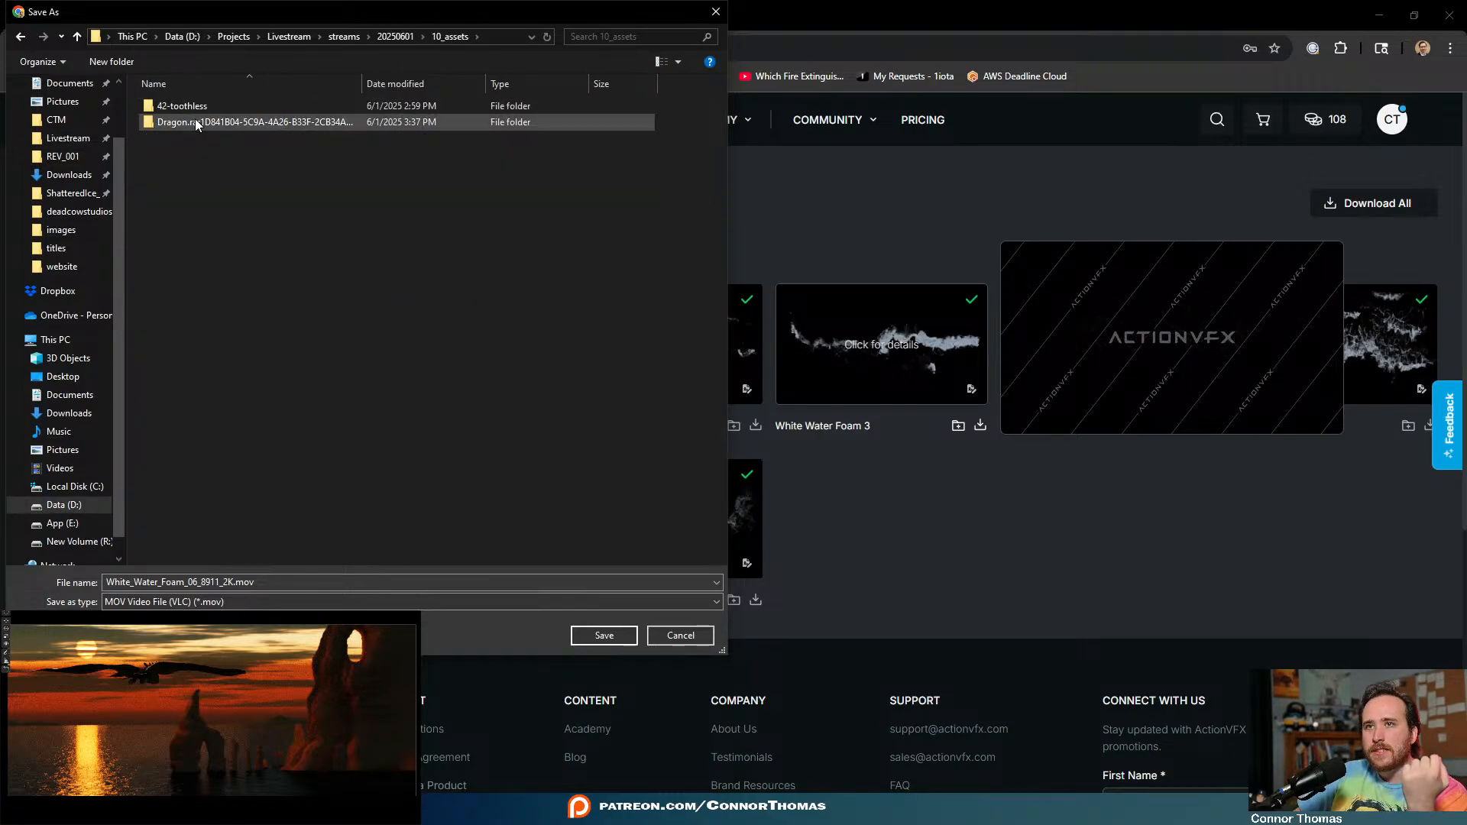
- Create a folder named avfx inside 10_assets, save the White Water Foam 6 clip in it and check its download progress
click(109, 62)
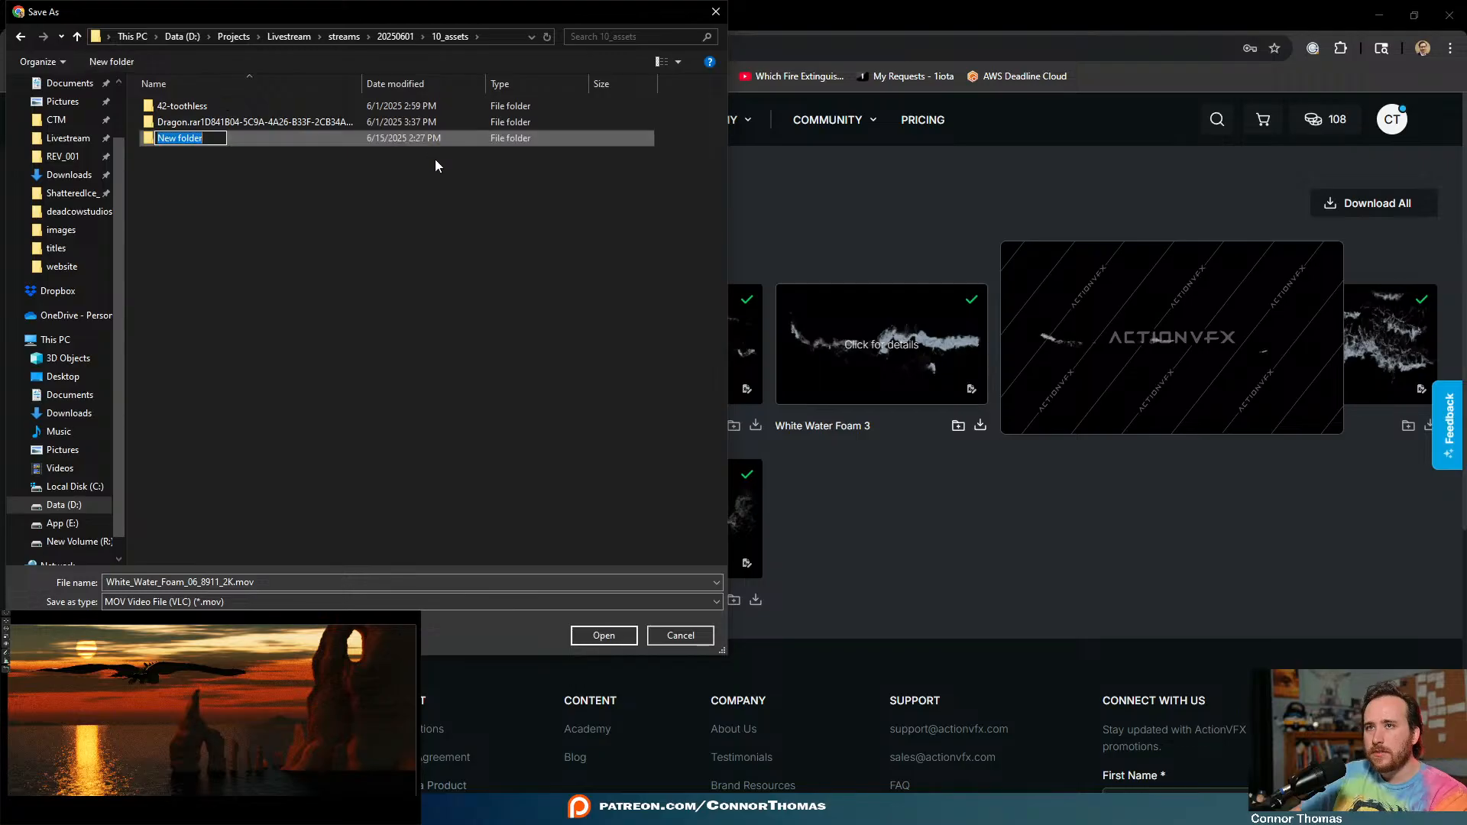
text(avfx)
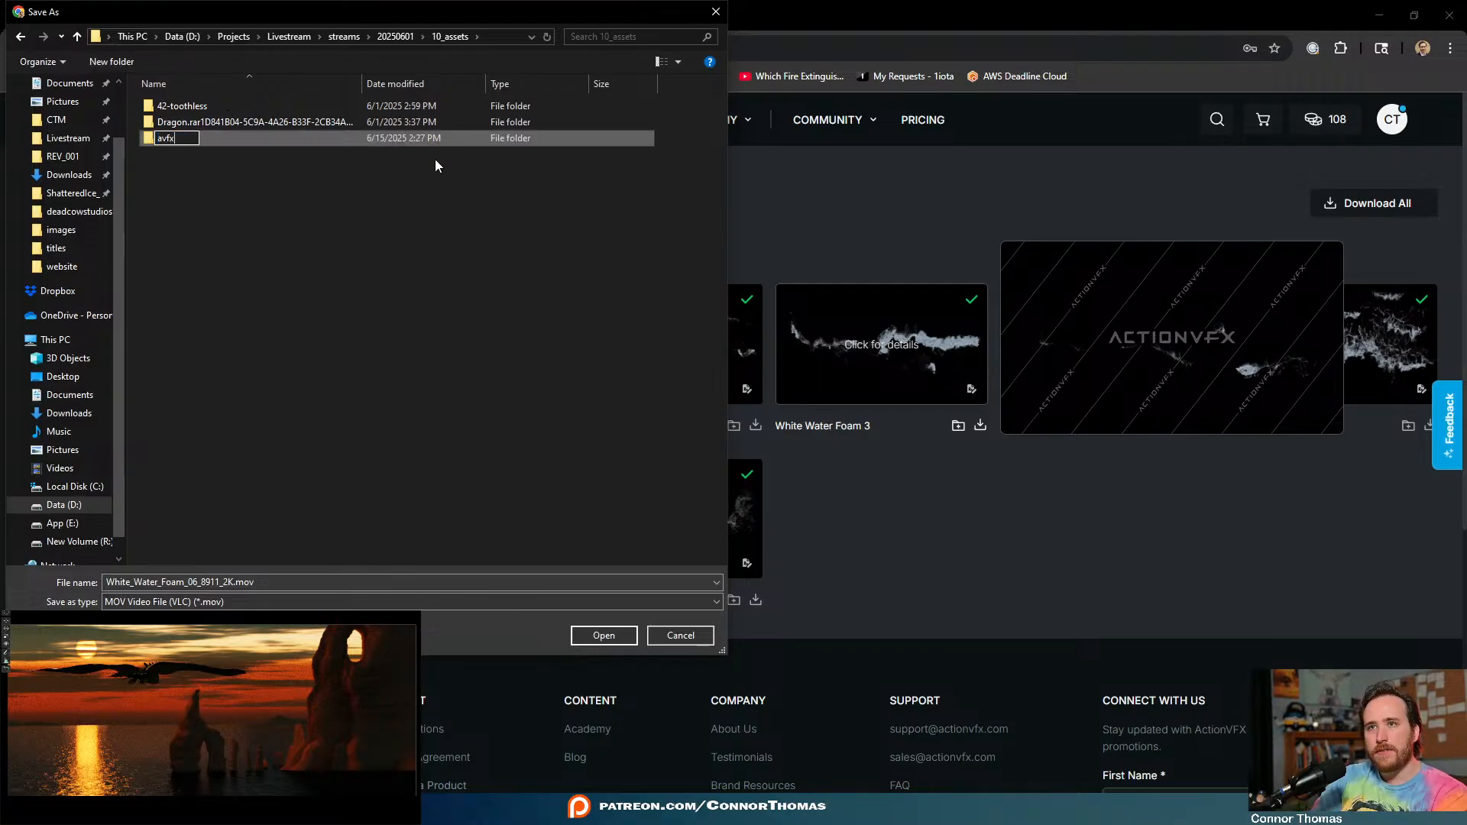
key(Return)
double_click(162, 123)
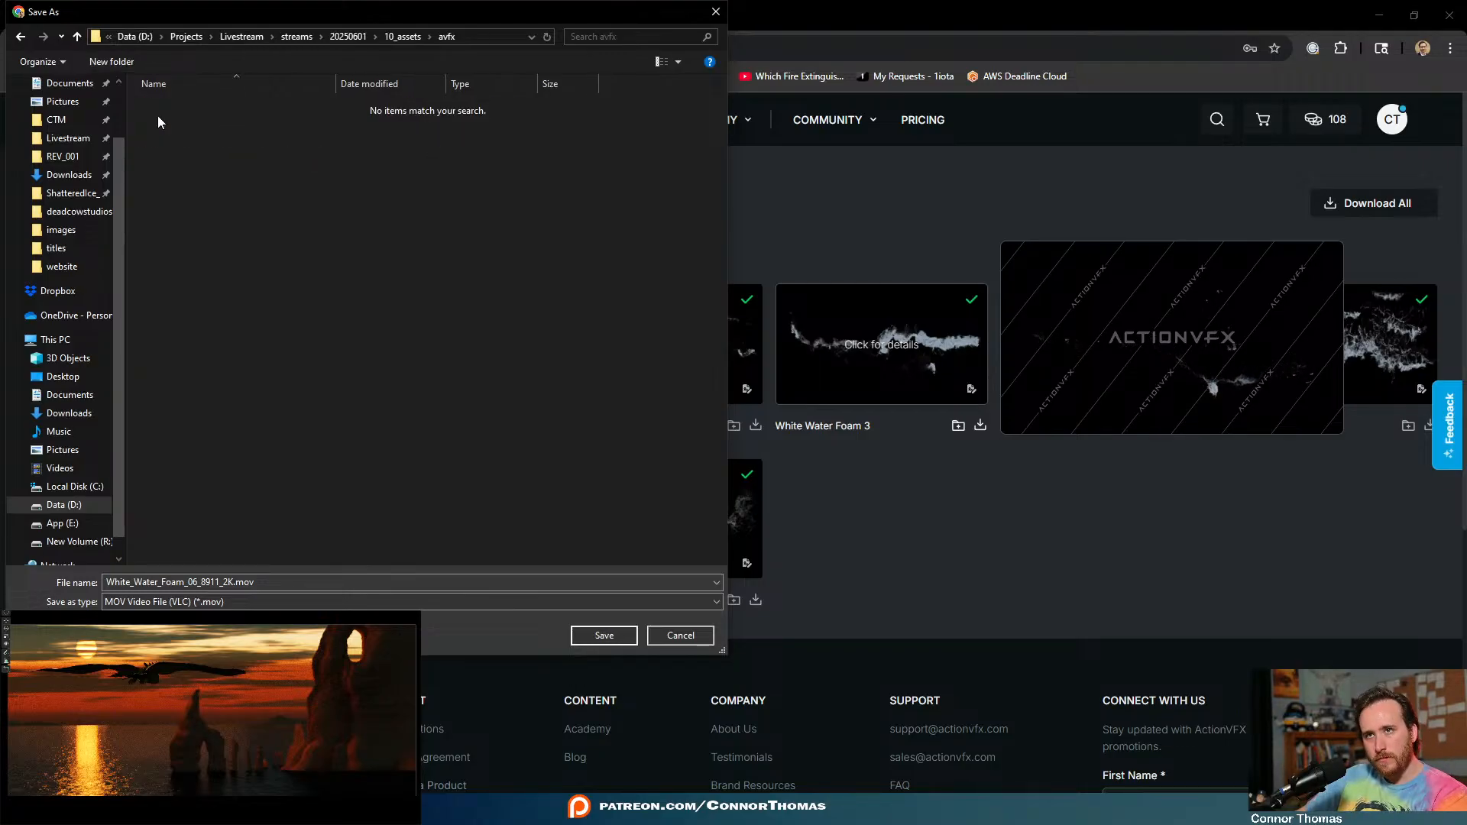
click(604, 635)
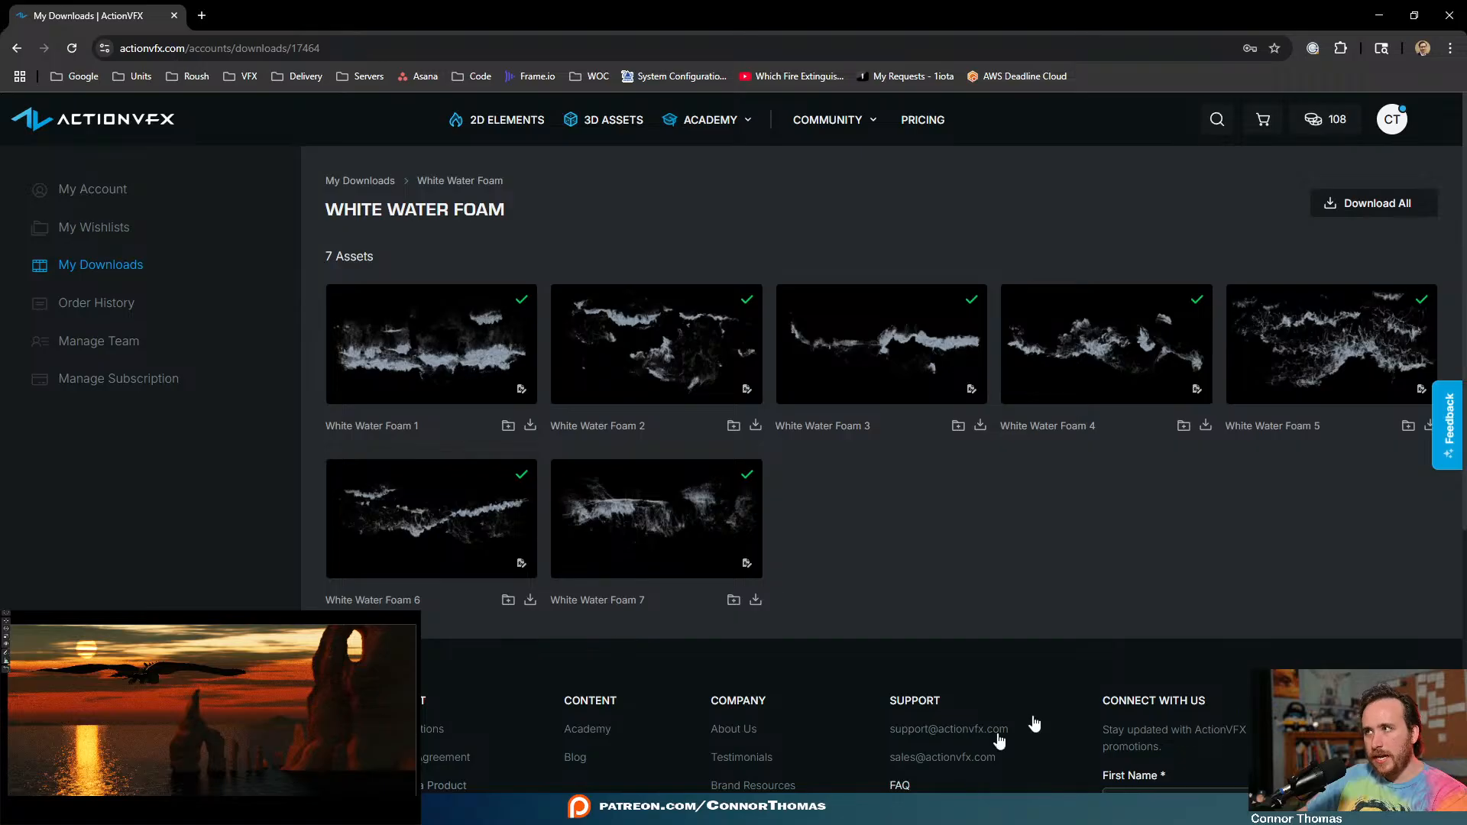
click(1396, 49)
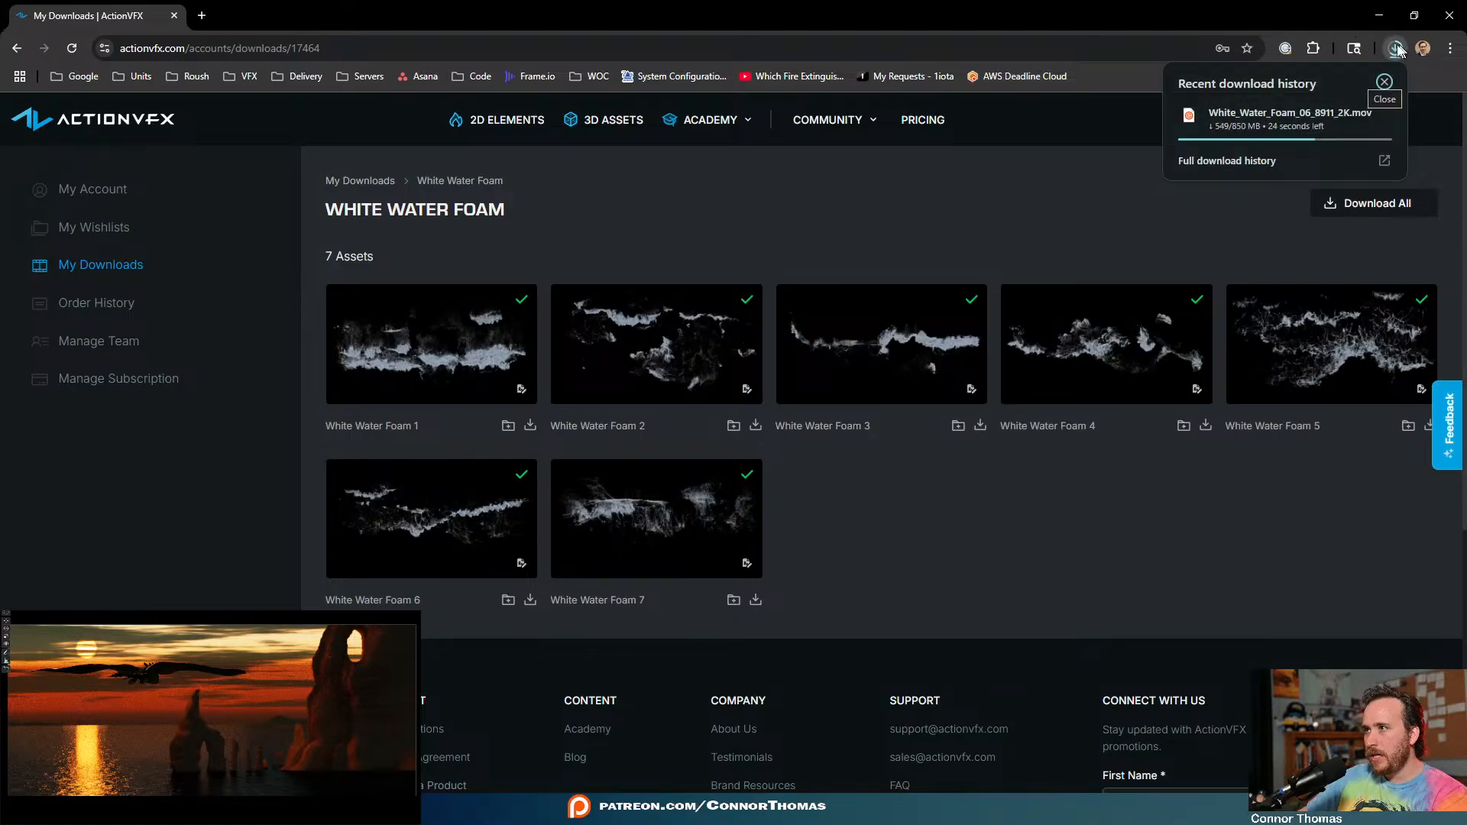
click(964, 547)
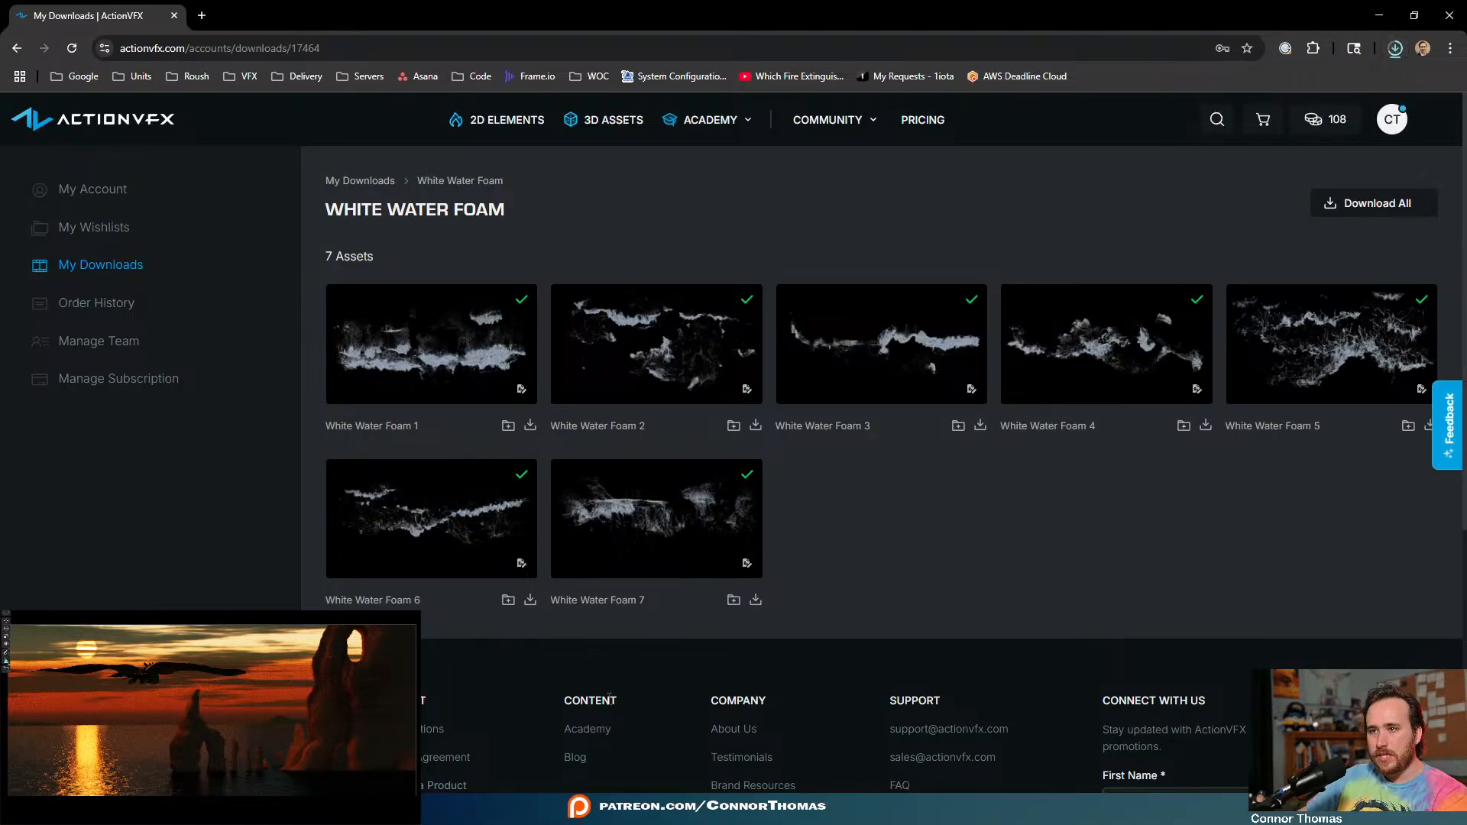
- Download the 2K ProRes versions of White Water Foam 7 and White Water Foam 5 into the avfx folder
click(755, 600)
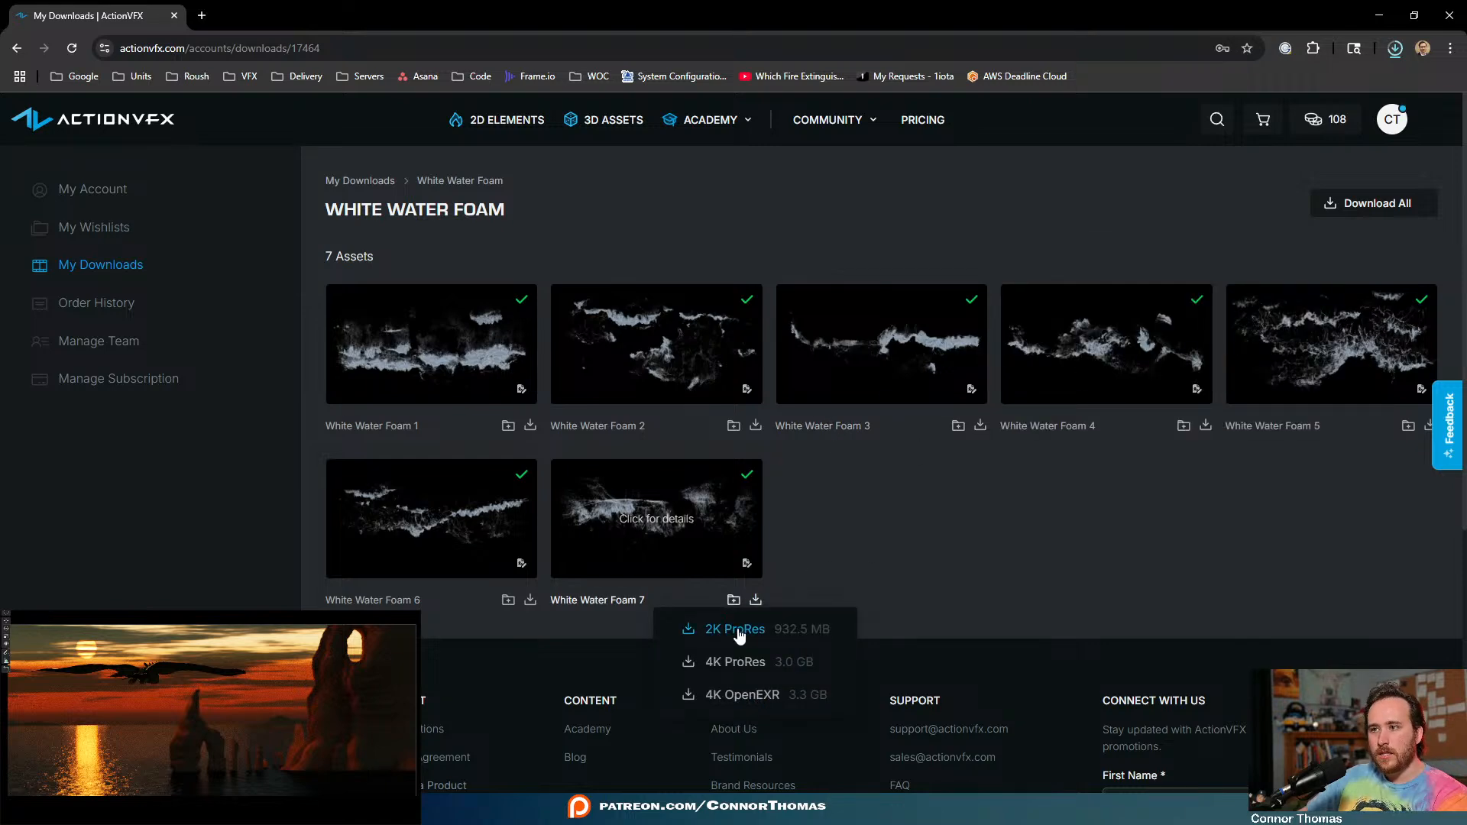
click(707, 629)
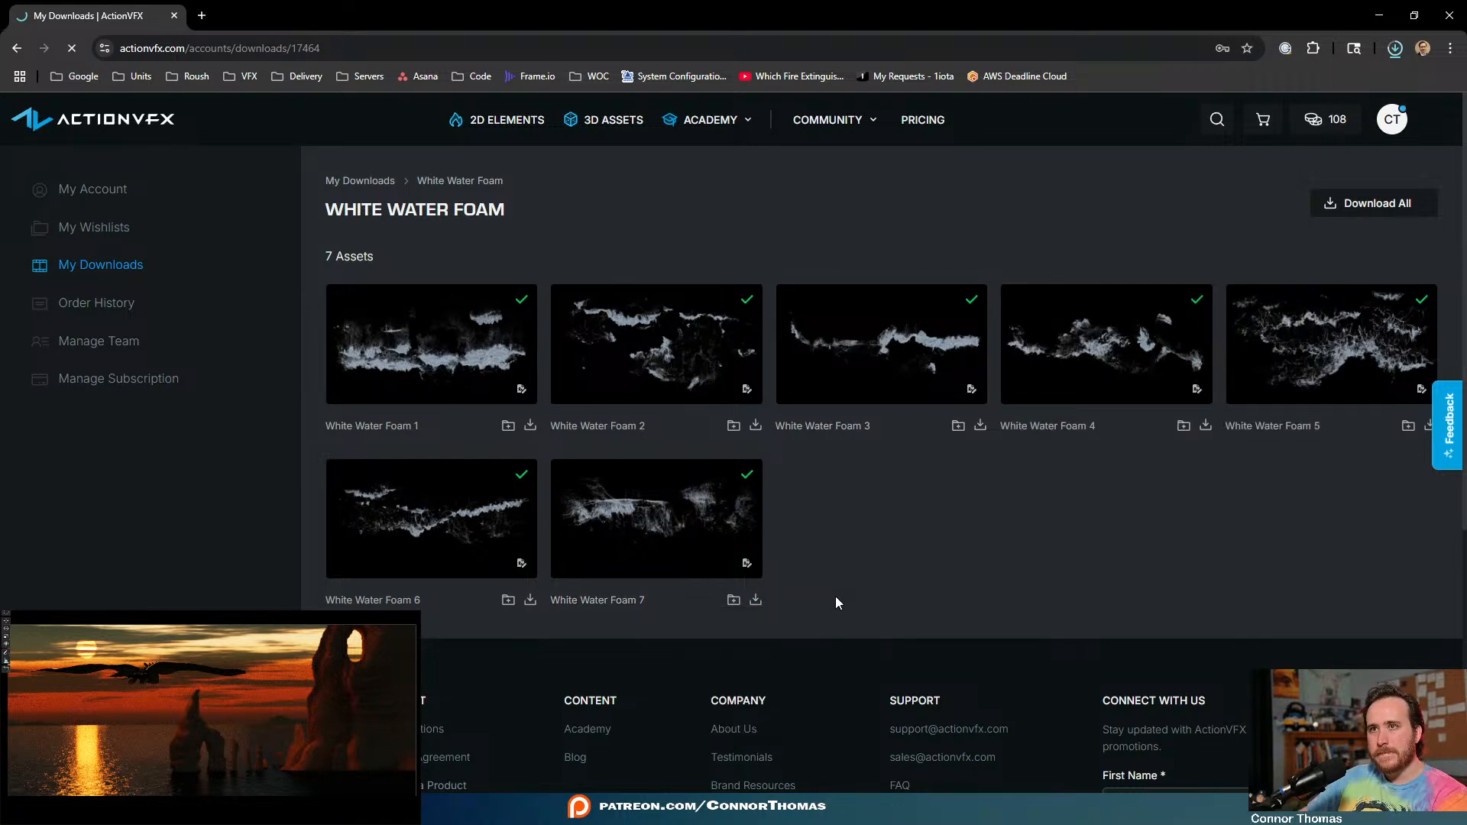
click(604, 635)
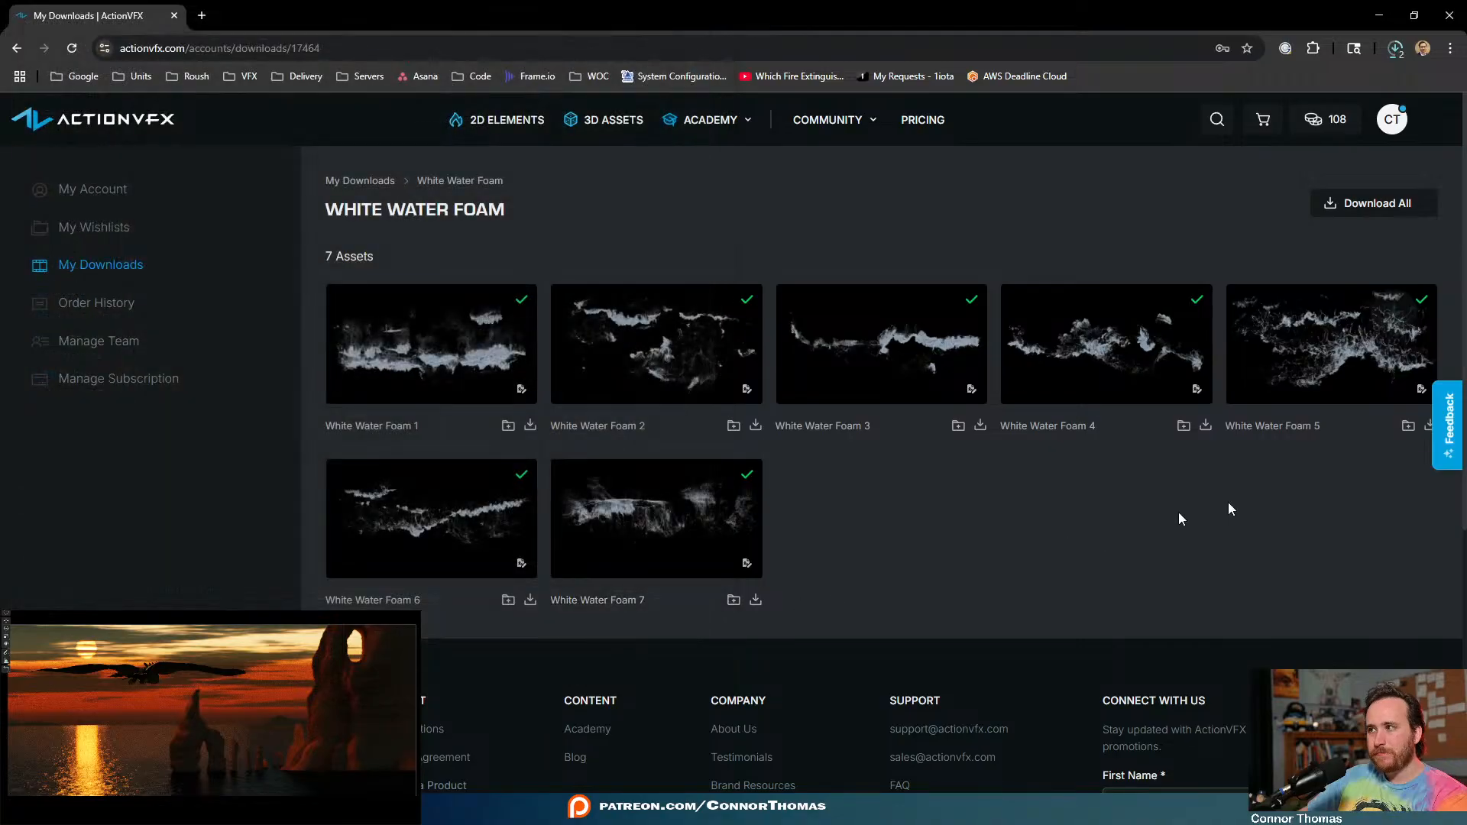
click(1428, 428)
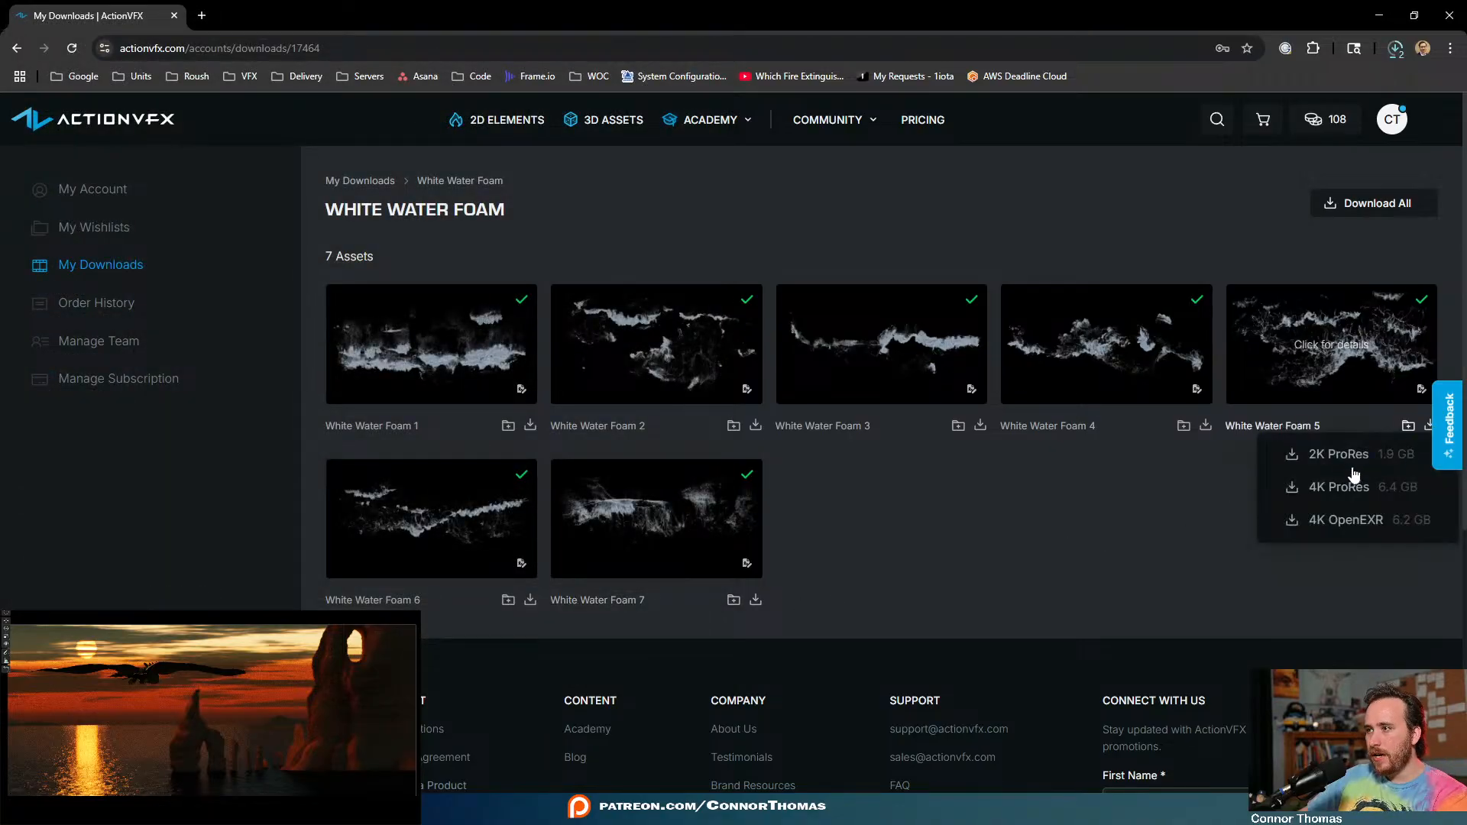
click(1338, 458)
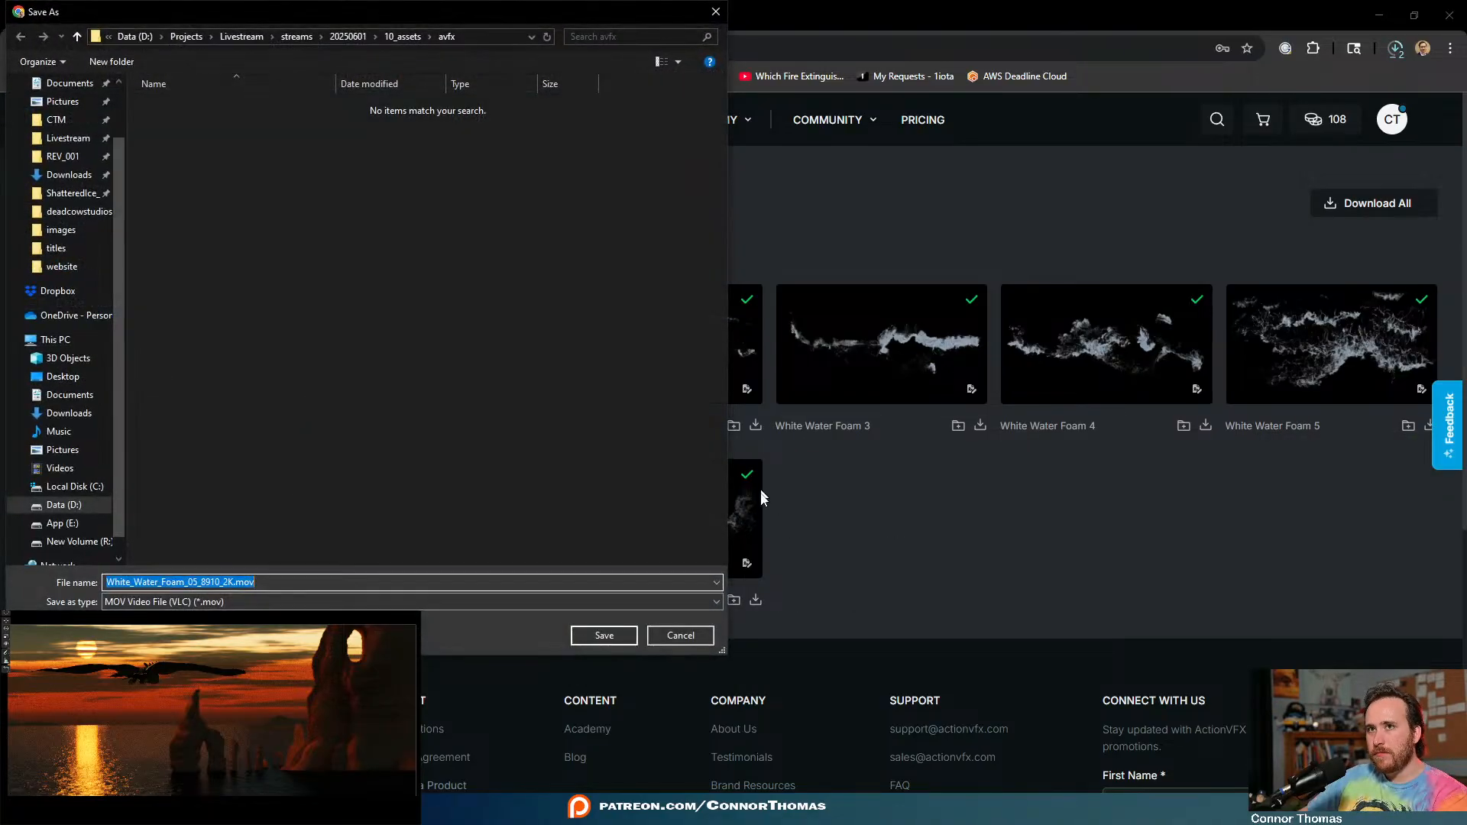
click(603, 635)
- Download the 2K ProRes versions of White Water Foam 4 and White Water Foam 2 into the avfx folder
click(1205, 426)
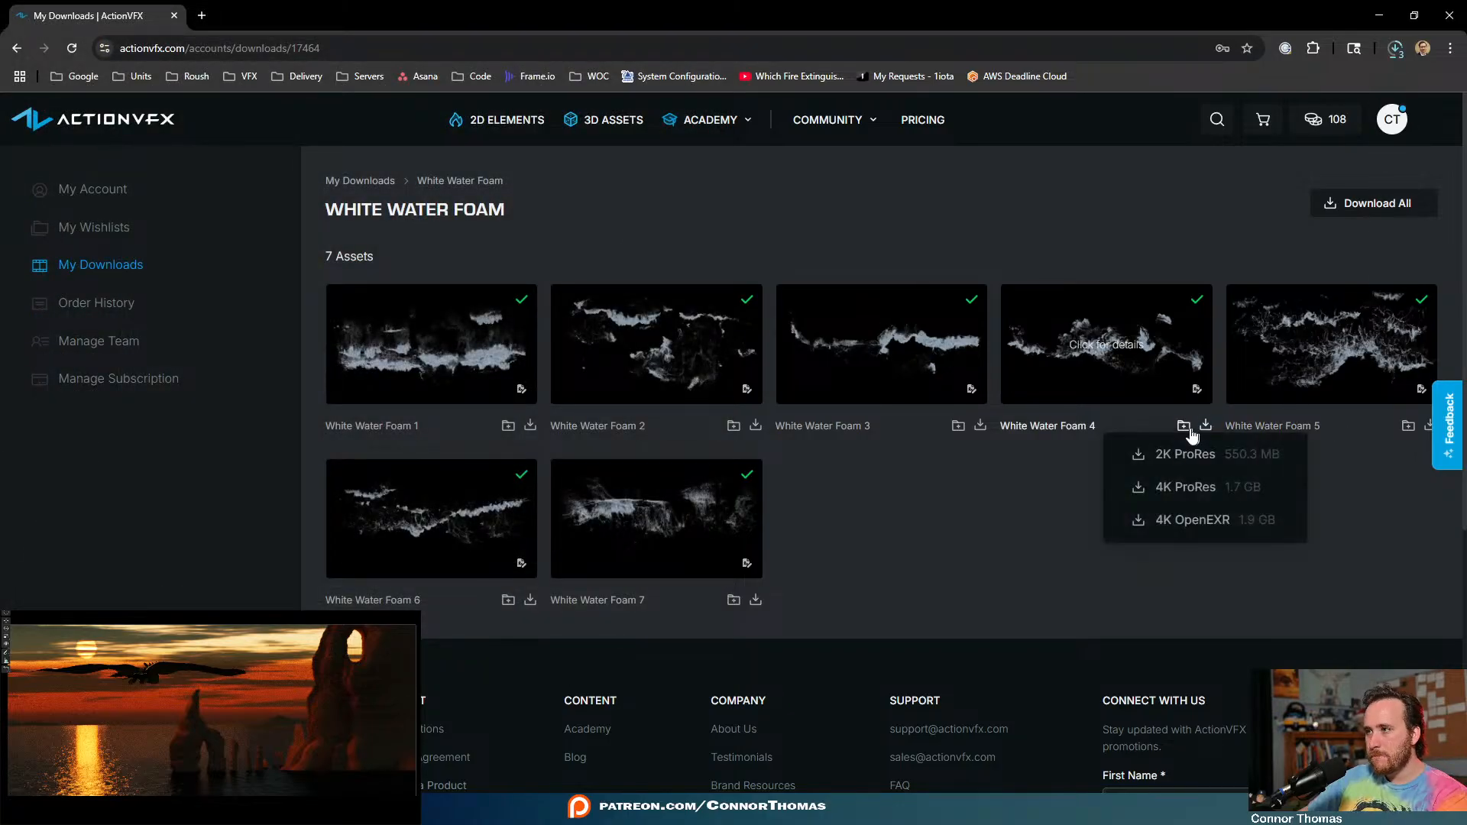
click(1169, 458)
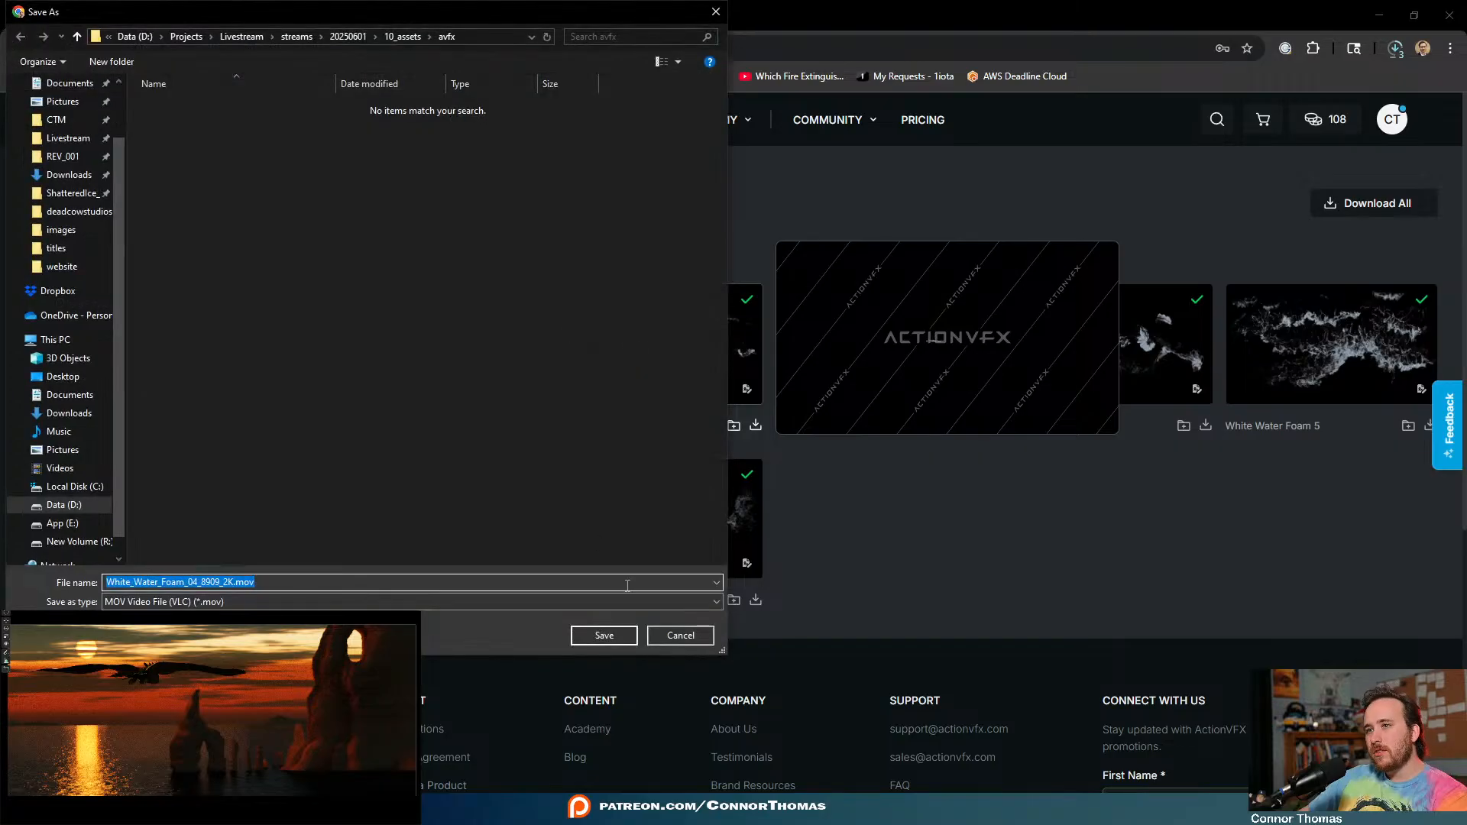
click(605, 631)
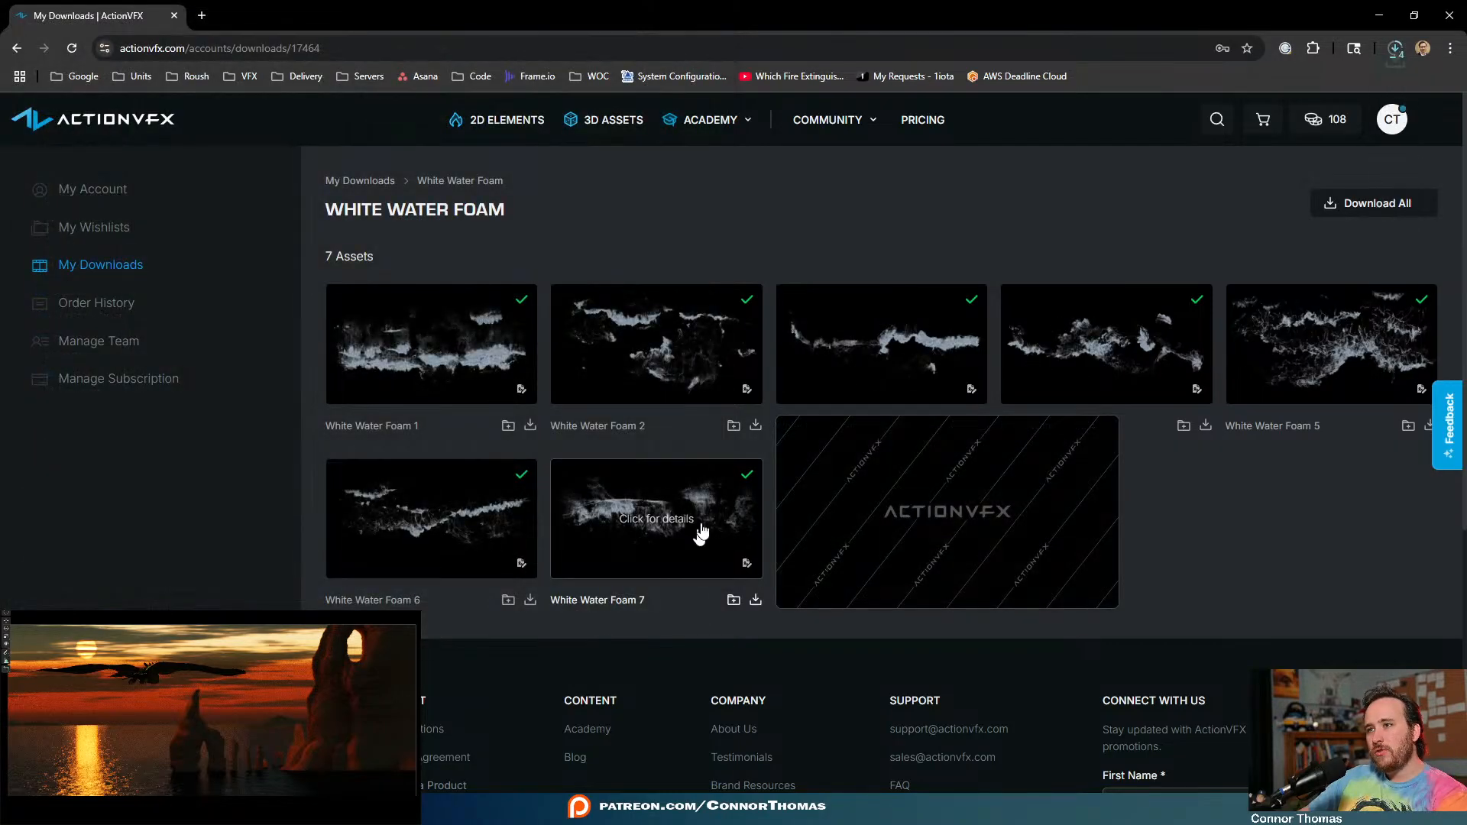
click(755, 426)
click(745, 459)
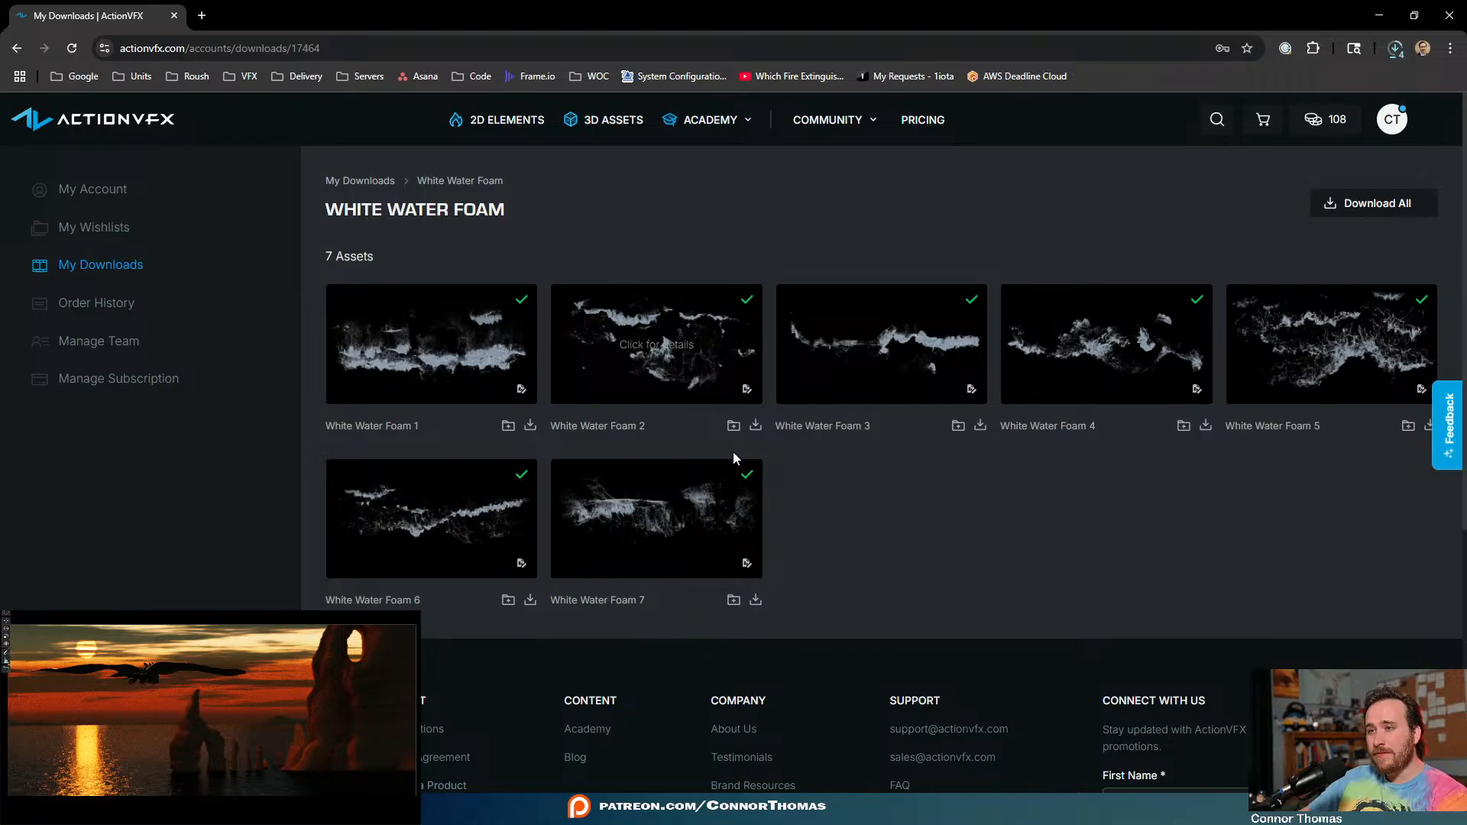
click(604, 635)
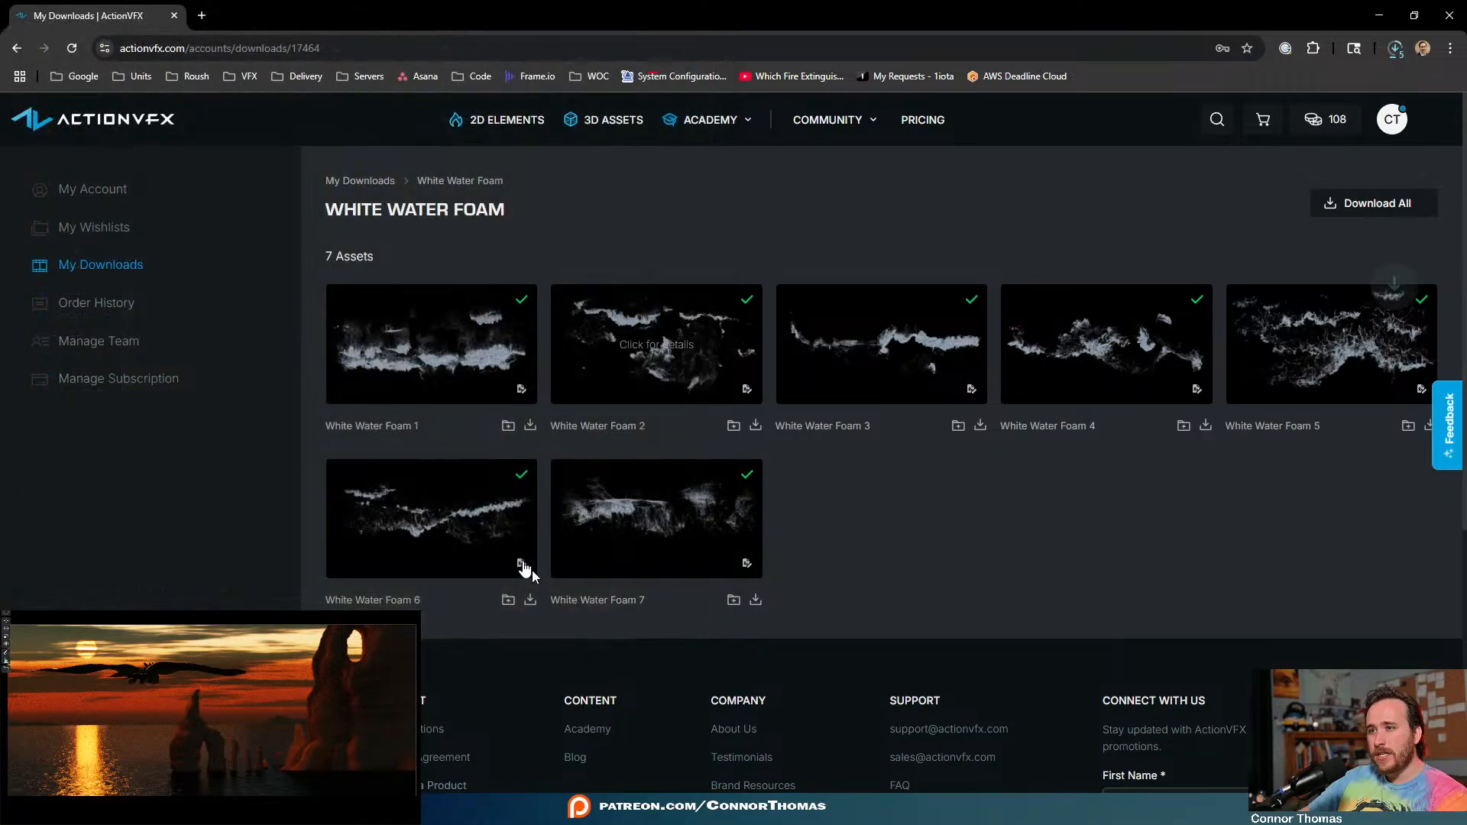
- Download the 2K ProRes version of White Water Foam 1 into the avfx folder
click(530, 425)
click(533, 455)
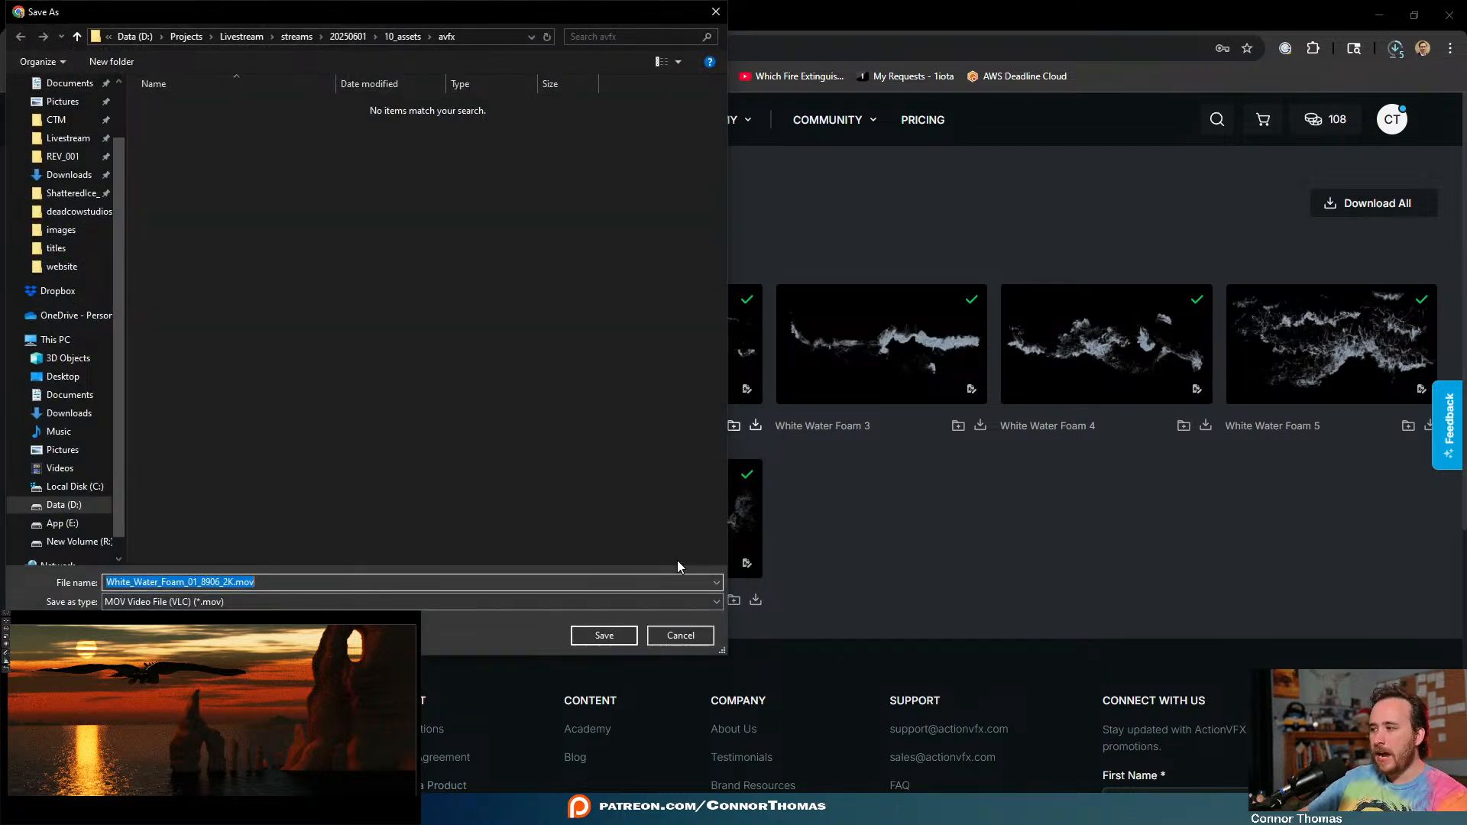
click(604, 634)
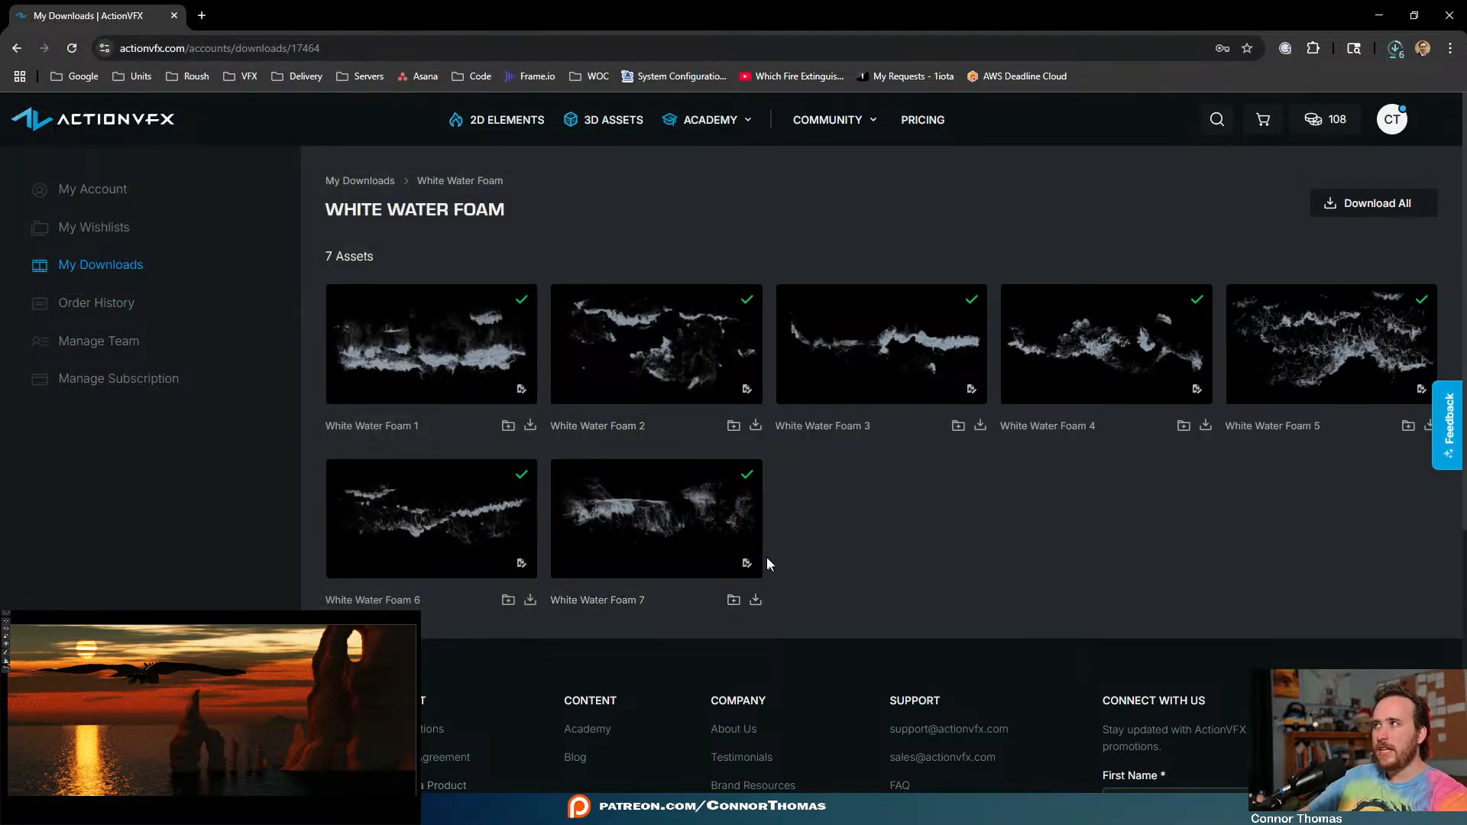
- Check the progress of the foam downloads in the full download history and return to Blender
click(1394, 48)
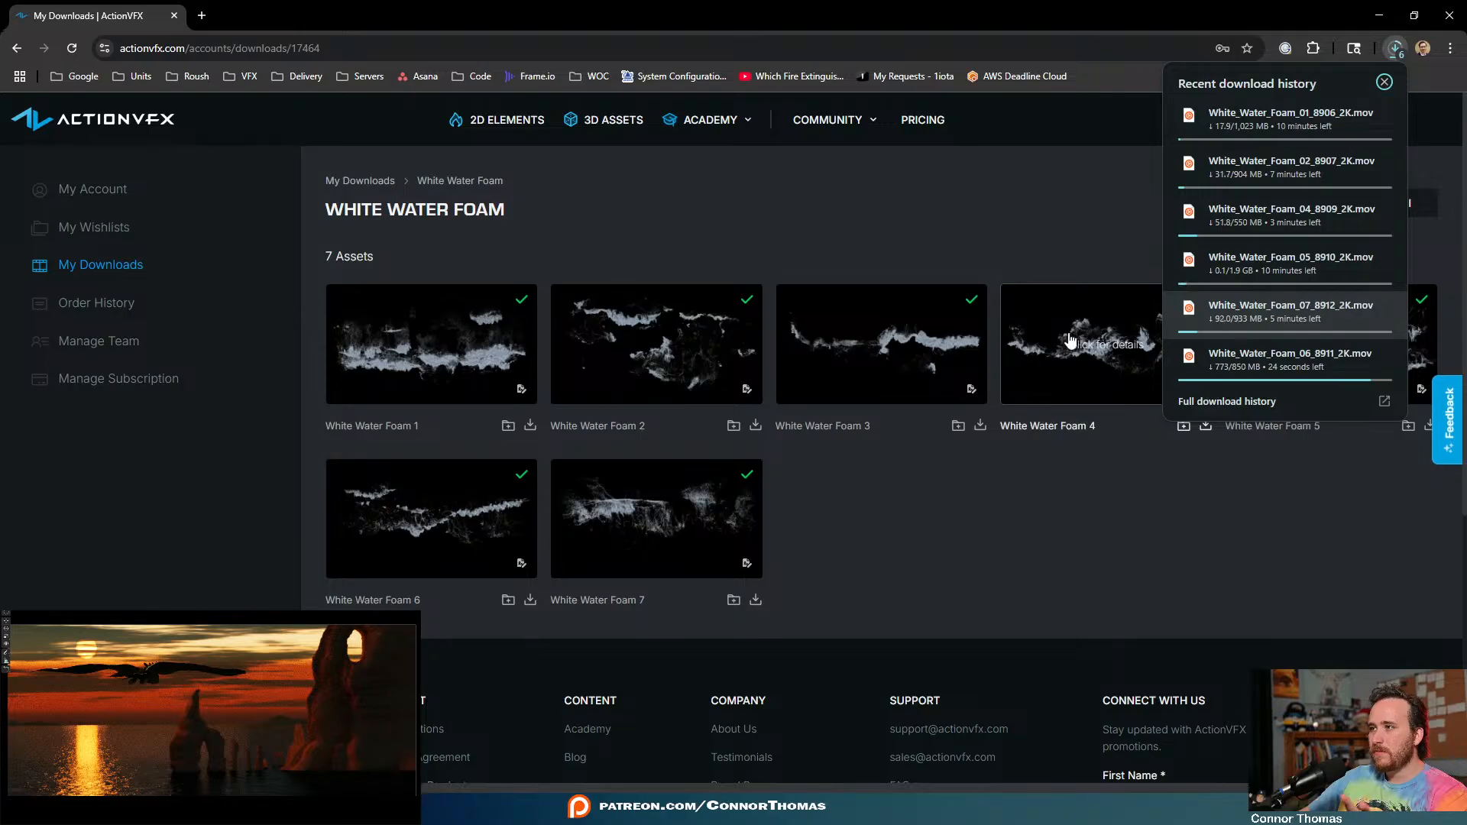
mouse_move(1074, 340)
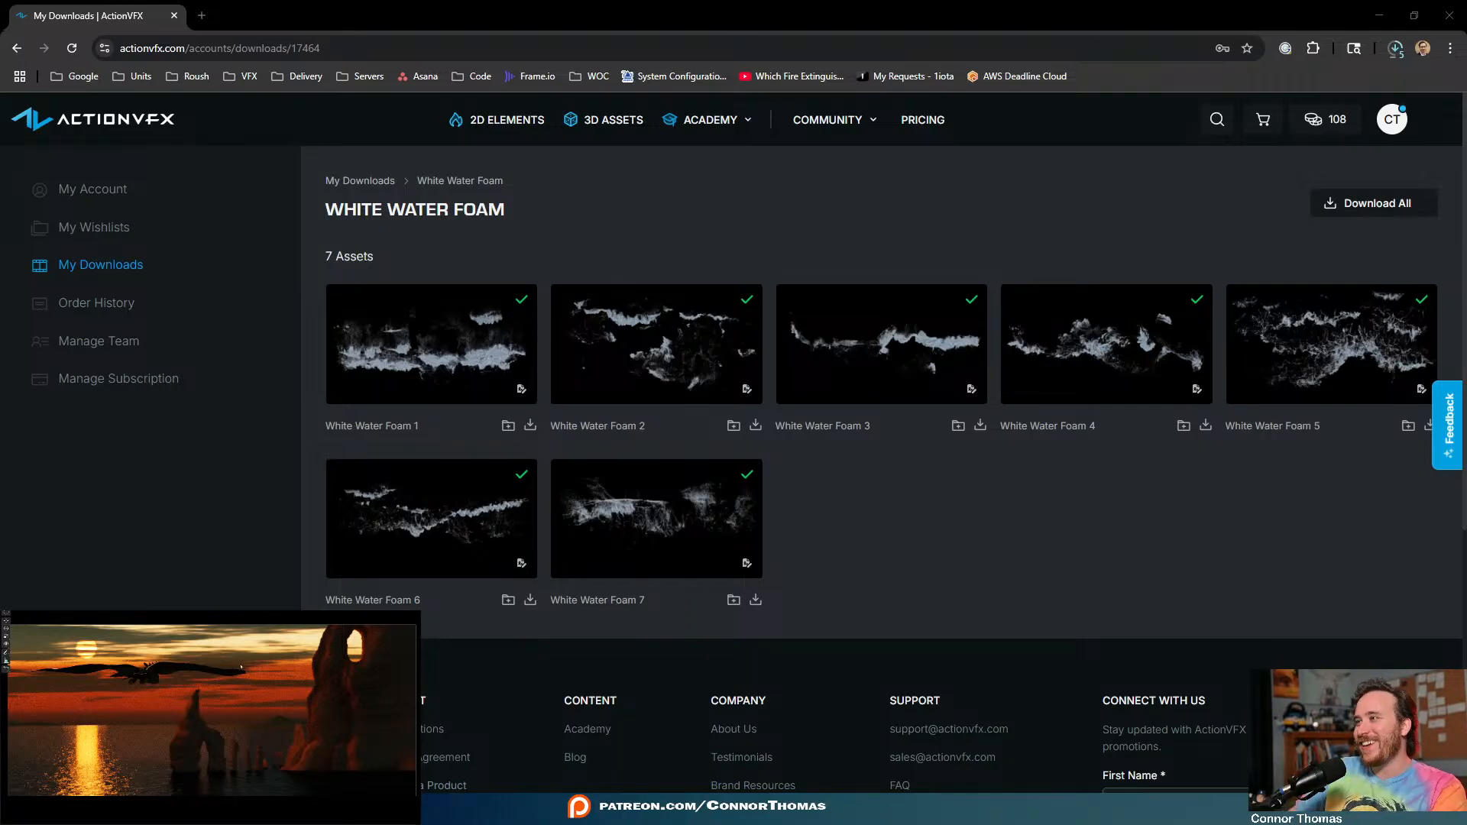
click(1398, 50)
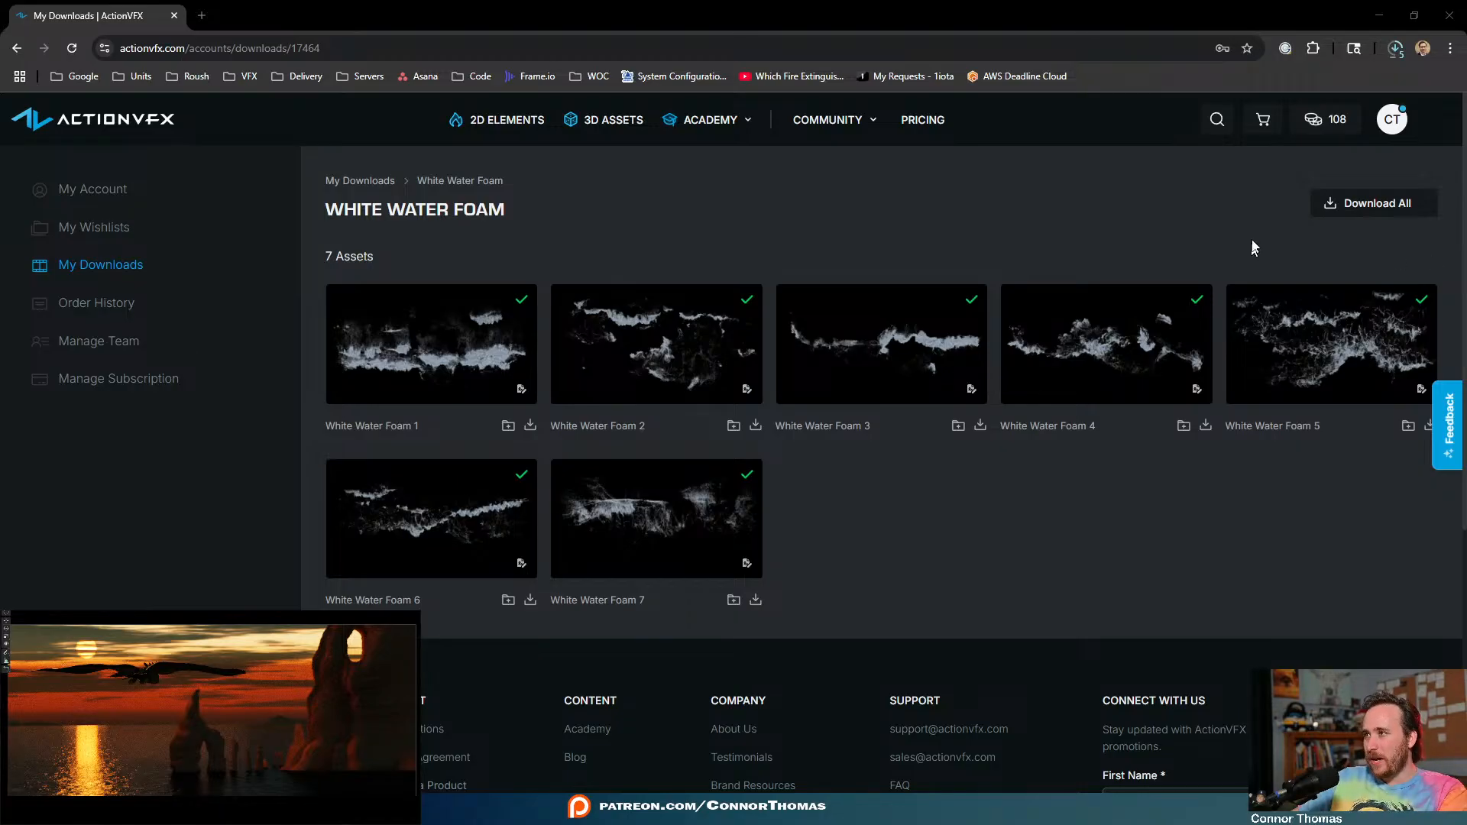
click(1404, 50)
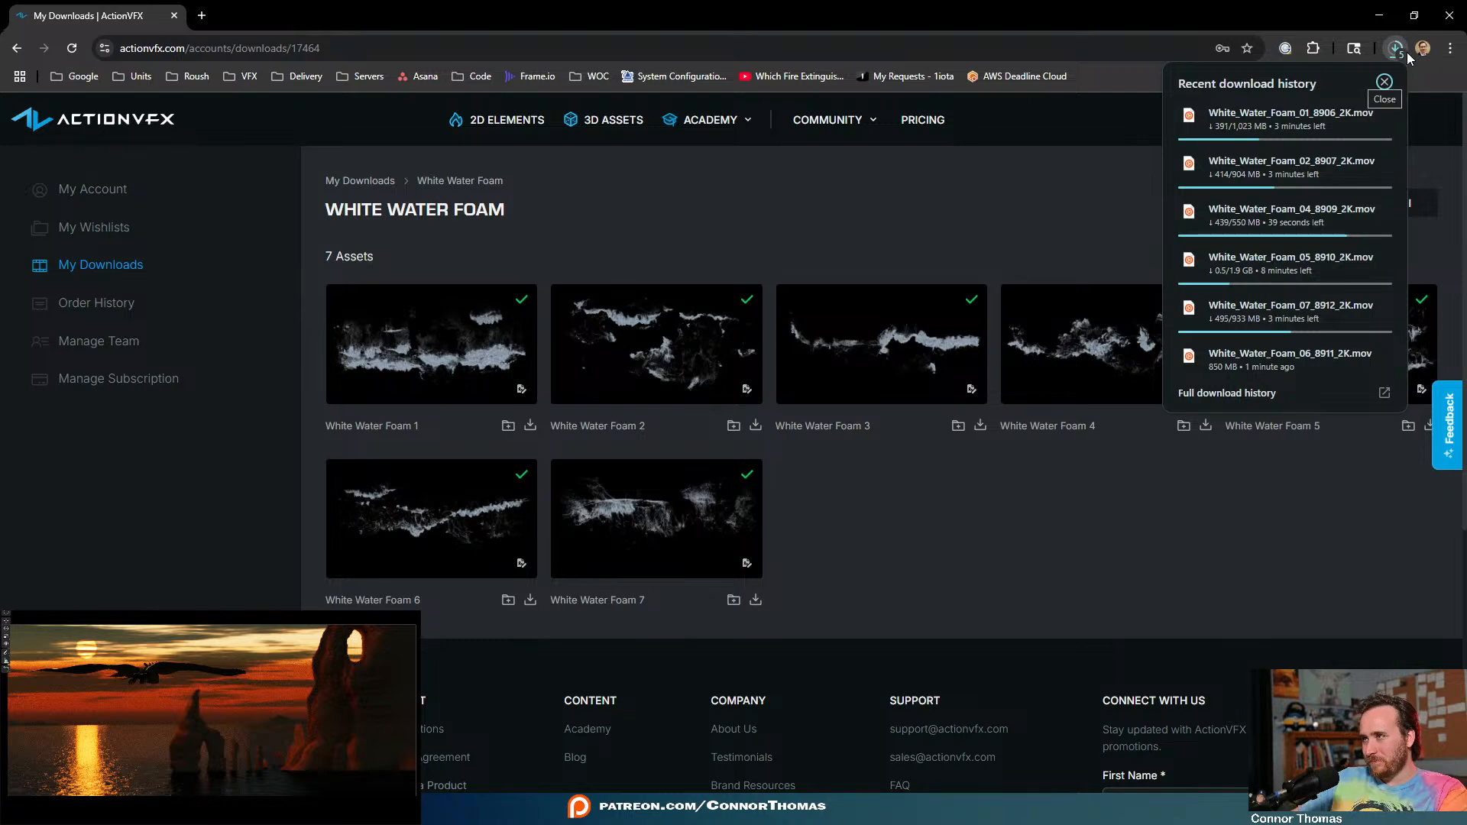
click(1237, 401)
scroll(1180, 479, down, 6)
scroll(1180, 480, up, 6)
scroll(1178, 487, down, 2)
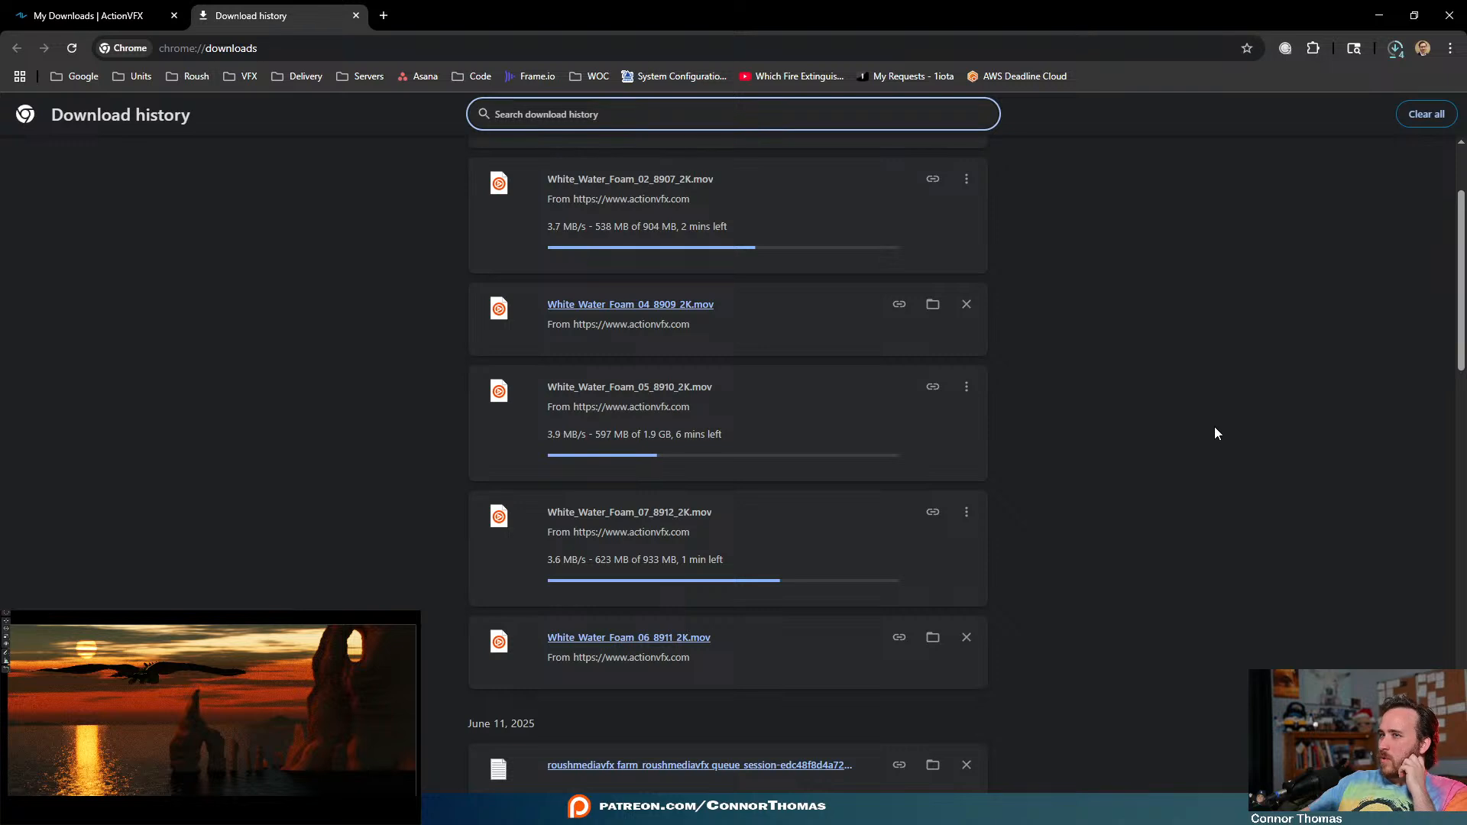
scroll(1216, 433, up, 1)
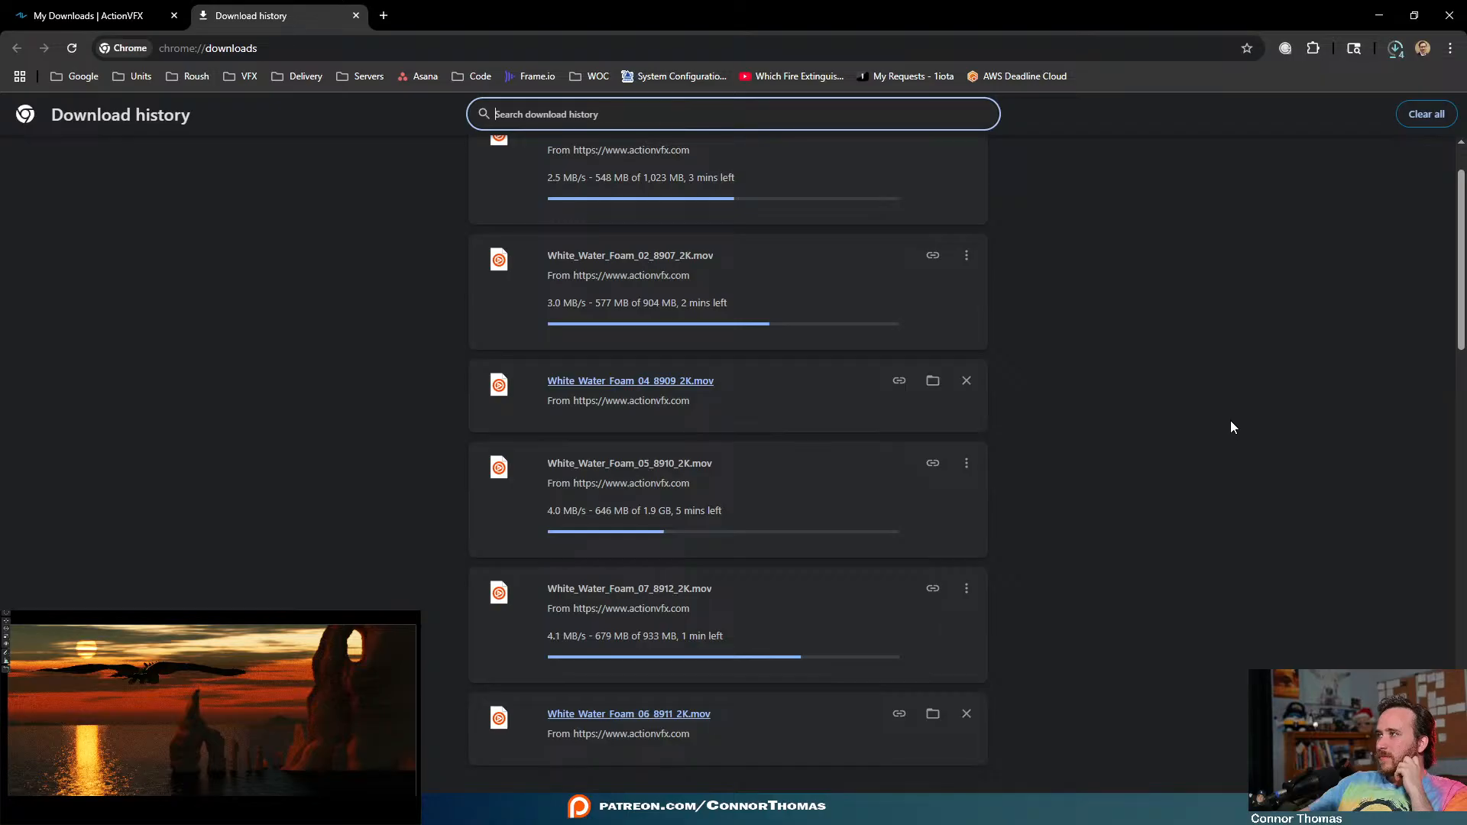
scroll(1083, 476, up, 1)
scroll(1084, 476, down, 3)
scroll(1083, 476, up, 3)
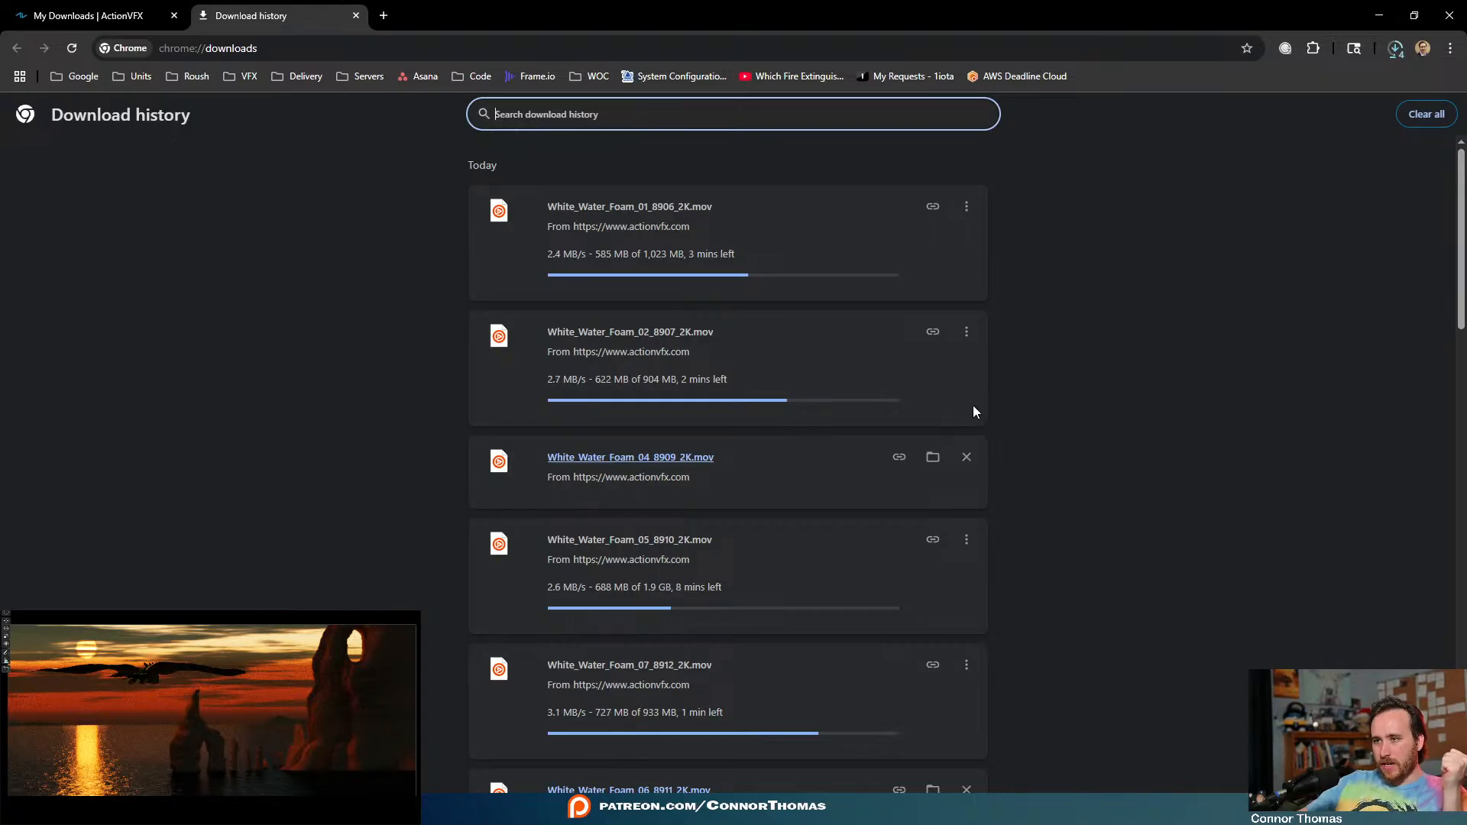
click(1379, 15)
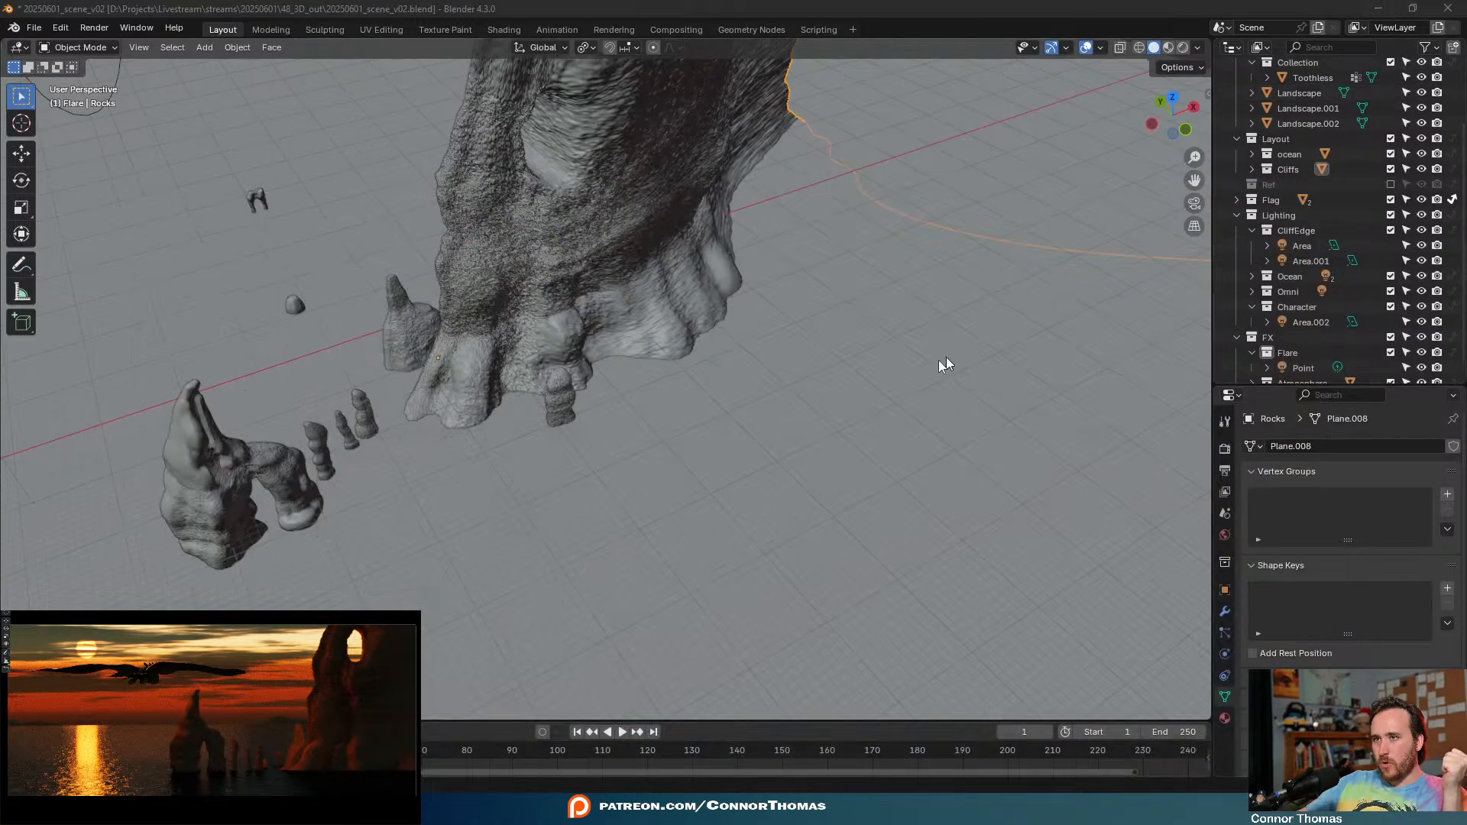
- Place the 3D cursor in front of the large cliff's base and save the scene
click(20, 122)
mouse_move(474, 439)
mouse_down()
mouse_move(484, 455)
mouse_move(501, 449)
mouse_up()
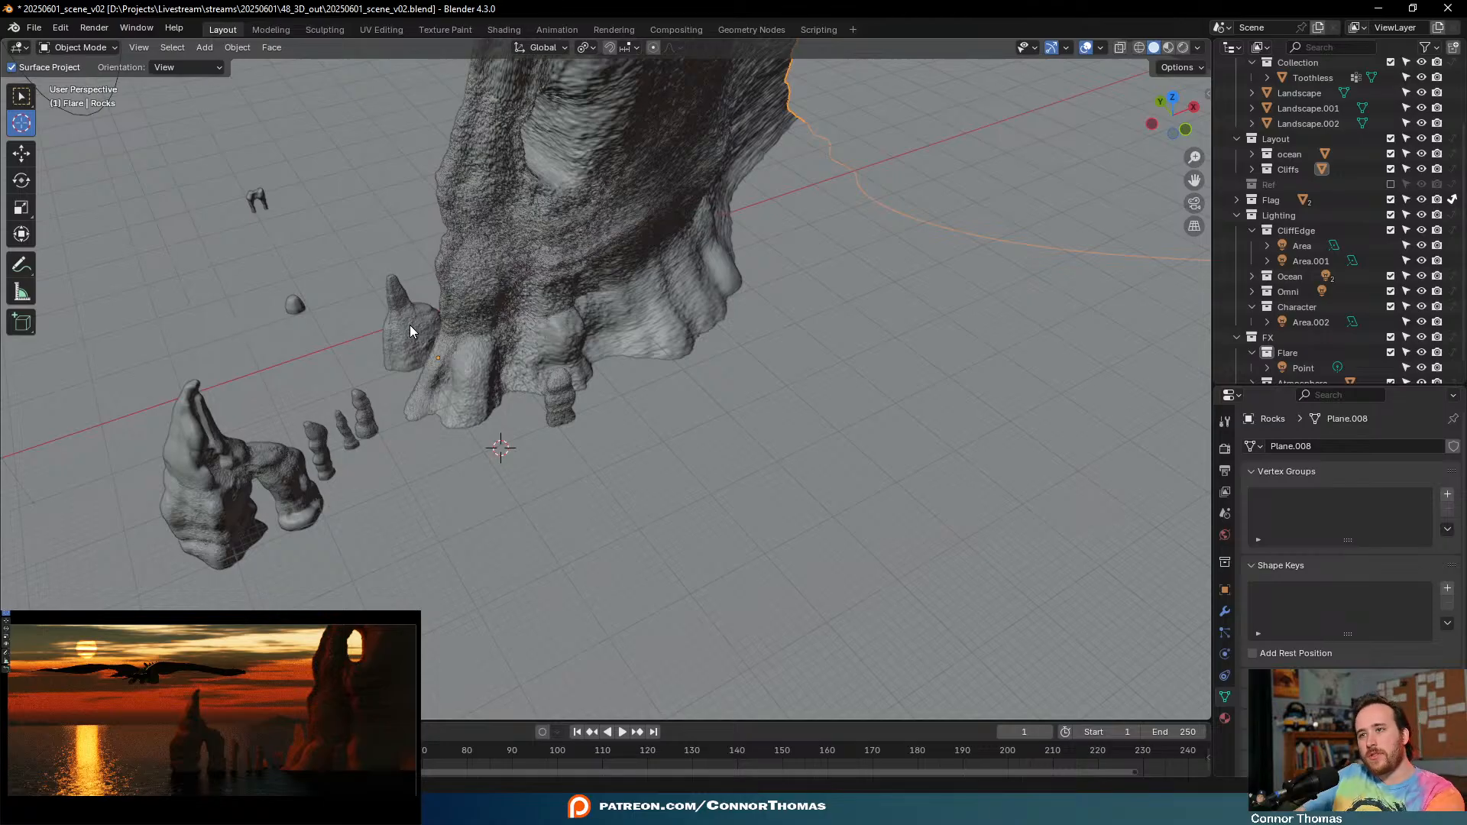
key(ctrl+s)
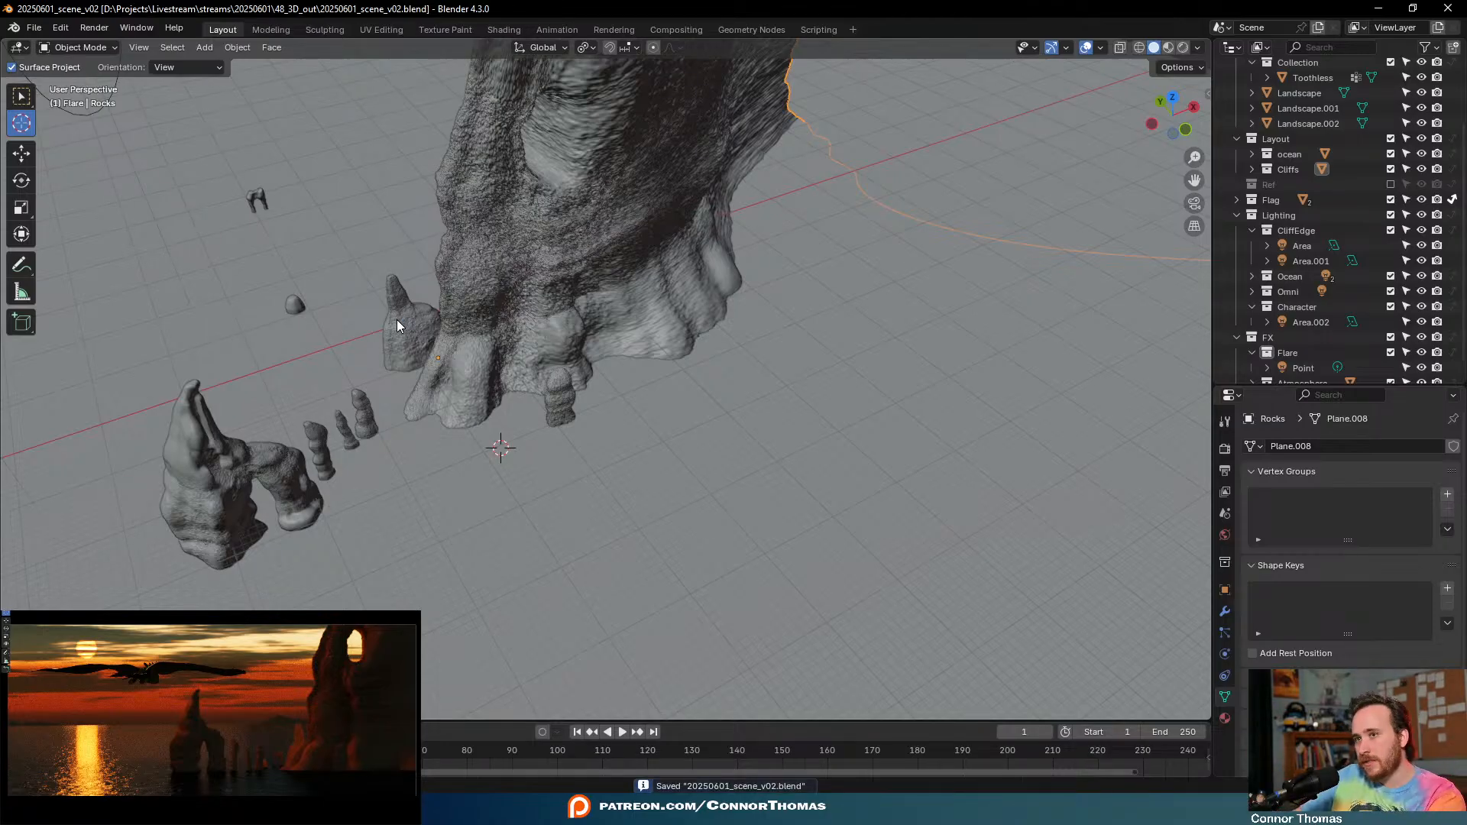
- Import White_Water_Foam_04_8909_2K.mov from 10_assets\avfx as an image mesh plane
key(shift+a)
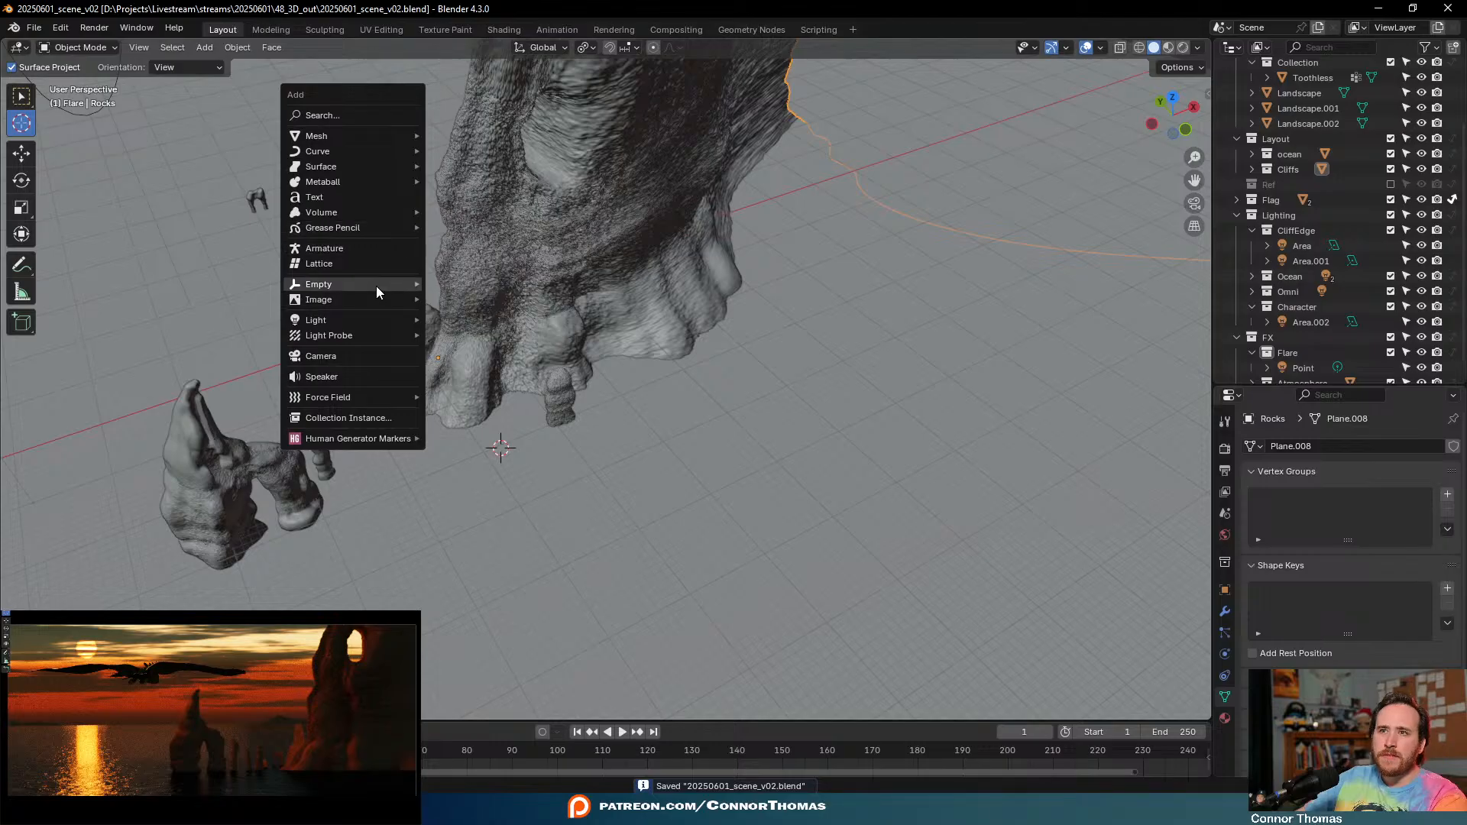
mouse_move(387, 303)
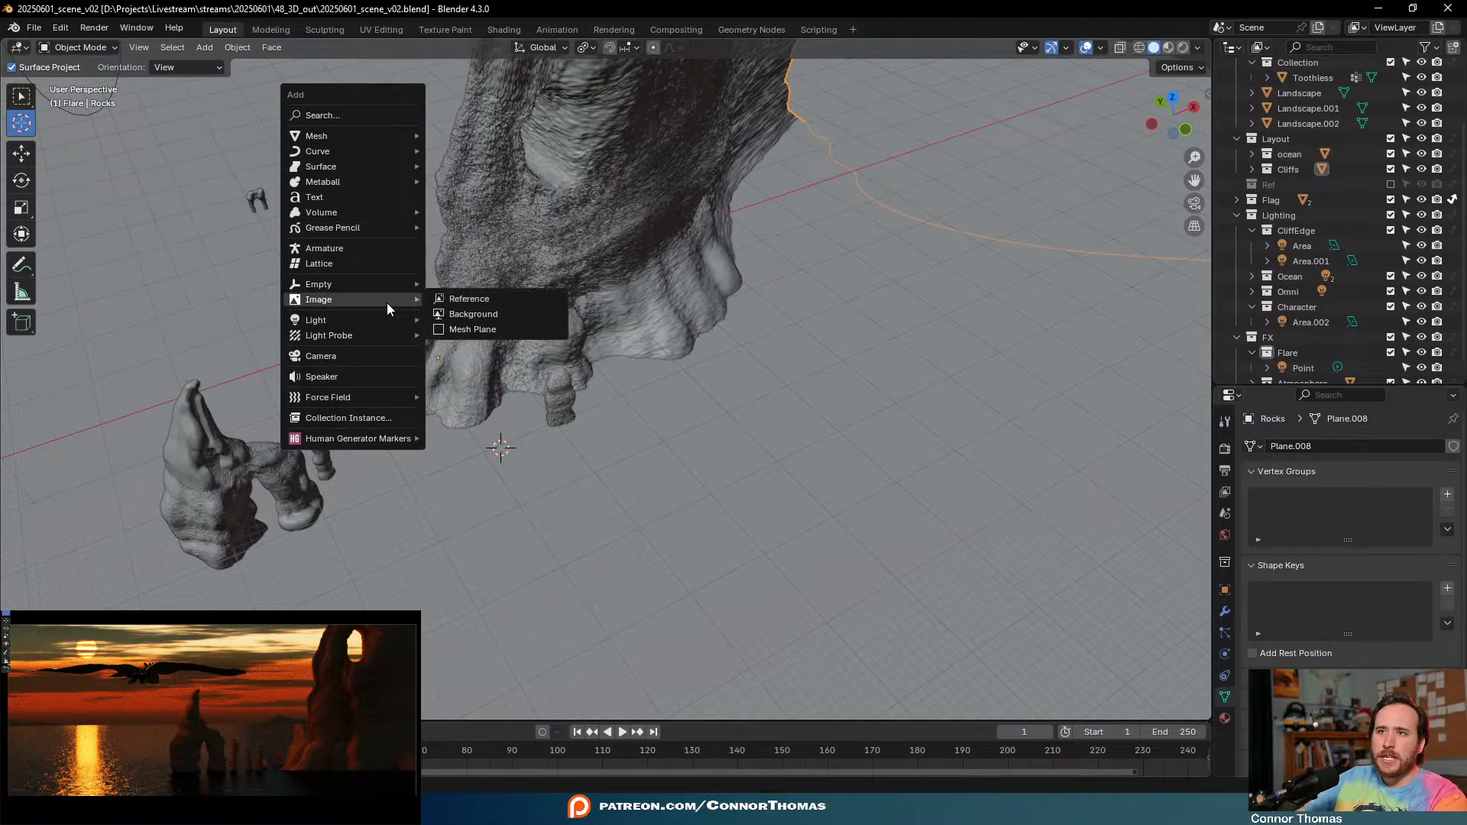
click(495, 331)
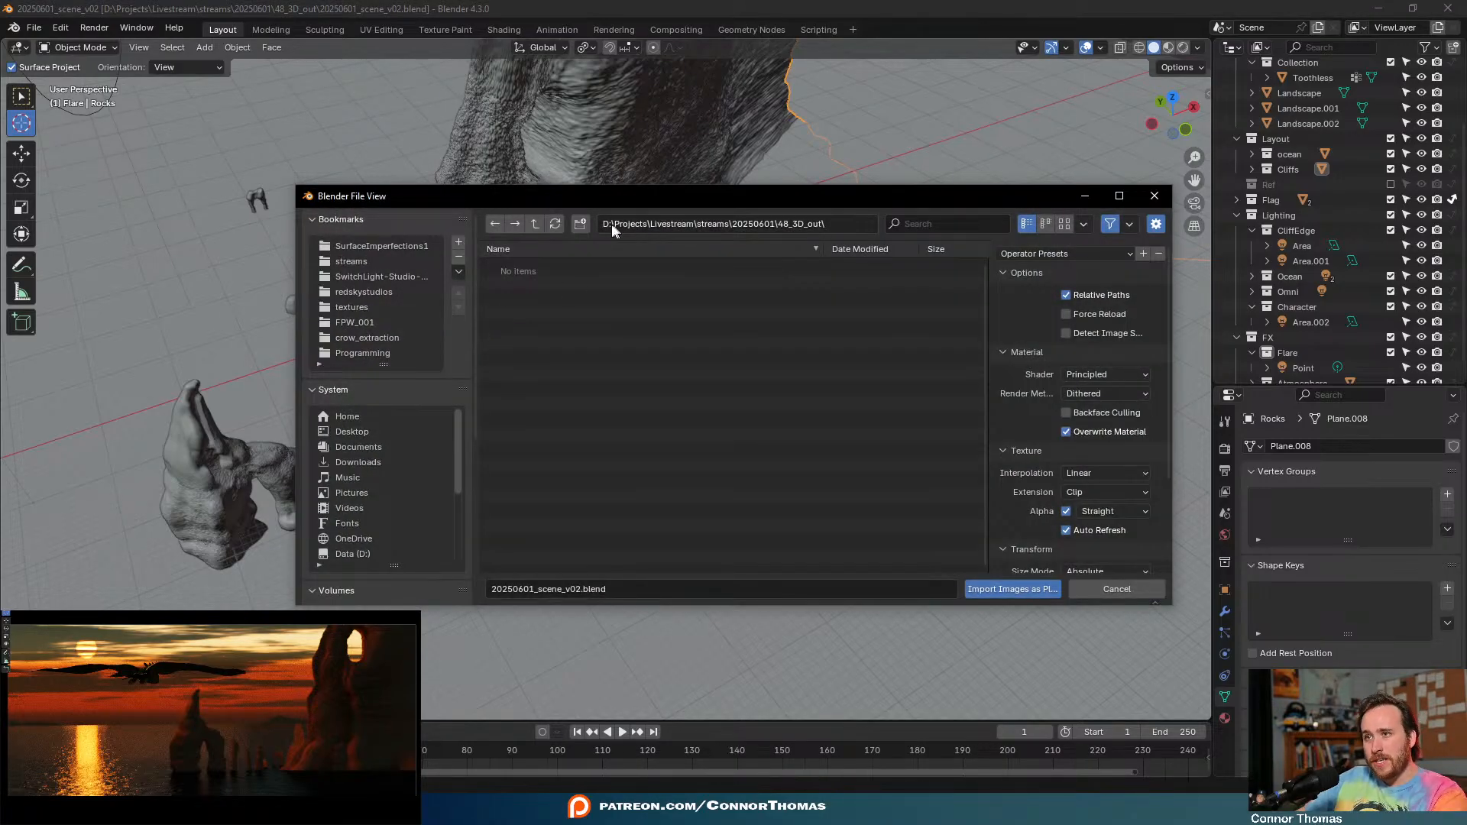
click(534, 223)
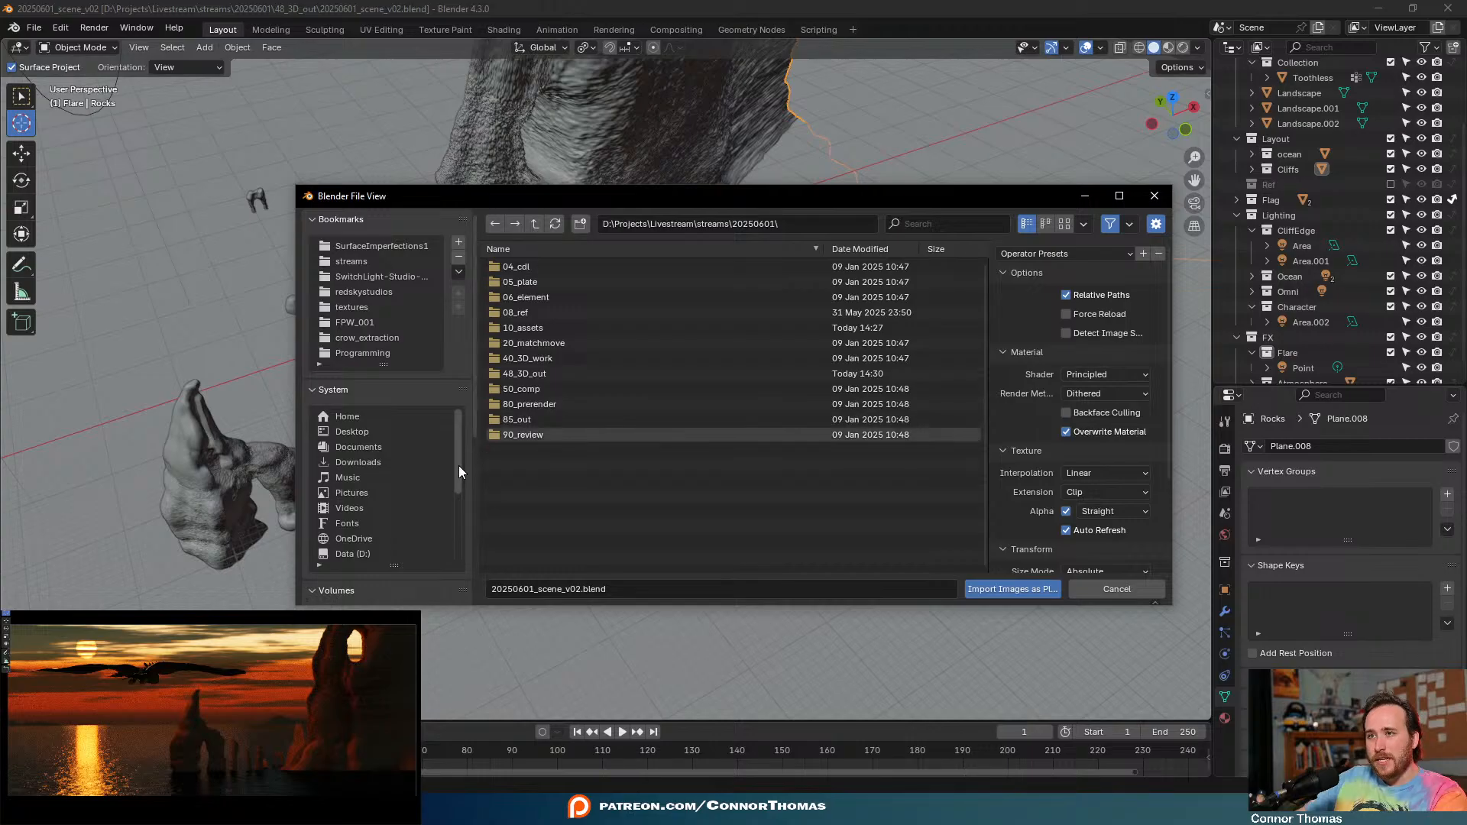
double_click(523, 328)
double_click(525, 285)
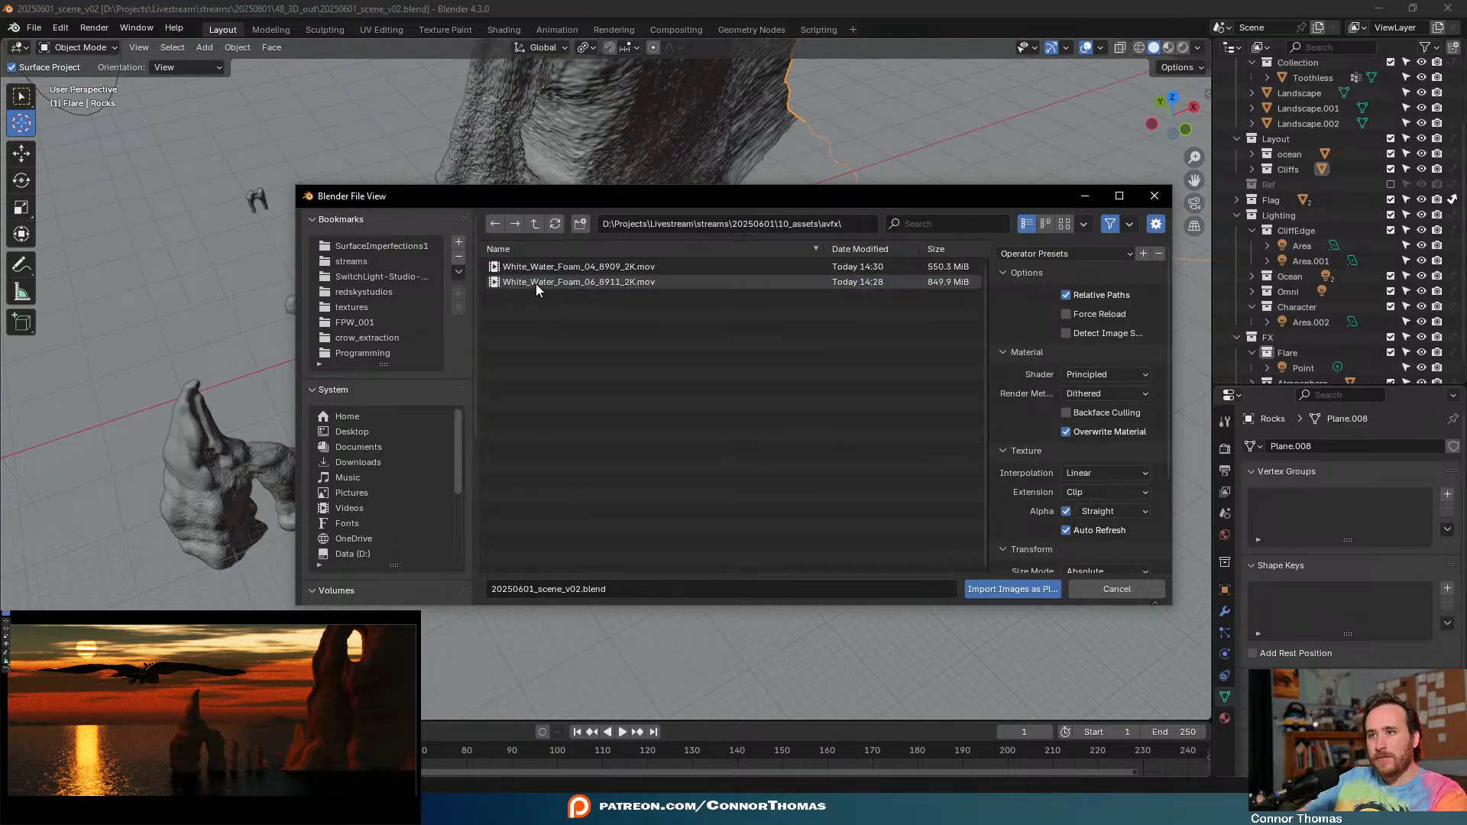
click(535, 283)
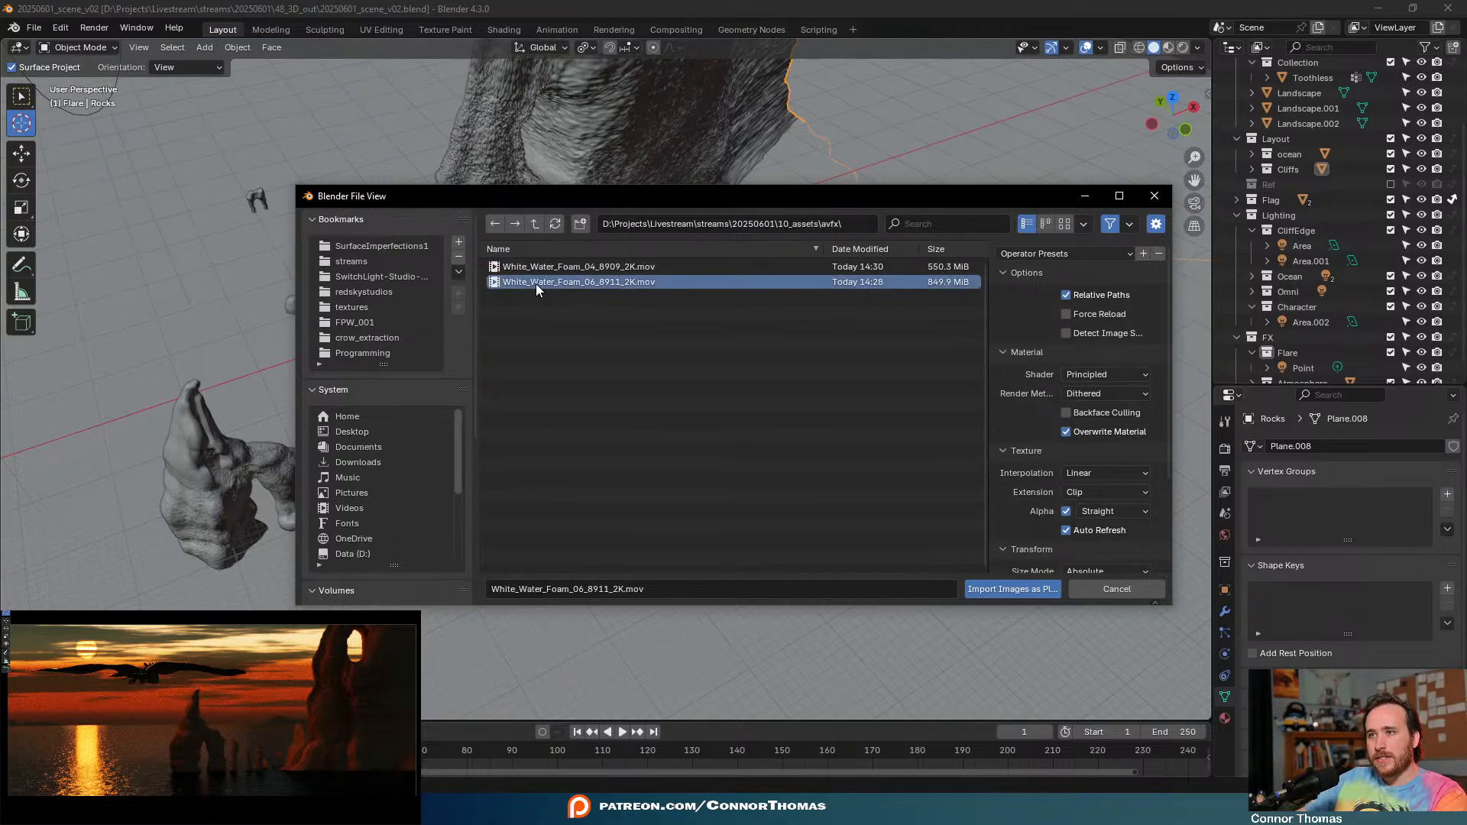
double_click(599, 268)
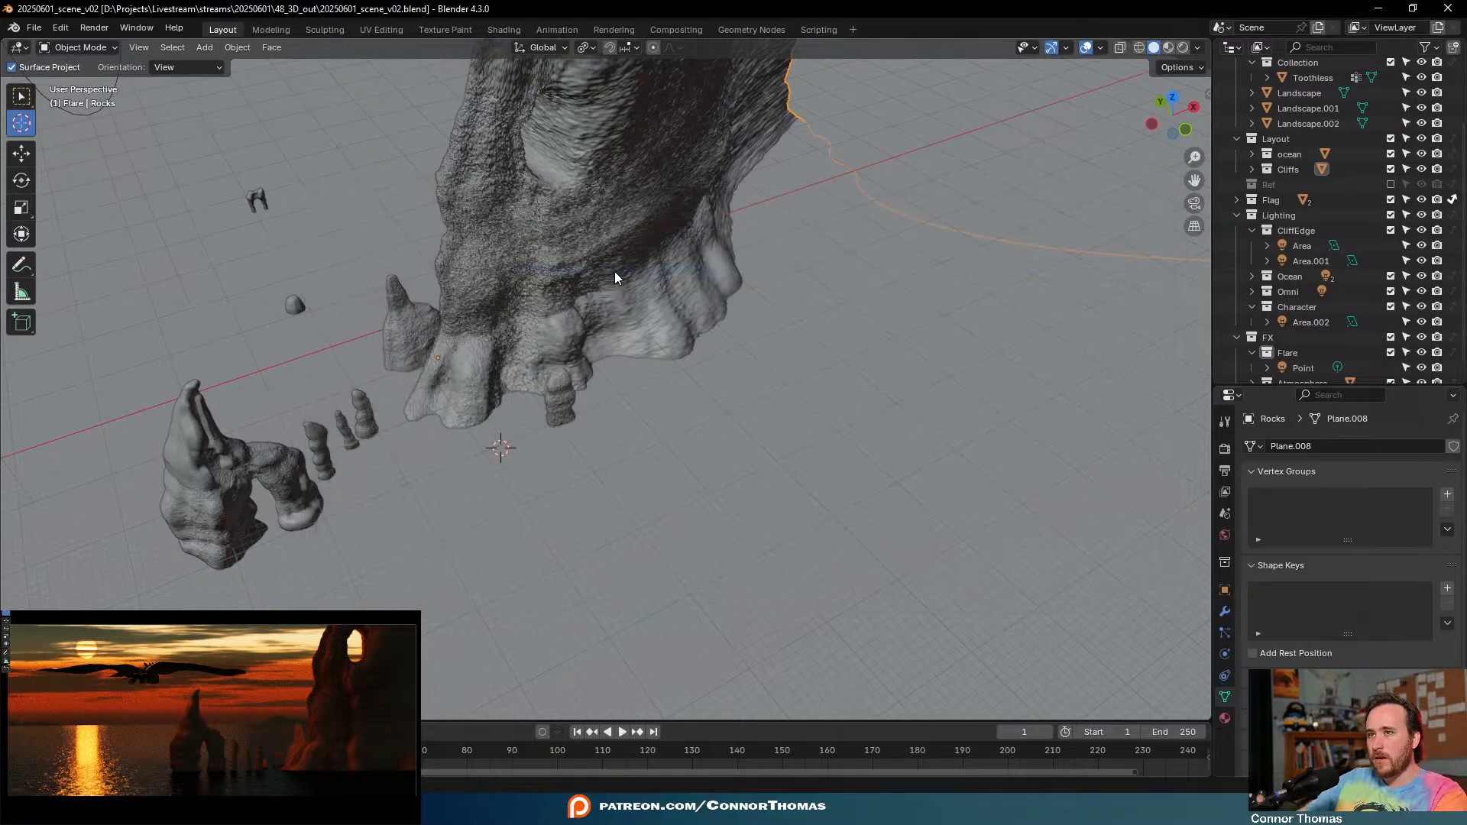
- Scale the foam plane up to span the front of the cliff base and raise it along Z
scroll(495, 512, up, 3)
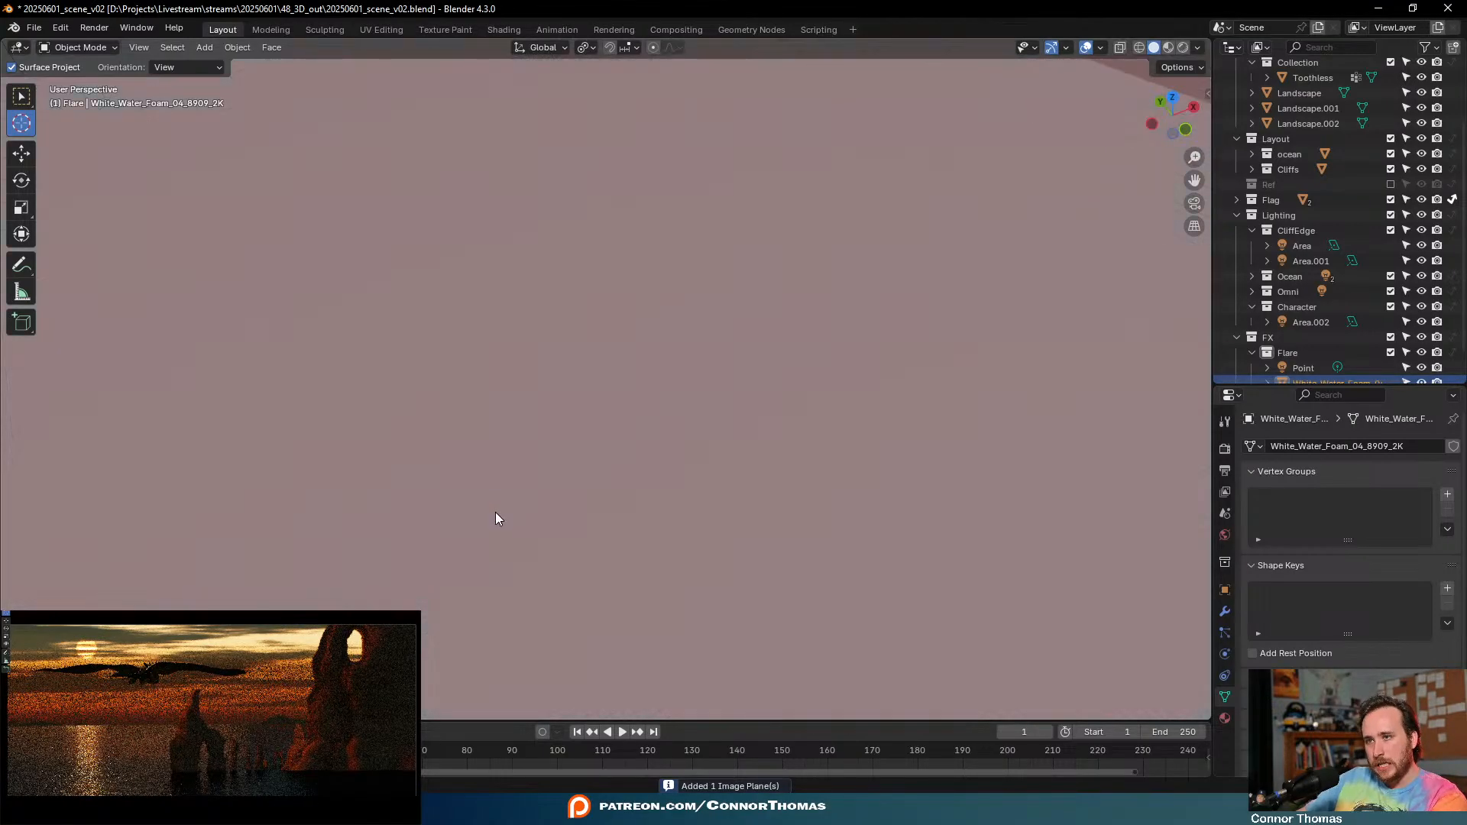
key(s)
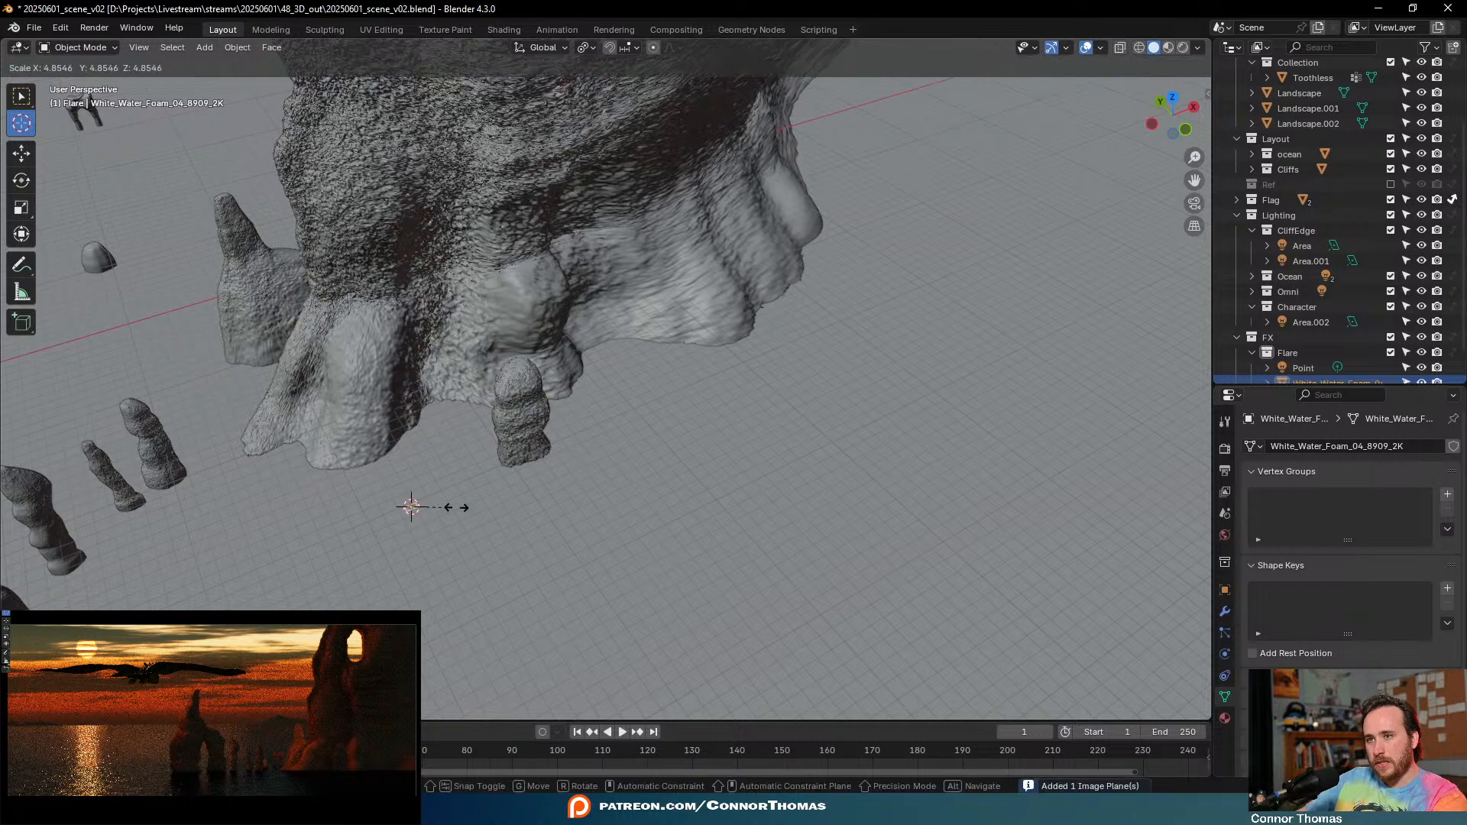
click(317, 586)
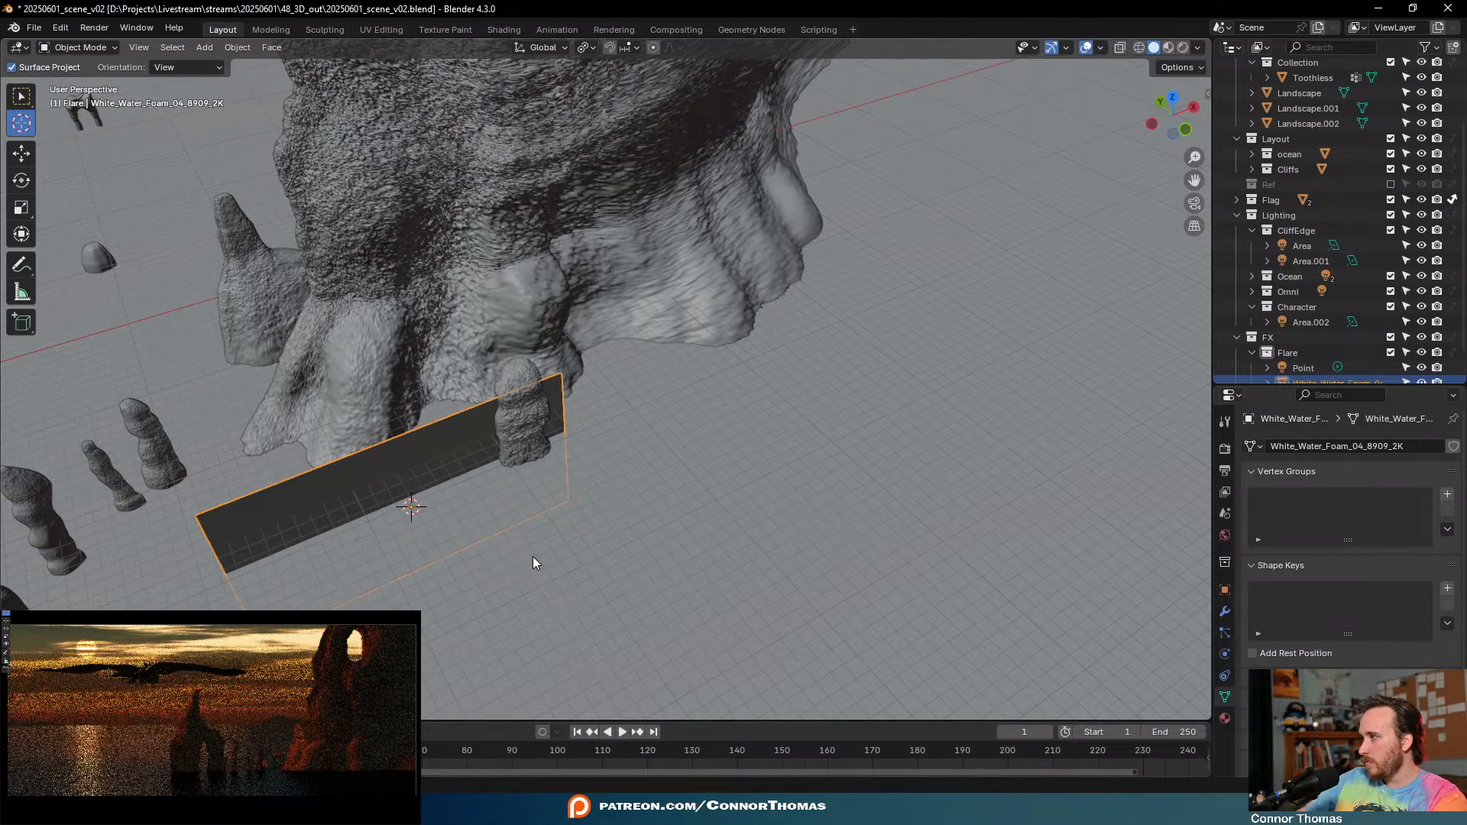
key(g)
key(z)
click(527, 510)
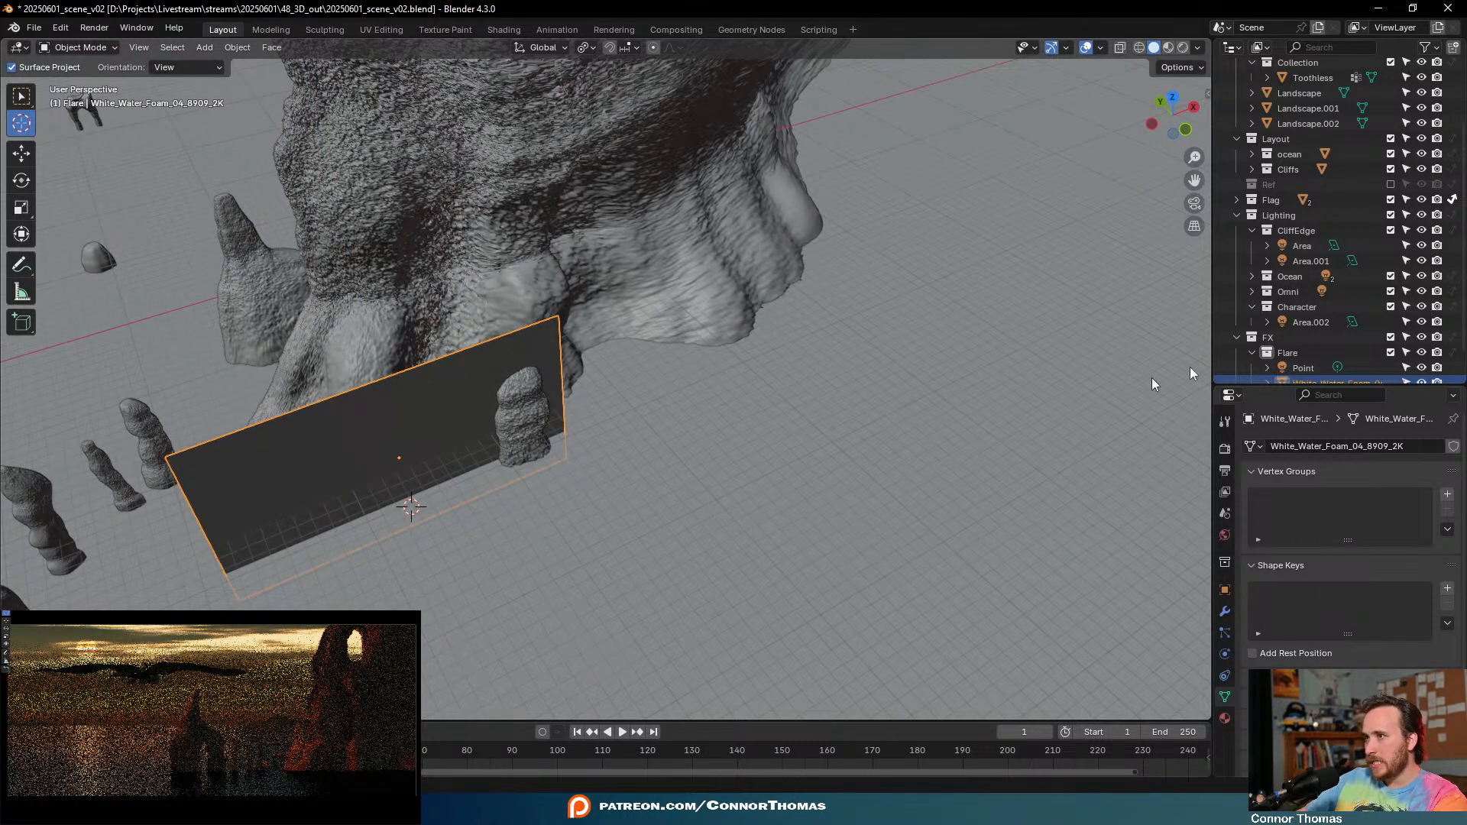
- Enlarge the outliner and move the foam plane from the Flare collection into the Layout collection
drag(1274, 382, 1274, 591)
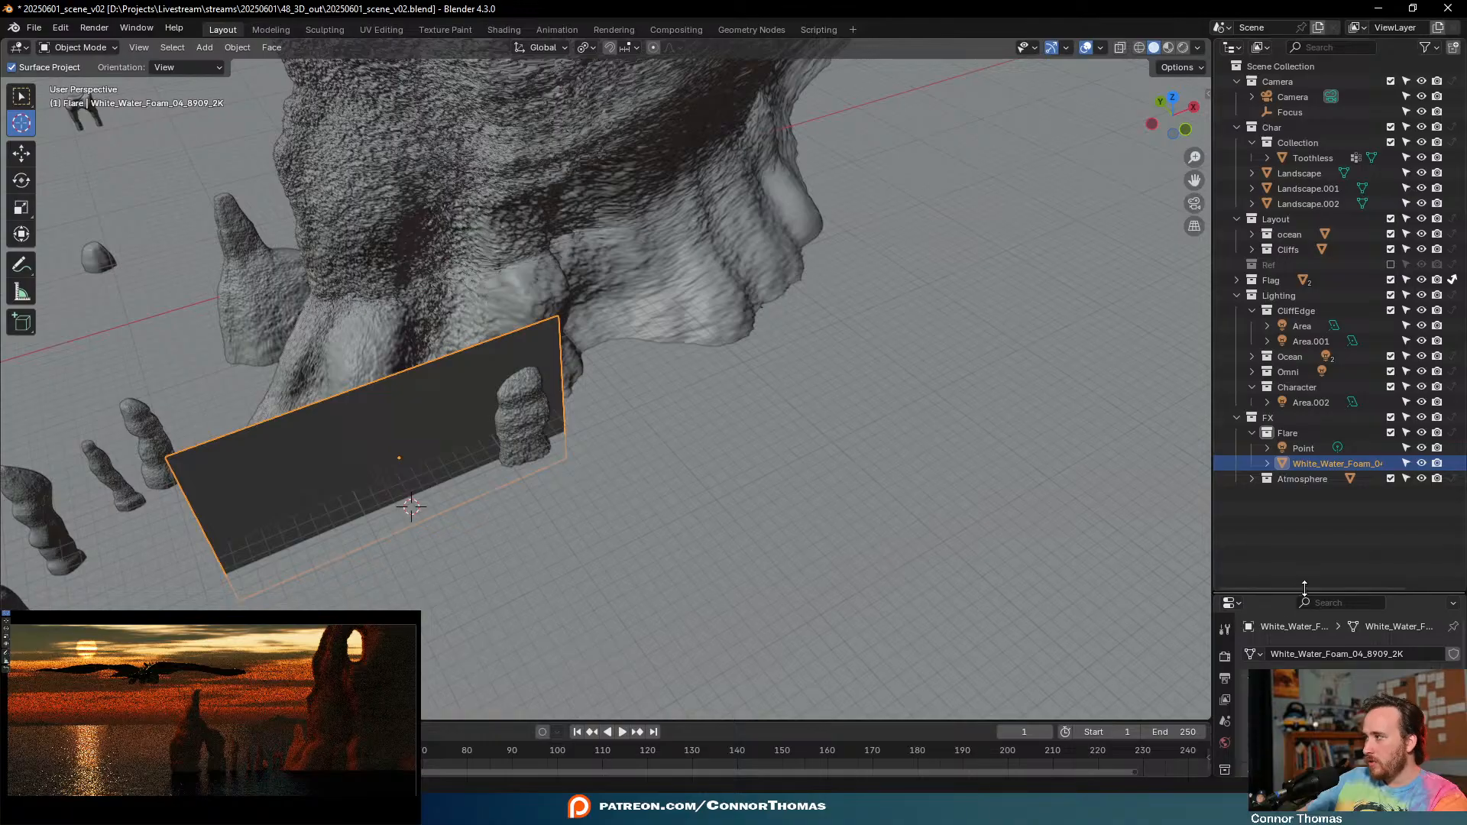
middle_drag(438, 475, 612, 425)
scroll(607, 441, up, 5)
scroll(607, 440, down, 5)
scroll(634, 420, up, 5)
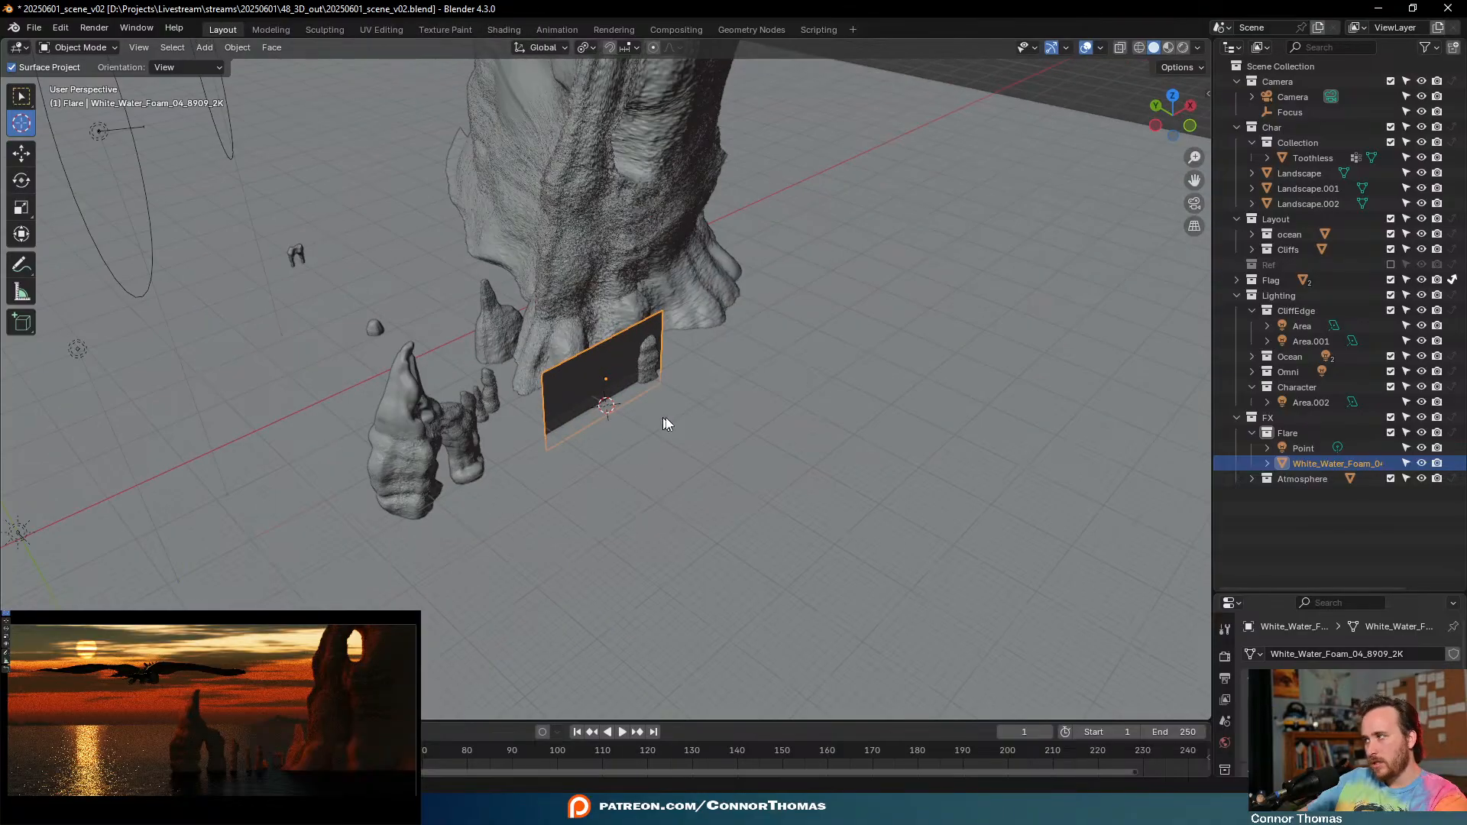
scroll(727, 448, up, 4)
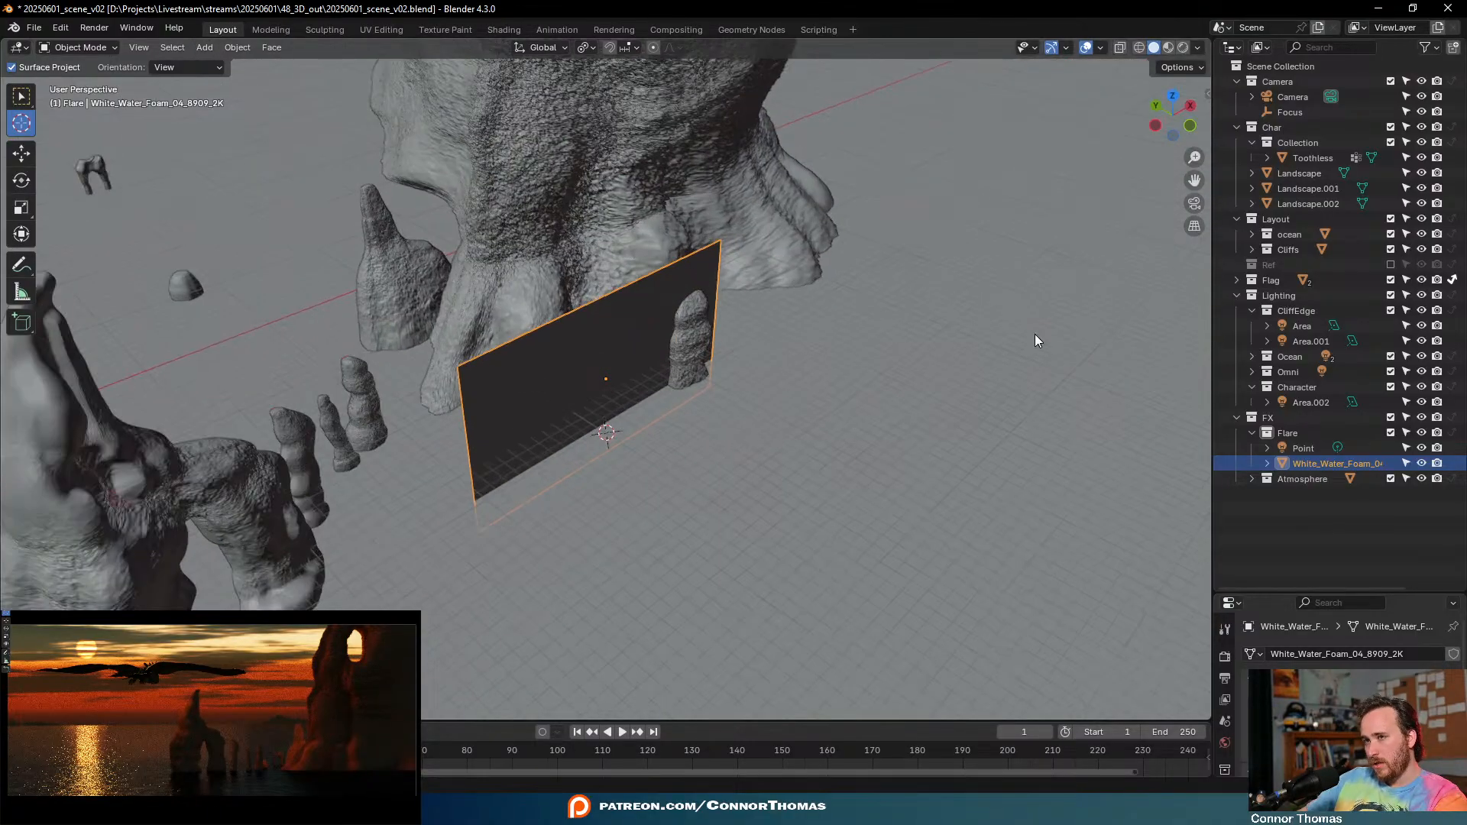
drag(1300, 462, 1294, 220)
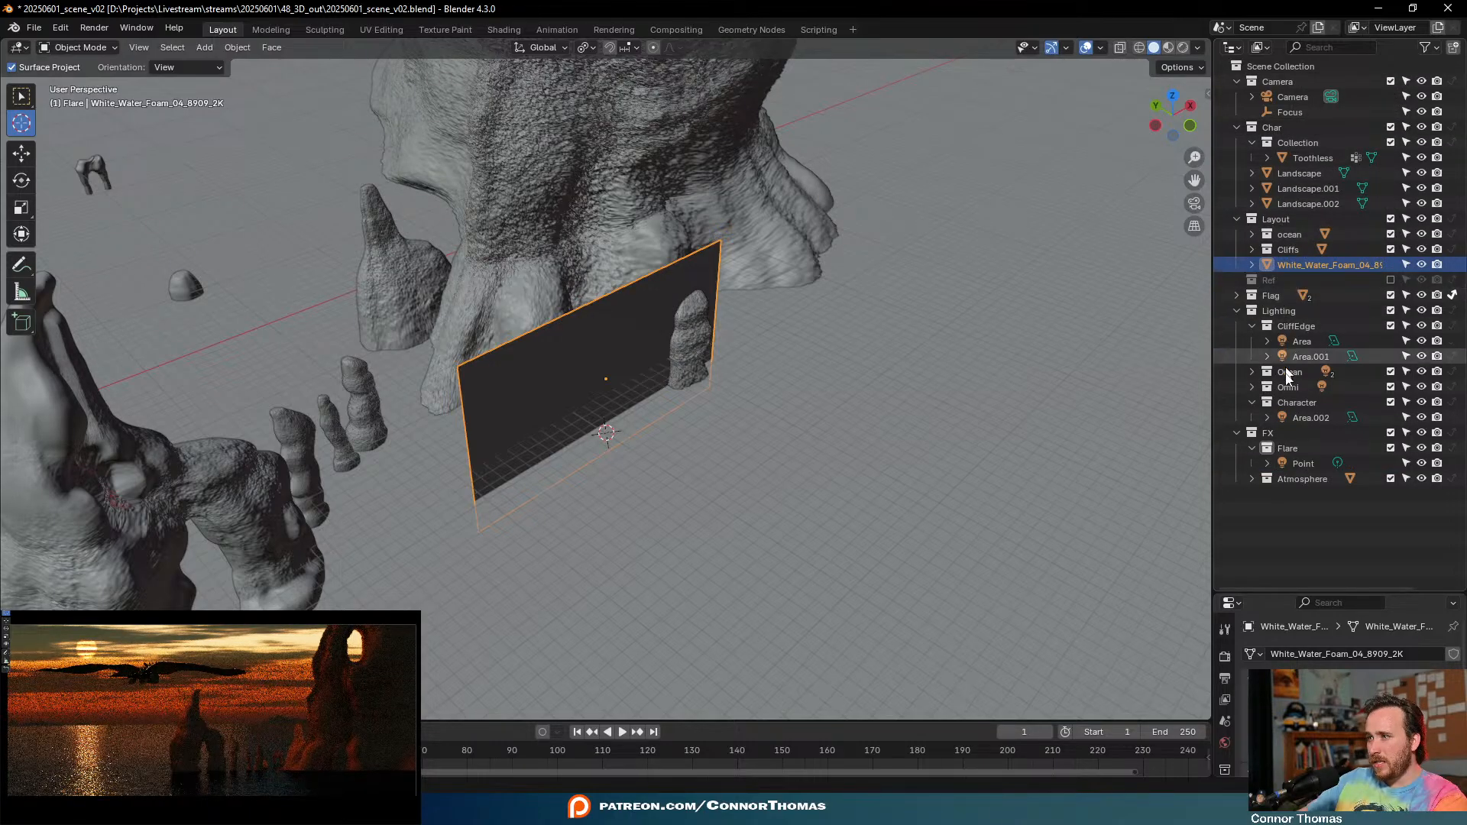
- Create a collection named Waves inside FX and move the foam plane into it
right_click(1267, 434)
click(1148, 411)
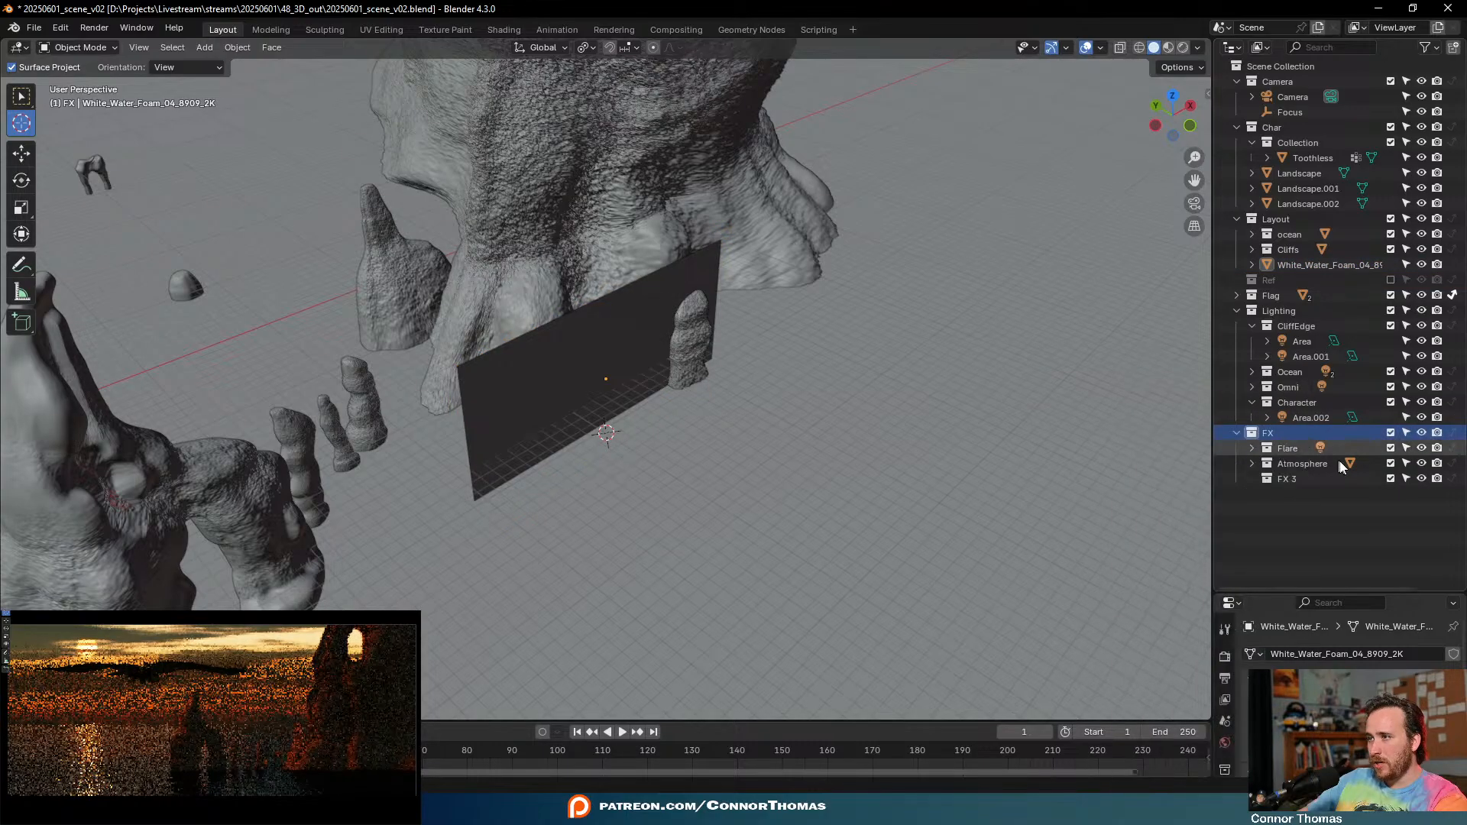
double_click(1289, 479)
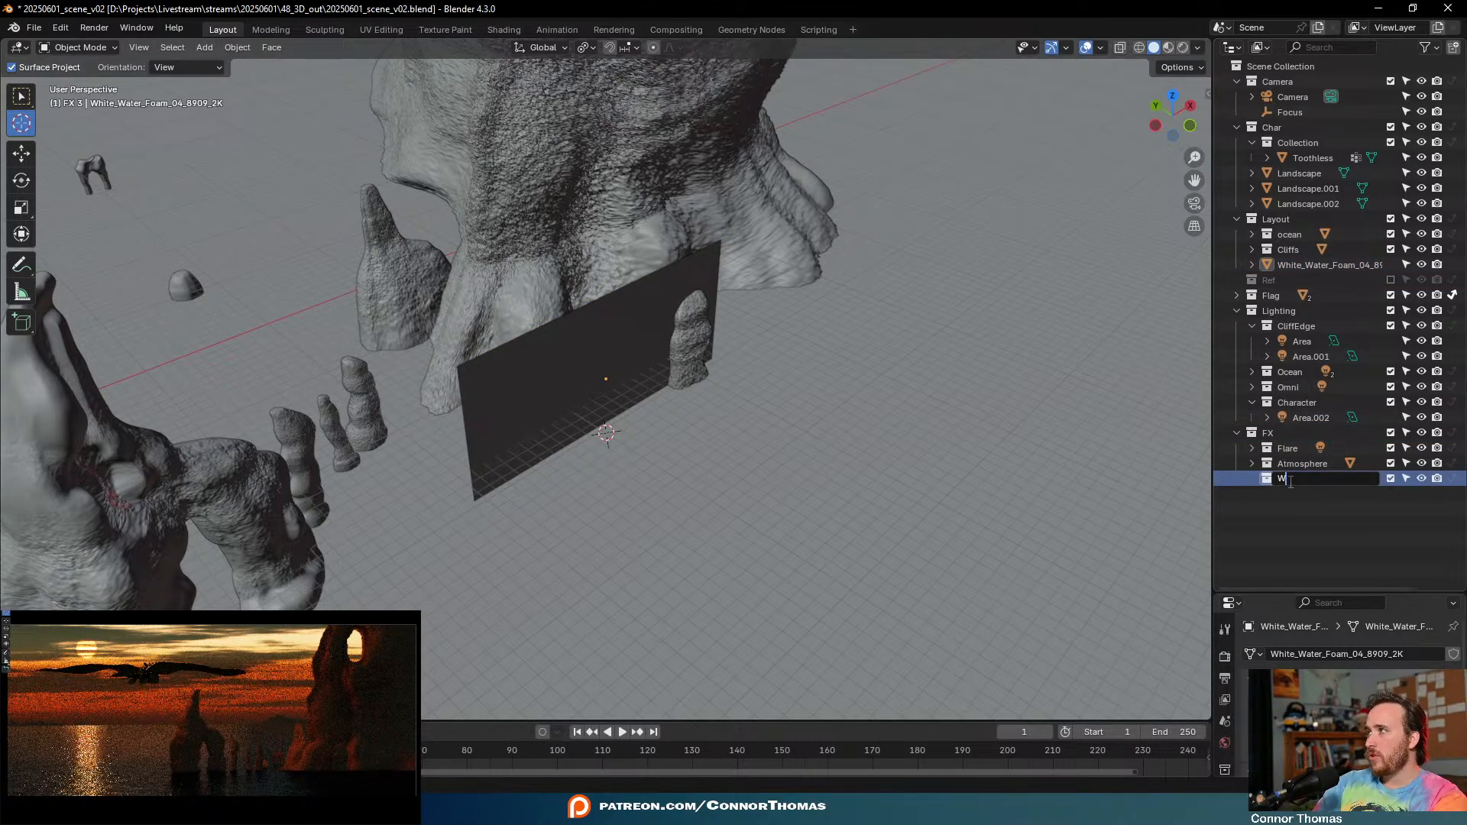
key(Return)
click(1313, 266)
drag(1312, 264, 1294, 474)
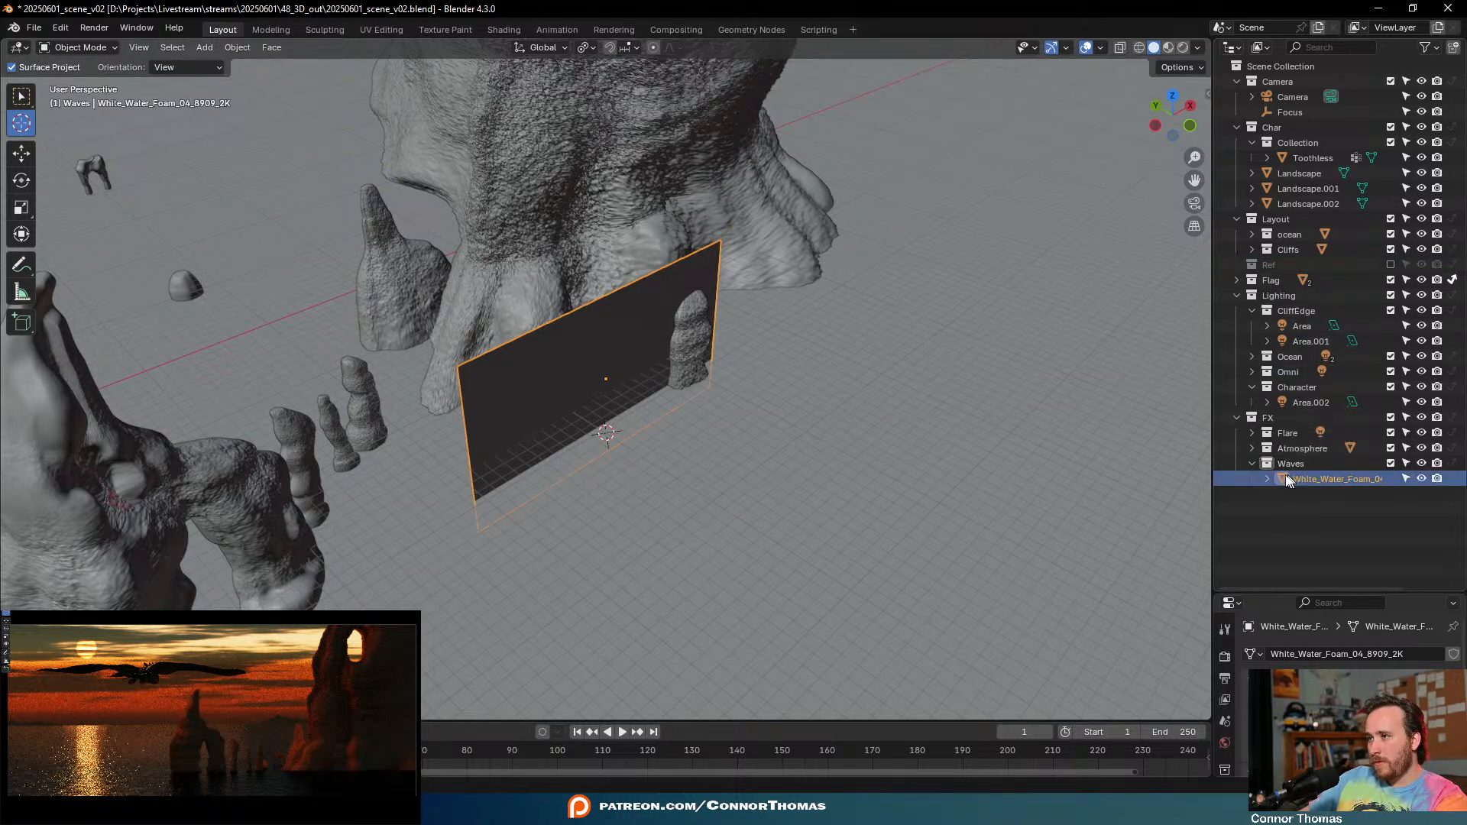
- Split the 3D viewport vertically and turn the second area into a Shader Editor
click(19, 47)
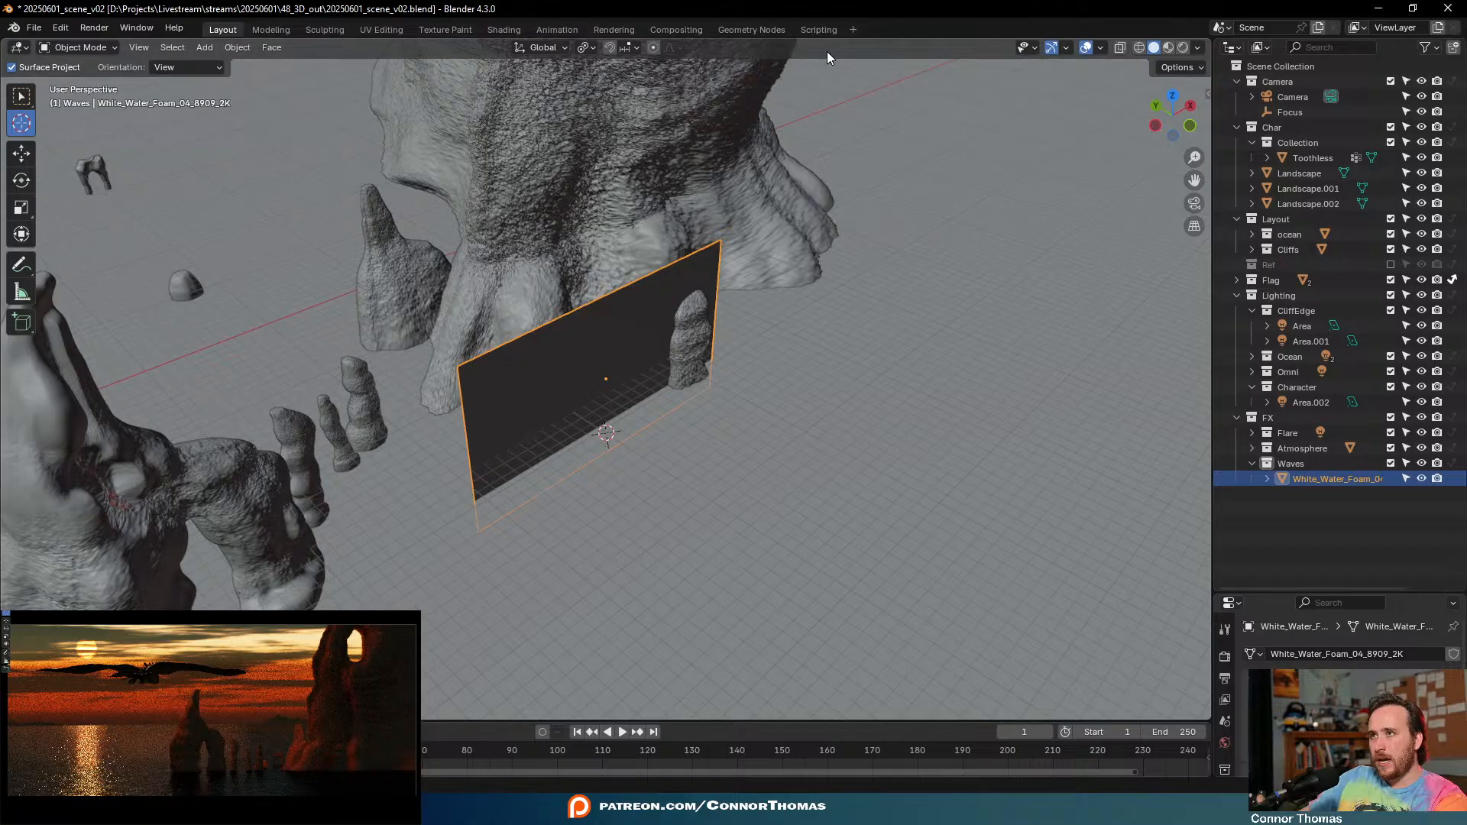
right_click(804, 35)
click(737, 58)
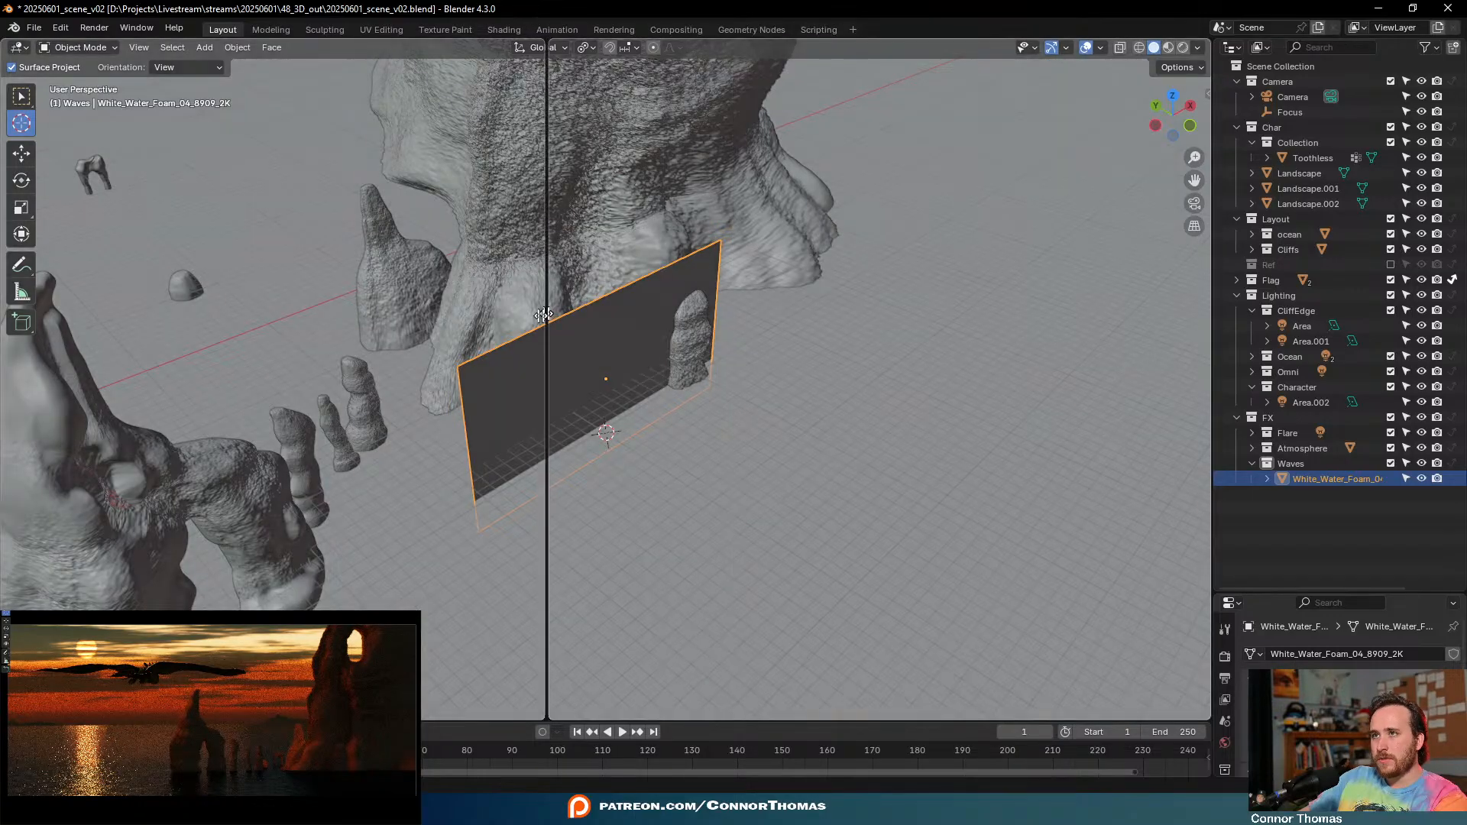
click(547, 107)
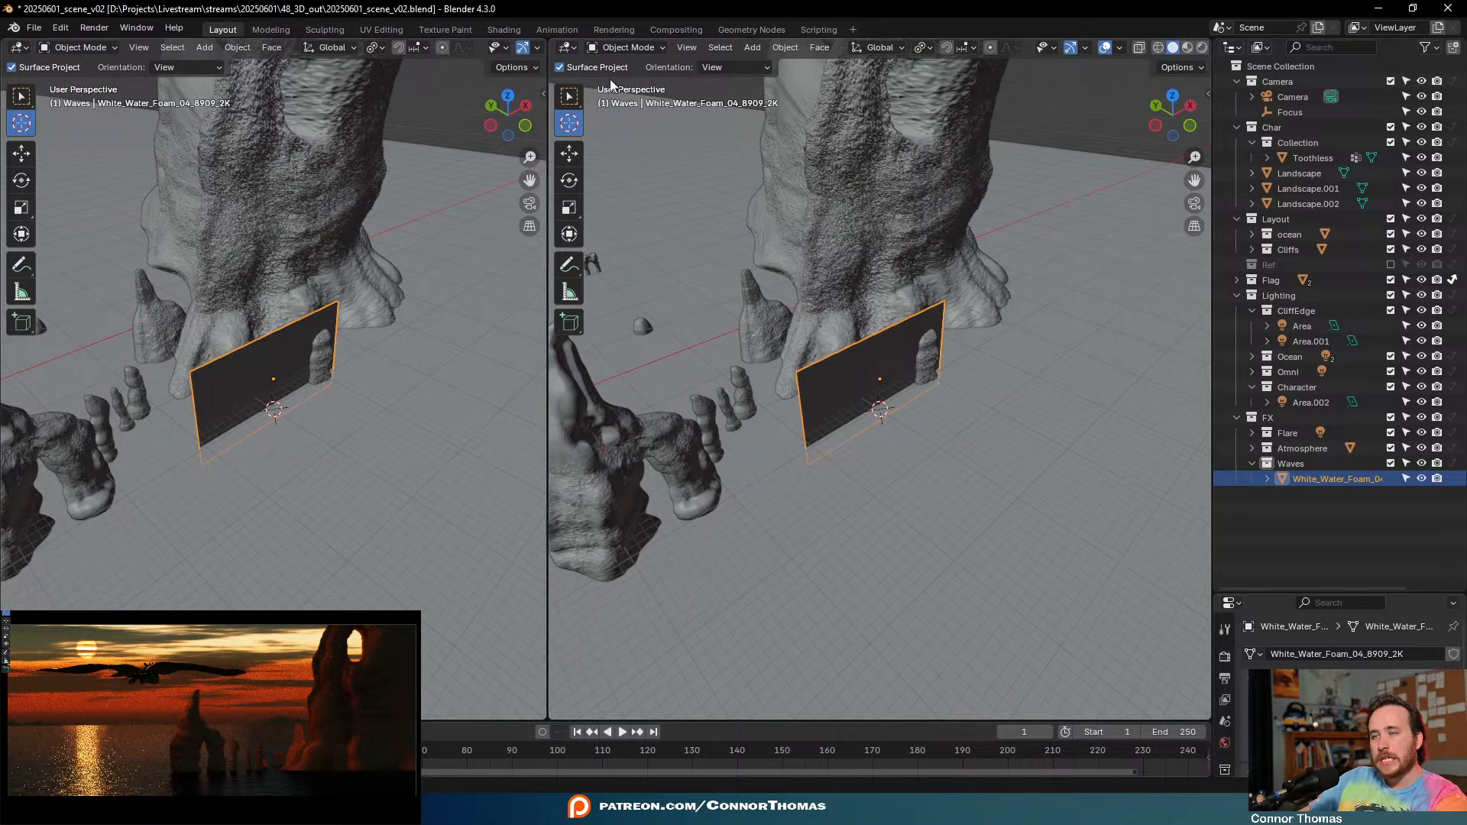
click(566, 48)
click(600, 177)
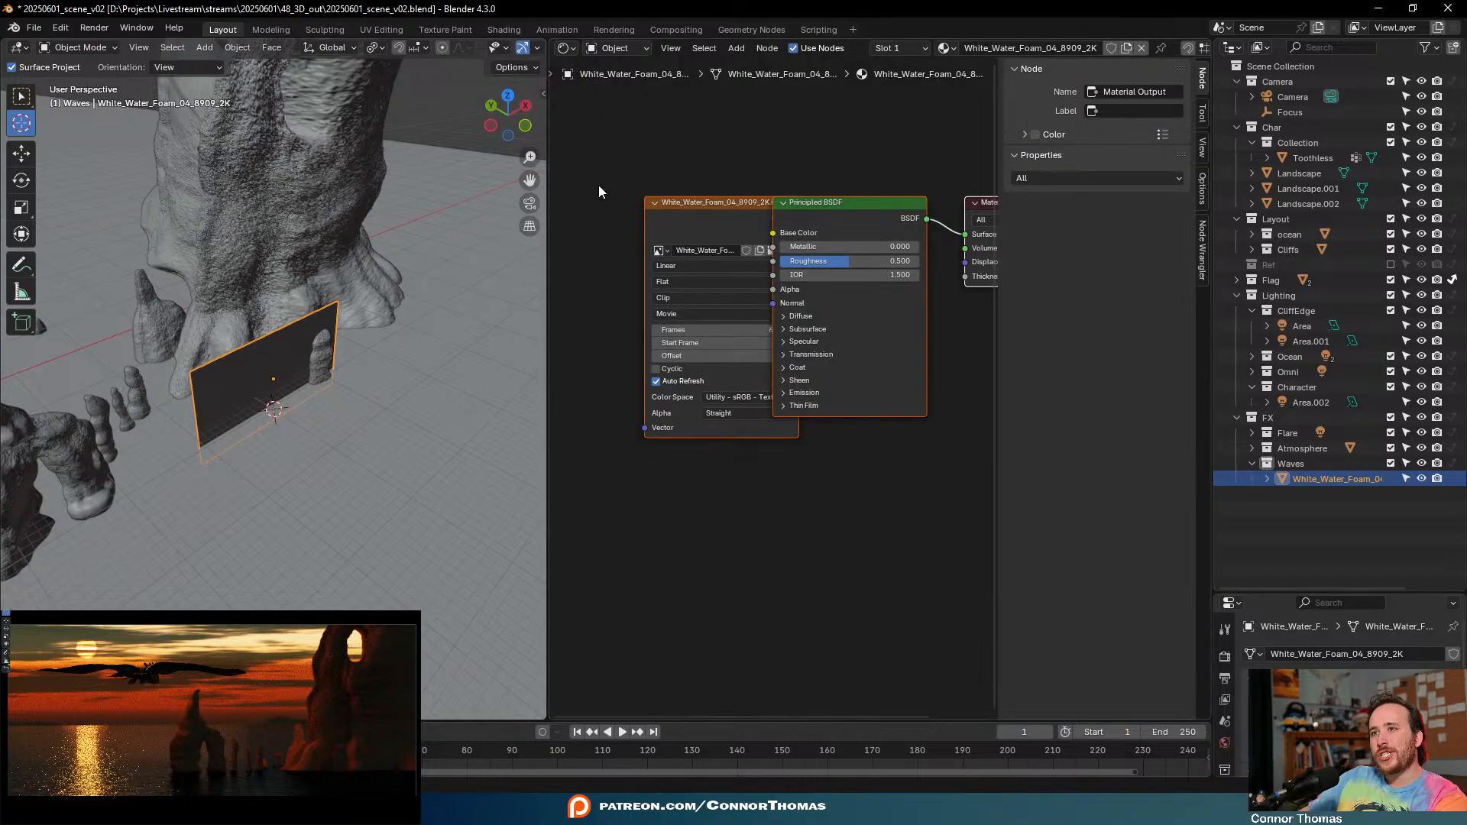
- Spread the foam texture and Principled BSDF nodes apart and preview the texture's color directly through the Material Output
click(818, 581)
click(713, 213)
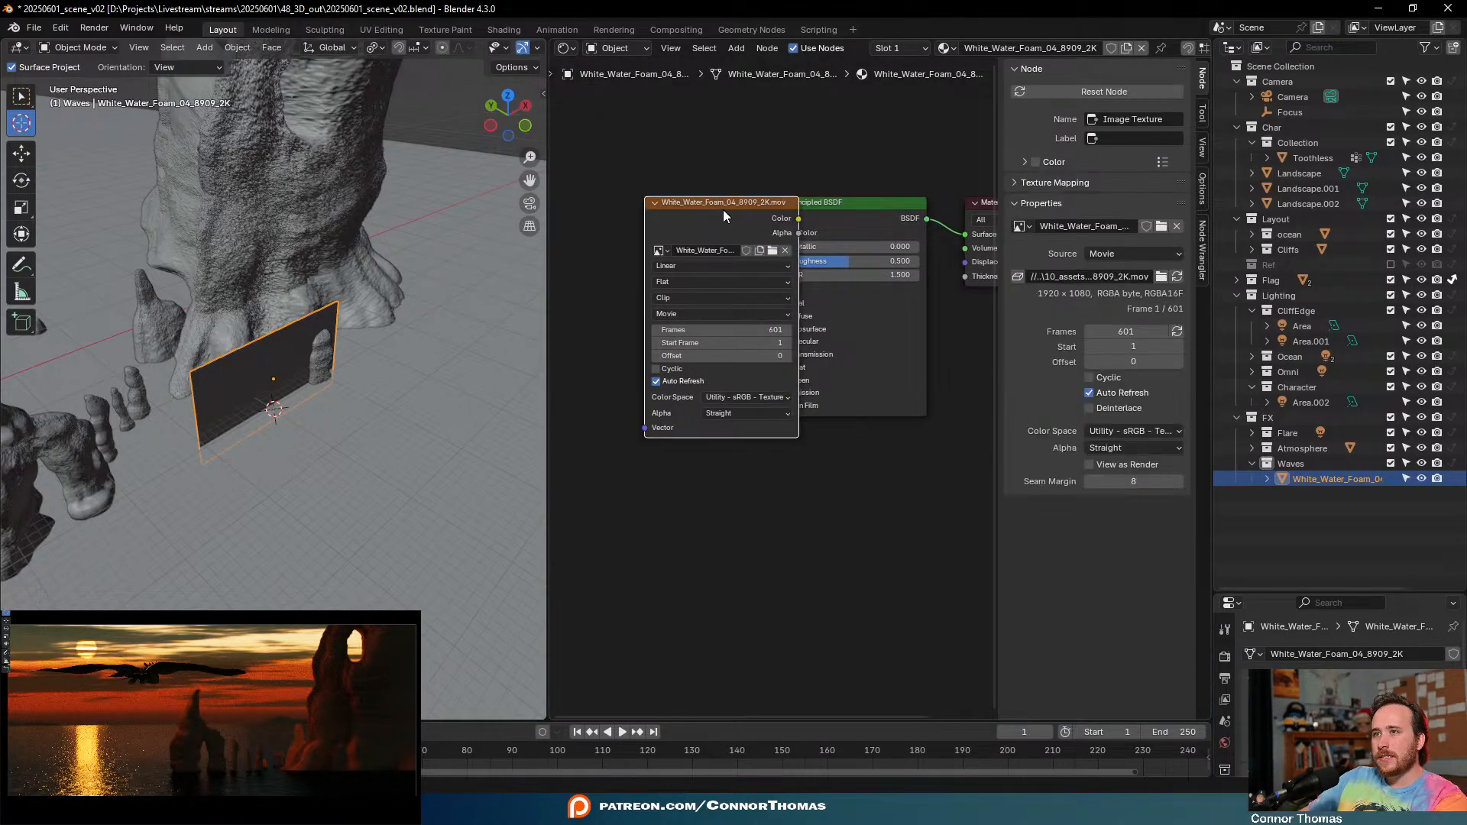
drag(723, 210, 597, 206)
drag(870, 217, 887, 330)
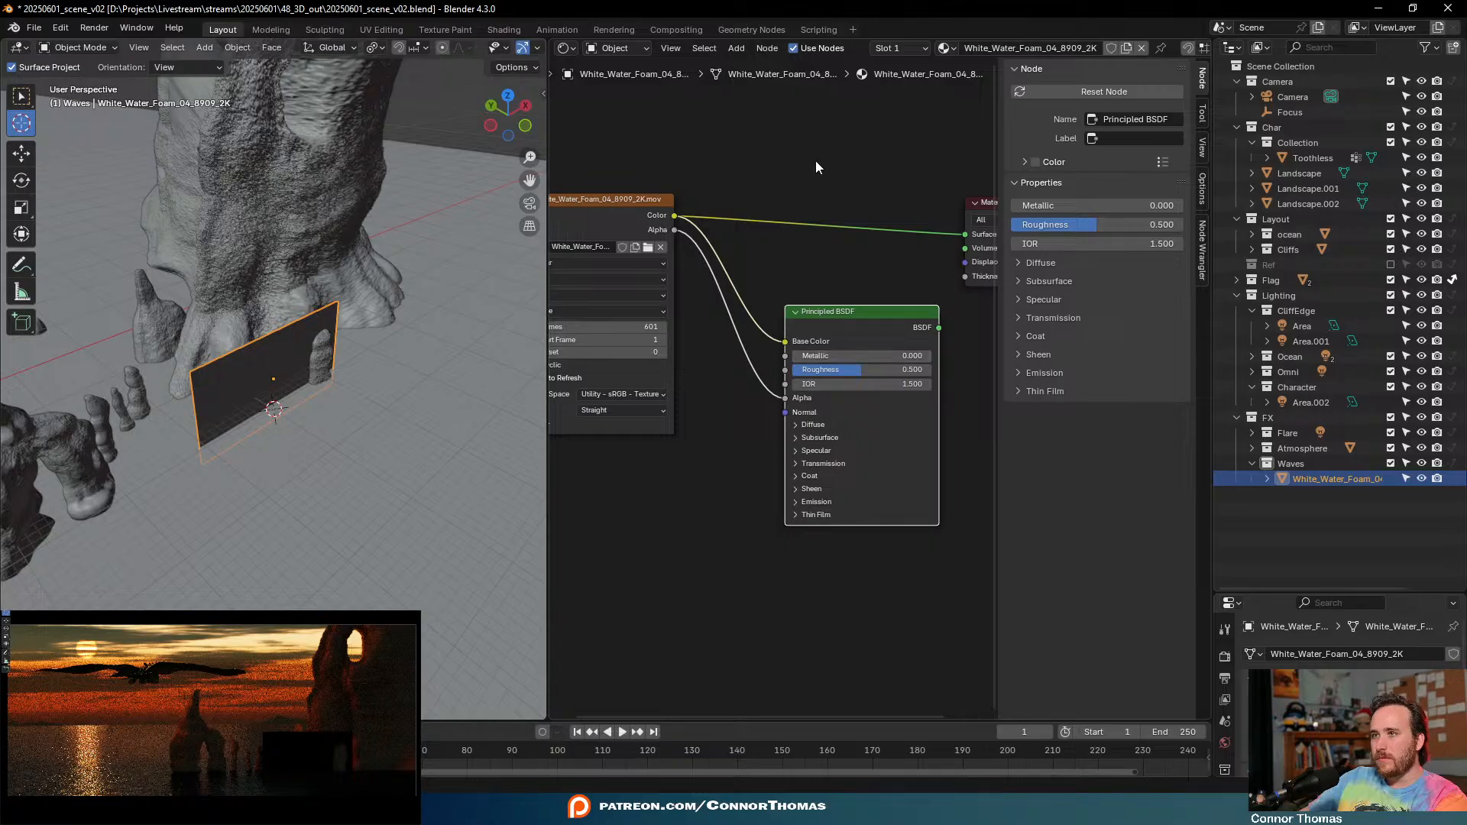
- Set the foam movie's start frame to -280 and reconnect the Principled BSDF to the Material Output surface
middle_drag(815, 162, 928, 171)
scroll(777, 415, up, 1)
drag(706, 344, 563, 345)
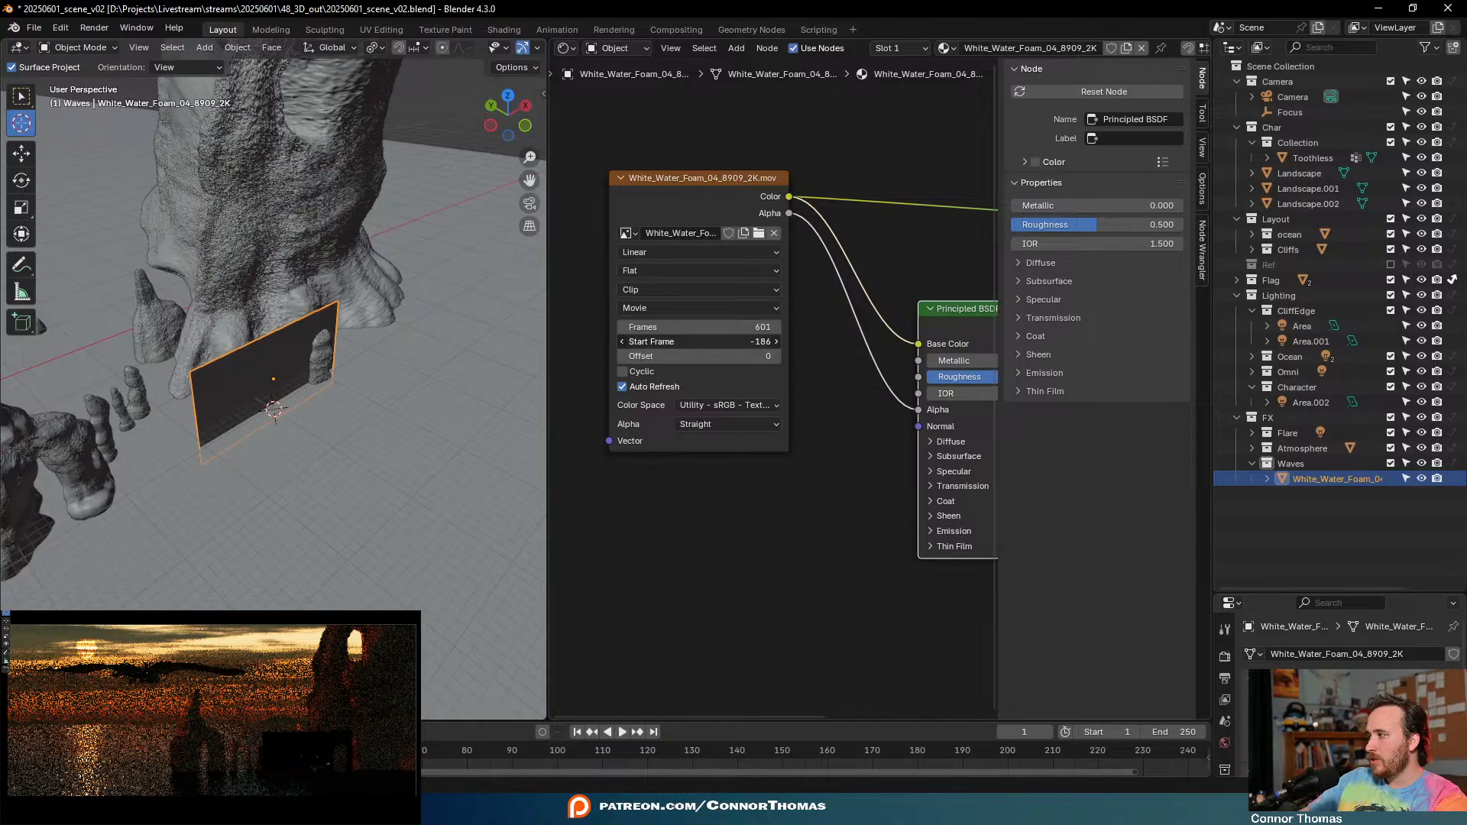
drag(721, 344, 723, 344)
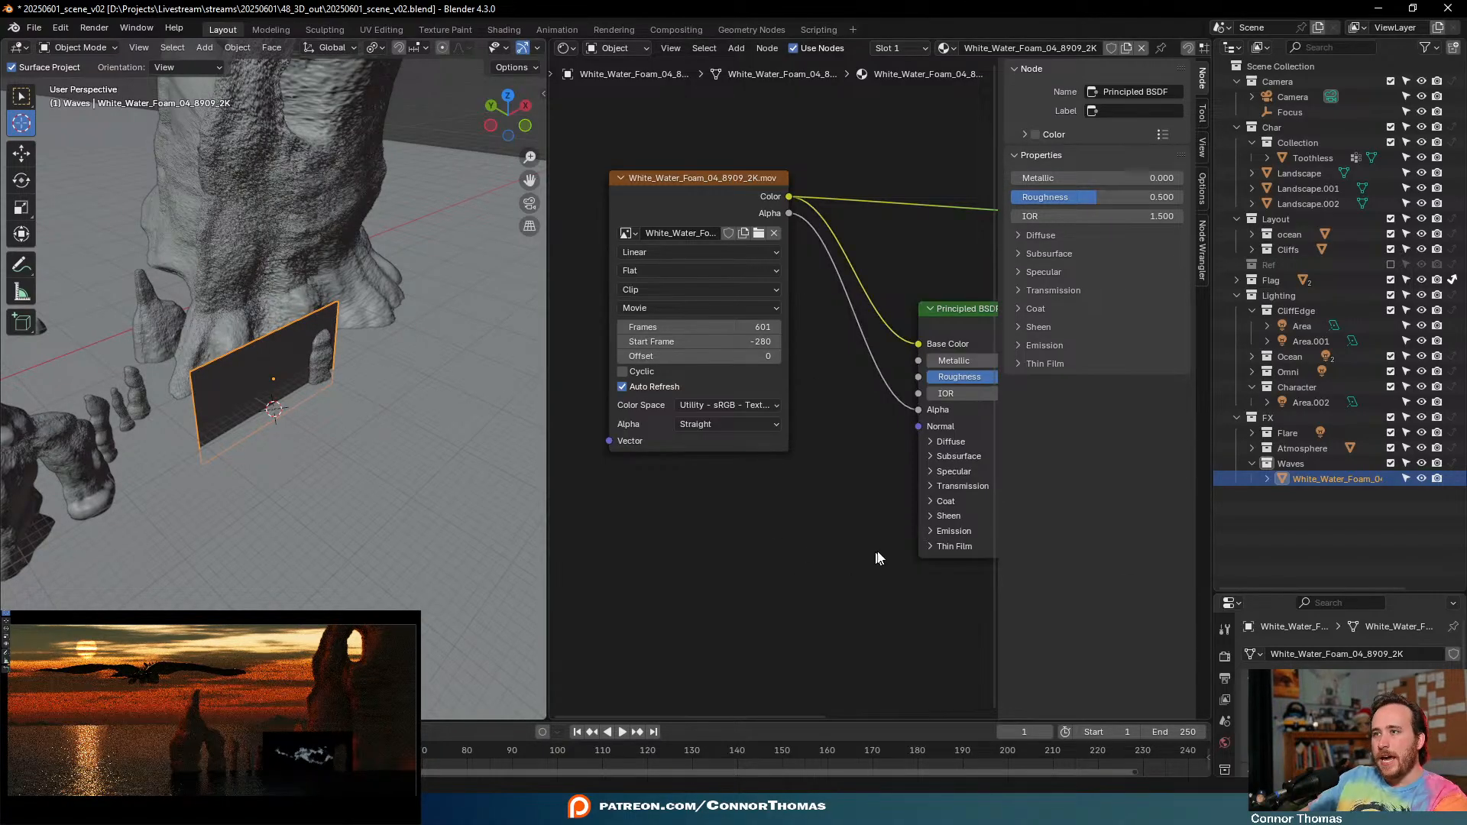
middle_drag(848, 563, 701, 543)
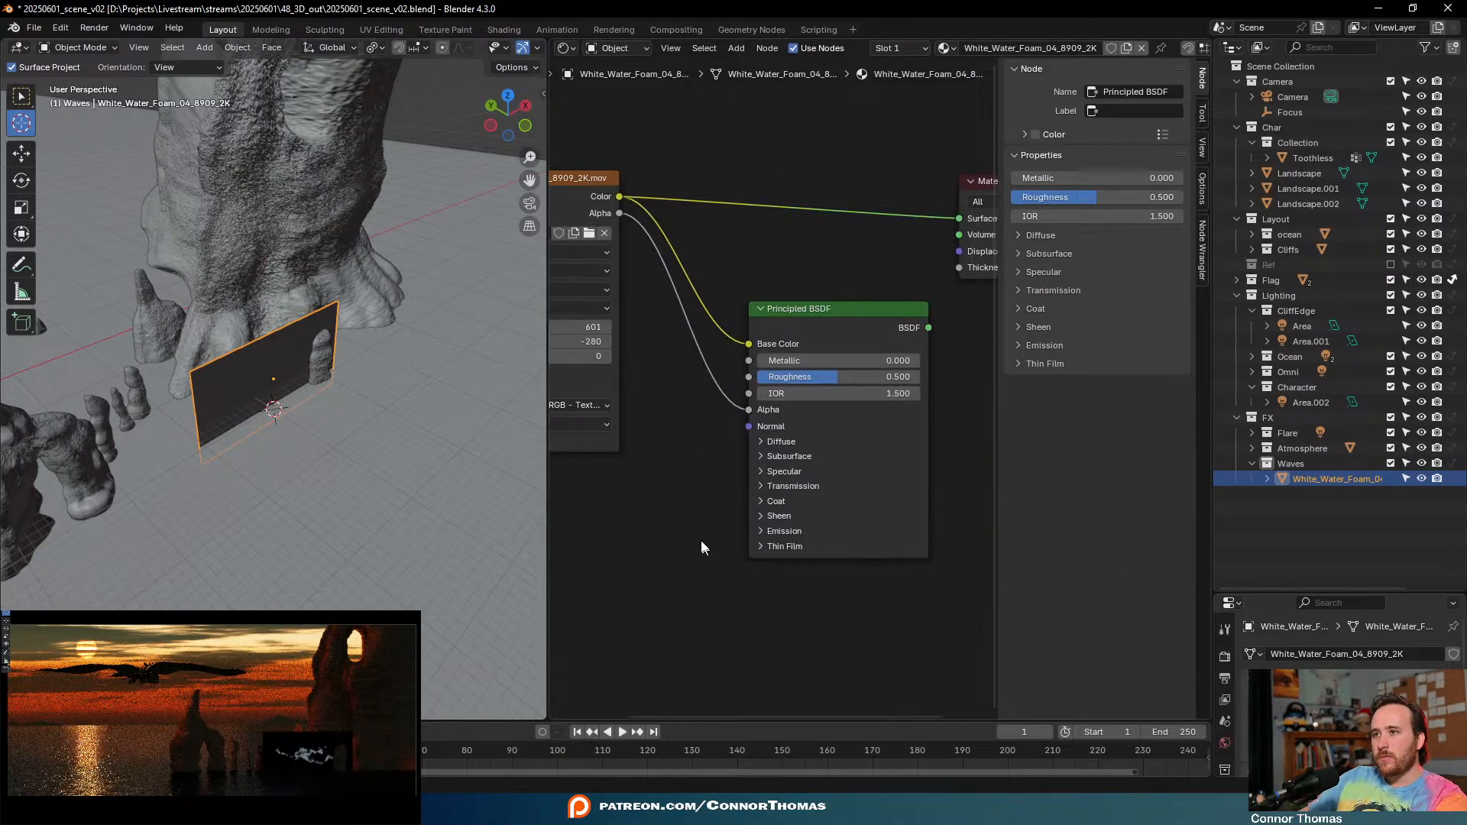
ctrl+shift+click(860, 317)
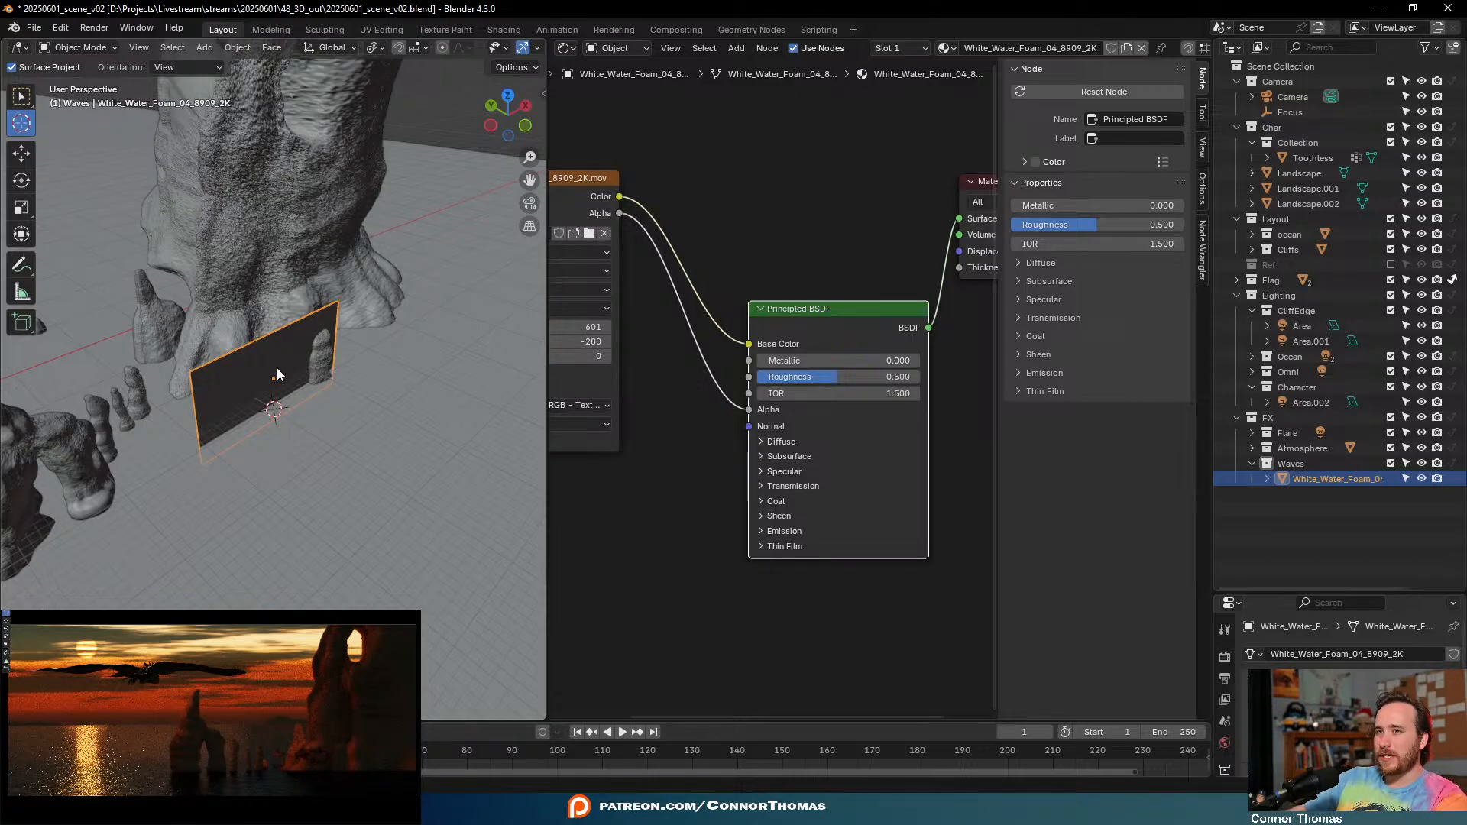
- Rotate the foam plane 90 degrees about the global X axis so it lies flat
text(rx)
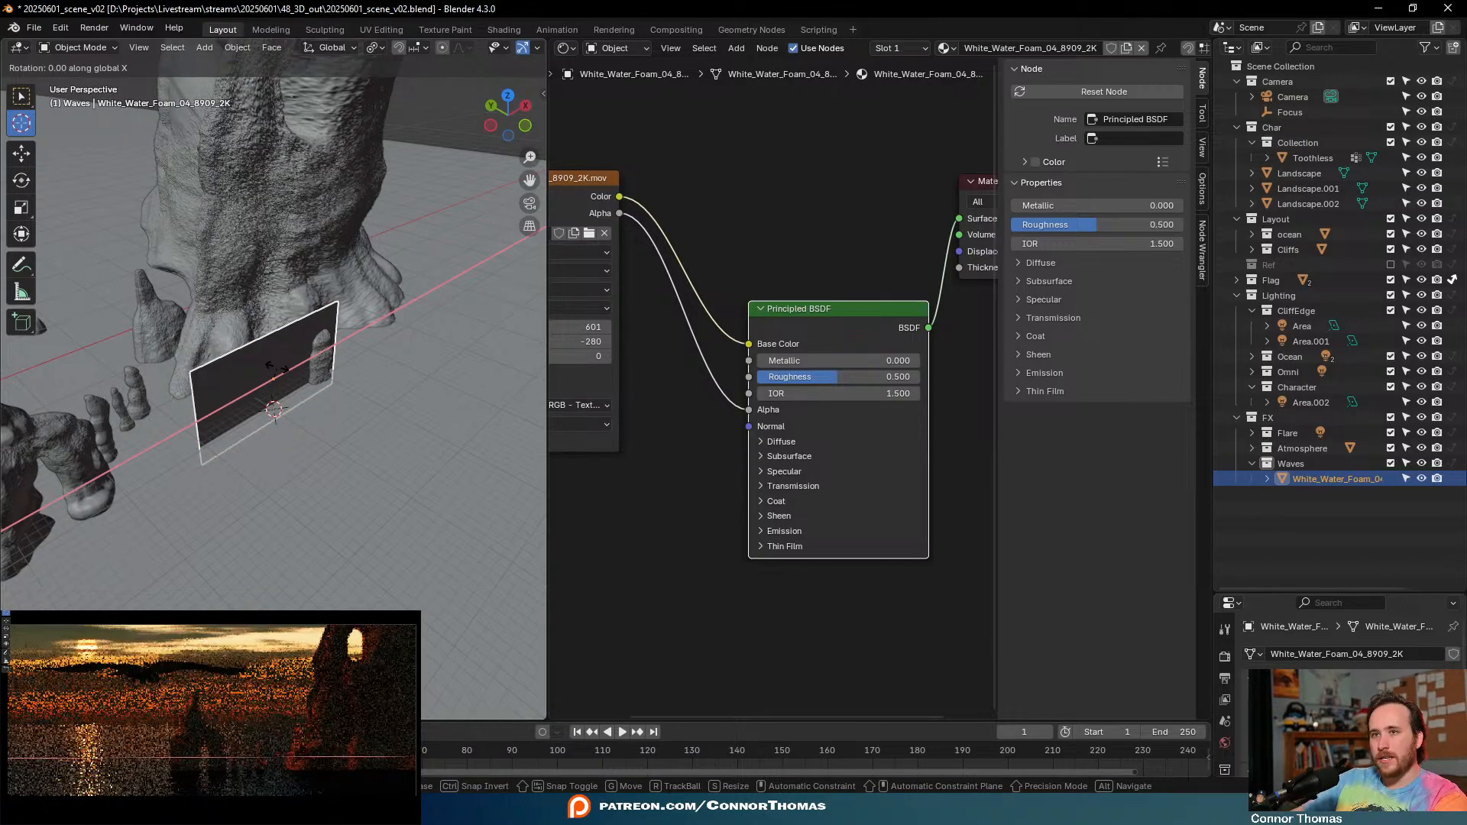
text(90)
key(Return)
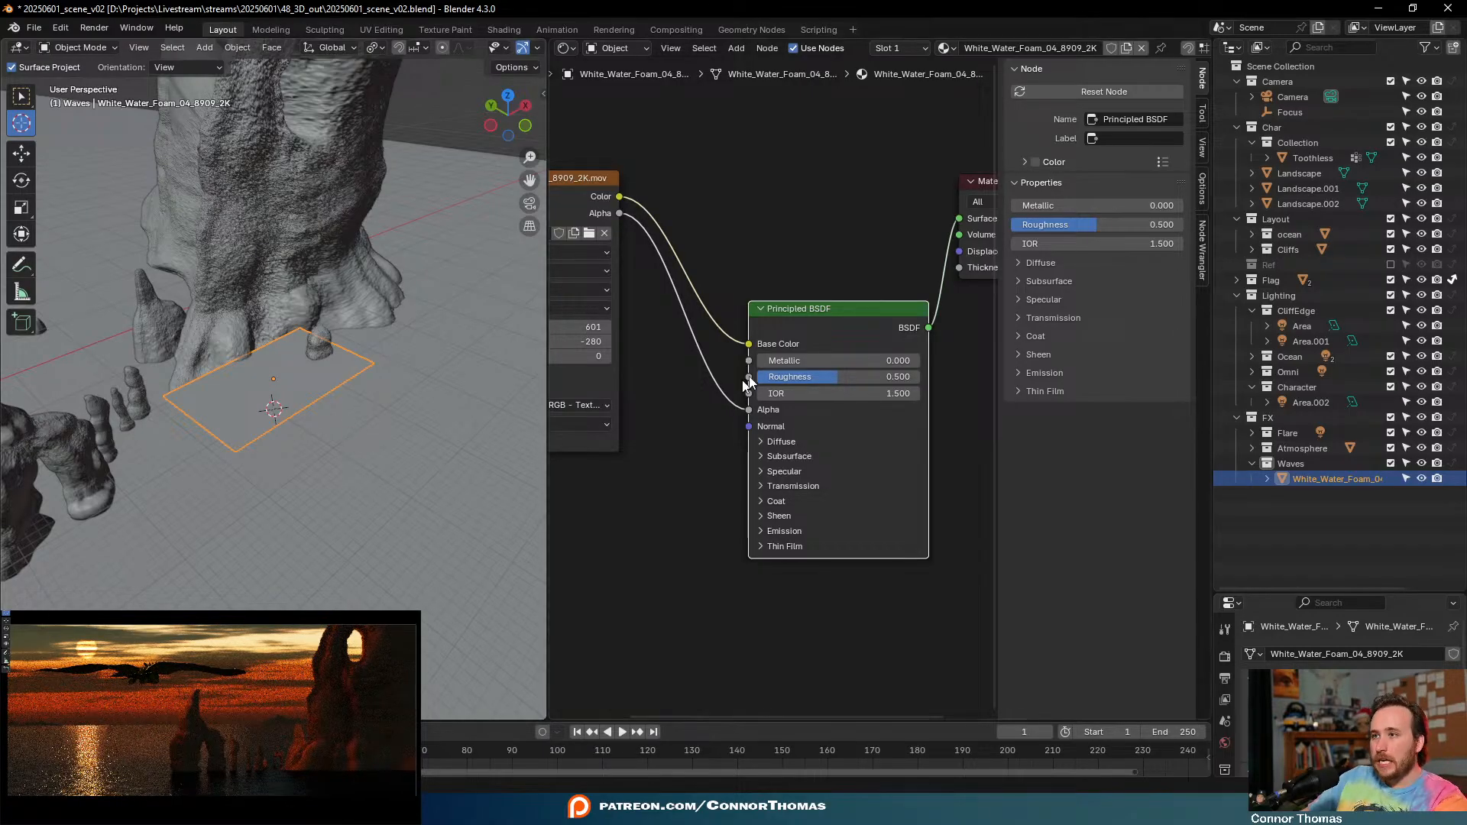
- Set the emission strength of the foam material's Principled BSDF to 0.6
click(761, 532)
click(914, 567)
click(915, 566)
click(915, 567)
click(915, 566)
click(915, 567)
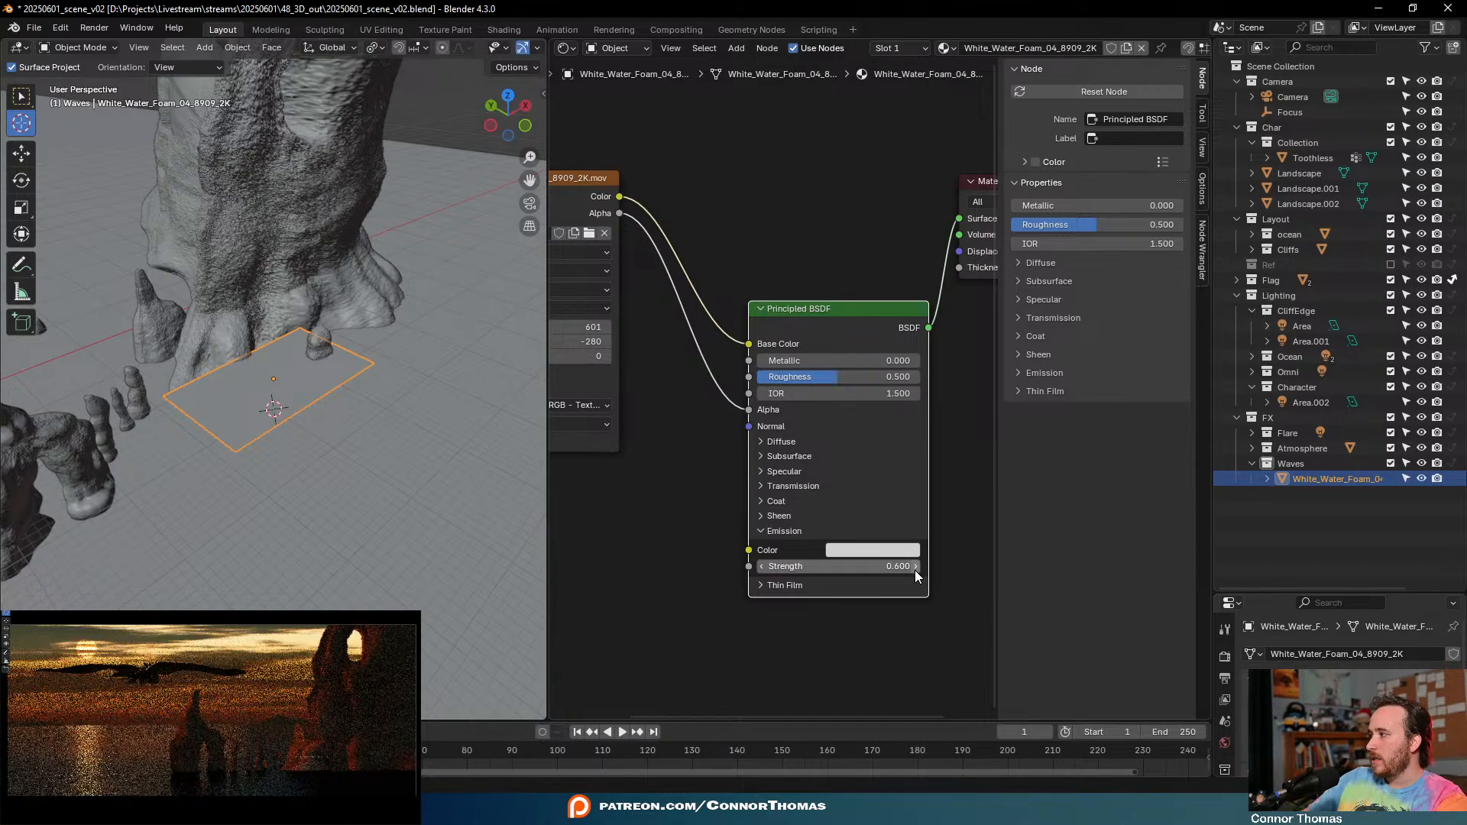
- Lower the foam plane along the Z axis until it sits just at the water surface by the cliff base
middle_drag(320, 386, 367, 313)
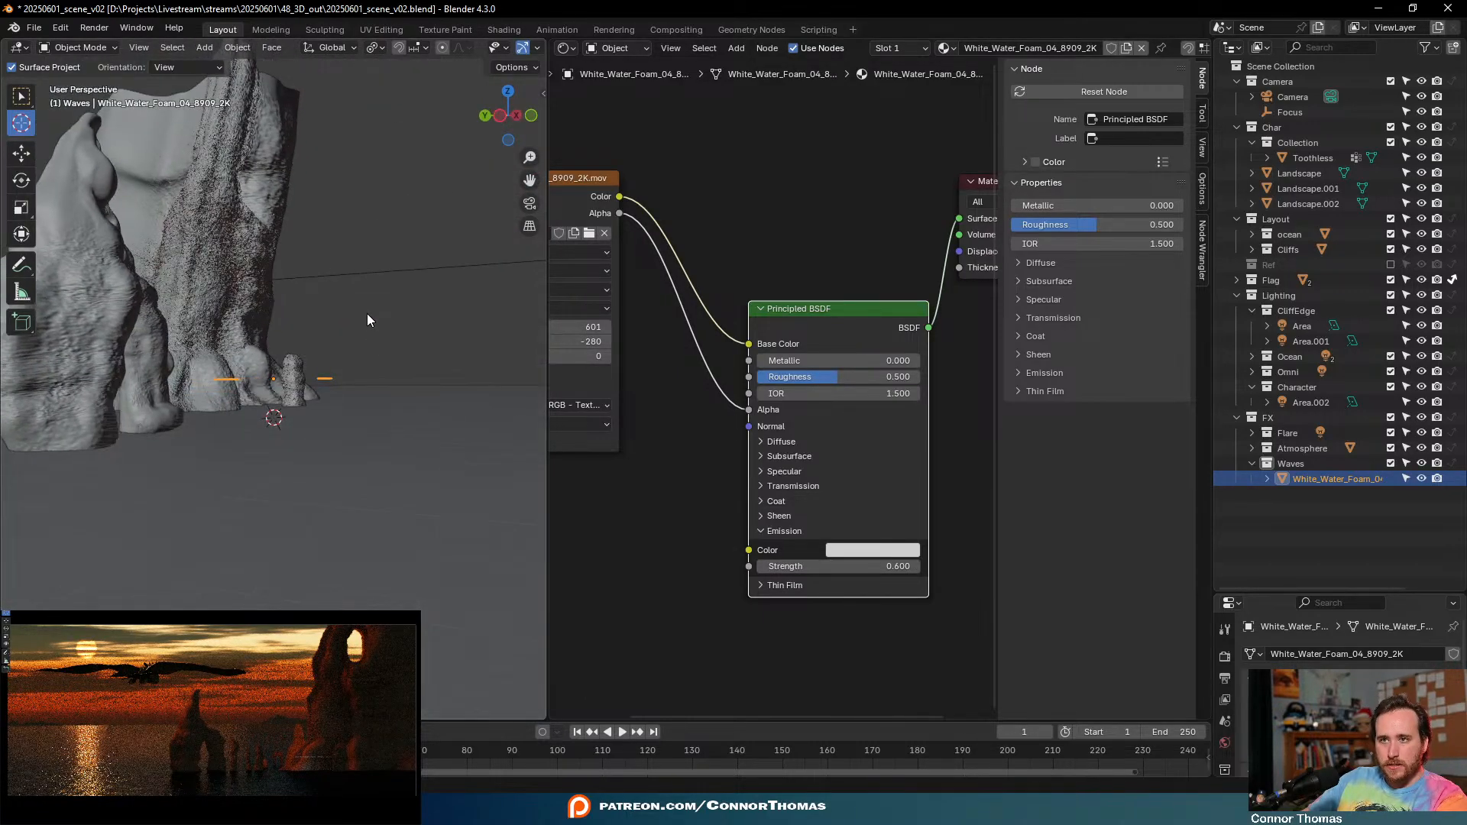
key(g)
key(z)
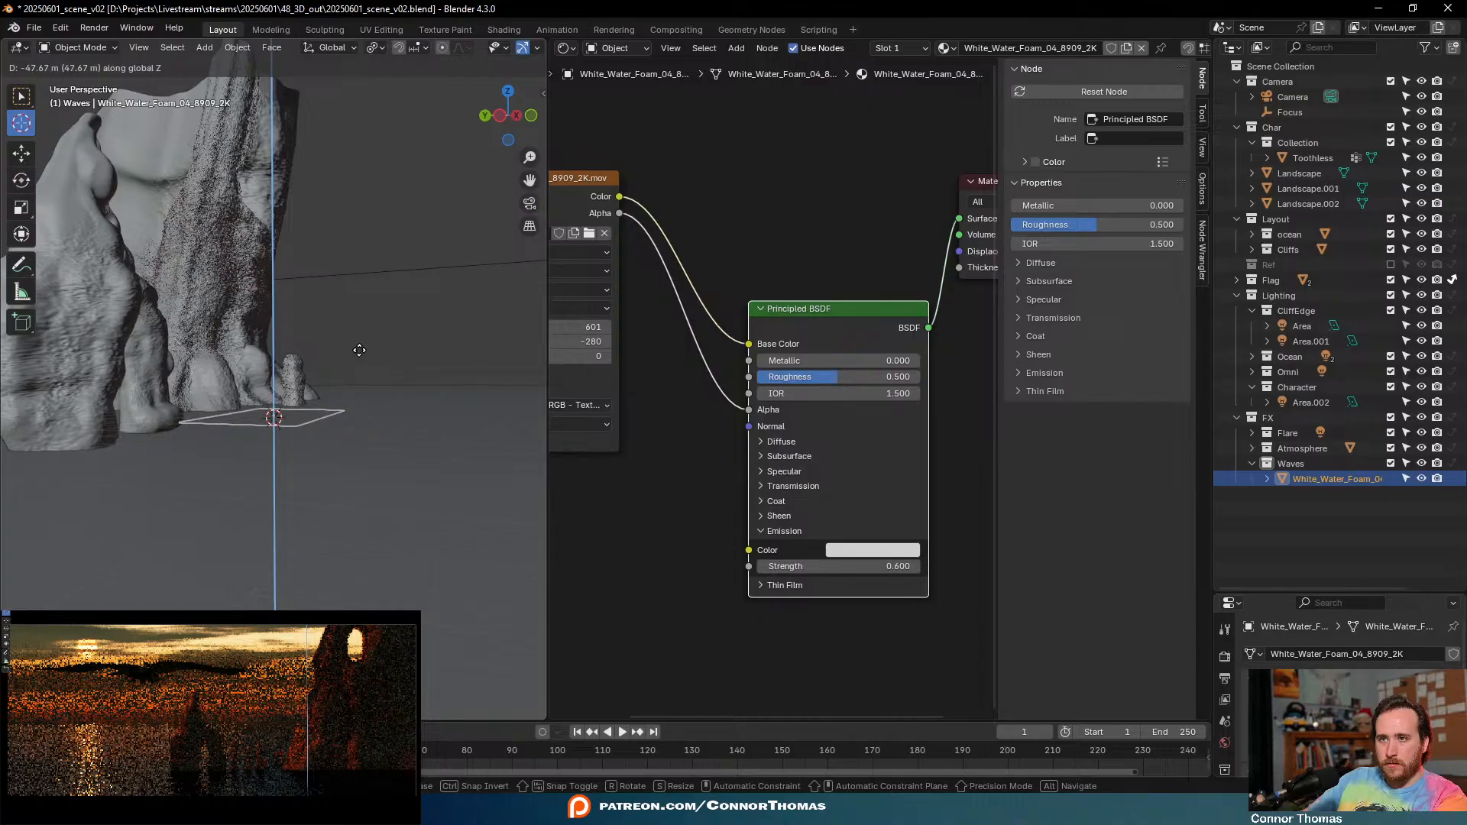
click(360, 352)
key(KP_Decimal)
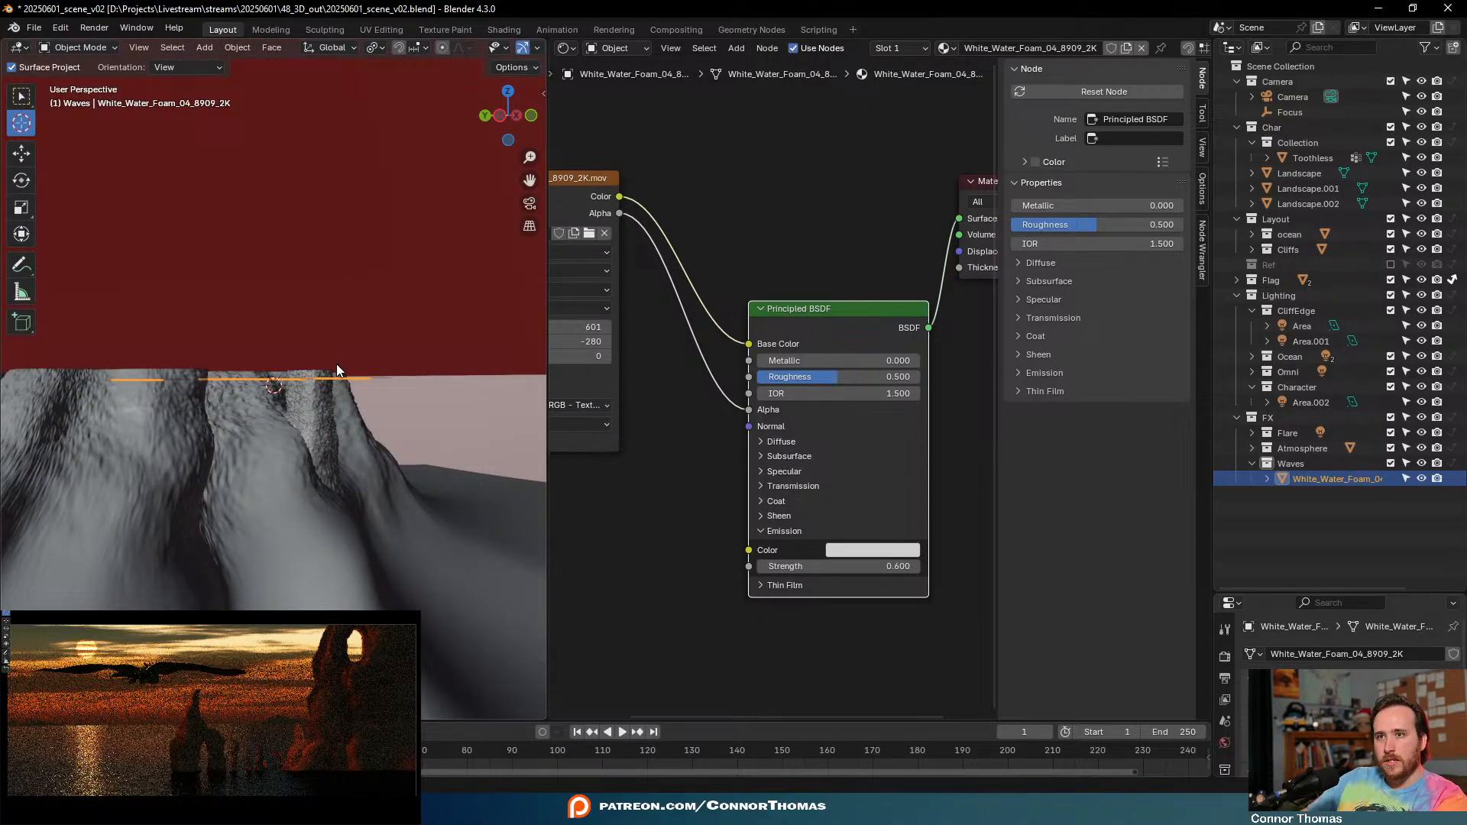
key(g)
key(z)
click(342, 327)
- Scale up the foam plane in top view and move it about 195 m out from the cliff over open water
middle_drag(342, 327, 328, 394)
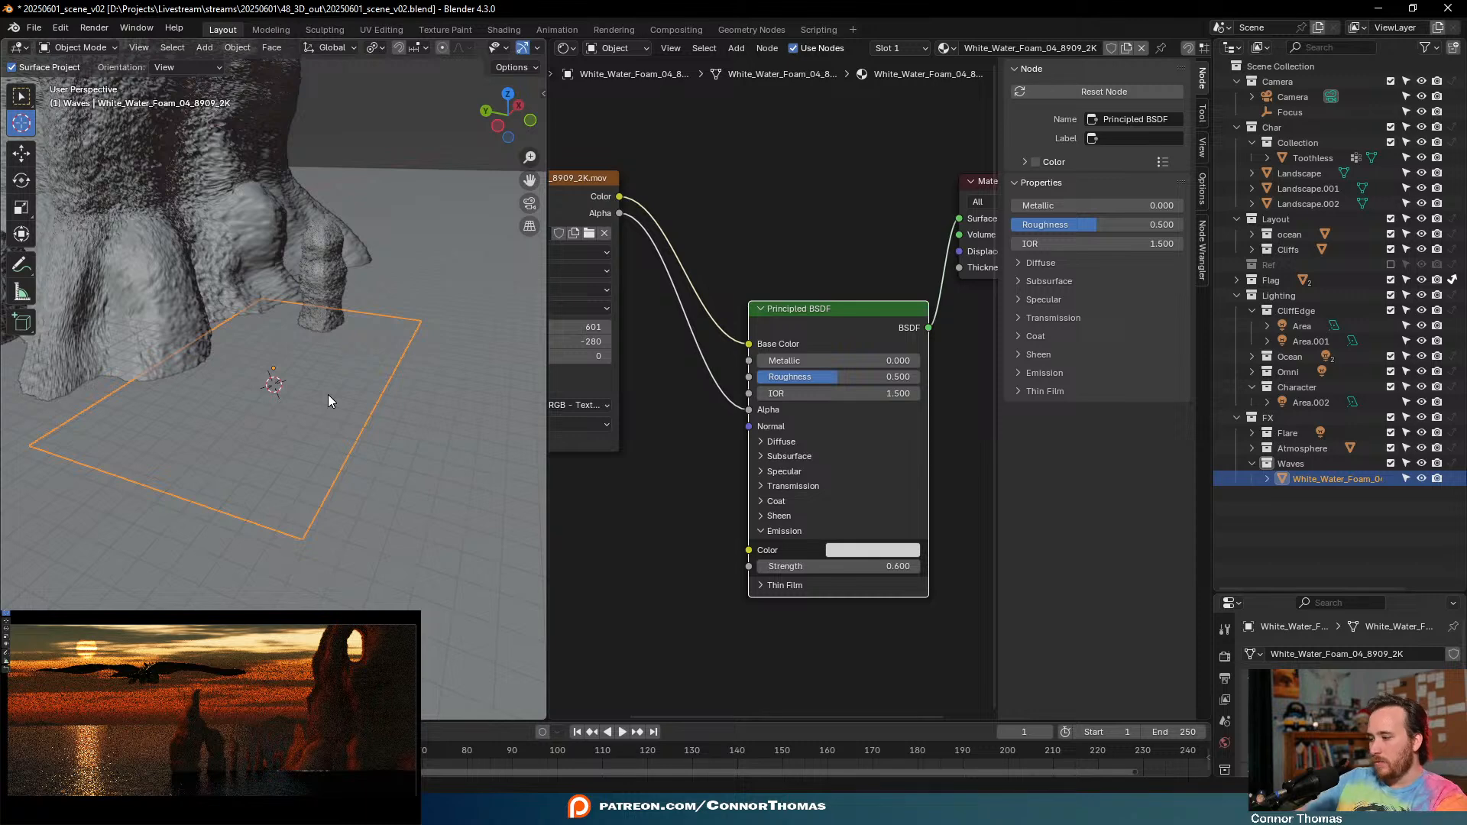
key(KP_7)
scroll(369, 409, down, 4)
key(s)
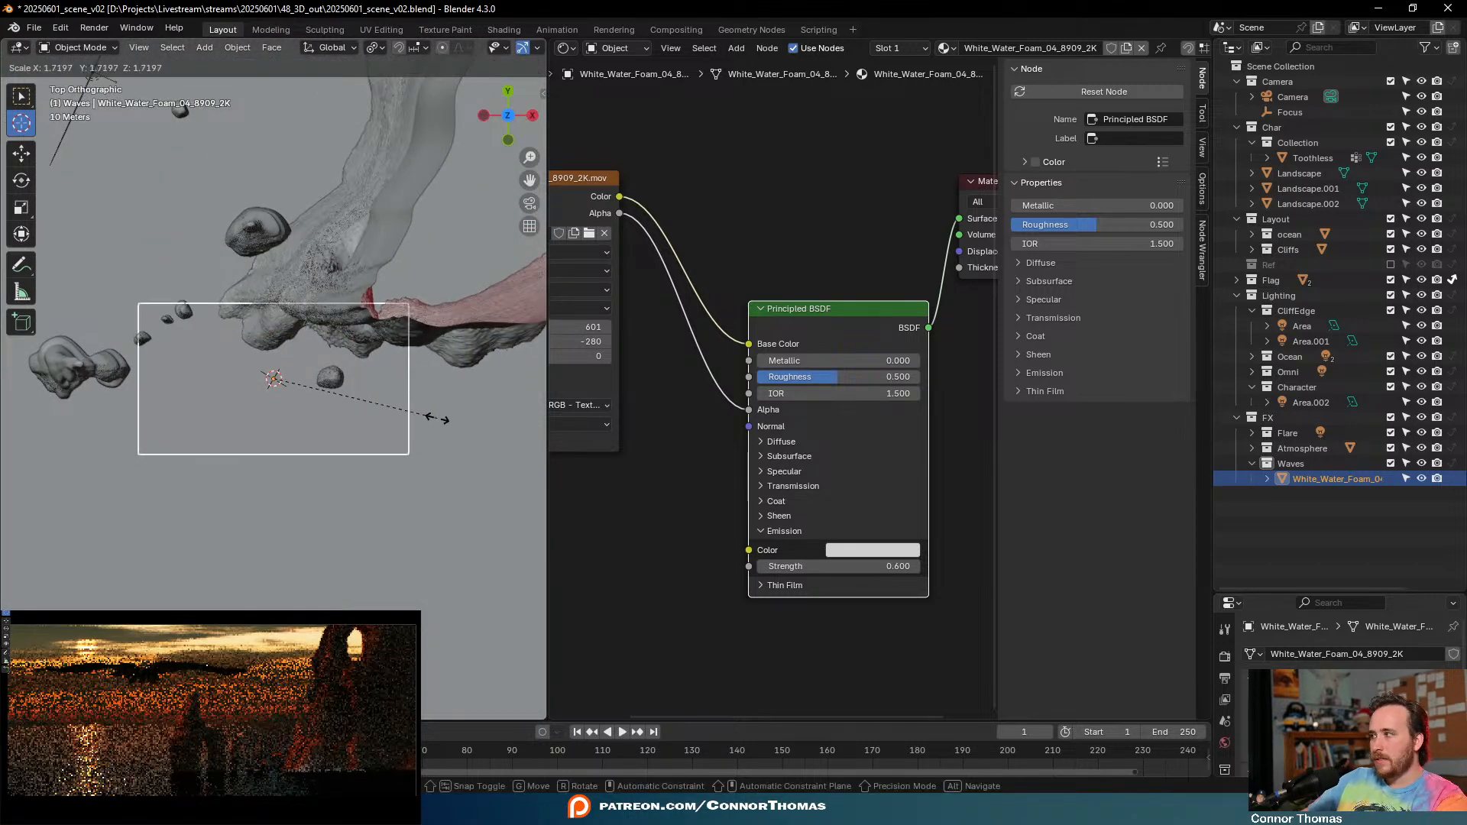
key(g)
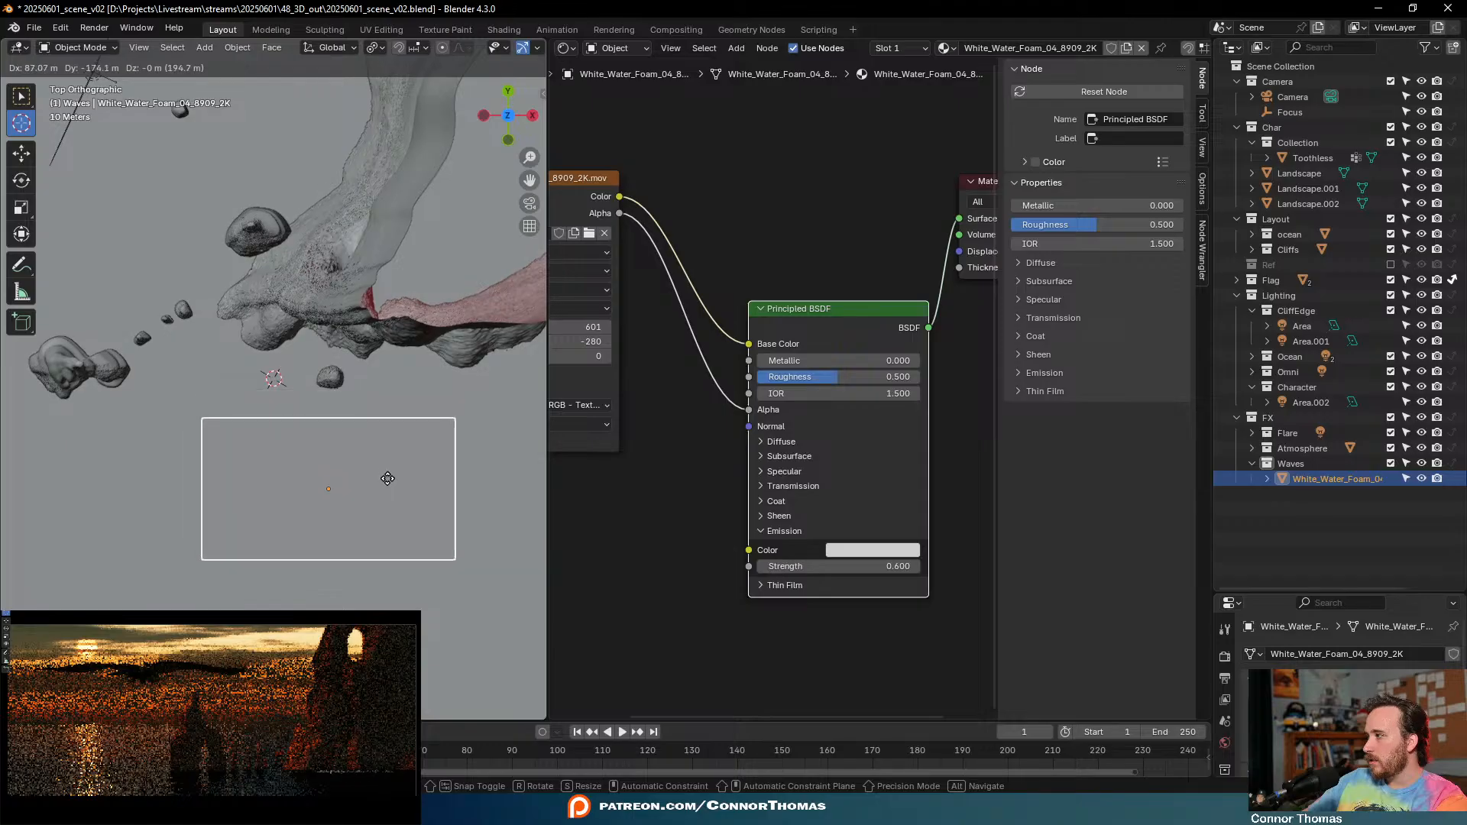
click(391, 481)
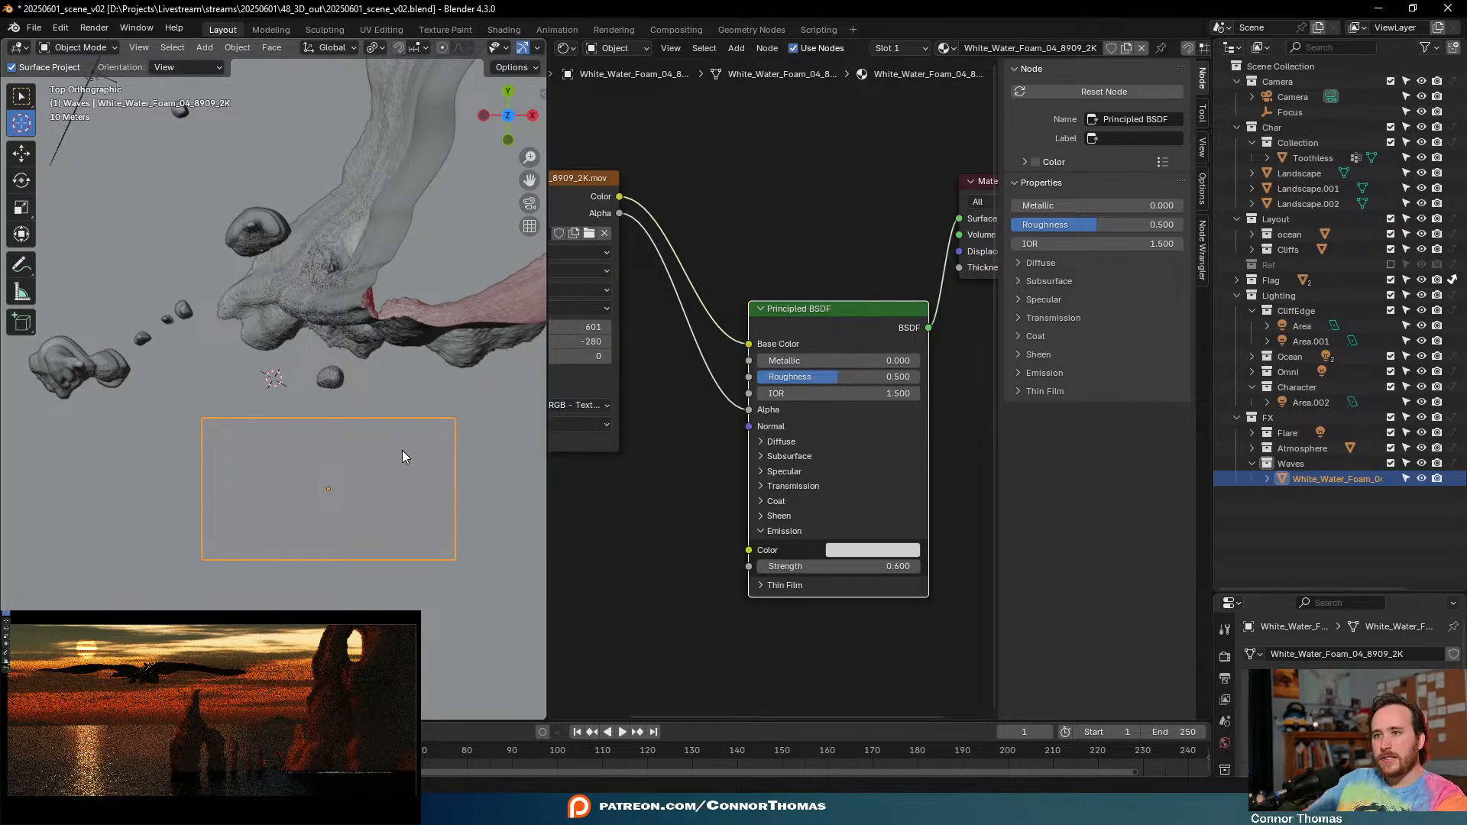
- Stretch the foam plane along the Y axis to roughly double its depth and scale it up overall
key(s)
key(y)
click(440, 388)
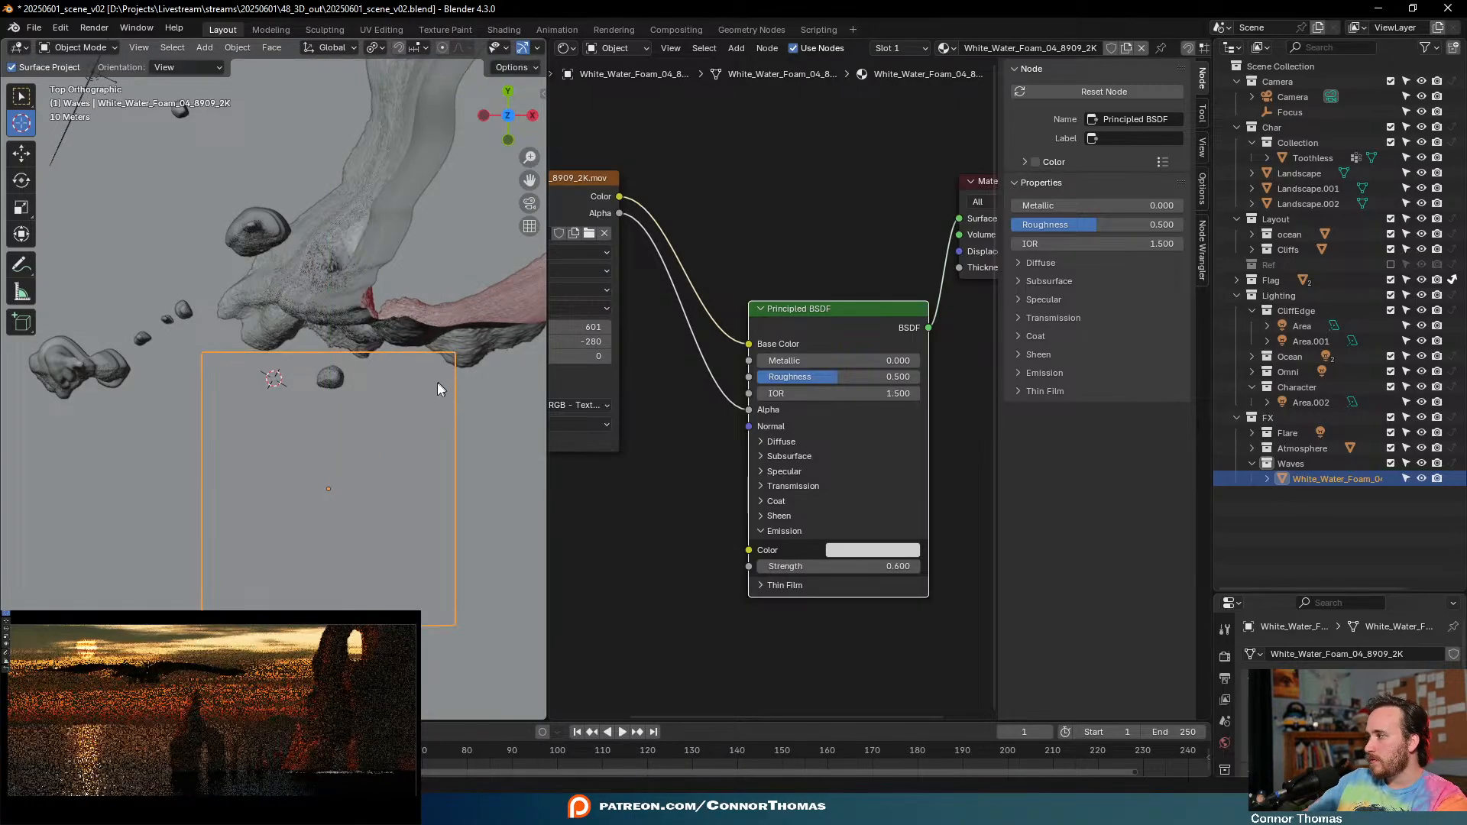
key(s)
click(541, 416)
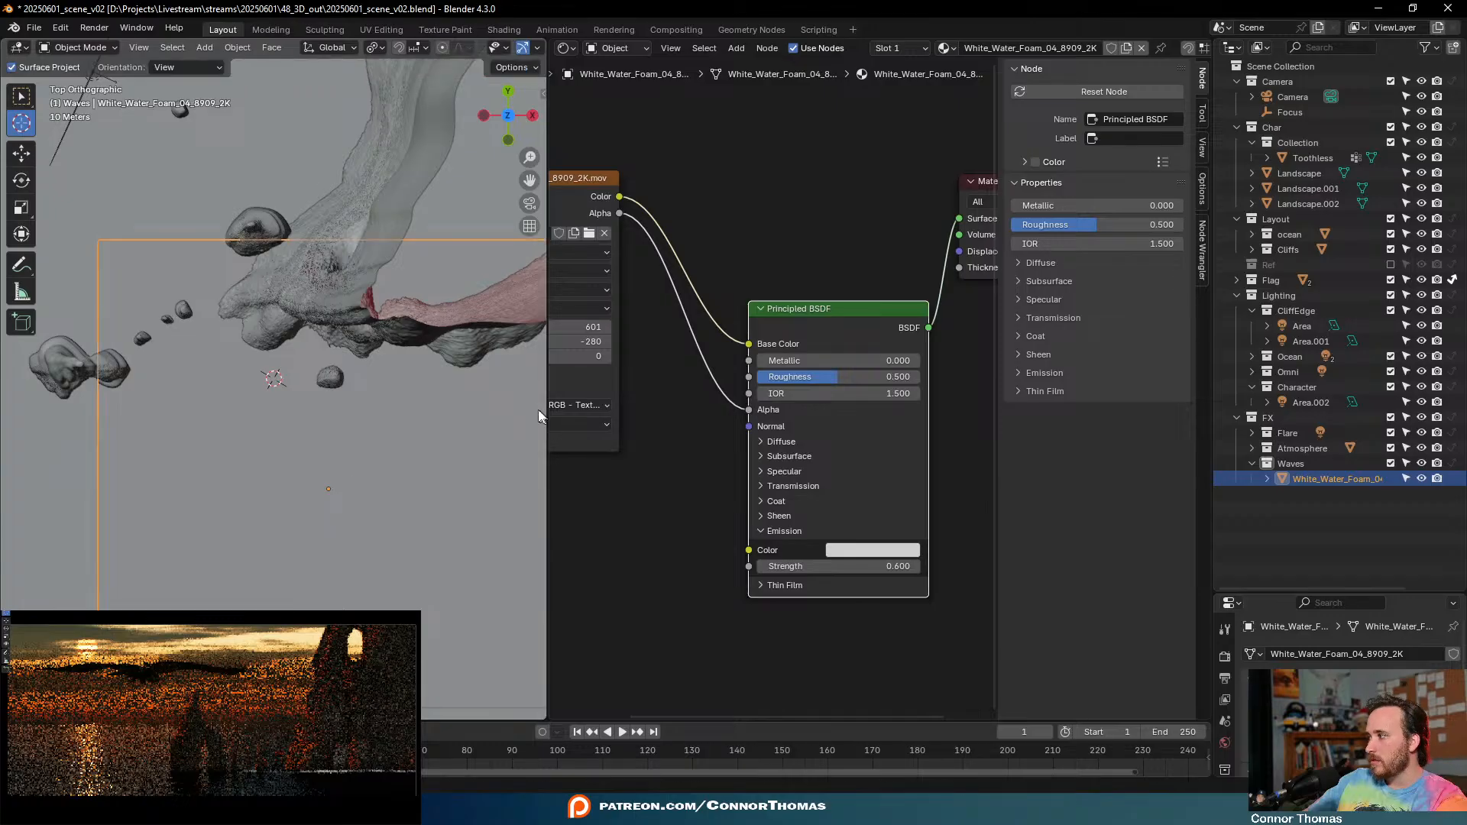
- Reposition the enlarged foam plane so its near edge meets the cliff base, and raise it about 1.5 m along Z
key(g)
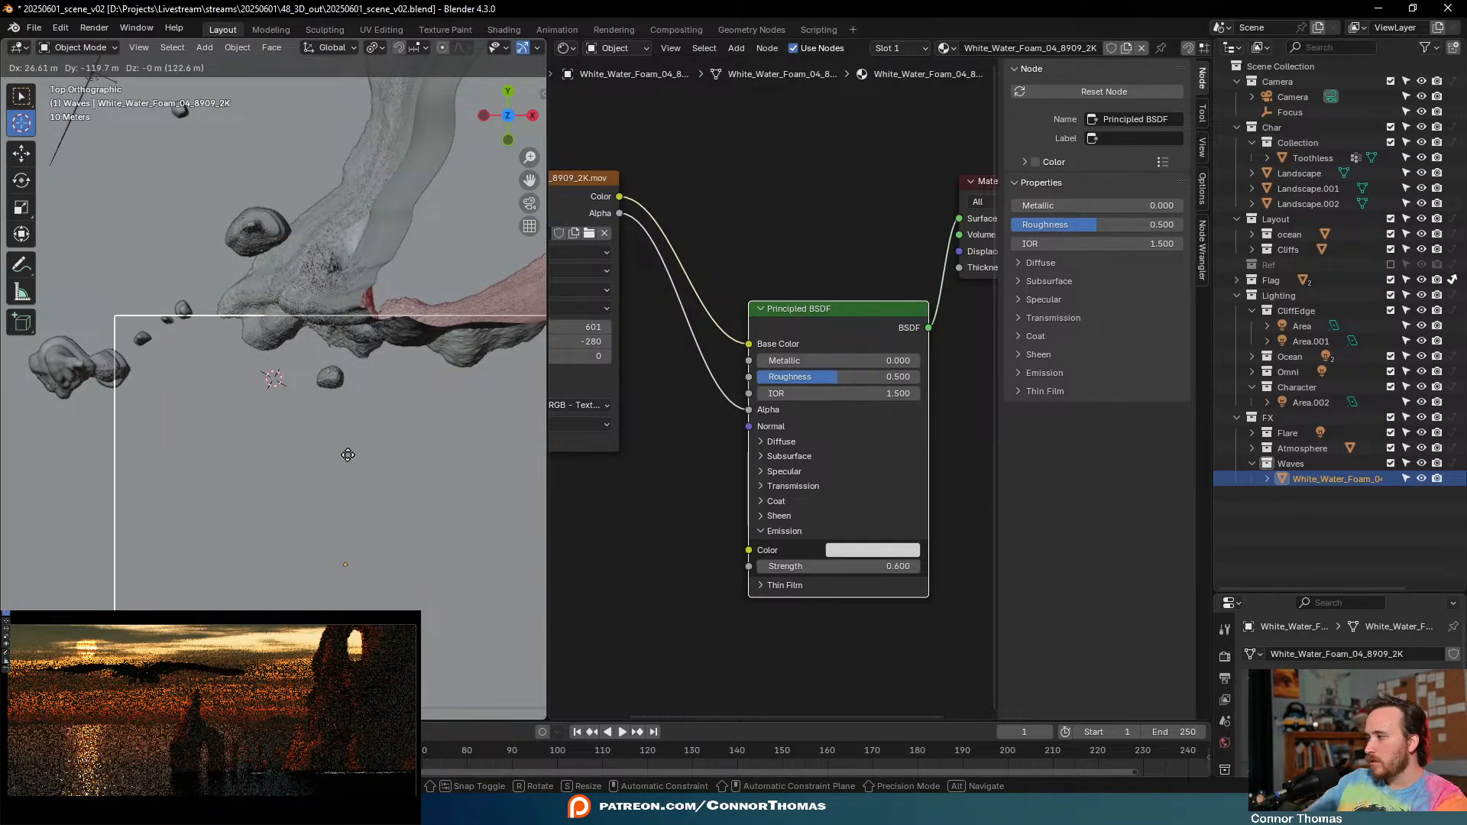
click(382, 443)
middle_drag(385, 447, 530, 292)
key(g)
key(z)
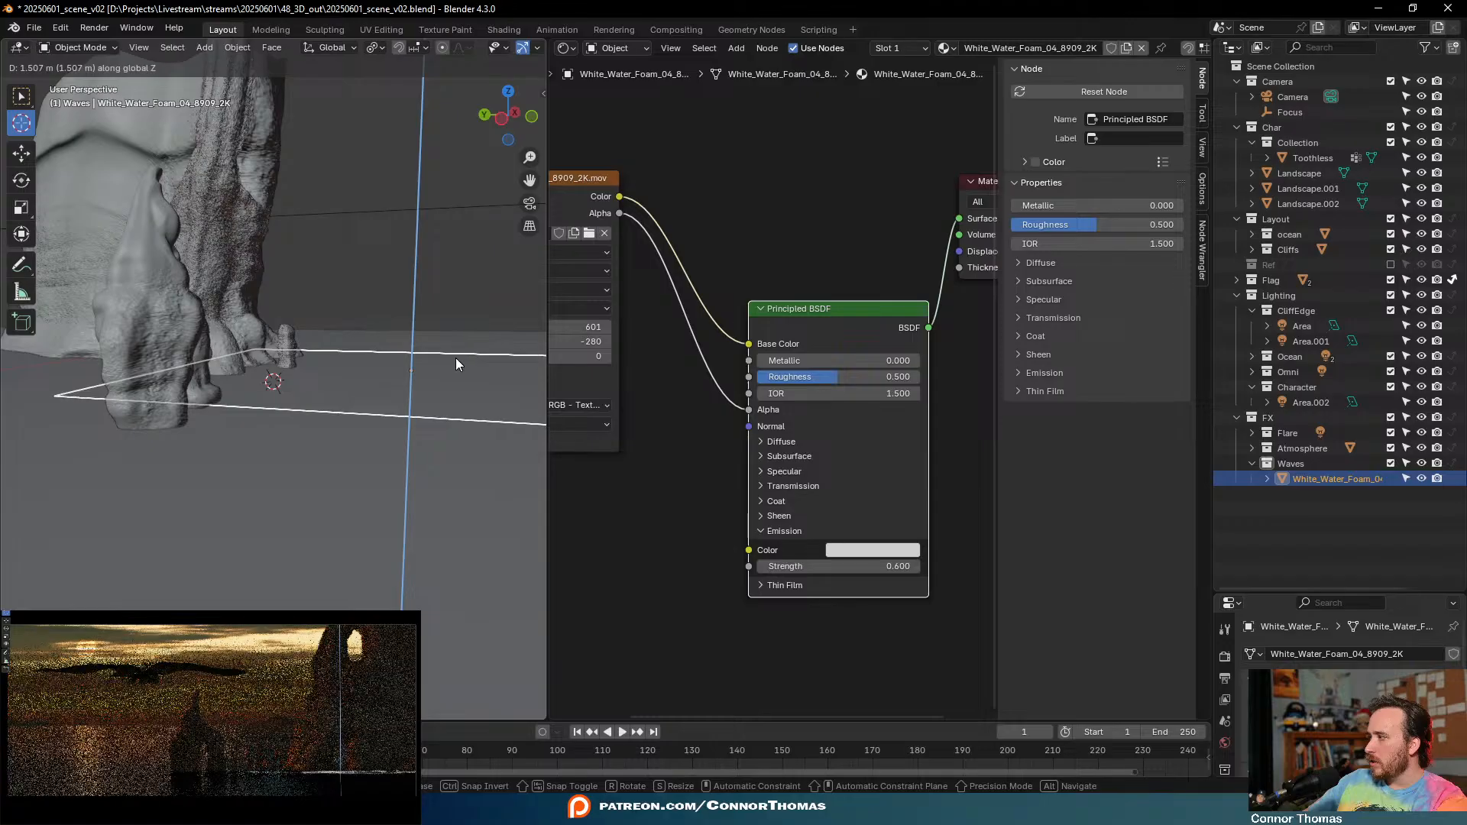
click(456, 359)
- Lengthen the foam plane along the Y axis and shift it along Y farther out from the cliff
middle_drag(460, 382, 318, 446)
key(s)
key(y)
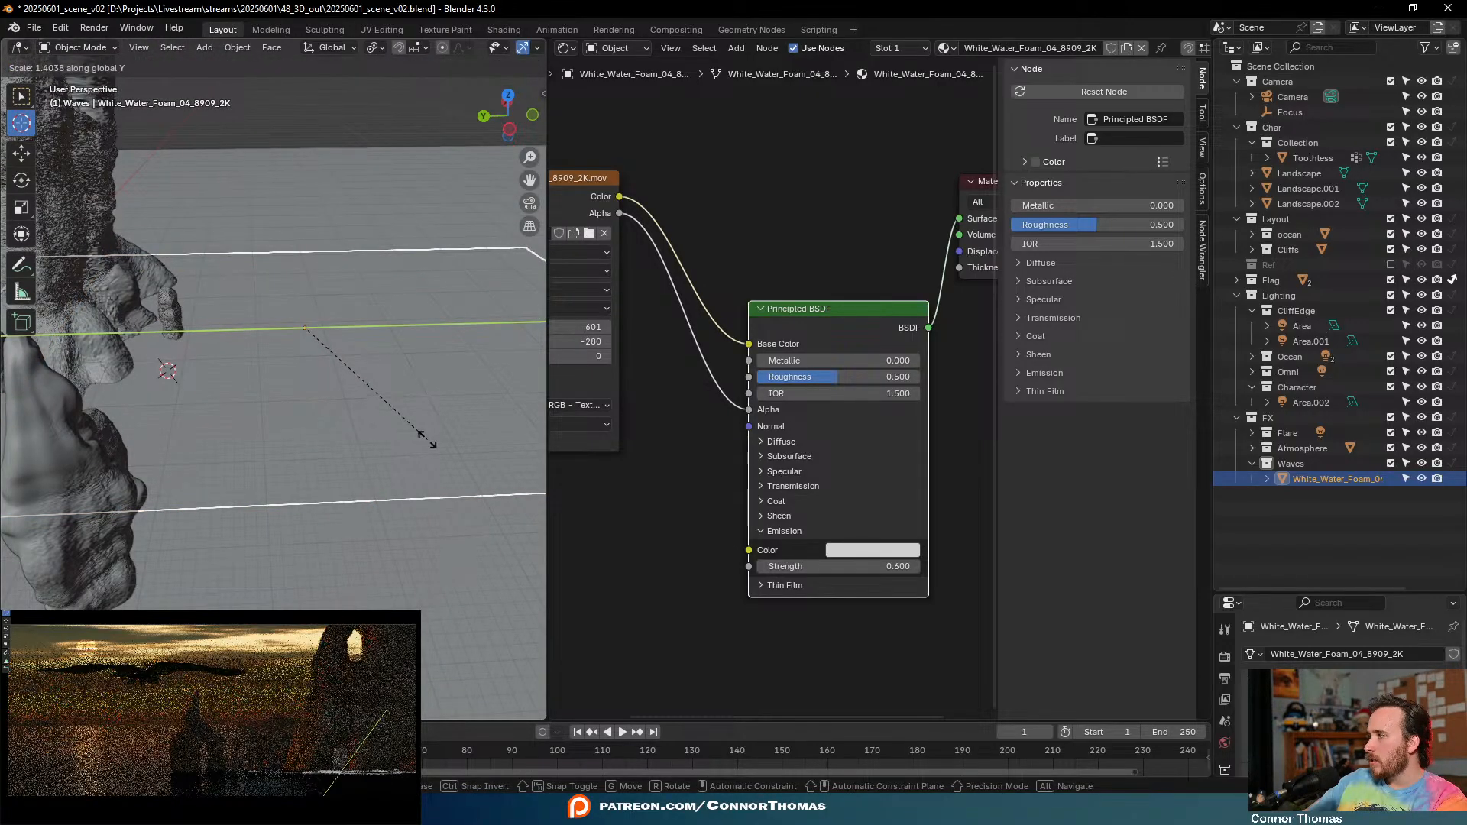
click(511, 449)
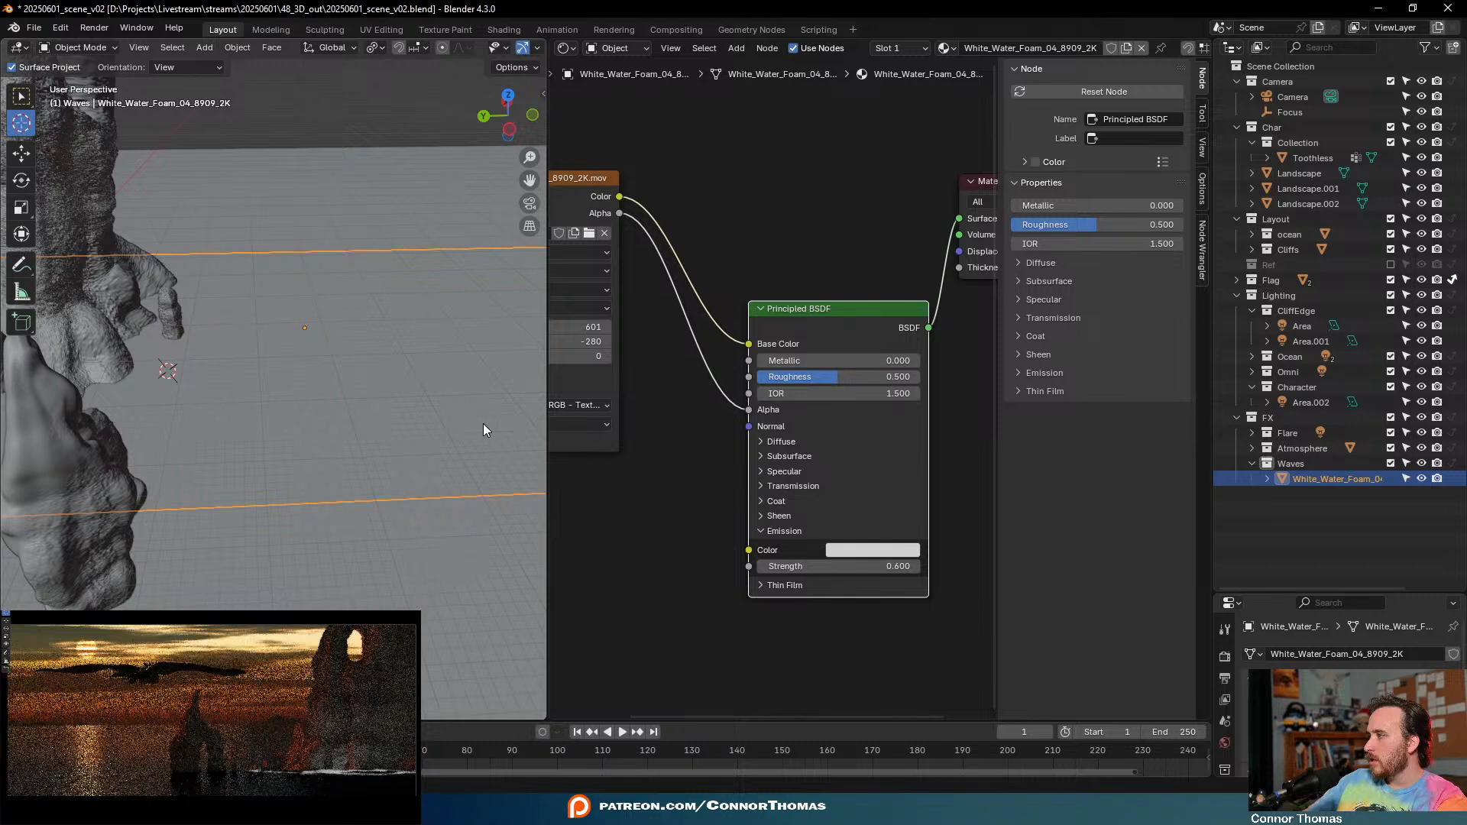
middle_drag(475, 419, 300, 420)
key(g)
key(y)
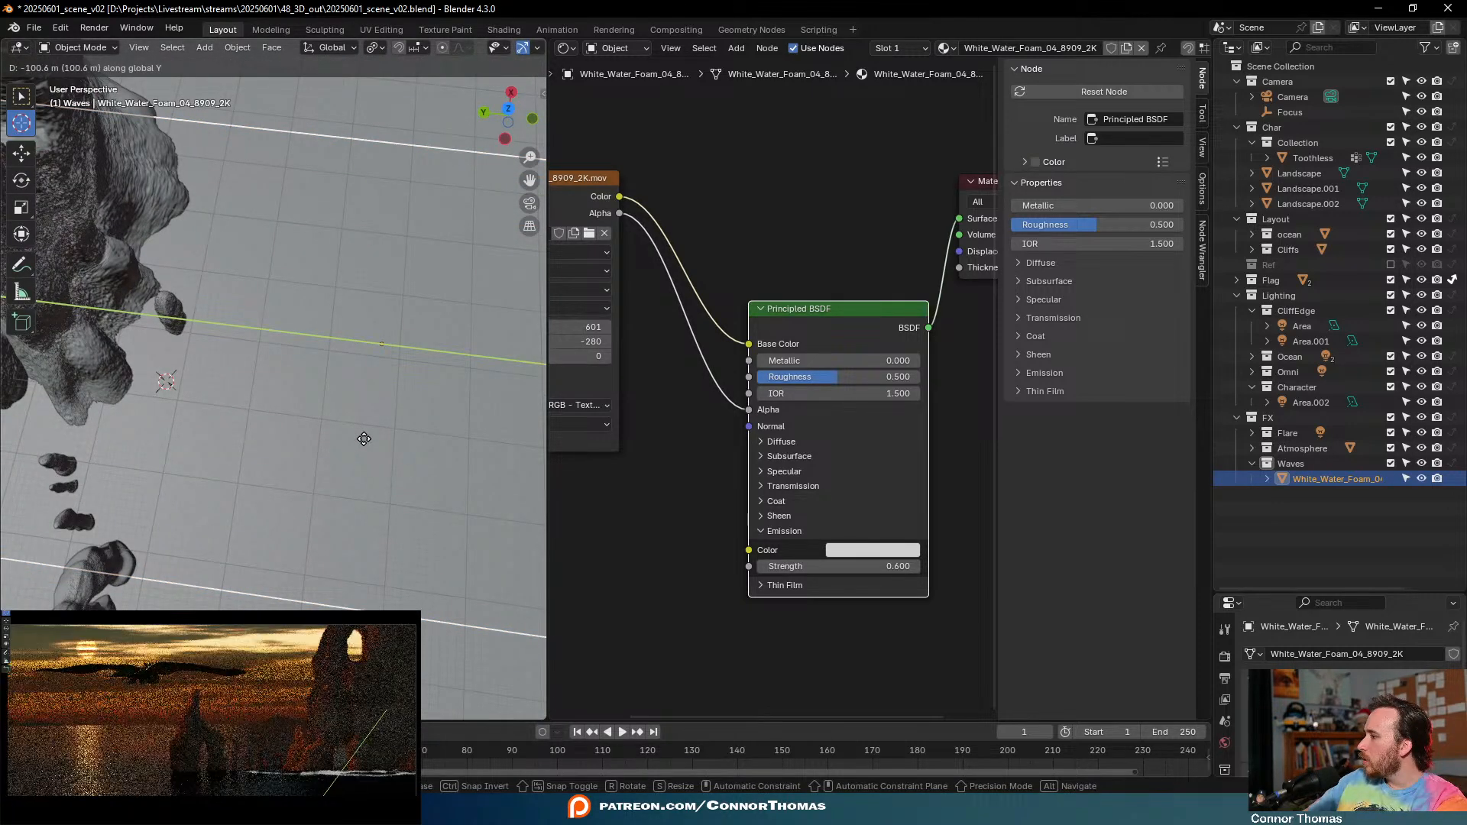
click(382, 458)
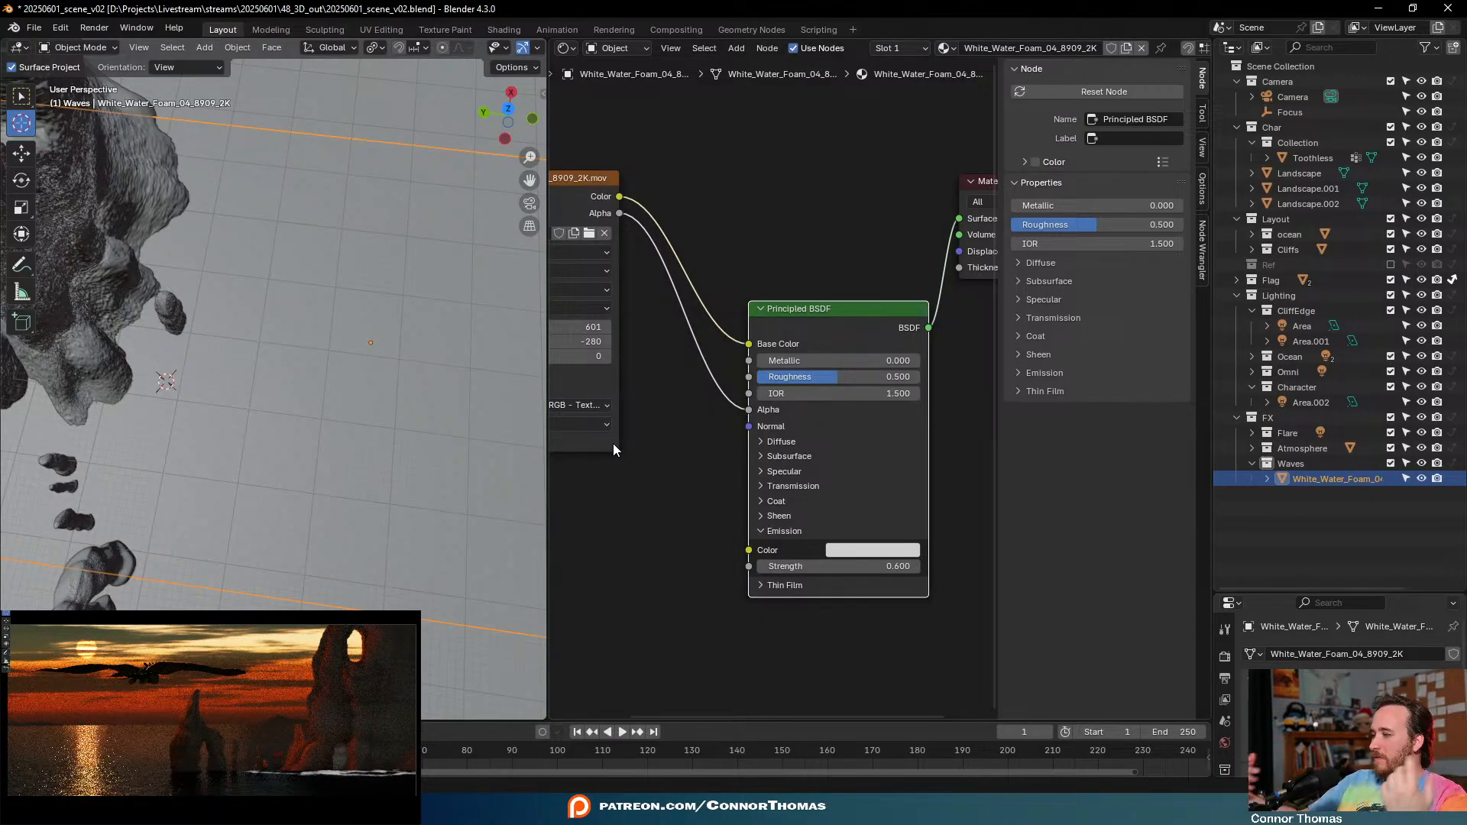
- Try the foam material's emission strength at 0.01 and at 0.1
click(884, 566)
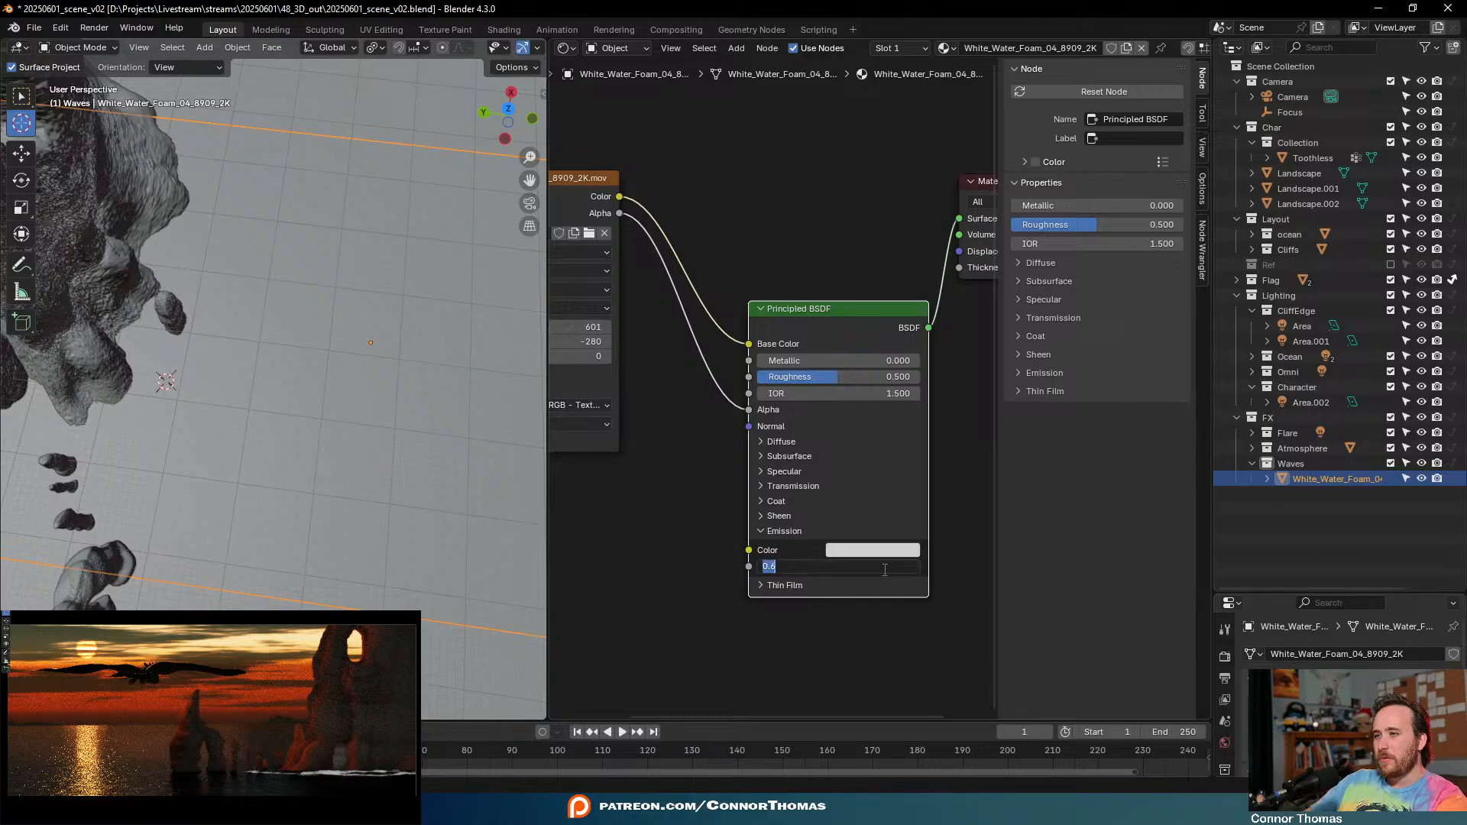
text(0.01)
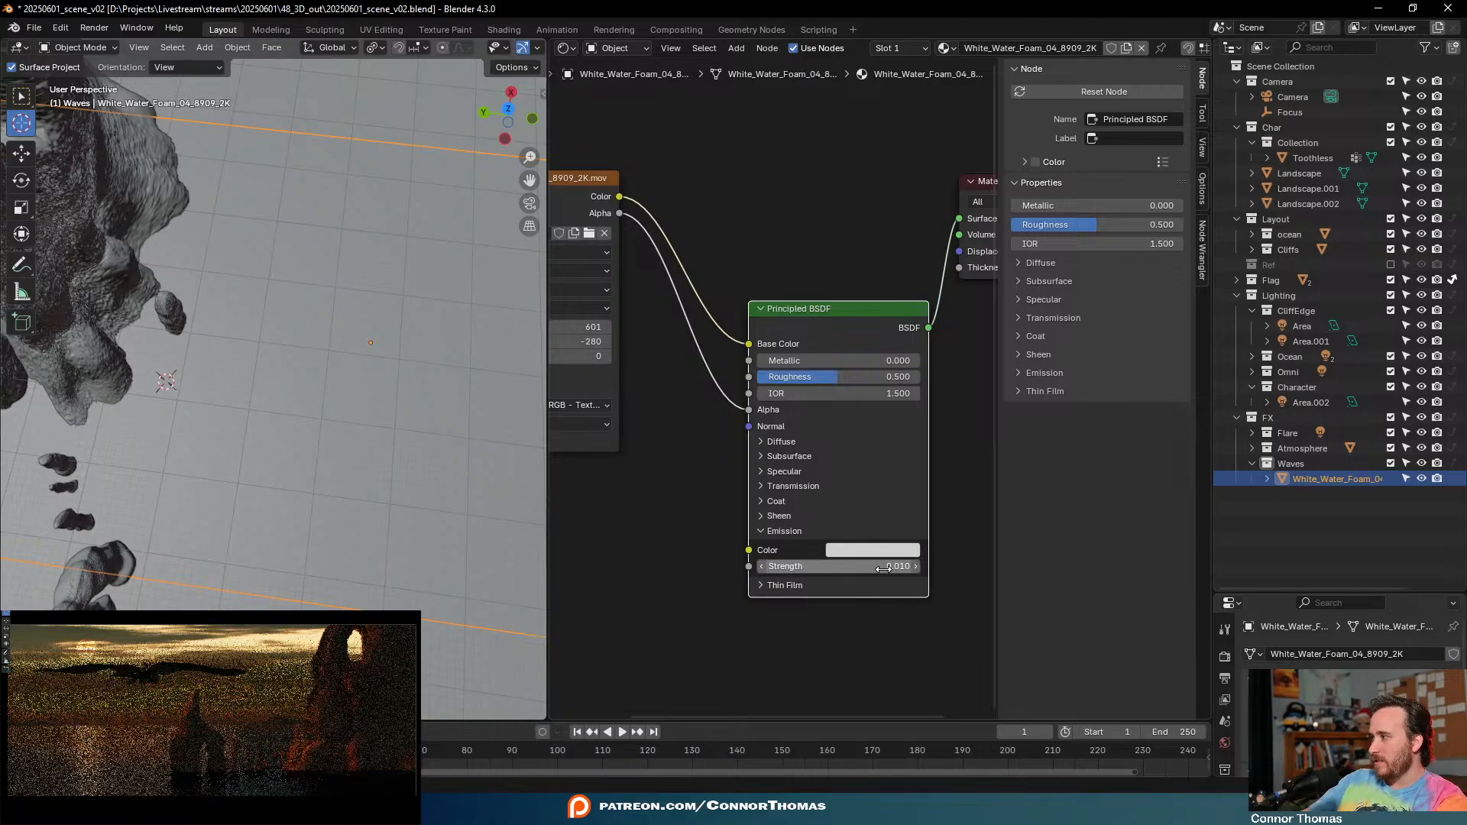
key(Return)
click(895, 564)
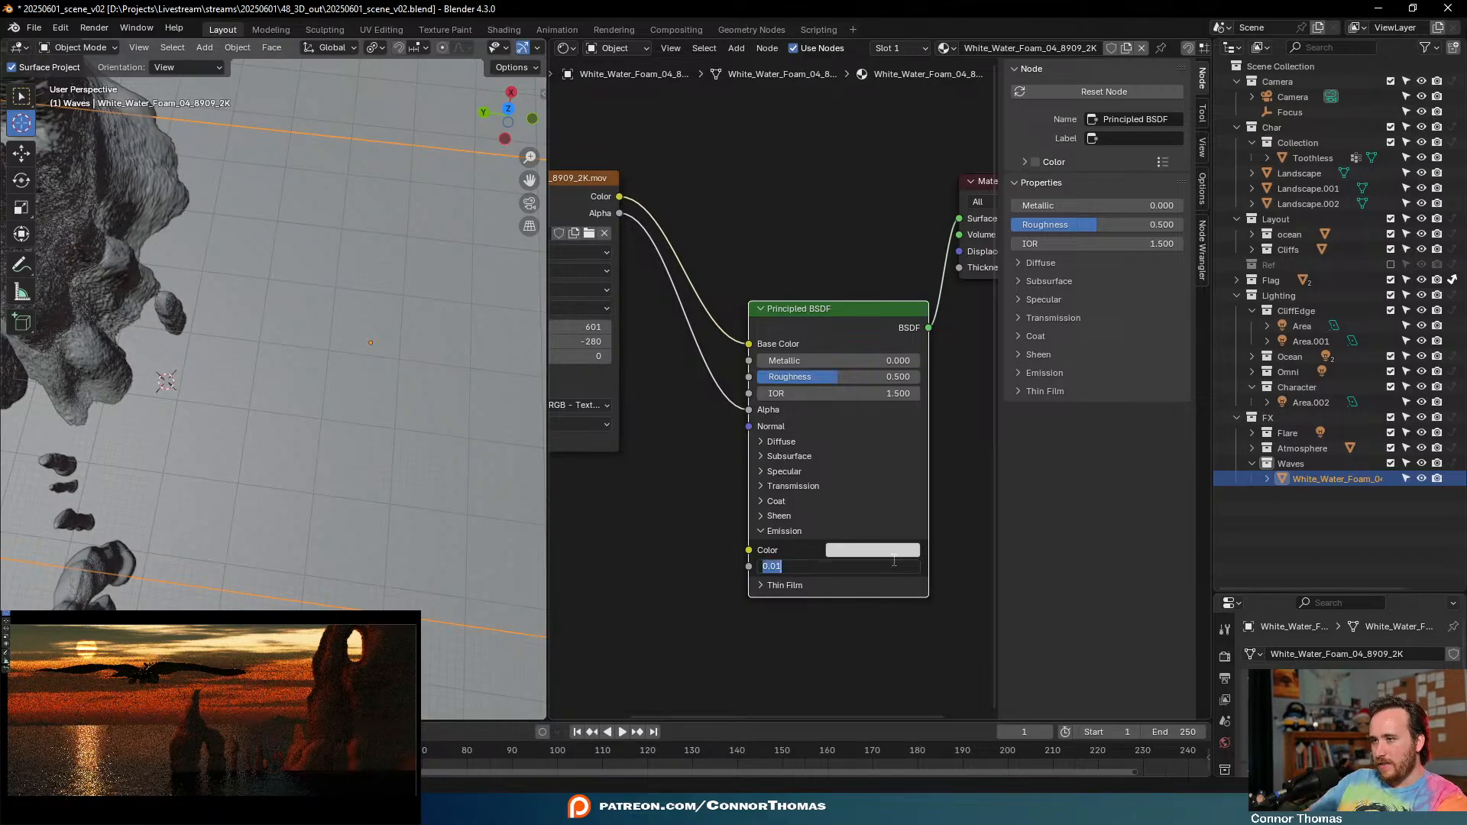
text(0.1)
key(Return)
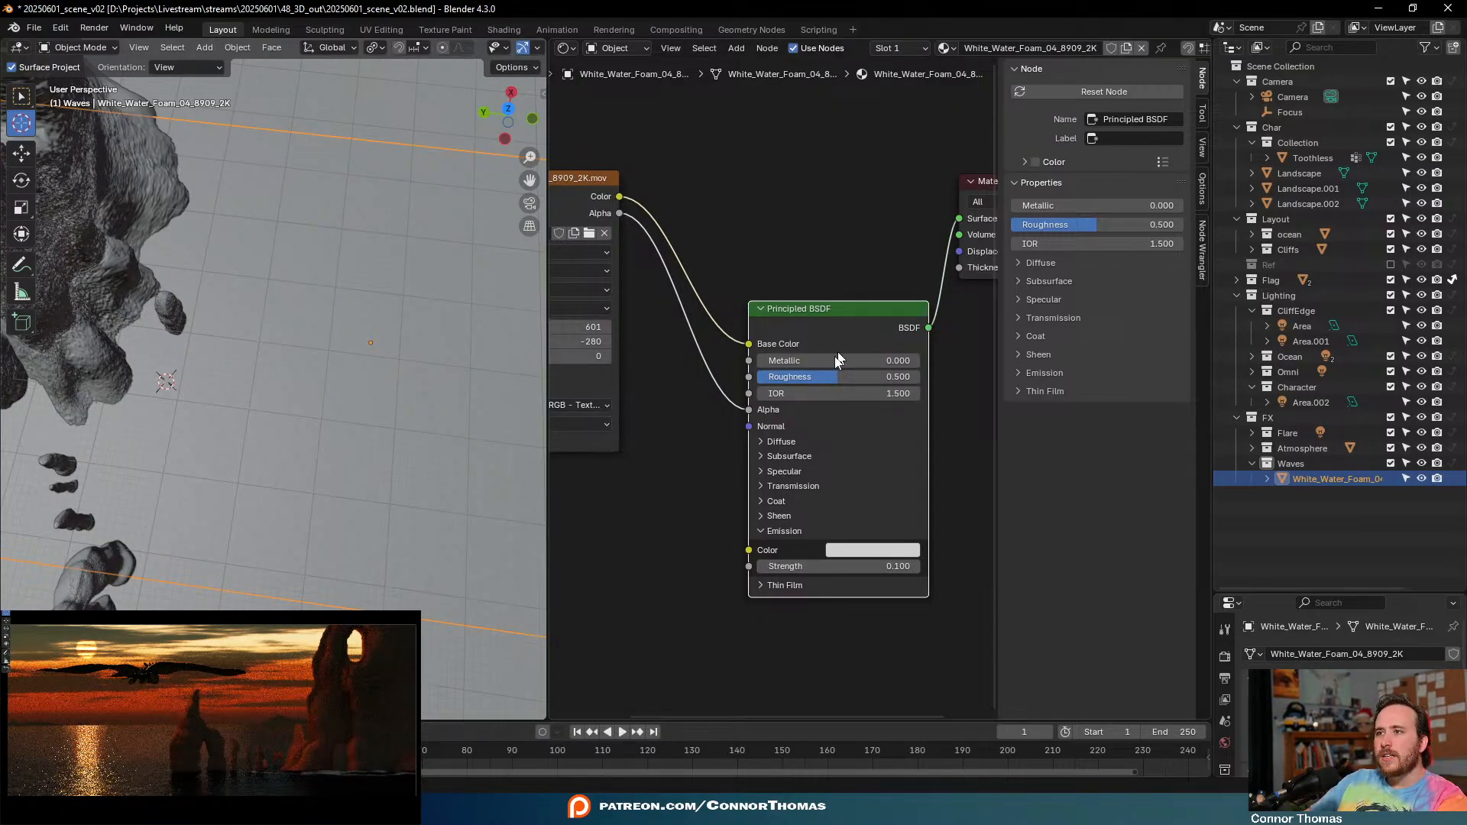
- Try replacing the foam texture's Base Color link with a plain blue color on the Principled BSDF, and undo it
middle_drag(754, 241, 840, 204)
drag(672, 214, 527, 212)
middle_drag(818, 203, 768, 224)
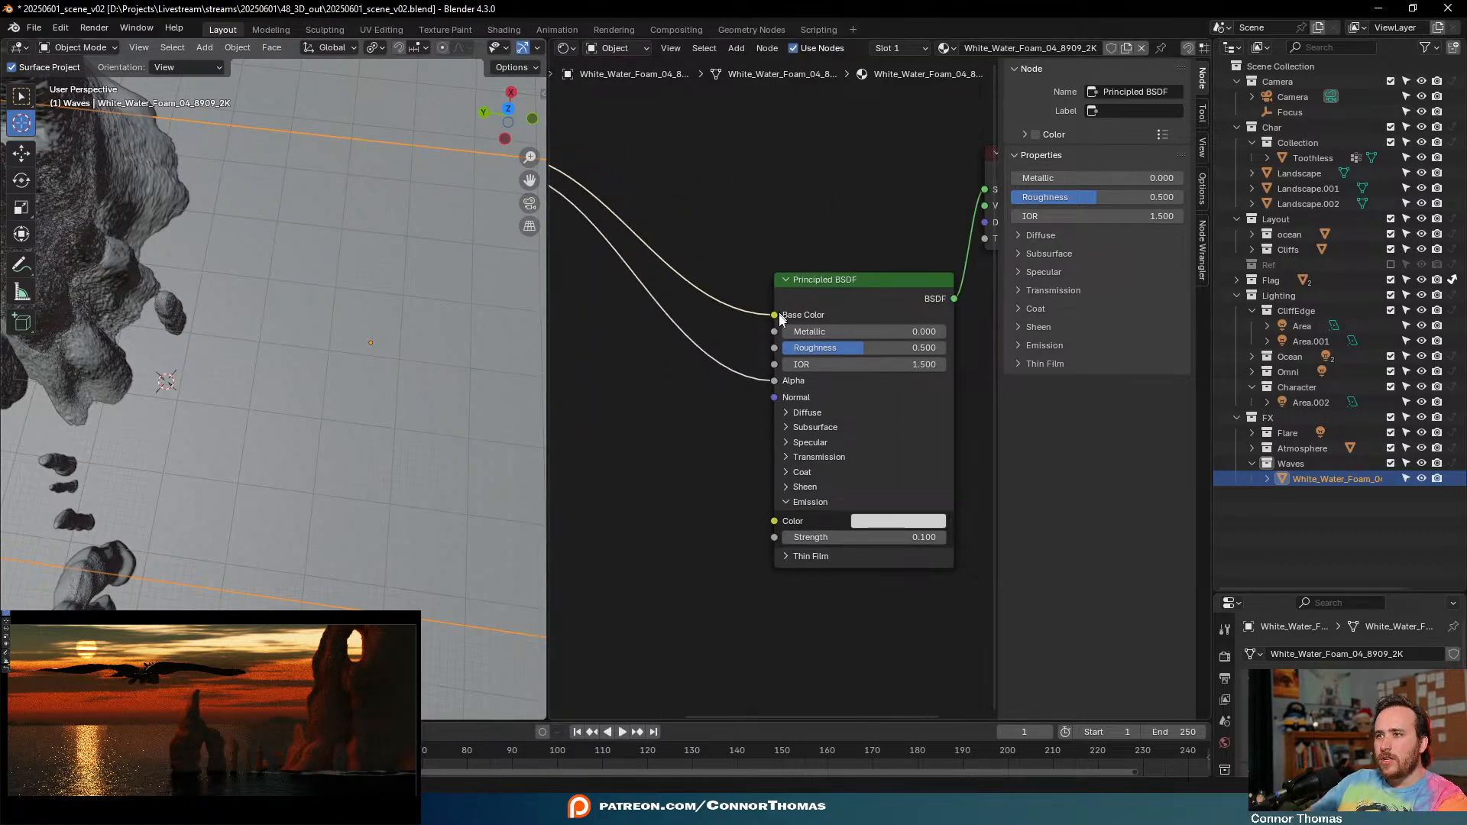
drag(772, 315, 803, 229)
middle_drag(822, 222, 771, 196)
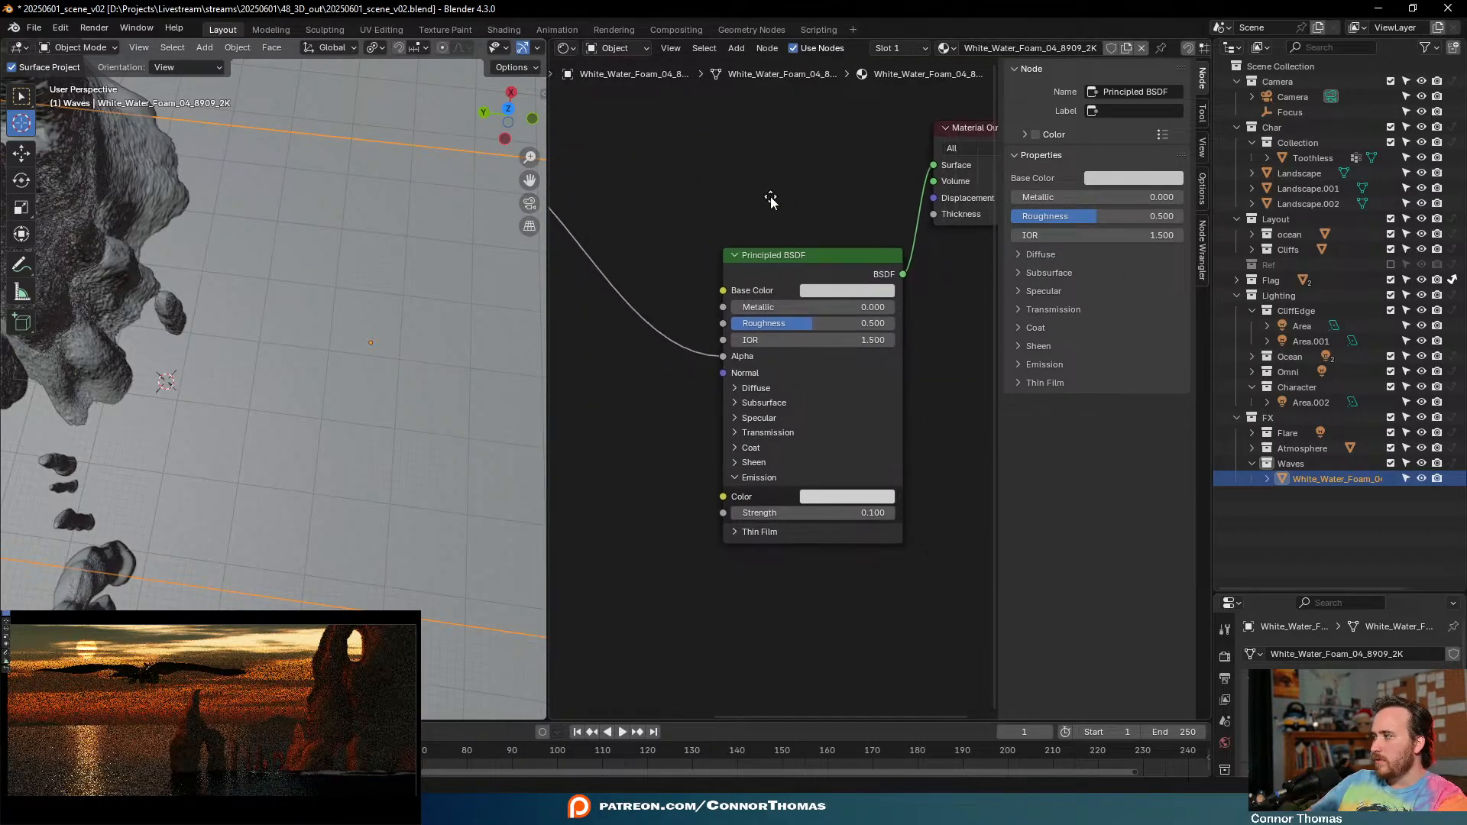
click(850, 290)
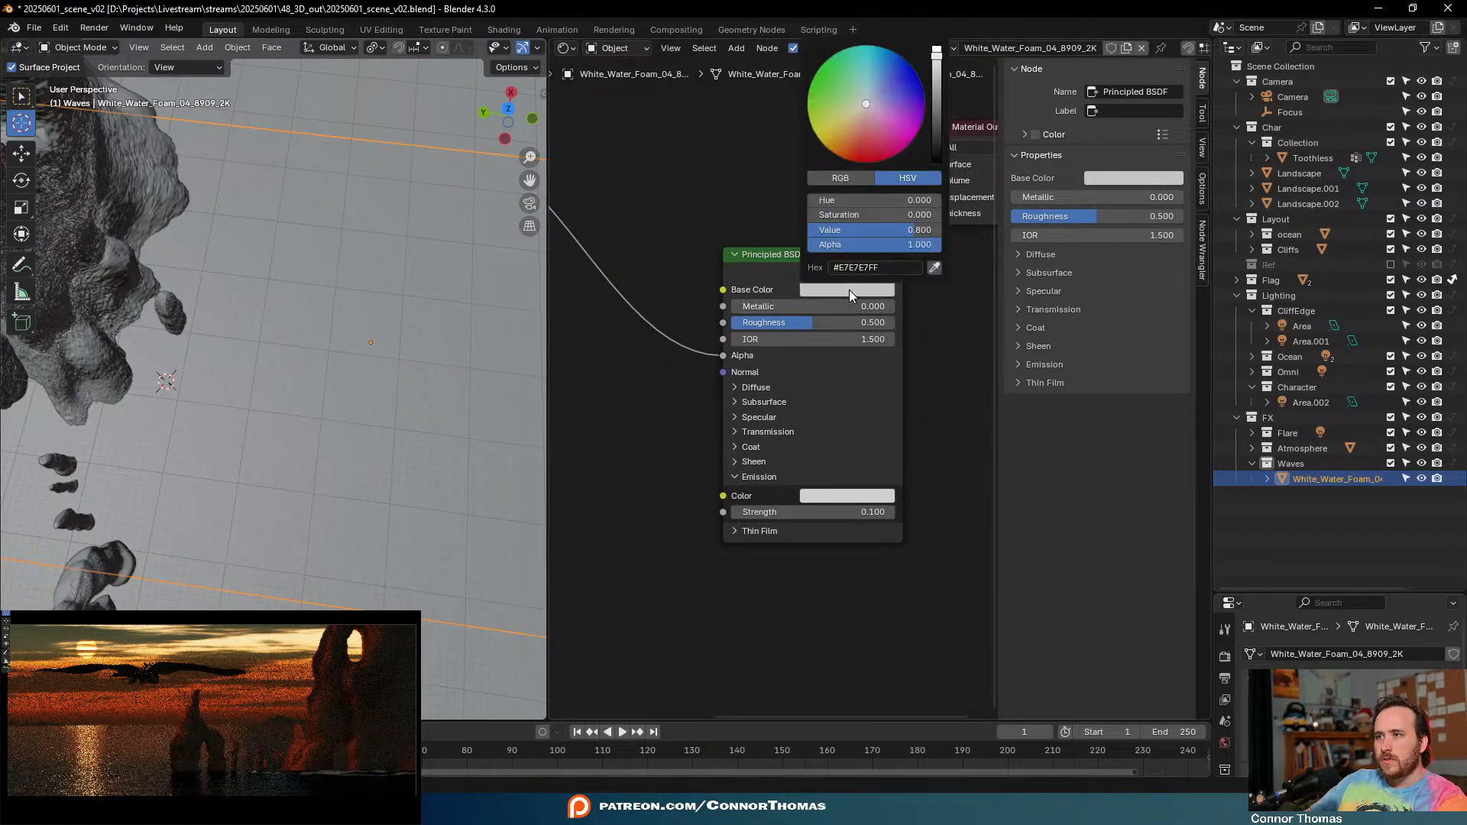
click(861, 112)
drag(870, 98, 886, 63)
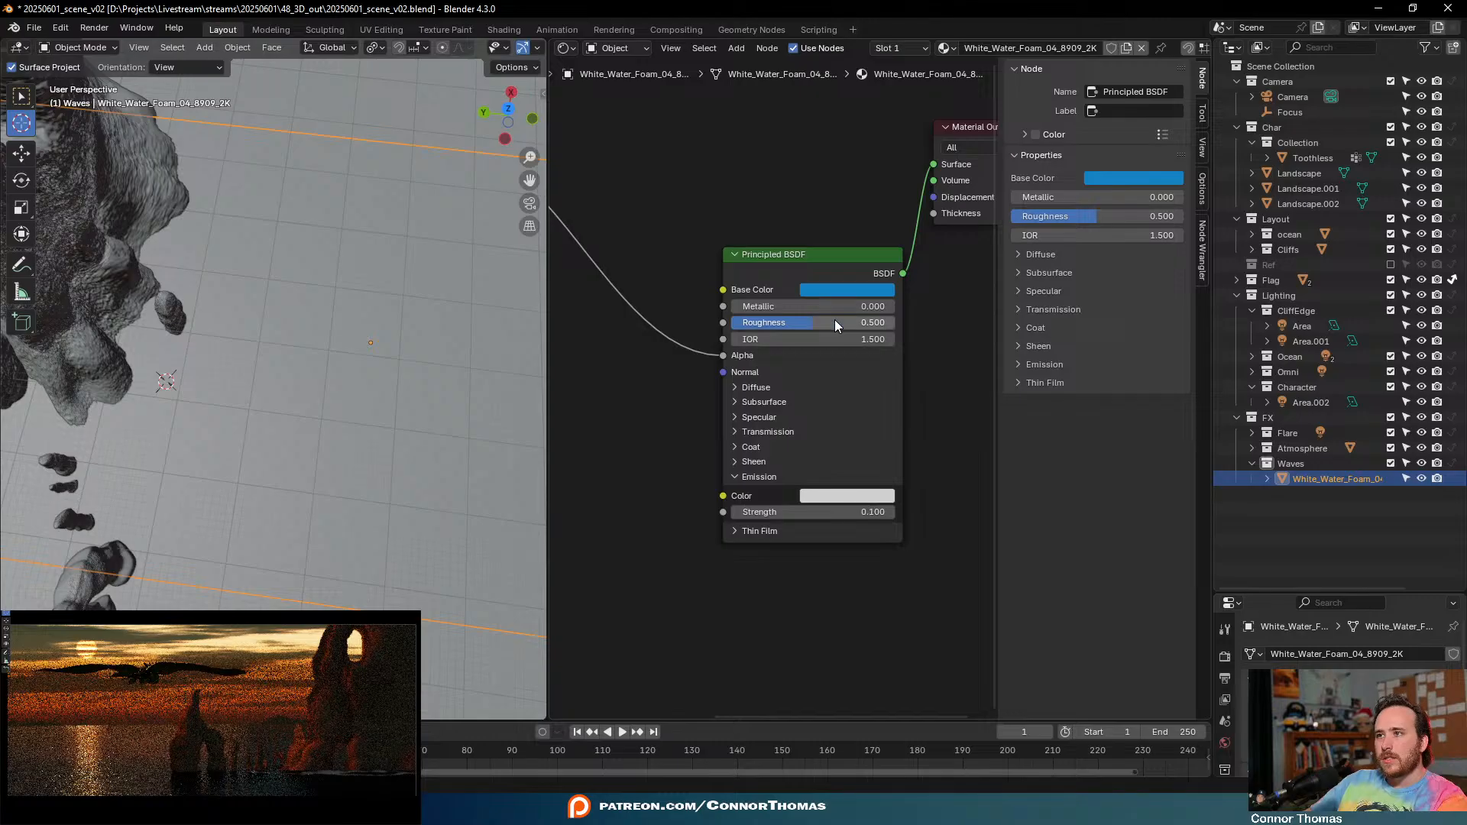
key(ctrl+z)
key(ctrl+z)
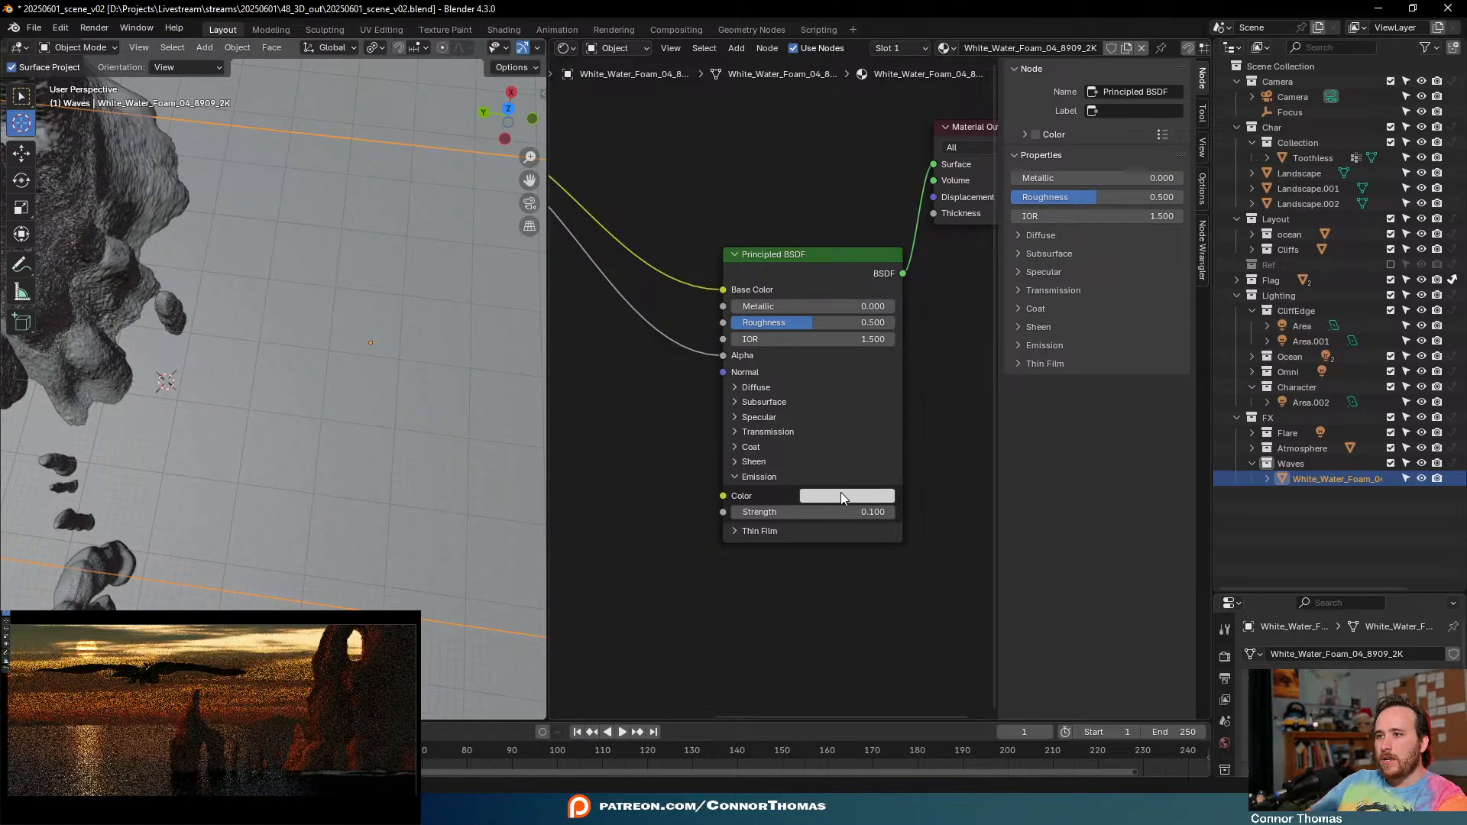
- Set the foam material's emission color to a light blue and its emission strength to 0
click(840, 495)
drag(909, 286, 879, 281)
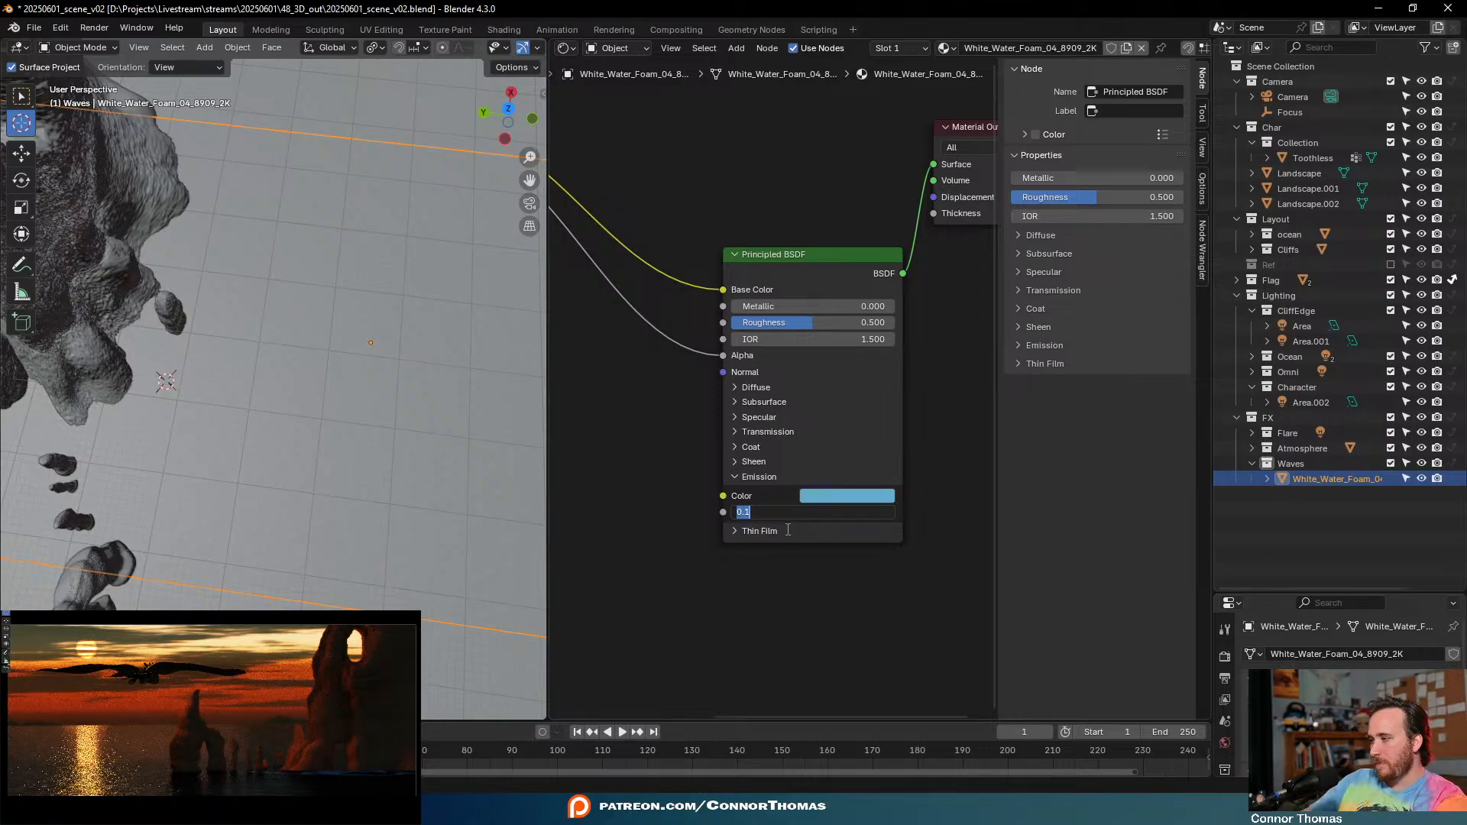
text(0)
key(Return)
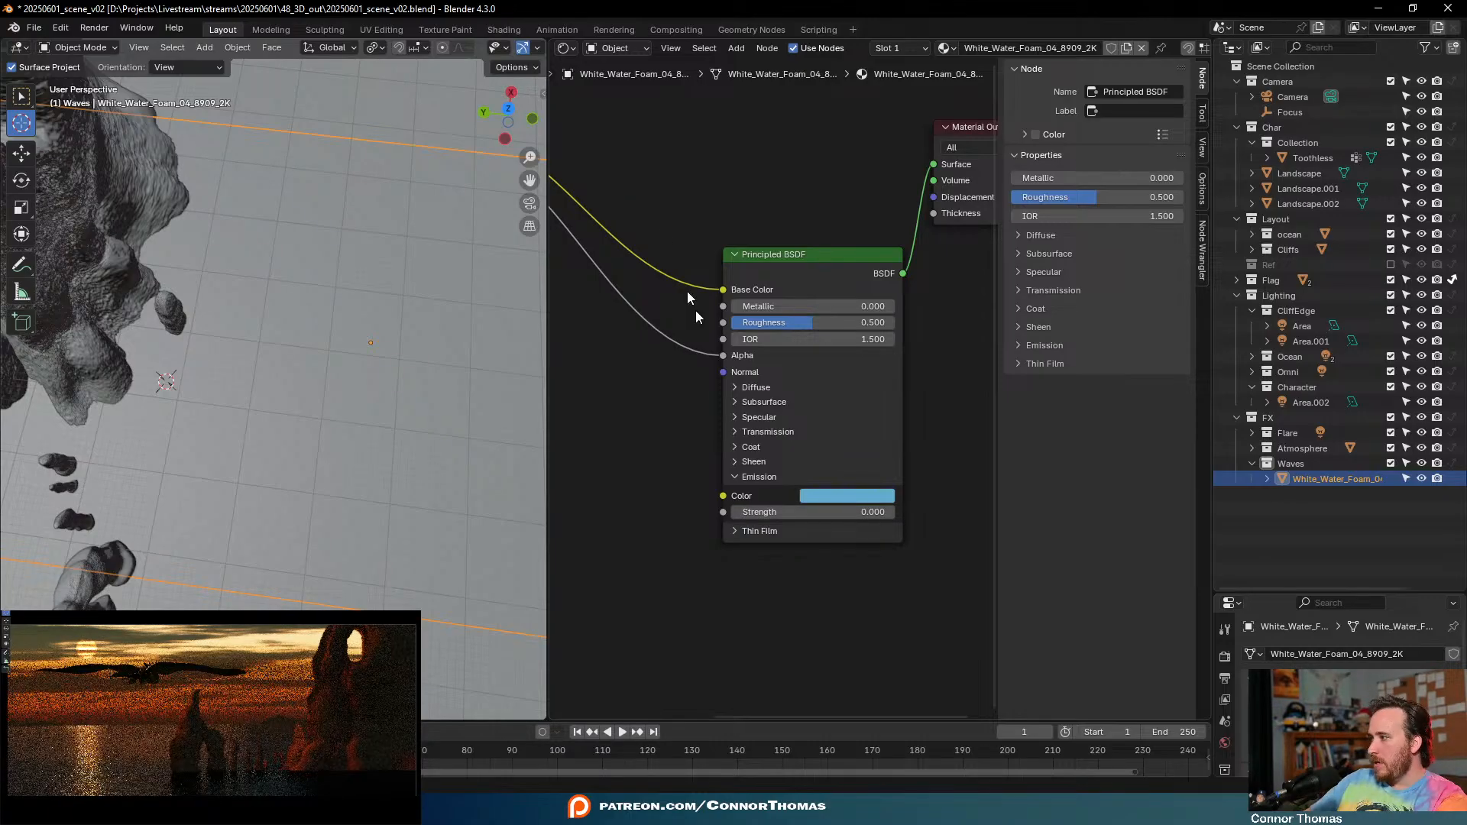
- Add an area light to the Waves collection, place it near the cliff base and angle it down towards the water
middle_drag(204, 395, 237, 236)
key(shift+a)
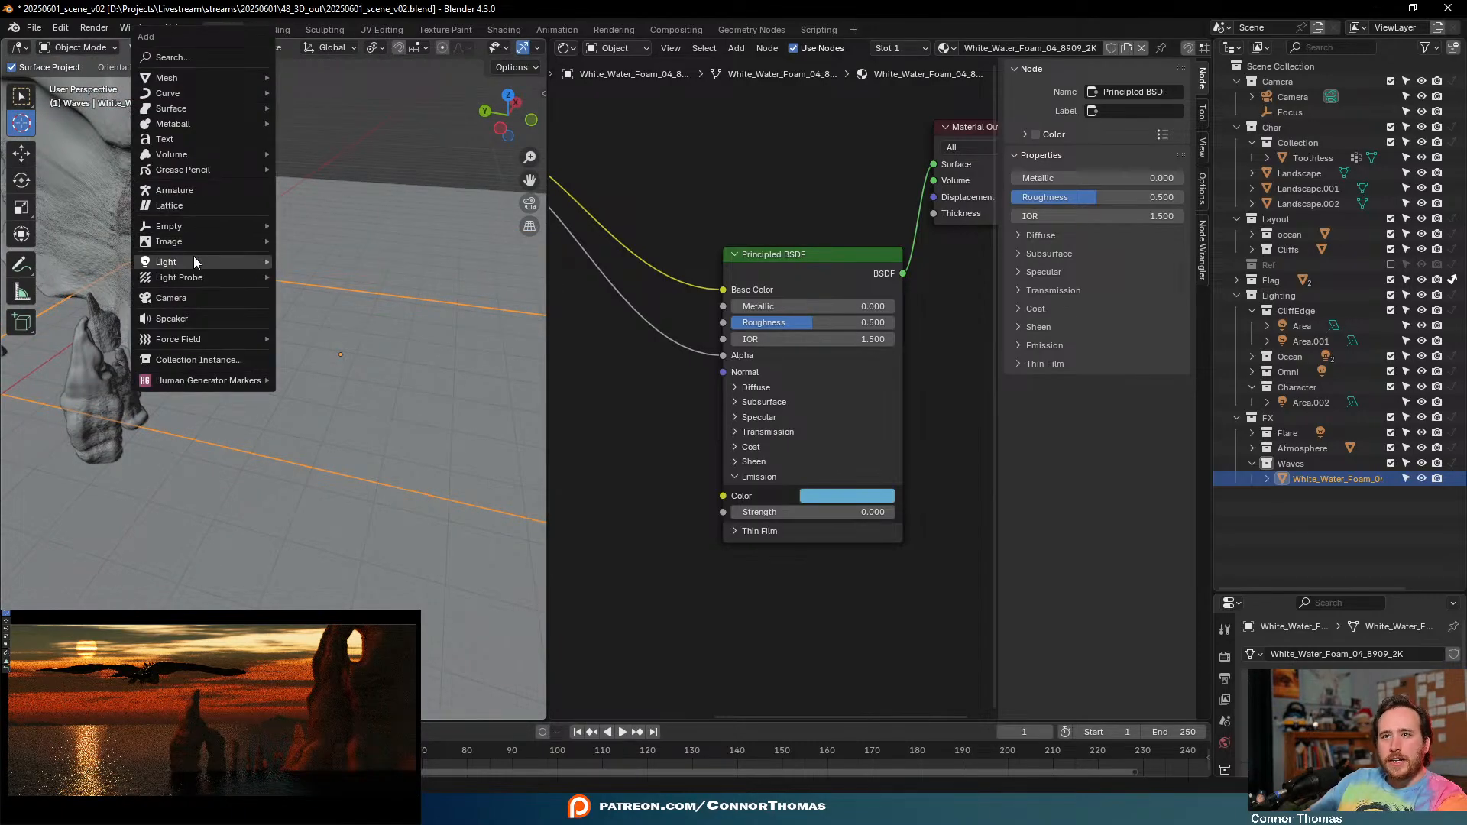
mouse_move(229, 261)
click(310, 313)
key(g)
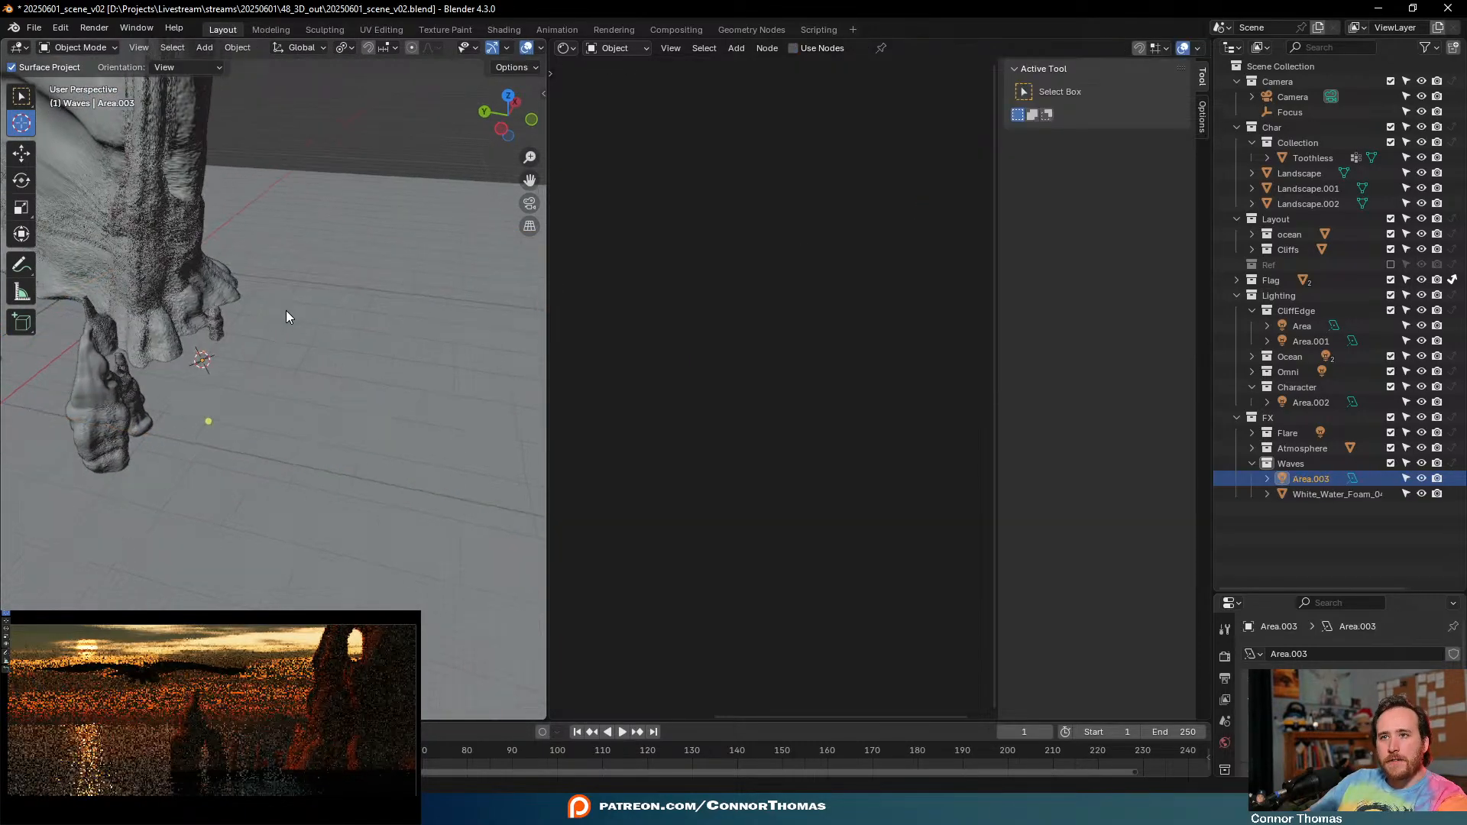
key(r)
click(286, 382)
- Scale up the new area light above the water at the cliff base
key(s)
click(261, 425)
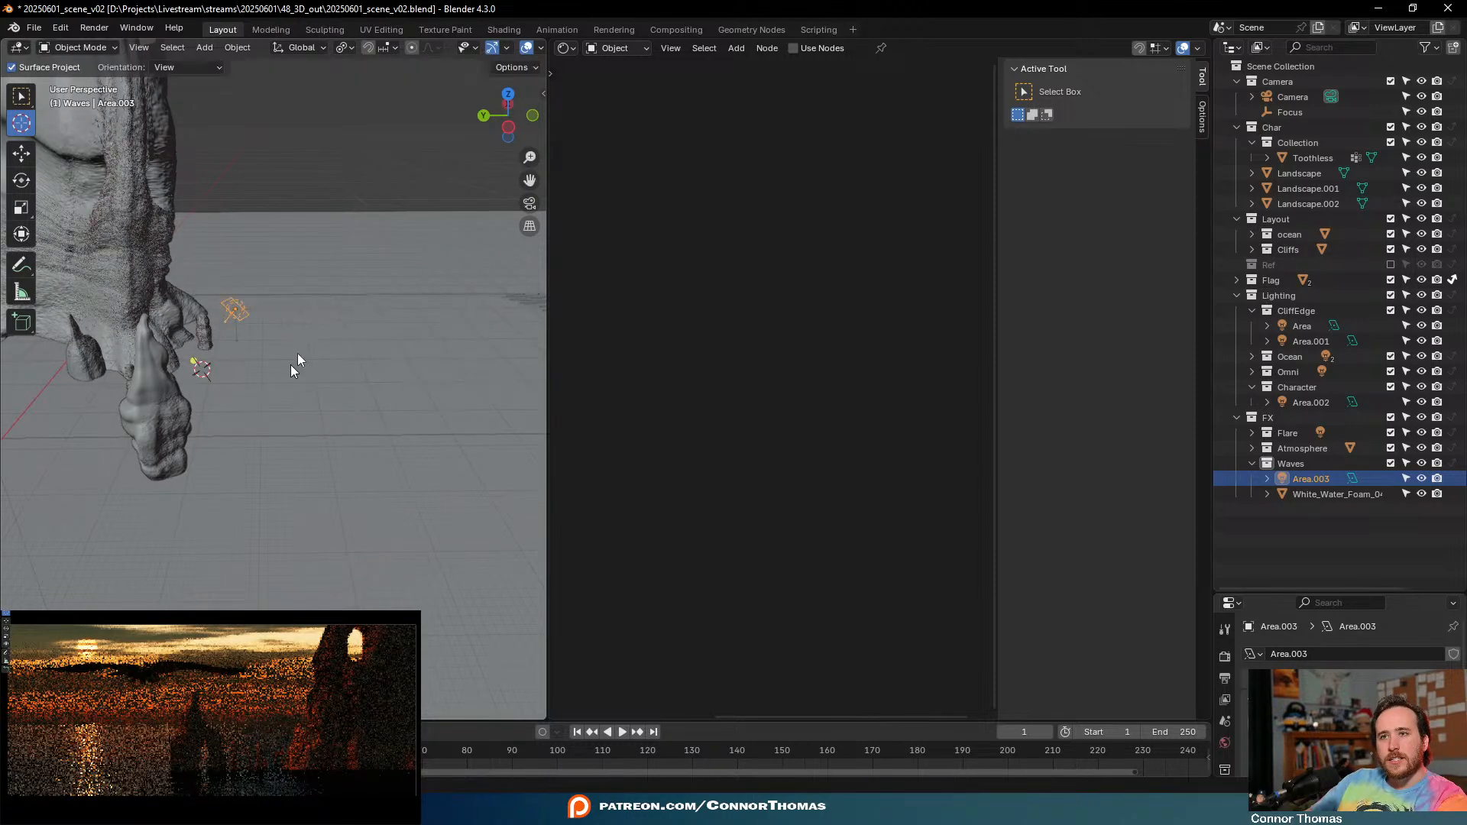
key(s)
click(524, 327)
middle_drag(428, 321, 340, 327)
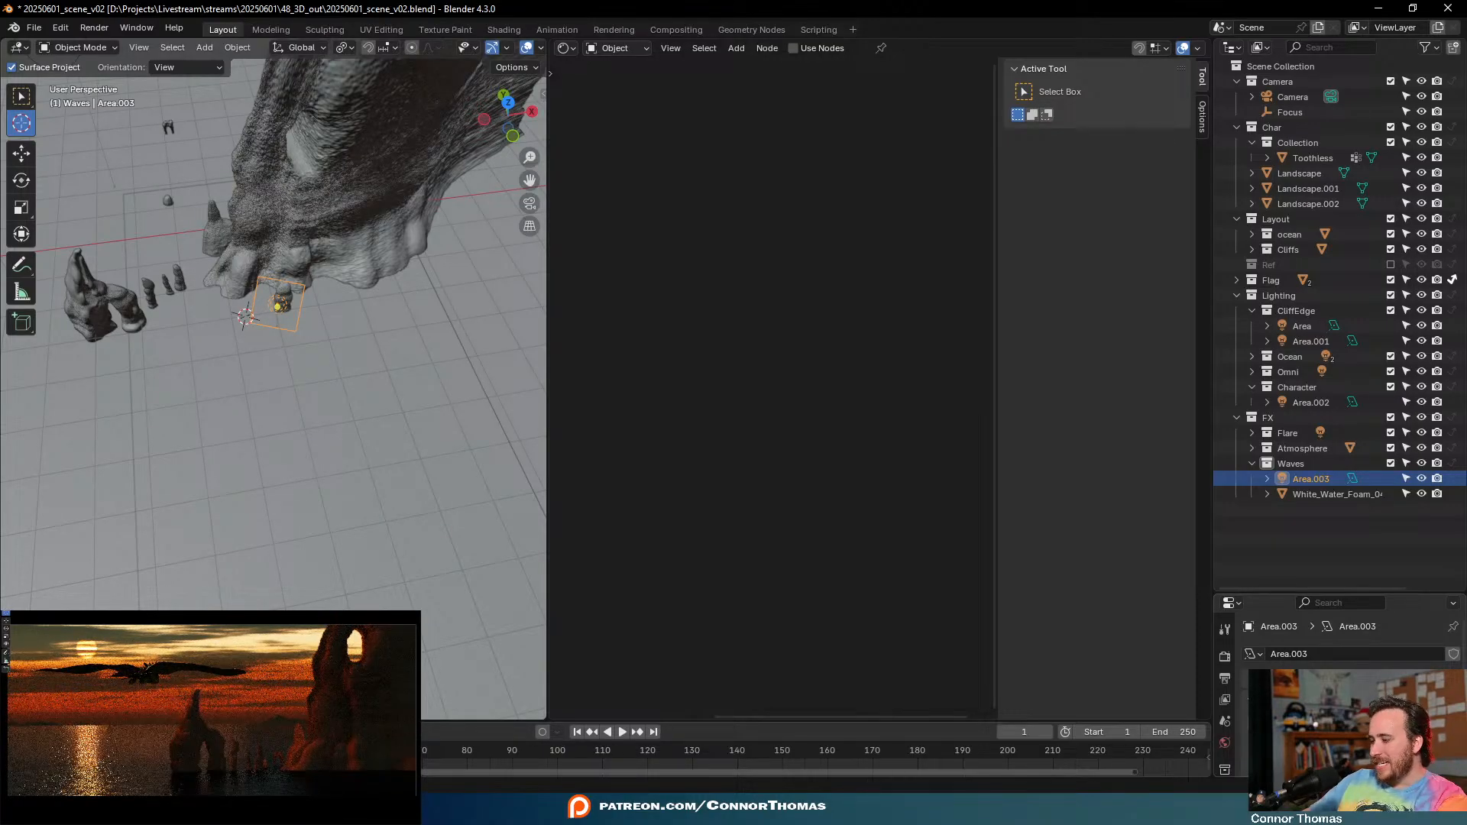
- Move the area light about 138 m up and away from the cliff, out over the water
middle_drag(384, 404, 367, 367)
key(g)
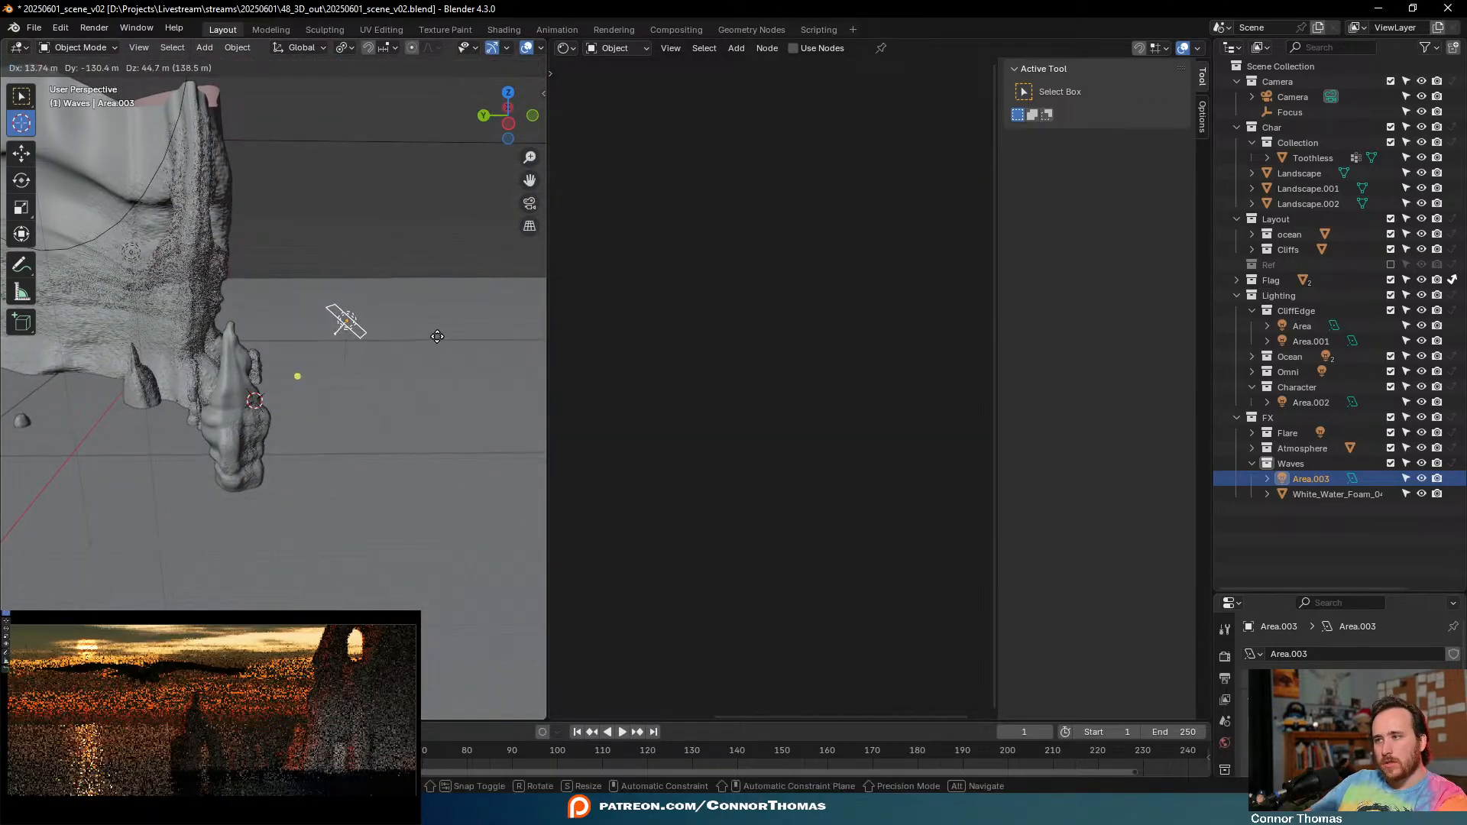
click(437, 336)
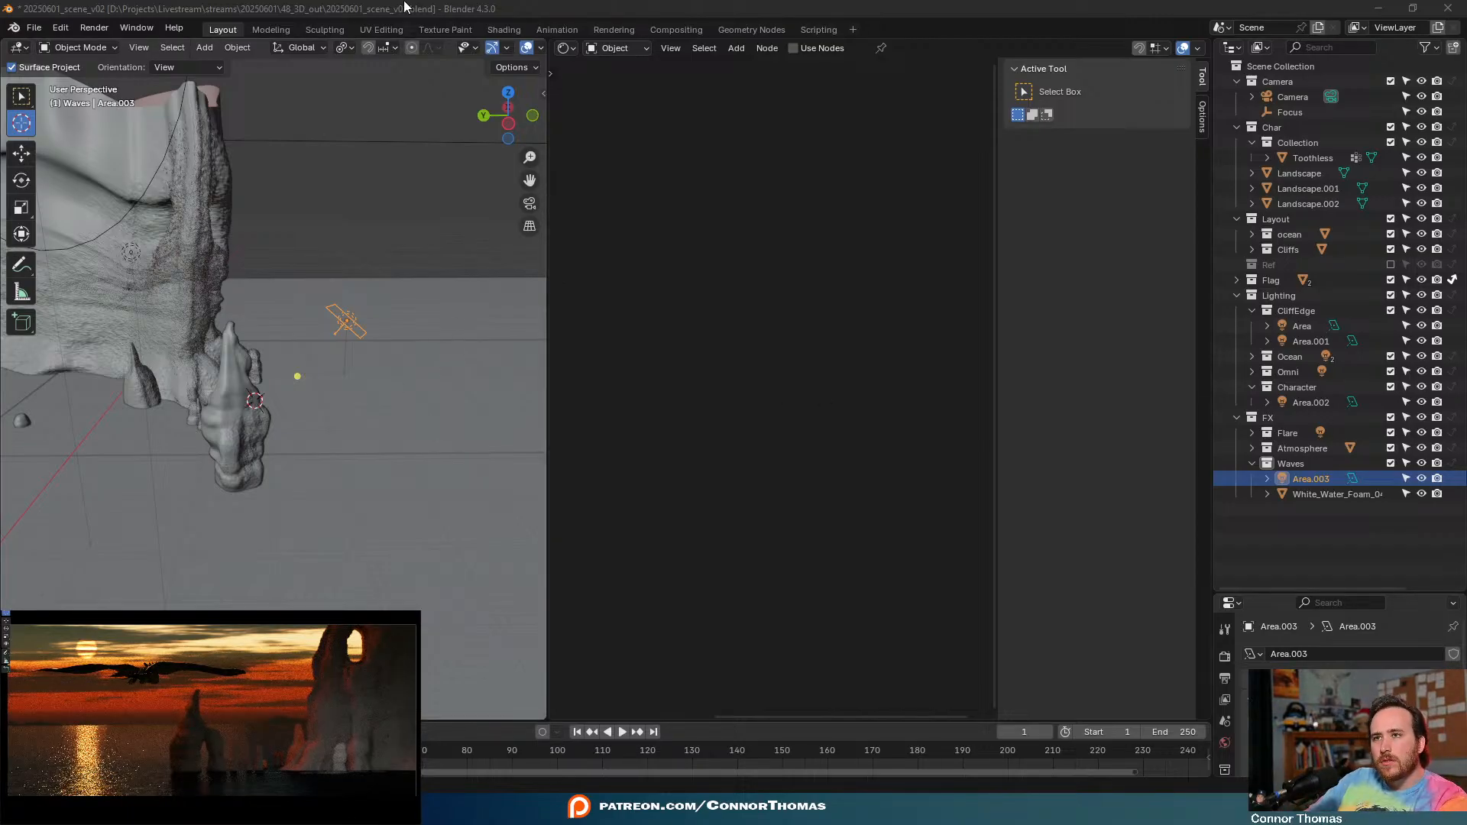
- Shift the area light slightly higher and closer to the cliff, and tilt it to point more steeply down at the water
key(g)
click(440, 281)
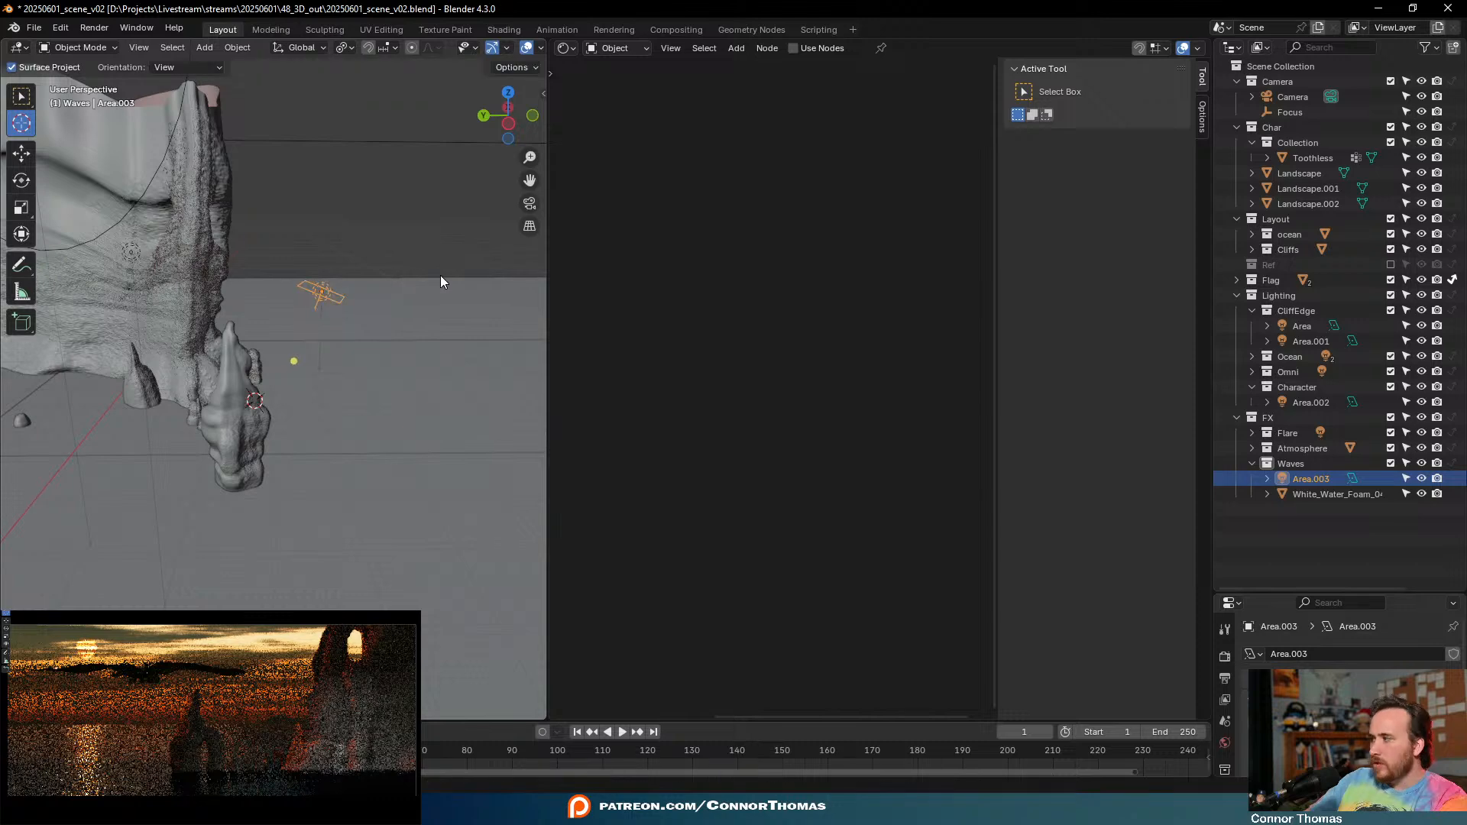
key(r)
click(447, 243)
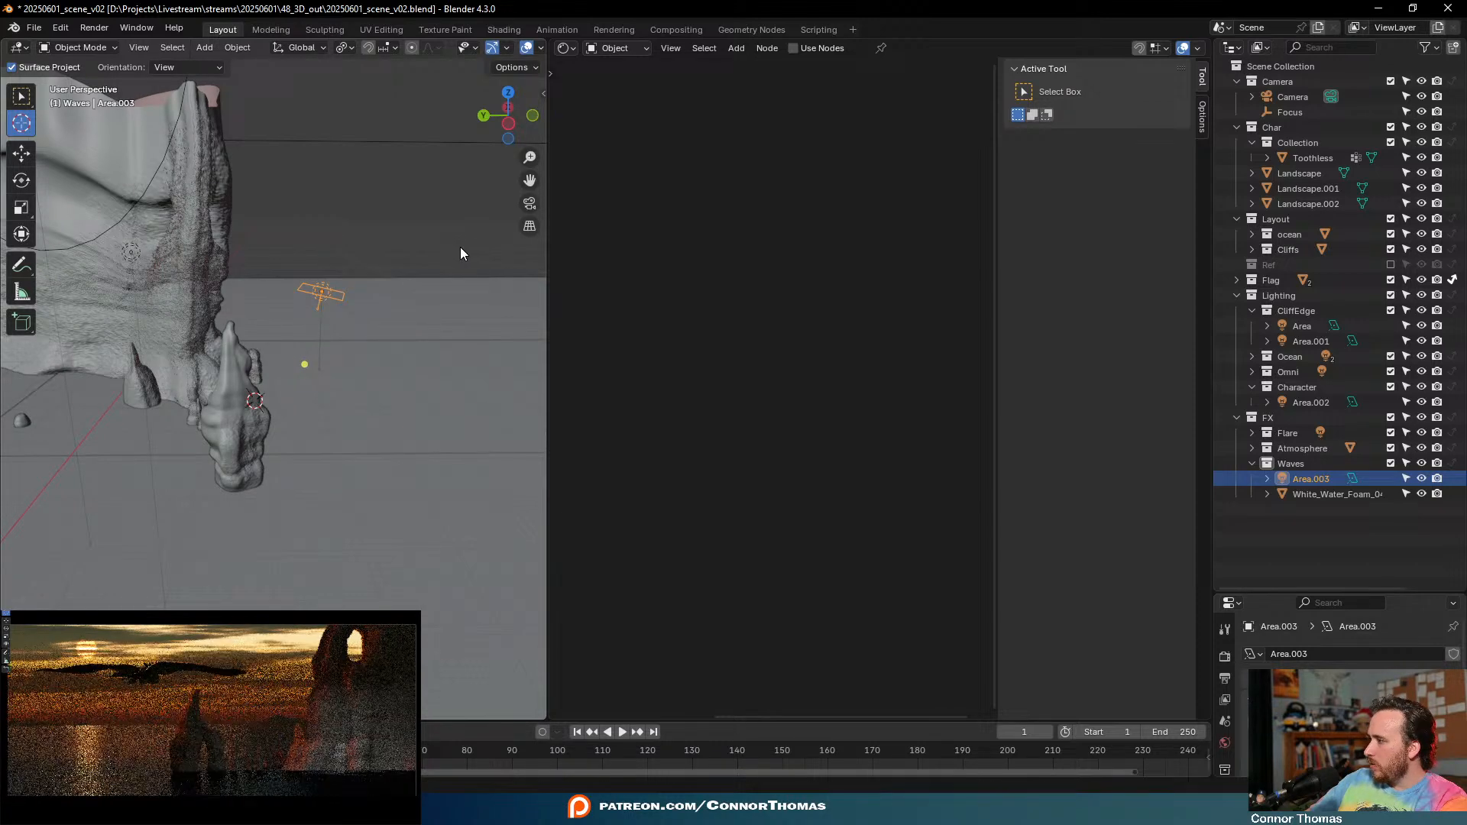
click(34, 774)
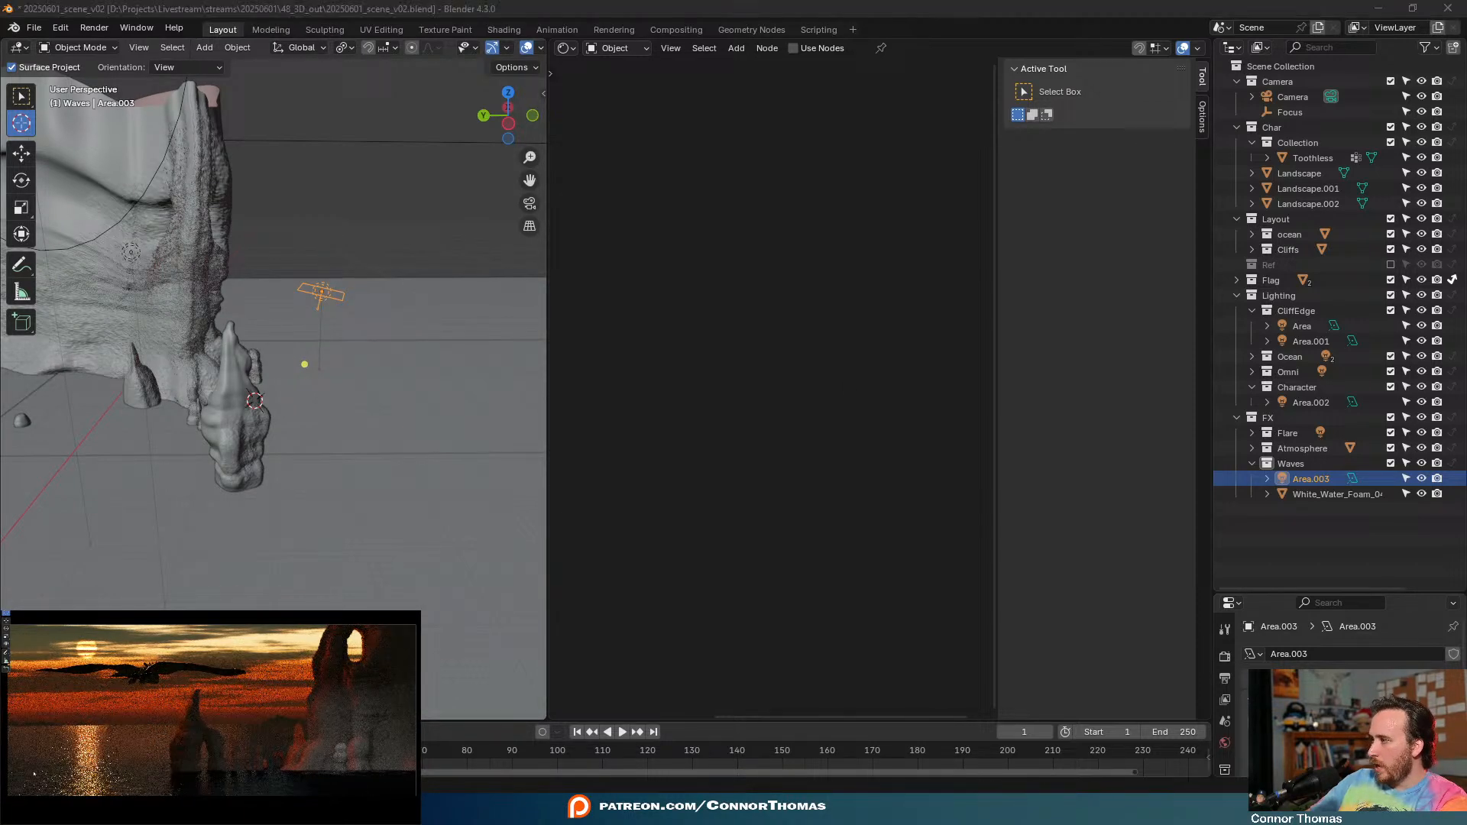
- Limit the new area light above the water to the Waves collection through light linking
click(632, 519)
middle_drag(367, 363, 293, 368)
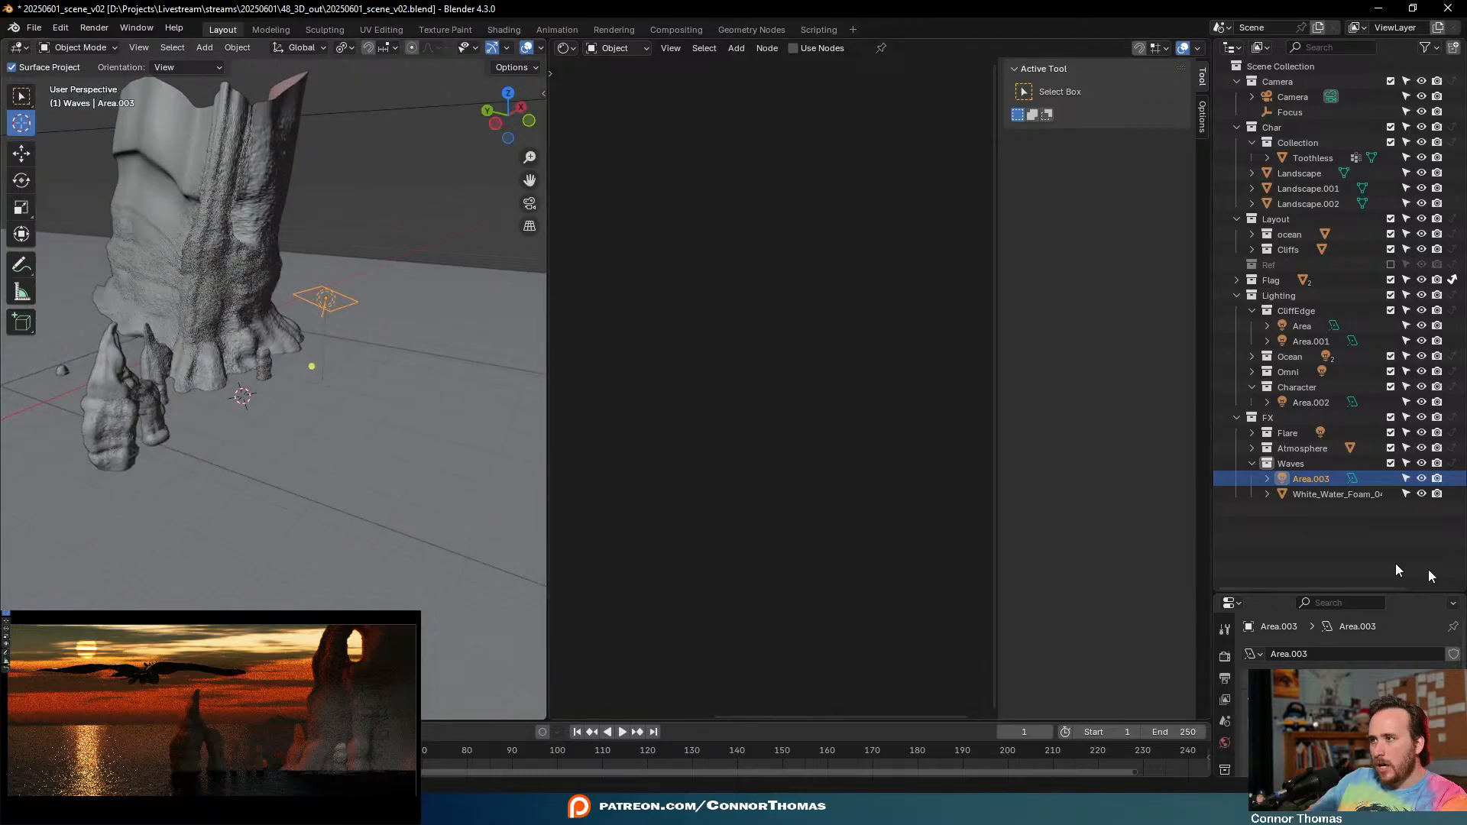
drag(1309, 592, 1310, 212)
click(1224, 413)
scroll(1326, 593, down, 5)
scroll(1326, 592, down, 5)
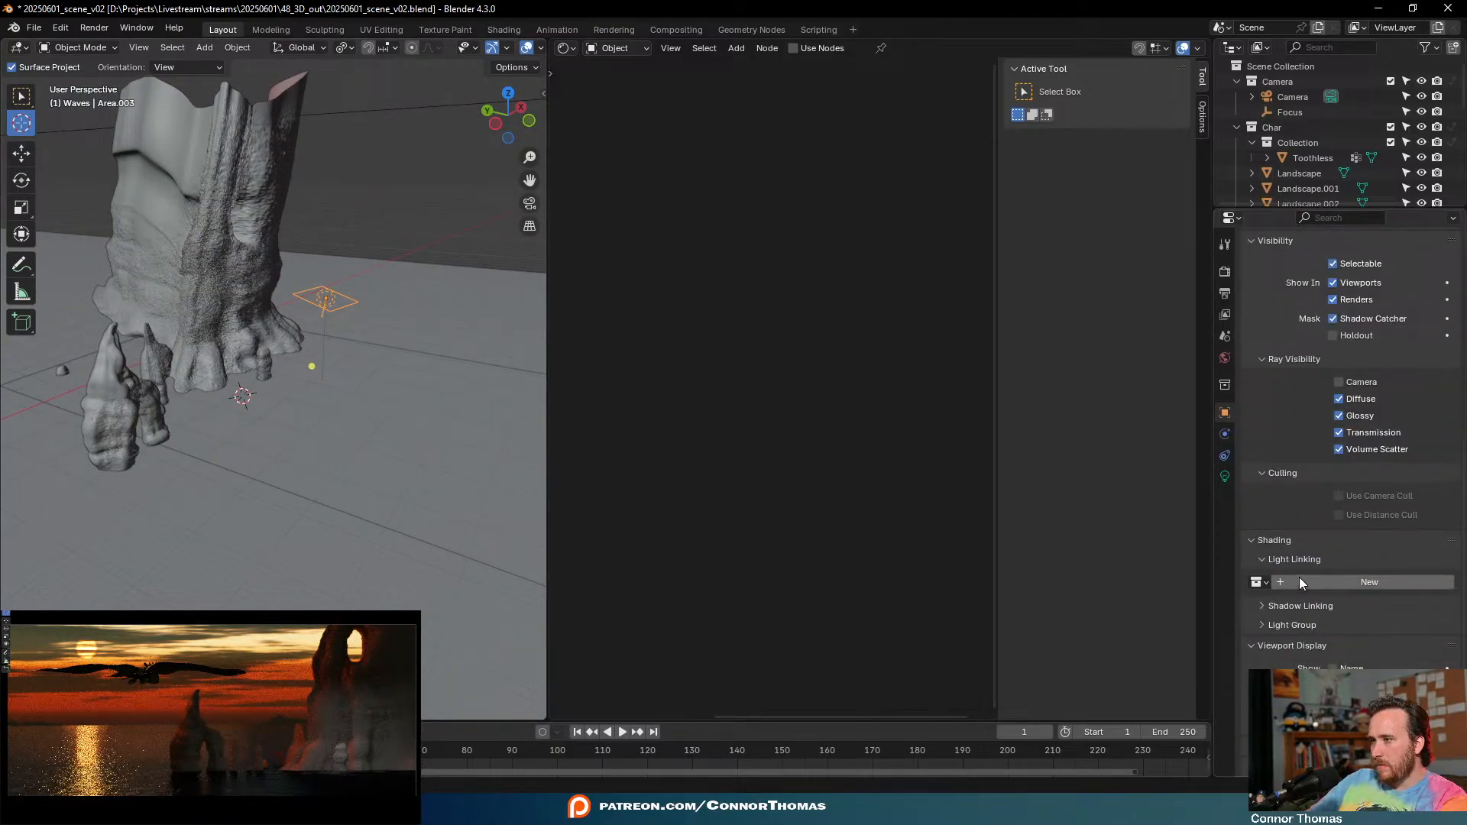
click(1256, 582)
scroll(1082, 708, down, 5)
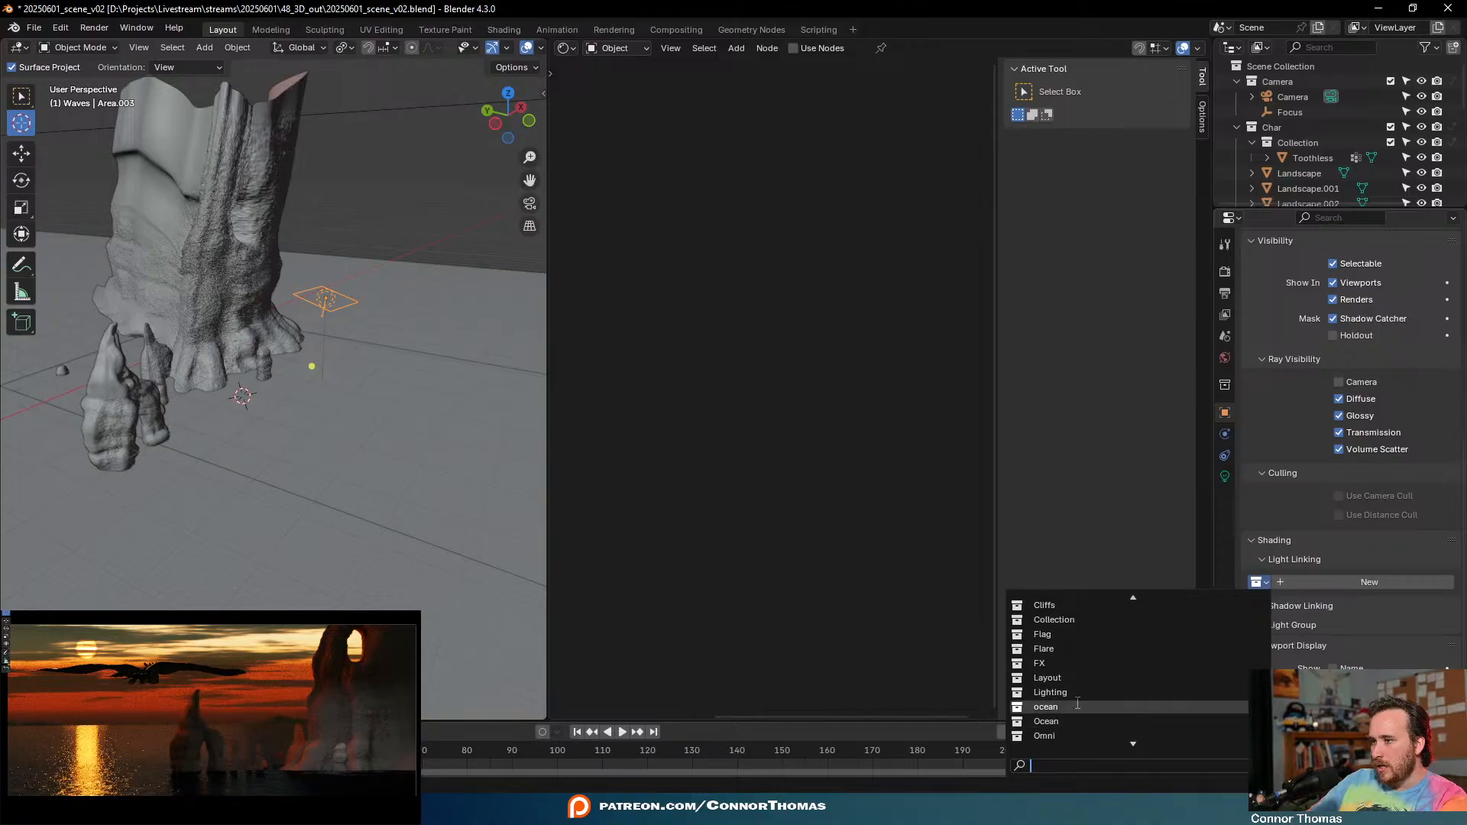
scroll(1082, 722, down, 2)
click(1290, 209)
drag(1289, 210, 1340, 88)
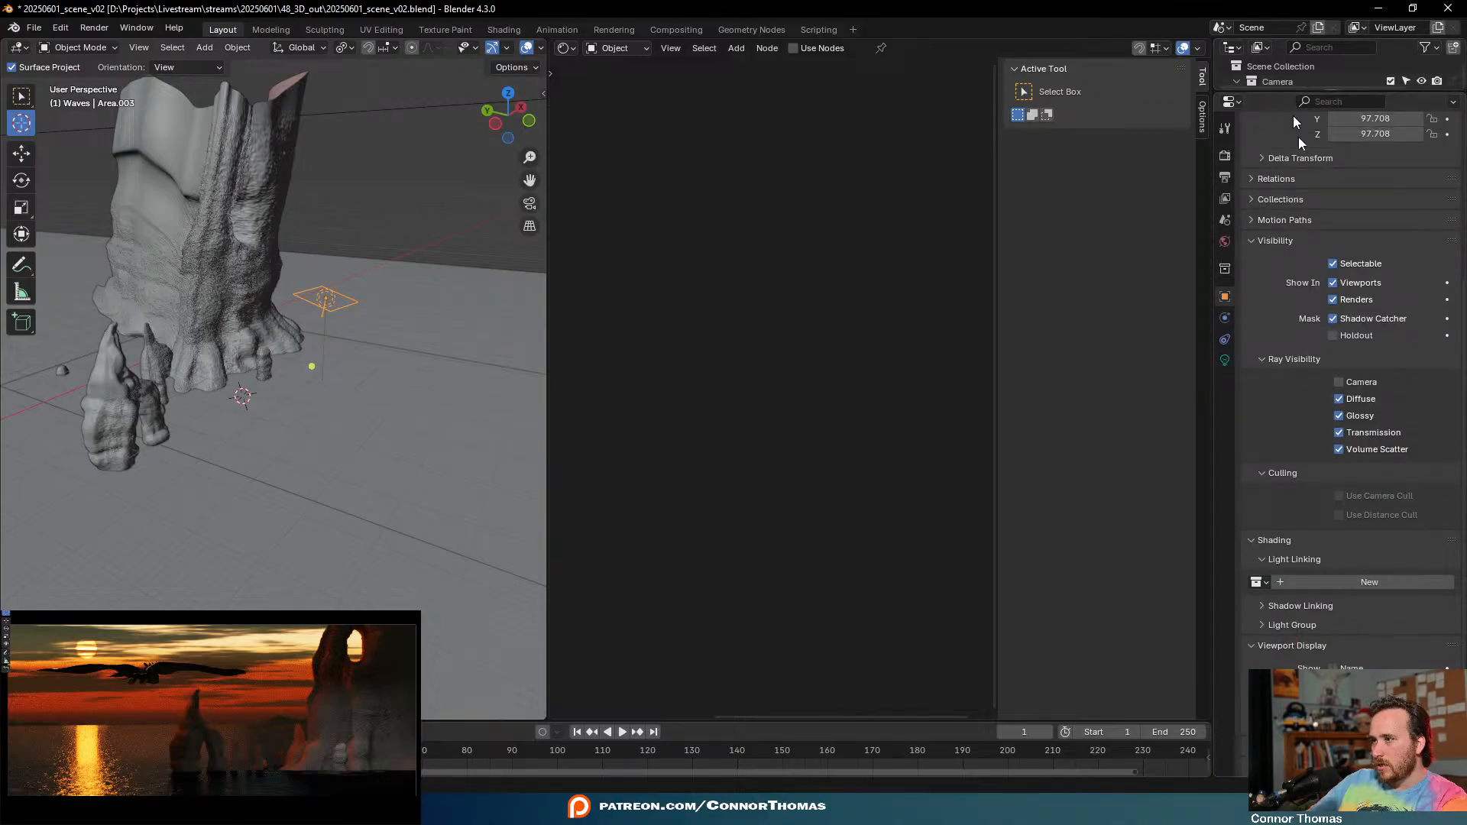
click(1256, 582)
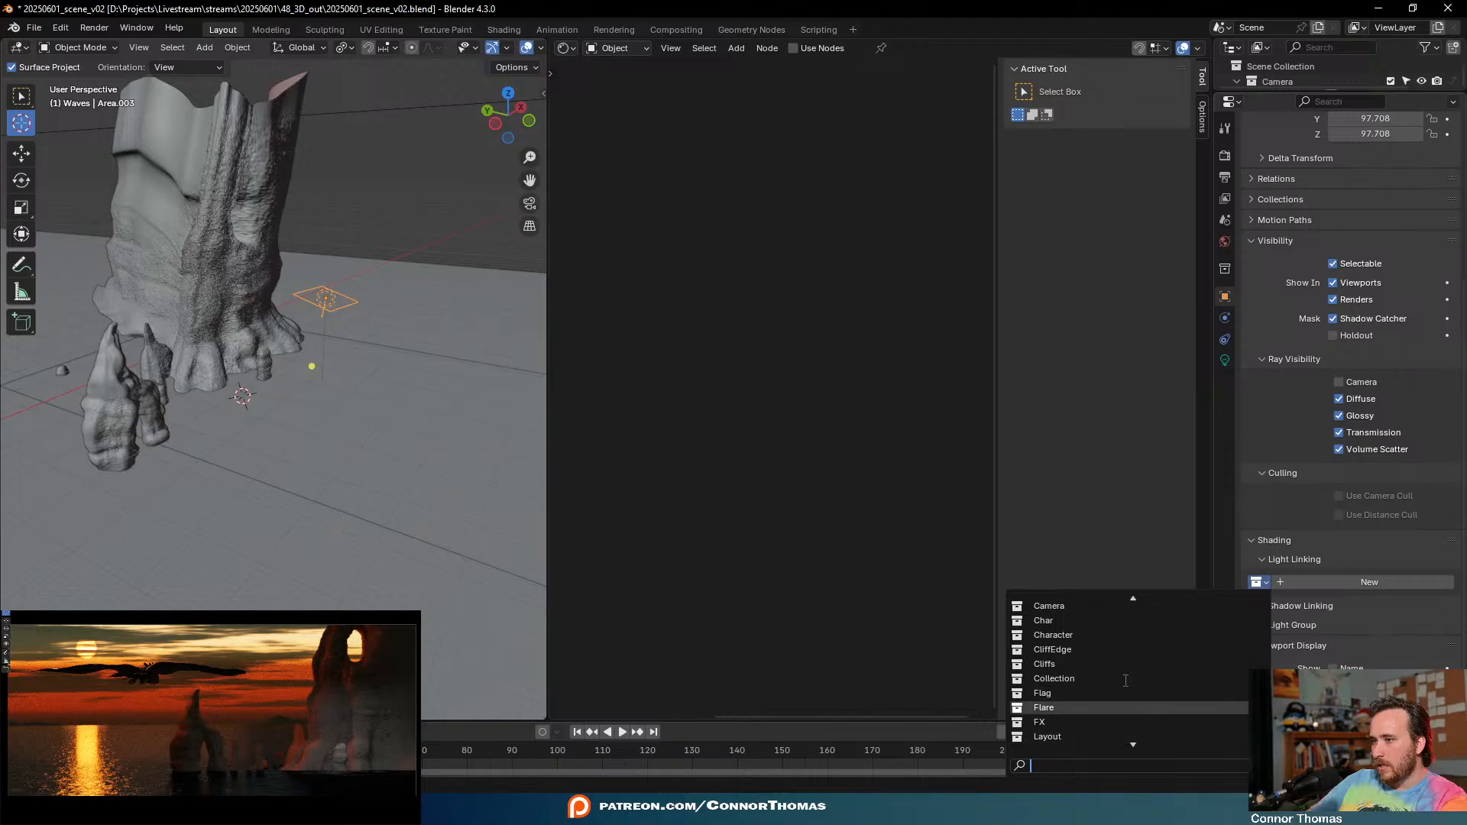
text(wav)
click(1053, 608)
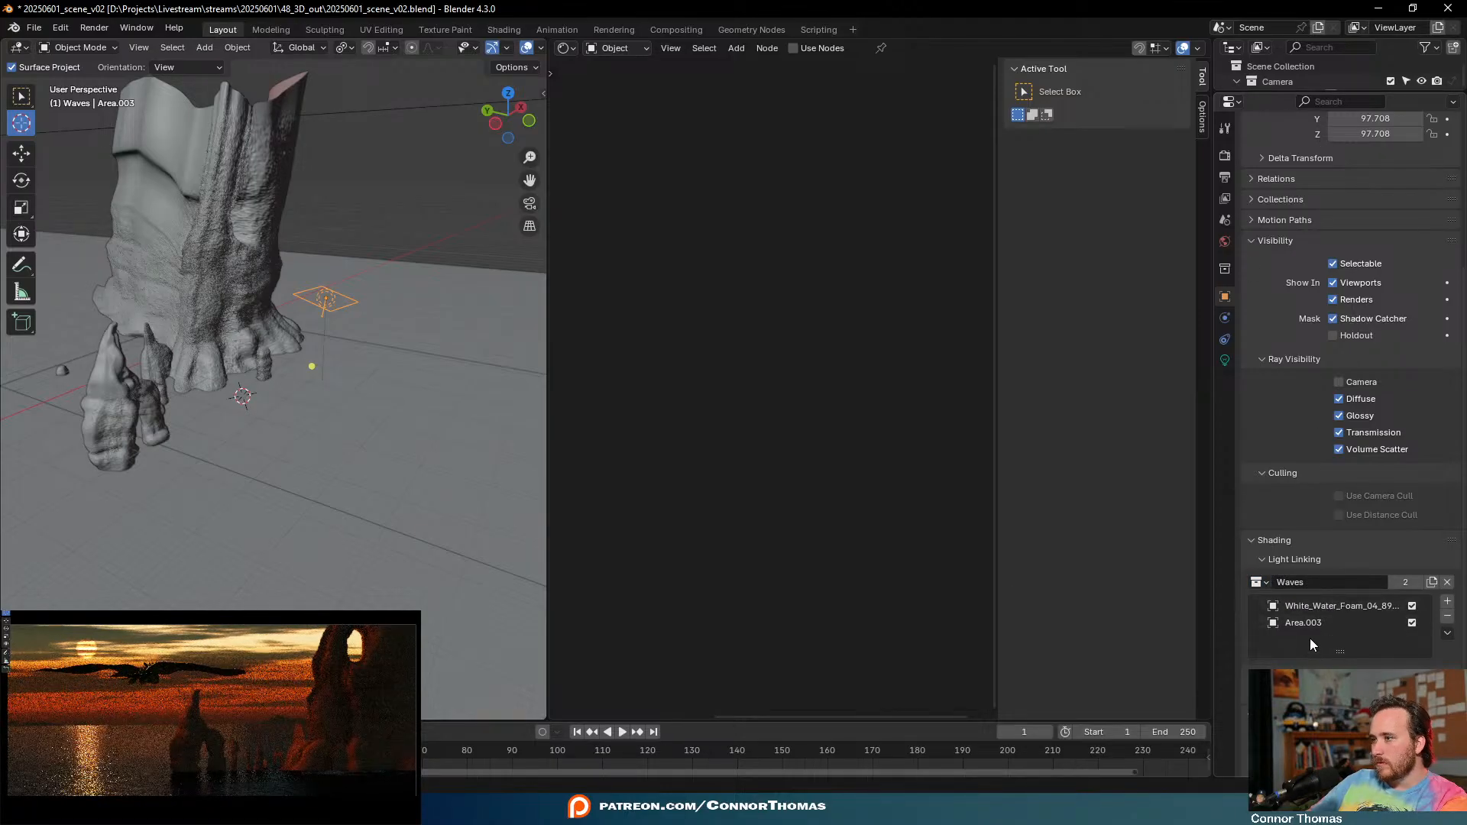
click(1331, 608)
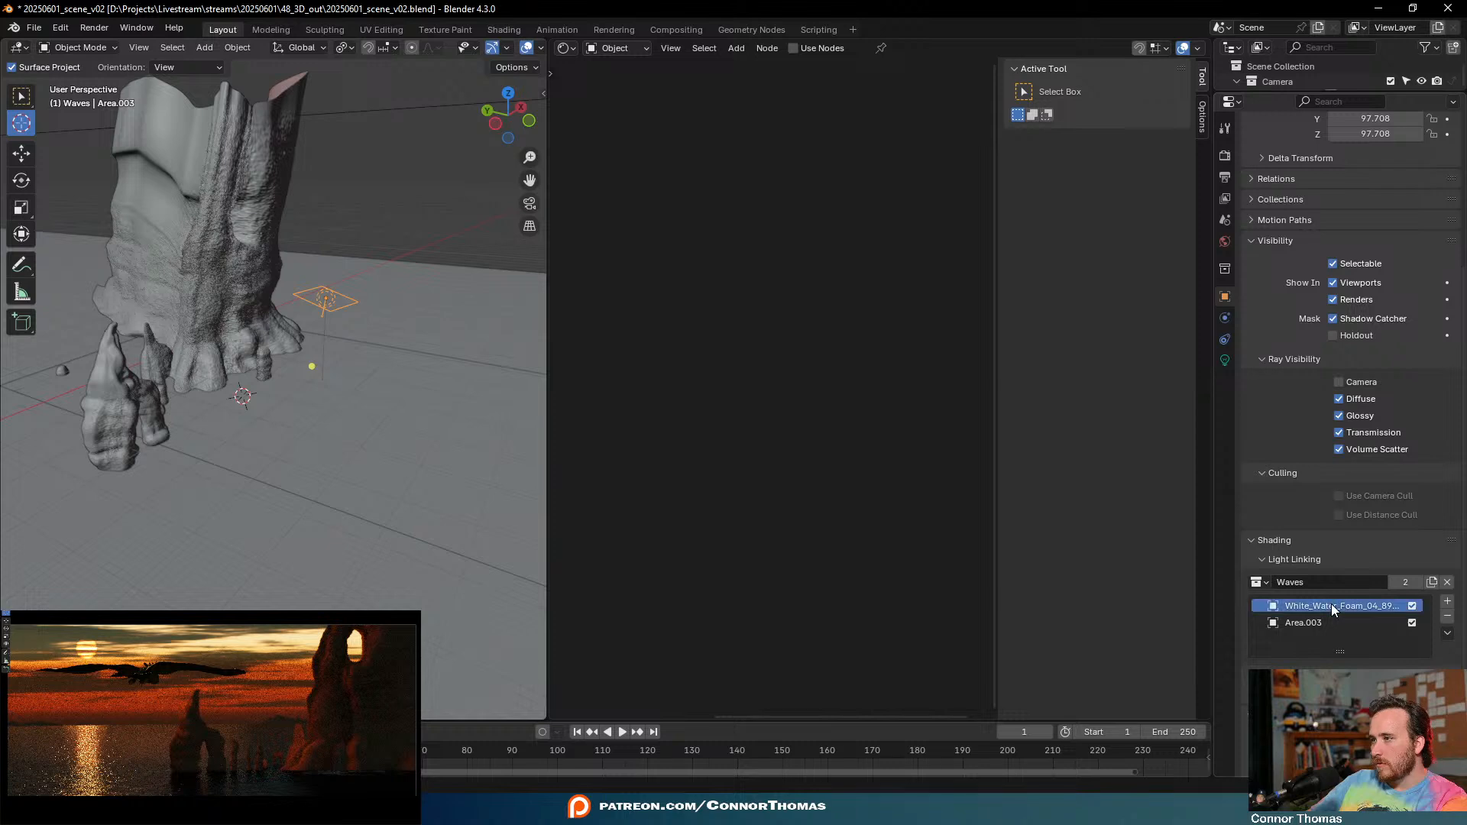
- Move the area light out of the Waves collection into the Ocean collection under Lighting
drag(1275, 90, 1276, 637)
click(1309, 478)
drag(1310, 479, 1299, 356)
click(1250, 356)
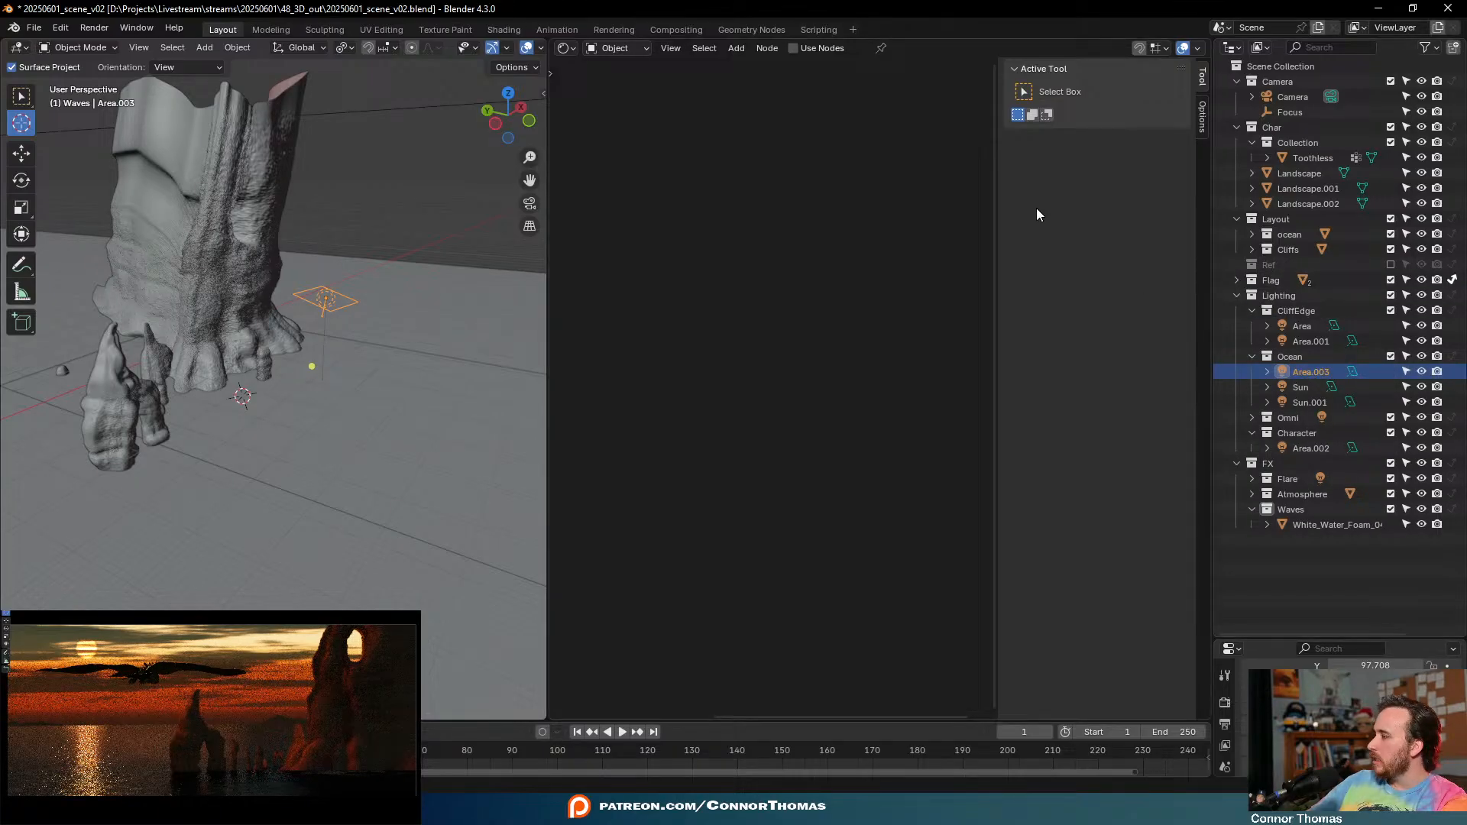
- Create a collection named LitWaves inside Lighting and move the area light into it
click(318, 762)
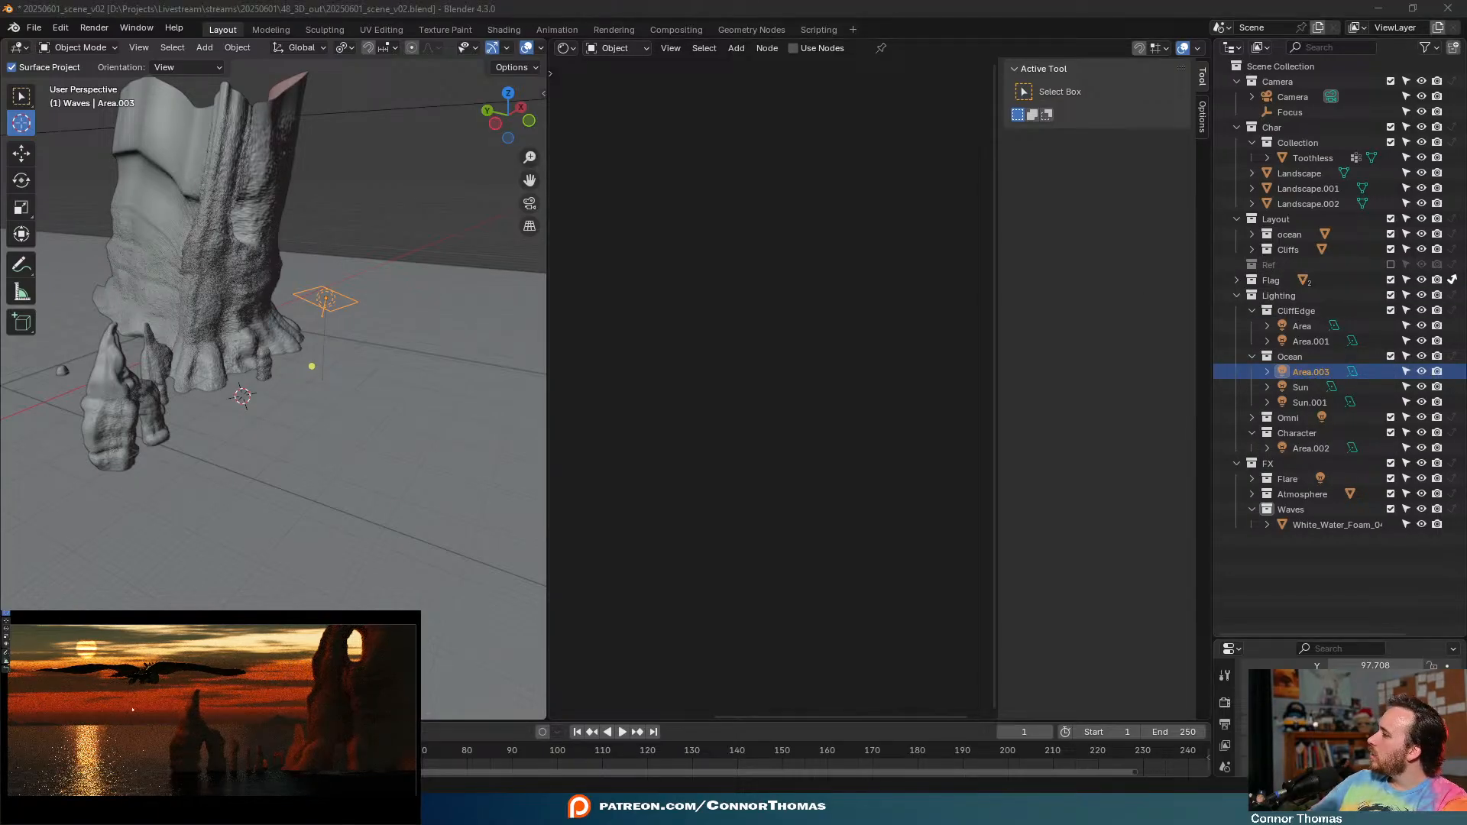
right_click(1276, 295)
click(1269, 296)
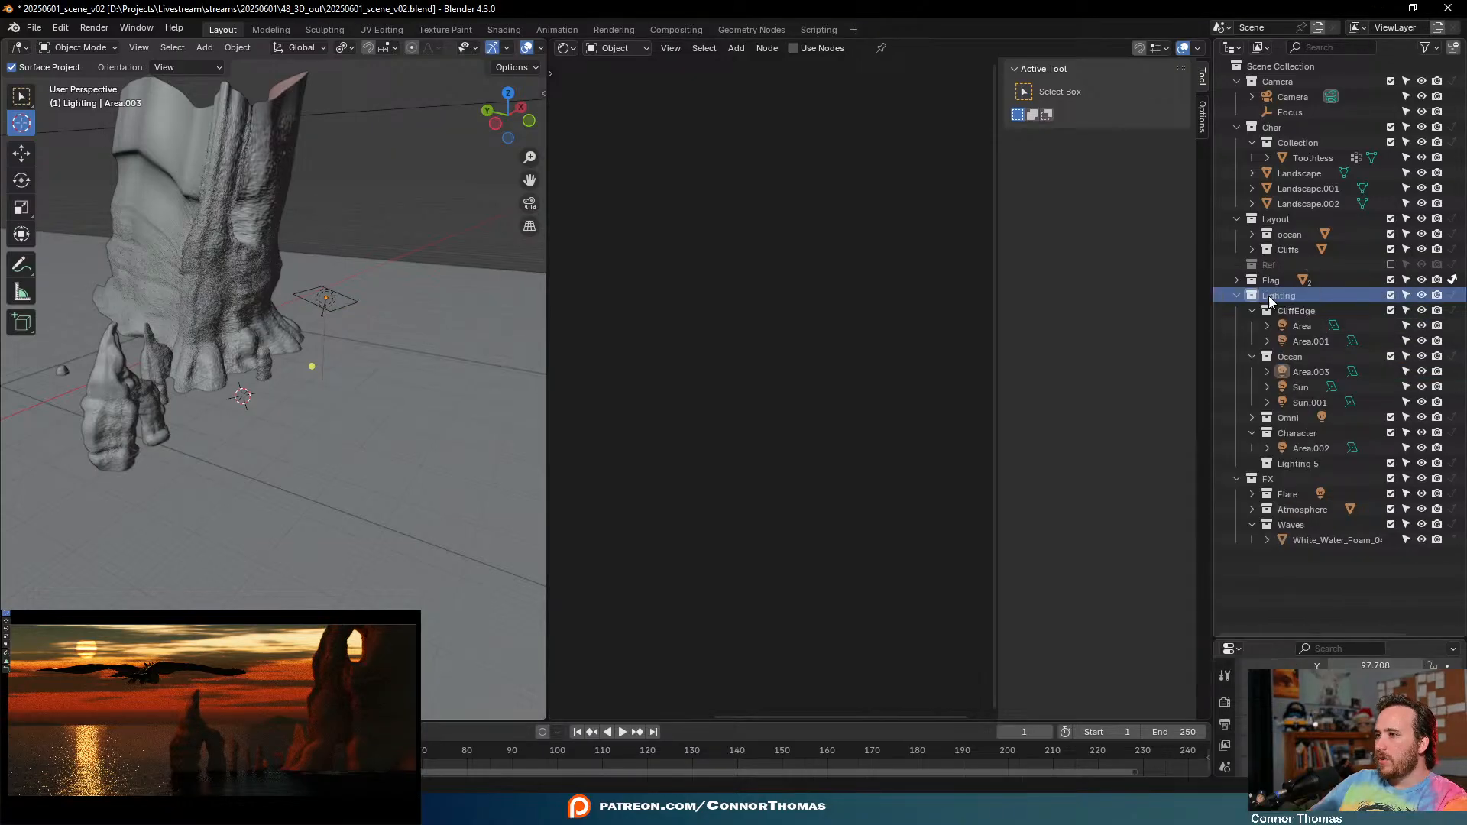
double_click(1291, 463)
text(w)
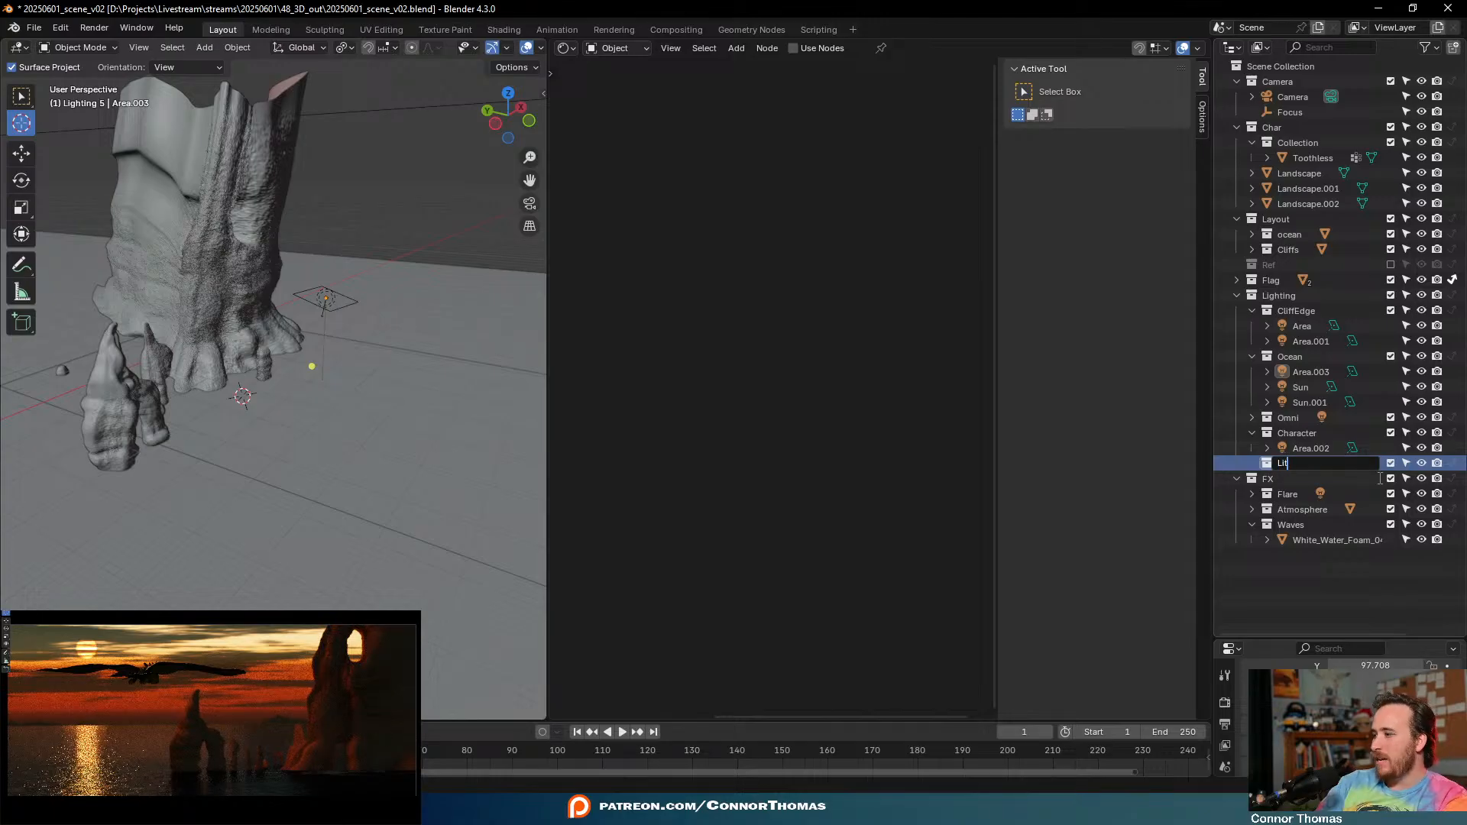
key(Return)
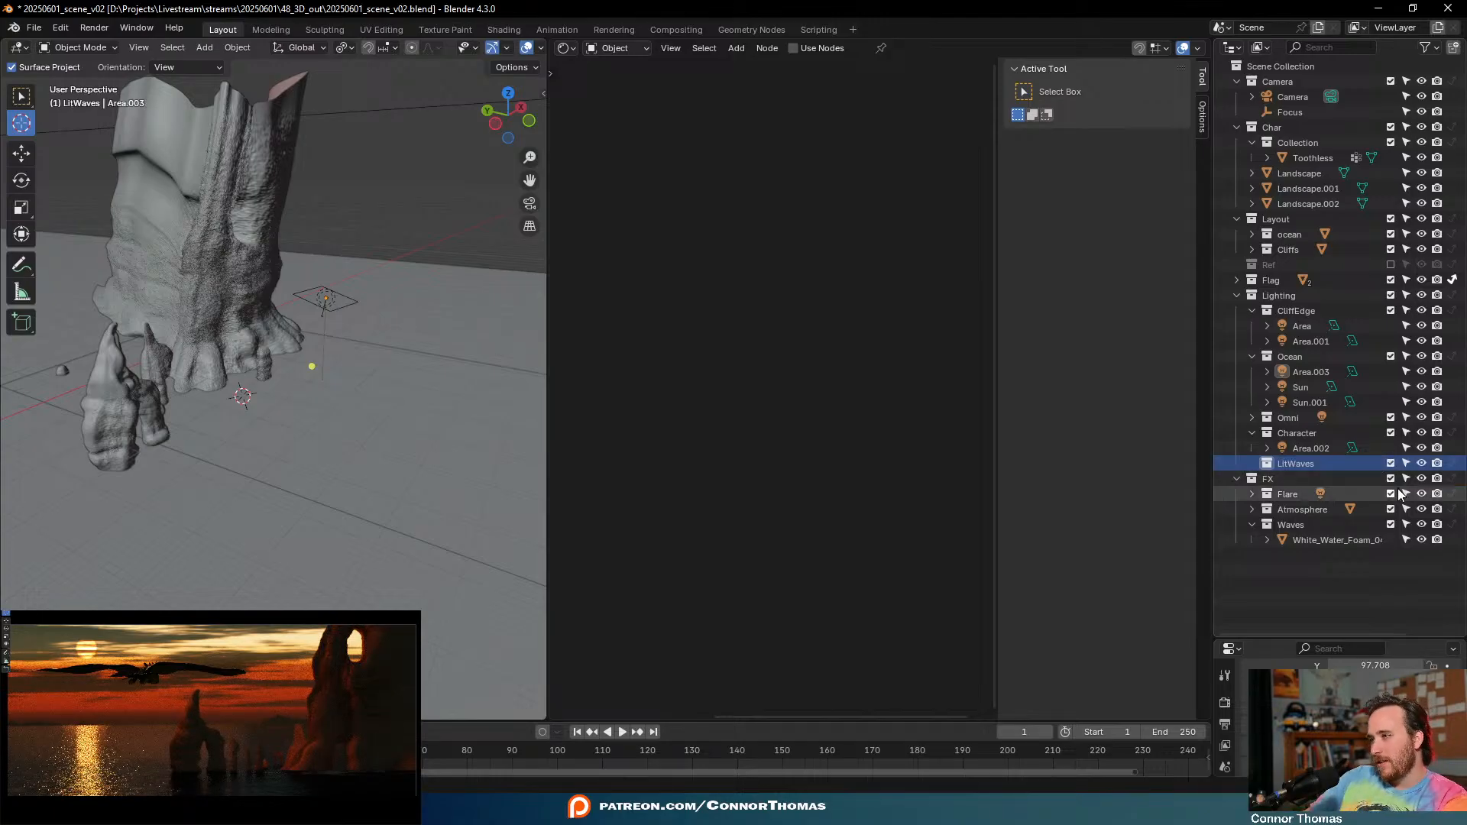
click(1311, 372)
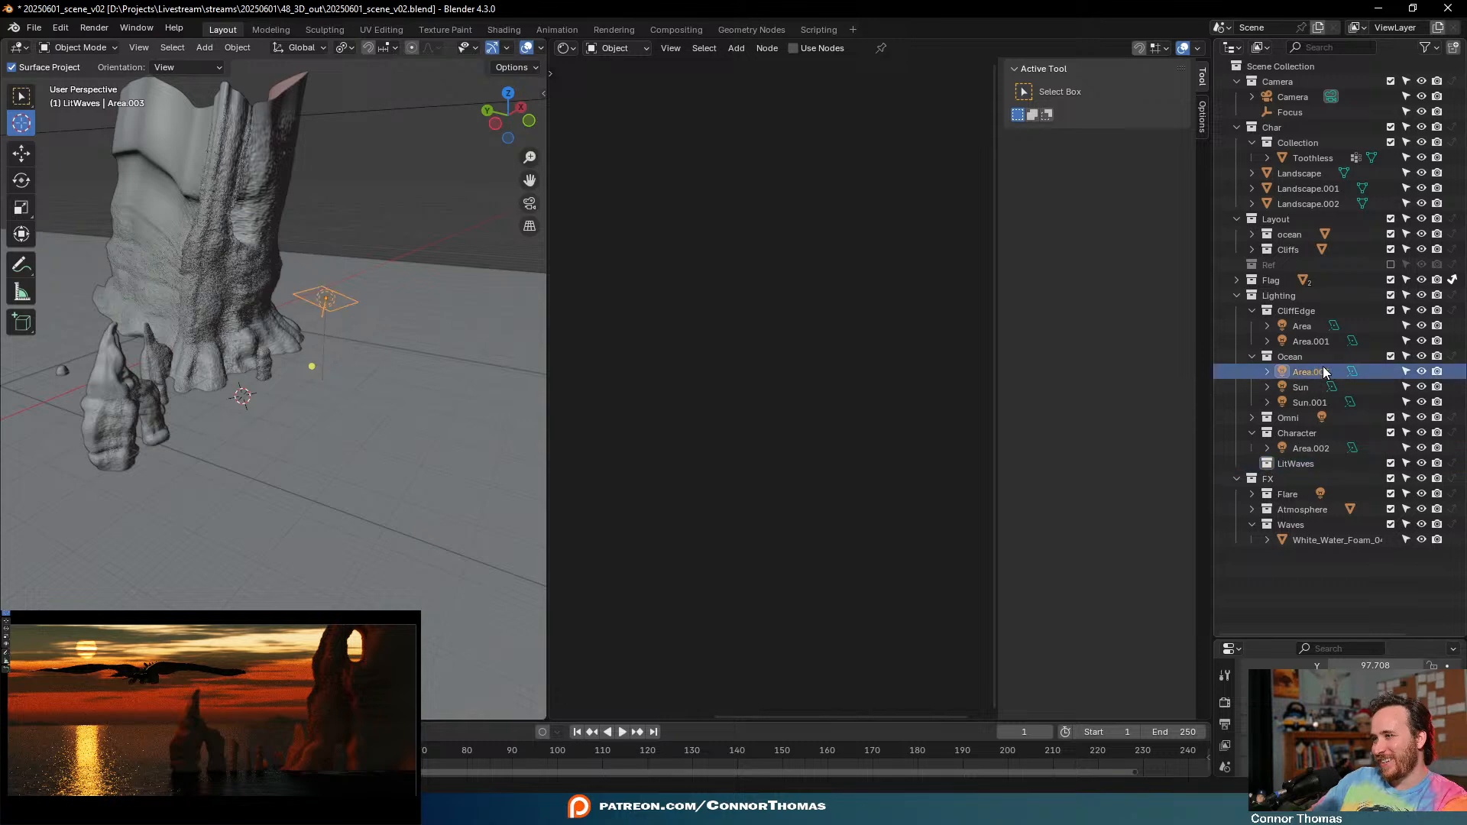
drag(1312, 371, 1296, 463)
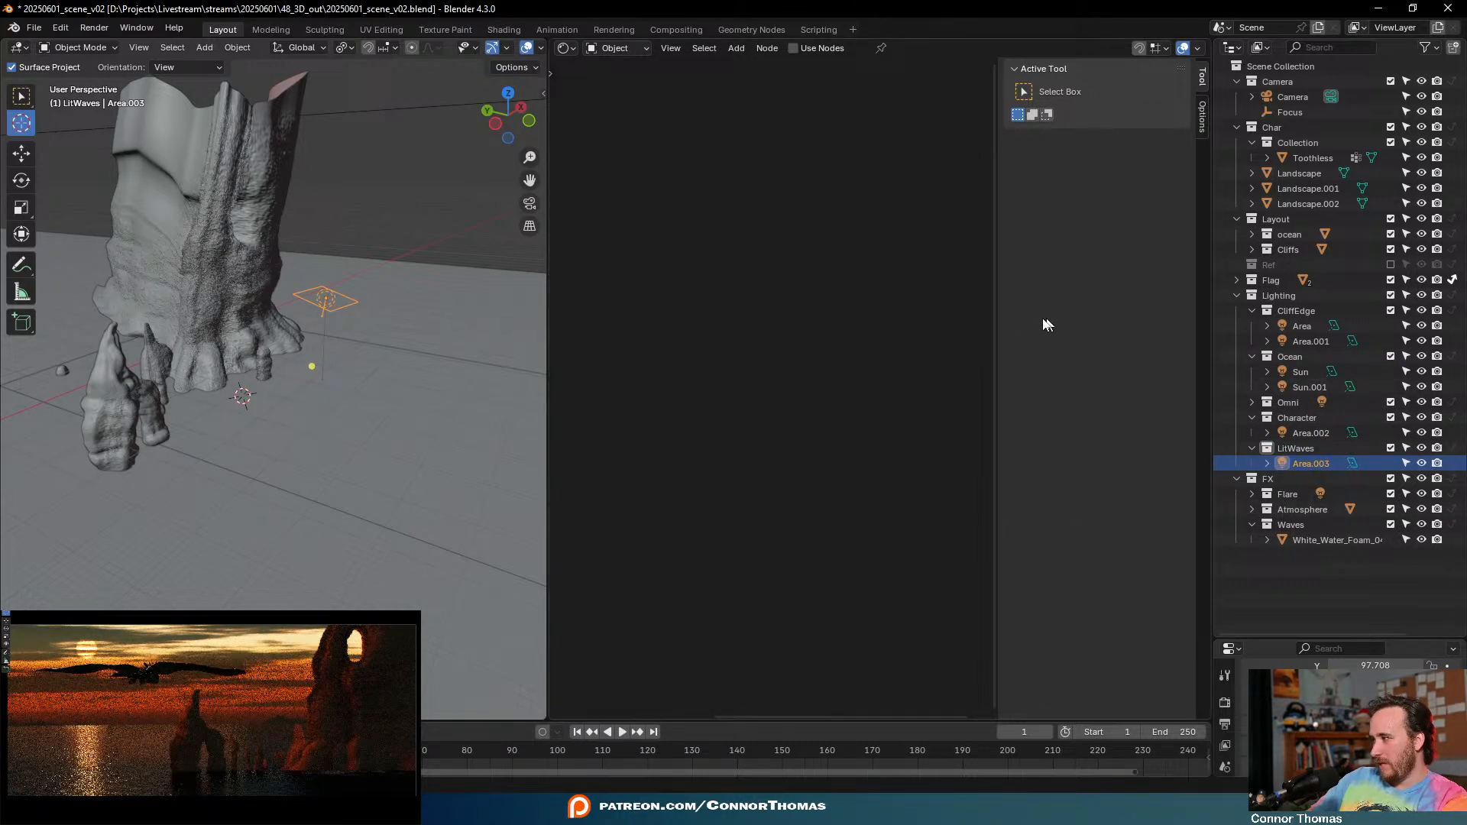
- Duplicate the area light three times in top view, spreading the copies over the water along the cliff base and offshore rocks
middle_drag(367, 294, 295, 426)
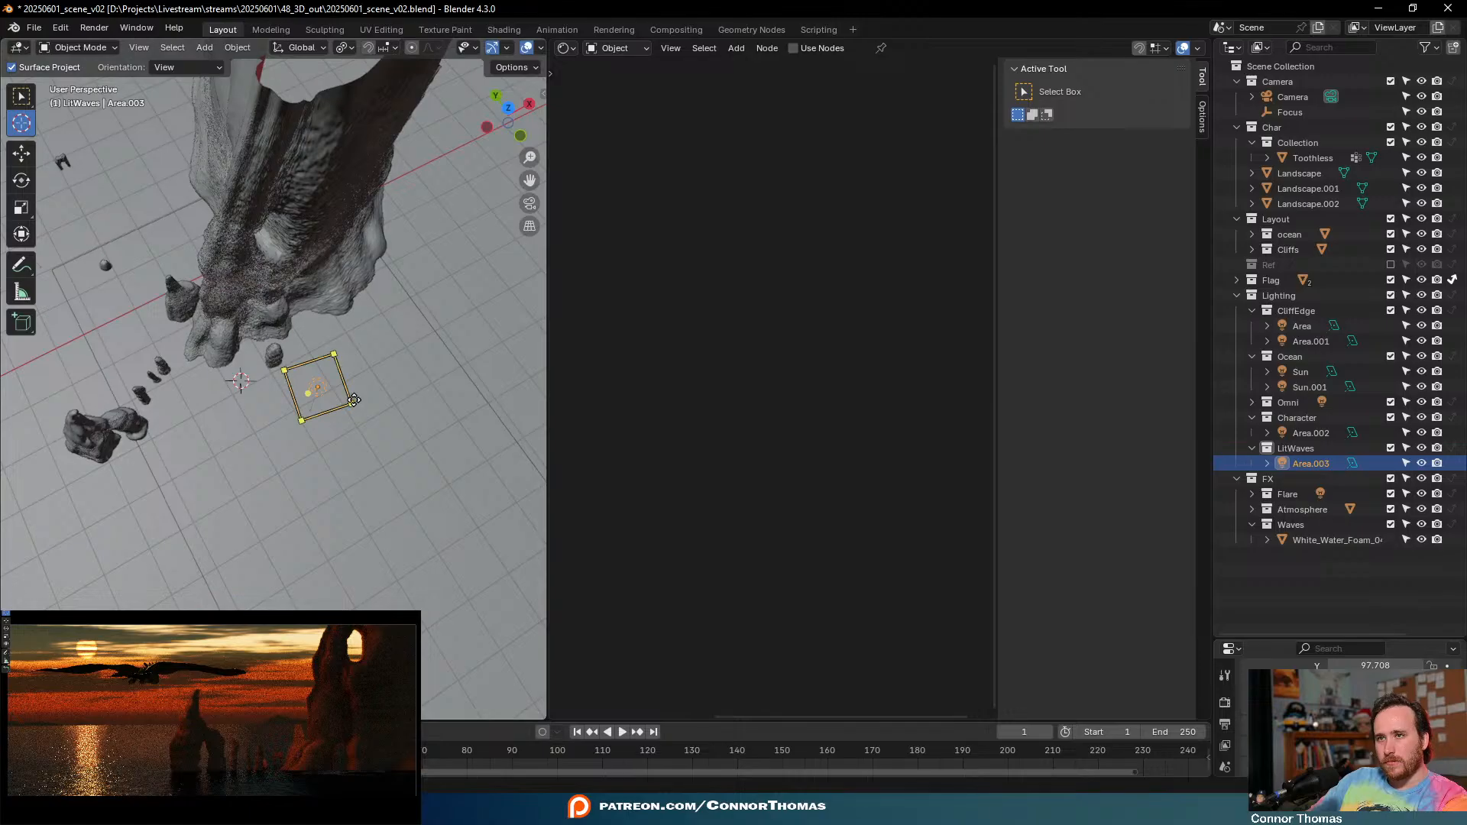
key(KP_7)
key(shift+d)
click(432, 392)
key(shift+d)
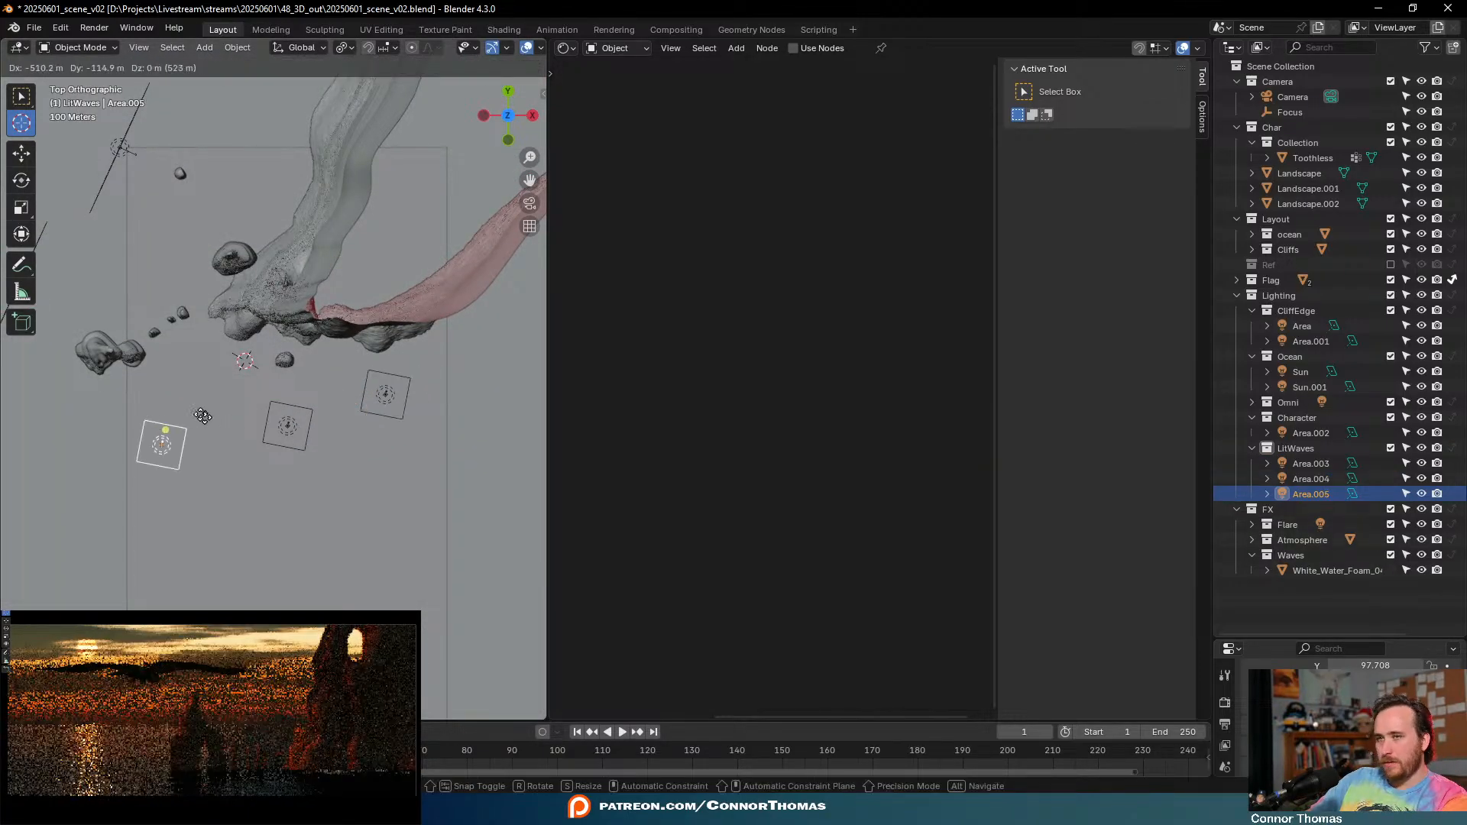
click(191, 374)
key(shift+d)
click(156, 358)
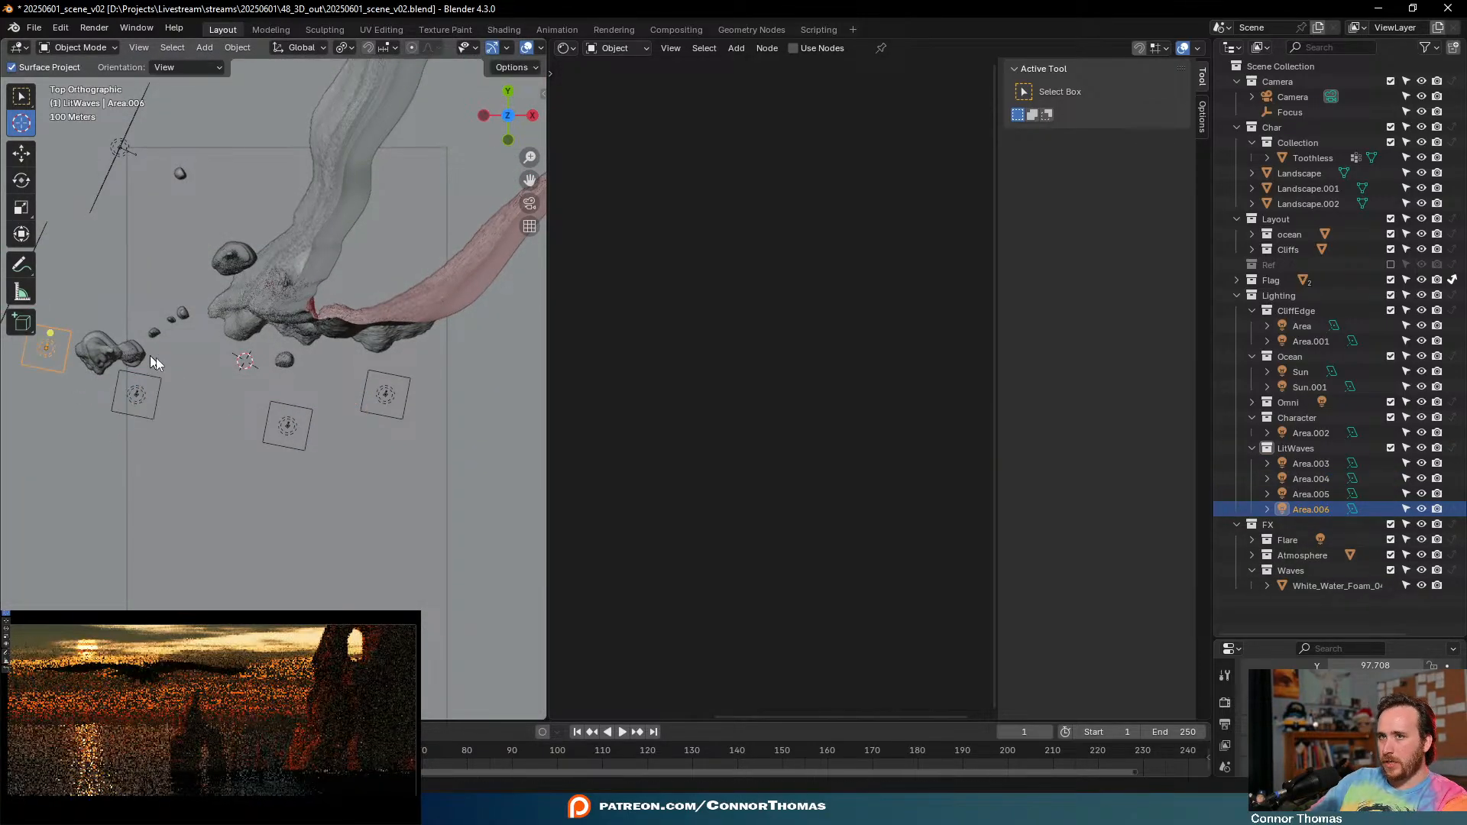
- Set the 3D cursor beside the cliff base, import White_Water_Foam_07_8912_2K.mov as a mesh plane, and spread its overlapping shader nodes apart
click(334, 361)
key(w)
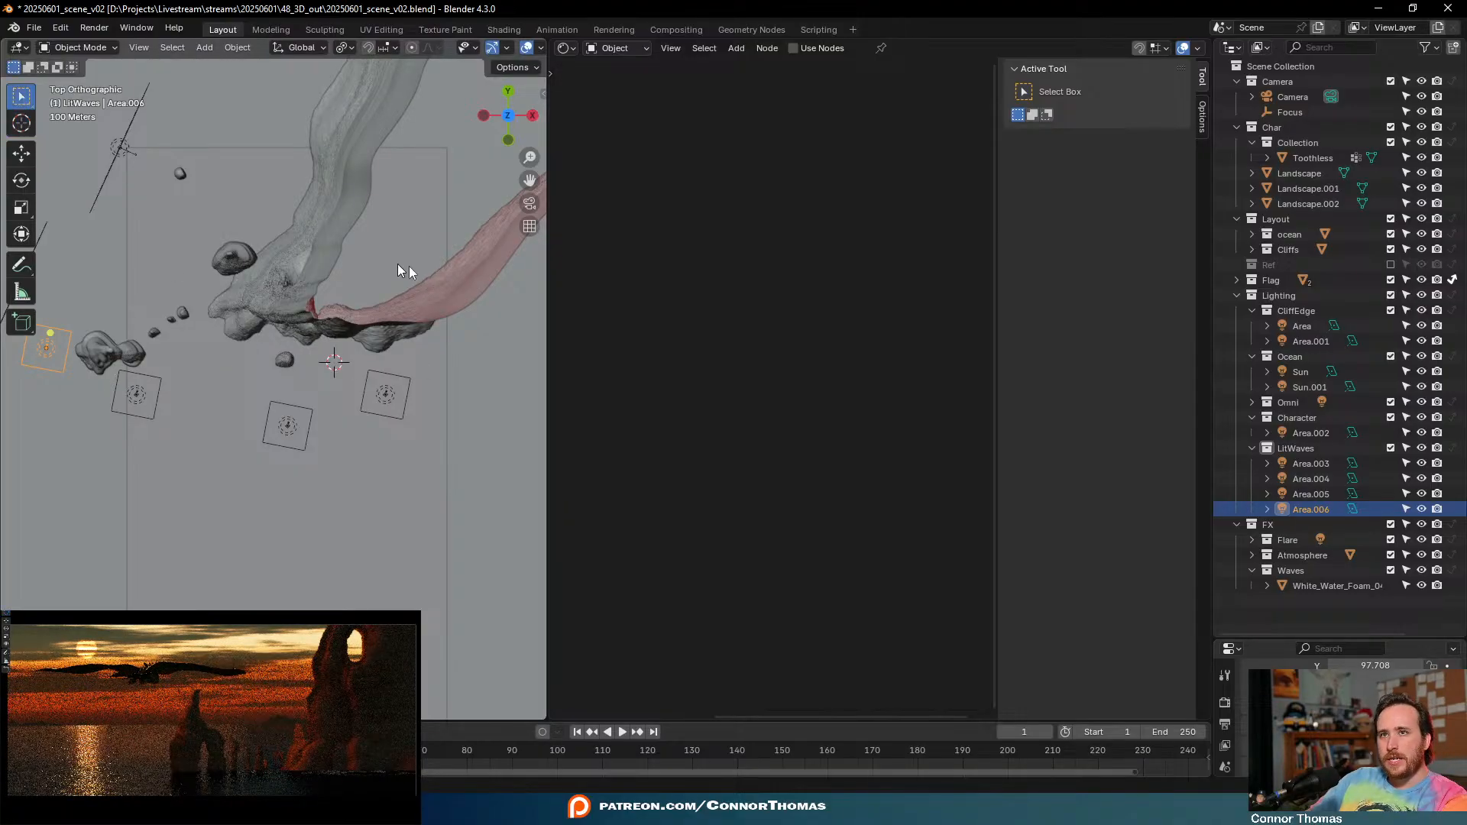
click(437, 185)
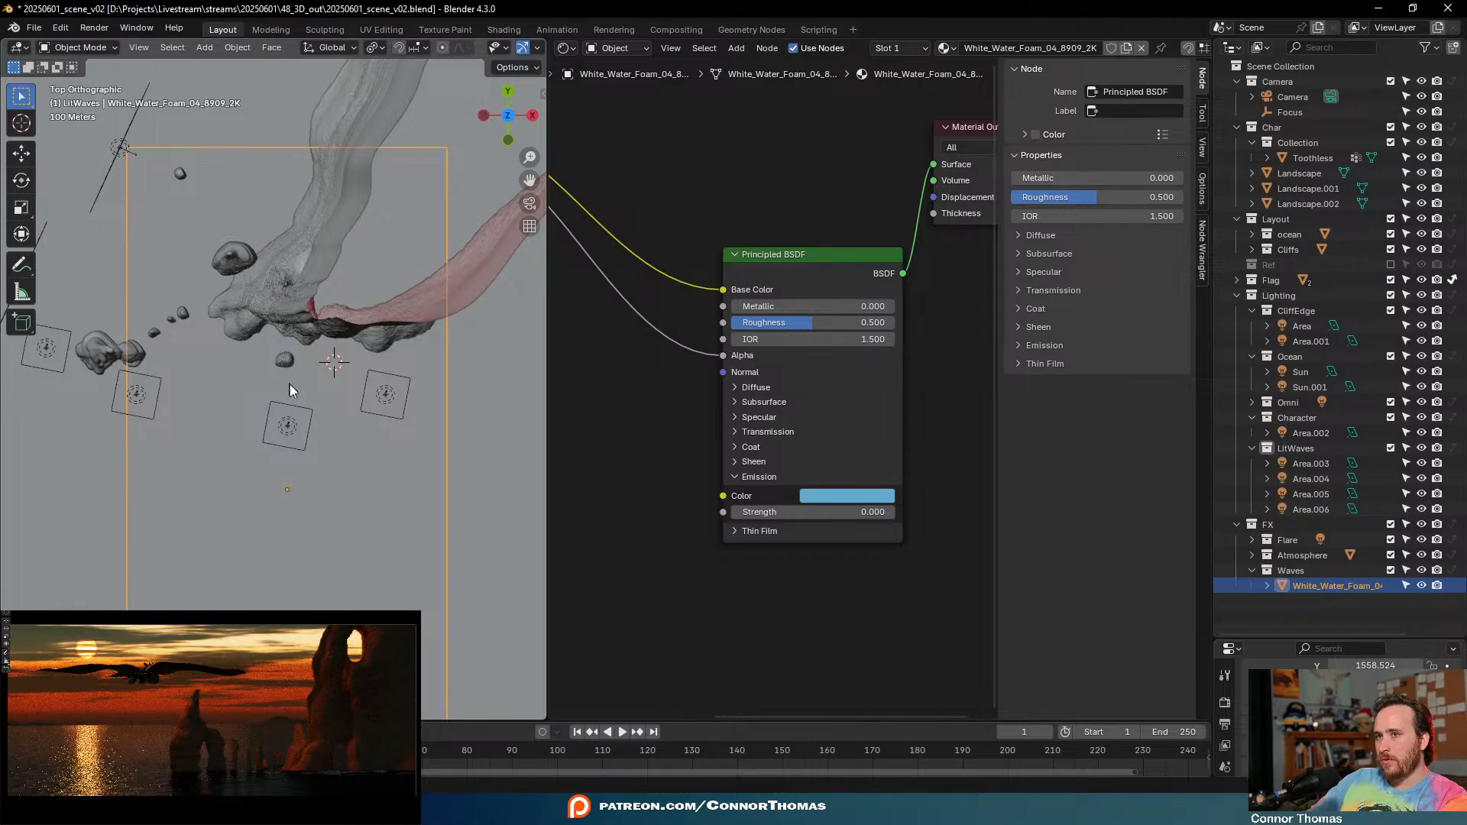
right_click(424, 368)
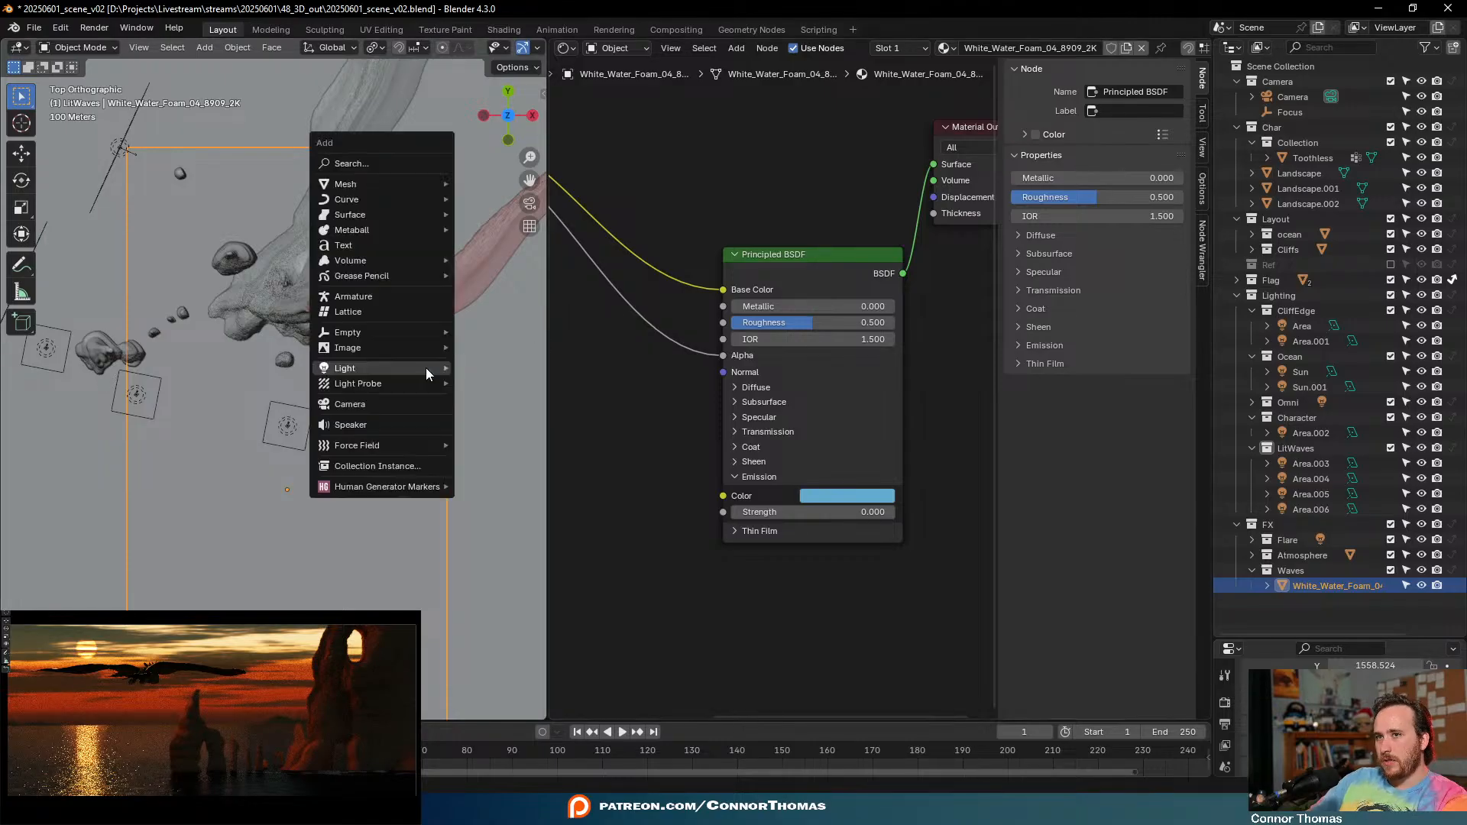
key(shift+a)
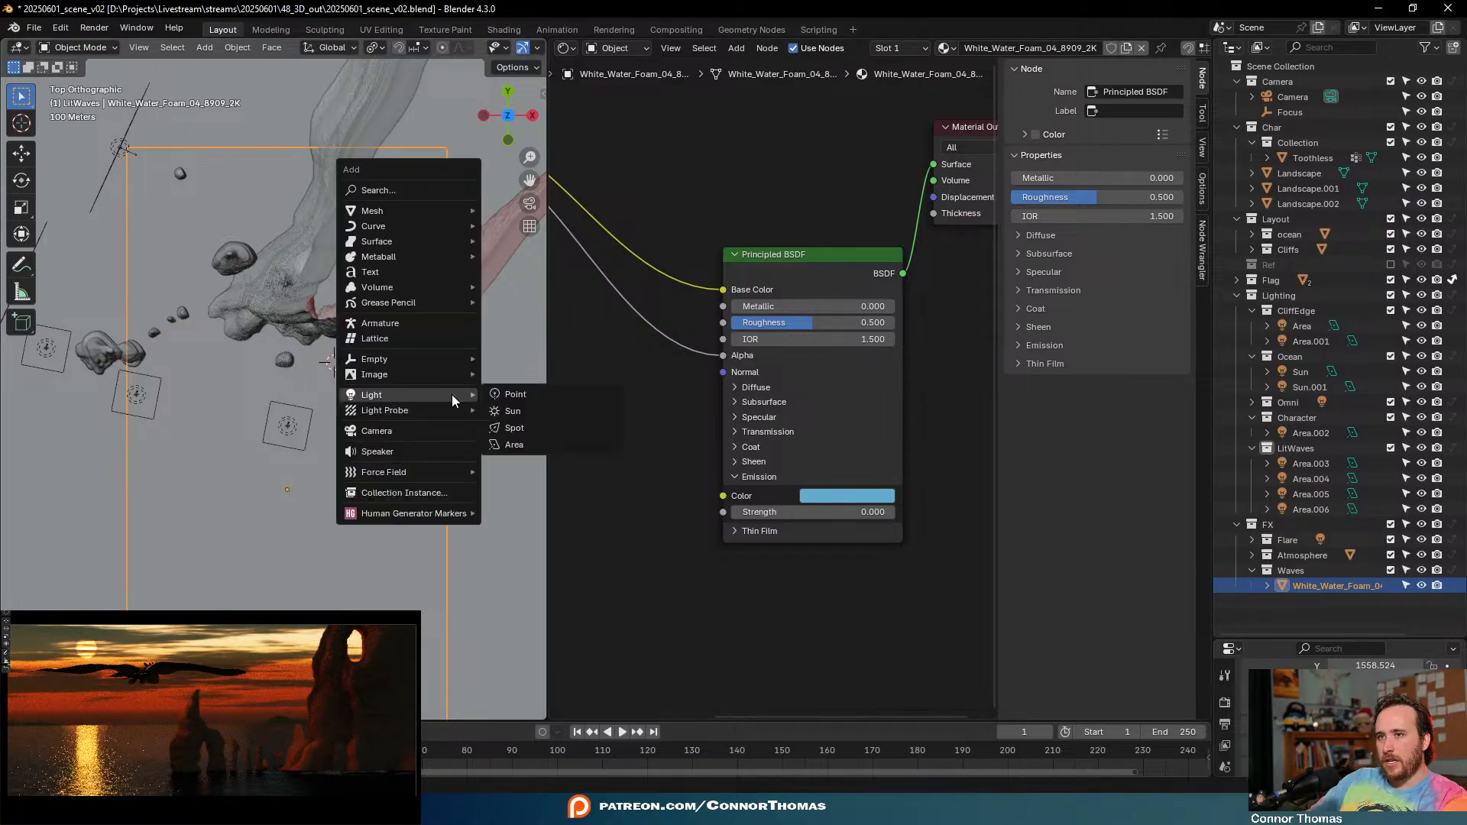
mouse_move(443, 373)
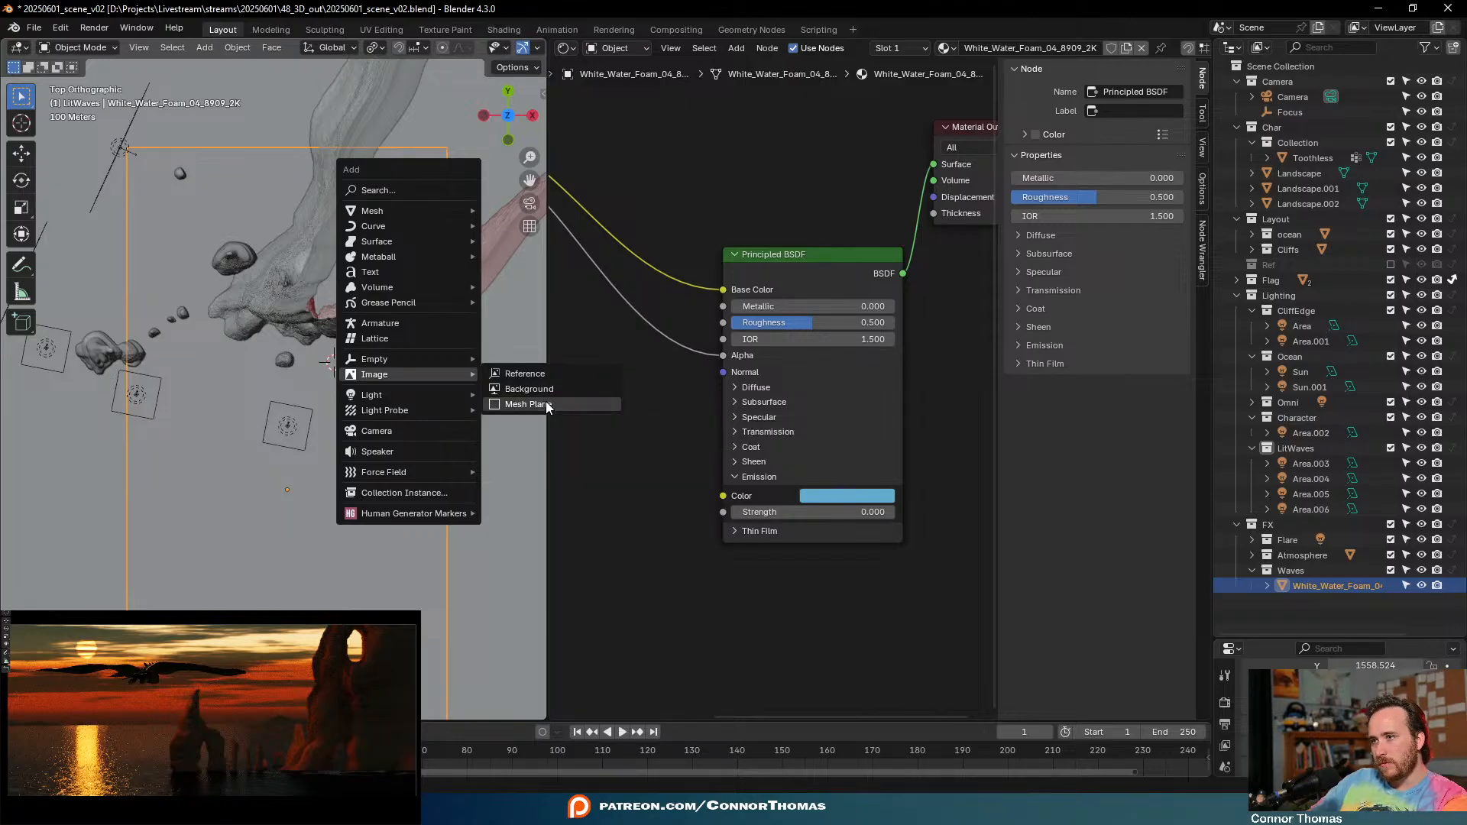
click(547, 405)
double_click(598, 343)
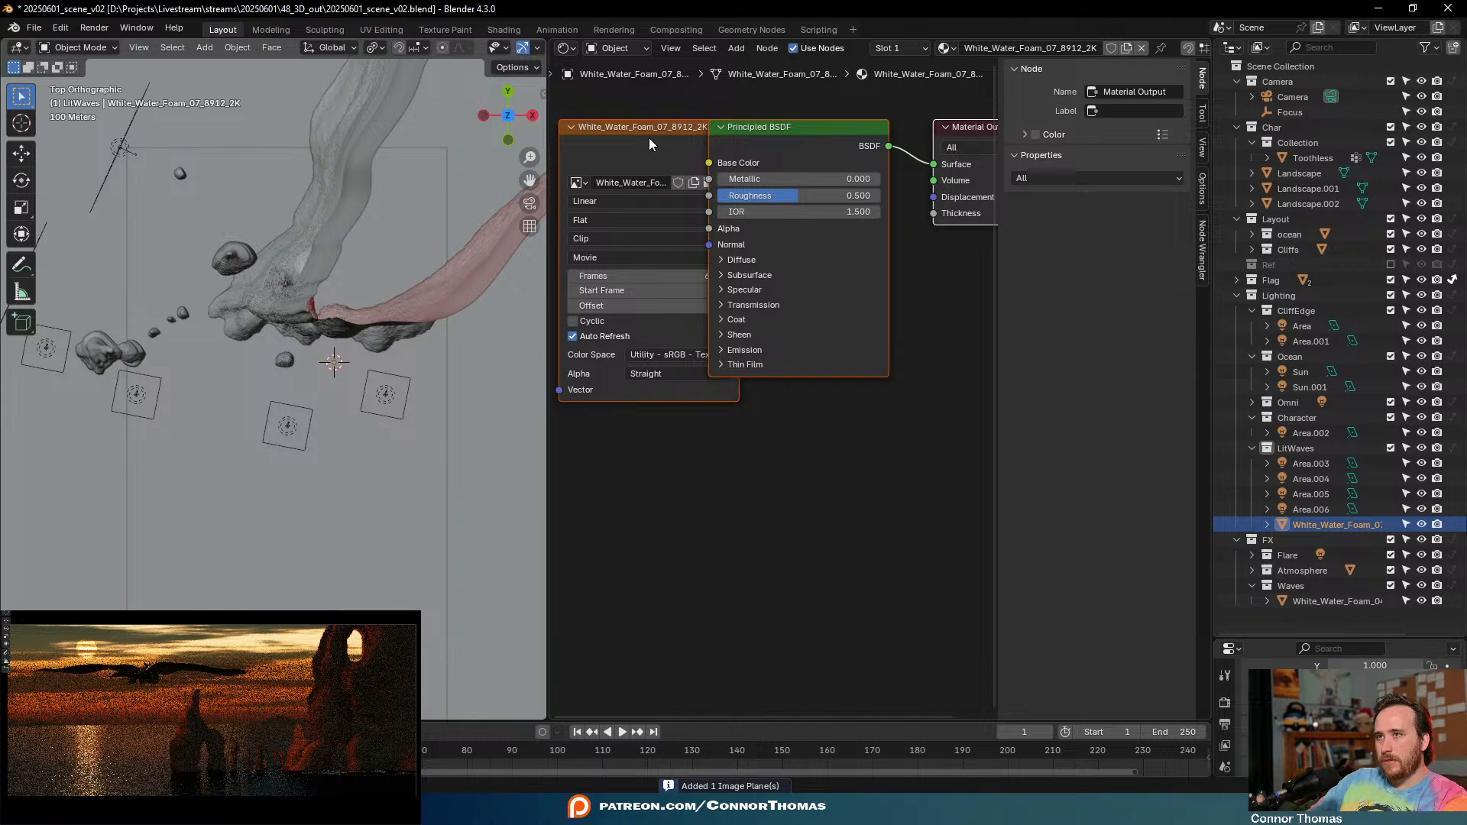
drag(648, 133, 556, 137)
drag(600, 296, 522, 297)
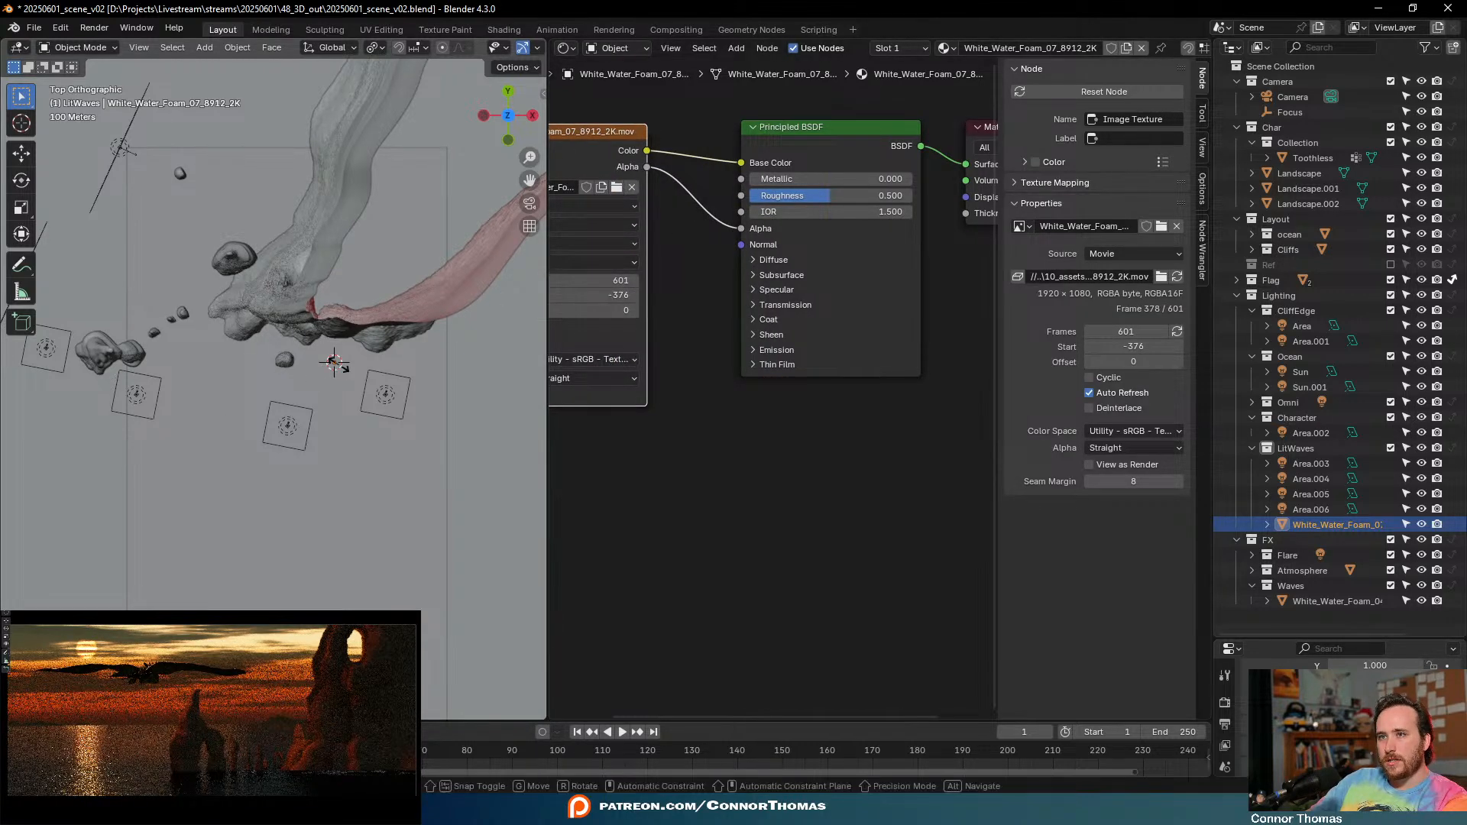
- Scale the new foam plane up to about 418, rotate it 90° around X to lie flat, and move it over the offshore rocks
key(s)
click(524, 700)
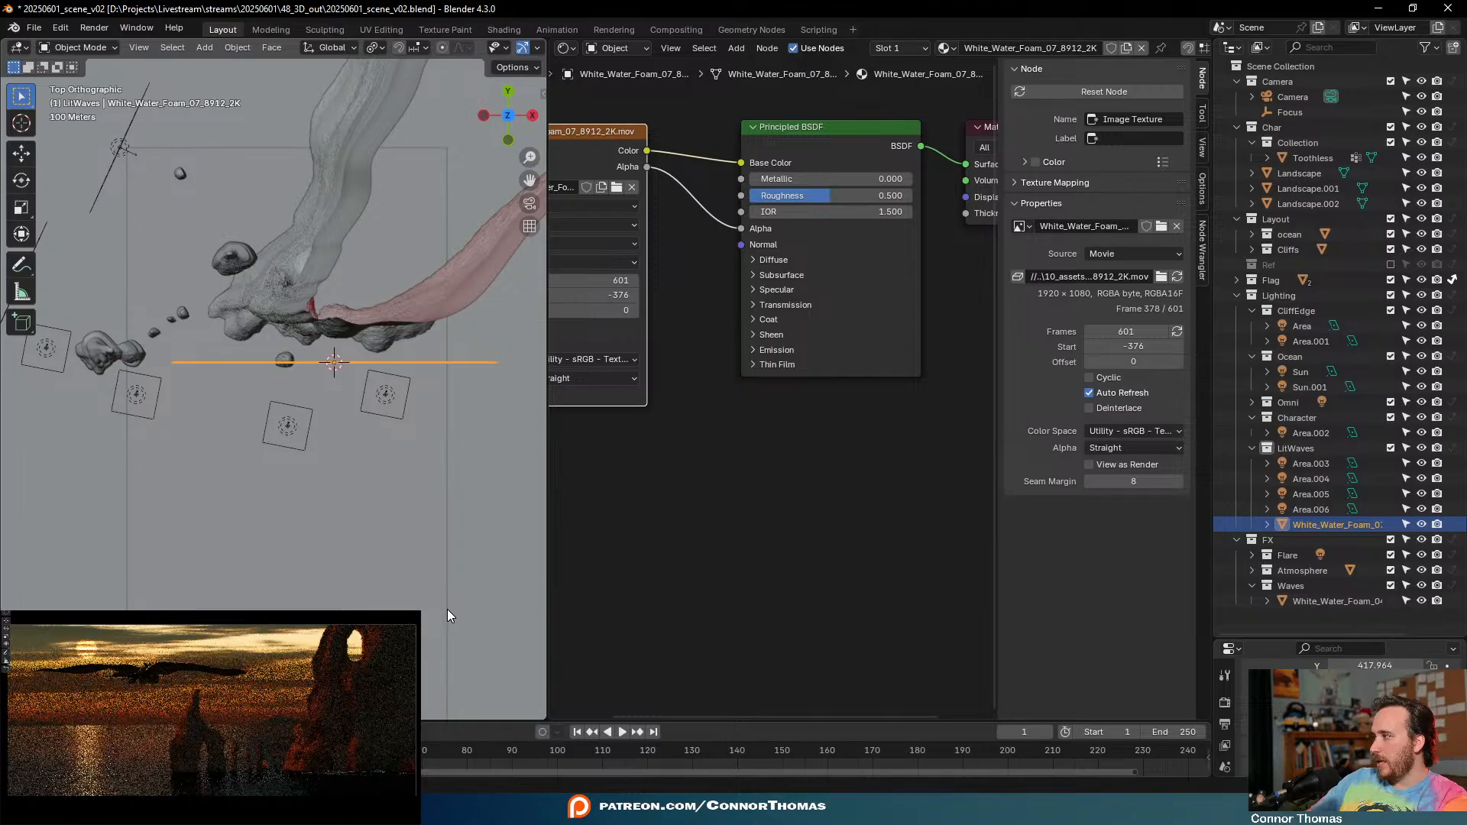
text(rx)
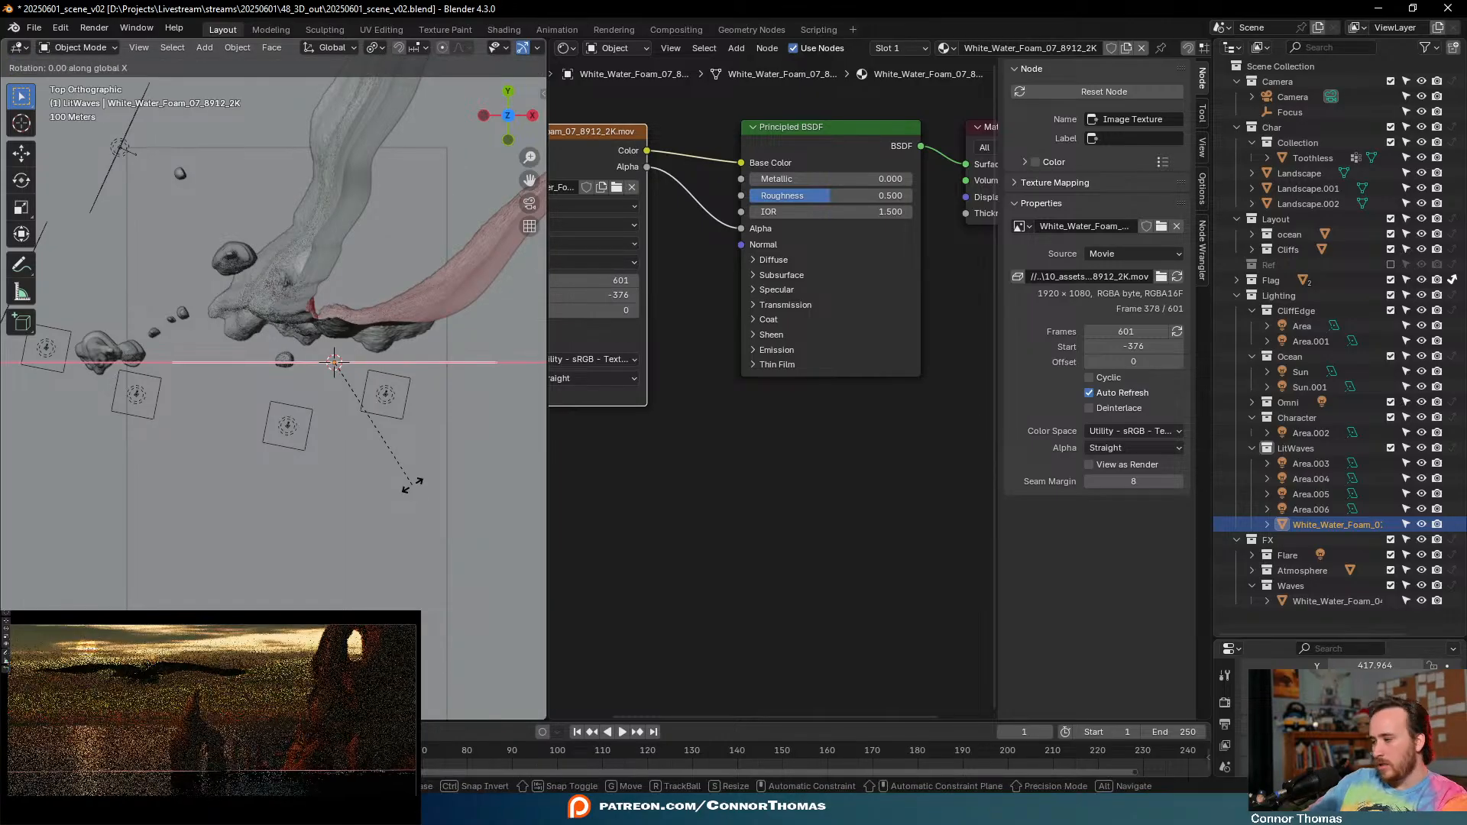
text(90)
key(Return)
key(g)
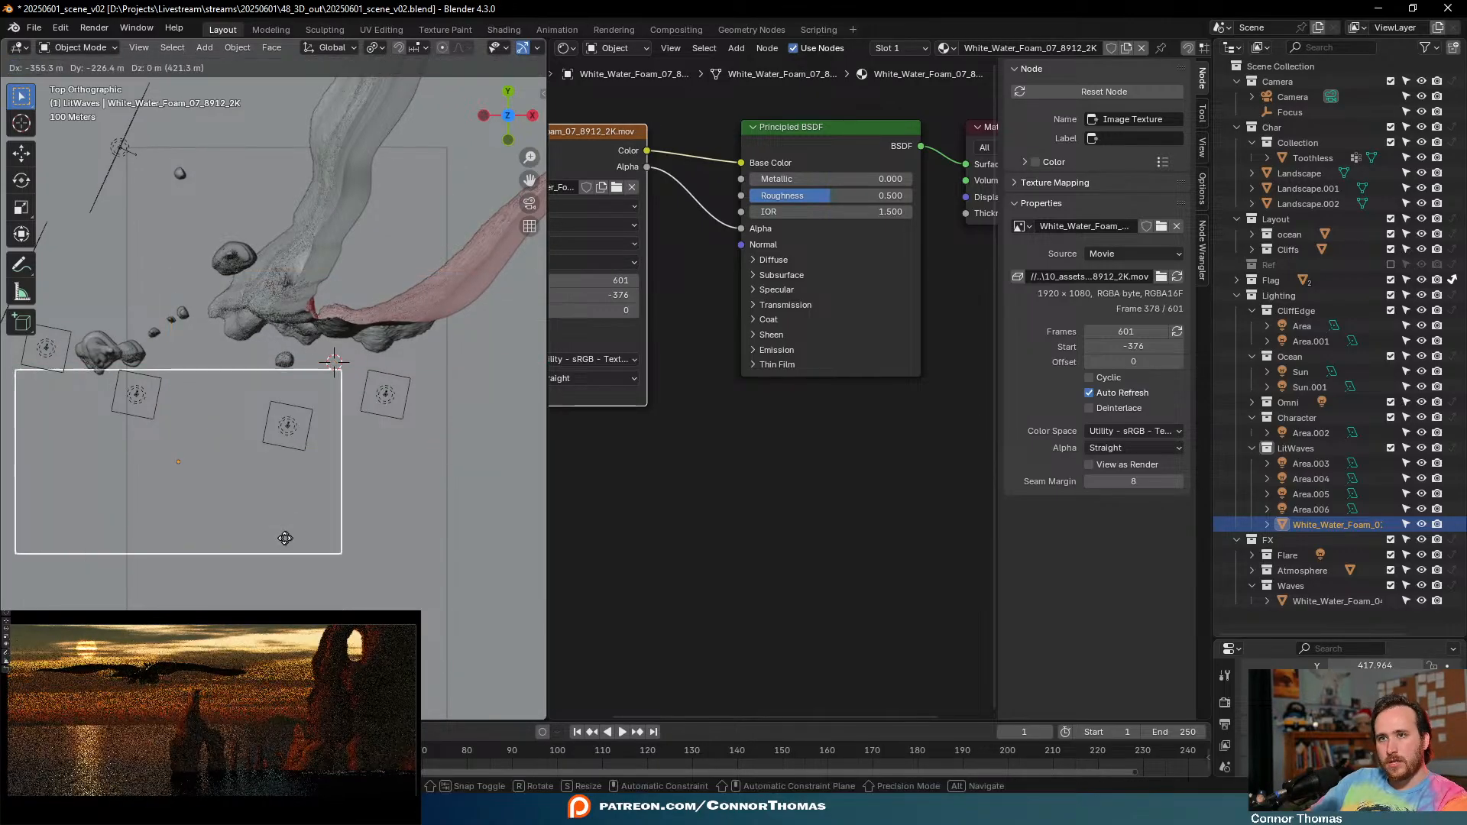
click(206, 461)
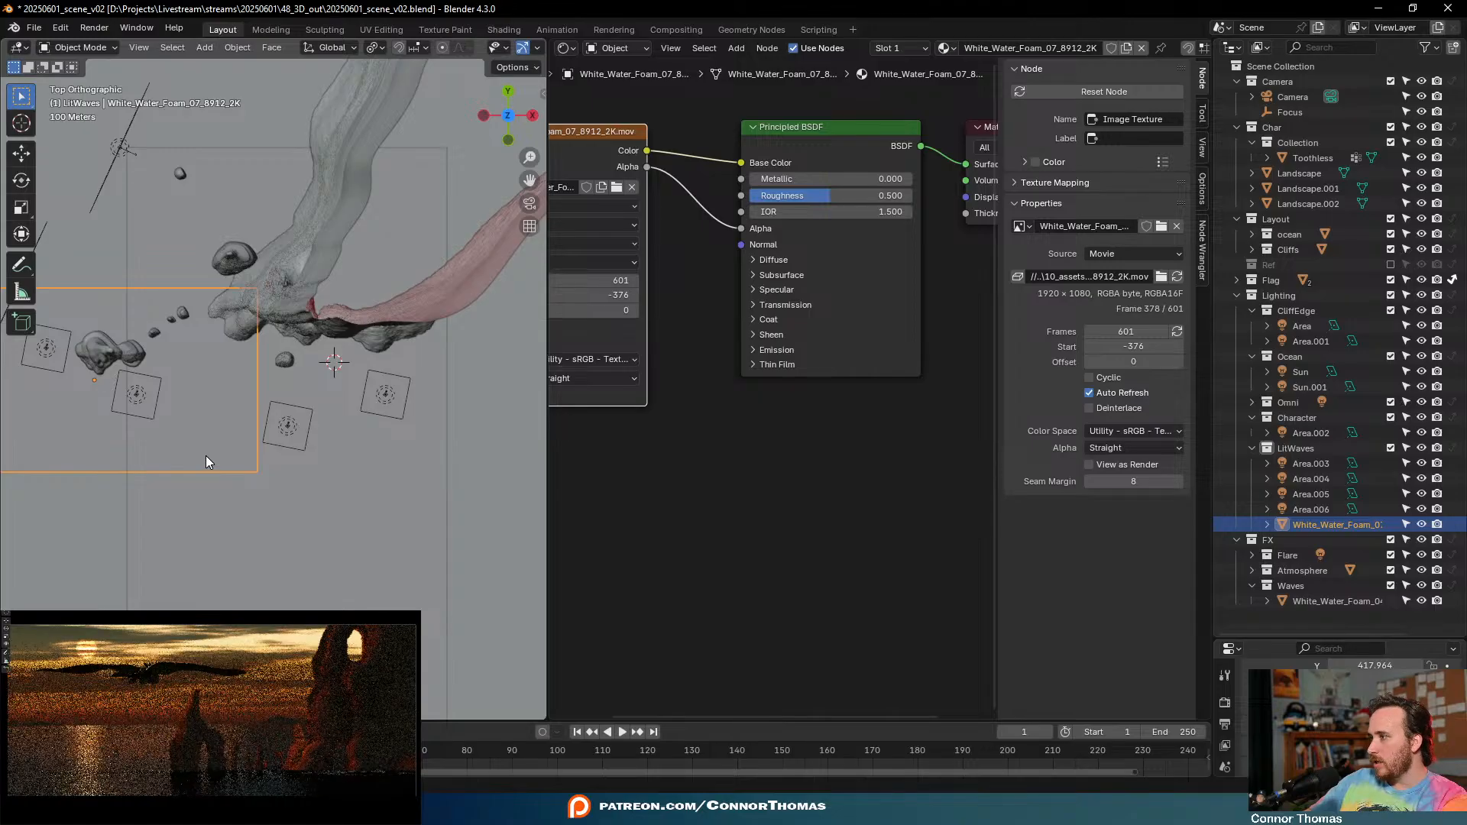
- Raise the foam plane slightly above the water and connect its image texture color directly to the Material Output
middle_drag(111, 480, 279, 310)
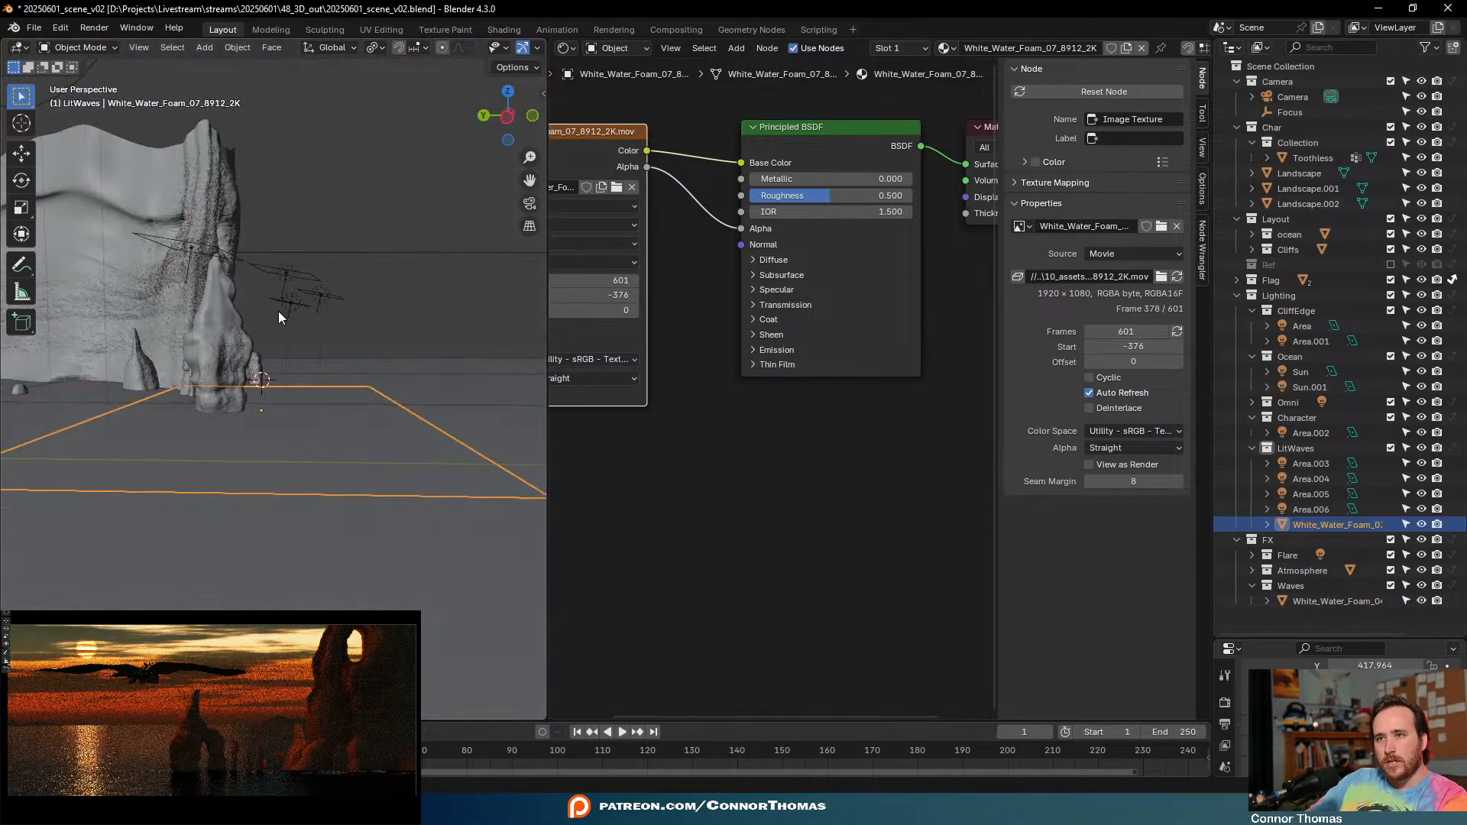
key(g)
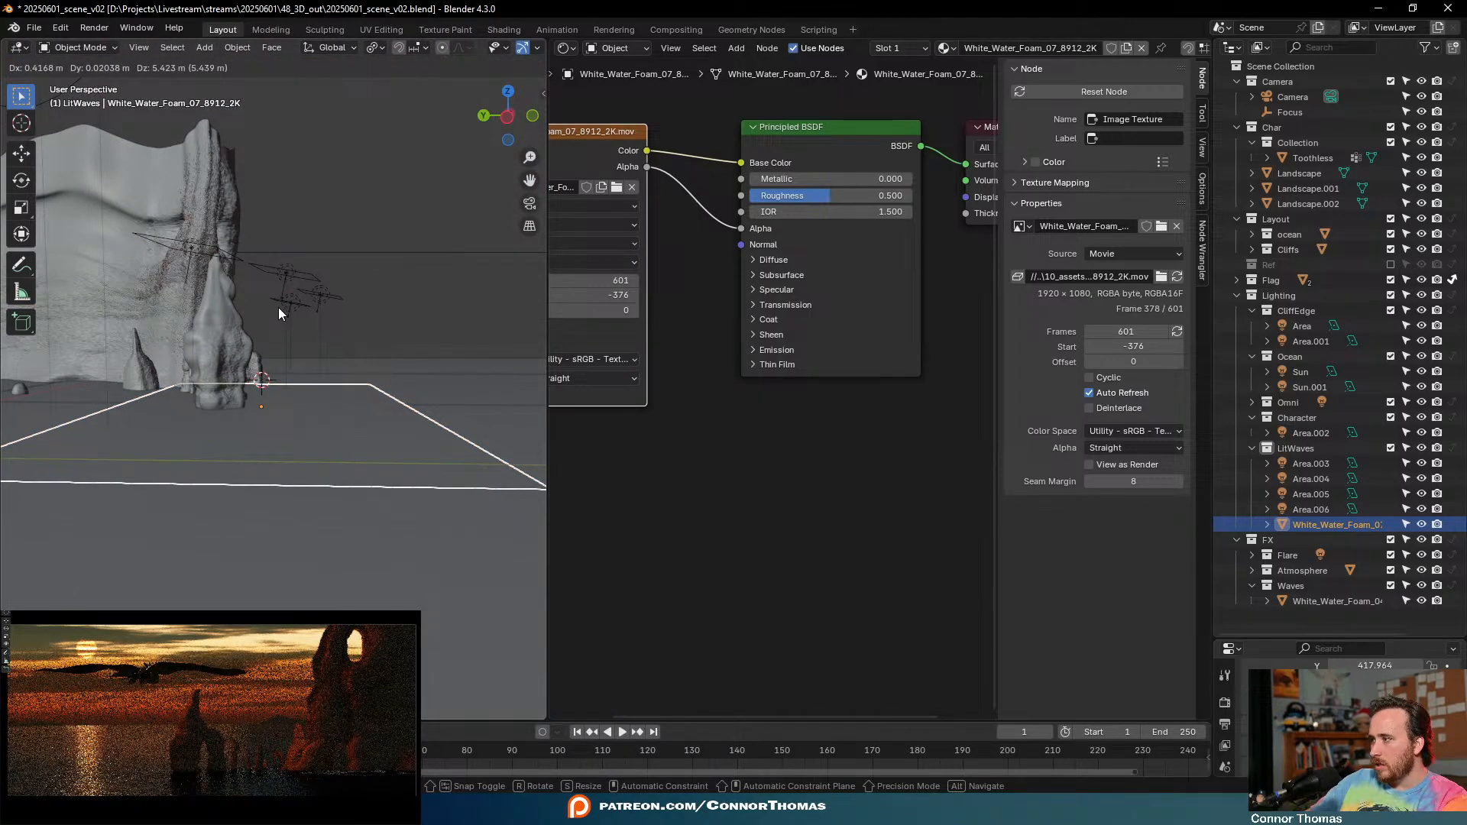
click(278, 307)
ctrl+shift+click(625, 140)
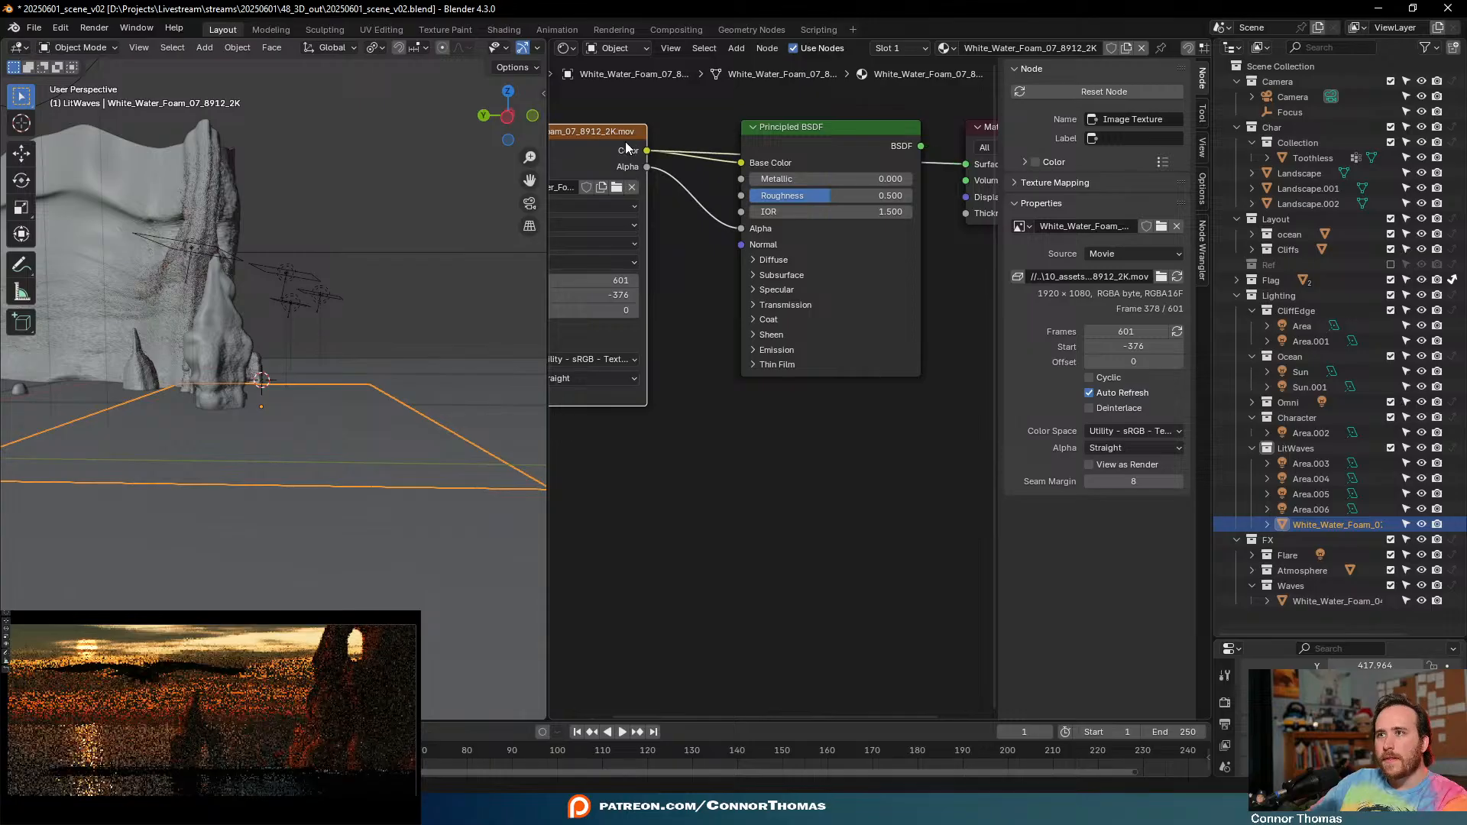
- Narrow the foam plane along X to about a third of its width and adjust its position around the offshore rocks
middle_drag(263, 358, 357, 417)
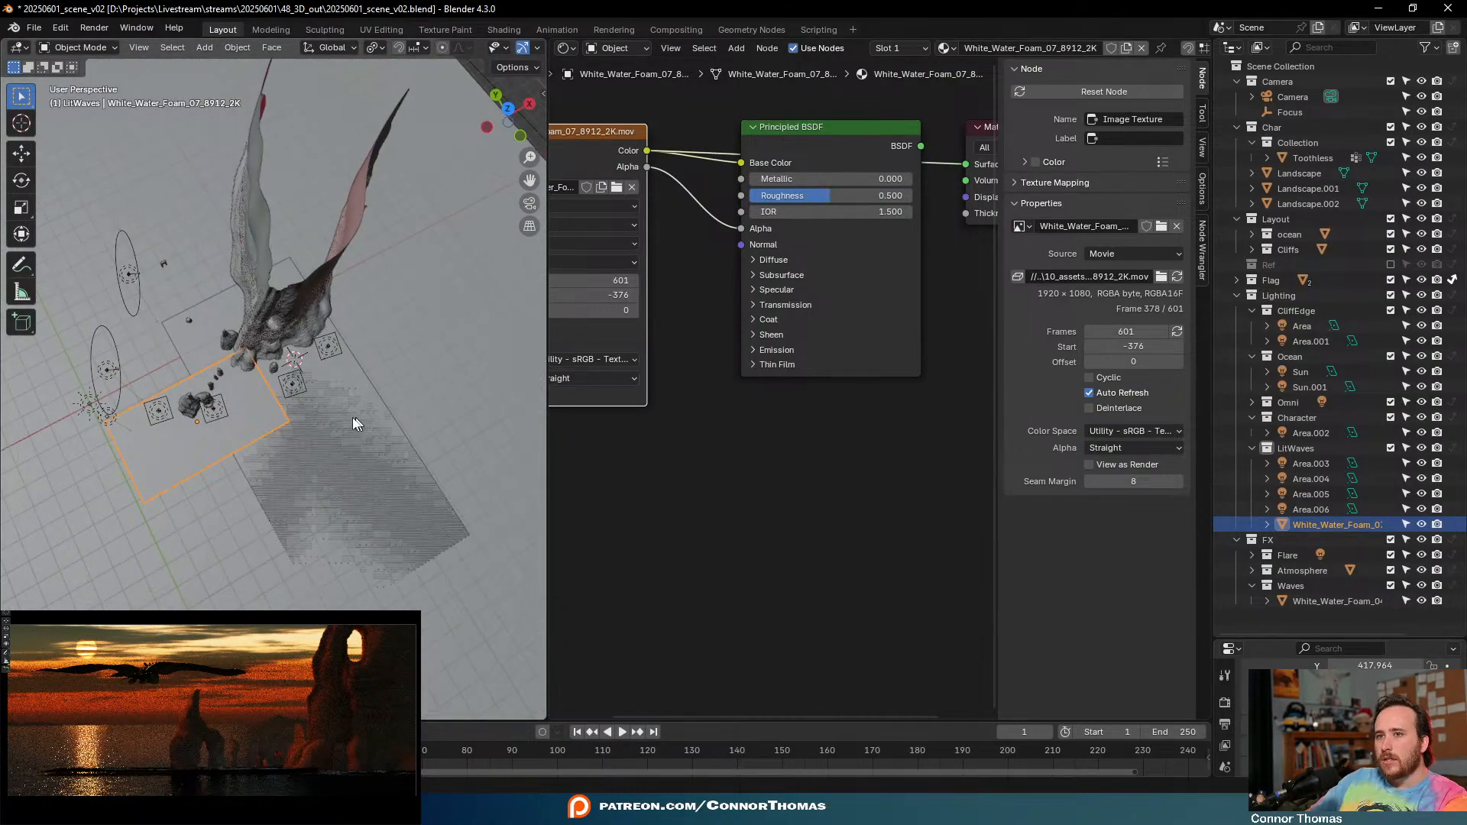
key(s)
key(x)
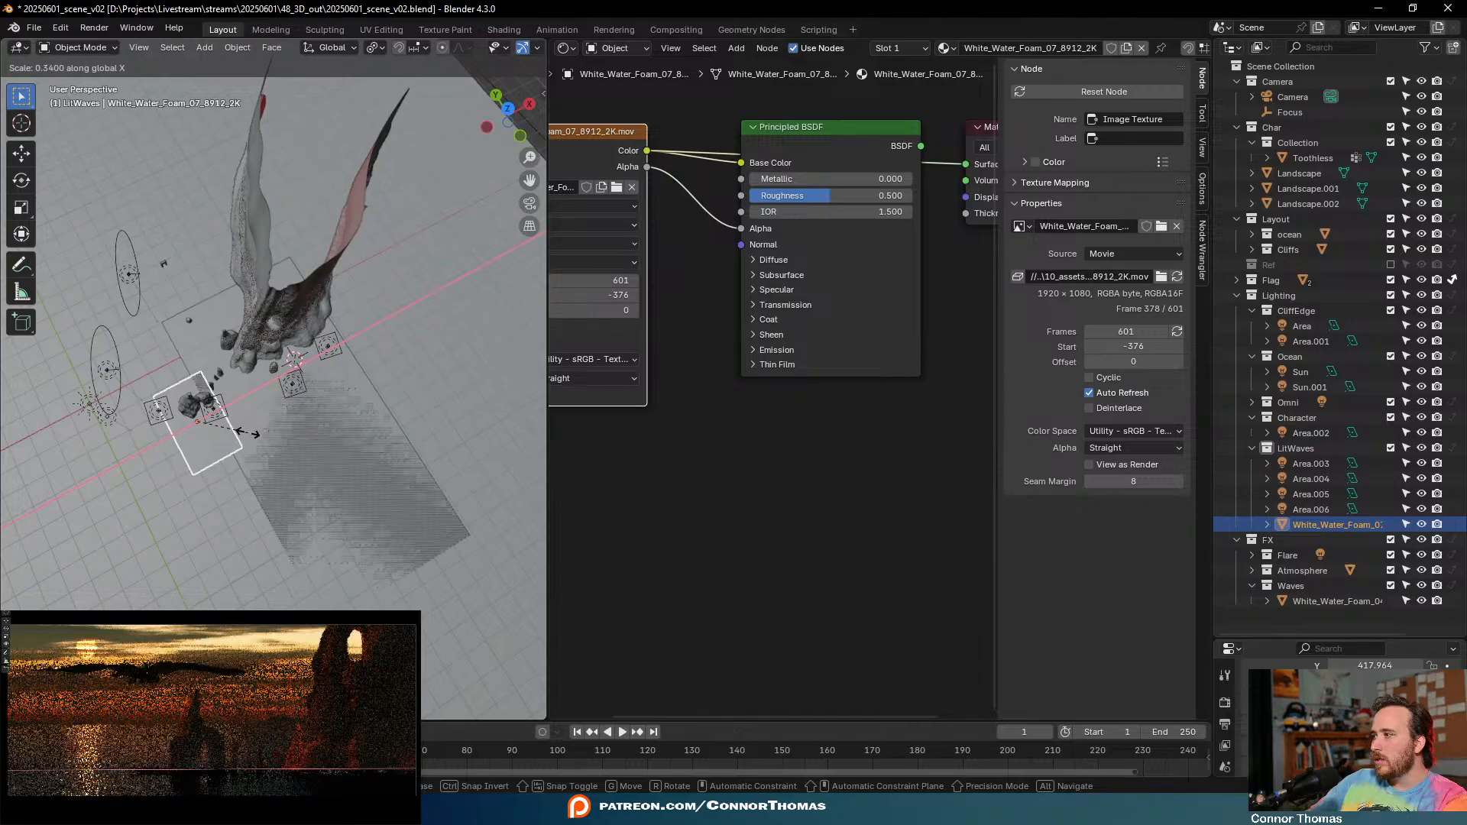
click(278, 429)
key(g)
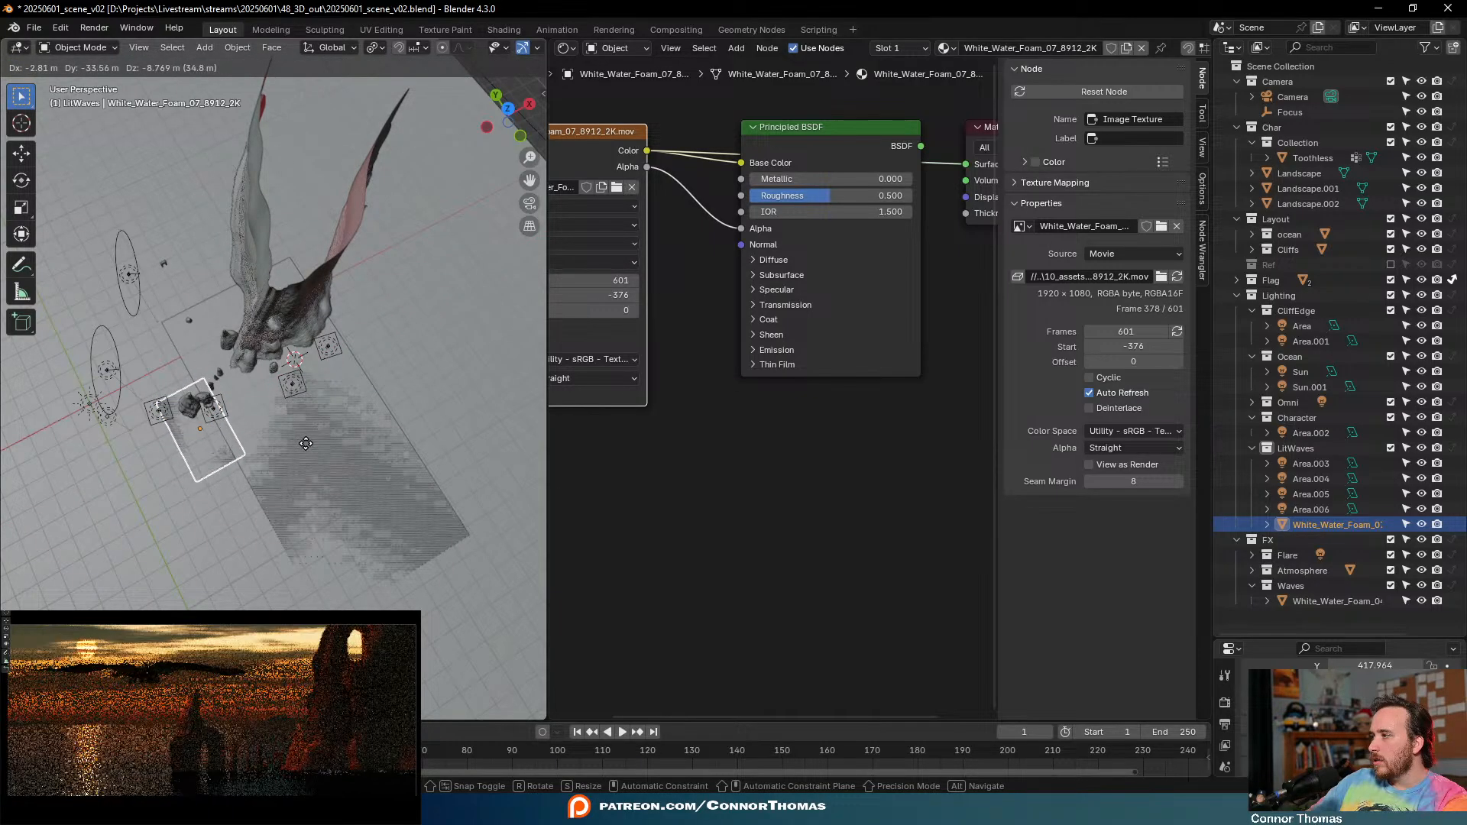
click(301, 443)
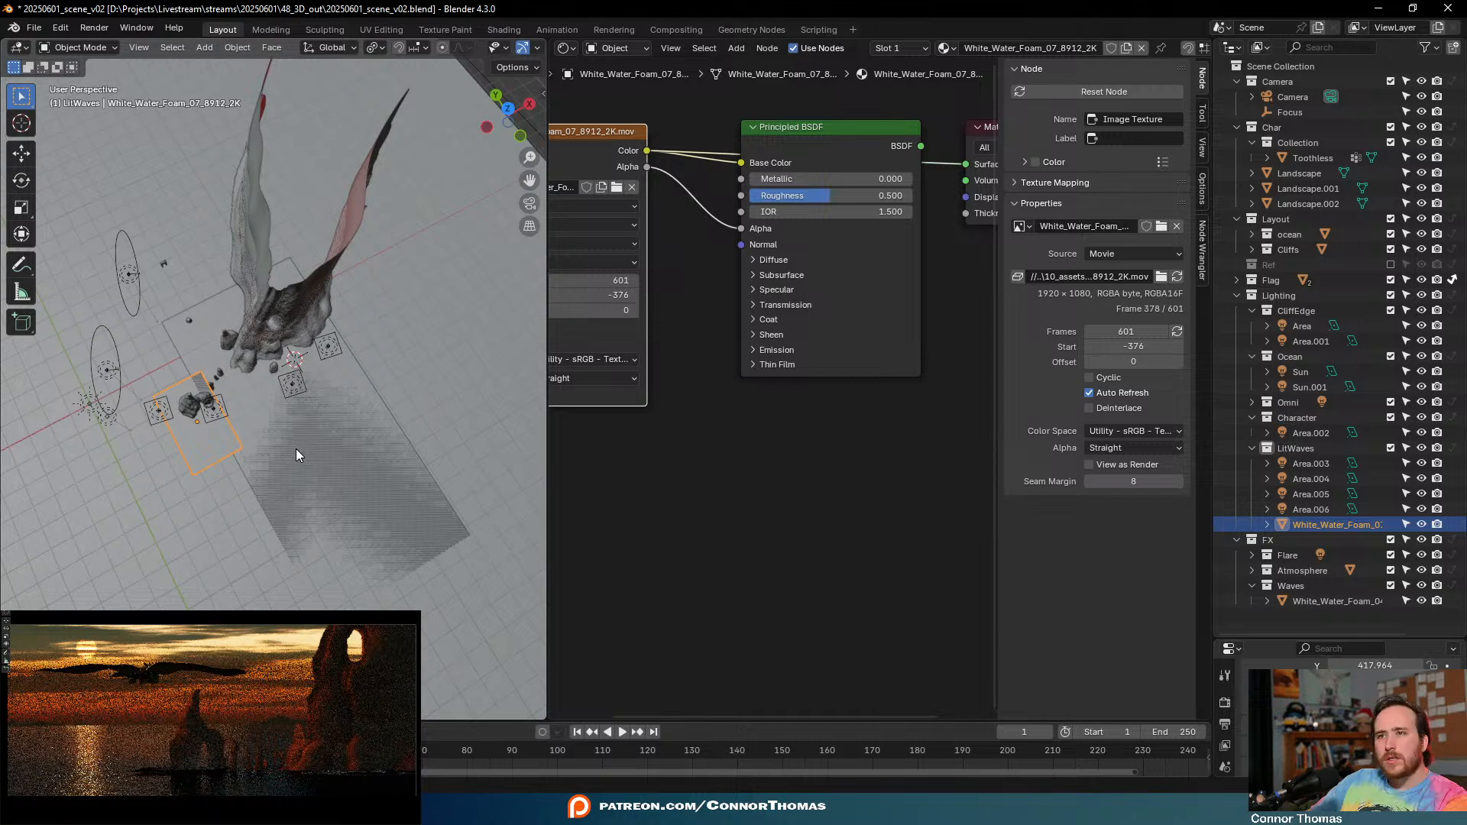
- Shift the foam plane over the water around the offshore rocks and fine-tune its position along the Y axis
key(g)
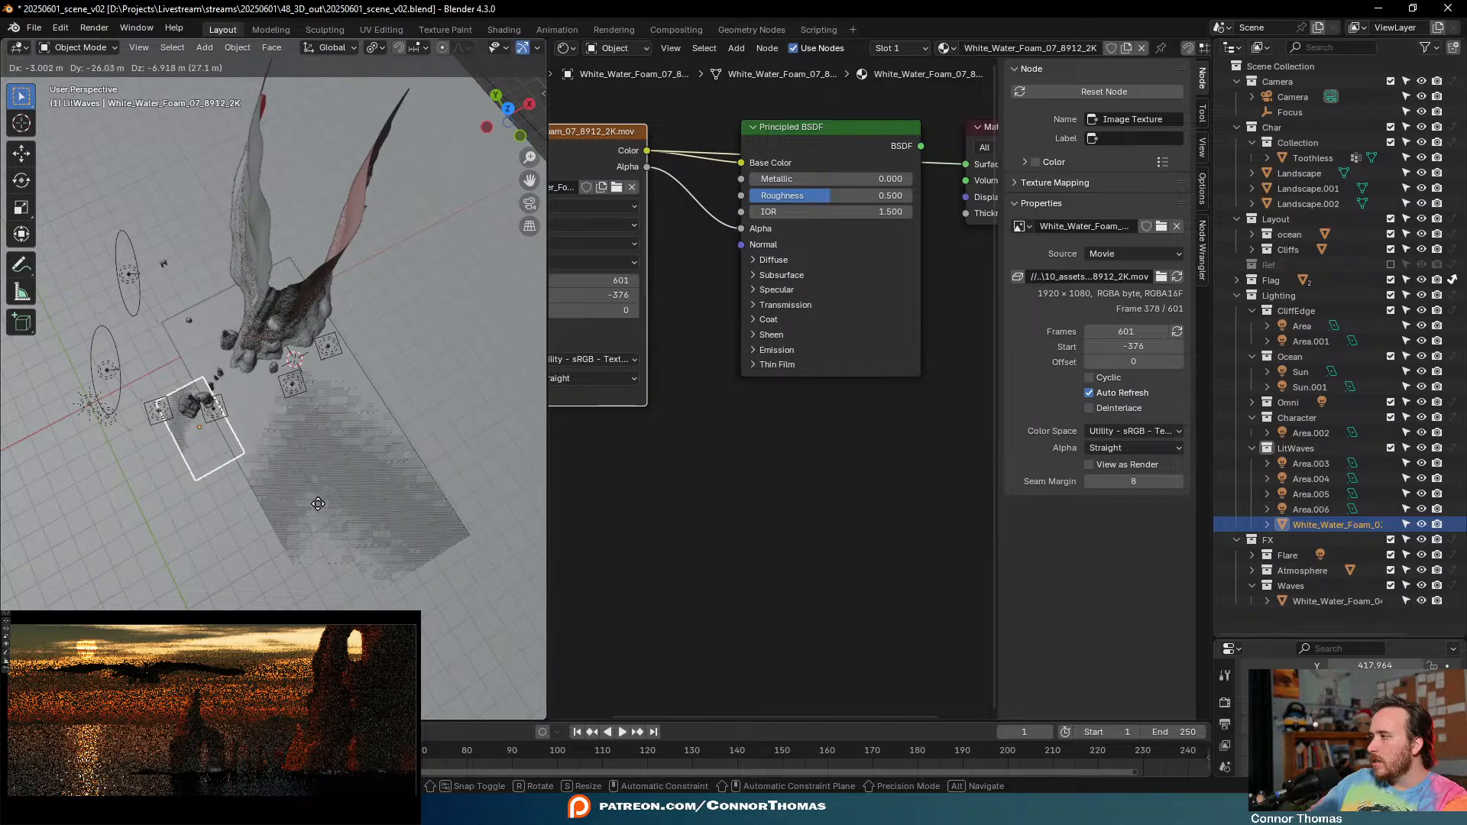
click(312, 497)
middle_drag(310, 495, 359, 461)
scroll(236, 460, up, 6)
middle_drag(236, 459, 305, 388)
key(g)
key(y)
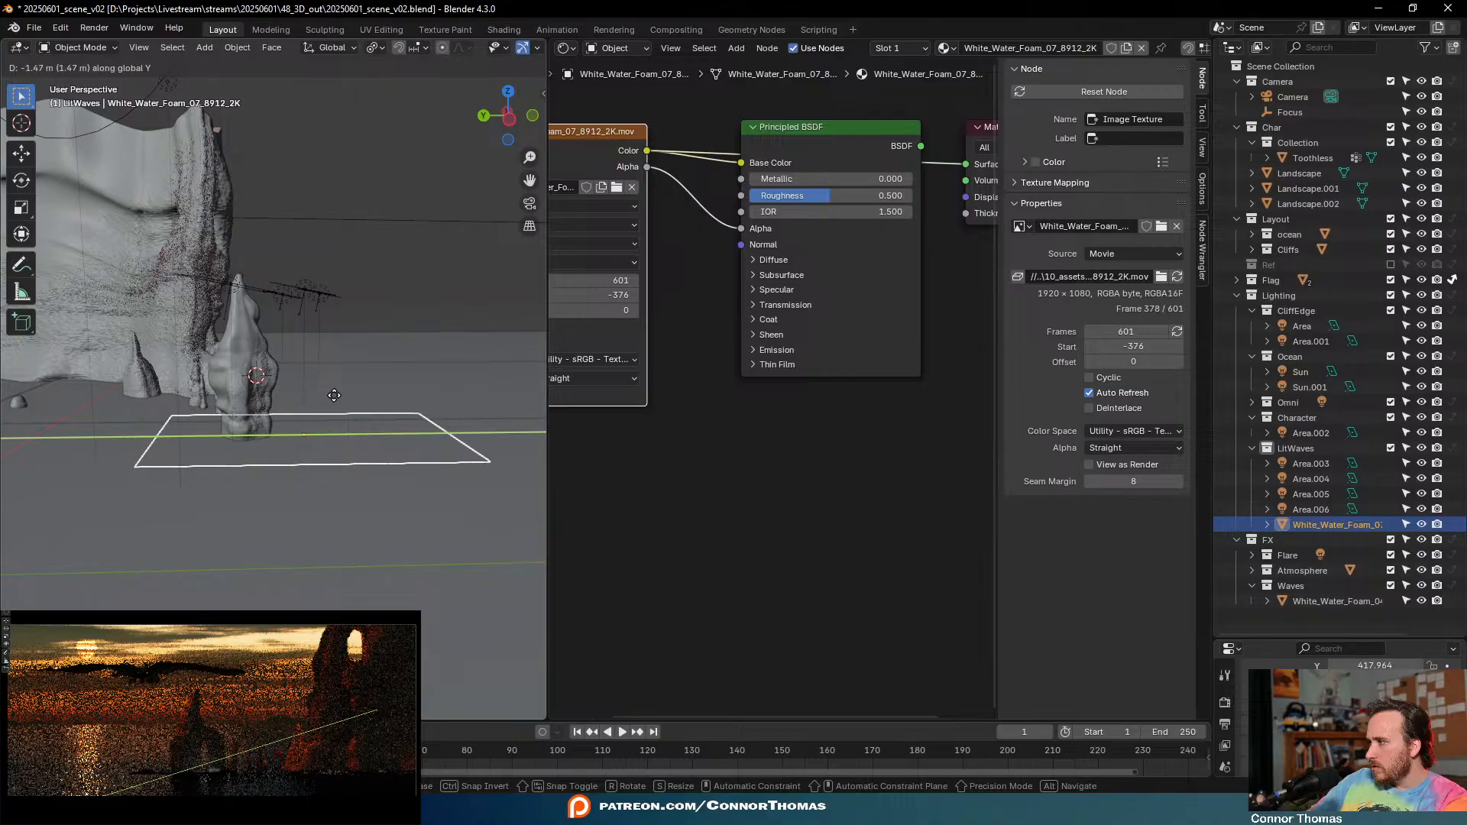
click(340, 397)
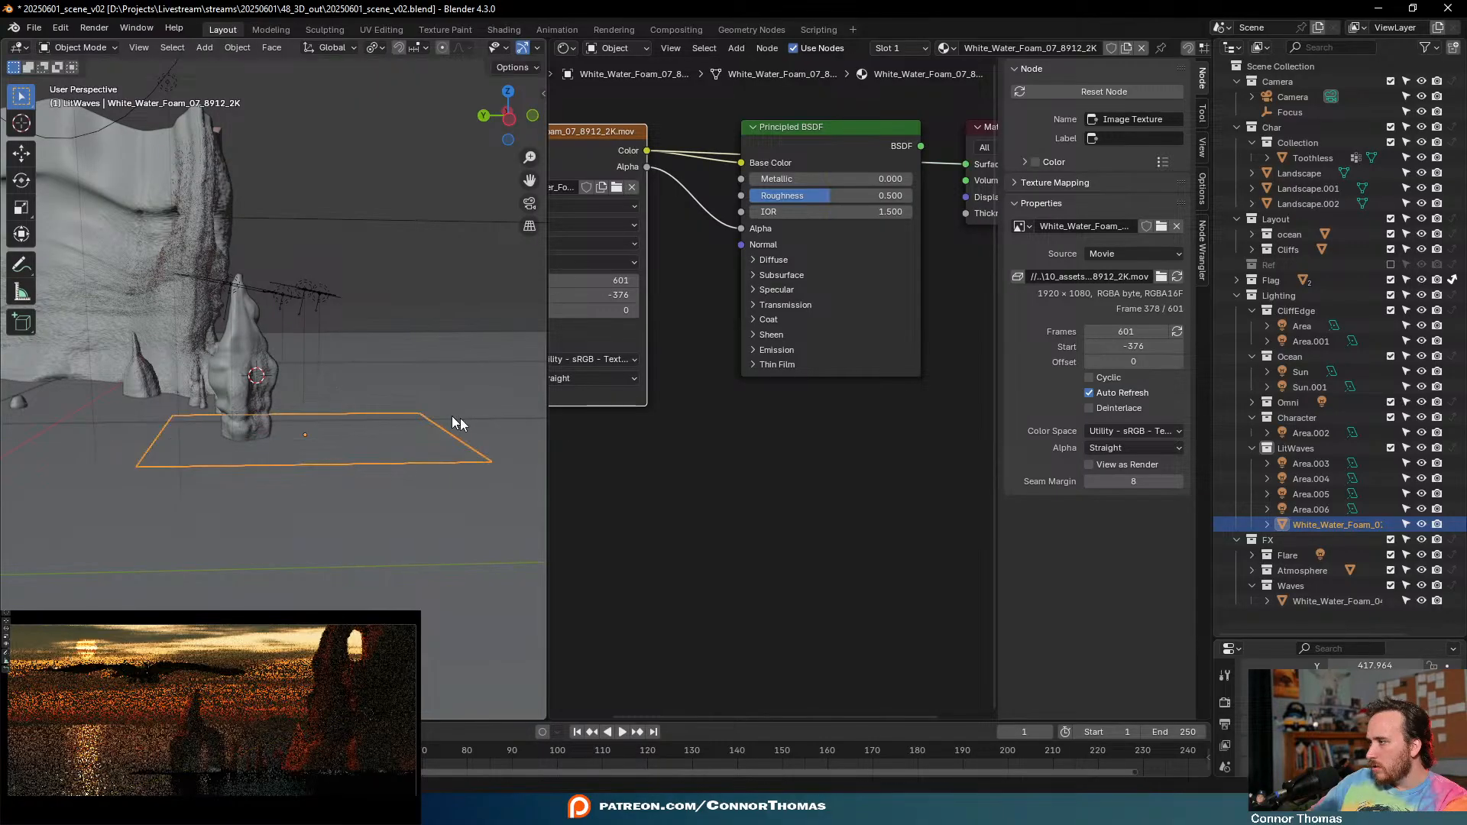
- Move the foam plane about 18 m toward negative Y, then farther the same way while raising it slightly above the water
middle_drag(400, 406, 436, 409)
key(g)
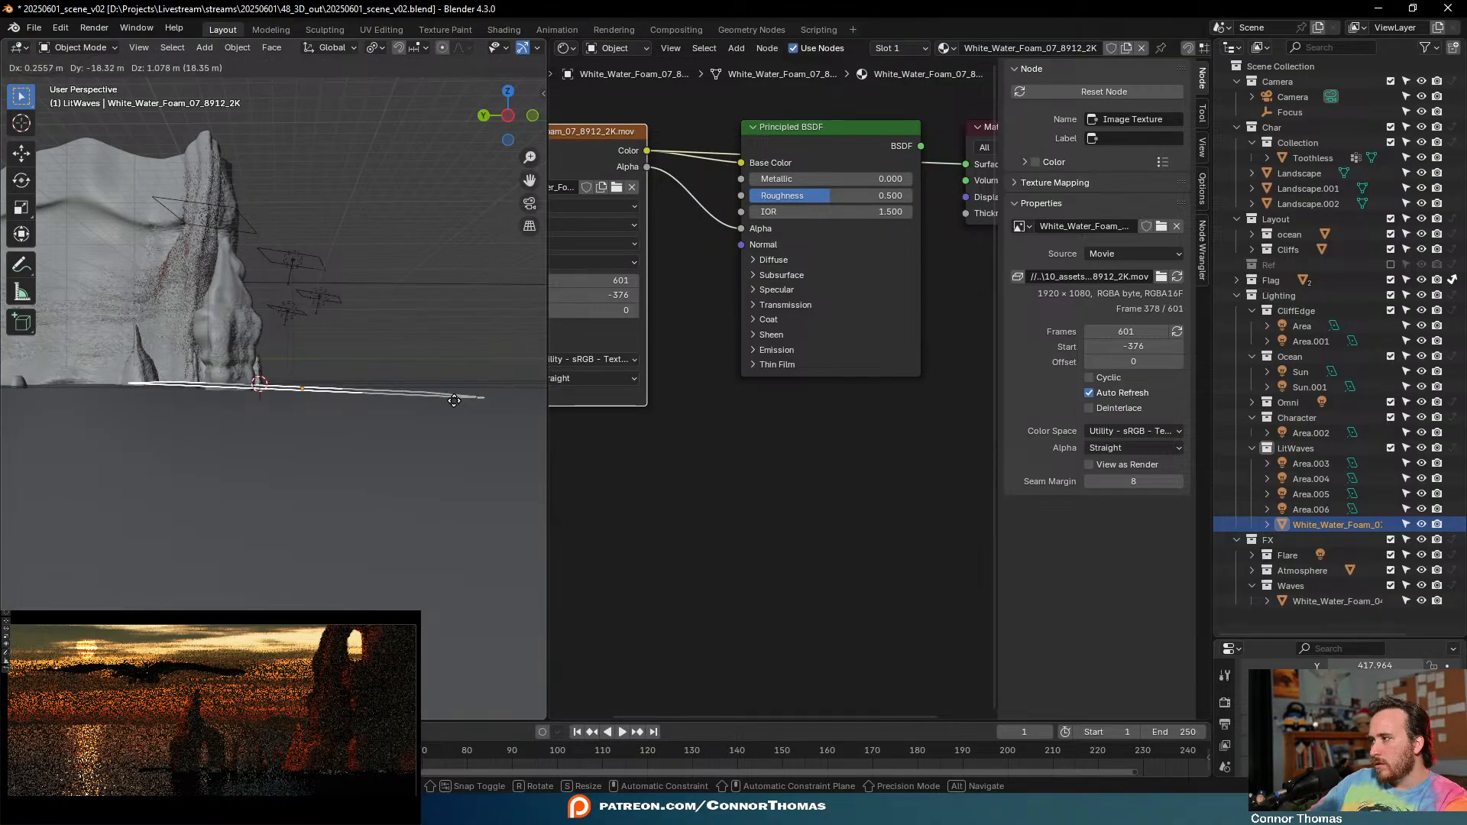
click(454, 401)
middle_drag(397, 472, 439, 400)
key(g)
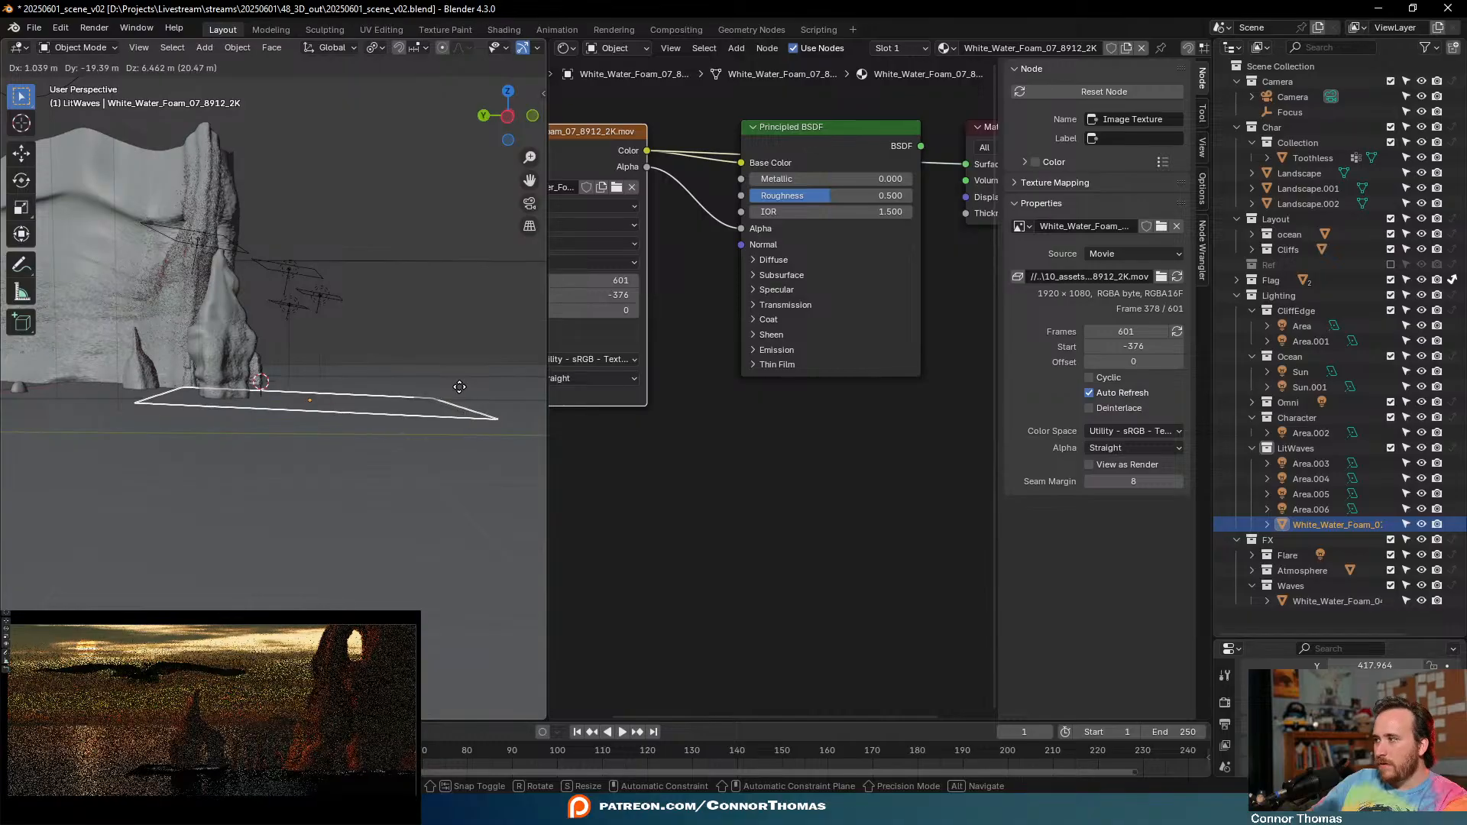
click(472, 391)
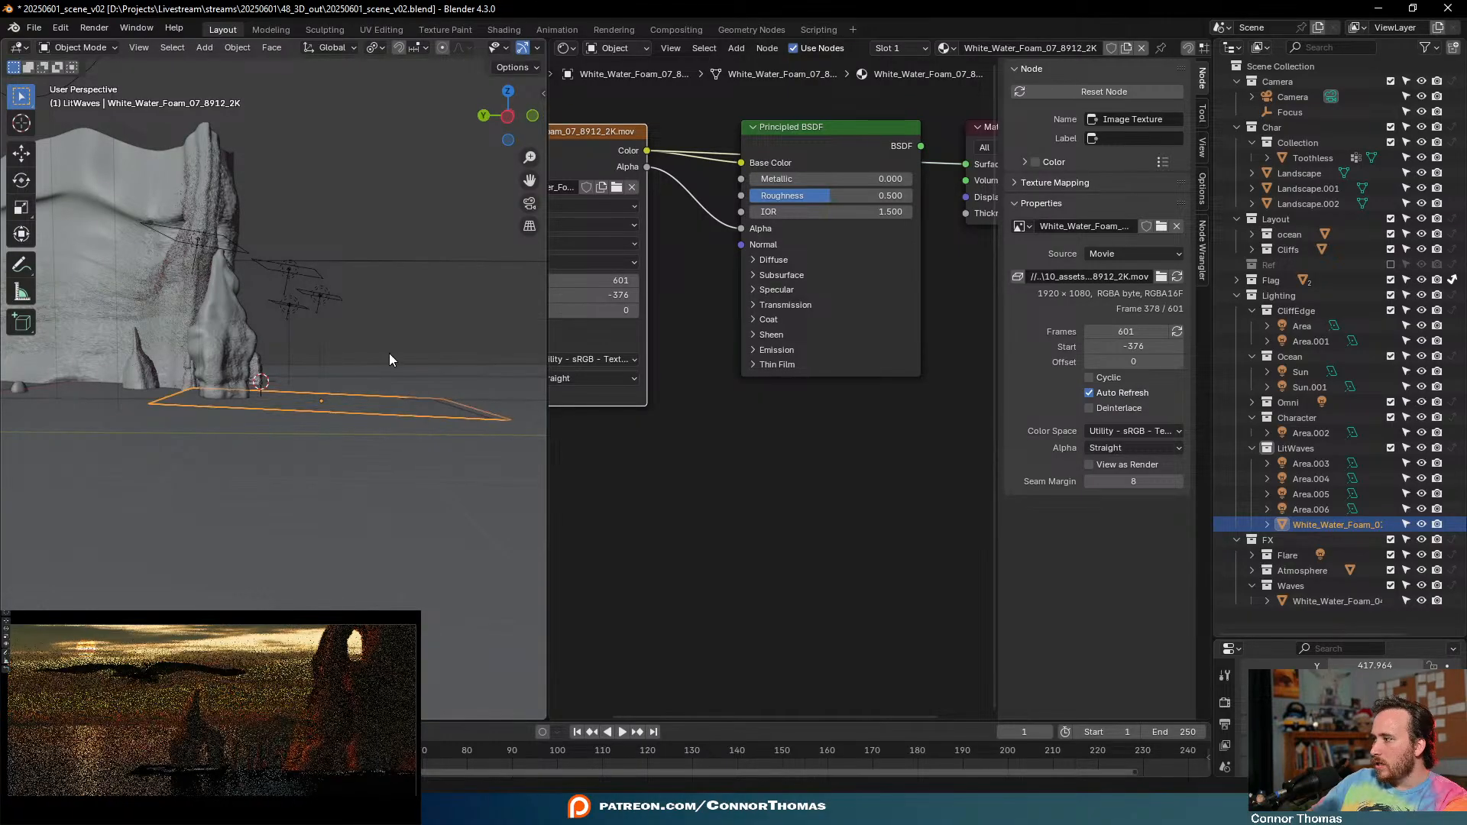
- Move the foam plane freely by about 25 m, mainly toward positive X and negative Y, in front of the offshore rocks
middle_drag(373, 319, 217, 338)
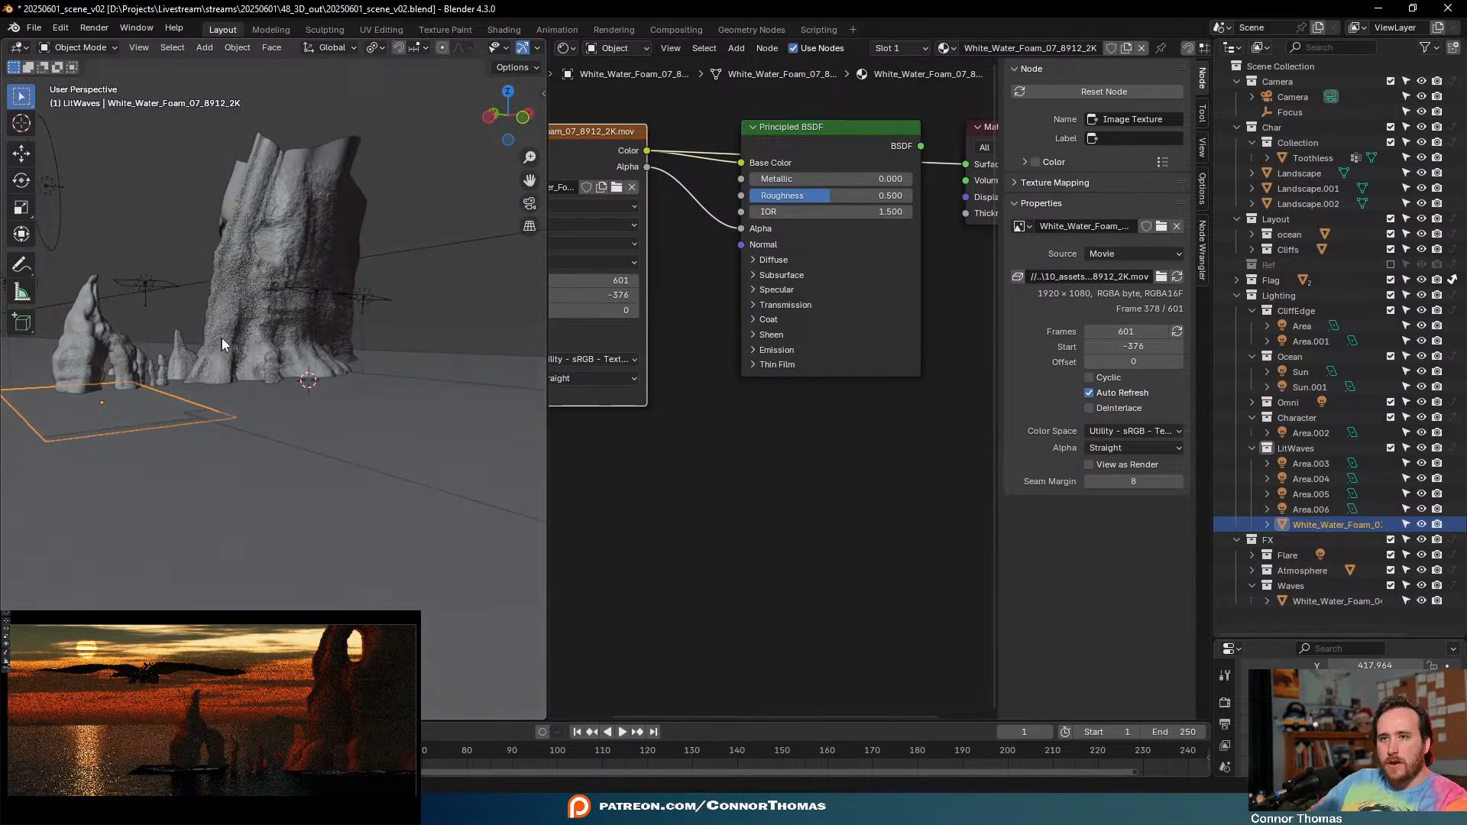
key(g)
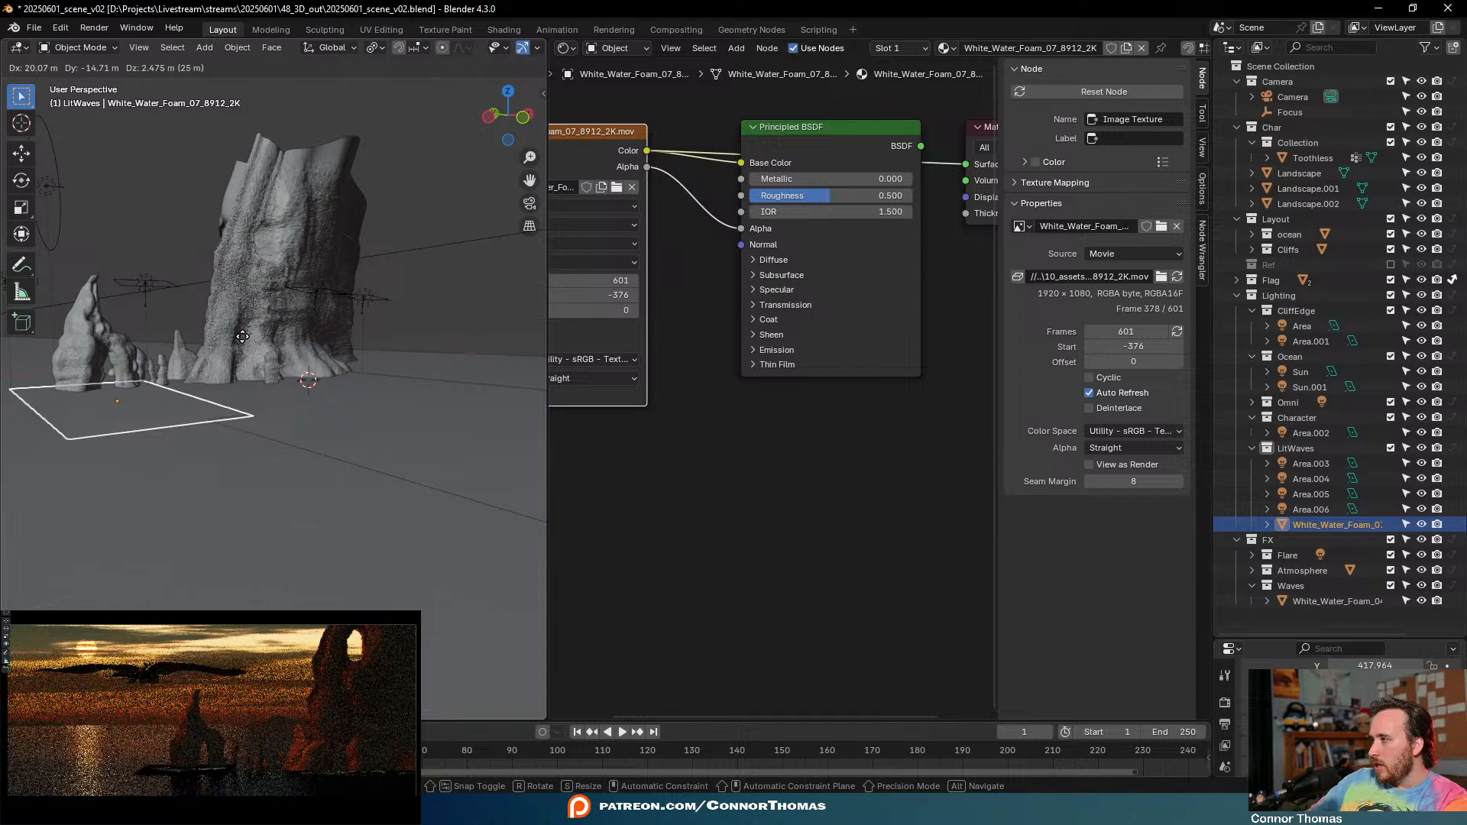
click(242, 336)
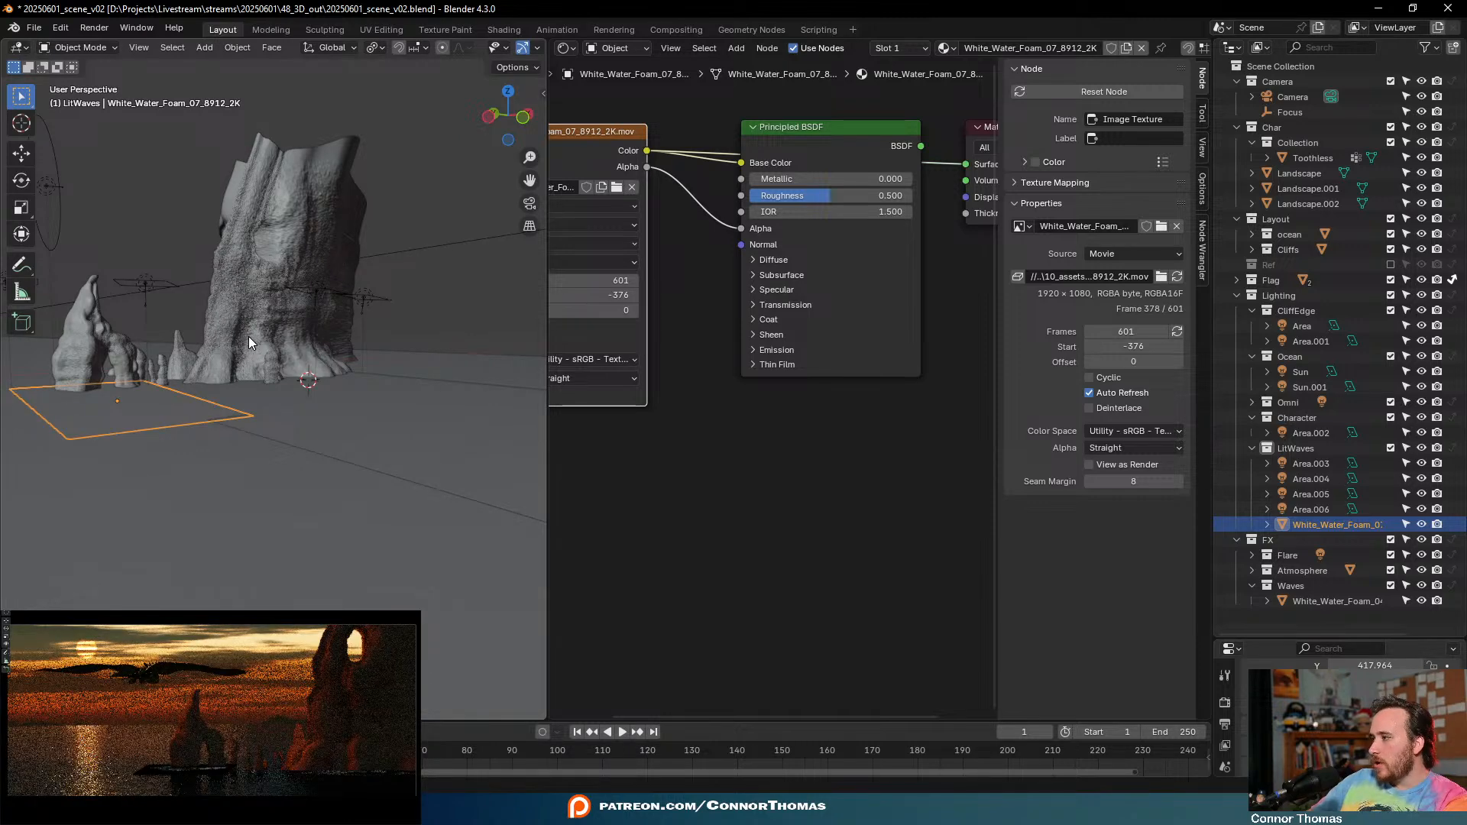
- Reconnect the foam material's Principled BSDF to the Material Output and move the foam plane into the Waves collection
click(849, 130)
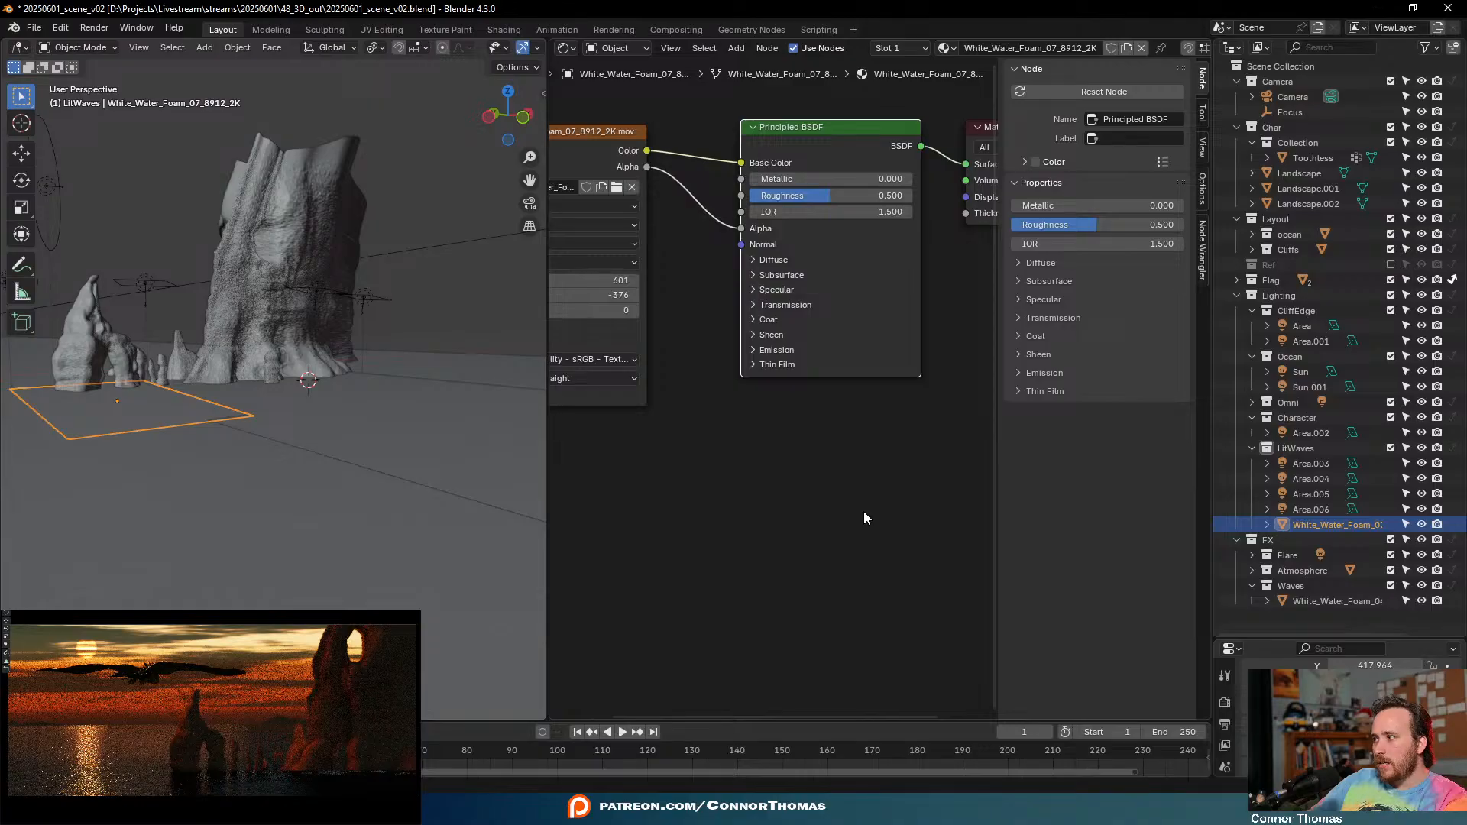
click(762, 499)
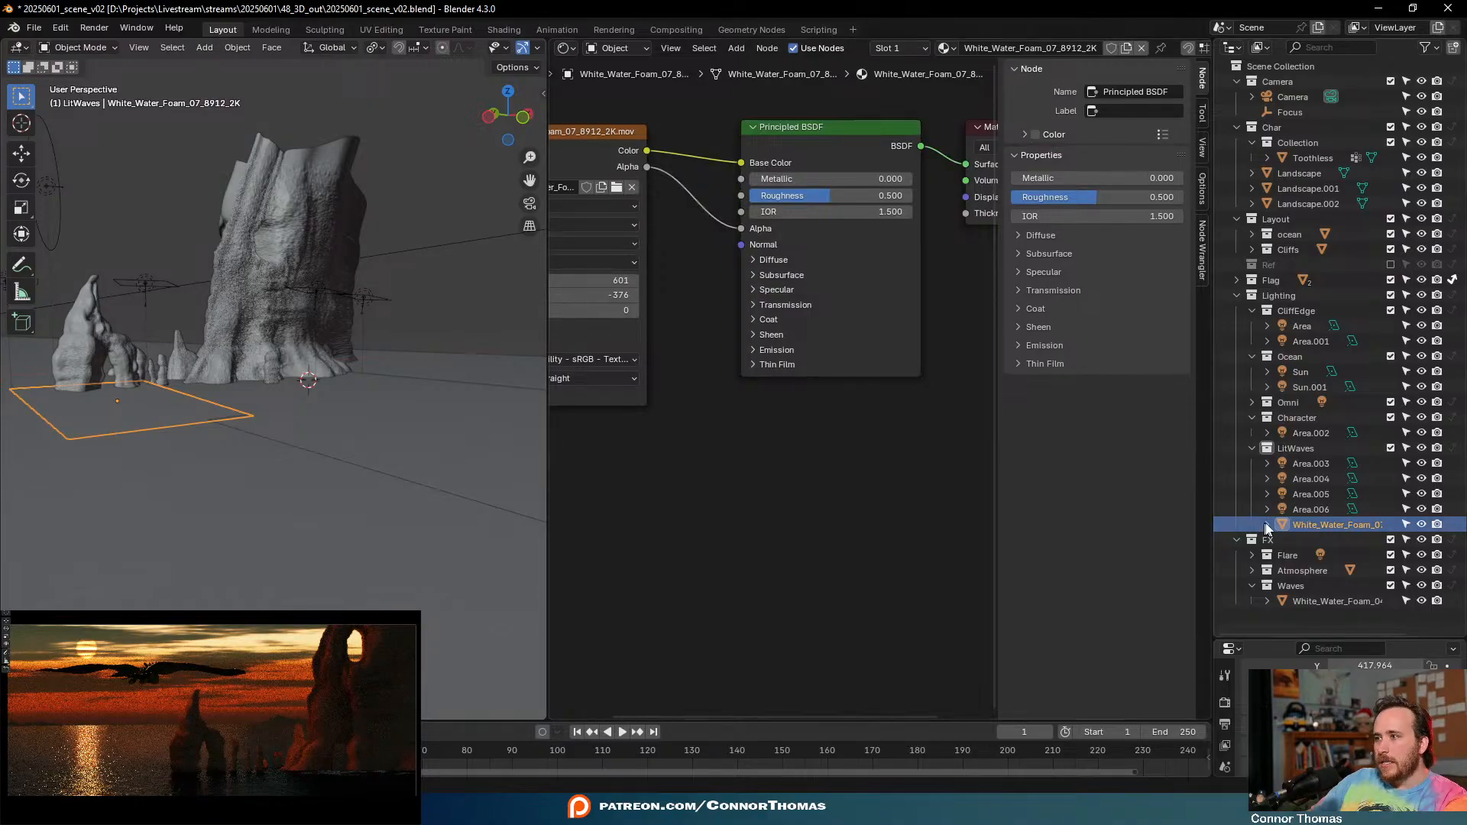
drag(1315, 527, 1329, 586)
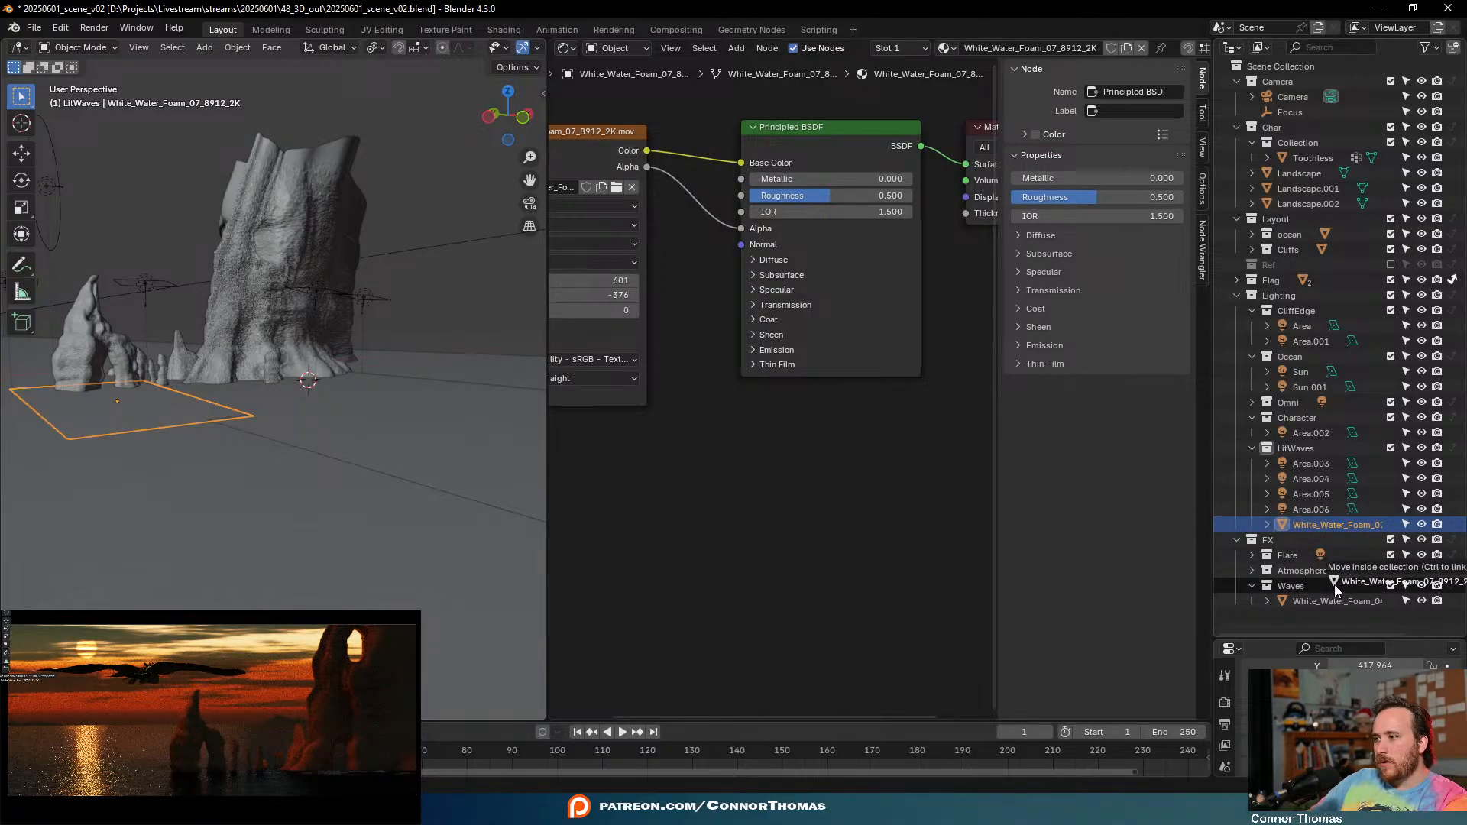
- Lower the foam plane toward the ocean surface, adjust its tilt, and correct its height at the waterline beside the rocks
middle_drag(194, 288, 346, 277)
key(g)
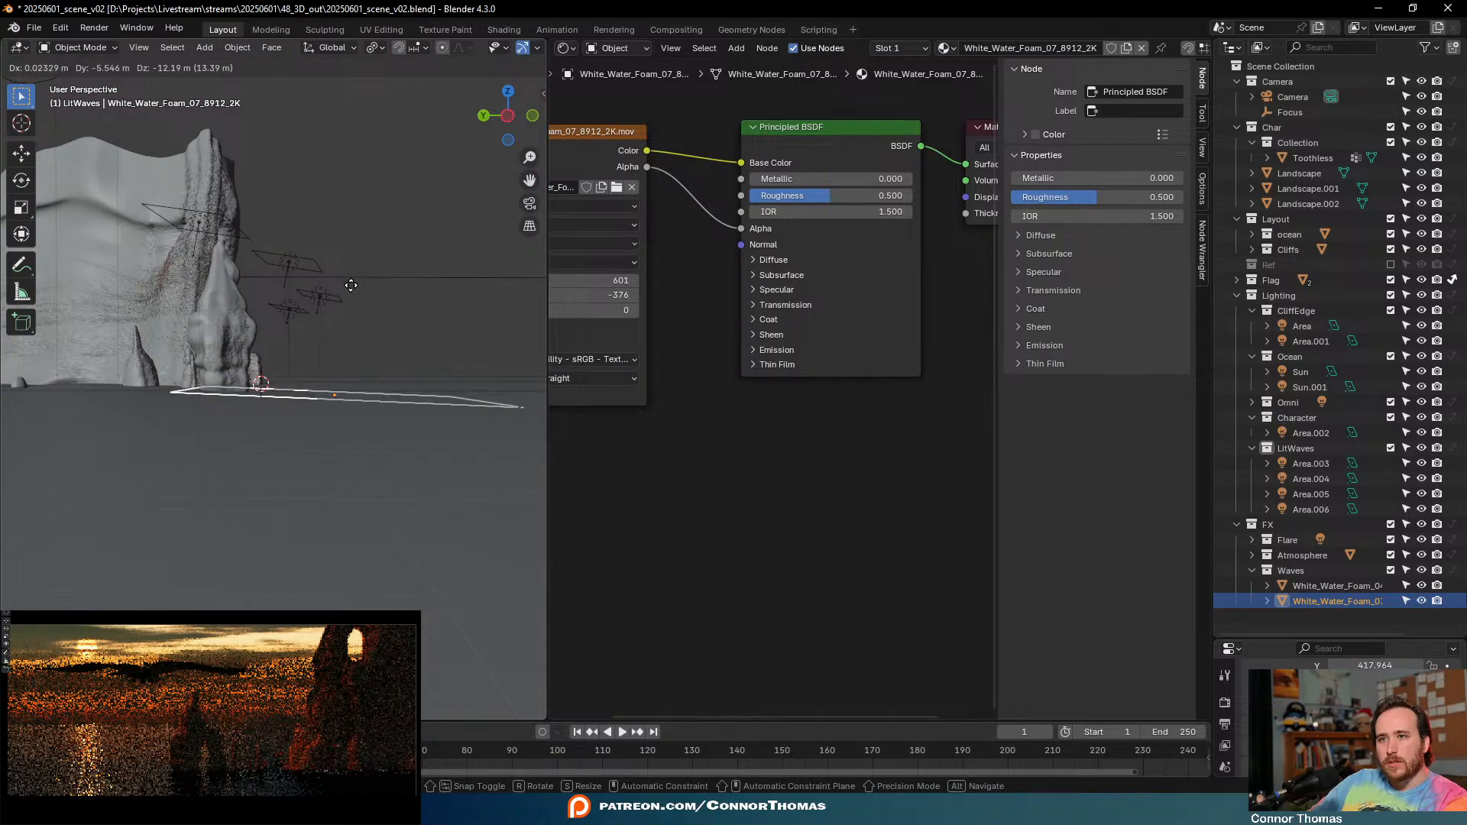
key(r)
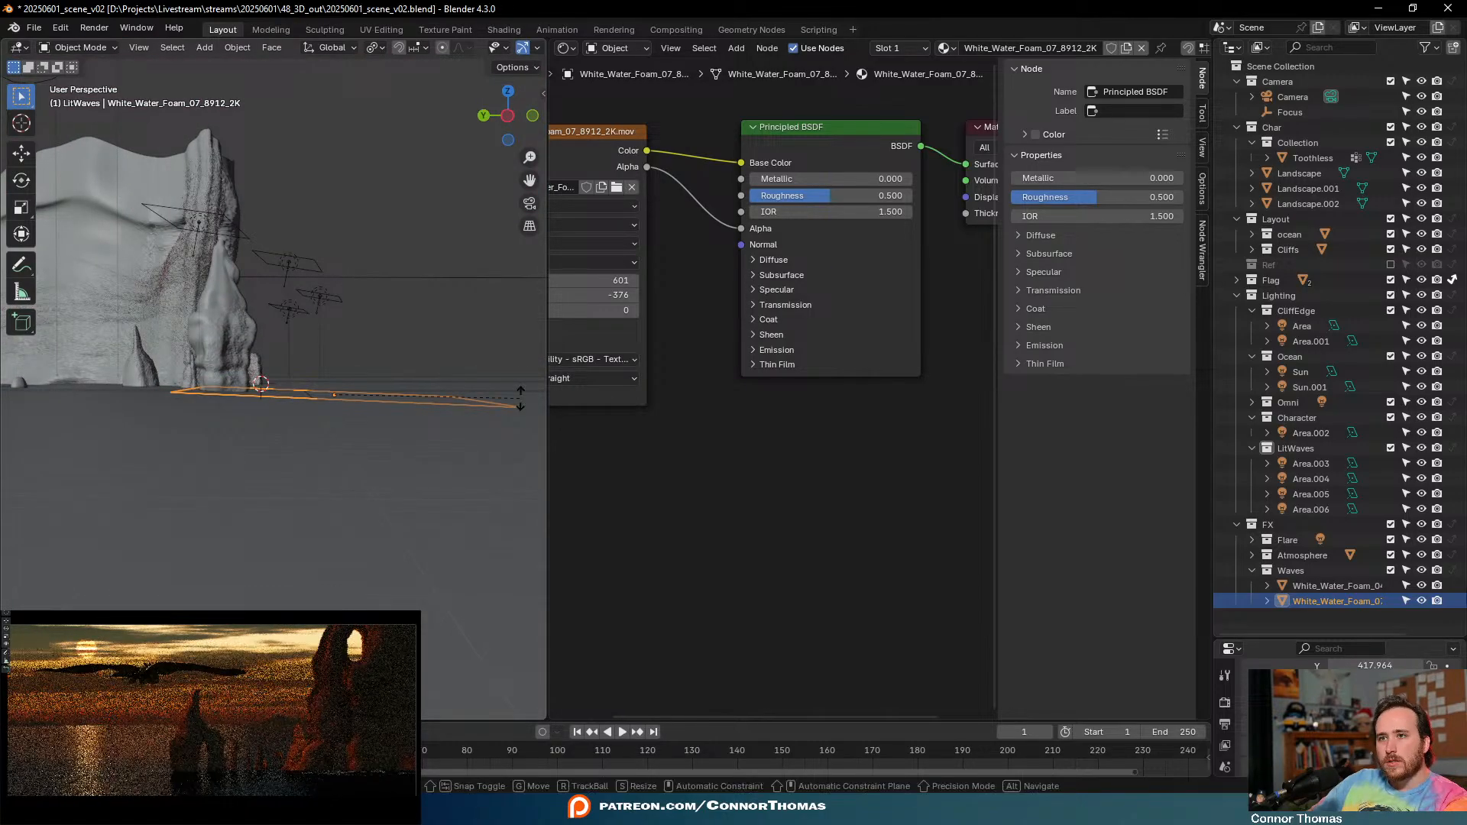
key(g)
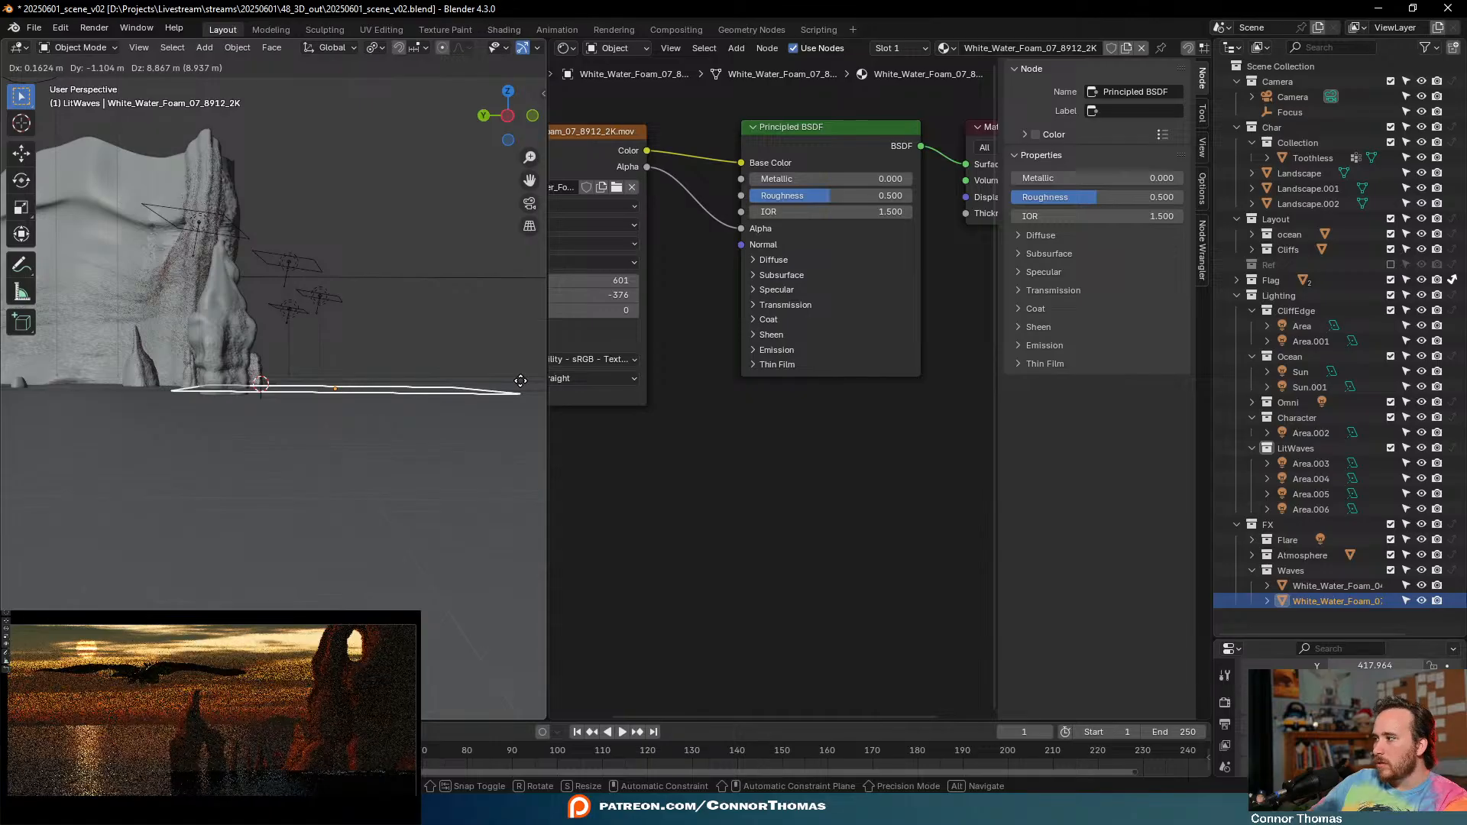
- Rotate the White_Water_Foam_07_8912_2K plane to lie along the water surface and stretch it along the Y axis
click(521, 378)
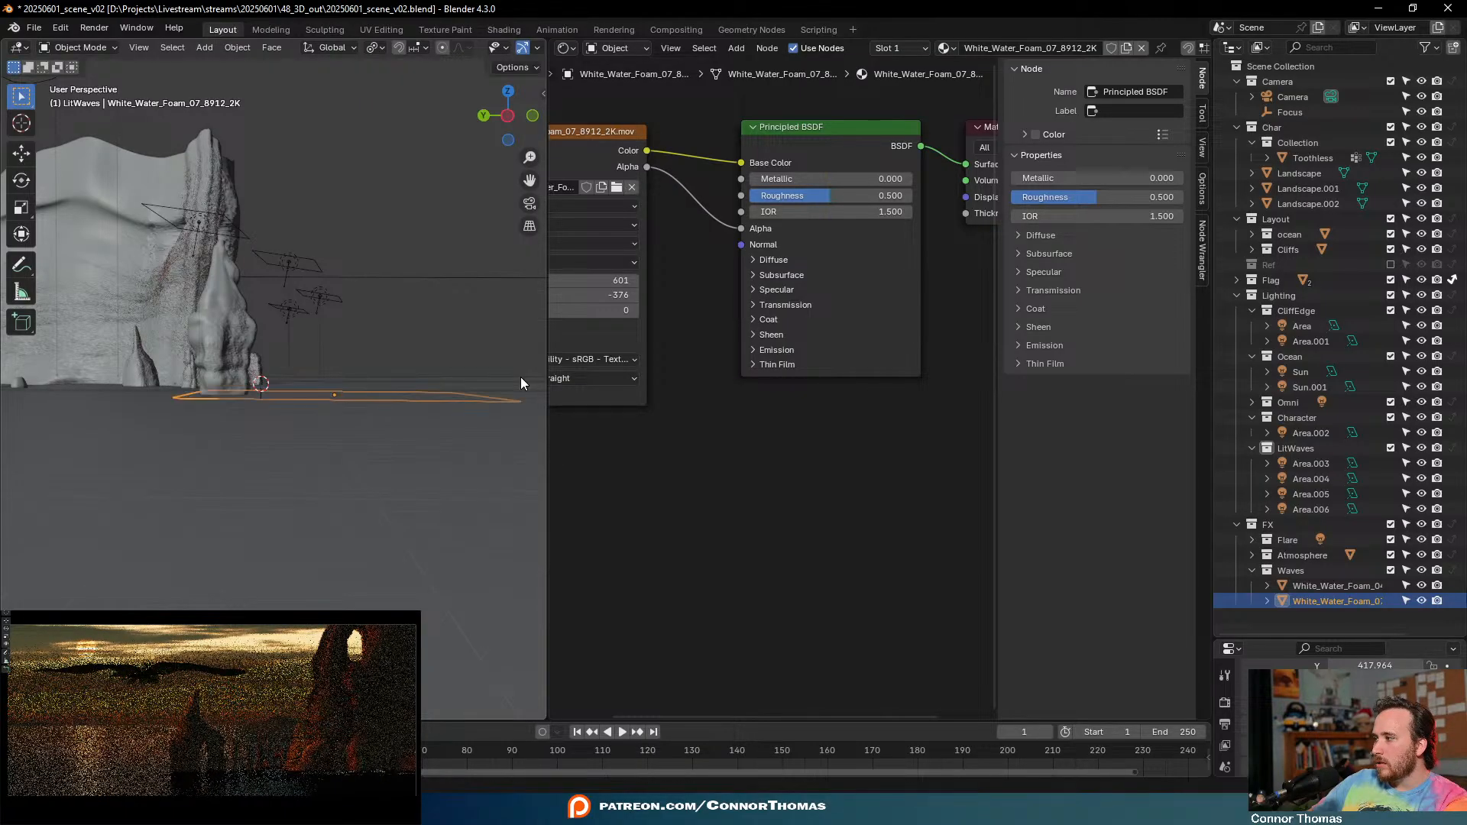
key(r)
click(457, 405)
key(s)
key(y)
click(521, 400)
- Move the White_Water_Foam_07_8912_2K plane about -57 m along the Y axis, past the sea stack
middle_drag(521, 401, 427, 466)
click(634, 153)
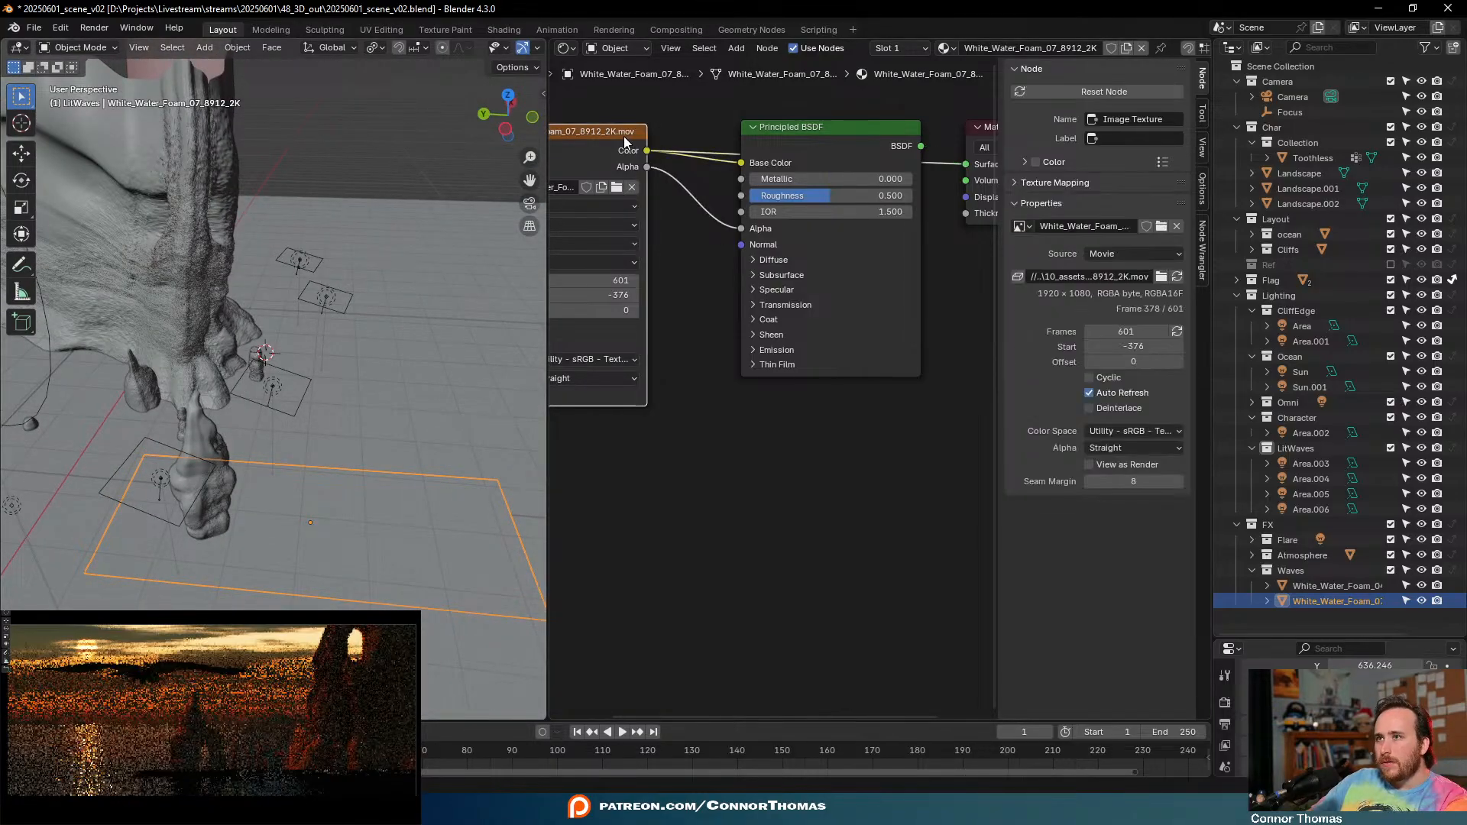
key(g)
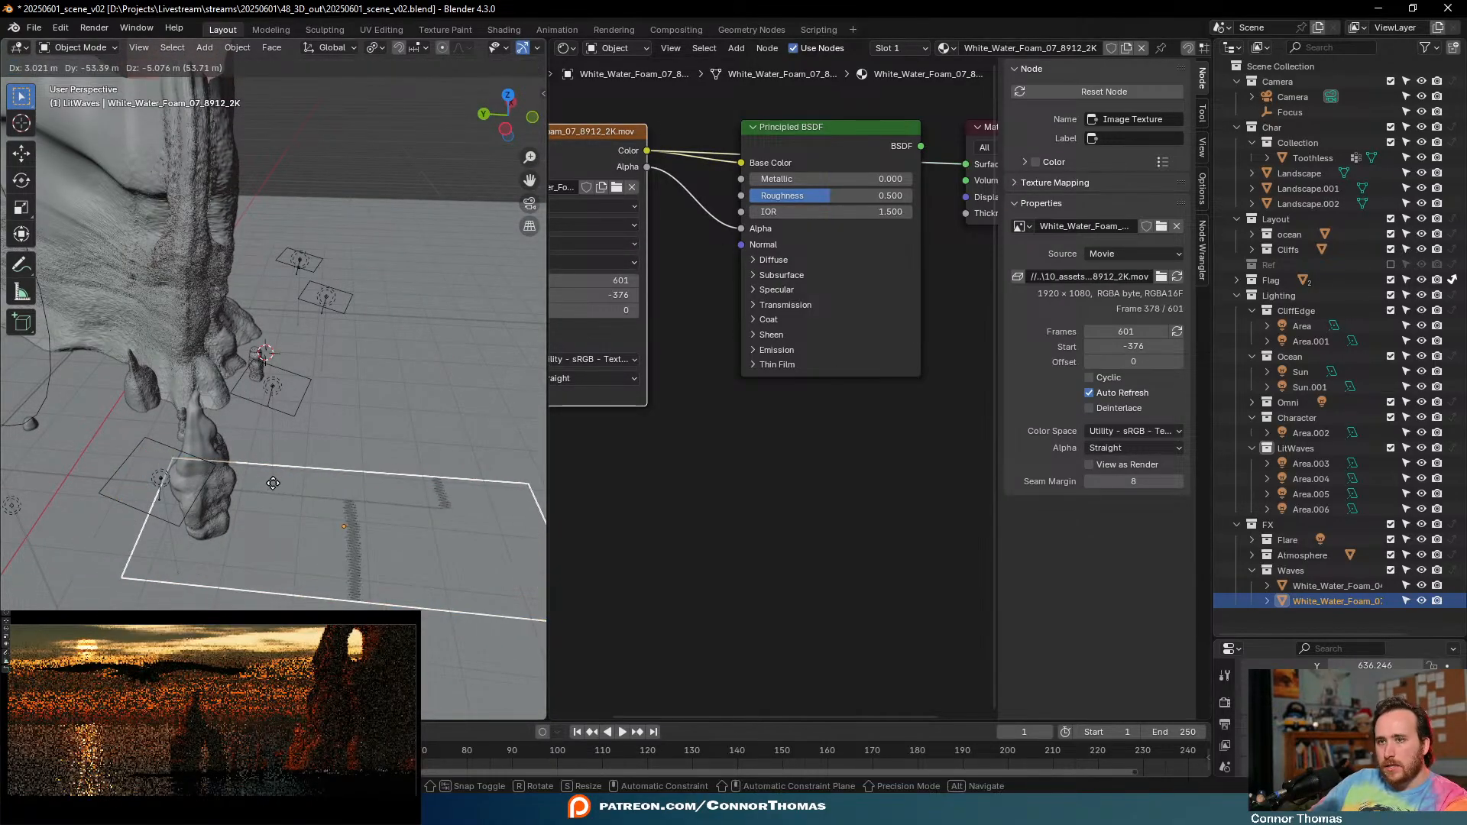
right_click(282, 475)
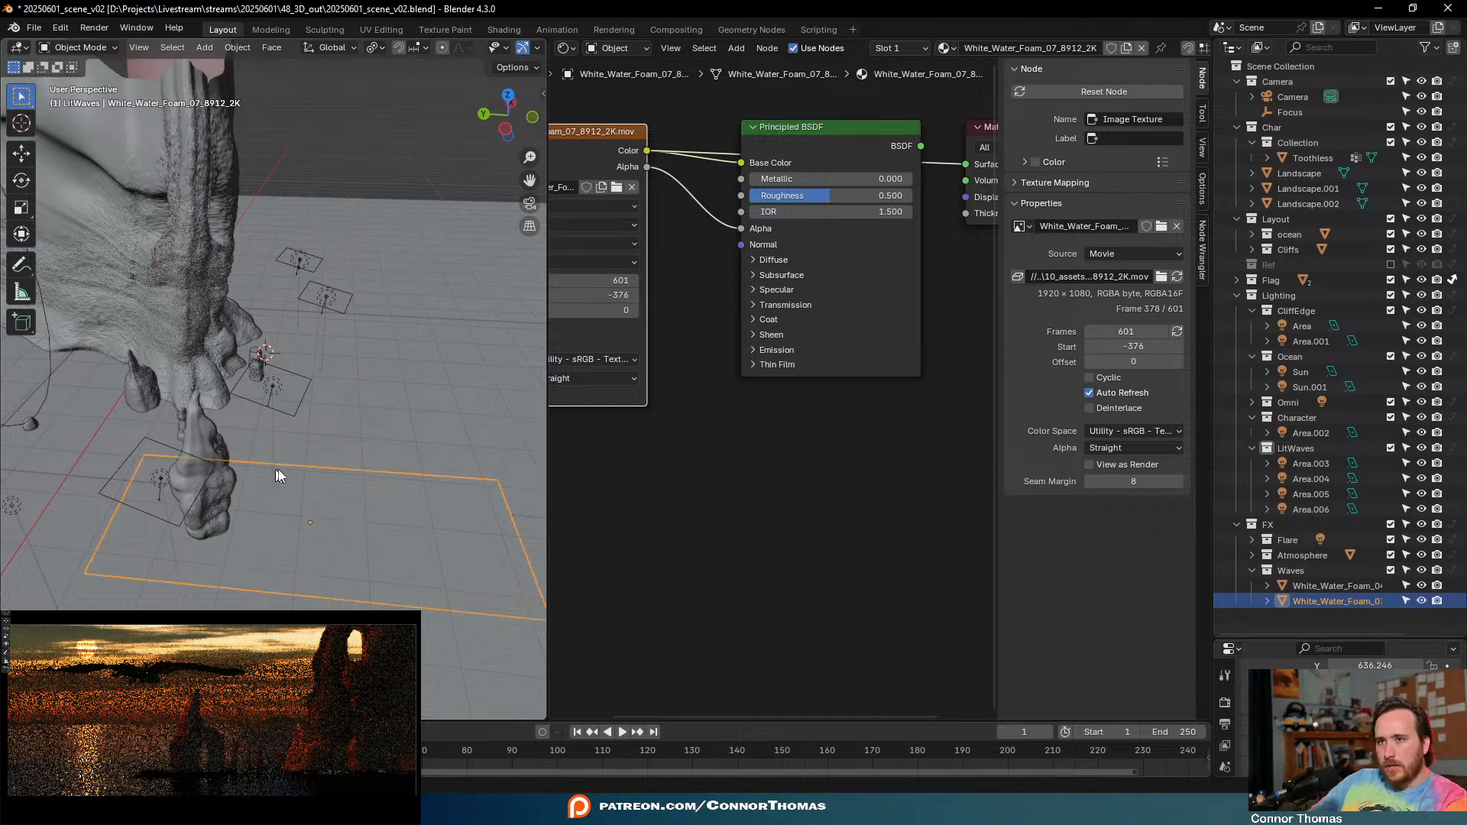
middle_drag(281, 475, 295, 448)
key(g)
key(y)
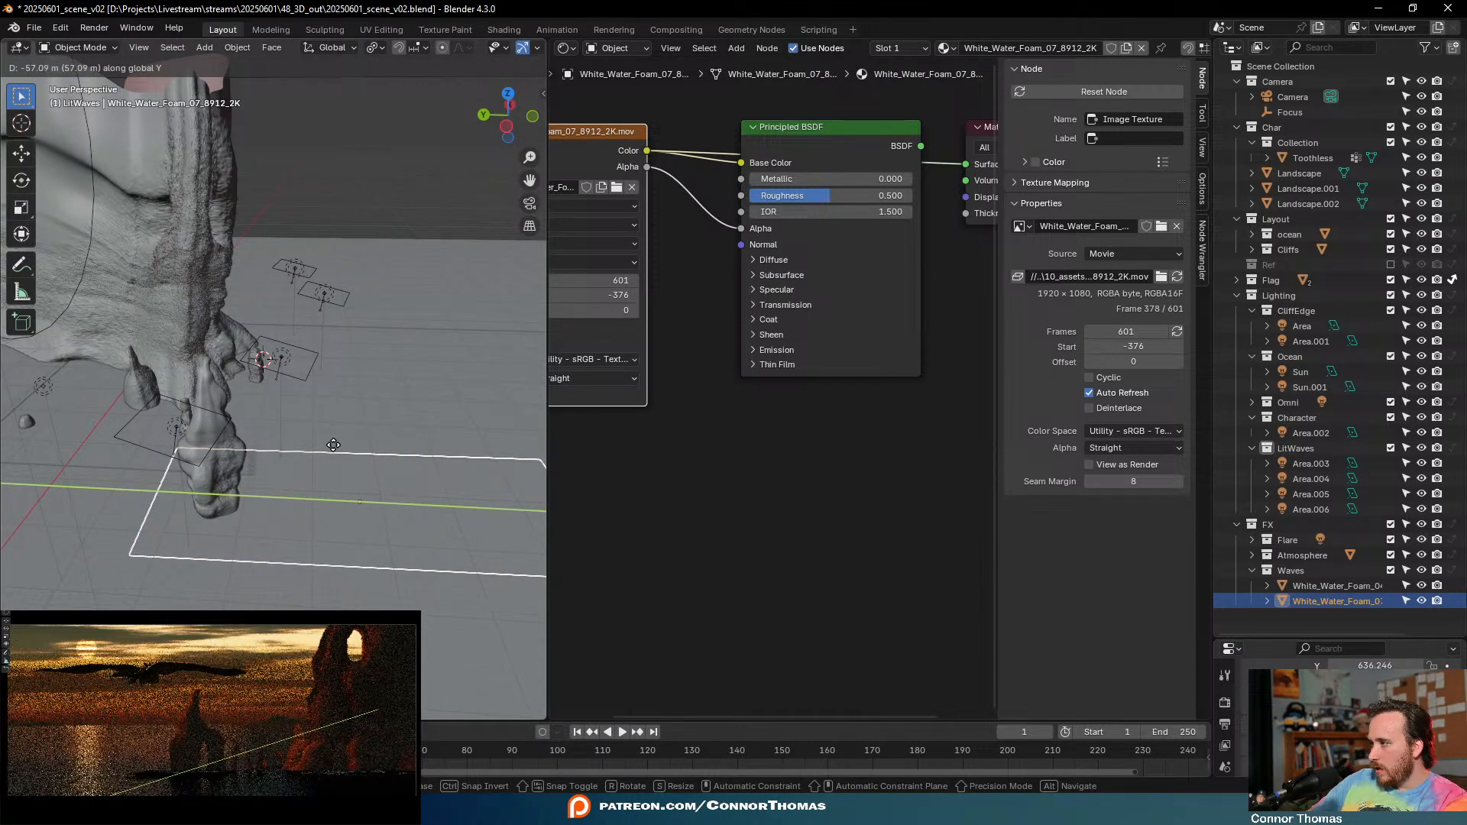
click(333, 444)
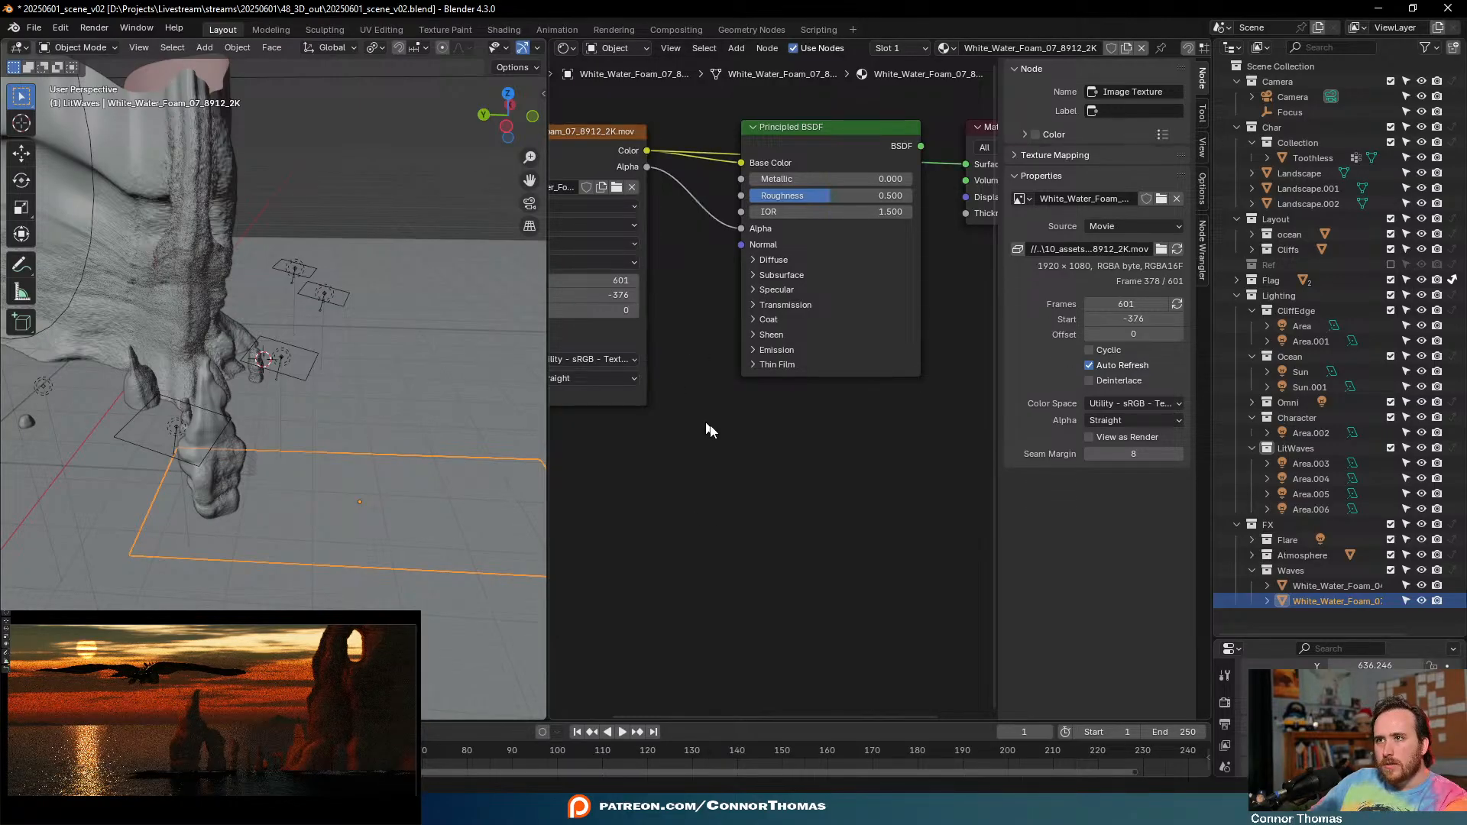
- Try different start frames on the White_Water_Foam_07_8912_2K.mov texture, including -100, -5 and -479
middle_drag(662, 325, 842, 350)
drag(814, 321, 964, 320)
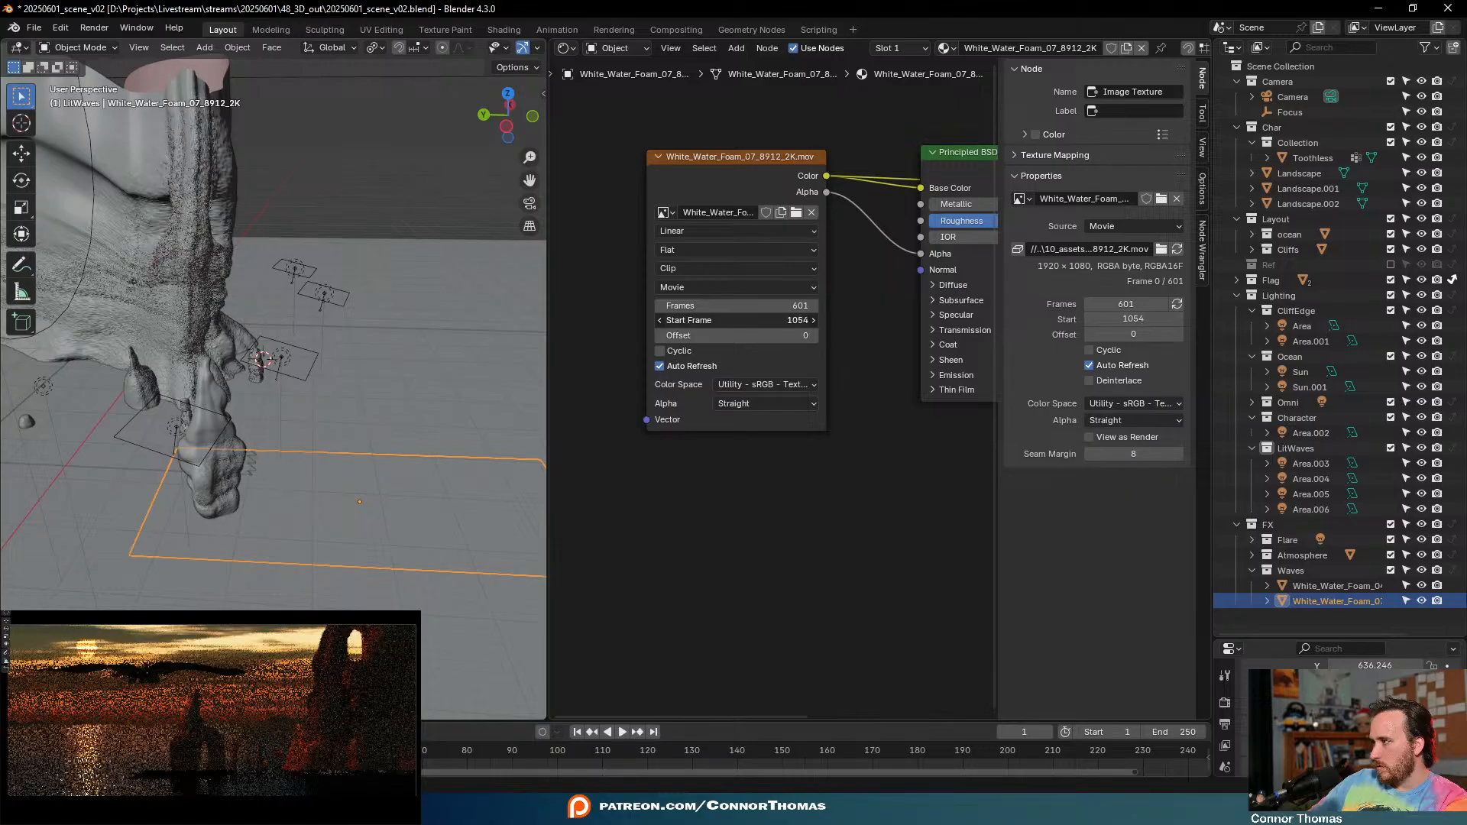
drag(800, 320, 756, 320)
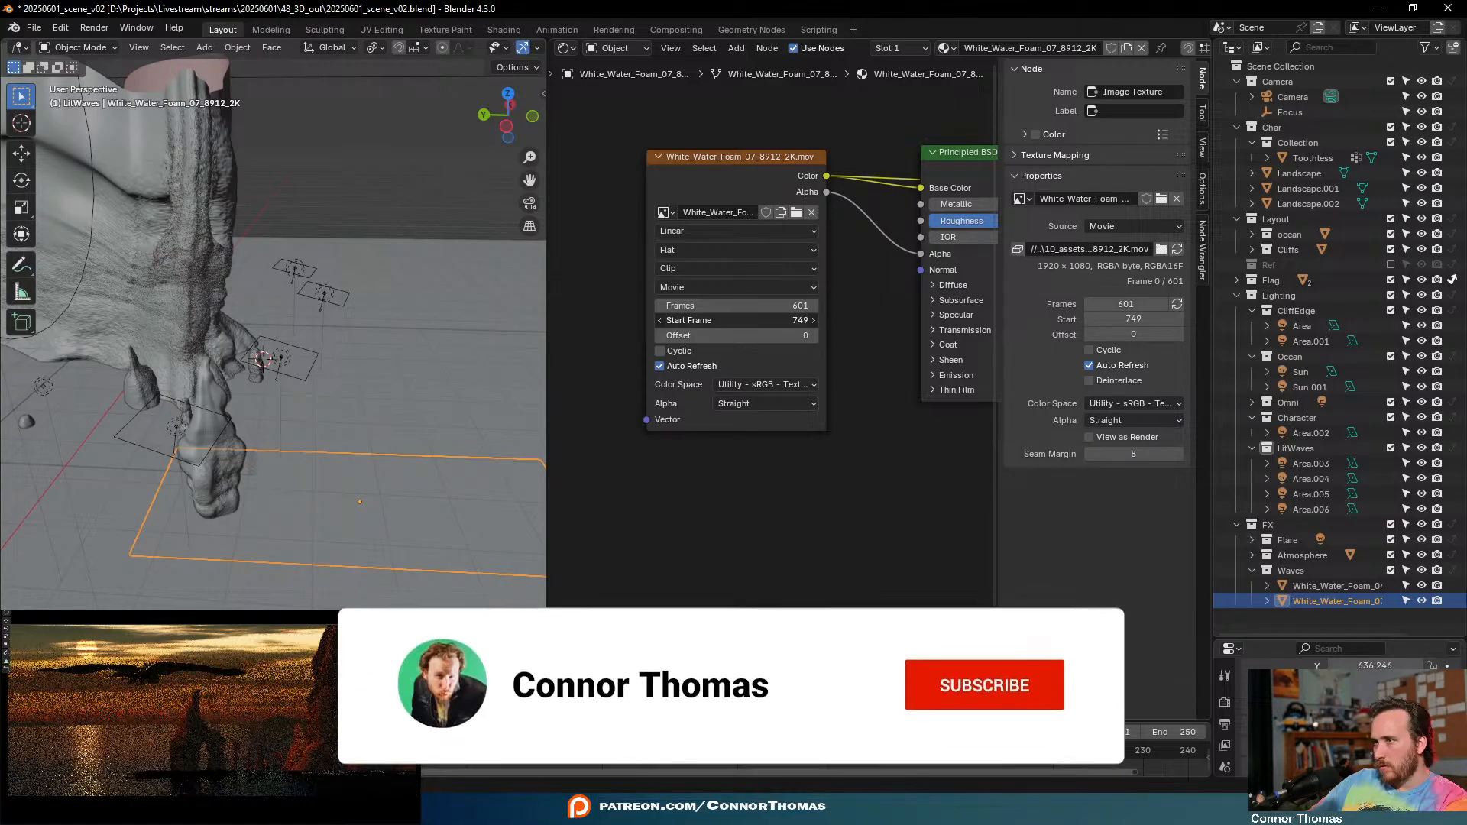
click(800, 320)
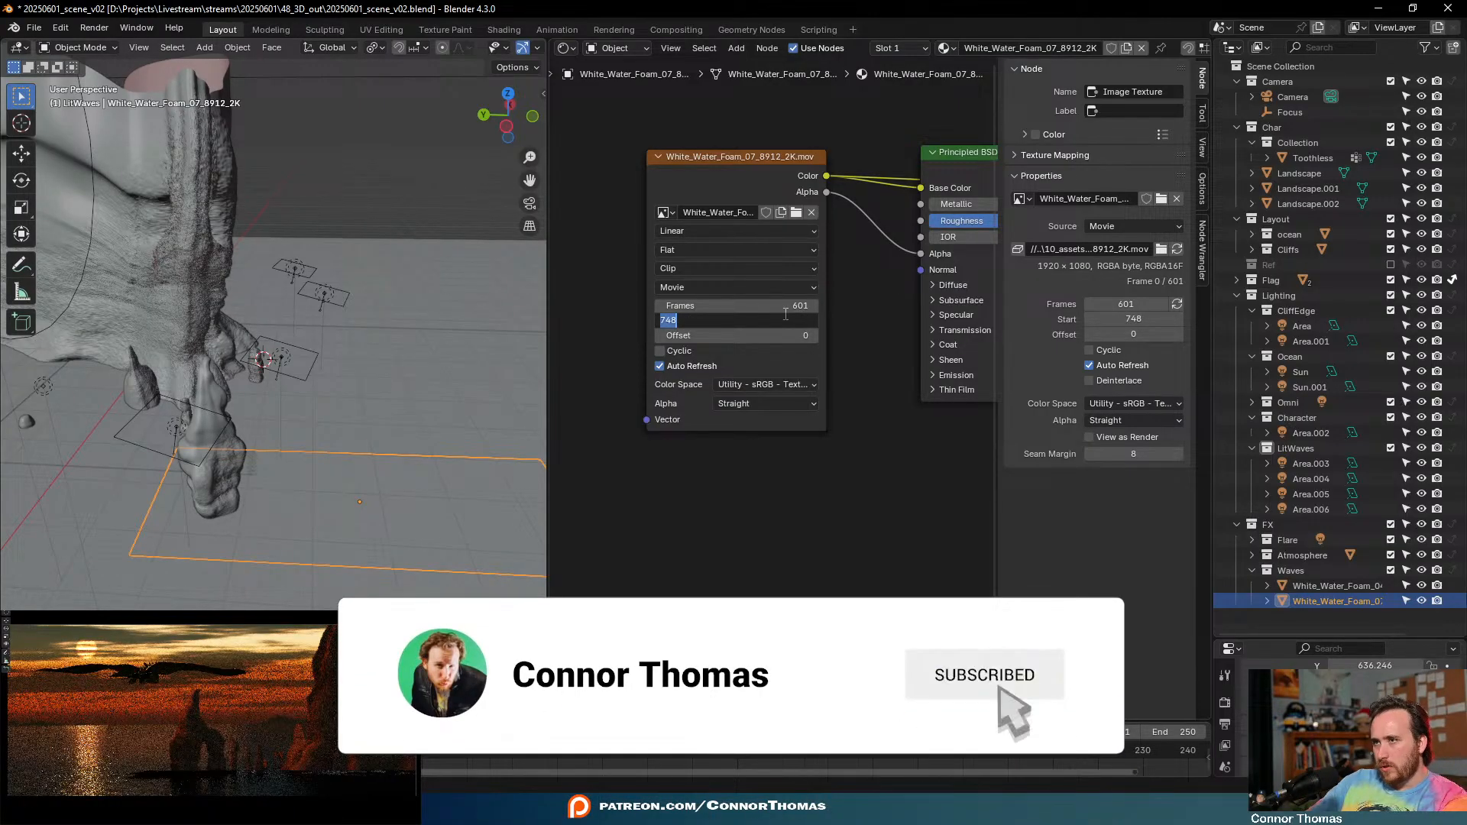
text(-100)
key(Return)
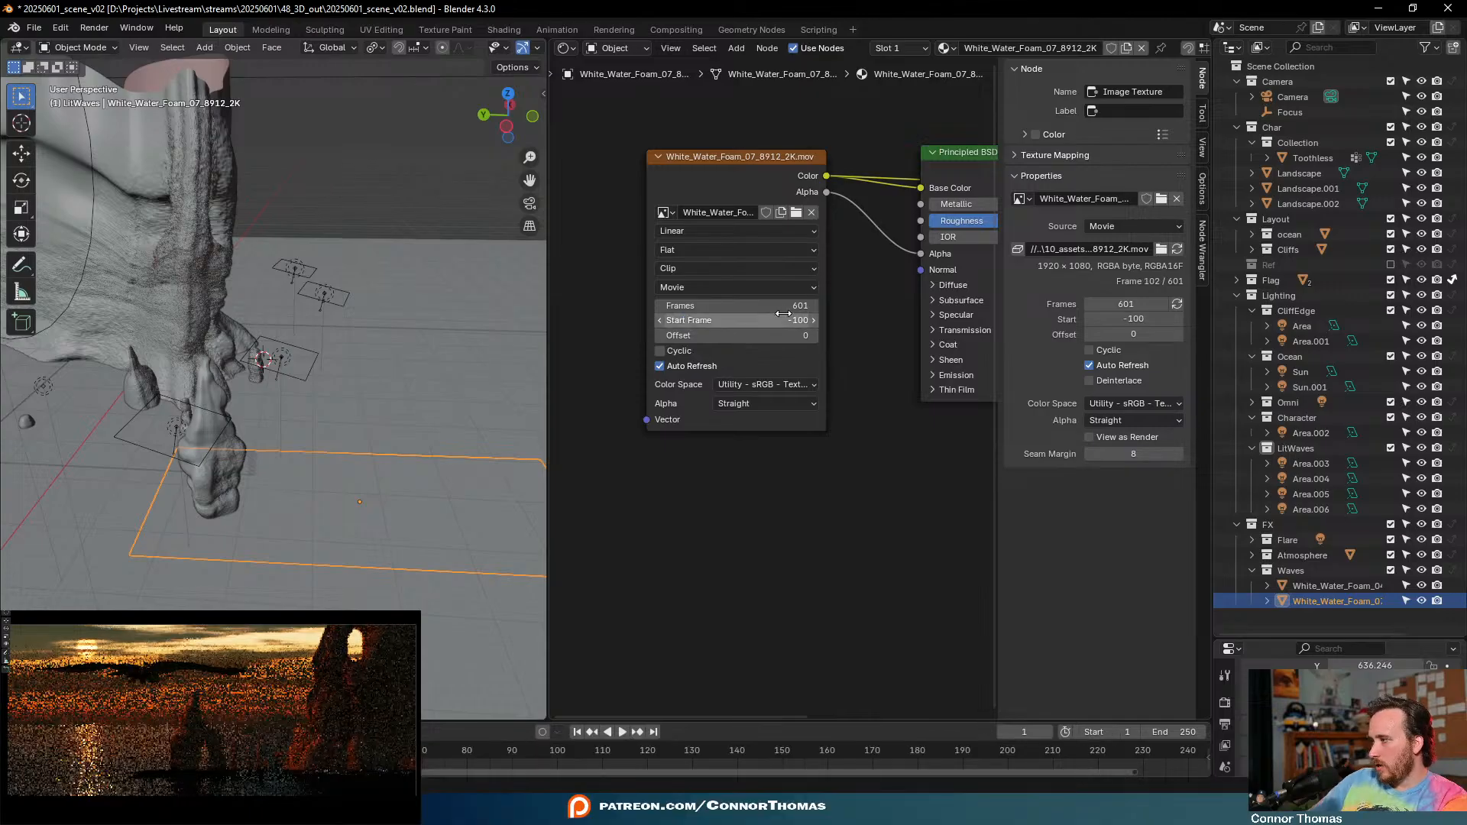
click(772, 326)
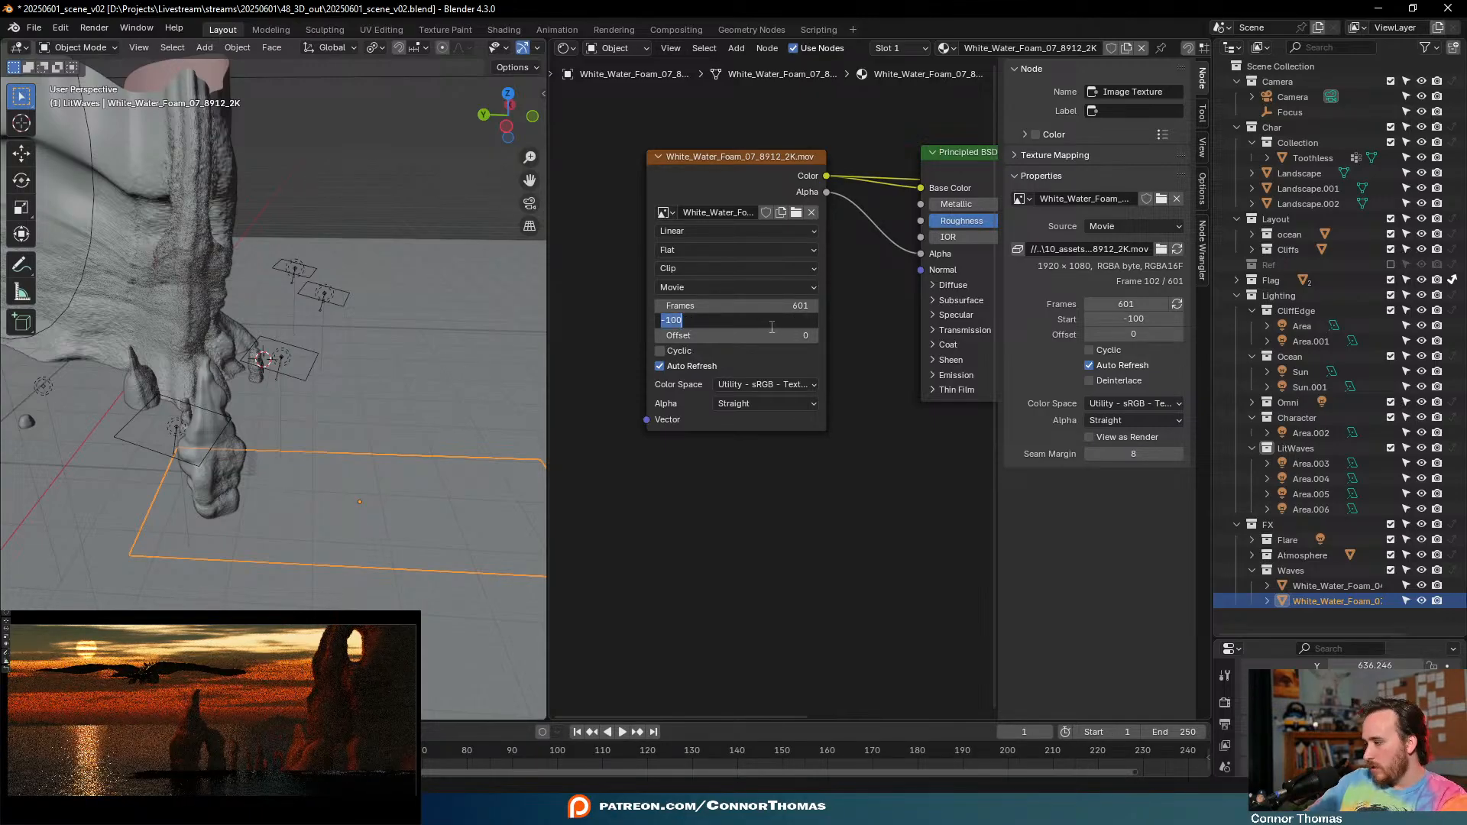
text(-5)
key(Return)
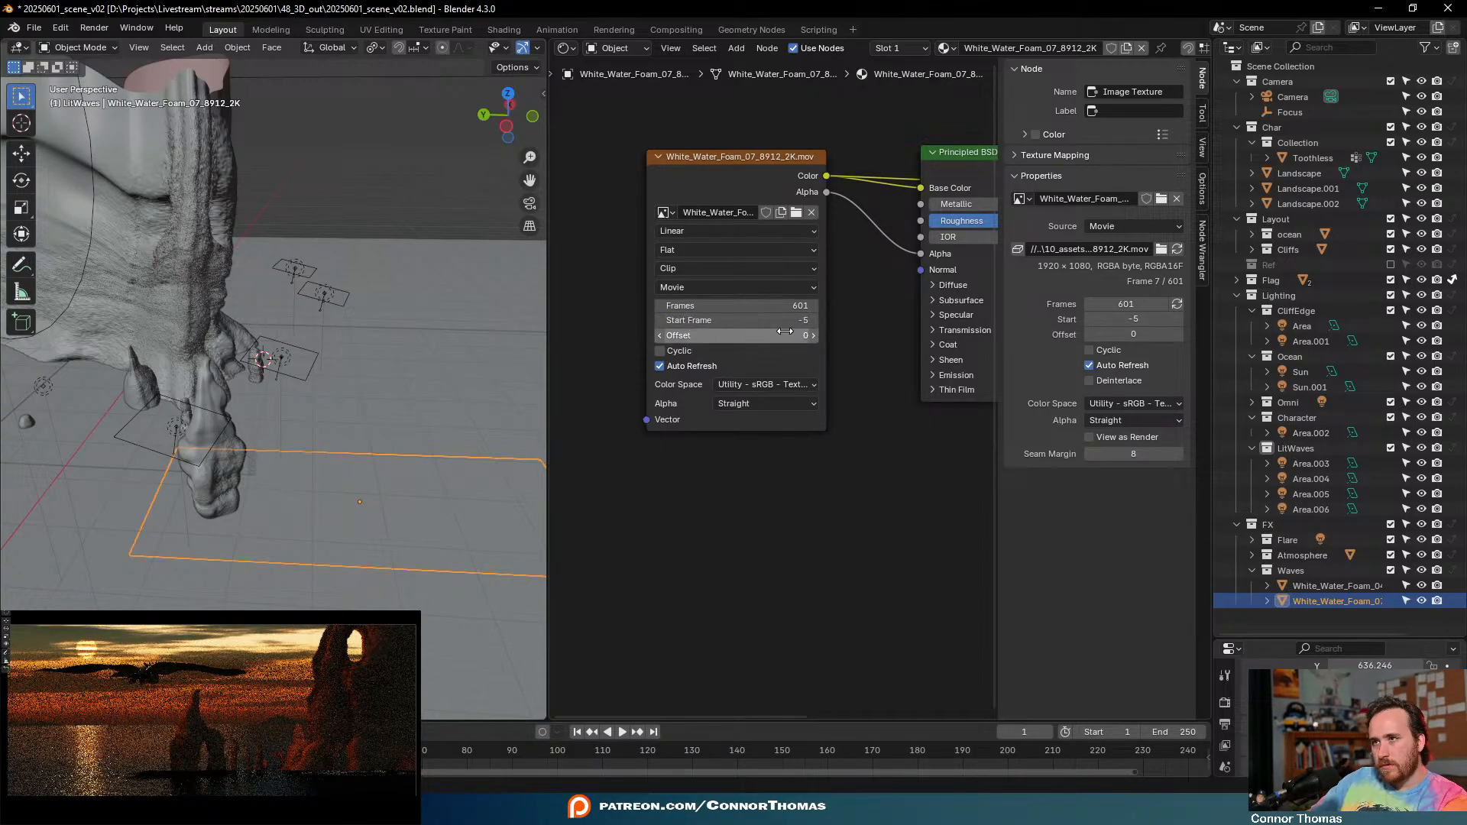
drag(787, 325, 765, 325)
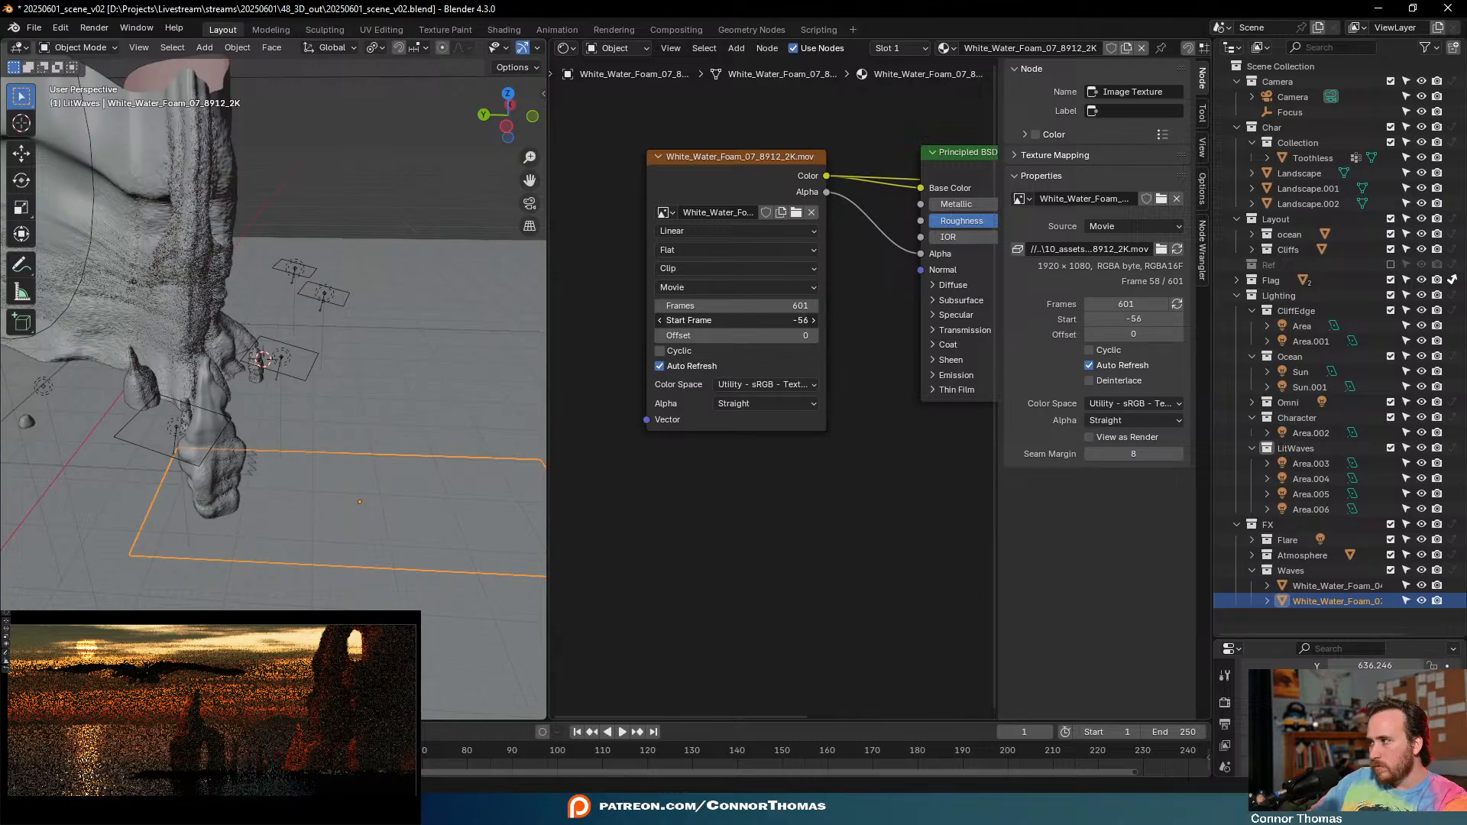
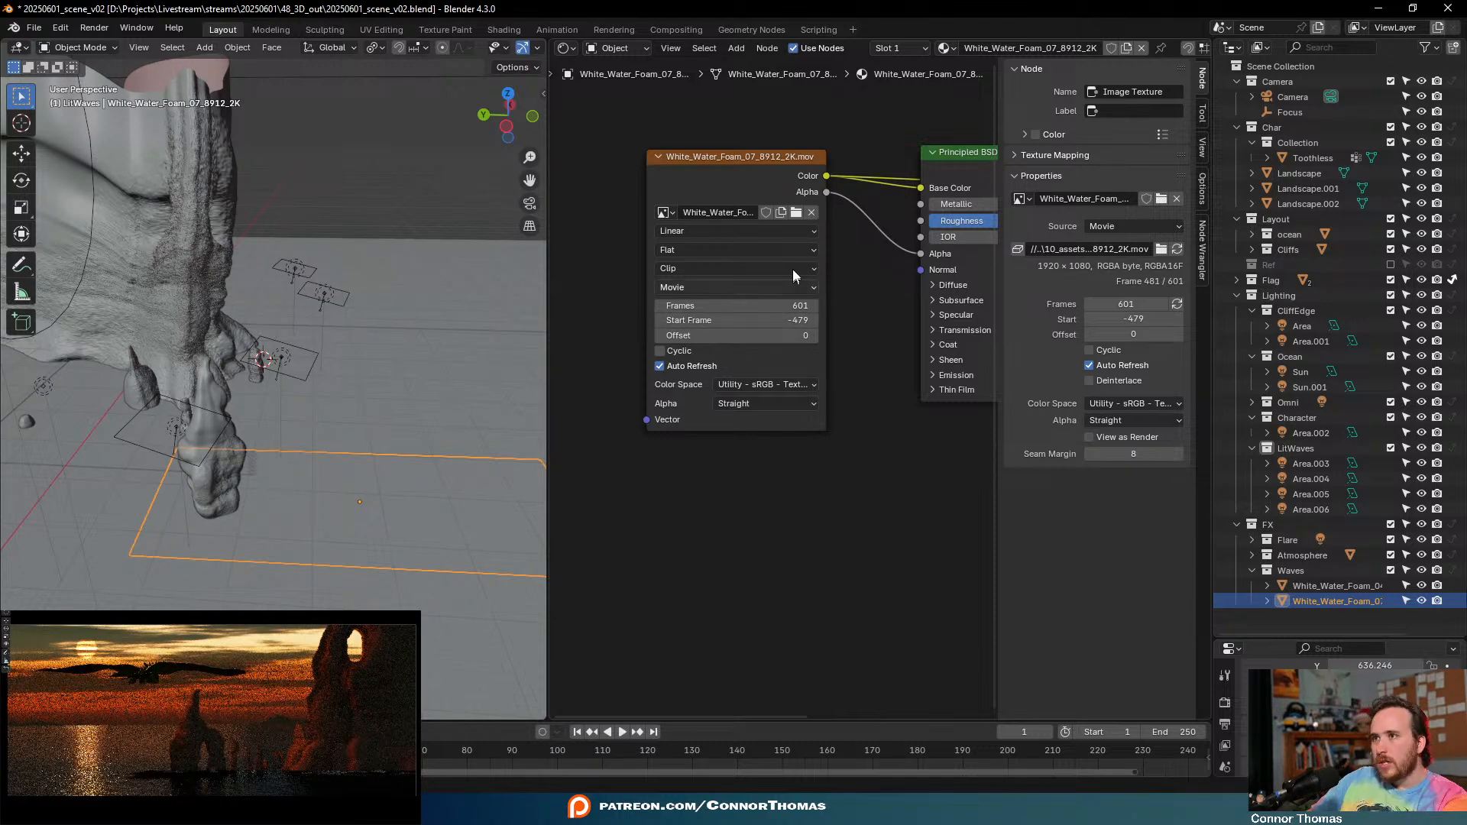
- Reload White_Water_Foam_07_8912_2K.mov from 10_assets\avfx into the image texture and set 1738 frames with start frame -765
click(811, 213)
click(790, 217)
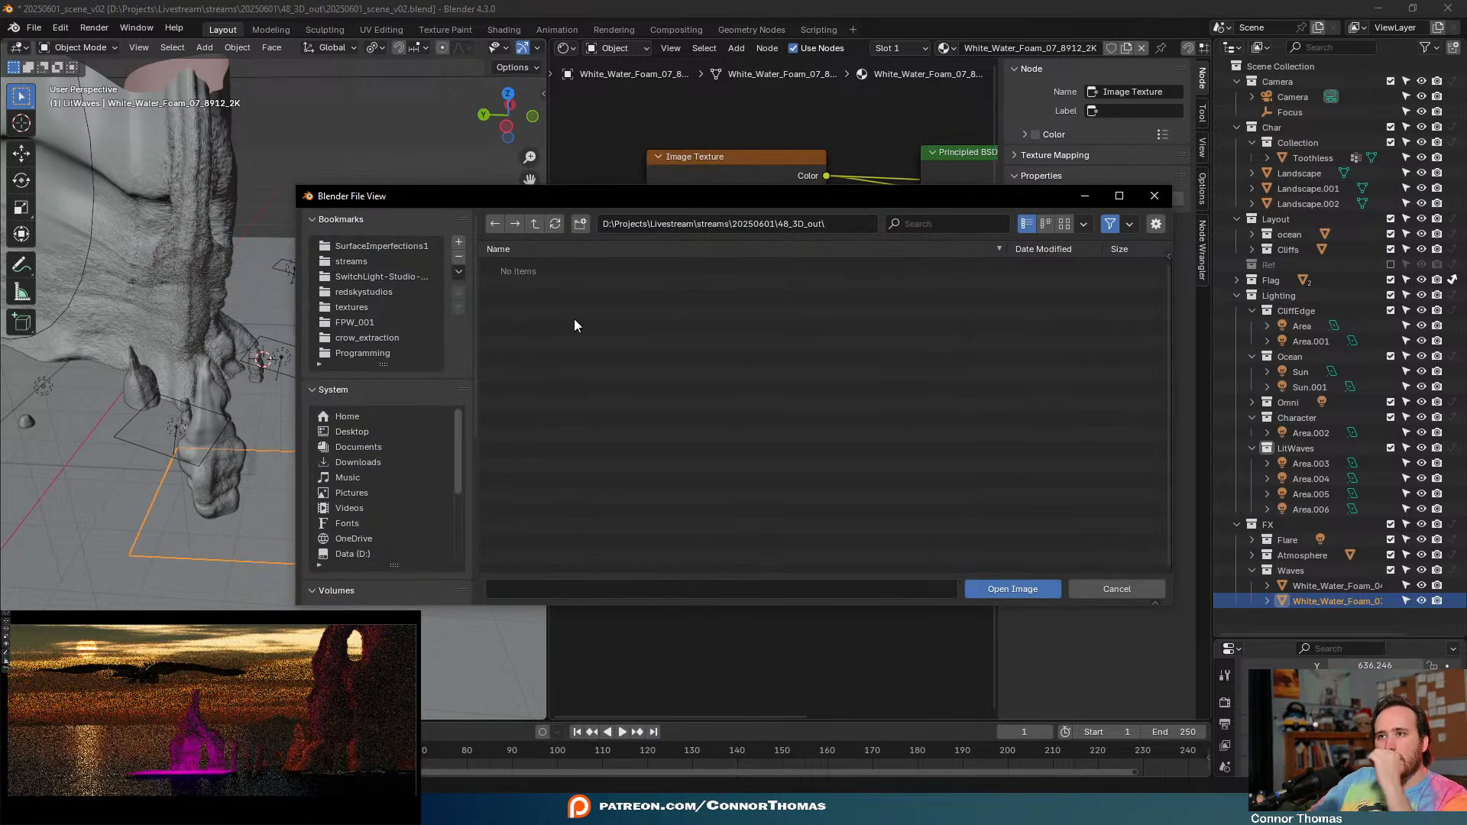
click(534, 225)
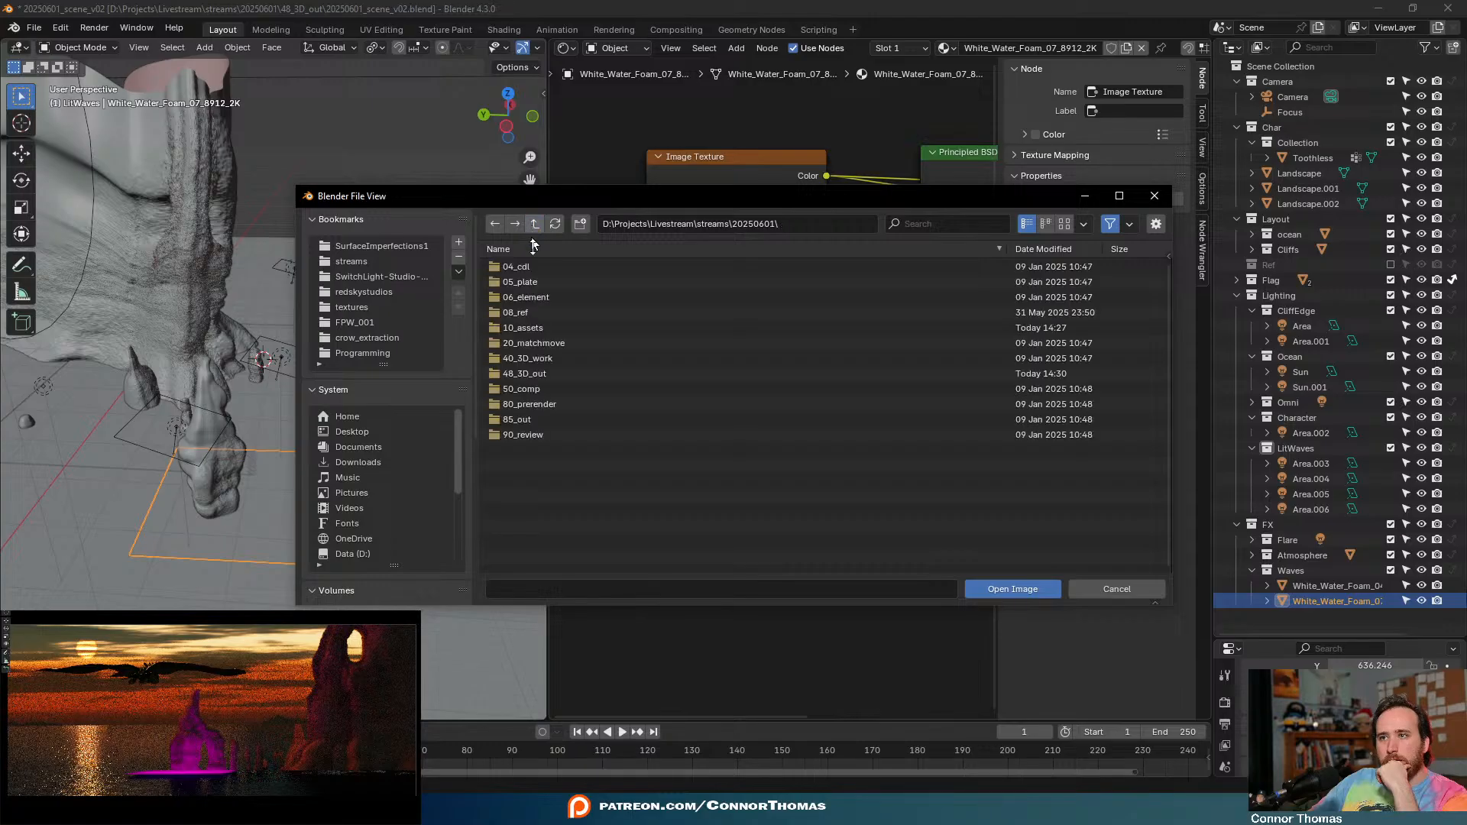
double_click(541, 330)
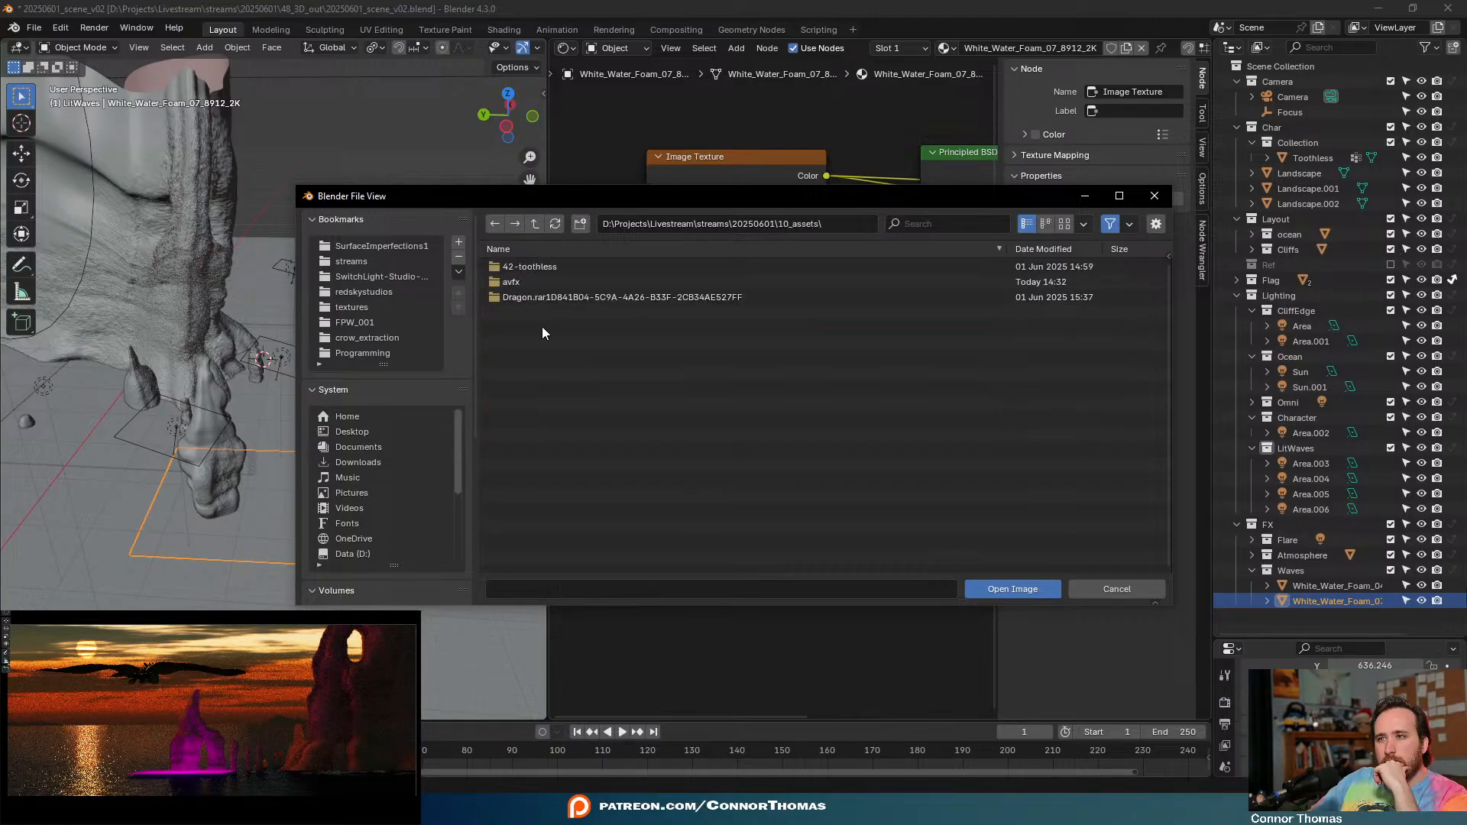
double_click(536, 282)
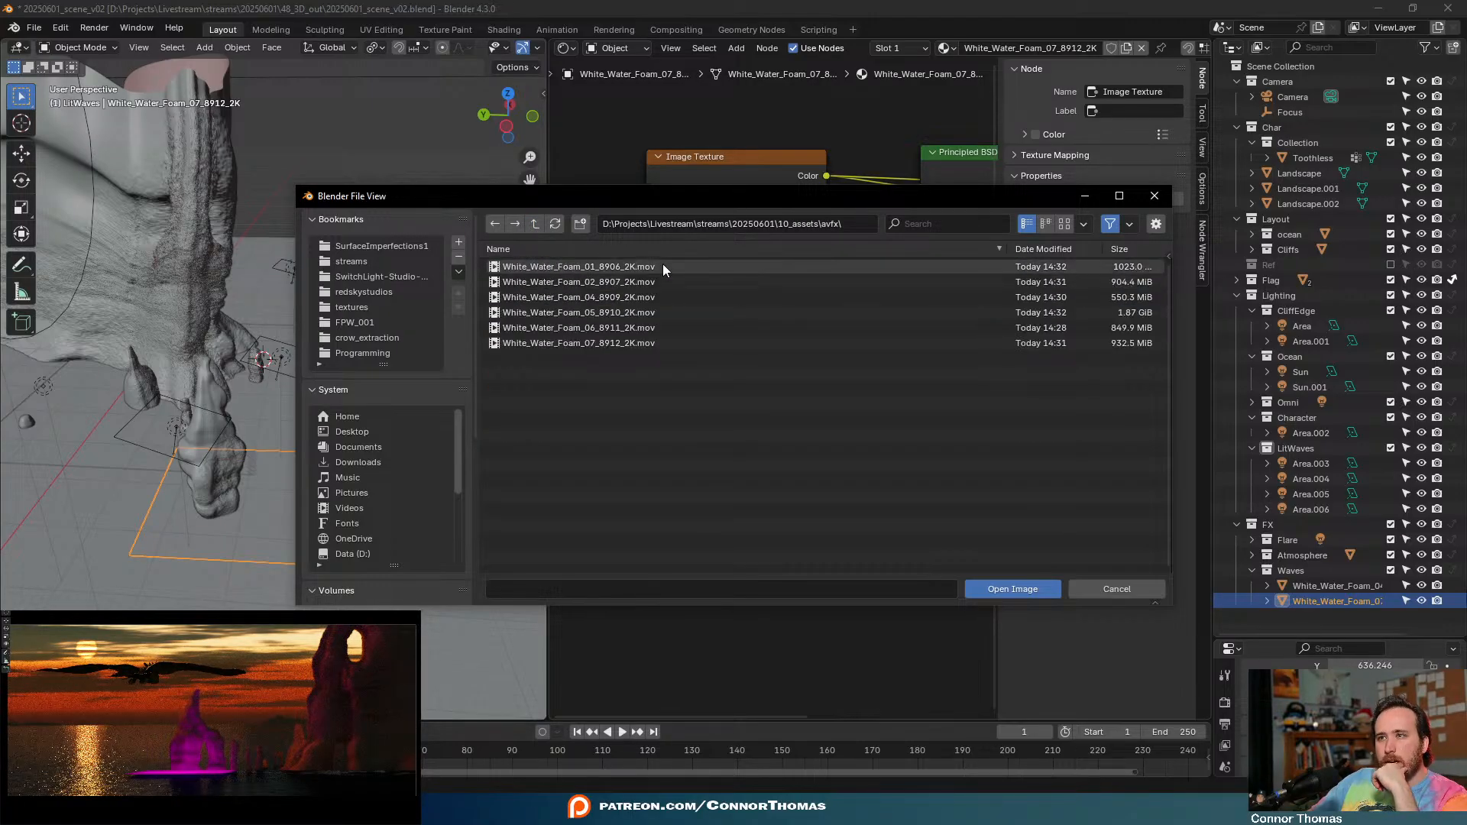
click(598, 346)
double_click(598, 343)
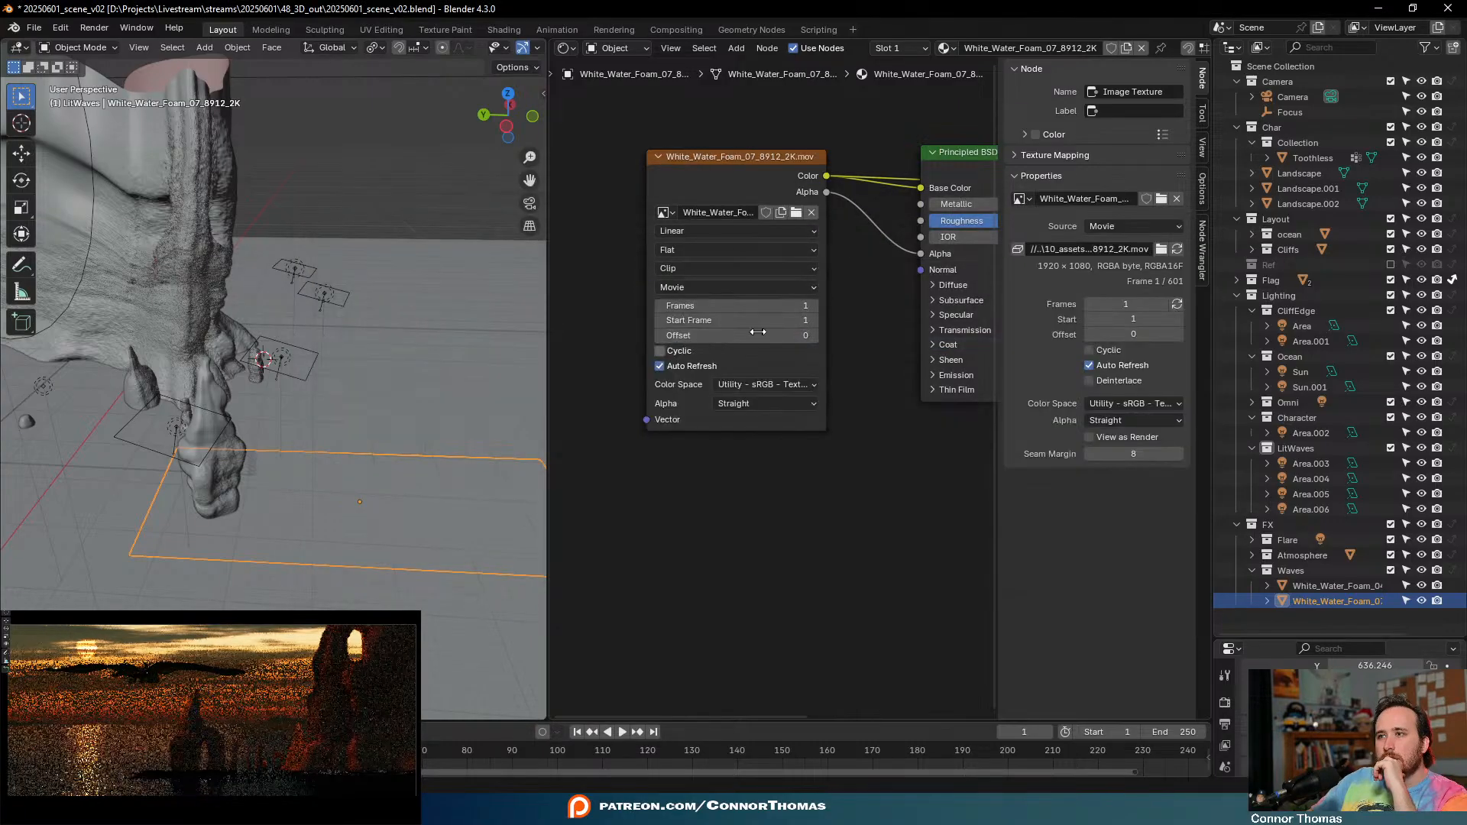
drag(788, 319, 688, 319)
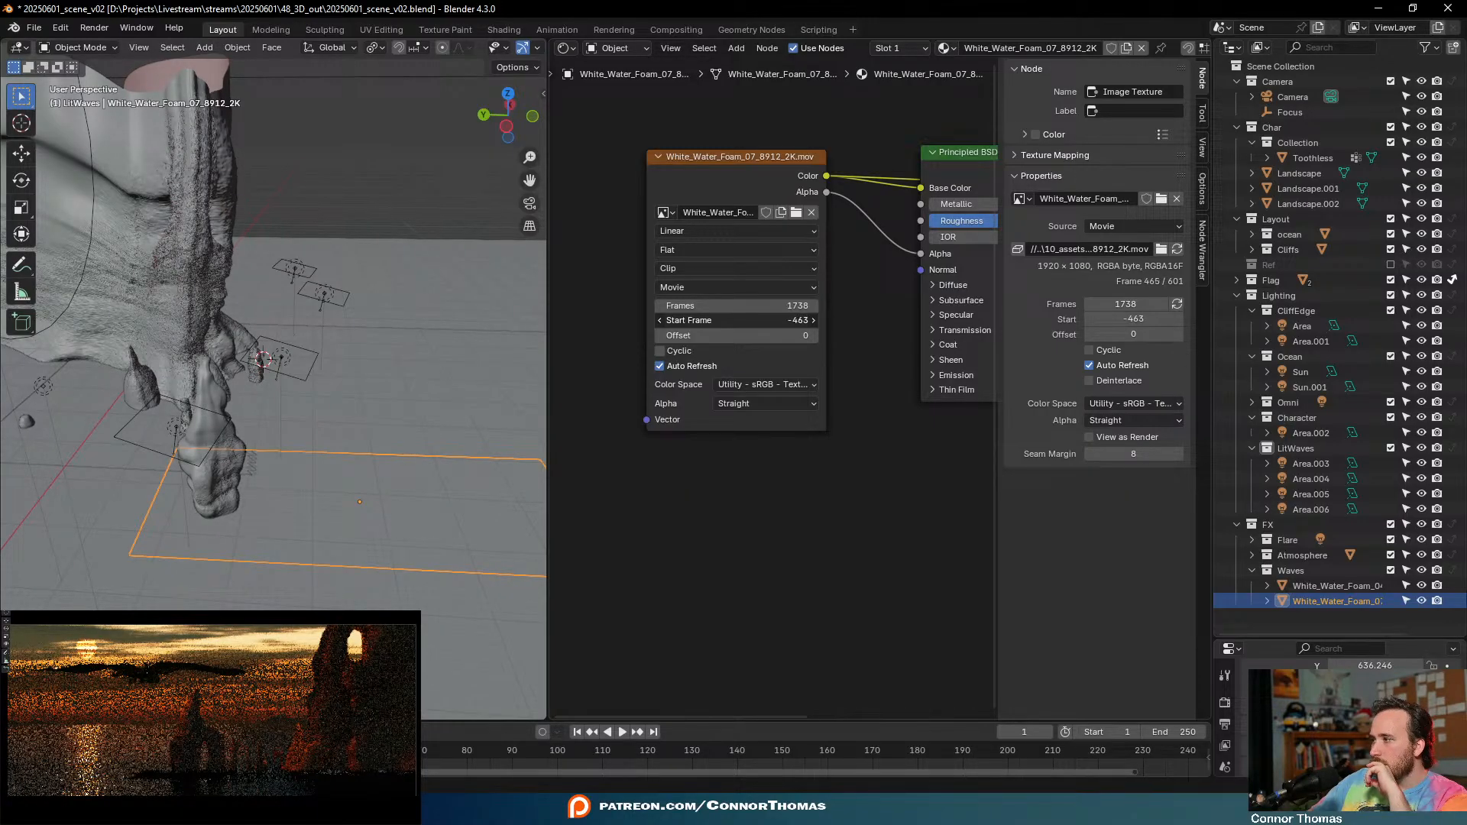
mouse_move(701, 319)
mouse_down()
mouse_move(722, 320)
mouse_move(672, 319)
mouse_up()
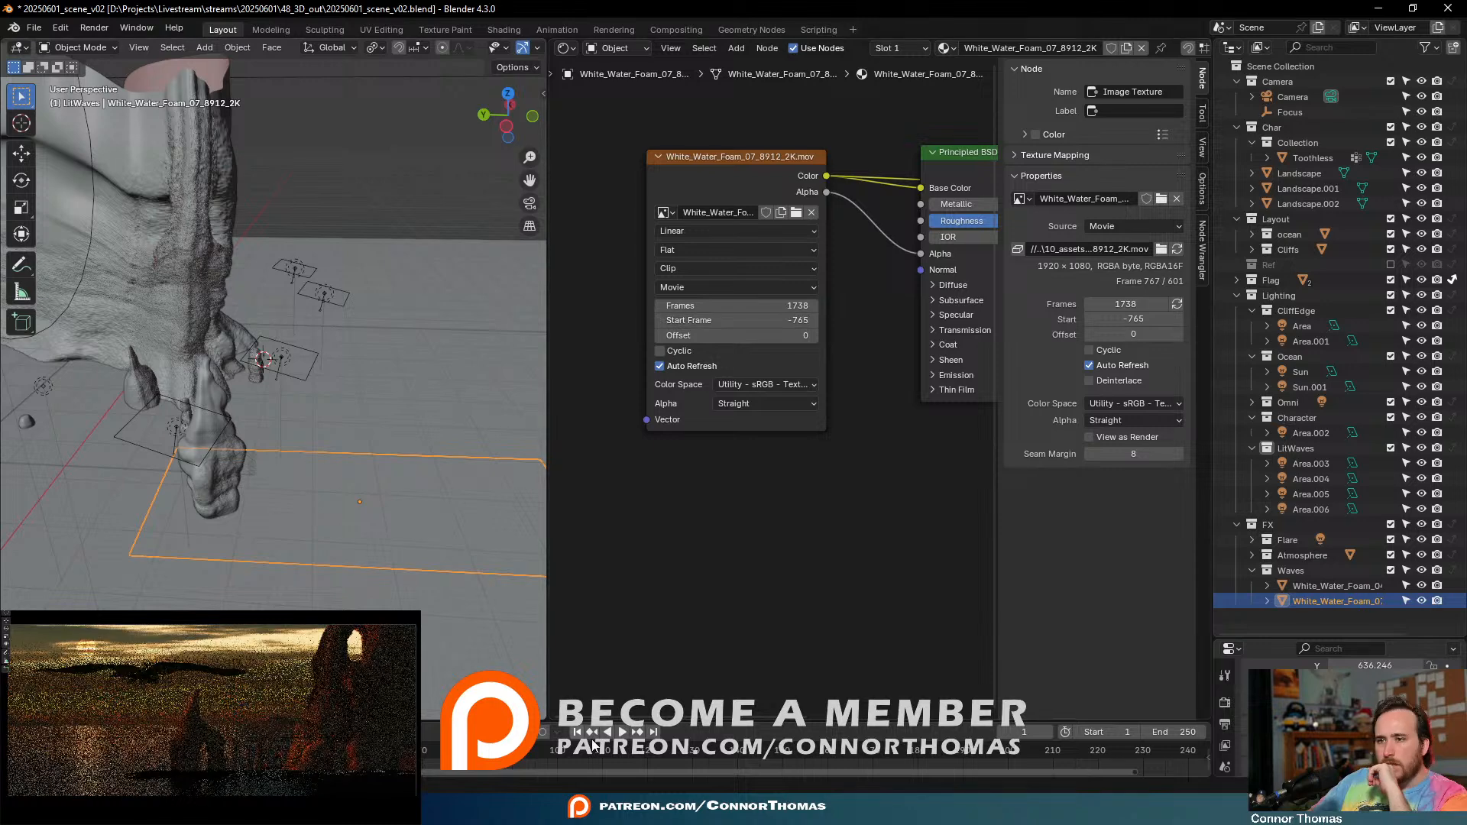
- Switch to Chrome to compare the White Water Foam thumbnails on the ActionVFX downloads page, and return to Blender
key(alt+Tab)
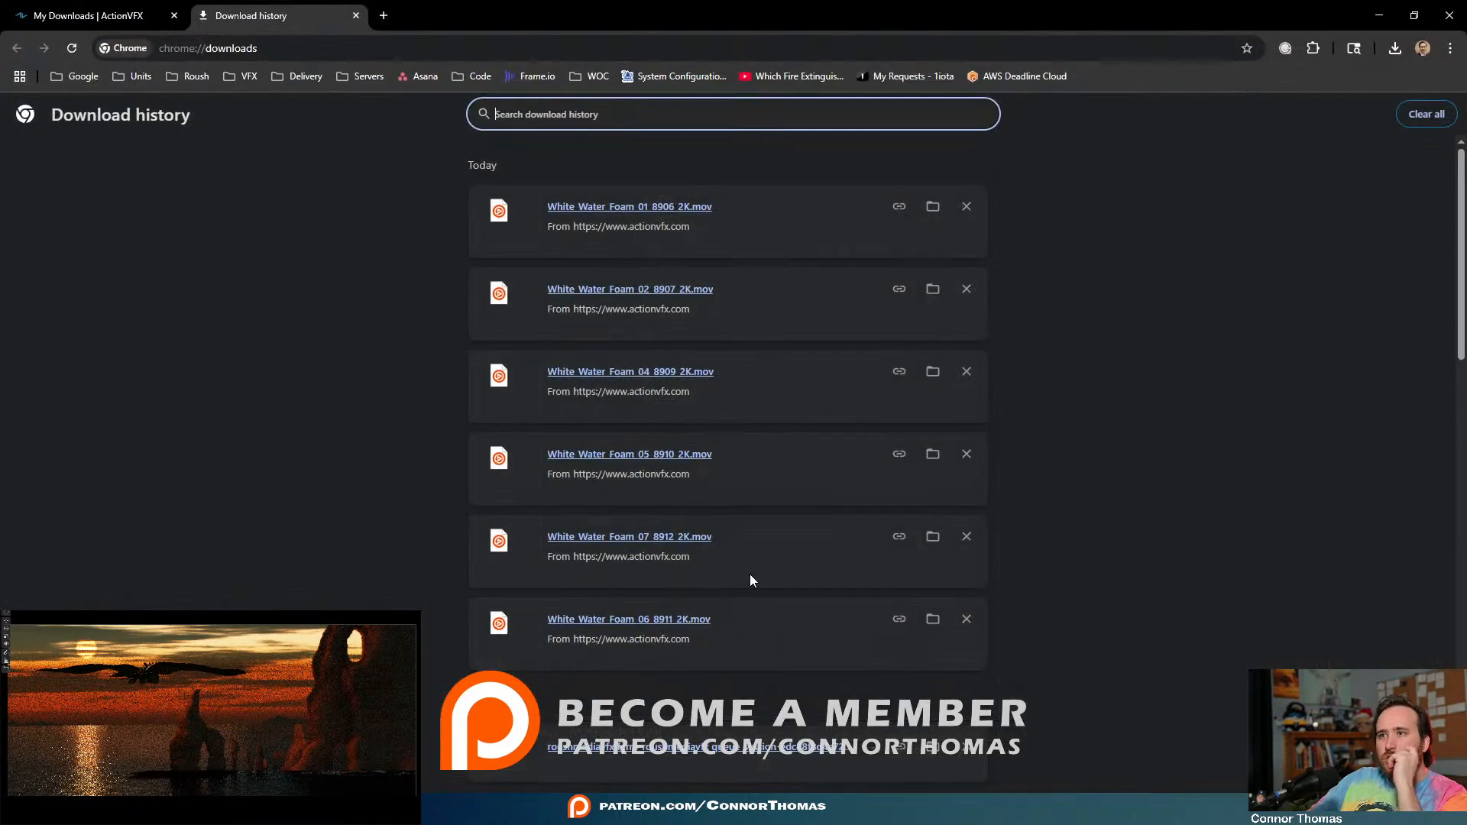
click(84, 15)
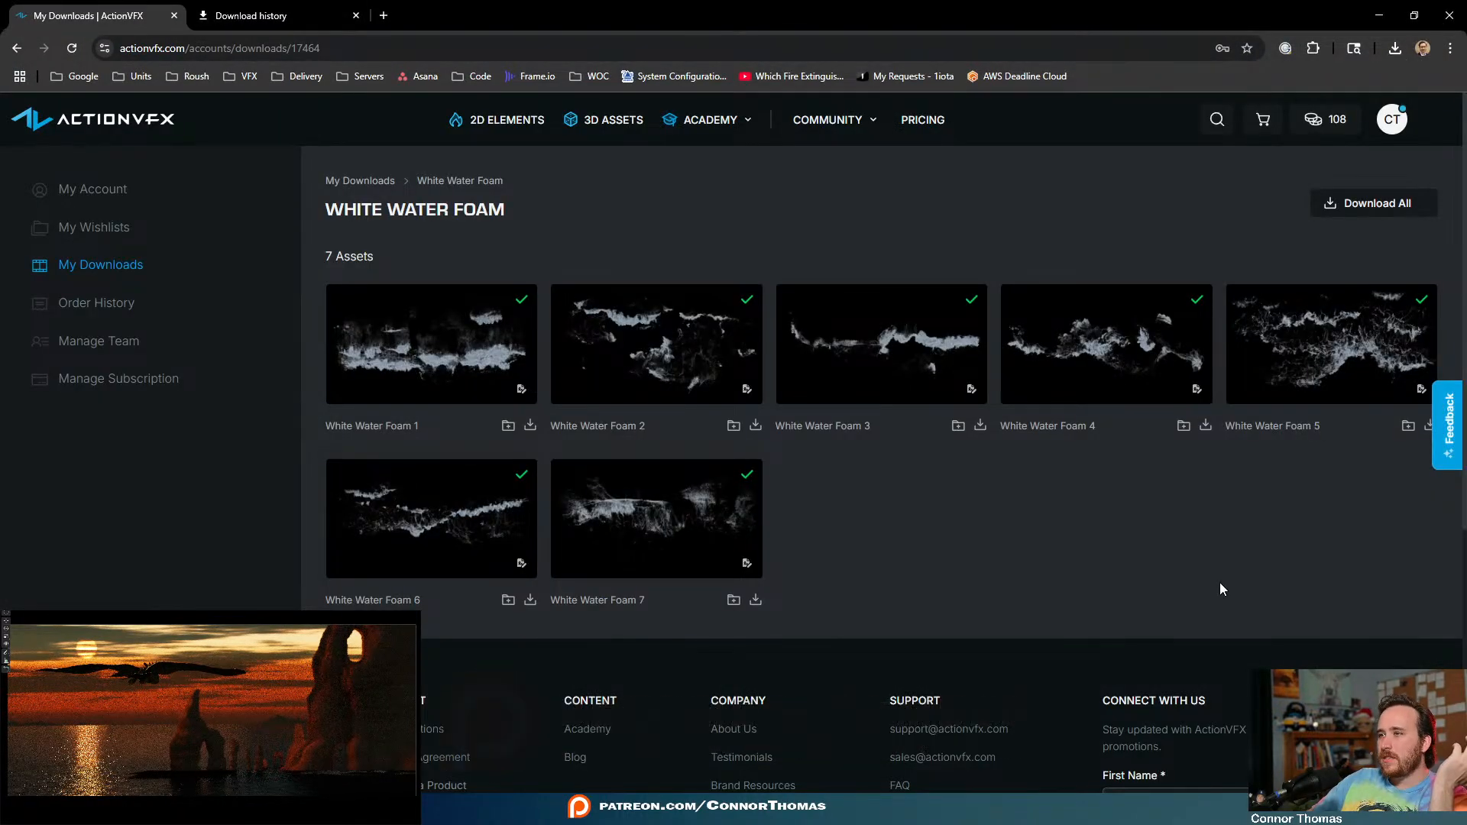
mouse_move(1155, 352)
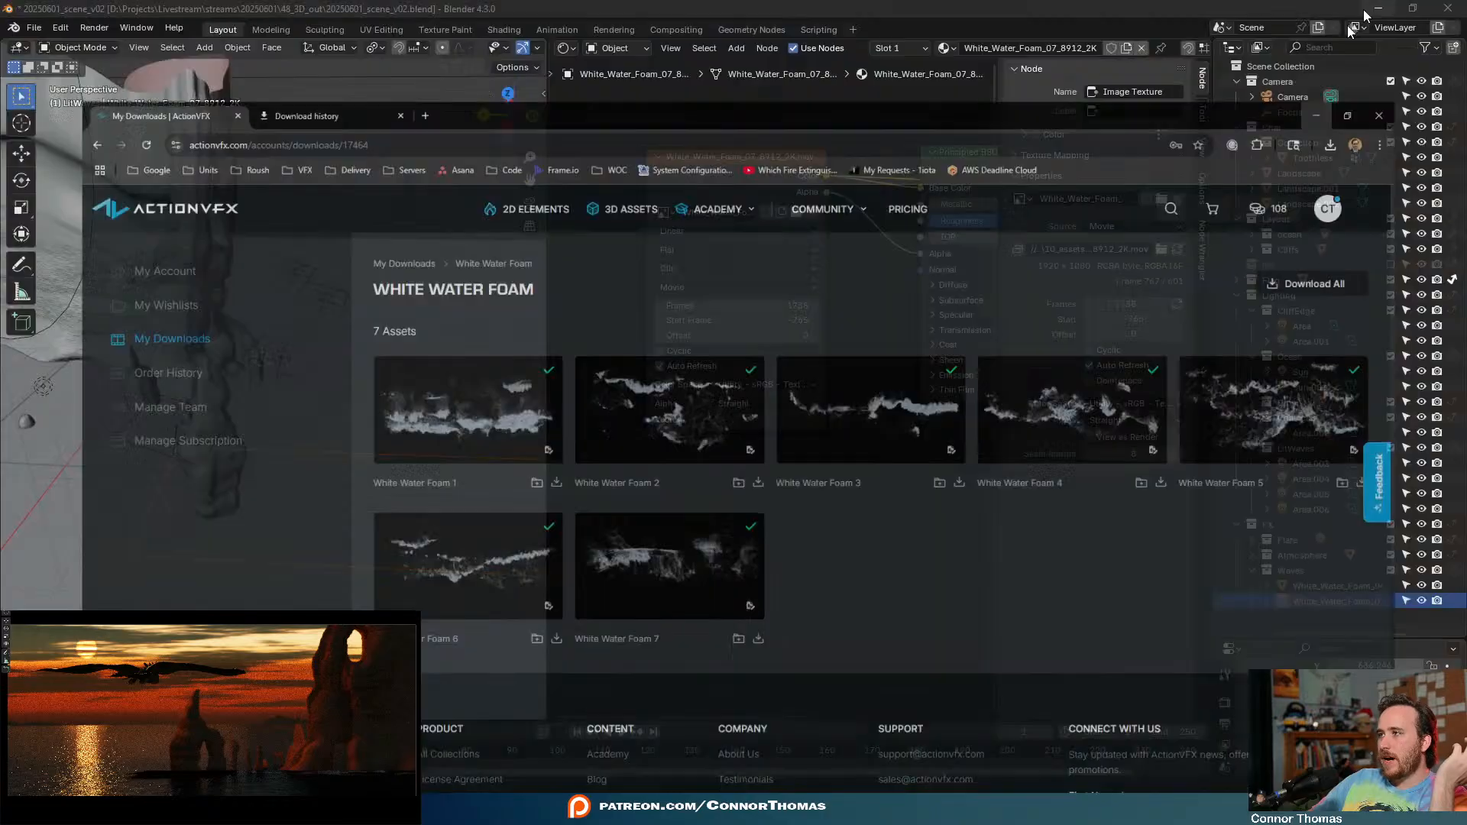
click(1379, 15)
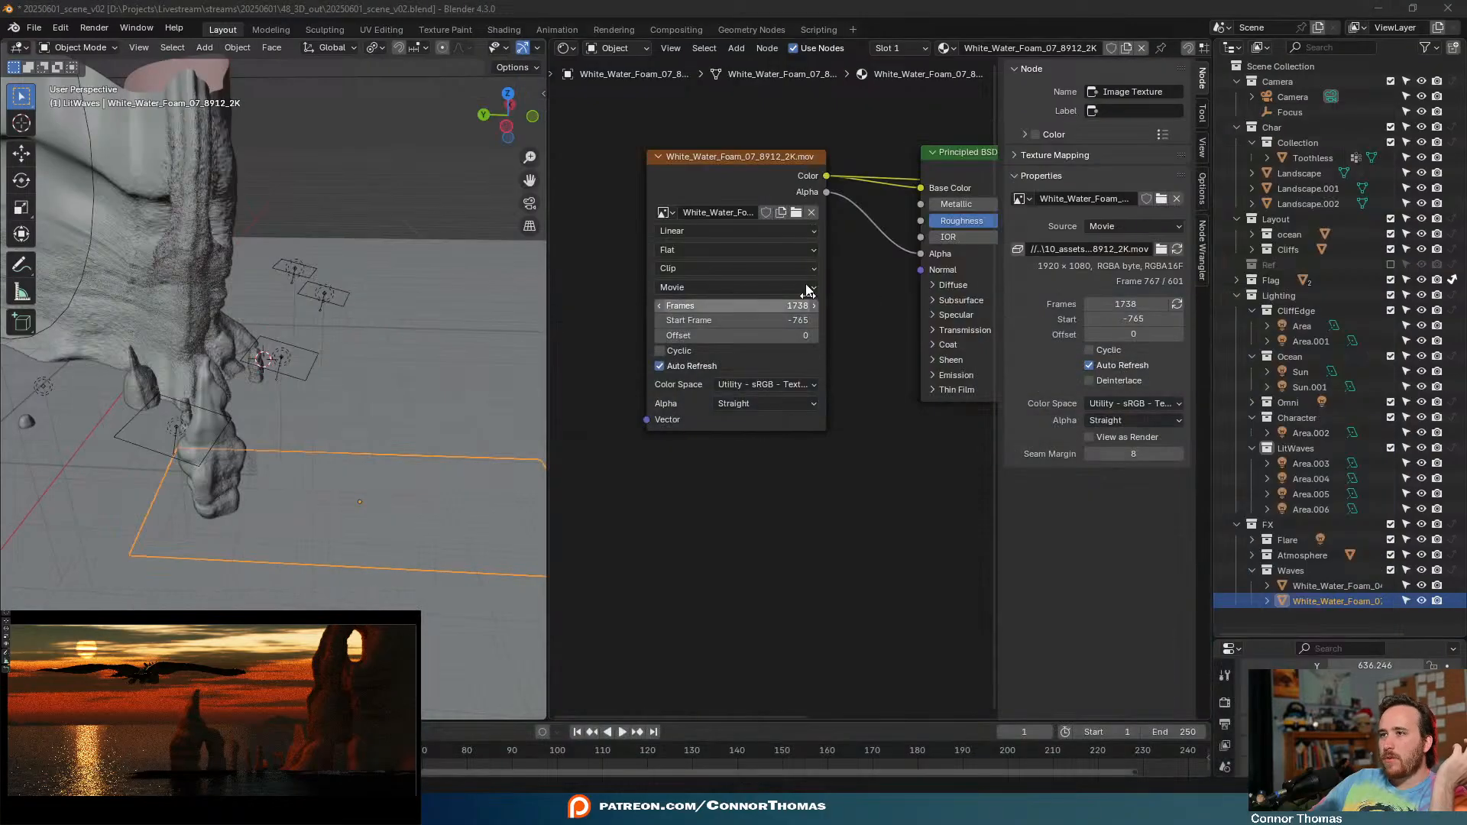
- Replace the plane's texture movie with White_Water_Foam_05_8910_2K.mov from the 10_assets\avfx folder
click(811, 212)
click(800, 213)
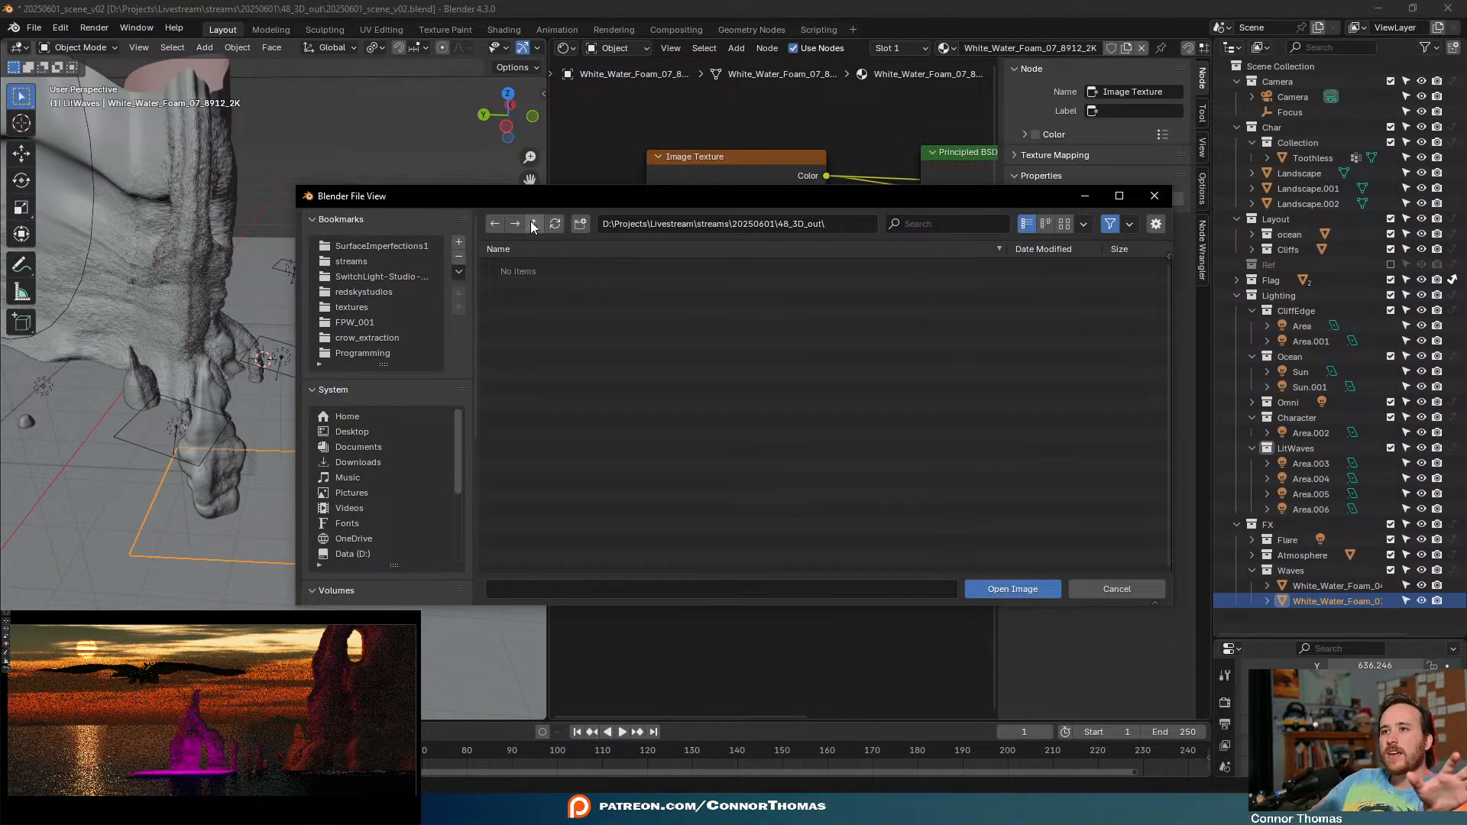
click(535, 223)
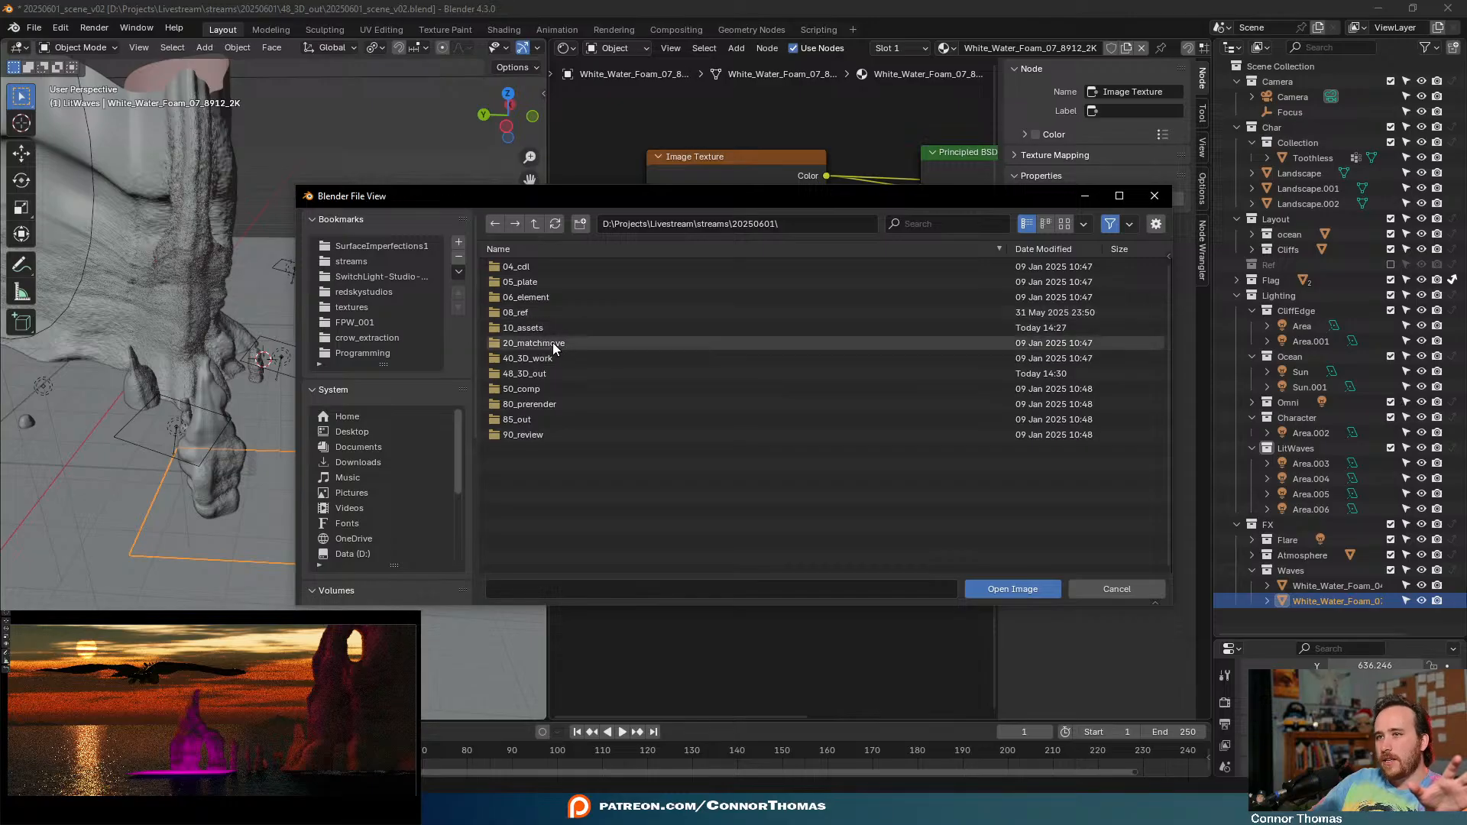
double_click(538, 328)
double_click(533, 281)
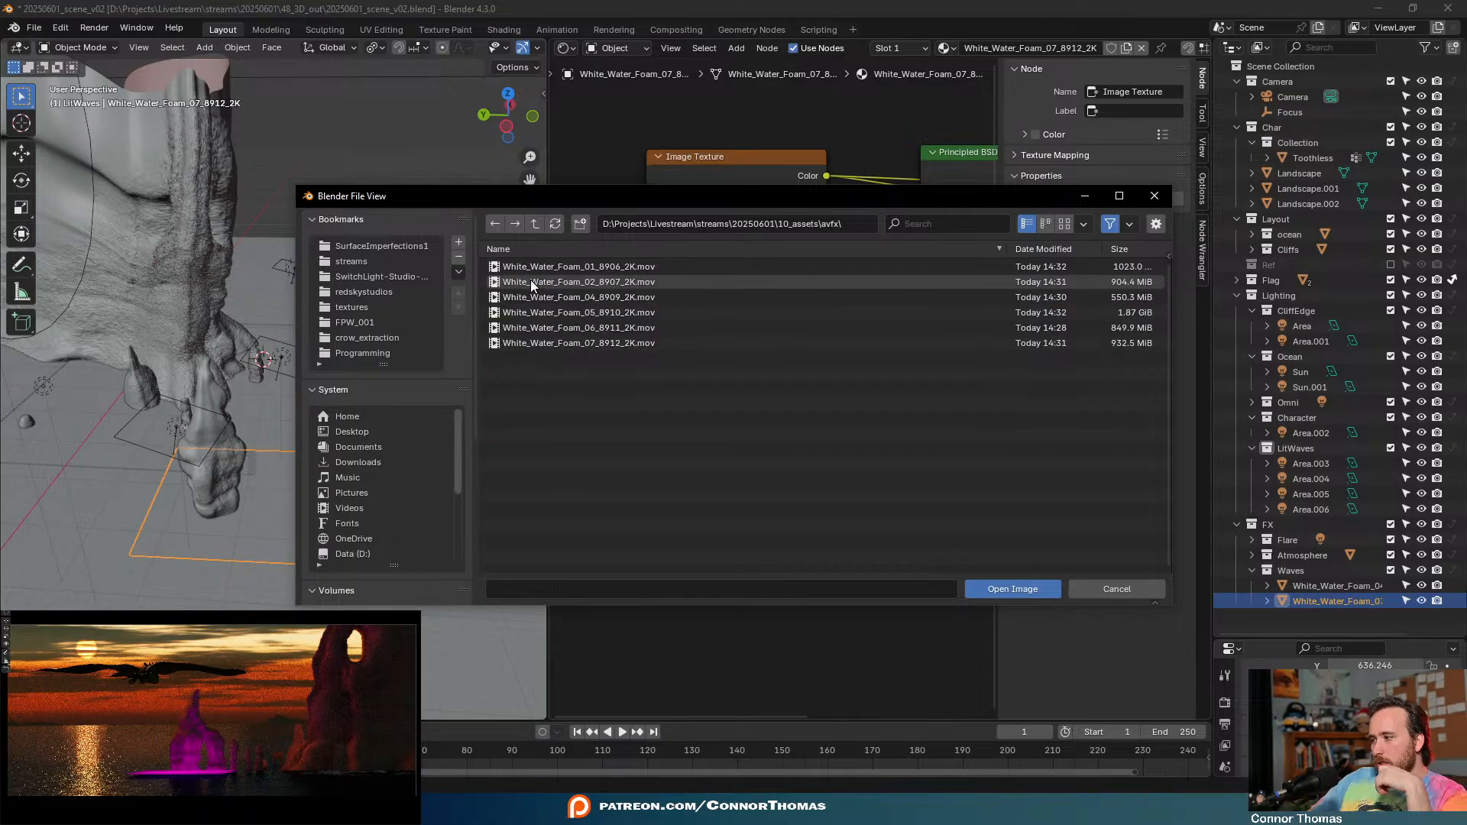
double_click(634, 310)
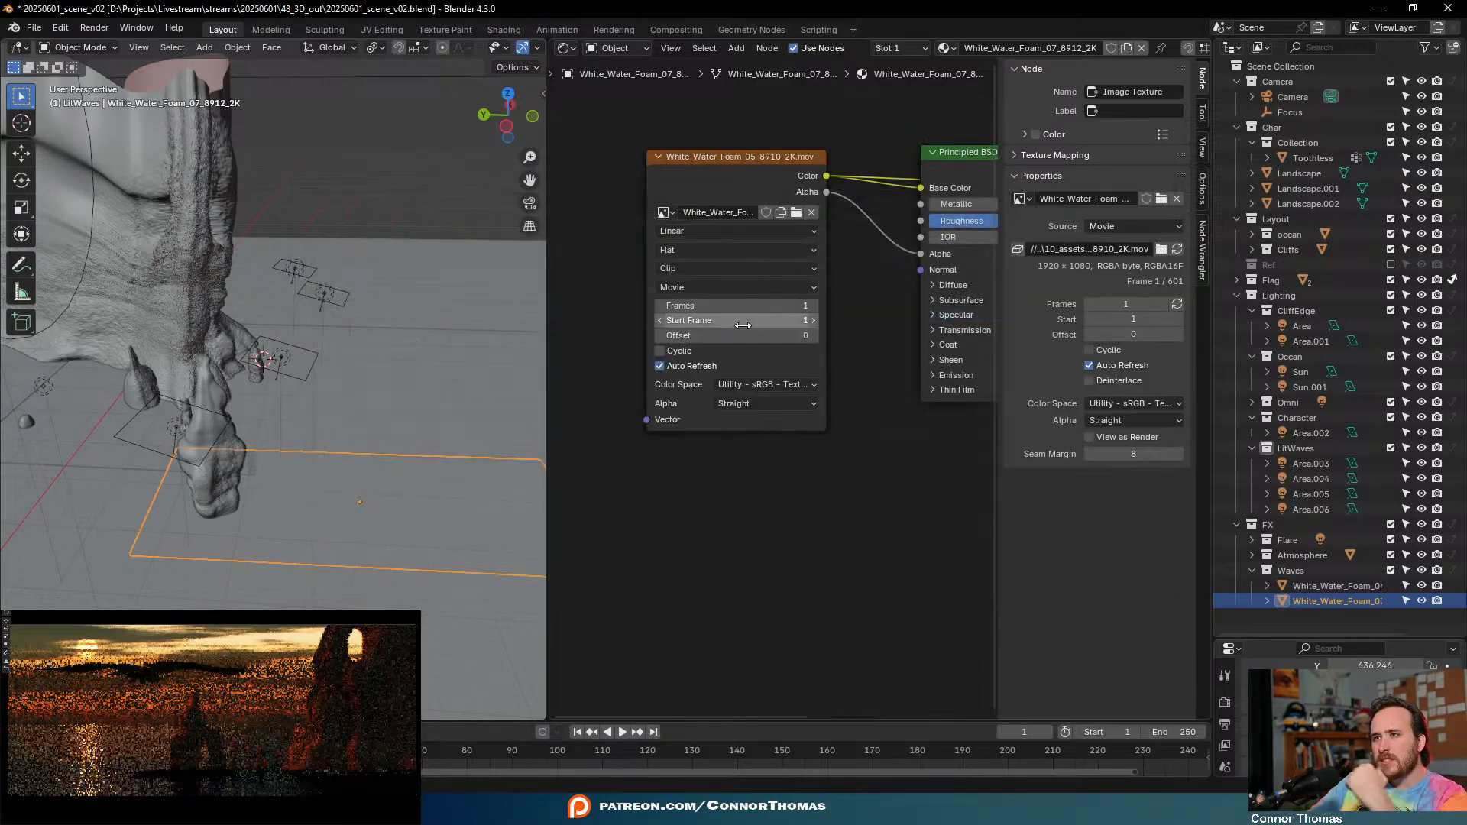
- Set the White_Water_Foam_05_8910_2K.mov texture to 2185 frames with start frame -153
double_click(786, 308)
text(25)
key(Return)
double_click(788, 305)
text(2185)
key(Return)
drag(790, 320, 680, 320)
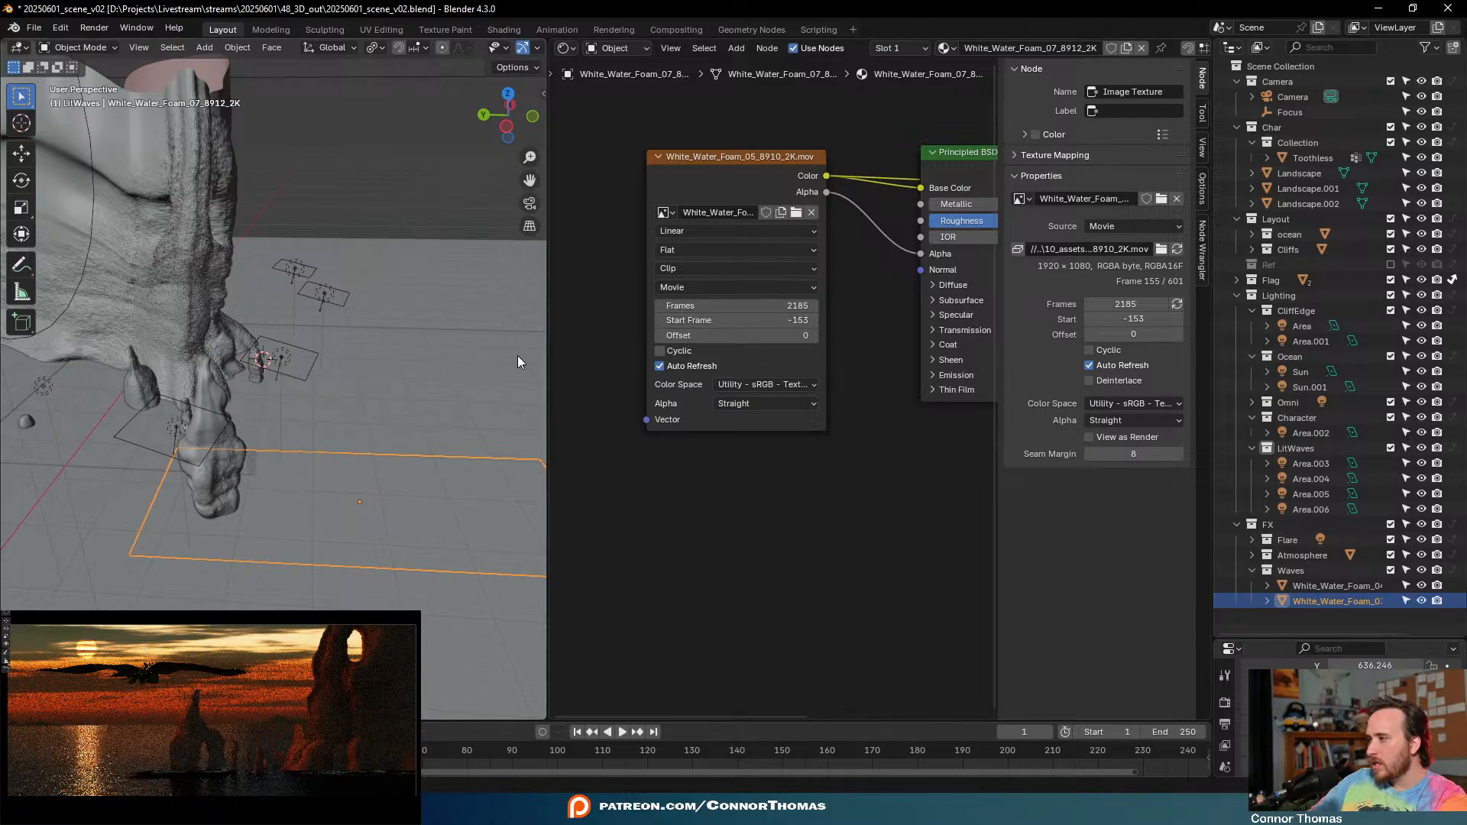
- Shift the foam plane about 57 m farther toward negative Y and reposition the Principled BSDF node lower in the graph
key(g)
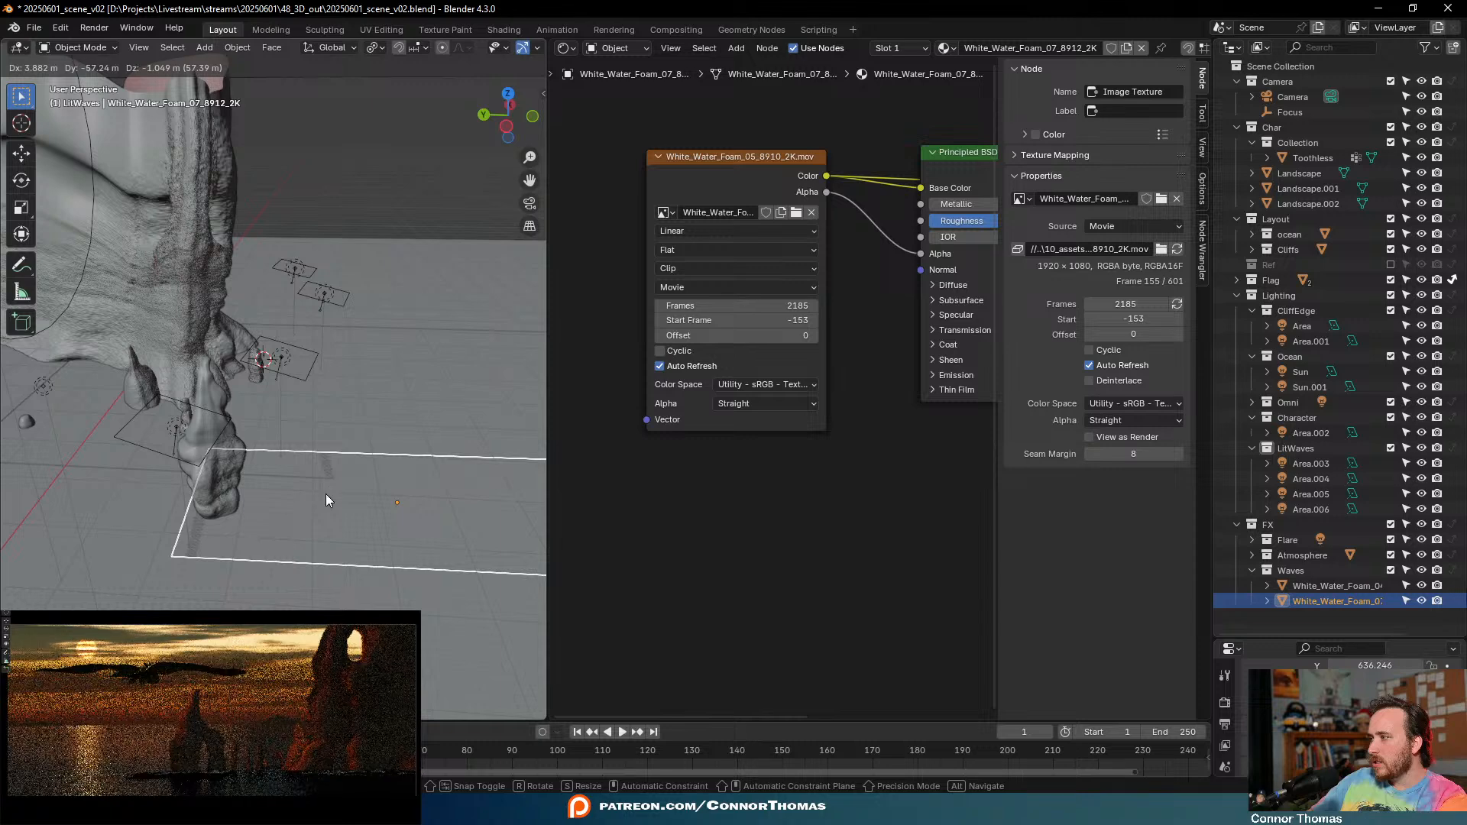
click(326, 493)
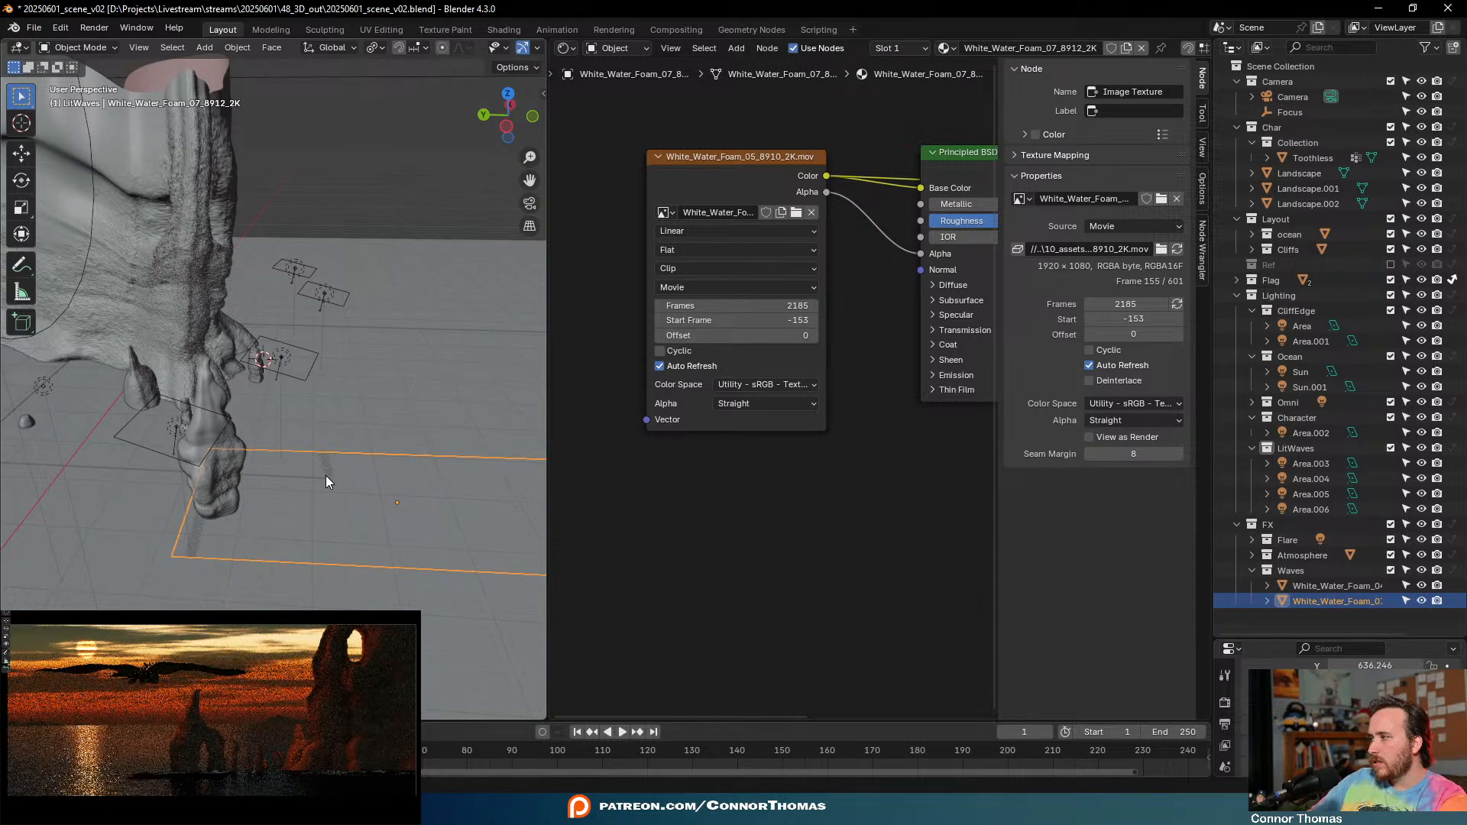
middle_drag(866, 455, 676, 515)
drag(810, 230, 794, 305)
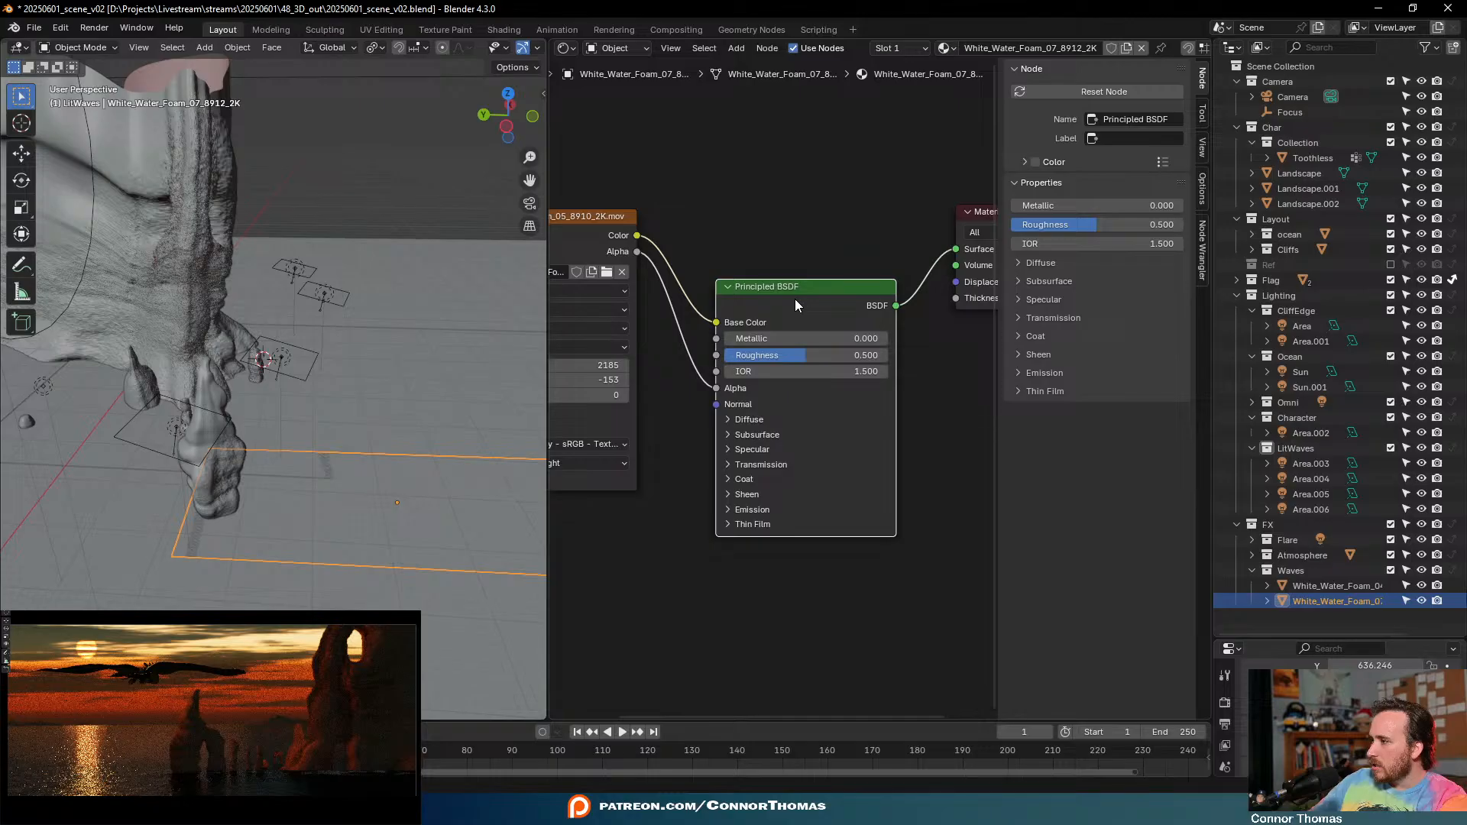
- Duplicate the White_Water_Foam_04_8909_2K plane, rotate the copy to a slant in top view, and position it over the water beside the original foam
click(222, 754)
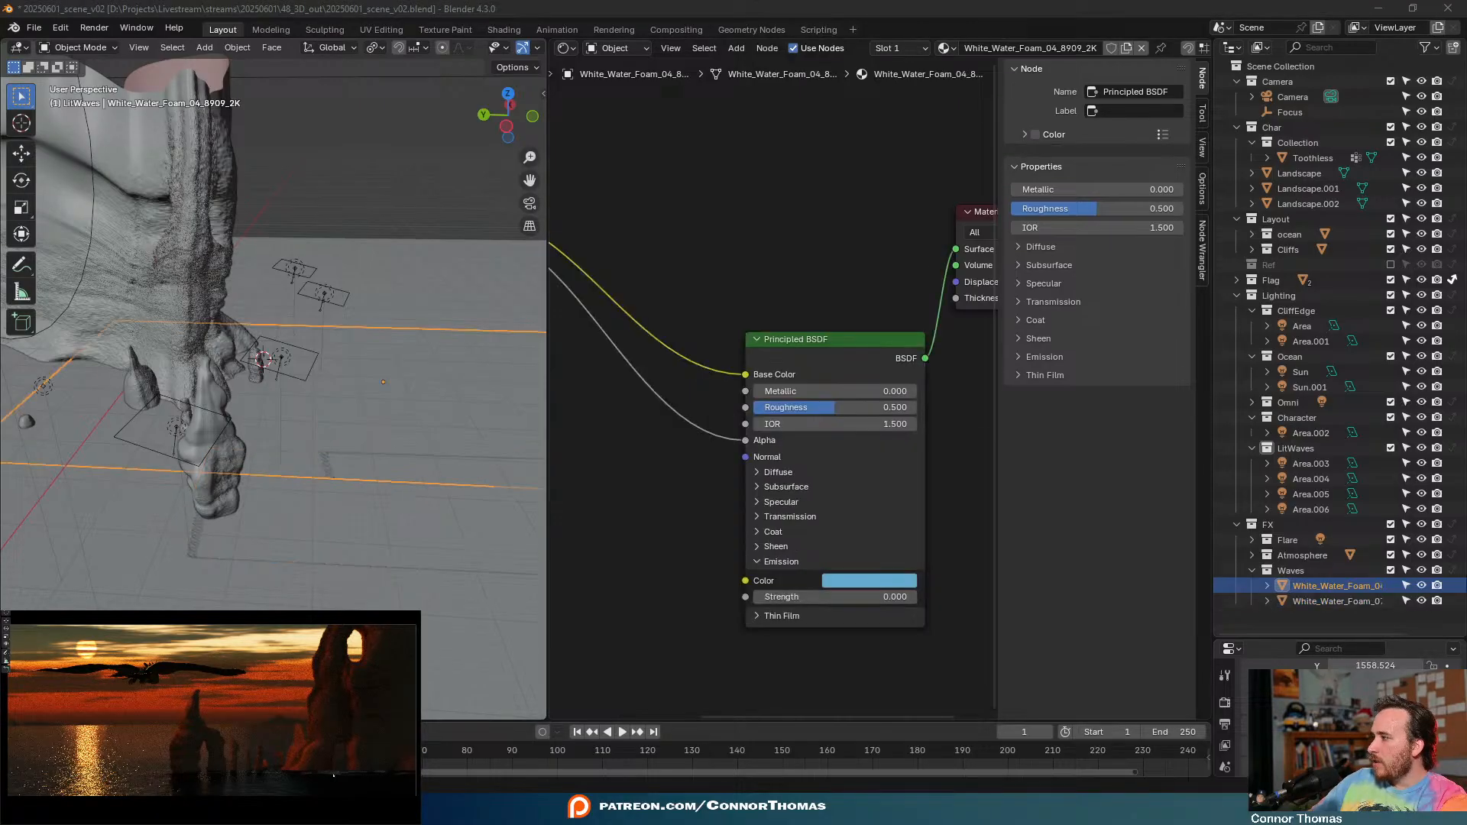
scroll(252, 420, down, 5)
middle_drag(252, 421, 301, 484)
key(KP_7)
key(shift+d)
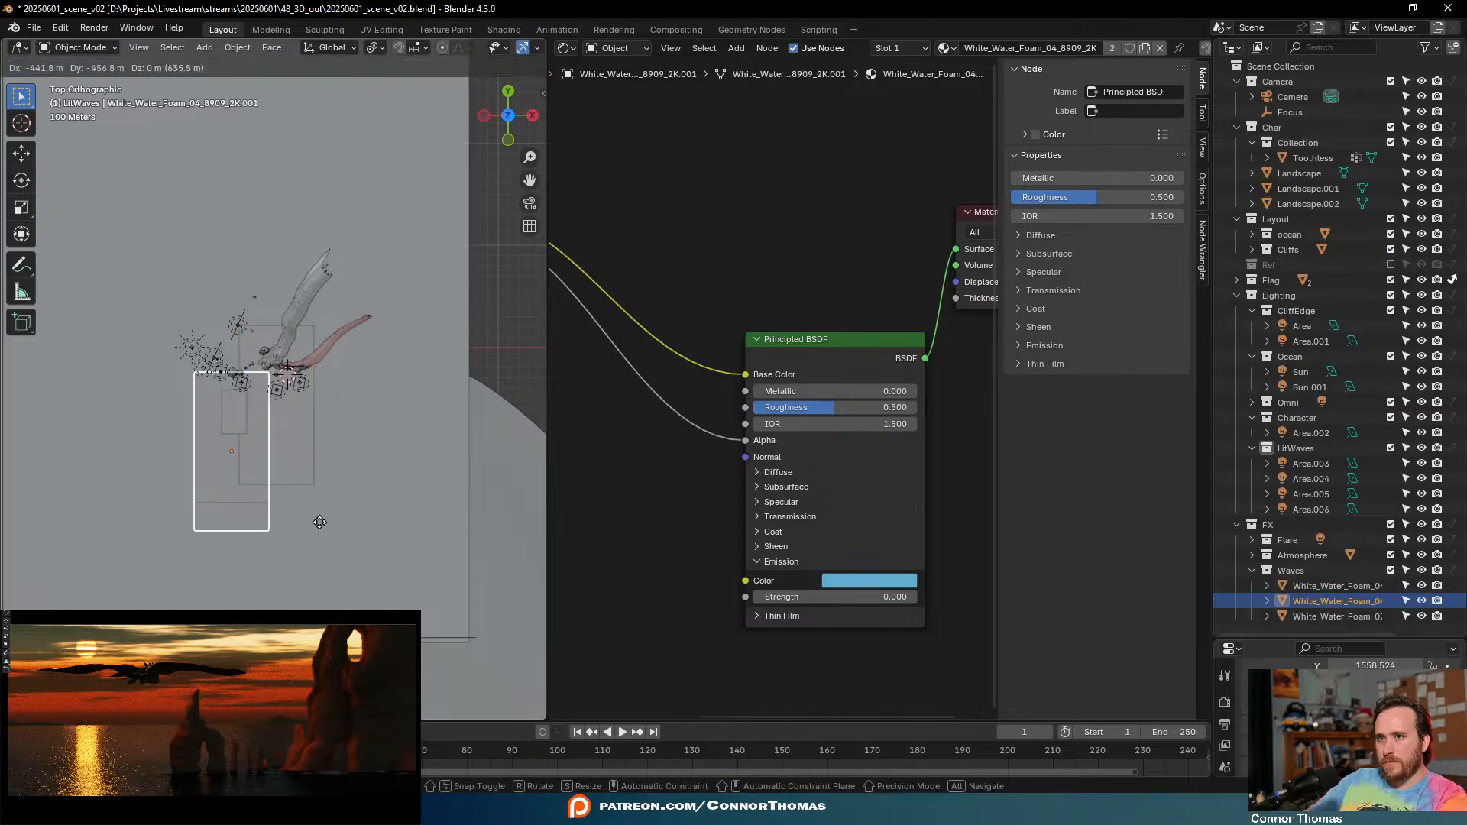
click(319, 511)
key(r)
click(296, 536)
key(g)
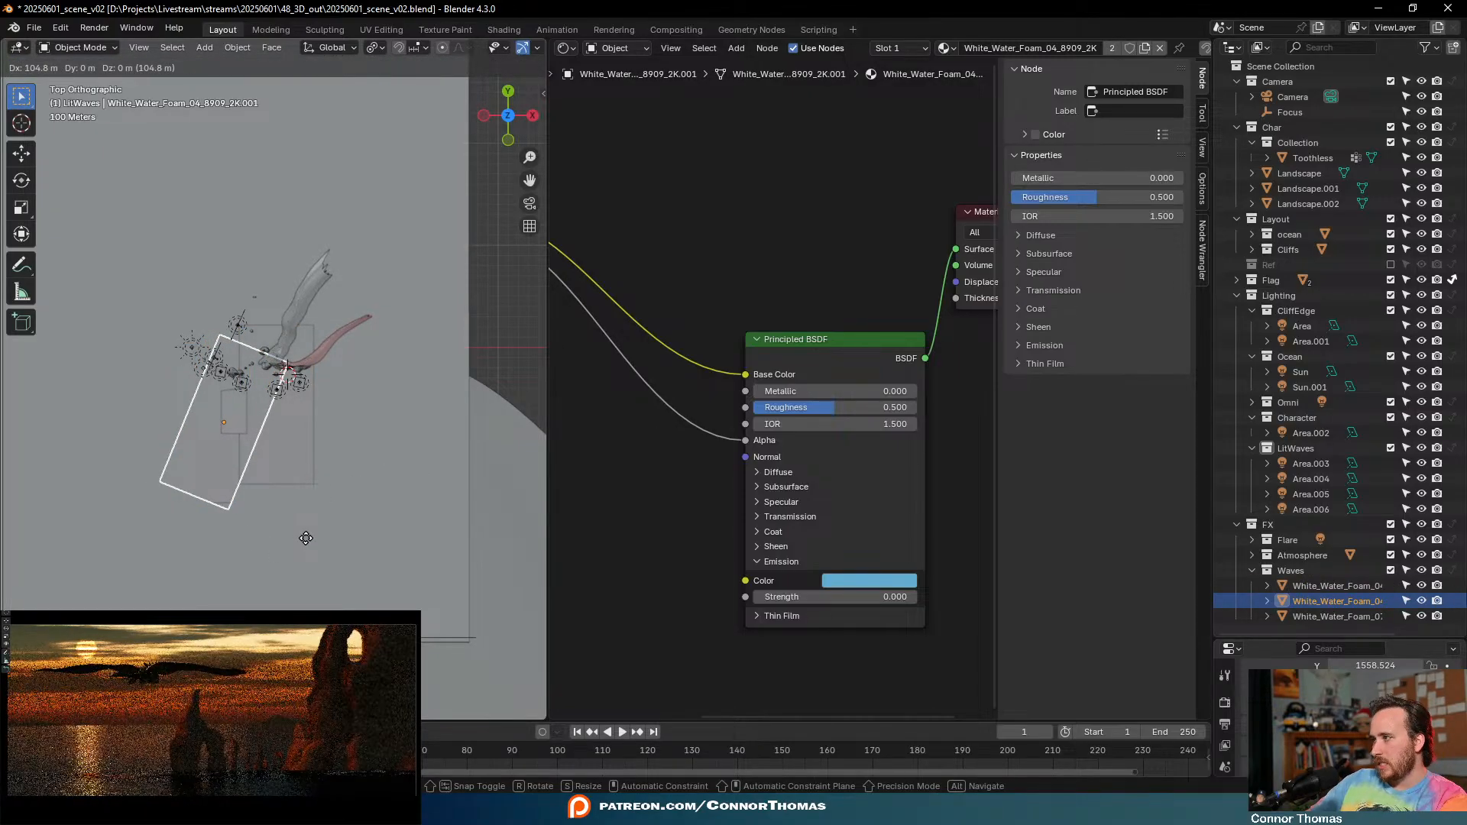
click(305, 537)
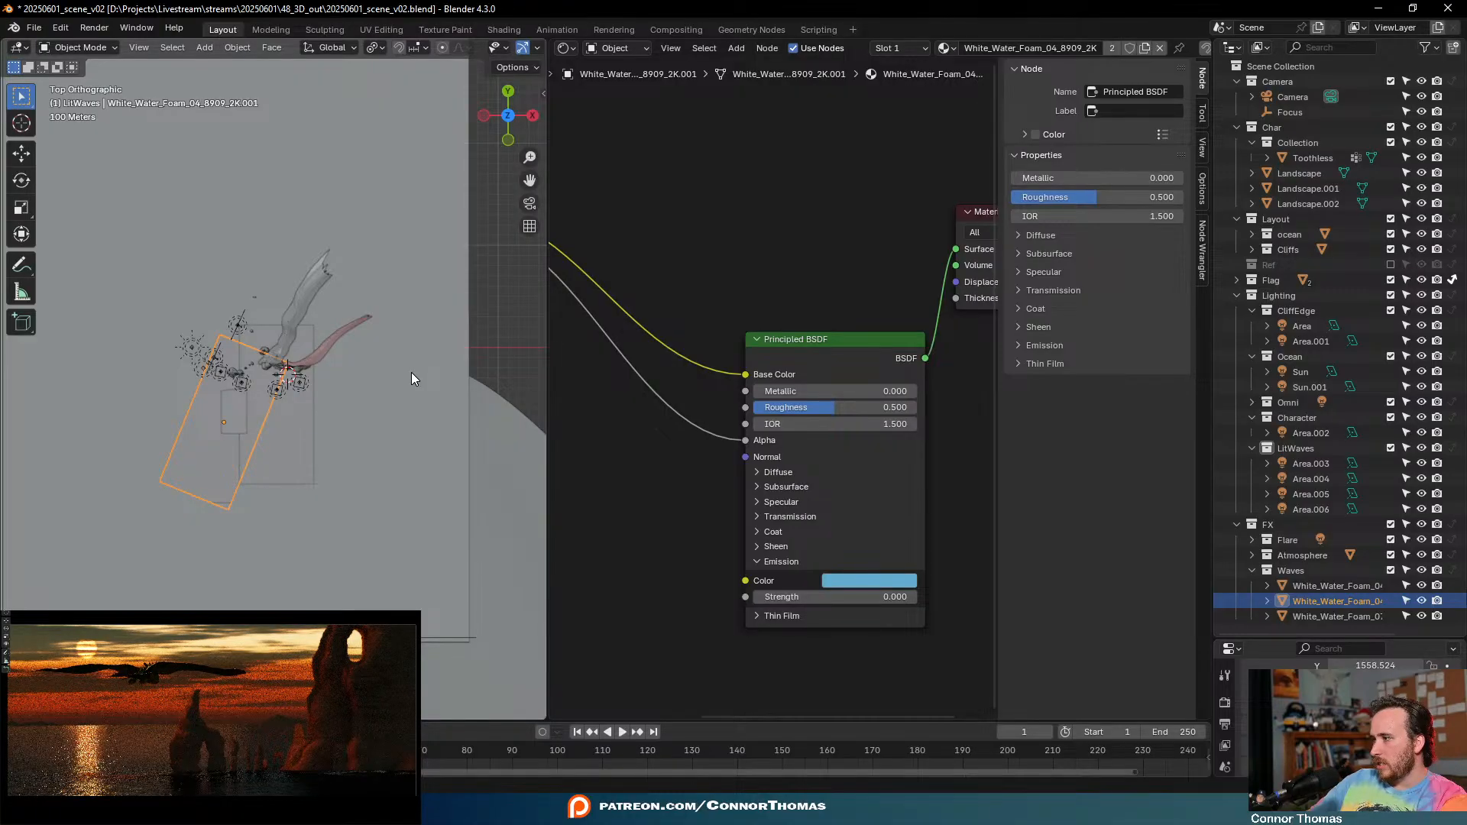
- Duplicate the slanted foam plane toward negative Y, rotate the copy nearly parallel to the Y axis, and adjust its height along Z
key(shift+d)
click(347, 525)
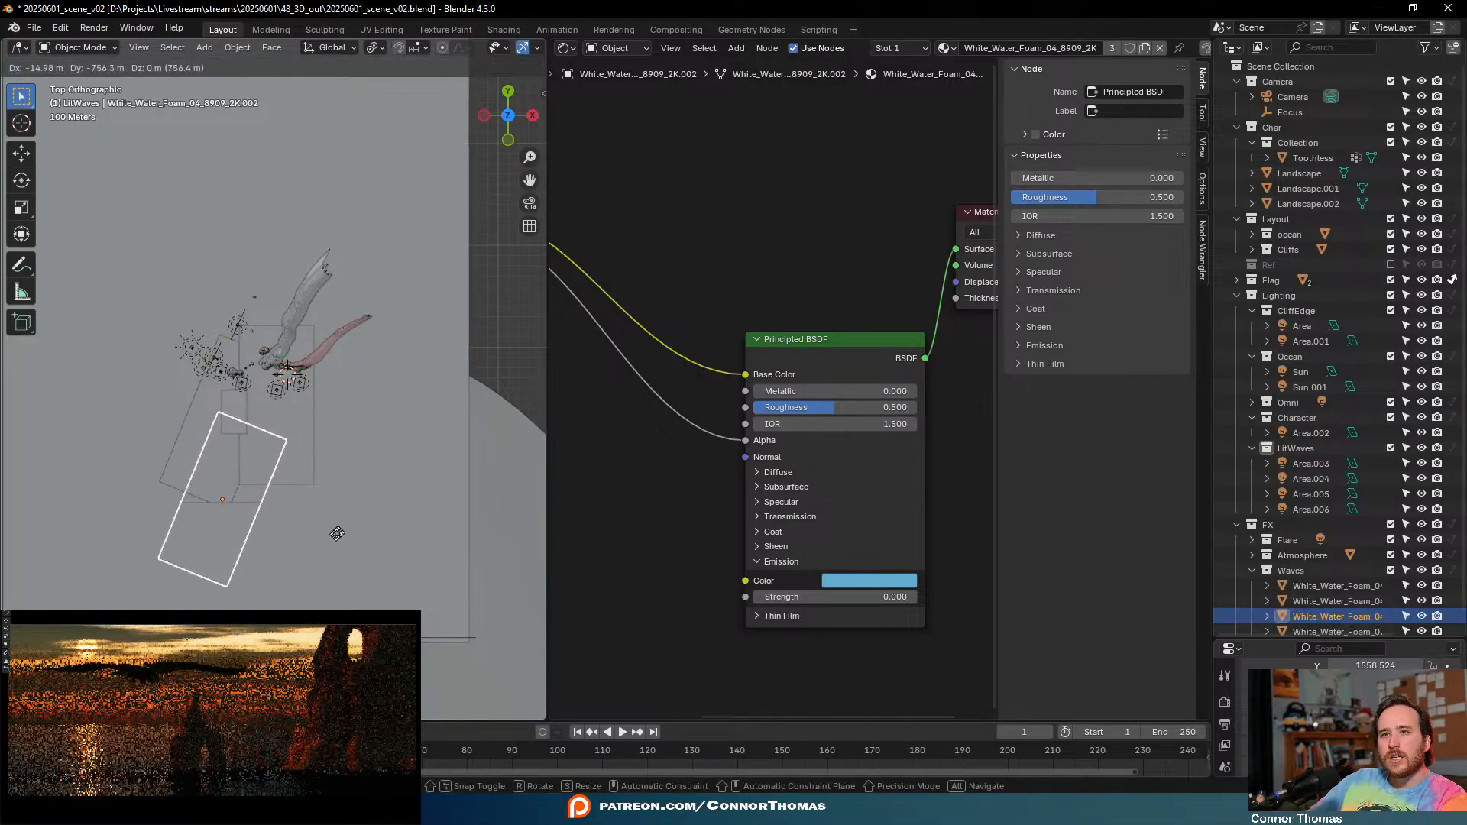
key(r)
click(363, 441)
middle_drag(328, 492, 480, 334)
key(g)
key(z)
click(480, 328)
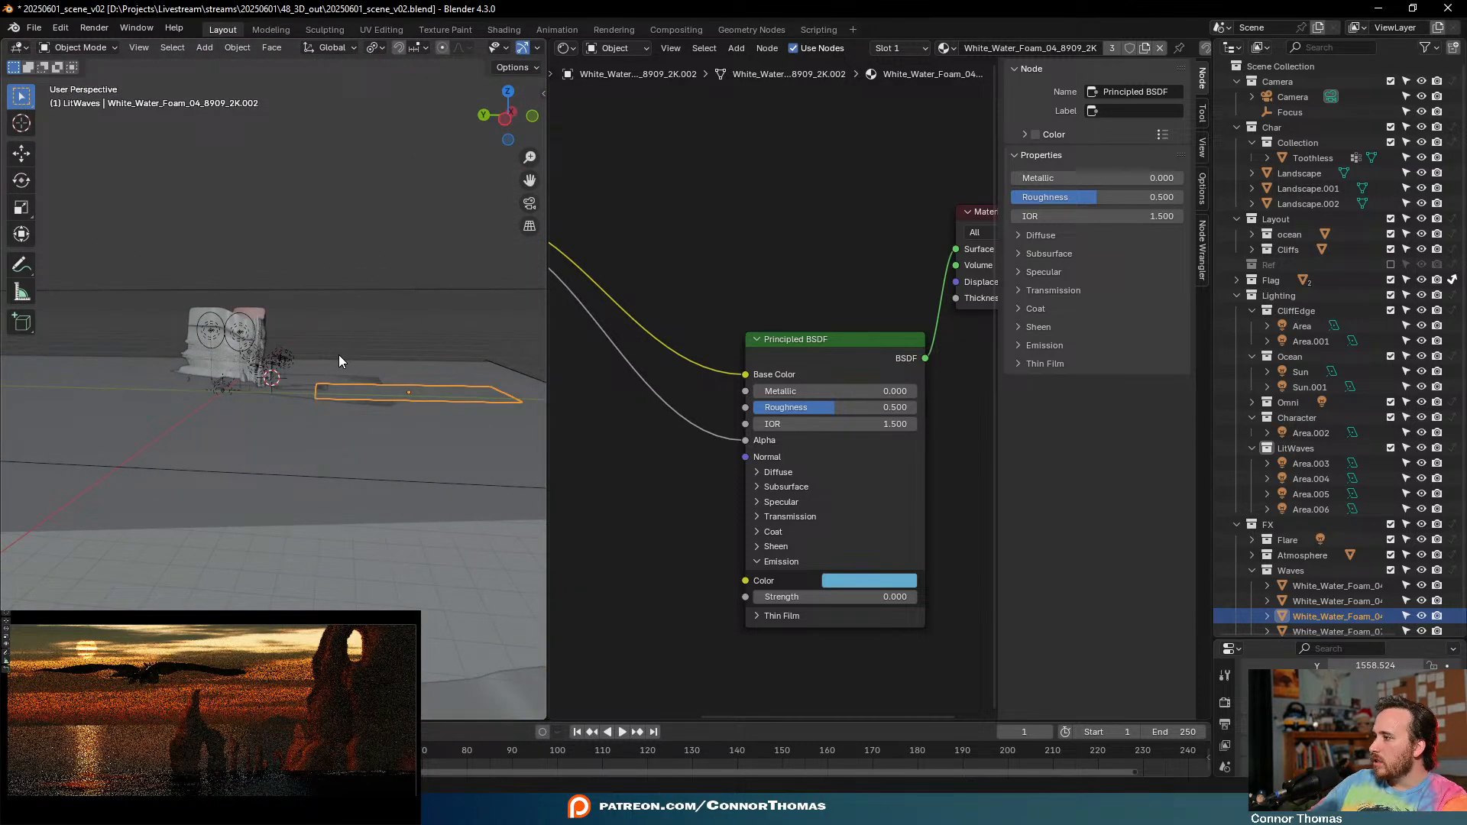
- Stretch the new foam plane along Y into a long strip and reposition it so its near end meets the base of the cliffs
key(s)
key(y)
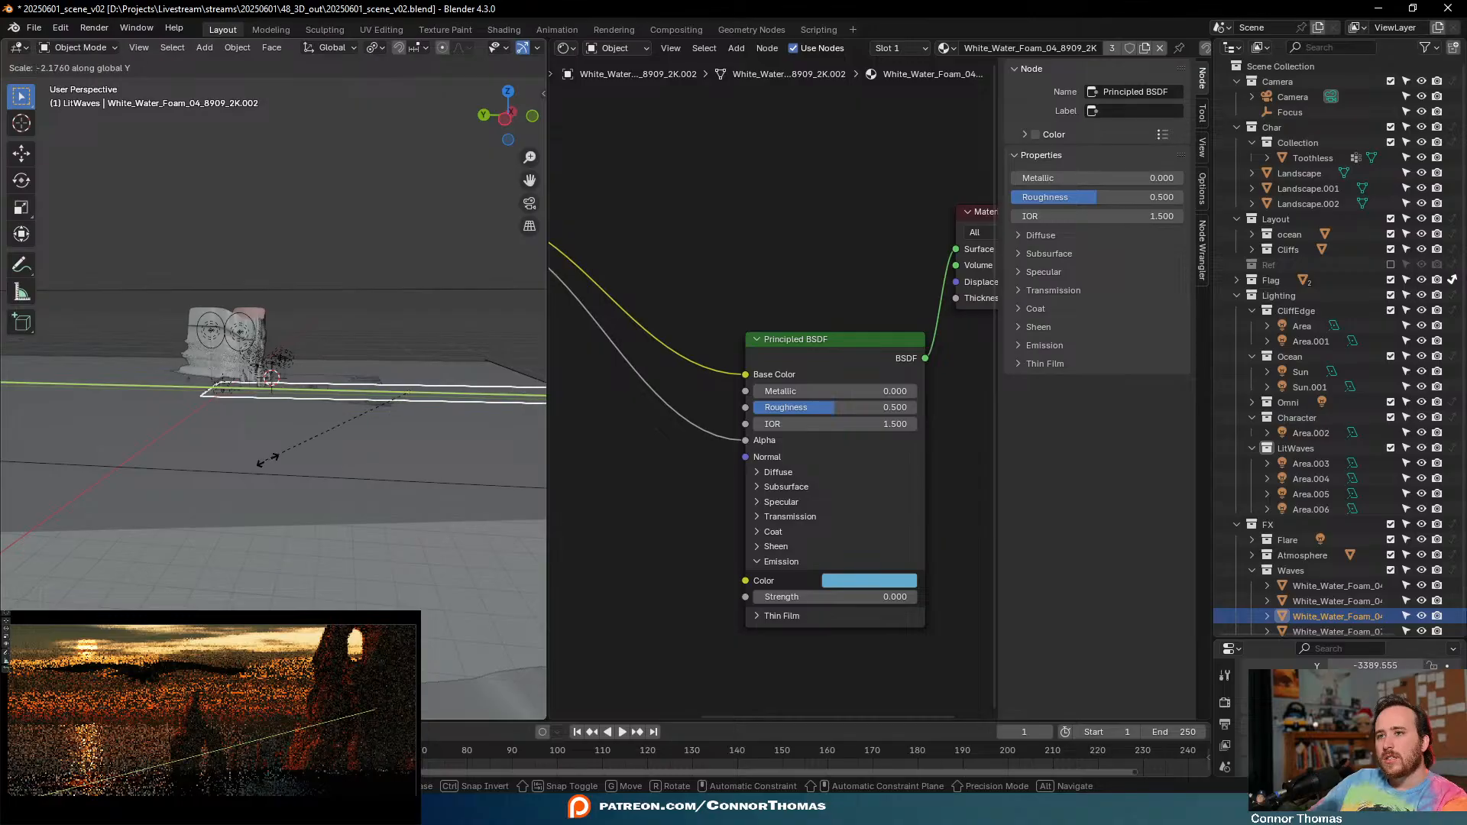
click(317, 432)
middle_drag(418, 402, 355, 472)
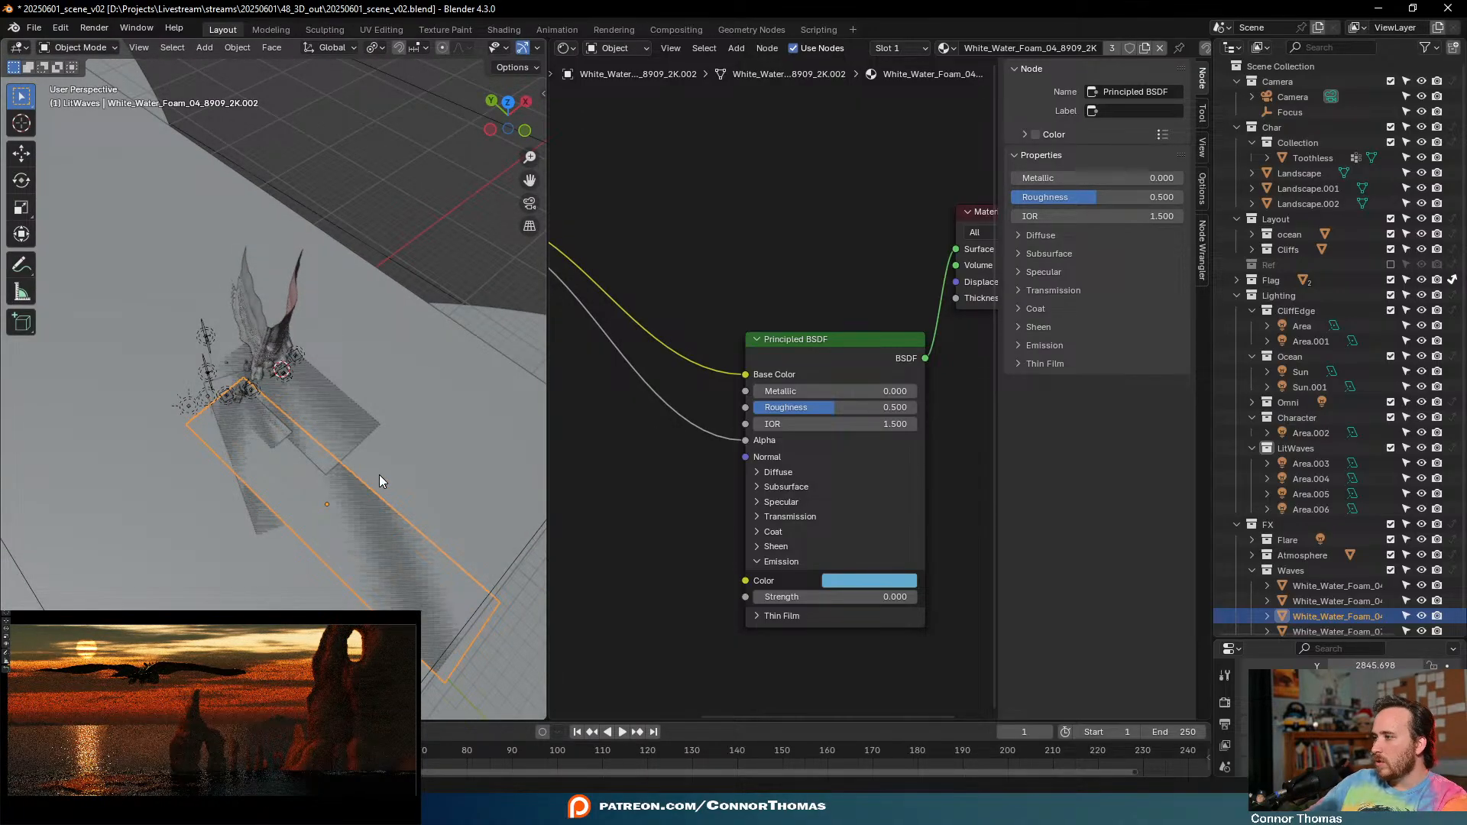
key(KP_7)
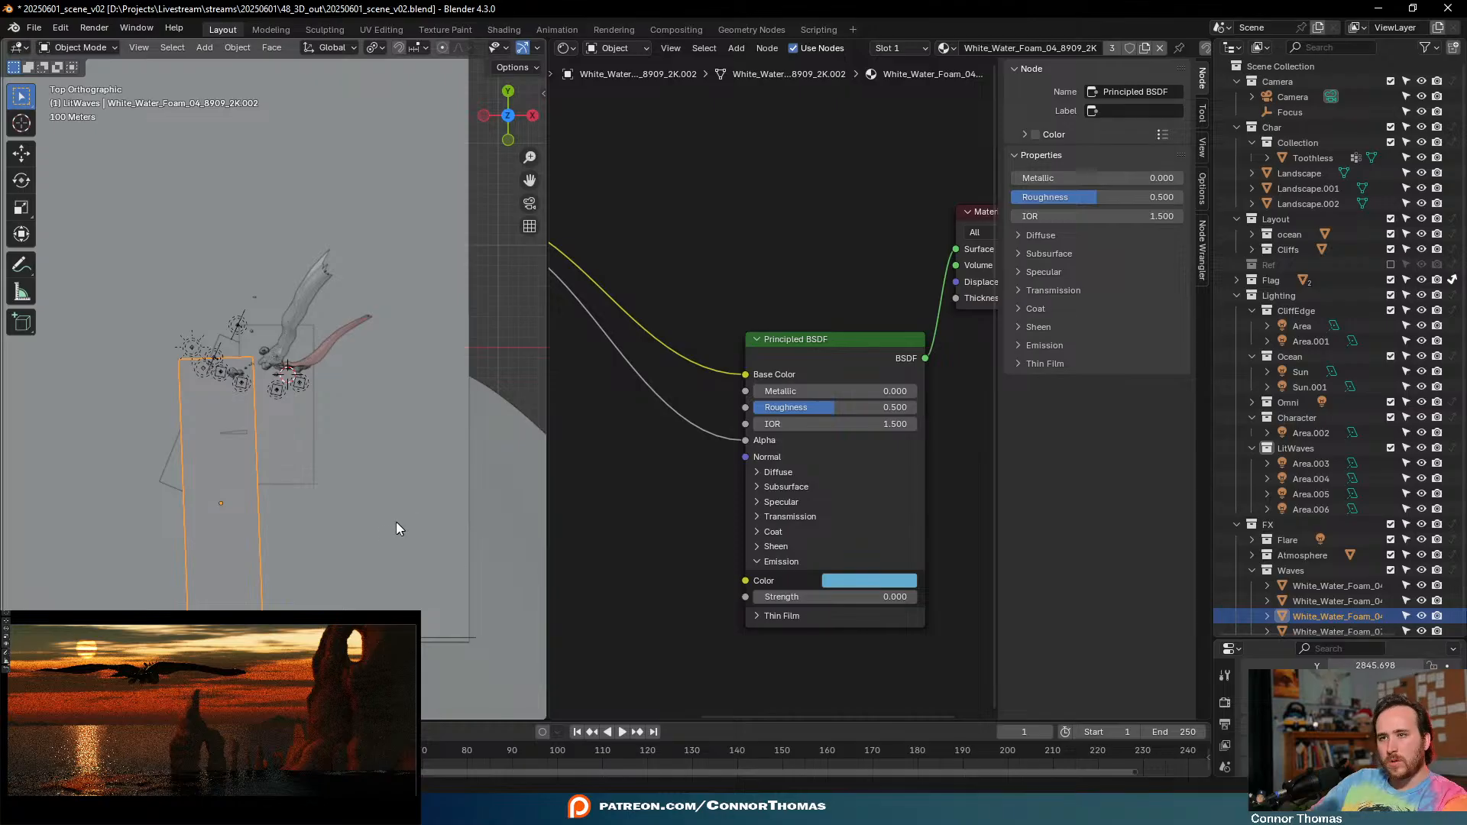
key(g)
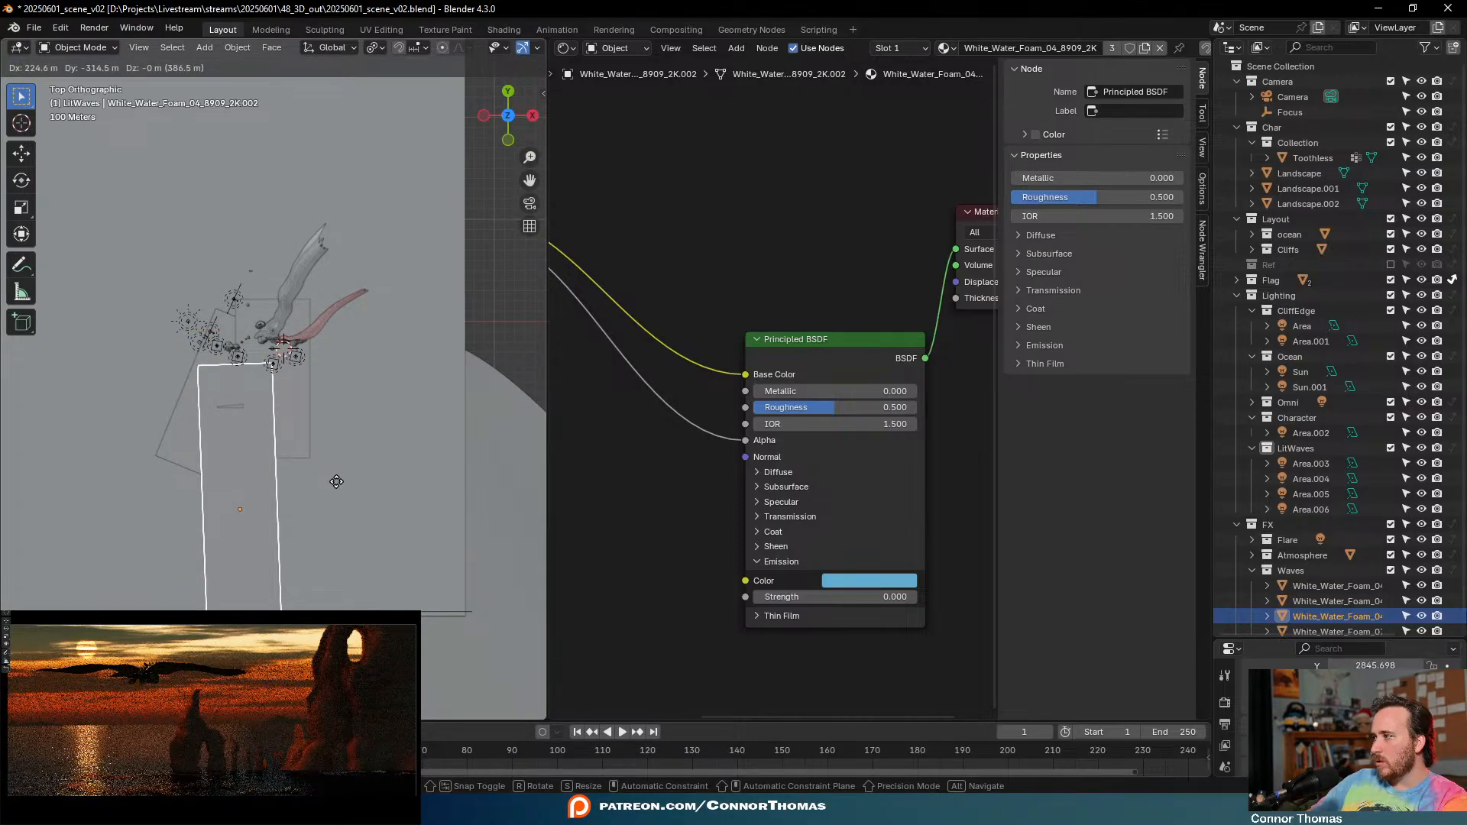
click(305, 496)
middle_drag(267, 515, 523, 366)
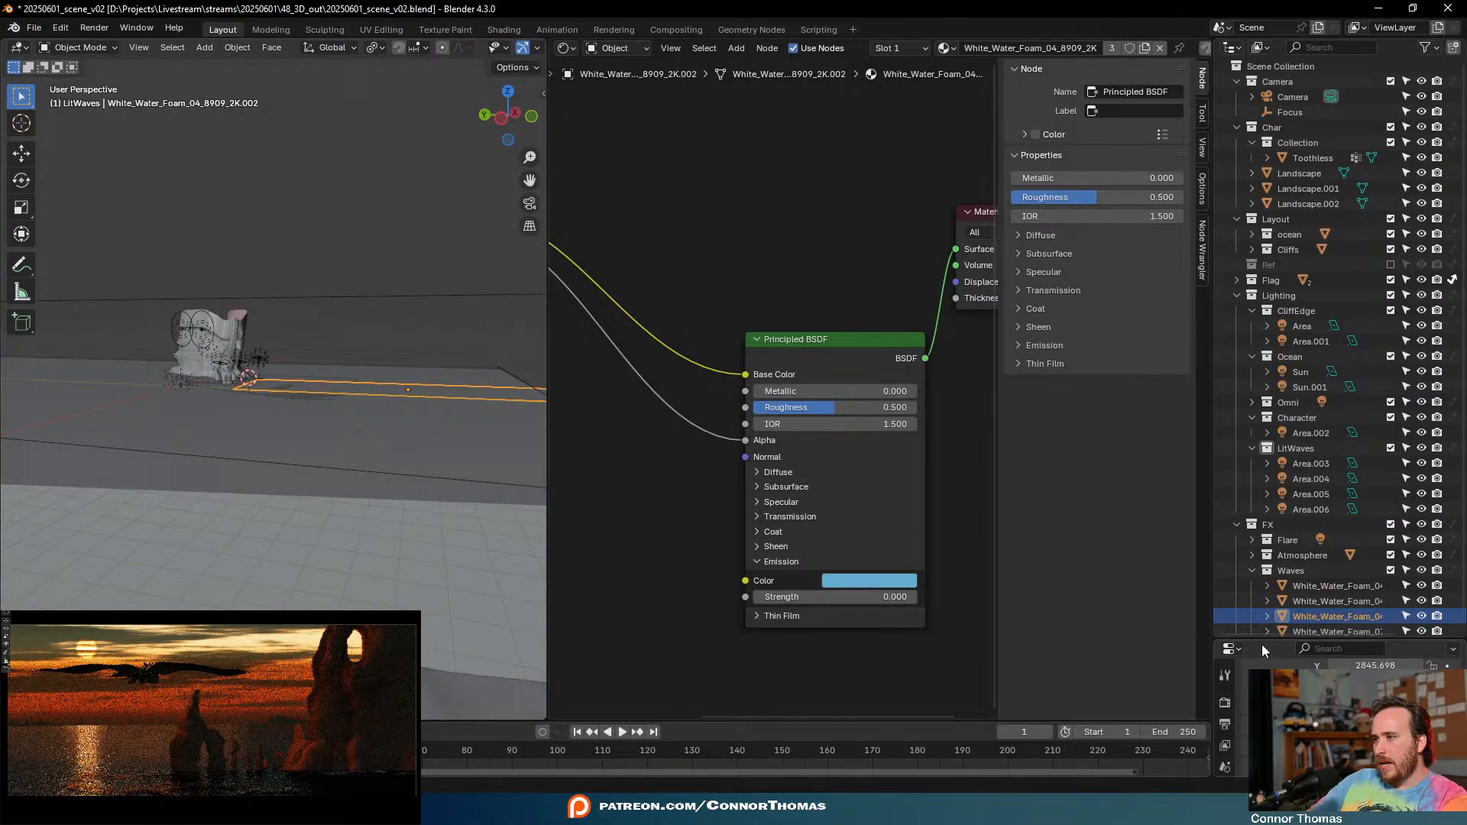
- Add a Shrinkwrap modifier to the long foam plane and pick the Water object as its target
drag(1262, 642, 1262, 375)
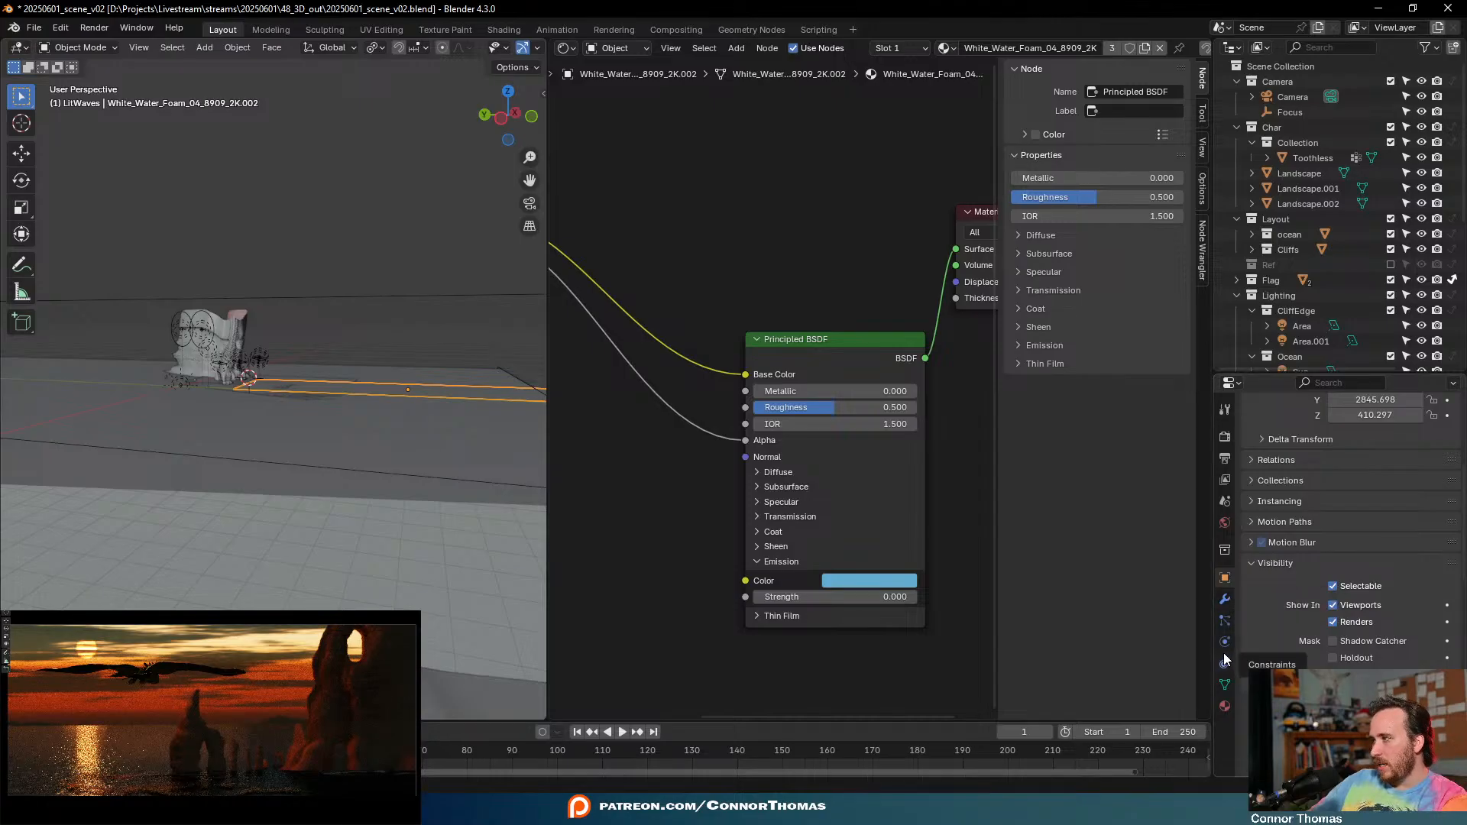
click(1228, 602)
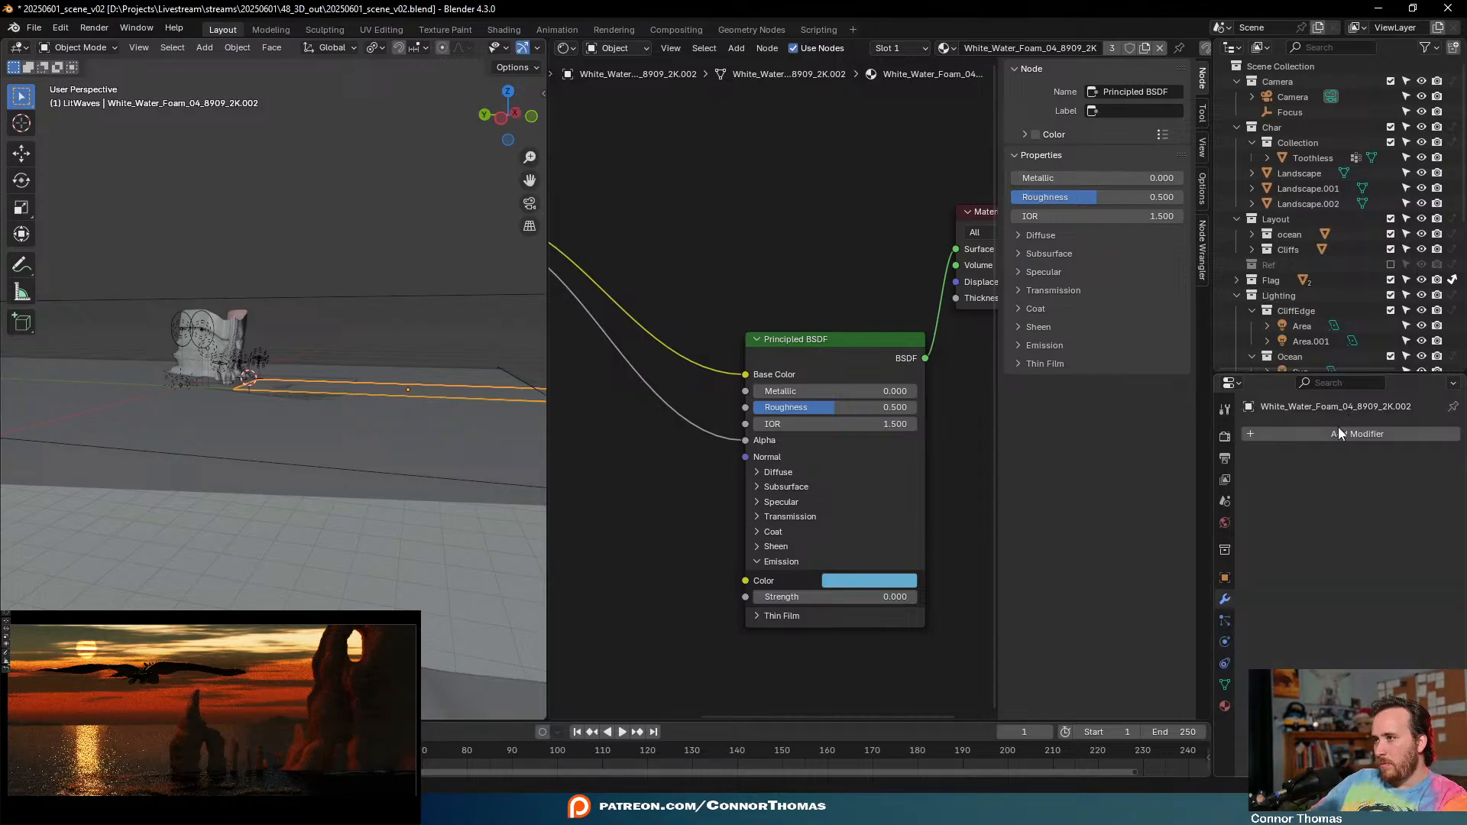
click(1333, 433)
text(s)
click(1194, 460)
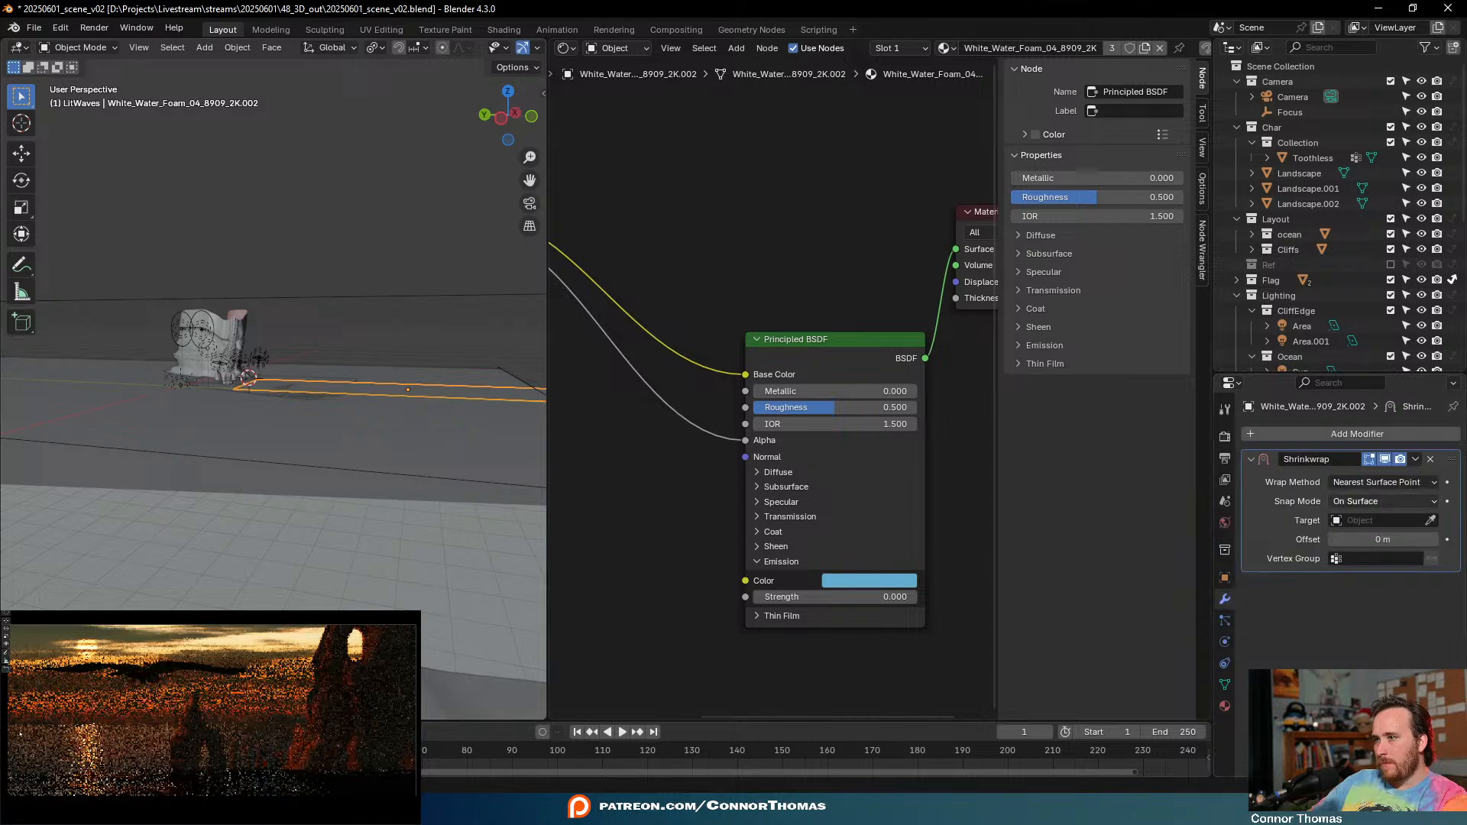
click(1430, 520)
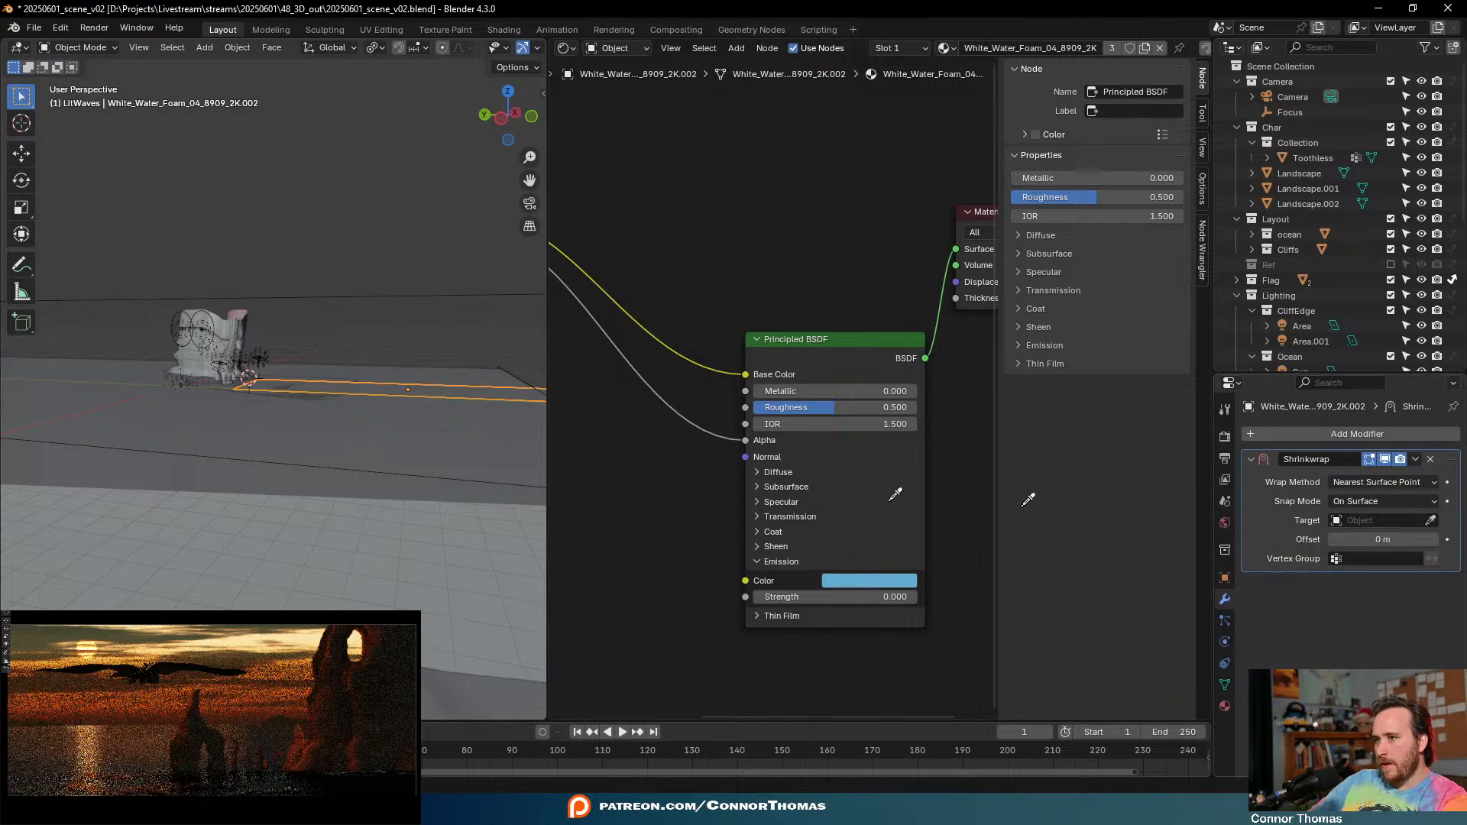
click(361, 467)
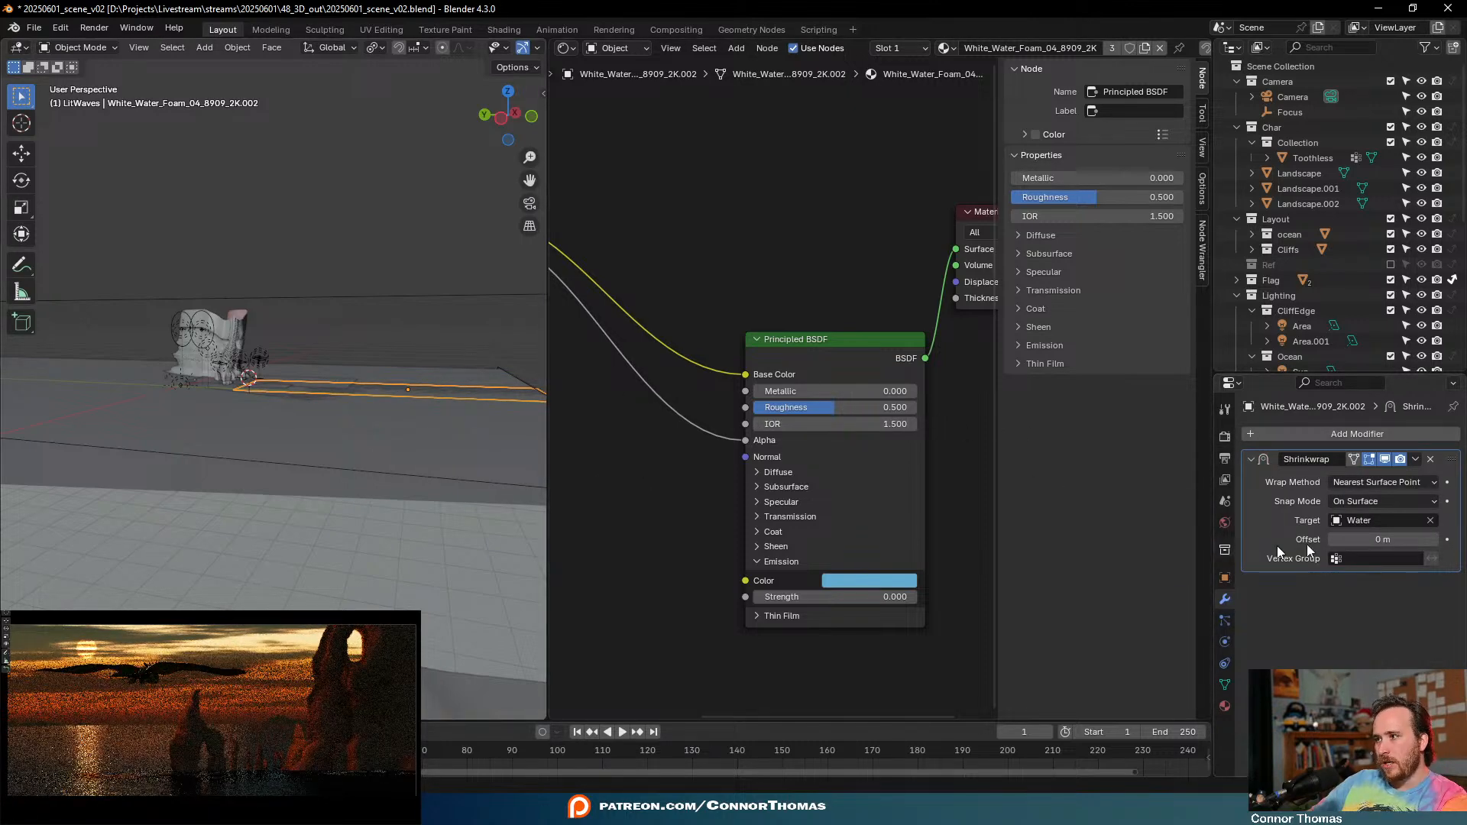
- Try small Shrinkwrap offsets such as 0.2 m on the long foam plane and settle on an offset of 2 m
click(1387, 538)
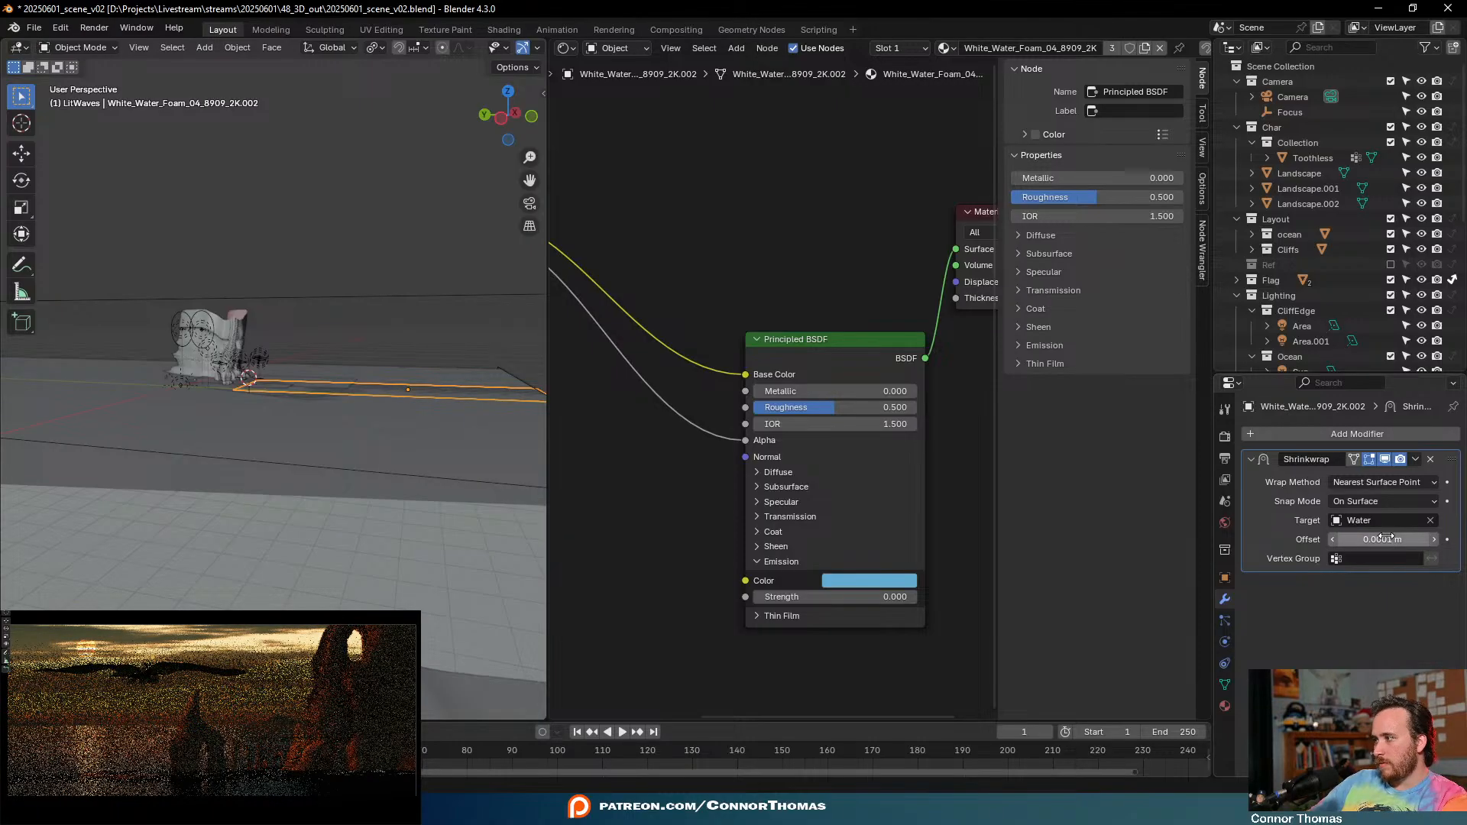
key(Return)
click(1388, 536)
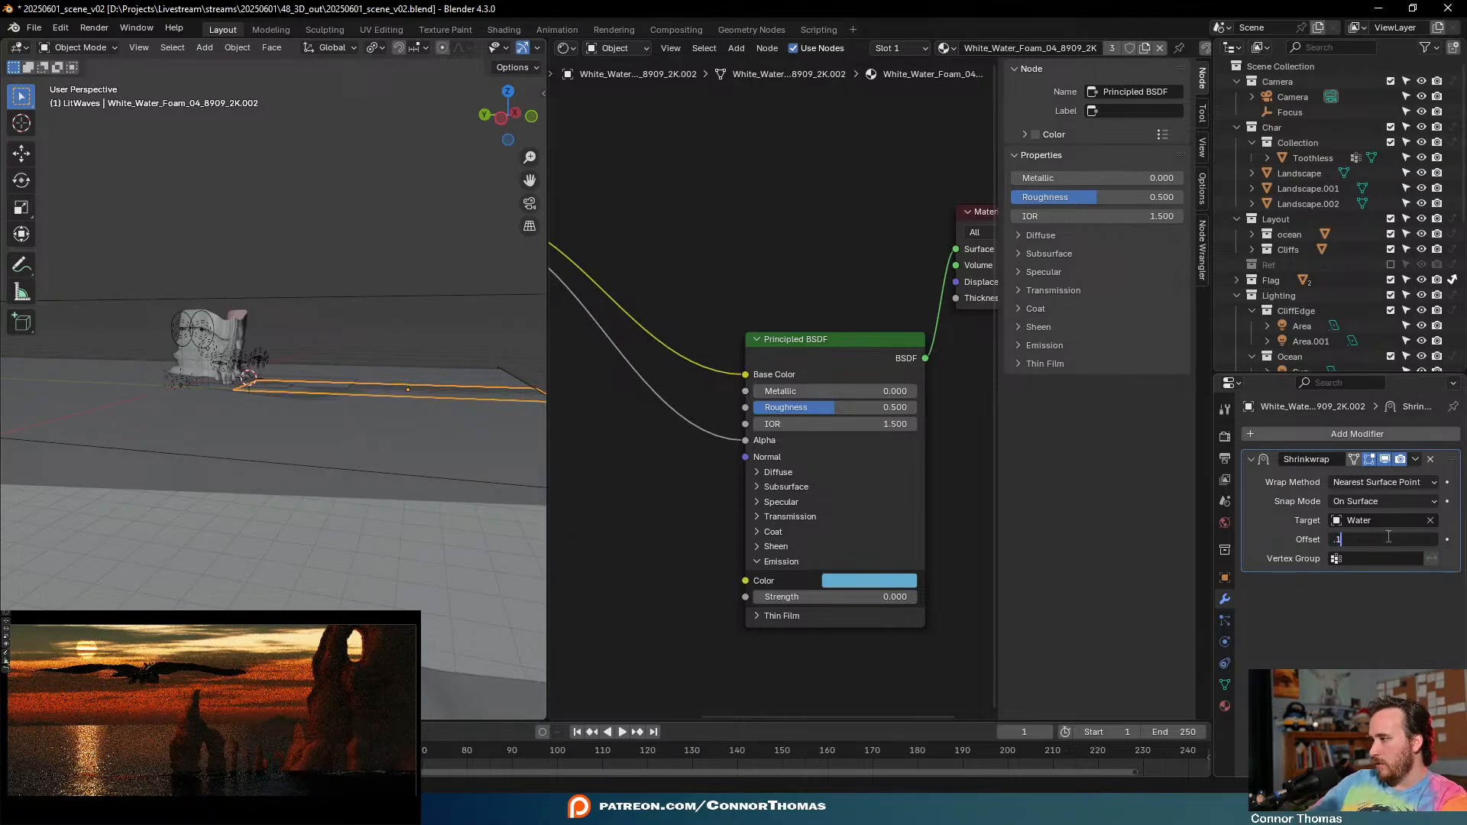
key(Return)
middle_drag(411, 385, 401, 417)
click(1361, 538)
text(.2)
key(Return)
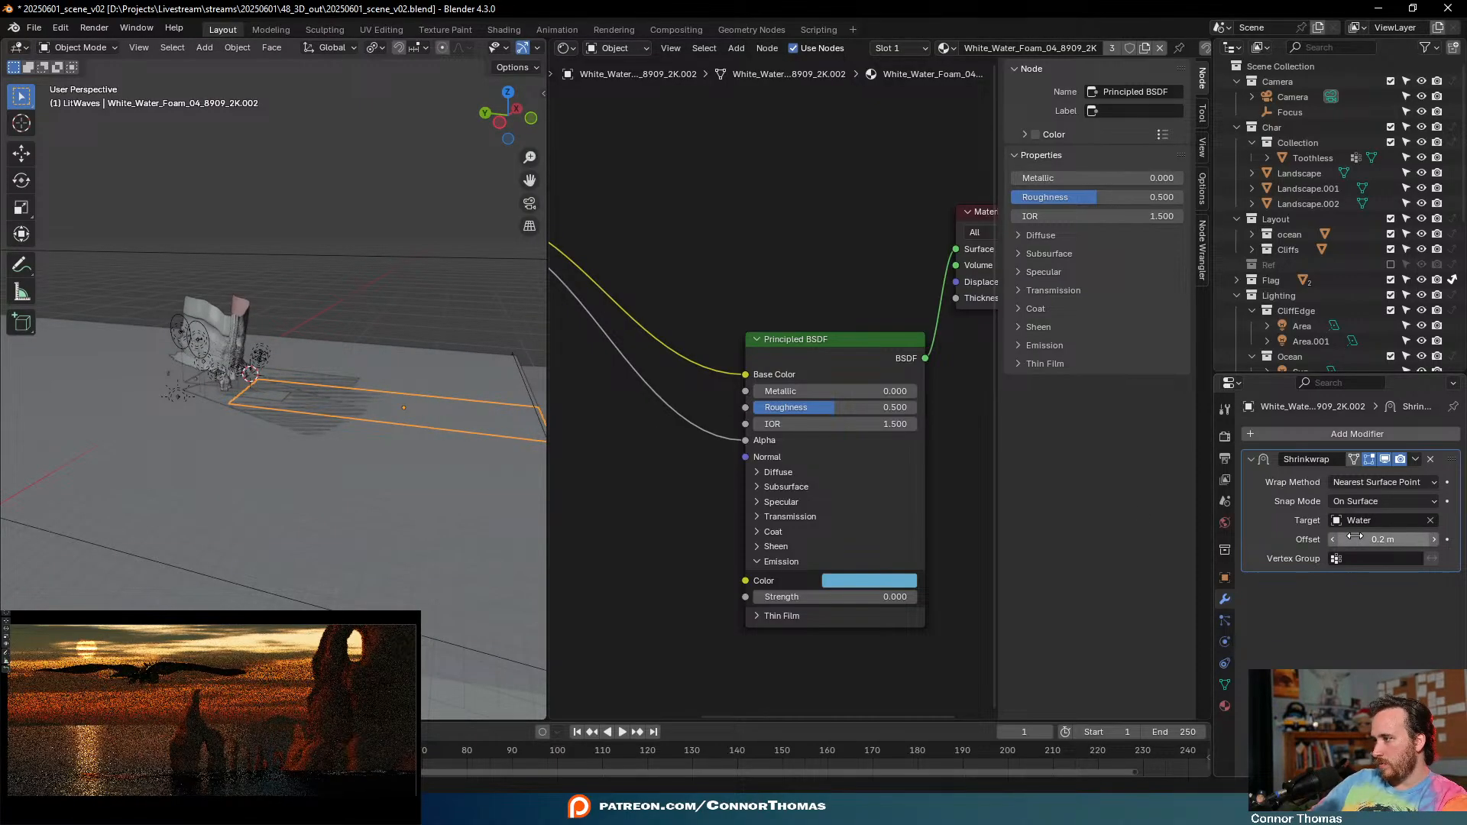
drag(1354, 537, 1401, 537)
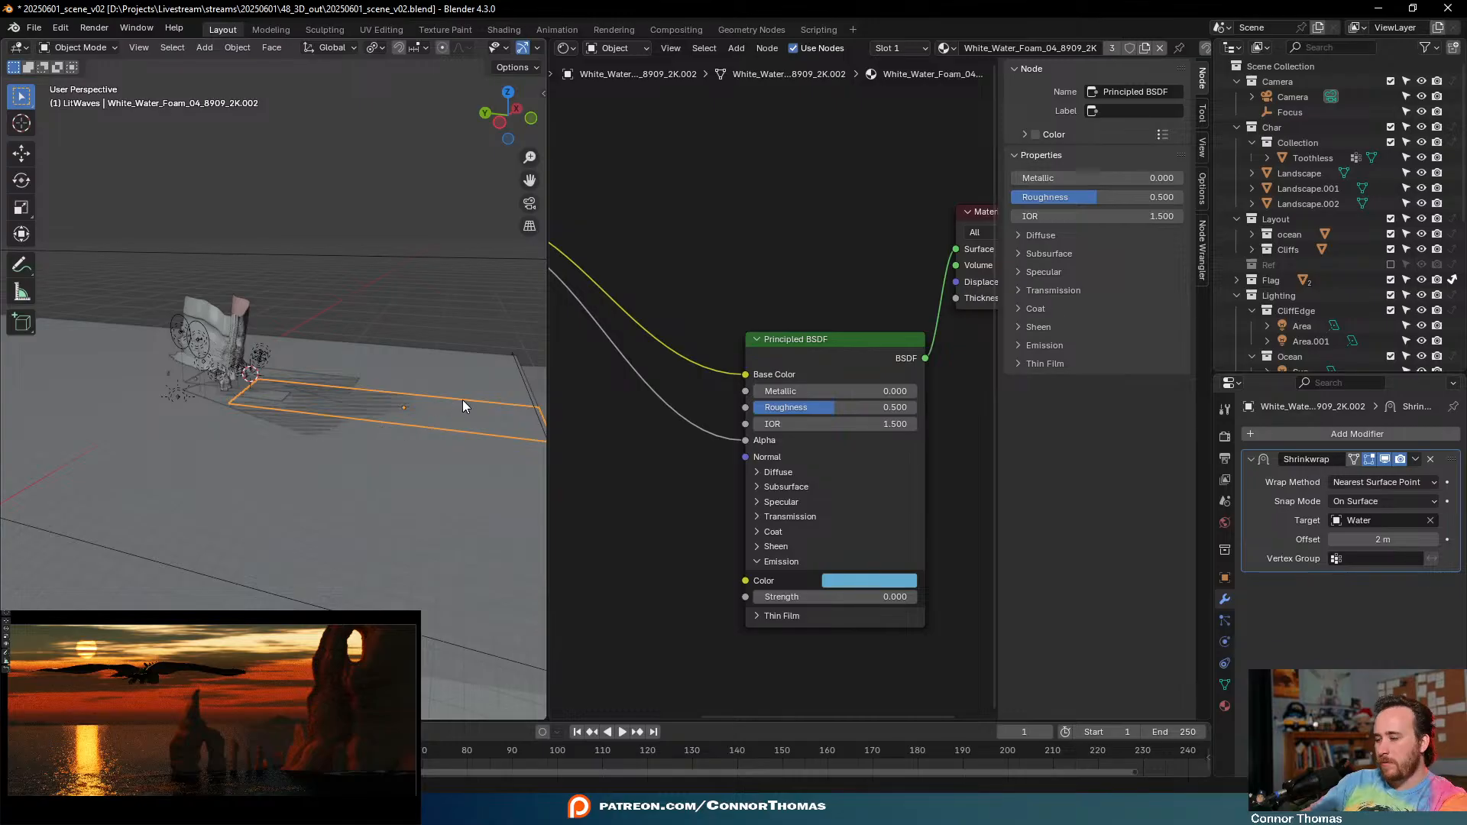
- Duplicate the shrinkwrapped foam strip to the positive Y side of the cliffs and rotate the copy about a quarter turn
key(KP_7)
scroll(462, 400, down, 4)
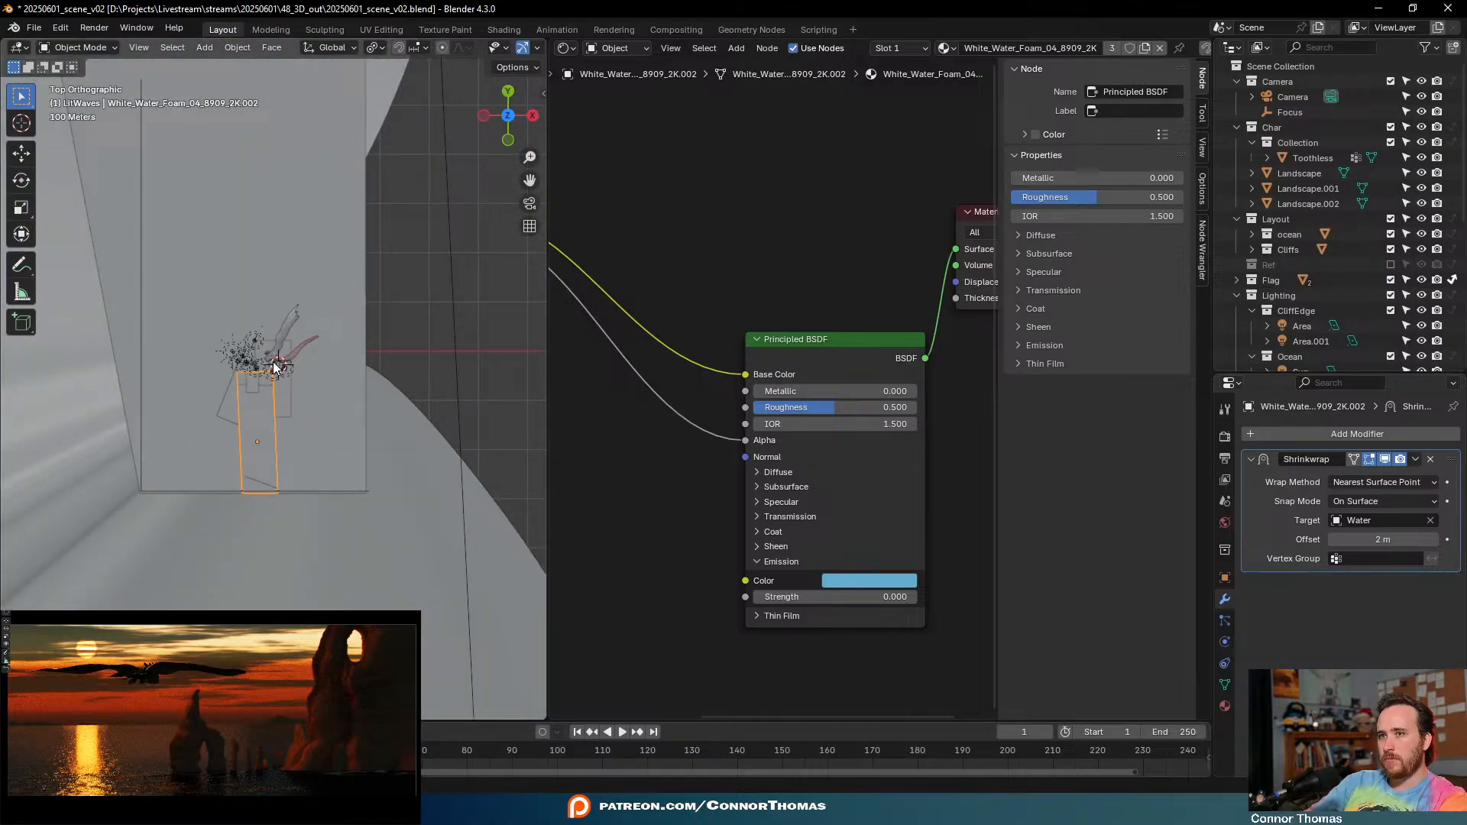
key(shift+d)
click(318, 341)
key(r)
click(250, 430)
- Stretch the rotated foam copy along Y and move it toward positive X and Y, up to the edge of the water
key(s)
key(y)
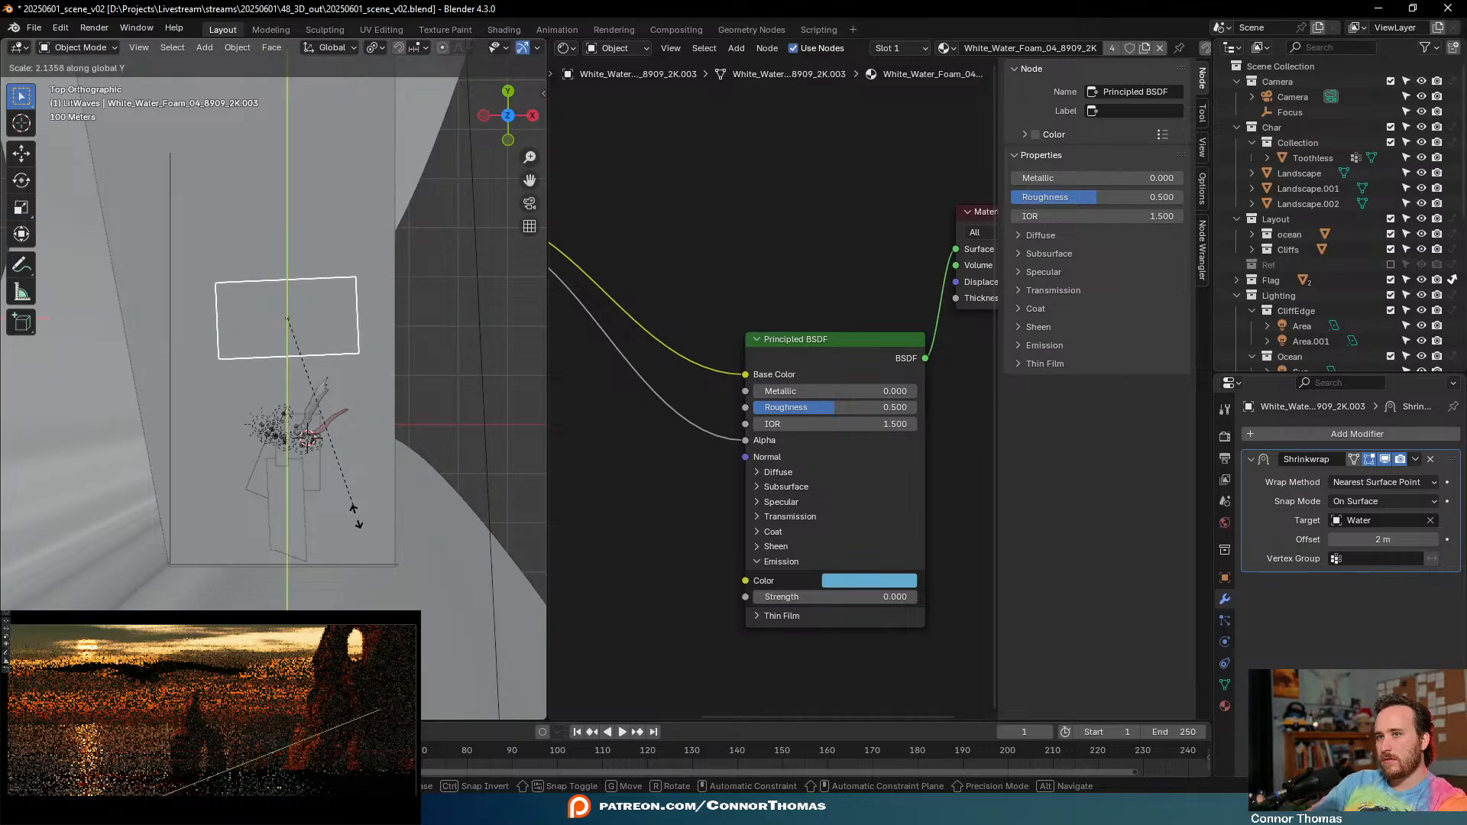
click(396, 502)
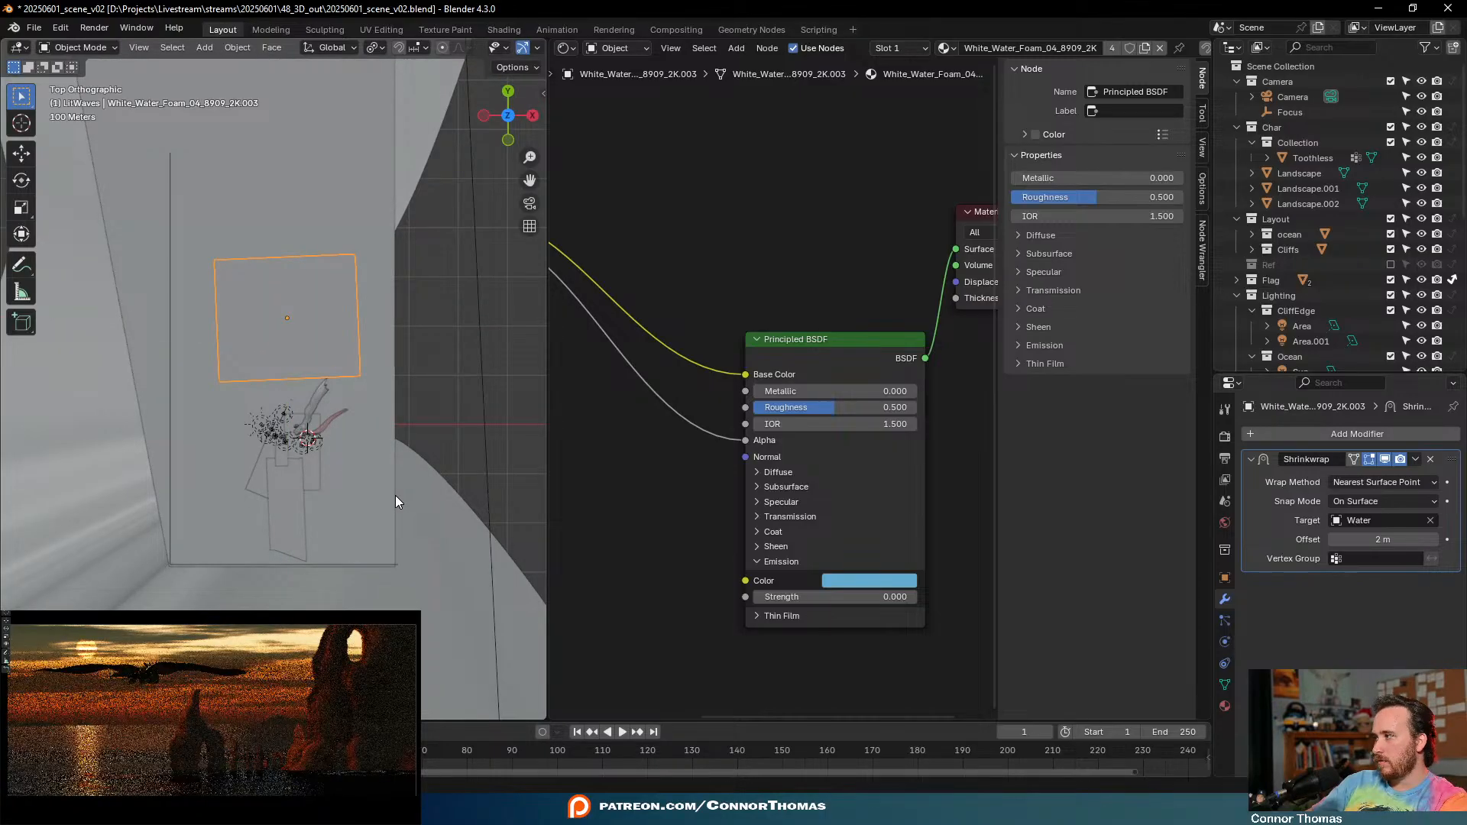
key(g)
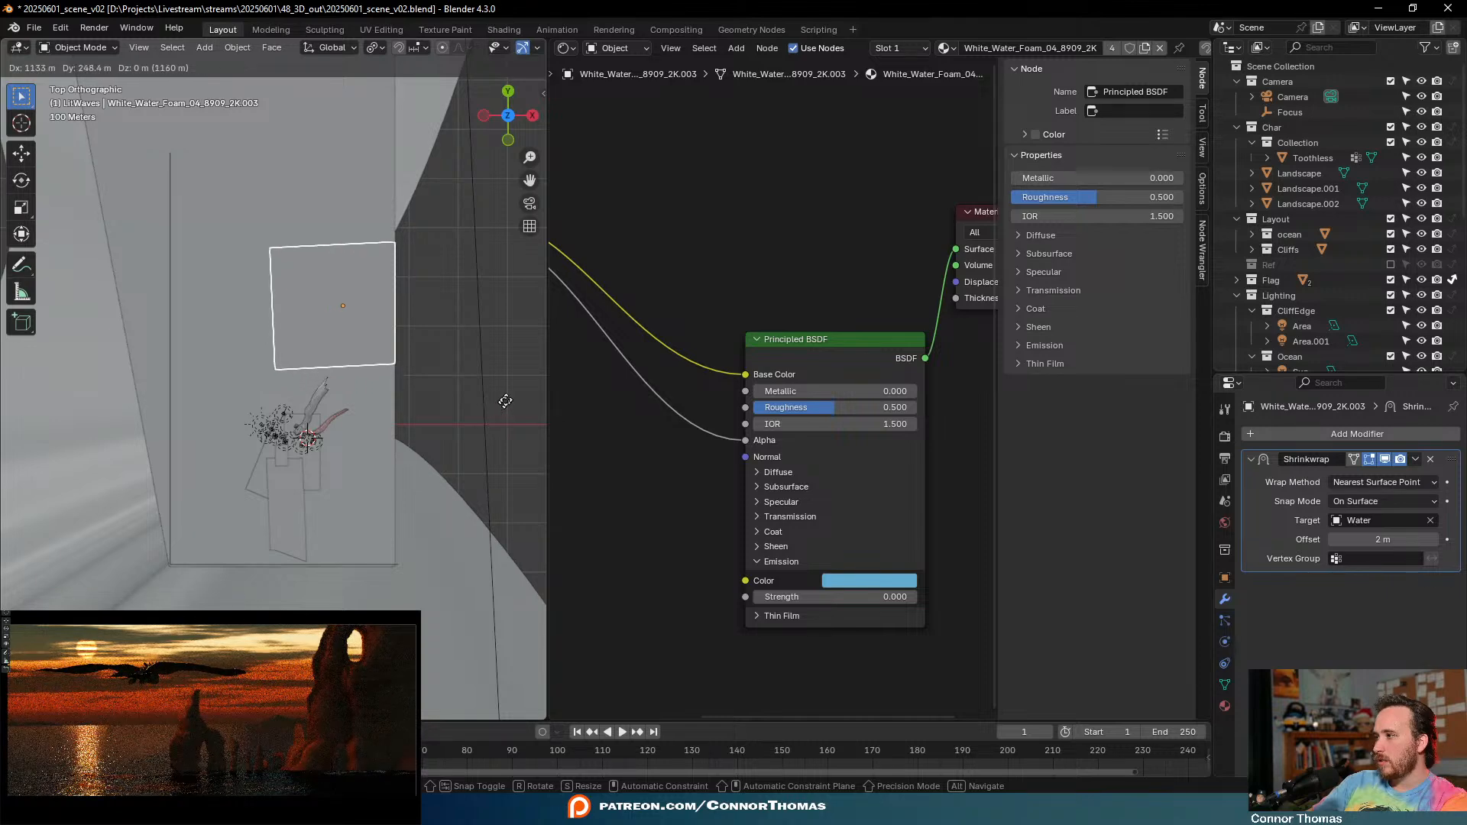
click(485, 346)
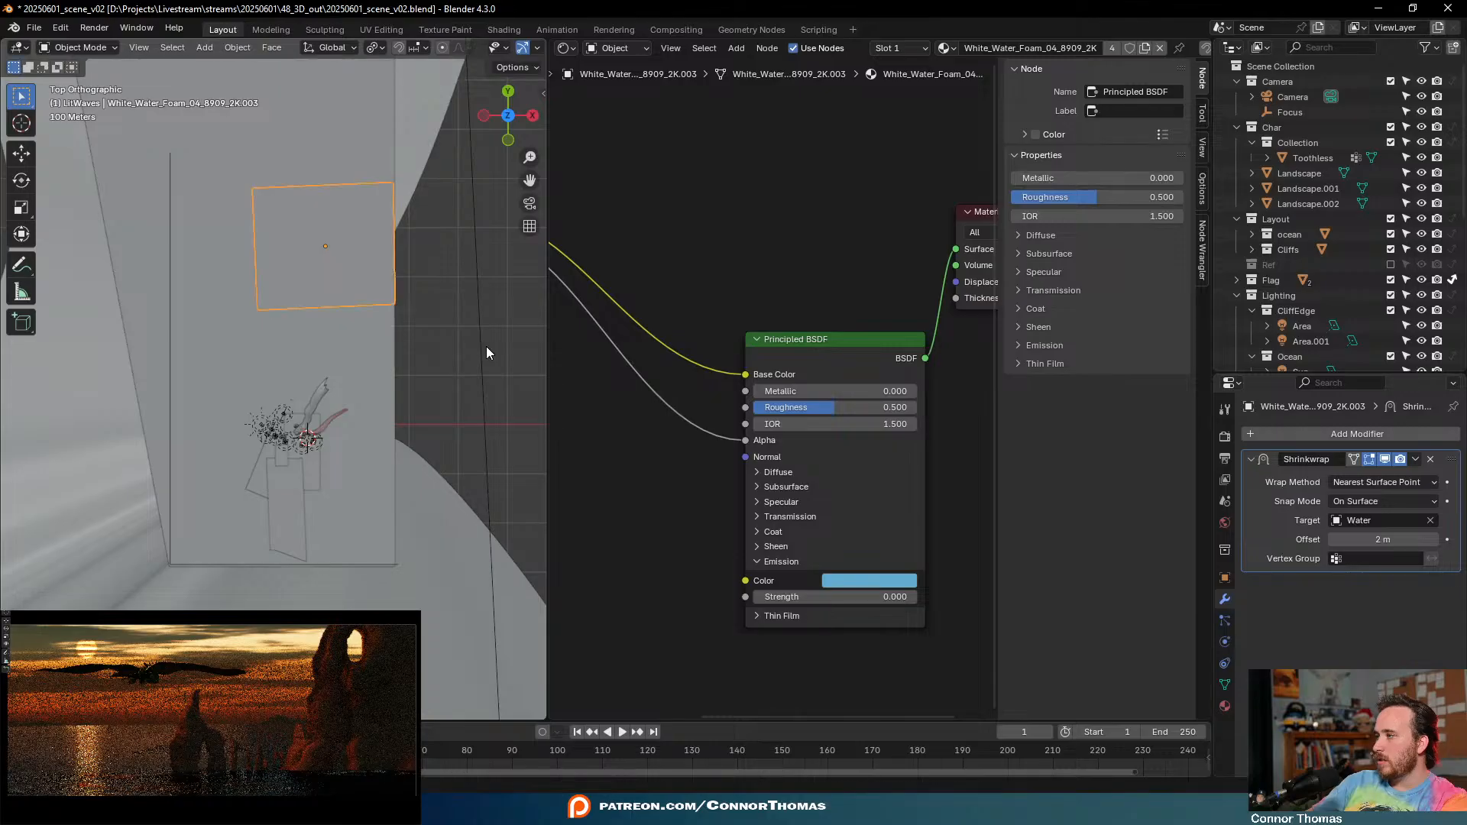
- Scale the large foam plane by about 2.25 along Y and move it about 435 m in X and -528 m in Y
key(s)
key(y)
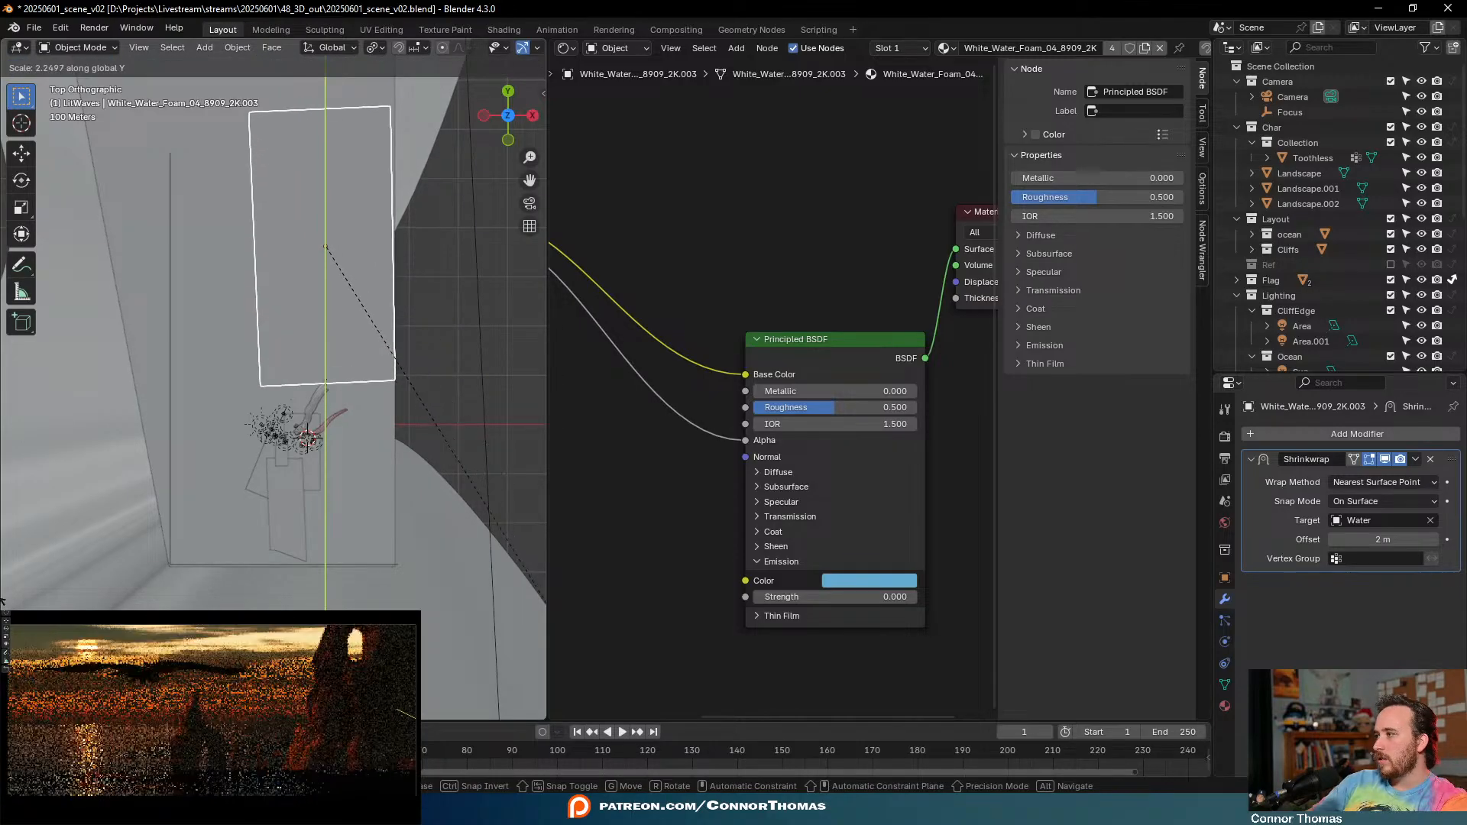
click(14, 606)
key(g)
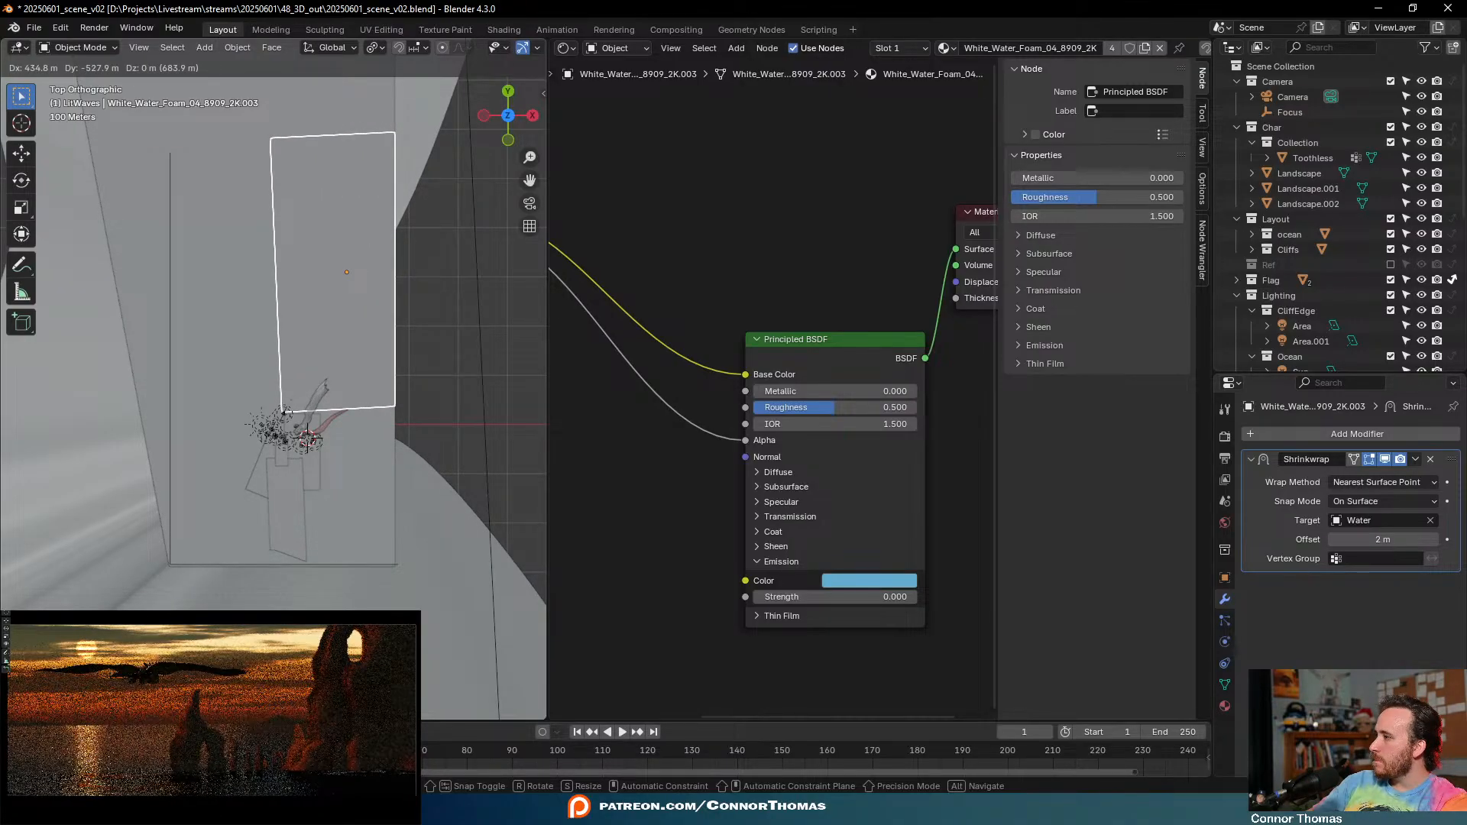
key(Return)
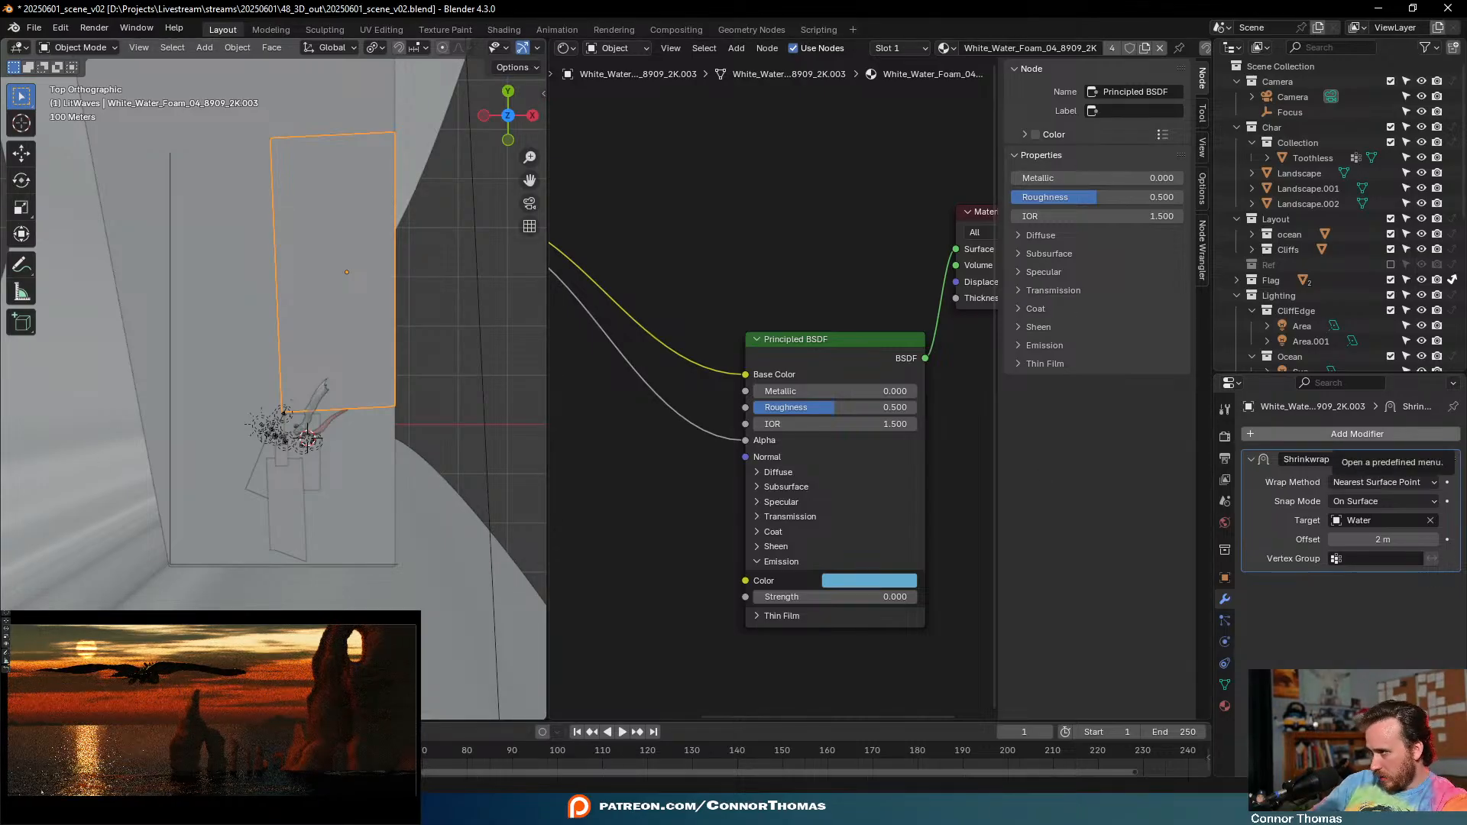
- Give the foam material's Principled BSDF an emission strength of 0.1 and a warm yellow emission color, hex FFD38E
click(16, 770)
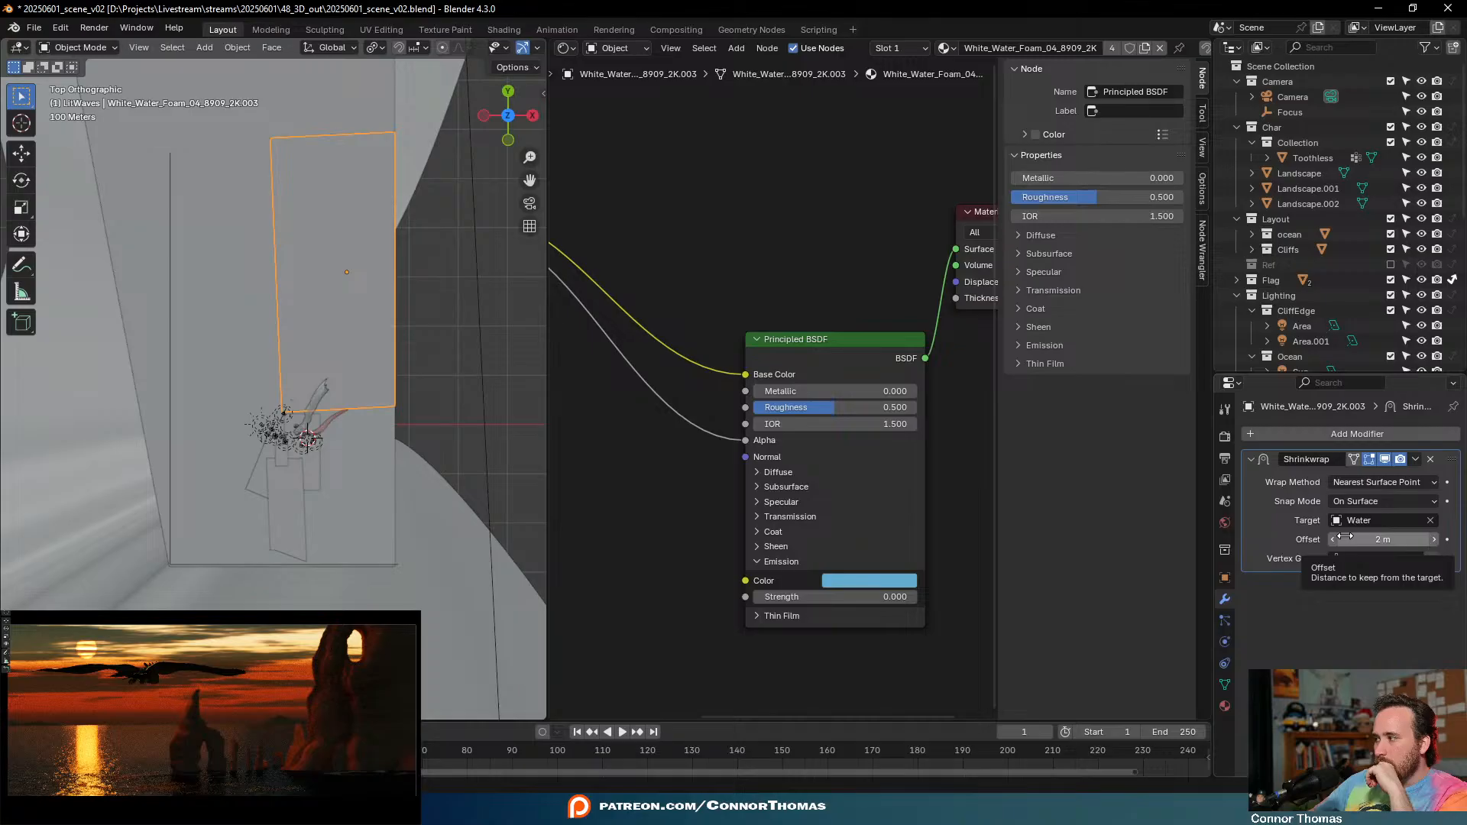
click(912, 597)
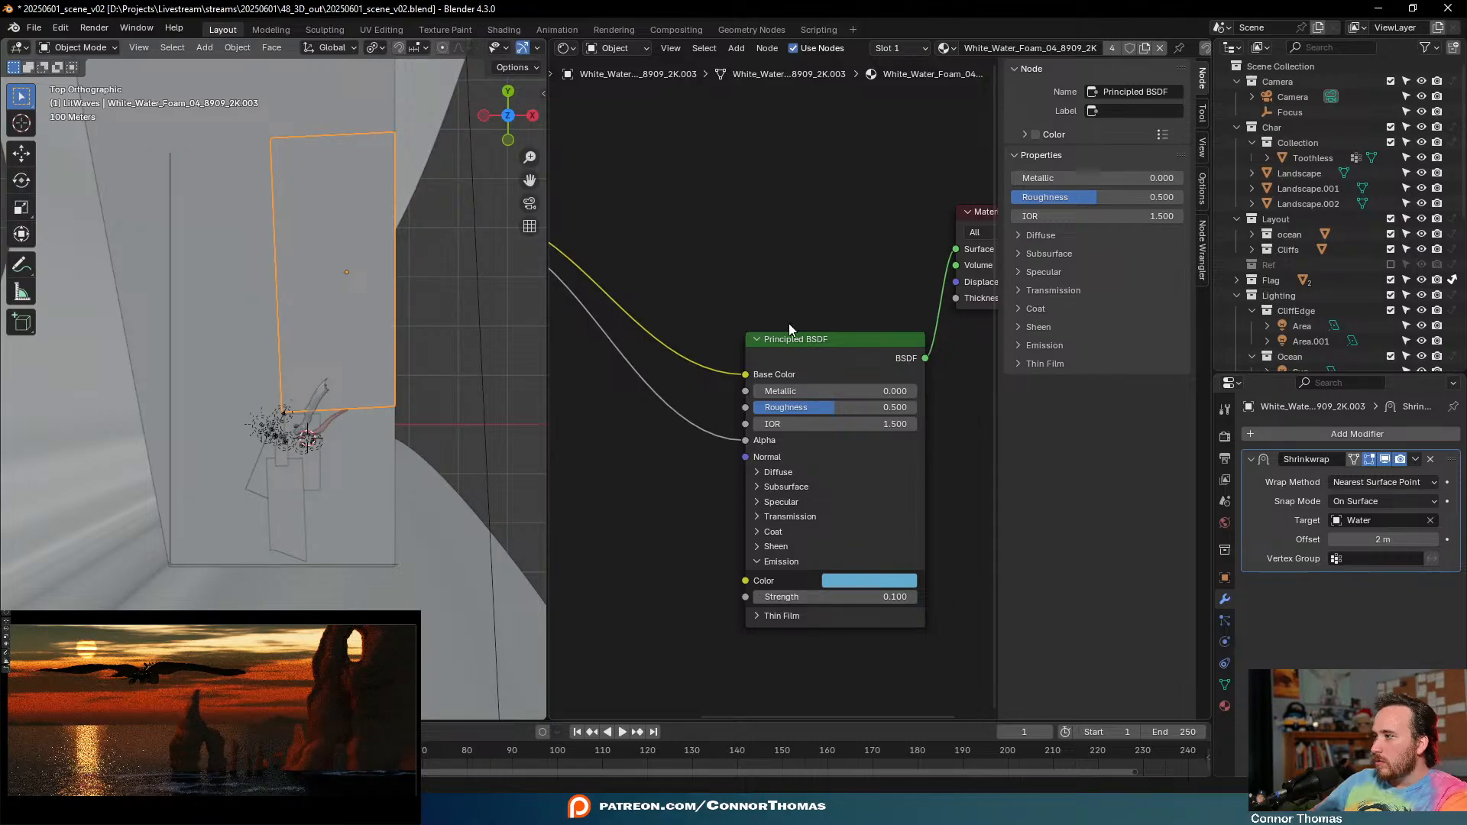
click(872, 584)
drag(890, 394, 879, 406)
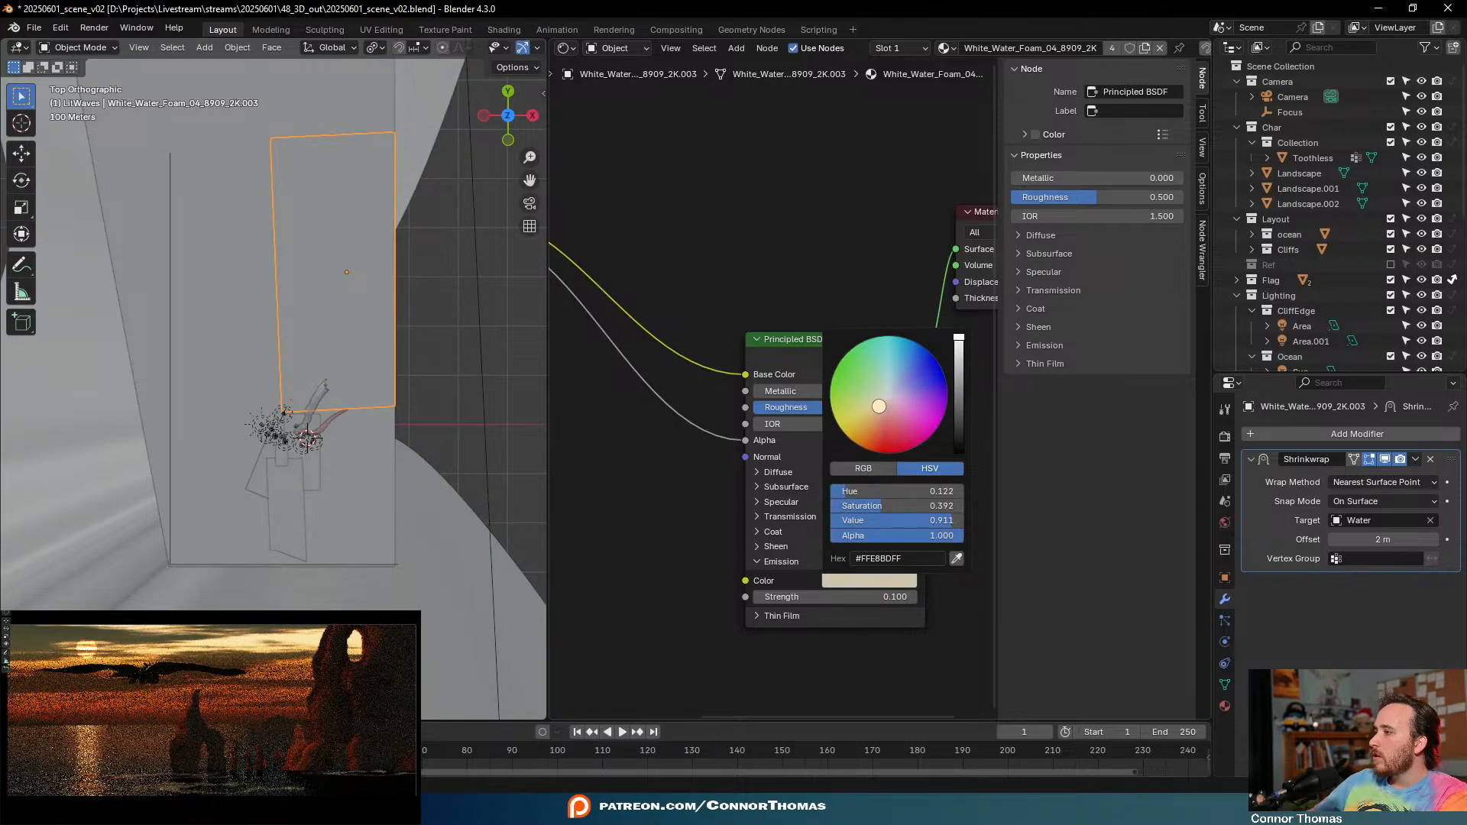
drag(879, 405, 873, 415)
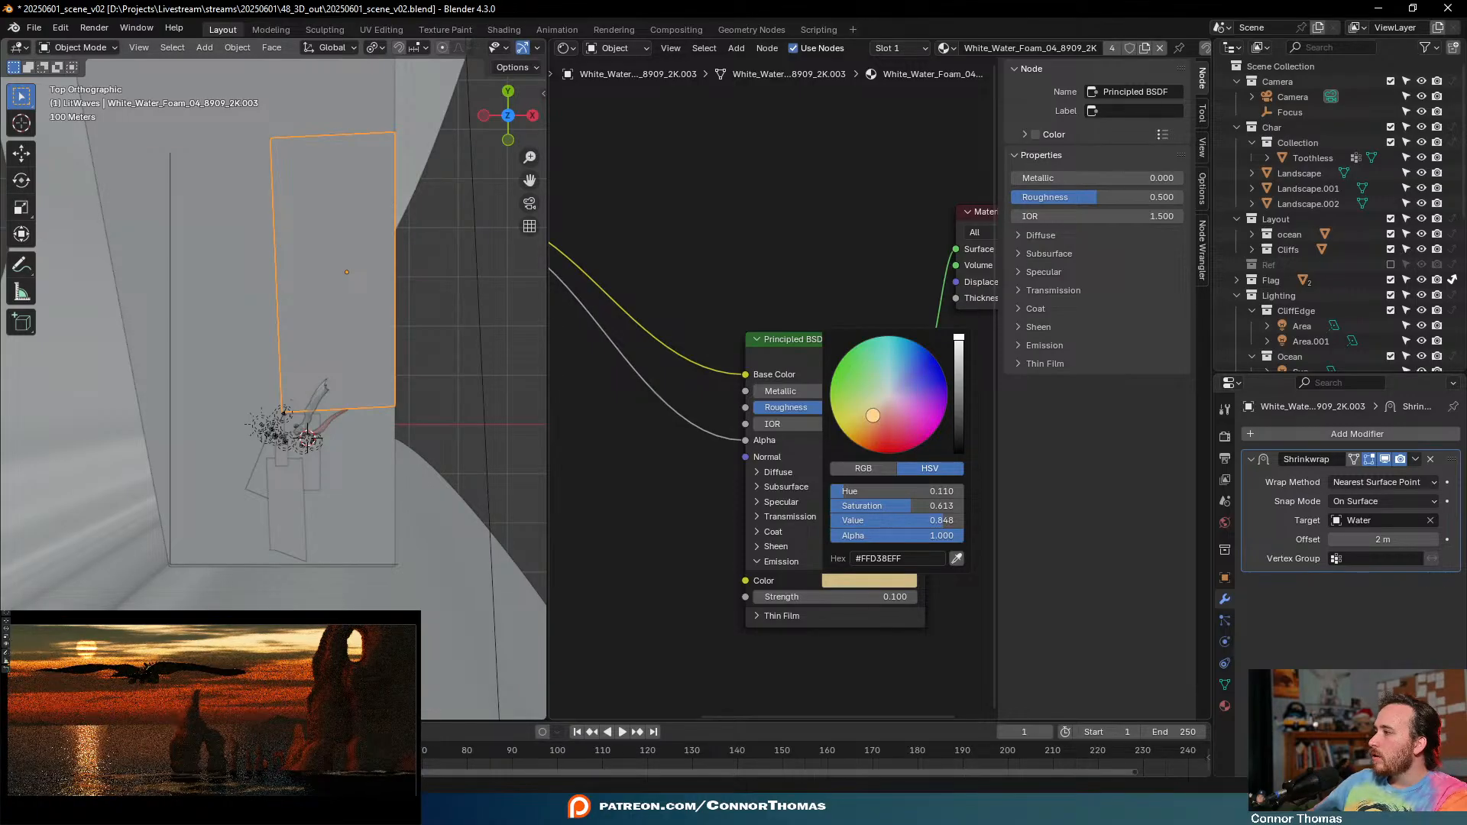
- Reduce the foam material's emission strength to 0.03 and save the scene file
click(894, 597)
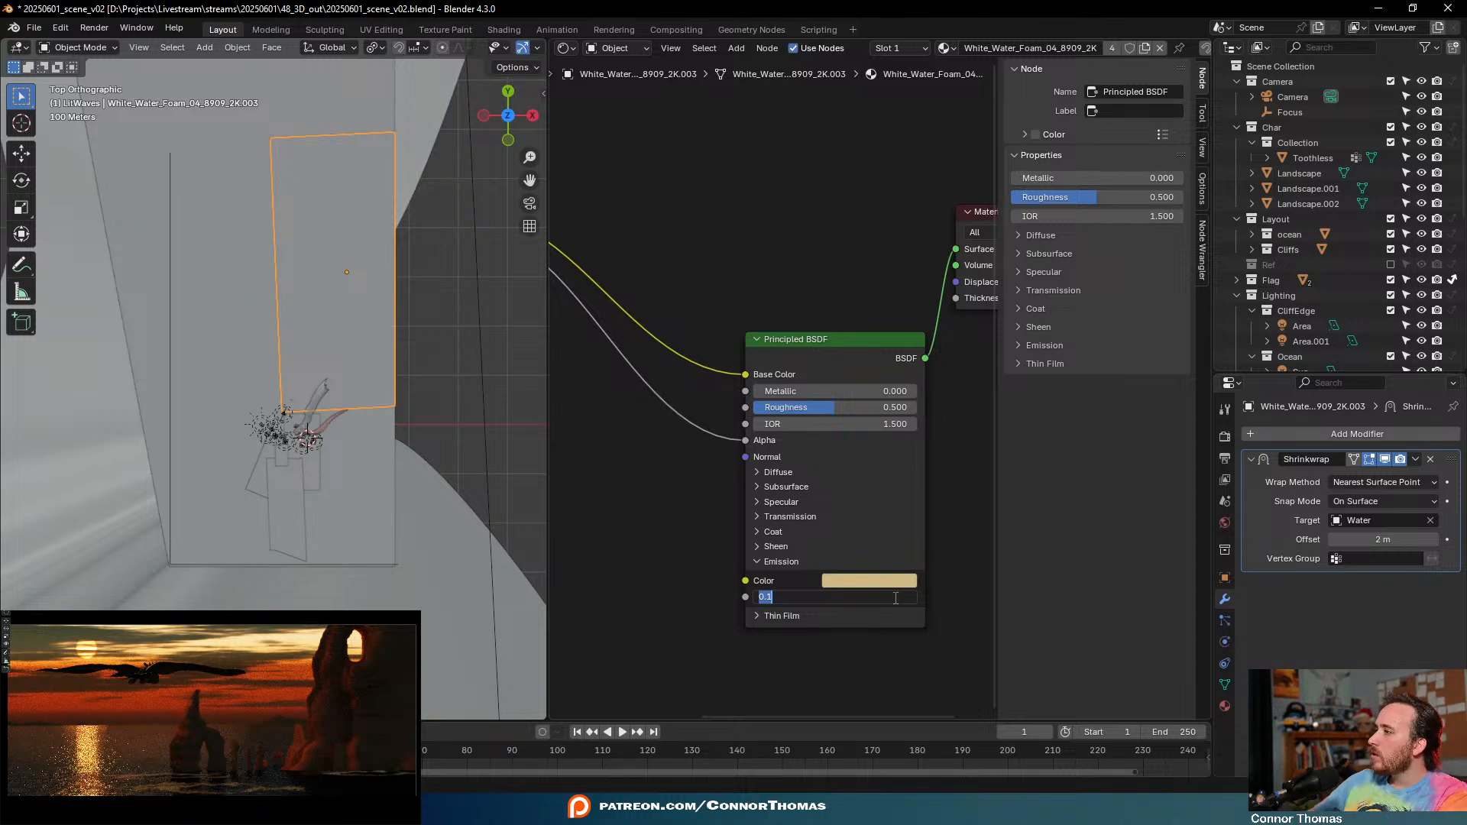
text(.05)
key(Return)
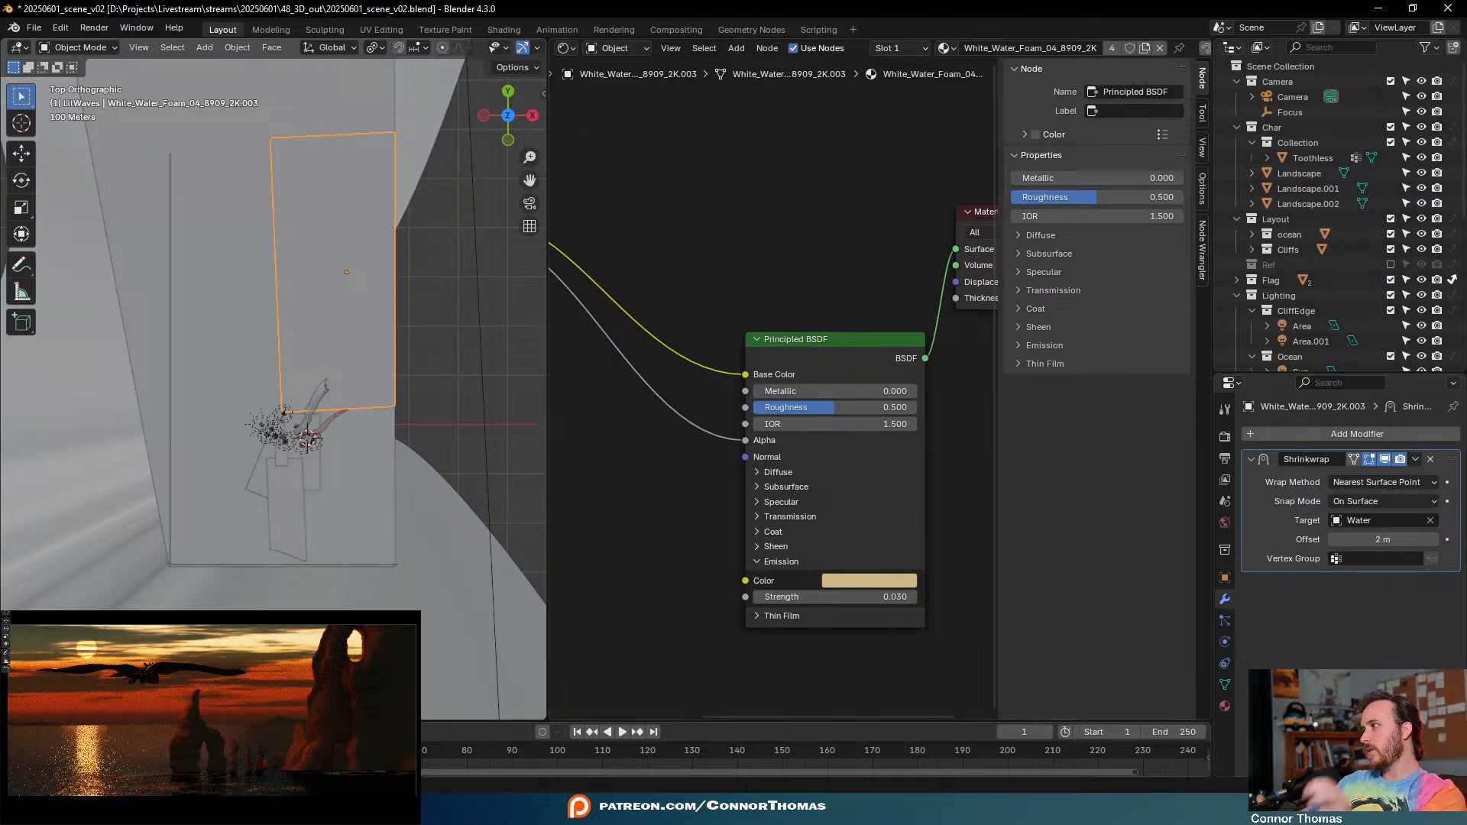
key(ctrl+s)
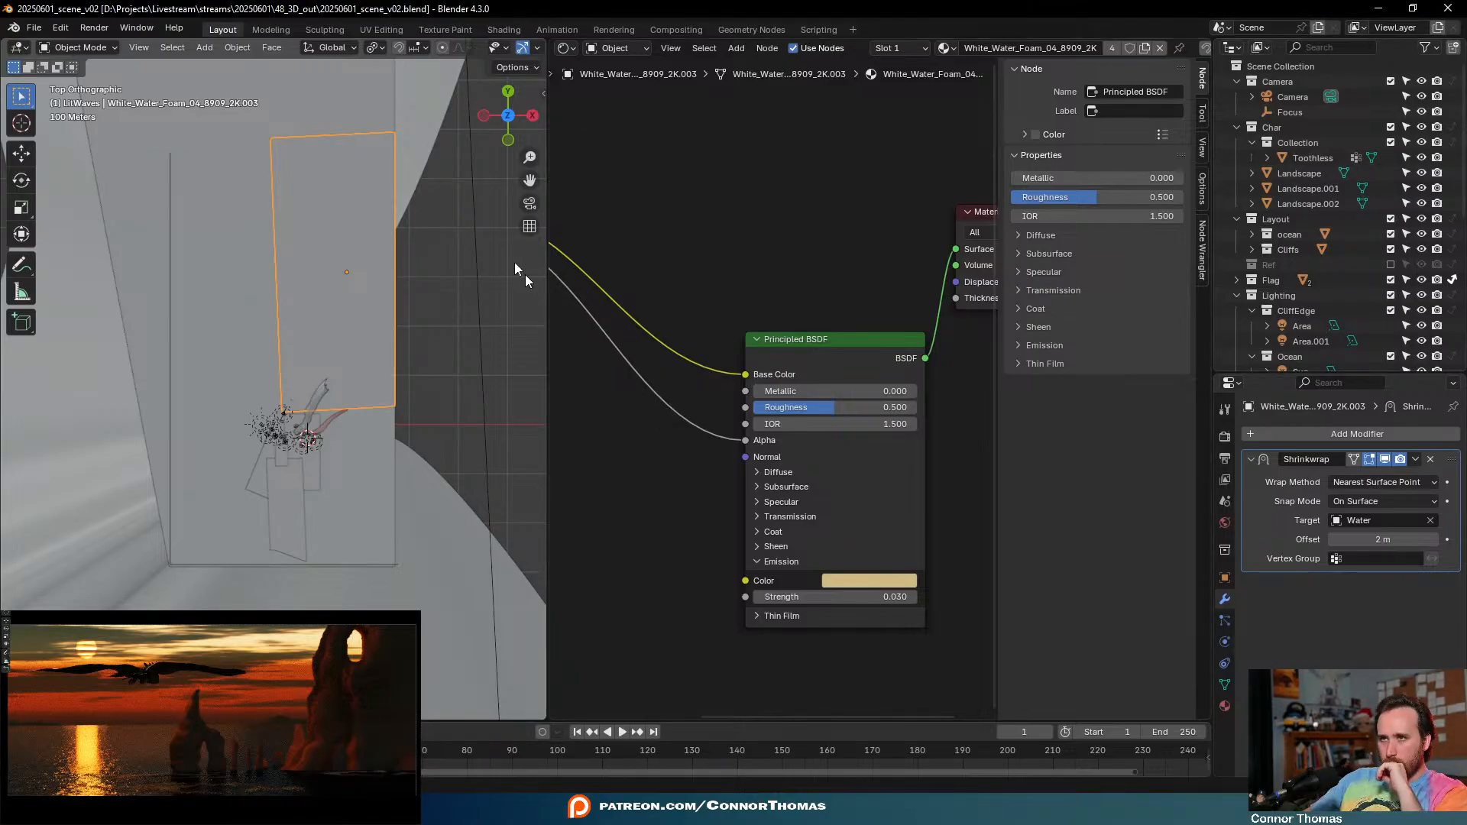
- Select the scene camera and turn on its background images, expanding the settings of the toothless-flying reference picture
scroll(360, 283, down, 5)
click(288, 501)
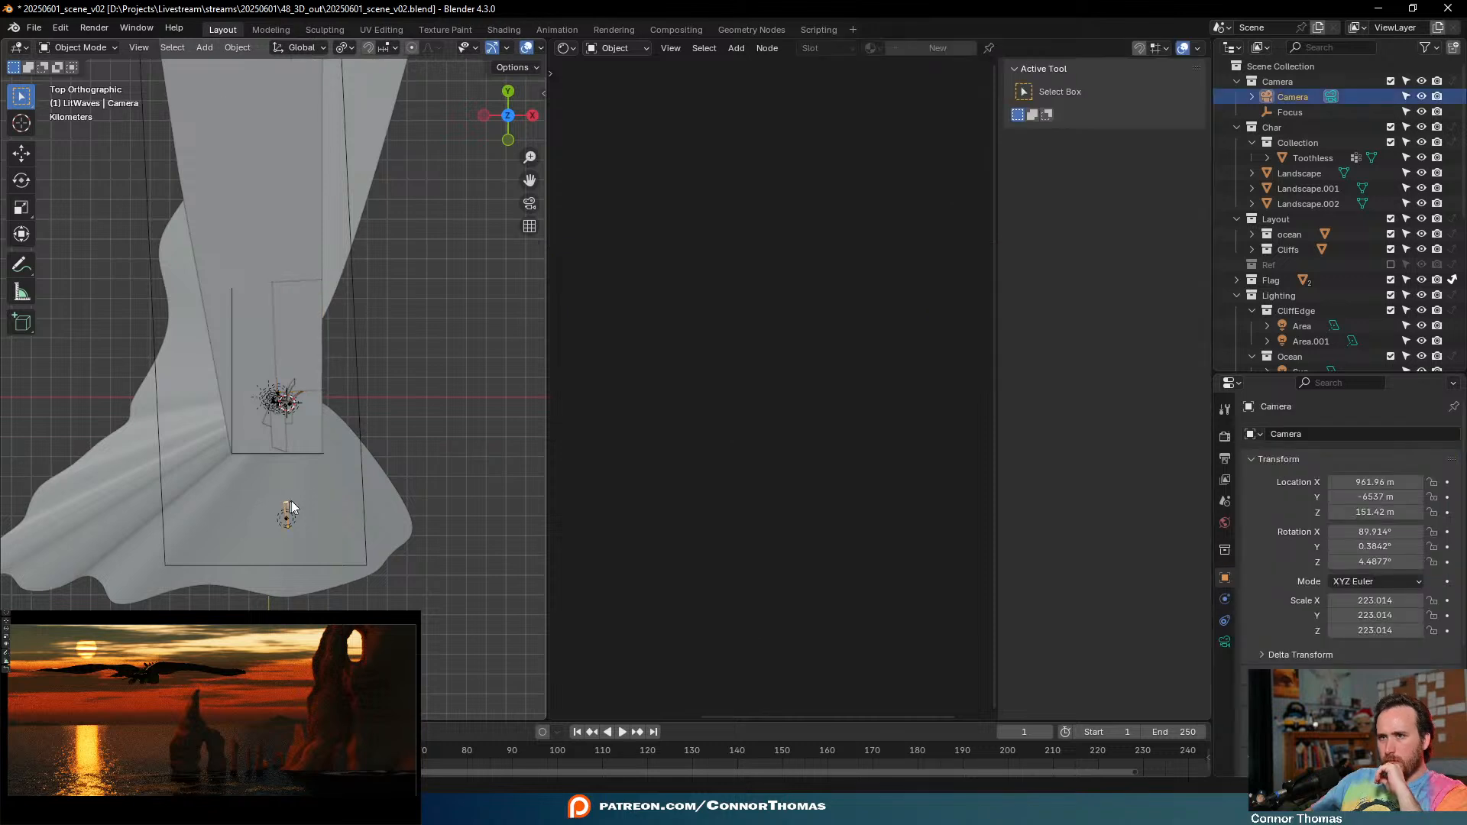
click(1225, 642)
scroll(1298, 603, down, 6)
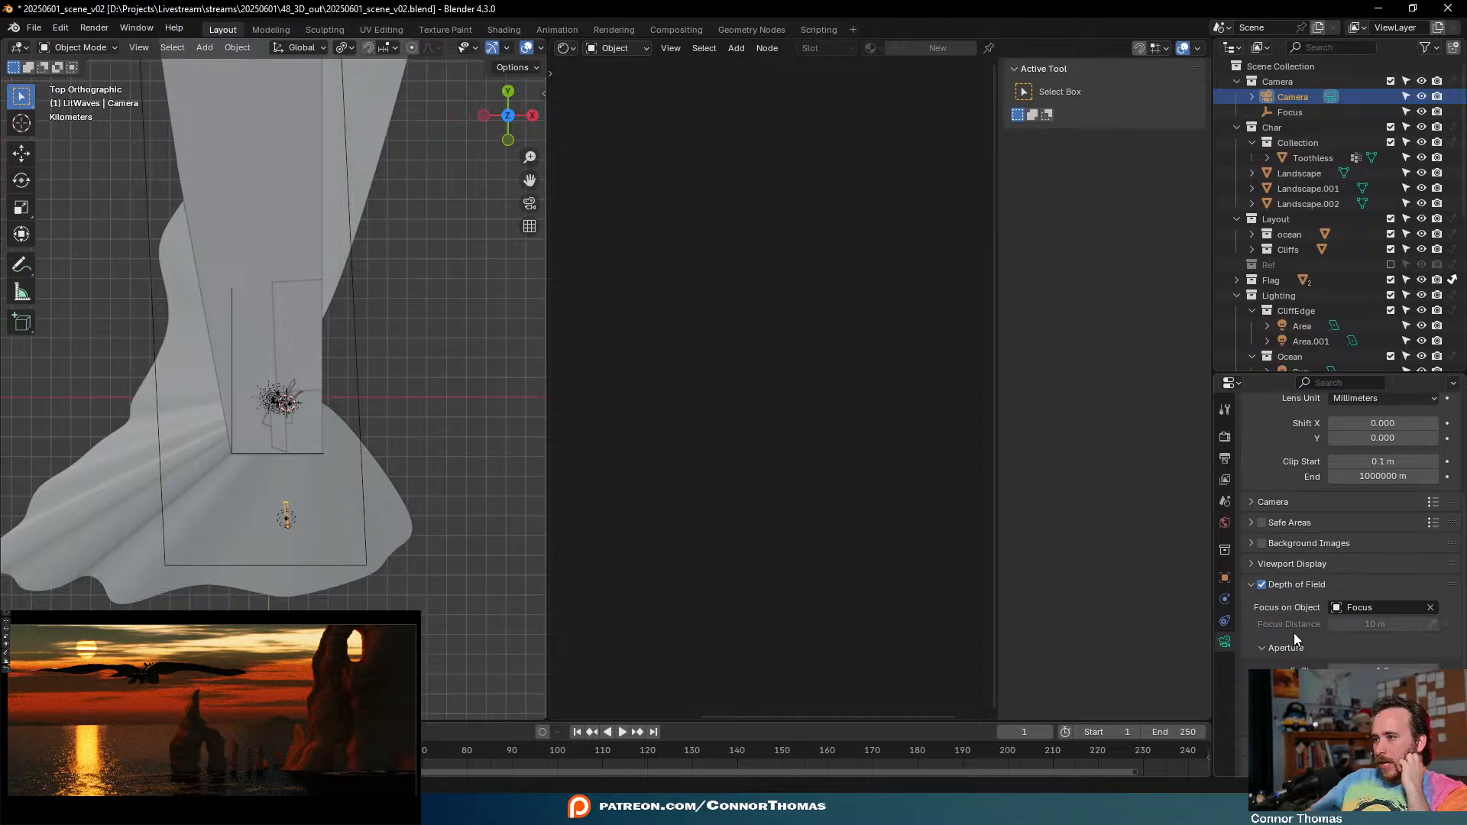
scroll(1300, 533, up, 1)
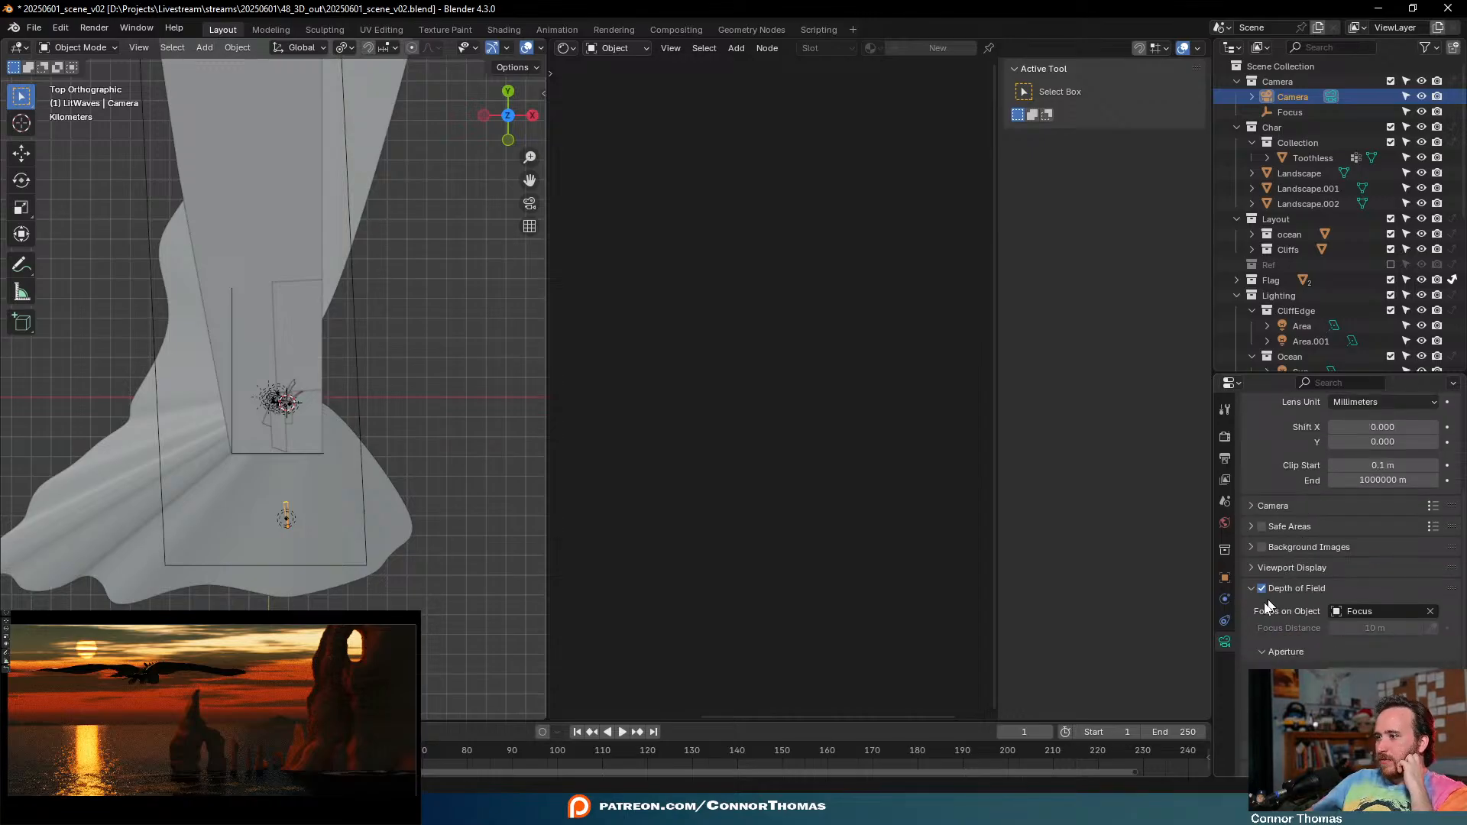
scroll(1288, 666, up, 3)
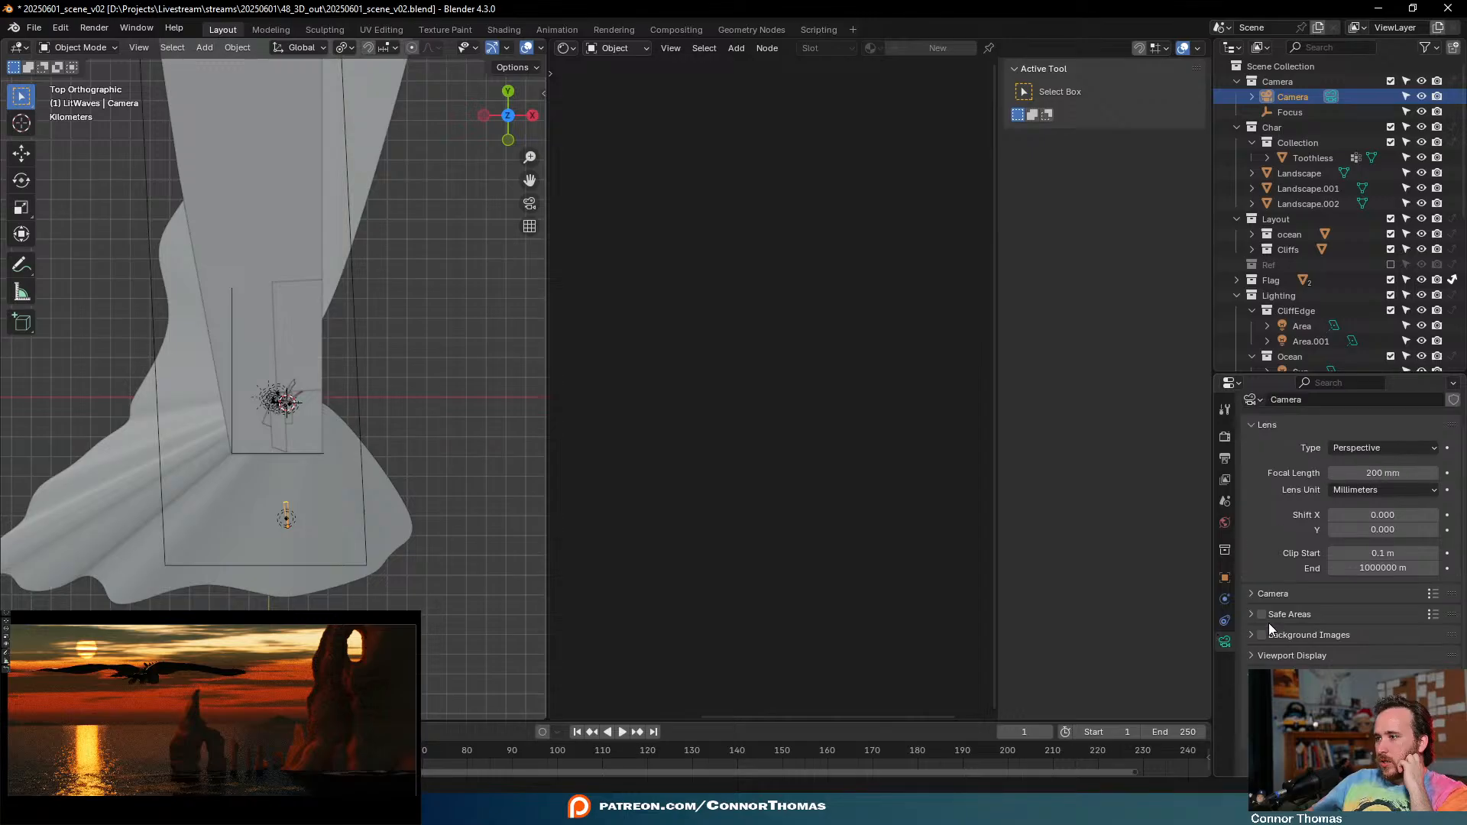
click(1261, 636)
click(1287, 636)
scroll(1296, 635, down, 6)
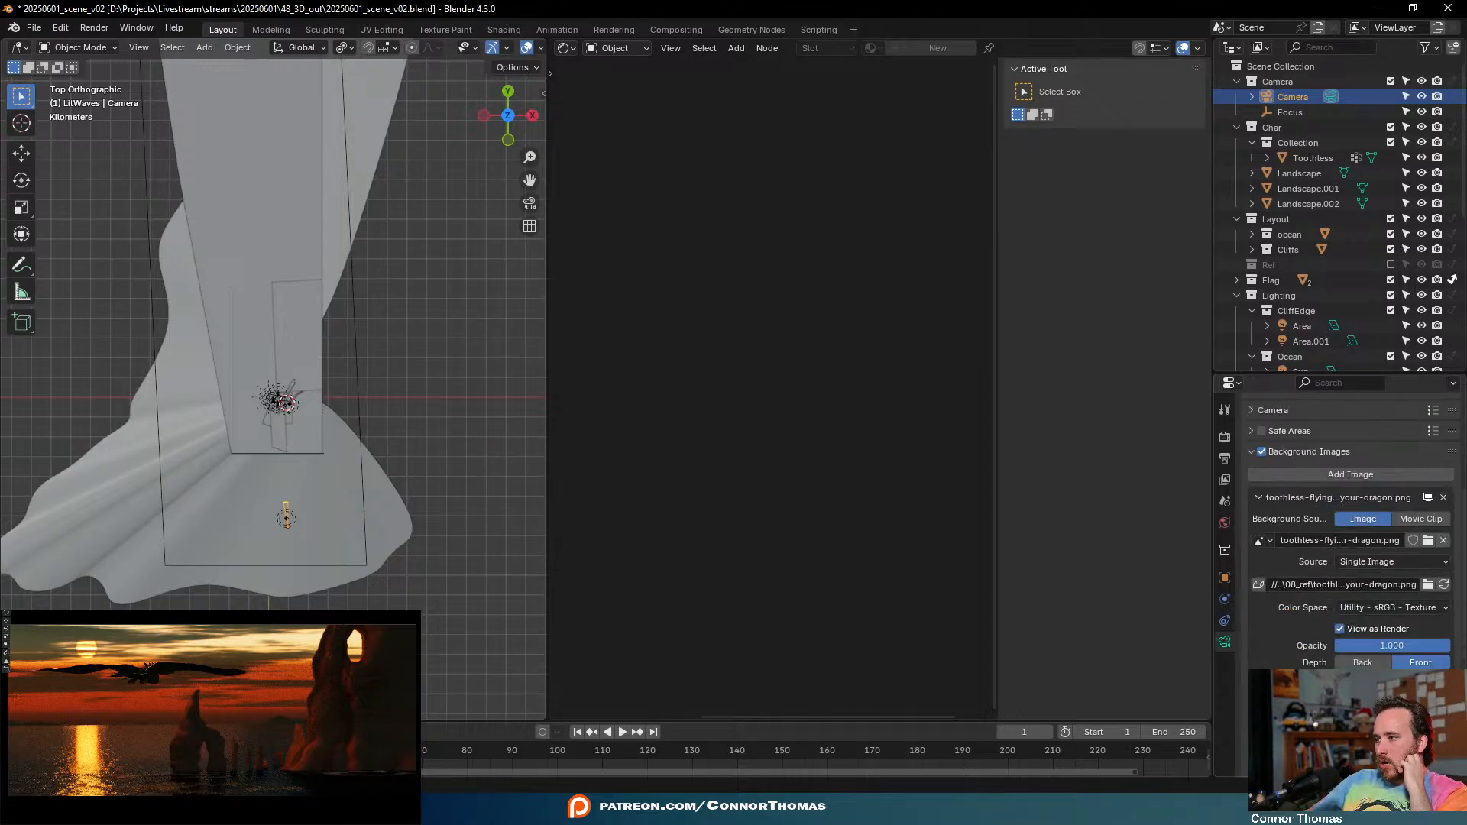
- Toggle the viewport overlays on and off to compare the rendered camera view with the reference picture
key(shift+alt+z)
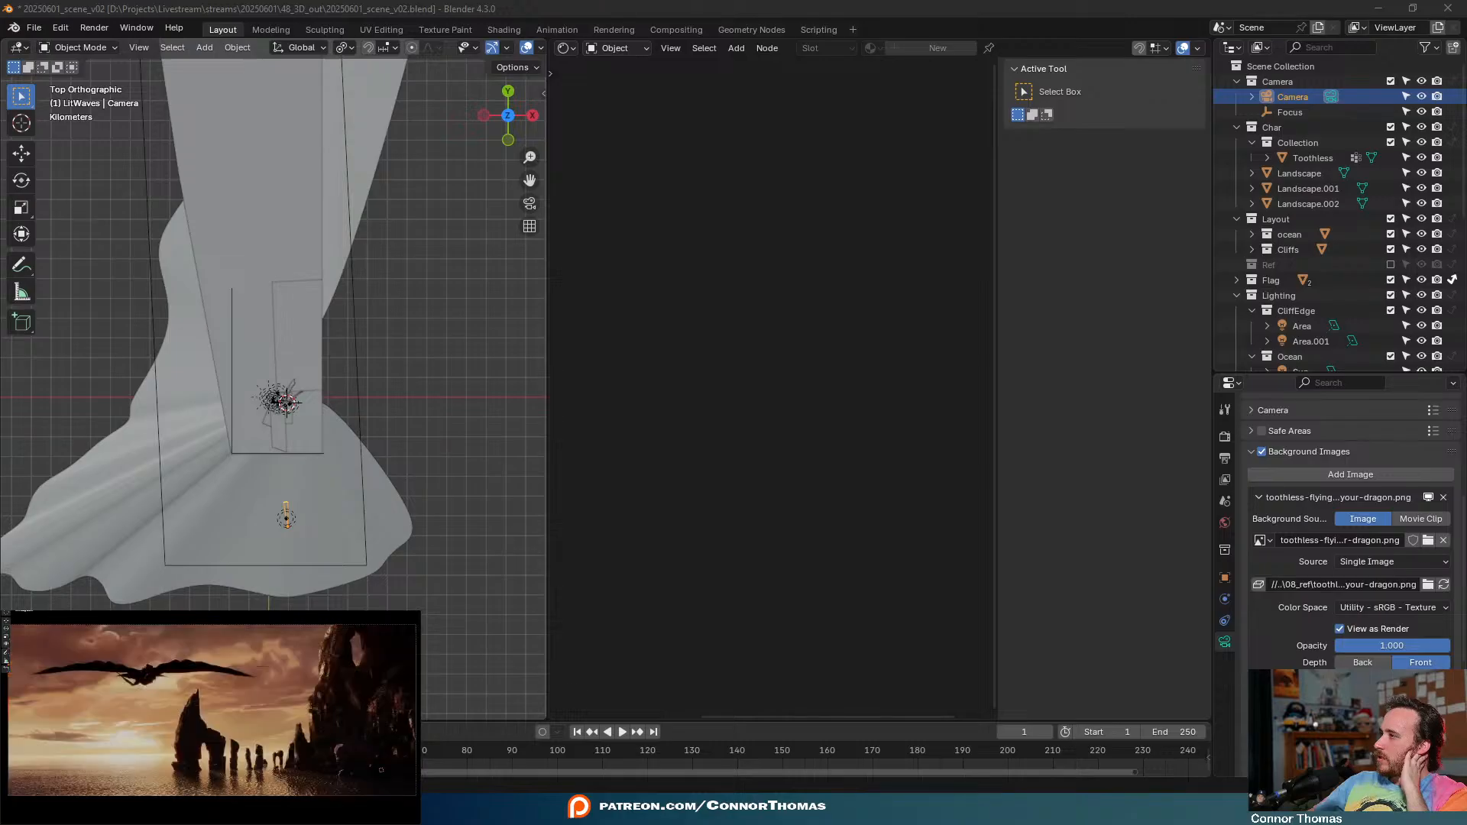
key(alt+shift+z)
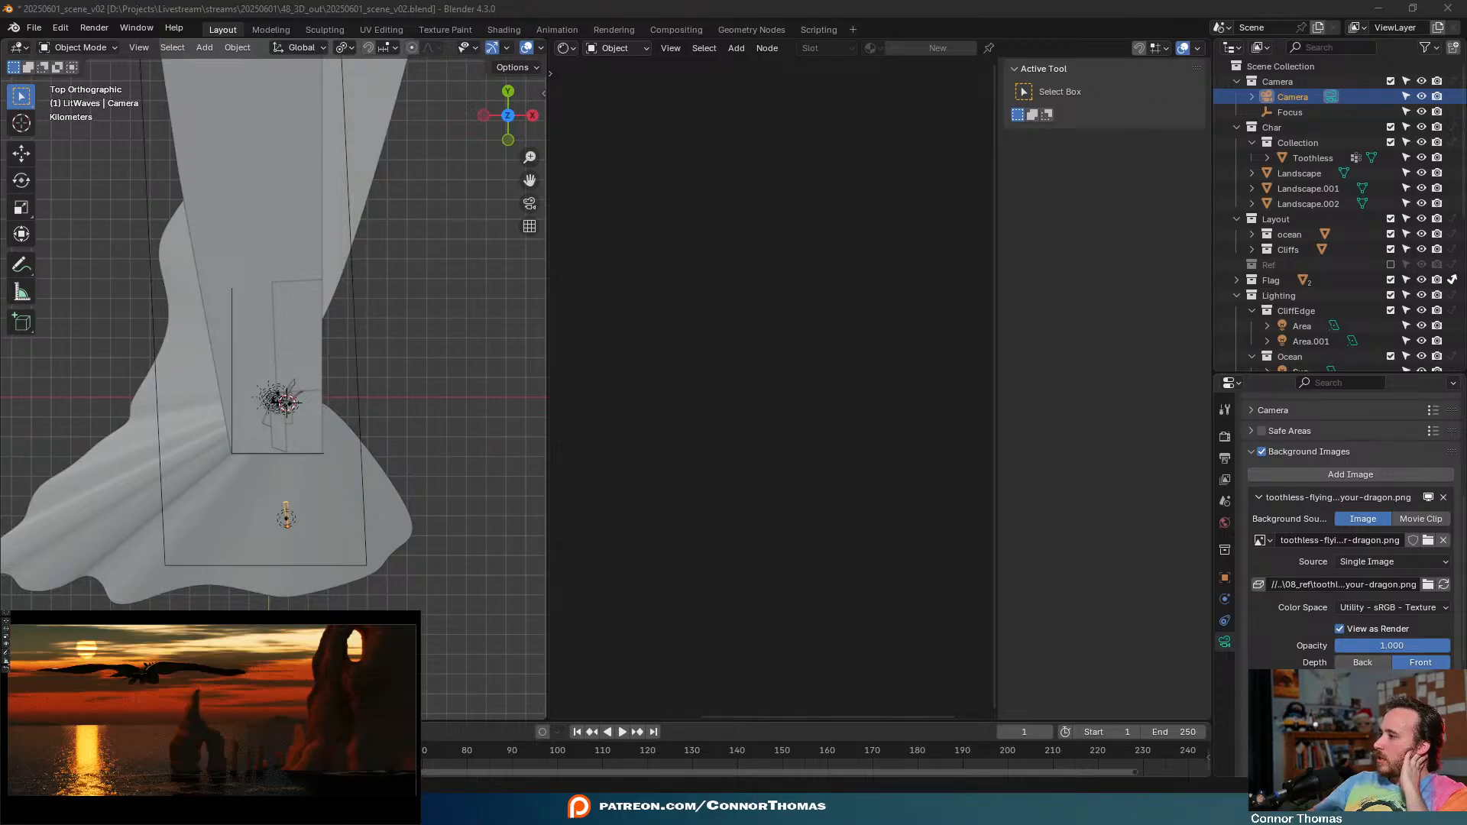
key(alt+shift+z)
key(alt+shift+z)
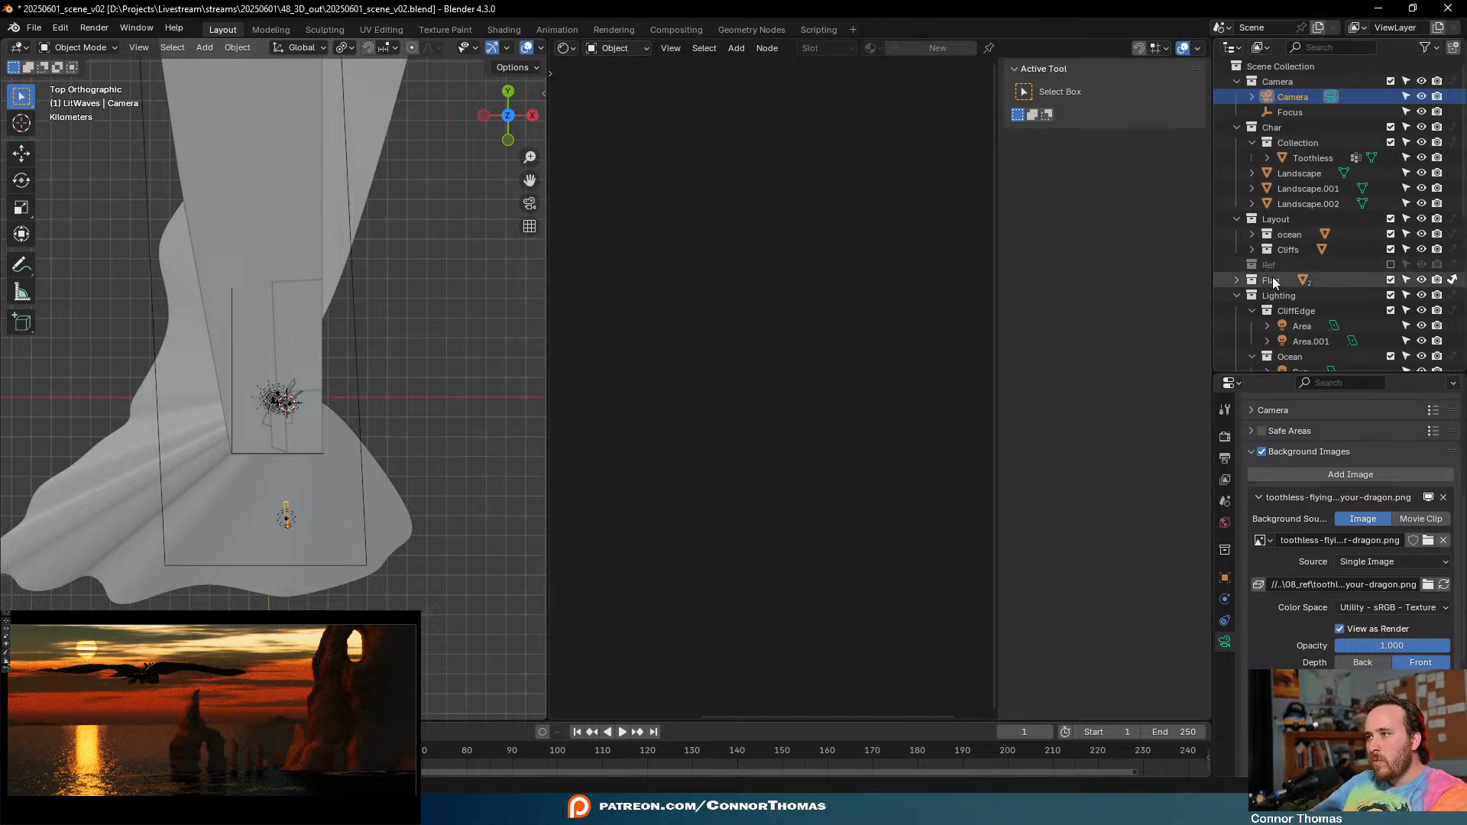
- Duplicate the Sun.001 area light in the Ocean lighting collection and place the copy farther along positive Y, behind the original
scroll(1273, 278, down, 5)
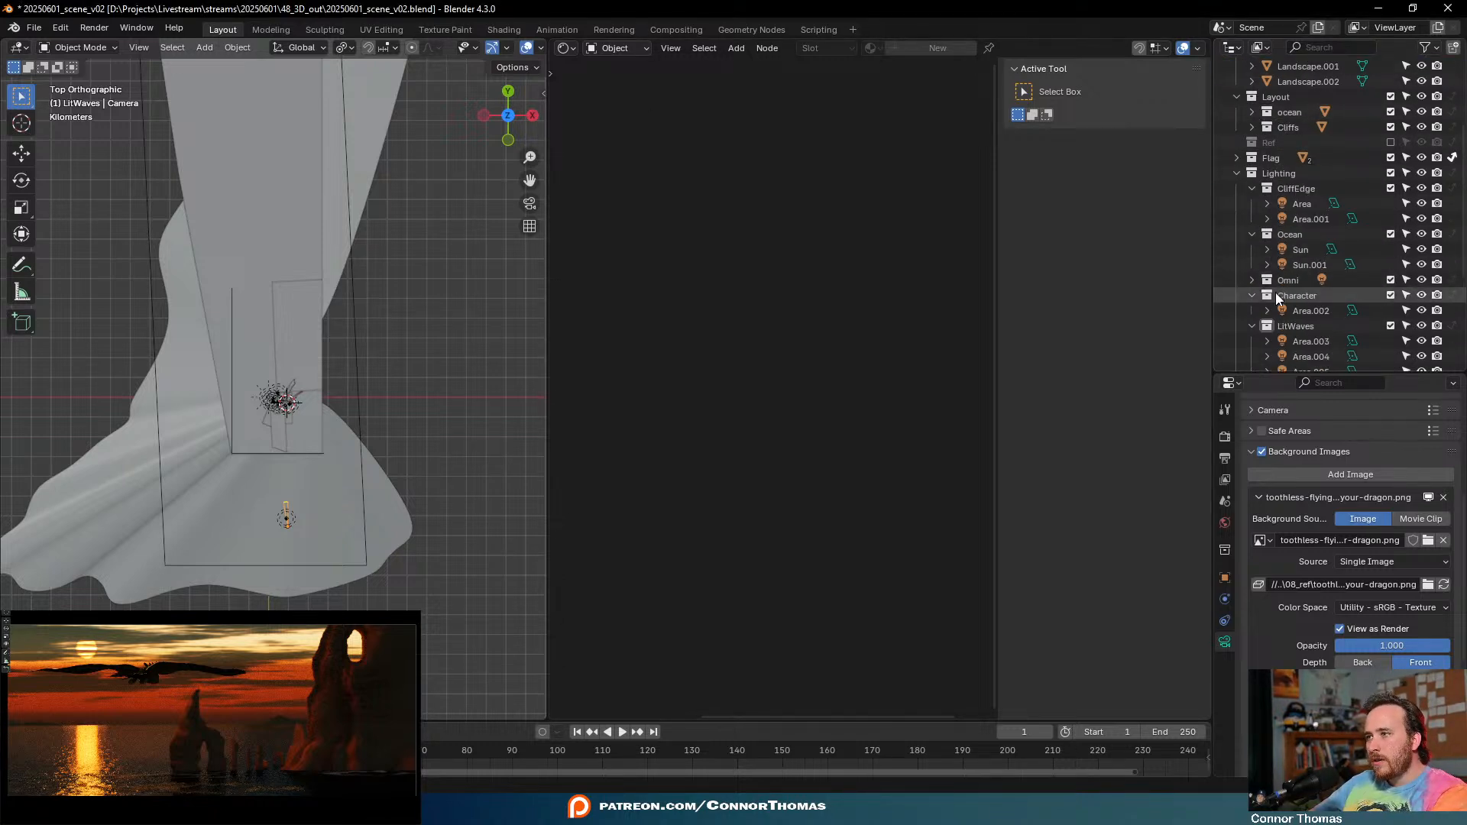
click(1303, 251)
key(KP_Decimal)
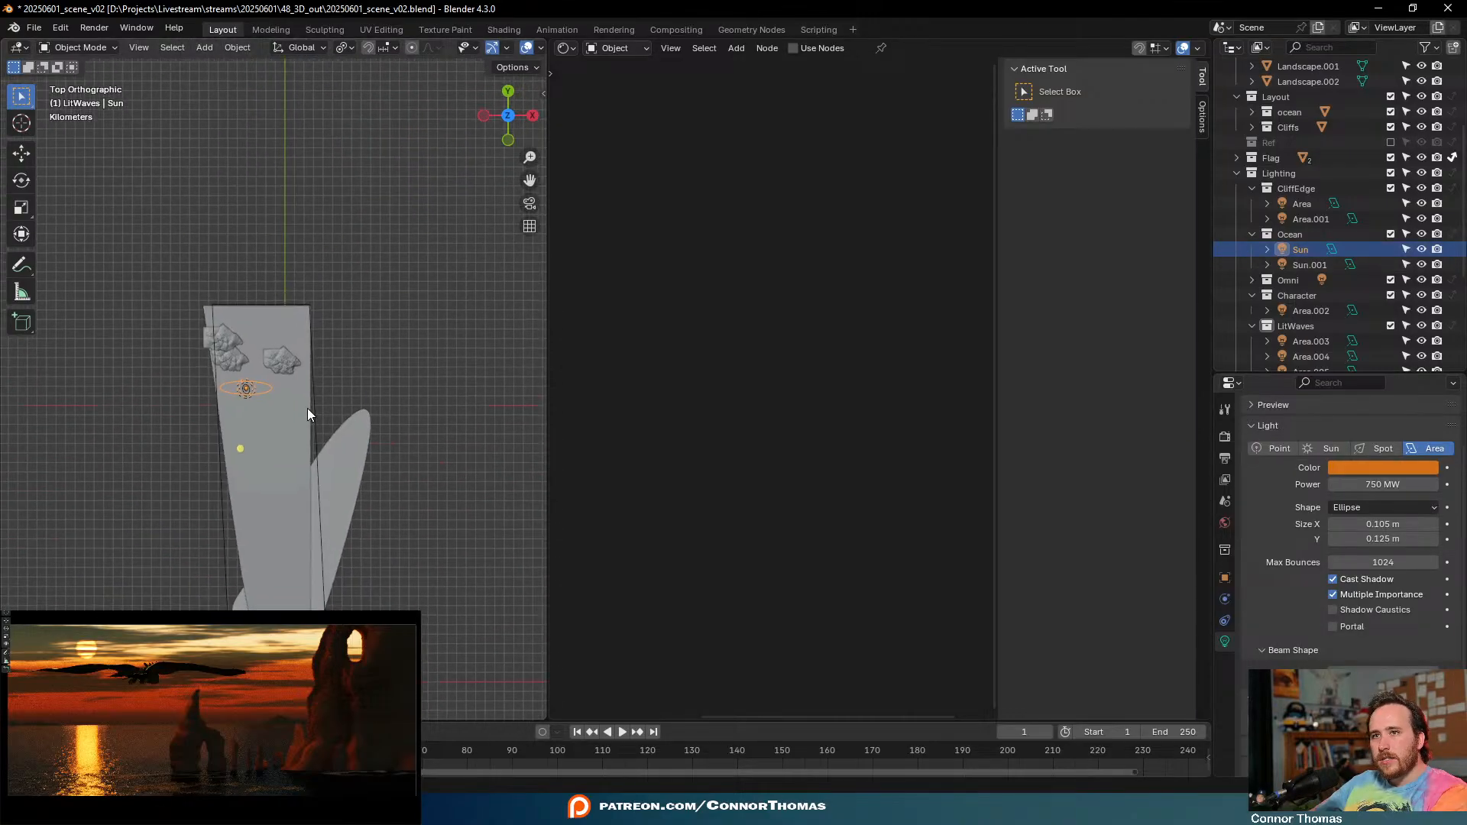
scroll(308, 408, up, 2)
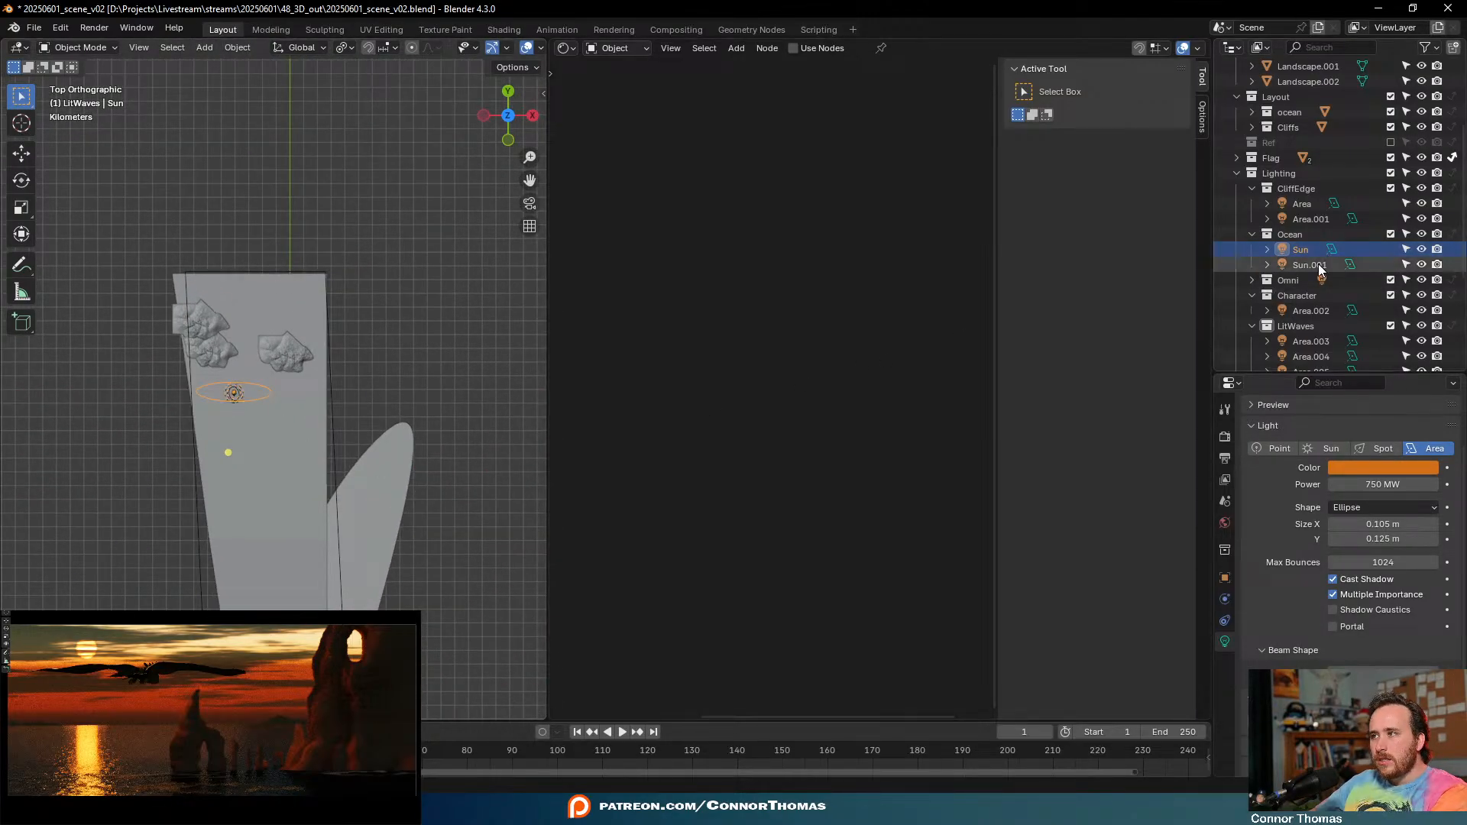
click(1309, 265)
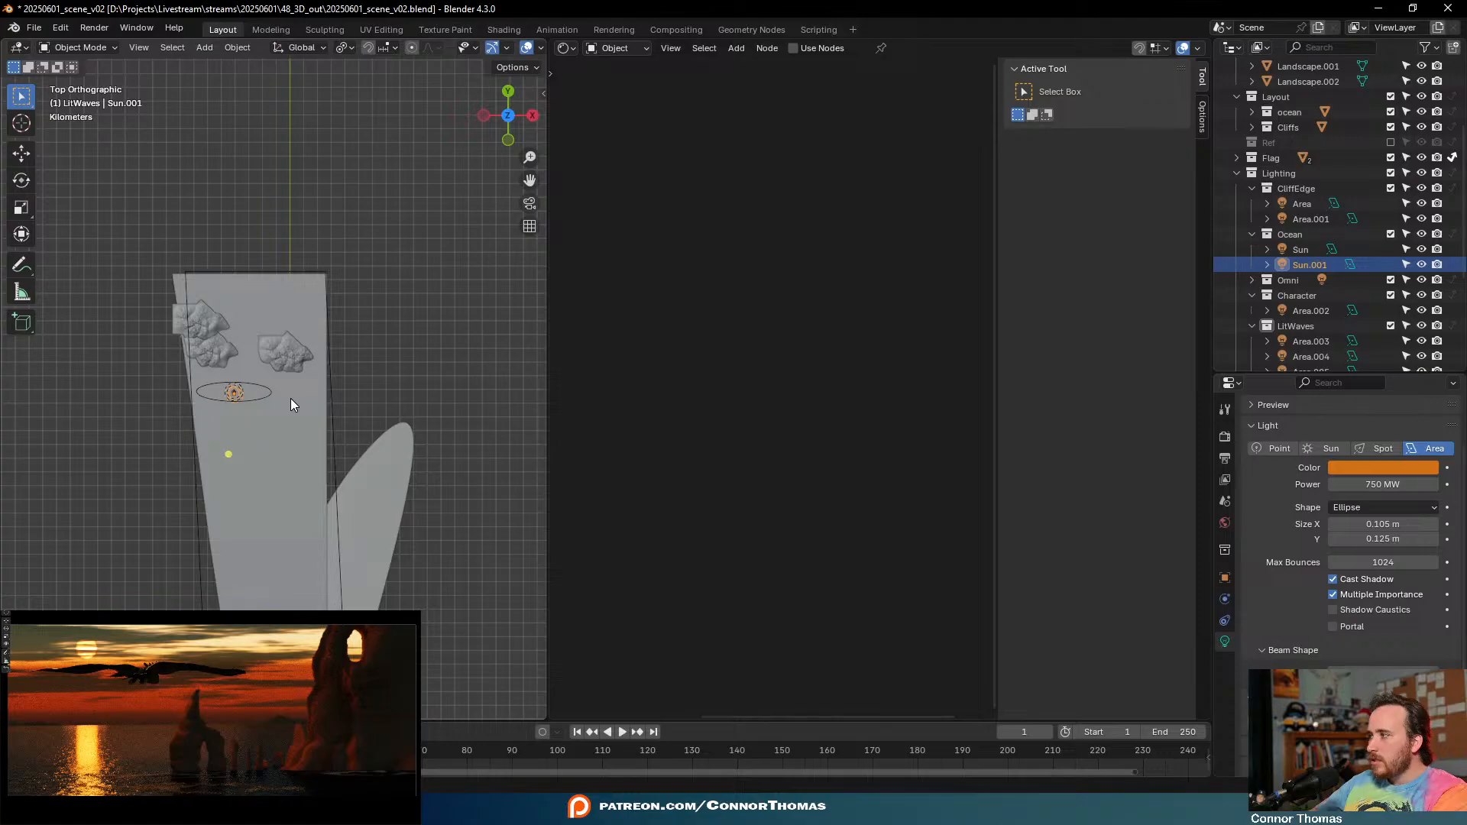
key(shift+d)
click(300, 372)
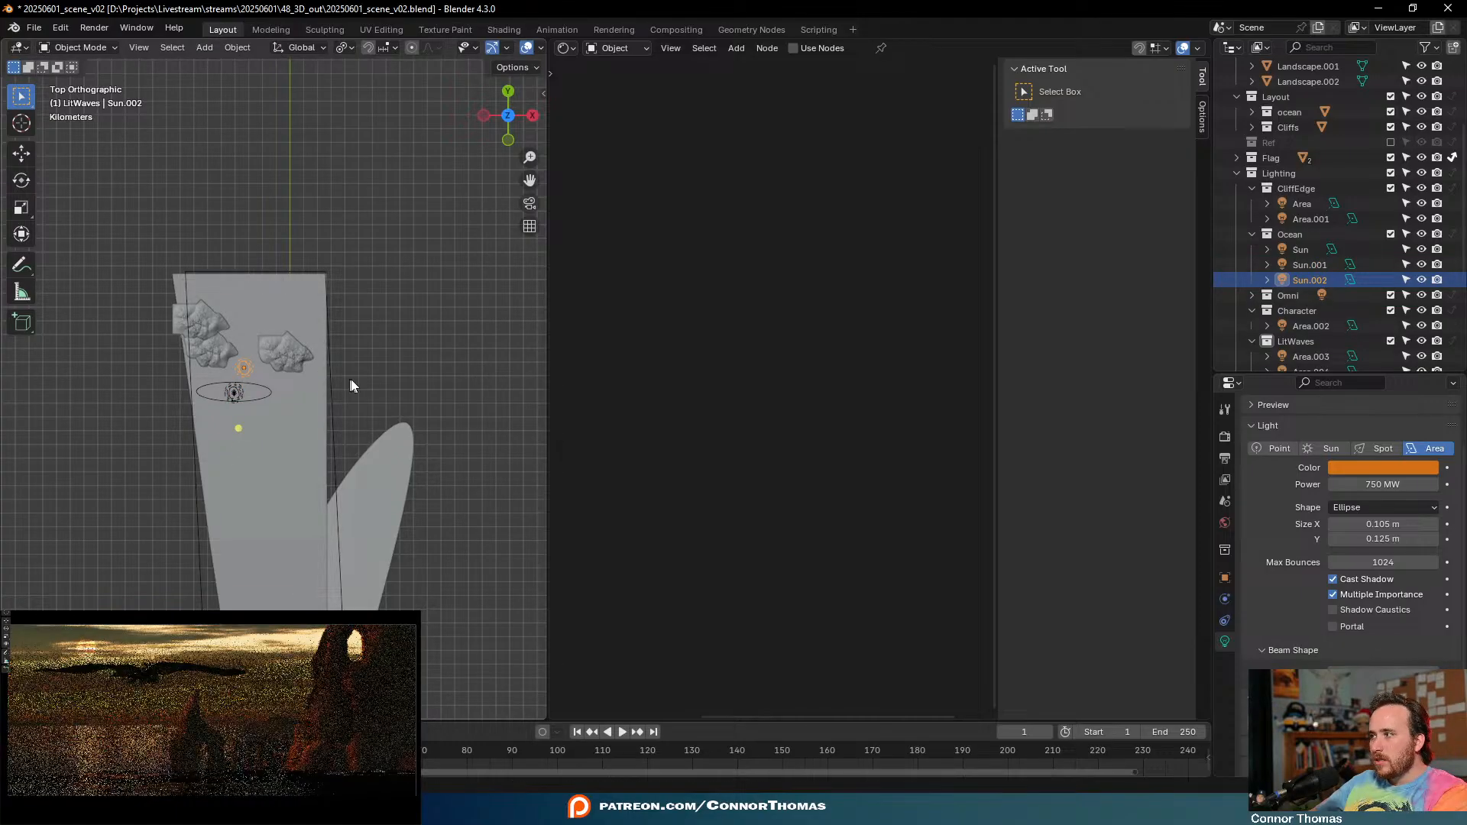
key(g)
click(323, 377)
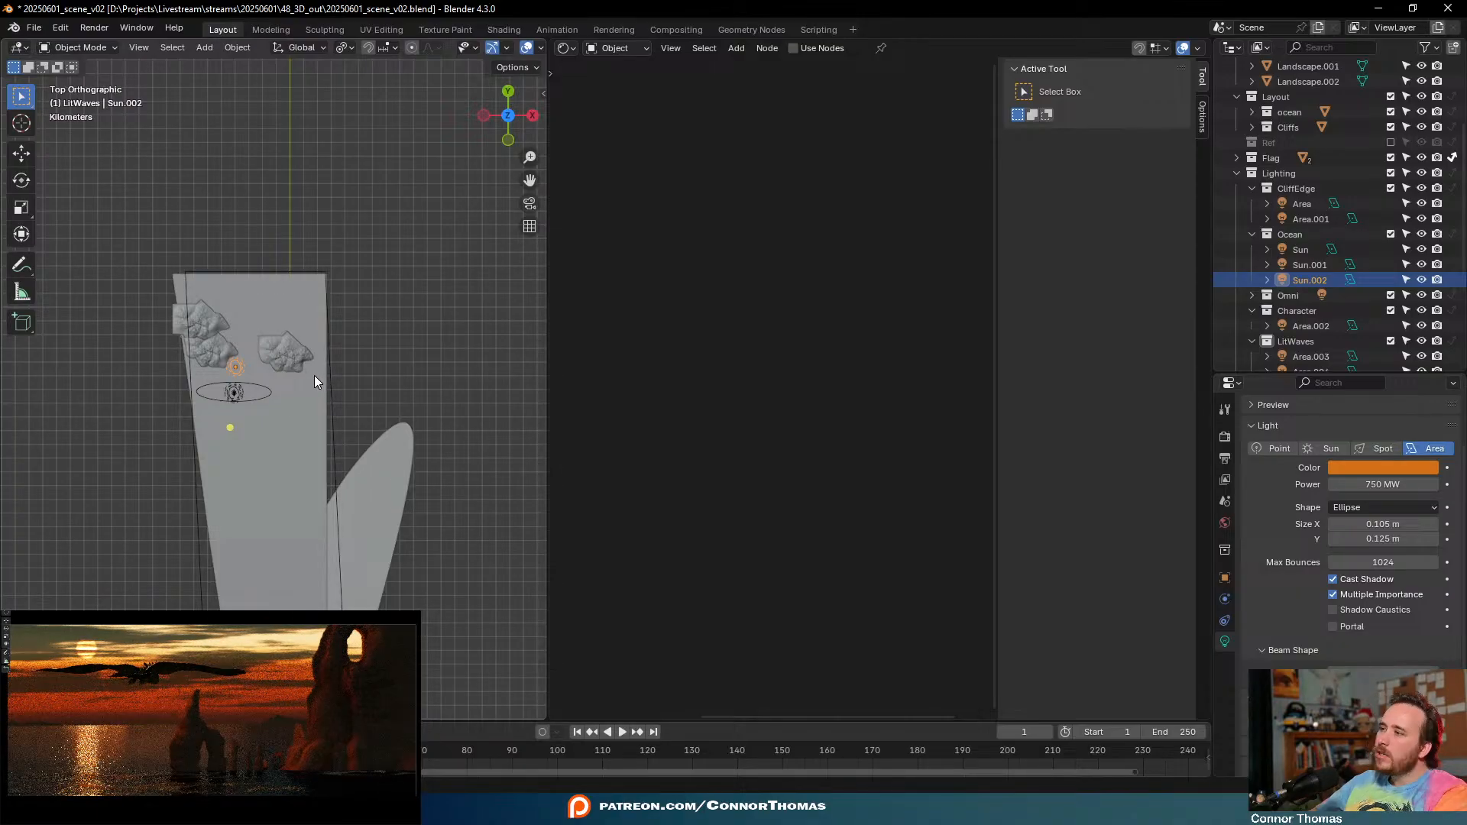
- Duplicate the new sun light twice in a row, offsetting each copy about -779 m in X
key(shift+d)
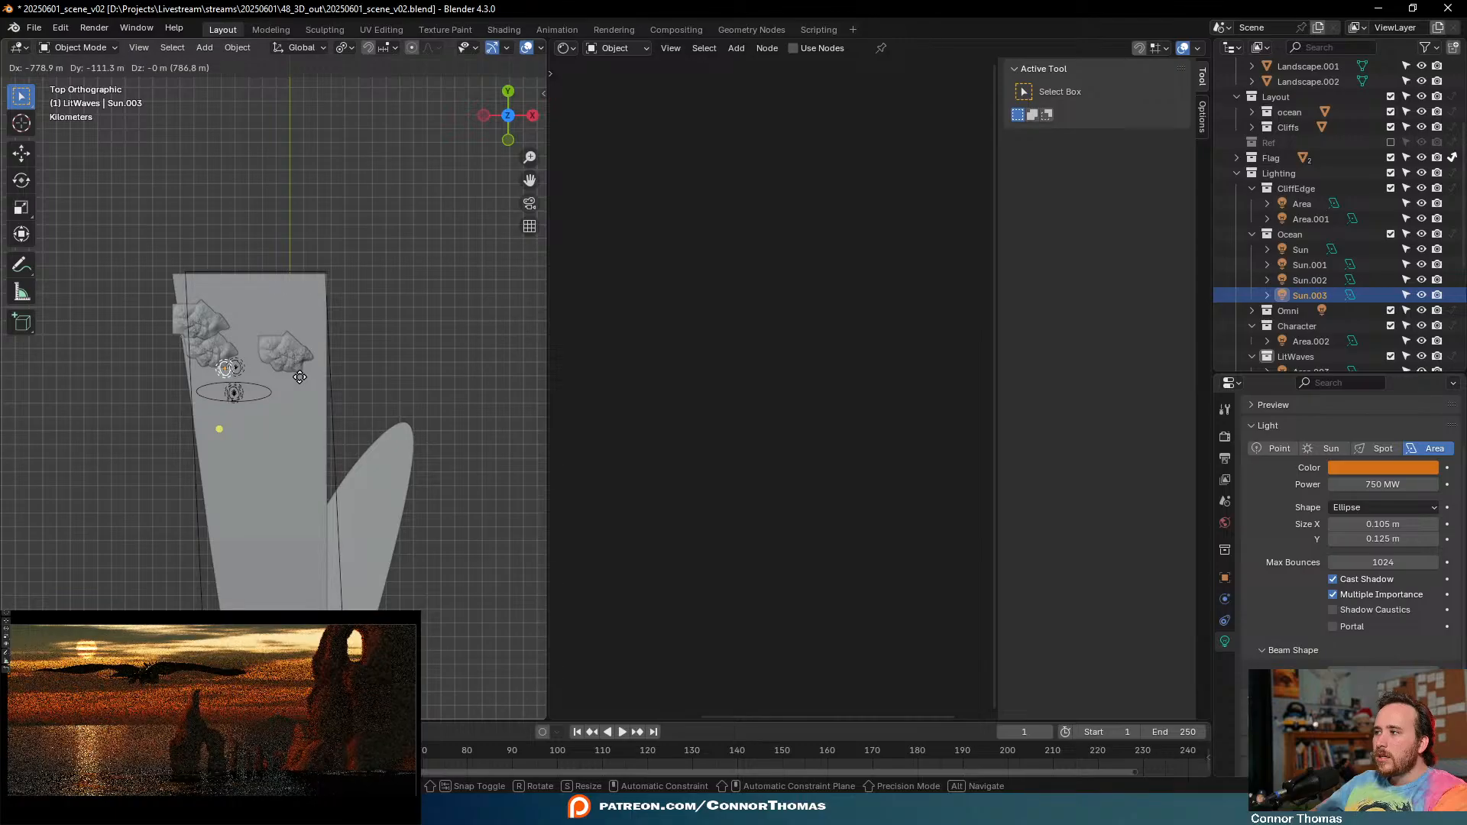
click(300, 376)
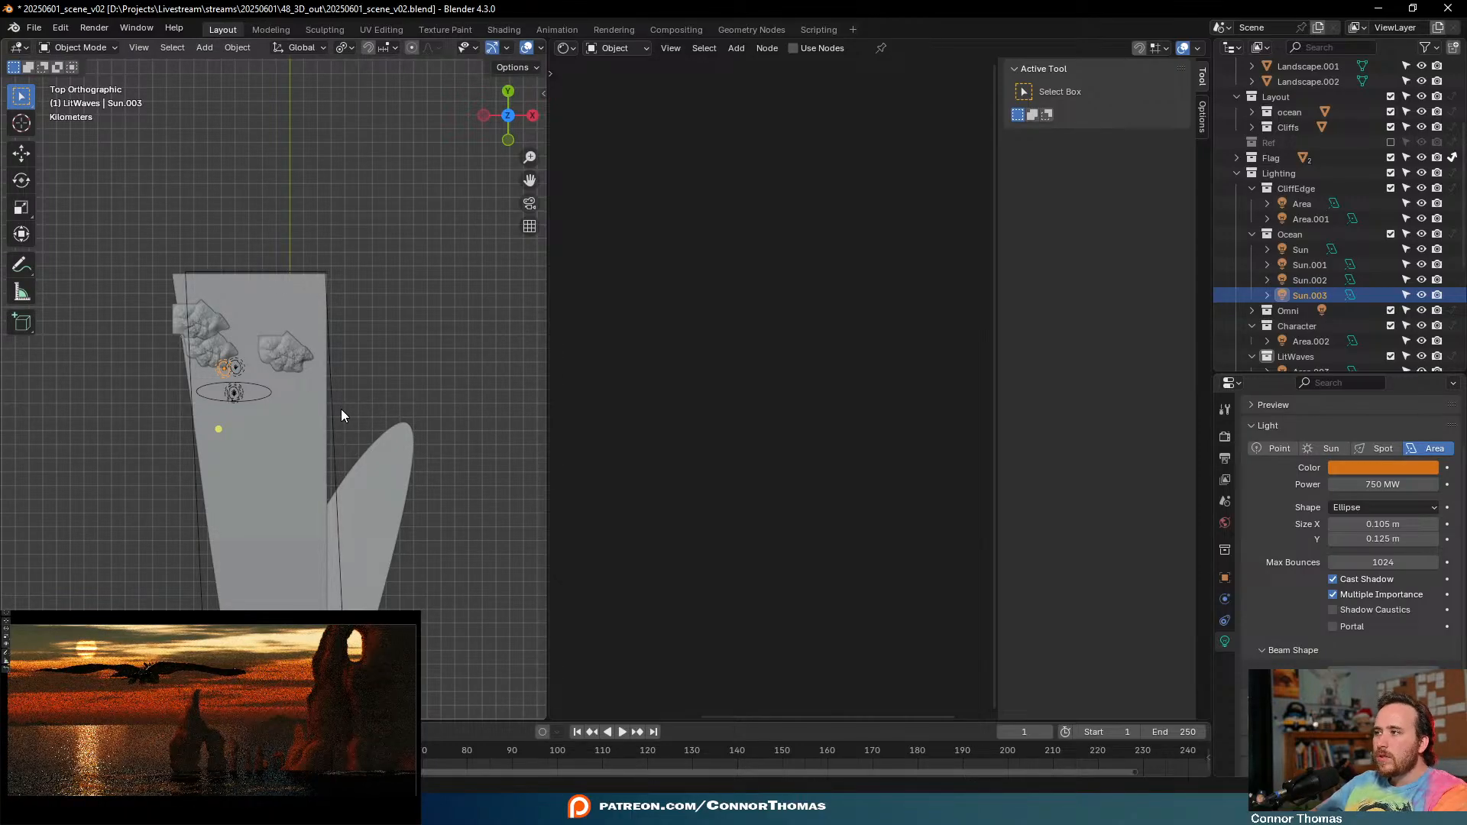
key(shift+d)
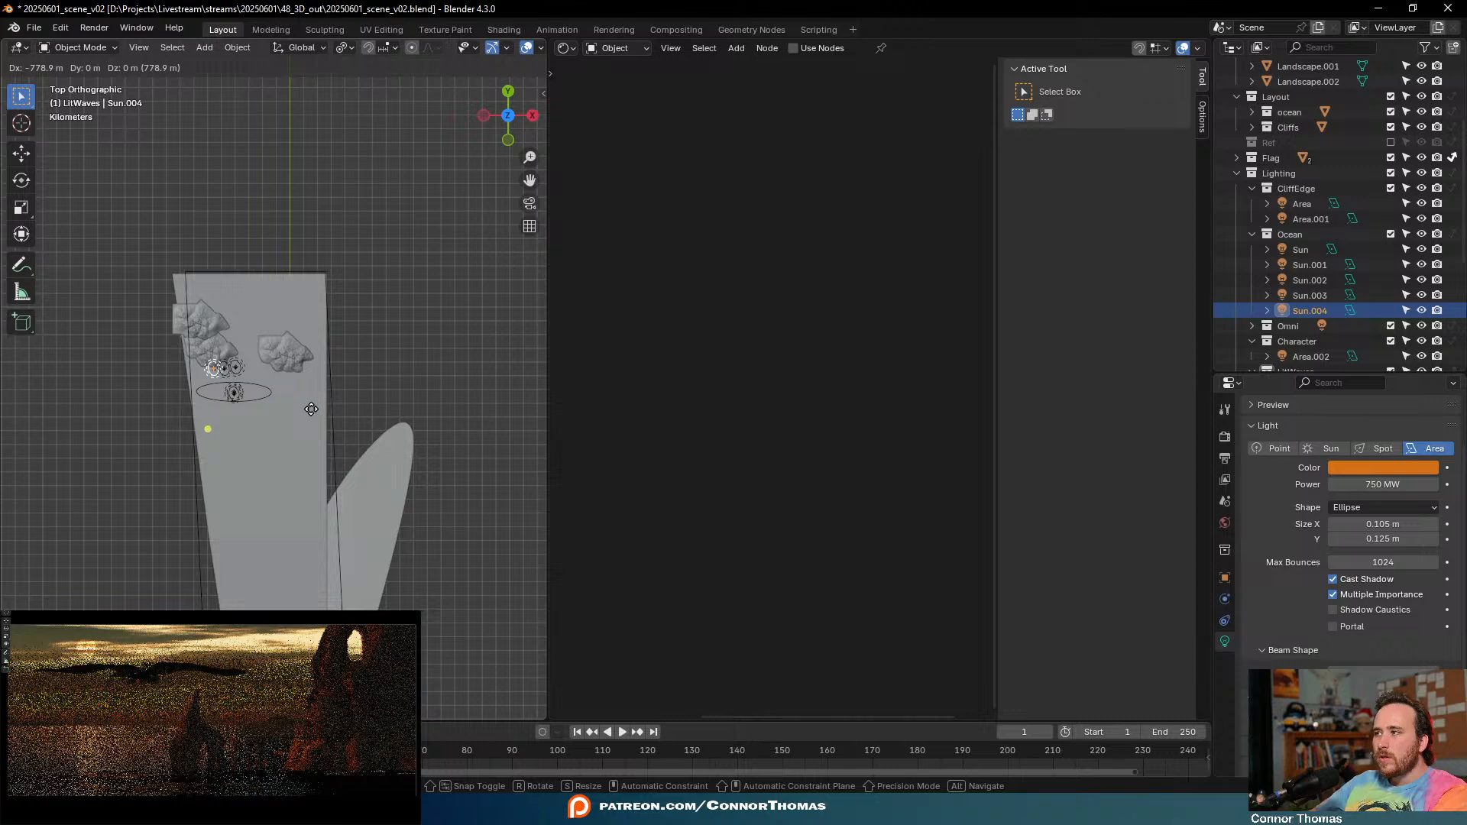
click(311, 409)
- Duplicate the sun light two more times toward positive X, extending the row on its other side with a slight positive Y offset
key(shift+d)
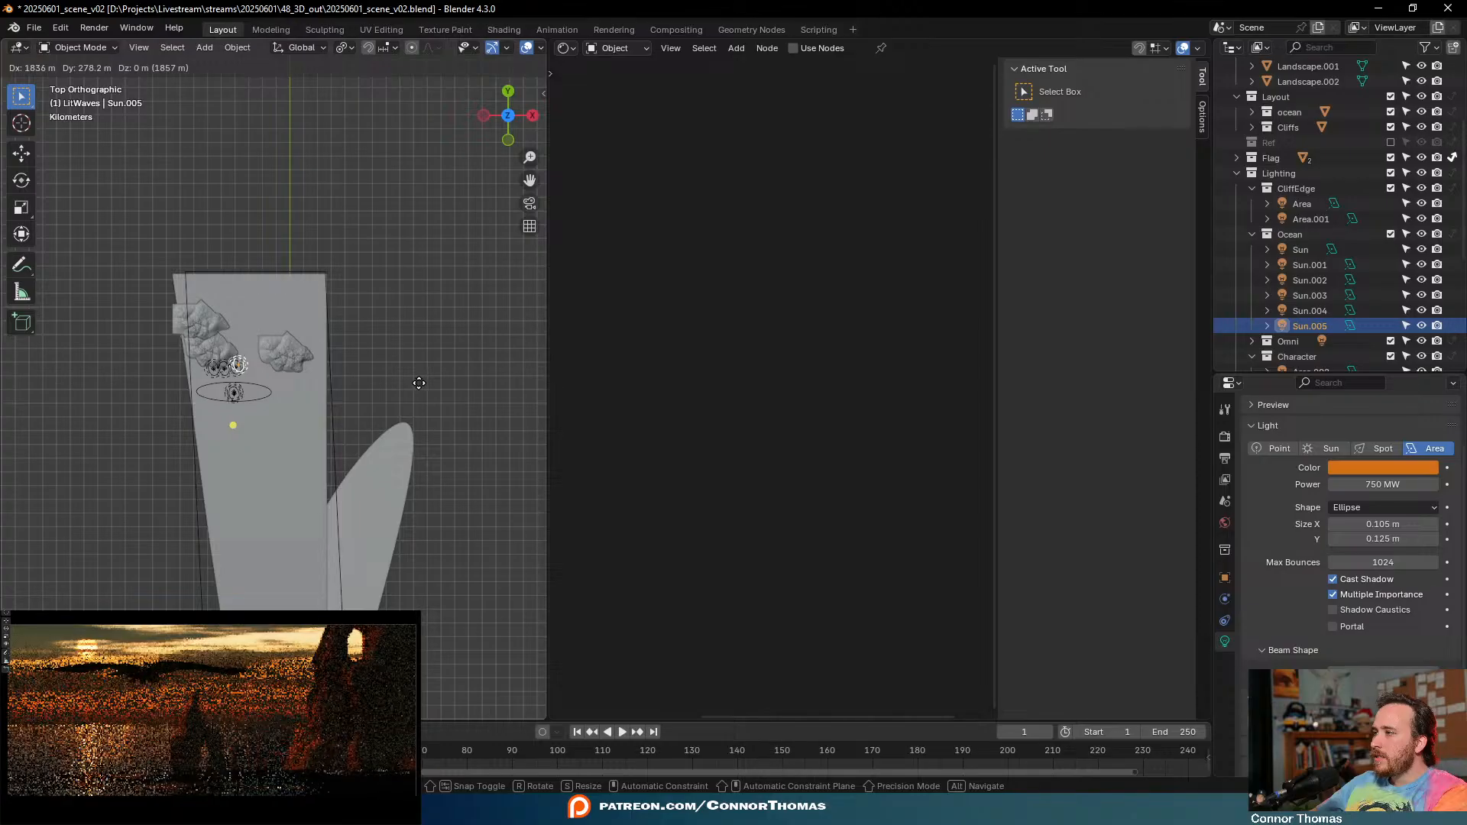
click(420, 386)
key(shift+d)
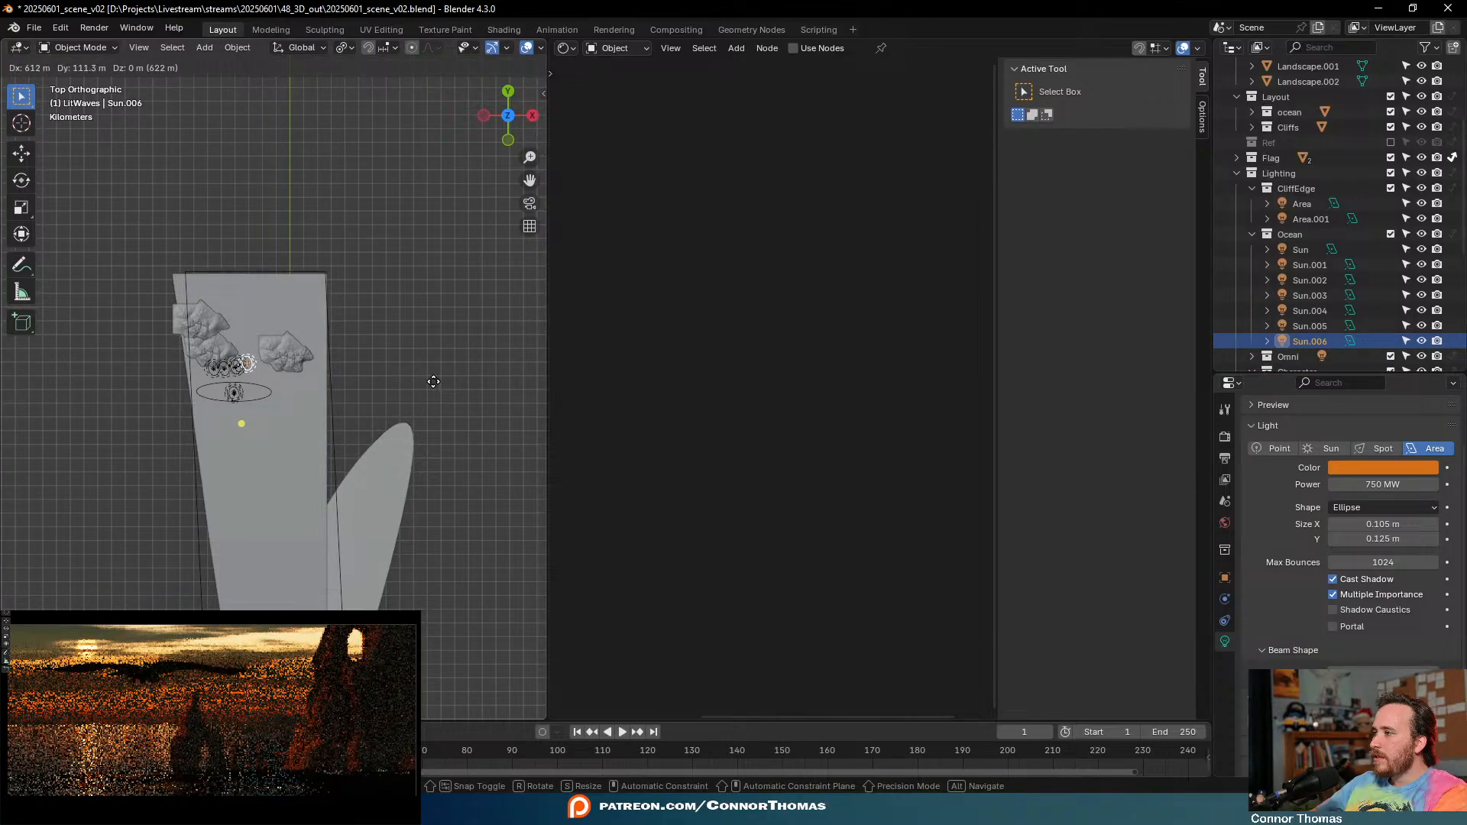
click(430, 381)
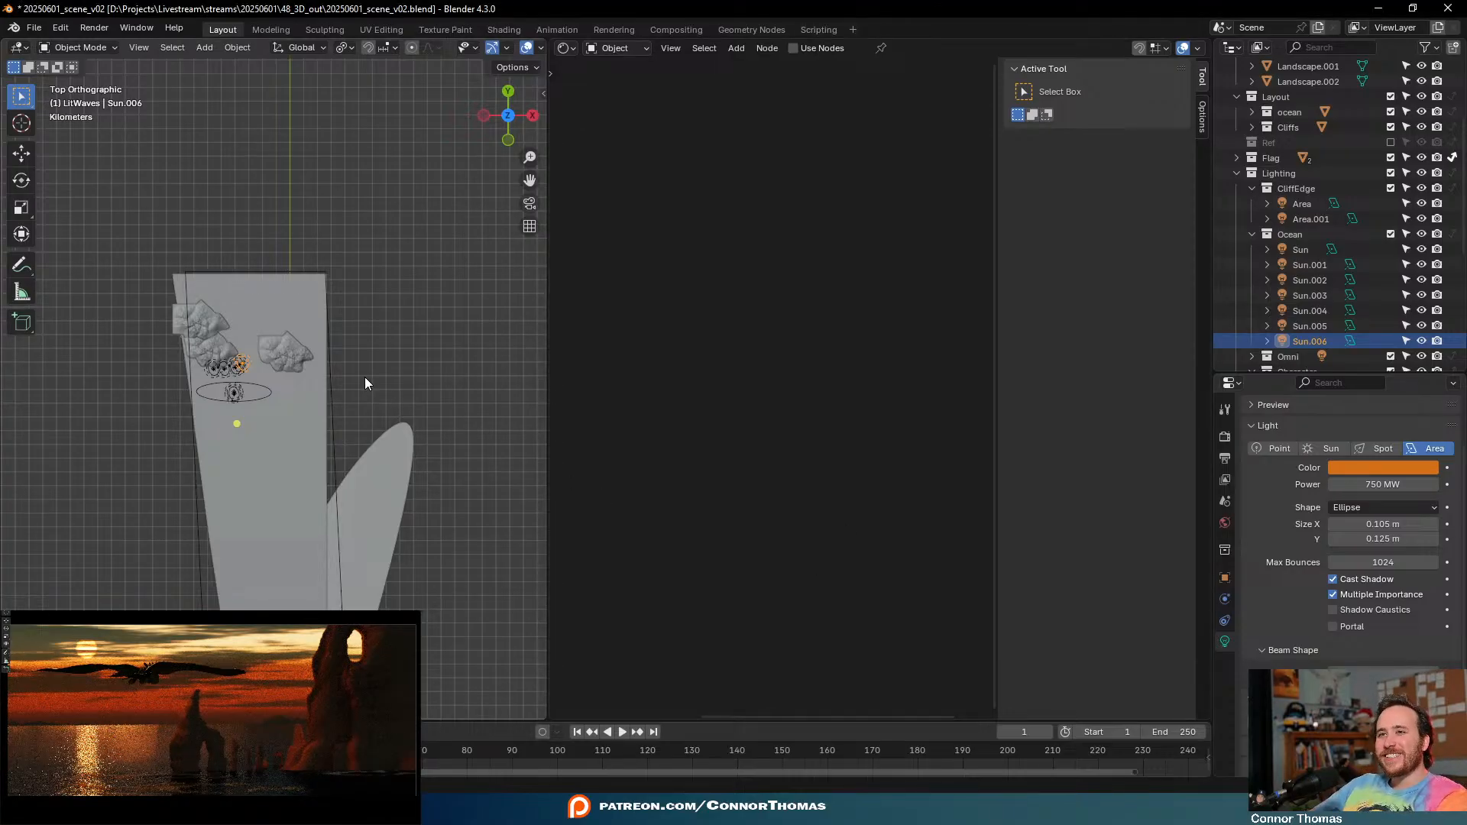
- Trackball-rotate the last sun light copy by about 4.6 and -2.9 degrees, keeping its position
key(r)
key(r)
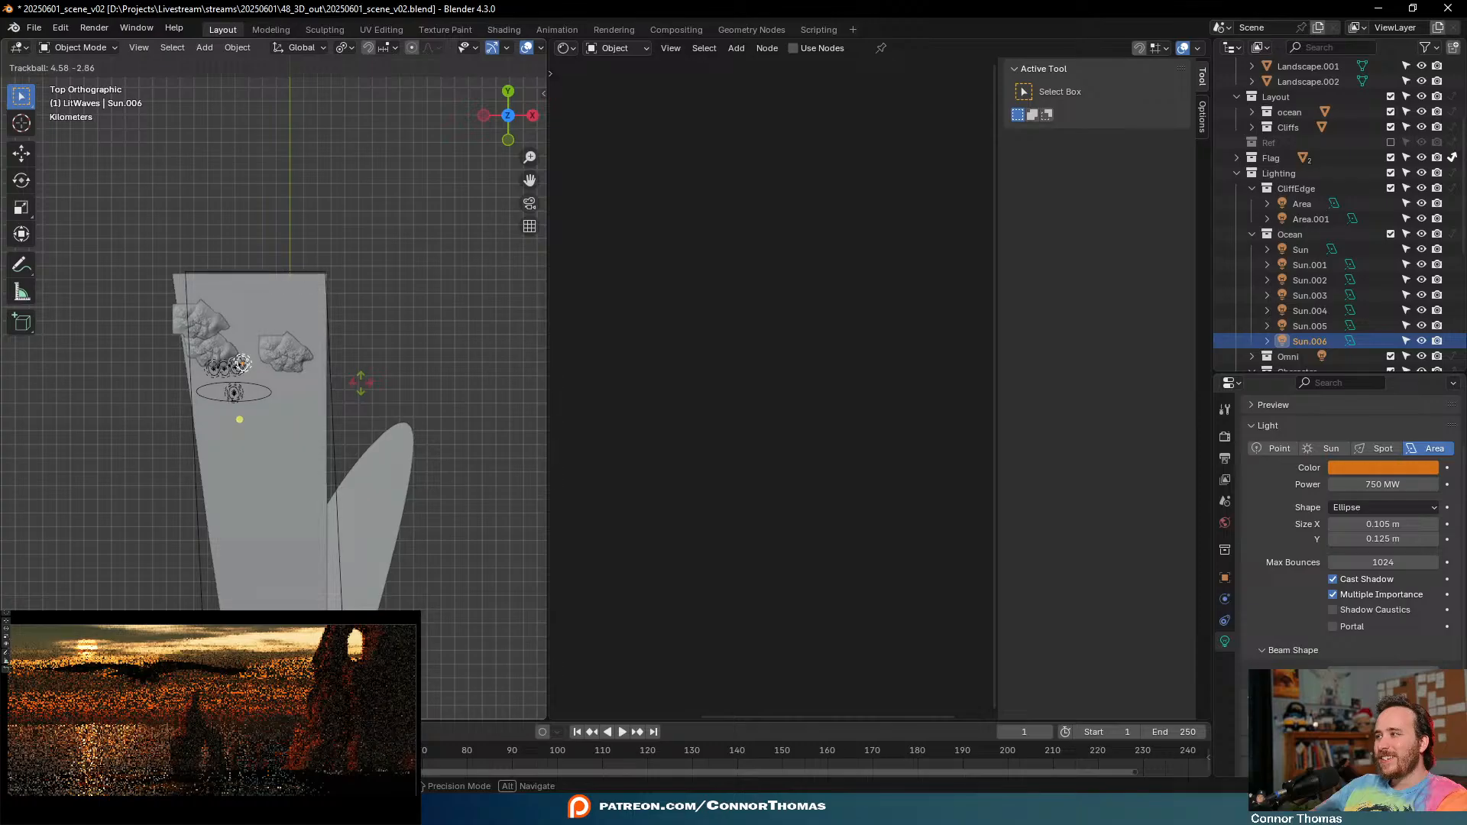
click(361, 382)
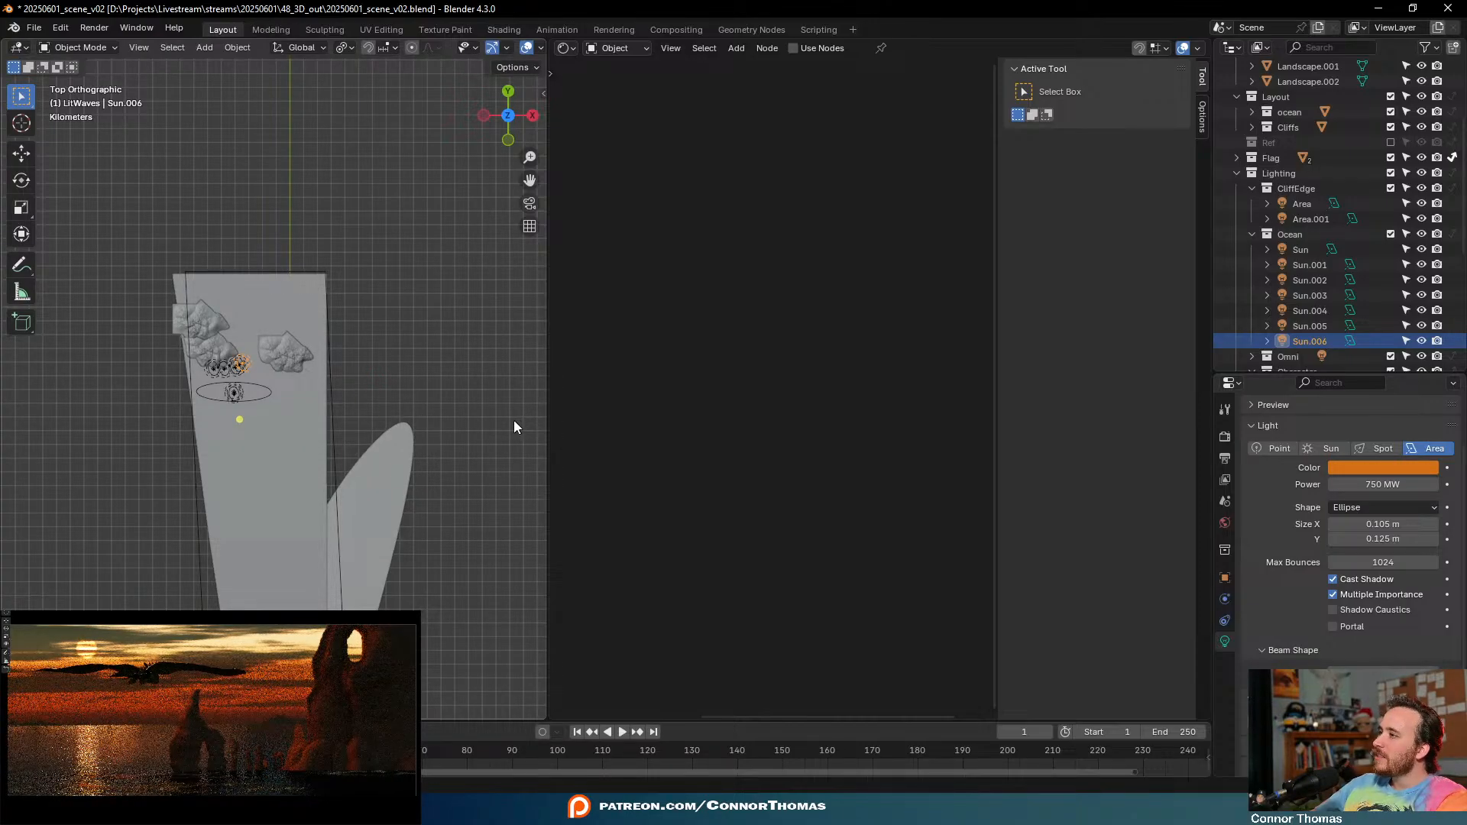
key(g)
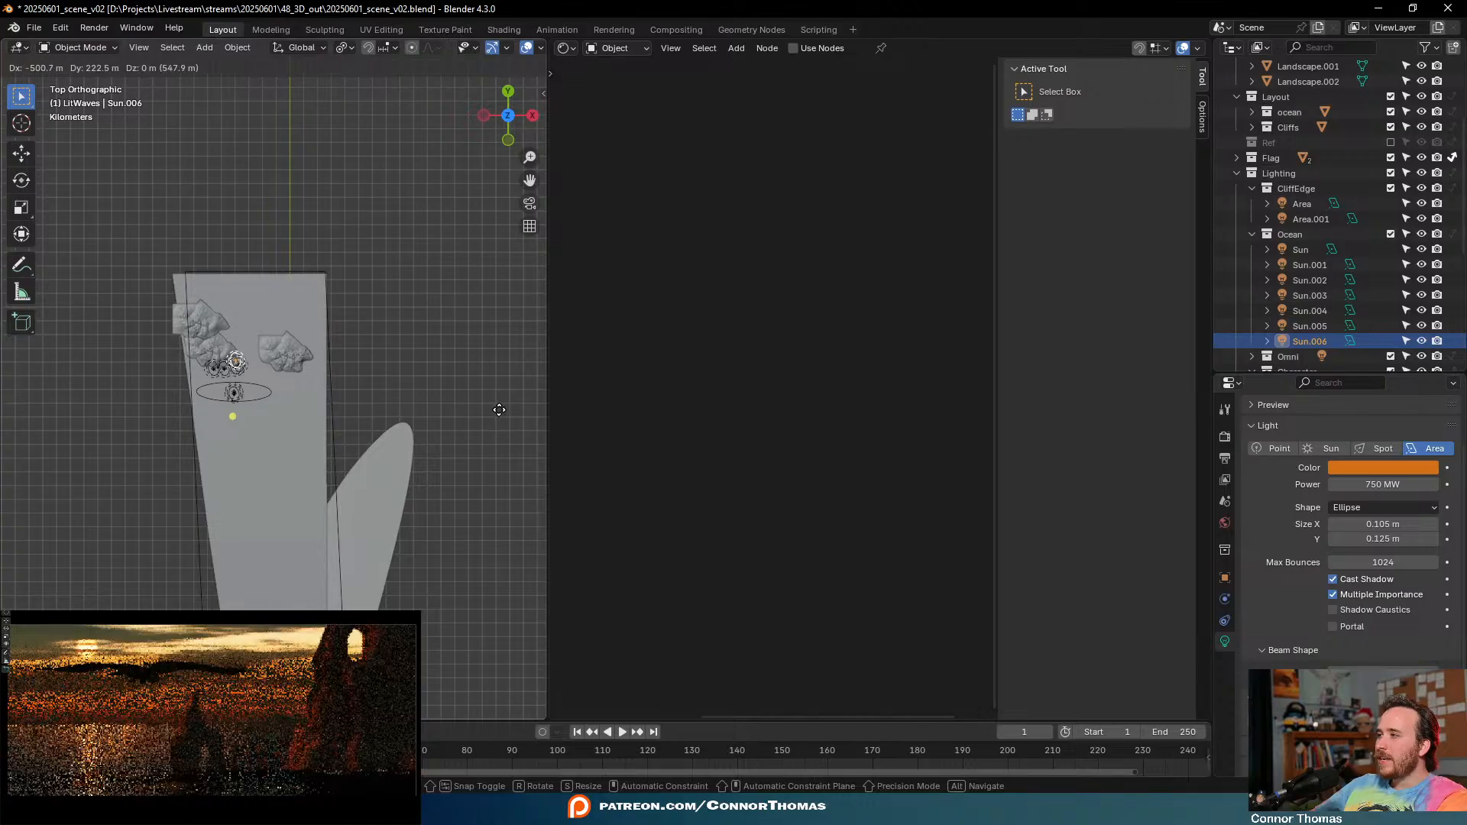
right_click(506, 408)
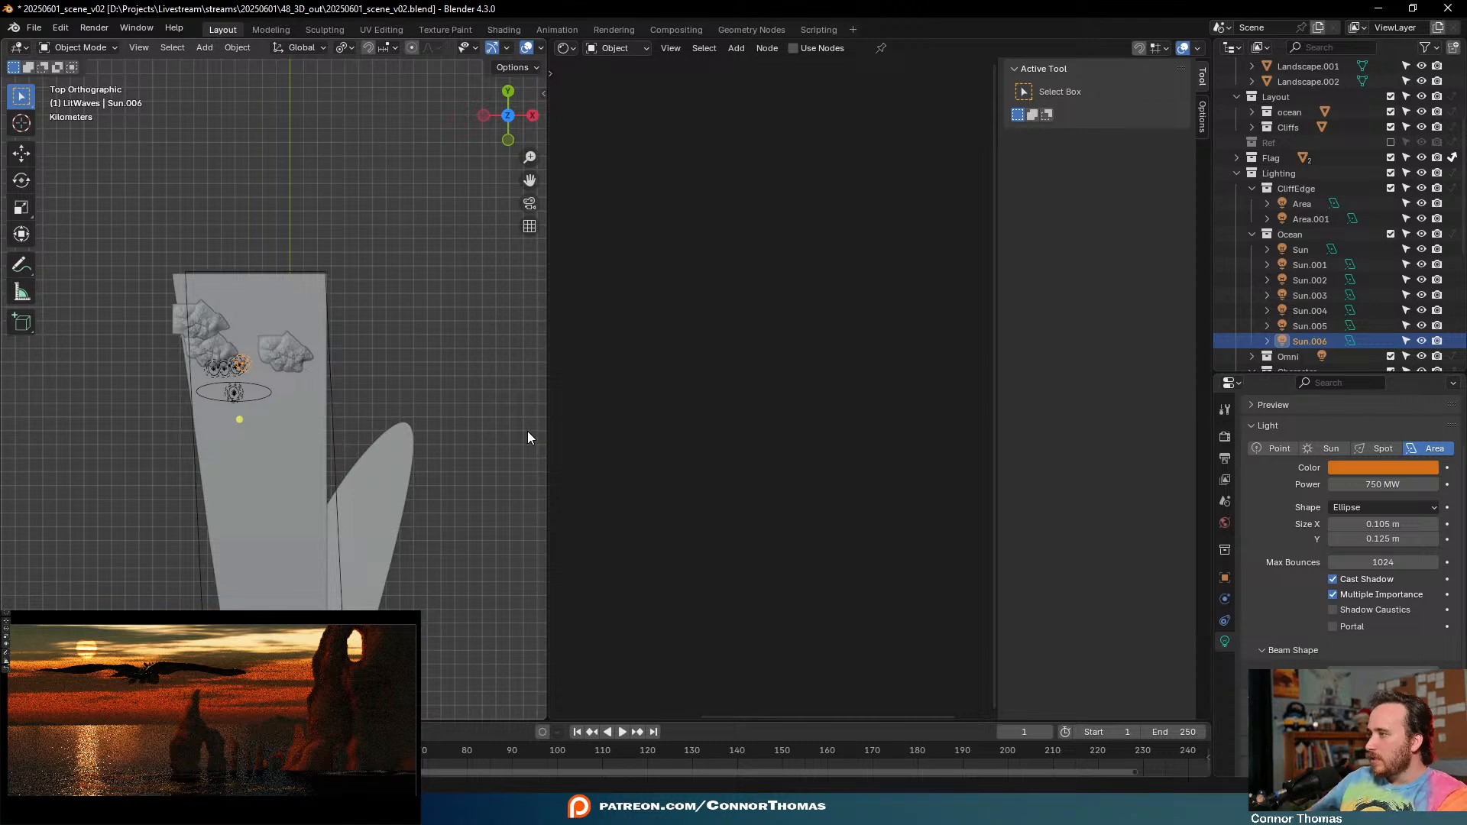
- Duplicate the rotated sun light toward positive X and trackball-rotate the copy by about -3.4 and -6.3 degrees
key(shift+d)
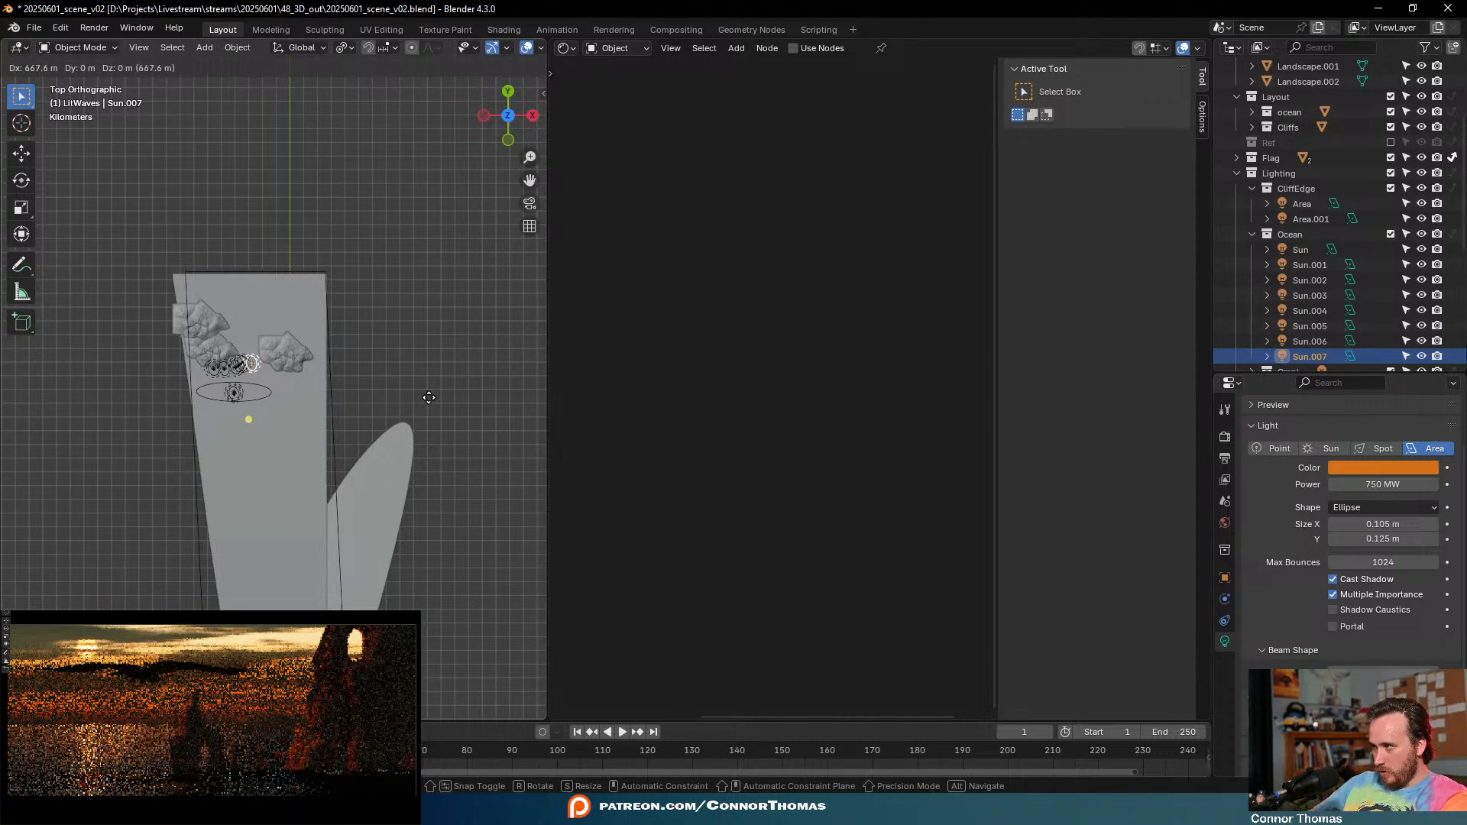
click(443, 404)
key(r)
key(r)
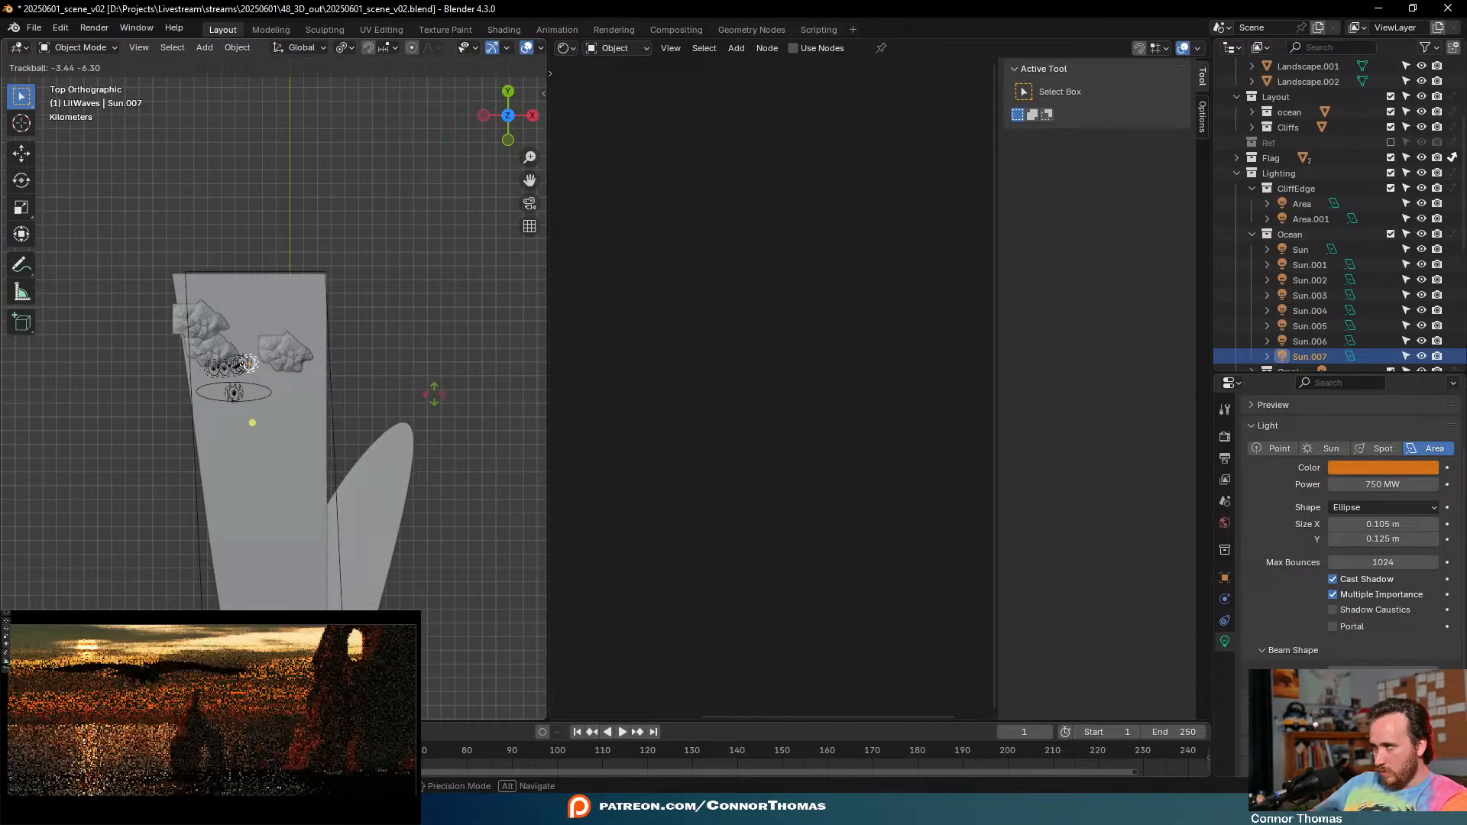
click(434, 393)
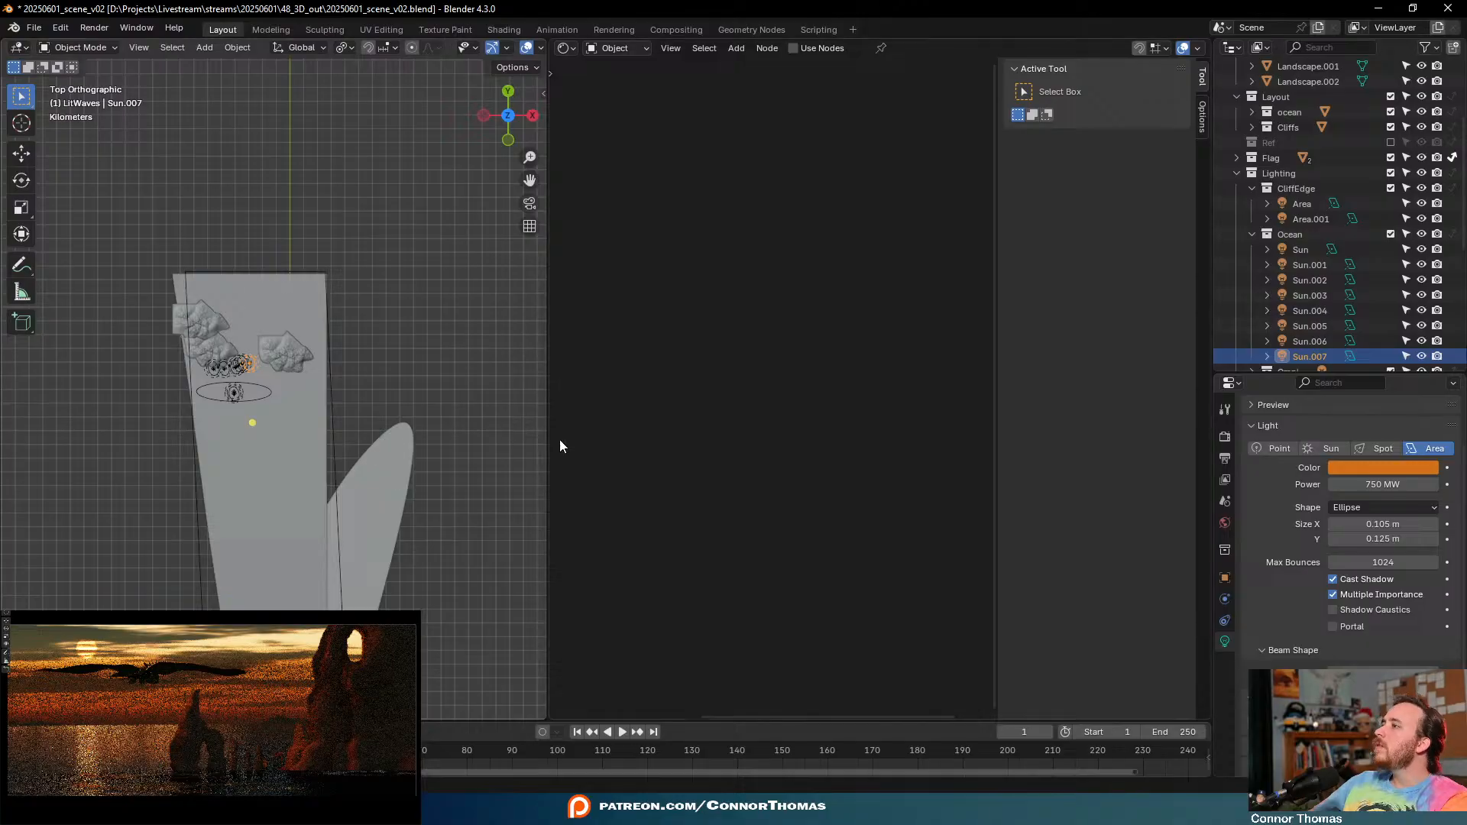
- Rotate the newest sun light copy by about -11° and shift it about -501 m in X and 167 m in Y
key(g)
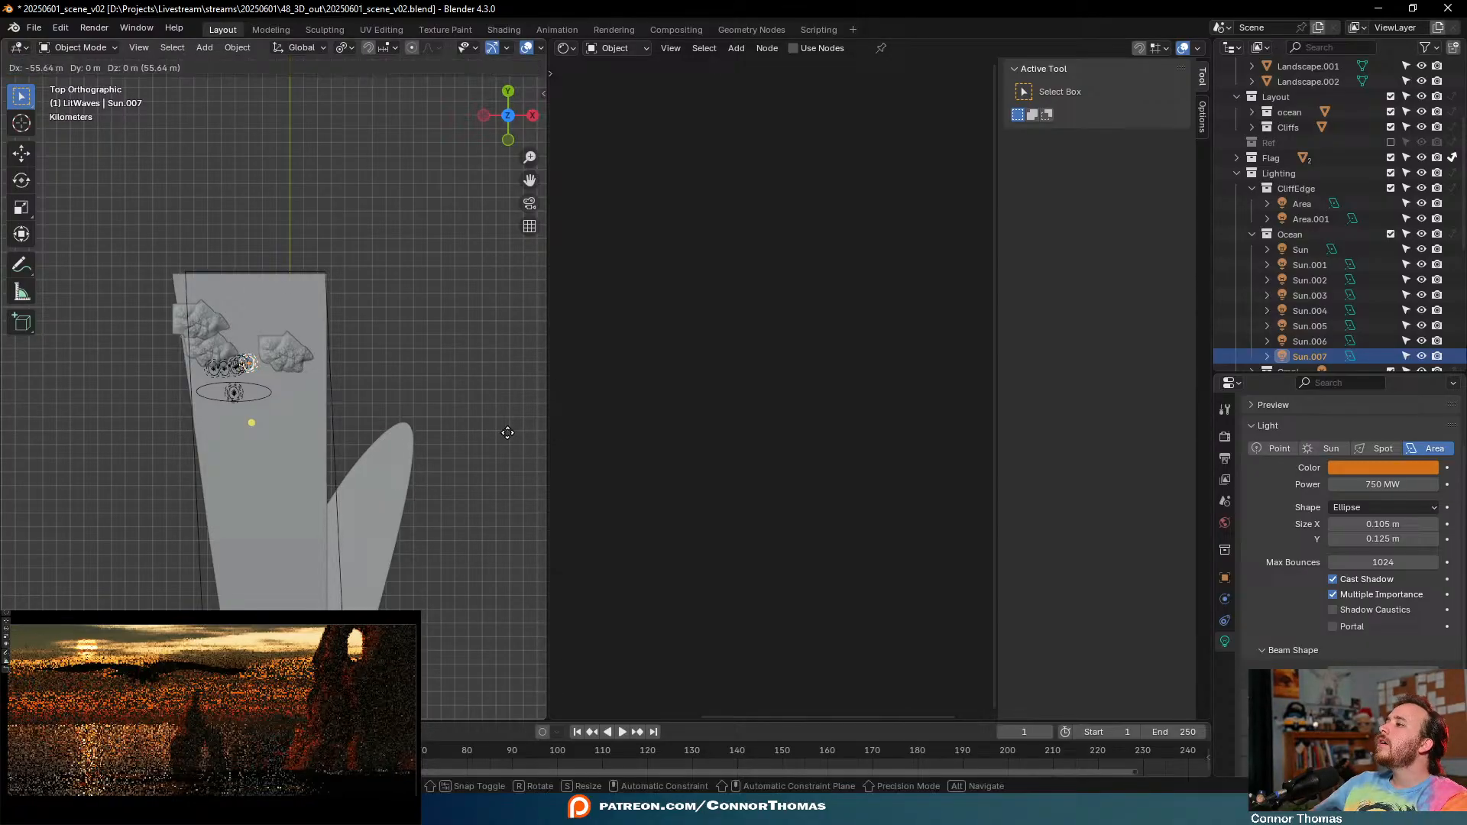
click(506, 432)
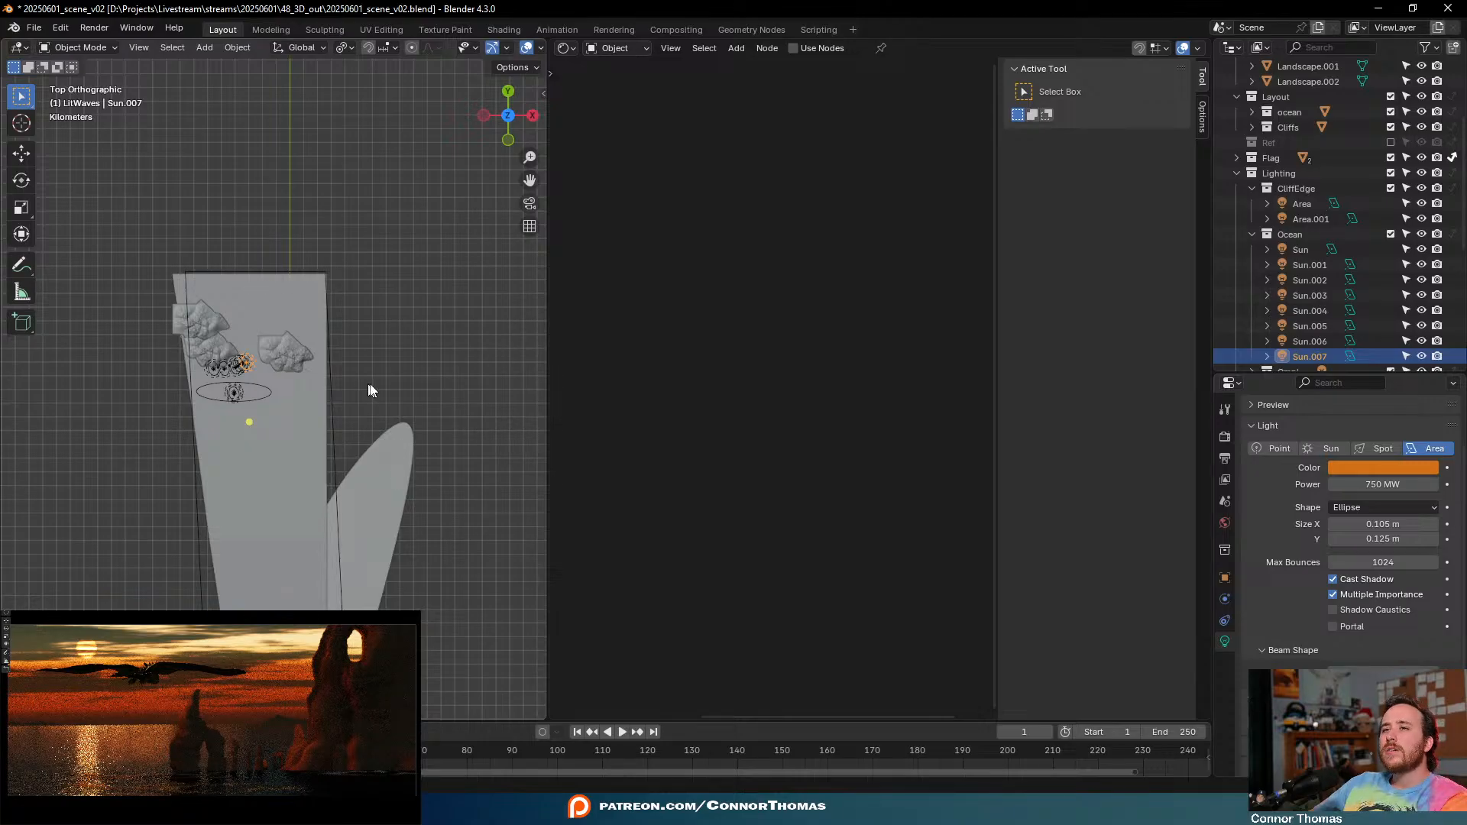
key(r)
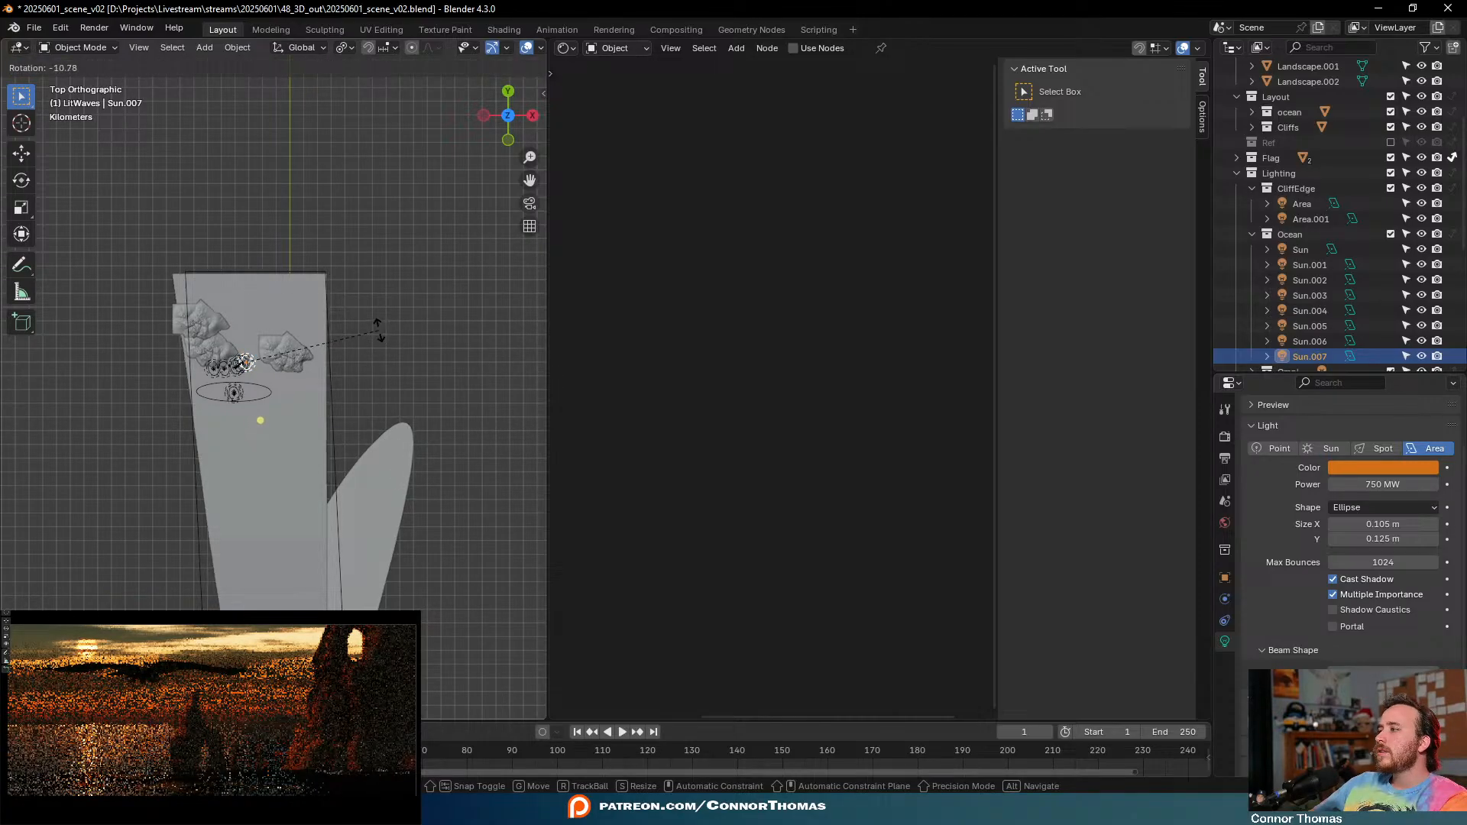
key(g)
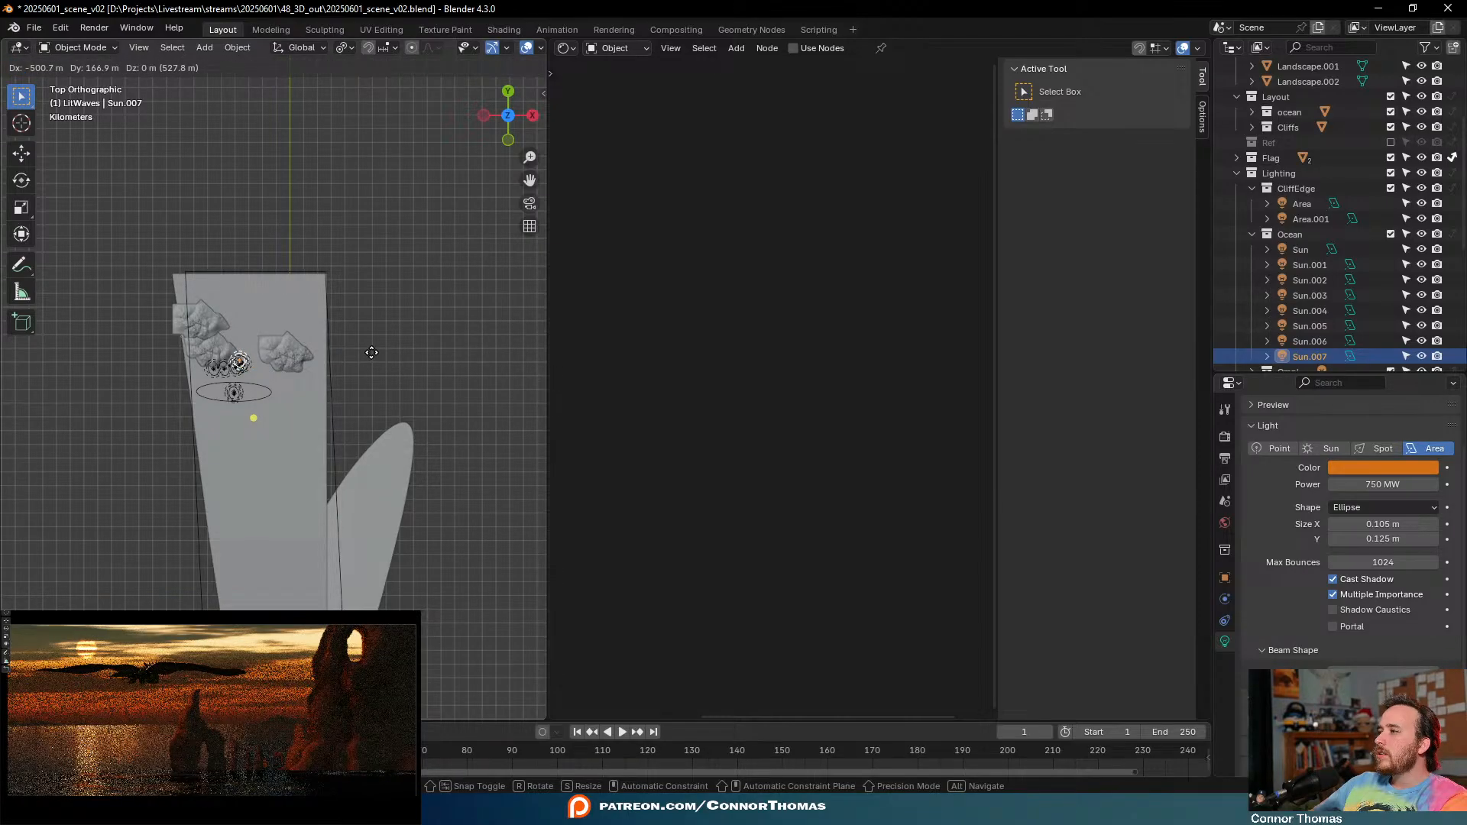
click(371, 352)
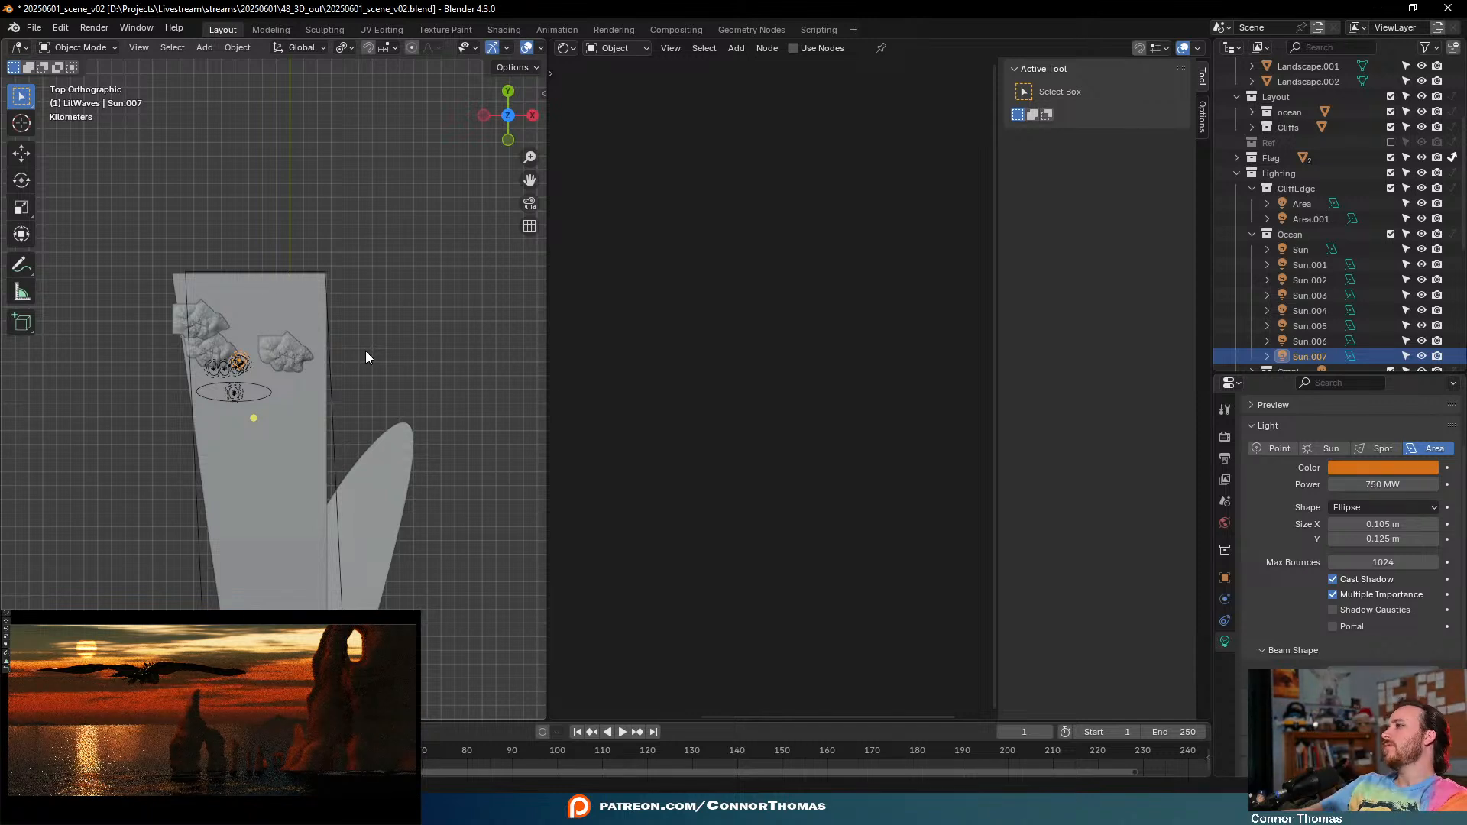
- Nudge the newest sun light copy slightly toward positive X and negative Y, and save the scene file
key(g)
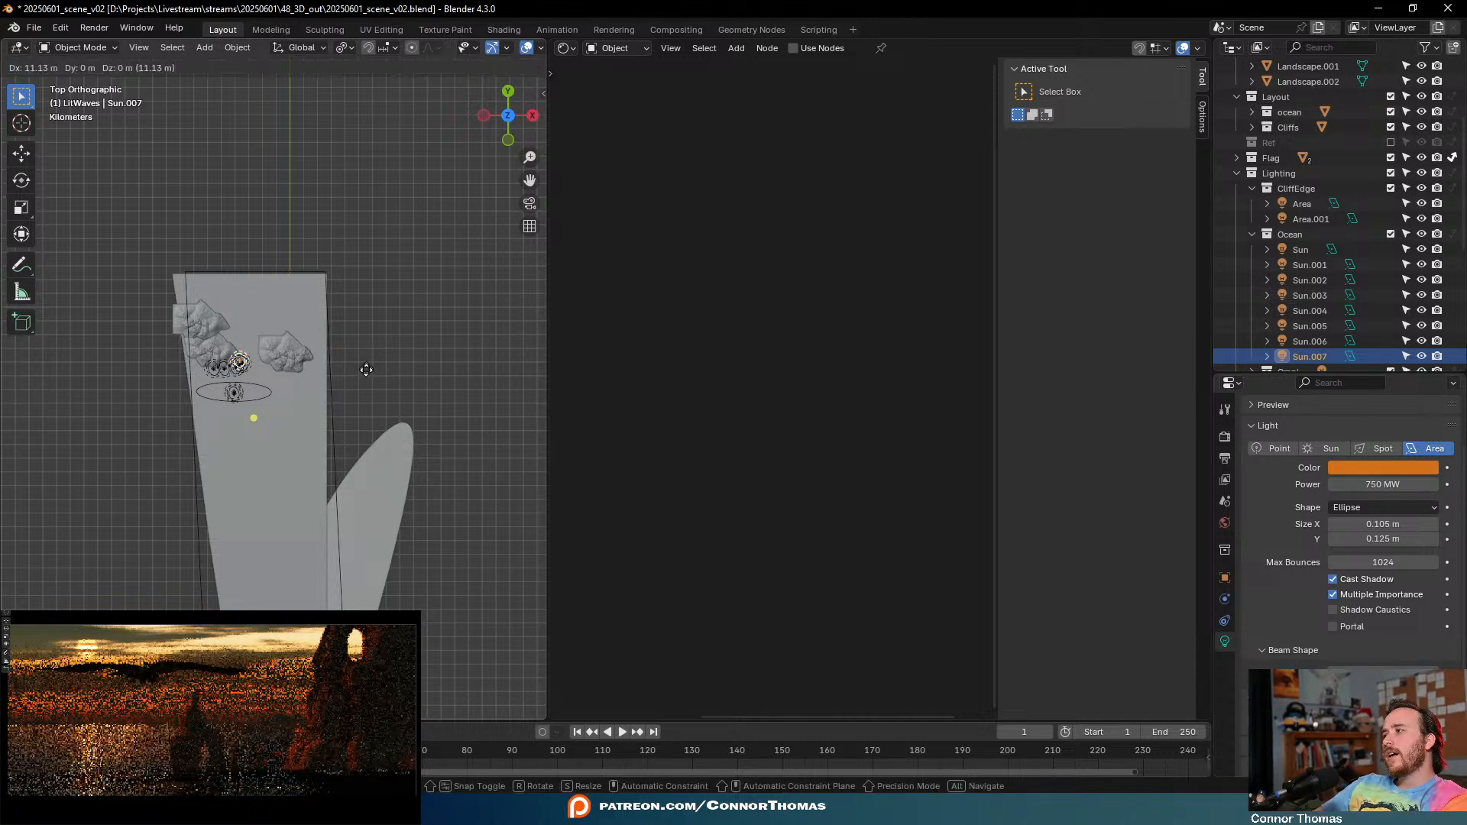
click(375, 371)
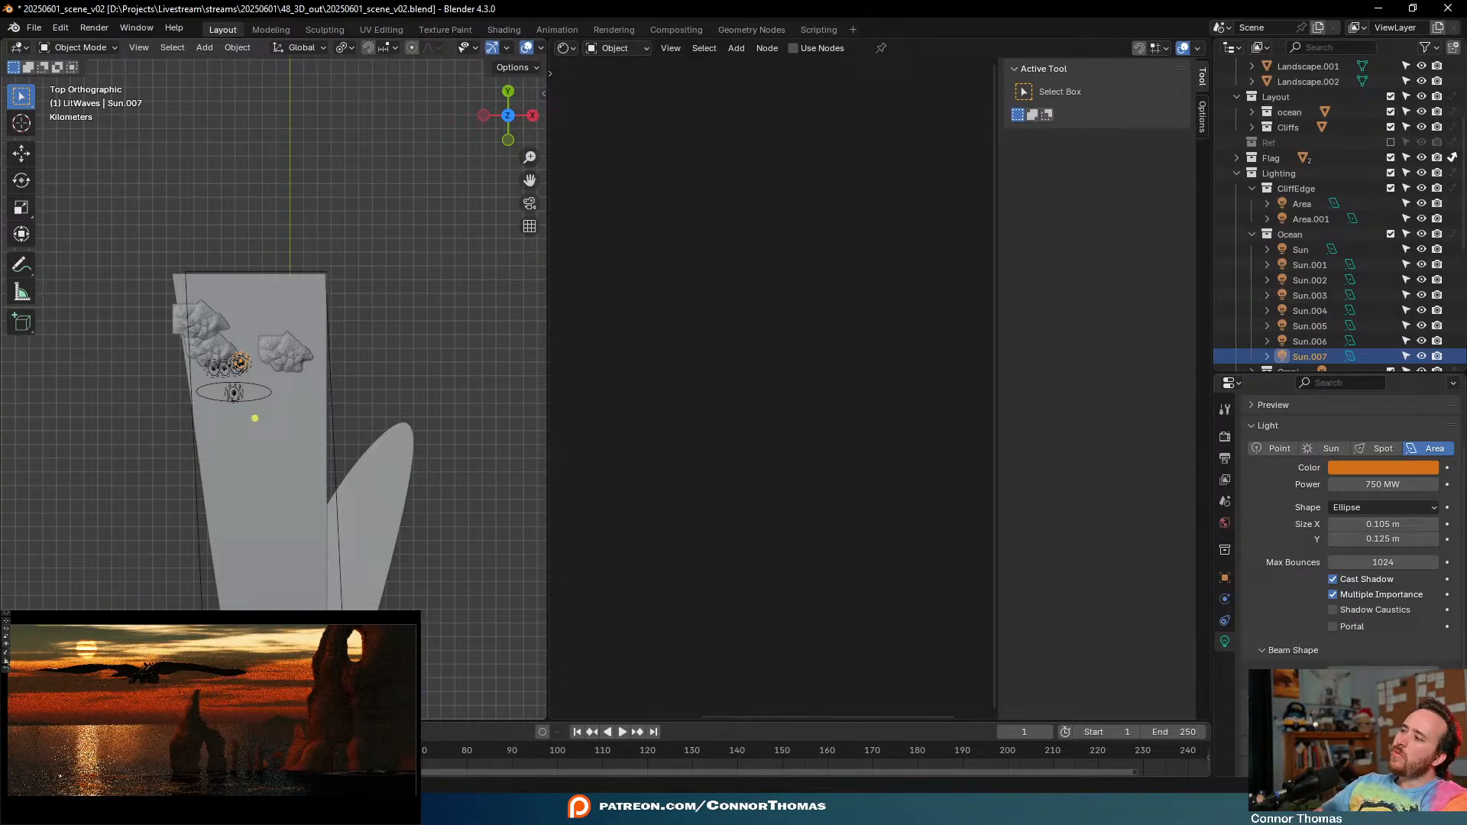
key(g)
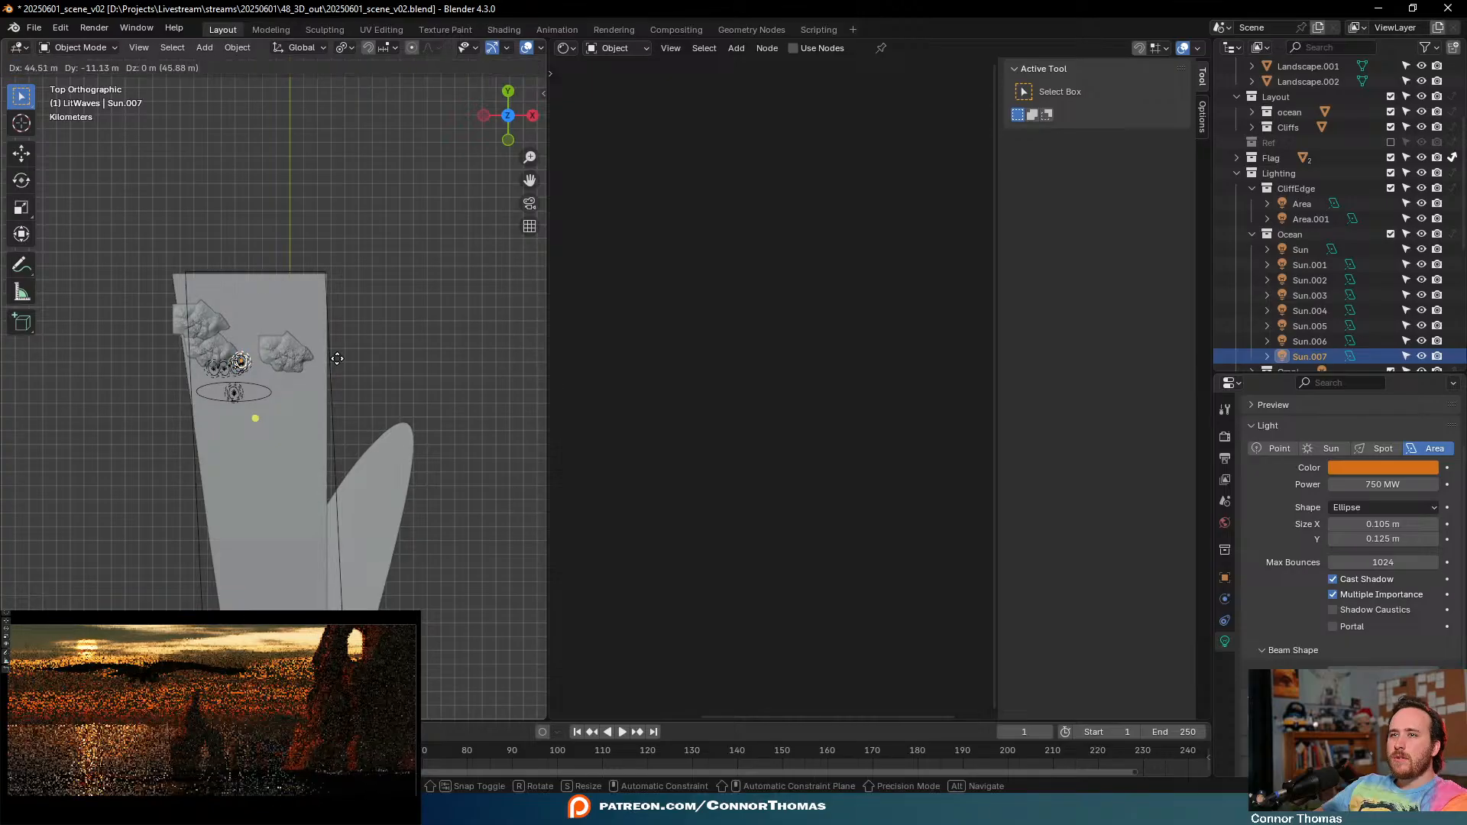
right_click(489, 418)
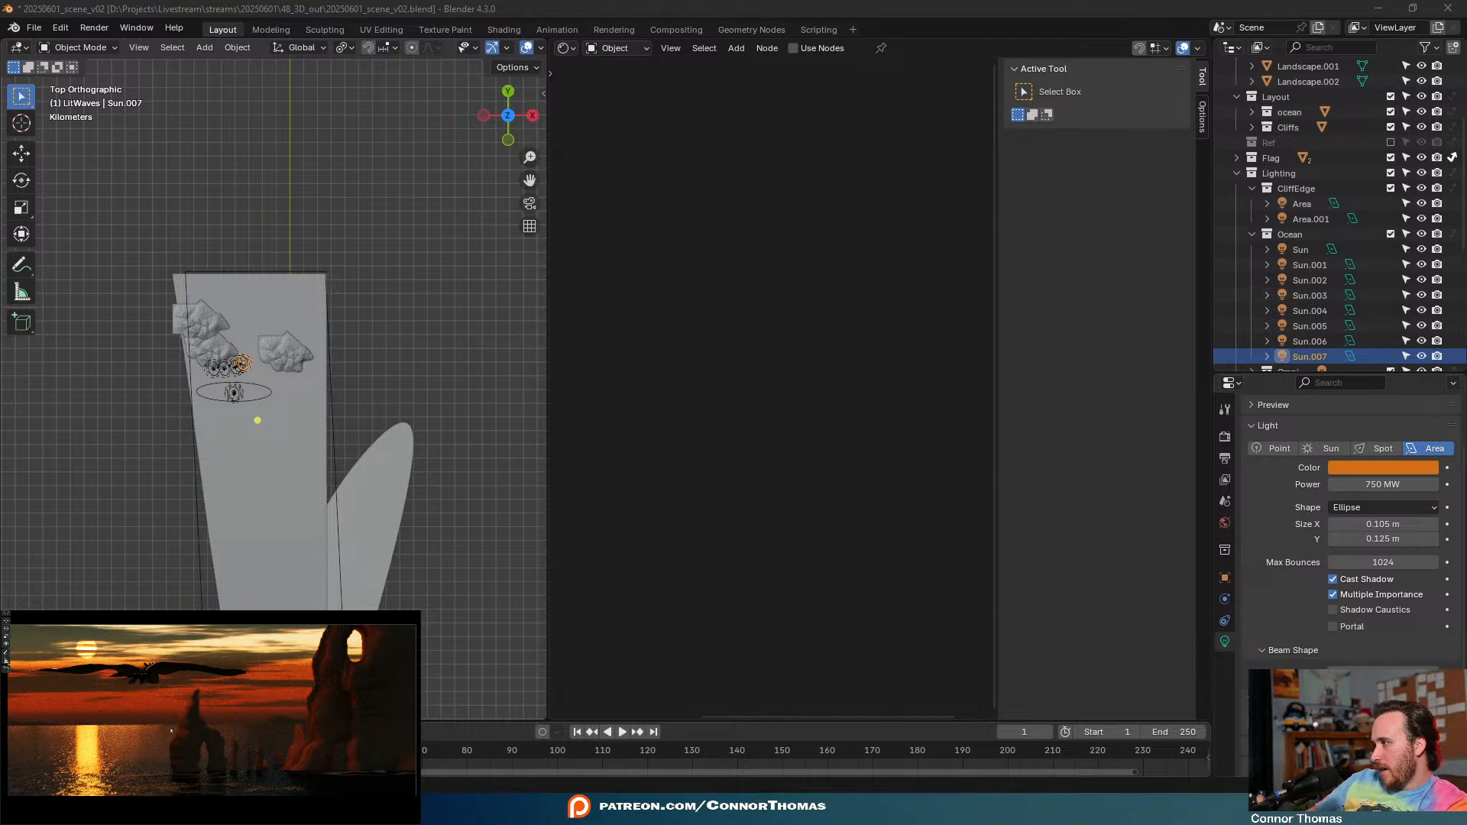
key(ctrl+s)
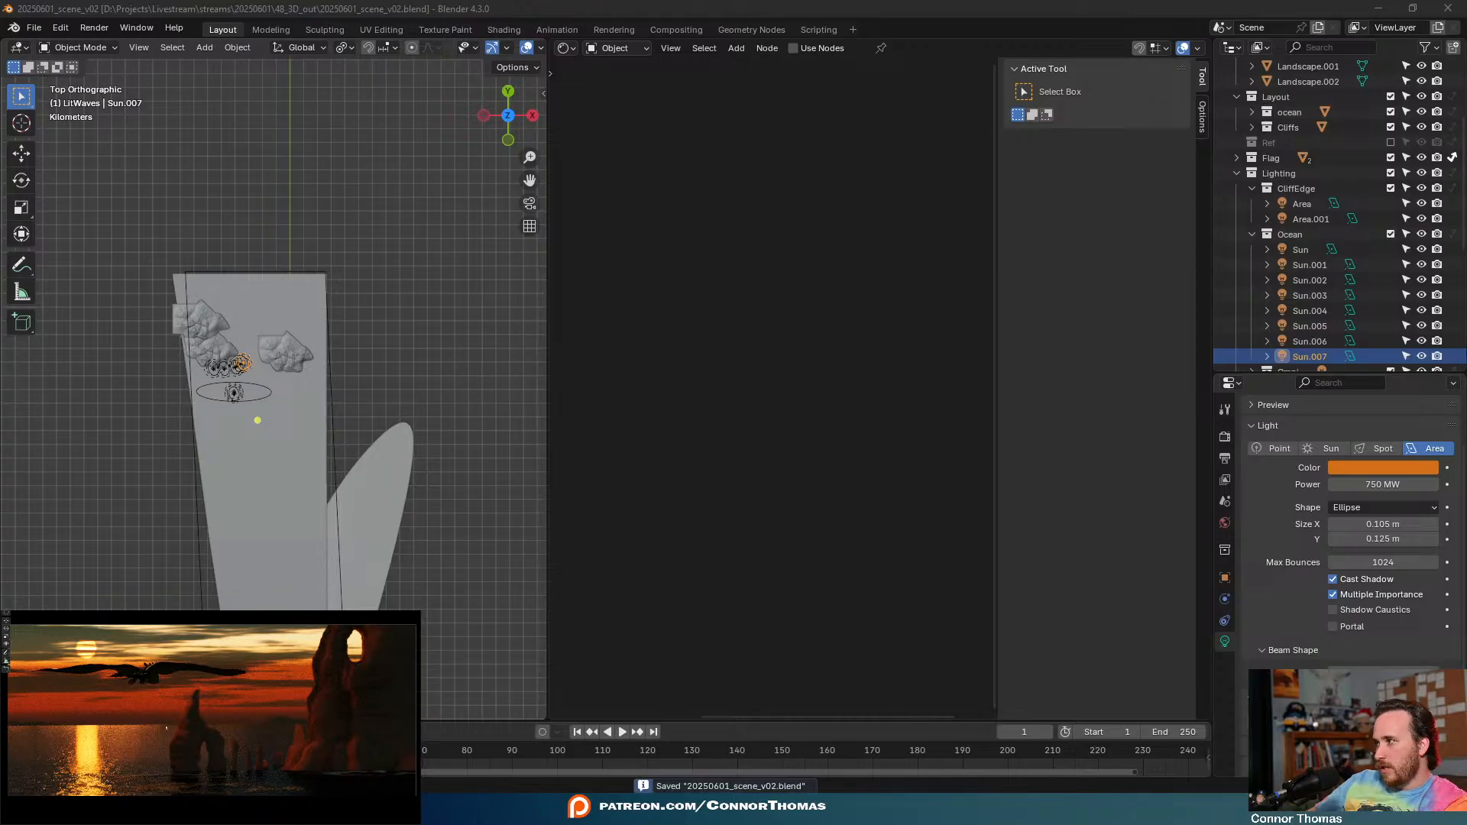
- Select the Rocks cliff mesh, switch to Chrome and load texturehaven.com in a new tab
middle_drag(359, 493, 330, 433)
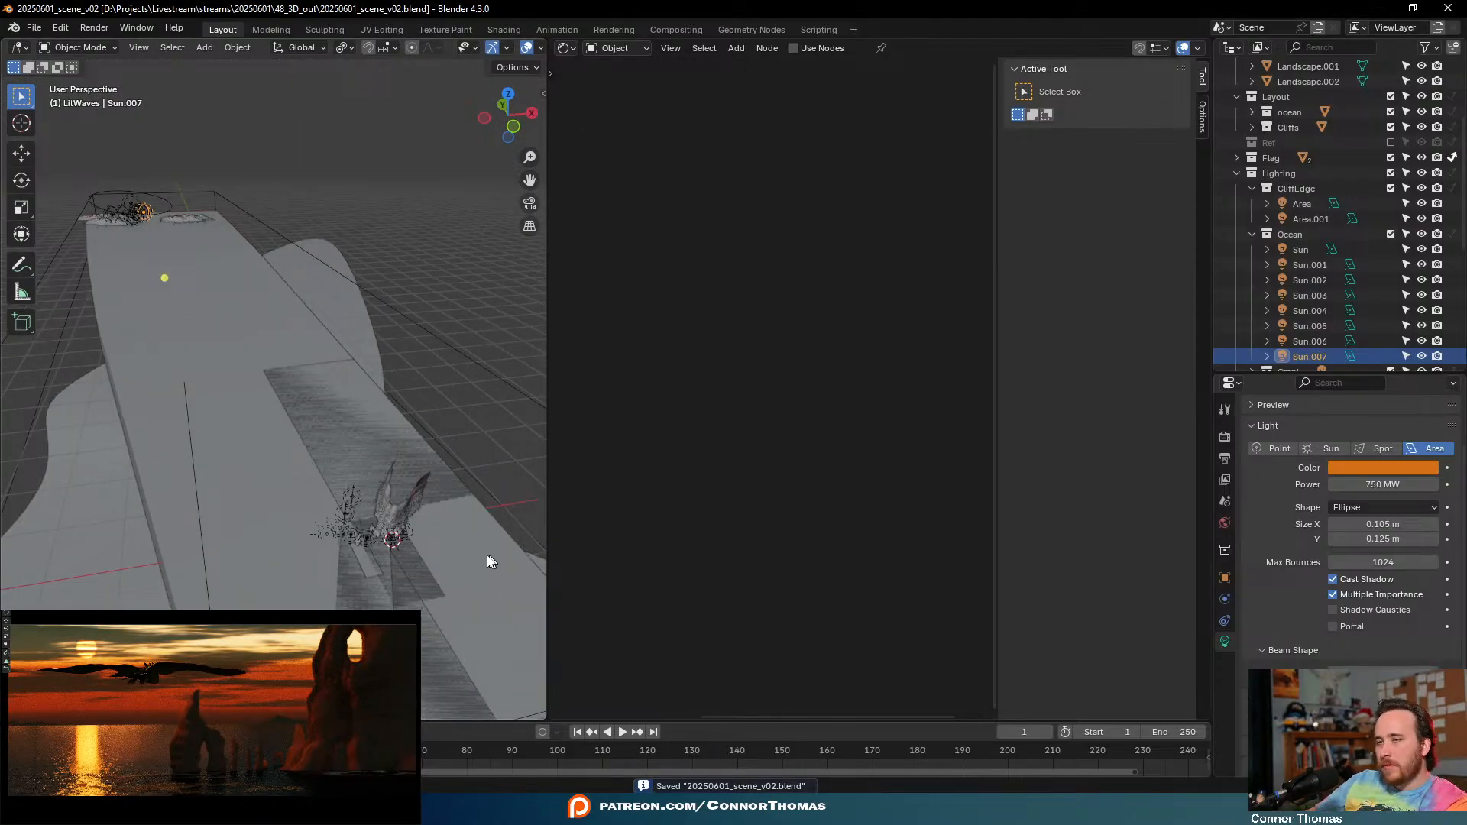
click(396, 524)
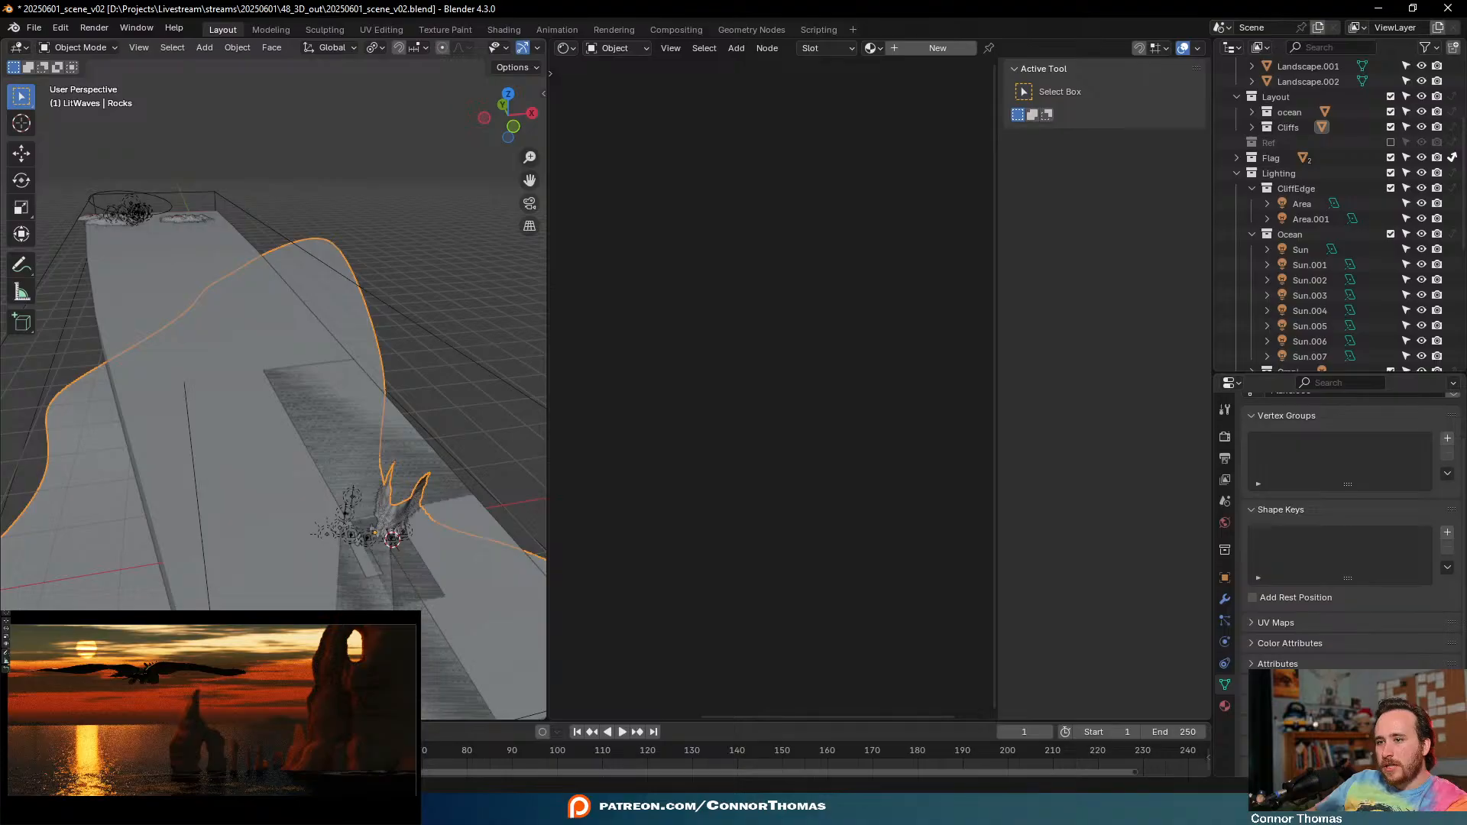
click(665, 726)
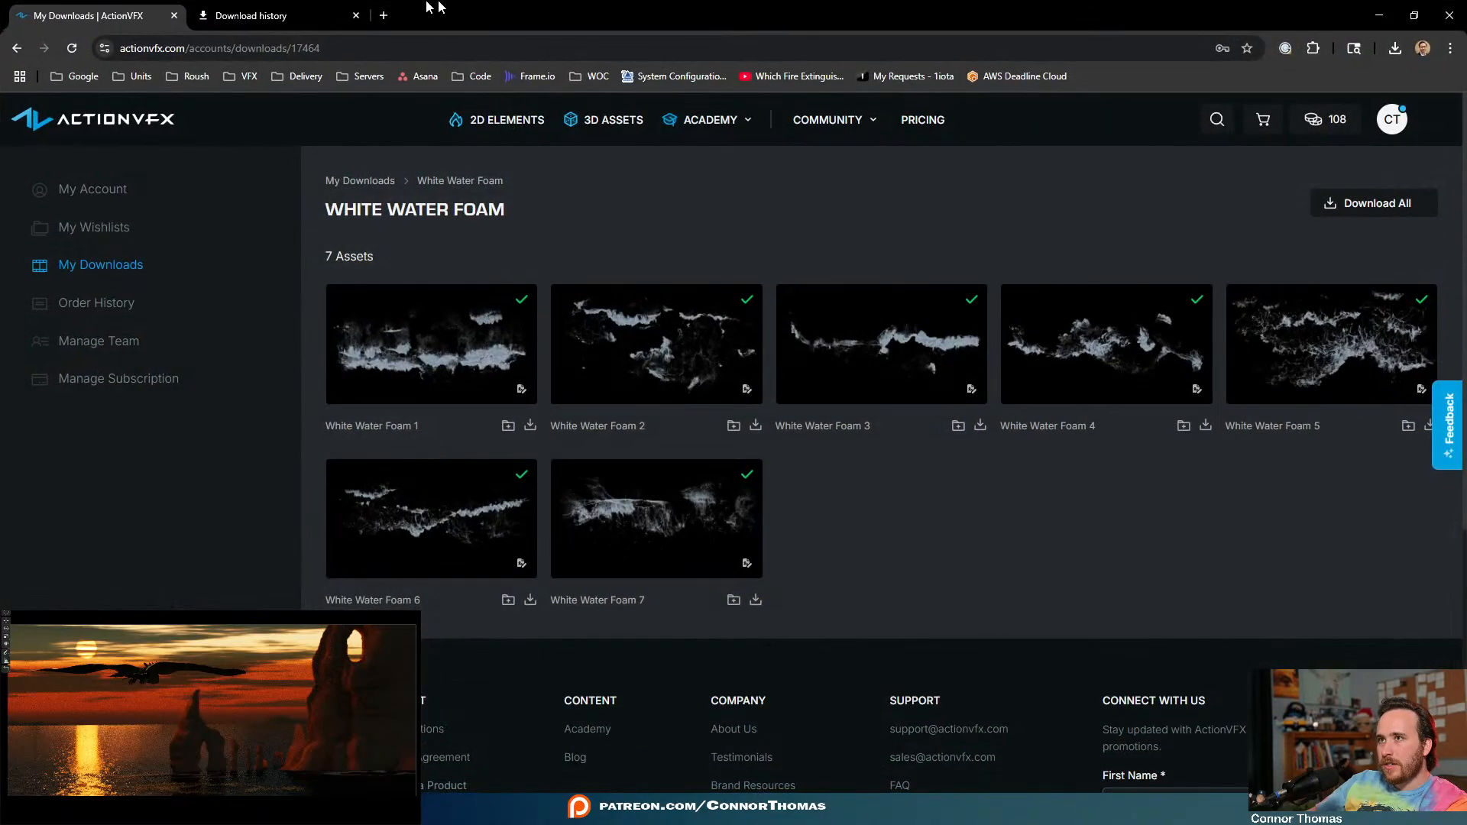
click(383, 15)
text(texturehaven.com)
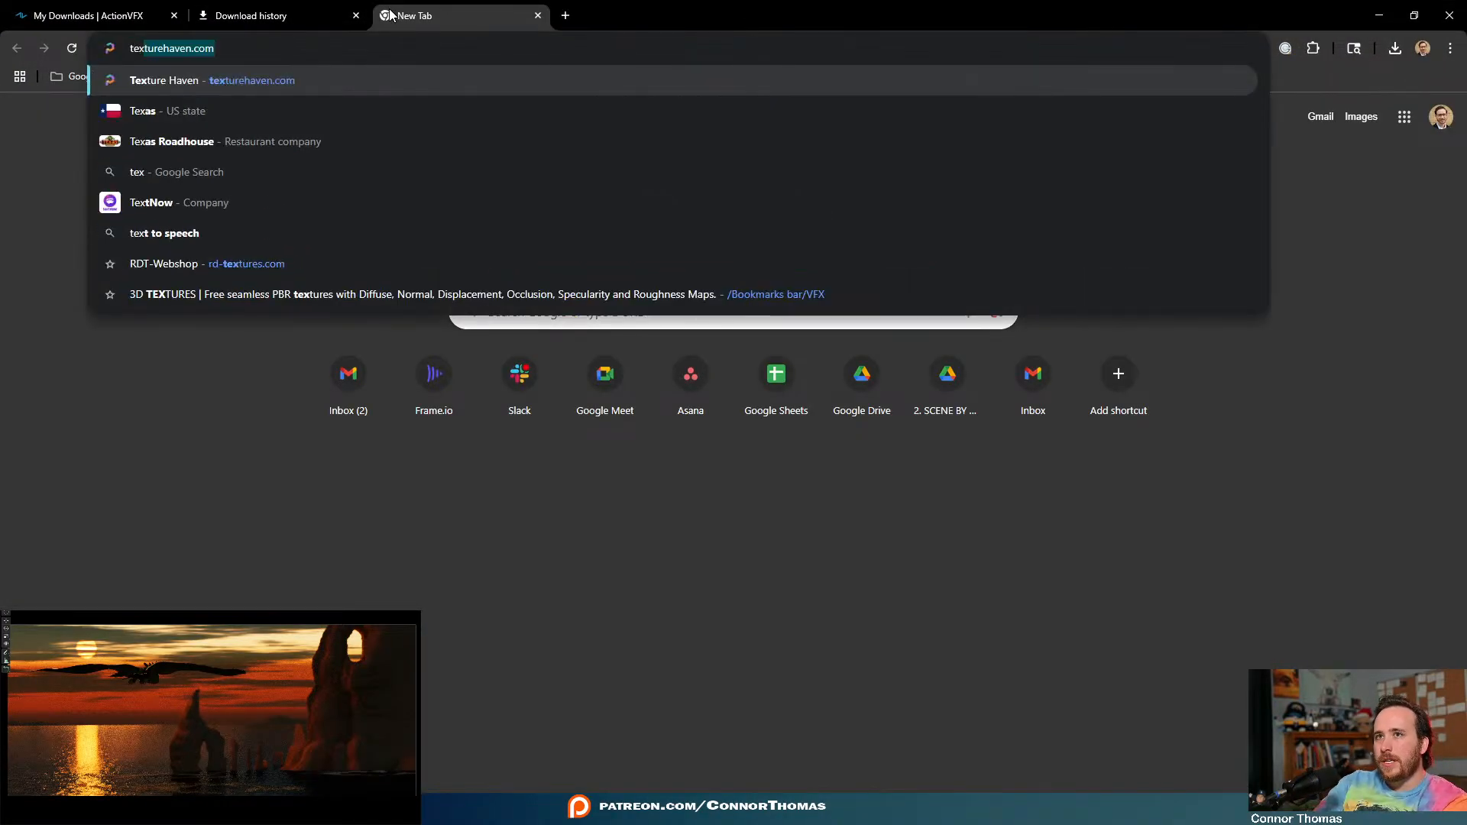
key(Return)
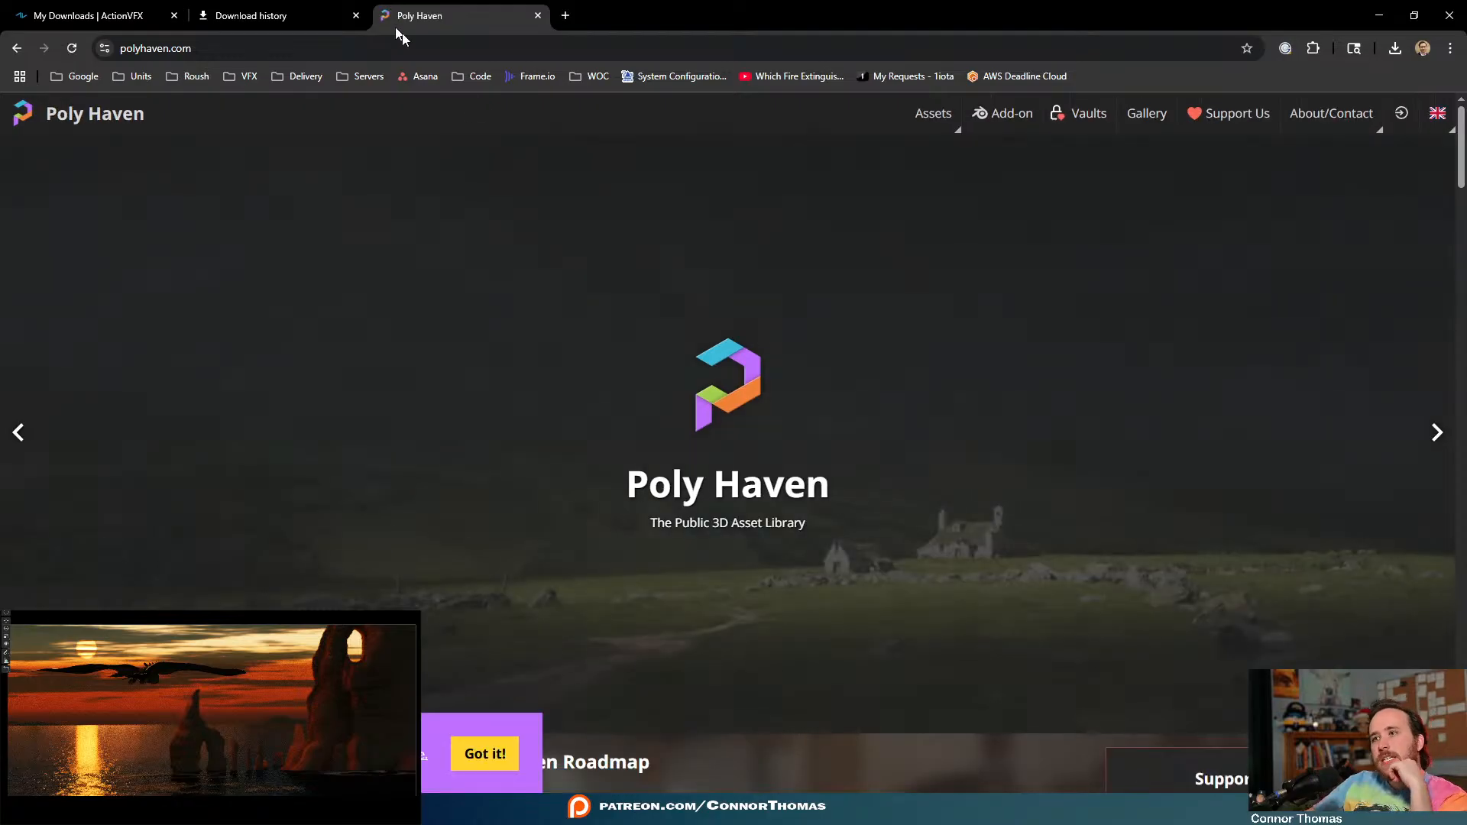
- Open Poly Haven's texture library, dismiss the site notice and filter the textures to the Rock category
scroll(597, 343, down, 8)
click(590, 397)
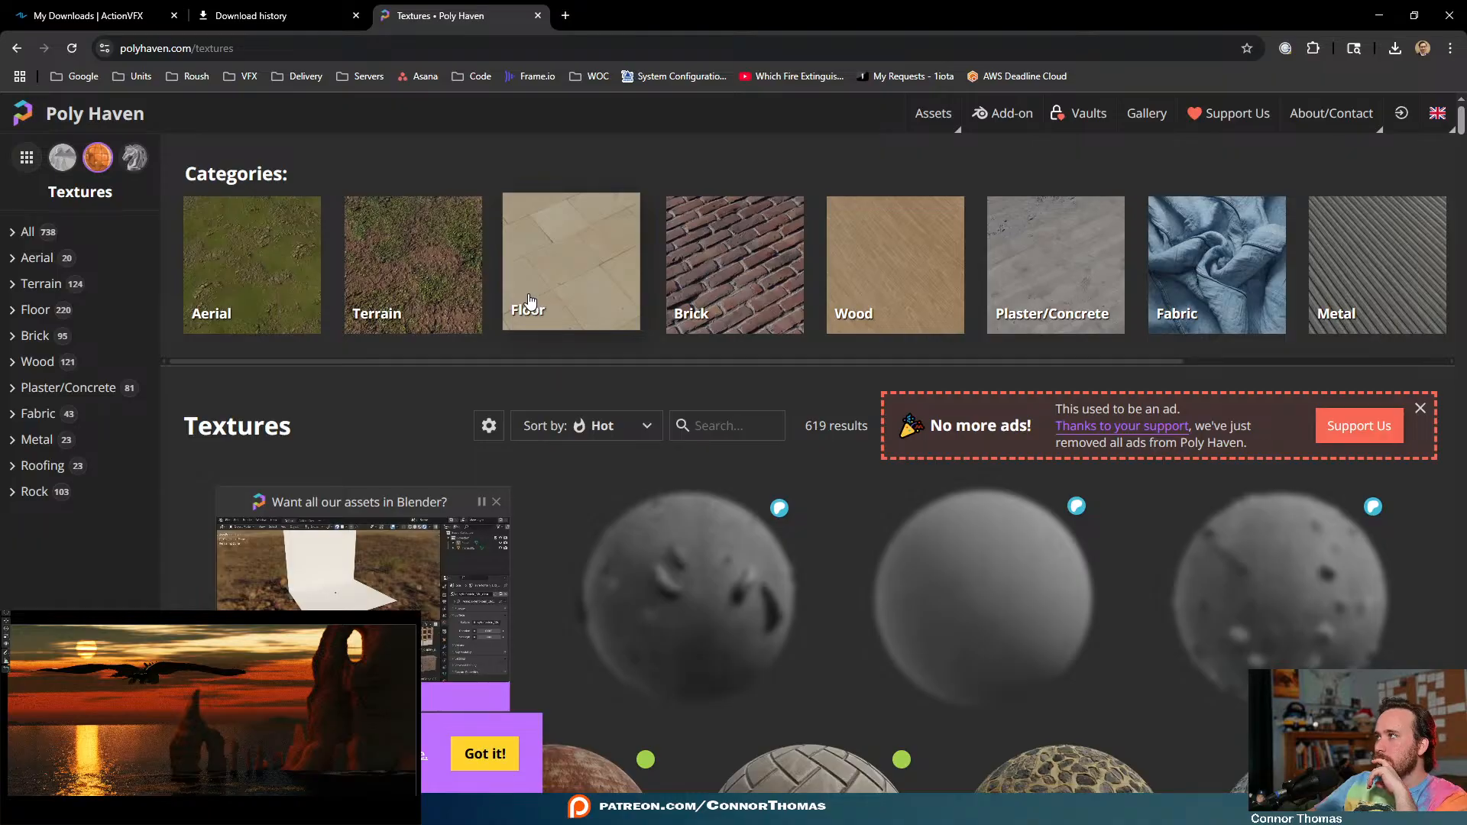
scroll(397, 452, down, 3)
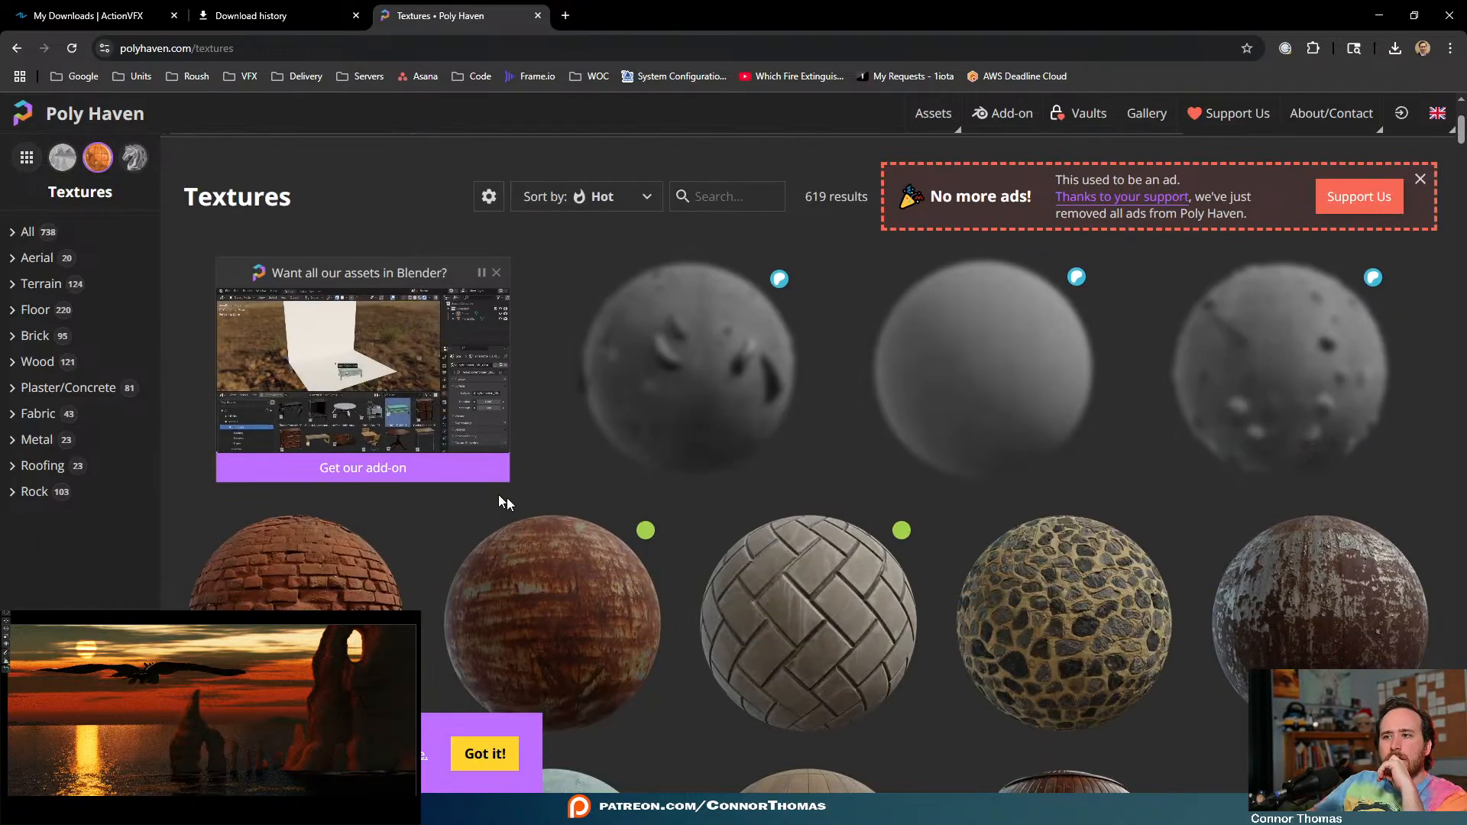
click(489, 754)
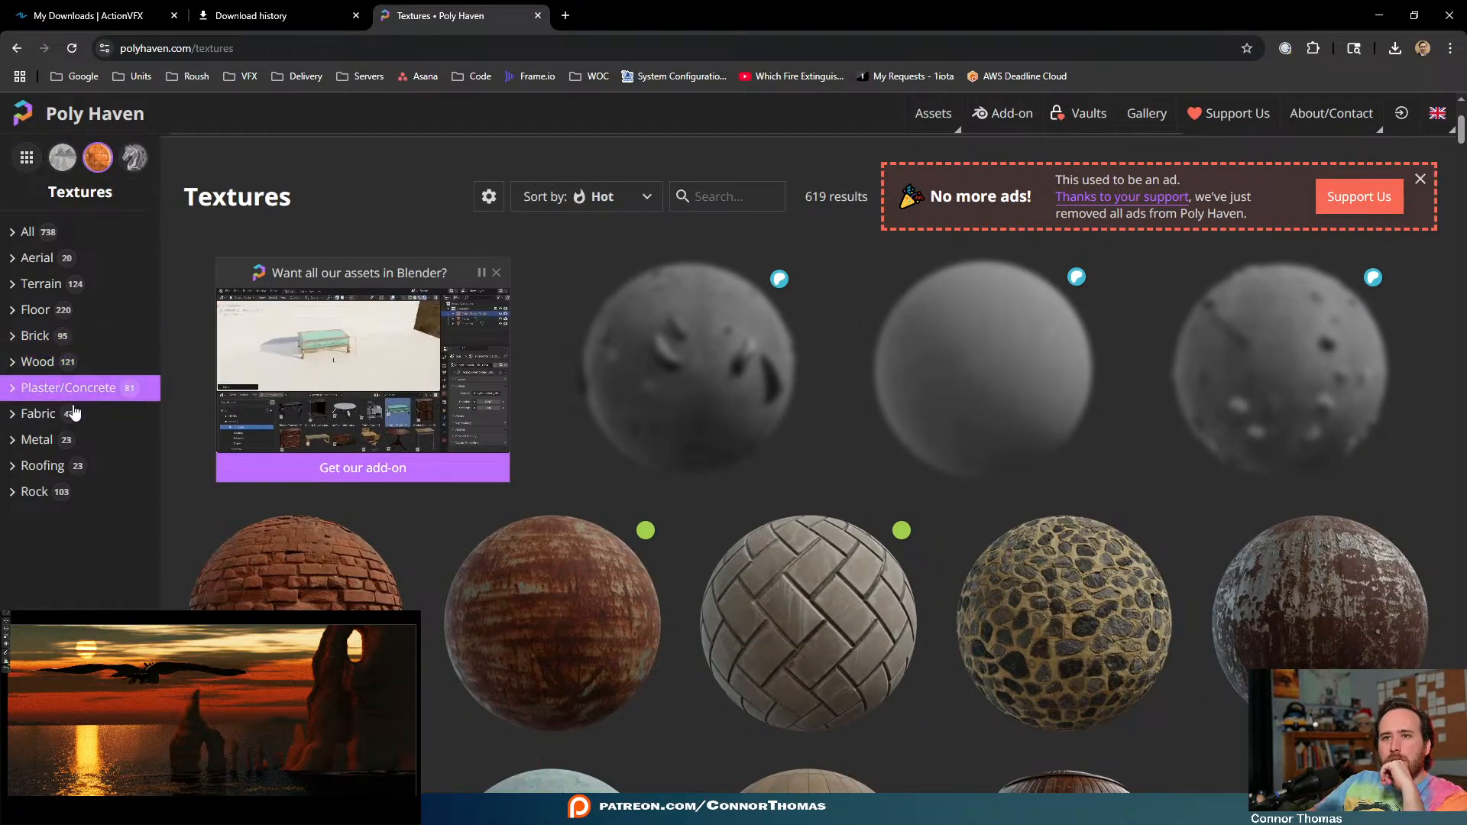
click(56, 493)
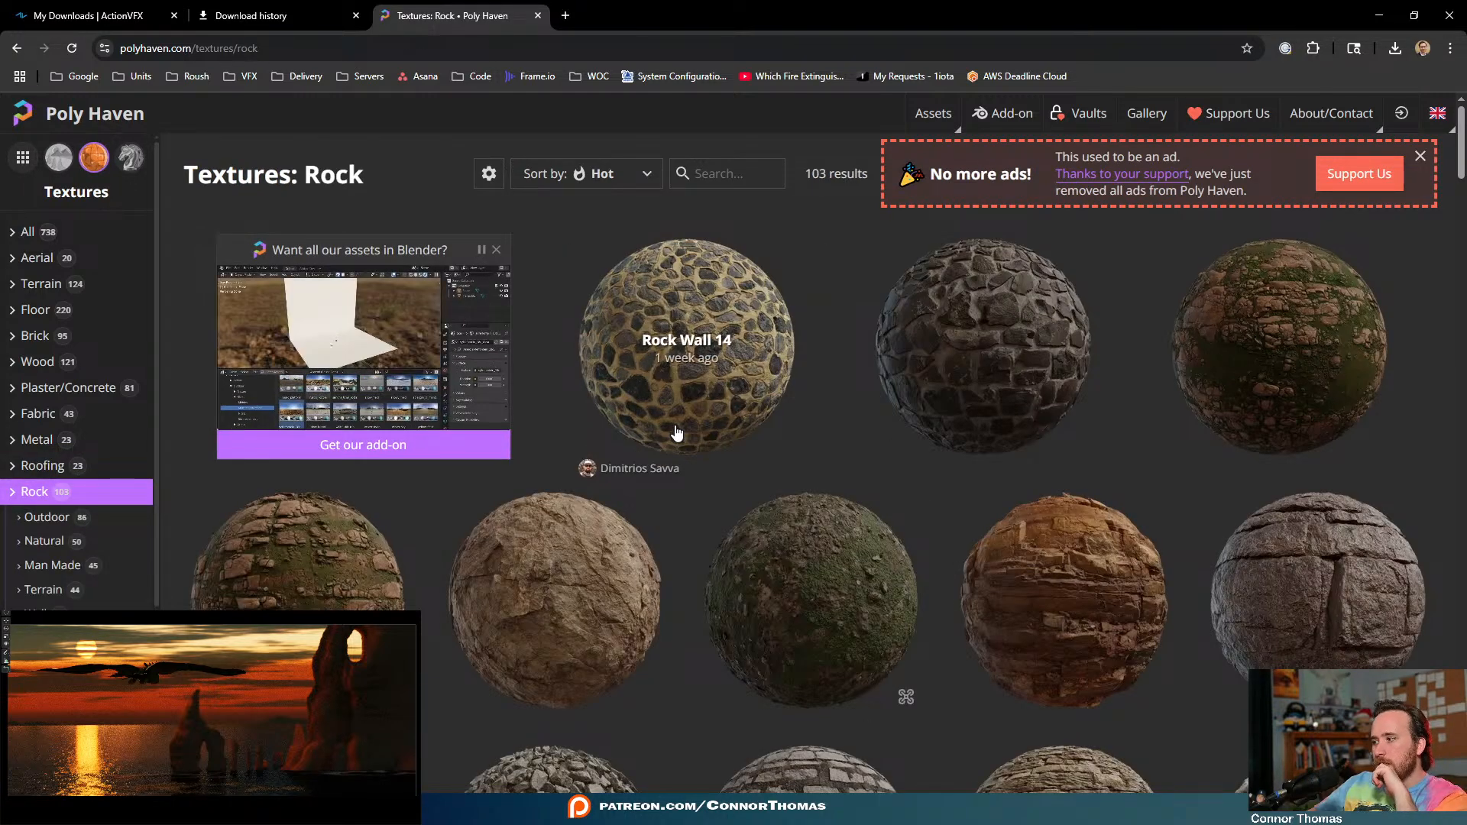
- Browse the rock textures for a cliff surface and open the Mossy Rock texture page
scroll(1398, 458, down, 3)
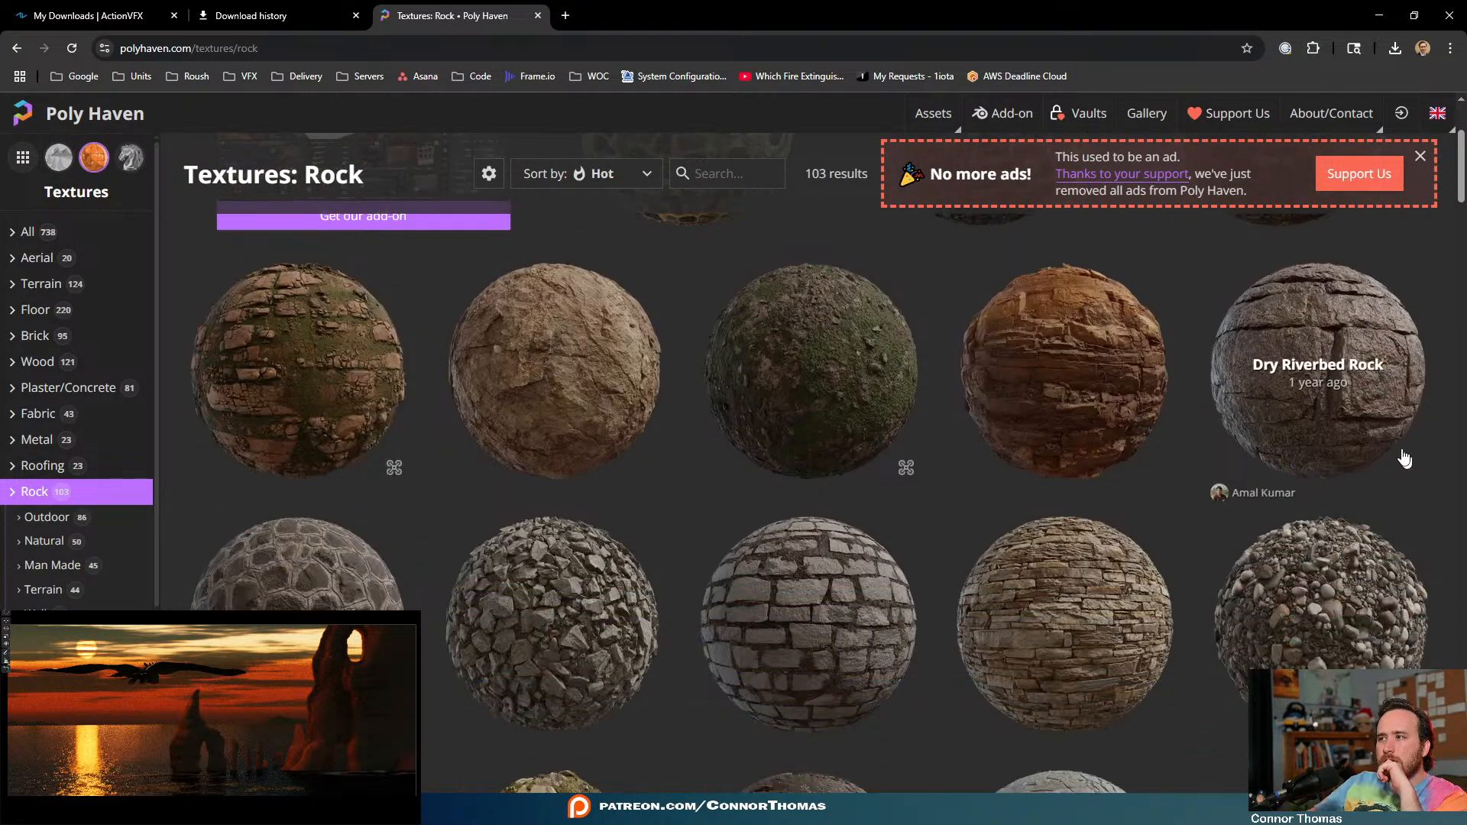
scroll(1321, 401, down, 4)
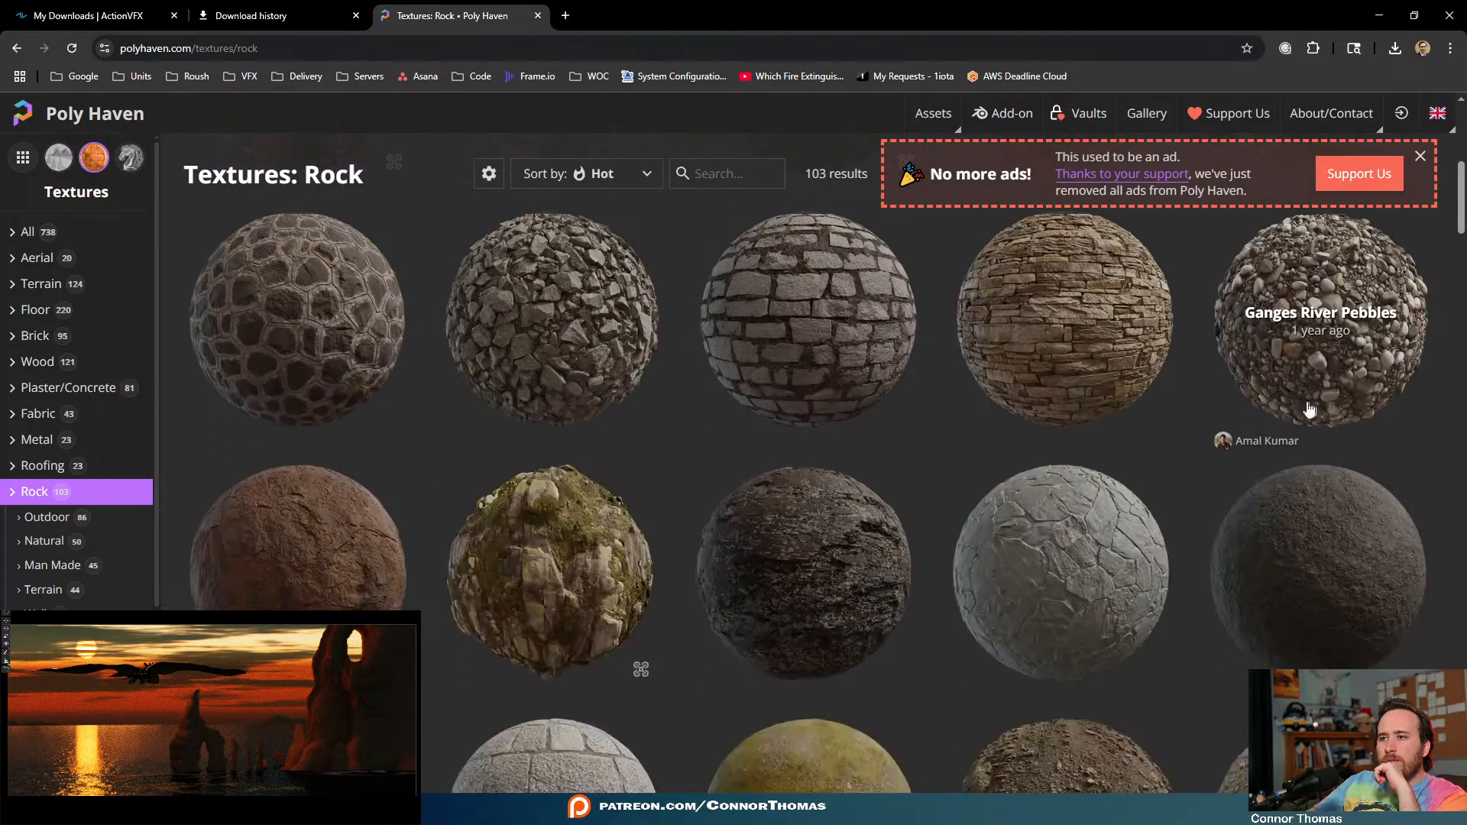
scroll(834, 602, down, 1)
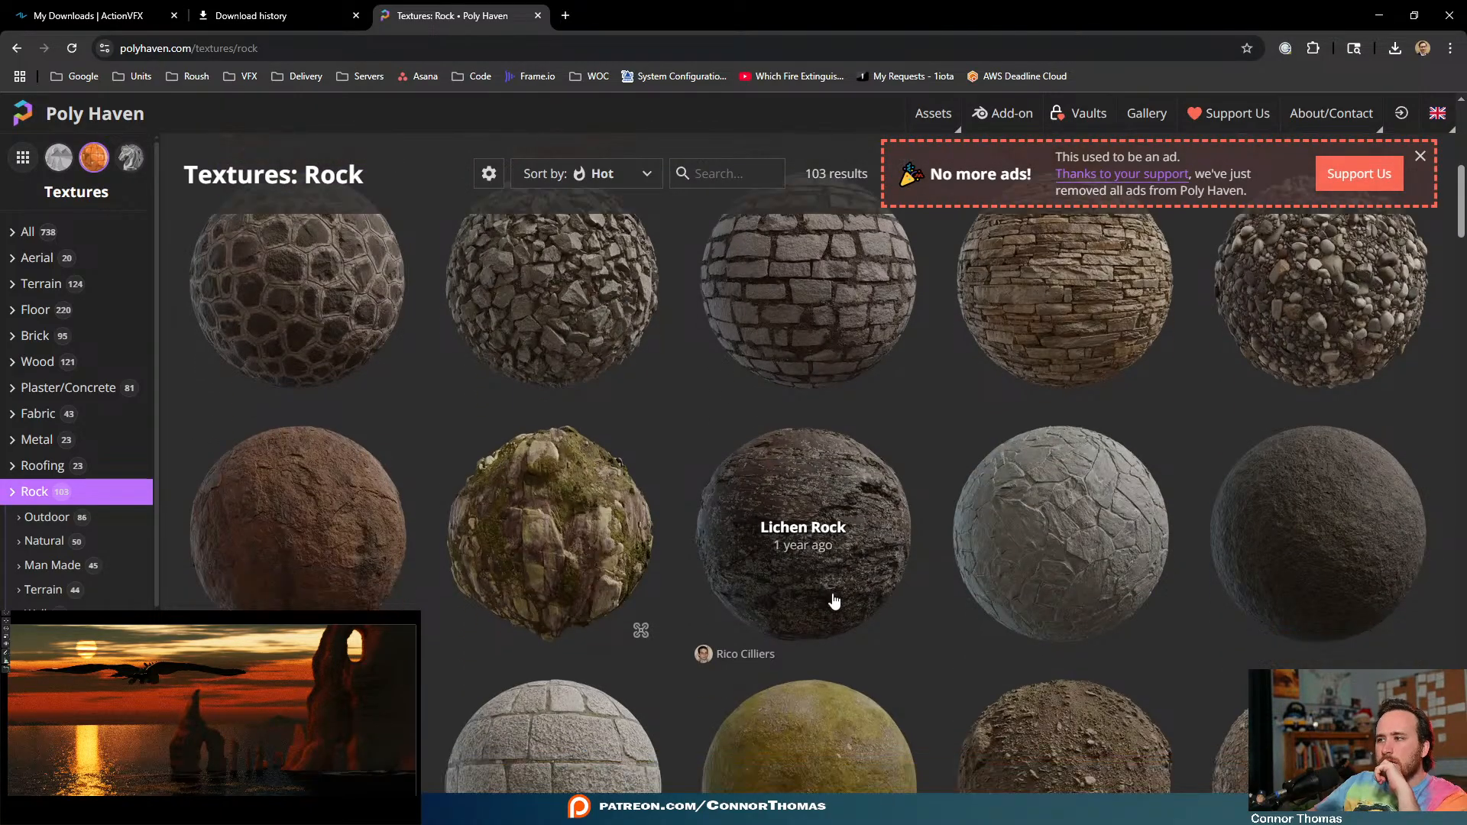
scroll(833, 602, down, 1)
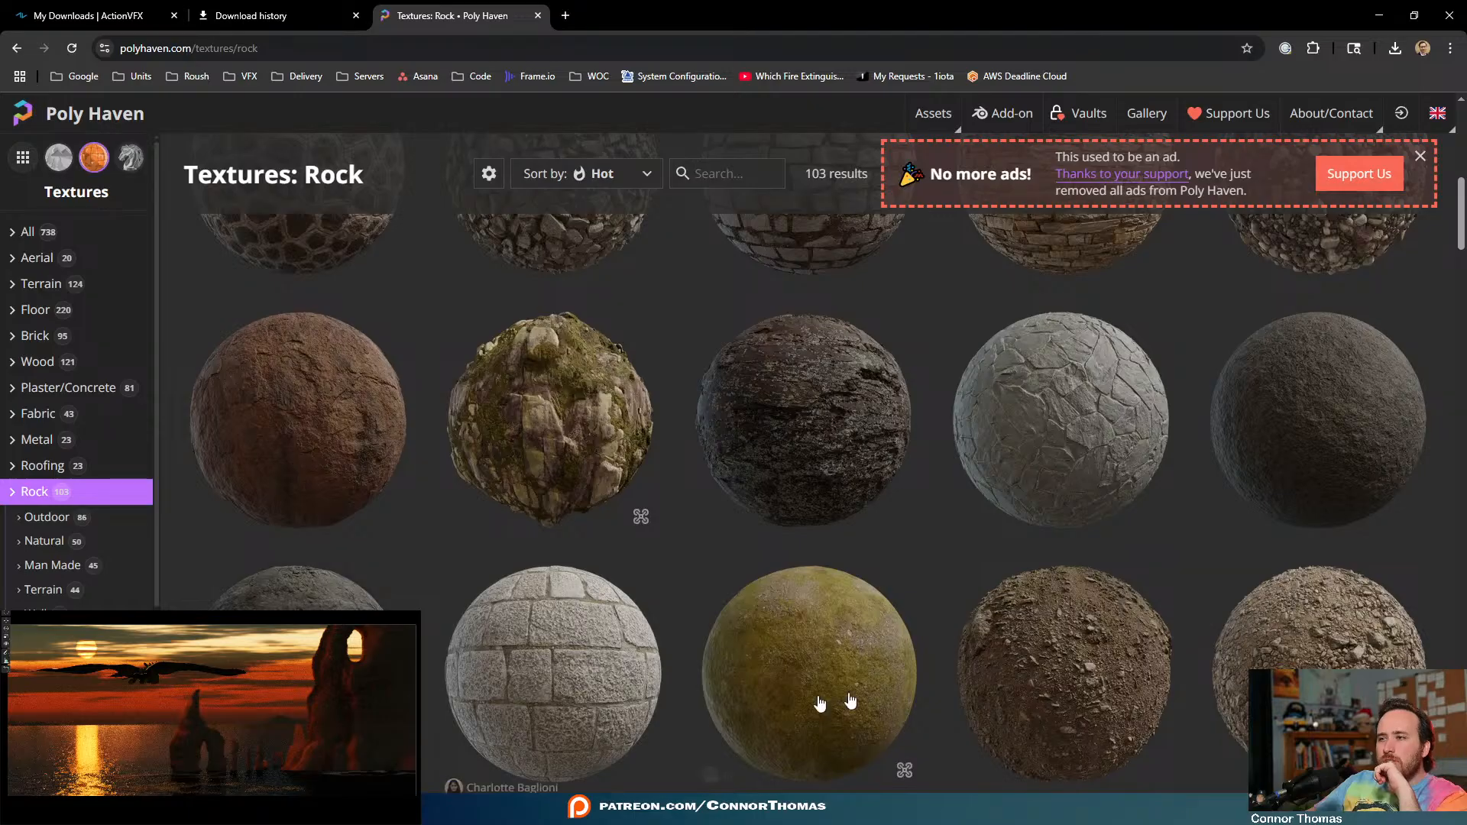
scroll(726, 698, down, 10)
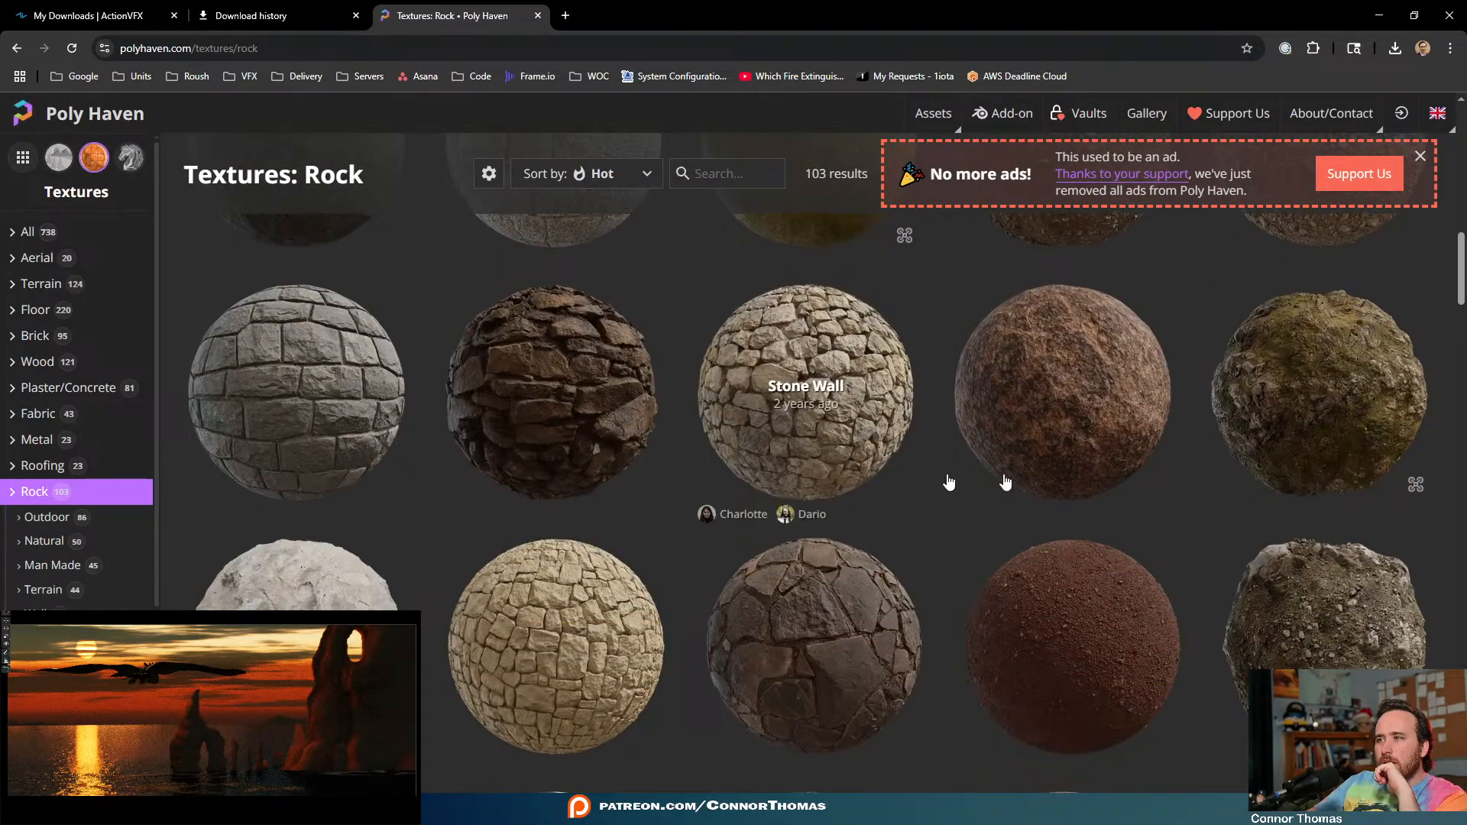
scroll(1344, 367, down, 2)
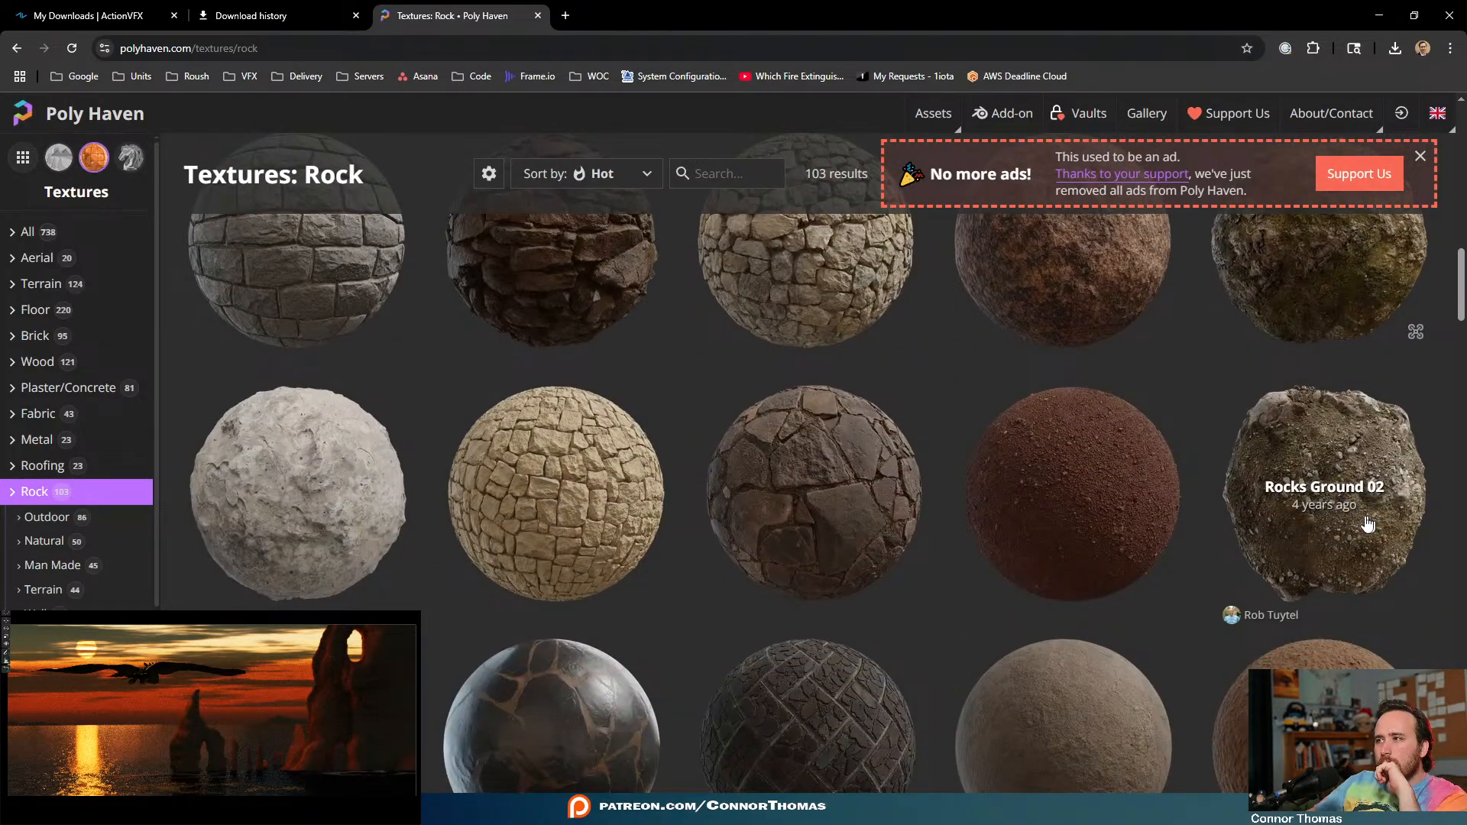
scroll(1369, 523, down, 6)
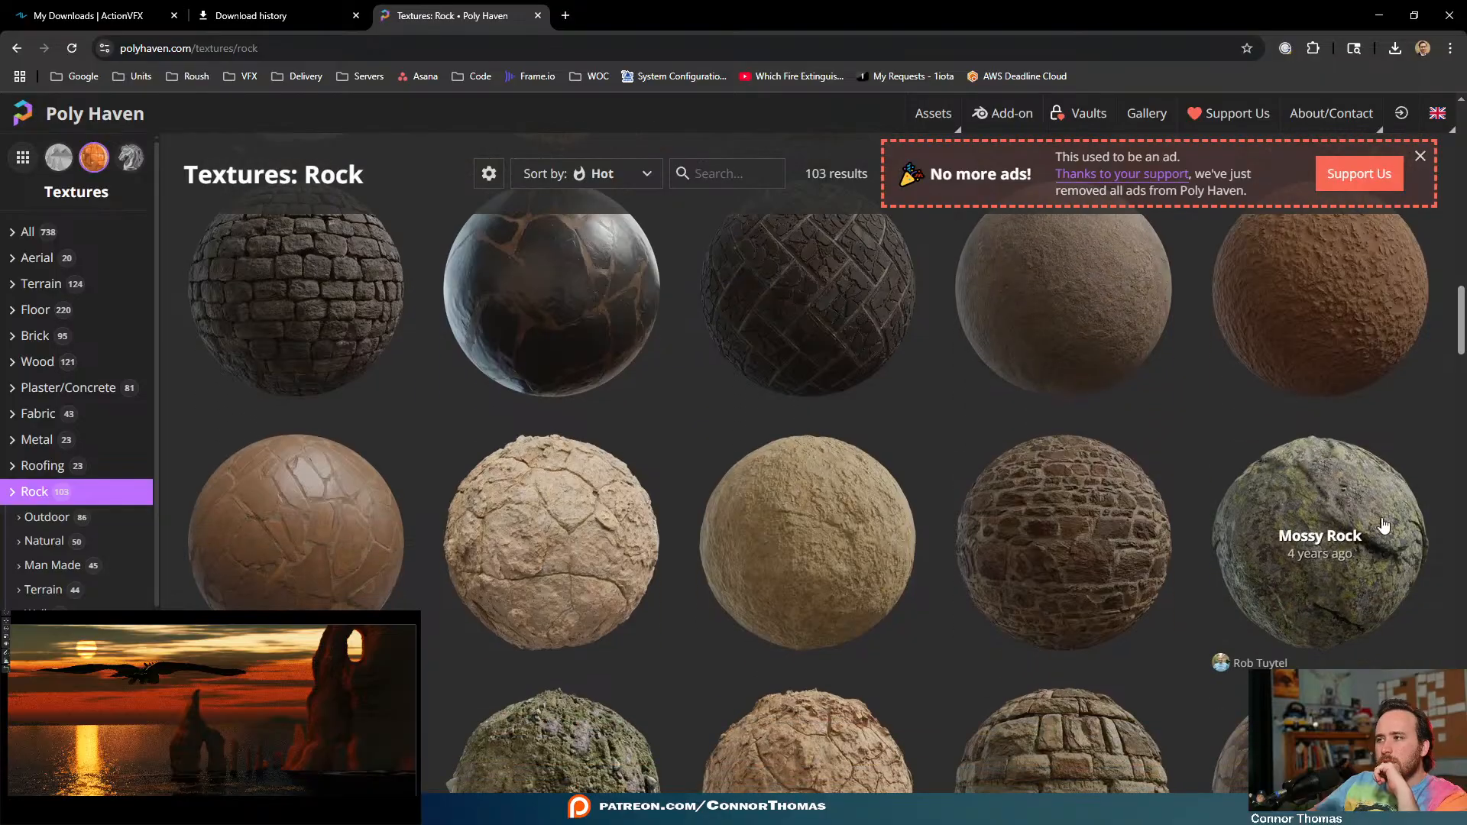
scroll(1368, 556, down, 1)
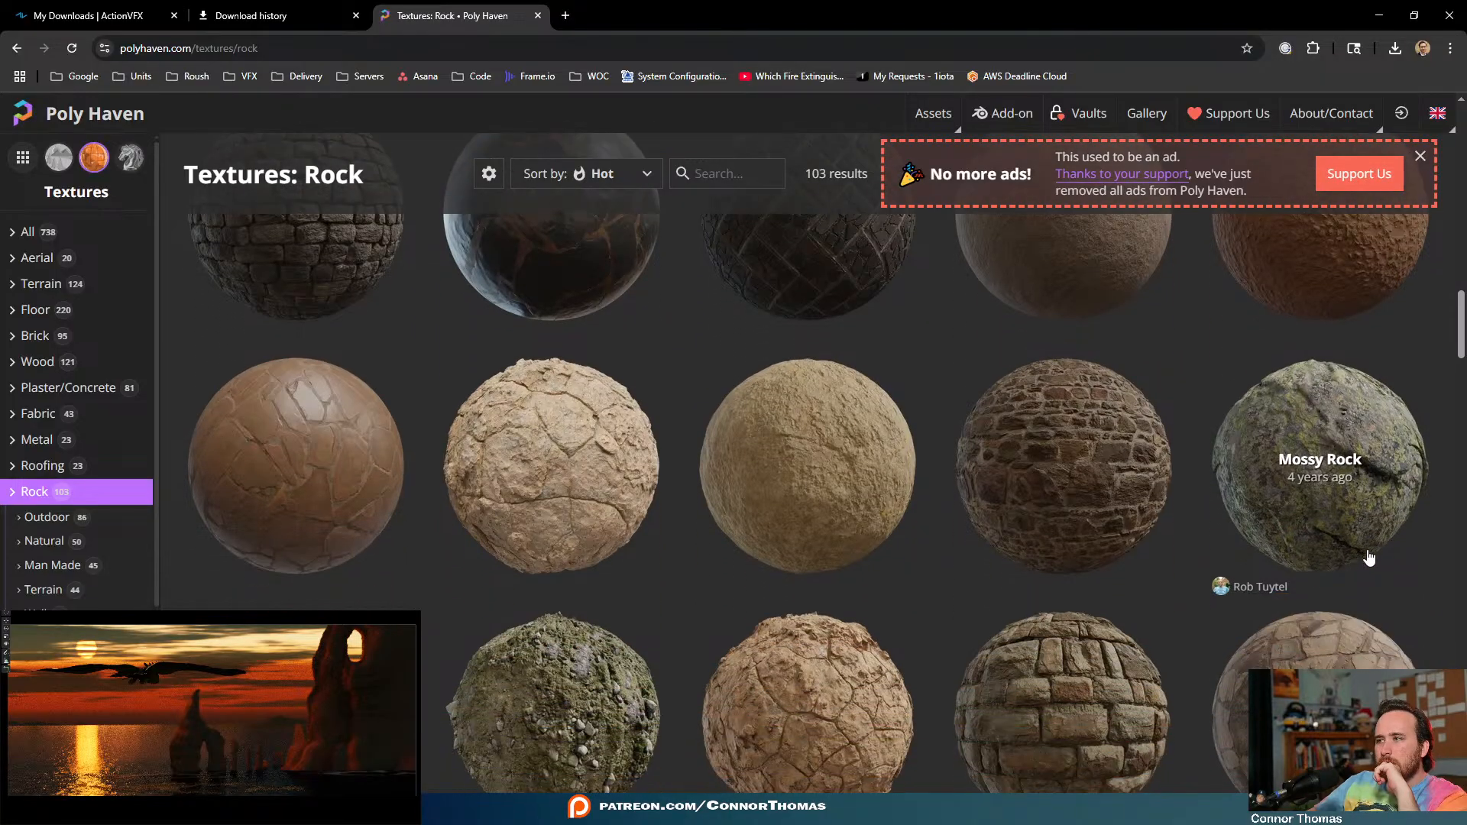
click(1344, 478)
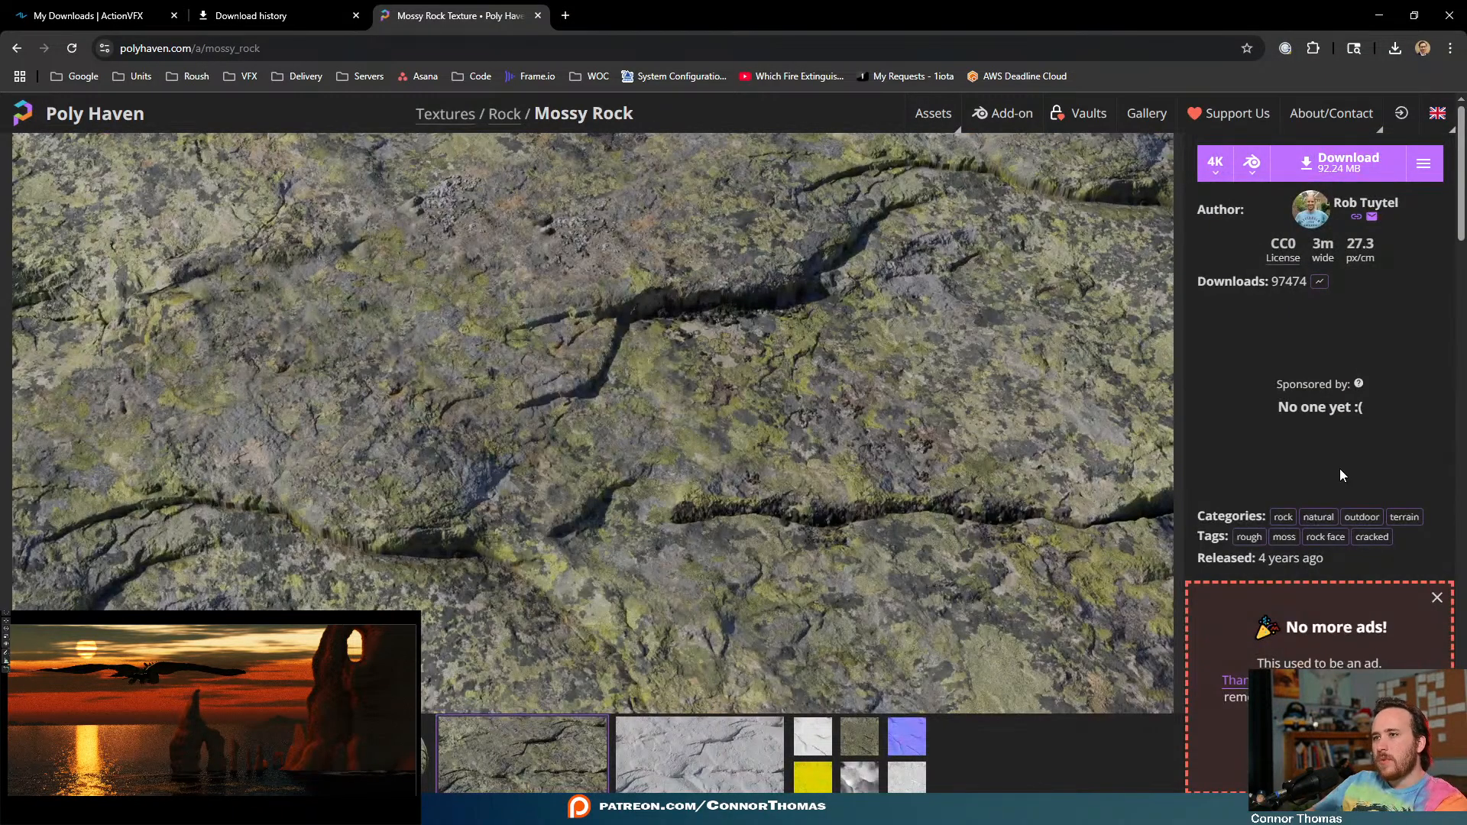
- Download the 4K Mossy Rock Blender package, saving mossy_rock_4k.blend.zip into a new "textures" folder inside 10_assets
click(1367, 157)
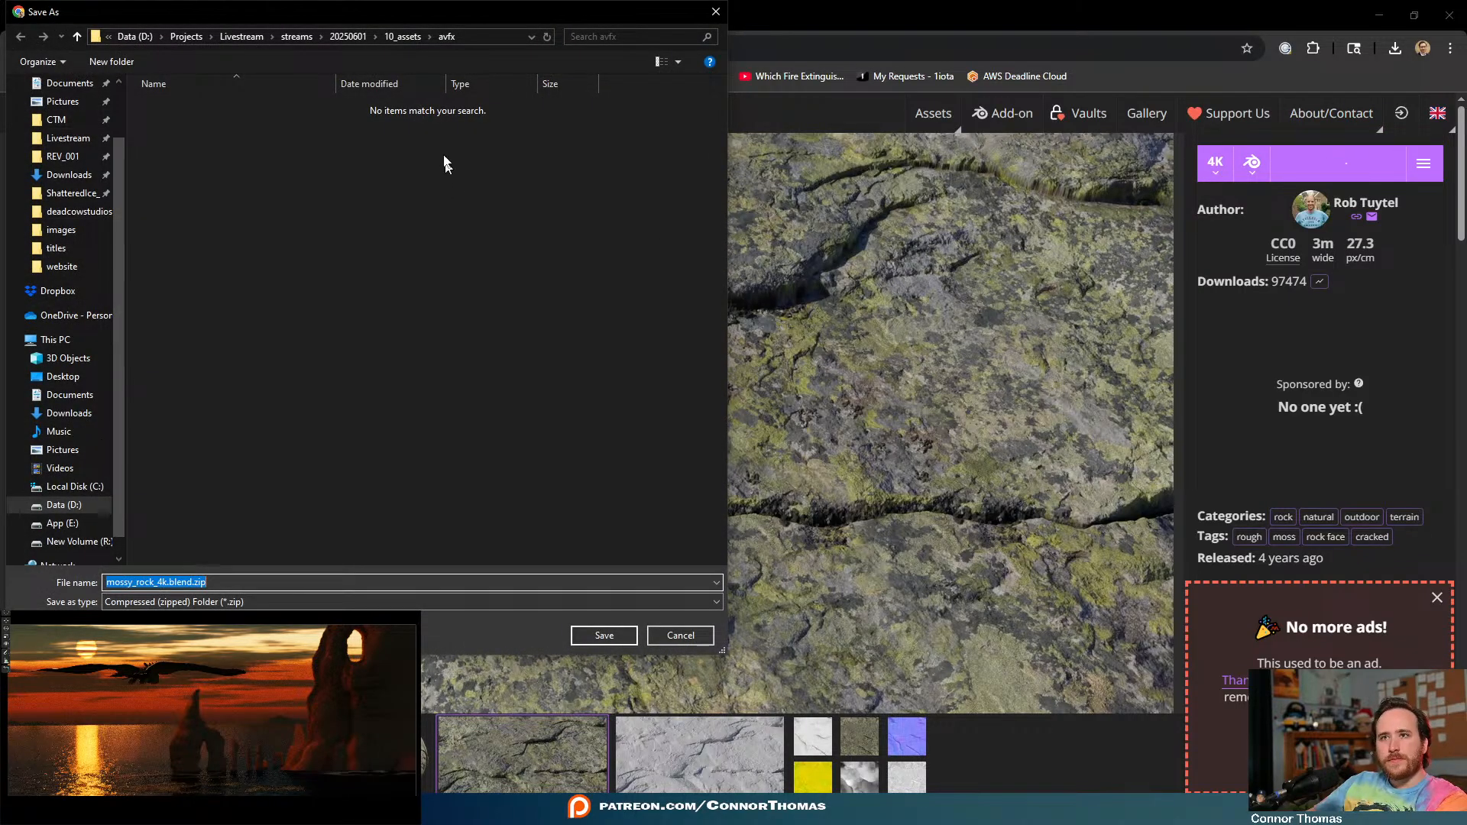
click(387, 37)
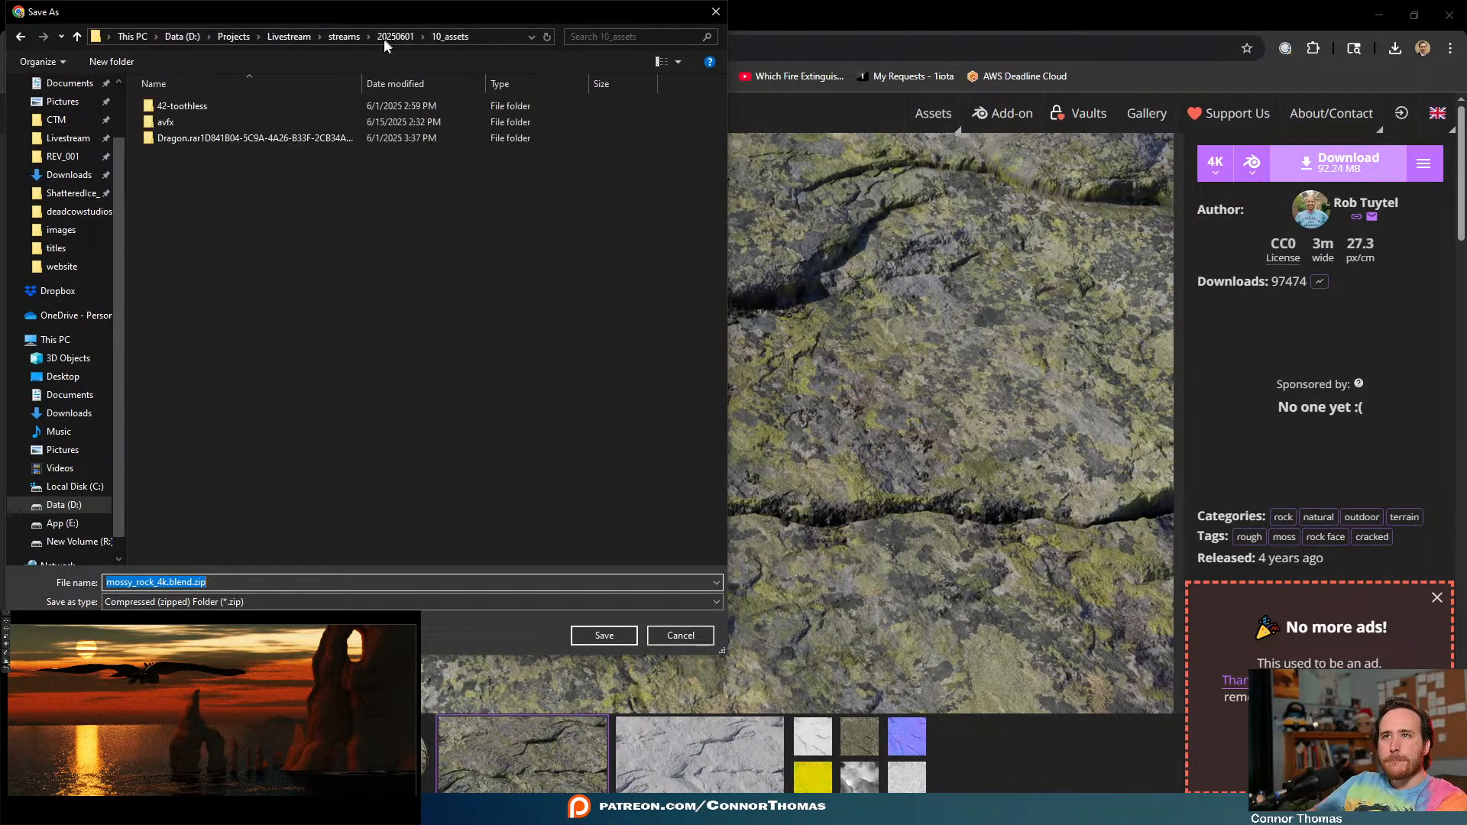
click(114, 64)
text(textures)
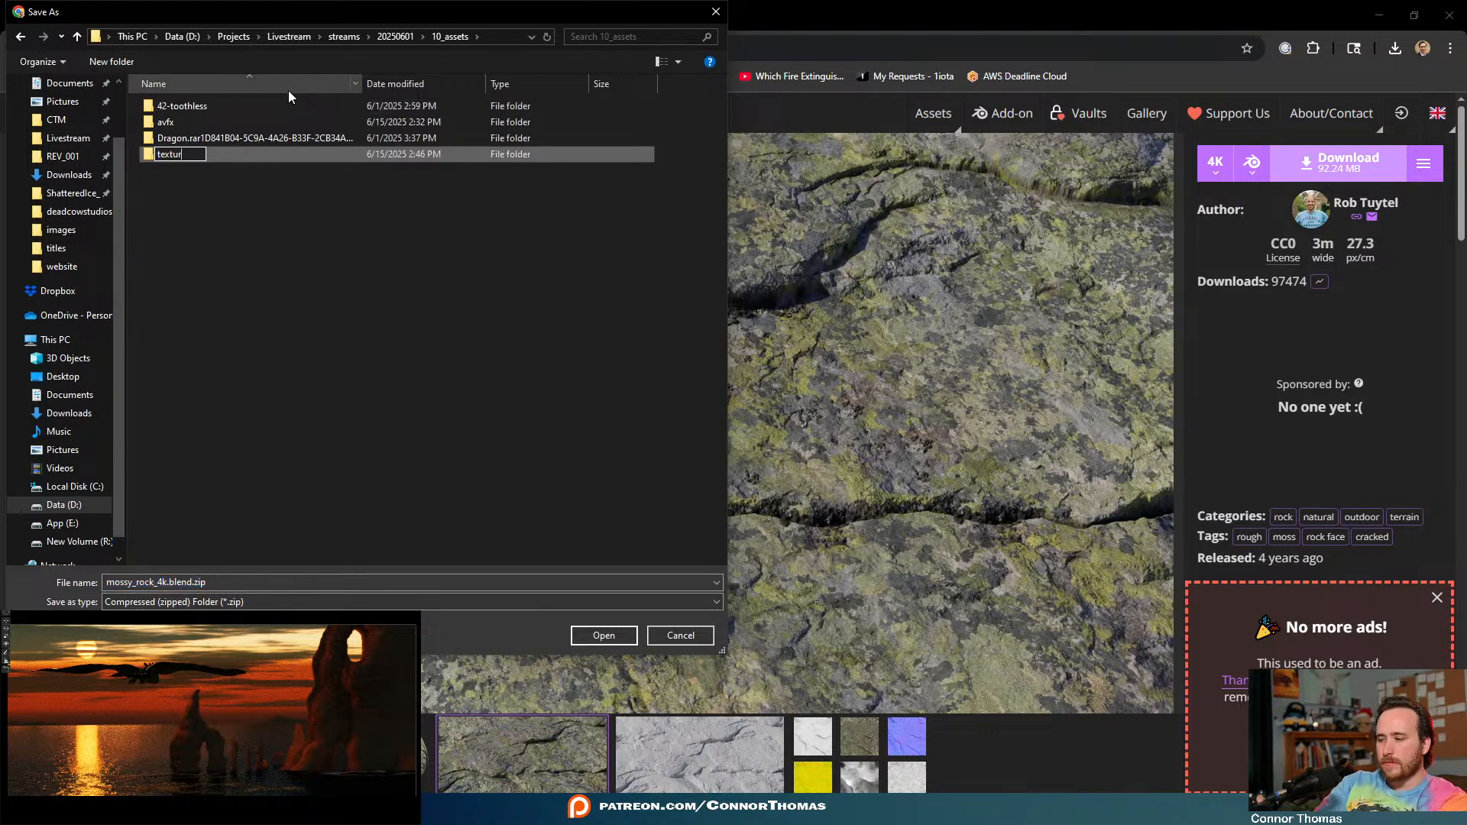
key(Return)
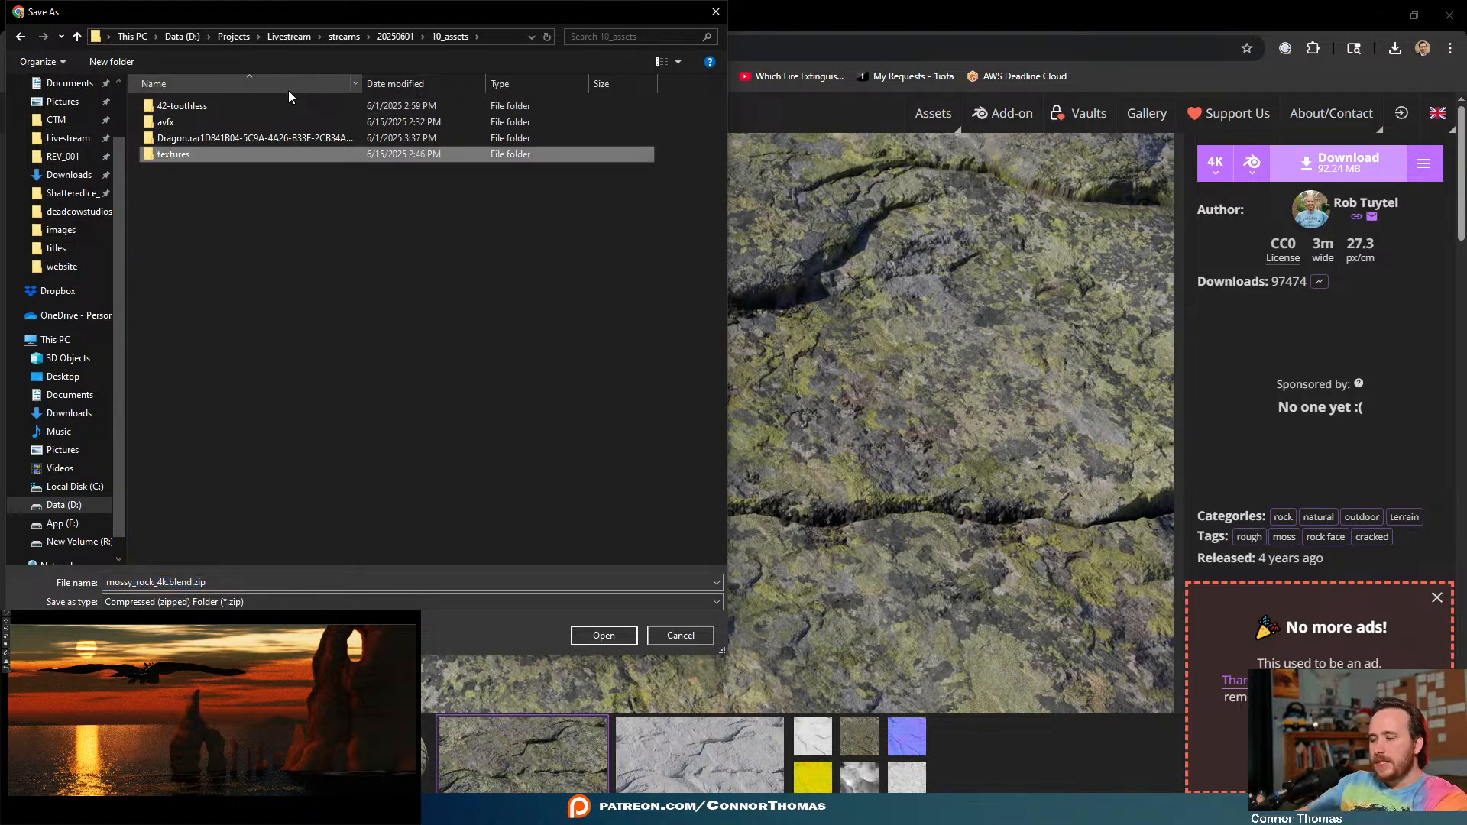
double_click(180, 154)
click(605, 635)
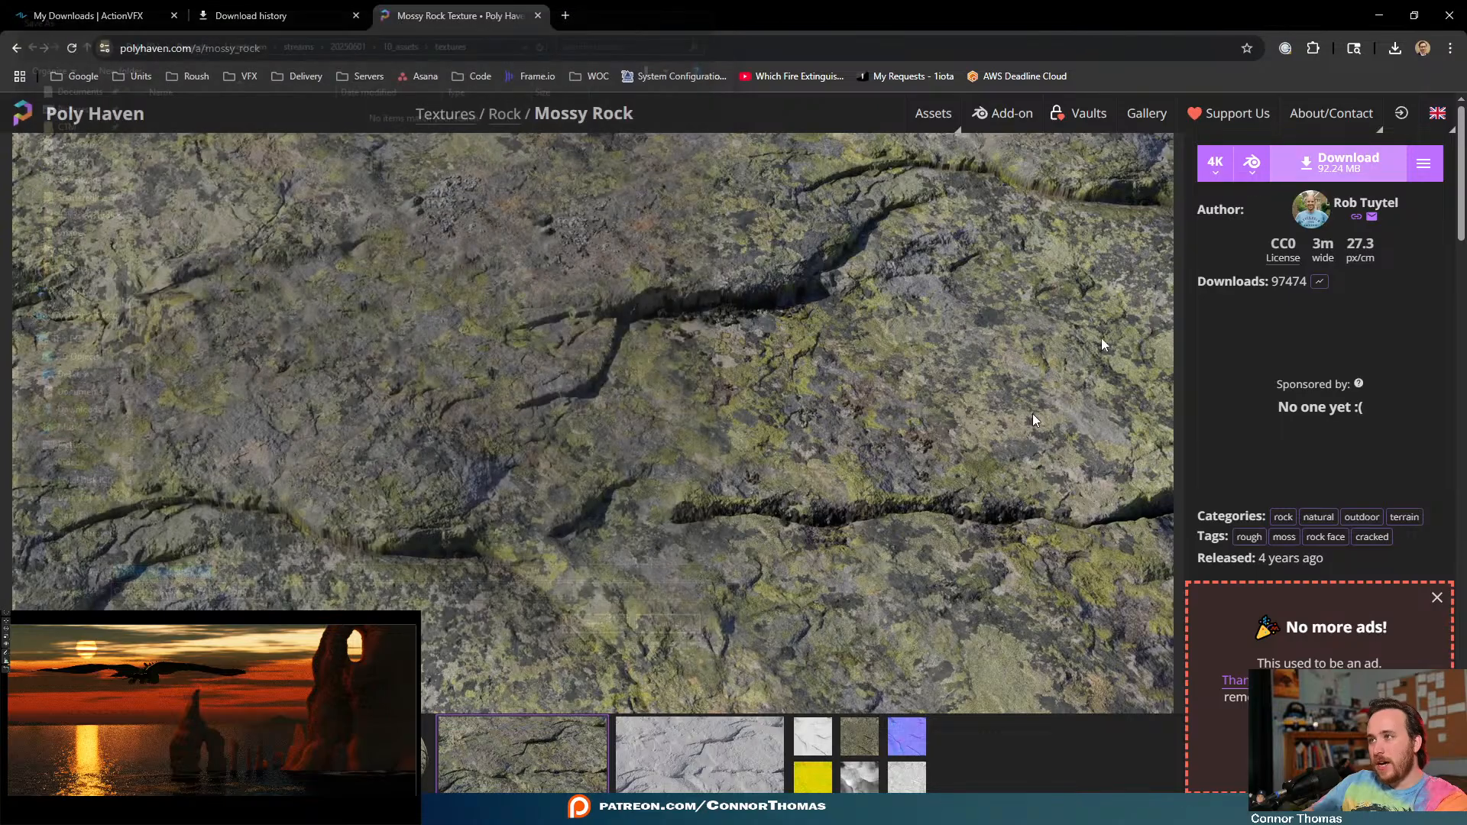
- Extract the downloaded Mossy Rock archive within the textures folder and switch back to Blender
click(1352, 85)
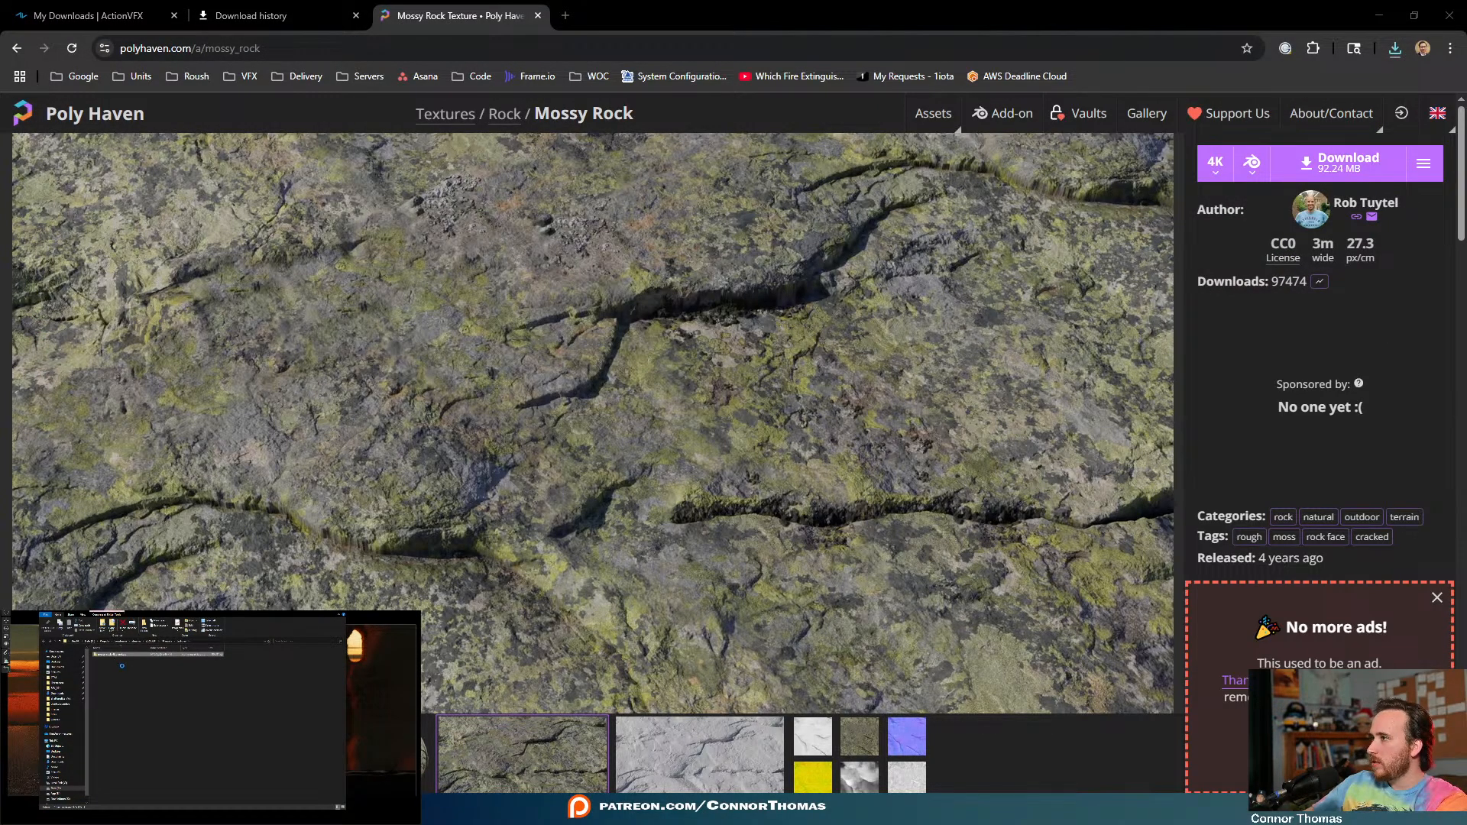
right_click(115, 655)
mouse_move(127, 674)
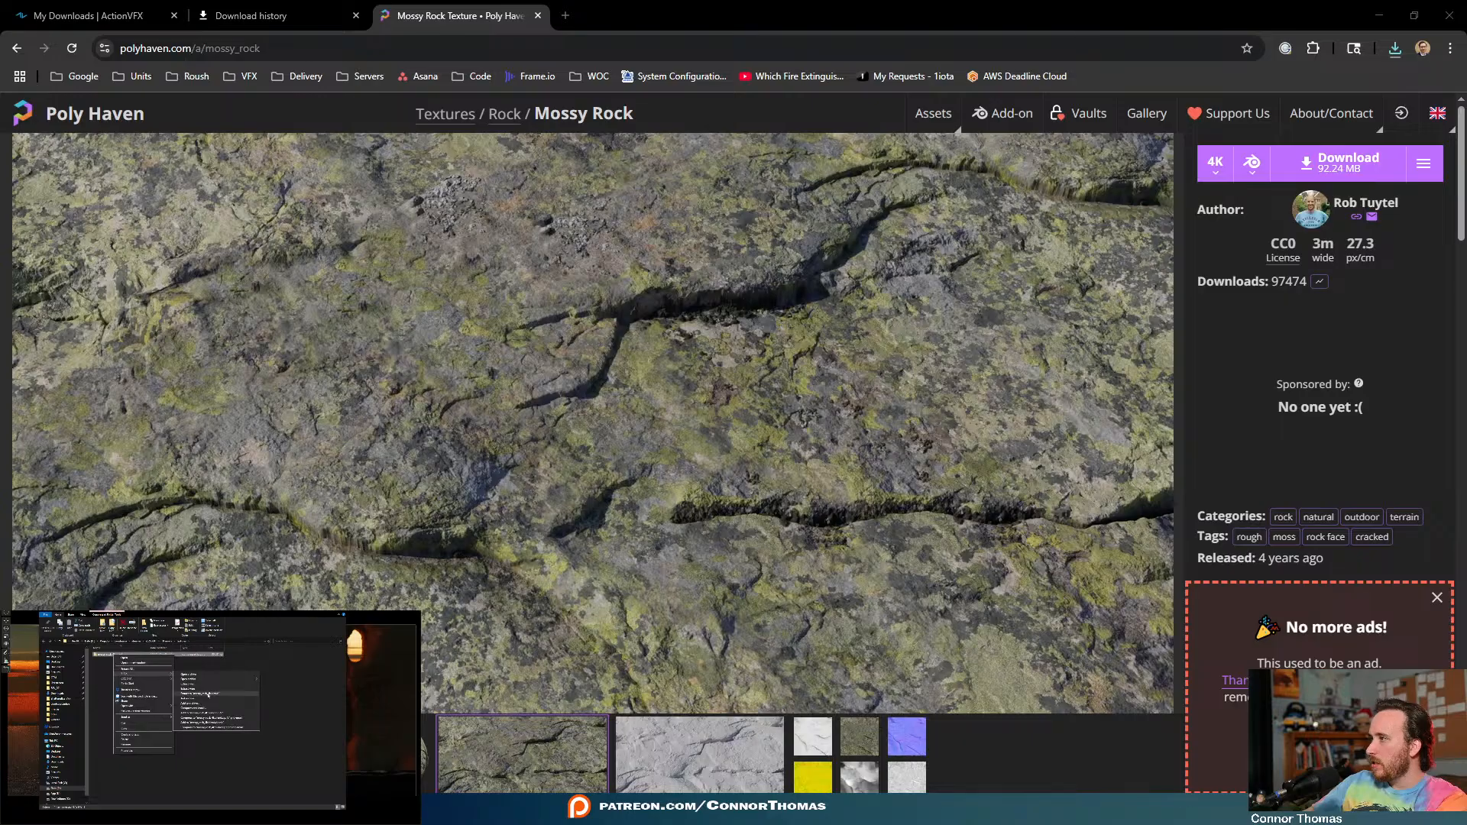
click(200, 694)
click(1379, 16)
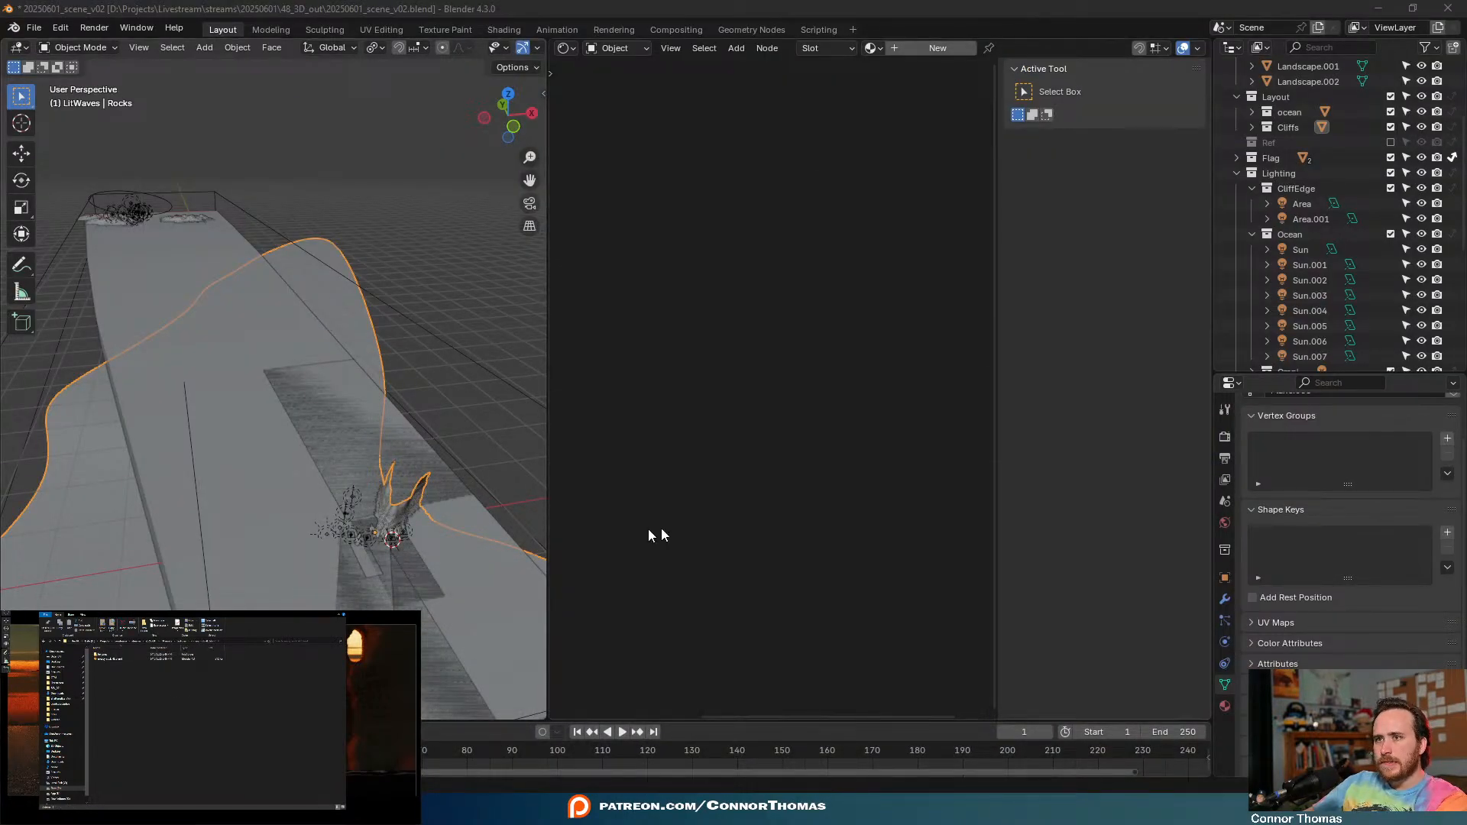
- Create a new material on the Rocks object and name it CliffEdge
click(1226, 708)
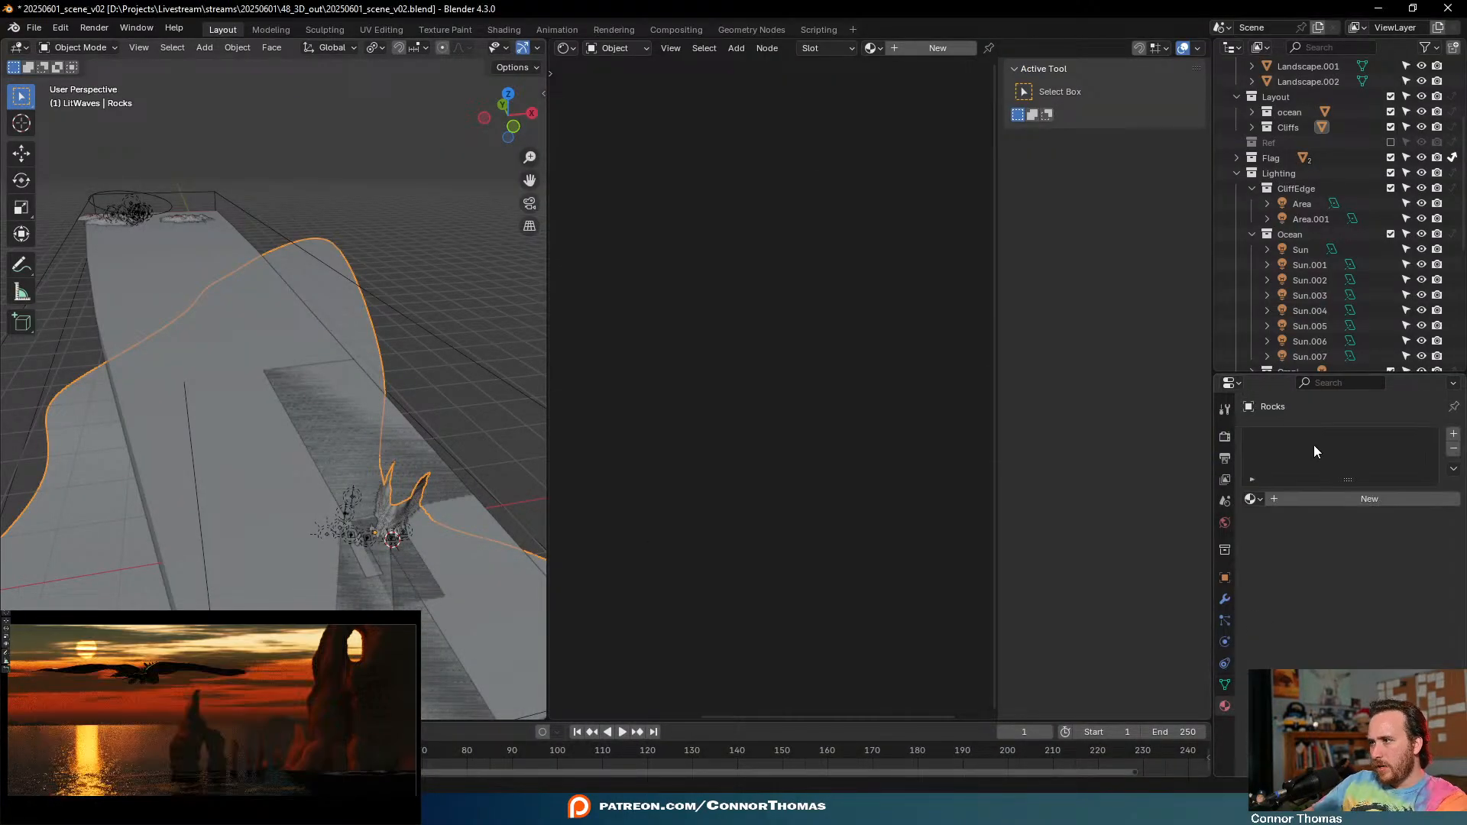
click(1302, 494)
double_click(1299, 498)
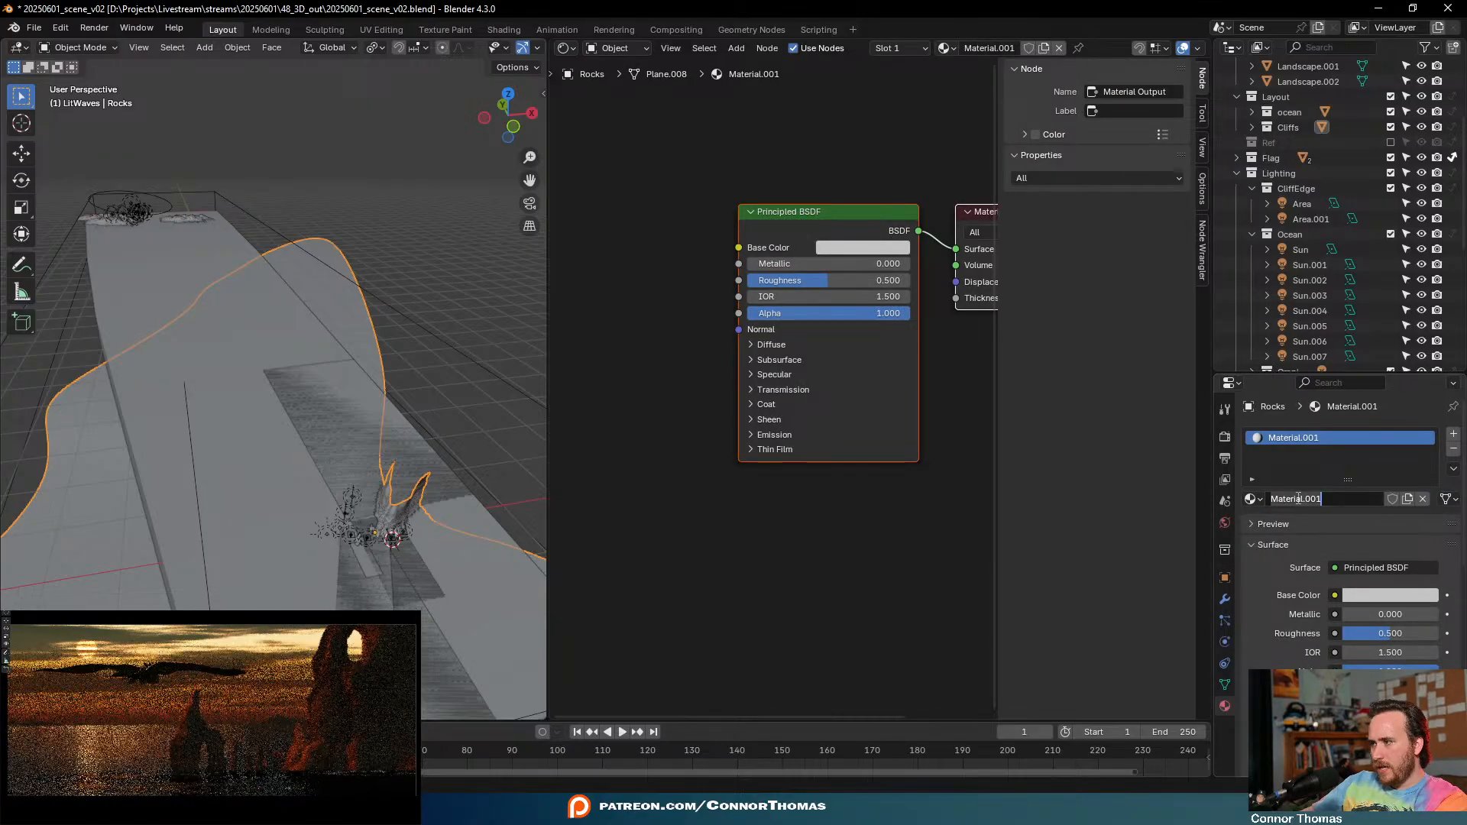
text(CliffE)
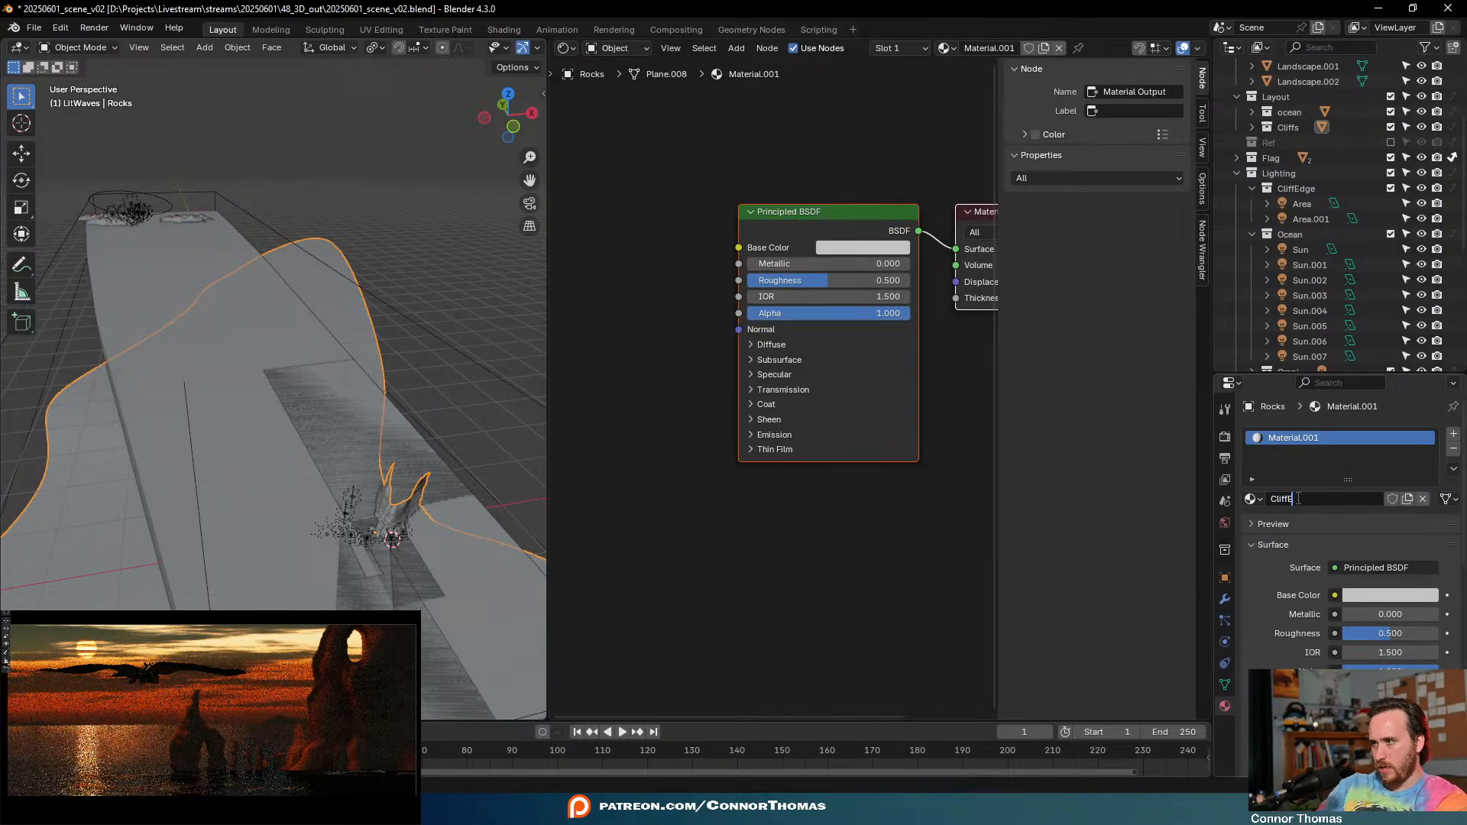
text(dge)
key(Return)
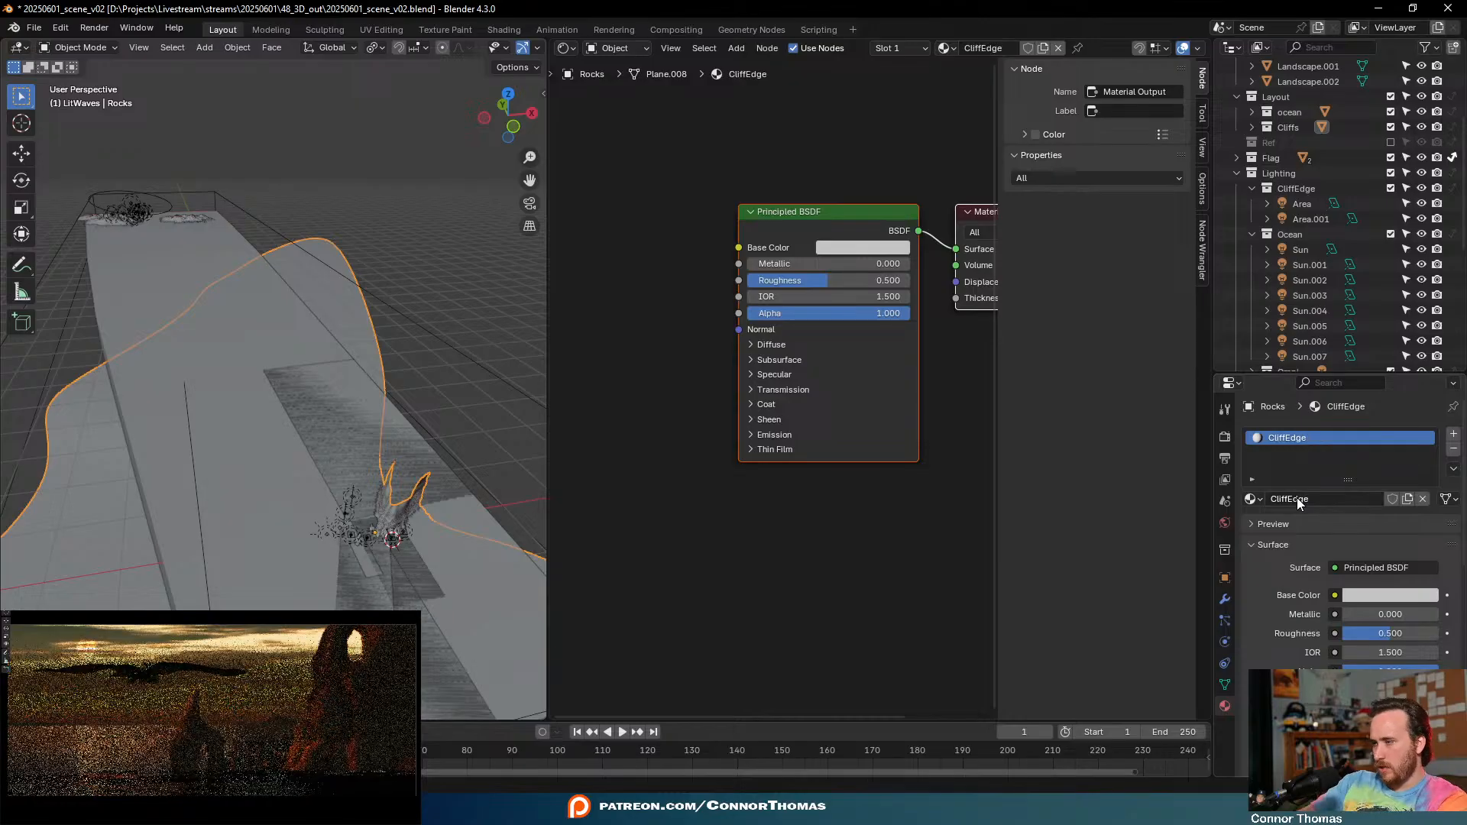
- Enlarge the CliffEdge shader graph and bring in the mossy_rock diffuse, displacement, normal and roughness images from the extracted textures folder
click(789, 540)
key(ctrl+space)
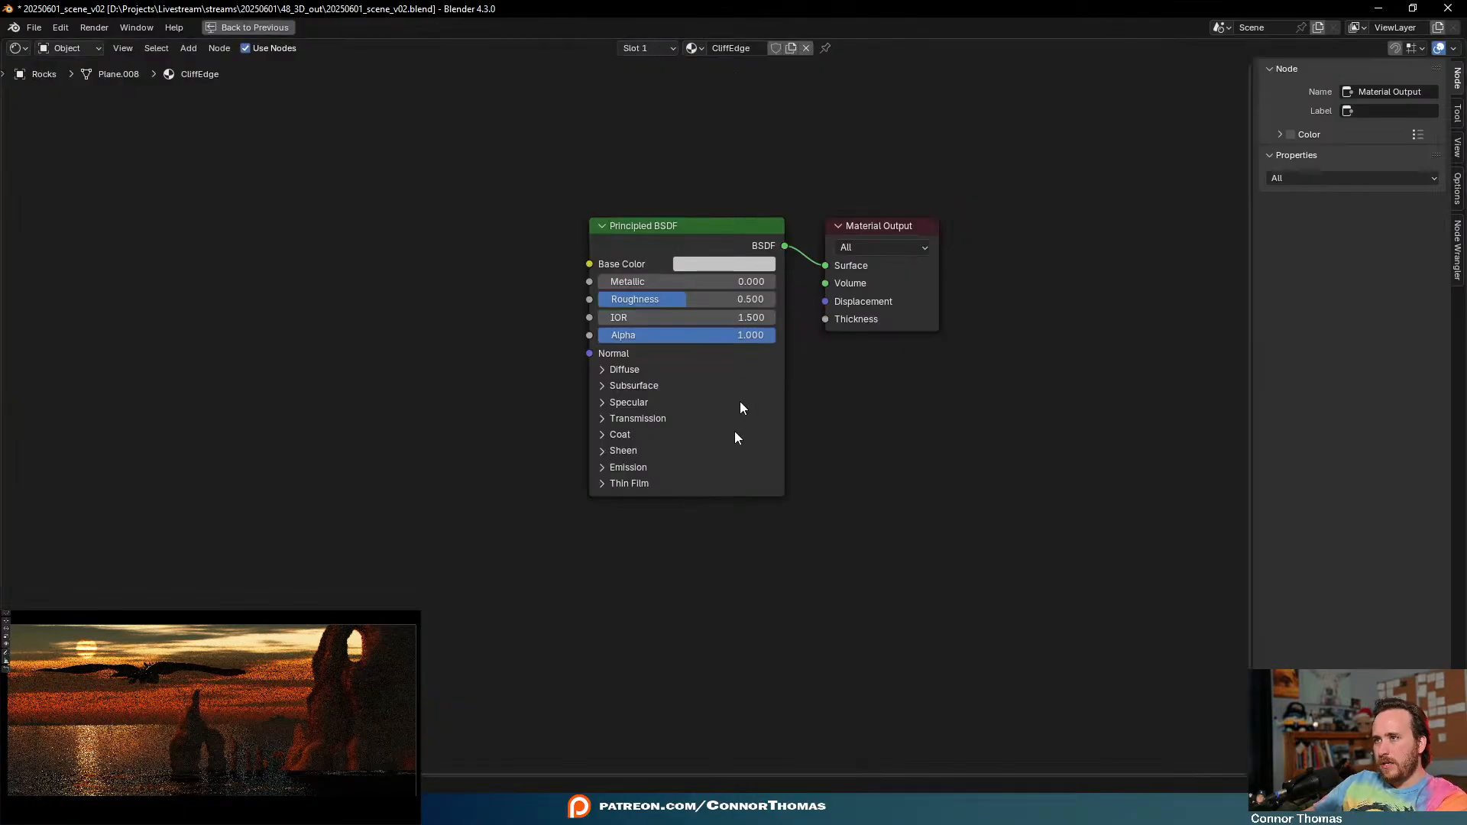
key(alt+Tab)
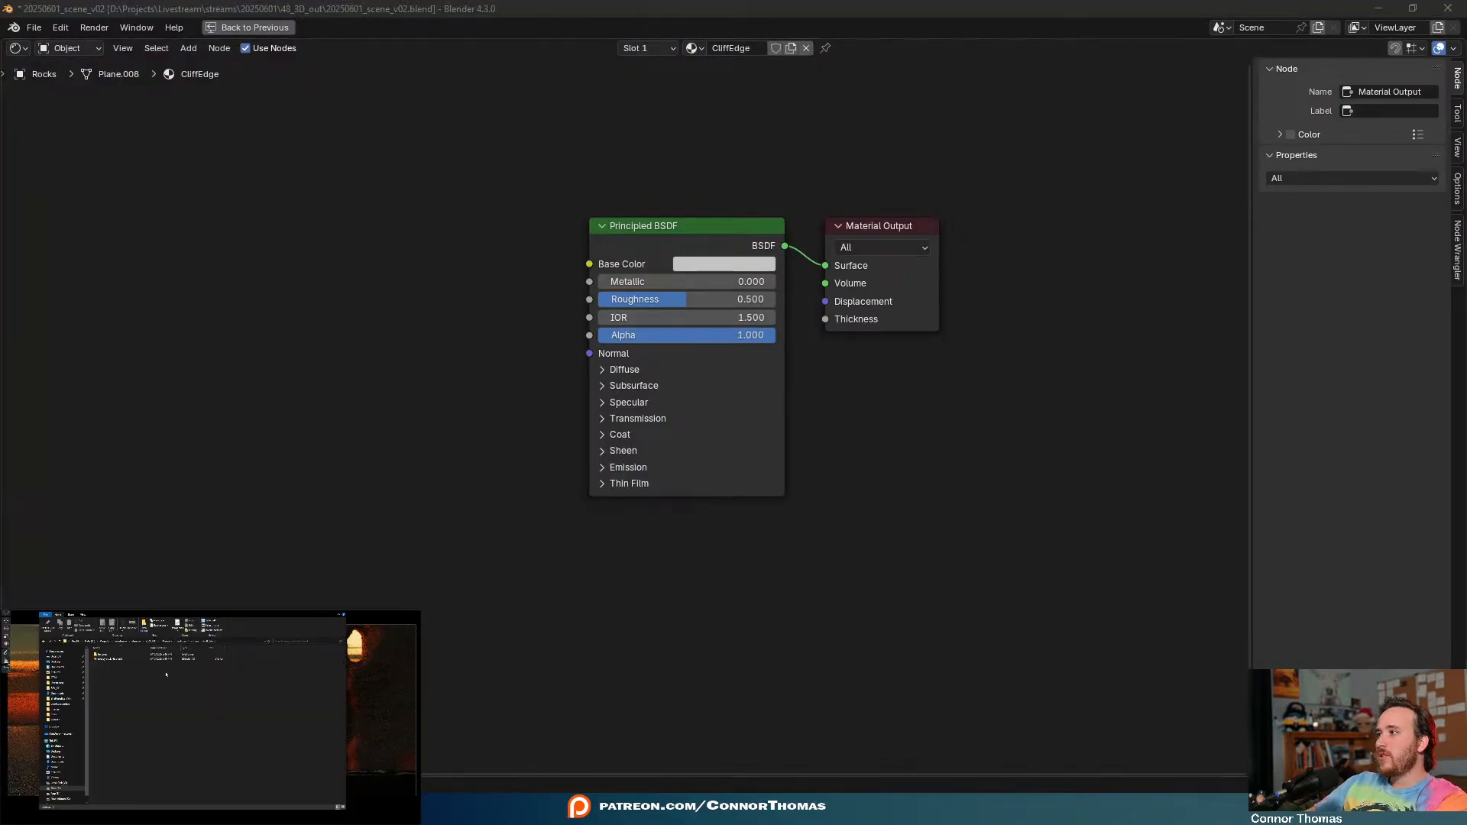
double_click(101, 654)
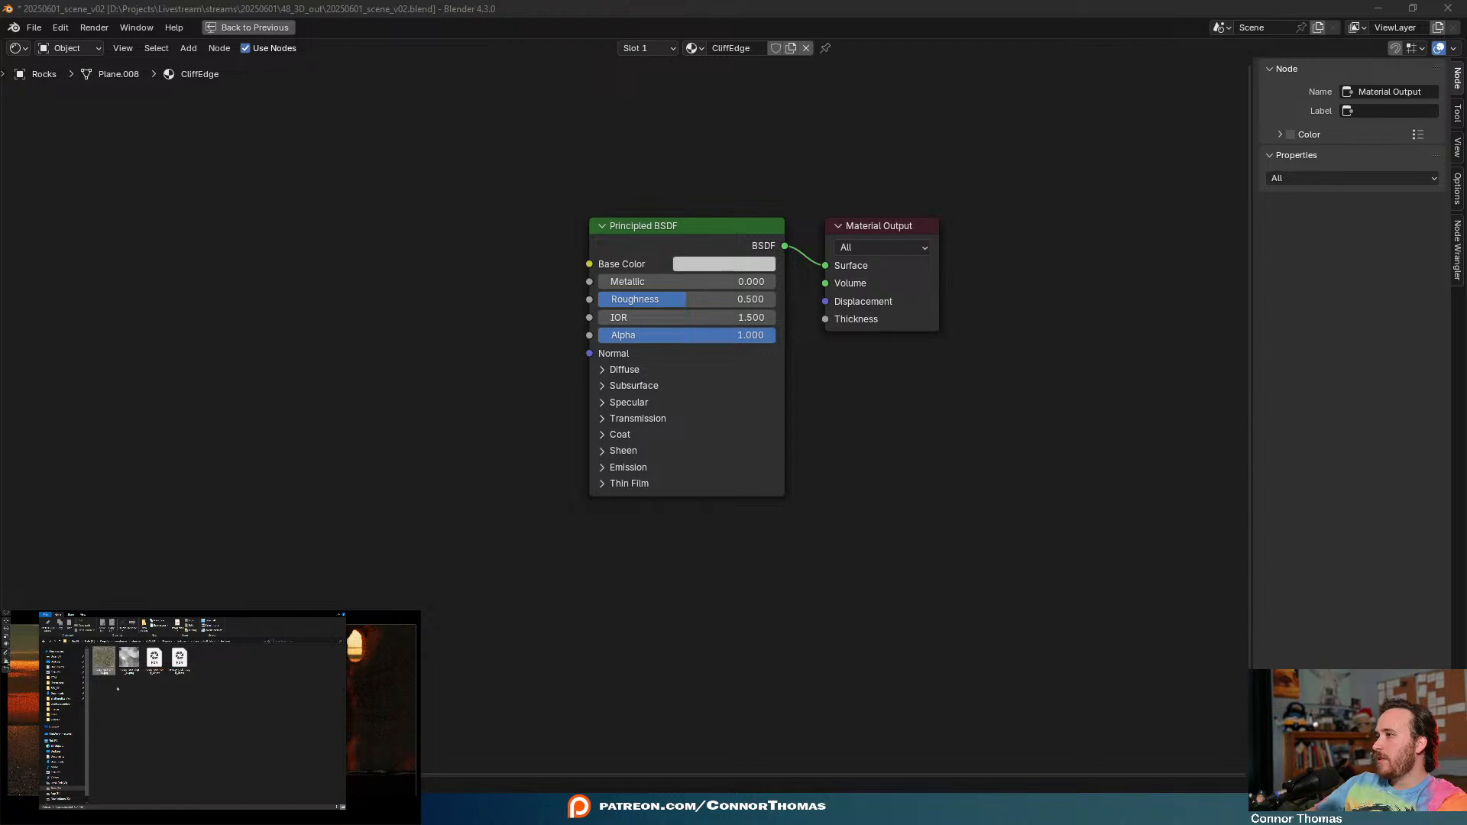
drag(331, 169, 331, 168)
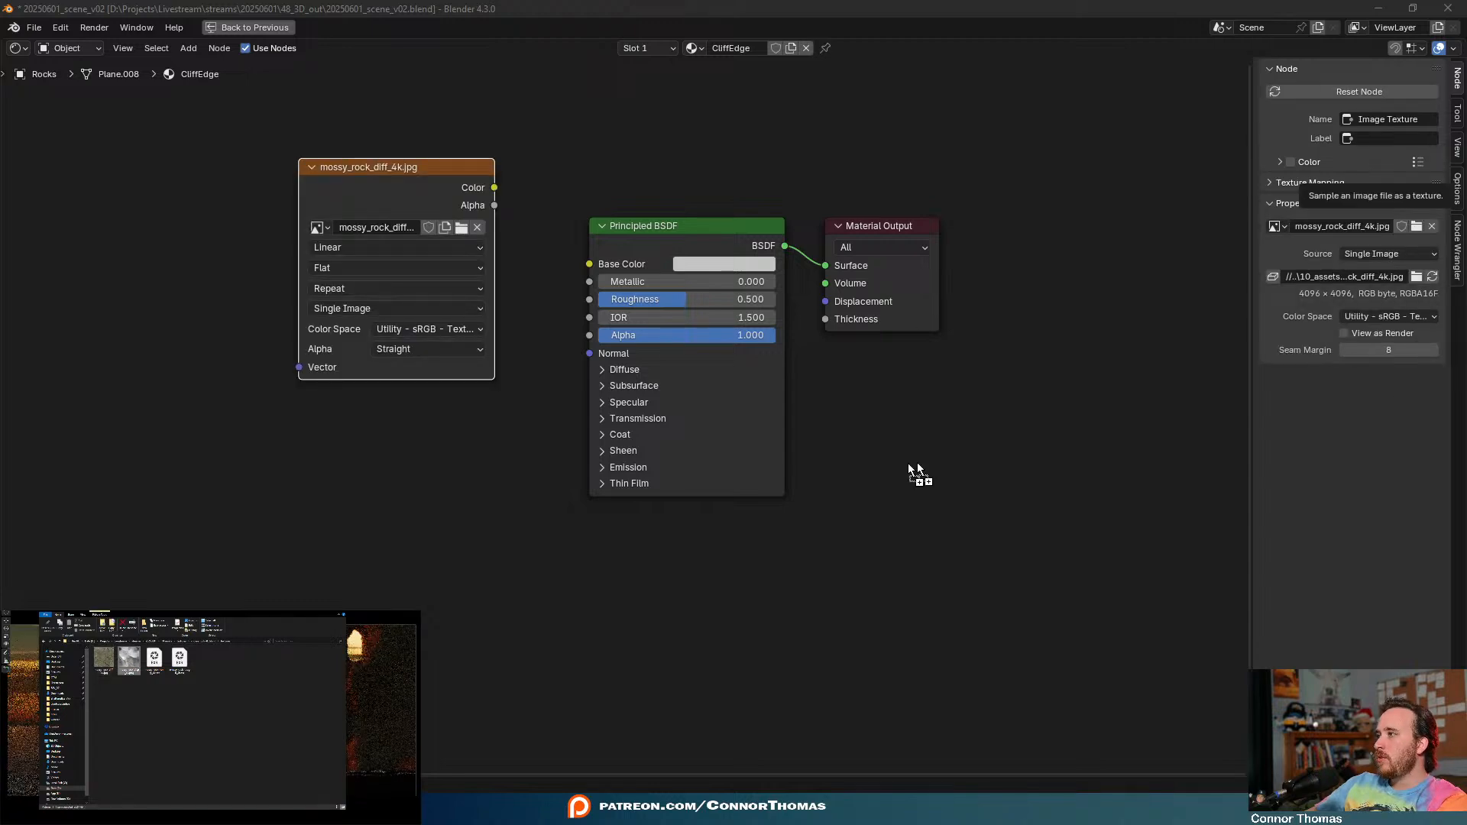
drag(206, 669, 347, 498)
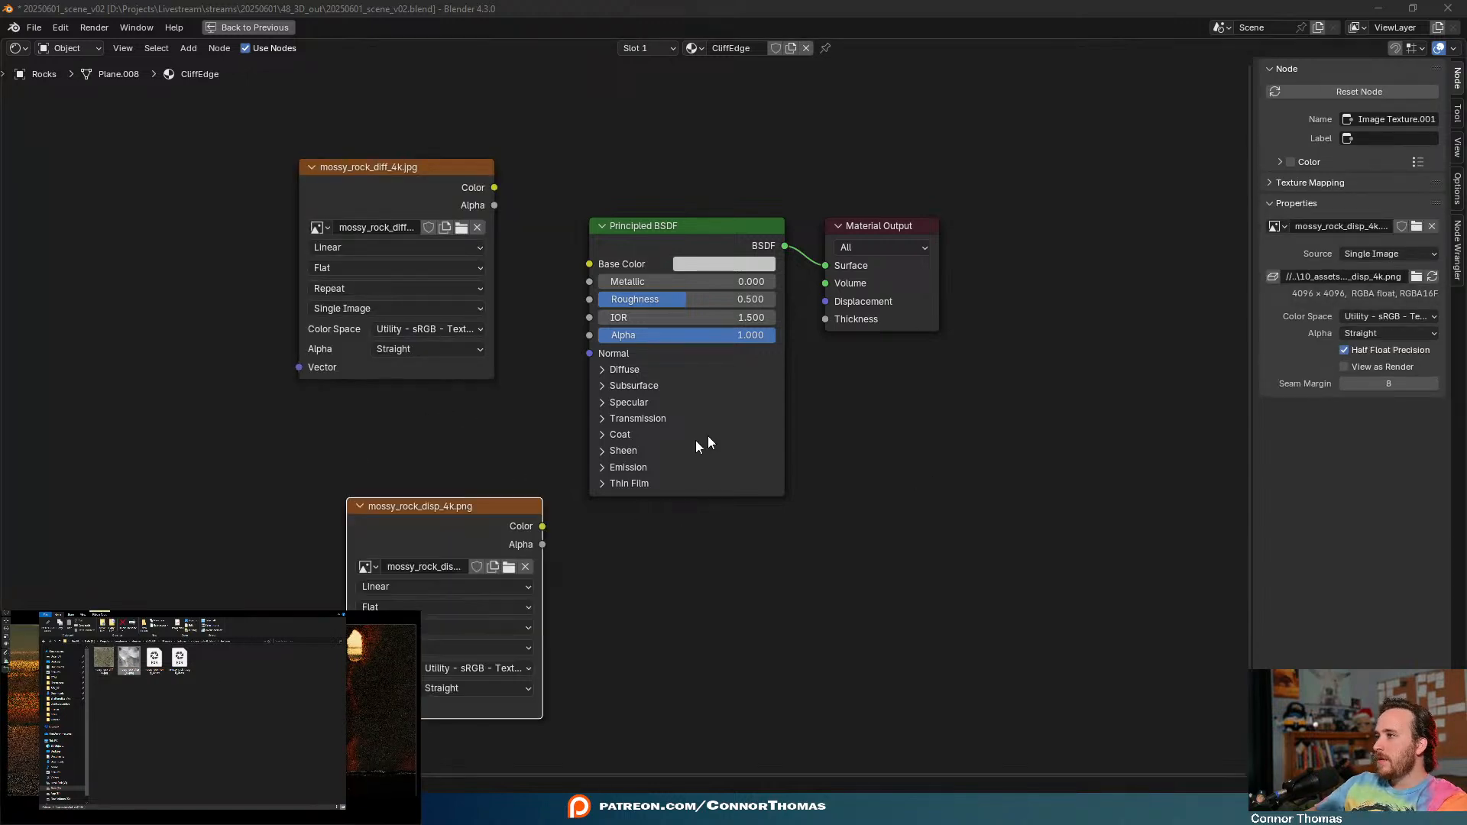
drag(154, 658, 93, 506)
drag(179, 658, 53, 300)
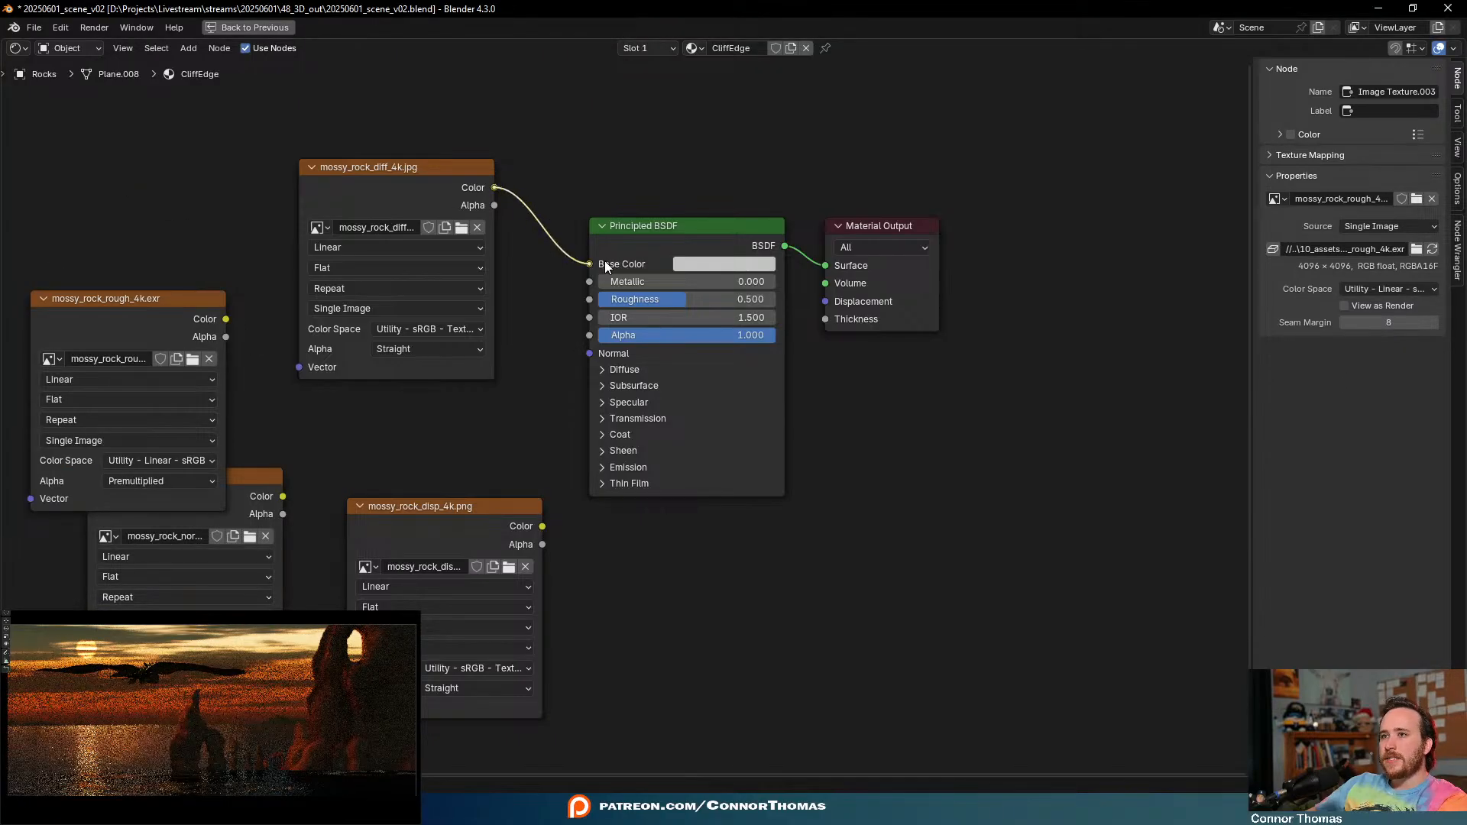
- Connect the diffuse texture's Color to the Base Color, move its node clear of the others and preview it on the rocks
drag(604, 265, 590, 265)
drag(400, 176, 290, 107)
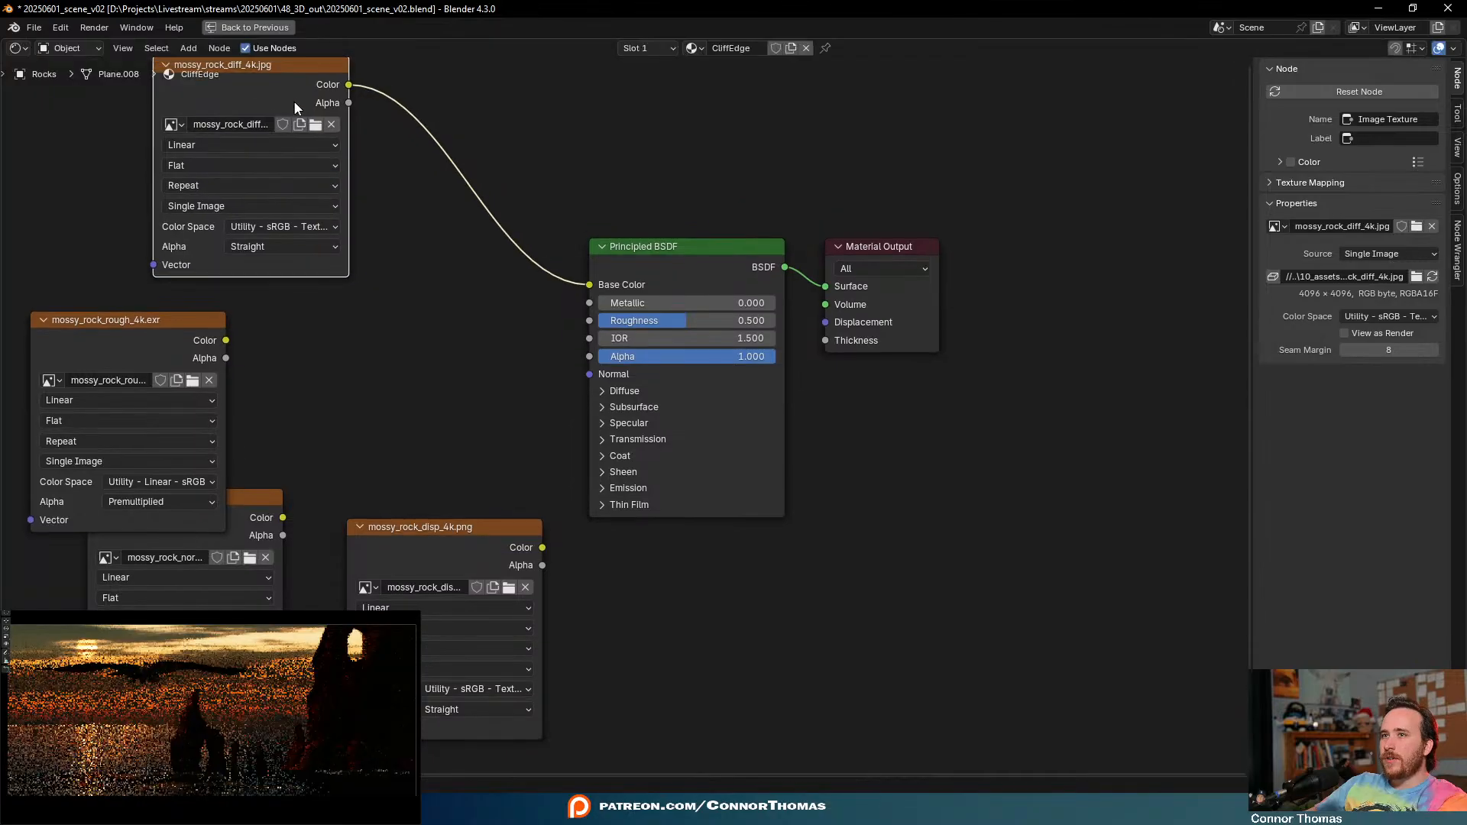
ctrl+shift+click(290, 90)
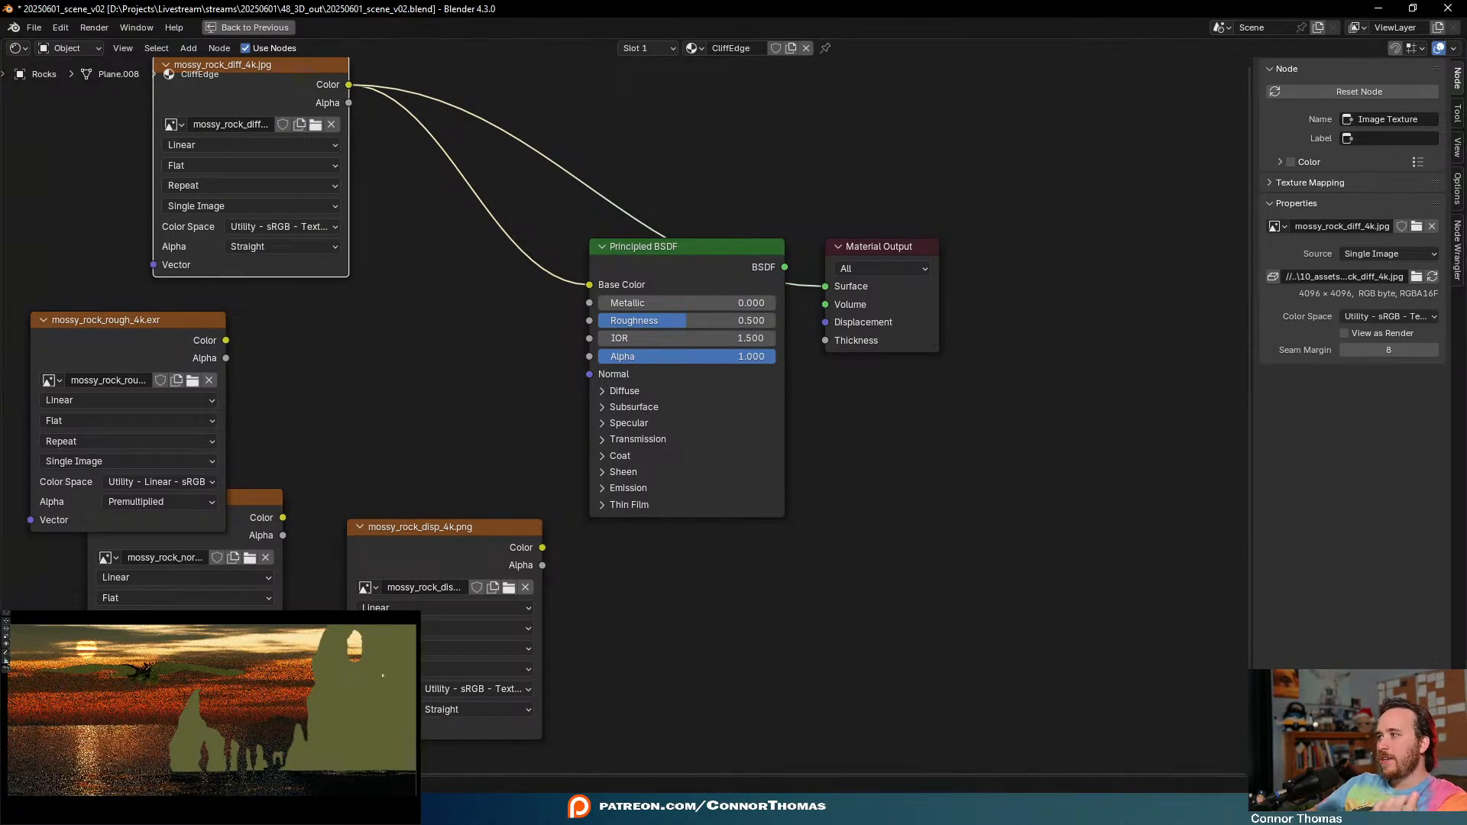
middle_drag(451, 357, 725, 518)
drag(494, 228, 367, 193)
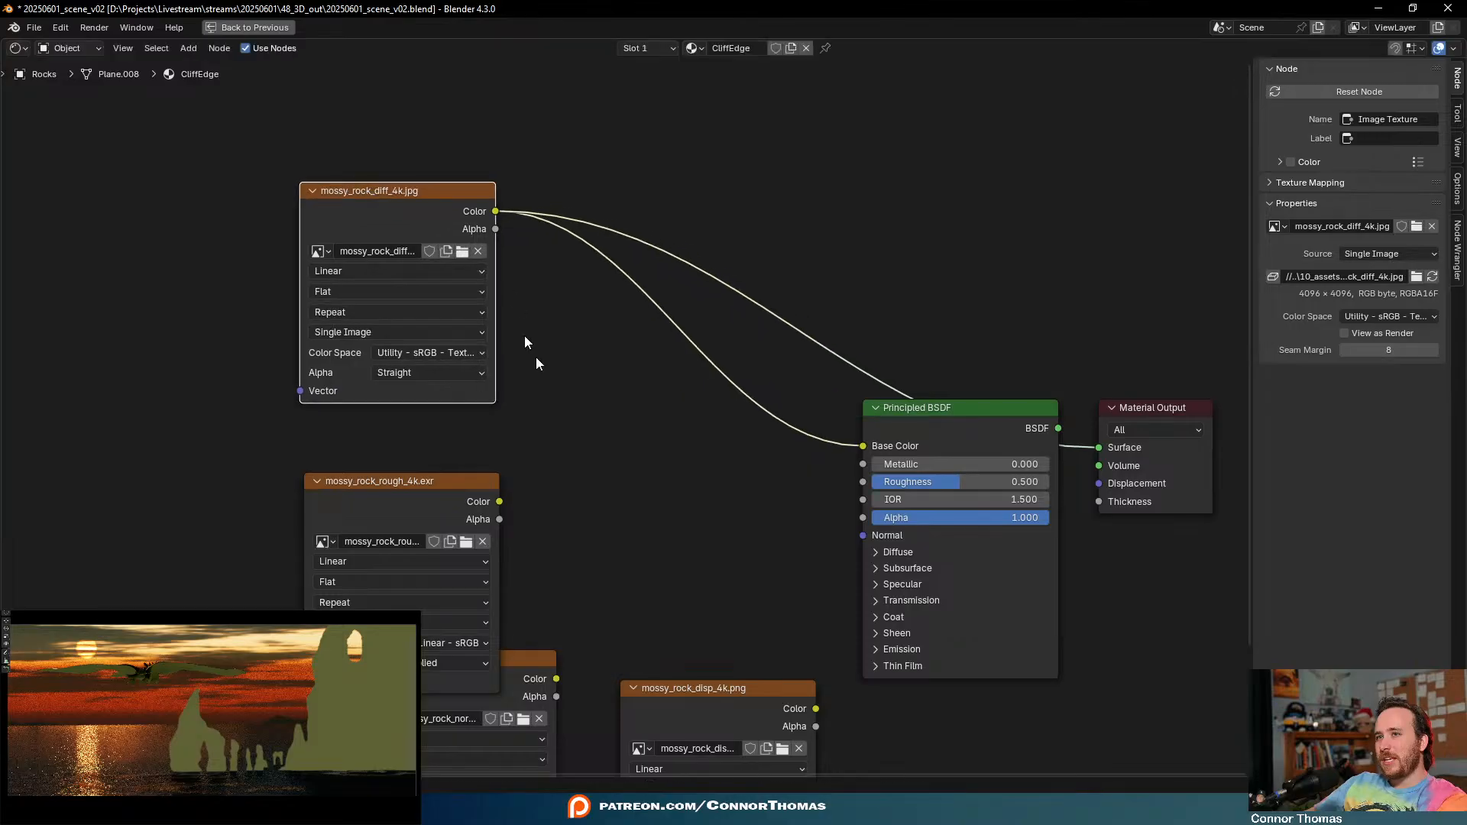
- Preview the mossy_rock_rough_4k.exr texture on the rocks and place its node just below the diffuse texture
middle_drag(515, 304, 527, 153)
ctrl+shift+click(424, 325)
drag(484, 354, 481, 298)
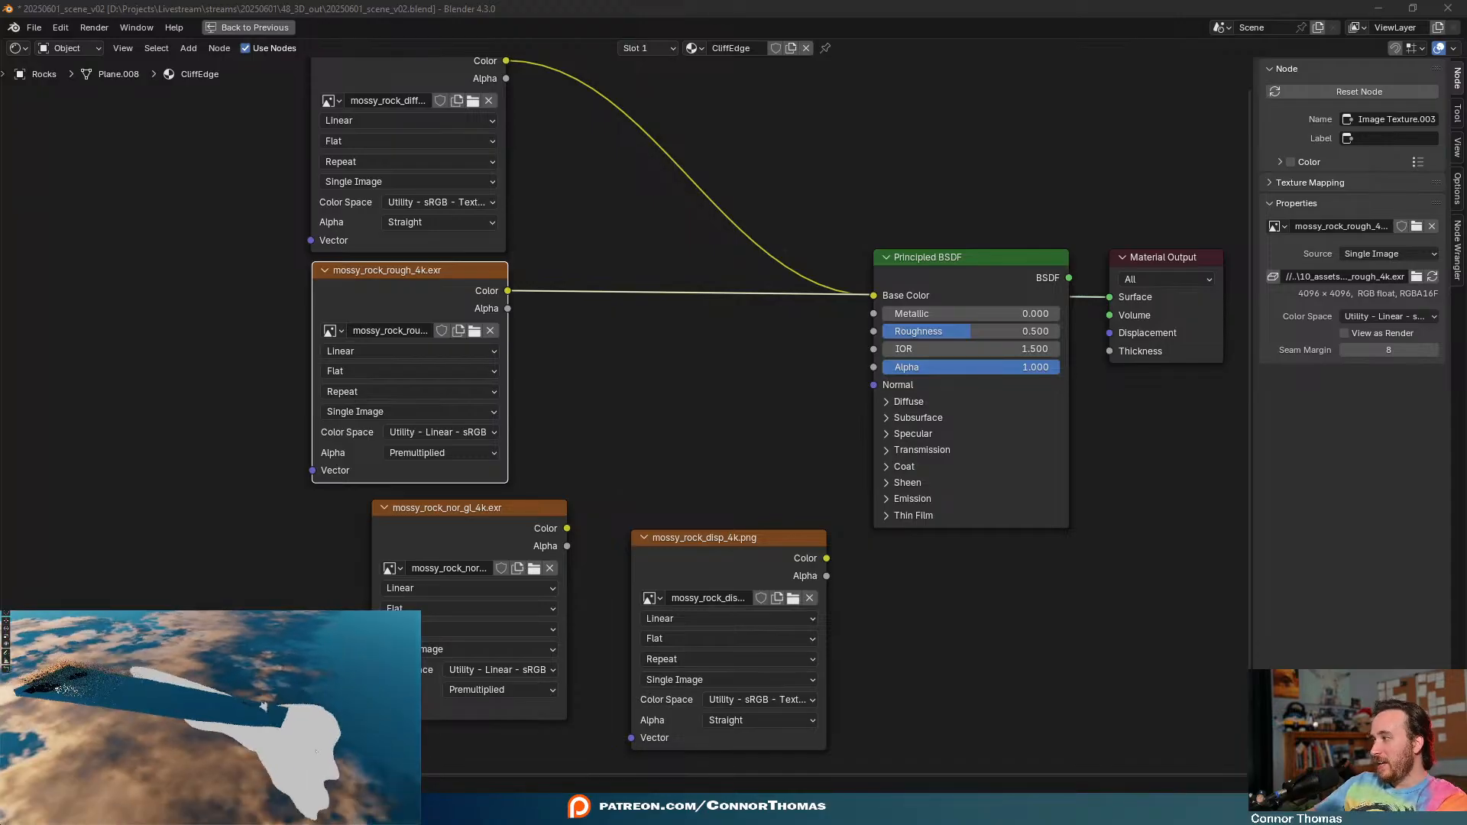
- Add Texture Coordinate and Mapping nodes feeding the roughness texture and move the pair away from the image nodes
key(ctrl+t)
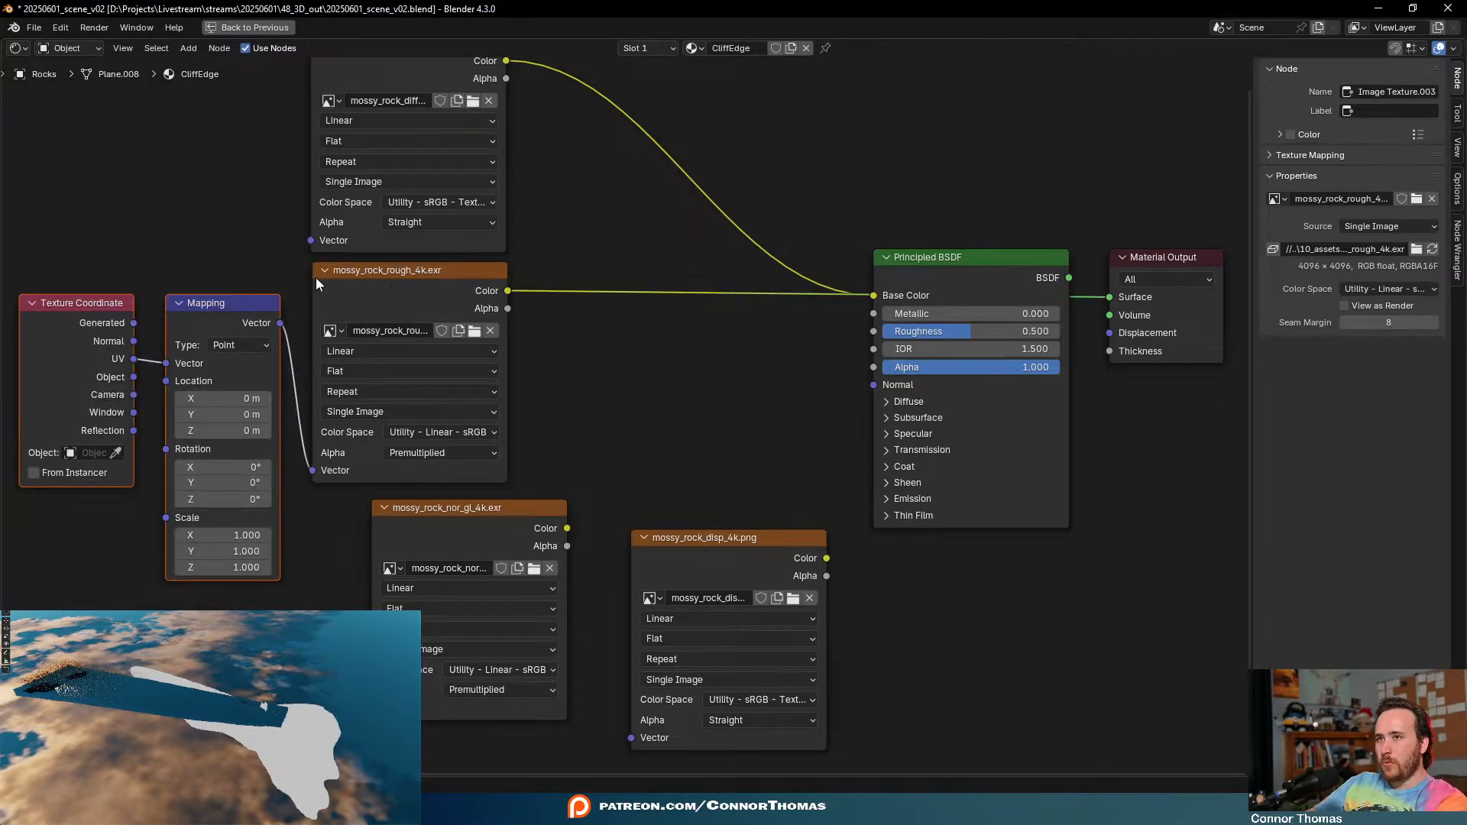
middle_drag(314, 277, 511, 262)
drag(305, 229, 449, 491)
key(g)
right_click(345, 467)
click(421, 529)
middle_drag(424, 387, 557, 427)
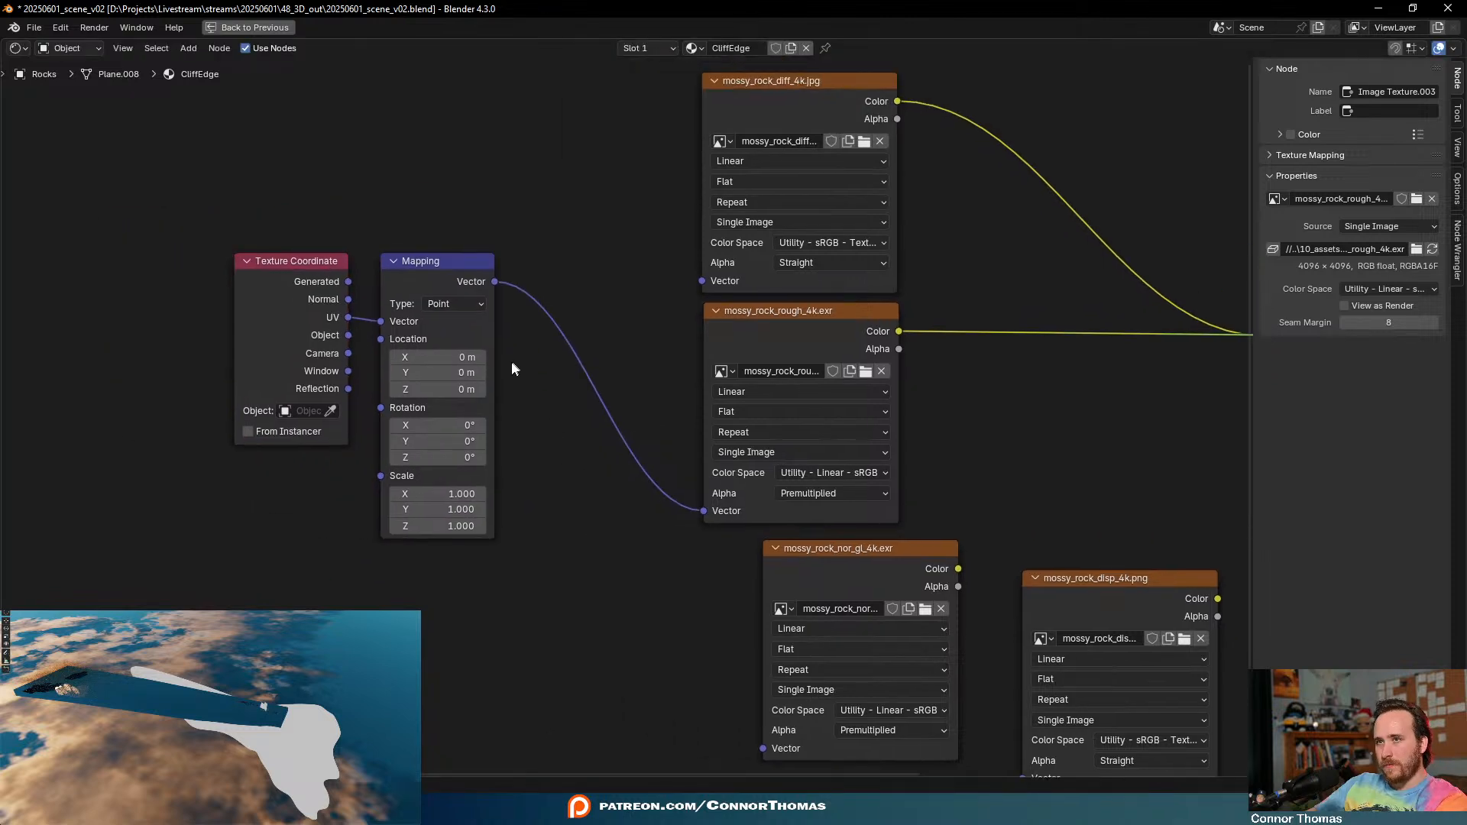
- Feed Object coordinates into the Mapping vector and drive the Mapping scale with a new Value node set to 100000
click(350, 352)
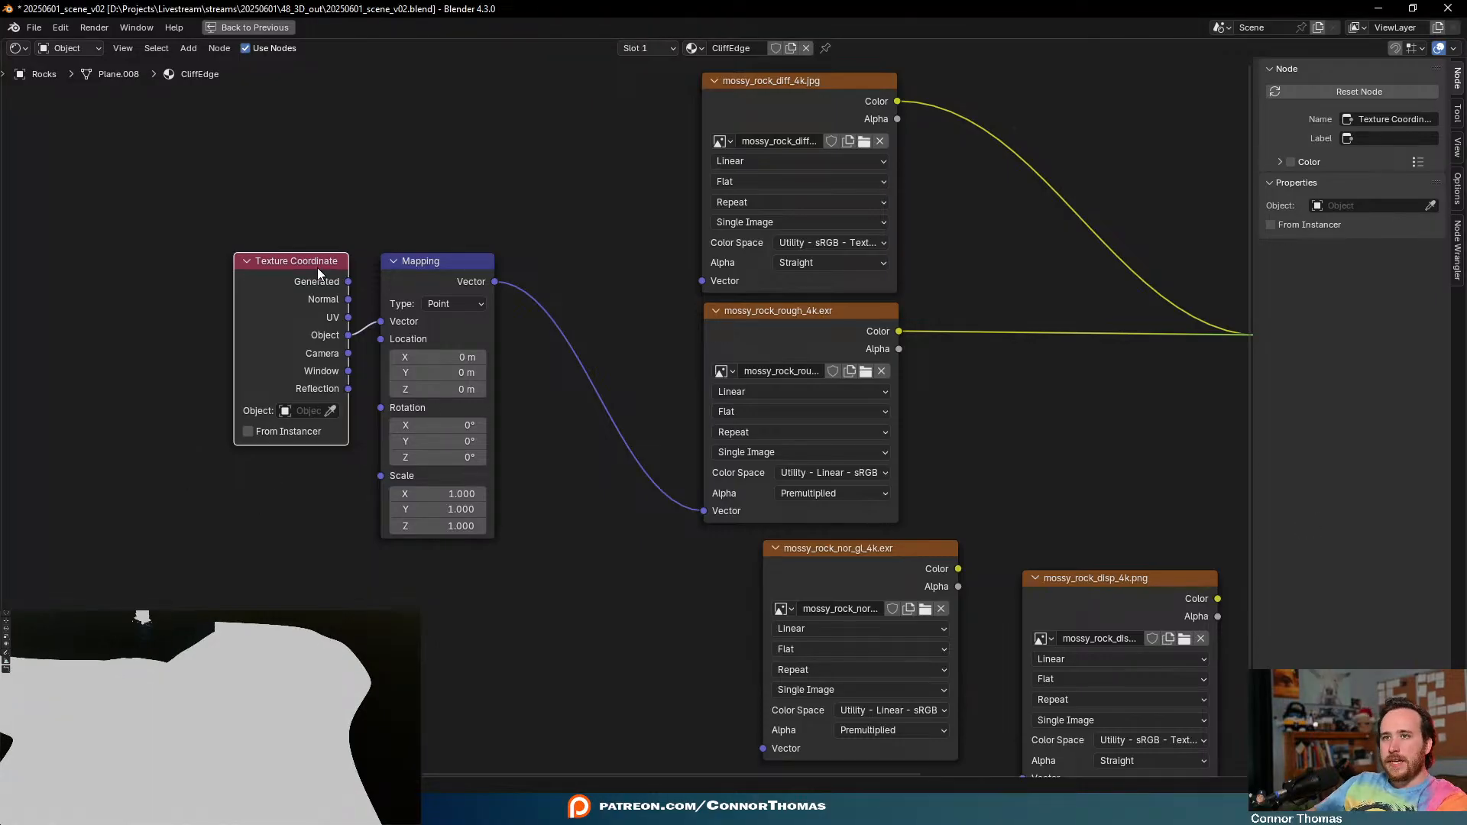
drag(318, 267, 201, 208)
key(shift+a)
text(va)
click(386, 518)
click(209, 511)
click(209, 511)
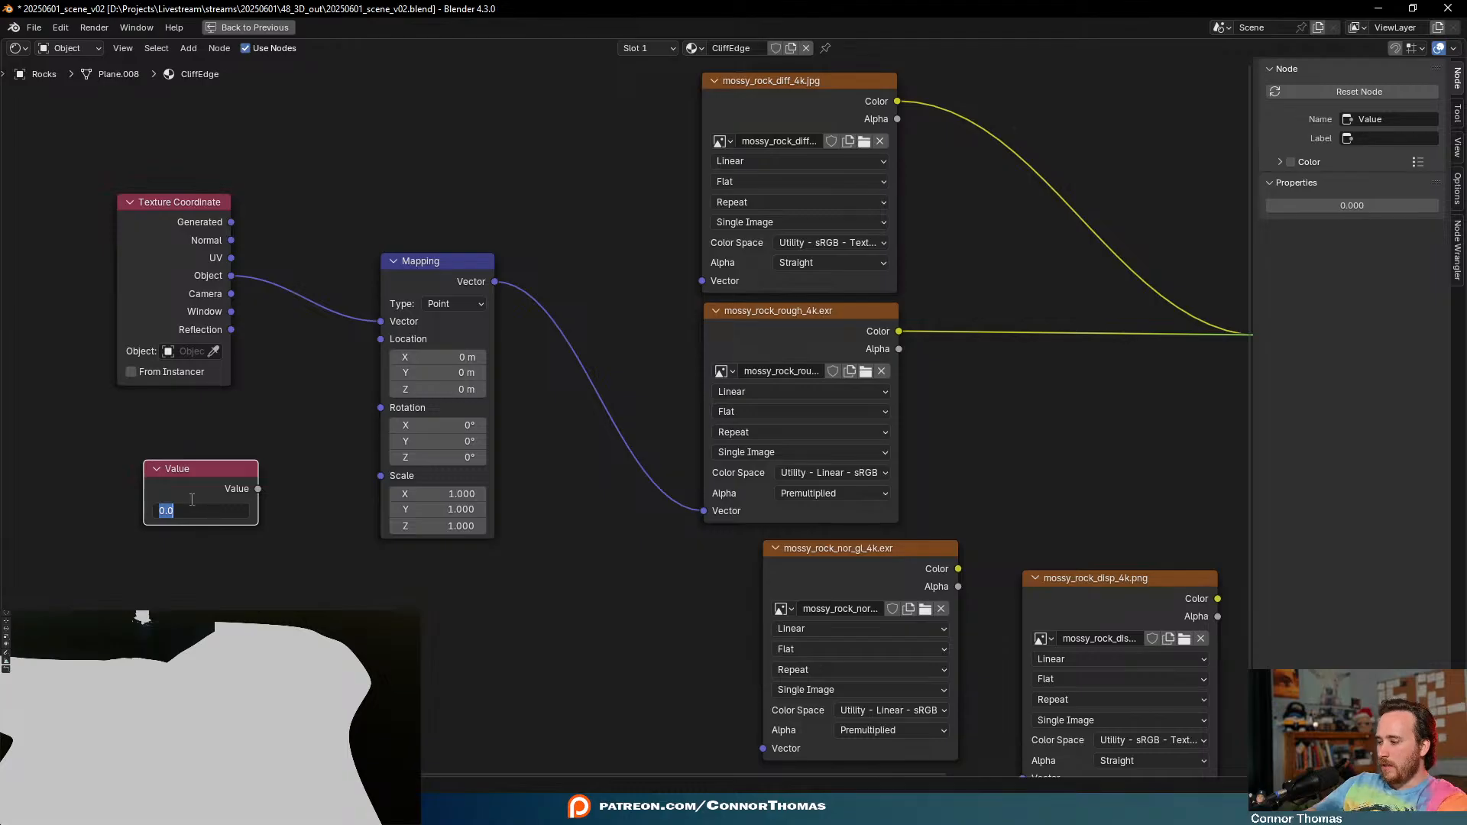
text(100000)
key(Return)
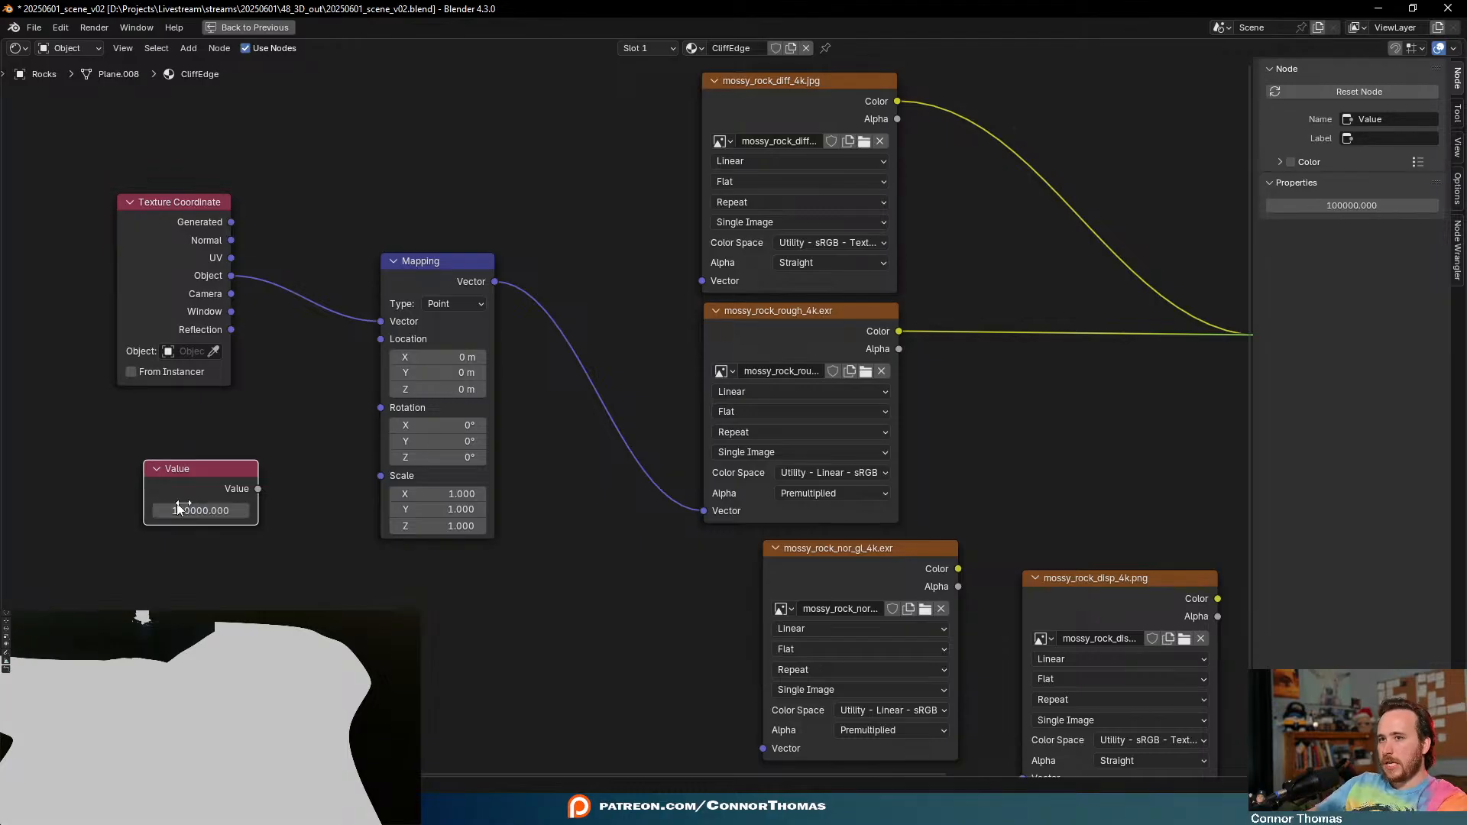
drag(268, 491, 380, 476)
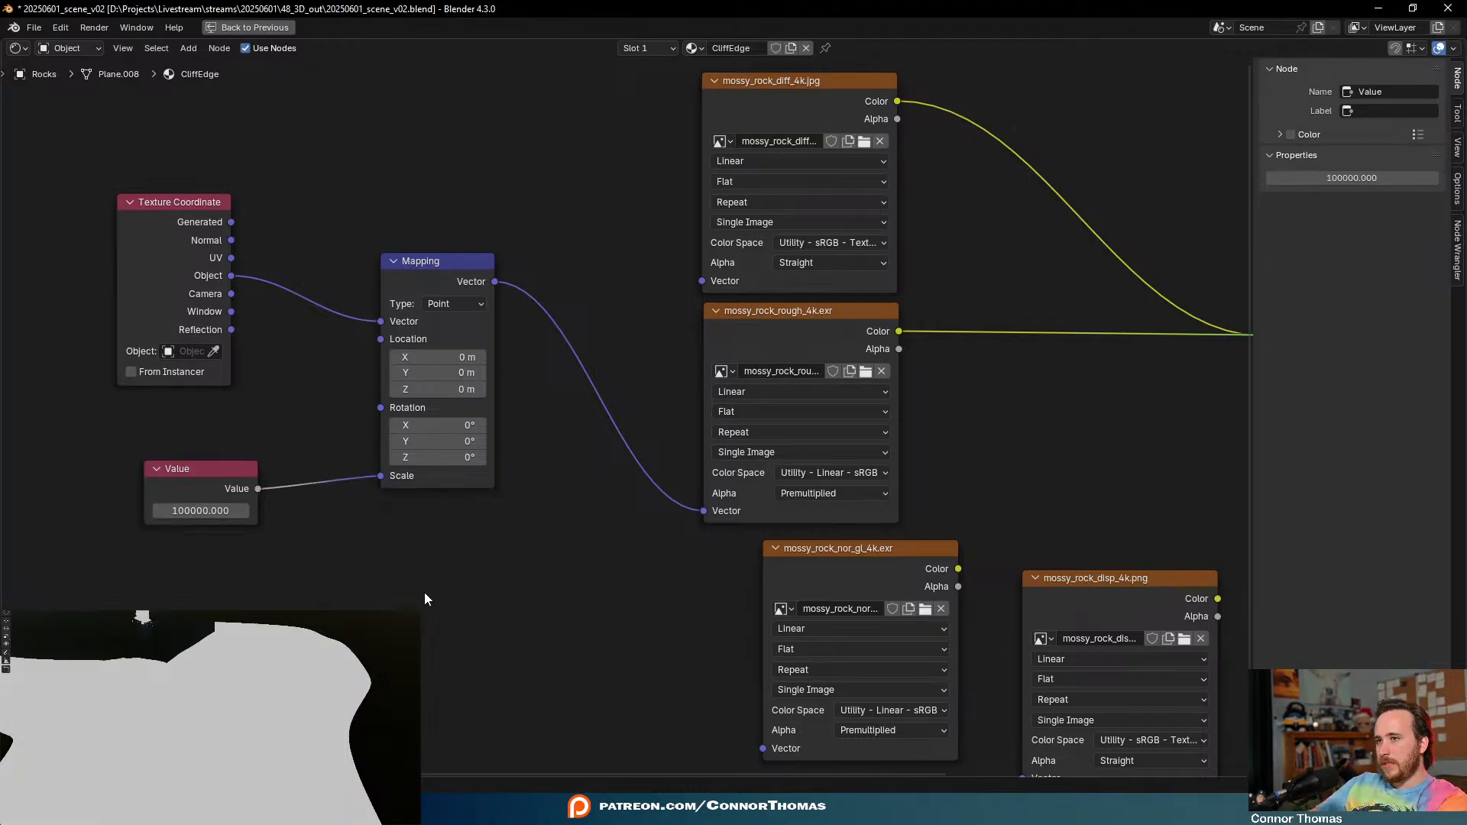
- Switch the Mapping vector to Generated coordinates and set the scale value to 1
drag(217, 475, 181, 439)
drag(230, 221, 381, 322)
click(182, 472)
text(1)
key(Return)
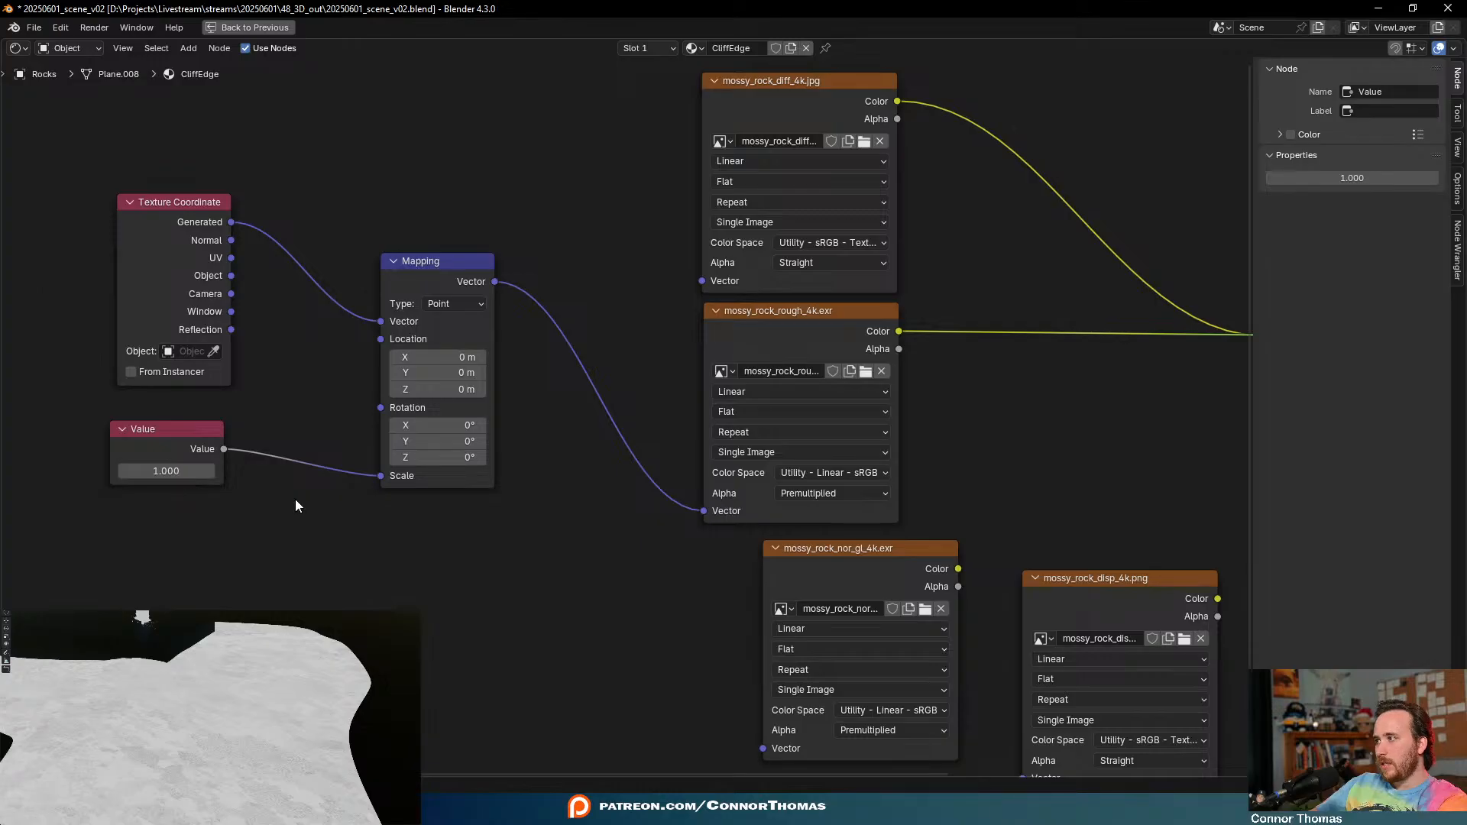
- Return to the camera view of the cliffs and try scale values of 11.7 and 23.1
middle_drag(156, 723, 175, 614)
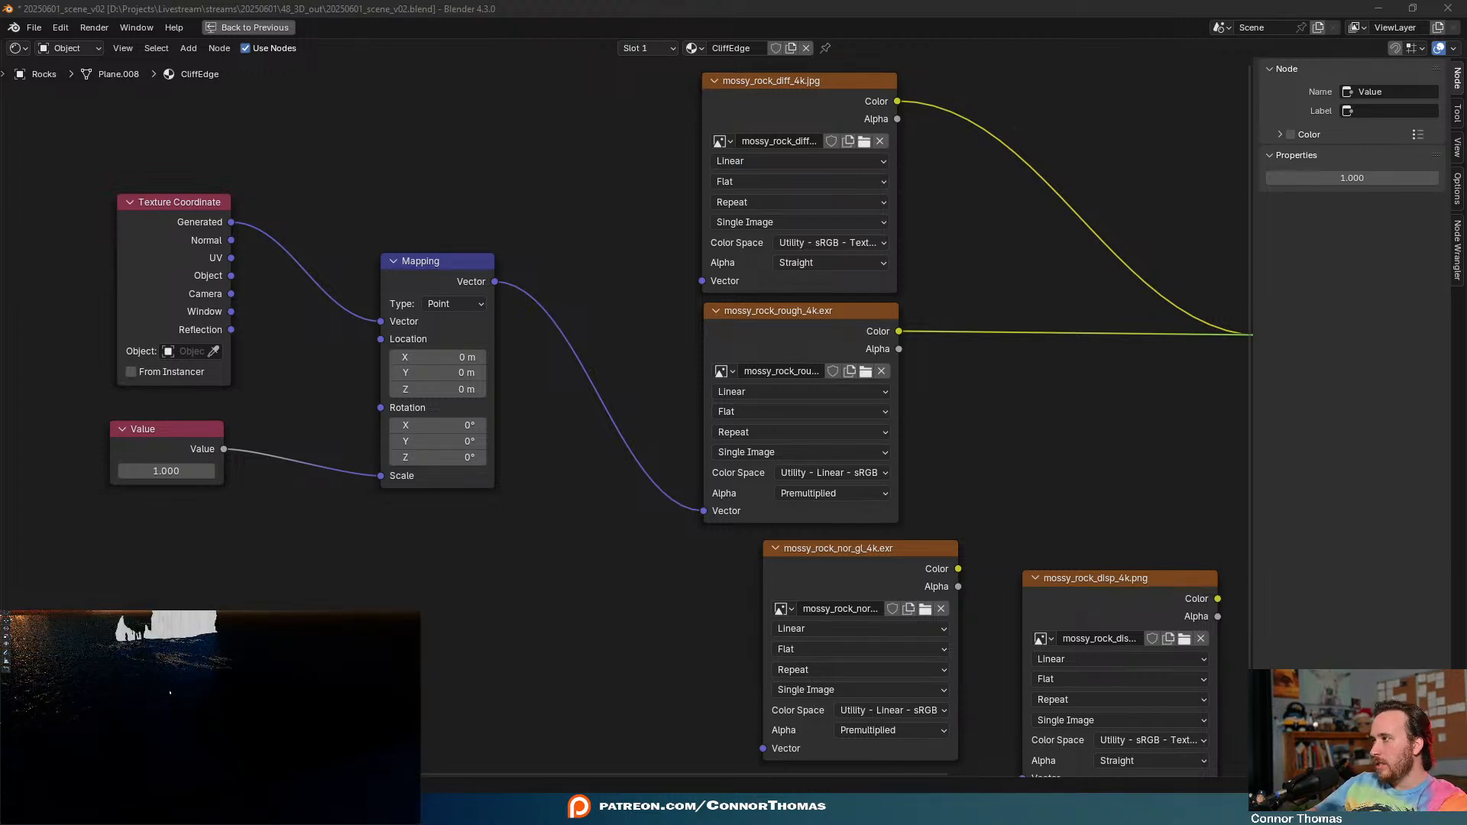
key(KP_0)
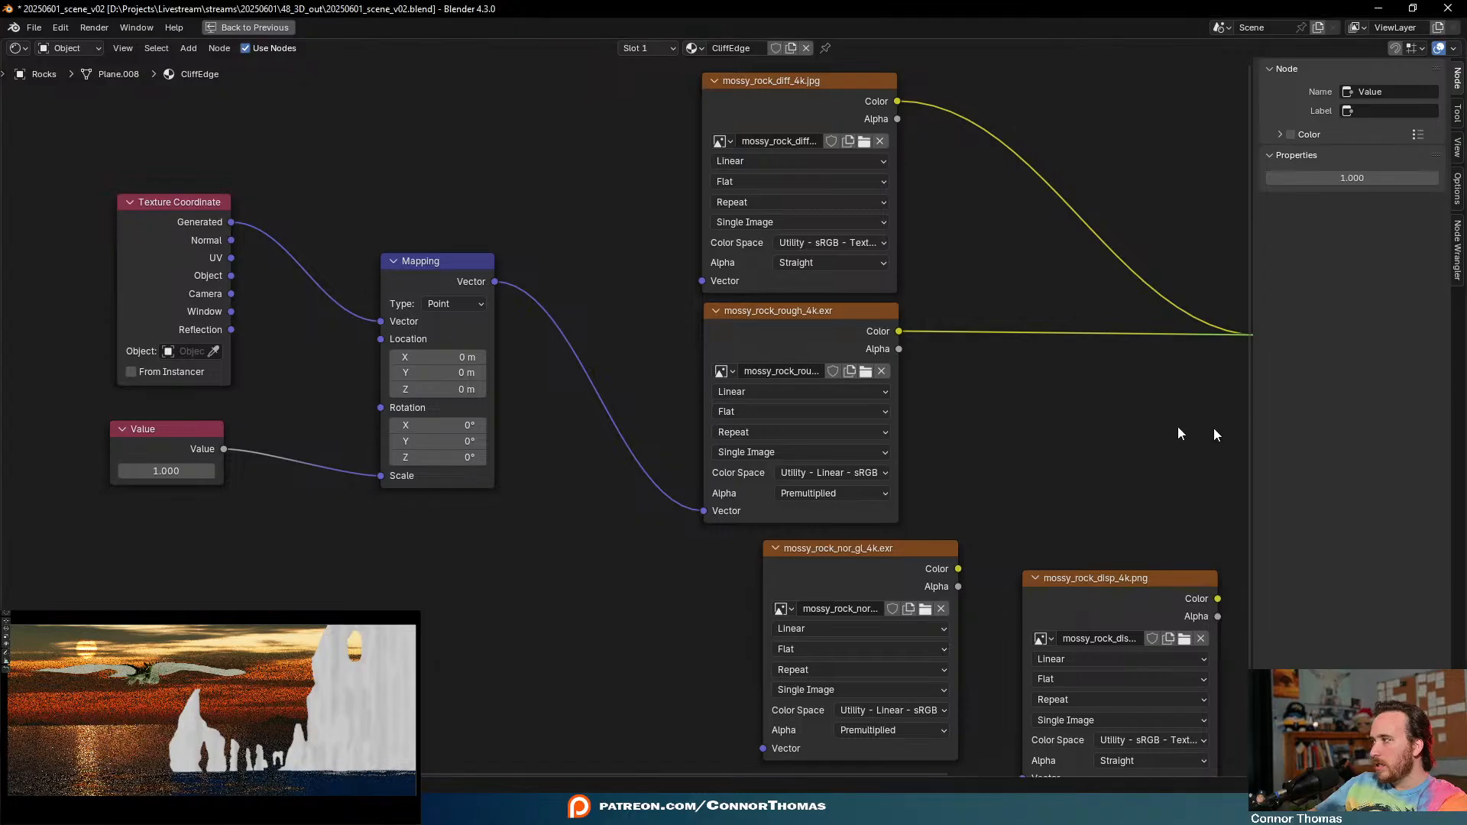
click(166, 470)
text(11.7)
key(Return)
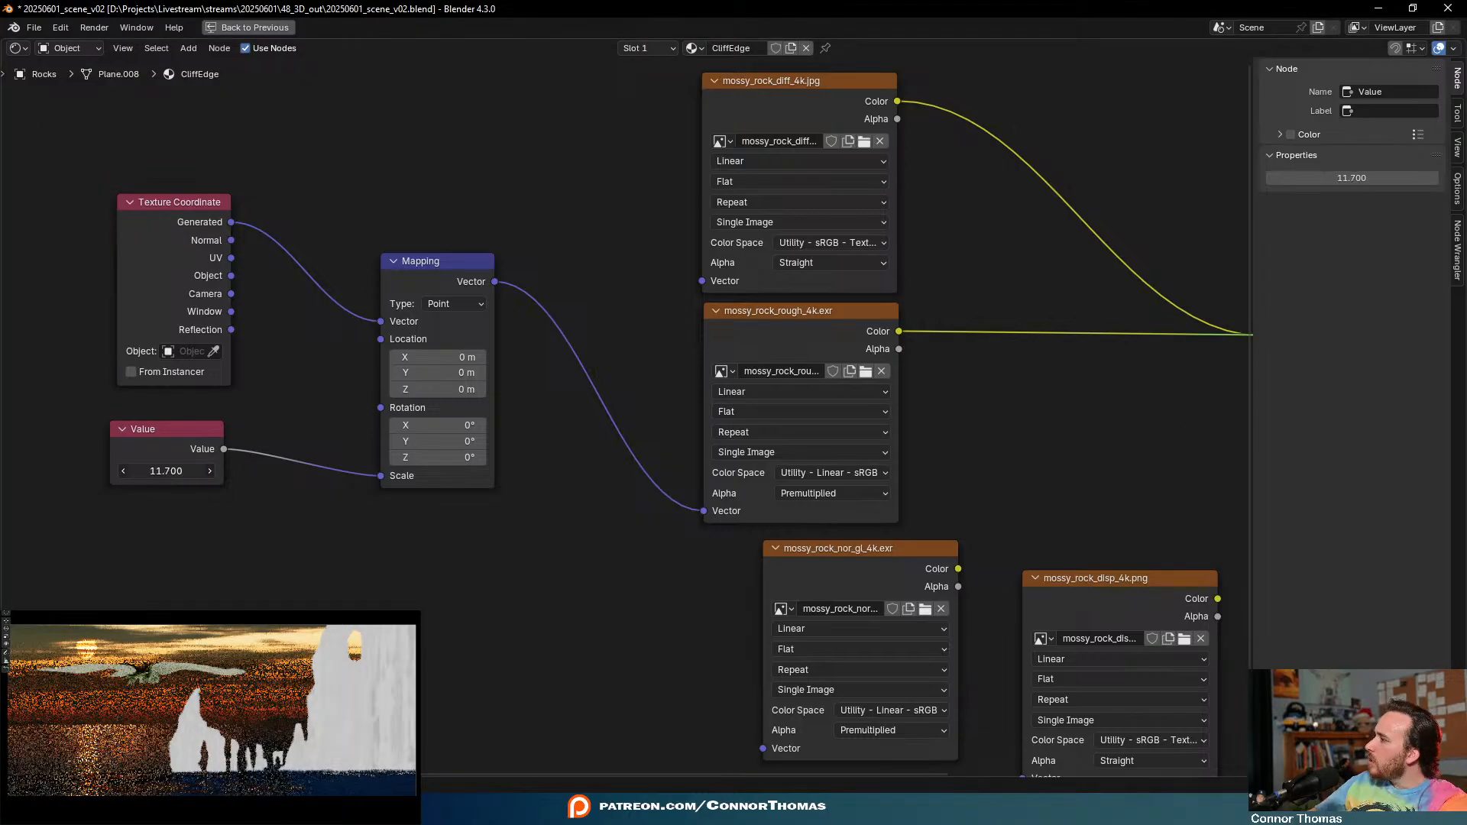
click(165, 471)
text(23.1)
key(Return)
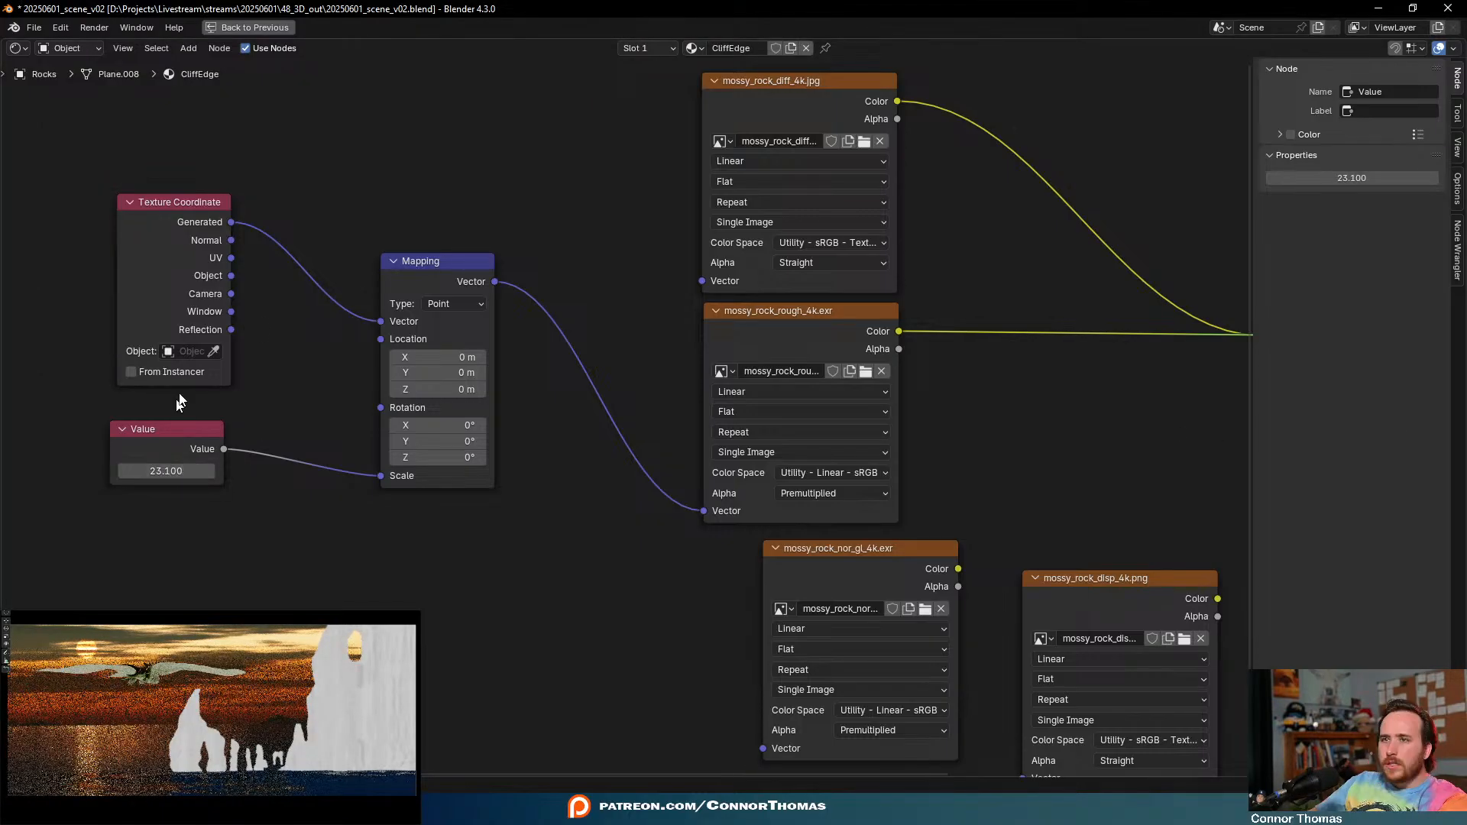
- Reconnect Object coordinates to the Mapping vector and try a scale value of 1
drag(232, 276, 381, 321)
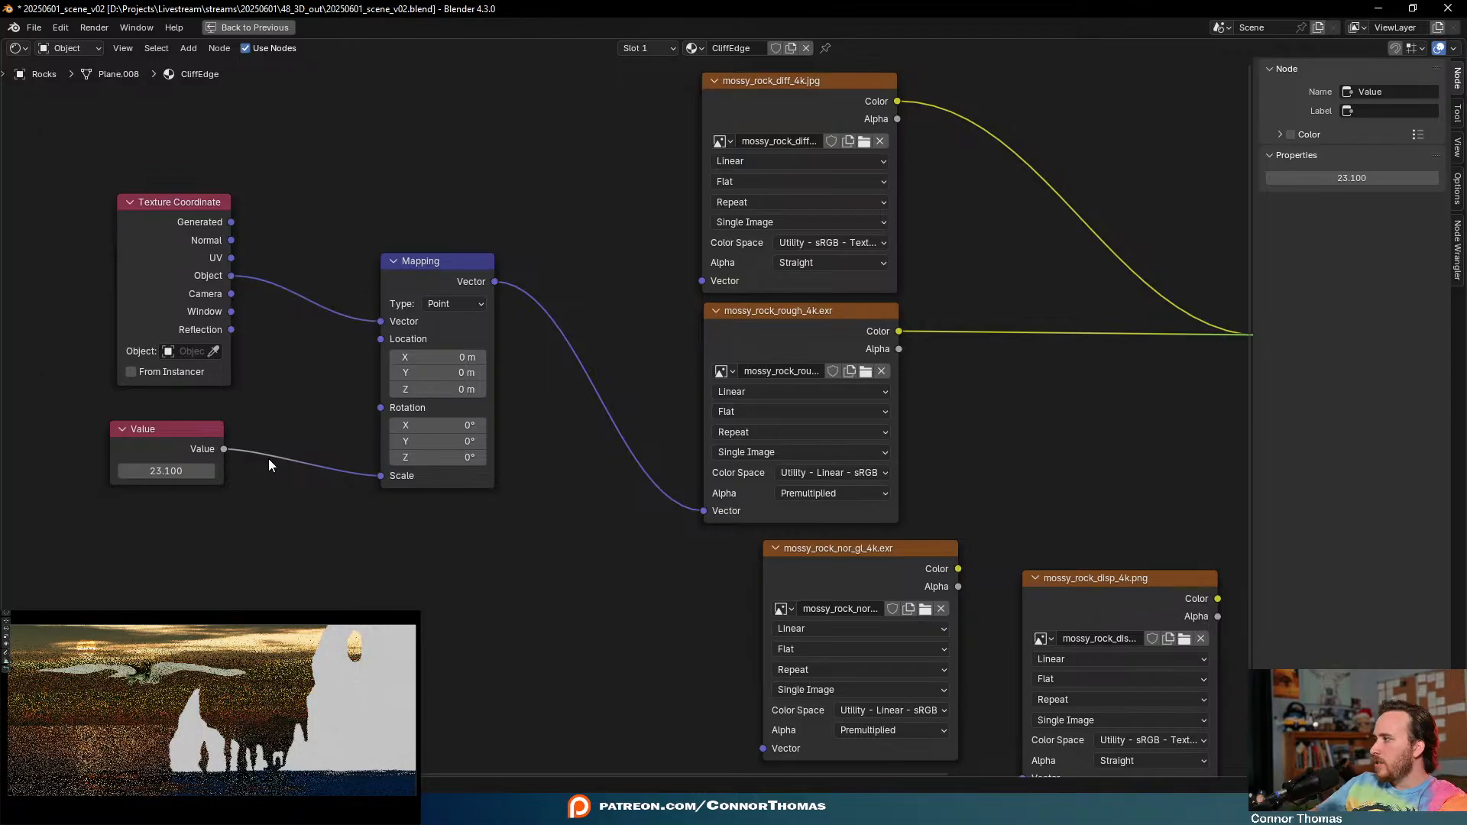
click(166, 471)
text(17.6)
key(Return)
click(166, 470)
text(1)
key(Return)
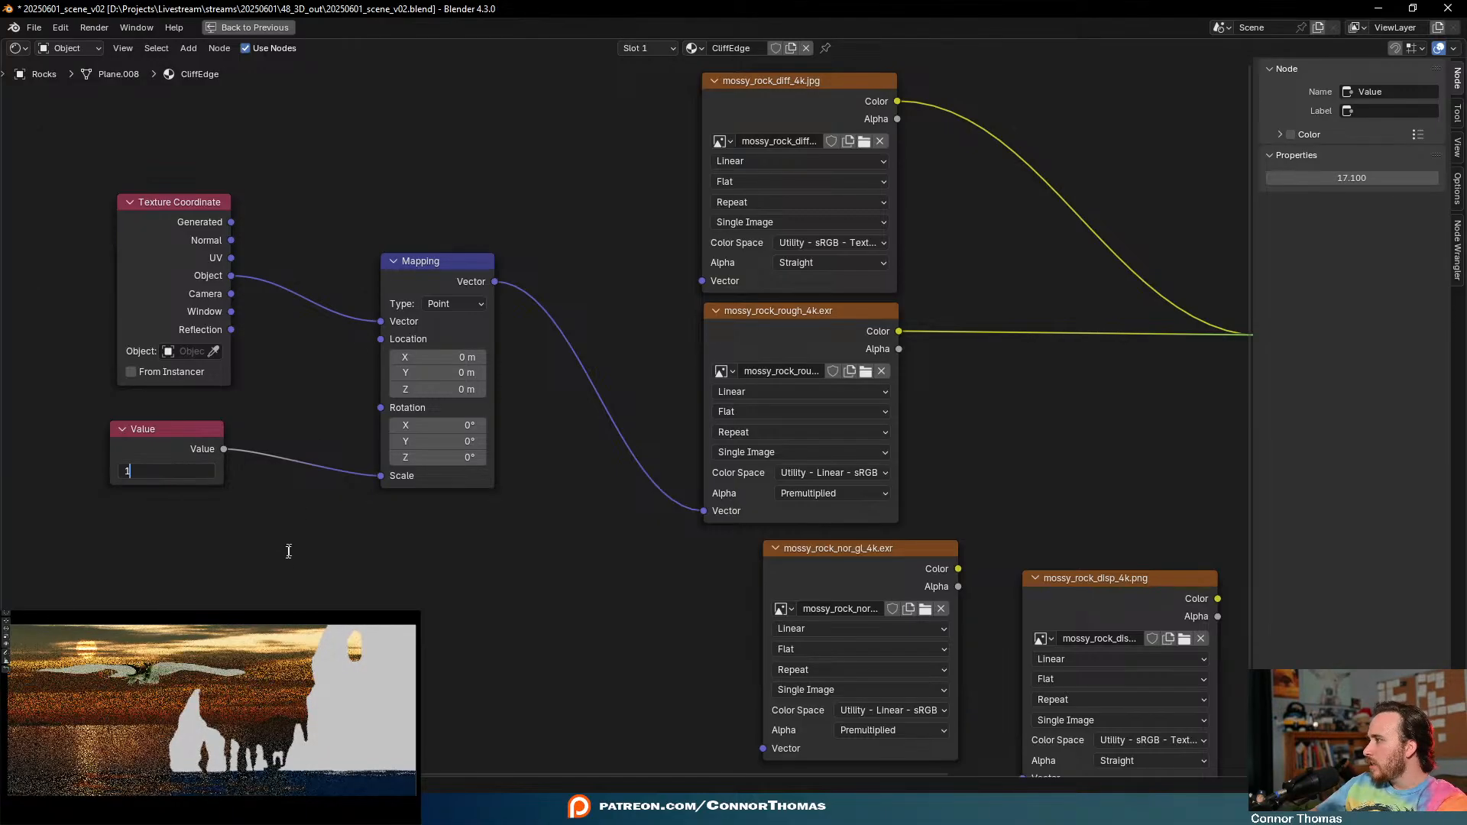
- Try smaller texture scale values of 0.01 and 0.003 in the Value node
click(180, 471)
text(.01)
key(Return)
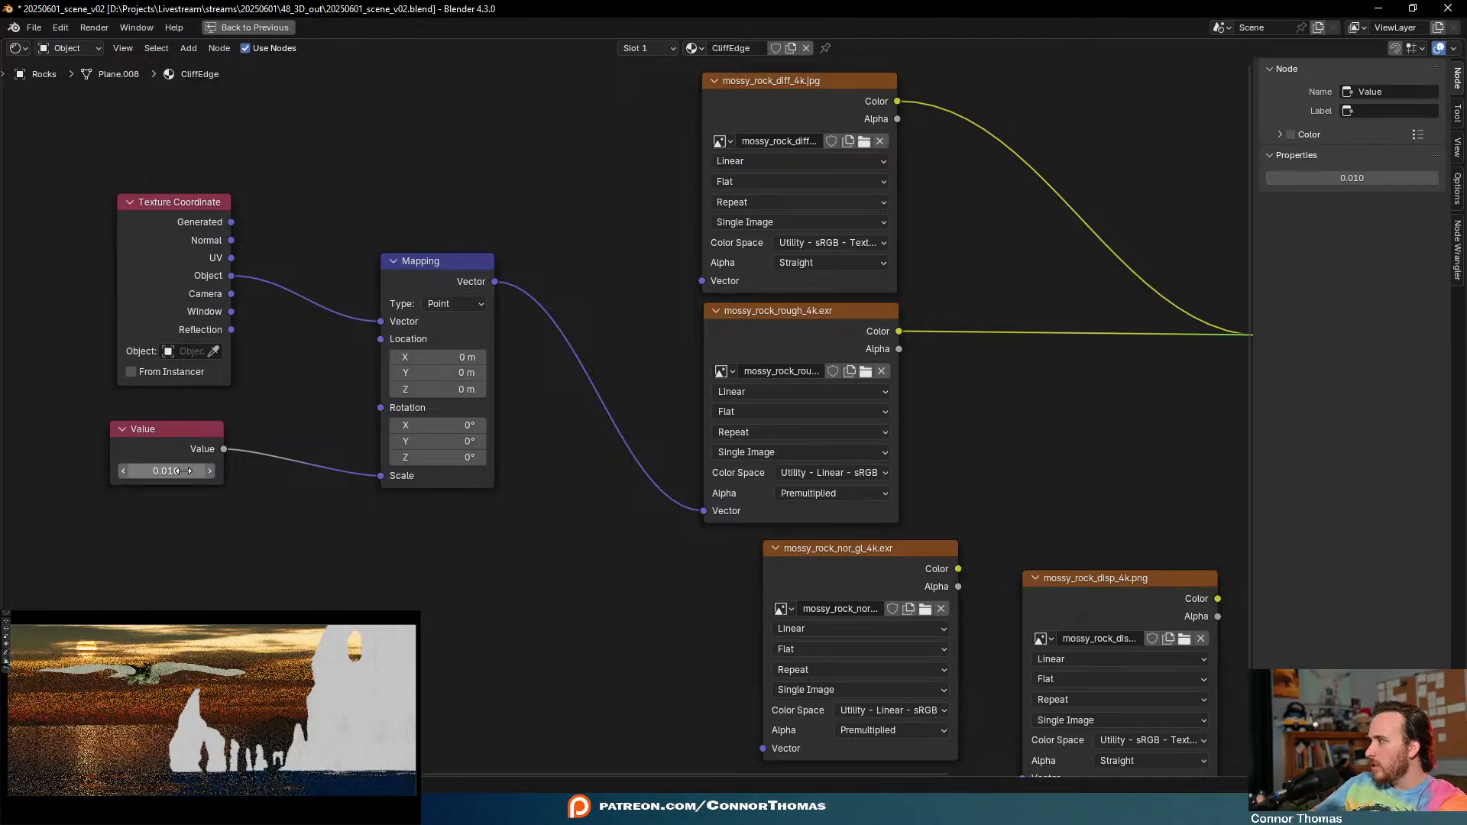
click(185, 470)
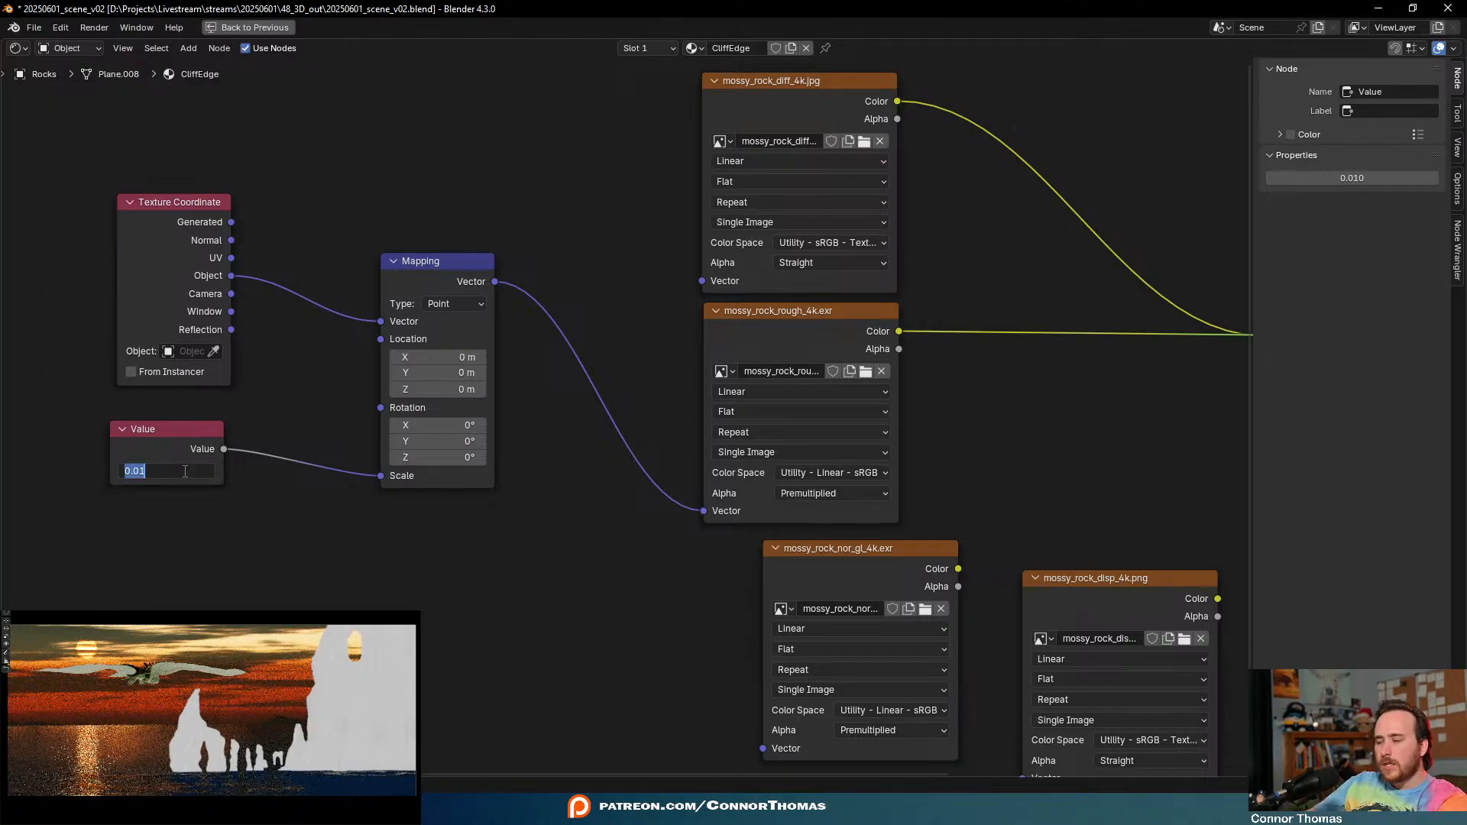
text(.003)
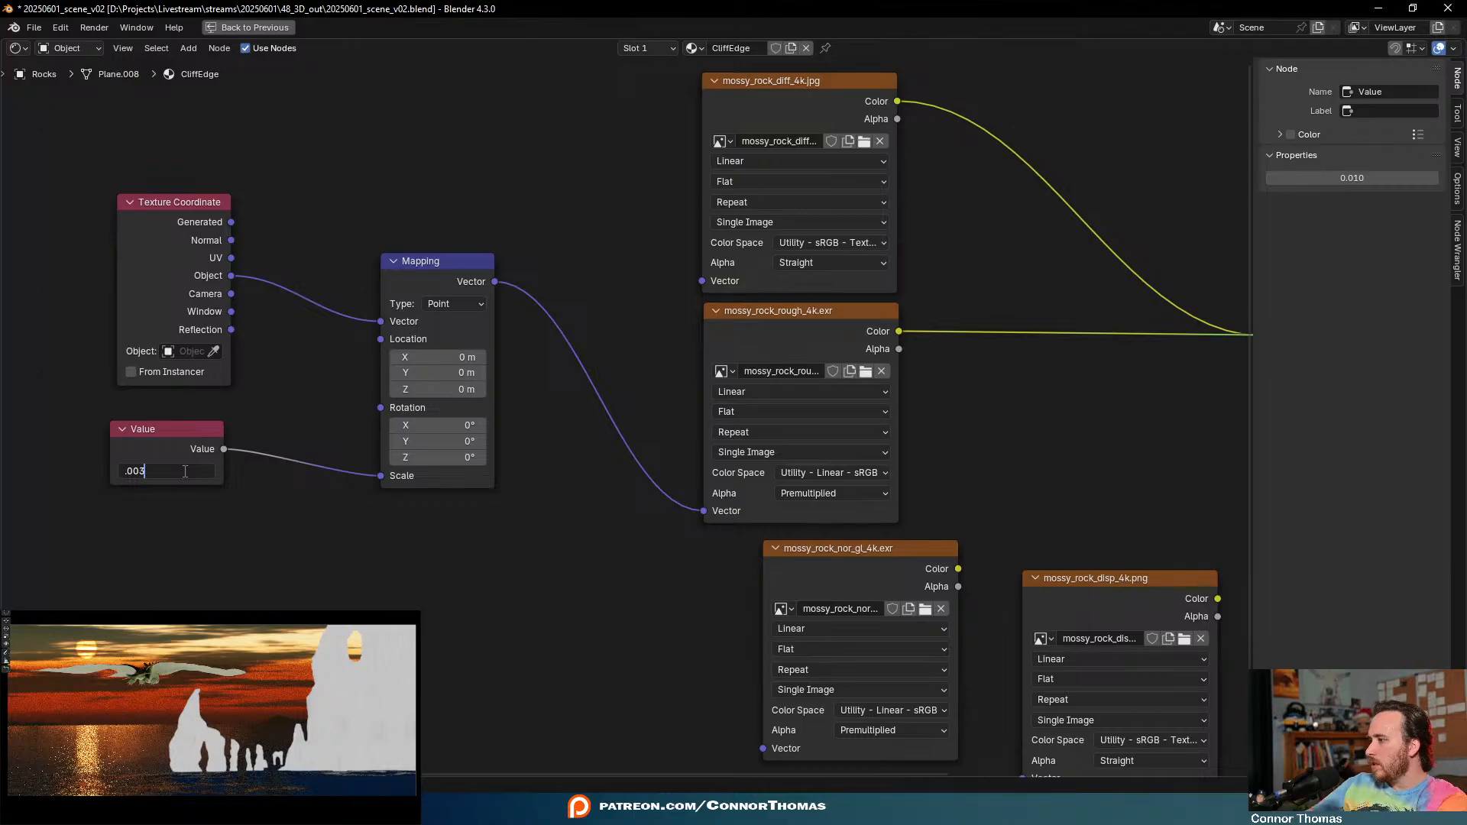
key(Return)
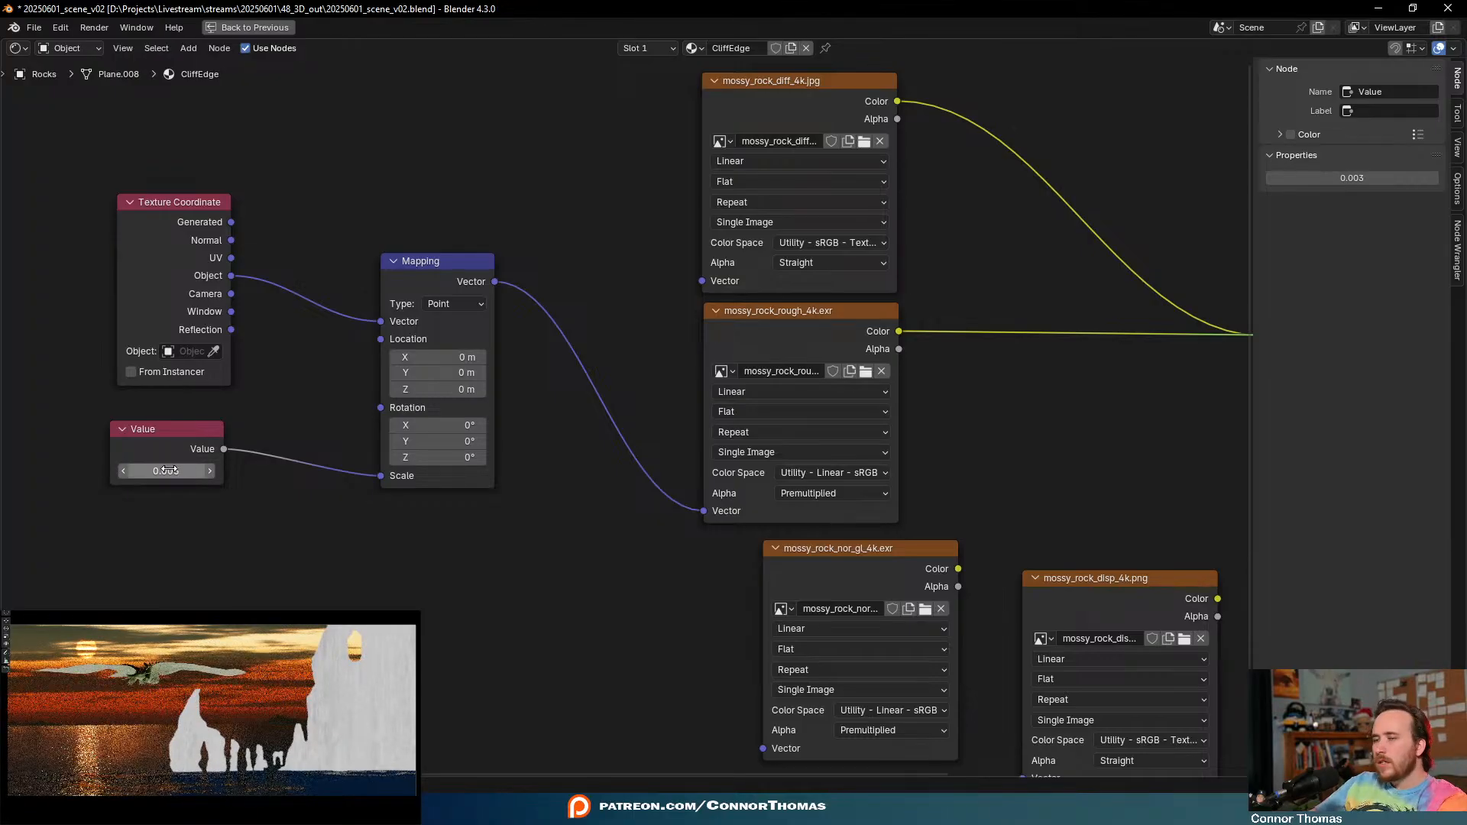
- Try reducing the texture scale value to 0.0001
click(162, 472)
click(164, 473)
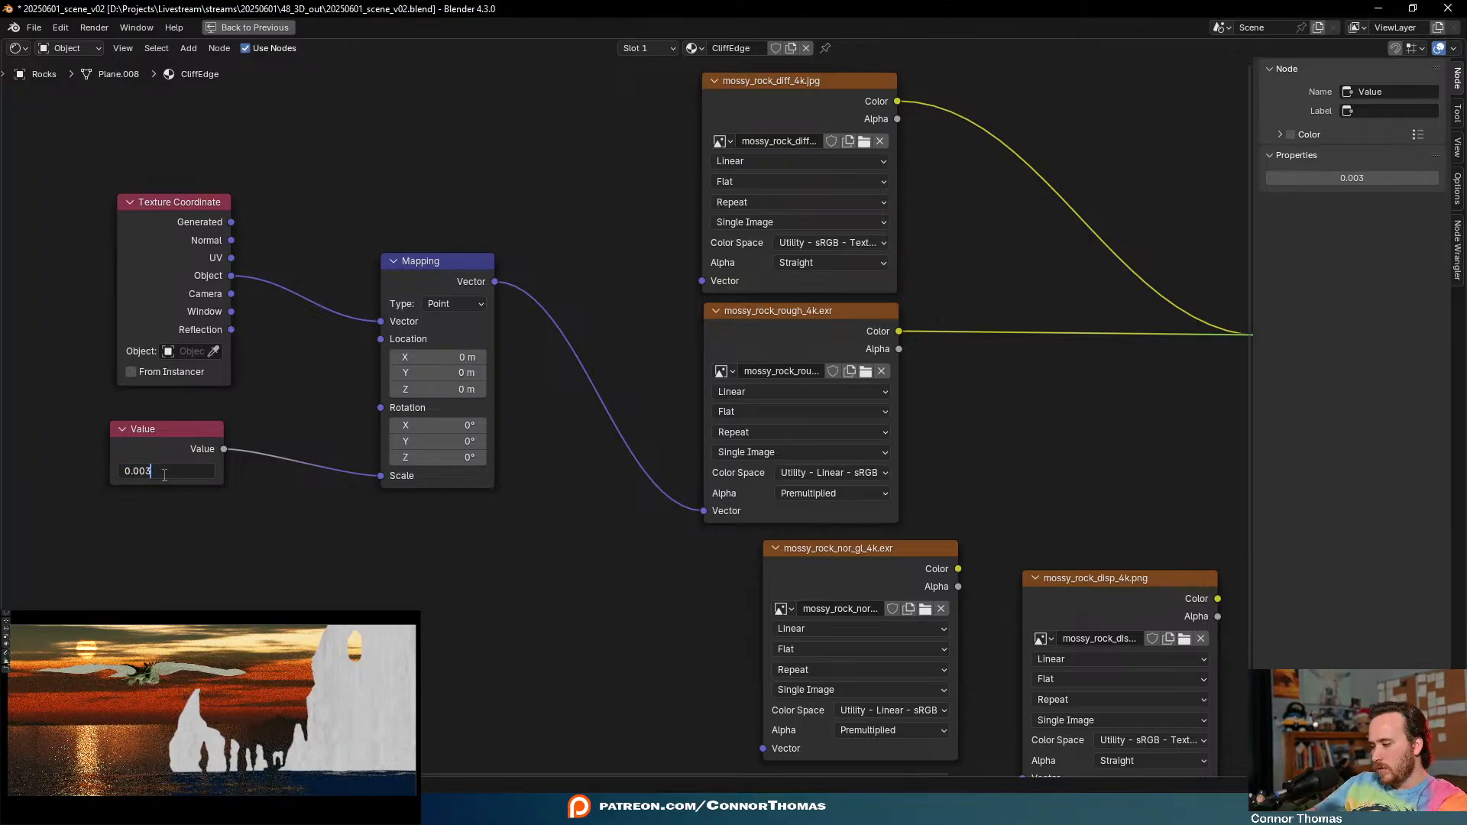
key(Return)
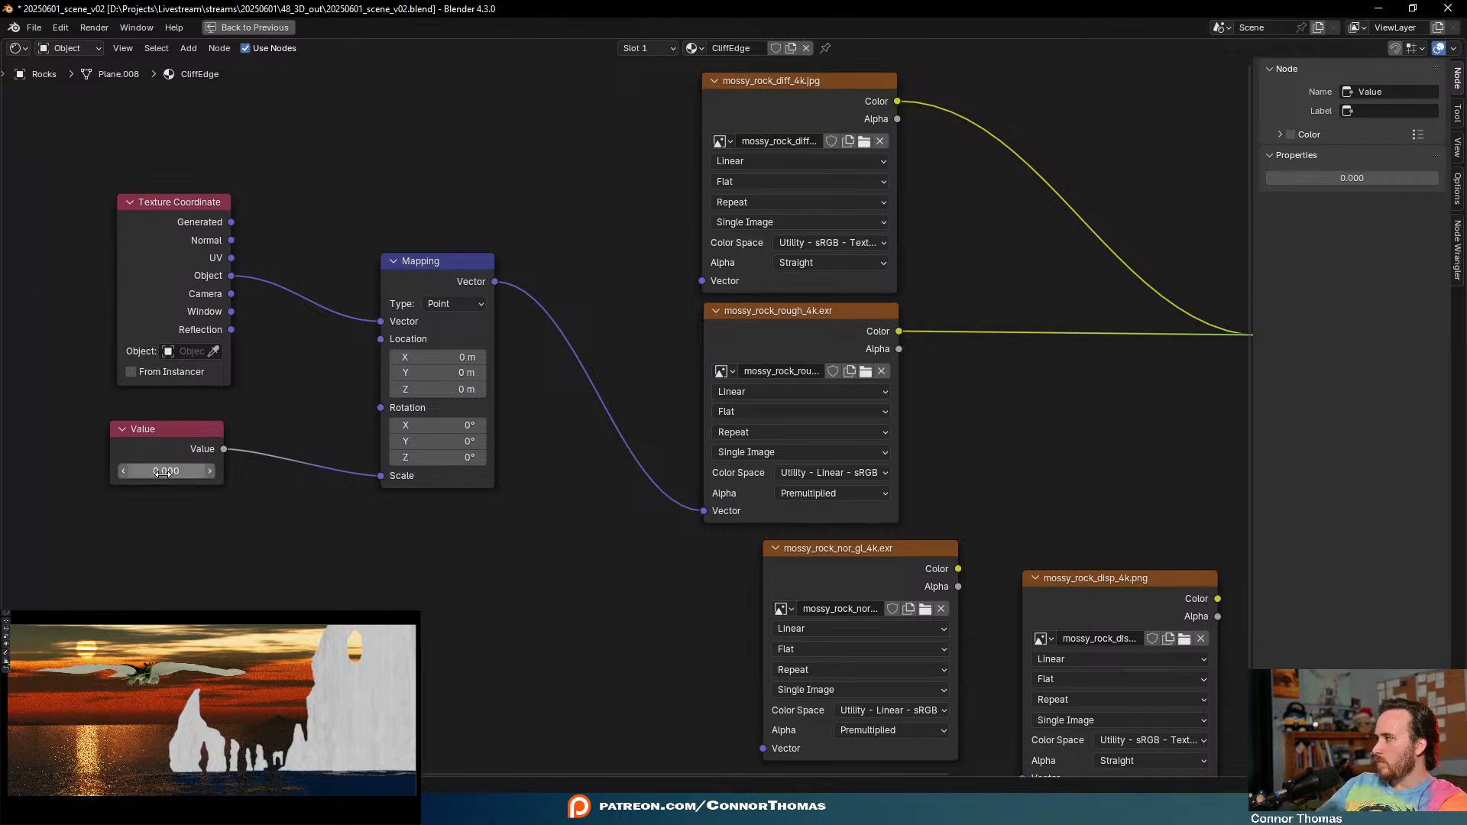
click(163, 479)
click(158, 475)
text(1)
key(Return)
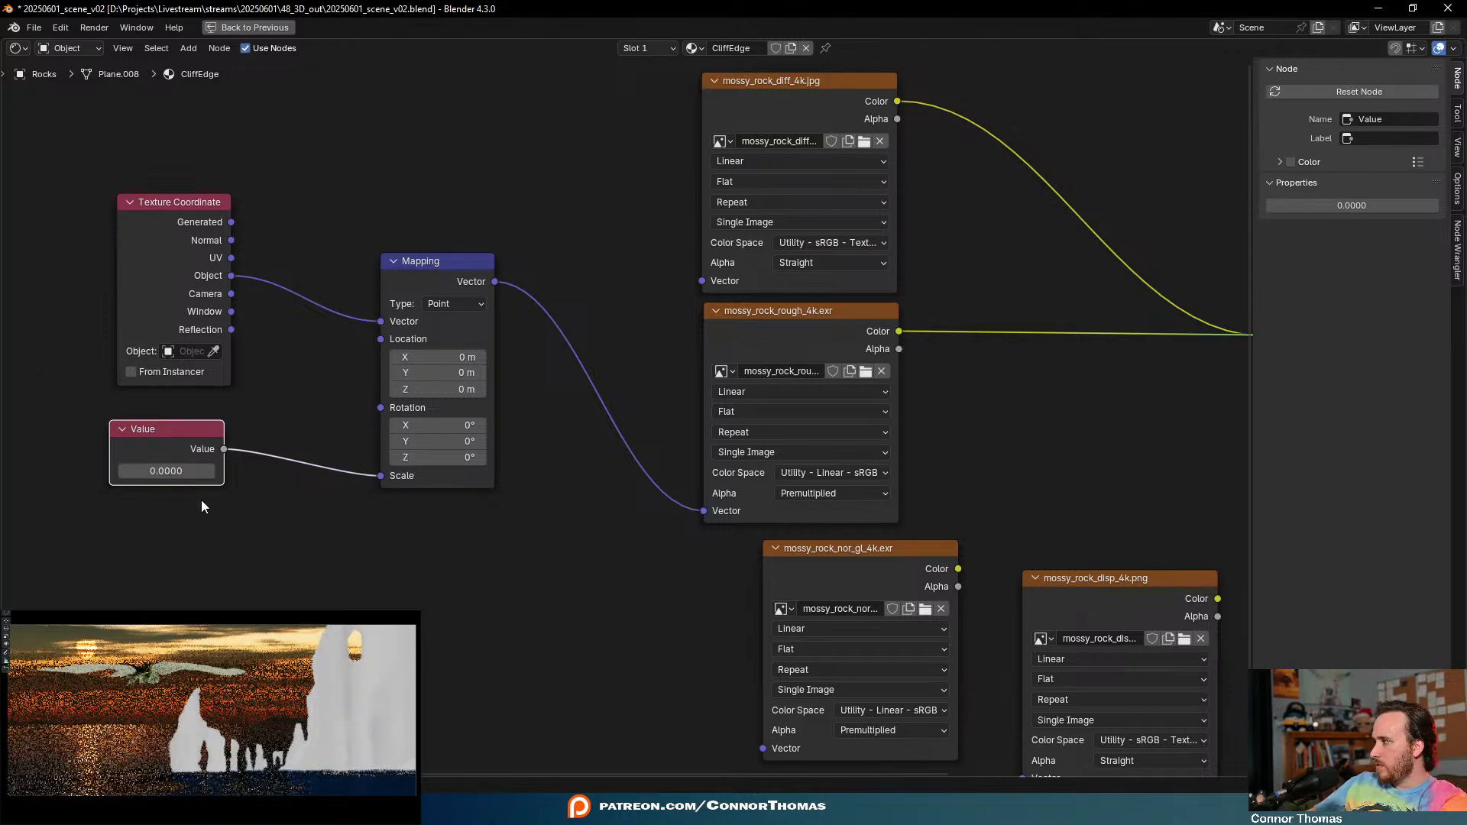
- Set the Value node driving the Mapping scale to 0.001
click(160, 471)
drag(158, 471, 146, 471)
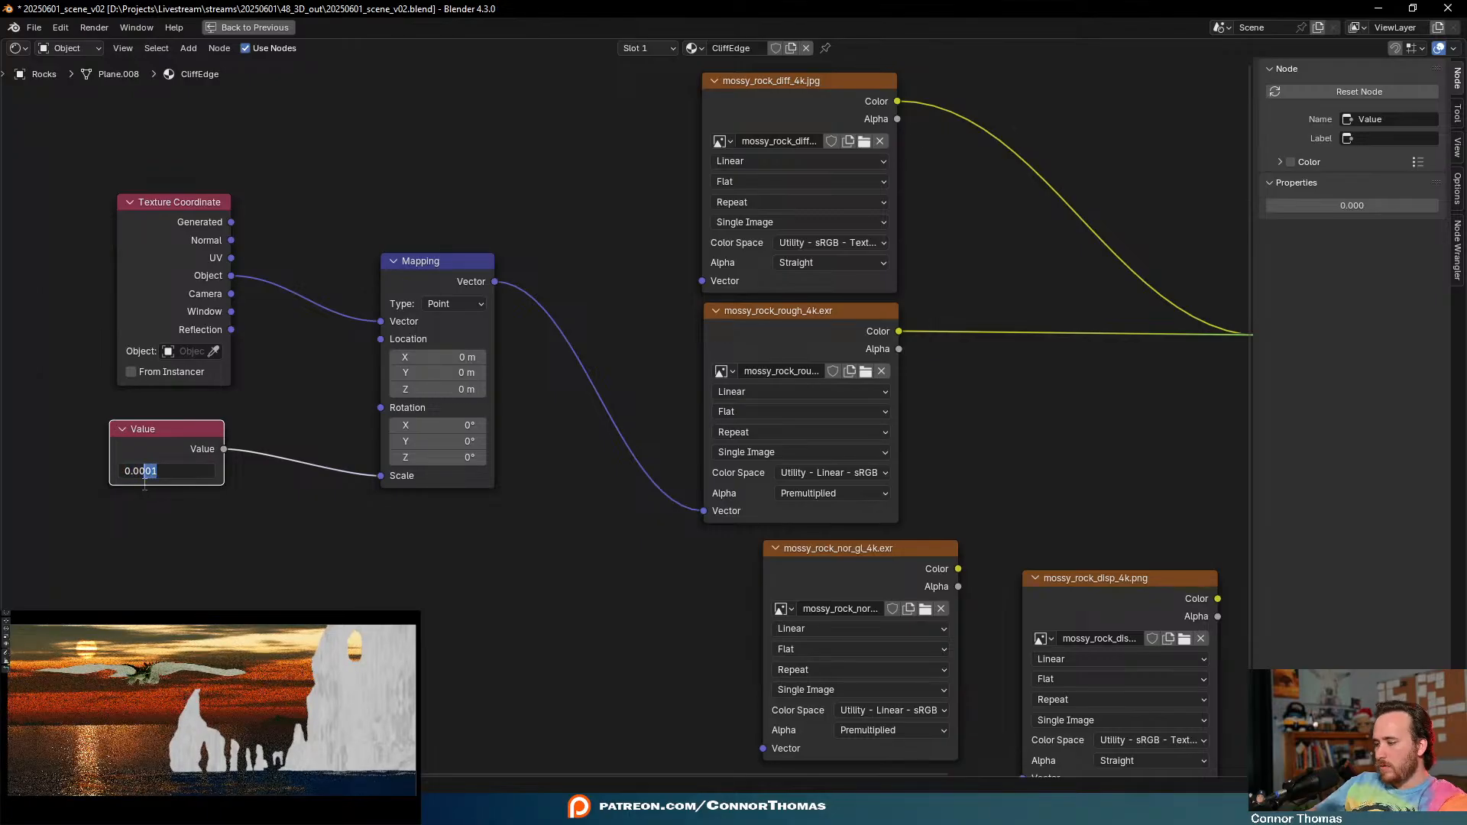
text(1)
key(Return)
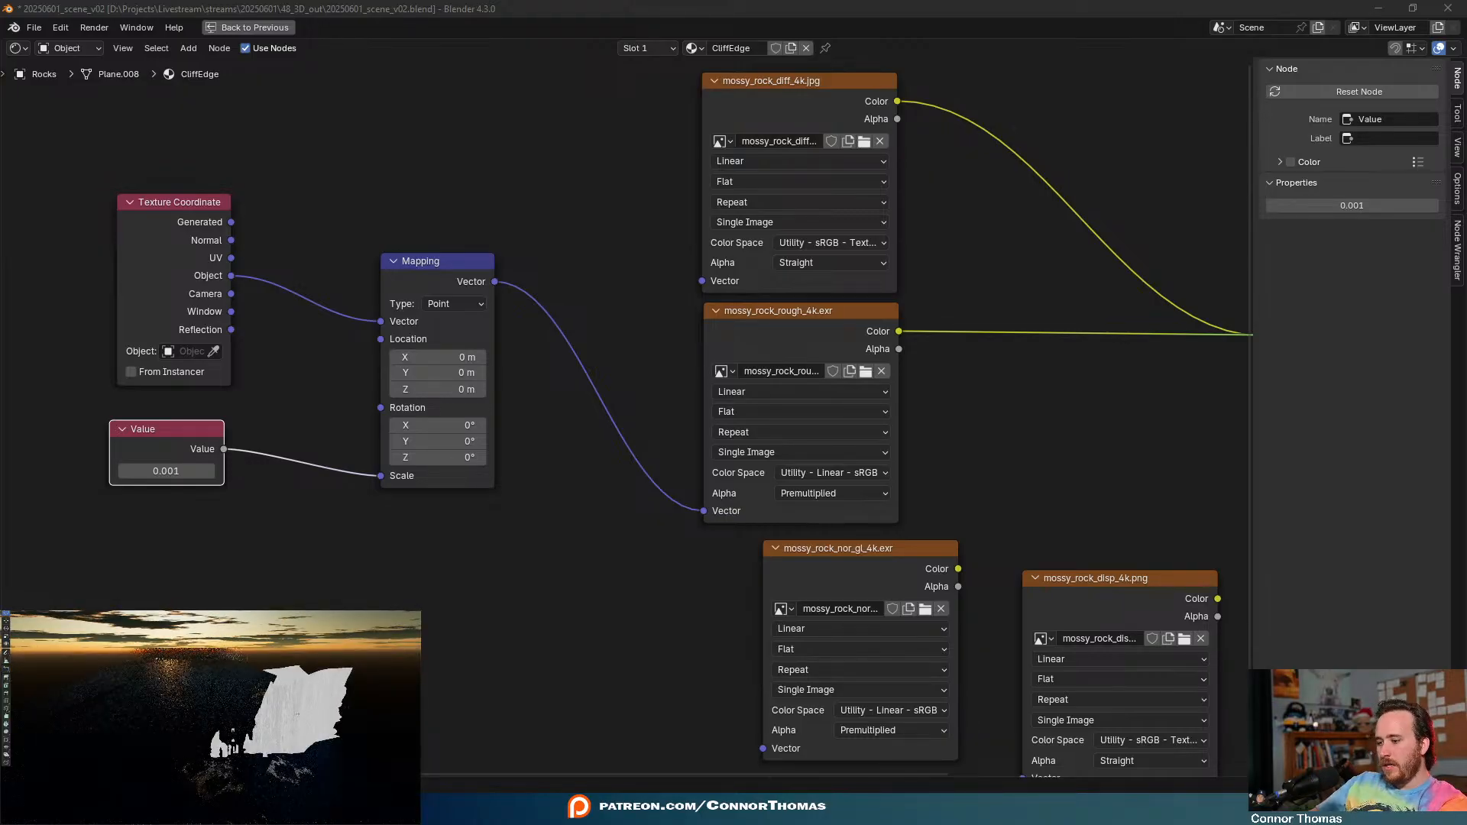
- Unwrap the rock mesh with Smart UV Project using the offered settings
key(u)
mouse_move(295, 714)
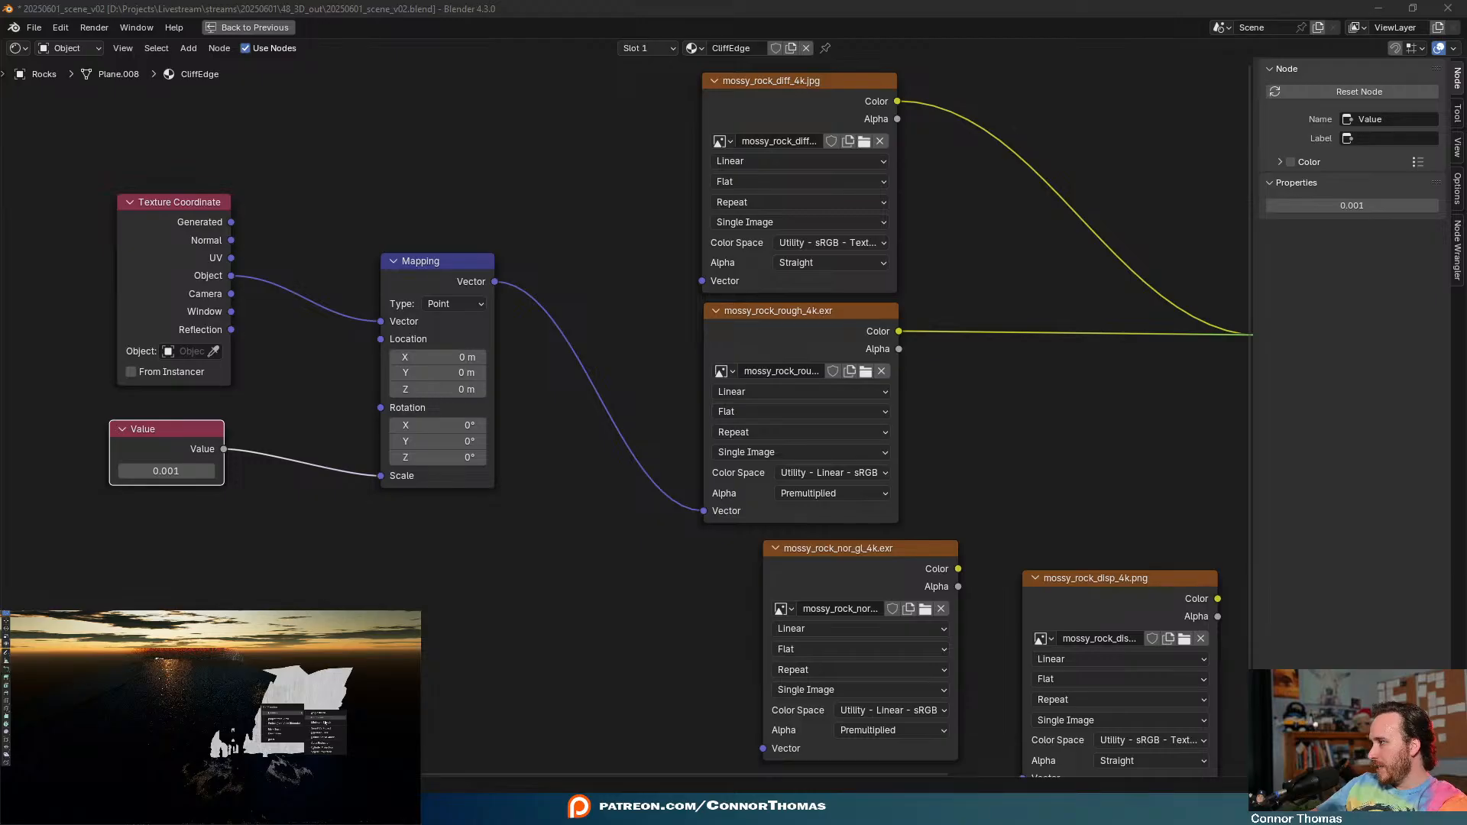
click(329, 731)
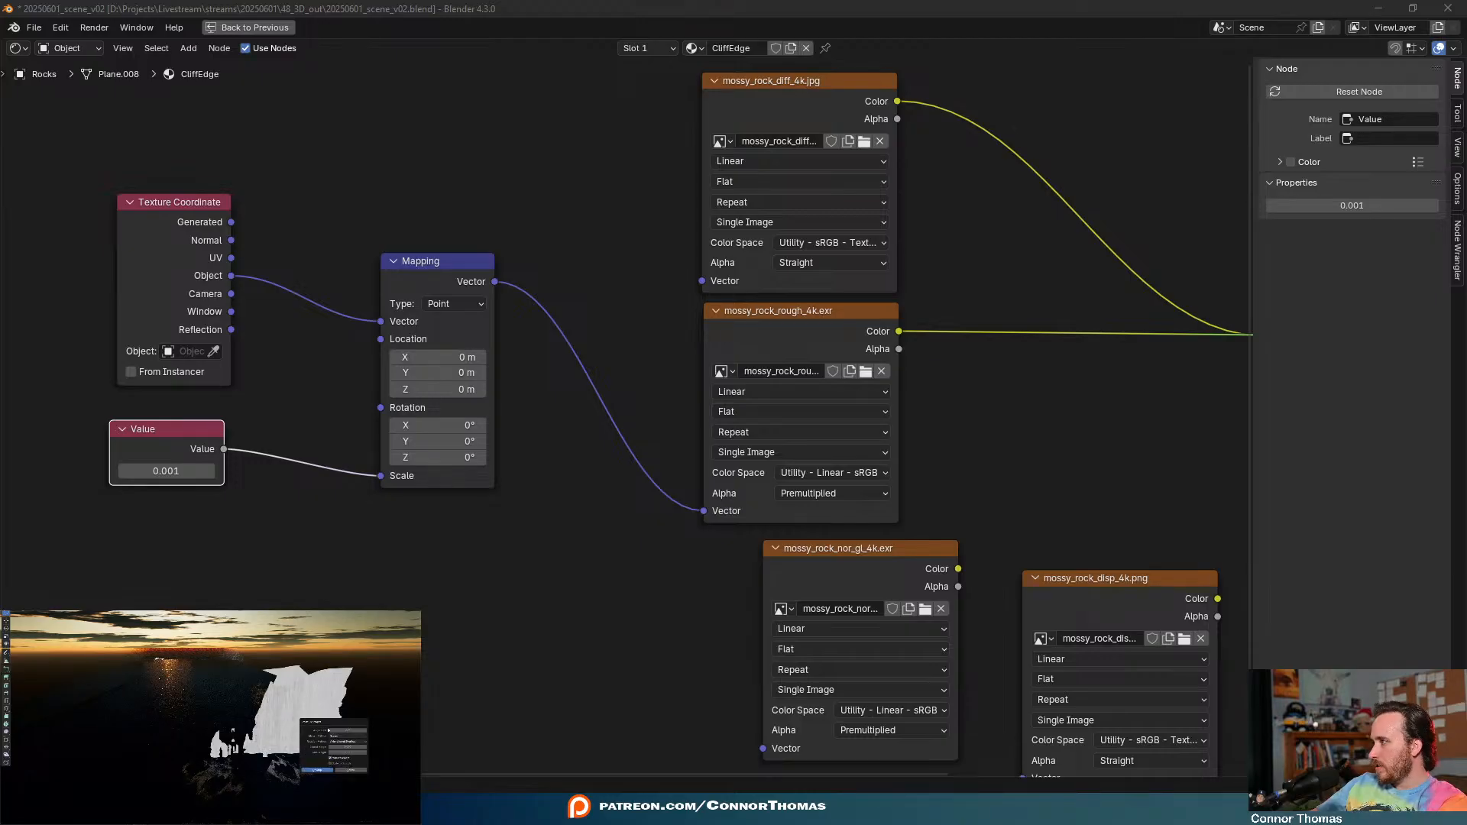
click(319, 770)
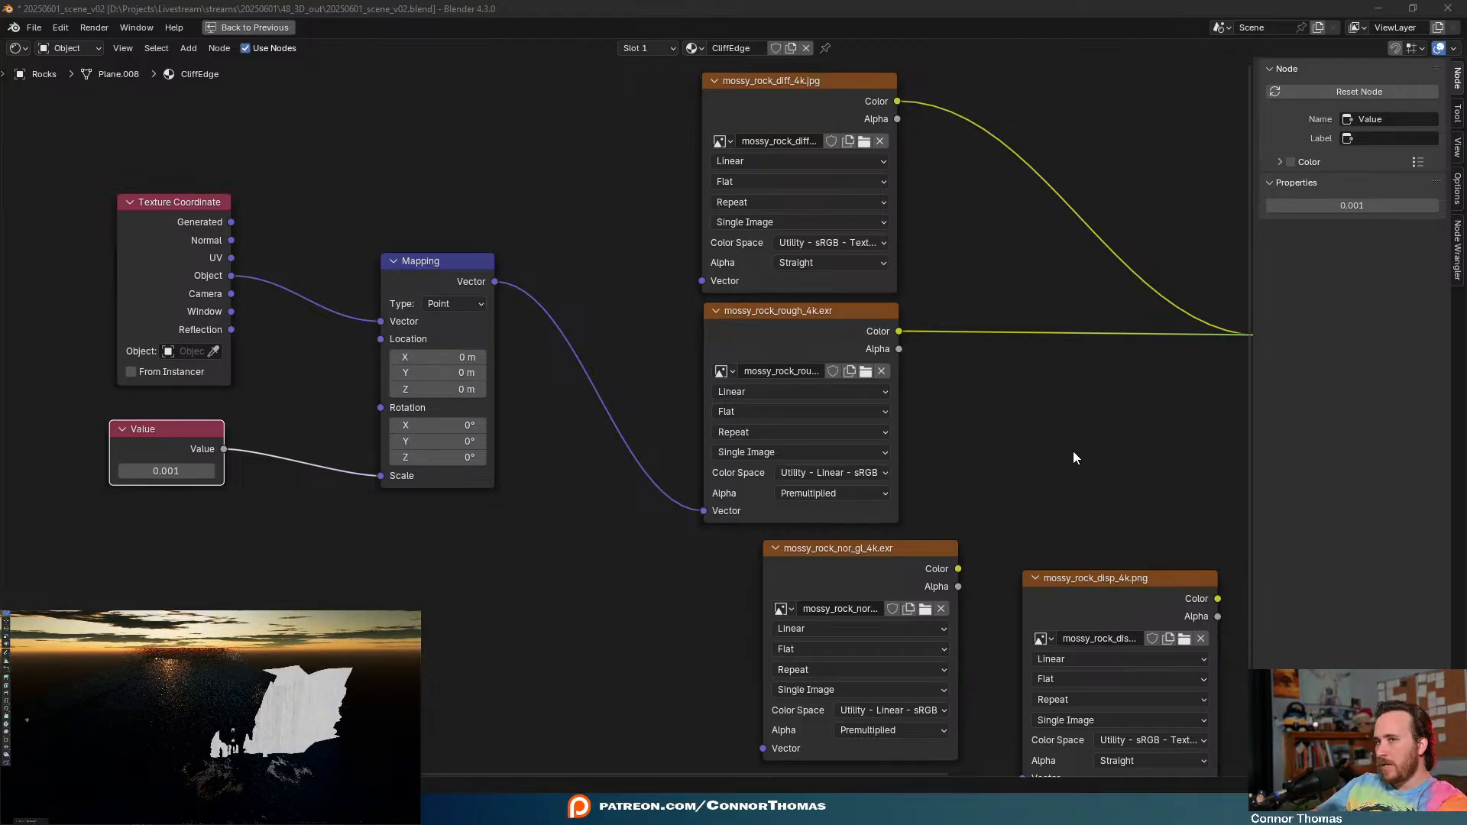
- Feed the Mapping node's Vector from the UV coordinates and set the Value node driving its scale to 1
drag(230, 257, 380, 321)
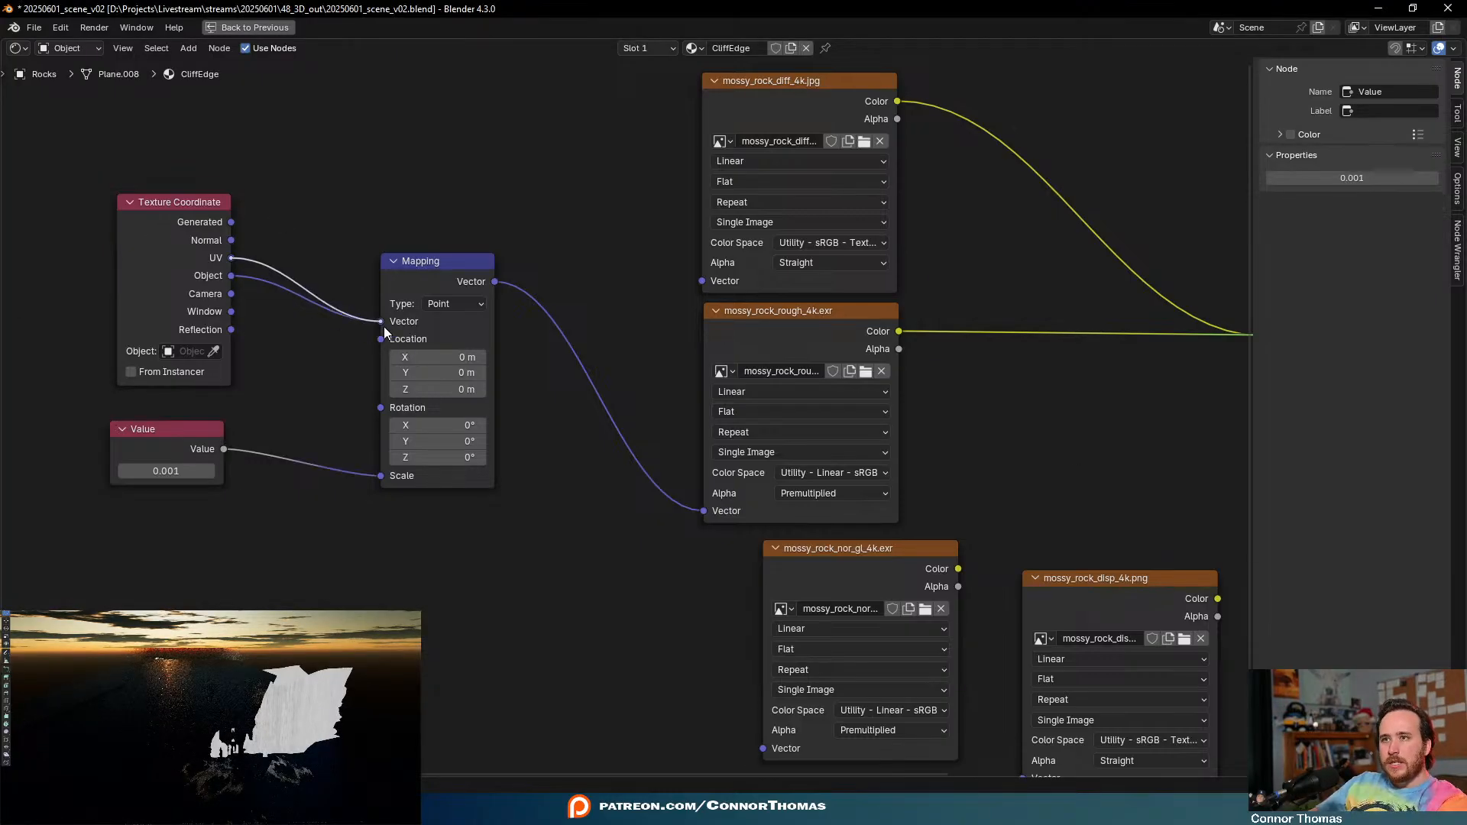
click(168, 471)
text(1)
key(Return)
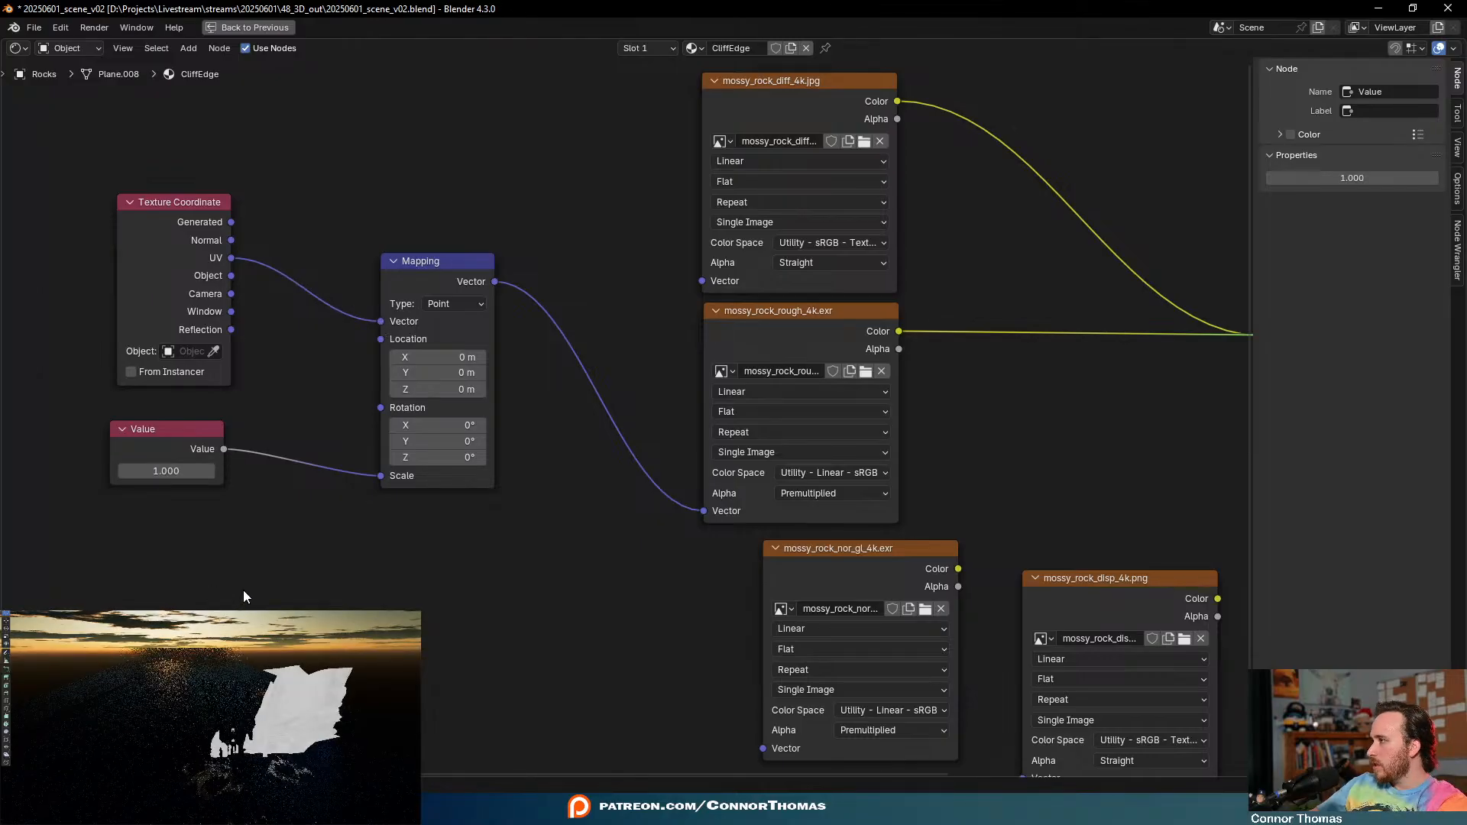
- Try other UV mapping methods on the selected rock mesh and compare the texture on the cliff
right_click(231, 697)
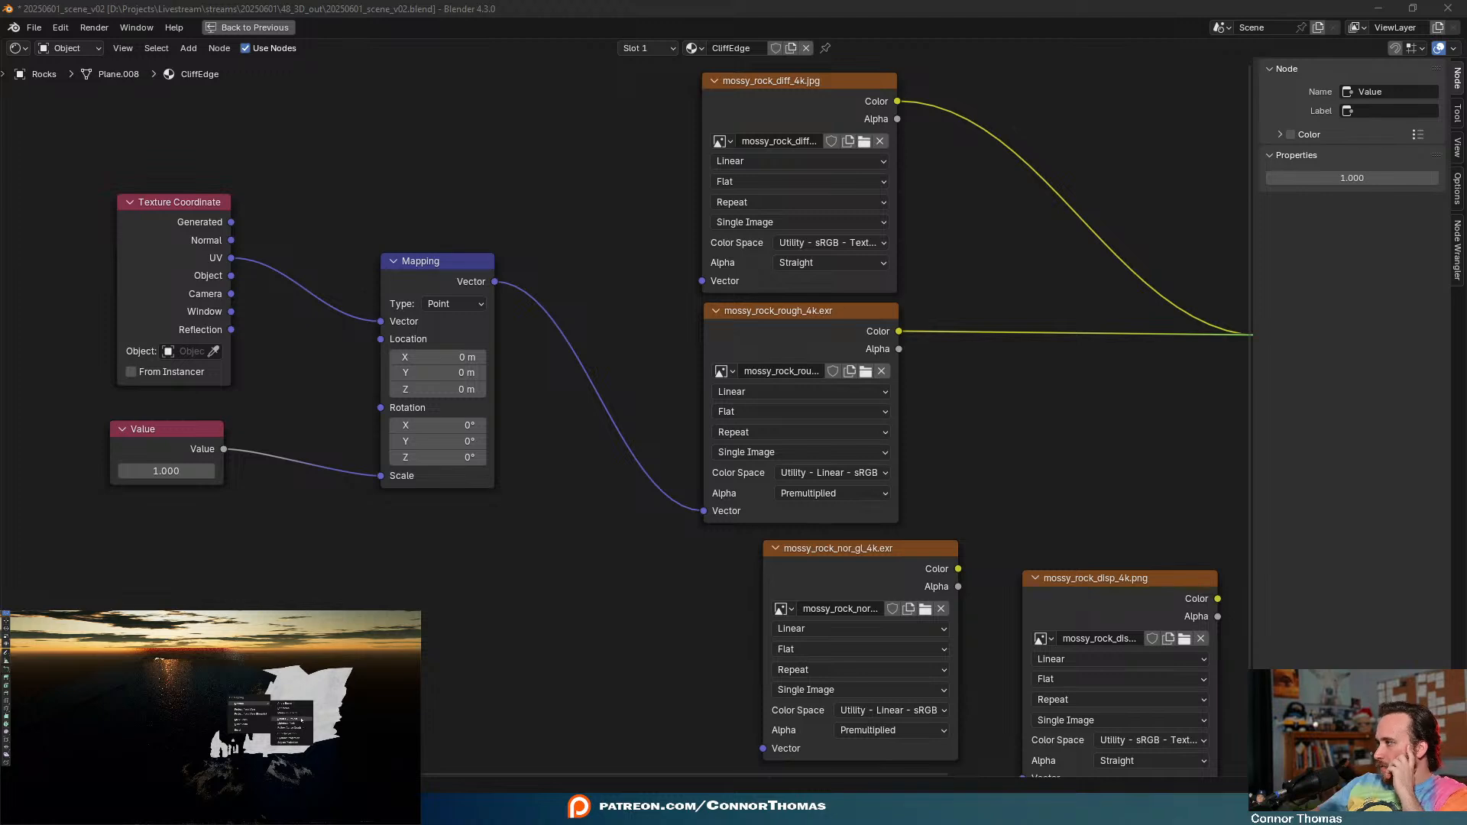
click(298, 735)
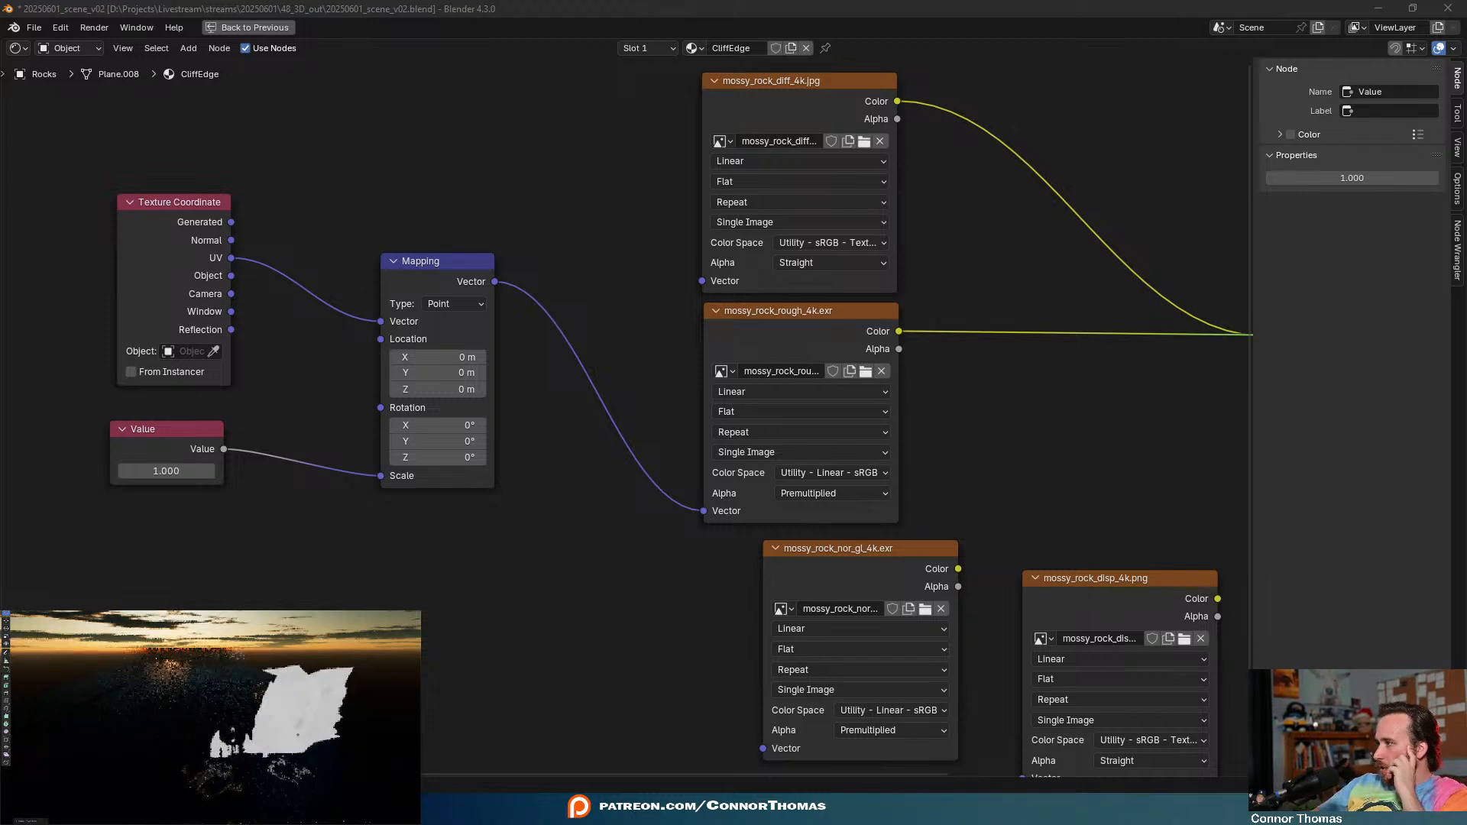
scroll(316, 725, up, 3)
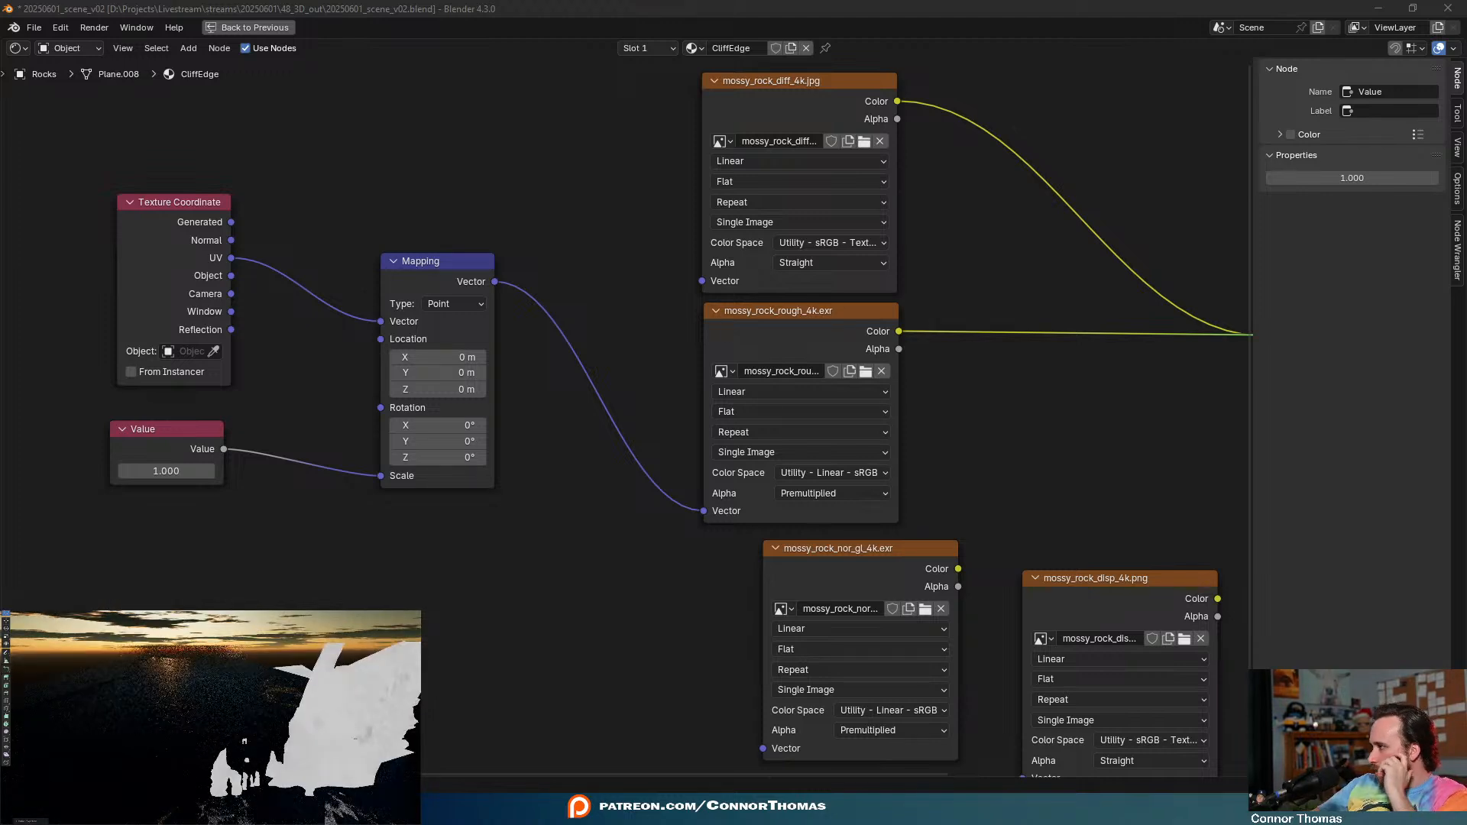
right_click(340, 735)
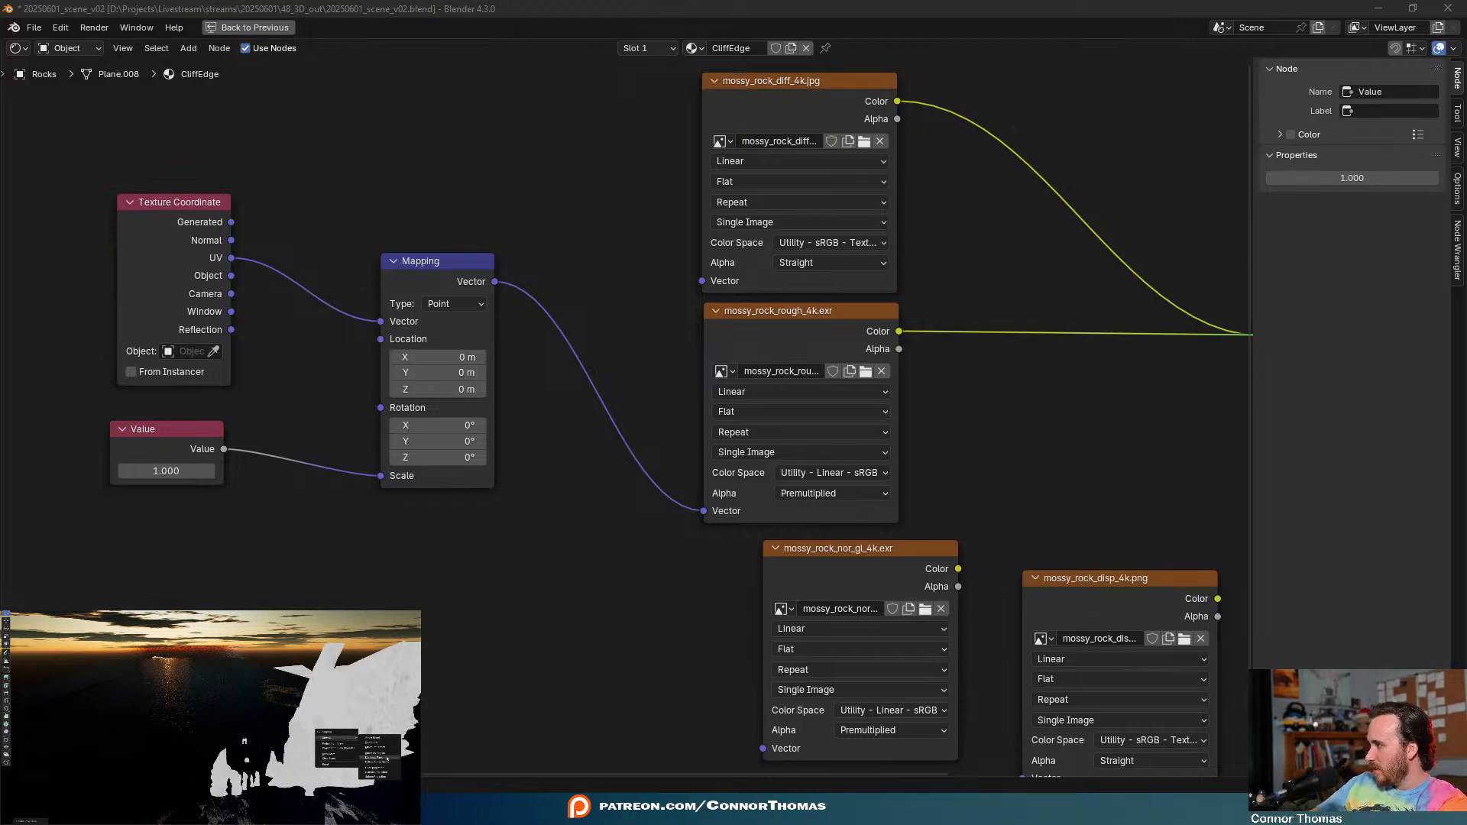
click(384, 763)
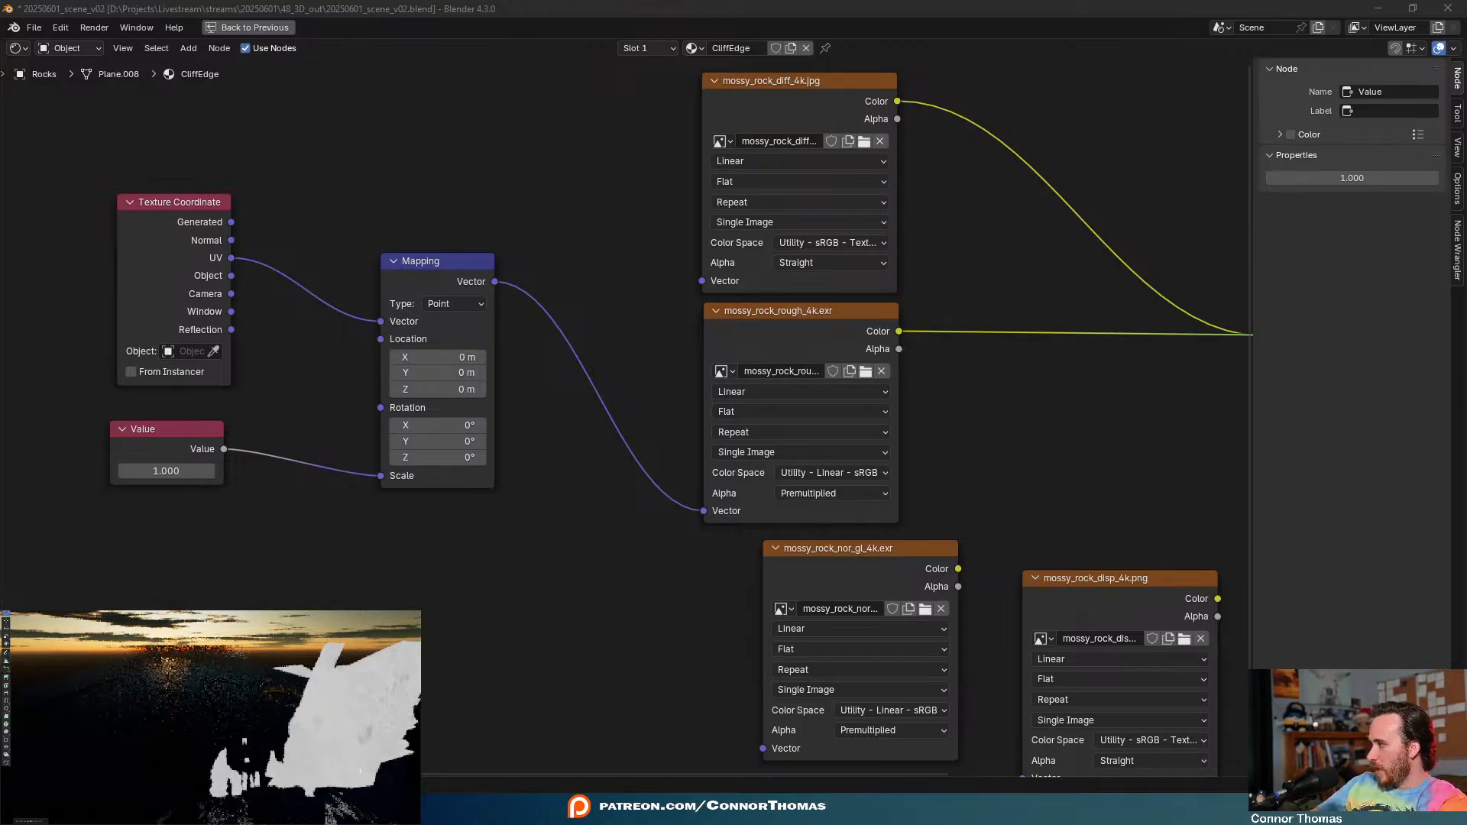
- Try a standard Unwrap of the rock mesh and inspect the texture on the cliff
shift+middle_drag(340, 730, 298, 732)
right_click(298, 731)
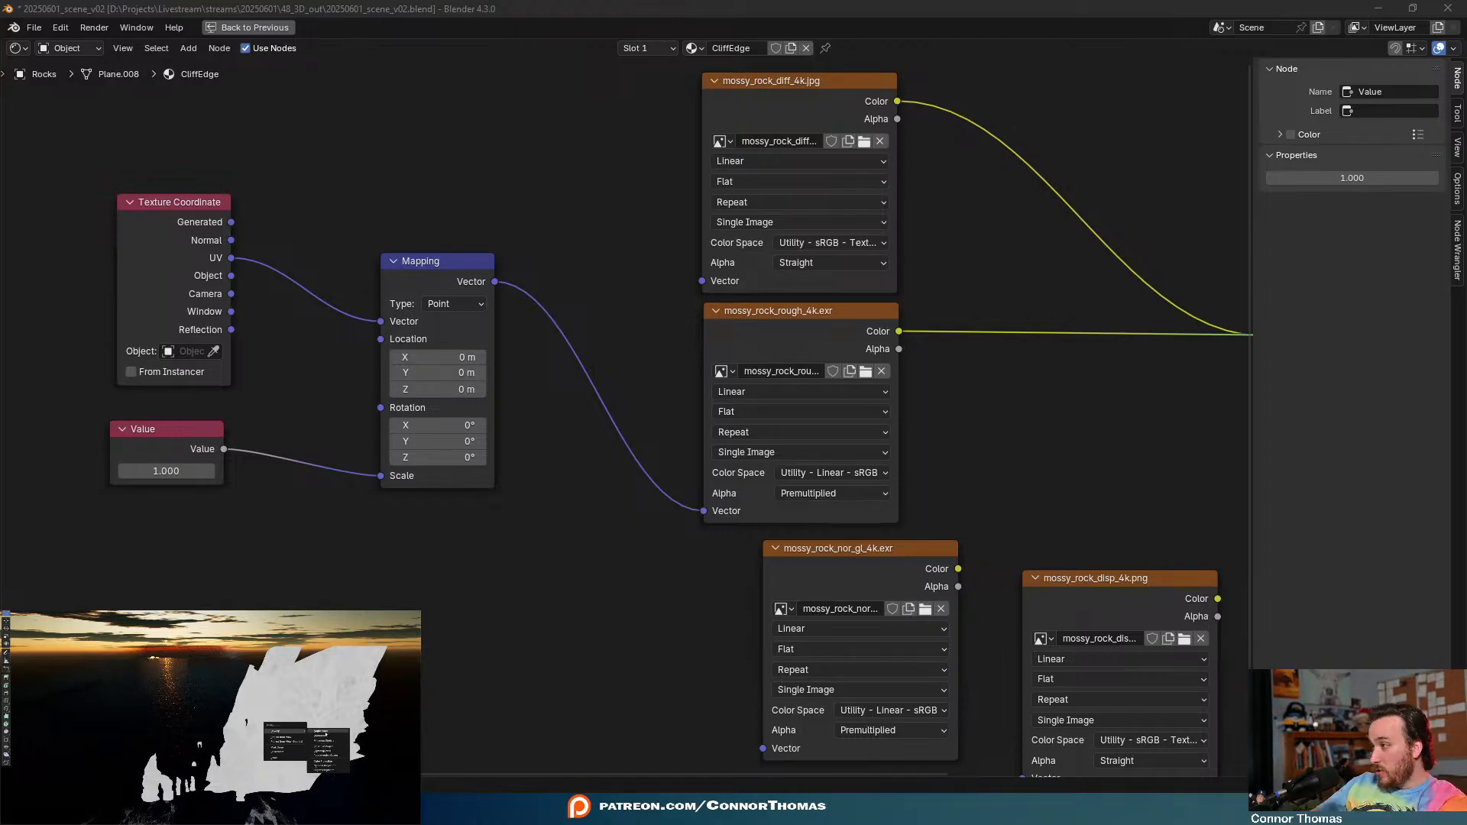
click(325, 733)
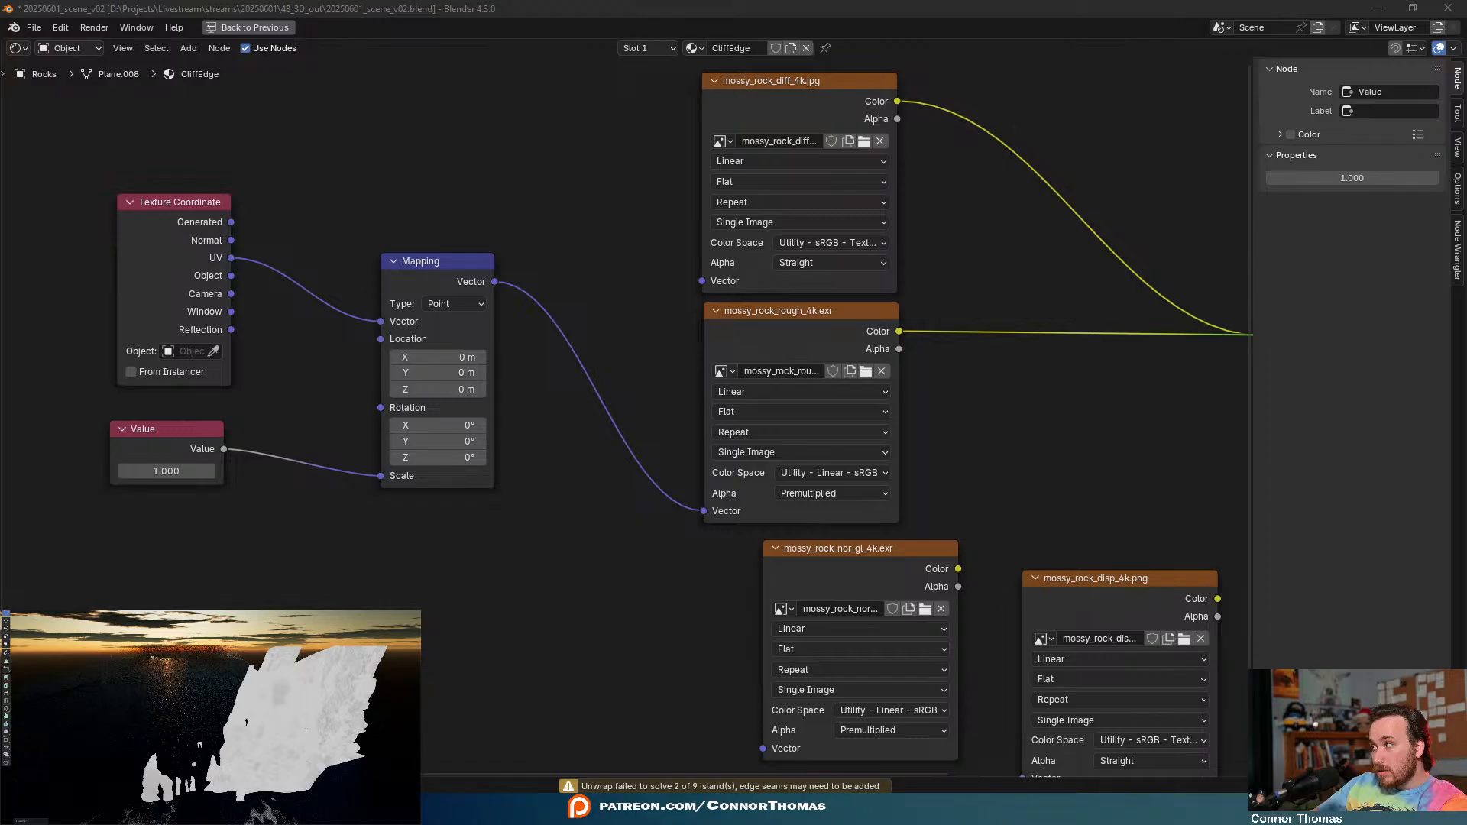
middle_drag(308, 727, 324, 715)
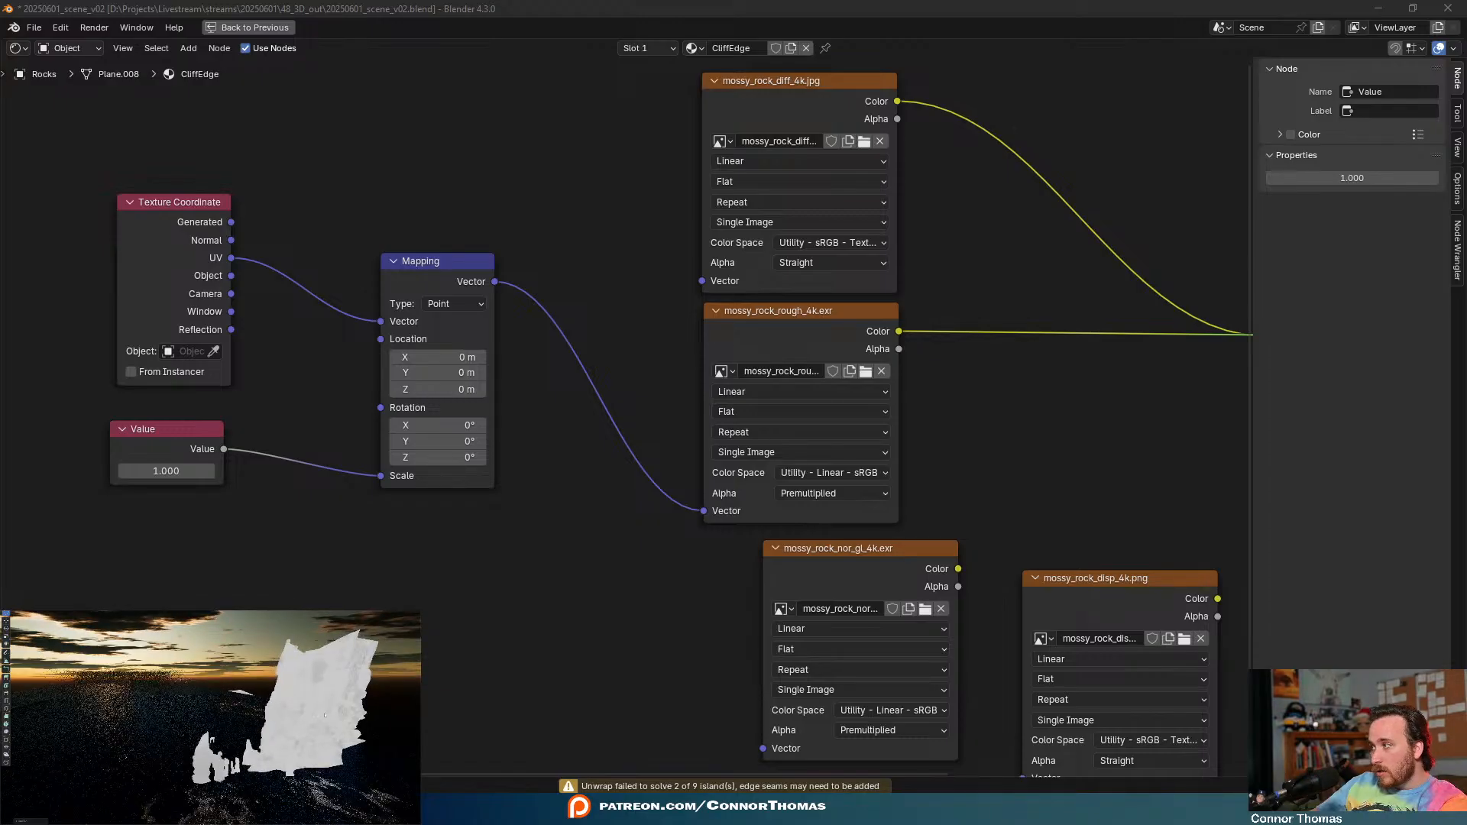
- Set the Value node driving the Mapping scale to 34.8 and try another UV mapping method on the rocks
drag(145, 470, 378, 471)
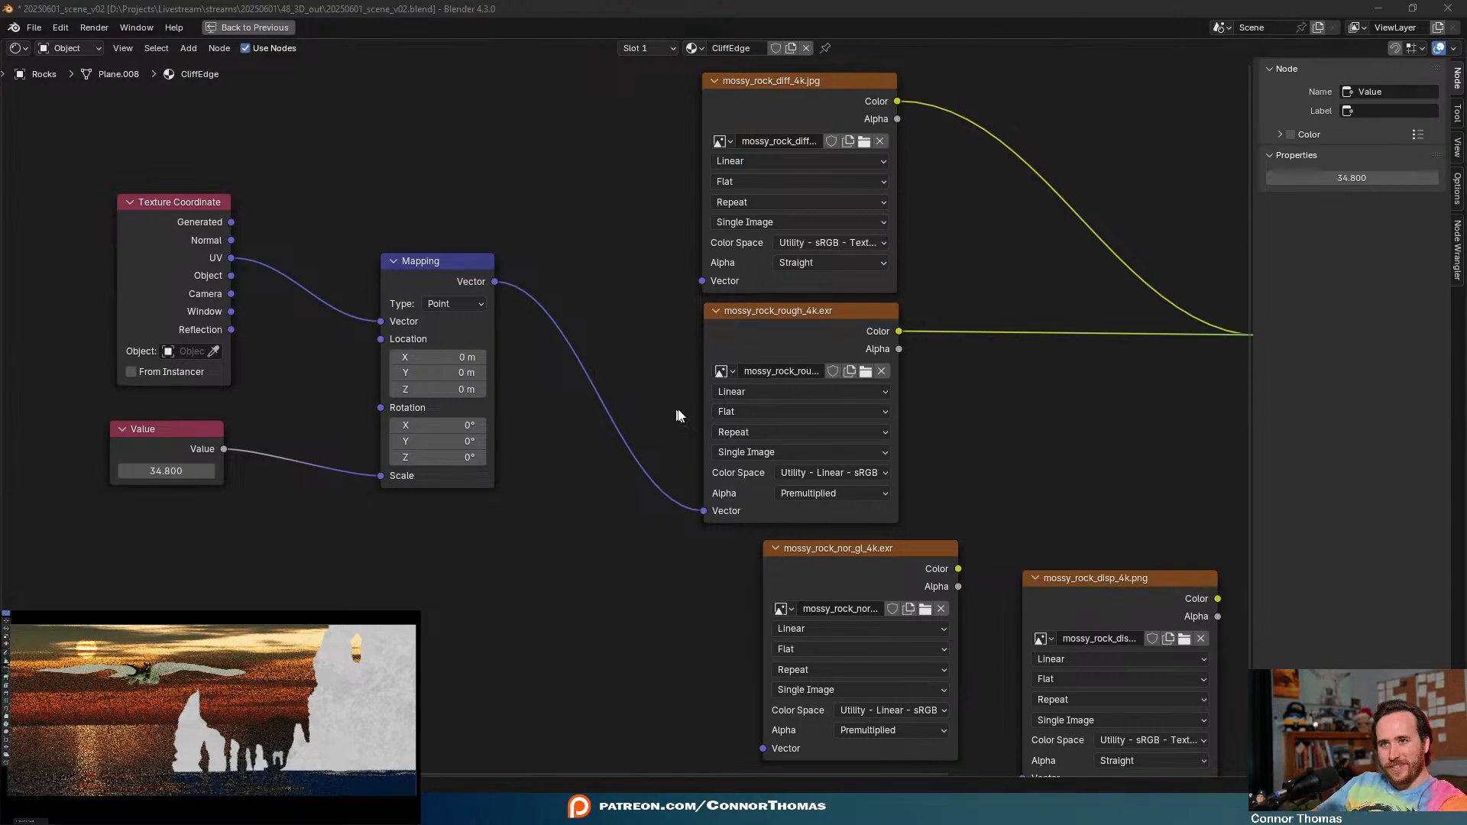
key(u)
mouse_move(176, 700)
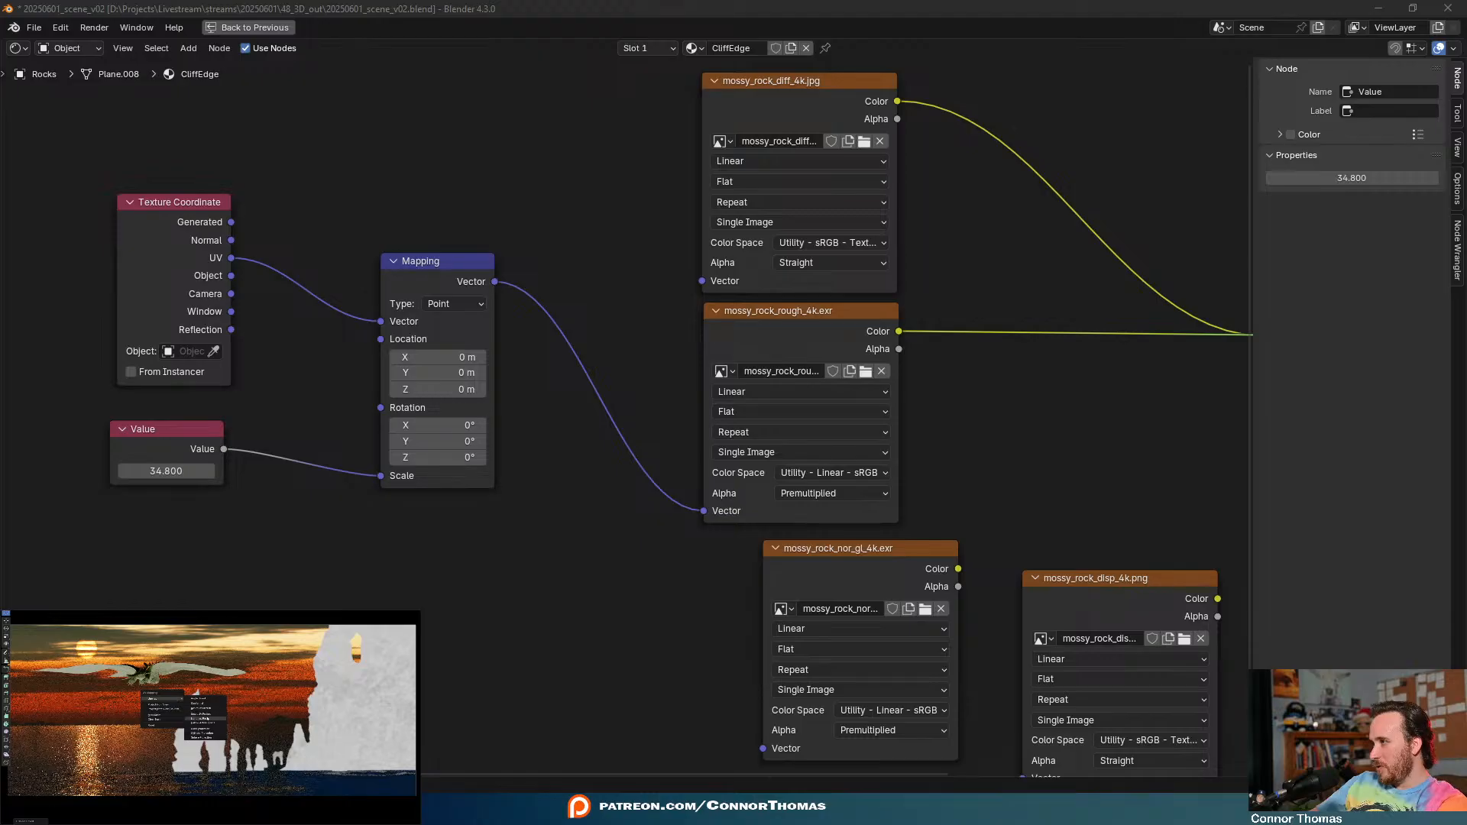
click(203, 733)
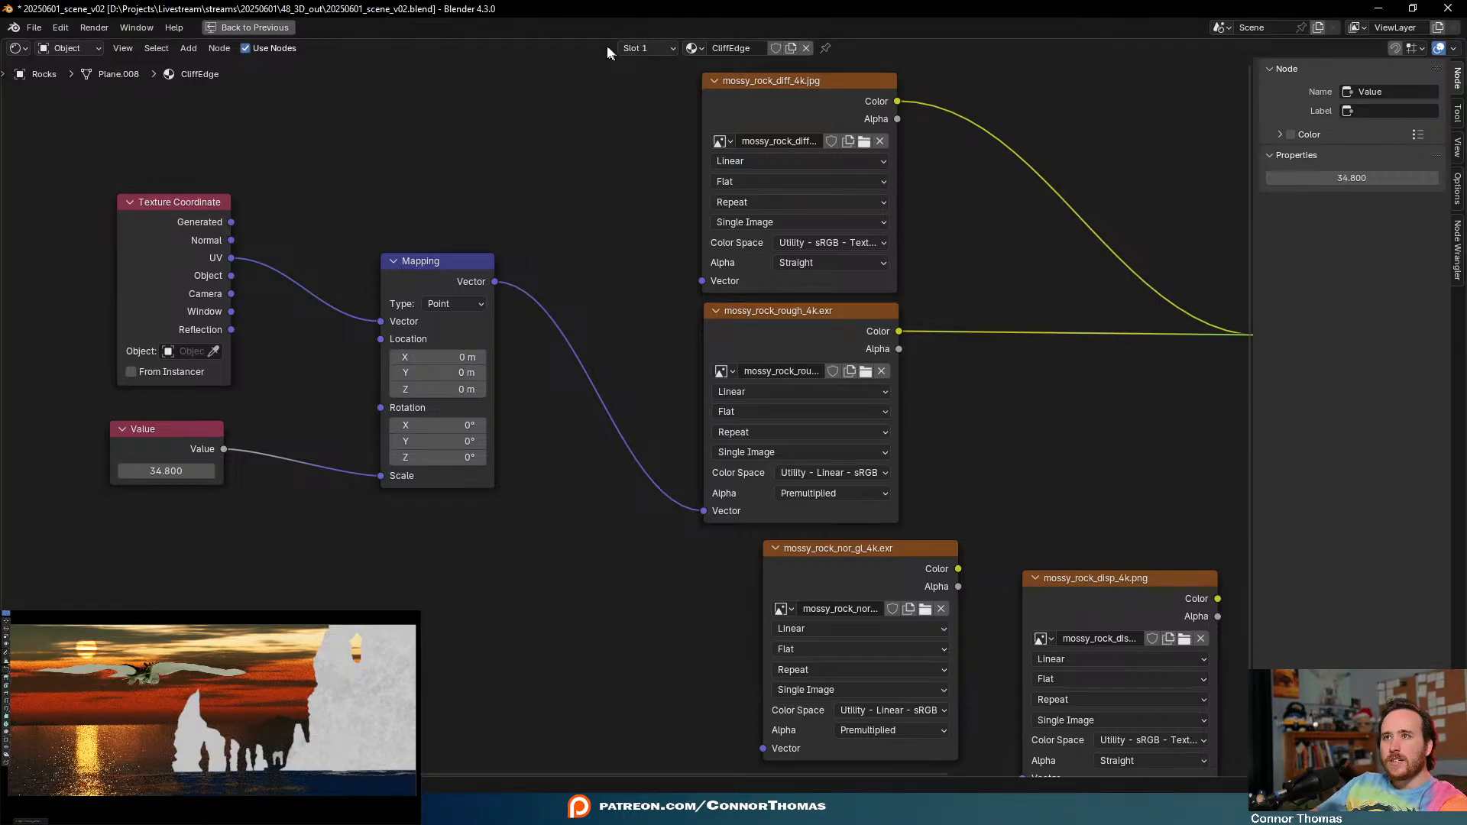
- Restore the full layout and switch the 3D viewport area to the UV Editor to show the rocks' whole UV layout
key(ctrl+space)
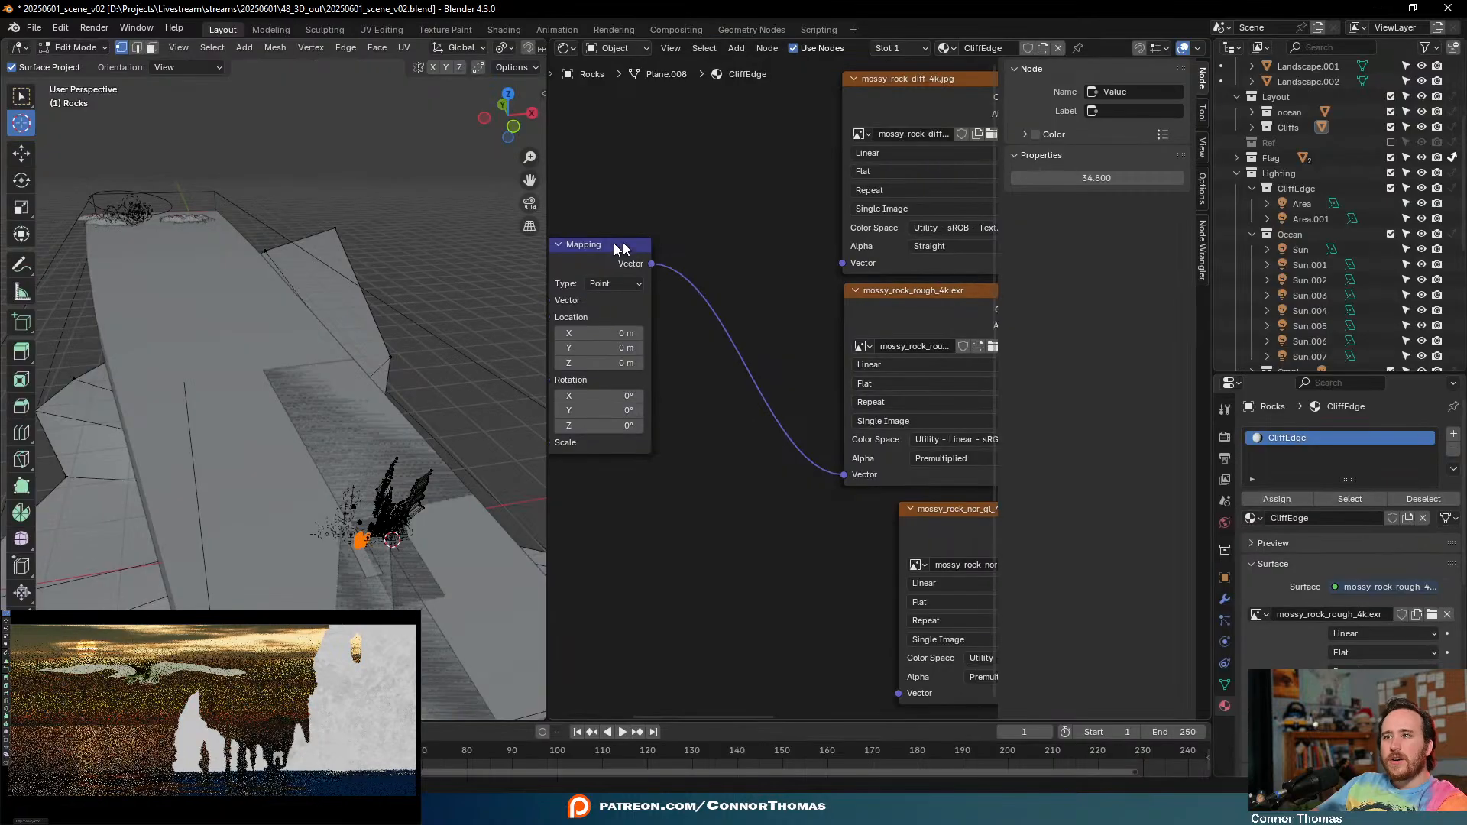
click(18, 48)
click(18, 48)
click(19, 49)
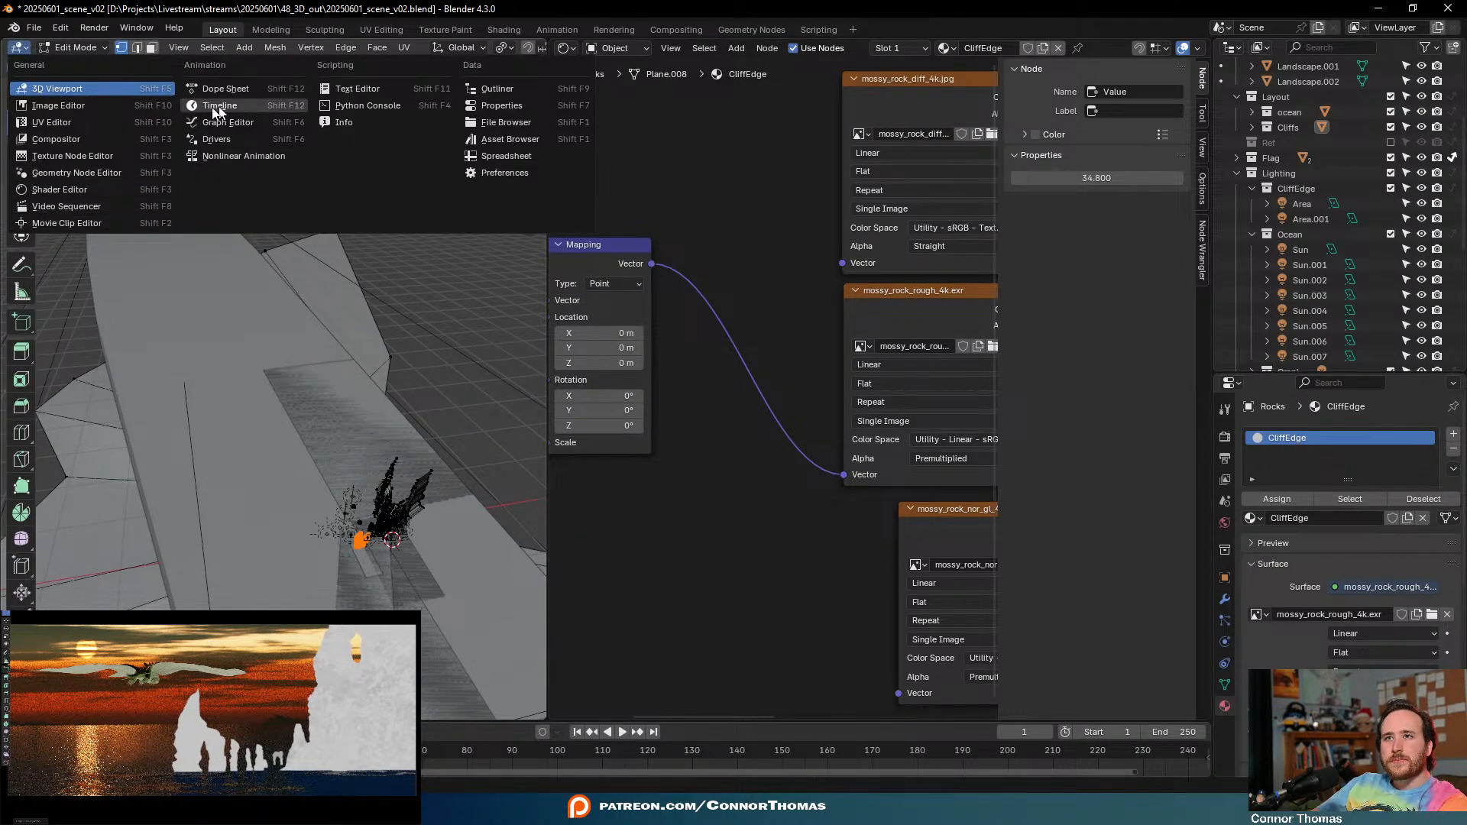
click(56, 119)
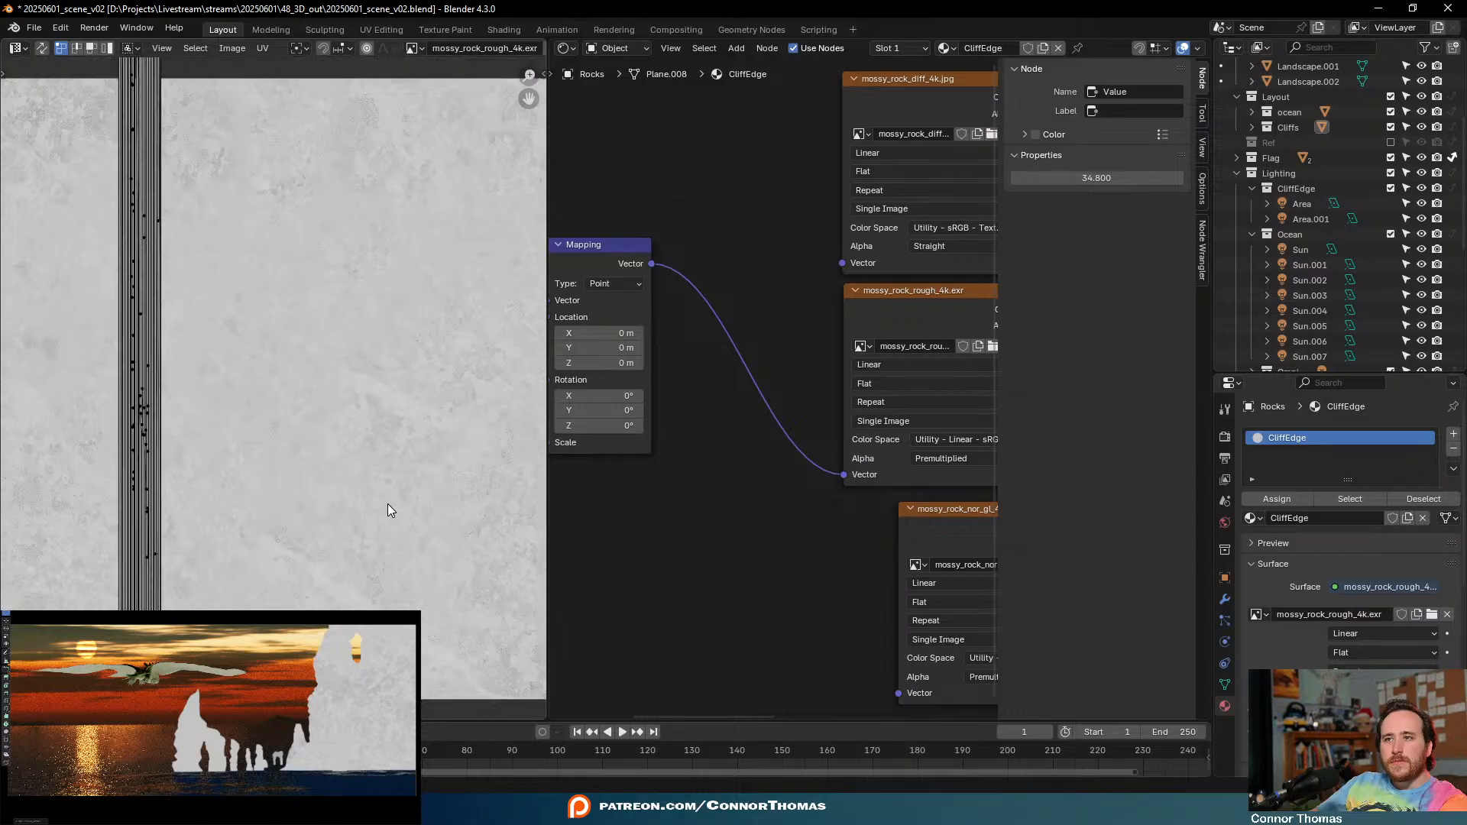
scroll(386, 508, down, 6)
- Unwrap the rock mesh with Smart UV Project using the offered settings and leave Edit Mode
click(164, 718)
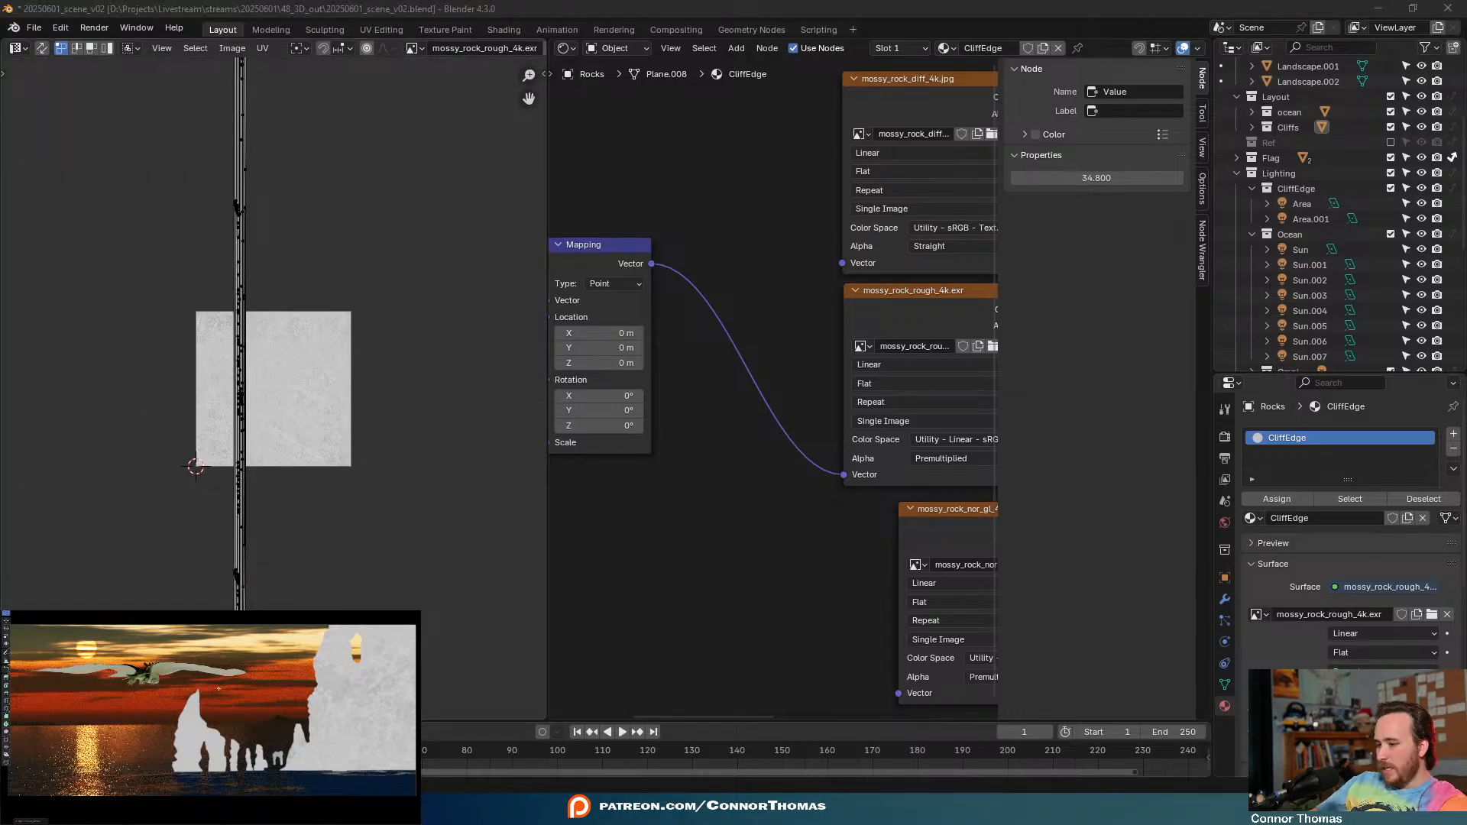
key(u)
click(240, 699)
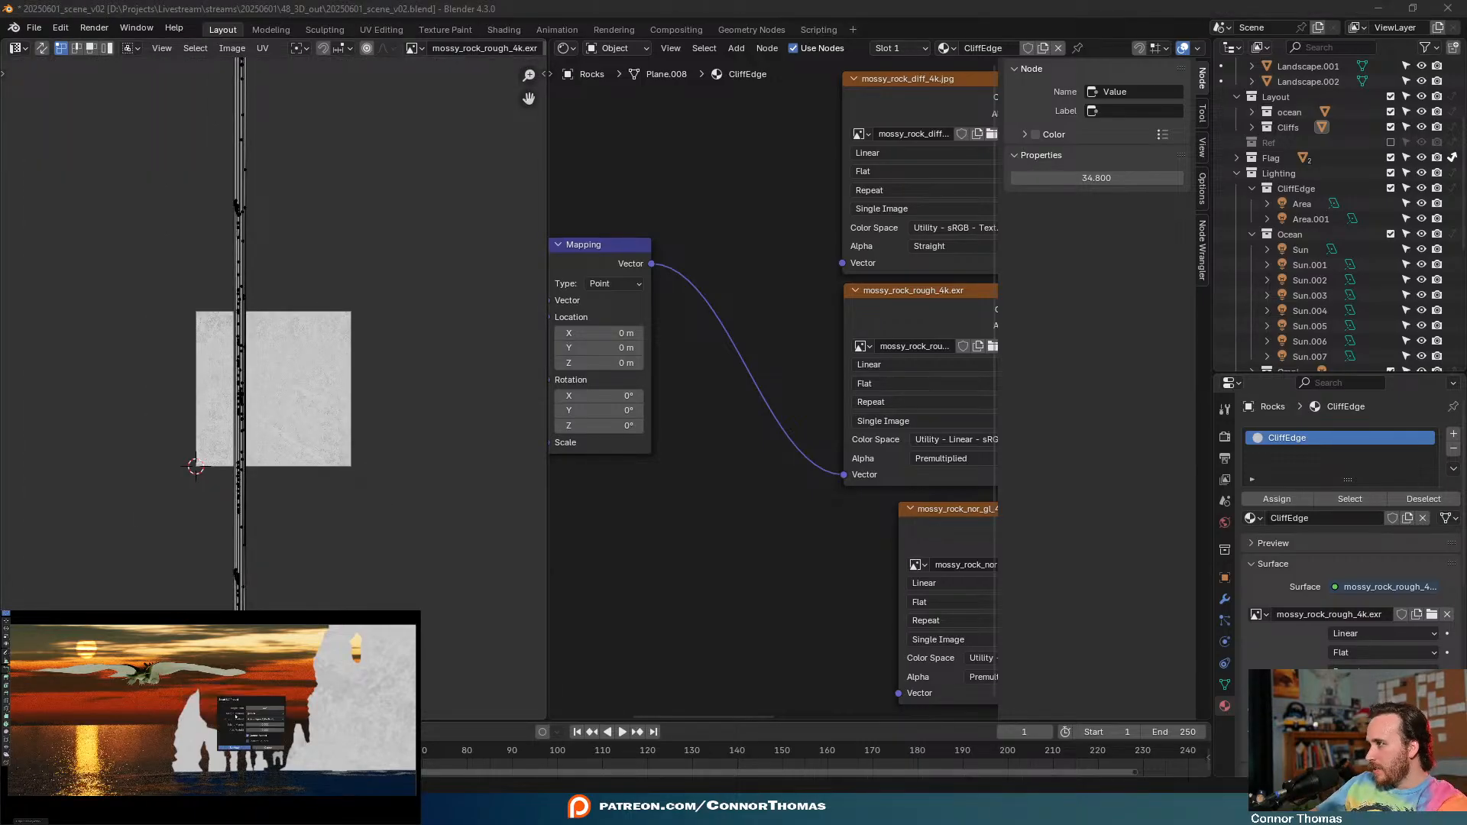
click(242, 748)
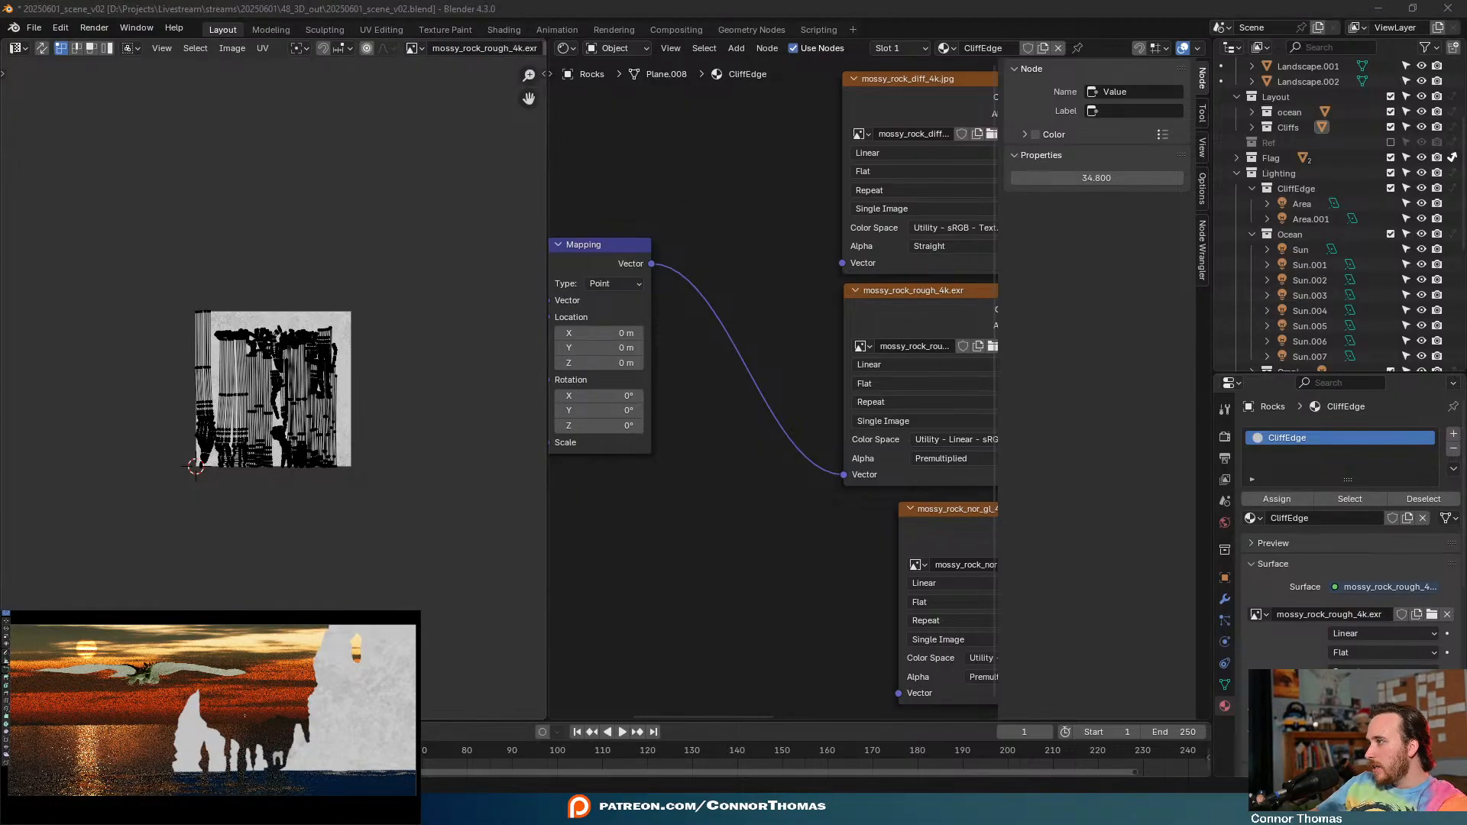
key(Tab)
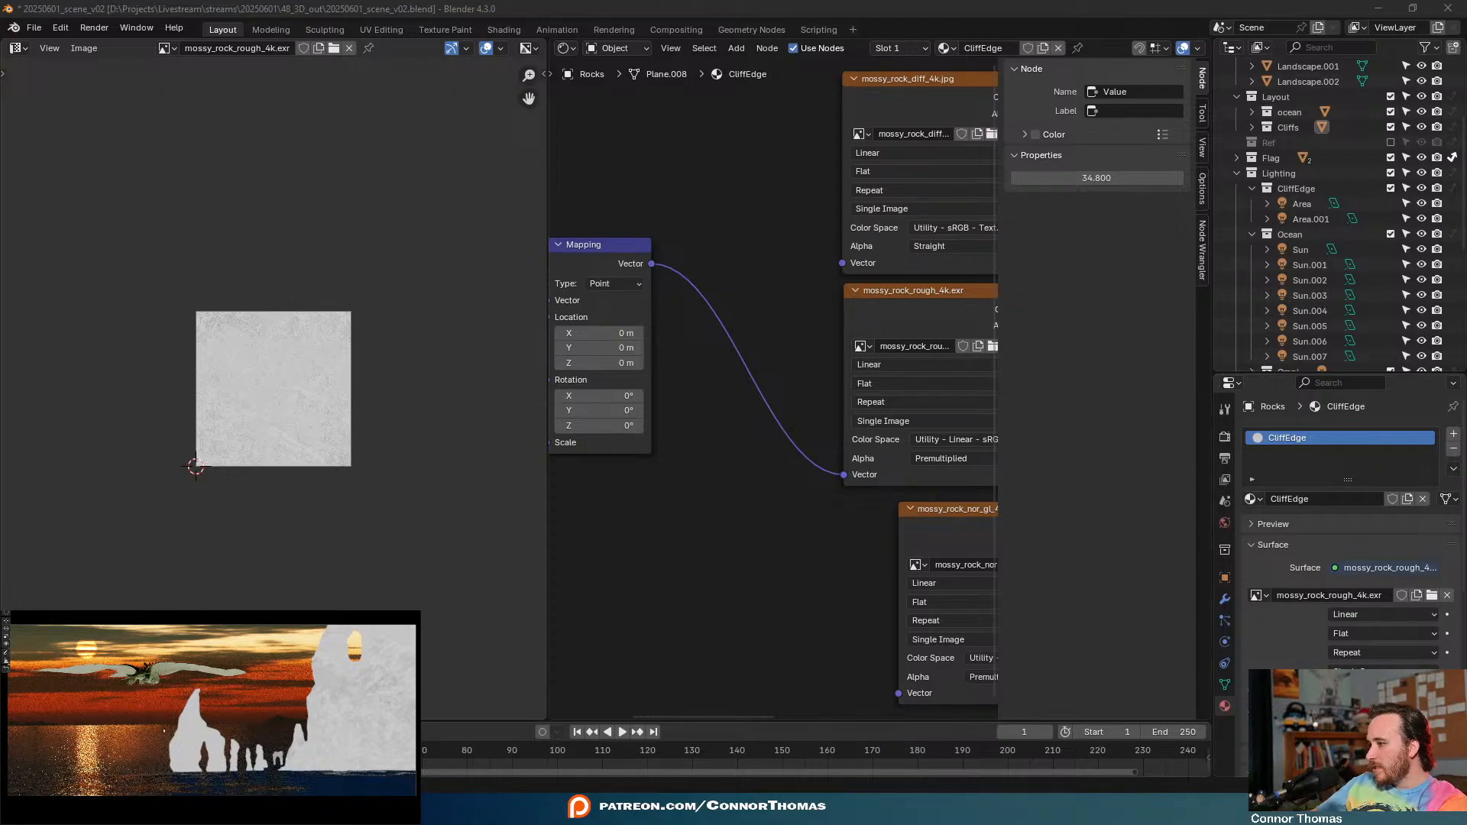
- Space out the mapping nodes, connect the Mapping Vector to mossy_rock_diff_4k.jpg, and preview that texture on the rocks
key(ctrl+space)
drag(66, 259, 644, 619)
key(g)
click(485, 478)
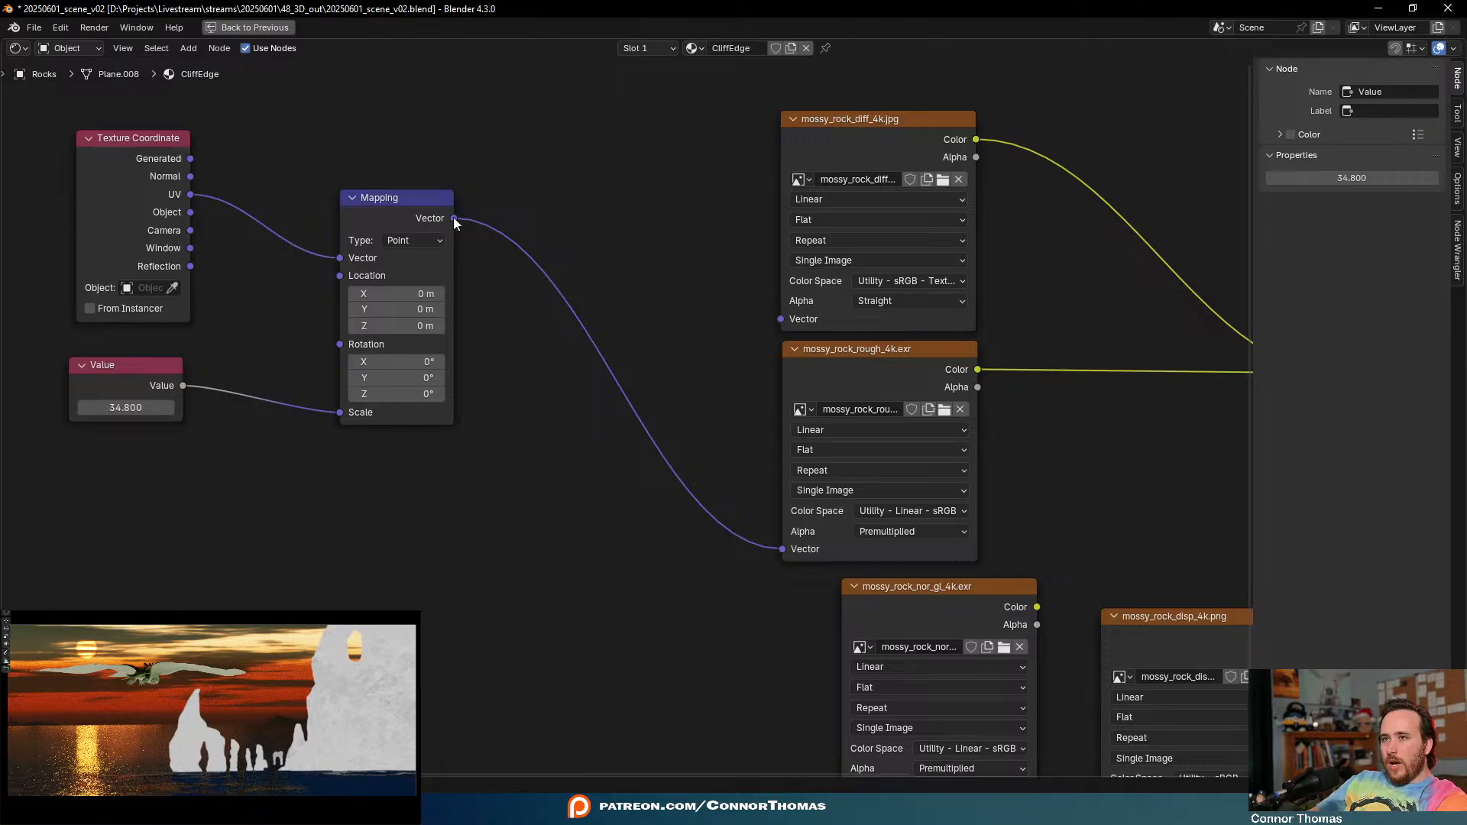
drag(454, 219, 770, 332)
middle_drag(1184, 312, 1085, 309)
click(766, 127)
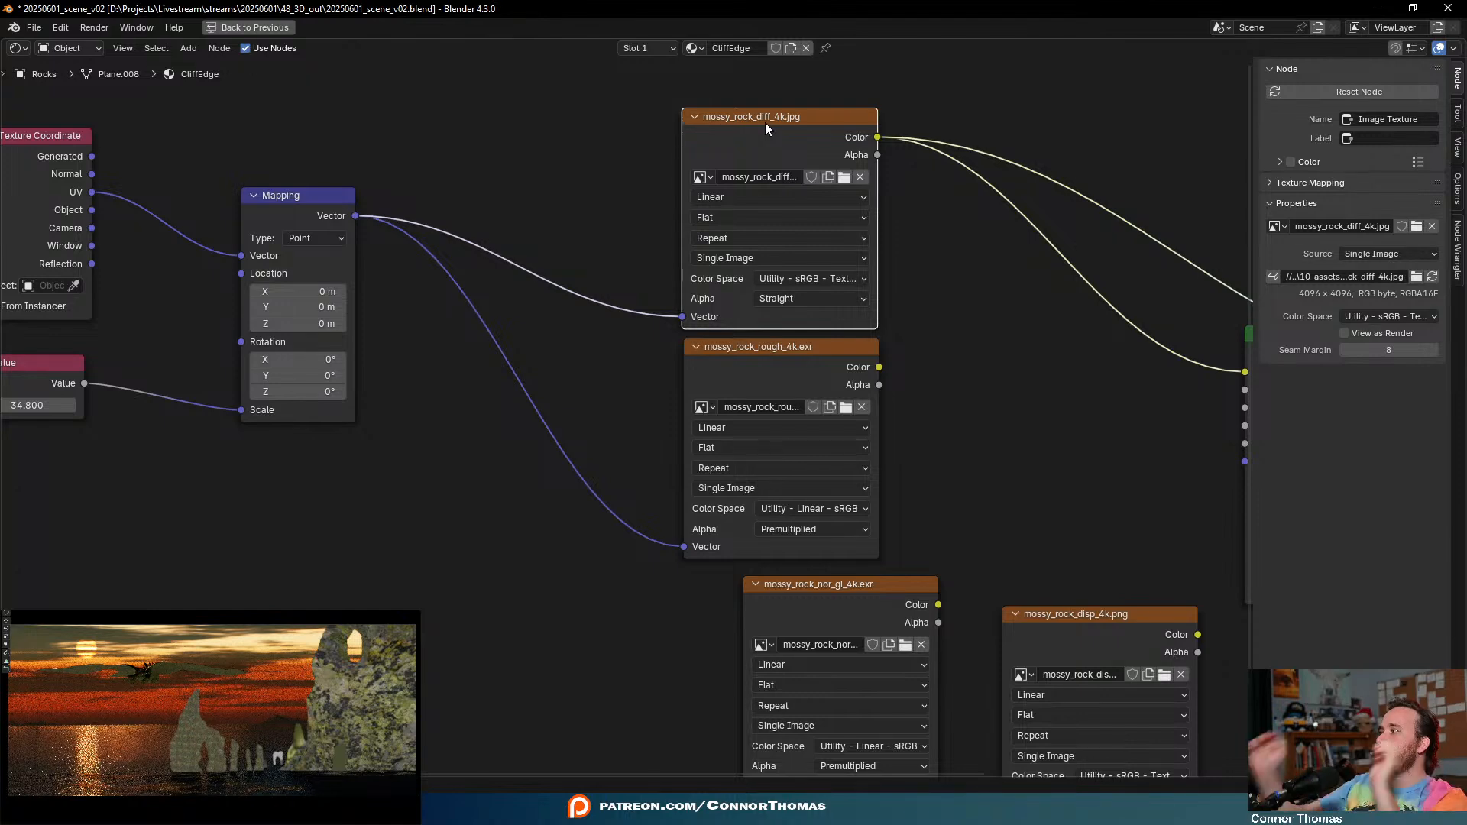
- Scale all of the rocks' UVs down to about 0.34 in the UV Editor and leave Edit Mode
key(ctrl+space)
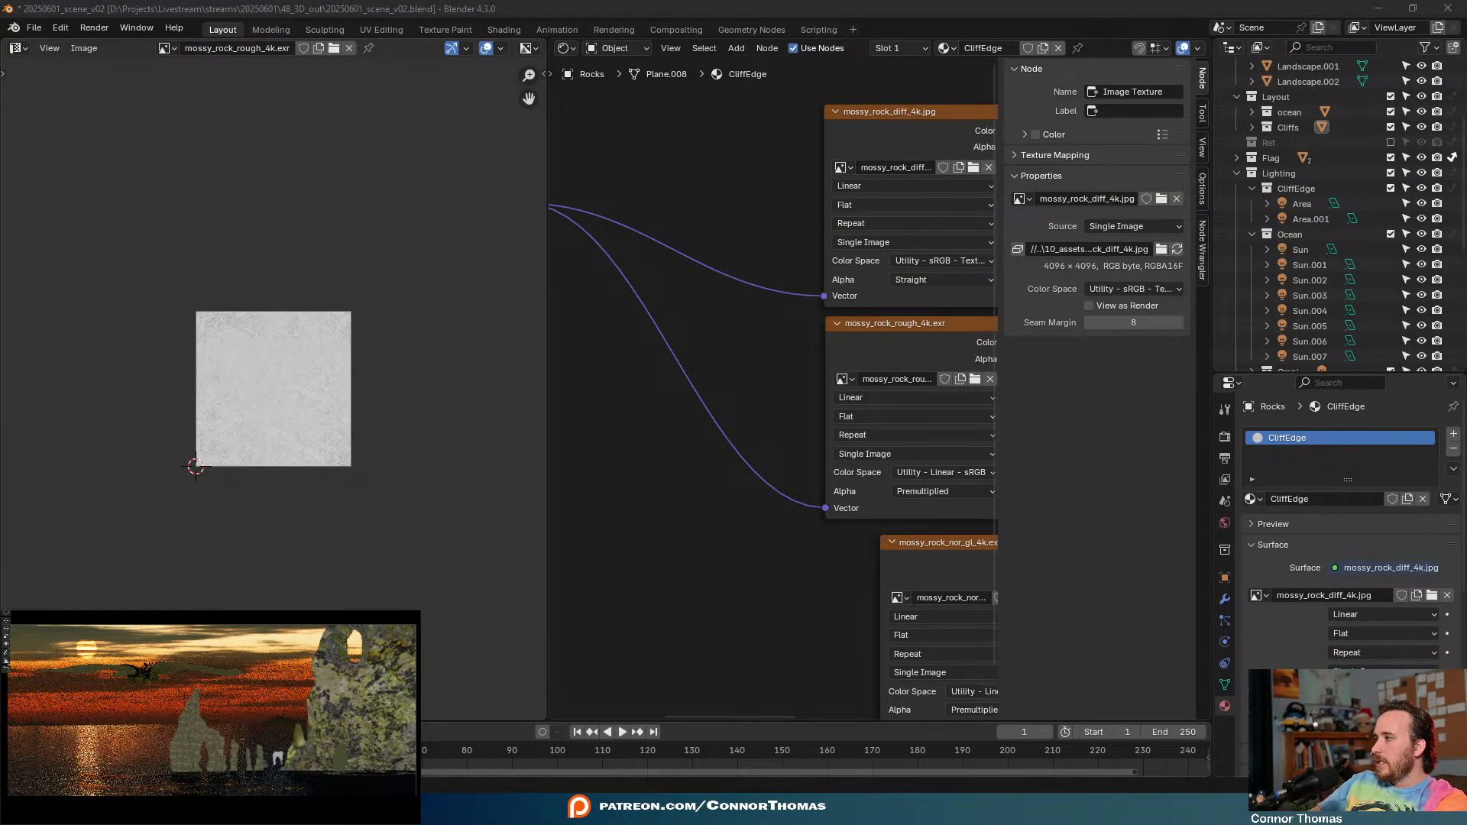
key(Tab)
key(a)
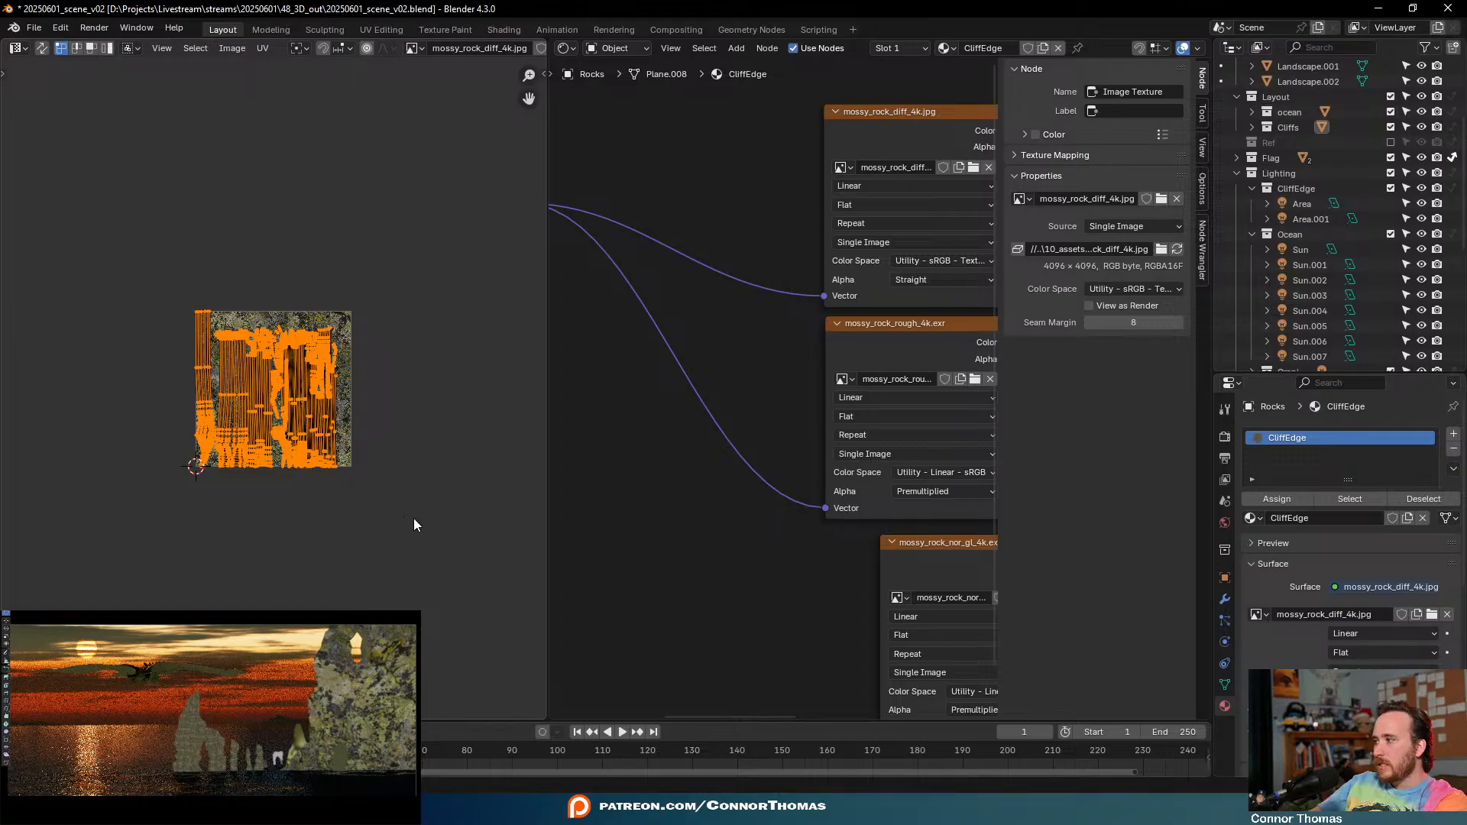
key(s)
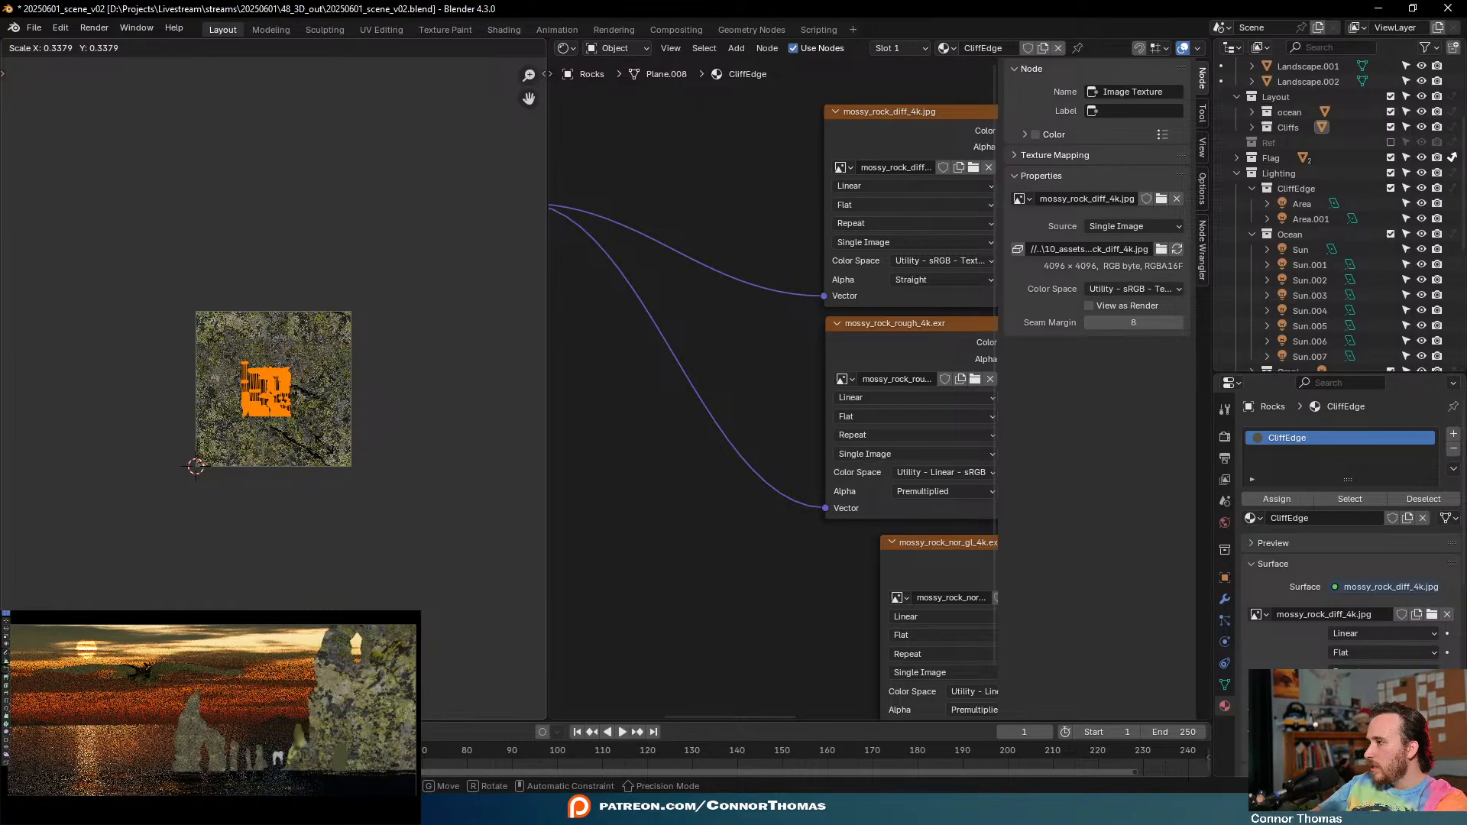
click(324, 445)
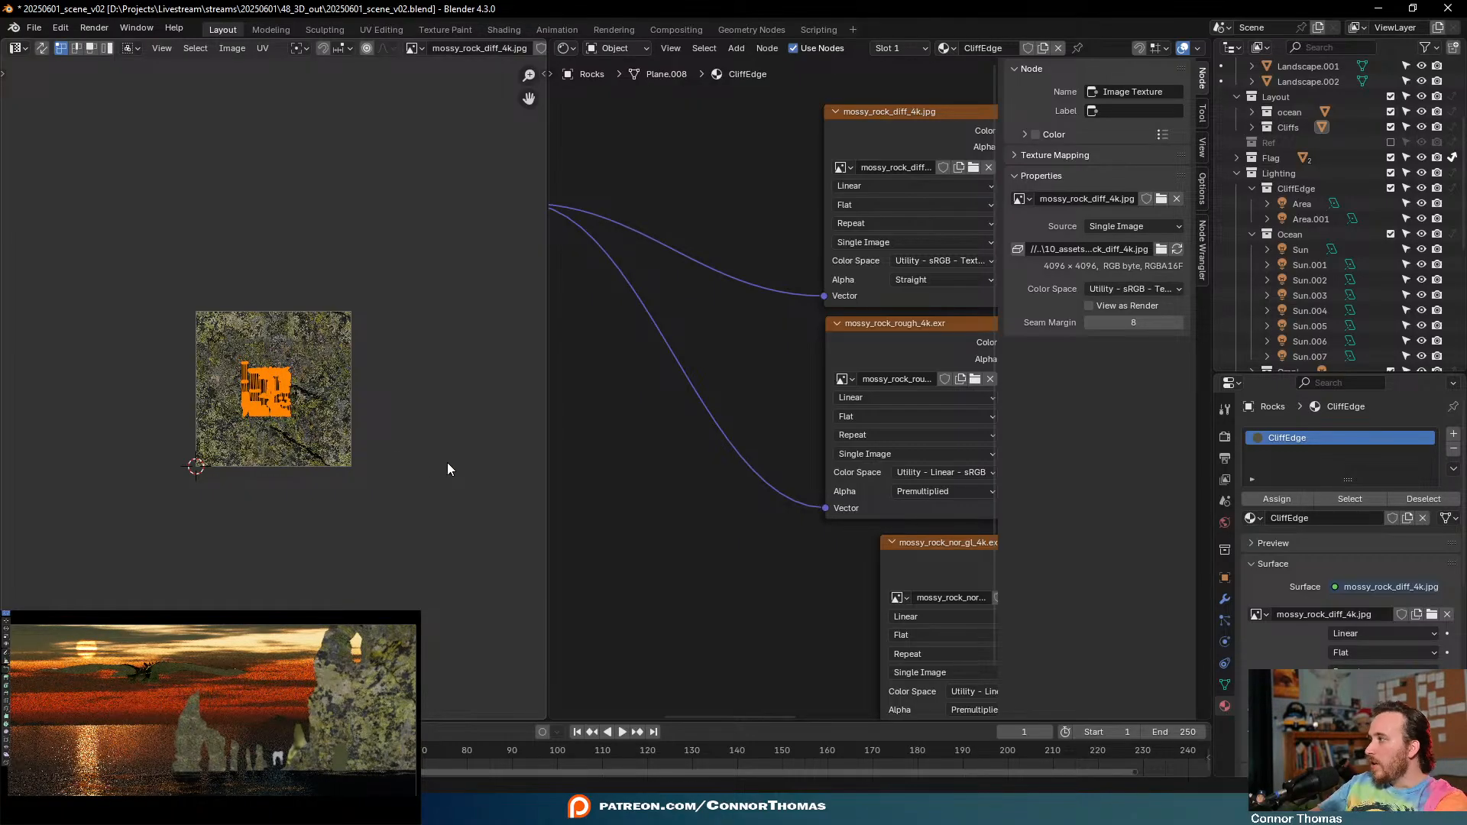
key(Tab)
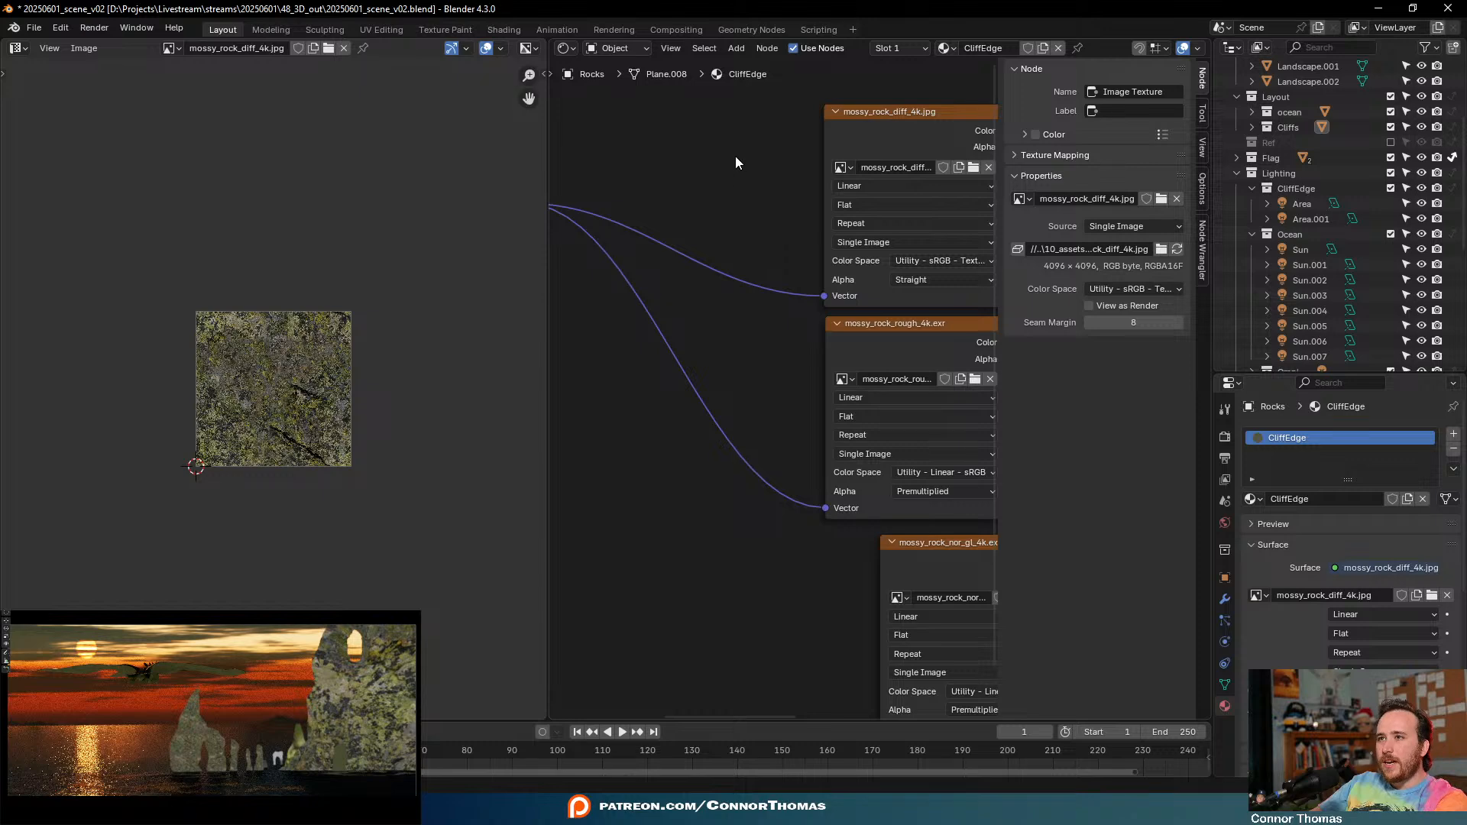
- Connect the Mapping Vector to the mossy_rock_nor_gl_4k.exr and mossy_rock_disp_4k.png textures and tidy the positions of both nodes
key(ctrl+space)
key(Home)
middle_drag(539, 556, 468, 444)
scroll(558, 455, up, 1)
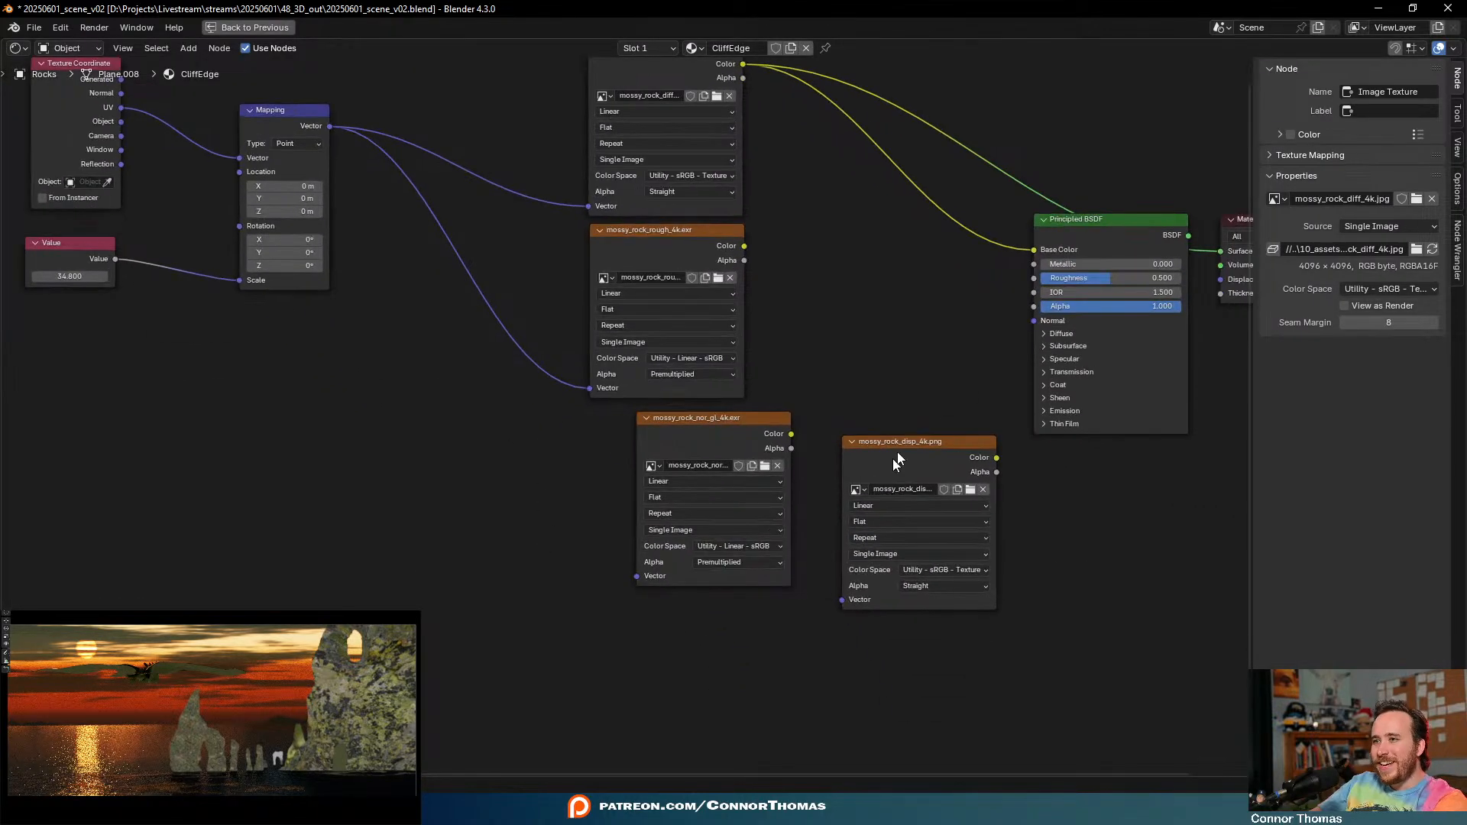
drag(724, 425, 685, 421)
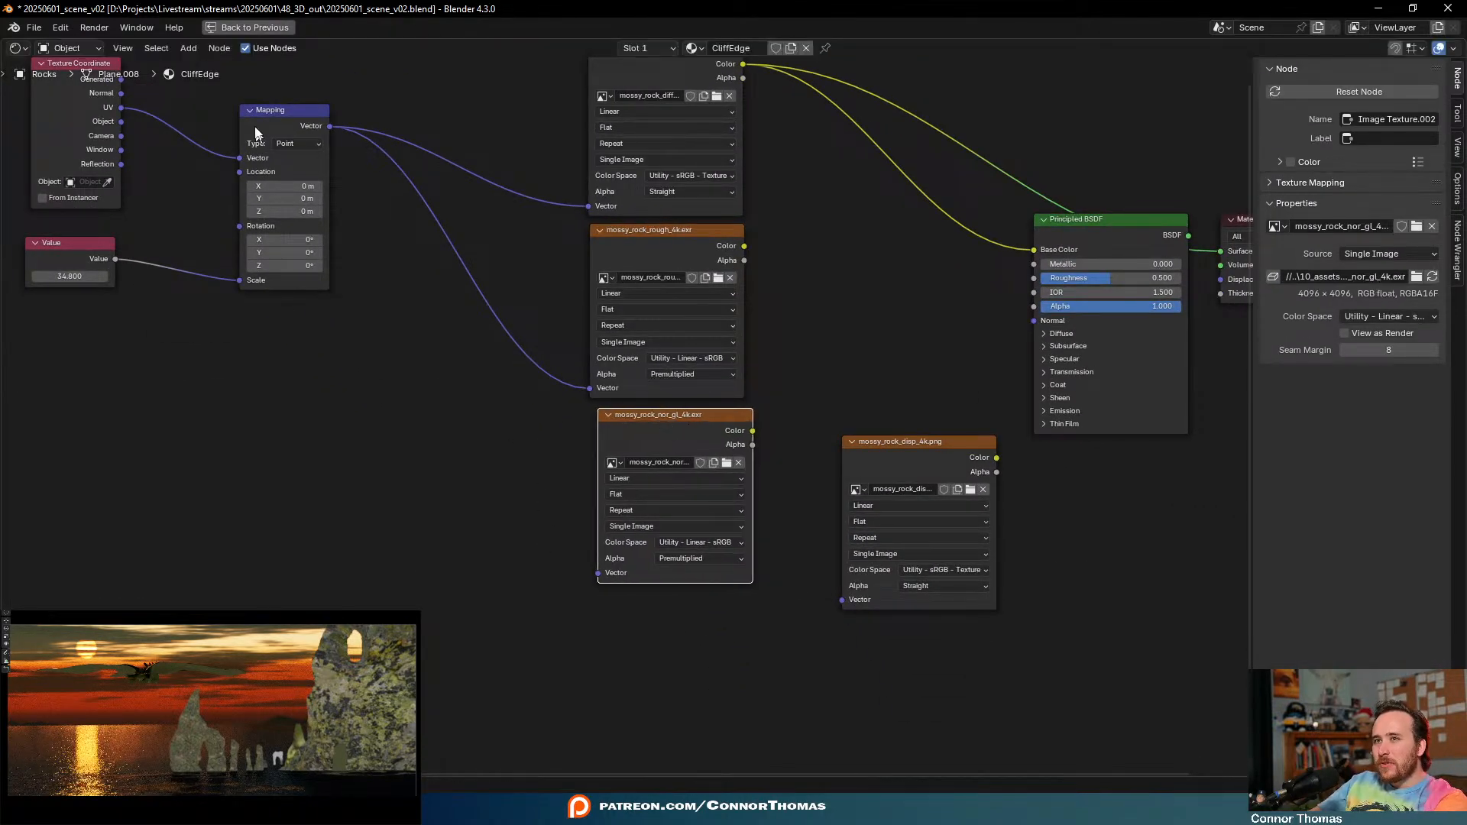
drag(330, 126, 598, 573)
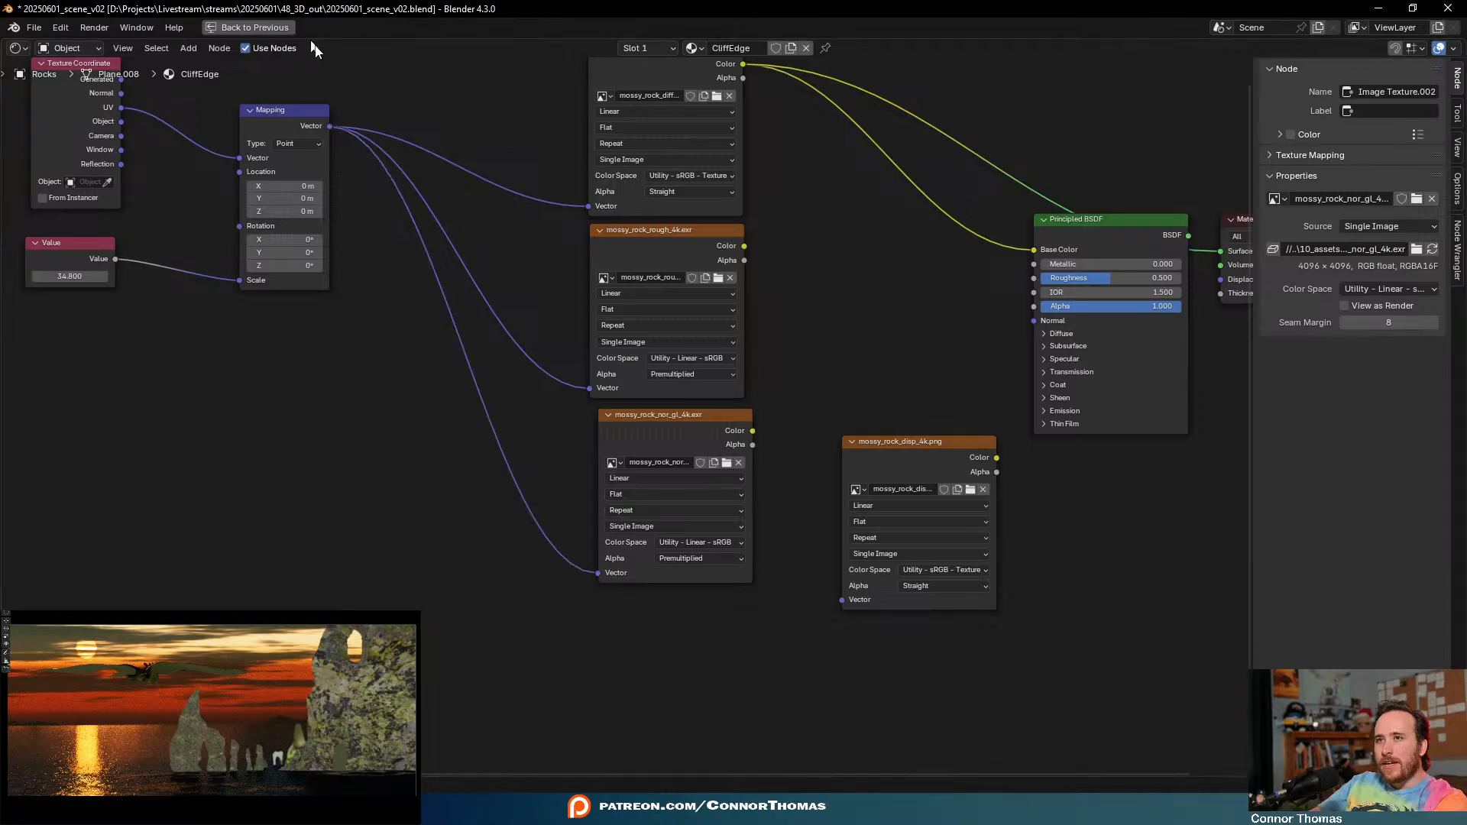
drag(330, 126, 841, 600)
drag(942, 502, 949, 706)
- Add a Normal Map node between the mossy_rock_nor_gl_4k.exr color and the Principled BSDF Normal input
key(shift+a)
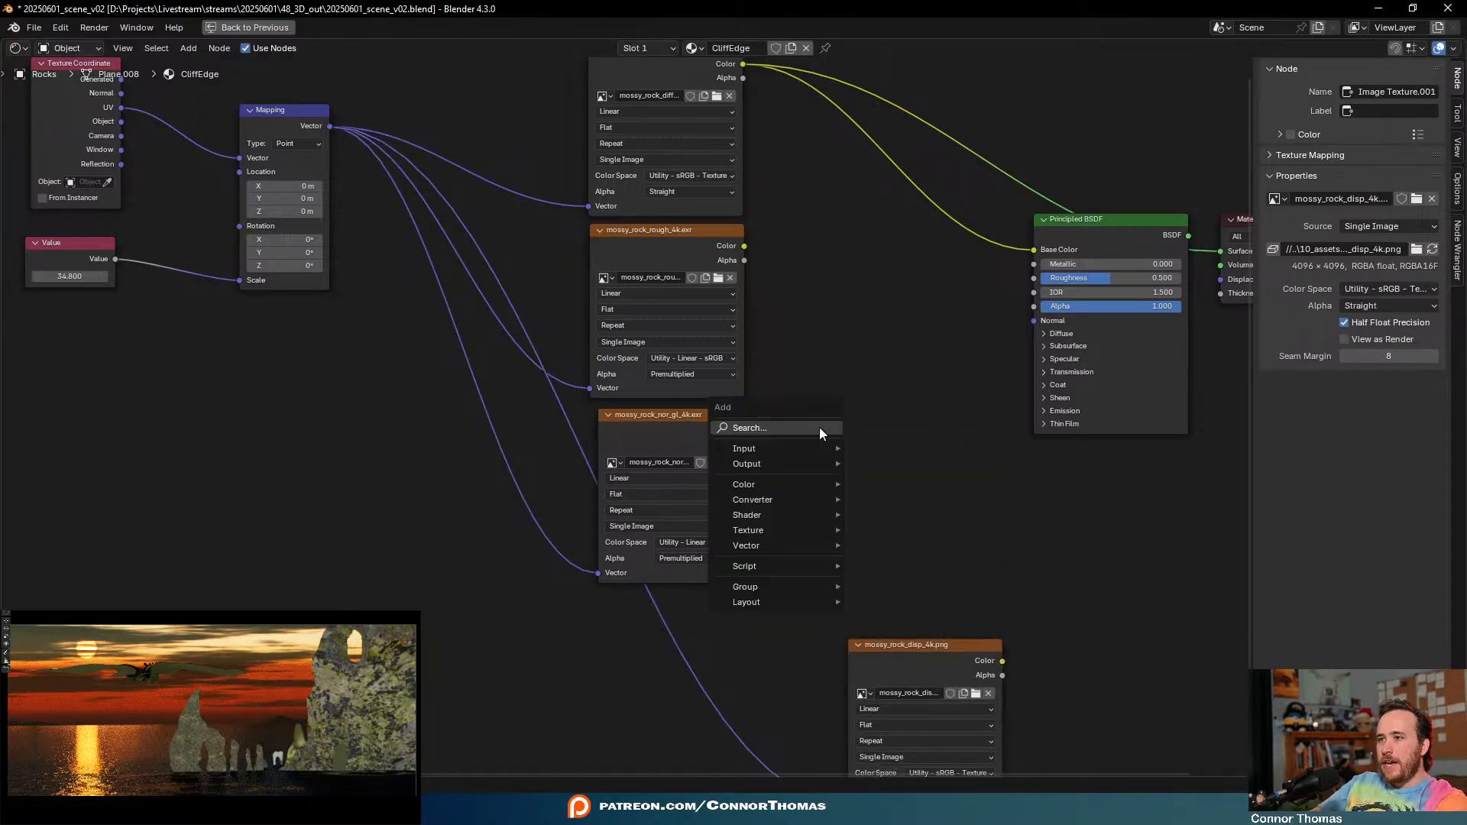
text(norm)
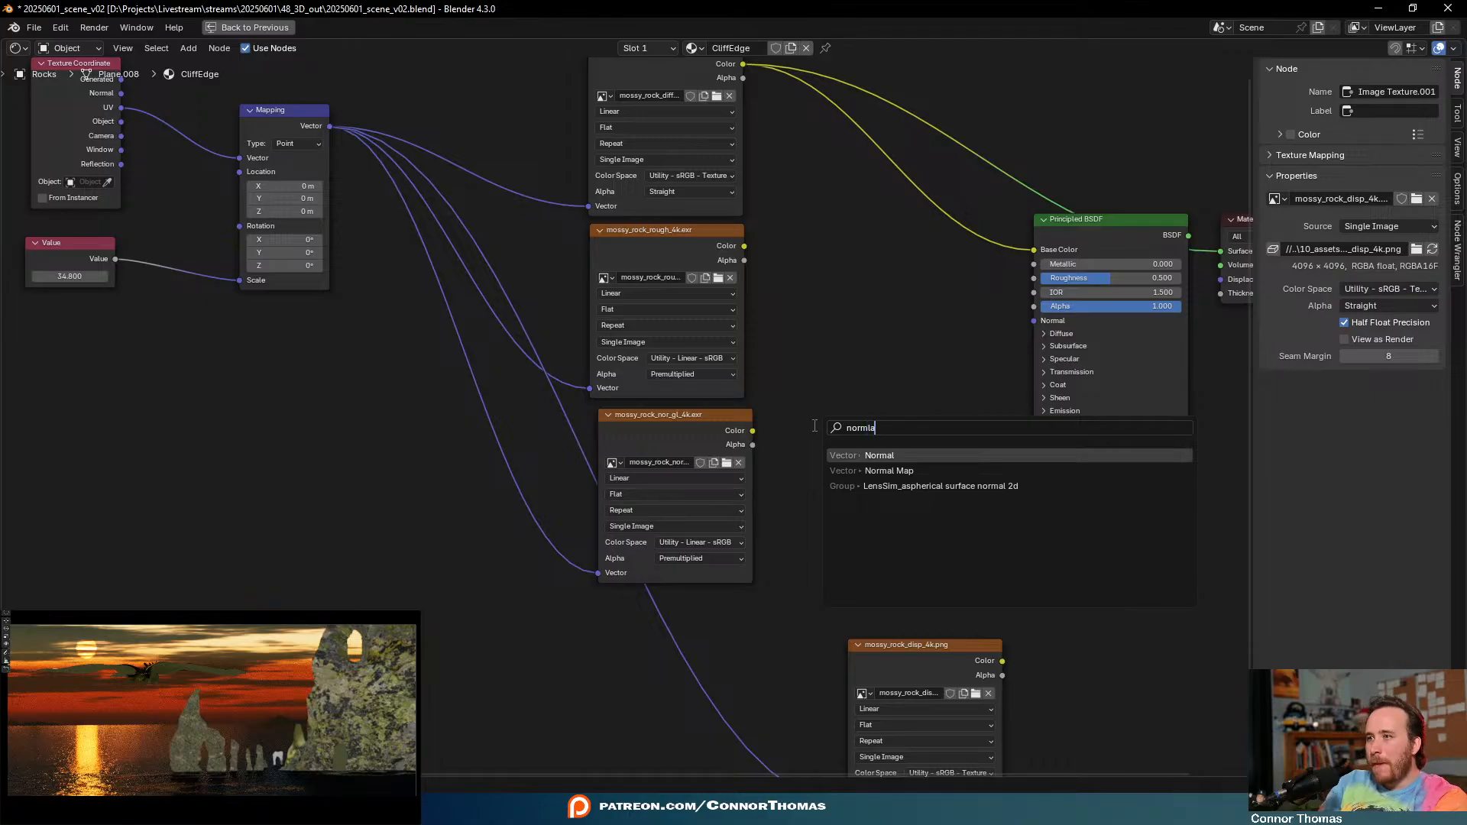
text(la)
key(Down)
key(Return)
click(827, 412)
drag(752, 430, 895, 475)
middle_drag(1077, 517, 941, 548)
drag(961, 394, 933, 372)
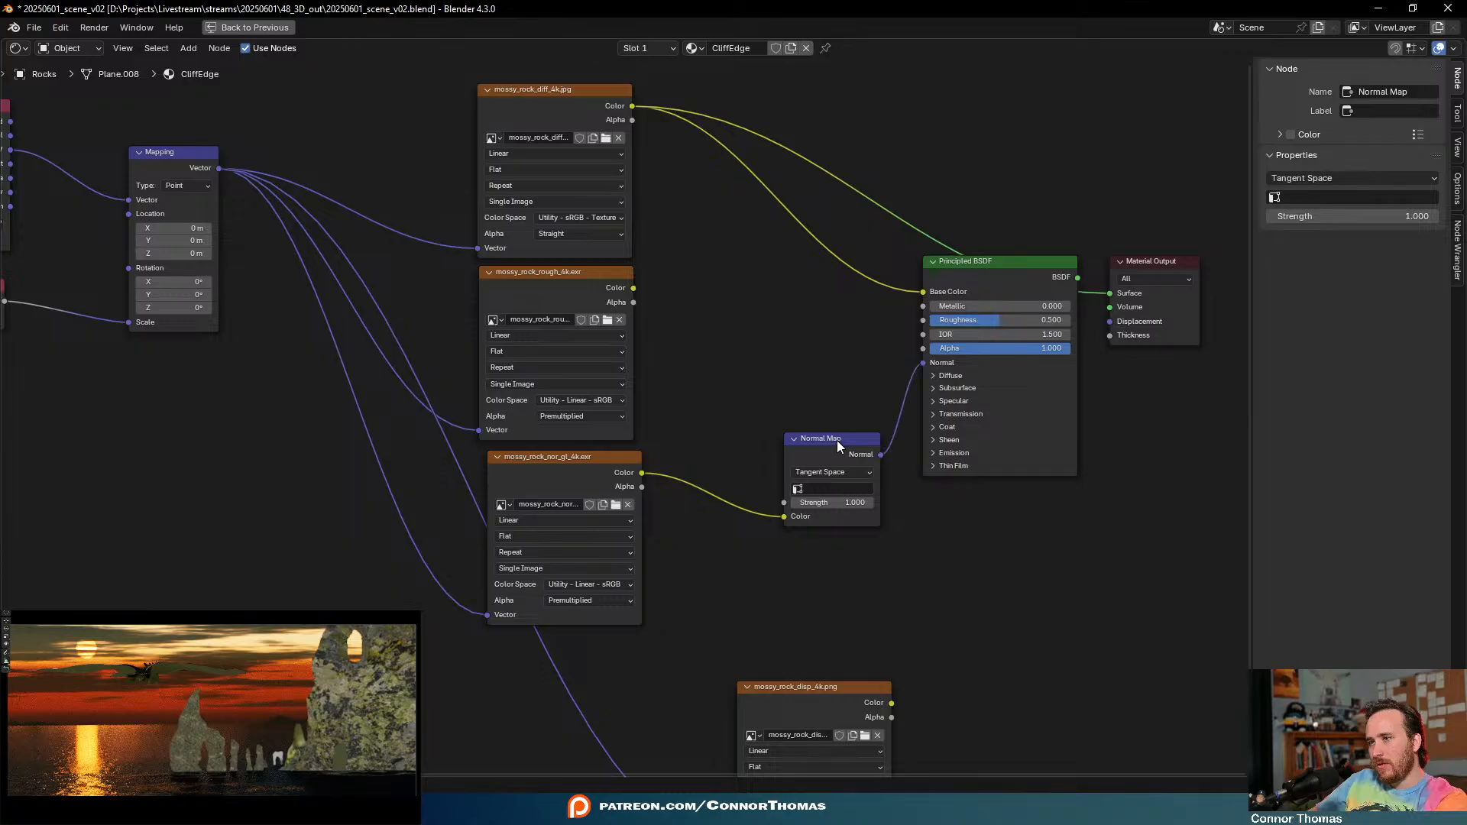
drag(836, 440, 776, 450)
- Connect the mossy_rock_rough_4k.exr color to the Principled BSDF Roughness and add a Bump node fed by the mossy_rock_disp_4k.png color
drag(635, 289, 923, 320)
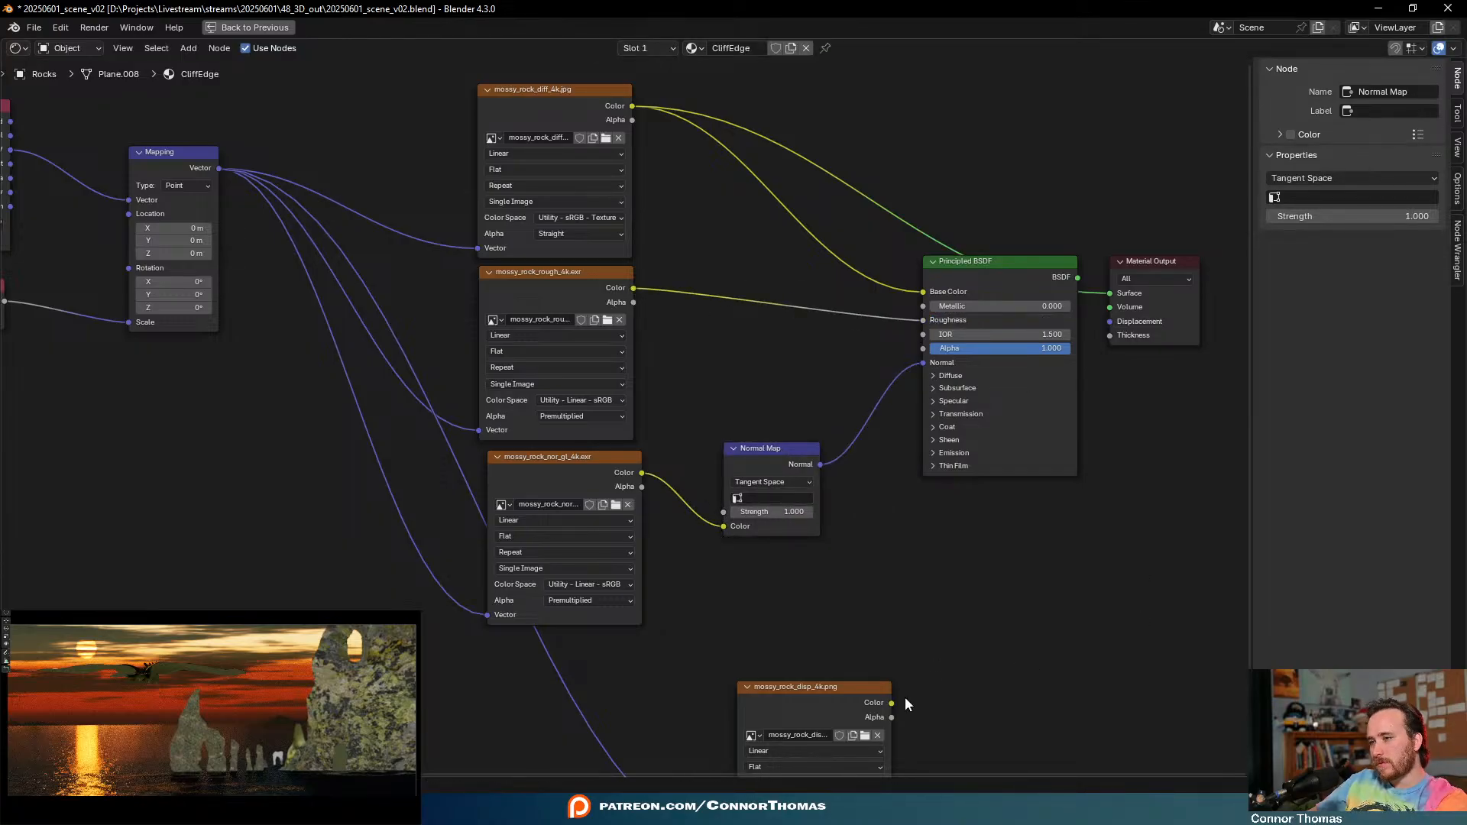
drag(891, 703, 986, 688)
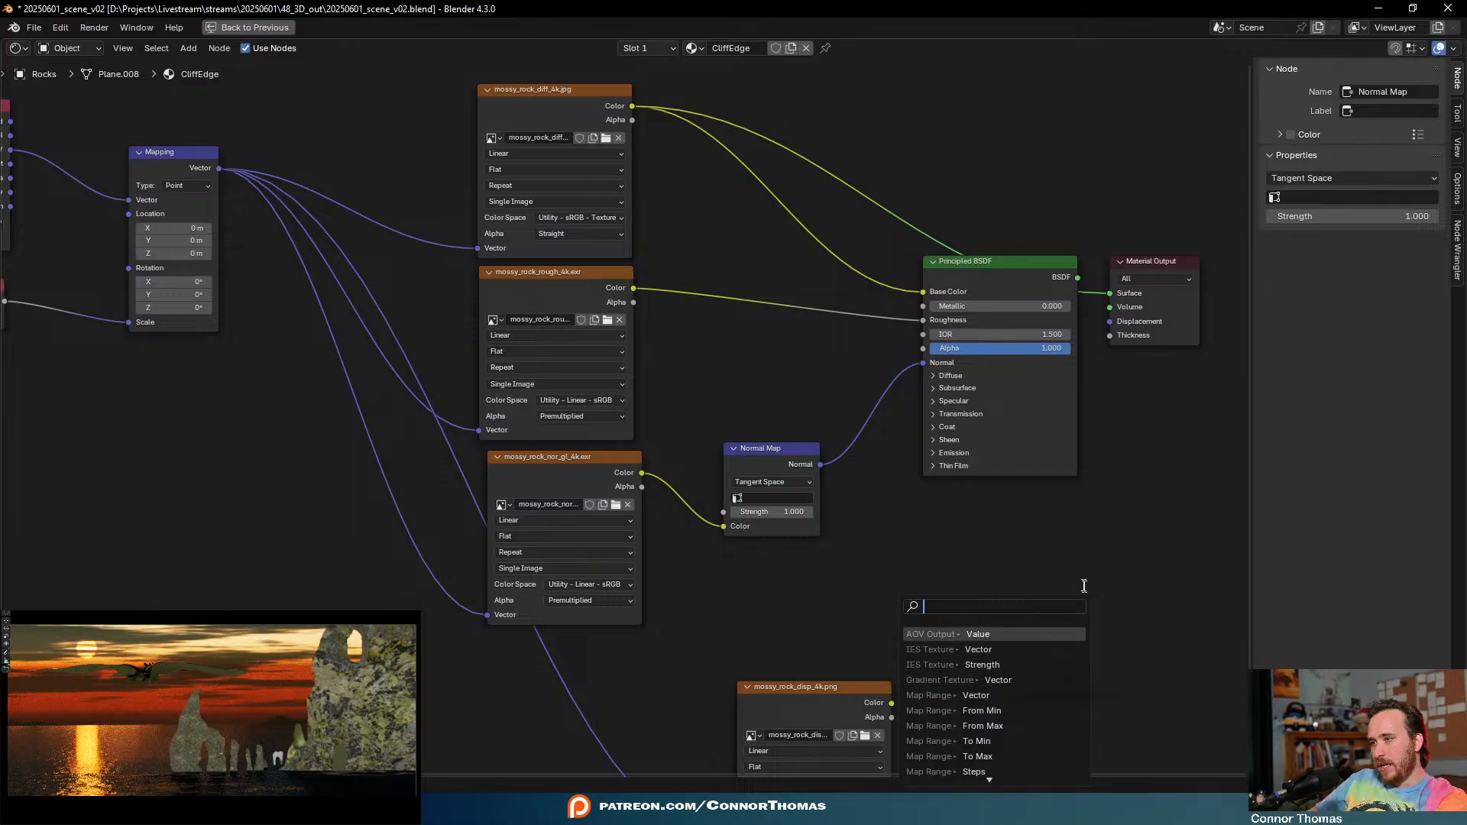
text(bump)
key(Return)
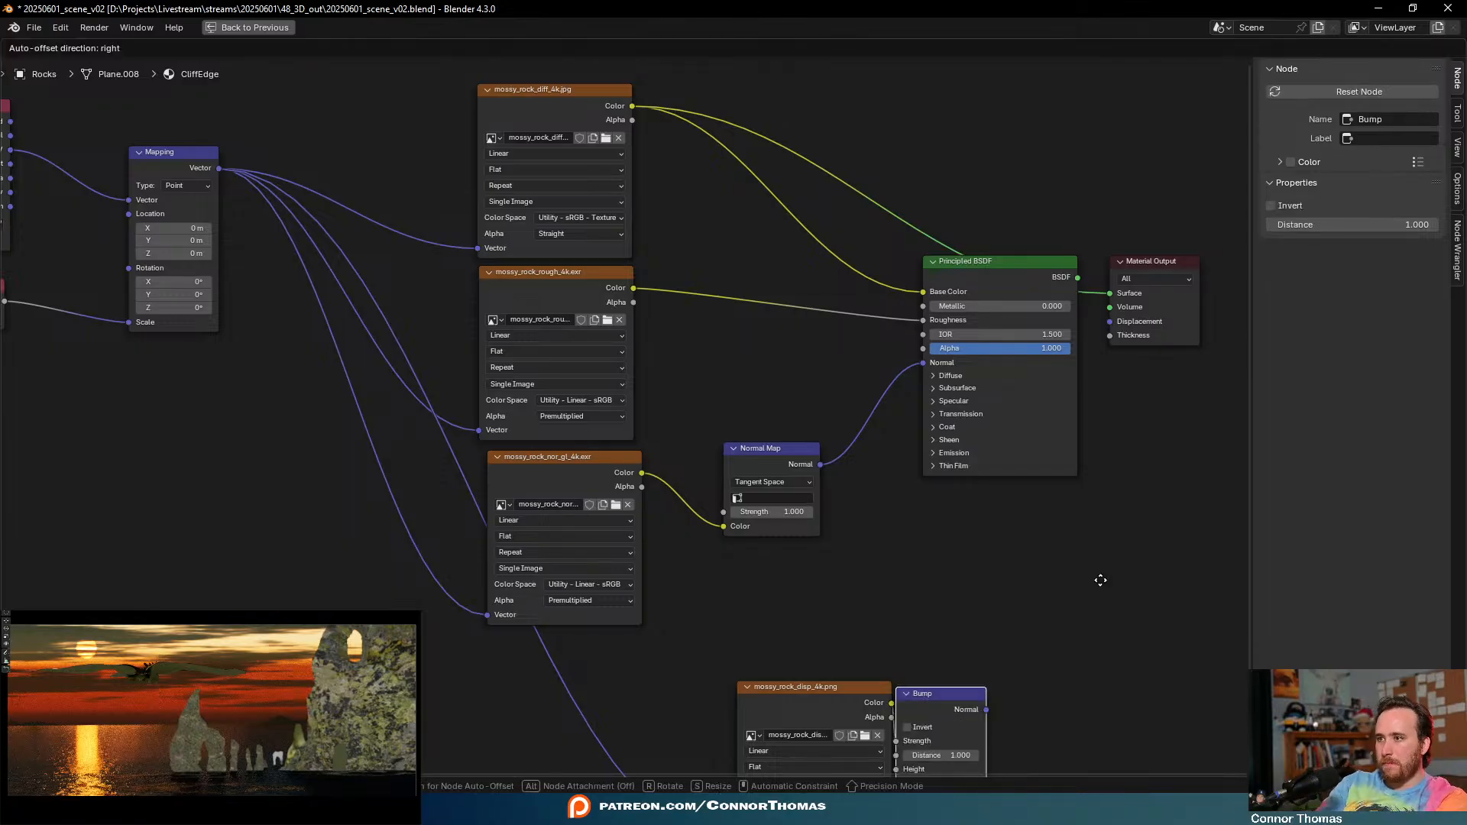
click(1184, 474)
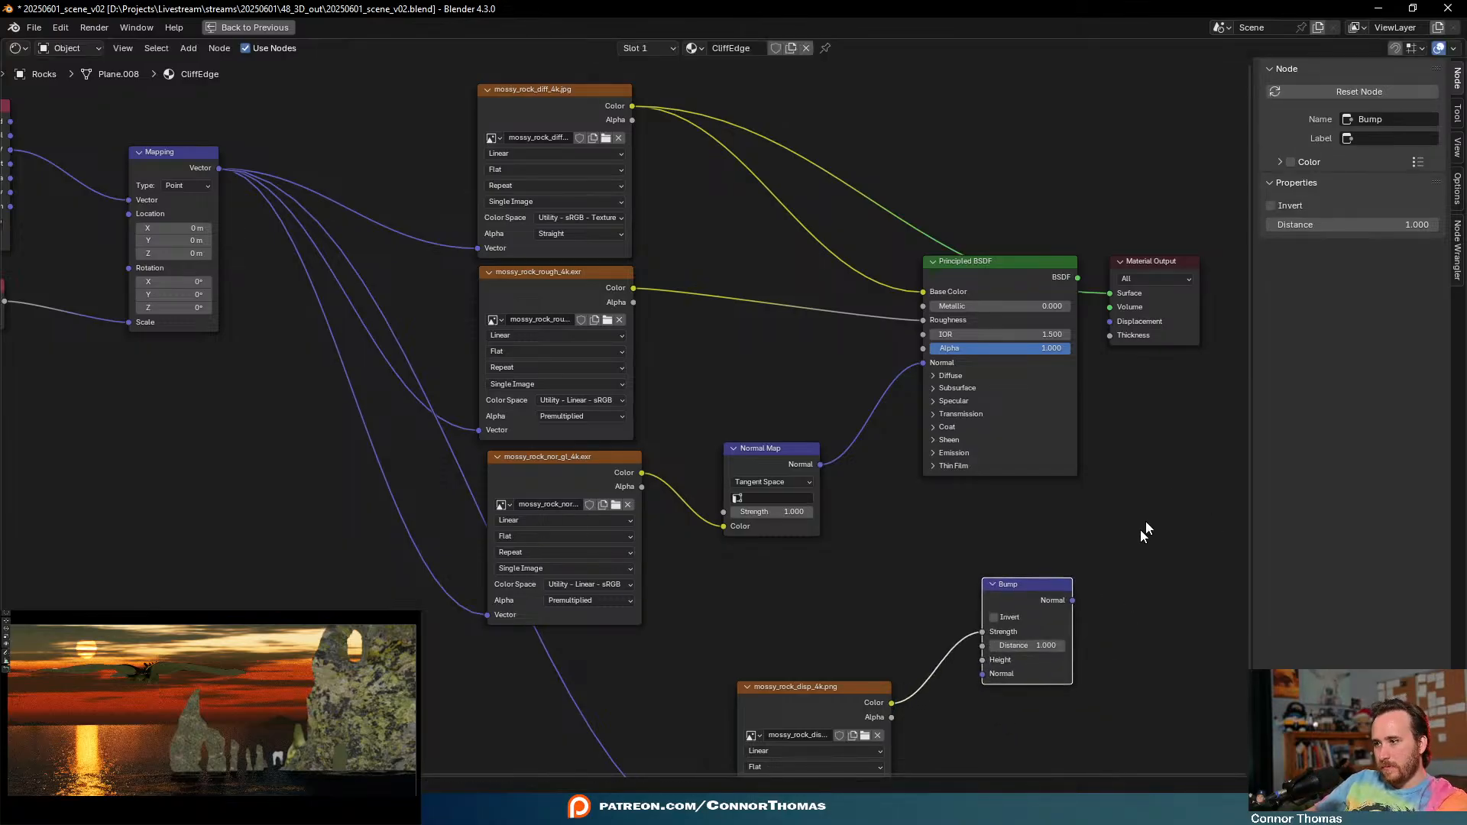
- Link the Bump Normal output to the Material Output Thickness input and move the displacement color link to the Bump Height input
middle_drag(1087, 575, 905, 608)
drag(890, 633, 938, 364)
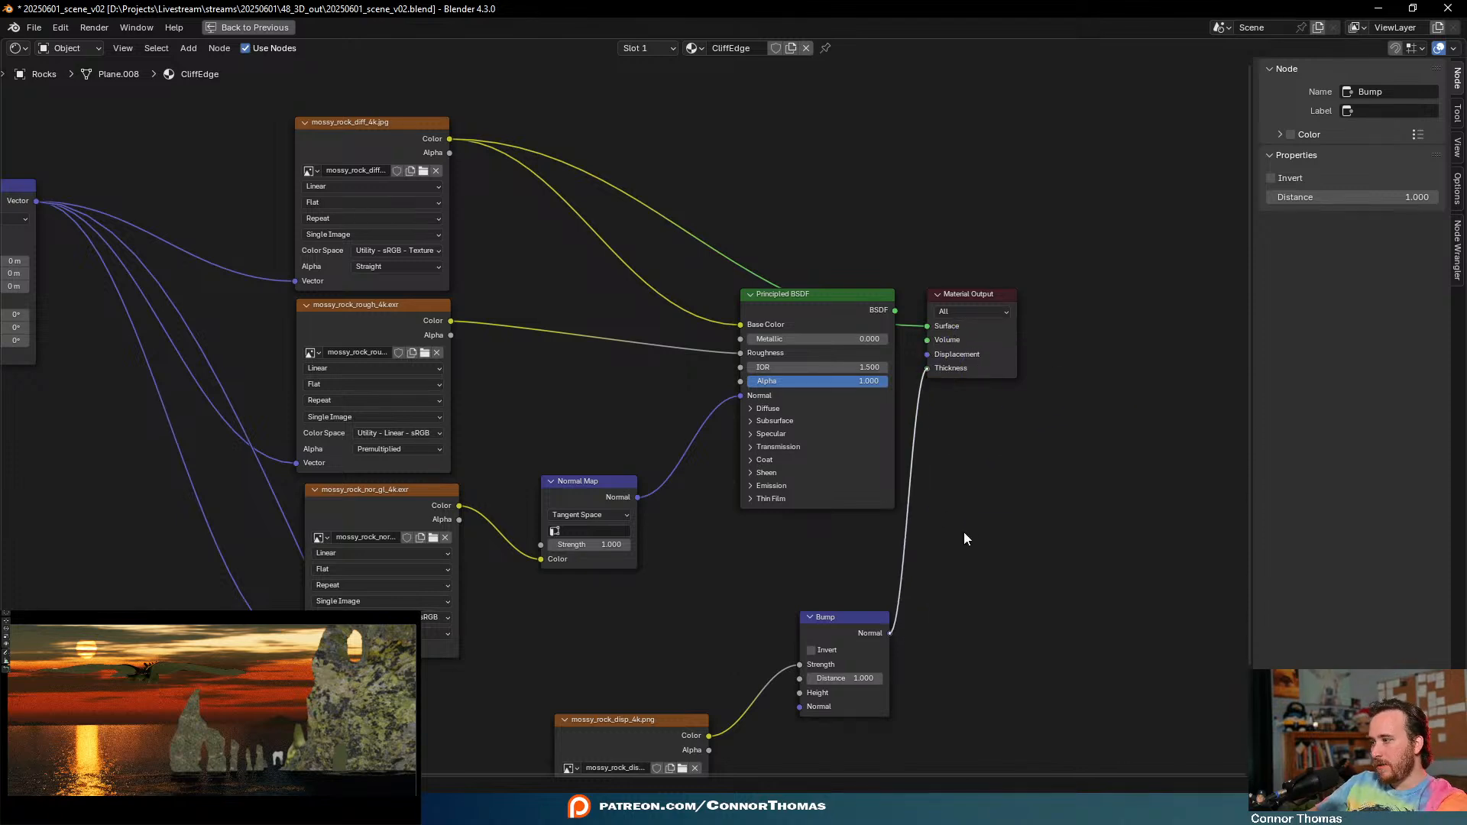
middle_drag(962, 547, 919, 497)
scroll(919, 497, up, 1)
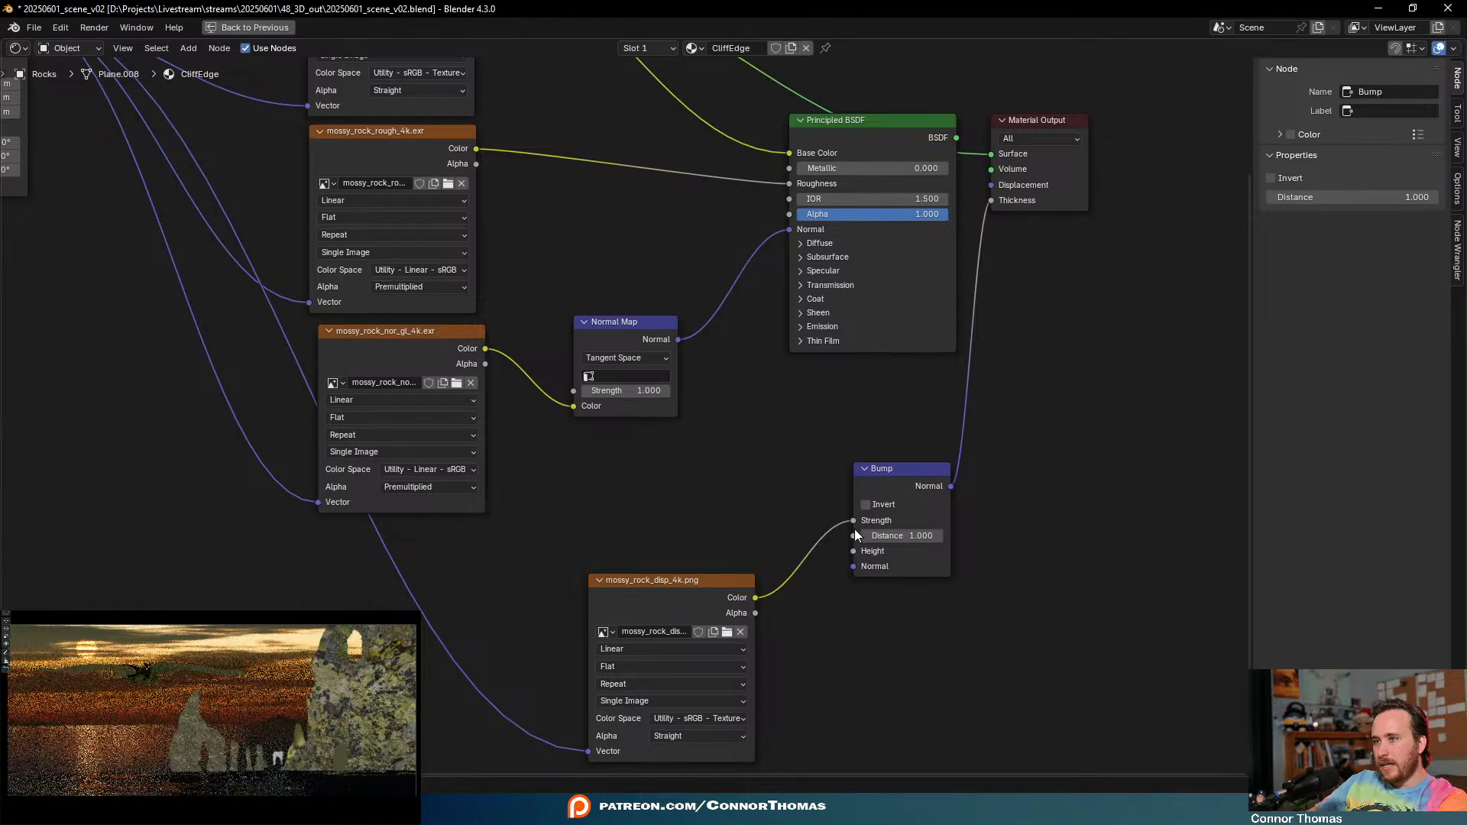
drag(853, 521, 856, 552)
middle_drag(859, 555, 801, 714)
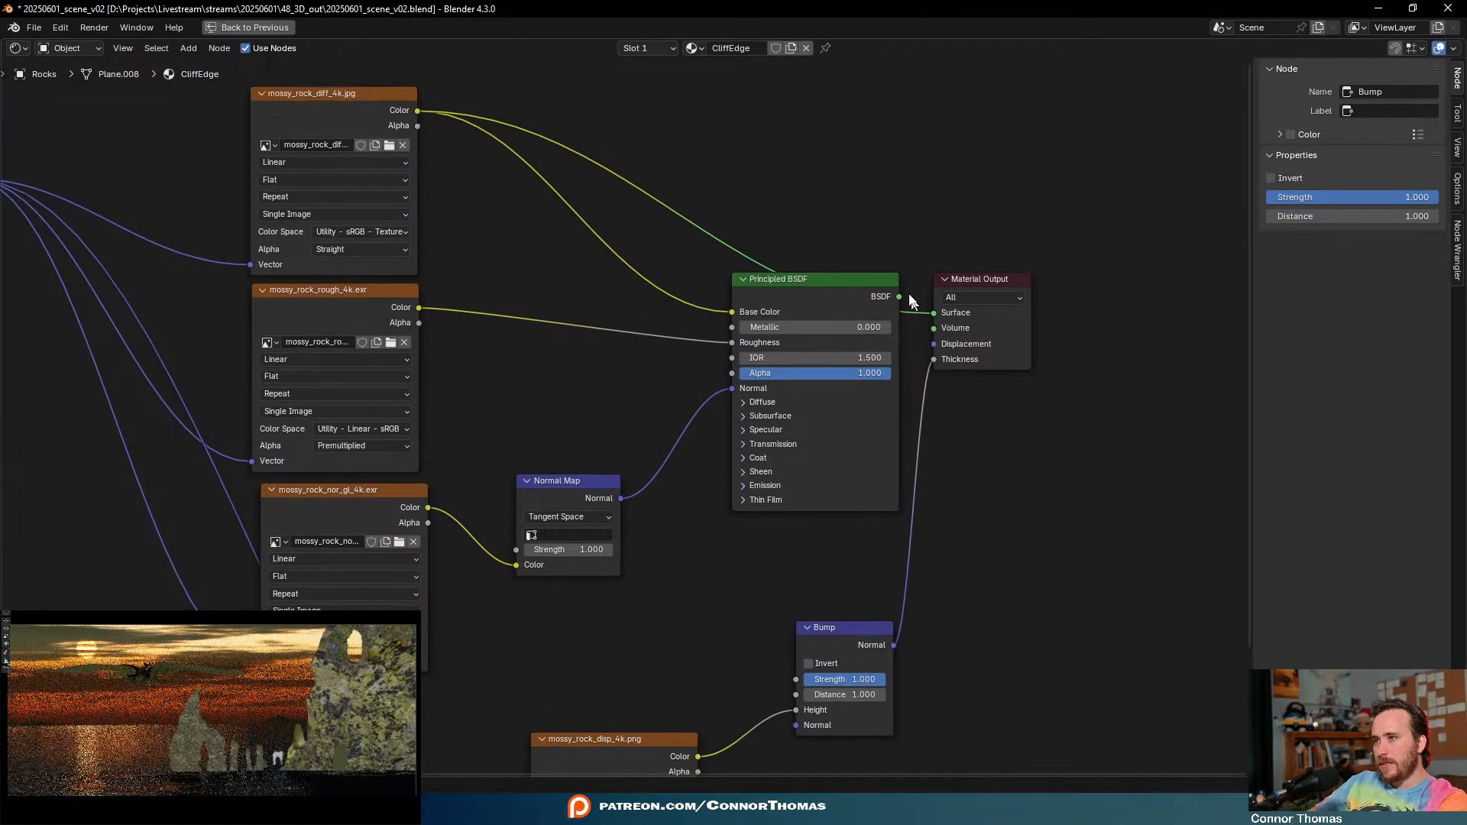
- Connect the Principled BSDF to the Material Output Surface, check the rocks up close, and save from the camera view
drag(899, 297, 940, 309)
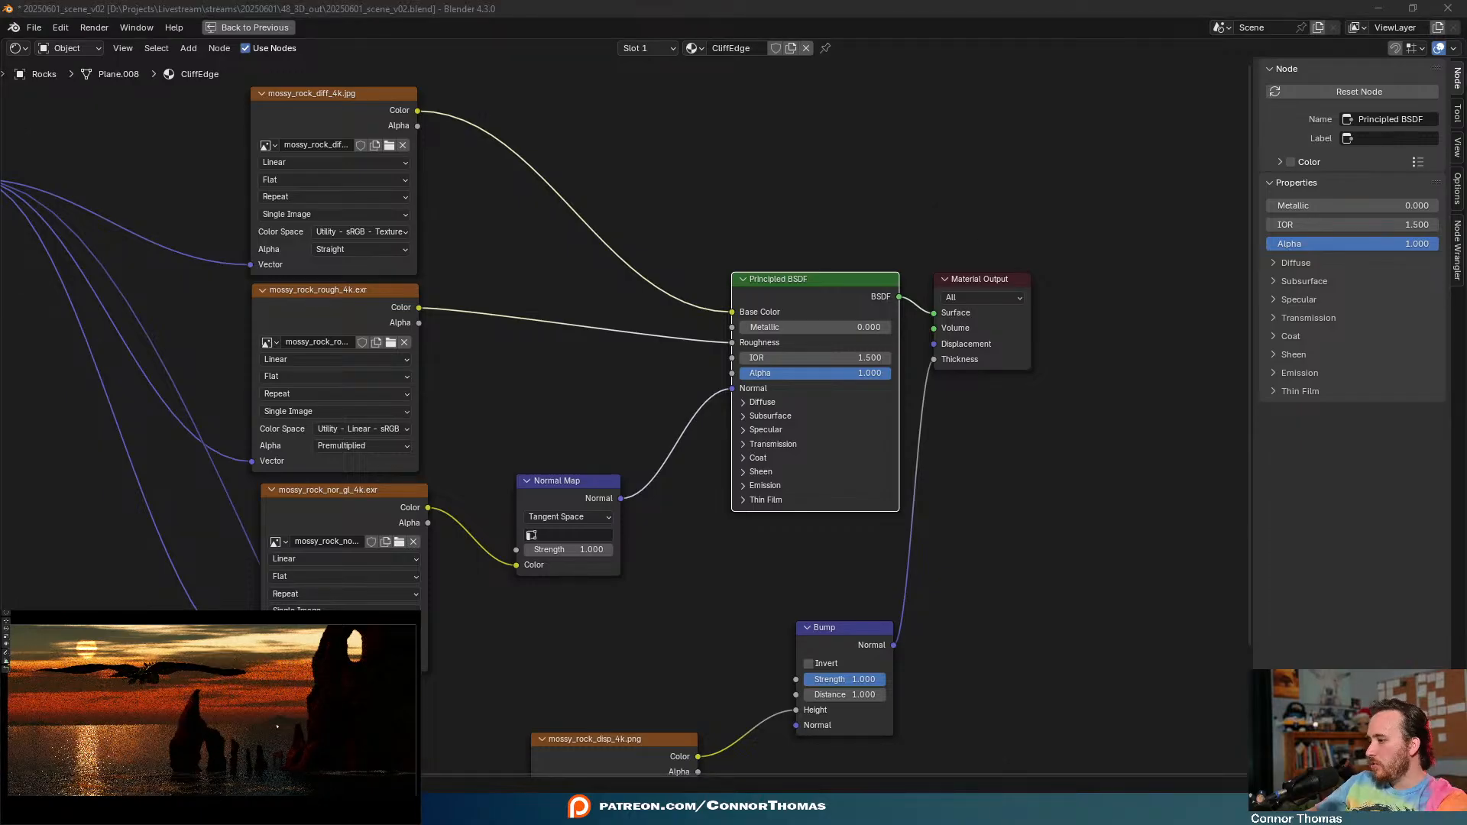
middle_drag(276, 726, 339, 764)
scroll(339, 764, up, 3)
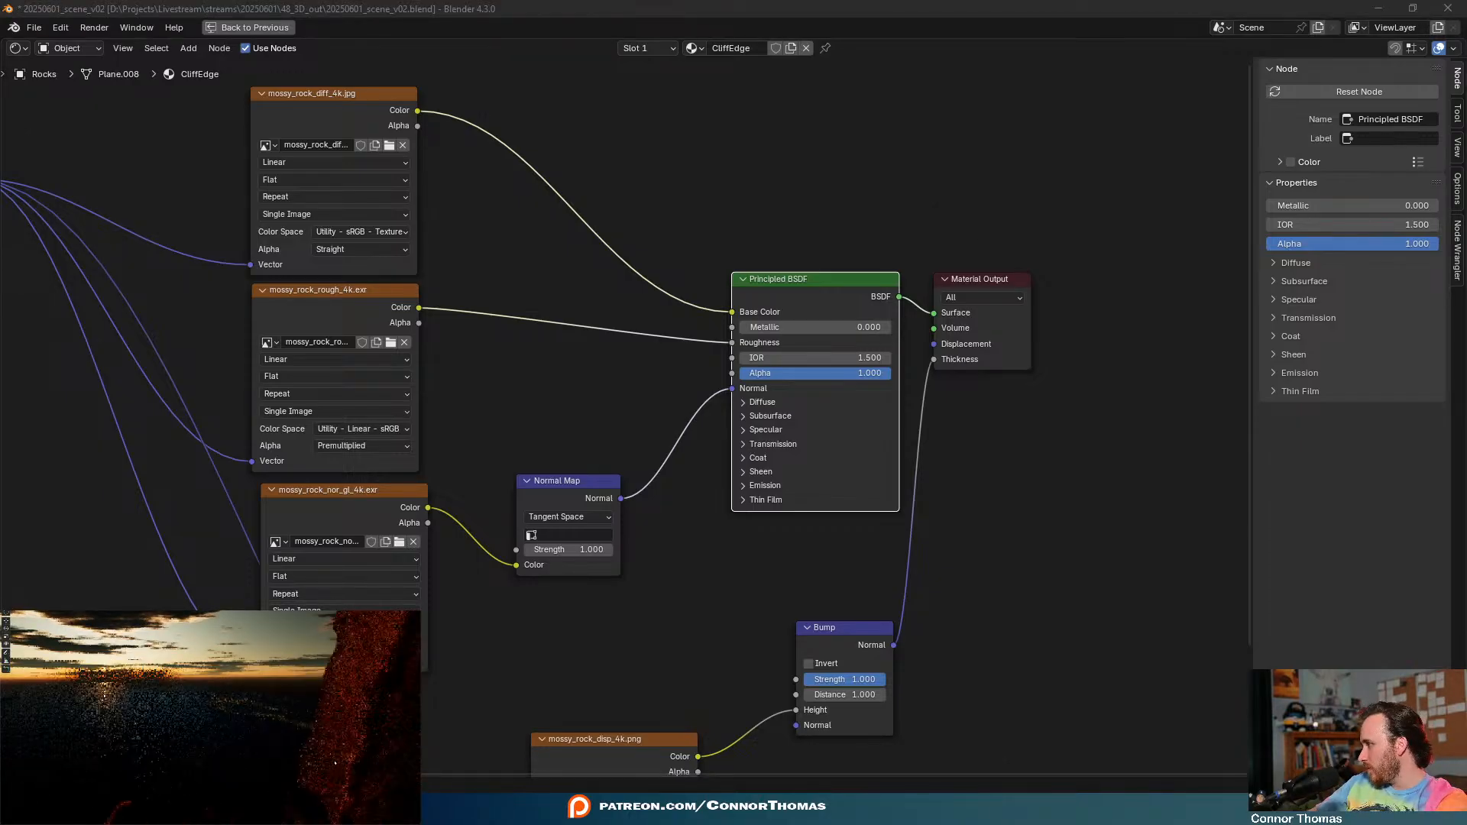
middle_drag(338, 764, 308, 724)
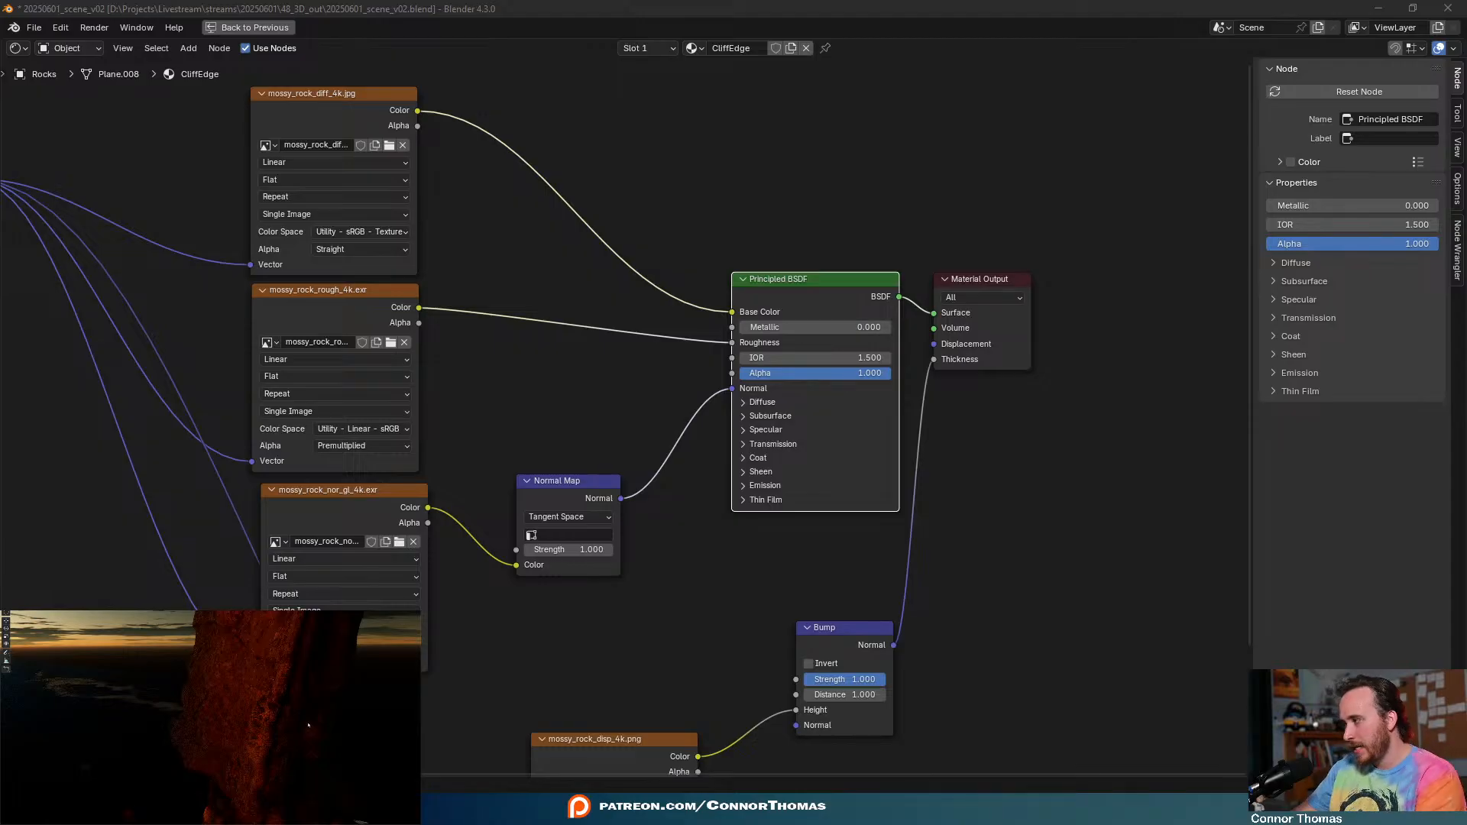
key(KP_0)
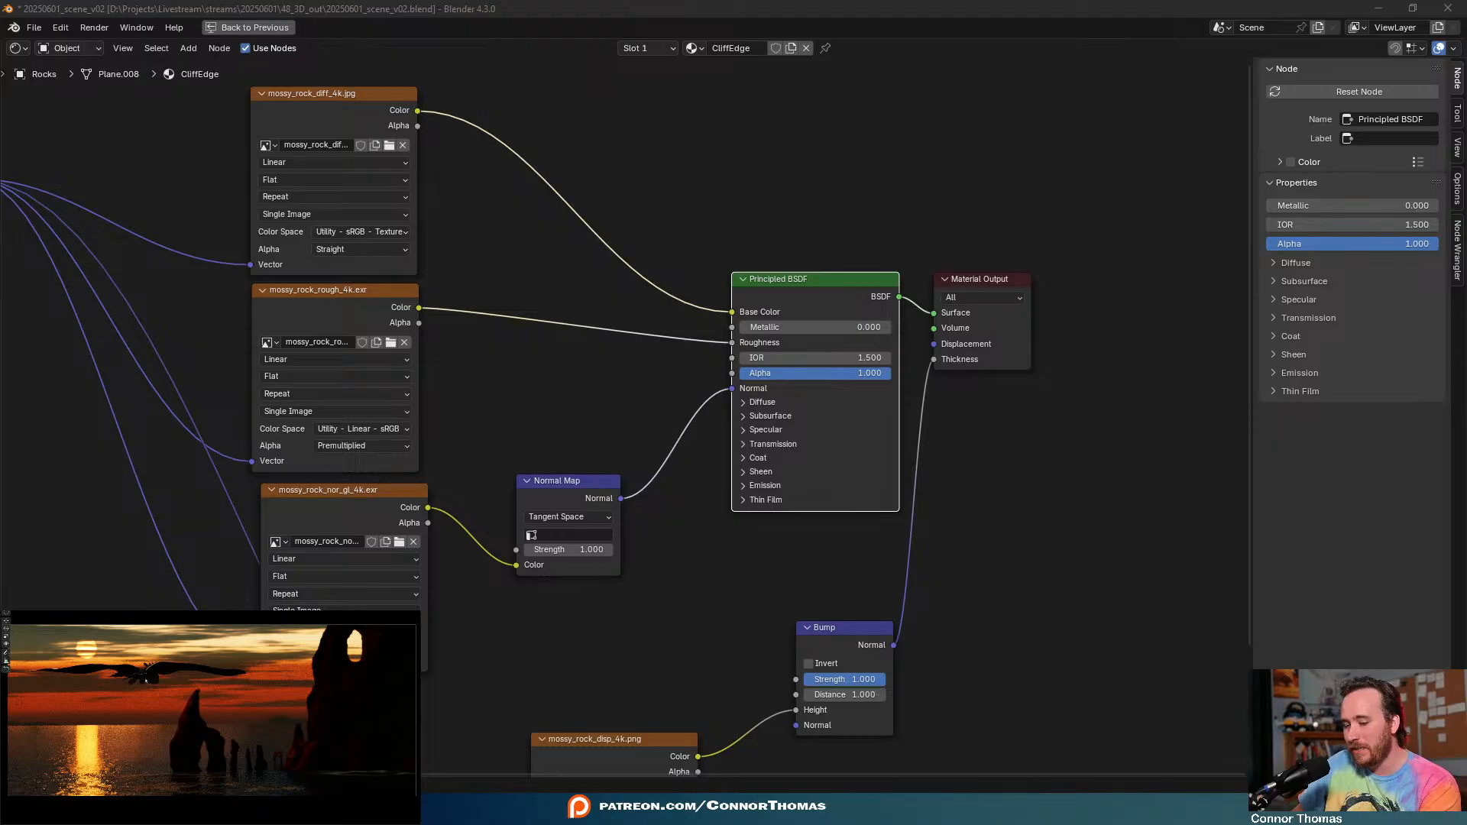
key(ctrl+s)
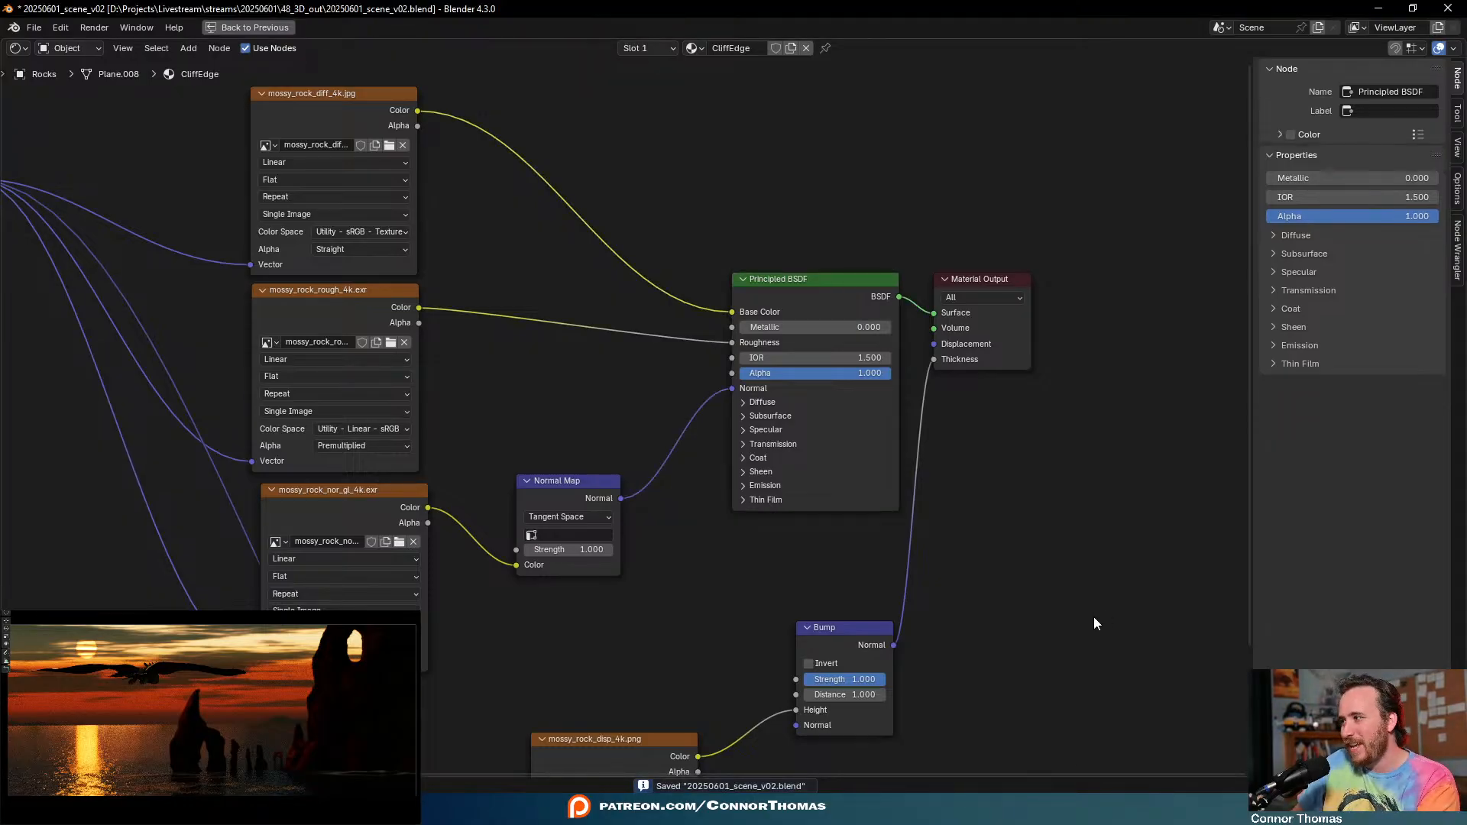
- Restore the full workspace layout with a taller properties area, switch the viewport to solid shading, and save the scene
key(ctrl+space)
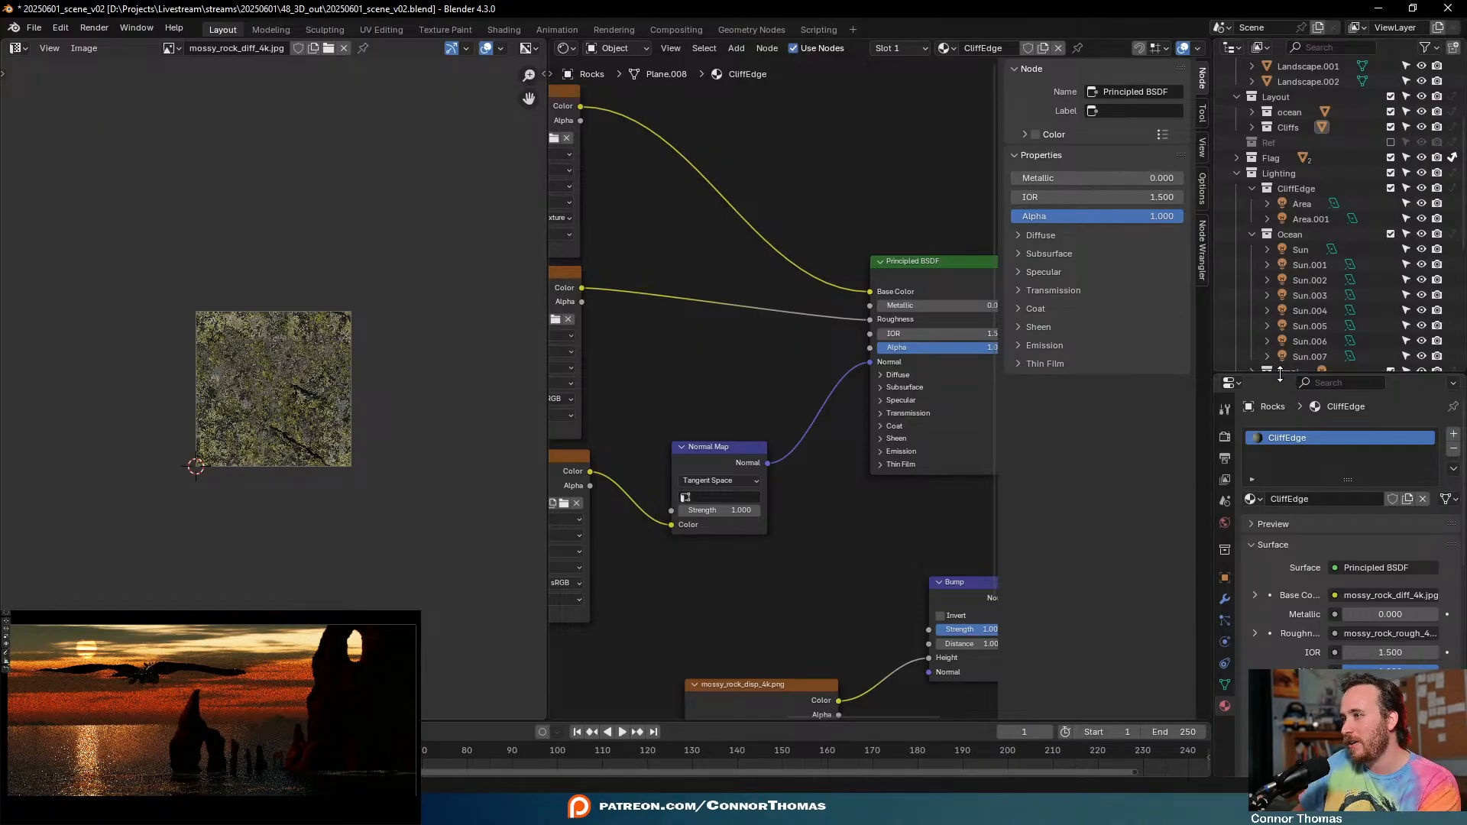
drag(1292, 375, 1293, 180)
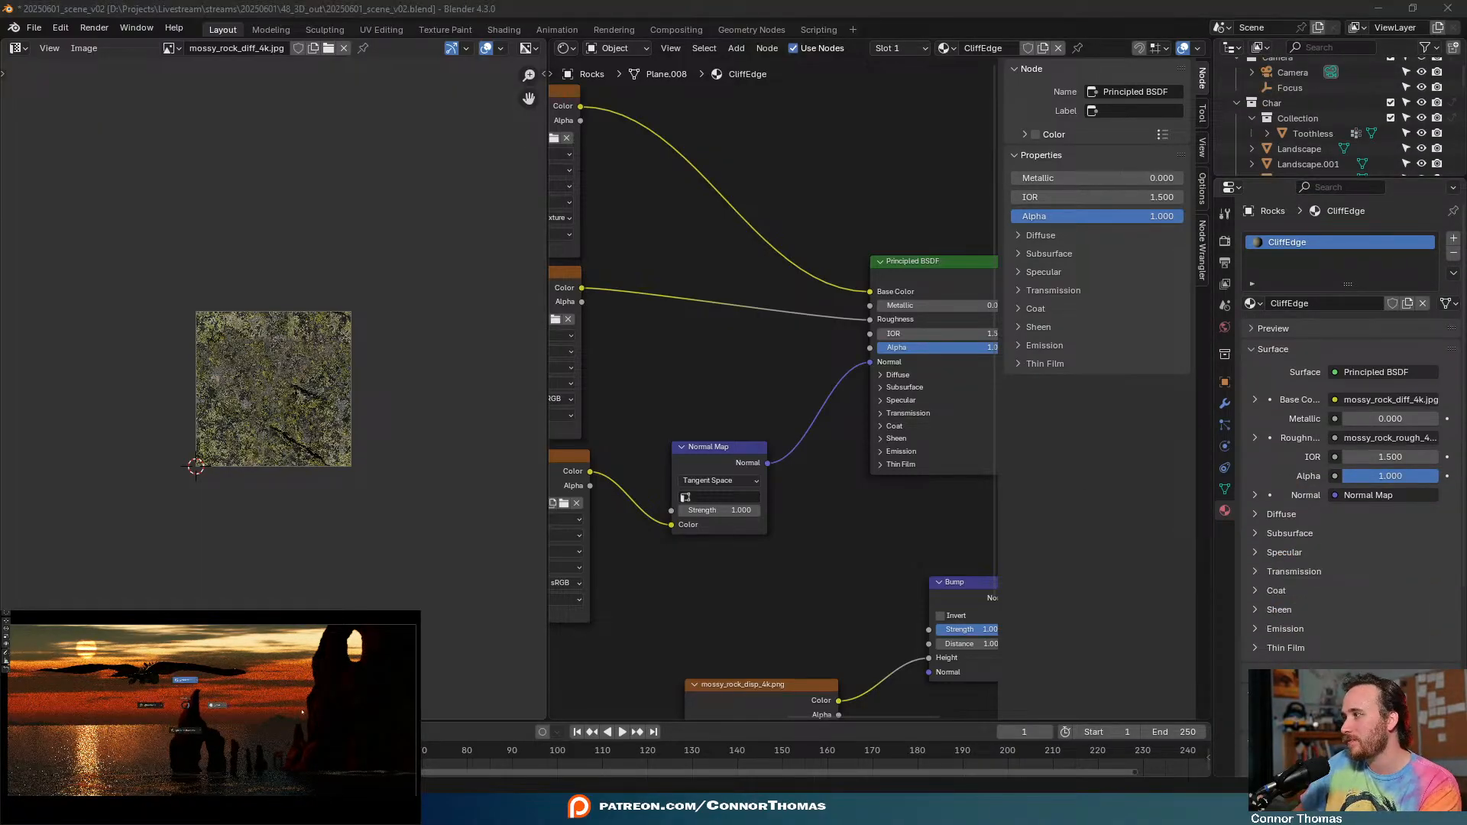
key(ctrl+s)
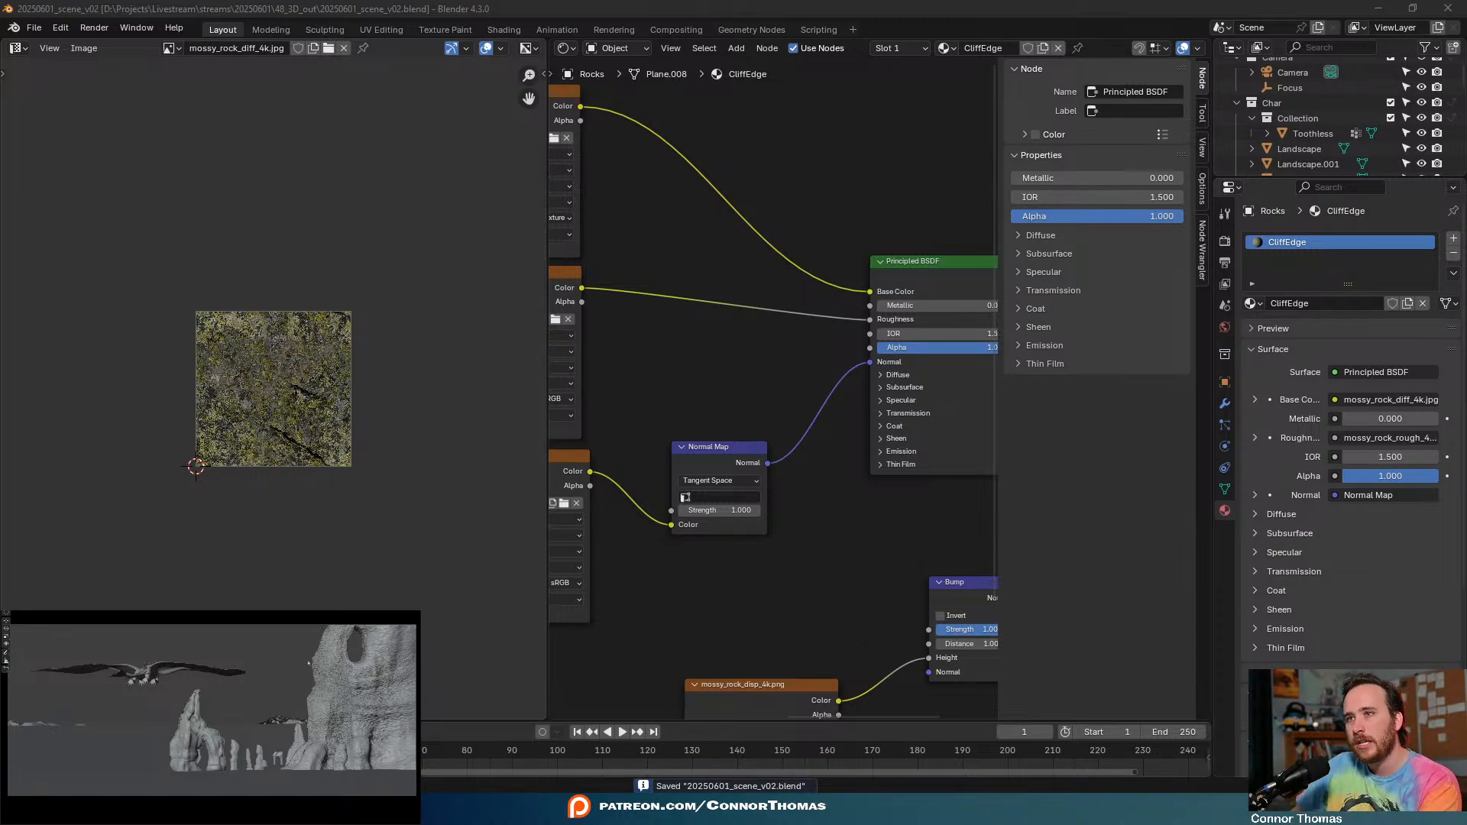
- Set the render output file format to OpenEXR MultiLayer and expand the output's Color Management settings
drag(1273, 178, 1261, 111)
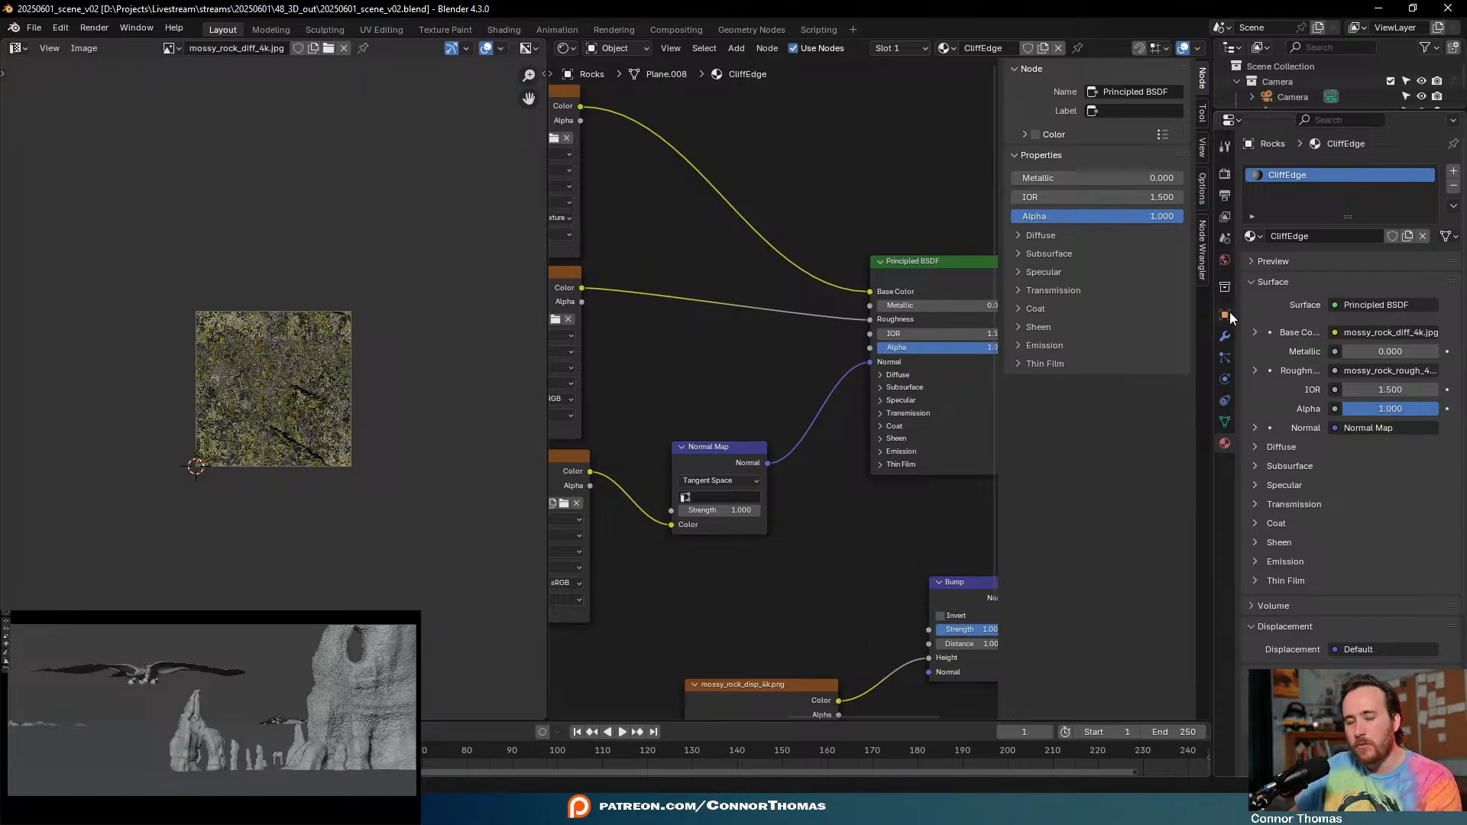
click(1225, 196)
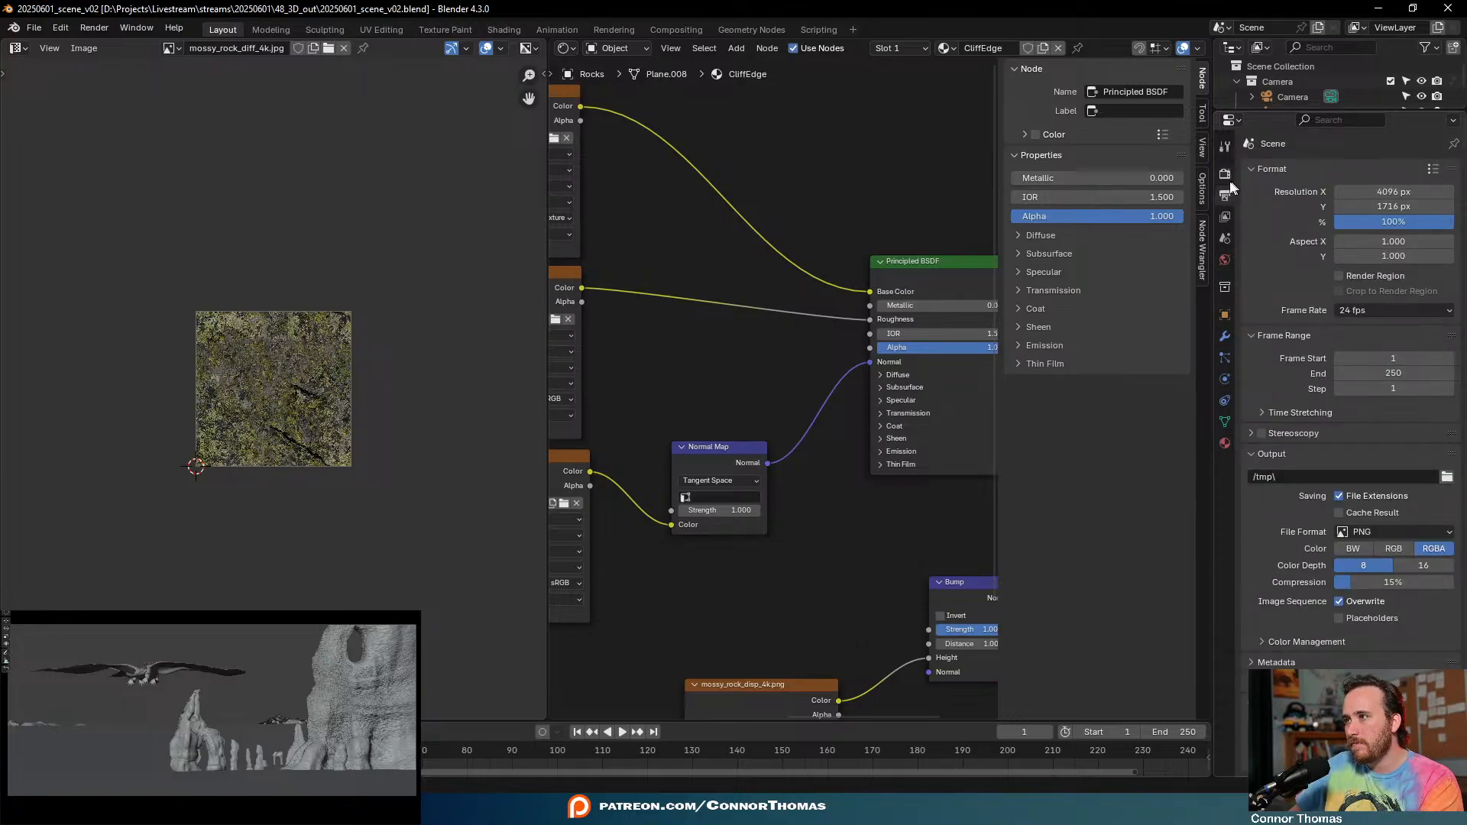
click(1387, 531)
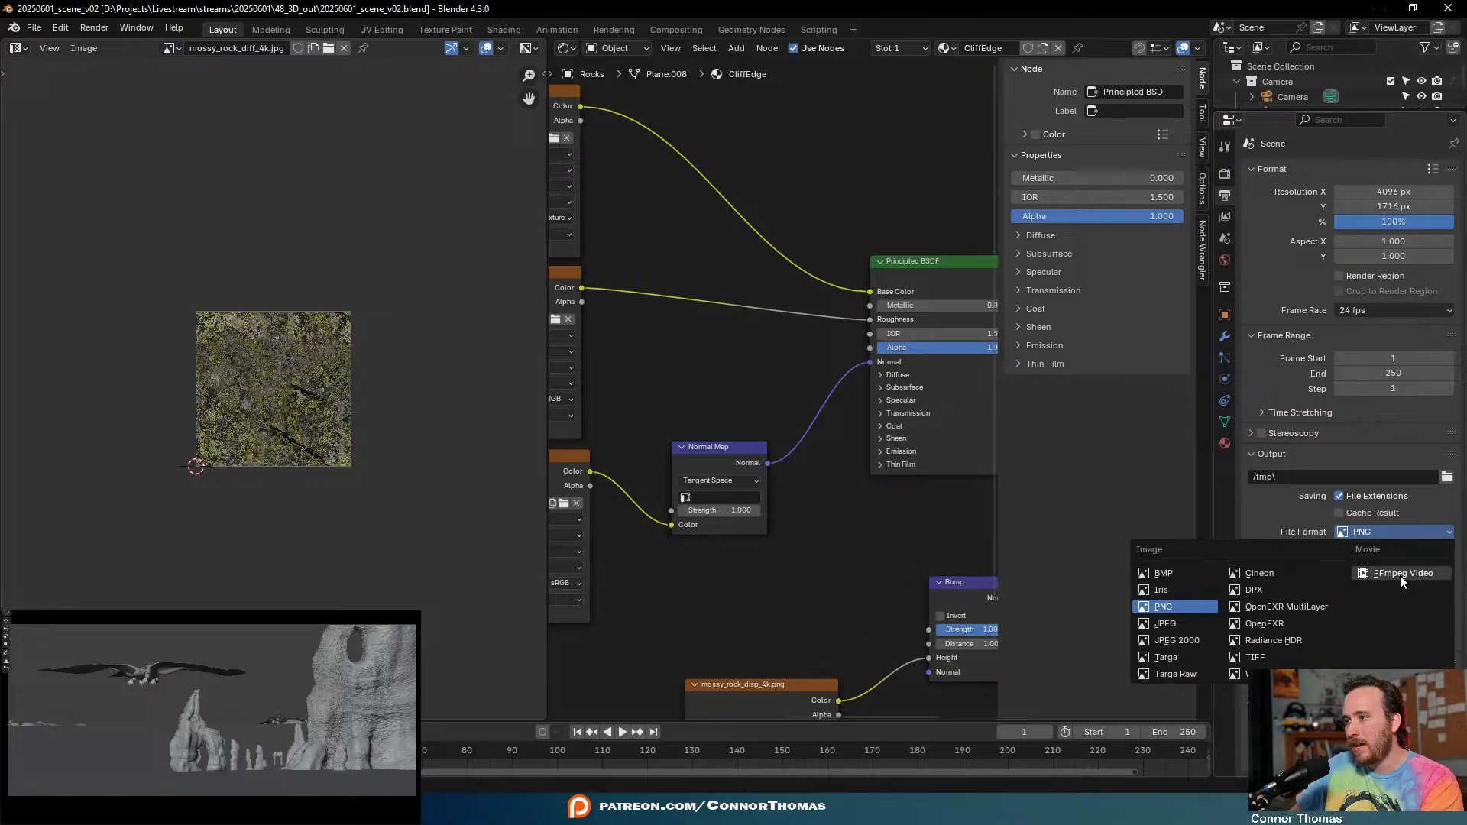
click(1309, 606)
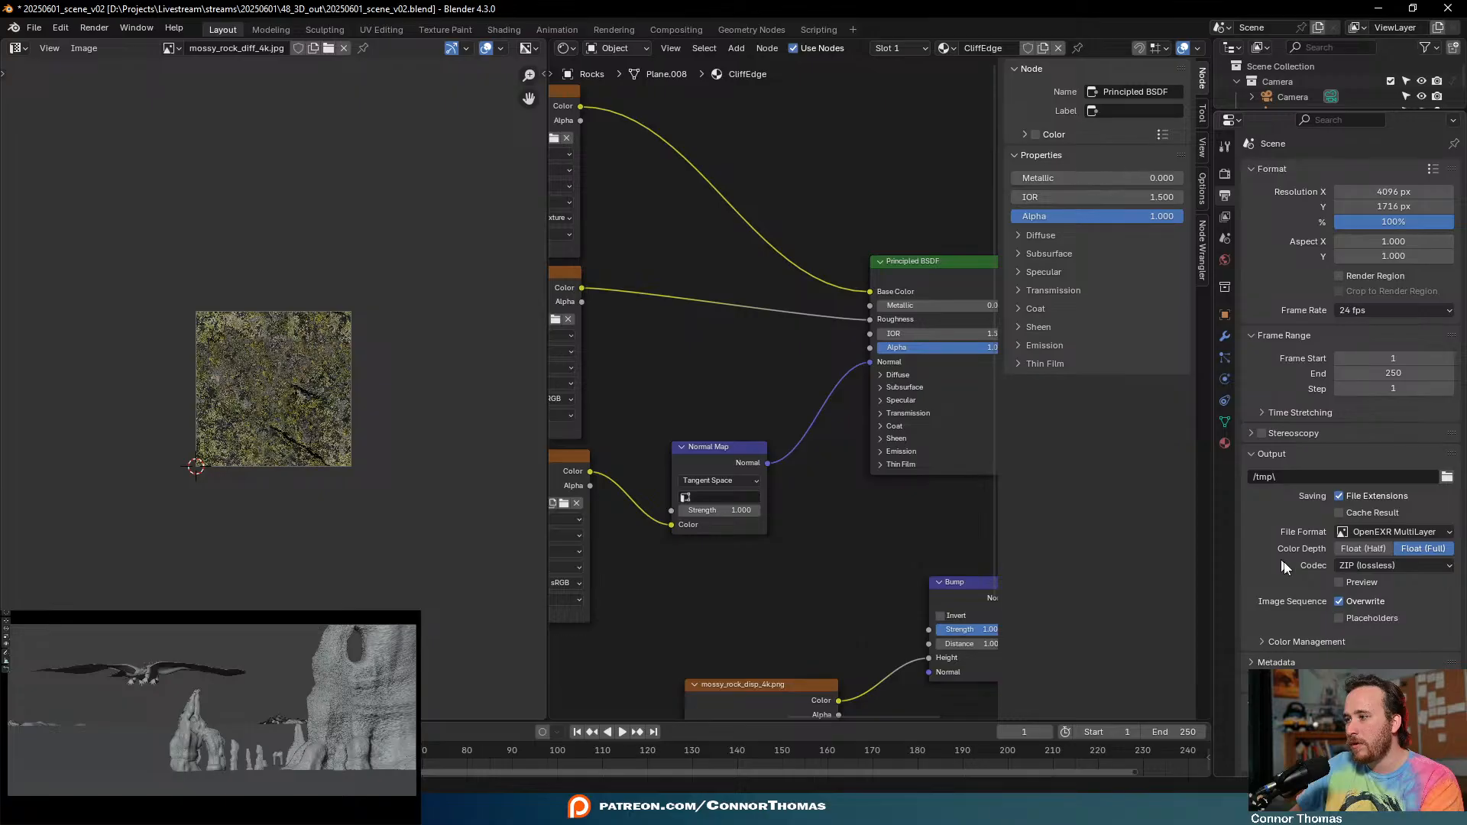
click(1286, 641)
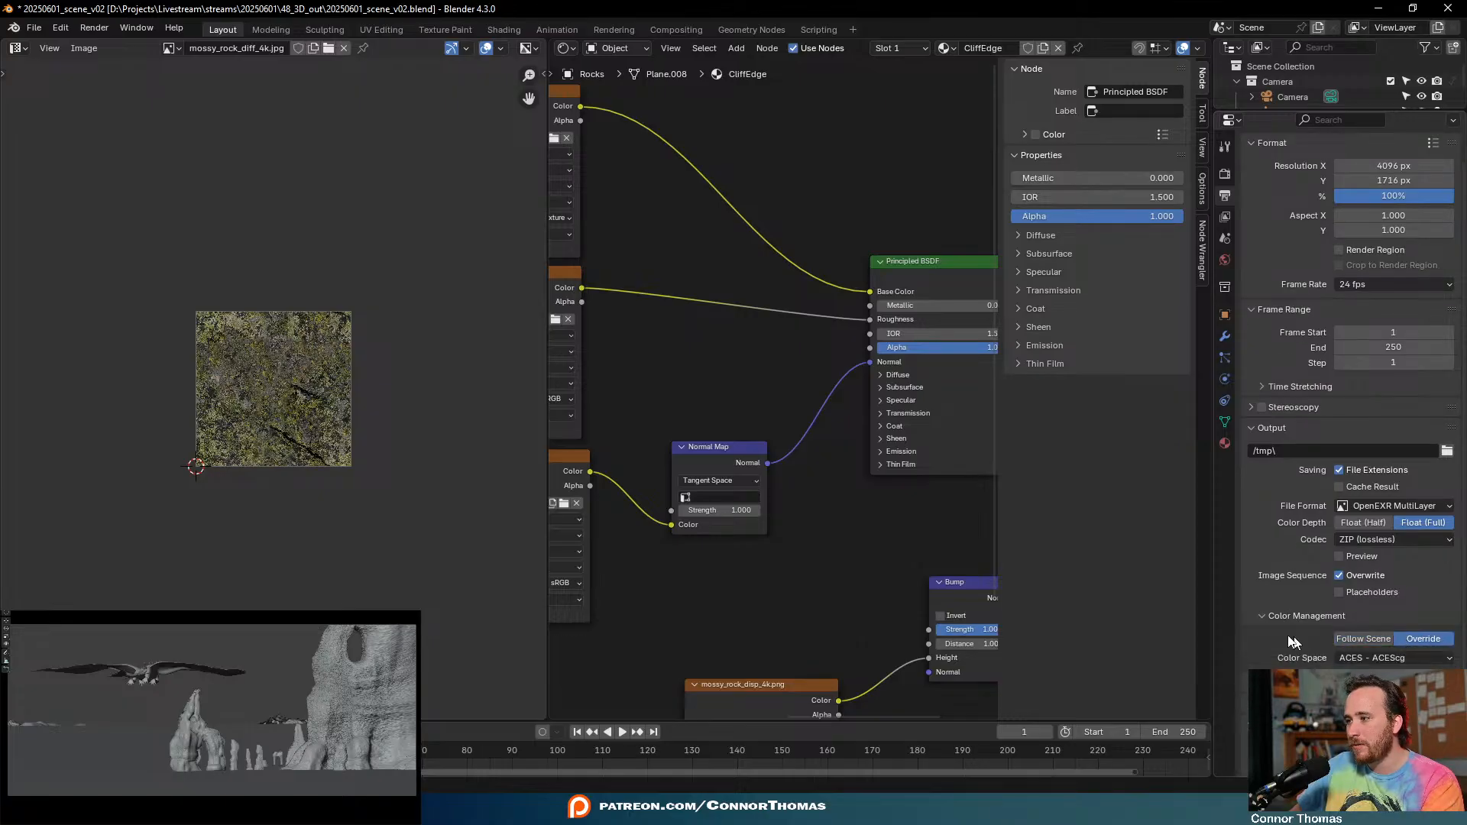
scroll(1323, 639, down, 1)
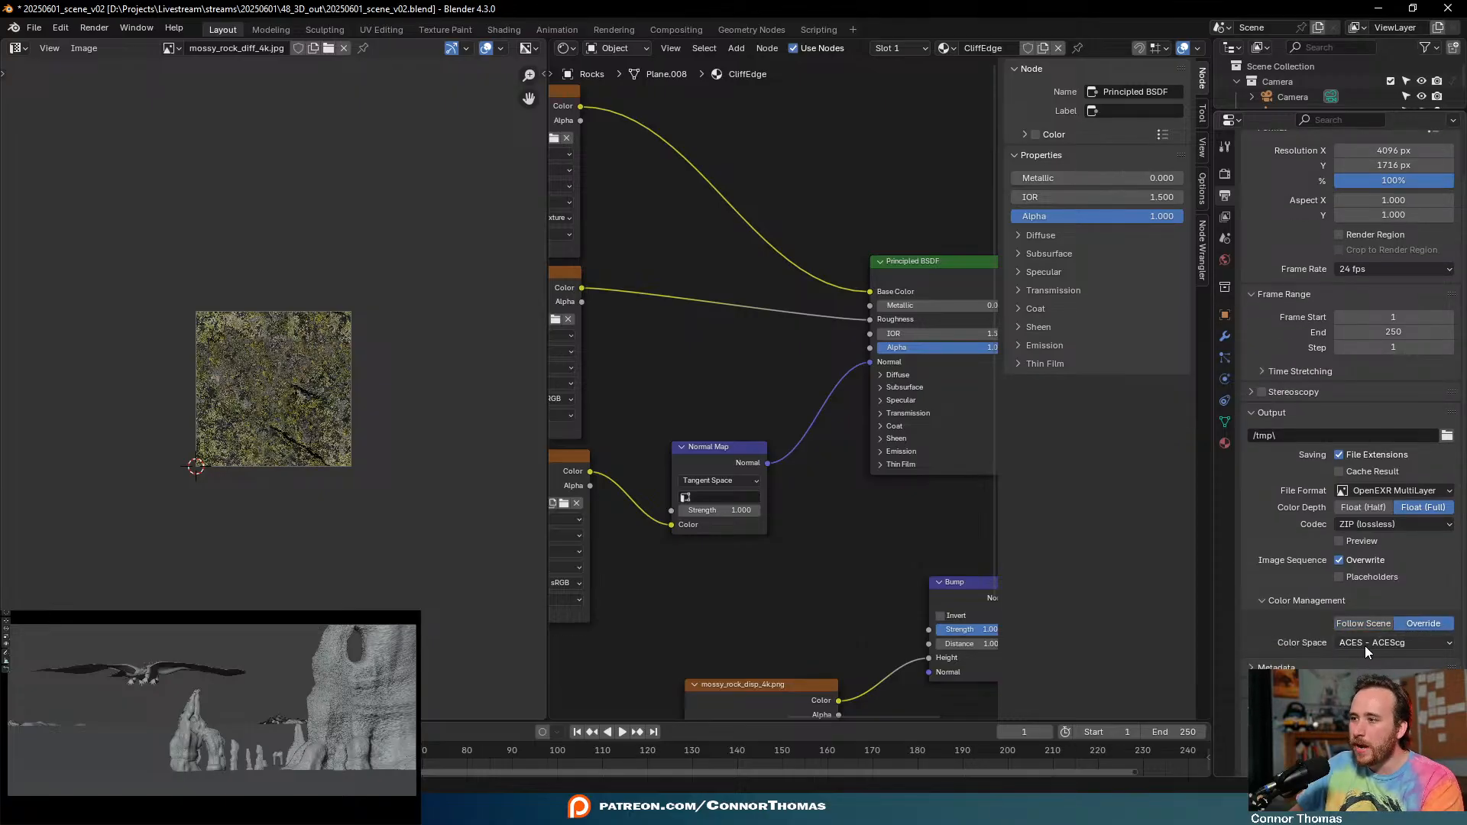
- Enable the Cryptomatte Object and Material passes and the Normal data pass for the view layer
click(1225, 217)
scroll(1278, 418, down, 3)
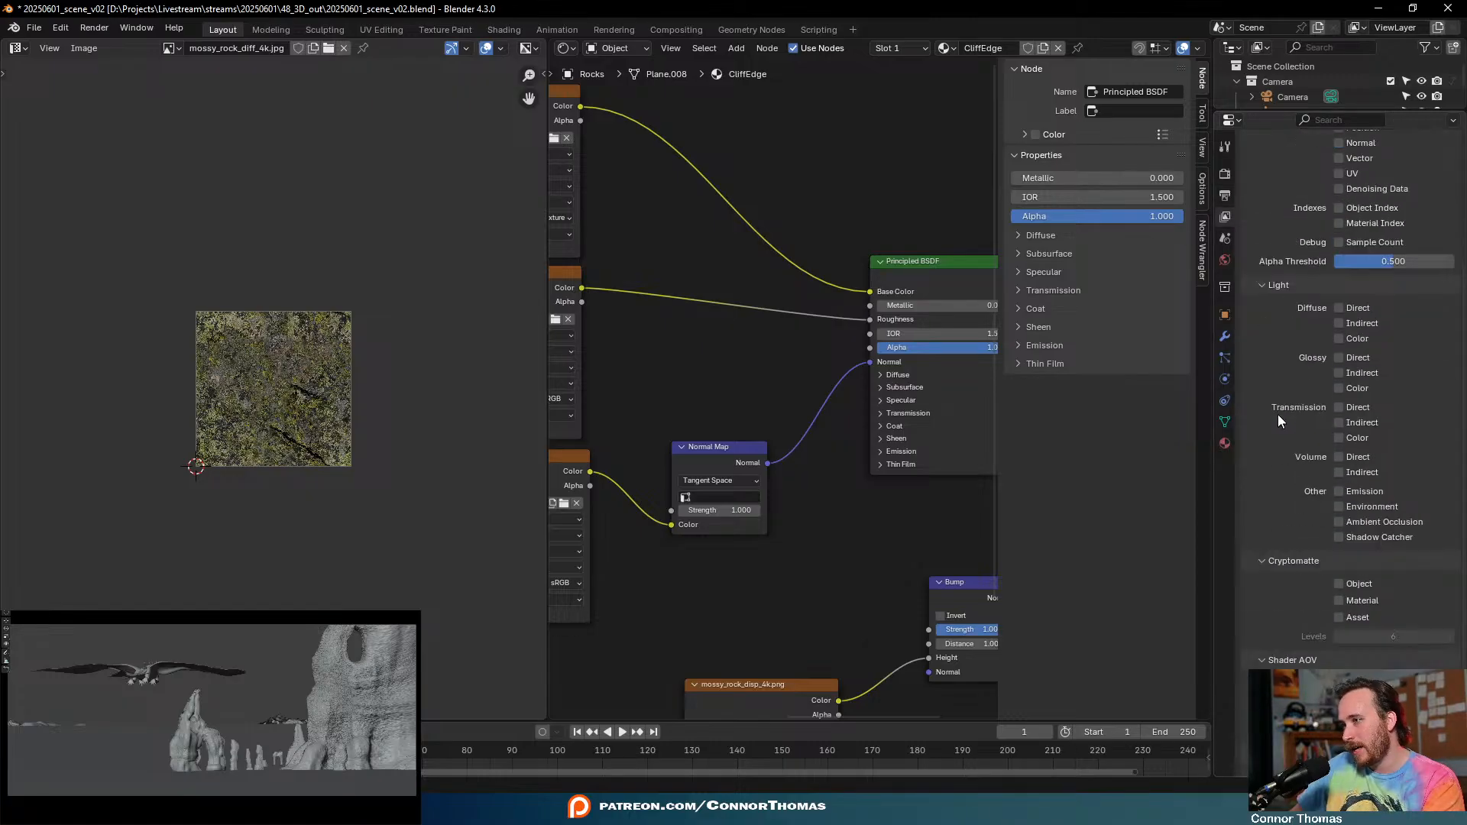
scroll(1280, 405, down, 5)
click(1339, 463)
click(1345, 481)
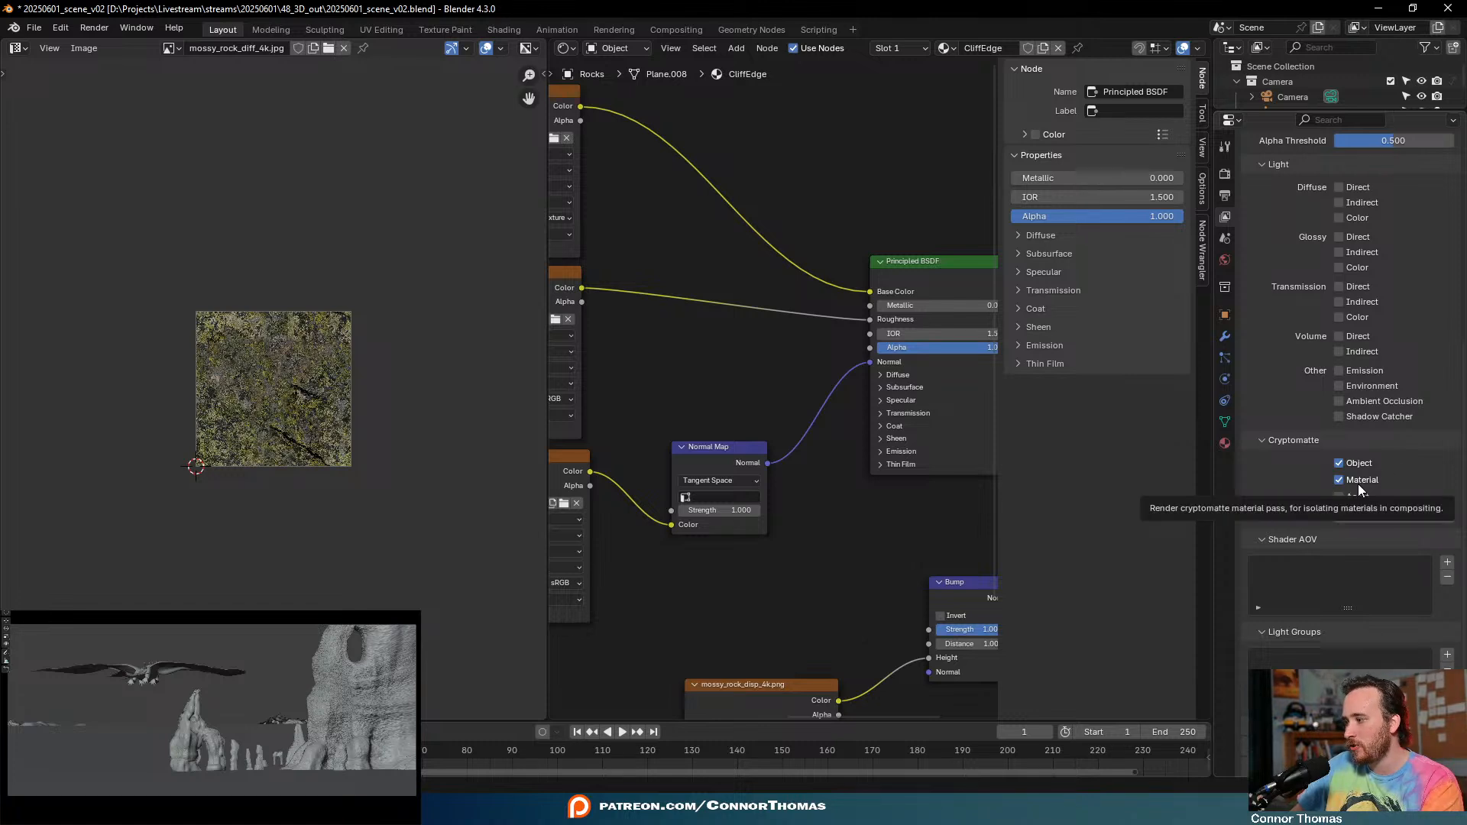
scroll(1299, 447, up, 8)
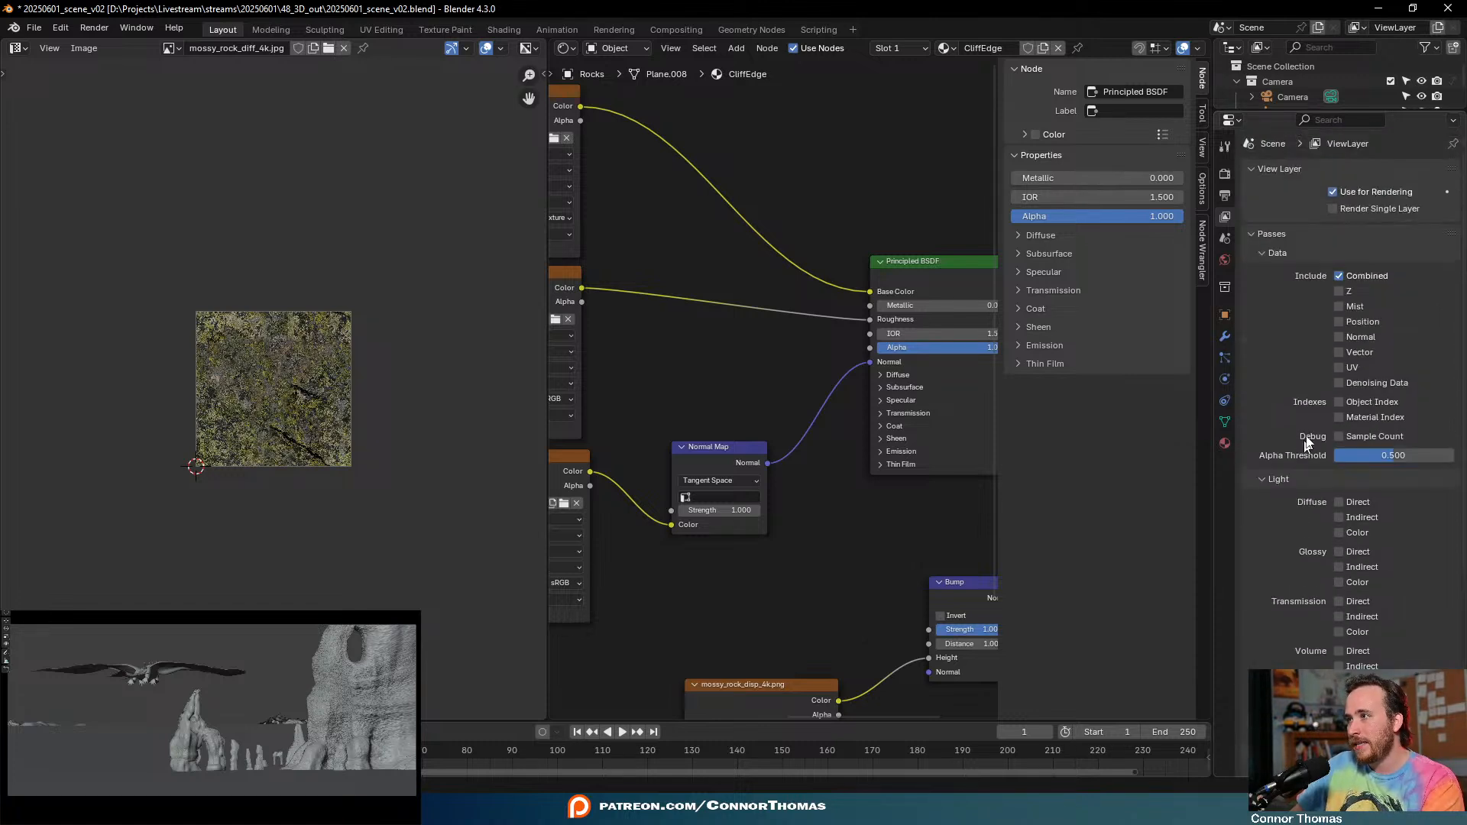
scroll(1262, 375, down, 5)
scroll(1259, 371, up, 5)
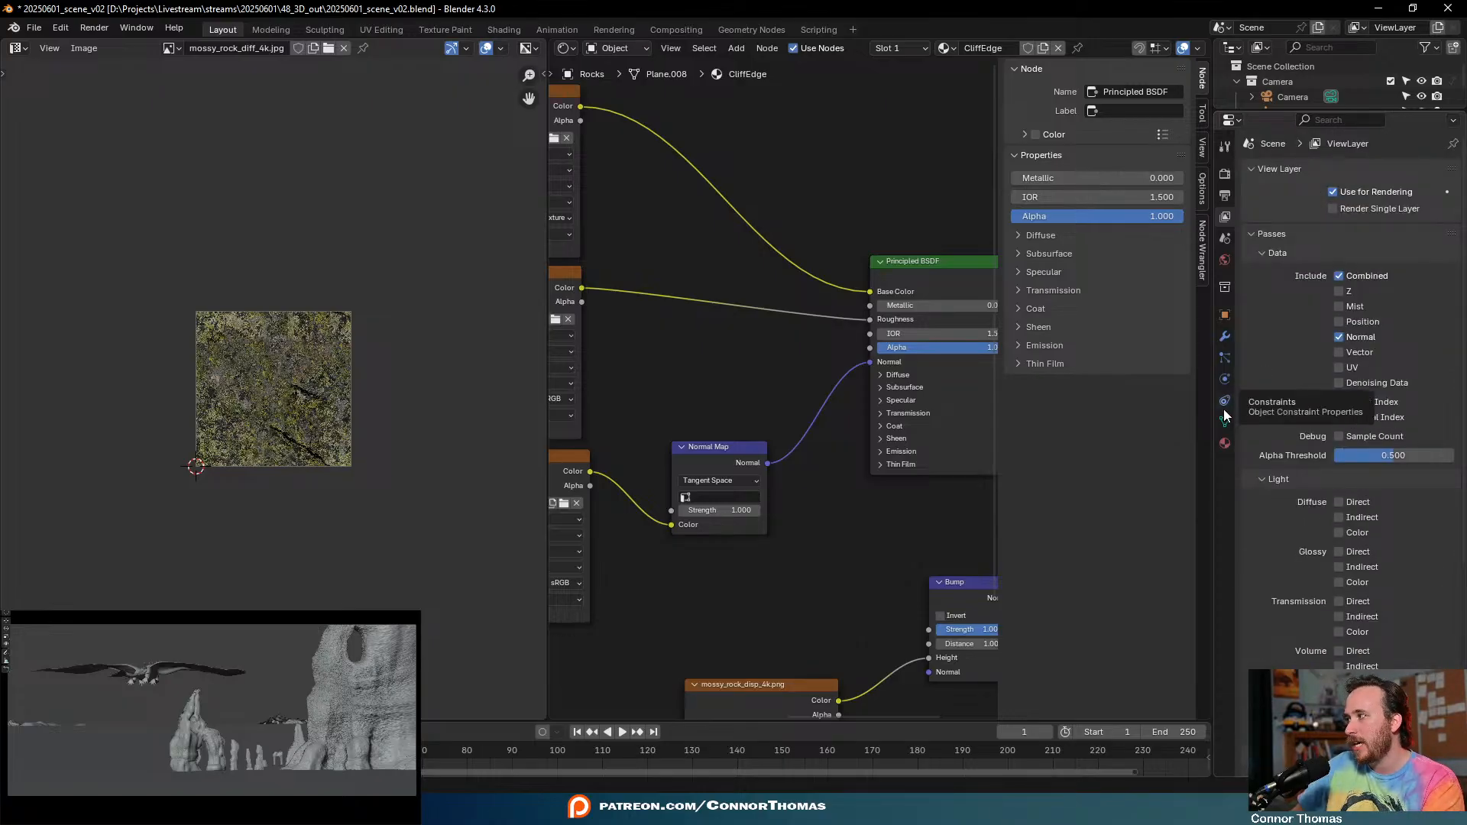
- Check the render sampling and output resolution settings, then save the scene and render the image
click(1225, 176)
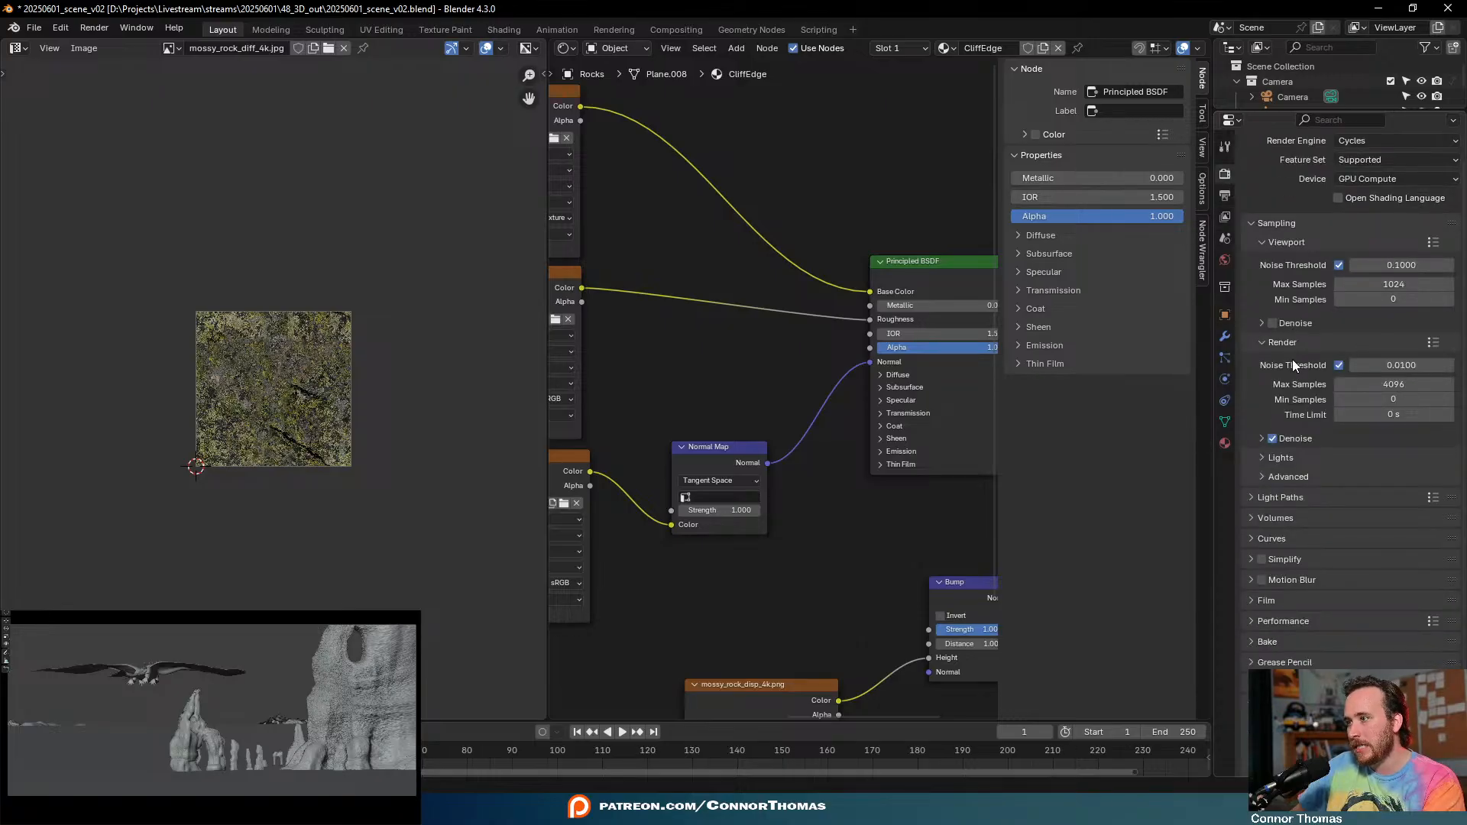
click(1224, 195)
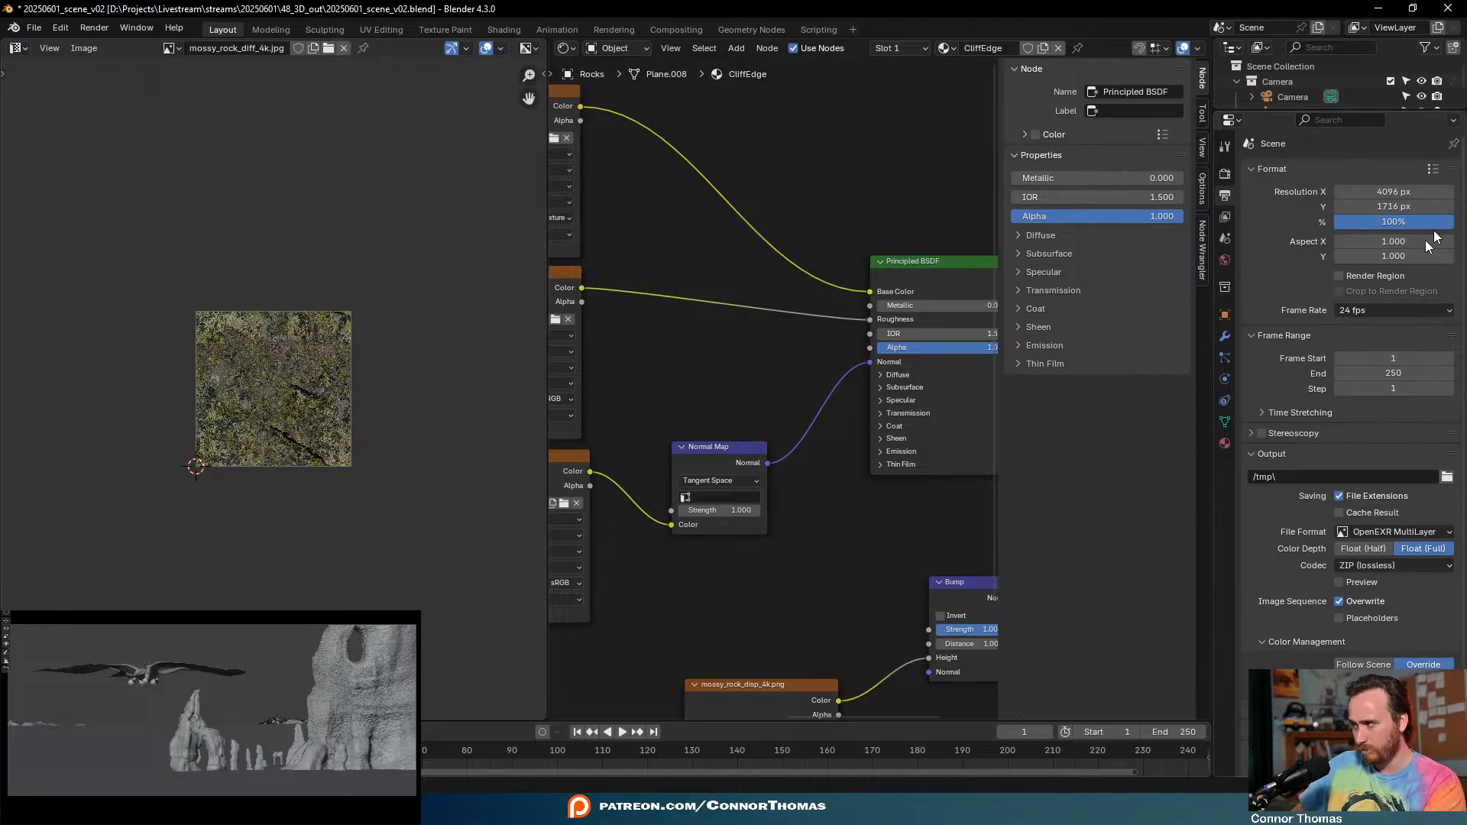
click(1225, 175)
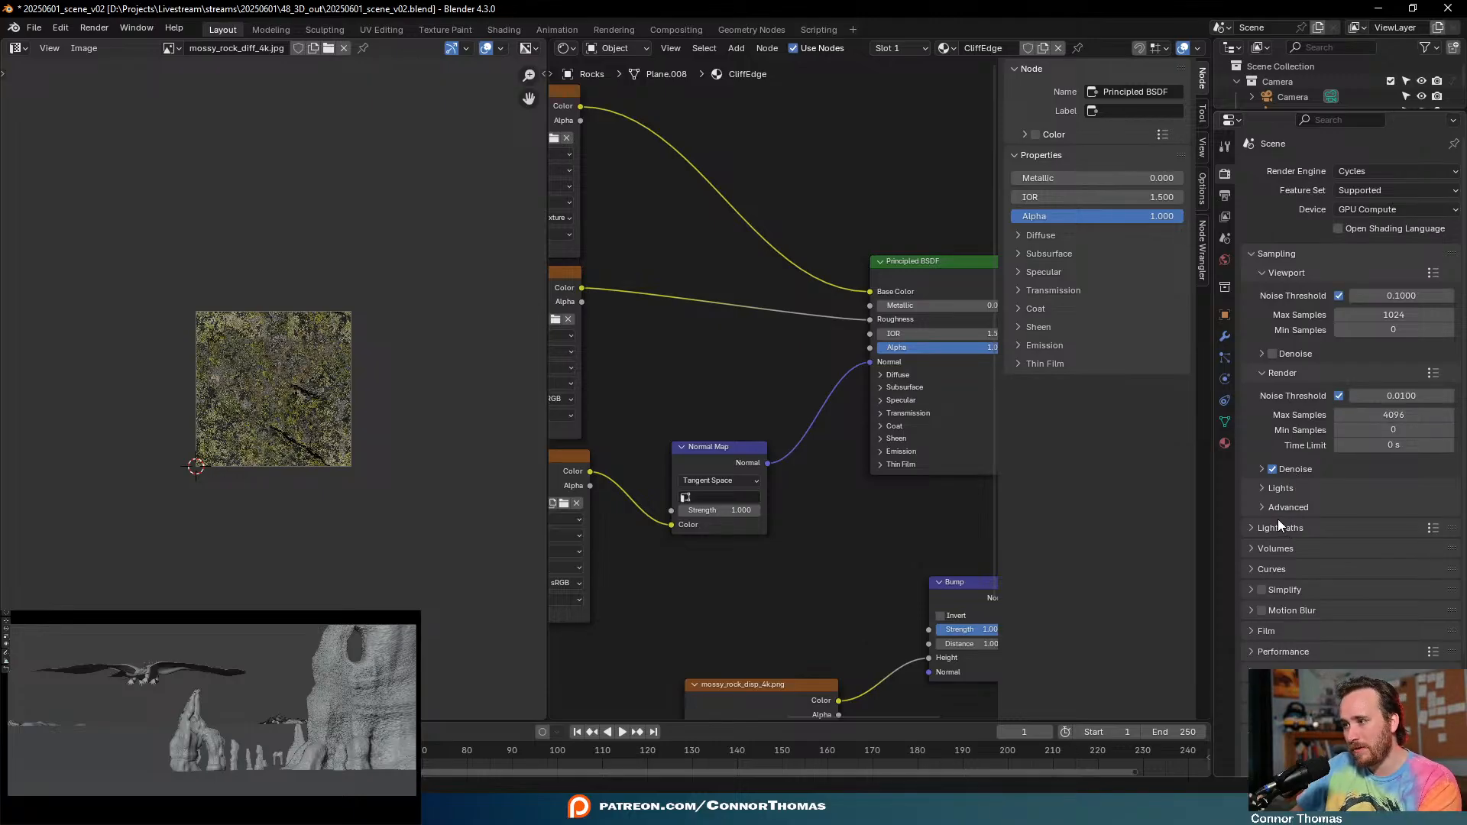
key(ctrl+s)
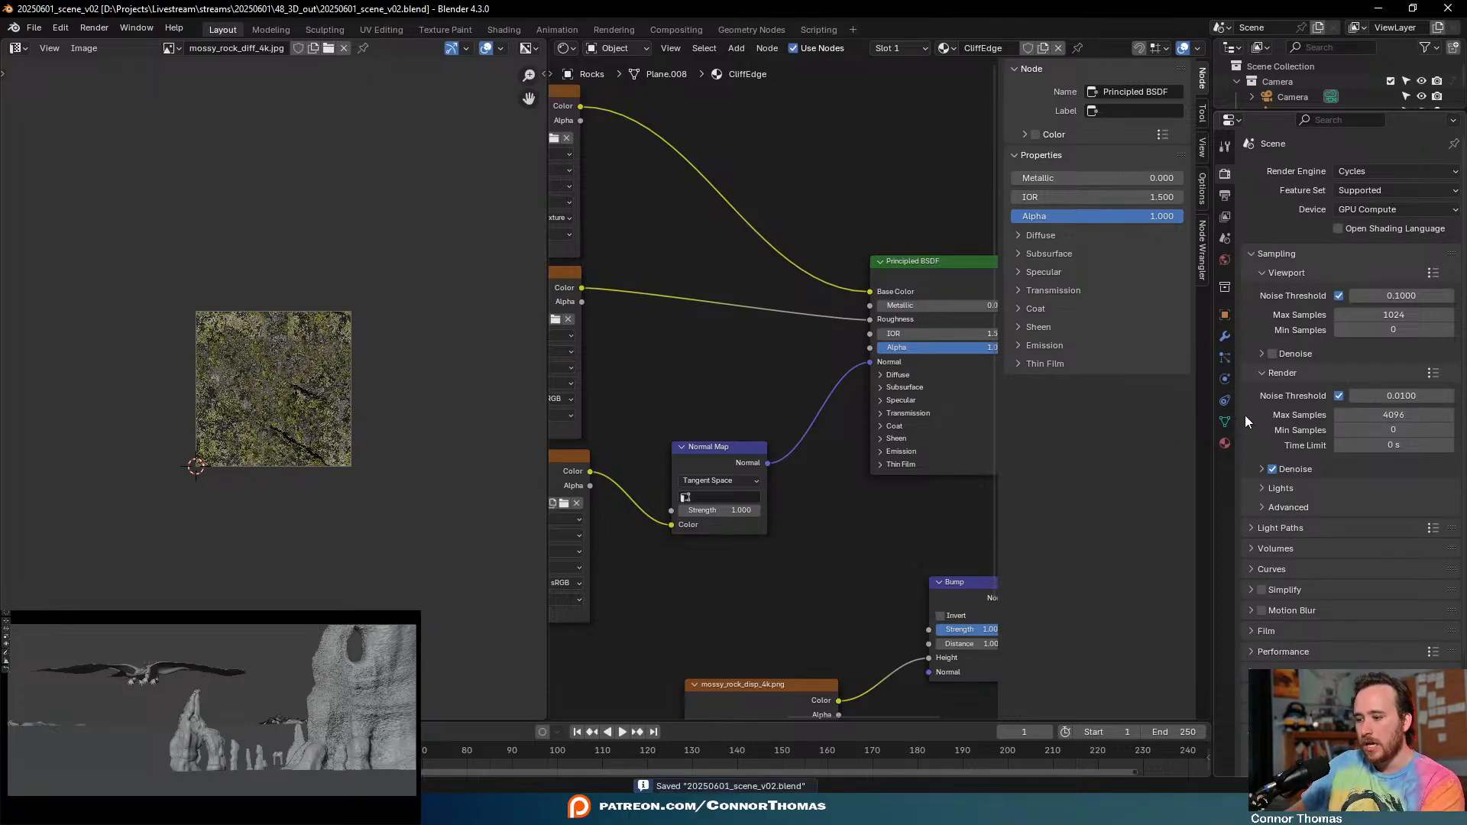
key(F12)
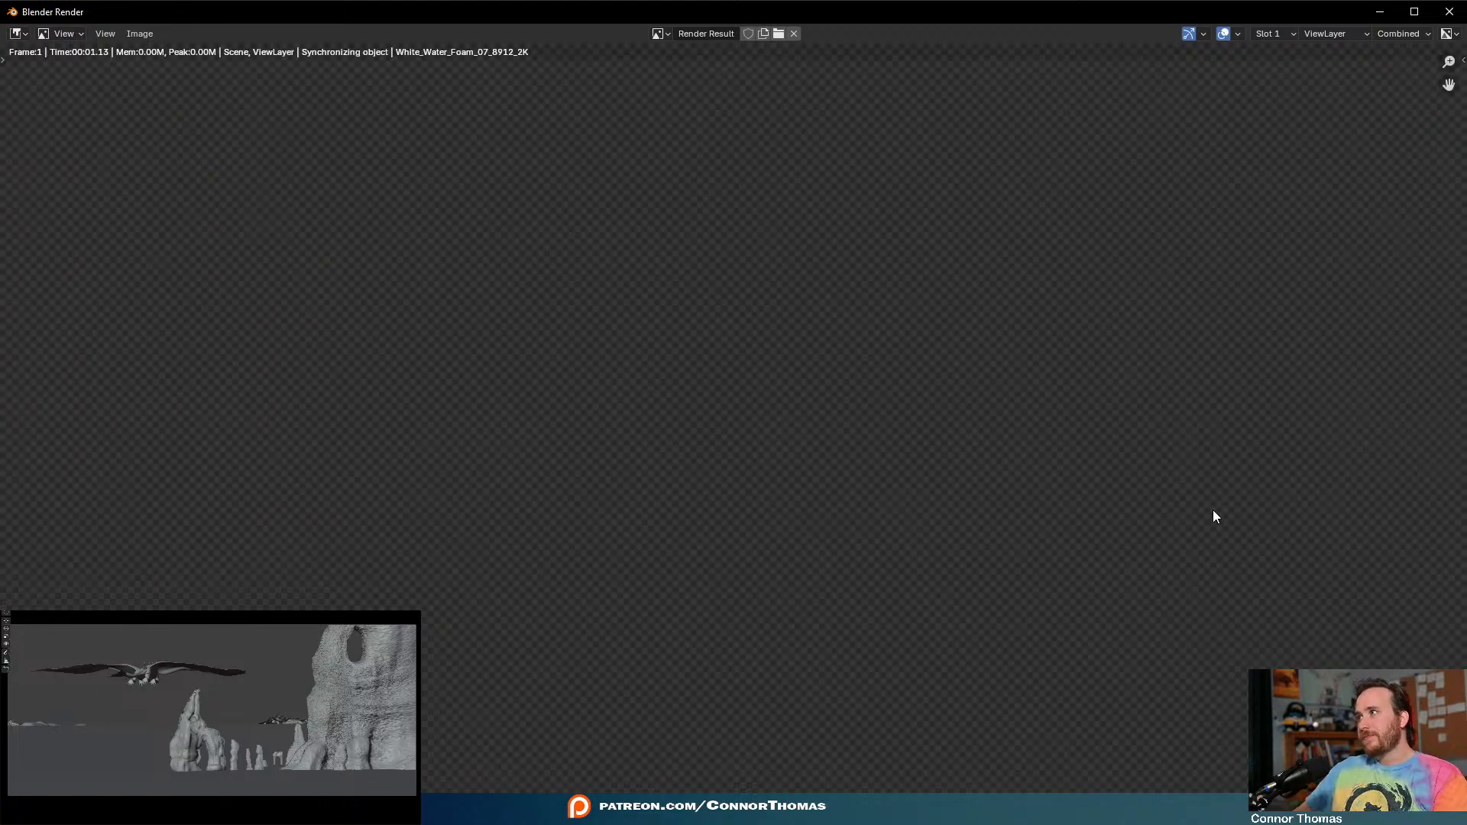
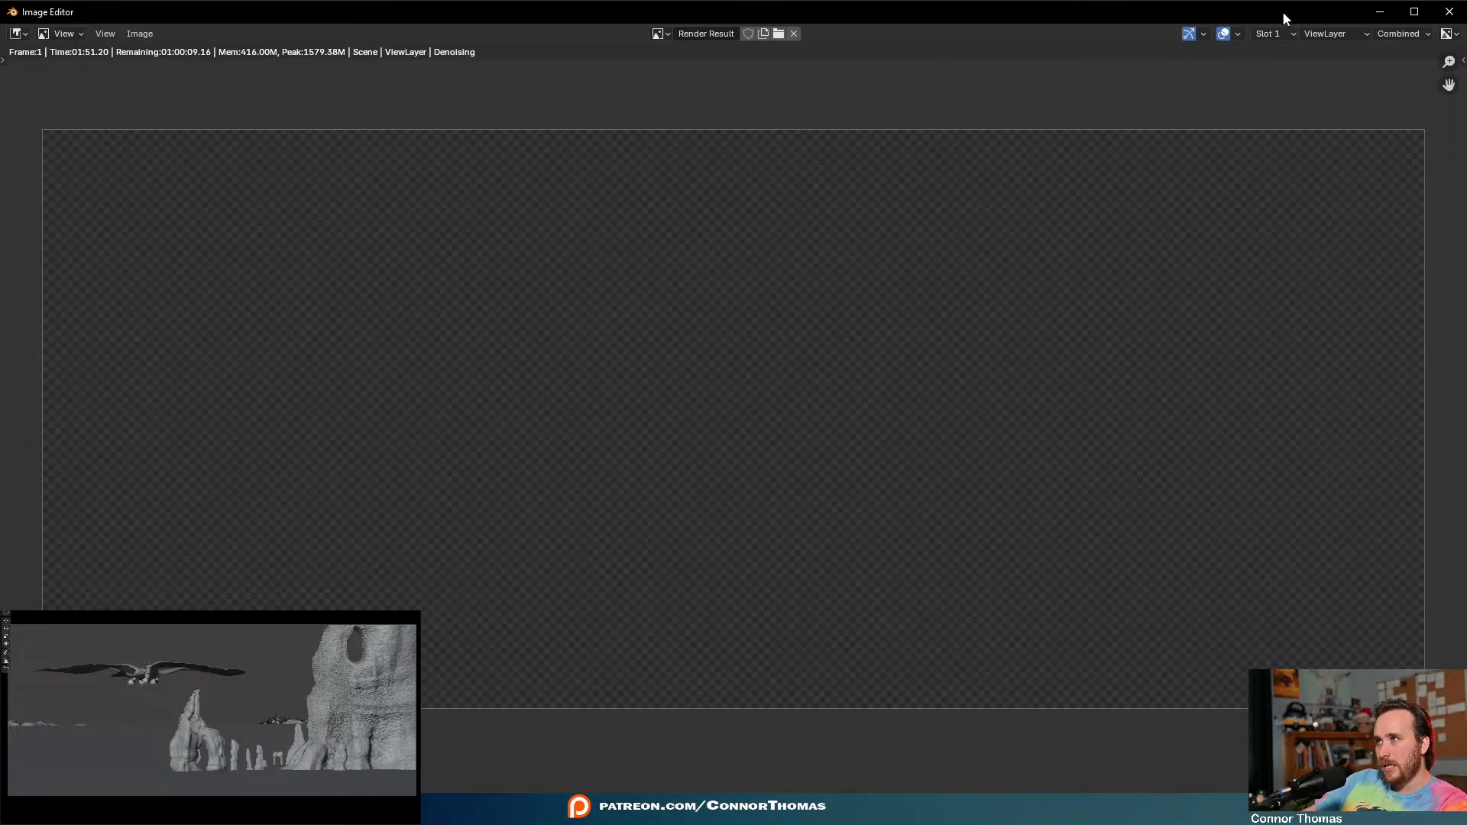
- Cancel the running render, put its window away, and set the render Max Samples to 150
click(1379, 12)
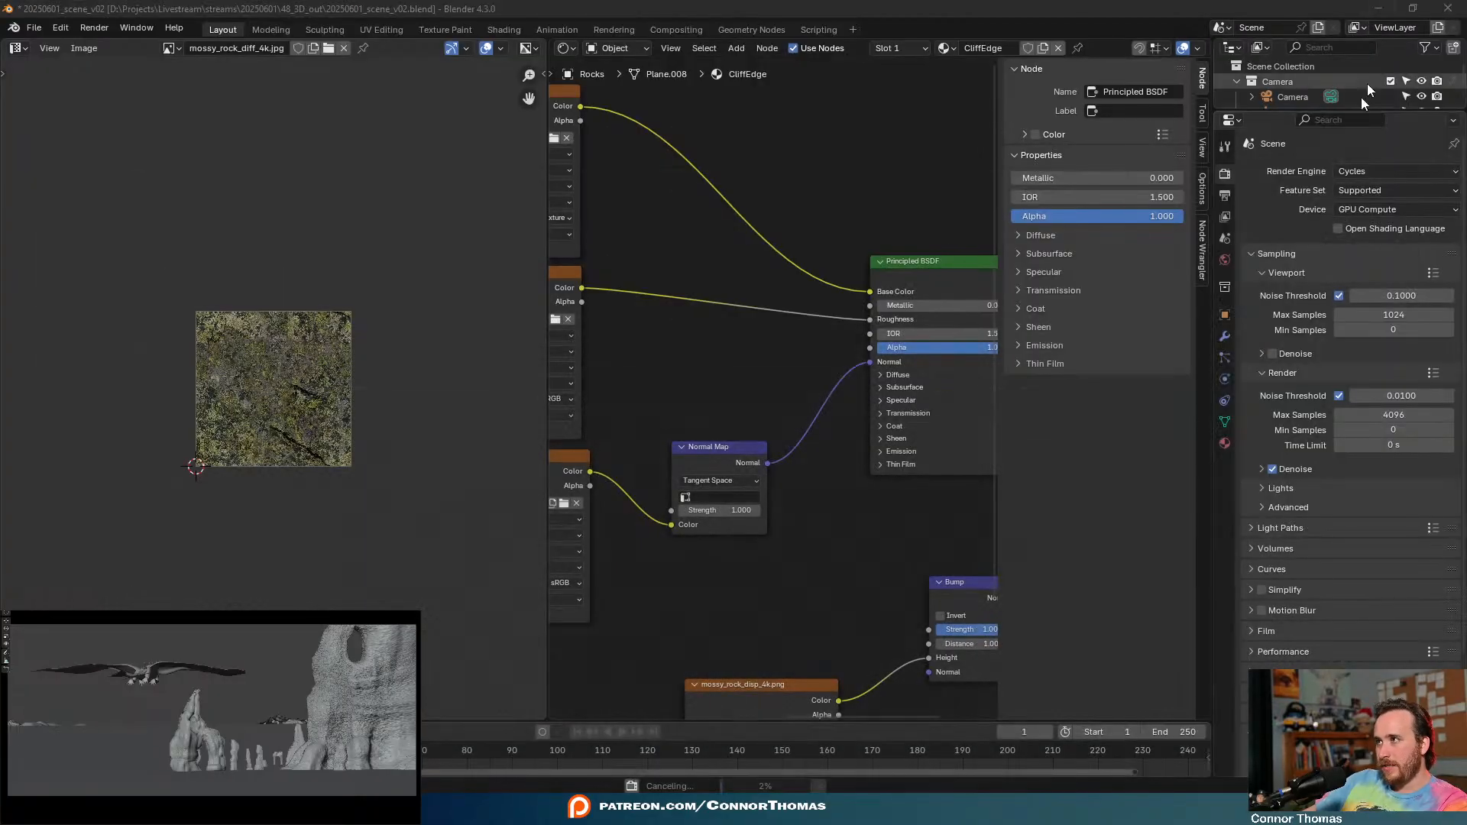
double_click(1388, 414)
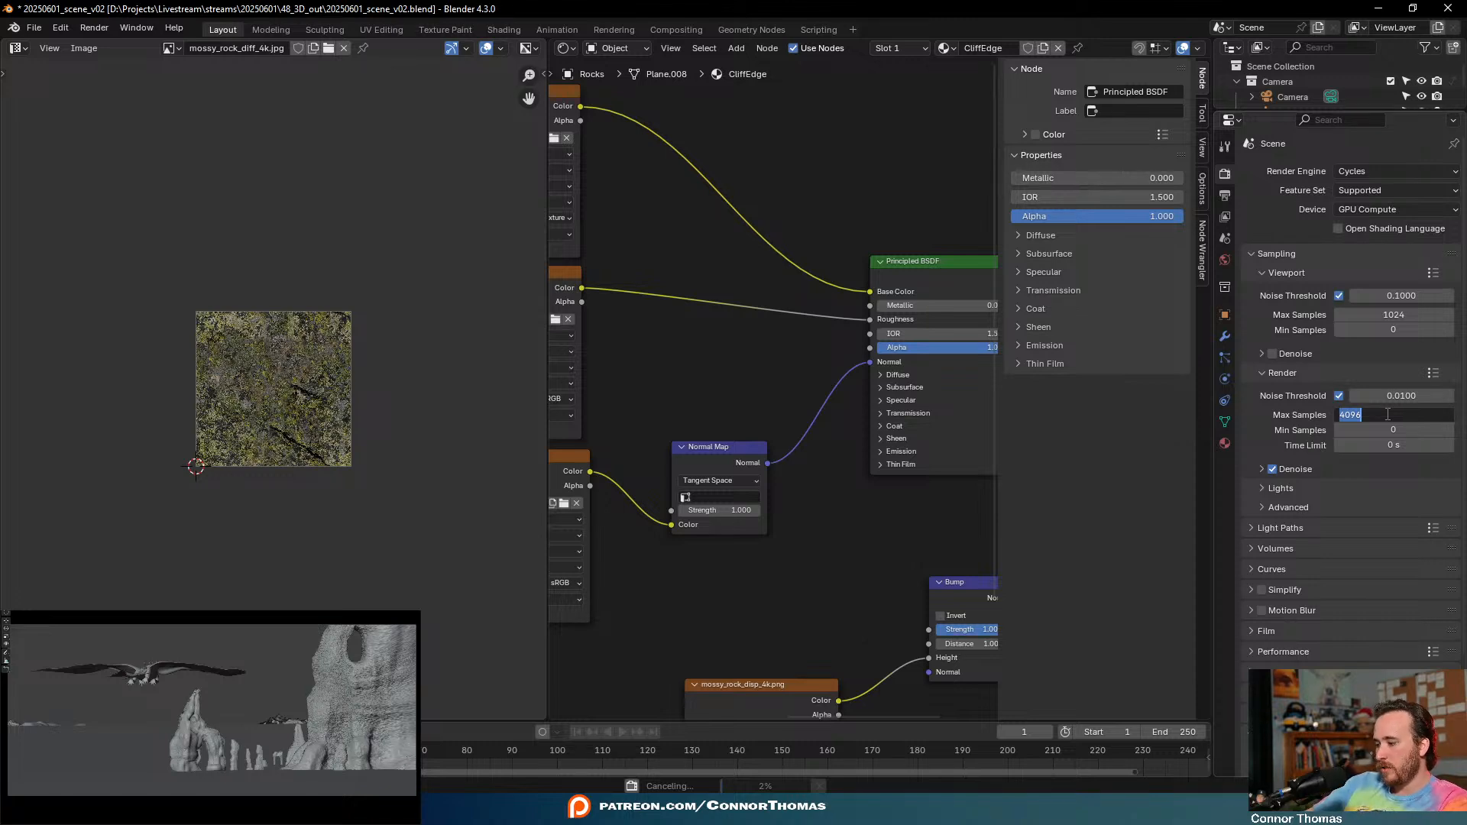
text(150)
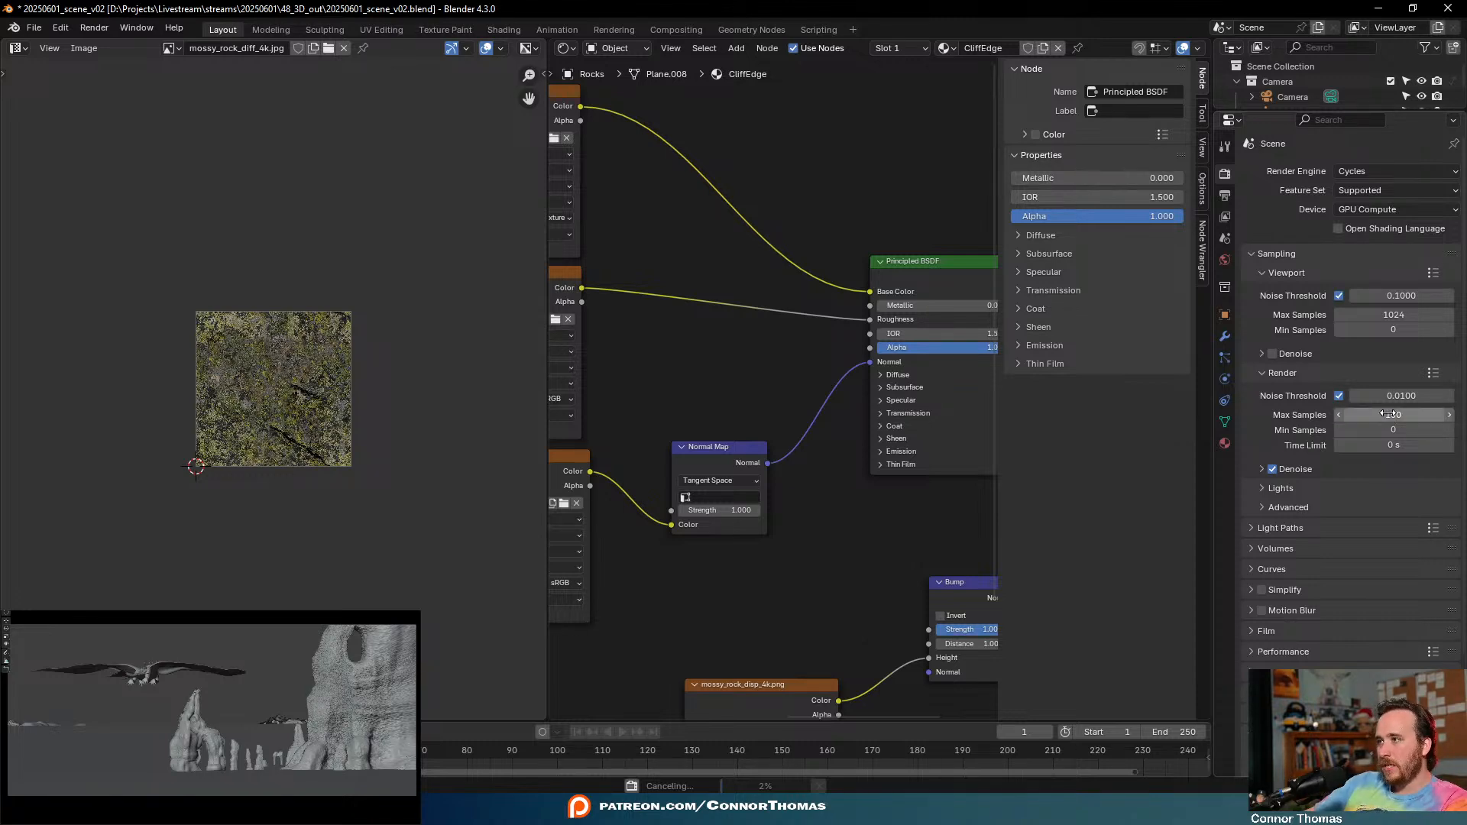
key(Return)
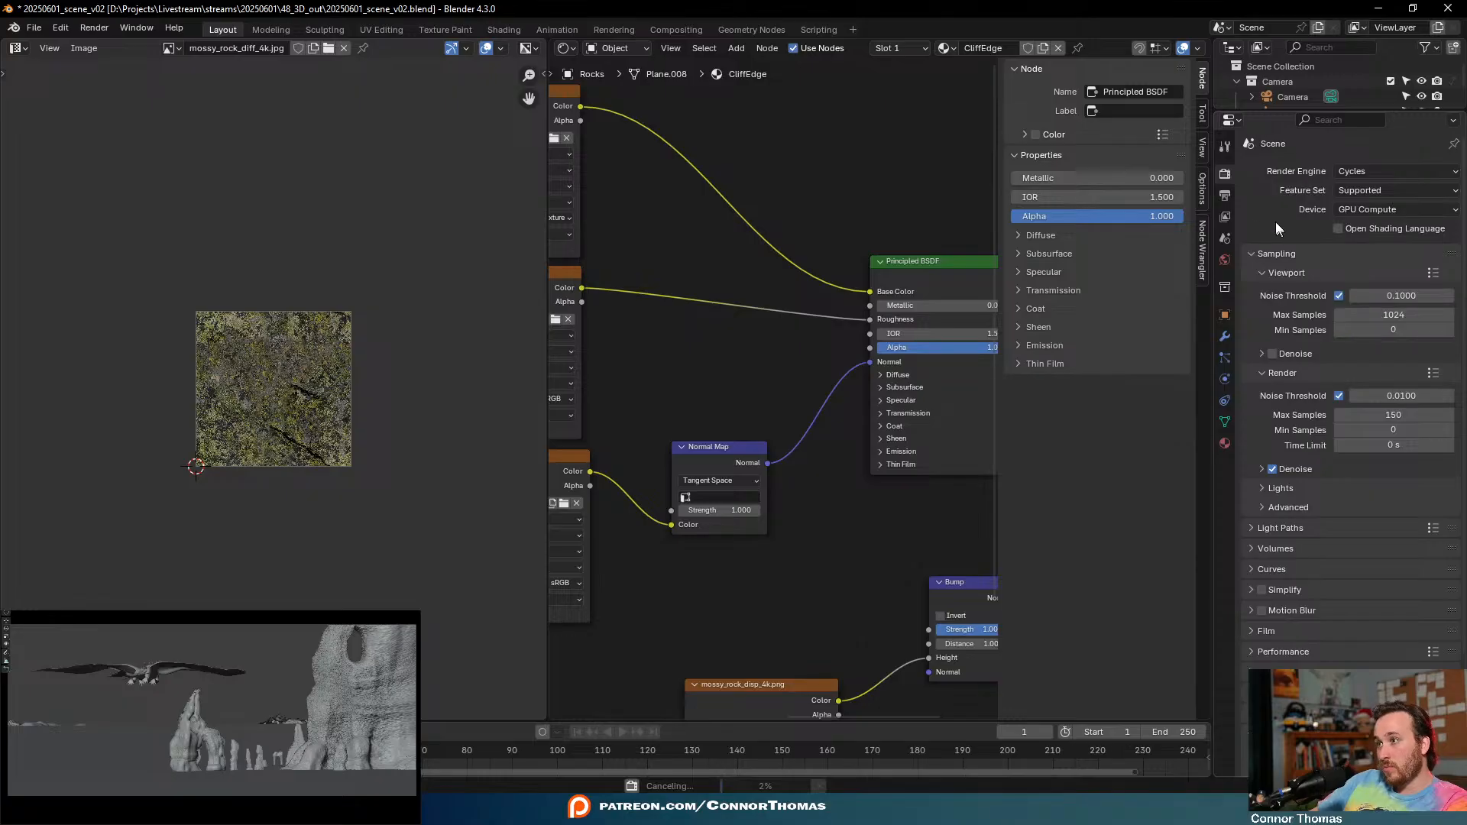
- Check the output settings, render the image, and bring the render window back in front of NukeX
click(1225, 196)
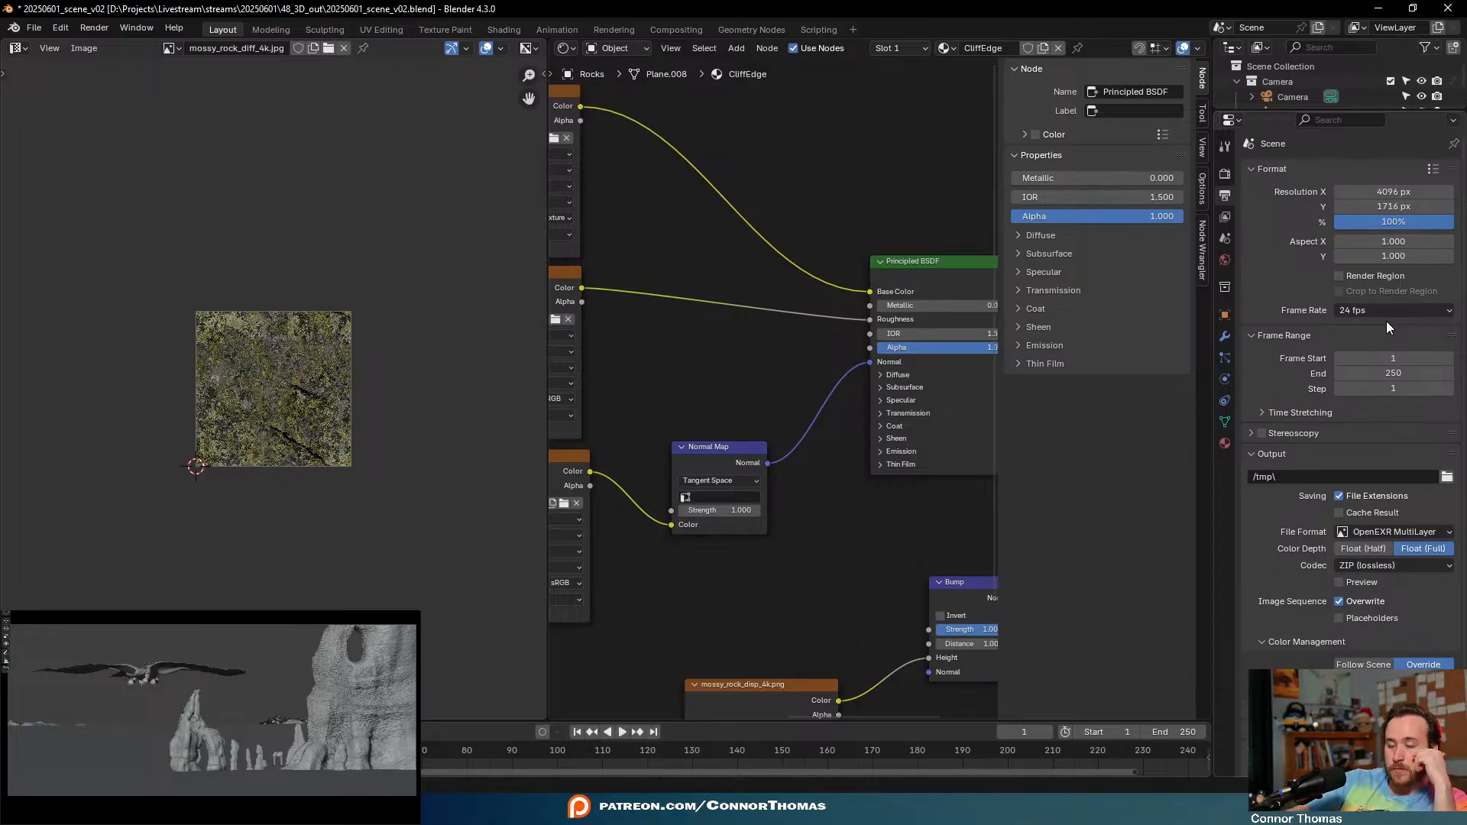
key(F12)
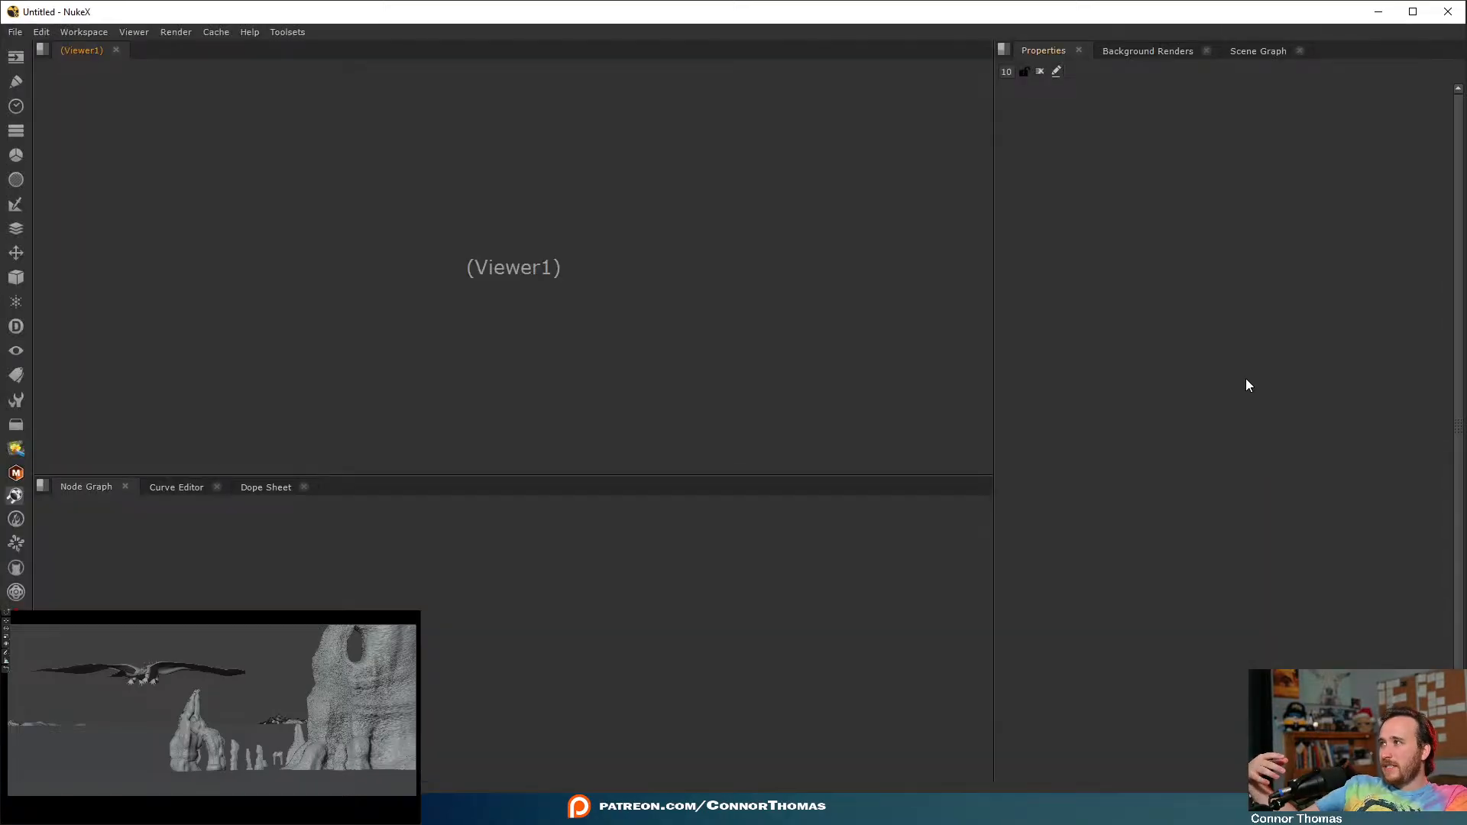
click(1373, 12)
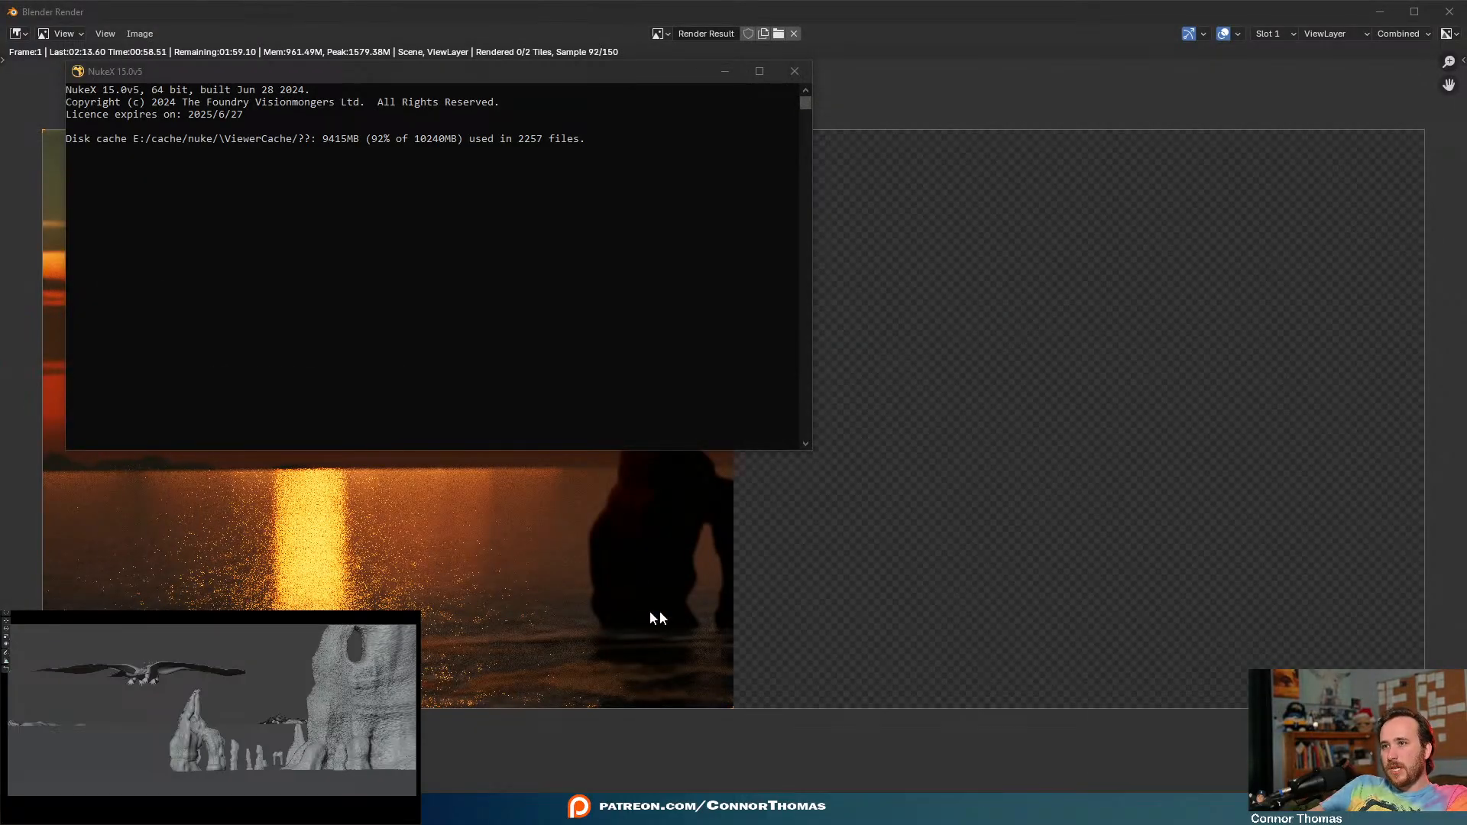
click(550, 598)
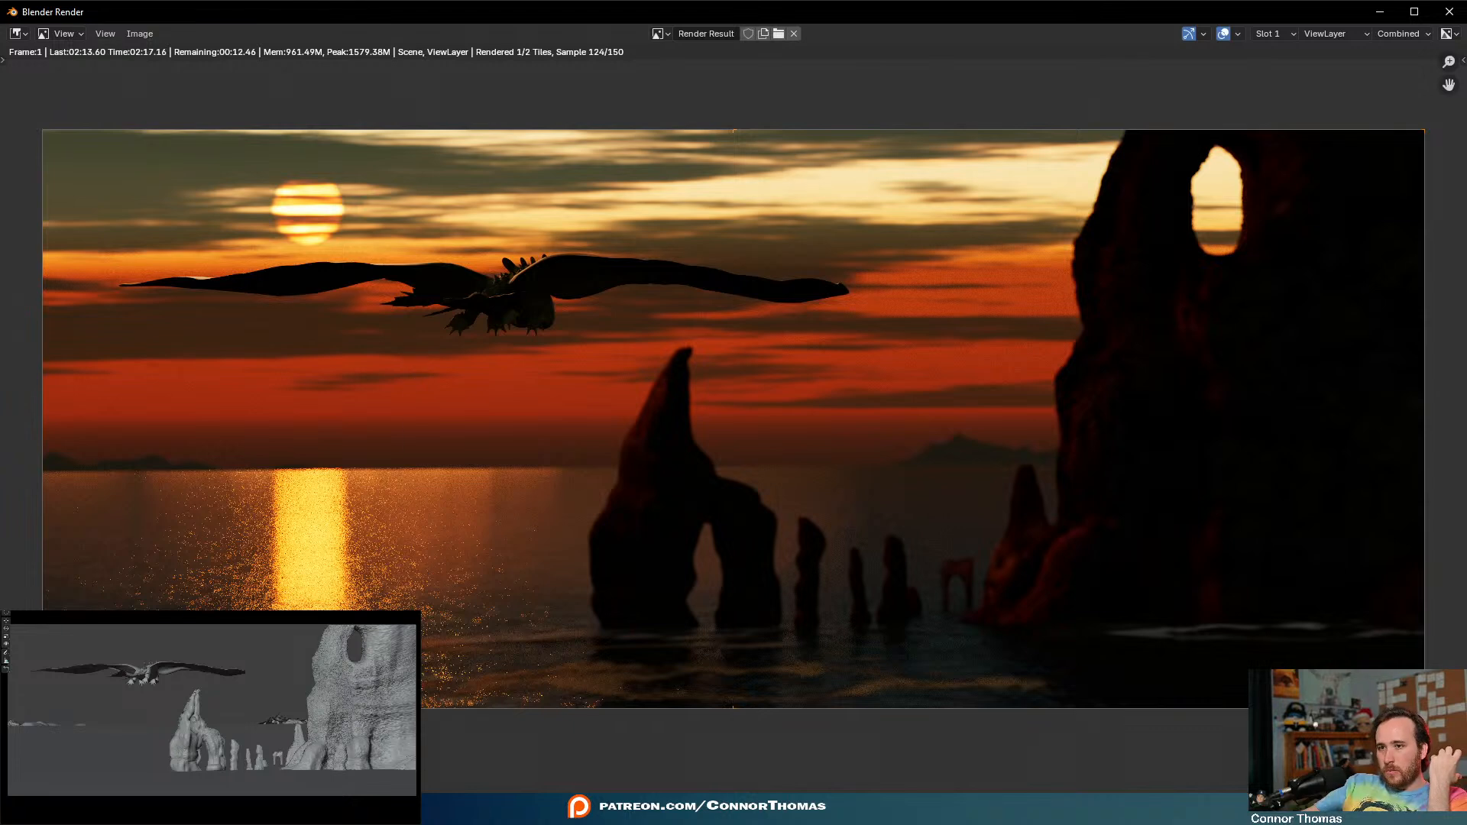
- Try to launch another Blender version from the system search and agree to delete its broken shortcut
key(super)
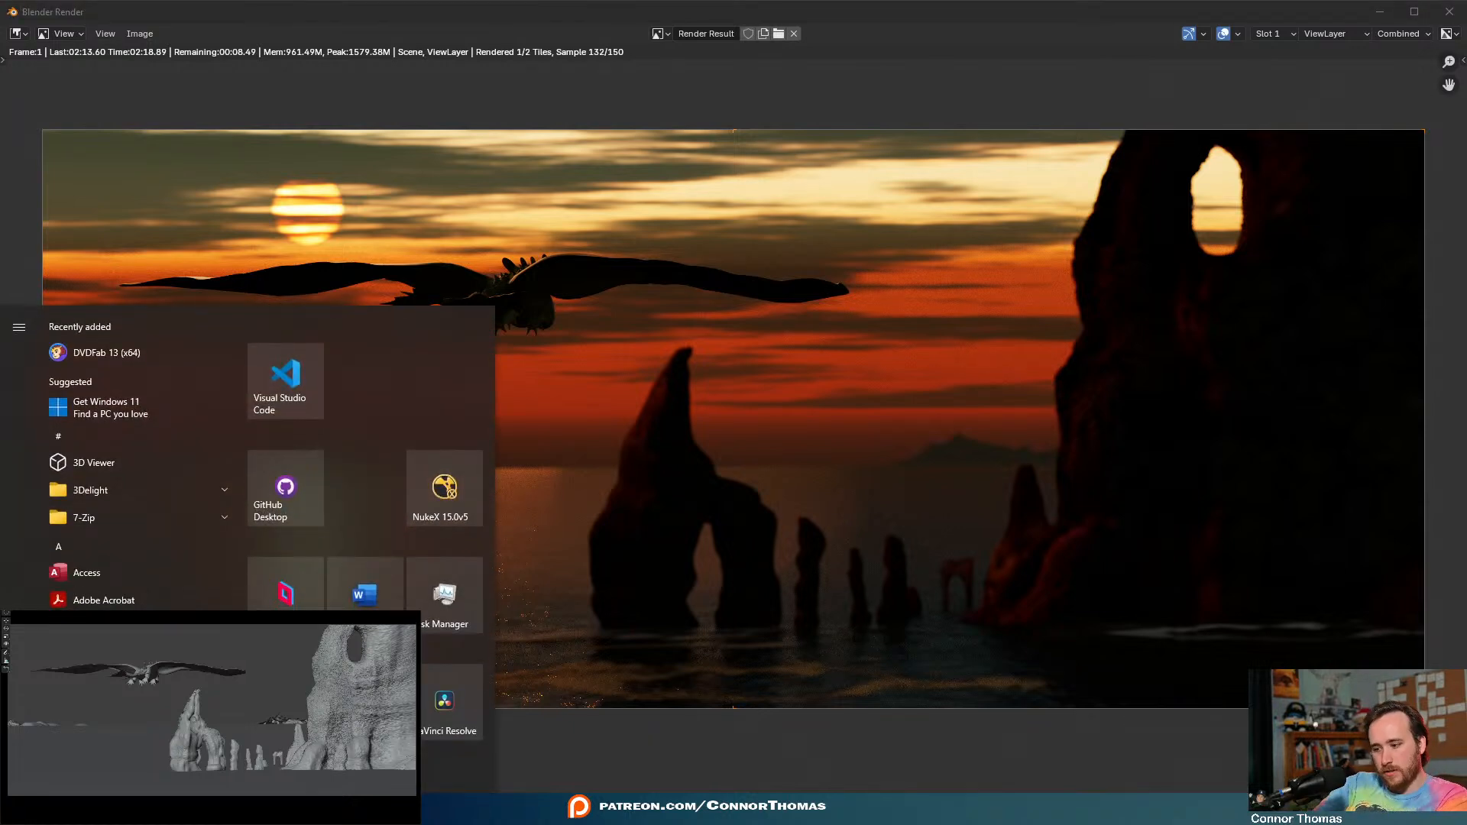
text(blender)
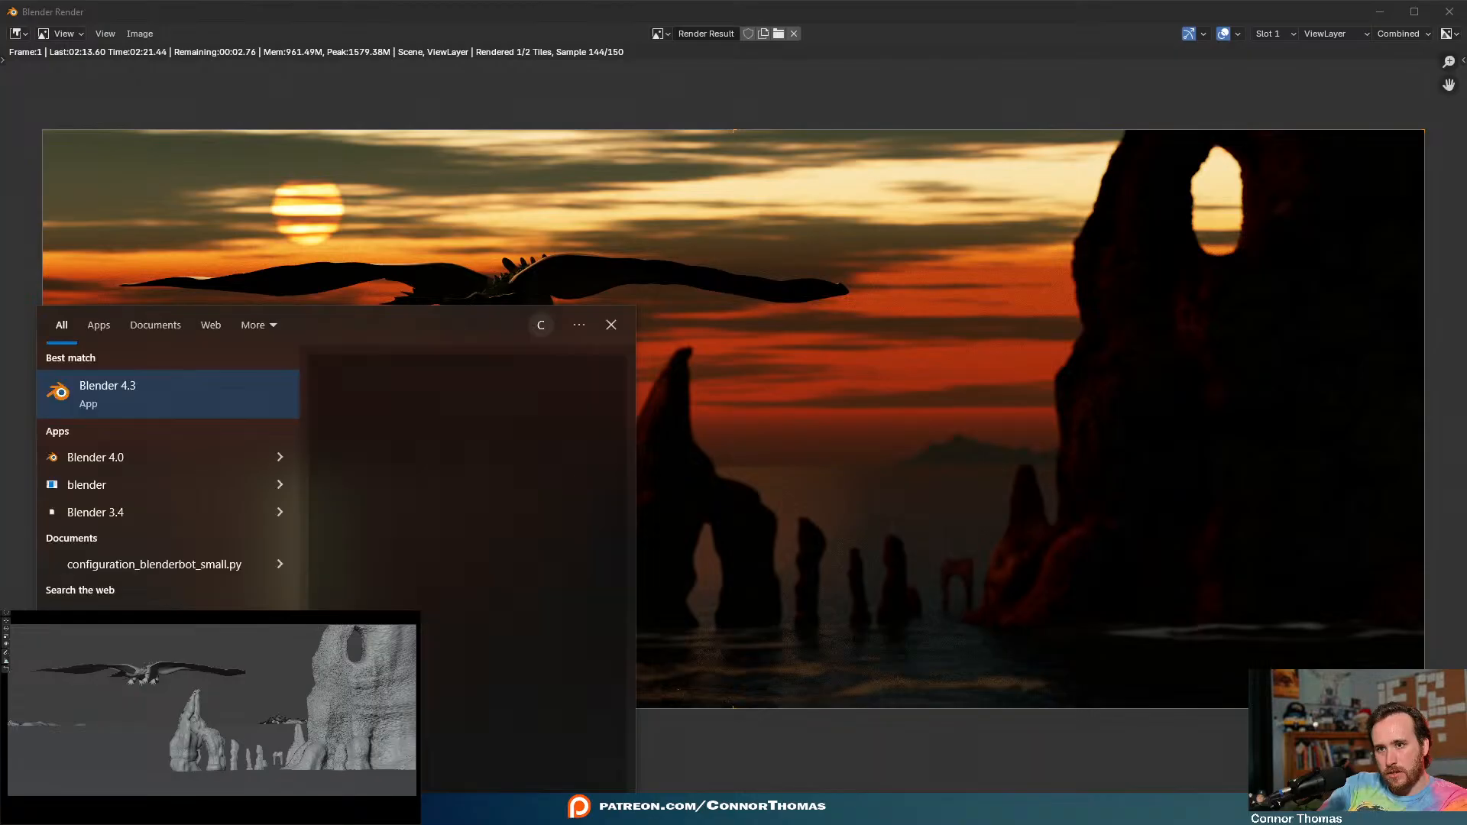
key(Down)
key(Down)
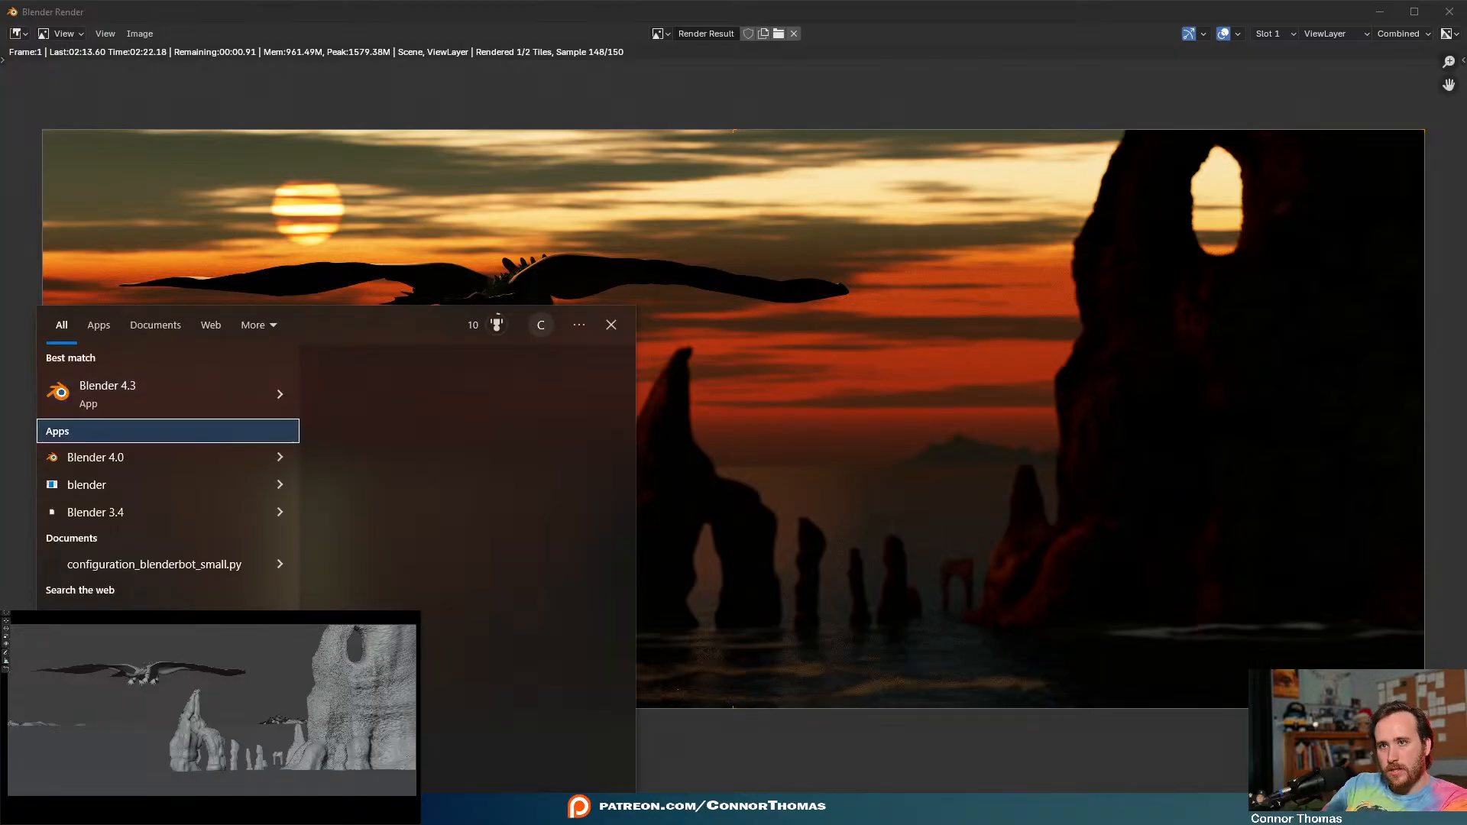
key(Return)
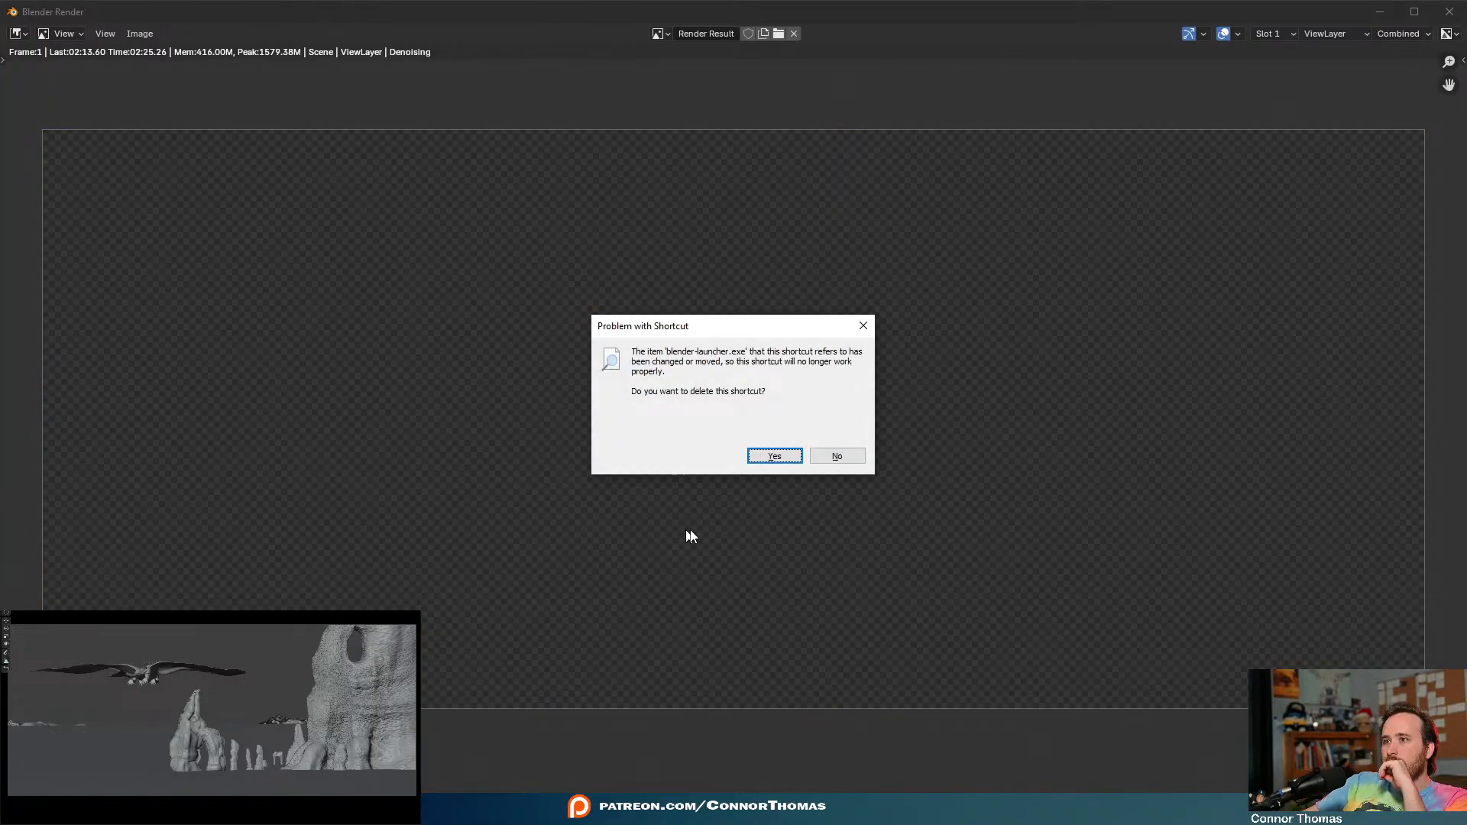
click(777, 456)
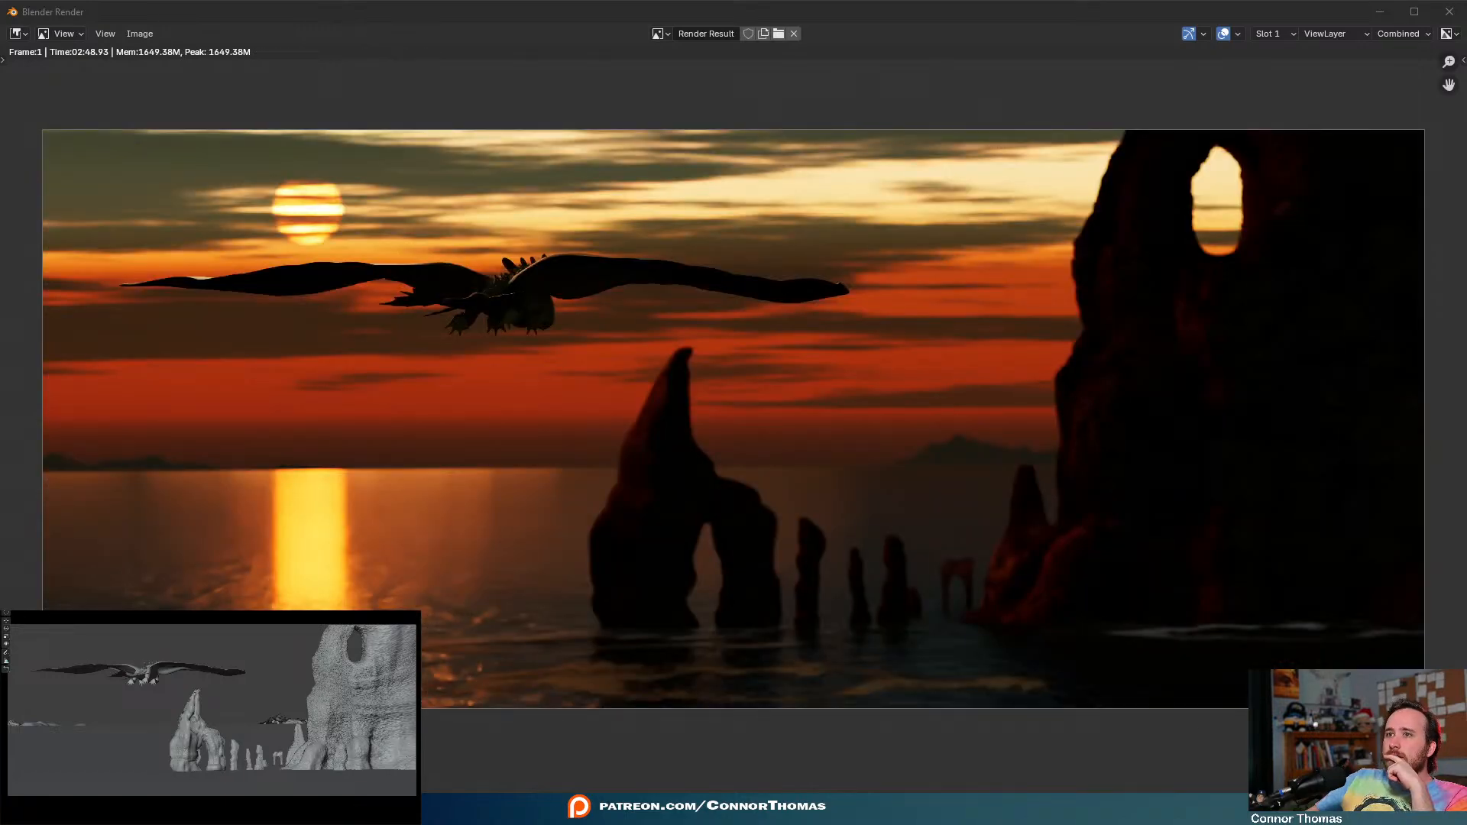
- Start saving the finished render as an OpenEXR MultiLayer image and browse to streams\20250601\48_3D_out, sorting folders by date modified
click(288, 515)
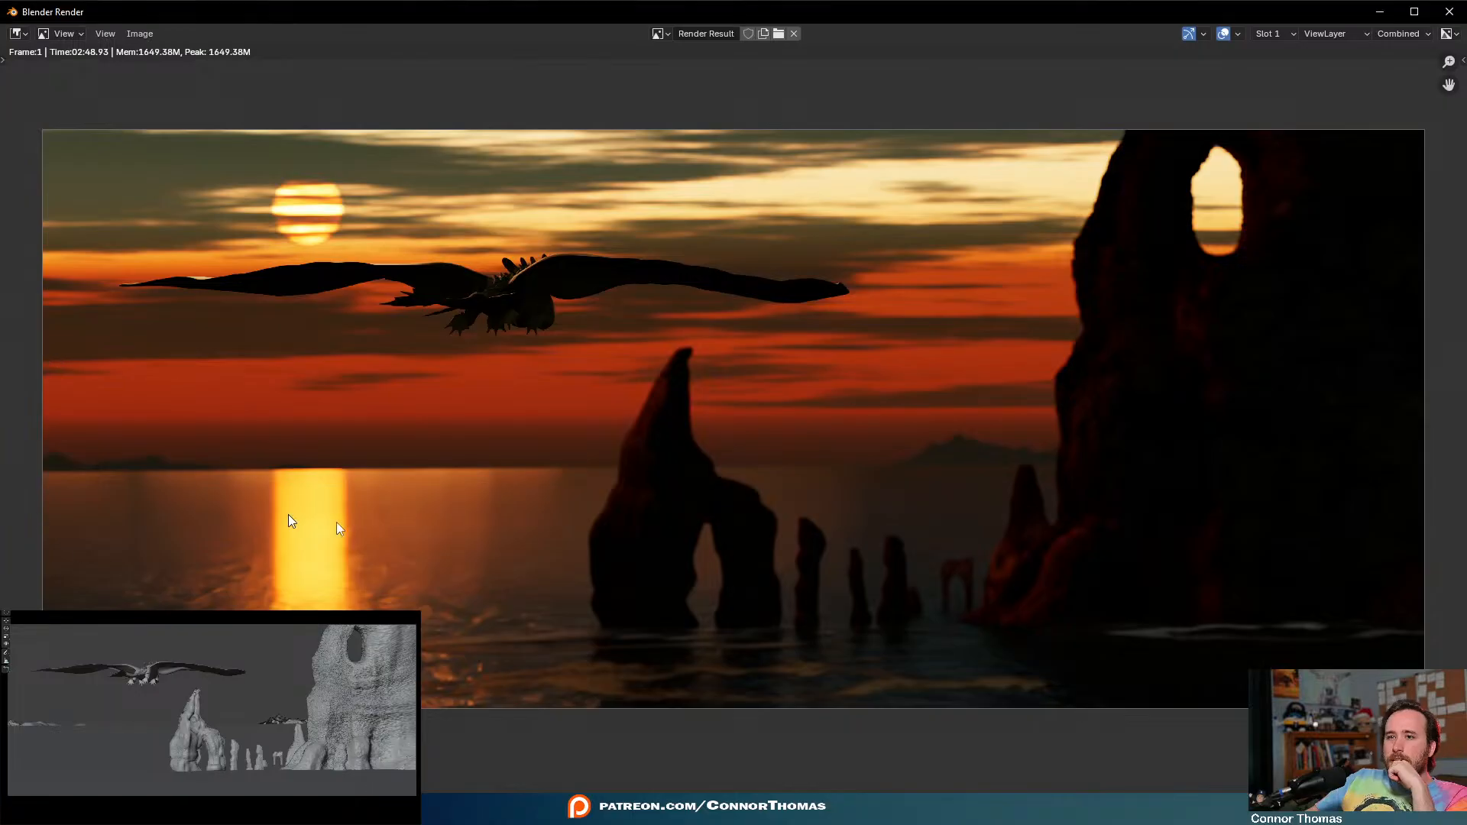
click(140, 33)
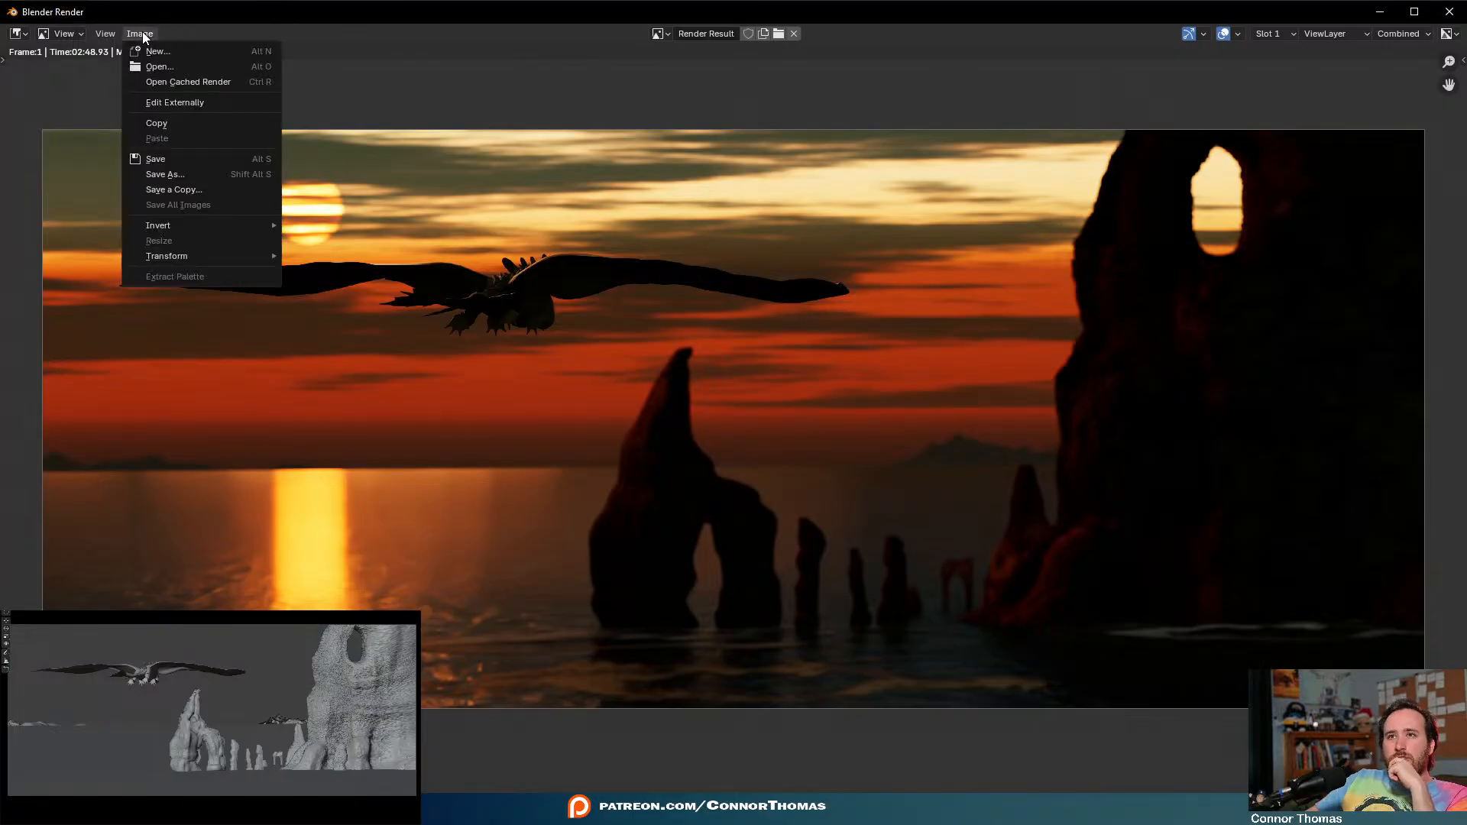
click(183, 175)
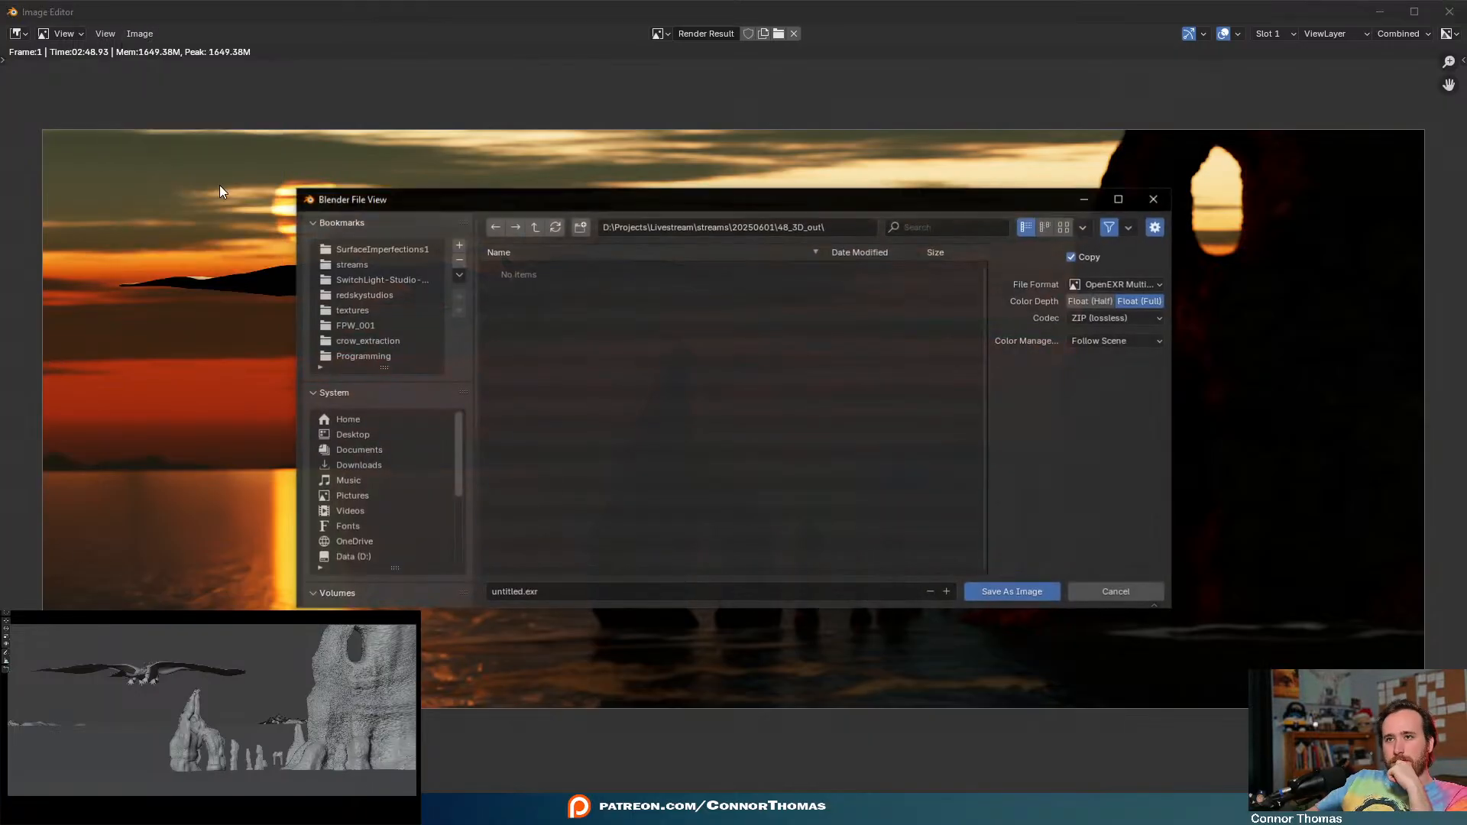
click(533, 230)
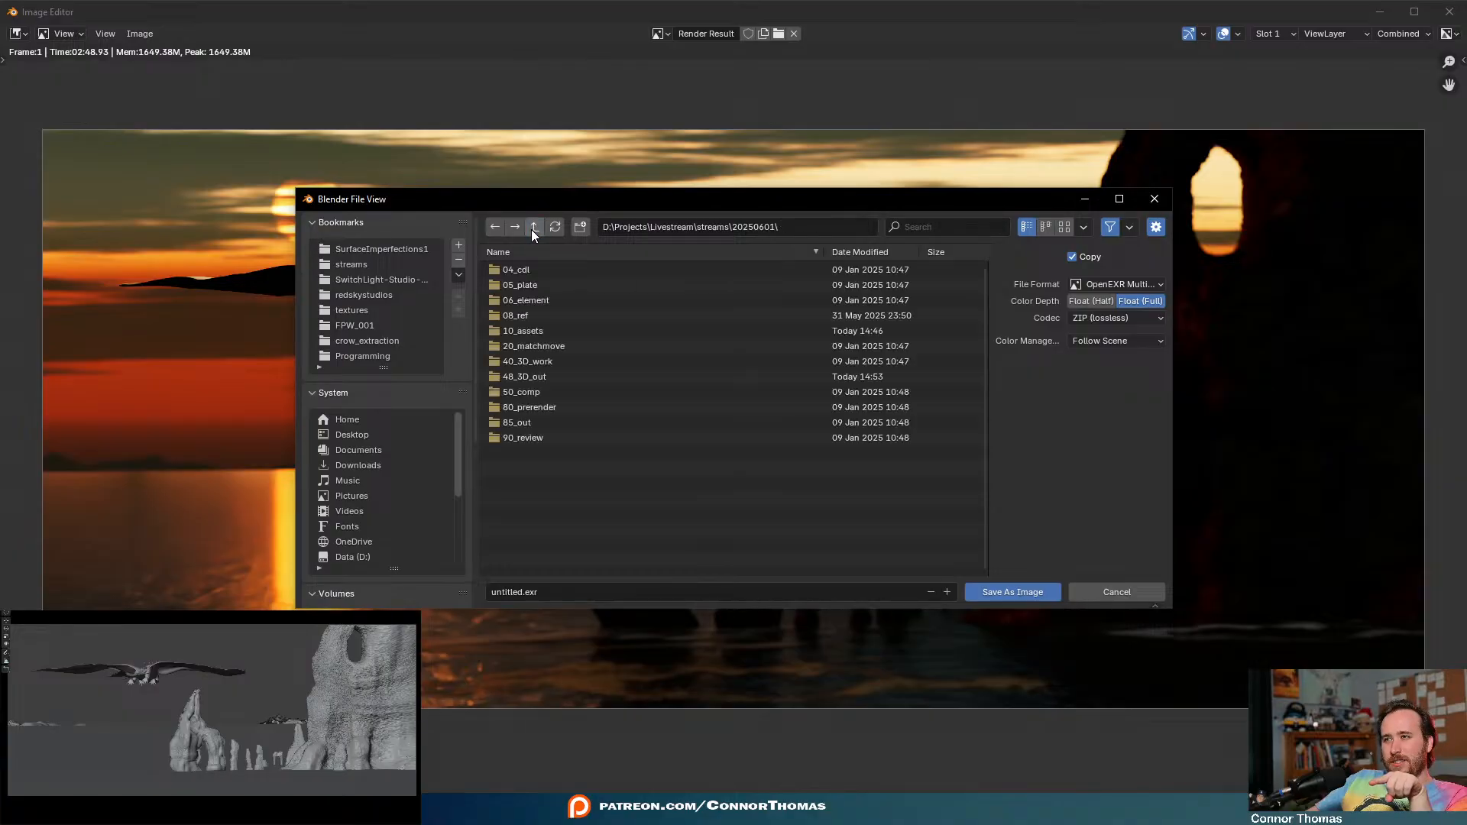
double_click(547, 377)
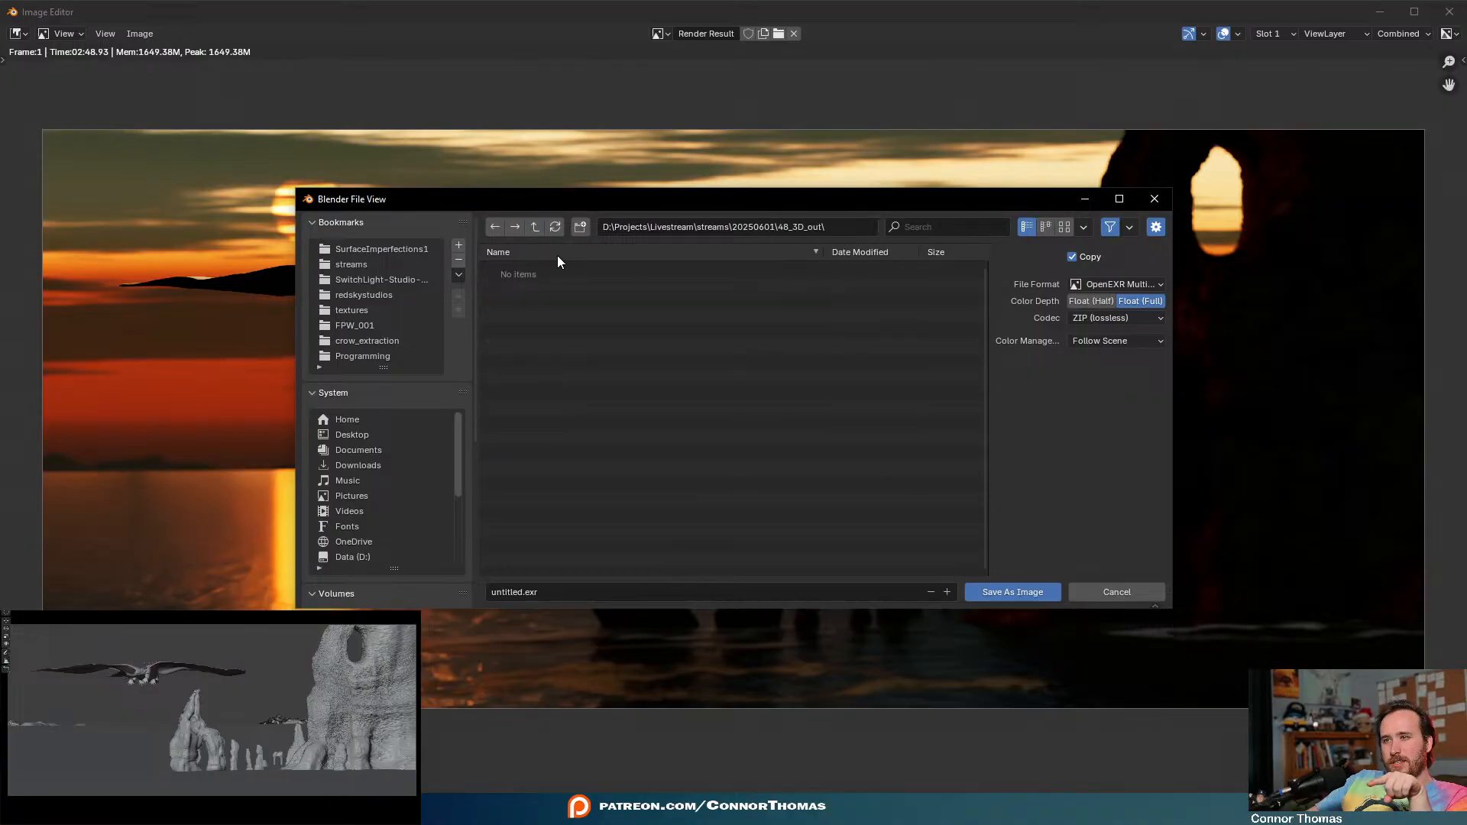
click(538, 227)
click(538, 227)
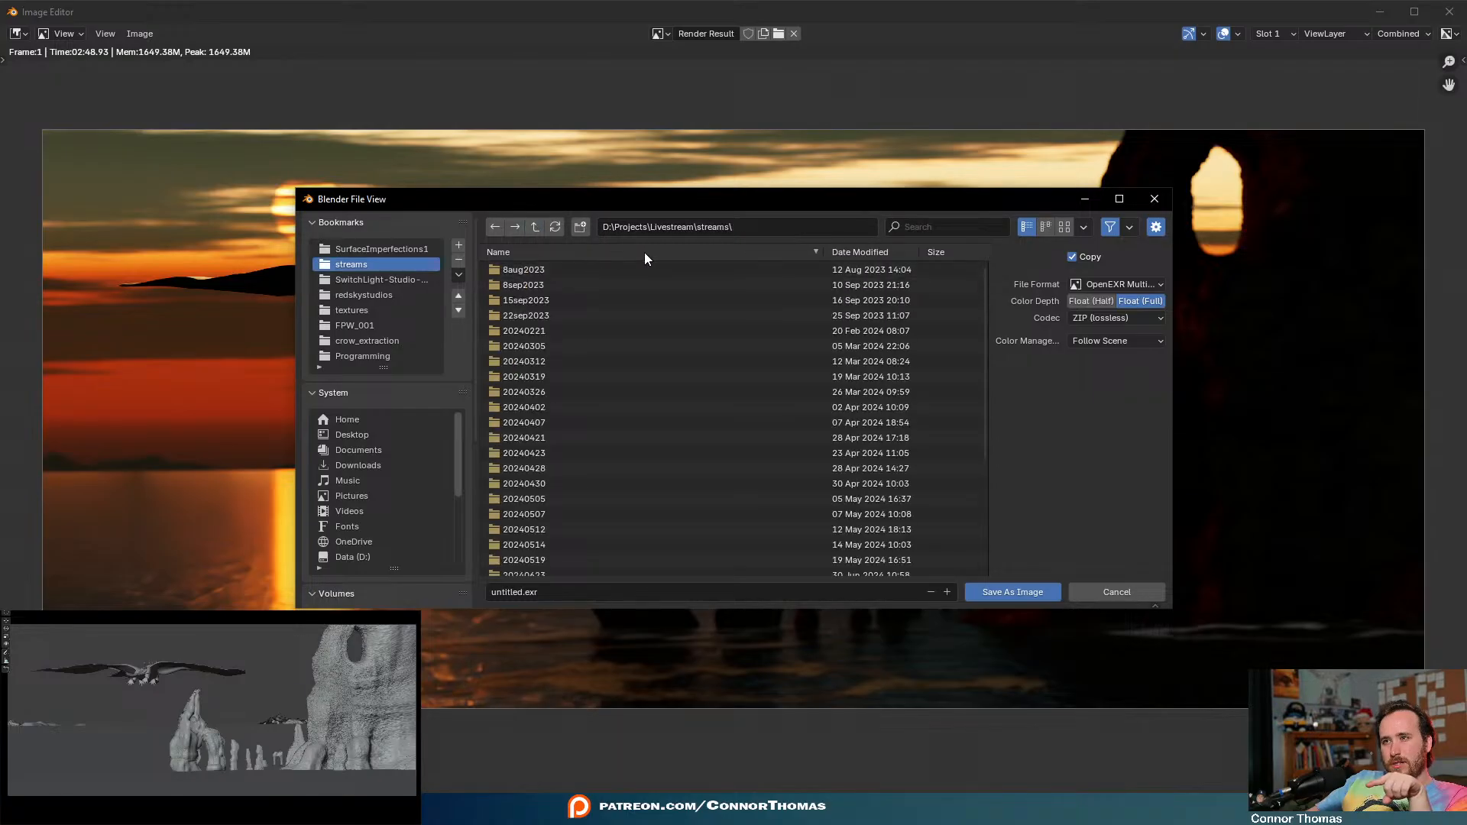
click(871, 252)
click(880, 254)
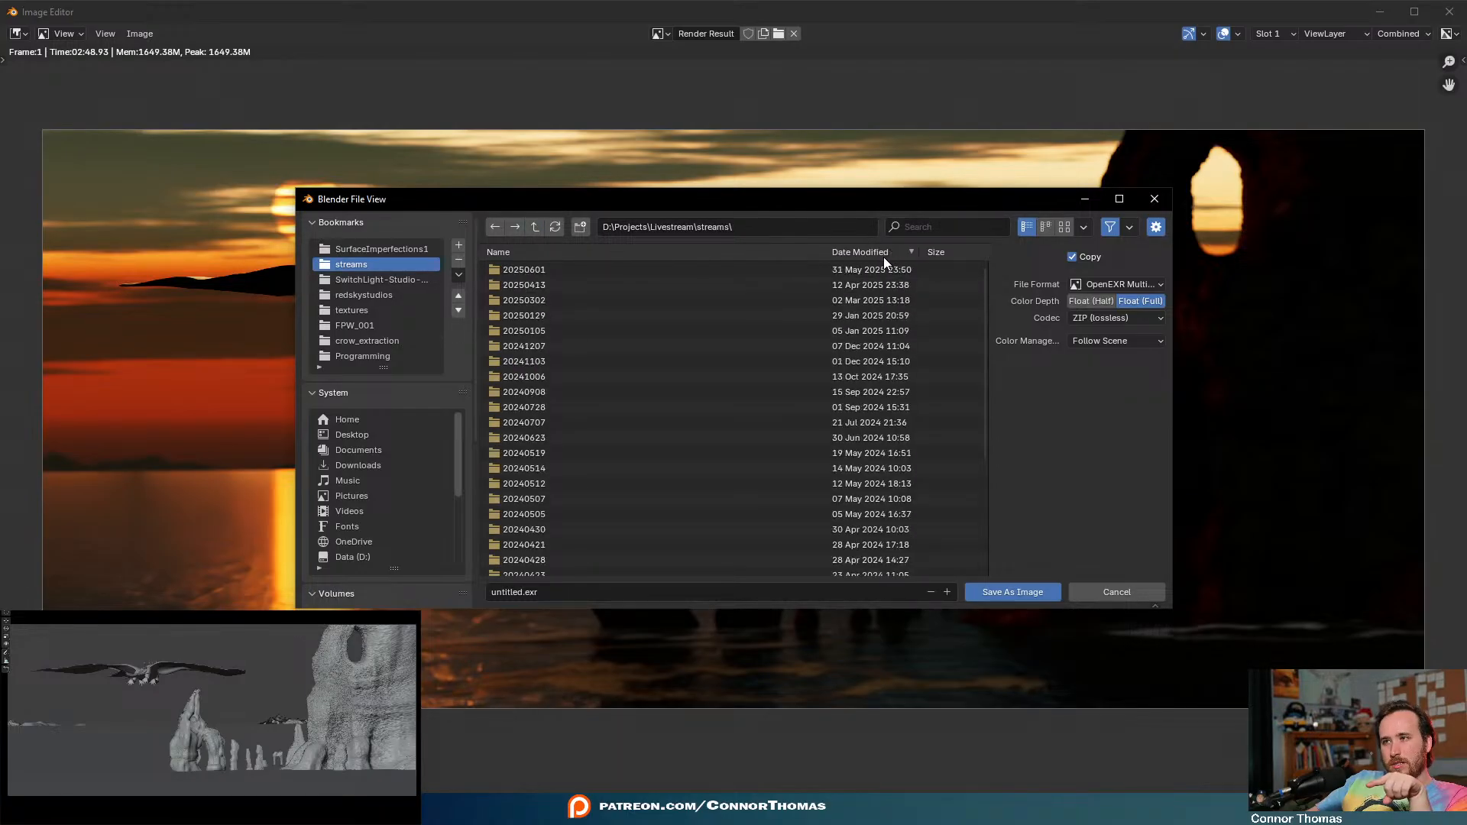
double_click(518, 270)
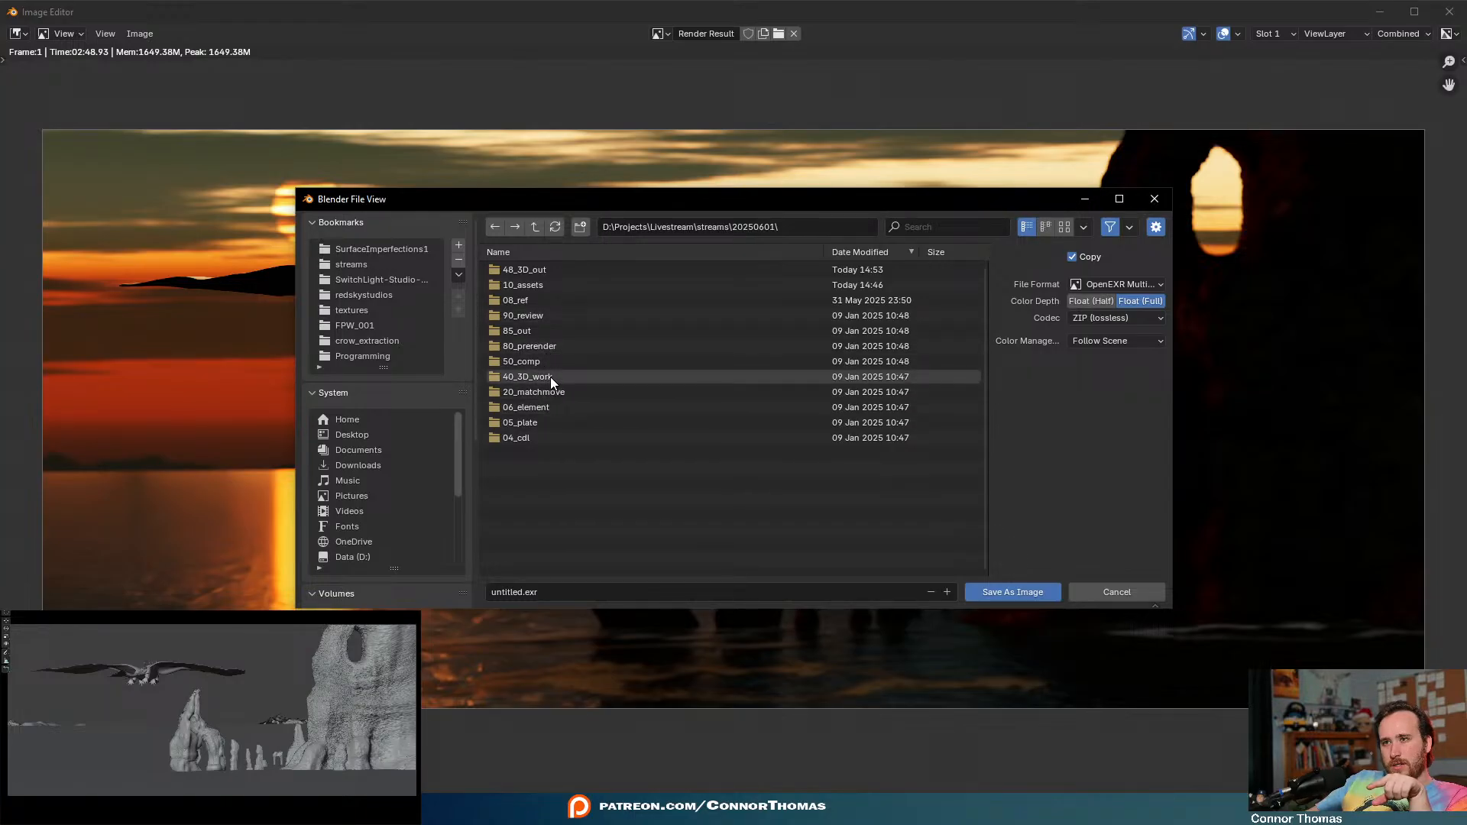
double_click(538, 270)
- Name the image 20250615_v01.exr and save it in the 48_3D_out folder
click(521, 593)
key(BackSpace)
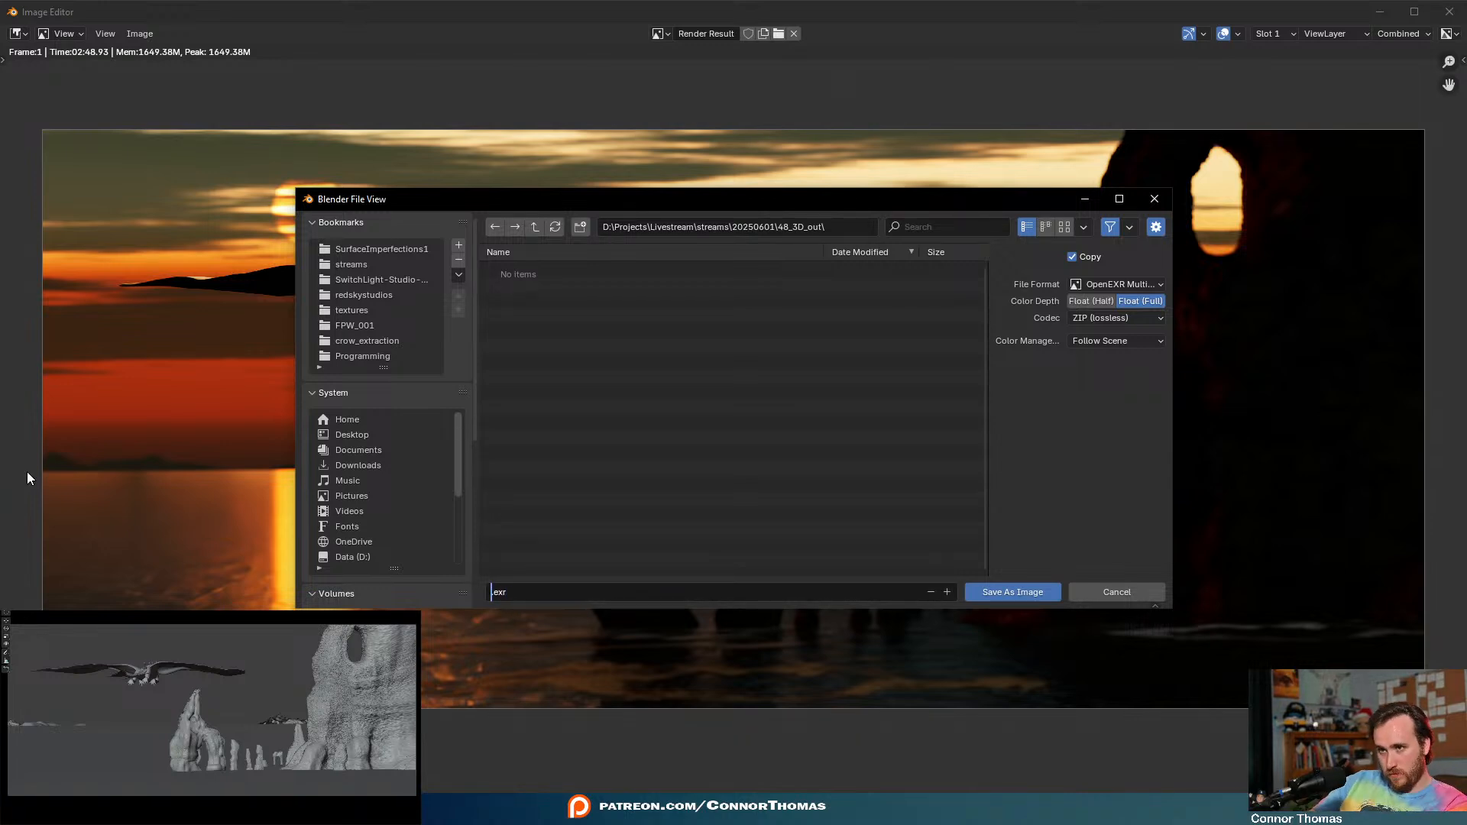
text(2025)
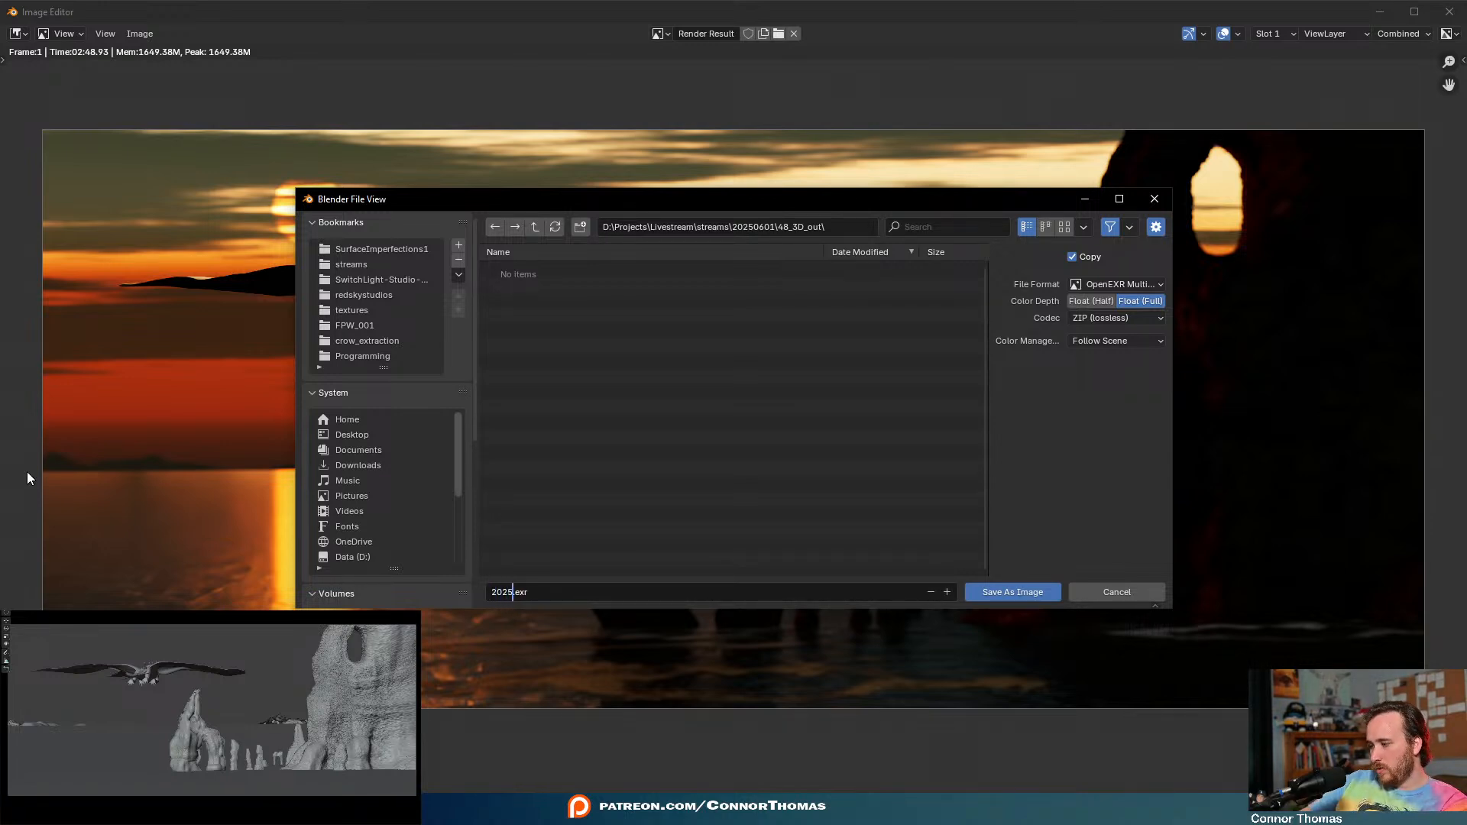
text(0615)
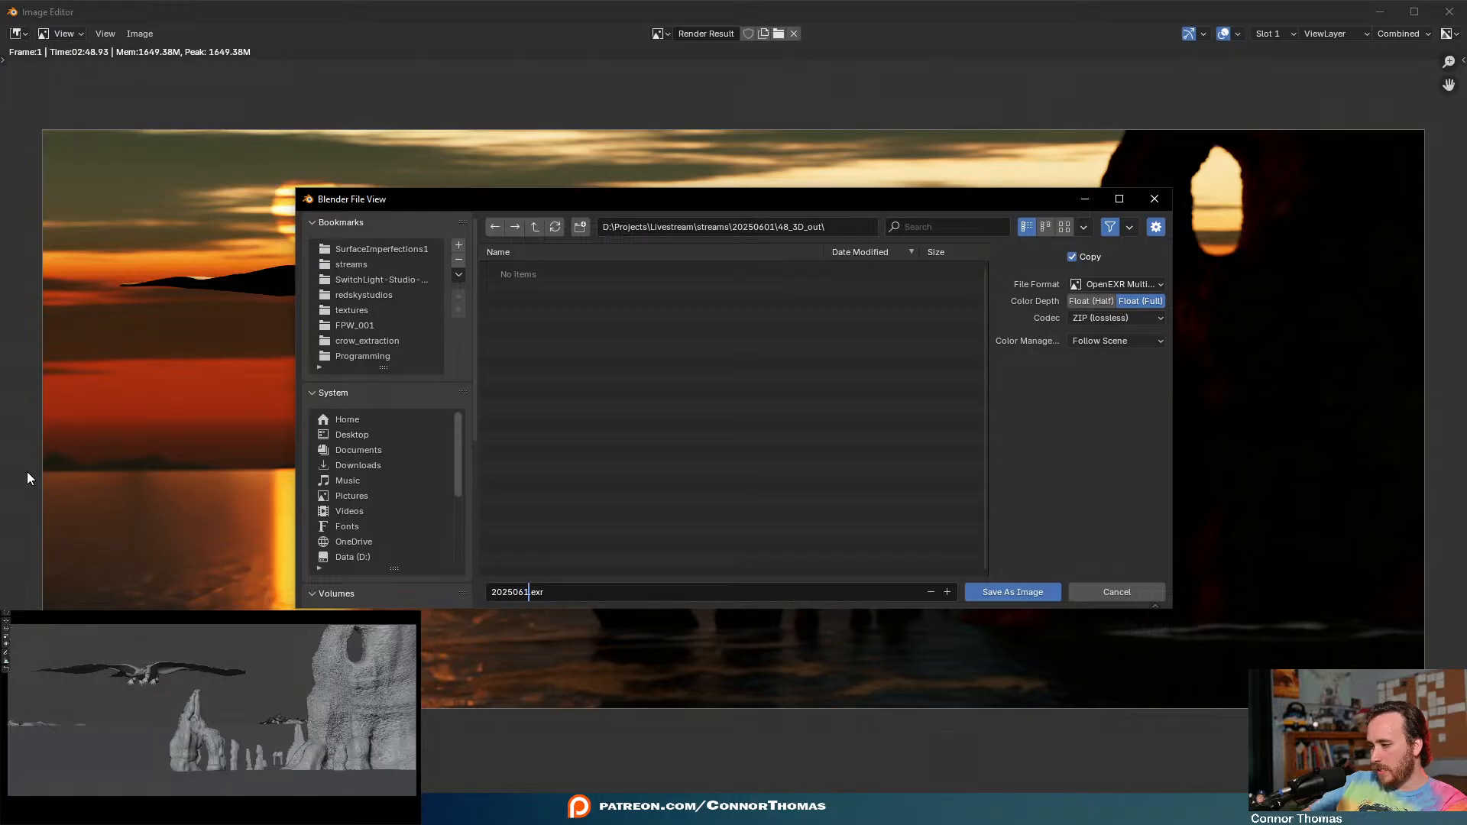
text(_v01)
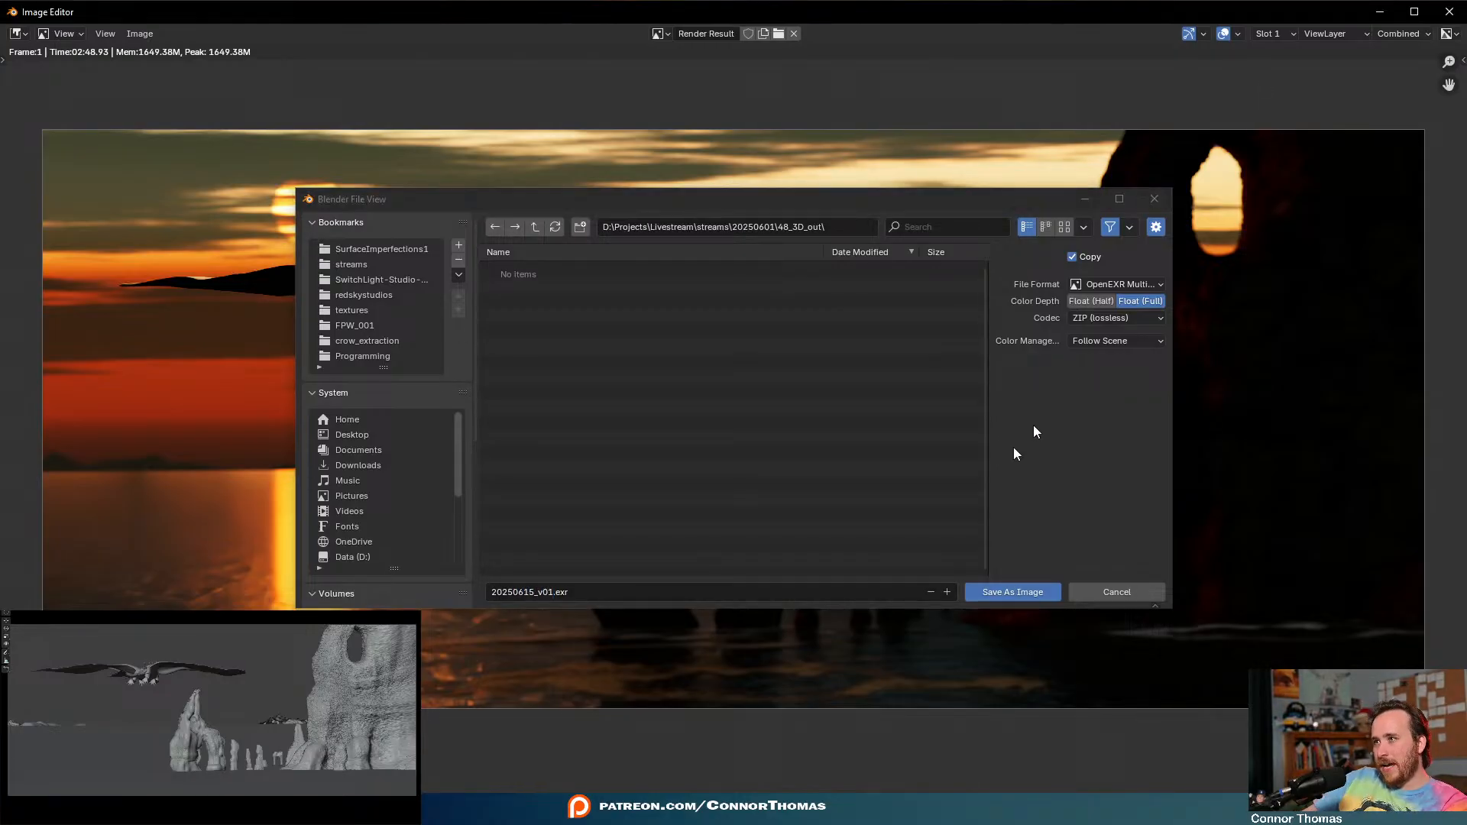
click(1016, 593)
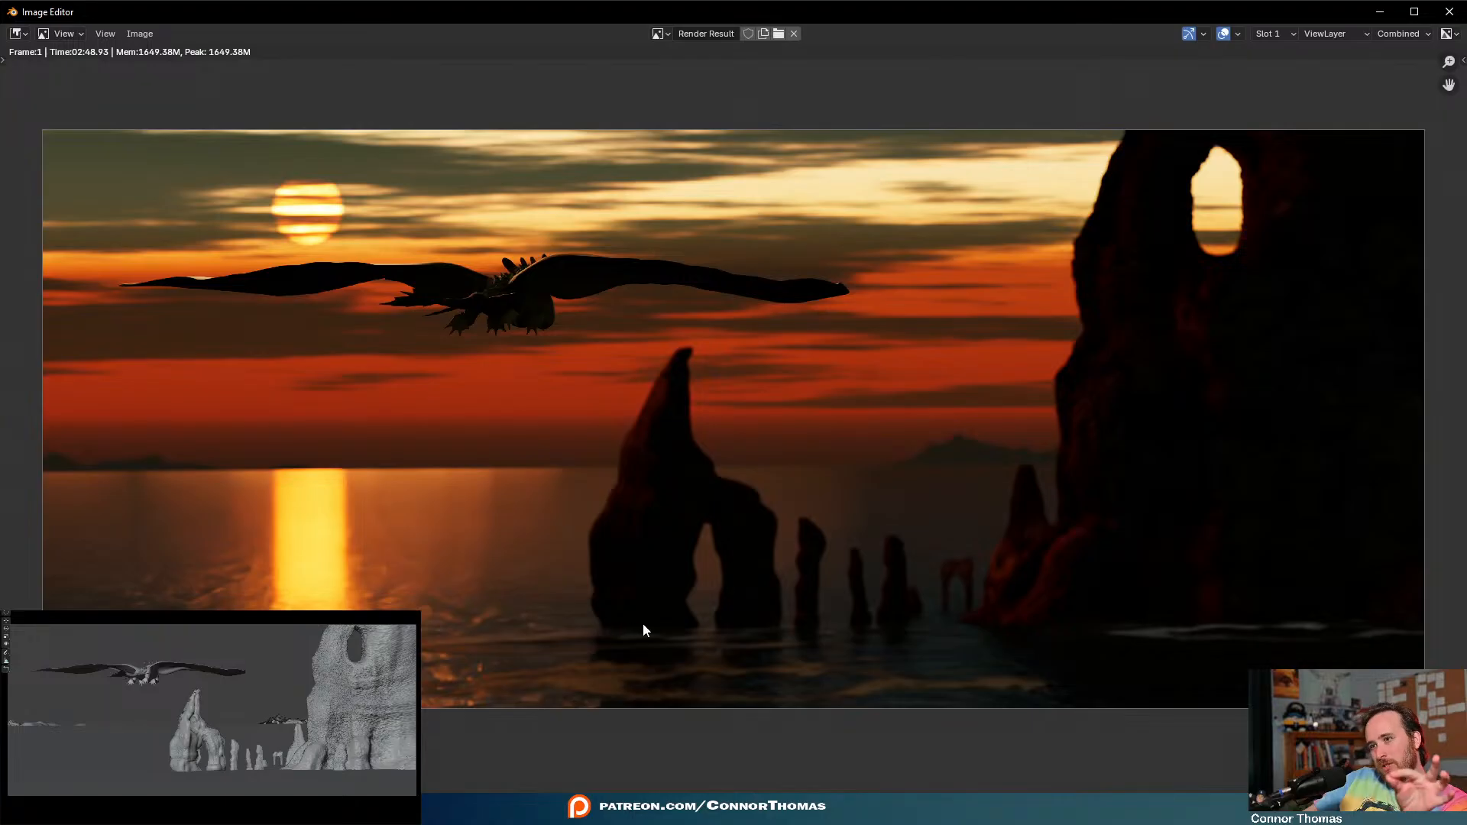
- Put the render window away and return to the main Blender scene window
click(1391, 16)
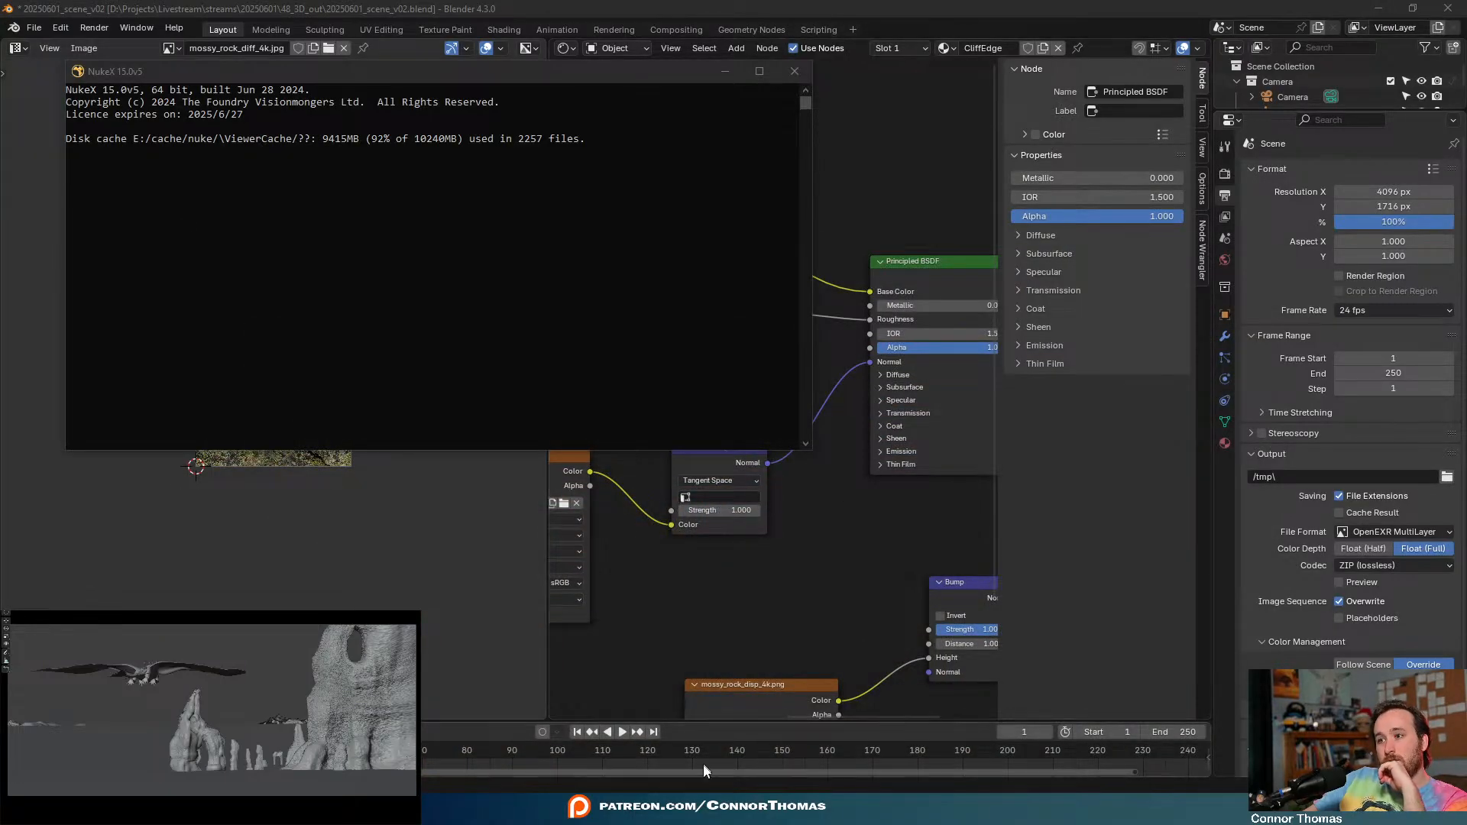
click(645, 597)
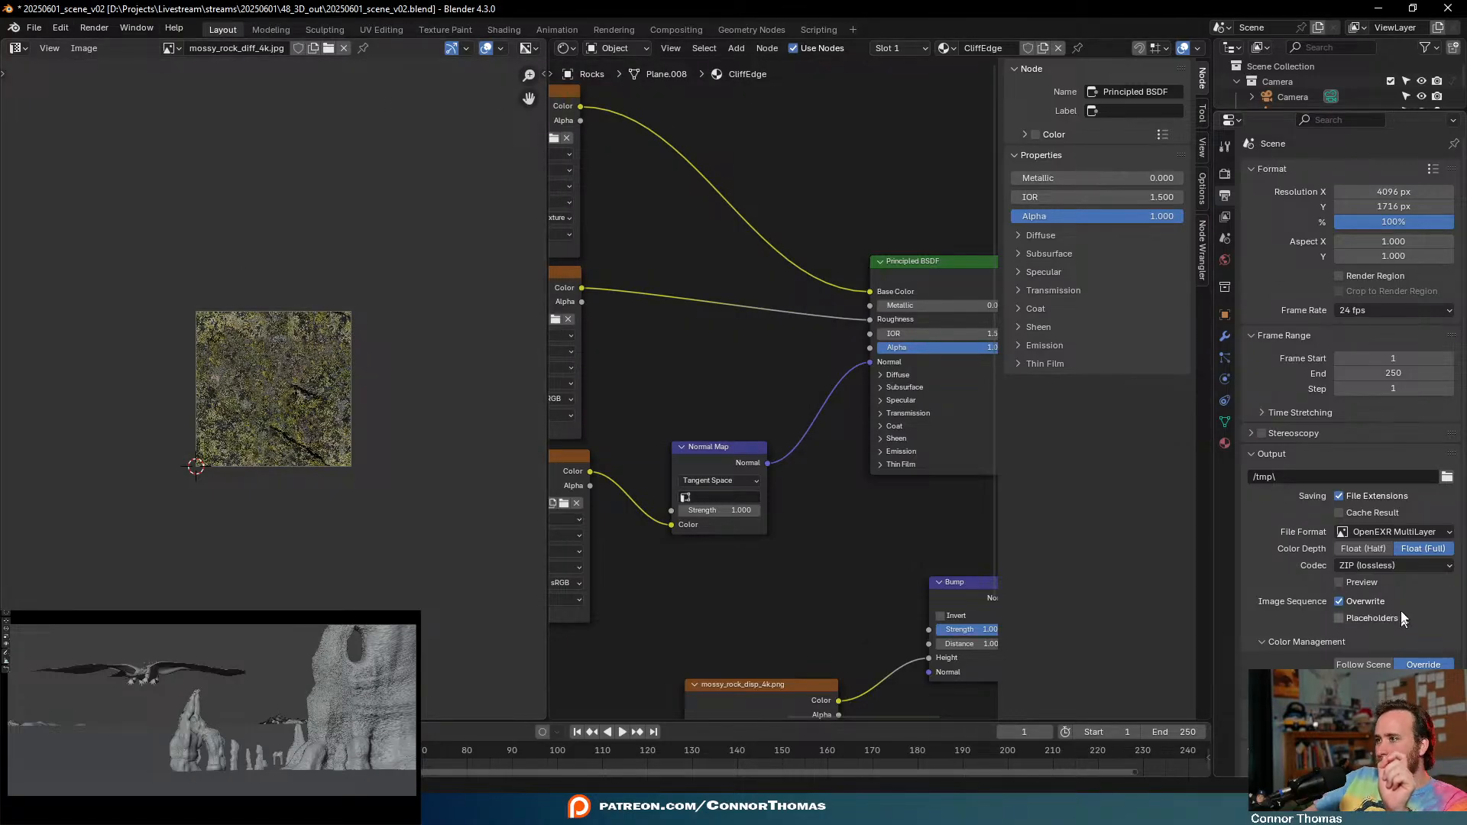
scroll(1303, 541, down, 1)
scroll(1303, 541, up, 1)
- Set the render Max Samples to 4096, then save the scene and start rendering it
click(1225, 174)
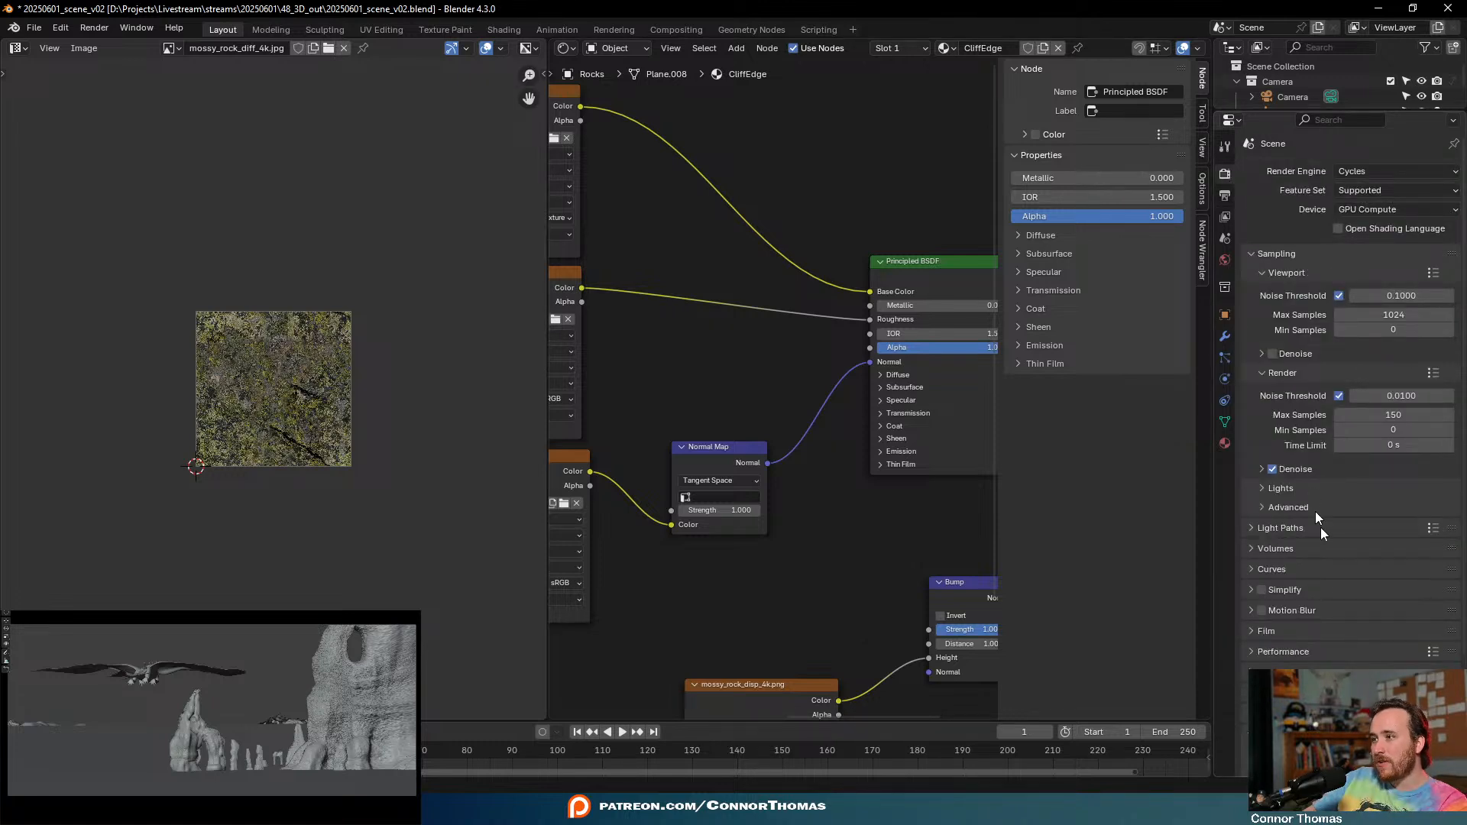
scroll(1299, 649, down, 3)
scroll(1299, 650, up, 3)
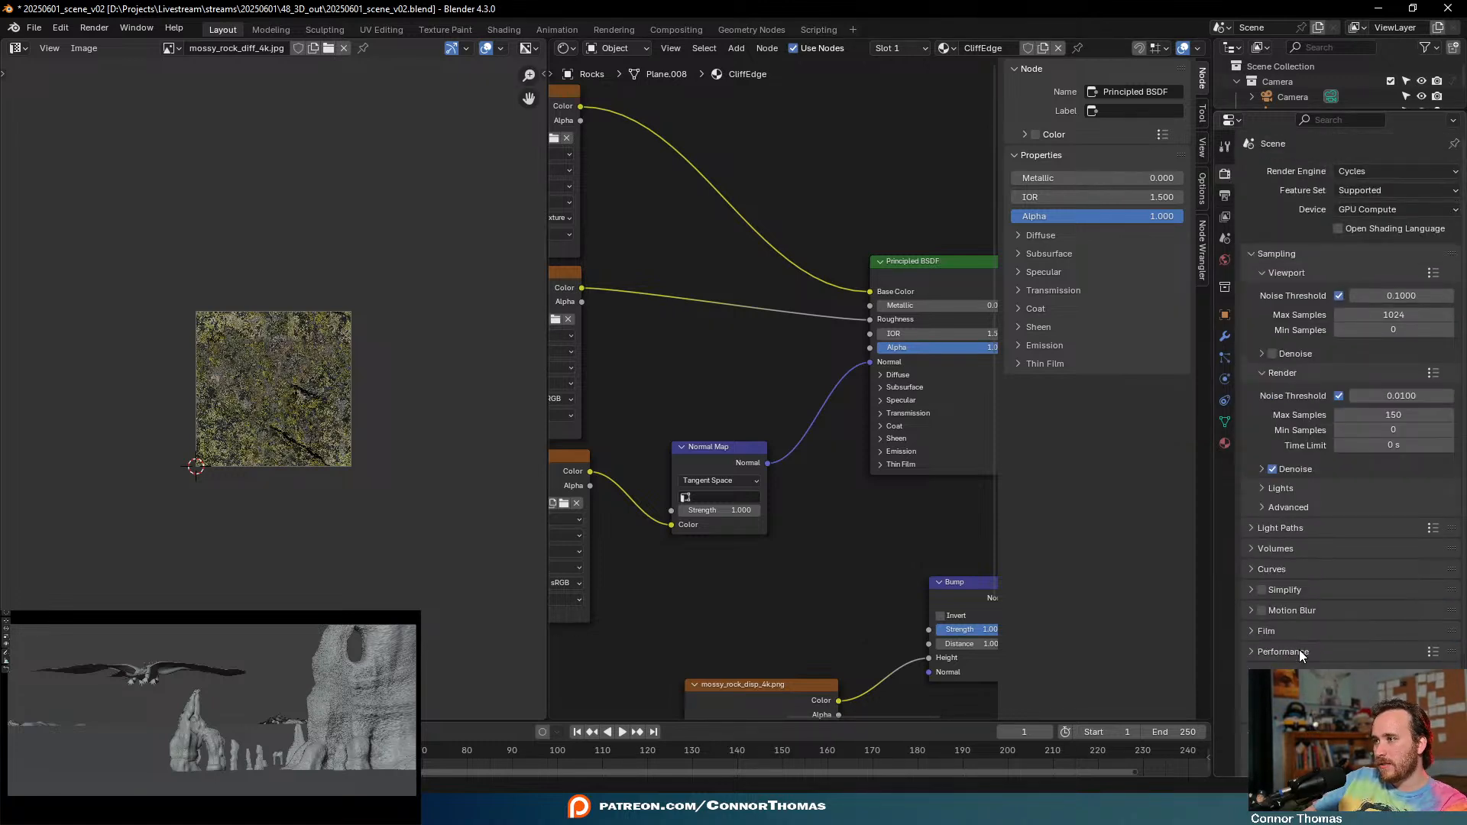
click(1405, 416)
text(4096)
key(Return)
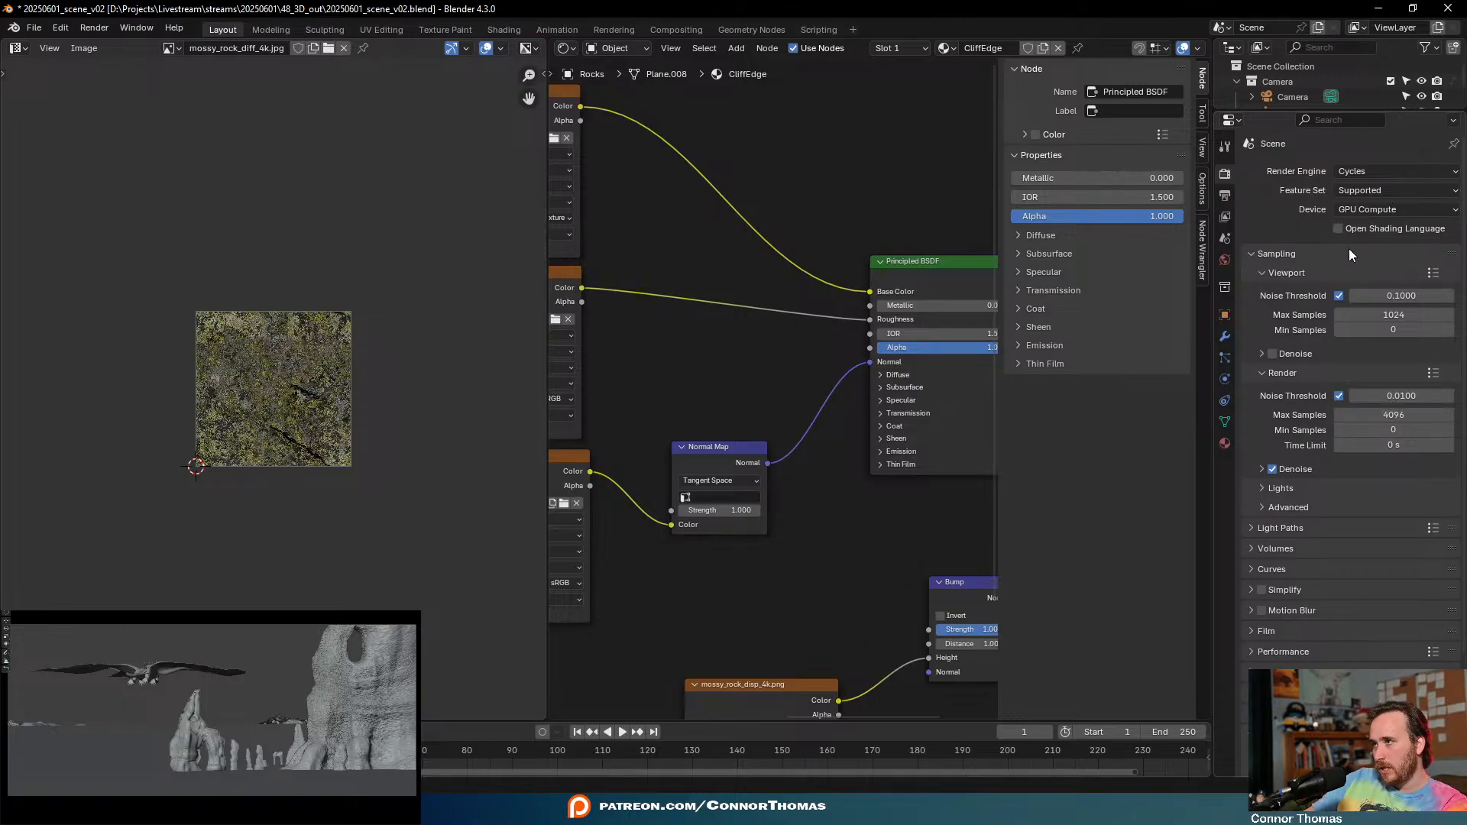
key(ctrl+s)
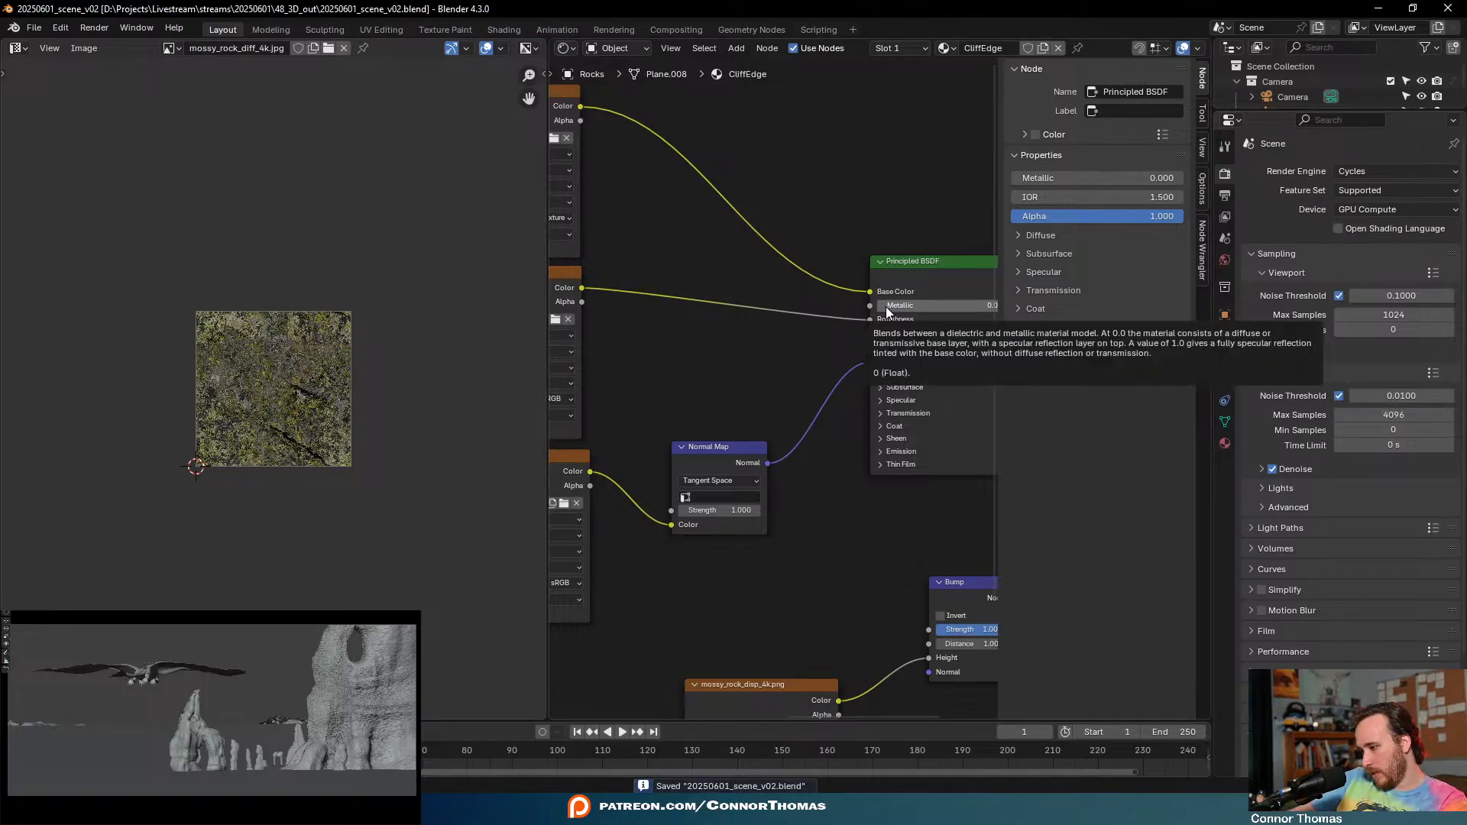
key(F12)
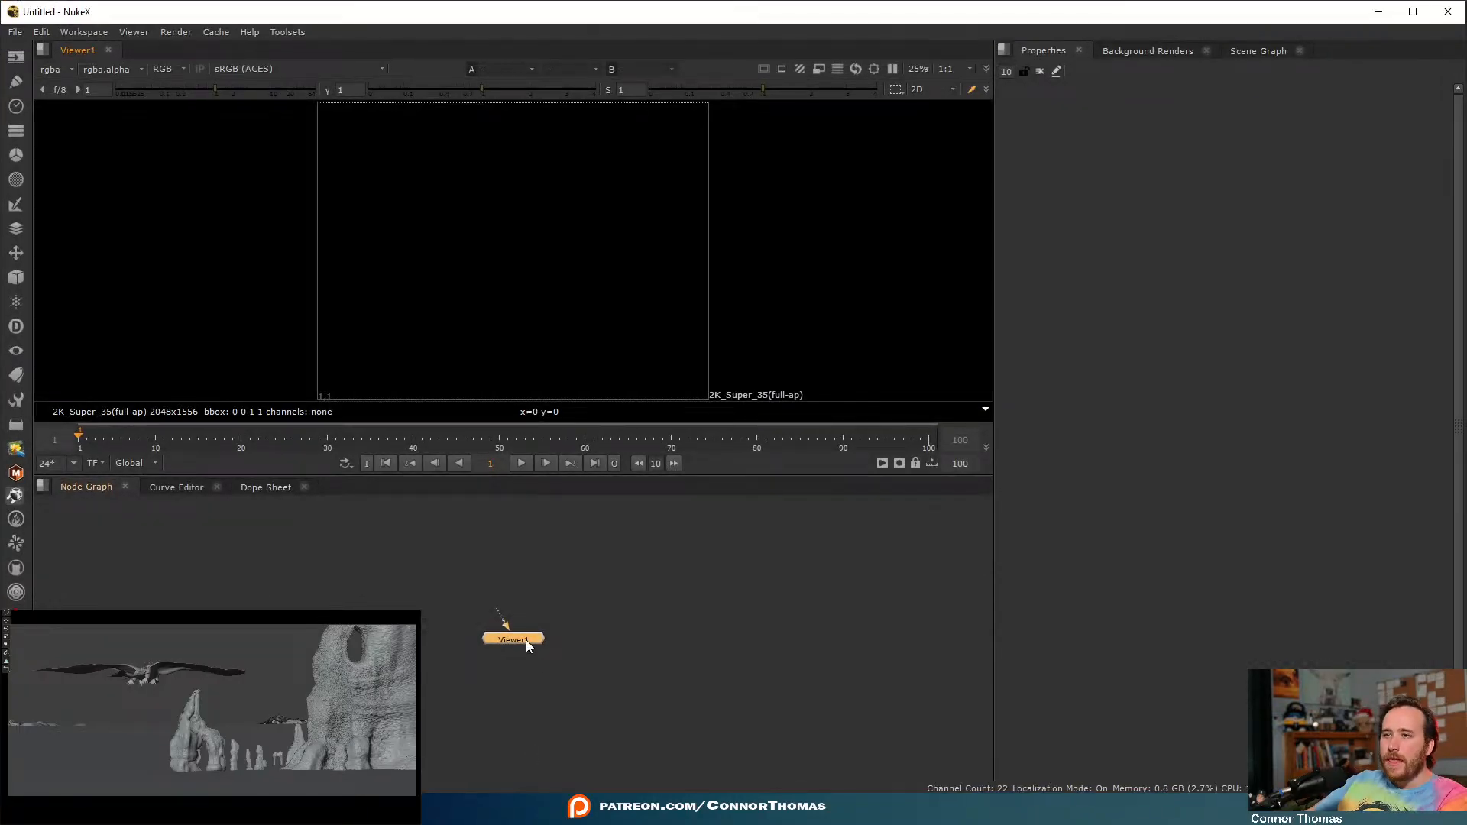
- Switch to NukeX, move the Viewer node down, and read in 20250615_v01.exr from streams/20250601/48_3D_out
drag(526, 641, 528, 707)
click(508, 587)
key(r)
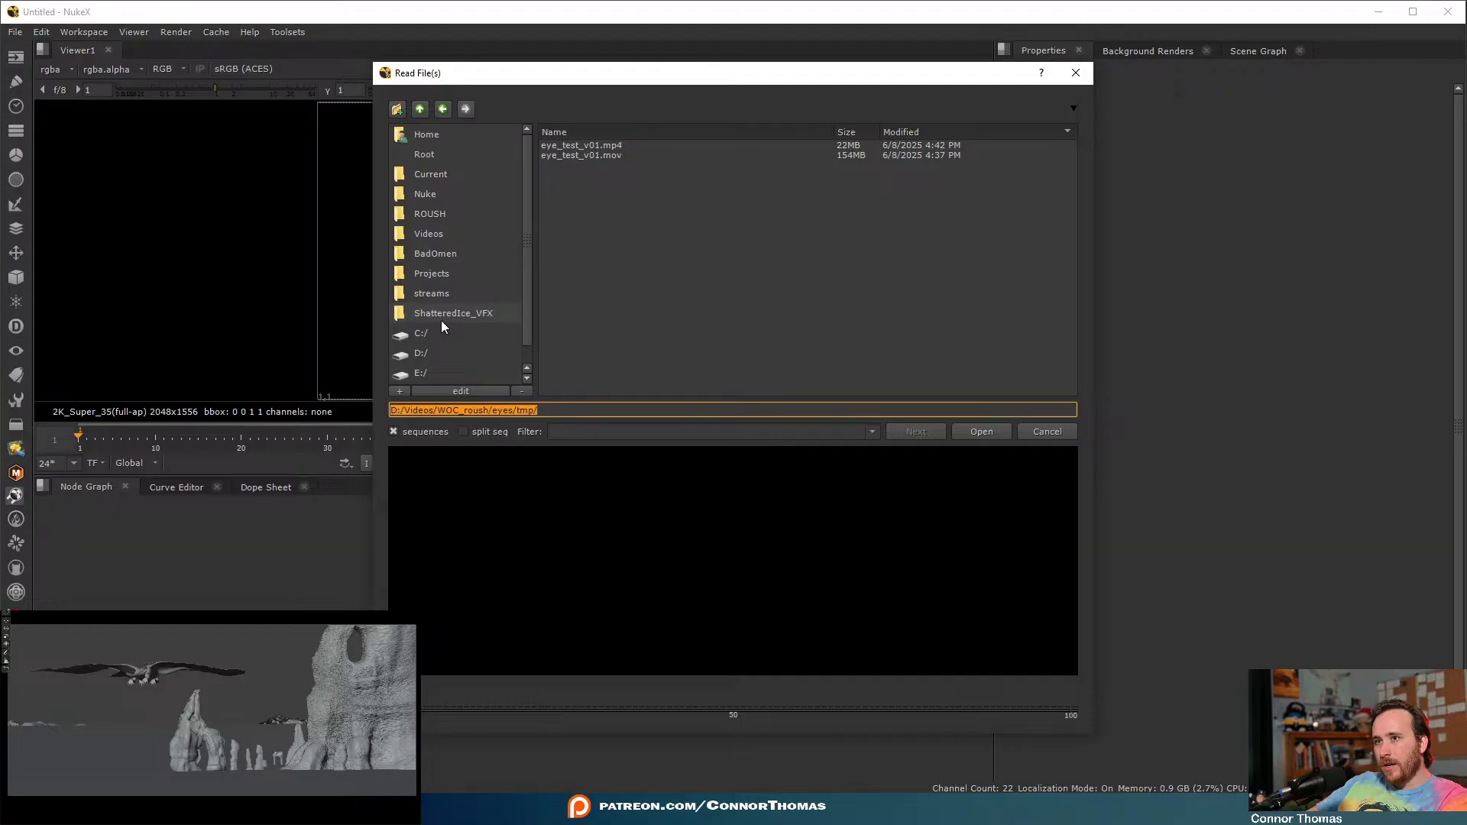
click(429, 354)
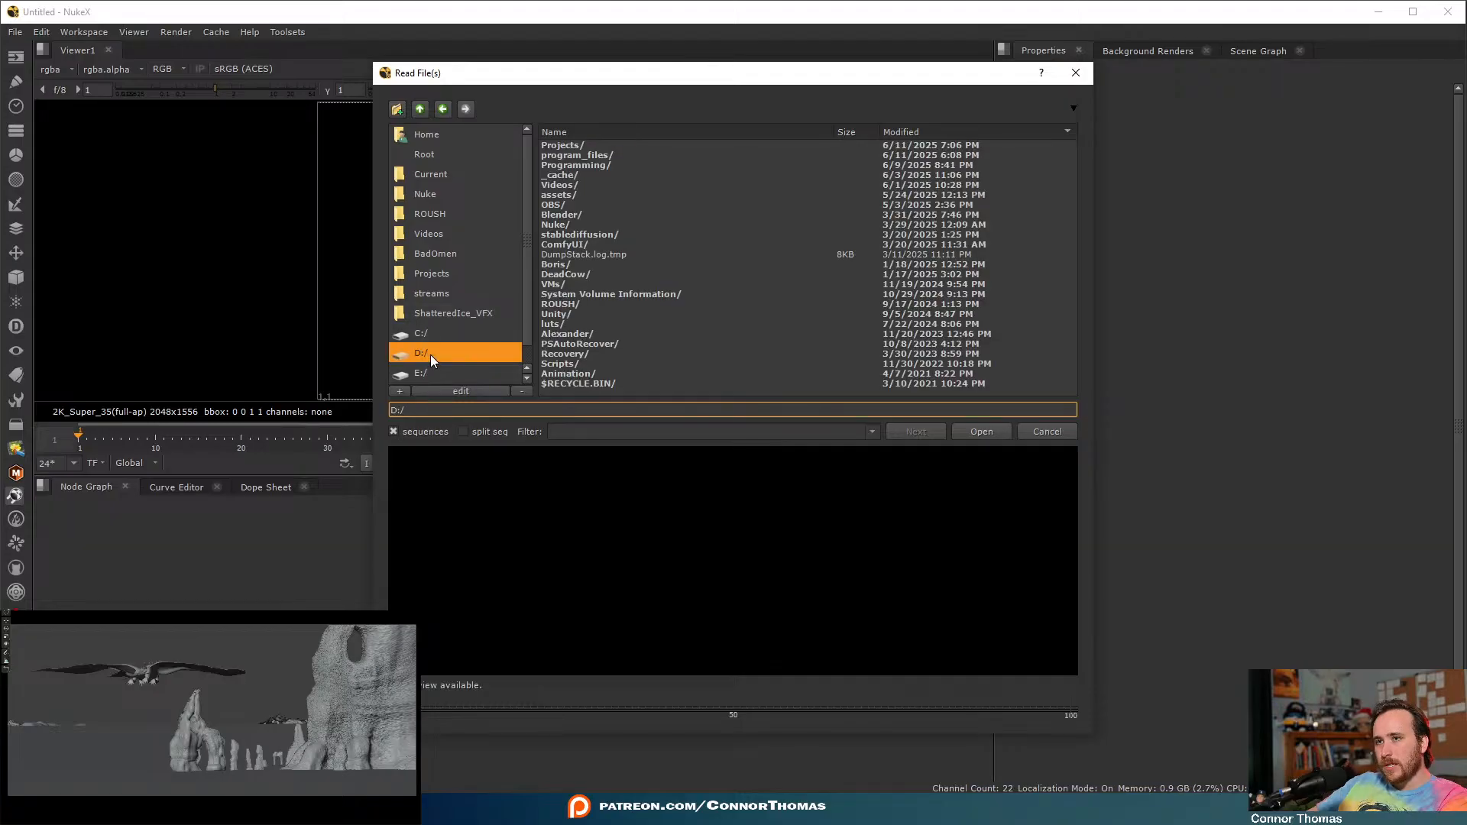
click(422, 298)
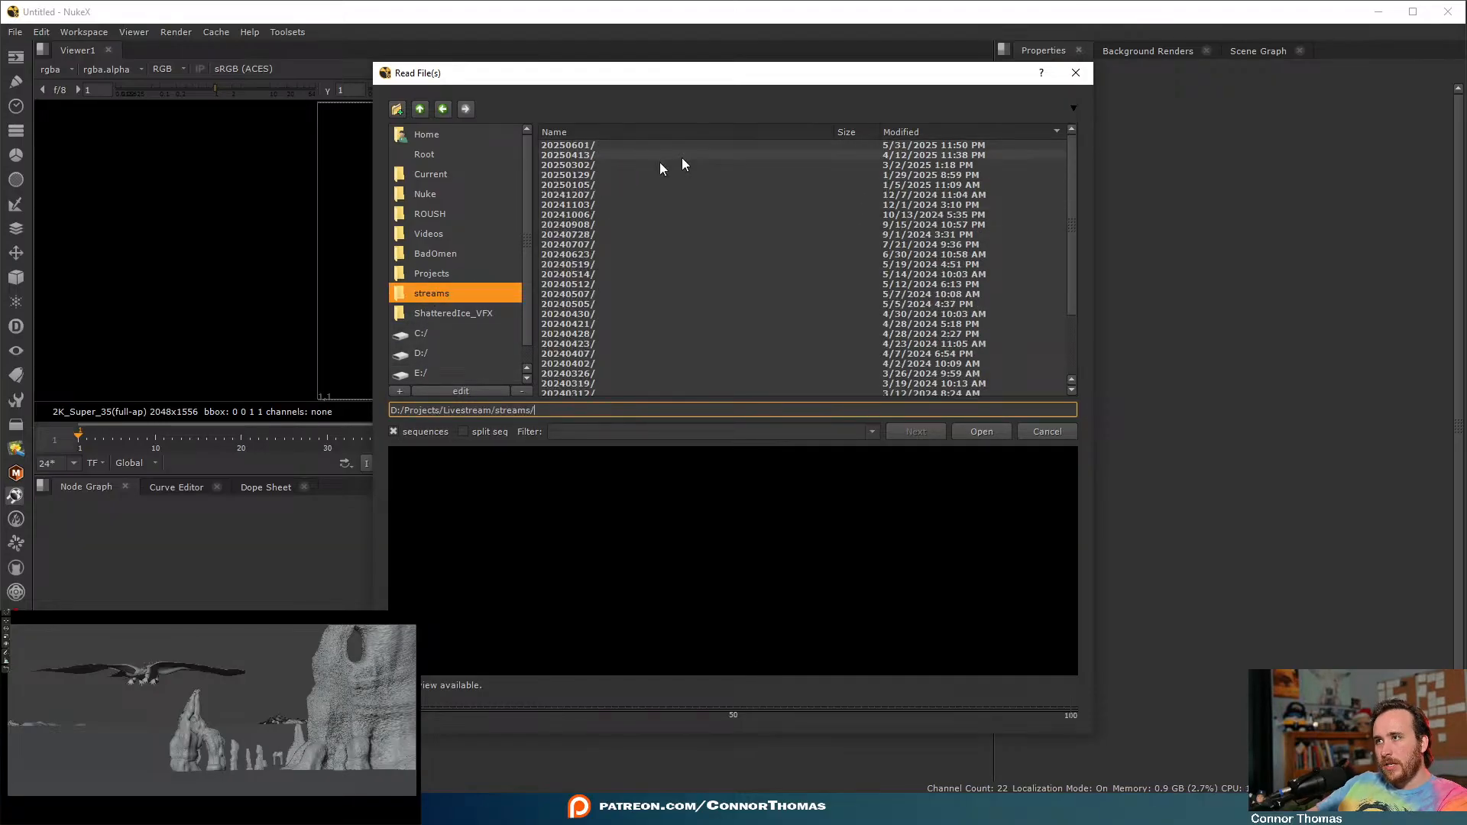
double_click(593, 146)
double_click(589, 146)
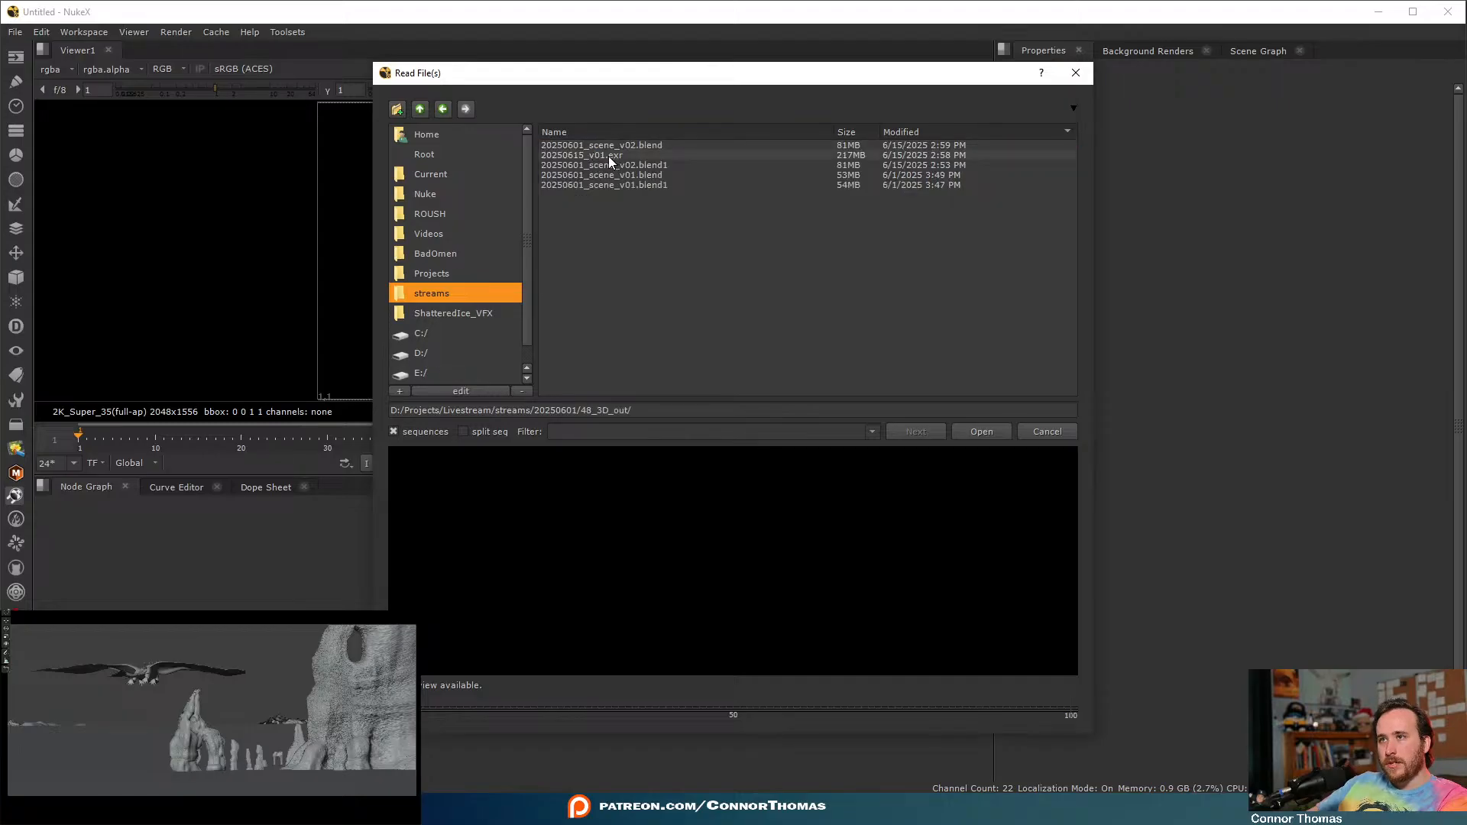
click(605, 154)
double_click(605, 155)
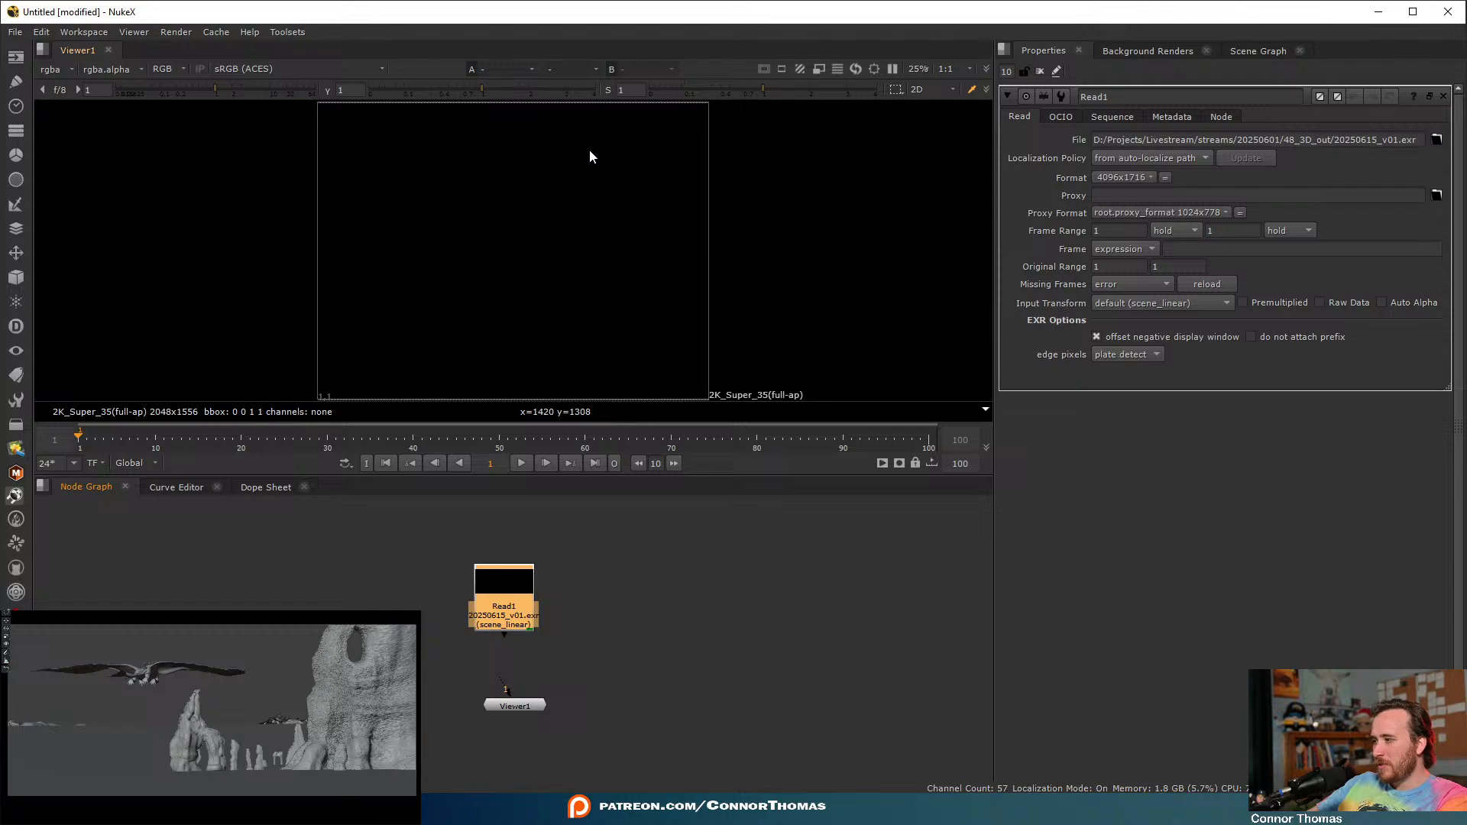
- Switch to the 2 Screen workspace, lower the Viewer node, and connect it to Read1
click(89, 28)
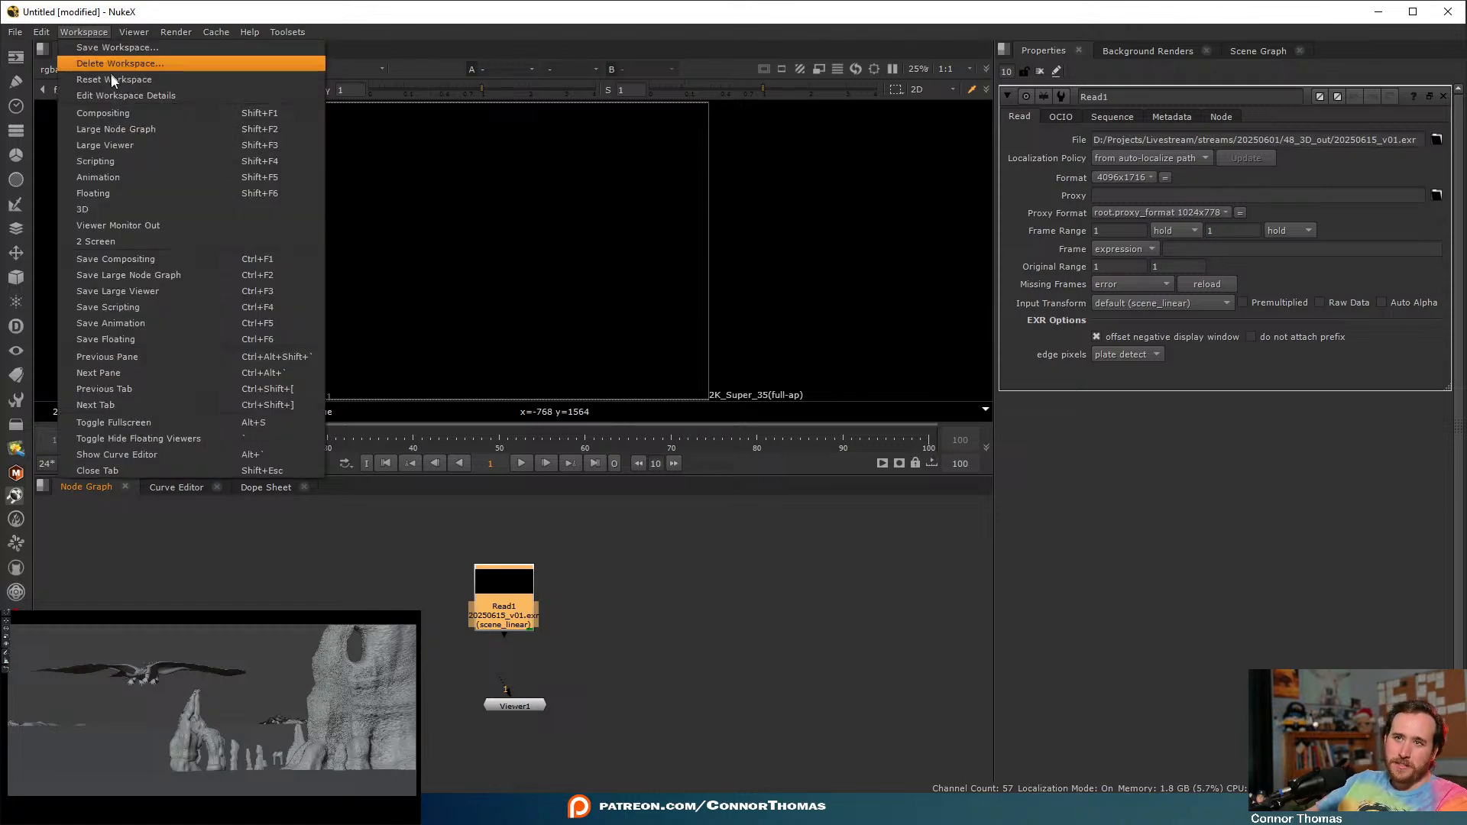
click(139, 241)
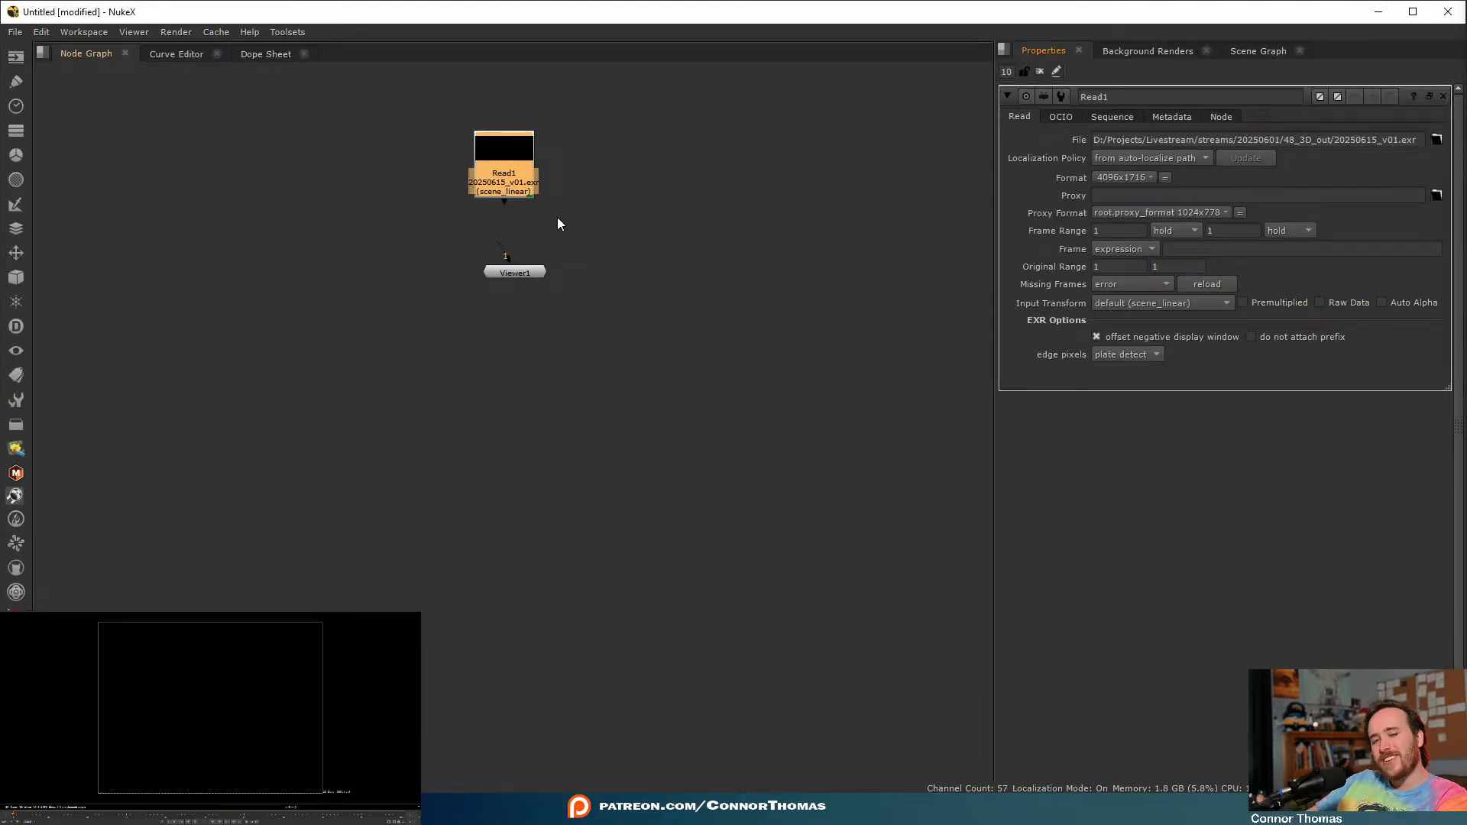
drag(521, 274, 521, 288)
drag(534, 525, 503, 175)
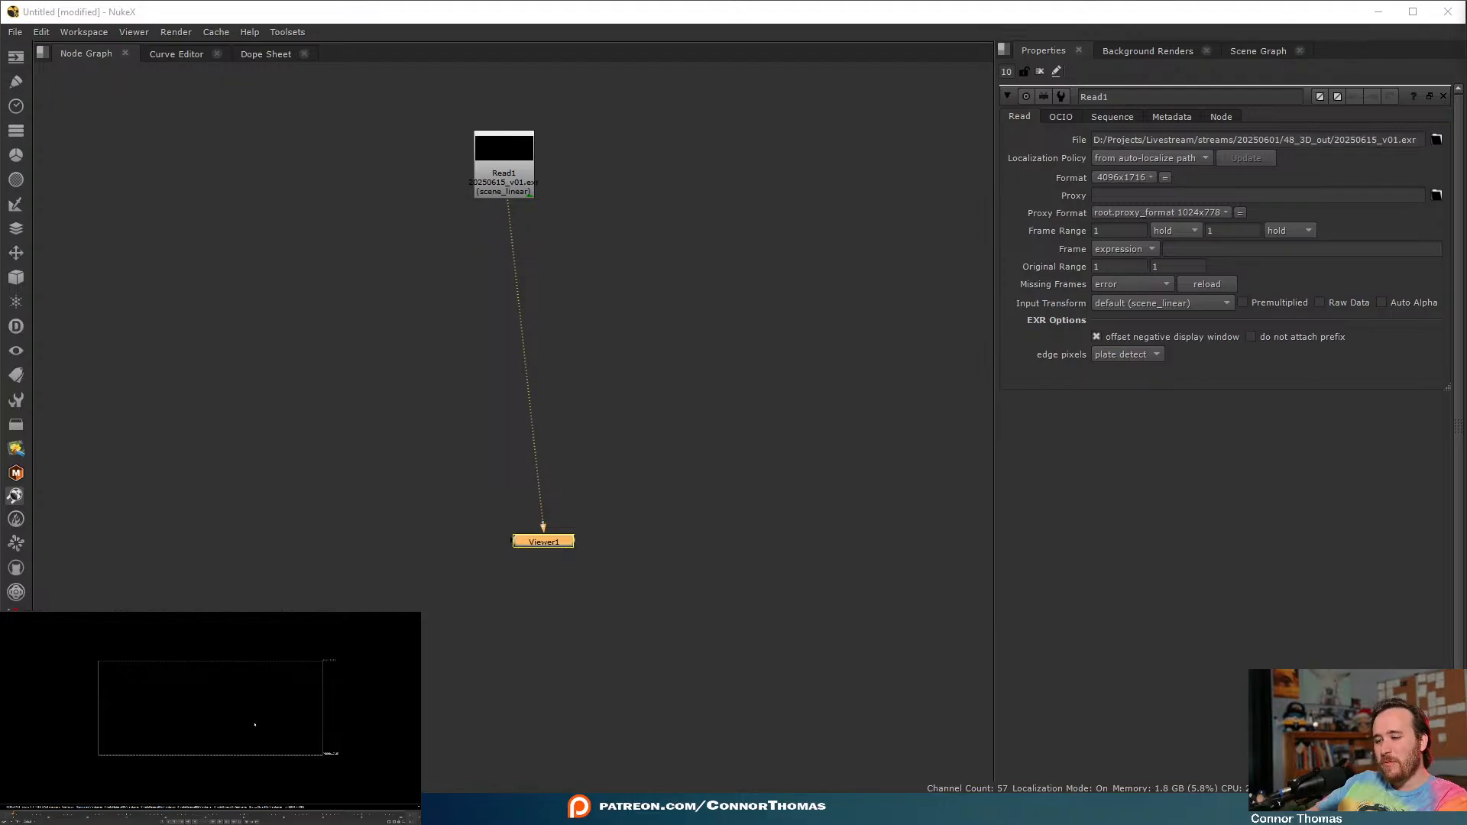
- Add a Shuffle node after Read1 with ViewLayer_Combined as its input layer and display the result in the viewer
click(528, 171)
key(Tab)
text(shuf)
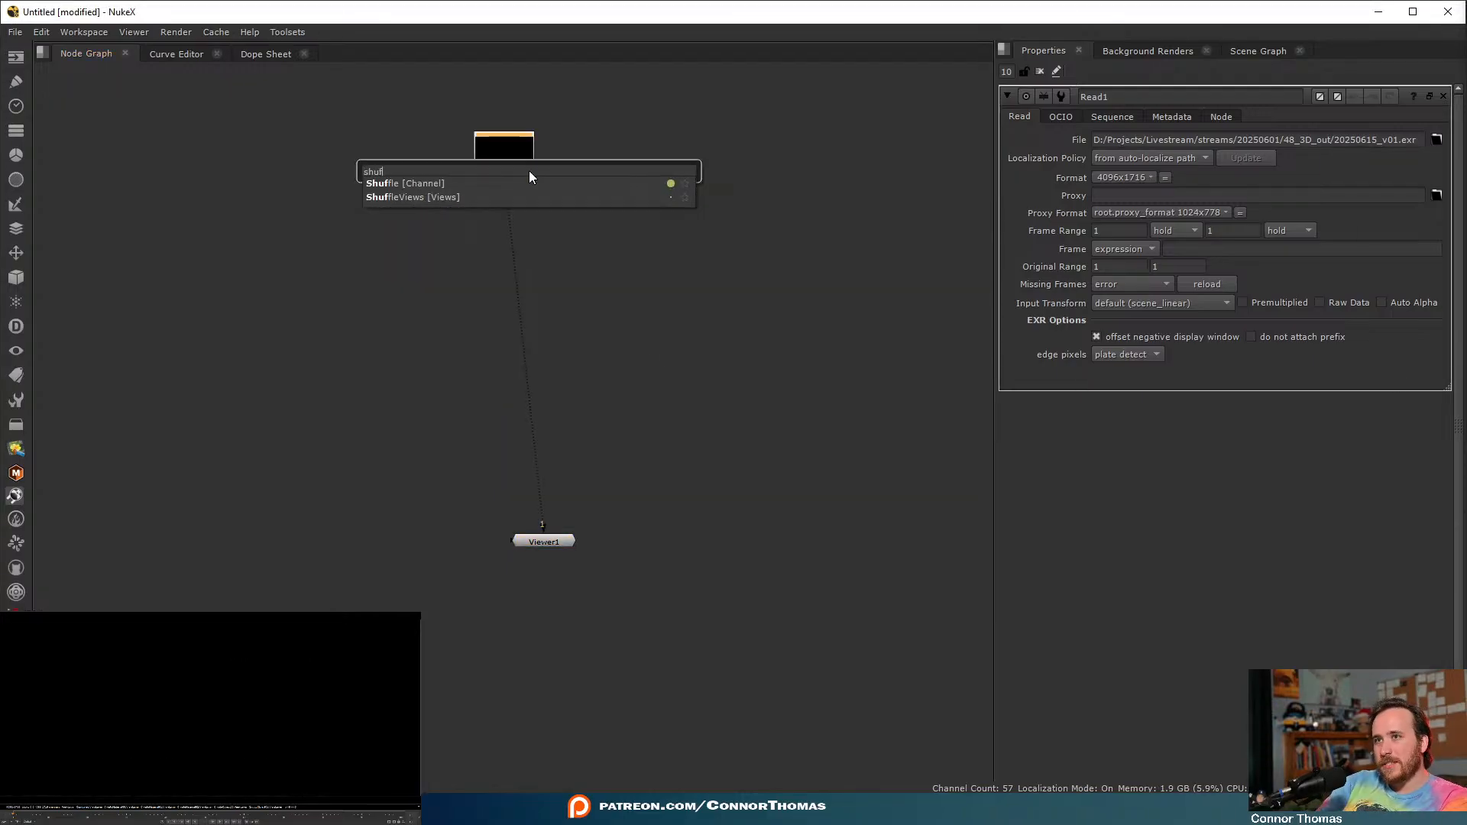
key(Return)
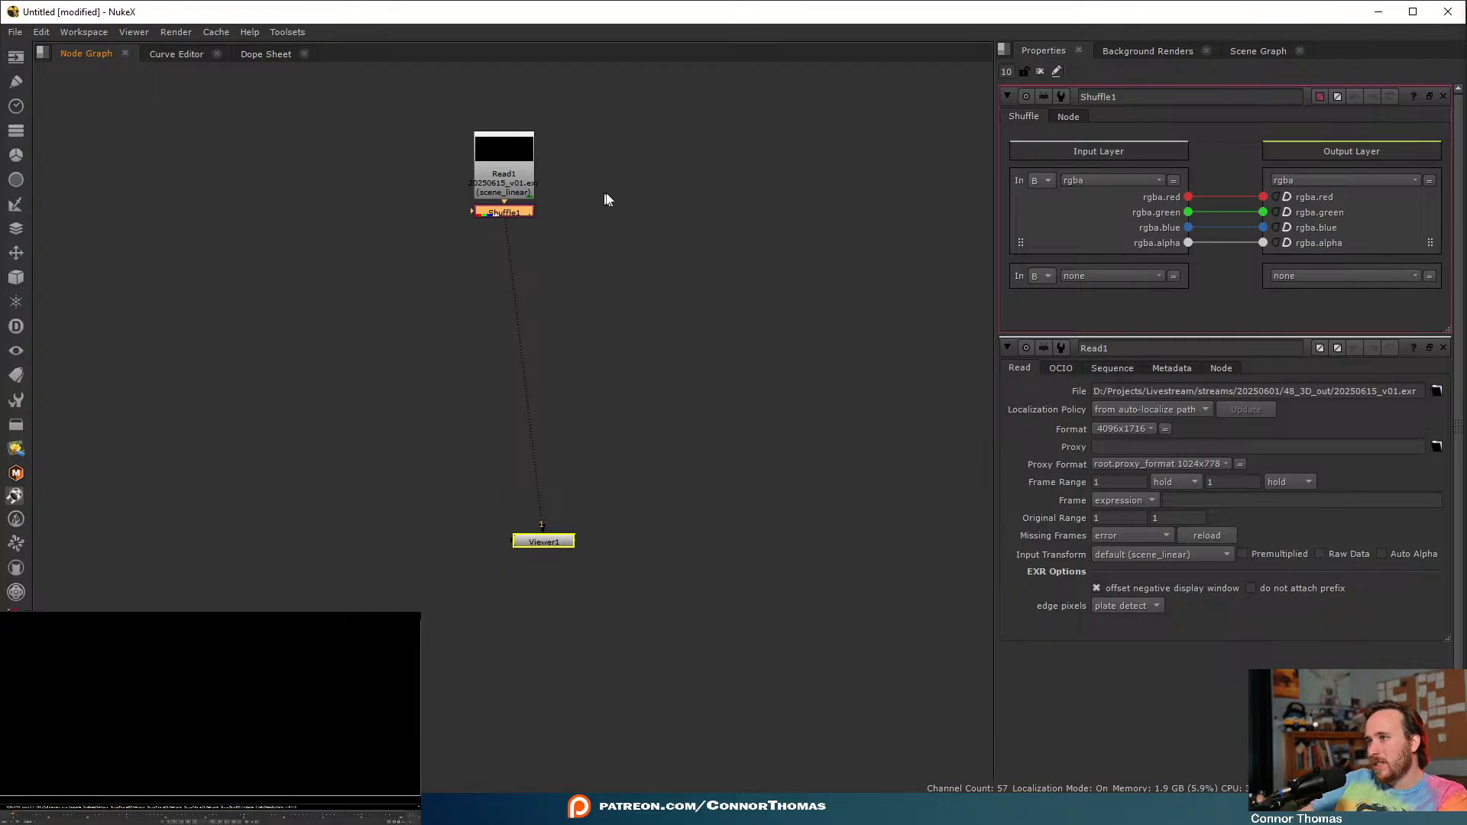
click(1093, 182)
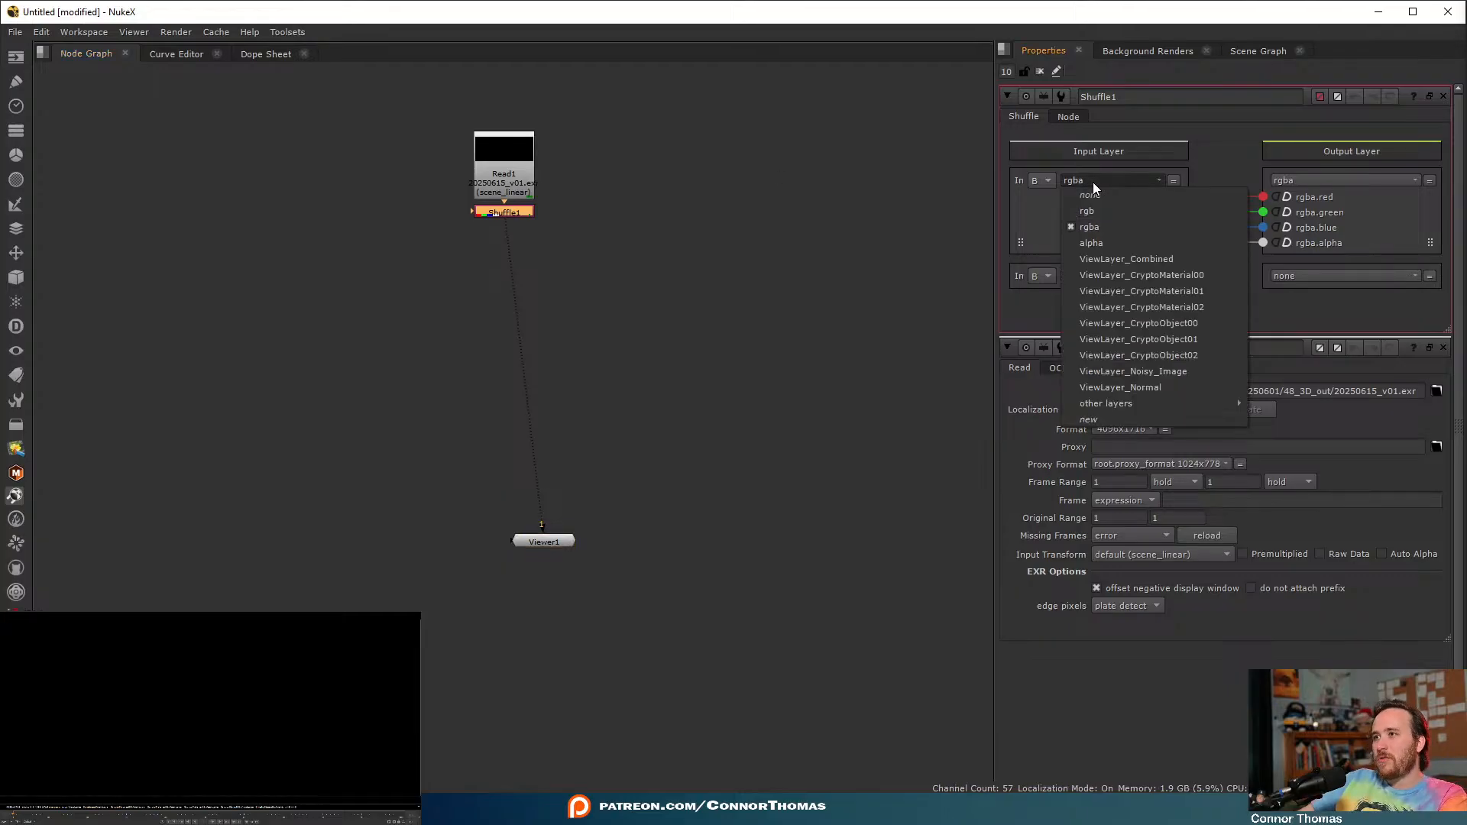
click(1168, 255)
key(ctrl+a)
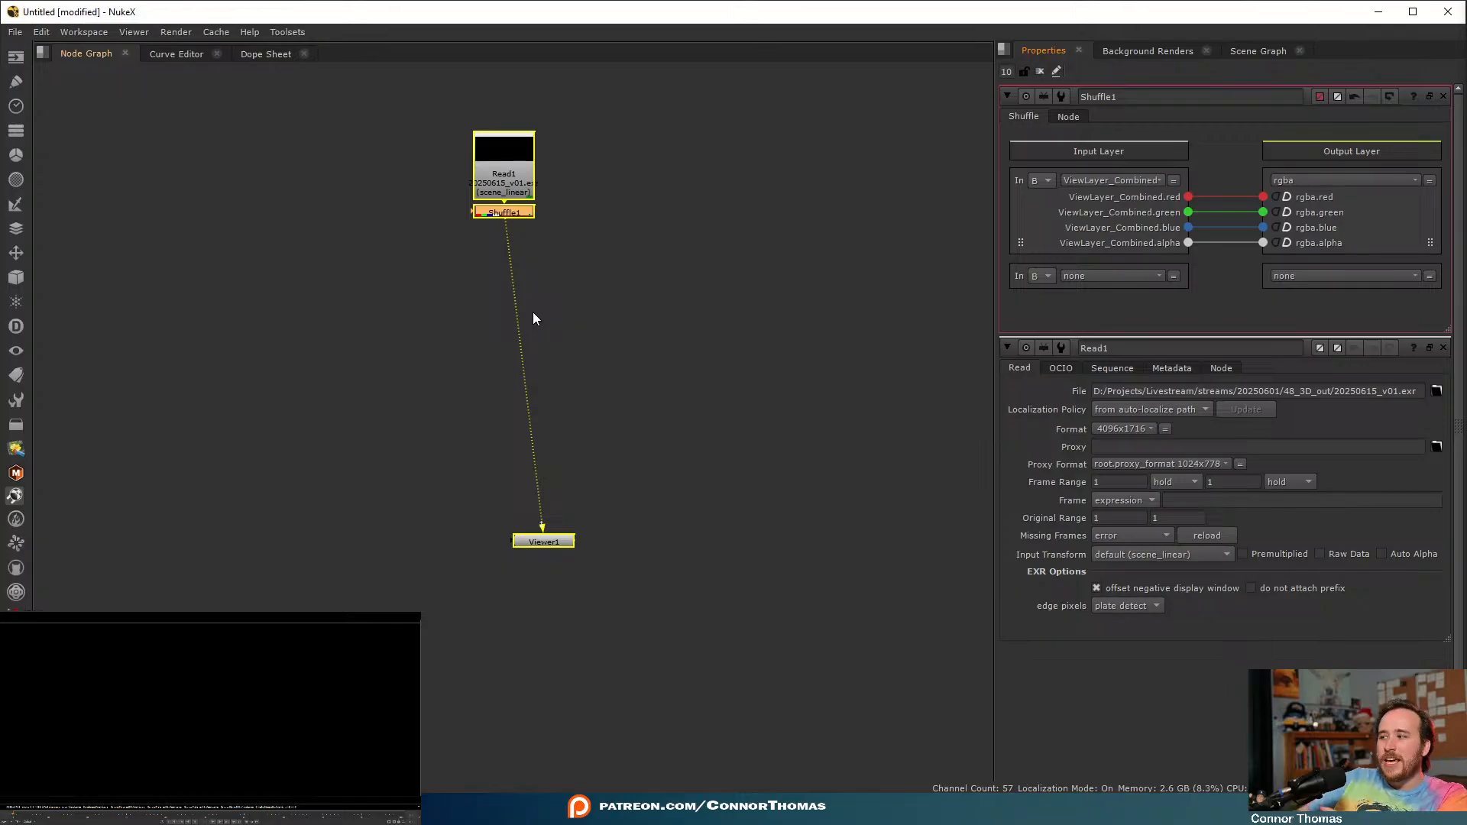
key(1)
click(533, 313)
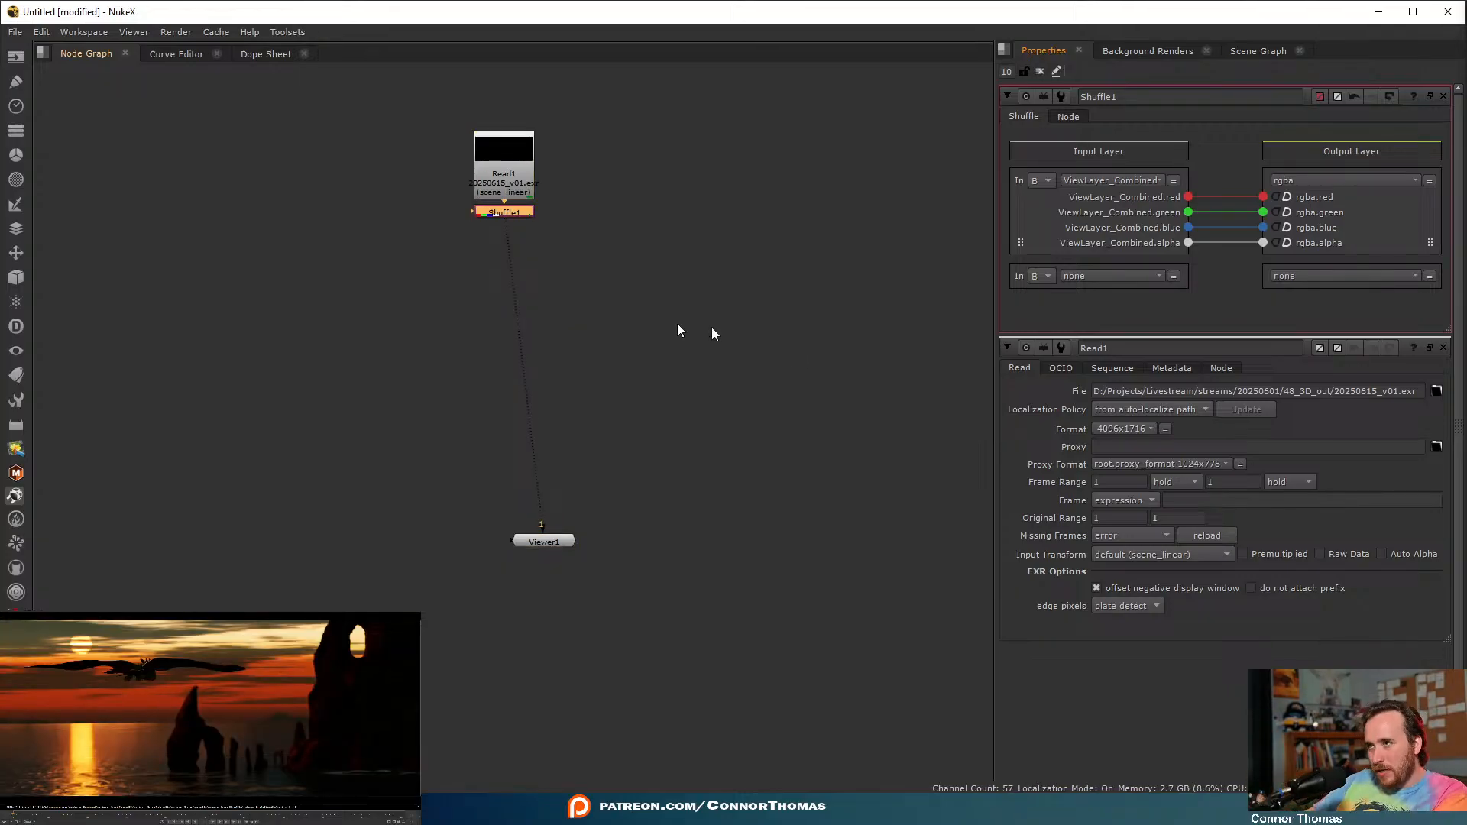
- Limit the number of open node property panels to 1
double_click(1005, 70)
text(1)
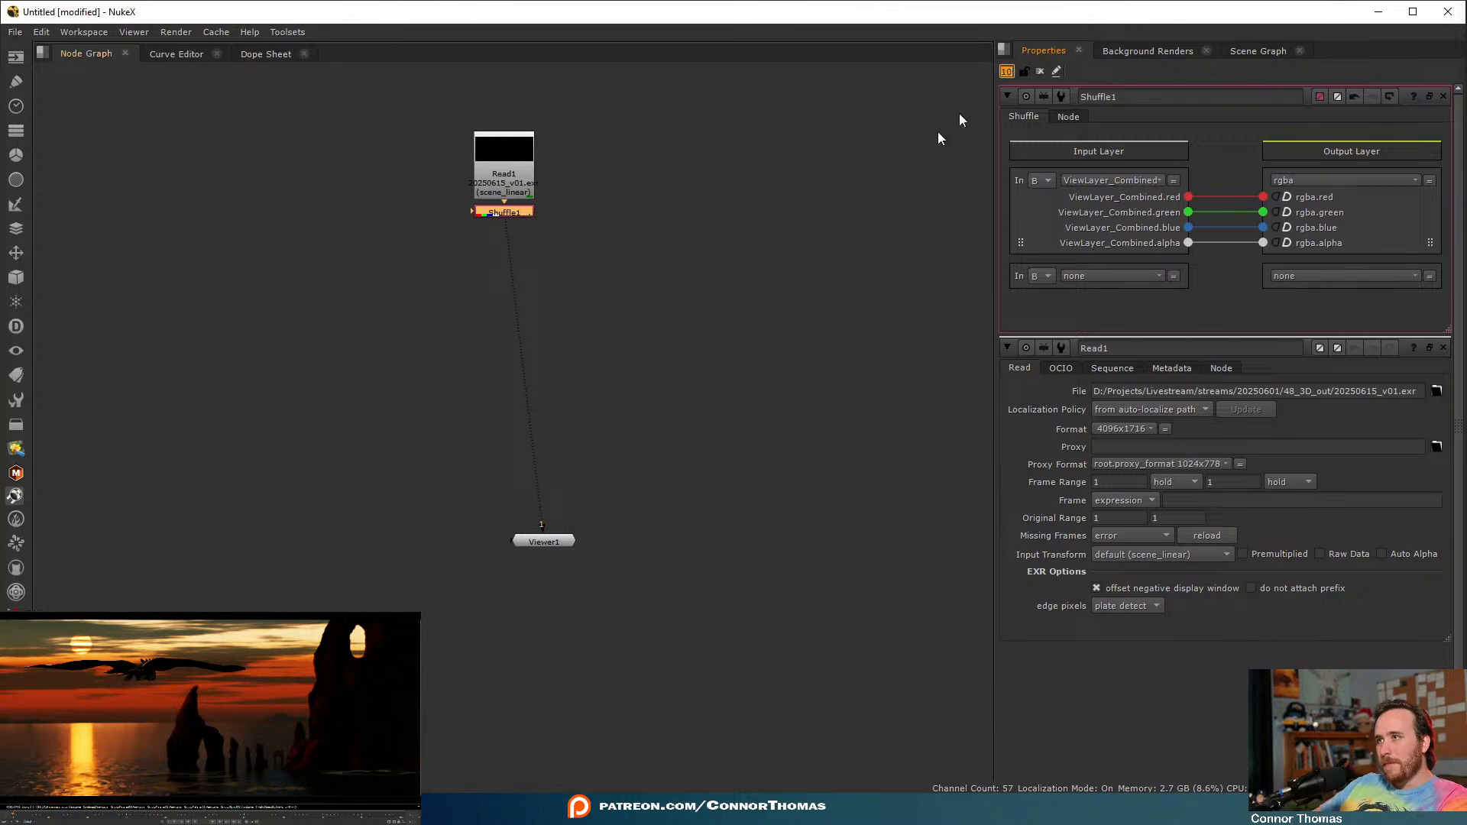
click(792, 269)
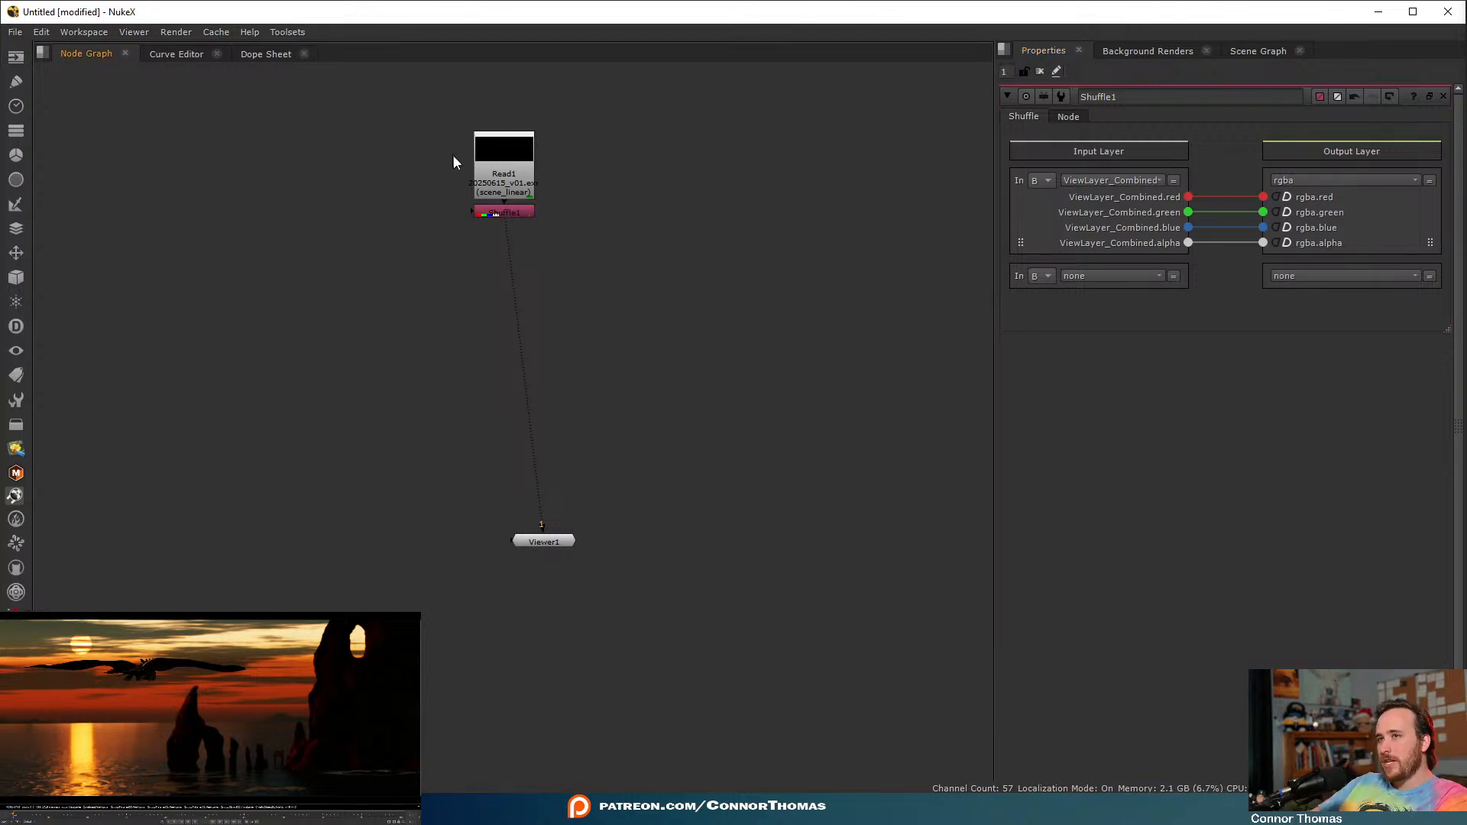
- Add an Exposure node after the Shuffle, adjusting in Stops at 0.85 for all channels, and move the Viewer node further down
click(505, 213)
key(Tab)
text(expos)
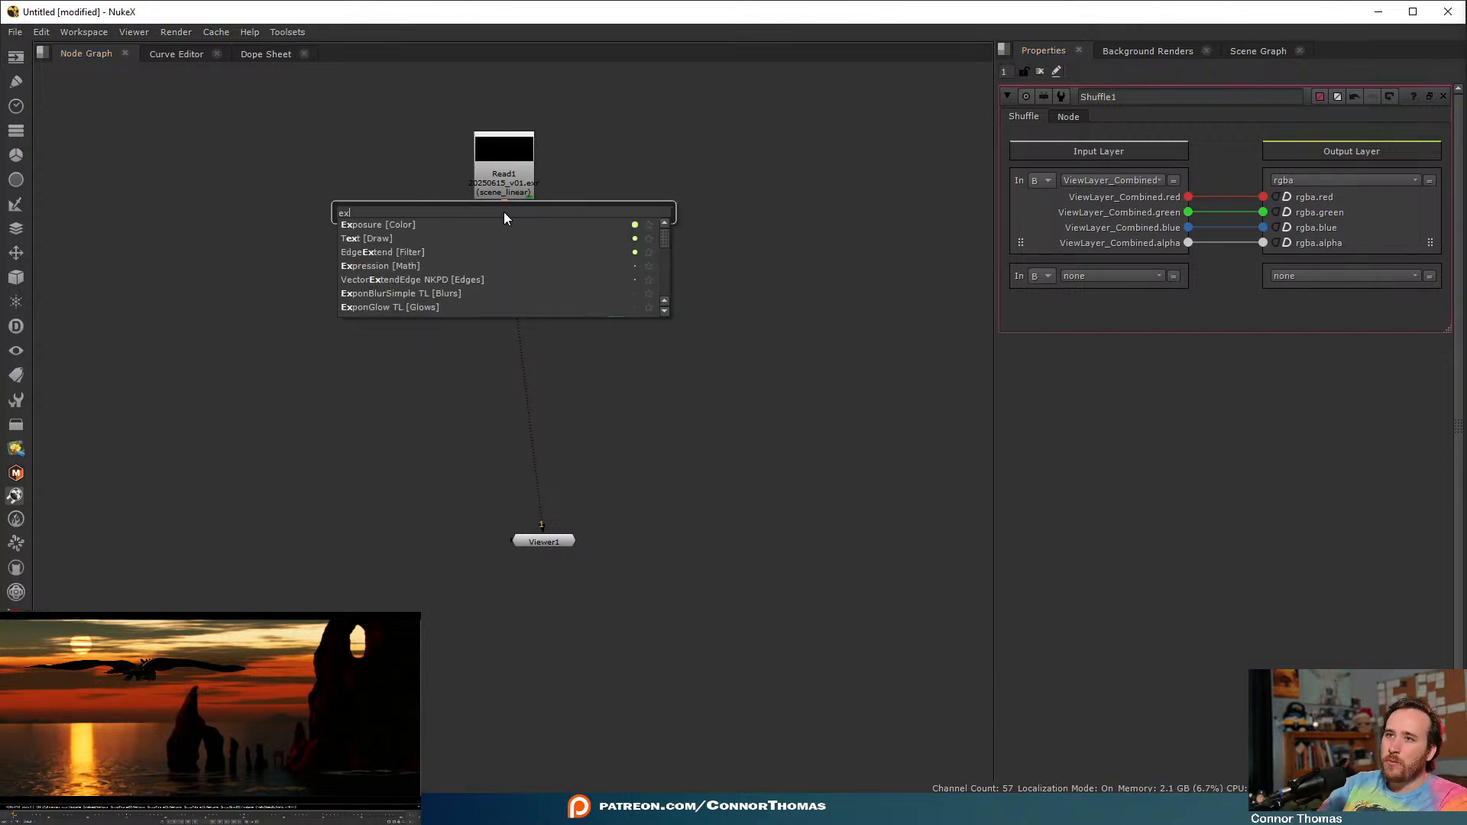
key(Return)
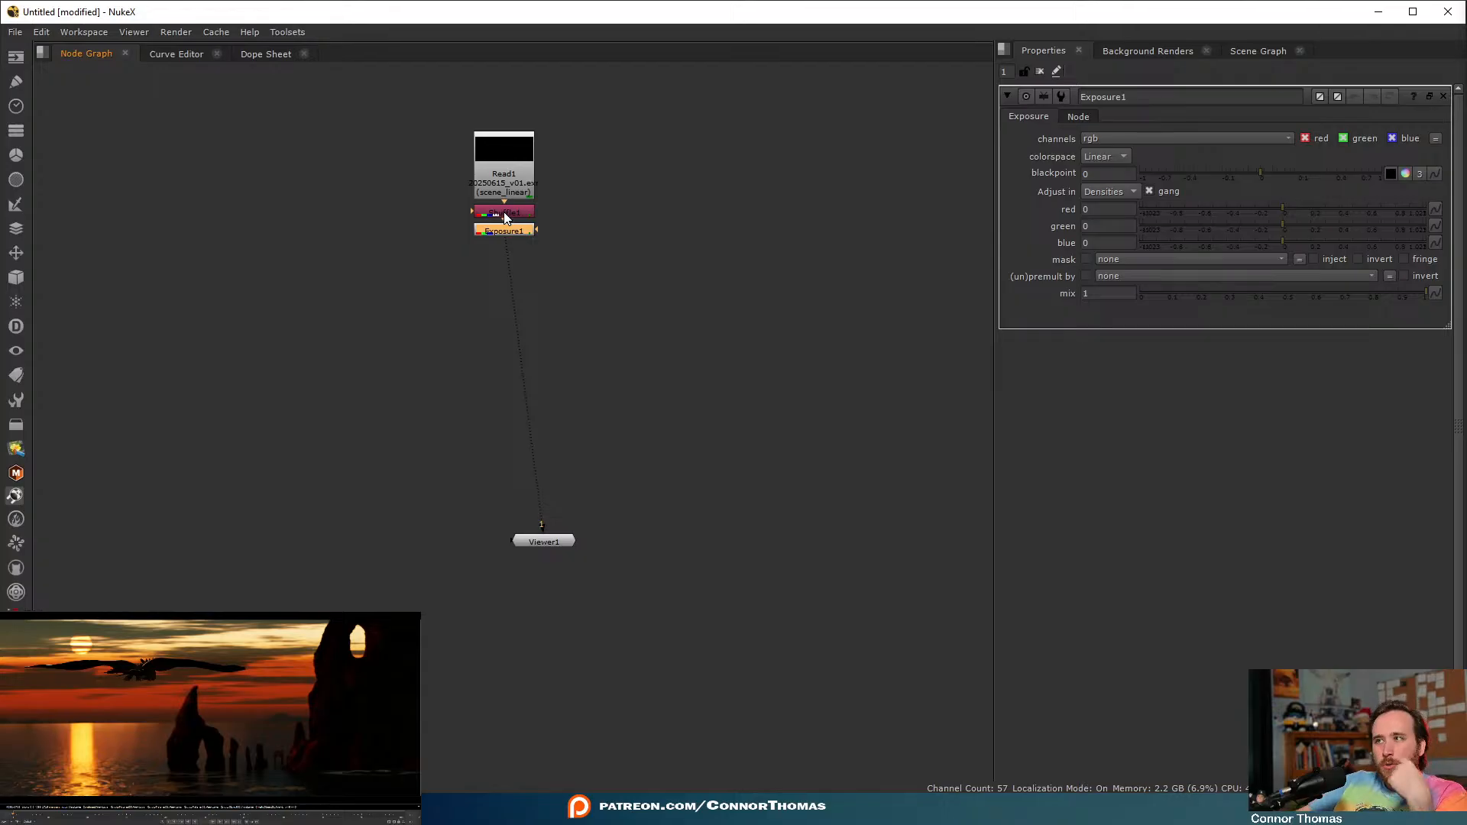
click(1115, 191)
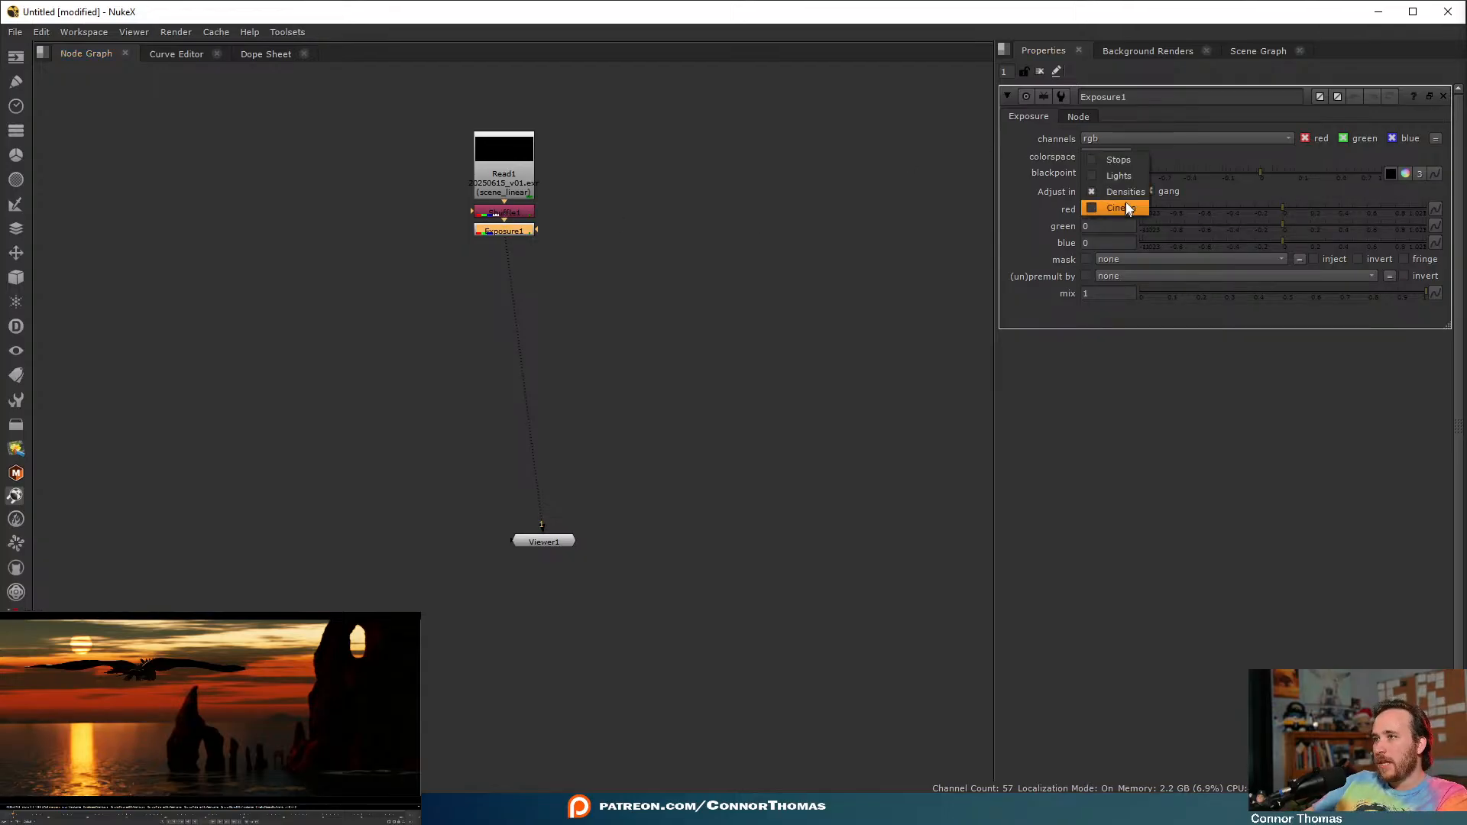
click(1134, 163)
click(1308, 205)
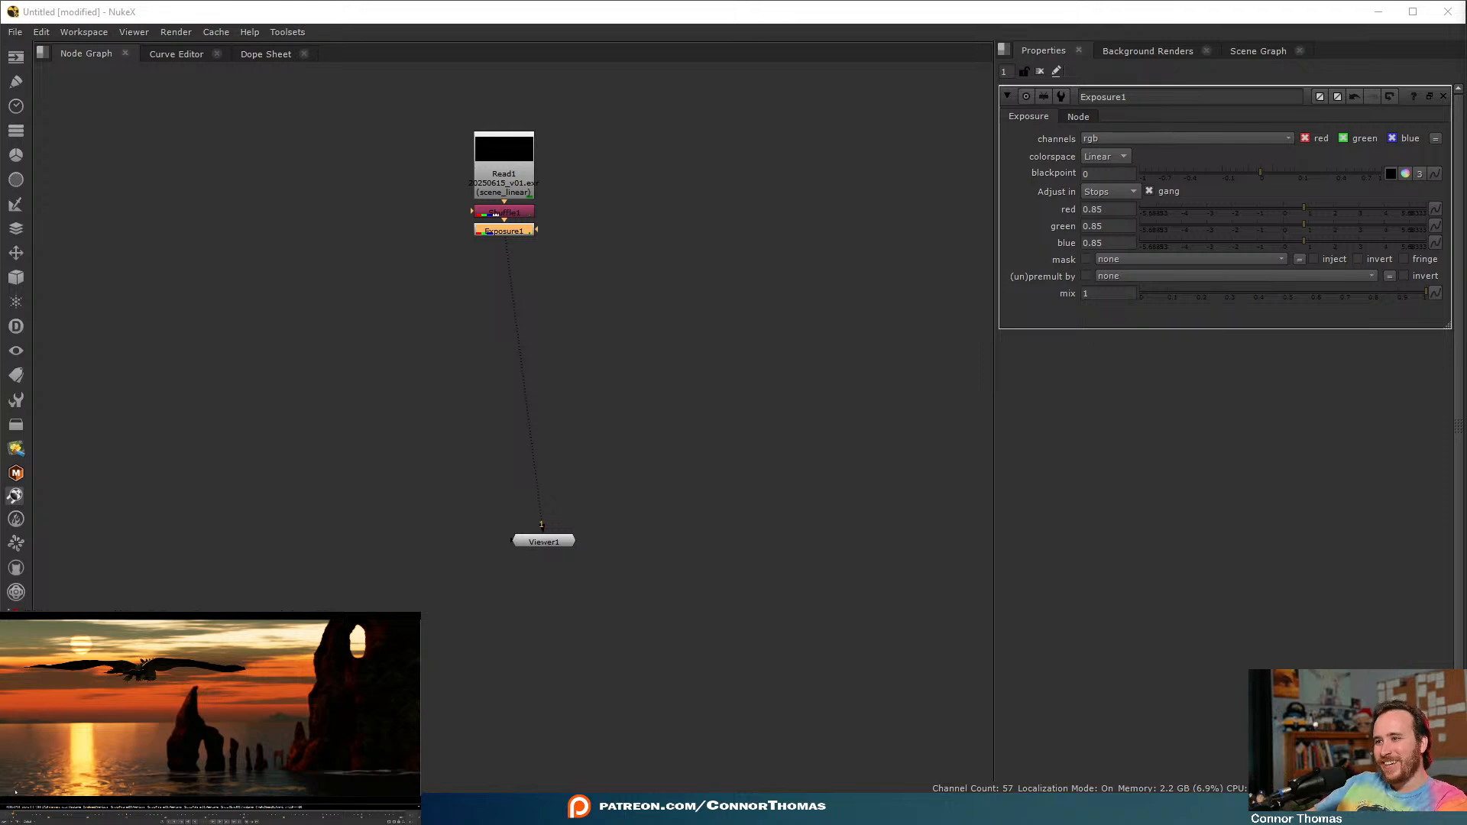
drag(543, 541, 558, 700)
click(593, 434)
- Save the script as 20250601_v01 in the Livestream project's streams/20250601/50_comp folder
key(ctrl+s)
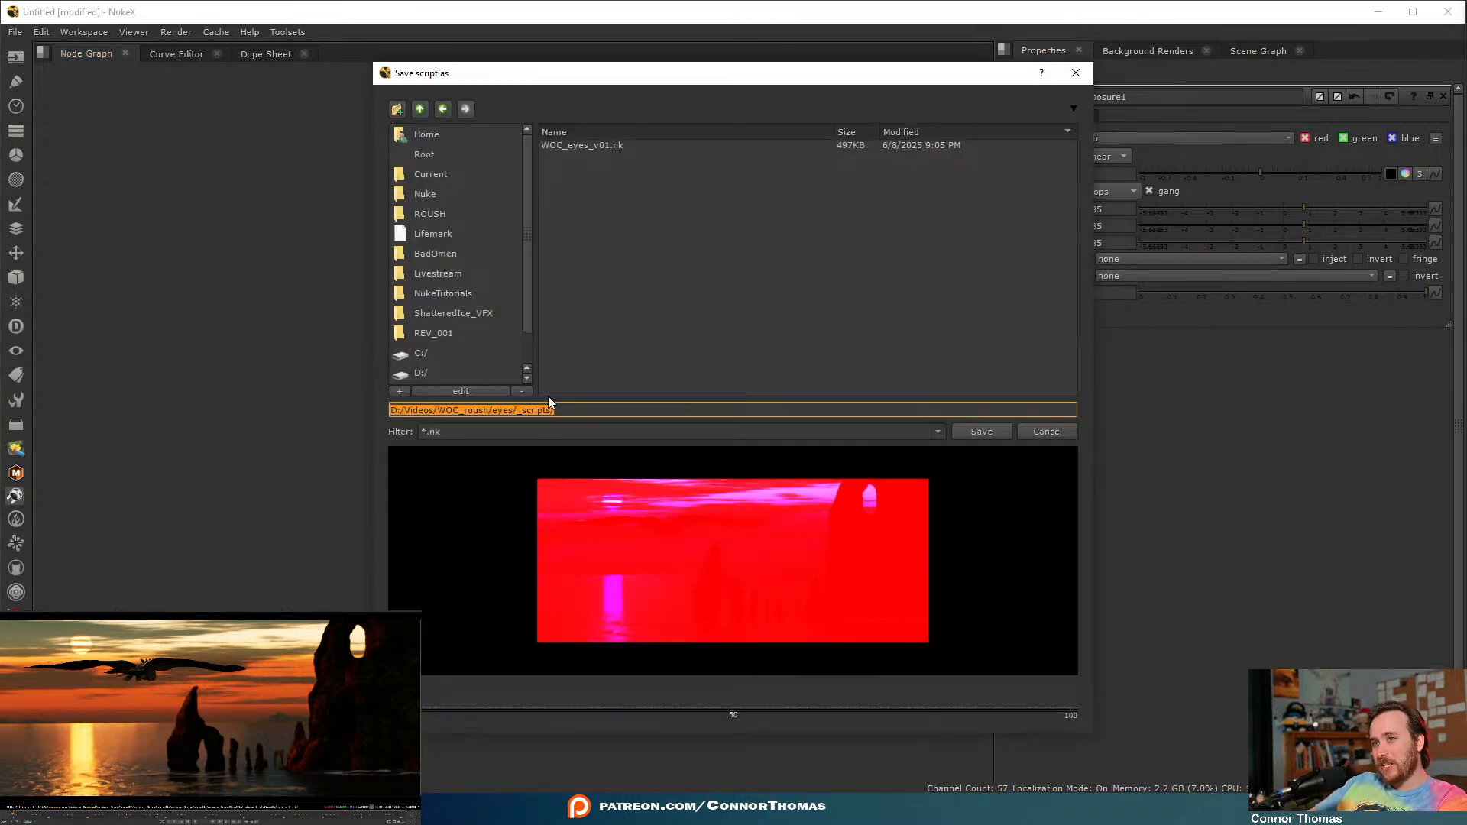
click(434, 275)
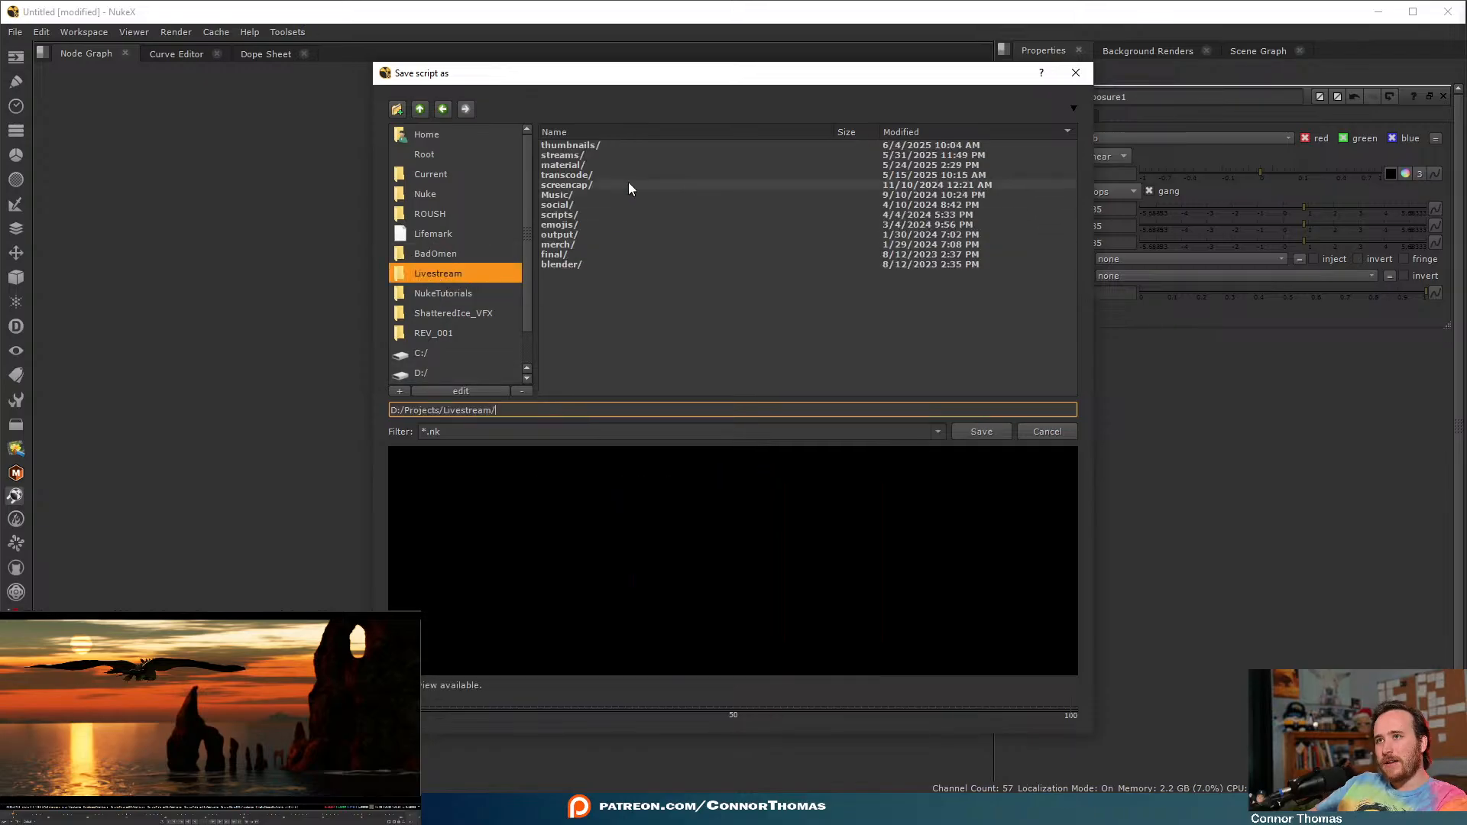
double_click(561, 156)
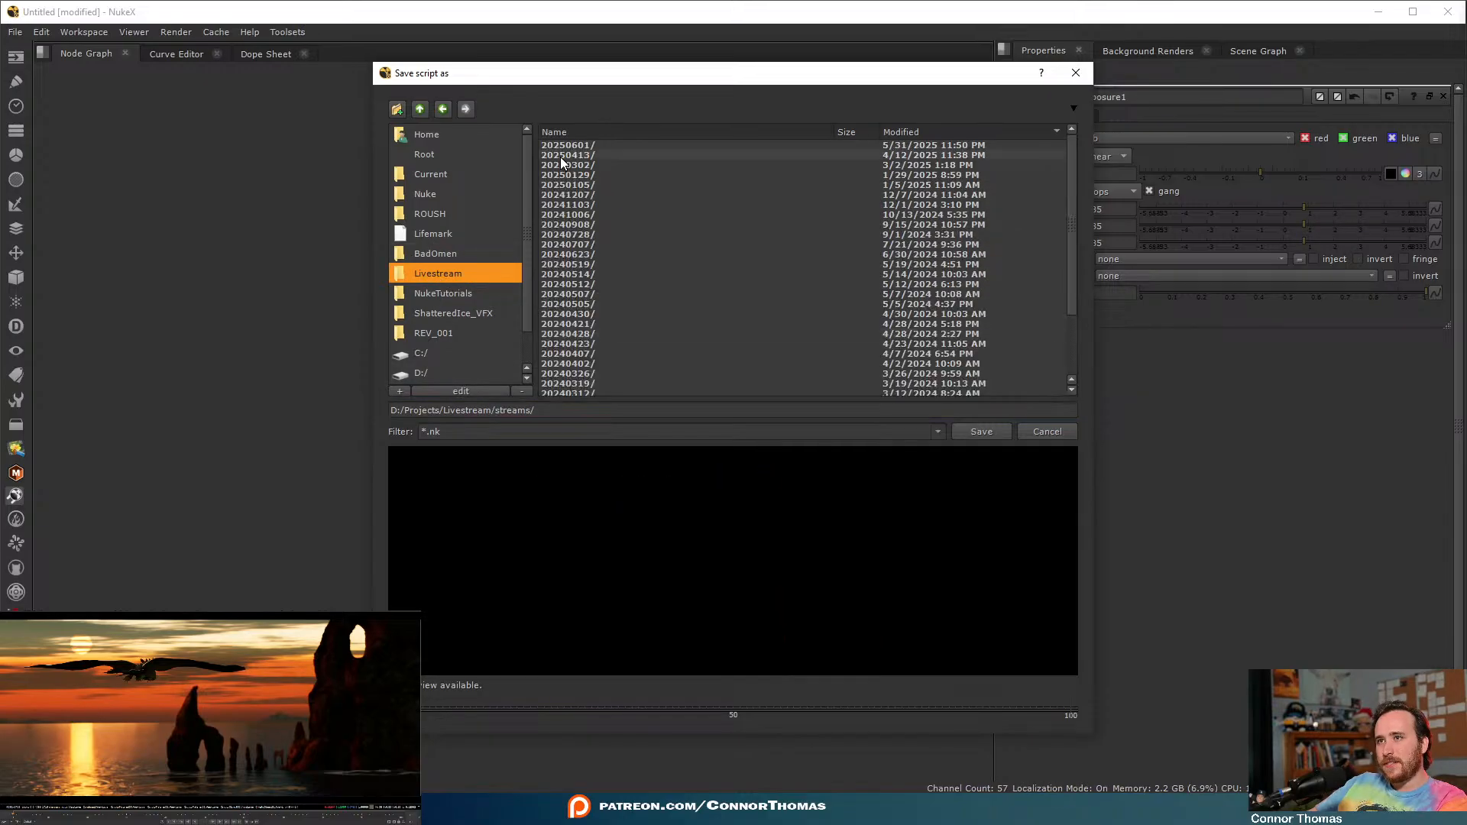
double_click(571, 145)
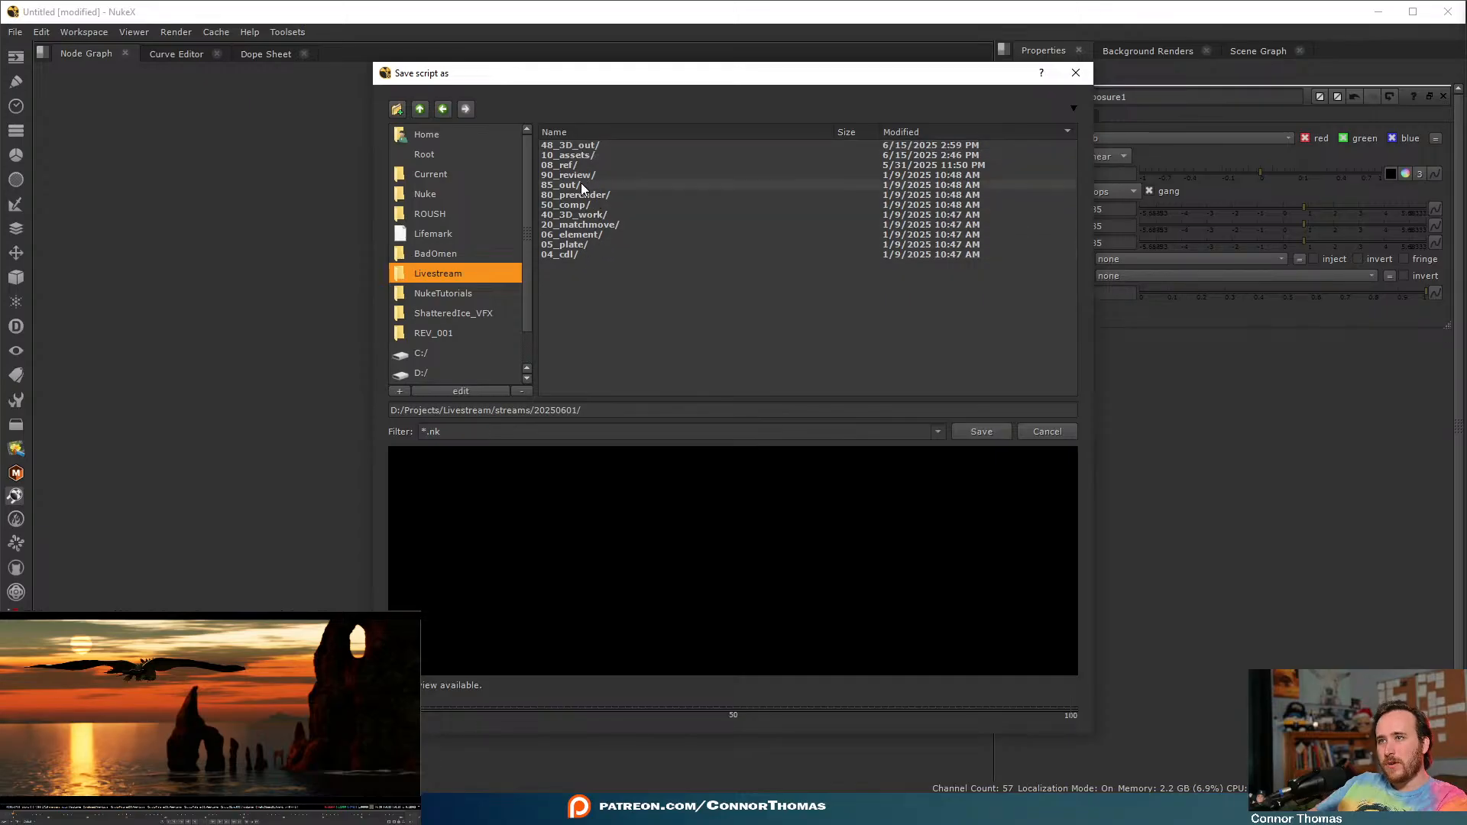
double_click(579, 204)
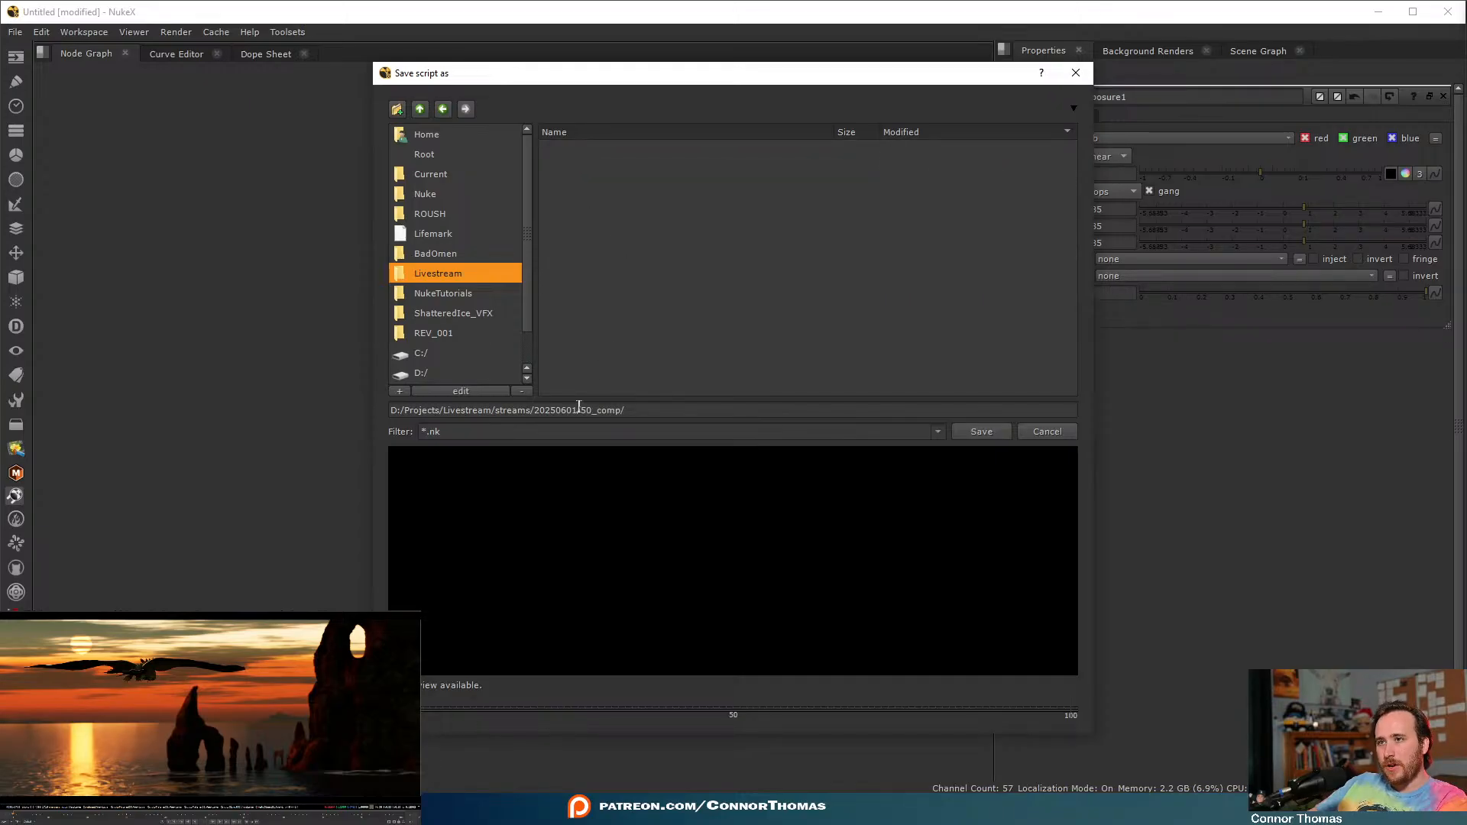
drag(534, 410, 574, 411)
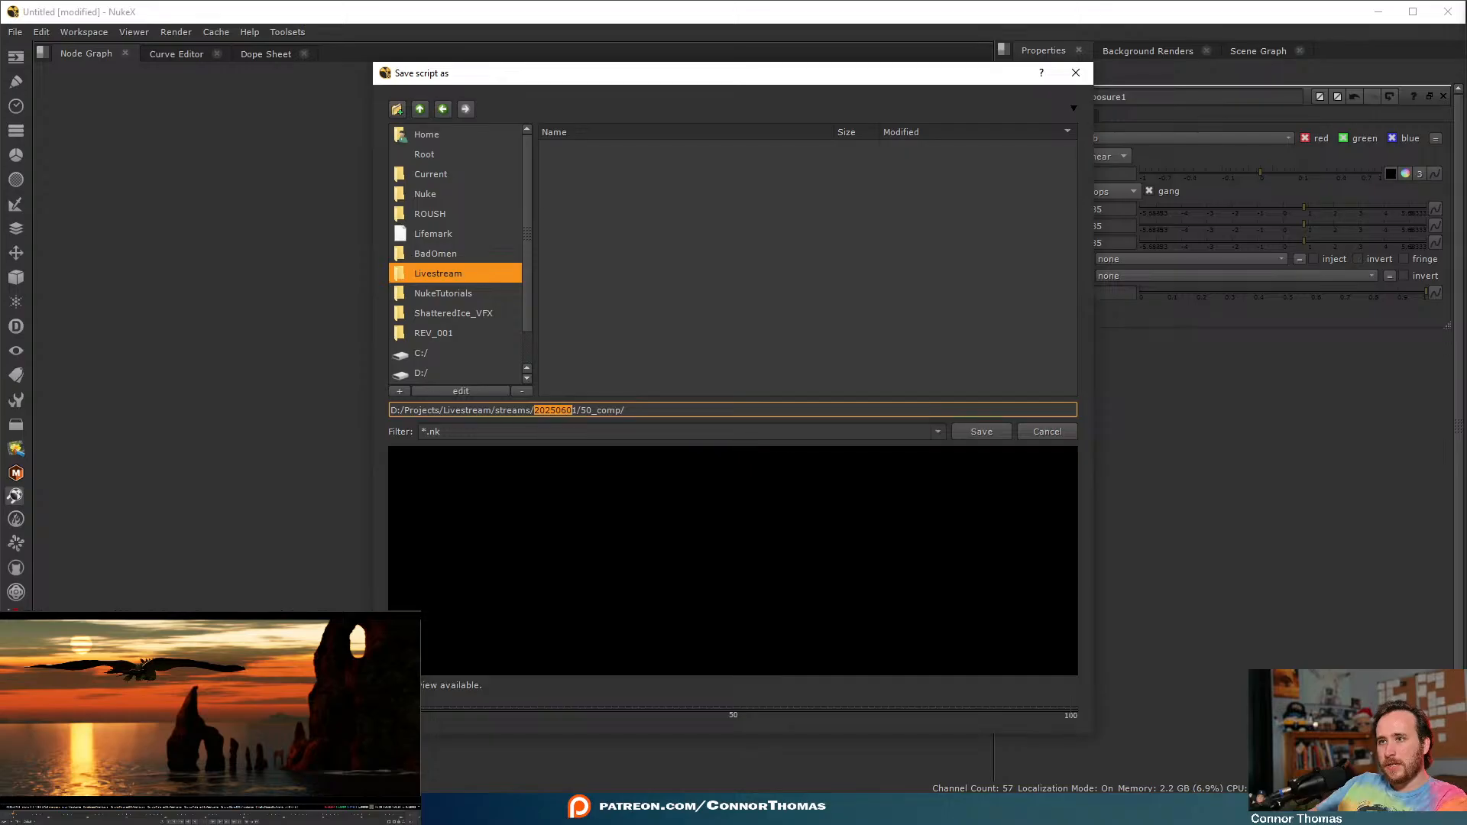
key(ctrl+c)
click(688, 413)
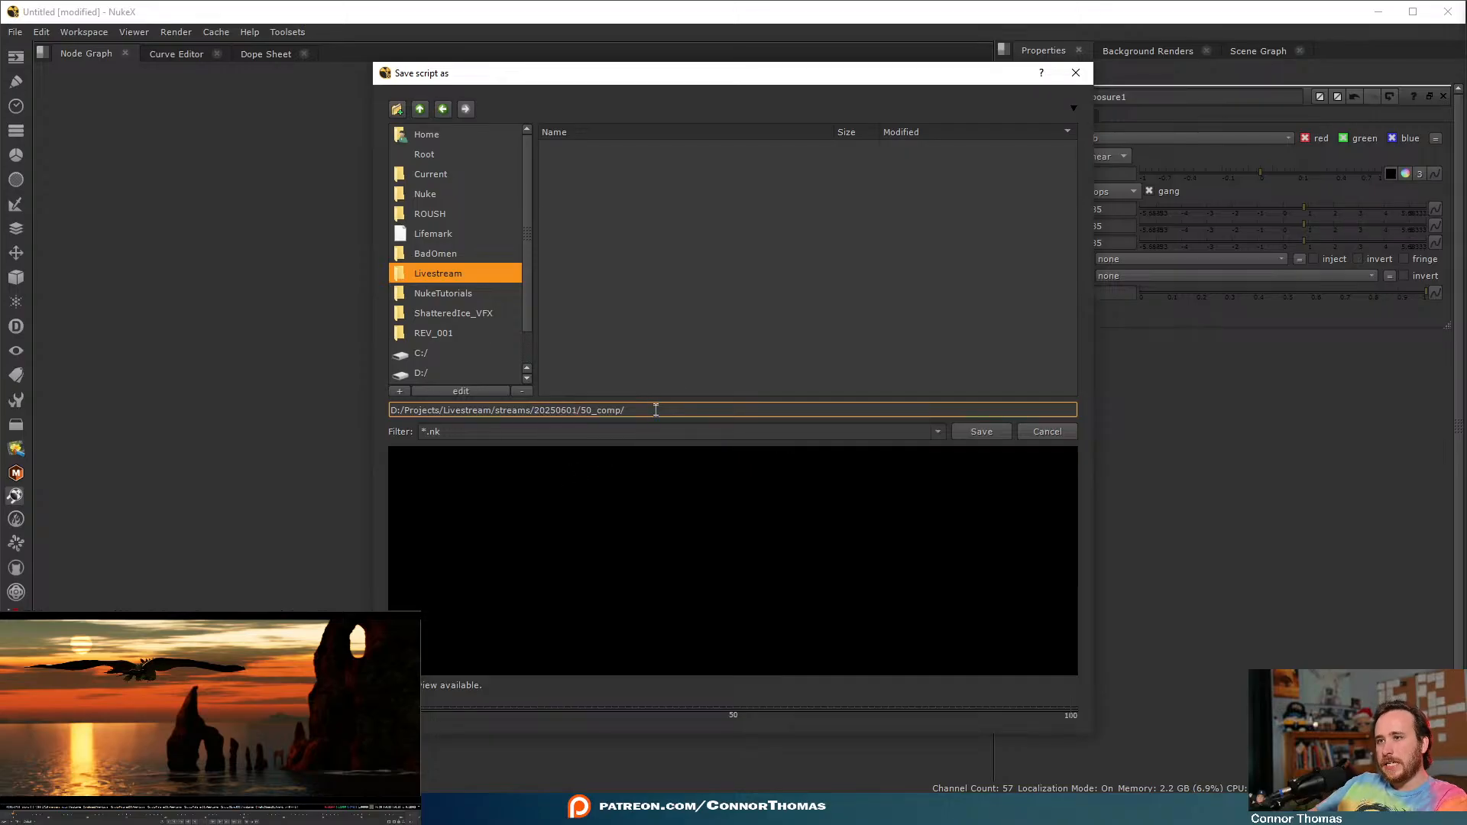
key(ctrl+v)
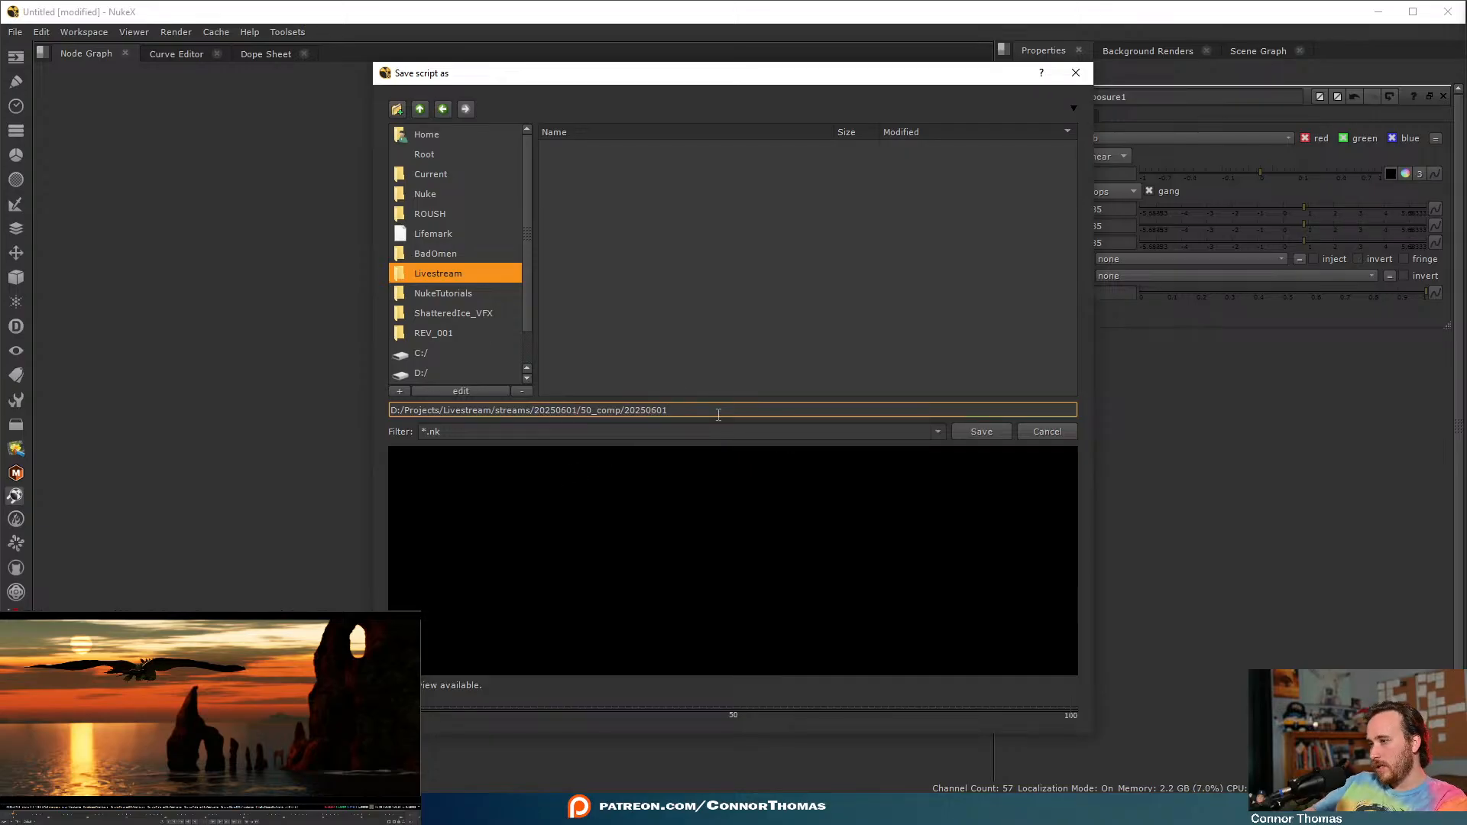
text(_v01)
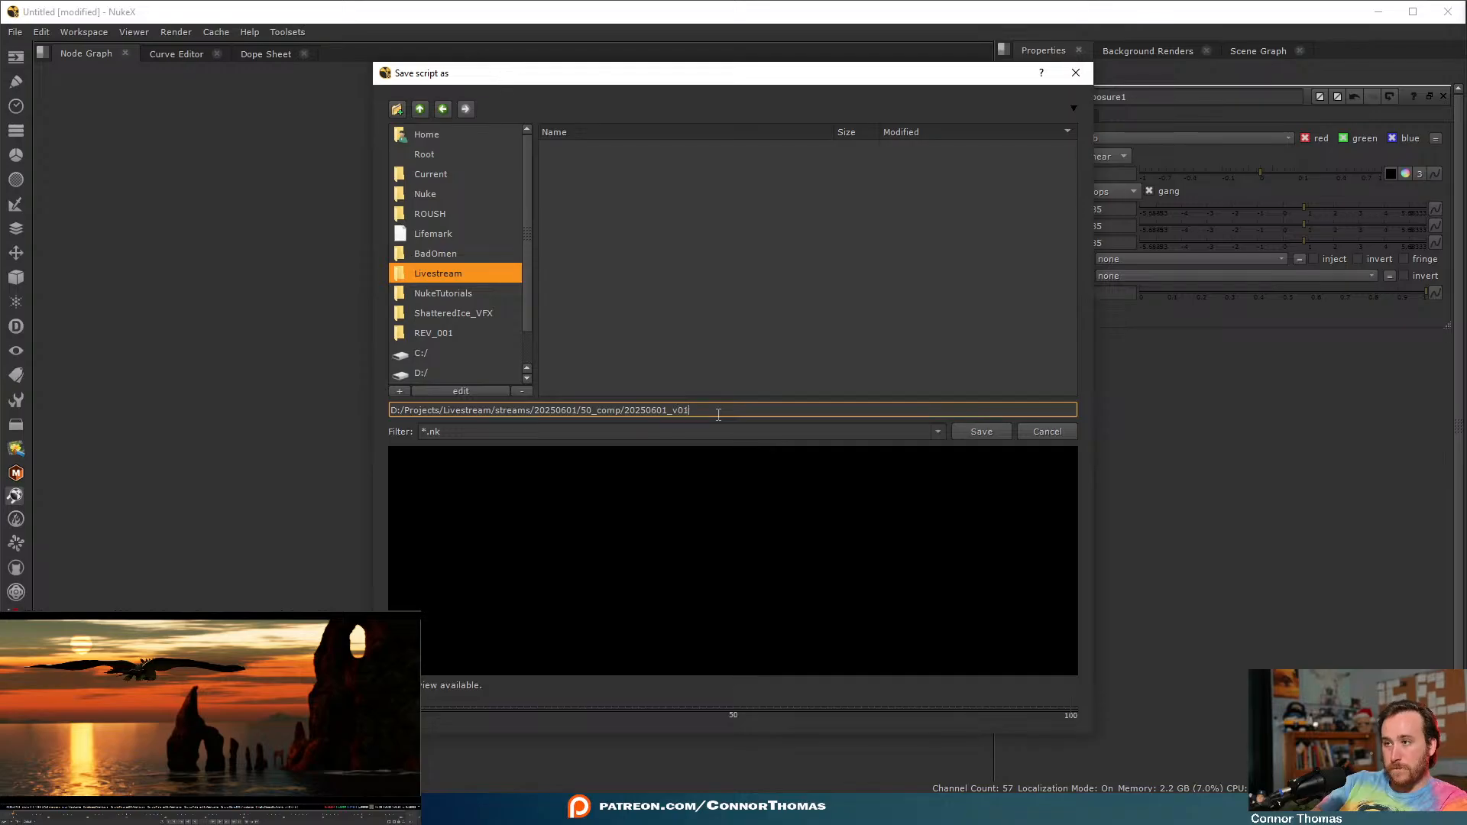
key(Return)
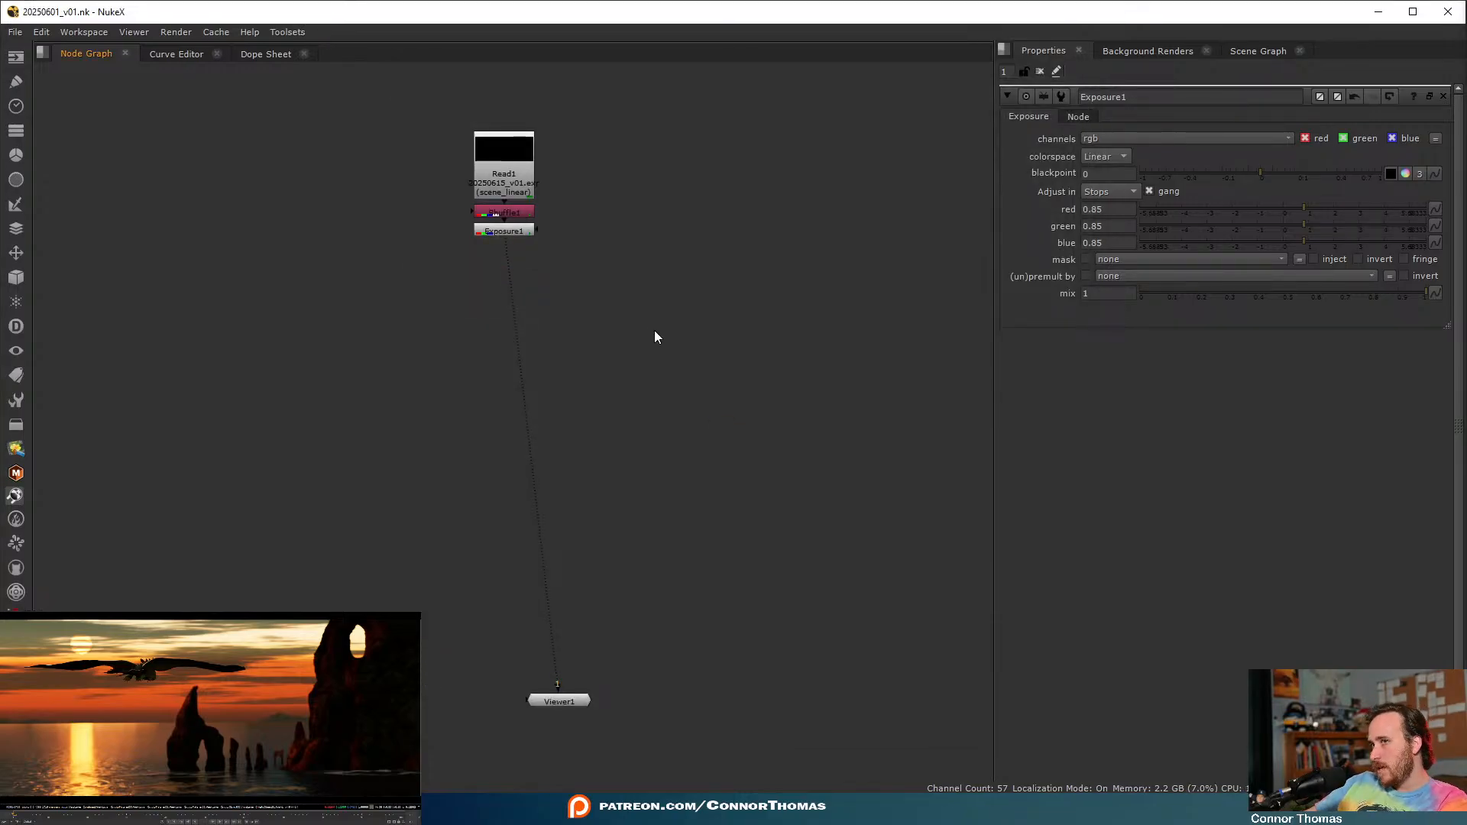
- Add a VirtualLens node after Exposure1 and position it directly below that node
click(513, 233)
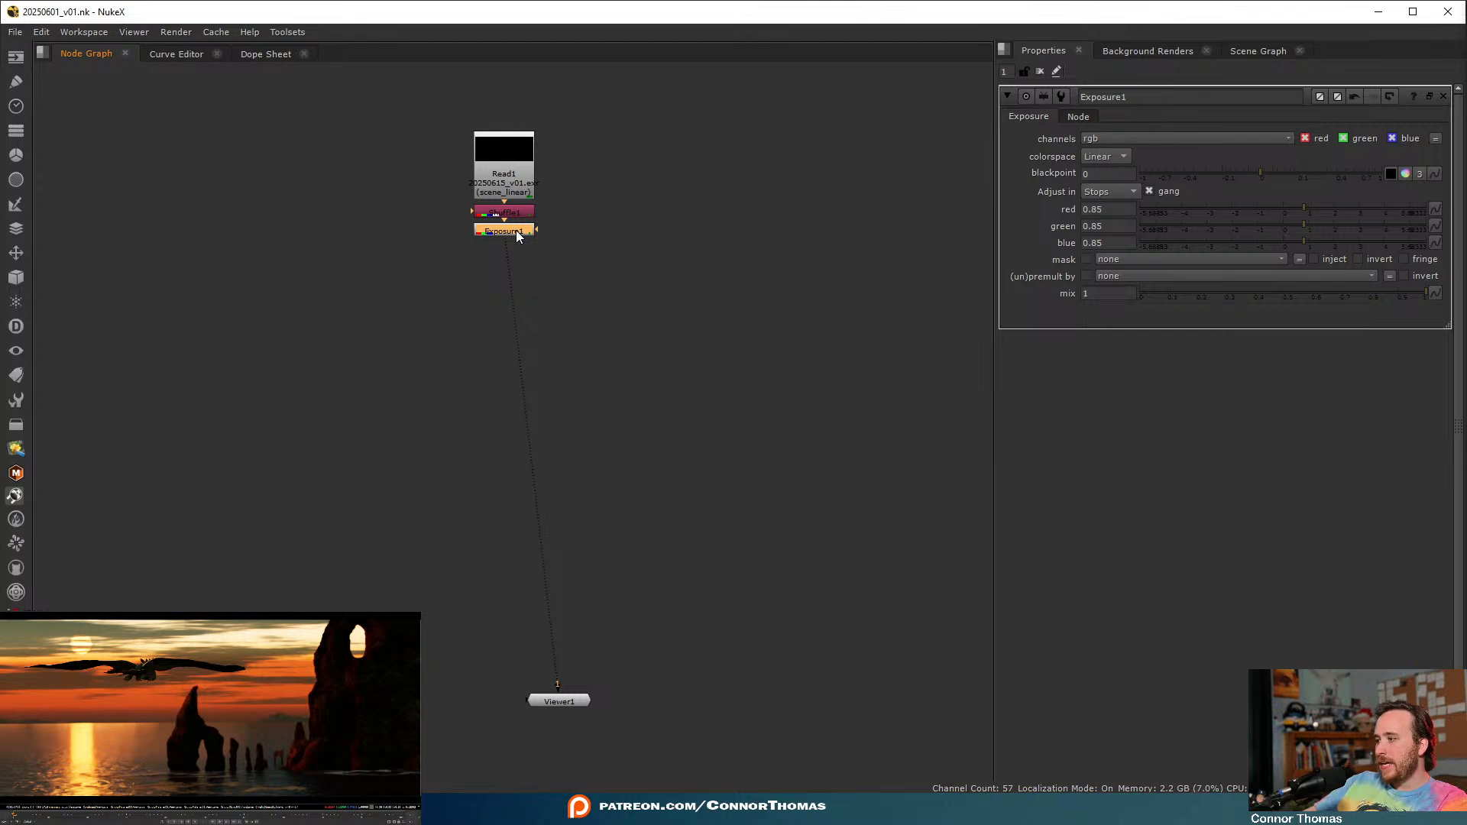
key(Tab)
text(virtu)
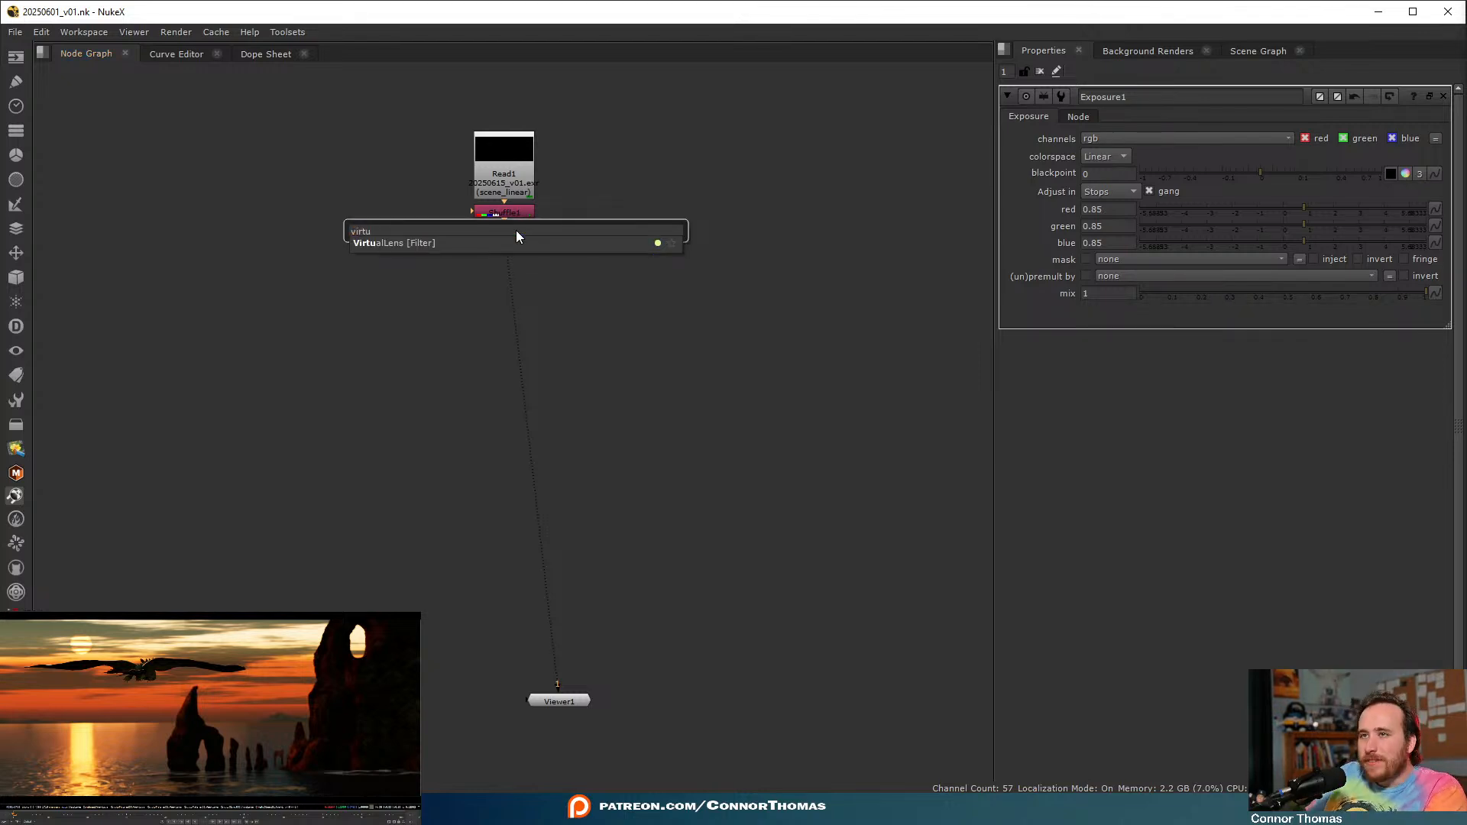
key(Return)
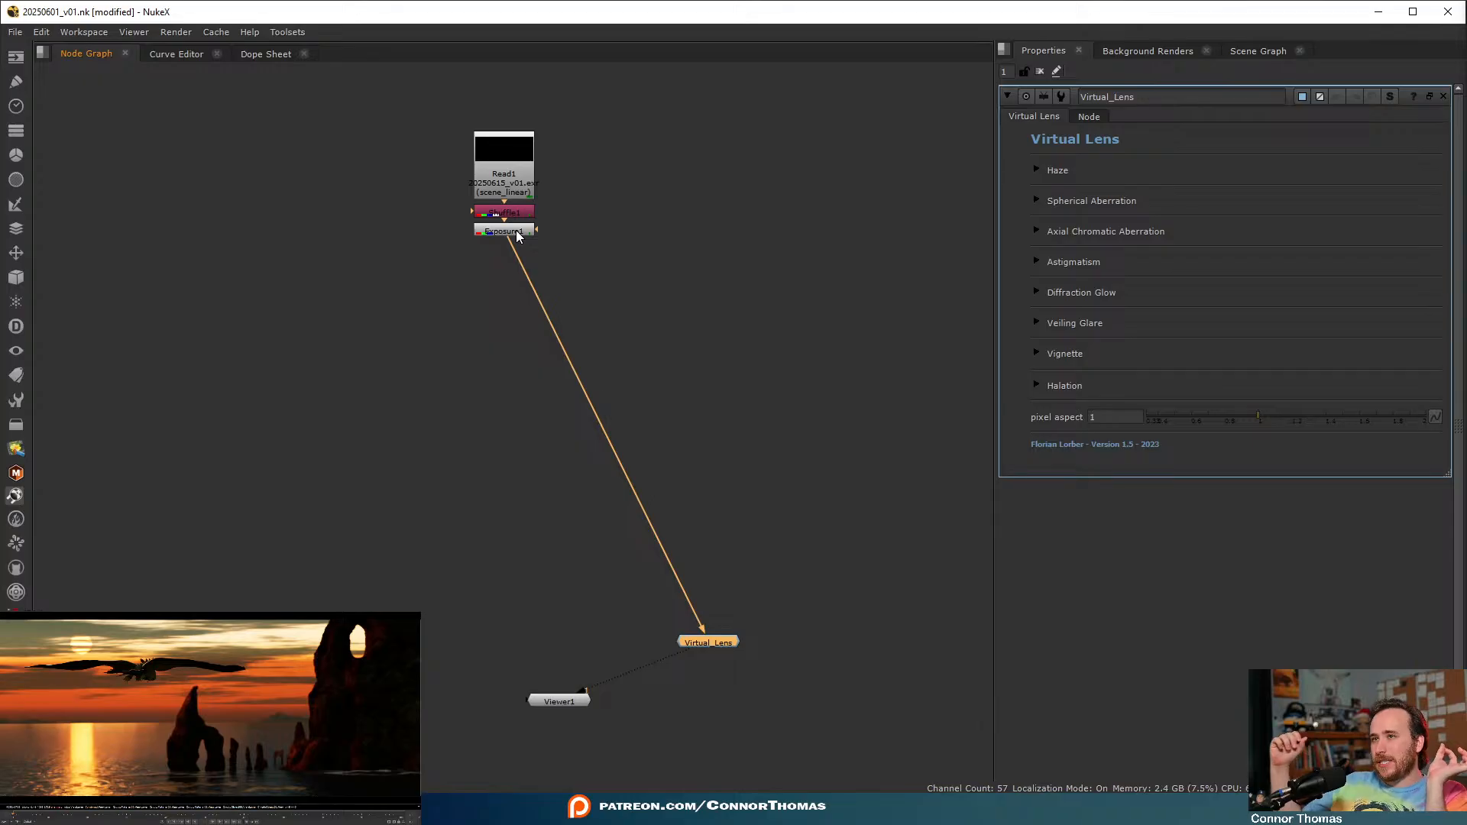
drag(710, 646, 509, 350)
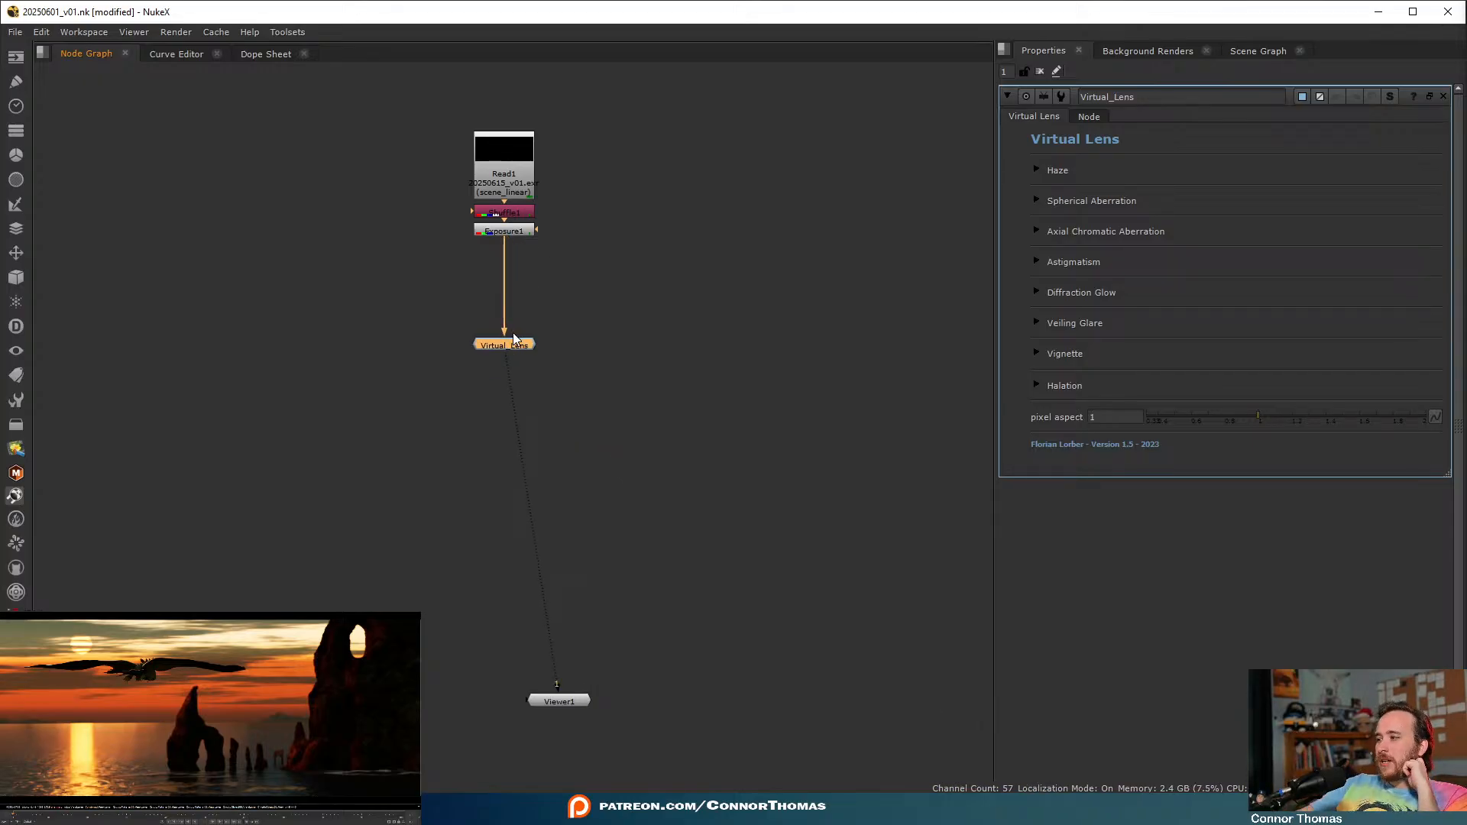
- Turn on the Haze effect in the Virtual Lens node
click(1037, 171)
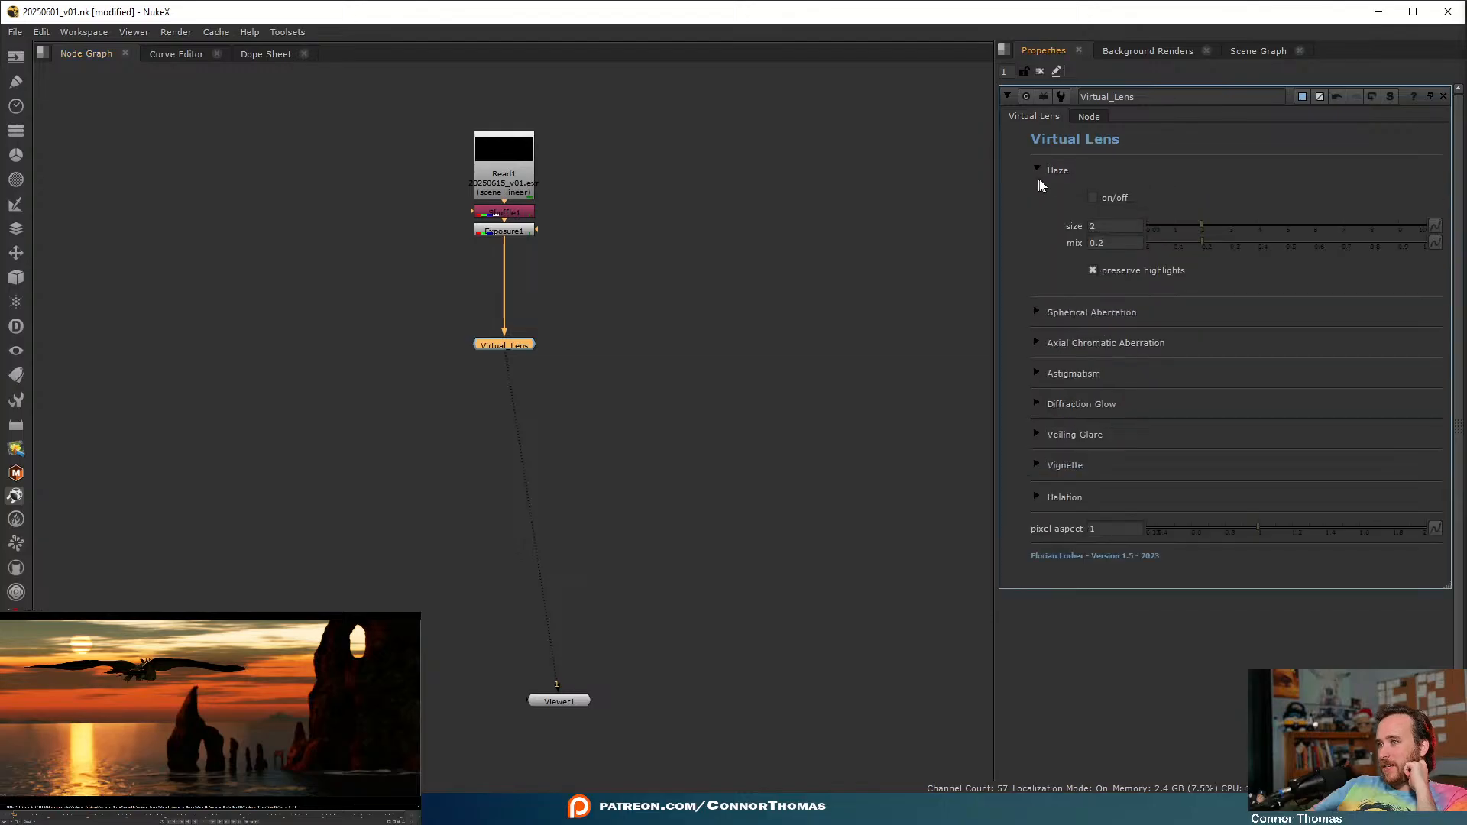
click(1097, 197)
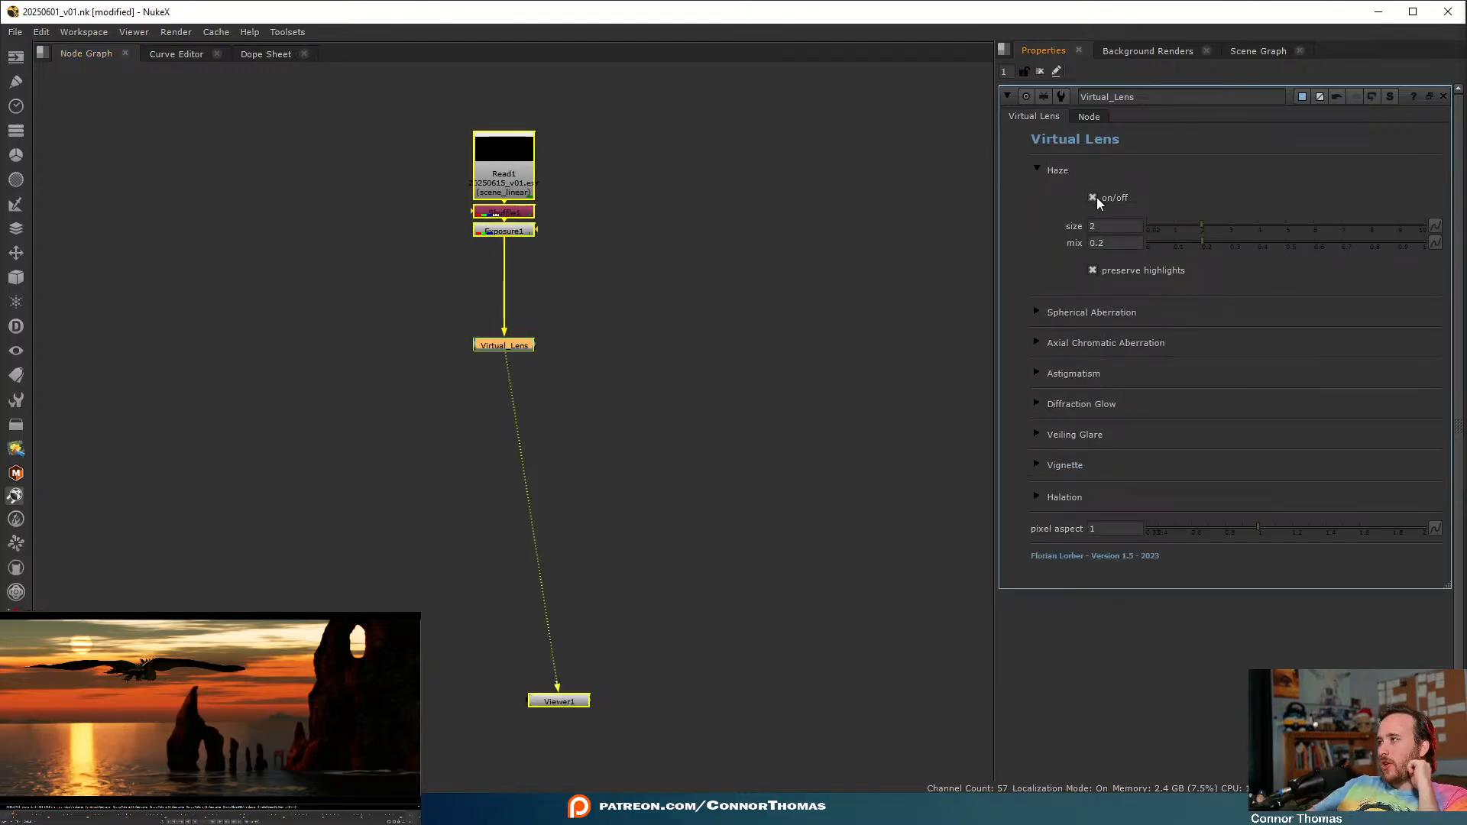
click(477, 303)
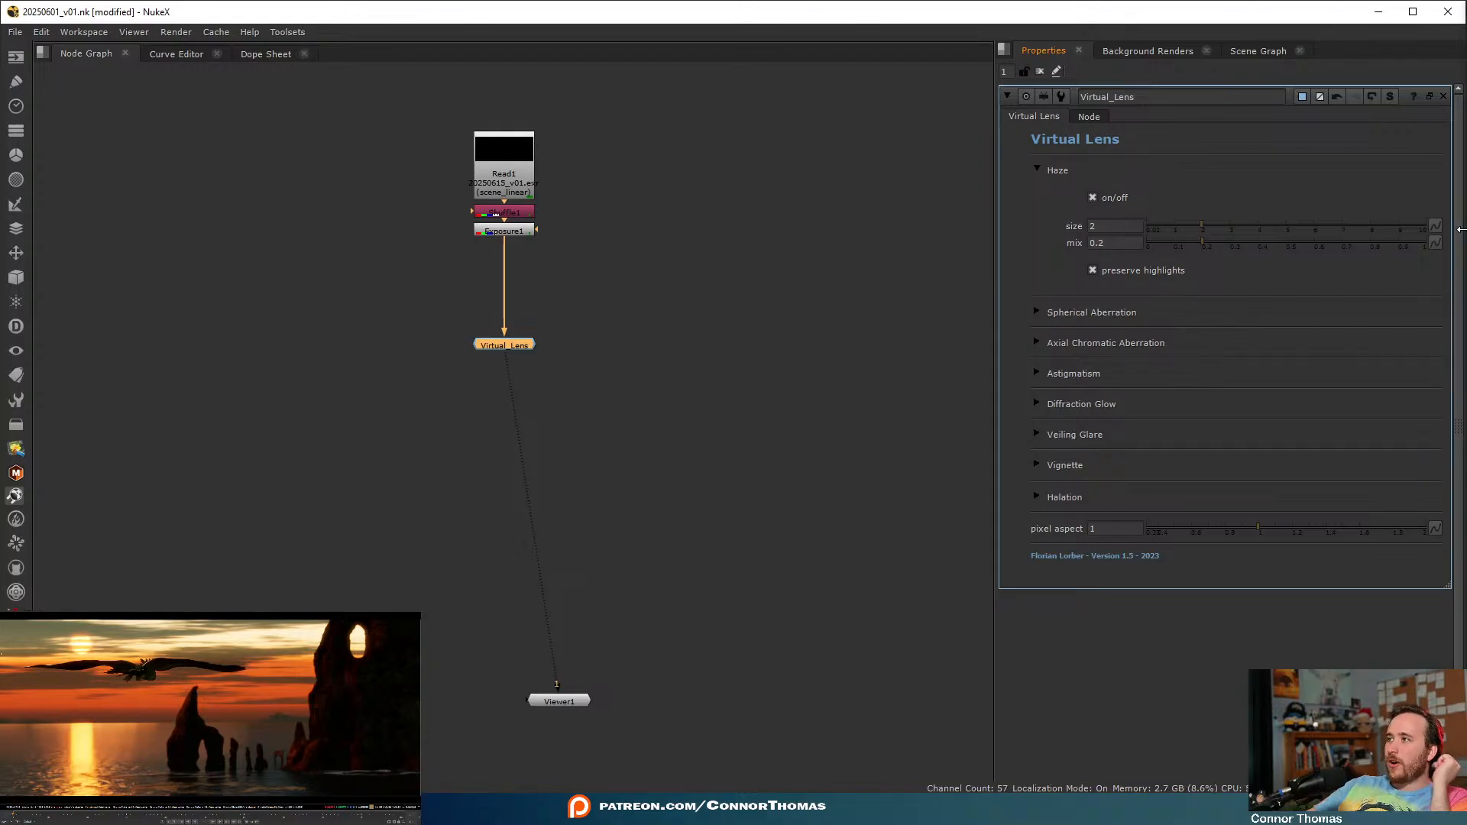
- Turn on Spherical Aberration in the Virtual Lens node, toggling it to compare the effect
click(1036, 313)
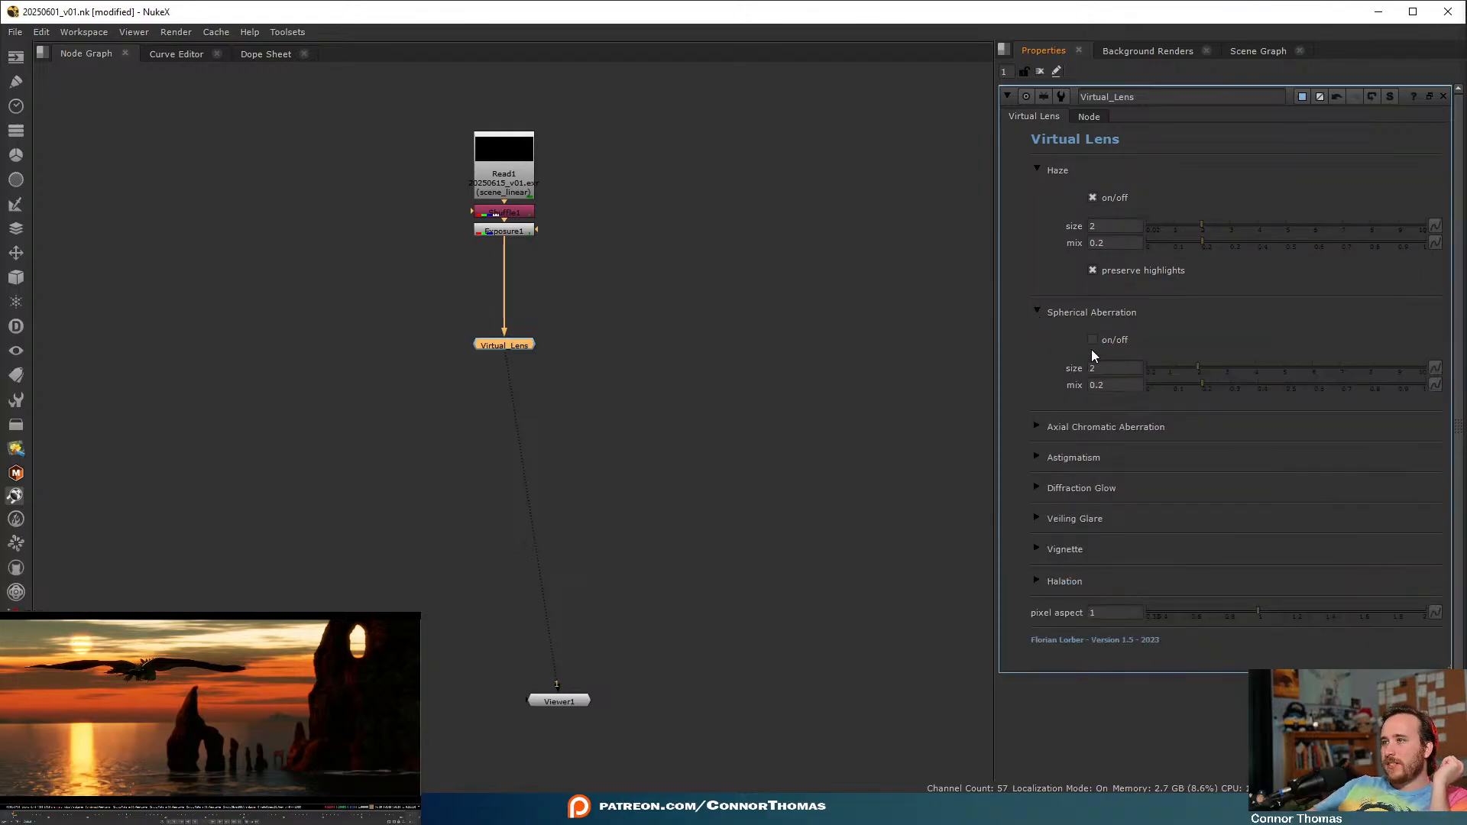
click(1091, 341)
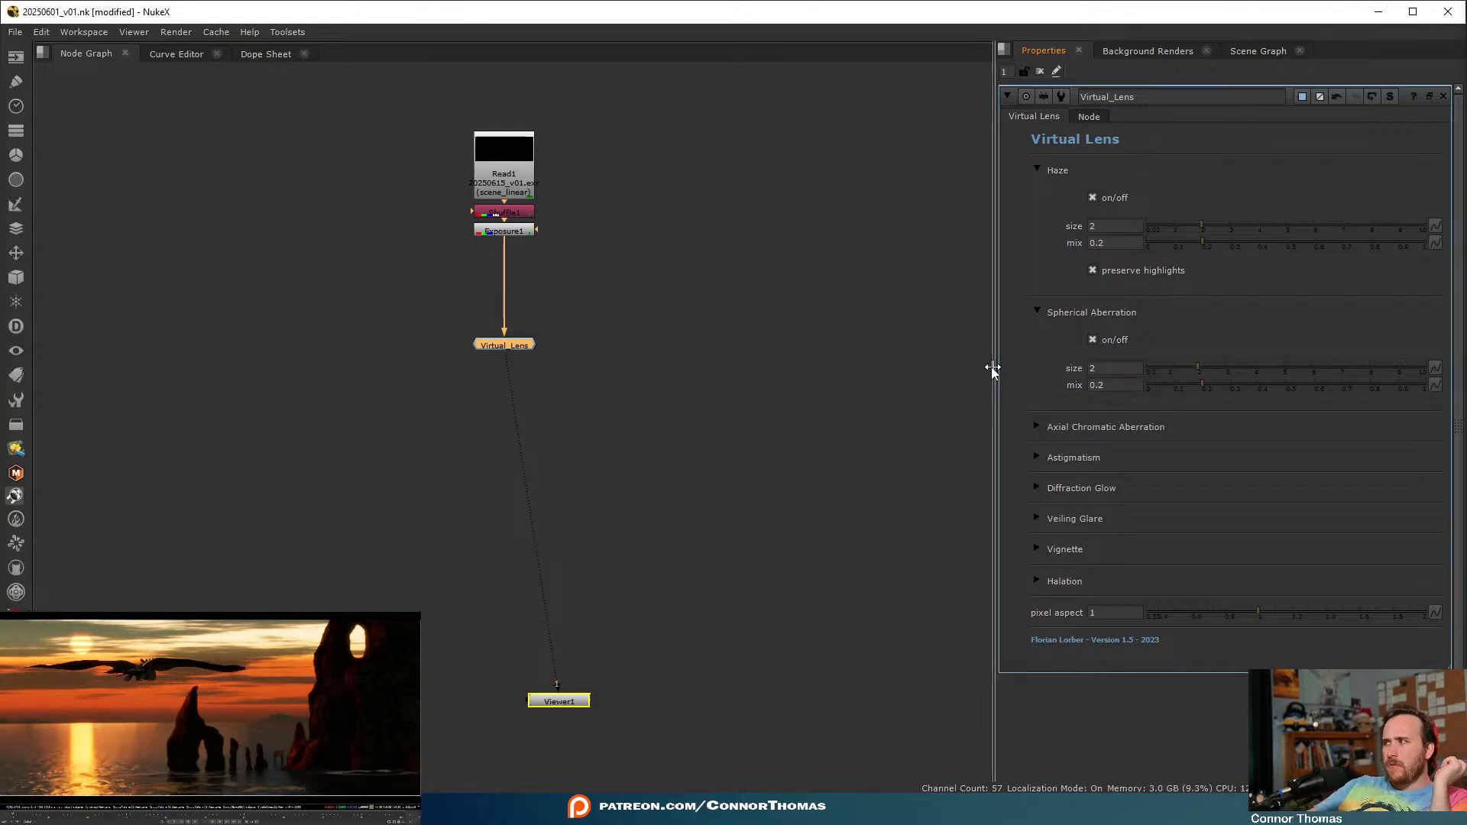
click(1092, 341)
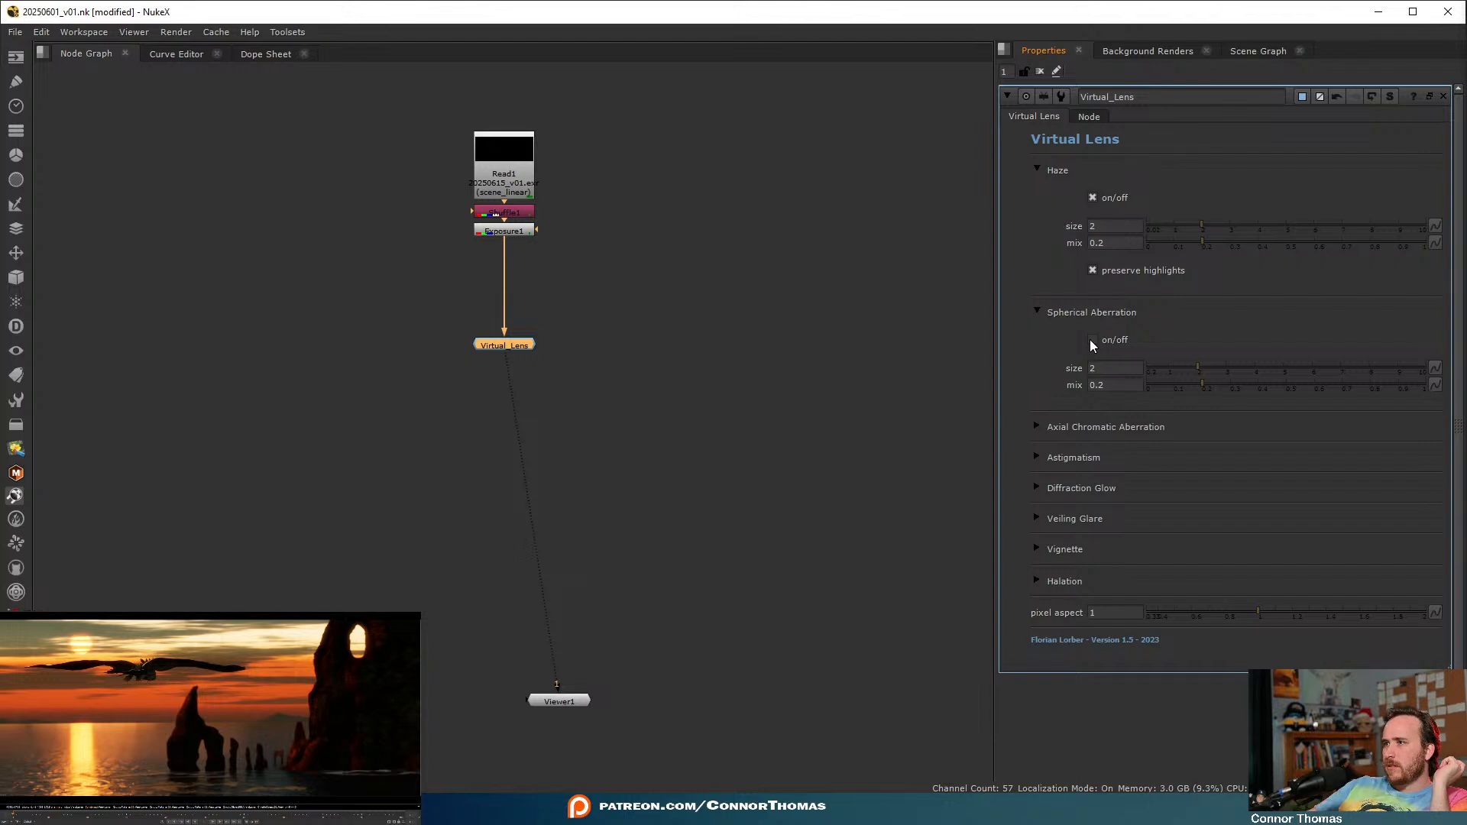
click(599, 330)
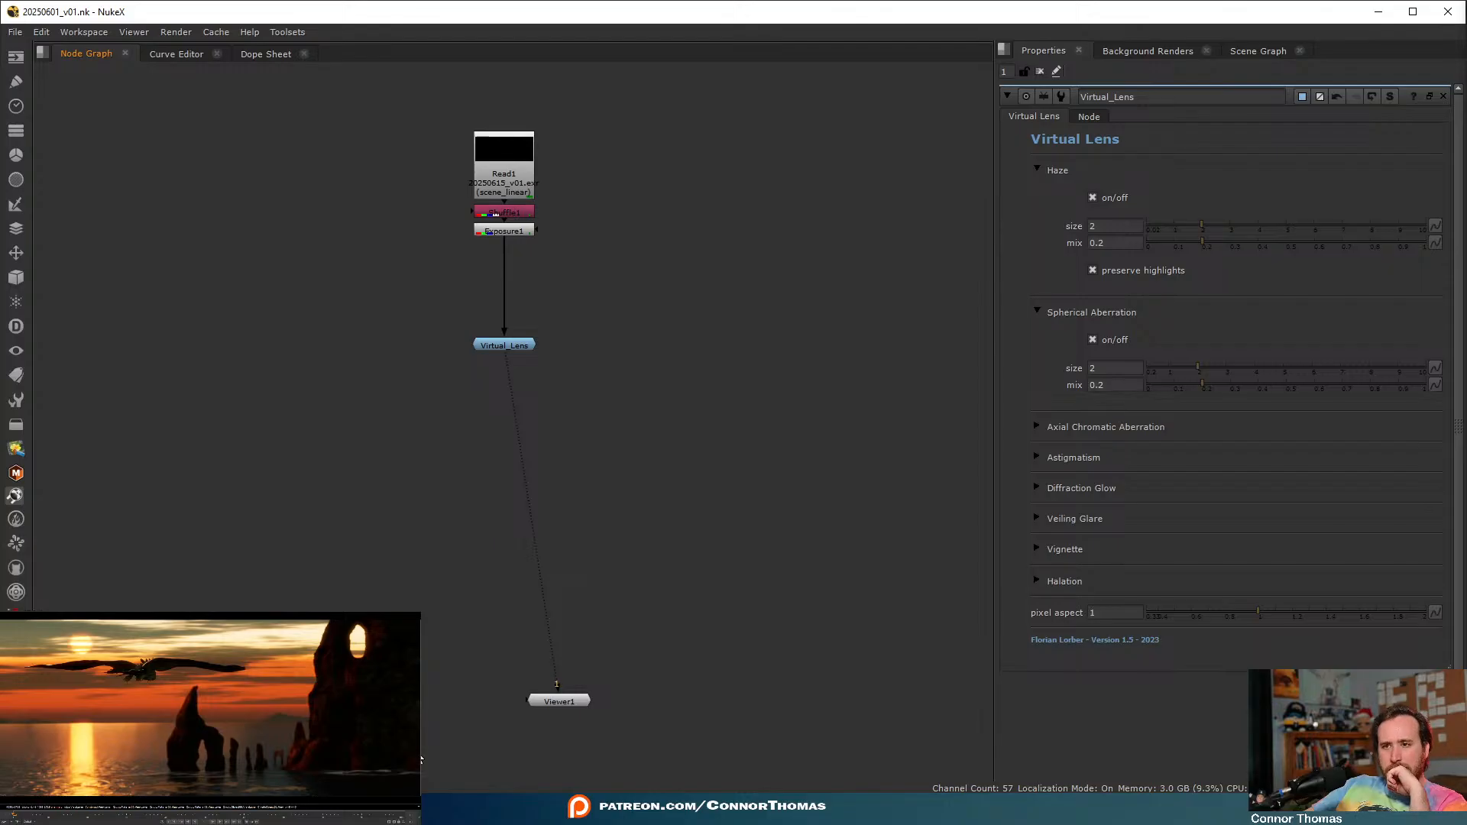
key(alt+Tab)
drag(212, 614, 420, 680)
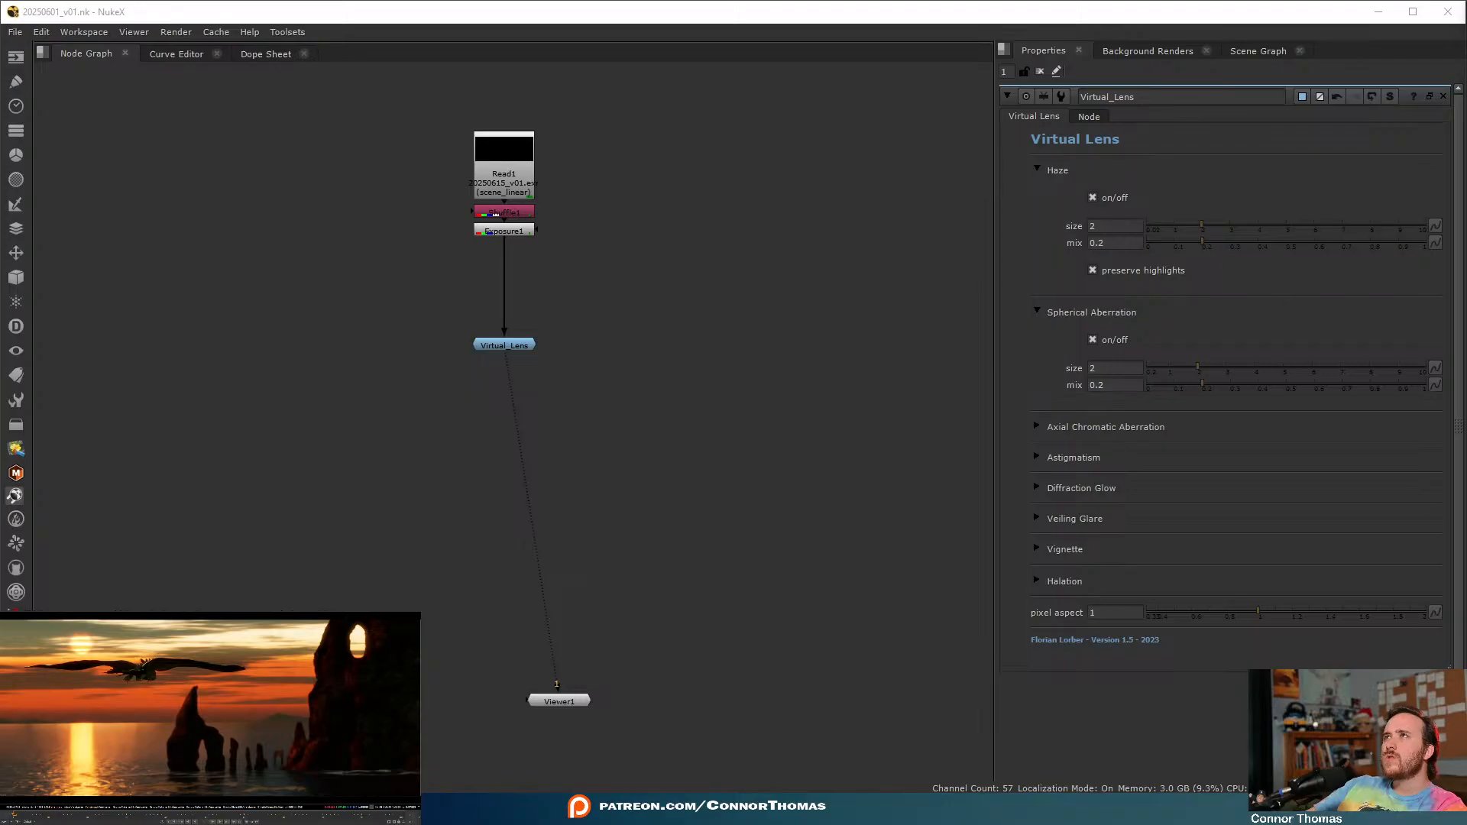
click(738, 14)
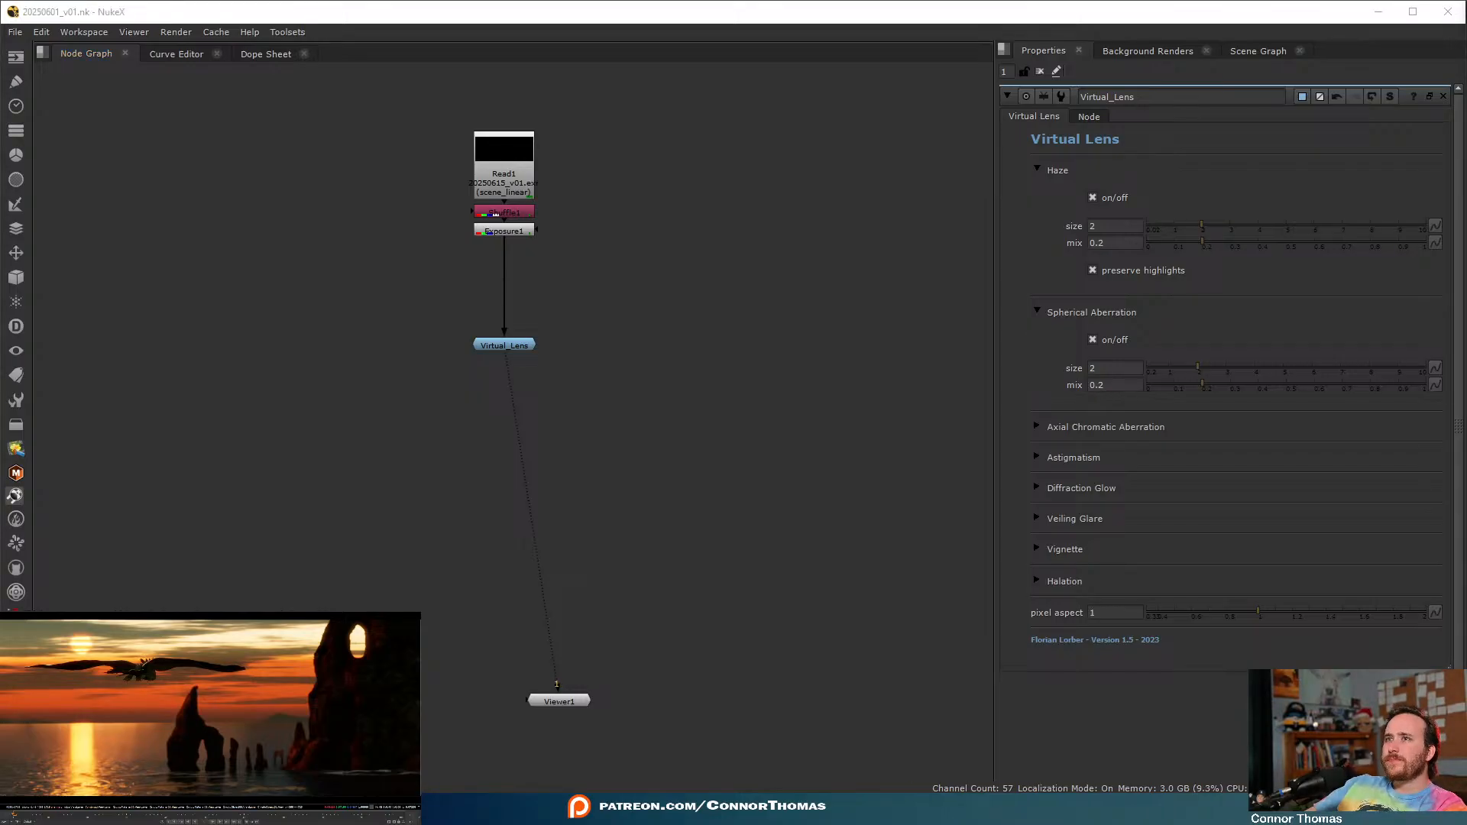
- Add a LensDistortion node after Virtual_Lens and place it a short distance below that node
click(508, 348)
key(Tab)
text(lens)
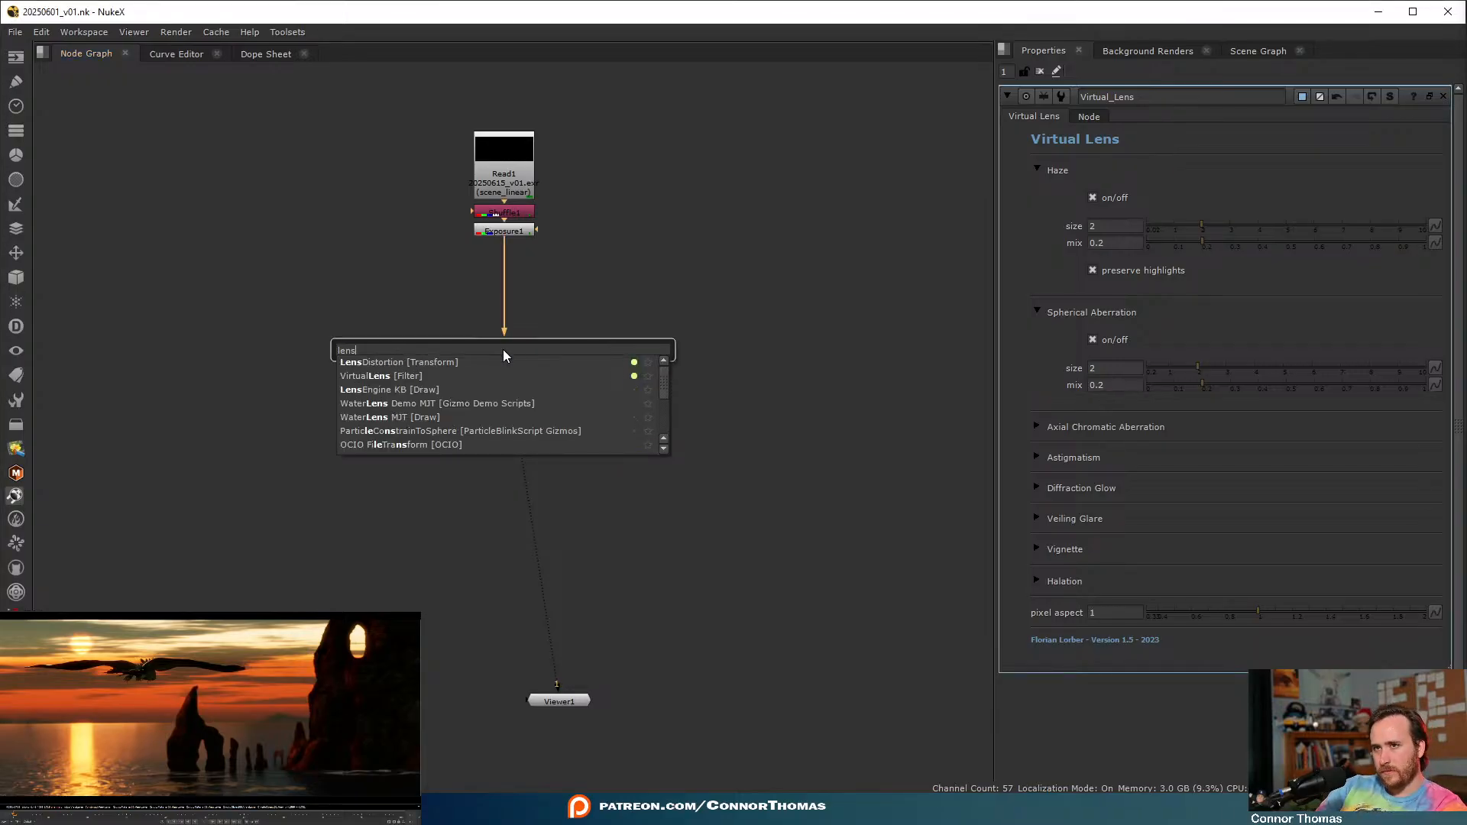
key(Return)
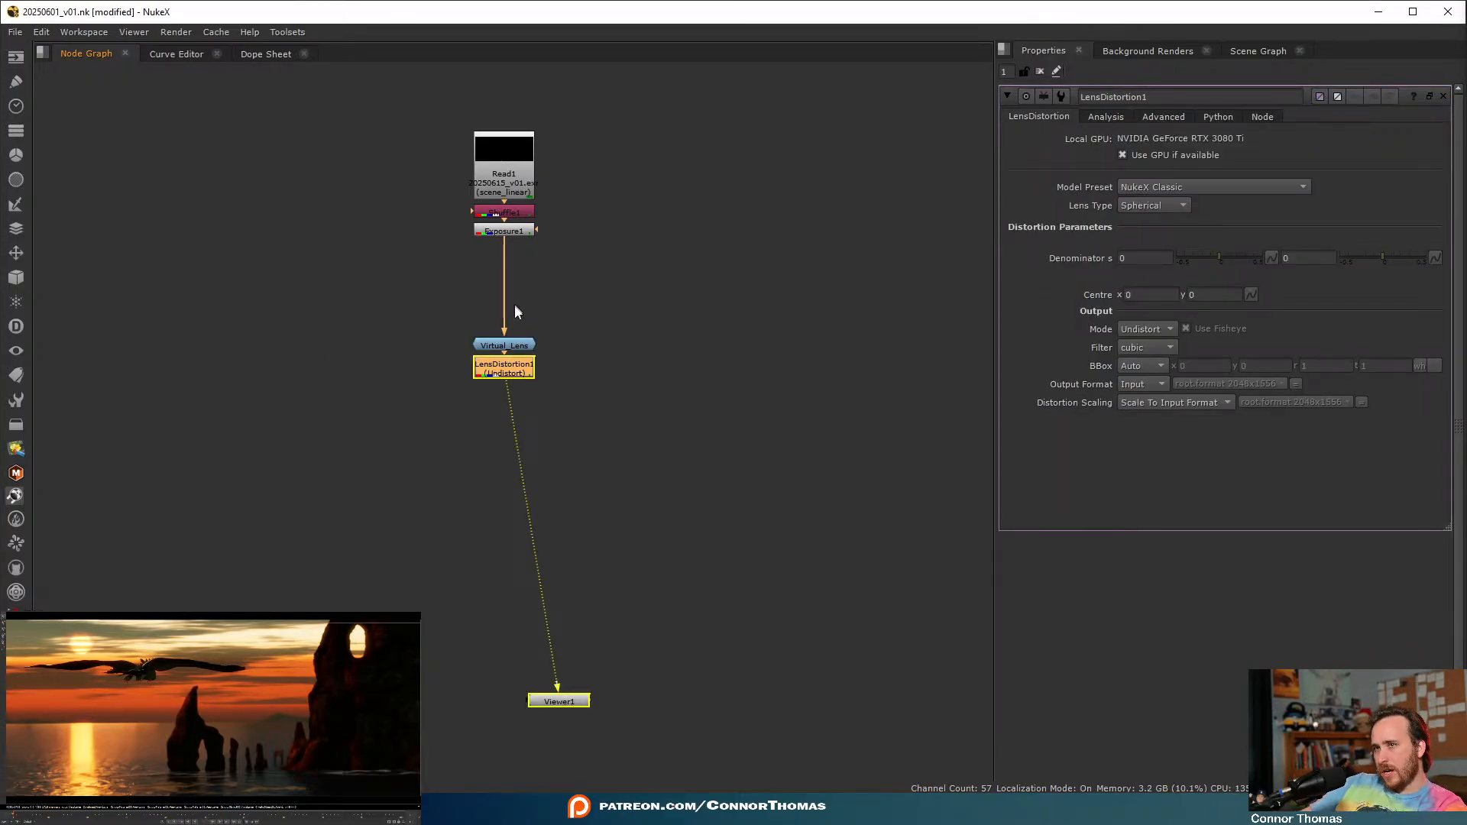
drag(509, 373, 505, 434)
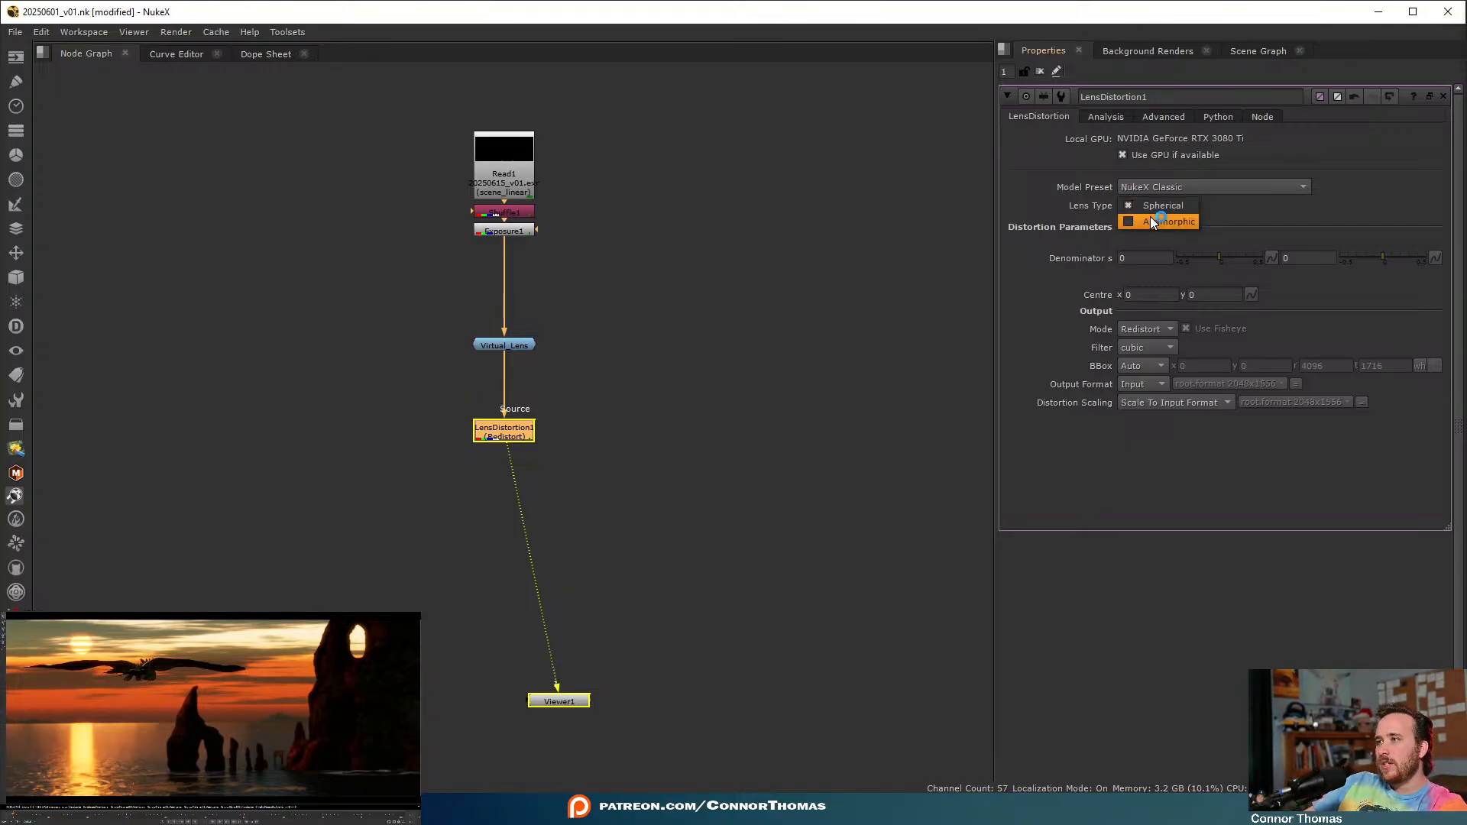
- Set LensDistortion1 to Redistort mode with an Anamorphic lens type and a squeeze of 1.5
click(1149, 219)
click(1158, 222)
text(1.5)
key(Return)
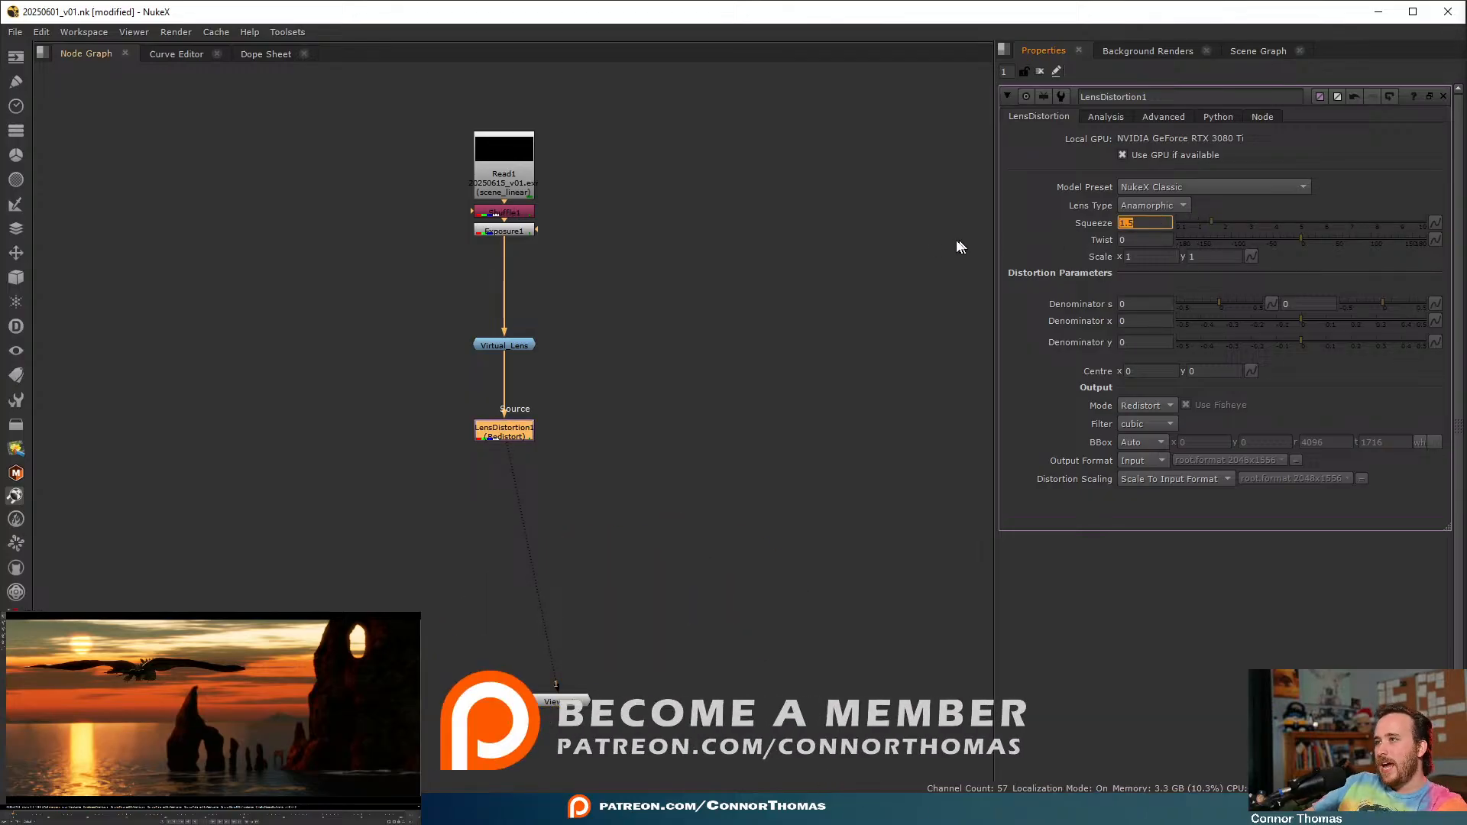
click(896, 257)
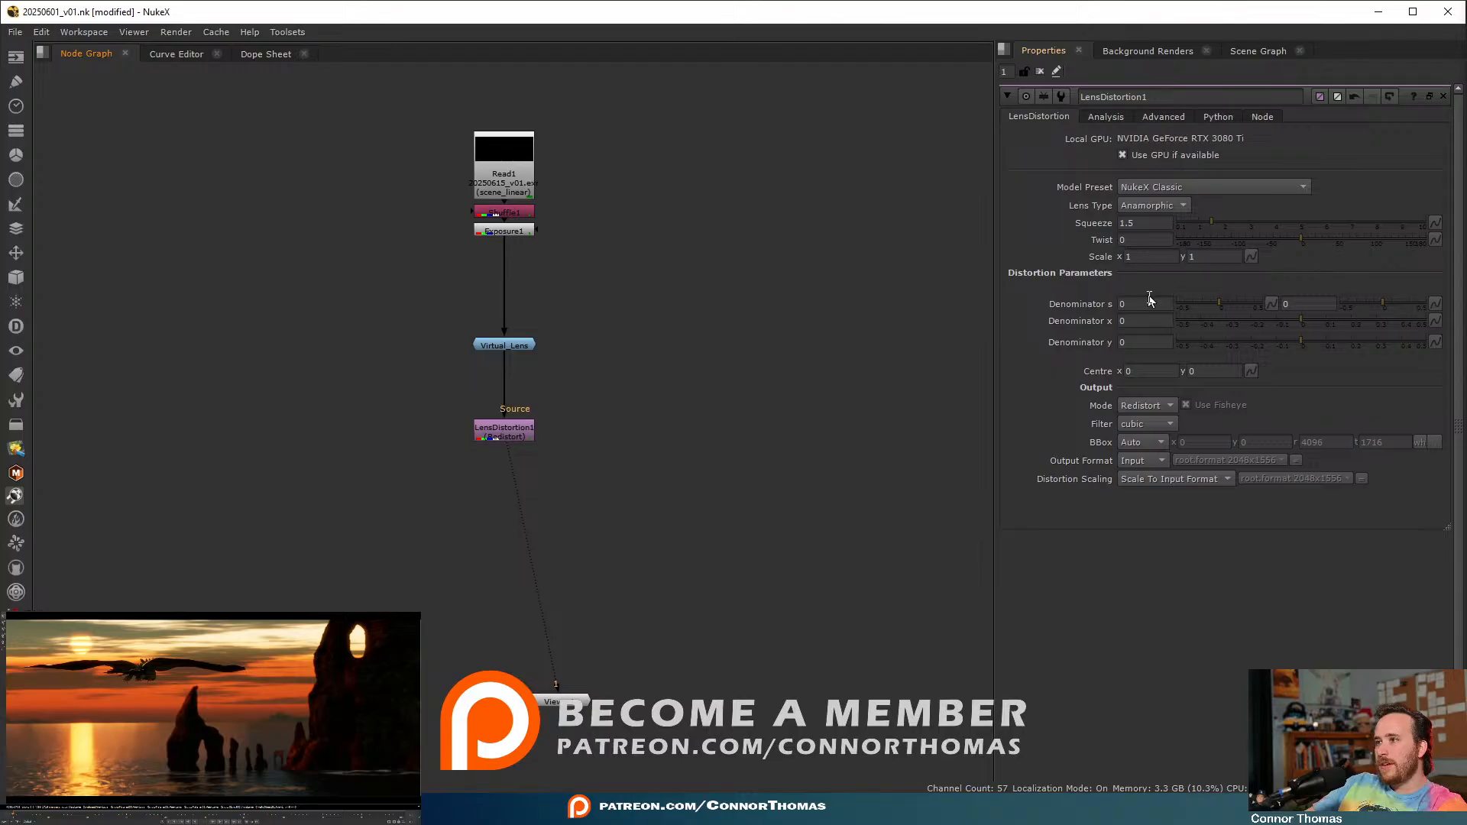
- Set the first Denominator s value of LensDistortion1 to 0.03 and toggle the node off and on to compare the distortion
click(1221, 302)
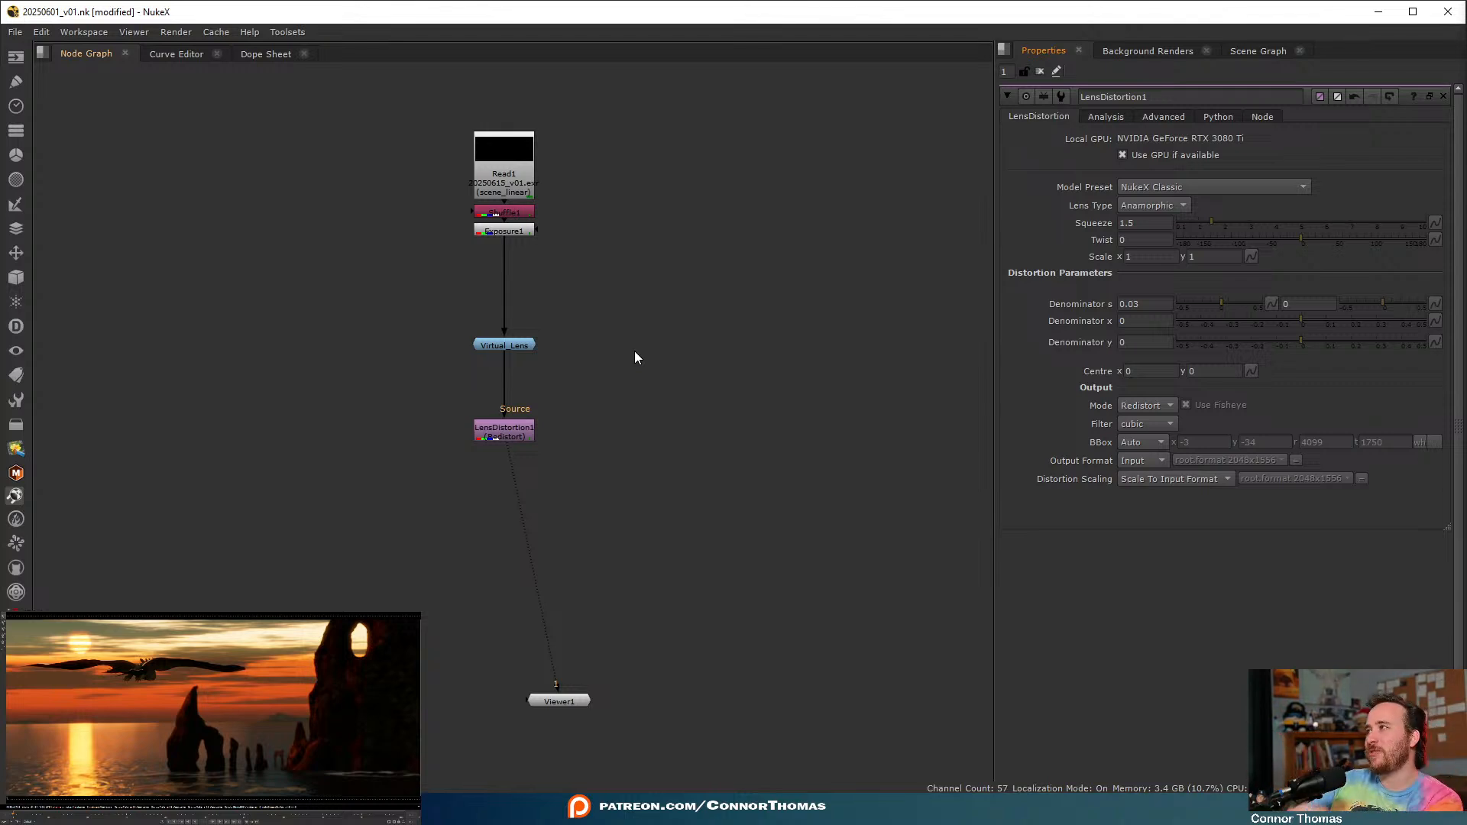
click(497, 432)
key(d)
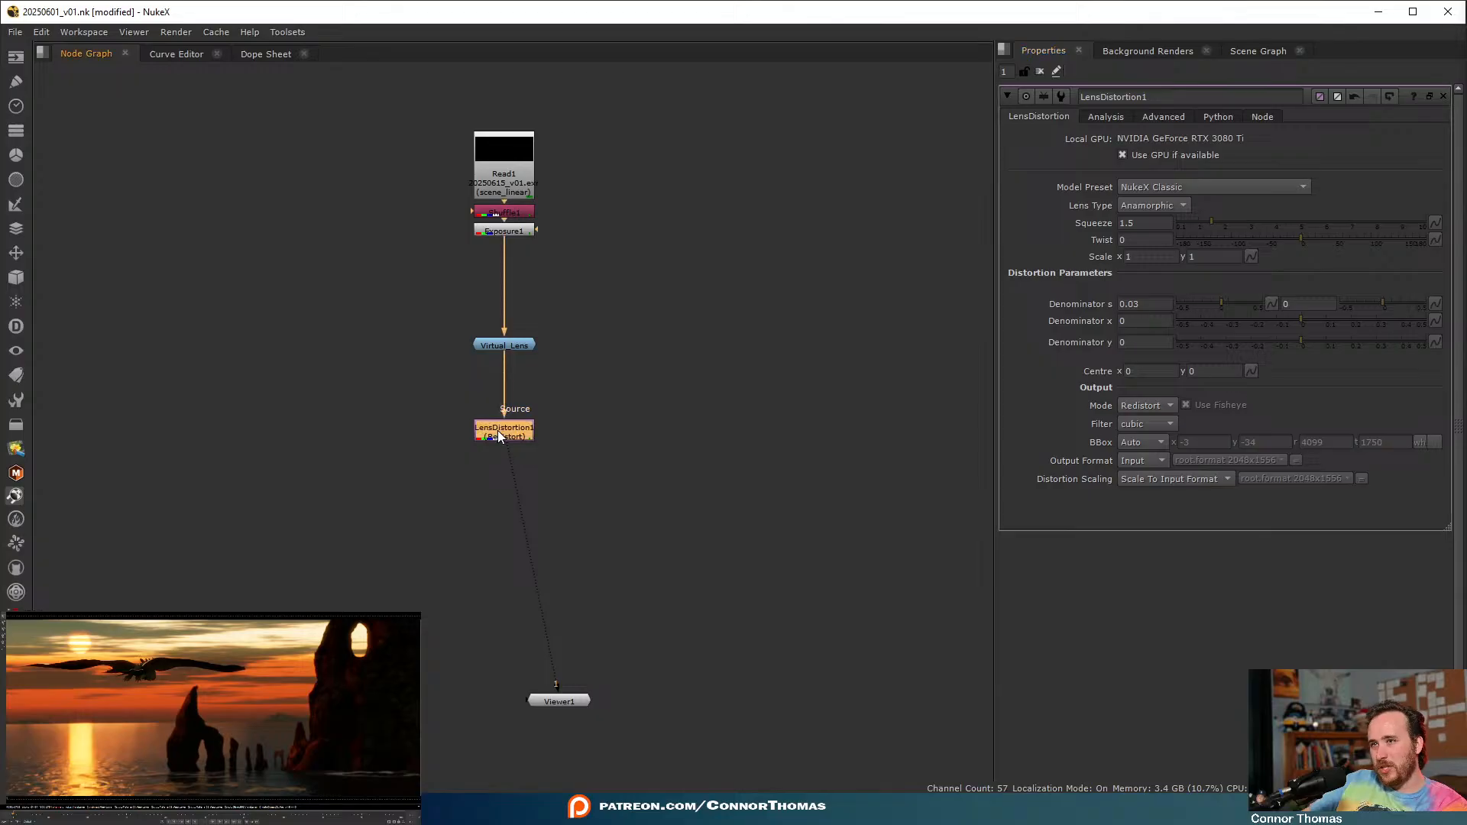
key(d)
key(d)
key(d)
key(d)
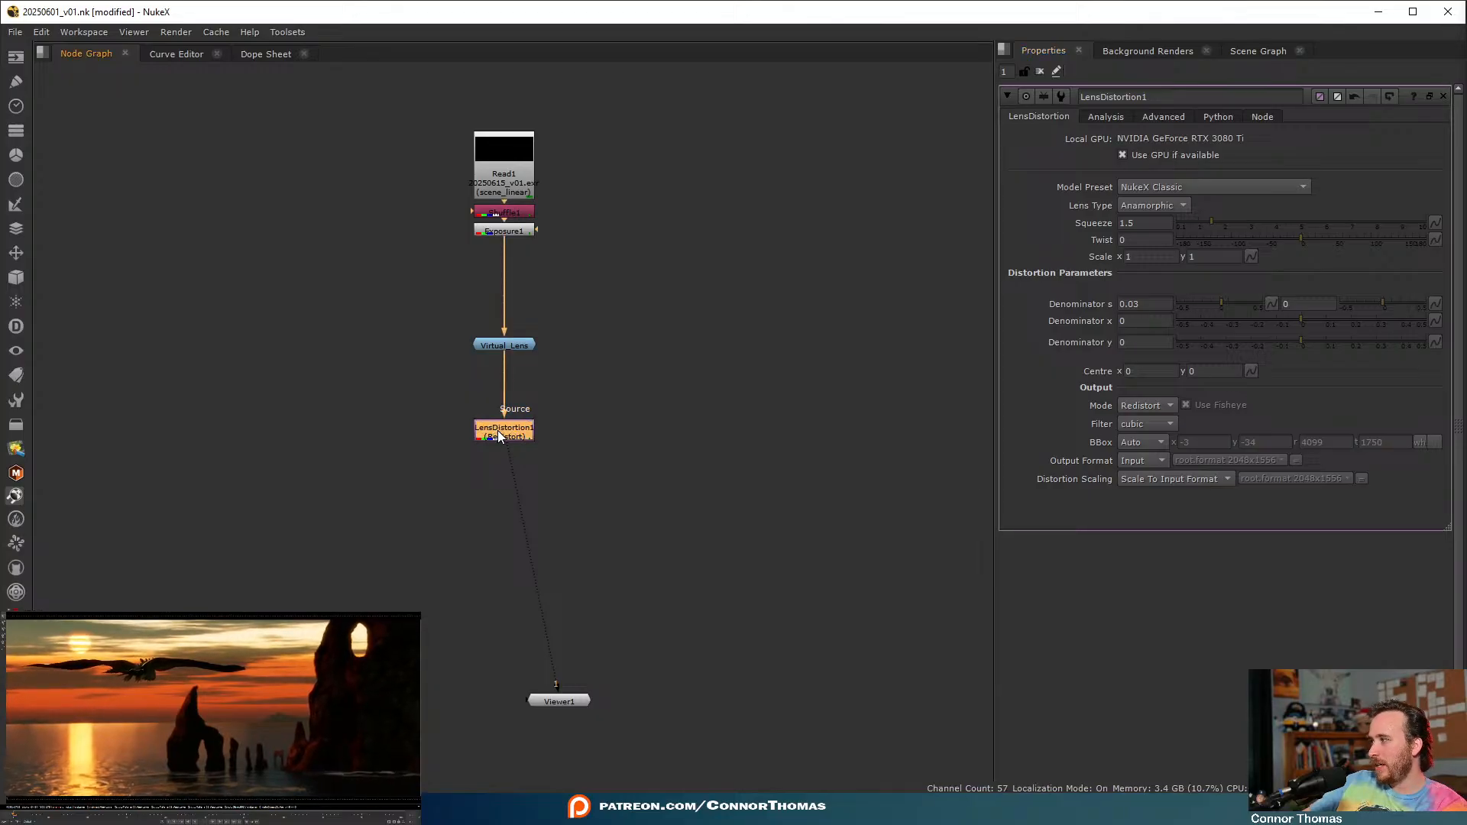
click(726, 466)
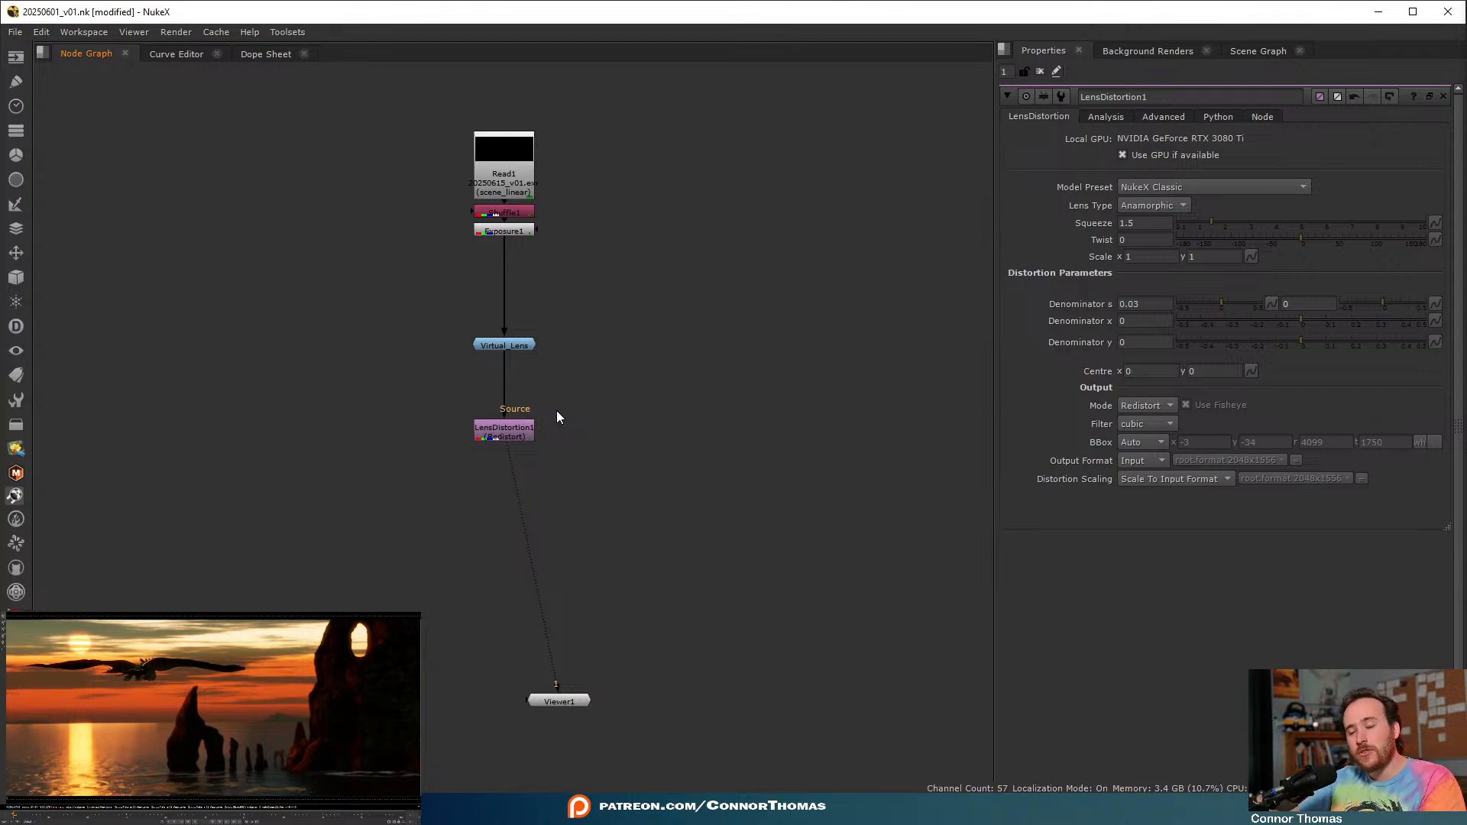
- Turn on the Vignette effect in the Virtual_Lens node
drag(522, 345, 523, 356)
double_click(522, 356)
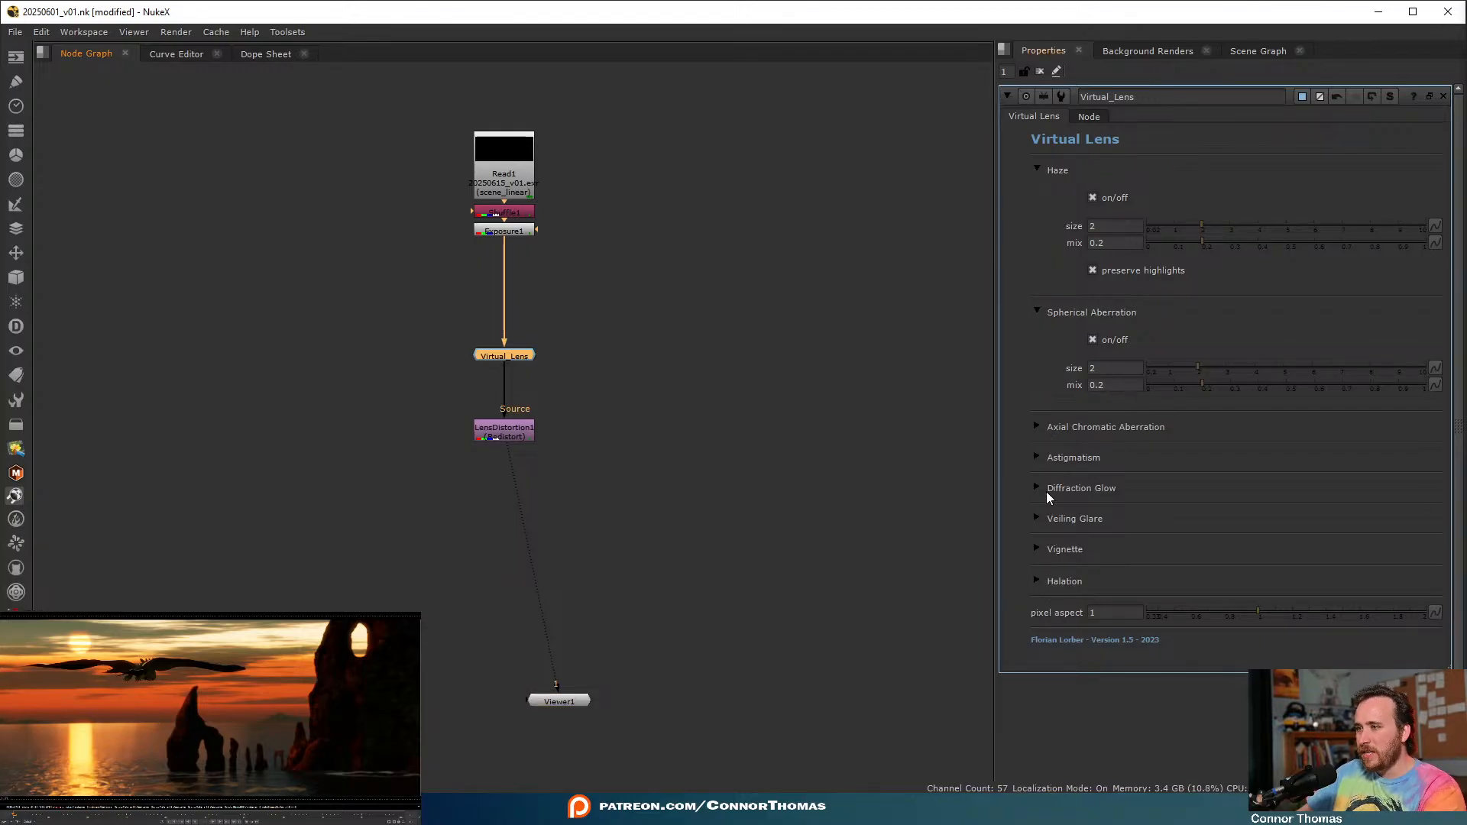
click(1036, 549)
scroll(1103, 470, down, 3)
click(1094, 347)
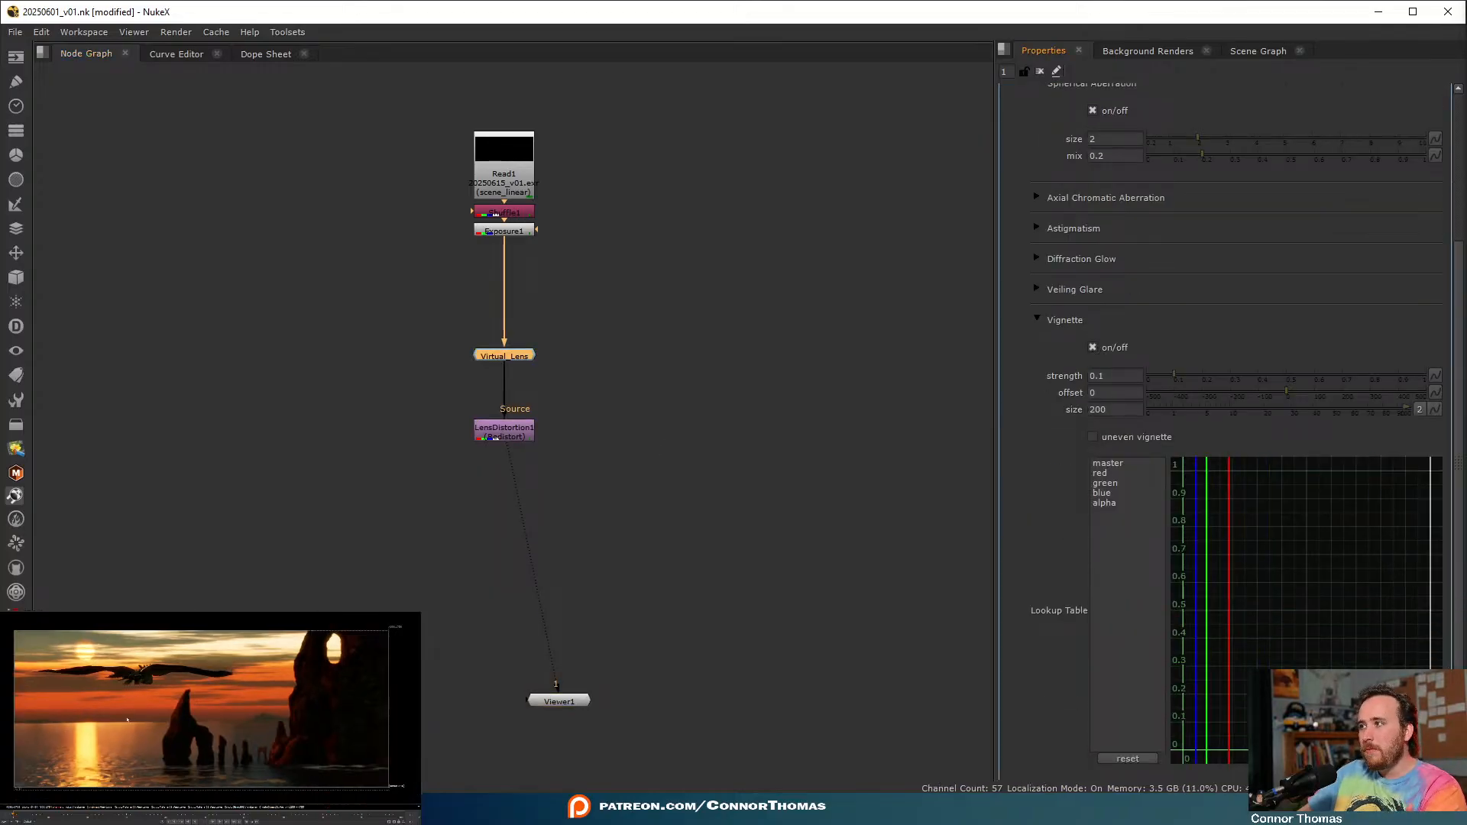
- Raise the vignette strength of the Virtual_Lens node to 0.43
click(1194, 374)
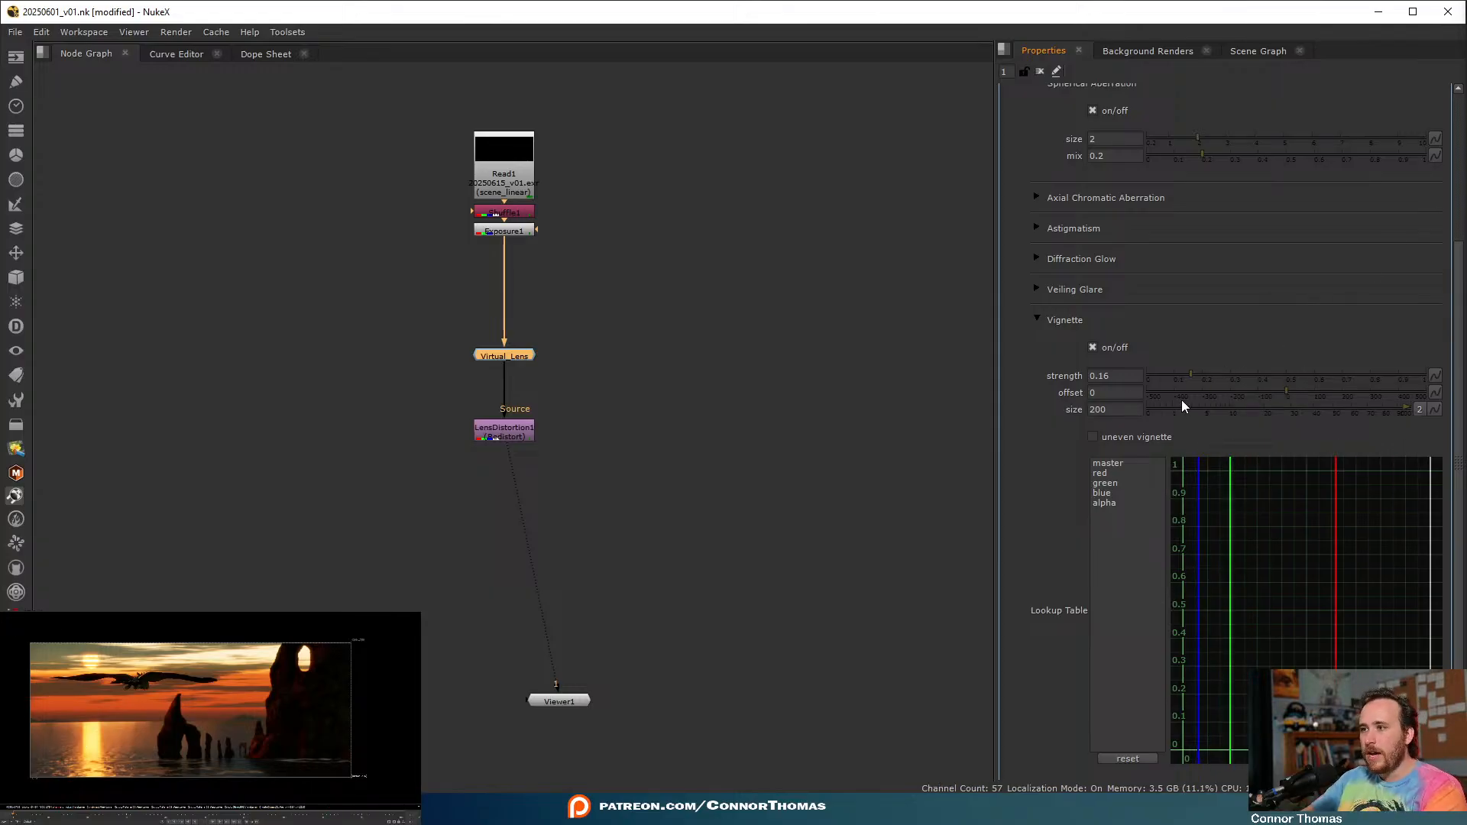
click(1235, 375)
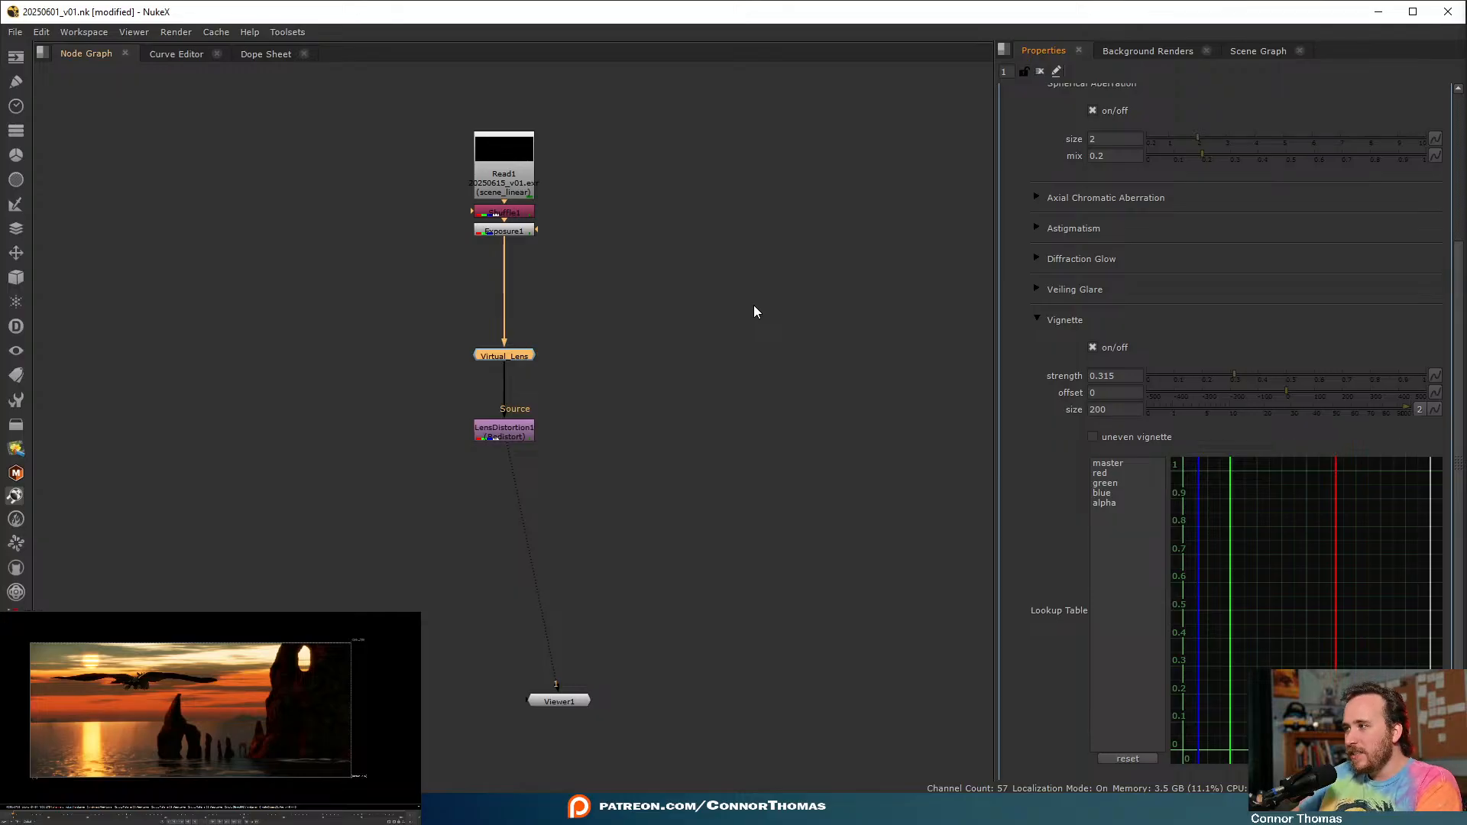
drag(1249, 380, 1257, 377)
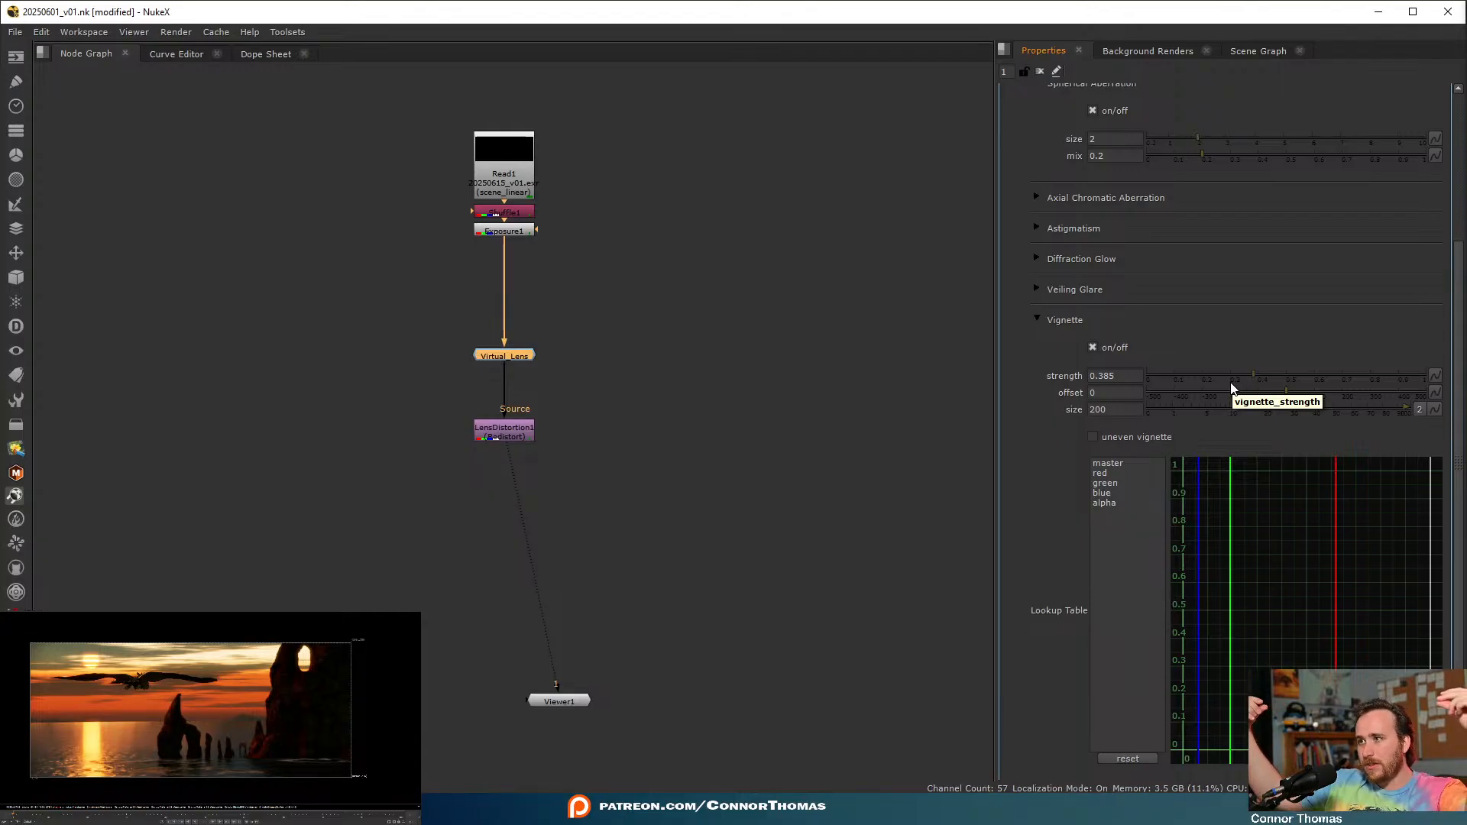
click(1267, 376)
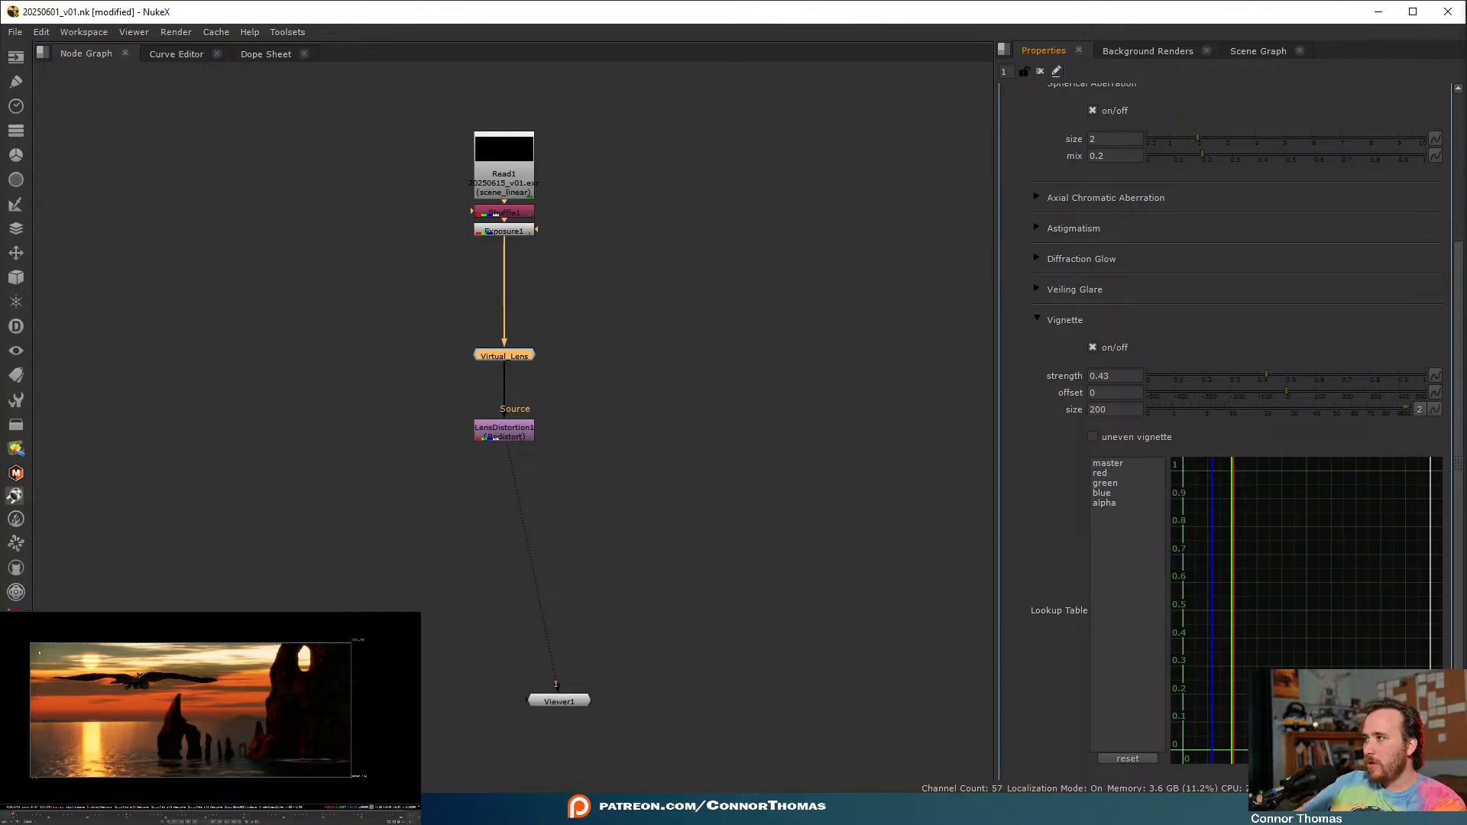
- Disable and re-enable the Virtual_Lens node to compare the image with and without the lens effects
click(685, 457)
click(493, 357)
key(d)
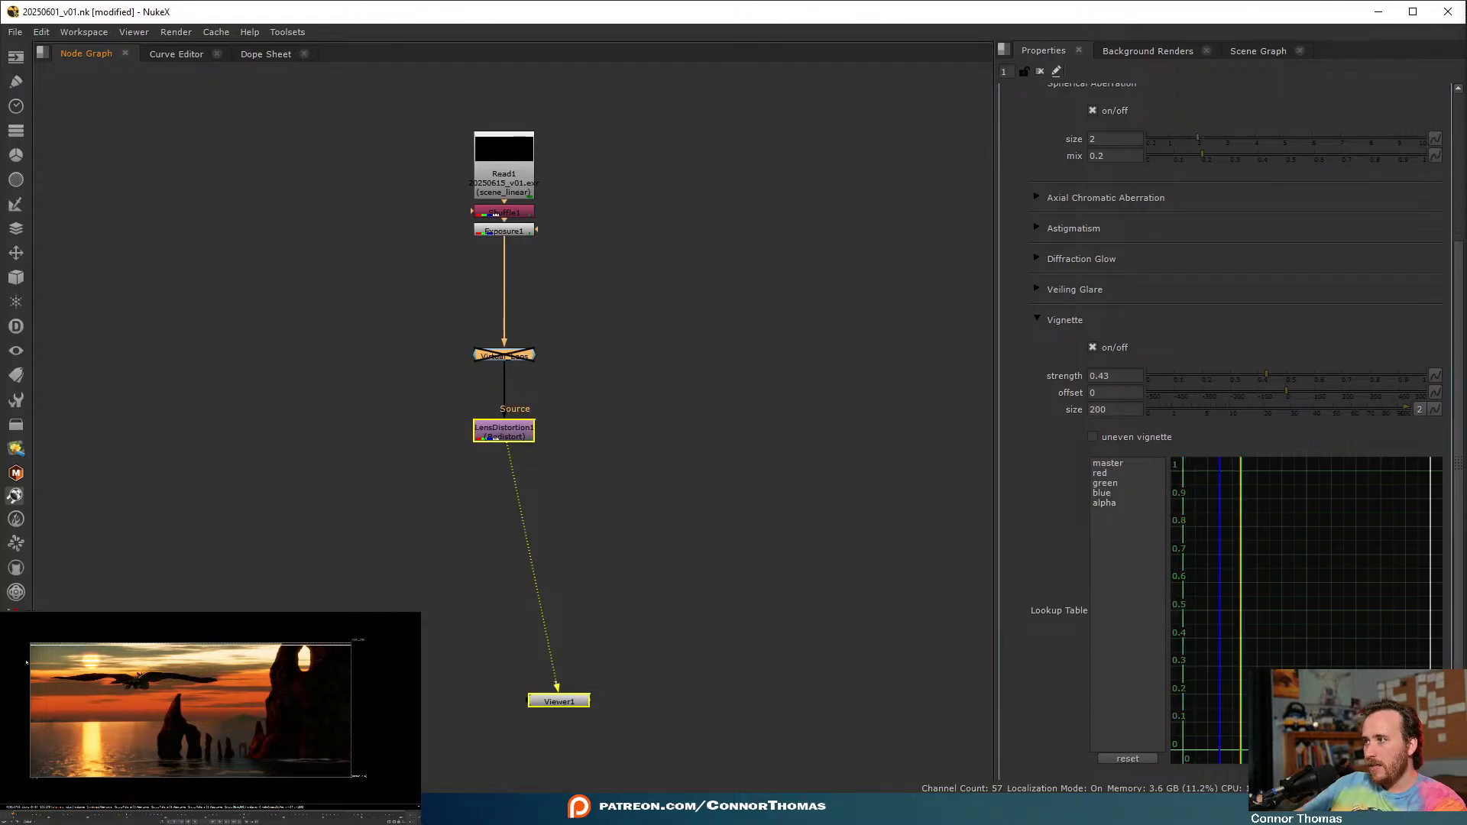
key(d)
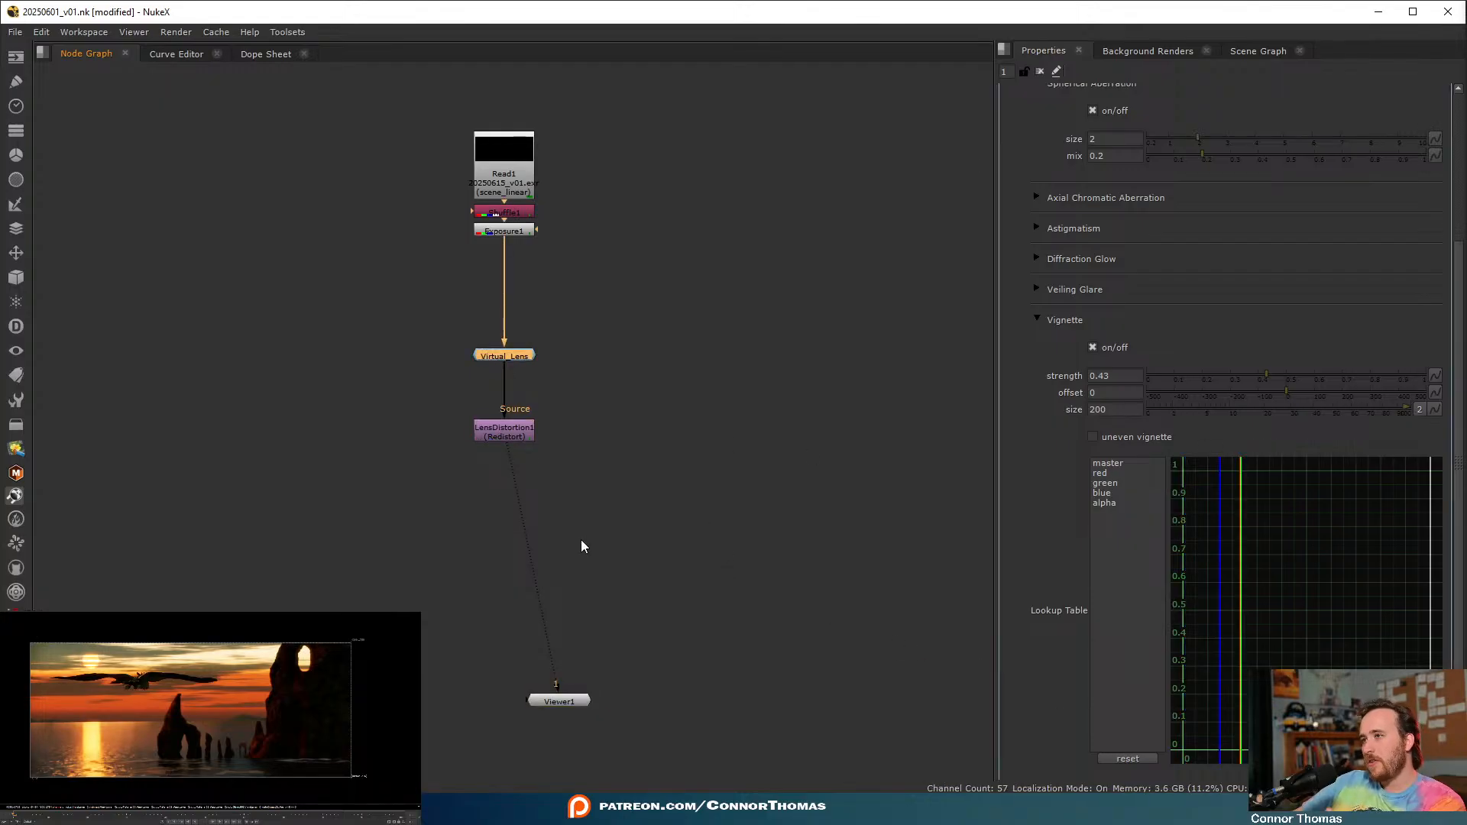
- Move LensDistortion1 and Virtual_Lens further down the node graph, leaving more space below Exposure1
click(510, 434)
drag(512, 456, 512, 468)
drag(530, 354, 524, 417)
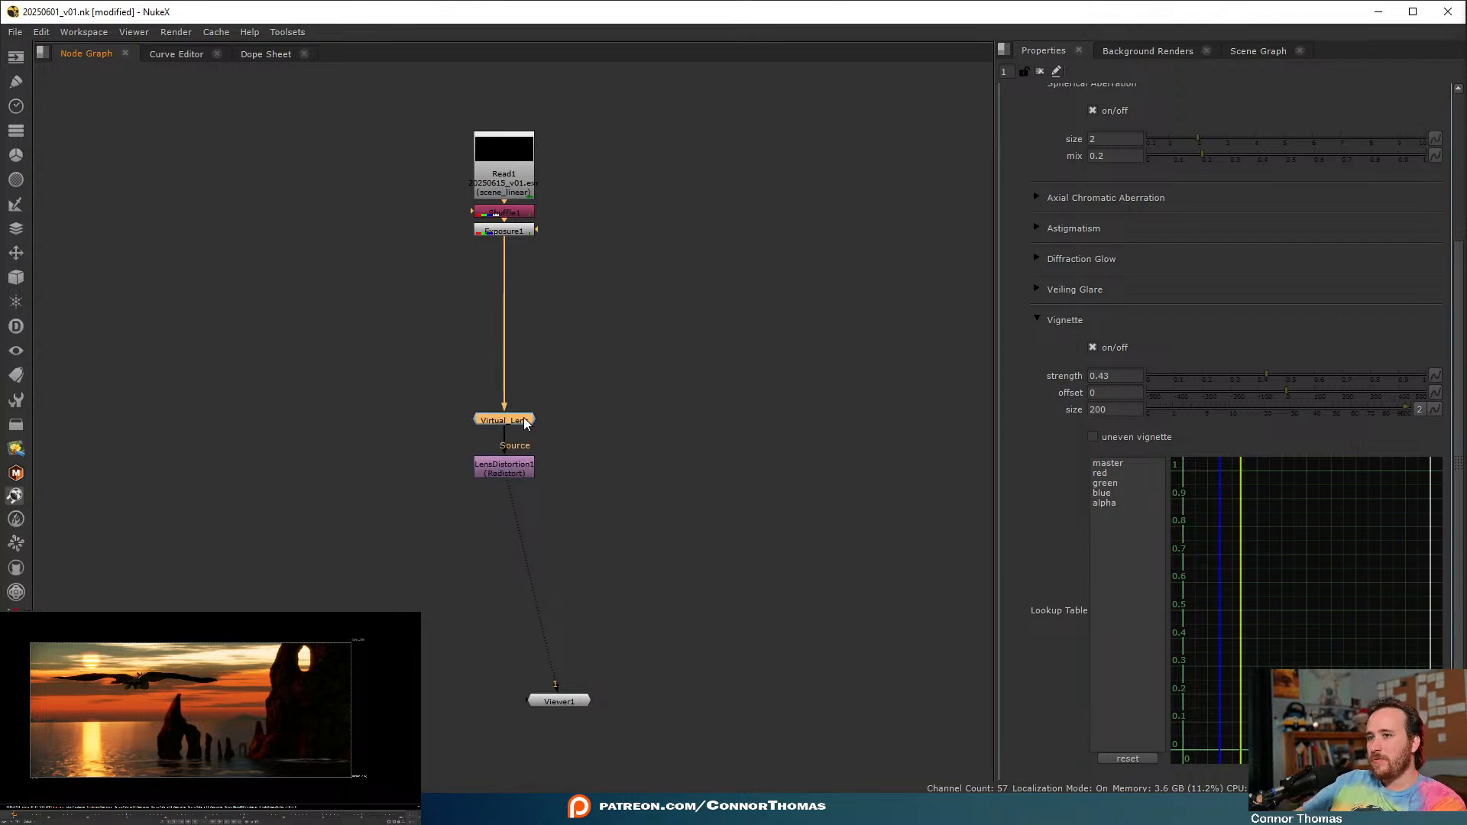
click(527, 468)
key(Tab)
text(regra)
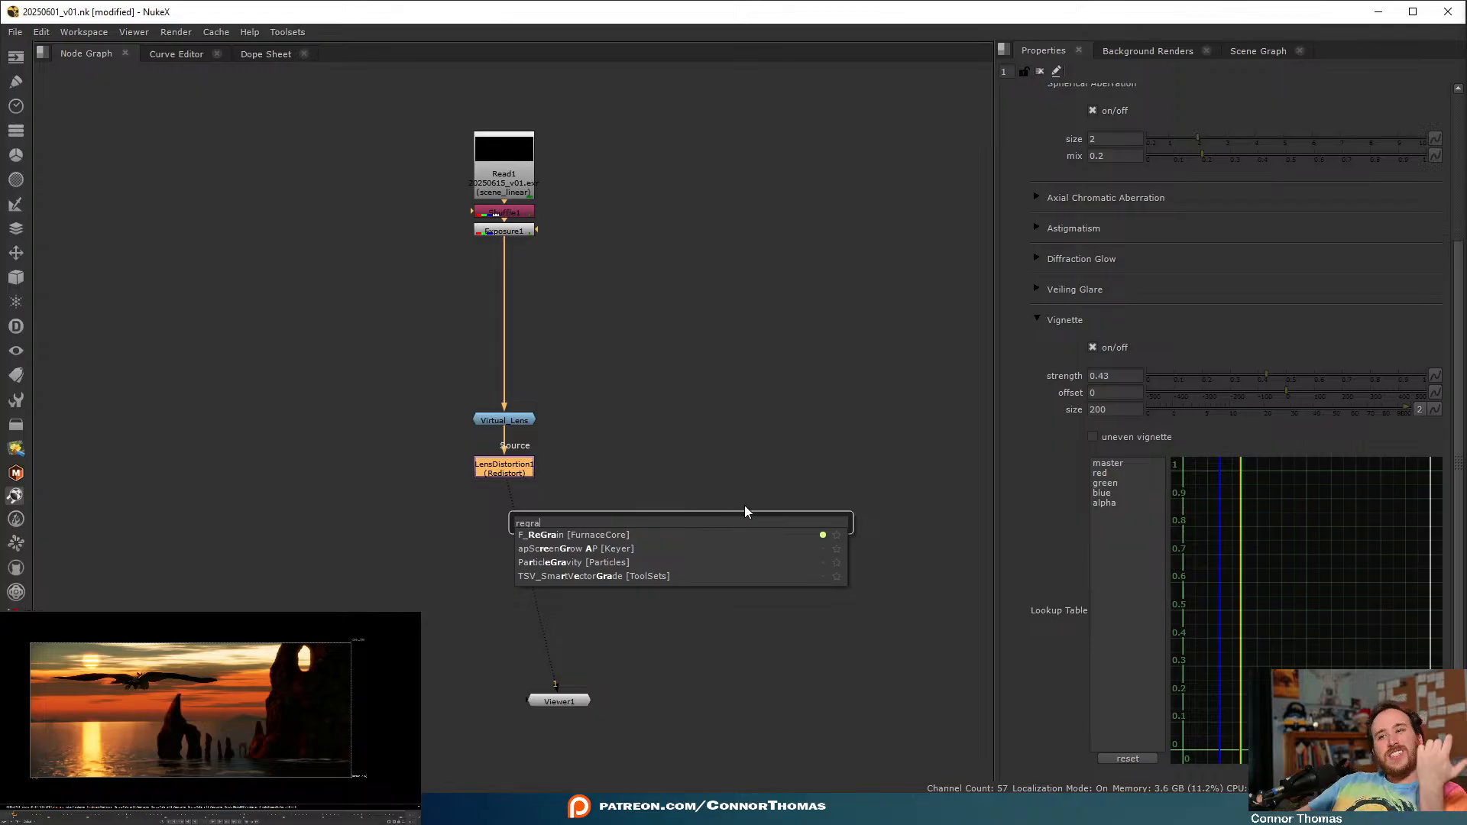
key(Escape)
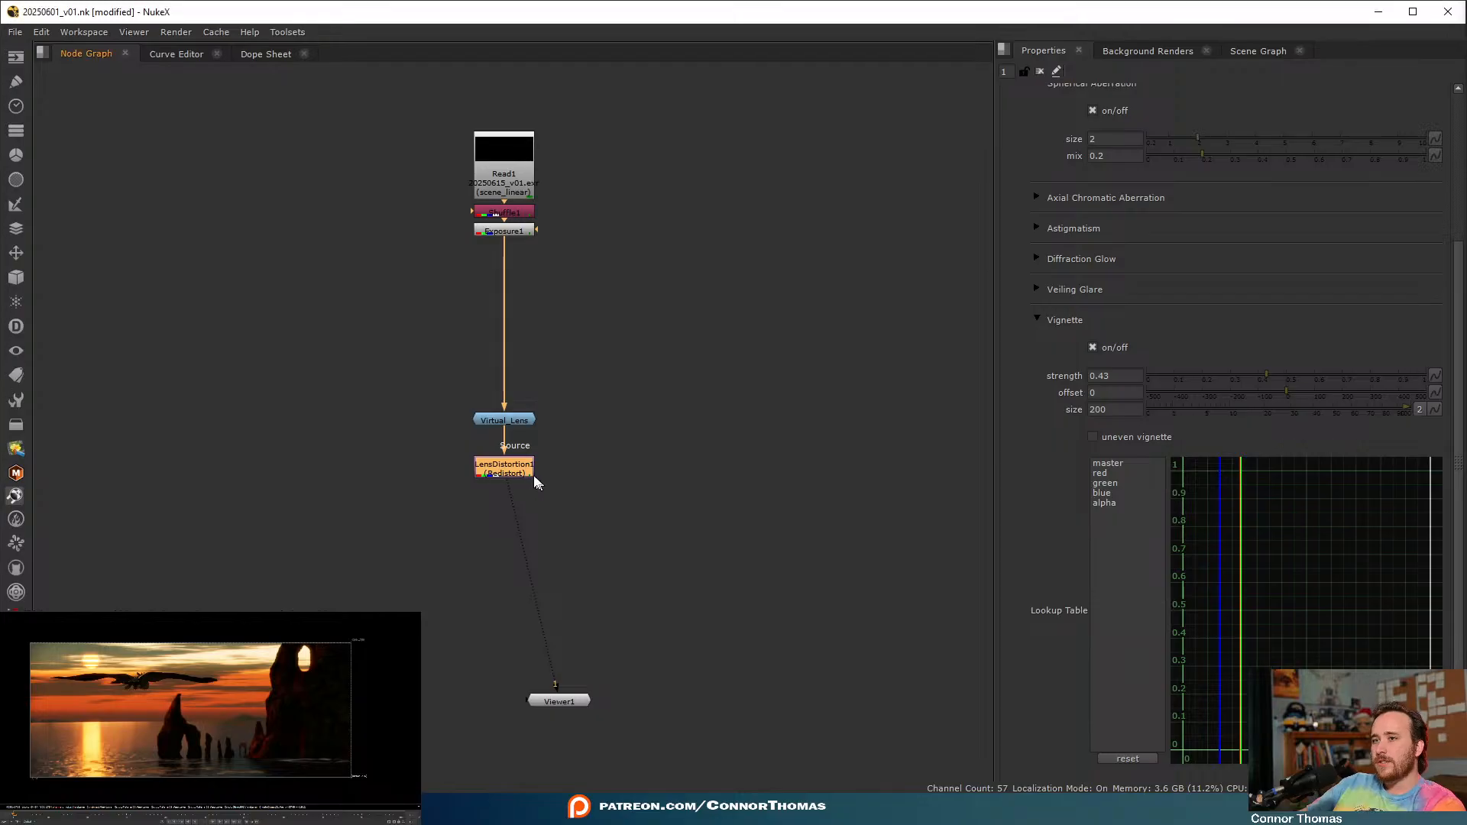
- Add a DasGrain node after LensDistortion1 and place it directly below that node
key(Tab)
text(dasgra)
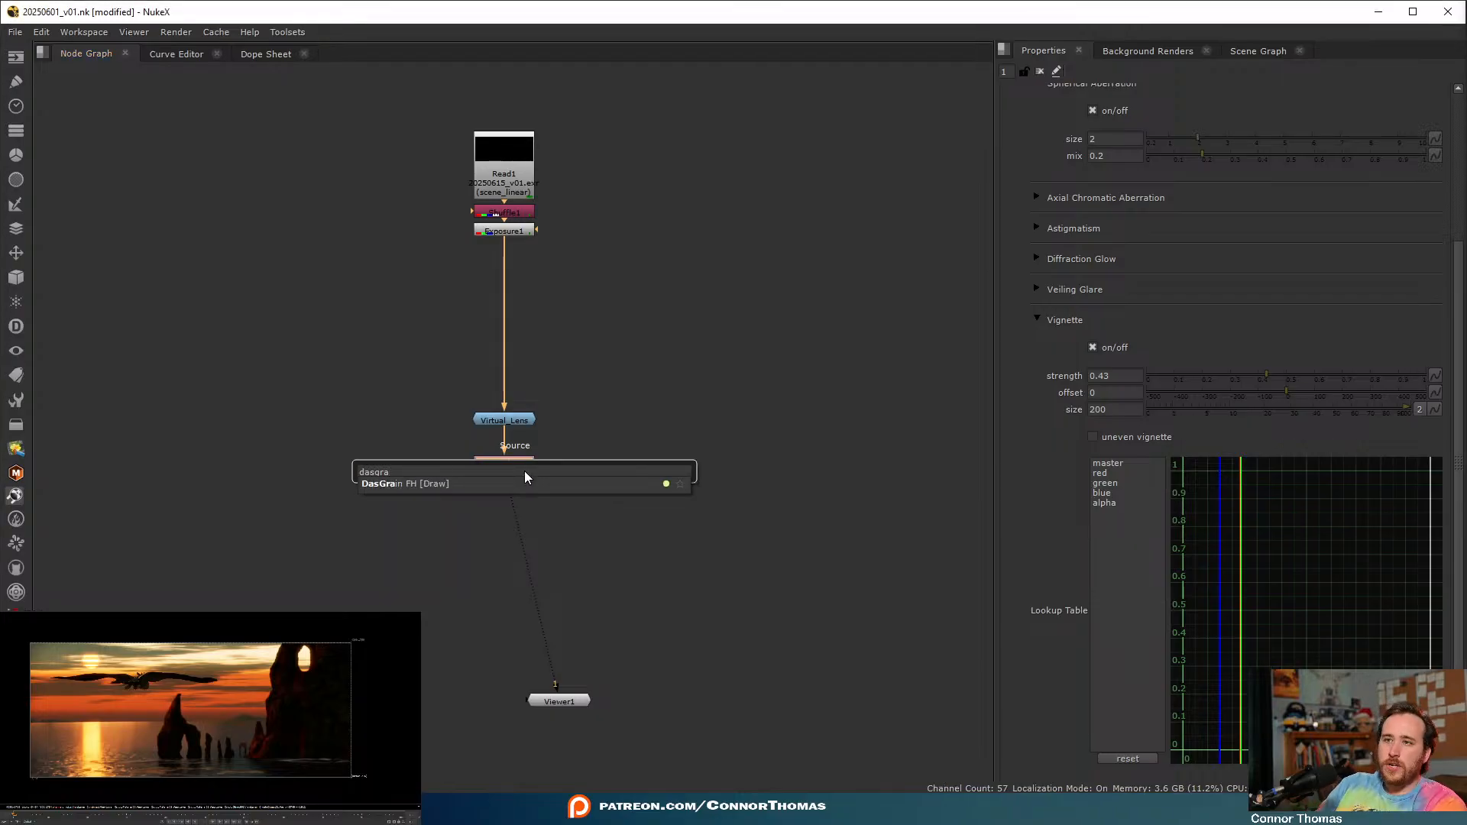
key(Return)
drag(521, 498, 779, 501)
click(557, 518)
drag(470, 515, 380, 483)
middle_drag(225, 531, 461, 482)
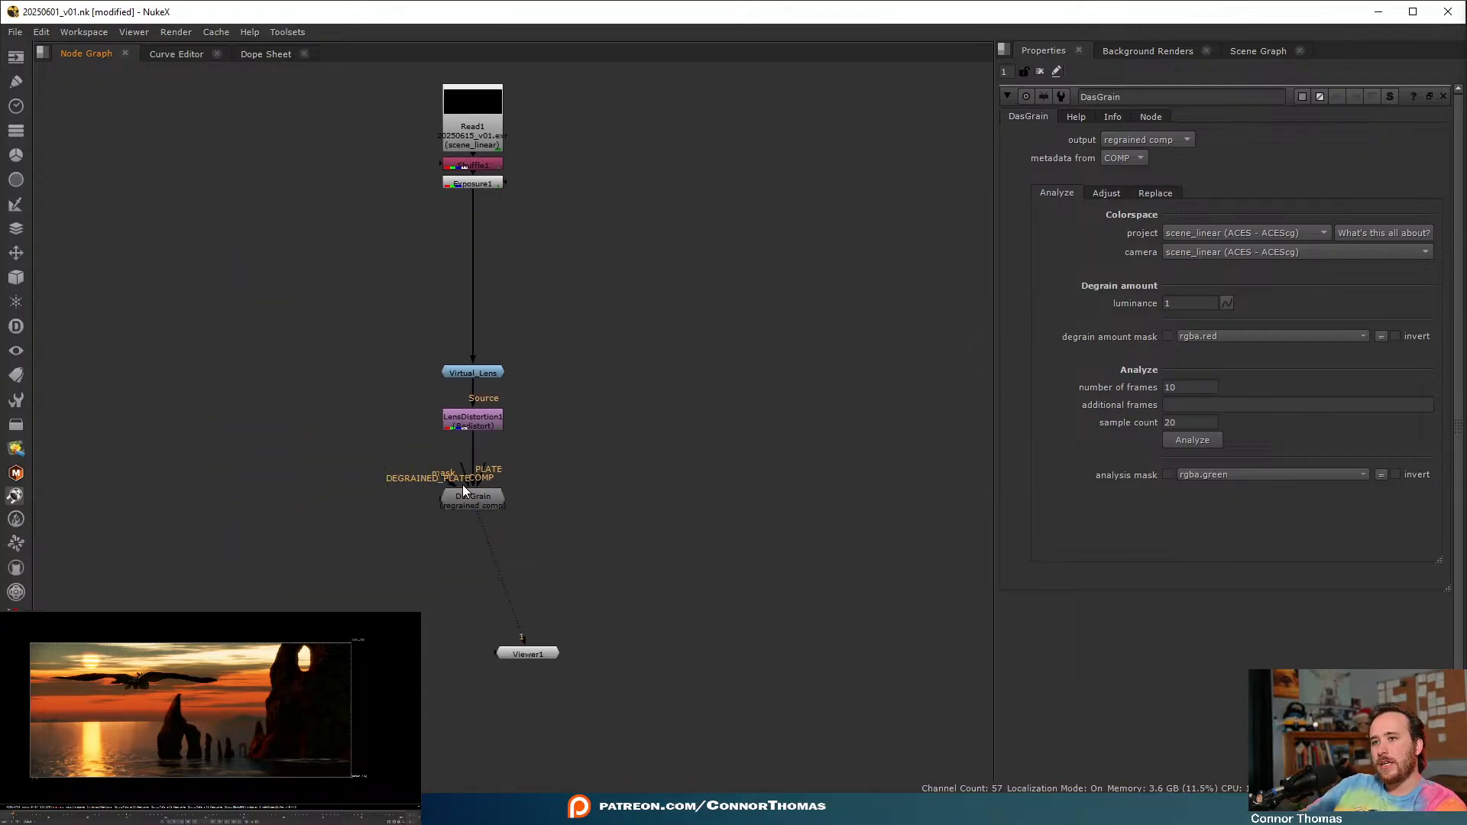
drag(460, 461, 229, 501)
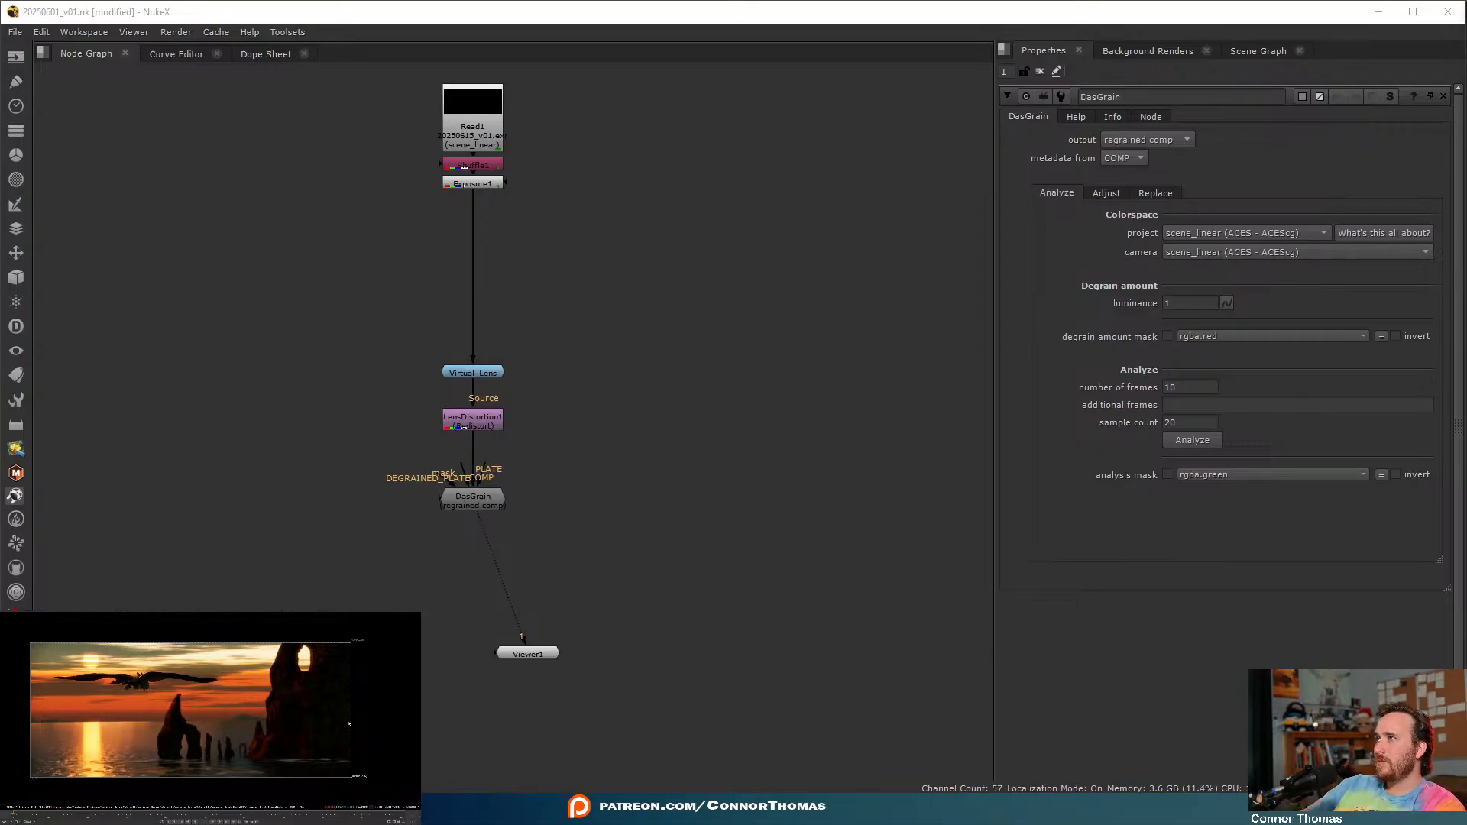
- Start adding a Read node and browse to the D:/Videos/ShatteredIce_VFX/10_Shots folder
key(r)
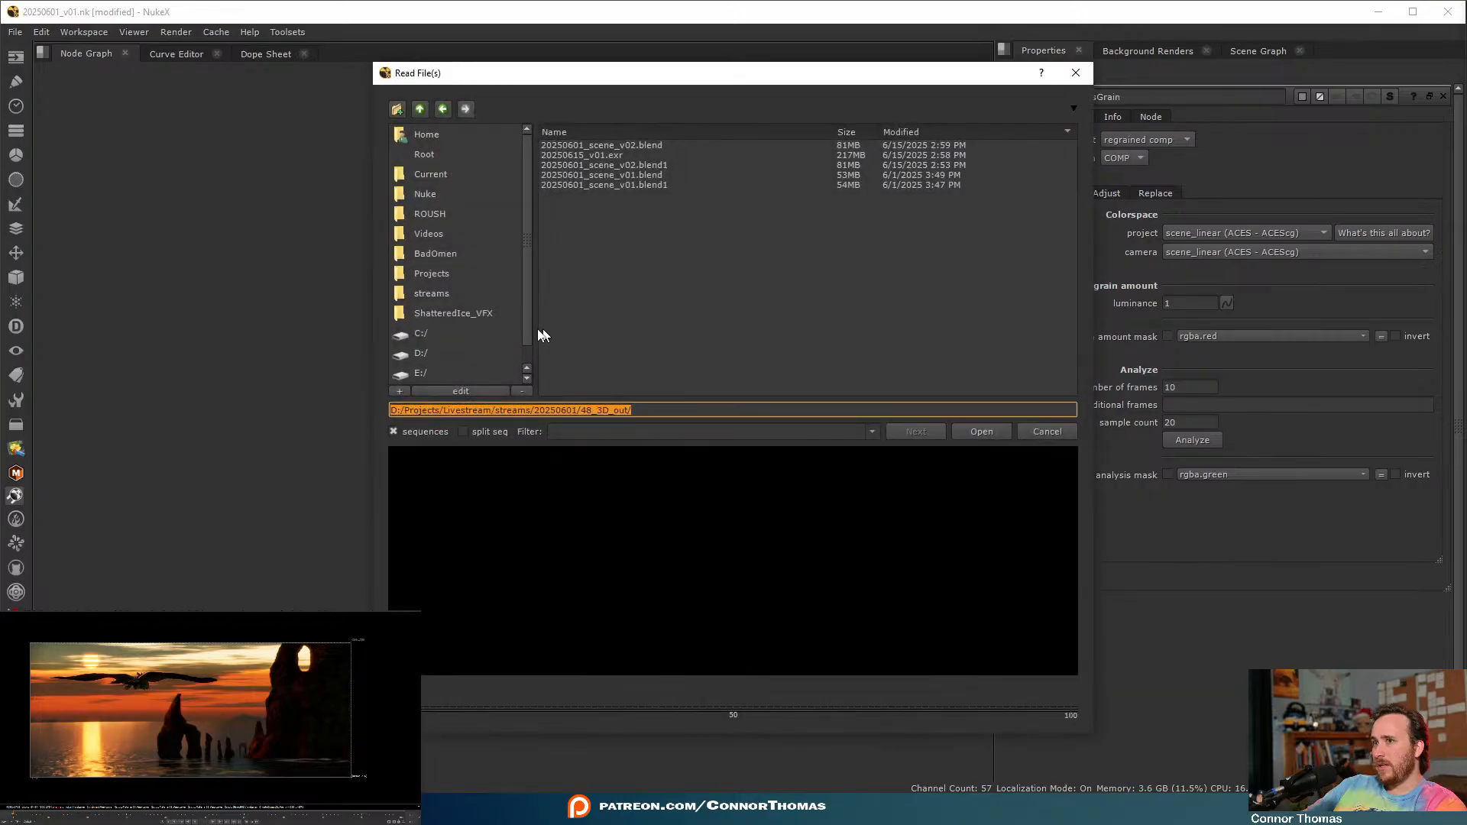
click(424, 353)
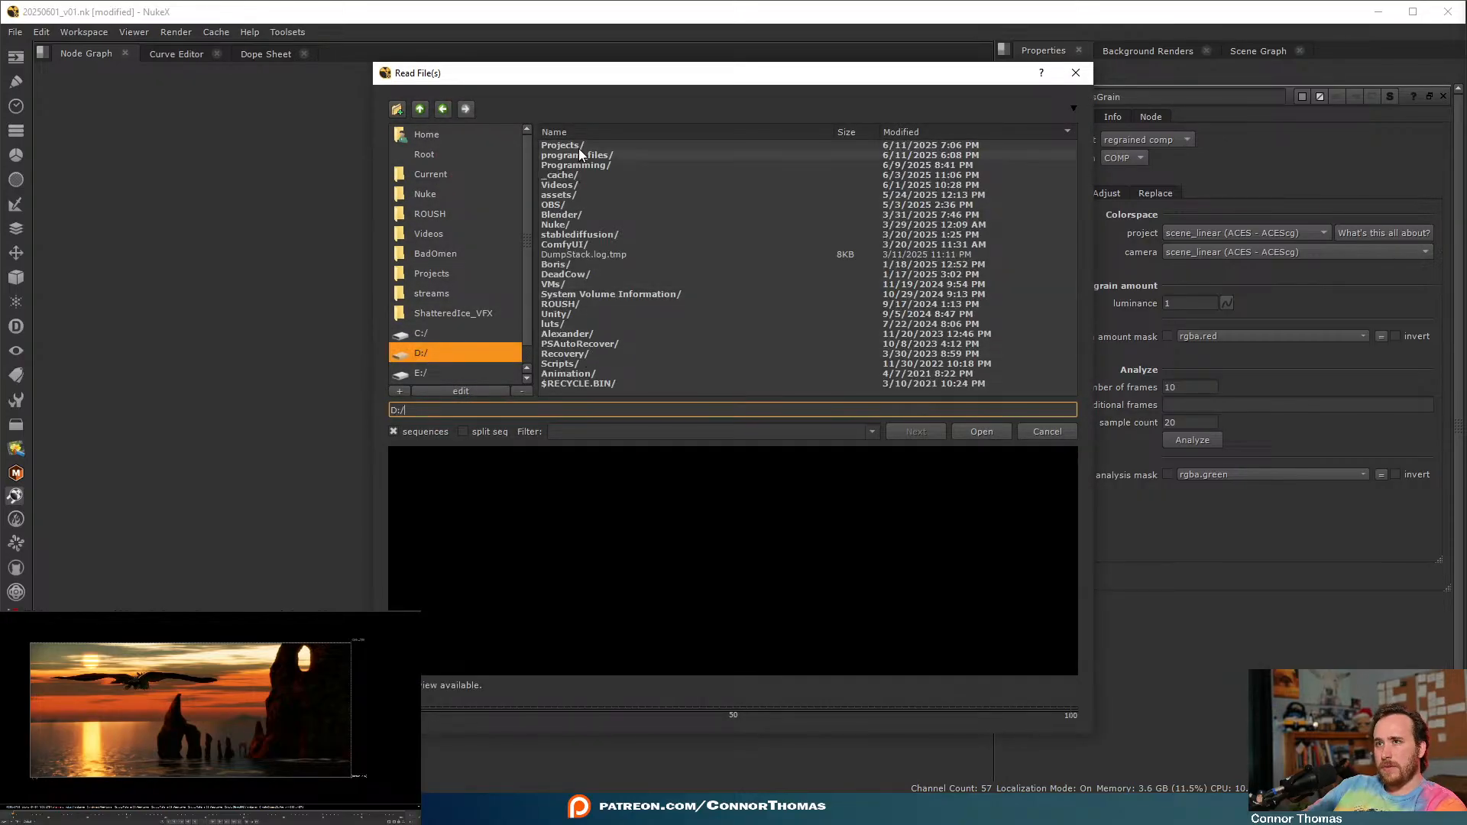
double_click(580, 184)
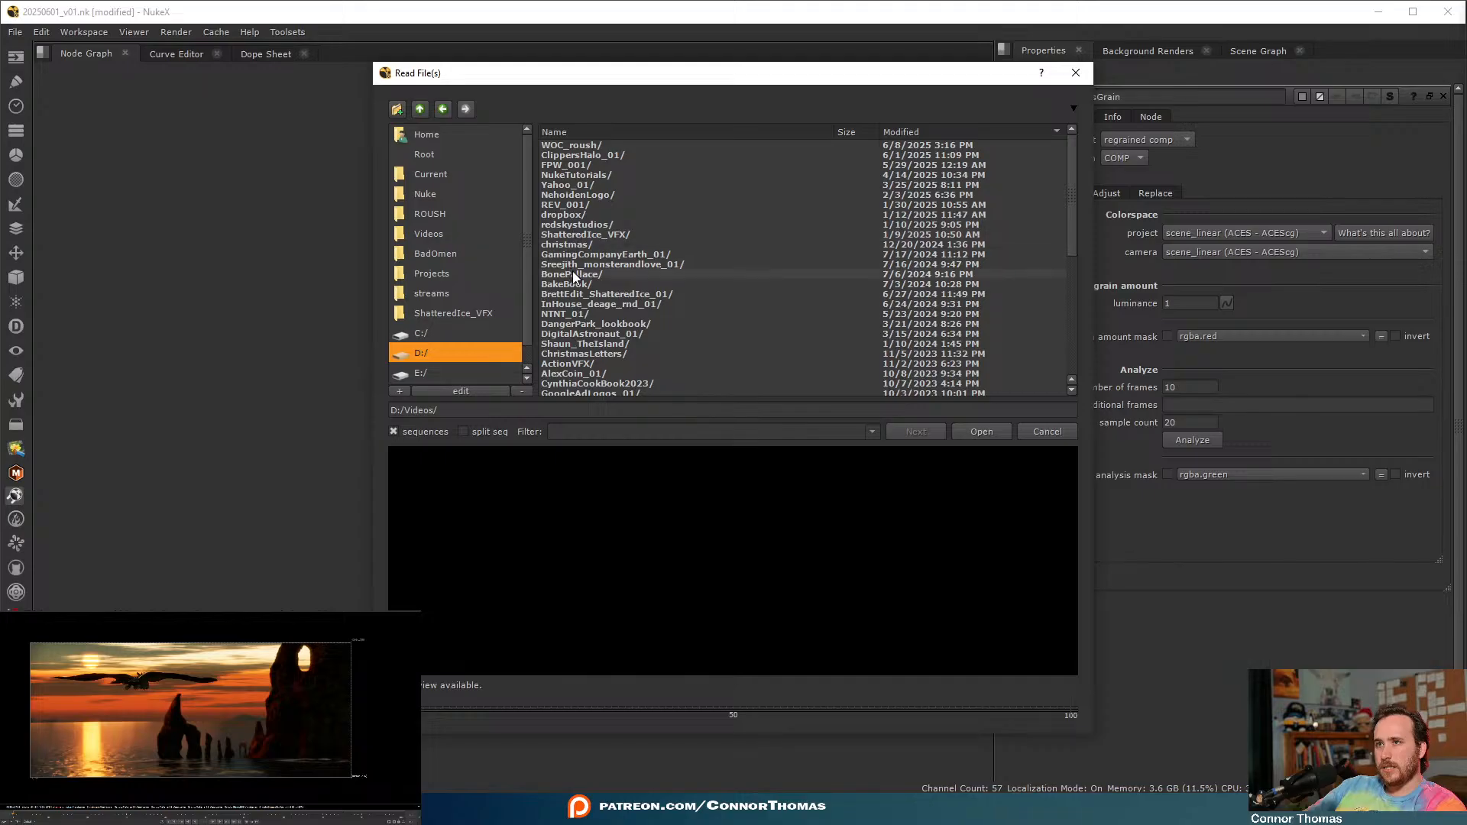
click(542, 410)
text(ISC)
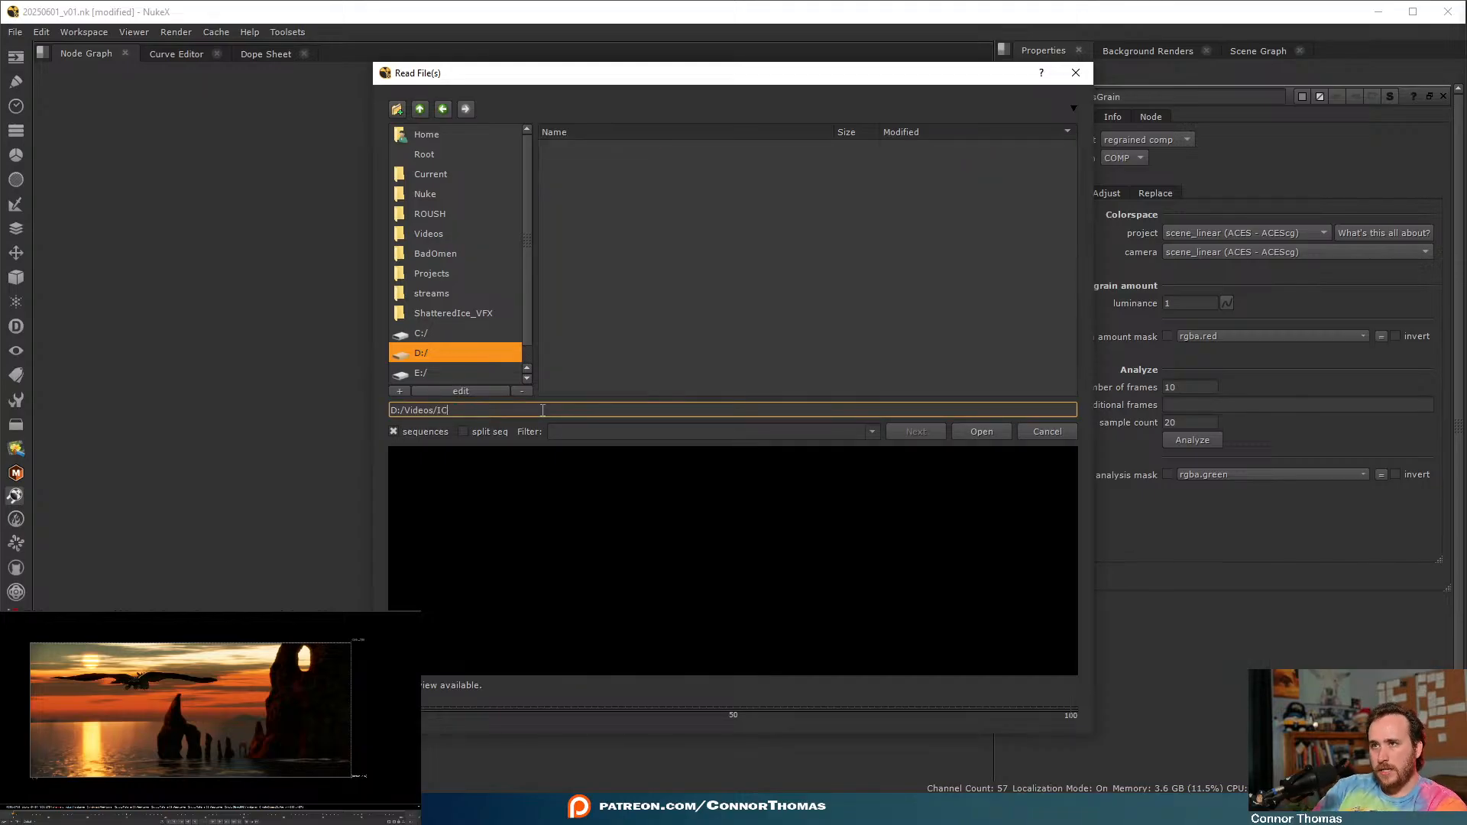
key(BackSpace)
key(BackSpace)
key(BackSpace)
text(Sha)
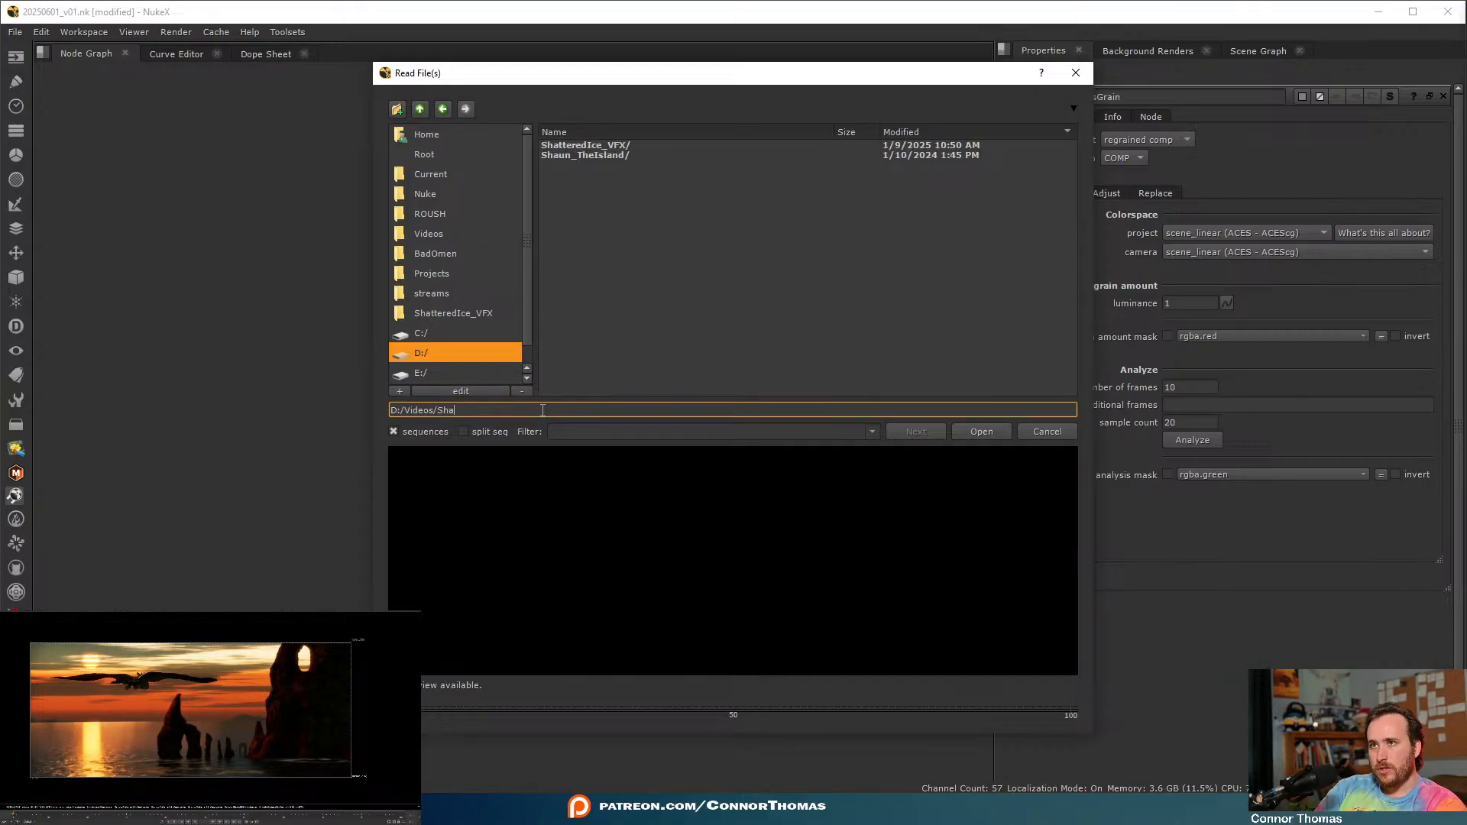
double_click(566, 145)
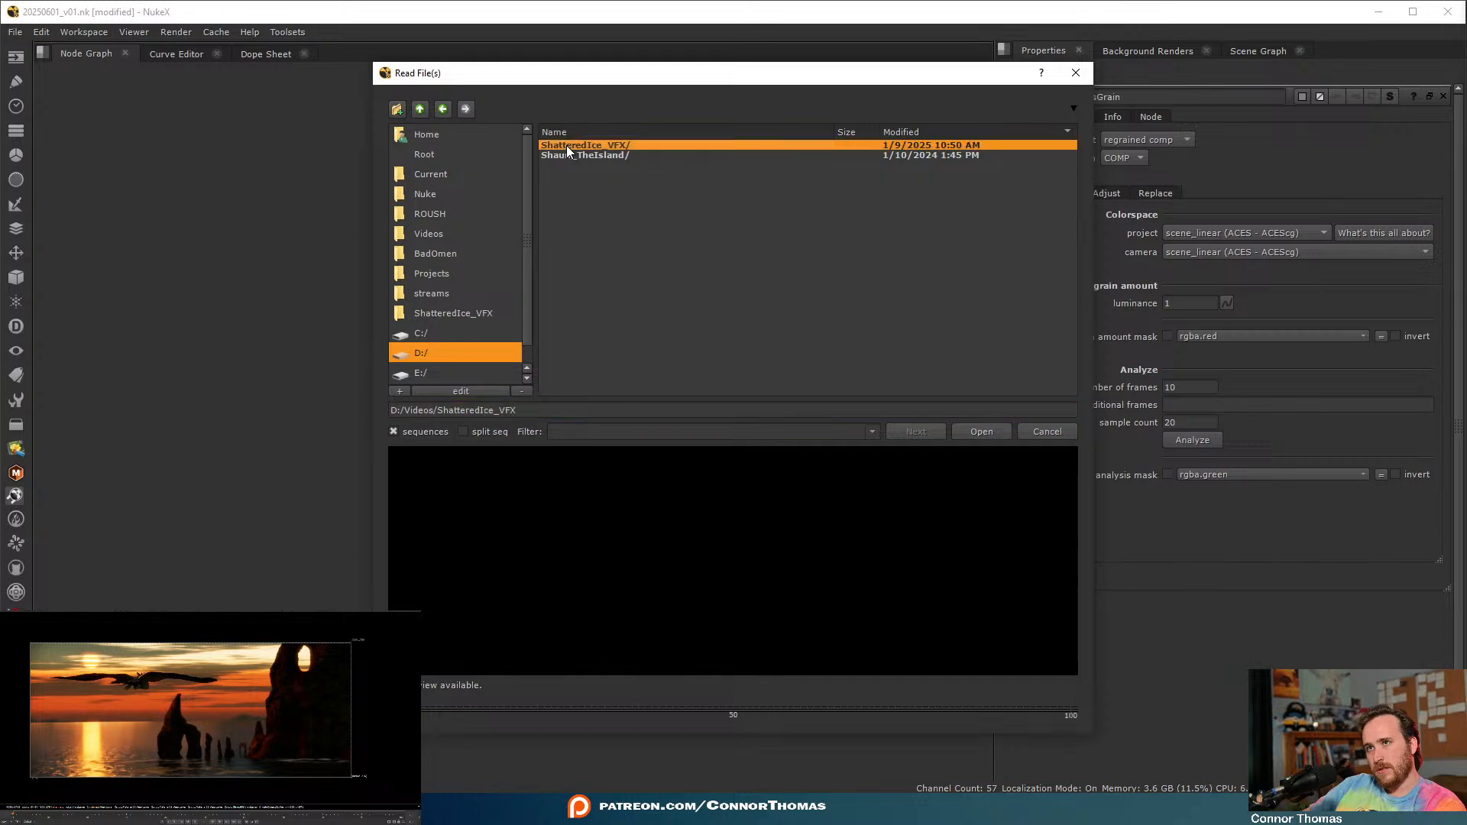
double_click(566, 155)
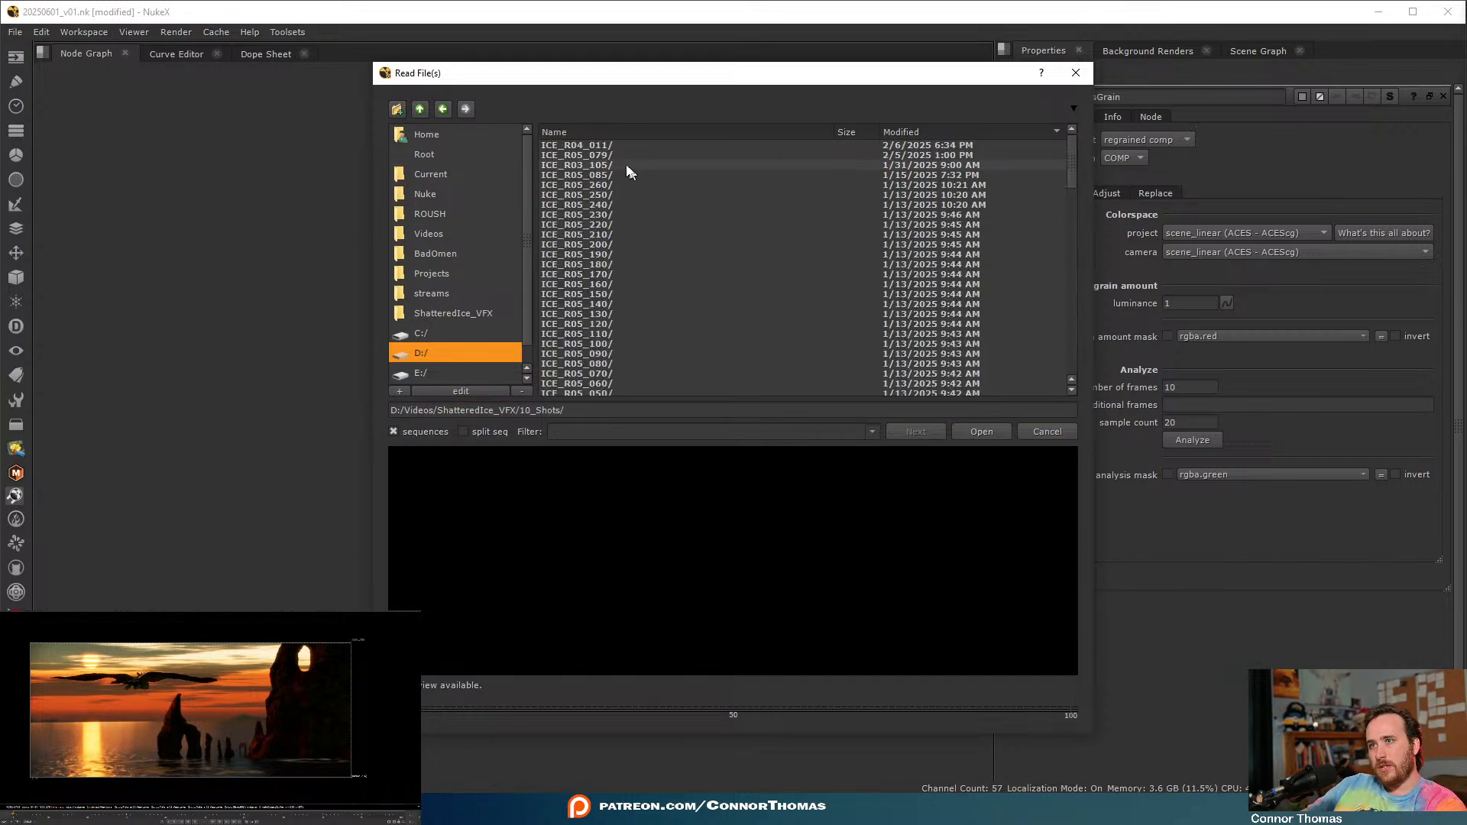
- Load the R02_032.mxf plate from ICE_R02_032/05_plate into a Read node and place it left of the main node stream
click(585, 411)
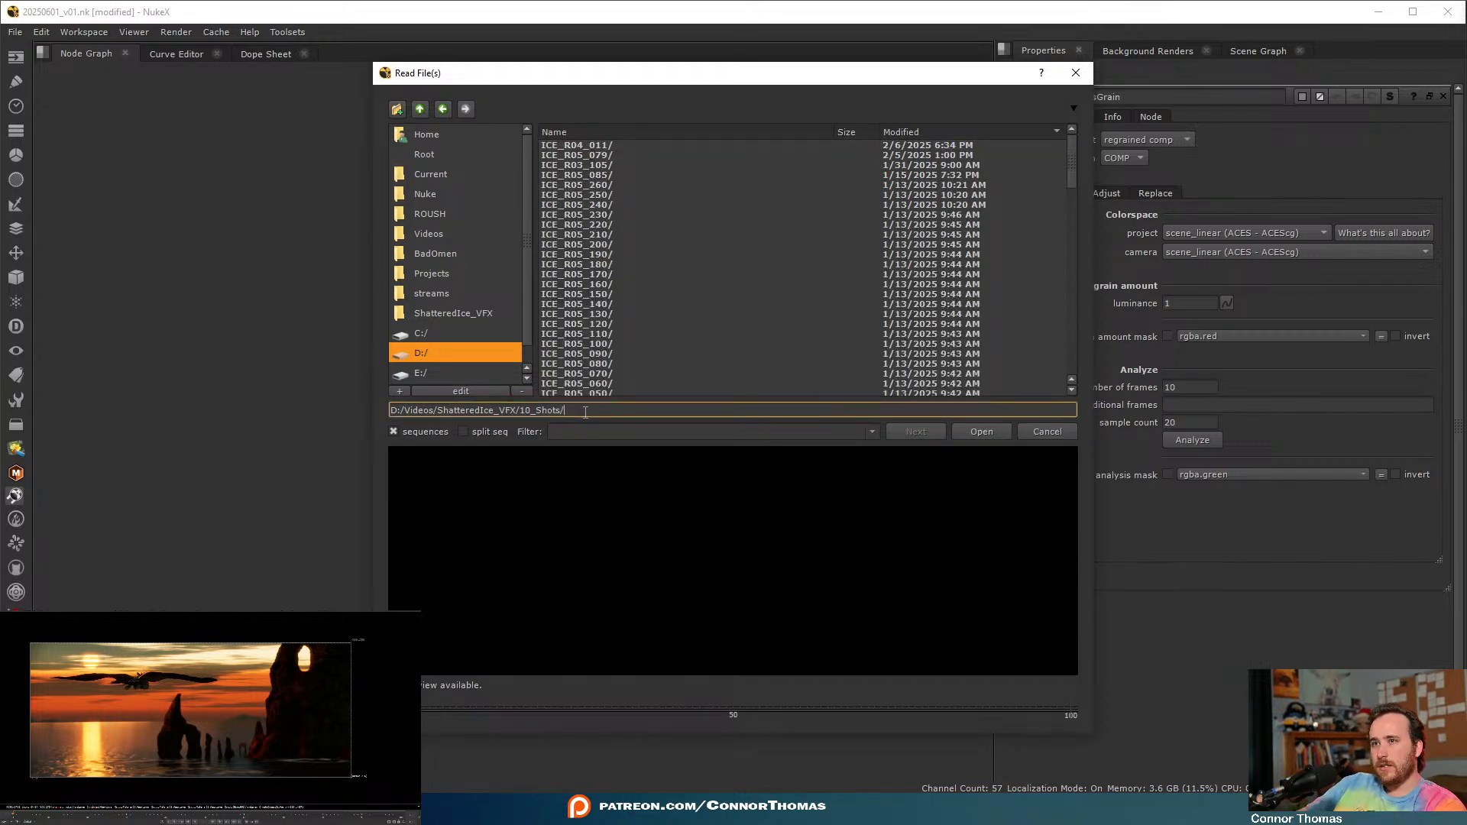
text(ICE_)
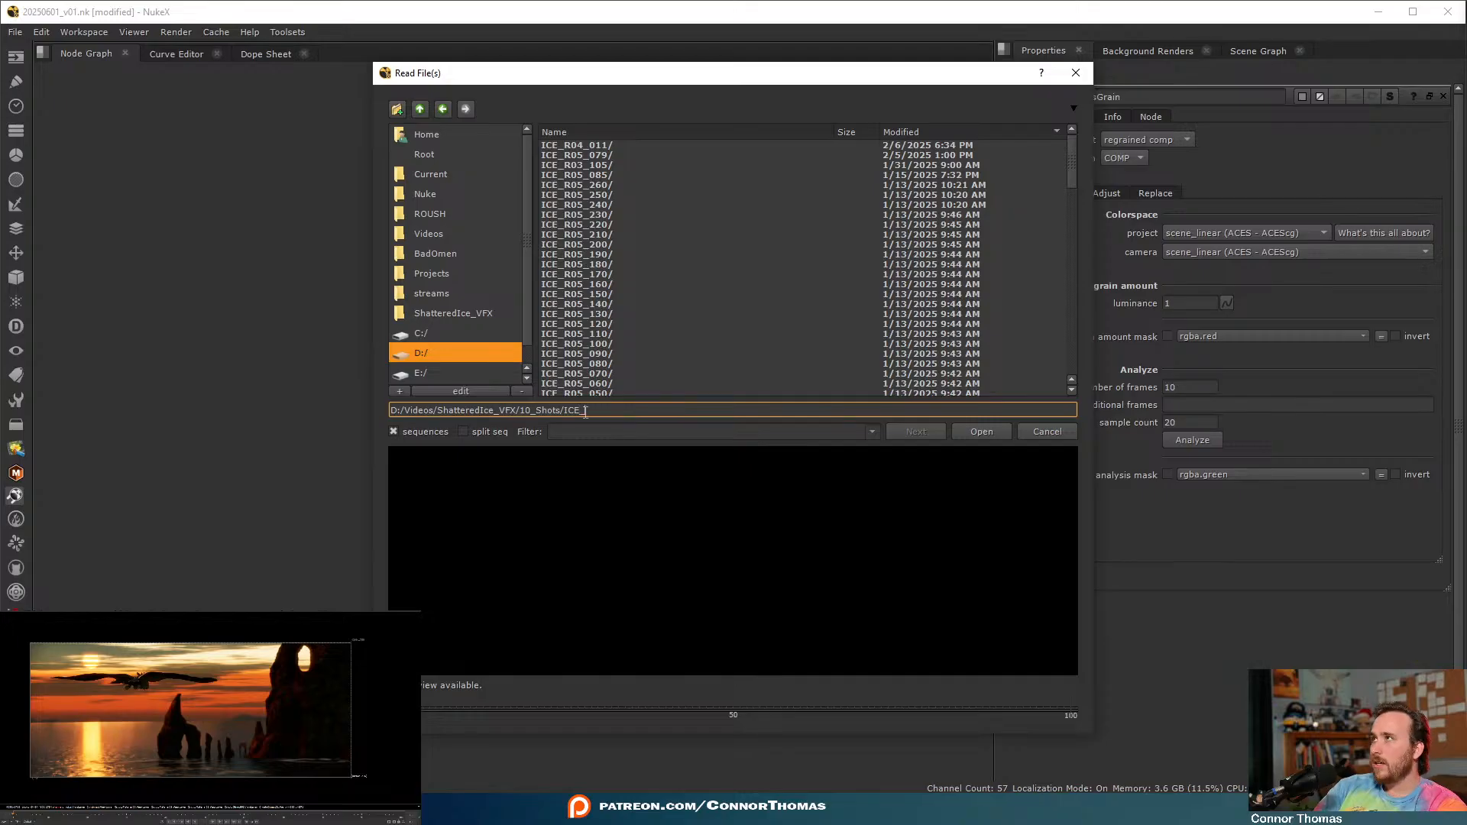
text(R02)
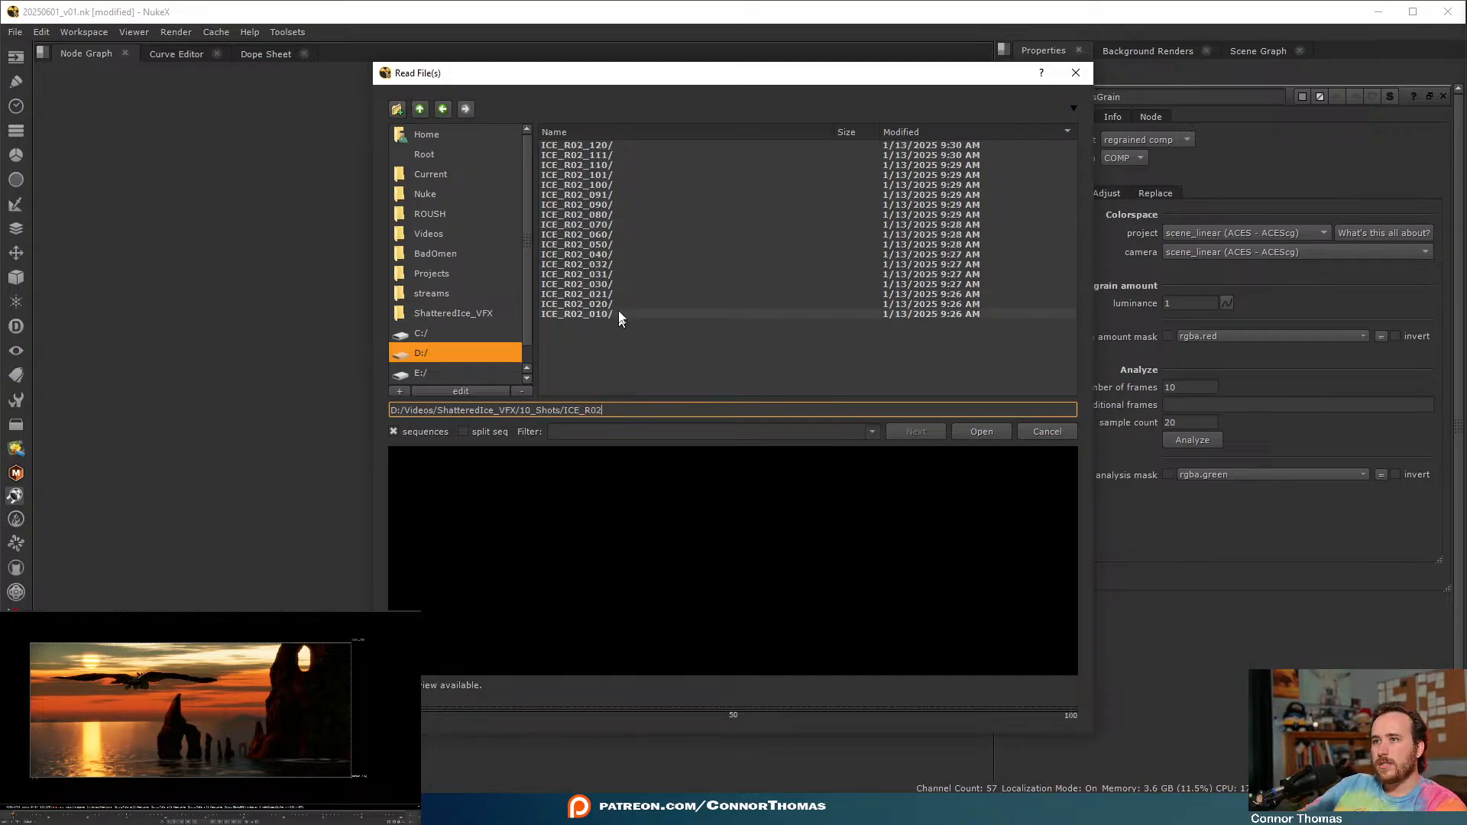
double_click(611, 263)
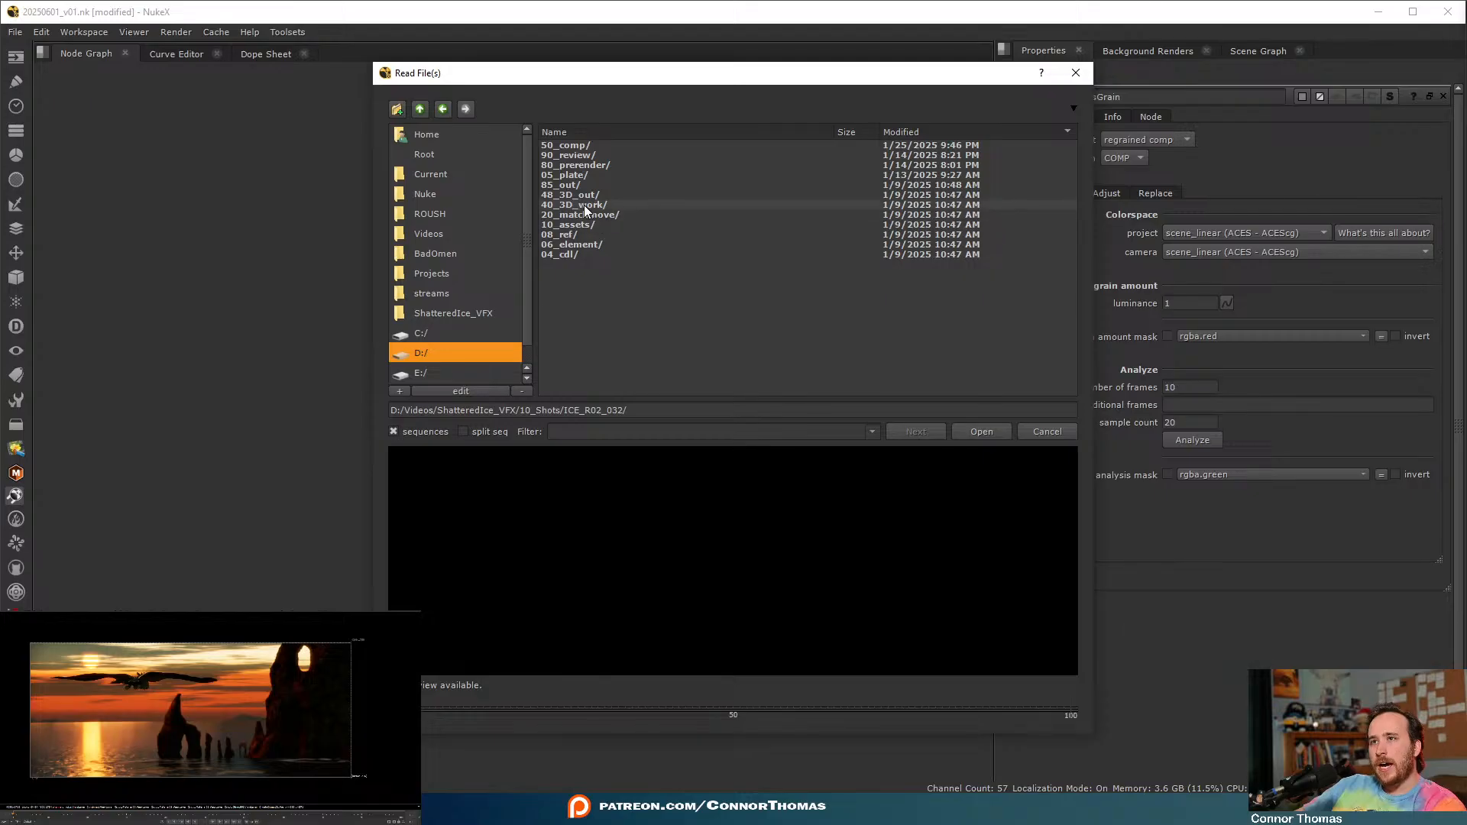
double_click(586, 179)
click(585, 144)
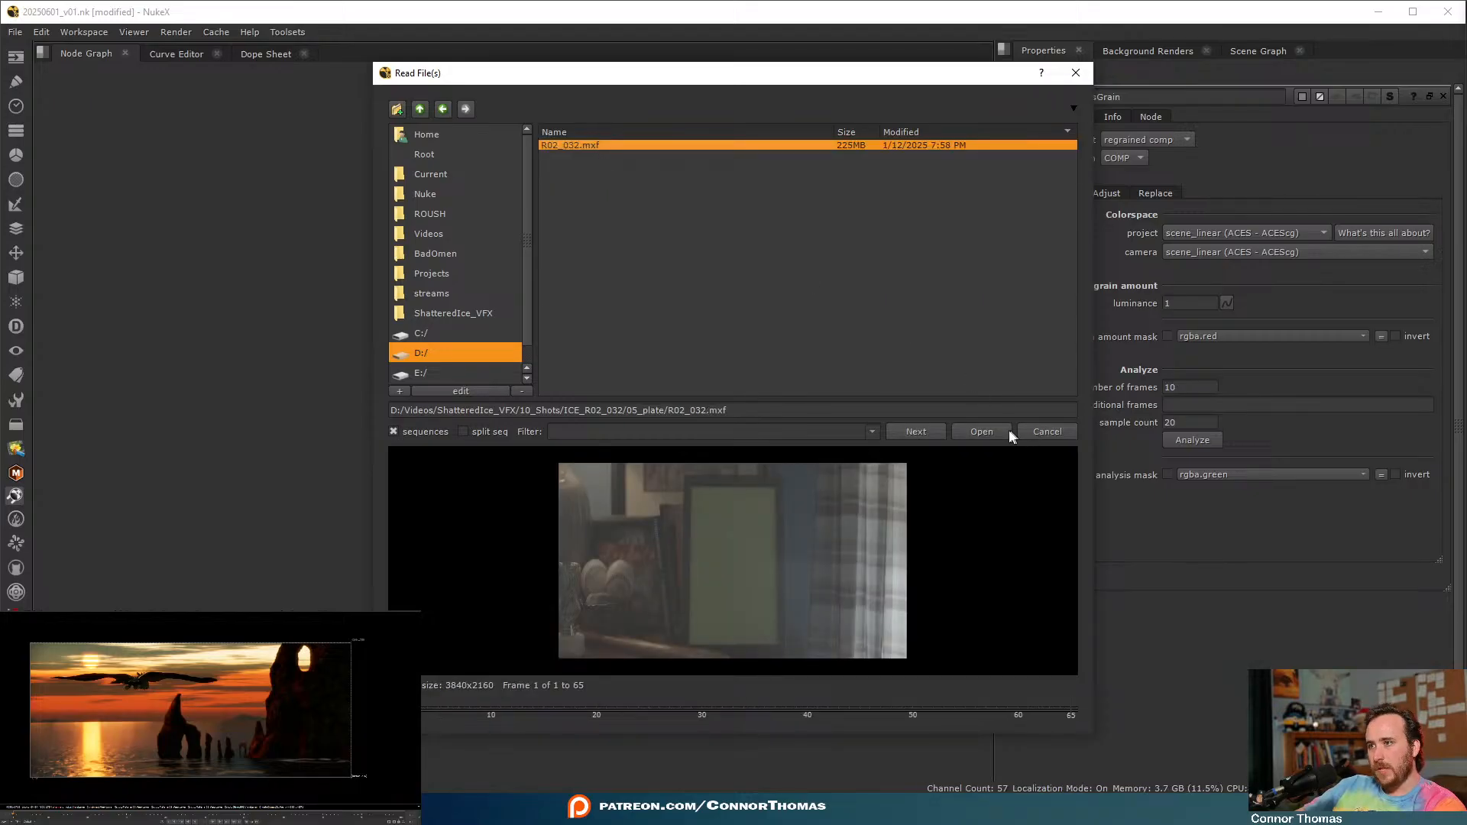
click(982, 431)
drag(638, 420, 214, 365)
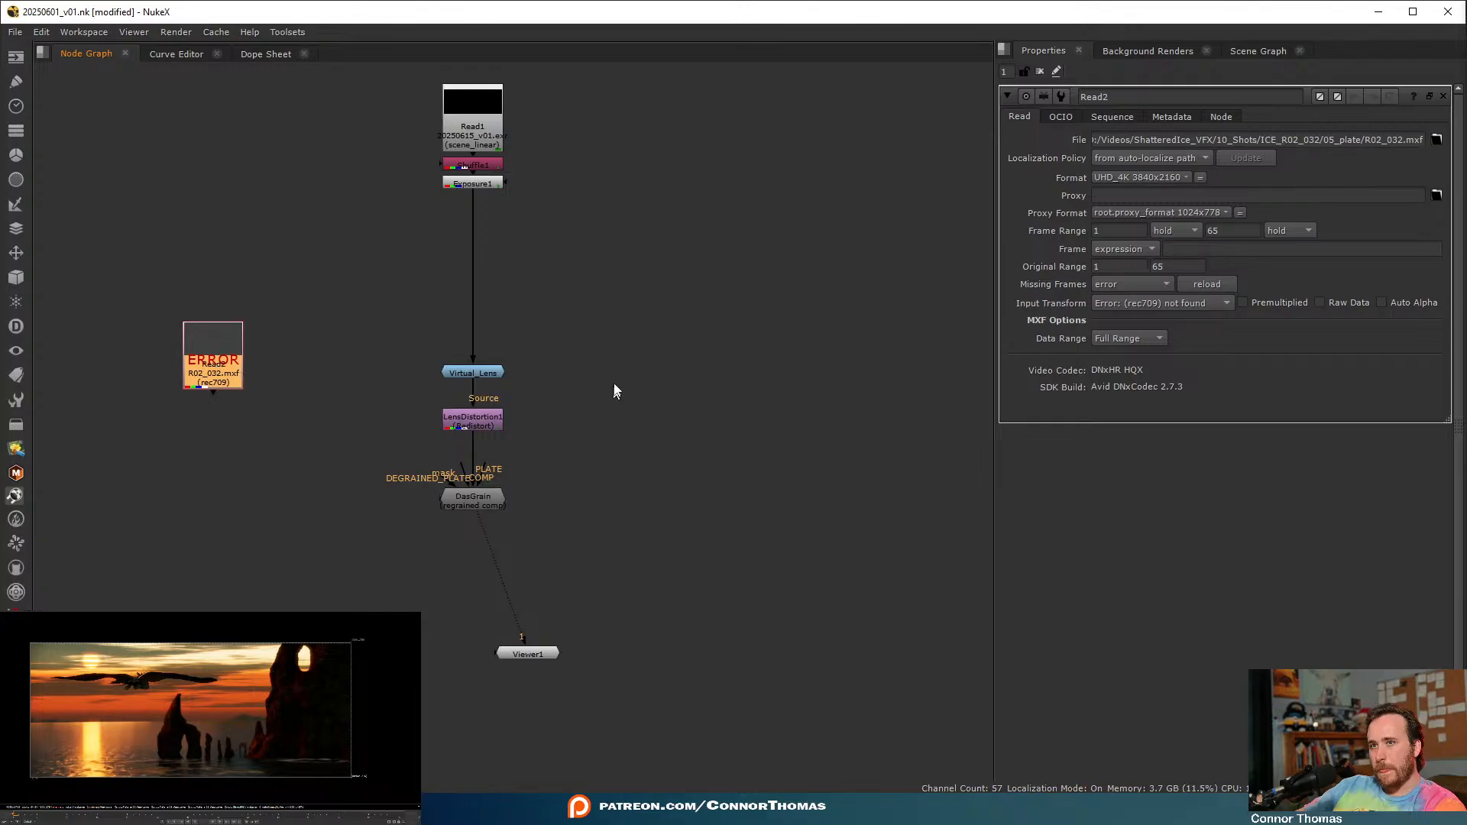
- Load the denoise.####.exr sequence from ICE_R02_032/80_prerender/denoise into another Read node and place it beside the plate's Read node
key(r)
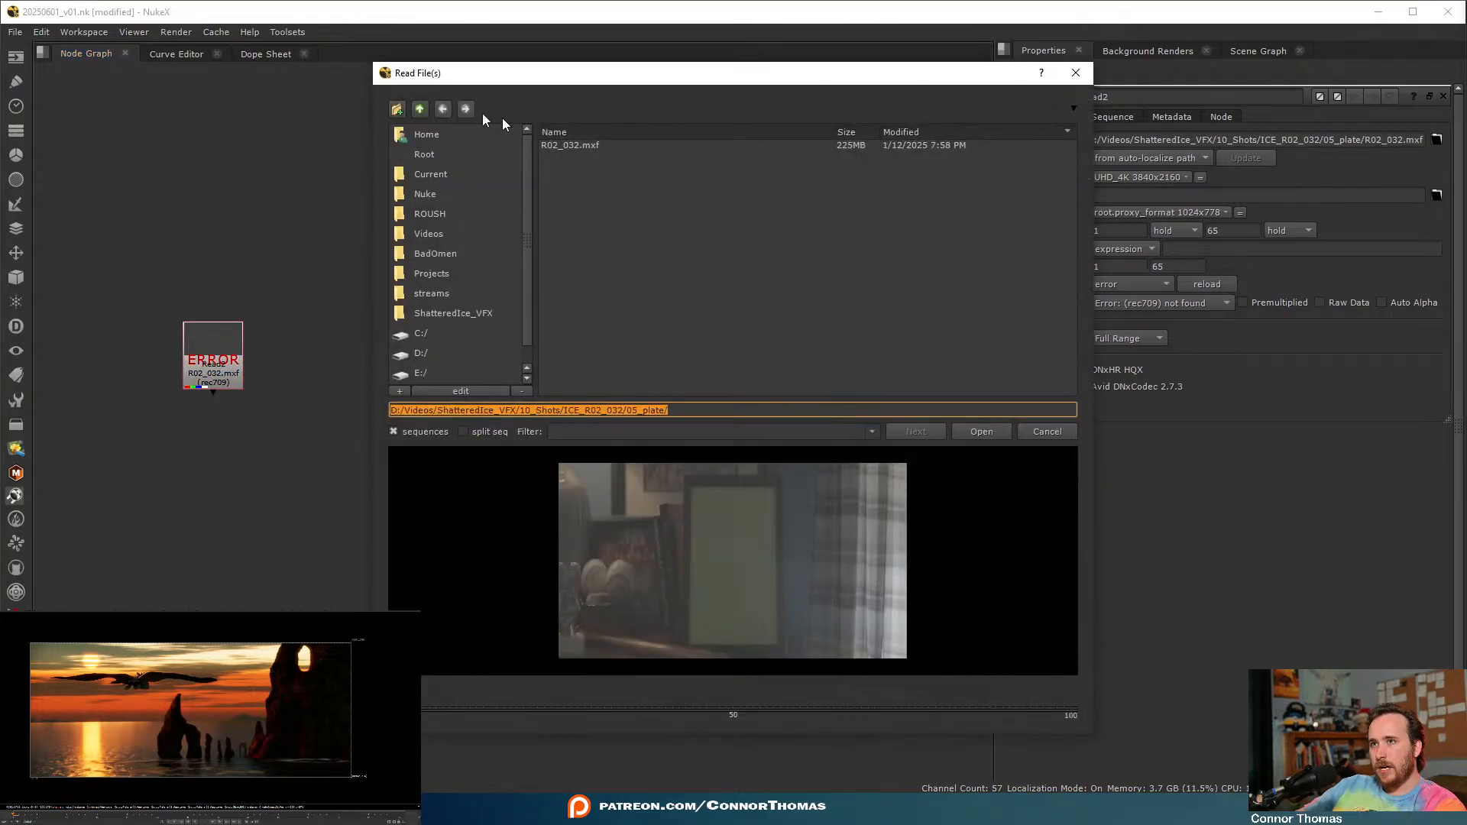
click(420, 109)
double_click(592, 166)
double_click(573, 145)
click(580, 145)
double_click(579, 146)
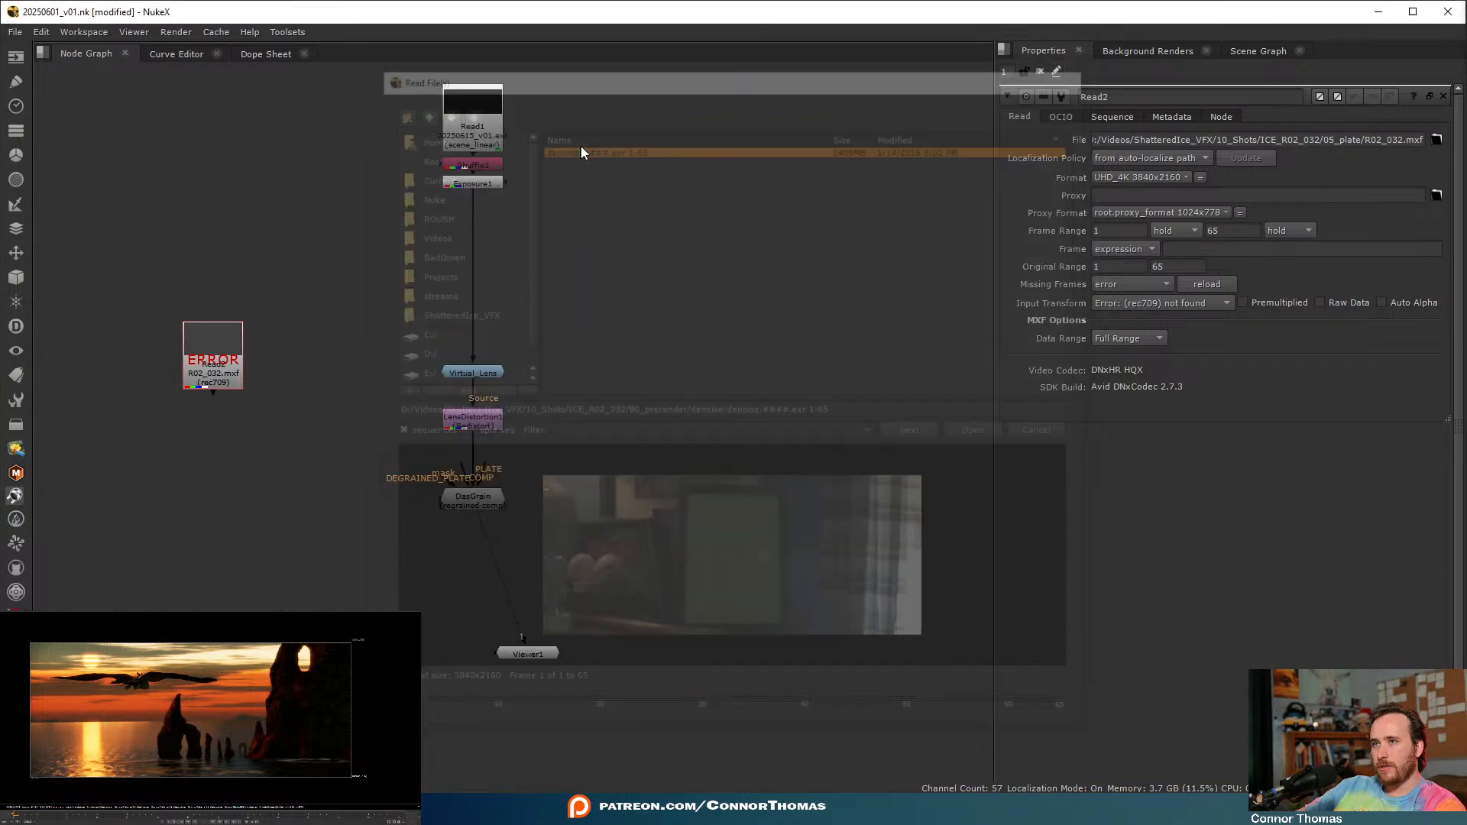
drag(653, 377, 340, 386)
drag(287, 375, 284, 374)
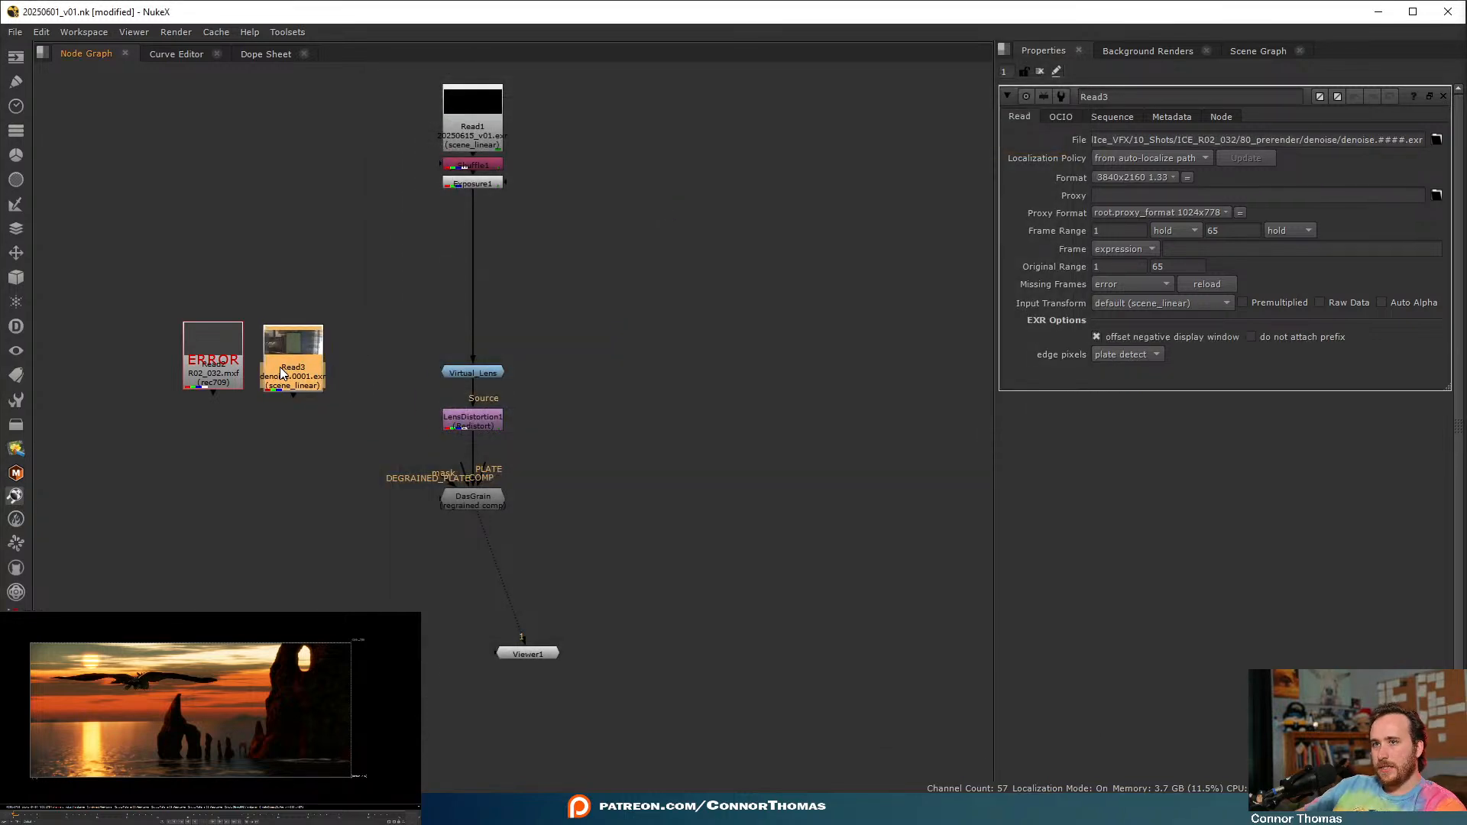
- View the R02_032.mxf plate and set its Input Transform to Input - Sony - S-Log3 - Venice S-Gamut3
double_click(222, 377)
key(1)
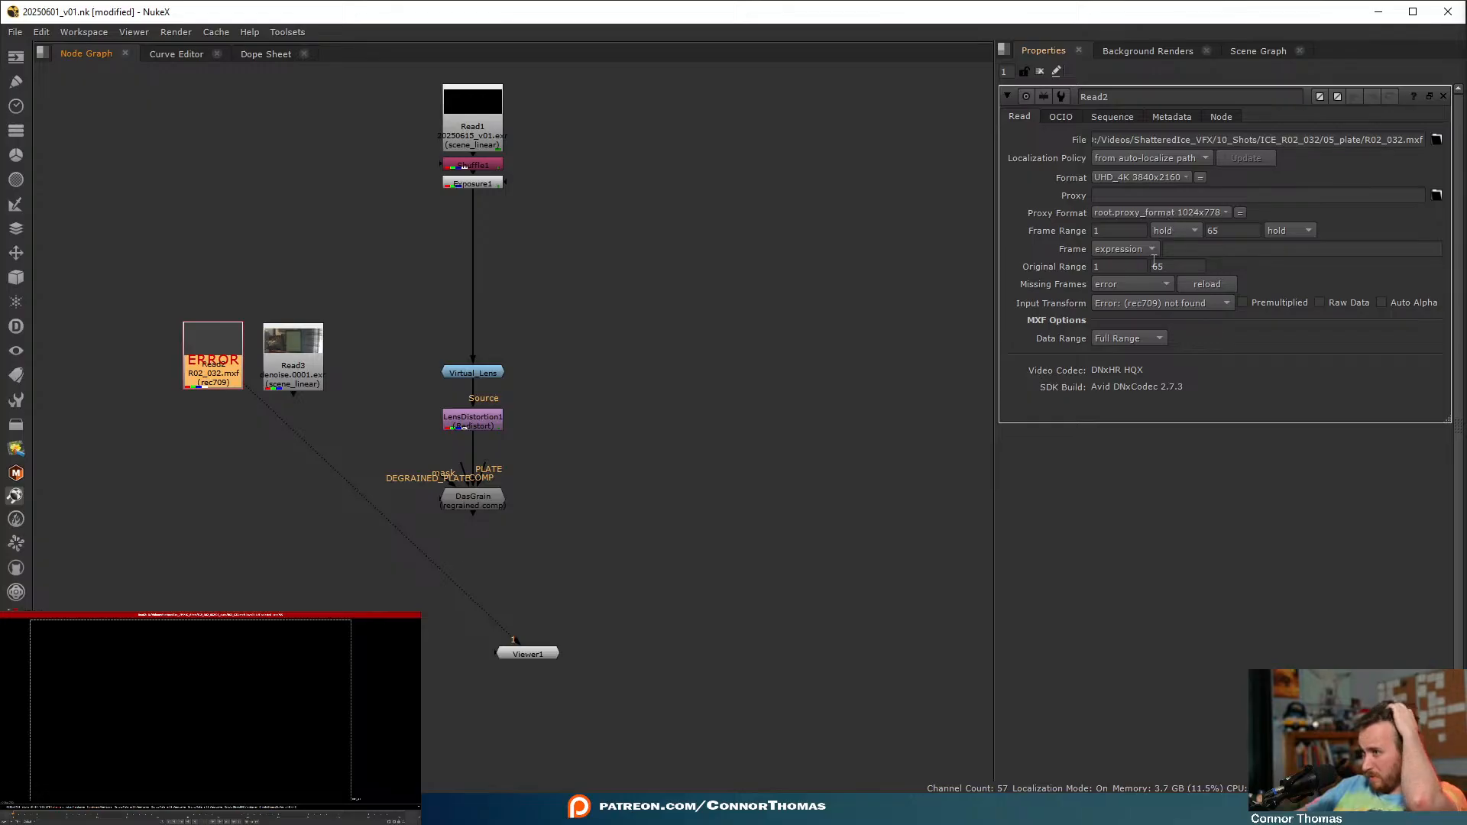
click(1112, 306)
mouse_move(1221, 561)
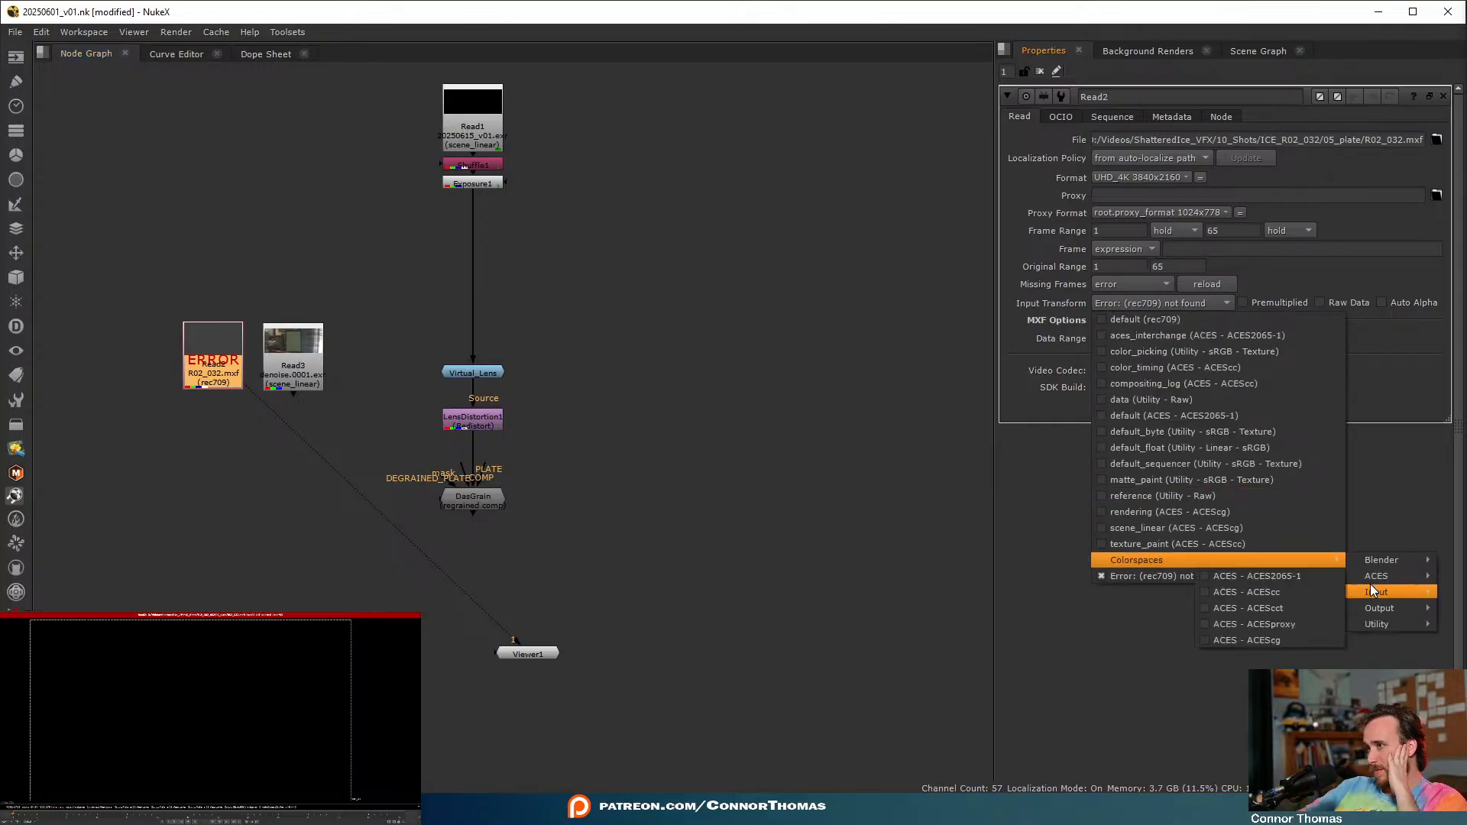
mouse_move(1404, 608)
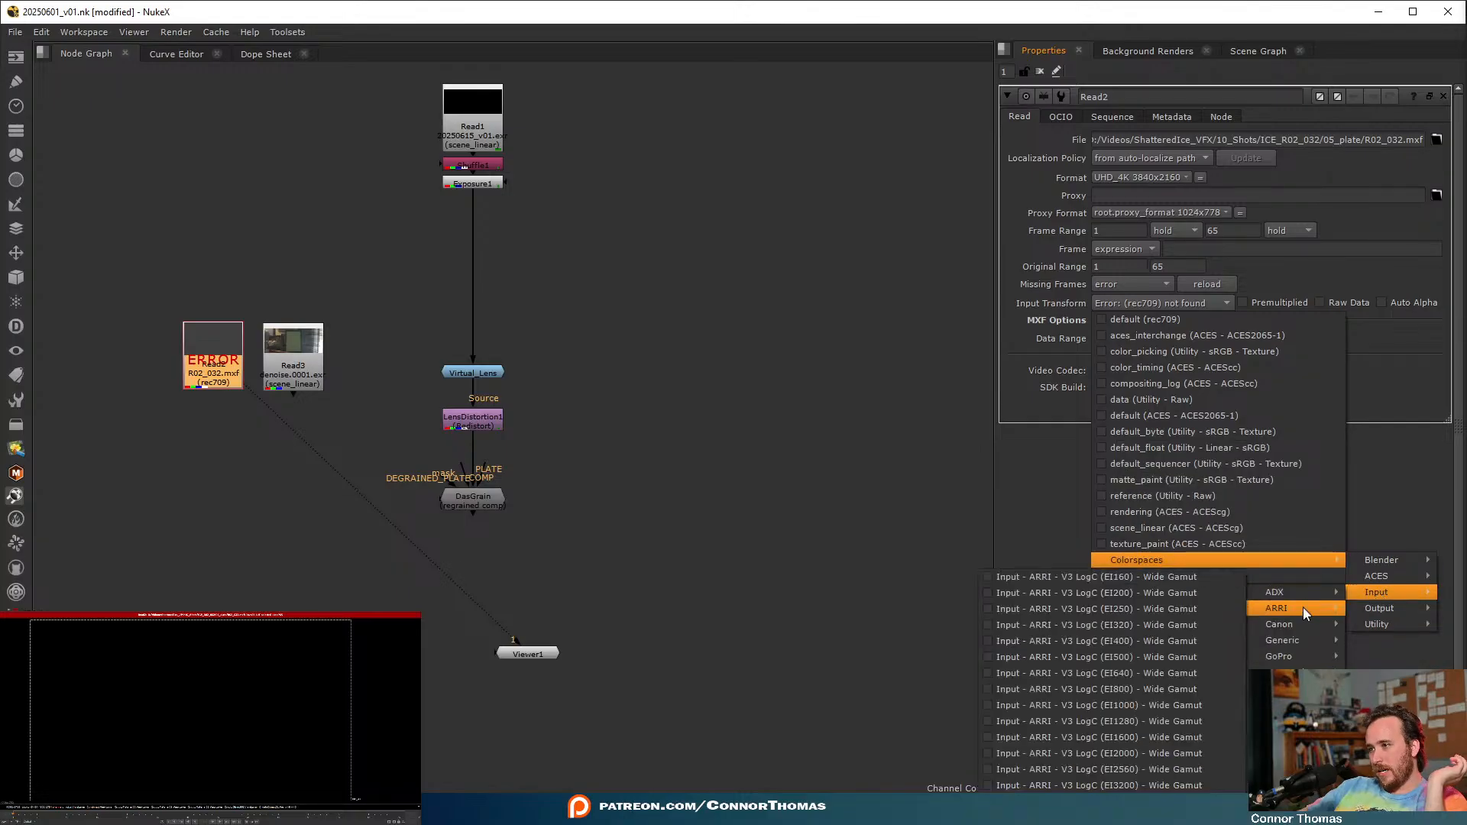
mouse_move(1298, 689)
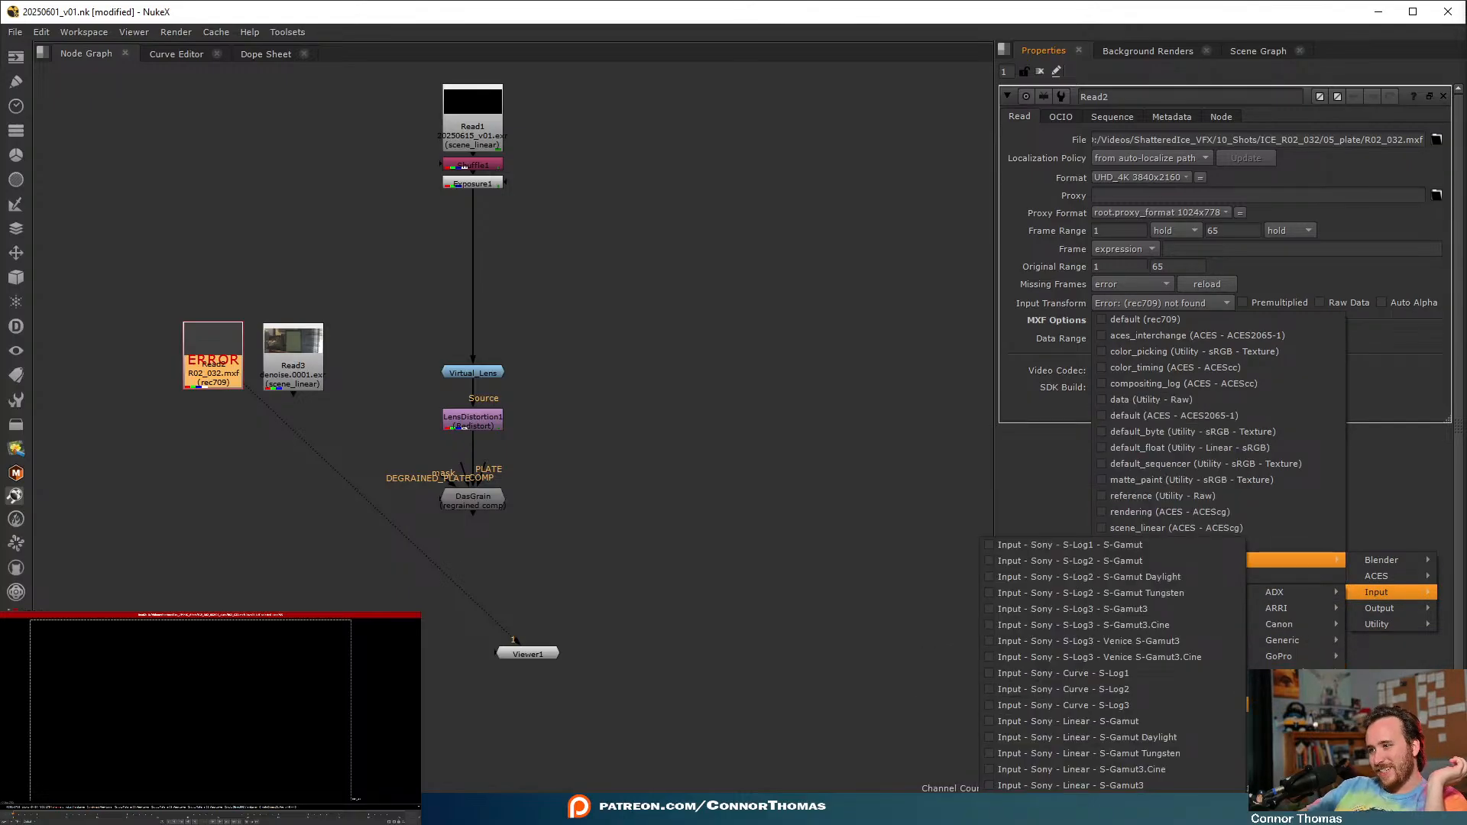
click(1201, 640)
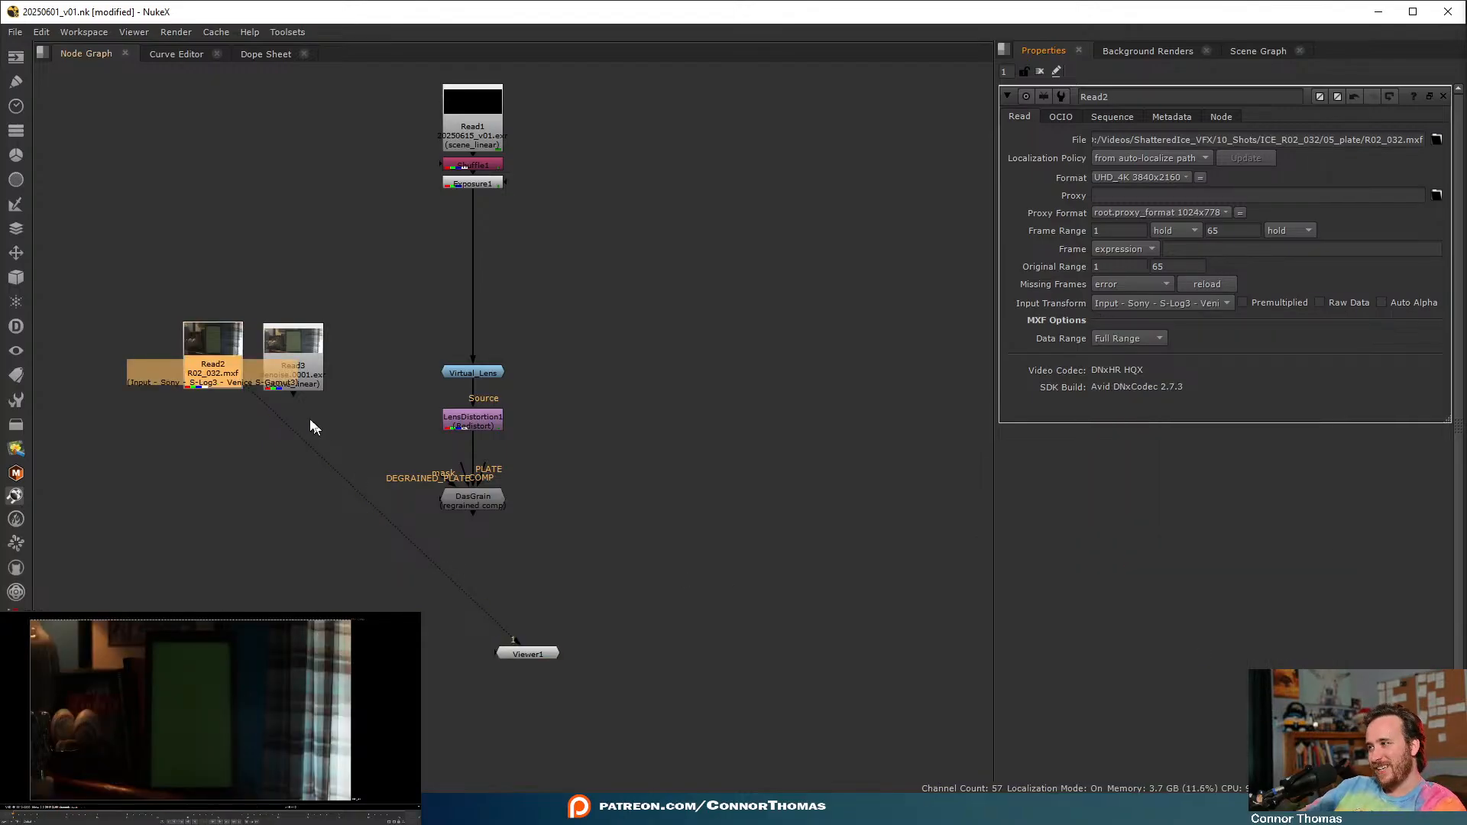
- Compare the denoised sequence with the plate in the viewer and set Read2's Input Transform to Input - Sony - S-Log3 - S-Gamut3
click(291, 353)
key(1)
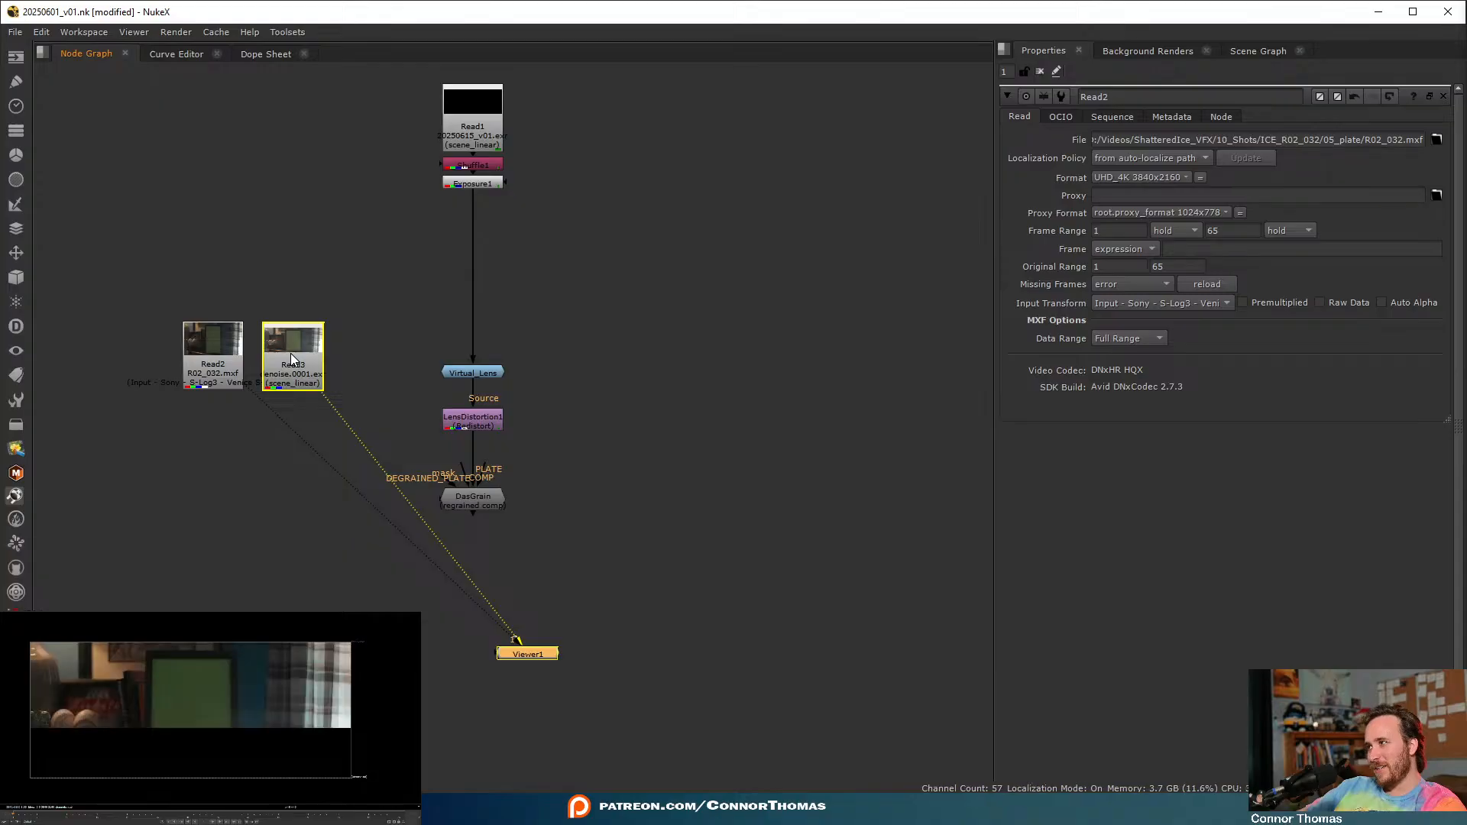
key(2)
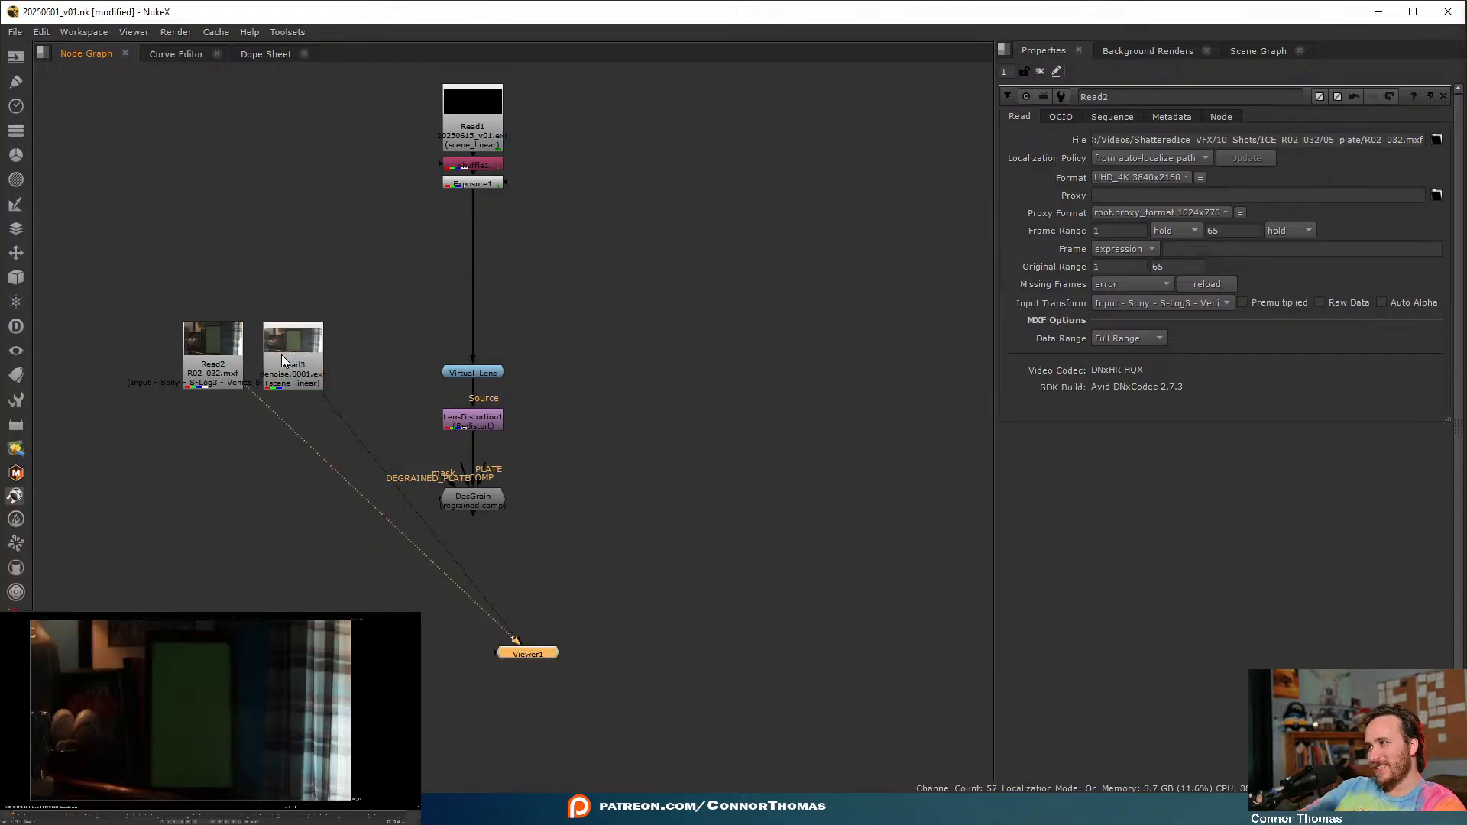
click(1178, 305)
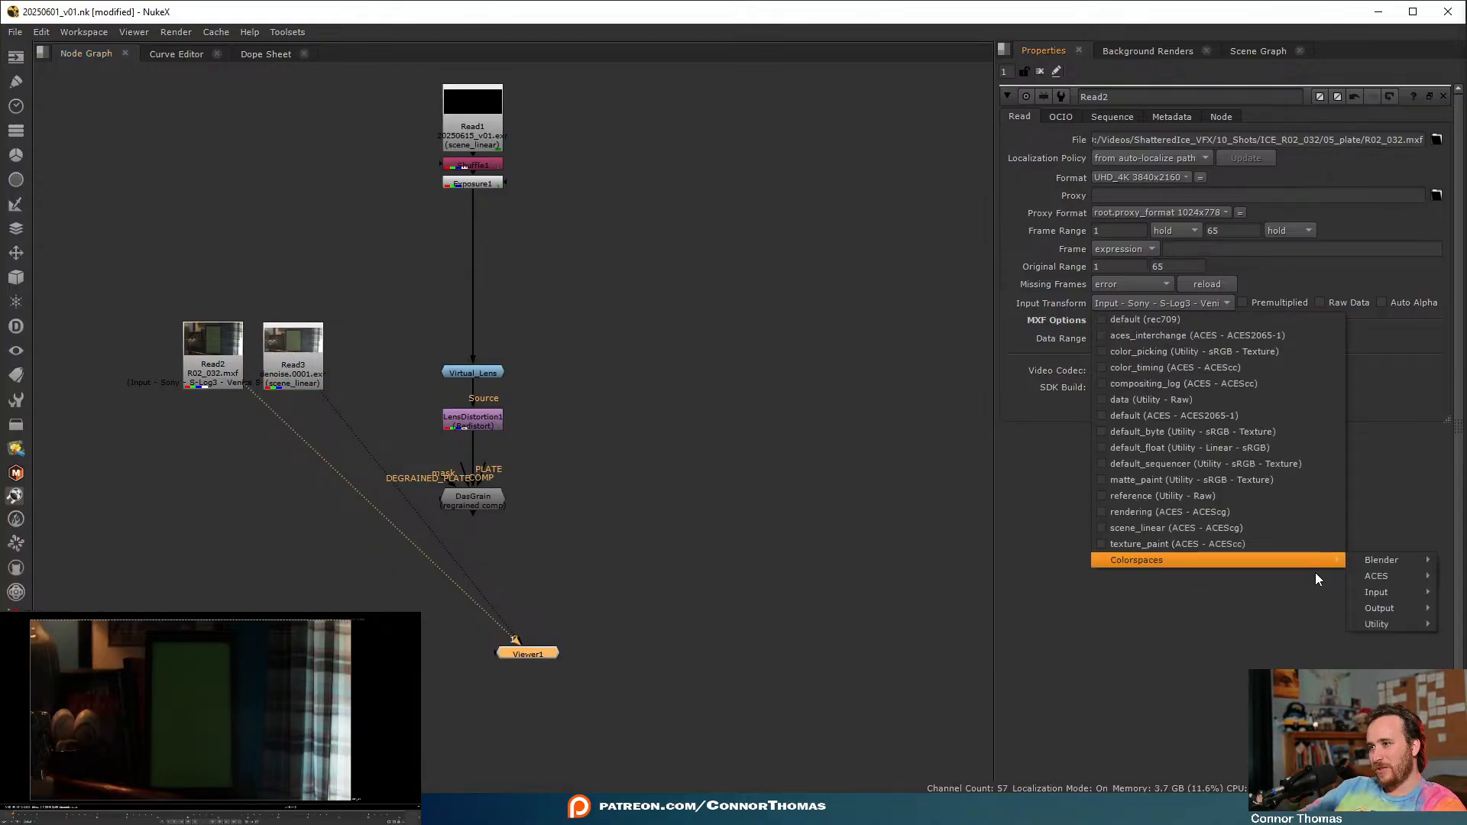
mouse_move(1291, 704)
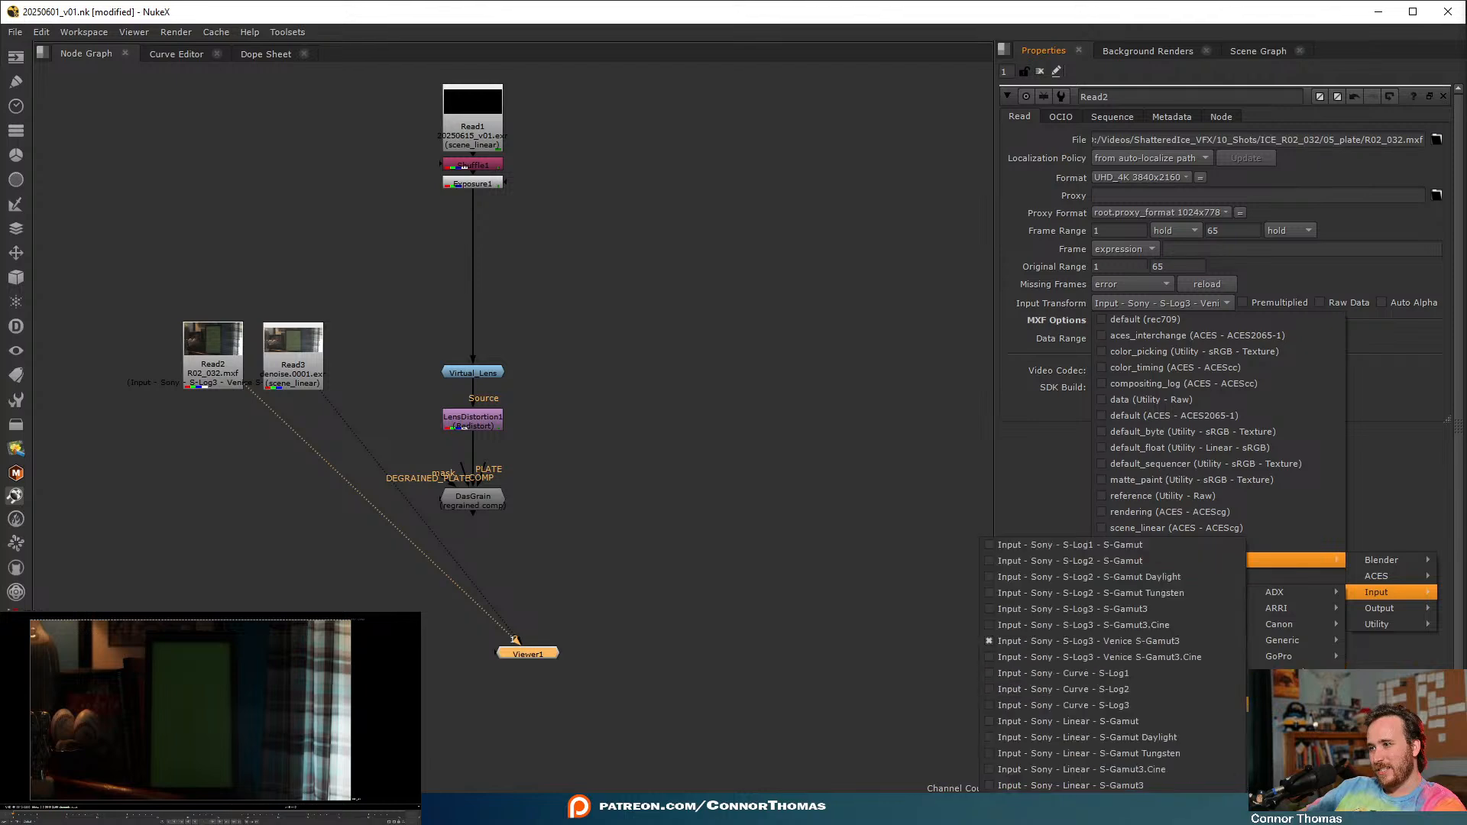
click(1198, 609)
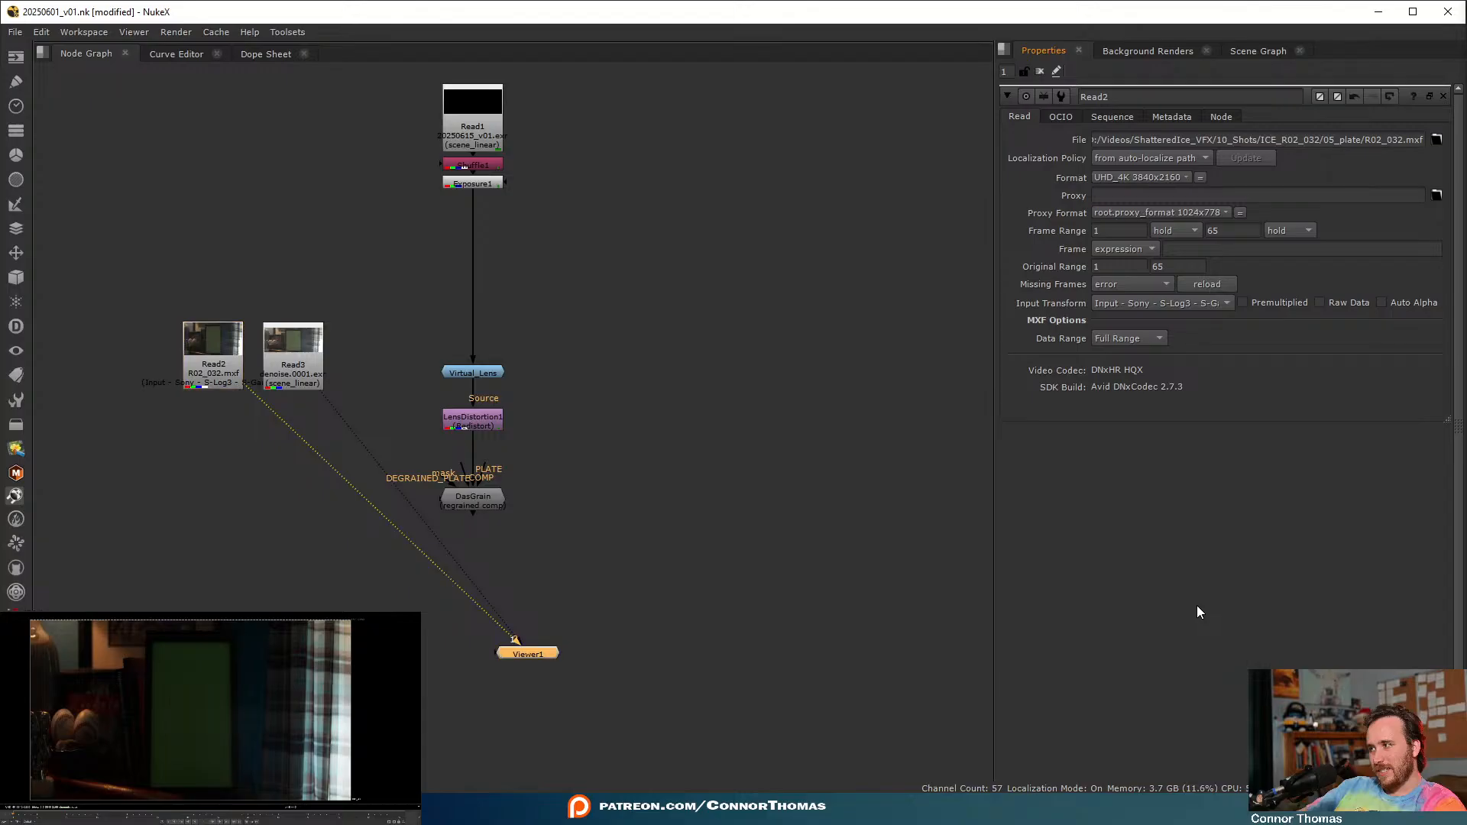
- Open the Sony input colorspace choices for Read2's Input Transform
click(1198, 303)
mouse_move(1333, 560)
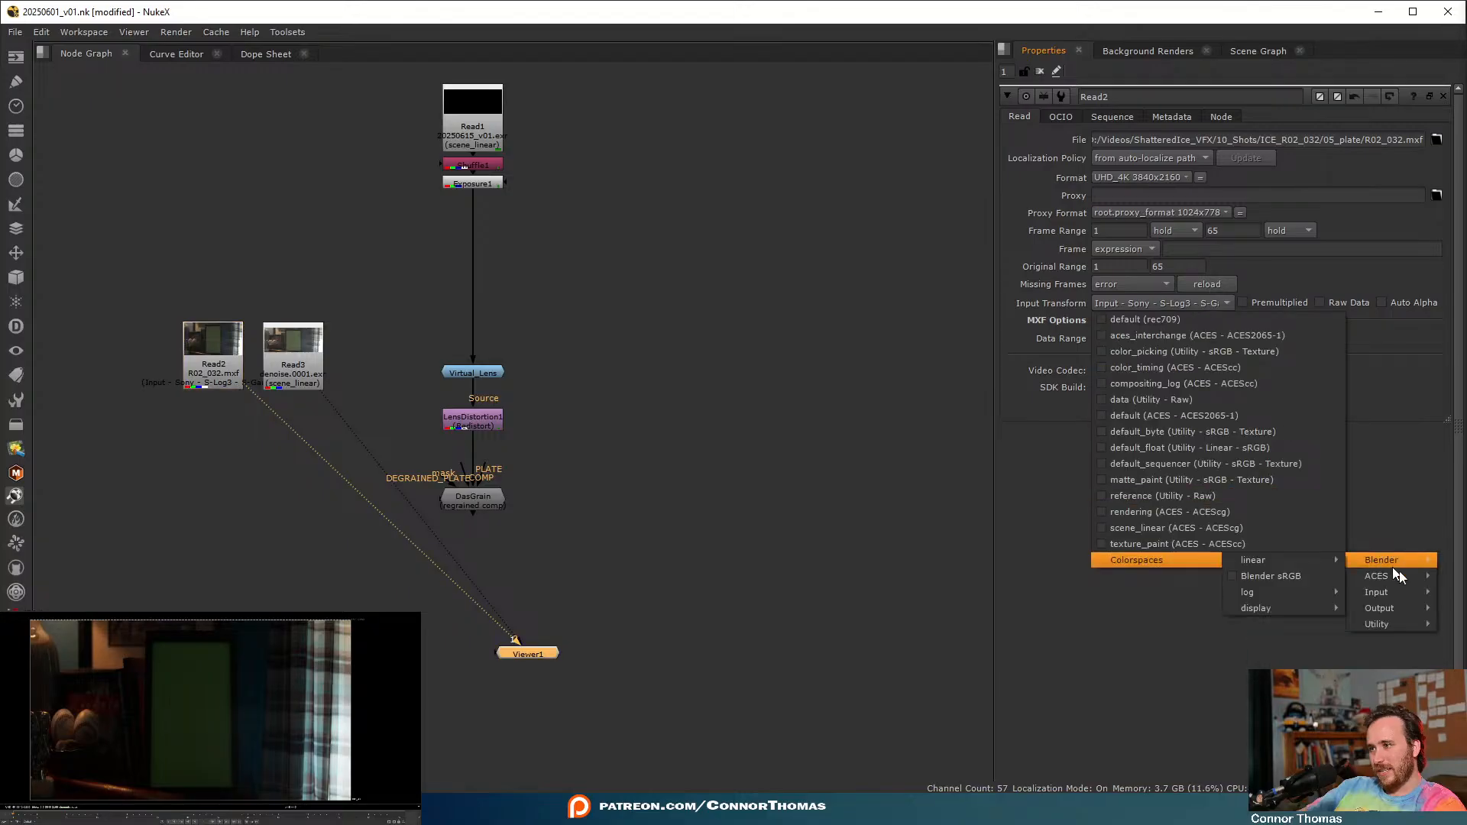
mouse_move(1383, 592)
mouse_move(1284, 704)
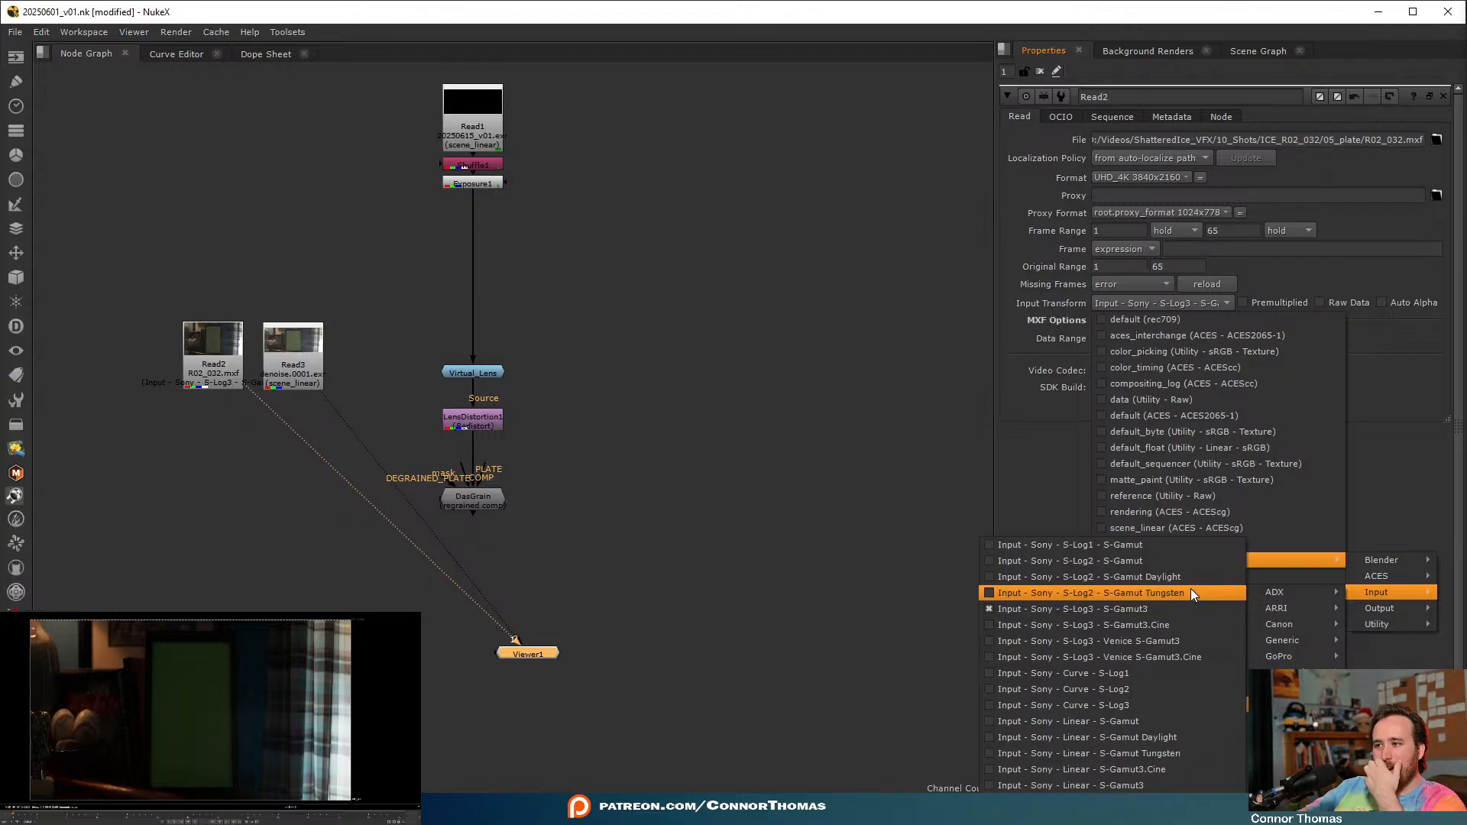
- Set Read2's input transform to Input - Sony - Curve - S-Log3
click(1184, 705)
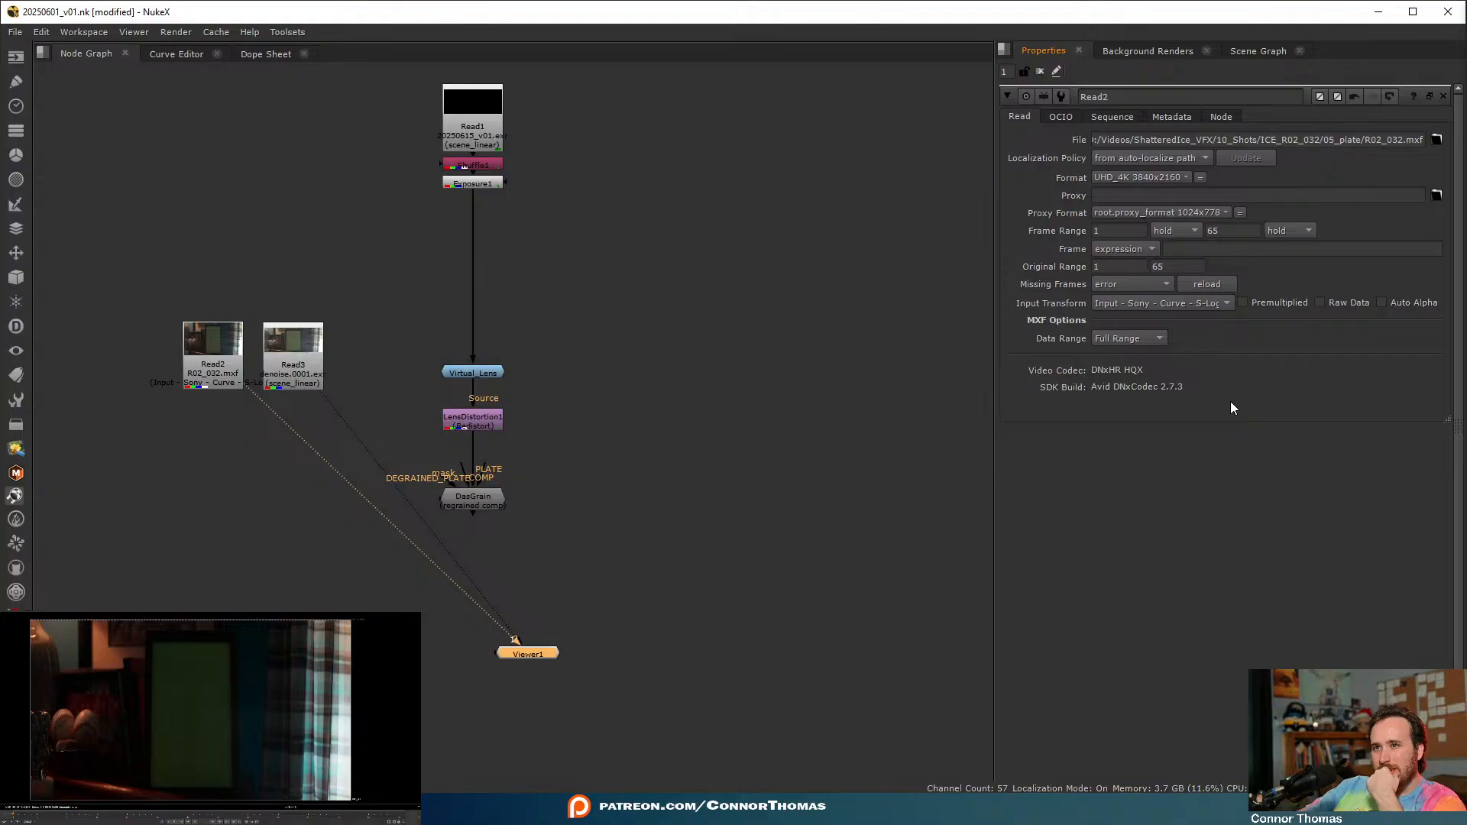
click(1215, 304)
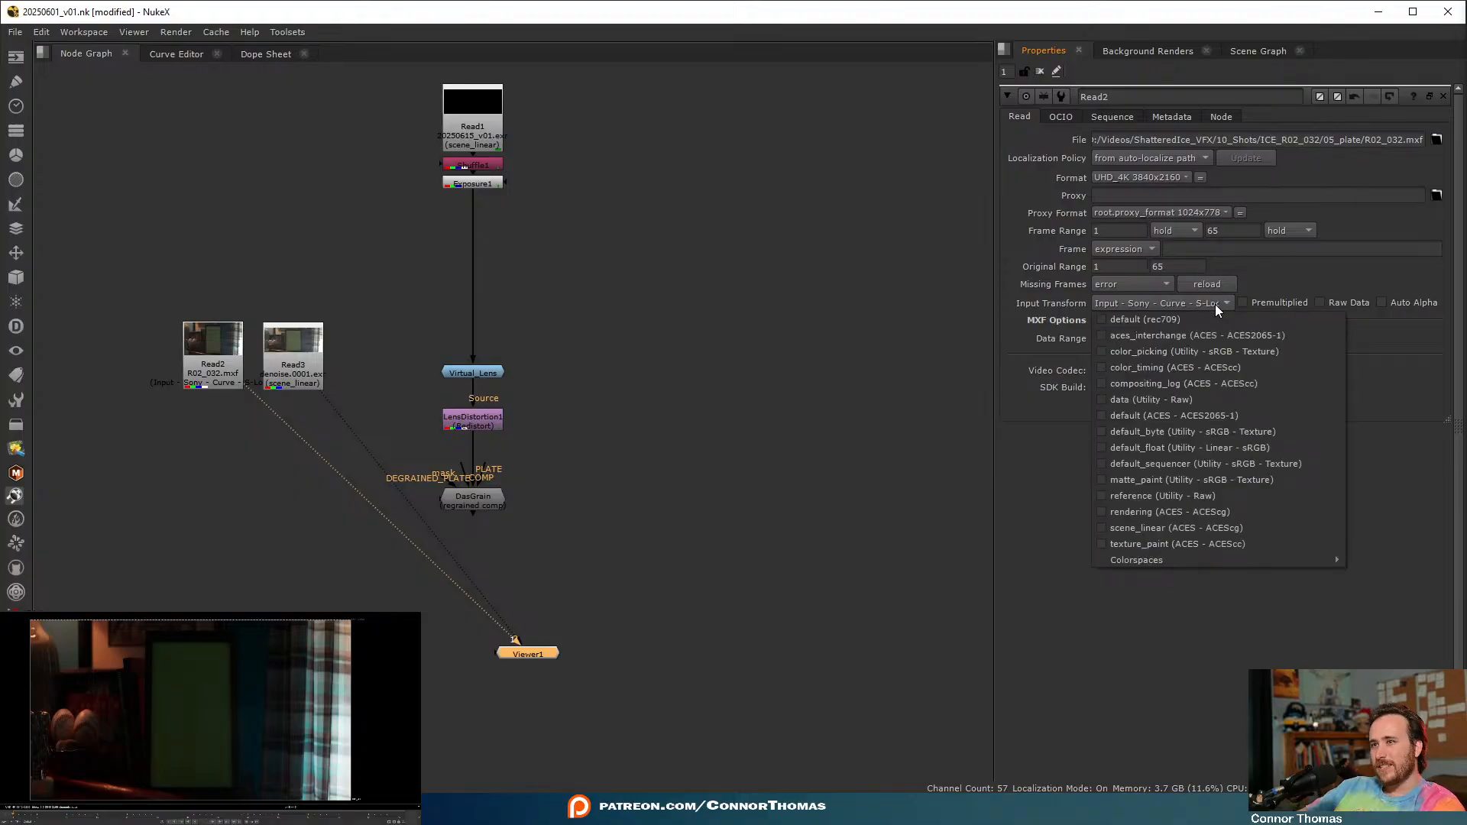
click(665, 374)
- Launch a second session of NukeX 15.0v5
key(super)
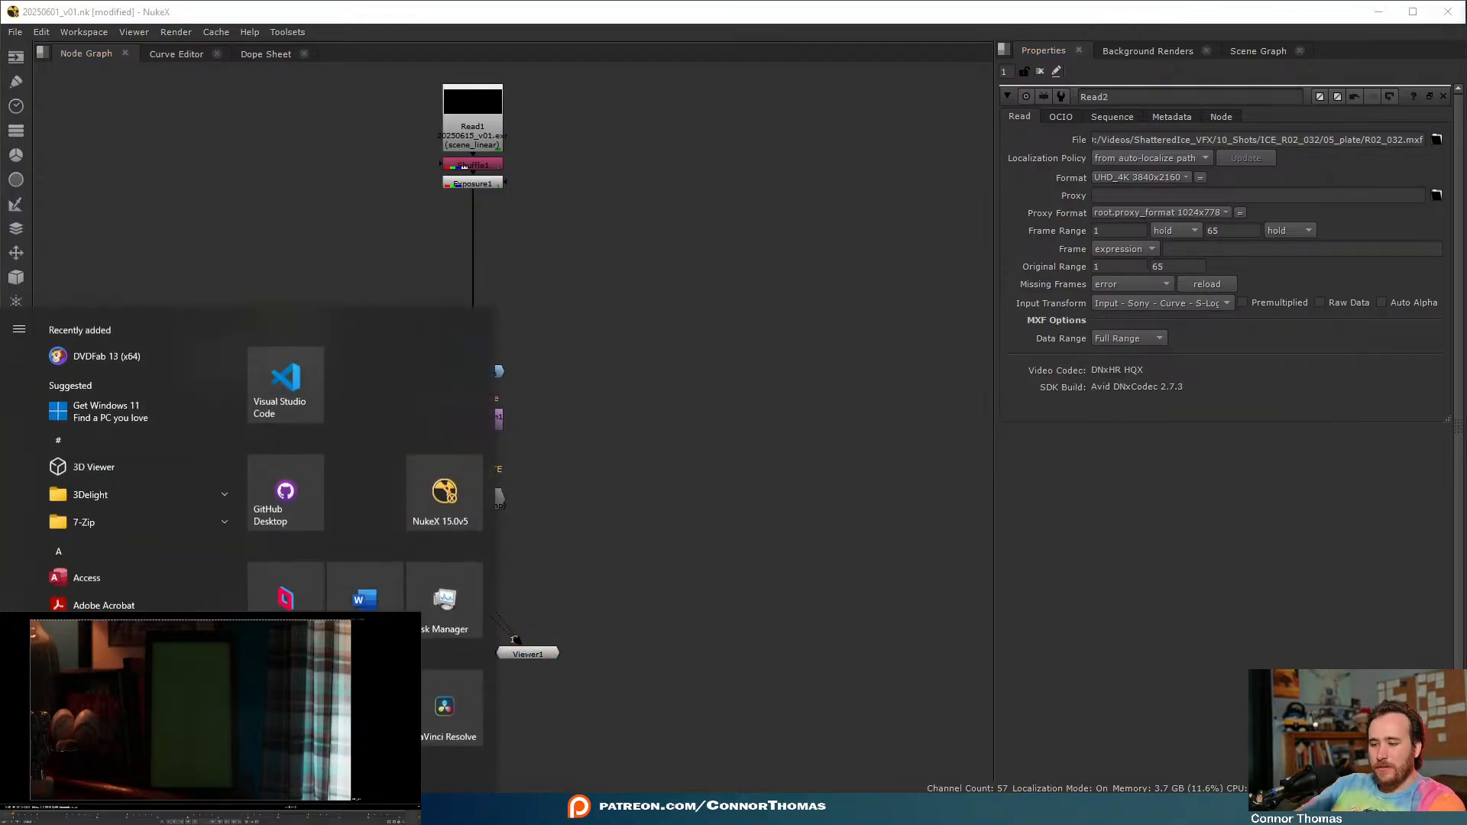
text(nuke)
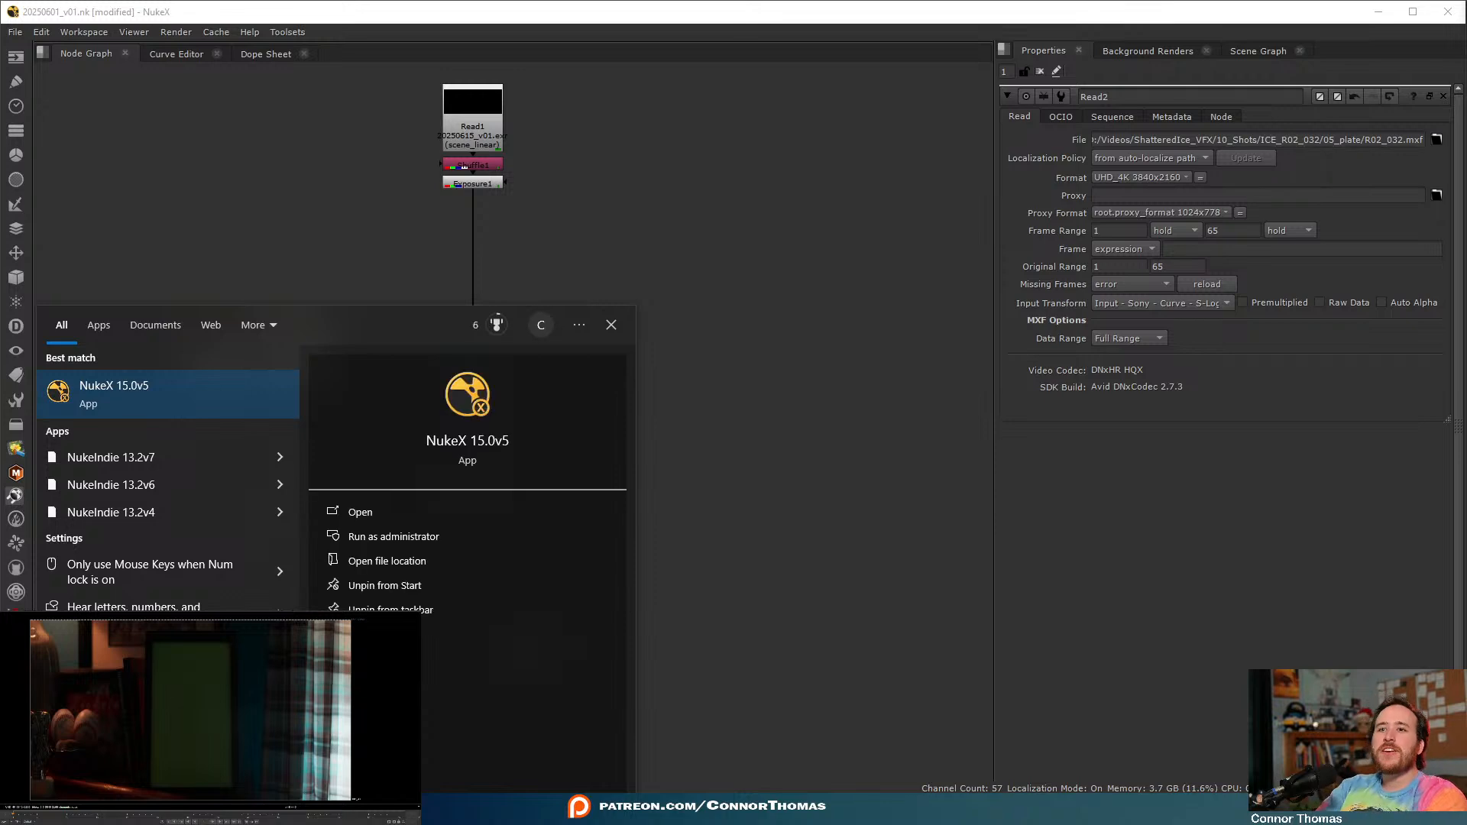
key(Return)
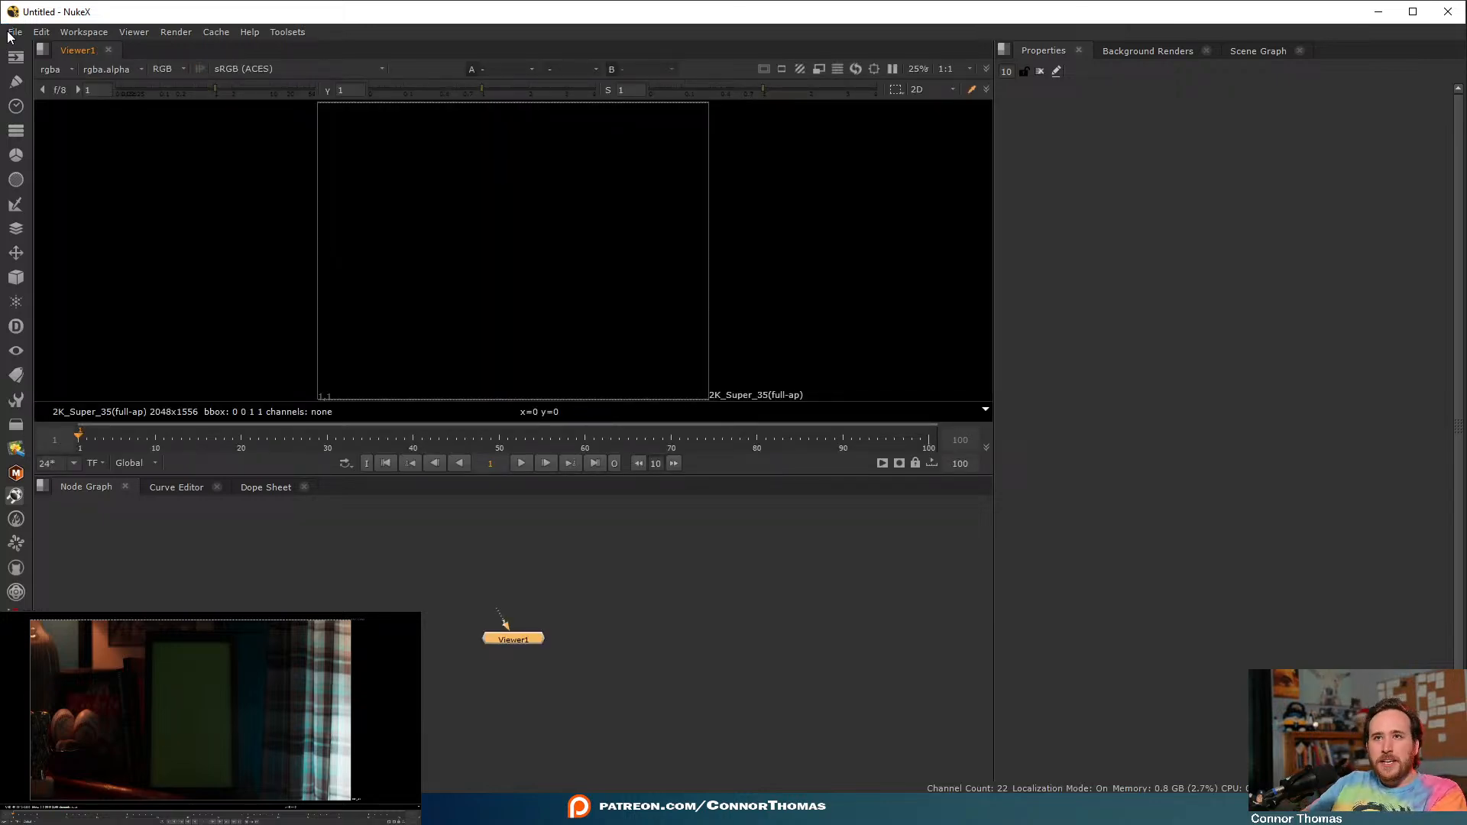
- Start opening a comp script and browse to the 10_Shots folder of the ShatteredIce_VFX project
click(14, 32)
mouse_move(107, 82)
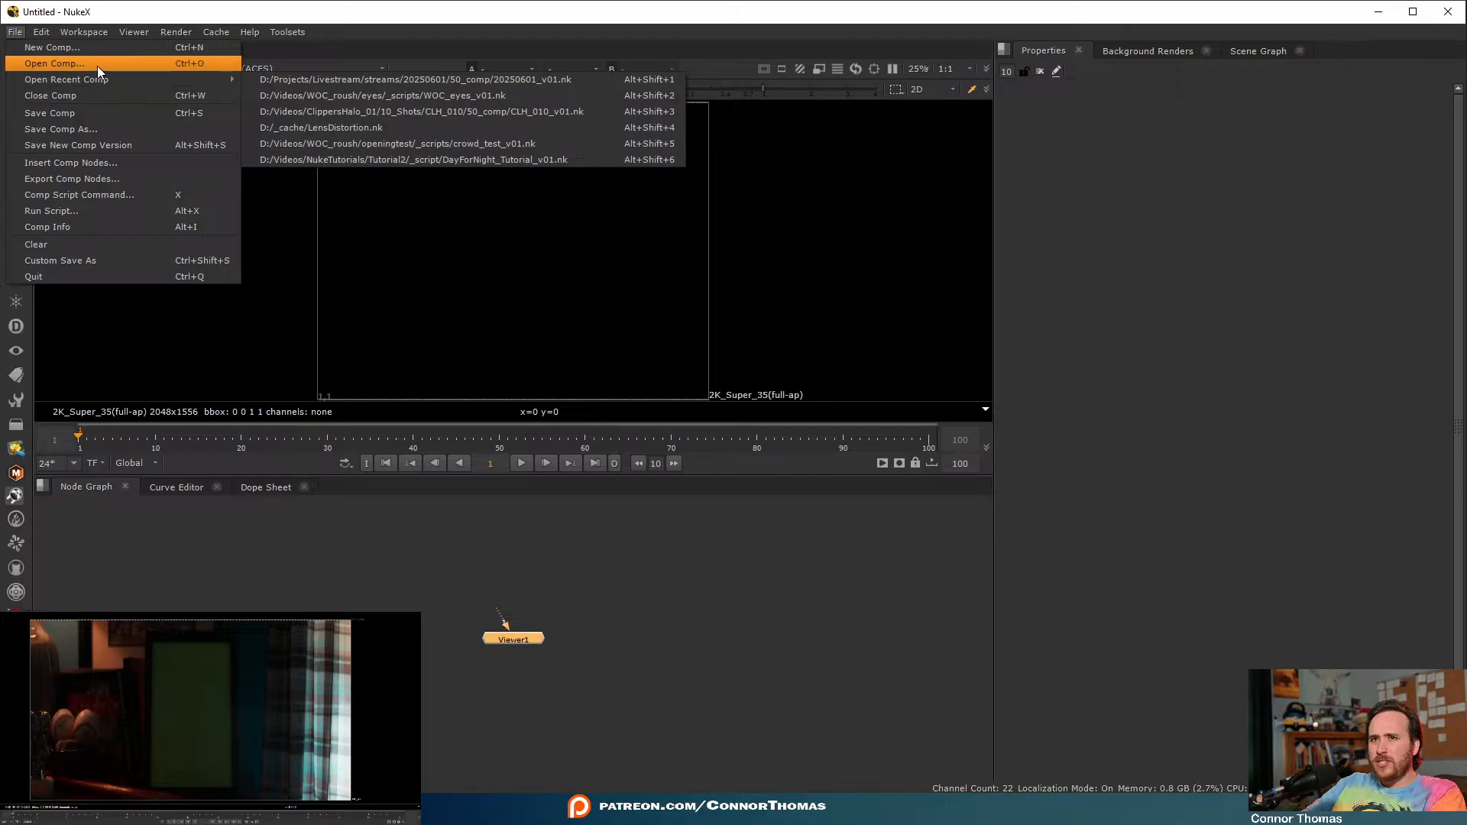
click(98, 63)
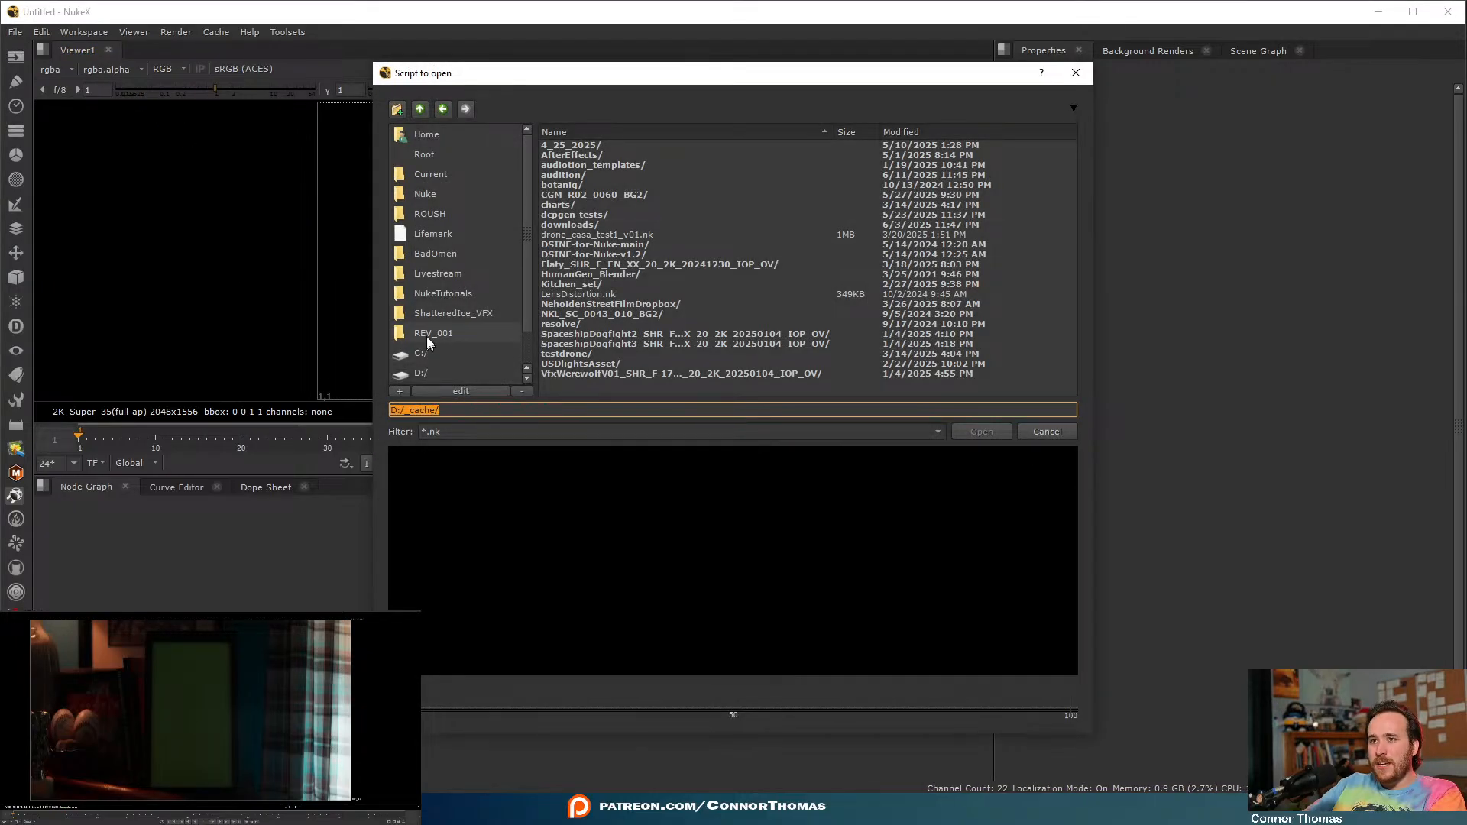
click(418, 372)
click(452, 310)
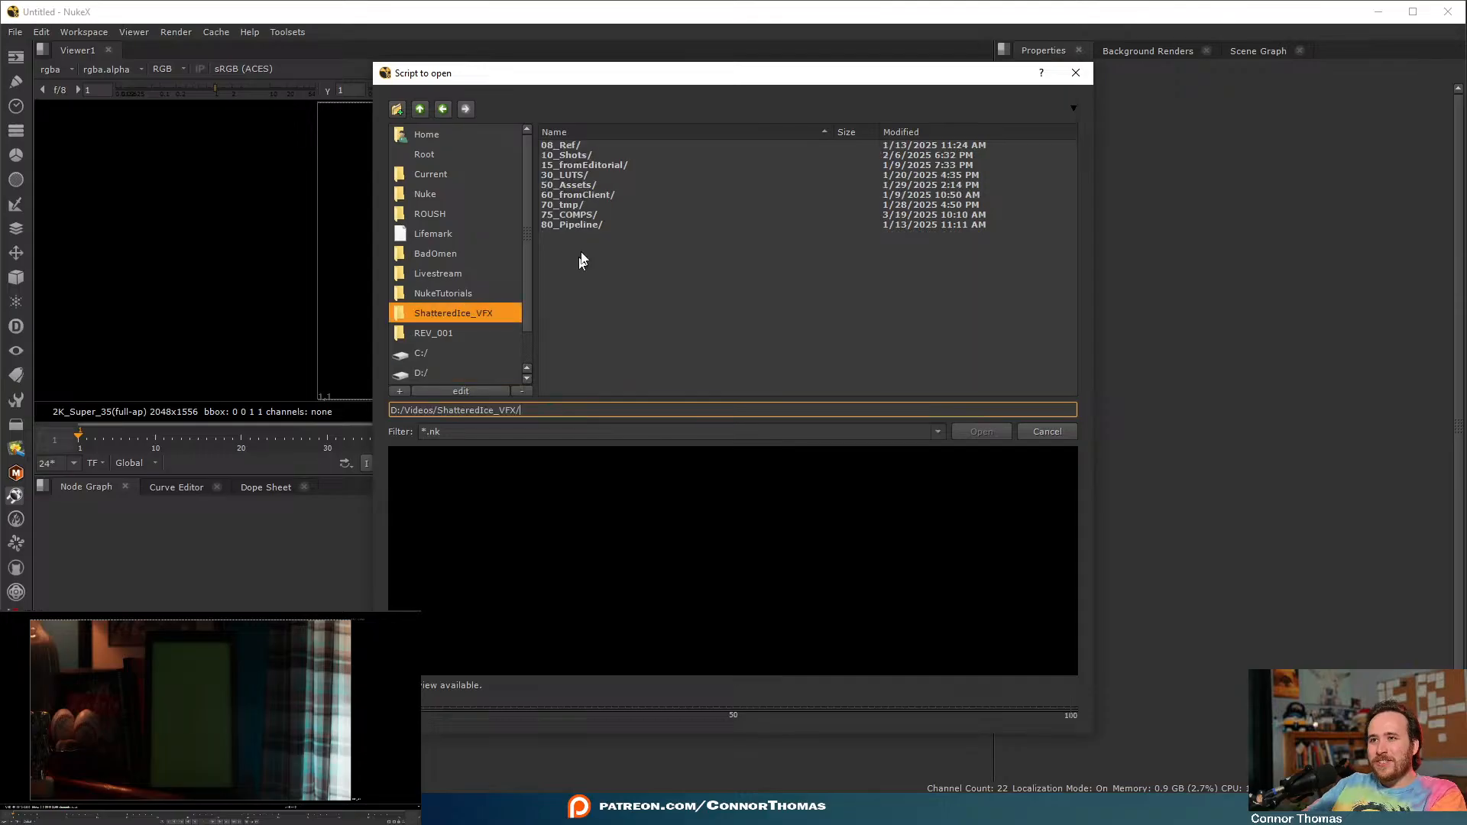
double_click(567, 156)
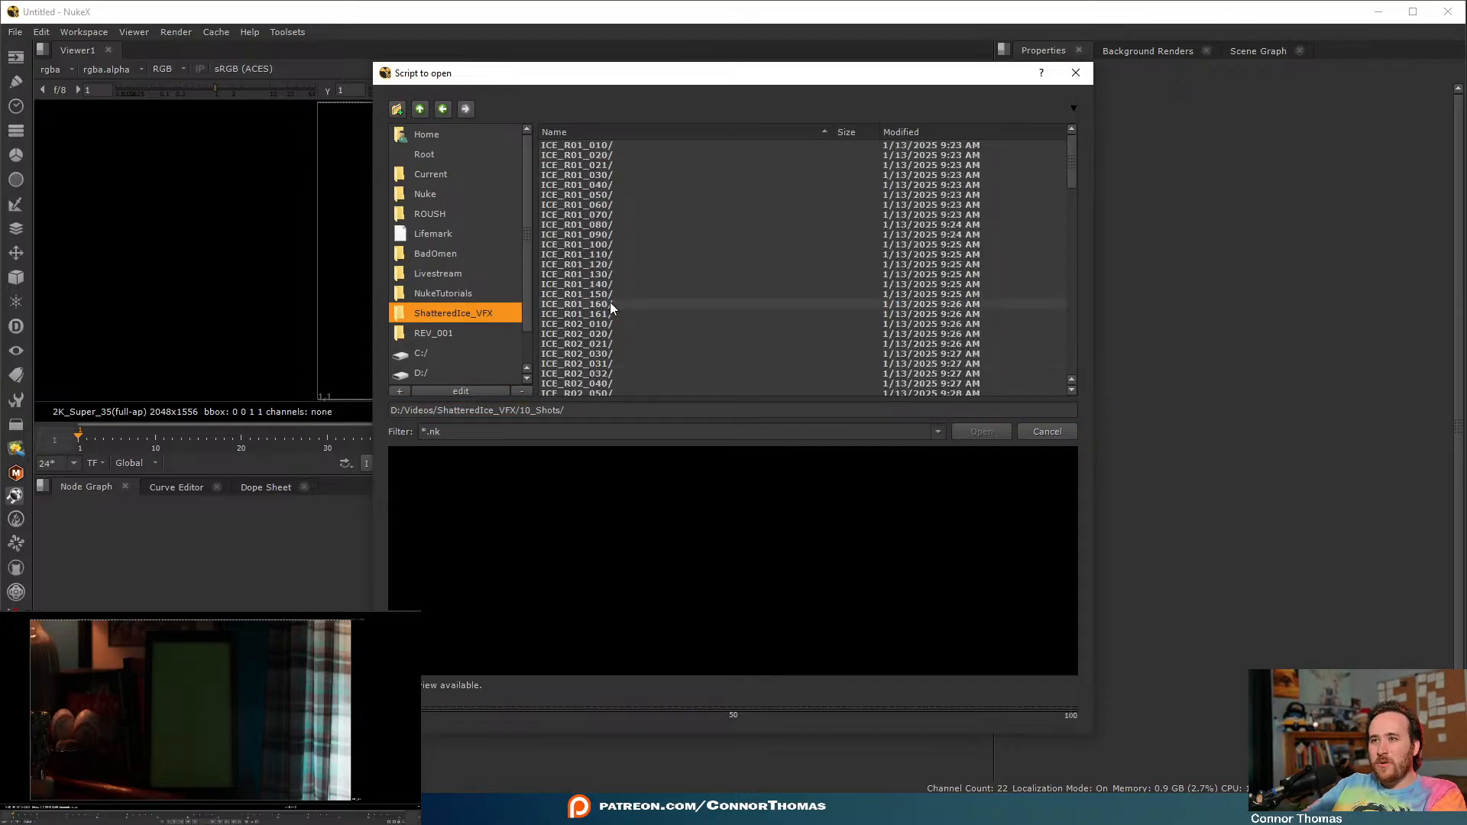
- Open ICE_R02_032_v01.nk from the 50_comp folder of shot ICE_R02_032
scroll(635, 345, down, 1)
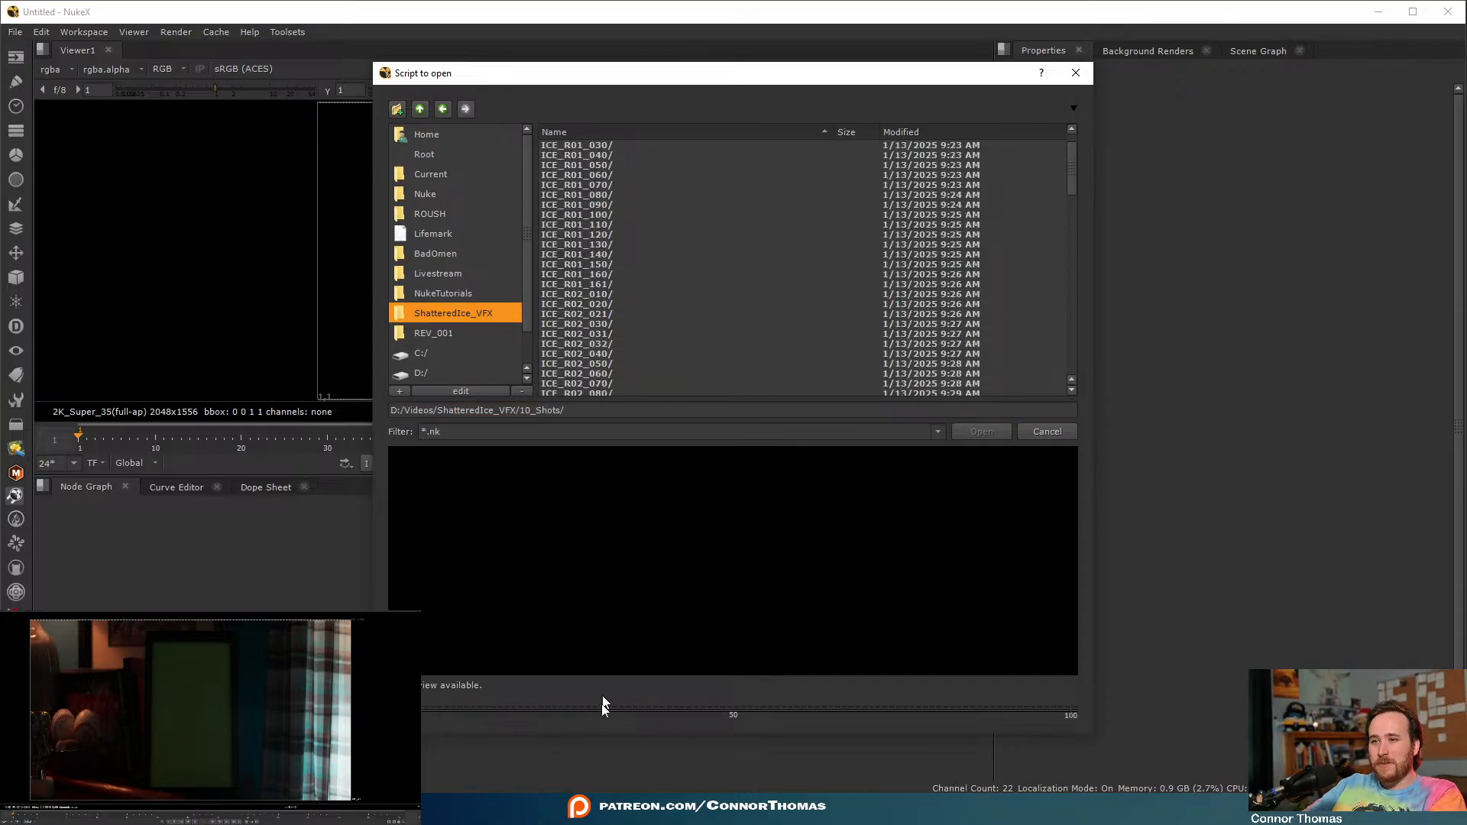
mouse_move(607, 810)
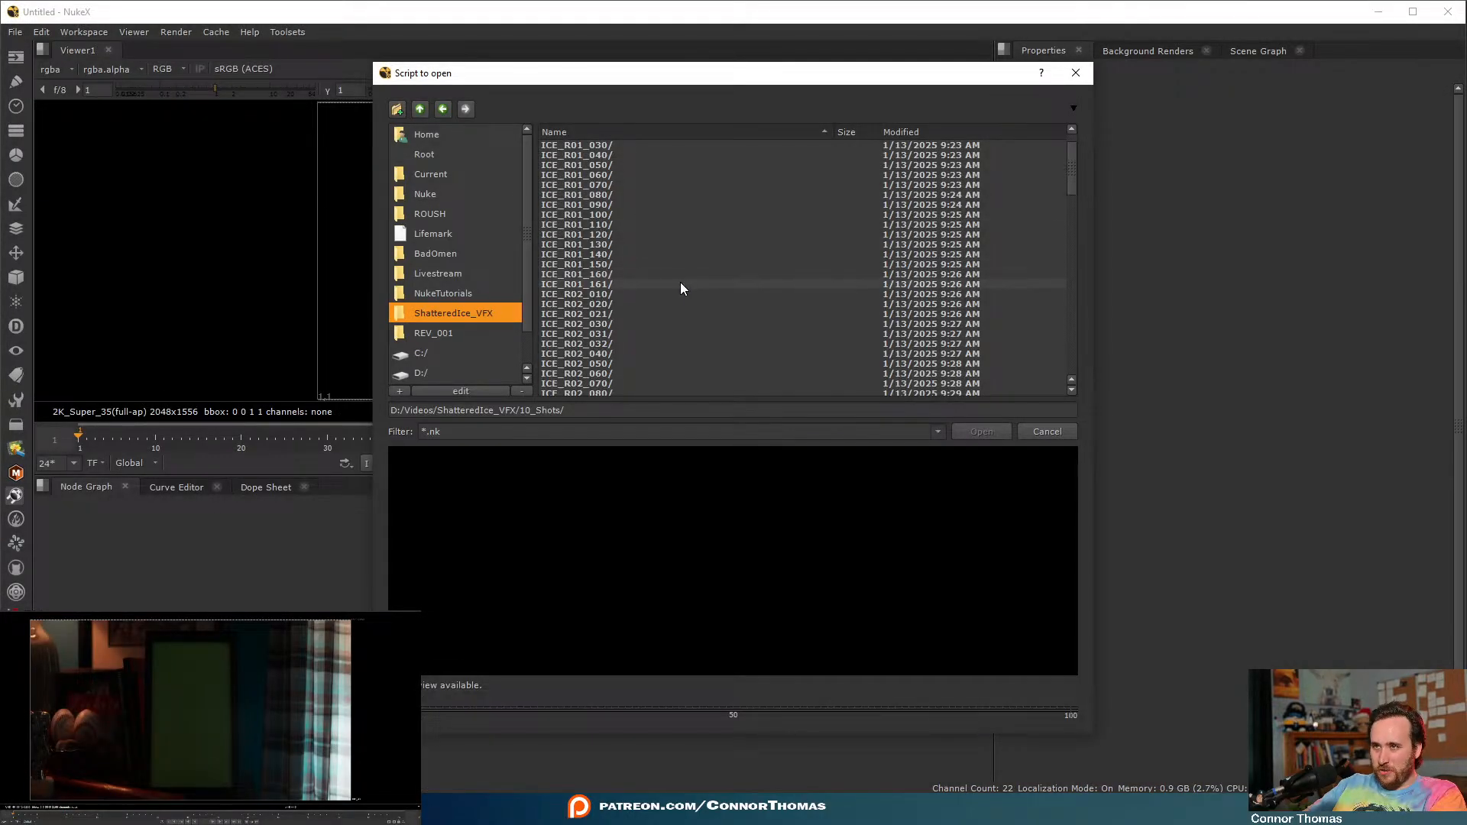
double_click(612, 343)
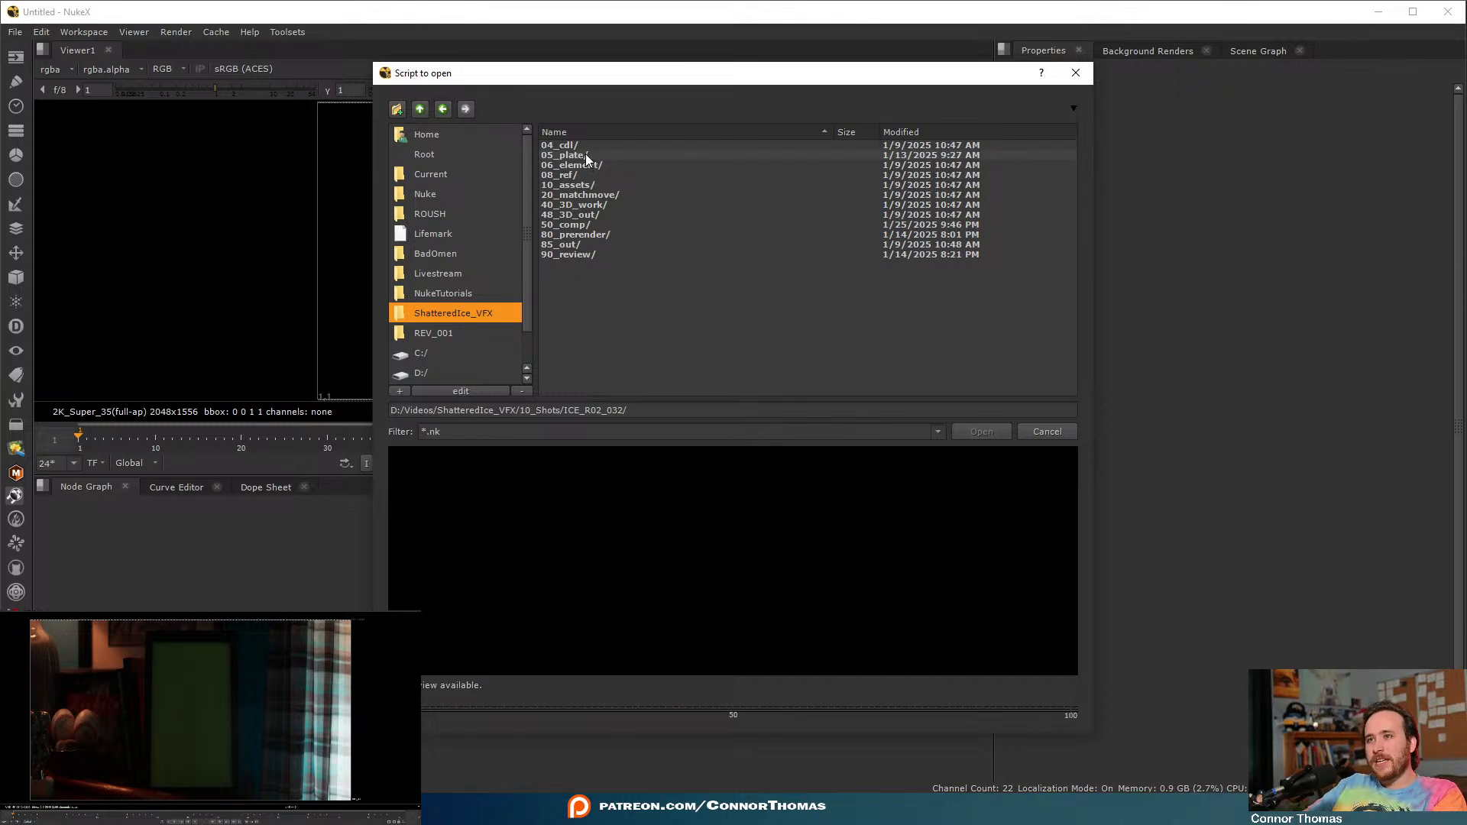
double_click(589, 225)
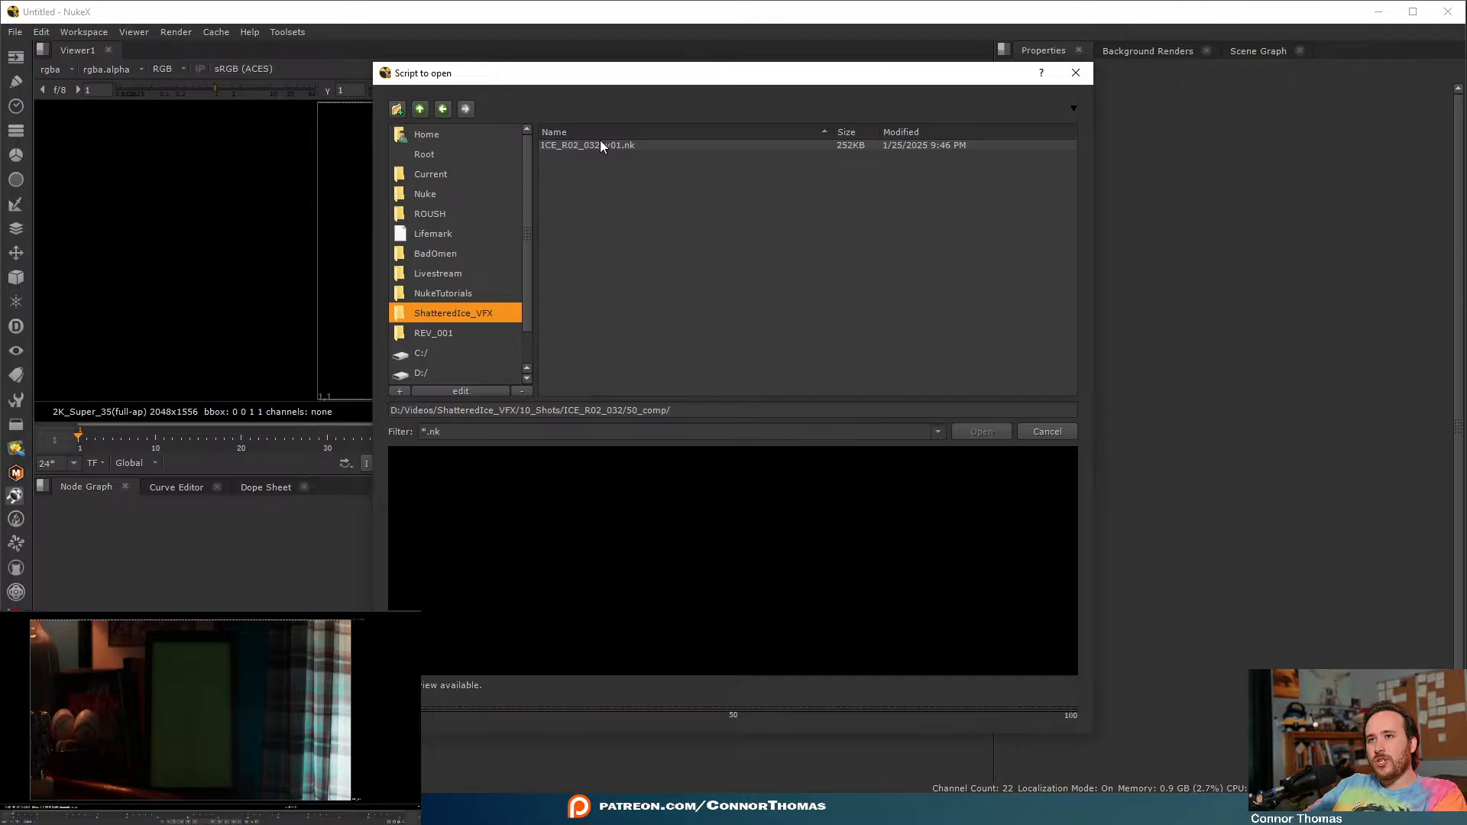
click(595, 147)
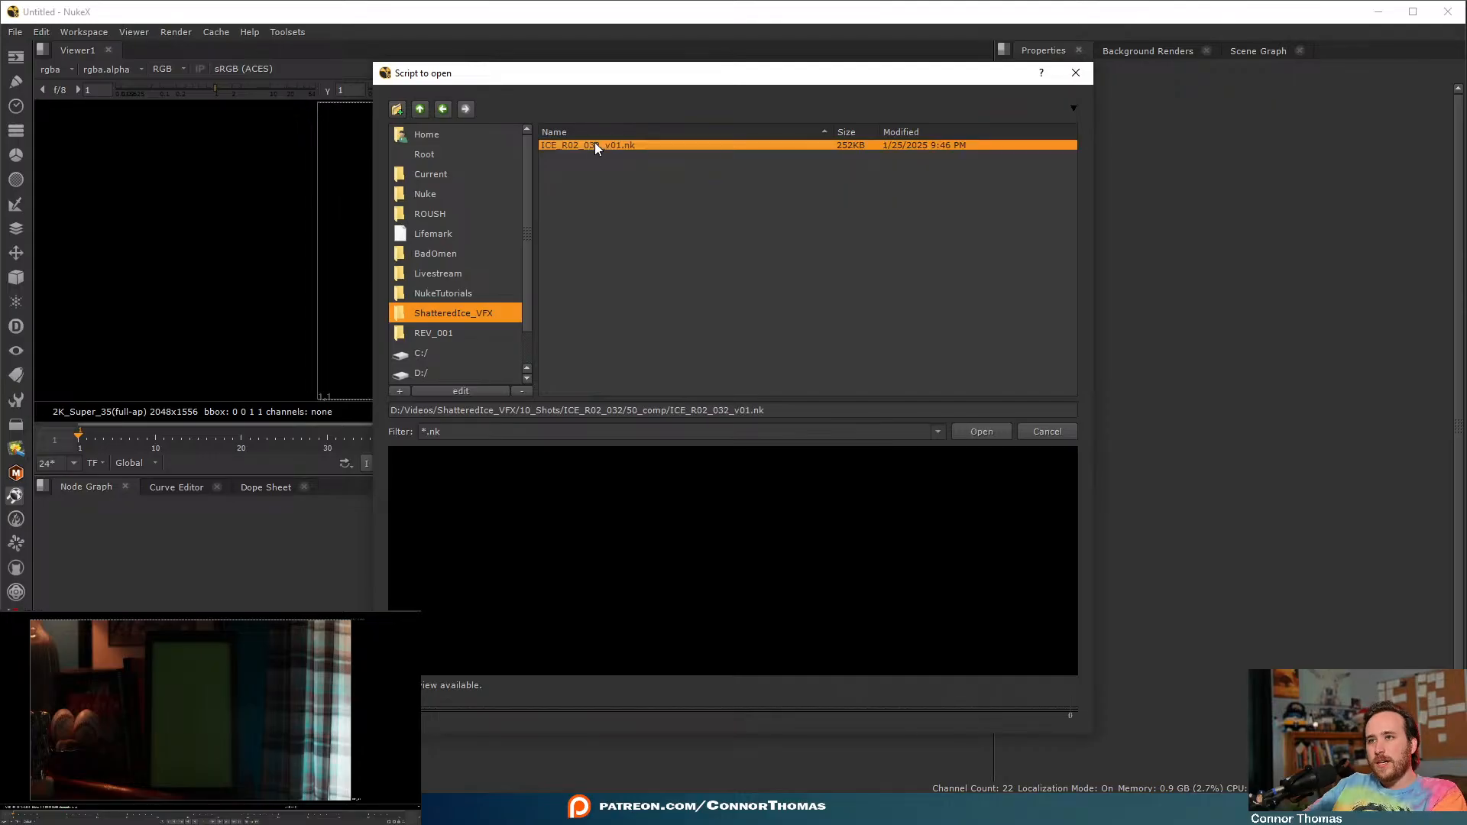
double_click(602, 145)
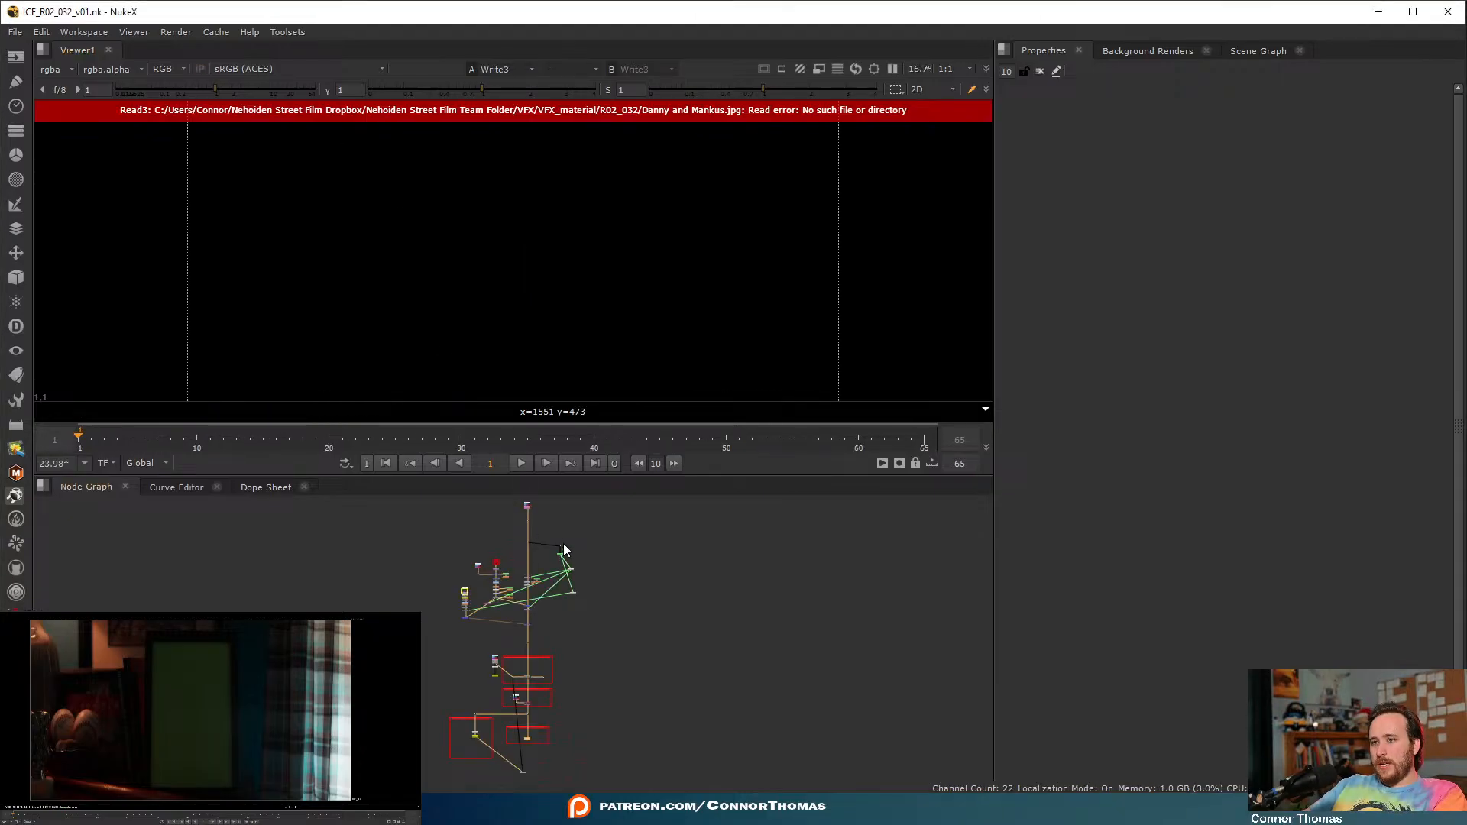
- Look through the node graph for the Regrain backdrop and the R02_032.mxf plate Read beside it
scroll(551, 565, up, 6)
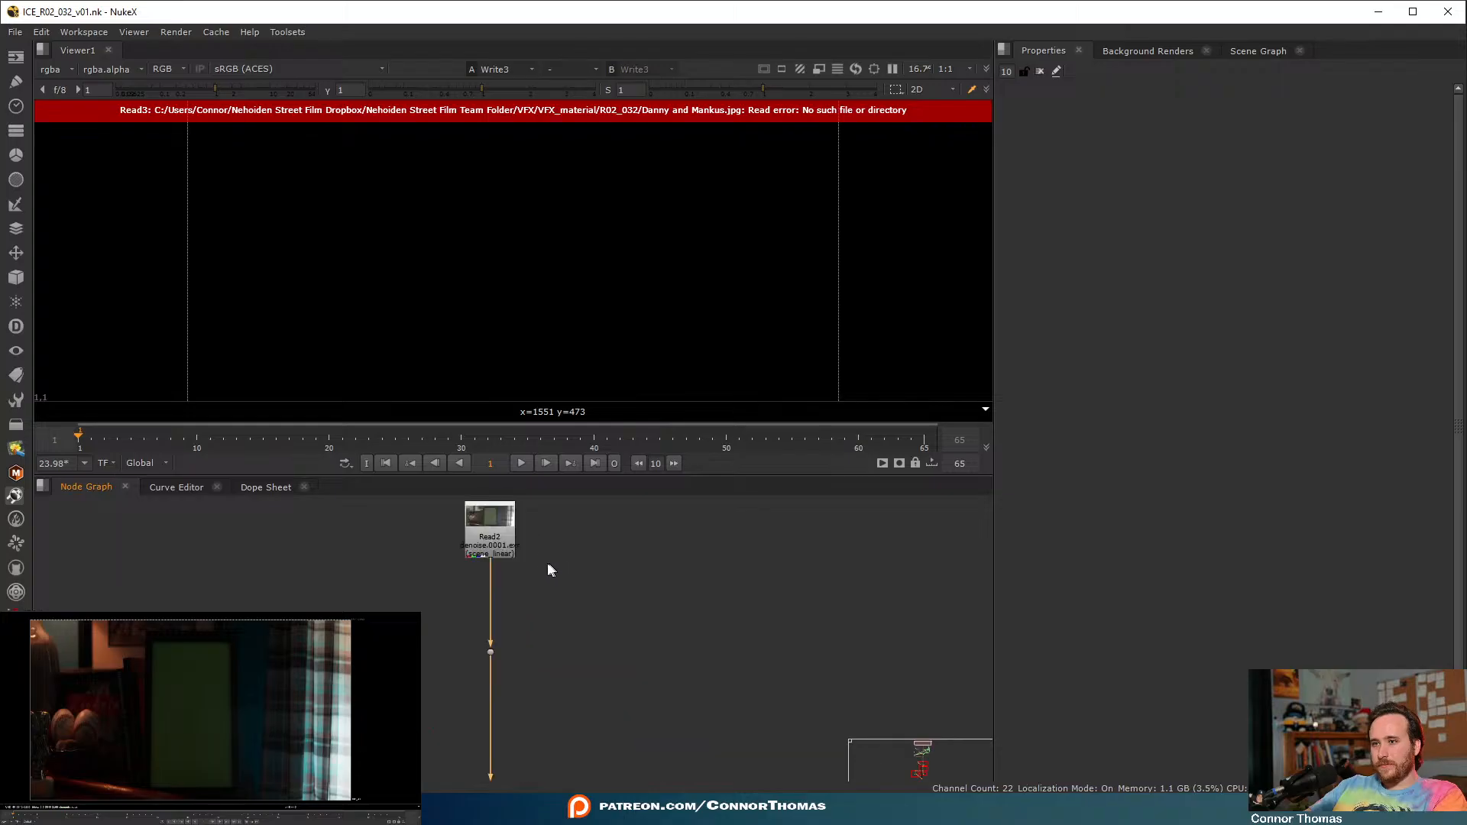
scroll(535, 556, up, 2)
scroll(567, 626, down, 6)
scroll(566, 625, up, 3)
scroll(527, 651, up, 3)
scroll(537, 575, up, 3)
scroll(538, 574, up, 4)
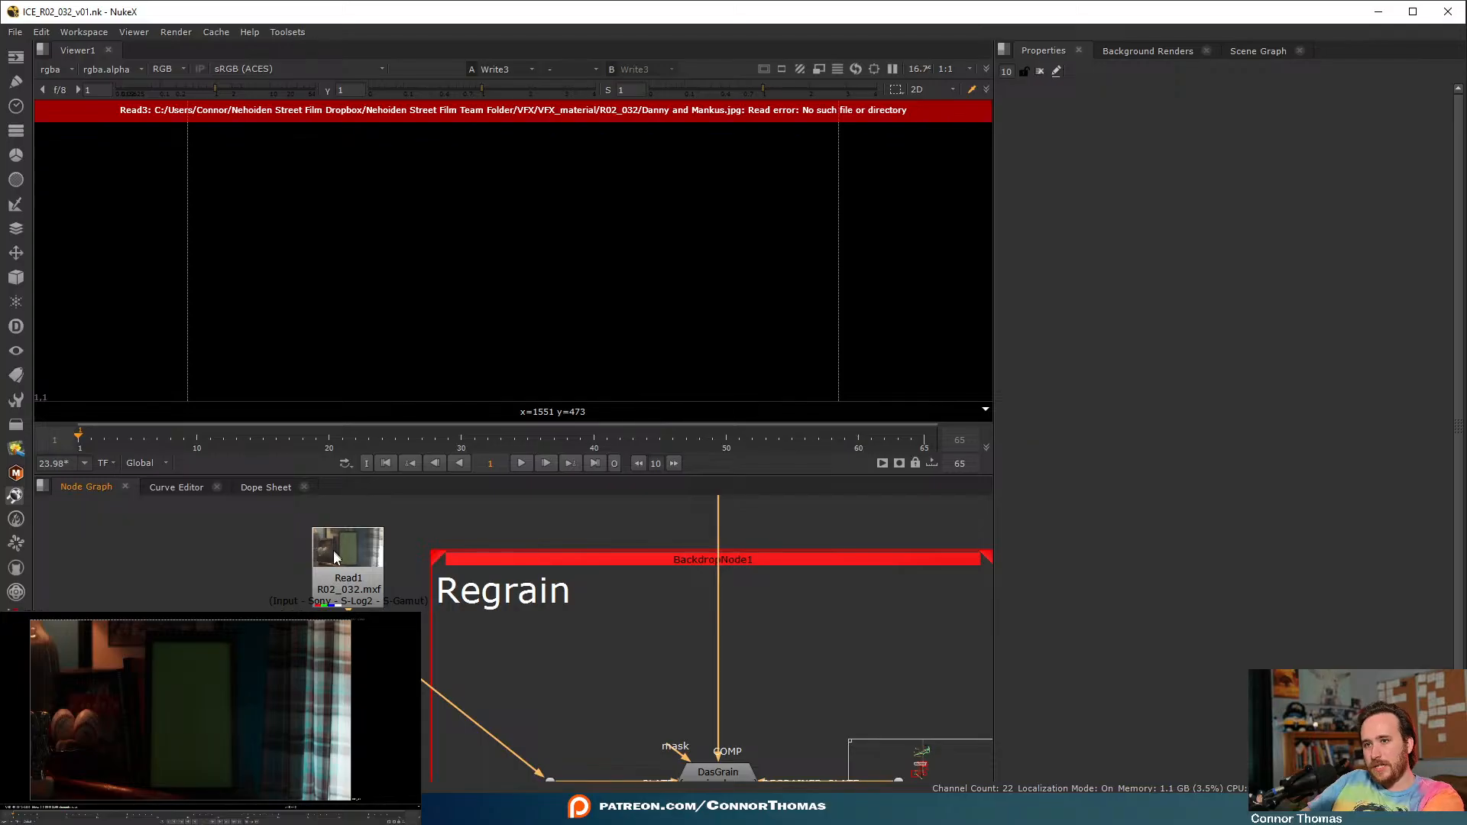
click(334, 556)
middle_drag(423, 697, 360, 621)
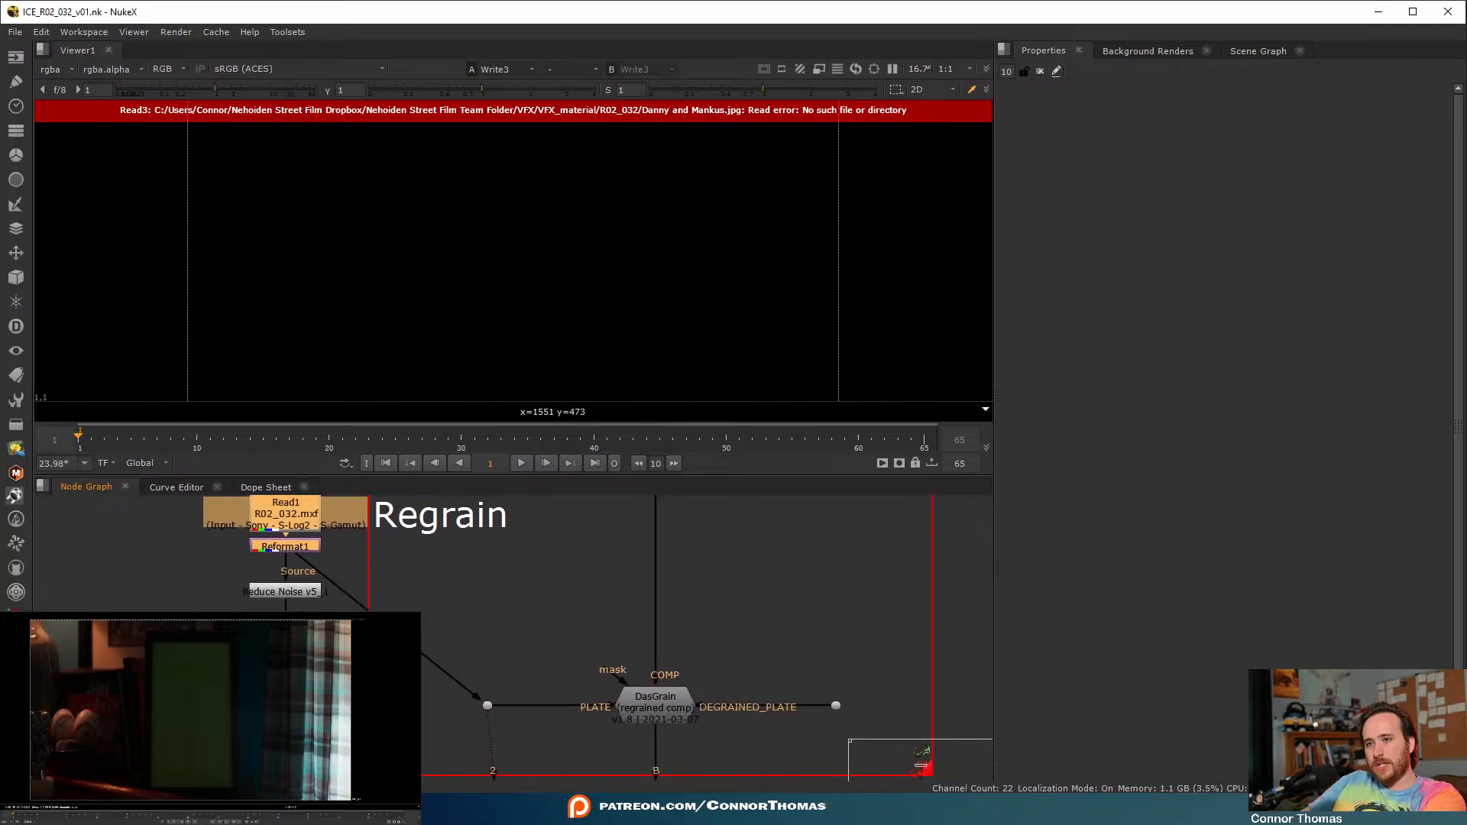
click(484, 703)
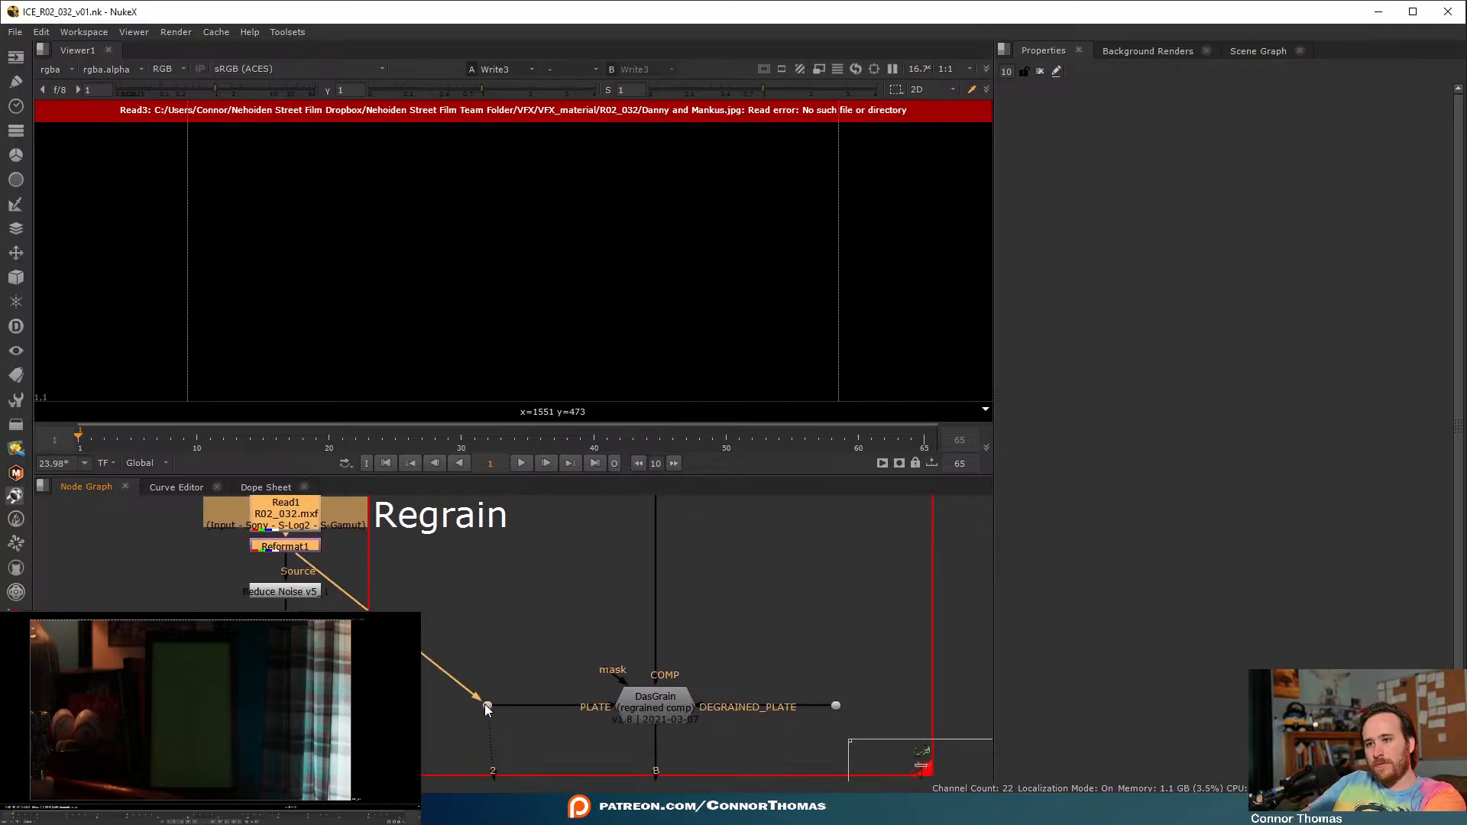
shift+click(684, 703)
shift+click(836, 705)
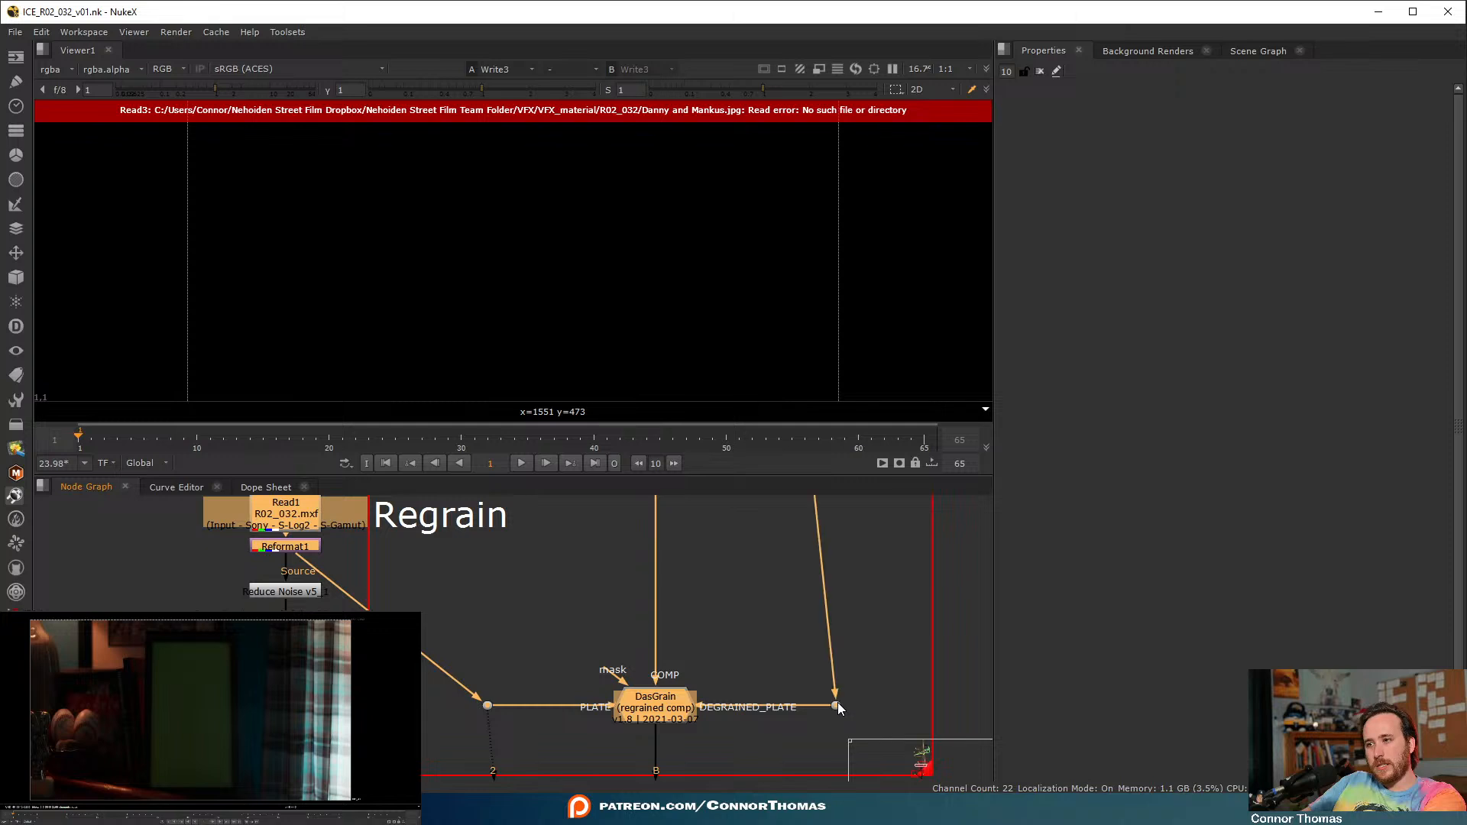
right_click(791, 611)
click(745, 590)
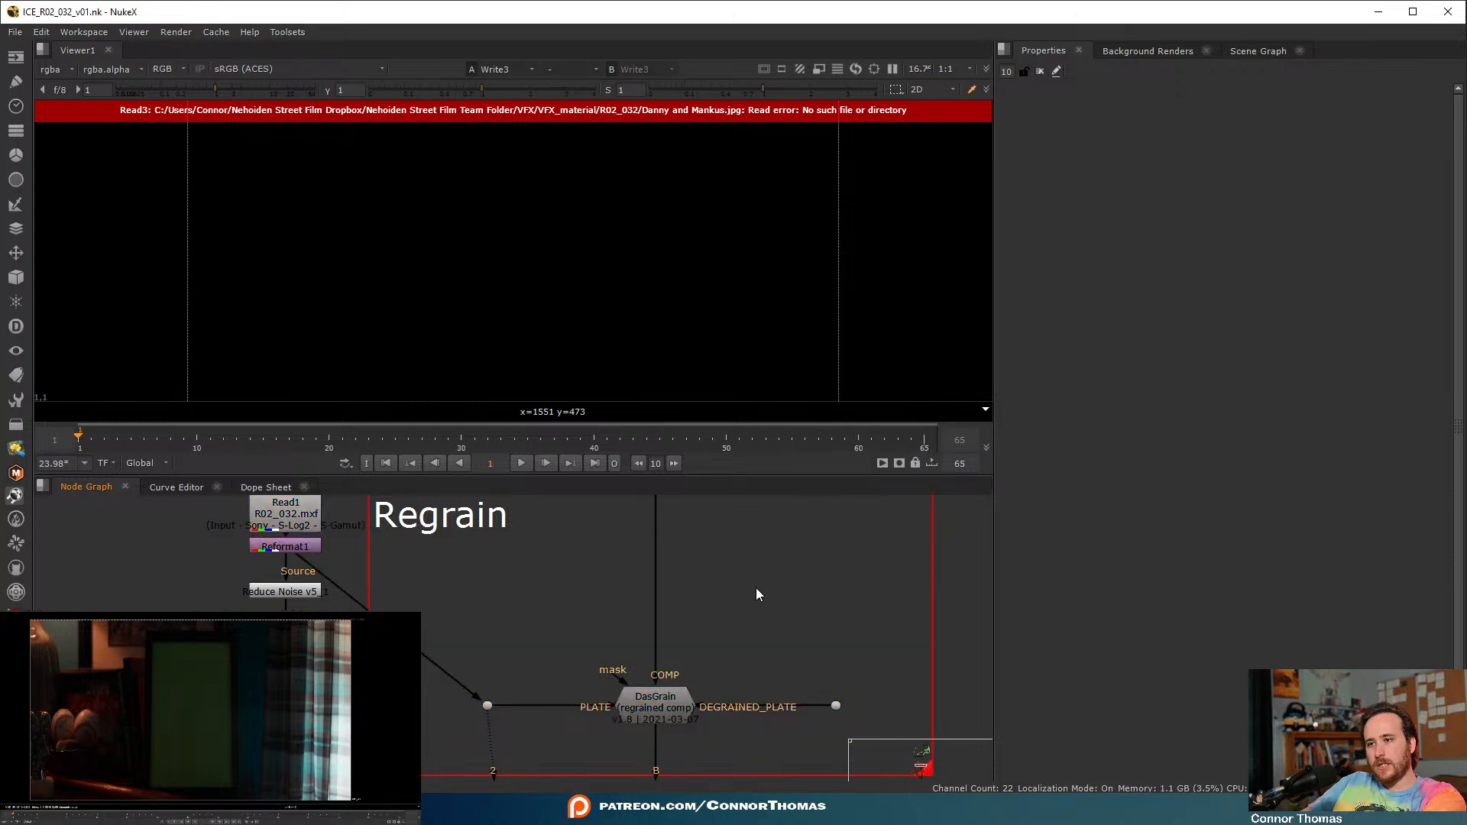
- Enlarge the node graph and select DasGrain with both of its side dots, plus Read1 and Reformat1
key(space)
click(836, 705)
drag(907, 645, 462, 758)
shift+click(300, 517)
shift+click(299, 548)
- Add the denoise.0001.exr Read at the head of the main pipe and its first dot to the selection, and copy the selected nodes
scroll(617, 493, down, 8)
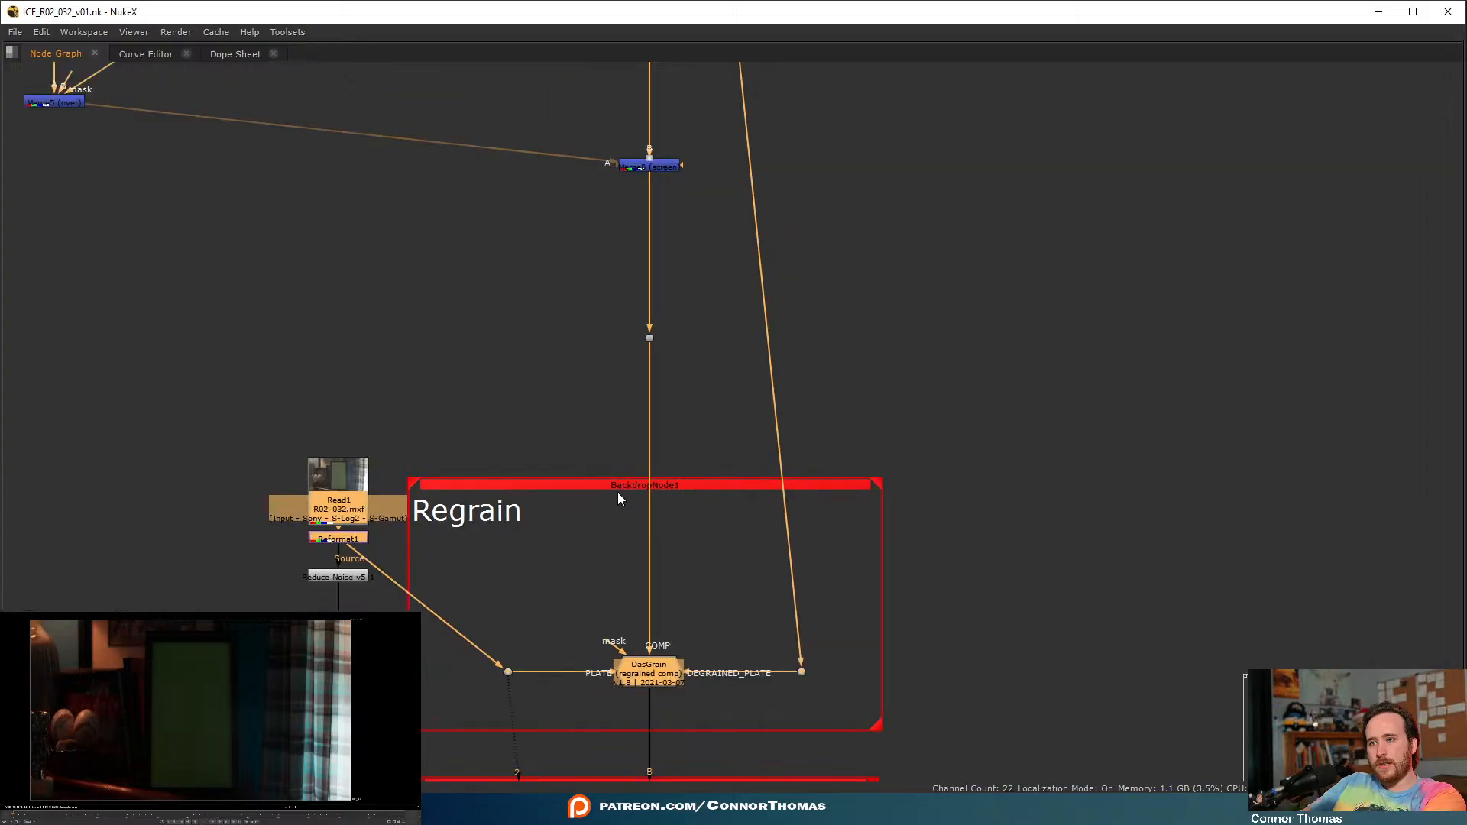
middle_drag(623, 128, 621, 350)
scroll(609, 387, up, 5)
click(609, 389)
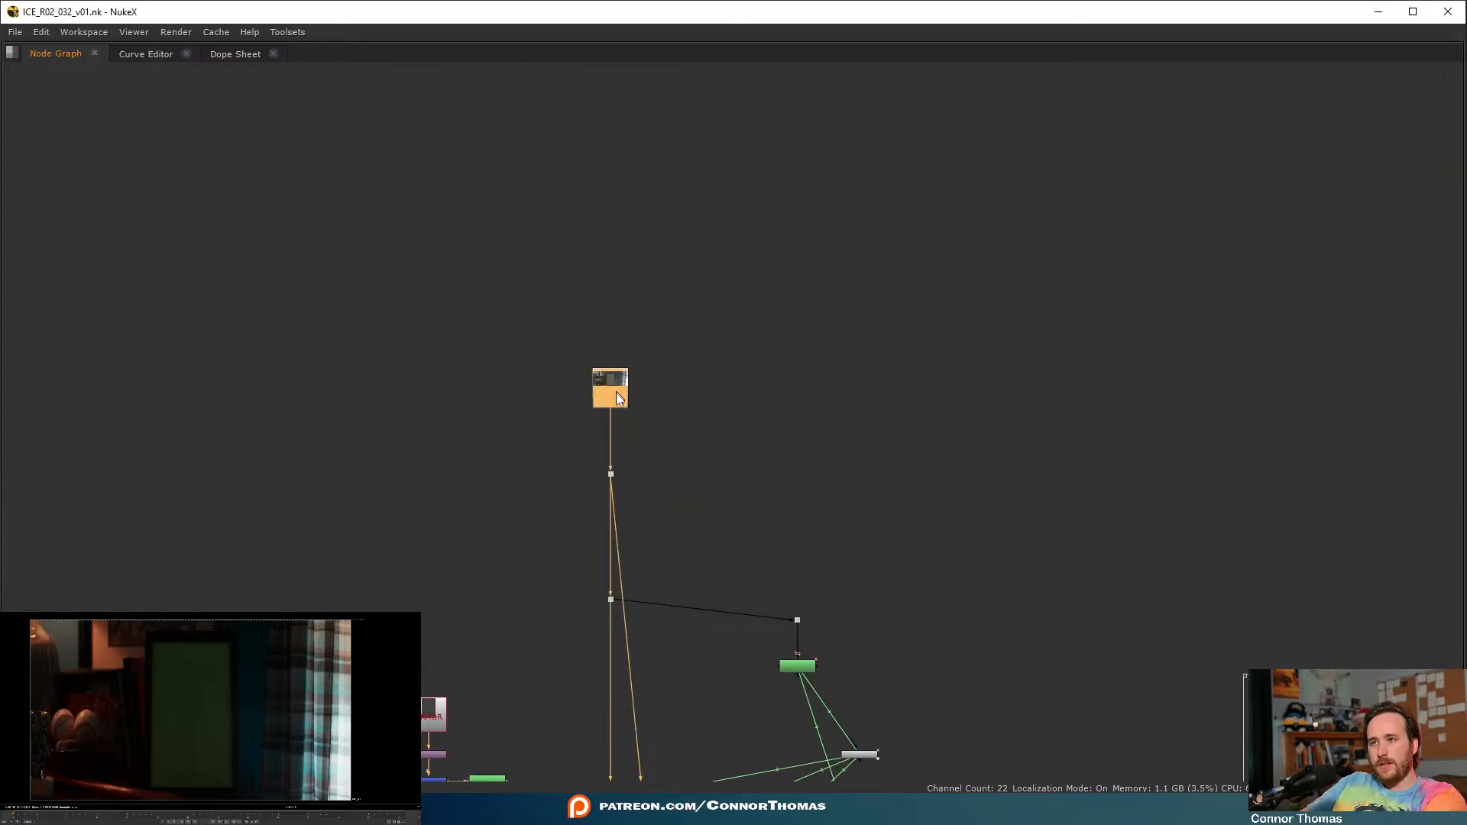
shift+click(611, 473)
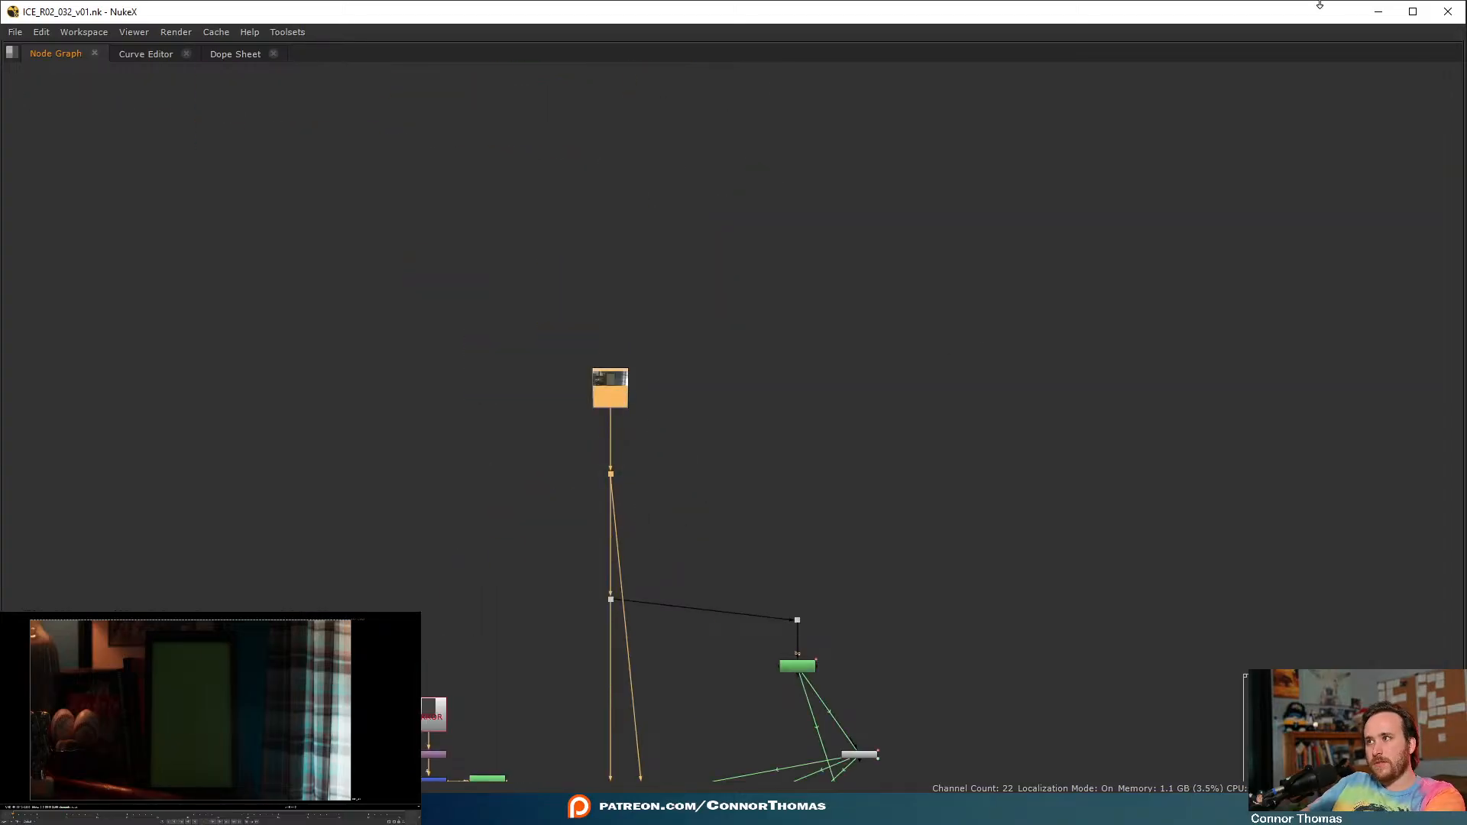
- Return to the 20250601_v01.nk script, paste the copied regrain nodes, and place the denoised Read with its dot beside the main comp
click(1381, 16)
click(766, 569)
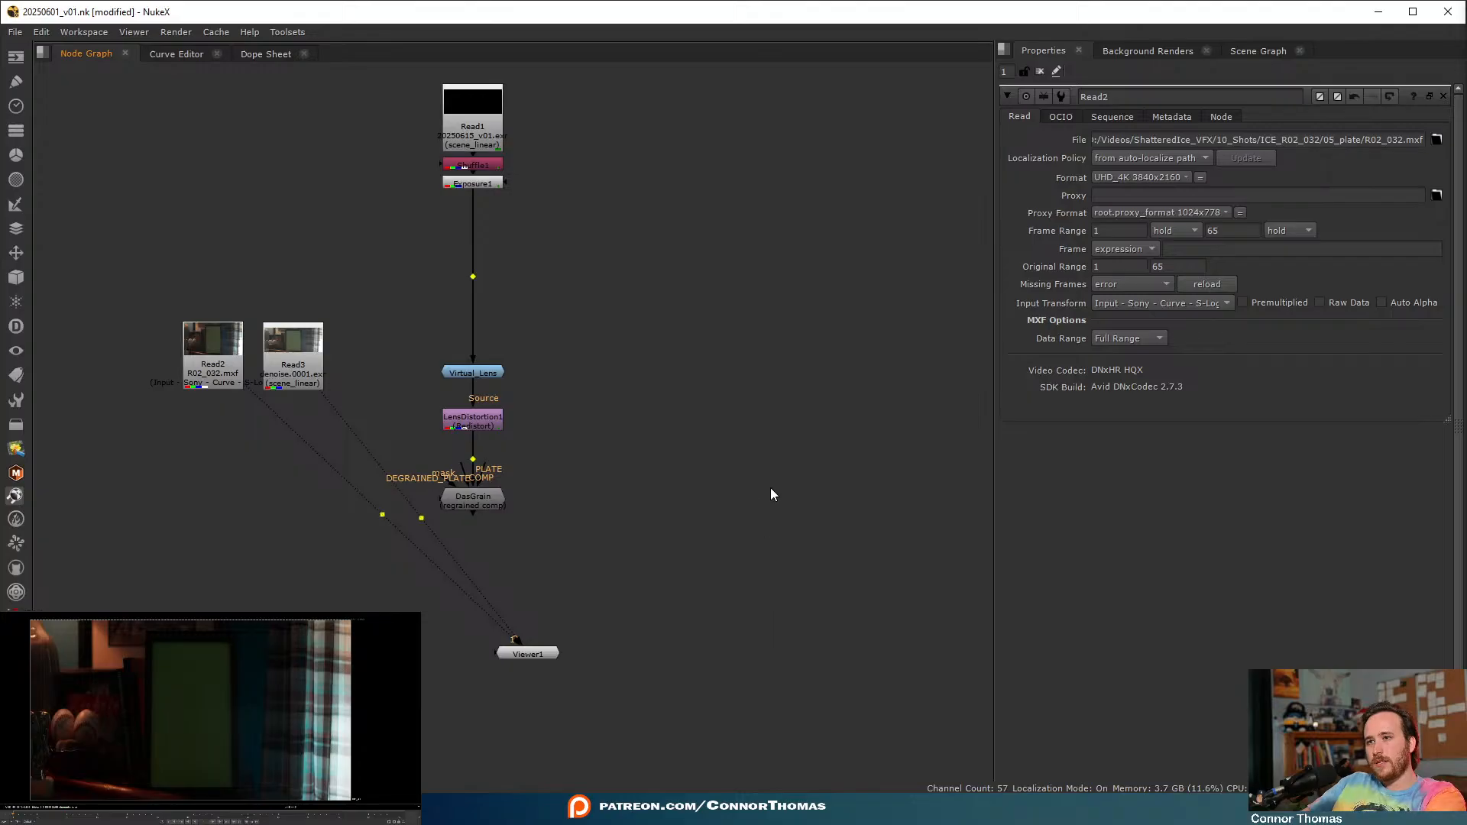
key(ctrl+v)
drag(770, 620, 766, 263)
drag(769, 774, 766, 402)
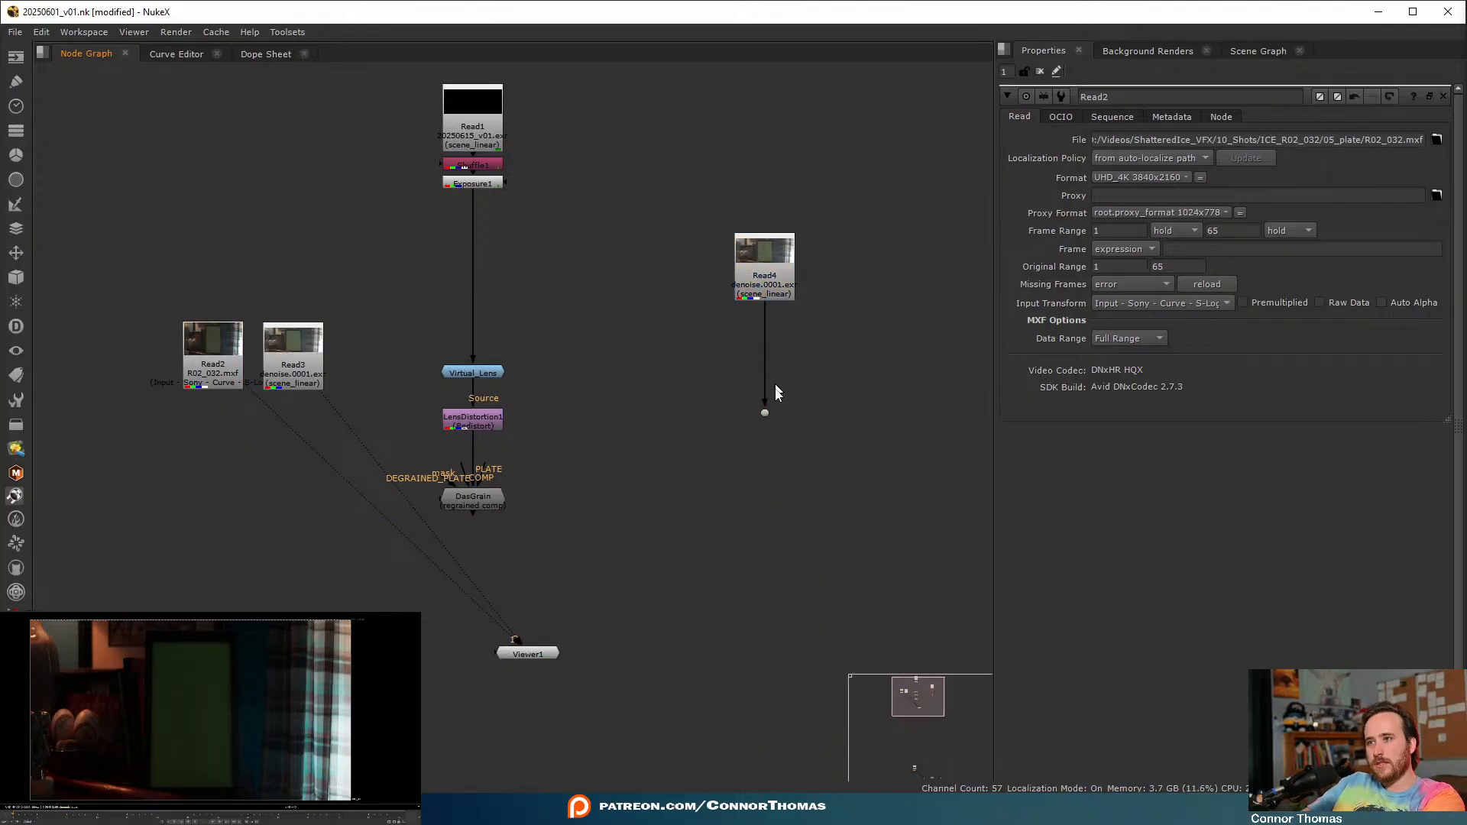
- Delete the spare dot under Read4 and move Read4 near the degrained-plate dot of DasGrain1
scroll(780, 416, down, 3)
middle_drag(781, 420, 718, 317)
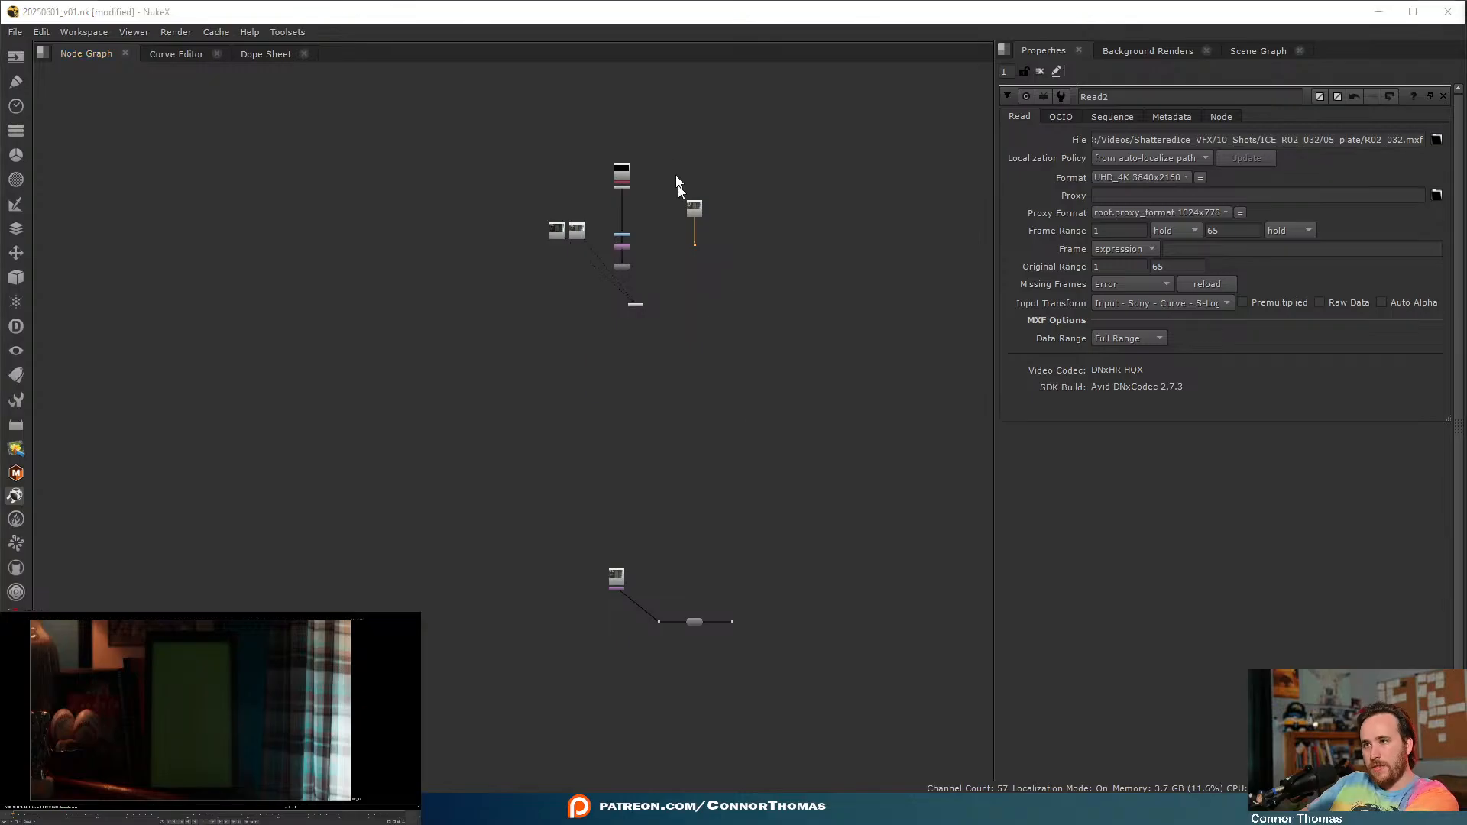
key(Delete)
click(777, 429)
drag(697, 211, 735, 588)
scroll(744, 635, up, 3)
scroll(744, 643, up, 2)
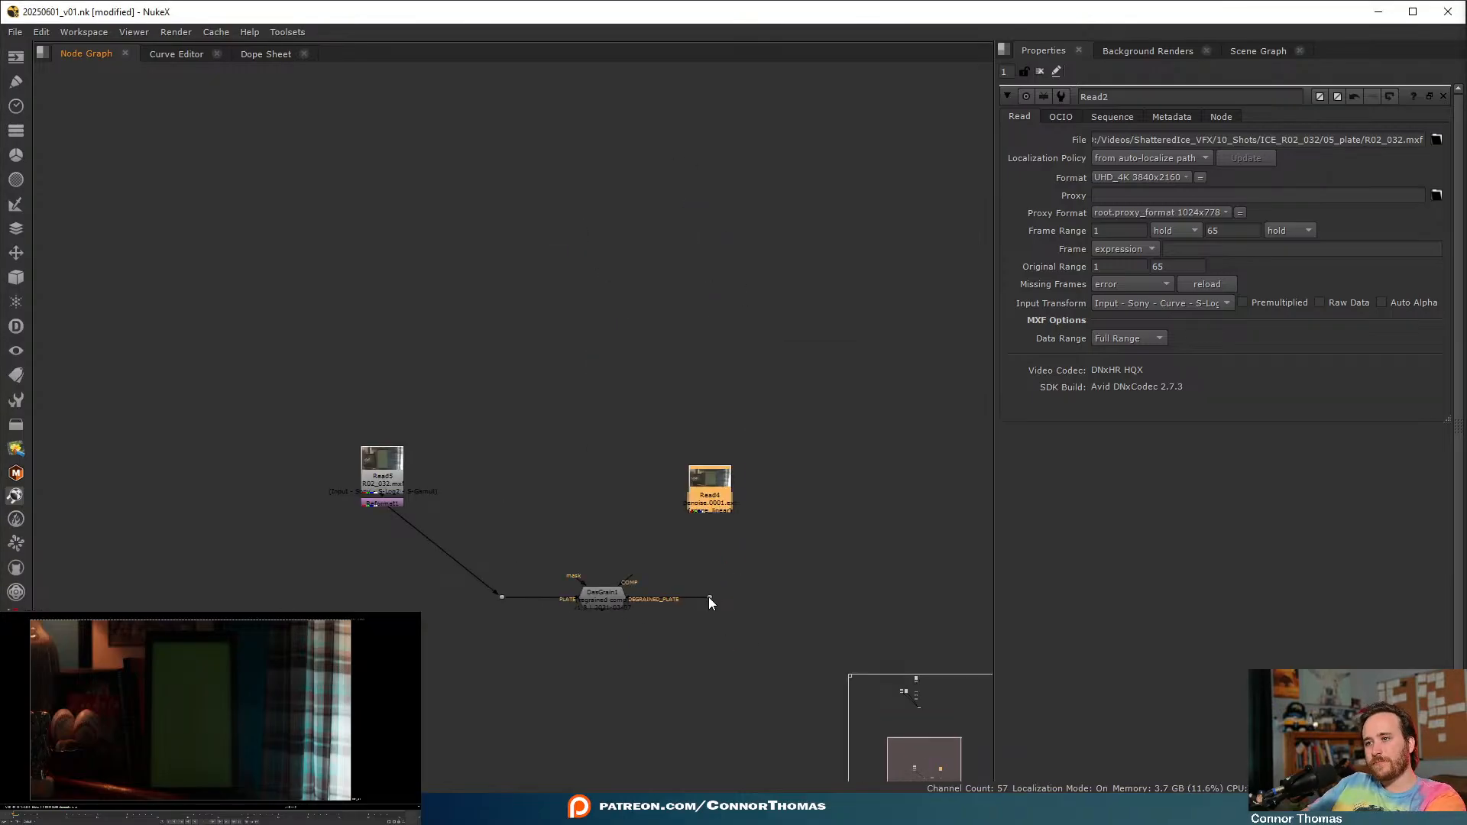
- Turn off Hide Input on DasGrain1's degrained-plate dot, and line up Read4 and the Read5 and Reformat1 pair above their dots
click(709, 596)
drag(713, 494, 713, 515)
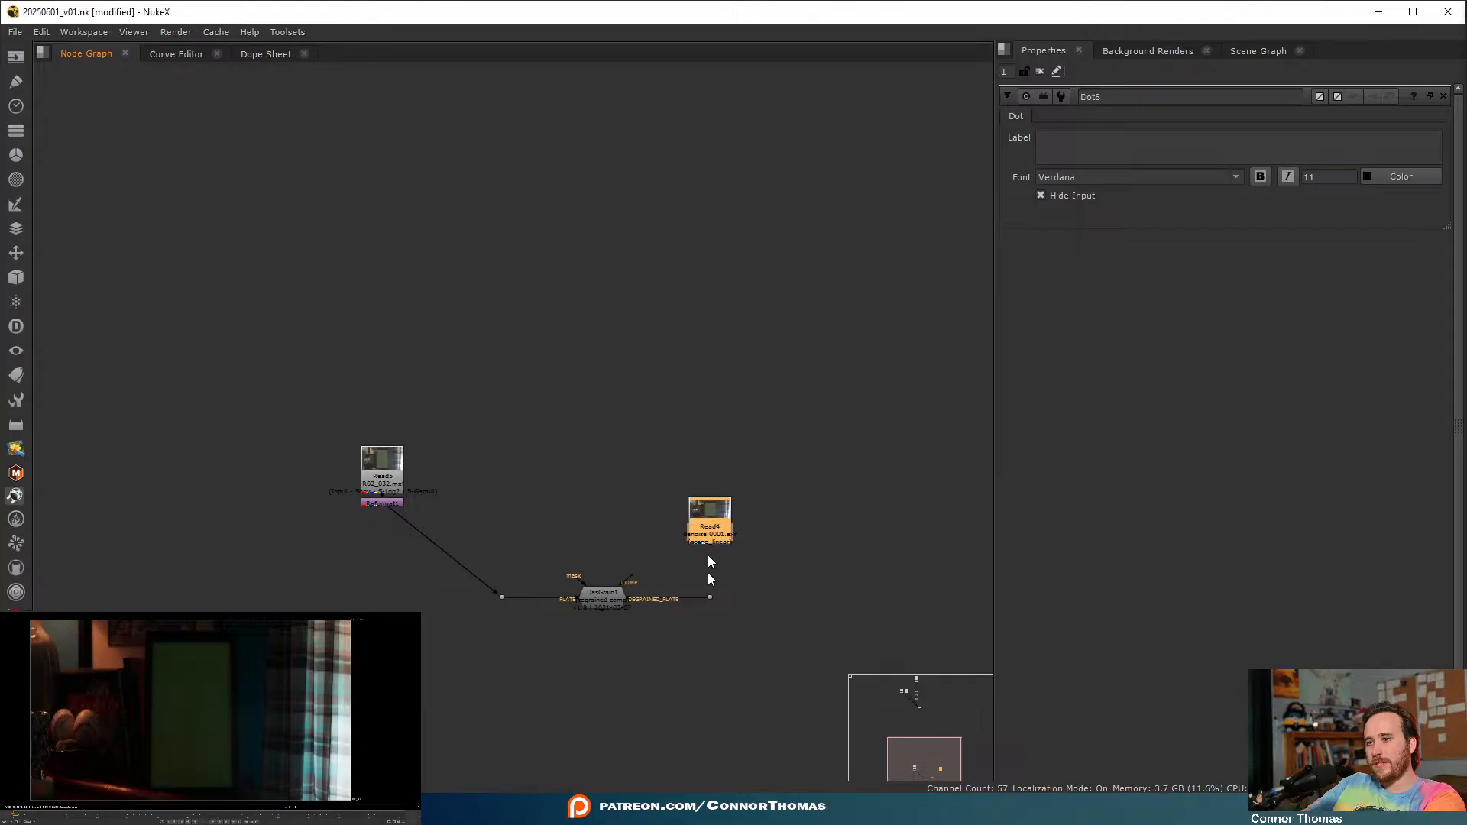
click(709, 597)
click(1040, 196)
drag(298, 400, 504, 535)
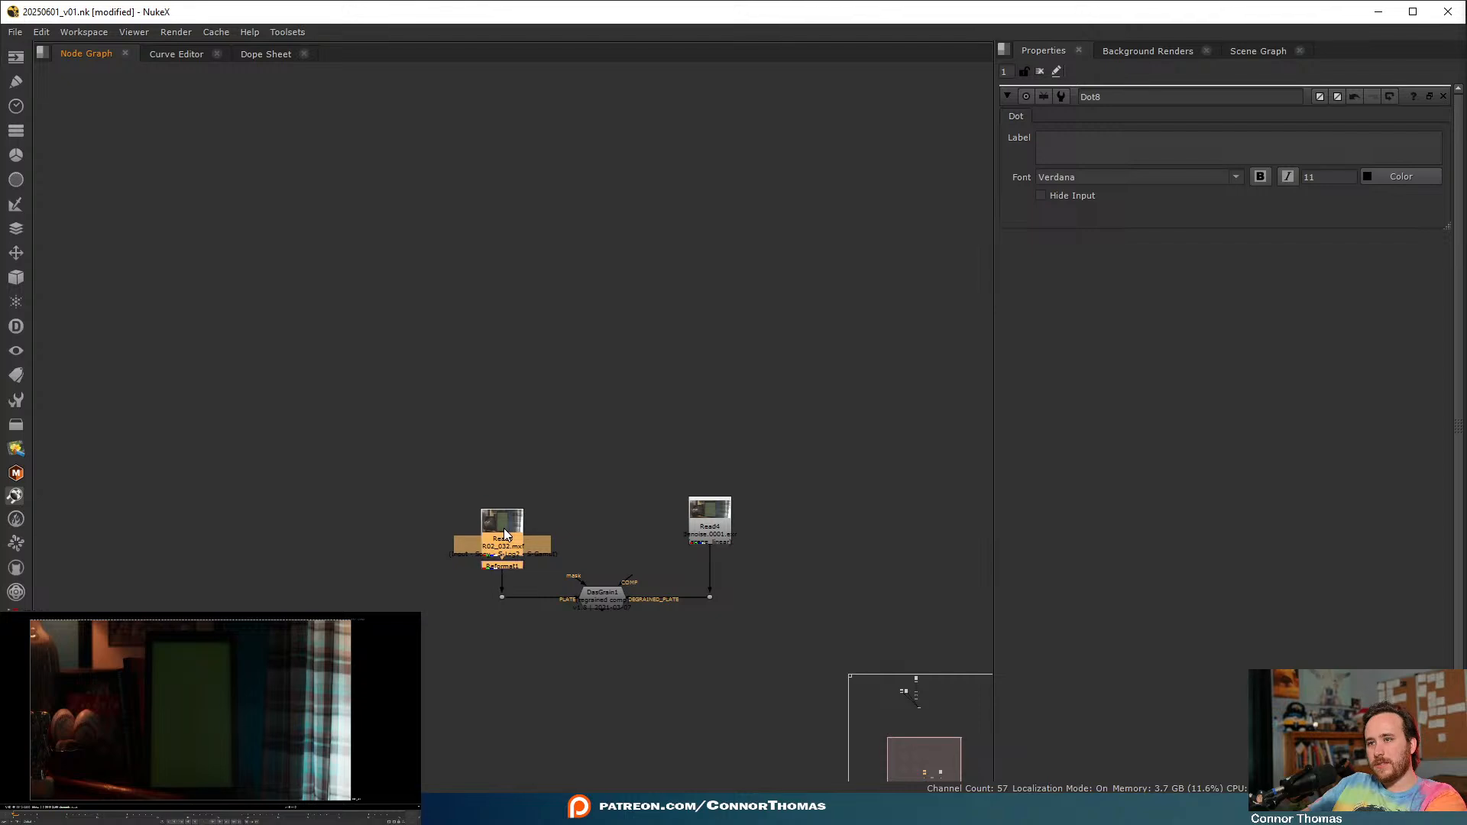
- Move the whole pasted regrain group up to the main comp, with DasGrain1 just below the original DasGrain
drag(403, 456, 854, 724)
middle_drag(703, 512, 548, 164)
scroll(548, 164, down, 4)
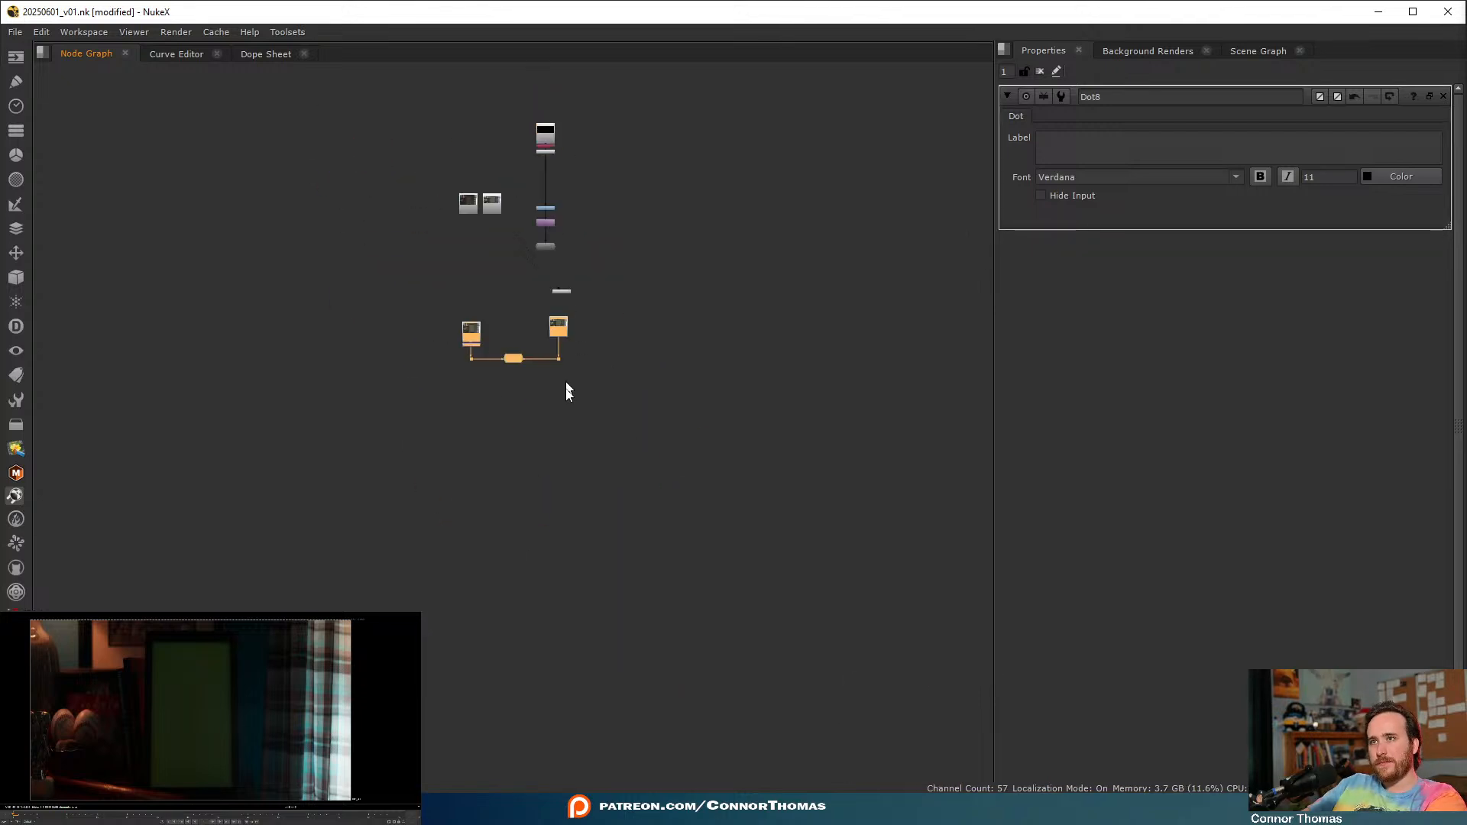
scroll(569, 336, up, 3)
middle_drag(568, 336, 558, 437)
drag(554, 423, 612, 244)
click(639, 374)
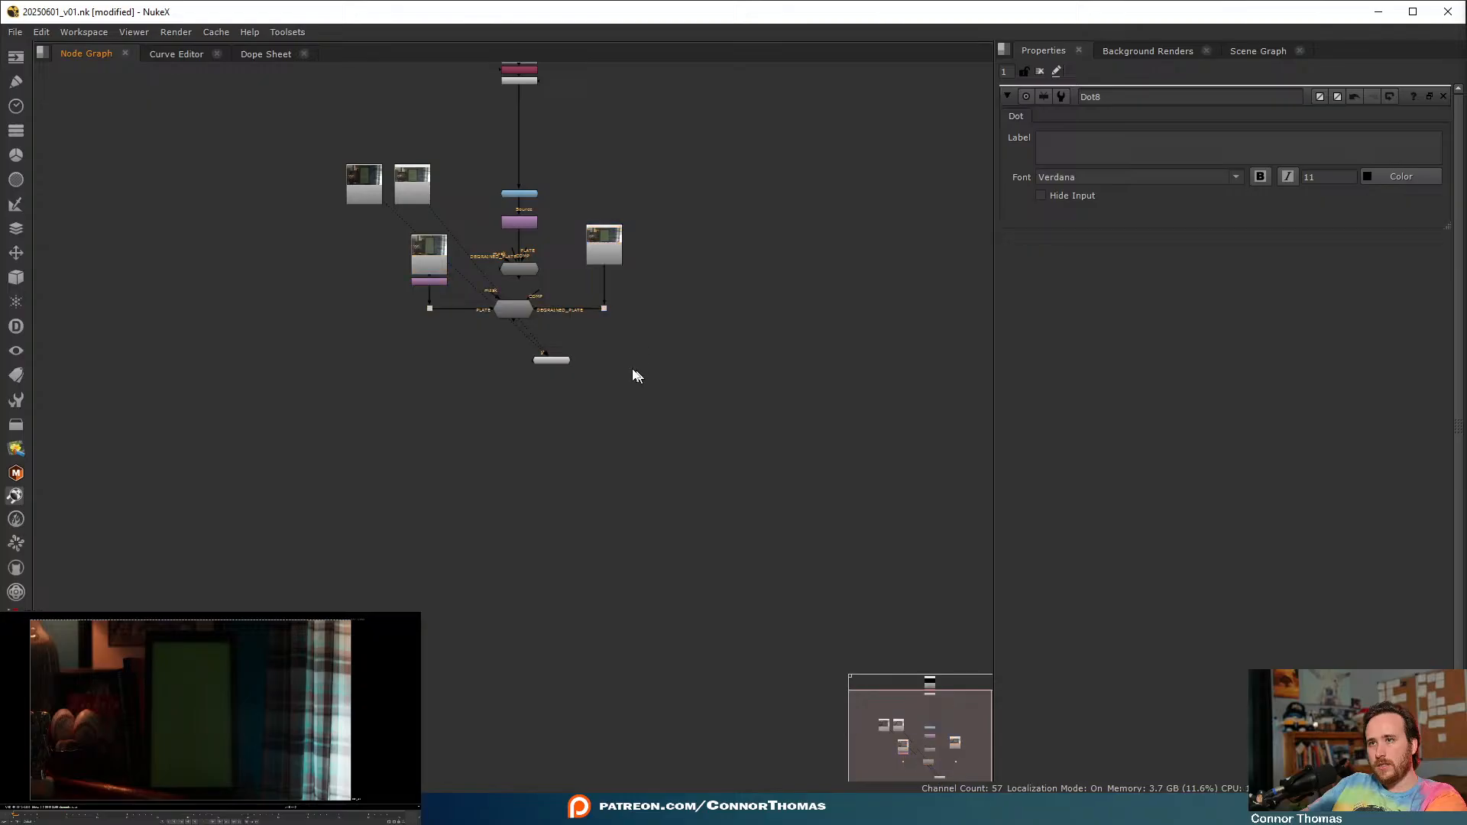
- Delete the original DasGrain node and connect DasGrain1's COMP input to LensDistortion1
scroll(640, 375, up, 4)
click(403, 264)
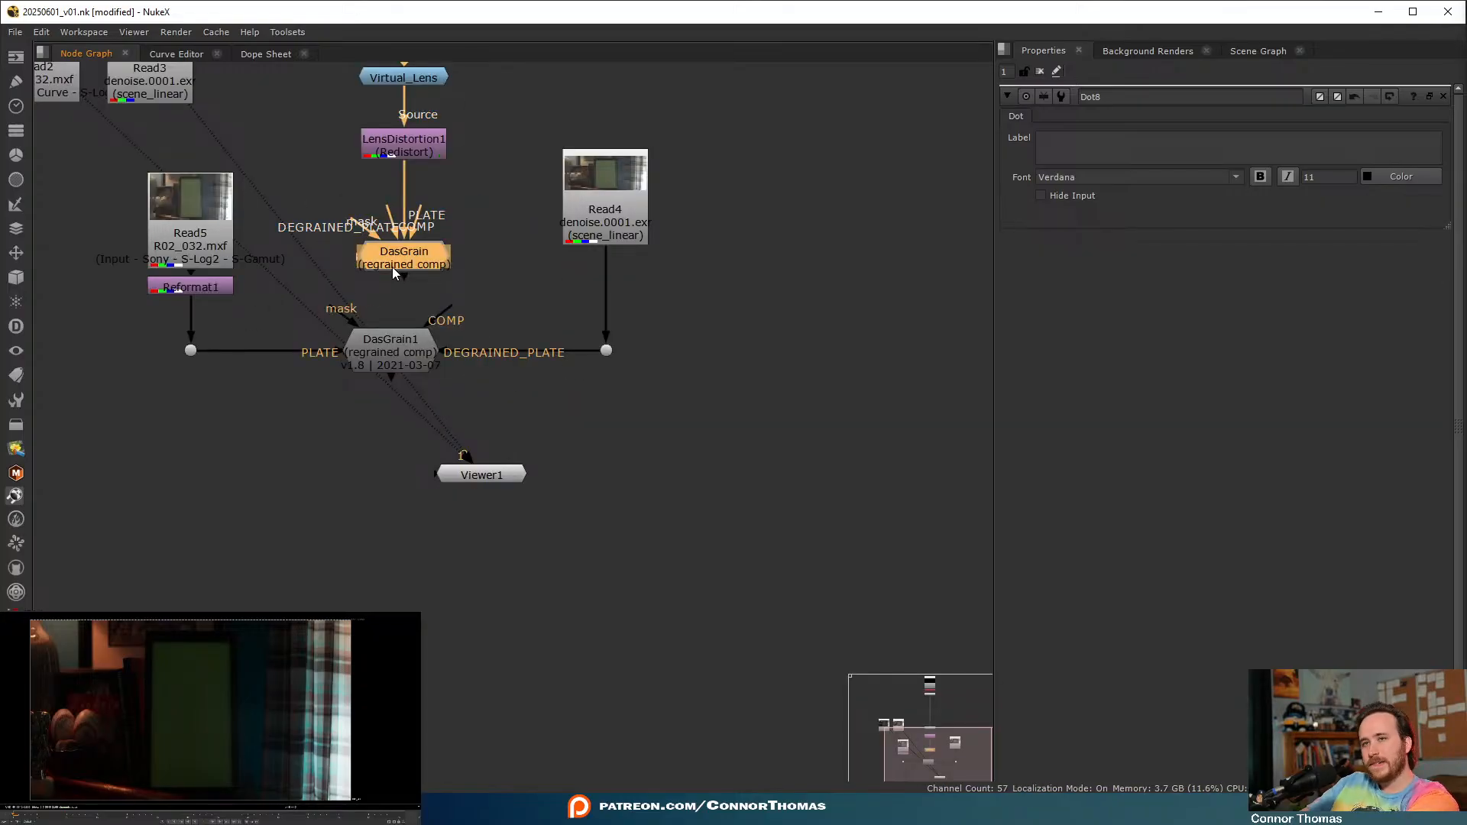
key(Delete)
middle_drag(405, 283, 450, 452)
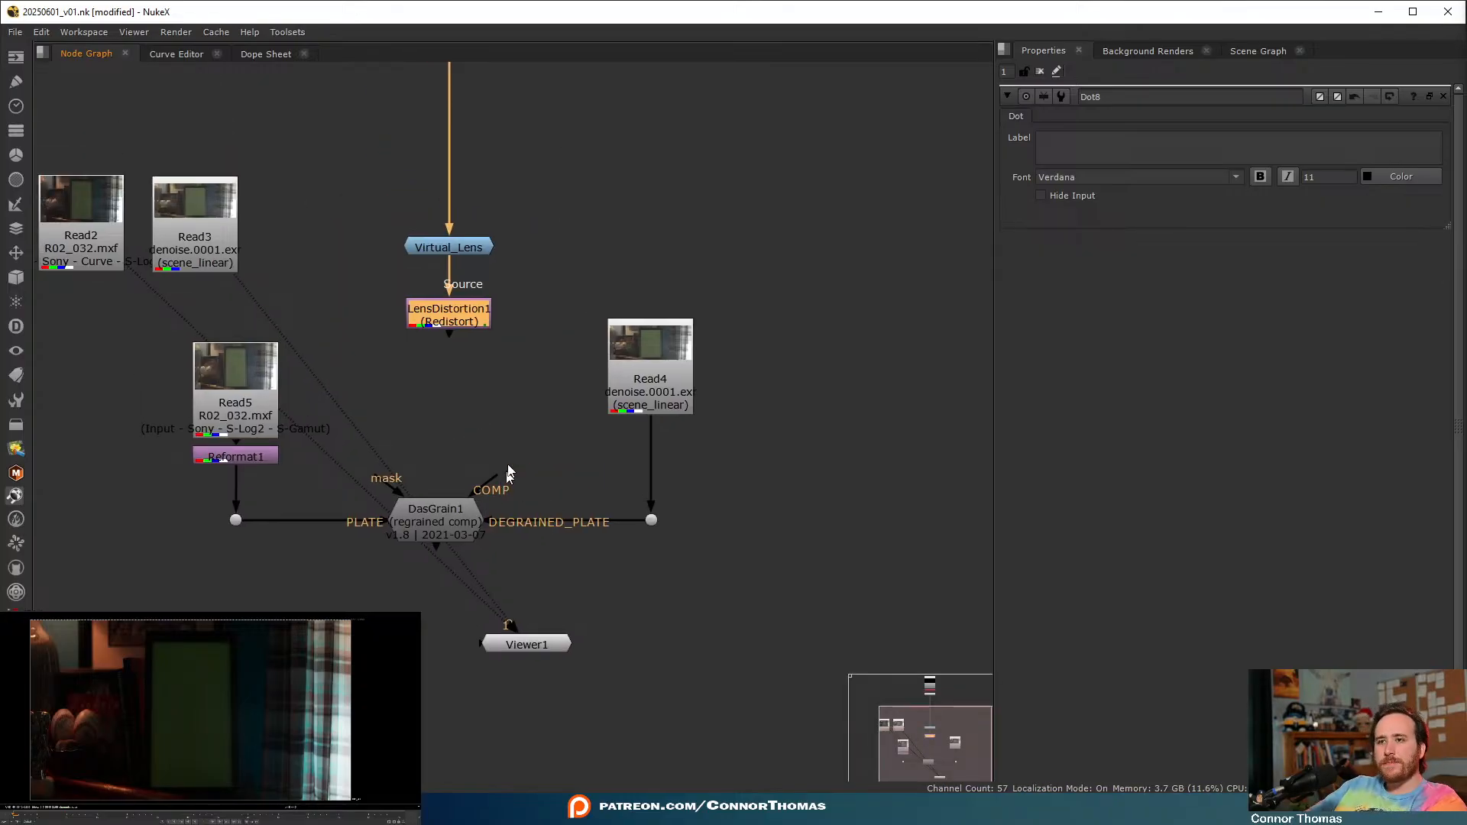
drag(489, 495, 445, 317)
- Move DasGrain1 together with its Read5, Reformat1 and plate dot so DasGrain1 sits directly below LensDistortion1
drag(144, 319, 282, 580)
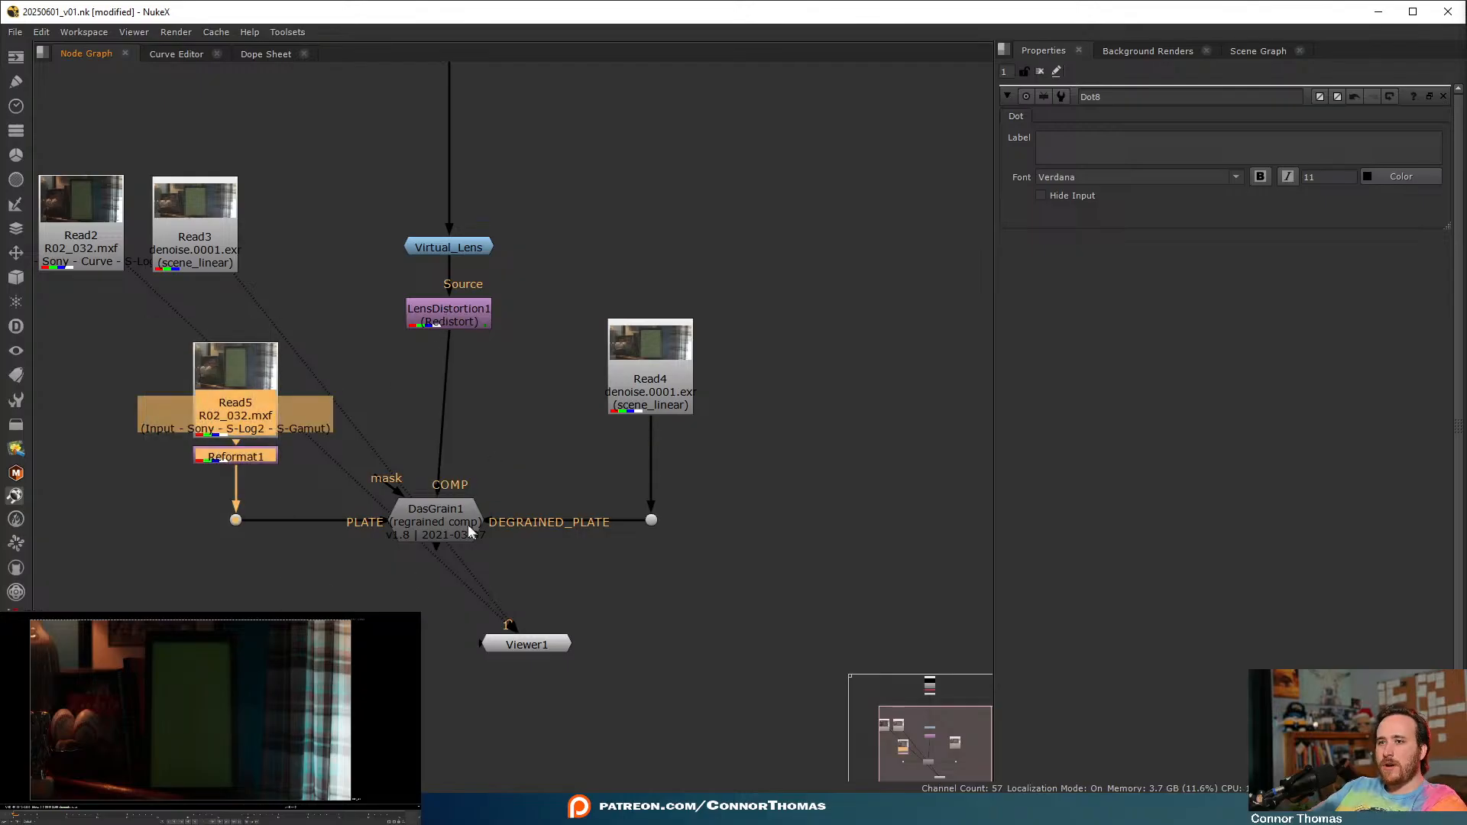
shift+click(476, 533)
key(ctrl+z)
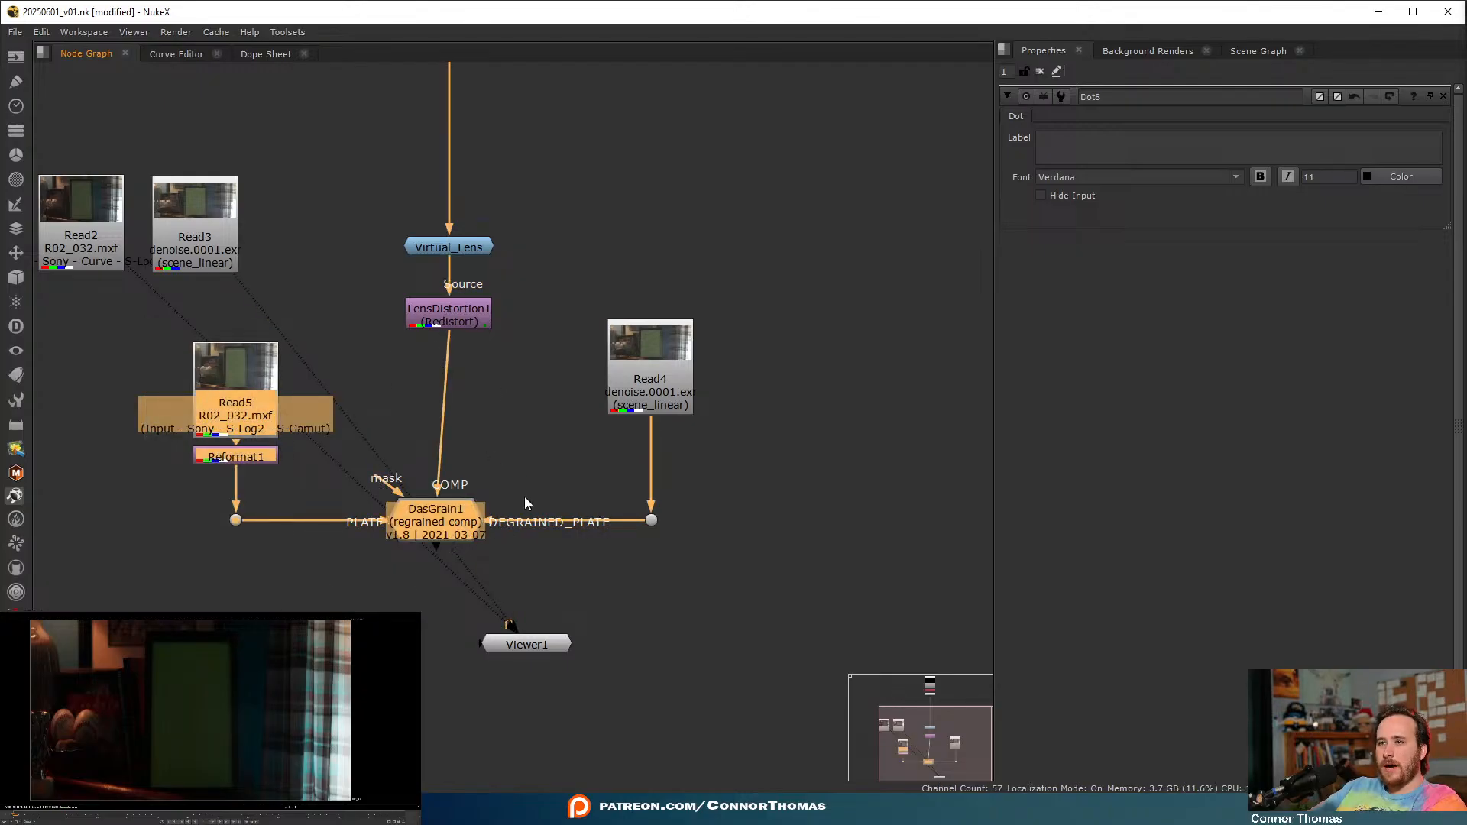
drag(481, 548, 495, 536)
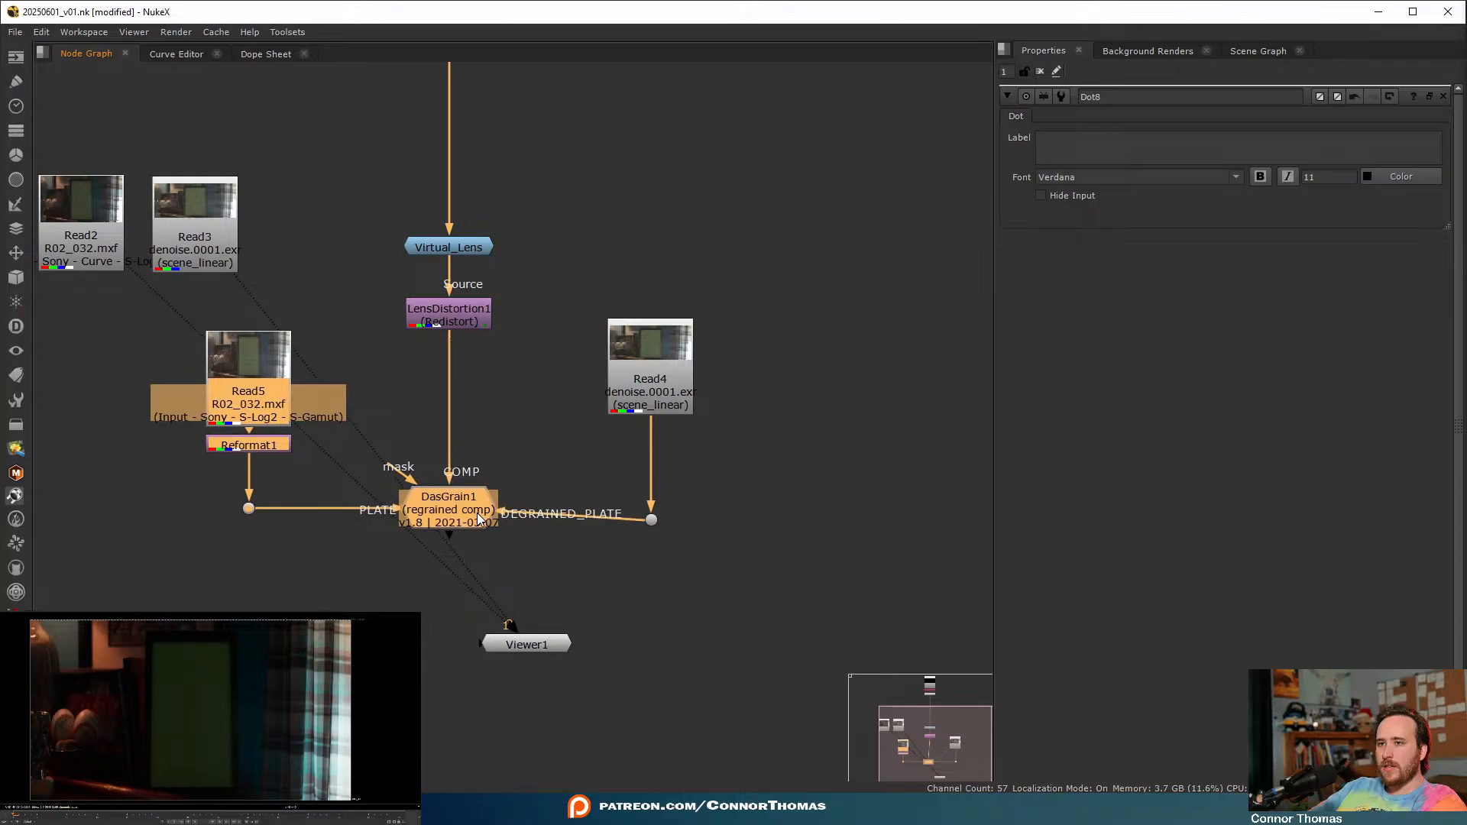
- Move Read4 and its dot so the dot lines up horizontally with DasGrain1's degrained-plate input
click(586, 552)
drag(584, 545, 819, 213)
drag(678, 393, 676, 380)
drag(670, 386, 670, 412)
click(577, 359)
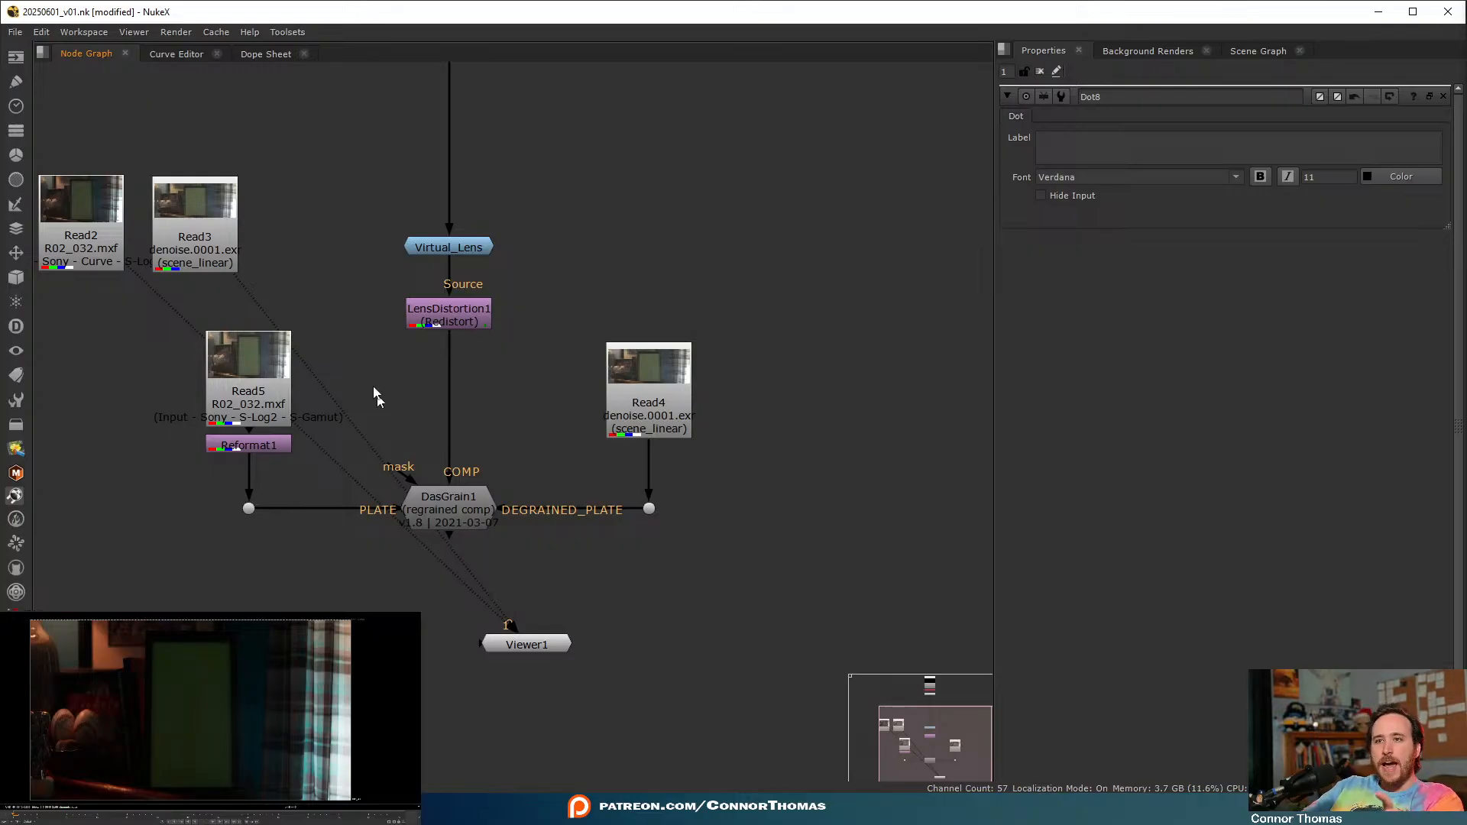
- Delete the unused Read2 and Read3 nodes above Read5
middle_drag(263, 375, 361, 431)
drag(99, 202, 344, 347)
key(Delete)
- View Read5, then compare DasGrain1's plate dot on viewer input 1 with the degrained-plate dot on input 2
click(323, 466)
key(1)
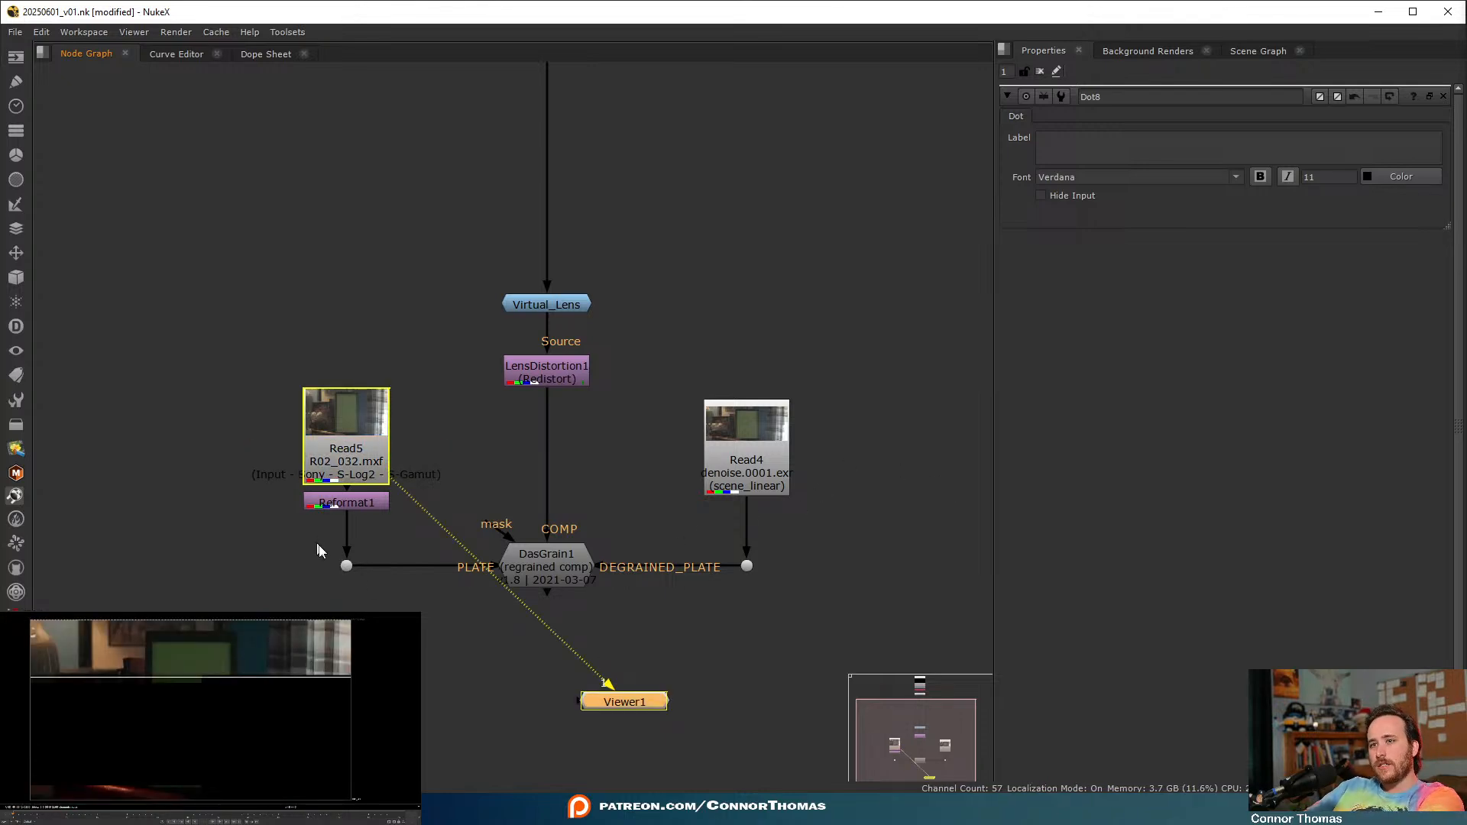
click(346, 565)
key(1)
click(746, 566)
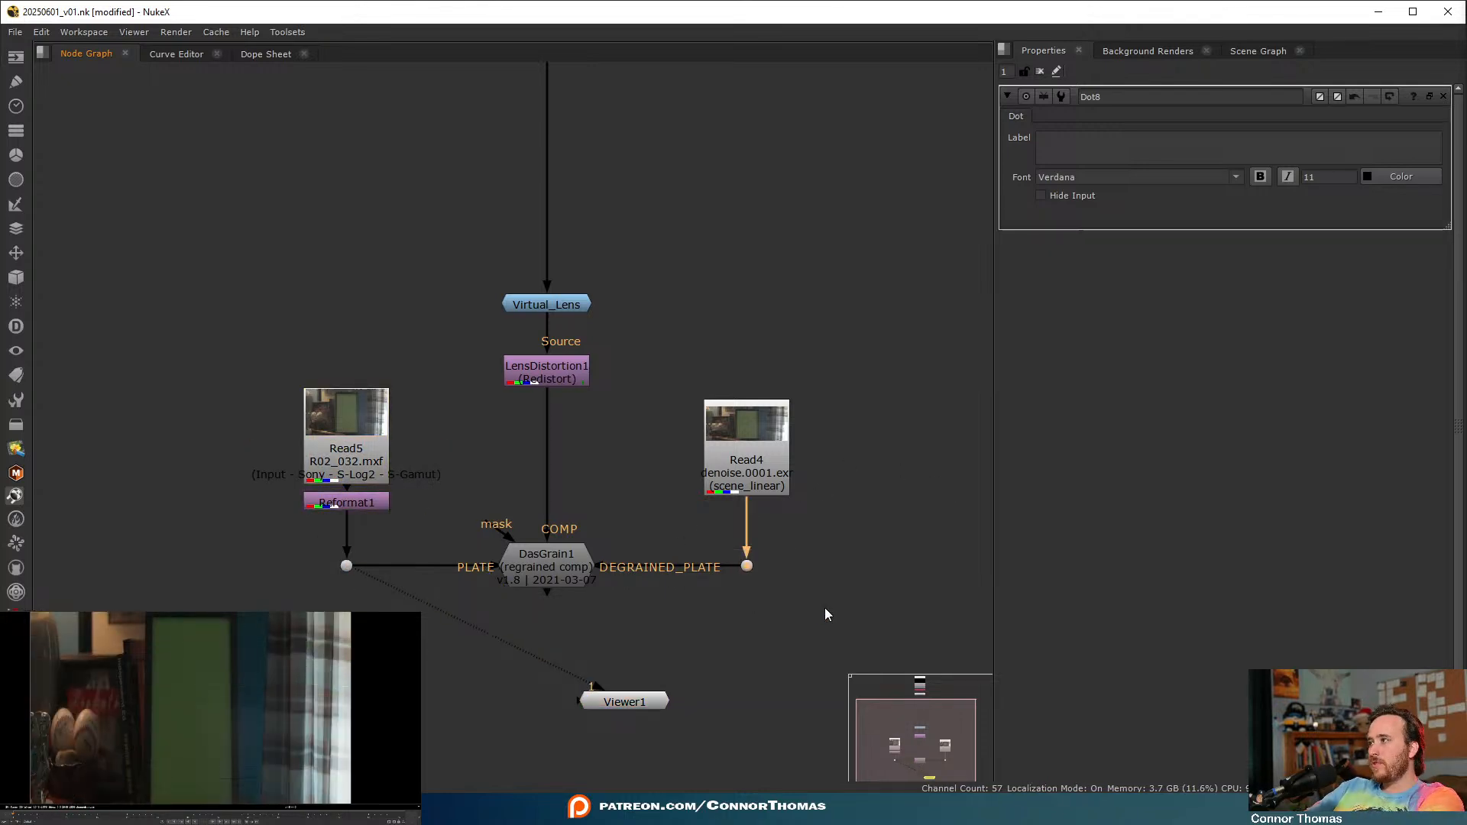
key(2)
key(1)
click(442, 449)
key(2)
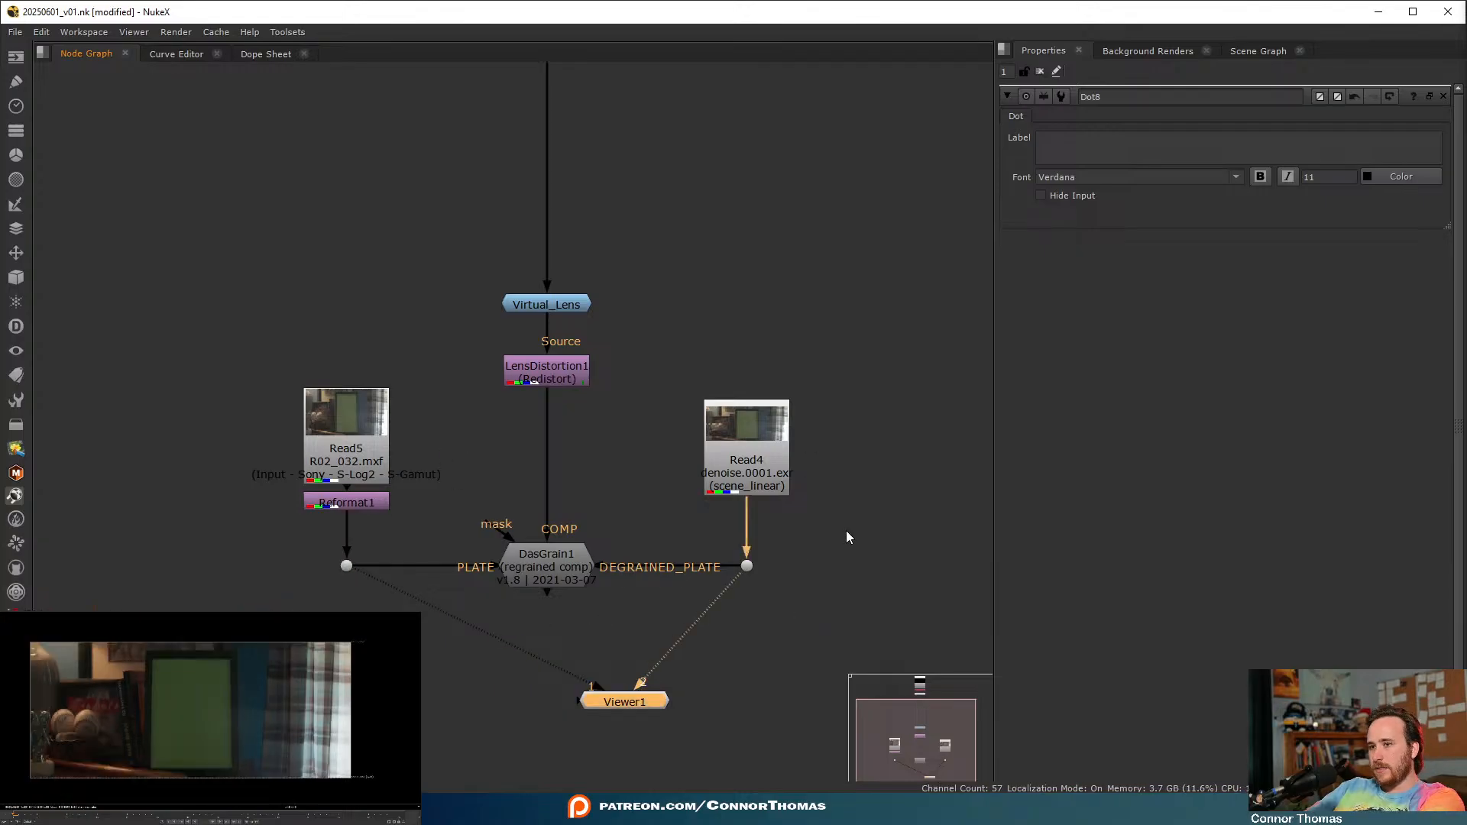
- Set the project's full size format to 3840x2160 (1.33) in the project settings
key(s)
click(1123, 586)
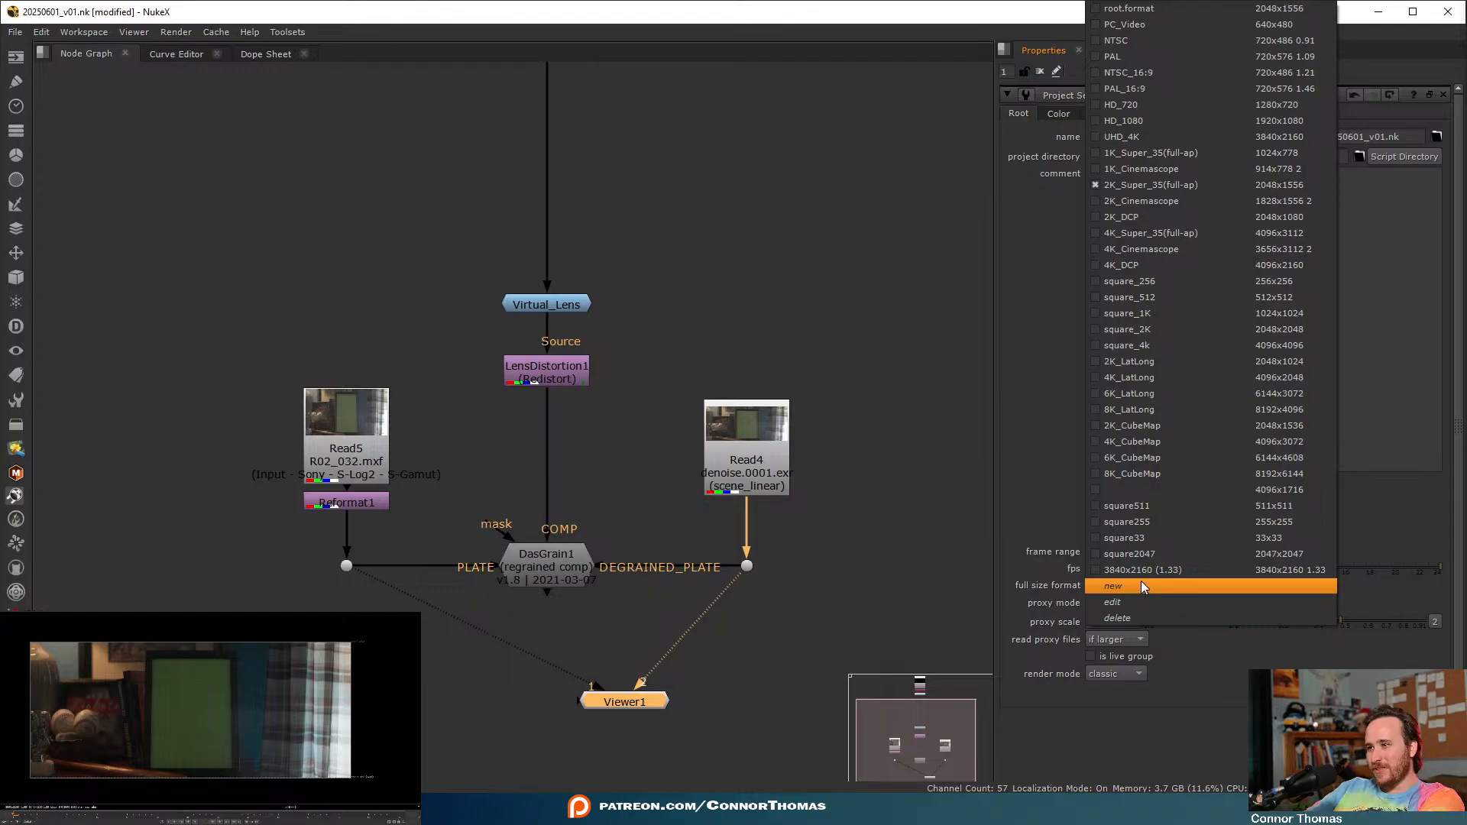
click(1151, 571)
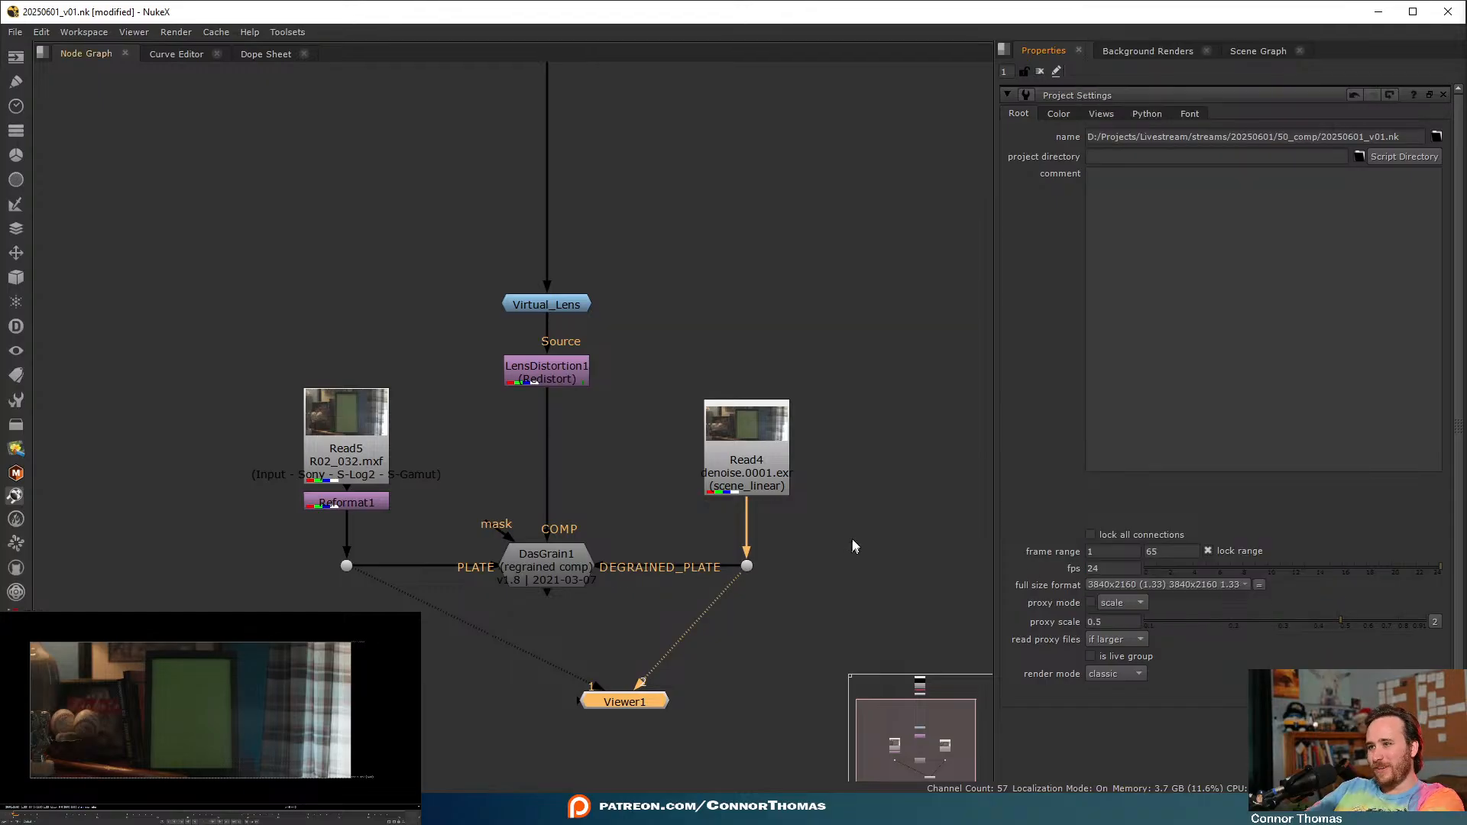
- Compare the framing of the reformatted Read5 plate and the denoised Read4 plate by switching between the two viewer inputs
key(1)
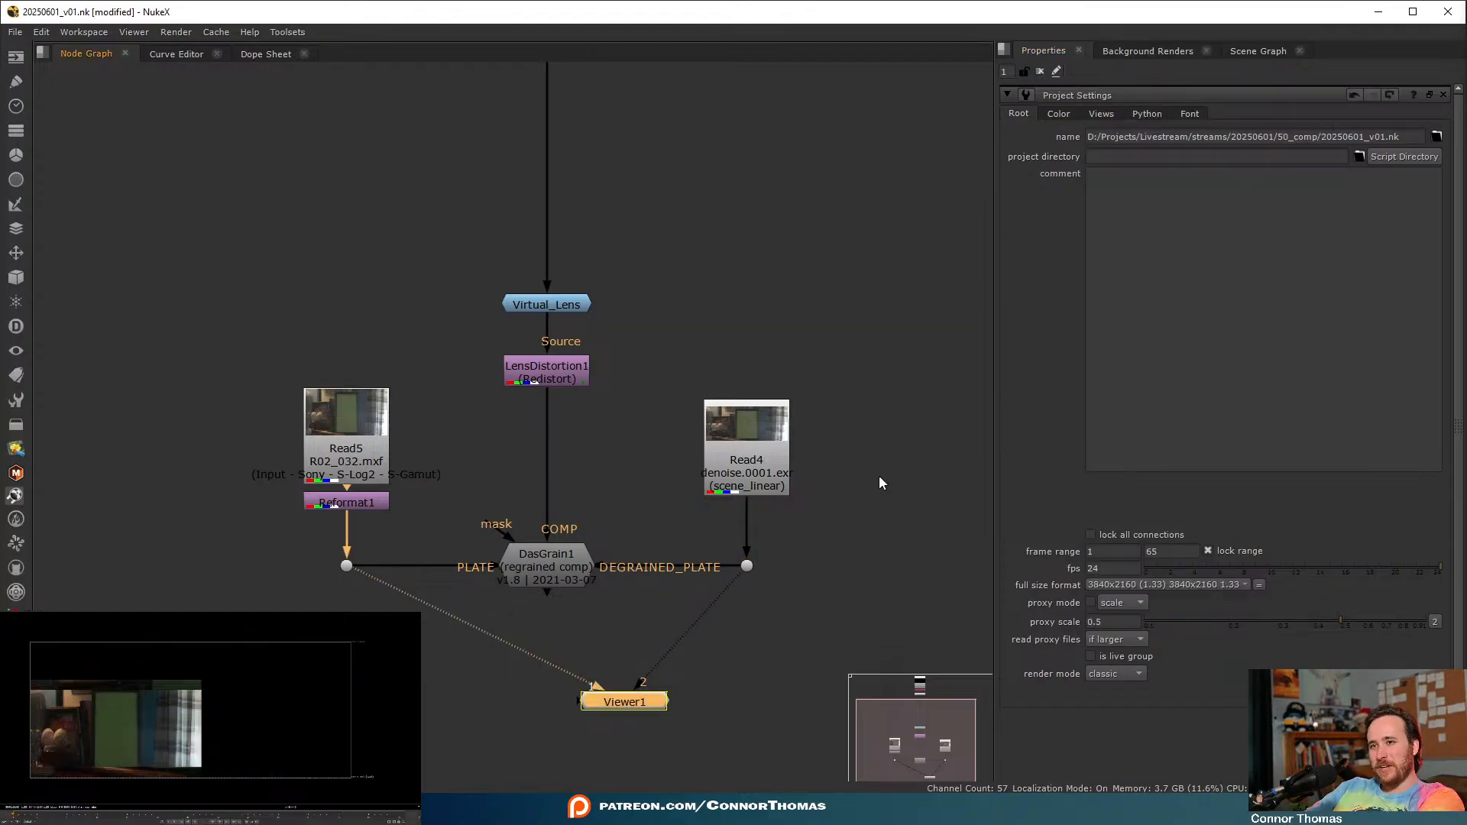
key(2)
key(1)
key(2)
click(371, 570)
key(1)
key(2)
key(1)
key(2)
key(1)
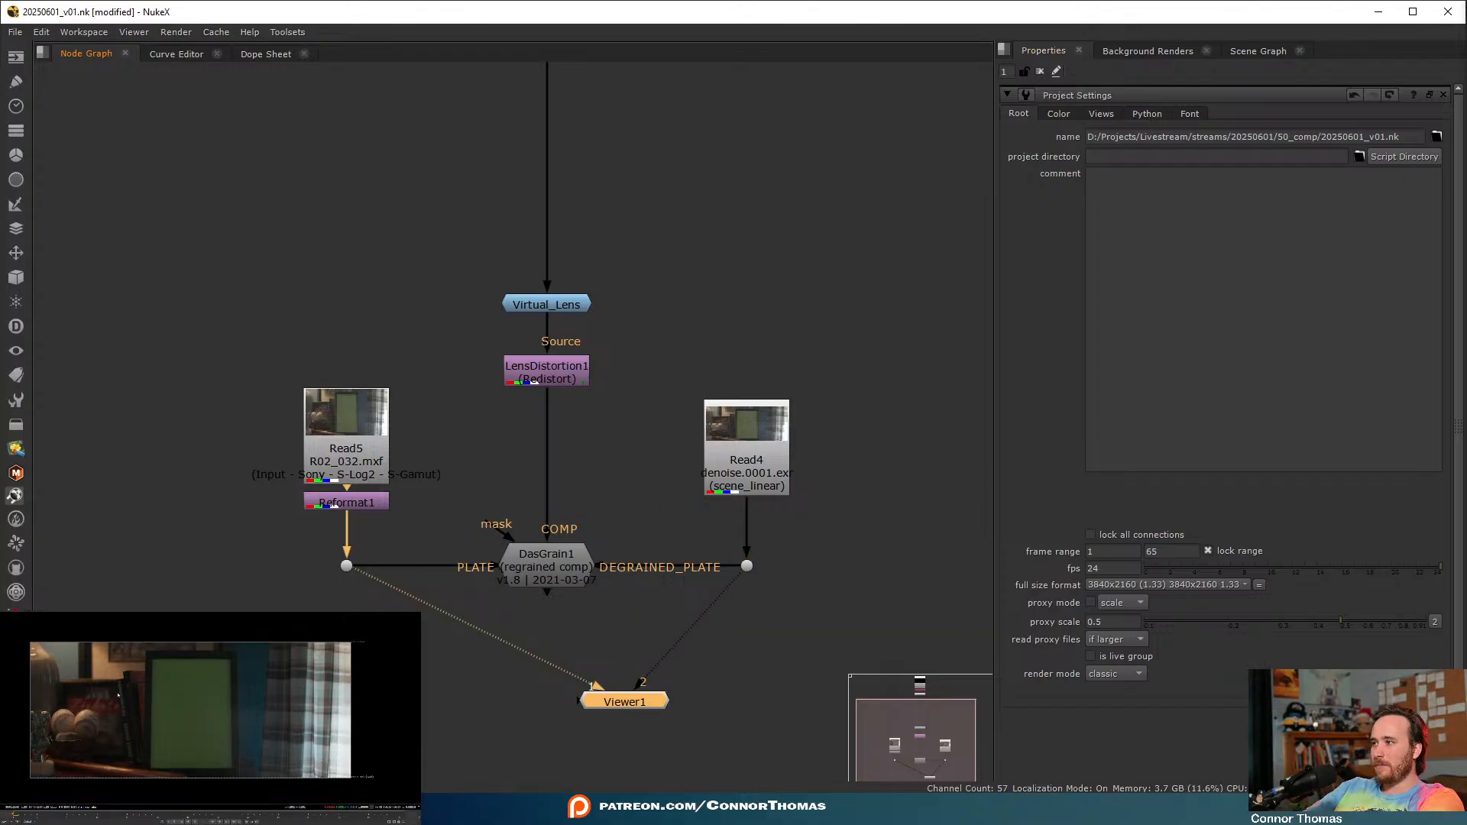
- Examine the grain difference between the original plate and the denoised plate in close-up on the blue and green areas
scroll(206, 700, up, 5)
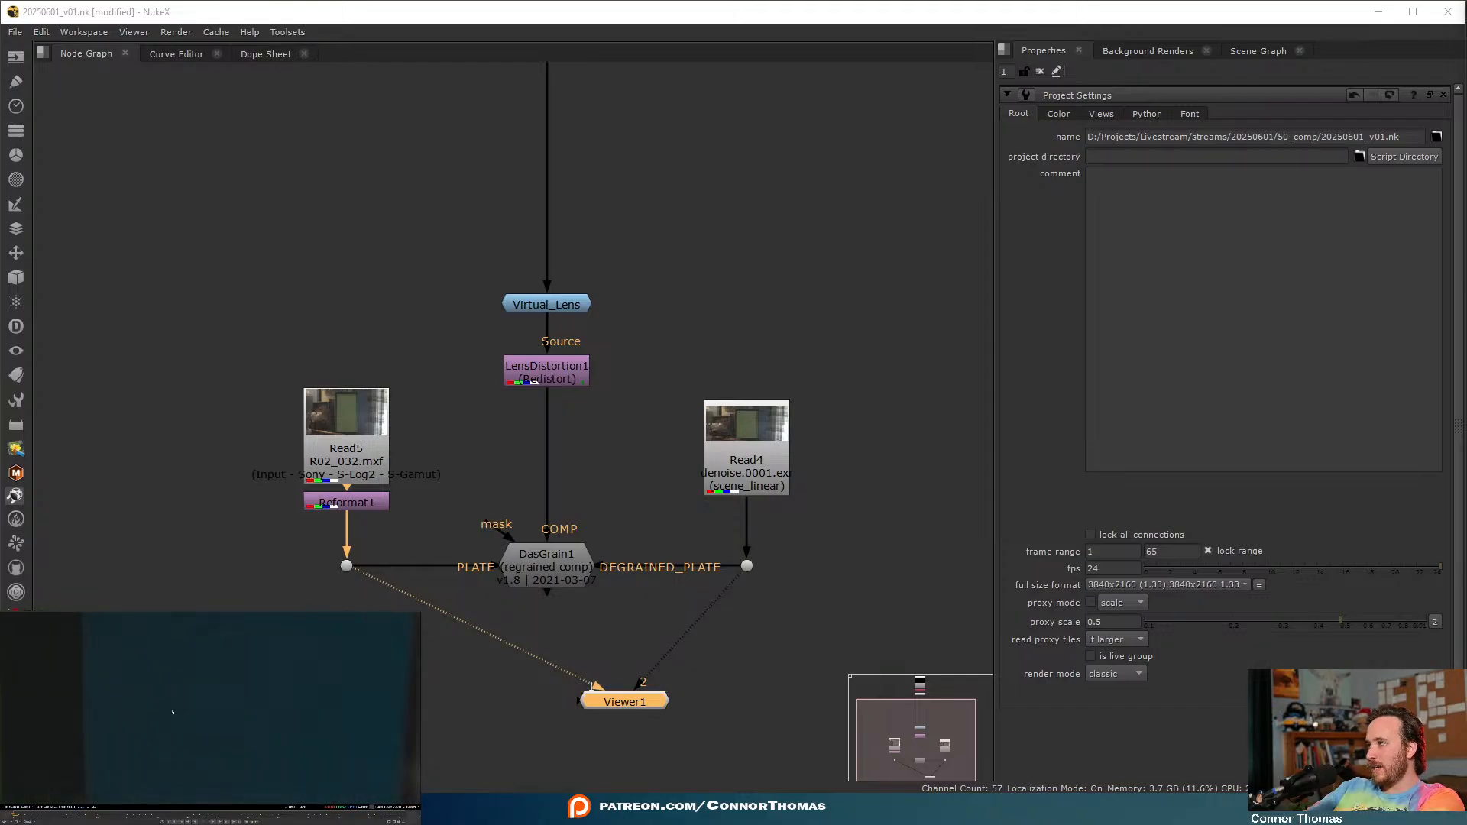
key(2)
key(1)
key(2)
key(1)
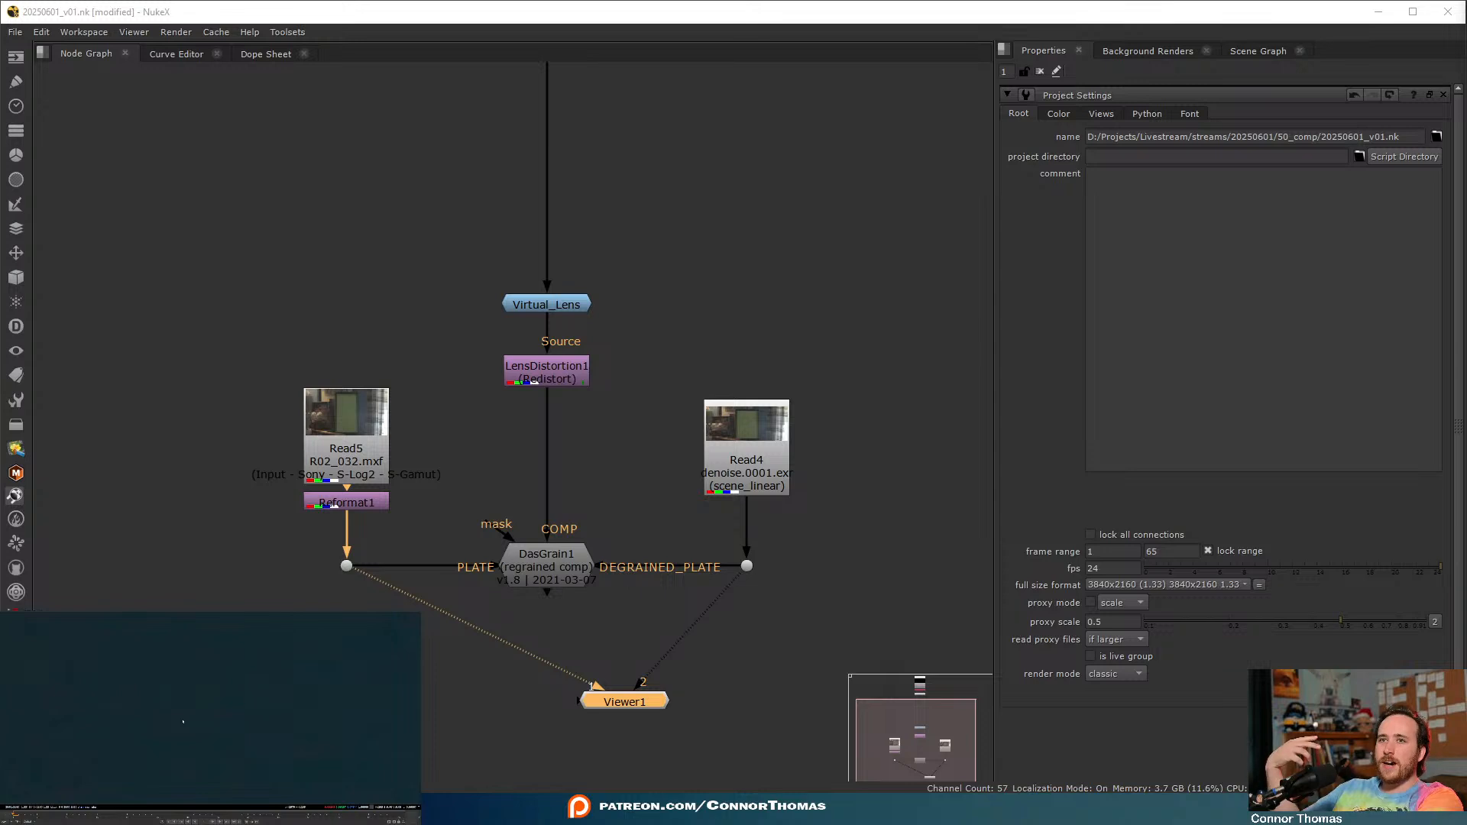
key(2)
key(1)
key(2)
key(1)
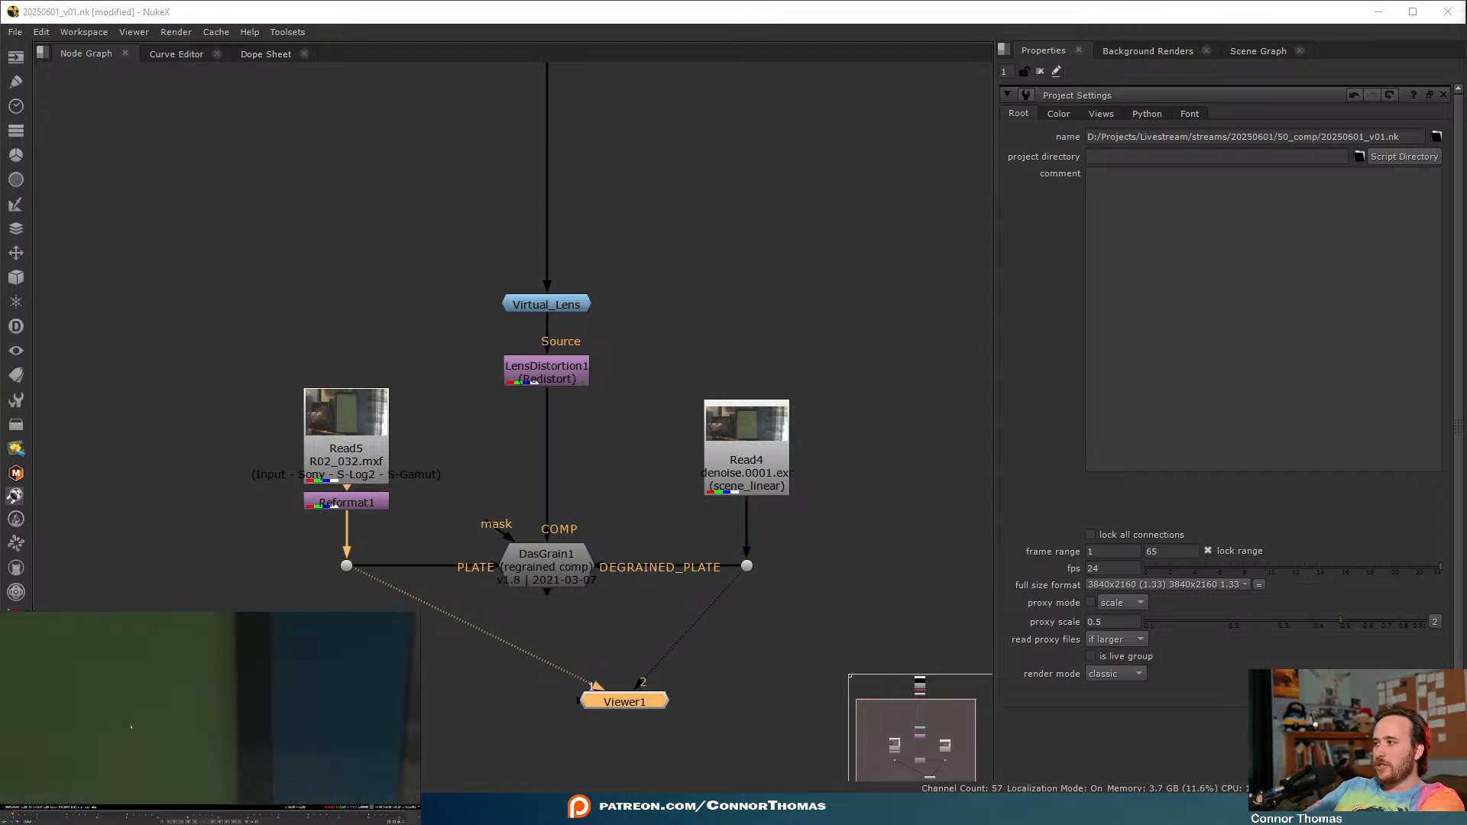
key(2)
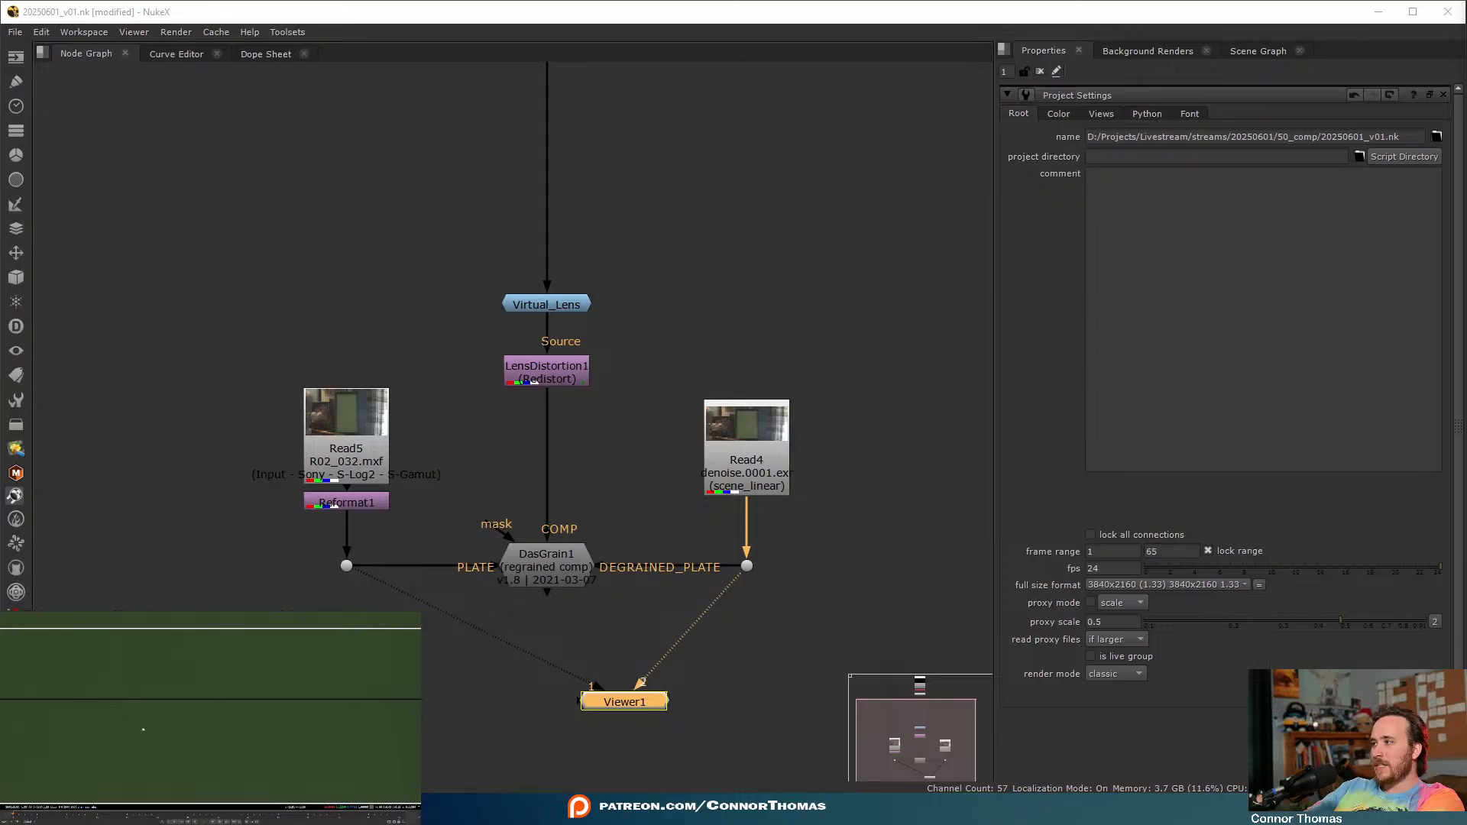
key(1)
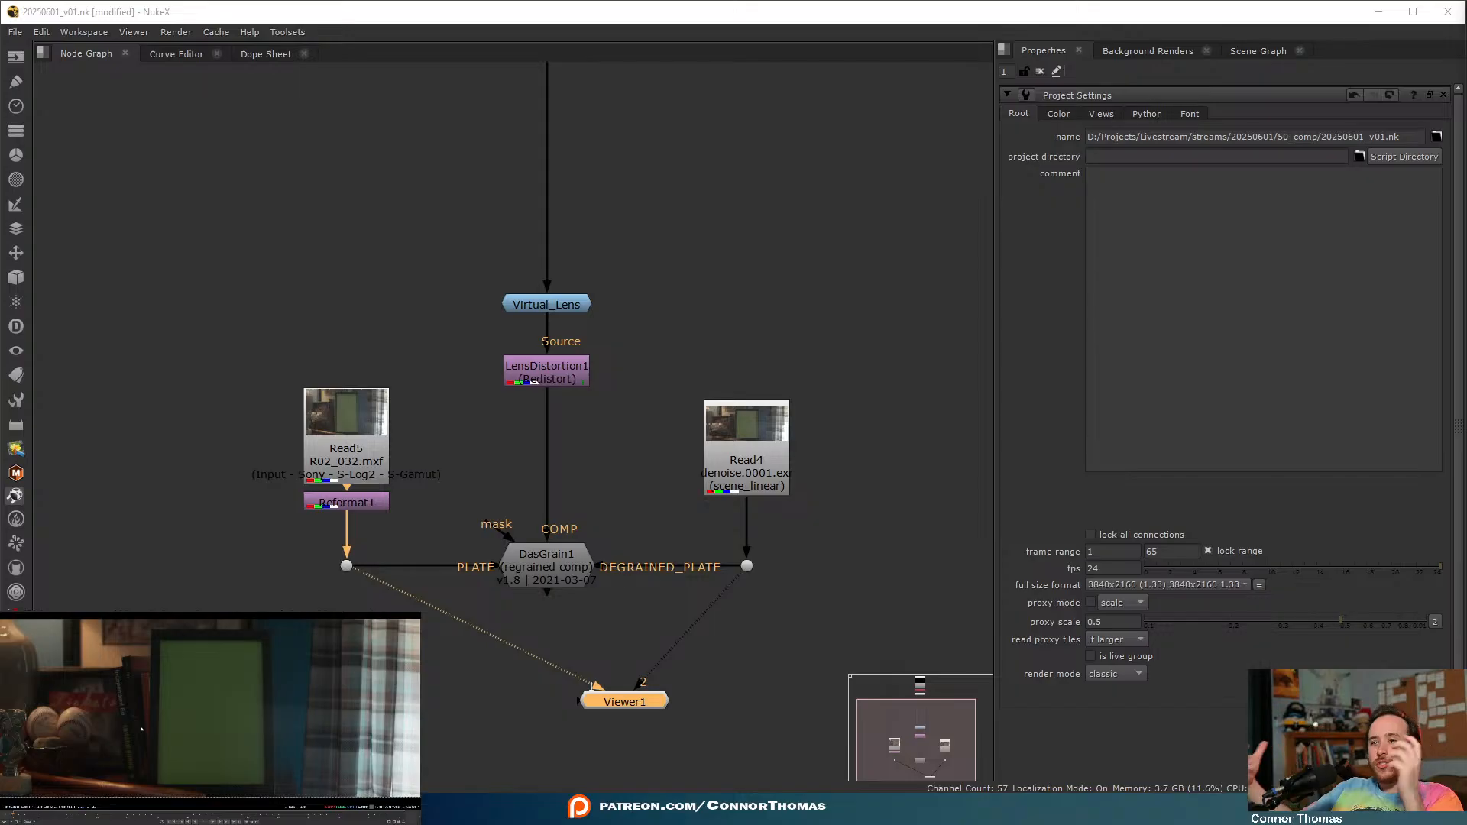
- View DasGrain1's output and compare the render in close-up with the regrain disabled and enabled
click(577, 556)
key(1)
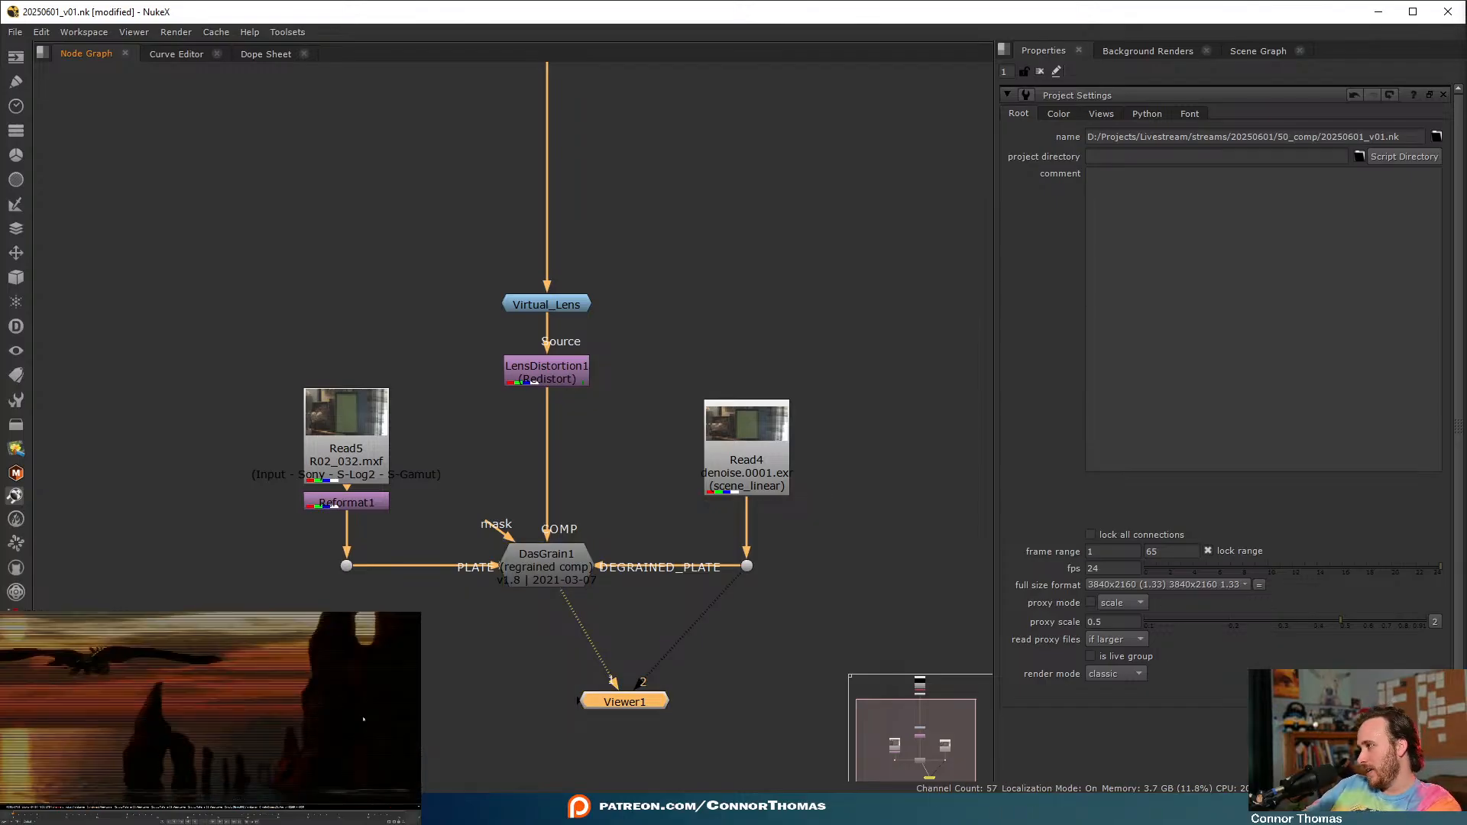
scroll(359, 720, up, 3)
scroll(169, 703, up, 2)
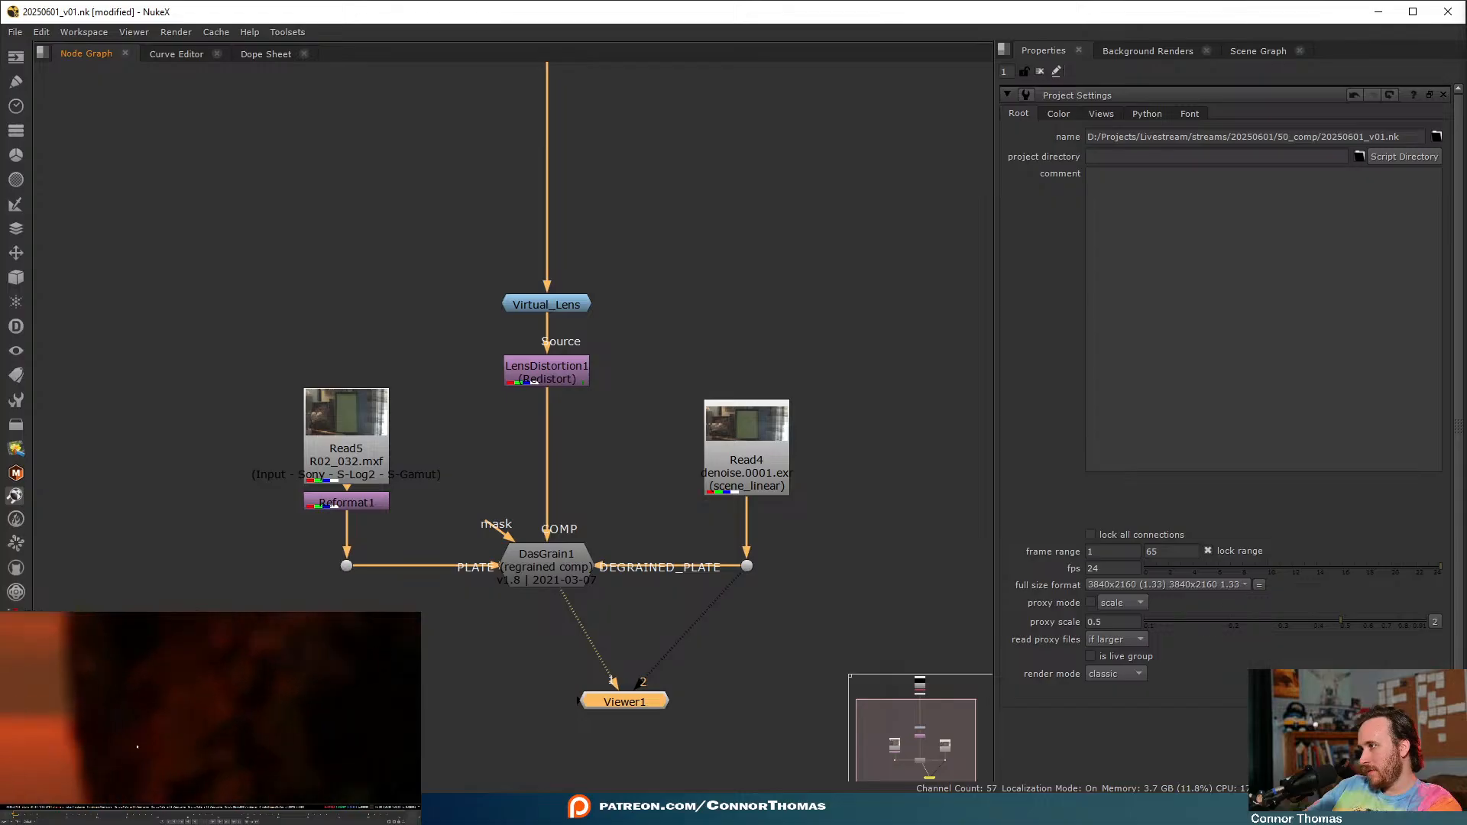
click(578, 582)
key(d)
key(d)
key(d)
key(d)
key(d)
click(195, 746)
key(d)
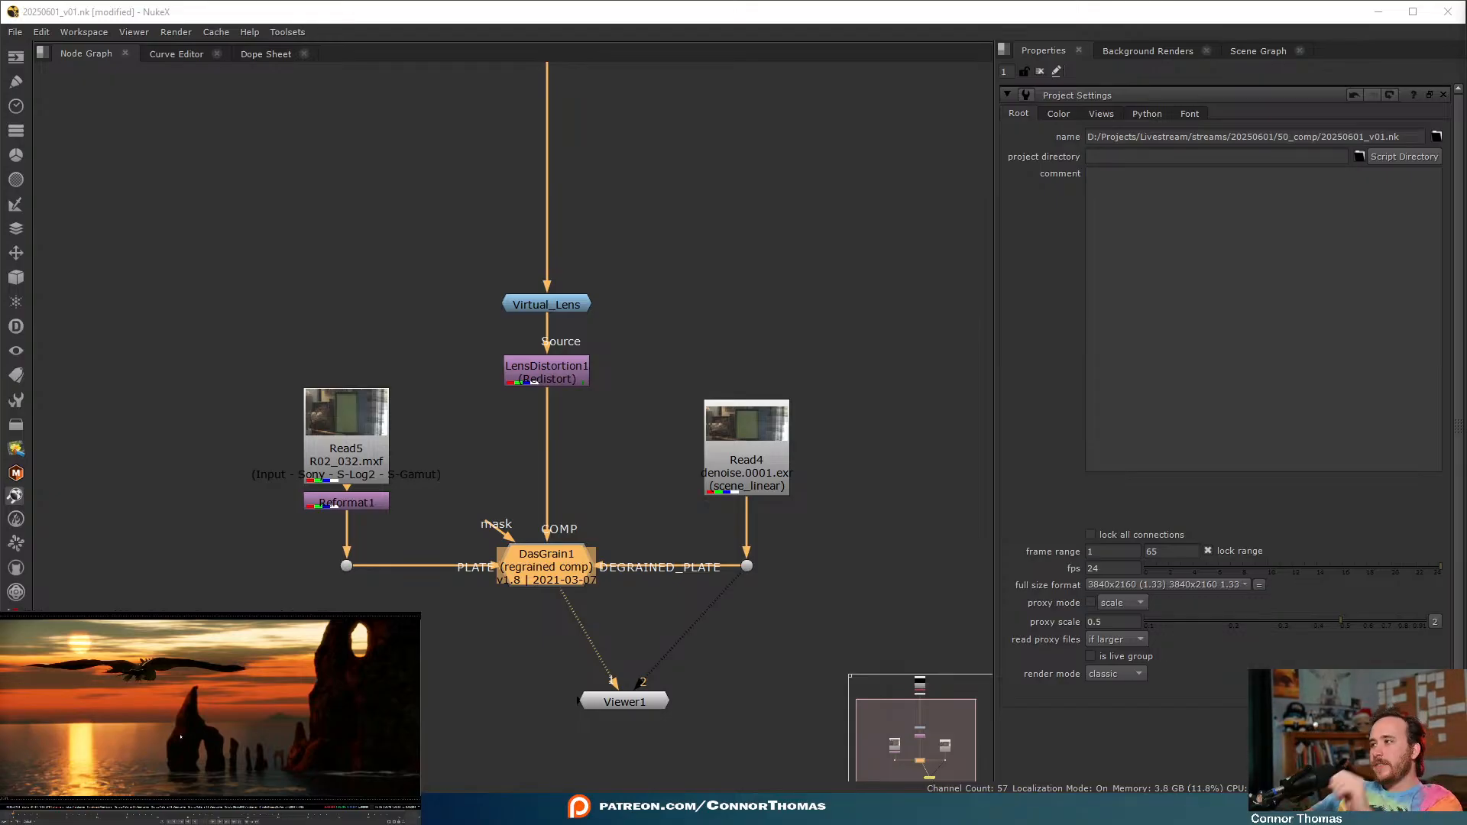
- Insert a RotoPaint node between Exposure1 and Virtual_Lens, space it below Exposure1, and view it
click(714, 271)
middle_drag(673, 274, 670, 386)
drag(486, 529, 663, 371)
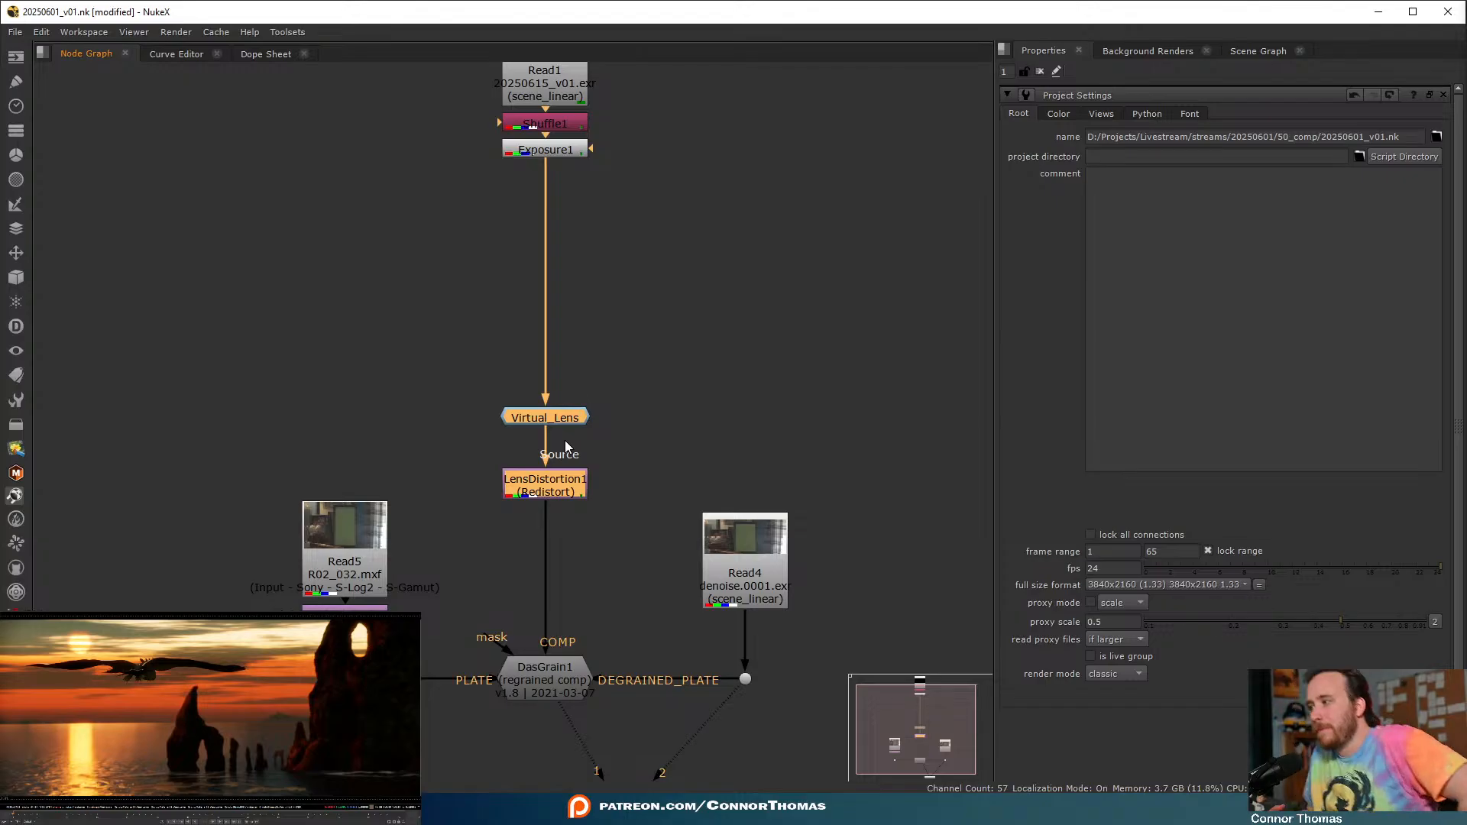
click(550, 275)
click(560, 149)
key(p)
drag(548, 180, 550, 266)
key(1)
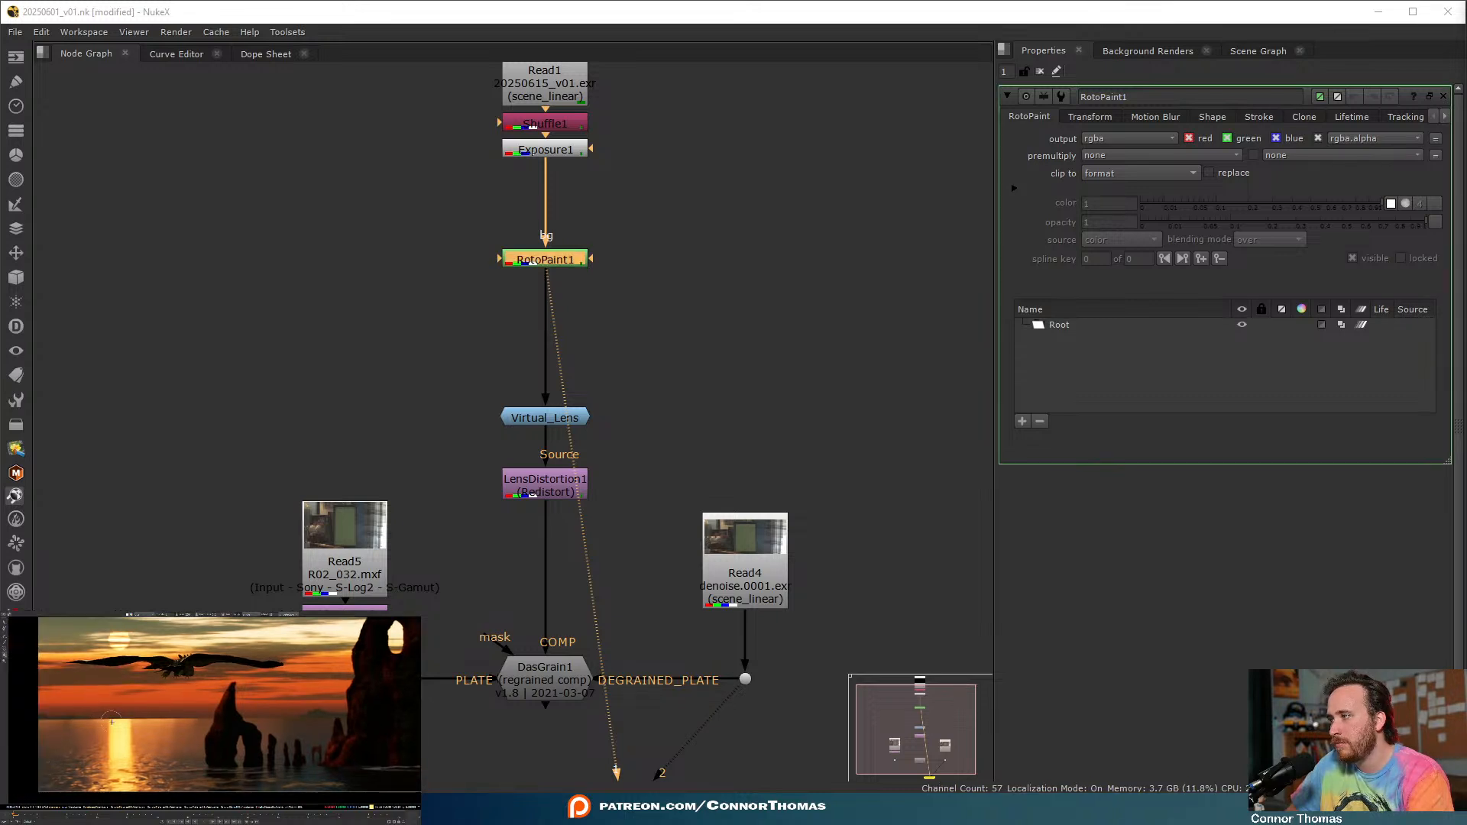
- Soften the horizon with blur strokes on both sides of the sun's reflection and across the rocks, and compare RotoPaint1 disabled and enabled
scroll(109, 717, up, 7)
drag(153, 682, 195, 680)
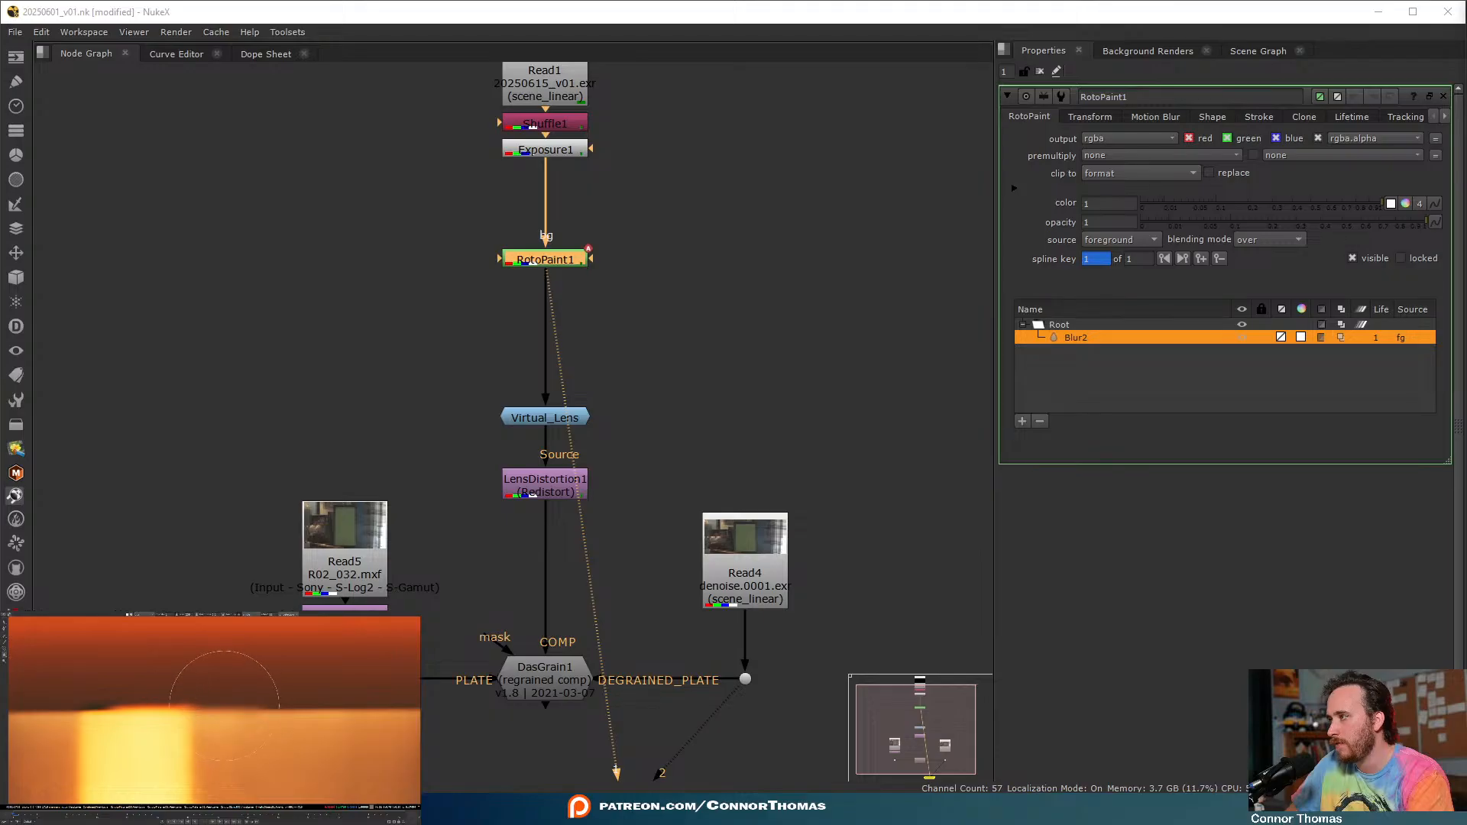
drag(230, 707, 317, 710)
middle_drag(329, 710, 257, 709)
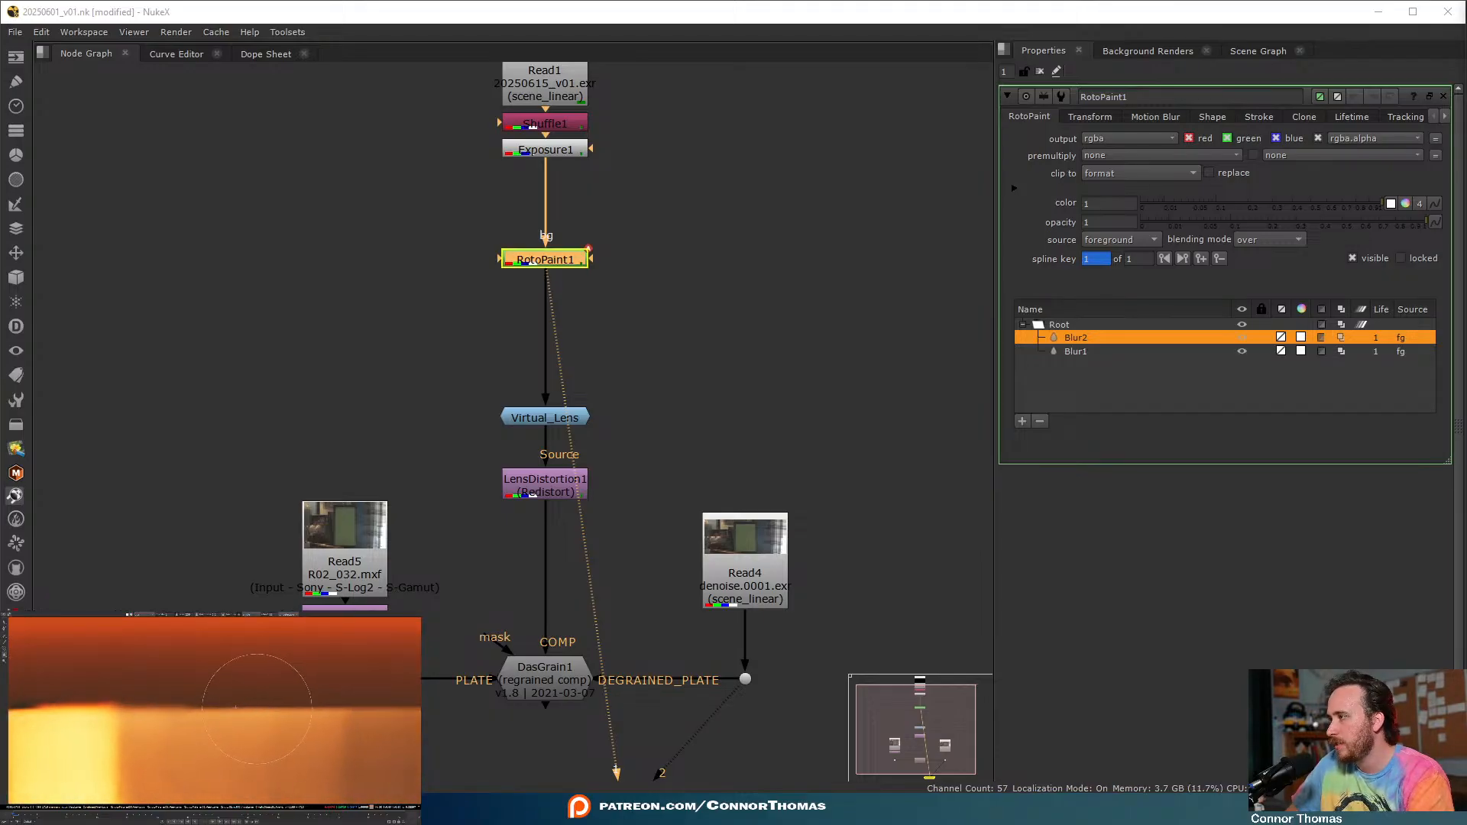
mouse_move(176, 684)
mouse_down()
mouse_move(260, 678)
mouse_move(328, 699)
mouse_up()
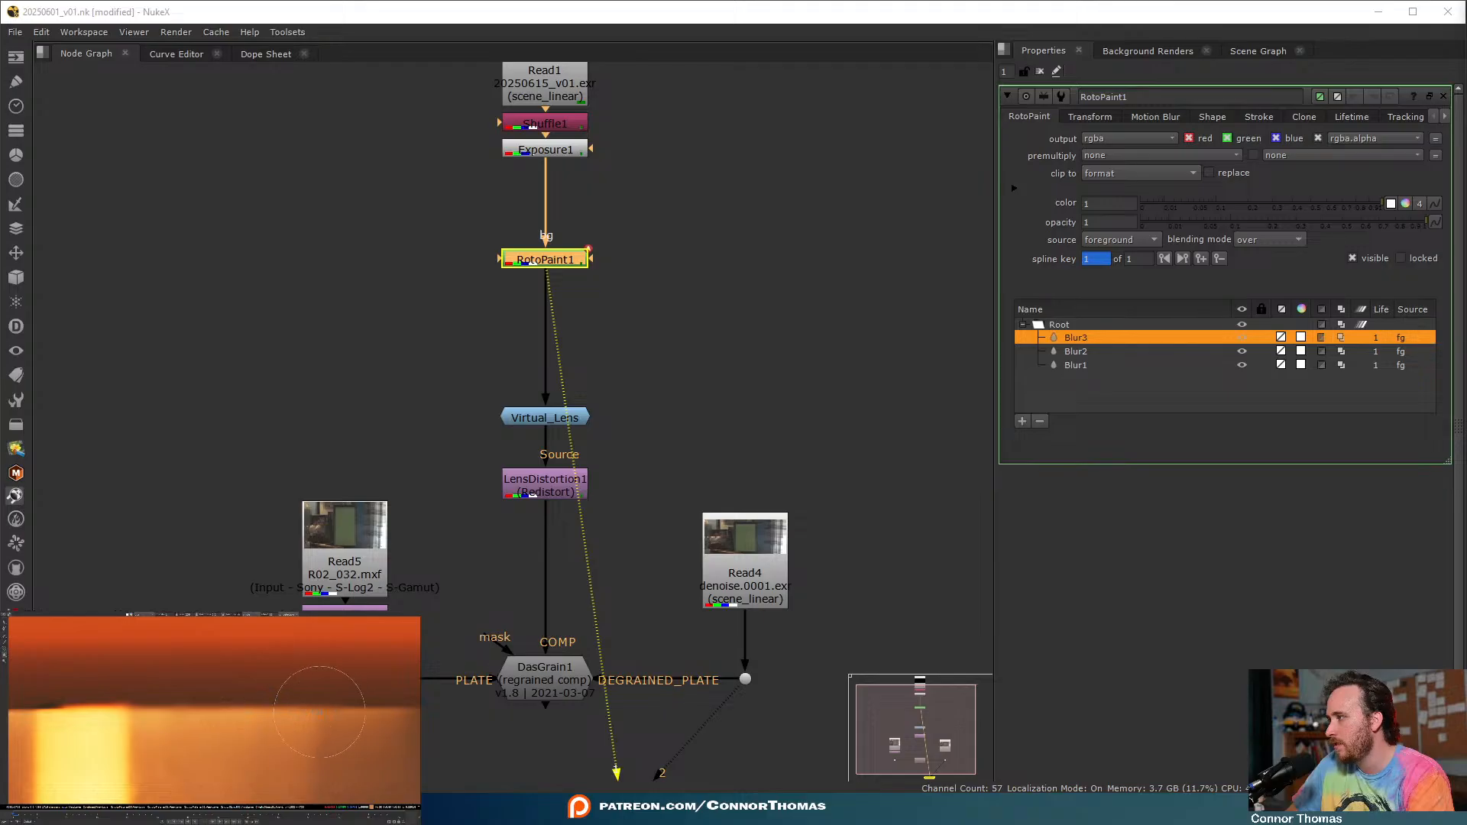
mouse_move(190, 709)
mouse_down()
mouse_move(174, 688)
mouse_move(149, 686)
mouse_move(174, 691)
mouse_move(145, 704)
mouse_up()
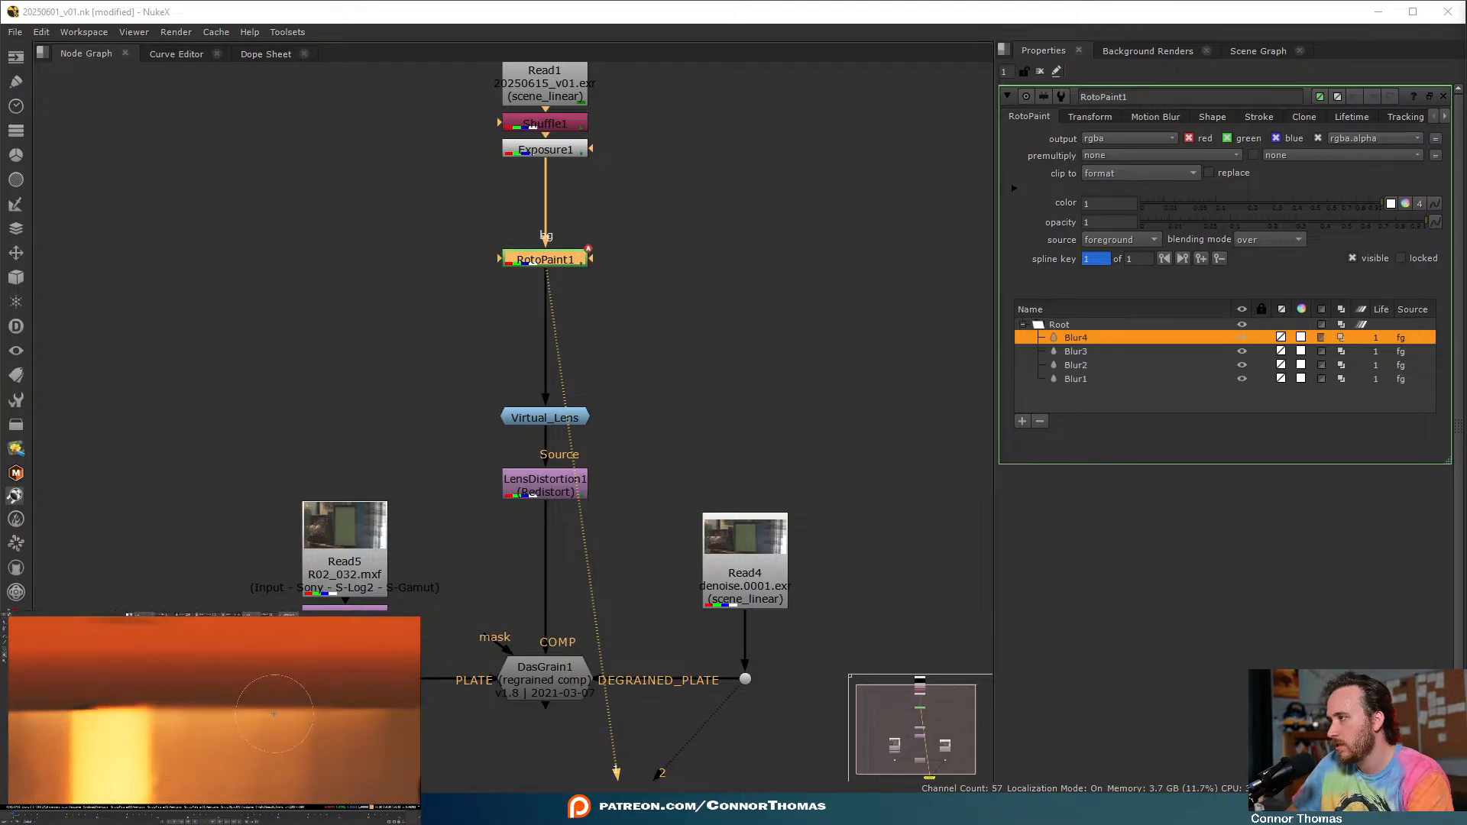
scroll(273, 713, down, 2)
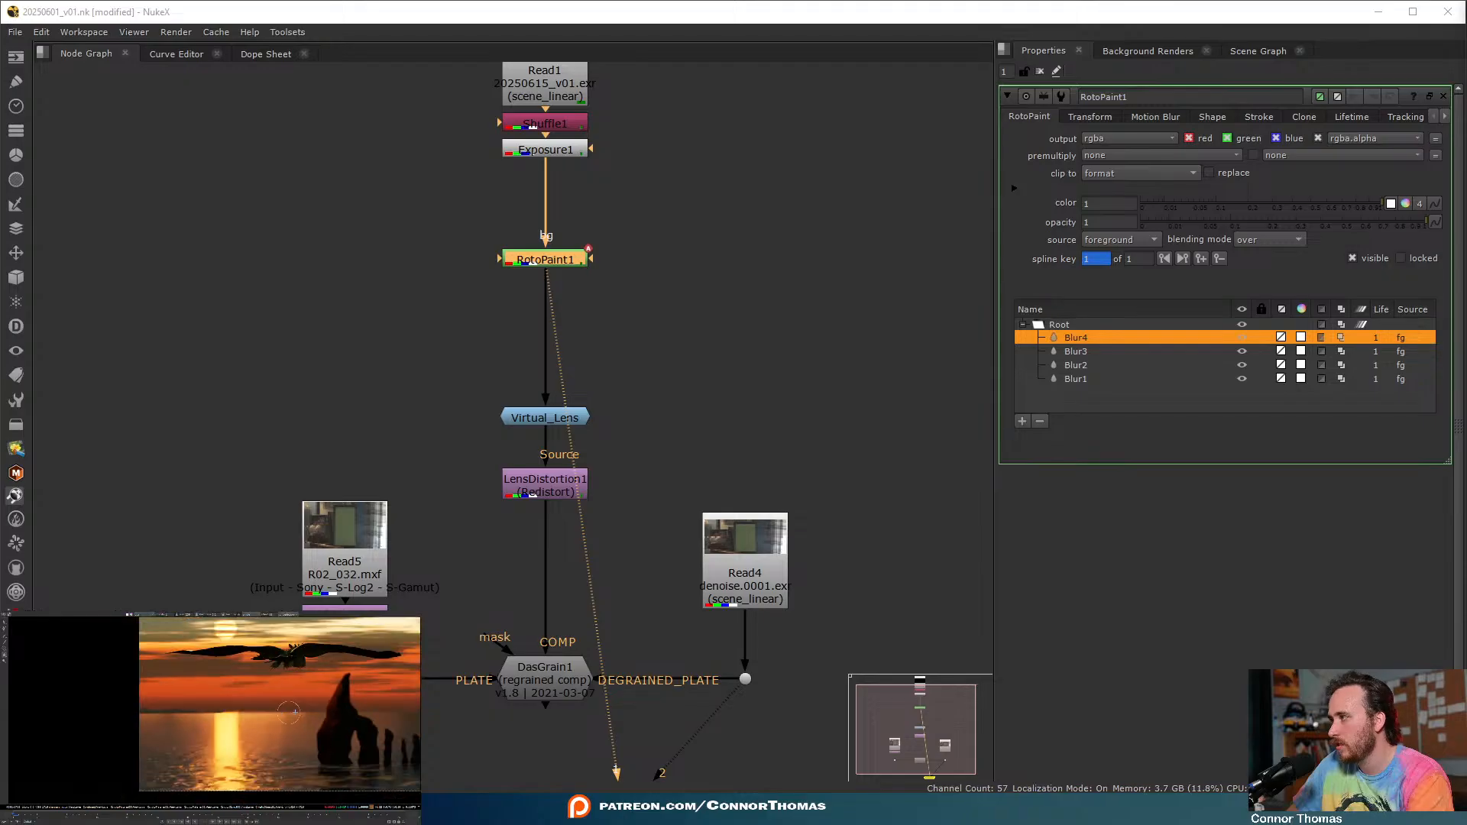
scroll(301, 720, down, 1)
middle_drag(301, 721, 226, 704)
scroll(226, 704, up, 3)
drag(348, 704, 329, 701)
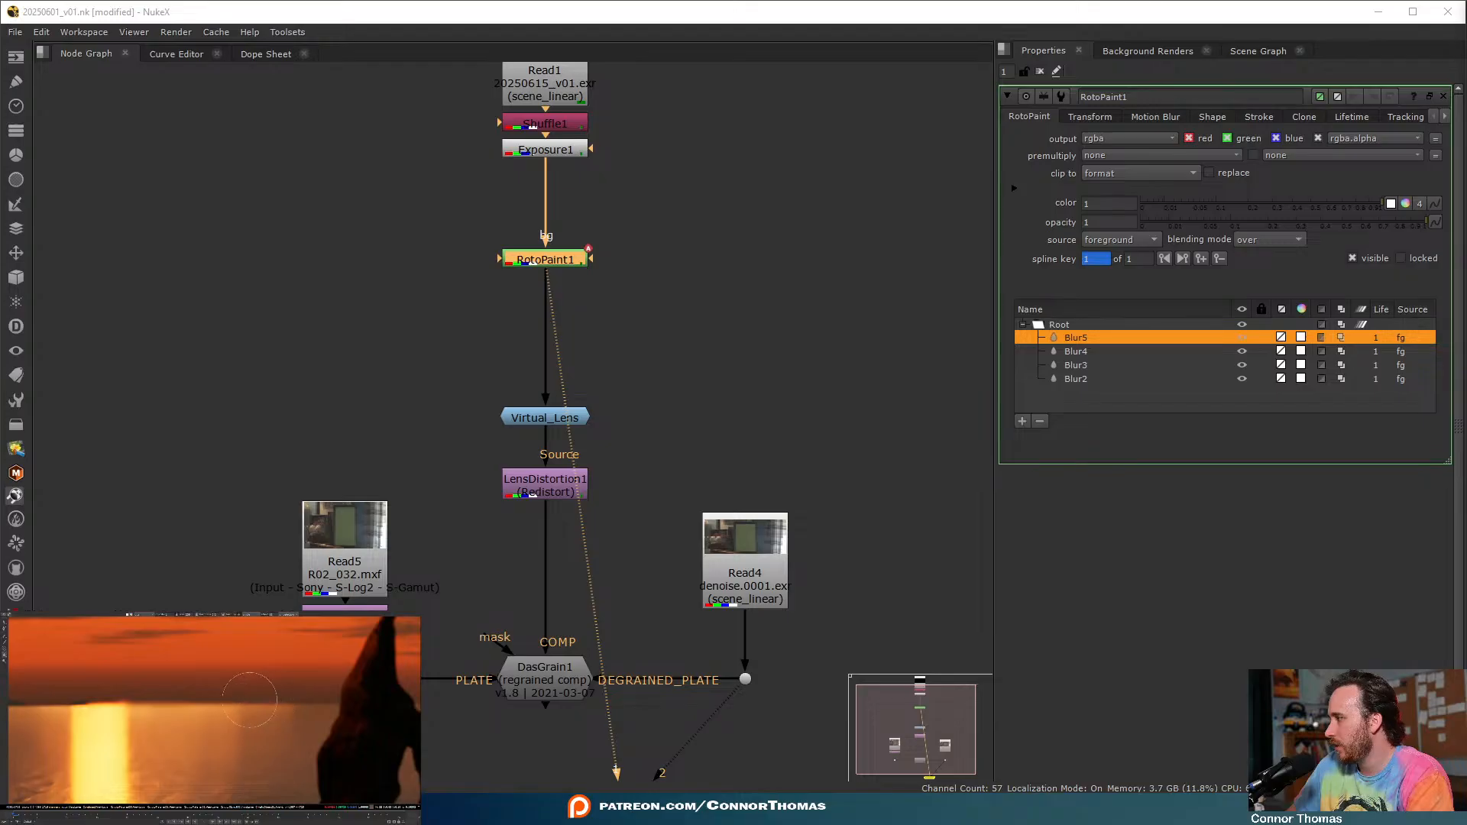
drag(144, 683, 131, 707)
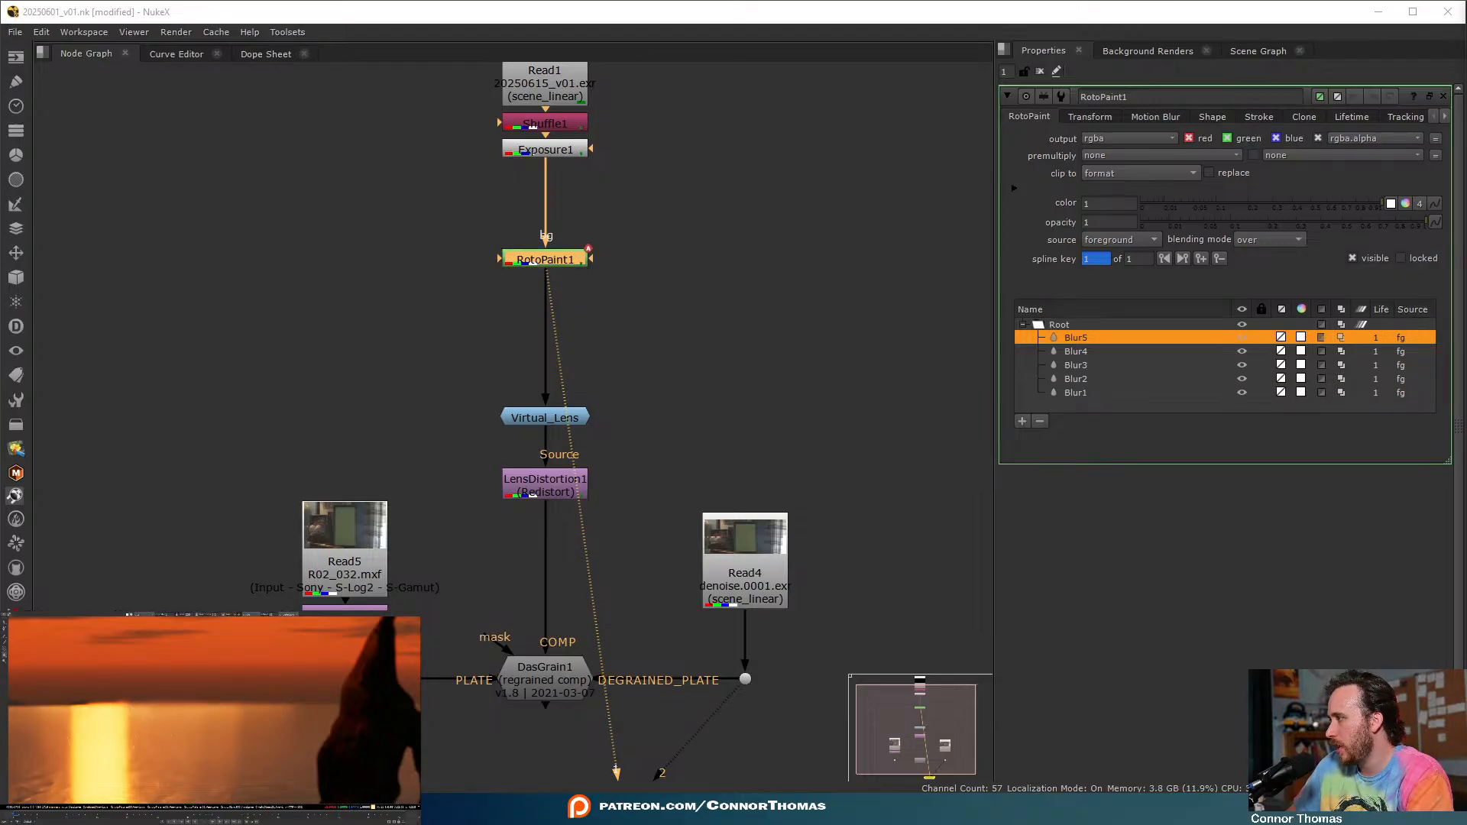
mouse_move(230, 712)
middle_down()
mouse_move(263, 702)
mouse_move(236, 692)
middle_up()
drag(241, 672, 64, 672)
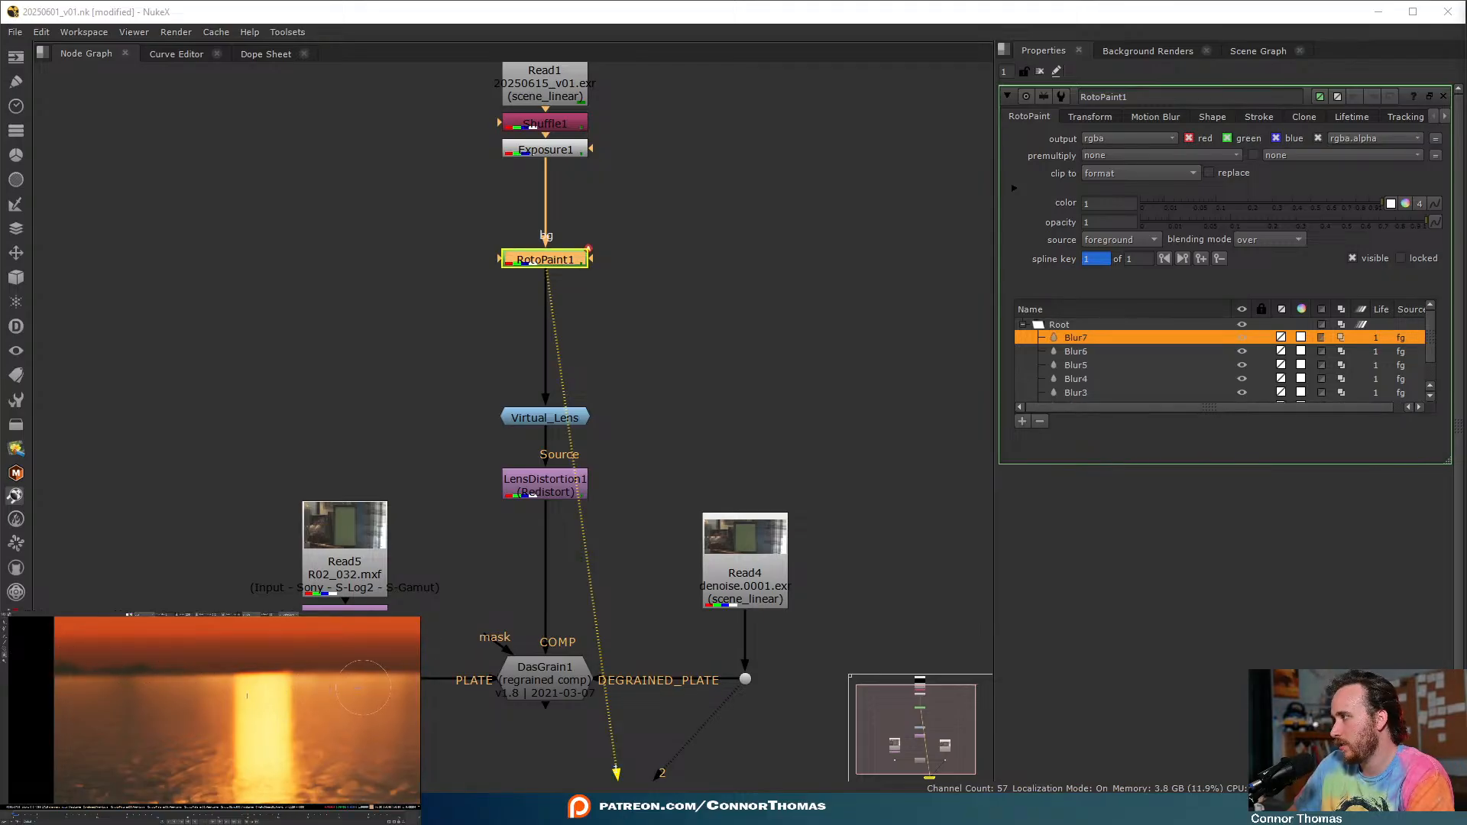
drag(84, 672, 165, 674)
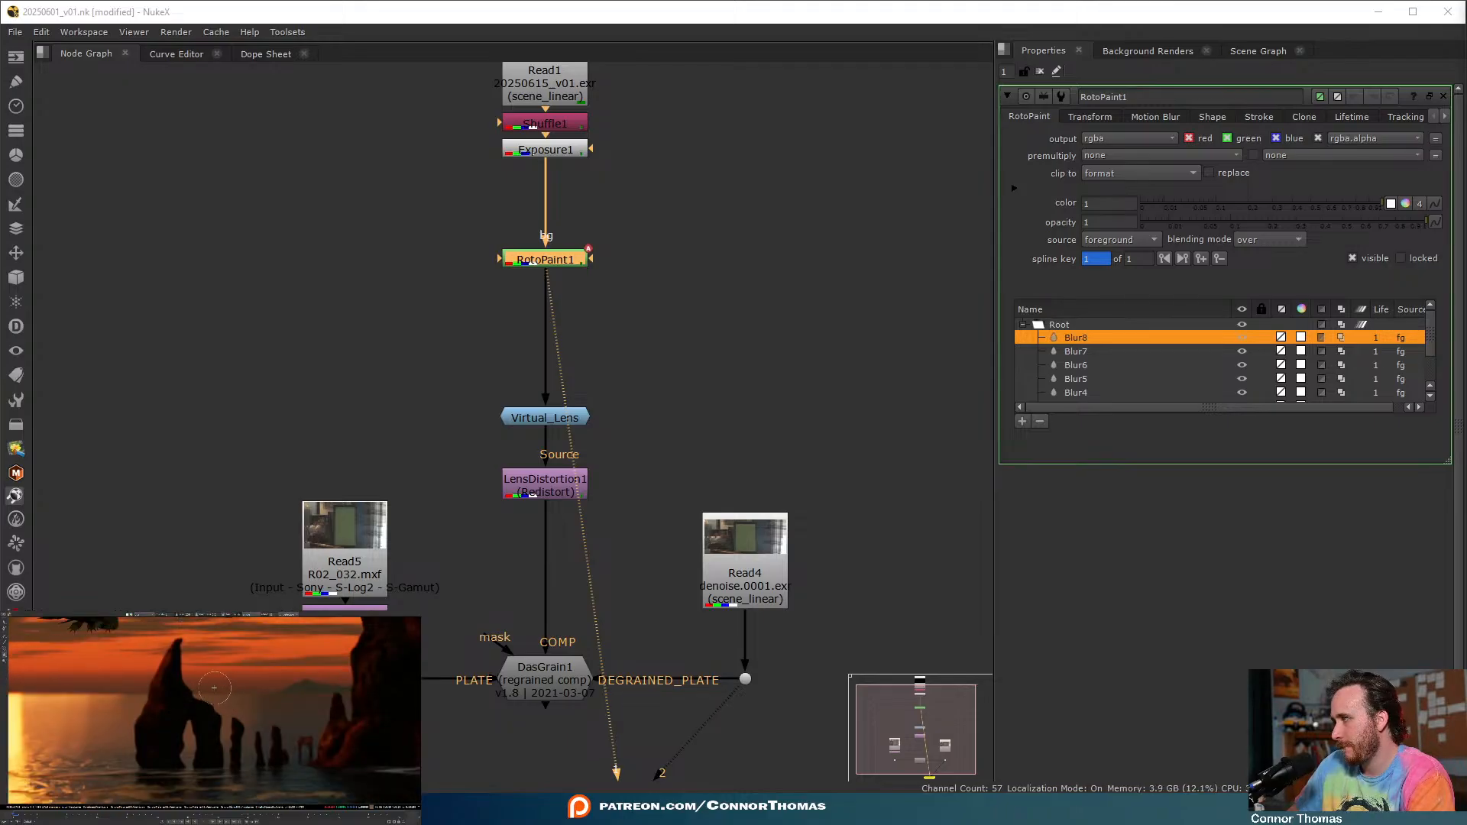
drag(202, 689, 328, 690)
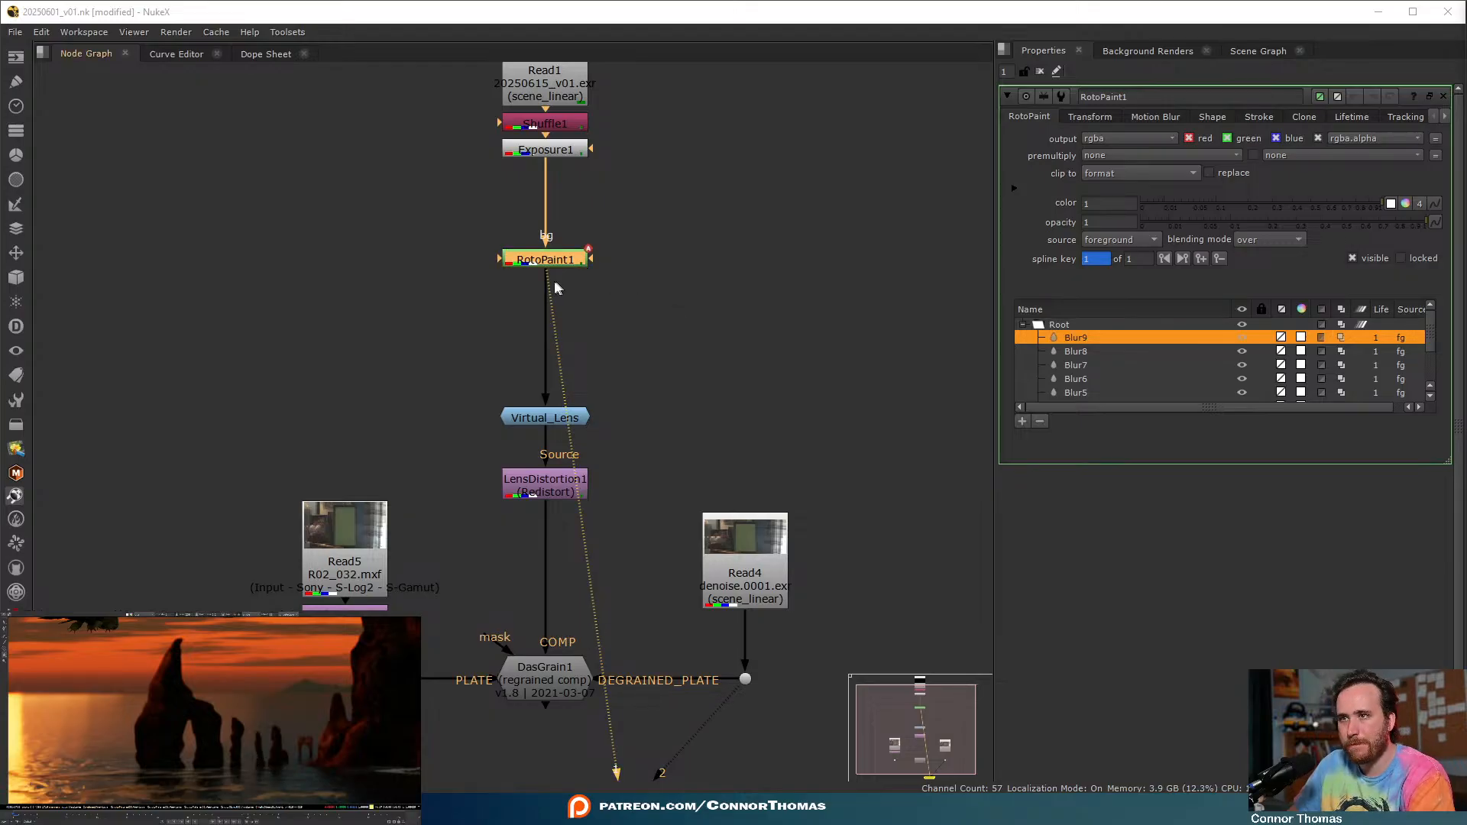
key(d)
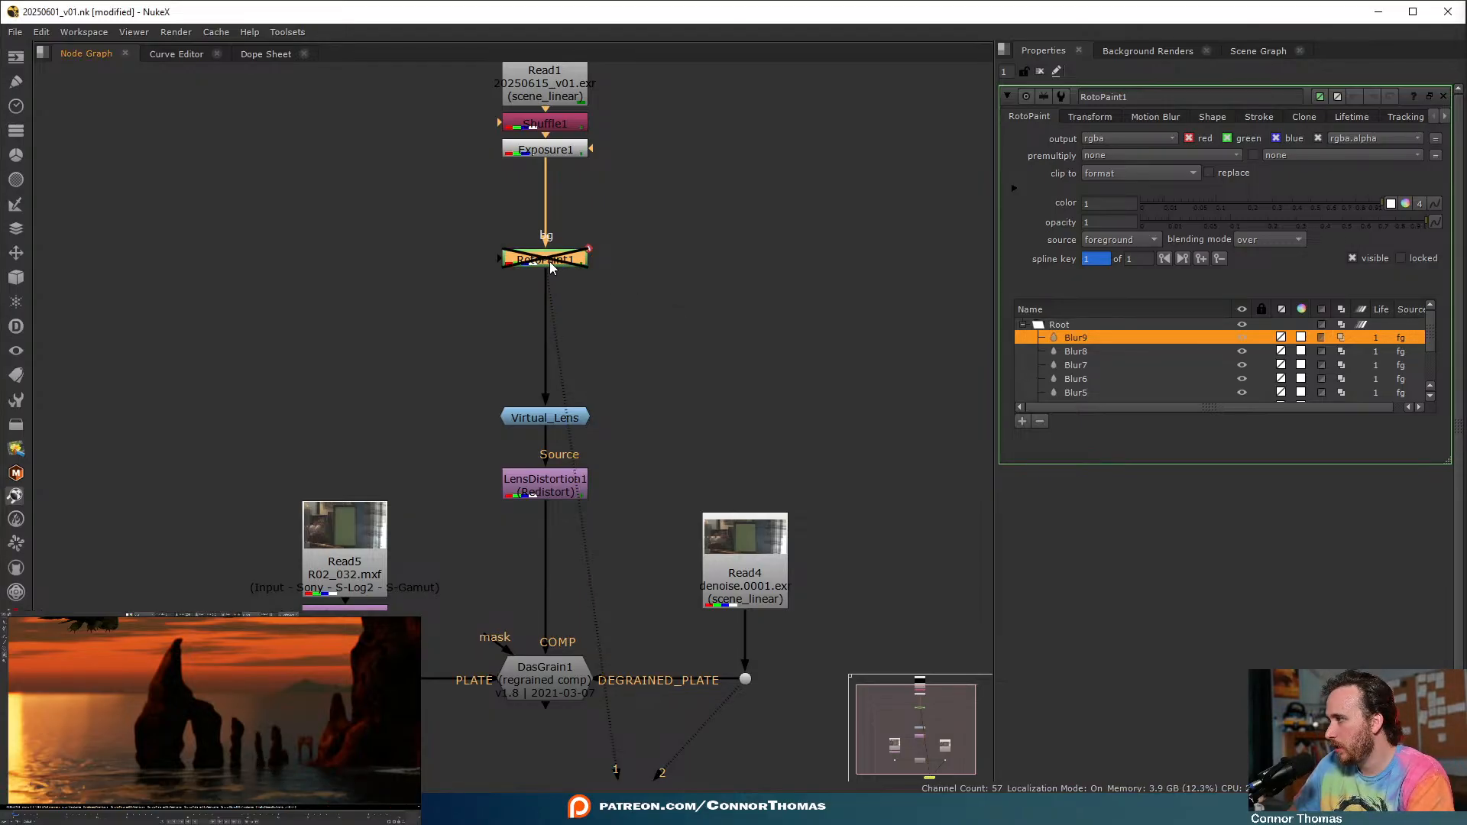
key(d)
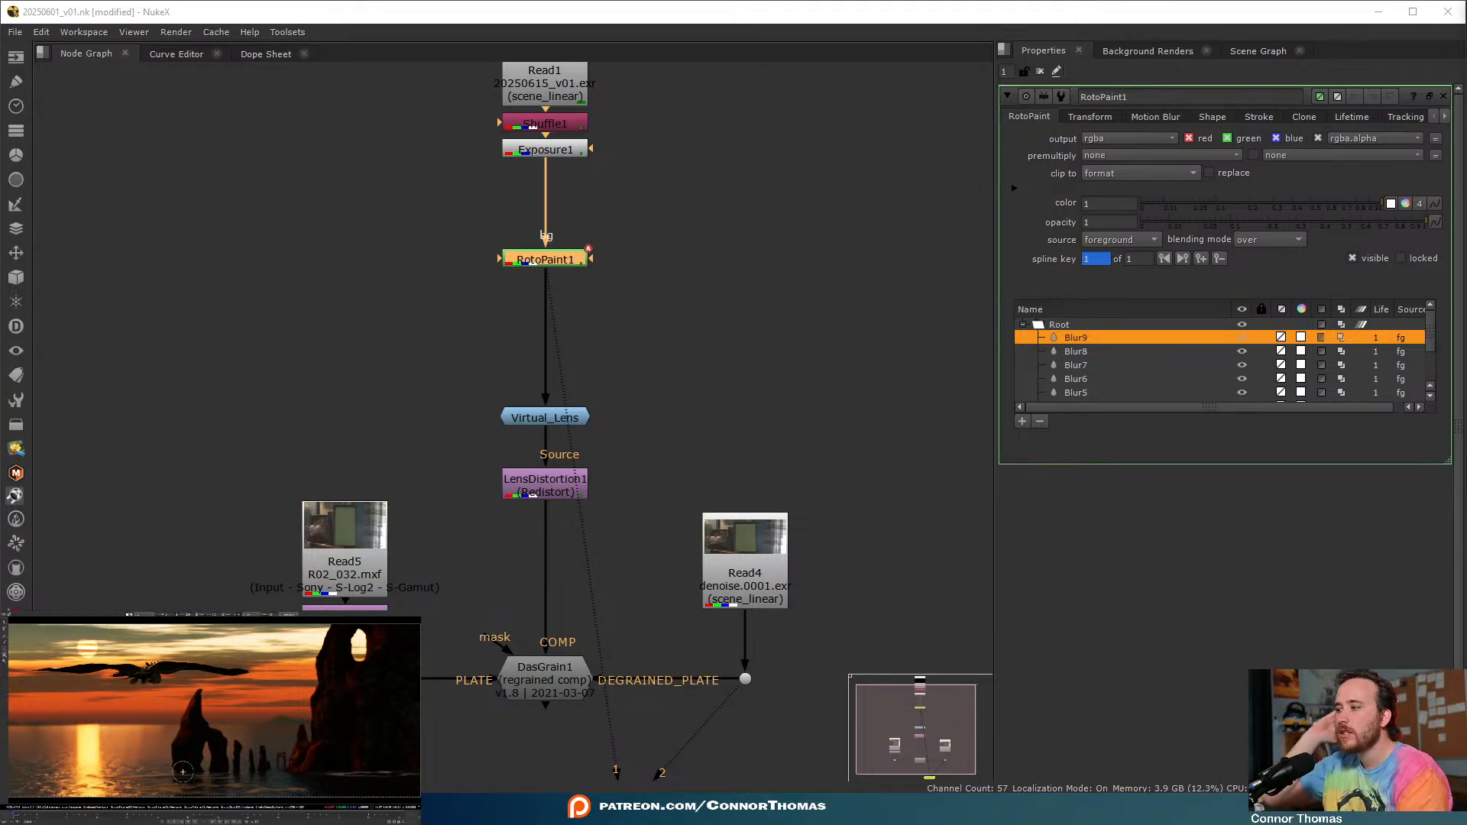
- Insert a Glow node directly below RotoPaint1 in the main pipe
click(766, 334)
middle_drag(766, 334, 782, 255)
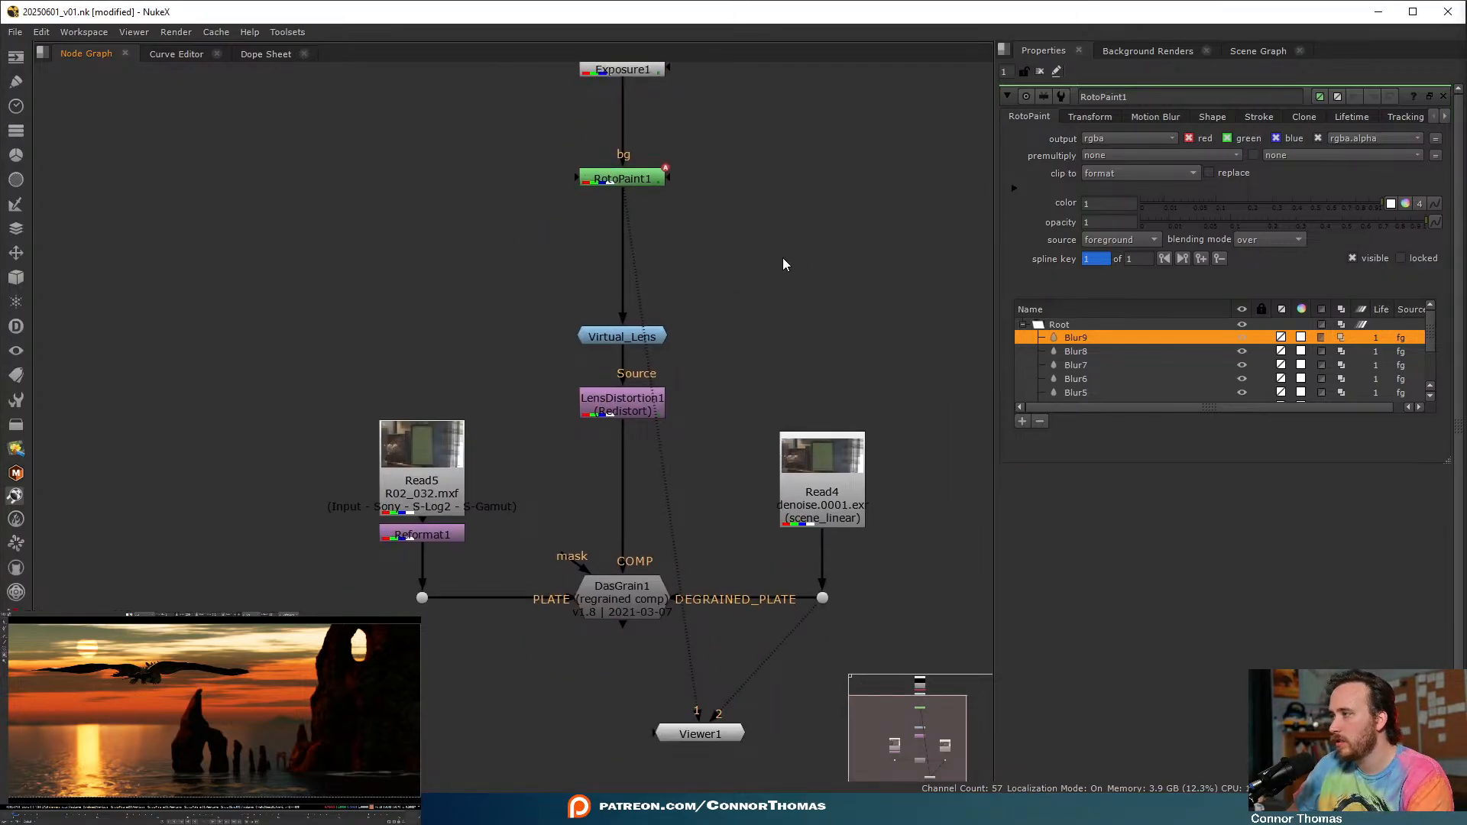
click(639, 185)
key(Tab)
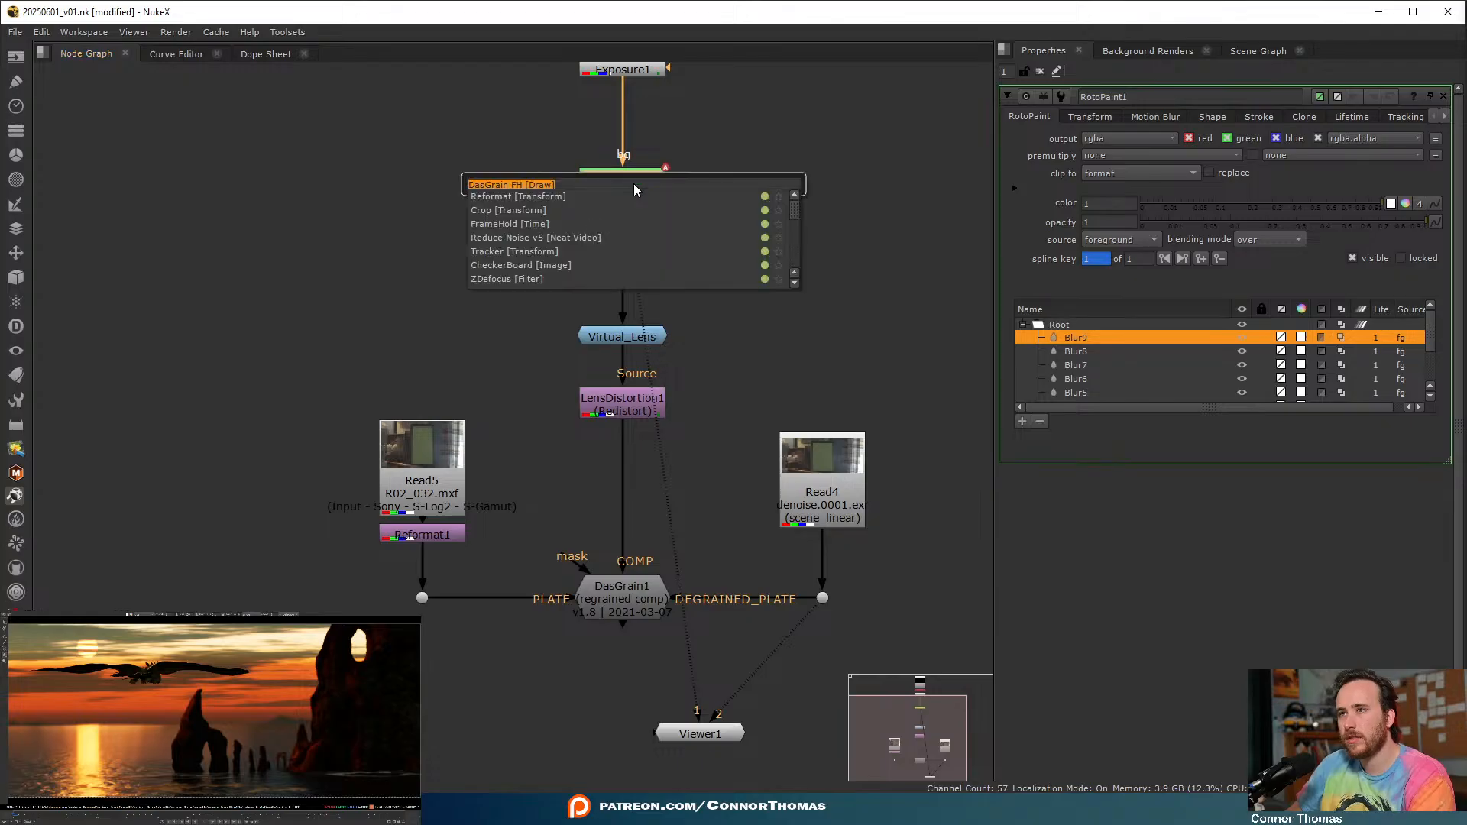
text(glow)
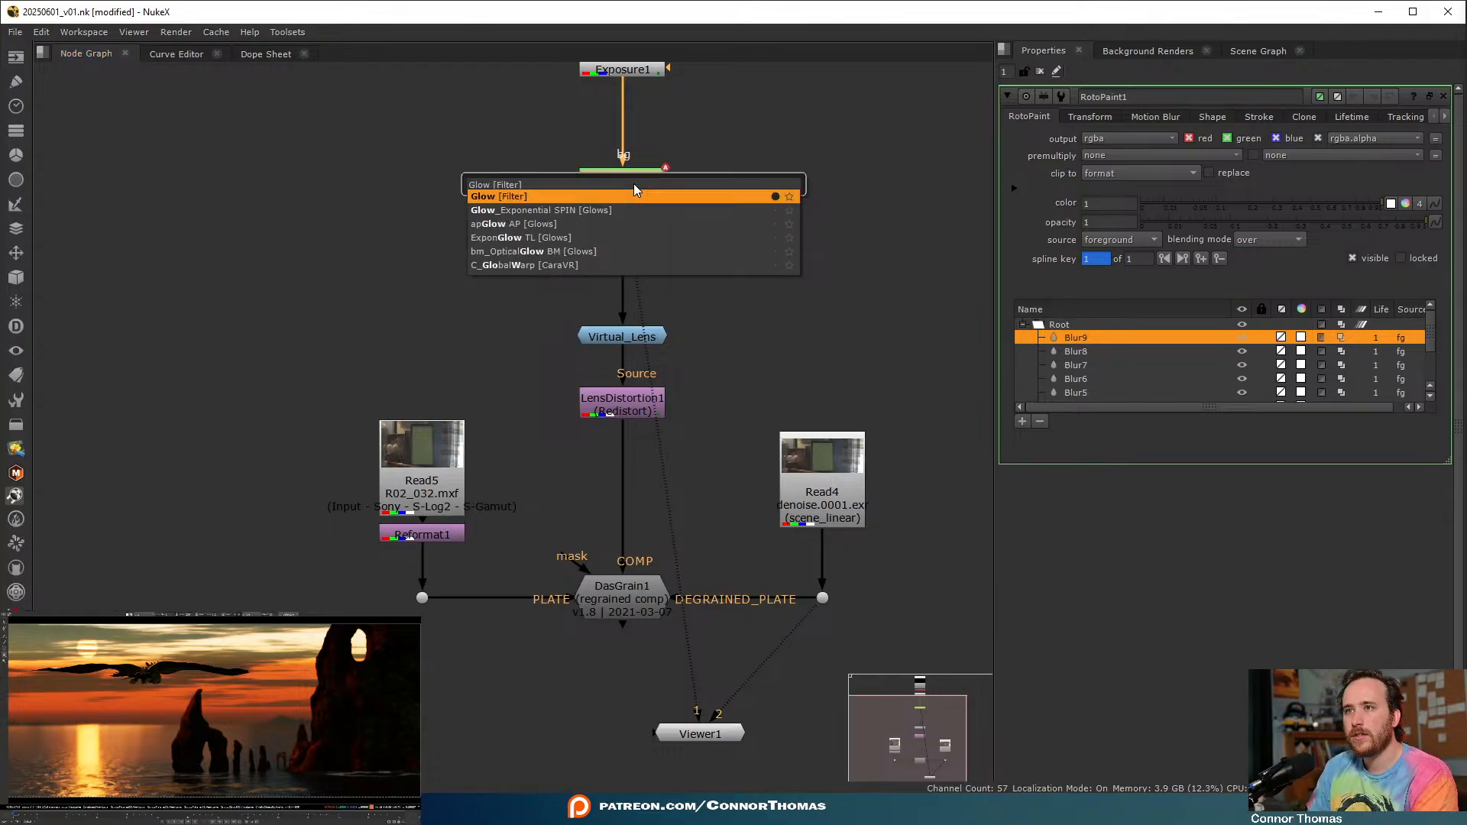
key(Return)
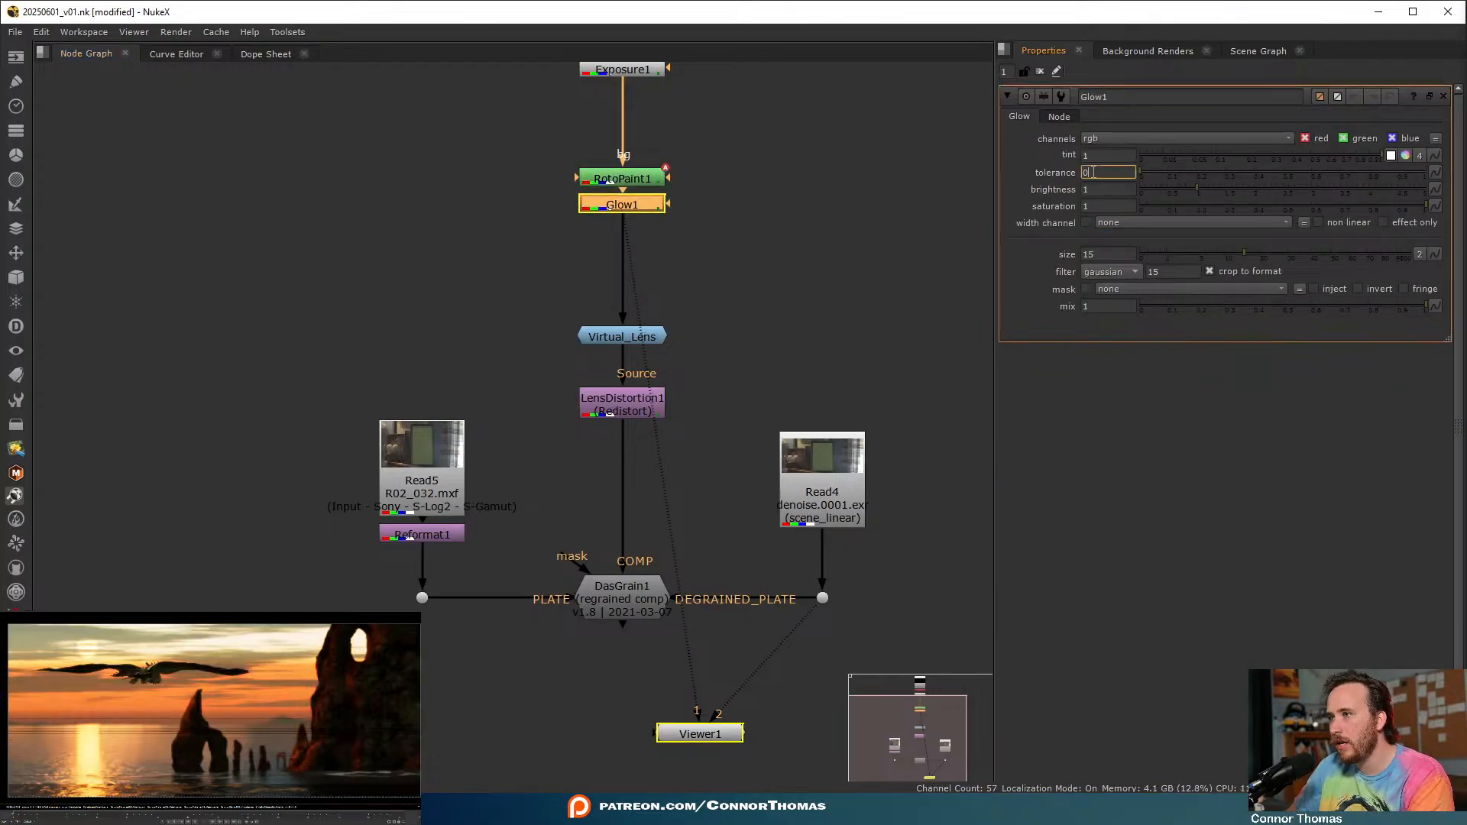
- Set Glow1's tolerance to 0.02 and enable its effect only option
drag(1092, 172, 934, 159)
text(0.02)
key(Return)
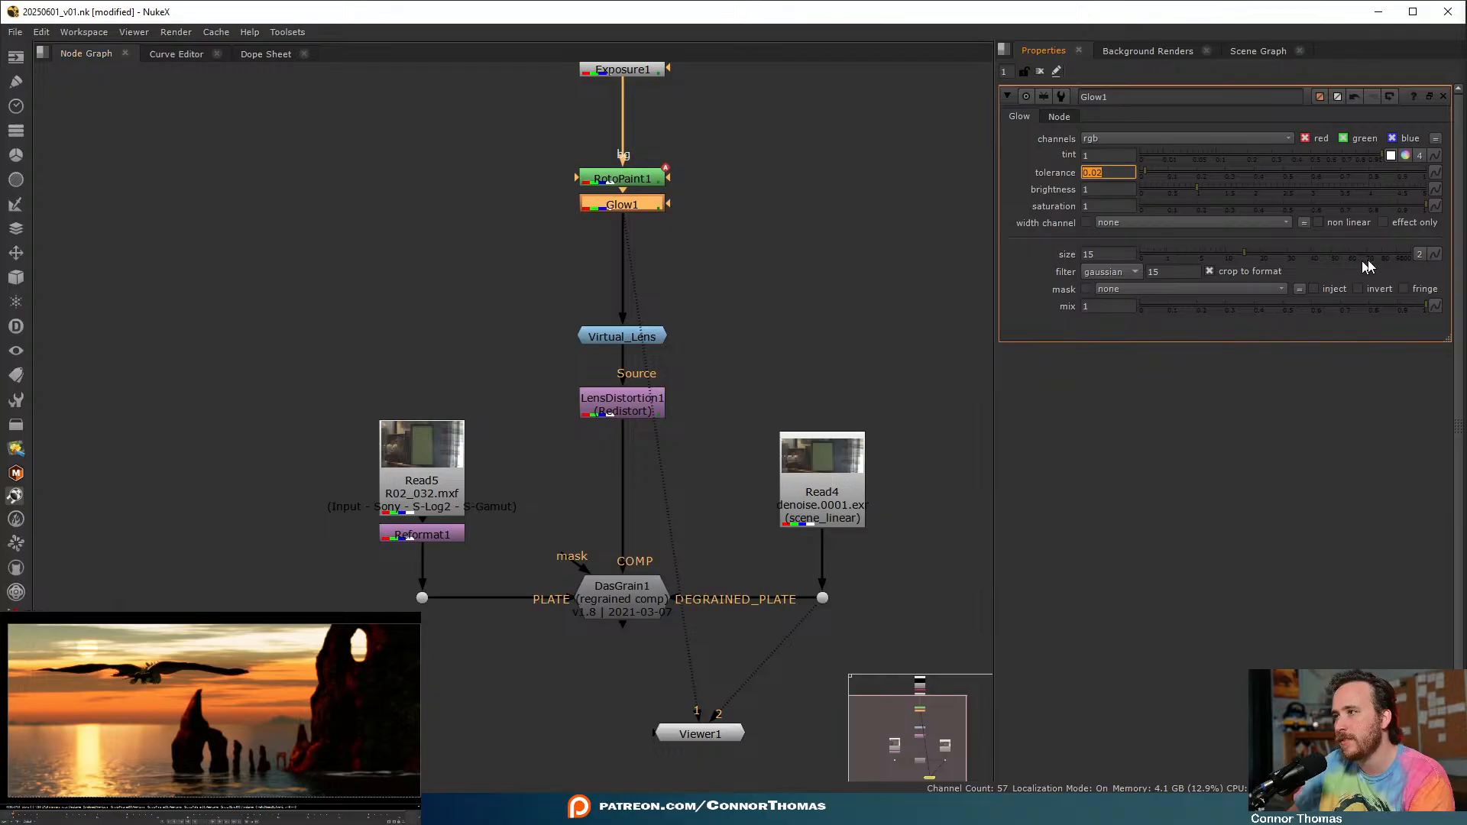
click(1392, 221)
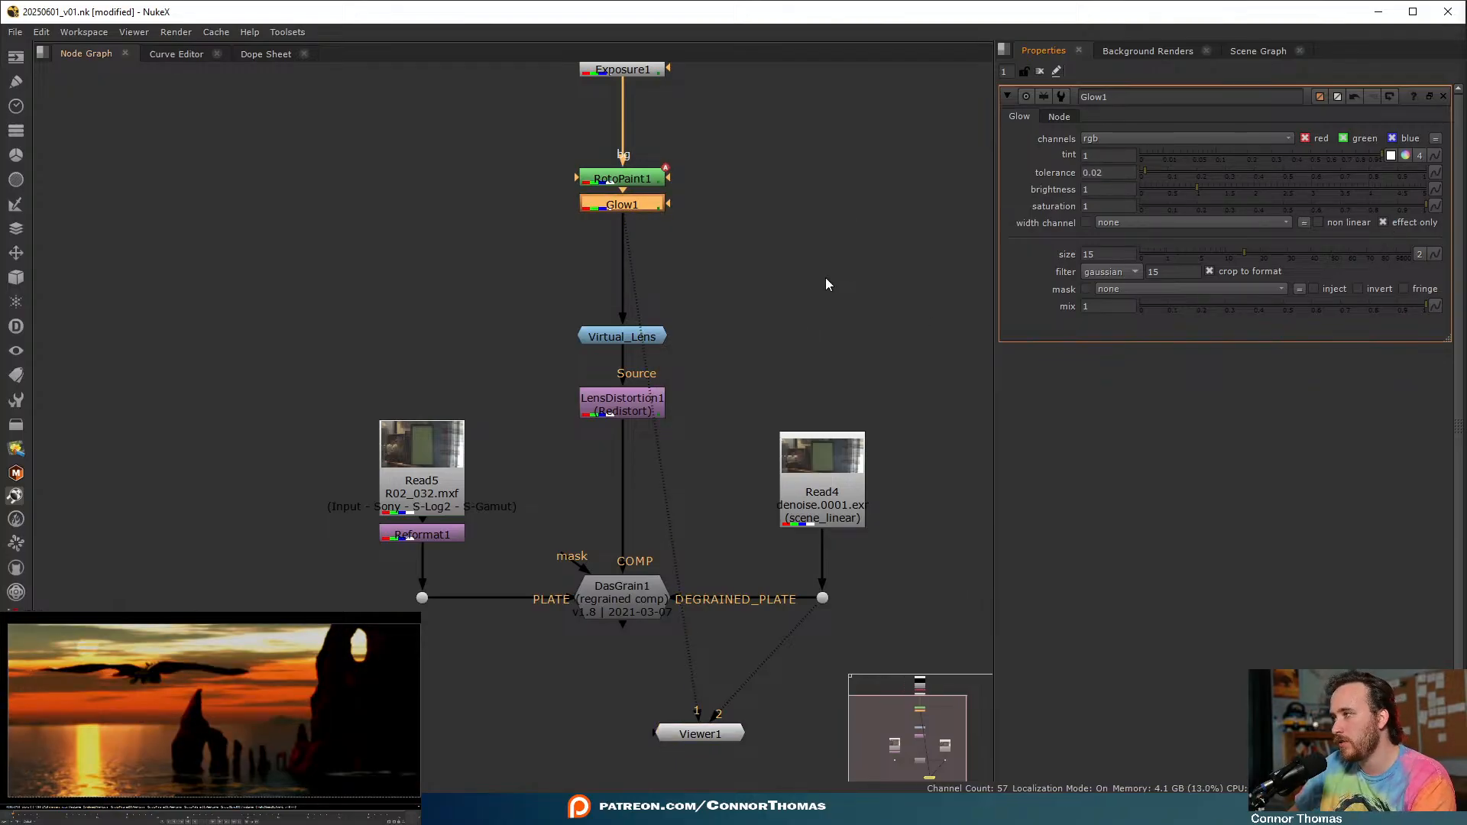
- Set Glow1's brightness to 0.5, saturation to 0.5 and size to 20
click(1120, 192)
text(.5)
key(Tab)
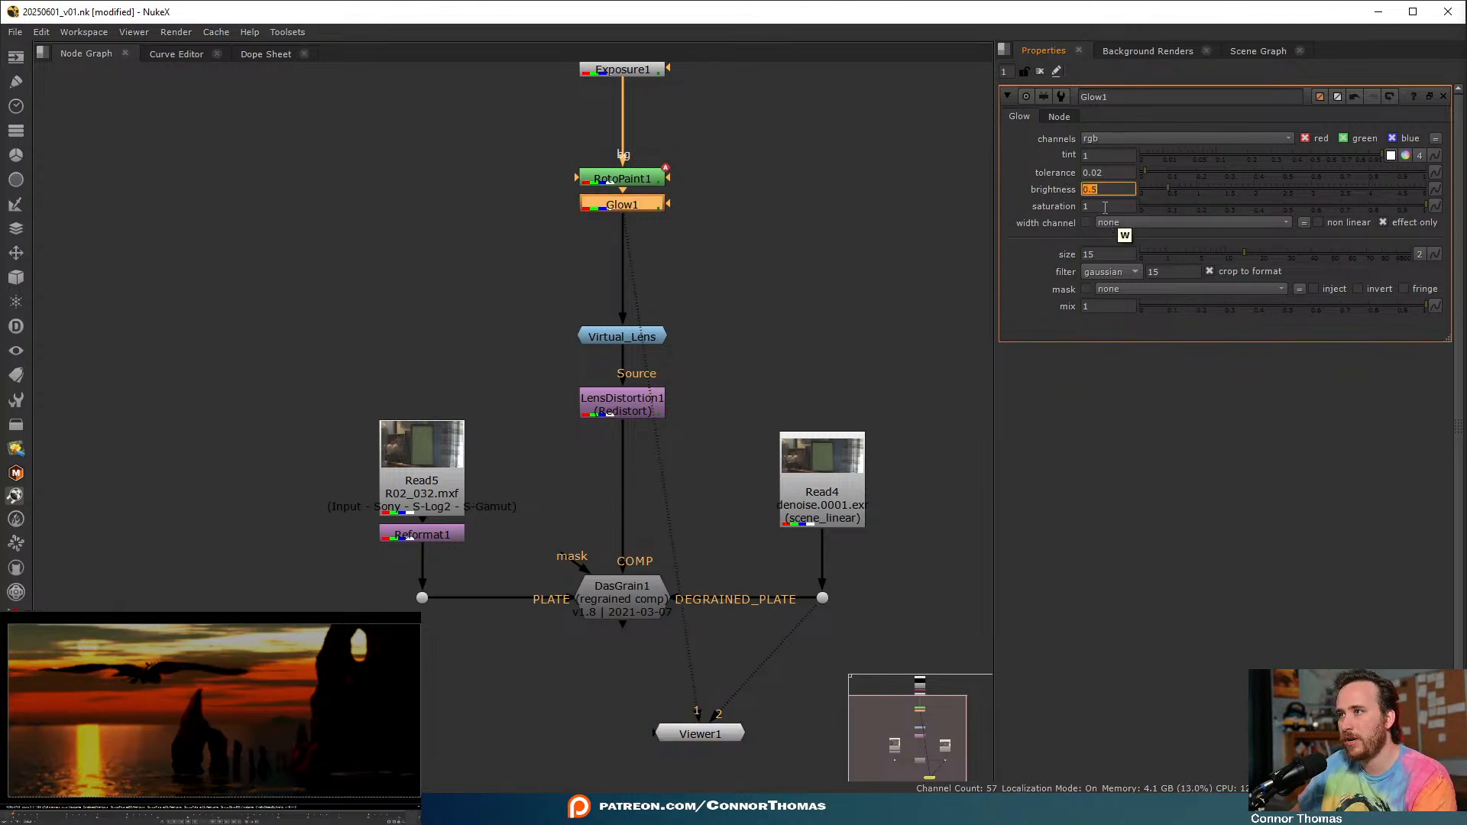
text(.5)
key(Return)
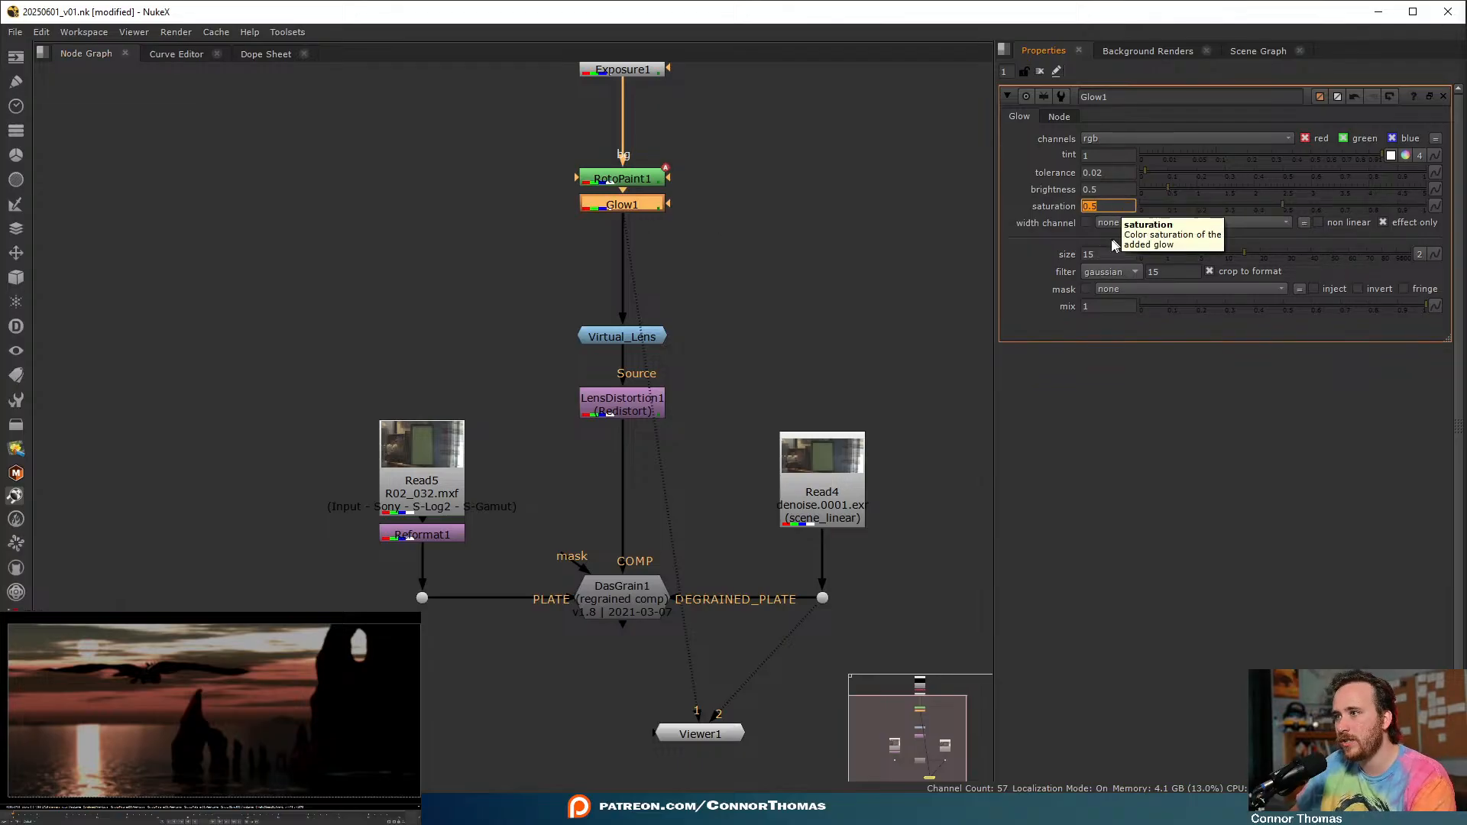
key(Tab)
text(20)
key(Return)
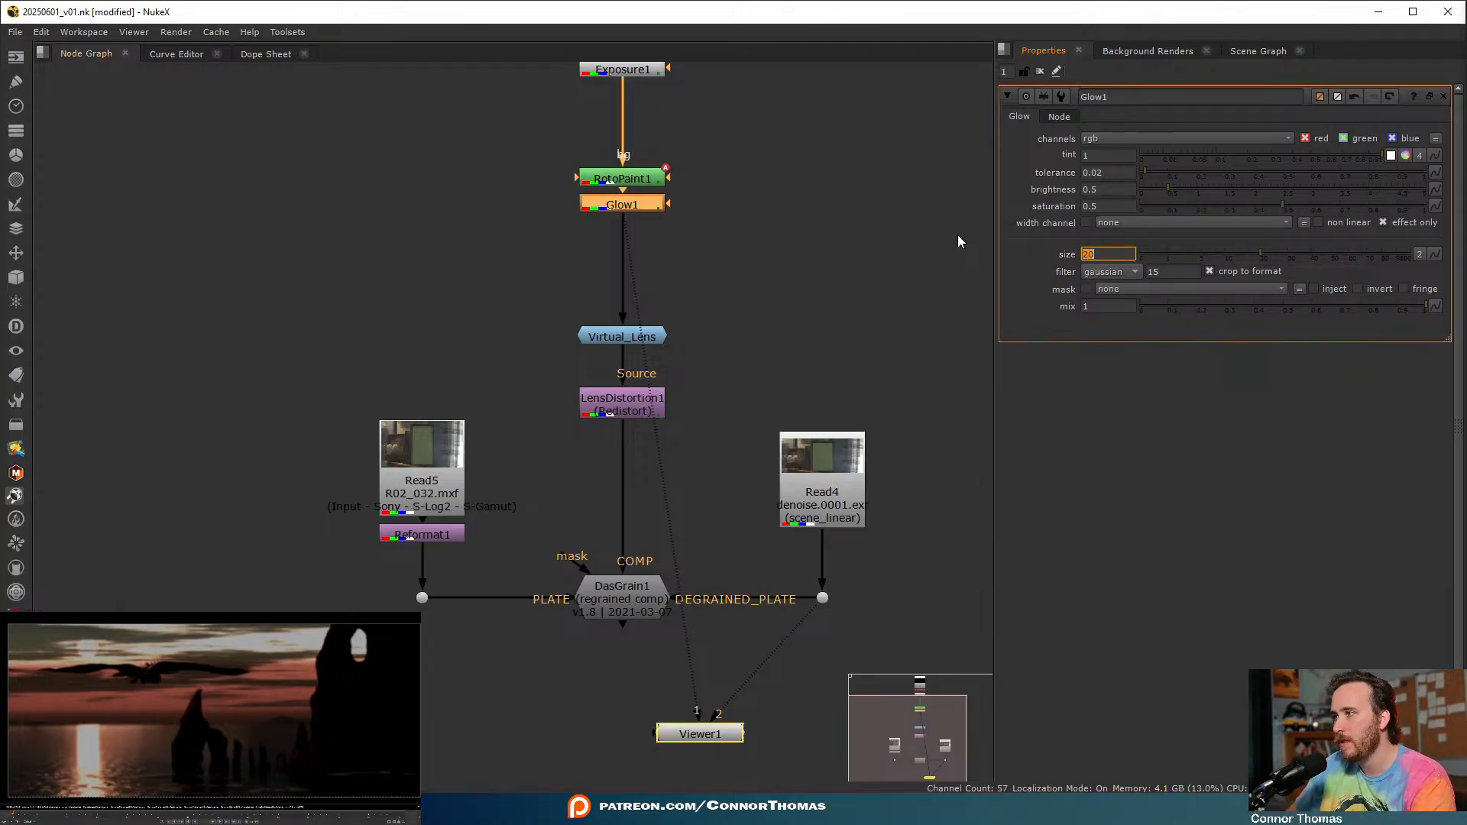
- Branch Glow1 off beside the main pipe and merge it back over RotoPaint1 with a Merge node set to plus
click(718, 272)
drag(612, 208, 453, 240)
key(m)
drag(612, 211, 639, 240)
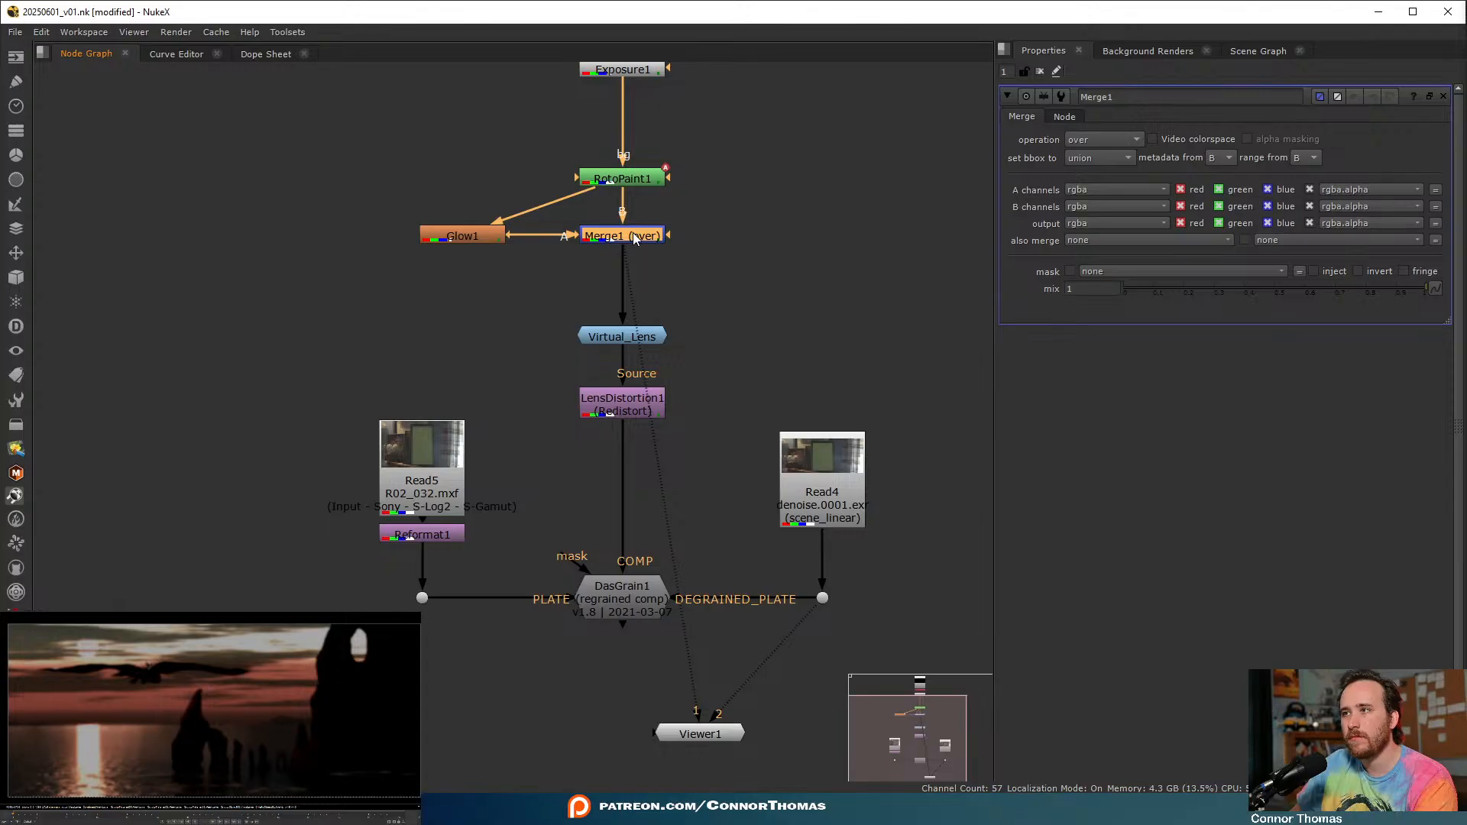
click(1106, 140)
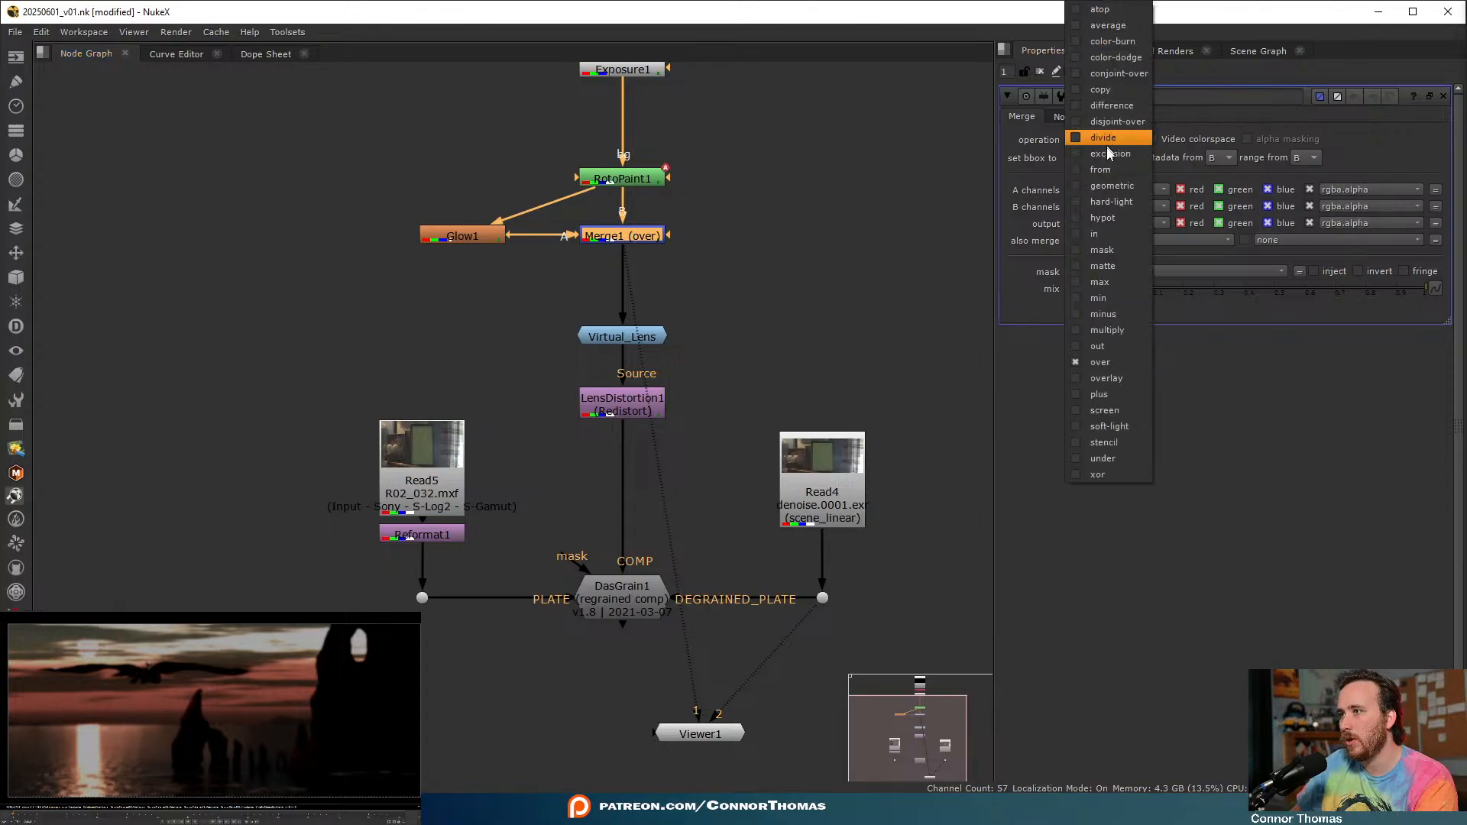
click(1126, 400)
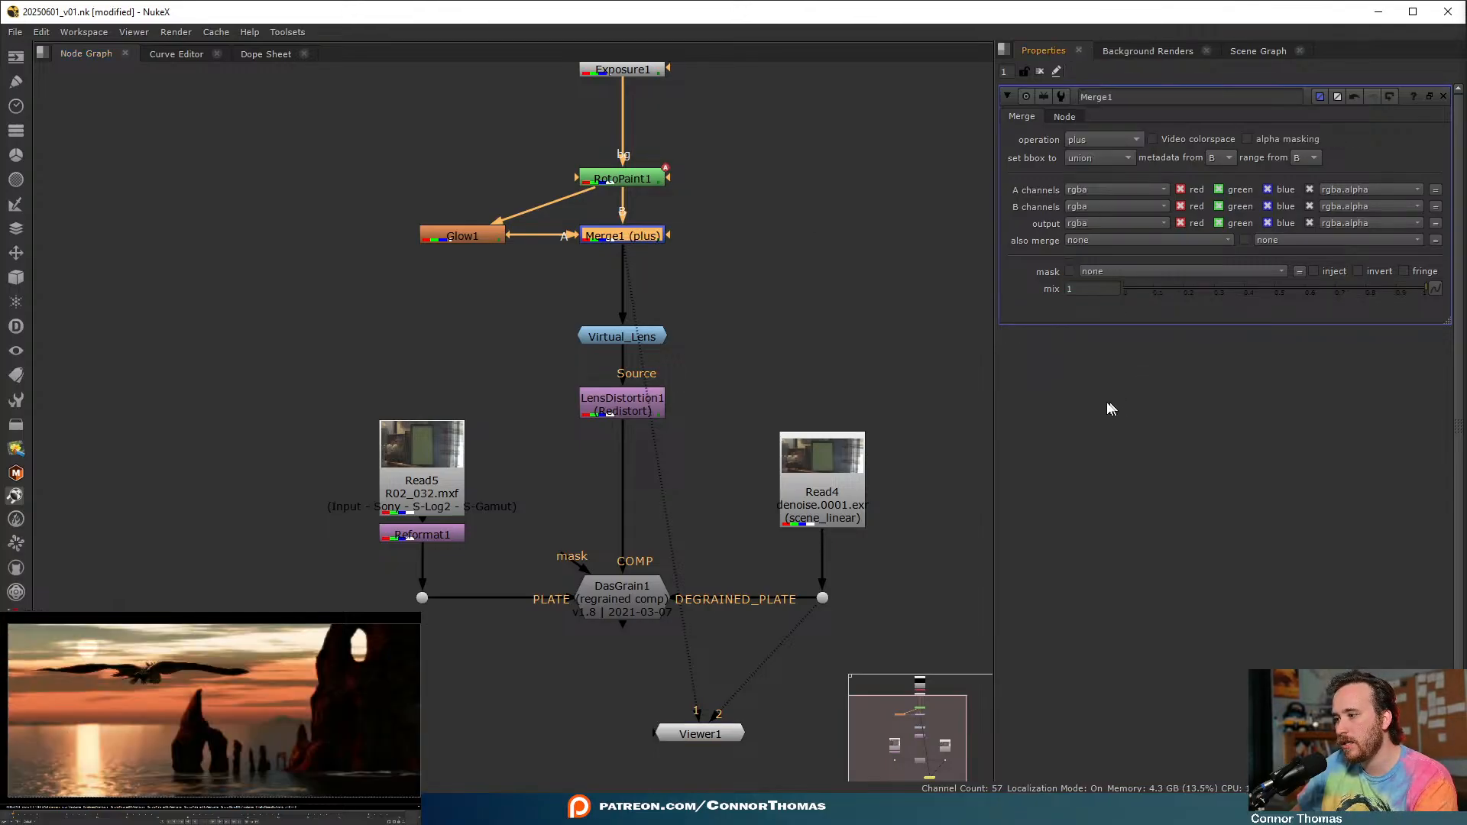
- Set Merge1's mix to 0.5 and compare the image with the merge disabled and enabled
click(1113, 290)
text(0.5)
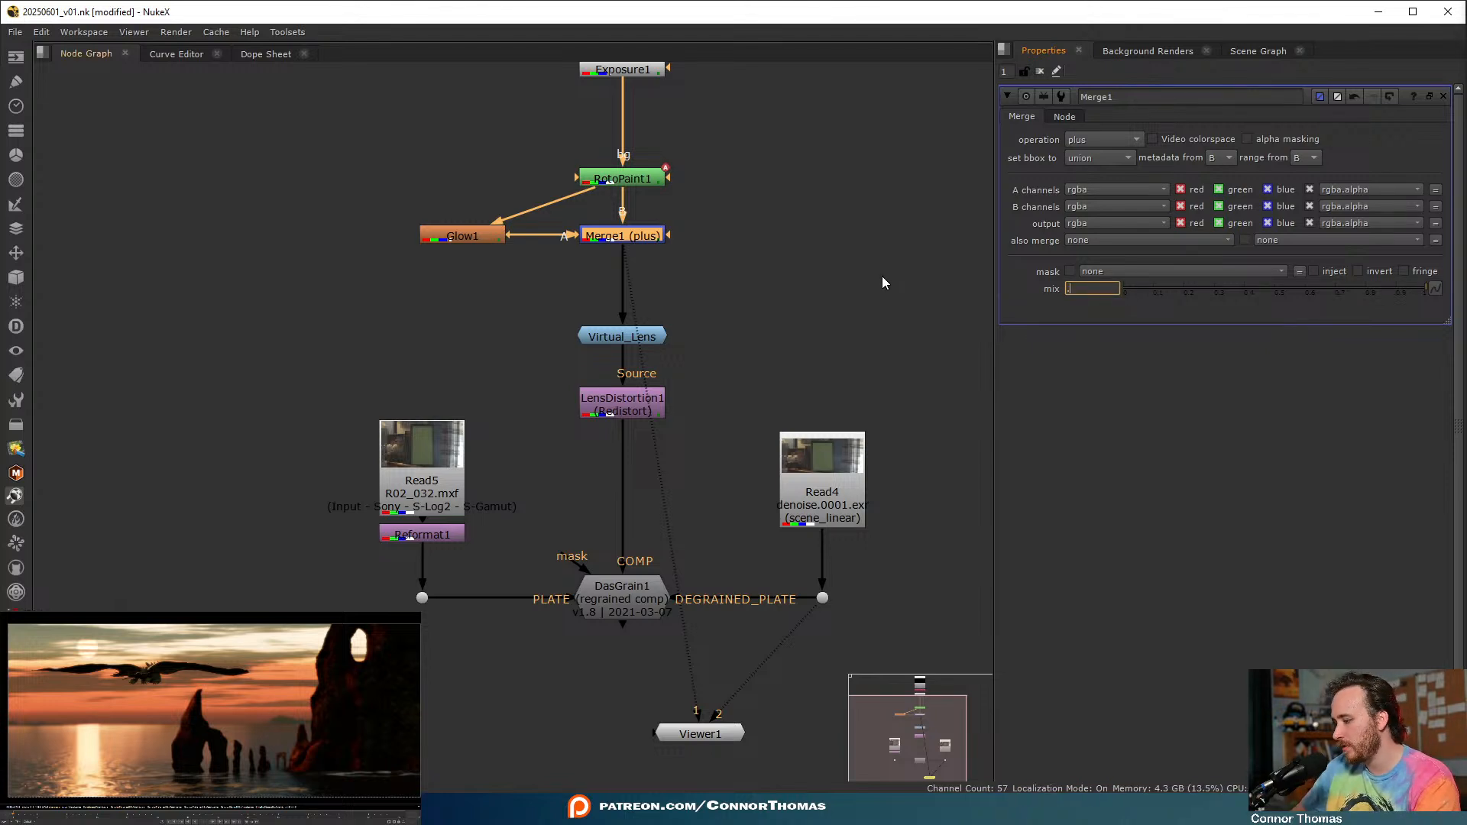
click(682, 284)
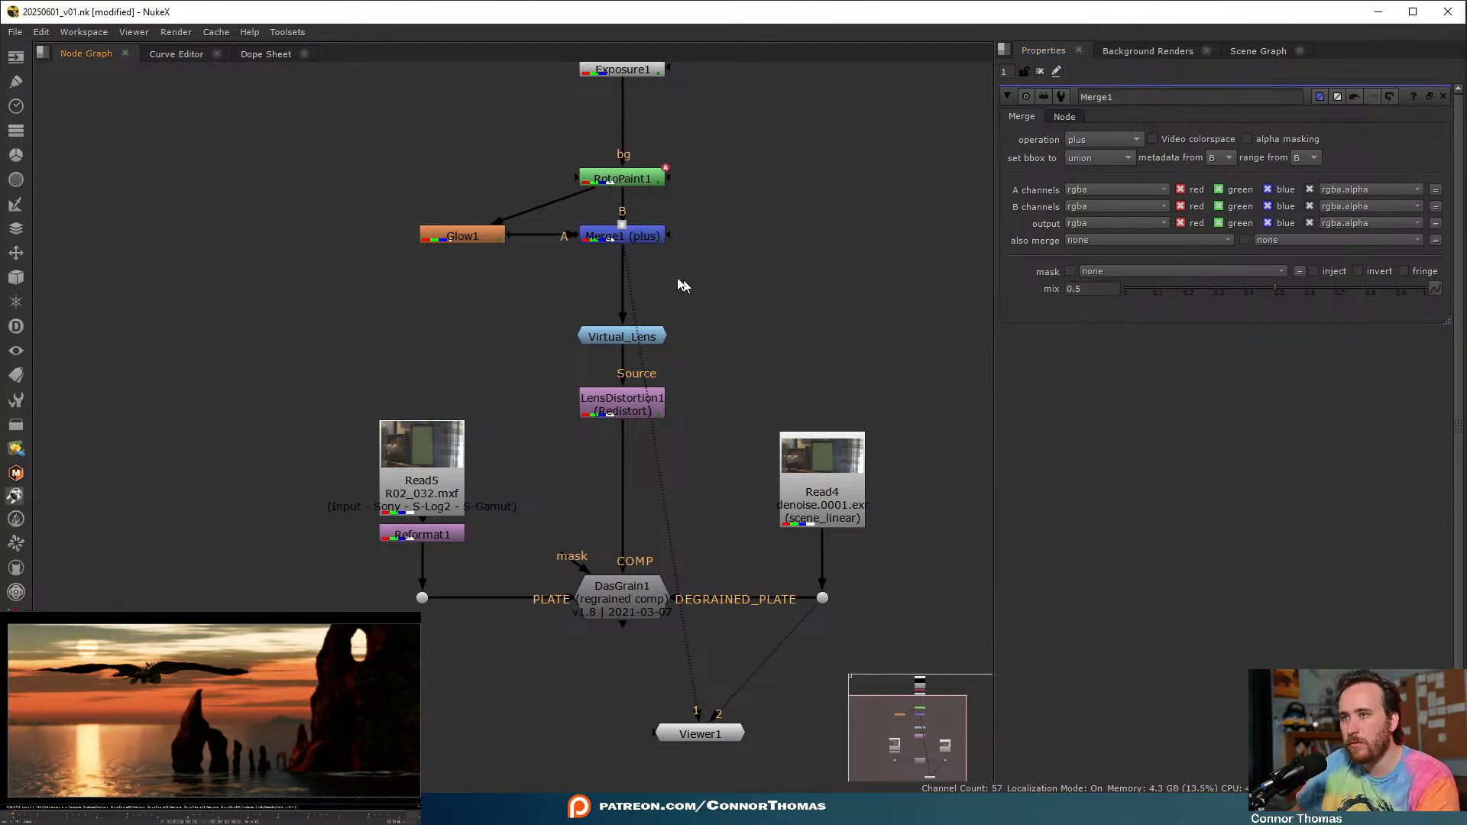
click(625, 237)
key(d)
key(d)
key(d)
key(d)
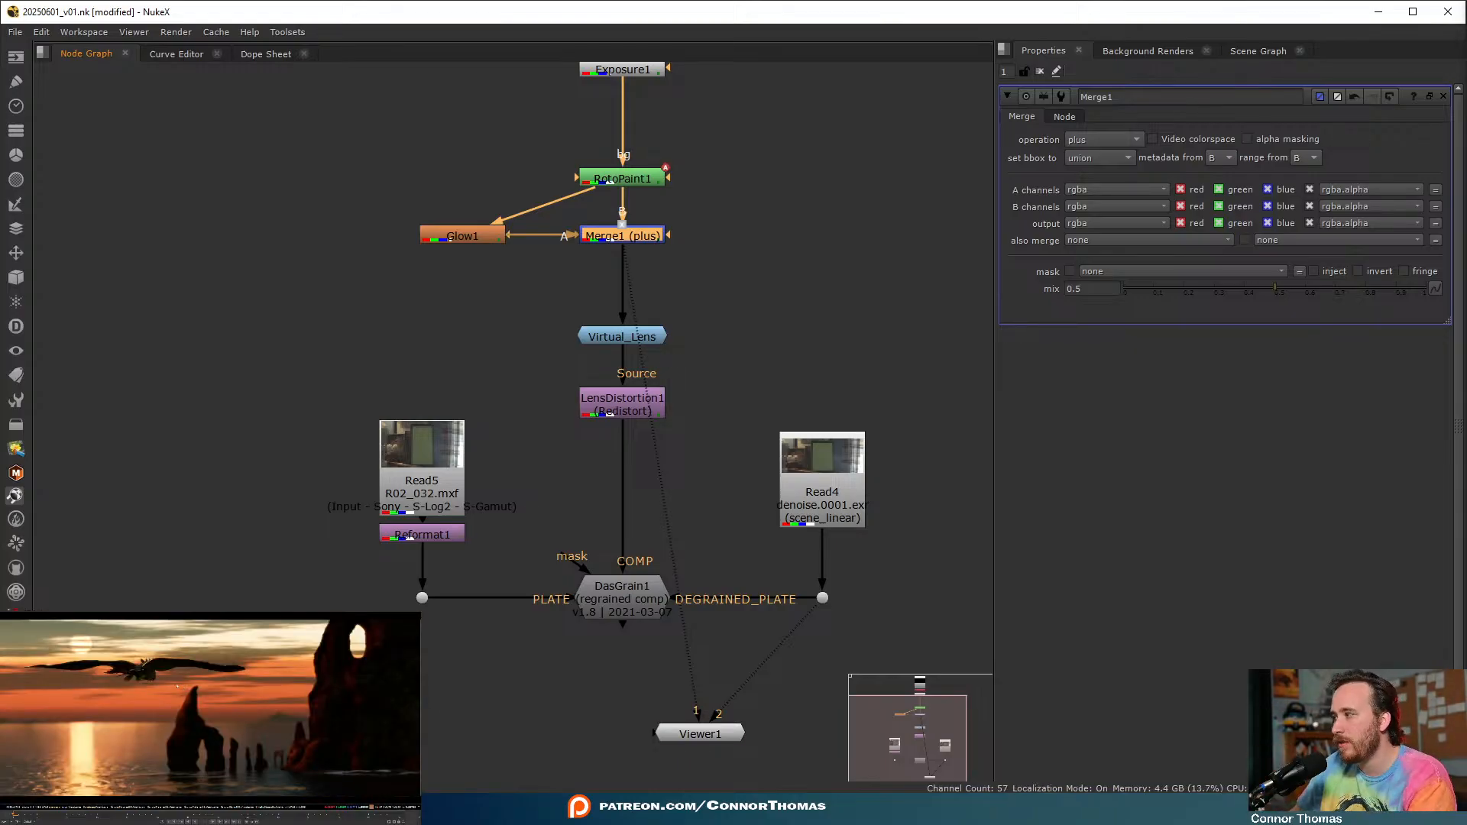
- Separate the RotoPaint1, Glow1 and Merge1 group from Virtual_Lens with more space, and insert a second Glow node below Merge1
scroll(740, 314, down, 3)
drag(477, 187, 663, 158)
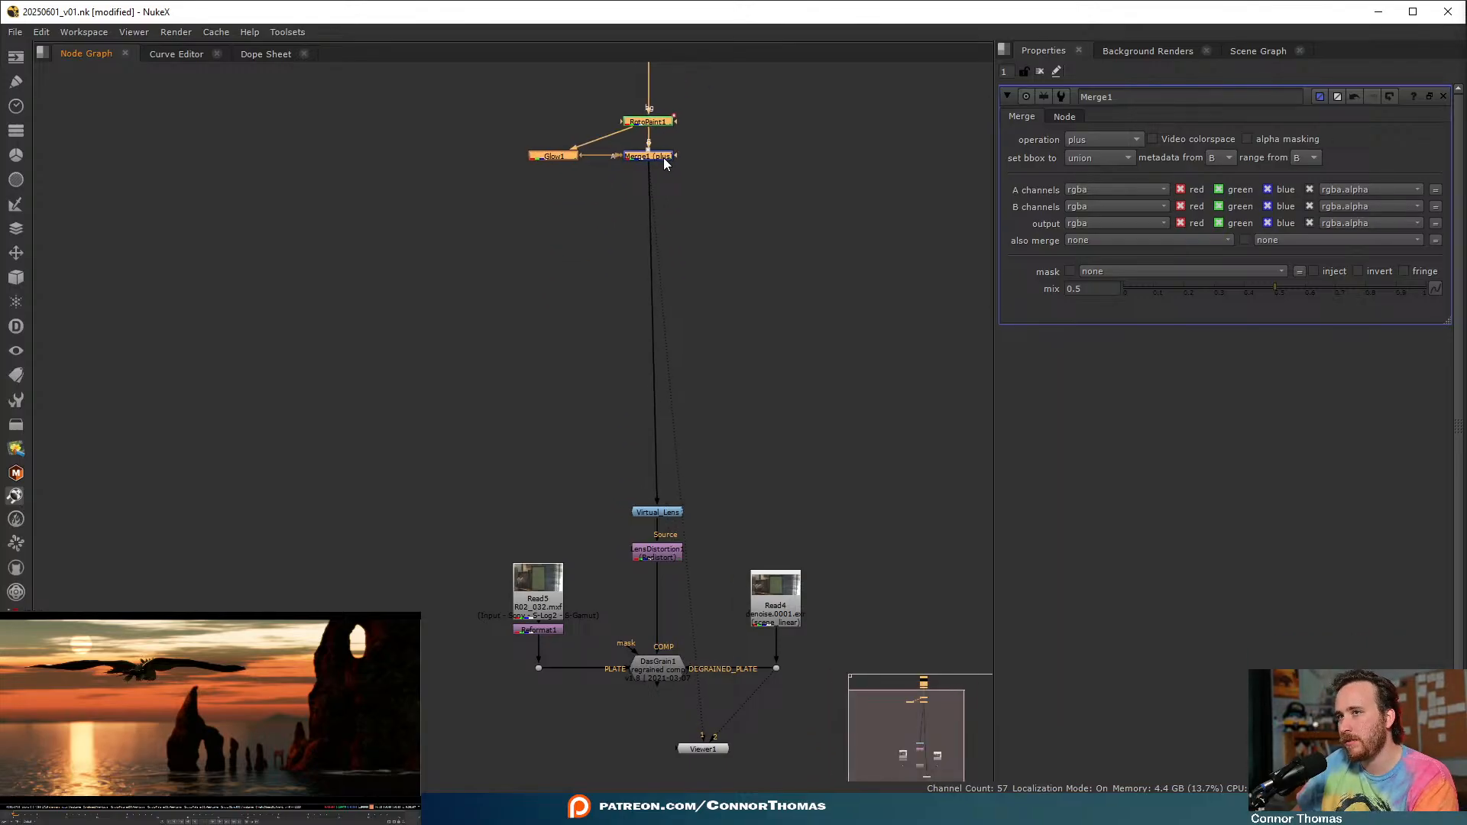
click(770, 211)
scroll(665, 268, up, 5)
click(567, 330)
key(Tab)
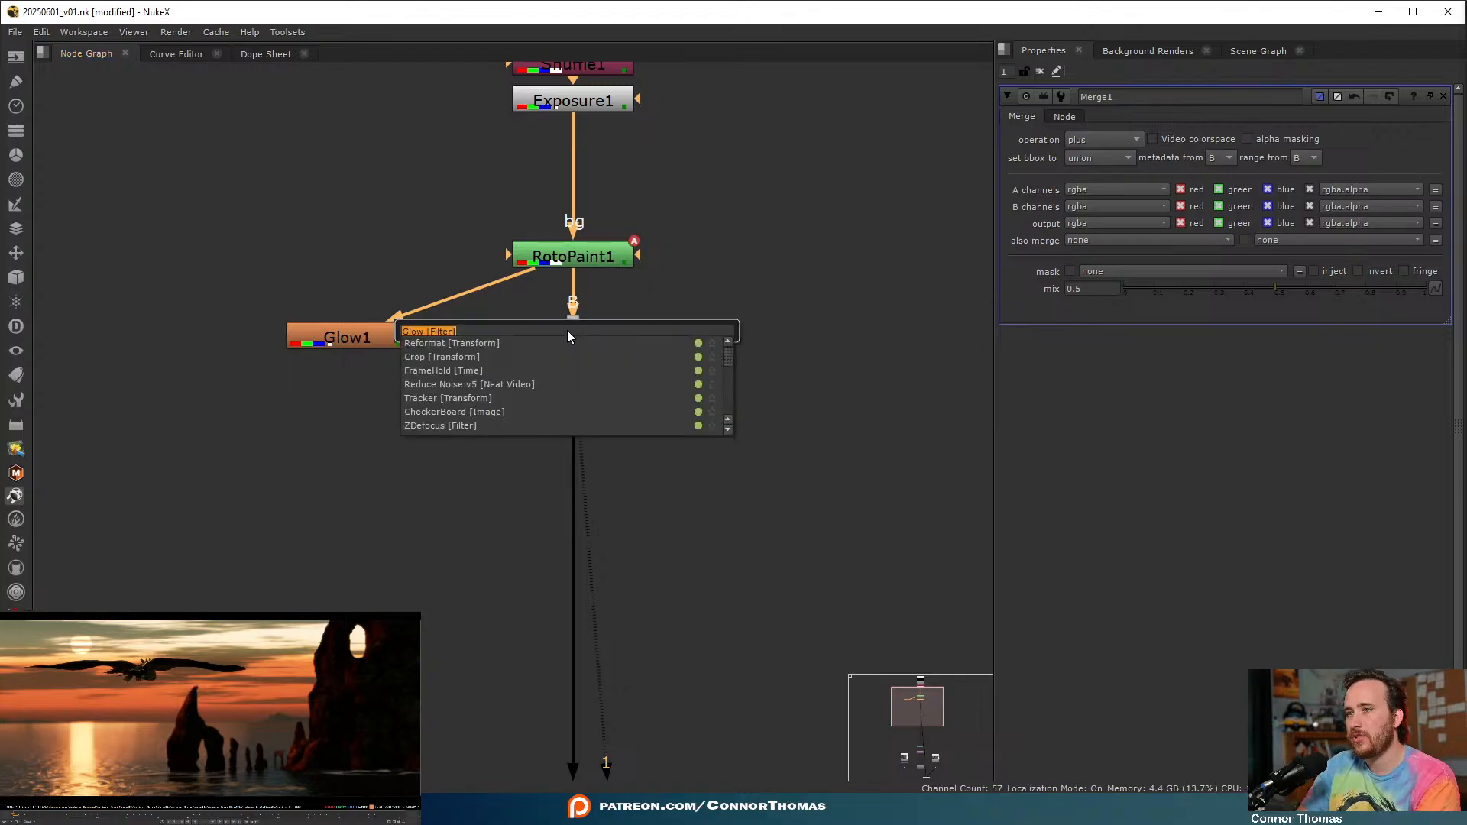
text(glow)
key(Return)
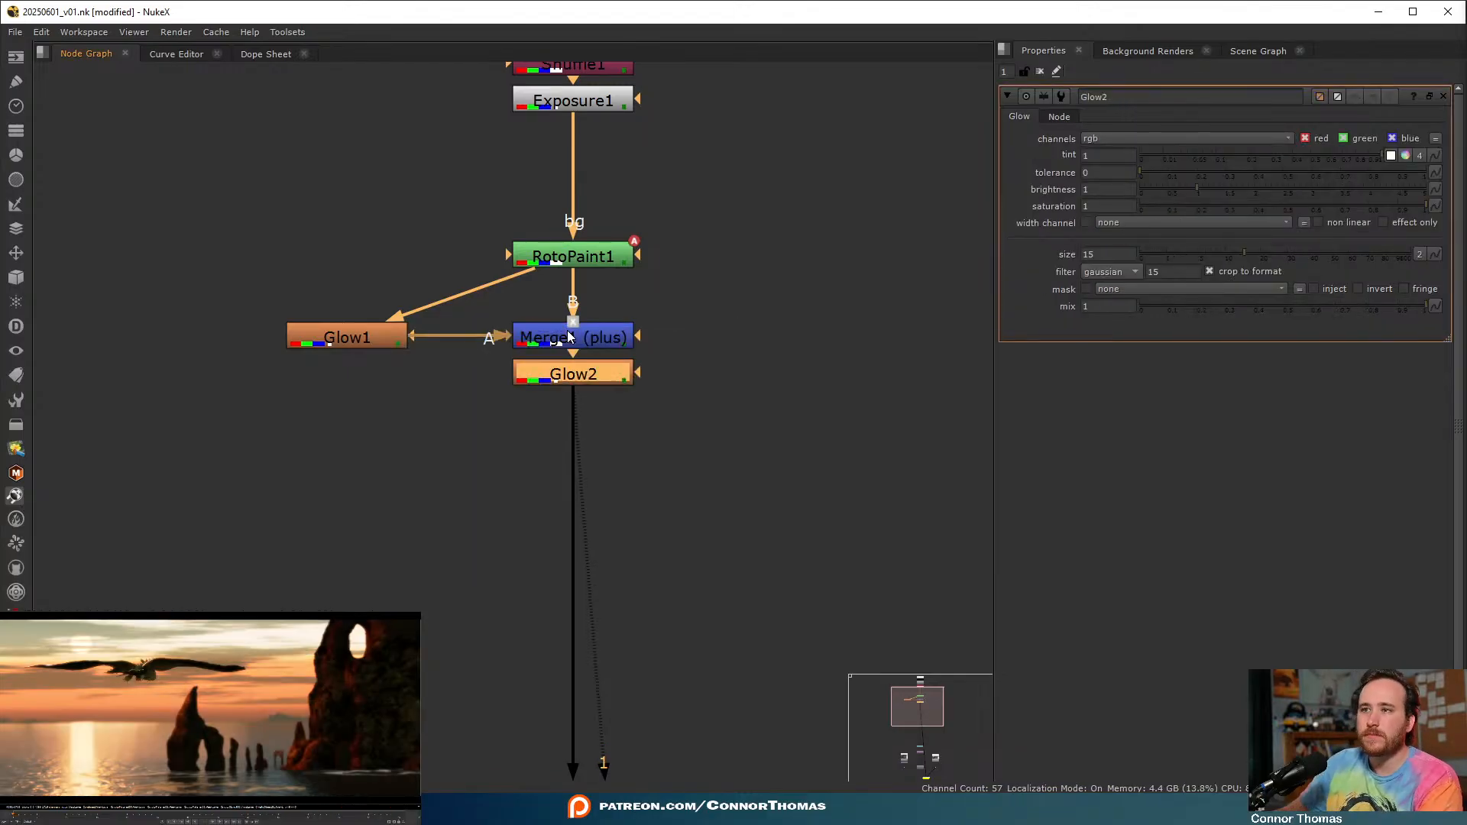
- Move Glow2 beside the main pipe and add right-angle dots on the connections into Glow1 and Glow2
drag(572, 386, 366, 500)
ctrl+drag(462, 298, 347, 255)
ctrl+drag(473, 415, 573, 500)
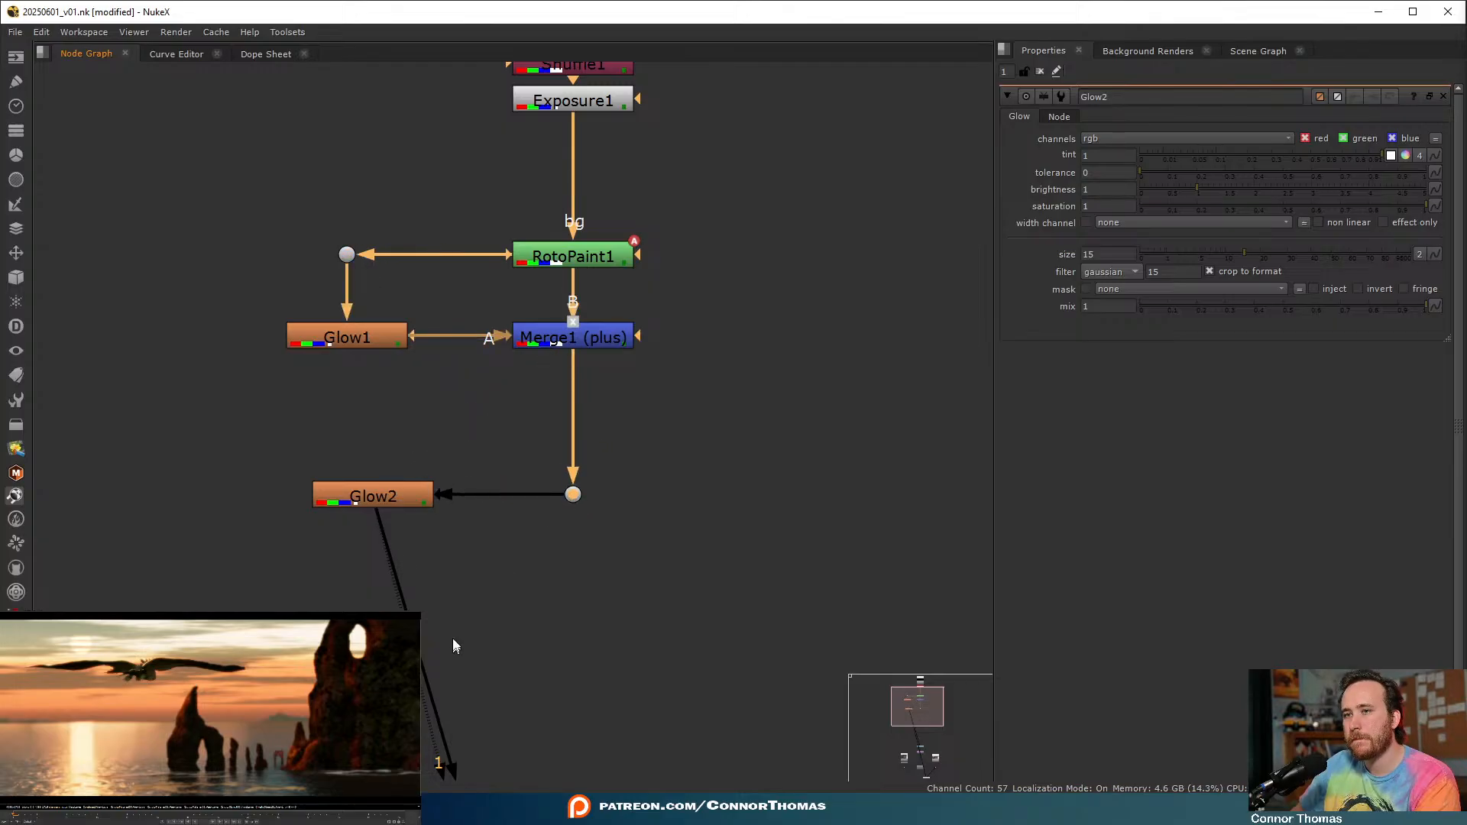
- Merge Glow2 back into the main pipe, connect input B to the dot under Merge1, and align the branch with a corner dot
middle_drag(452, 638, 449, 494)
click(373, 354)
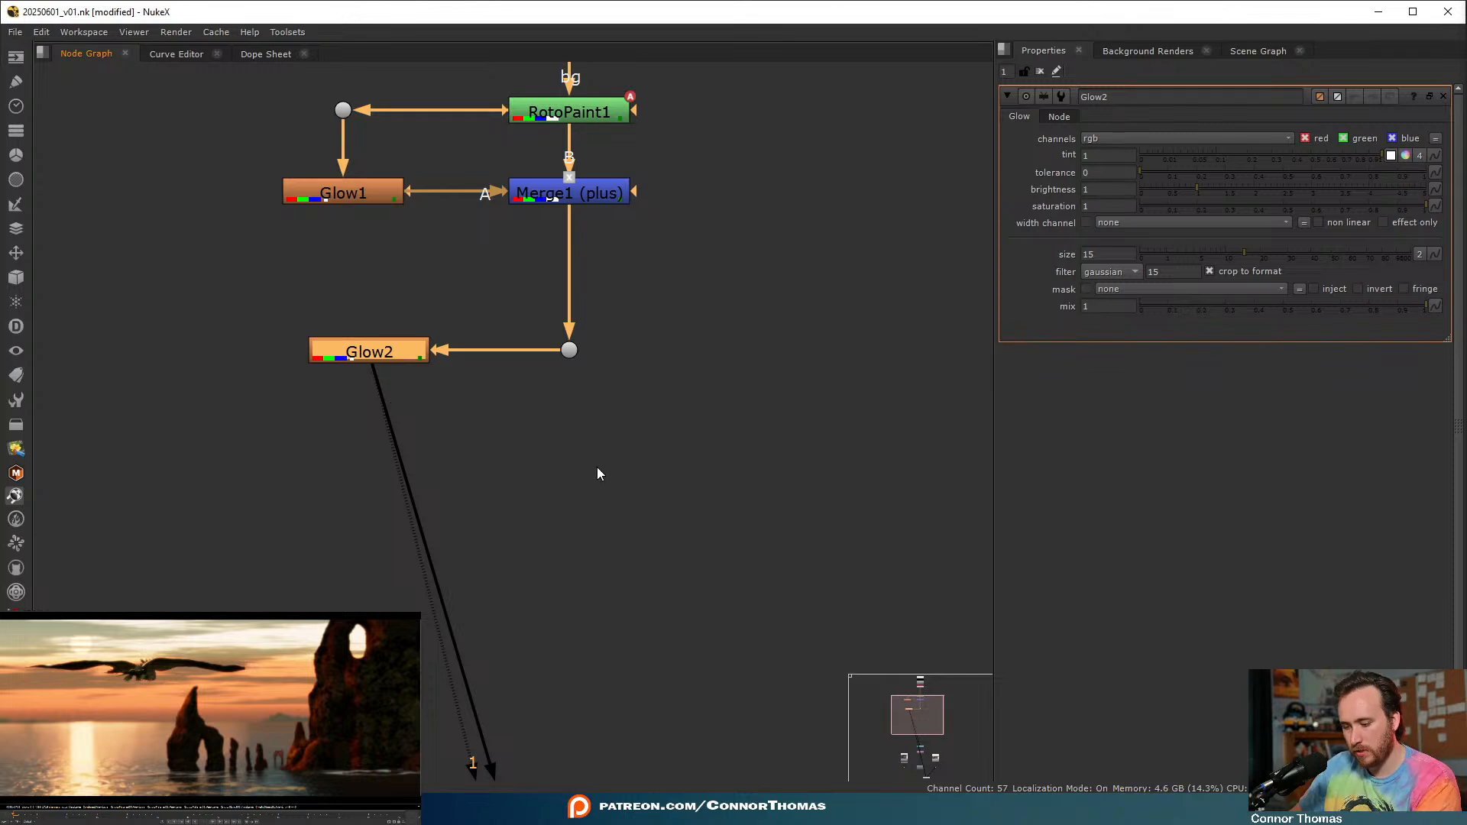
key(m)
drag(579, 363, 585, 471)
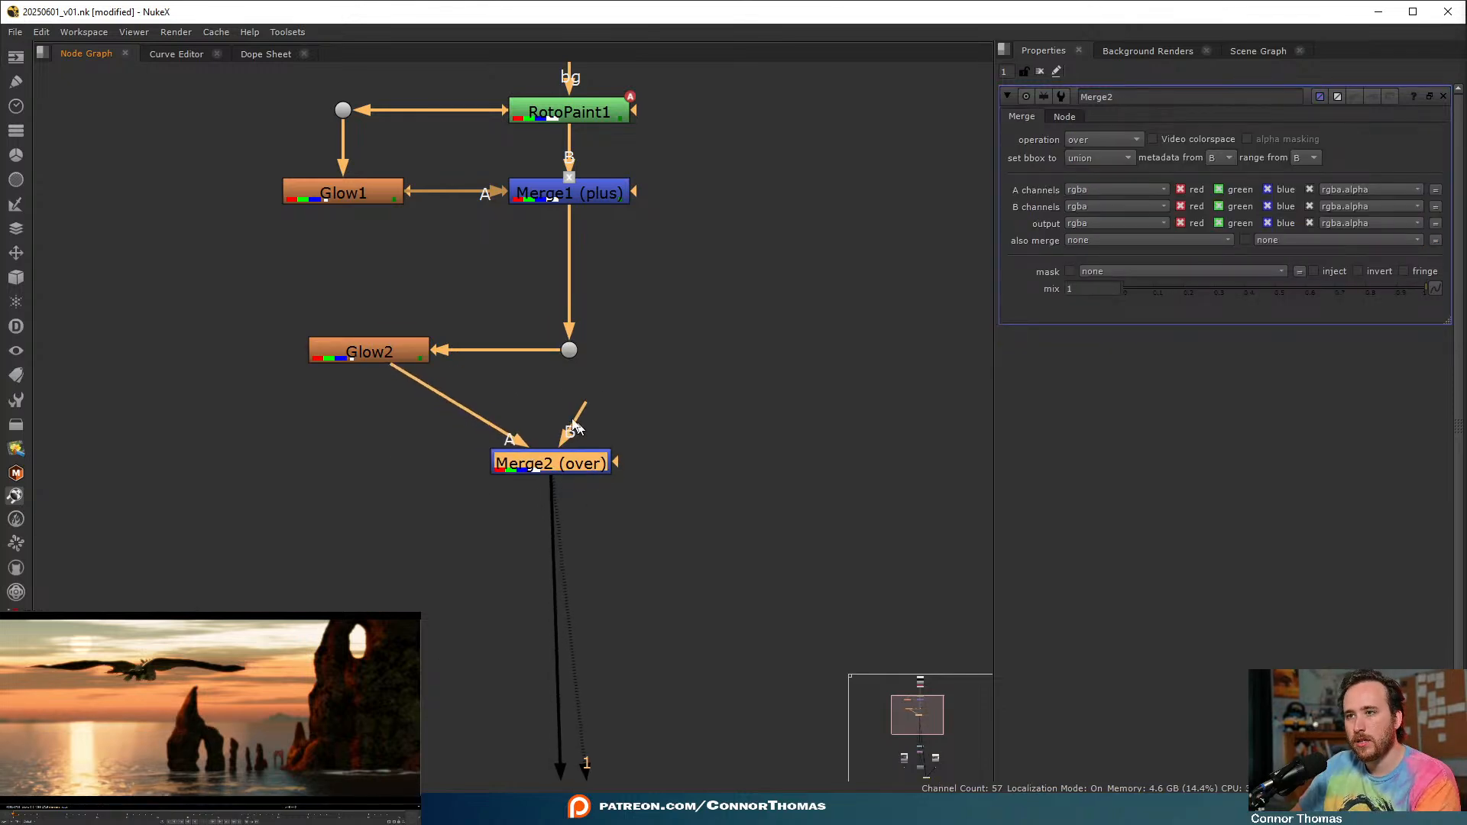
drag(582, 386, 569, 350)
ctrl+drag(450, 406, 369, 464)
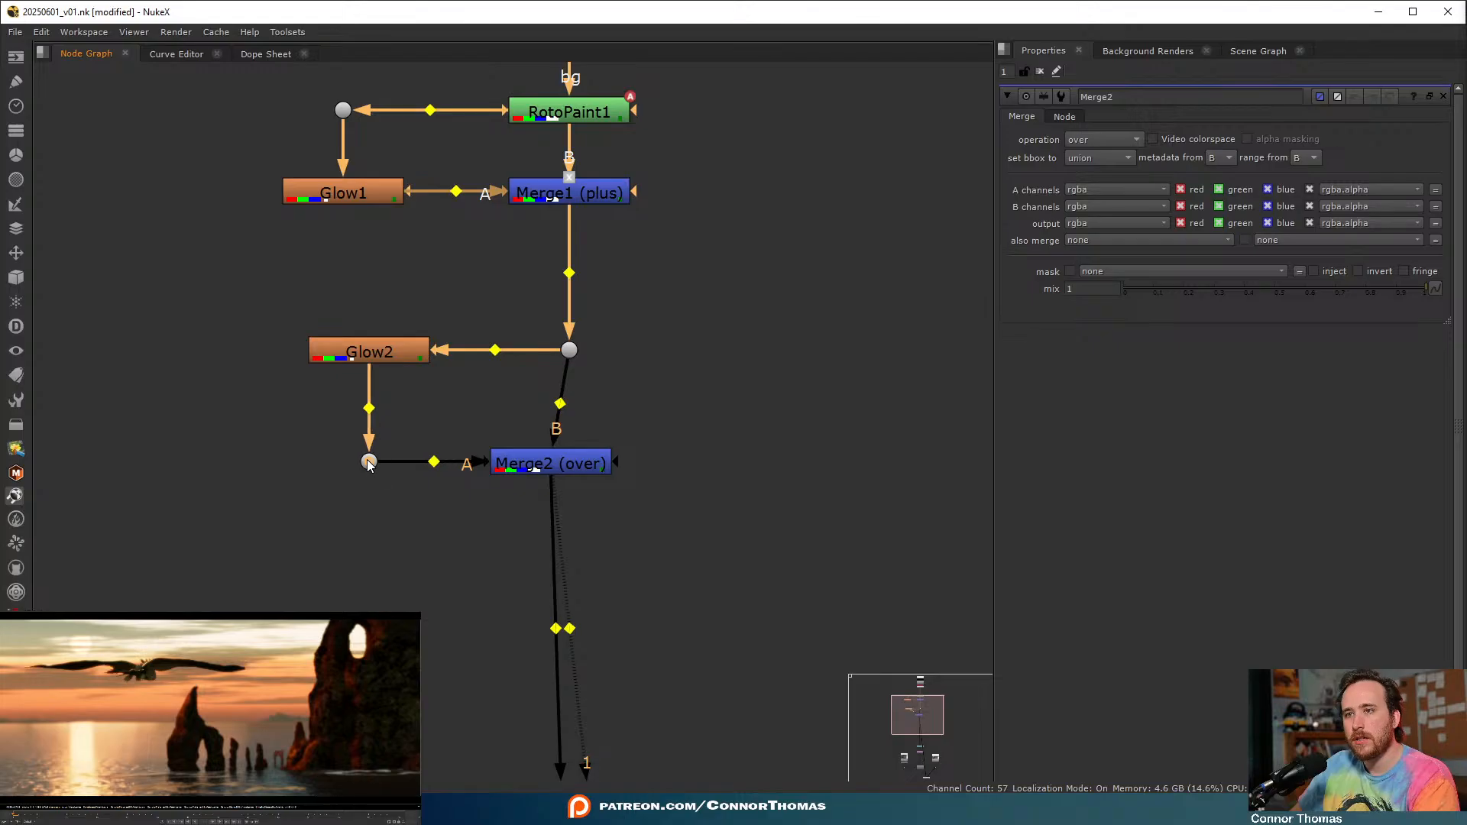
drag(568, 460, 590, 469)
- View Glow2 and set its tolerance to 0.5, brightness to 0.75 and saturation to 0.75
click(401, 360)
key(1)
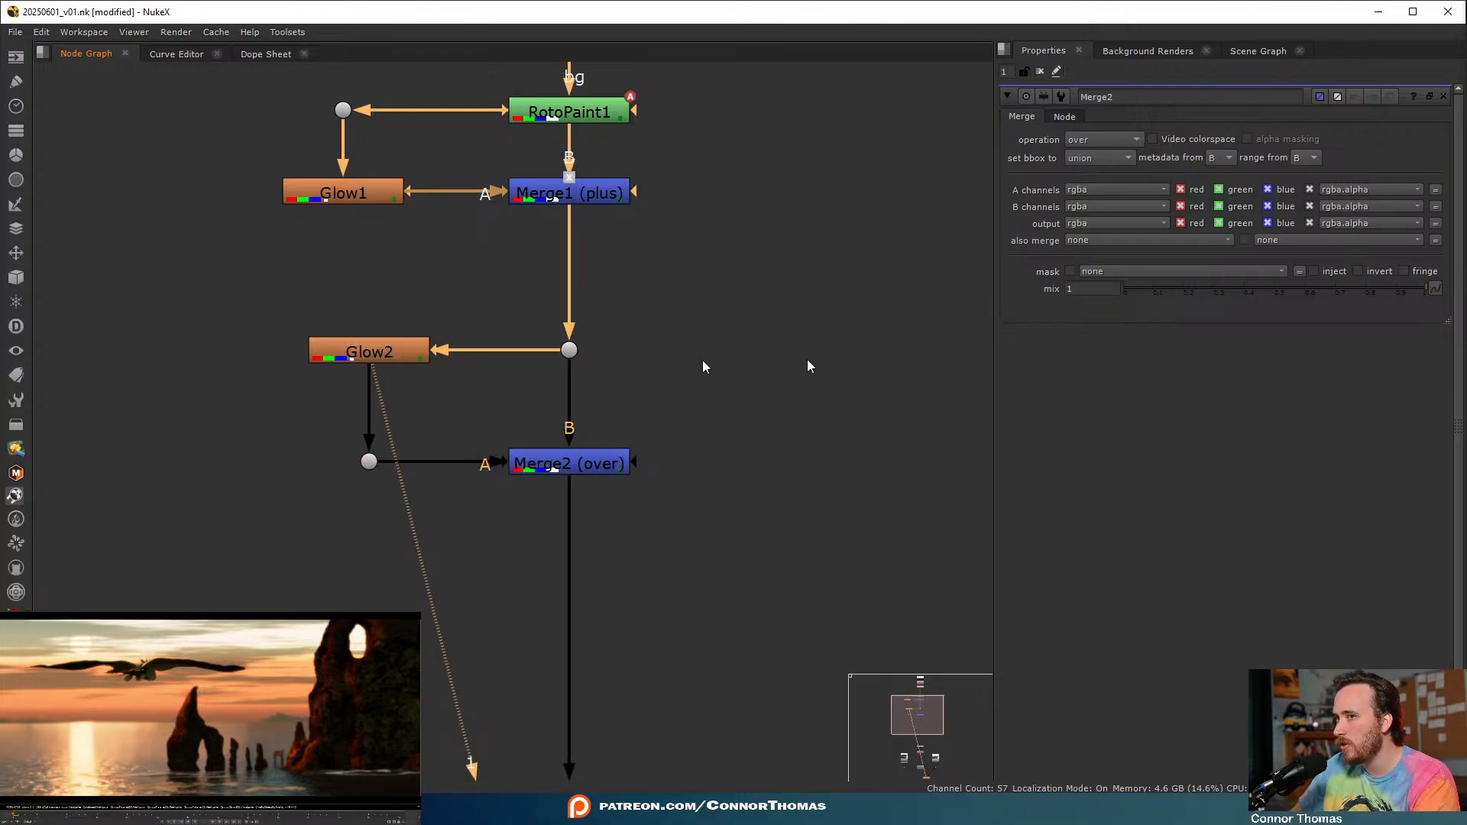
click(1081, 147)
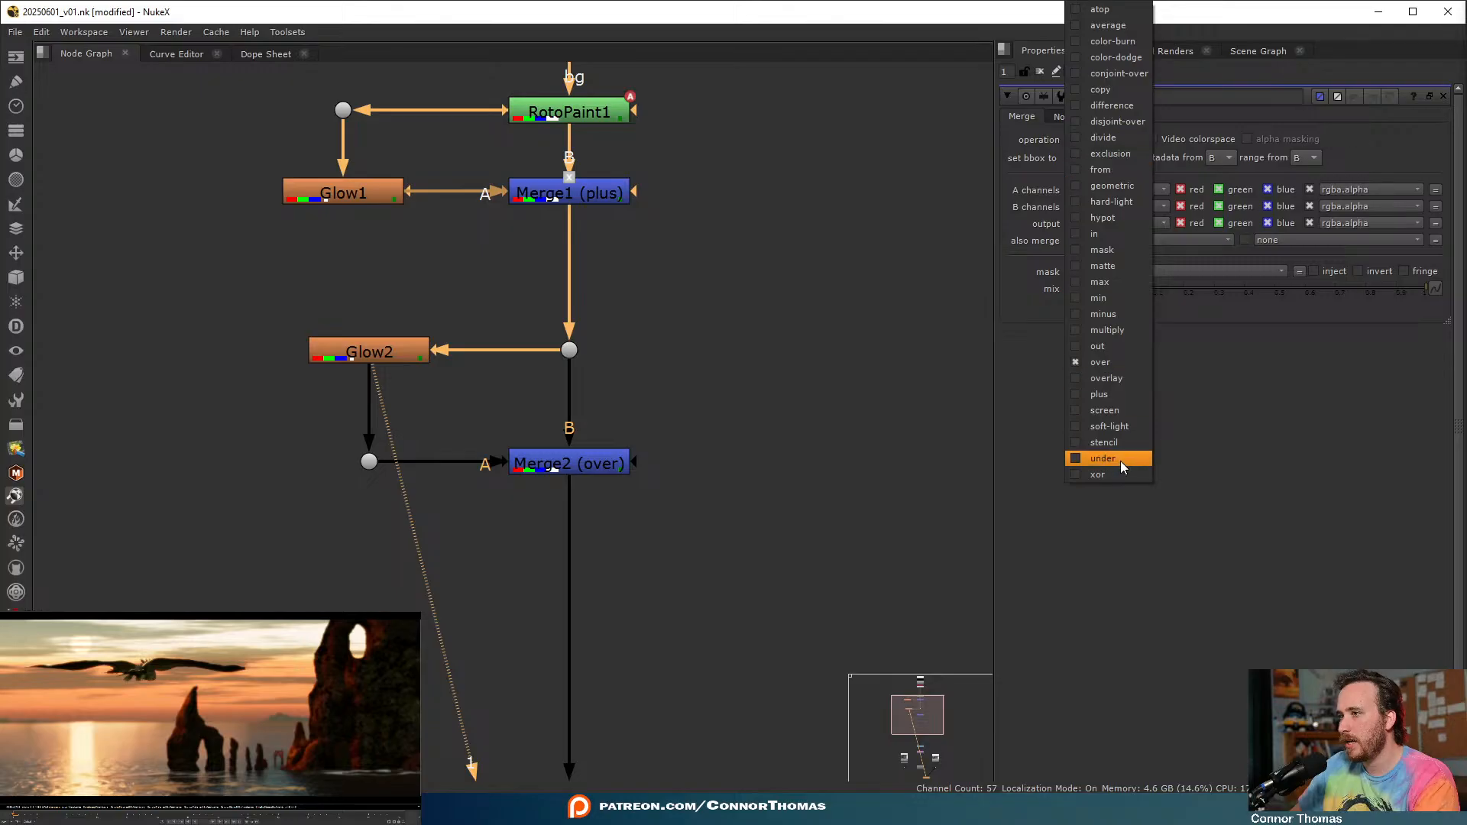
click(532, 351)
double_click(397, 351)
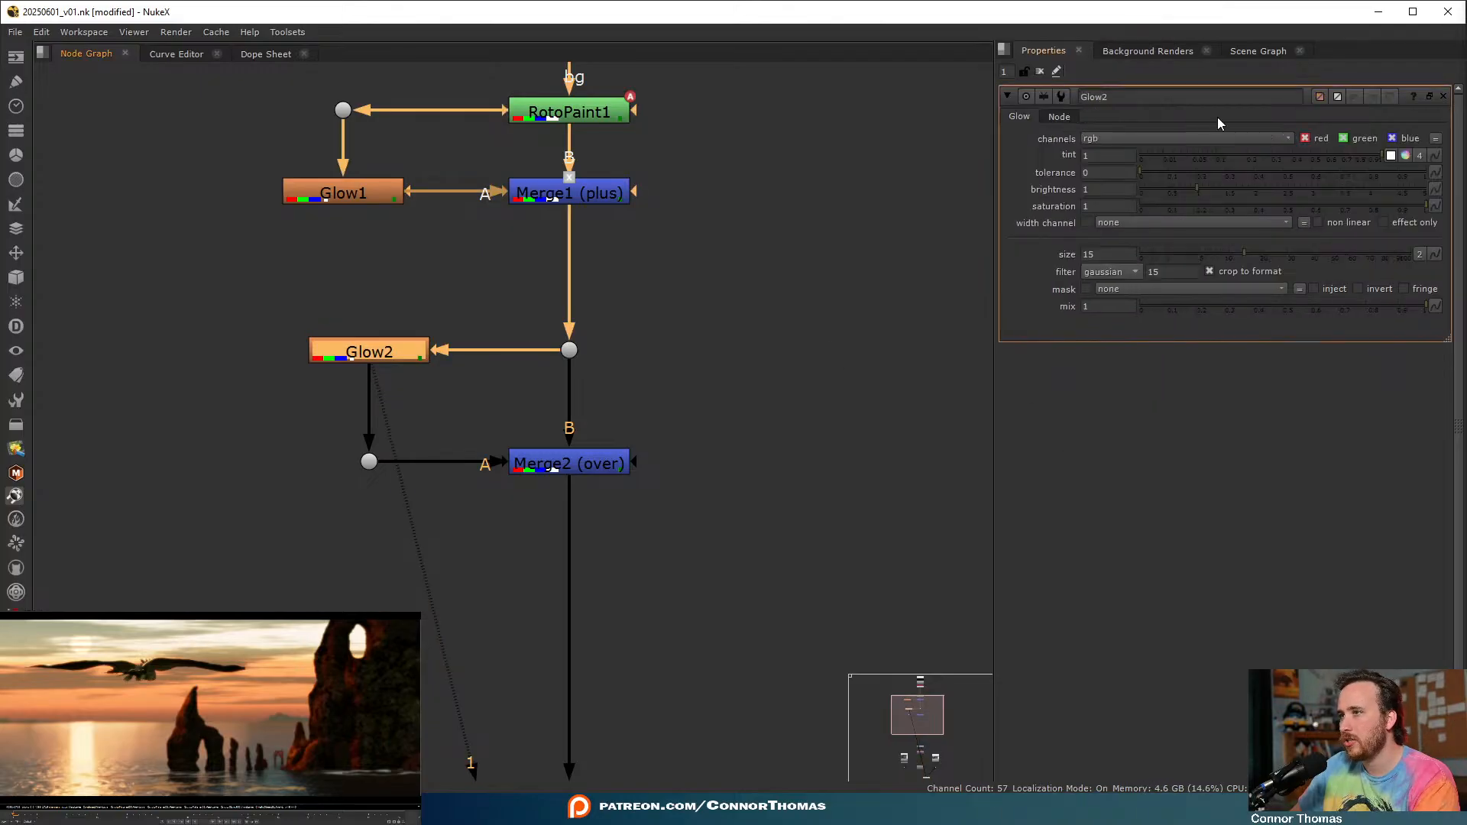
click(1107, 172)
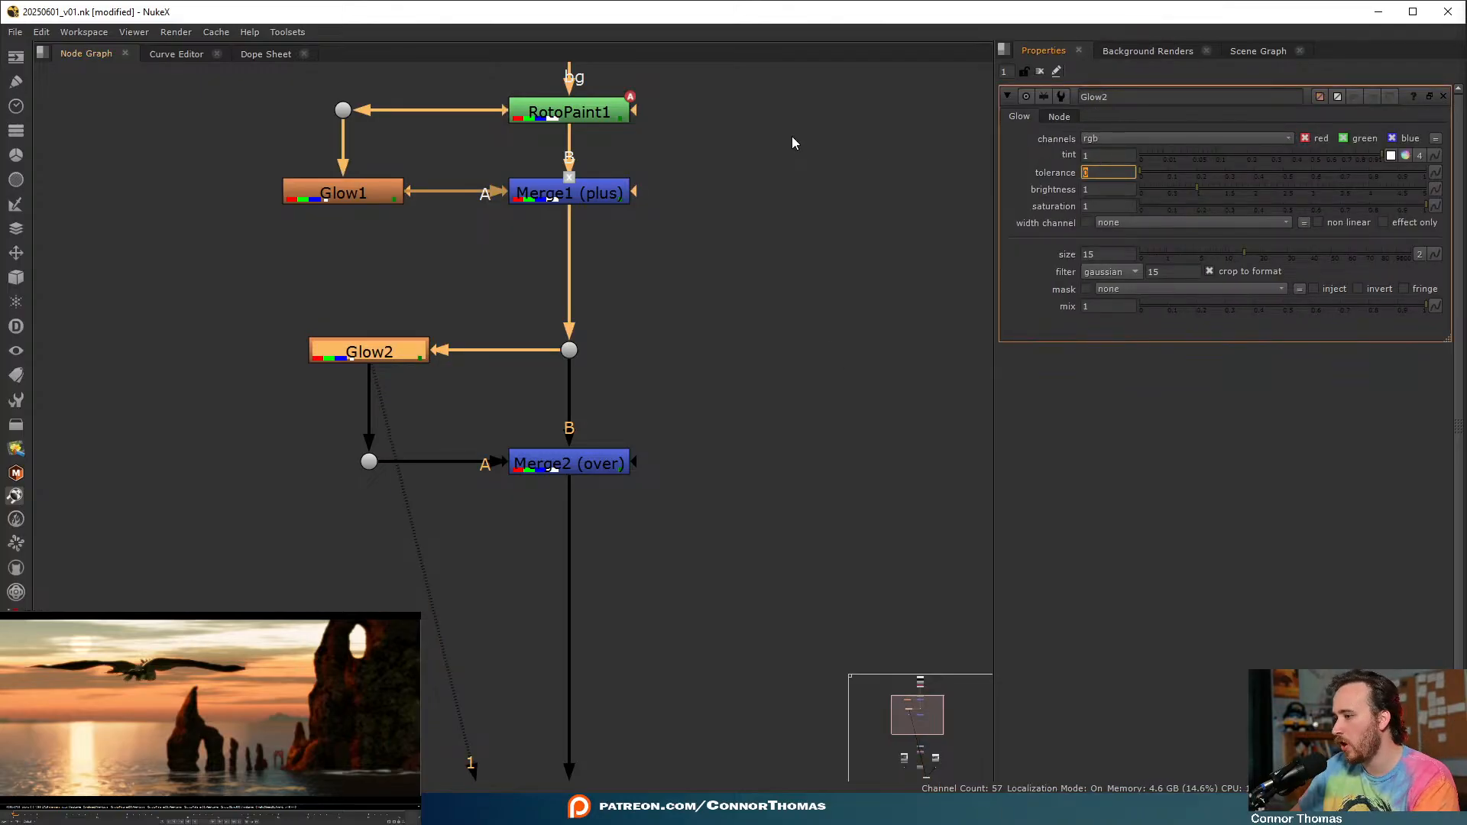
text(.5)
key(Return)
click(1102, 190)
text(.75)
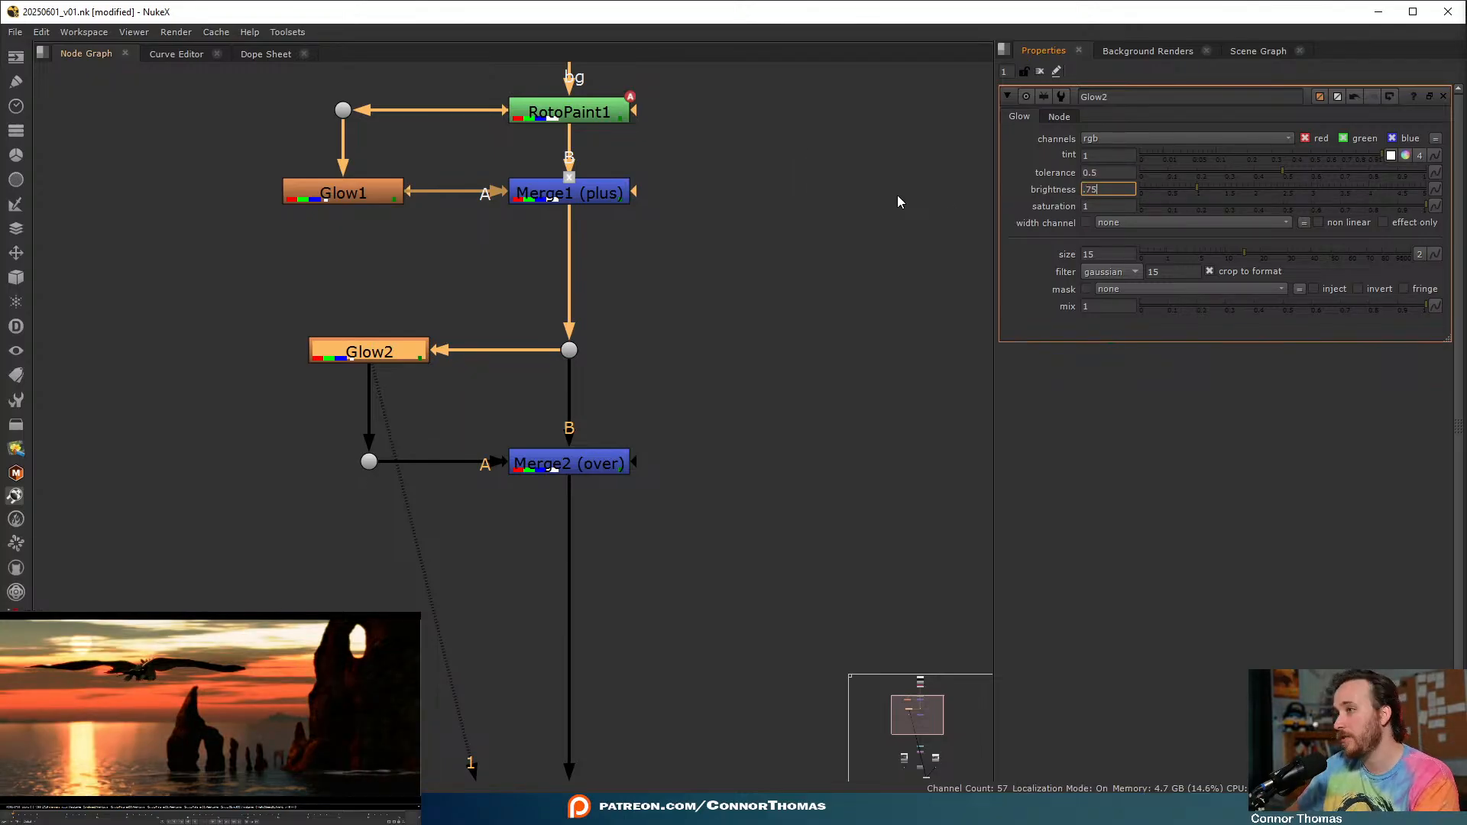
key(Tab)
text(.75)
key(Return)
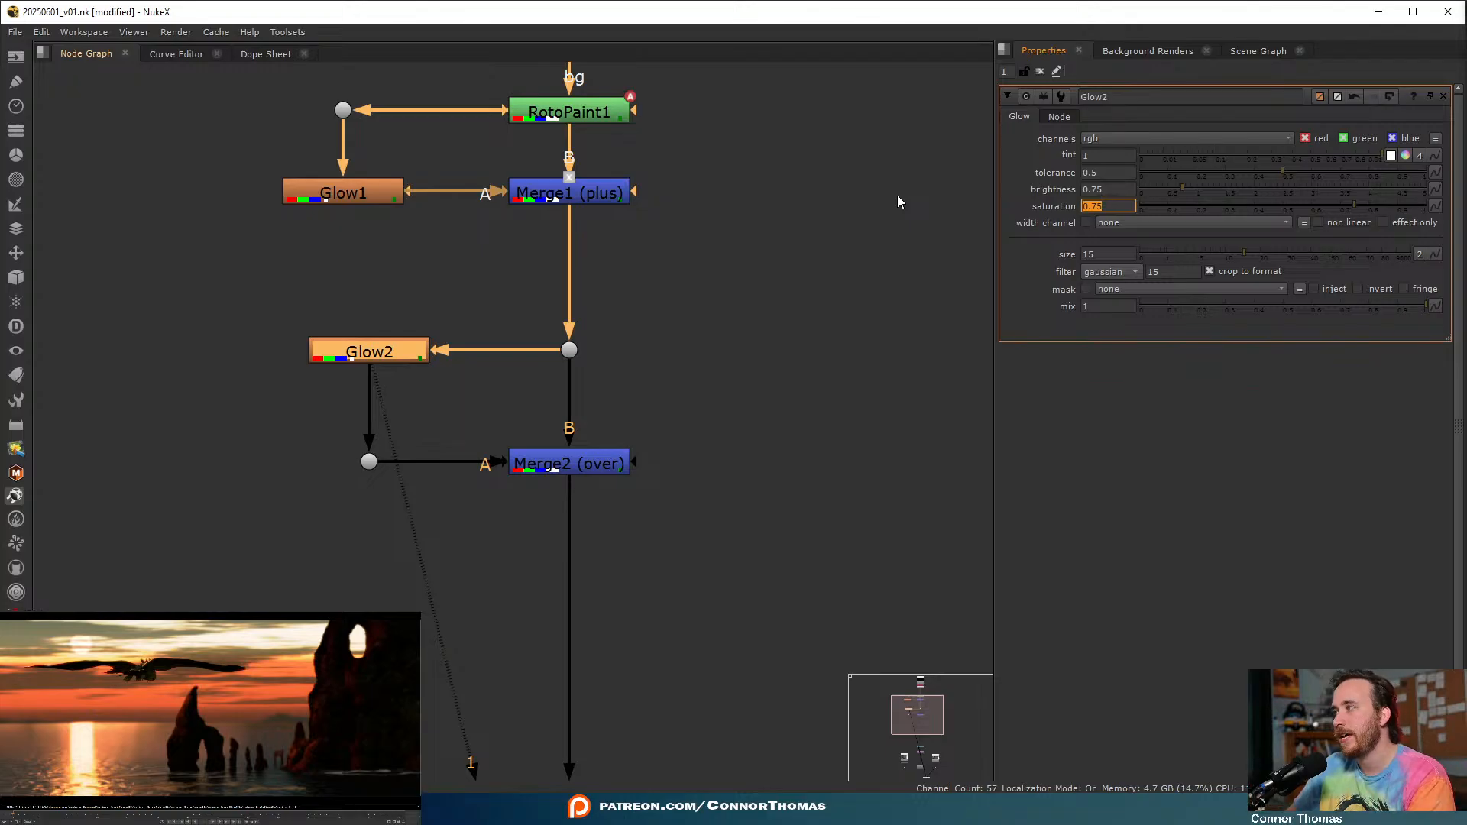
- Set Glow2's size to 5 and enable its effect only option
click(1104, 255)
double_click(1104, 255)
text(5)
key(Return)
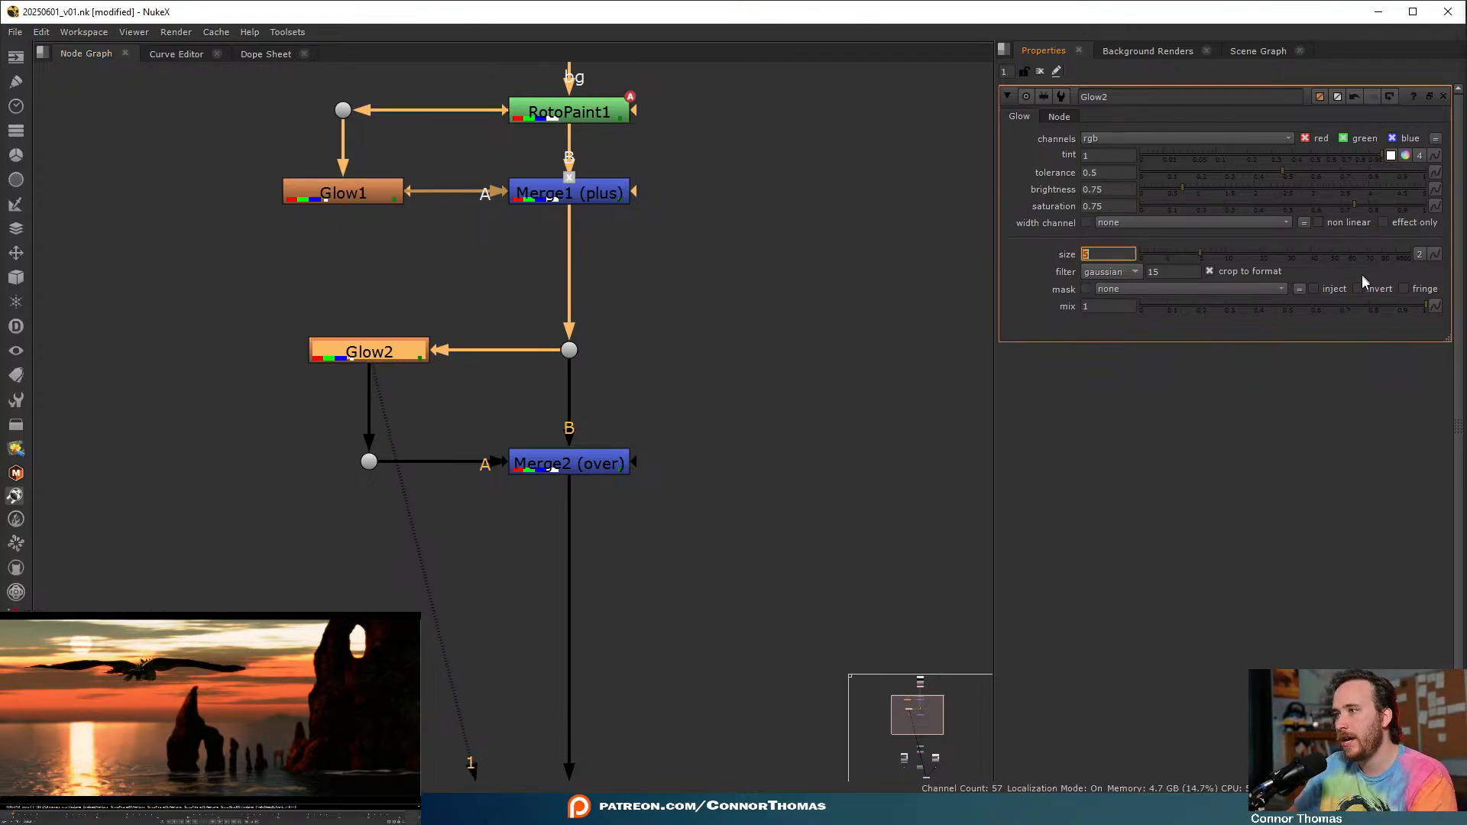
click(1408, 221)
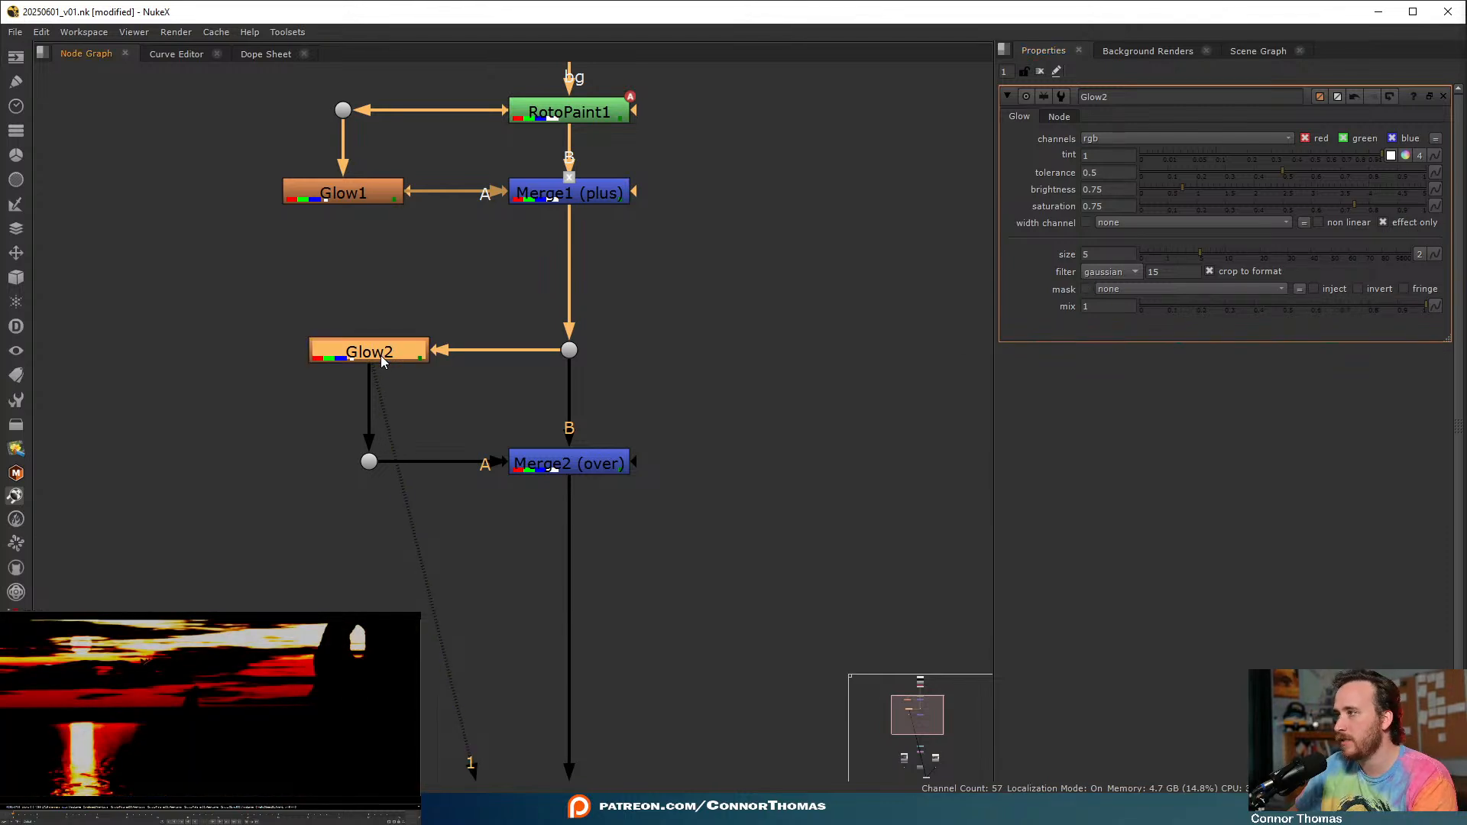
- View Merge2 and set its operation to plus
click(582, 466)
key(1)
double_click(582, 466)
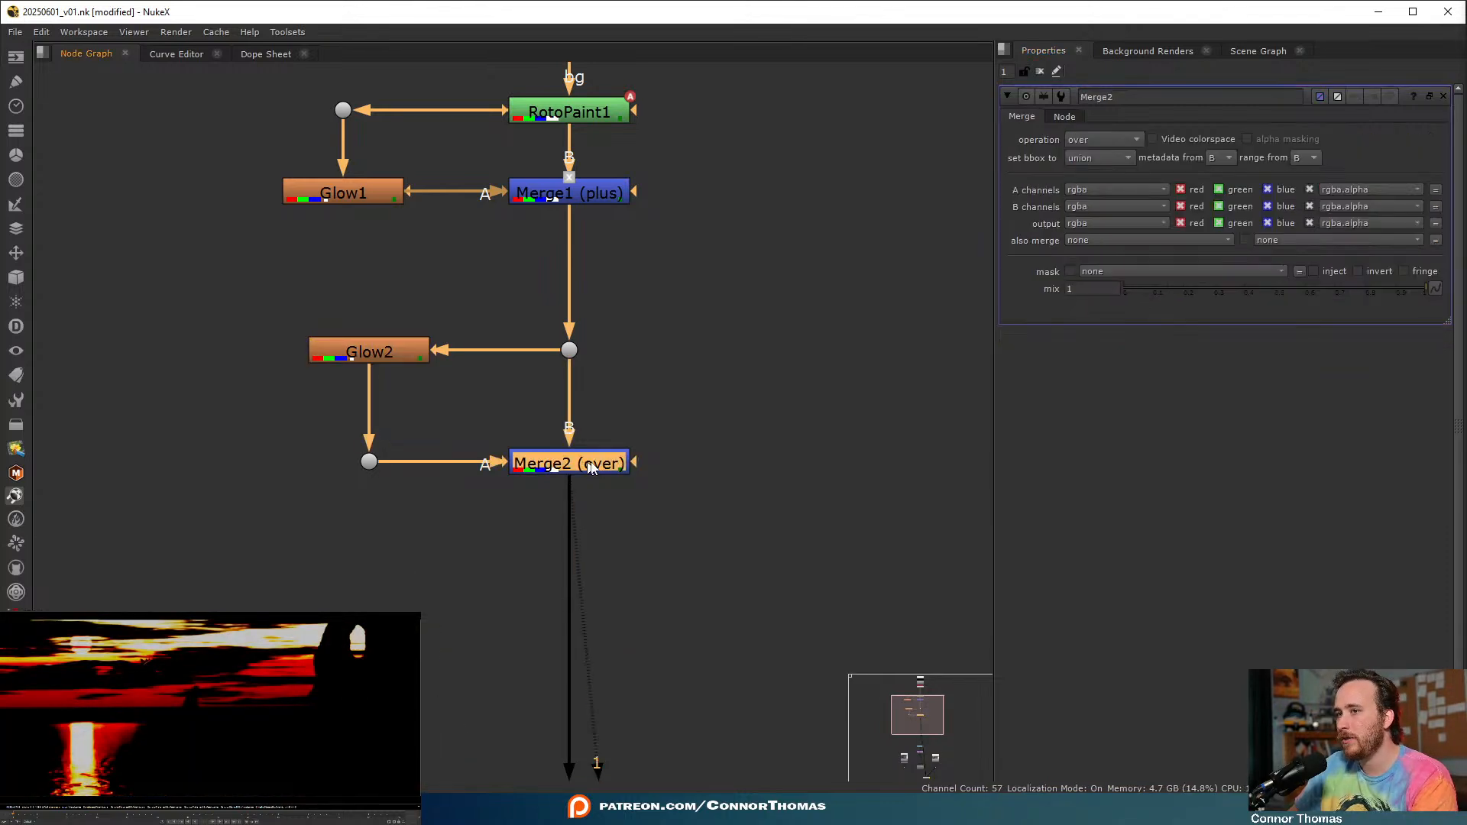
click(1123, 140)
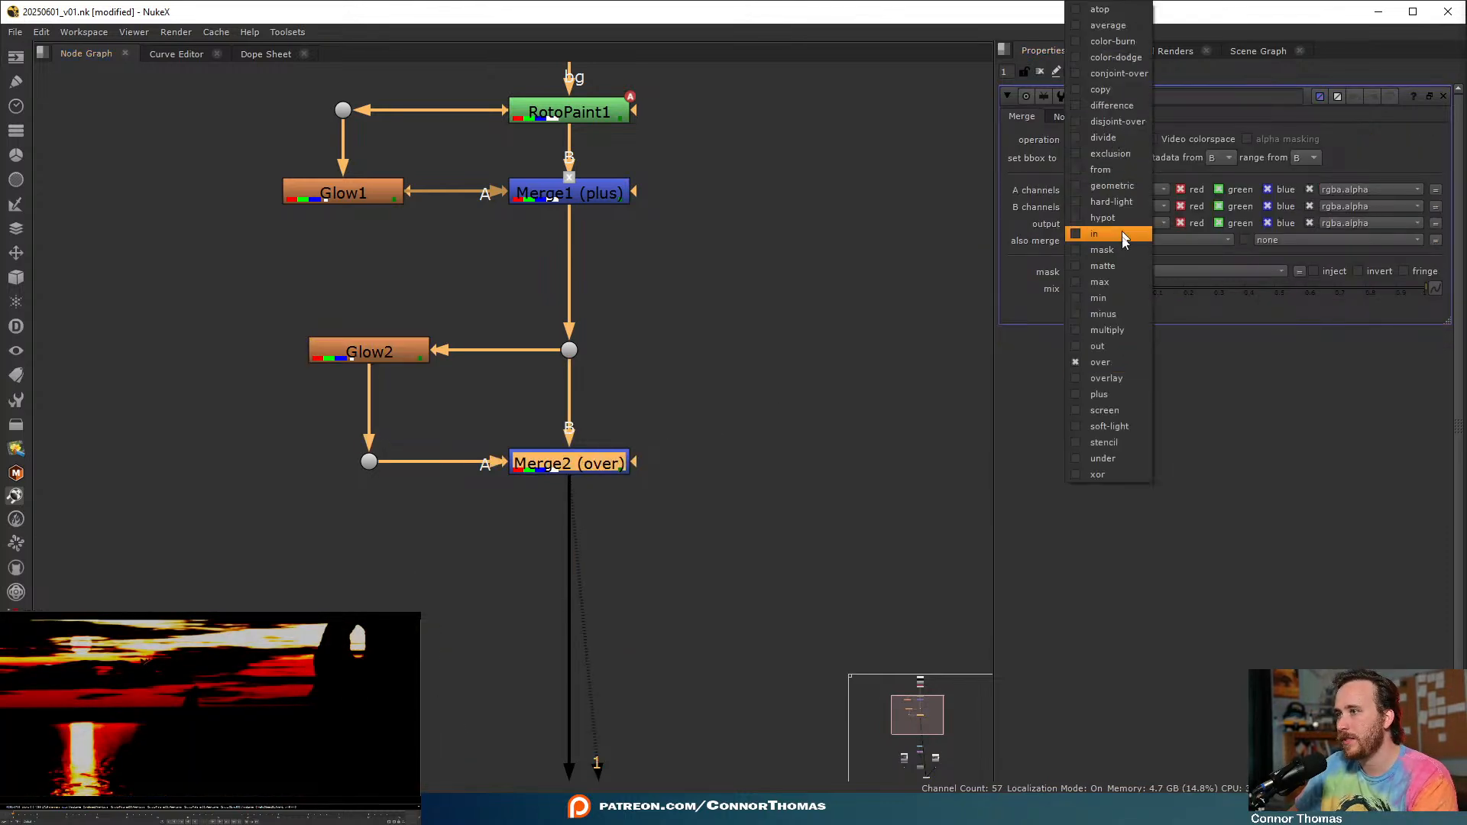
click(1116, 397)
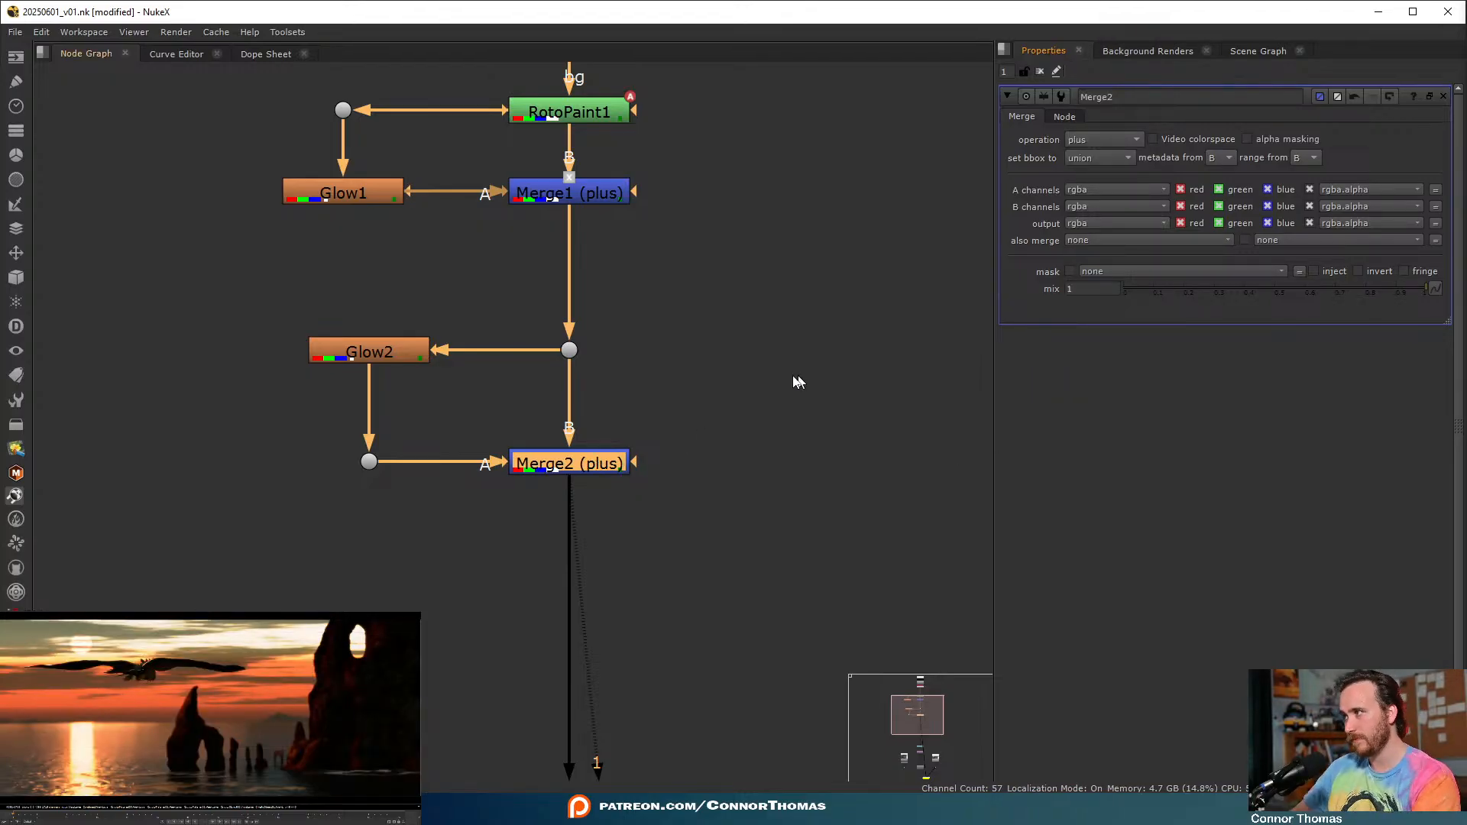
- Compare the image with Merge2 disabled and enabled, and change its operation to screen
key(d)
key(d)
key(d)
key(d)
key(d)
key(d)
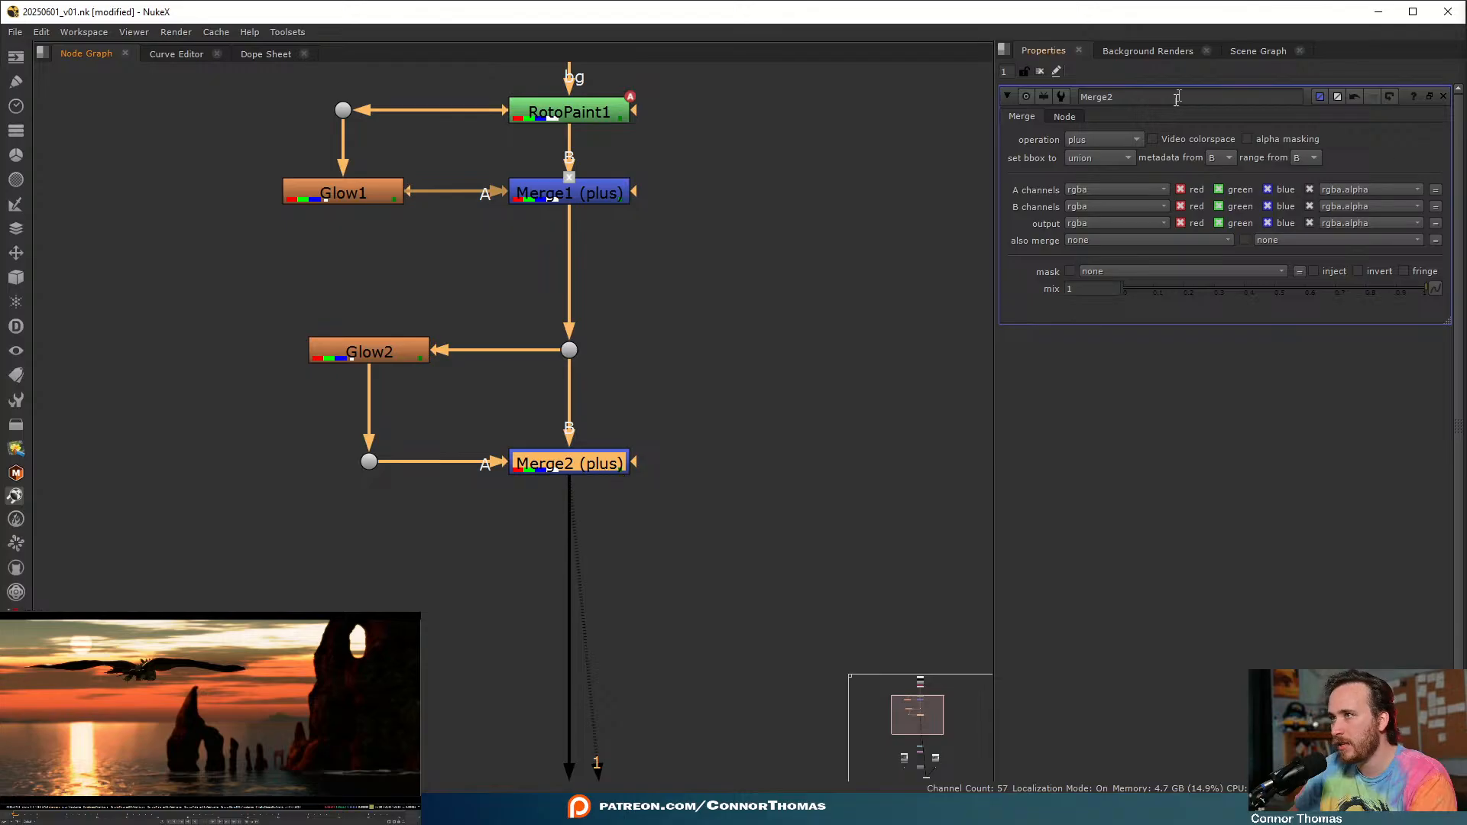
click(1122, 140)
click(1094, 412)
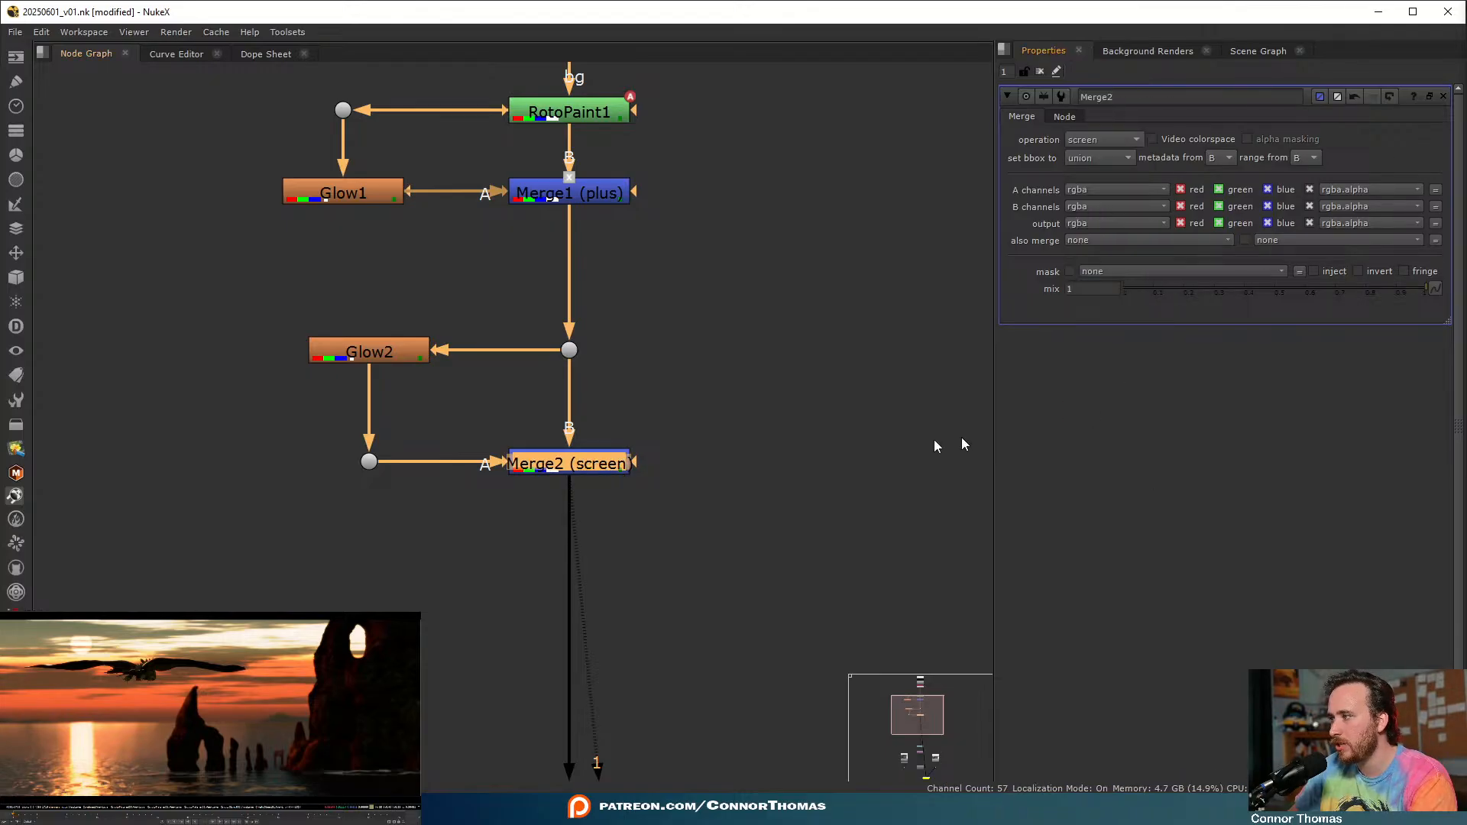
- Compare the image with the screen-blended Merge2 glow repeatedly disabled and enabled, leaving the merge enabled and deselected
key(d)
key(d)
key(d)
key(d)
key(d)
key(d)
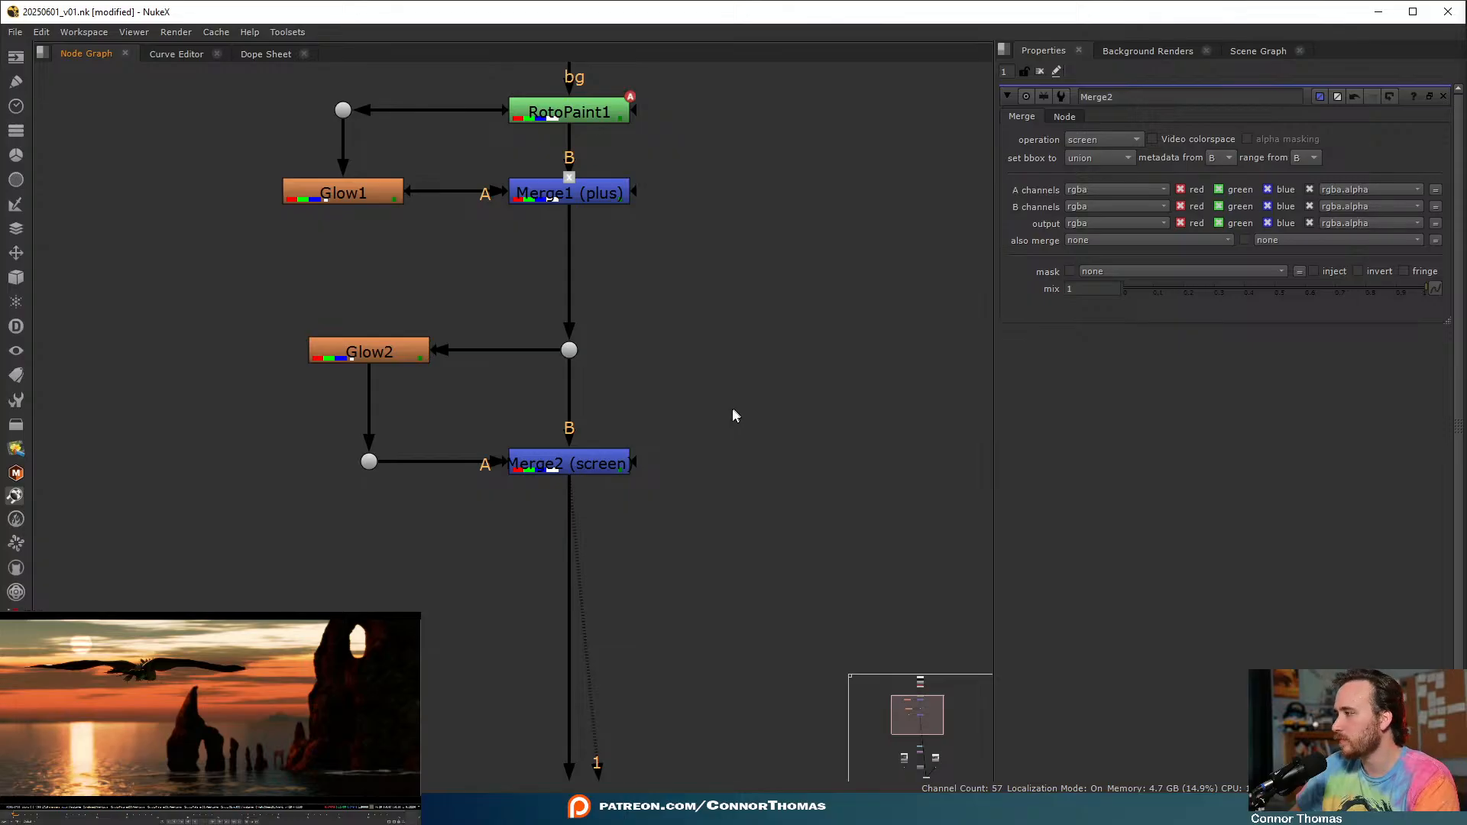
click(782, 350)
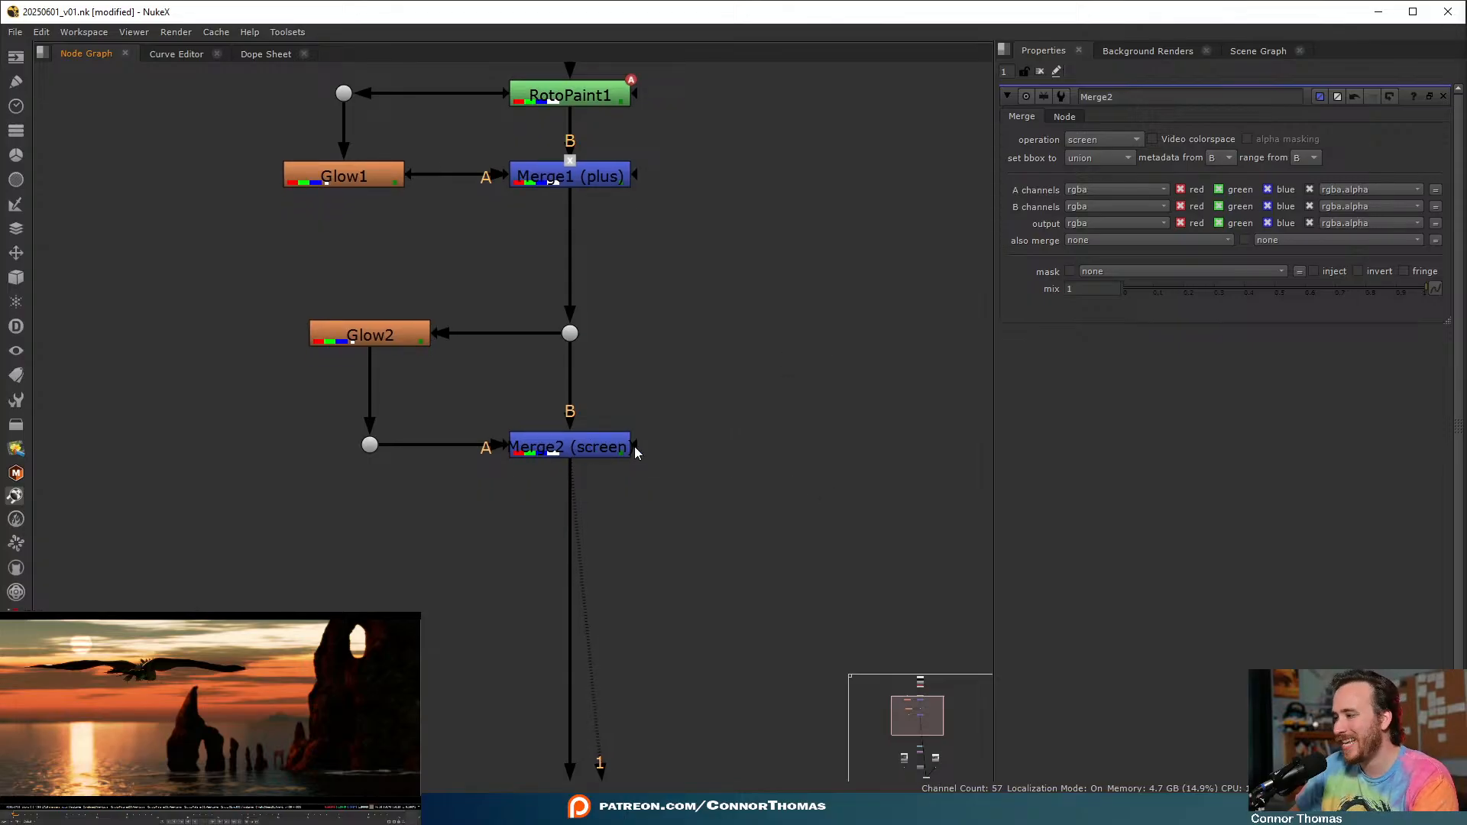
key(ctrl)
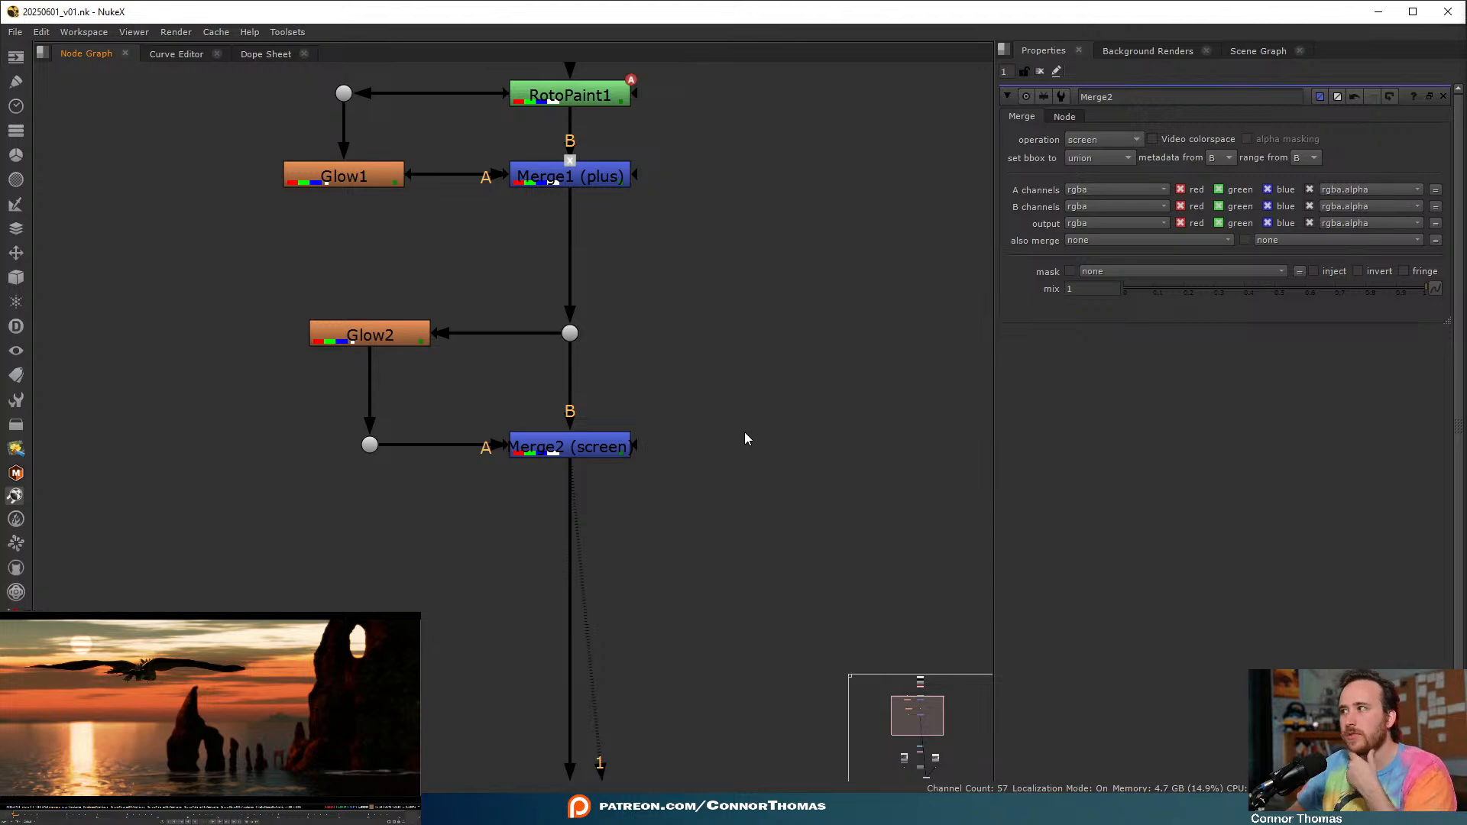
- Search the available nodes for "lens" and "flare" without adding one, closing the search
key(Tab)
text(lens)
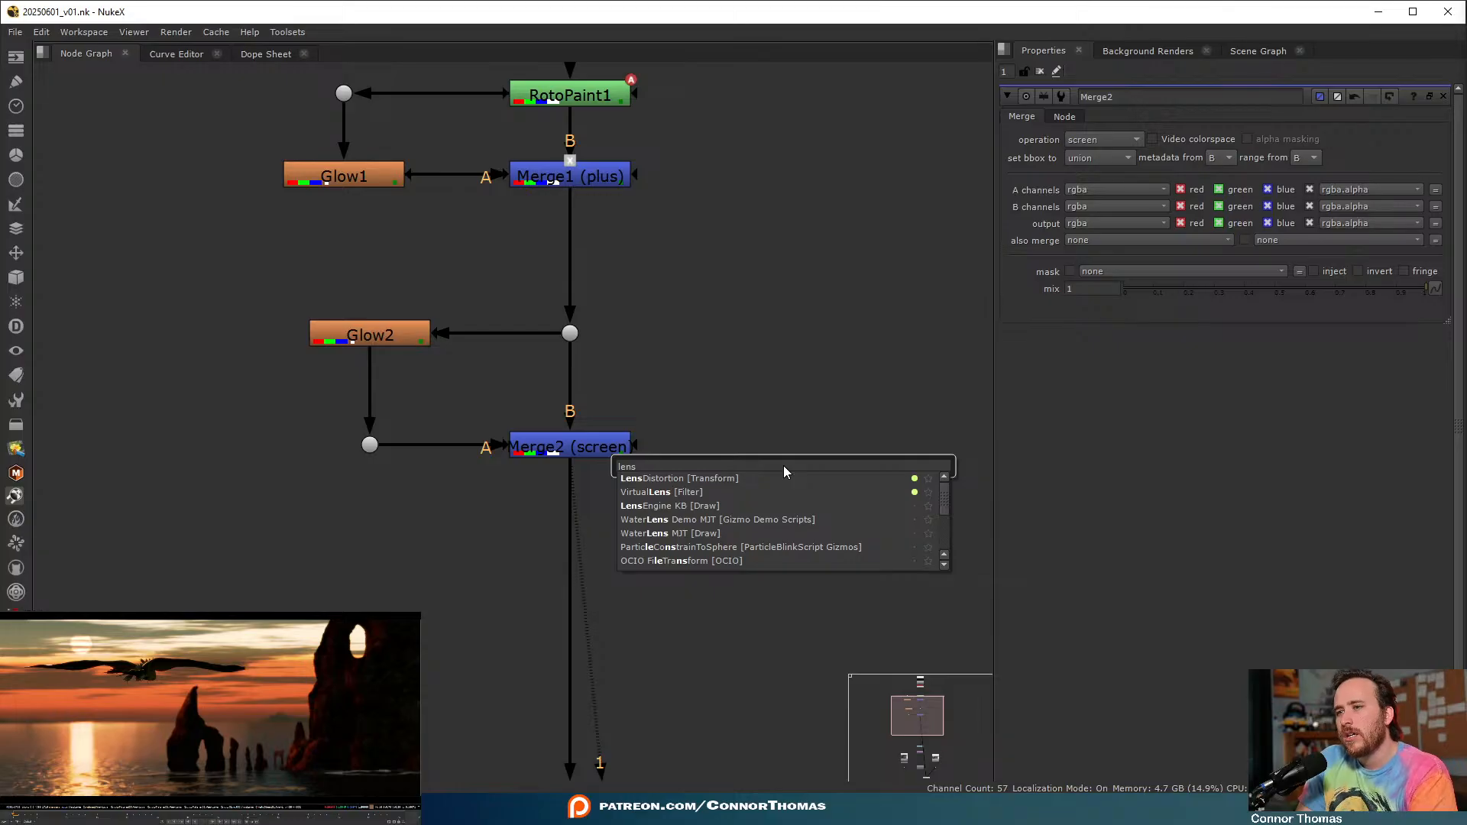
key(BackSpace)
key(BackSpace)
key(BackSpace)
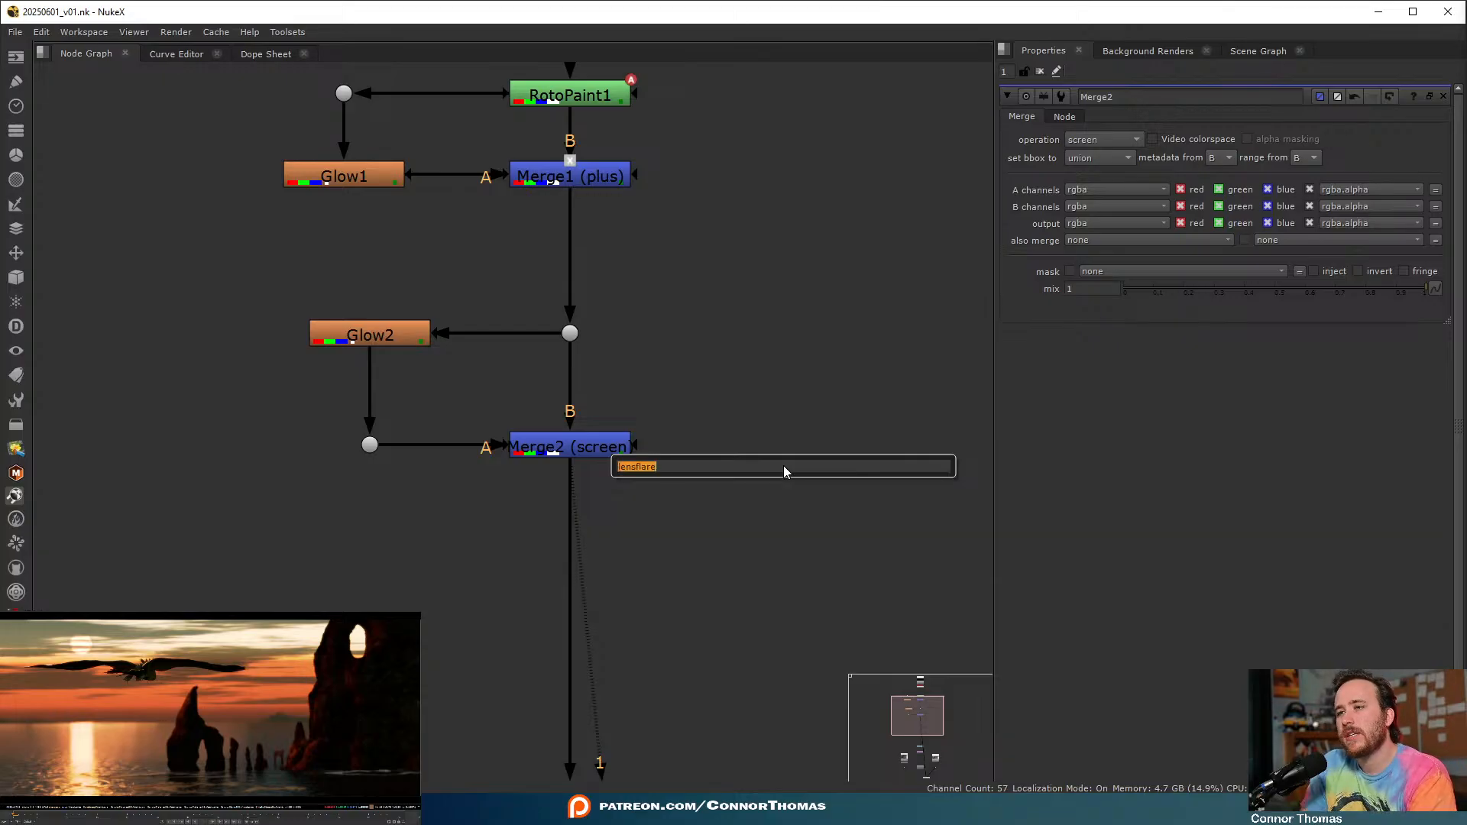
key(BackSpace)
text(flare)
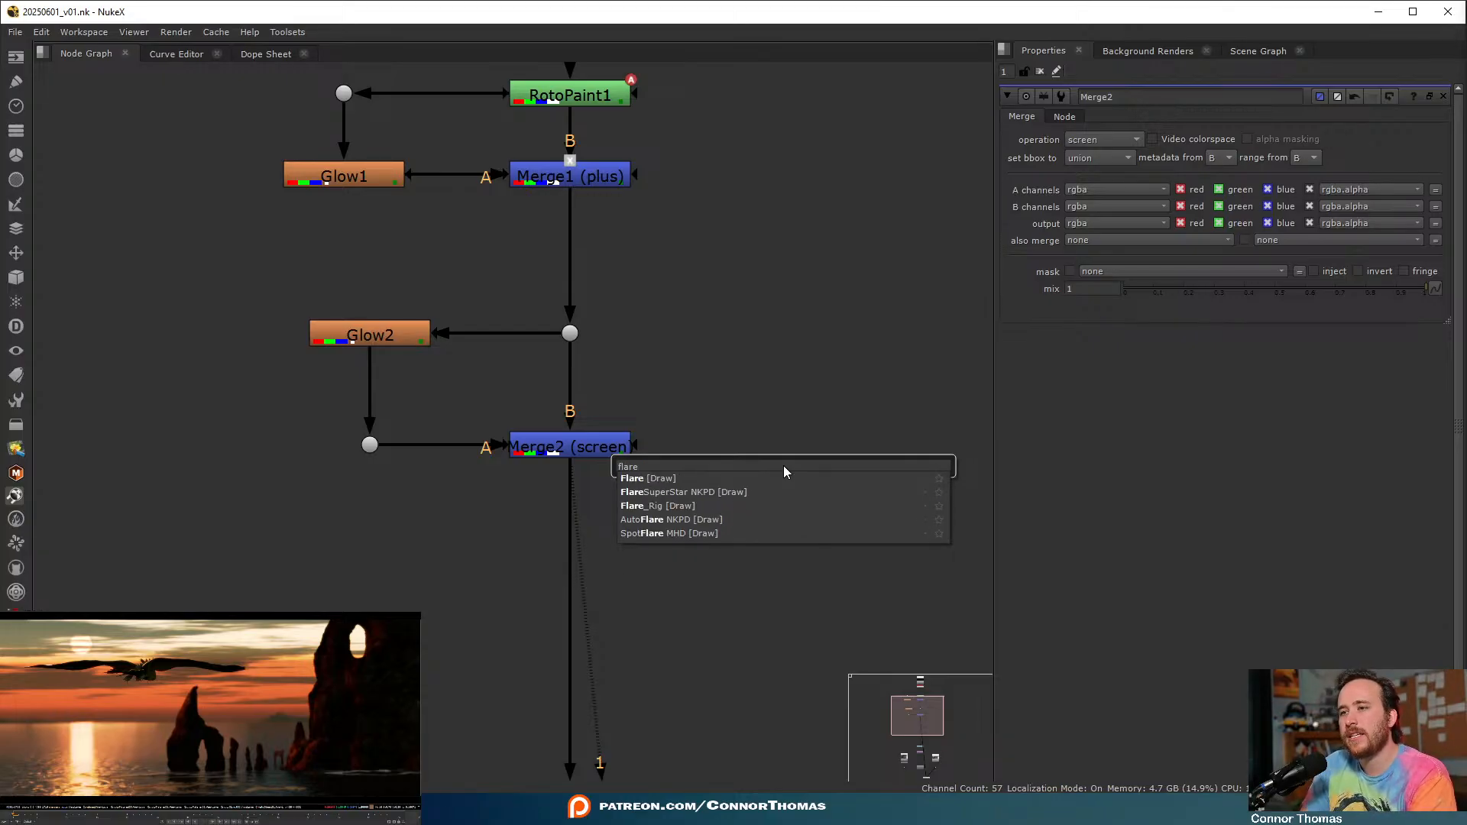
click(883, 353)
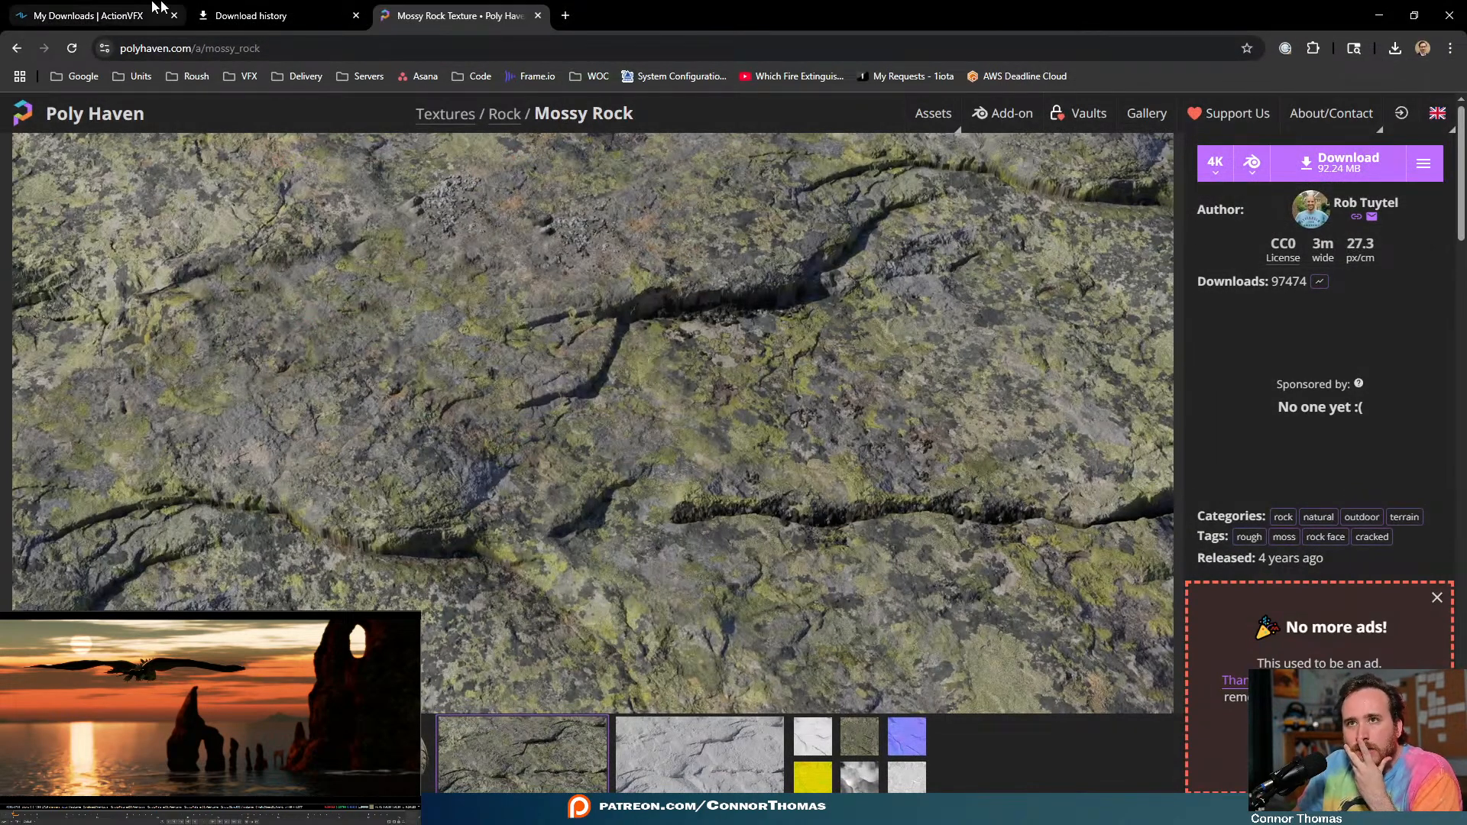
- In the browser, go to the ActionVFX downloads library and open the Cinematic Lens Flares collection
click(88, 15)
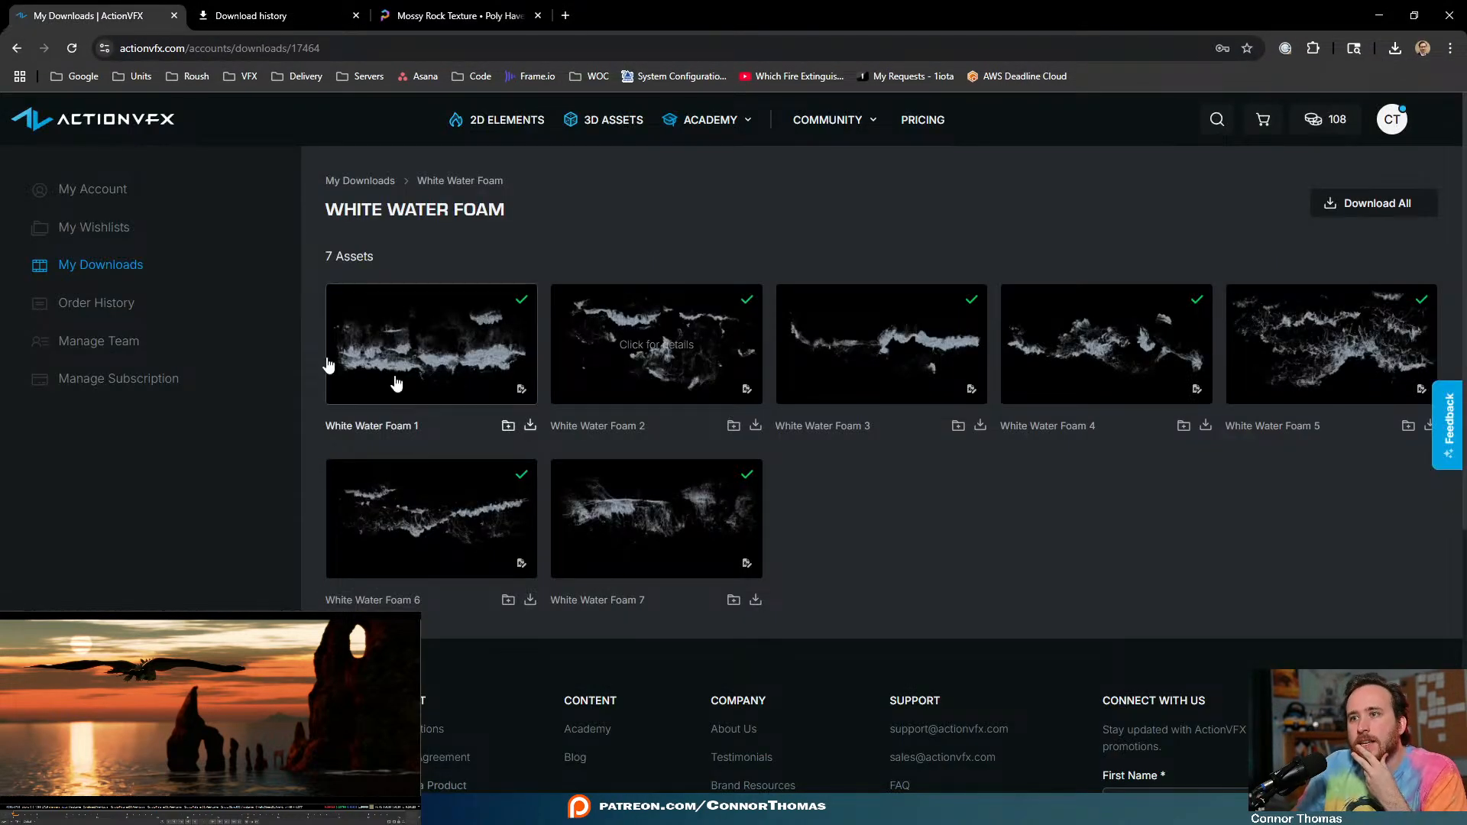
click(86, 266)
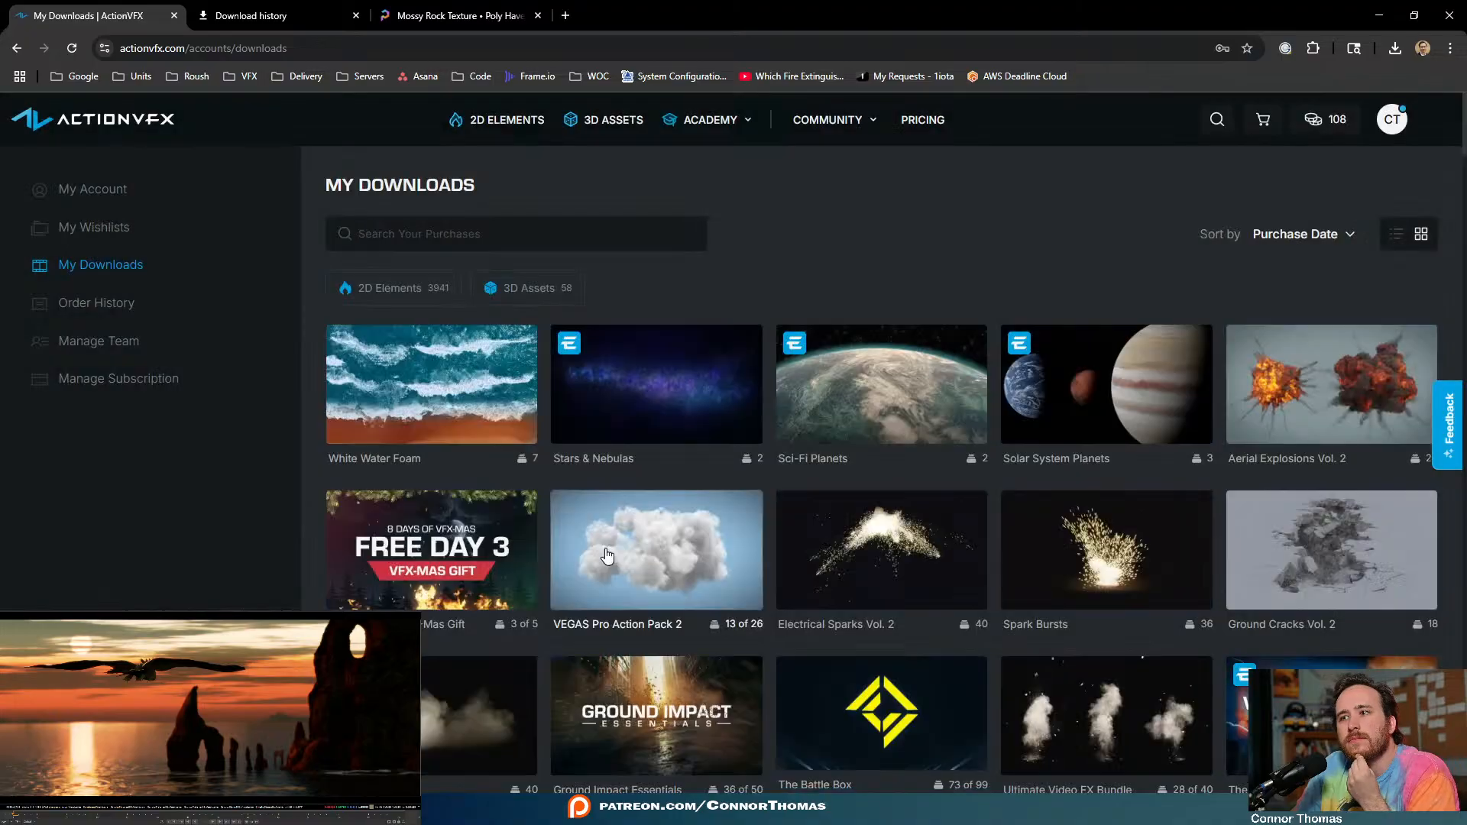
scroll(582, 550, down, 2)
scroll(582, 550, down, 10)
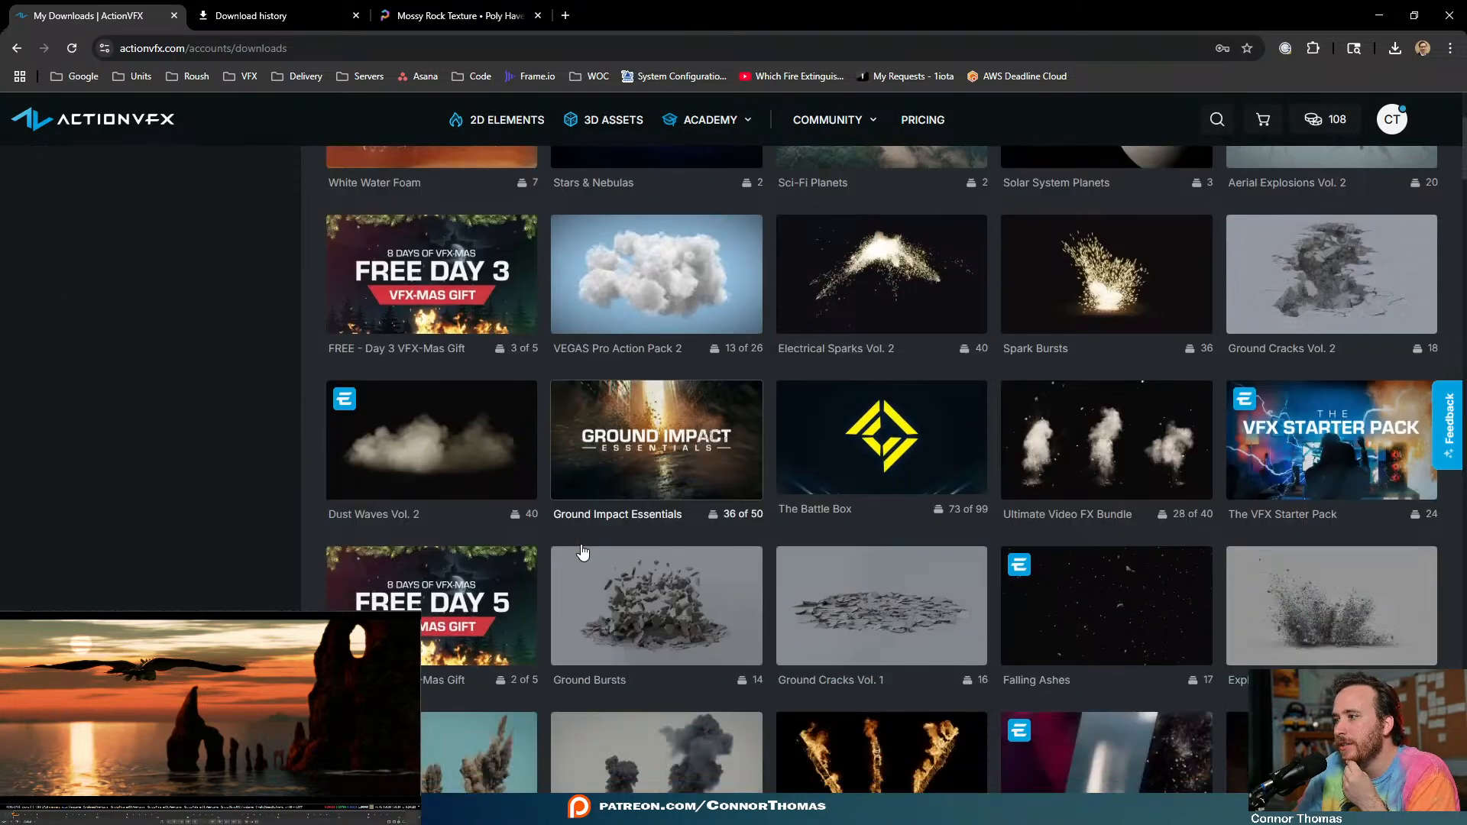
scroll(585, 550, down, 9)
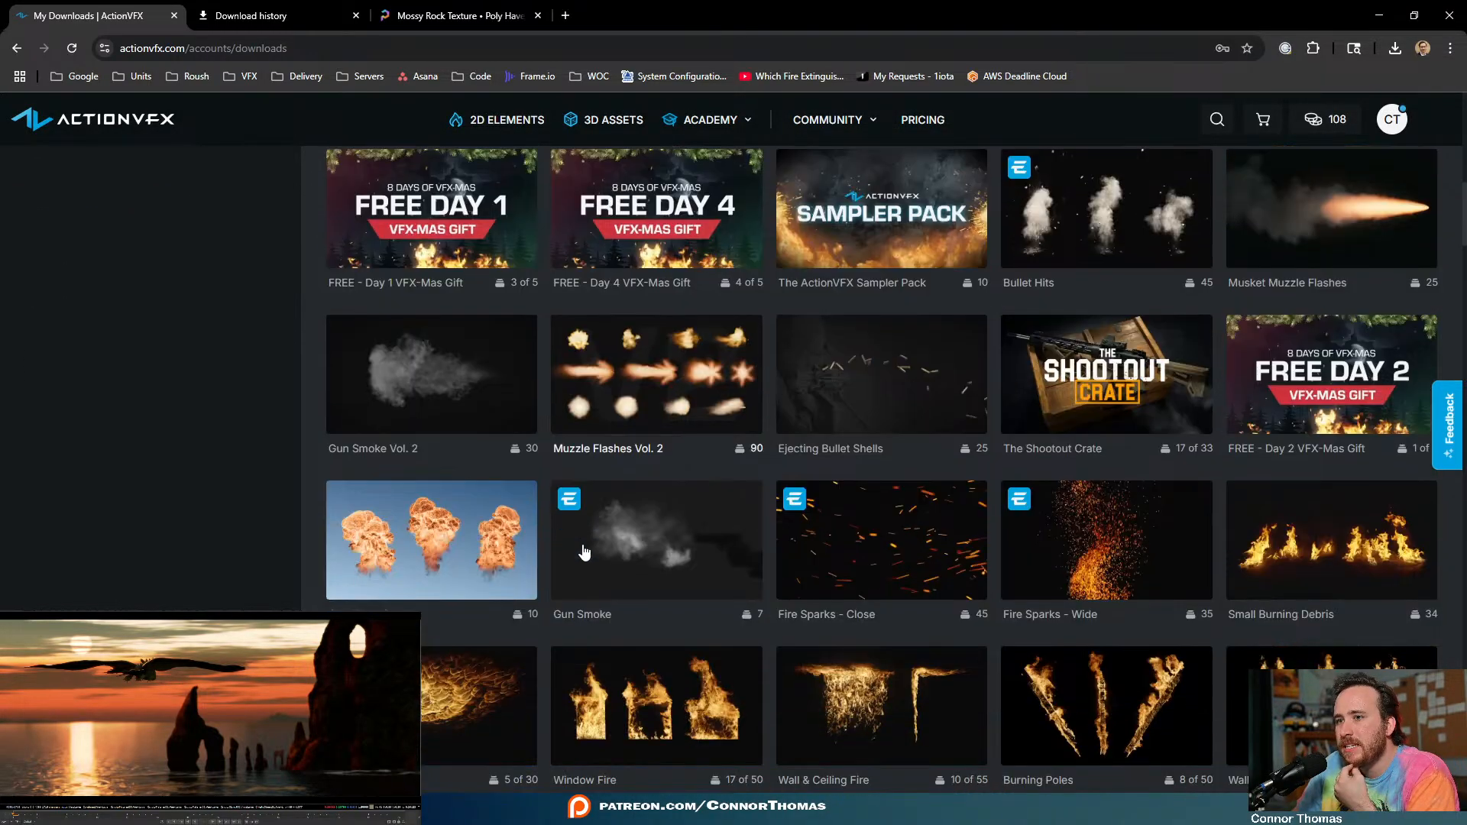
scroll(582, 551, down, 5)
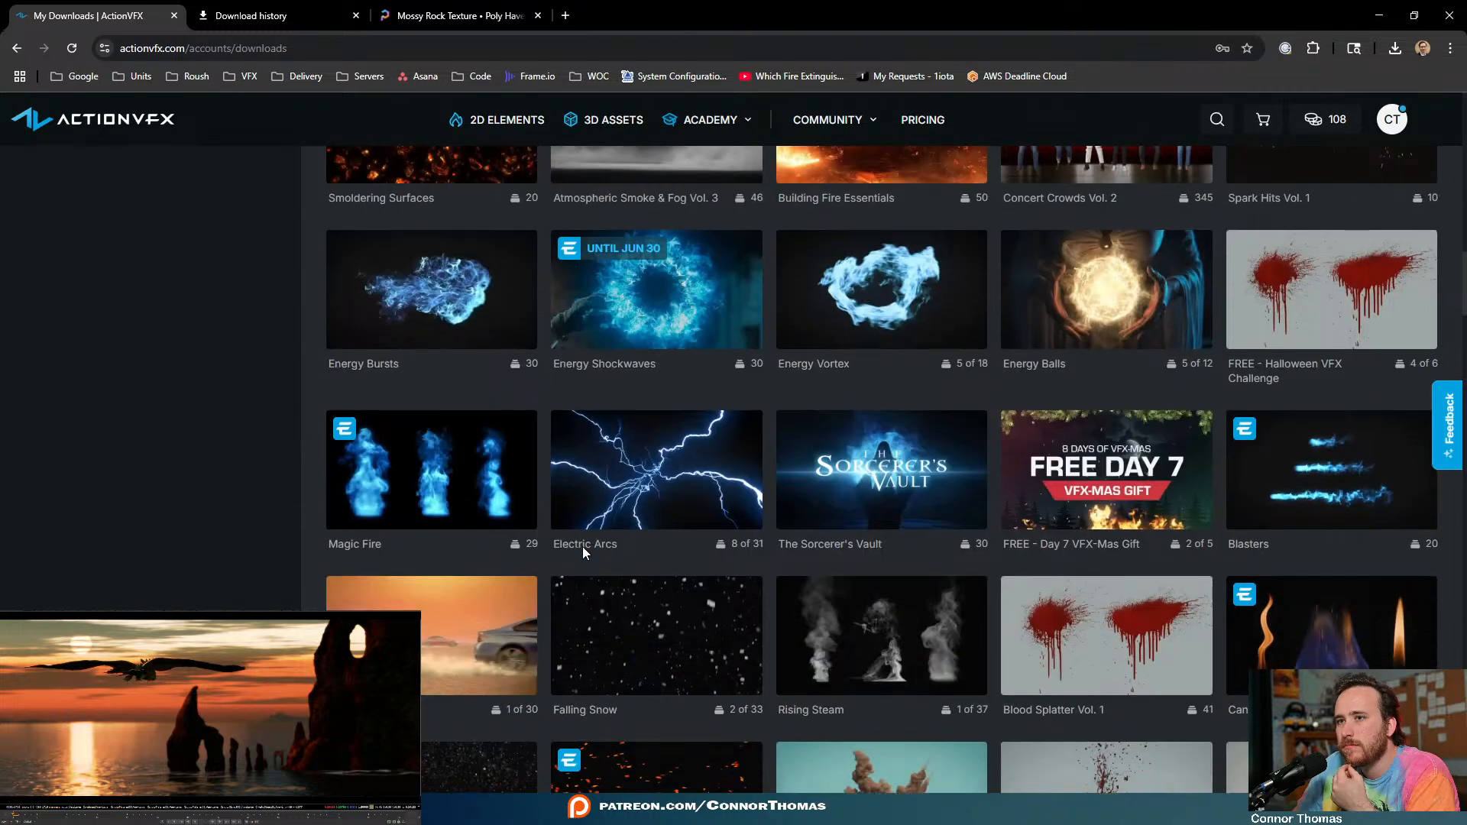
scroll(582, 560, down, 14)
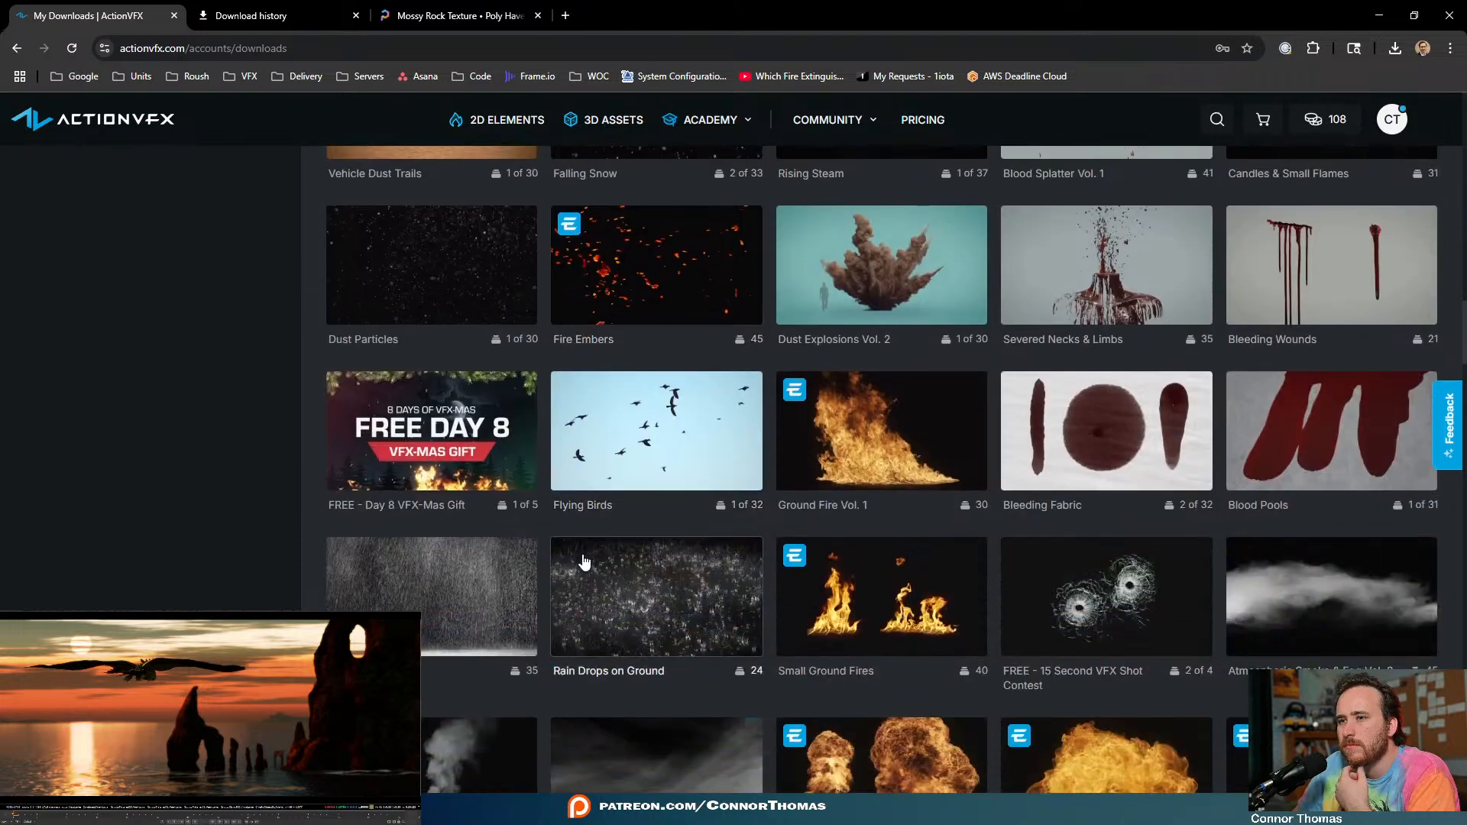
scroll(584, 563, down, 8)
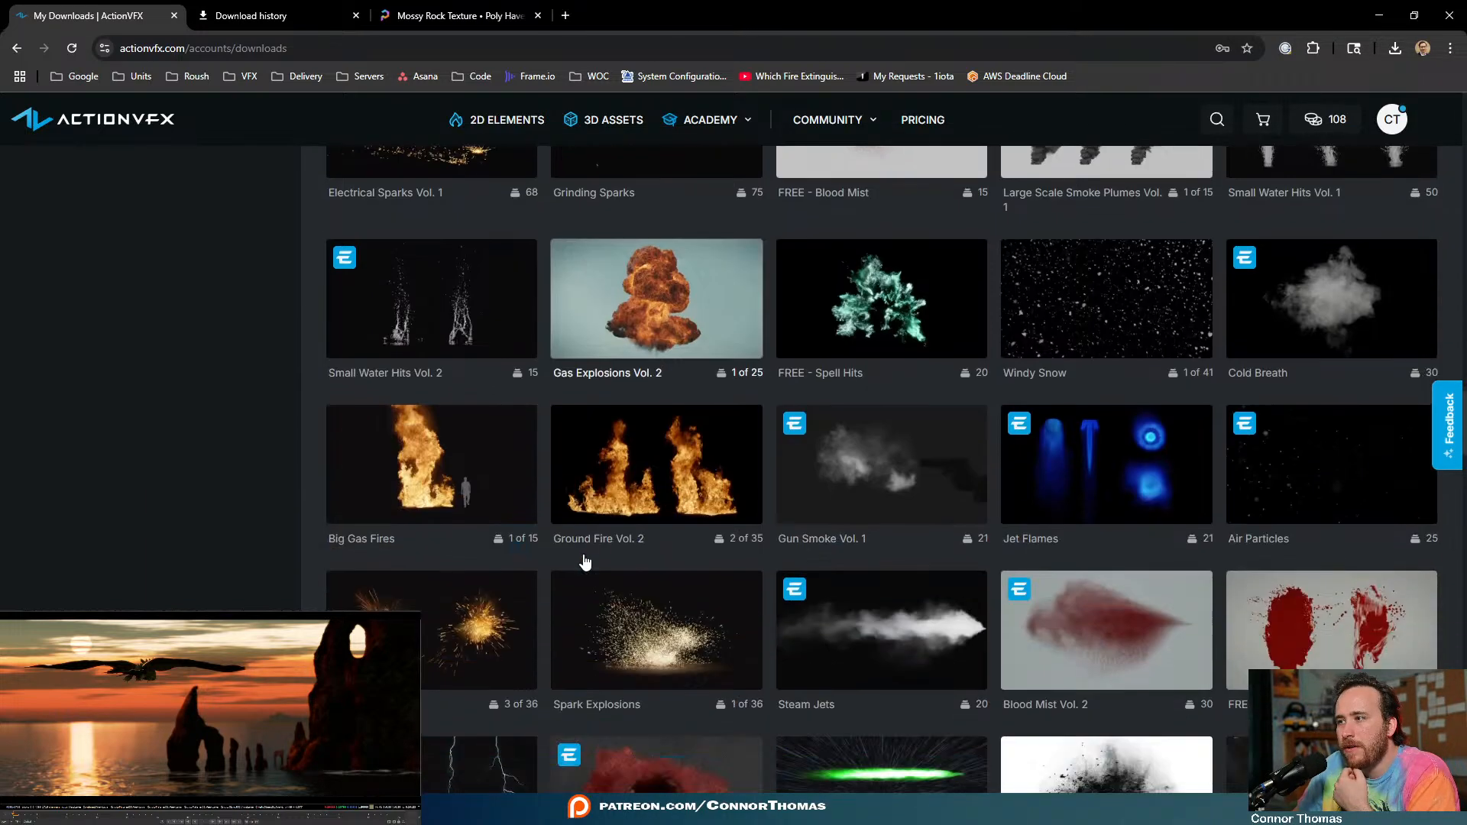
scroll(583, 564, down, 10)
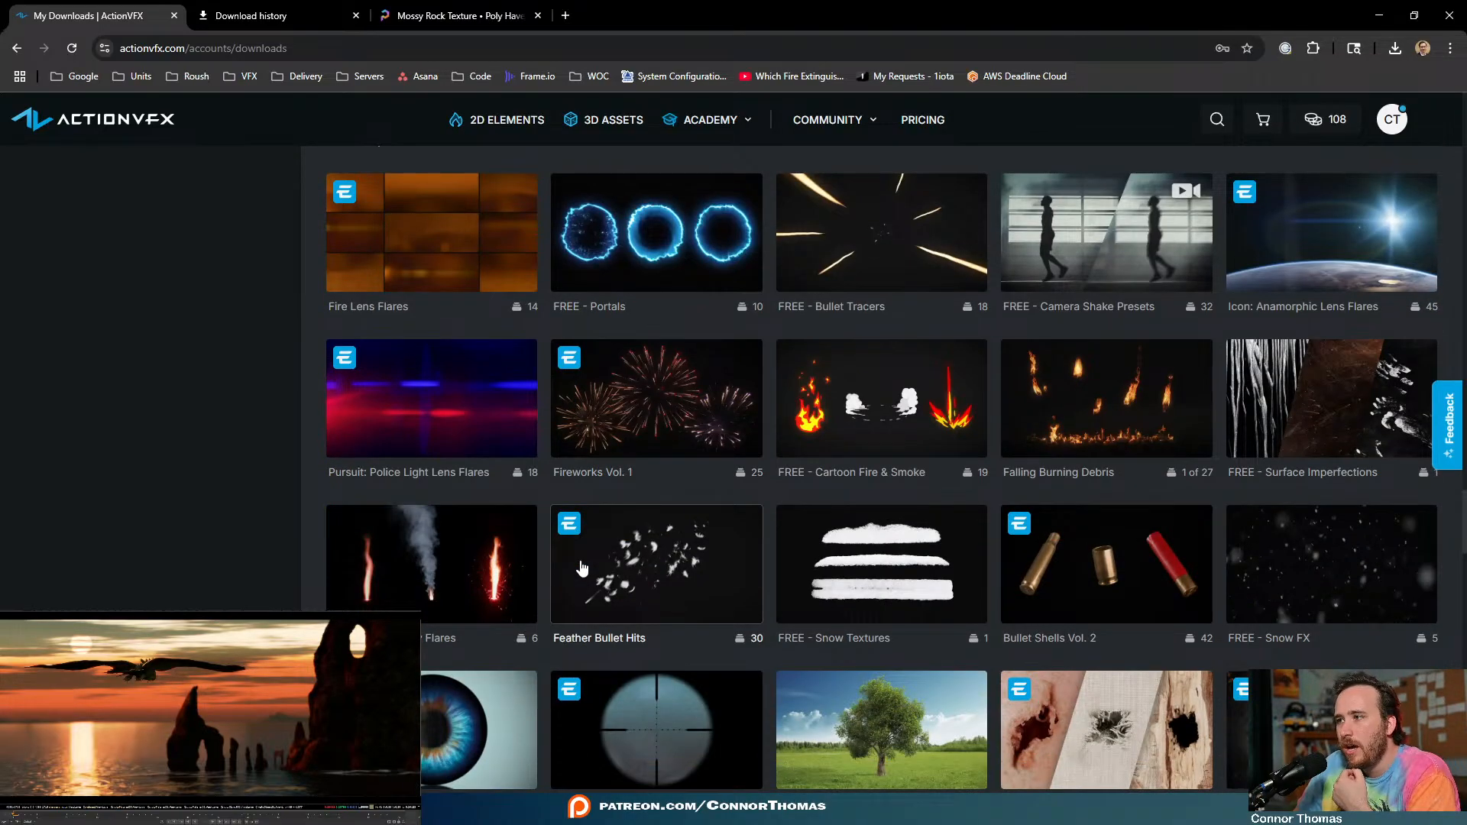
scroll(581, 567, down, 3)
scroll(581, 565, up, 2)
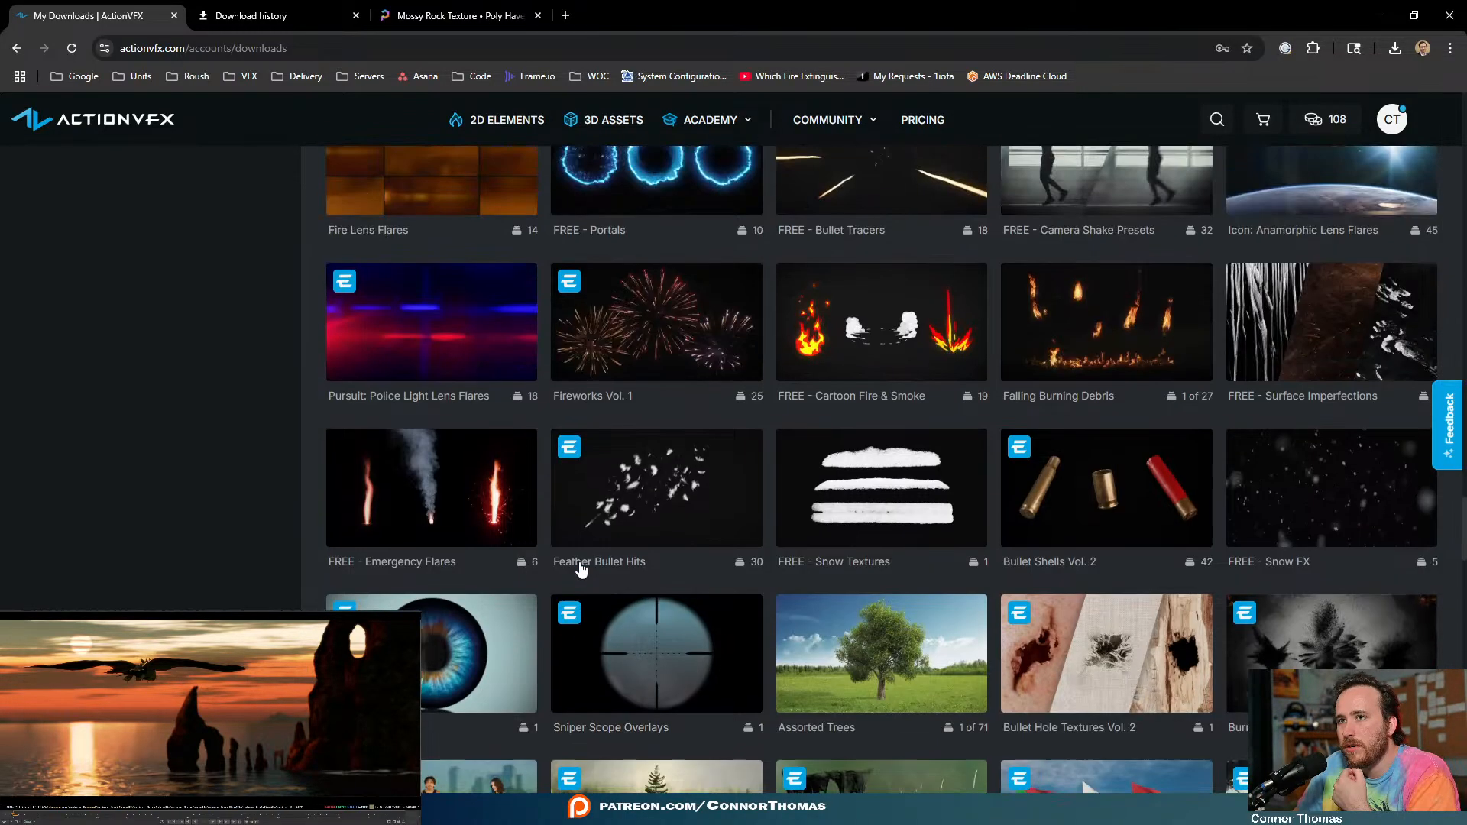
scroll(961, 607, down, 5)
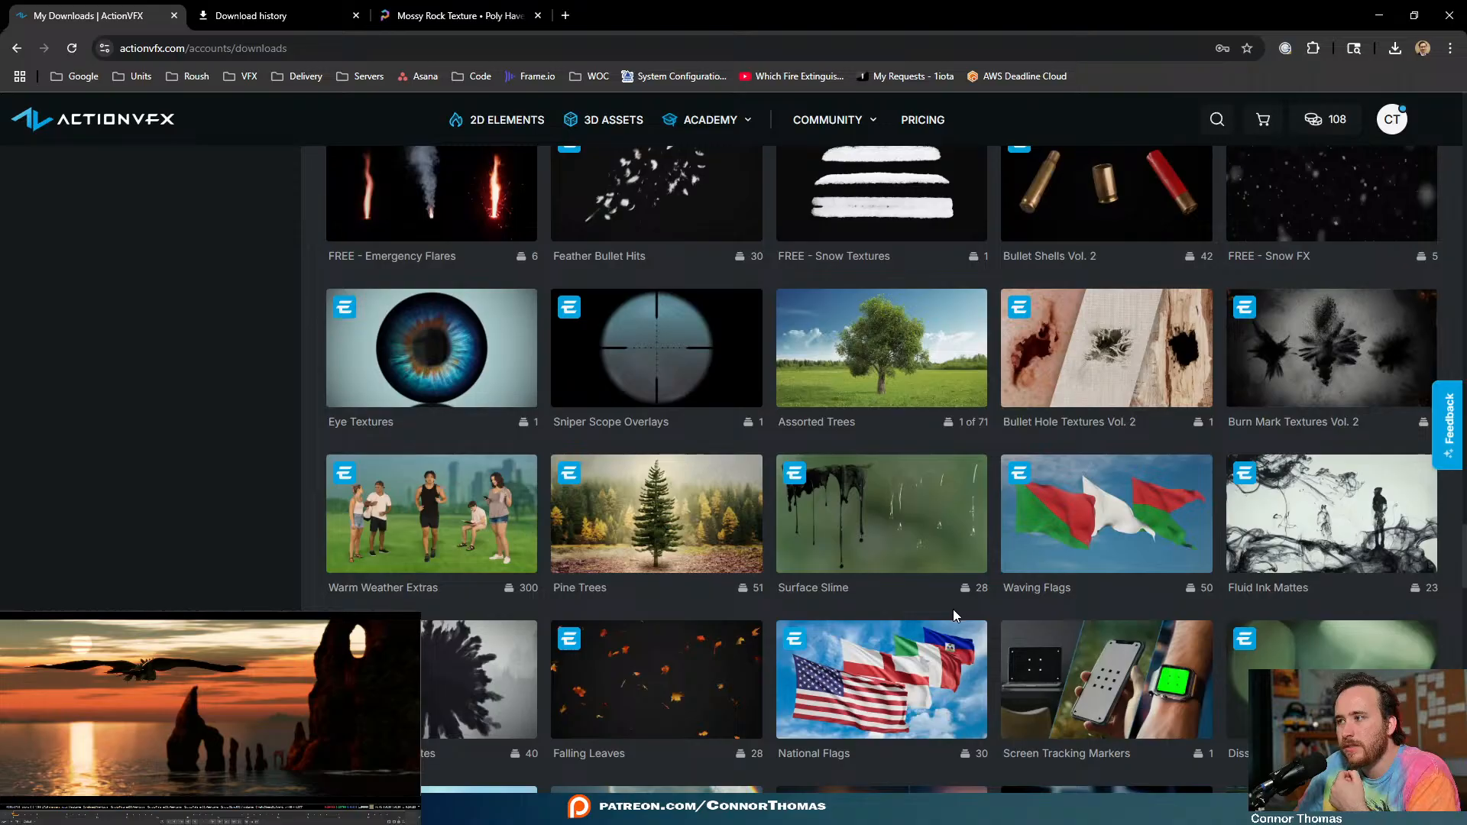
scroll(954, 613, down, 2)
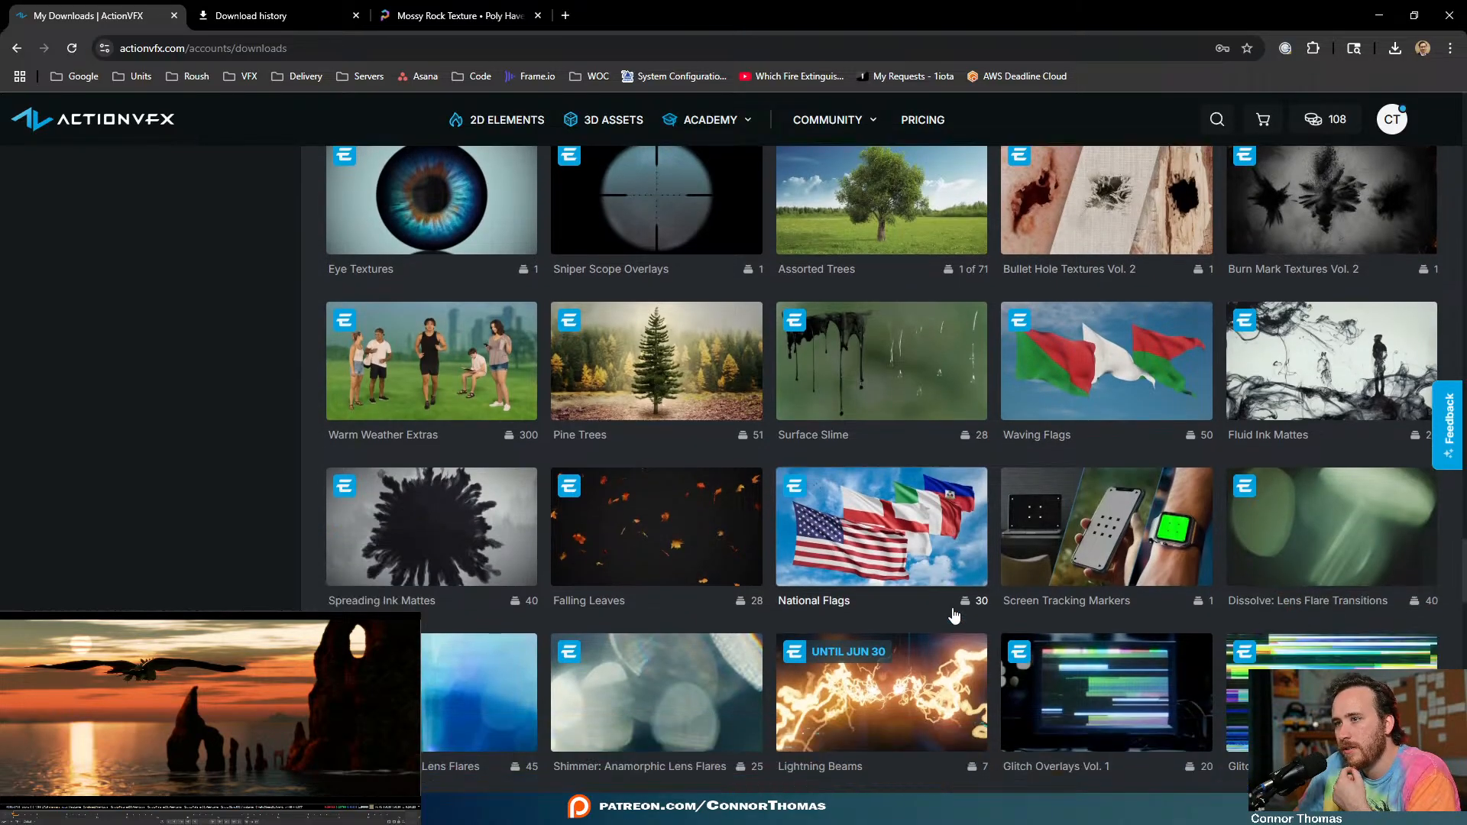
scroll(954, 614, down, 1)
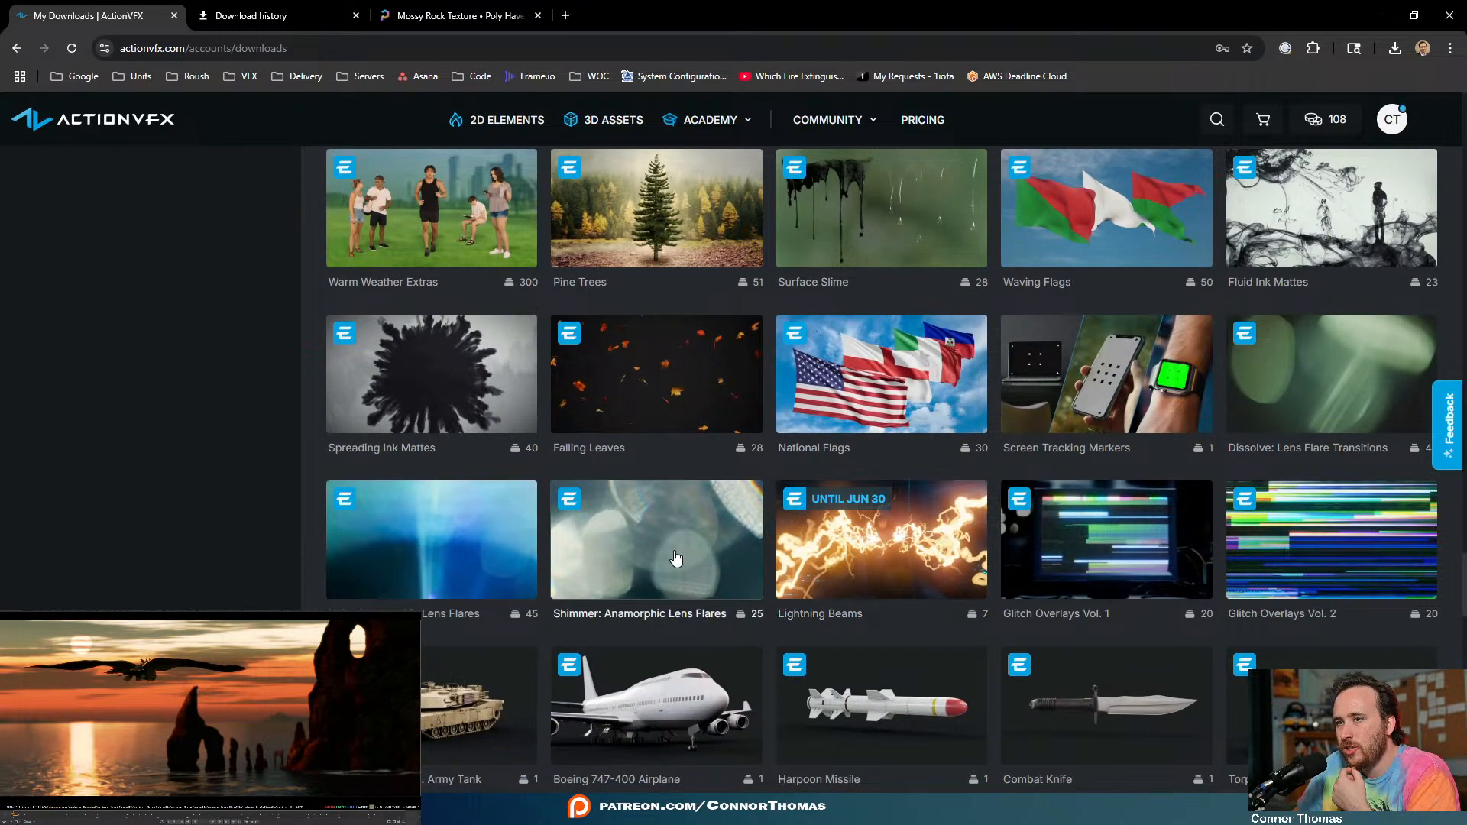
scroll(929, 707, down, 1)
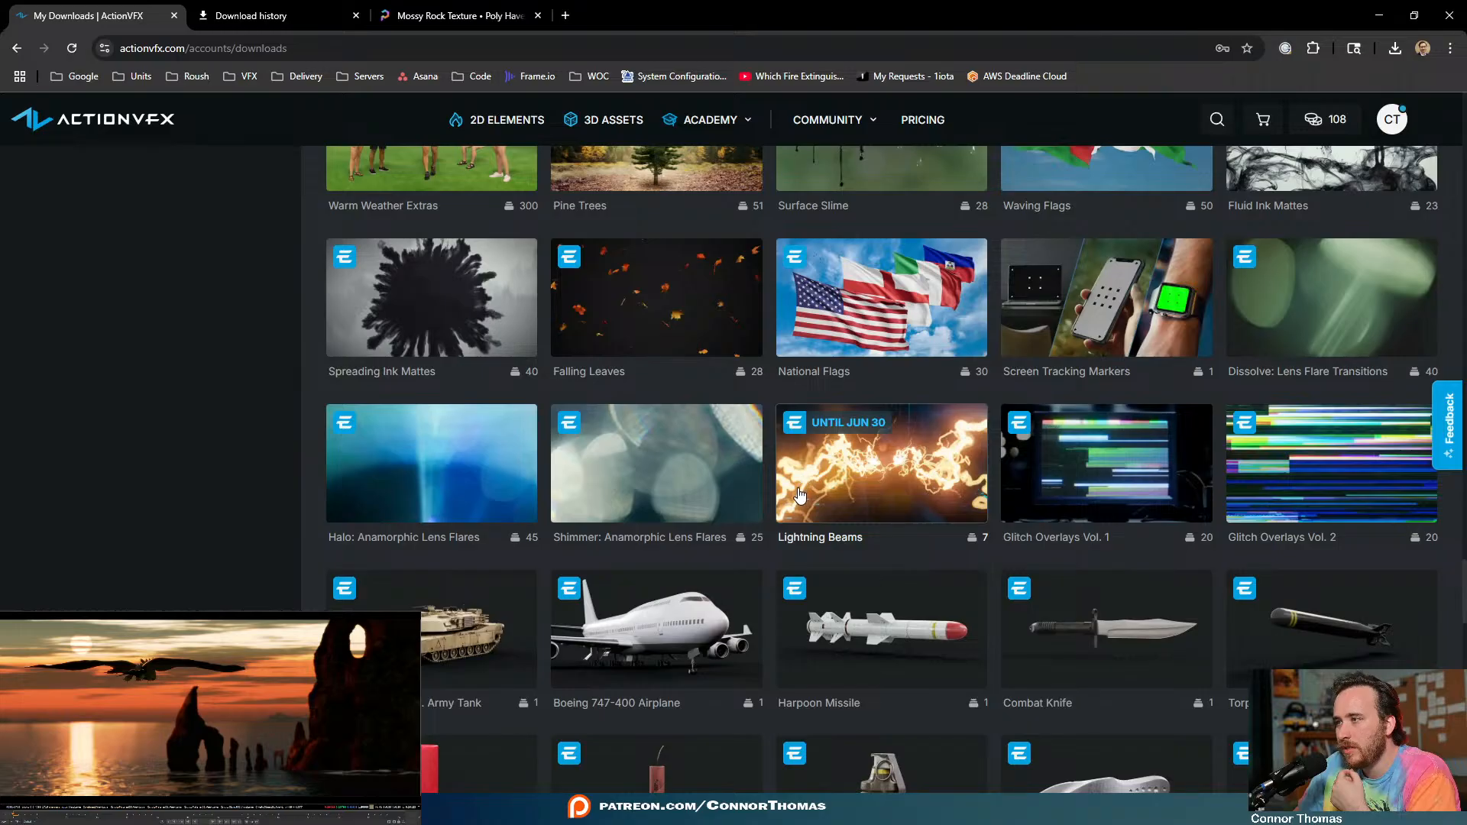
scroll(799, 500, down, 9)
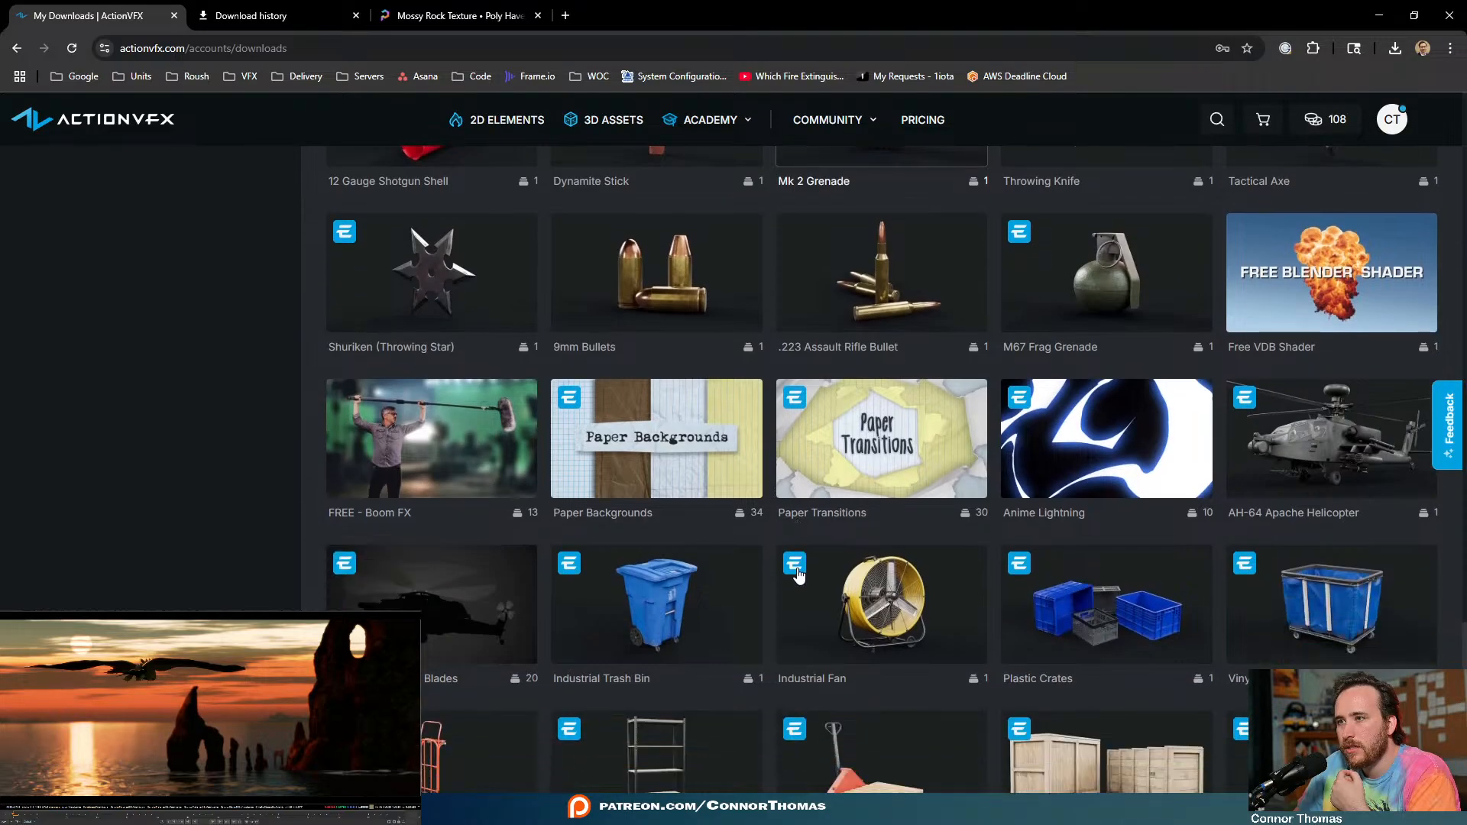
scroll(799, 577, down, 11)
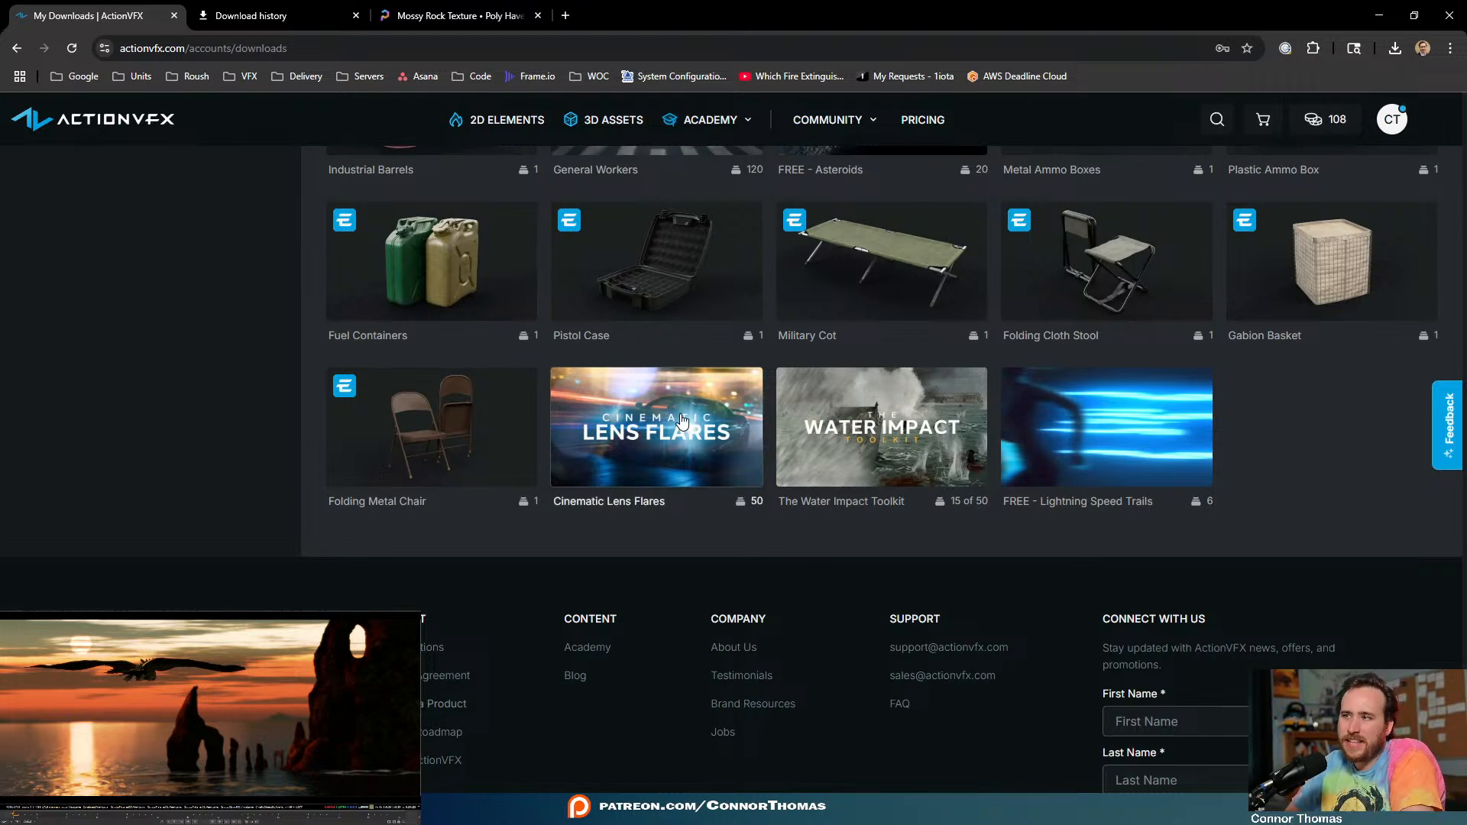
click(682, 421)
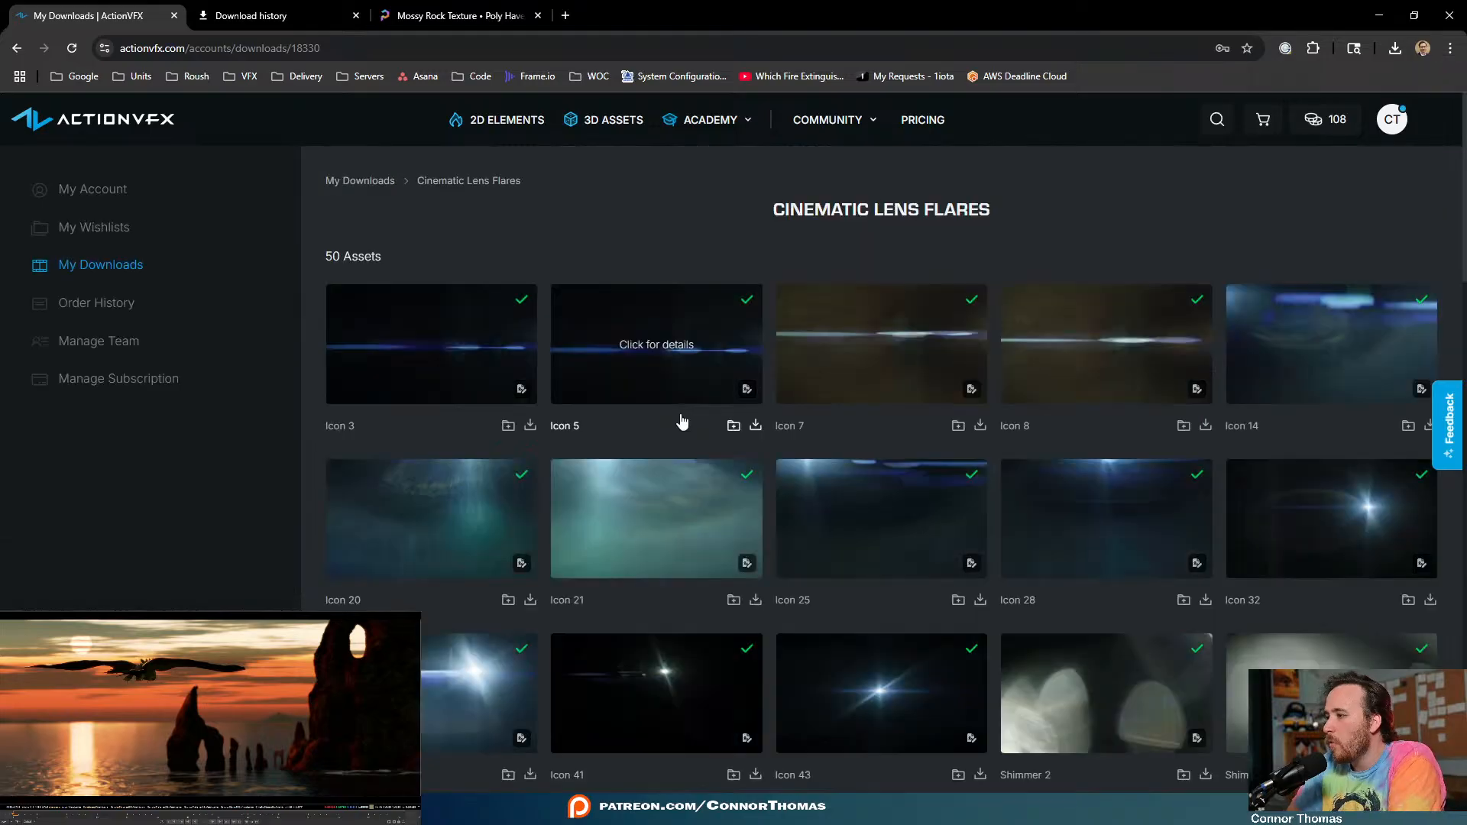
- Examine the Icon, Shimmer, Dissolve and Halo clips in the Cinematic Lens Flares collection for a suitable sun flare
mouse_move(573, 344)
scroll(282, 593, down, 4)
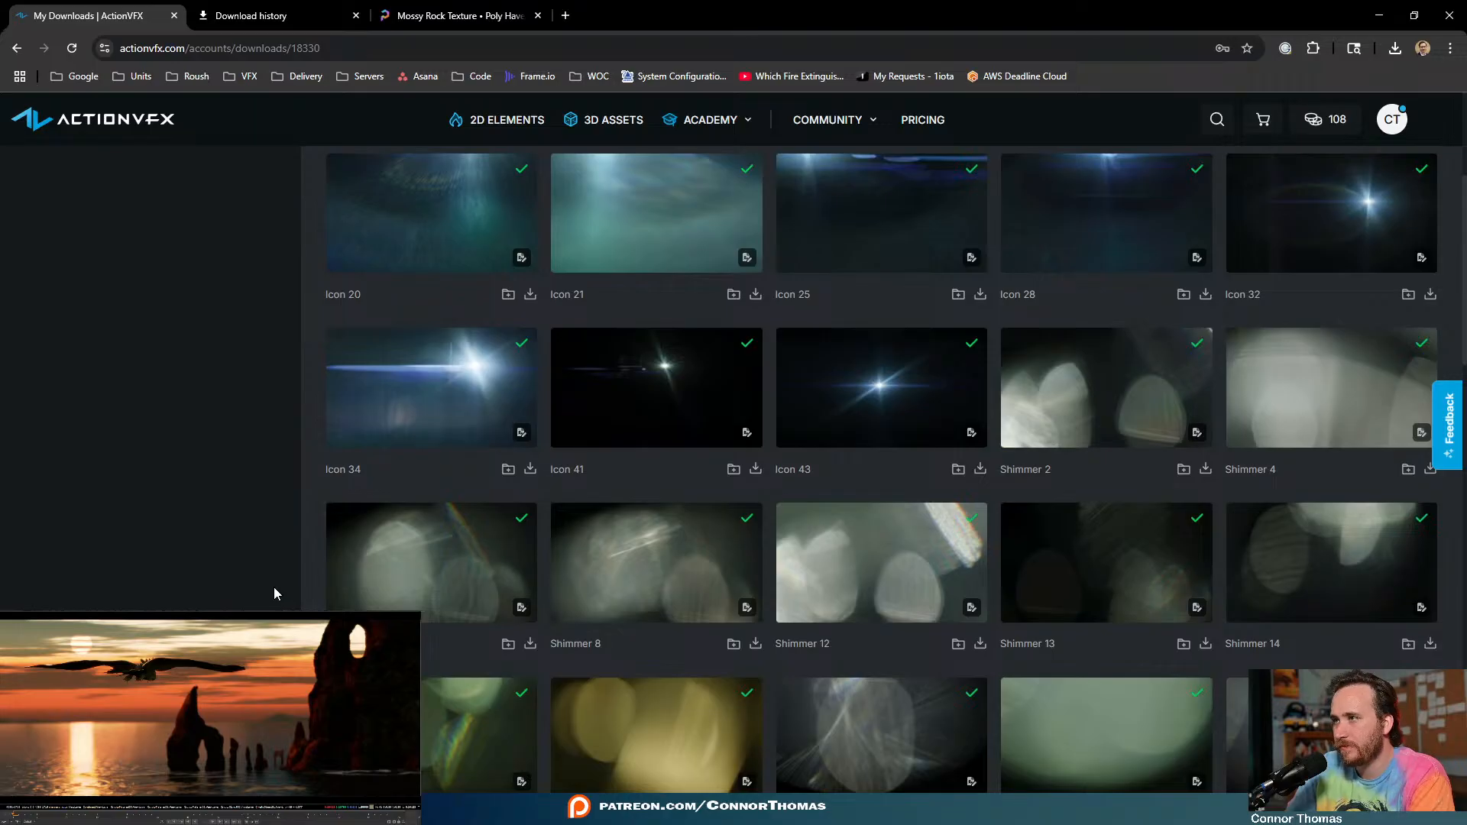
scroll(274, 587, up, 2)
scroll(273, 586, down, 4)
scroll(273, 592, down, 4)
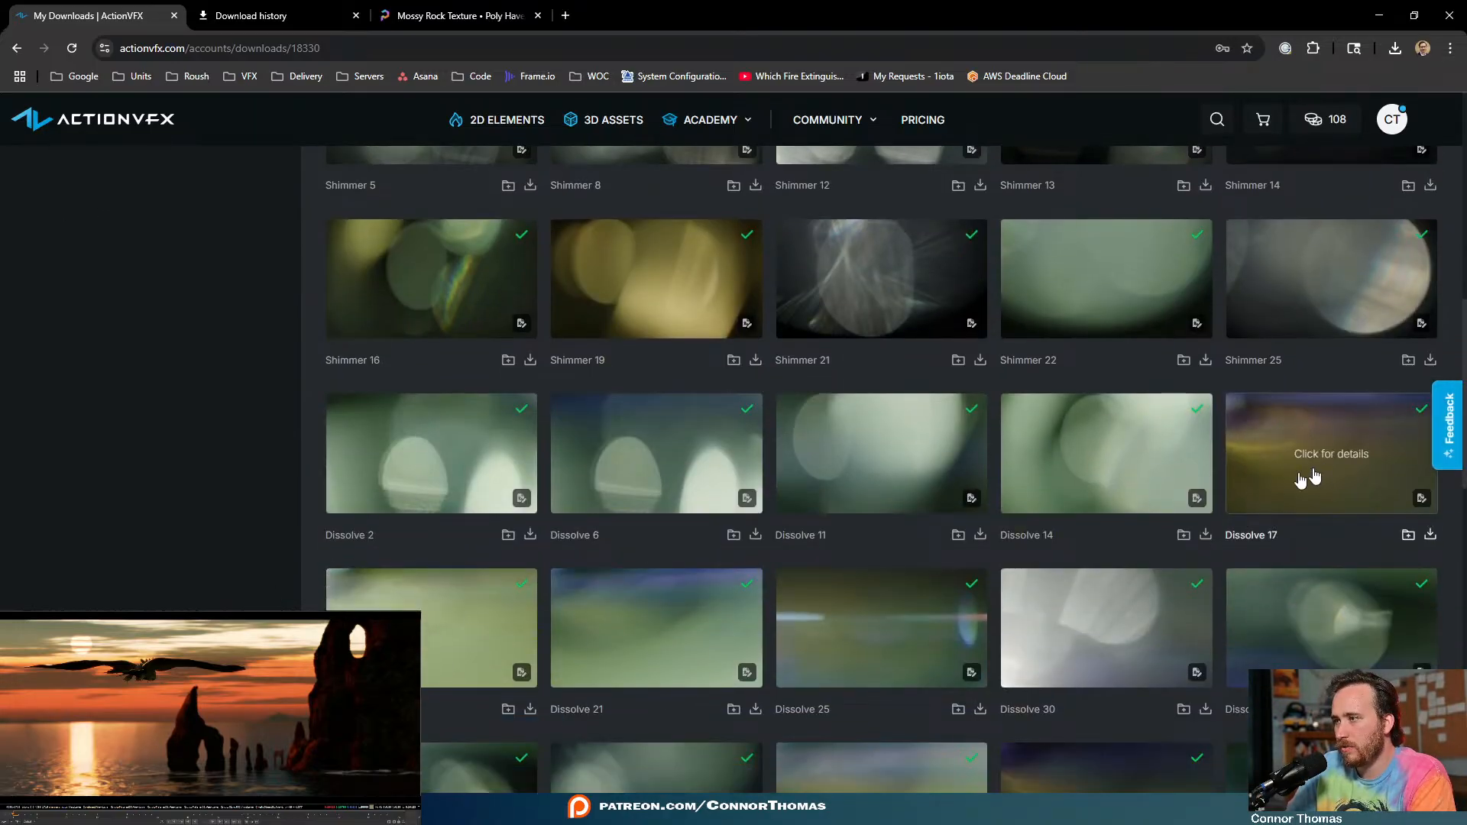
scroll(501, 577, down, 1)
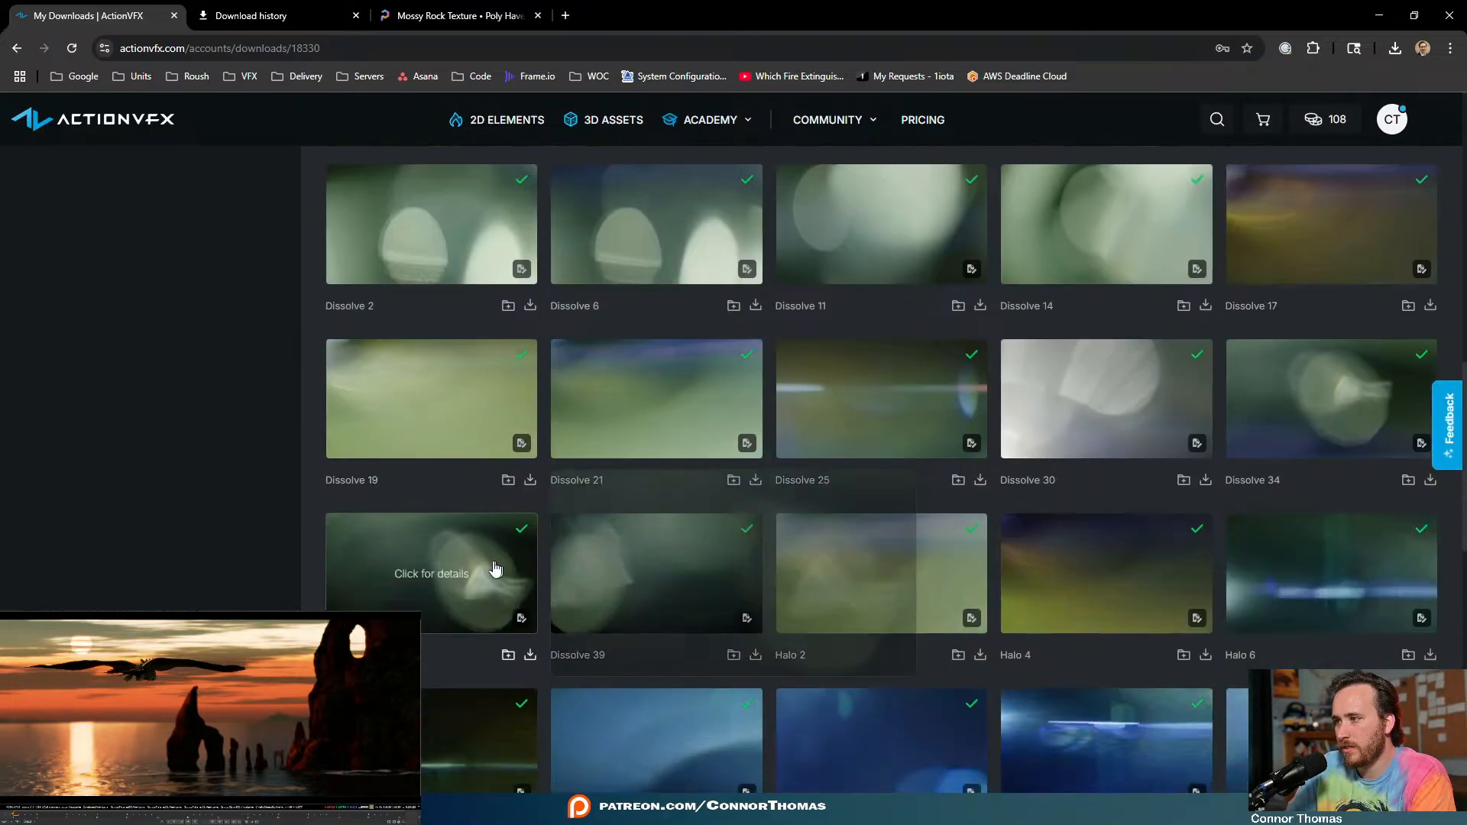
scroll(240, 548, down, 5)
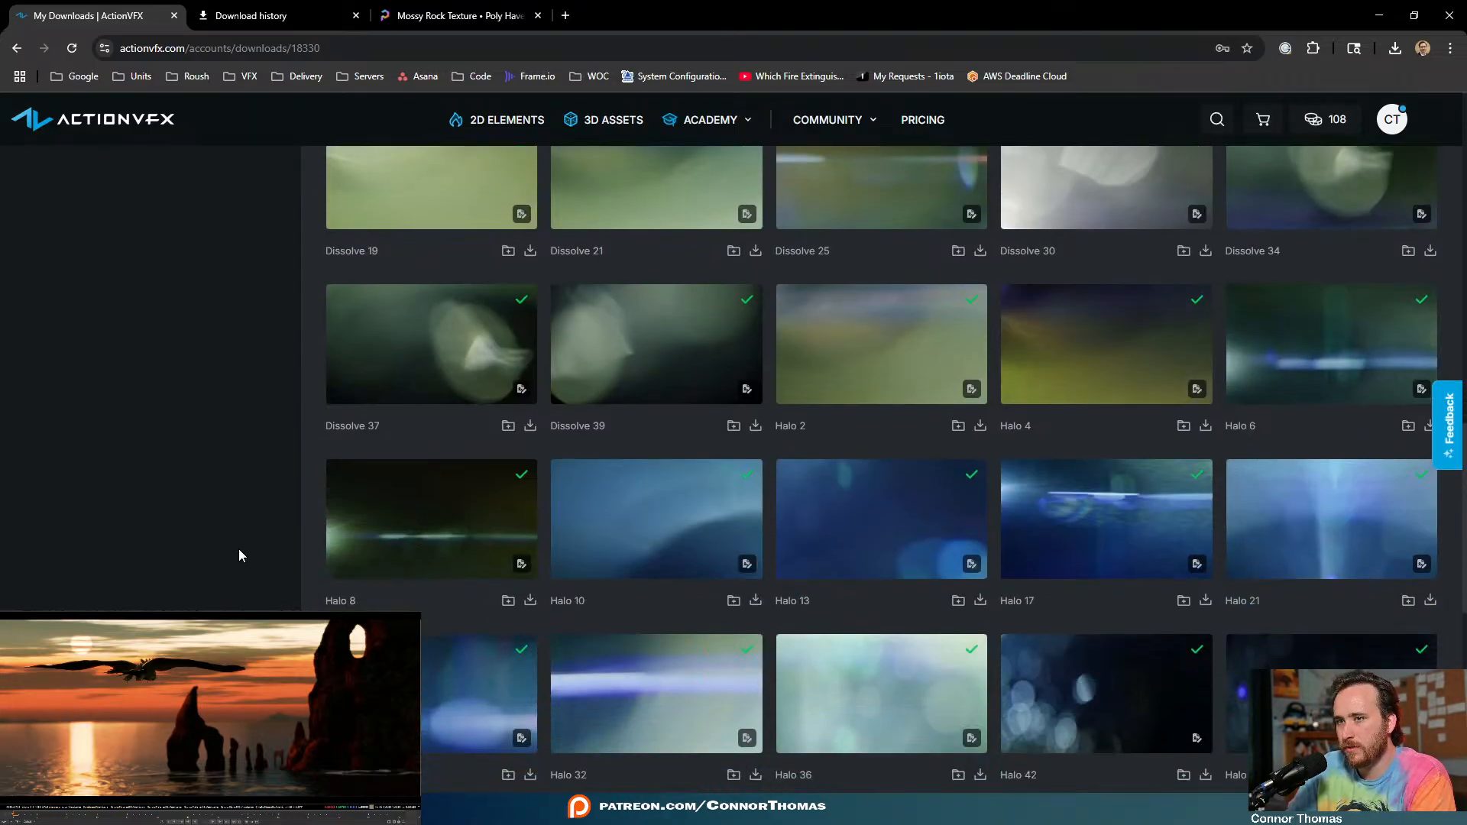
scroll(238, 549, down, 4)
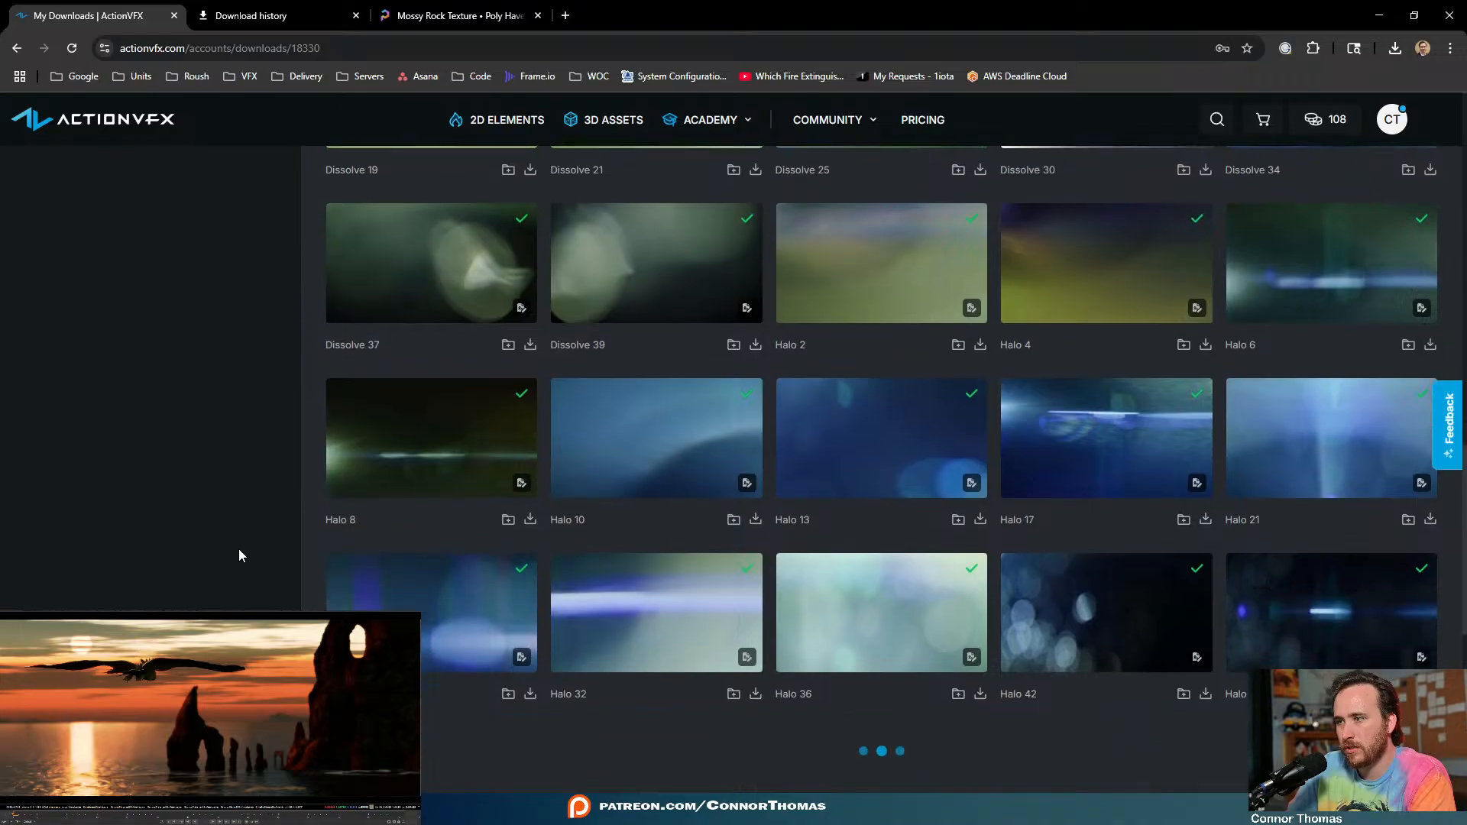
scroll(237, 548, down, 5)
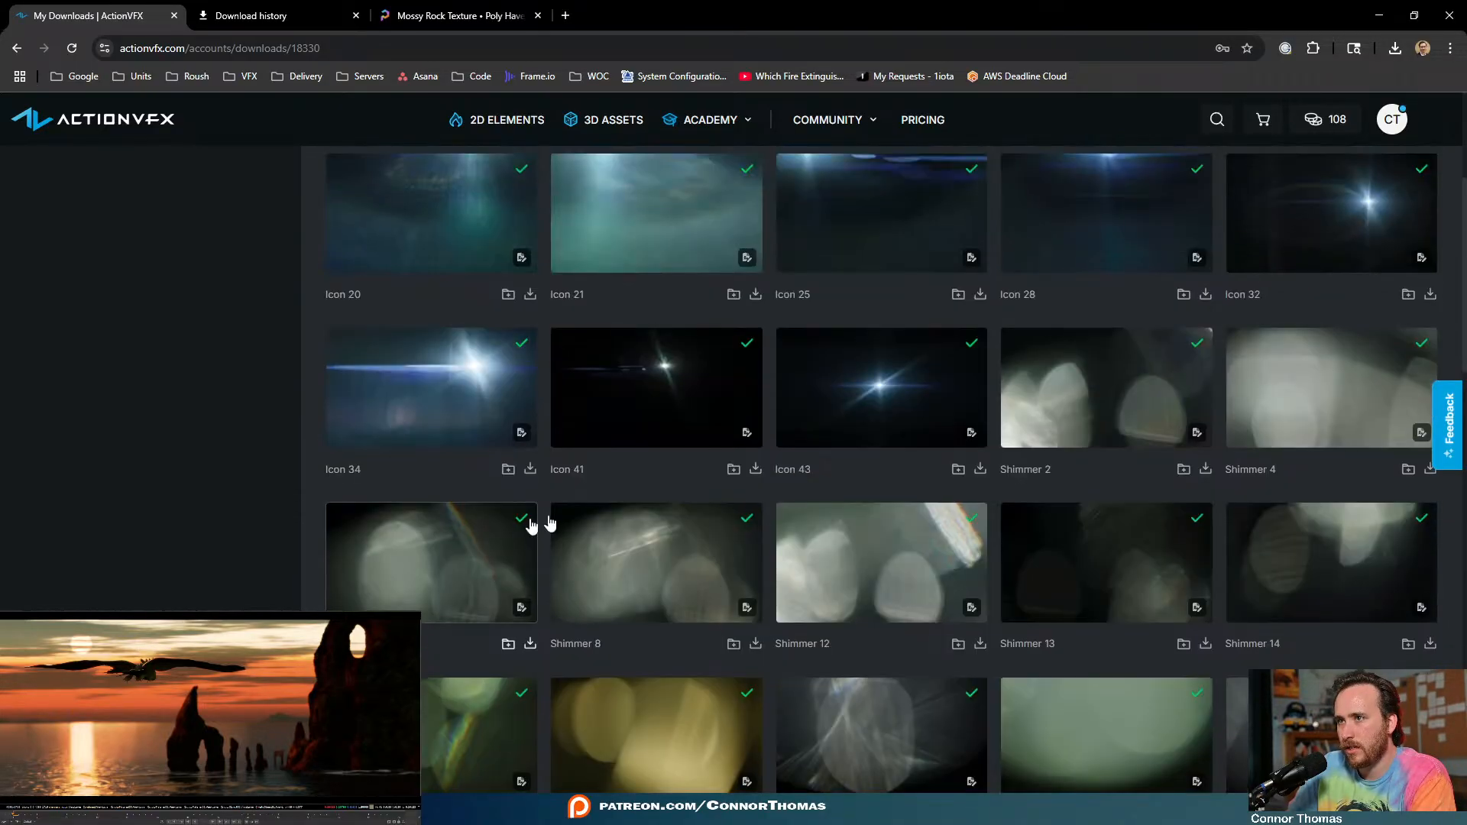
- Preview the Icon 41 flare clip, open the Icon 34 clip's details and pause its video partway through
mouse_move(642, 390)
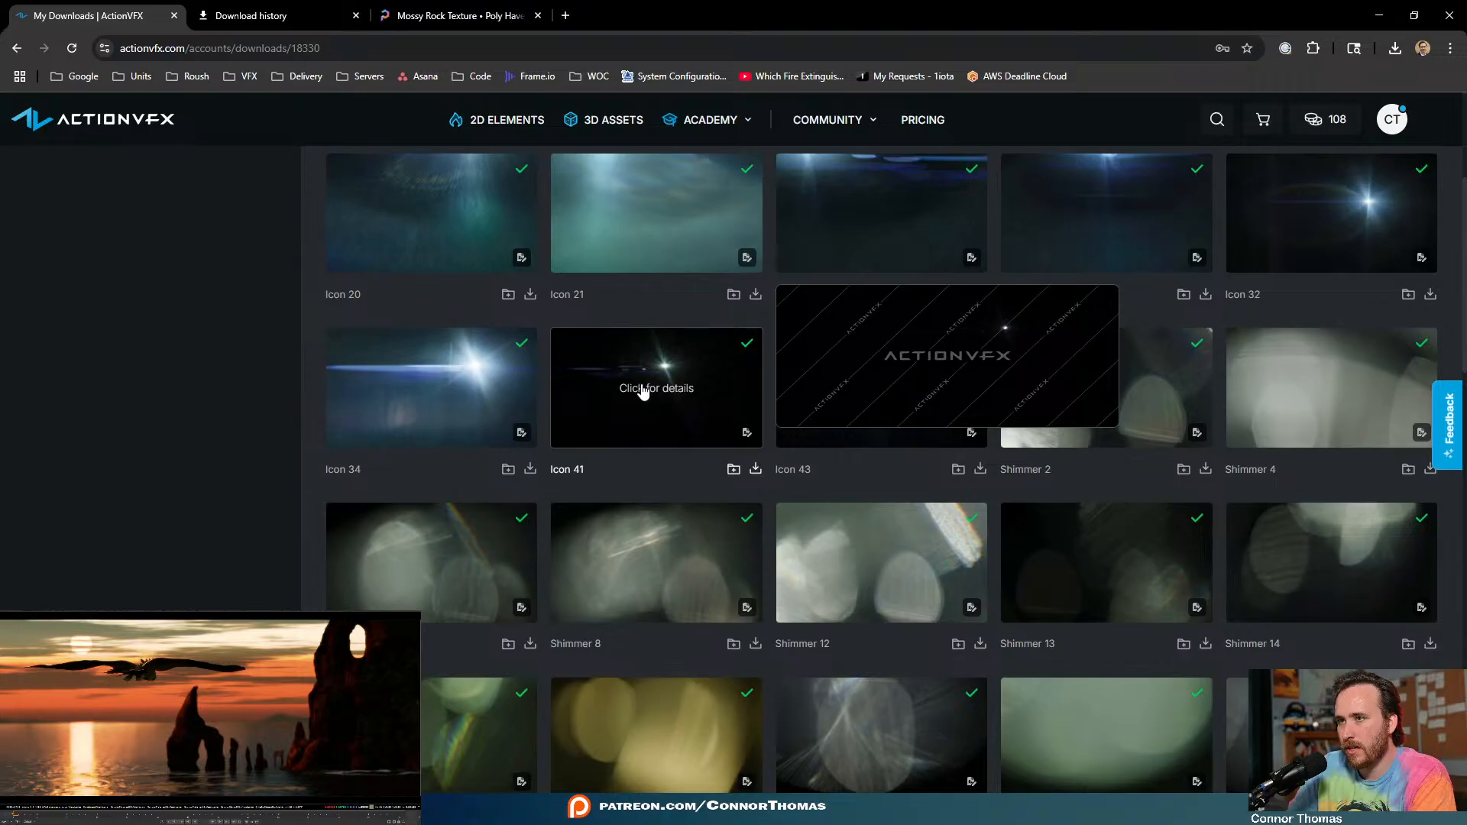
mouse_move(436, 420)
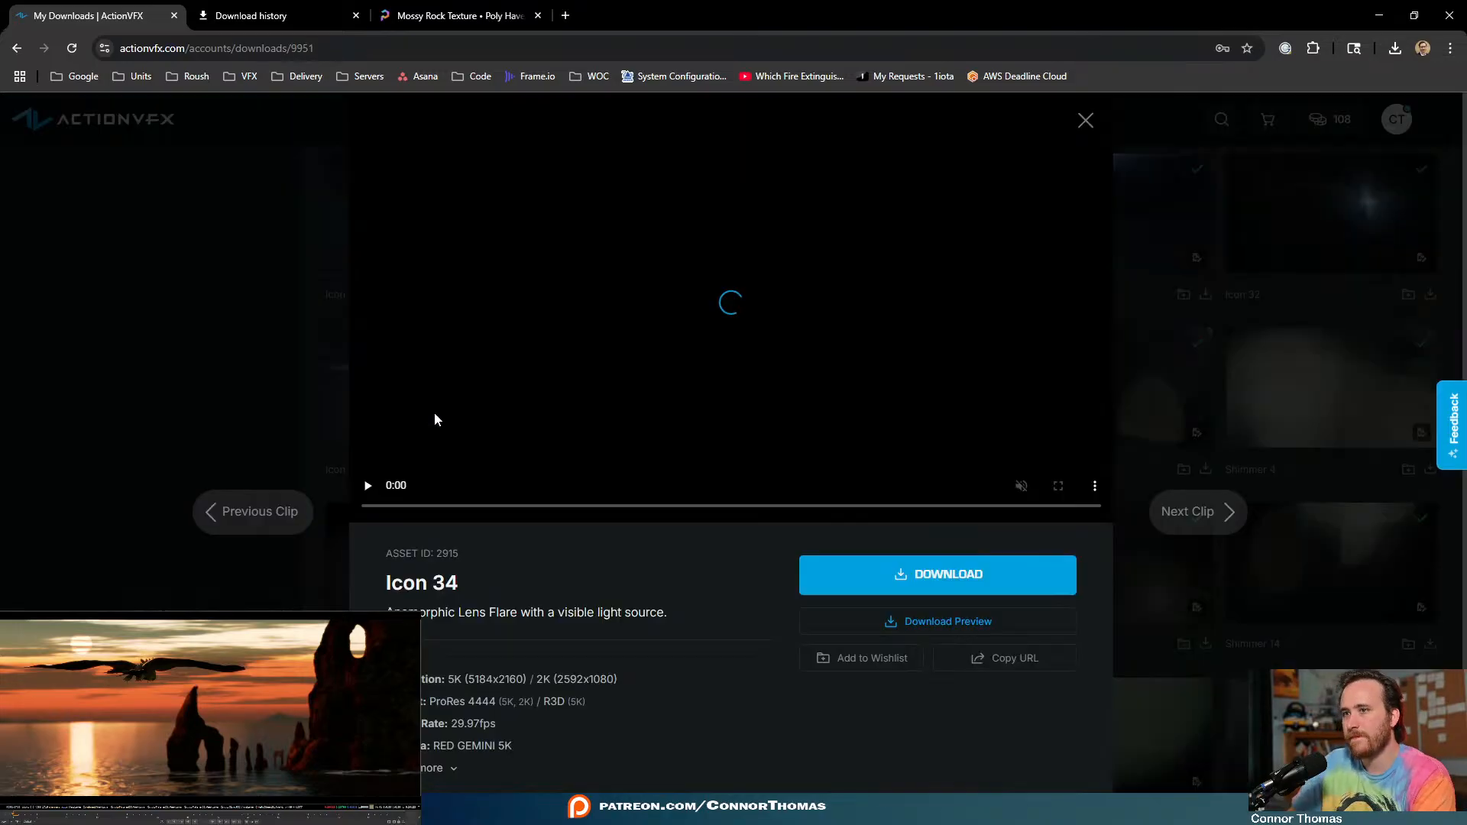
click(435, 416)
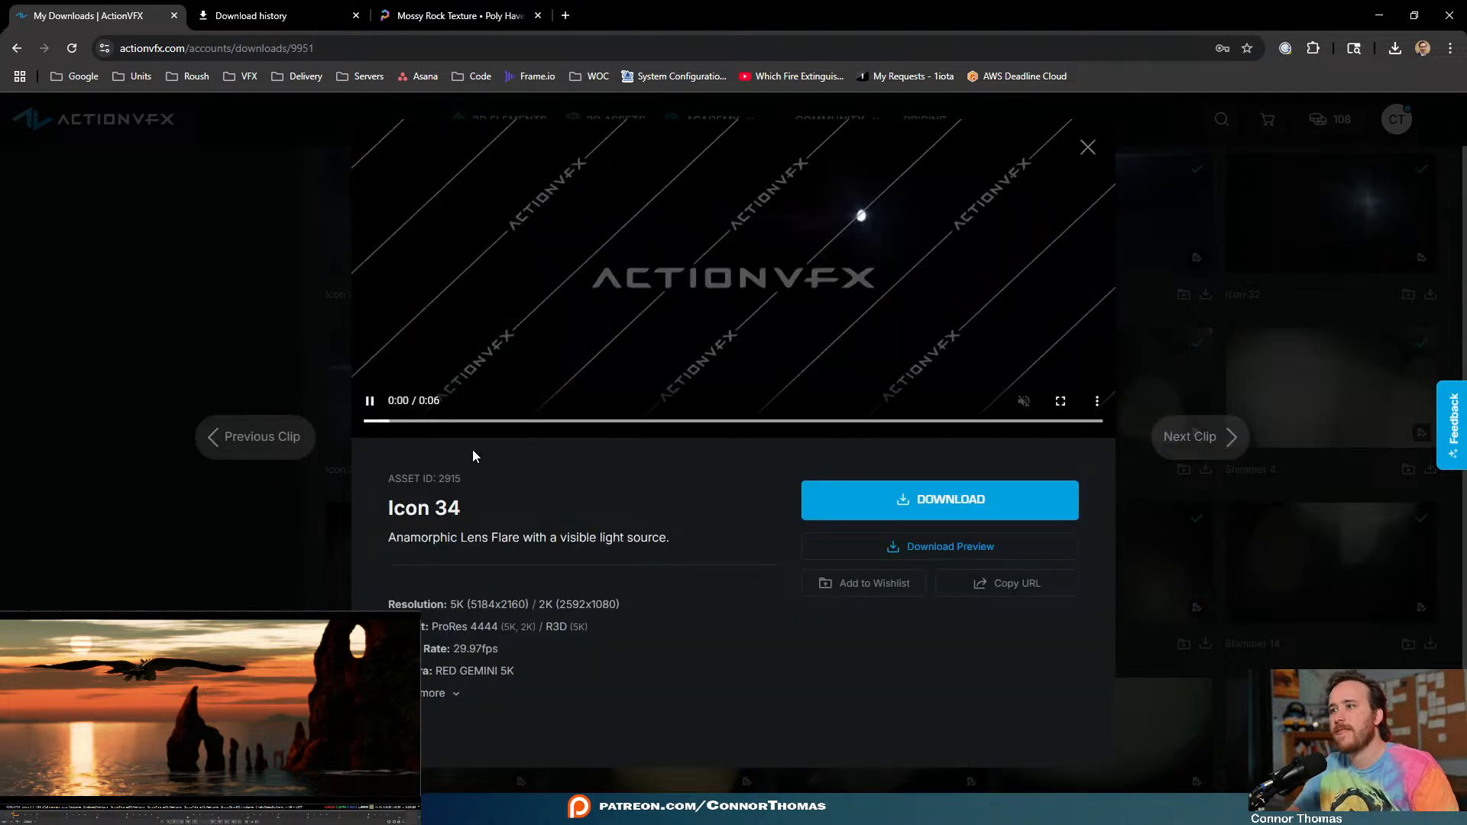
click(371, 403)
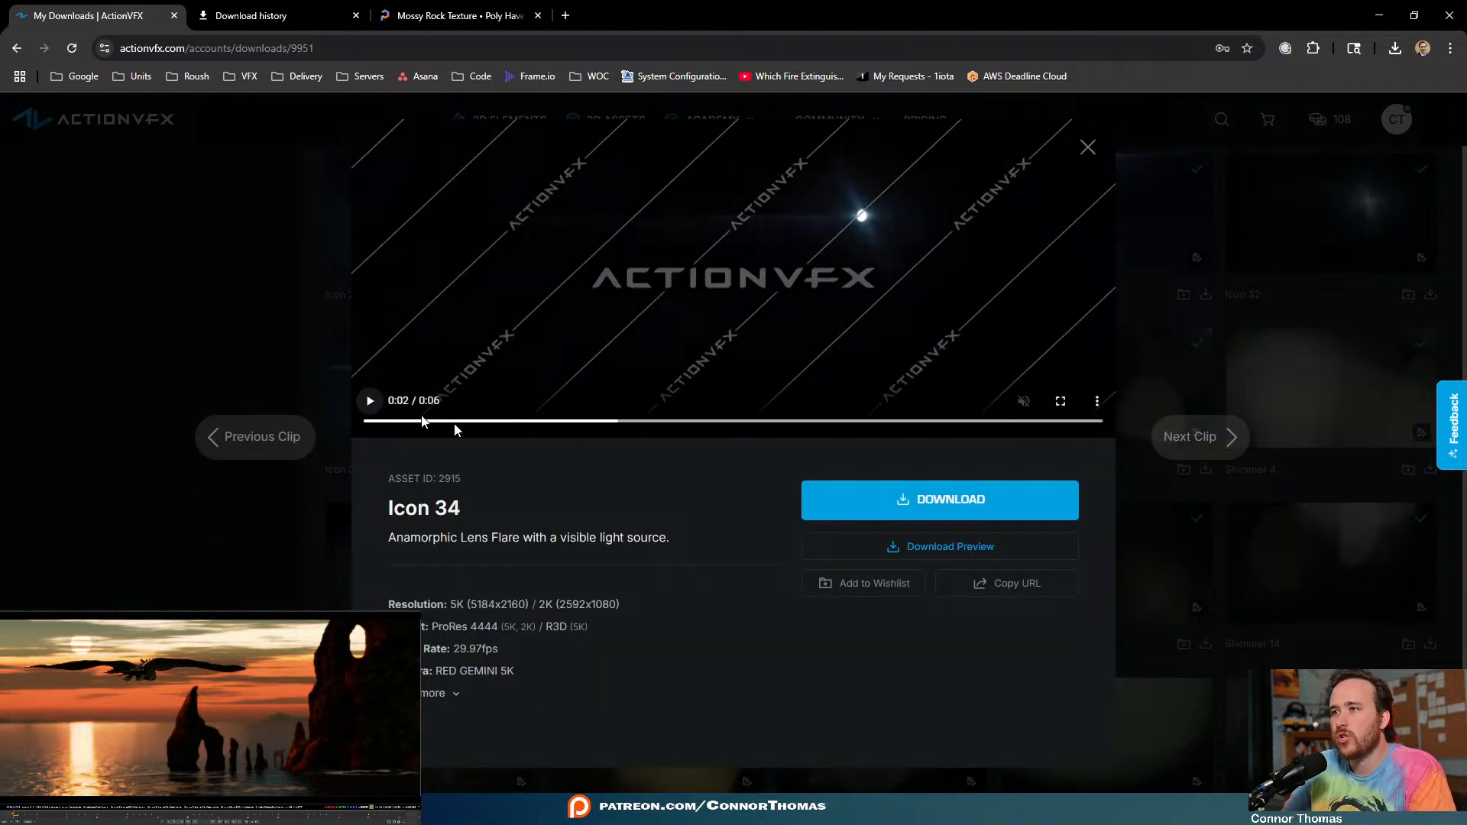
- Download Icon 34 as 2K ProRes, saving Icon_34_2915_2K.mov in the project's 10_assets/avfx folder
click(961, 509)
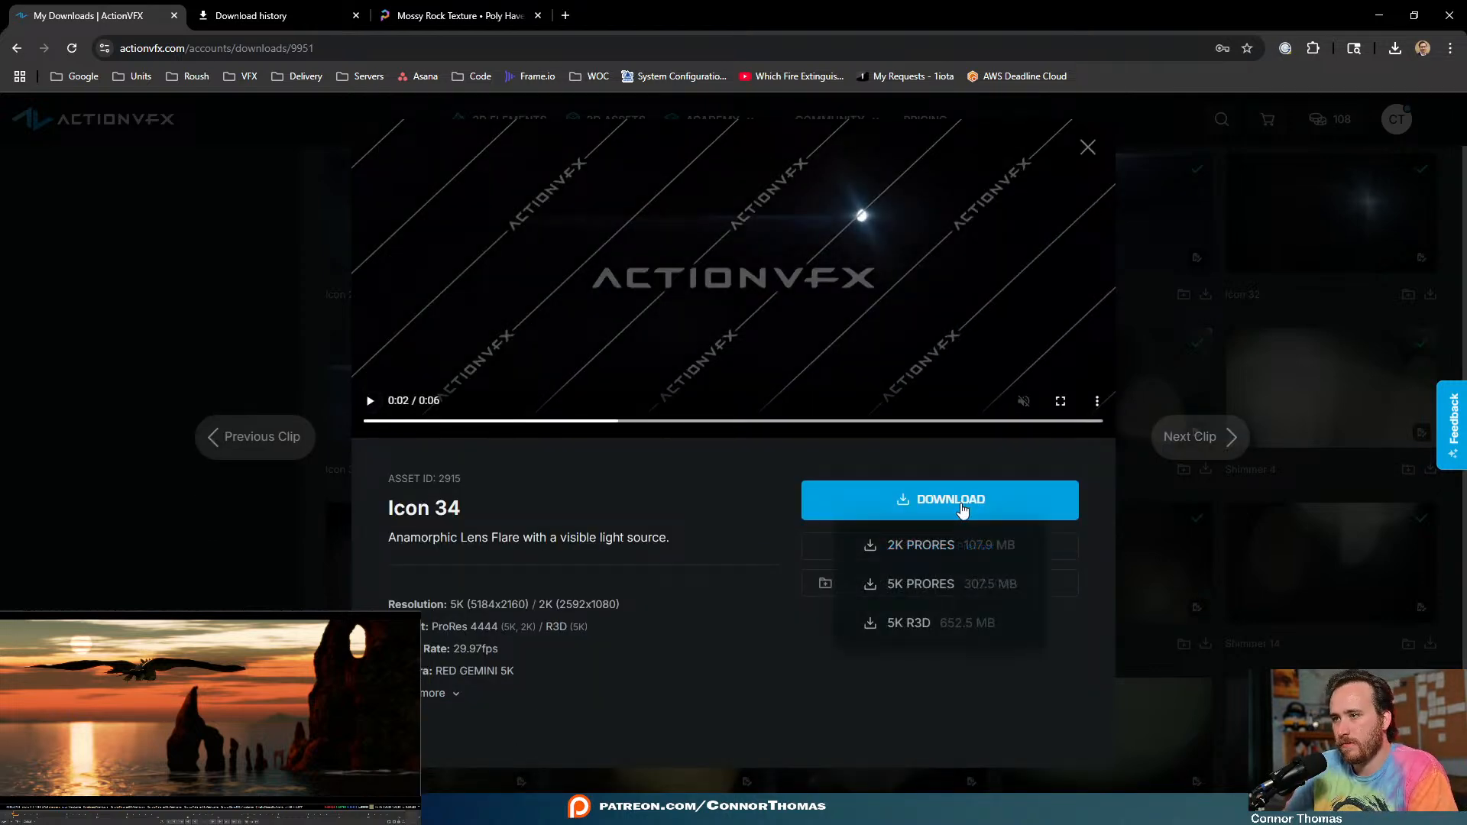
click(950, 555)
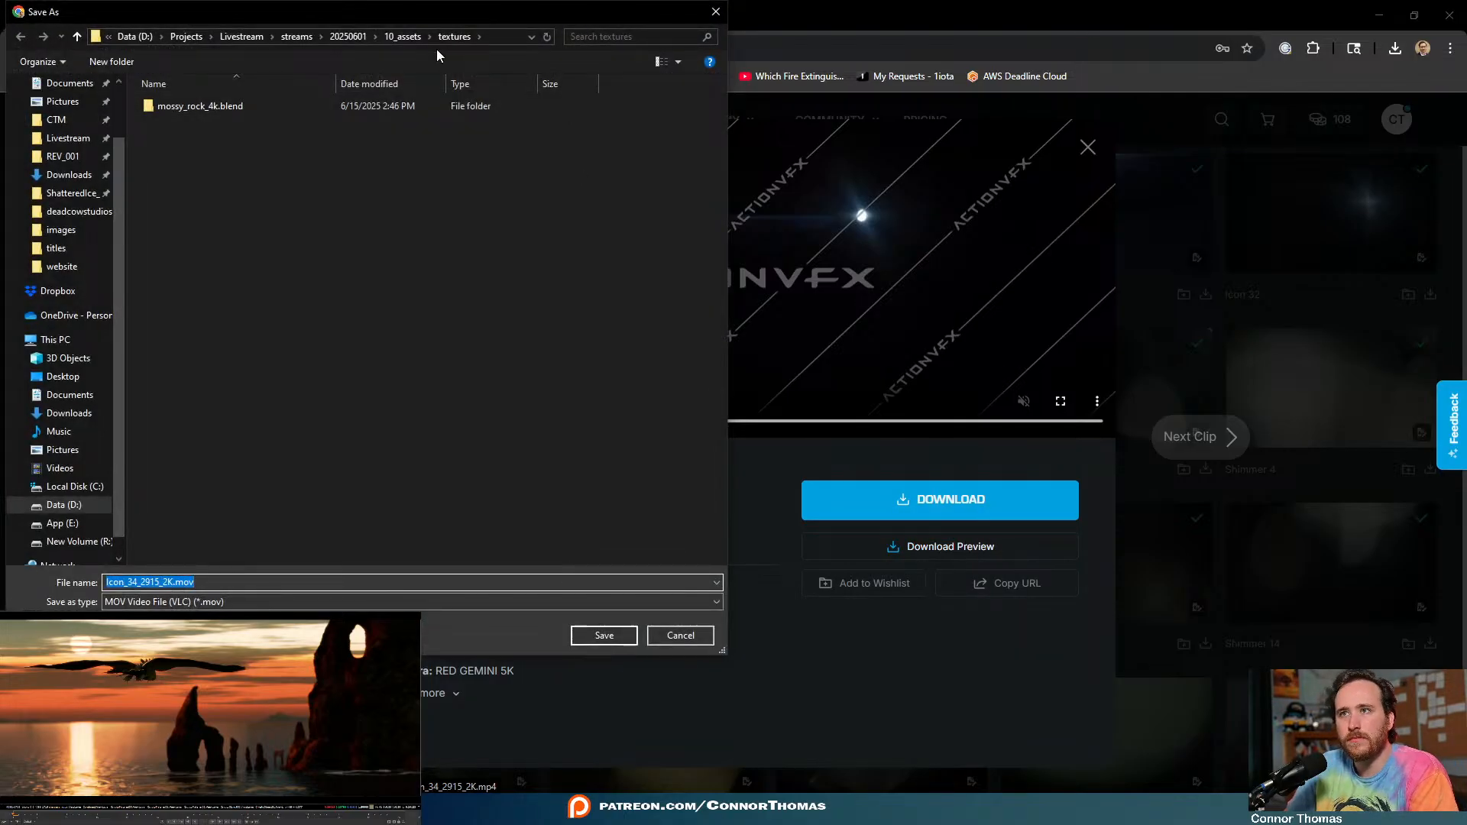
click(404, 38)
double_click(214, 127)
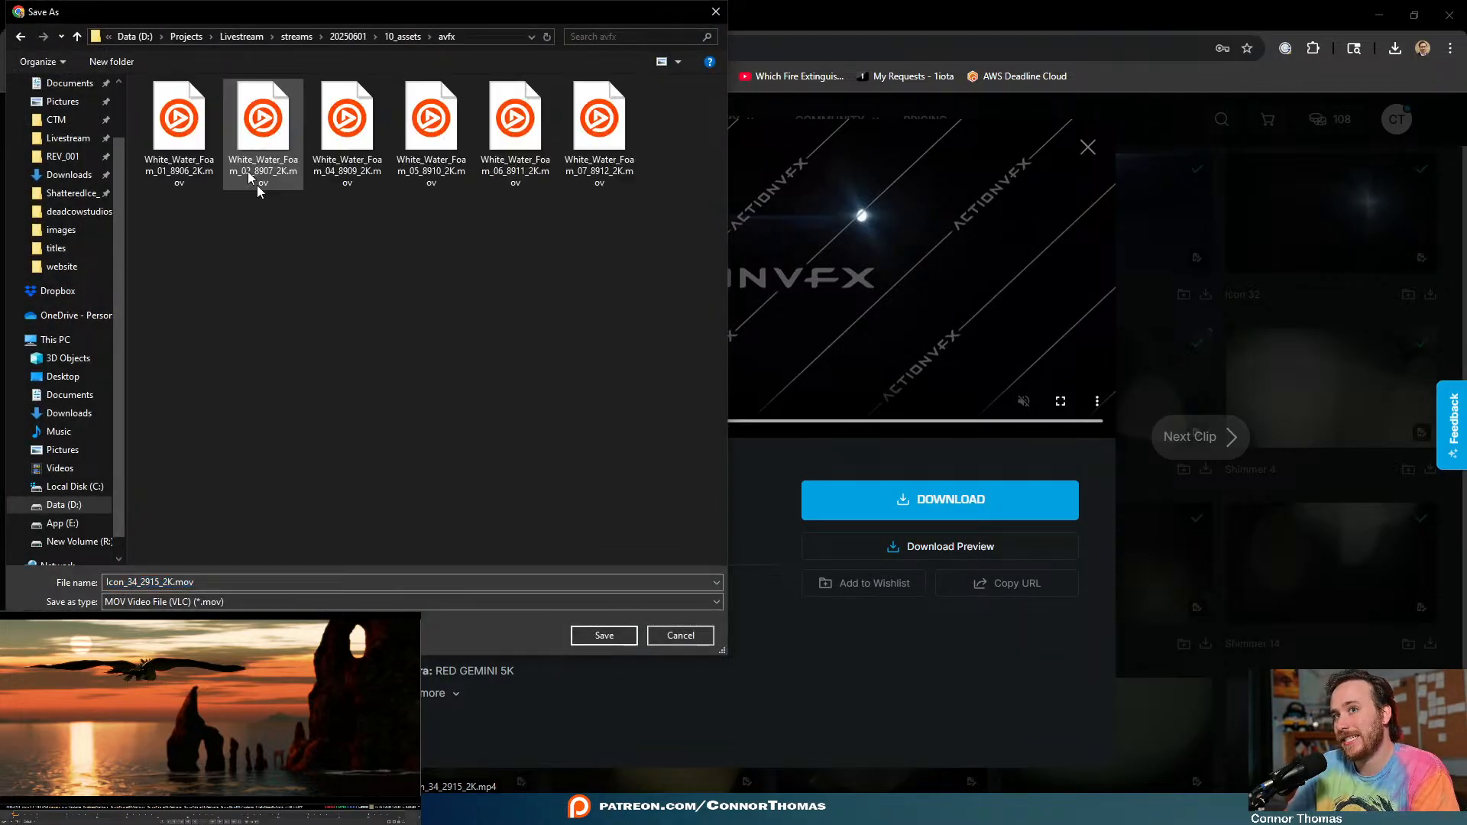
click(603, 636)
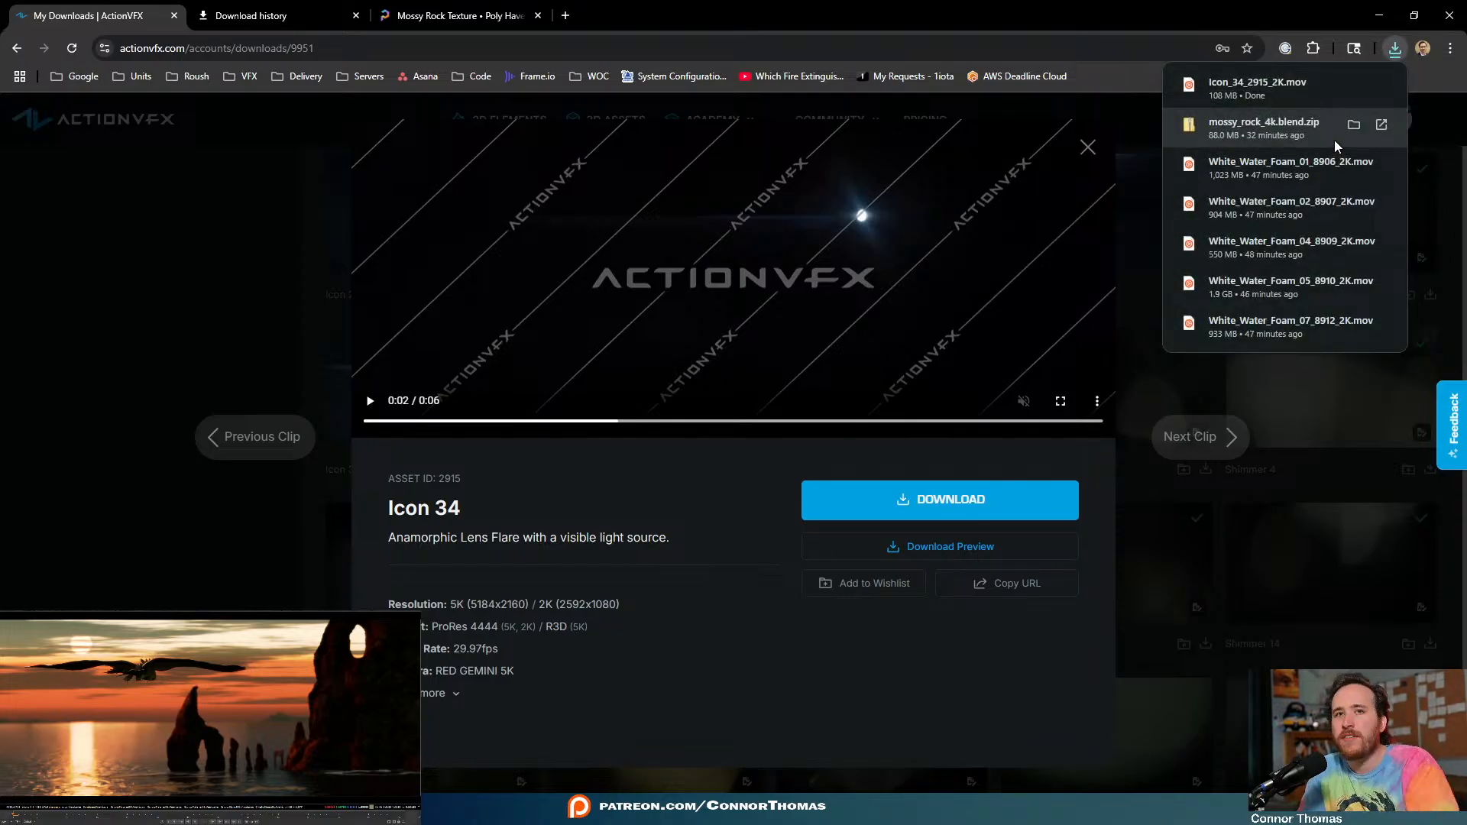
- Bring the downloaded Icon_34_2915_2K.mov into the Nuke node graph as a Read node and open its properties
drag(1299, 87, 796, 341)
key(alt+Tab)
key(Tab)
double_click(796, 341)
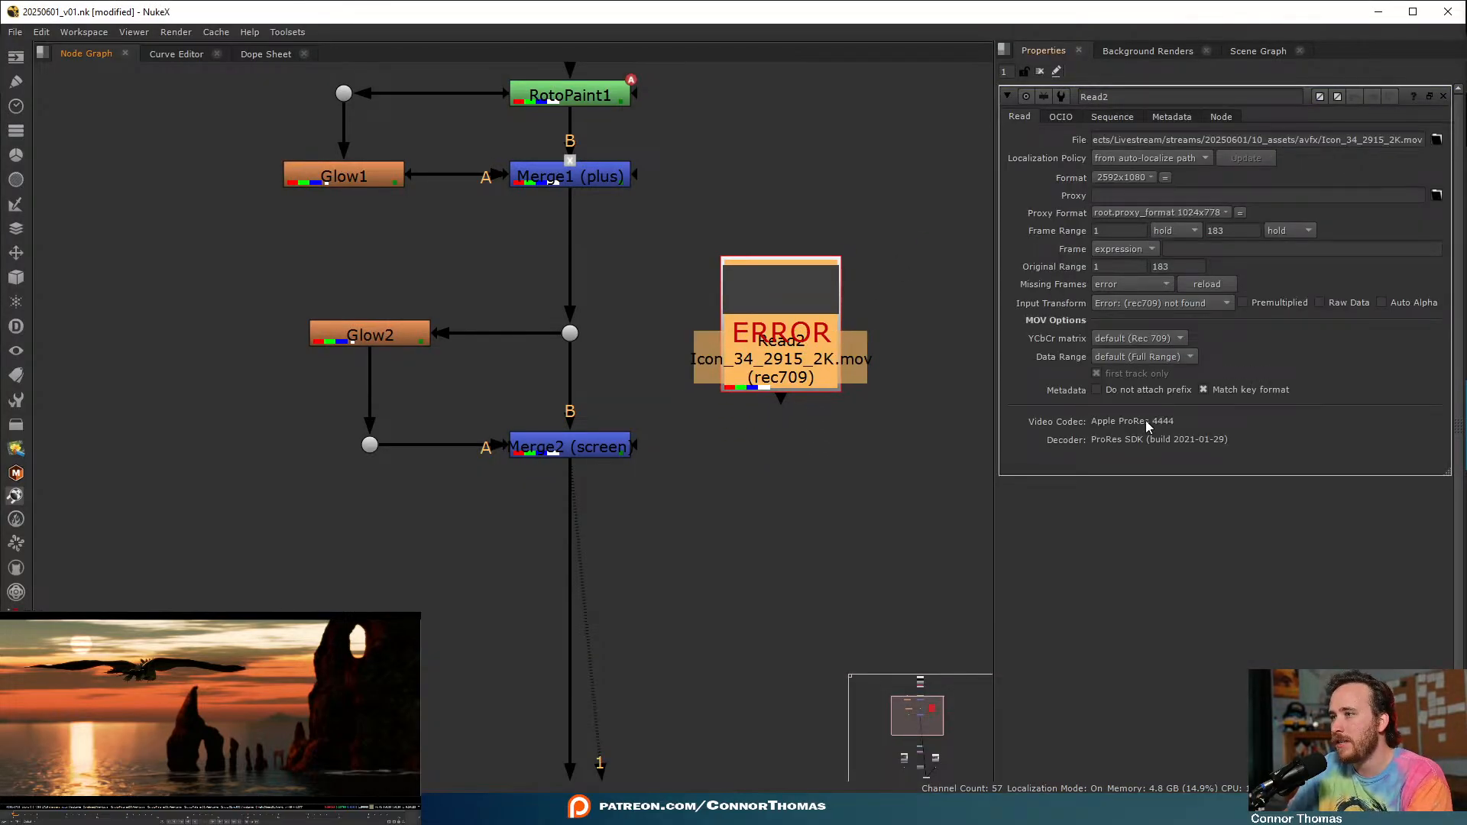
- Set the flare Read node's input transform to Output - Rec.709, place it beside the main pipe below Glow2, and view it
click(1120, 302)
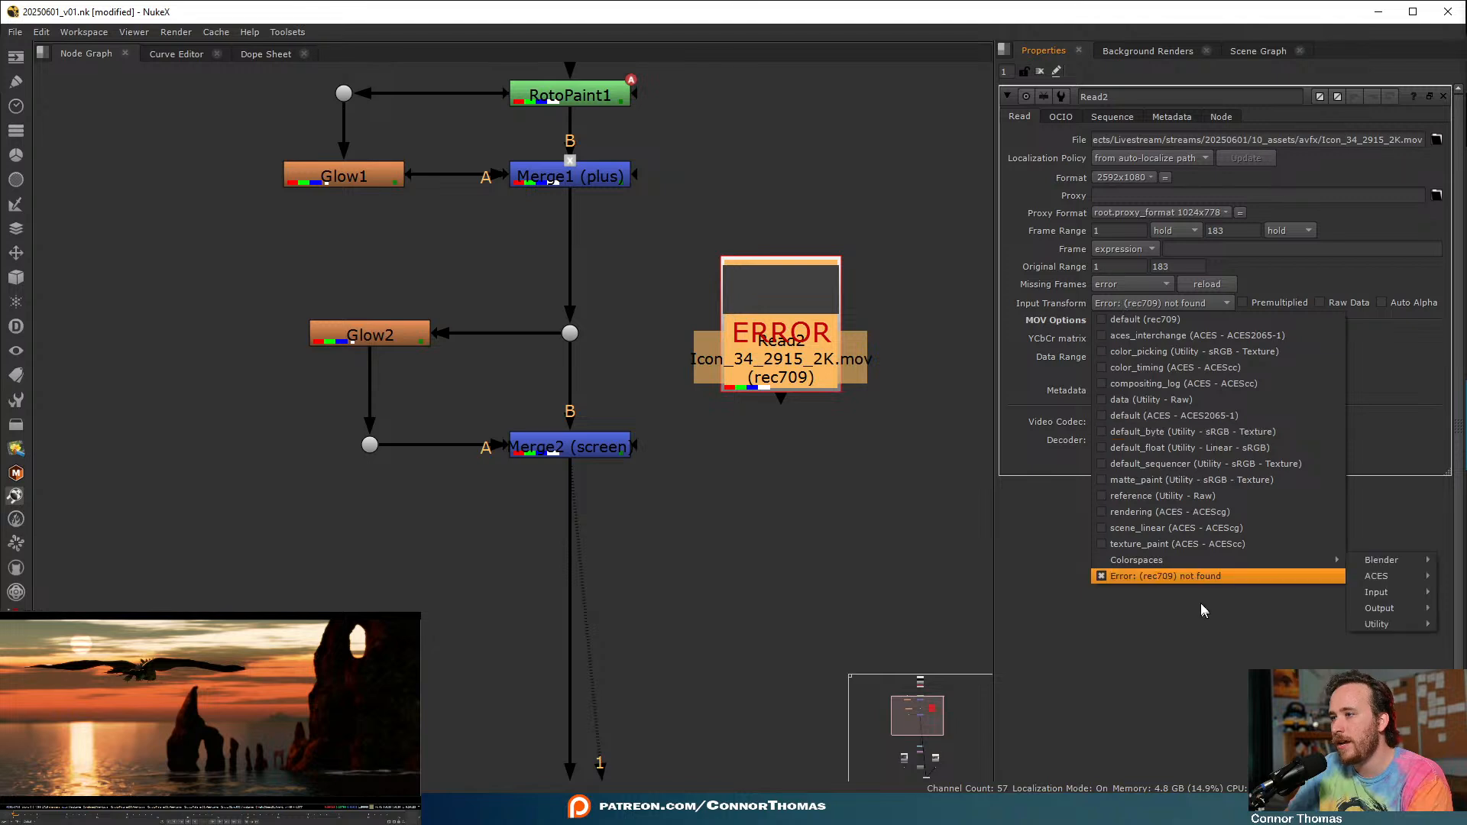
mouse_move(1383, 608)
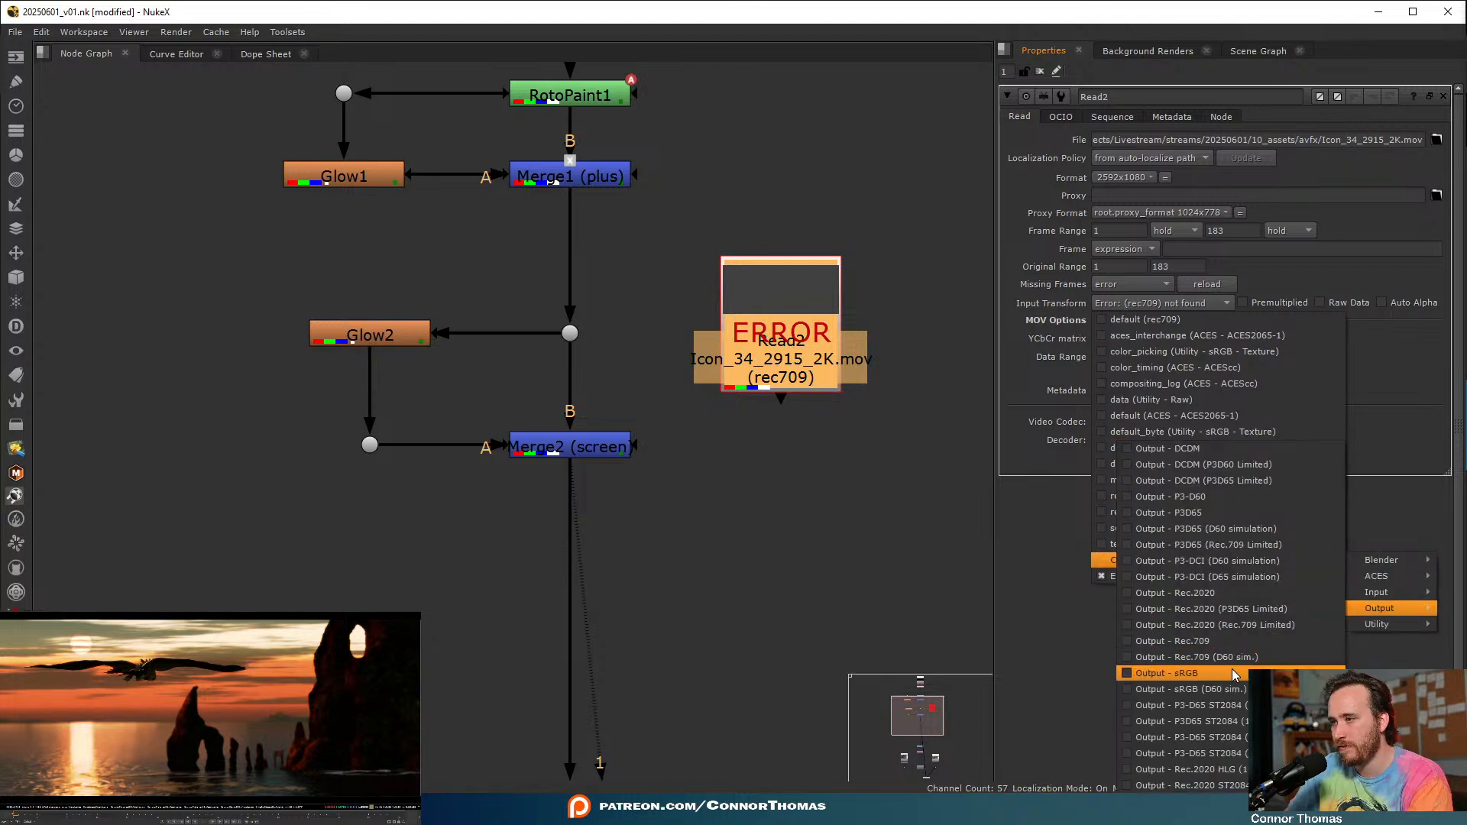
click(1231, 642)
drag(787, 340, 218, 557)
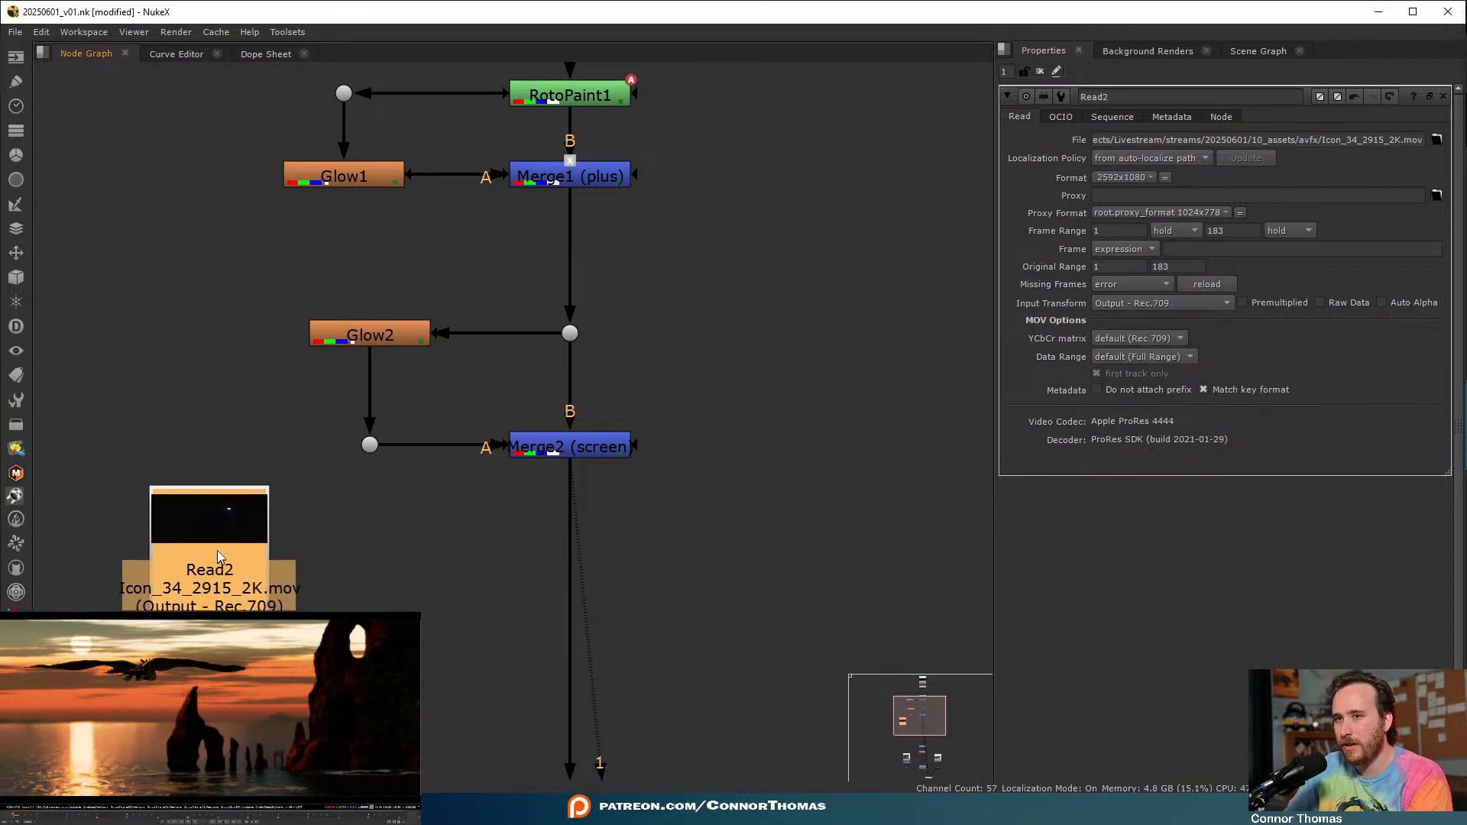
middle_drag(294, 558, 414, 460)
key(1)
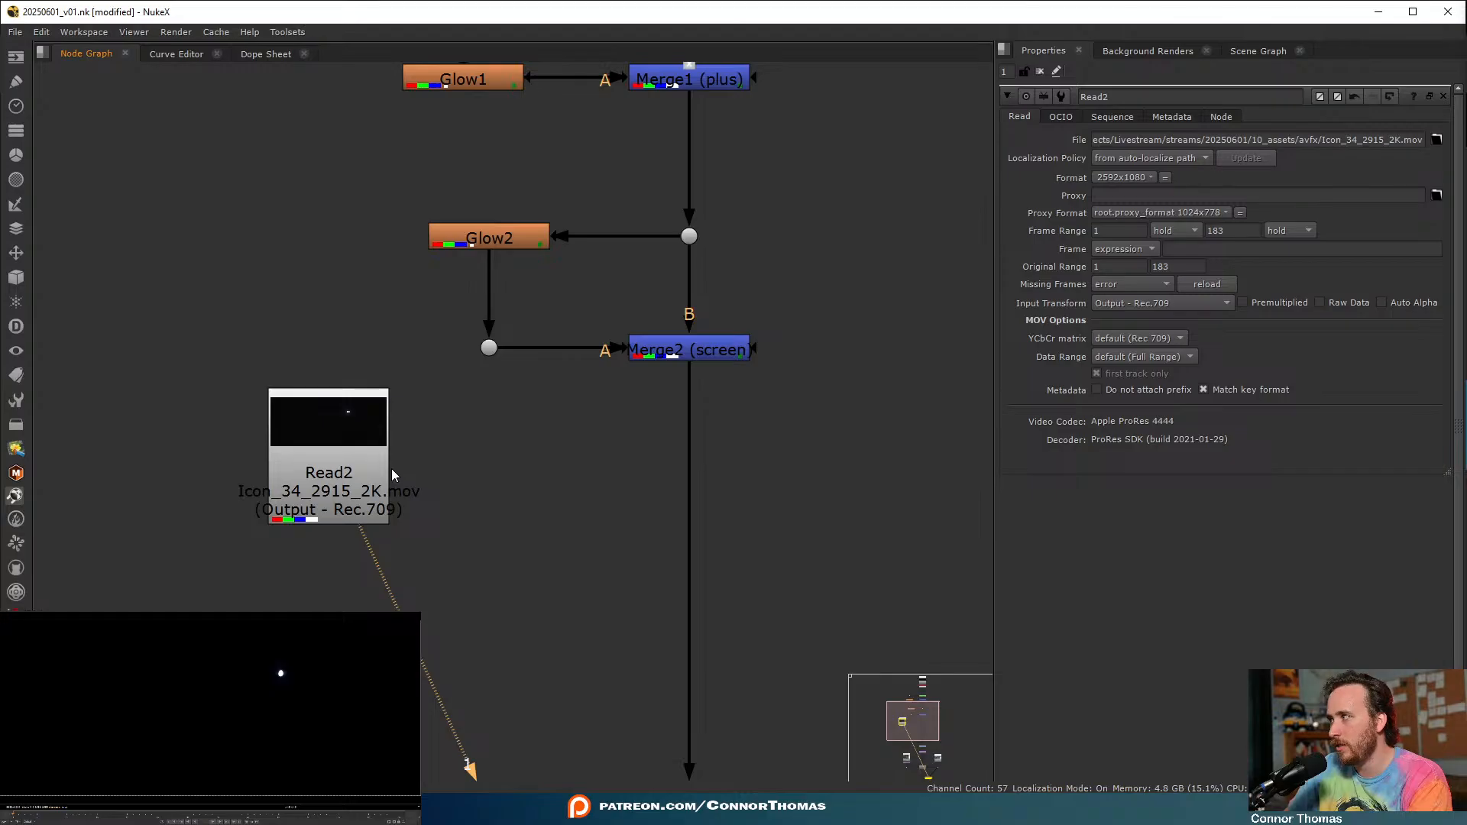
- Add a Transform after the flare Read node and mirror the clip horizontally with a width scale of -1
click(318, 502)
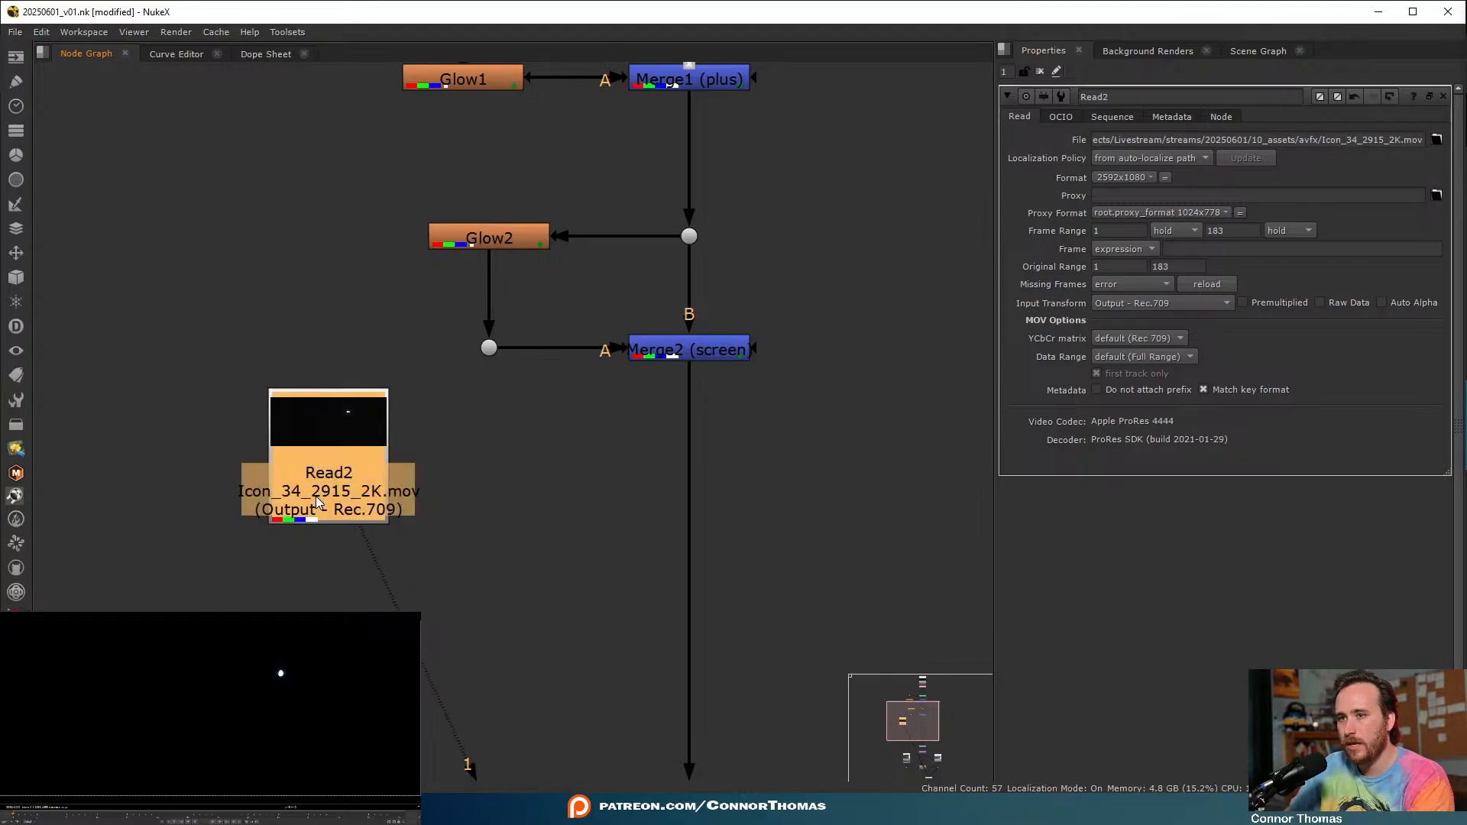
key(t)
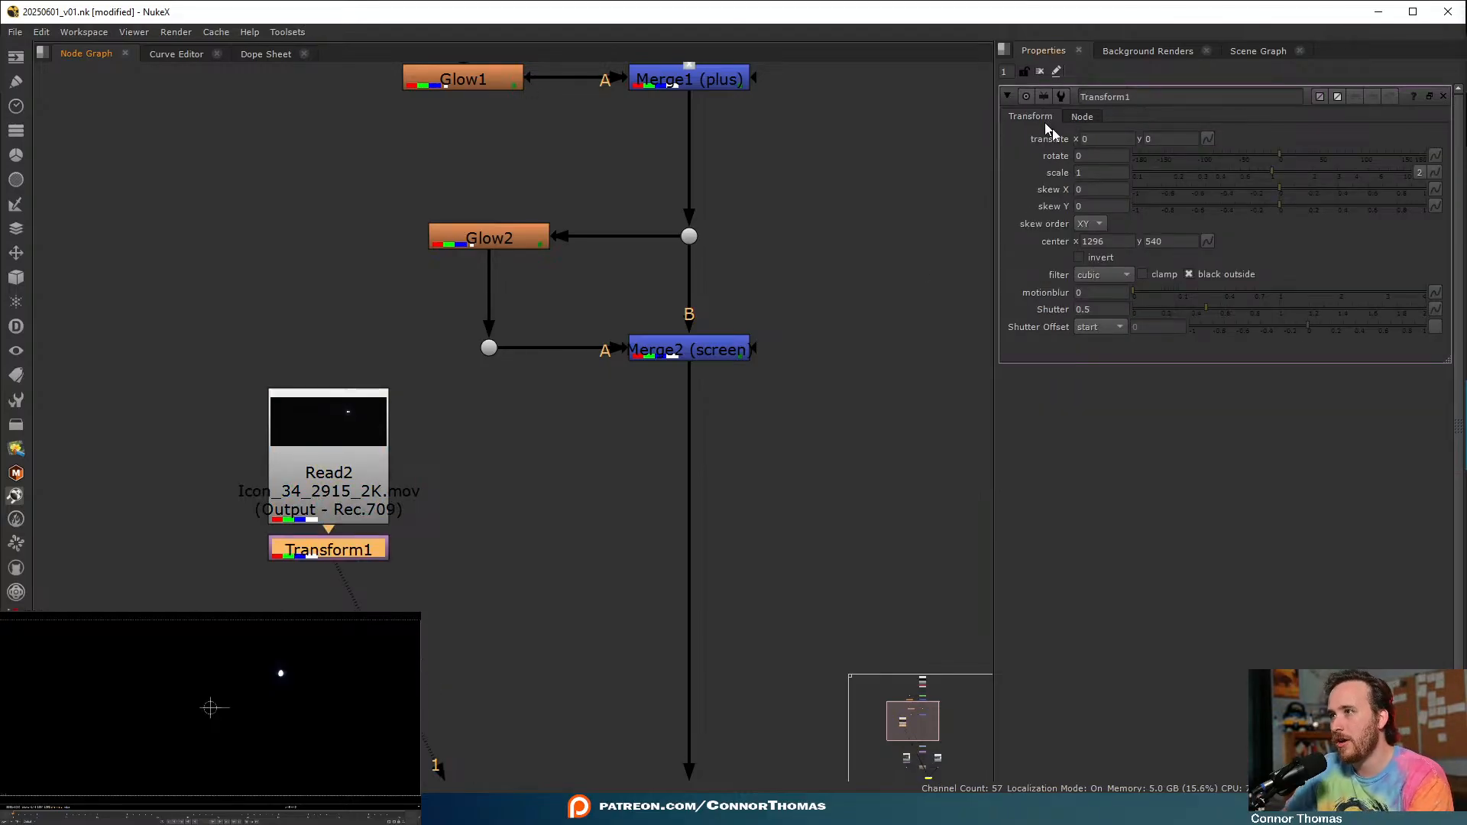
click(1419, 172)
double_click(1106, 172)
text(-1)
key(Return)
click(836, 142)
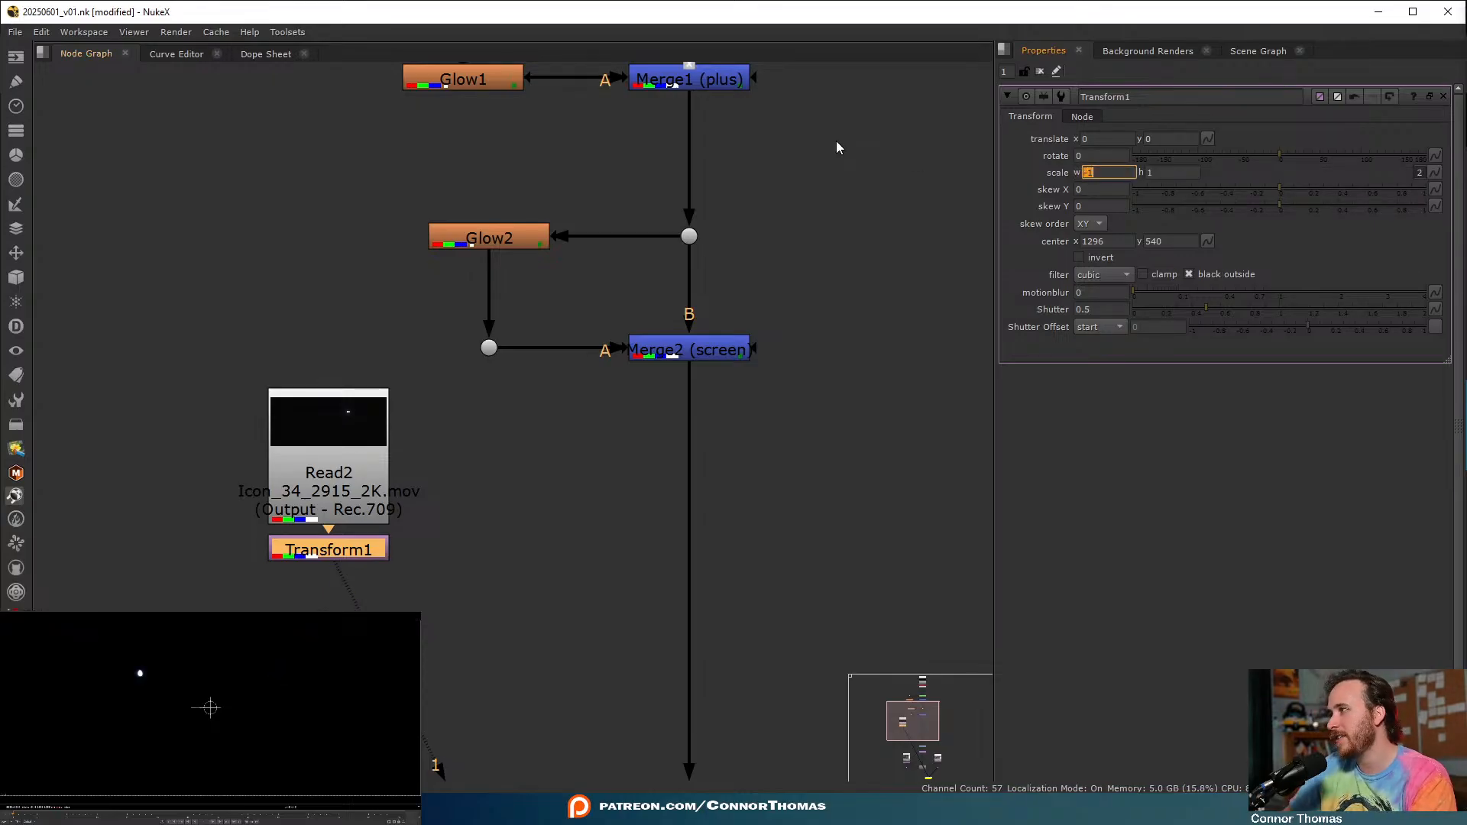
- Clear the open node properties and merge the mirrored flare over the main pipe below Merge2
click(1040, 71)
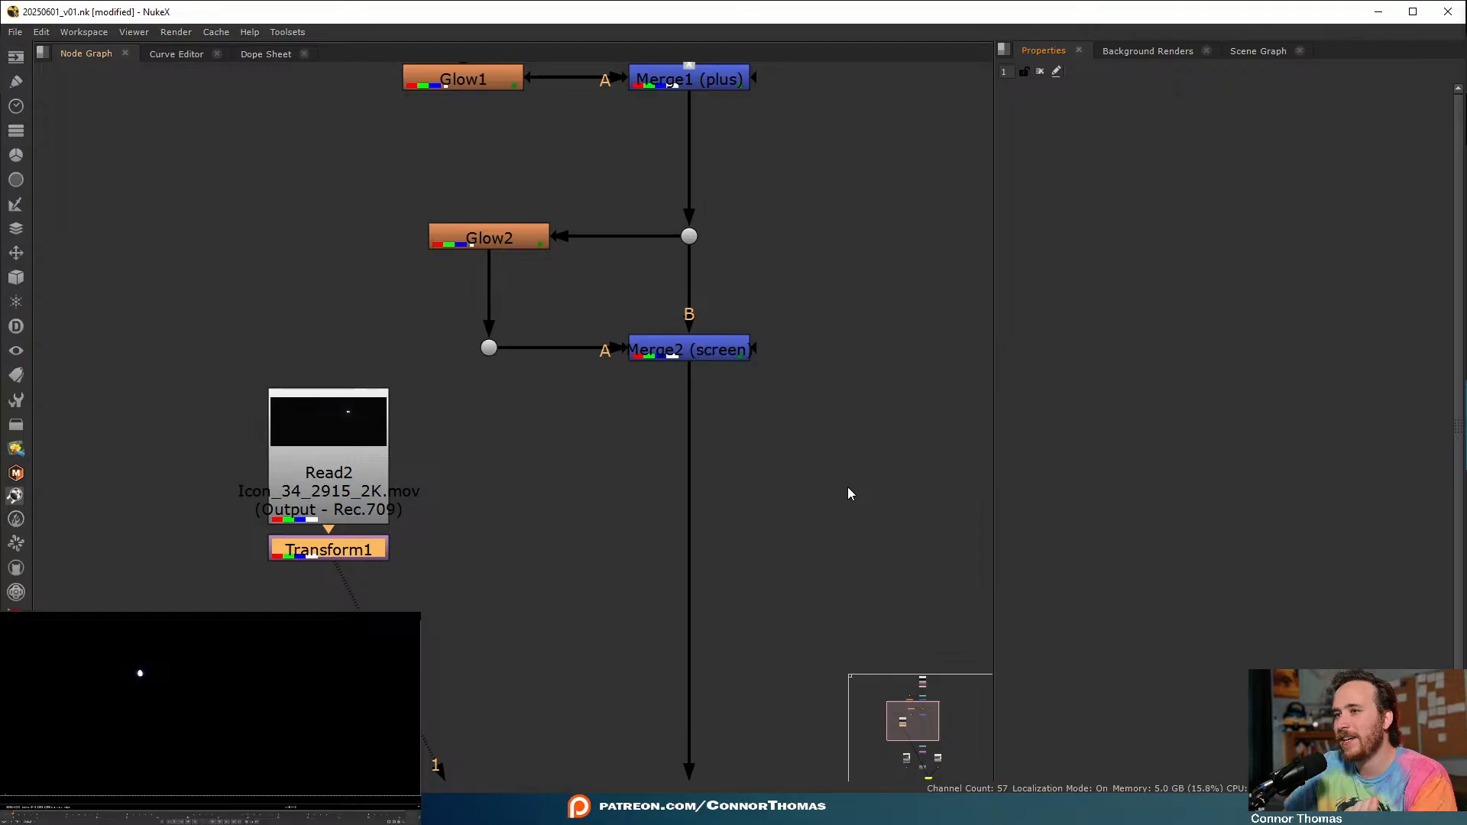
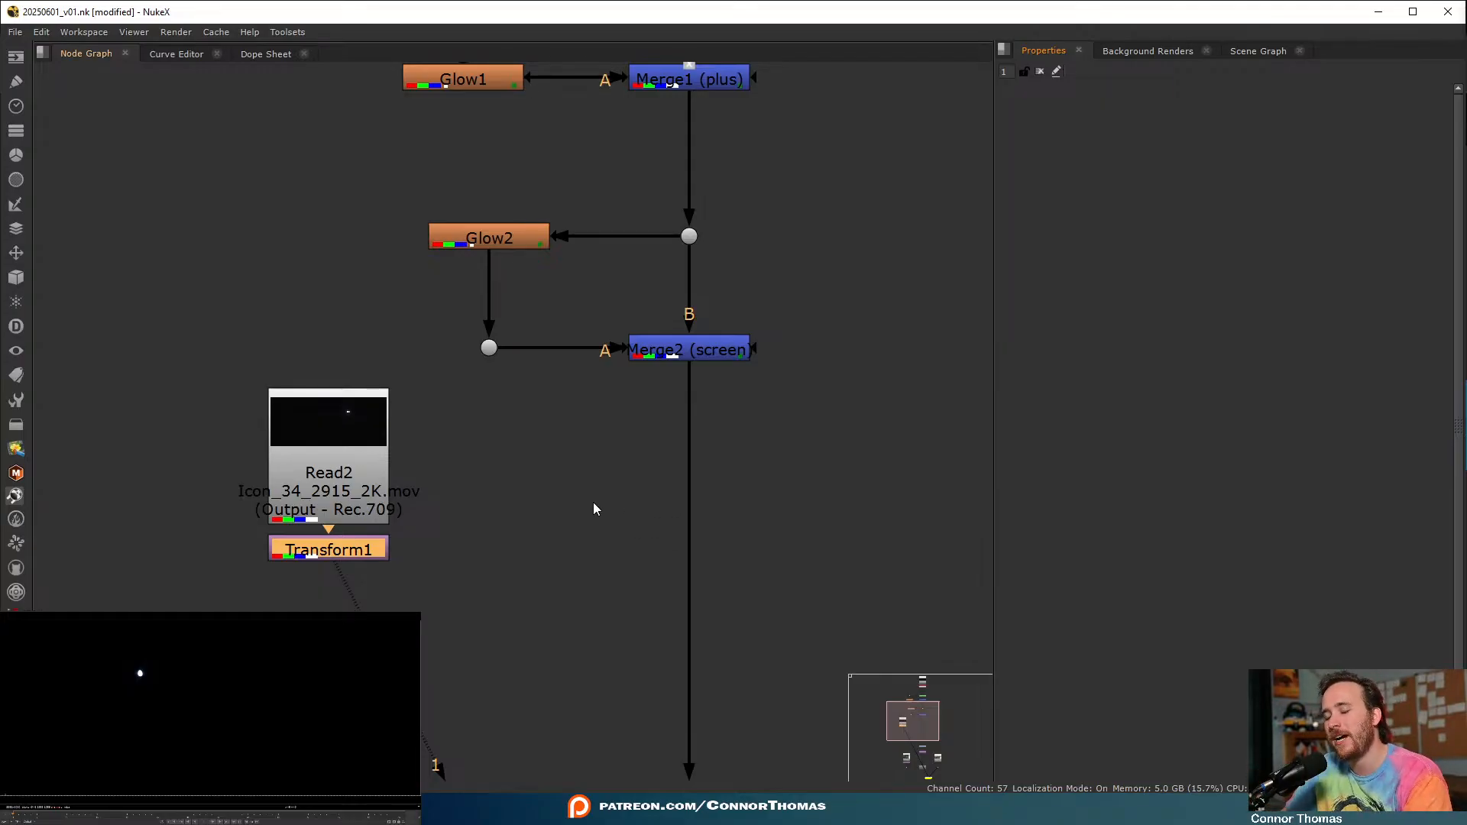
key(m)
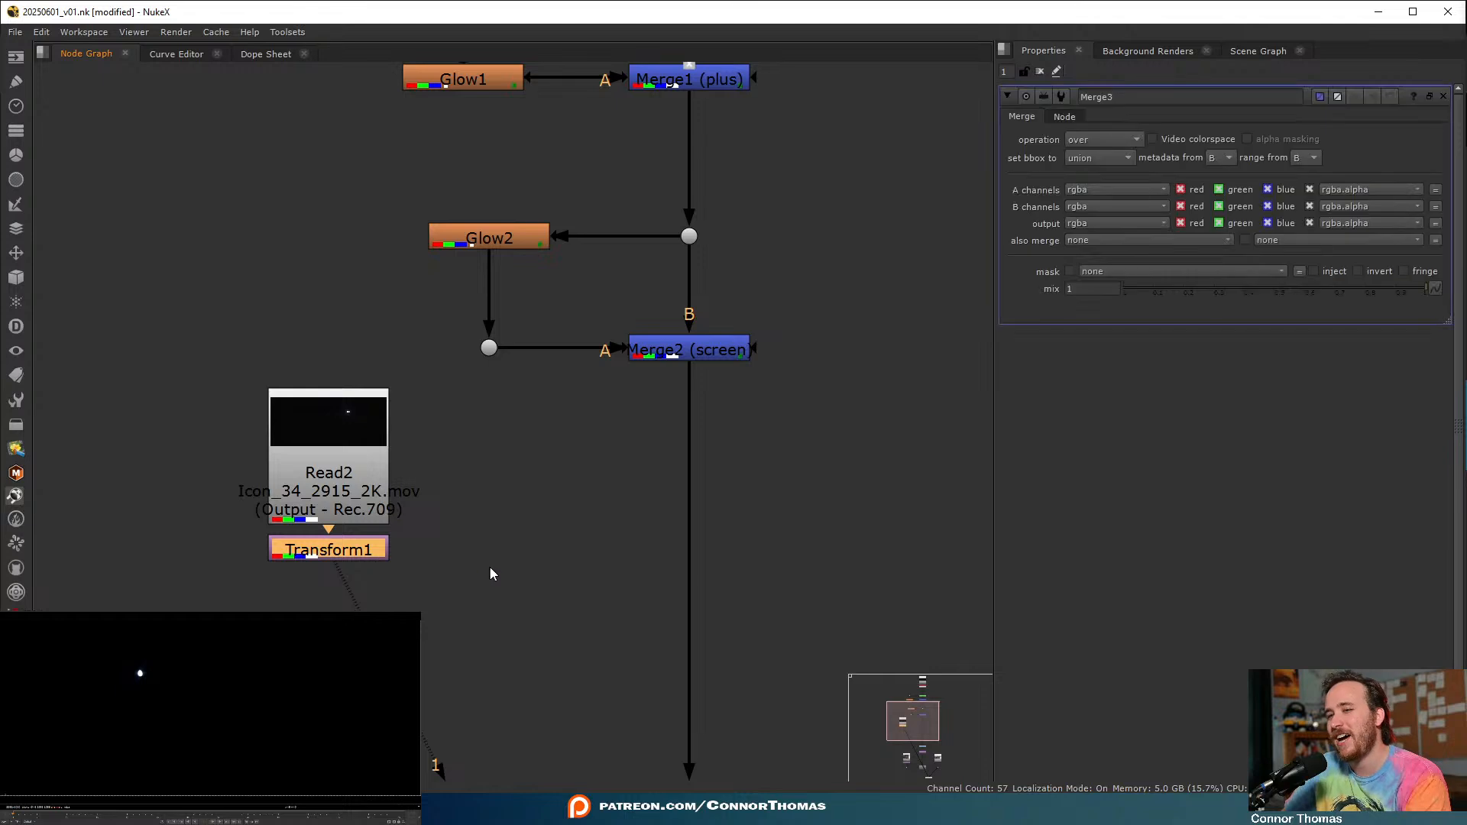
mouse_move(722, 685)
mouse_down()
mouse_move(679, 681)
mouse_move(701, 676)
mouse_up()
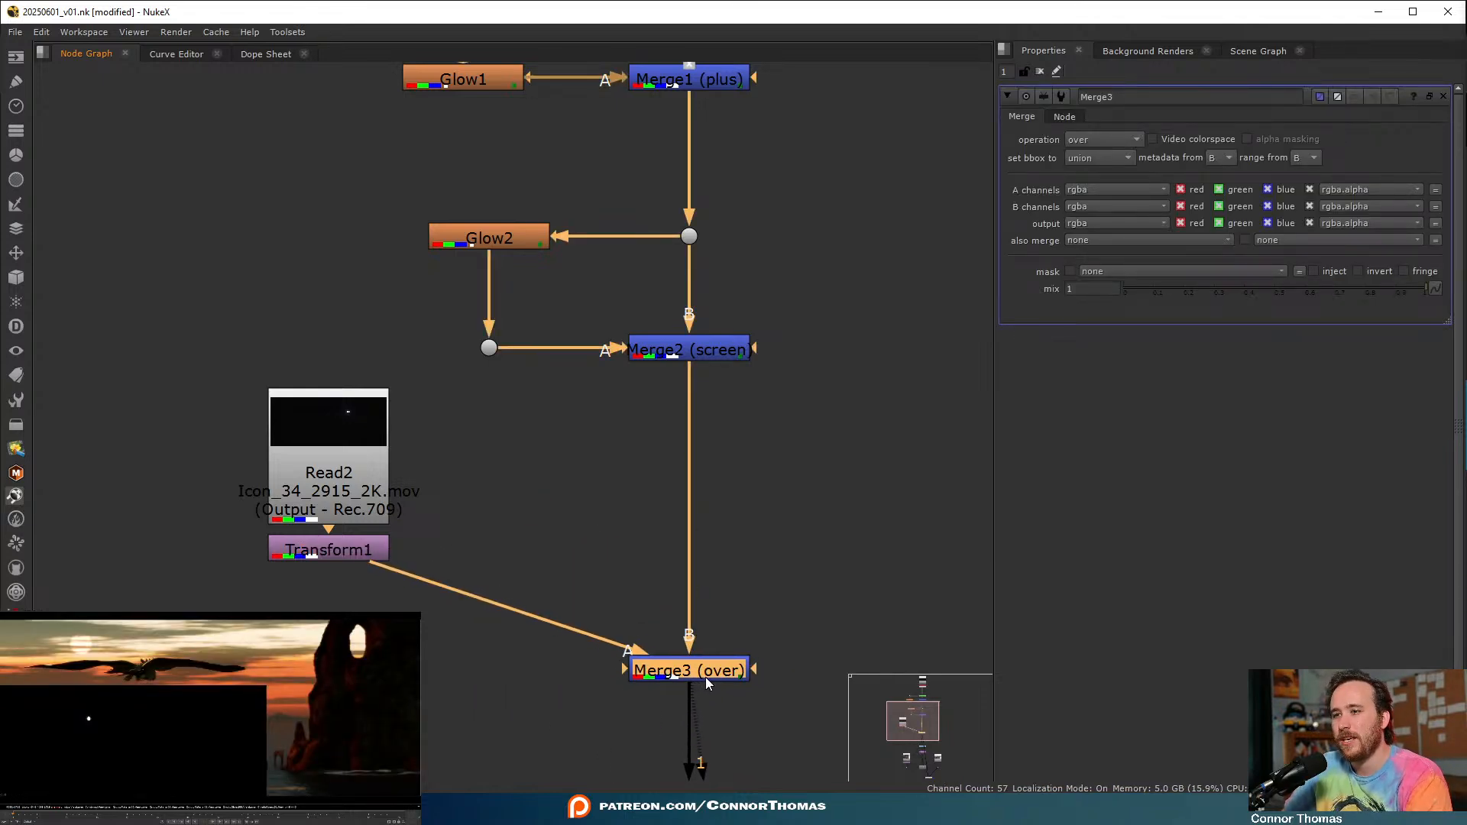
- Add a second Transform after Transform1, scale the flare to 3.1 and move it onto the sun at about x 796, y 230
click(355, 554)
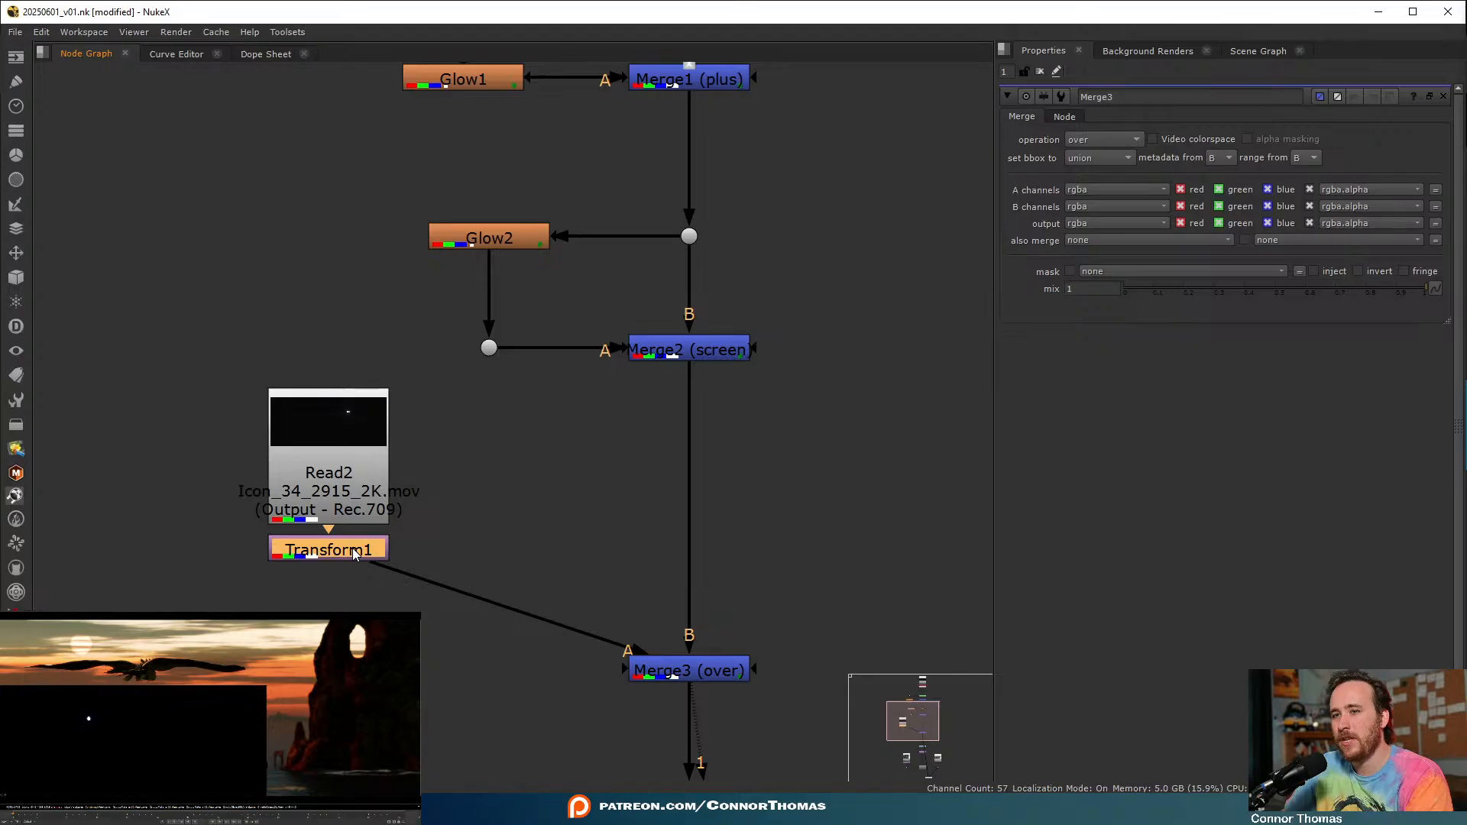
key(t)
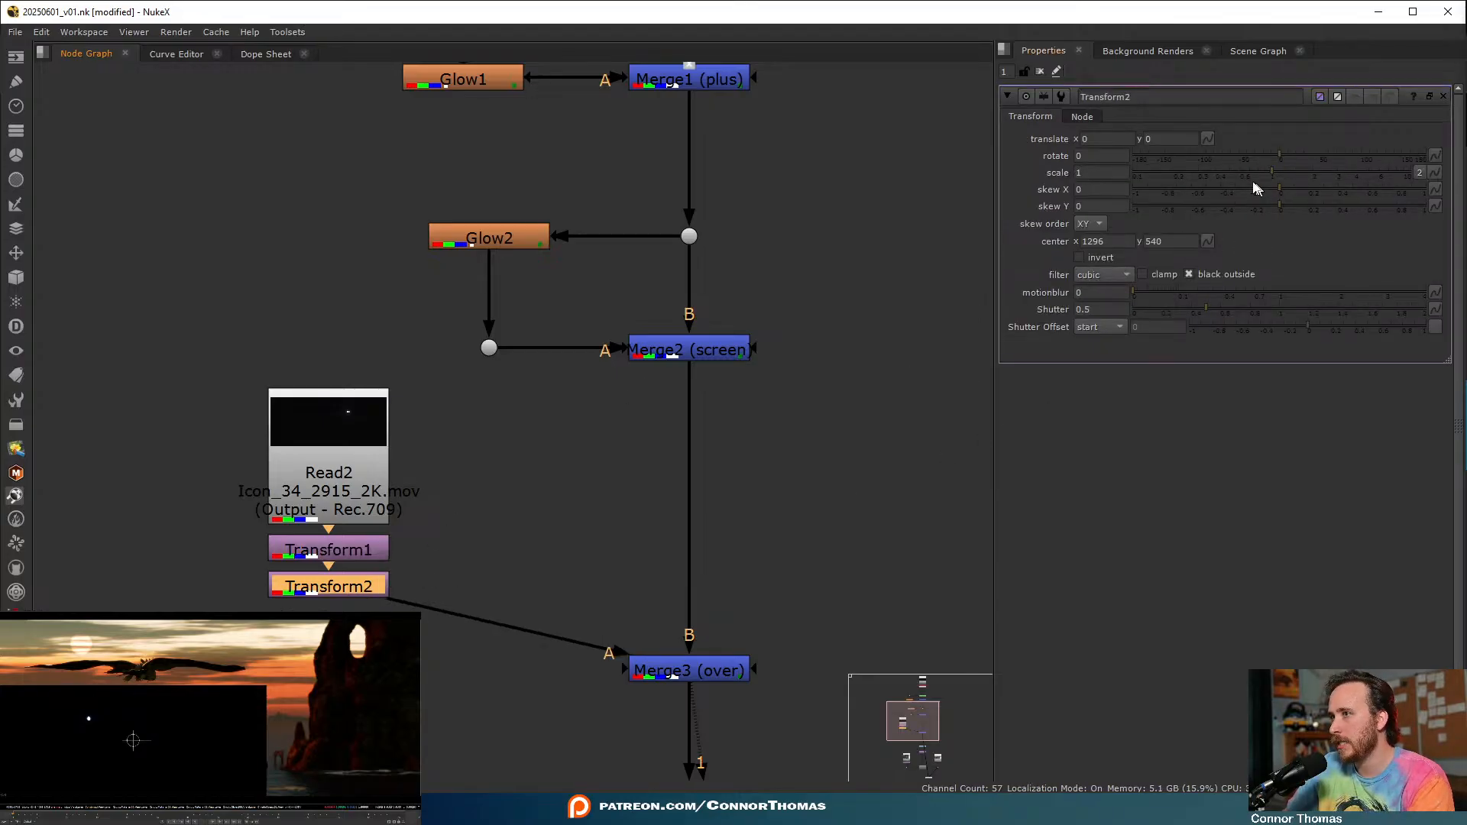
click(1298, 175)
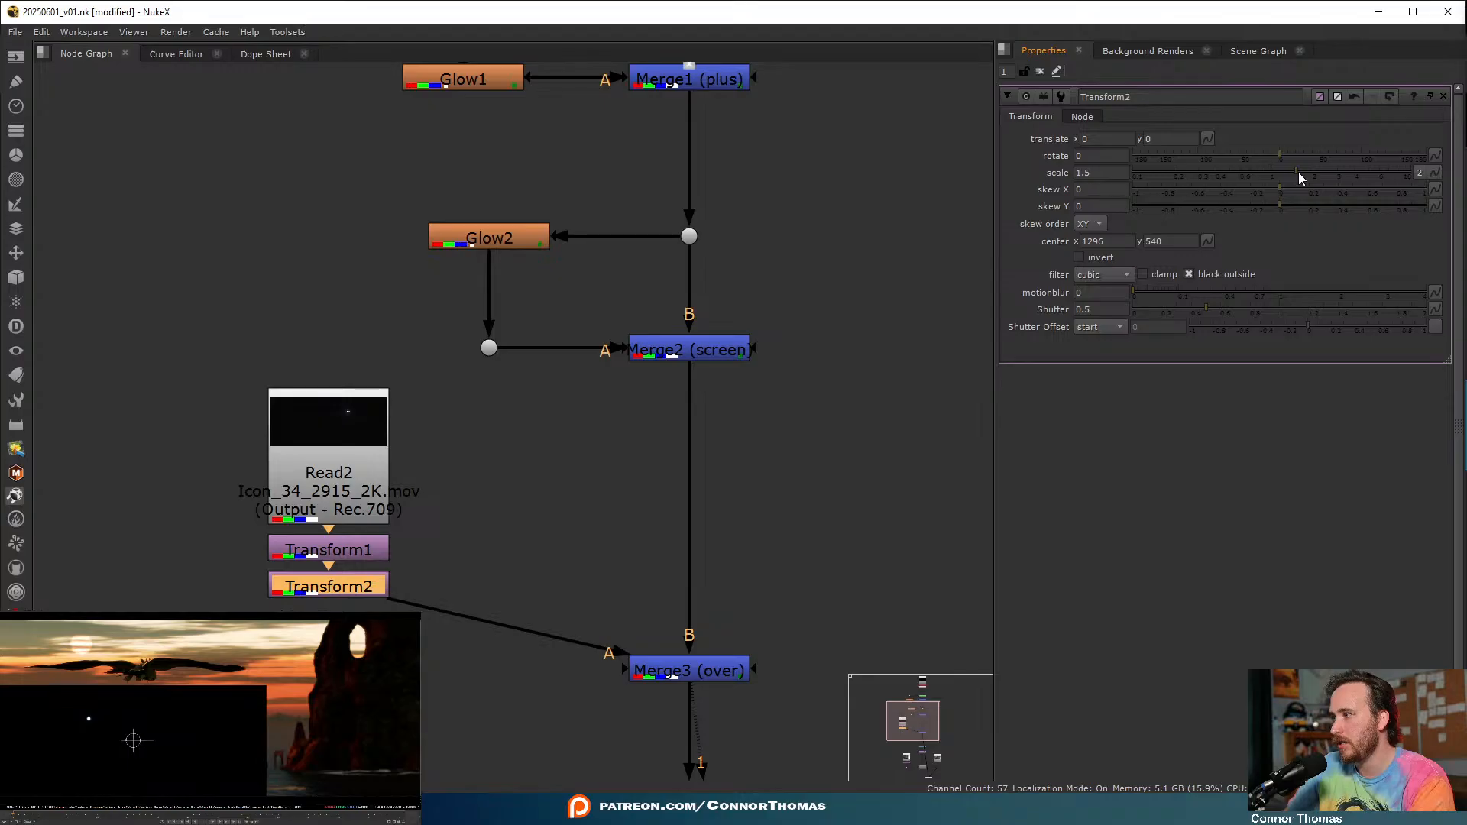
drag(1299, 175, 1340, 173)
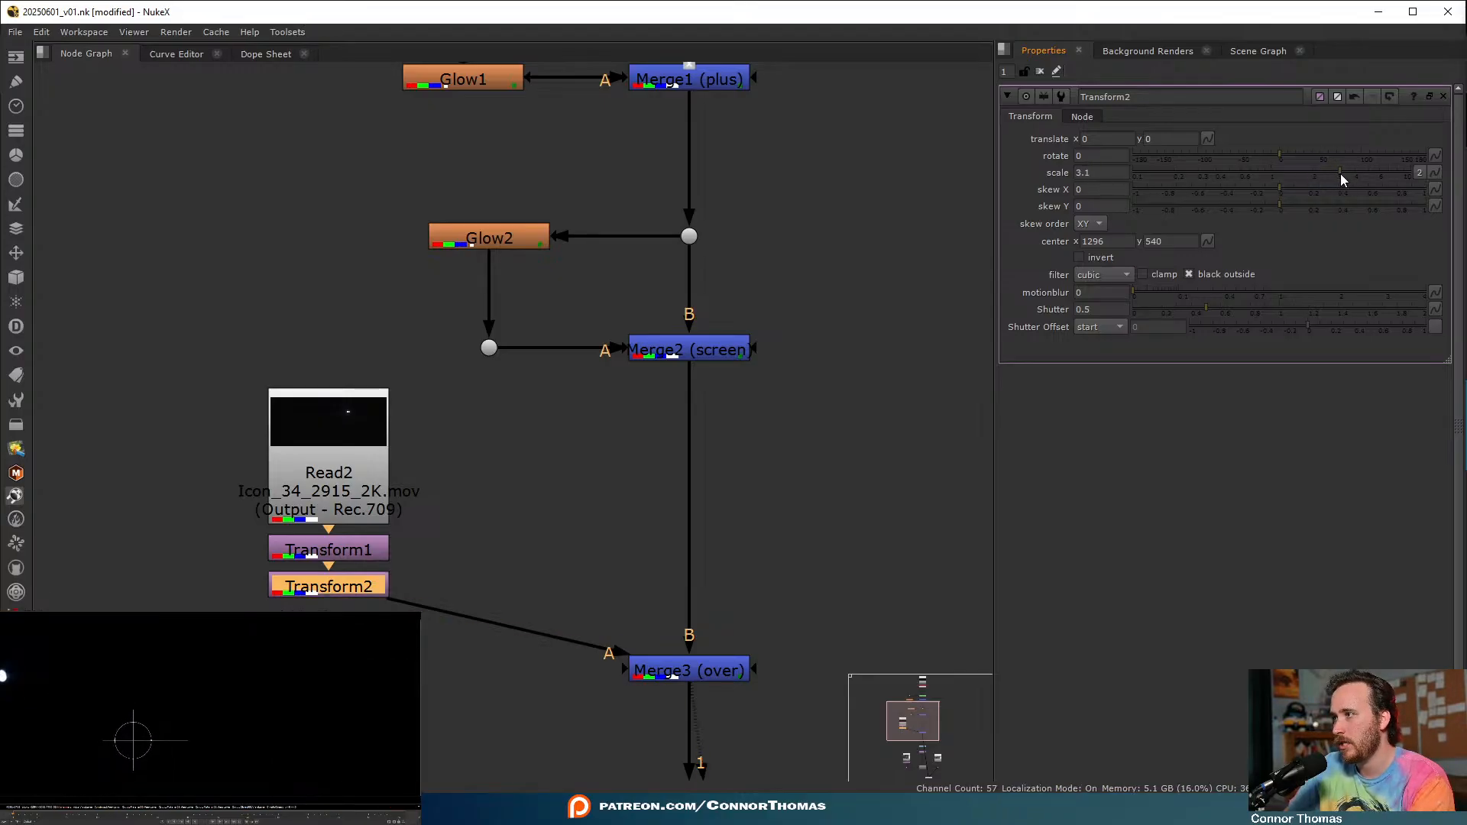
mouse_move(199, 719)
mouse_down()
mouse_move(183, 711)
mouse_move(212, 707)
mouse_move(209, 720)
mouse_up()
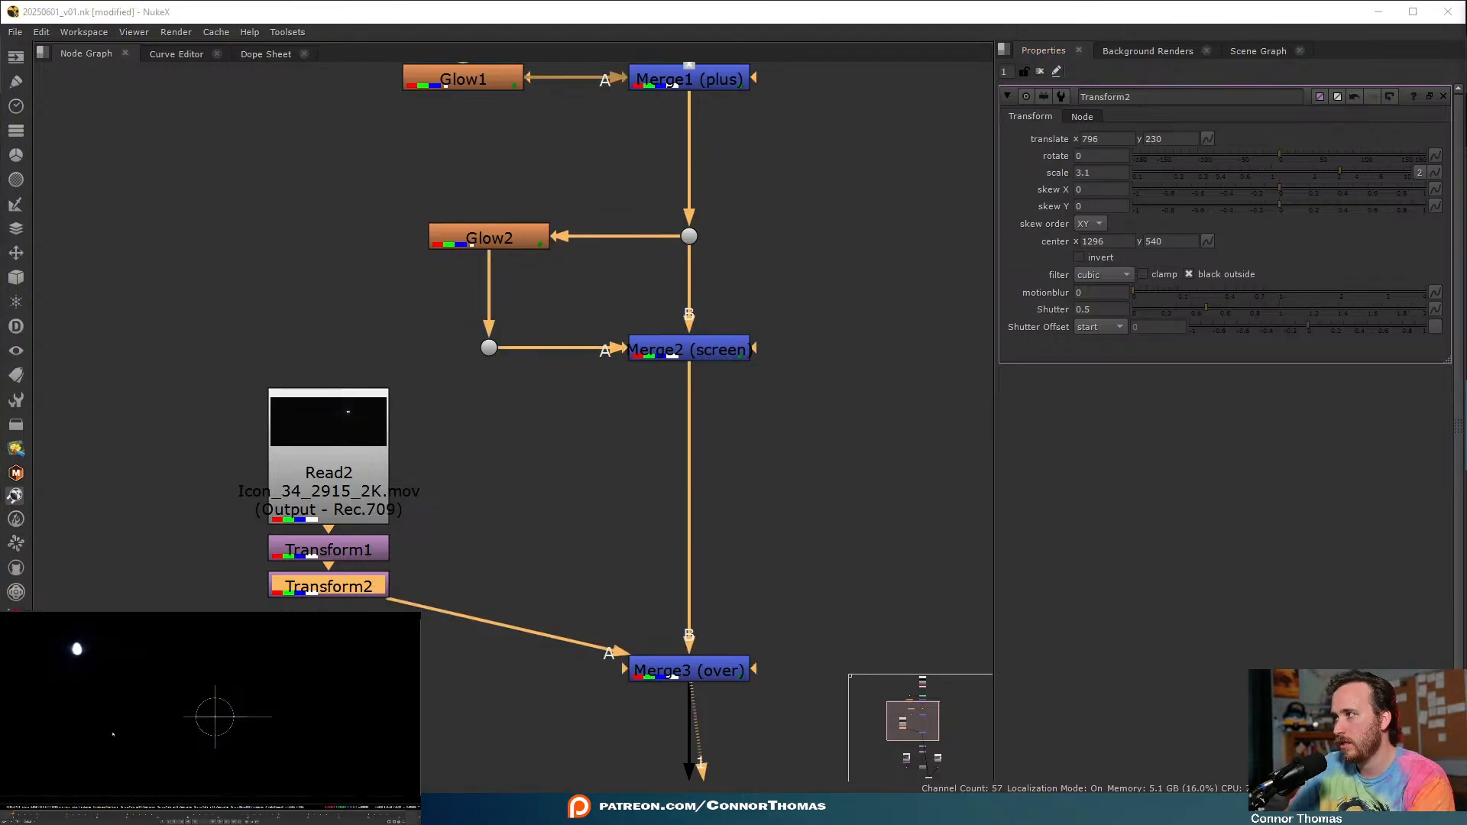
- Refine the flare's translate to about x 846, y 270, toggling Merge3 to compare its position with the sun
click(721, 669)
key(d)
key(d)
drag(215, 716, 218, 712)
key(d)
key(d)
click(747, 625)
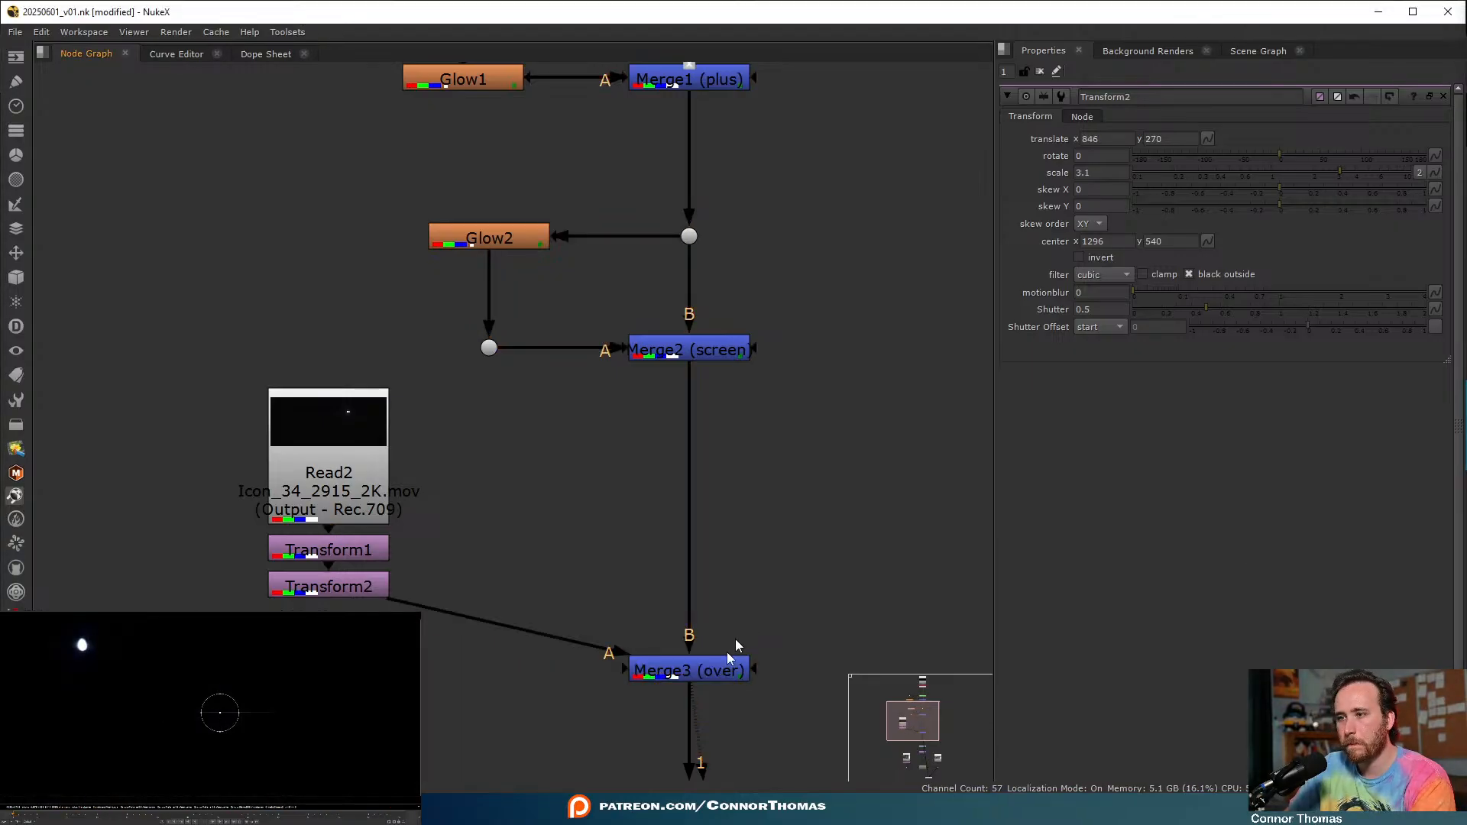
- Try the screen operation on Merge3, settling on plus for blending the flare
click(712, 669)
double_click(712, 669)
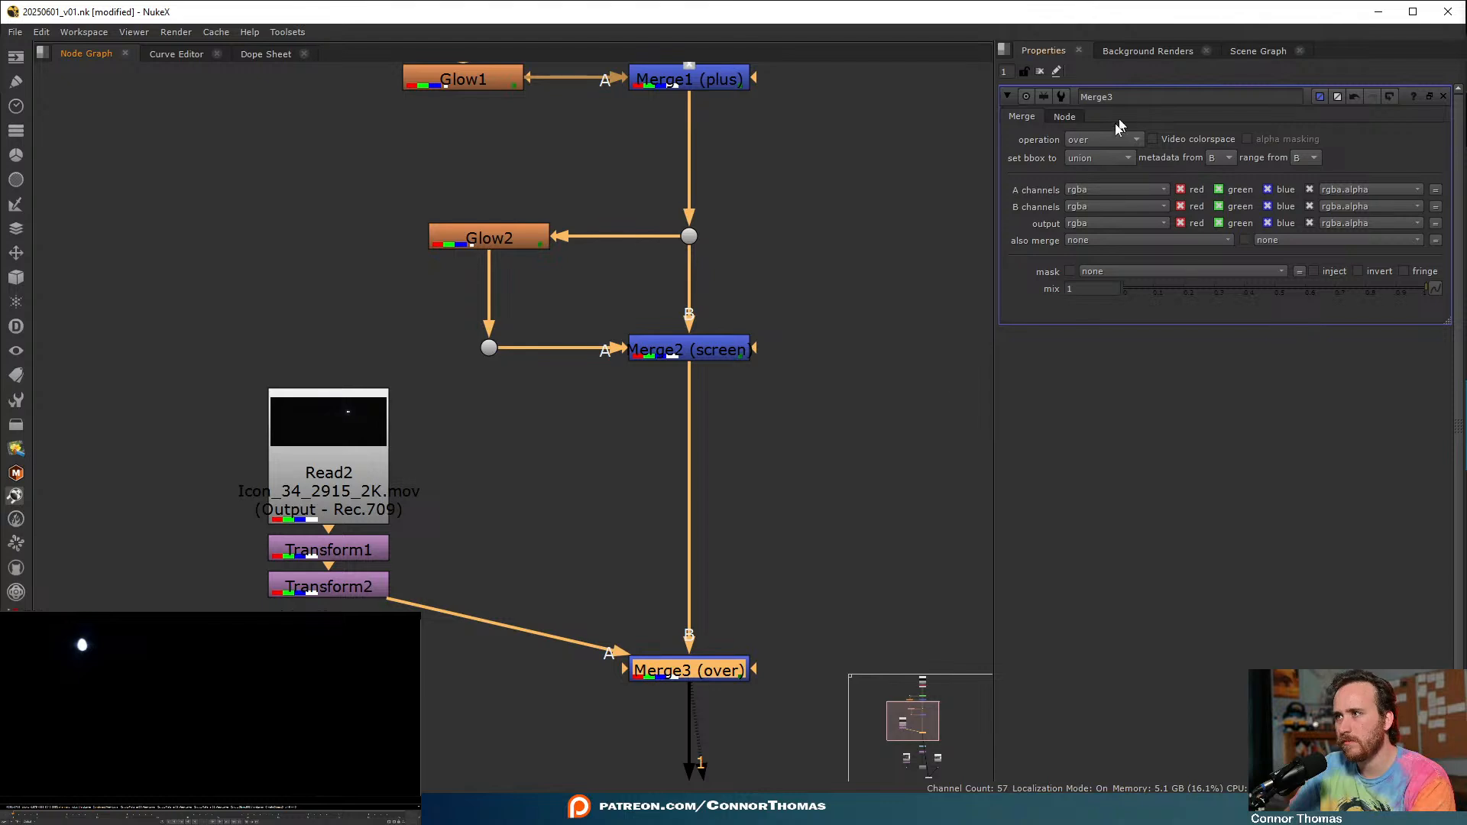
click(1098, 139)
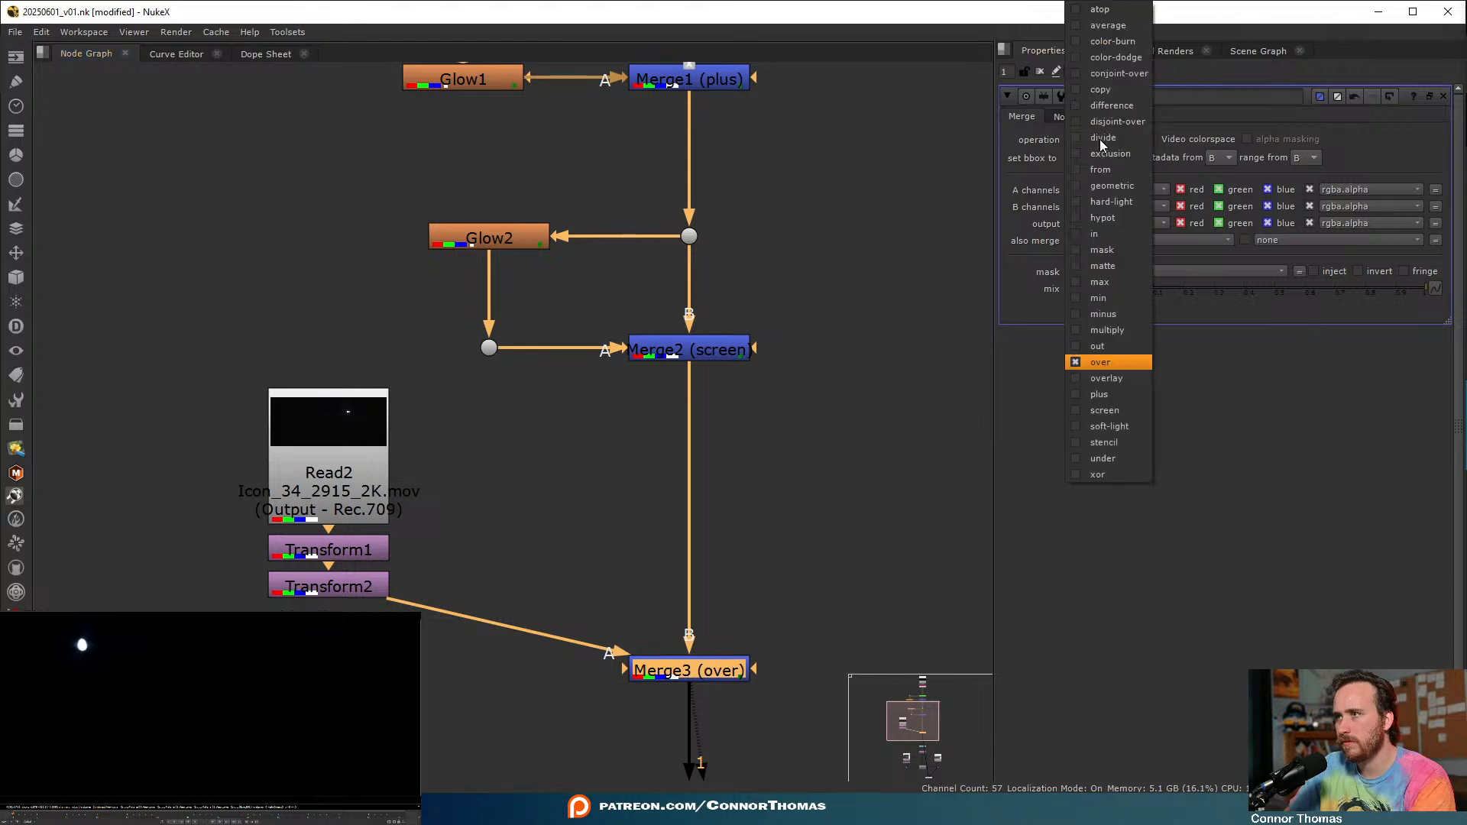
click(1117, 409)
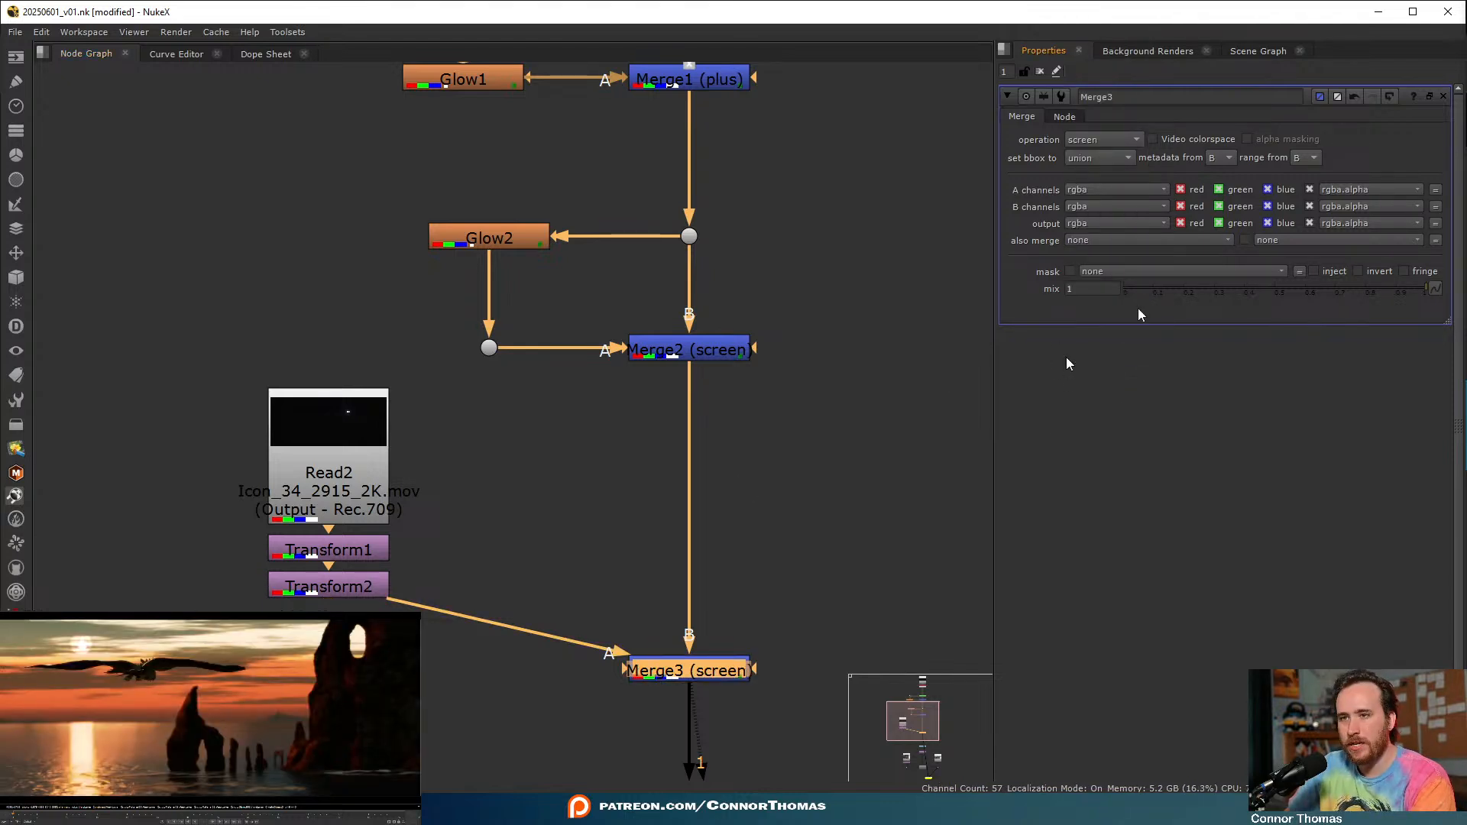
click(1077, 137)
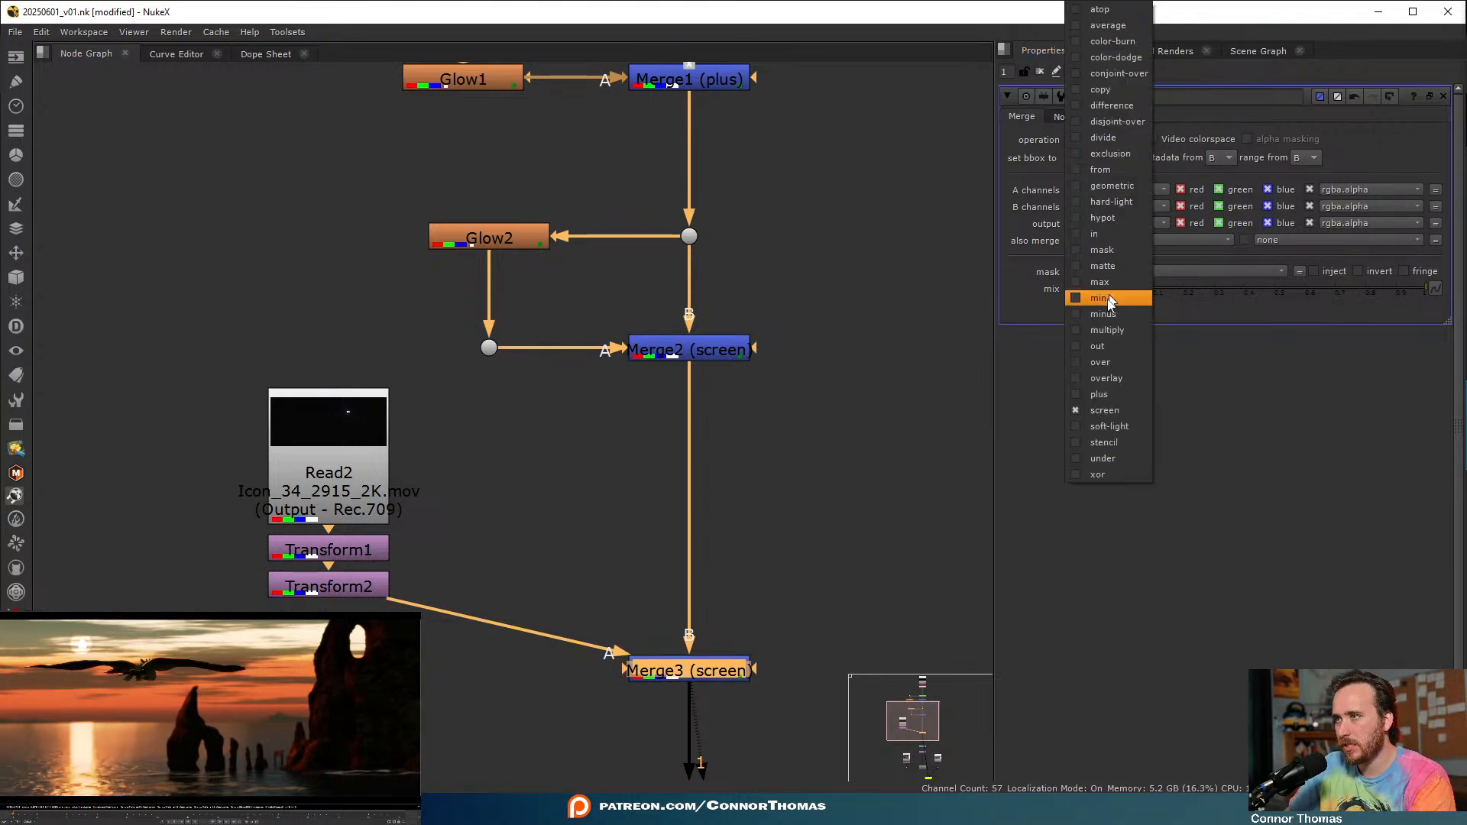
click(1090, 394)
- Add a TimeOffset node after Transform2 and set its time offset to -50 frames
click(350, 593)
key(Tab)
text(of)
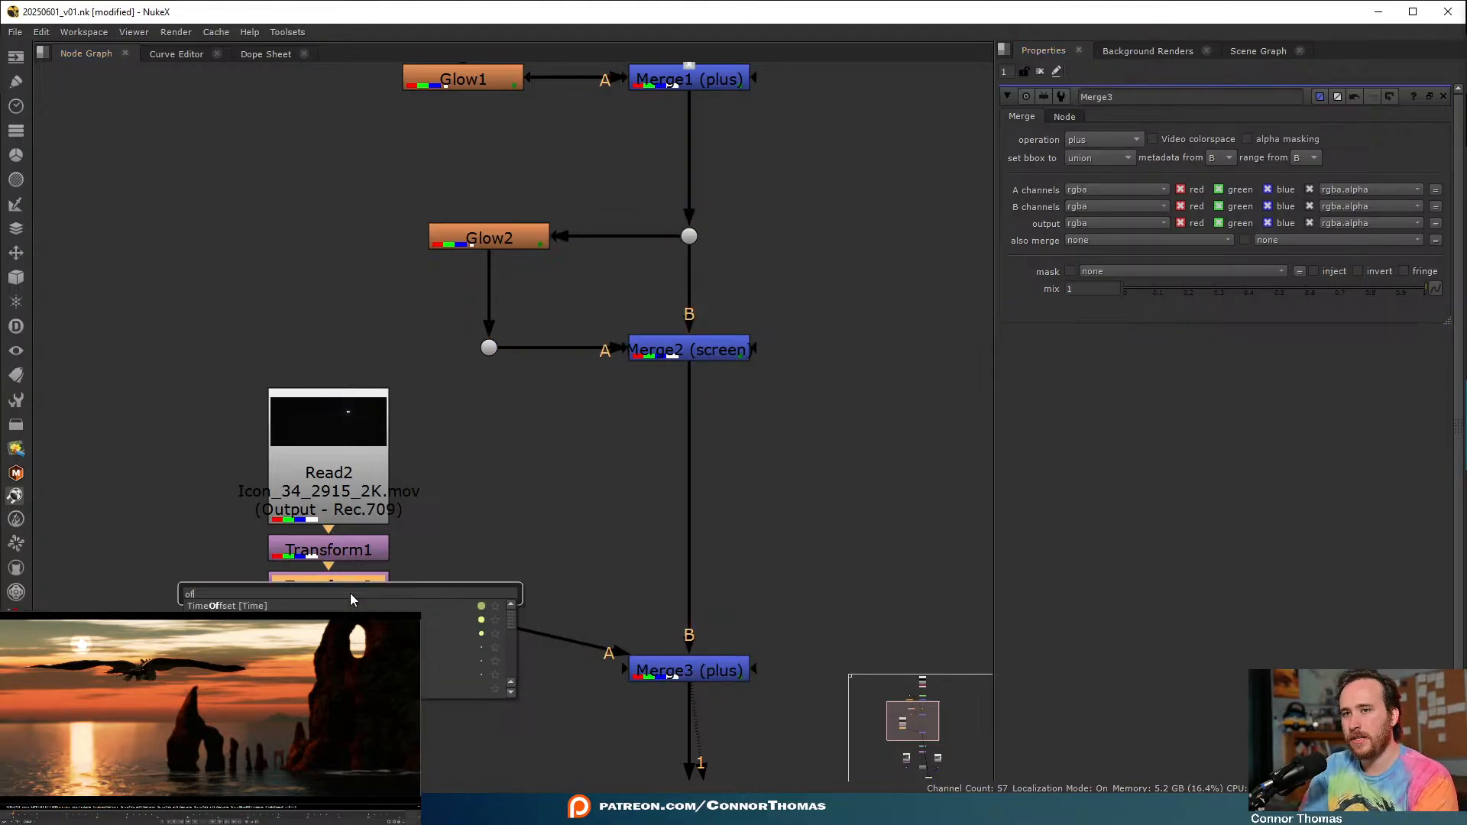
key(Return)
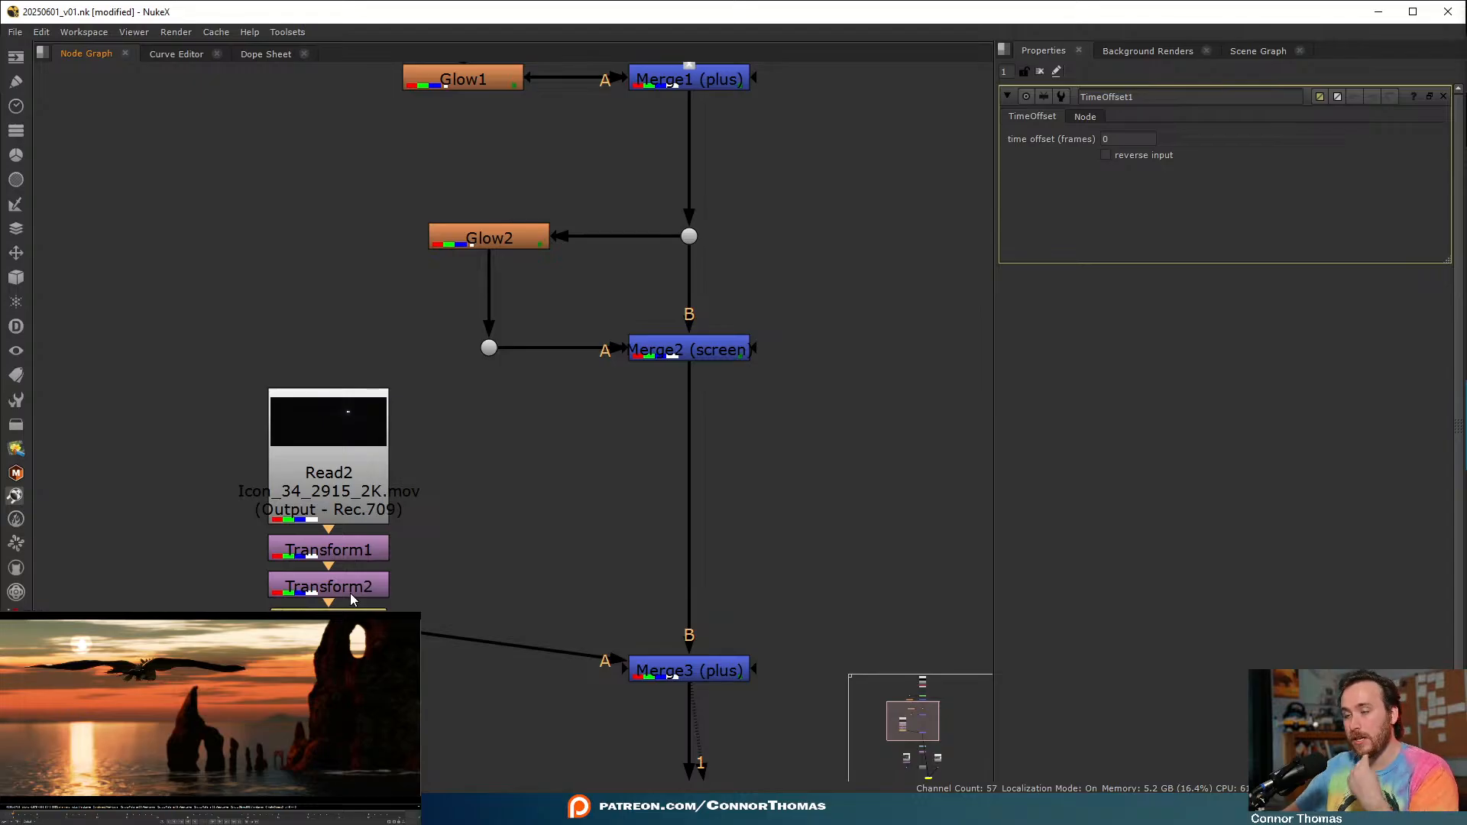
click(1133, 138)
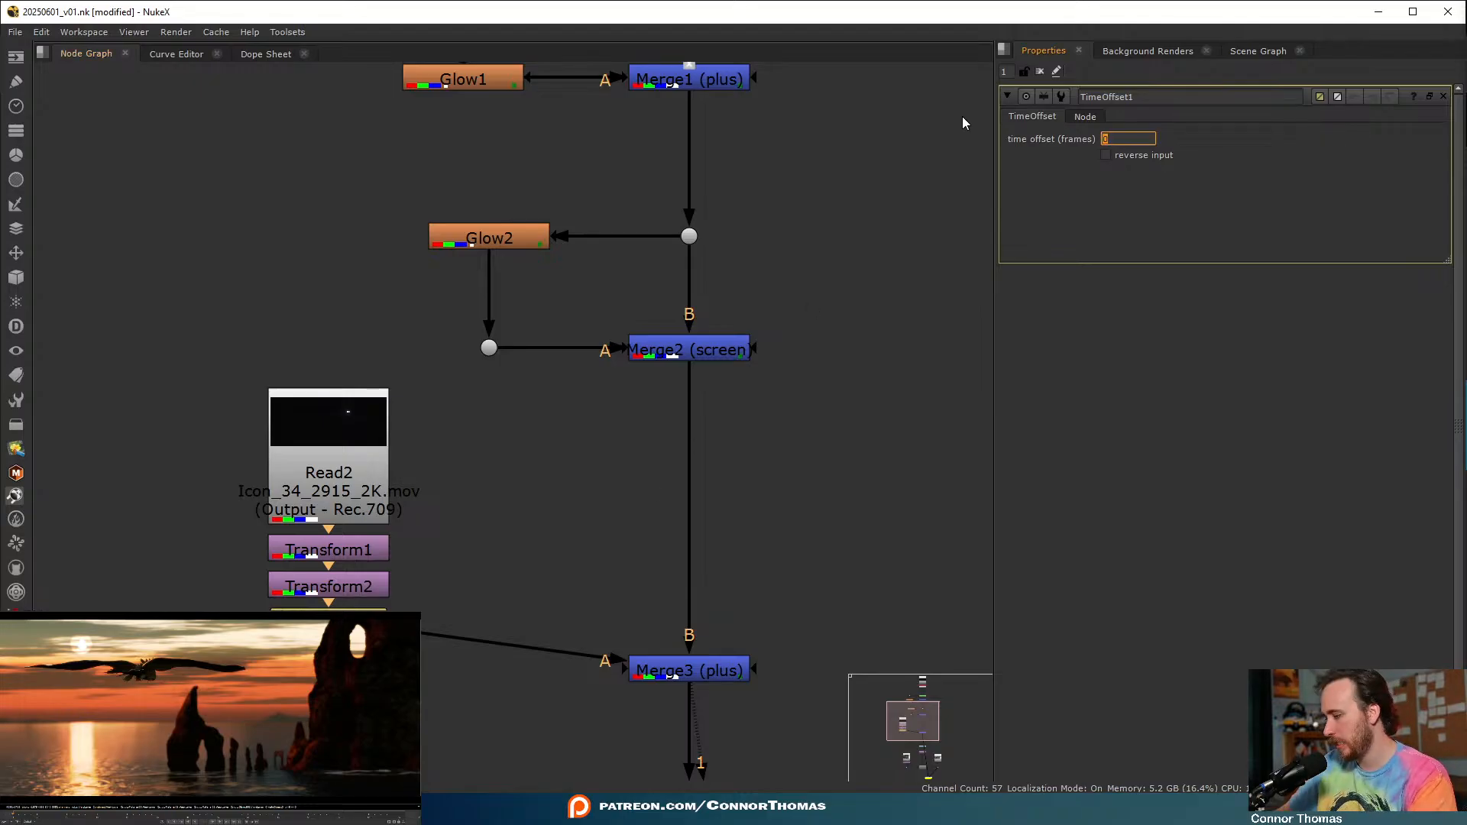
text(-50)
key(Return)
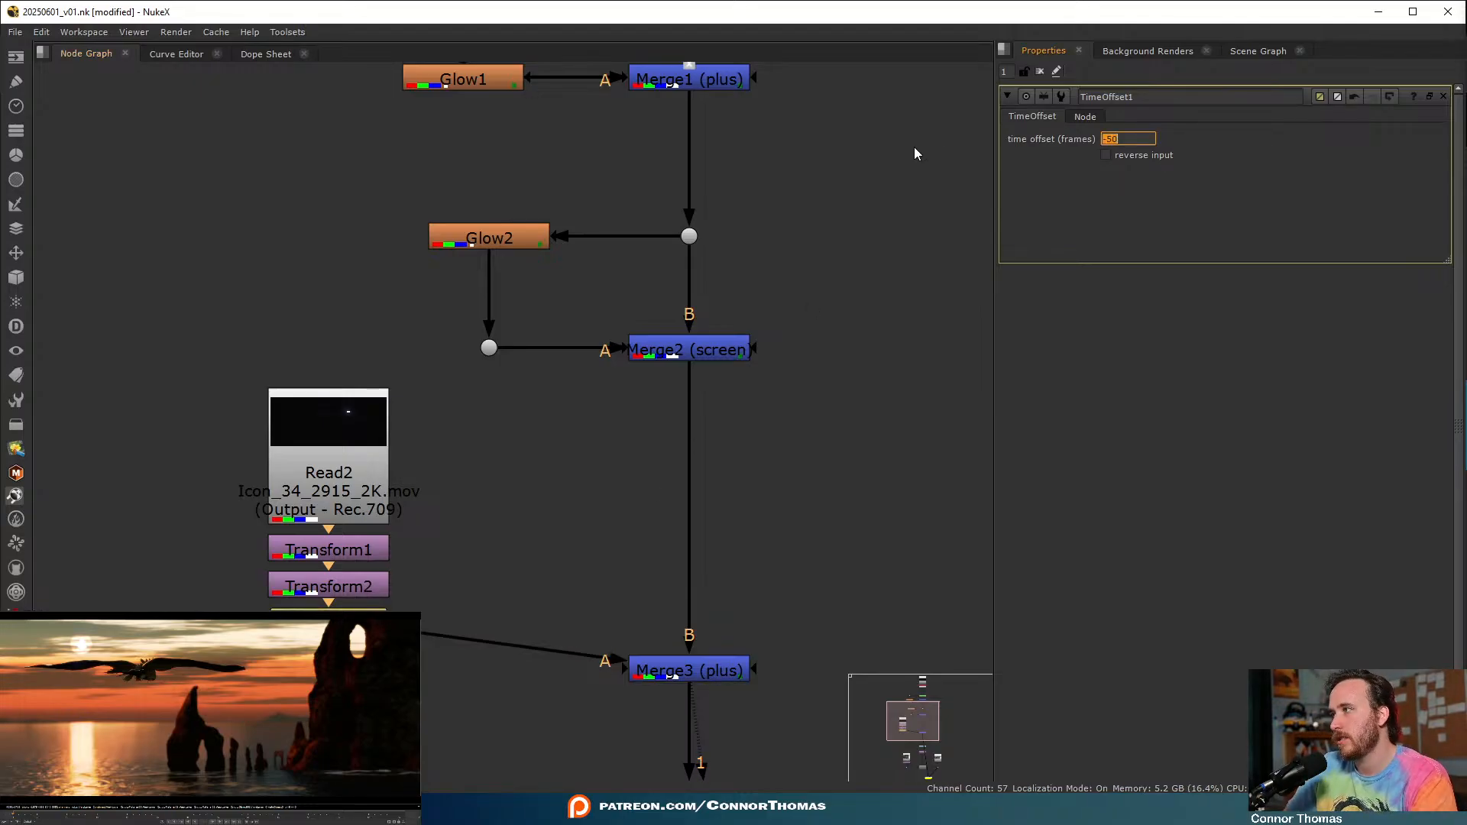
- View the output of the flare's TimeOffset node by itself
click(513, 551)
click(330, 618)
key(1)
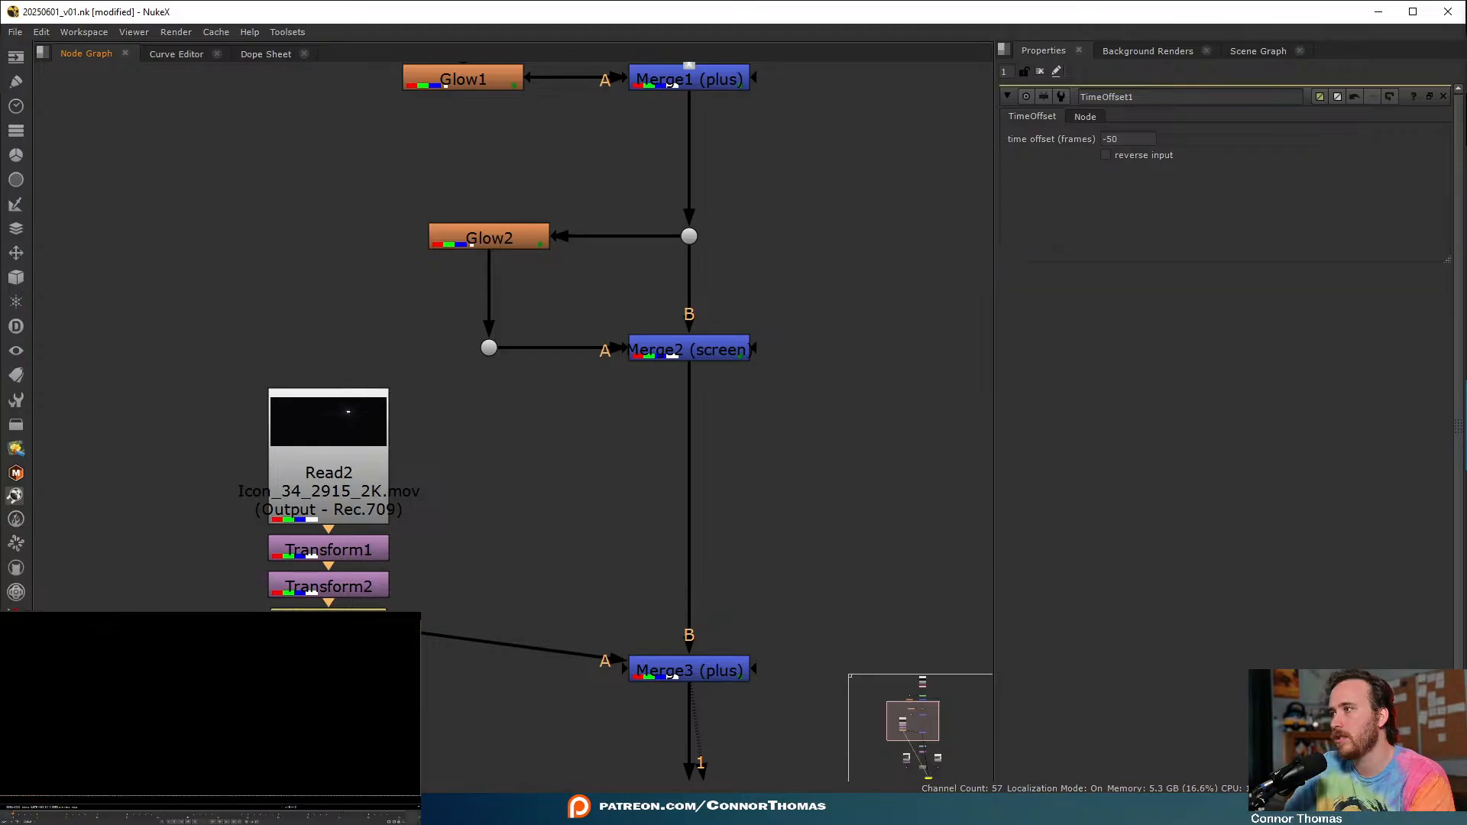
- Spread out the Icon 34 flare branch and add a Merge node after TimeOffset1, with the flare as its A input
scroll(162, 703, down, 3)
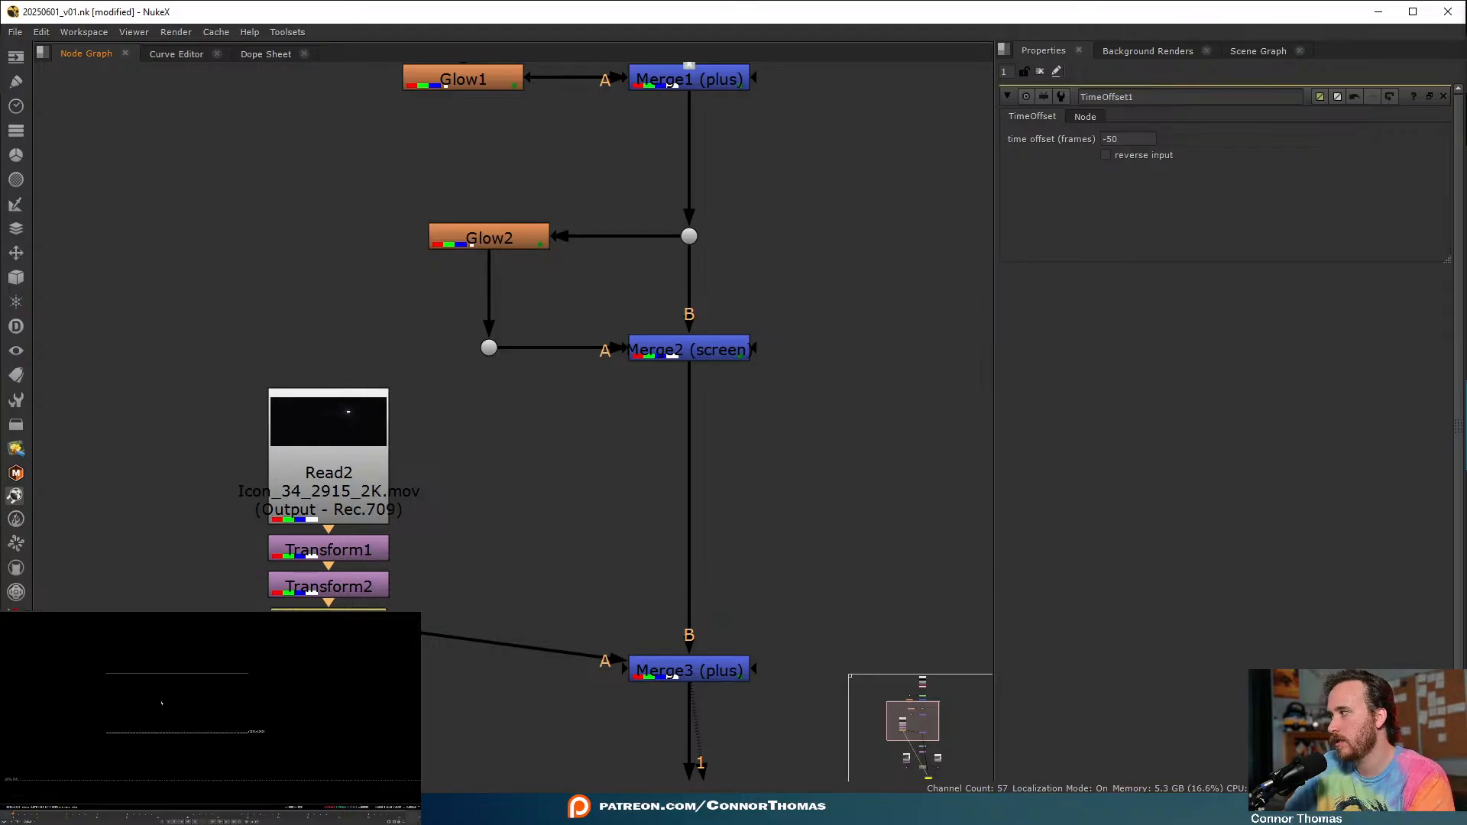
middle_drag(452, 625, 608, 486)
drag(290, 577, 561, 241)
drag(481, 309, 306, 244)
click(530, 397)
click(318, 436)
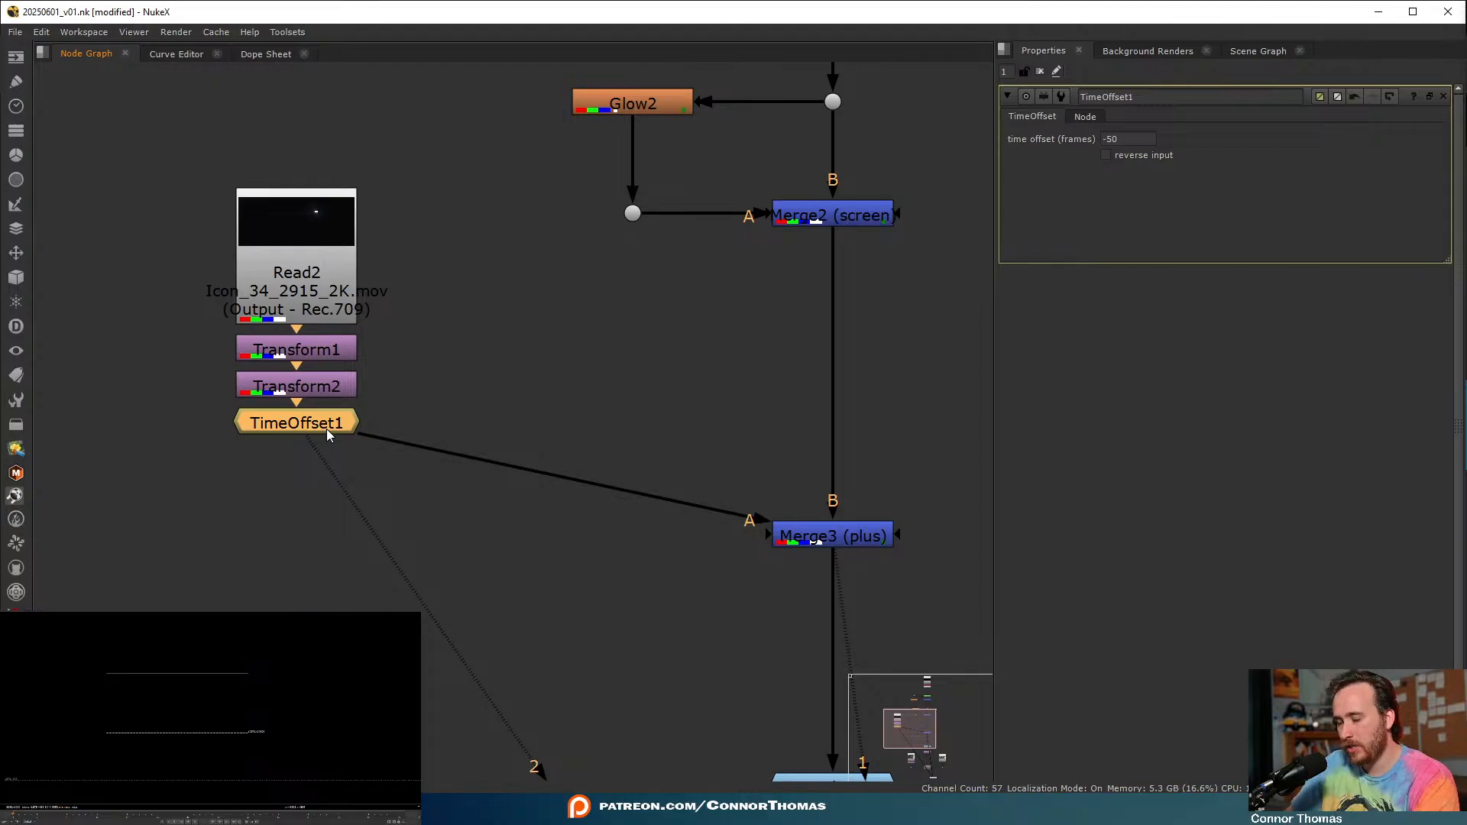
key(m)
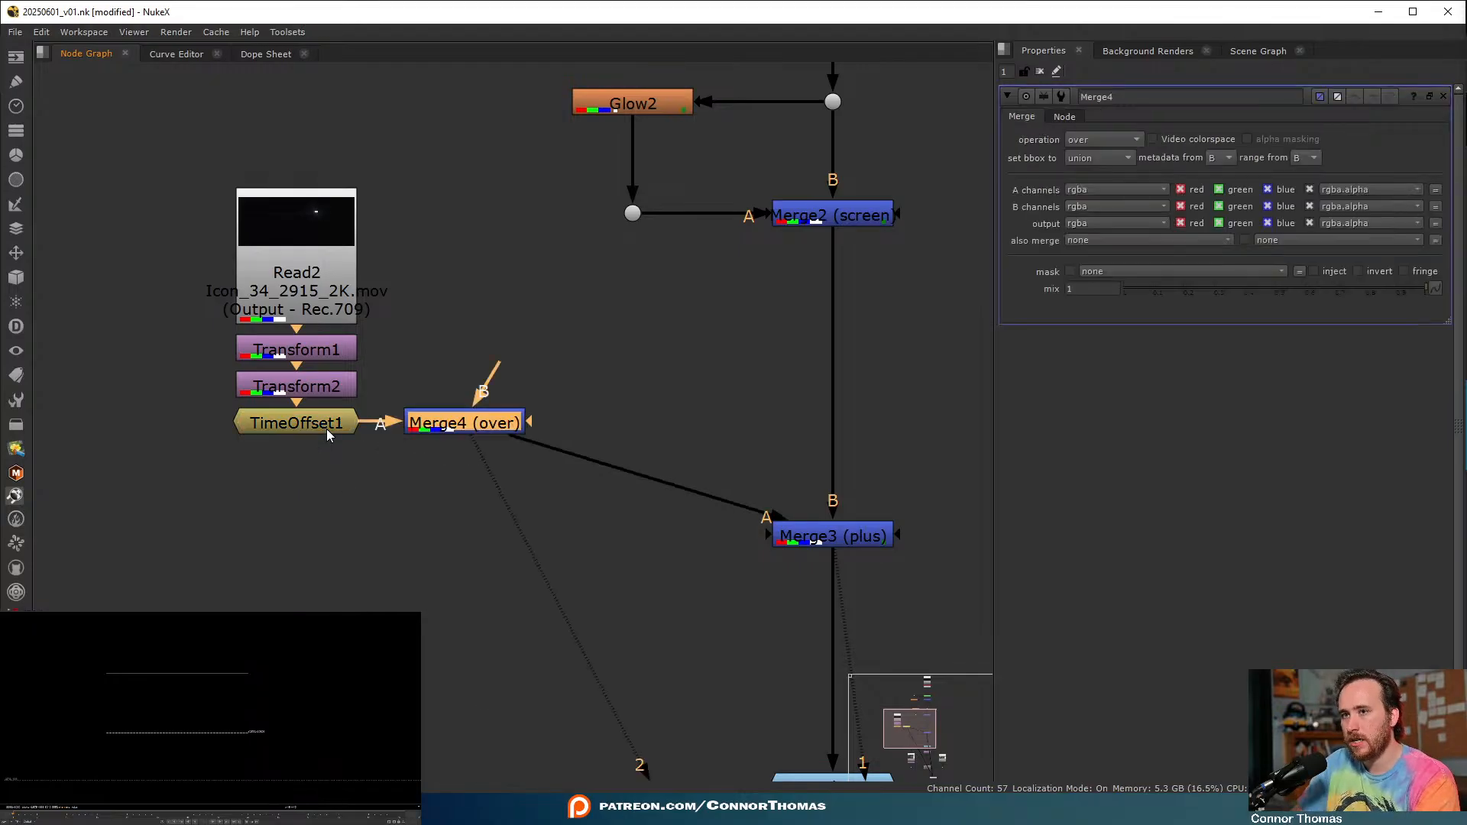
- Add a Constant node above Merge4 and connect it as the merge's B input
click(507, 288)
key(Tab)
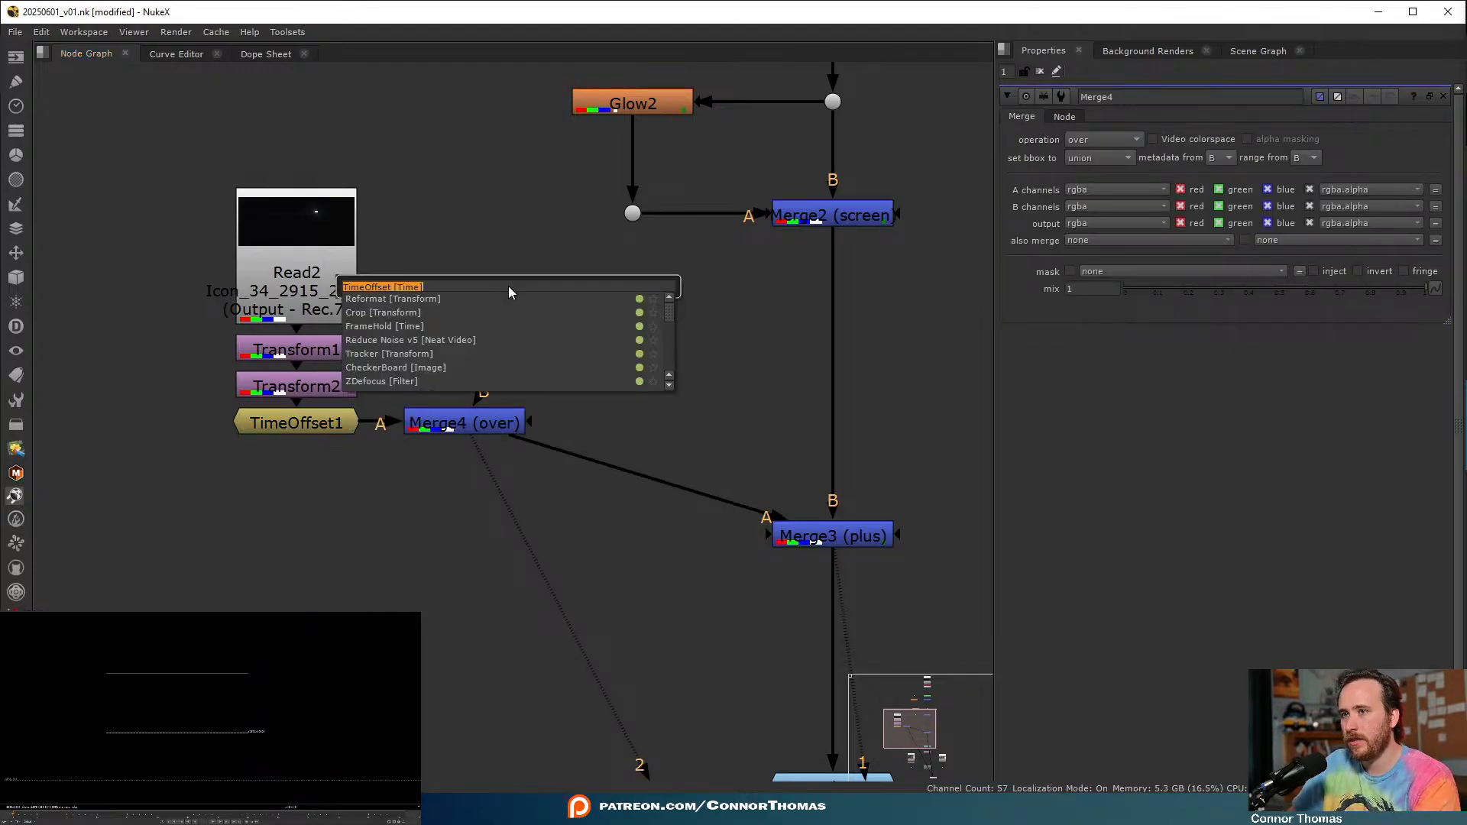
text(const)
key(Return)
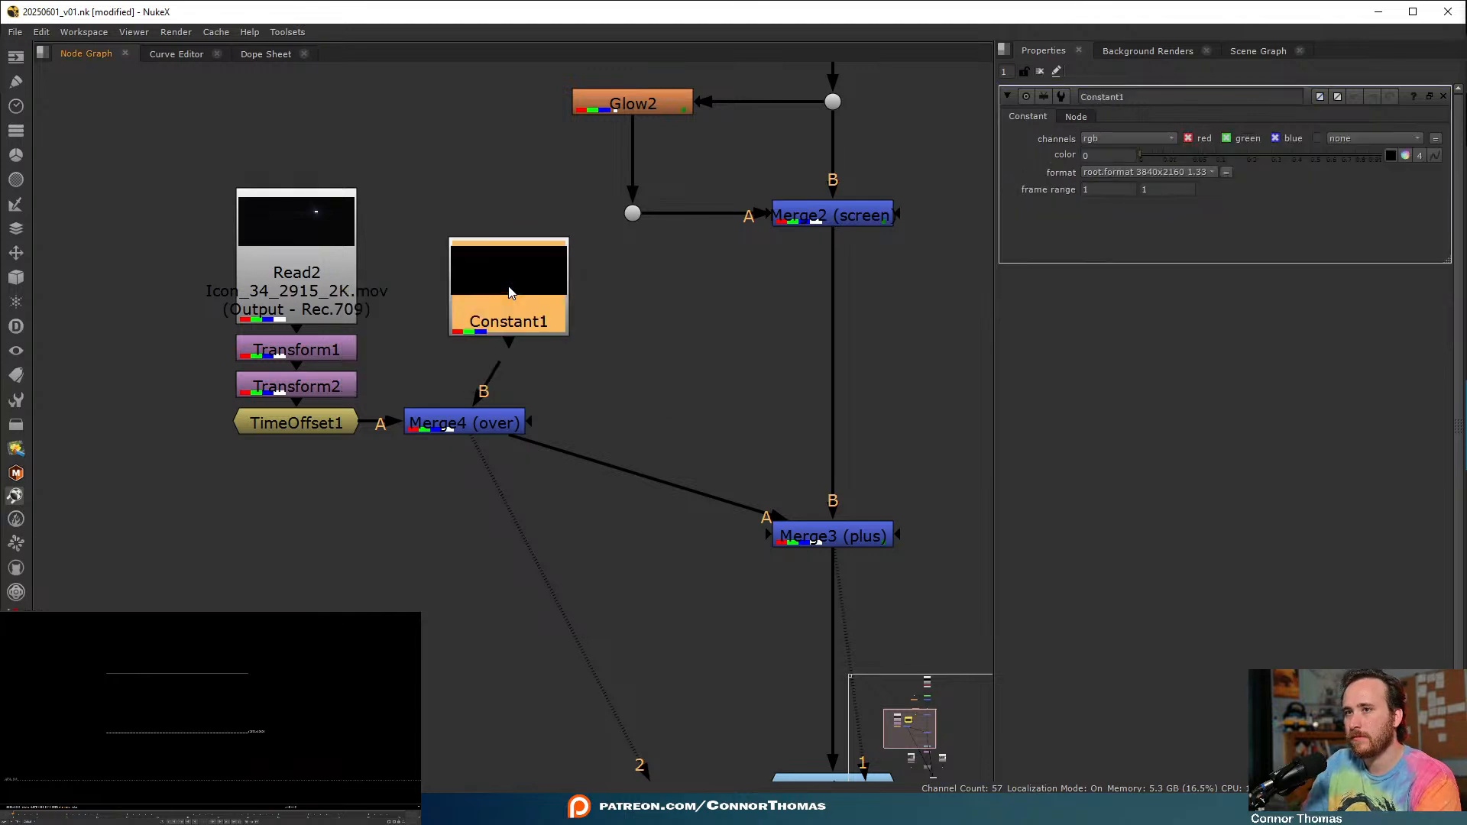
drag(492, 366, 466, 282)
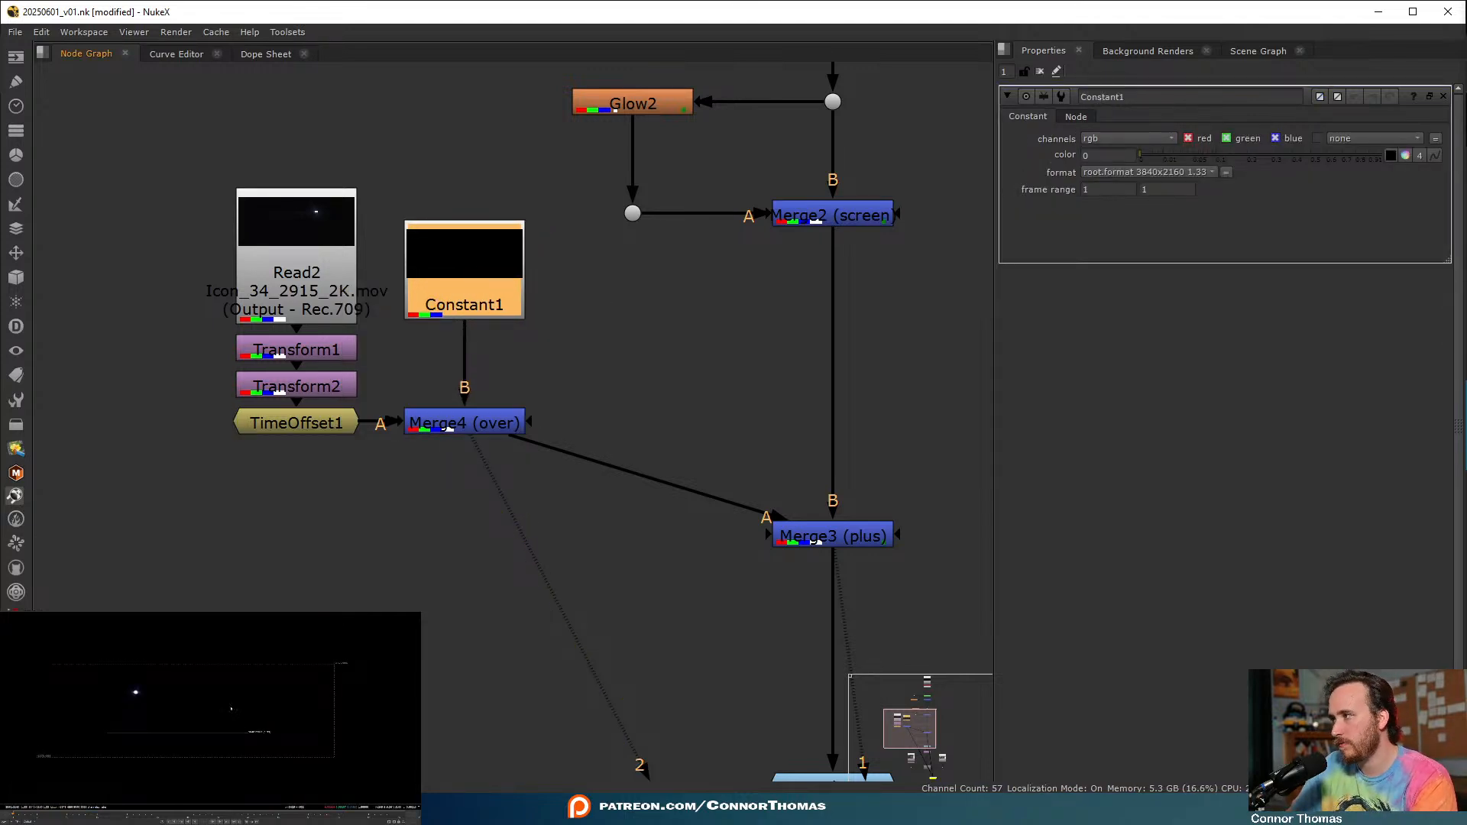
- Add a Crop node after Merge4 and route its output to Merge3 through a right-angled dot
click(480, 427)
key(Tab)
text(crop)
key(Return)
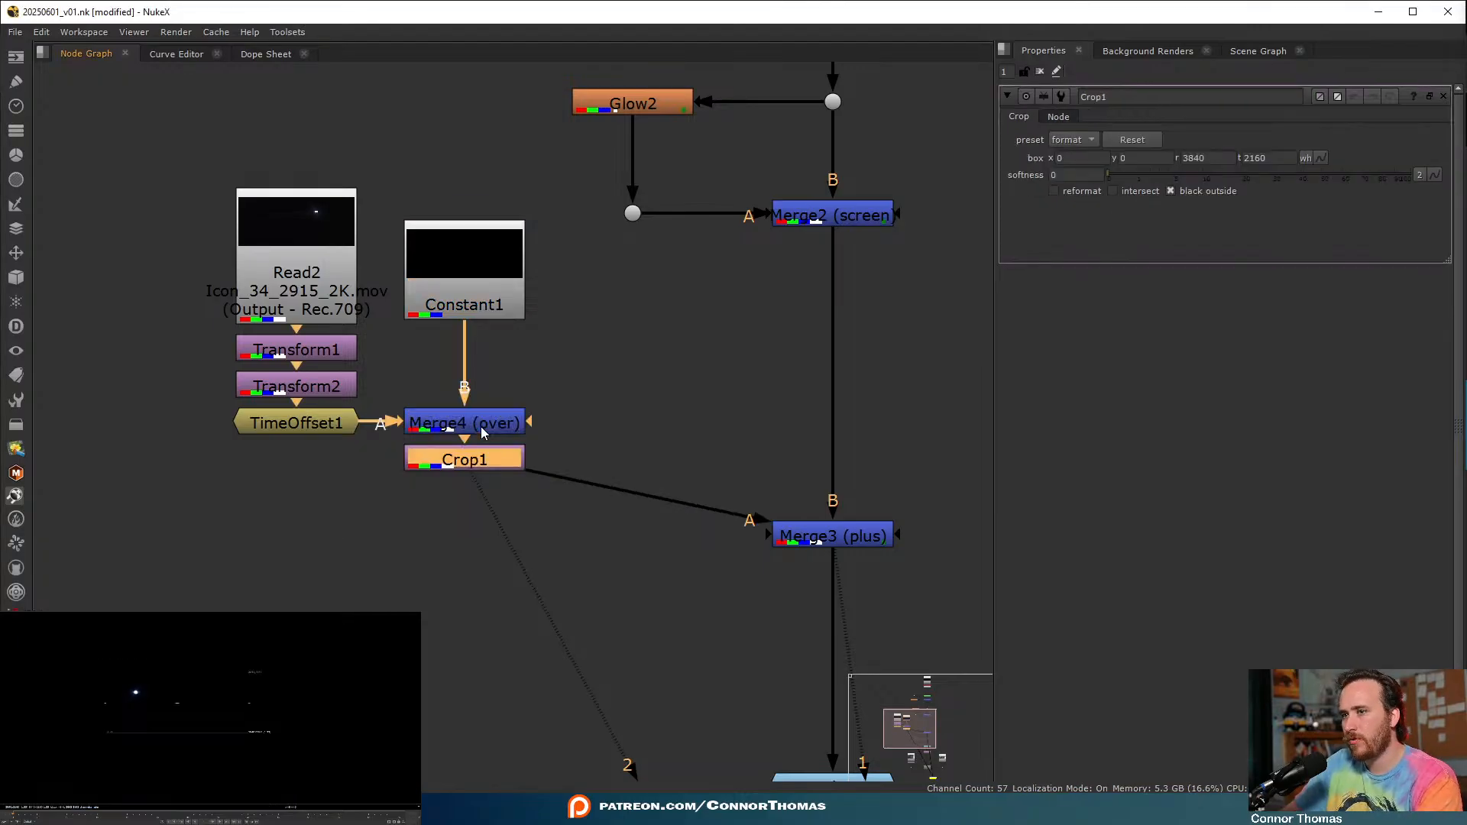
ctrl+click(649, 500)
drag(650, 501, 469, 539)
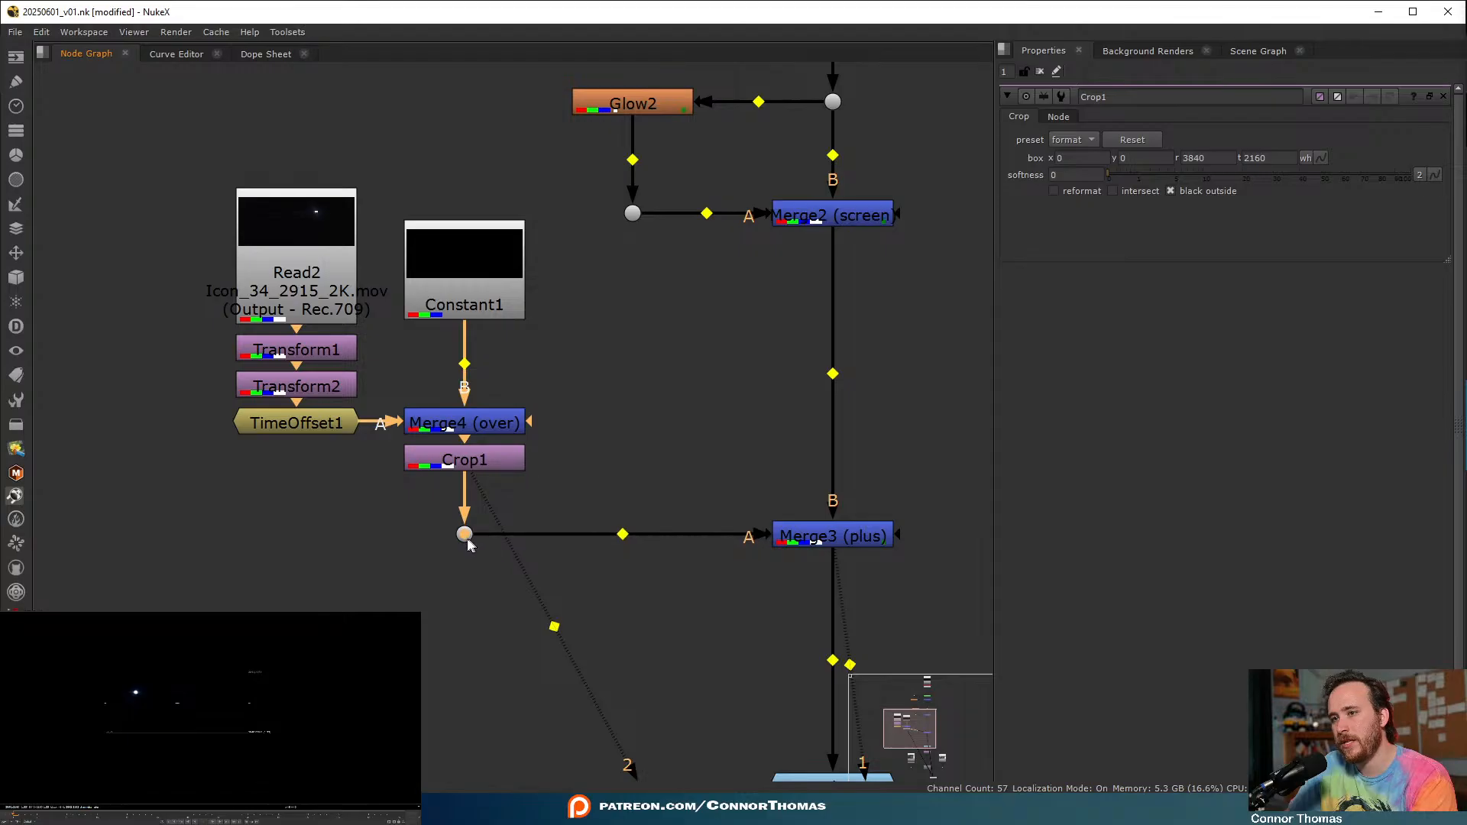
click(649, 428)
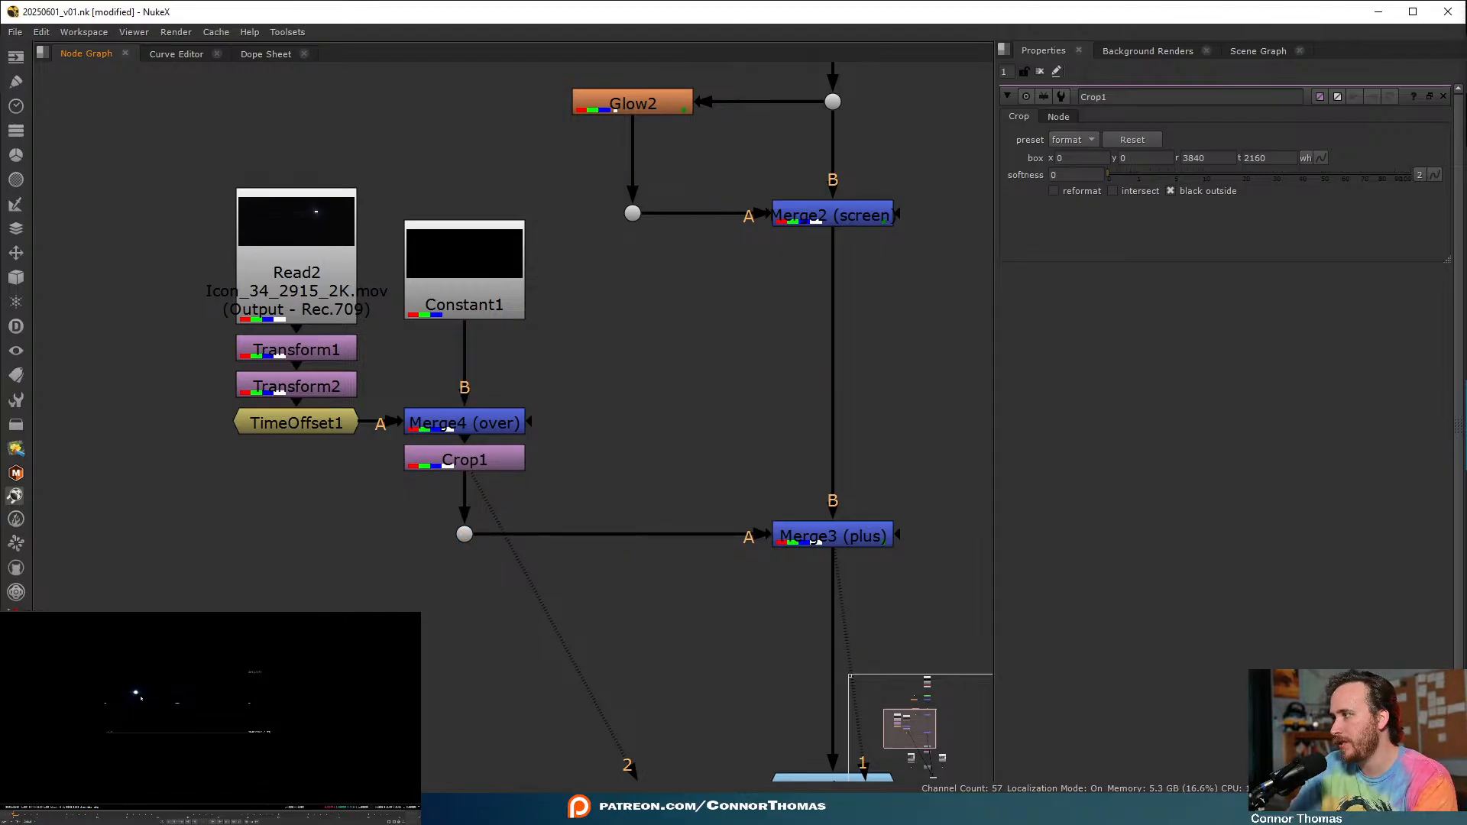
- Set TimeOffset1's time offset to -101 frames
key(f)
drag(582, 385, 334, 449)
double_click(319, 425)
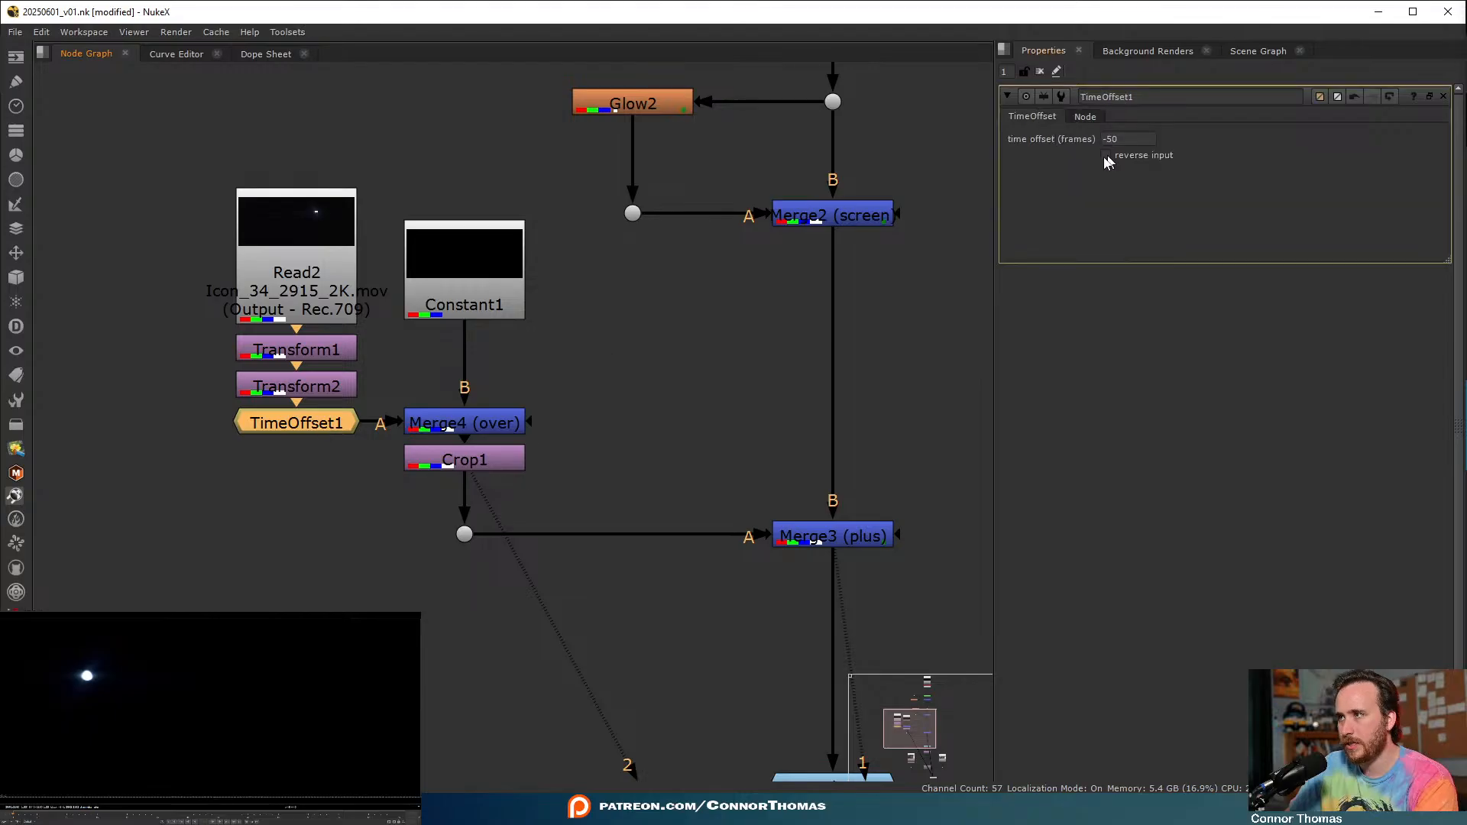
double_click(1109, 139)
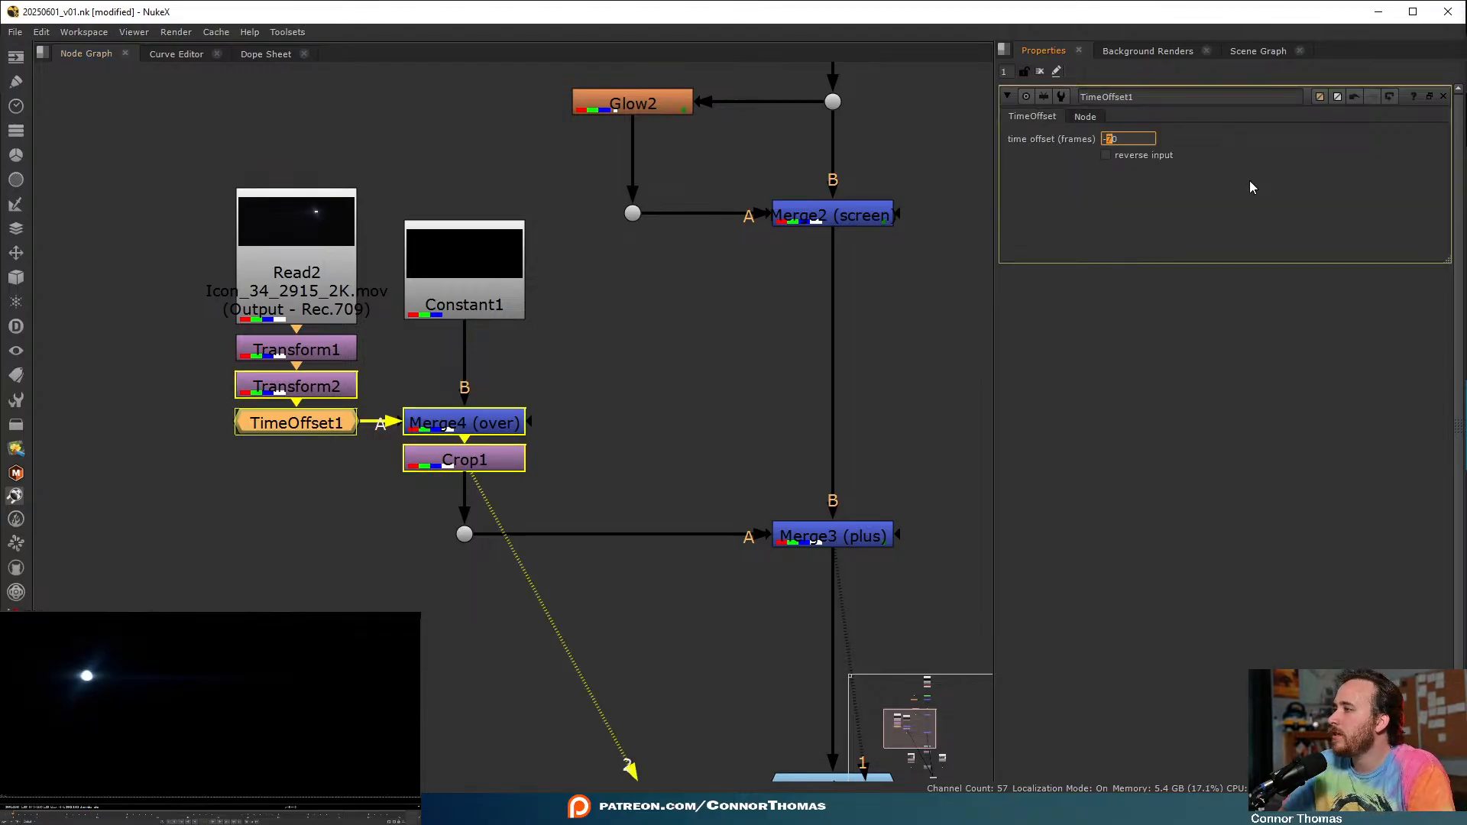
text(10)
key(BackSpace)
text(1)
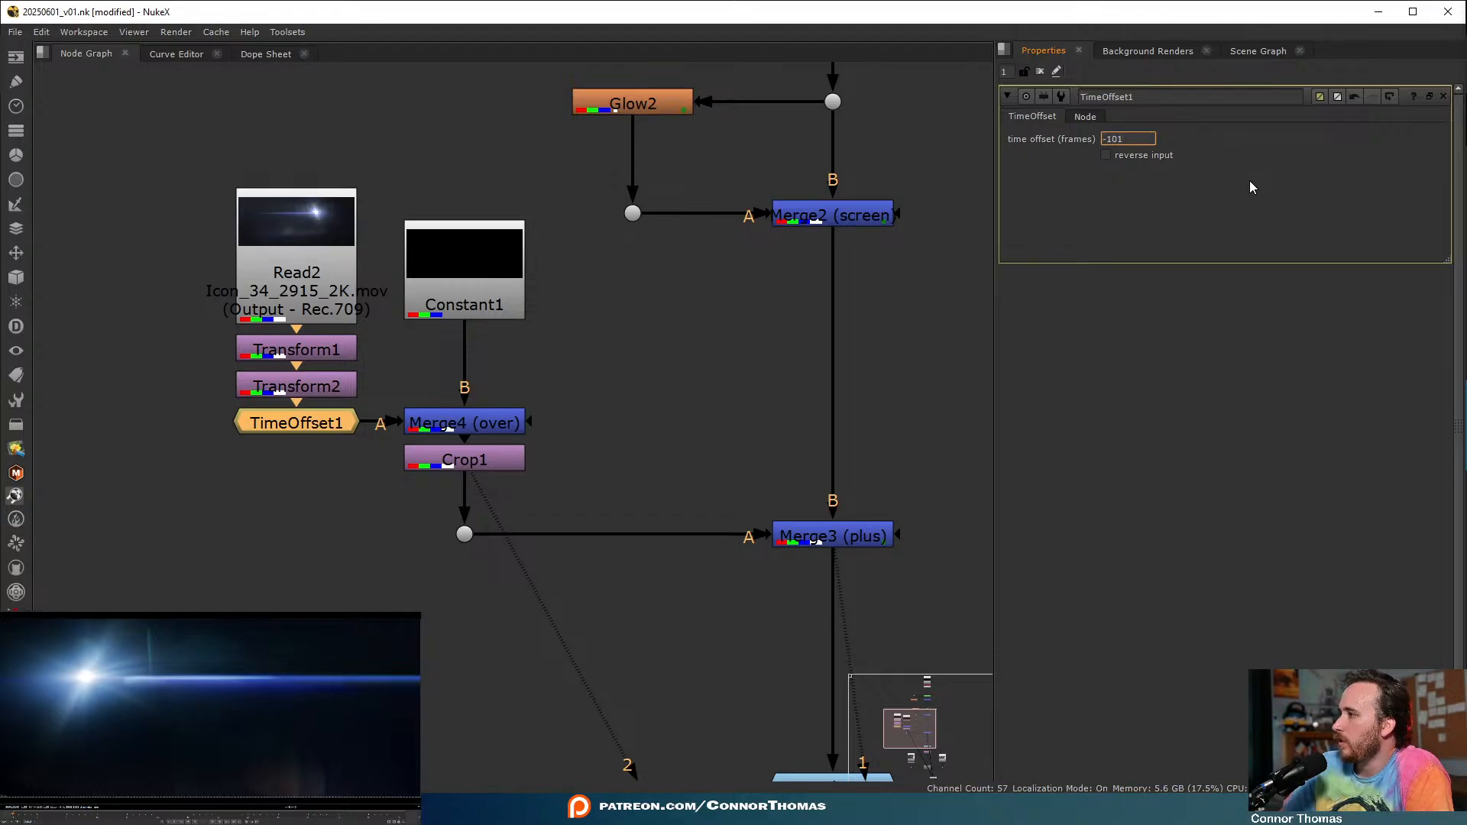
click(767, 347)
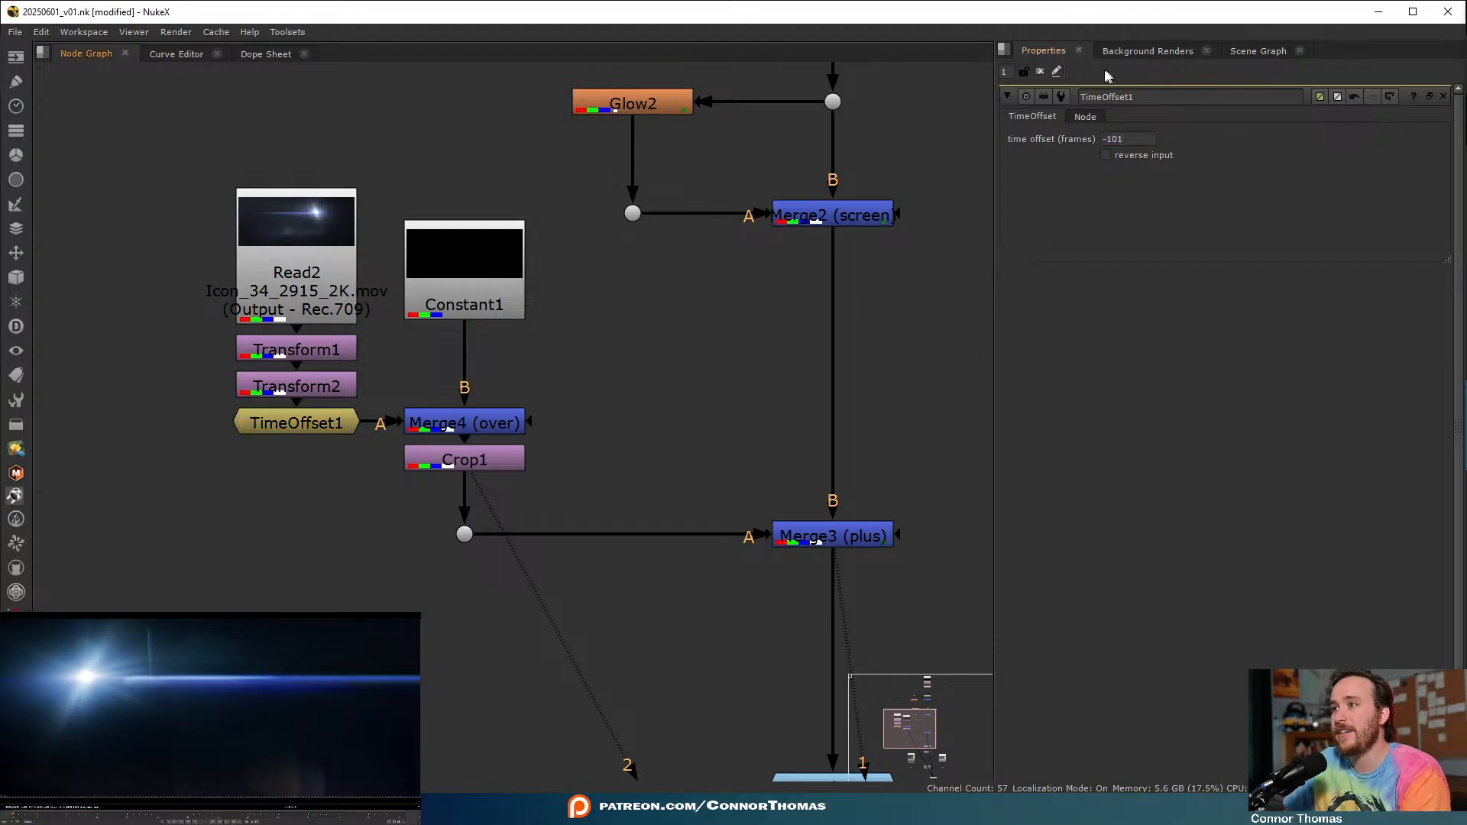
- Nudge Transform2's translate to about x 850, y 278, view Transform1's output, and set Transform2's scale to 5.8
click(1038, 71)
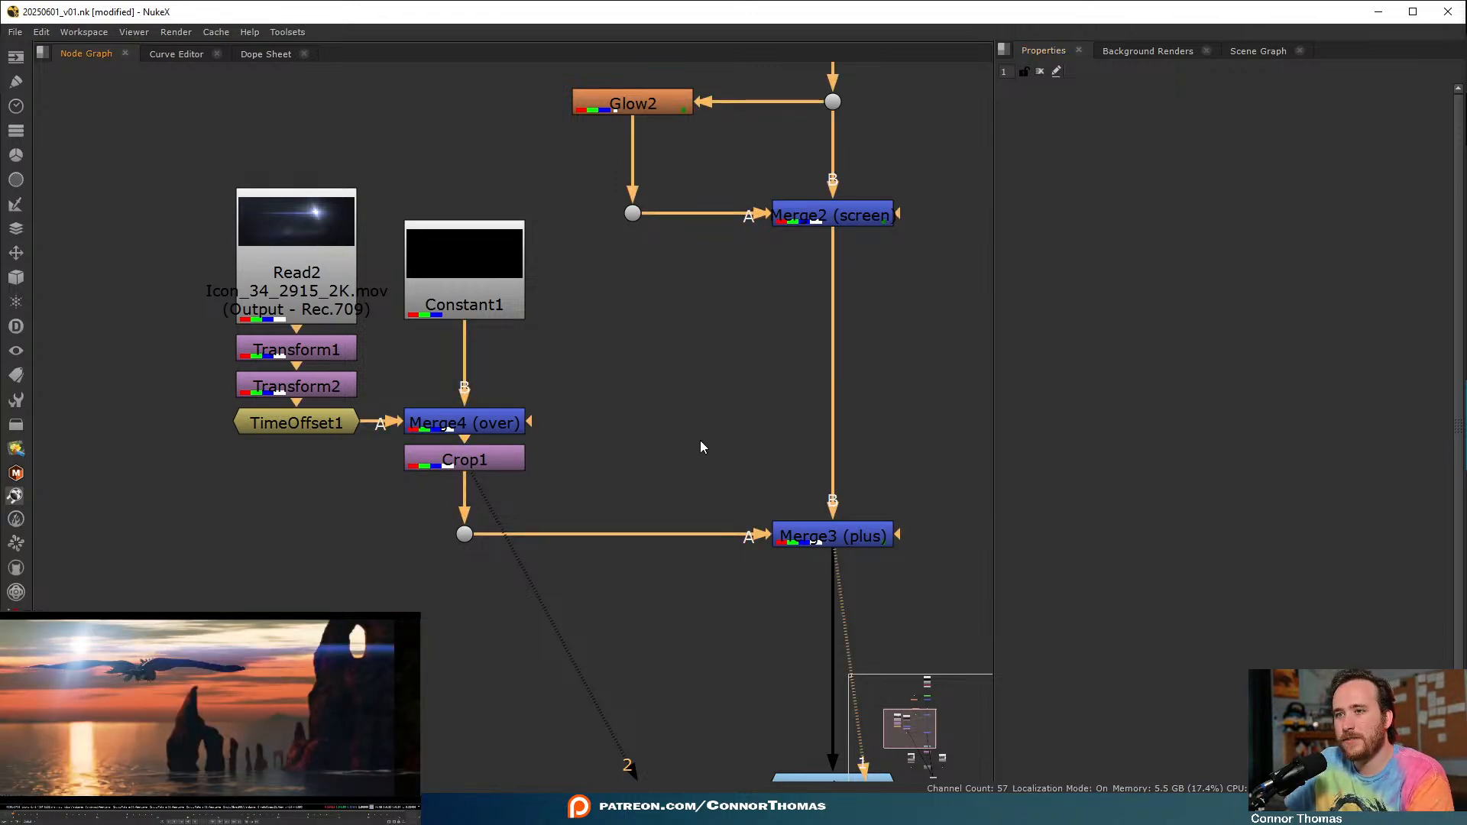
double_click(333, 384)
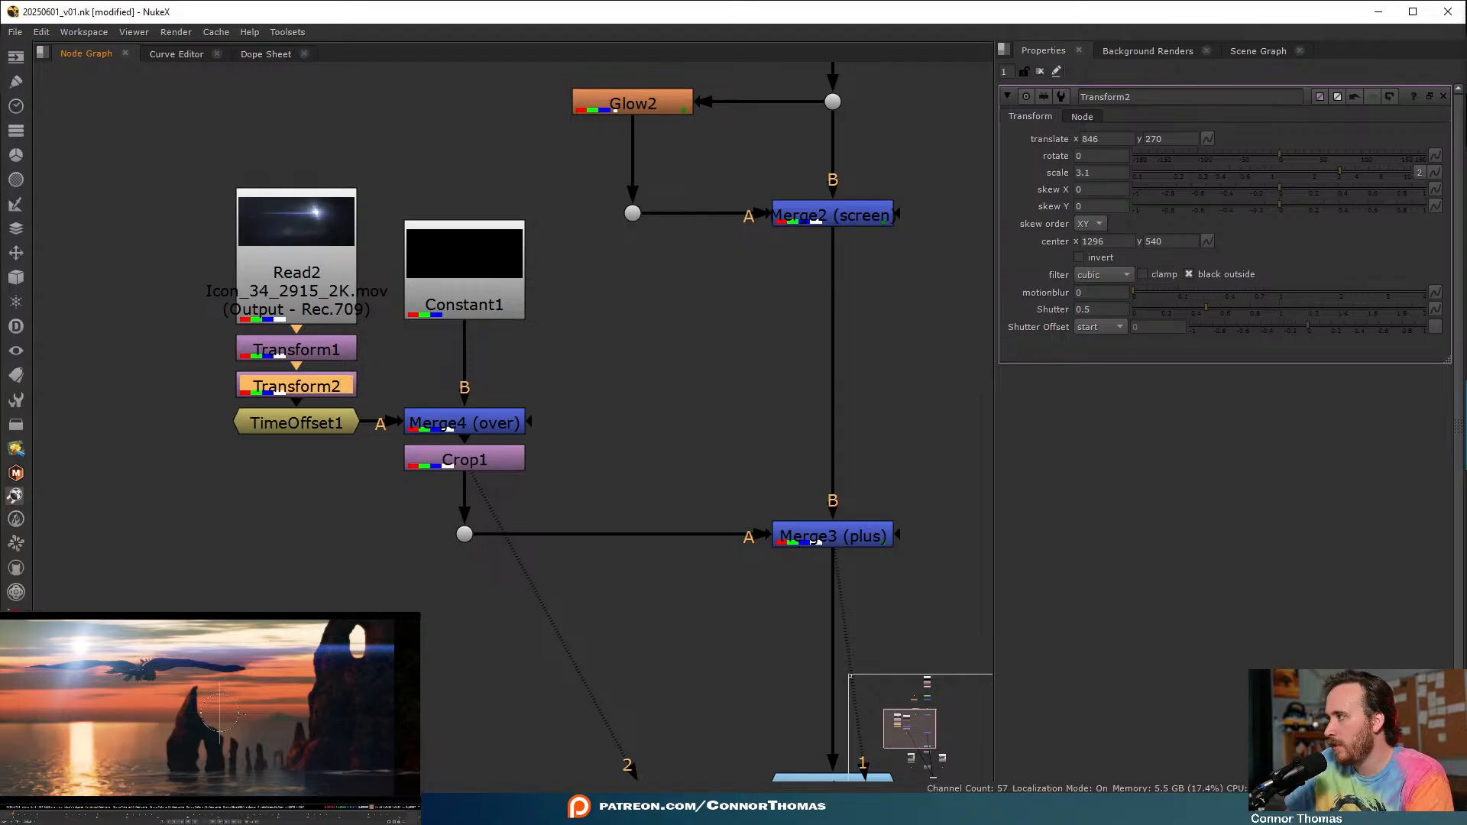
drag(220, 712, 225, 711)
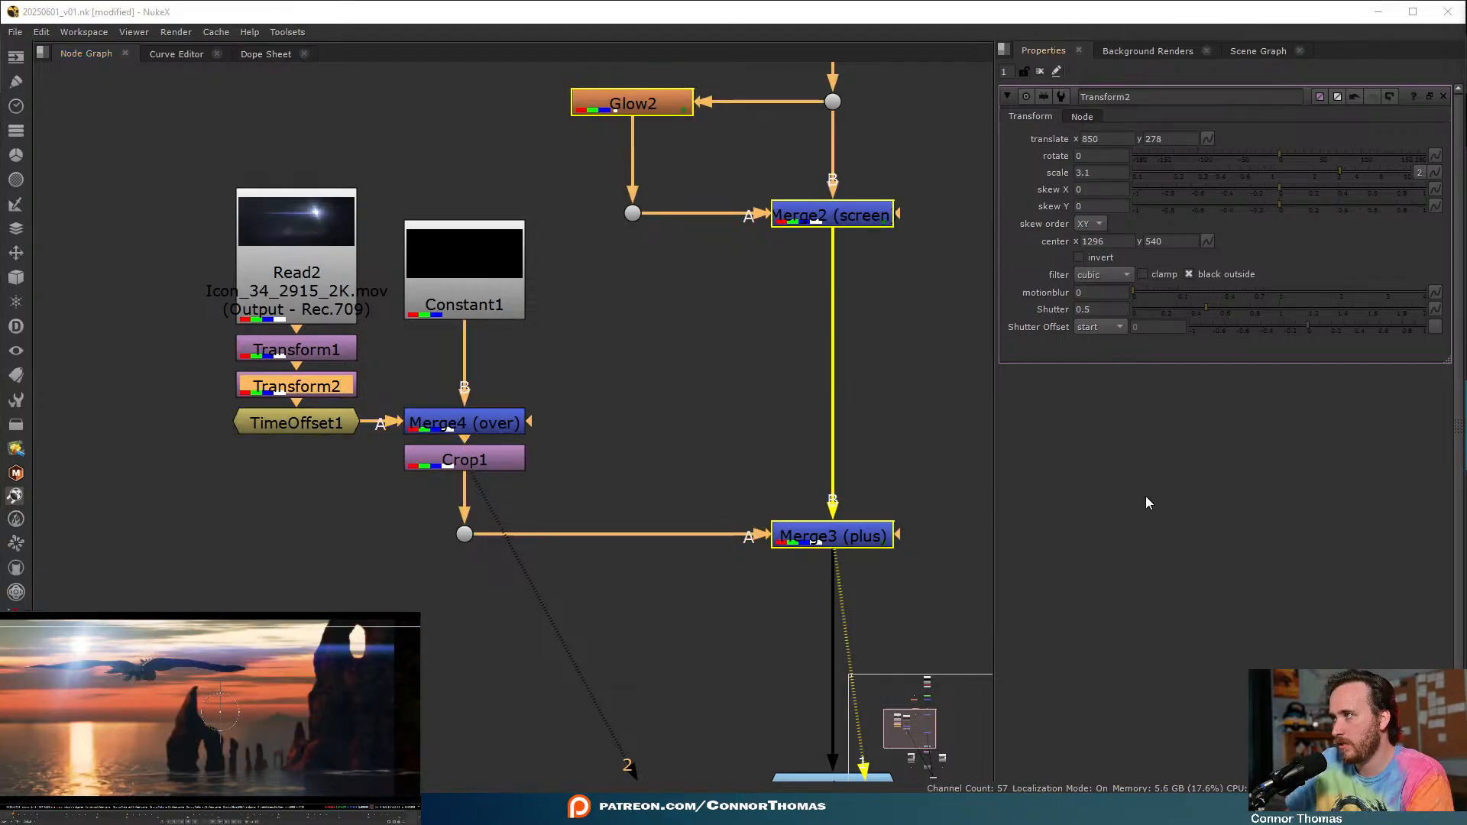
key(1)
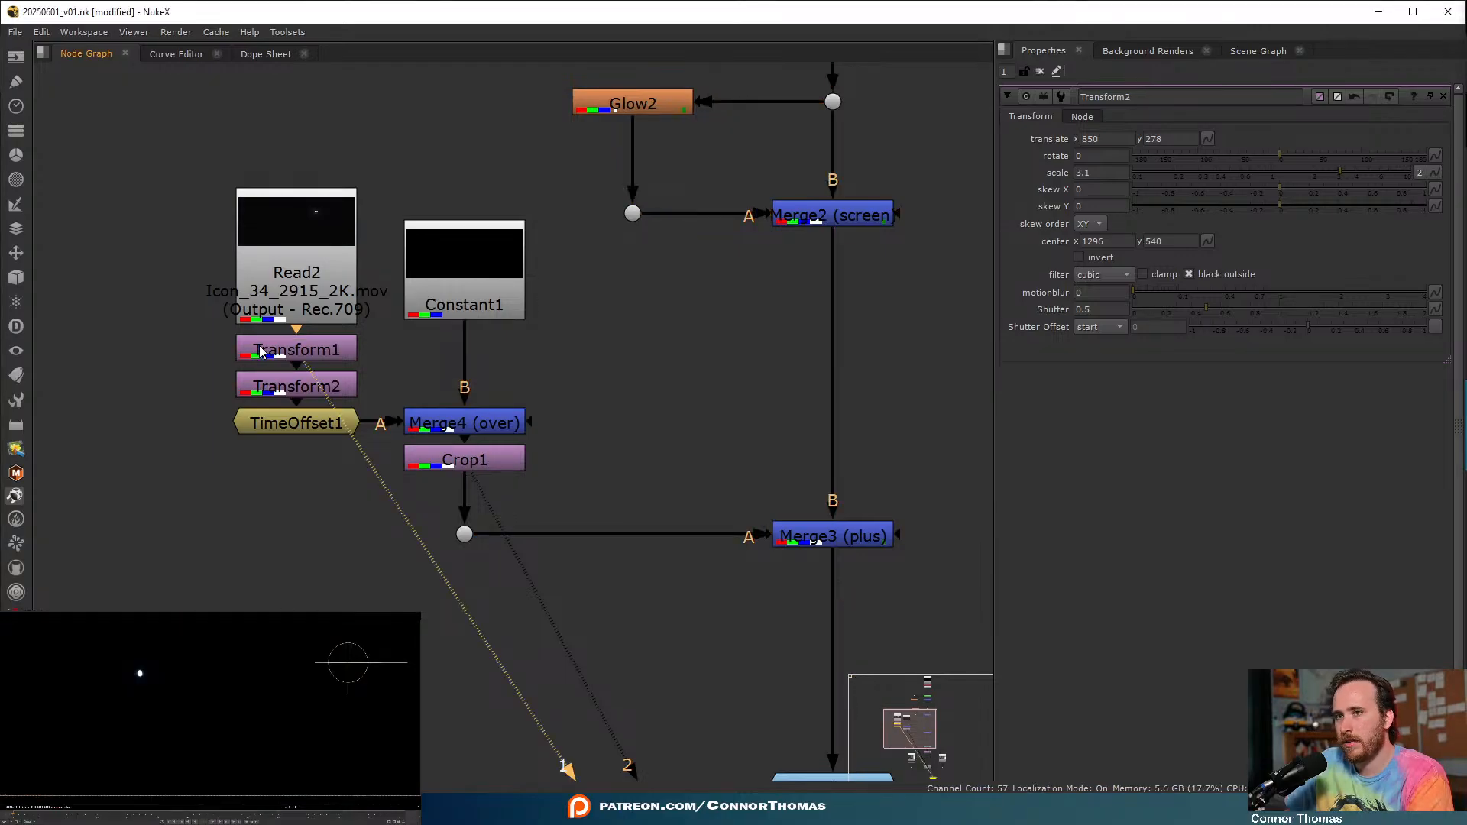
click(263, 348)
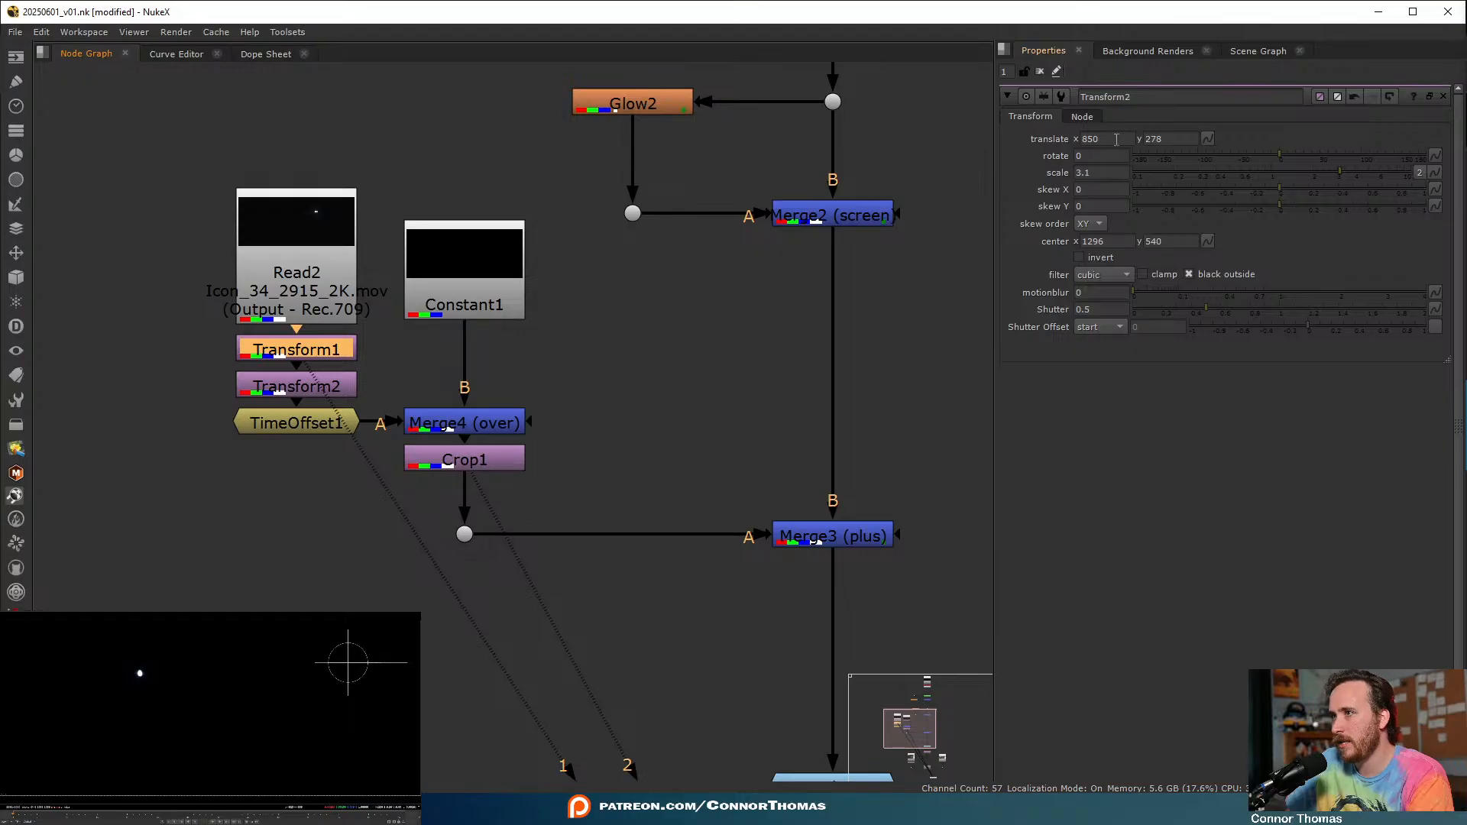
click(1378, 176)
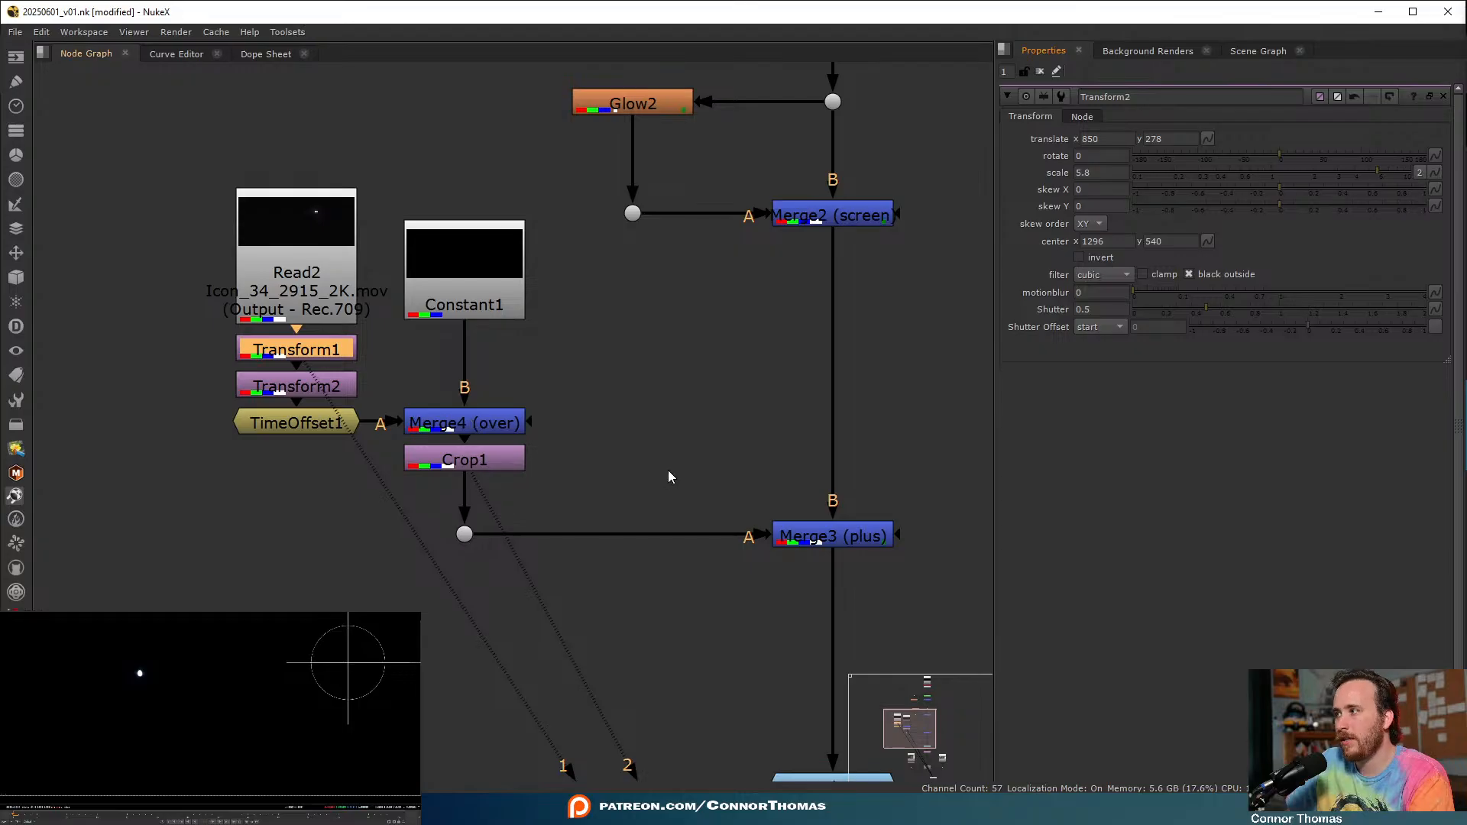
- View Merge3 and realign the enlarged flare with the sun by moving Transform2's translate to about x 2042, y -302
click(793, 535)
key(1)
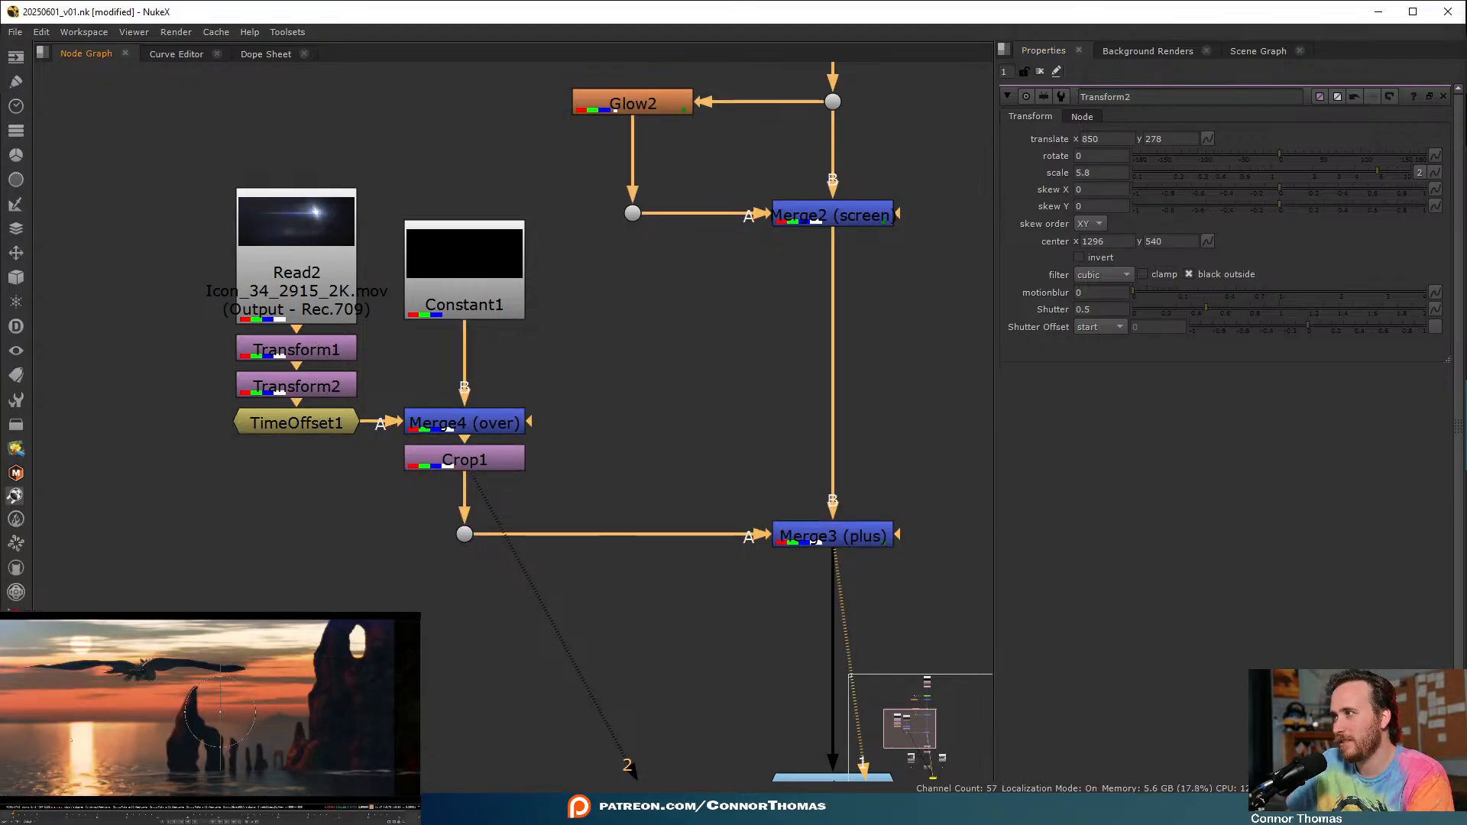
middle_drag(143, 690, 157, 688)
scroll(156, 687, down, 1)
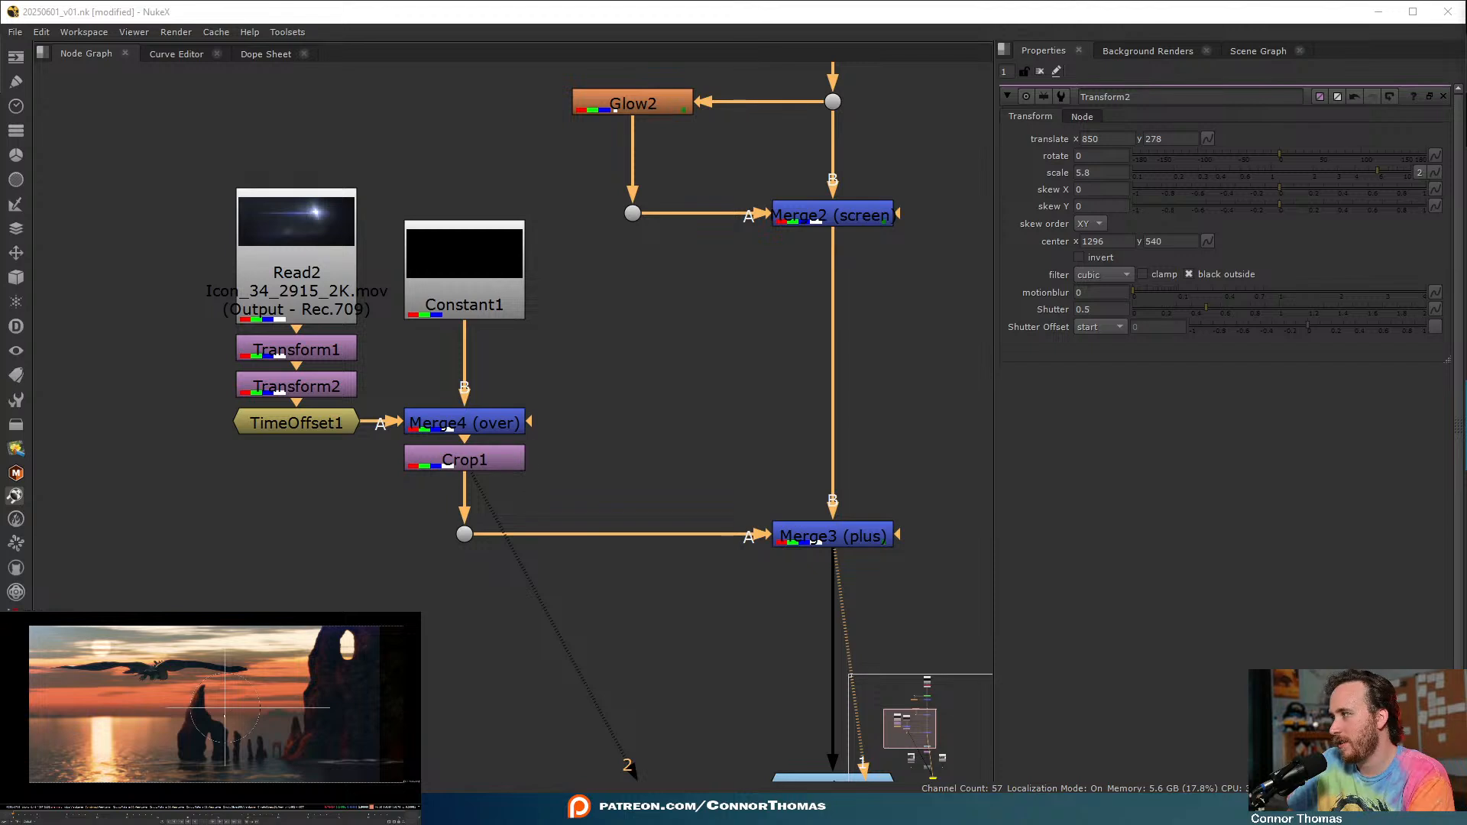
scroll(224, 708, down, 1)
drag(225, 709, 309, 753)
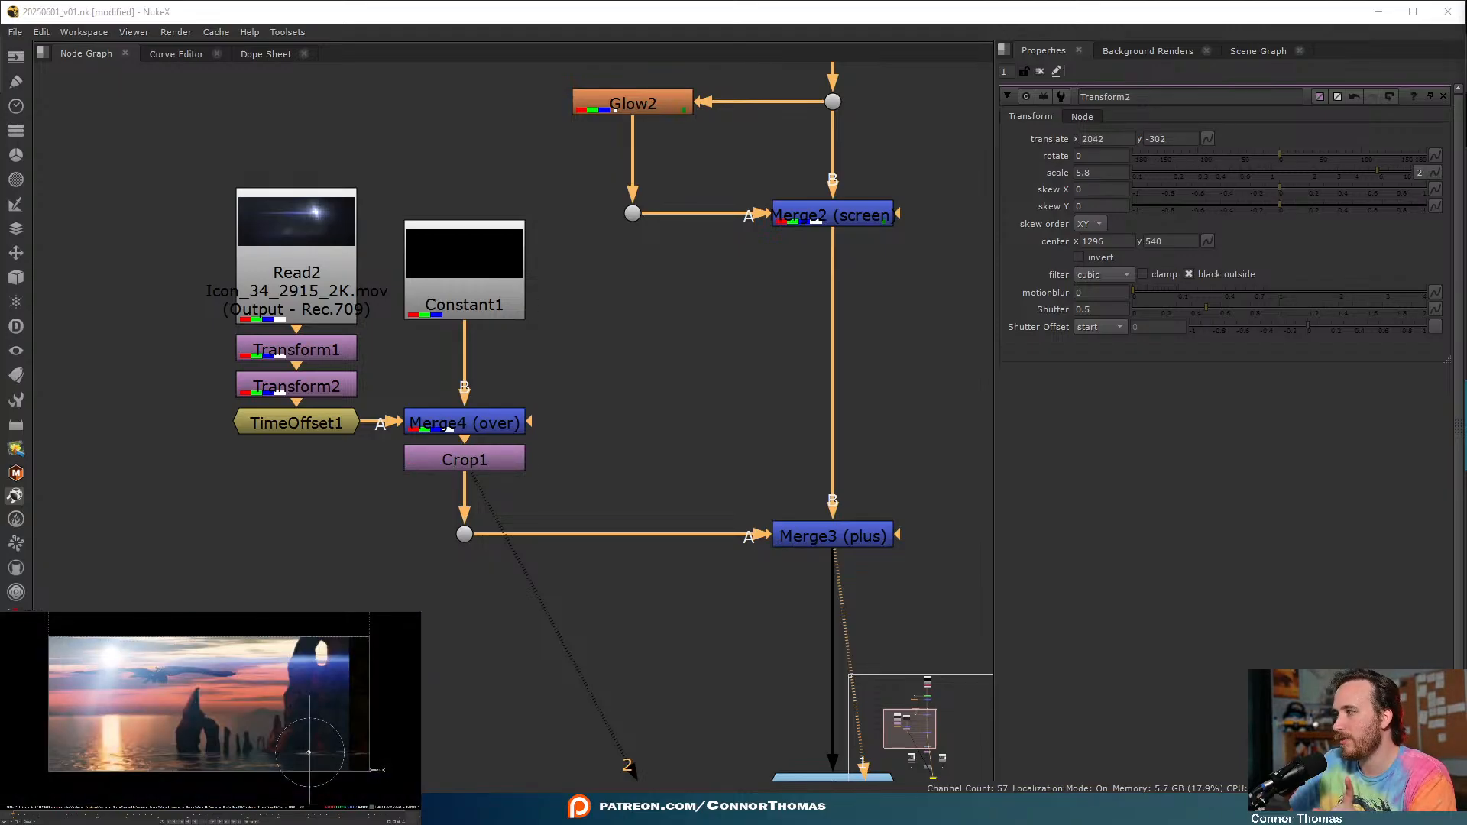
click(1039, 71)
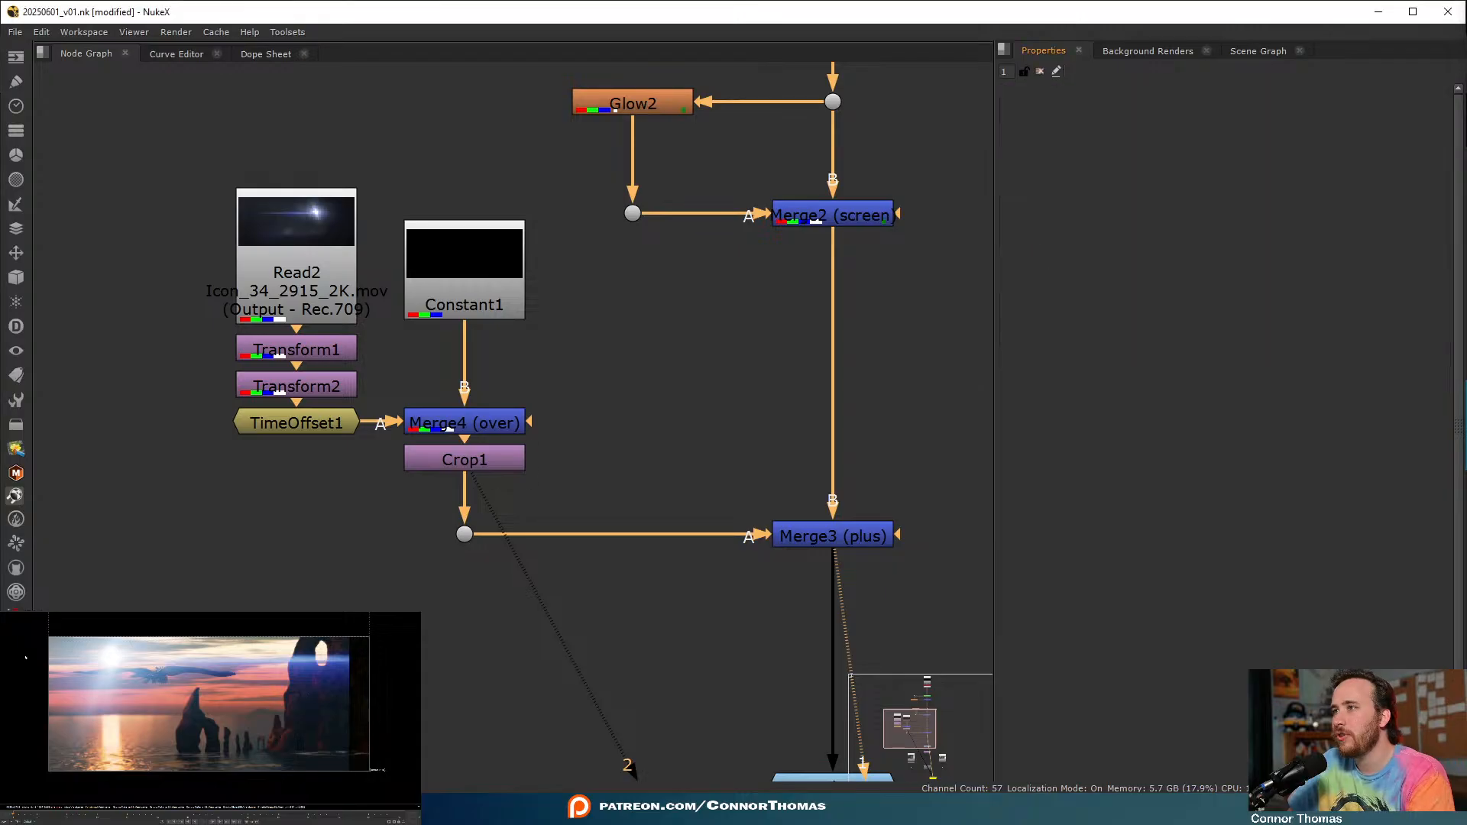
click(319, 746)
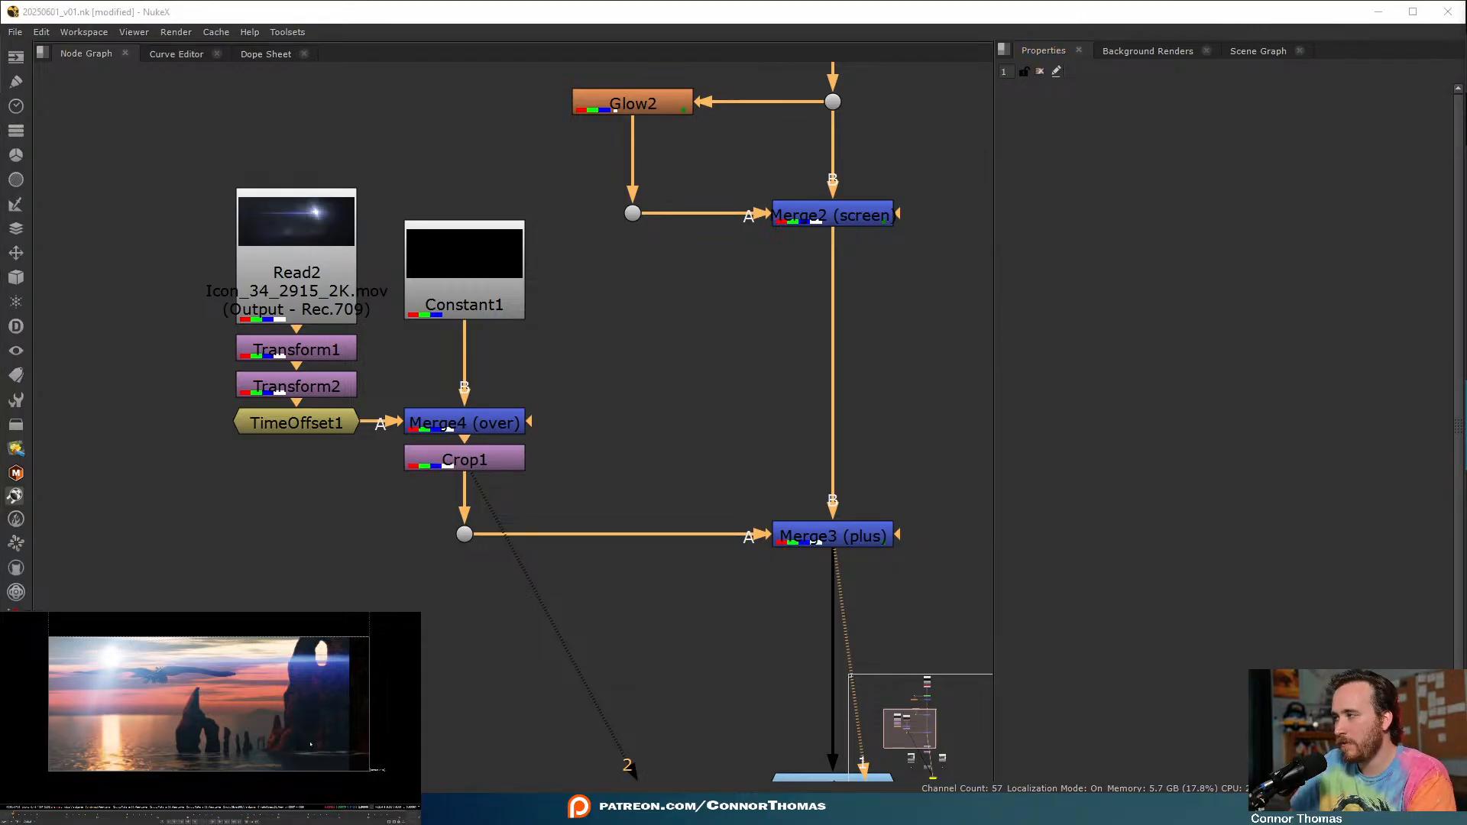
key(equal)
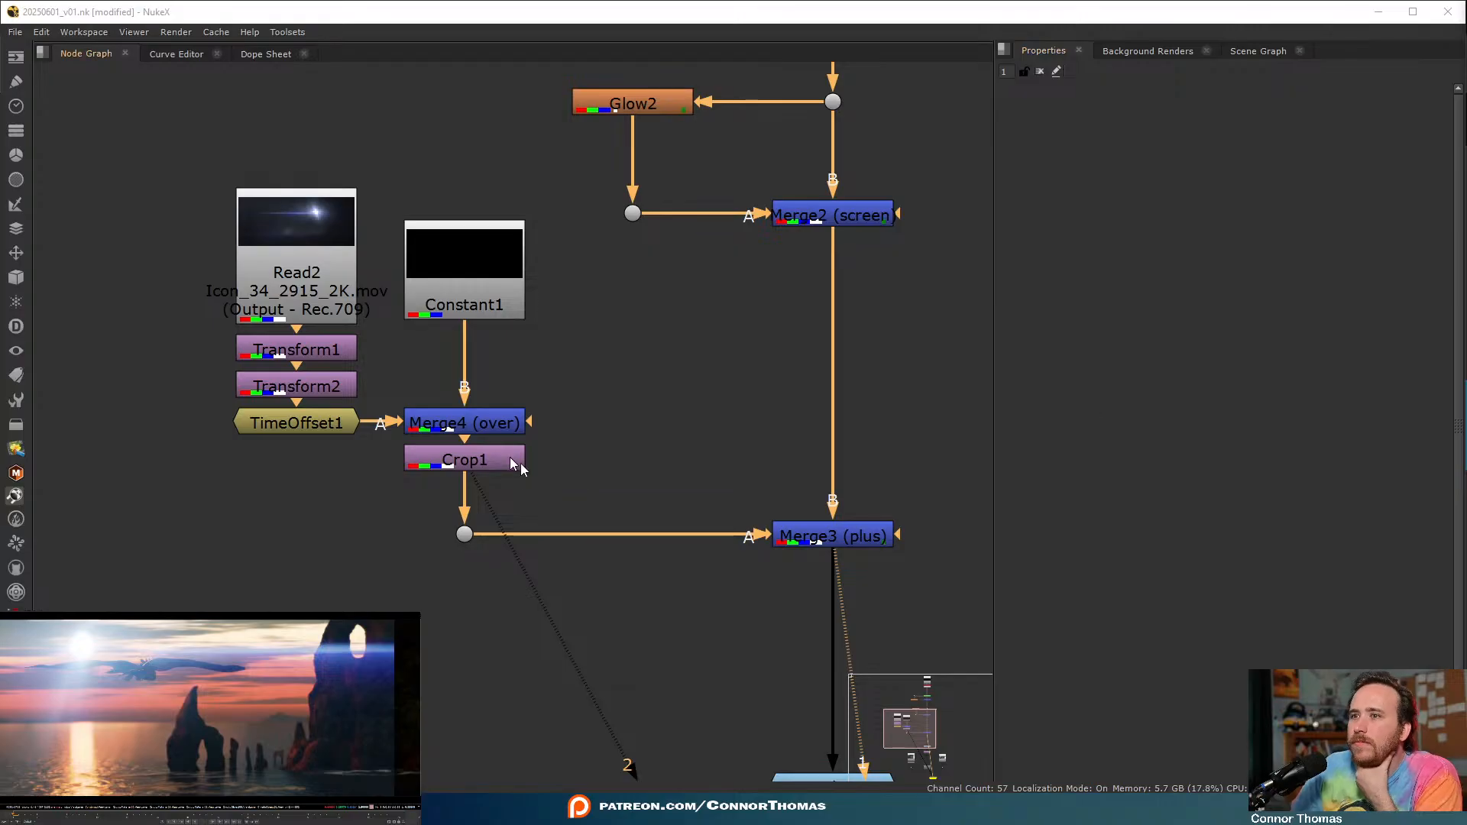
- Try reducing Merge3's mix to 0.595 to weaken the flare
double_click(816, 538)
click(1161, 289)
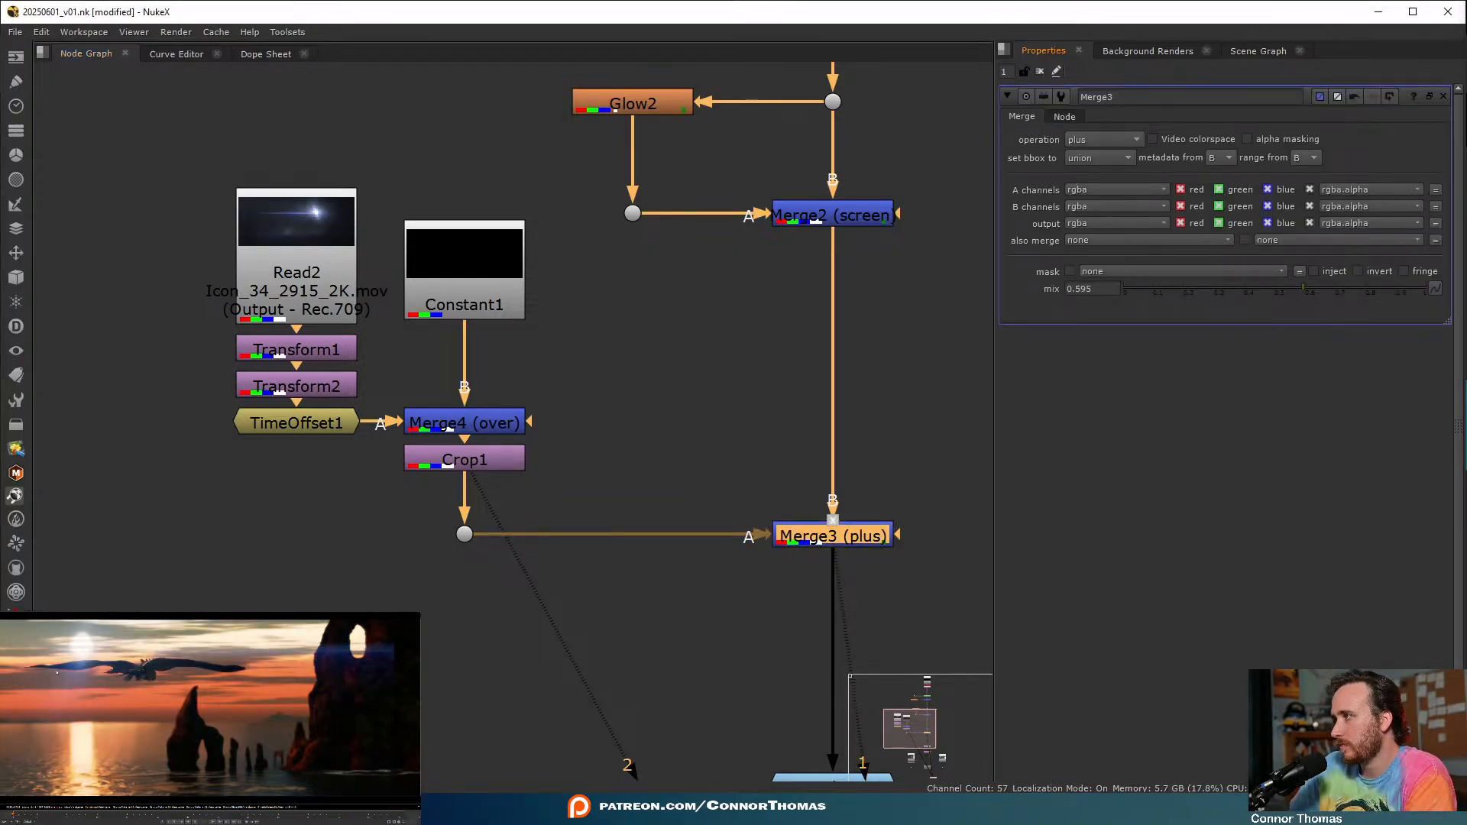
key(ctrl+z)
key(ctrl+z)
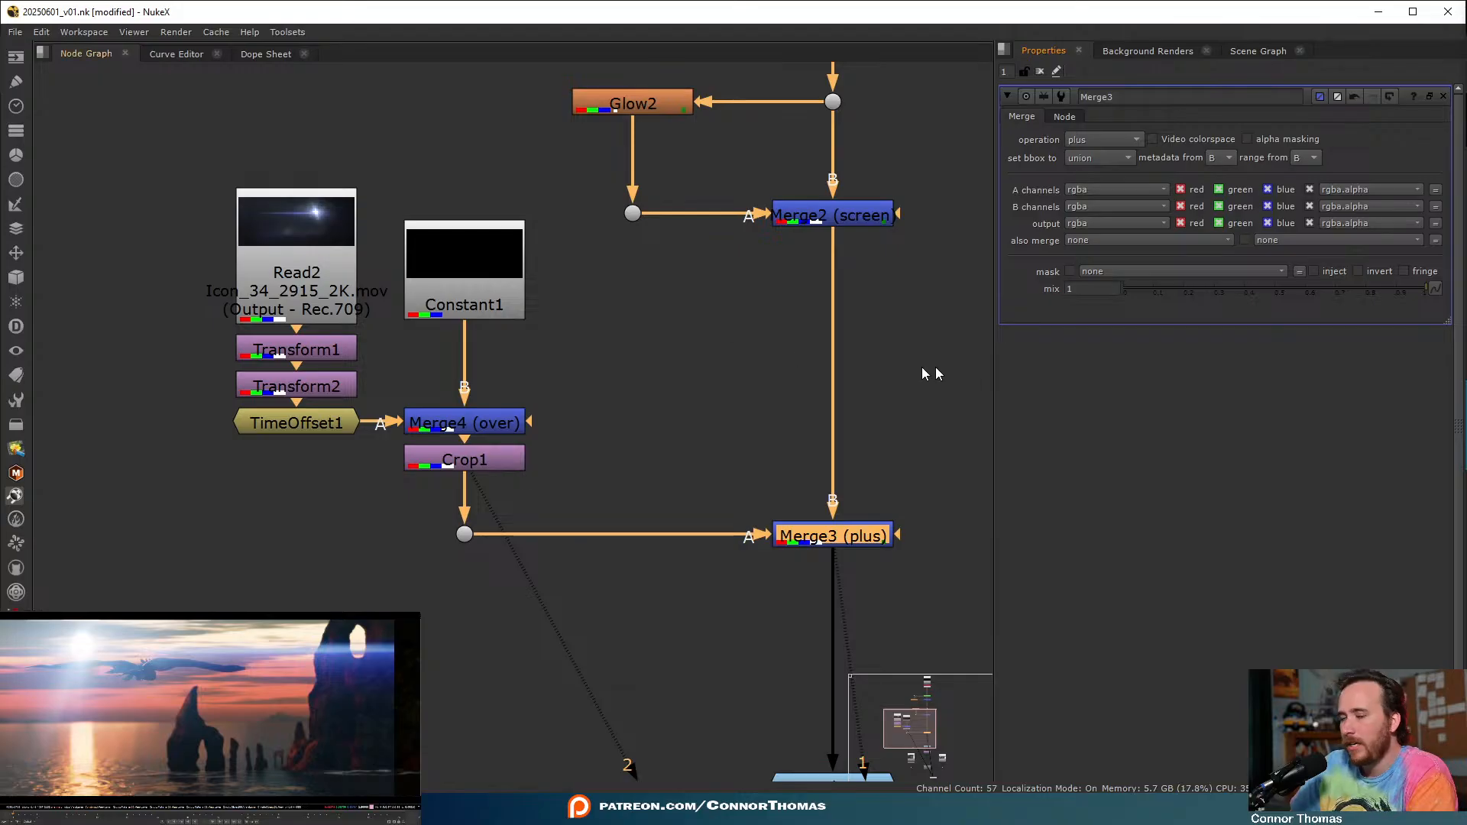
- Shift the flare nodes up to make room and insert a second Merge between Merge4 and Crop1
click(619, 392)
drag(495, 283, 495, 236)
drag(191, 136, 426, 339)
shift+click(426, 425)
click(481, 336)
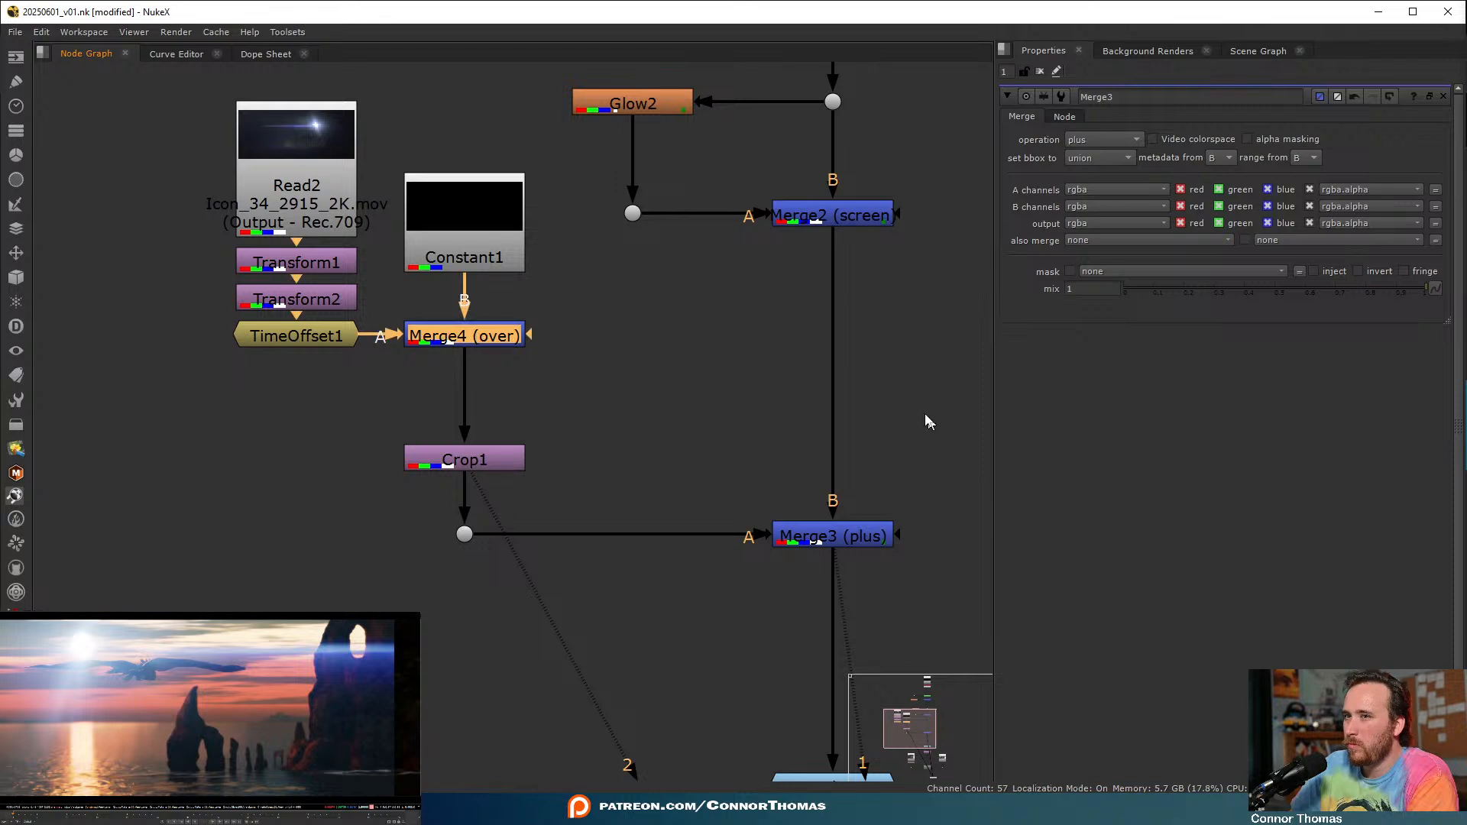
key(m)
drag(600, 340, 431, 415)
click(633, 377)
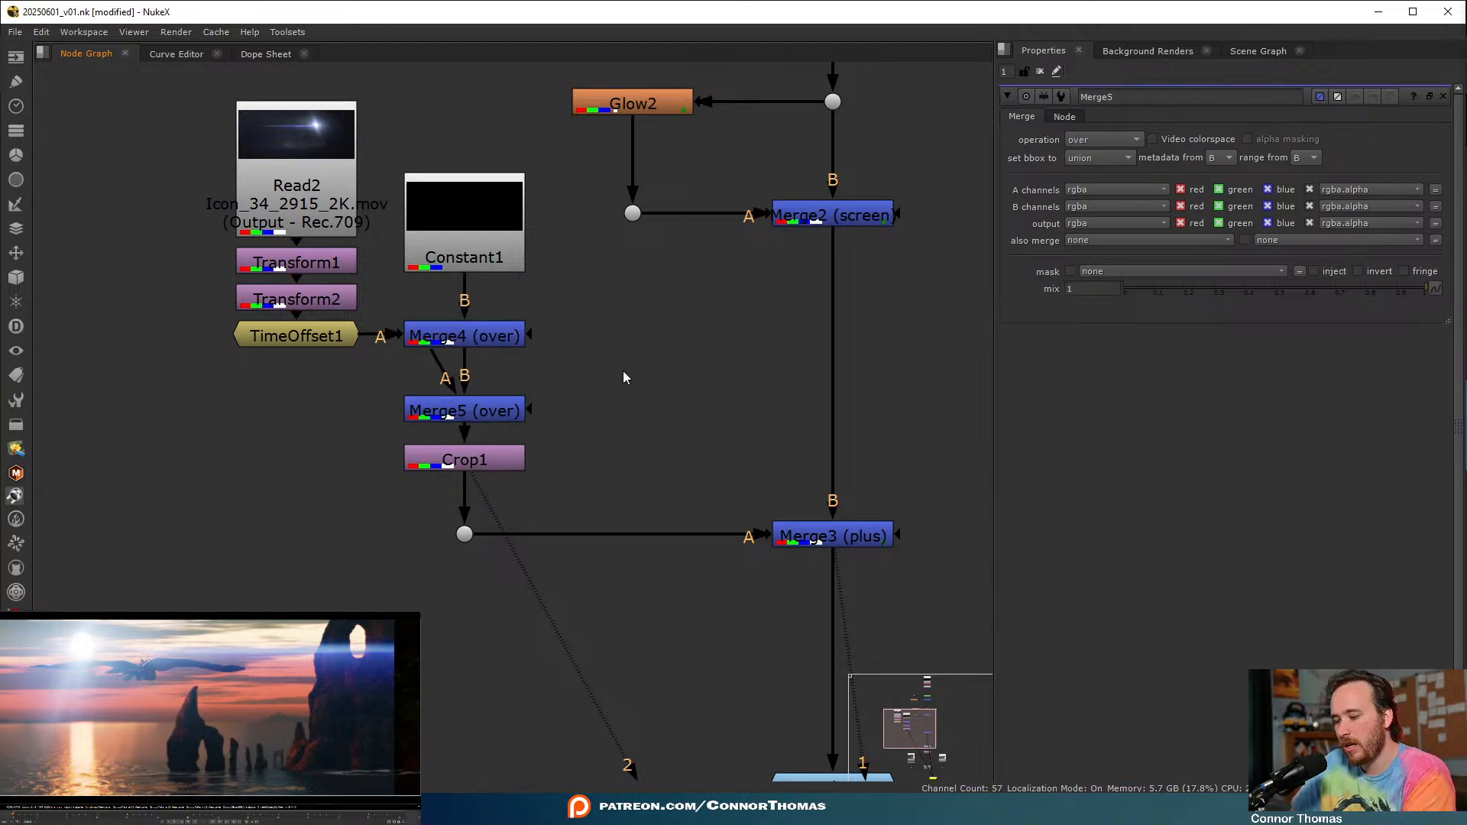
- Add a Roto node beside Merge4, fed by Merge4 and connected to Merge5's A input
key(o)
drag(611, 365, 521, 389)
drag(436, 360, 618, 396)
drag(619, 397, 636, 345)
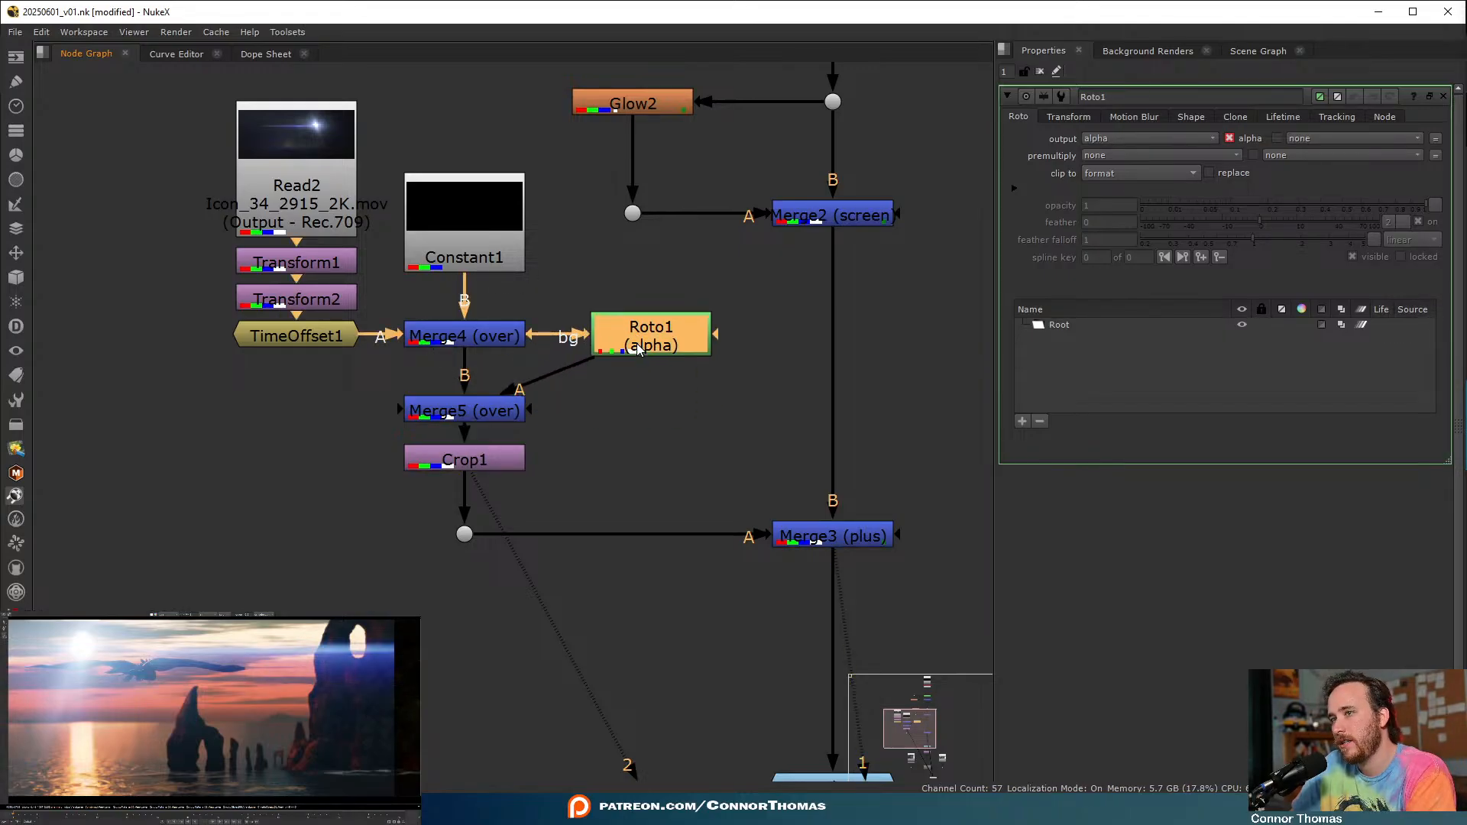
- Set Merge5's operation to stencil
click(497, 405)
click(1100, 140)
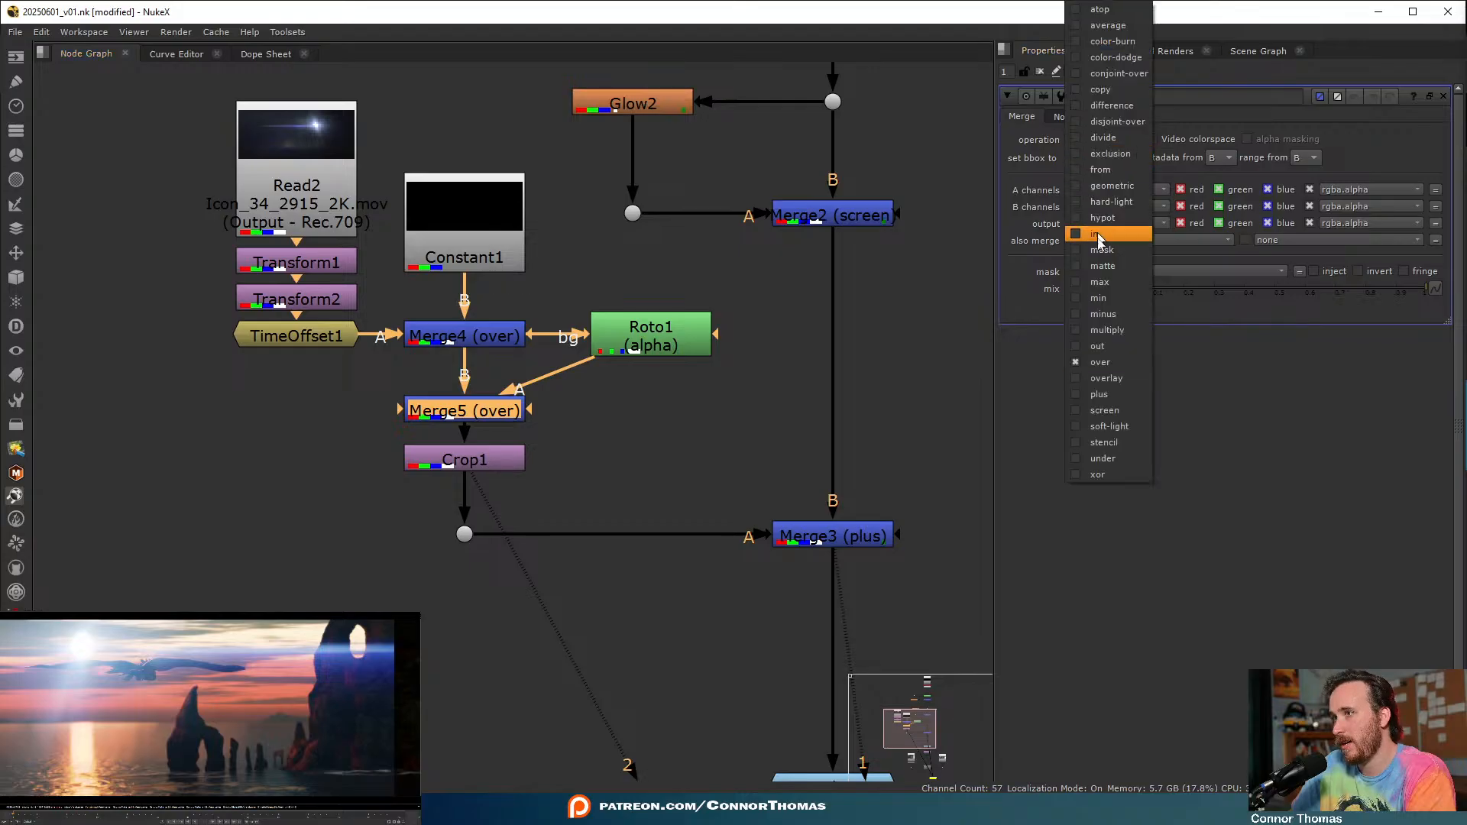
click(1112, 443)
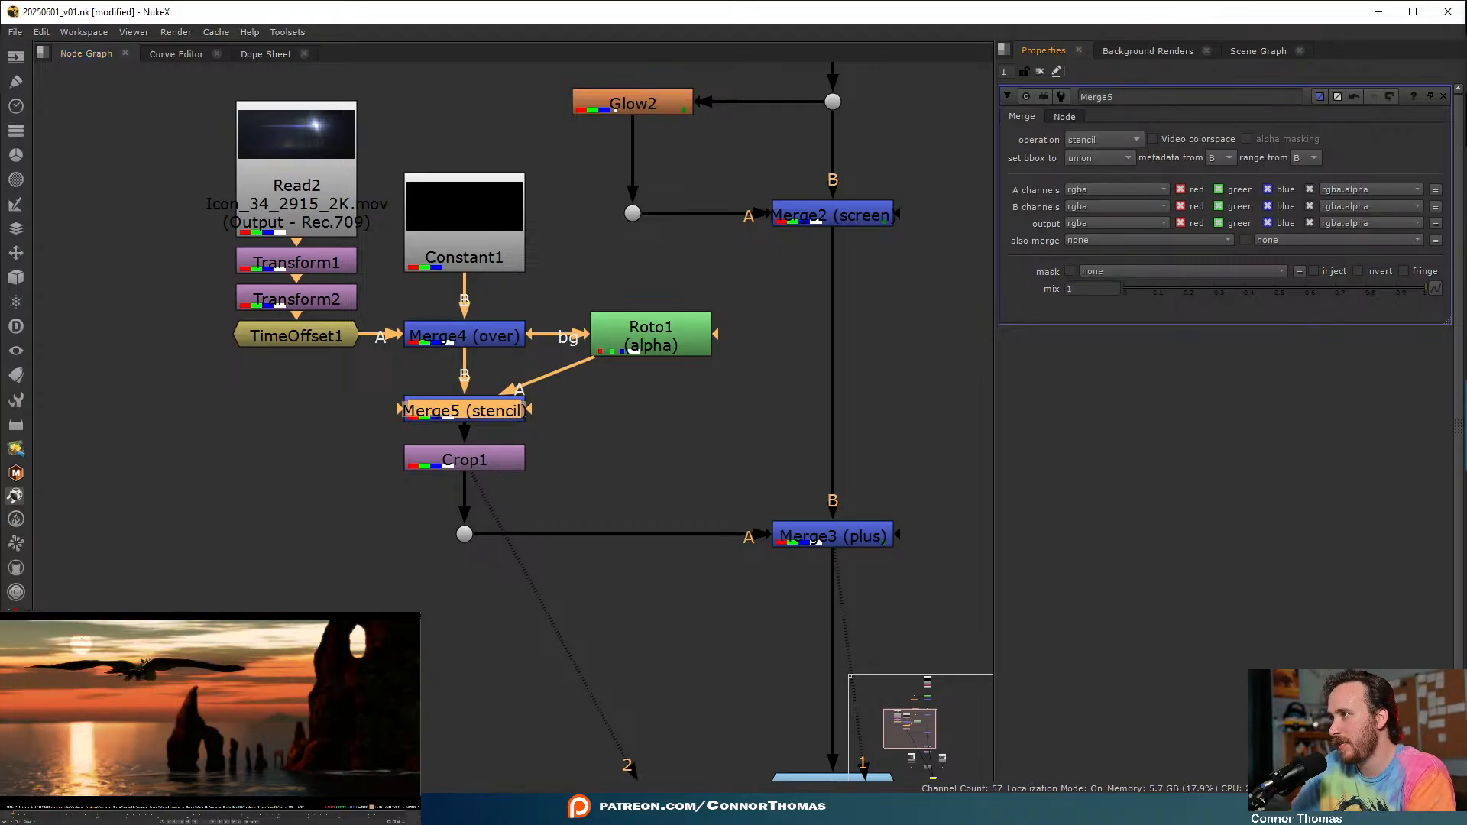
- Draw a Bezier around the sun in Roto1, with rgba output, alpha premultiply and 0.008 opacity
click(651, 337)
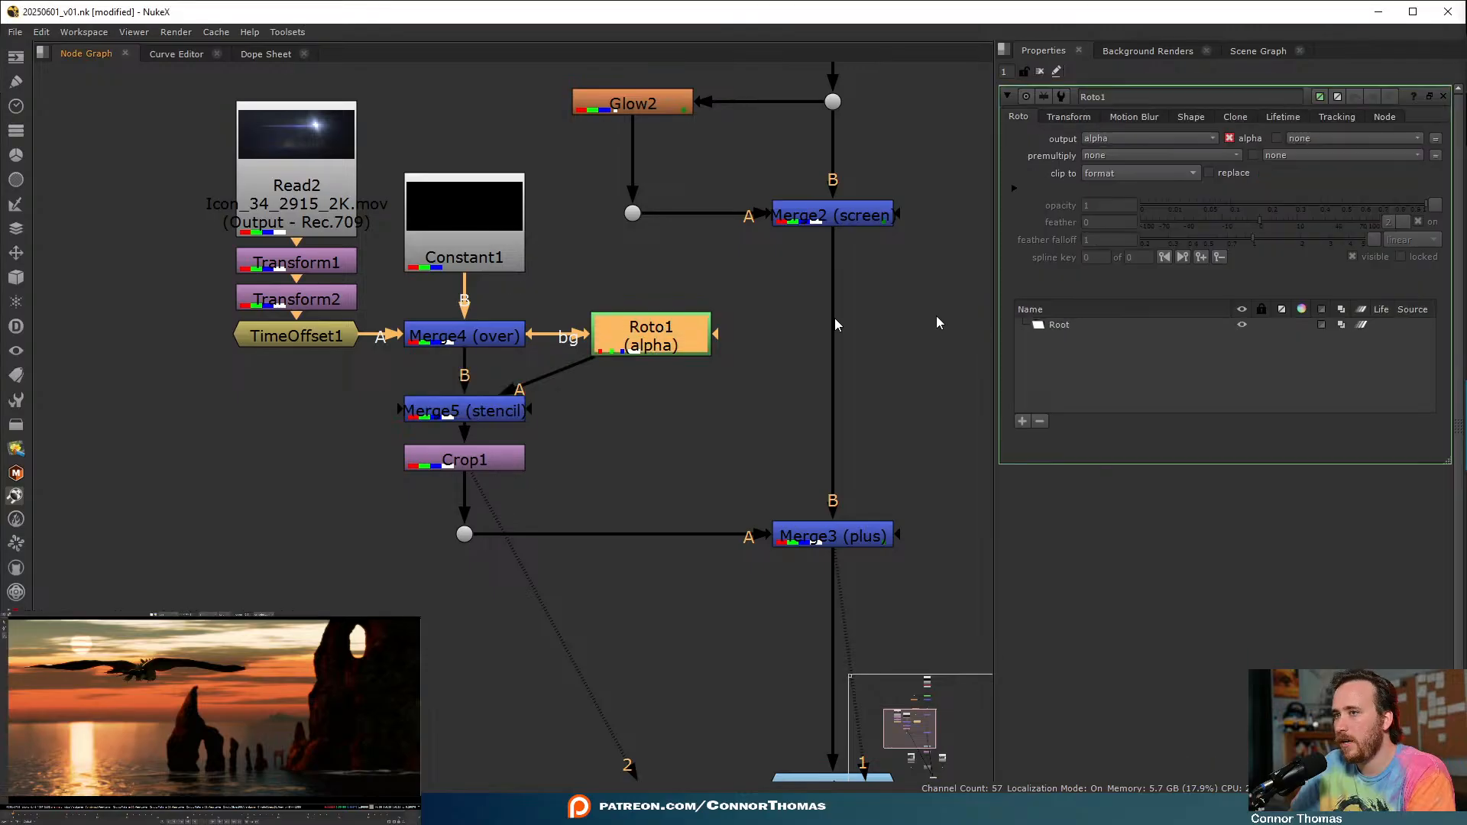
click(81, 637)
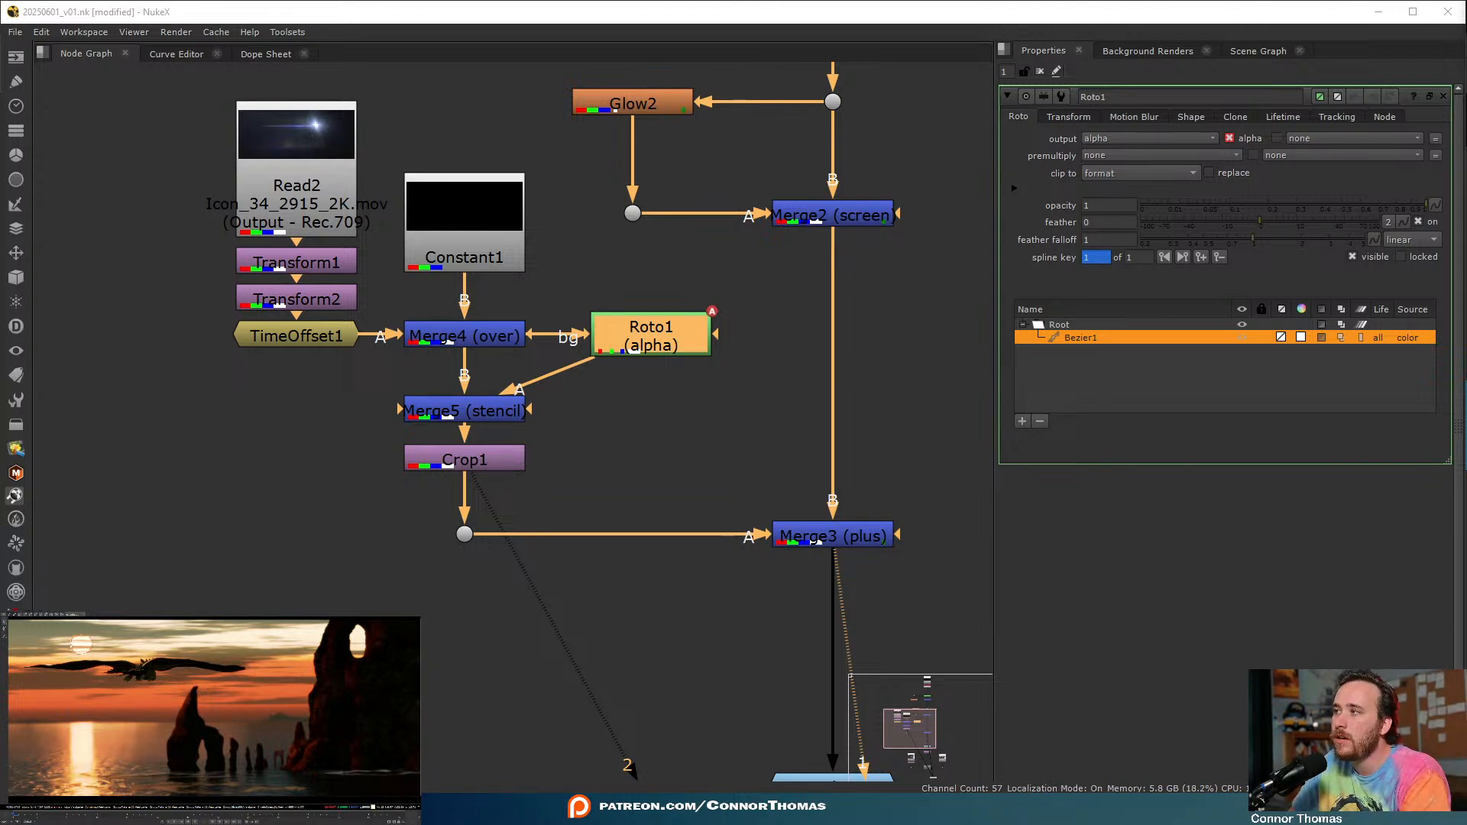
click(1121, 154)
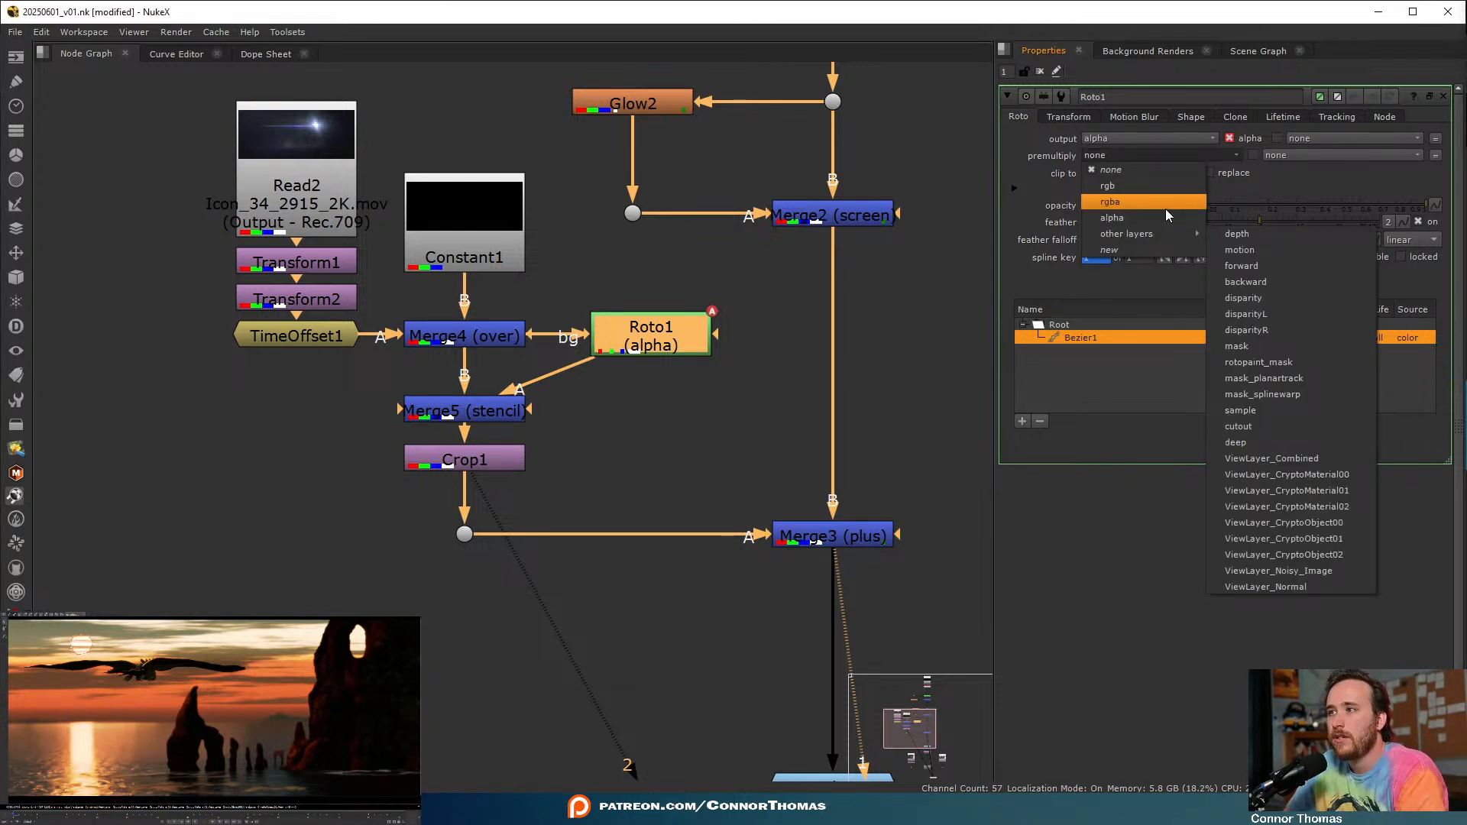
click(1166, 213)
click(1121, 155)
click(1109, 185)
click(660, 438)
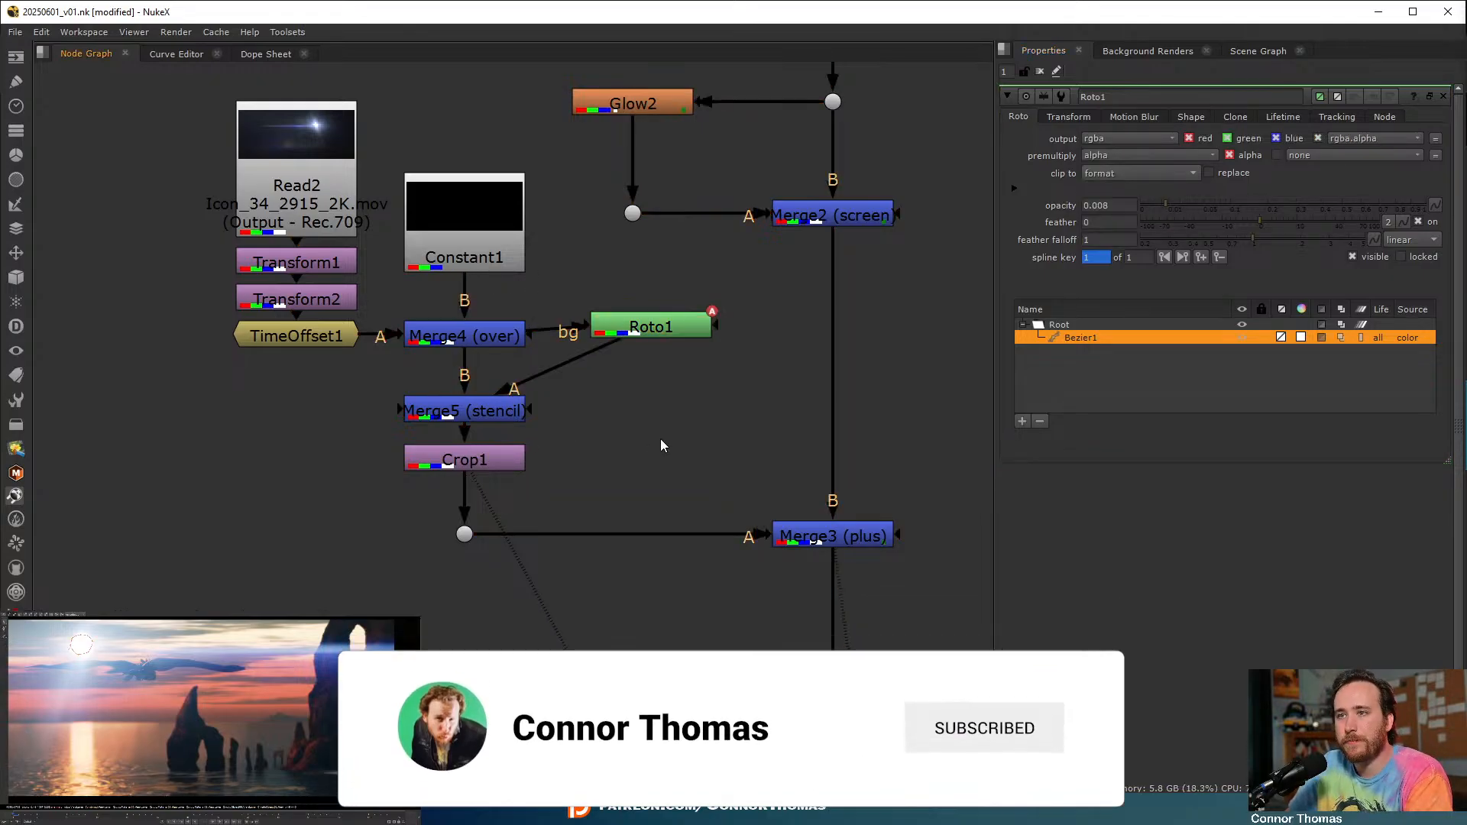
- Insert a Blur of size 23 between Roto1 and Merge5, and line Roto1 up with Merge4
click(671, 330)
key(b)
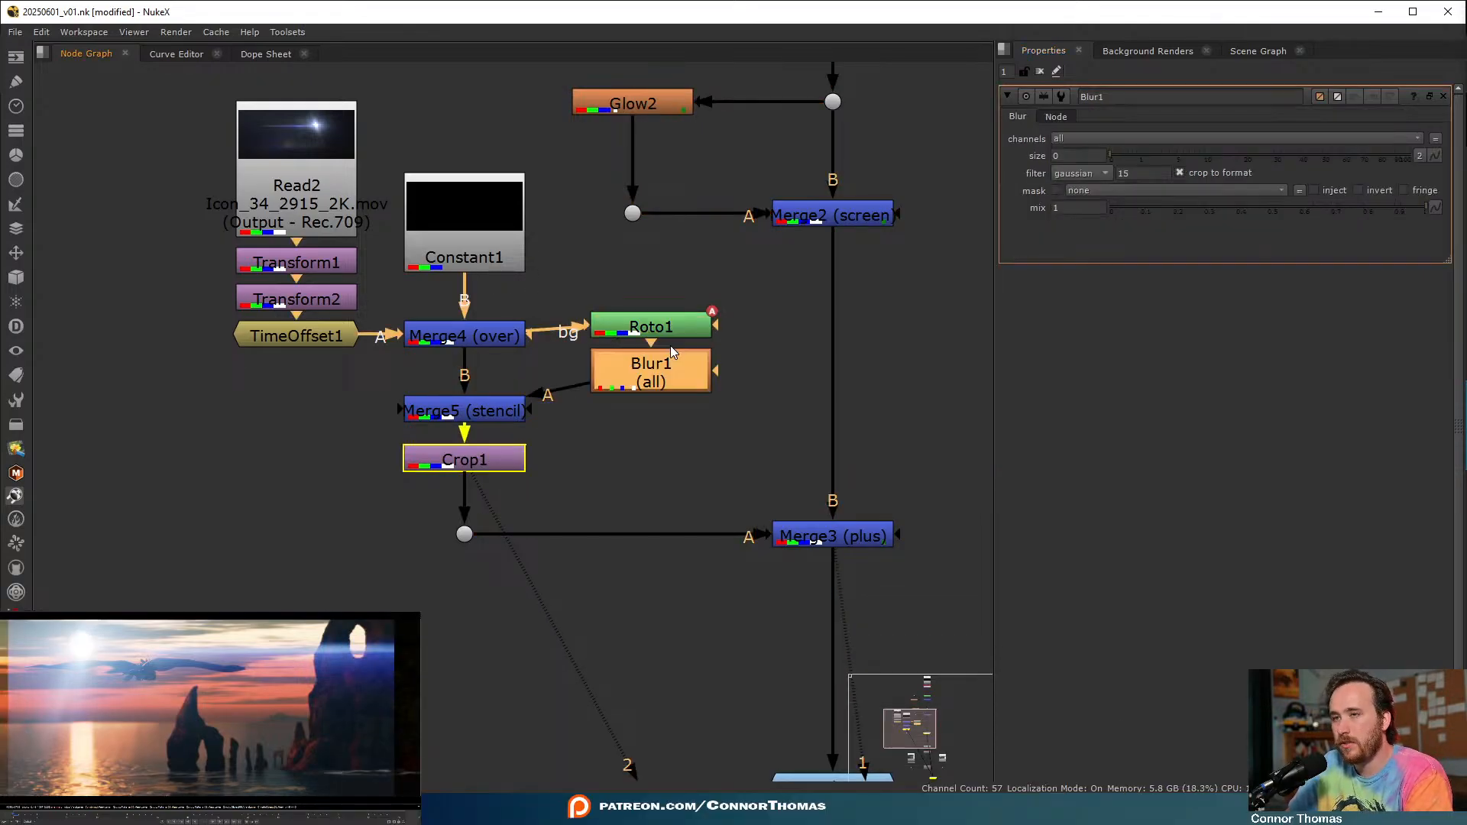
drag(664, 396, 665, 411)
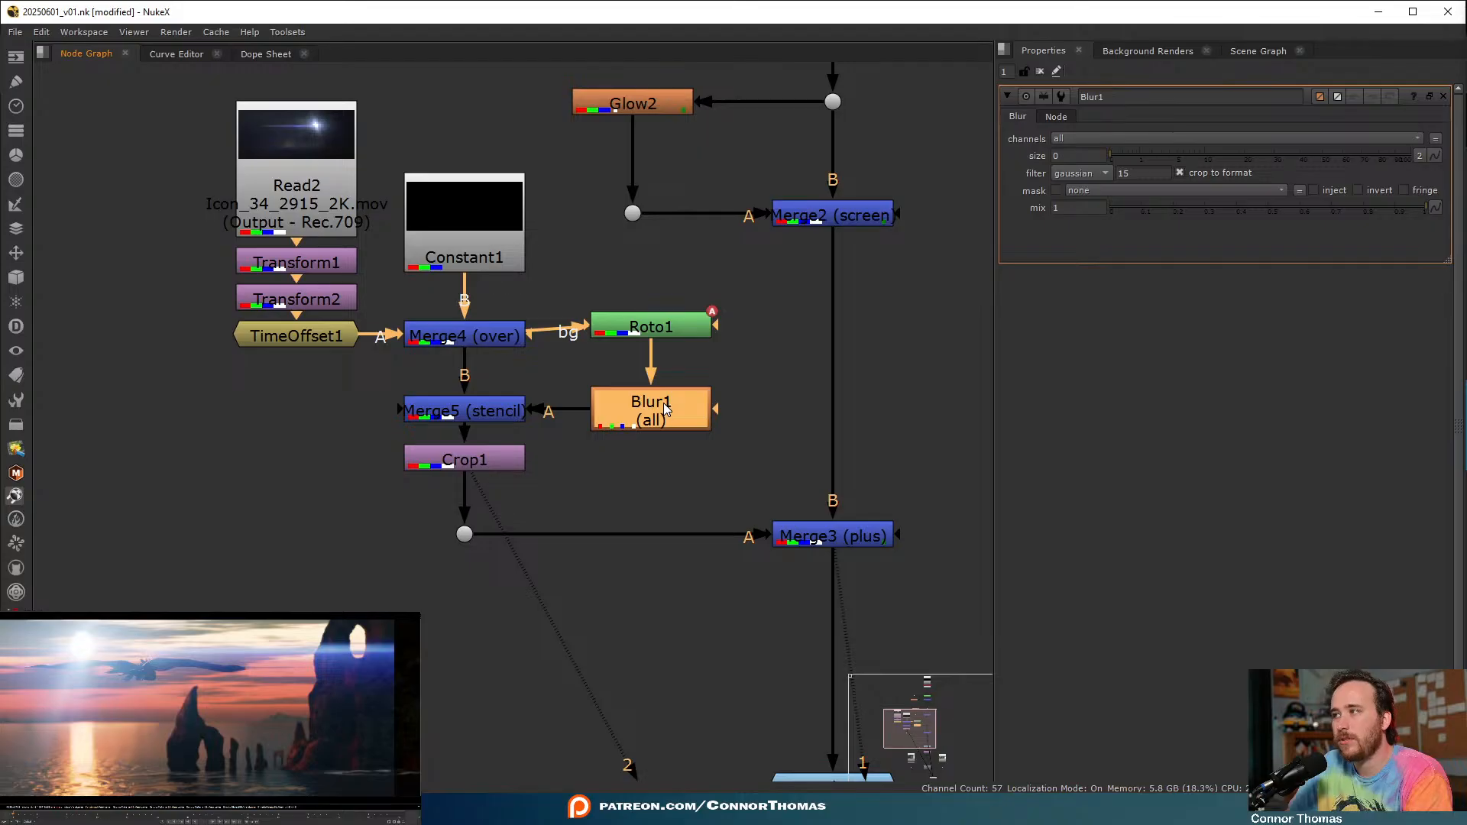
drag(1137, 162, 1253, 162)
drag(633, 324, 643, 337)
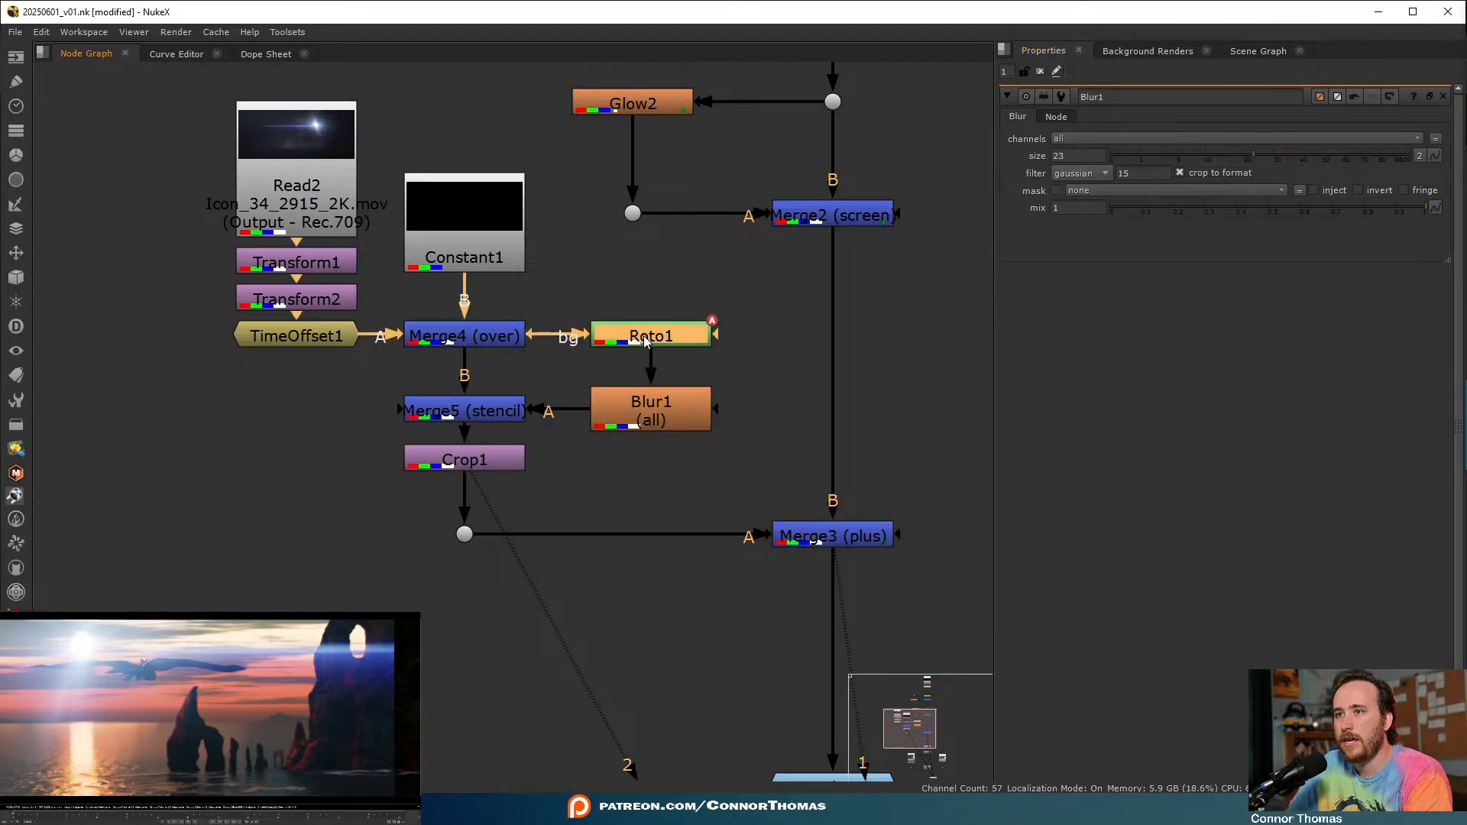
- View Merge5 with the stencil toggled off and on, and compare it with Merge4's output
click(479, 415)
key(1)
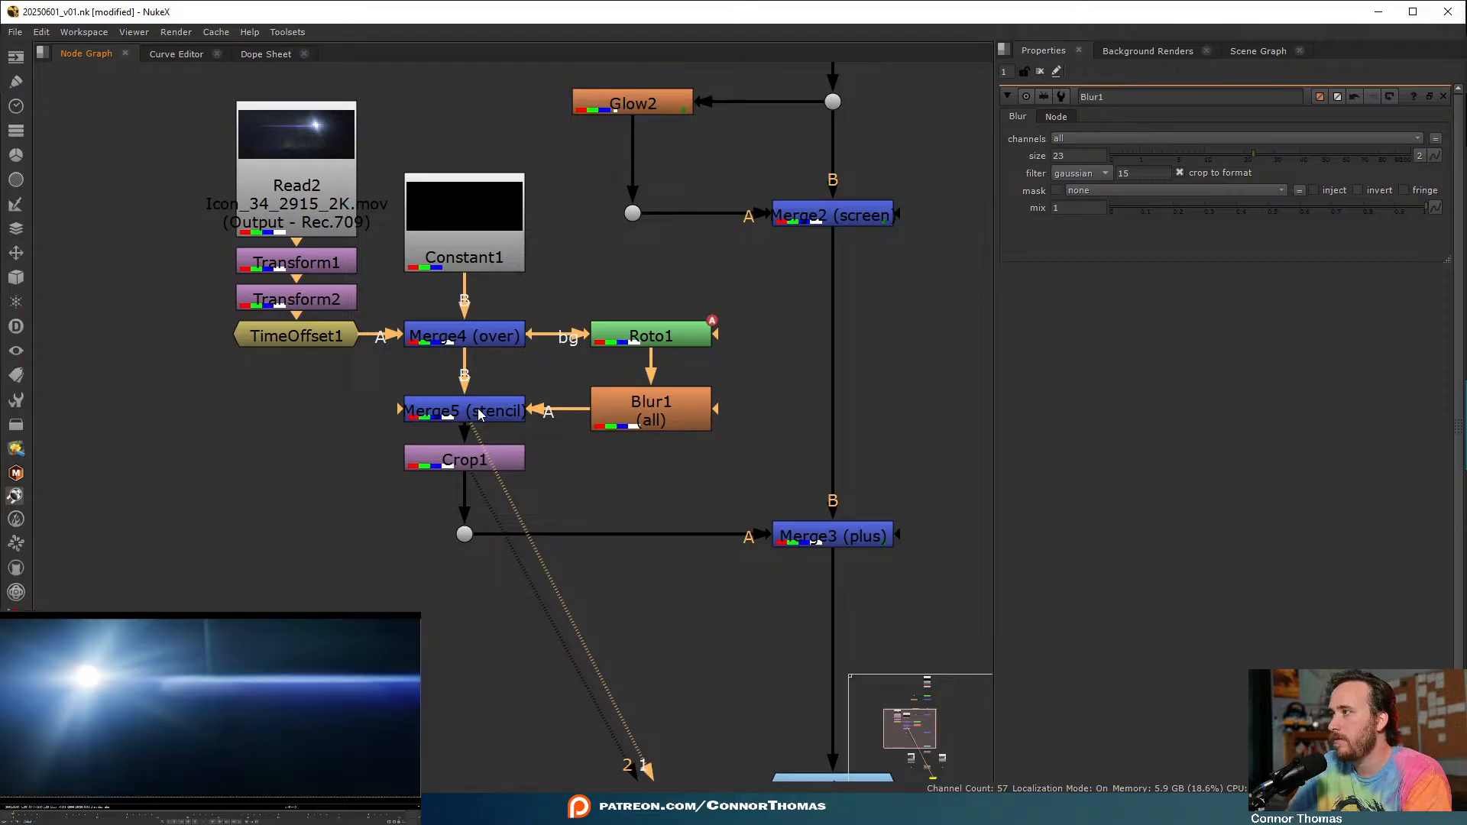
key(d)
key(d)
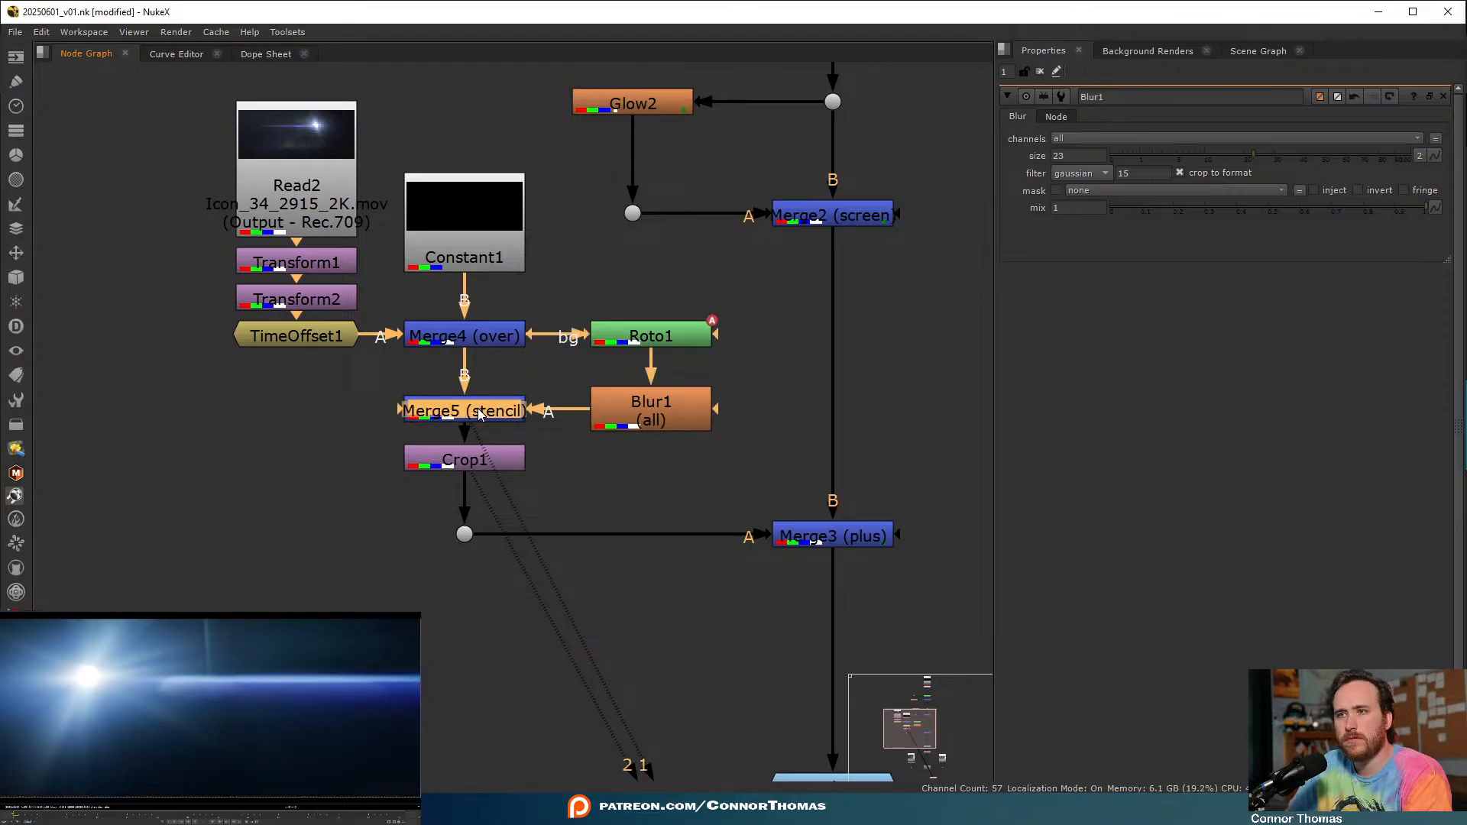
click(475, 342)
key(1)
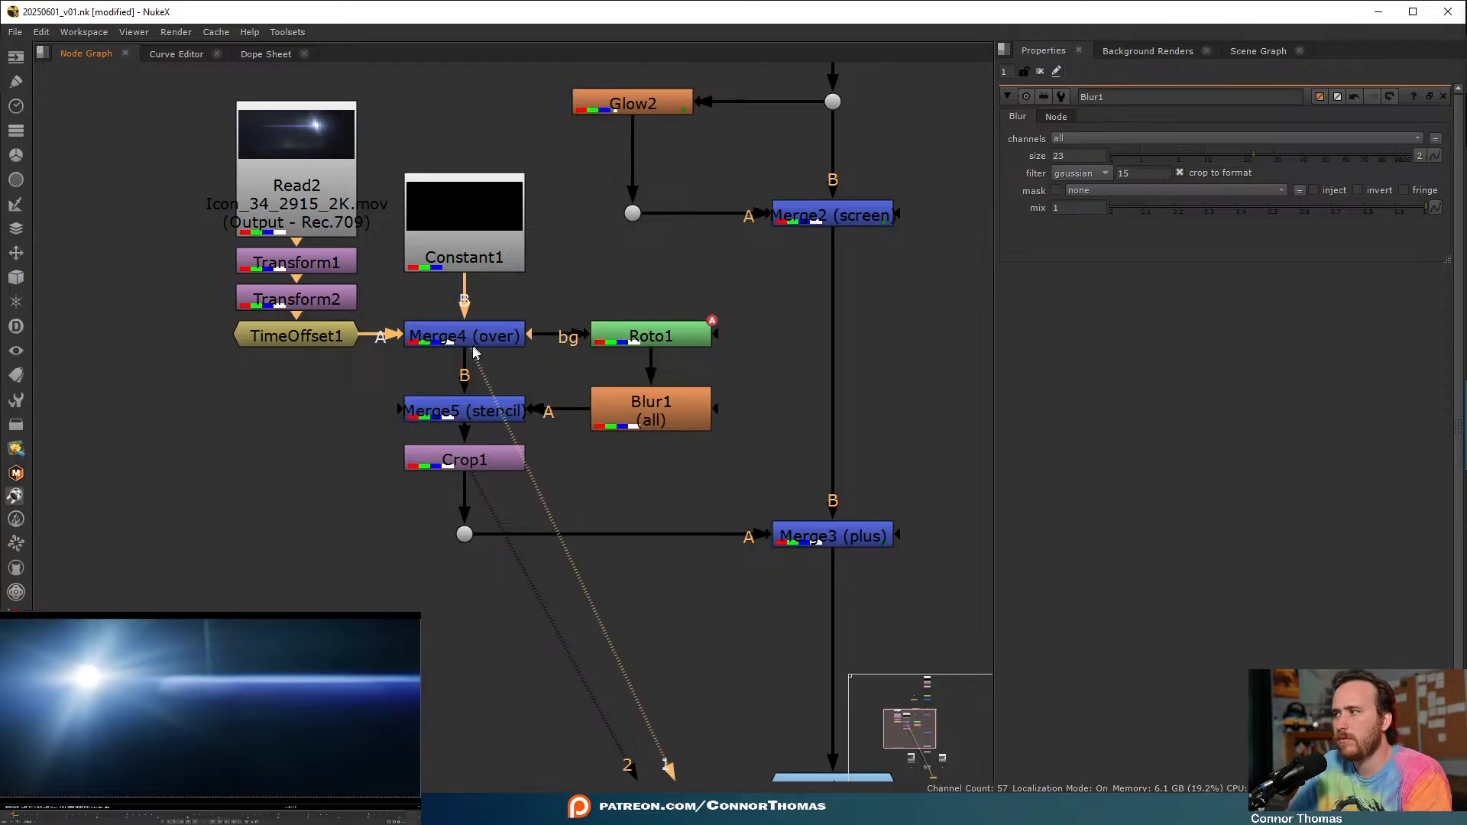
click(482, 409)
key(1)
- Select Roto1's Bezier shape and set the node's premultiply to rgba
double_click(674, 327)
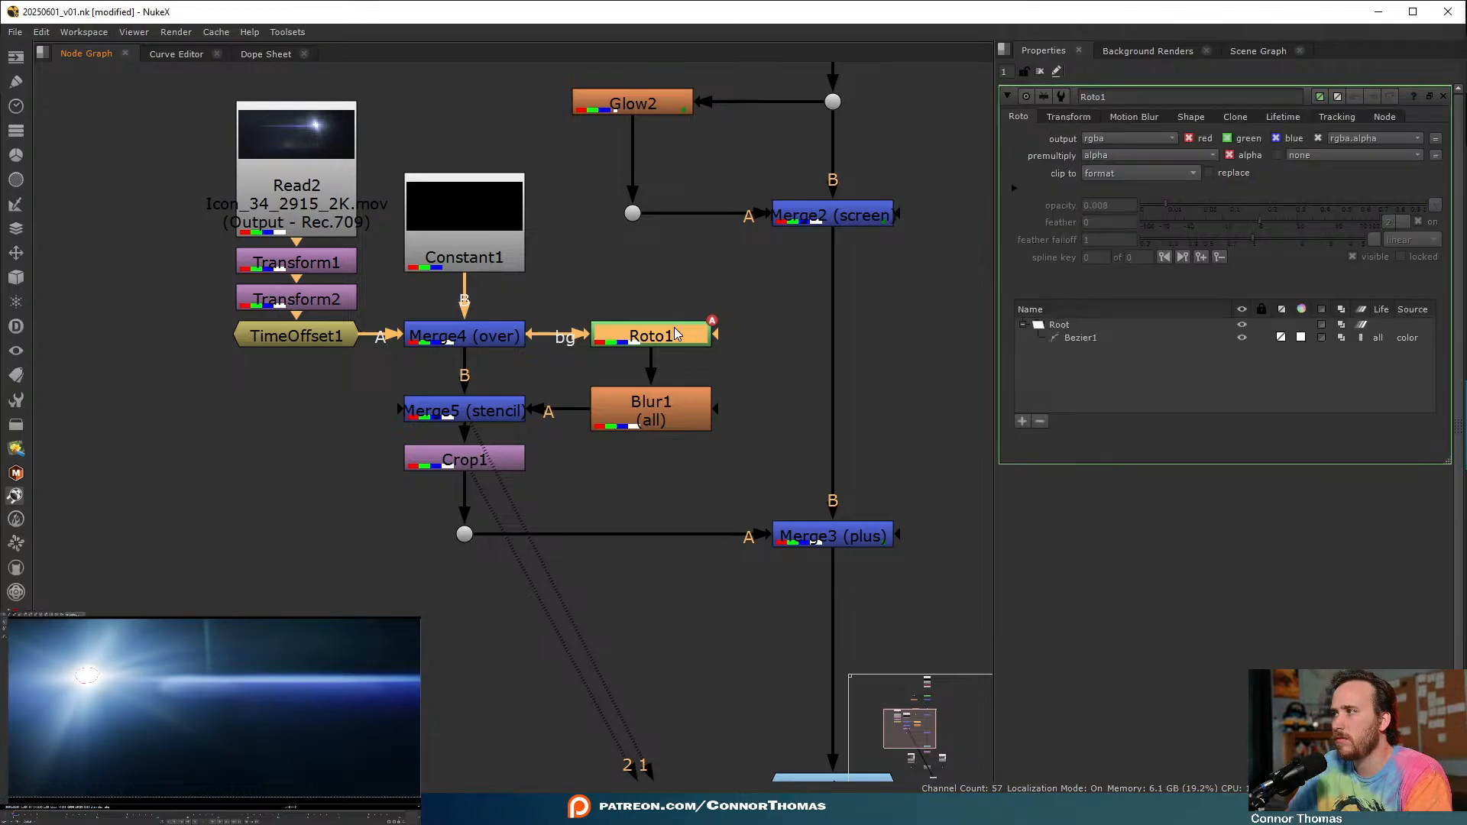
click(88, 671)
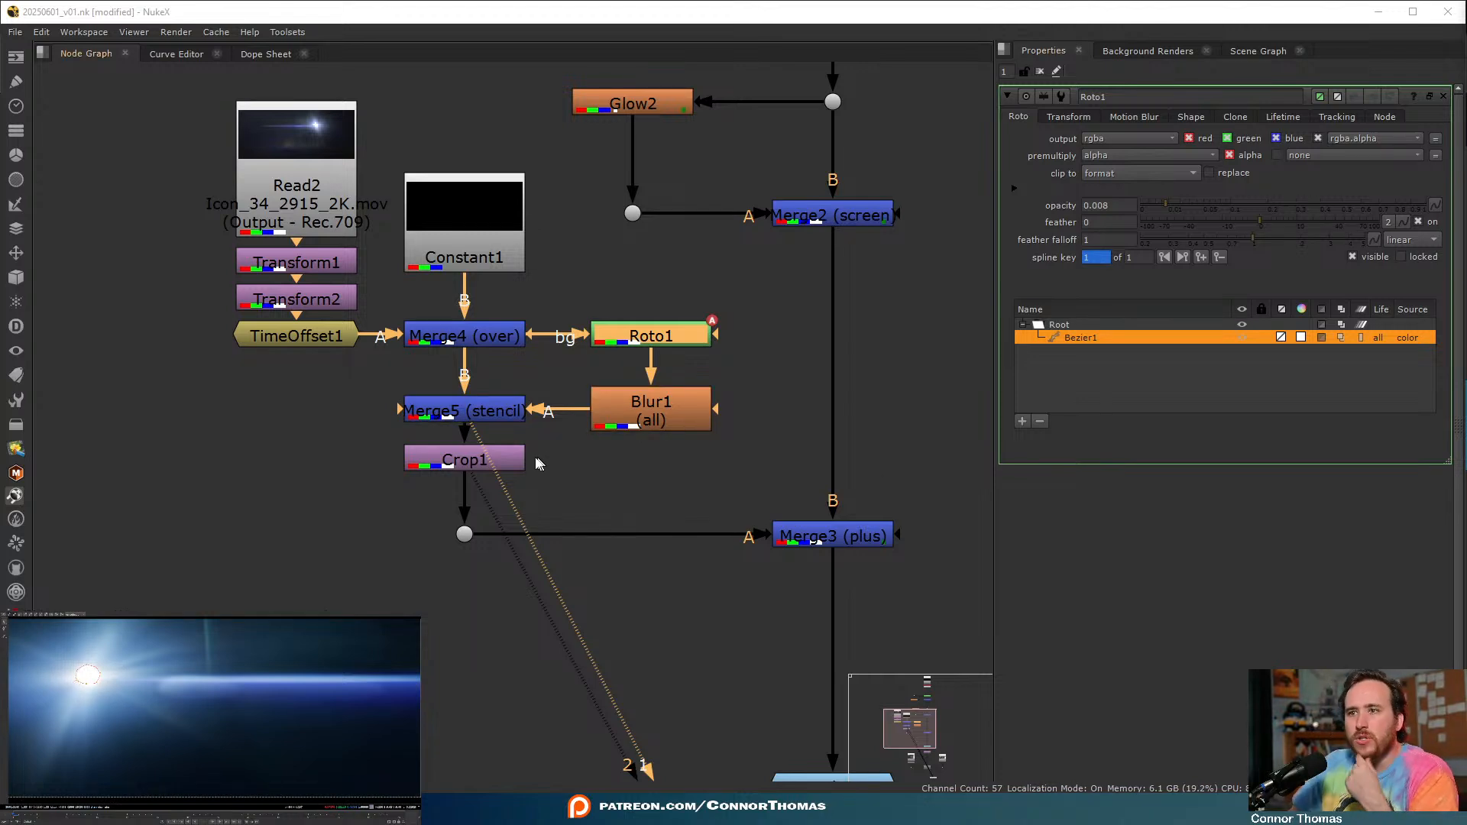
click(587, 470)
click(666, 336)
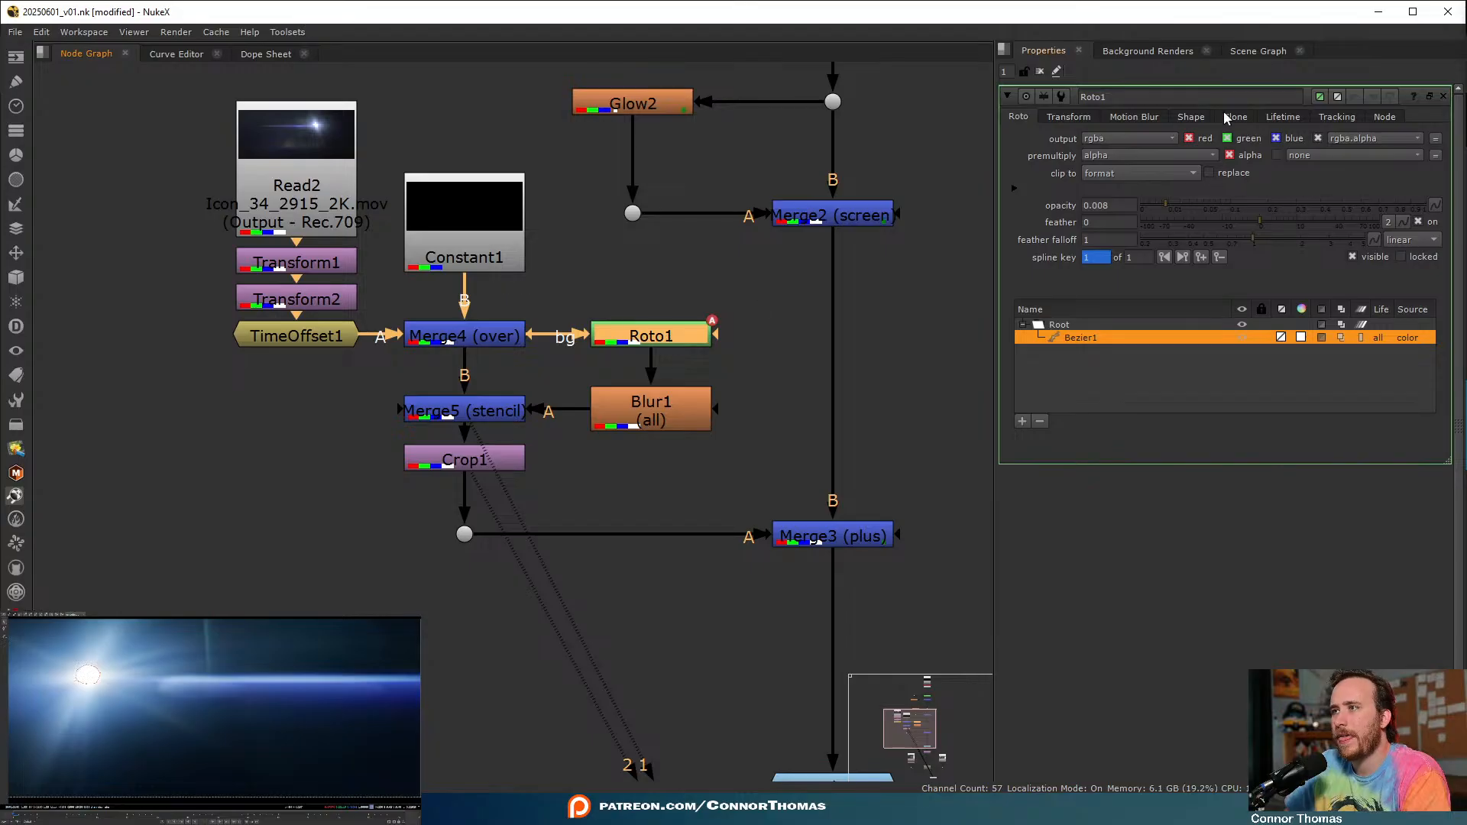
click(1110, 153)
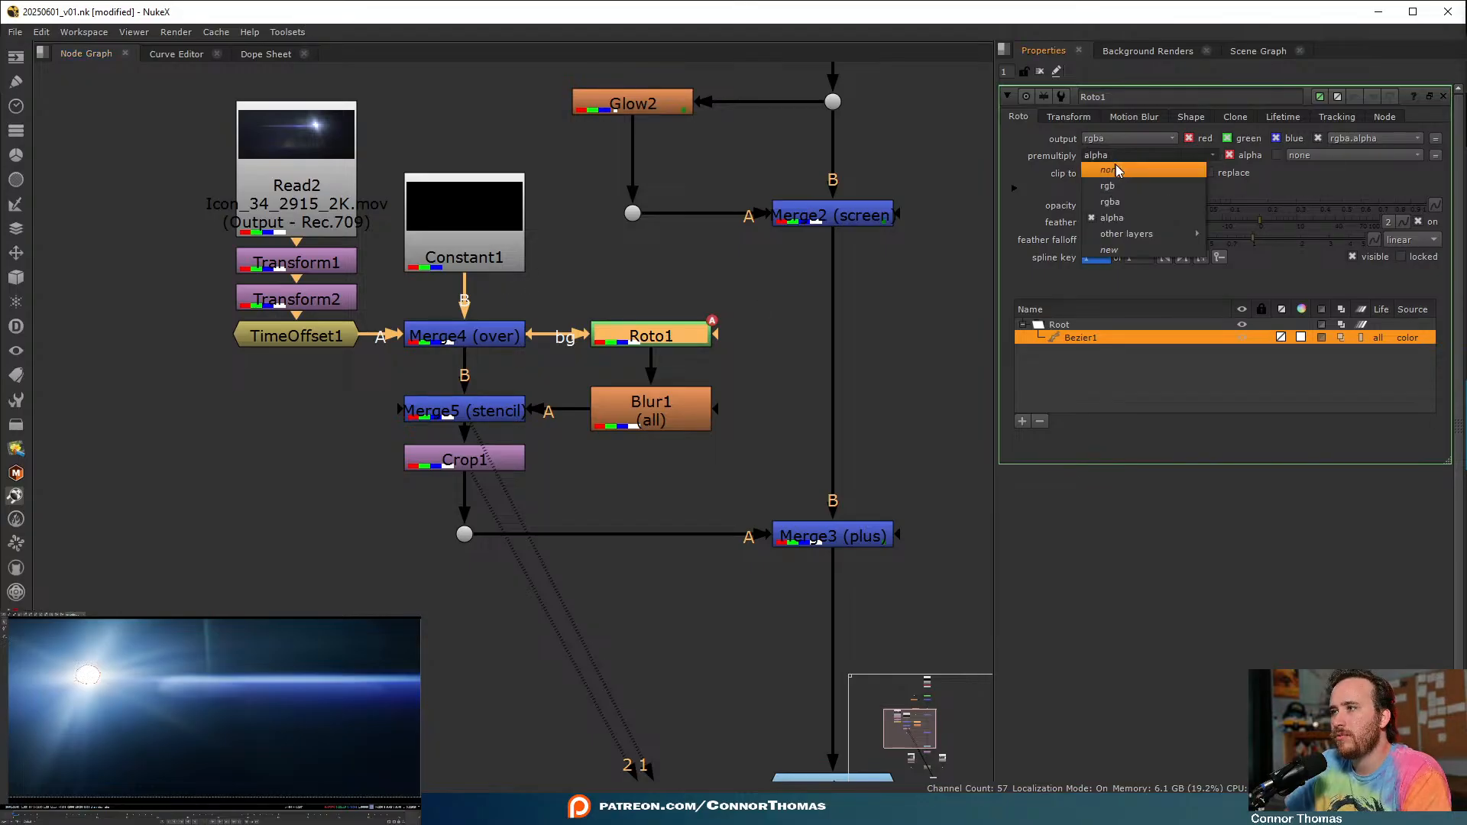
click(1124, 198)
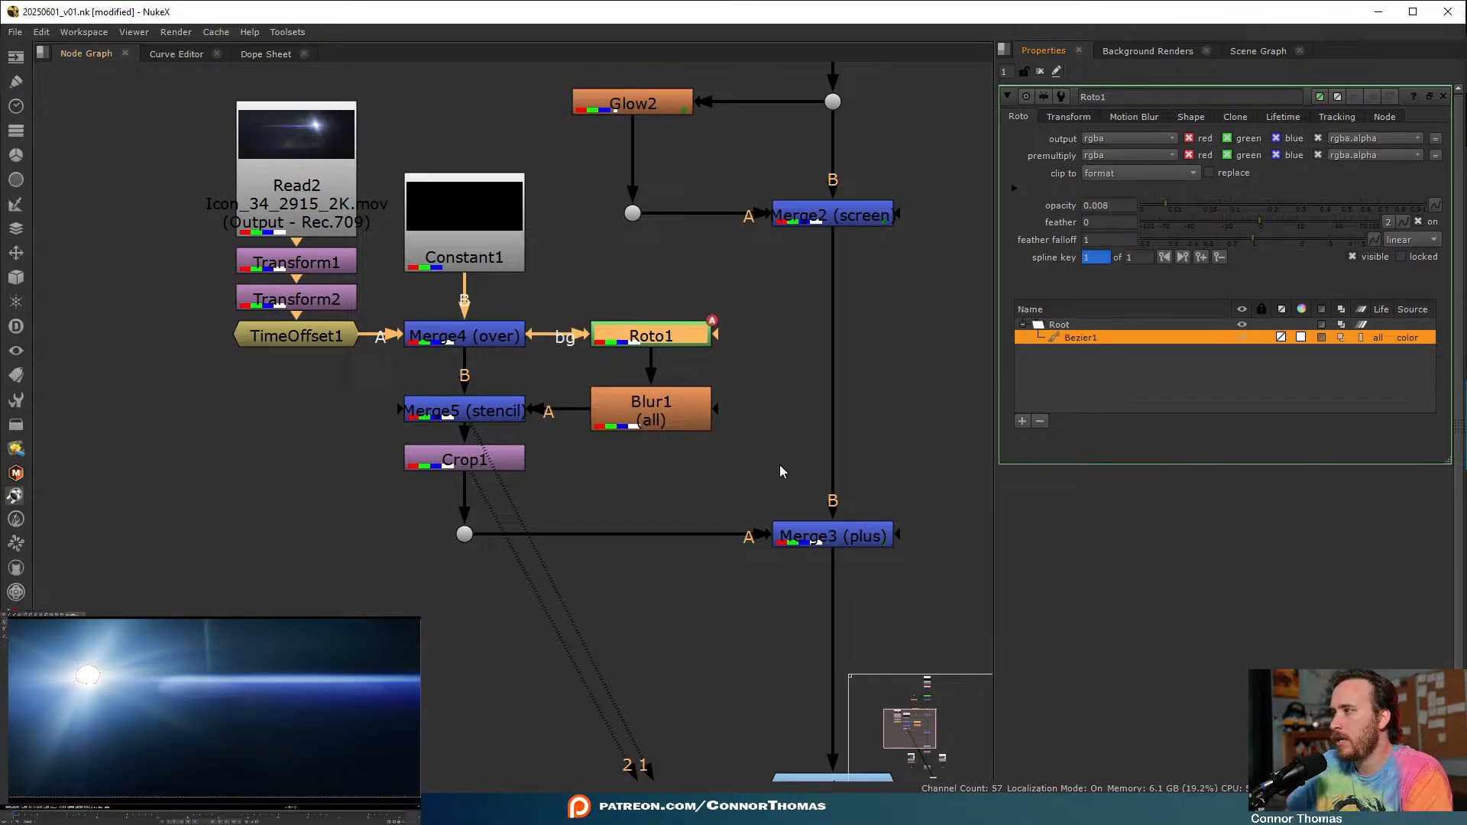
- View Merge4's unmasked flare for comparison with the stencilled result
click(577, 472)
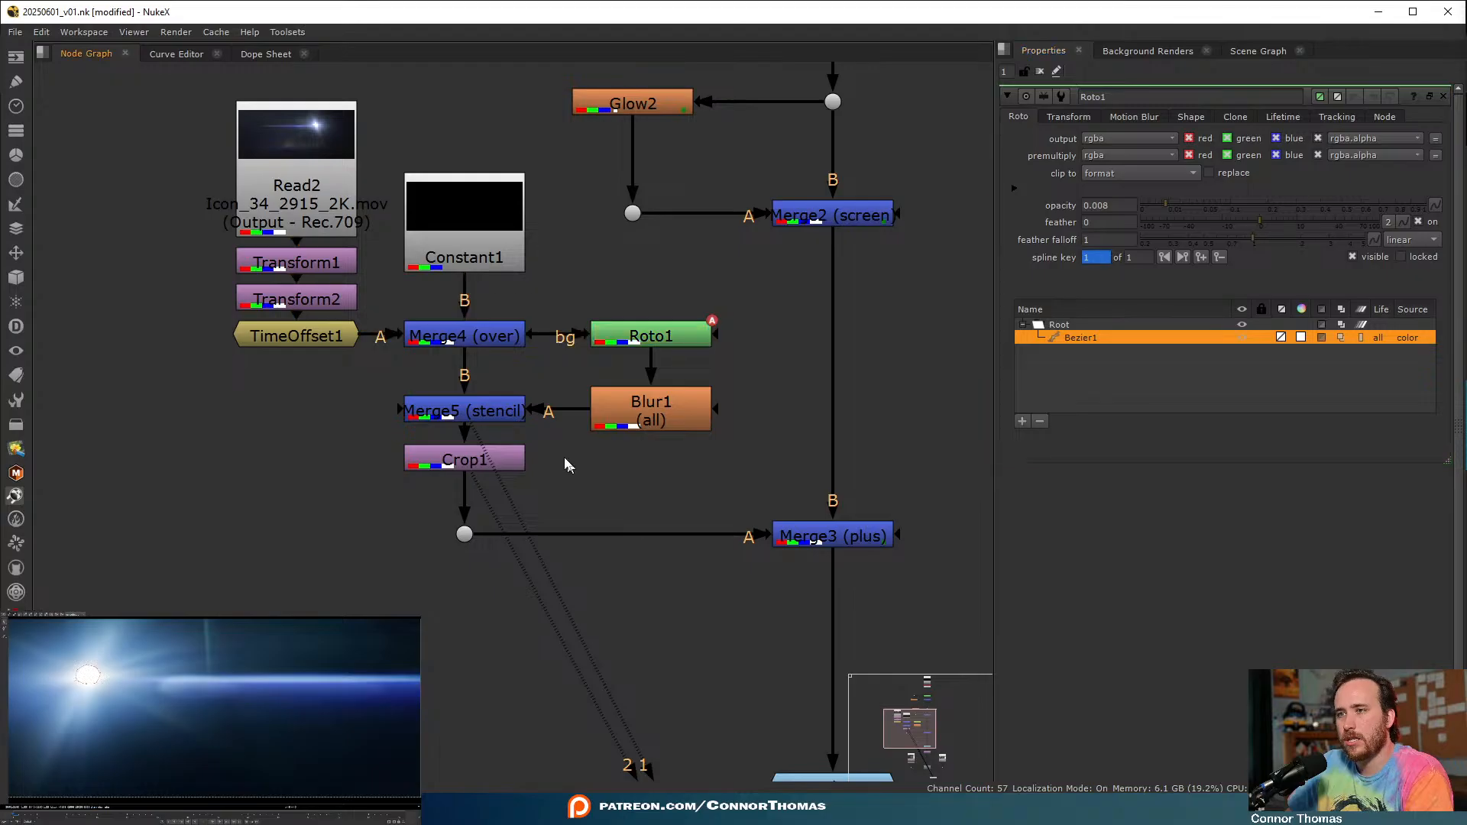
click(486, 413)
click(461, 334)
key(1)
click(631, 333)
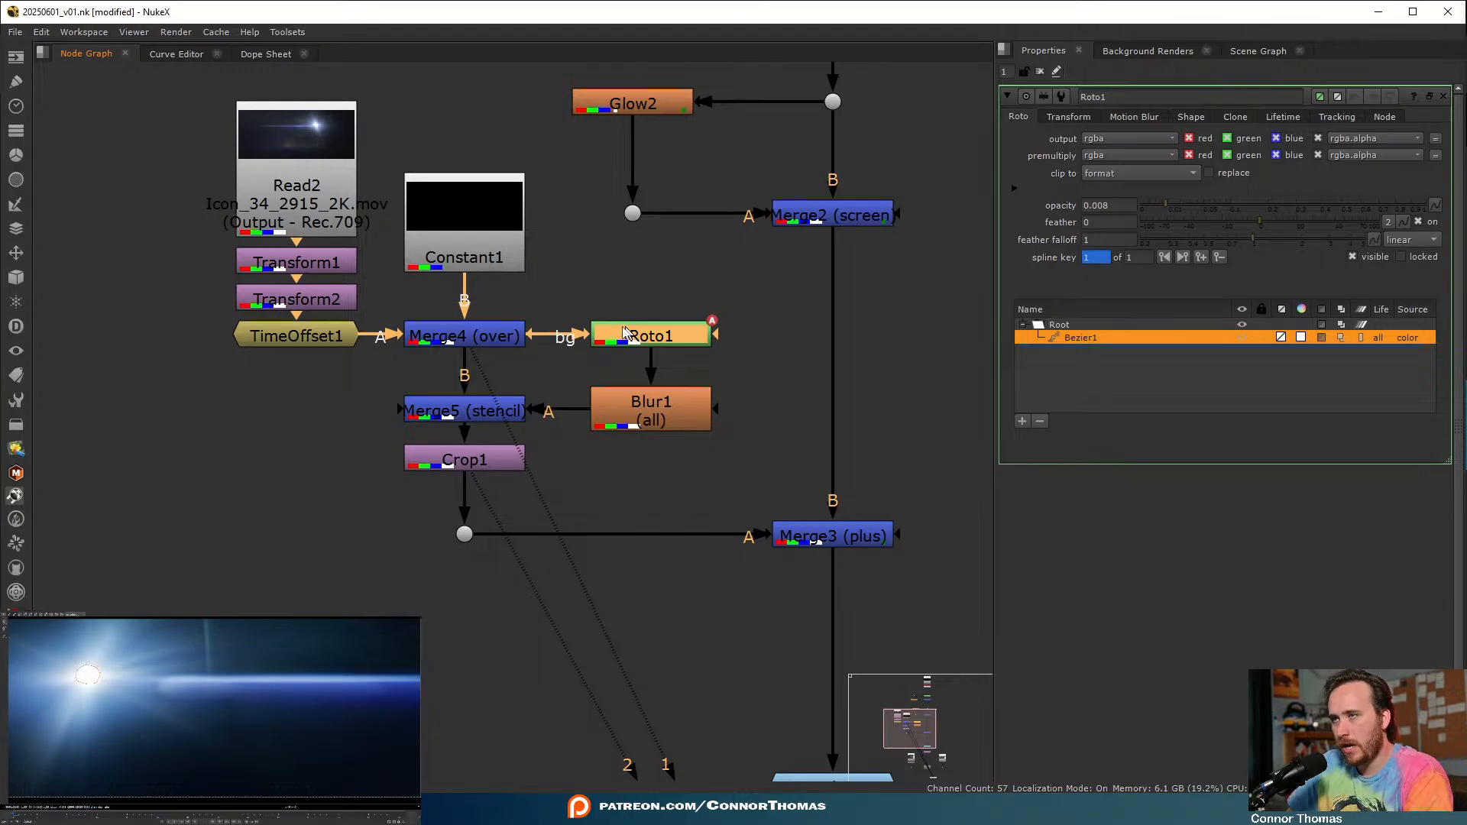
- Add a second, unconnected Roto node below TimeOffset1 as a reference for the default settings
click(272, 466)
key(r)
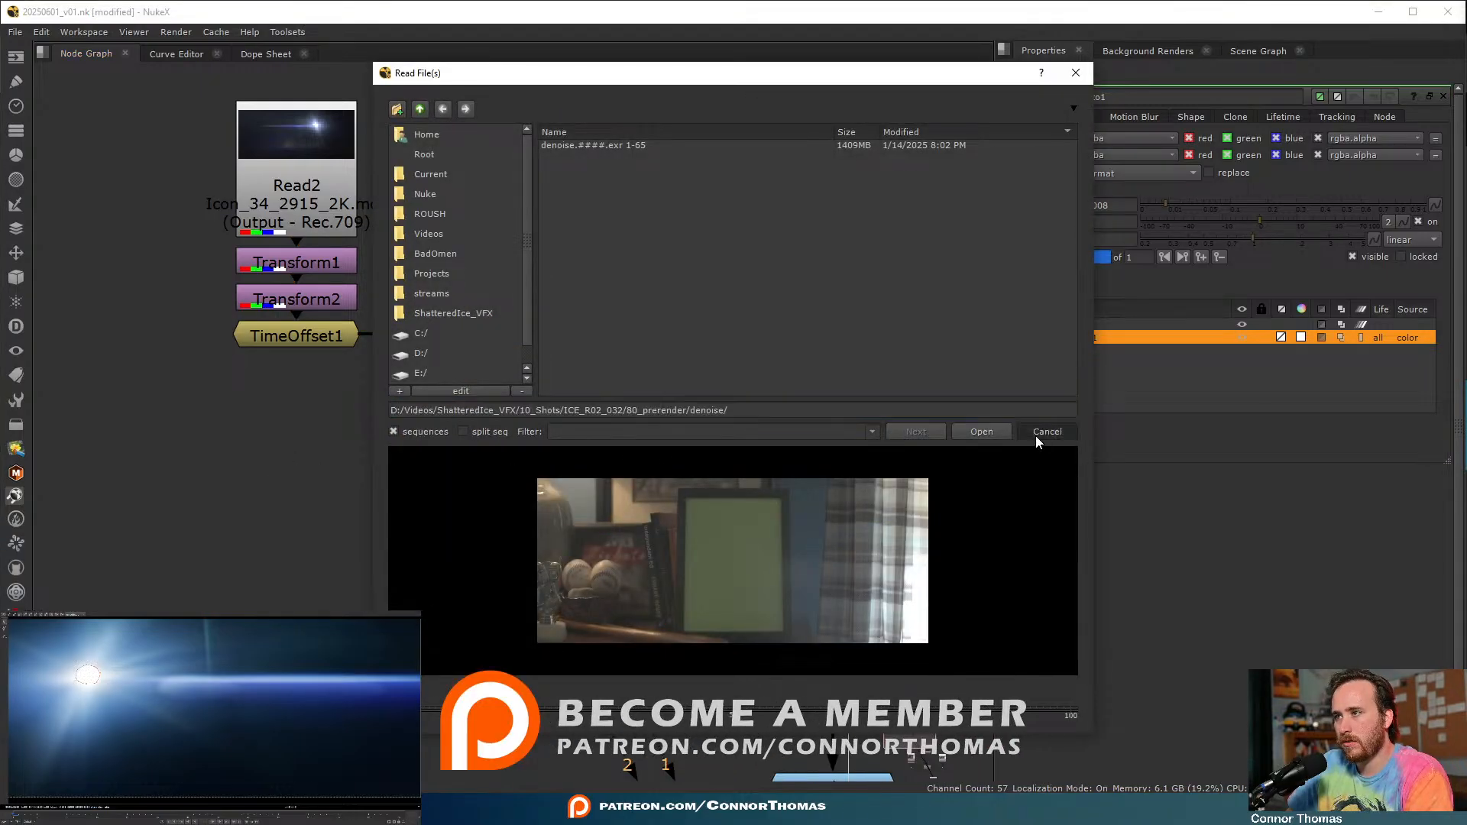
click(1045, 432)
key(o)
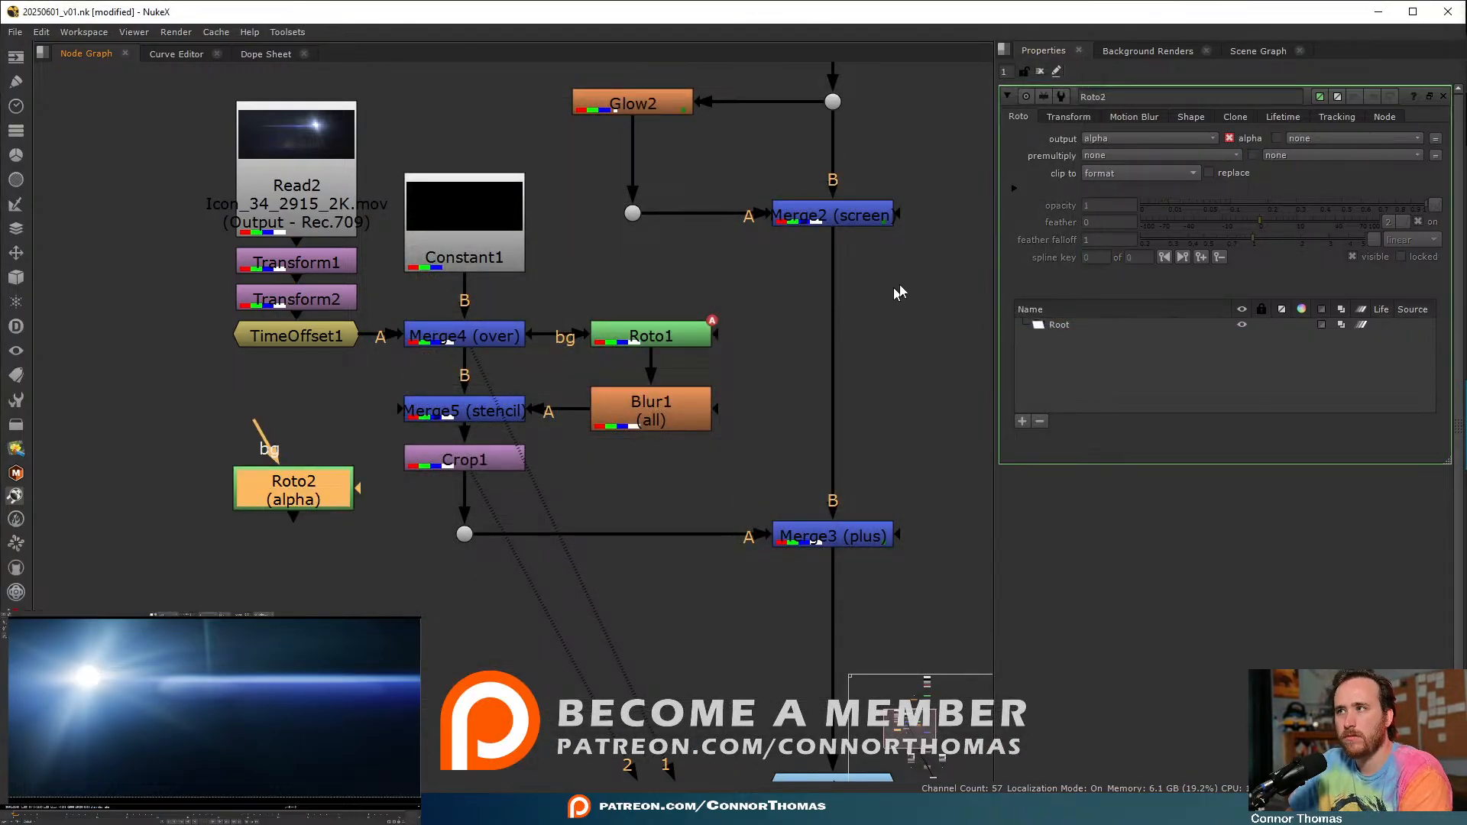
- Set Roto1's output to alpha, view Merge5 and realign Roto1 with Merge4
double_click(640, 337)
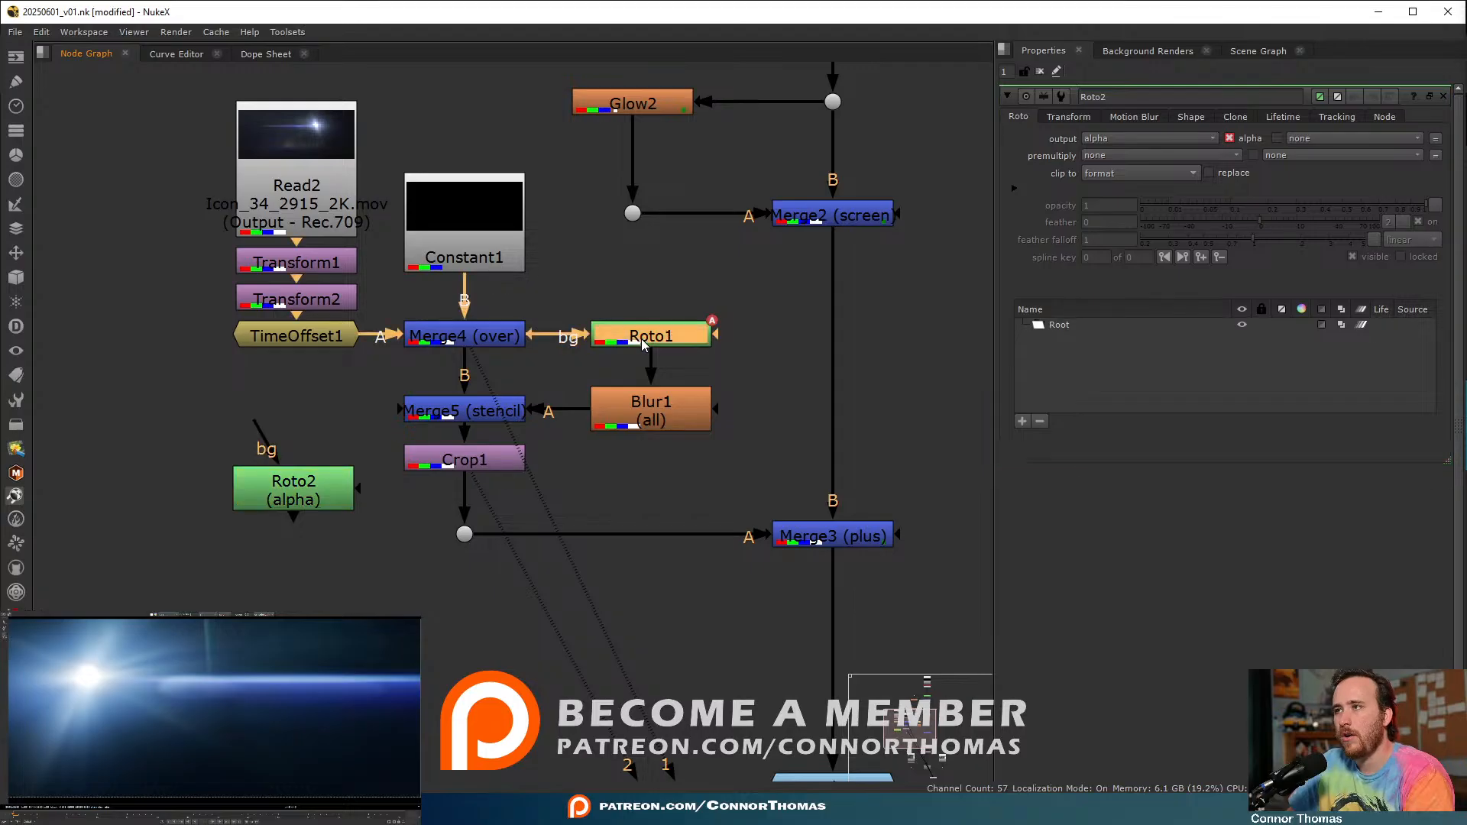
click(1101, 140)
click(1121, 203)
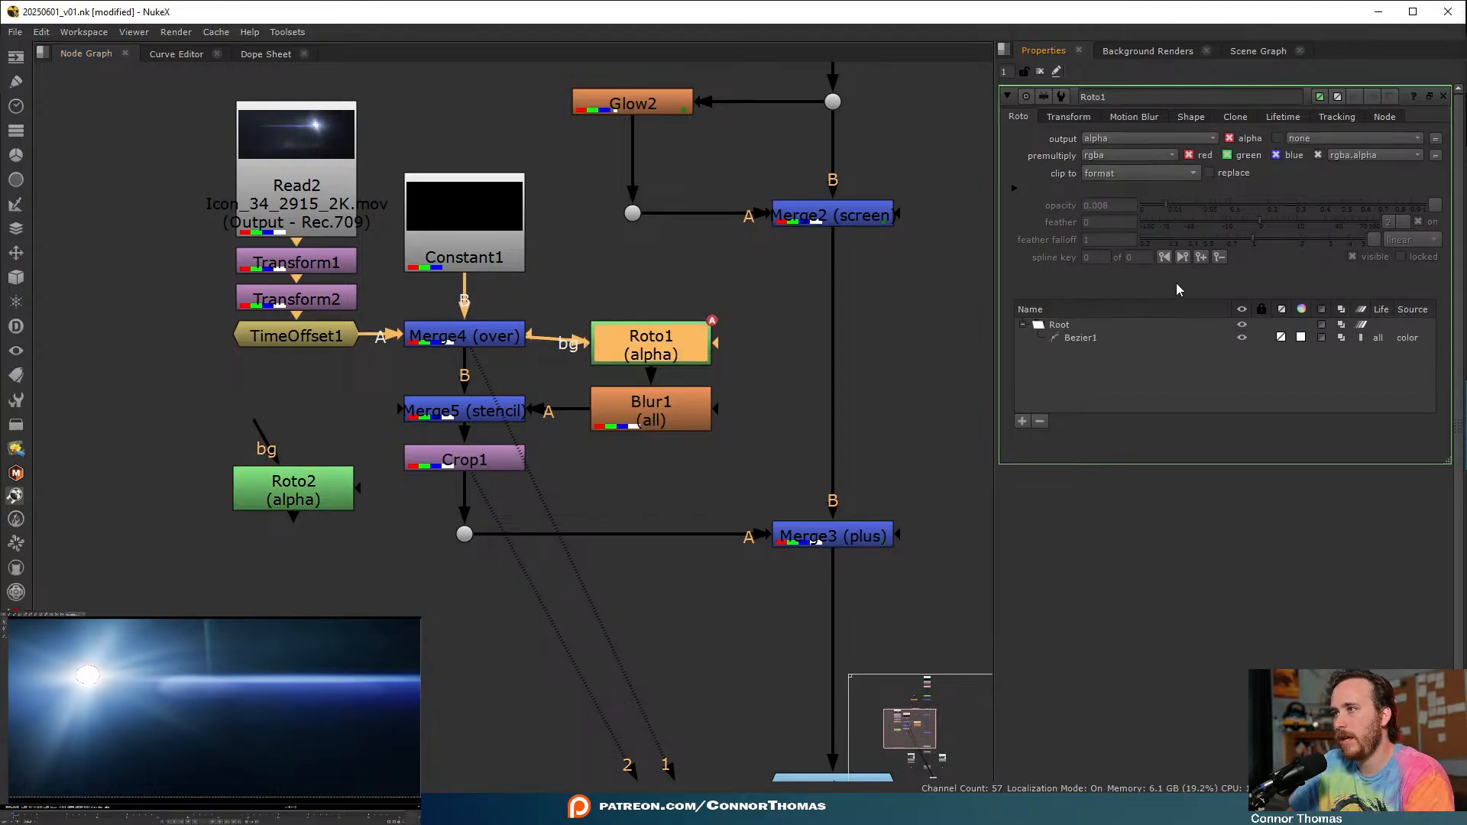
click(480, 428)
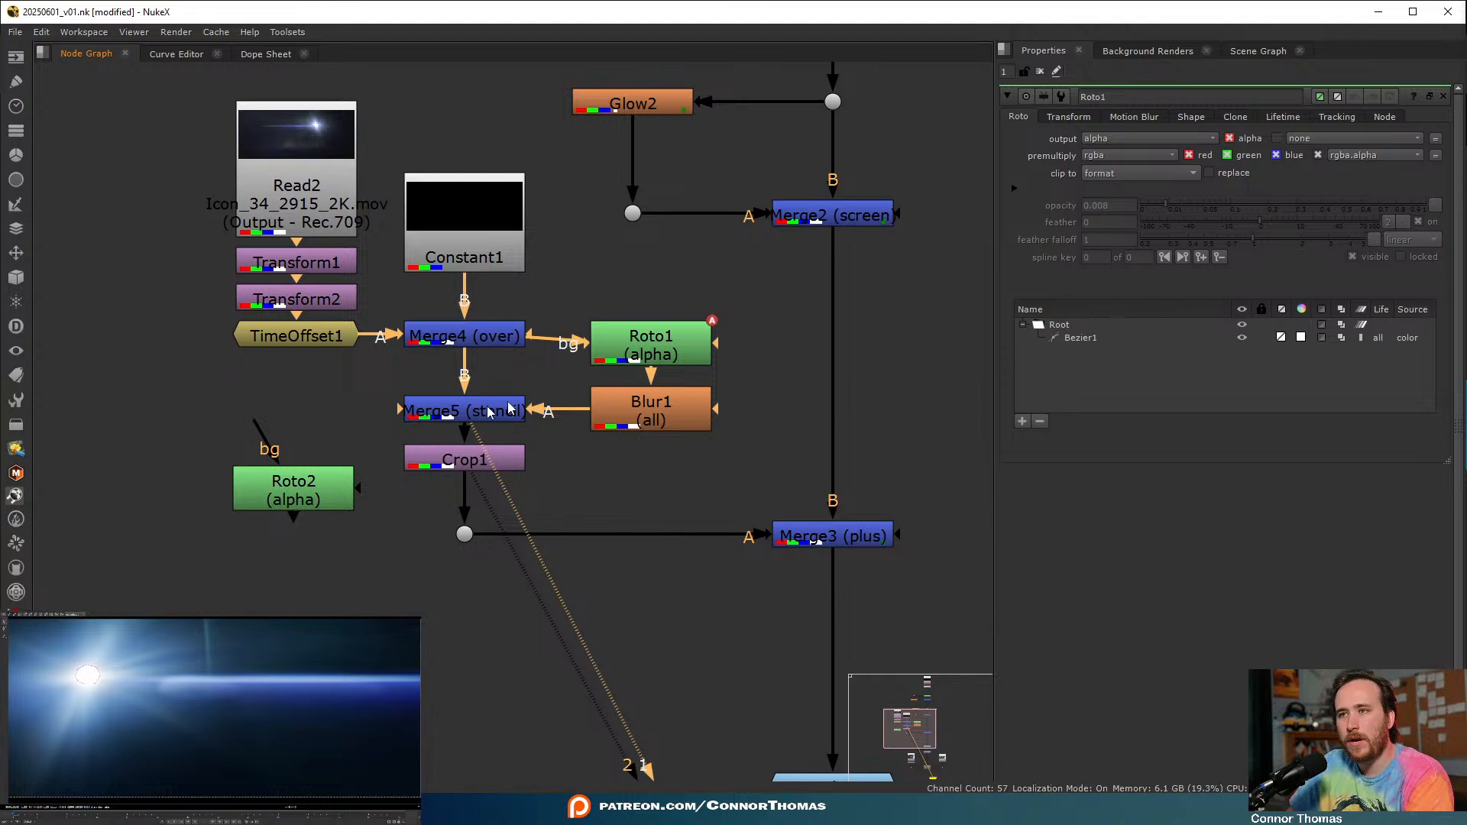
drag(667, 353, 663, 337)
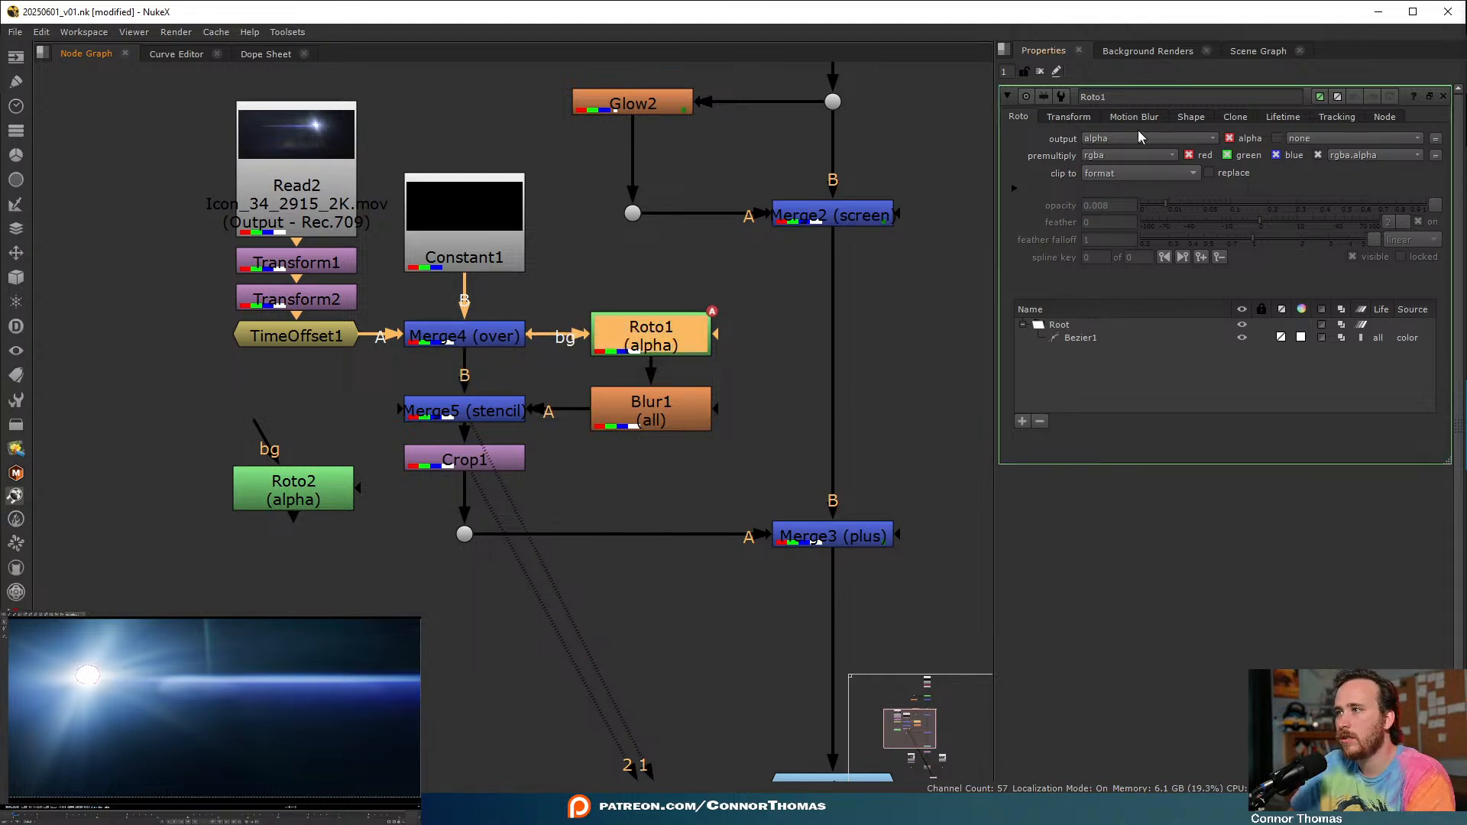
- Compare Roto1's output and premultiply settings with the defaults of Roto2
click(299, 497)
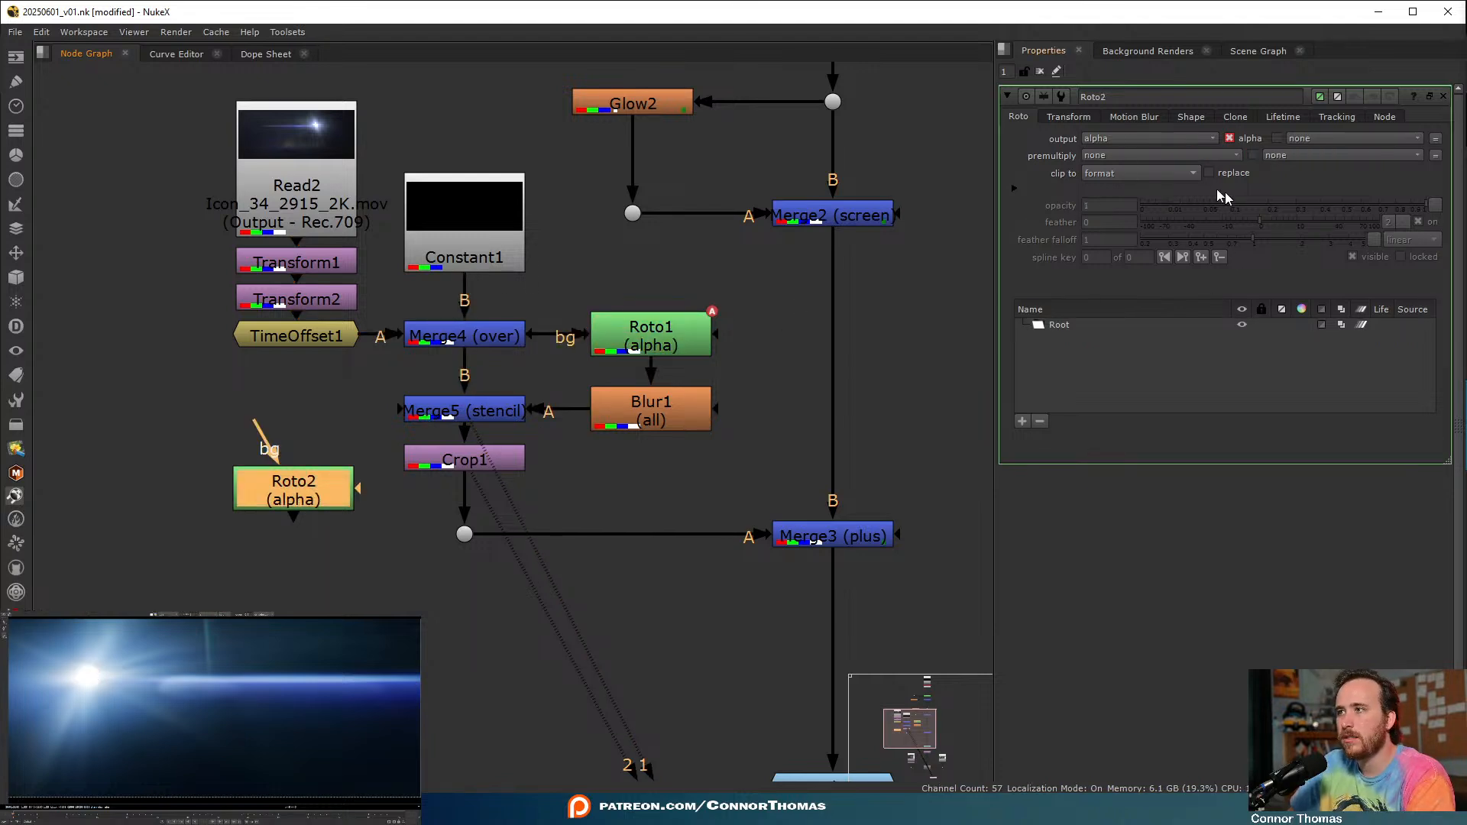
click(654, 347)
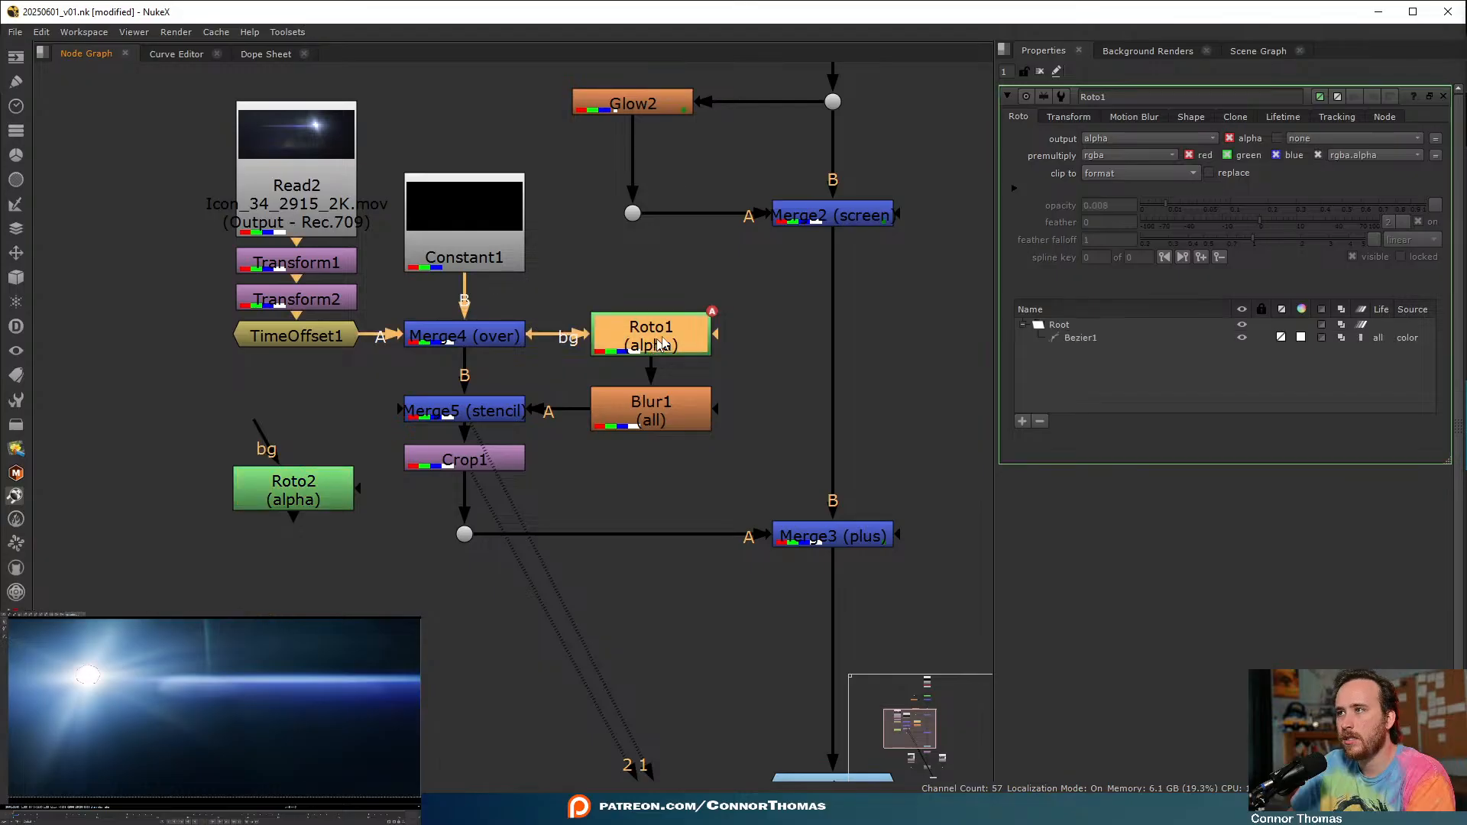
click(1102, 154)
click(1117, 204)
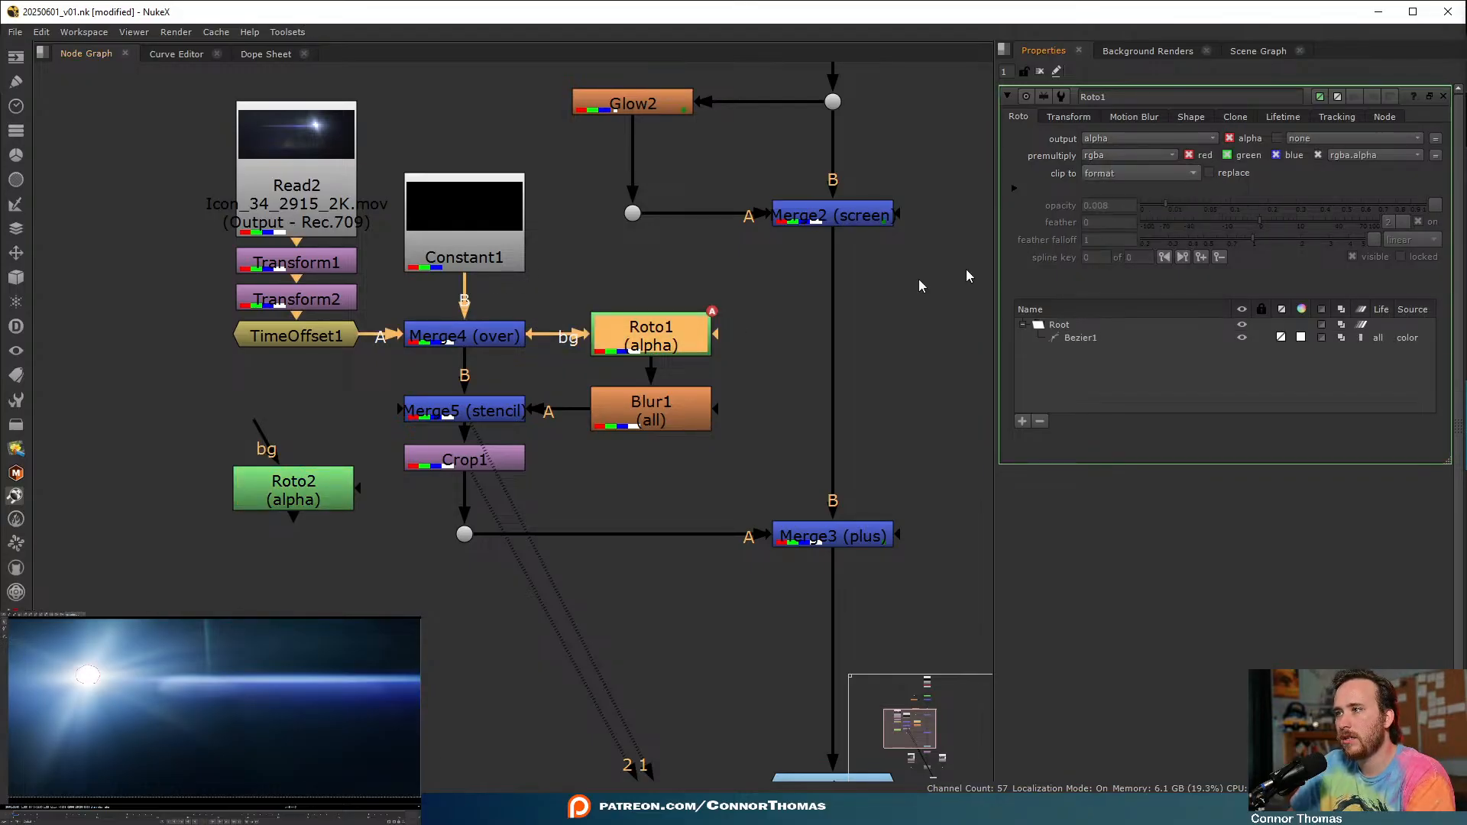
- Try swapping Merge5's A and B inputs, and inspect the flare's full frame with Roto1 open
click(490, 418)
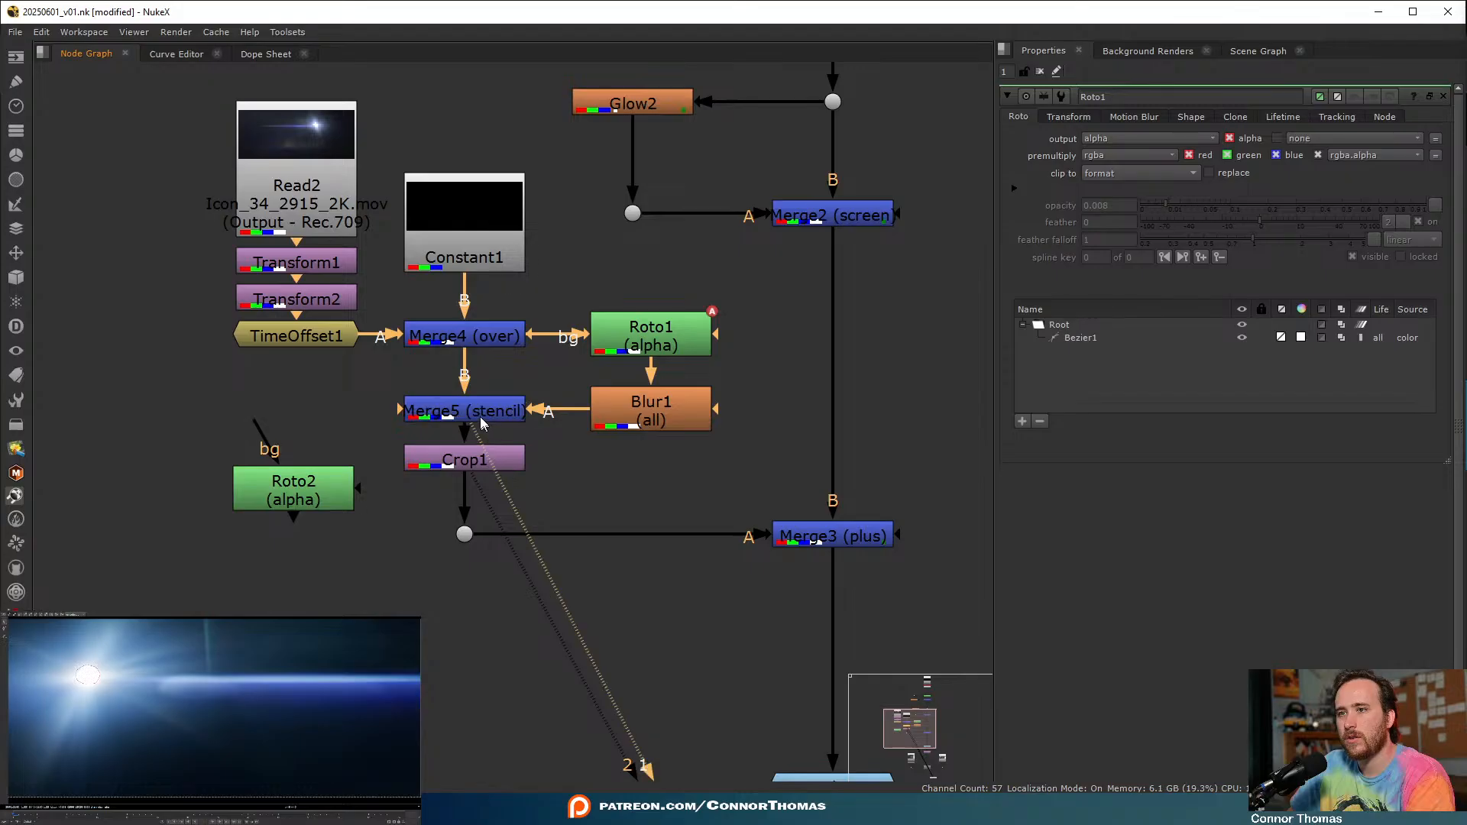
double_click(479, 415)
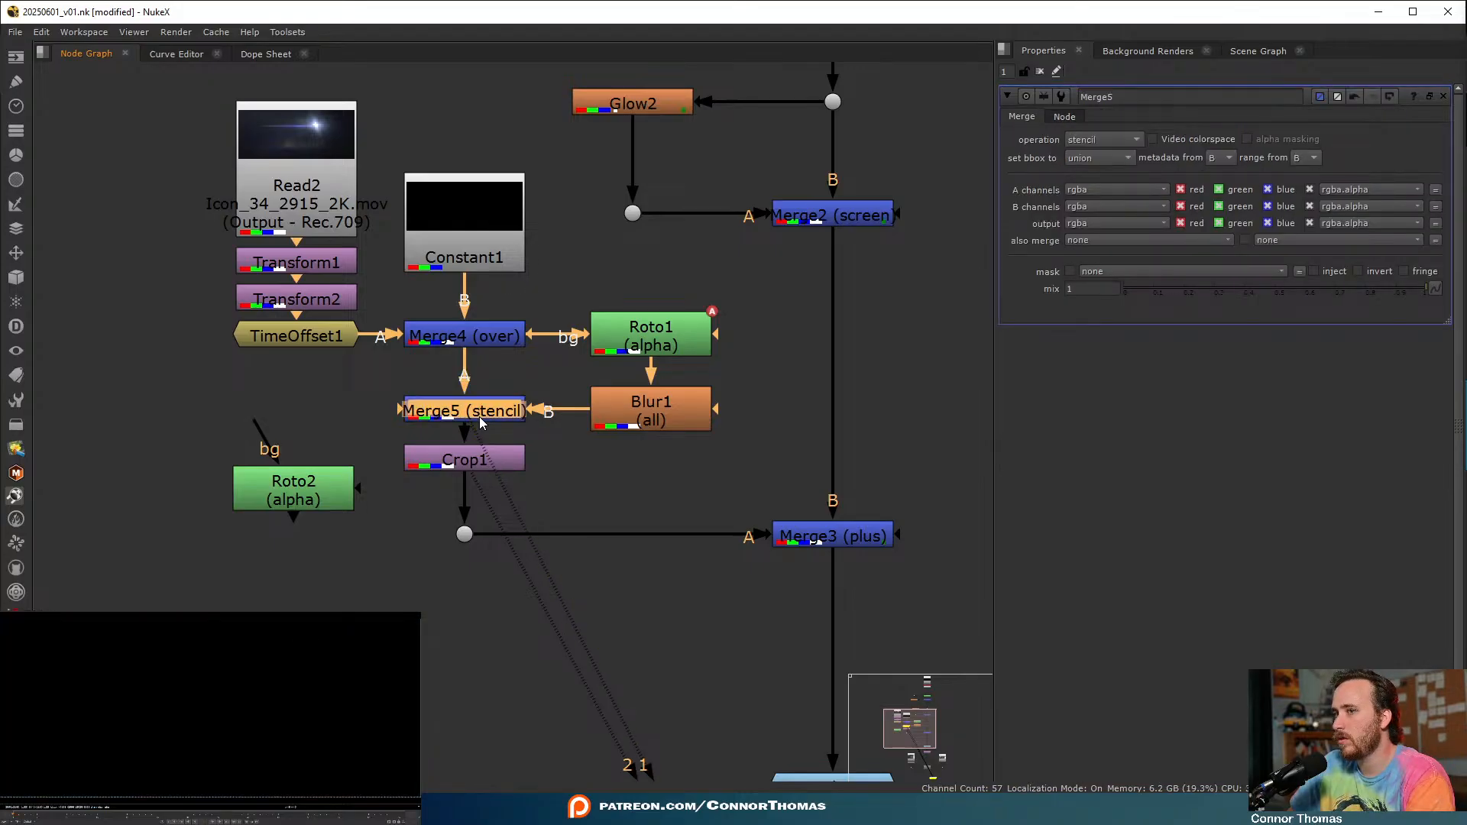
click(670, 344)
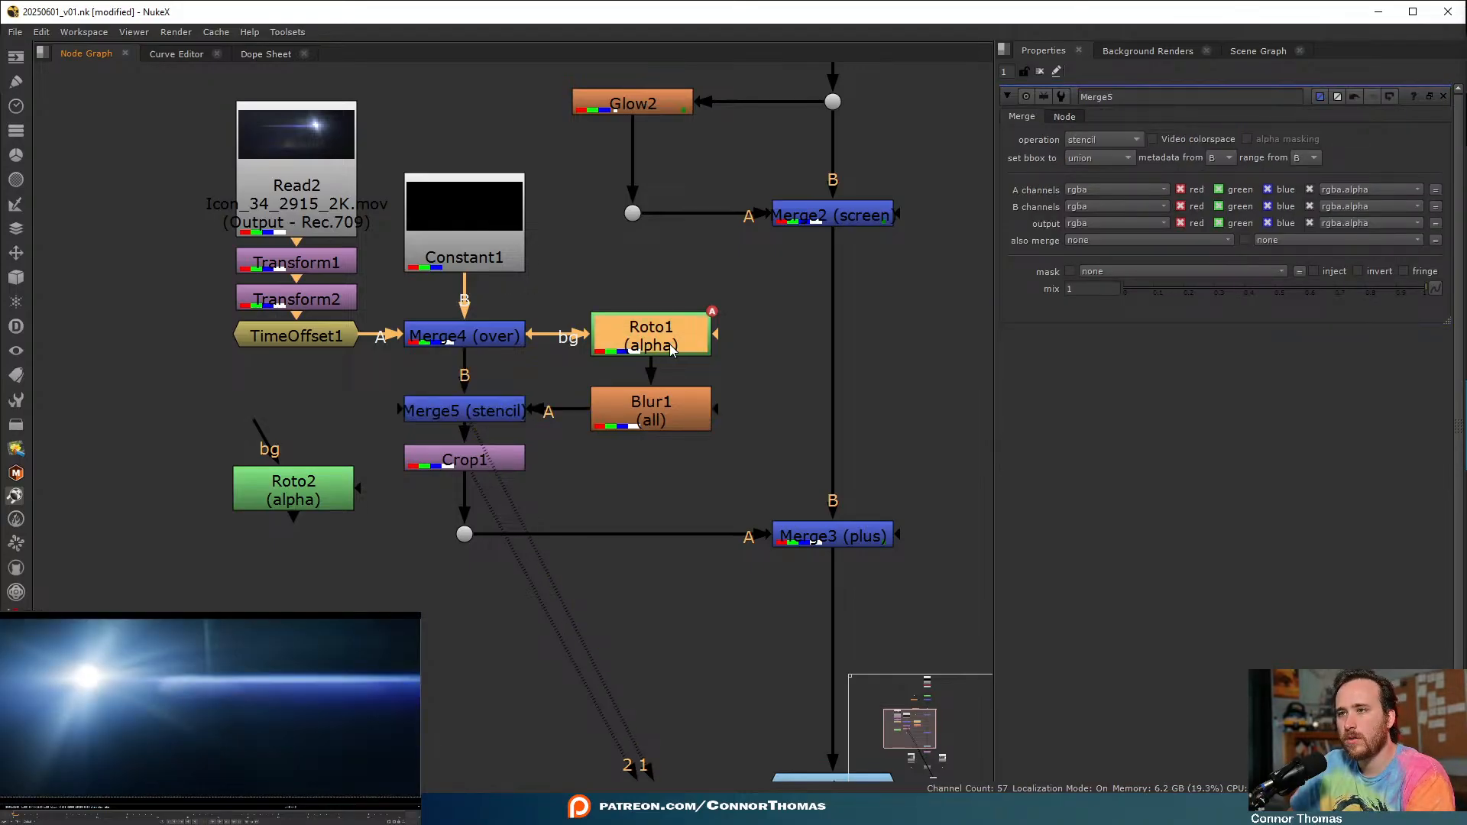
double_click(669, 343)
scroll(85, 672, down, 1)
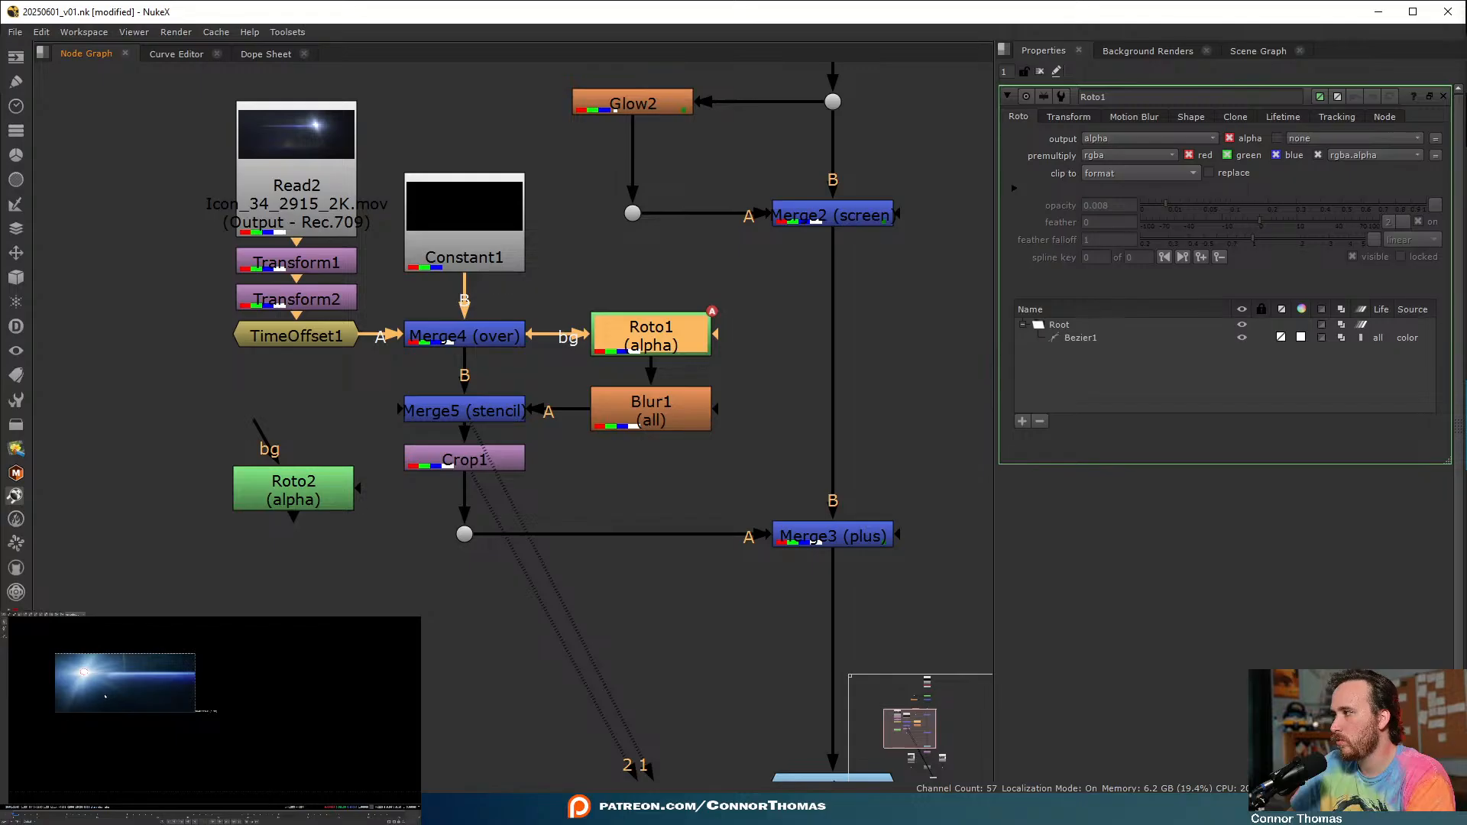
scroll(74, 689, down, 1)
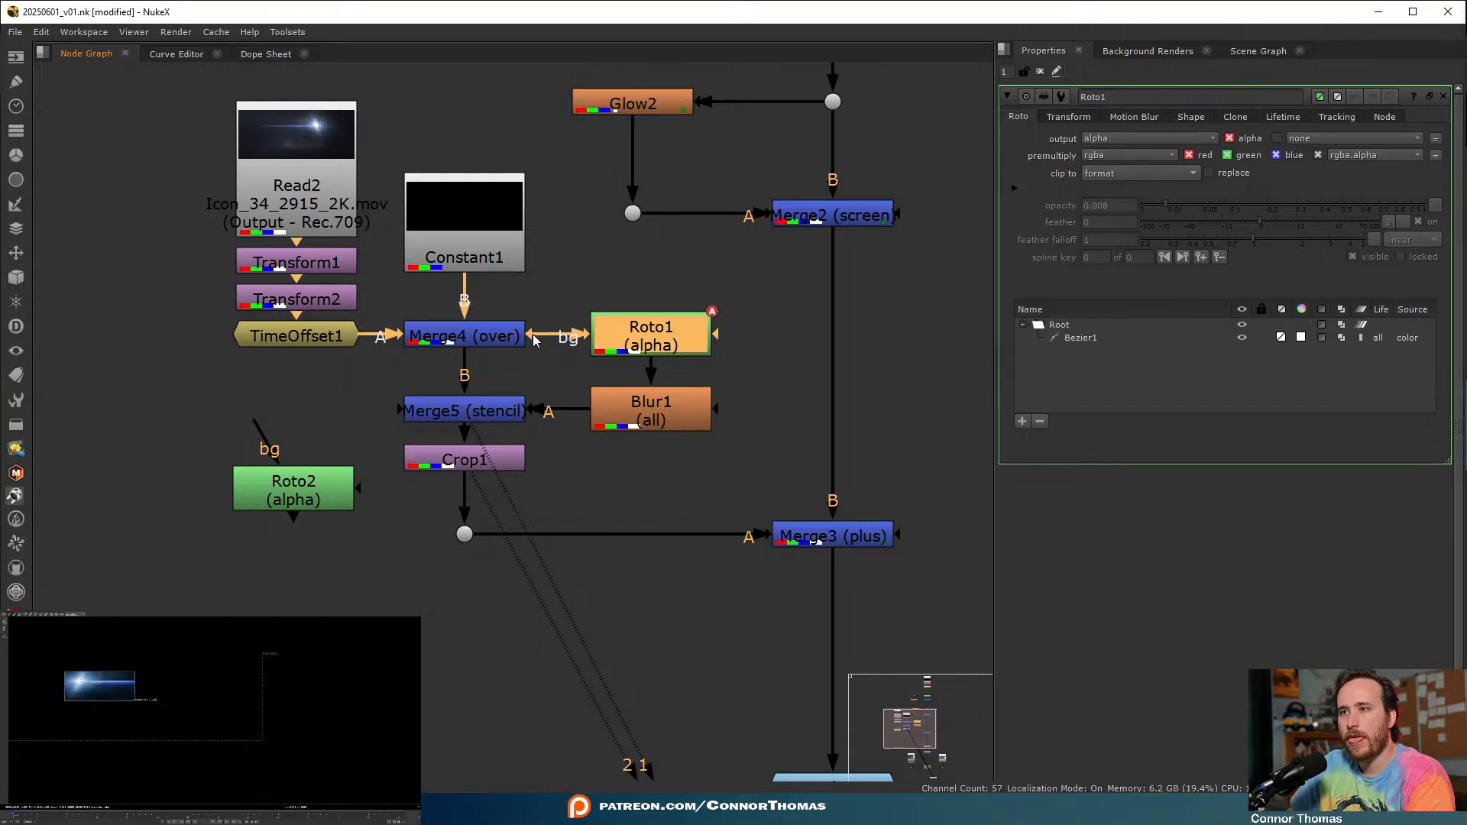
- Disconnect Roto1's bg input from Merge4 and disable Blur1
drag(569, 306, 590, 268)
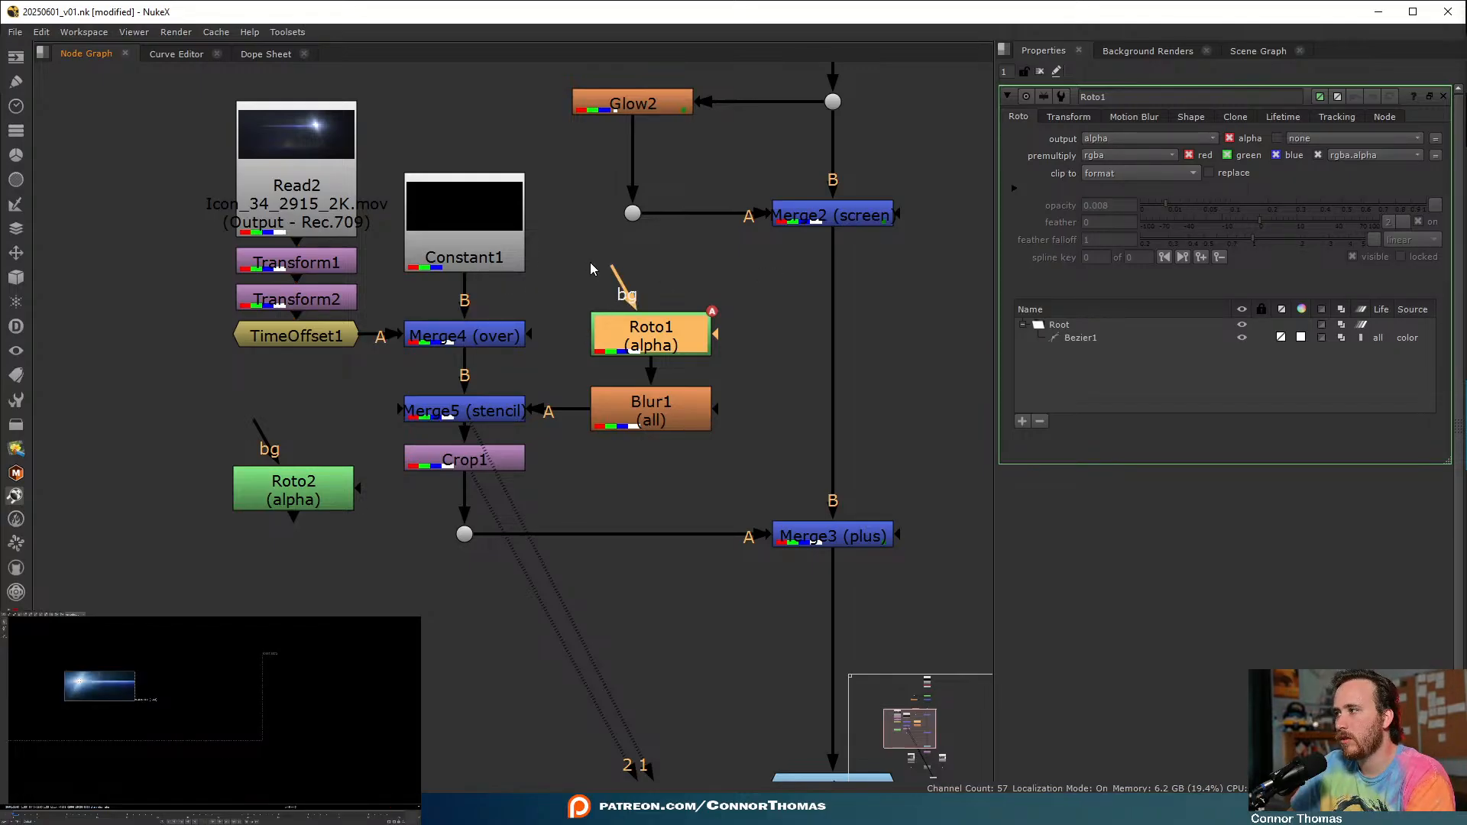
click(451, 414)
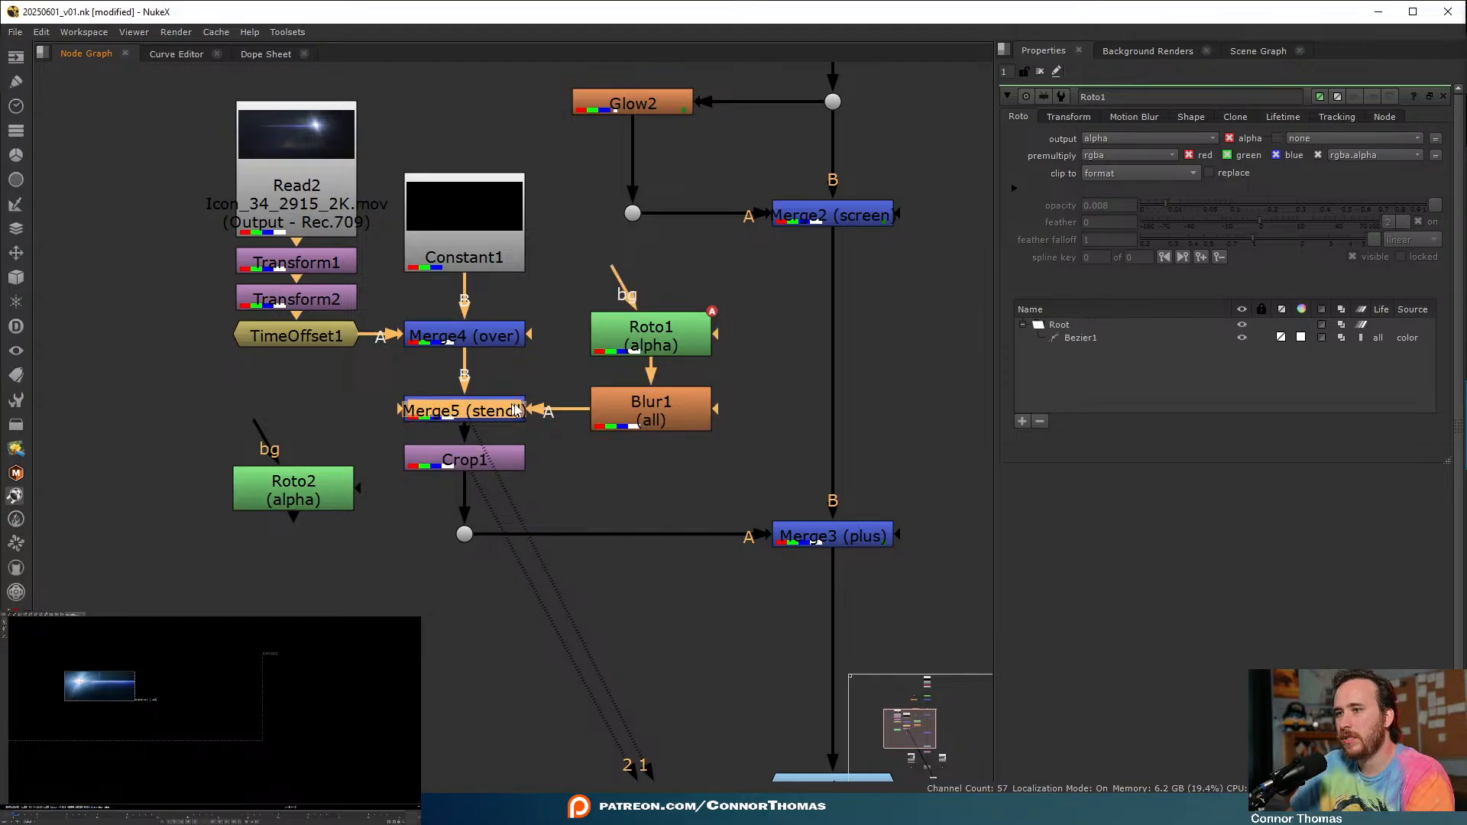
click(627, 410)
key(d)
- Move Merge5's A input from Blur1 to Merge4 and connect its mask input to Roto1
drag(578, 416, 565, 331)
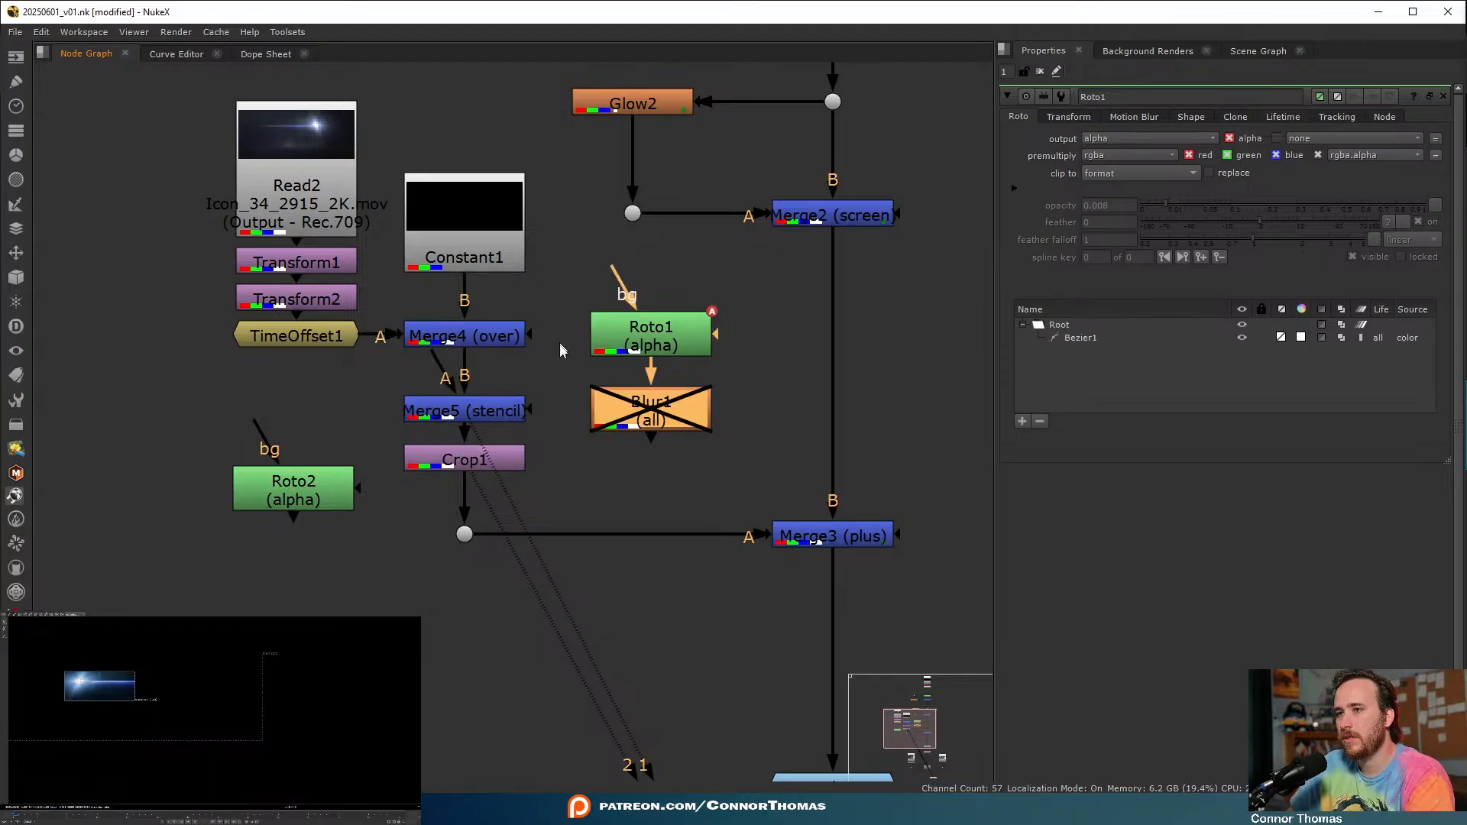
drag(538, 419, 632, 352)
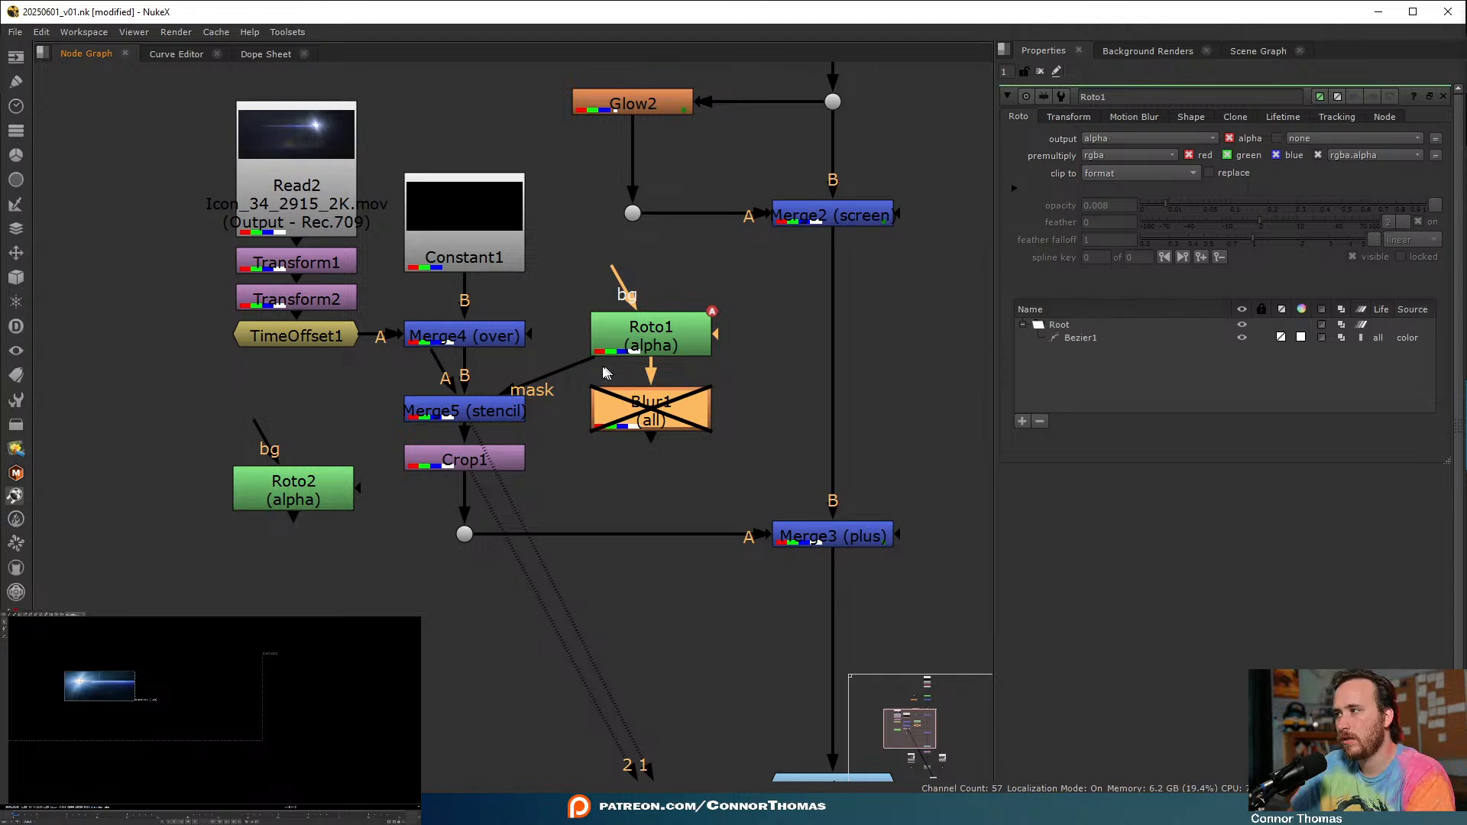
- Try setting Merge5's operation to over and swapping its A and B inputs, viewing the result
click(496, 414)
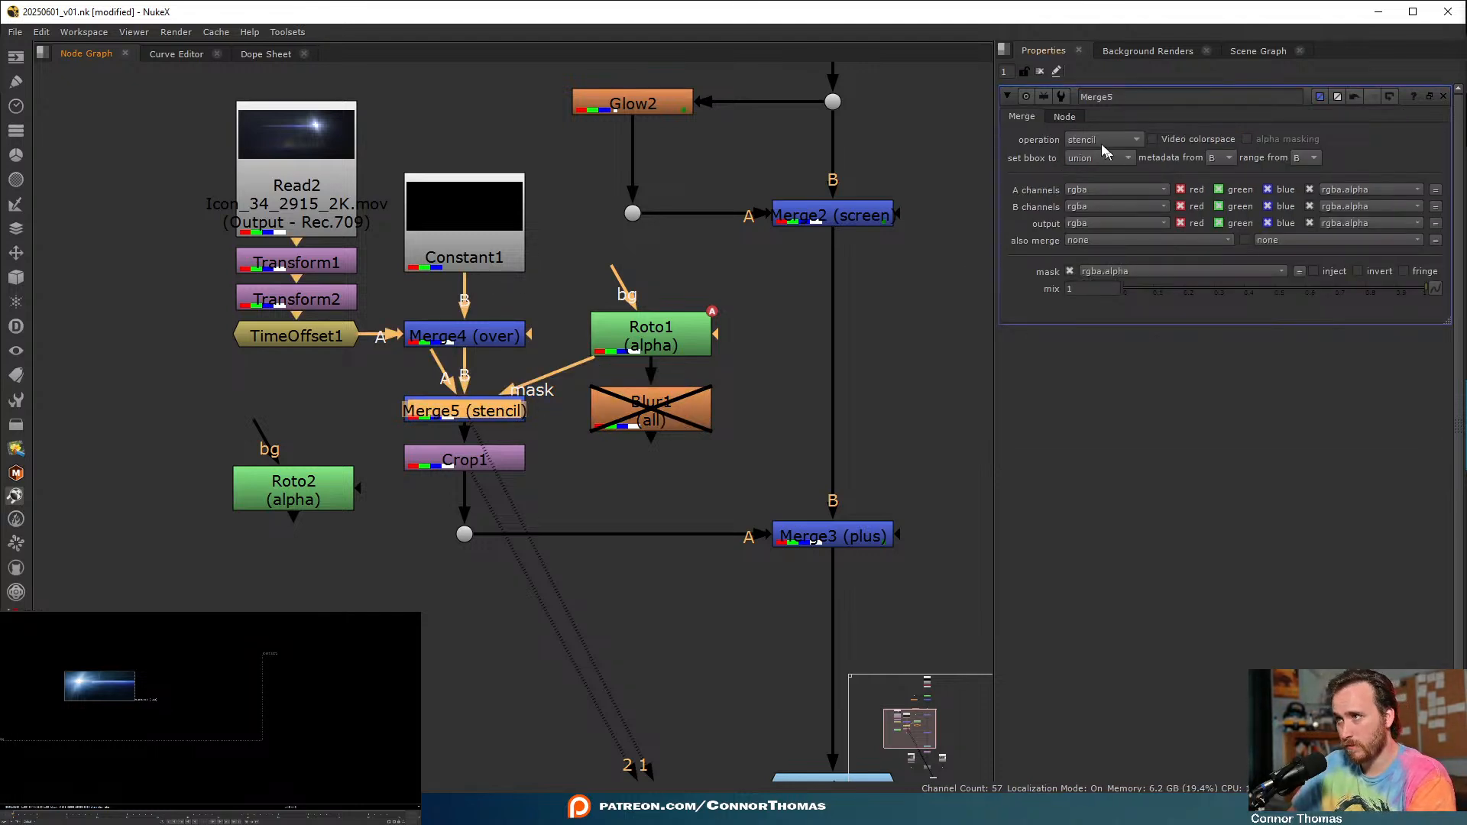
click(1106, 140)
click(1104, 362)
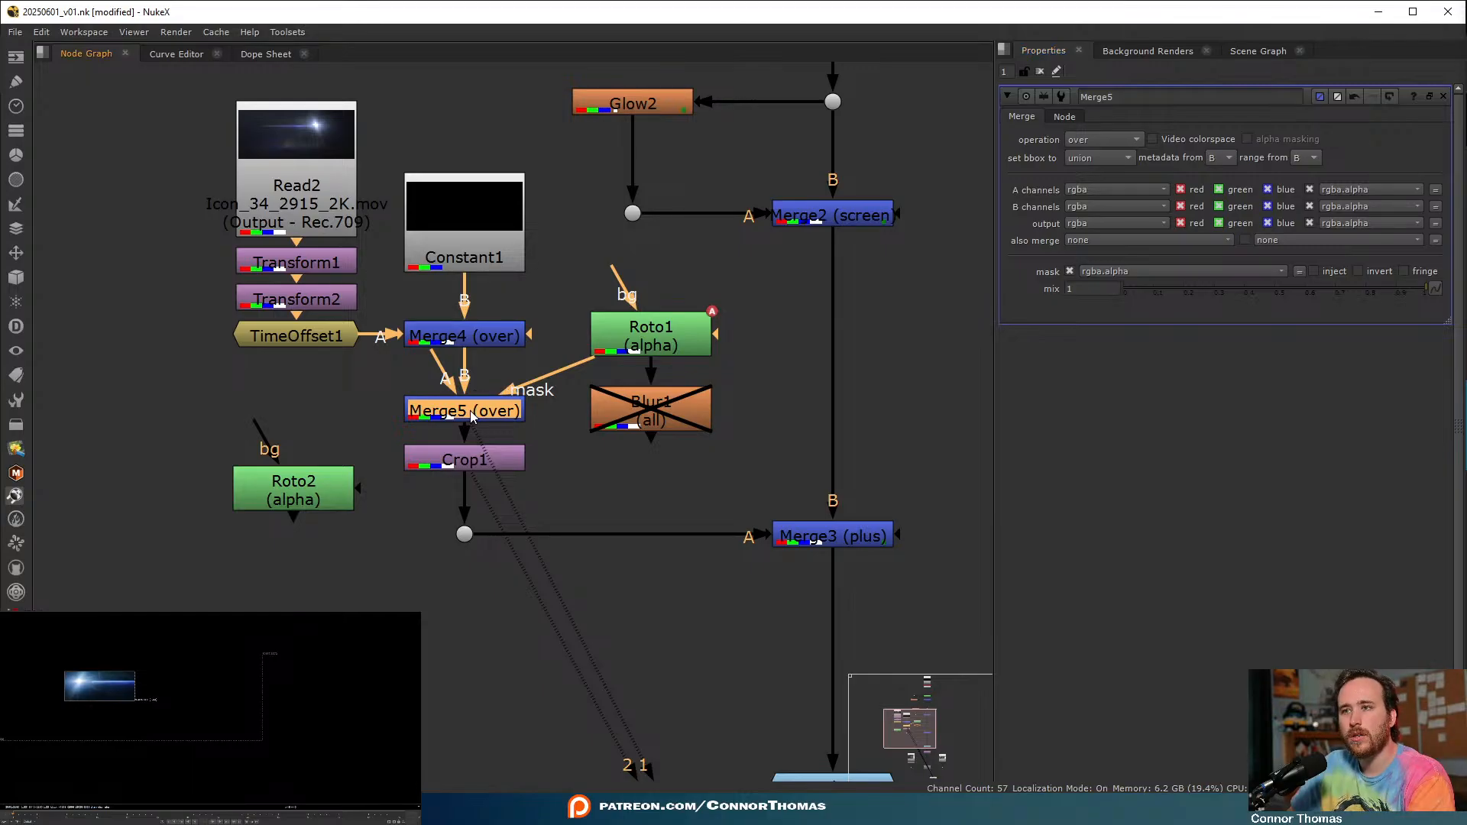
key(shift+x)
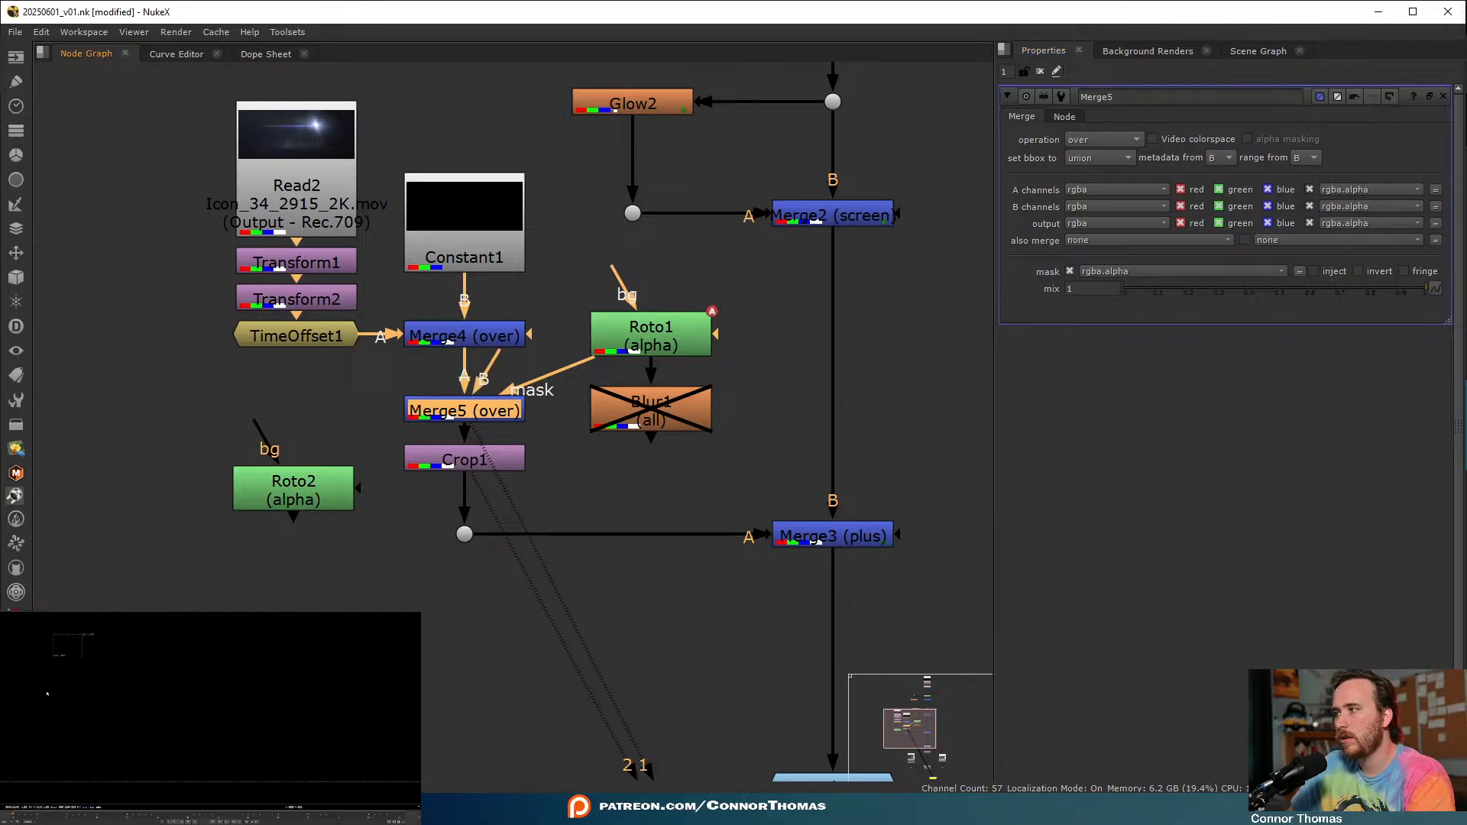
key(1)
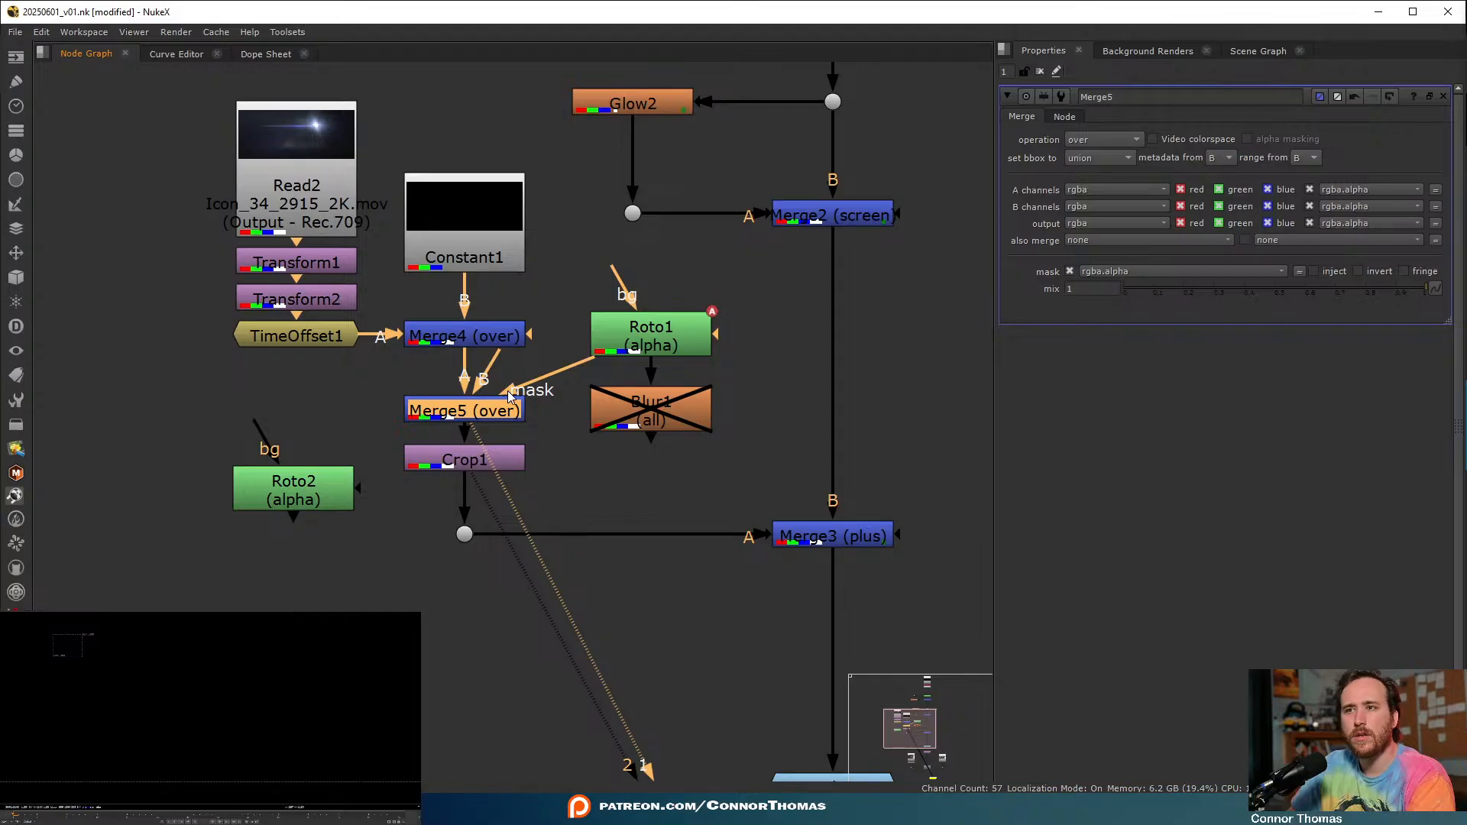
- Delete Merge5, place Crop1 directly below Merge4, and add a new Merge with Crop1 as B and Blur1 as A
key(Delete)
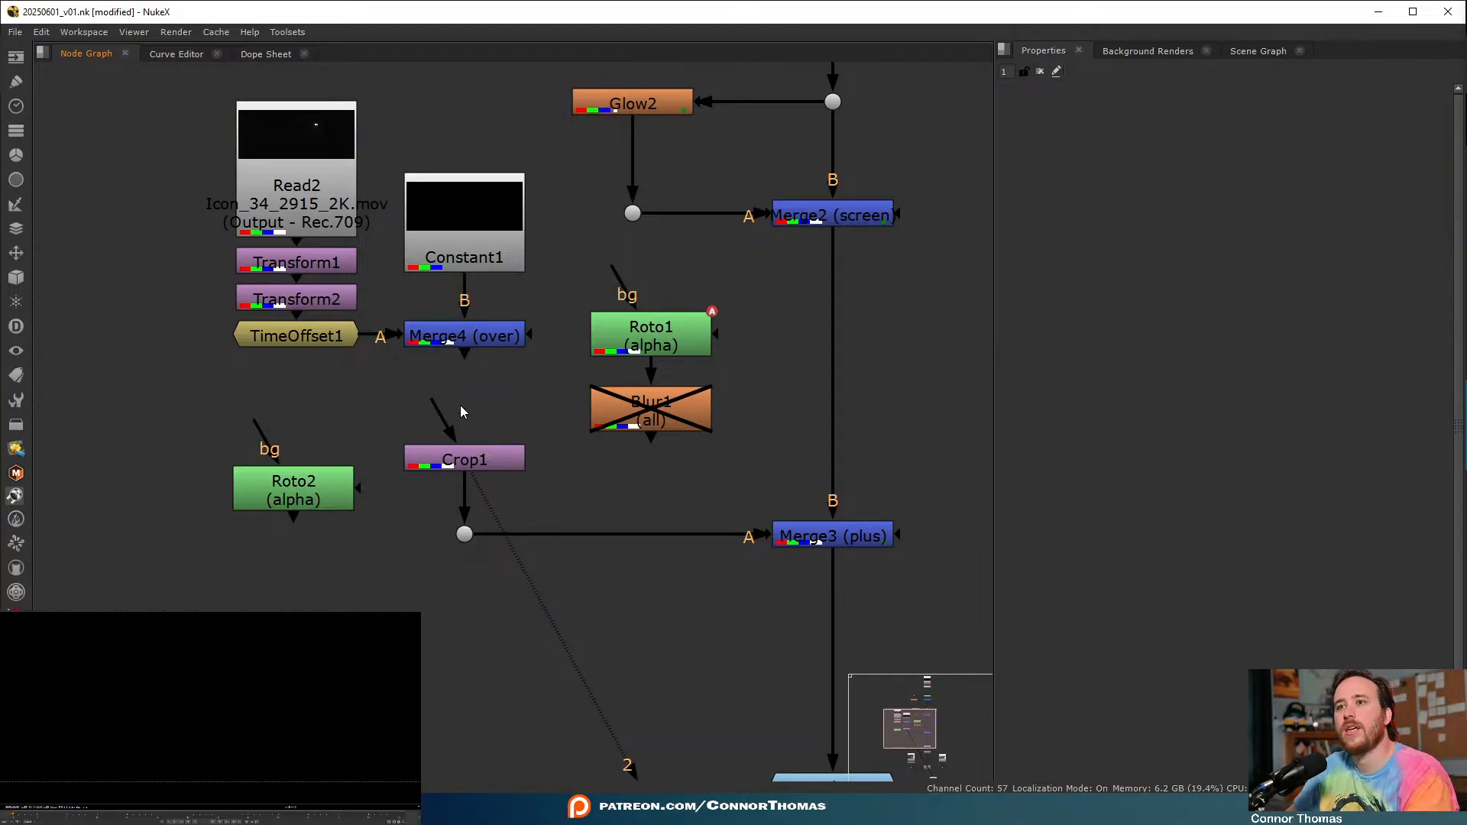
click(487, 330)
key(1)
drag(472, 462, 474, 381)
key(m)
drag(597, 372, 639, 469)
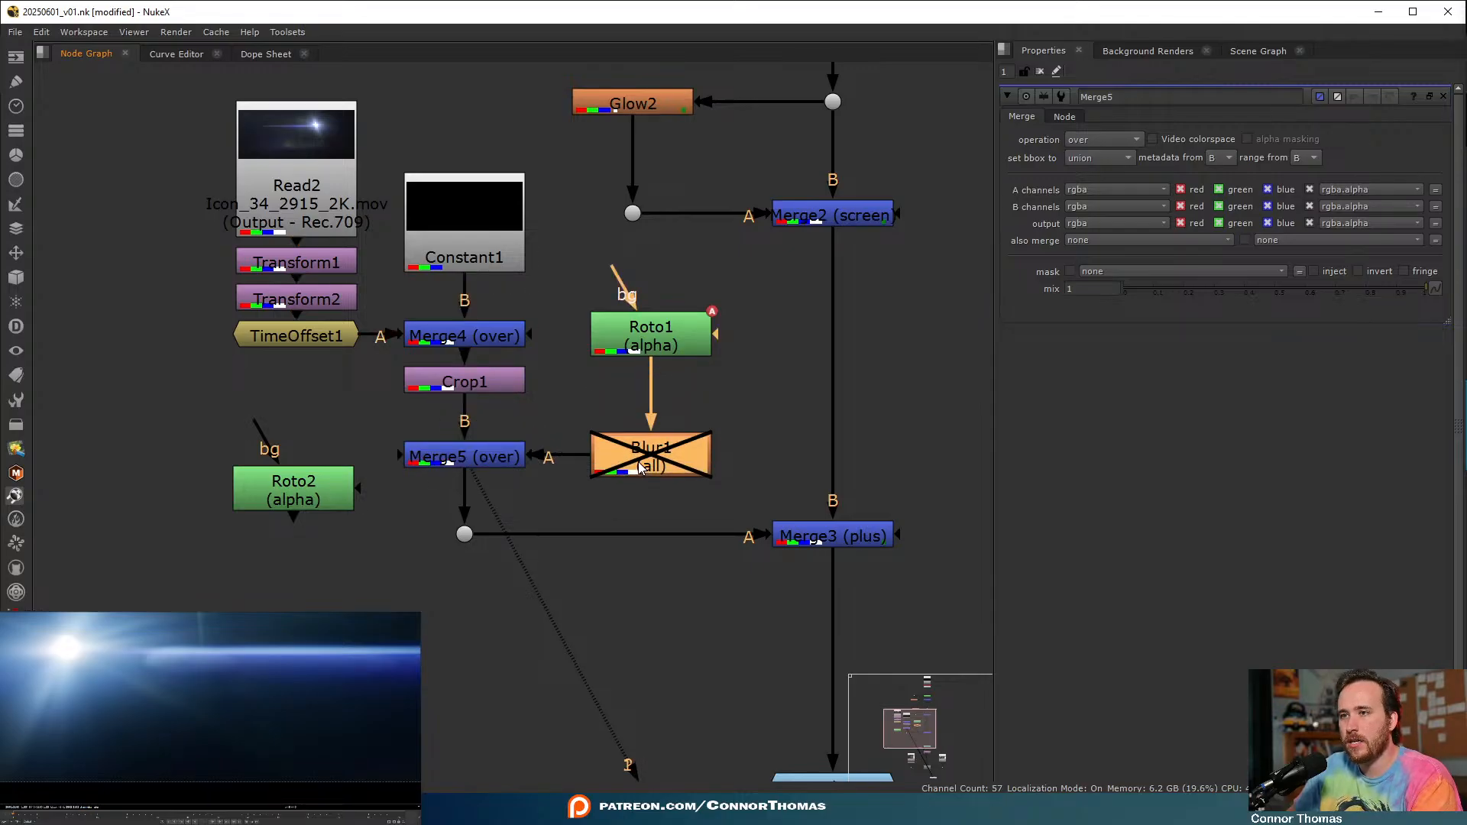
- Set the new merge's operation to stencil and connect Roto1's bg input to Constant1
click(1100, 139)
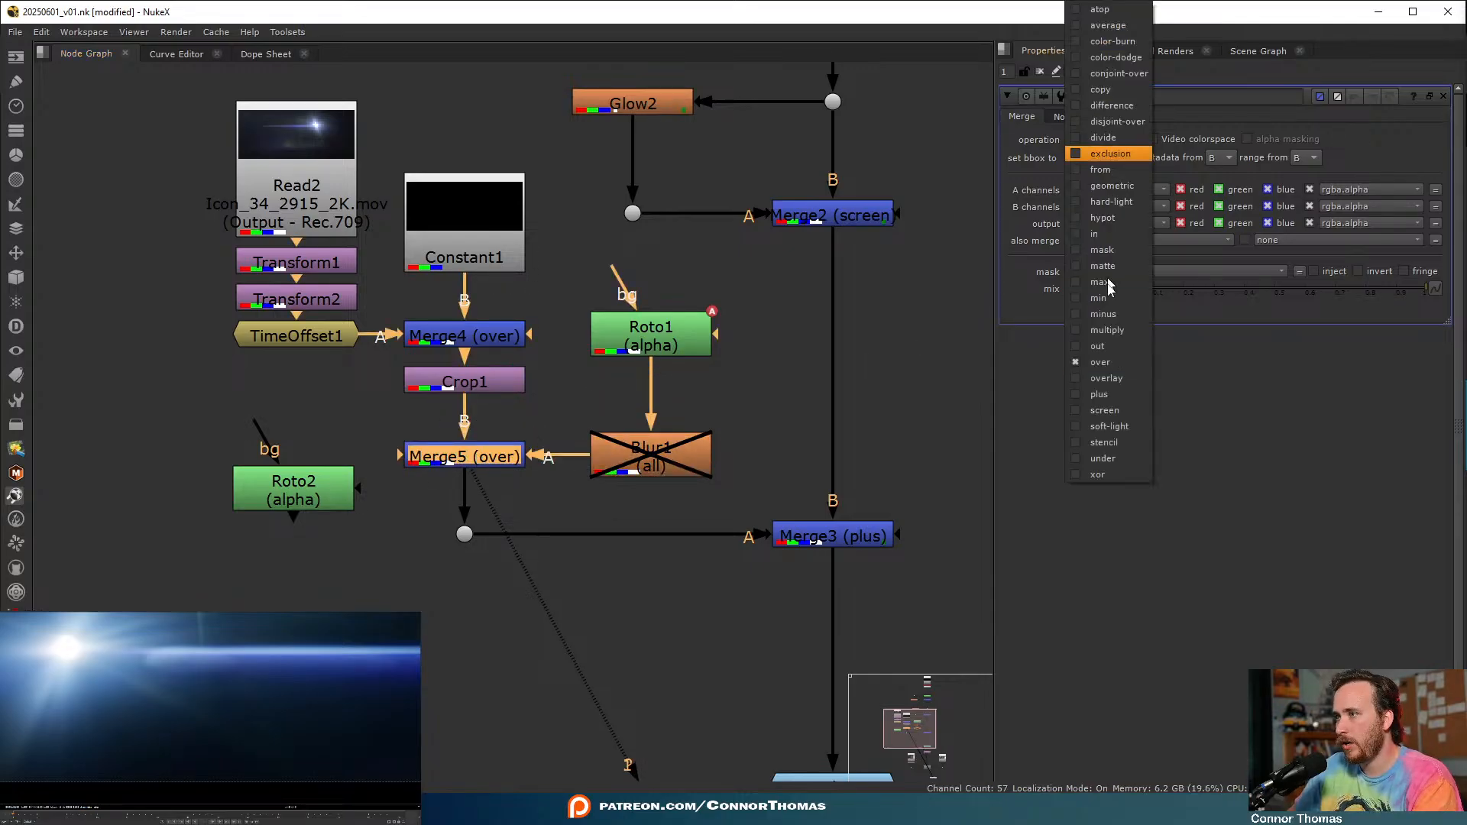
click(1111, 442)
drag(611, 269, 505, 245)
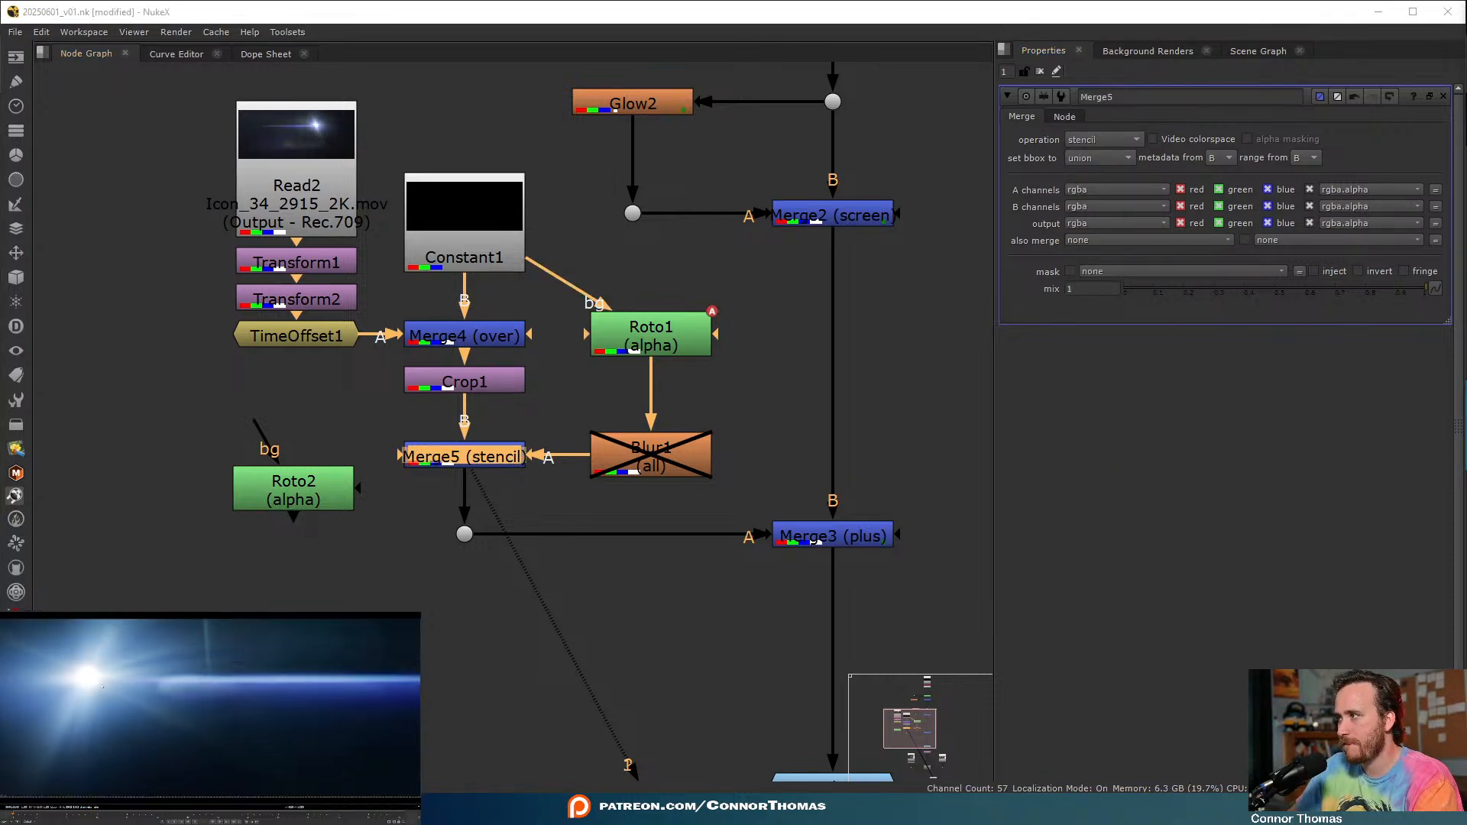
- Delete Roto1 after checking its Bezier1 shape, and insert Roto2 between Constant1 and Blur1 with its properties open
double_click(676, 337)
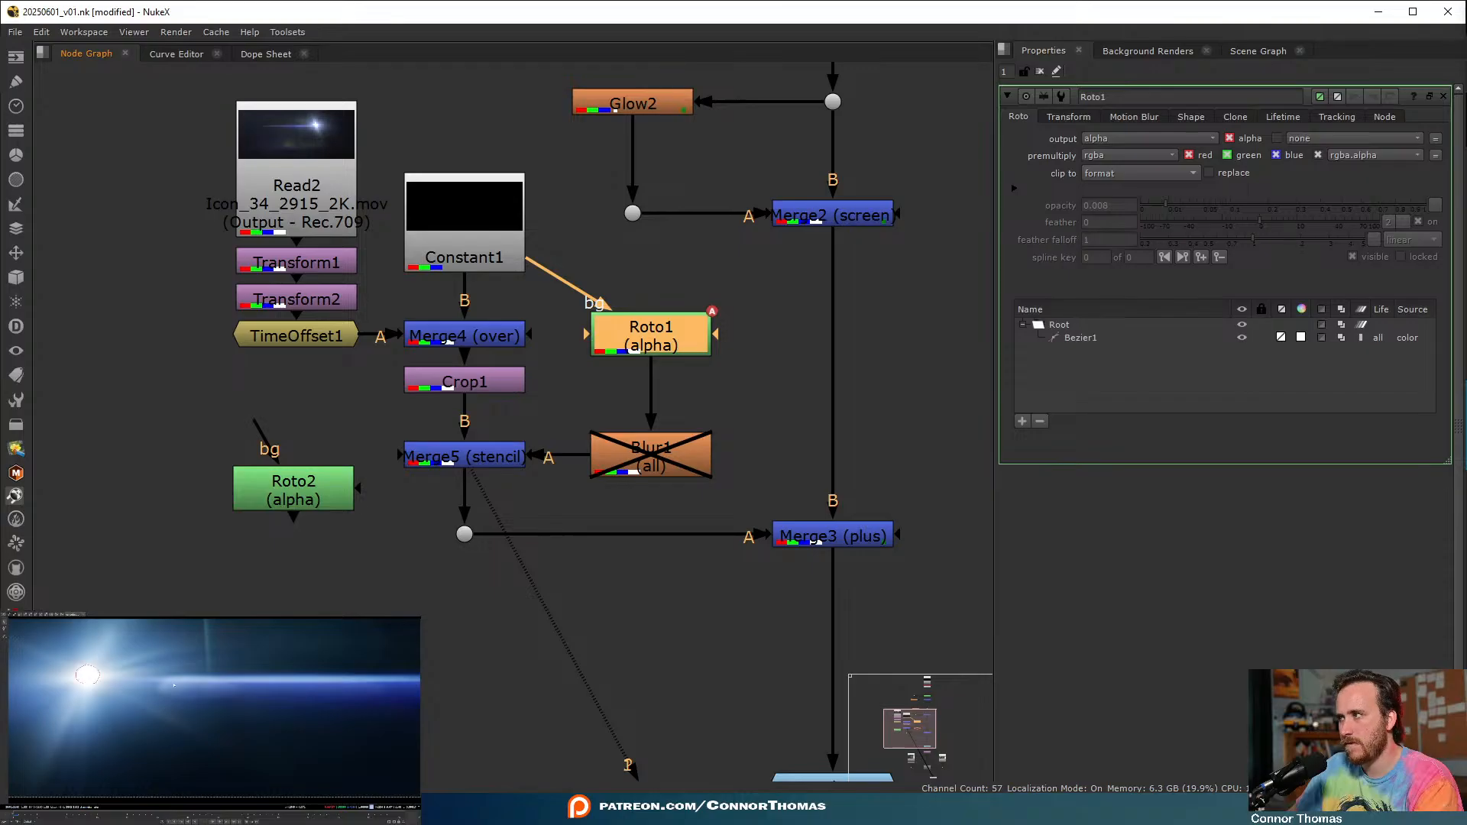
click(1080, 337)
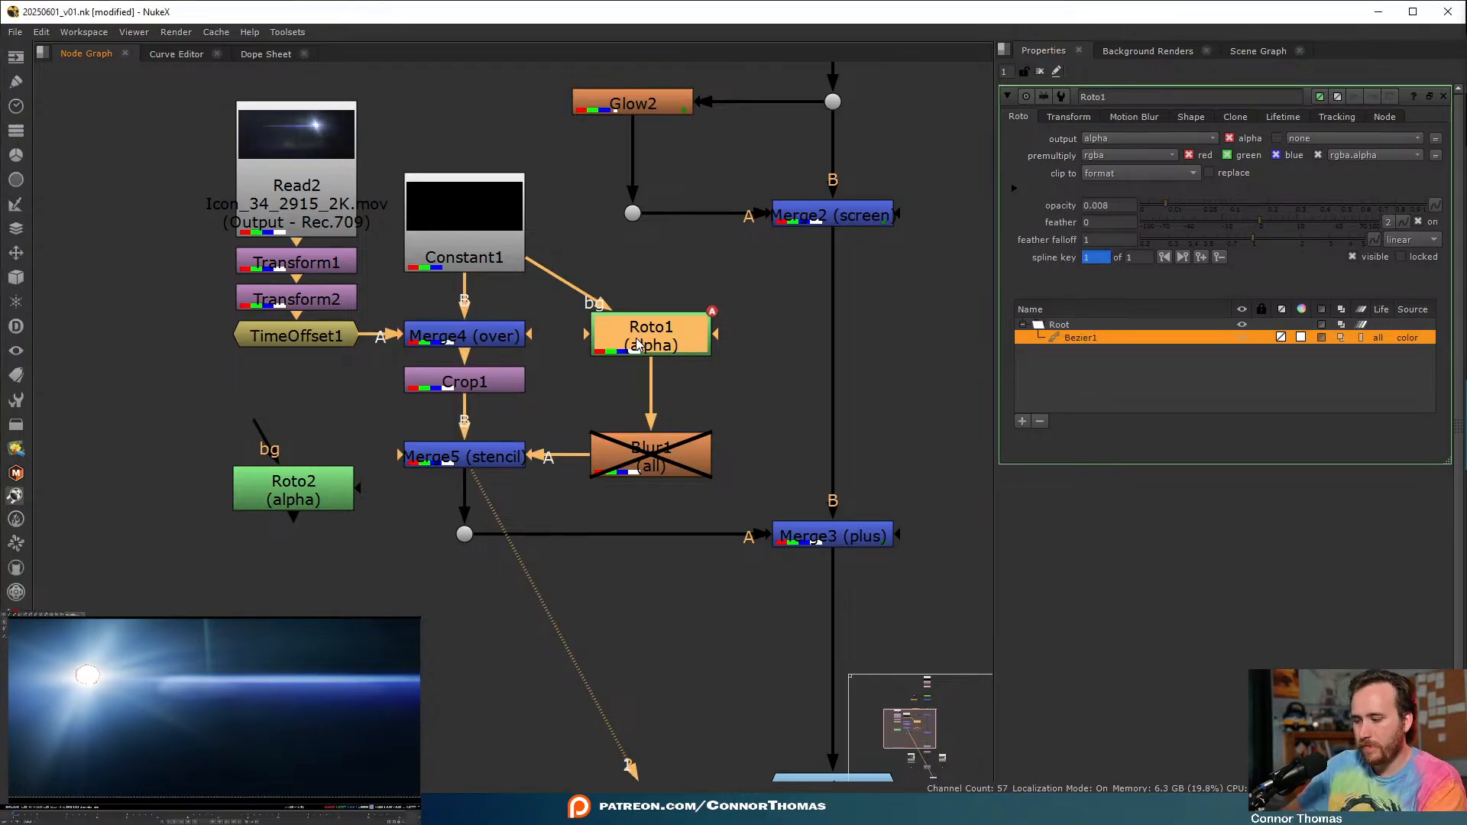
key(Delete)
drag(324, 470, 672, 354)
double_click(667, 348)
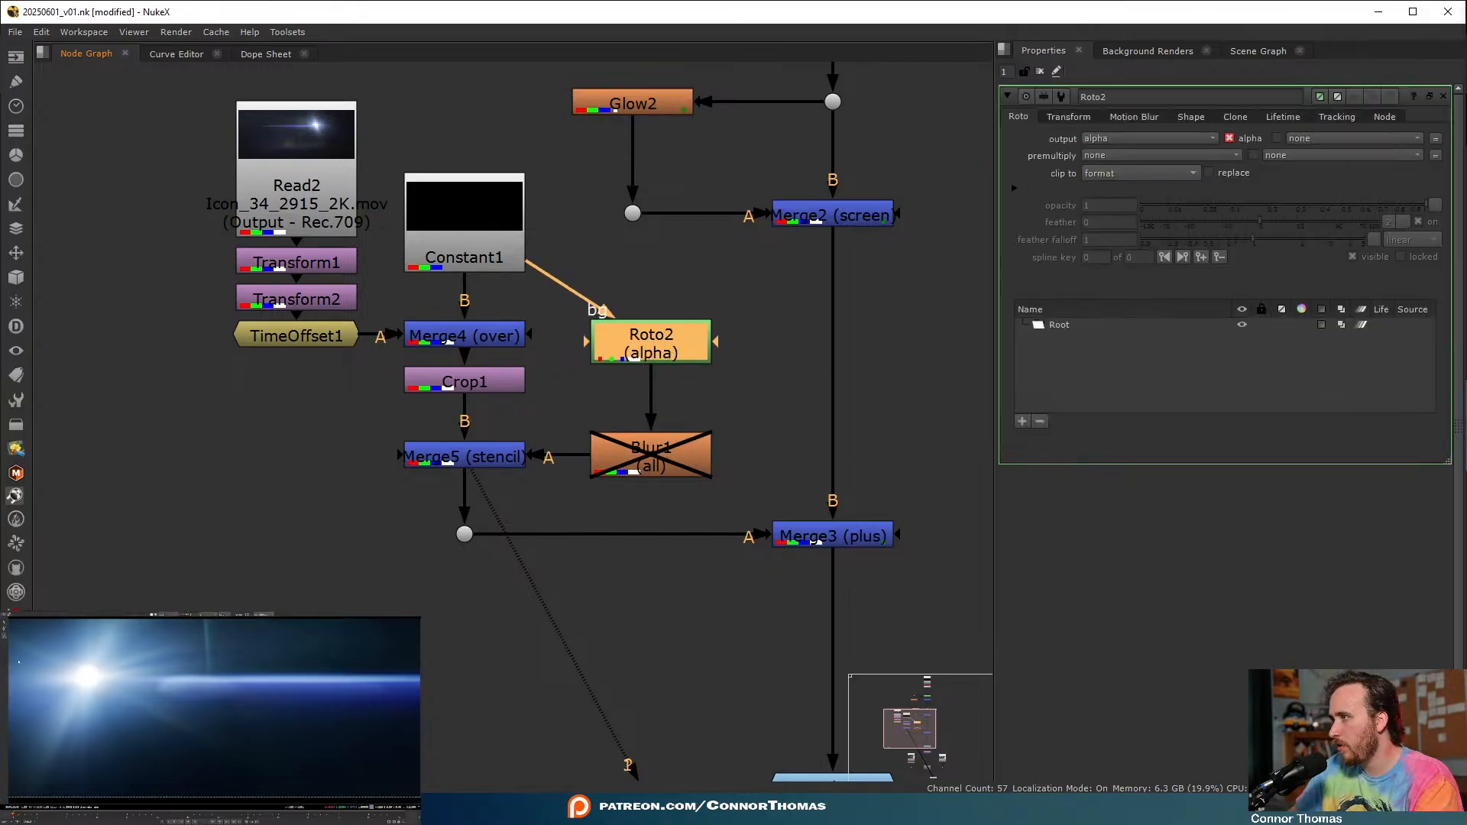
- Draw a small ellipse over the flare's bright core in Roto2 and set premultiply to rgba
click(5, 635)
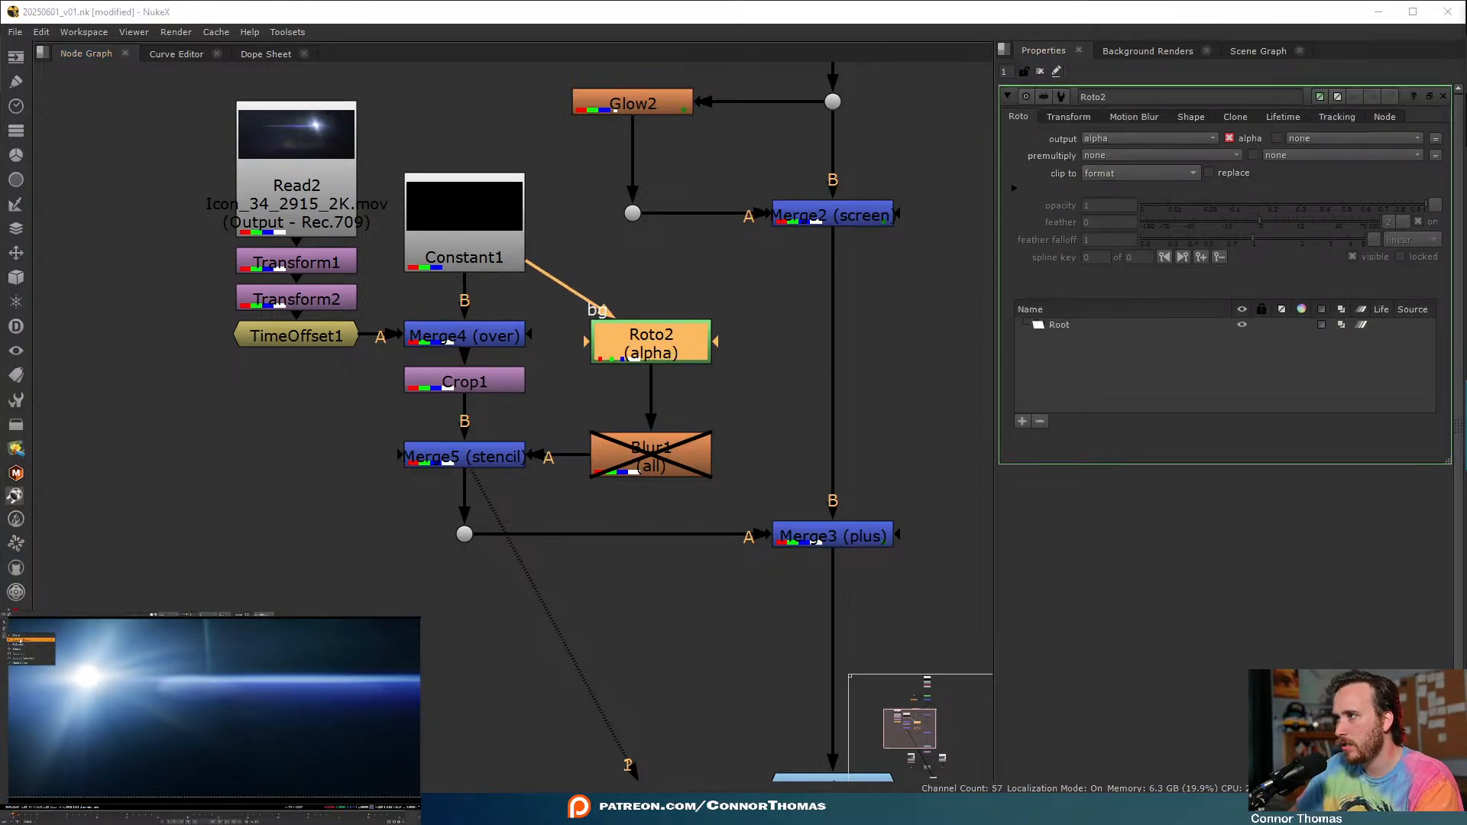
click(24, 651)
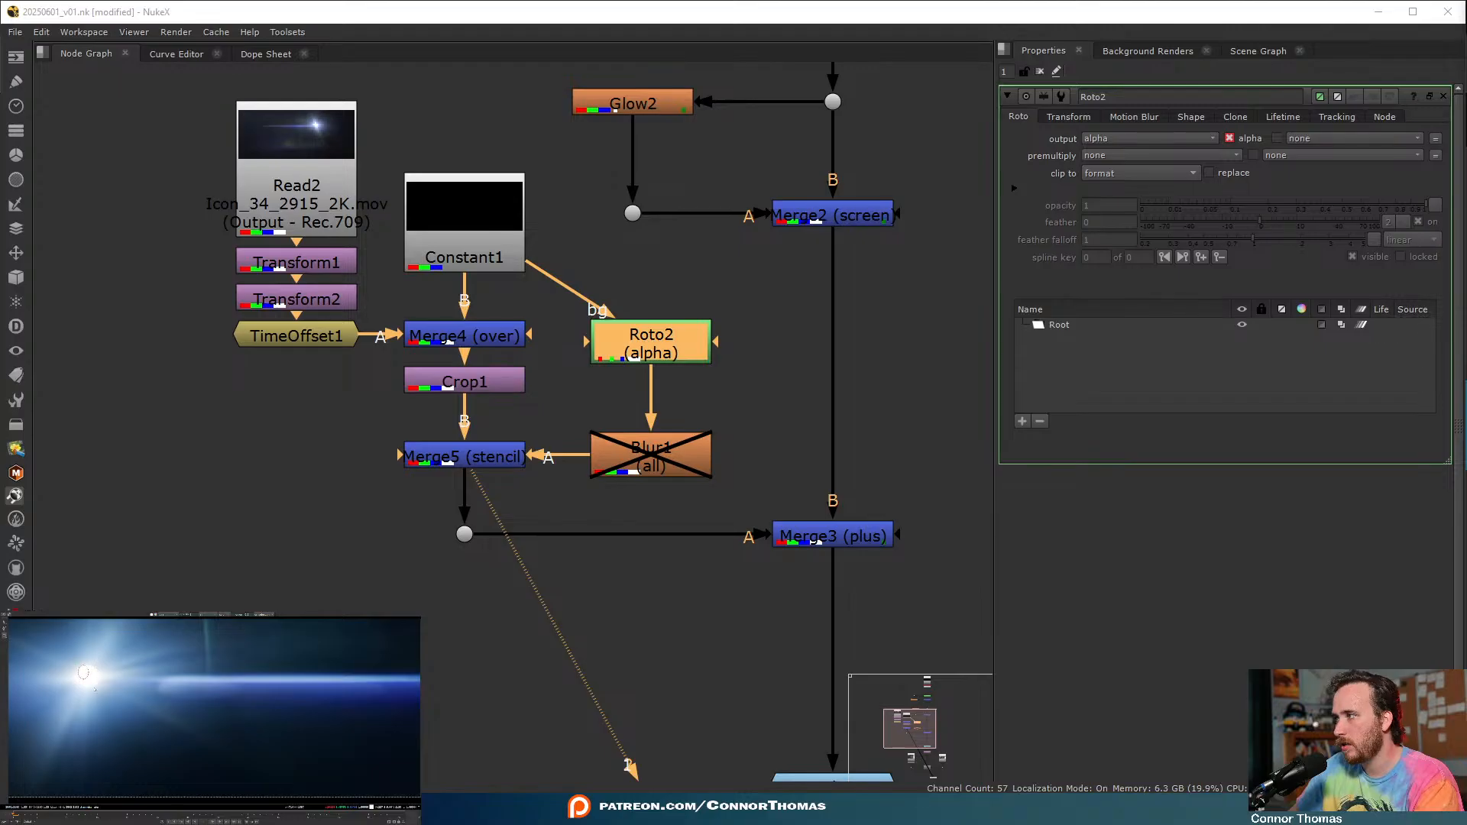
drag(100, 687, 101, 687)
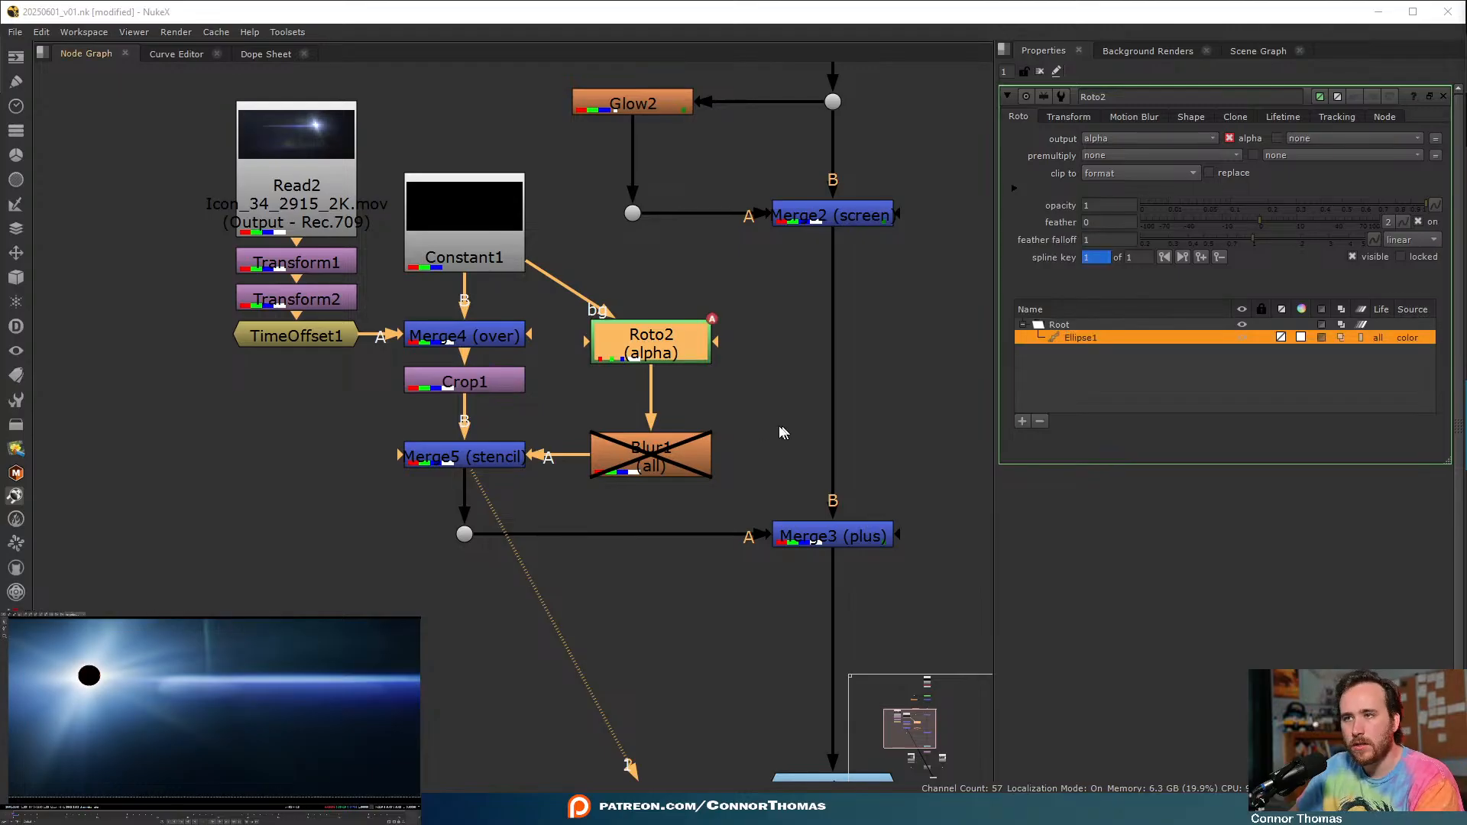
click(1108, 156)
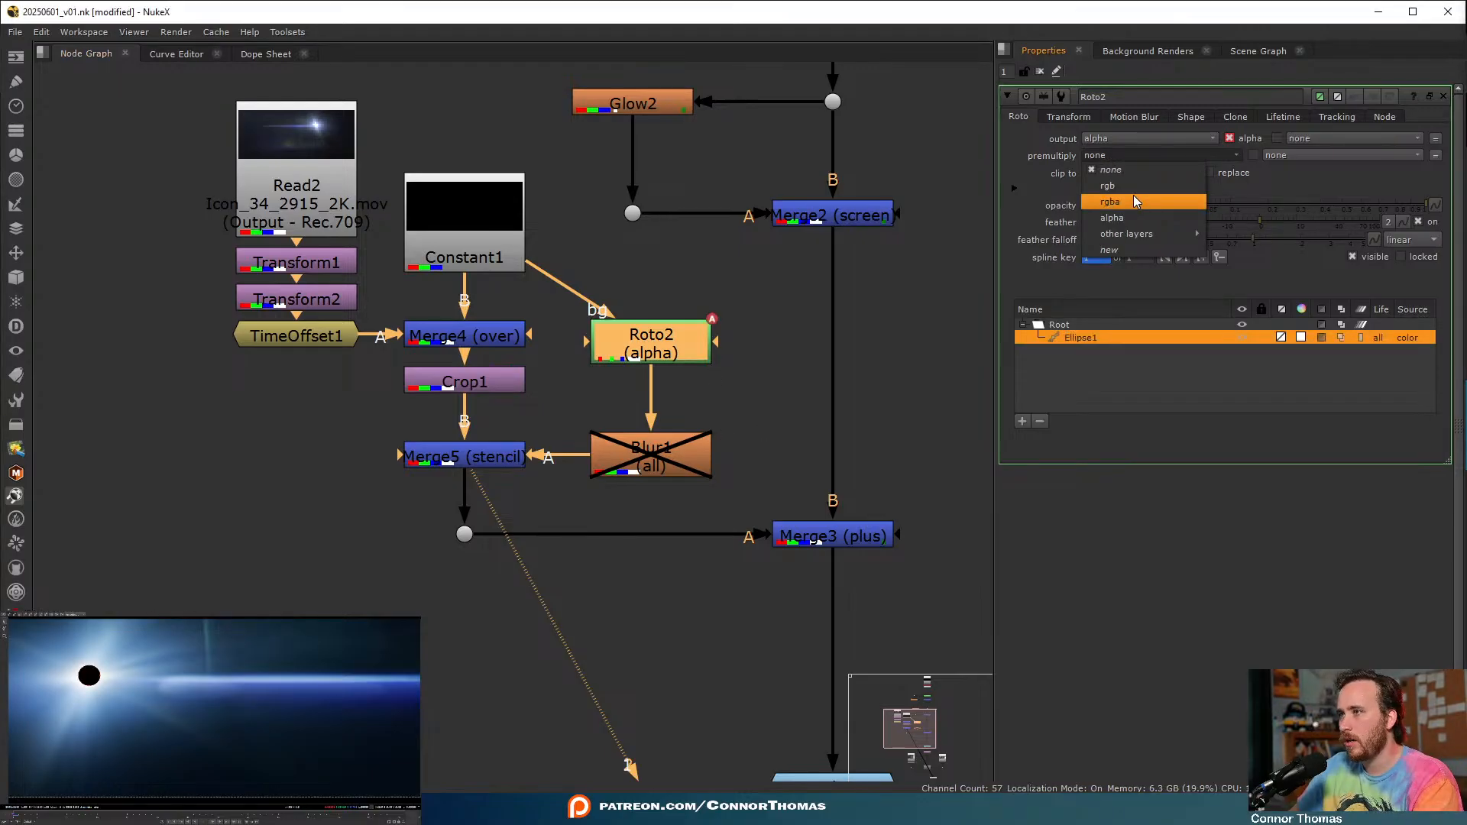
click(1134, 201)
- Review Merge5's stencil operation and mask settings
click(483, 455)
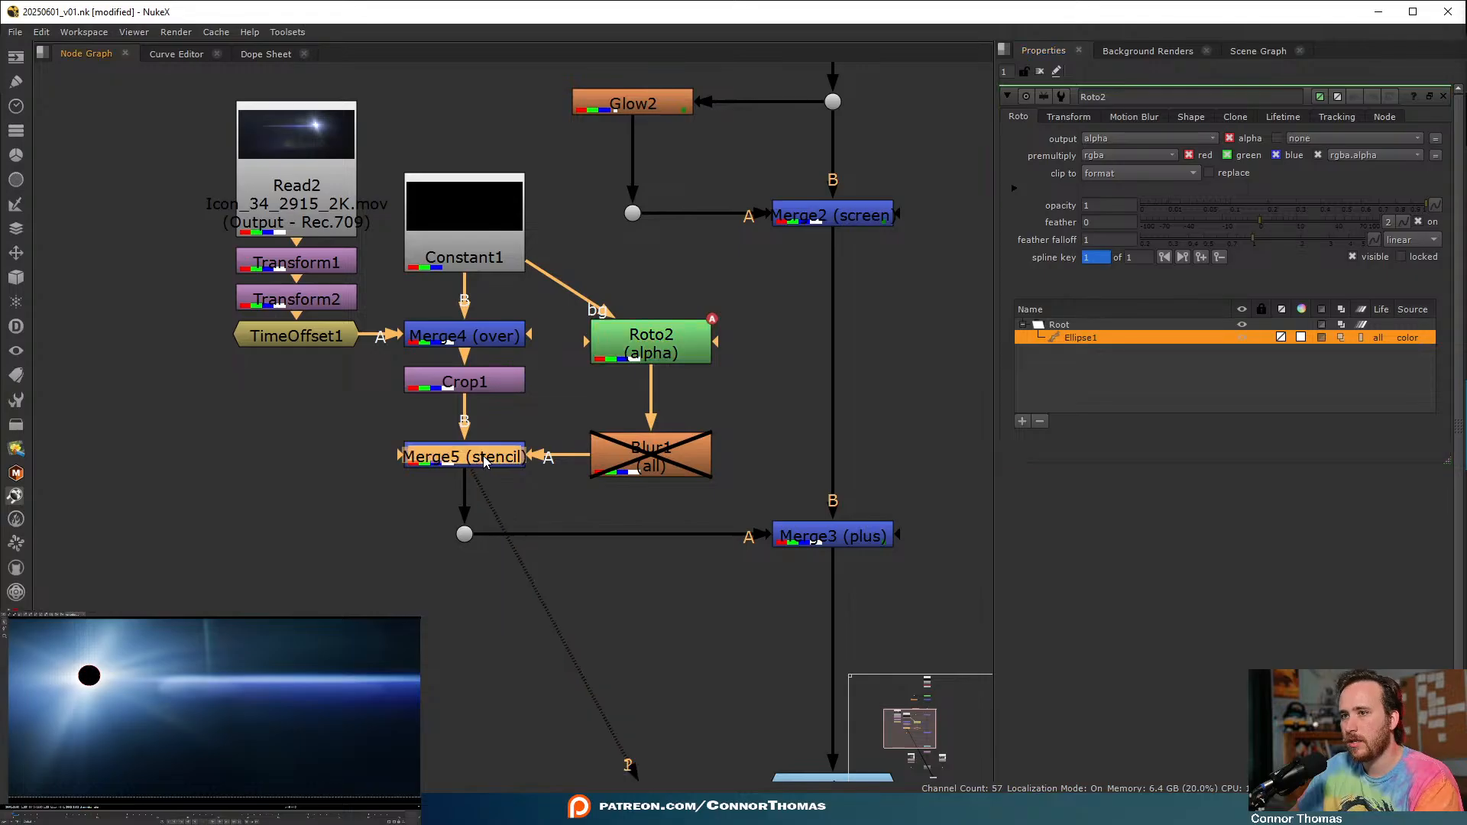
double_click(483, 455)
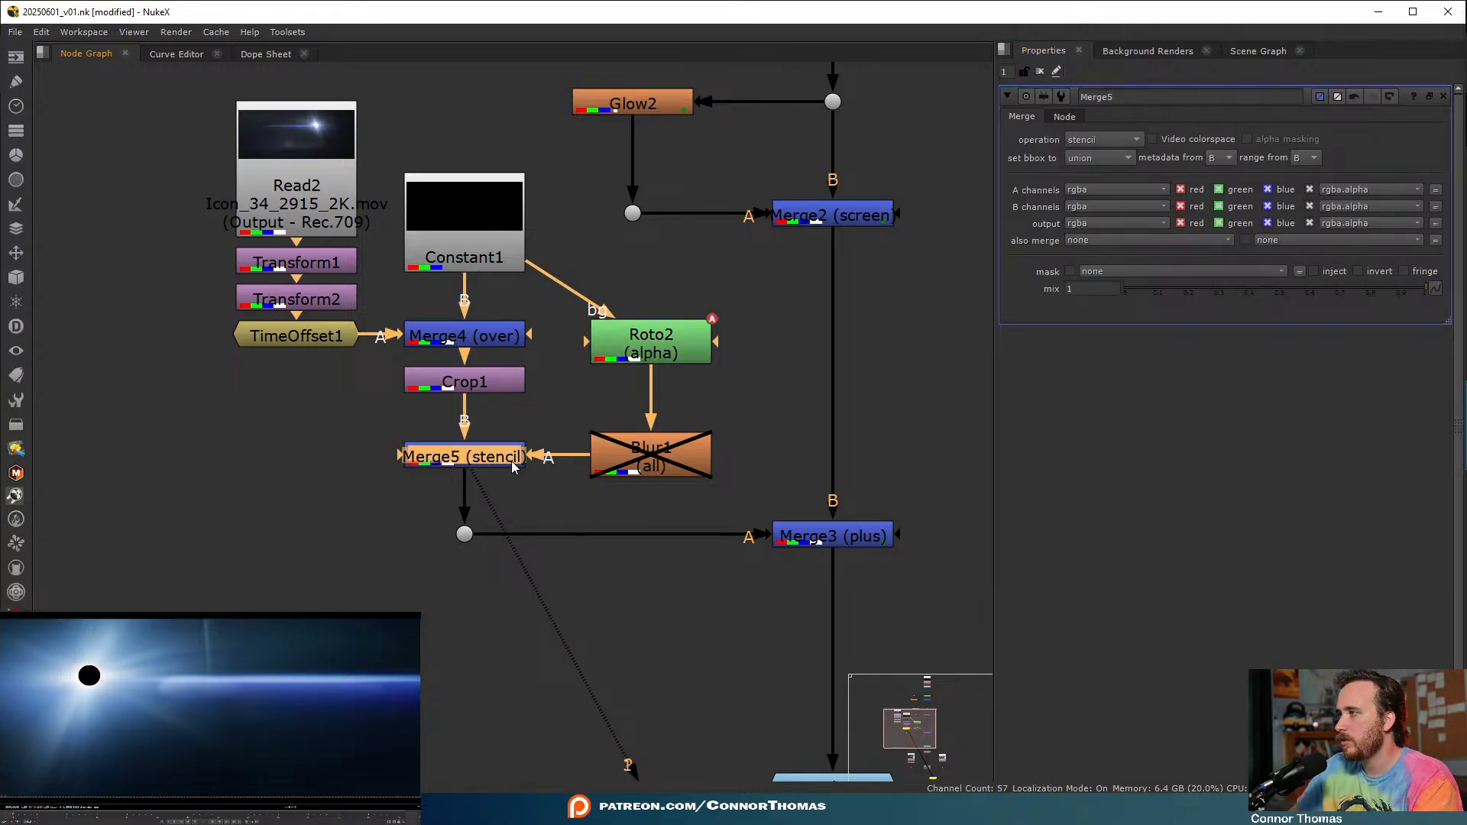
click(1362, 271)
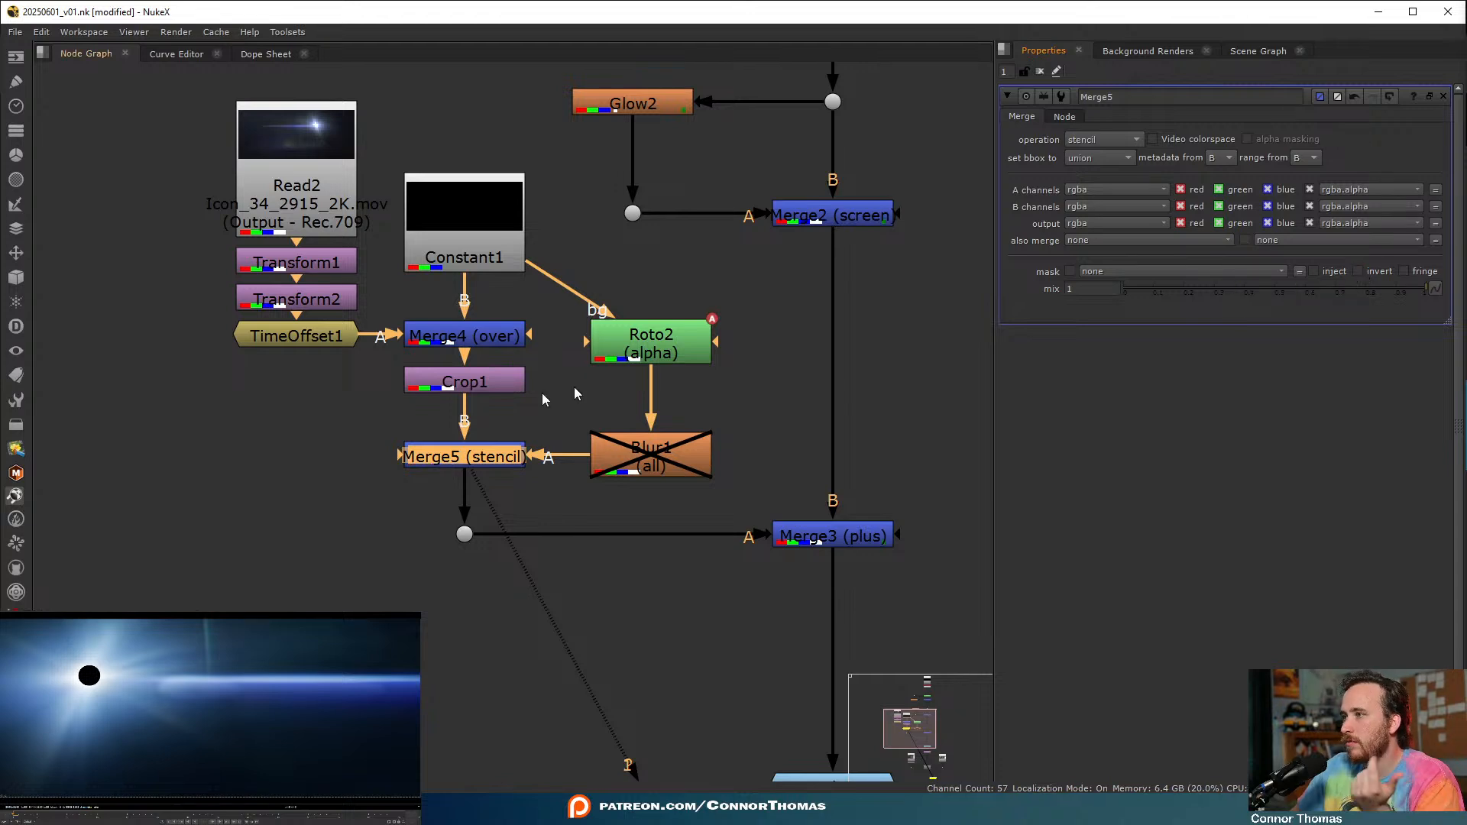
- Enable Blur1 and set its size to 57 to soften the stencil mask
click(636, 451)
key(d)
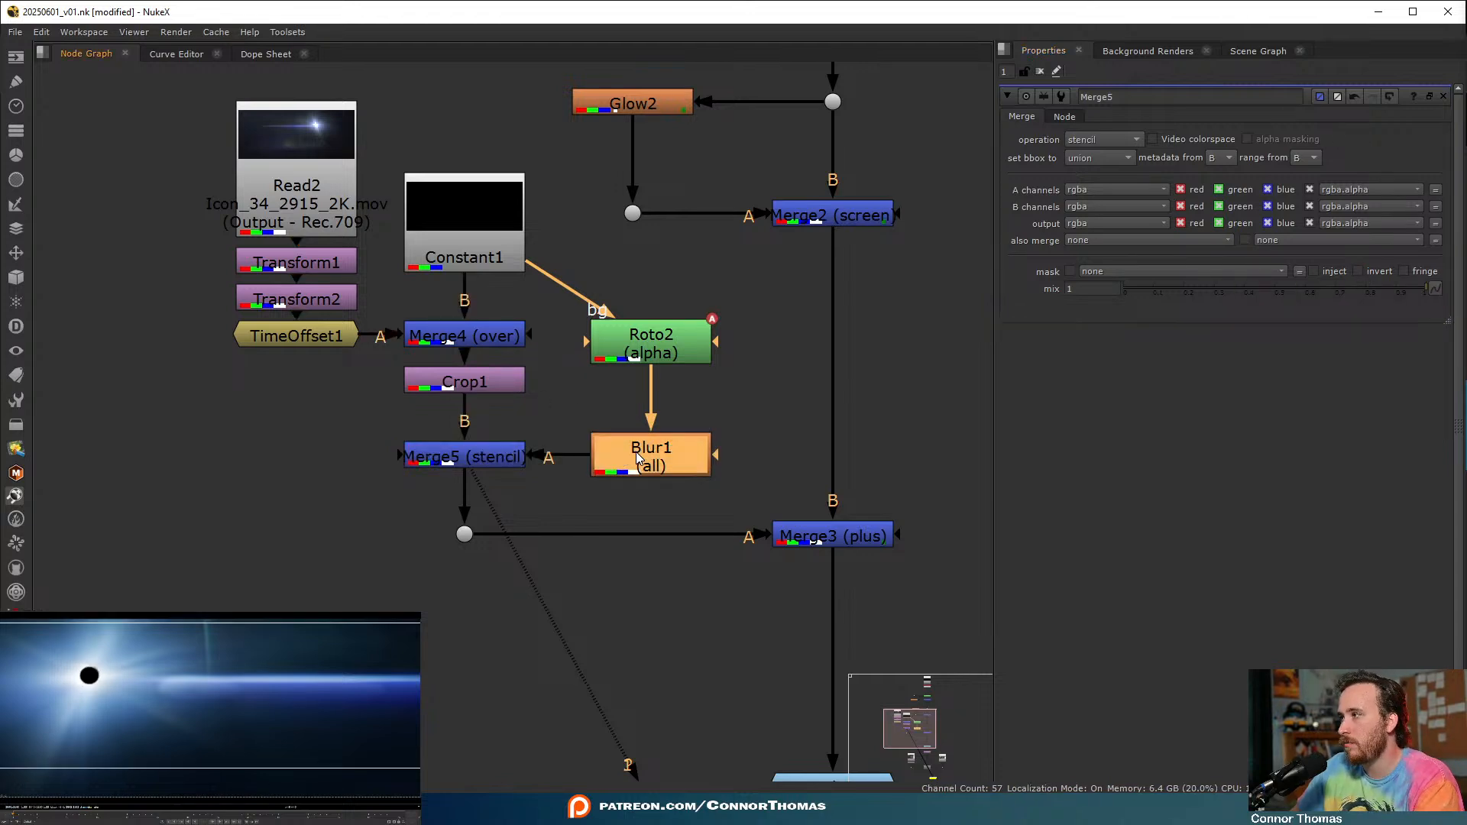
double_click(636, 452)
mouse_move(1287, 157)
mouse_down()
mouse_move(1360, 167)
mouse_move(1295, 171)
mouse_move(1307, 159)
mouse_up()
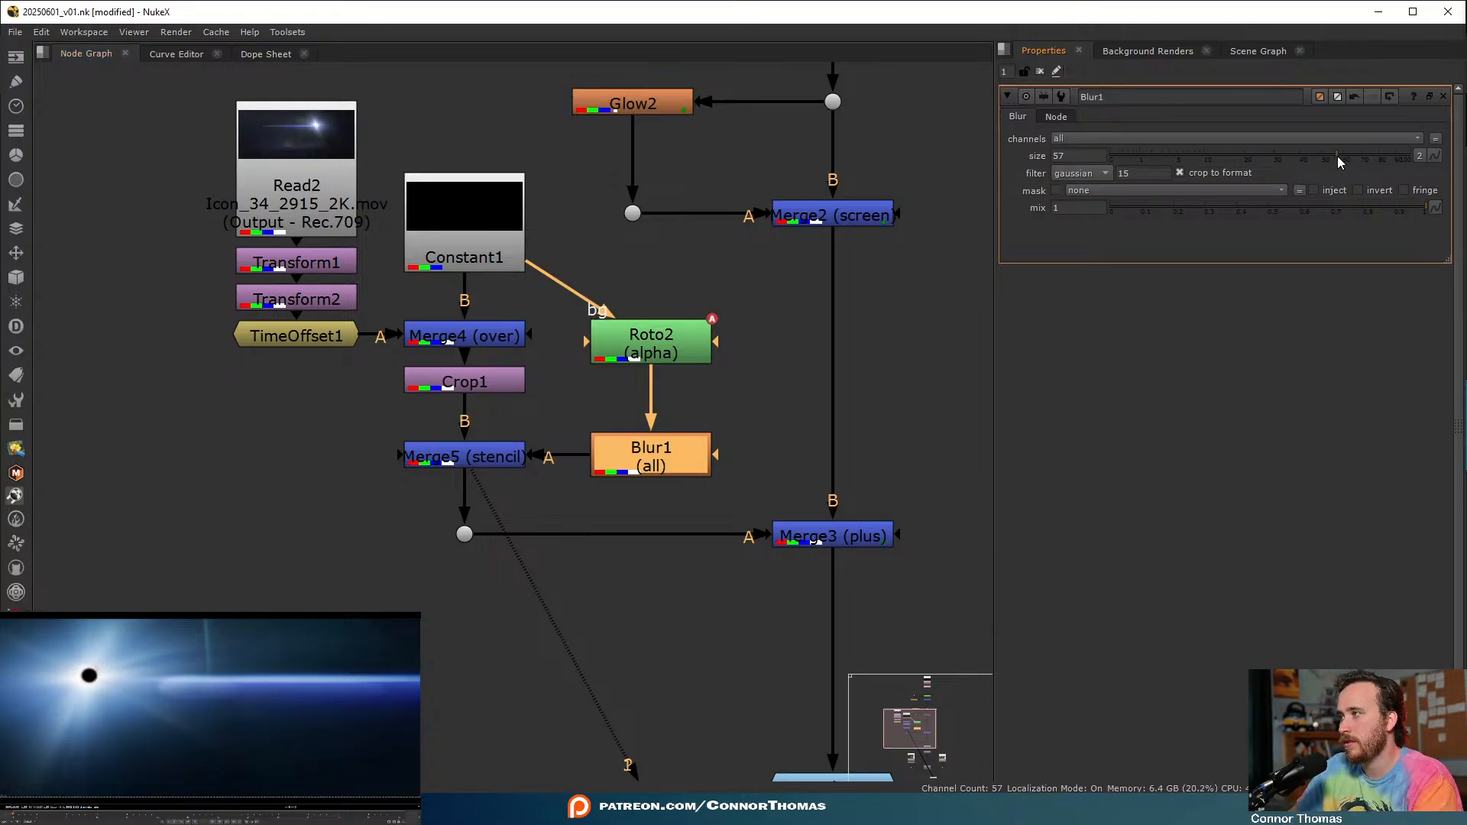
- Try a feather falloff of 1.58 on Roto2's ellipse and undo it
double_click(651, 342)
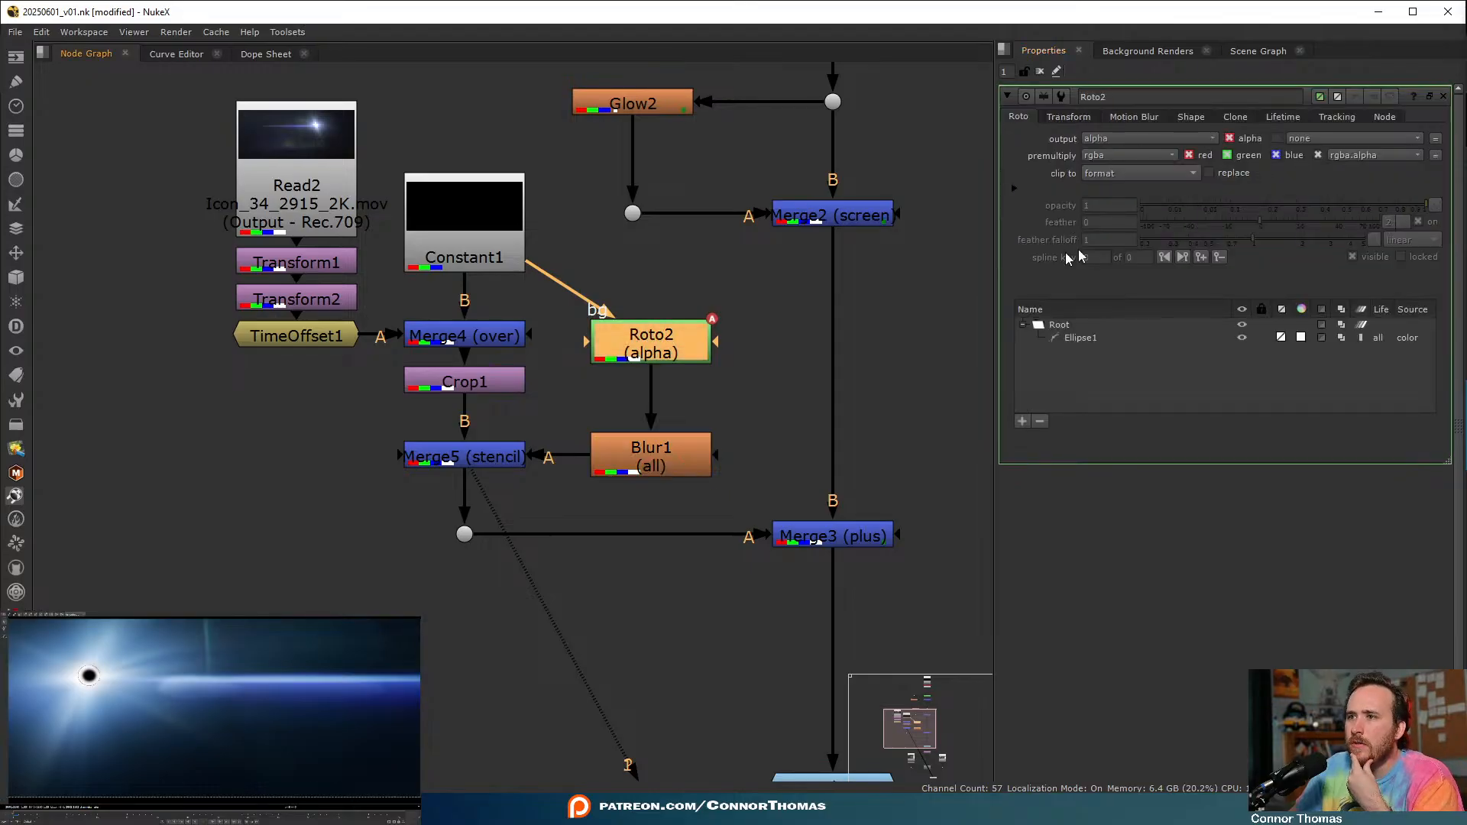
click(1085, 338)
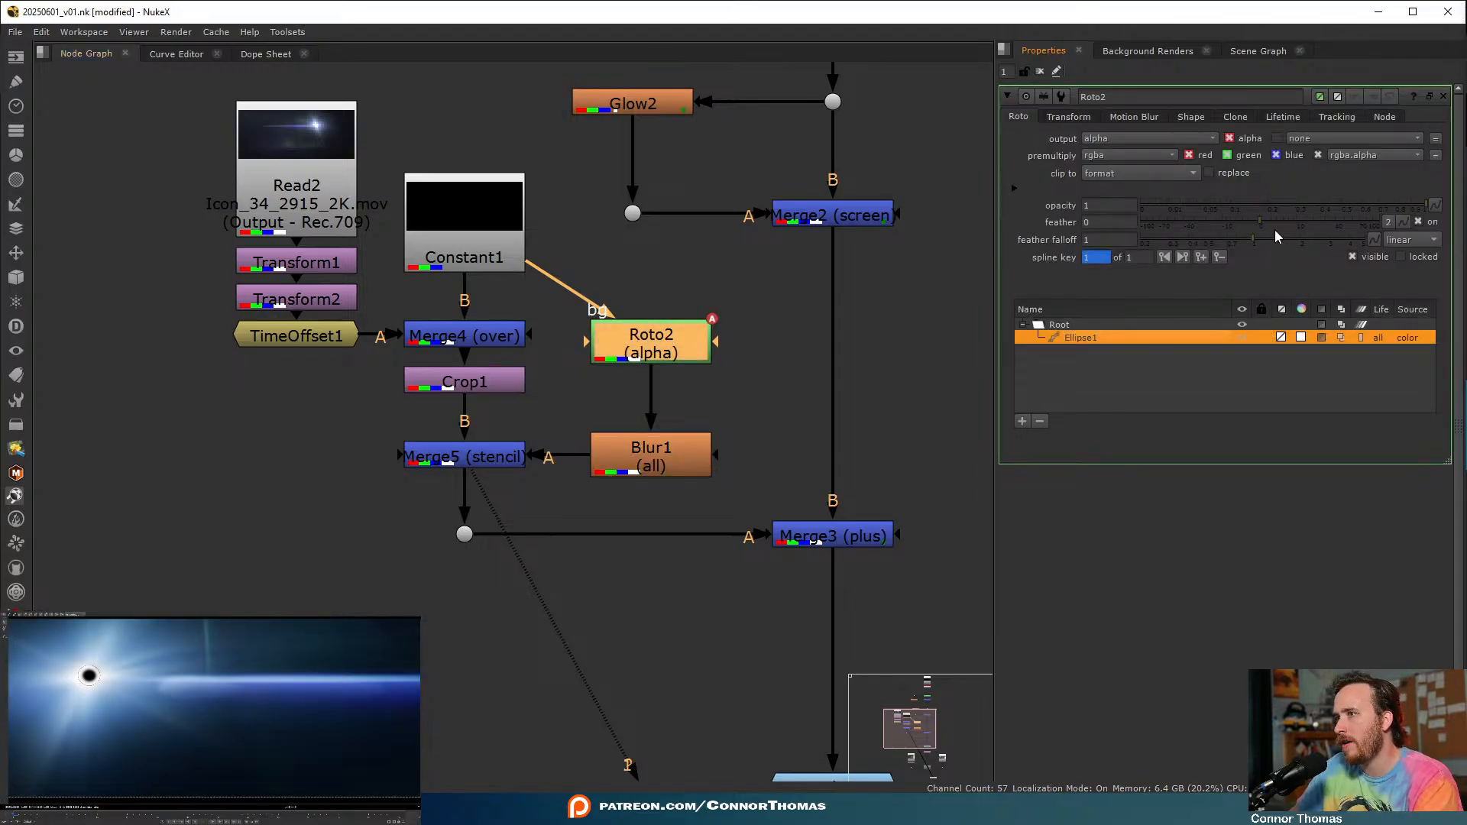
drag(1293, 240, 1286, 242)
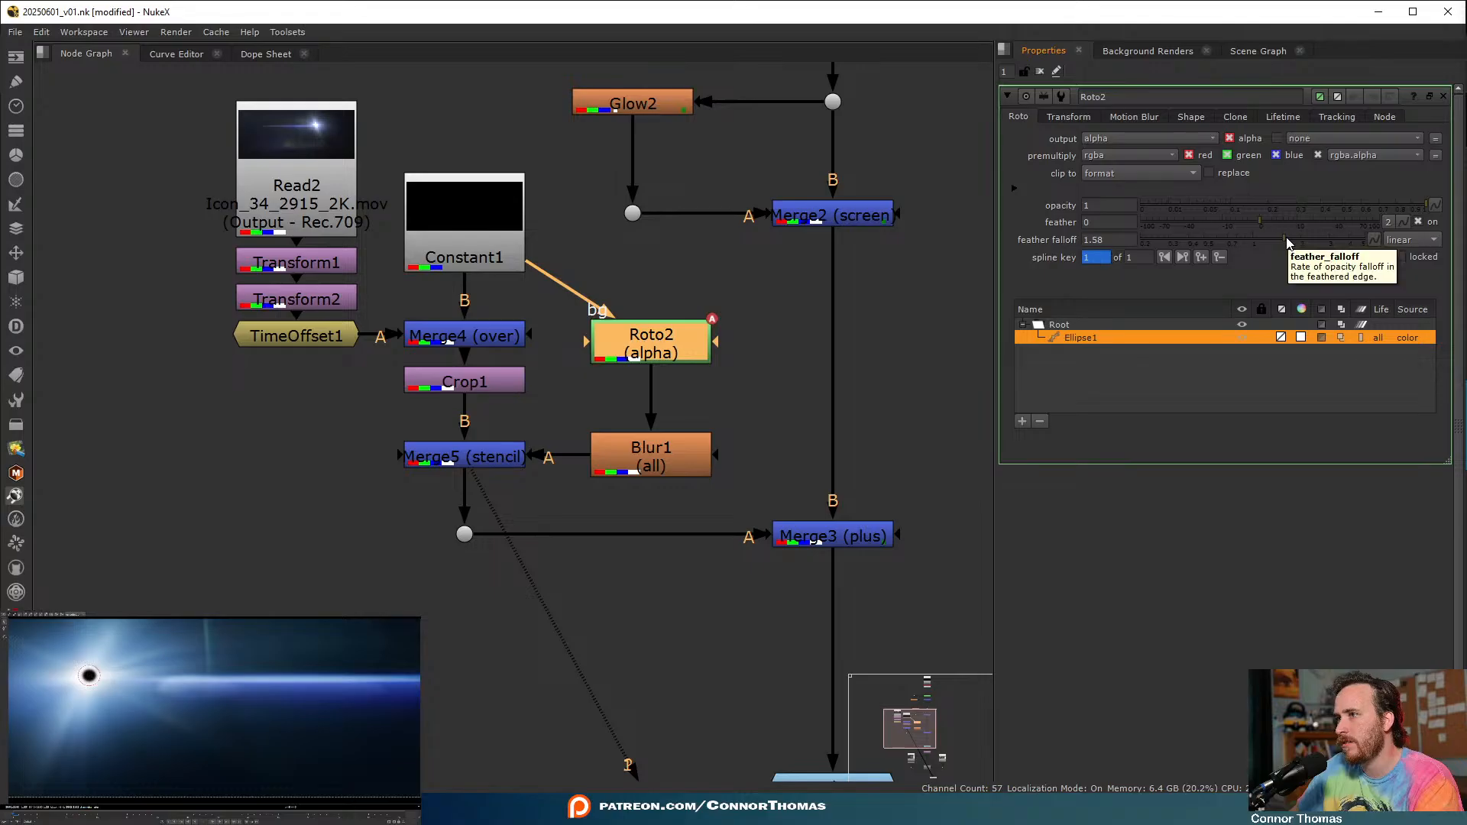
key(ctrl+z)
- Try feather values of 100 and above and about 29 on Roto2's ellipse, and return the feather to 0
click(1296, 221)
drag(1335, 221, 1403, 226)
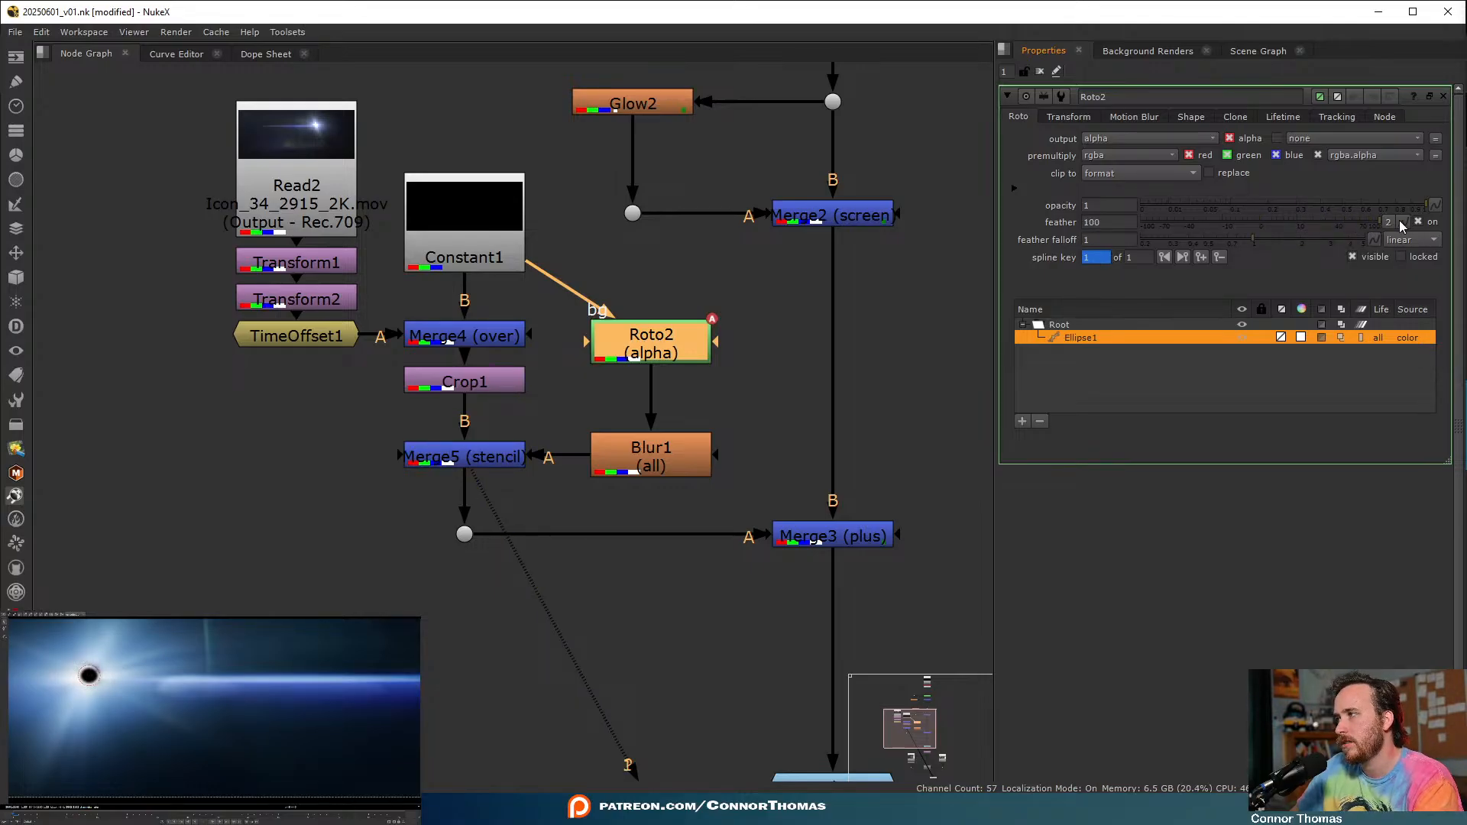
click(1086, 221)
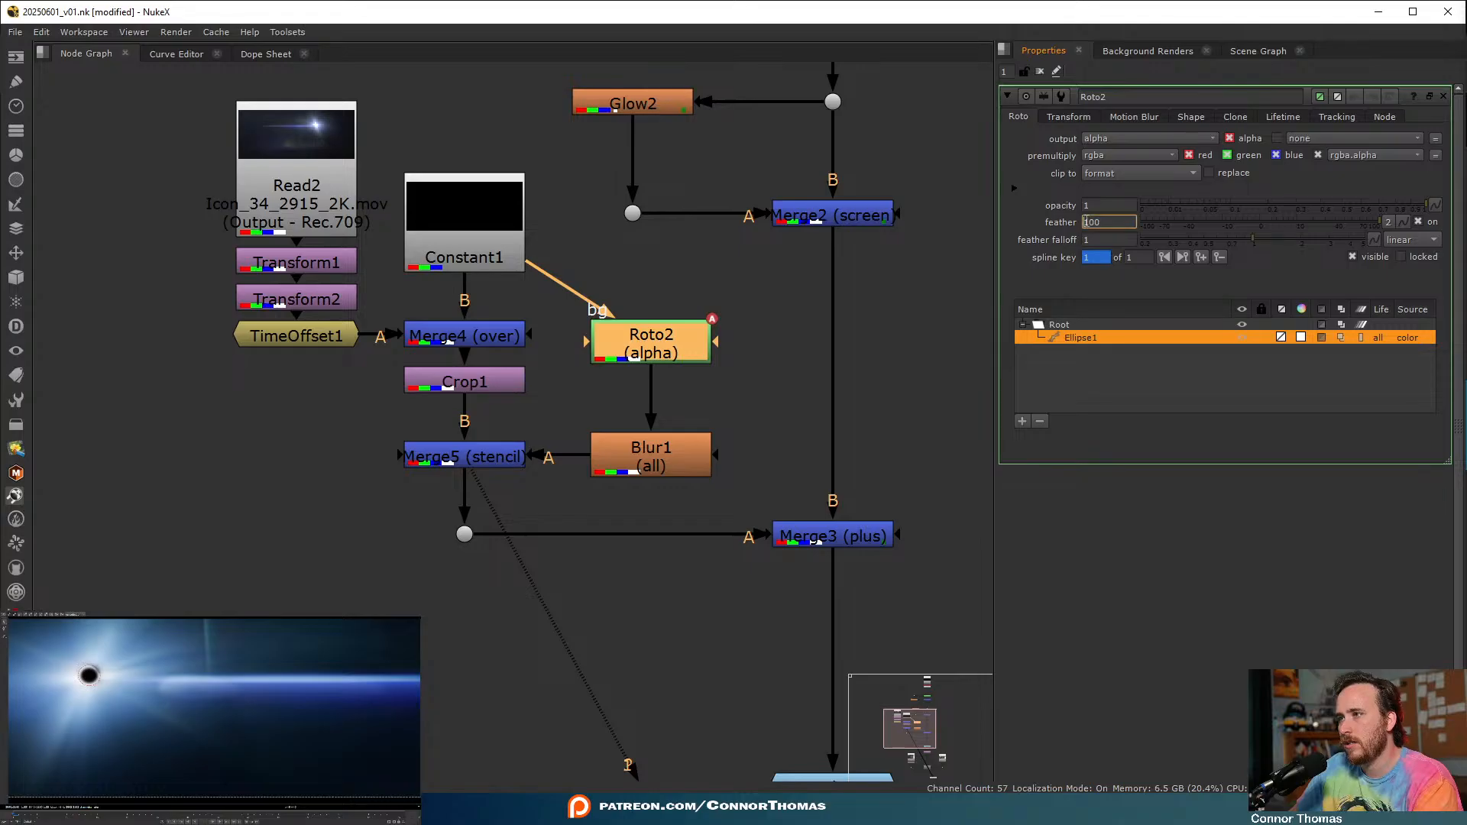
key(Up)
key(Up)
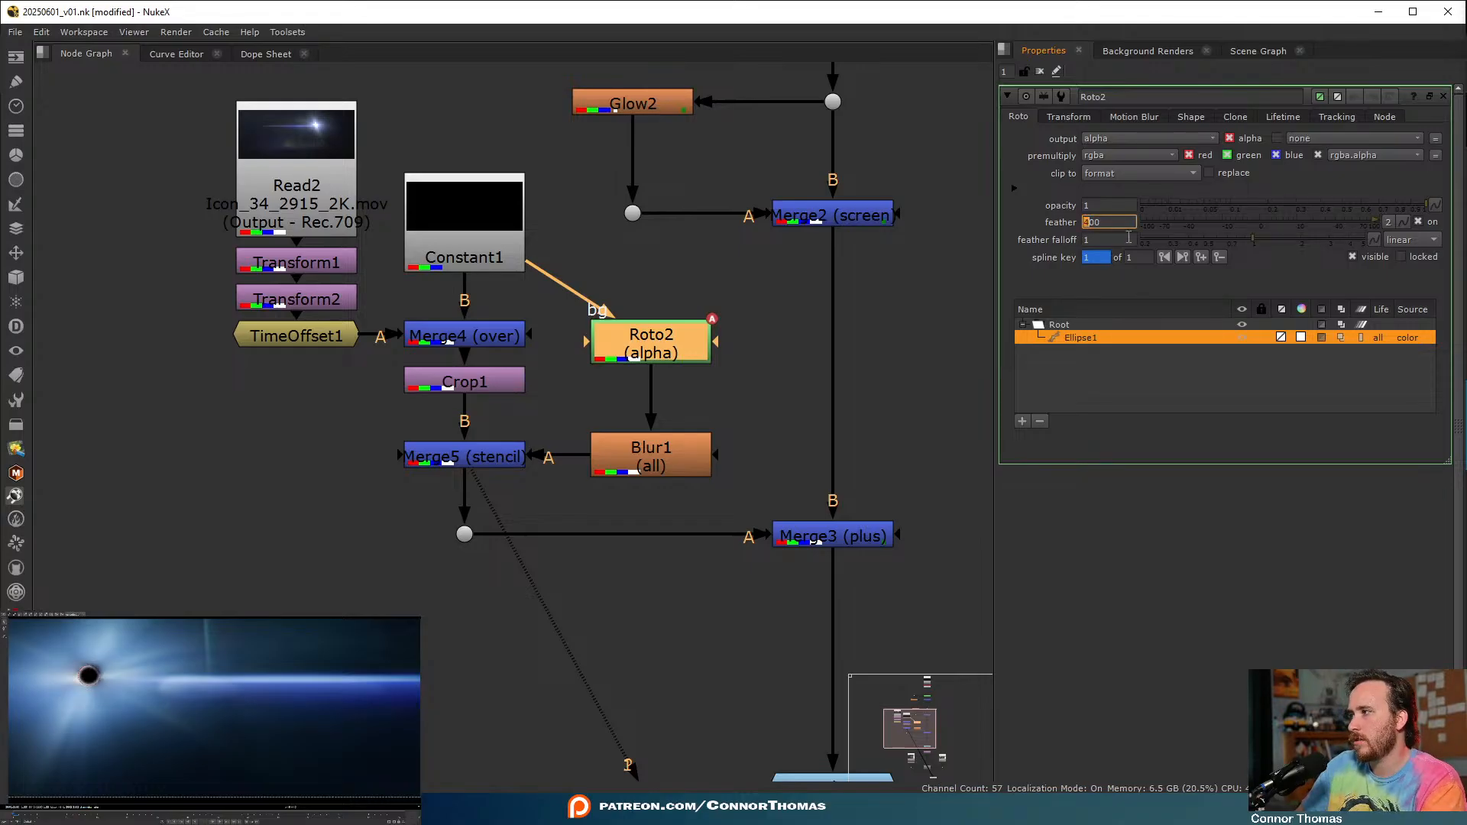
text(25)
key(Return)
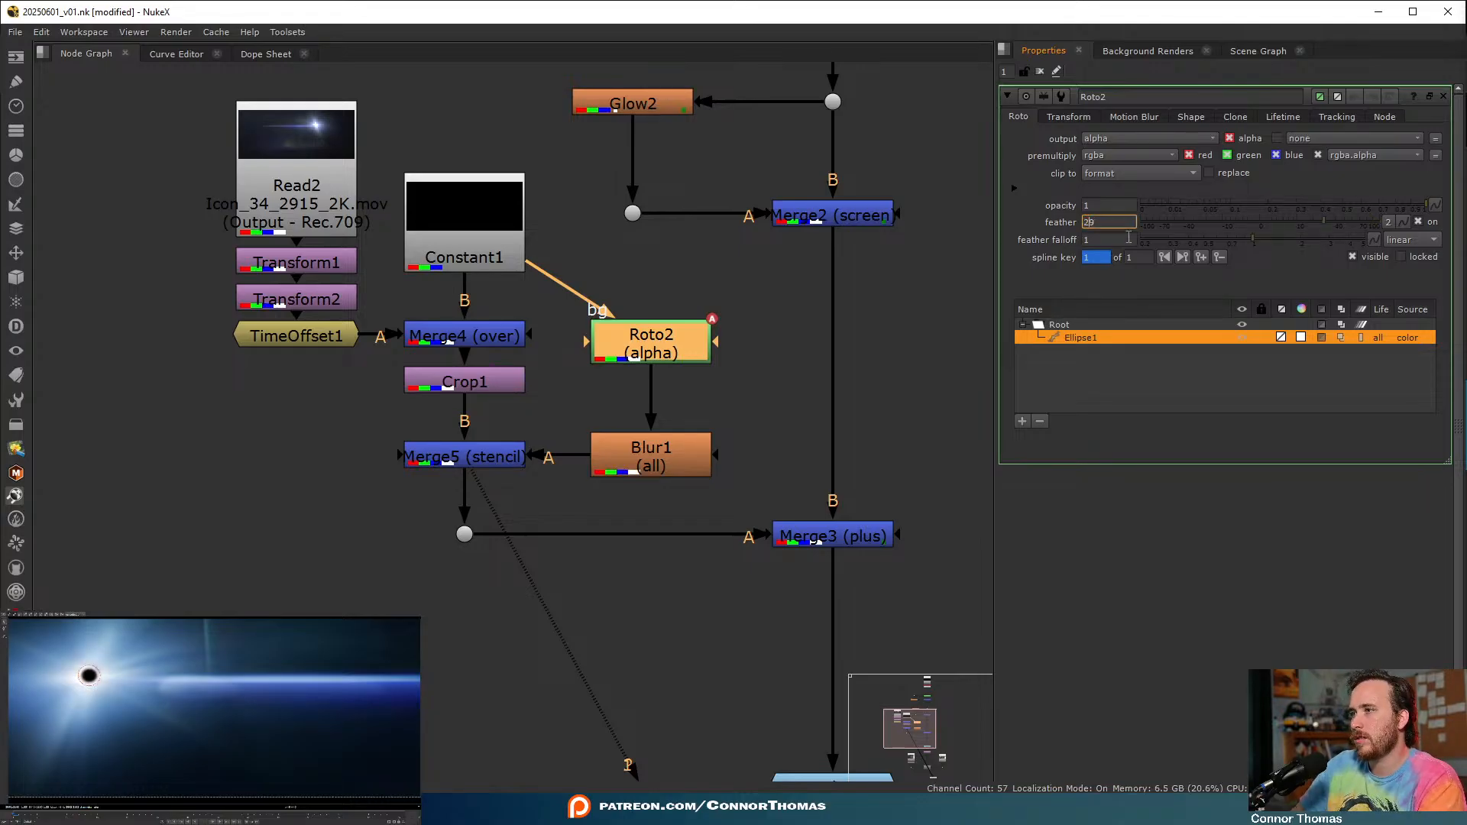
text(0)
click(743, 334)
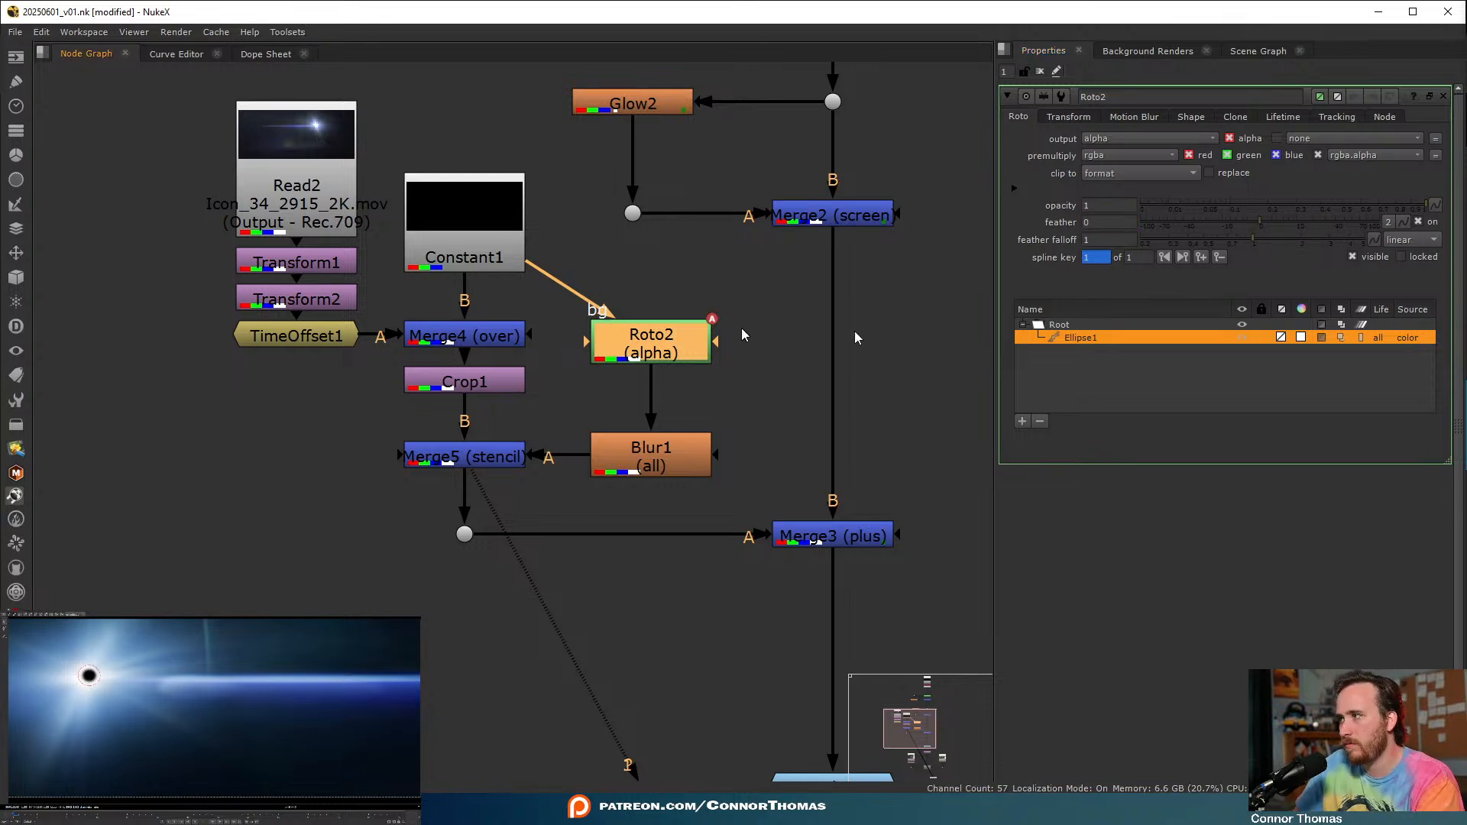
- Enlarge Roto2's ellipse around the flare's core and set Blur1's size to 68
click(104, 686)
drag(104, 686, 110, 690)
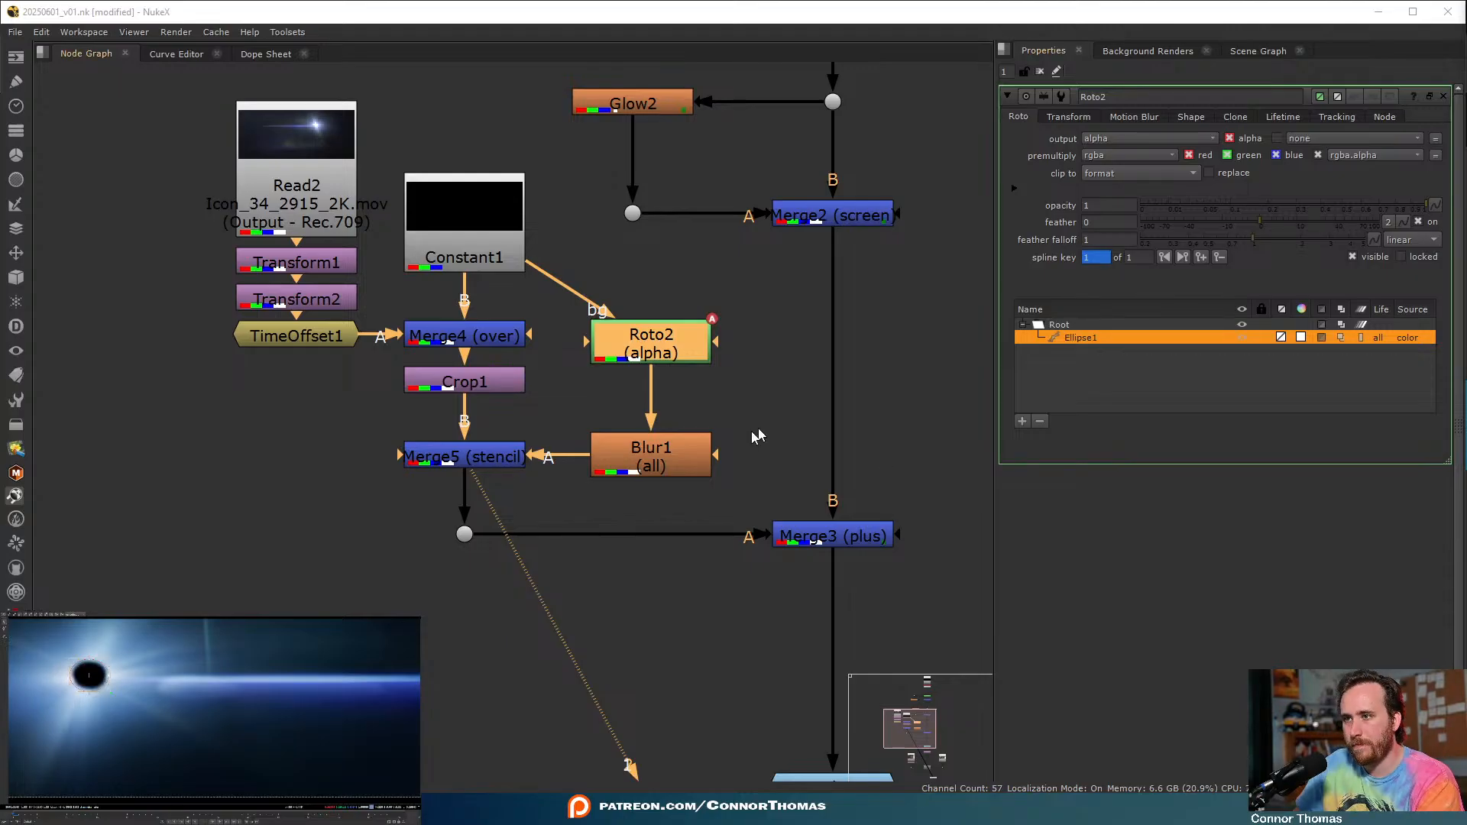
click(642, 460)
mouse_move(1363, 156)
mouse_down()
mouse_move(1426, 175)
mouse_move(1356, 164)
mouse_up()
- Nudge Roto2's ellipse slightly over the flare's core and close all open node properties
click(628, 353)
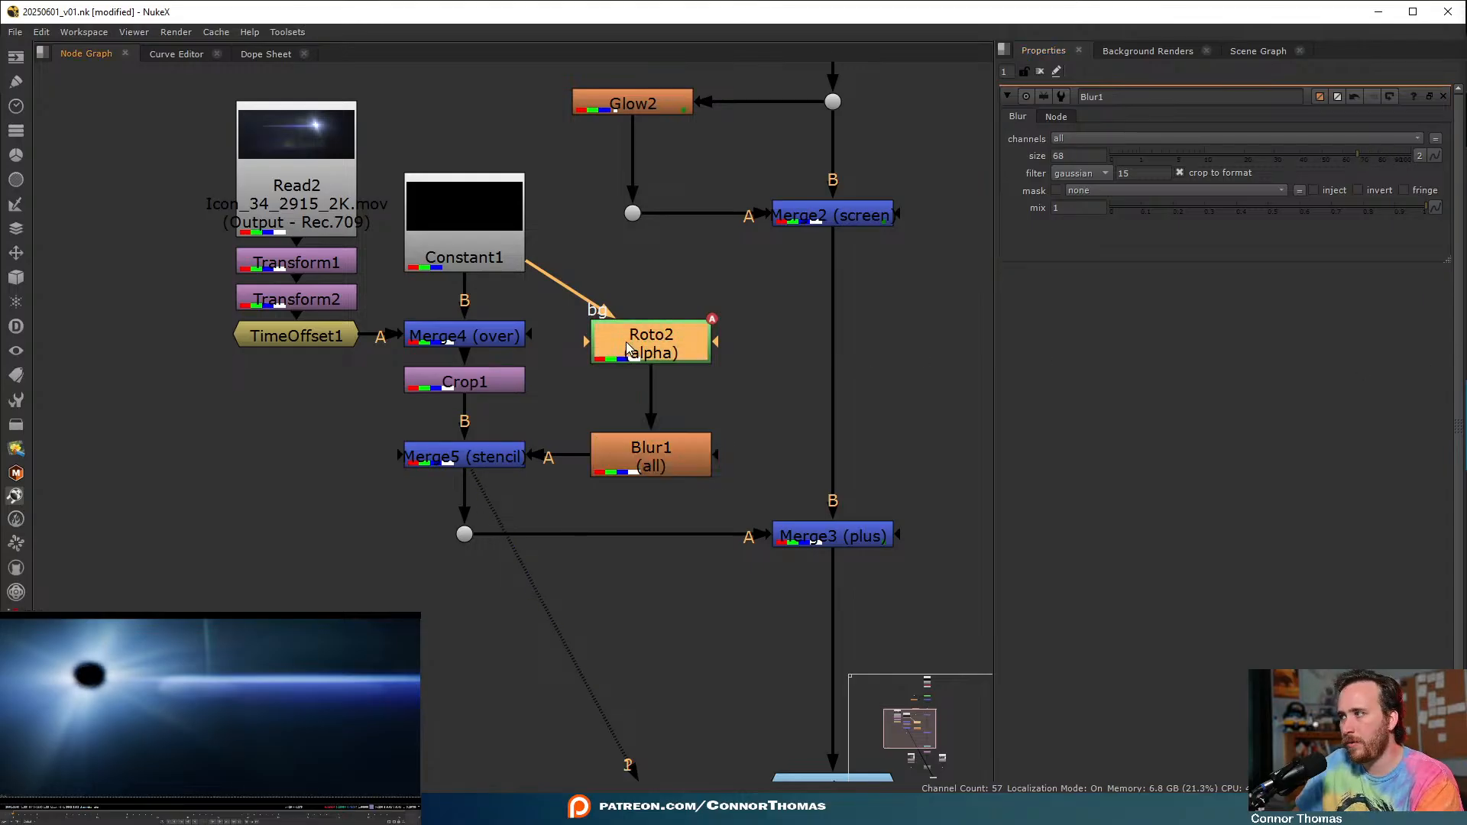
click(90, 675)
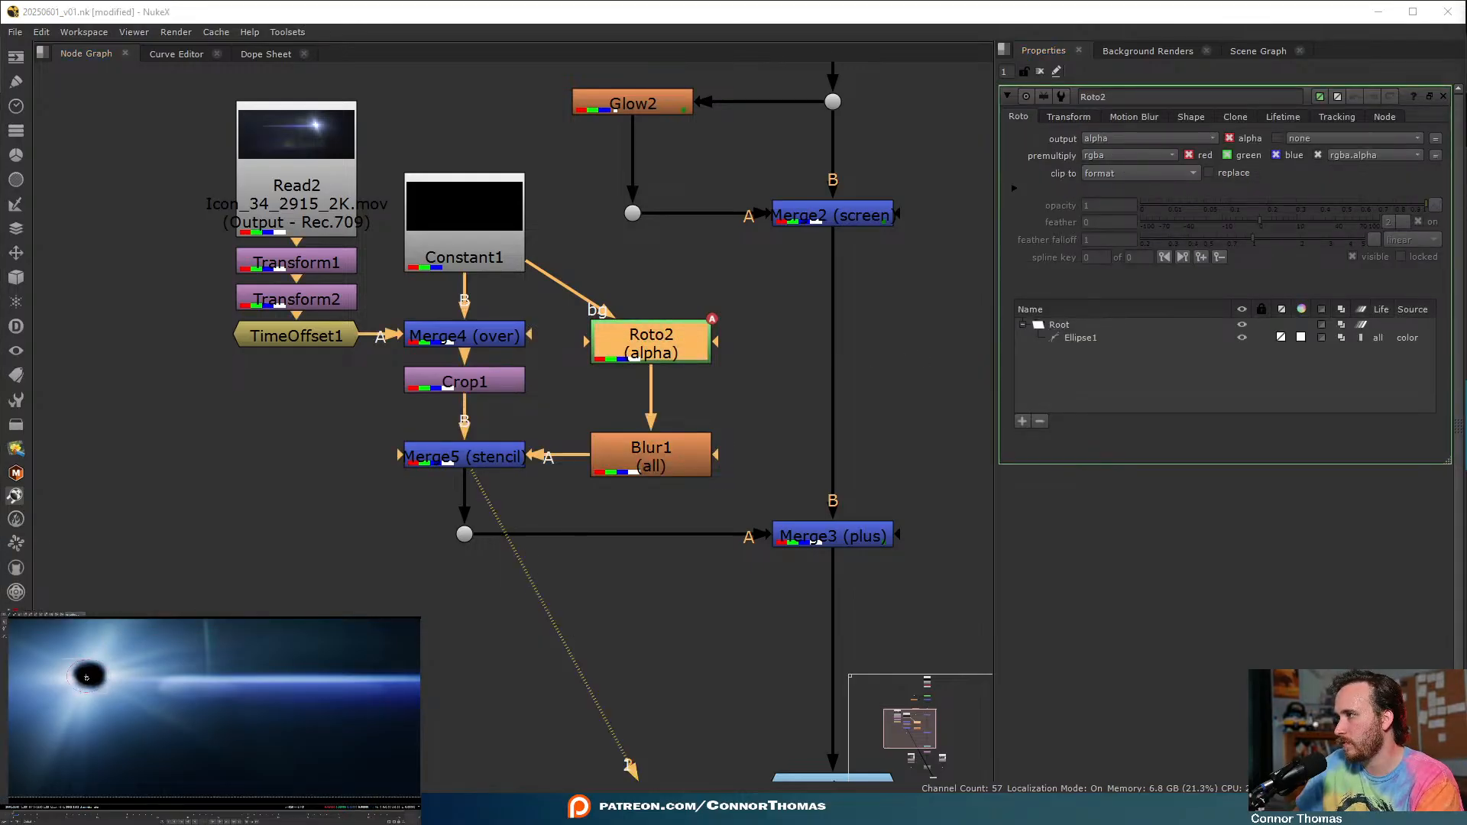
click(89, 675)
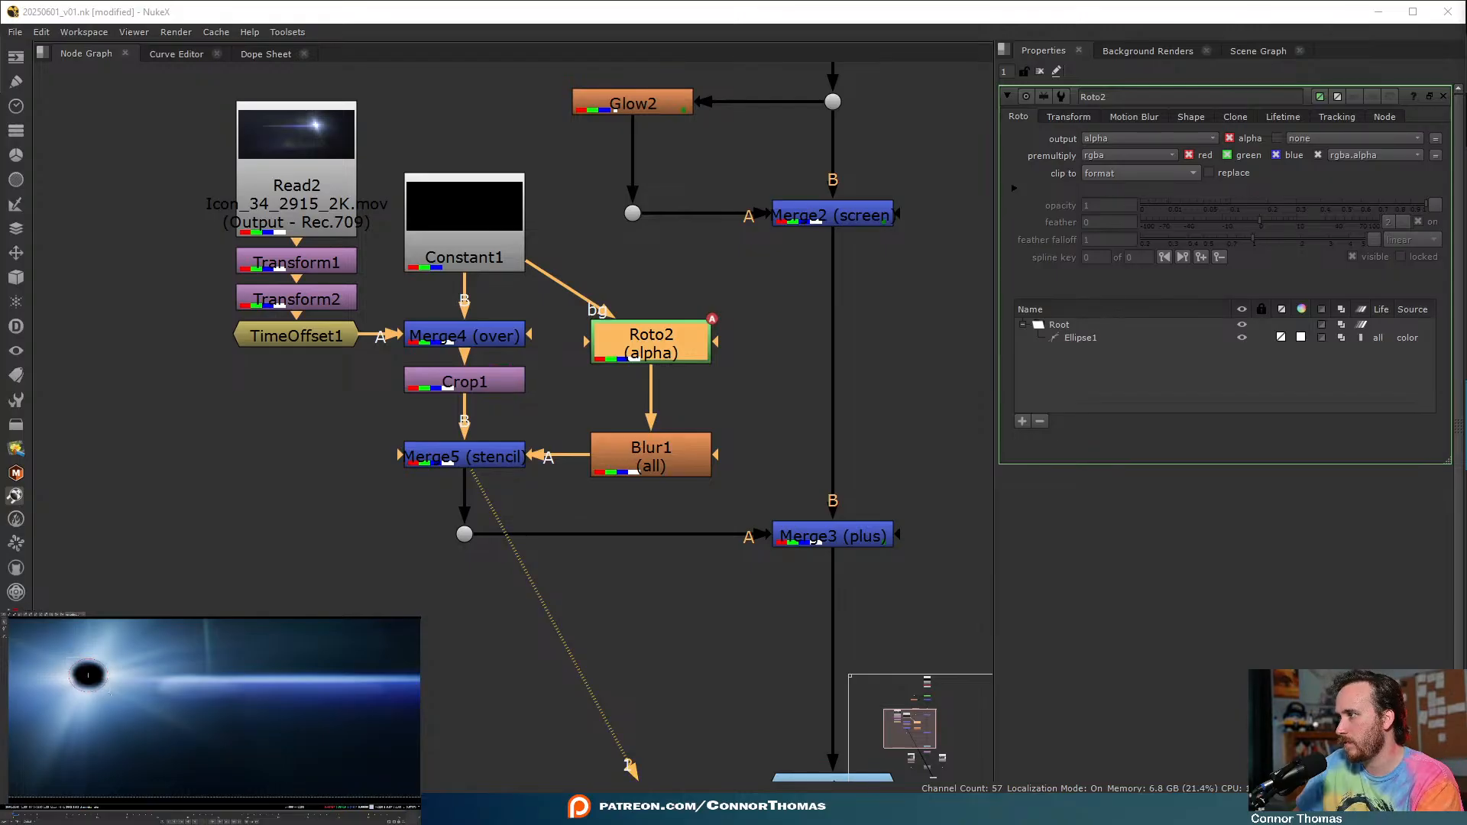
click(1040, 71)
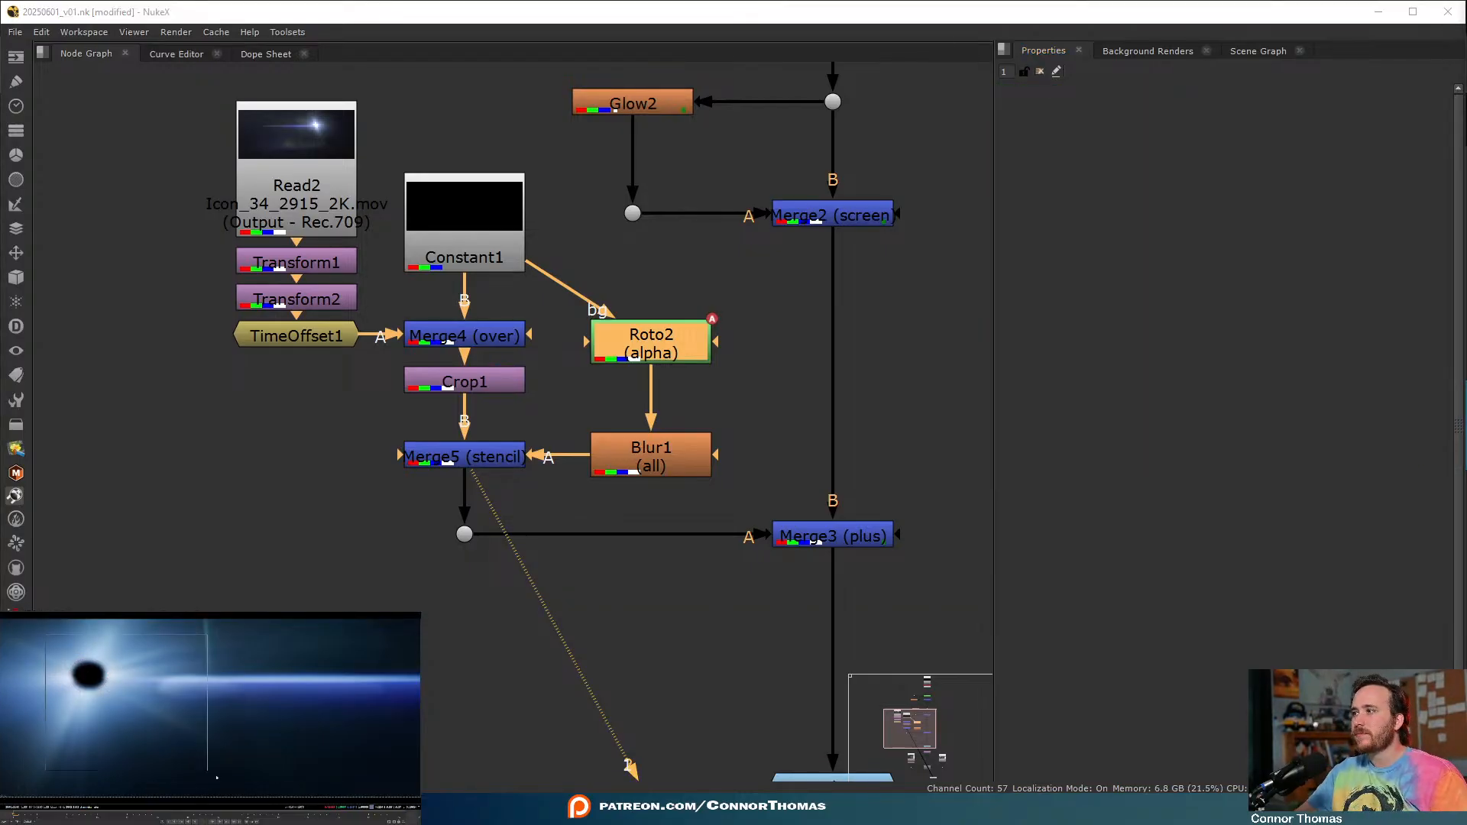
- View the output of Merge3 to check the stenciled flare over the plate
click(984, 509)
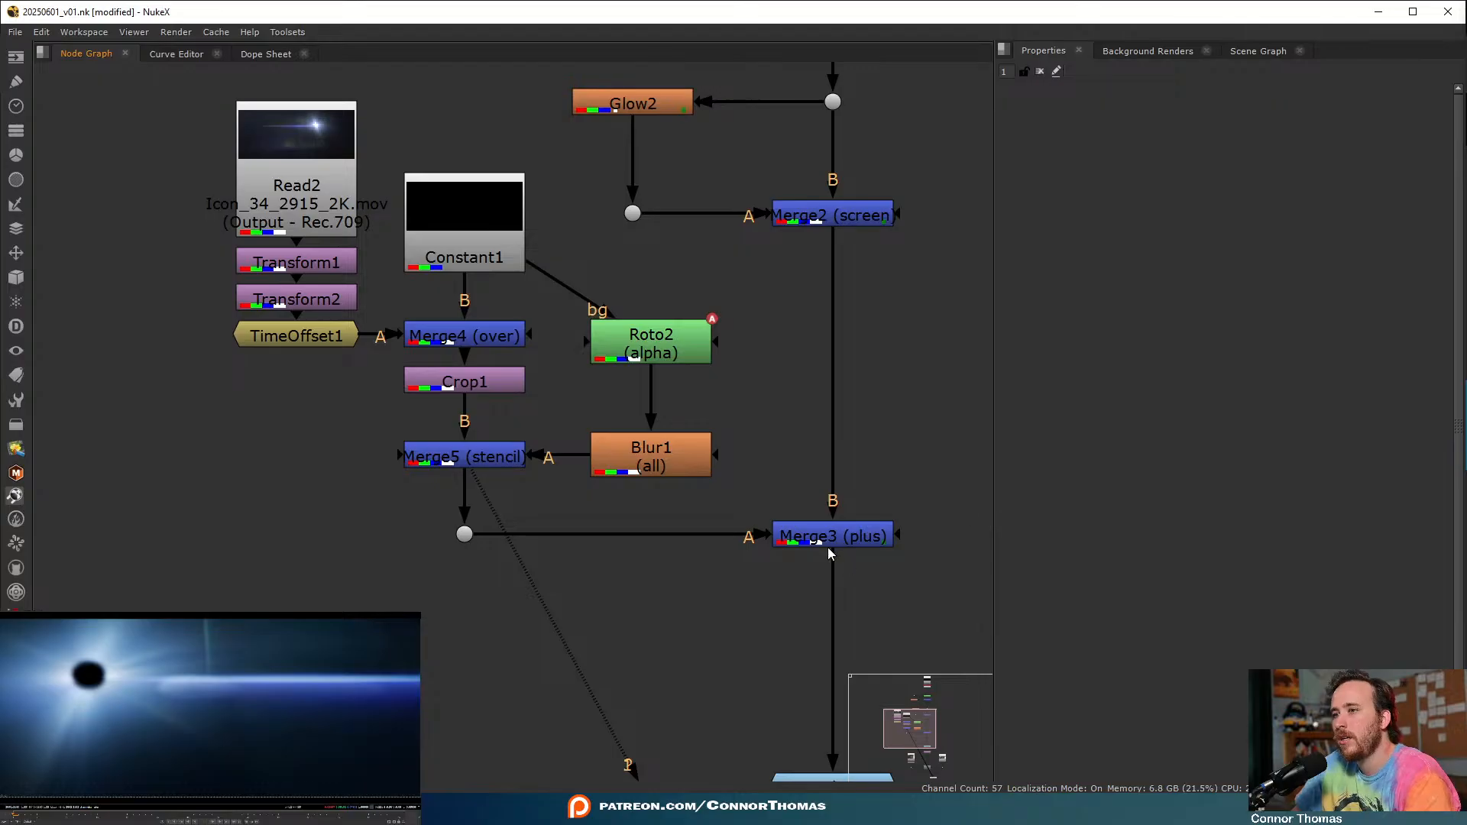
click(825, 541)
key(1)
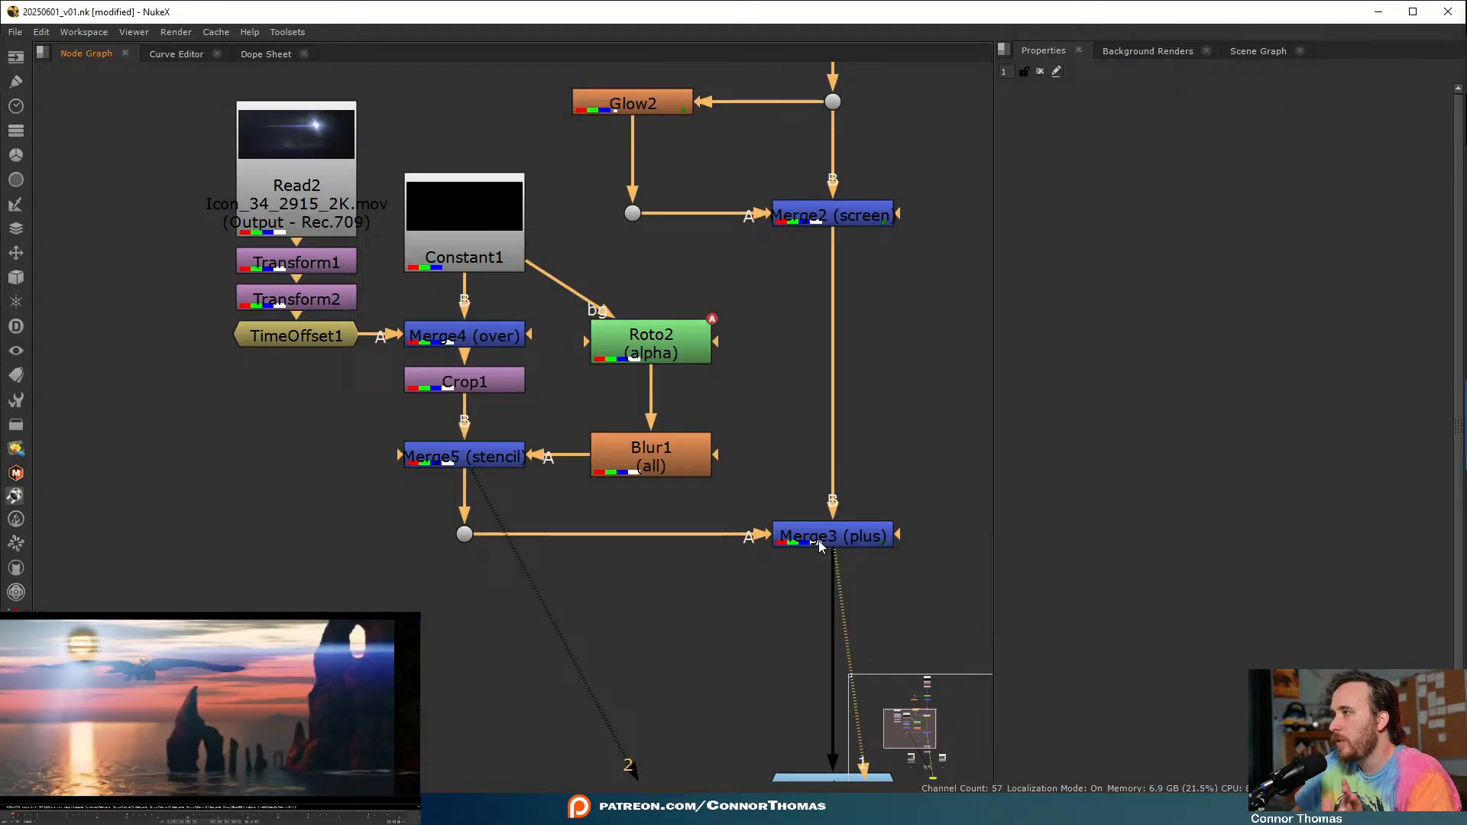
- Set Transform2's scale to 5.1 and reposition the flare to translate x 1718, y -156
double_click(621, 339)
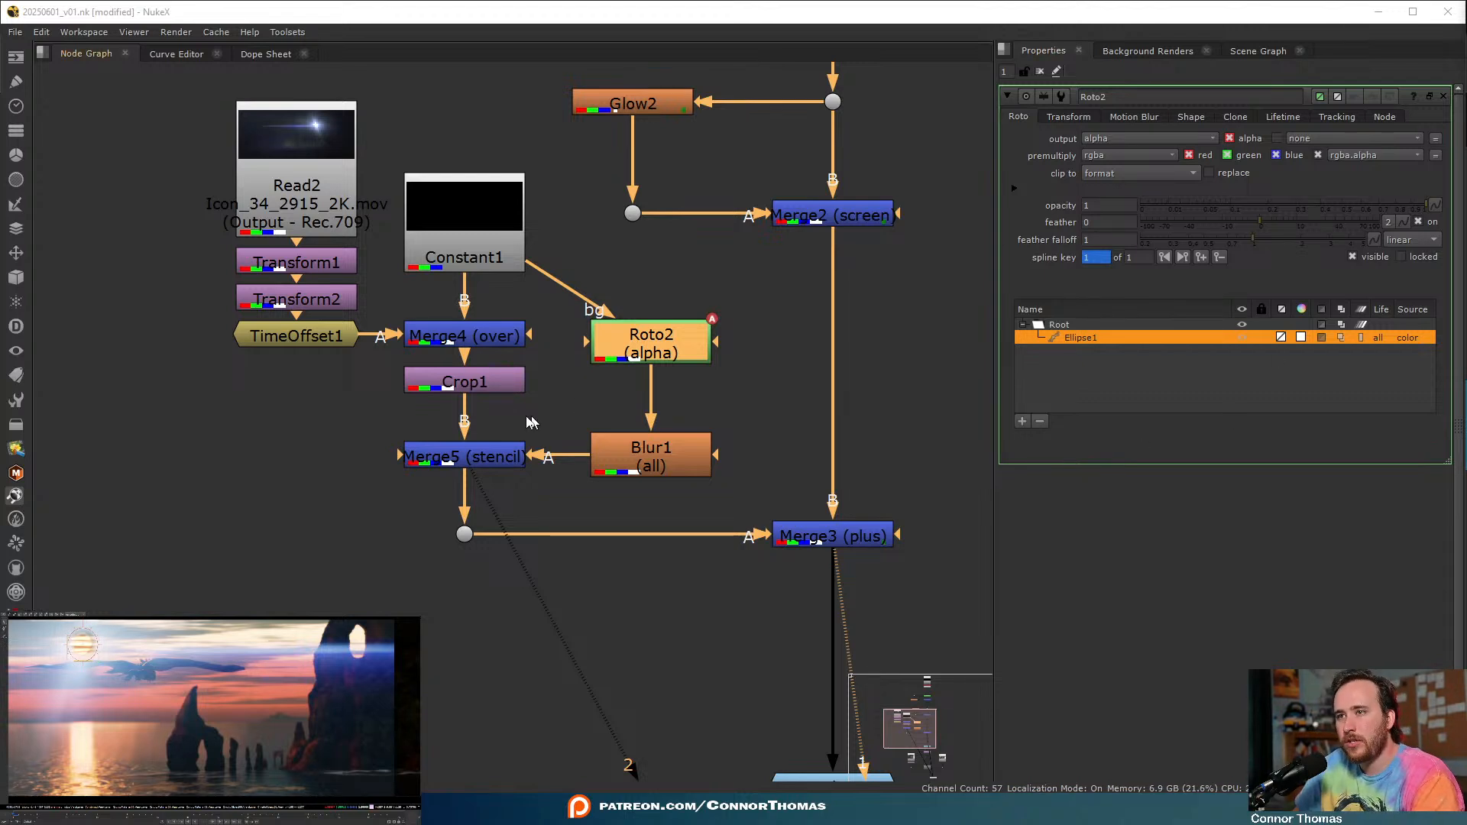
click(277, 402)
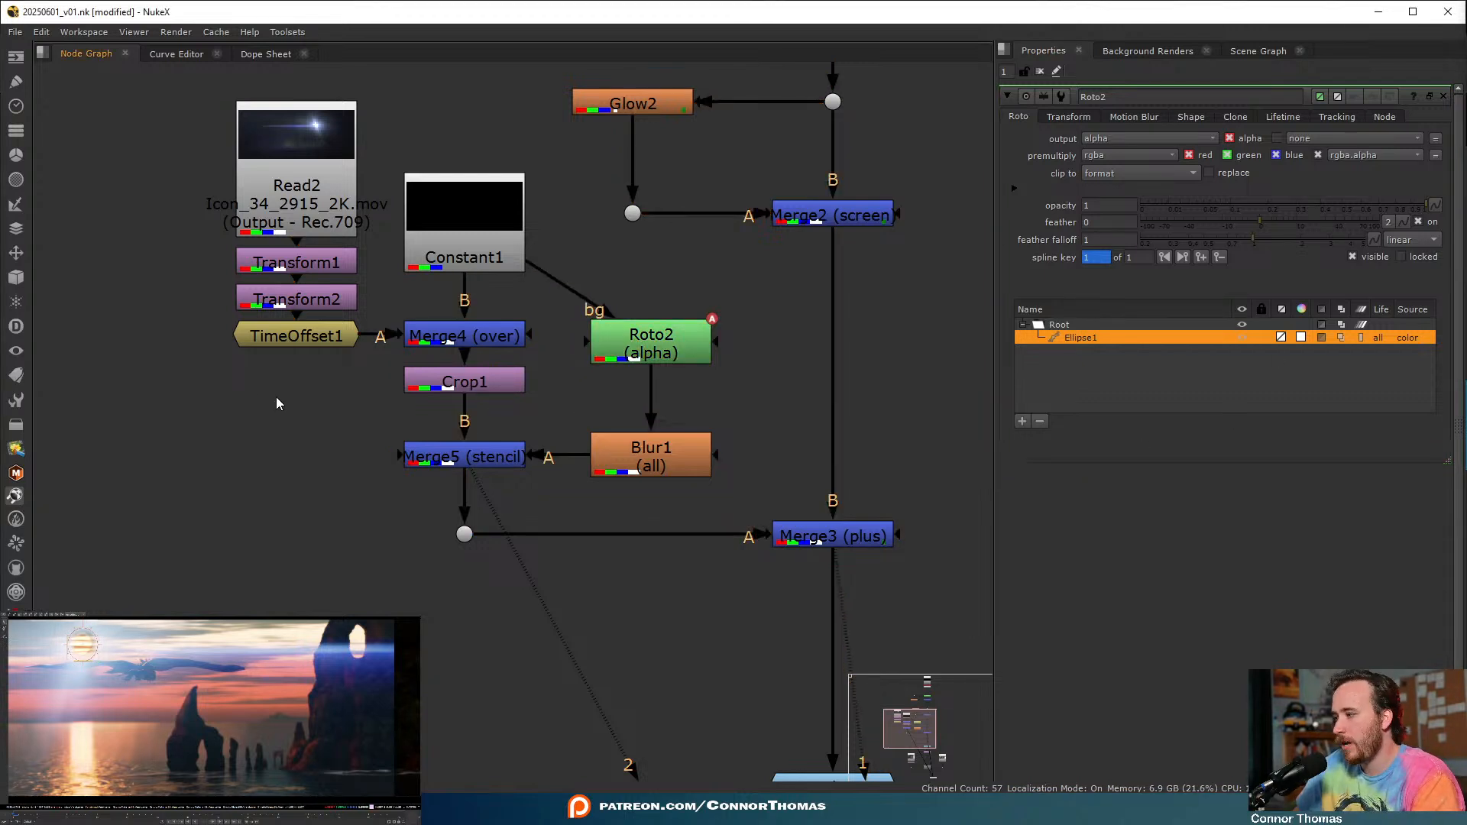
double_click(310, 263)
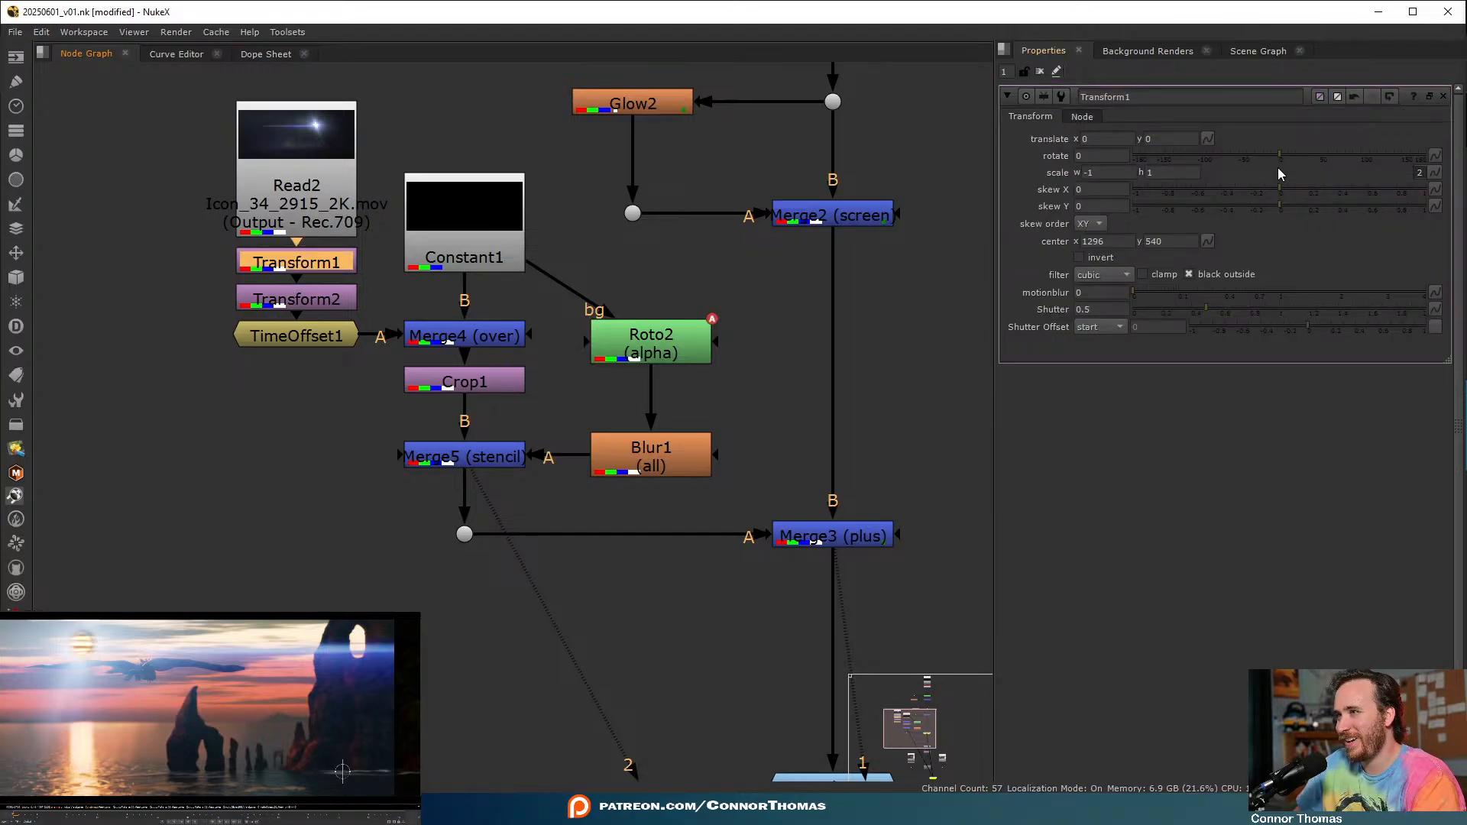
double_click(298, 299)
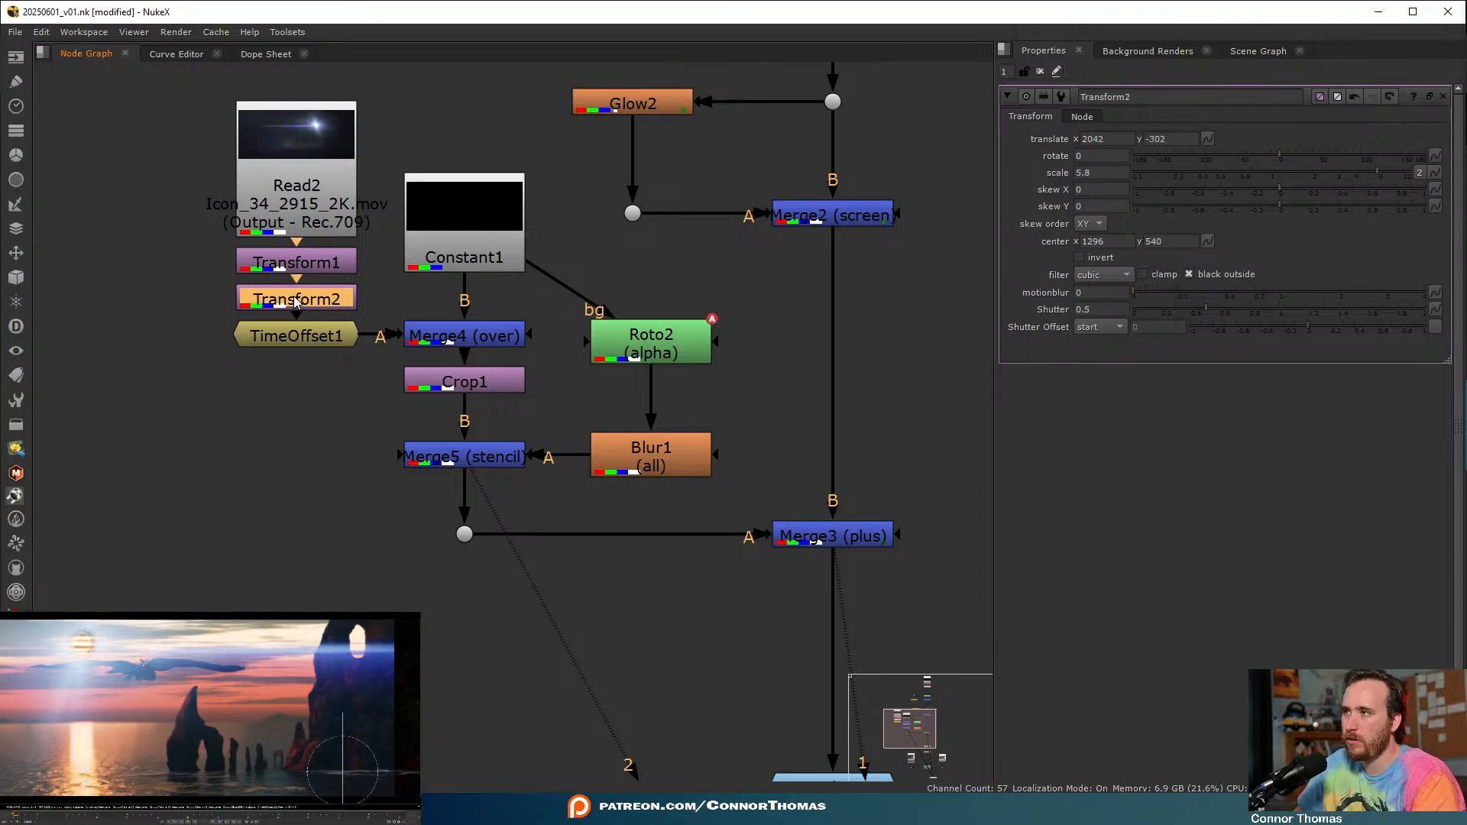
click(1371, 171)
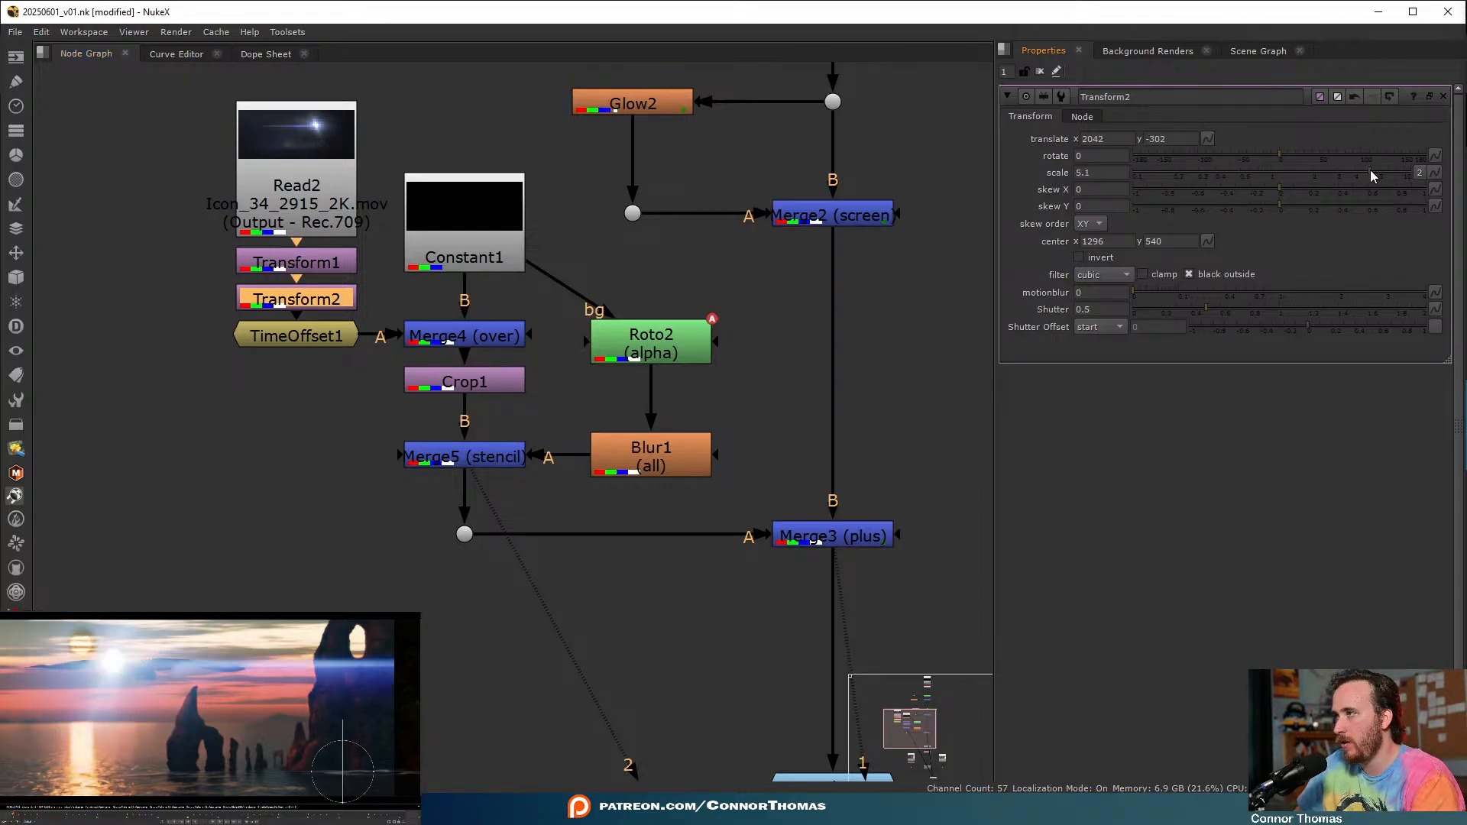
drag(340, 754, 311, 755)
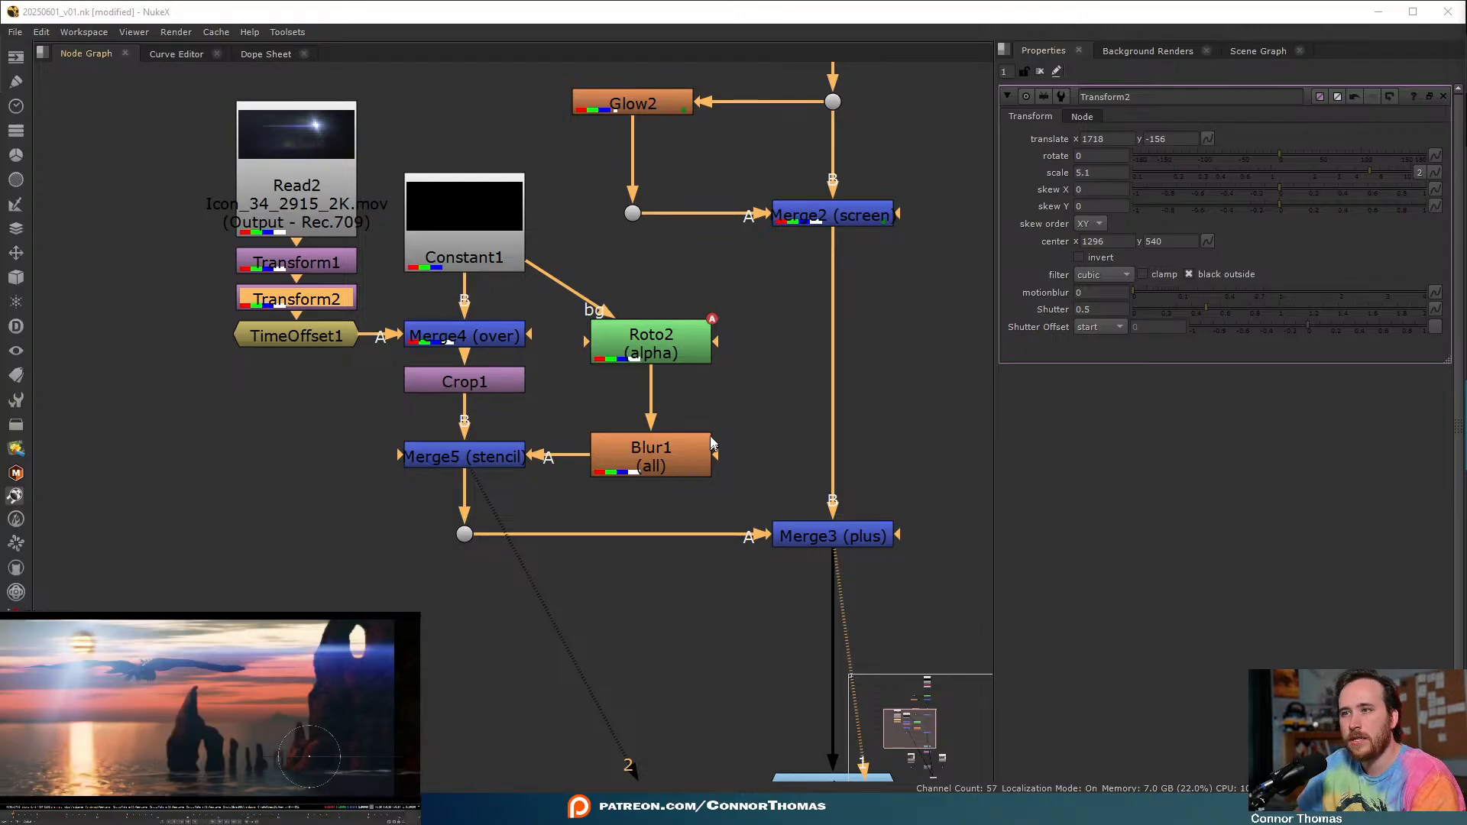
- Move Roto2's ellipse slightly so it sits over the repositioned flare's core
click(696, 351)
click(89, 663)
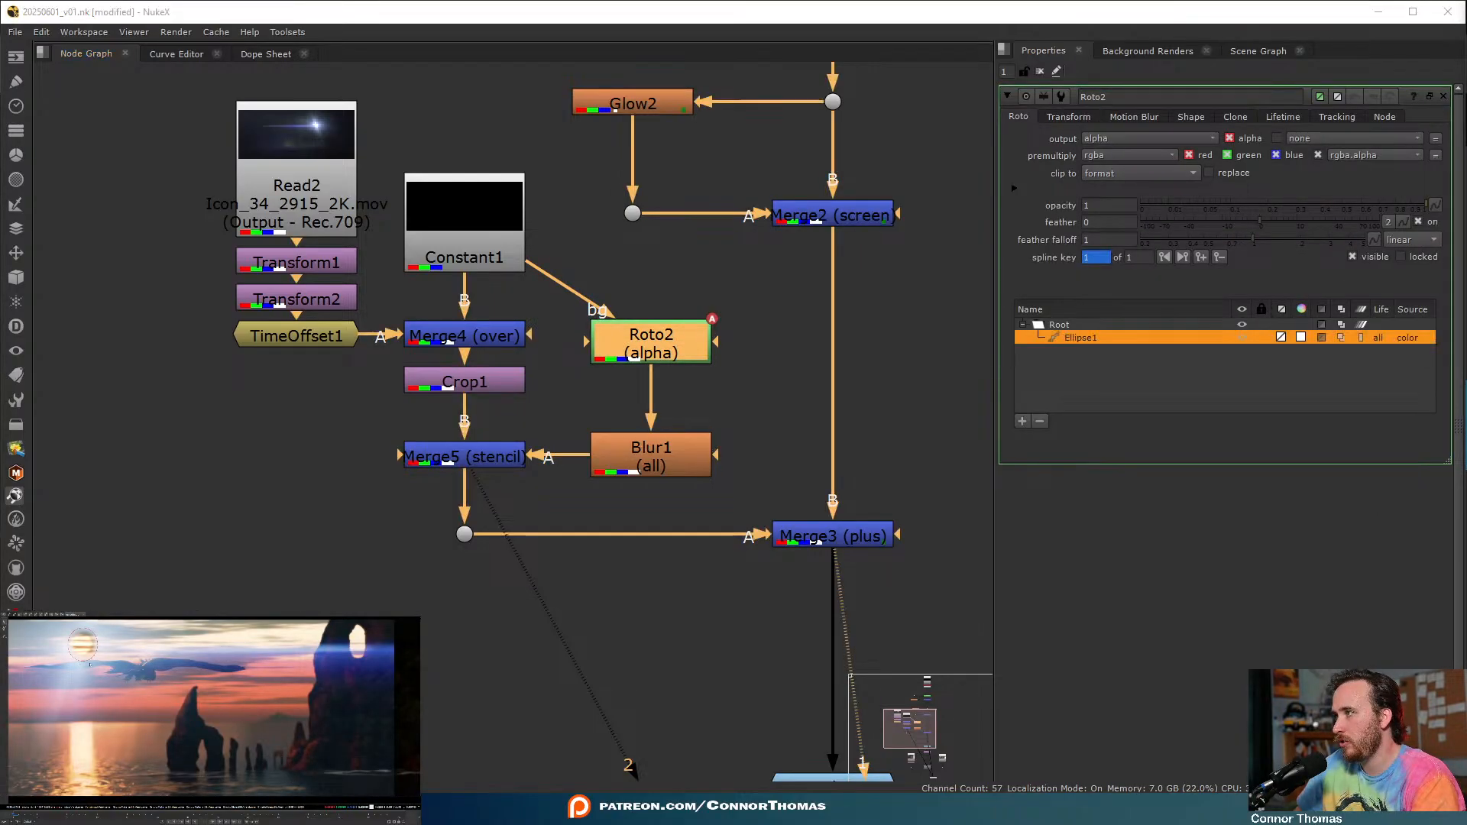
drag(82, 645, 79, 648)
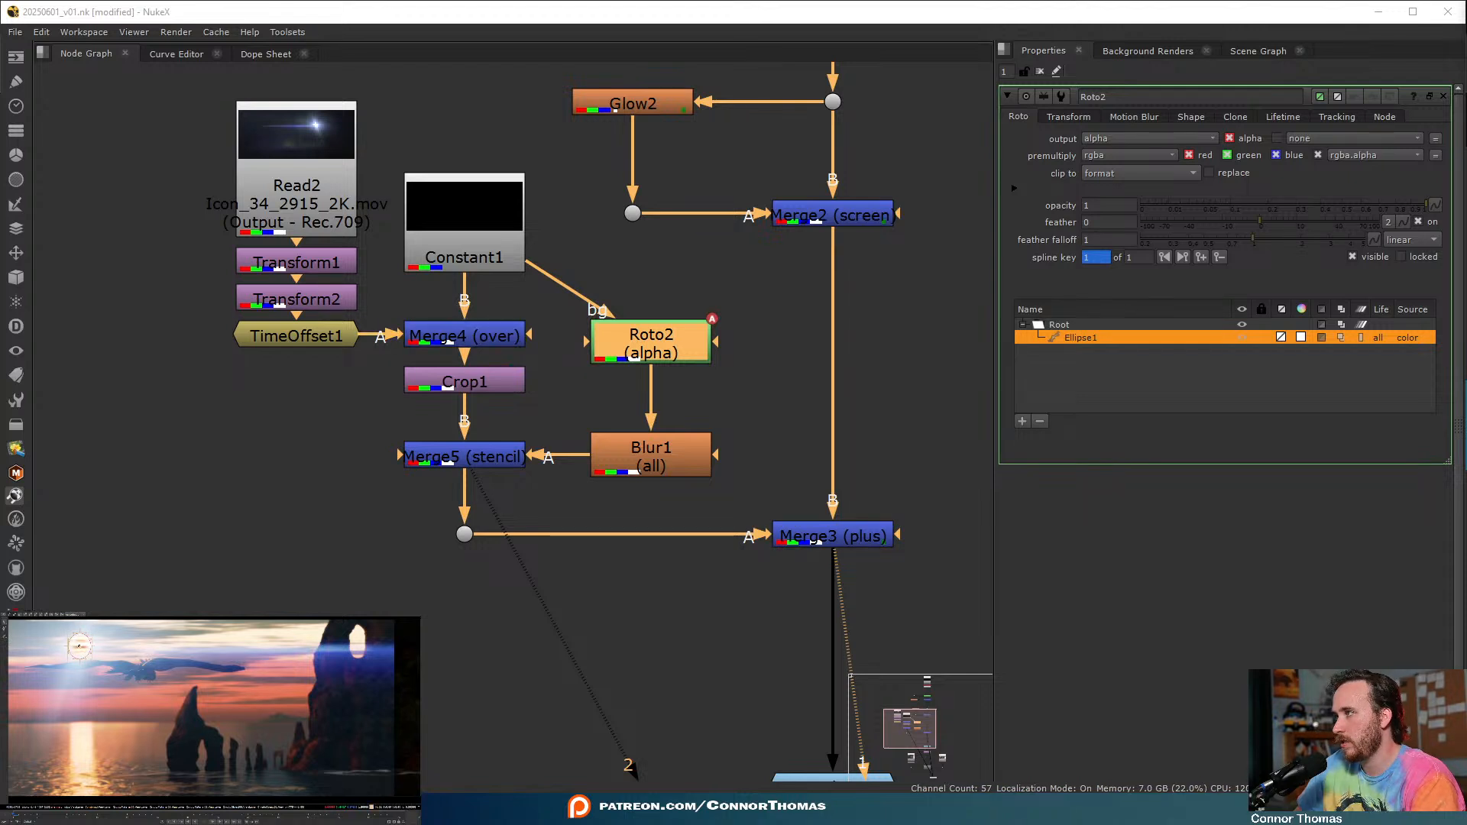
click(898, 378)
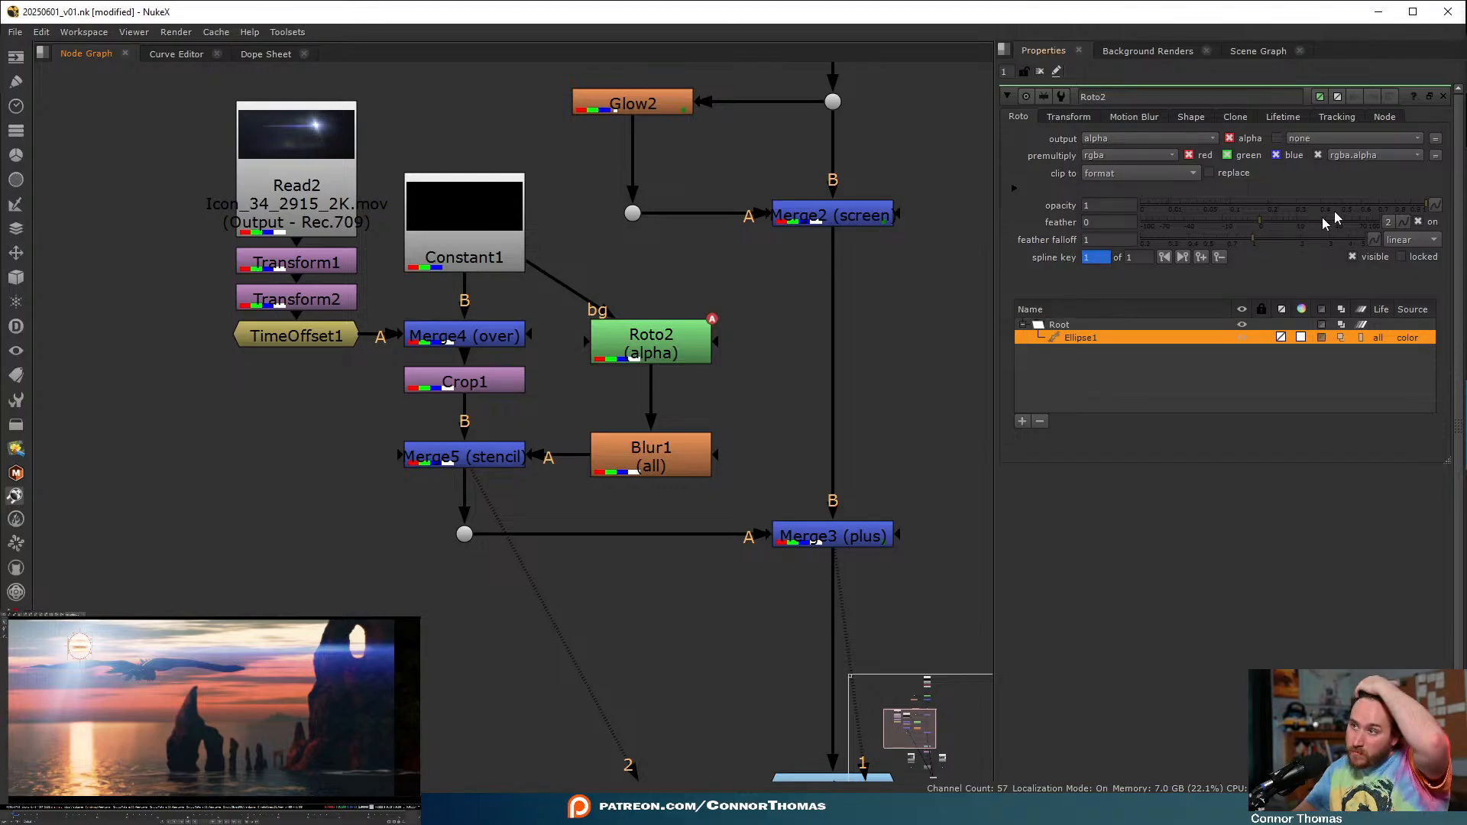
- Lower the opacity of Roto2's ellipse to 0.88 and close all open node properties
click(1394, 204)
mouse_move(1394, 204)
mouse_down()
mouse_move(1427, 203)
mouse_move(1409, 204)
mouse_up()
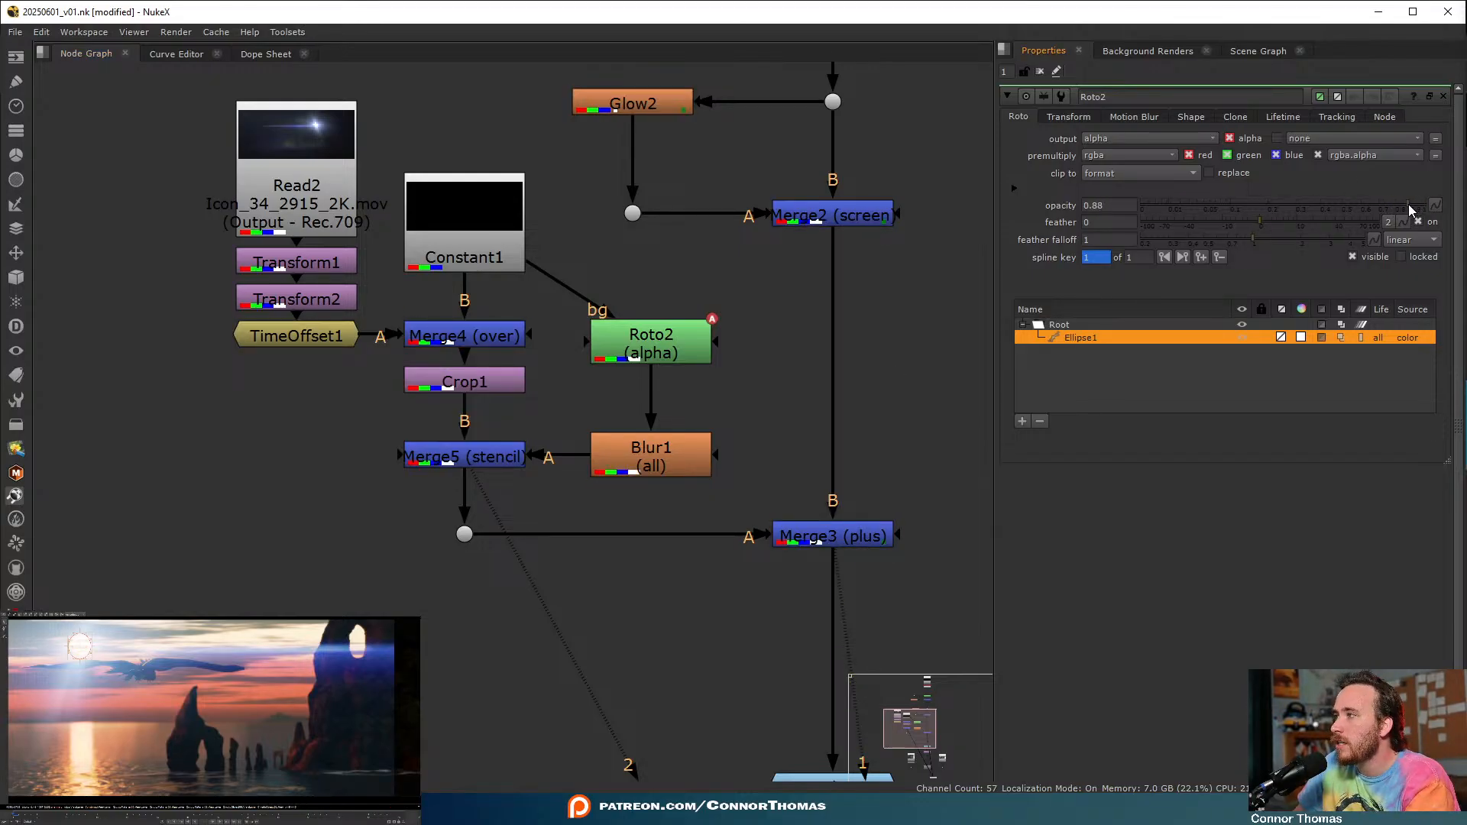
click(1039, 71)
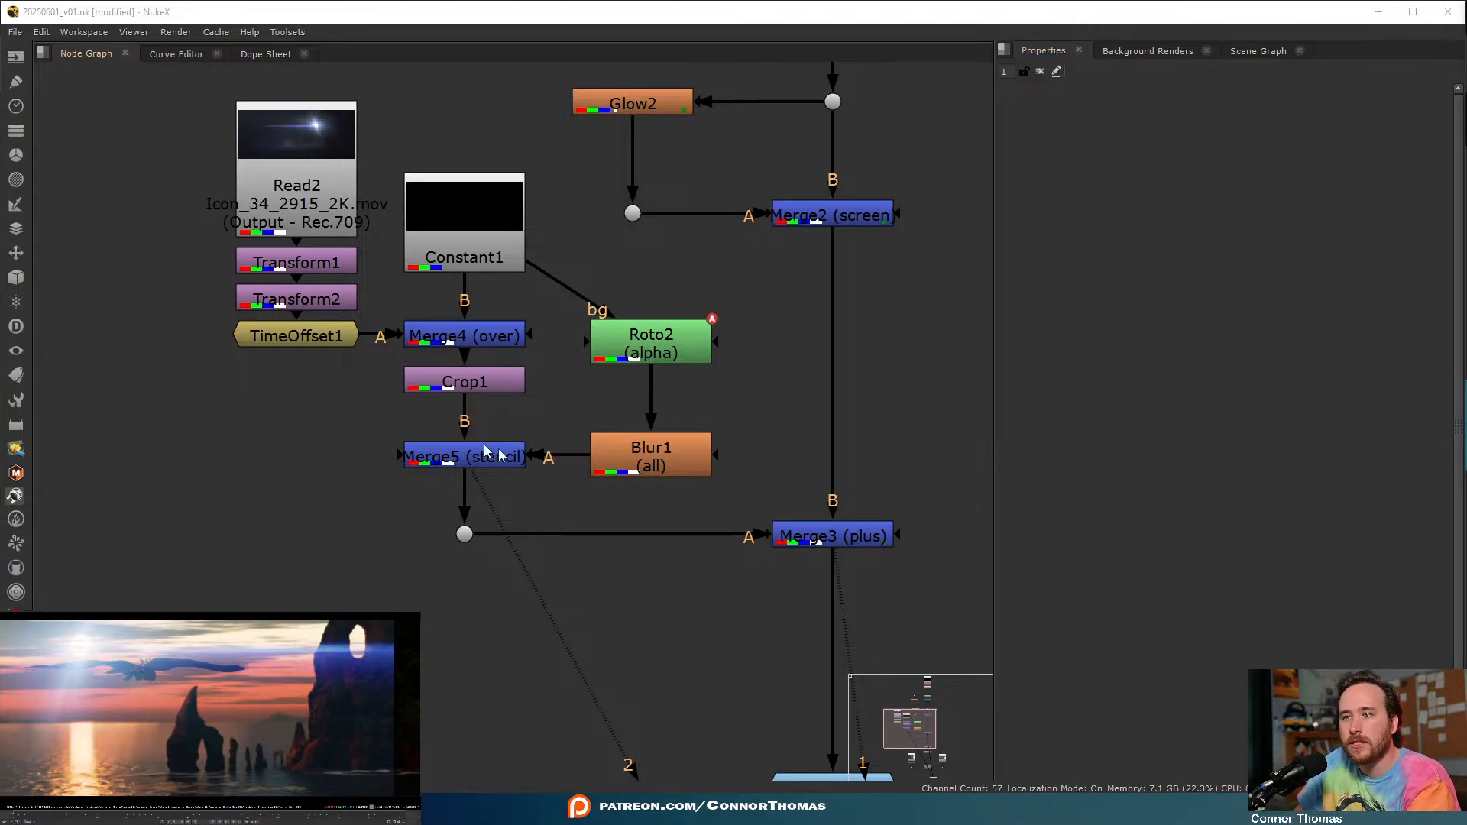
- Make room in the node graph by moving Merge3 and its A-input dot down and raising Read2 above Transform1
scroll(599, 544, down, 5)
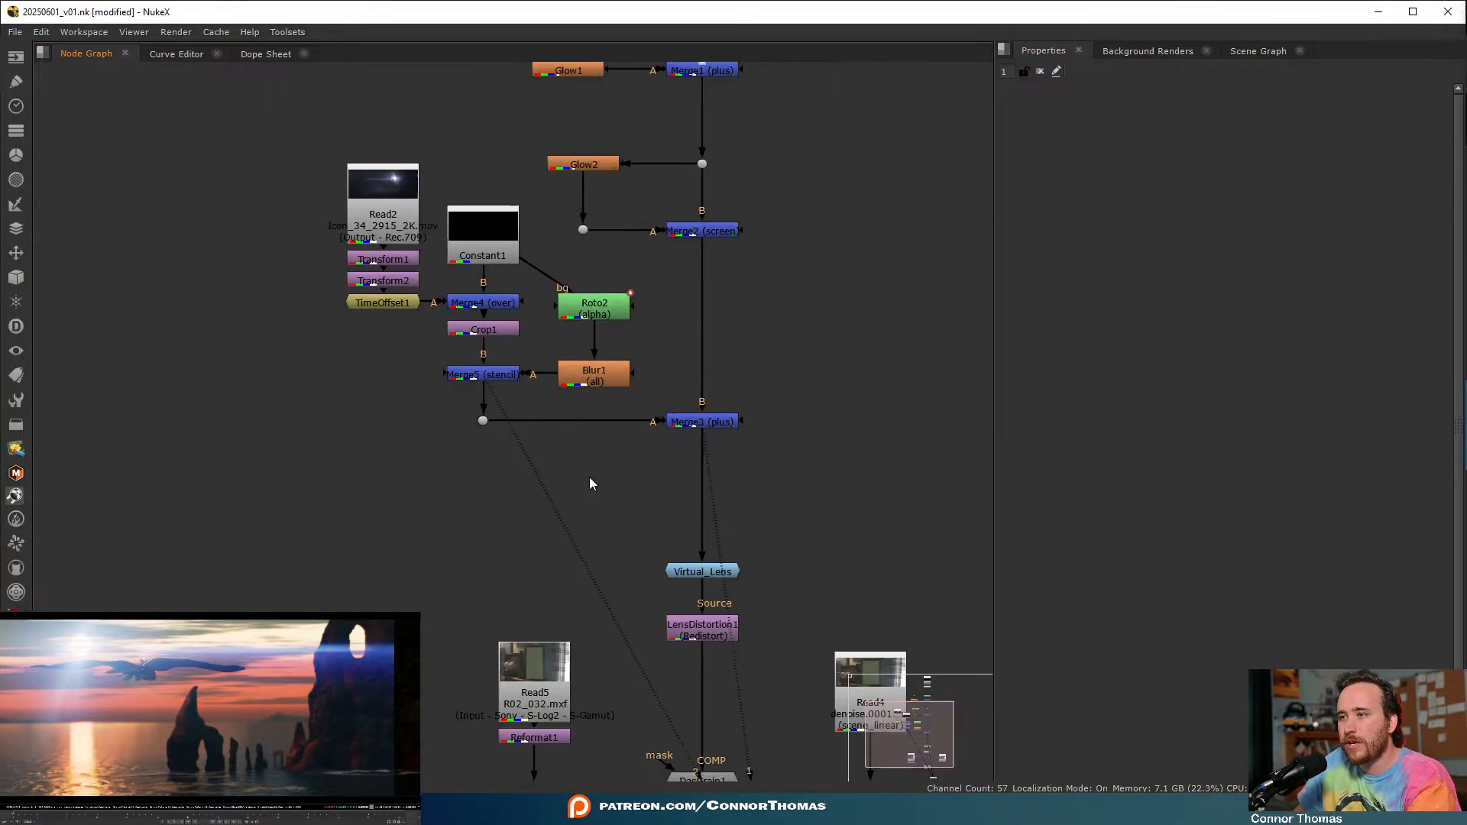
drag(411, 486, 727, 482)
click(819, 389)
drag(351, 217, 391, 152)
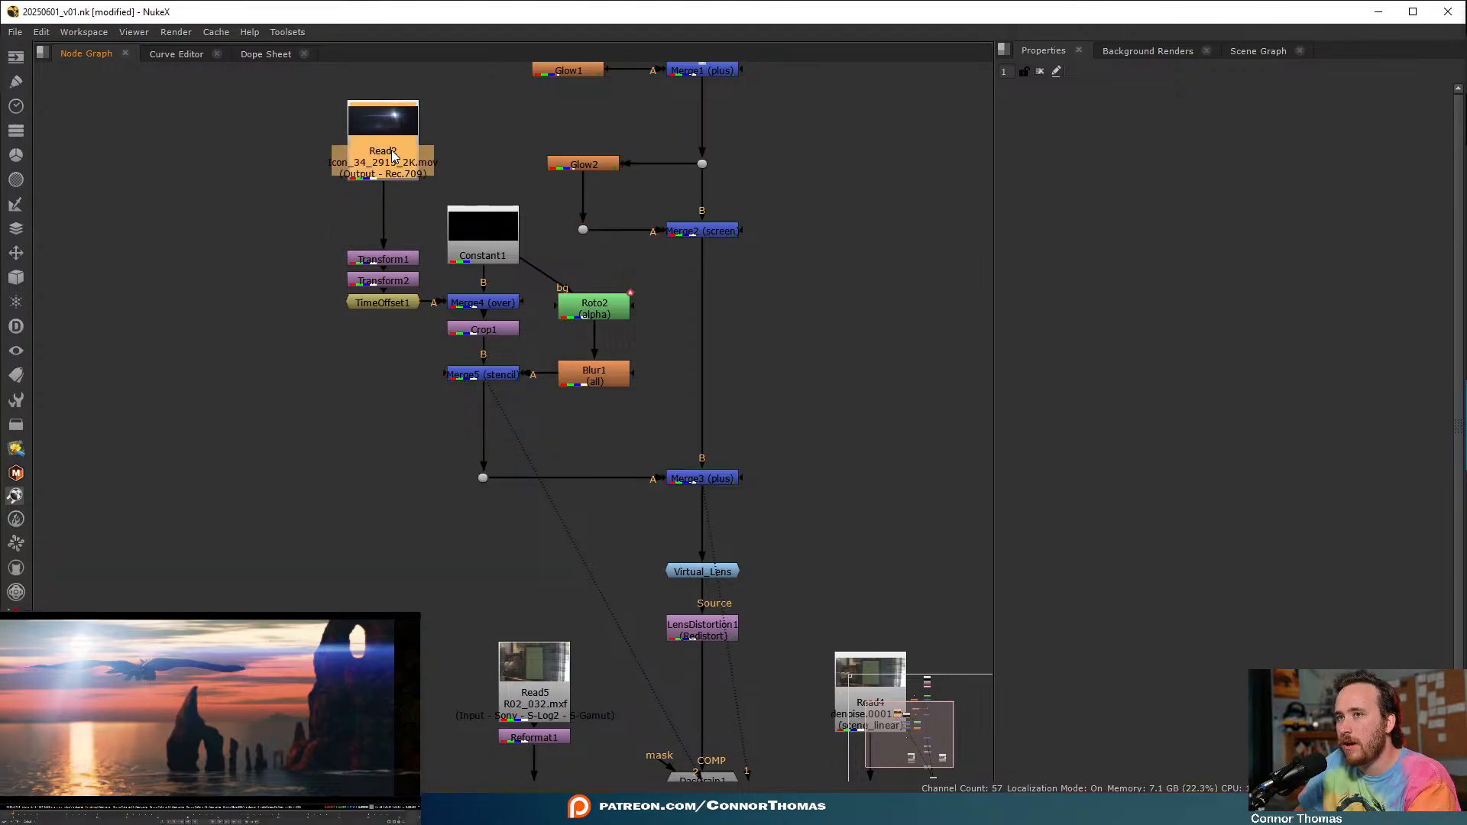
- Add a Grade node between Read2 and Transform1 and view the output of Merge4
key(g)
key(1)
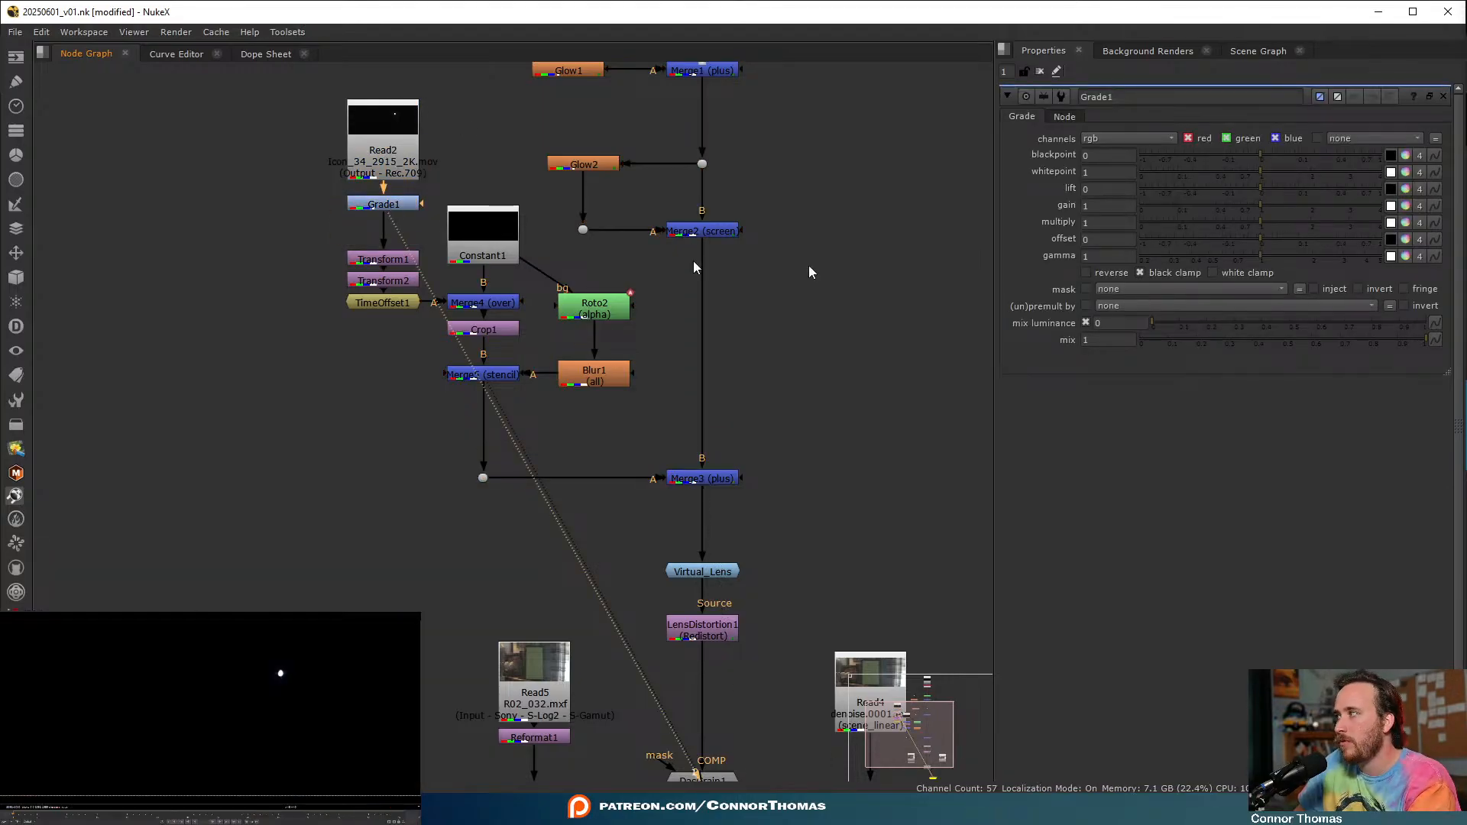
click(400, 304)
key(1)
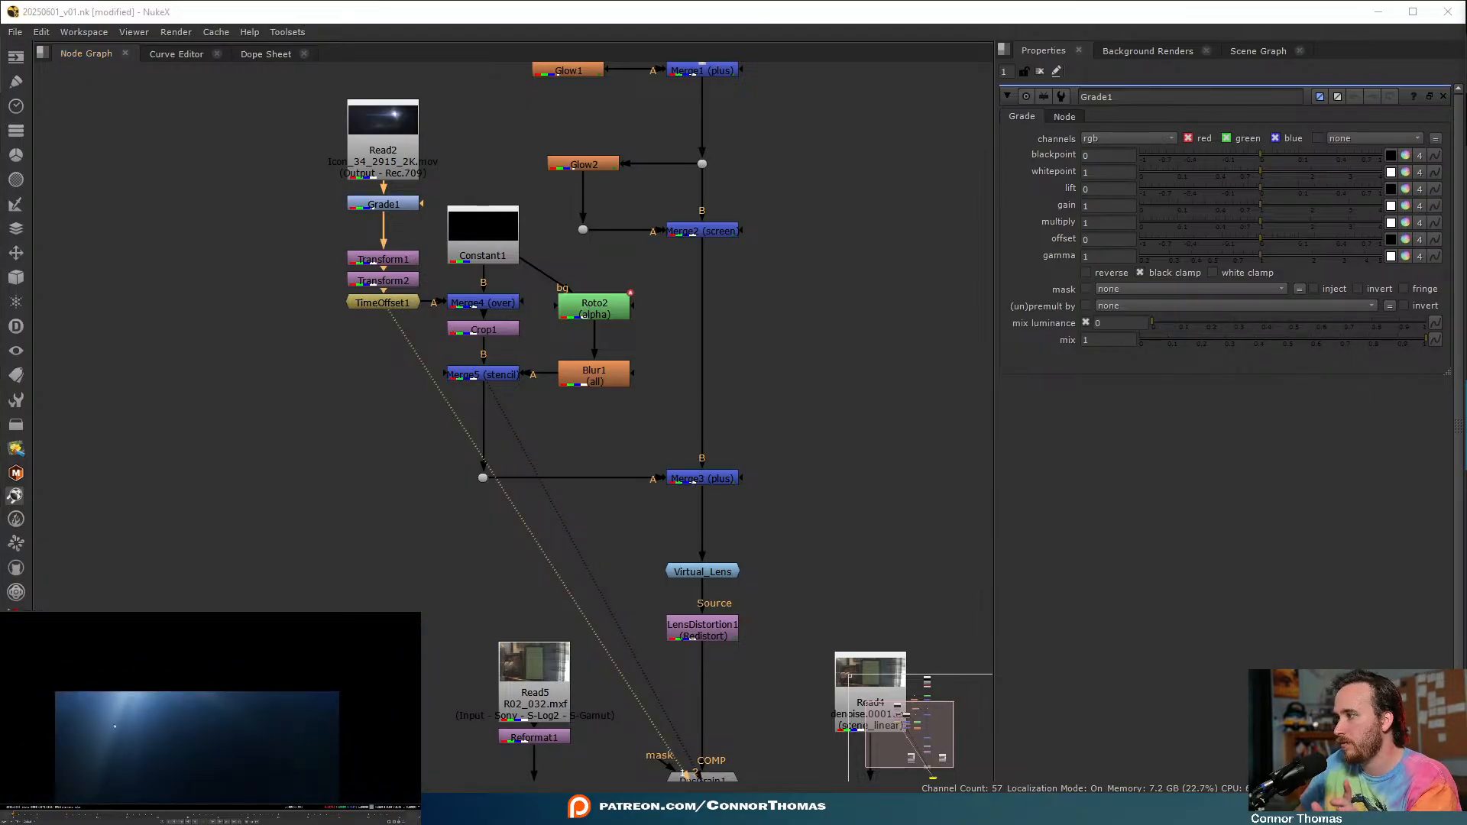
click(483, 306)
key(1)
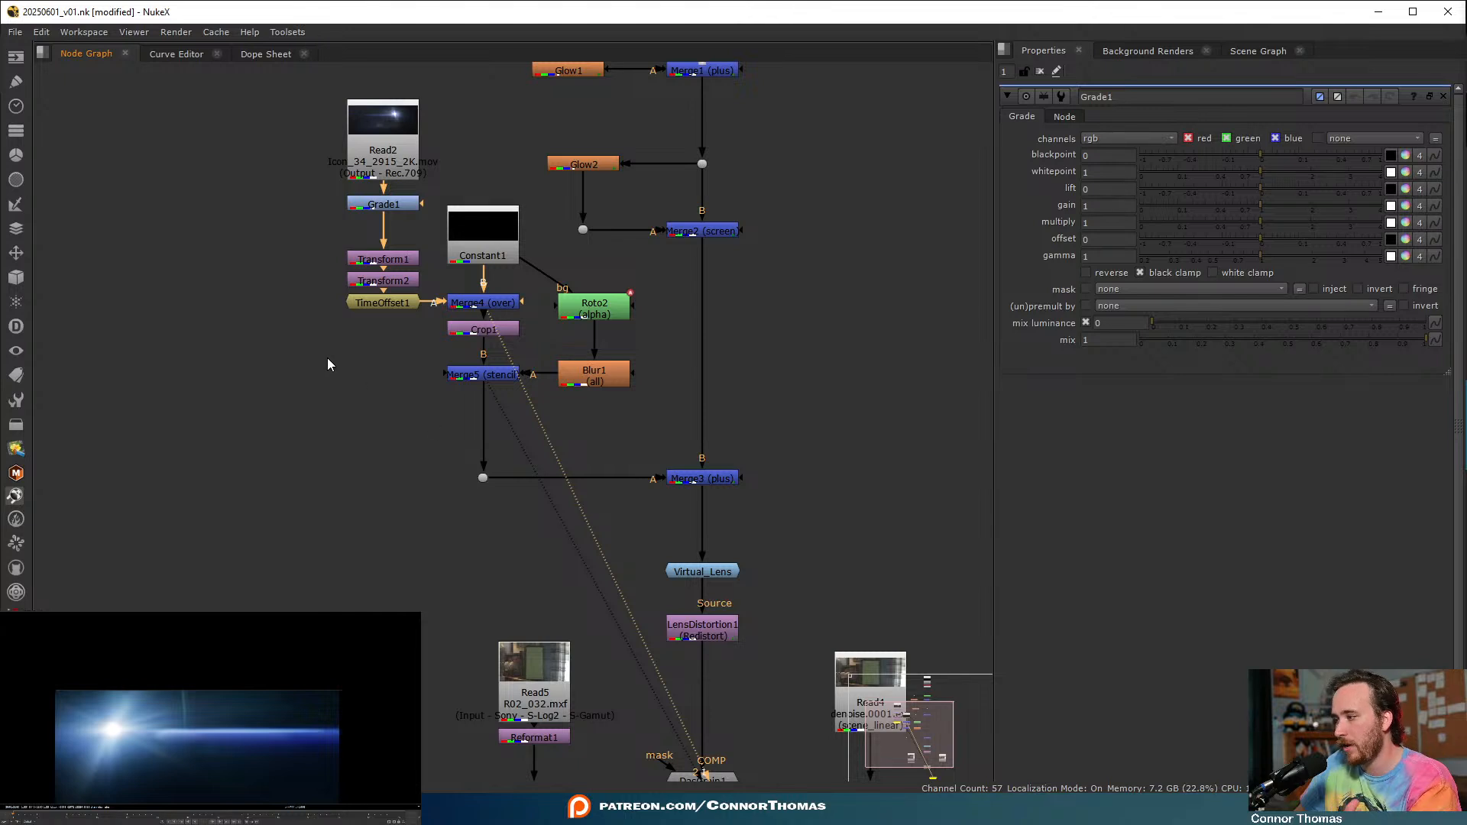
- Disable Grade1 and sample its whitepoint from the blue glow around the flare's core
click(392, 213)
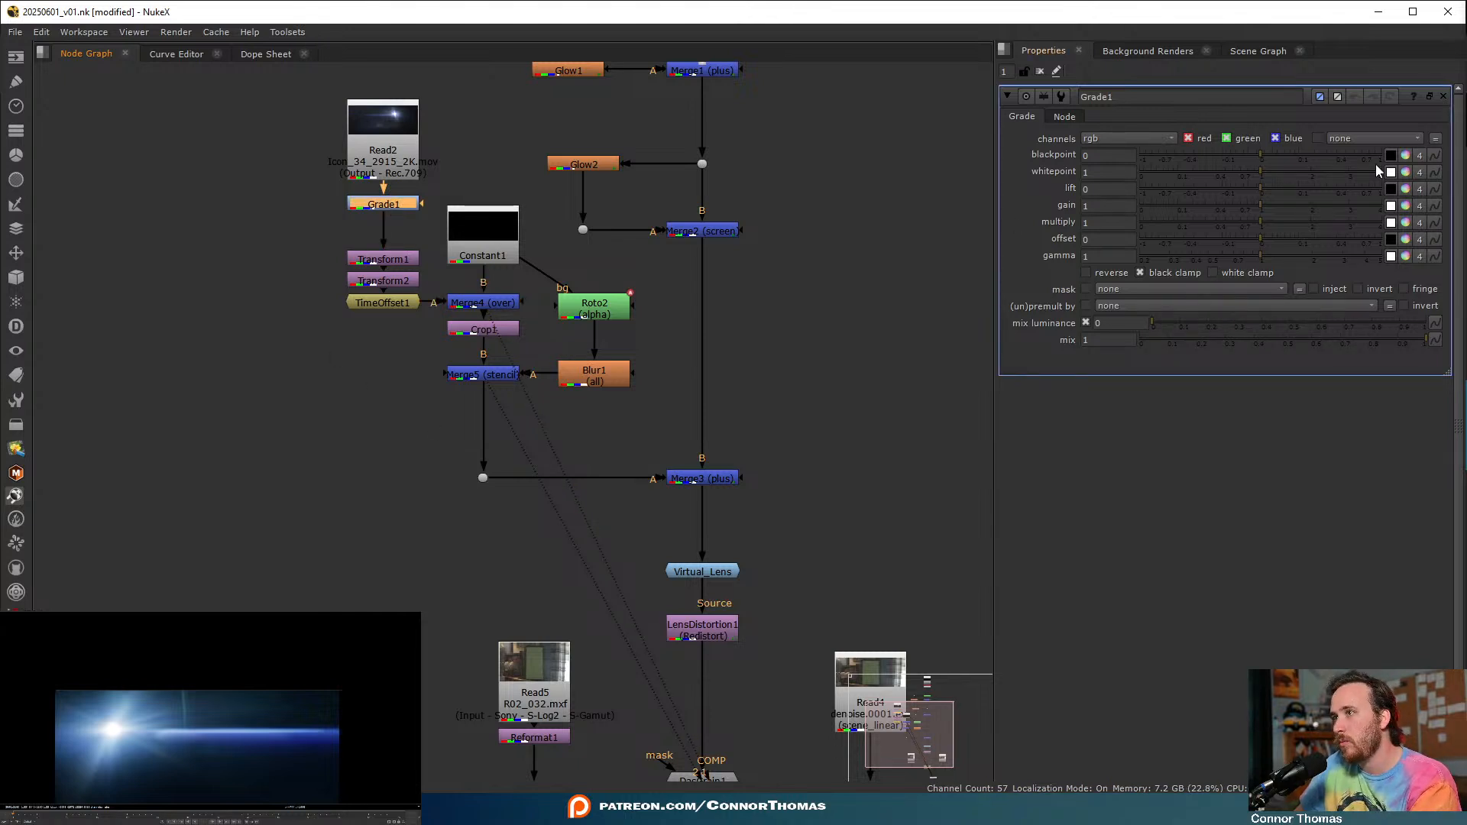
key(d)
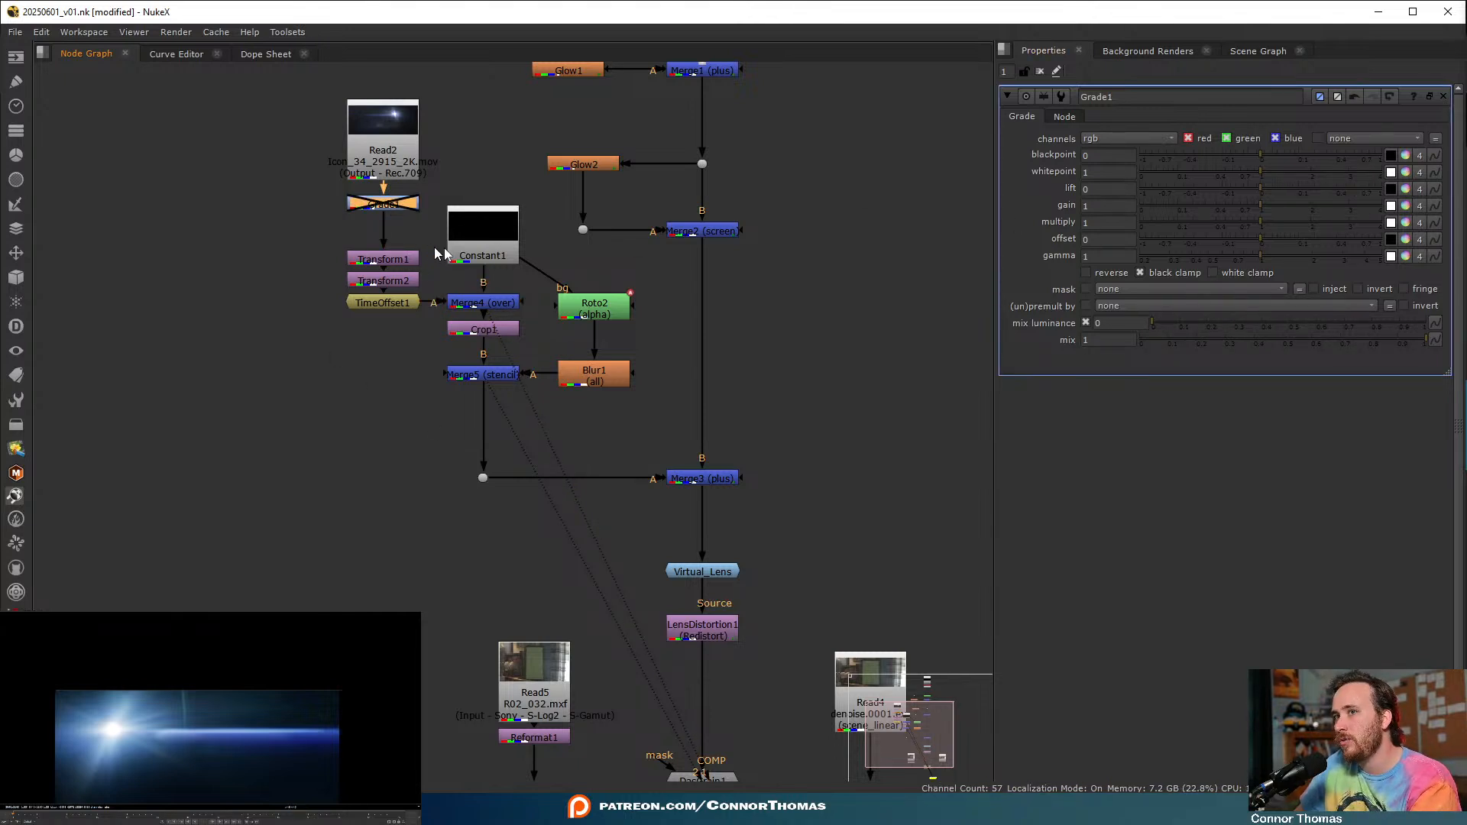
click(1389, 173)
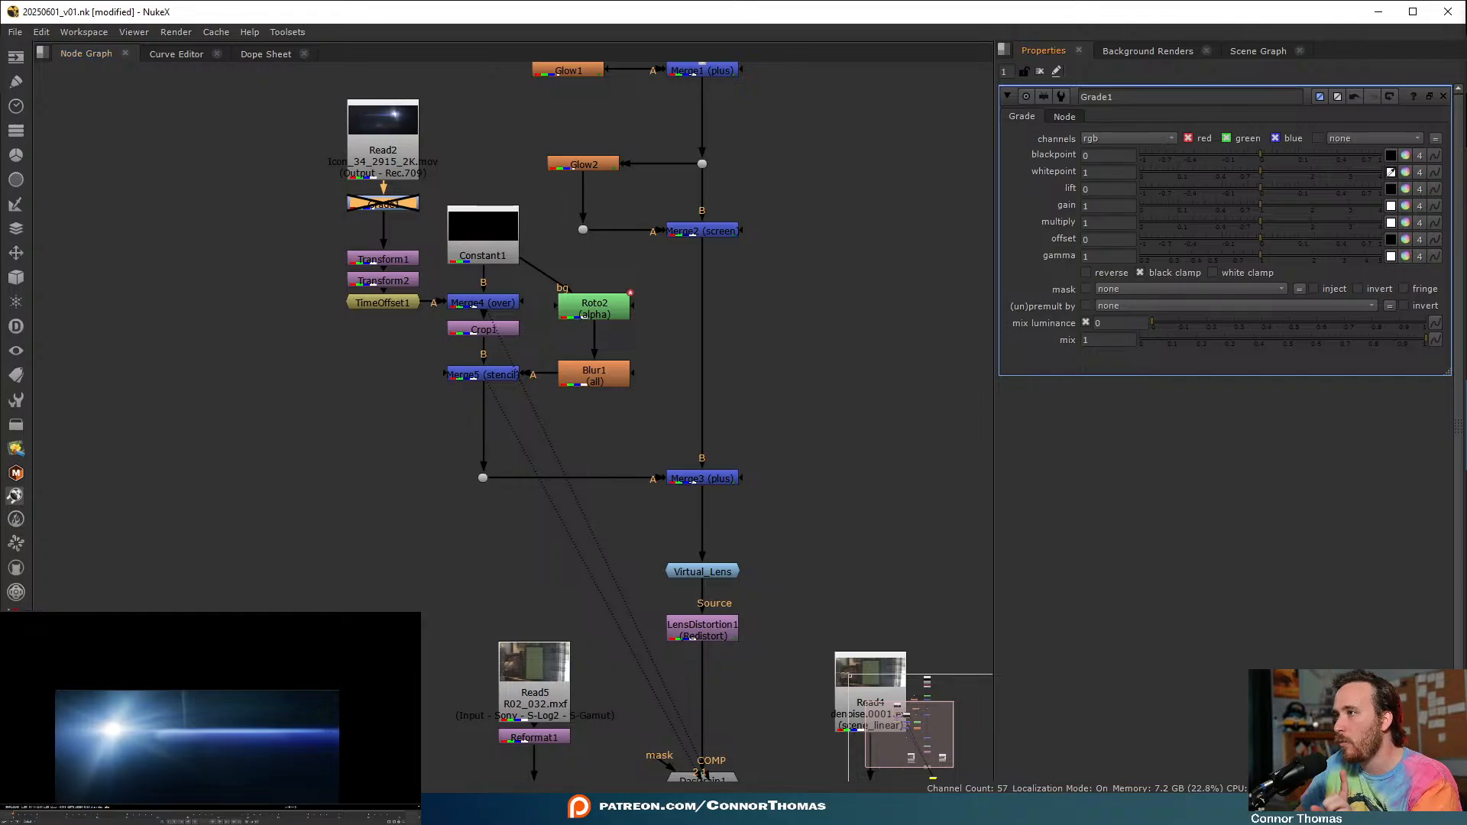
scroll(165, 719, up, 5)
scroll(165, 718, up, 2)
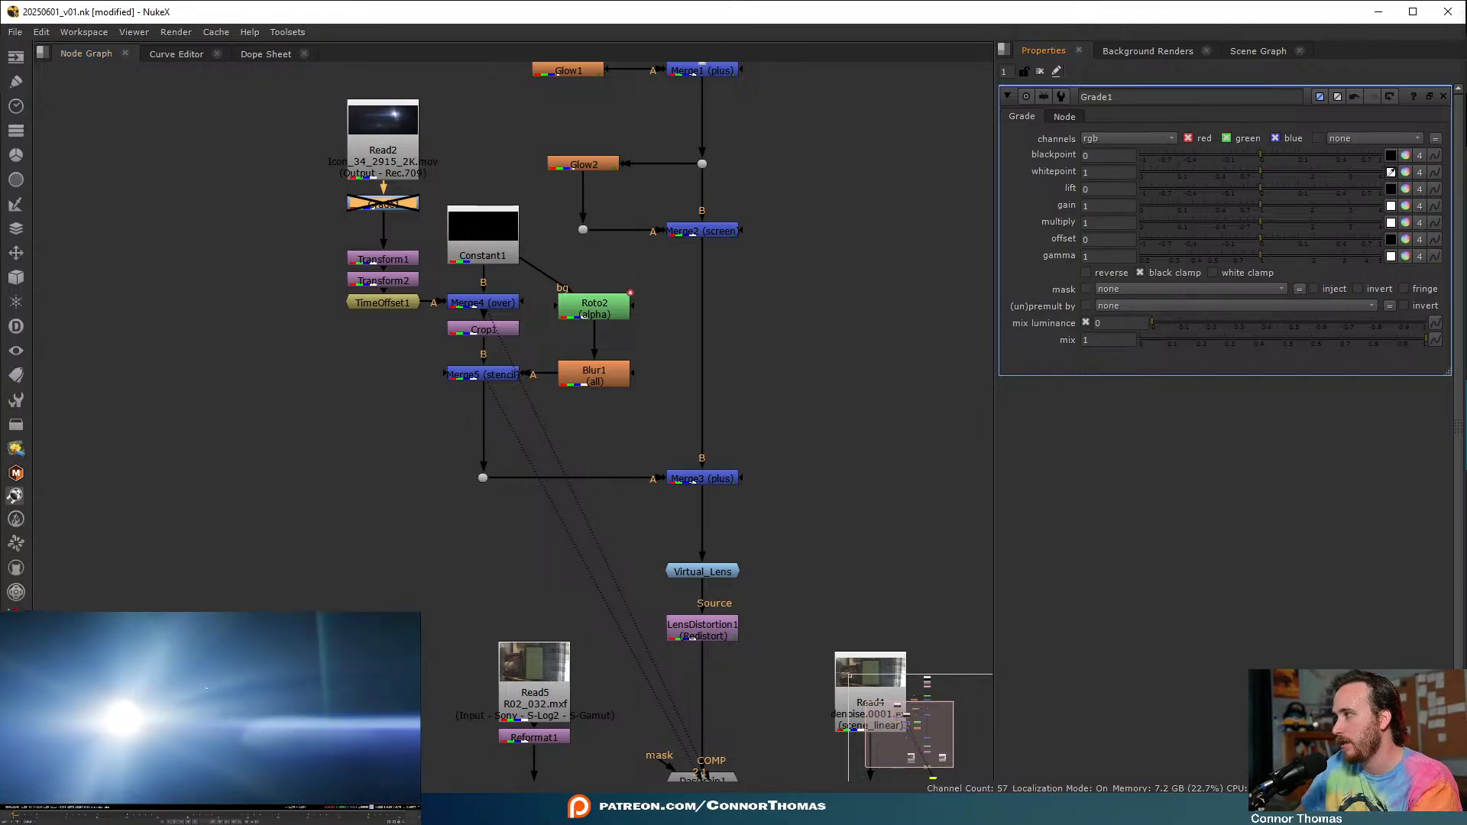
ctrl+click(162, 740)
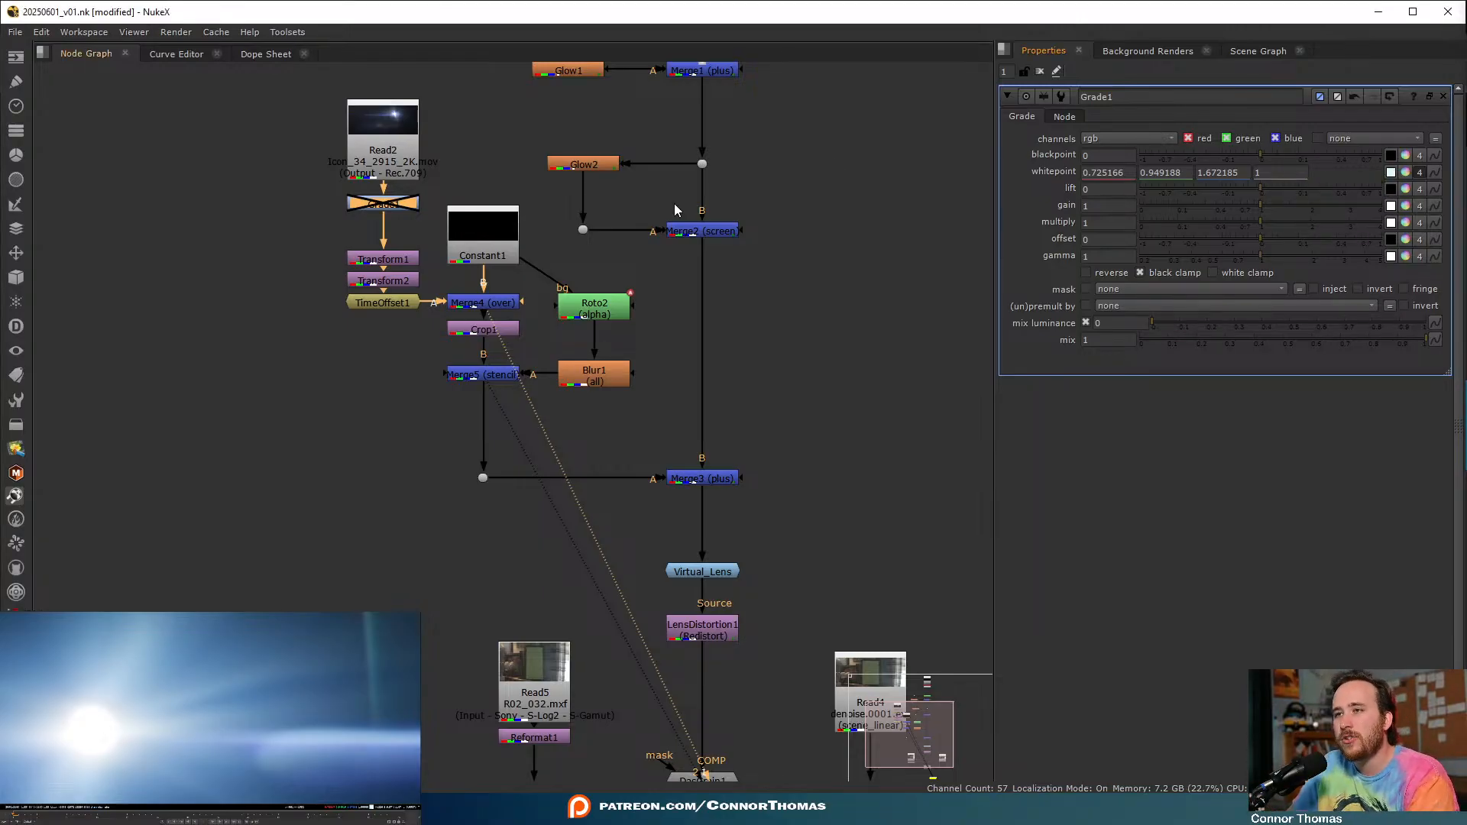
- Move Roto2 slightly up and raise the Read1 and glow section of the main pipe to add space above Merge3
drag(607, 313, 608, 294)
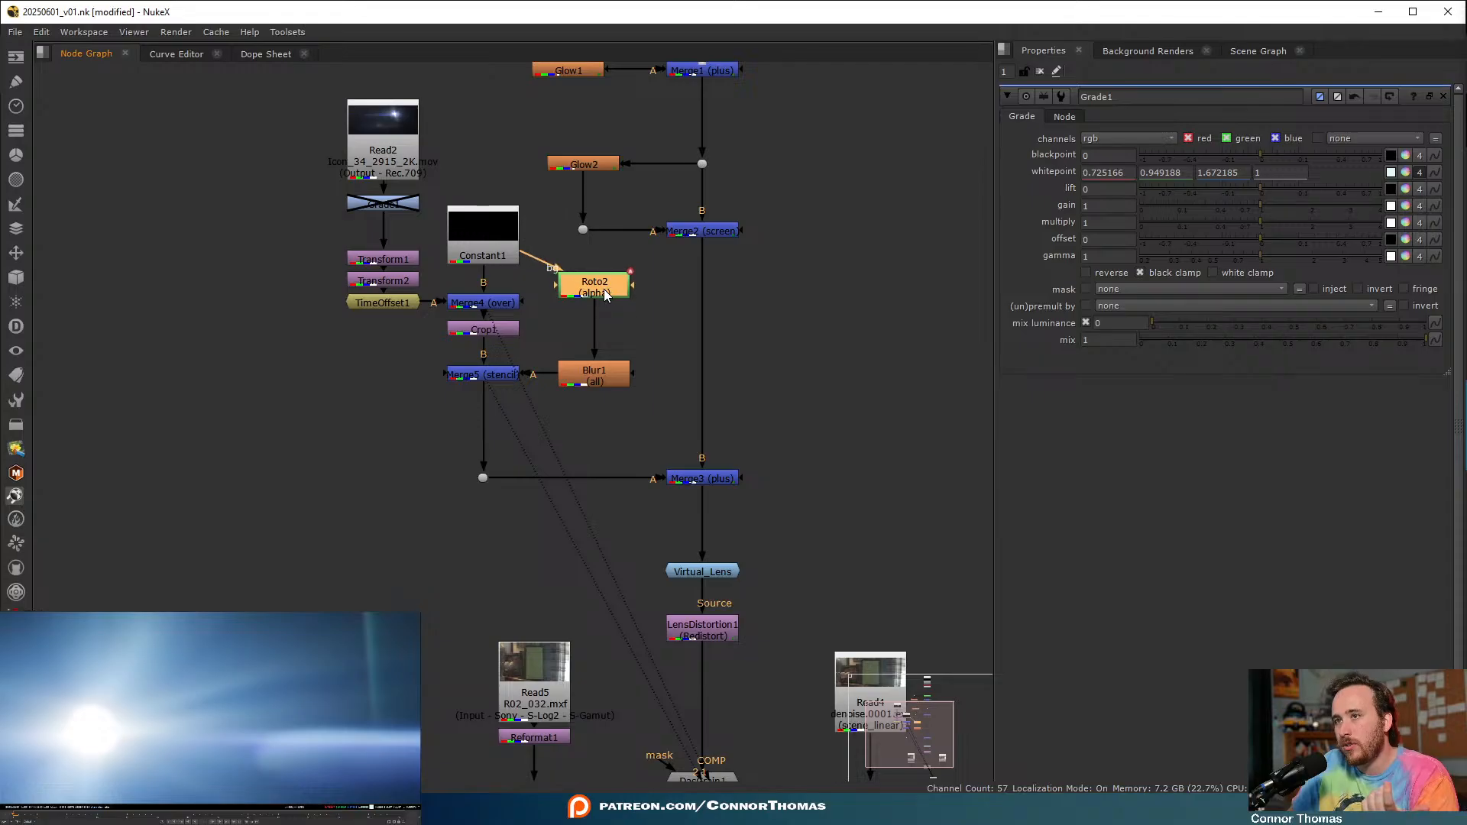
scroll(603, 377, down, 3)
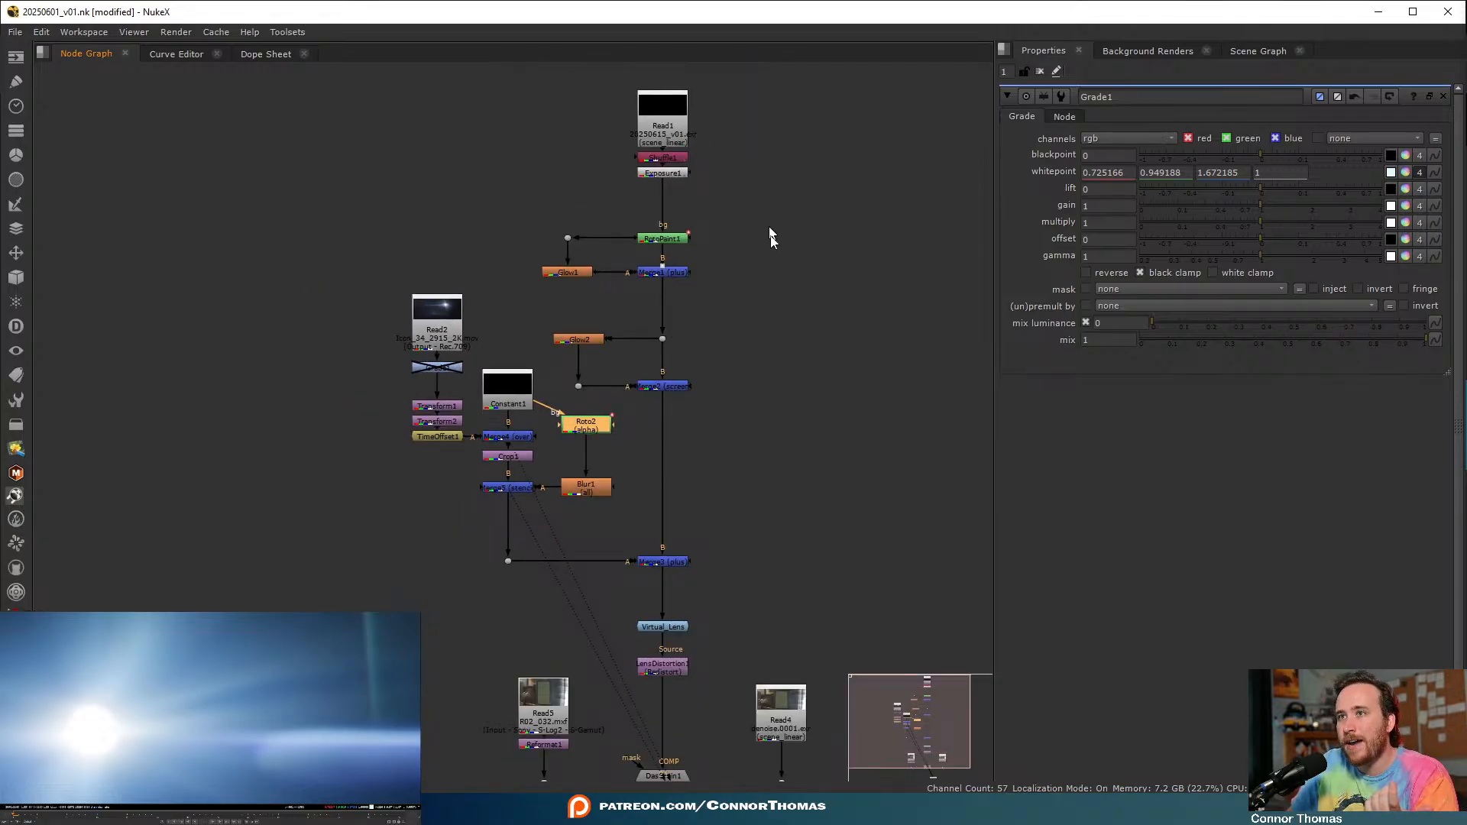
drag(529, 105, 901, 434)
drag(660, 436, 663, 211)
click(692, 220)
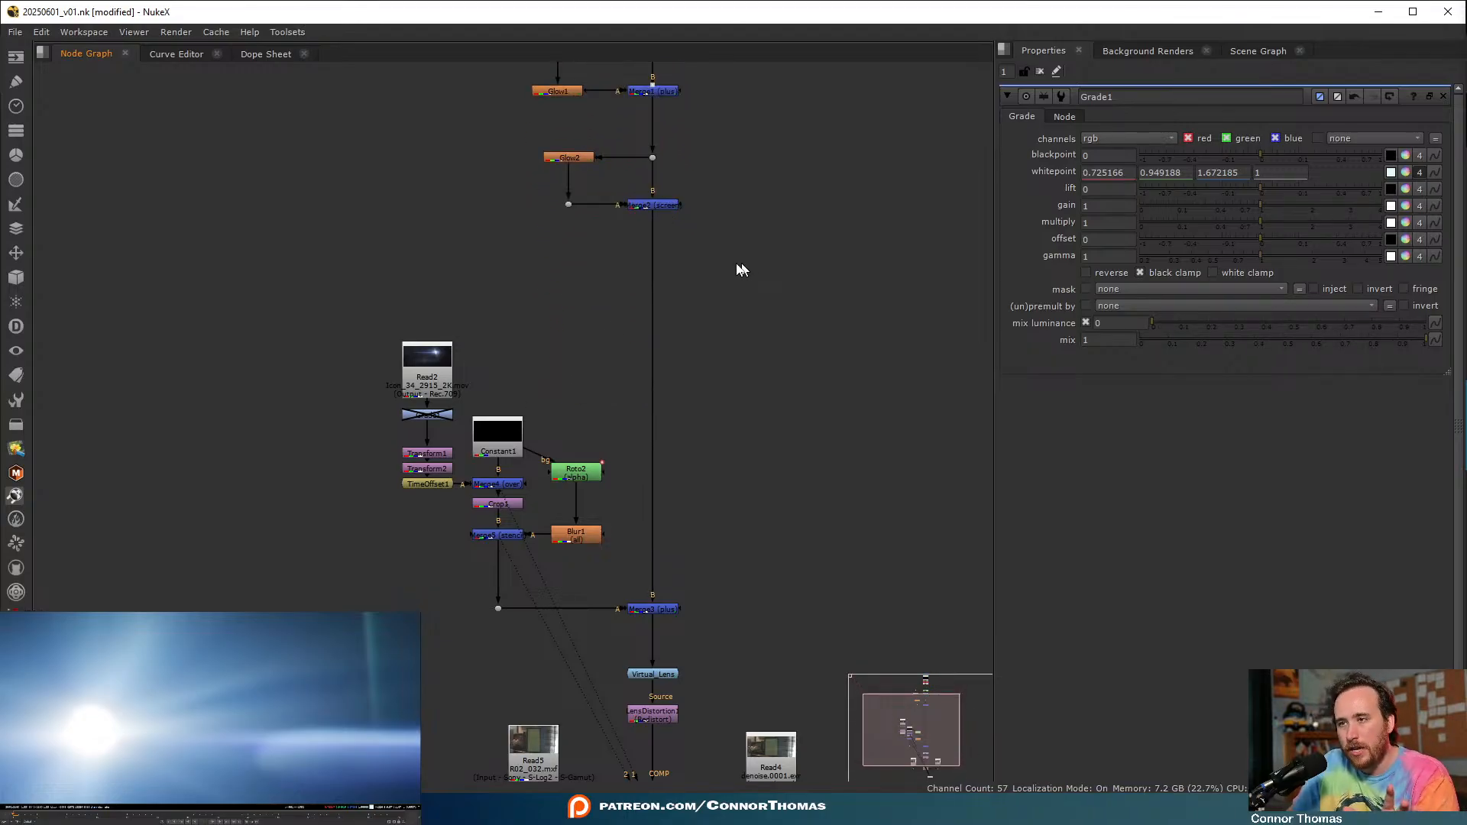
- Shift the whole flare branch from Read2 to Merge5 farther left of the main pipe
drag(255, 284, 611, 653)
drag(582, 534, 404, 534)
click(567, 524)
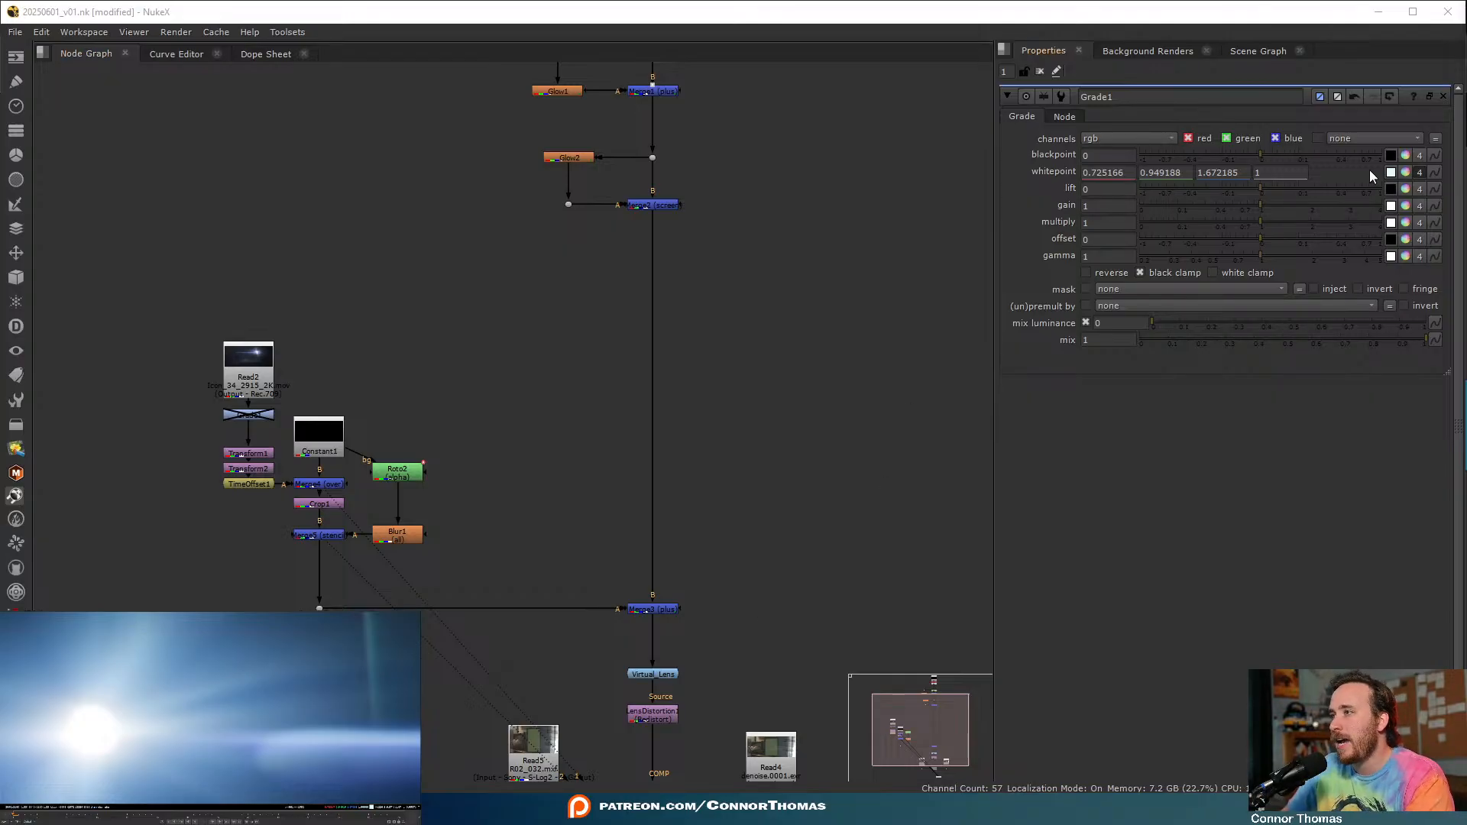
- Enable Grade1 and compare the flare with and without its whitepoint correction, leaving the grade enabled
click(238, 416)
key(d)
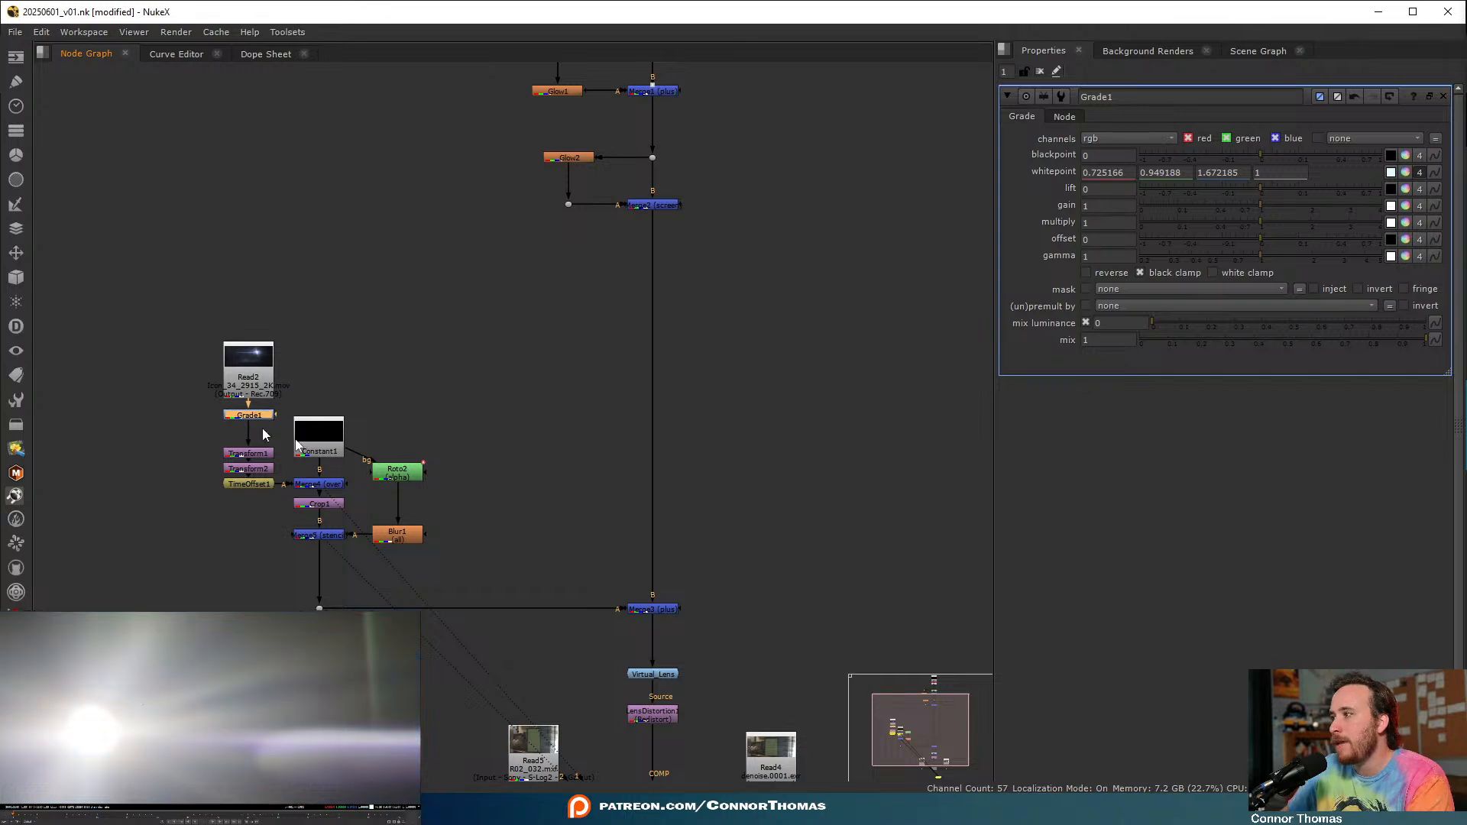
scroll(218, 722, down, 2)
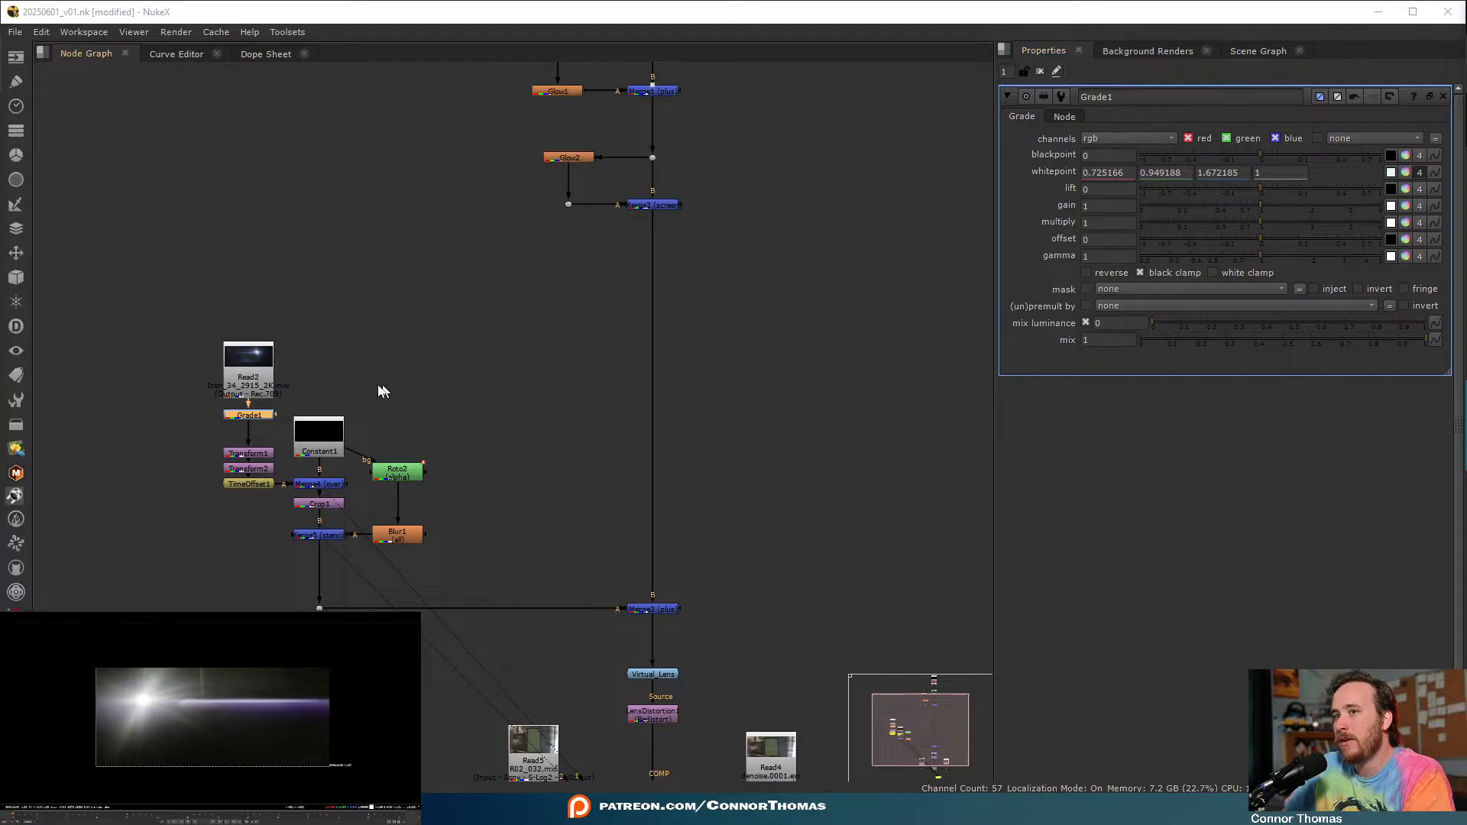
key(d)
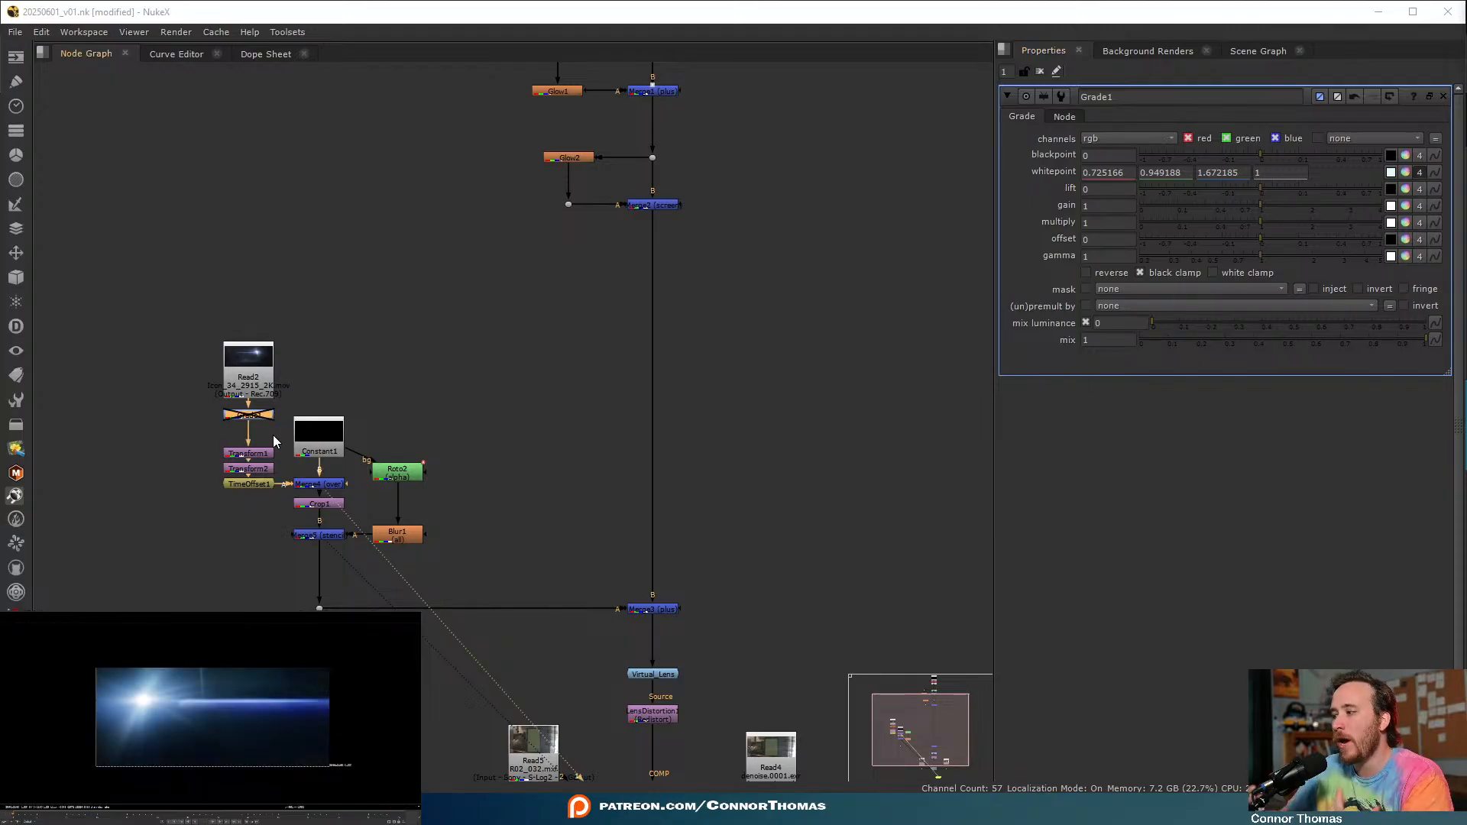
key(d)
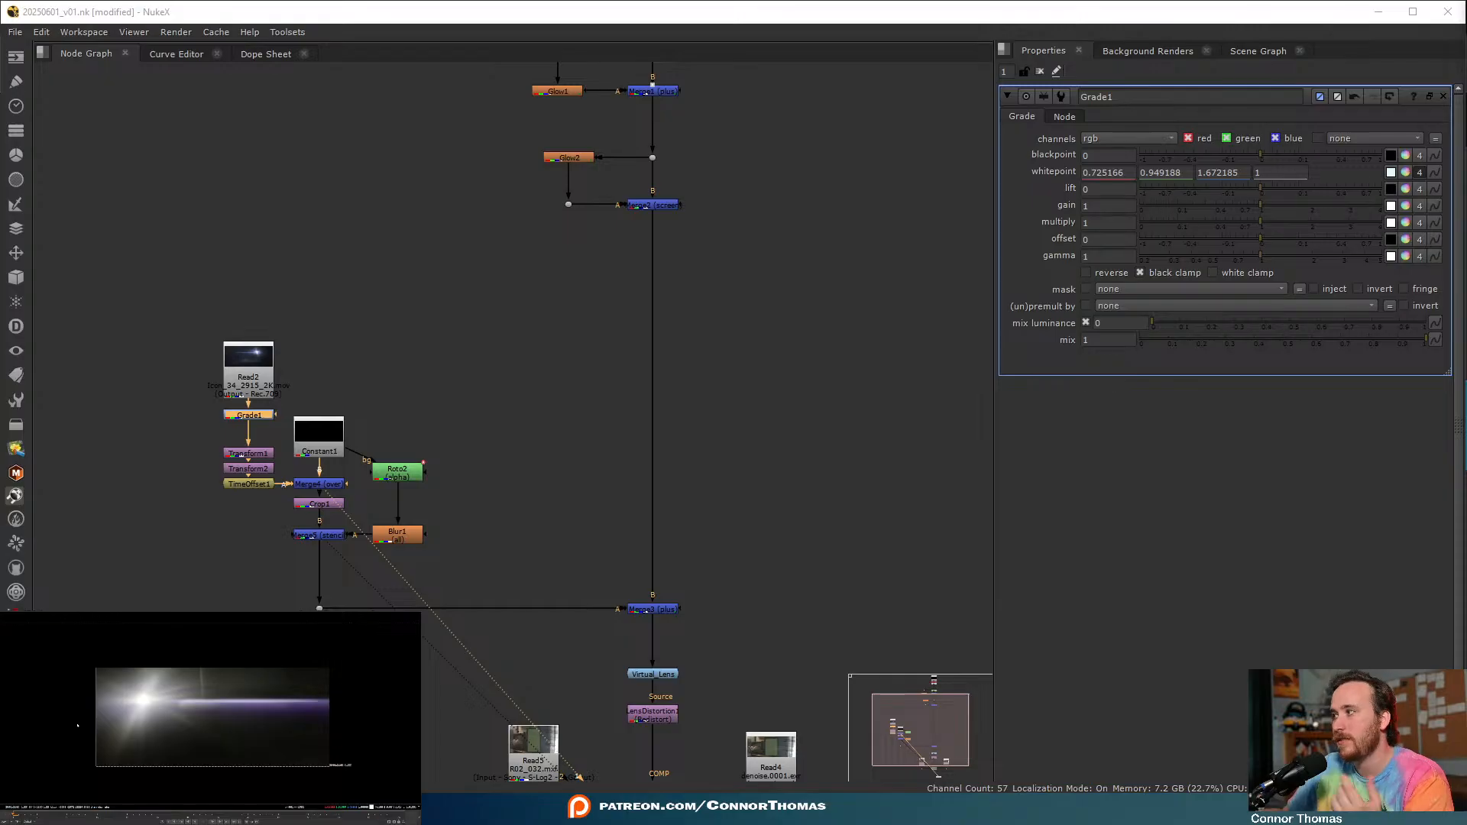
- Move Read2 and Grade1 together upward to open space above Transform1
scroll(92, 369, up, 5)
drag(343, 256, 524, 489)
drag(420, 464, 419, 305)
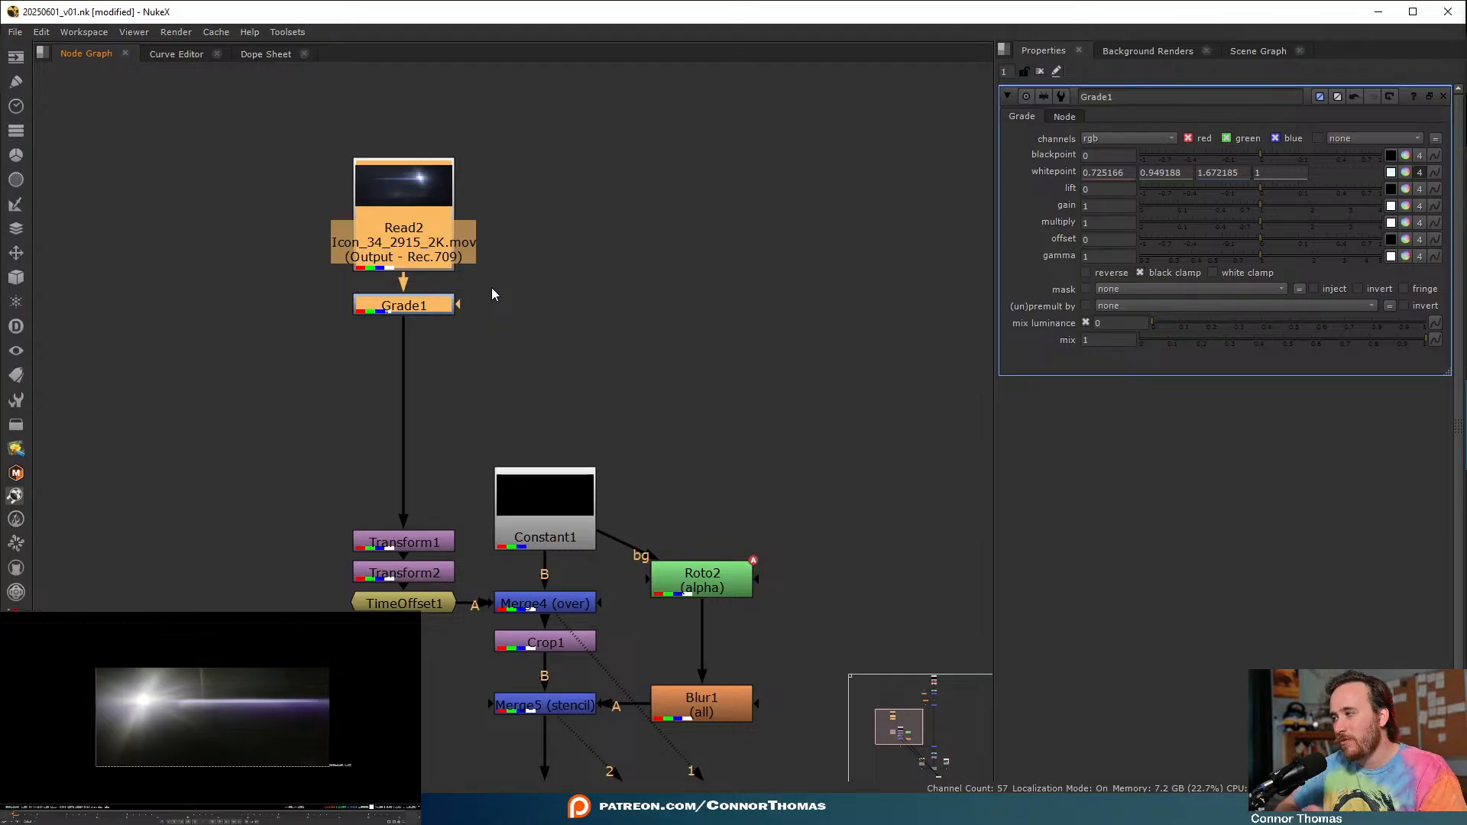
- Add a dot on the main pipe between Merge2 and Merge3 and view the plate from it
mouse_move(325, 703)
mouse_down()
mouse_move(190, 697)
mouse_move(214, 716)
mouse_up()
scroll(215, 717, up, 3)
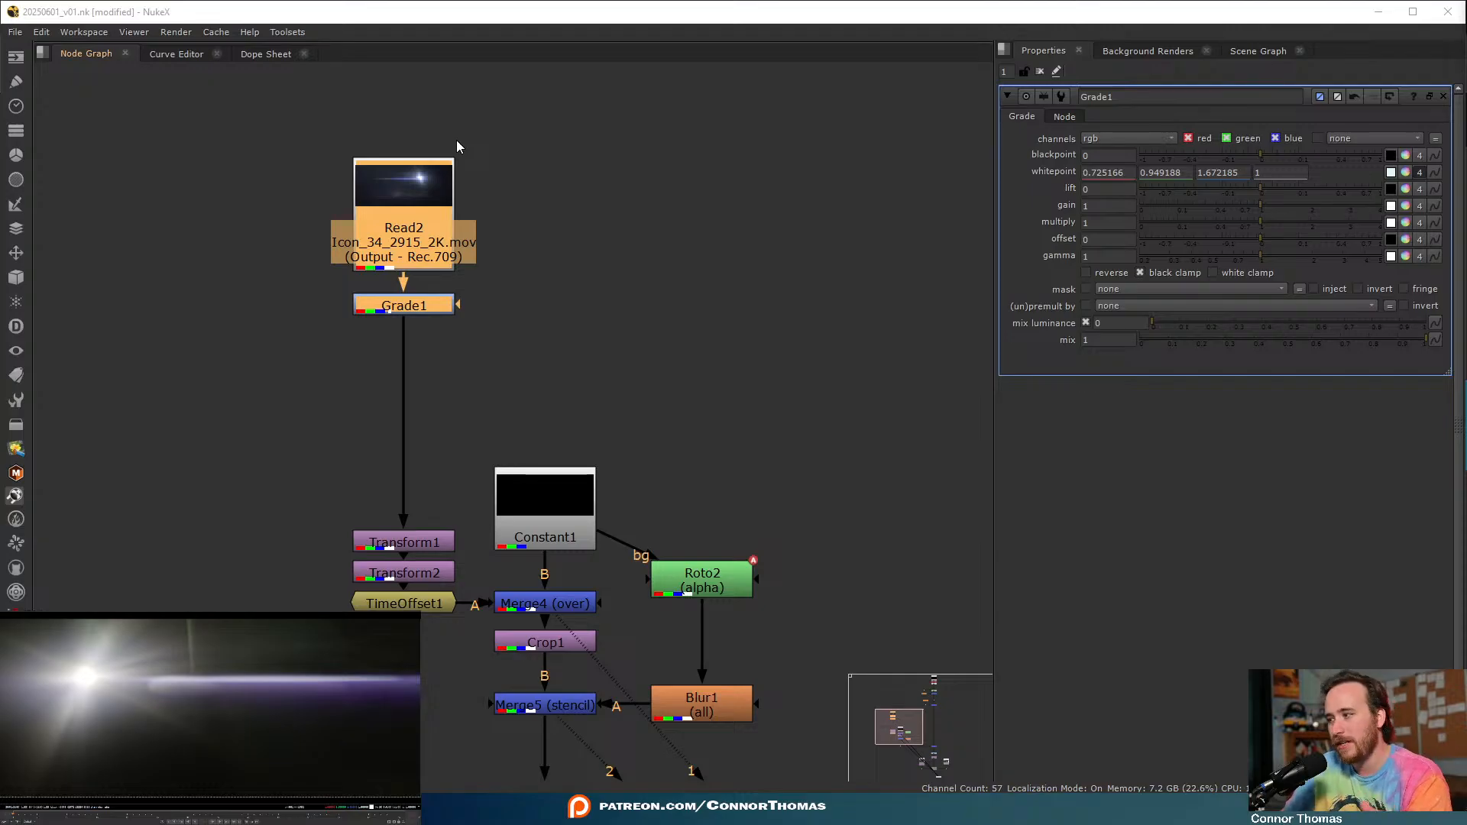
middle_drag(848, 491, 842, 489)
scroll(842, 489, down, 3)
middle_drag(749, 369, 635, 368)
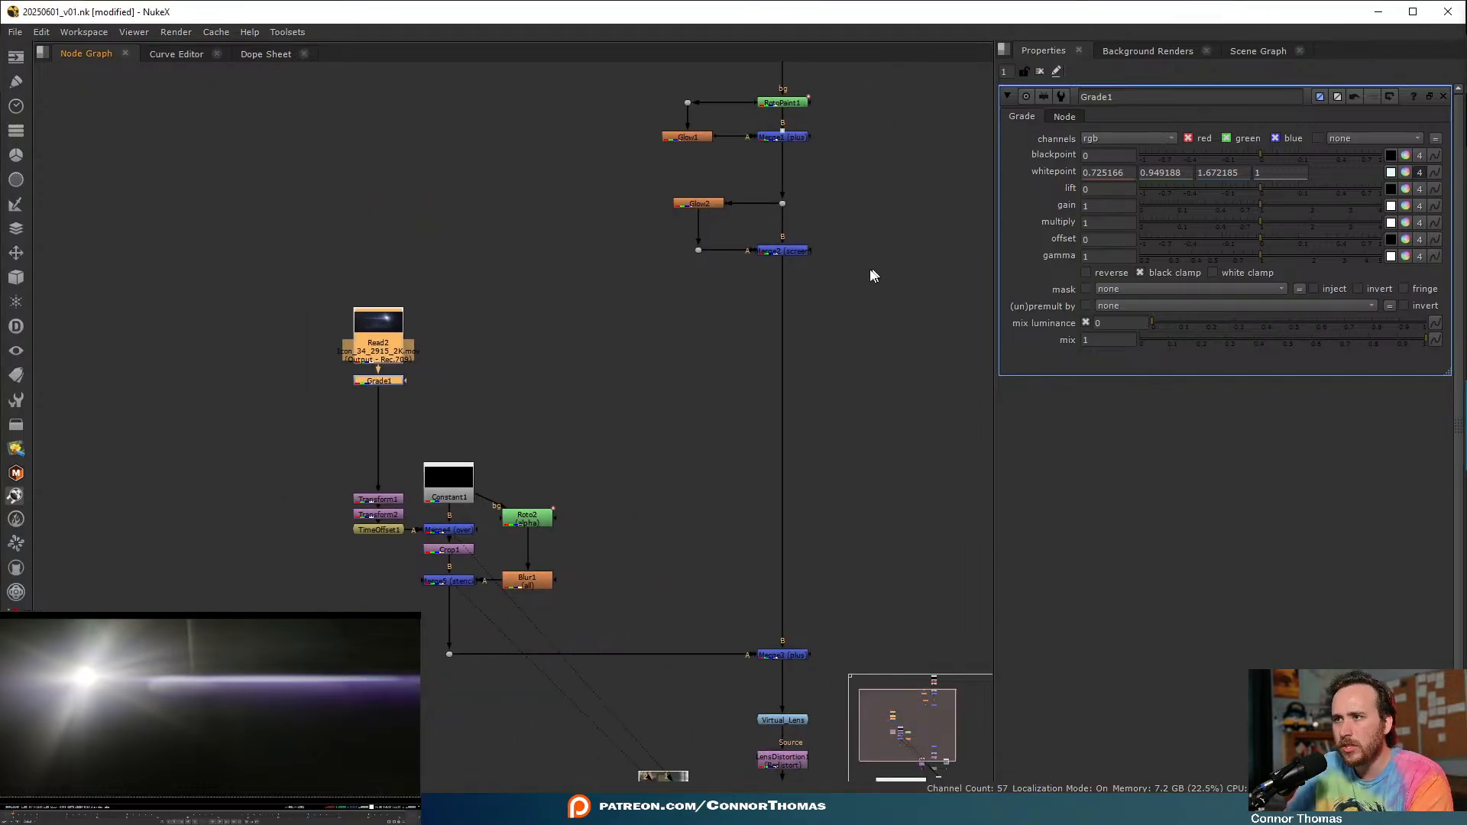
ctrl+click(783, 391)
key(1)
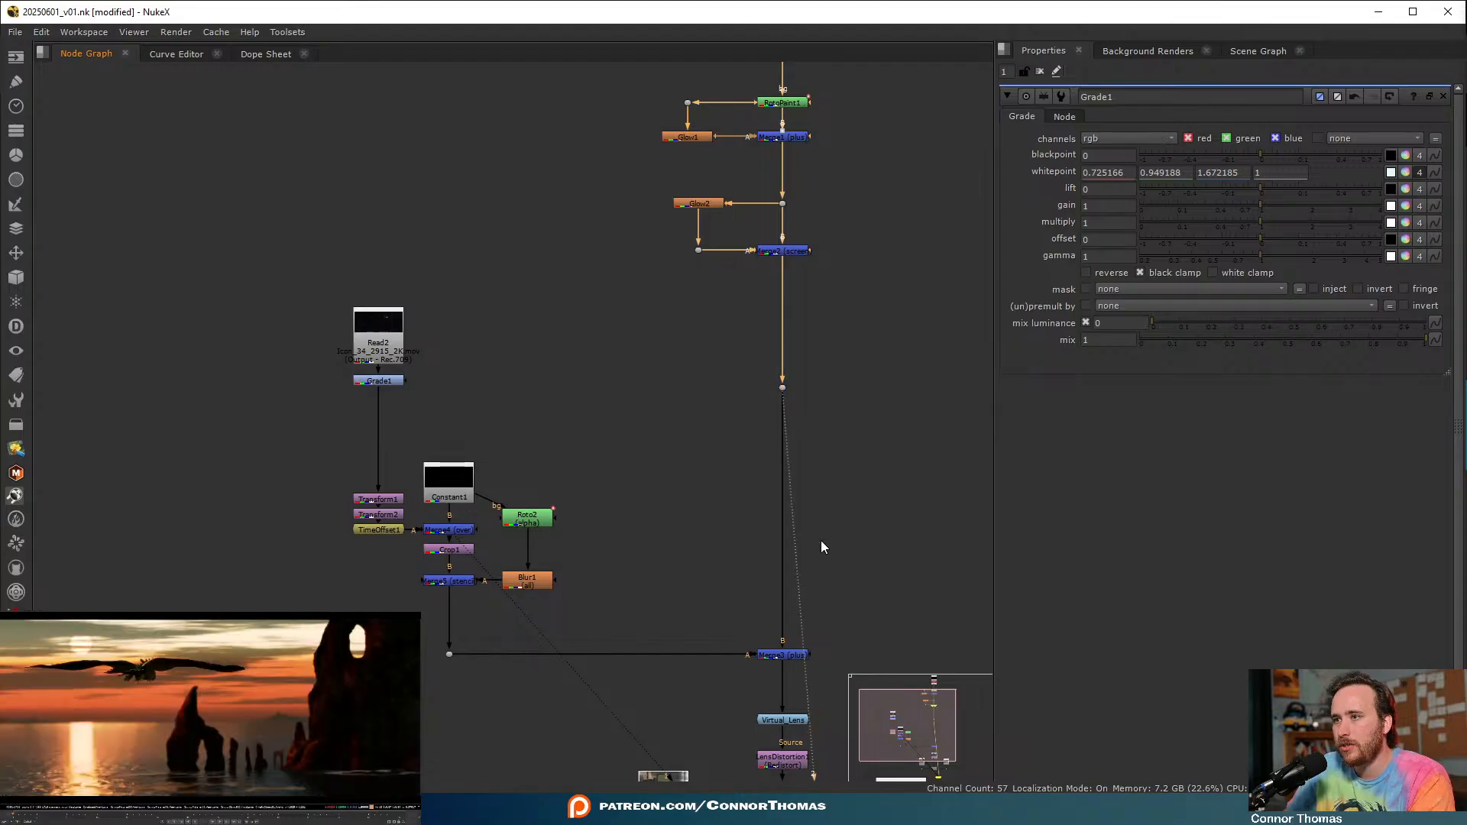
- Disable Grade1 and sample the plate's bright sun reflection on the water as its gain colour
click(580, 393)
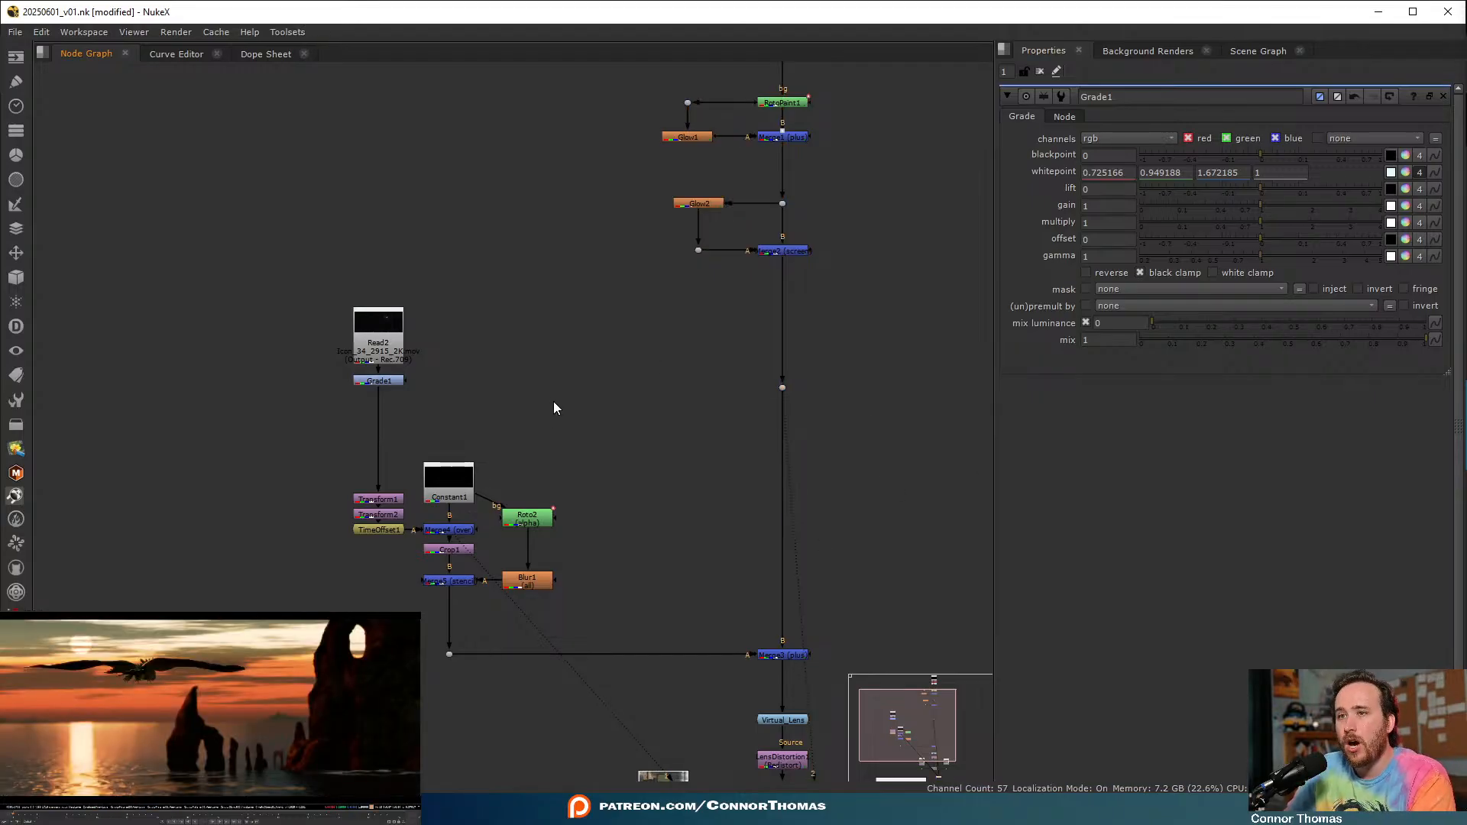
click(394, 381)
key(d)
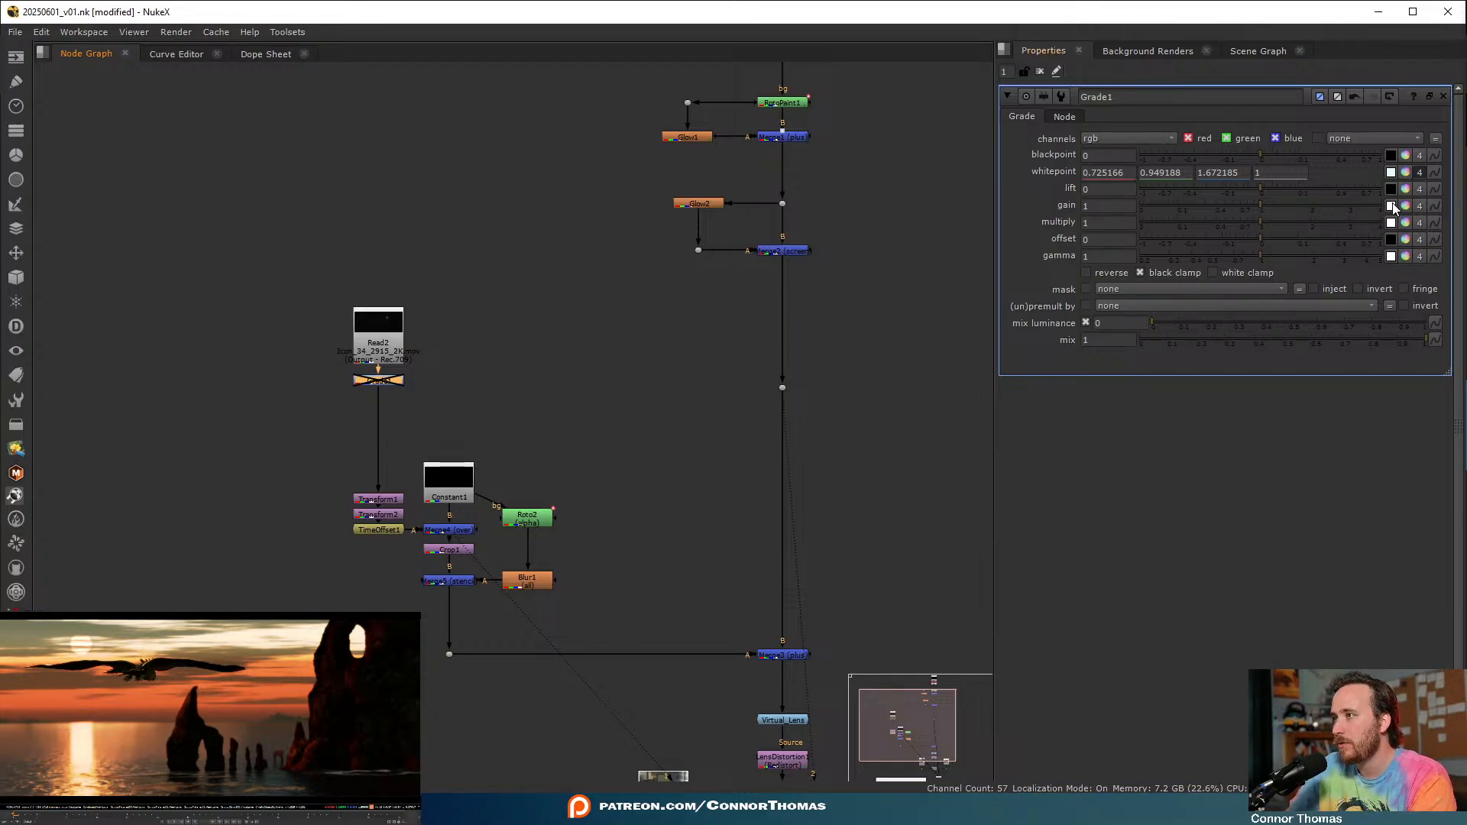
scroll(65, 738, up, 8)
ctrl+drag(75, 733, 78, 732)
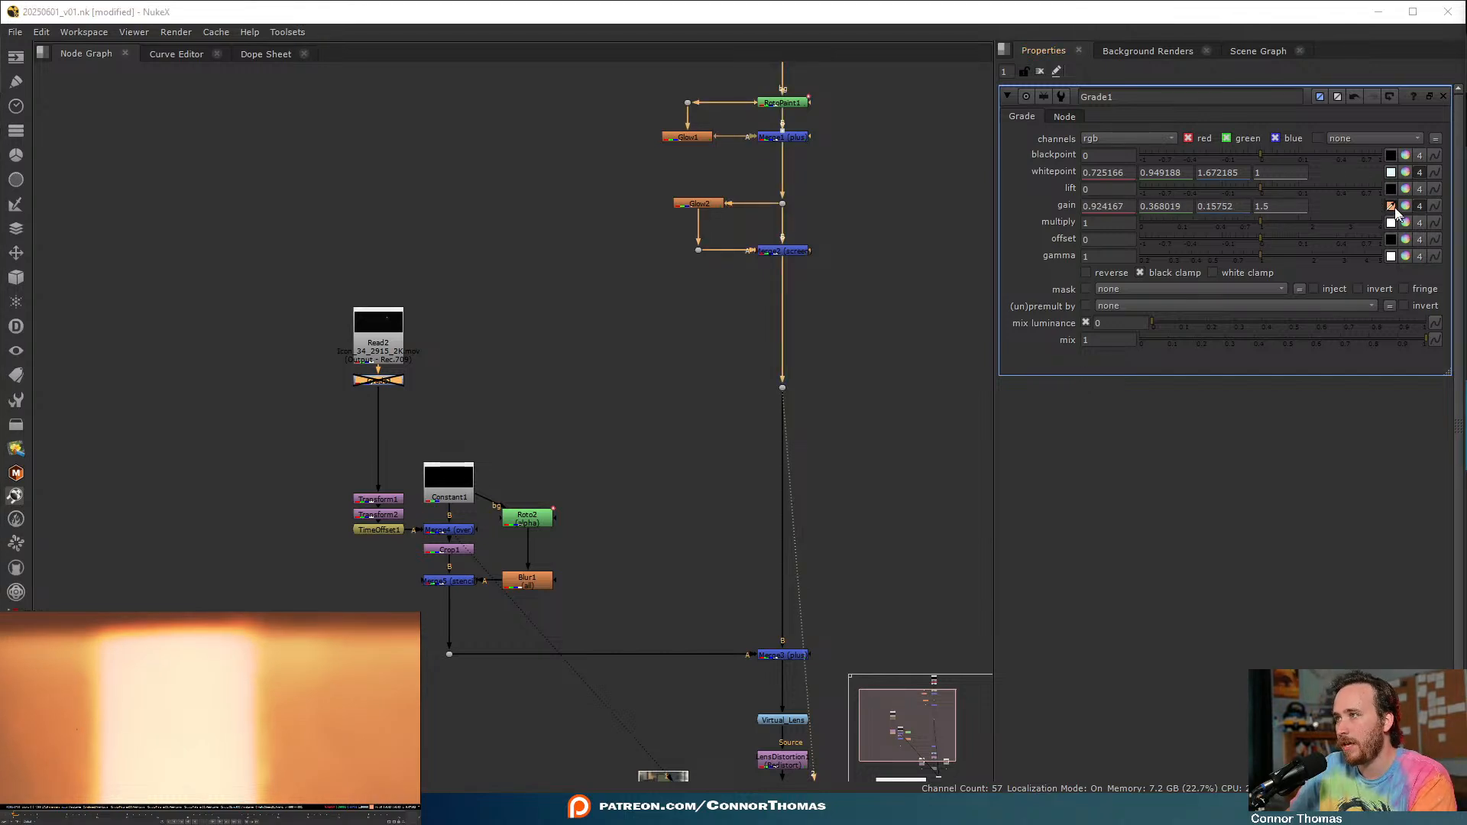
key(f)
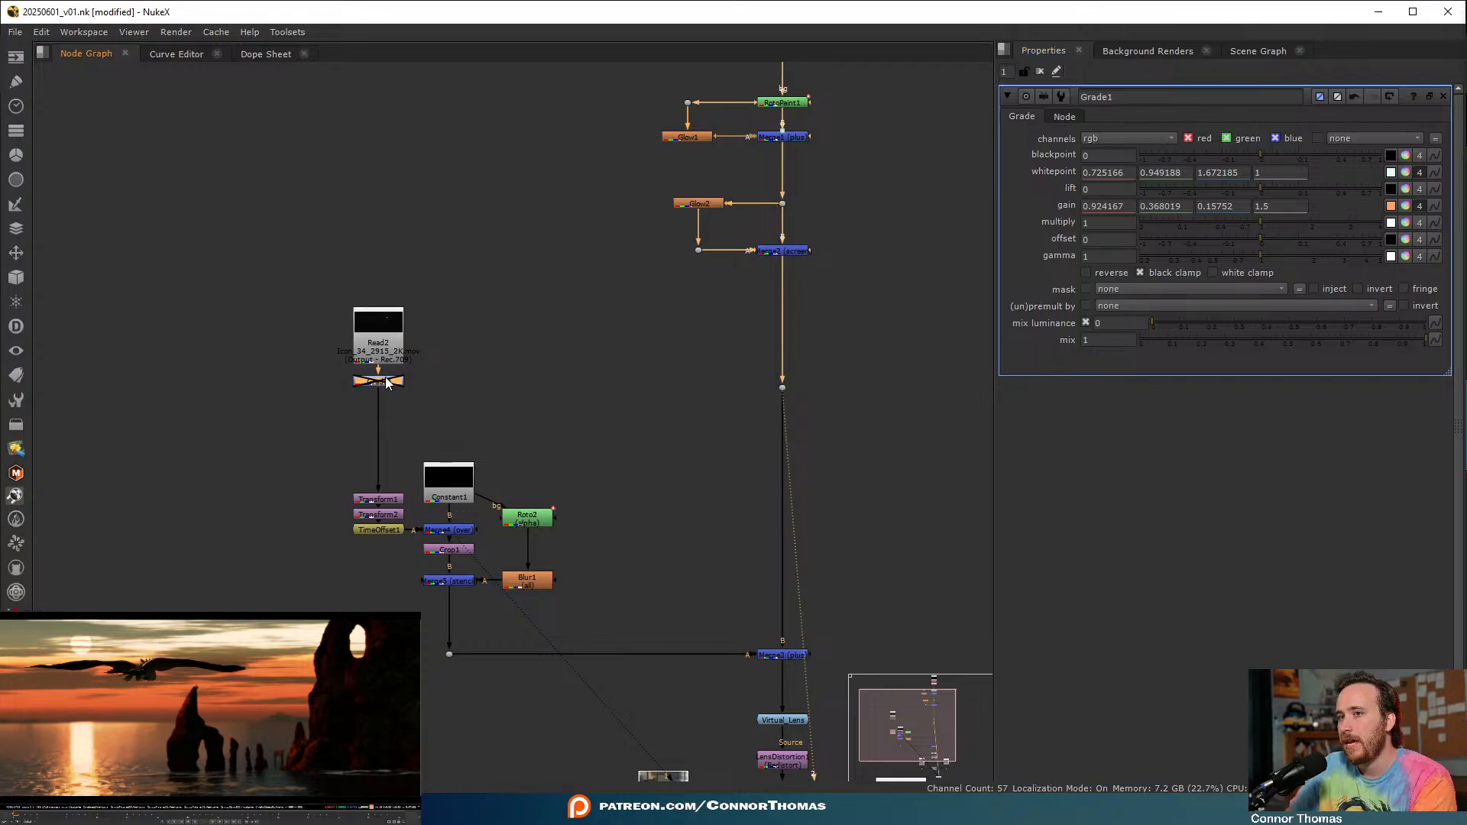
- Re-enable Grade1 and view the graded flare from the dot at the end of its branch
key(d)
drag(435, 640, 503, 675)
key(1)
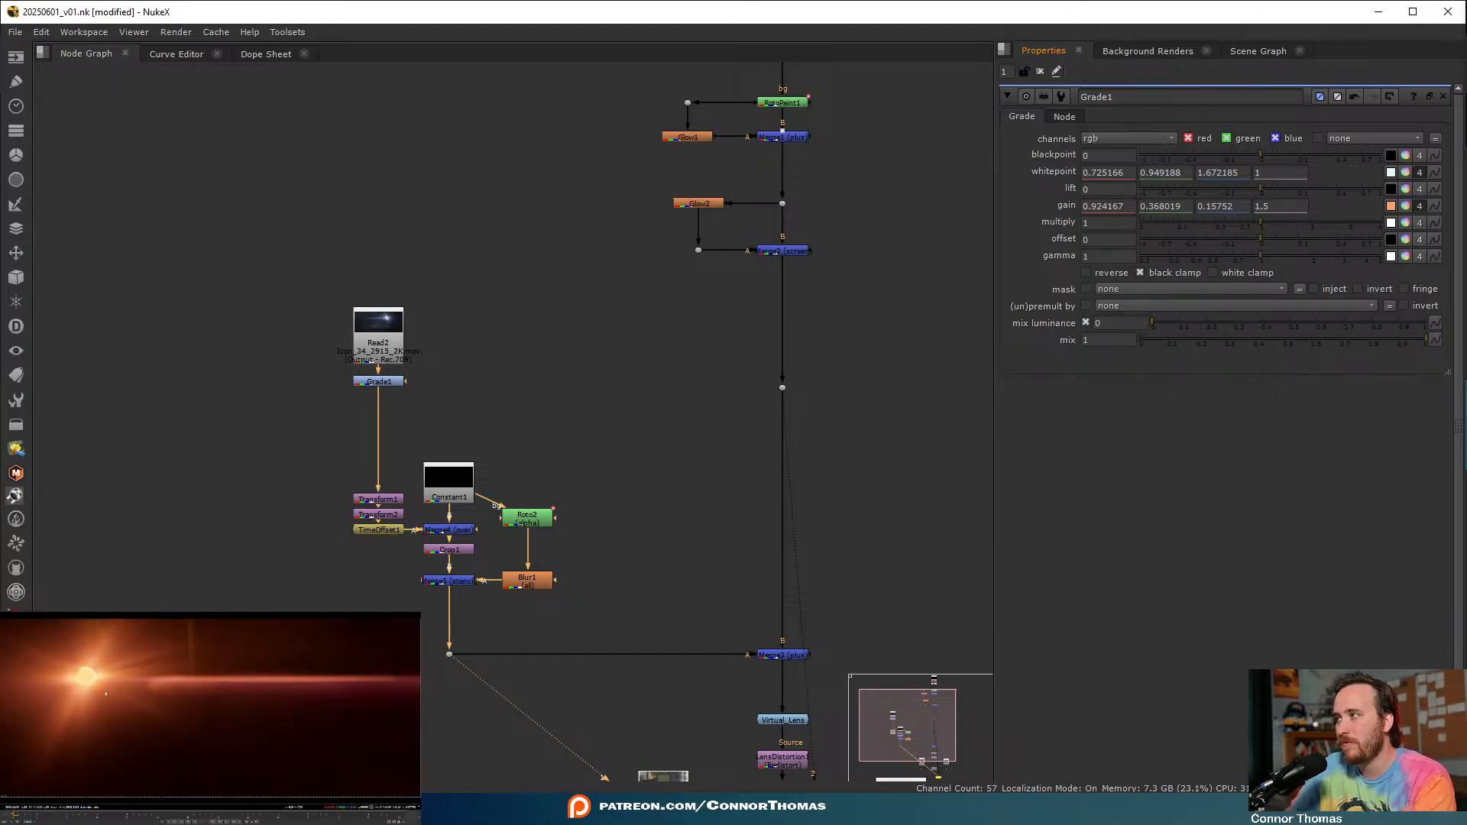
click(68, 667)
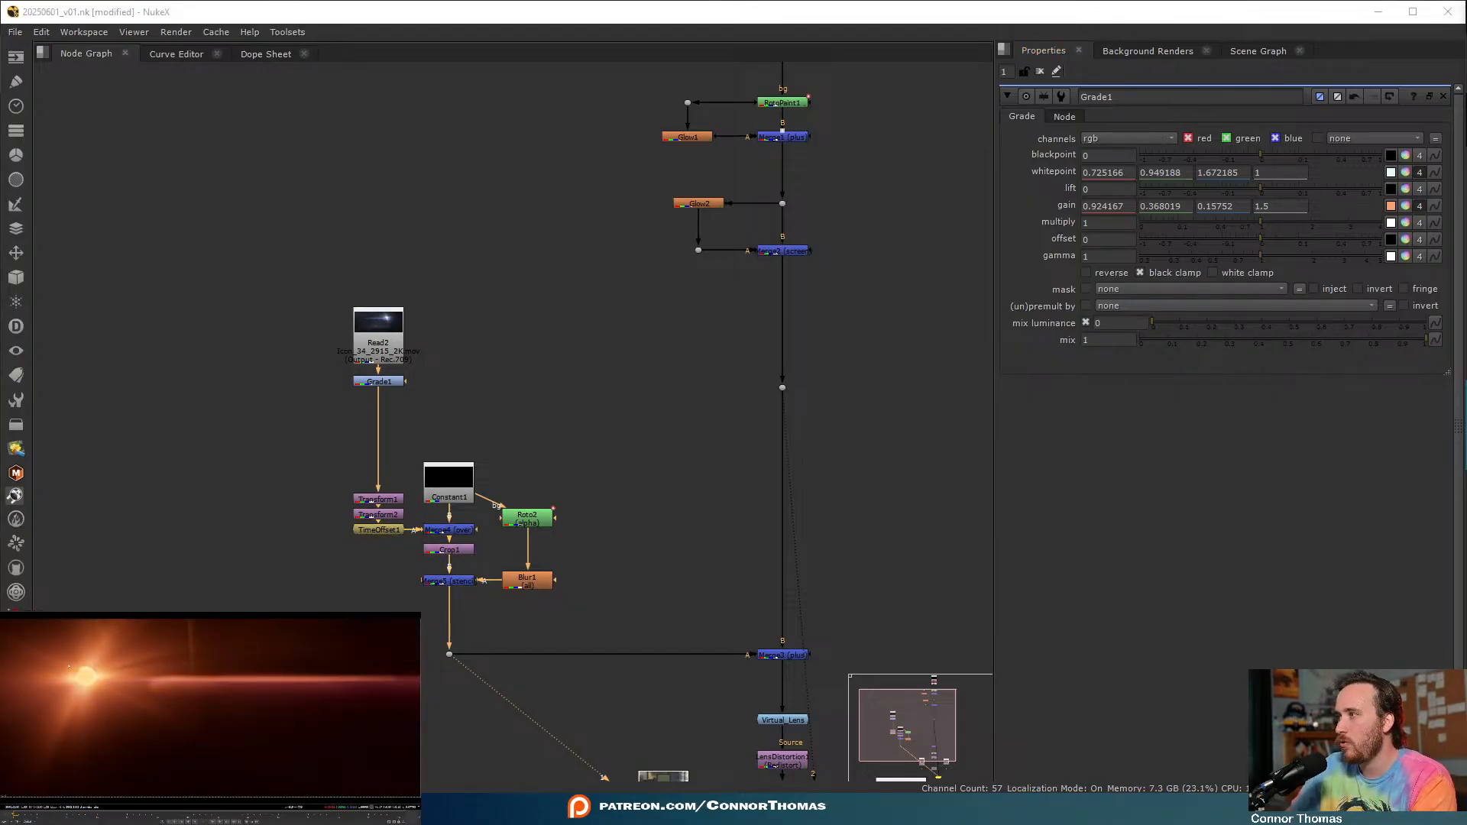
- Raise Grade1's gain evenly to 1.140932, 0.584784, 0.374285 and view the result from the merge joining the flare to the plate
click(1417, 208)
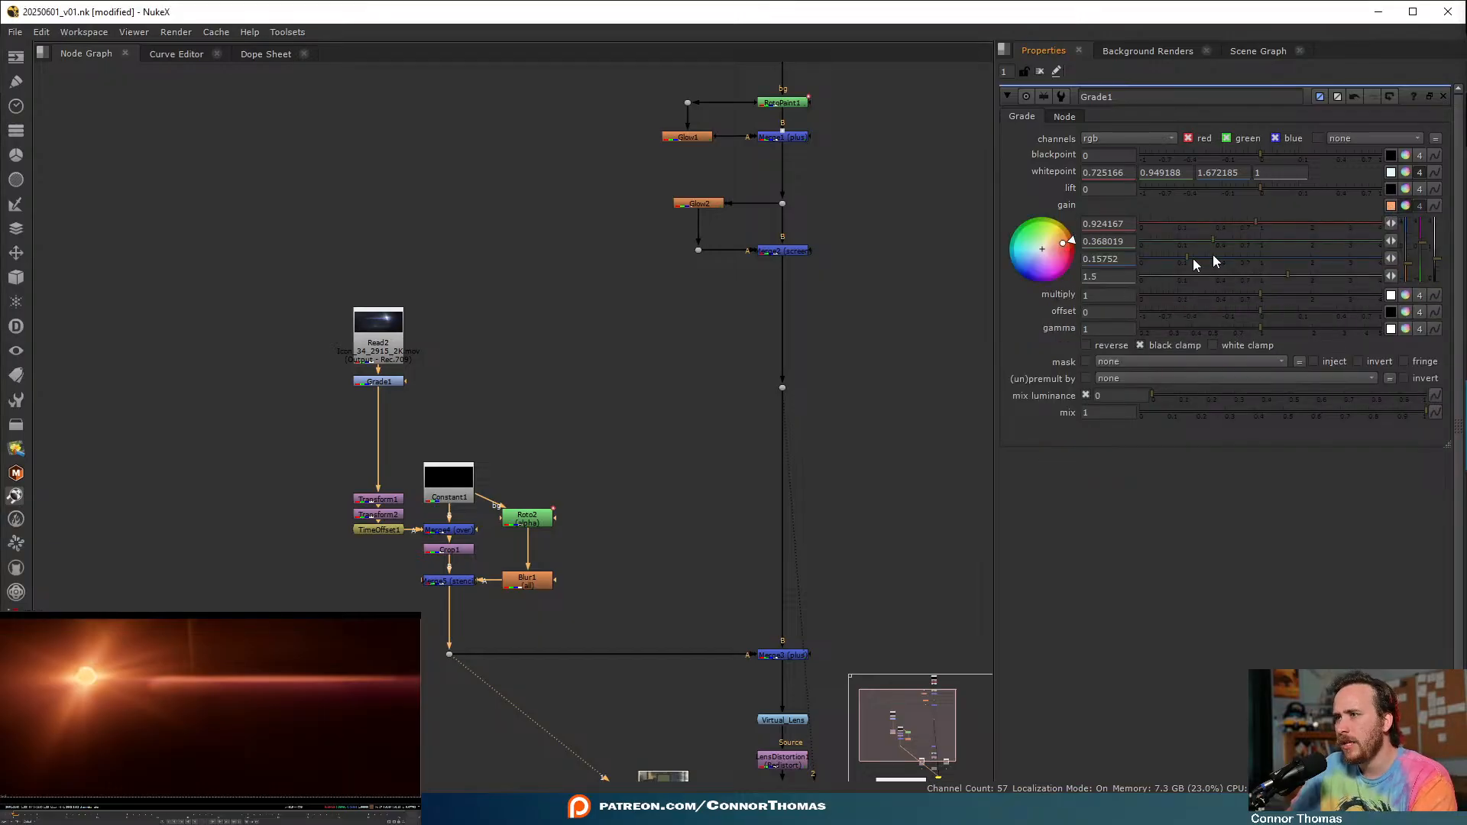
drag(1439, 262, 1436, 259)
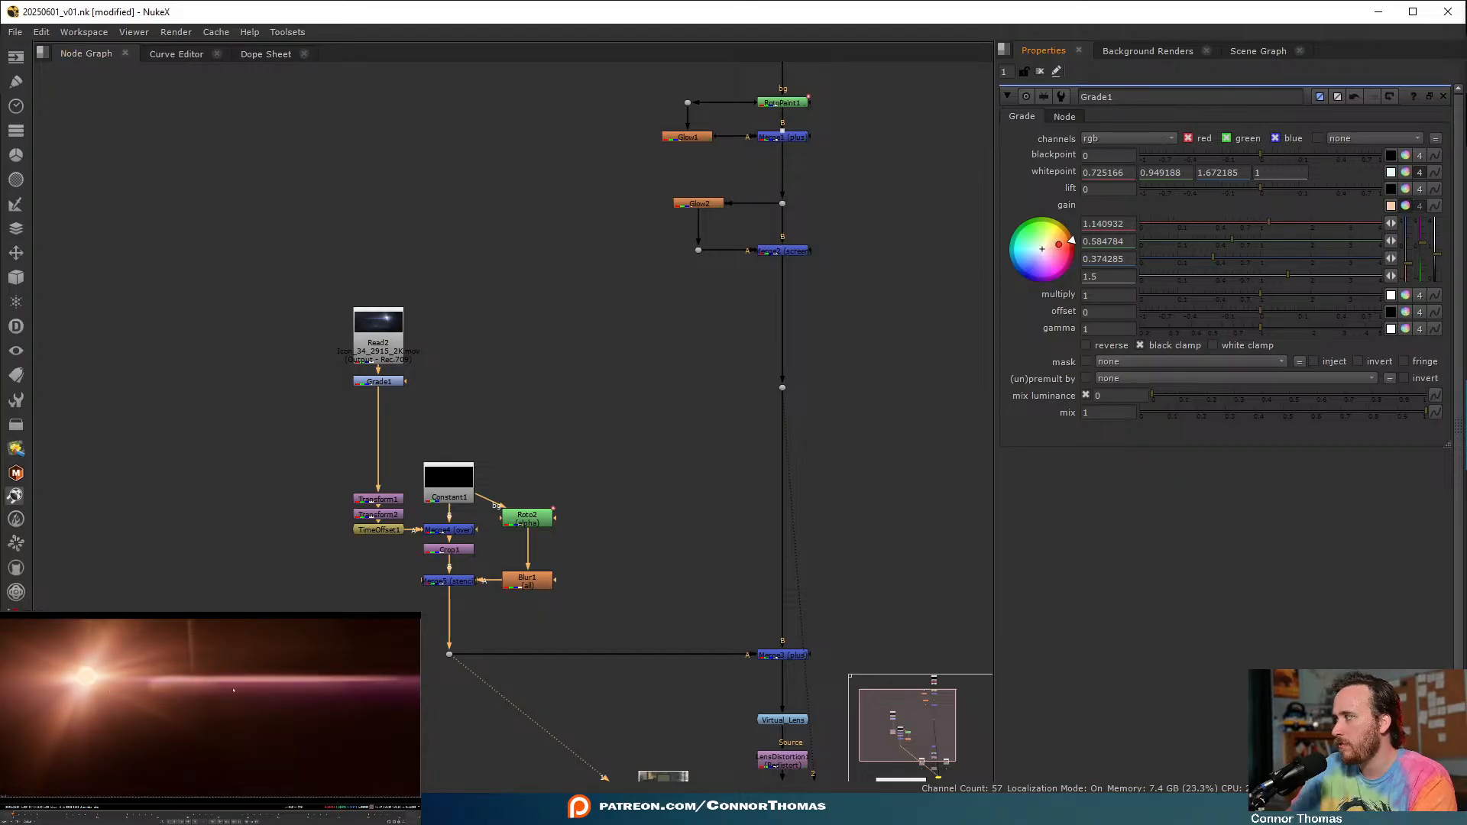
middle_drag(823, 593, 727, 437)
drag(638, 460, 730, 517)
key(1)
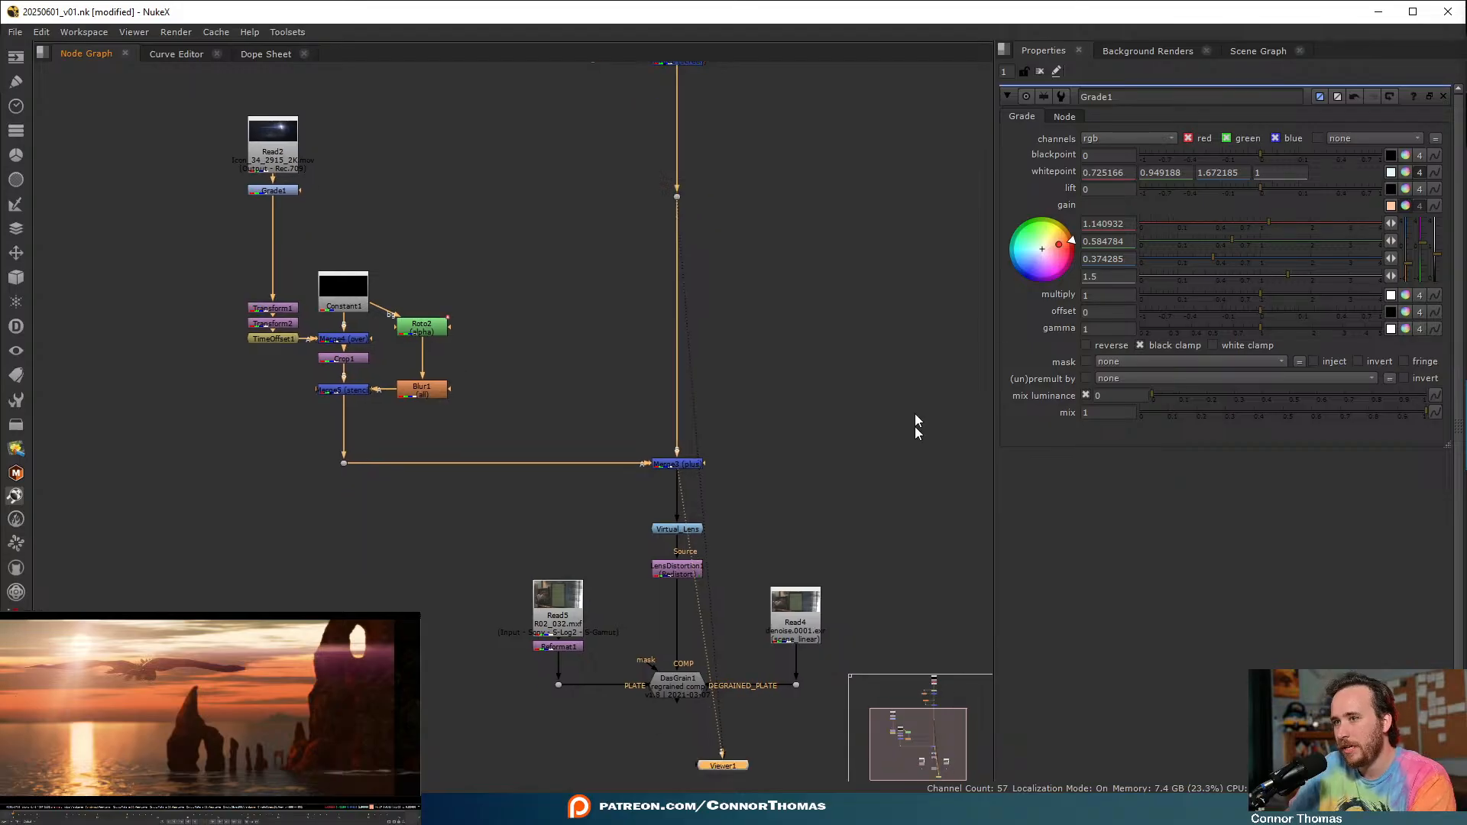
- Move the lens, distortion, grain, plate reads and viewer nodes down to open space below the flare merge
scroll(728, 293, down, 5)
scroll(572, 341, down, 2)
drag(524, 252, 933, 524)
drag(751, 346, 751, 468)
- Try a Grade below the flare merge with whitepoint 1, 0.739365, 0.407375, compare it disabled, and delete the node
click(653, 241)
click(660, 223)
key(g)
drag(665, 235, 668, 278)
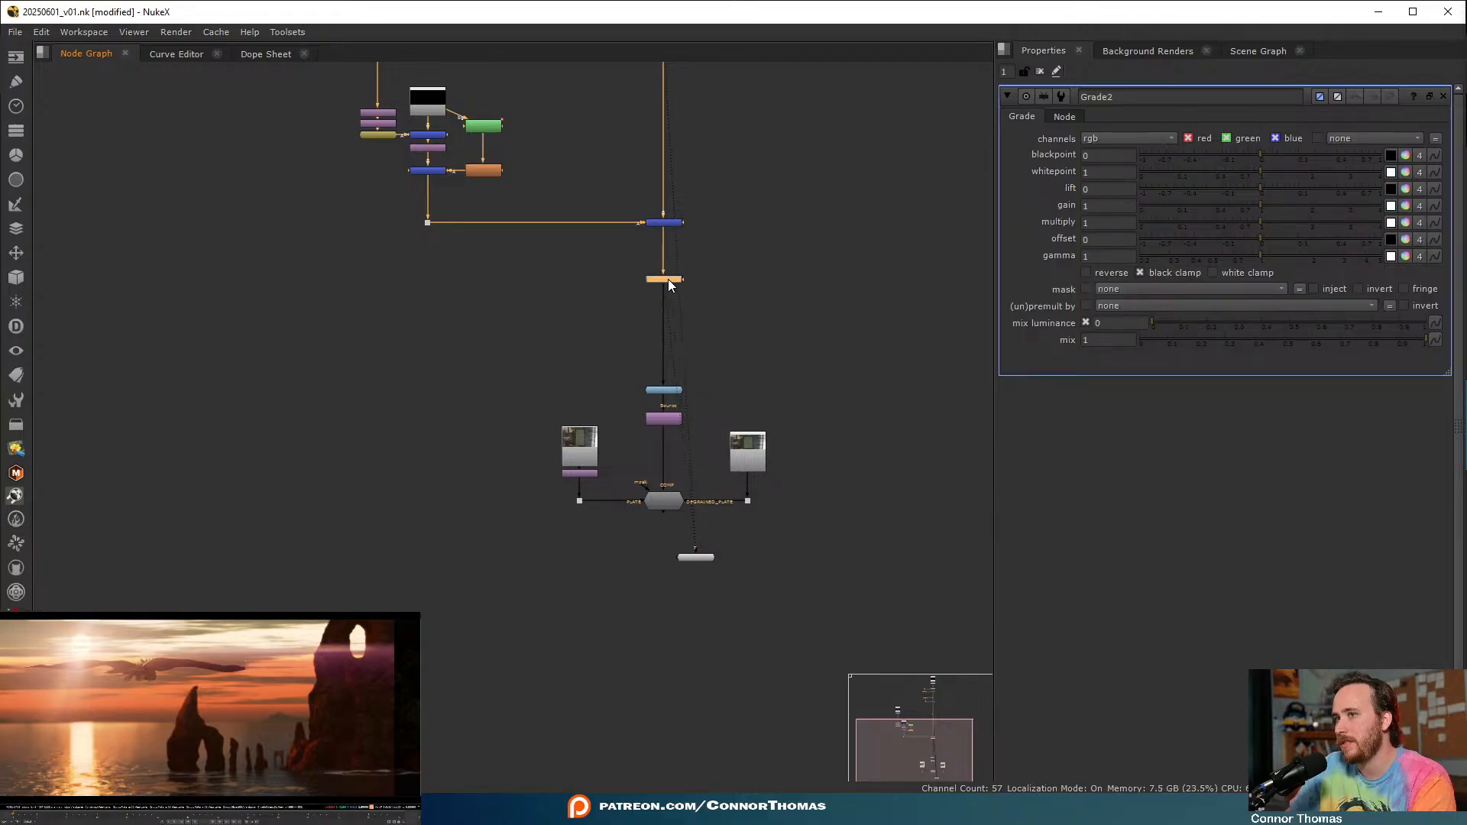
click(1405, 172)
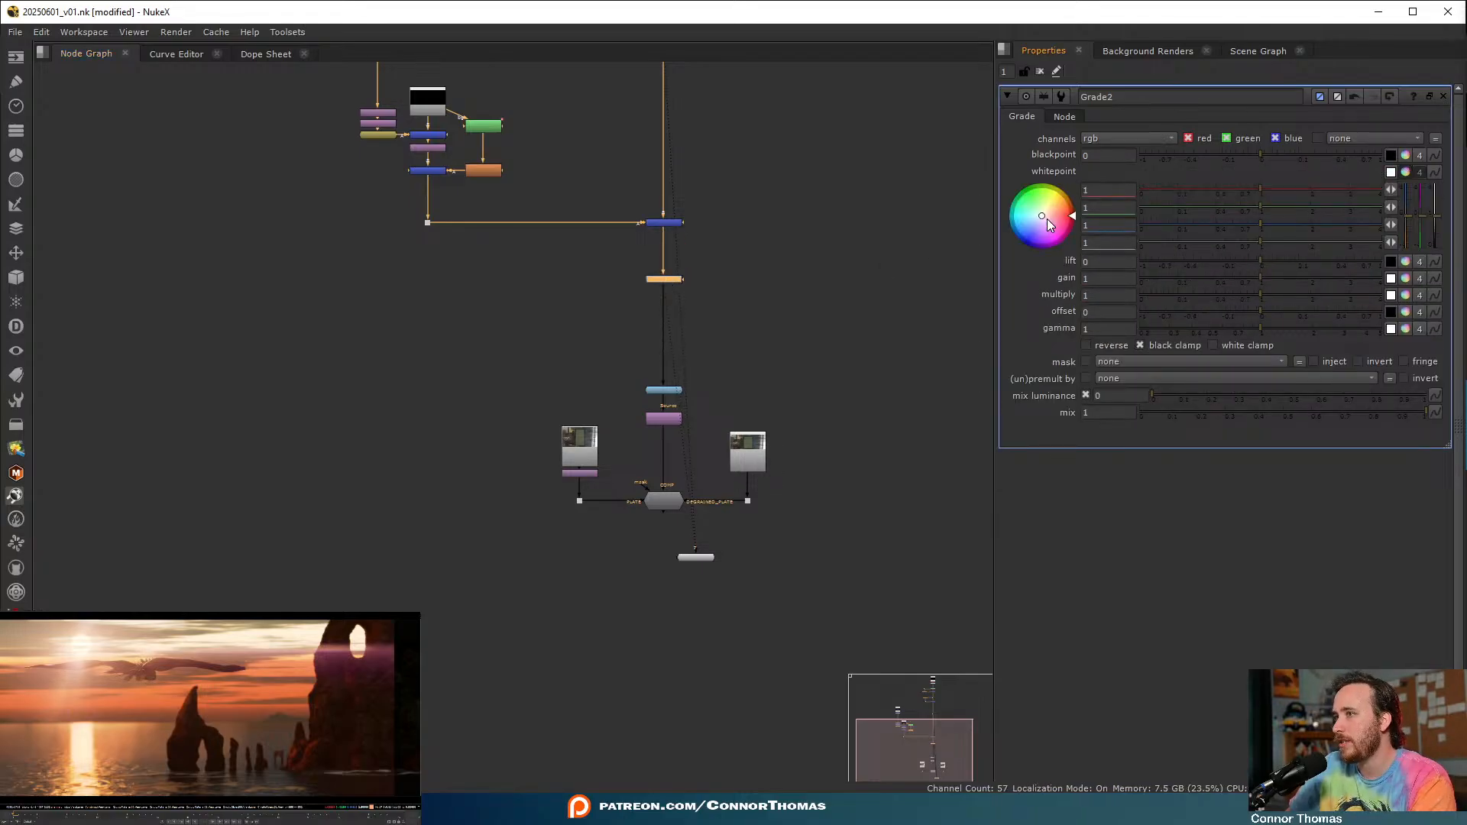
drag(1048, 223, 1050, 206)
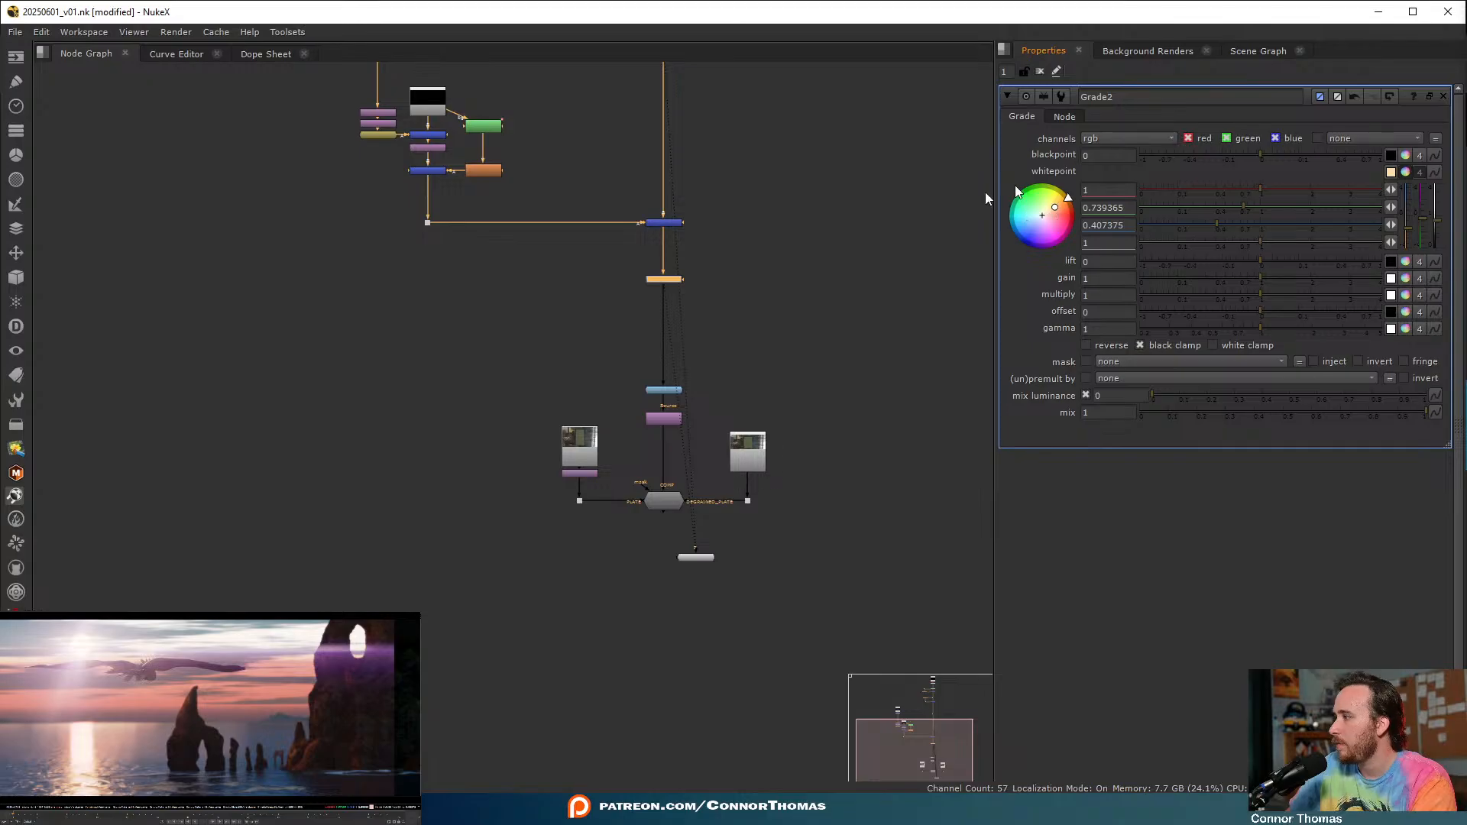
key(d)
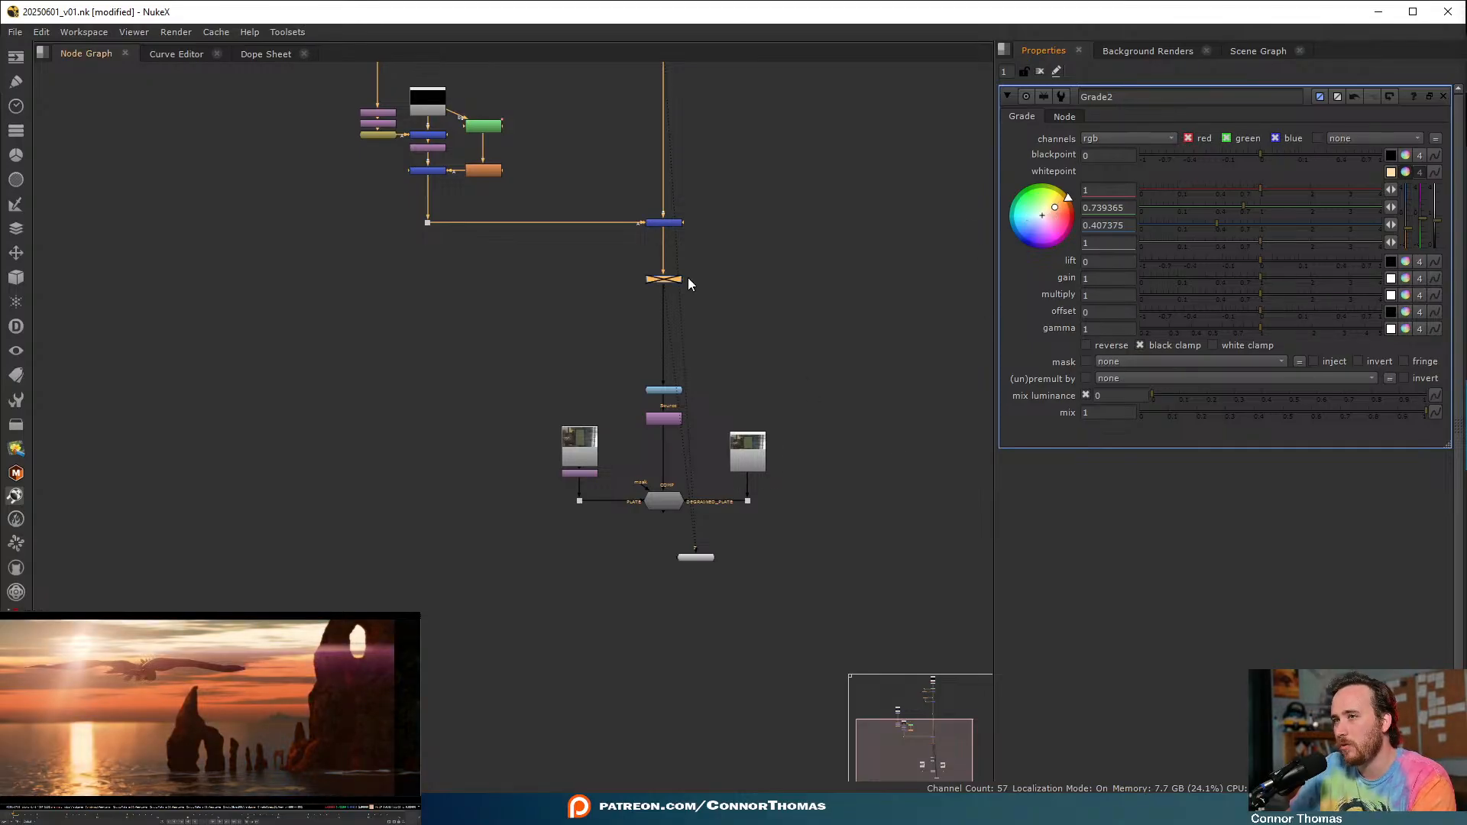
key(Delete)
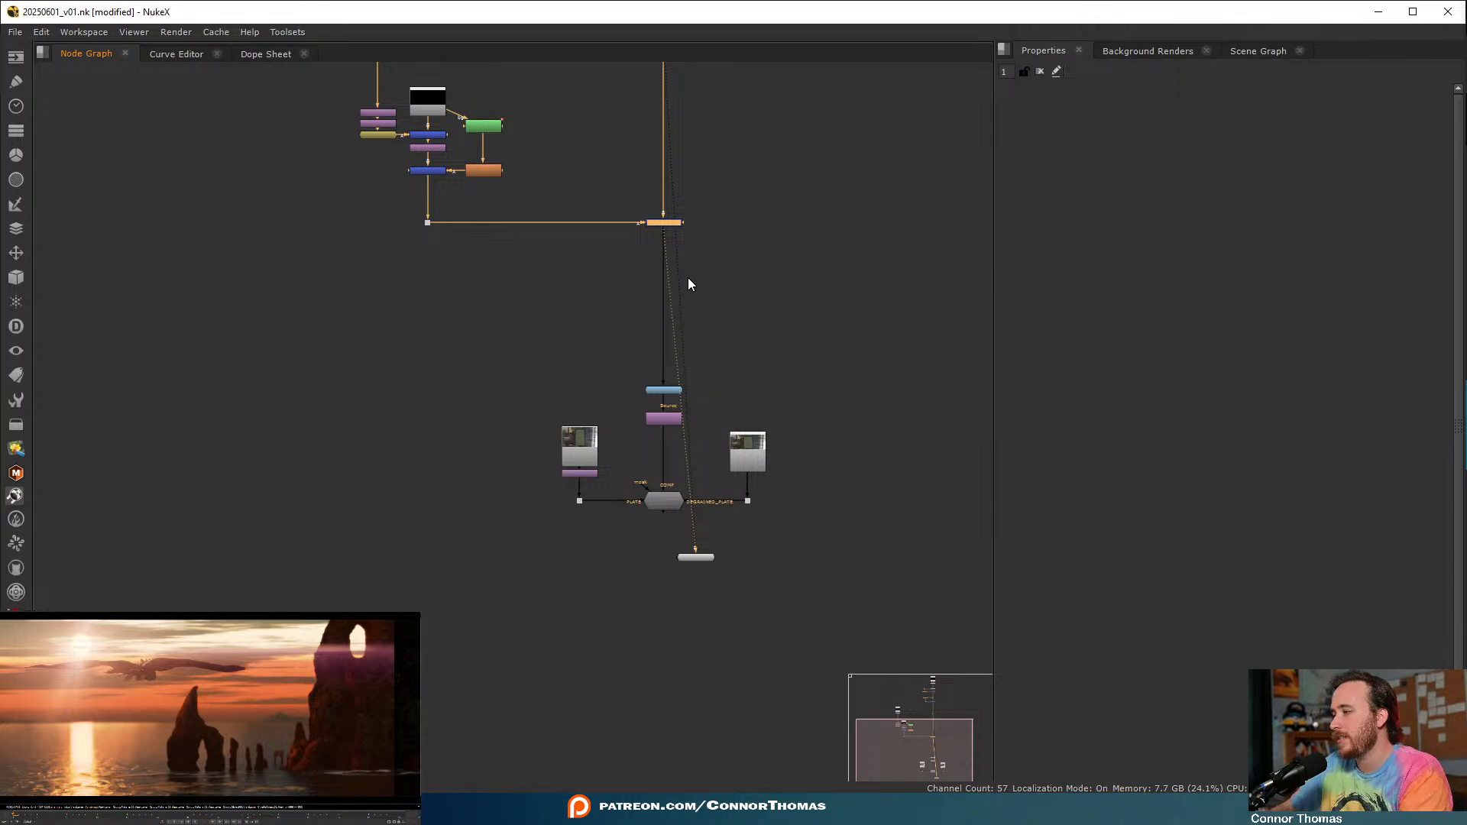
- Move Read1 and Shuffle1 together up the main pipe to open space above Exposure1
middle_drag(716, 227, 686, 548)
scroll(686, 547, down, 1)
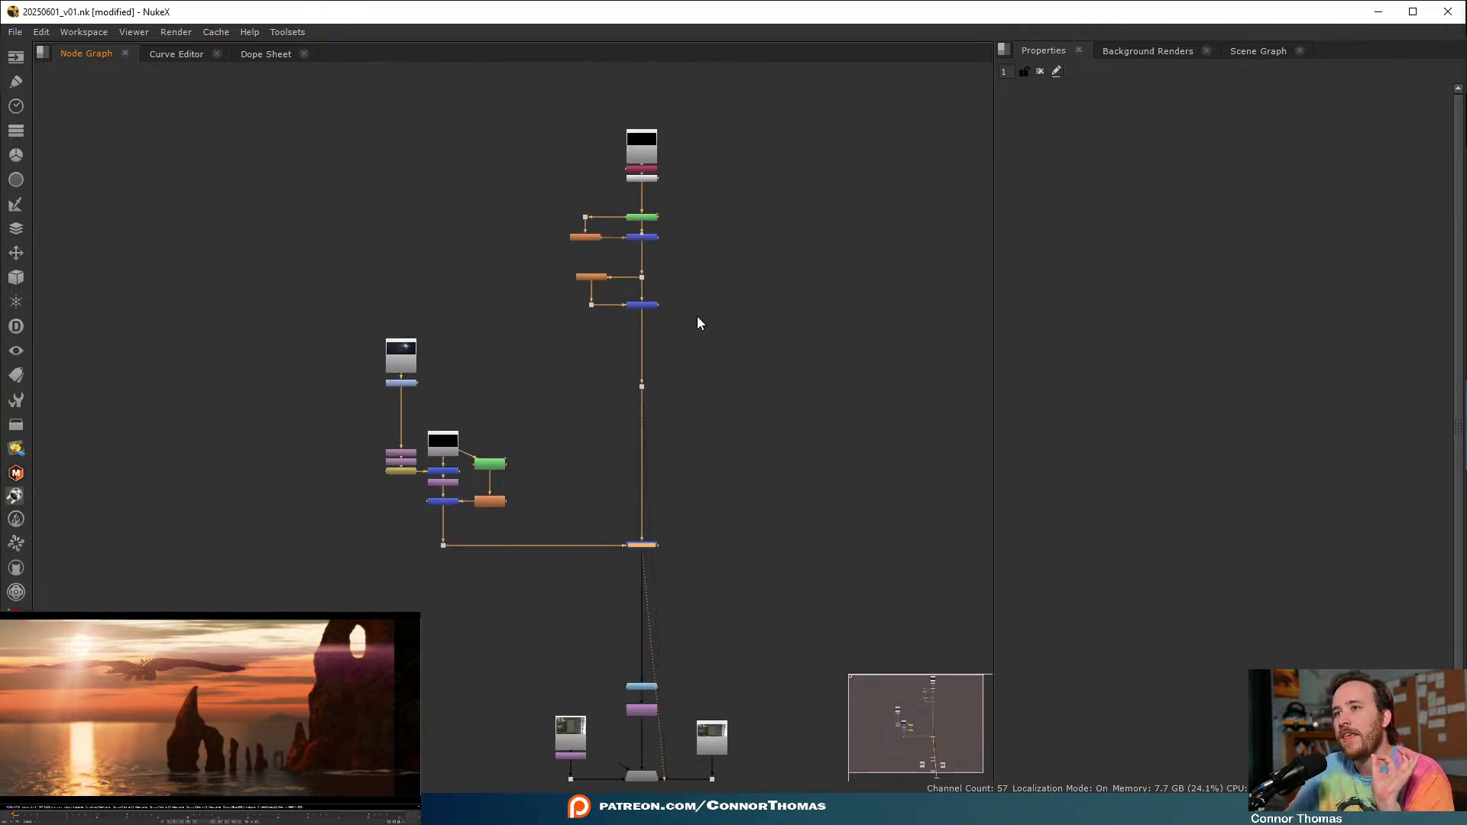
middle_drag(698, 310, 702, 352)
middle_drag(676, 160, 638, 353)
scroll(639, 354, up, 2)
drag(478, 282, 667, 419)
drag(615, 378, 682, 181)
click(683, 182)
scroll(682, 186, up, 3)
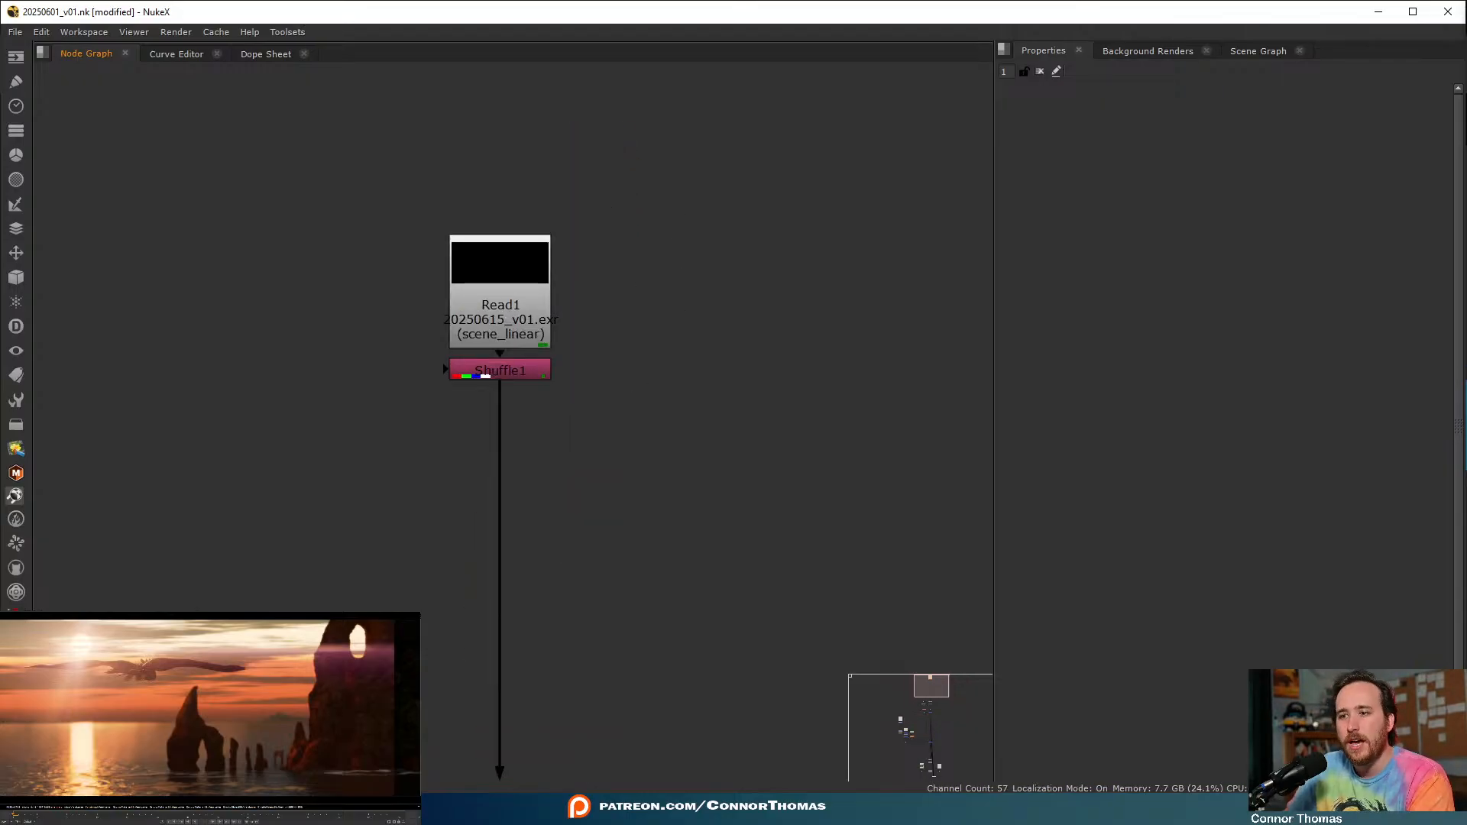
- Switch to the Blender render window showing the finished sunset render
mouse_move(626, 808)
click(777, 732)
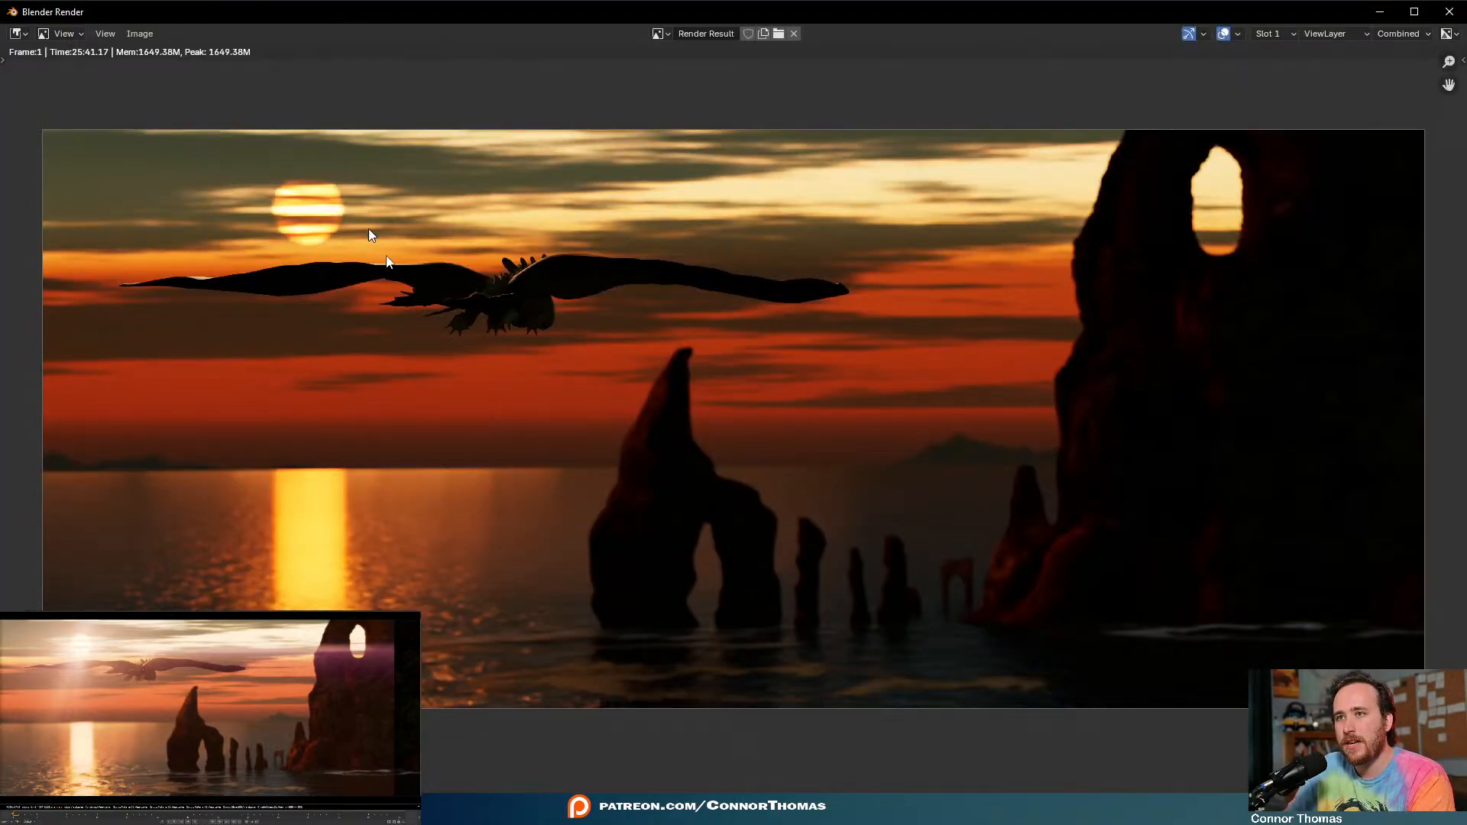
click(144, 33)
click(191, 173)
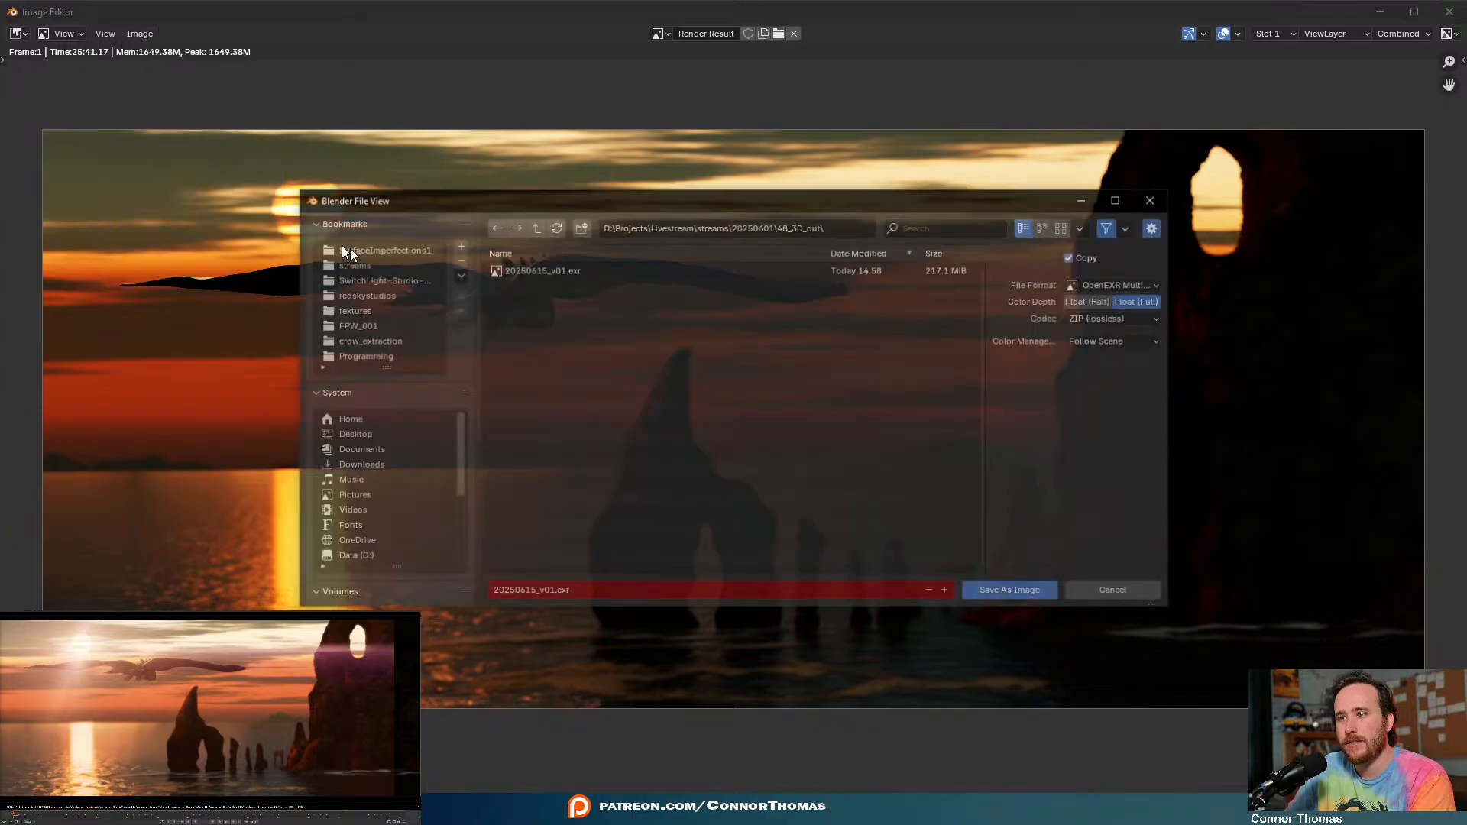
click(1146, 592)
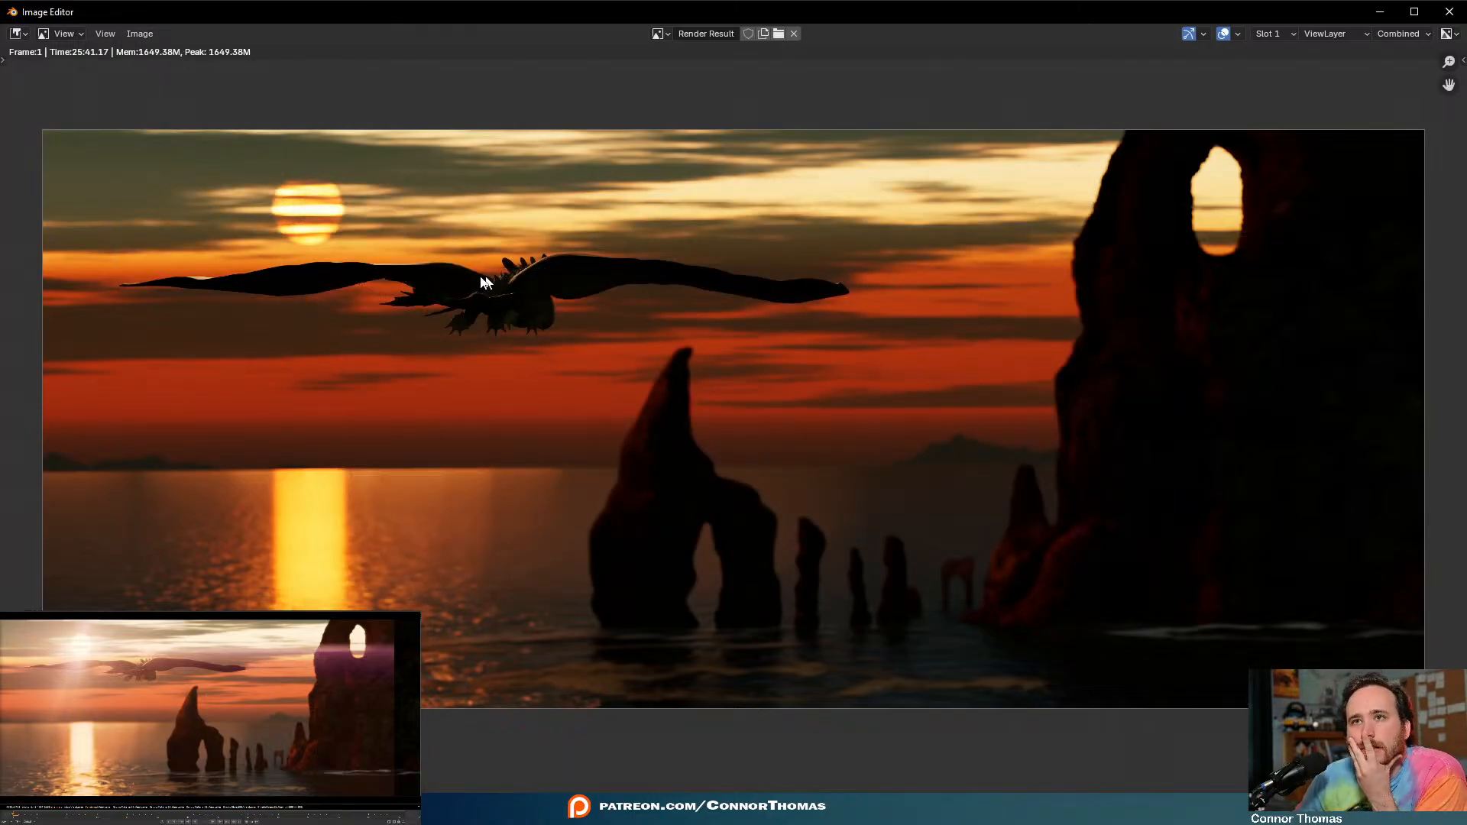
- Inspect the render's water up close, save it as 20250615_v02.exr in the 48_3D_out folder, and return to Nuke
scroll(423, 601, up, 6)
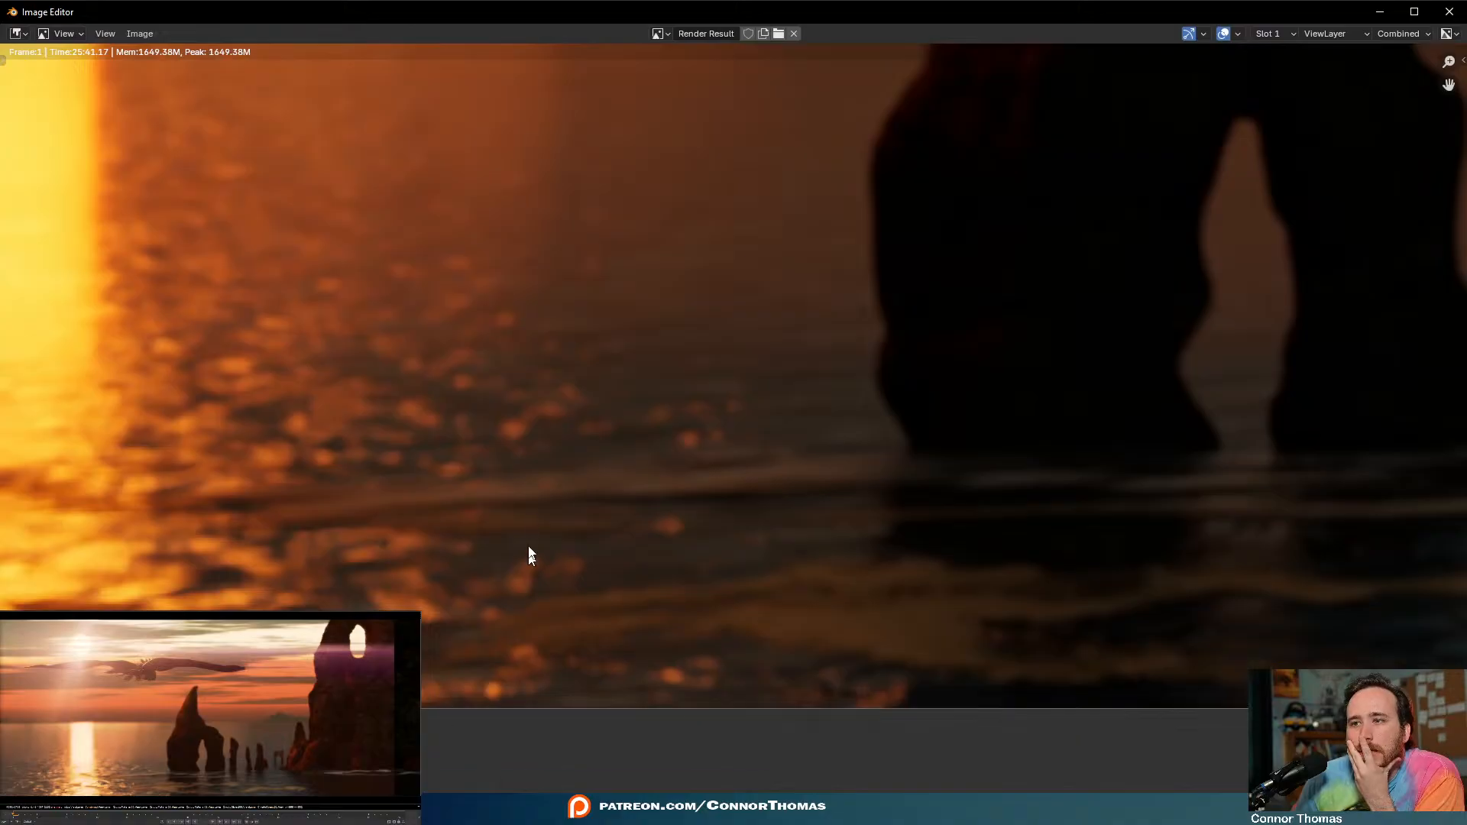
scroll(524, 585, down, 7)
scroll(617, 401, up, 1)
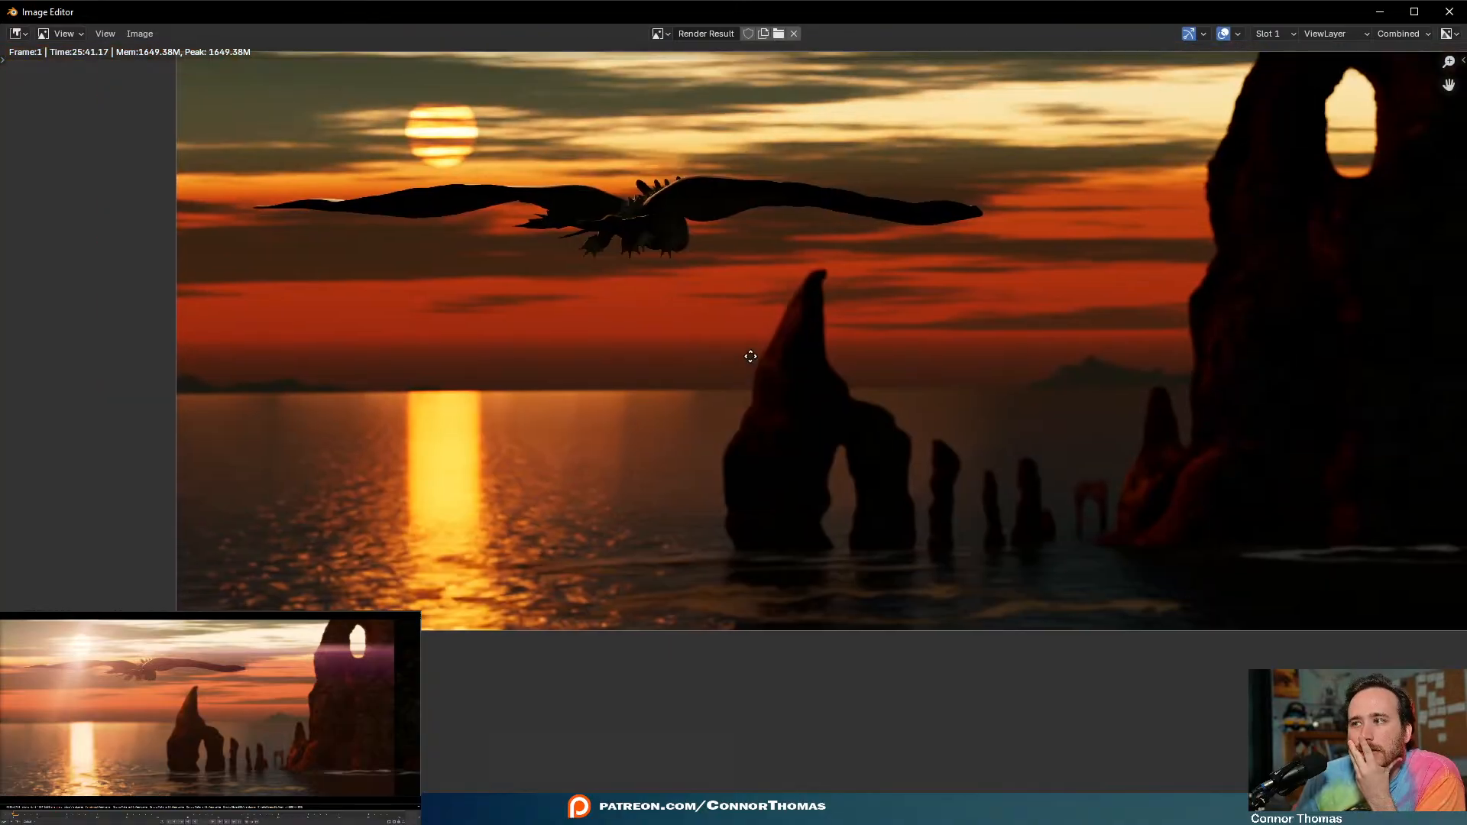
click(148, 37)
click(171, 172)
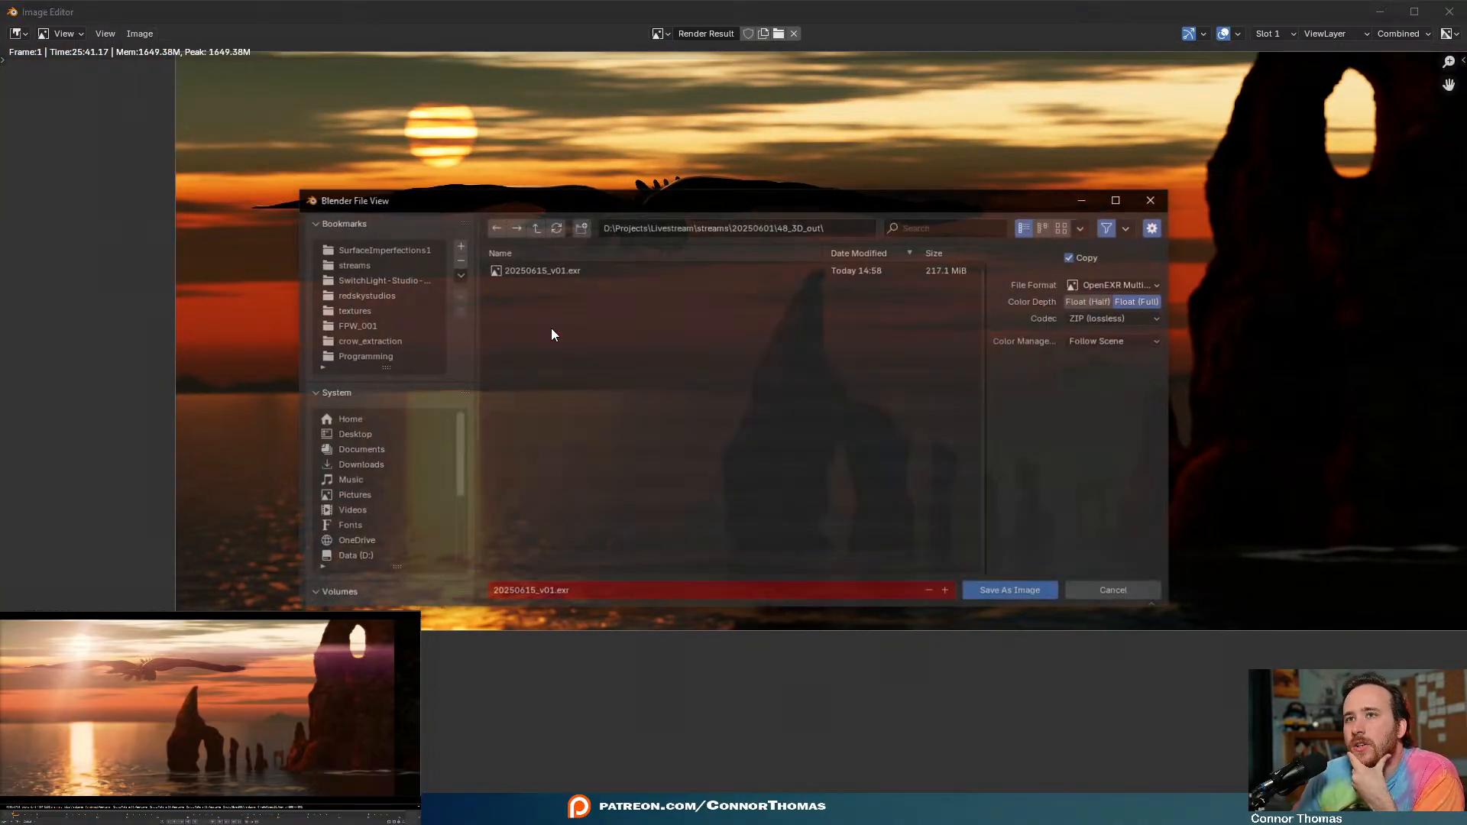
click(947, 592)
click(993, 592)
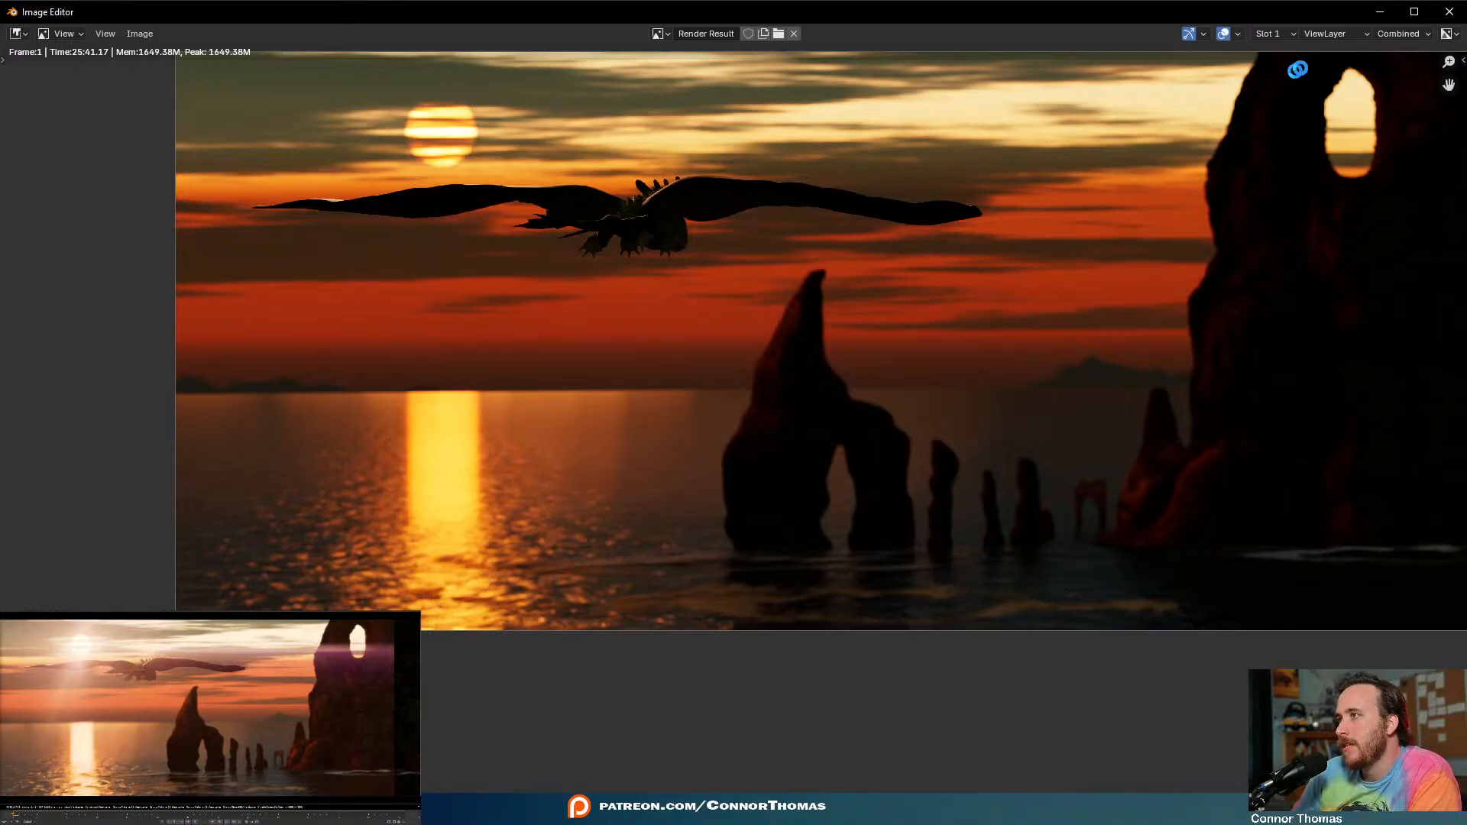
click(1380, 11)
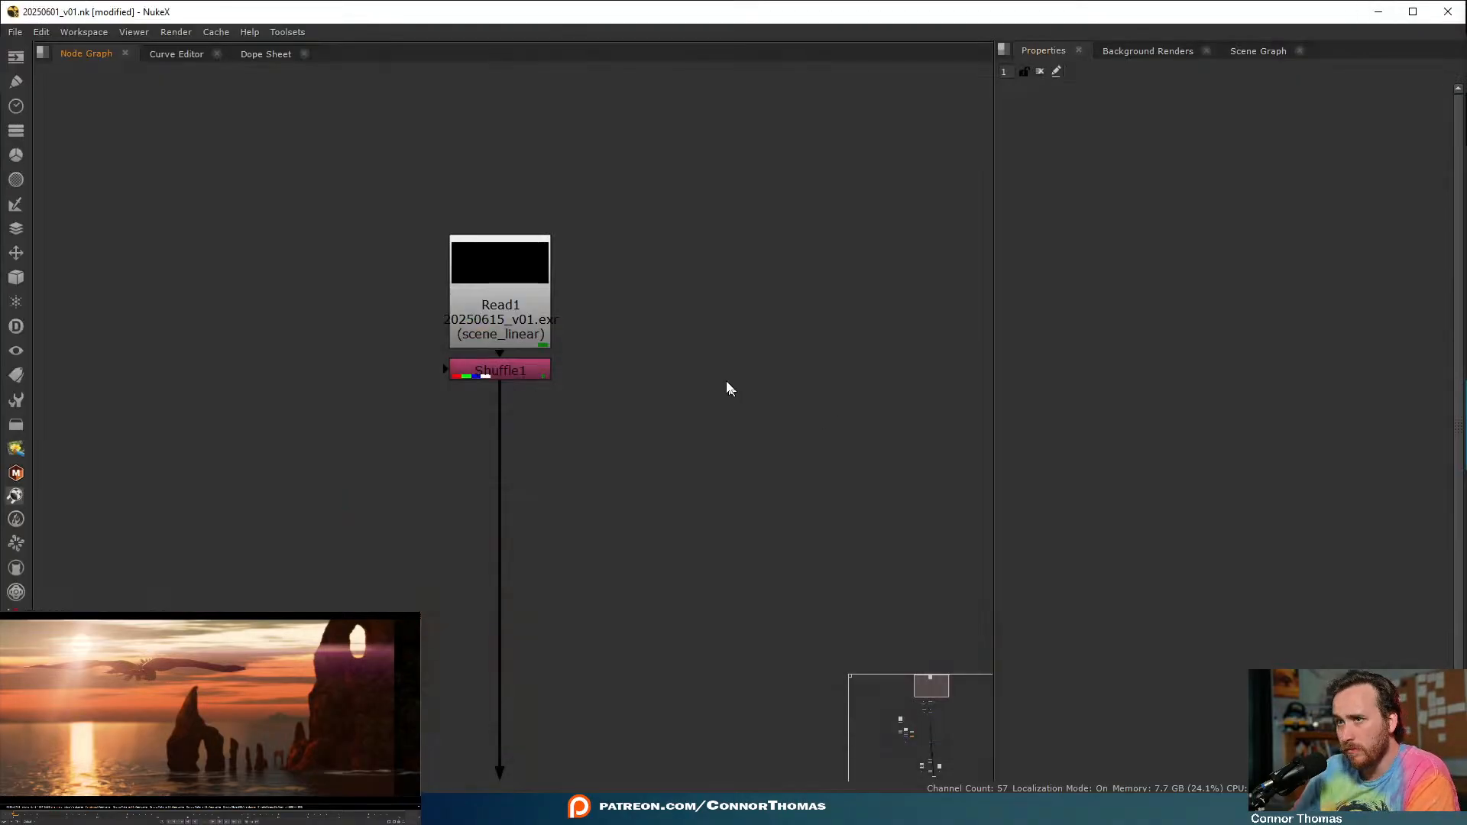
- Replace Read1's source file with 20250615_v02.exr from the 48_3D_out folder and keep the node directly above Shuffle1
double_click(521, 277)
click(1437, 138)
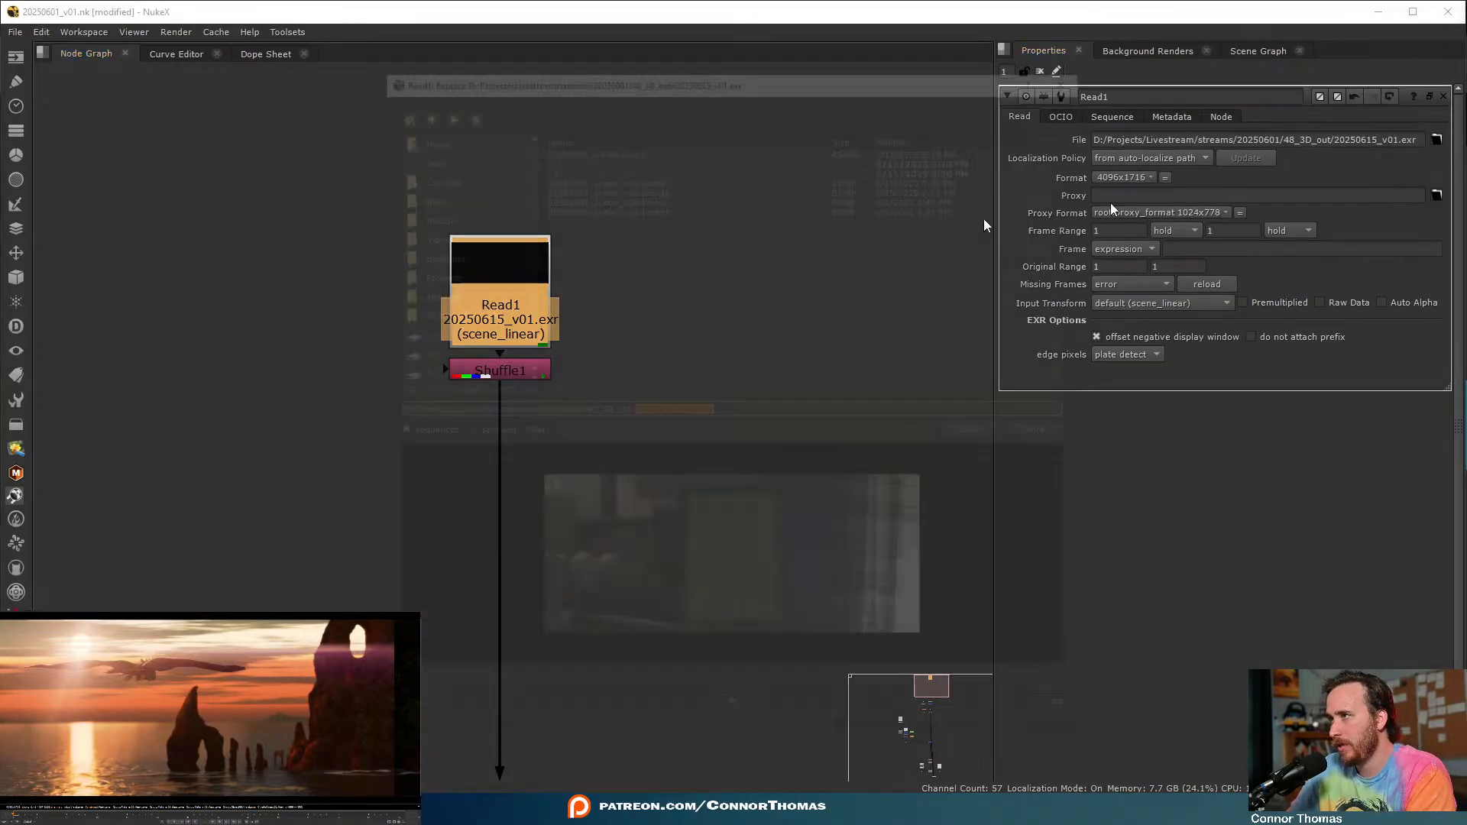
click(443, 432)
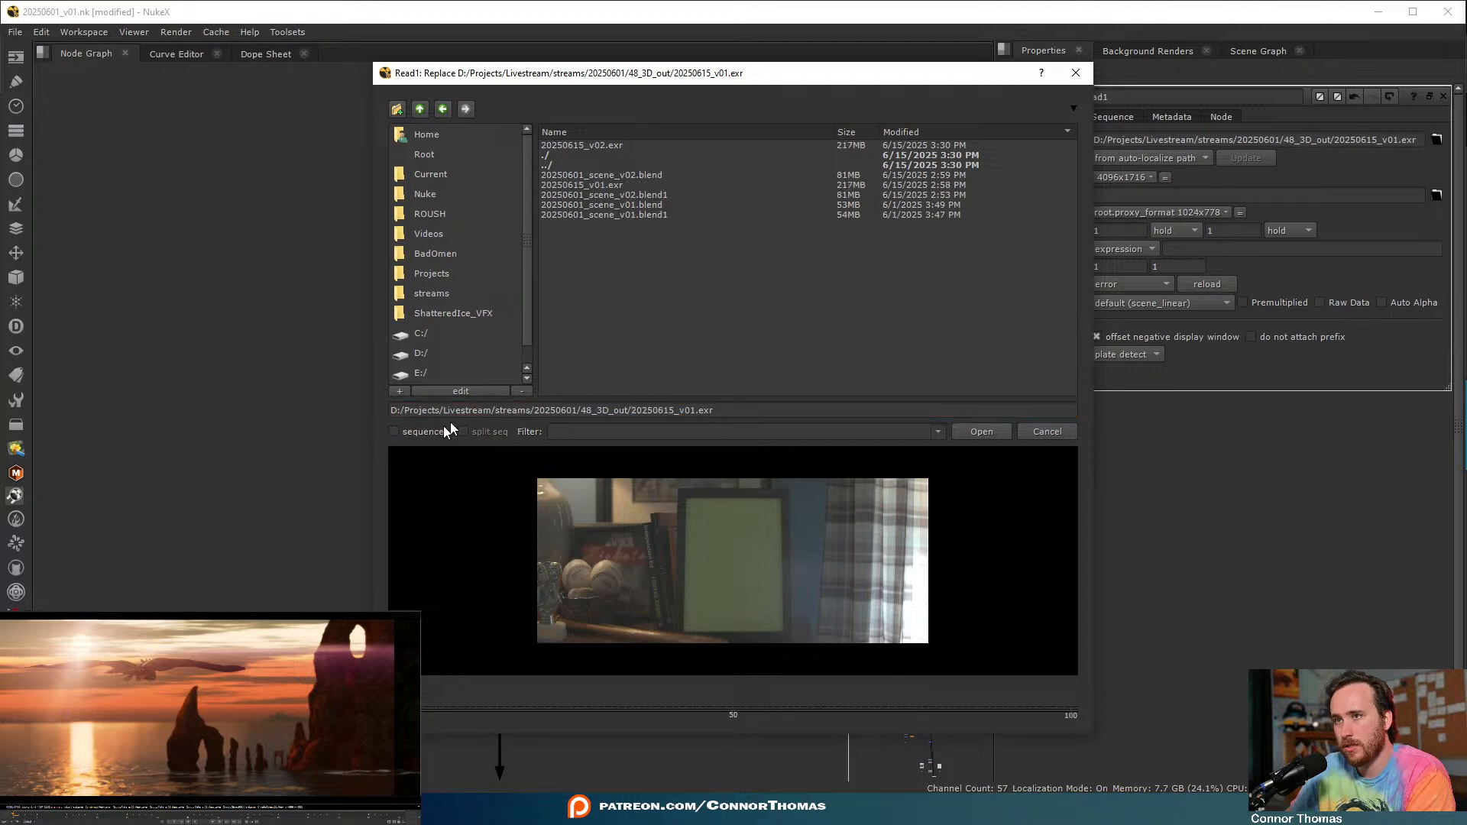
click(616, 145)
double_click(616, 144)
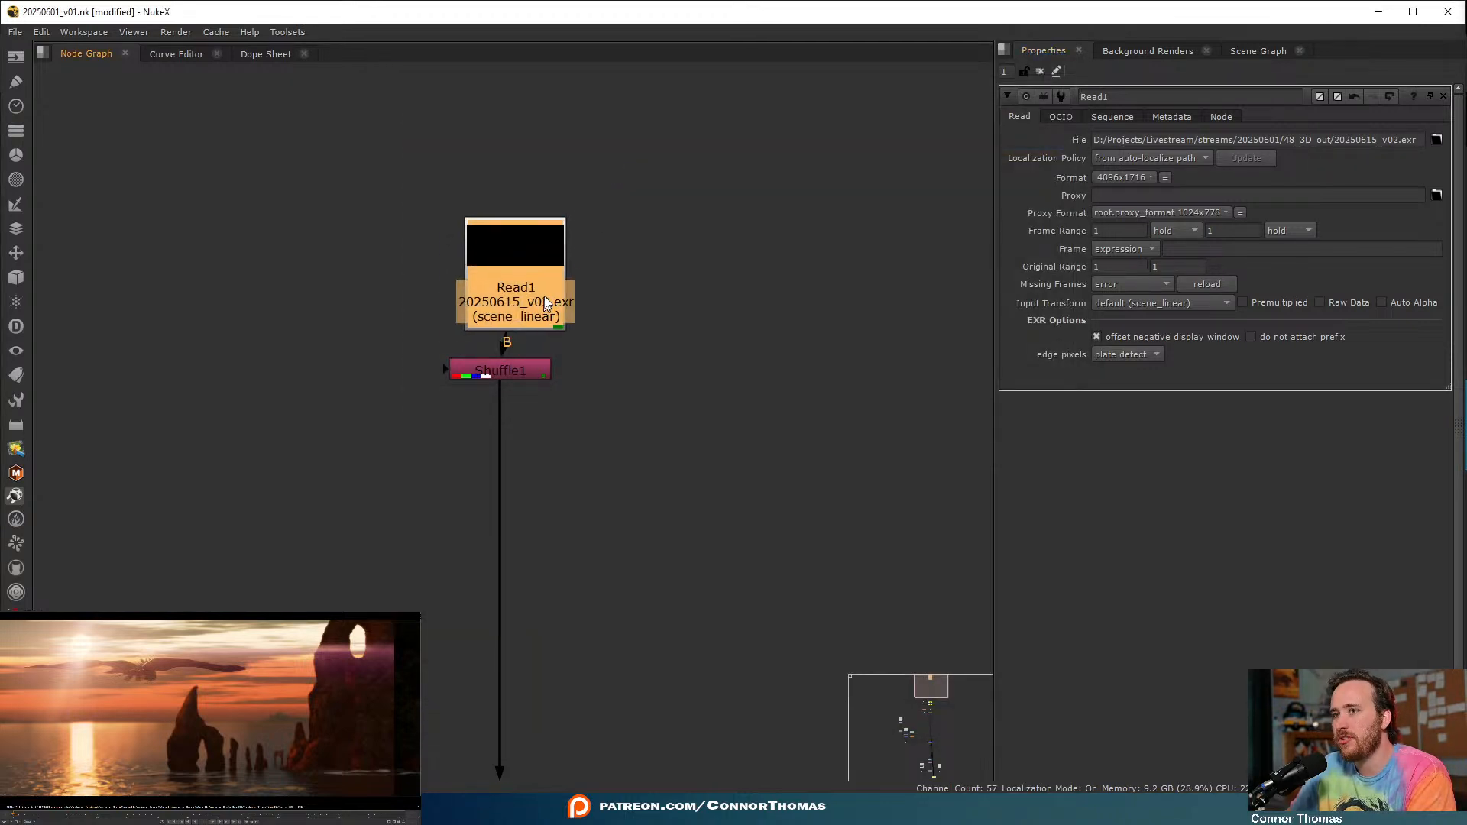
drag(545, 303, 532, 287)
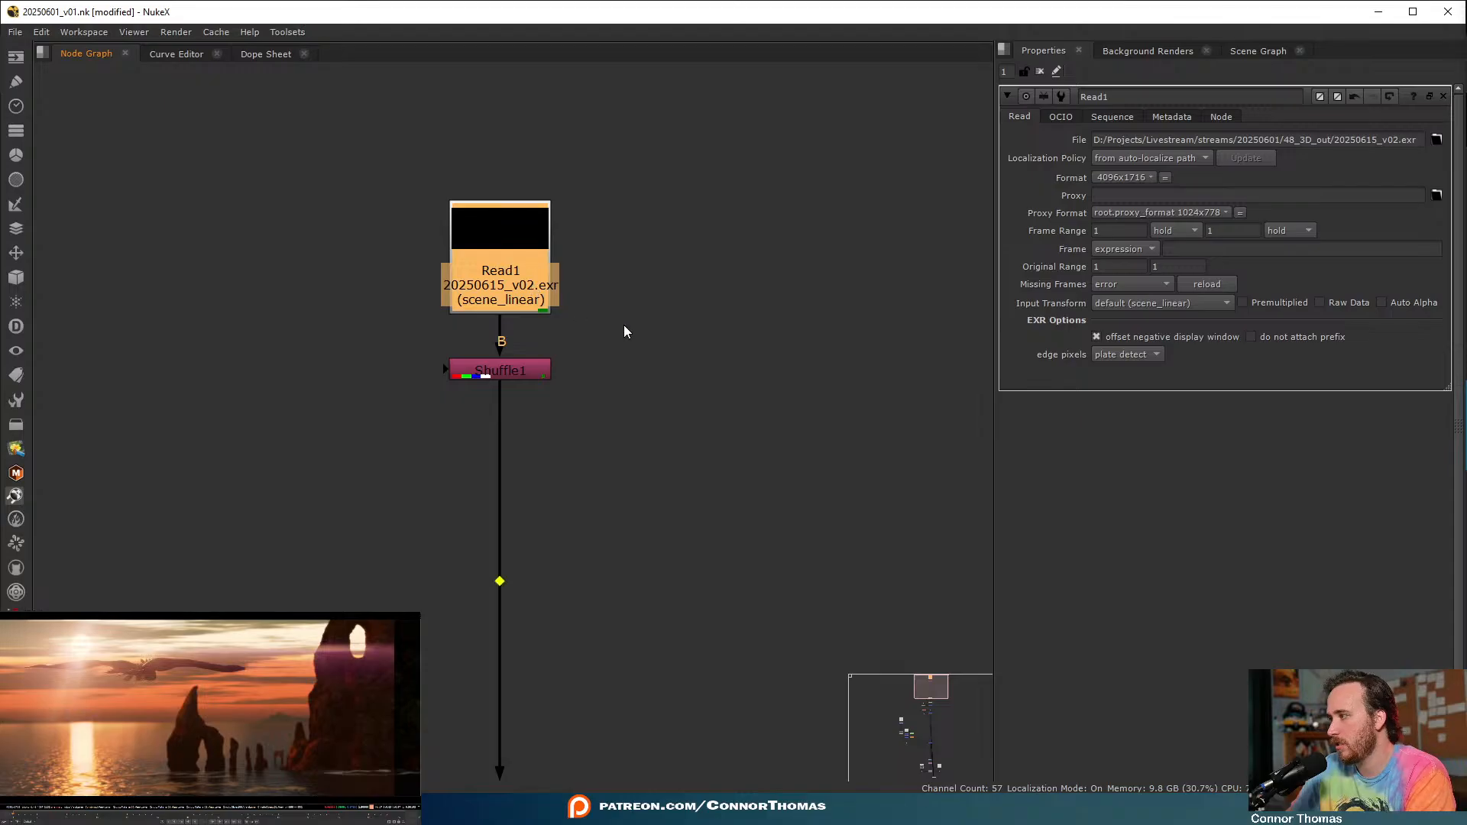
key(l)
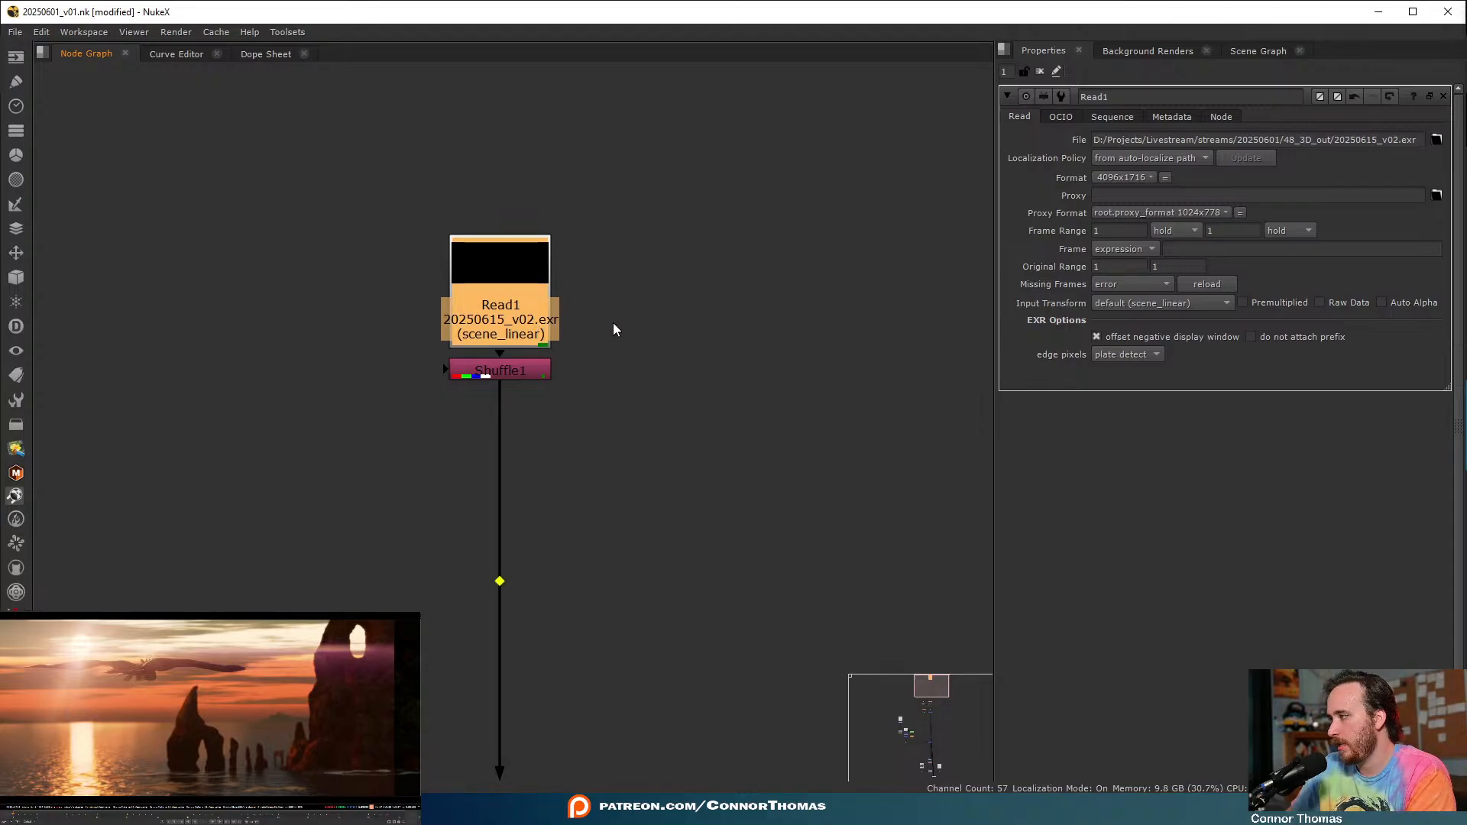
- Undo and redo the last Read1 changes repeatedly to compare the comp before and after
key(ctrl+z)
key(ctrl+y)
key(ctrl+z)
key(ctrl+y)
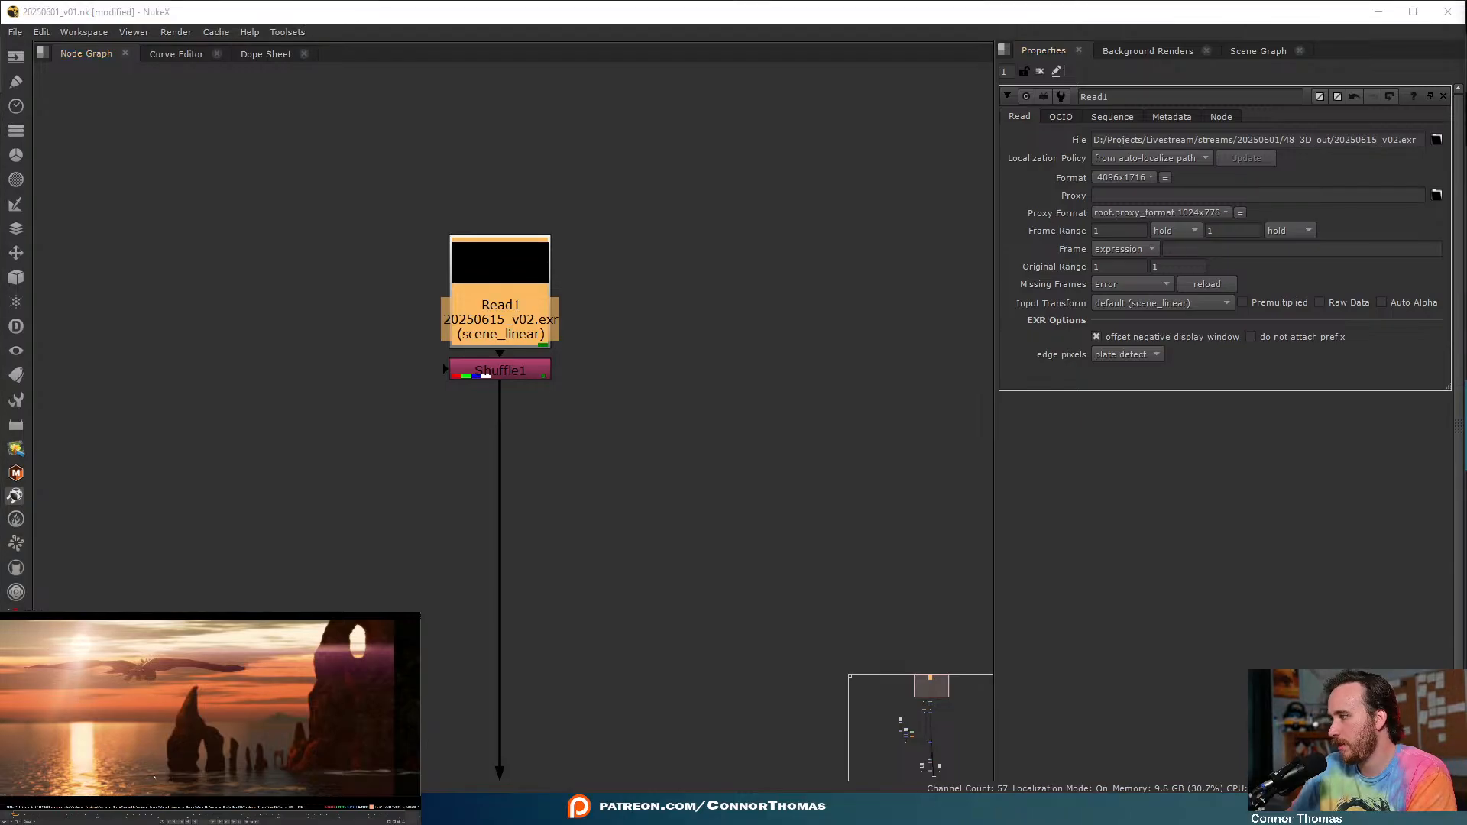
- View the plate from RotoPaint1 and open that node's properties for retouching the water
scroll(605, 359, down, 3)
scroll(627, 428, up, 2)
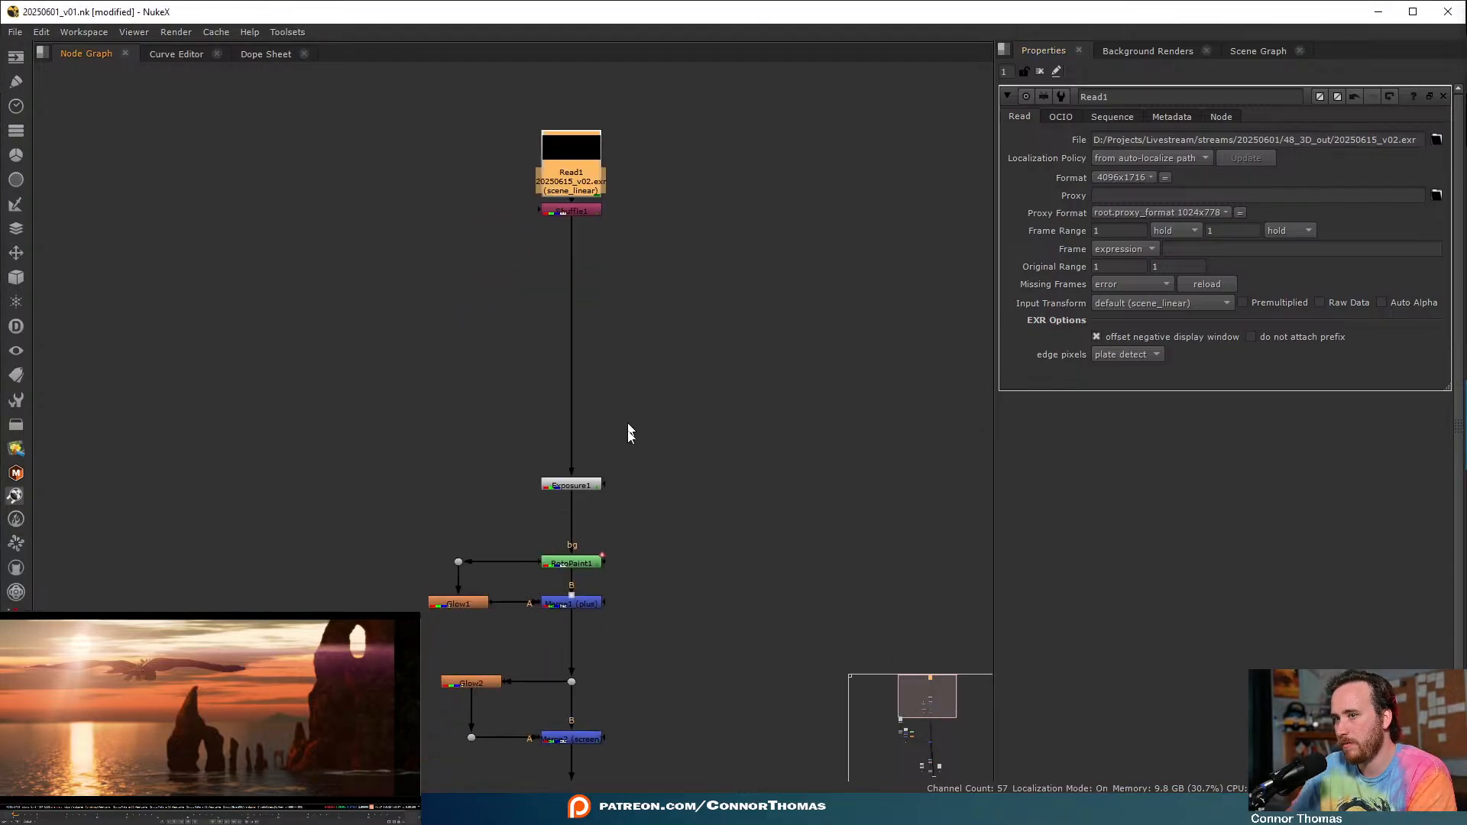
click(574, 566)
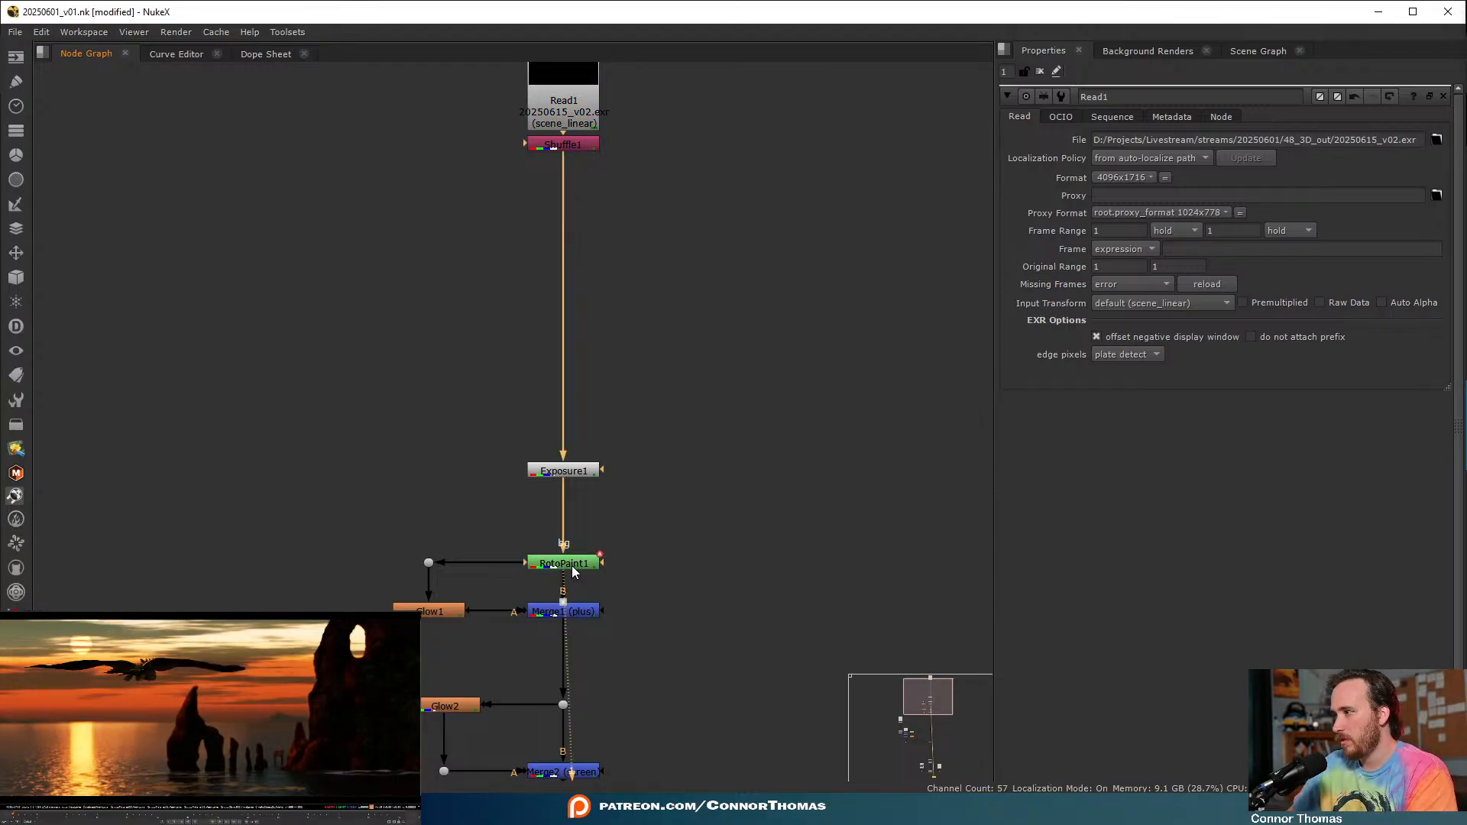
double_click(571, 565)
middle_drag(144, 785, 165, 738)
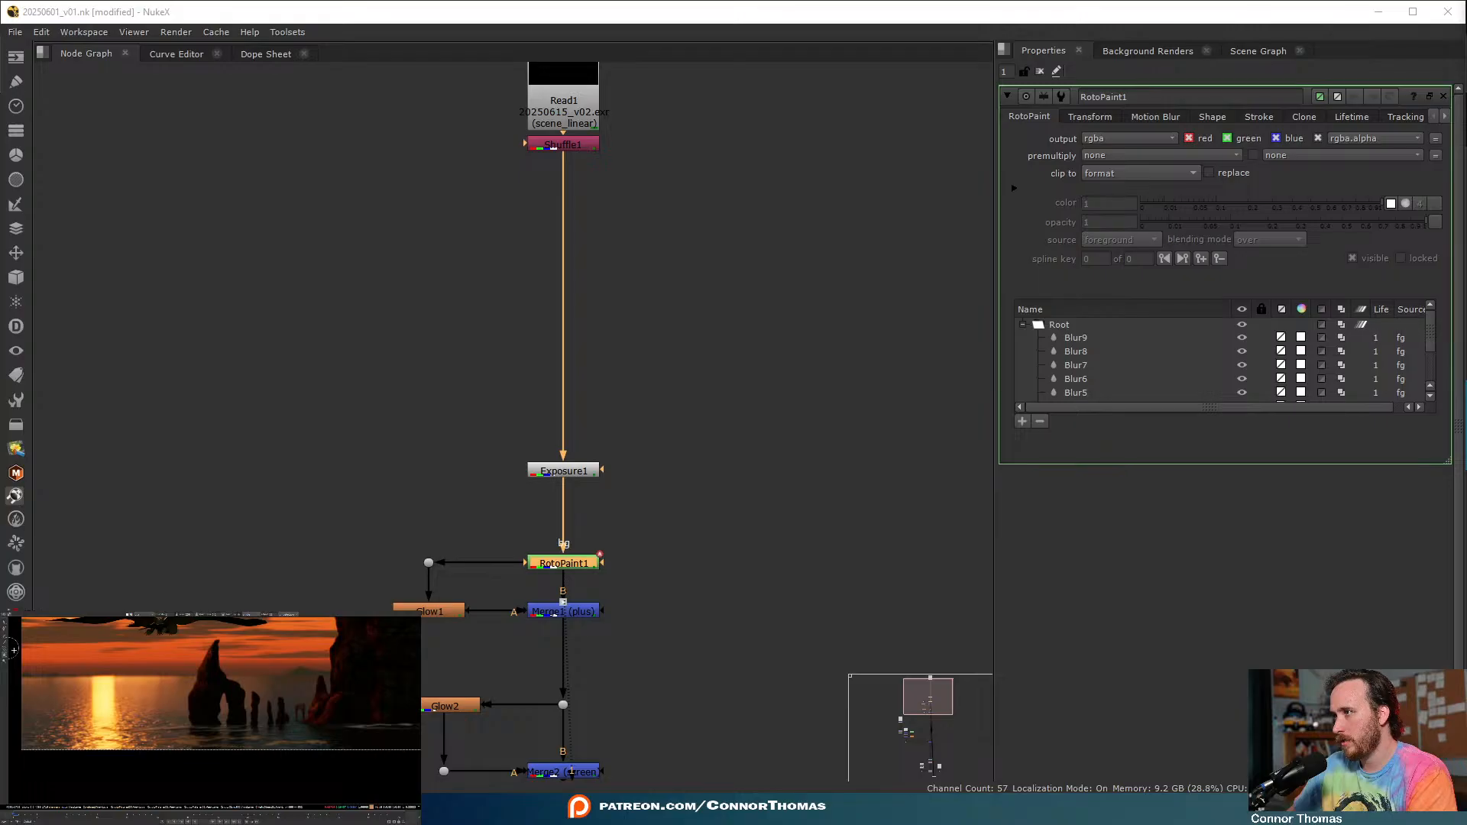
- Try a short horizontal brush stroke over the orange glints on the water beside the rock arch and undo it
scroll(184, 716, up, 5)
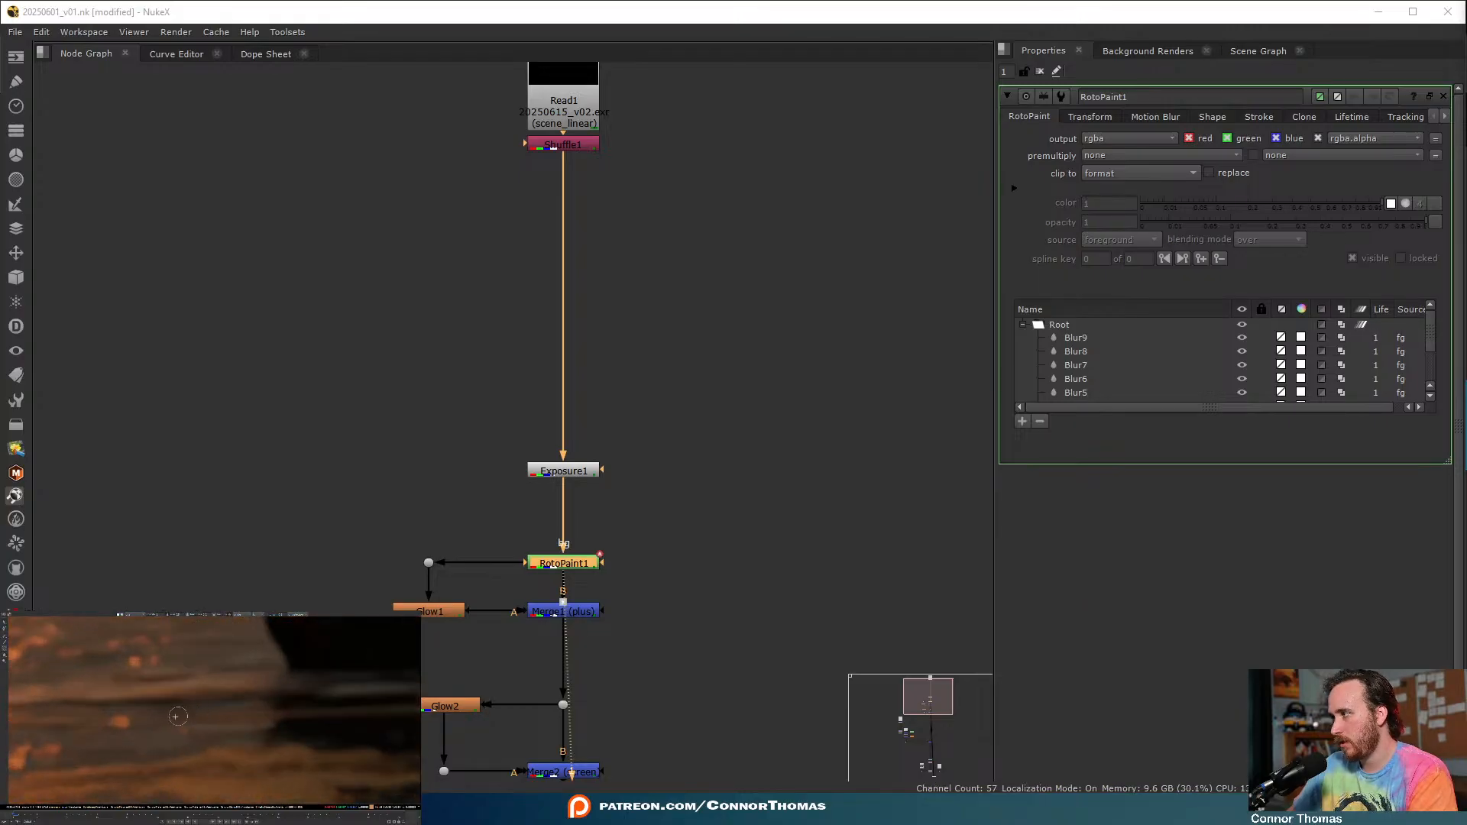
drag(177, 702, 221, 703)
key(ctrl+z)
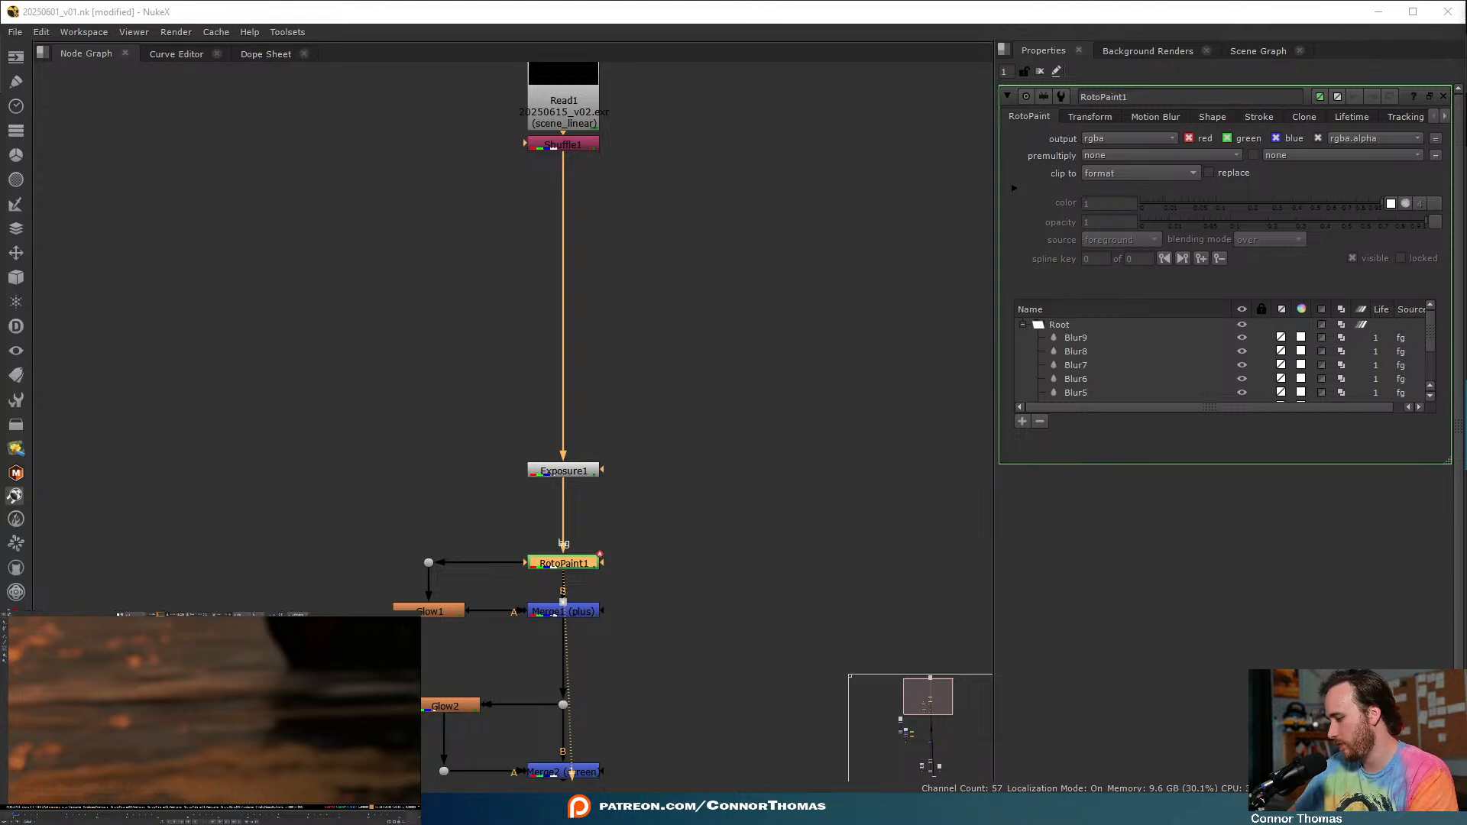
- Clone darker water over the orange glints beside and below the rock arch, starting at 0.01 opacity and continuing at 0.1
mouse_move(130, 706)
mouse_down()
mouse_move(175, 715)
mouse_move(131, 707)
mouse_move(157, 709)
mouse_up()
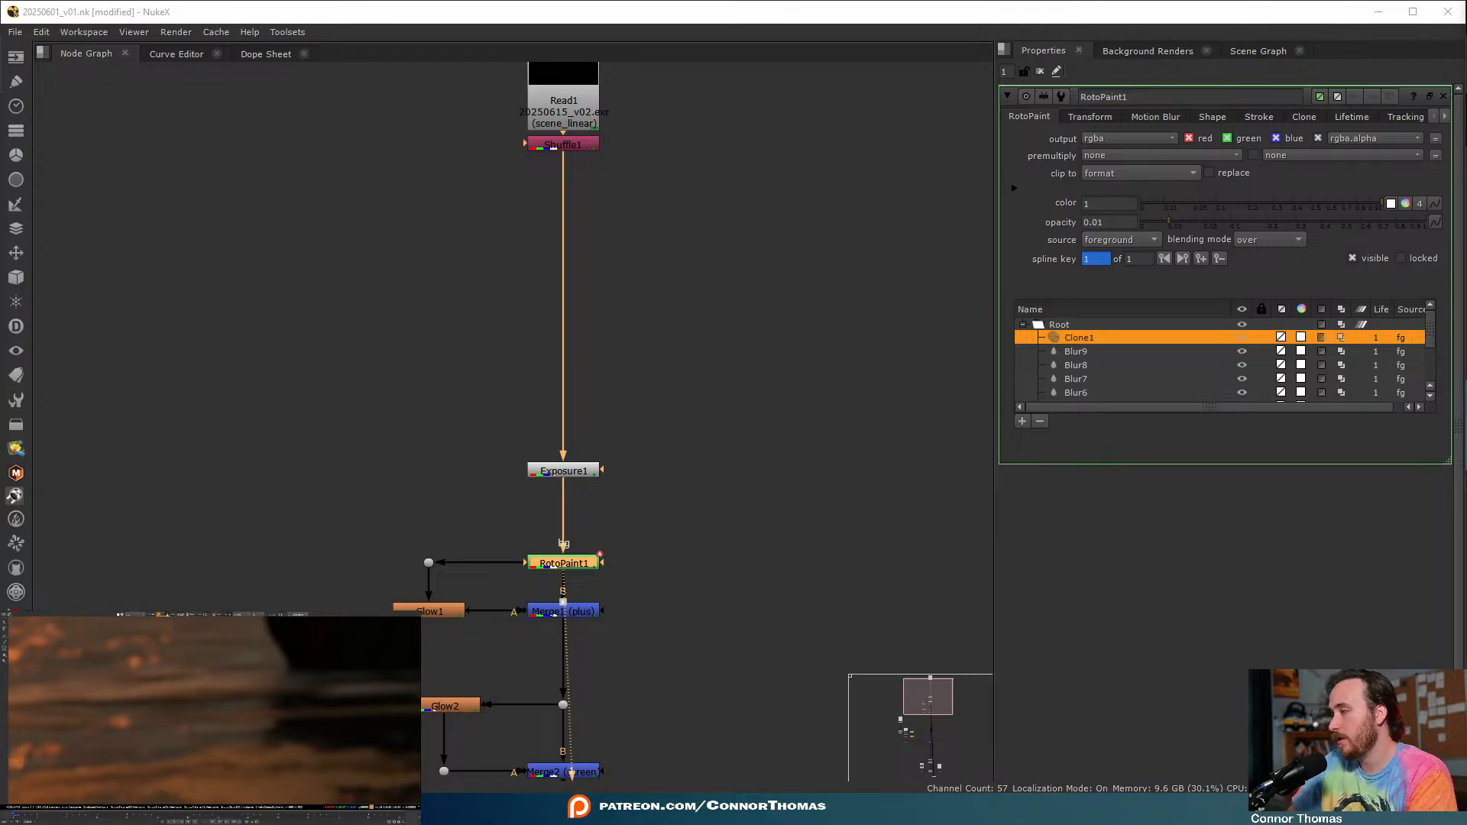
mouse_move(189, 697)
mouse_down()
mouse_move(164, 712)
mouse_move(71, 702)
mouse_up()
mouse_move(145, 737)
mouse_down()
mouse_move(113, 737)
mouse_move(220, 700)
mouse_up()
middle_drag(307, 711, 197, 721)
scroll(187, 714, down, 5)
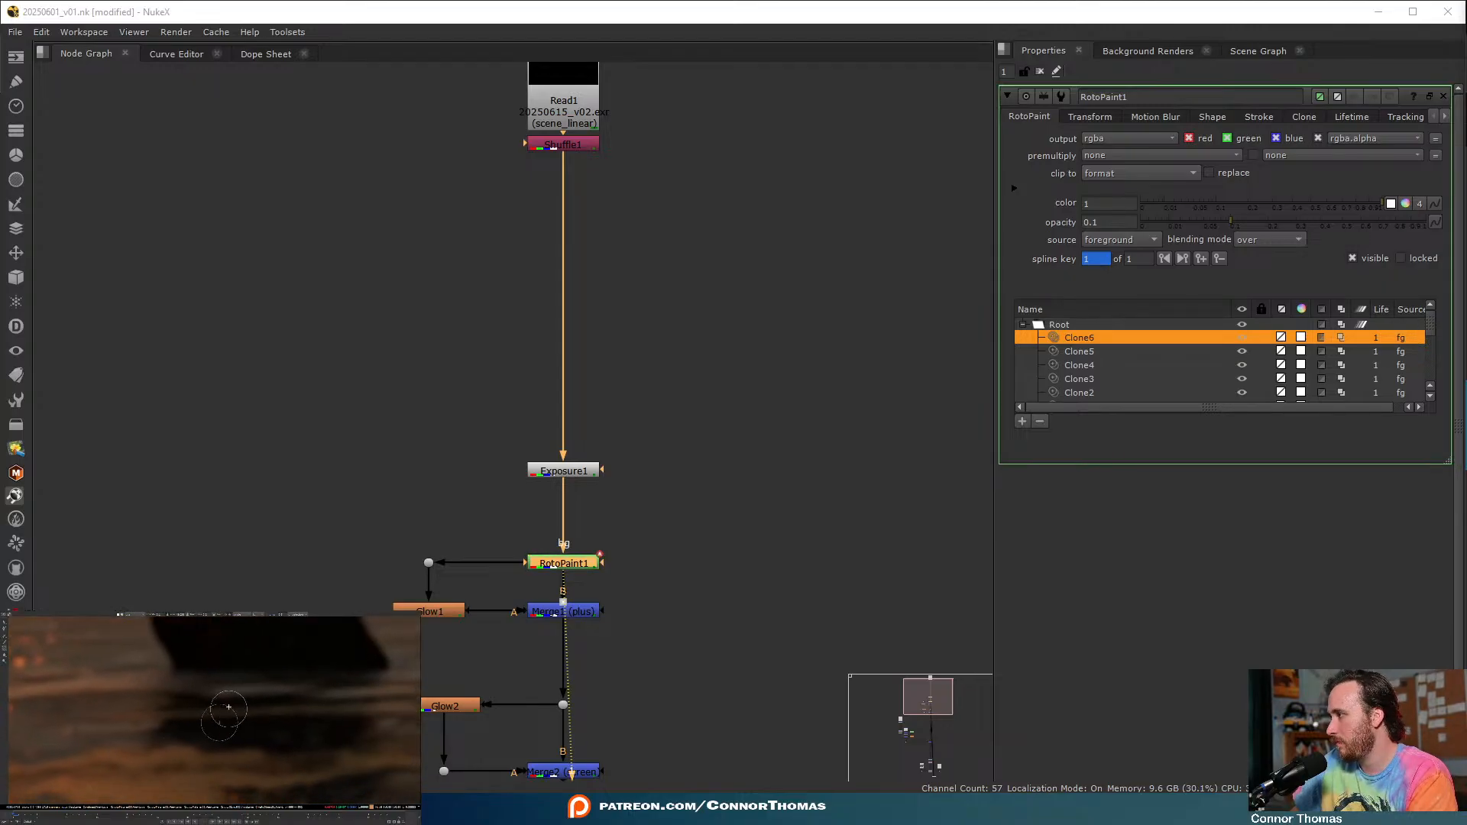
scroll(167, 687, up, 3)
mouse_move(122, 681)
mouse_down()
mouse_move(81, 682)
mouse_move(172, 675)
mouse_move(182, 698)
mouse_move(152, 674)
mouse_up()
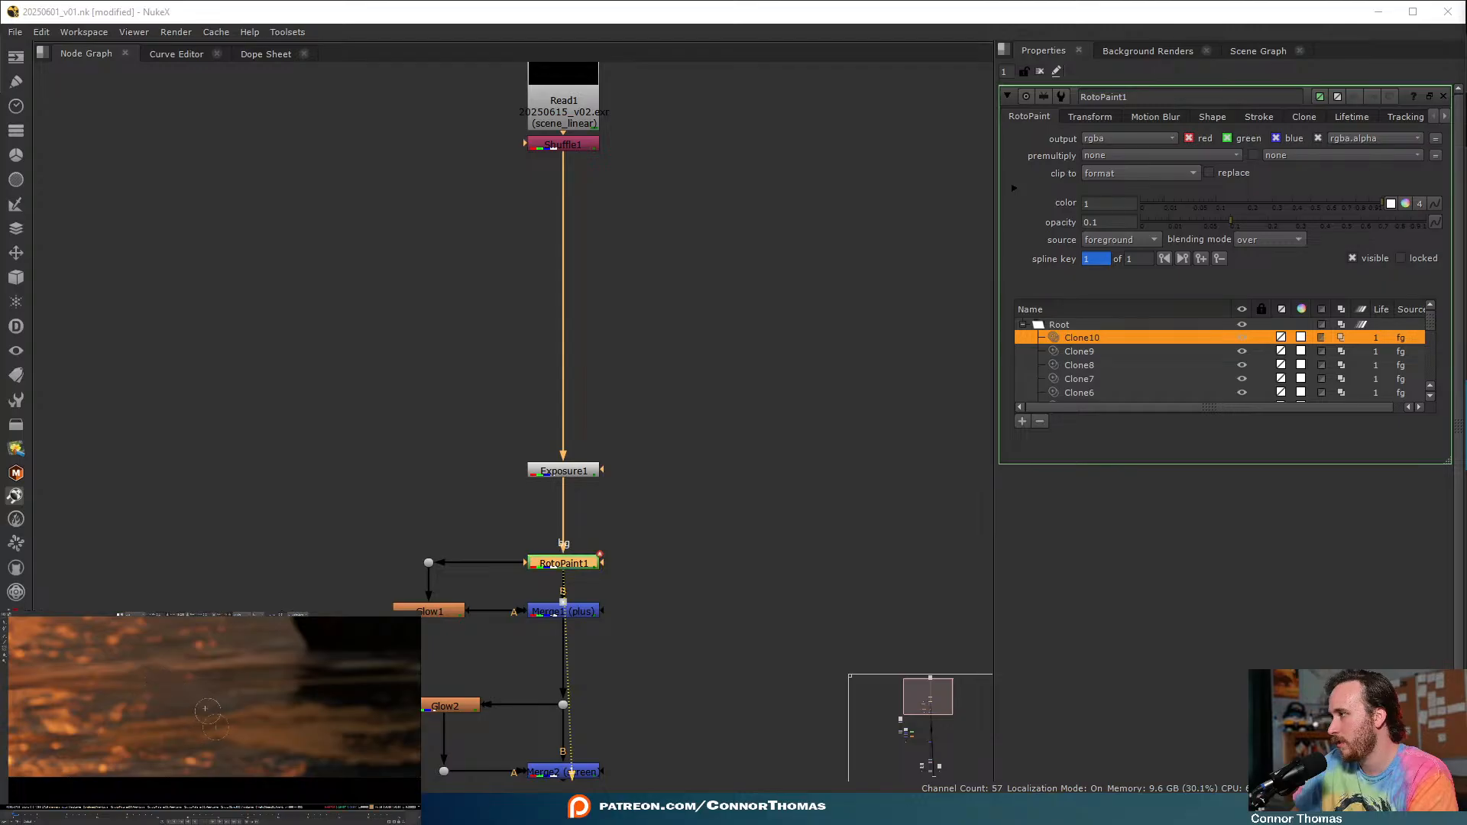
- Clone over the bright streaks on the water below the rock stacks with short strokes at 0.1 opacity
scroll(234, 710, down, 5)
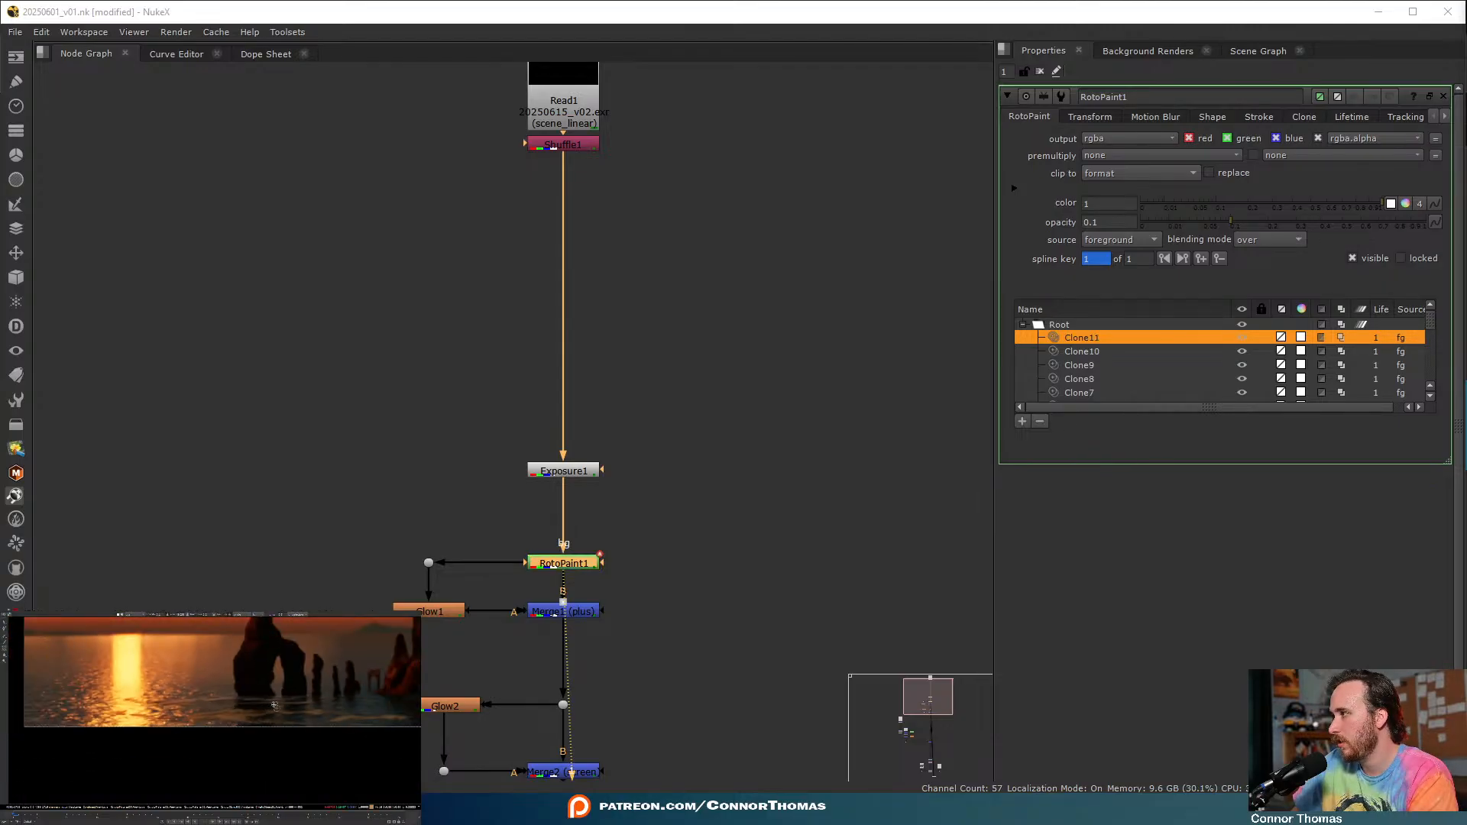
scroll(233, 710, up, 5)
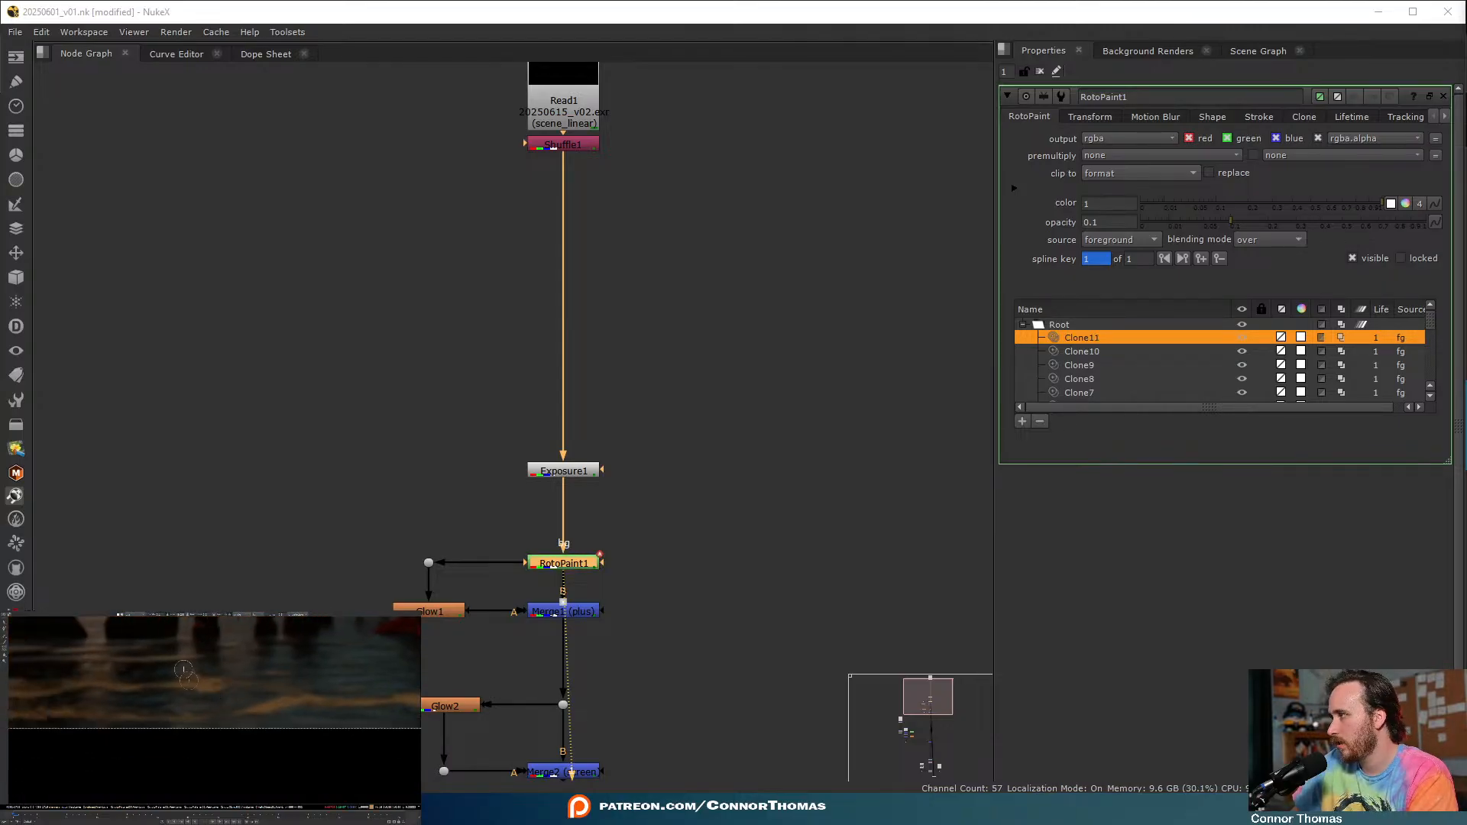
drag(189, 654, 180, 658)
mouse_move(180, 657)
middle_down()
mouse_move(147, 693)
mouse_move(89, 688)
mouse_move(181, 725)
middle_up()
scroll(89, 688, down, 3)
scroll(162, 699, up, 7)
drag(192, 683, 131, 715)
scroll(157, 714, down, 2)
scroll(147, 721, down, 4)
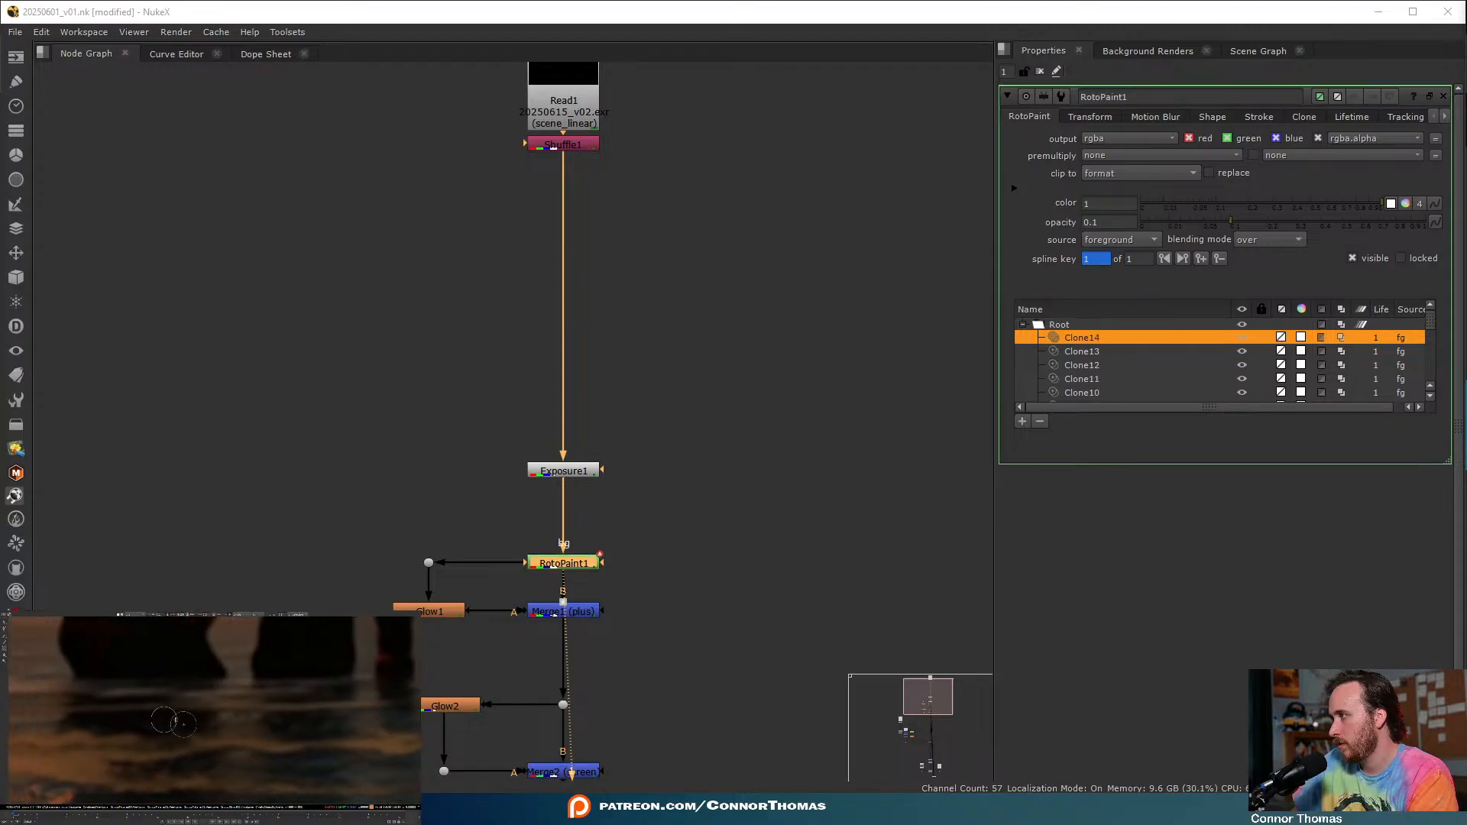
- Clone out the remaining orange streaks along the plate's lower edge at 0.1 opacity and save the script
middle_drag(179, 724, 194, 712)
scroll(201, 711, up, 5)
drag(202, 711, 210, 703)
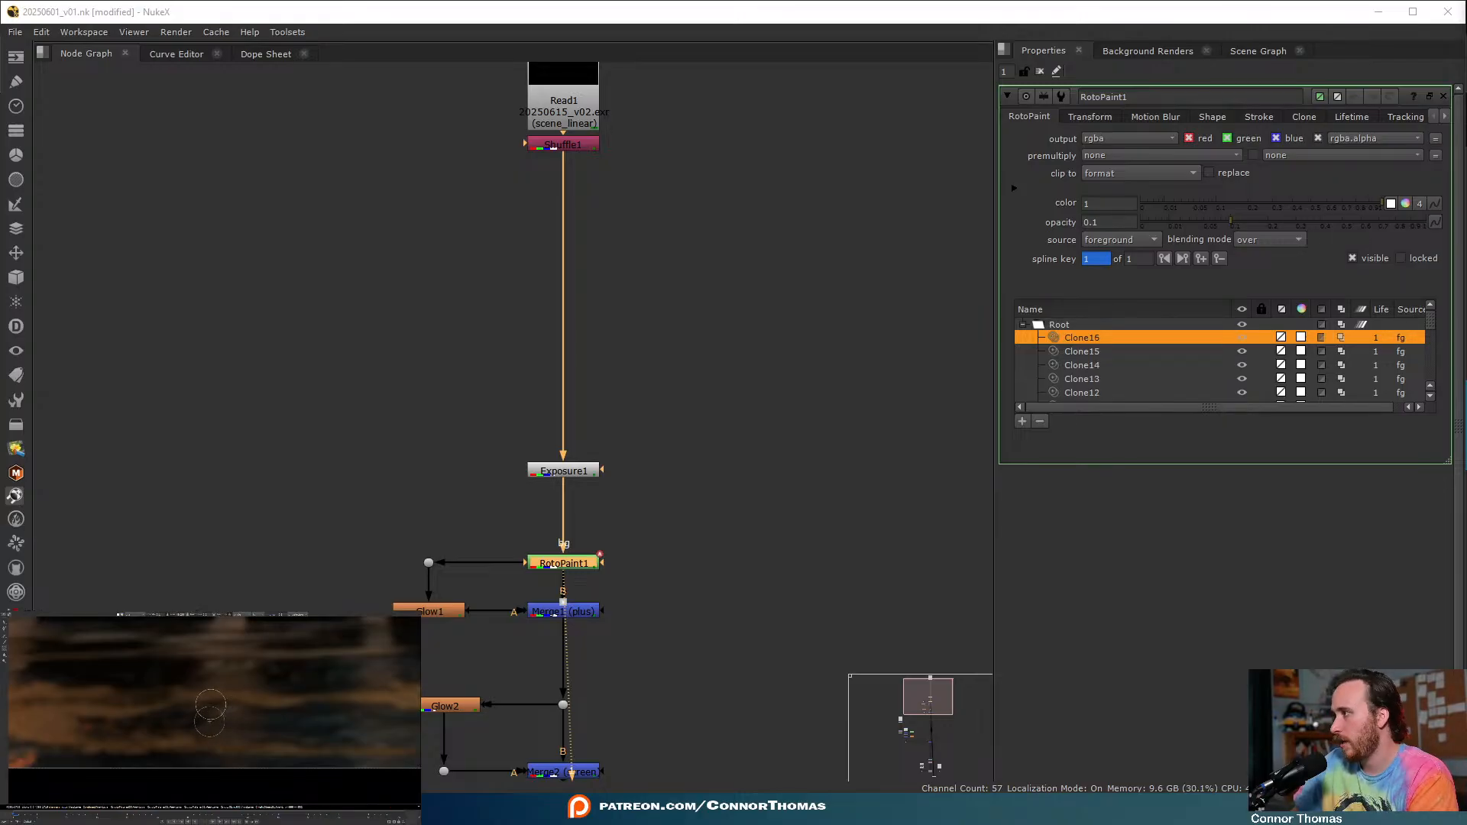
drag(210, 705, 221, 703)
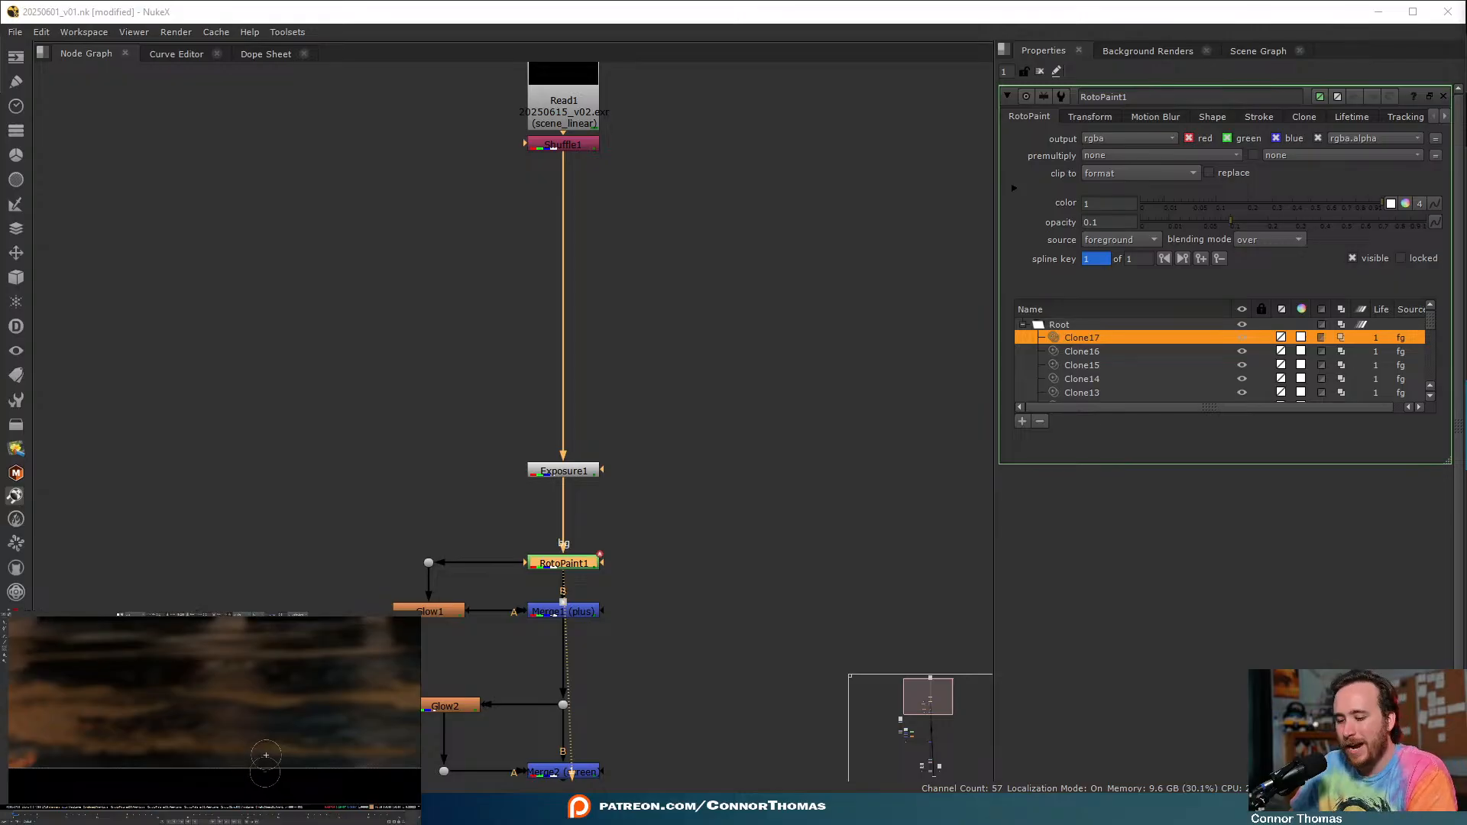
key(ctrl+s)
- Check the retouched water across the whole plate, close RotoPaint1's properties and view the output of DasGrain1
scroll(229, 745, down, 4)
middle_drag(159, 734, 246, 690)
scroll(197, 682, down, 4)
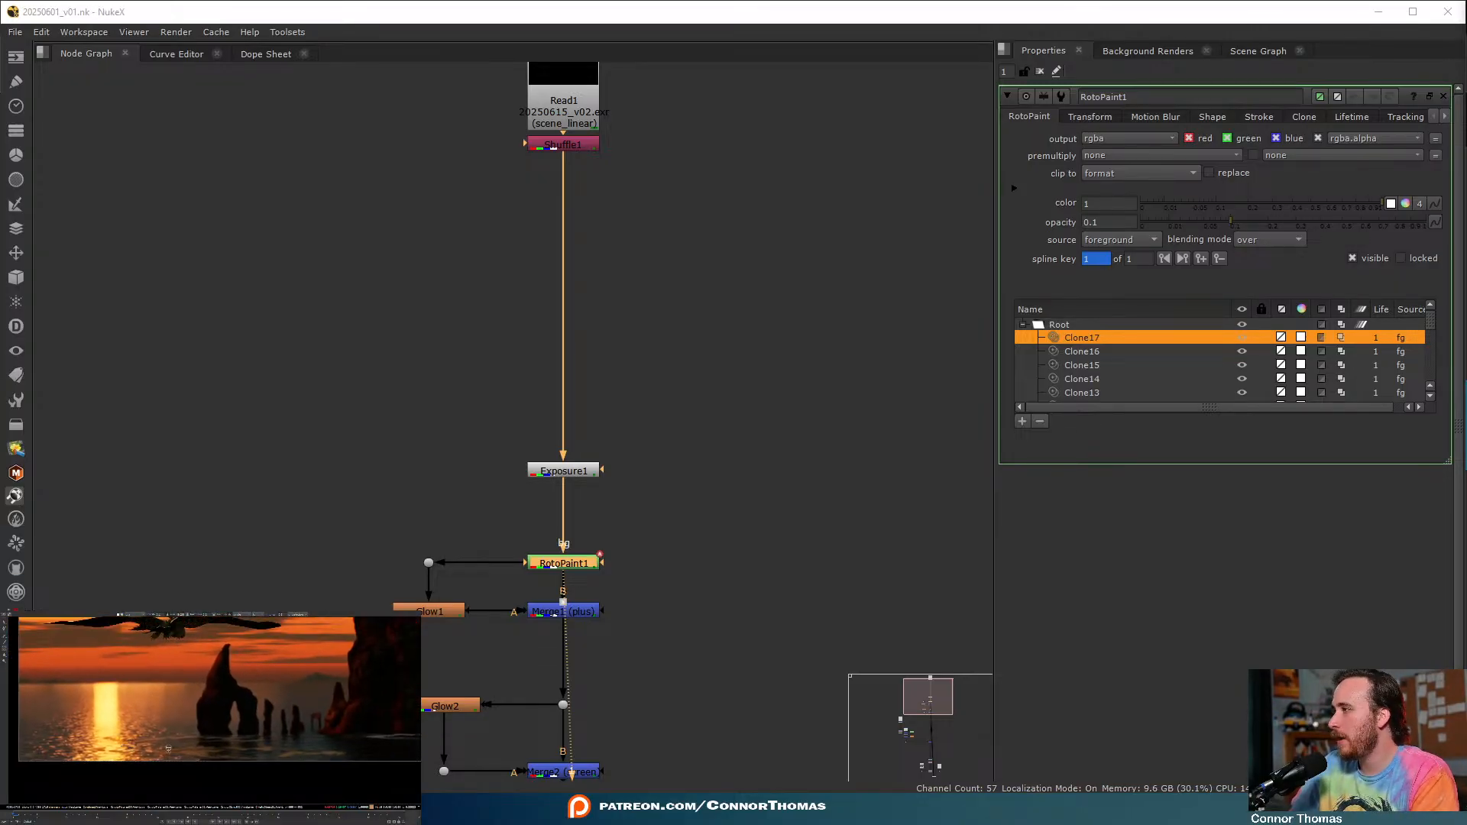
middle_drag(304, 740, 193, 735)
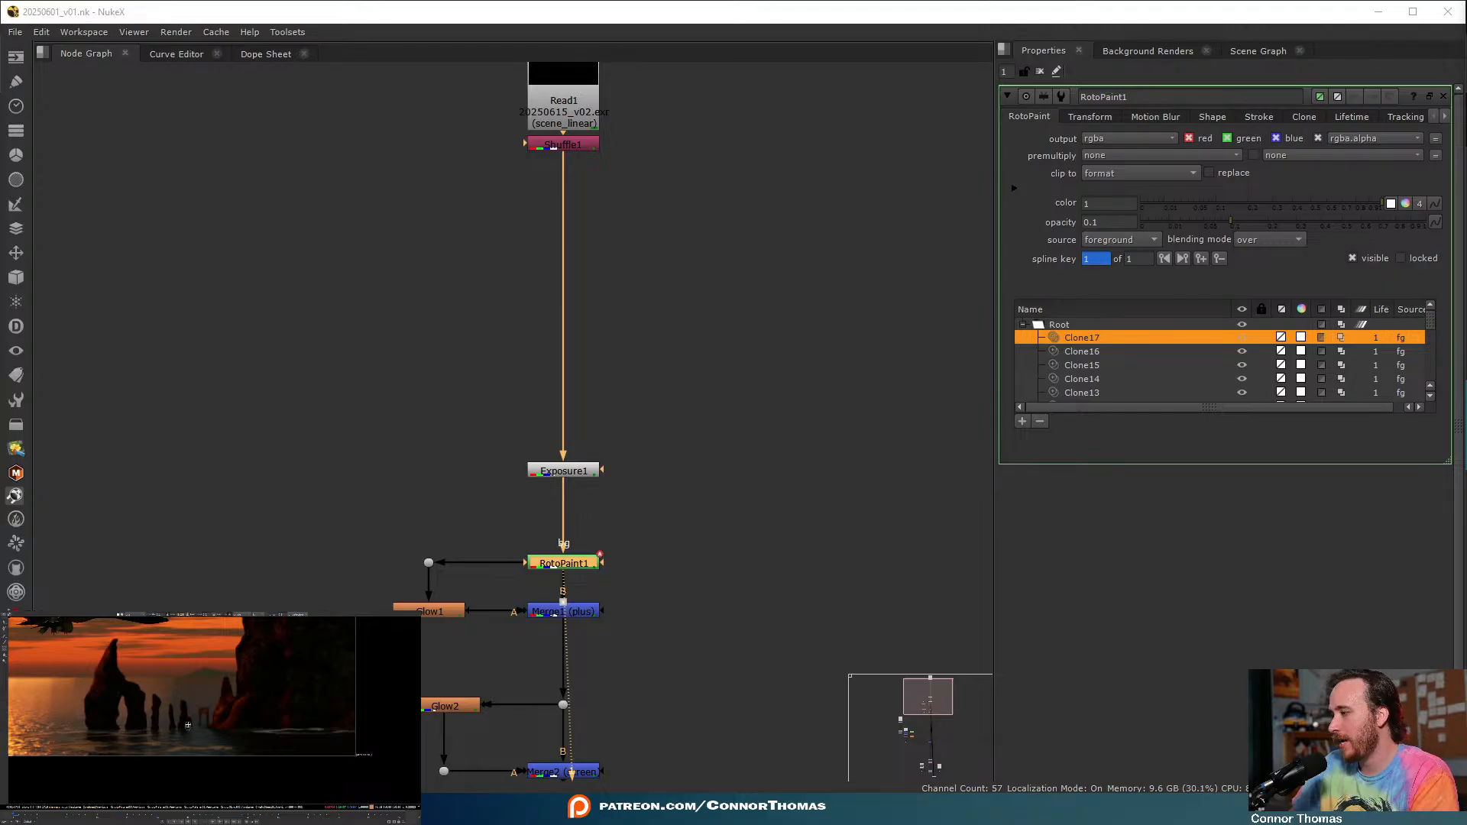
scroll(142, 696, down, 3)
scroll(142, 695, up, 3)
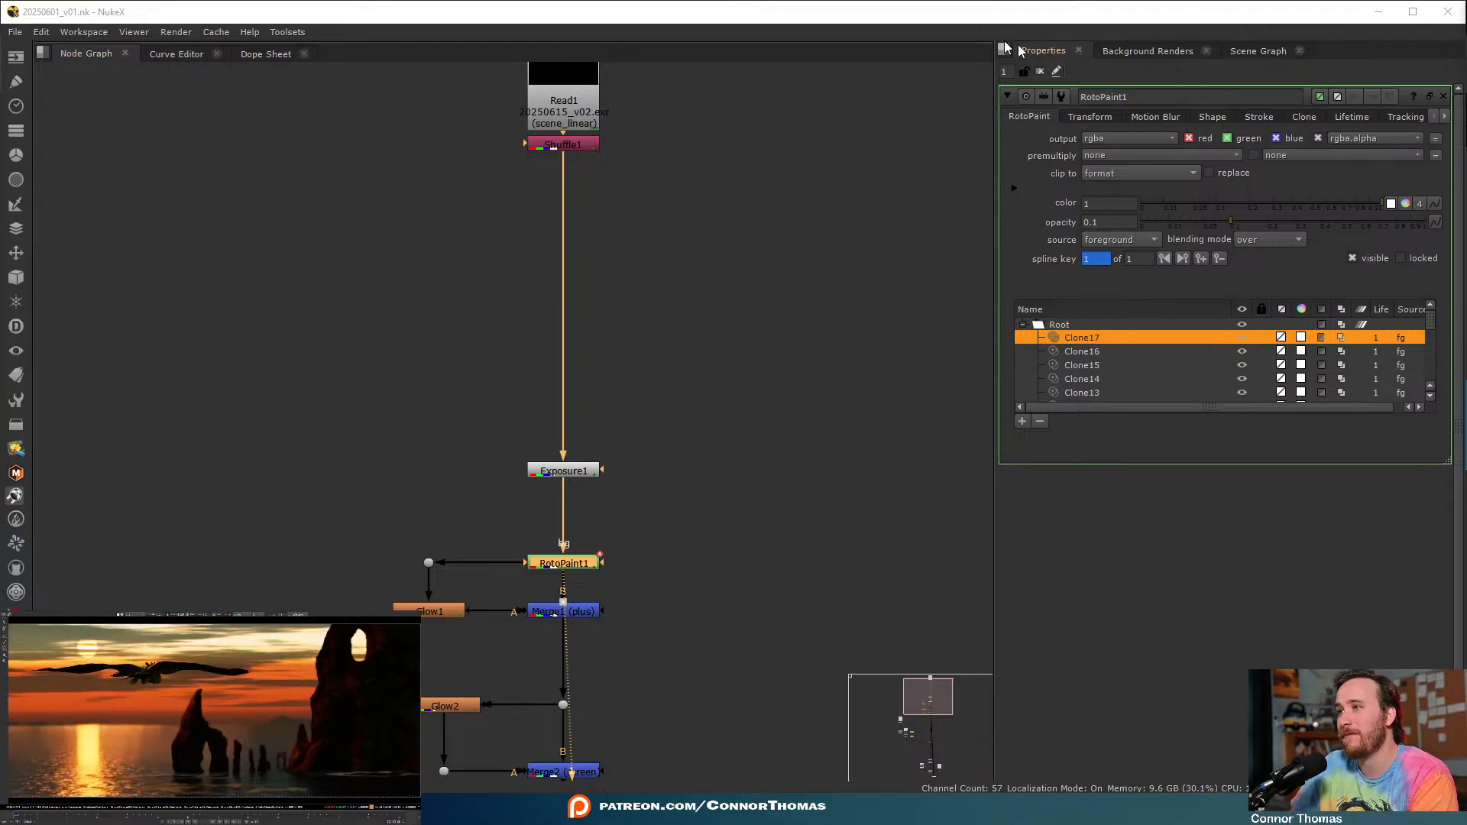
click(1039, 71)
click(744, 598)
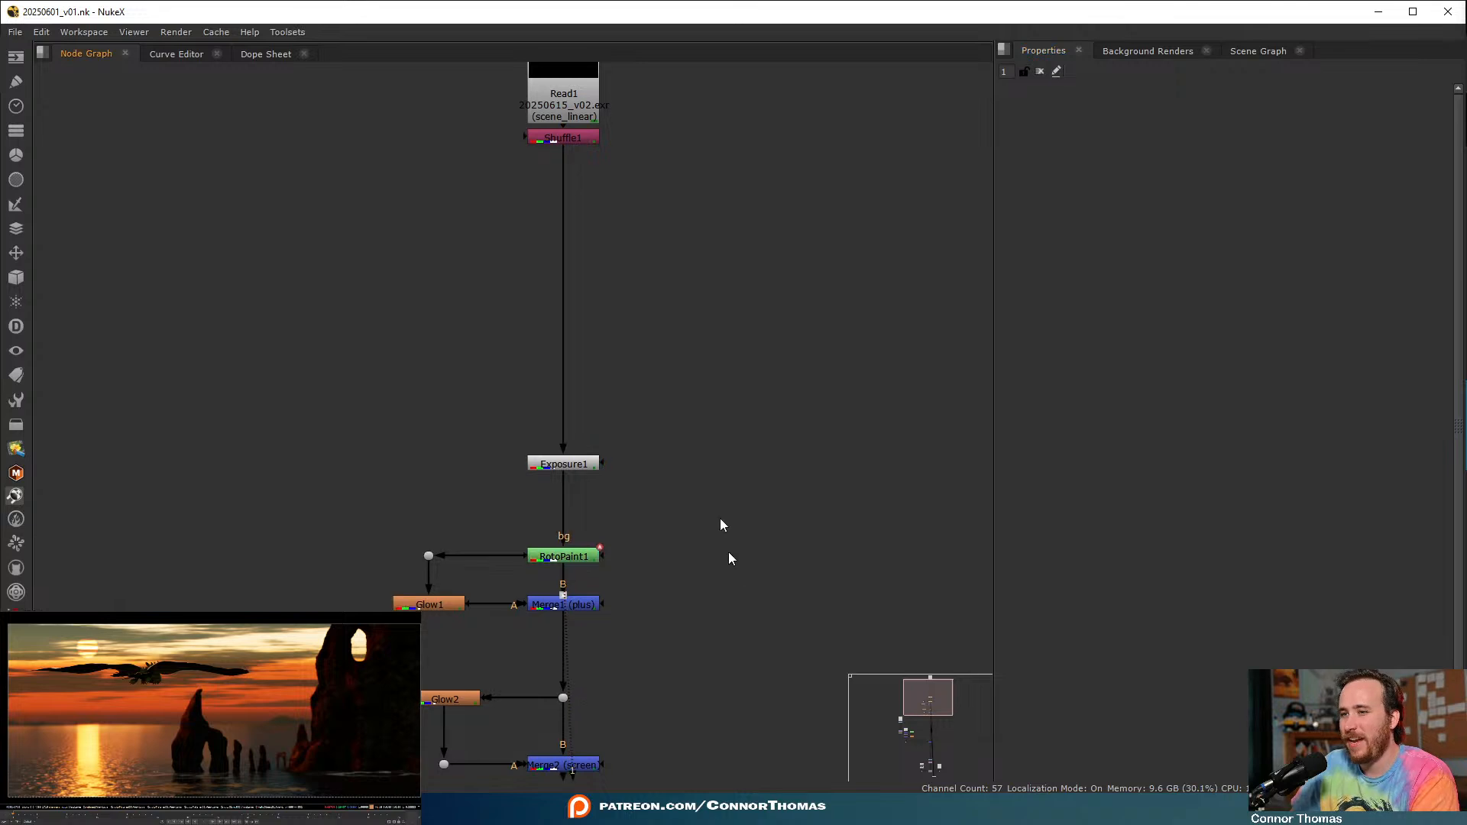
scroll(727, 551, down, 3)
click(617, 589)
key(1)
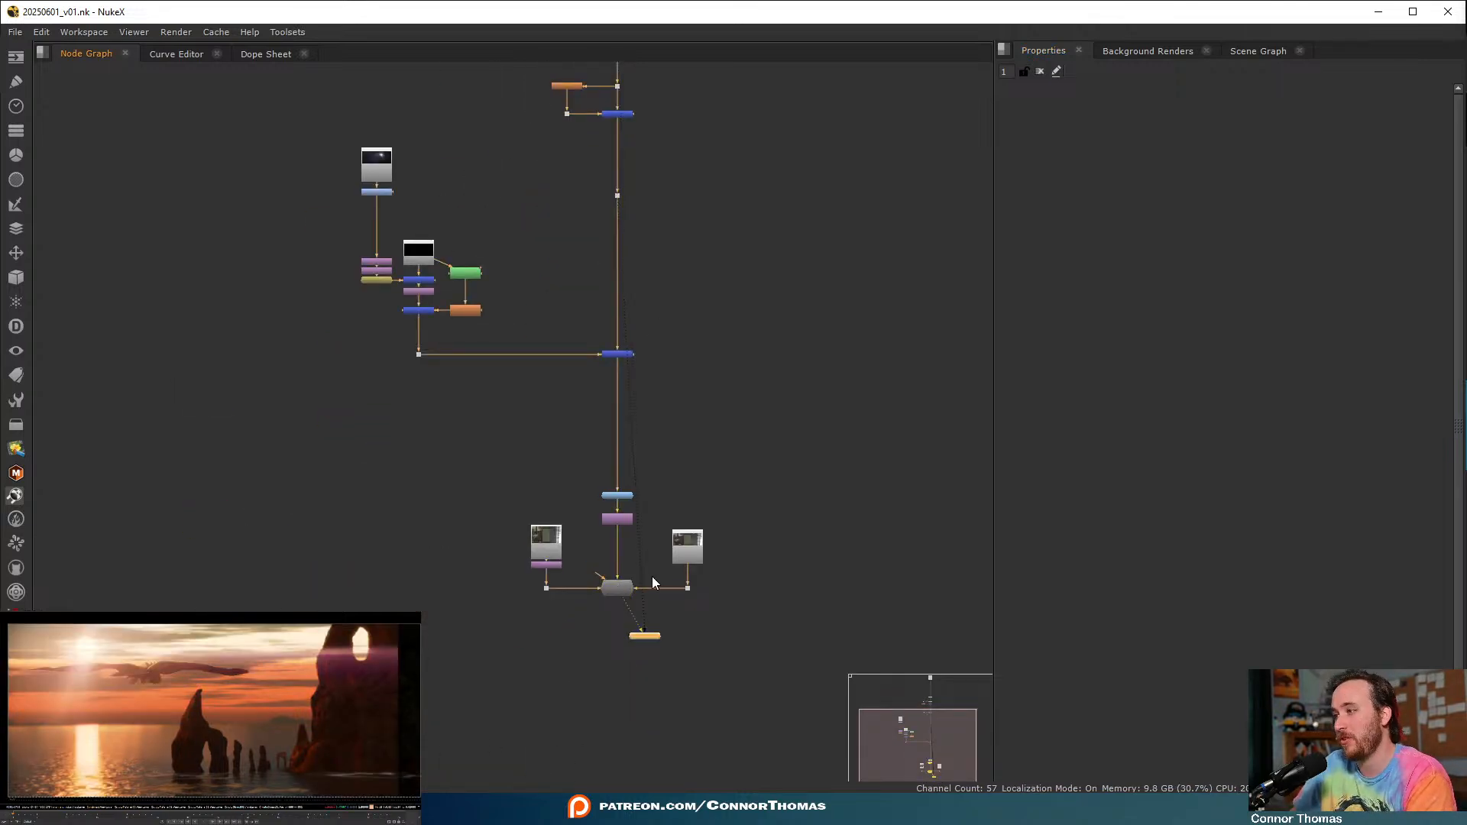
- Move the Viewer node further down and add a Crop node using the format preset a short distance below DasGrain1
middle_drag(573, 623, 533, 430)
drag(606, 443, 627, 747)
click(524, 460)
click(574, 397)
key(Tab)
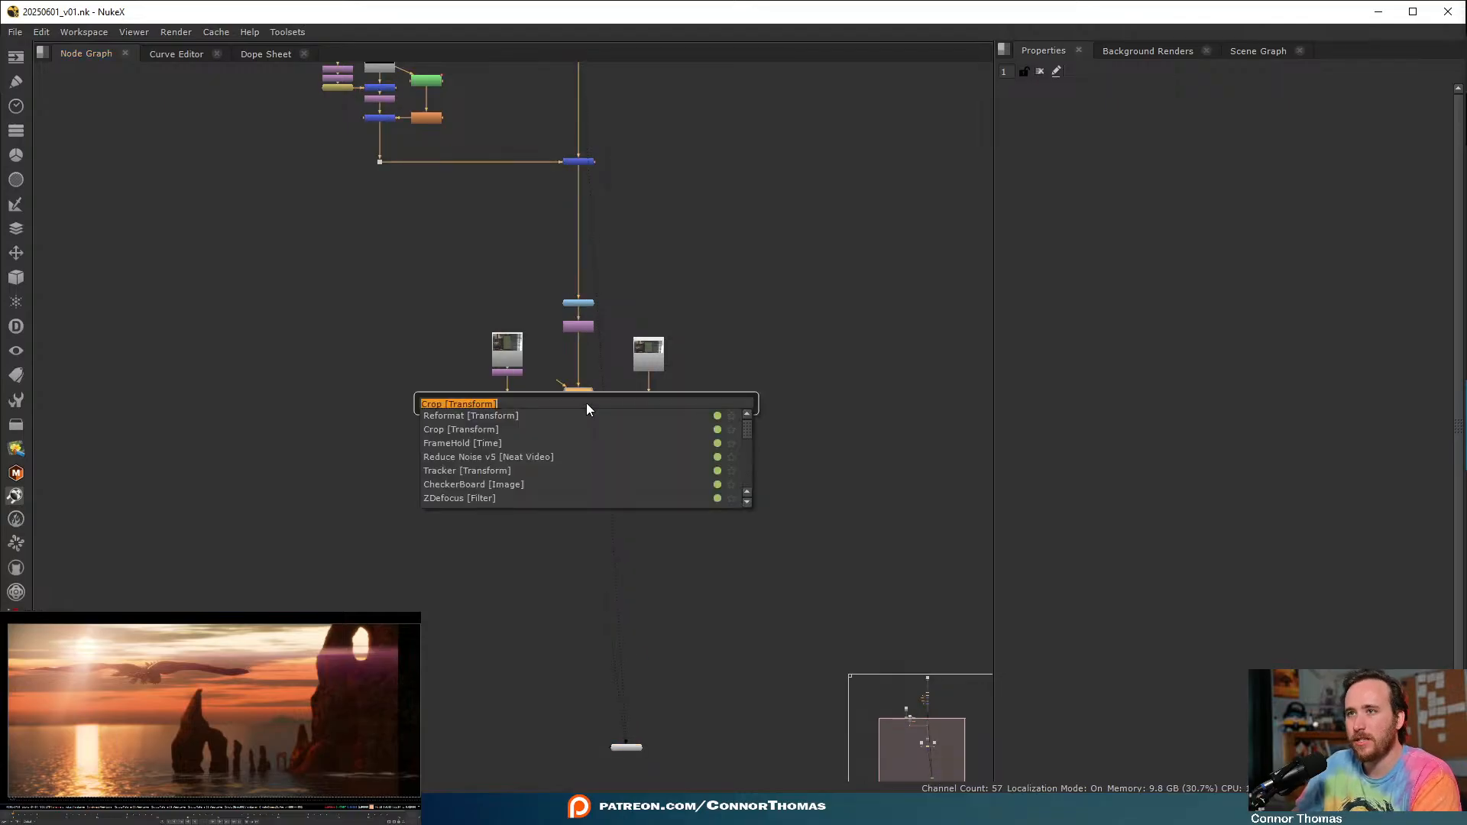
text(crop)
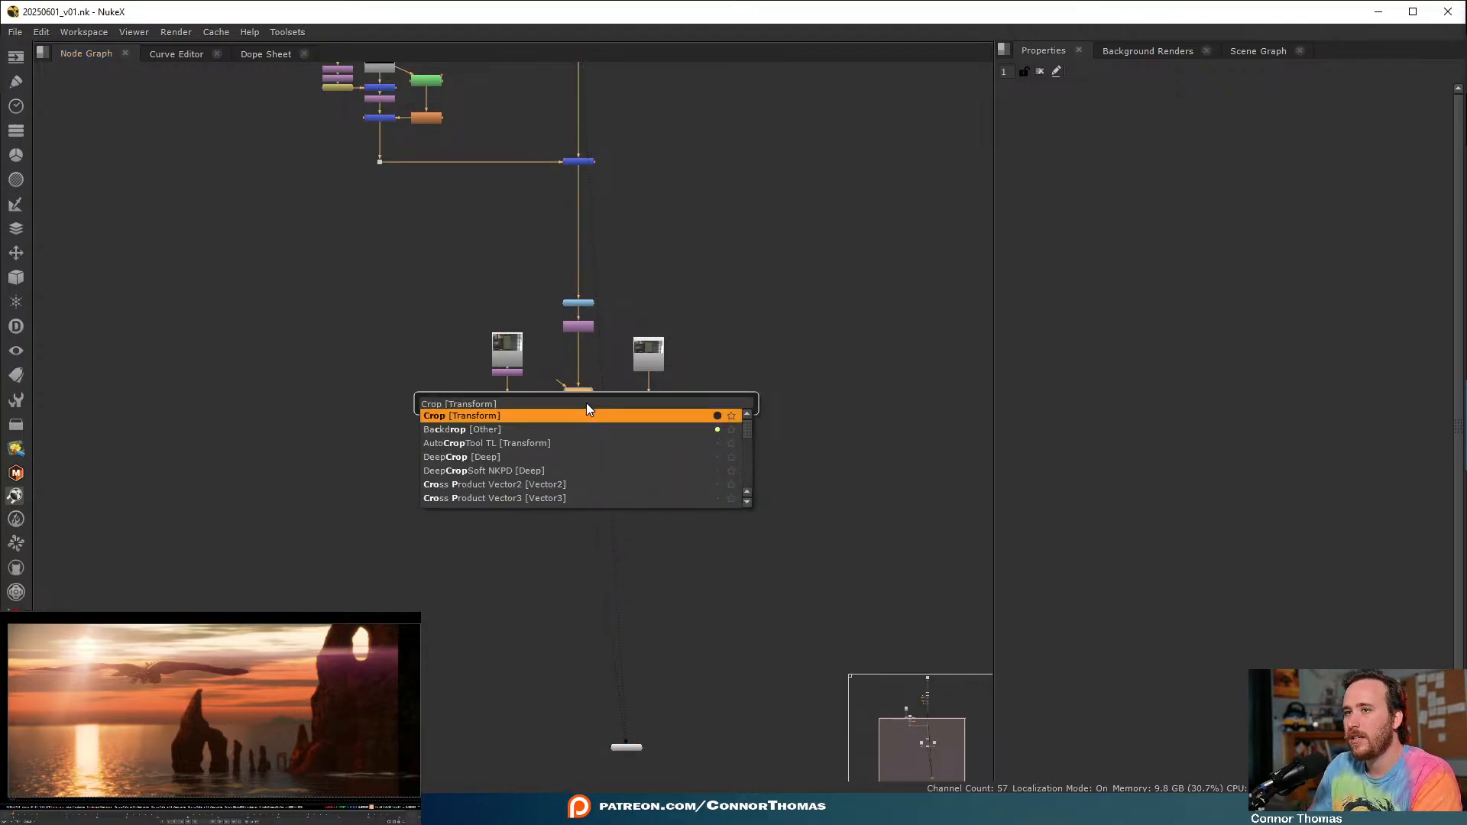
key(Return)
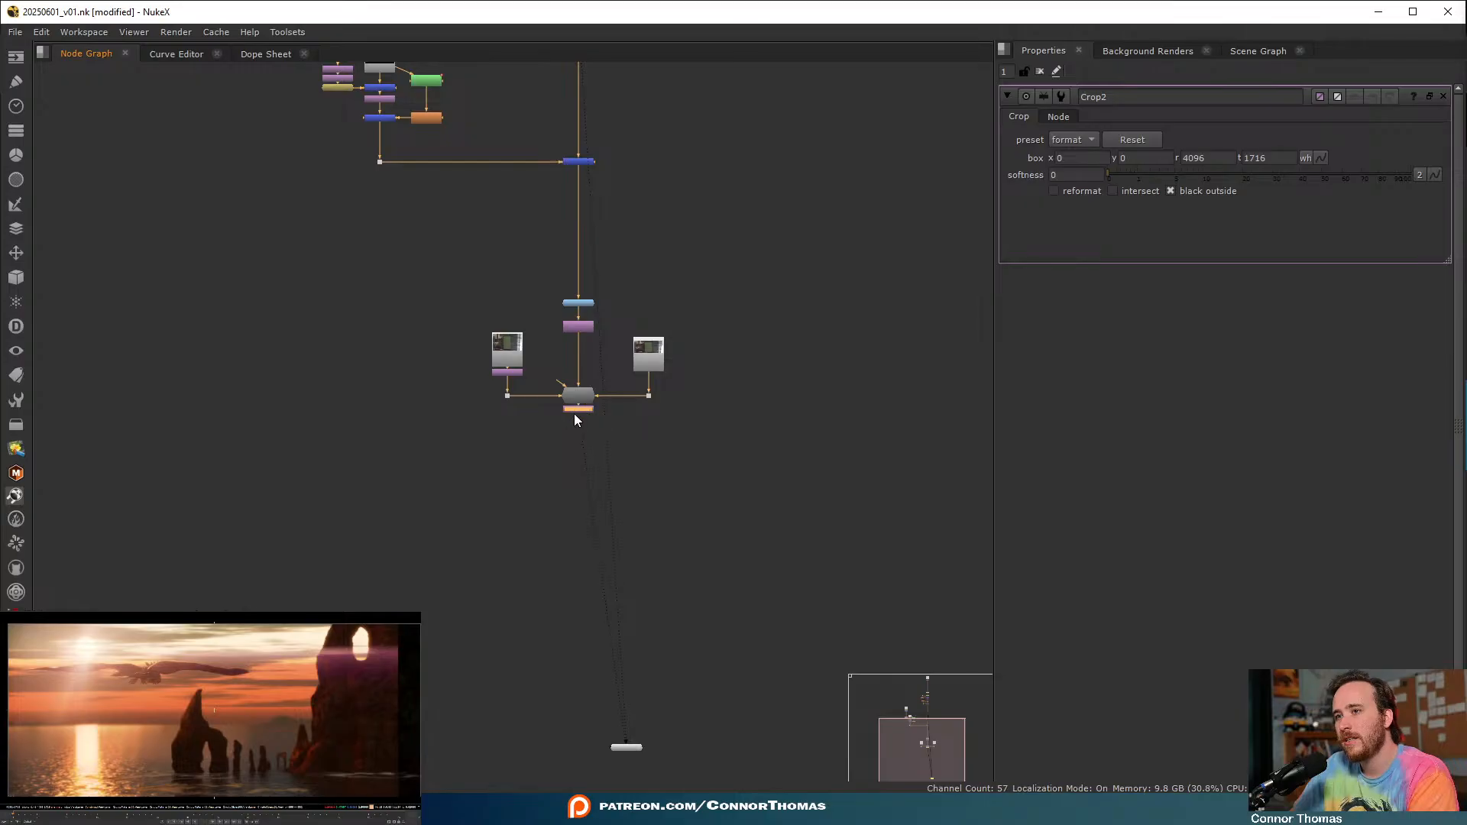
drag(577, 411, 583, 497)
click(701, 503)
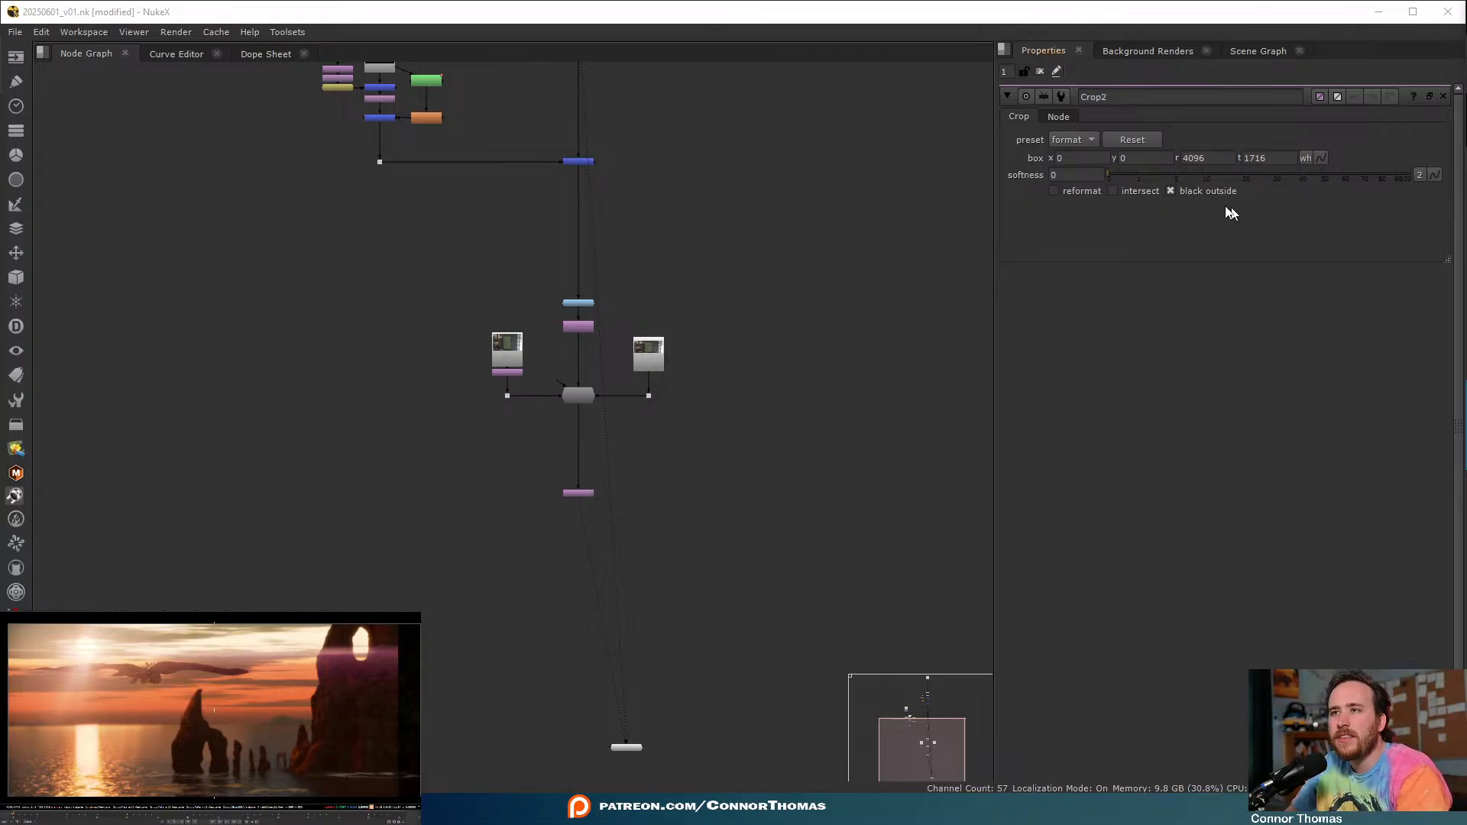
- Set the mix of Merge3, the plus merge that adds the flare, to 0.655
scroll(615, 420, up, 2)
scroll(615, 422, up, 3)
click(526, 248)
click(1365, 292)
click(1321, 291)
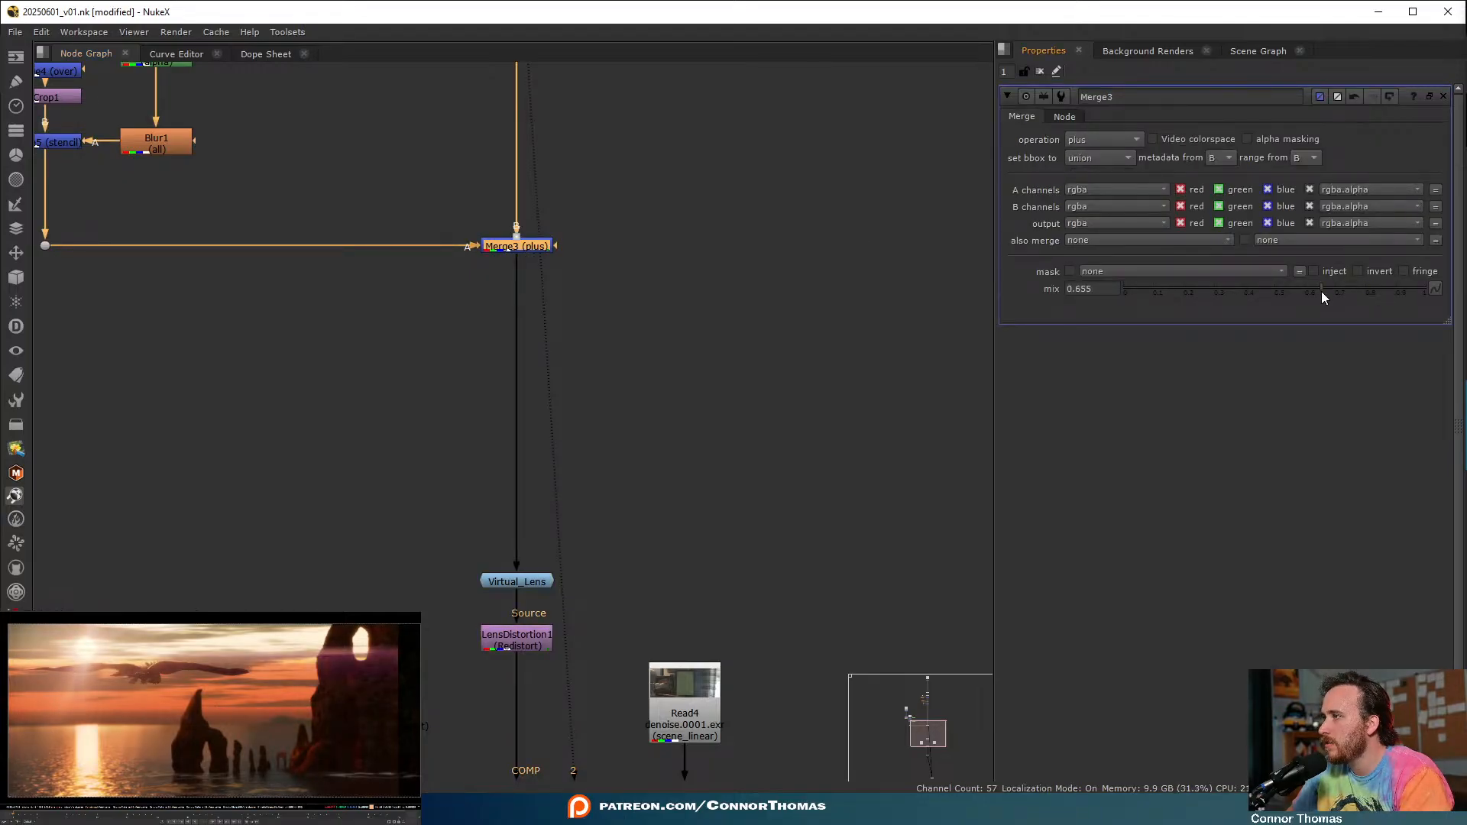
click(841, 386)
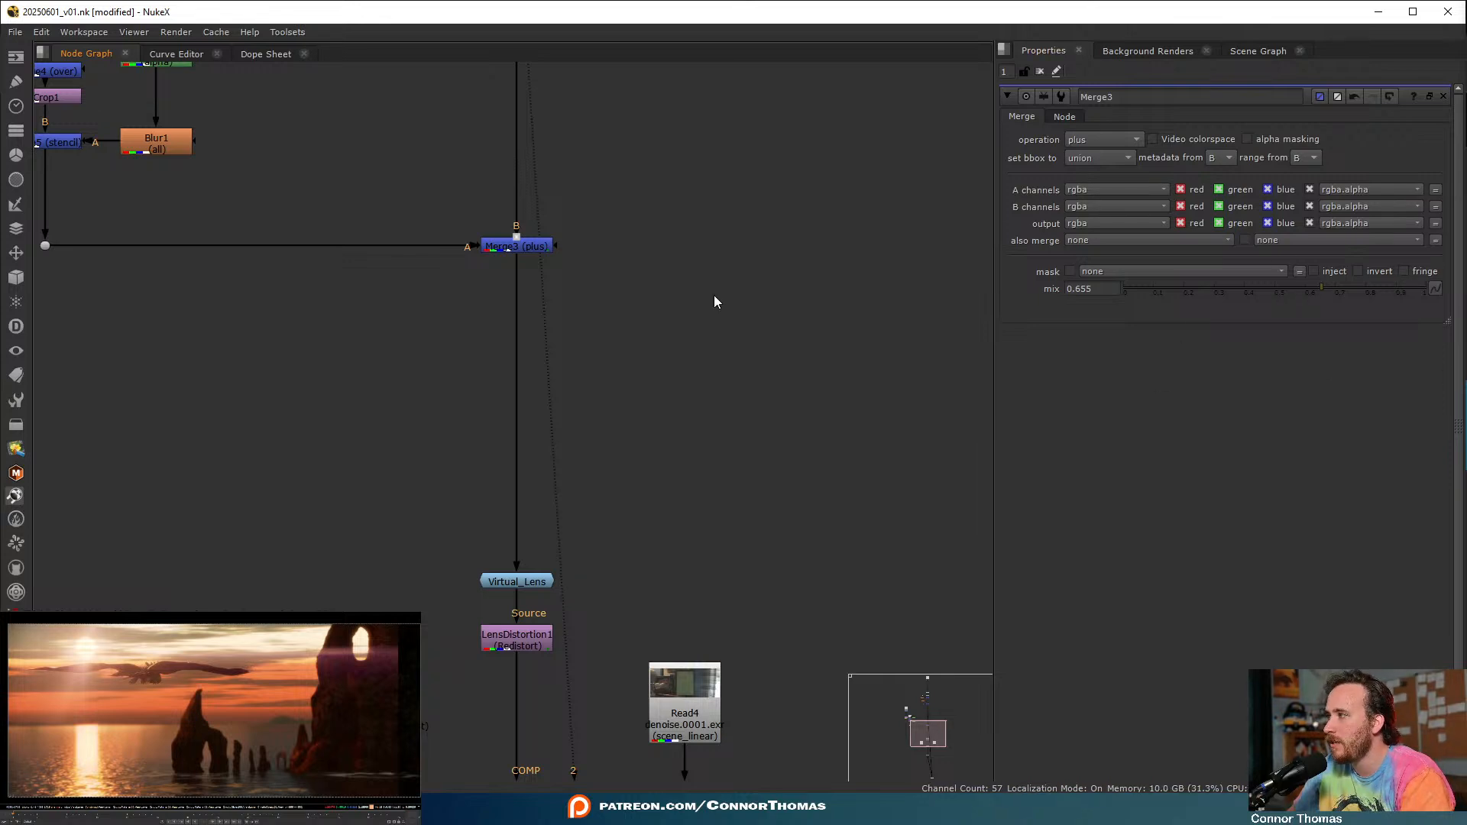
- Review the node tree between Exposure1 and Crop2 and select DasGrain1
scroll(727, 273, up, 5)
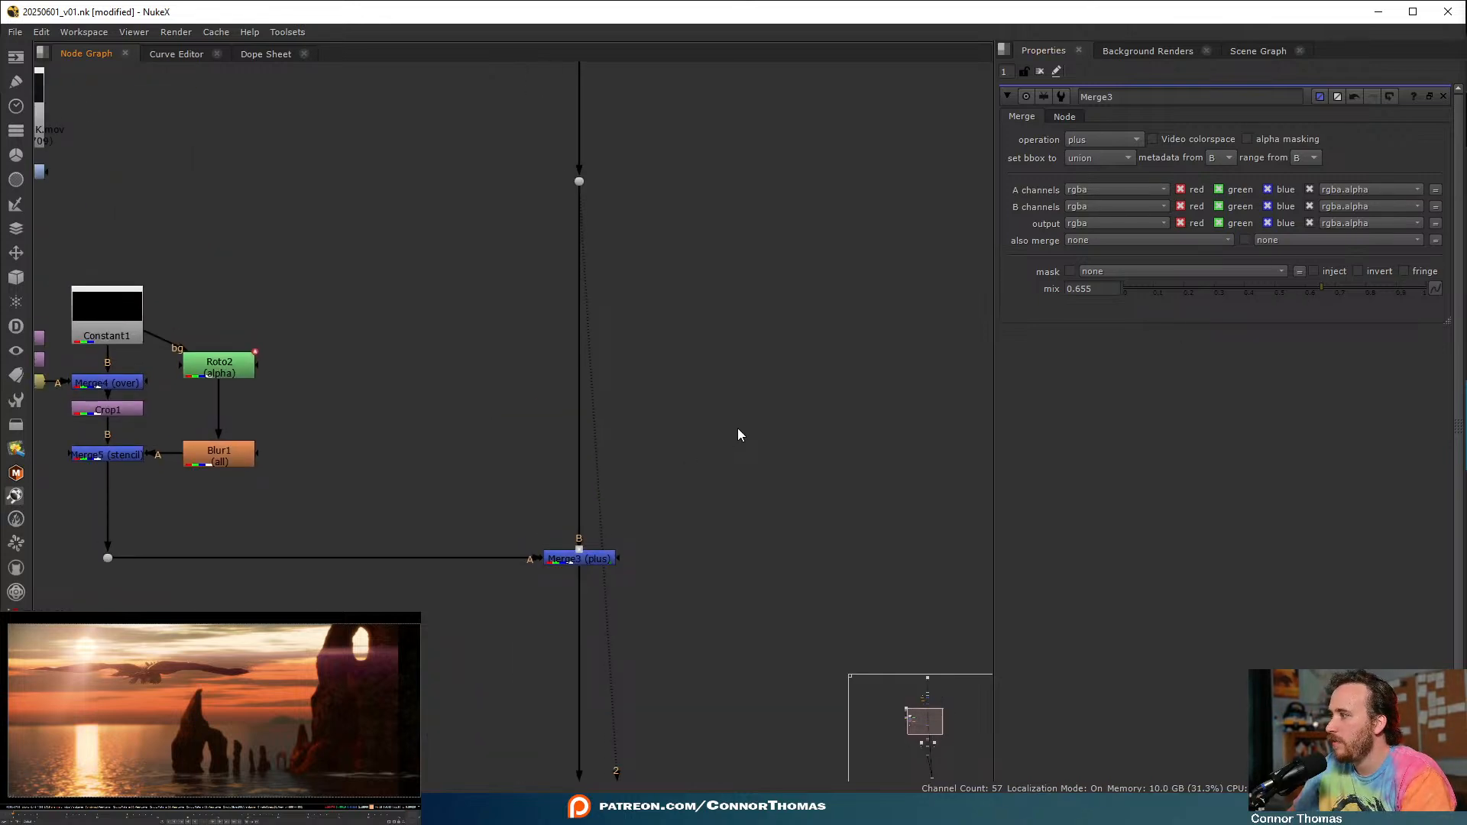
scroll(739, 447, up, 10)
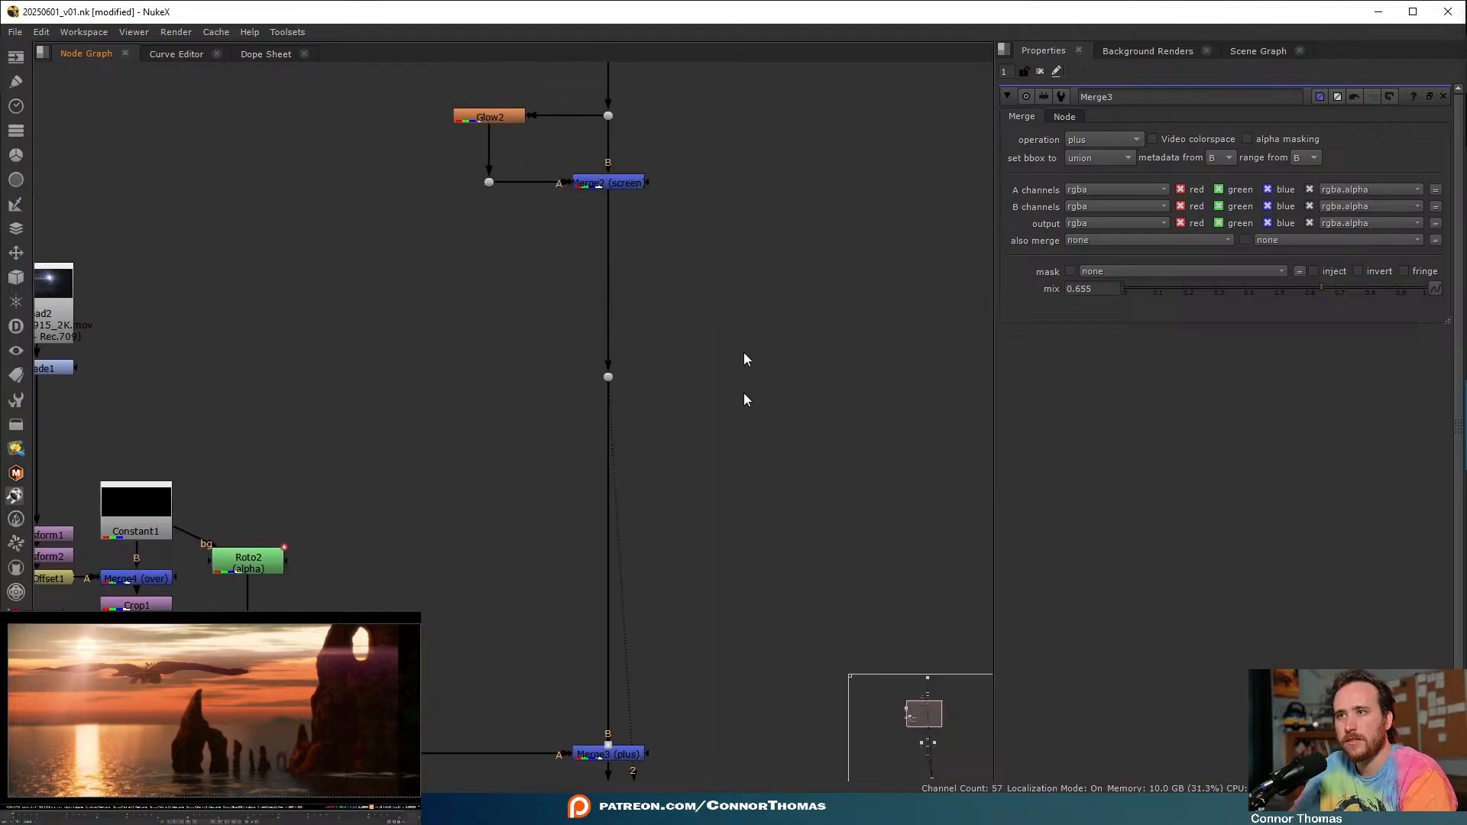
key(ctrl)
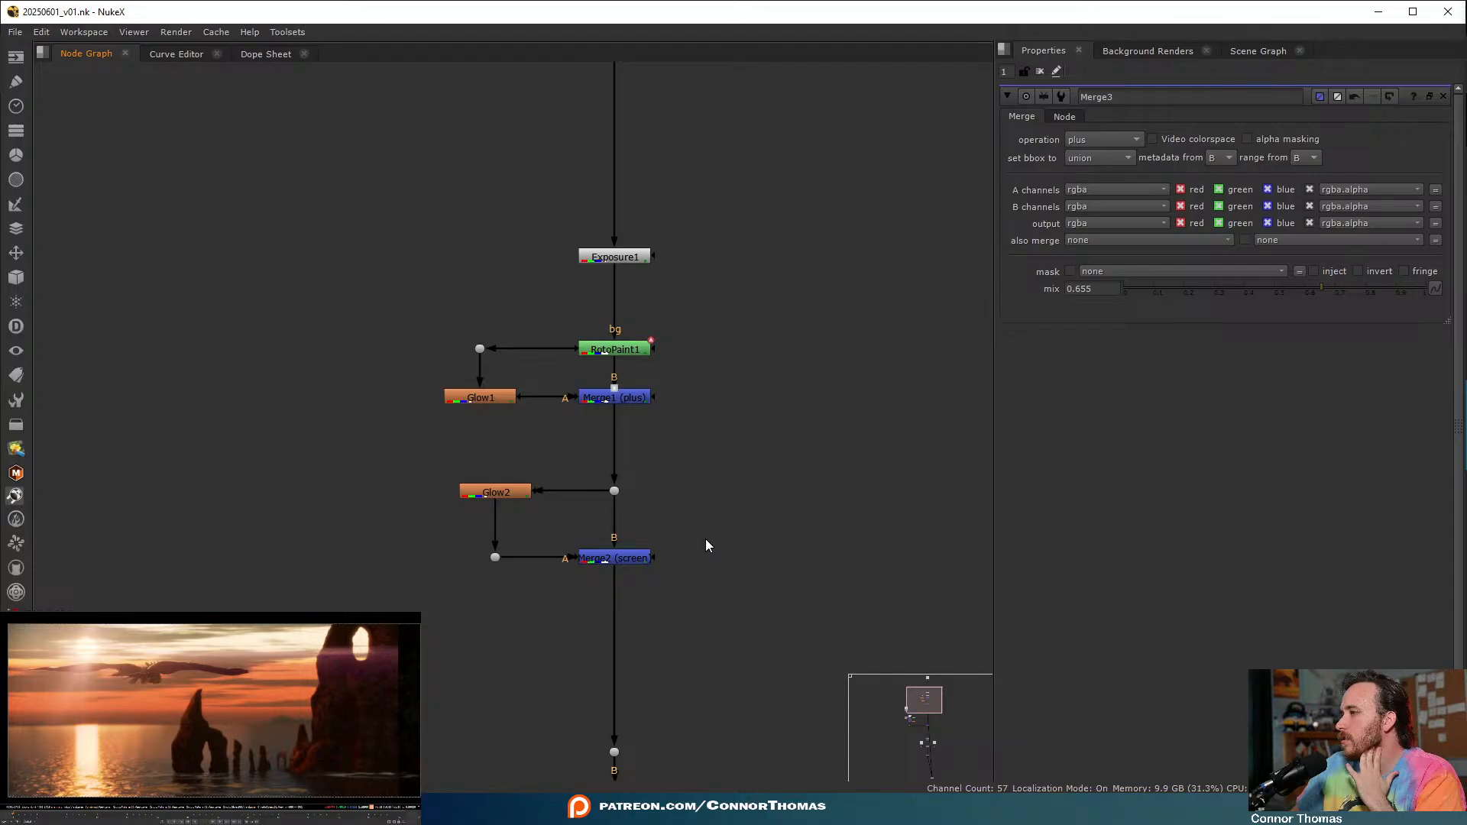
middle_drag(650, 495, 645, 424)
scroll(665, 458, down, 4)
middle_drag(725, 543, 668, 114)
middle_drag(678, 706, 683, 442)
scroll(673, 435, up, 5)
click(549, 134)
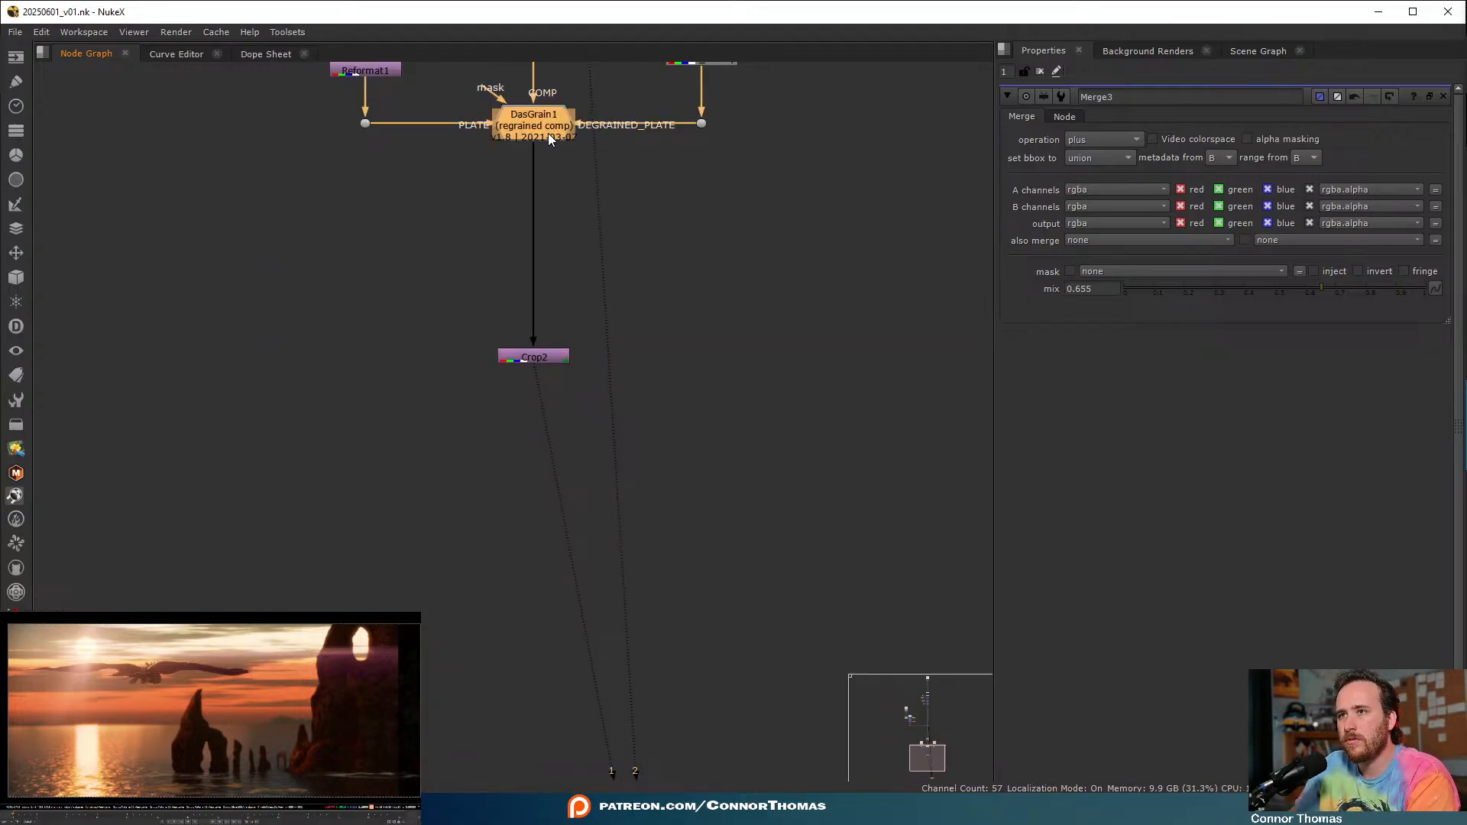
- Insert a Grade node between DasGrain1 and Crop2, with a Roto node branching from a dot above it and feeding its mask
key(g)
drag(549, 205, 565, 274)
click(692, 249)
ctrl+click(533, 204)
key(o)
drag(687, 239, 547, 211)
drag(571, 268, 672, 207)
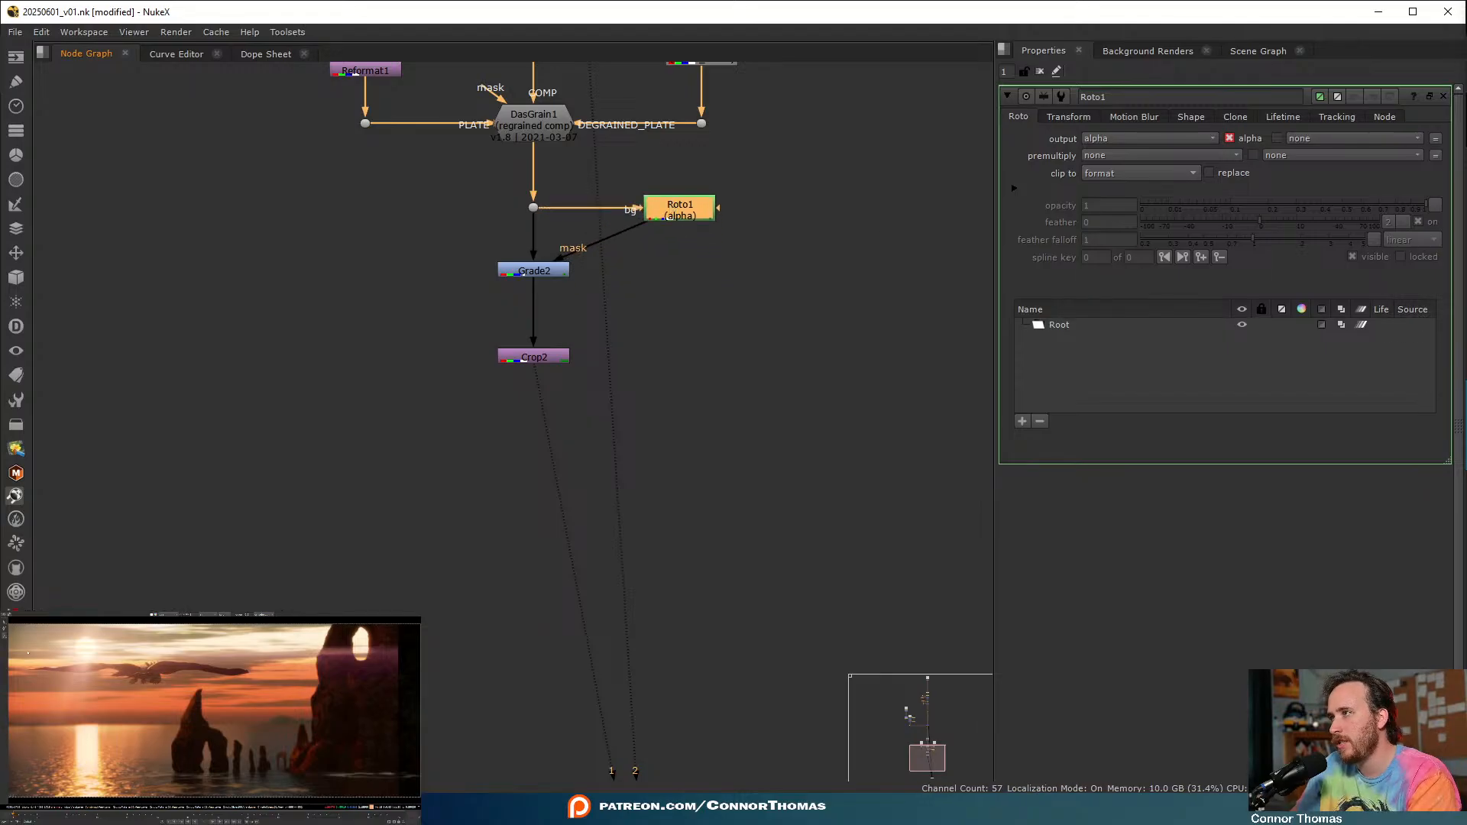
click(4, 637)
click(29, 657)
click(113, 667)
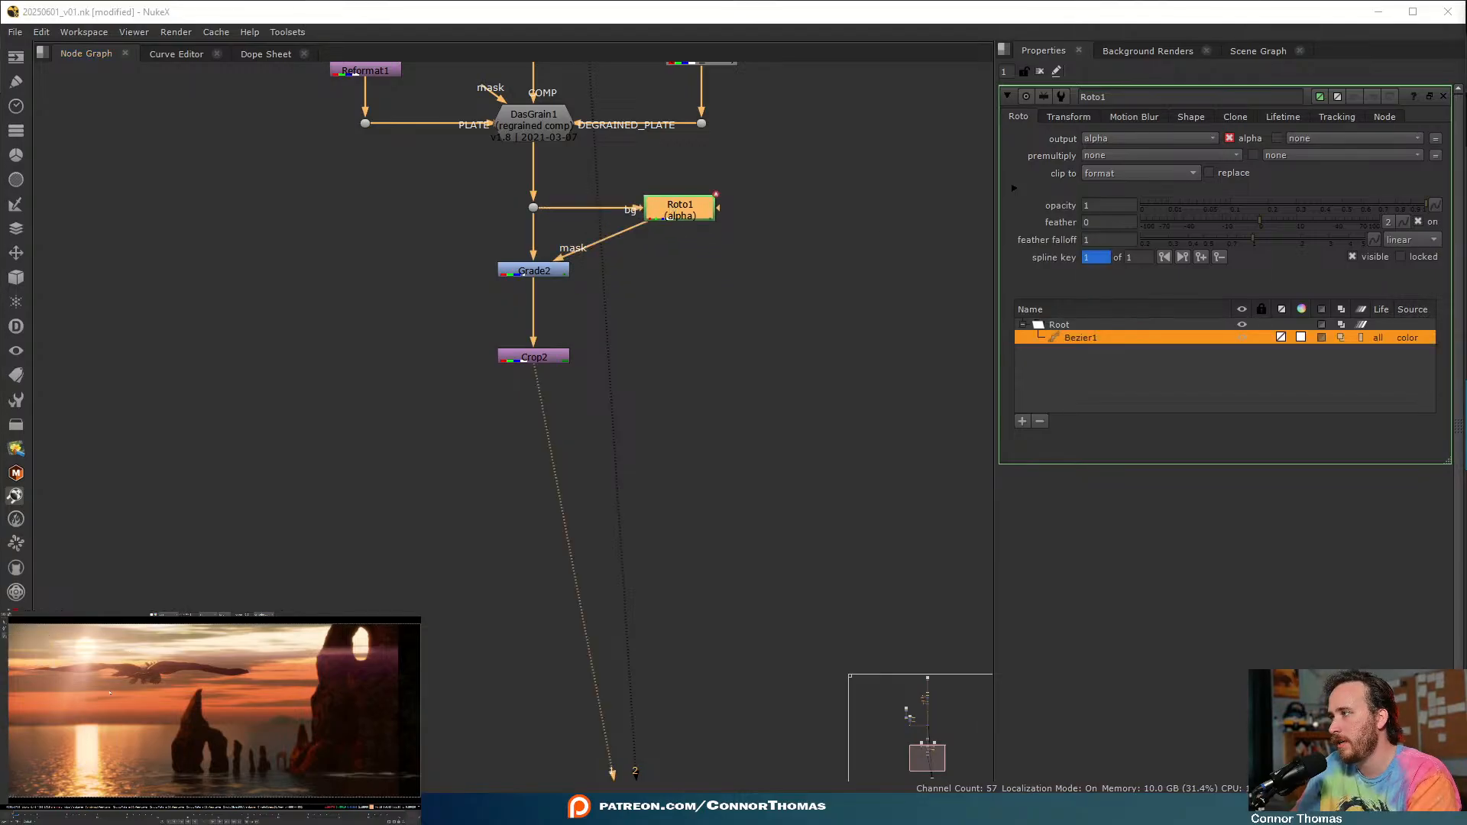
scroll(109, 684, down, 3)
key(ctrl+z)
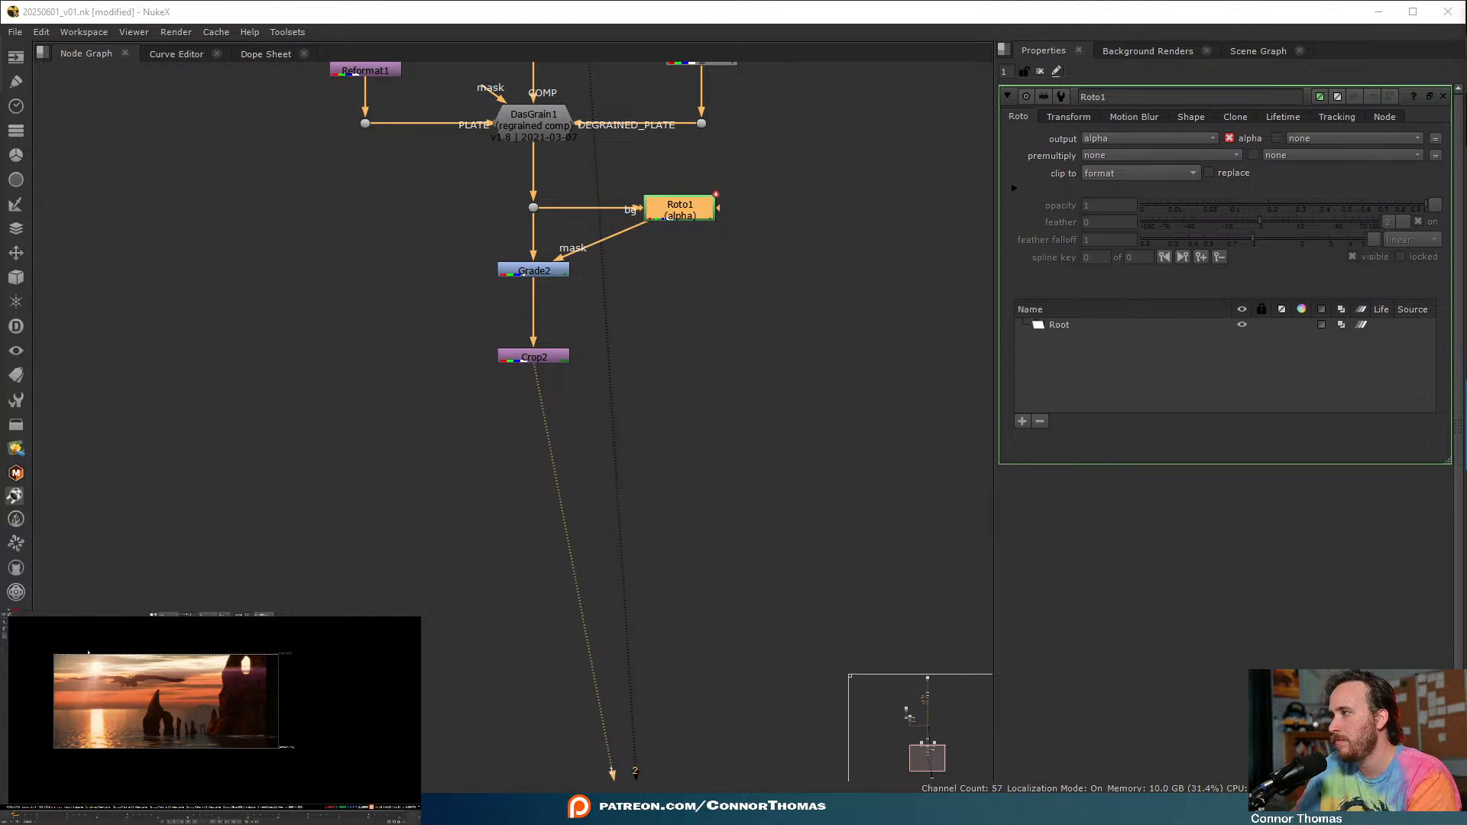
- Draw a closed roto shape in Roto1 sweeping around the picture, starting outside its upper edge, and premultiply by rgba
click(85, 650)
click(49, 700)
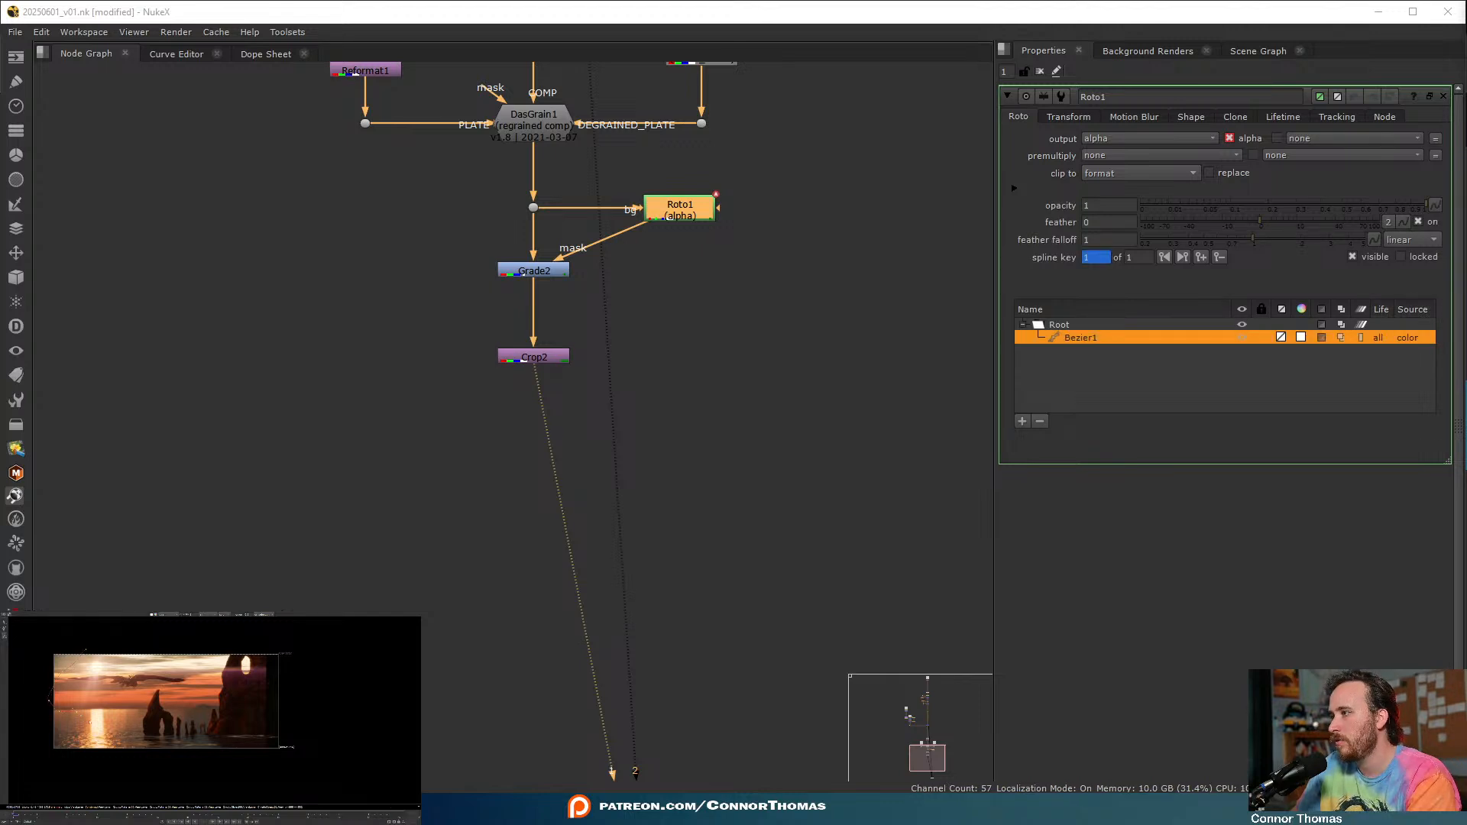
drag(139, 734, 153, 740)
click(234, 720)
click(261, 660)
click(135, 635)
click(86, 650)
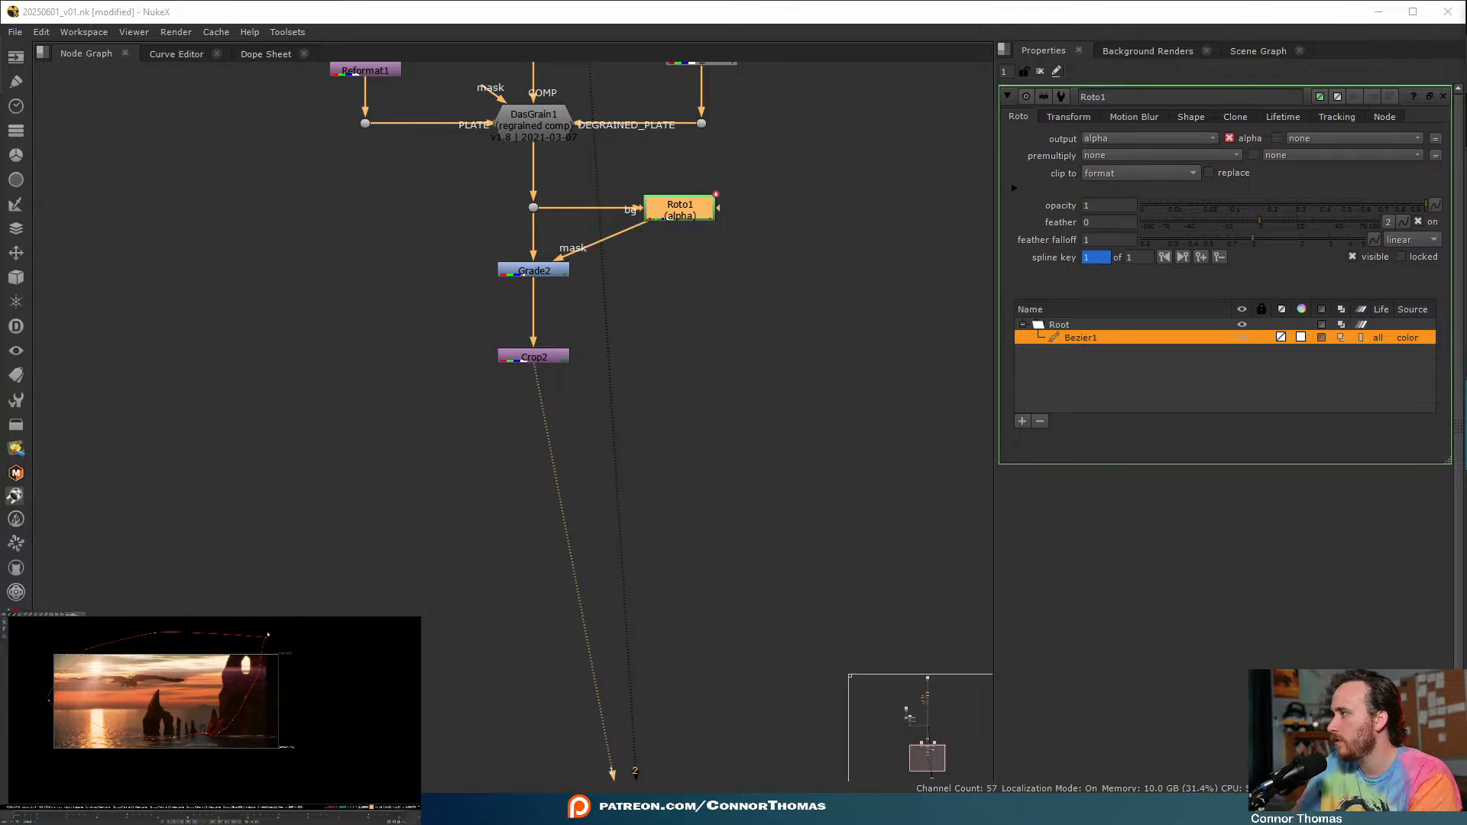
drag(266, 637, 225, 617)
click(1115, 156)
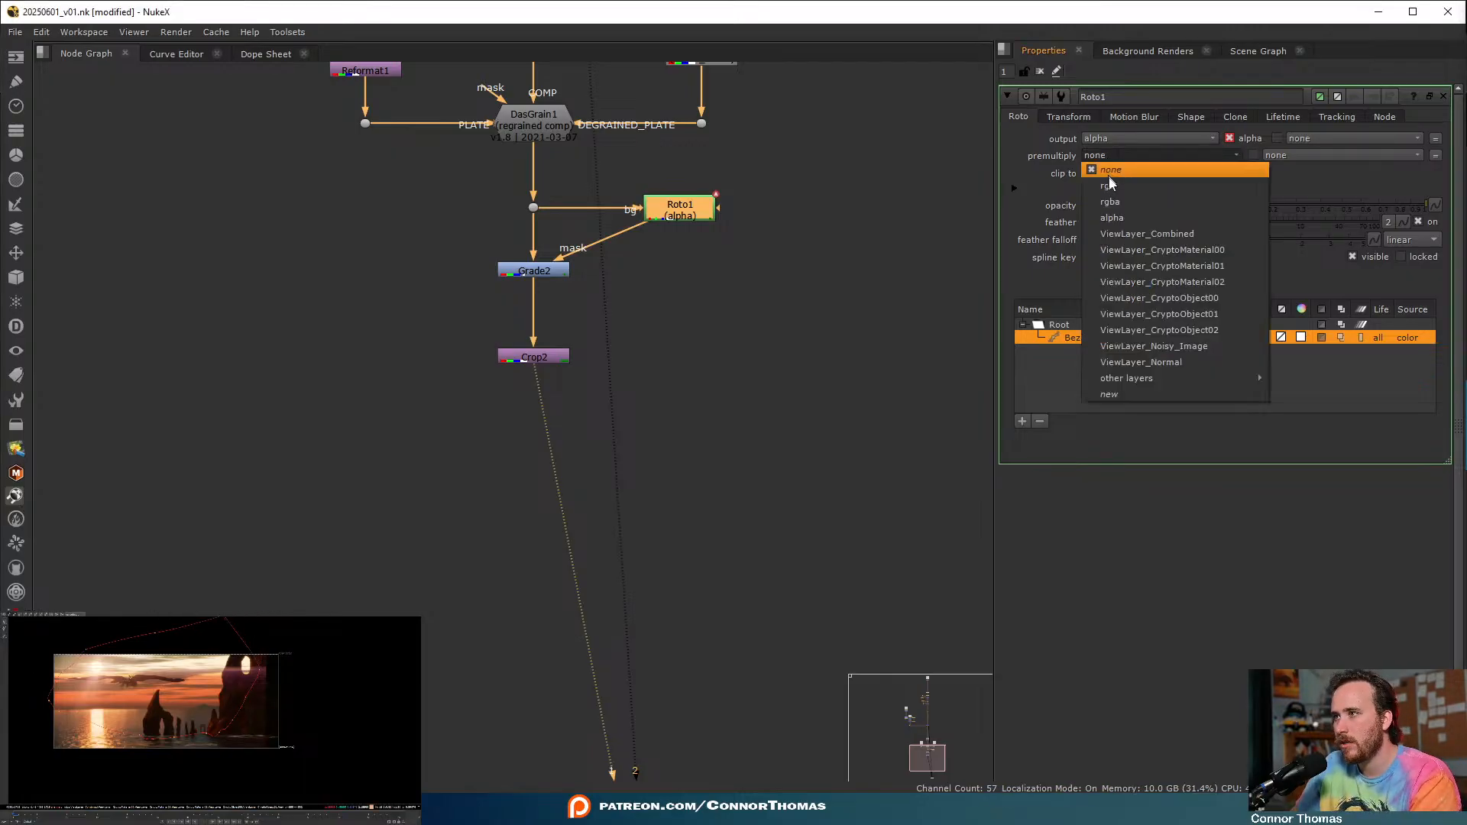
click(1135, 202)
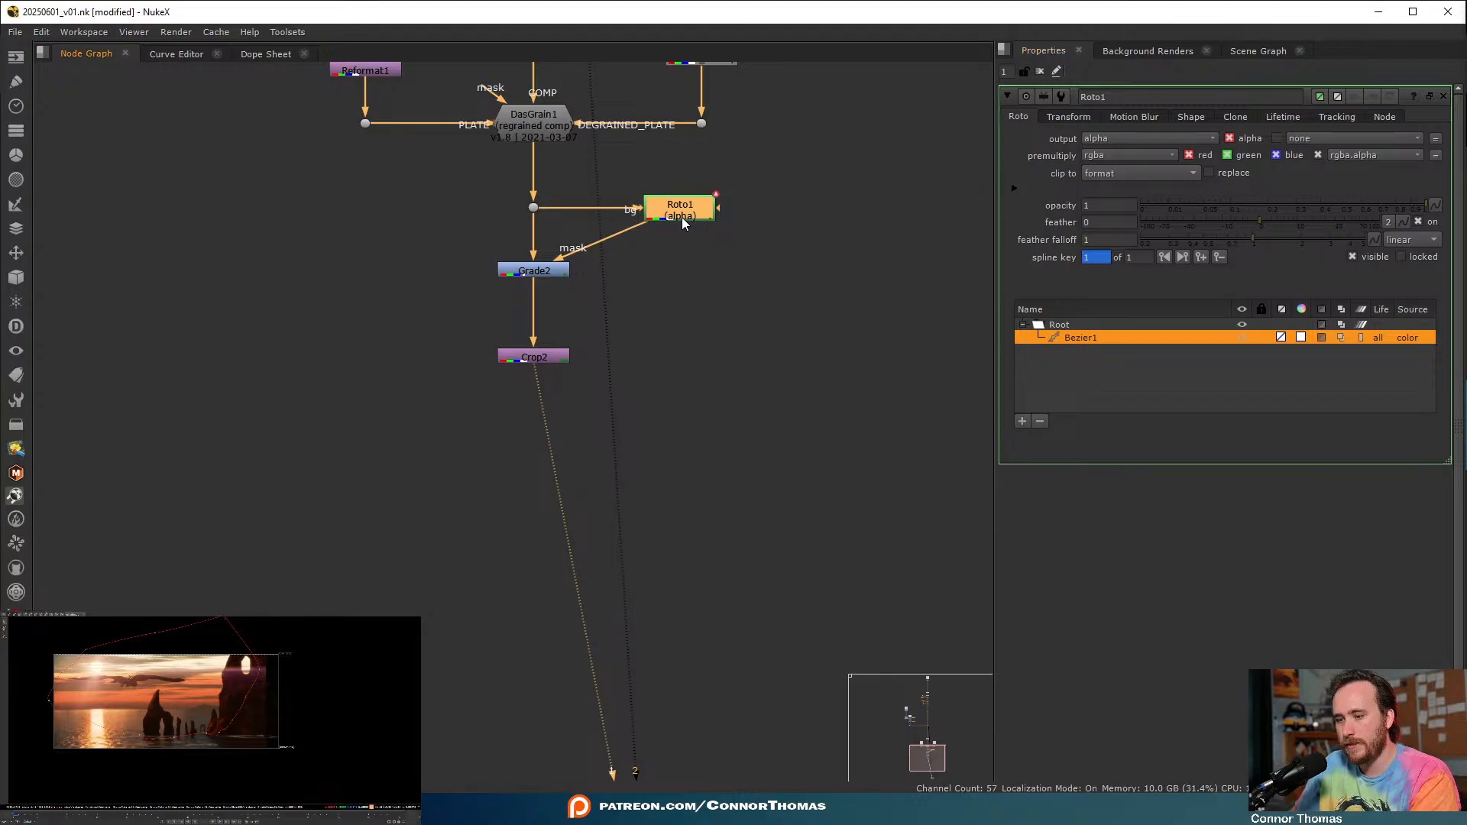
- Add a Blur node below Roto1 in the mask branch and set its size to 300
key(b)
drag(708, 248, 699, 272)
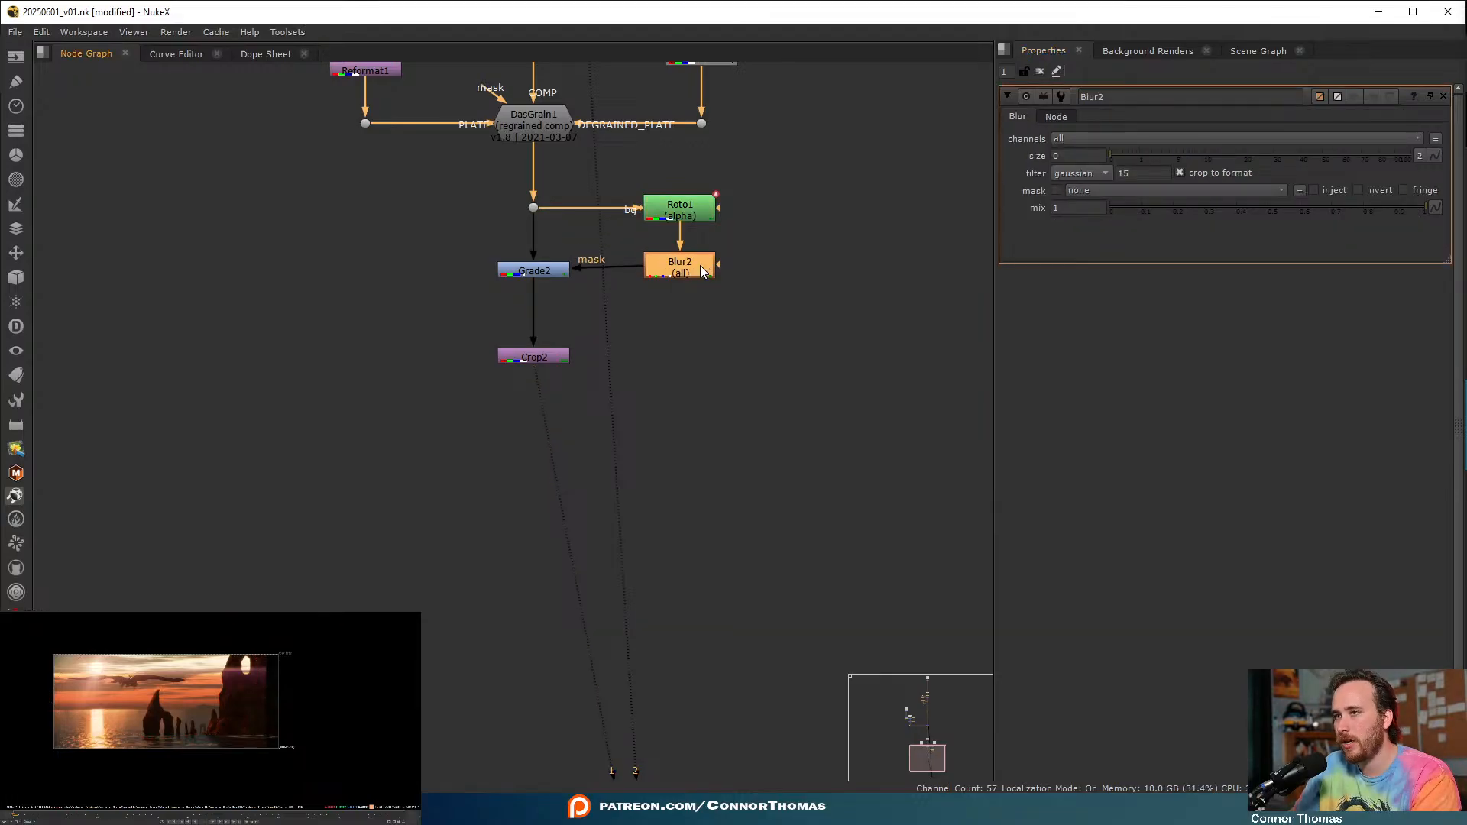
click(1058, 156)
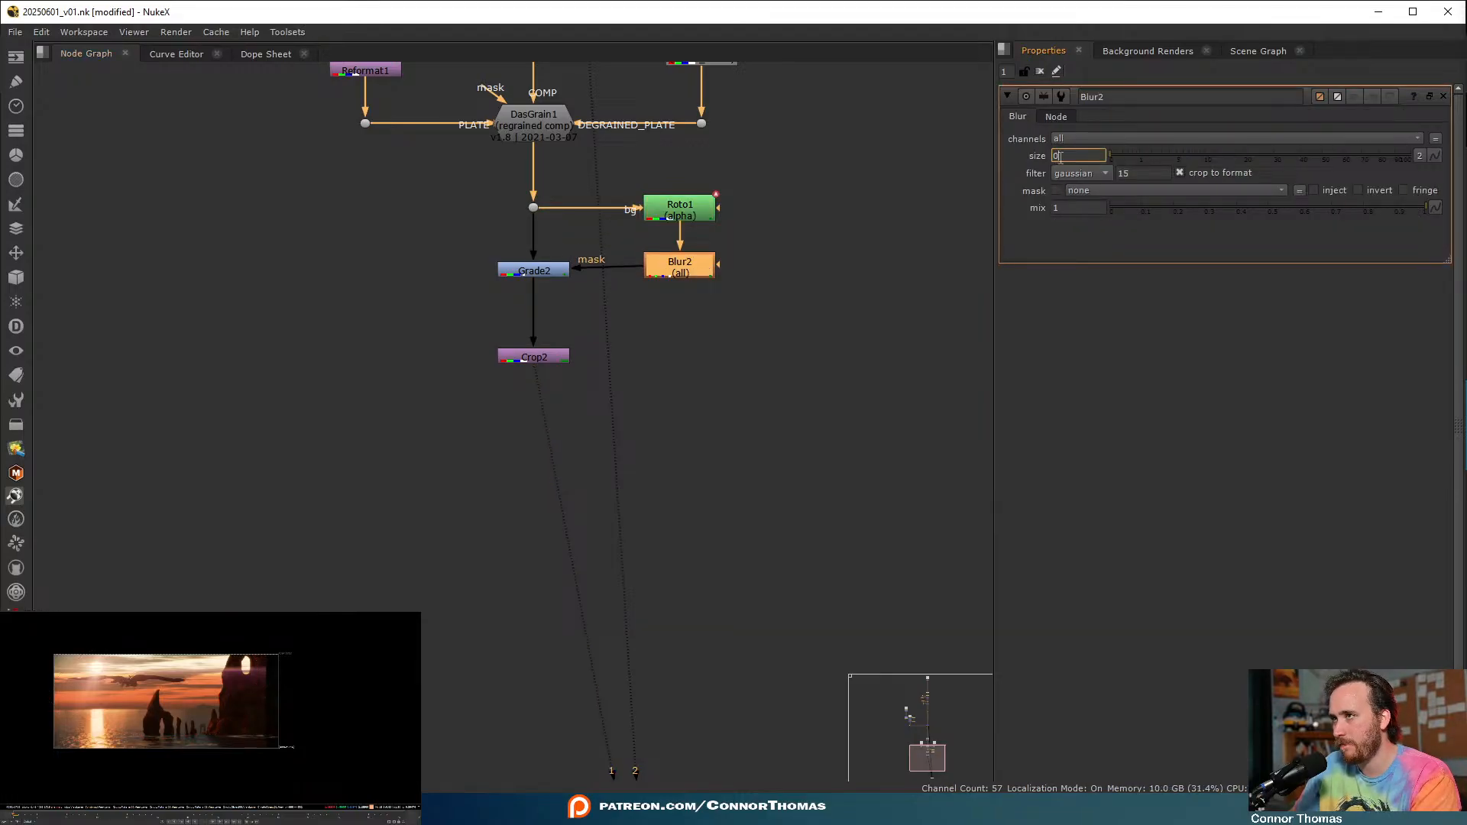
text(300)
key(Return)
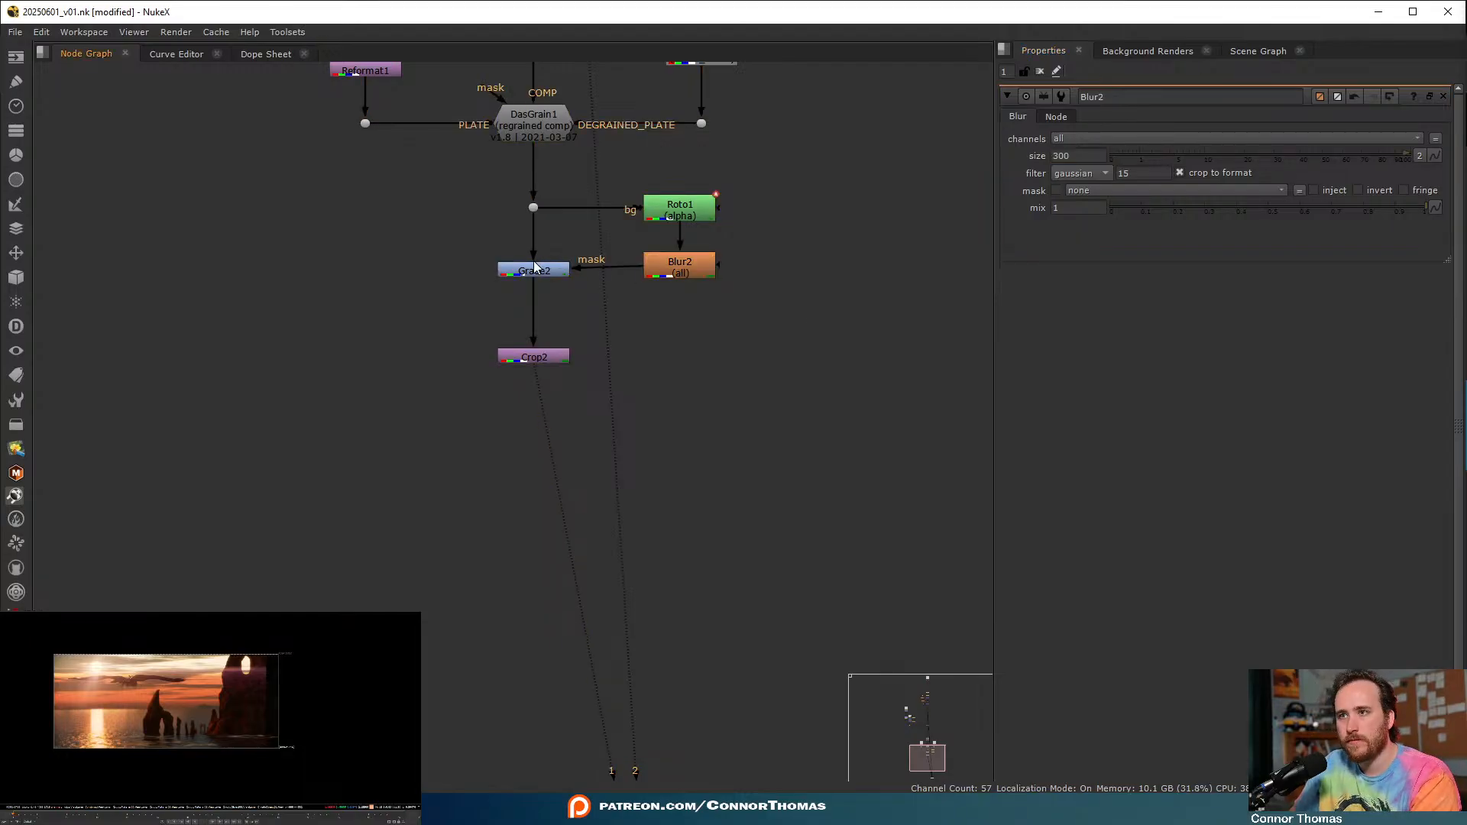
- Invert the mask of Grade2 and set its whitepoint to 1.62
double_click(534, 270)
drag(534, 271, 536, 266)
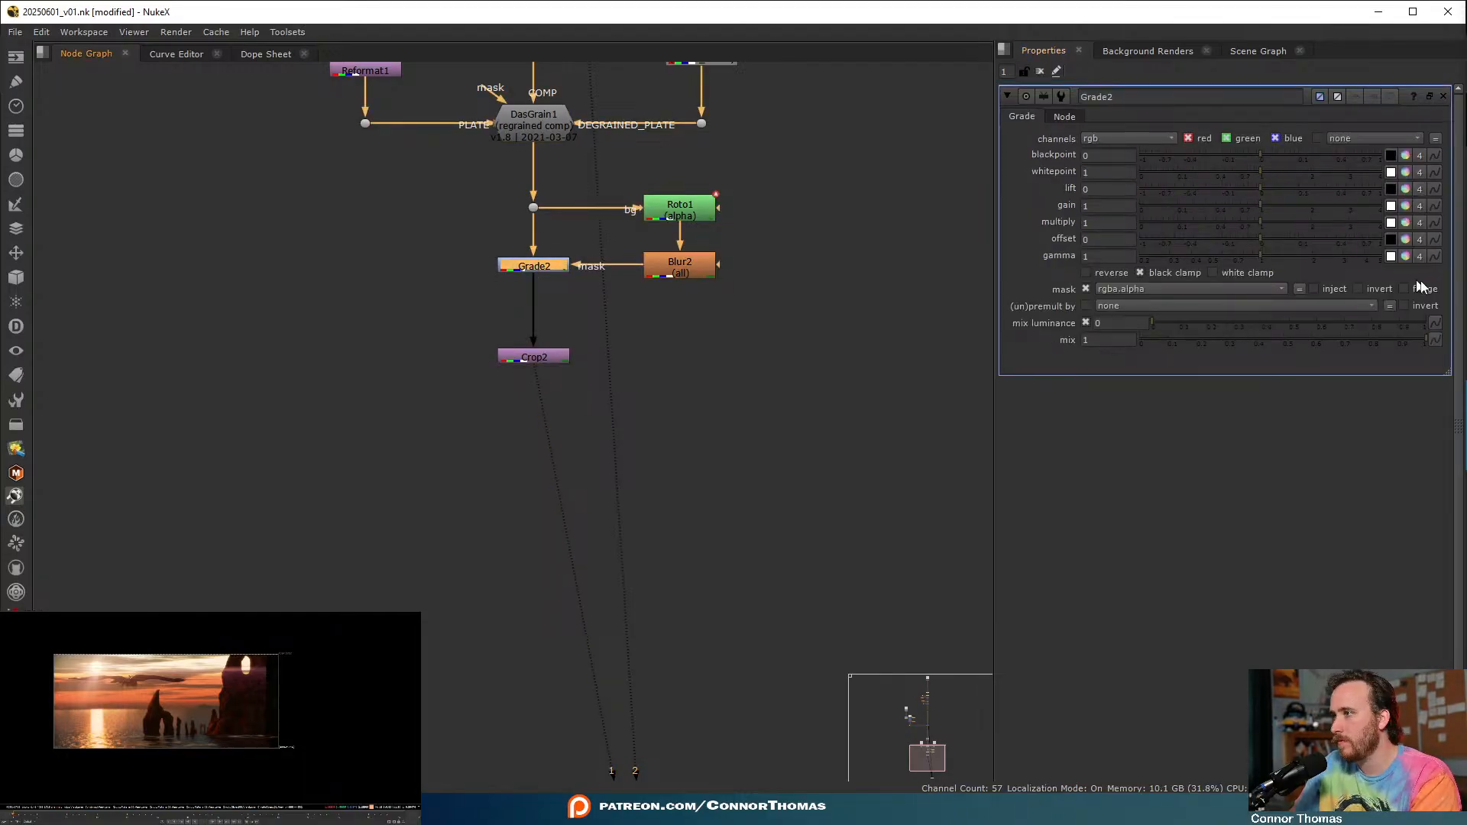
click(1358, 289)
mouse_move(1295, 175)
mouse_down()
mouse_move(1279, 176)
mouse_move(1294, 175)
mouse_up()
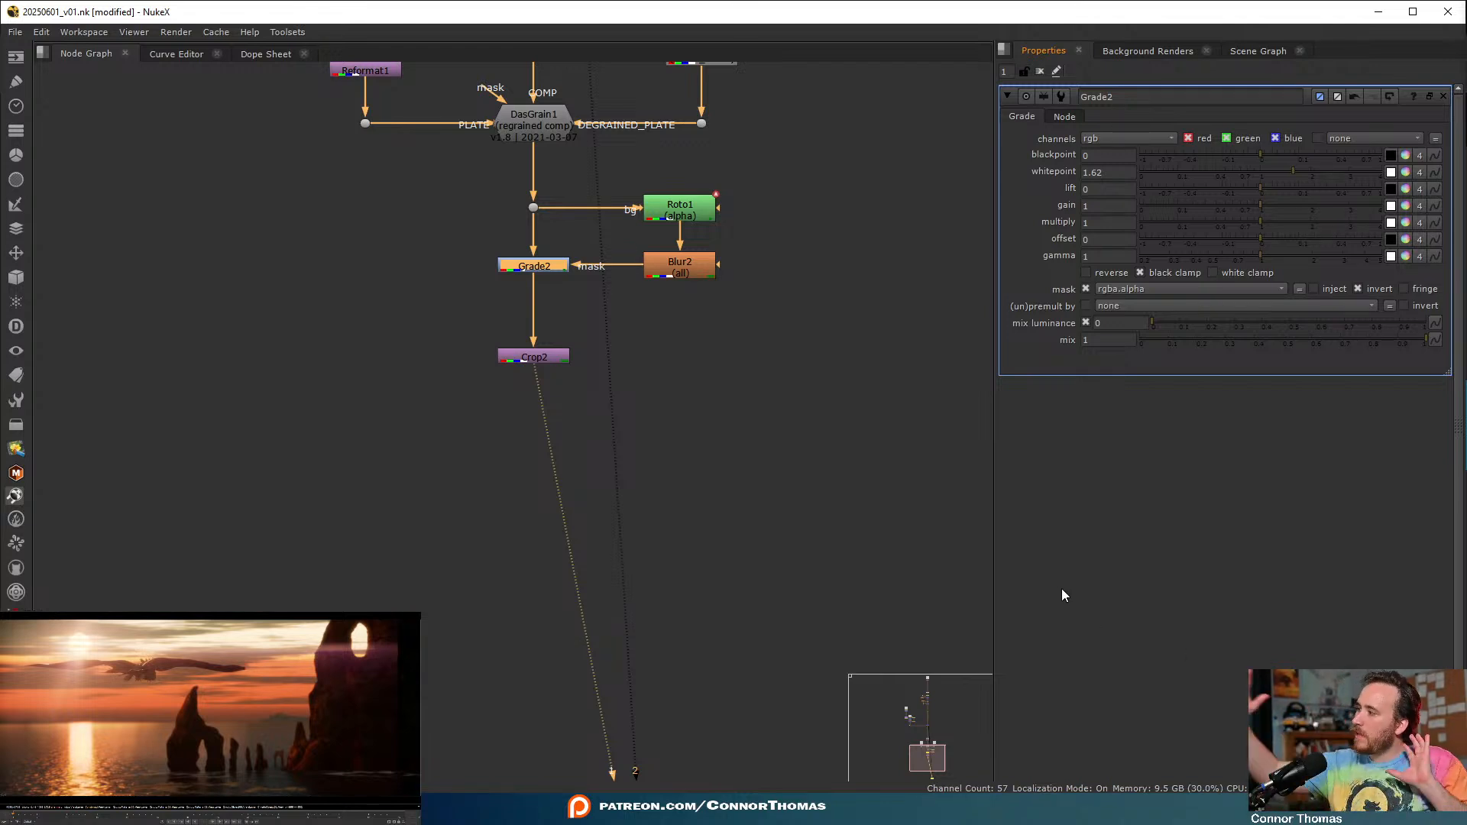
- Move the Exposure1 node up below Shuffle1 and add a Grade node beneath it in the main branch
click(817, 462)
middle_drag(796, 220, 699, 717)
scroll(519, 168, down, 2)
middle_drag(519, 168, 592, 681)
middle_drag(628, 76, 570, 385)
scroll(535, 355, up, 3)
middle_drag(534, 199, 550, 350)
middle_drag(512, 176, 511, 329)
drag(484, 647, 486, 373)
key(g)
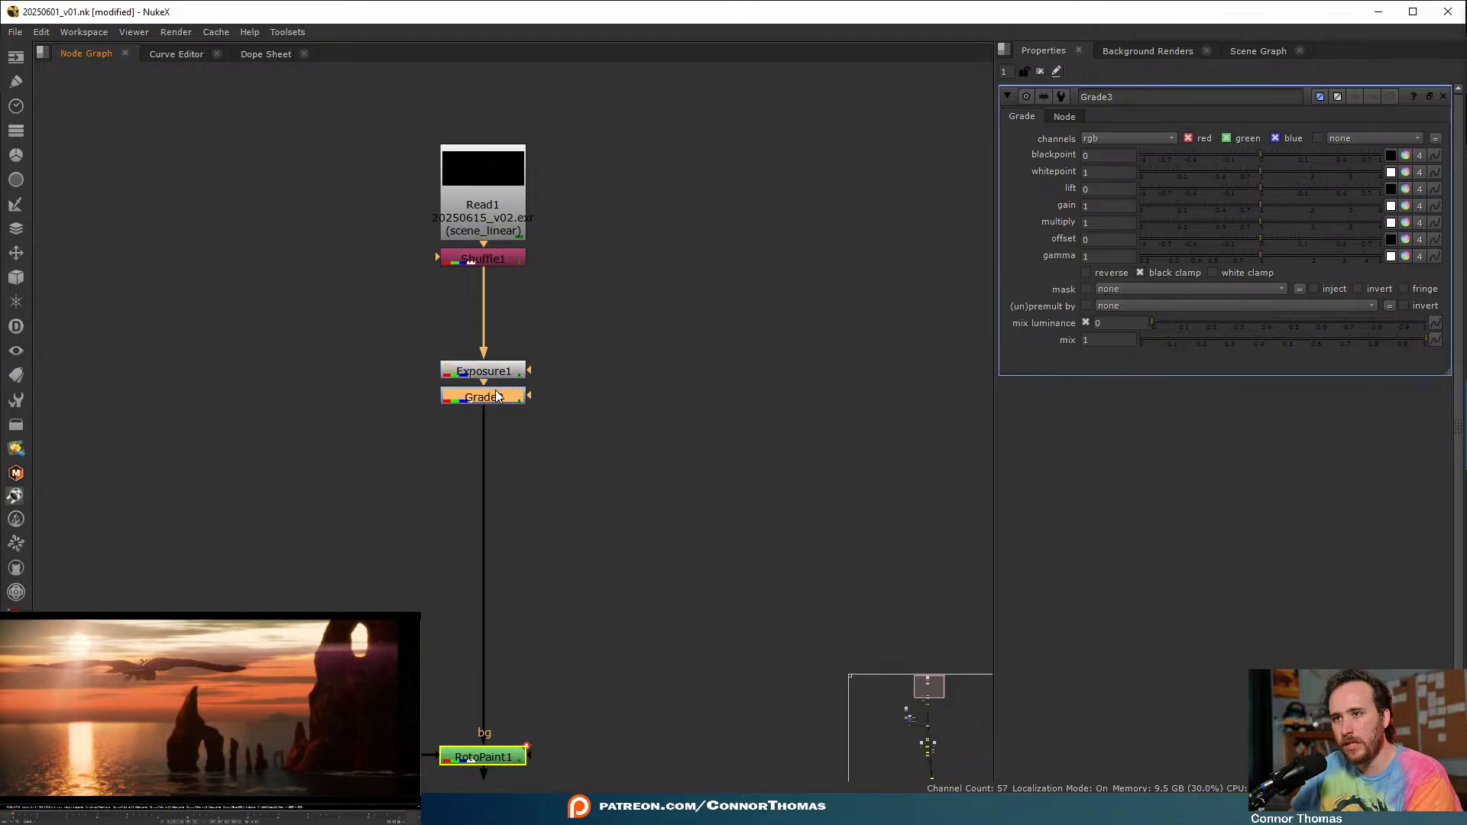
- Add a Cryptomatte node beside the main branch and connect its input to Exposure1
key(Tab)
text(crypto)
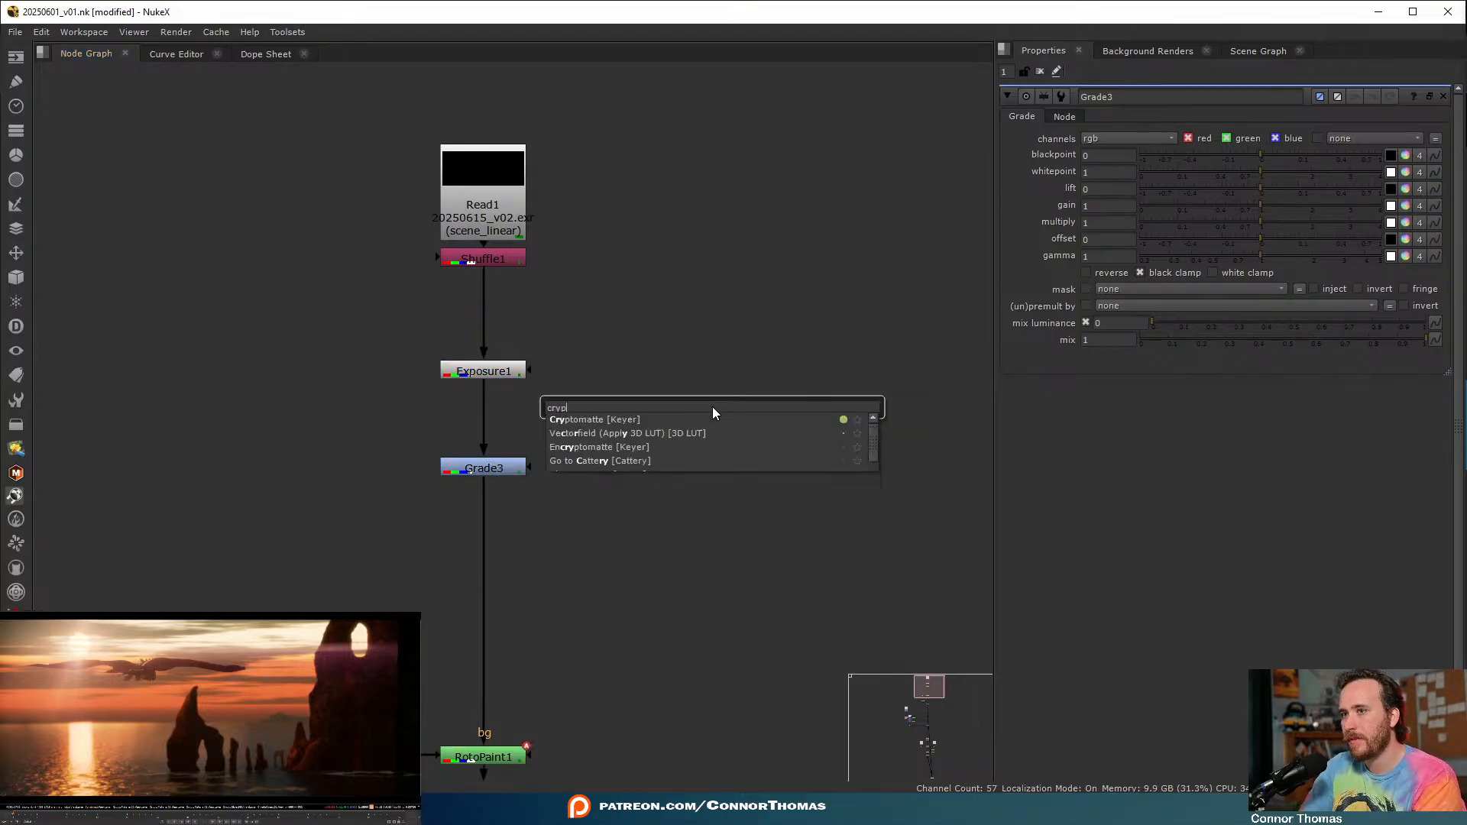
key(Return)
drag(691, 368, 516, 372)
click(509, 467)
- View the Cryptomatte, pick the water as its matte, and close the open node properties
click(708, 414)
key(1)
ctrl+click(249, 742)
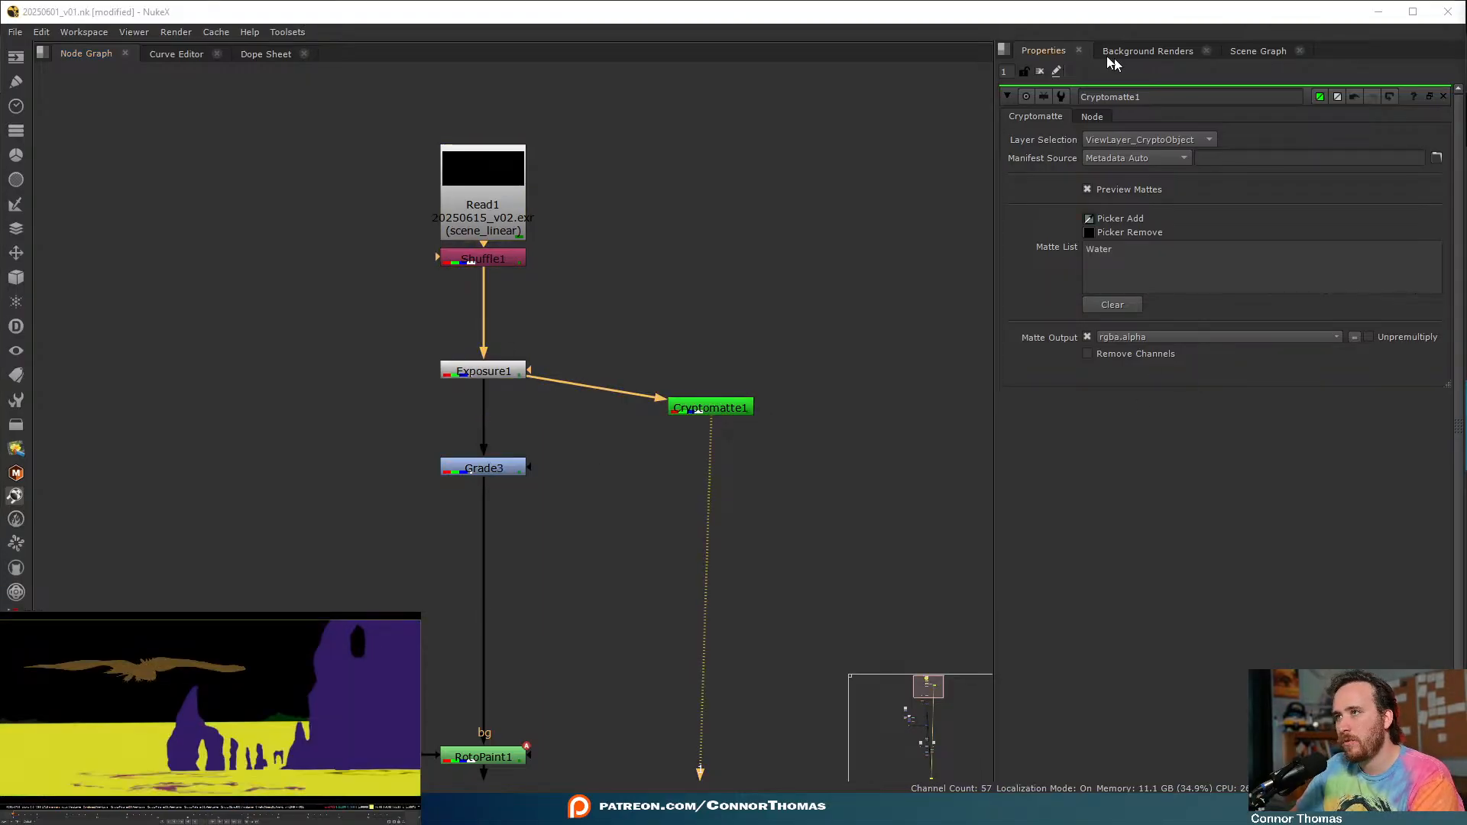
click(1040, 72)
- View Grade3 and connect its mask input to the Cryptomatte
click(513, 471)
key(1)
drag(533, 469, 697, 410)
- Tint Grade3's gain toward blue with 0.555482, 0.823033, 1 and set its mix to 0.74, comparing it disabled and enabled
double_click(480, 474)
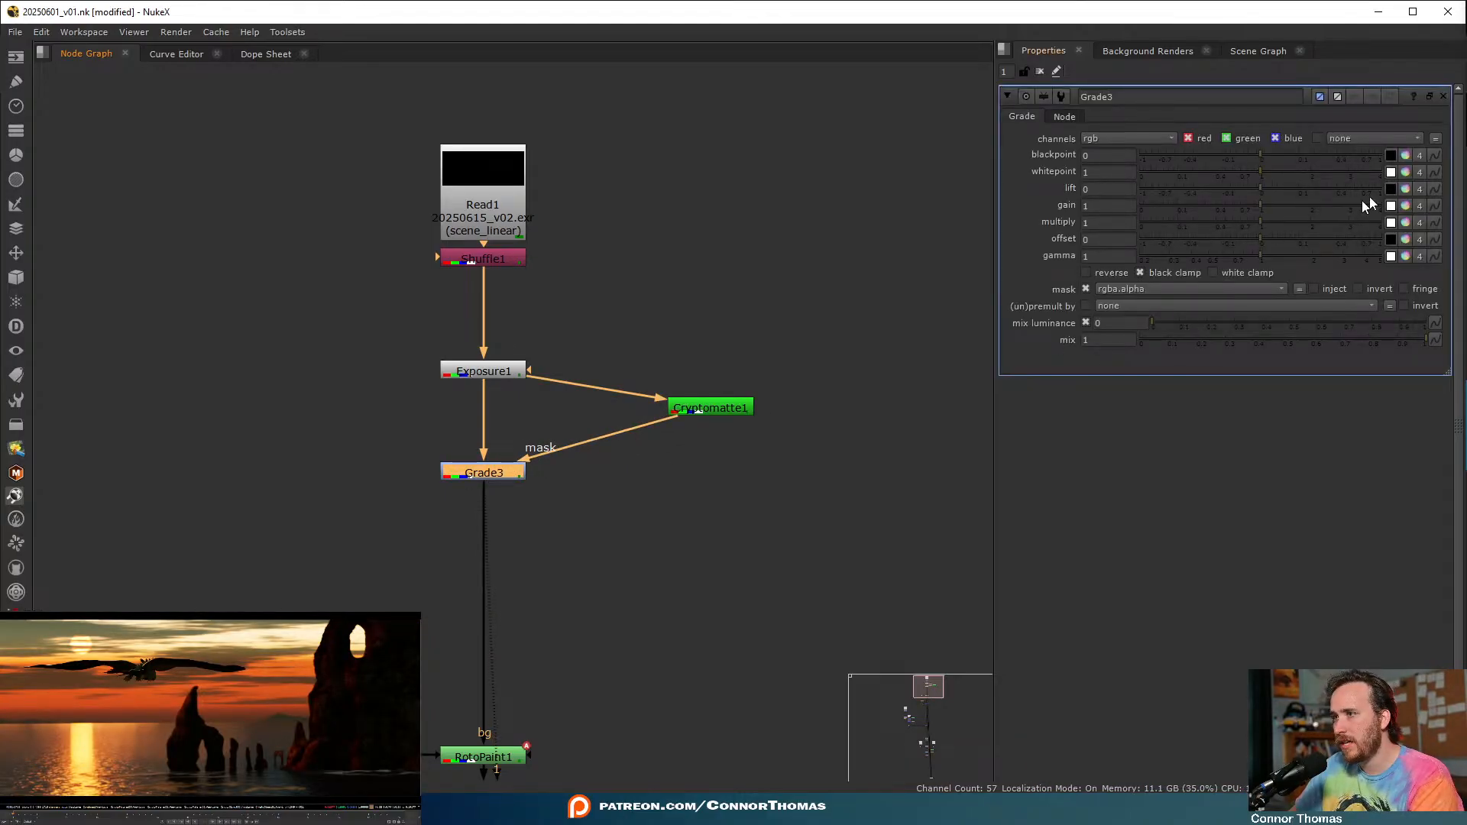
click(1405, 206)
drag(1041, 252, 930, 300)
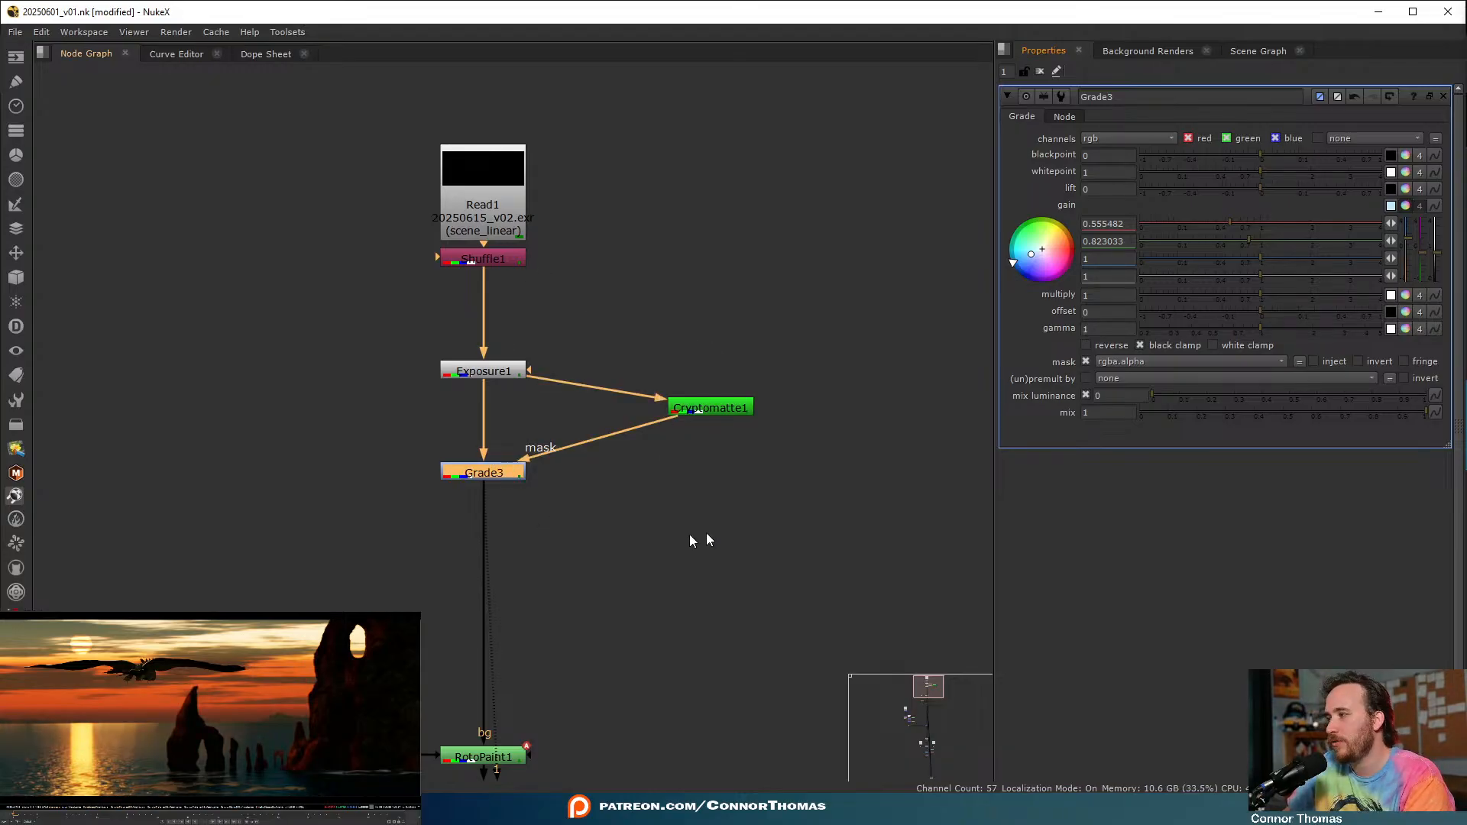
click(1366, 413)
key(d)
key(d)
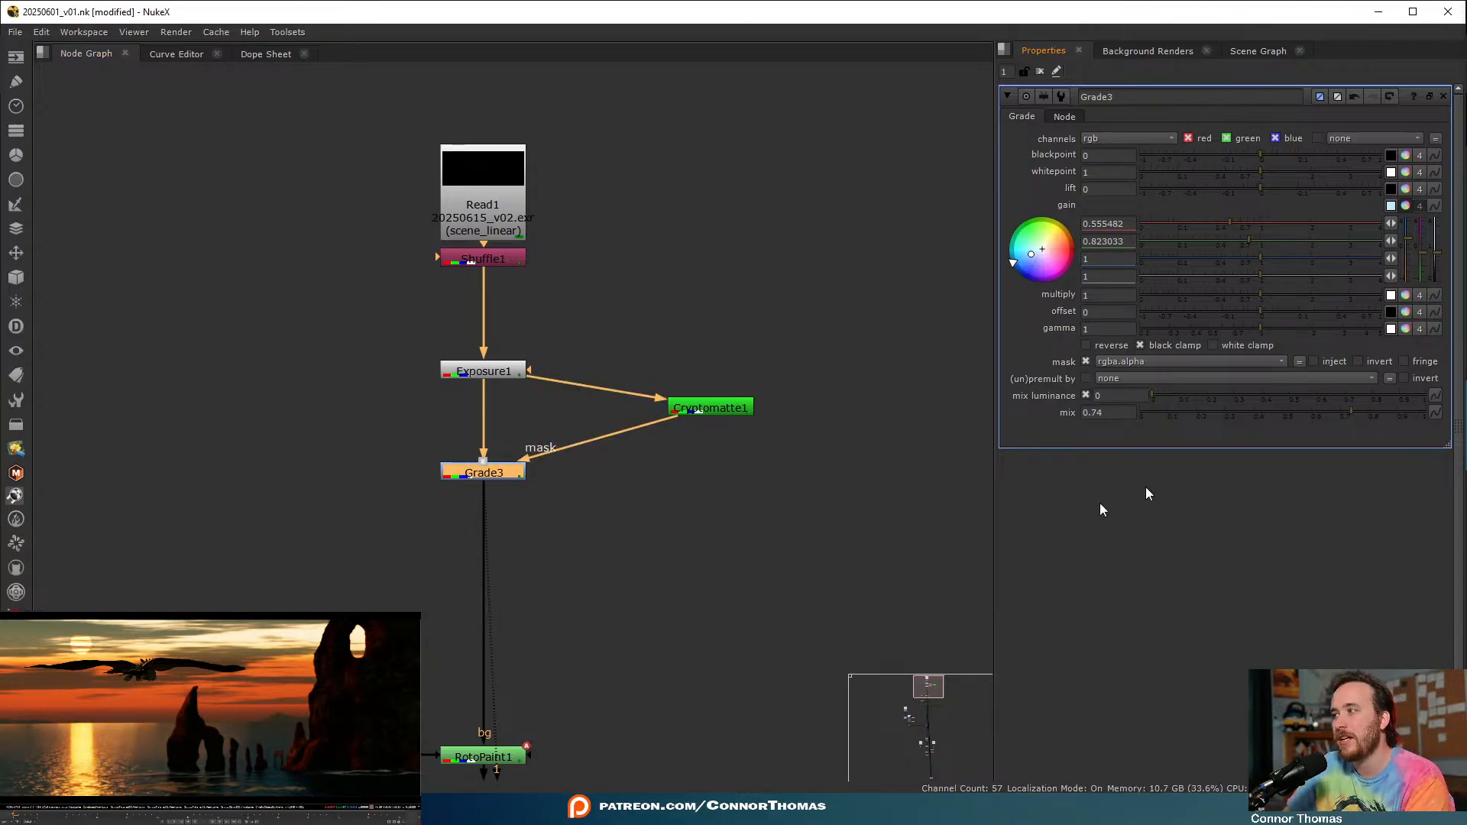
- Align the Cryptomatte level with Grade3 and insert a dot to route its input squarely from Exposure1
ctrl+drag(699, 406, 657, 475)
ctrl+drag(576, 421, 663, 371)
click(795, 404)
- View the final comp output from Crop2 at the end of the node tree
scroll(739, 634, down, 5)
middle_drag(739, 628, 722, 361)
middle_drag(742, 599, 753, 291)
scroll(753, 468, up, 3)
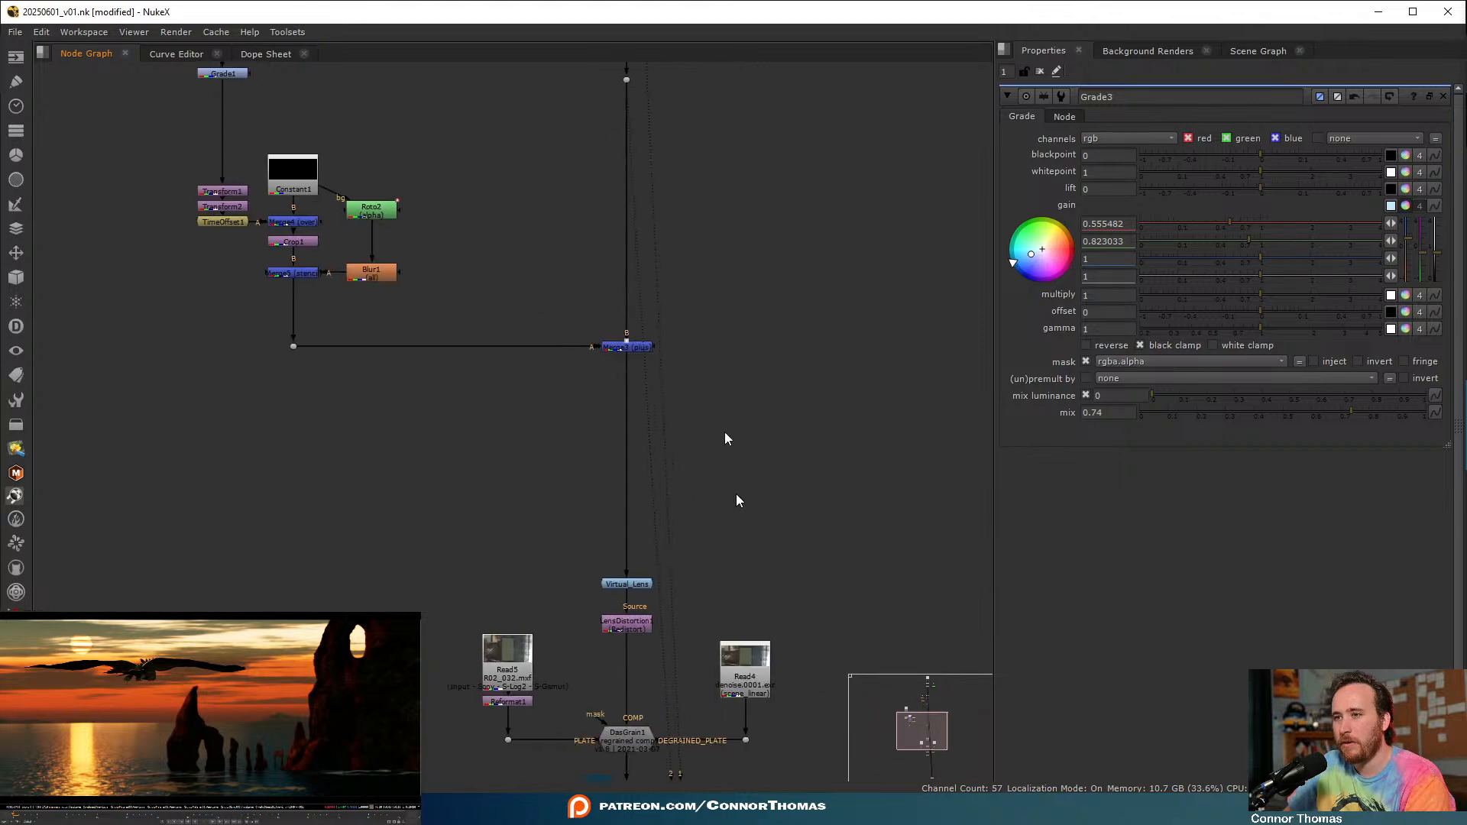
middle_drag(753, 566, 717, 262)
middle_drag(755, 623, 747, 364)
drag(513, 309, 784, 521)
key(1)
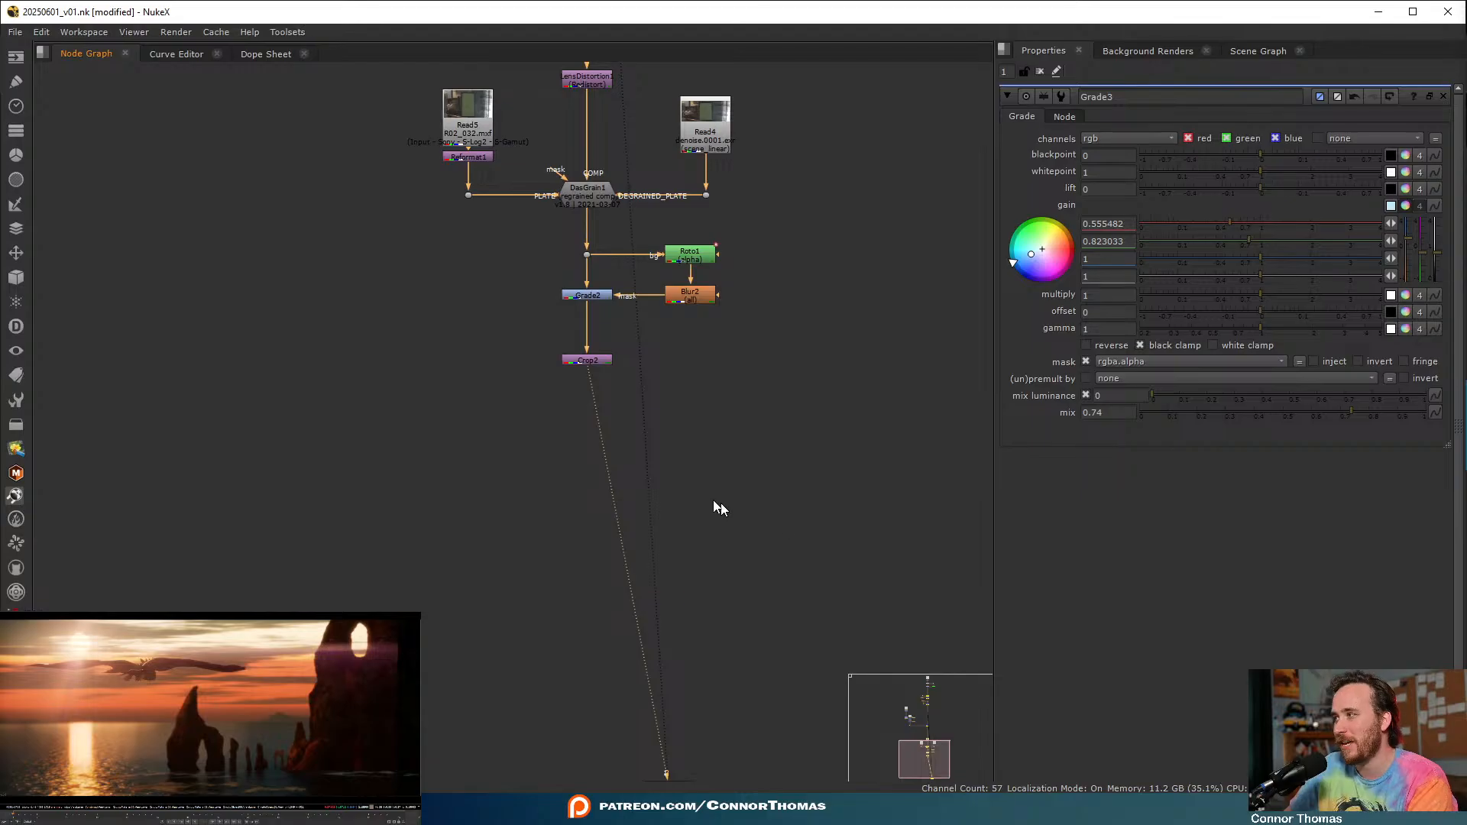
- Disable and re-enable Grade3 to compare the water grade's effect on the final comp
mouse_move(698, 249)
middle_down()
mouse_move(661, 469)
mouse_move(695, 498)
middle_up()
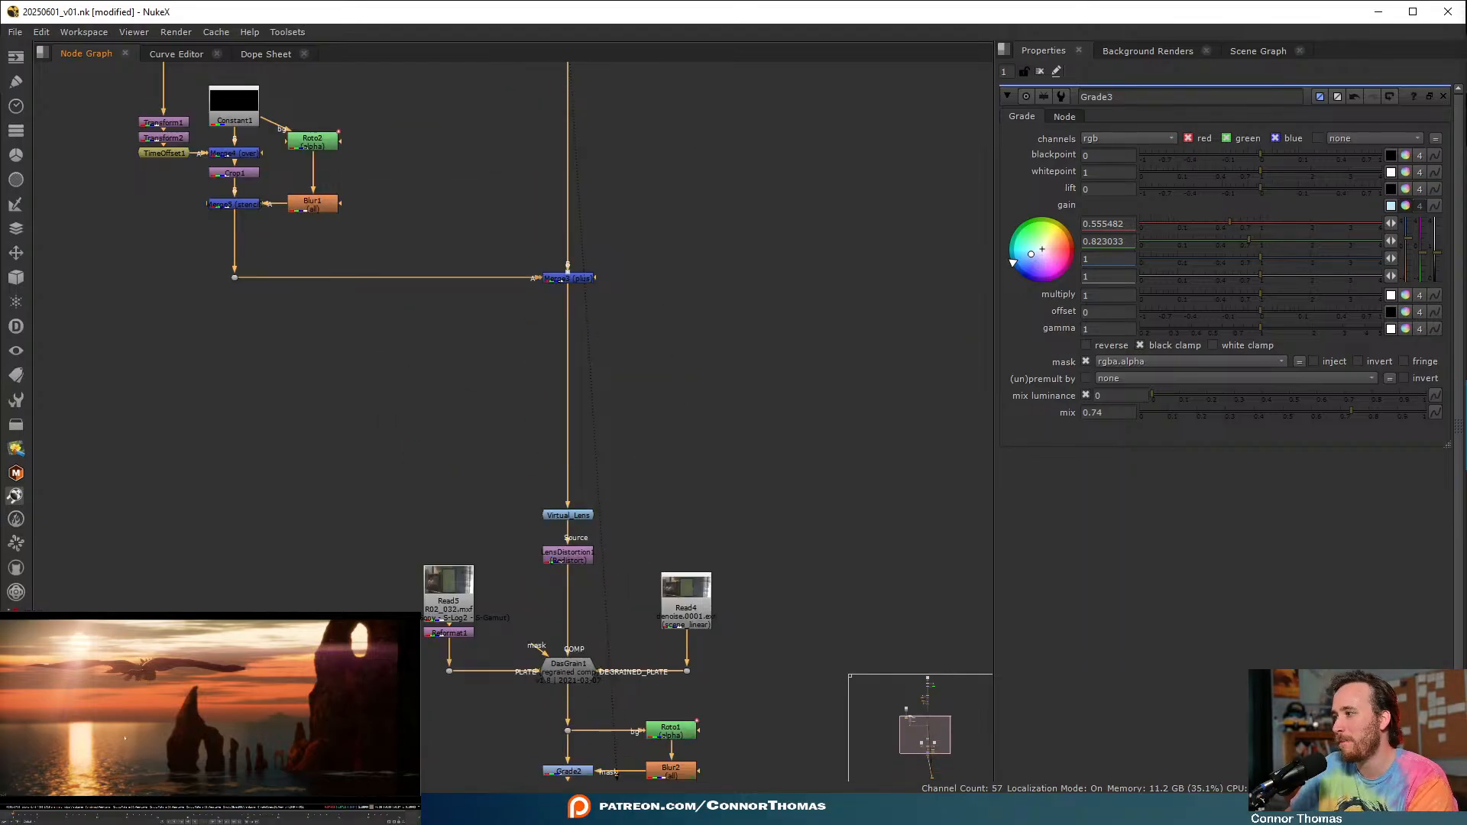
middle_drag(541, 271, 576, 672)
middle_drag(558, 275, 537, 456)
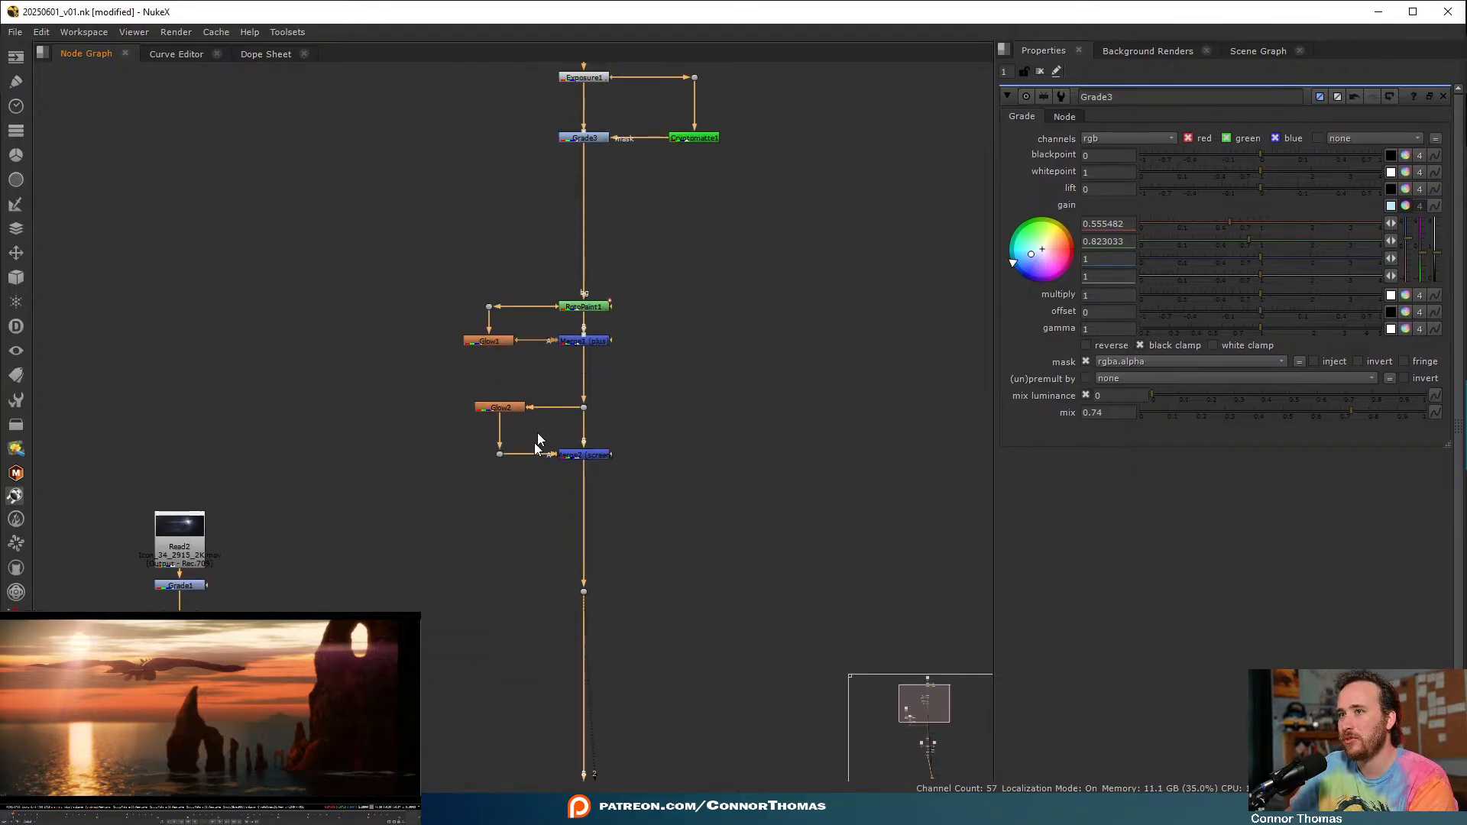
middle_drag(596, 69, 598, 273)
click(585, 344)
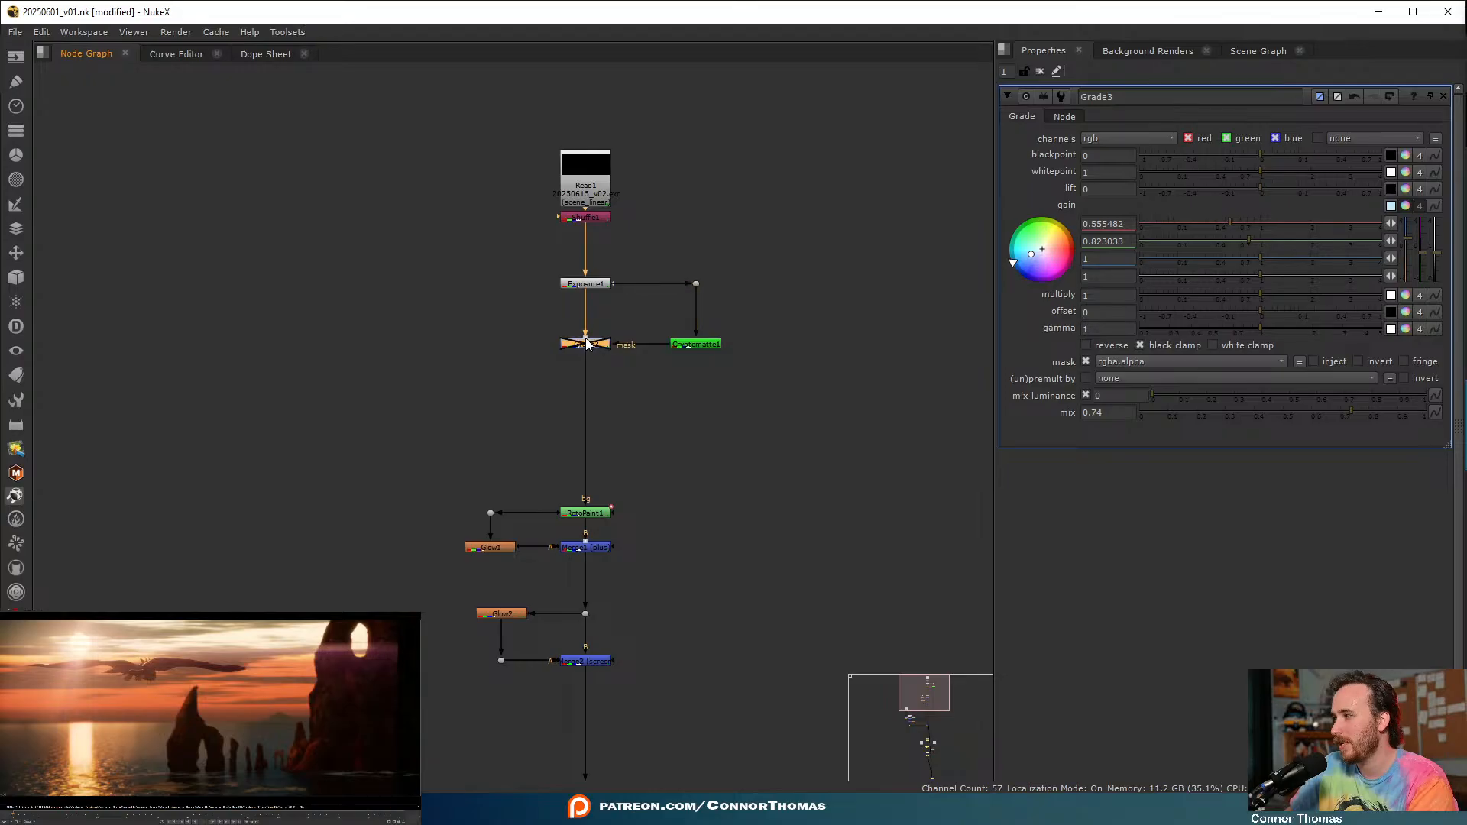
key(d)
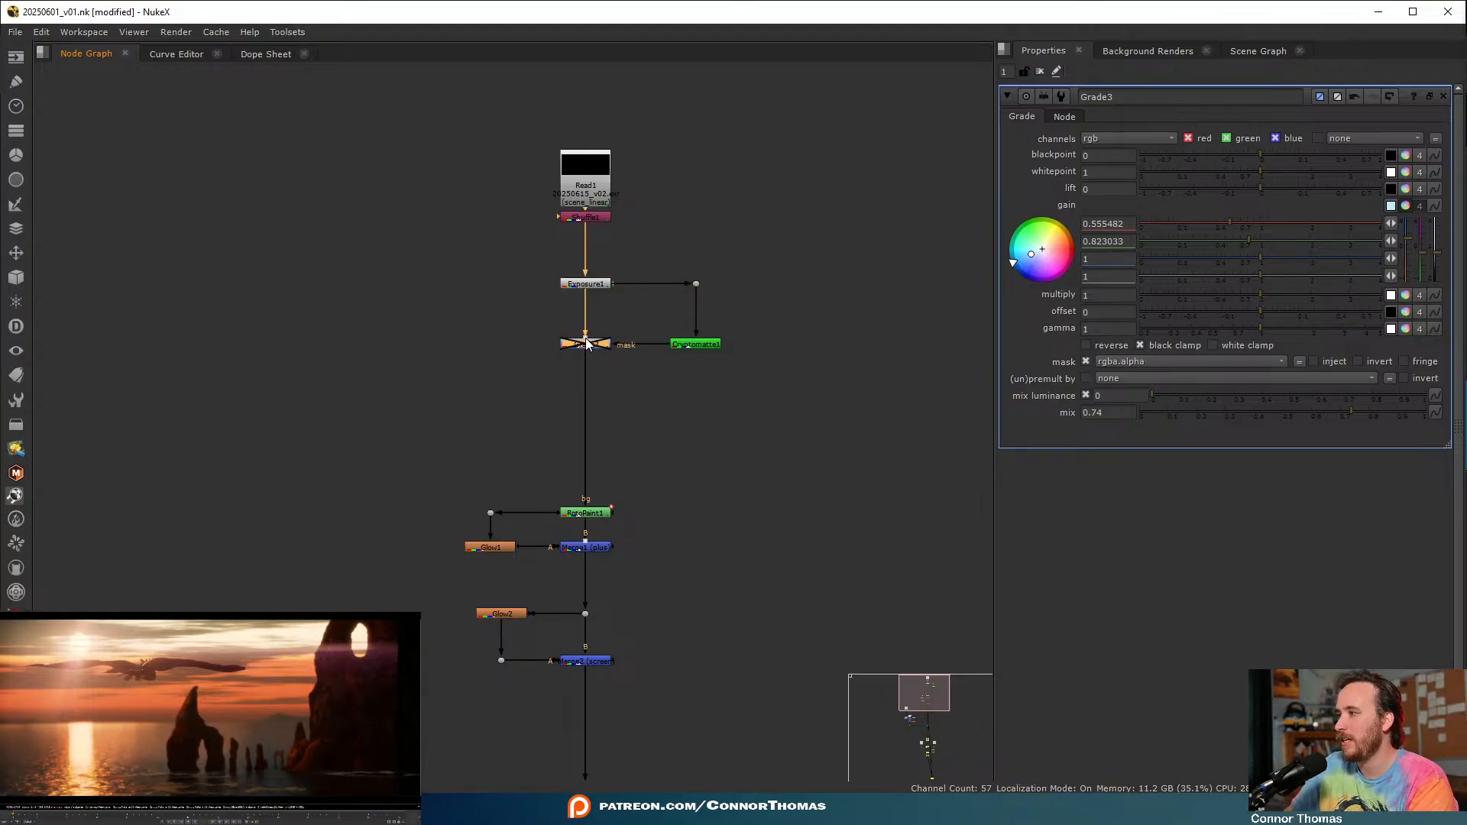
key(d)
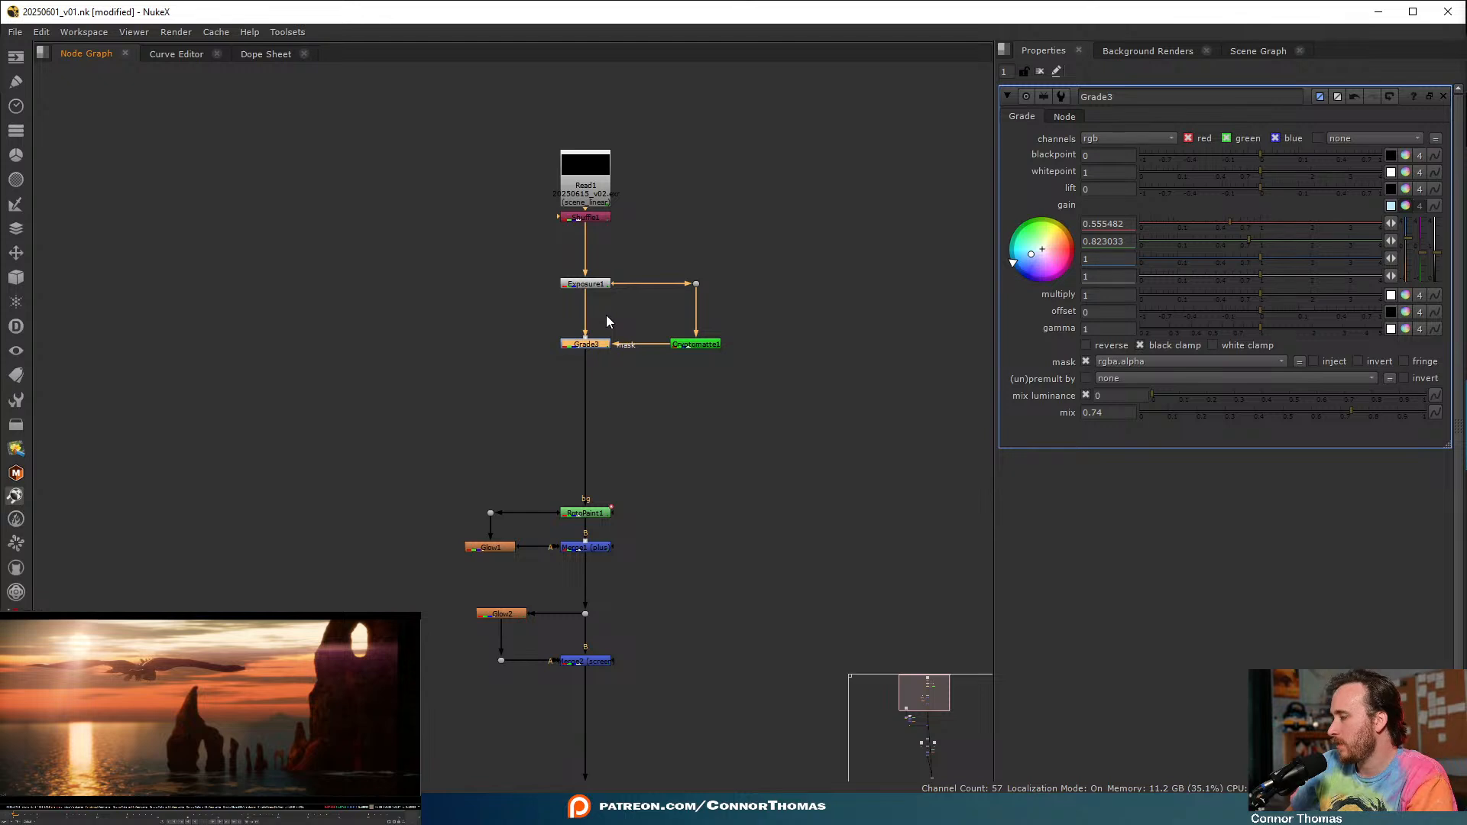
- Add a Constant node beside the main branch and give it the orange color 1.040212, 0.327045, 0.159131, 2.155
click(744, 543)
middle_drag(758, 452, 744, 397)
key(Tab)
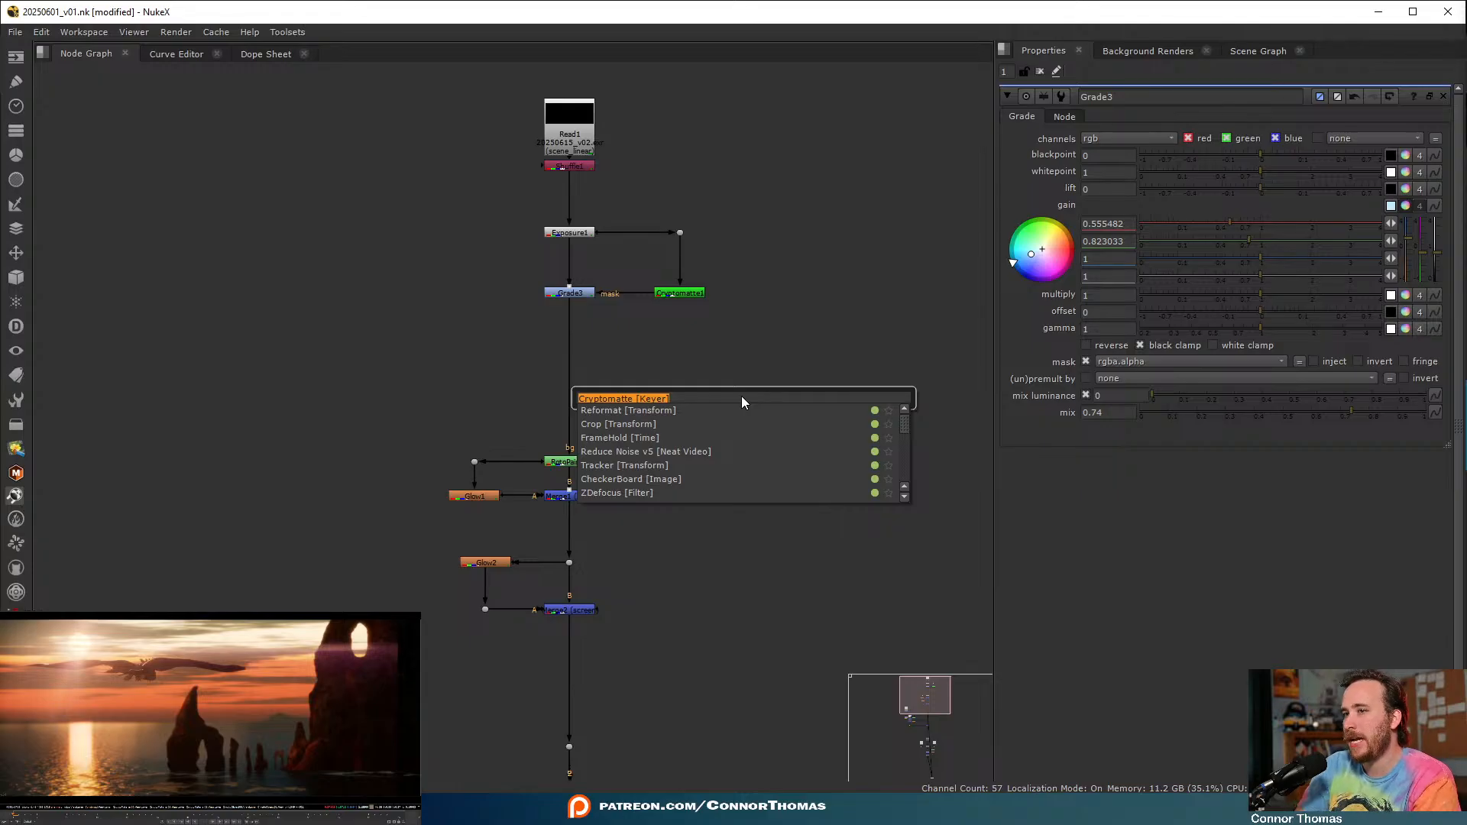
text(const)
key(Return)
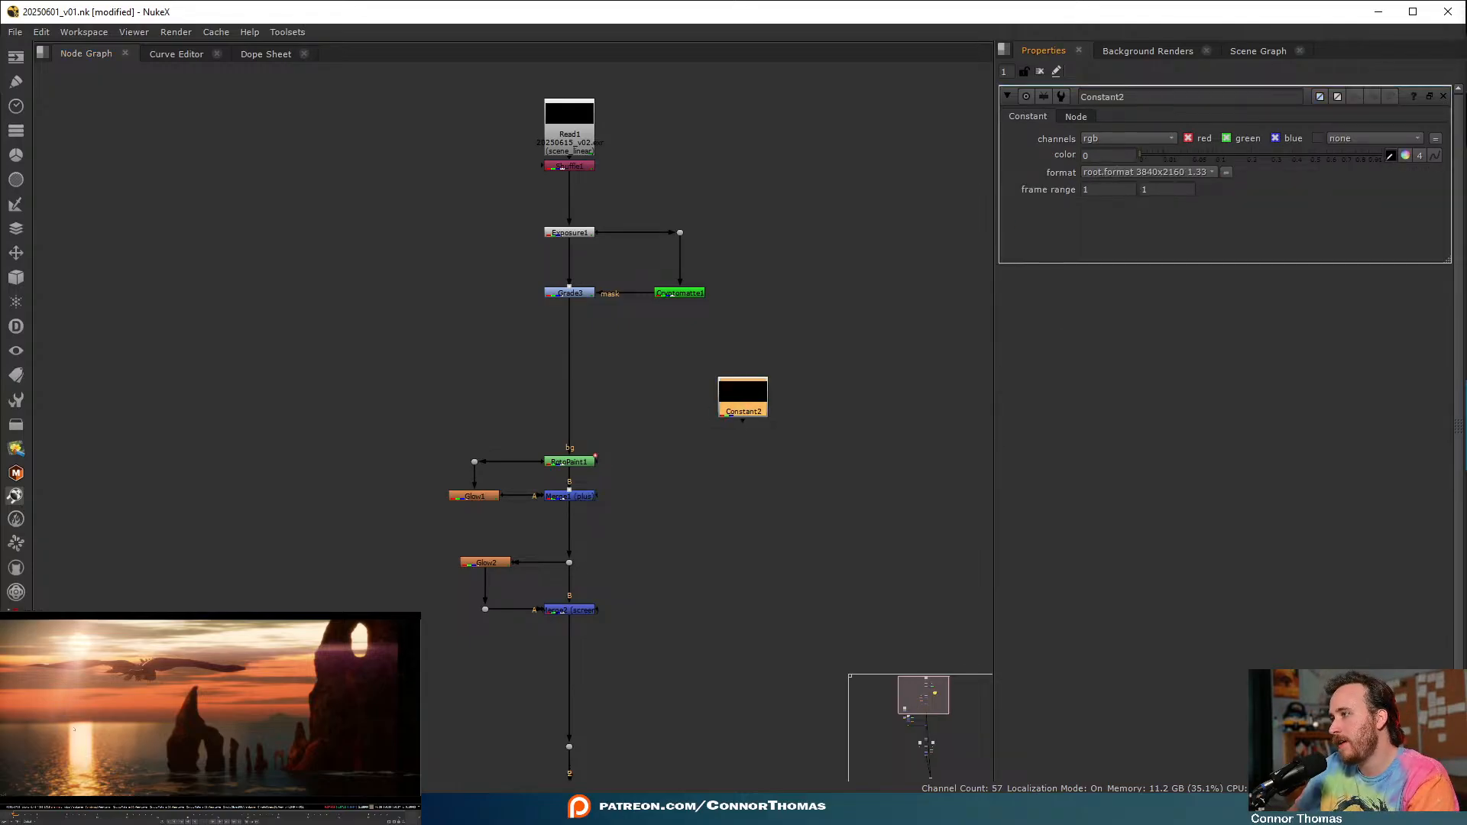
text(1.040212 0.327045 0.159131 2.155)
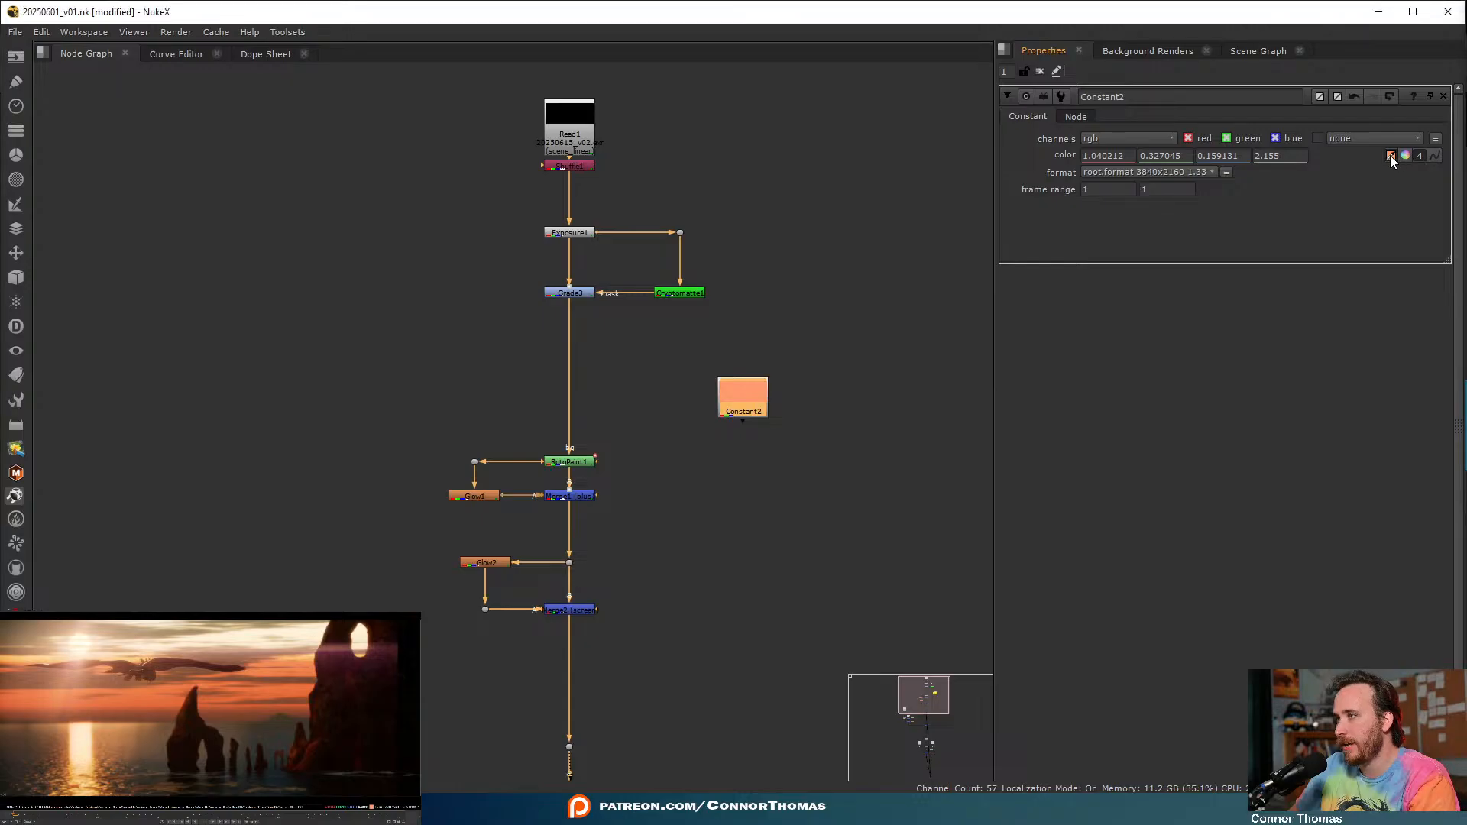
drag(743, 408, 749, 382)
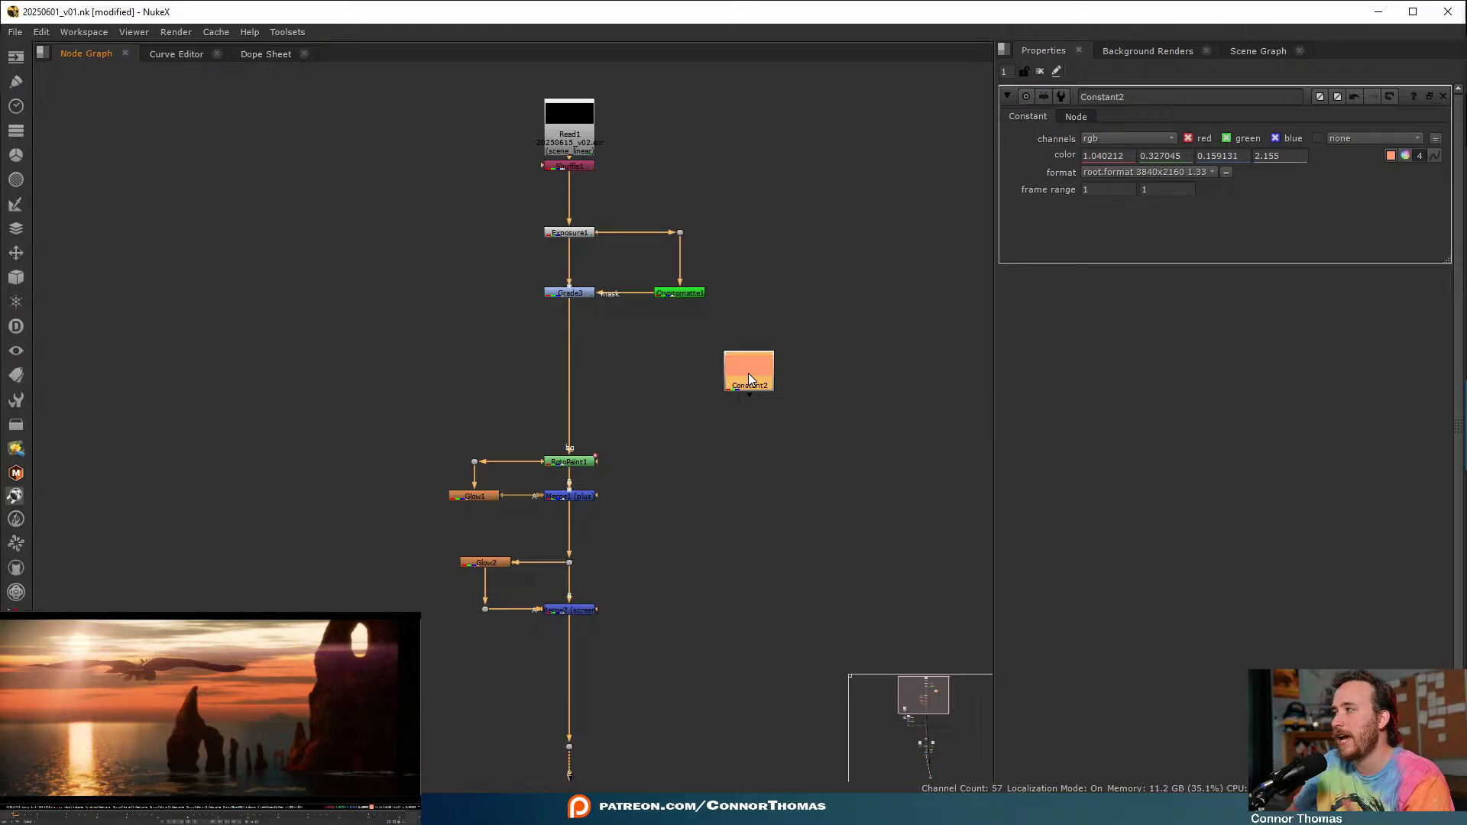
- Add a Merge node below the Constant and a Roto node fed by it, and connect the Roto to the Merge's free input
drag(750, 377, 732, 345)
key(m)
click(770, 384)
key(o)
scroll(823, 439, up, 5)
middle_drag(648, 294, 598, 402)
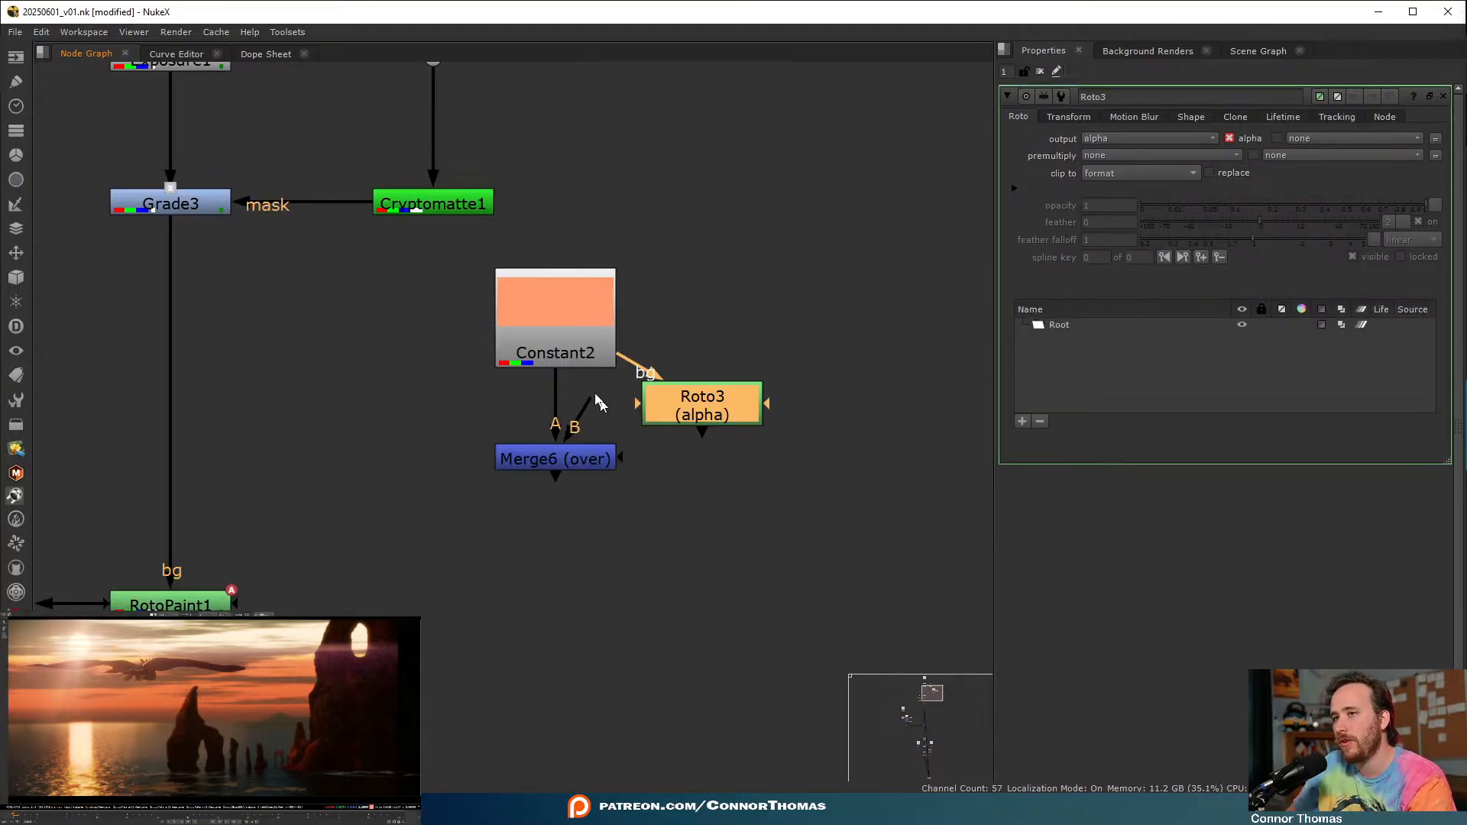
drag(596, 412, 737, 377)
- Swap the new Merge's inputs so the Roto feeds A and the Constant feeds B, and set the operation to matte
click(565, 456)
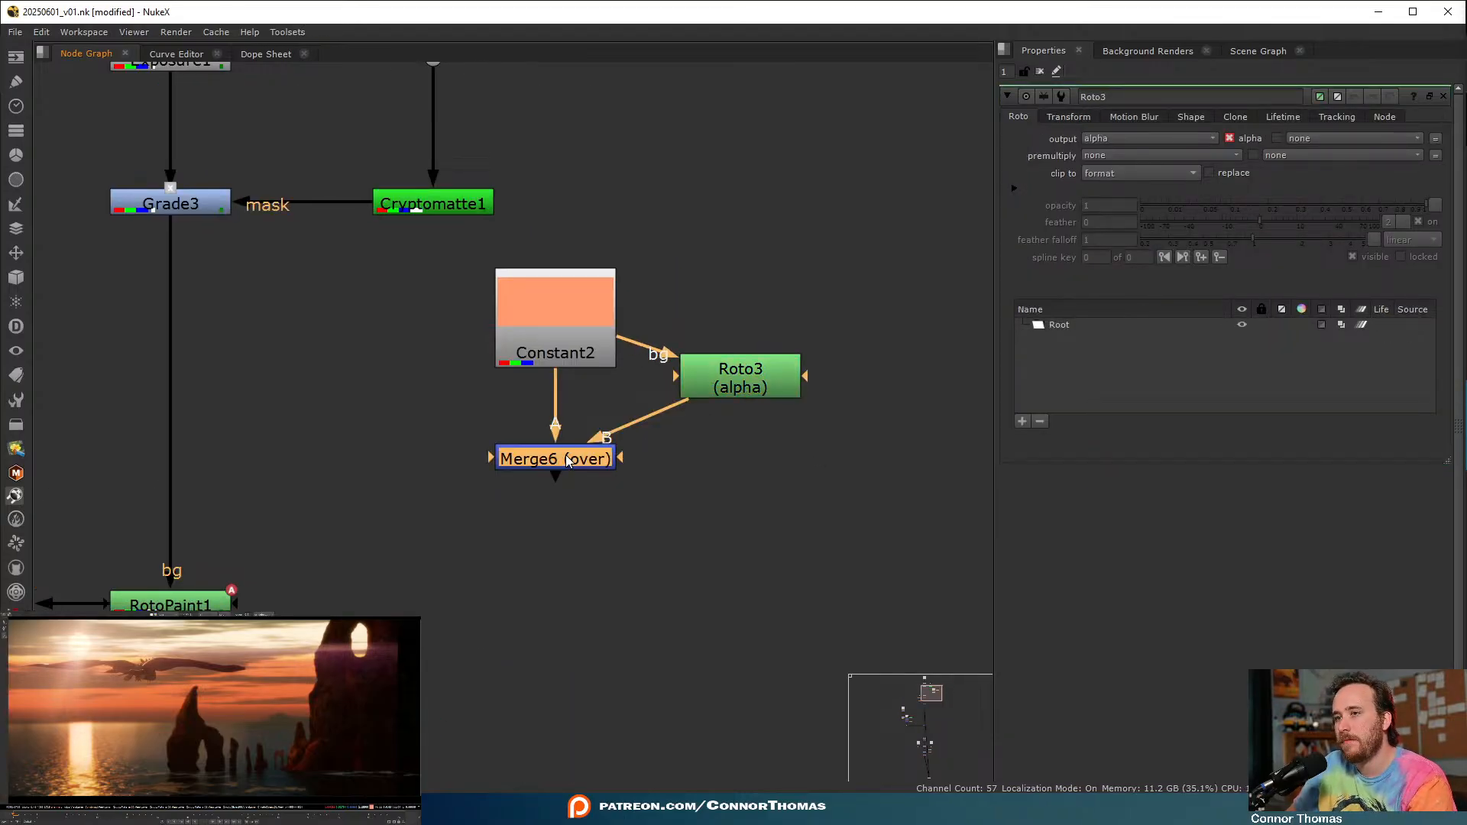
double_click(576, 457)
click(1087, 139)
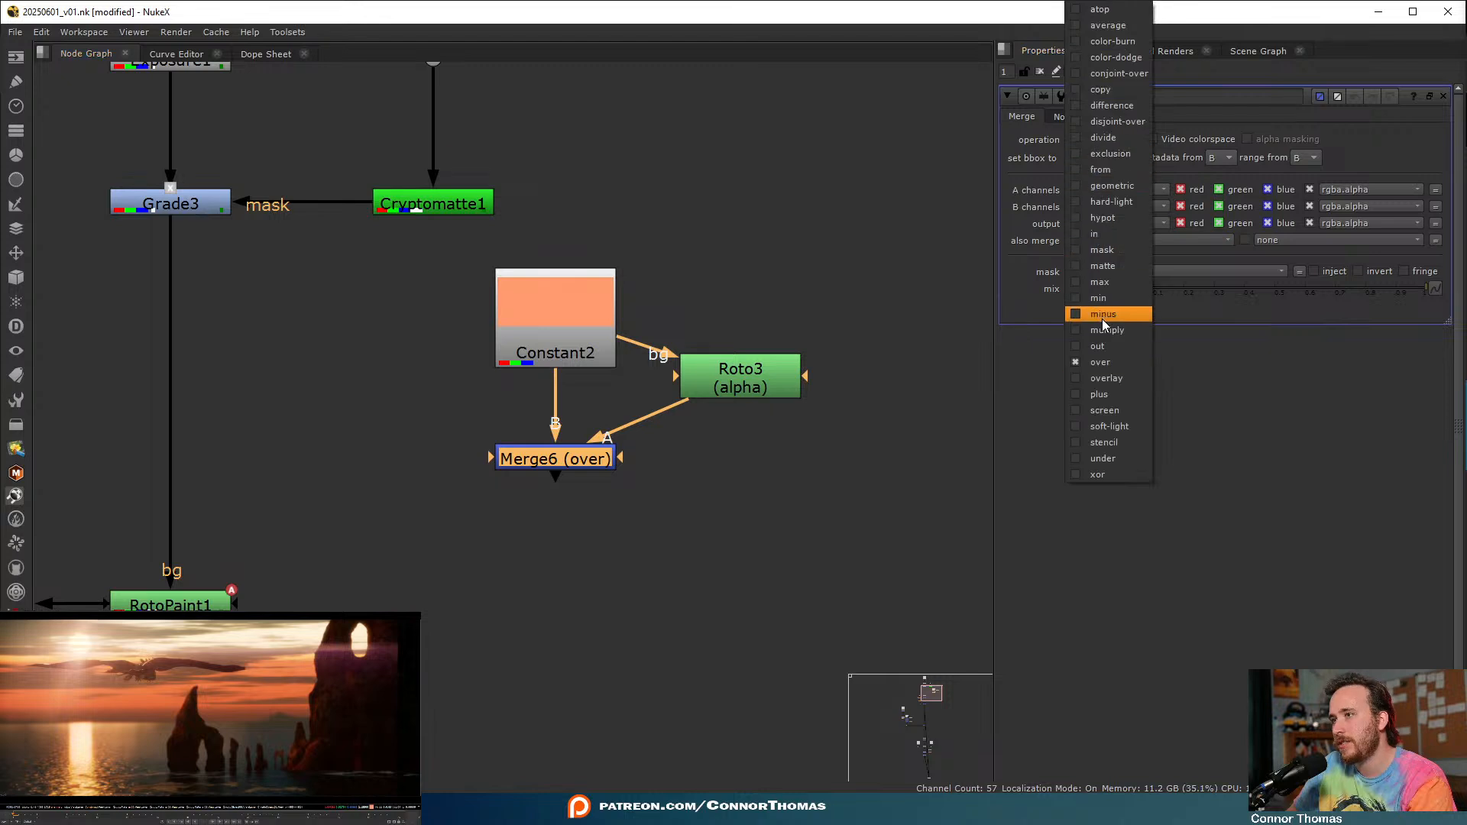
click(1117, 264)
- Draw a Roto3 Bezier shape around the arched sea stack in front of the horizon
click(740, 377)
double_click(740, 378)
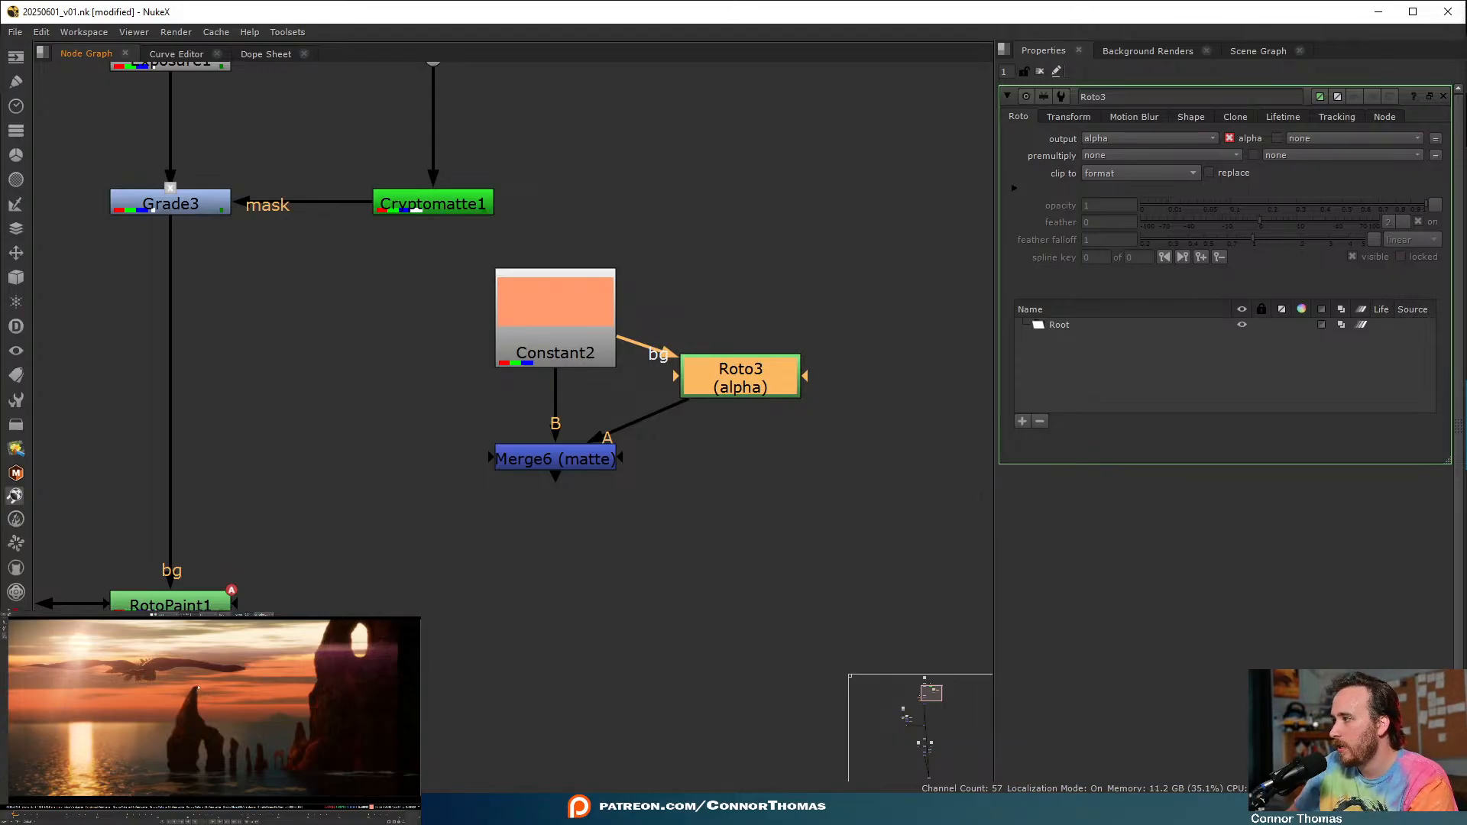
click(198, 688)
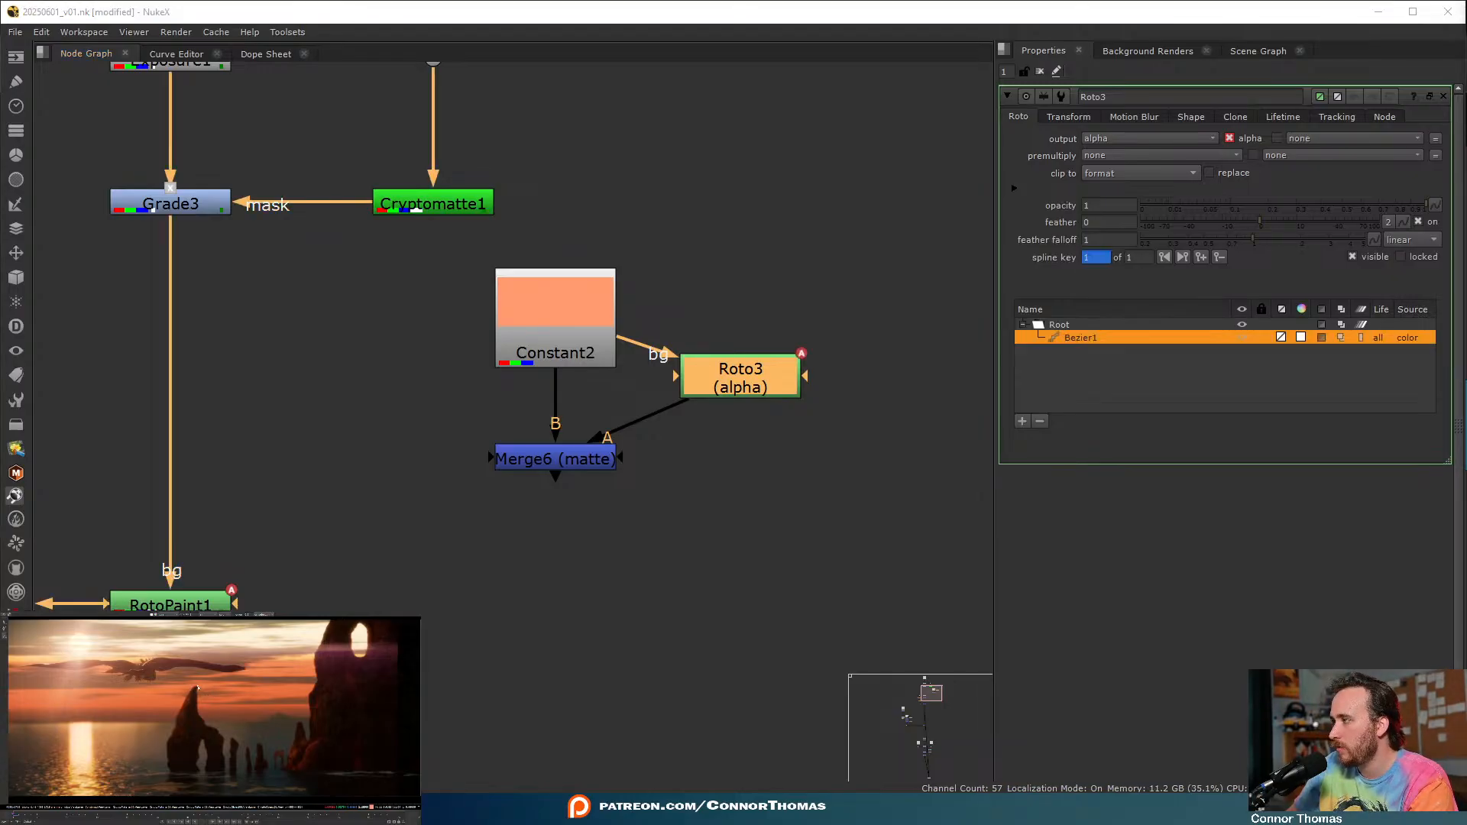
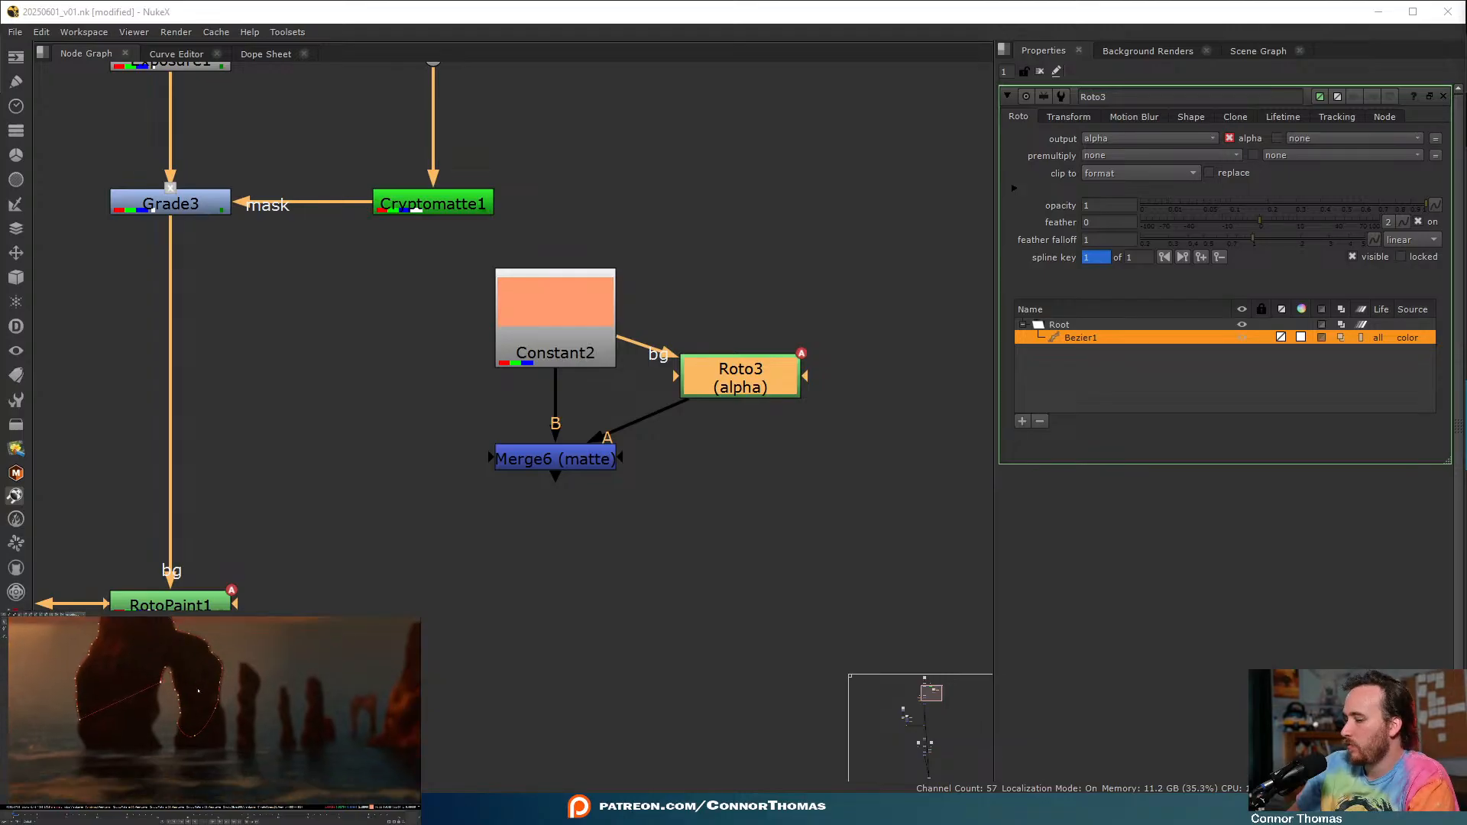
- Draw a second Roto3 Bezier around the rock pillar directly beside the arched sea stack
click(221, 737)
drag(226, 728, 227, 722)
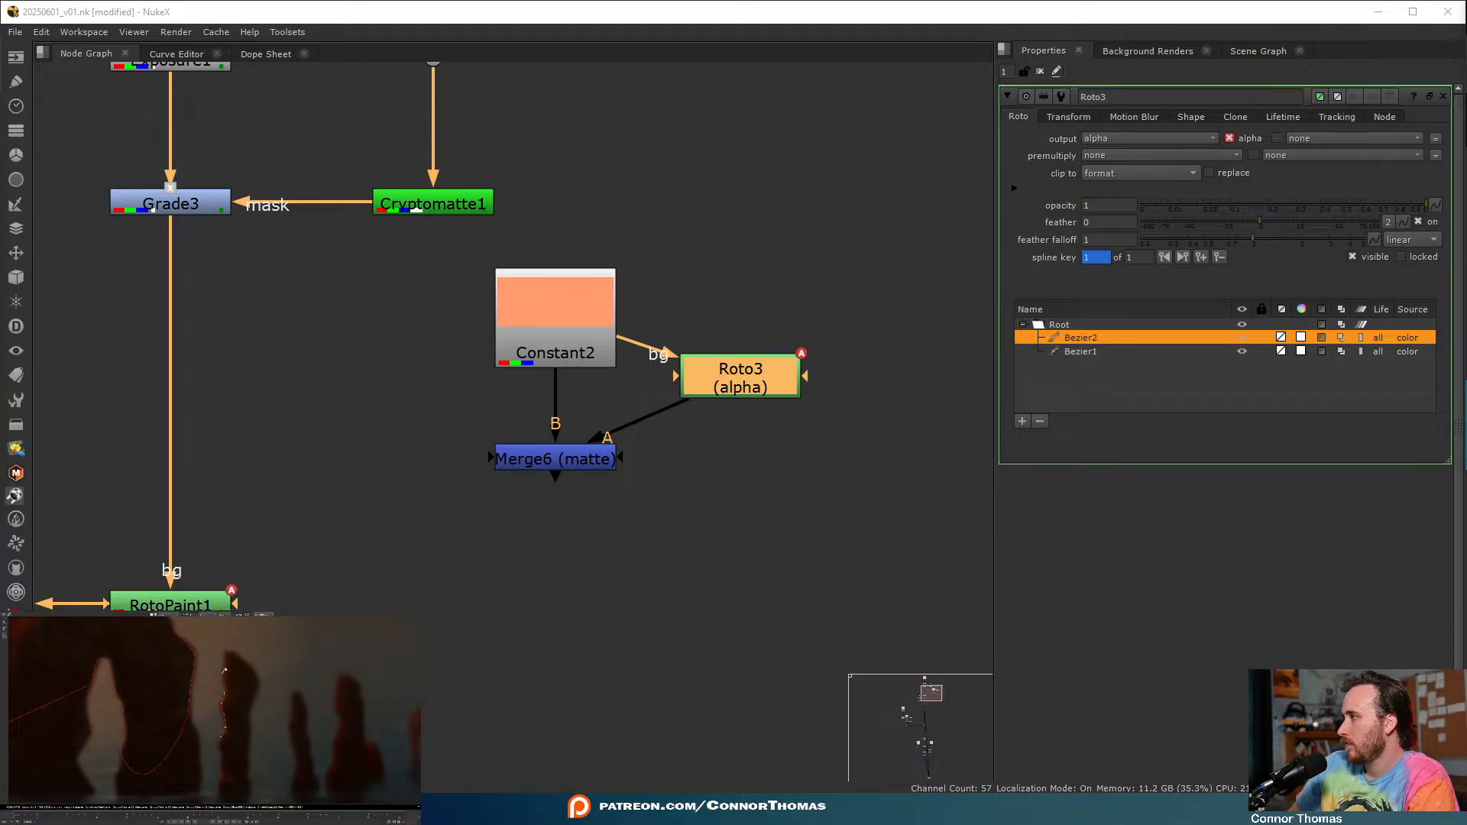
click(226, 650)
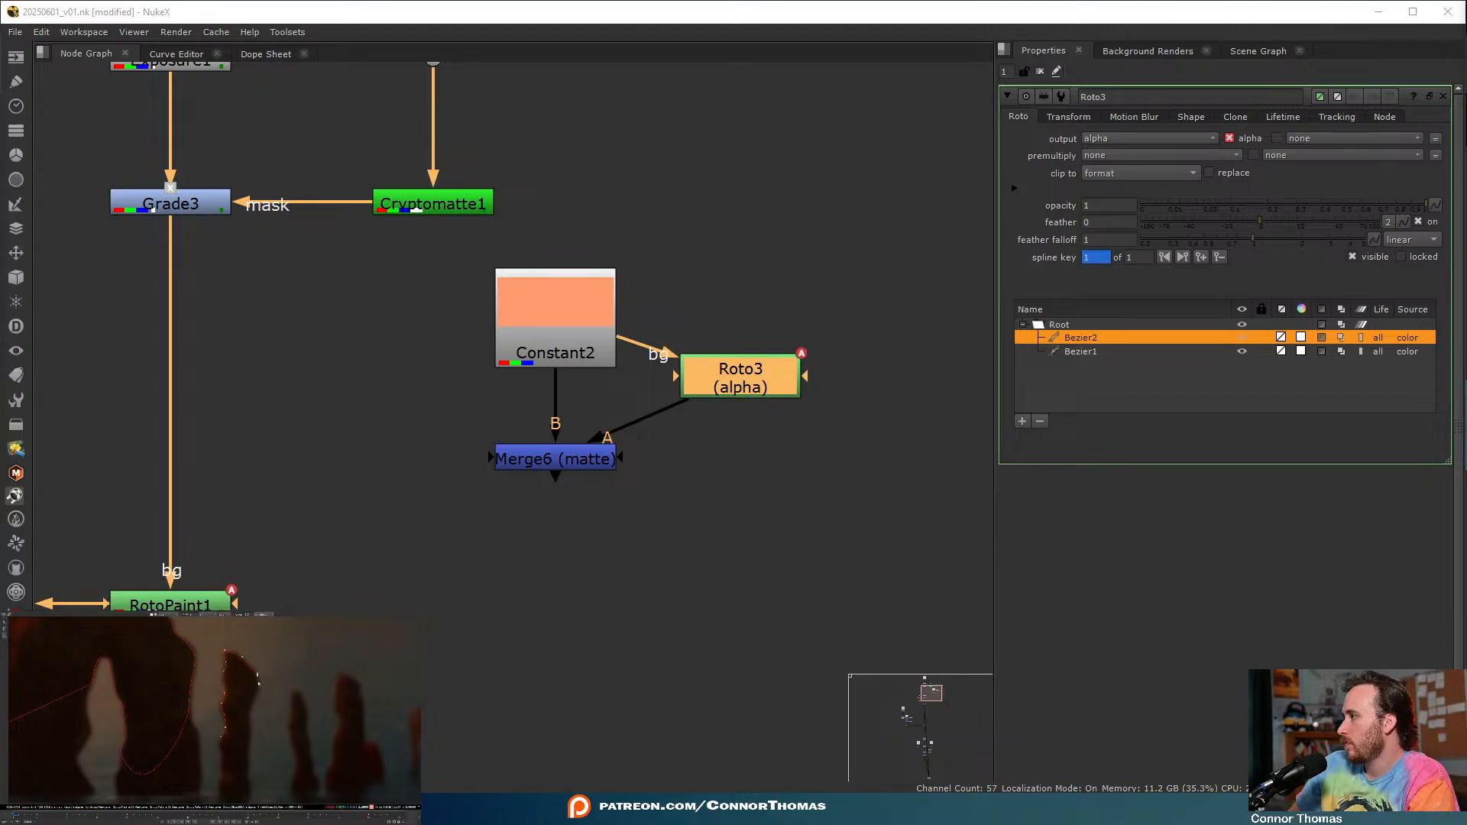
click(249, 756)
click(237, 769)
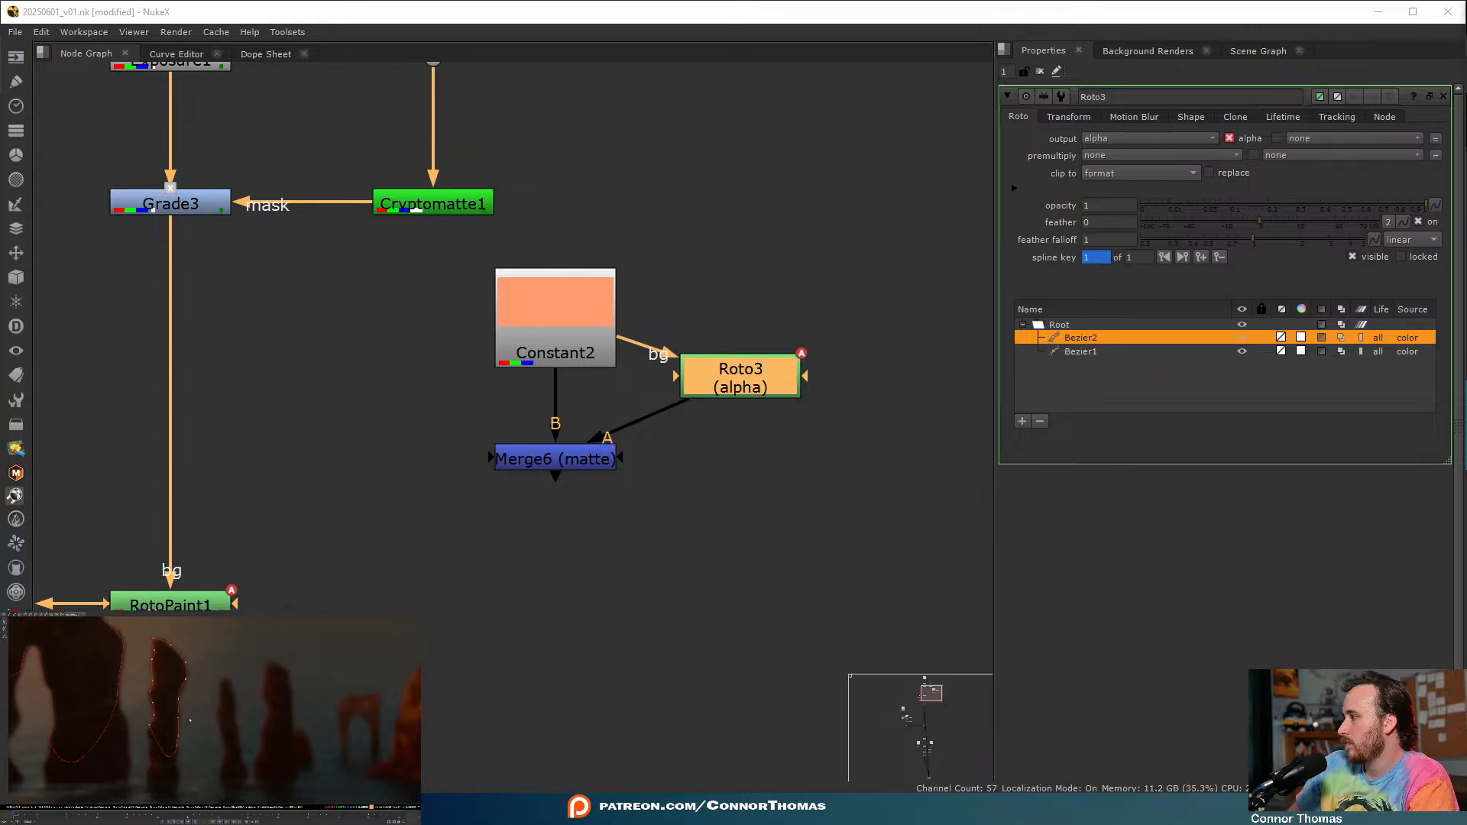
- Draw two more Roto3 Beziers, one around the small thin pillar and one around the taller pillar next to it
middle_drag(276, 721, 205, 709)
click(205, 709)
click(211, 680)
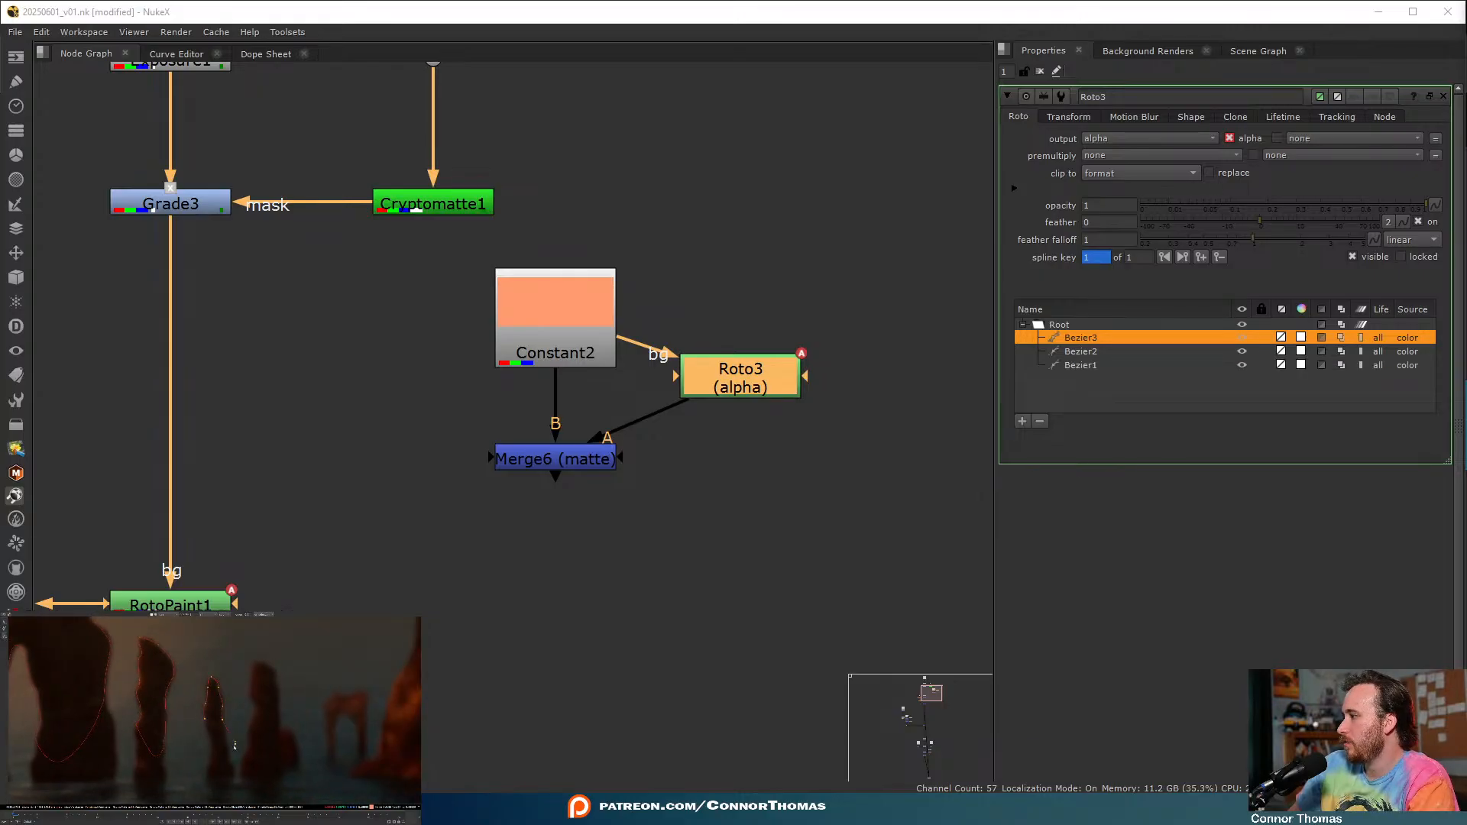
click(211, 742)
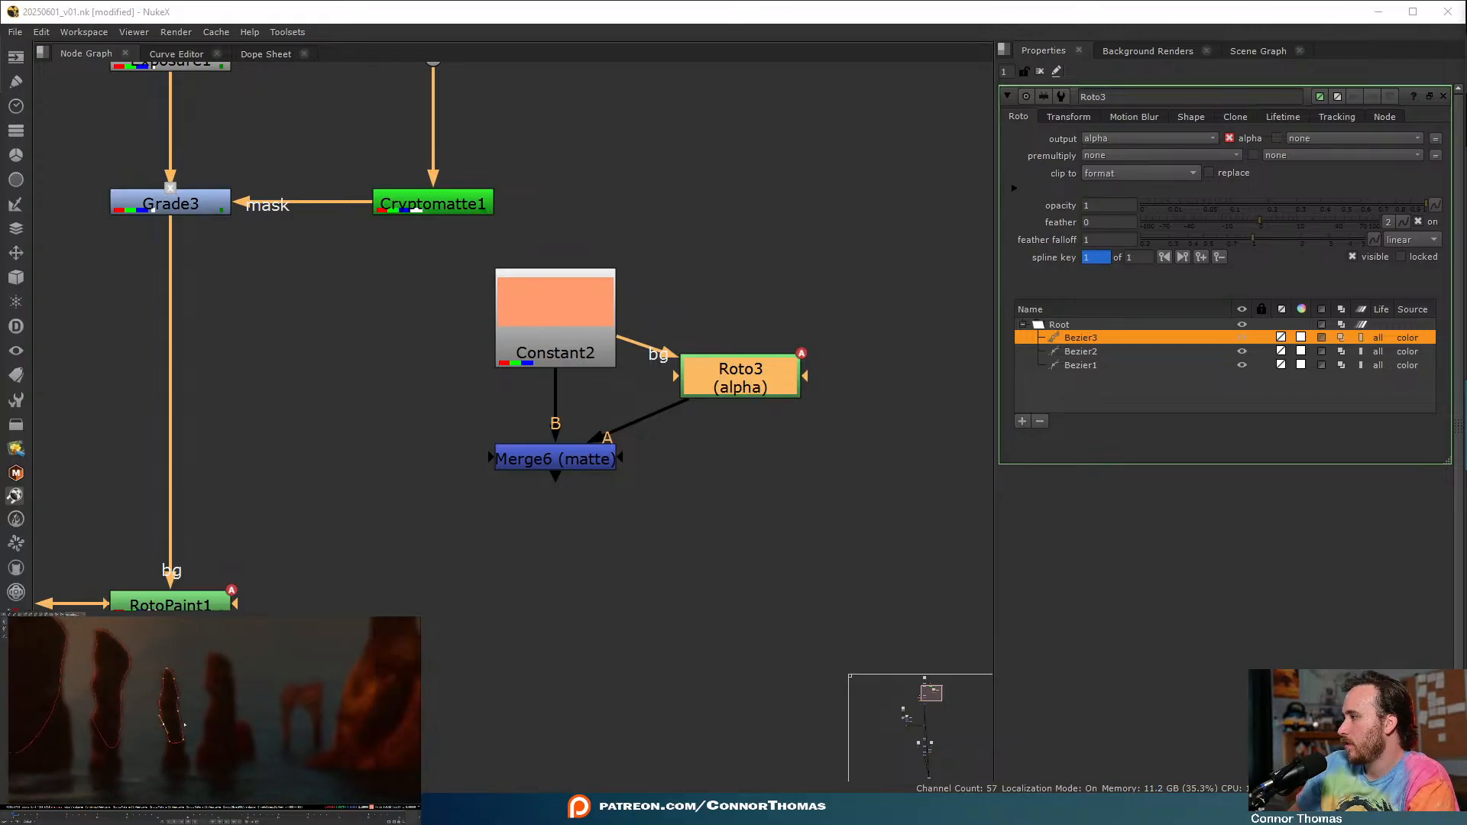
click(205, 730)
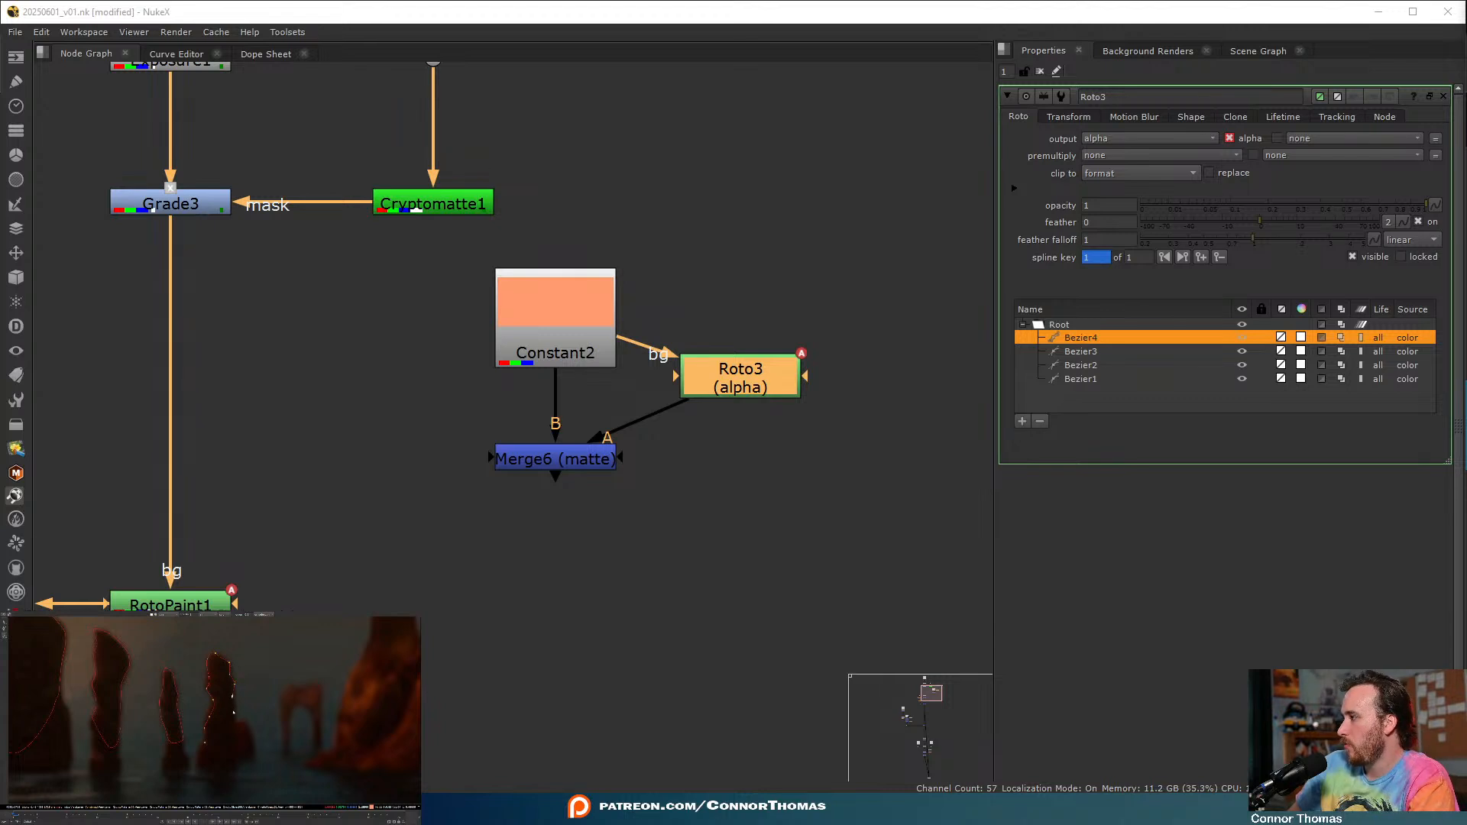
click(256, 735)
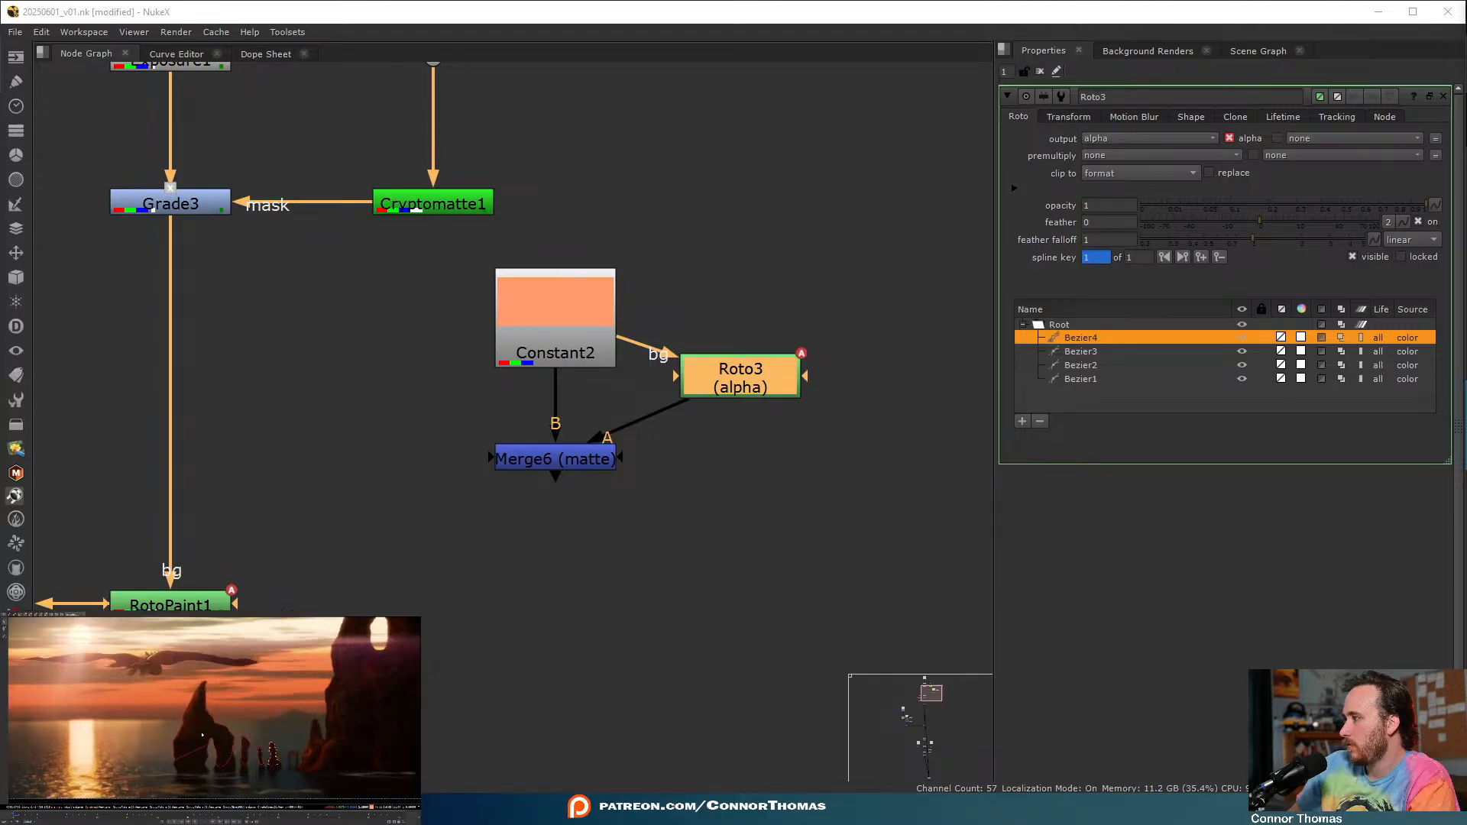
- Add a GodRays node in the main branch between Grade3 and RotoPaint1 and view its output
click(630, 497)
key(Tab)
text(godray)
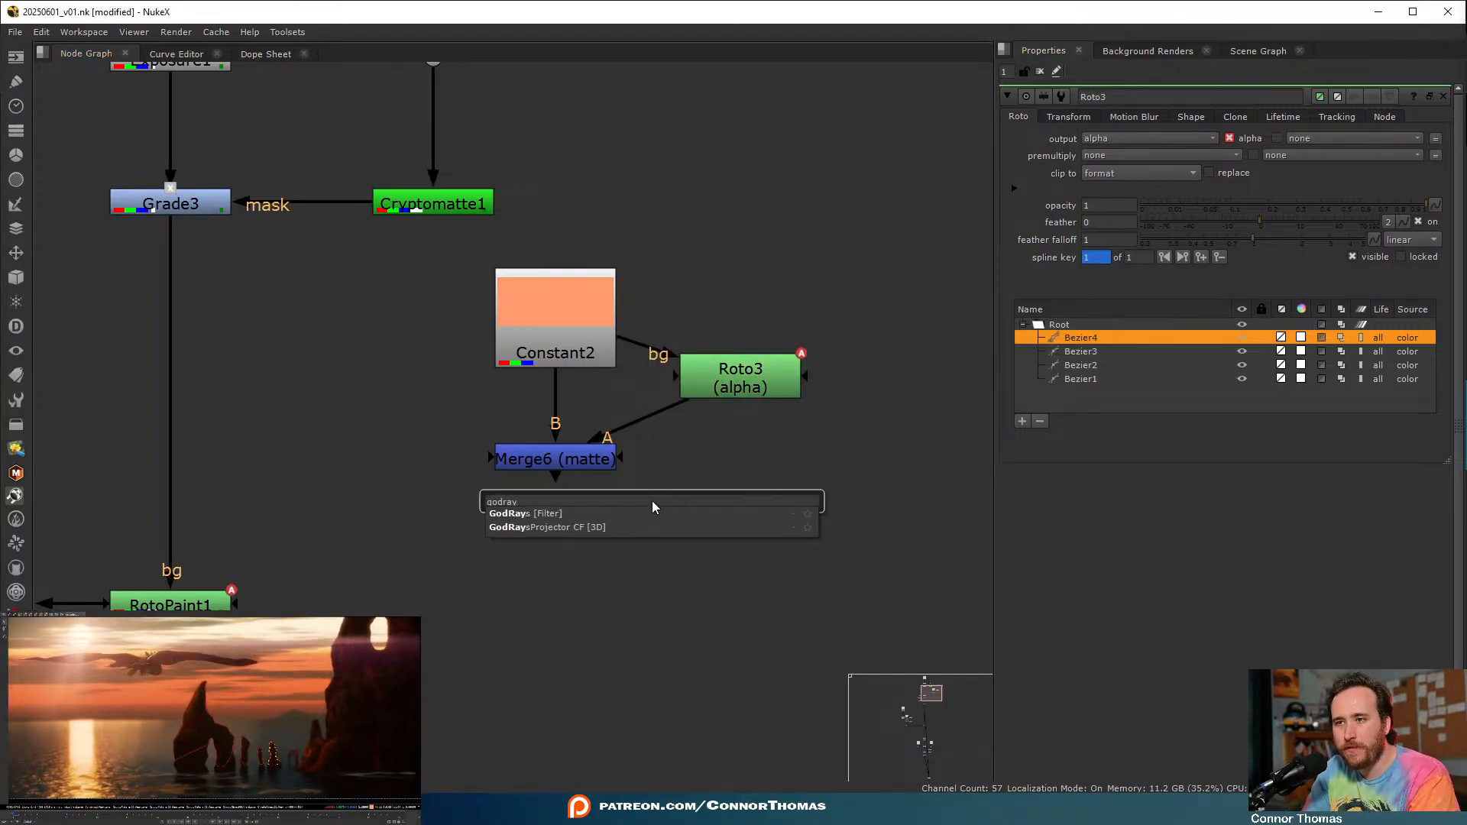
key(Return)
drag(666, 504, 215, 456)
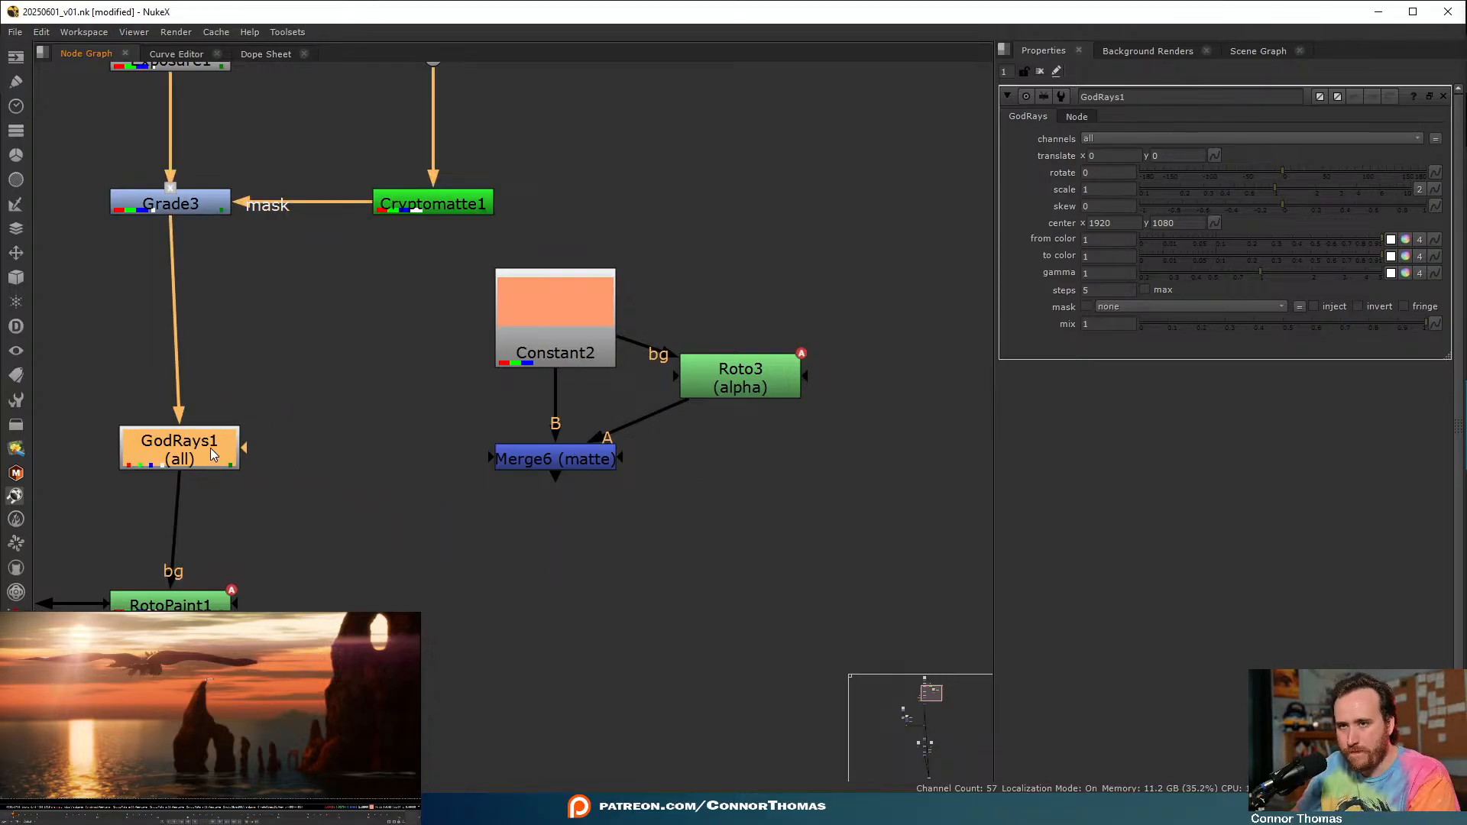
click(256, 467)
middle_drag(329, 489, 456, 464)
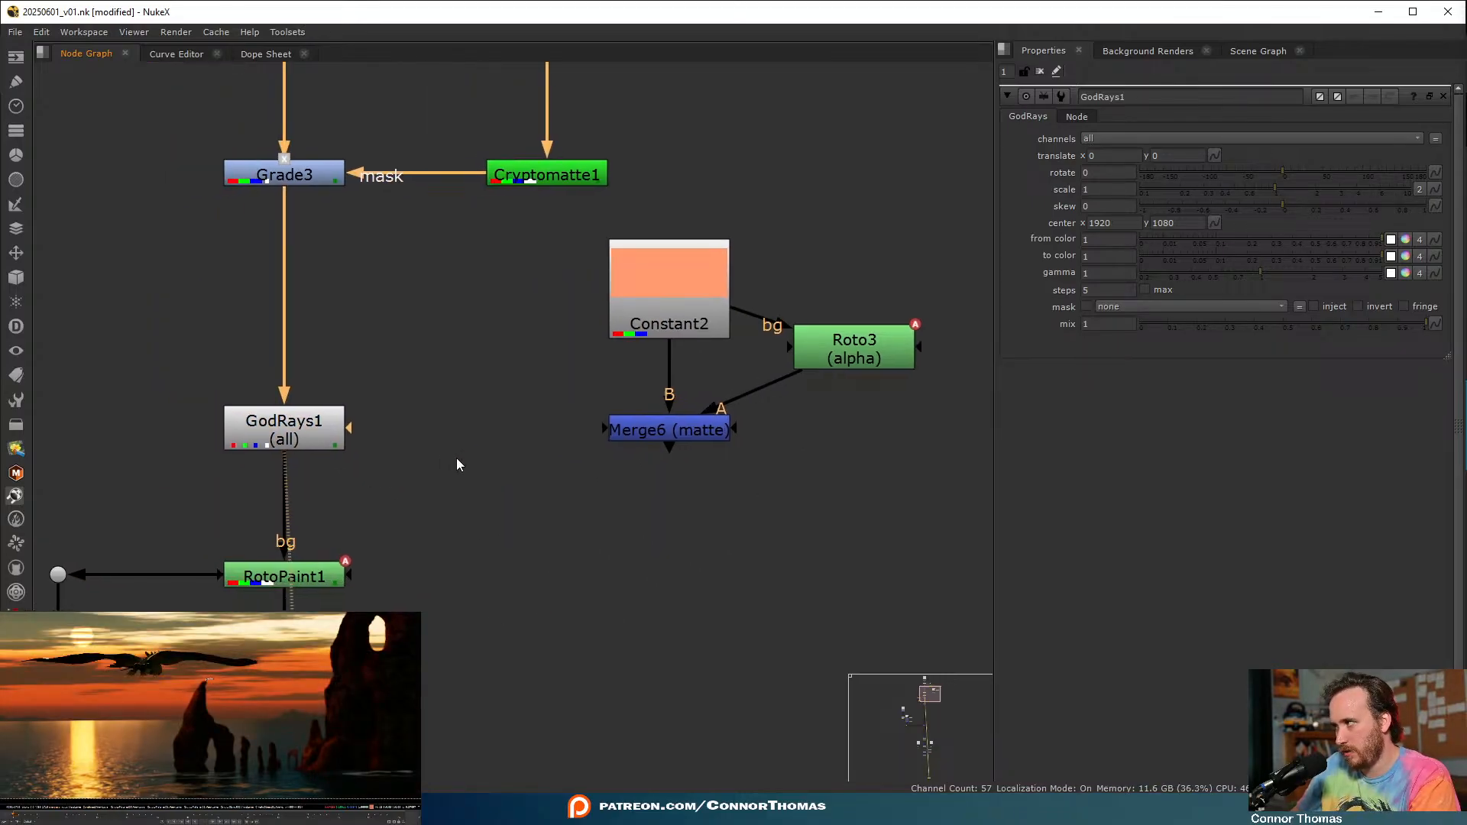
middle_drag(545, 398, 574, 300)
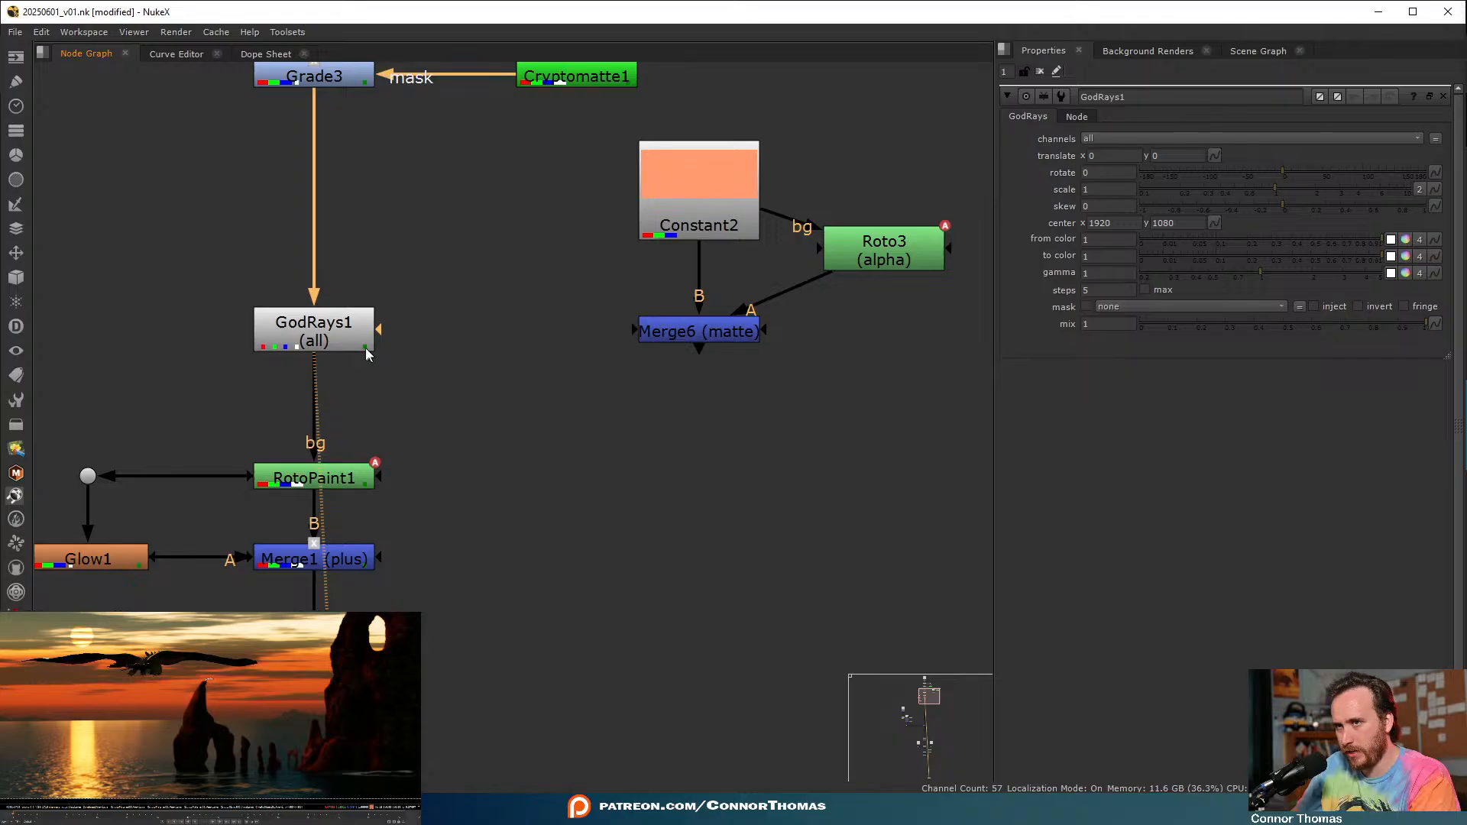
- Move the GodRays1 center onto the sun at 824, 1446 and connect Roto3 as its mask
click(872, 244)
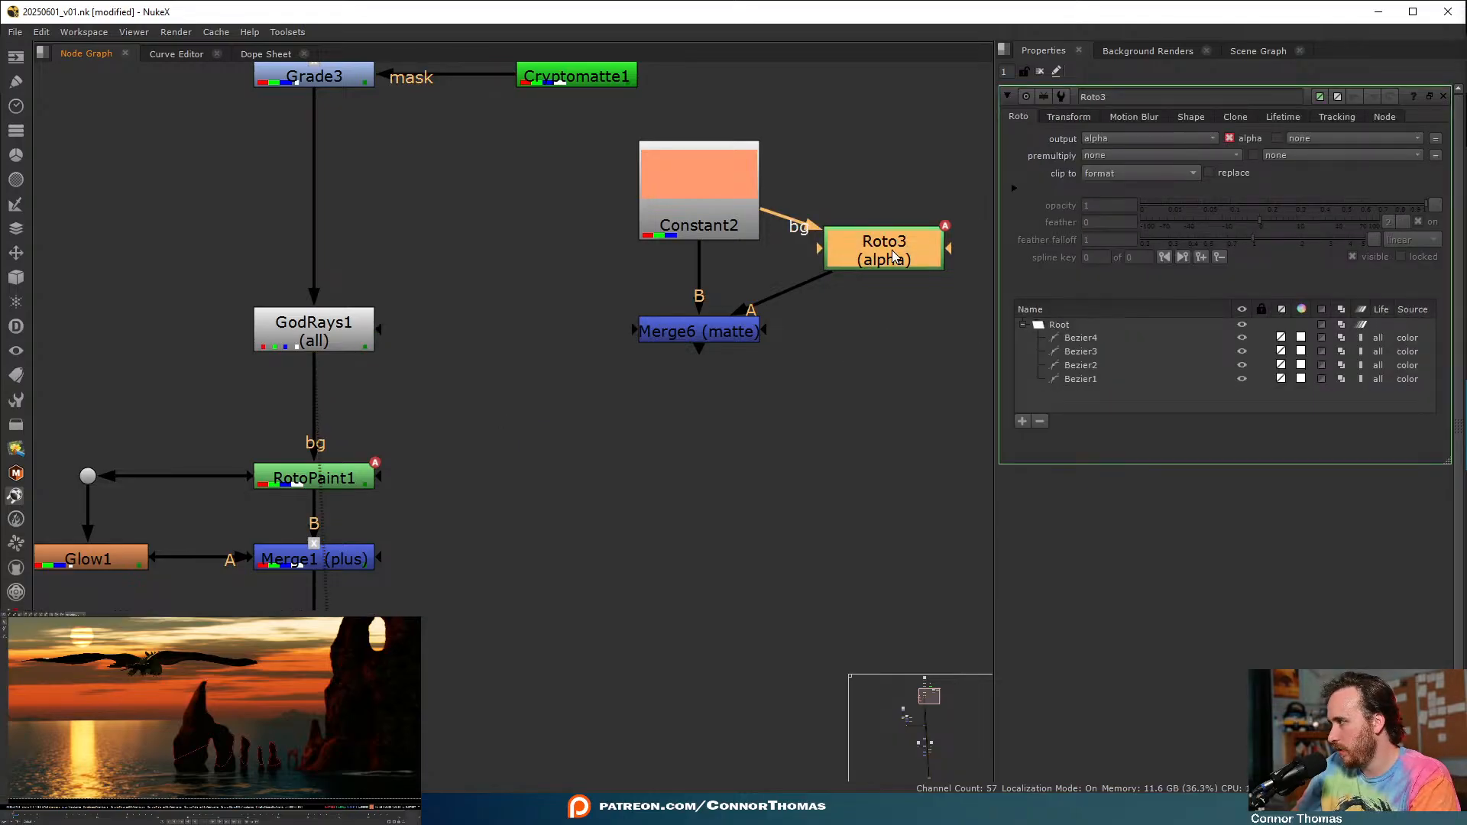
drag(378, 329, 636, 361)
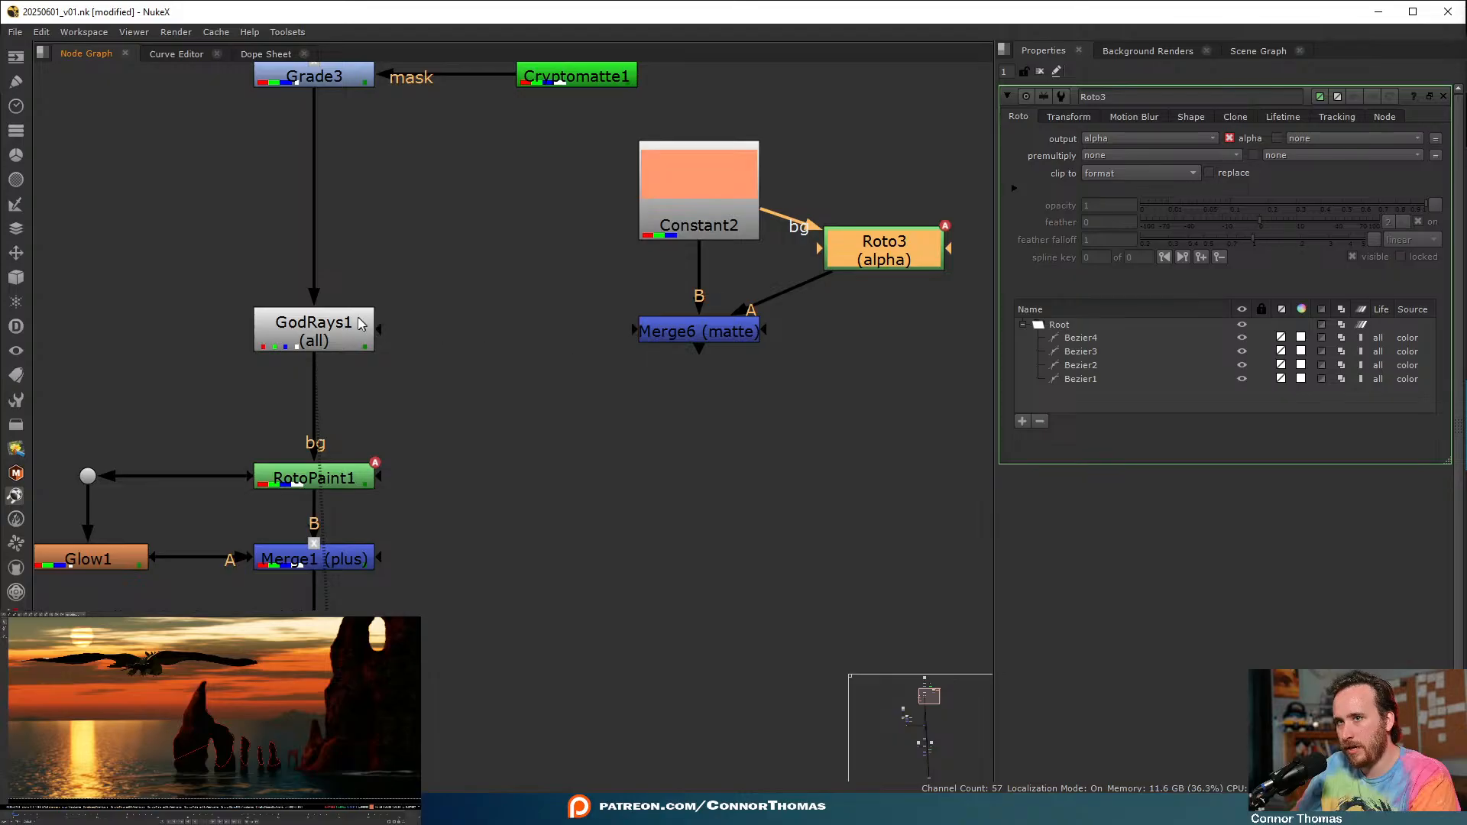
click(333, 339)
double_click(333, 339)
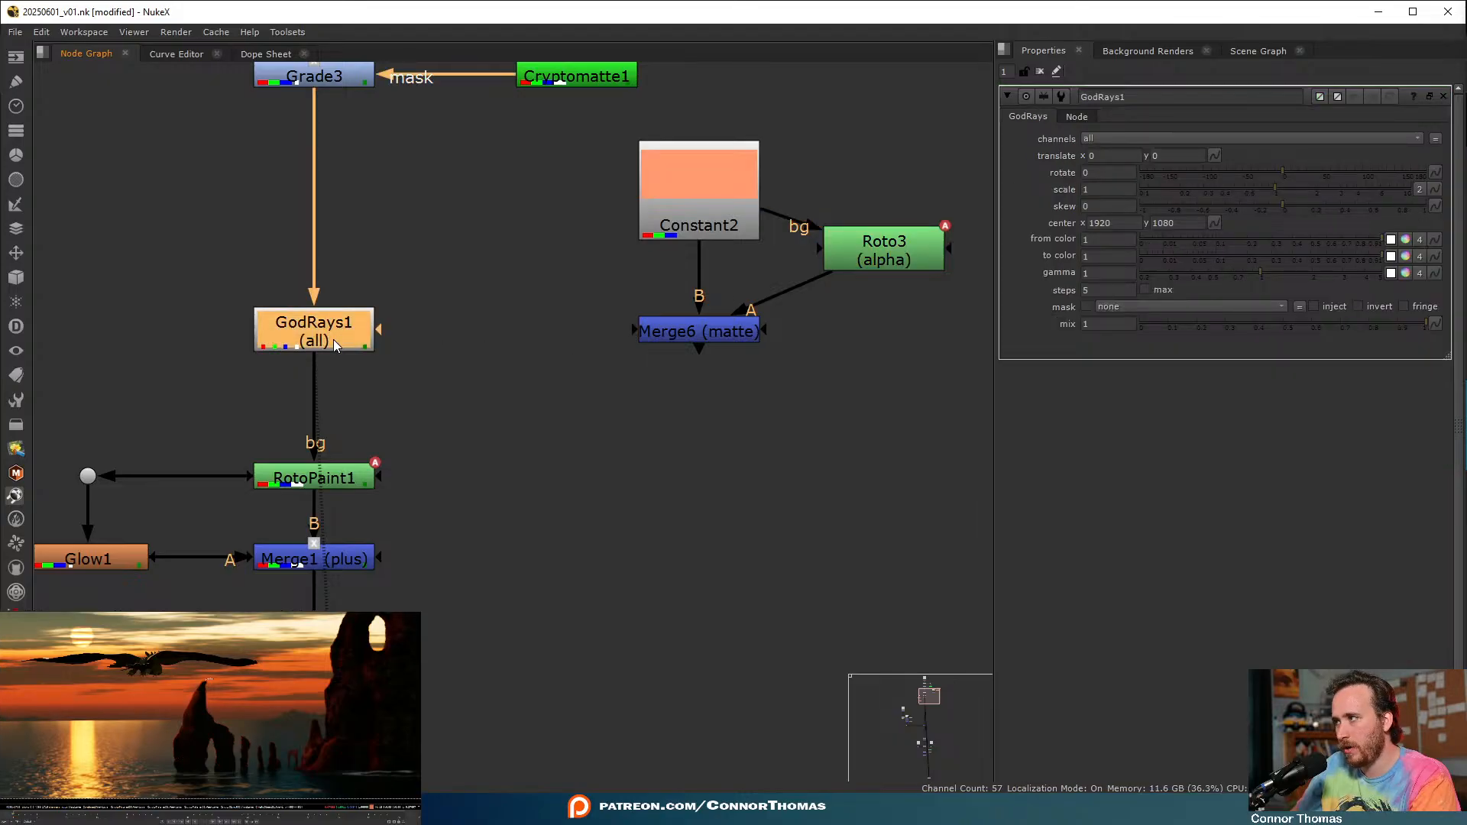
drag(210, 680, 90, 641)
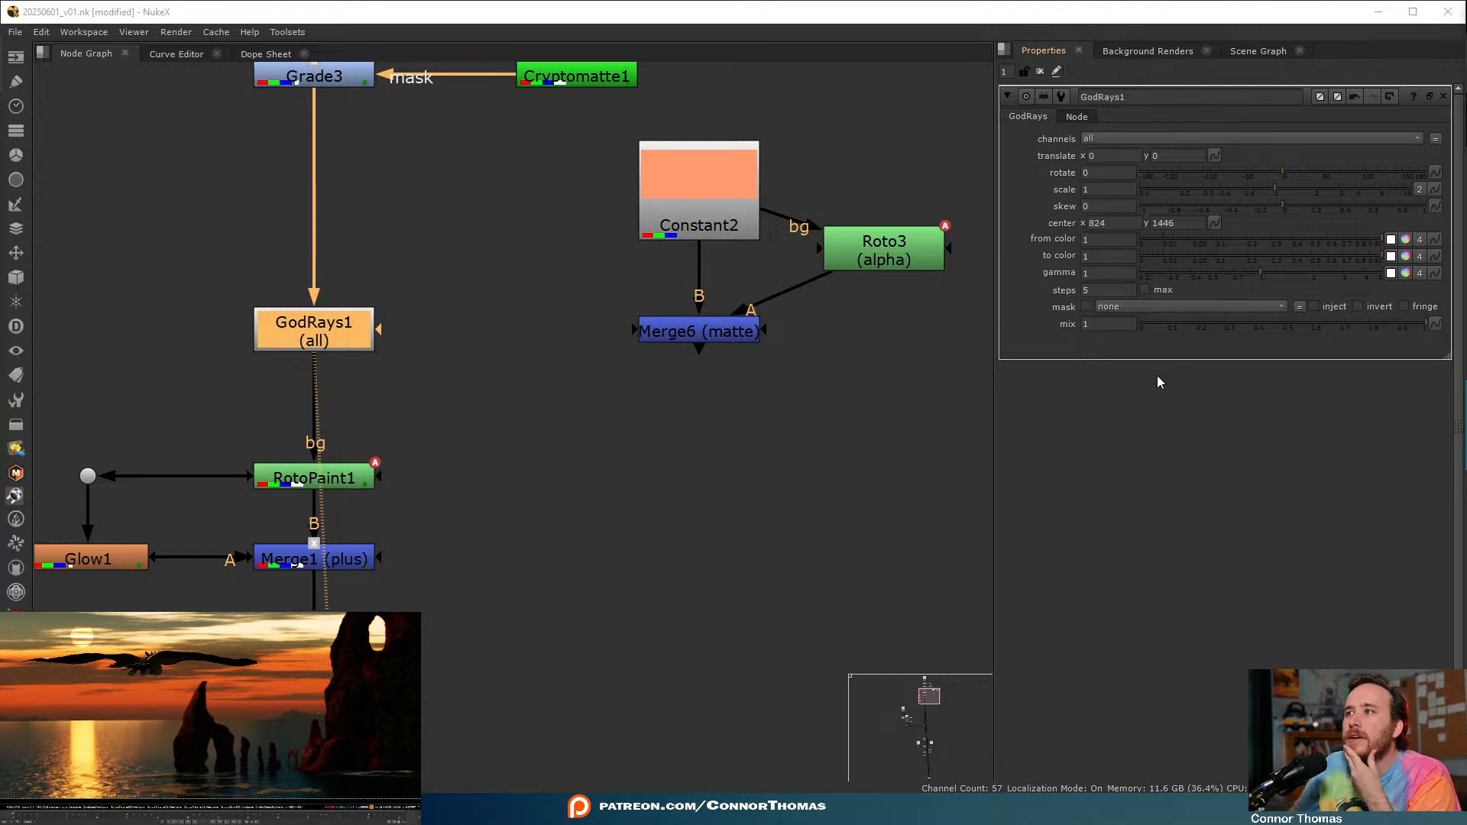
drag(378, 329, 508, 252)
click(341, 330)
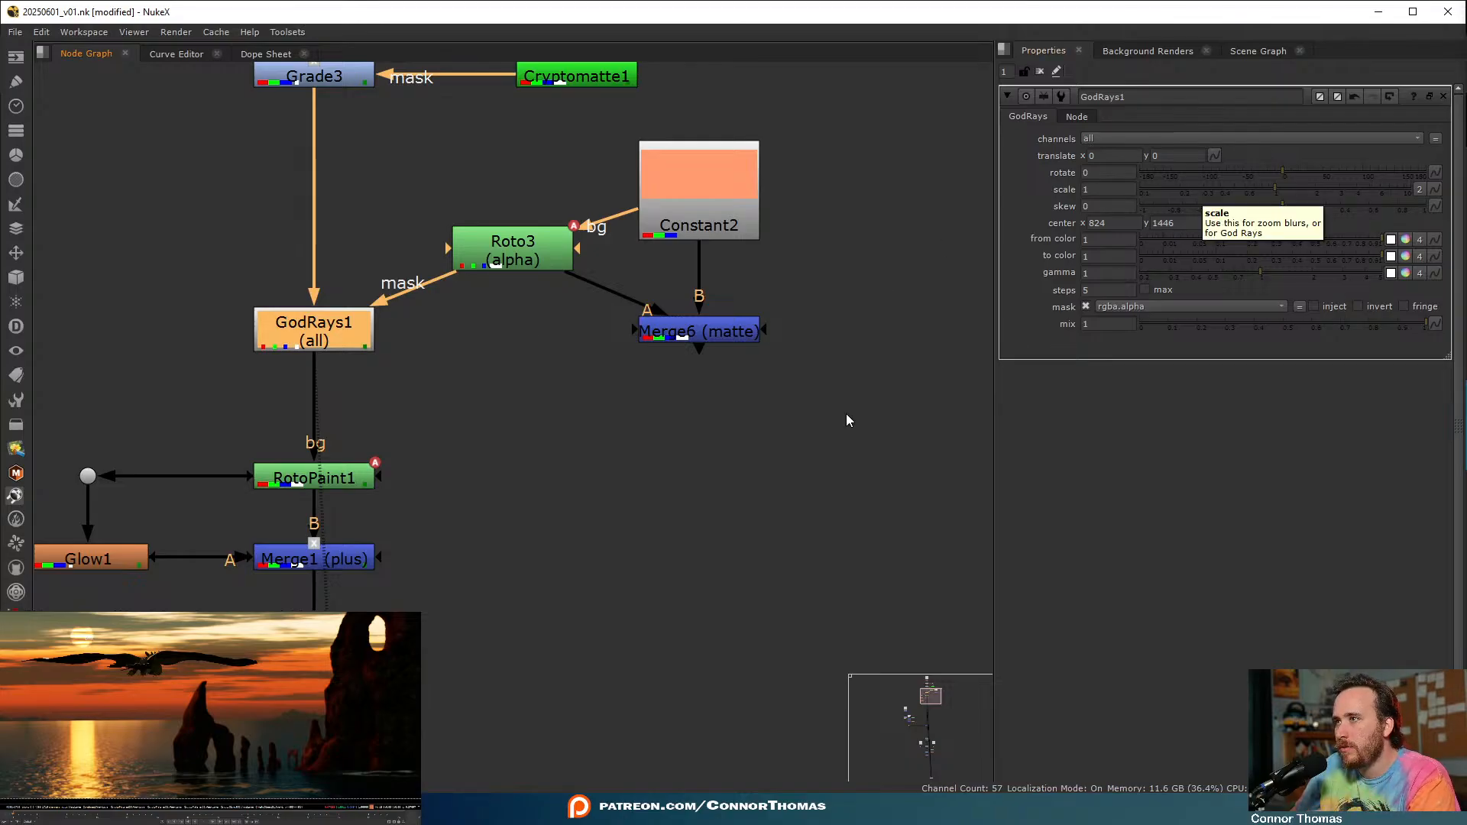
- Take GodRays1 out of the main branch, insert a VolumeRays node in its place, and connect Roto3 as its mask
click(487, 490)
key(Tab)
text(ray)
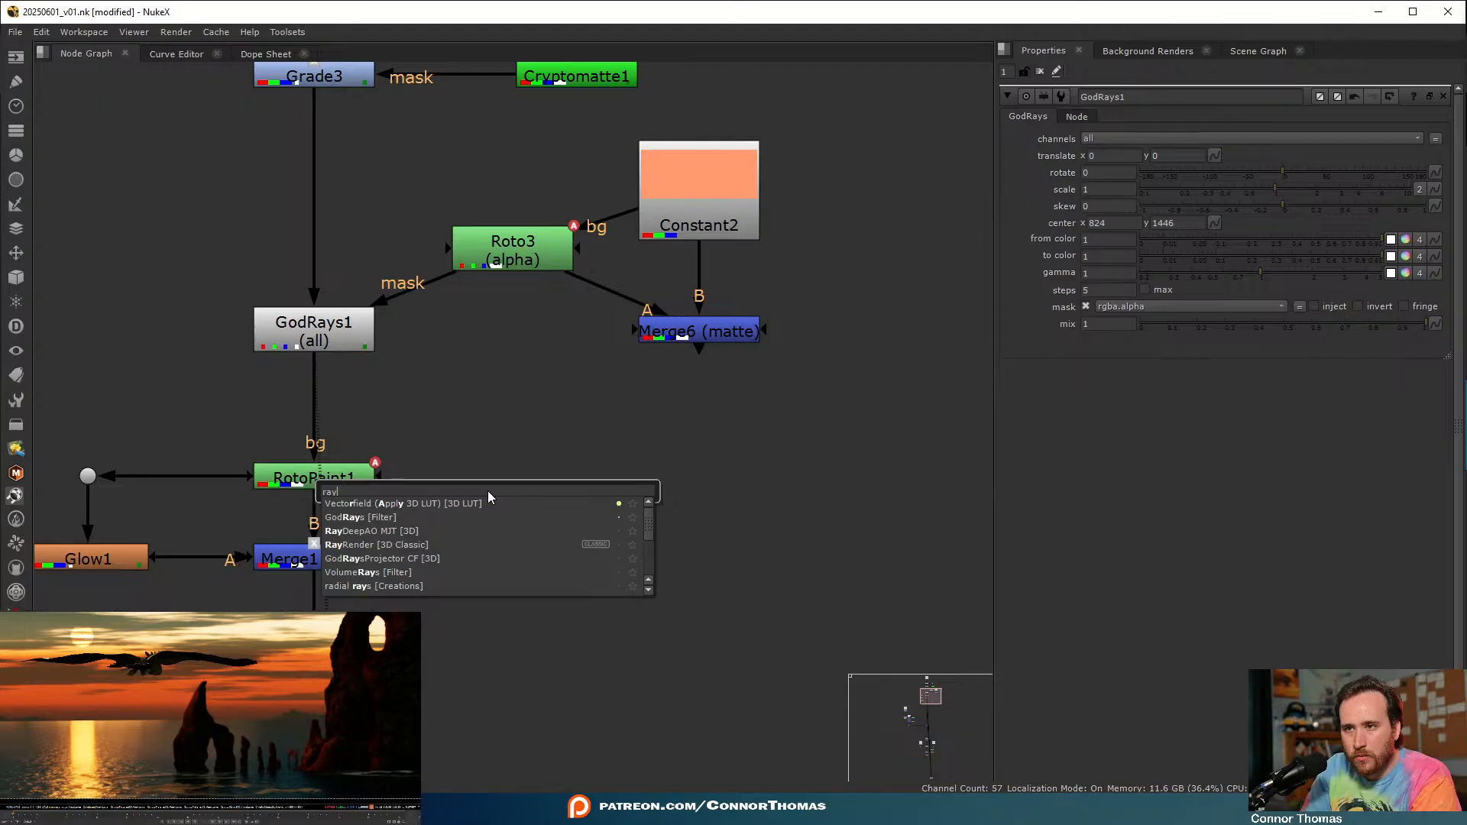
click(378, 572)
drag(500, 496, 489, 413)
drag(332, 326, 173, 174)
drag(483, 434, 328, 347)
drag(281, 277, 511, 282)
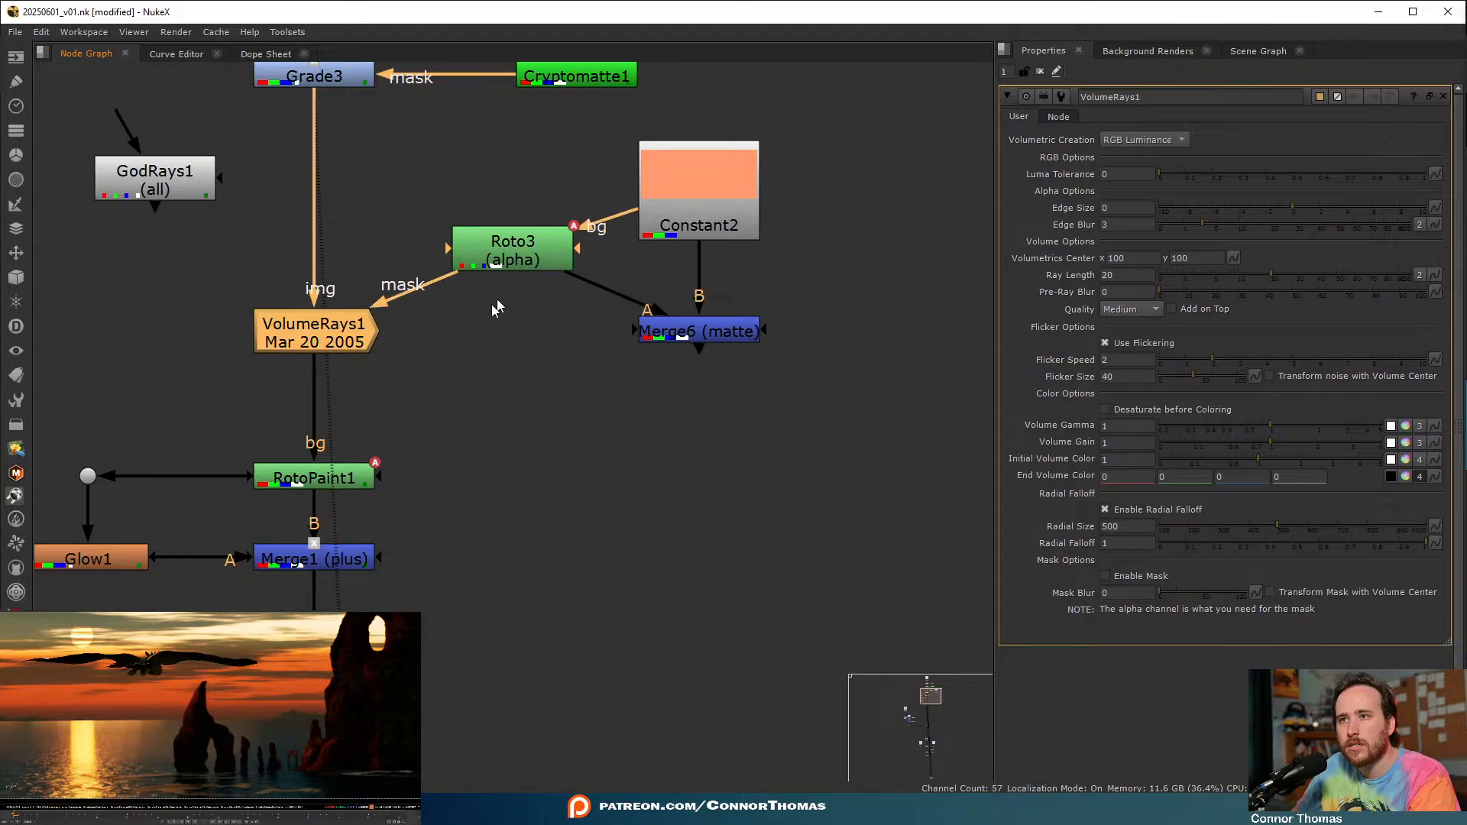
- Place the VolumeRays1 volumetrics center on the sun at 778, 1486, using the Grade3 output as reference
key(1)
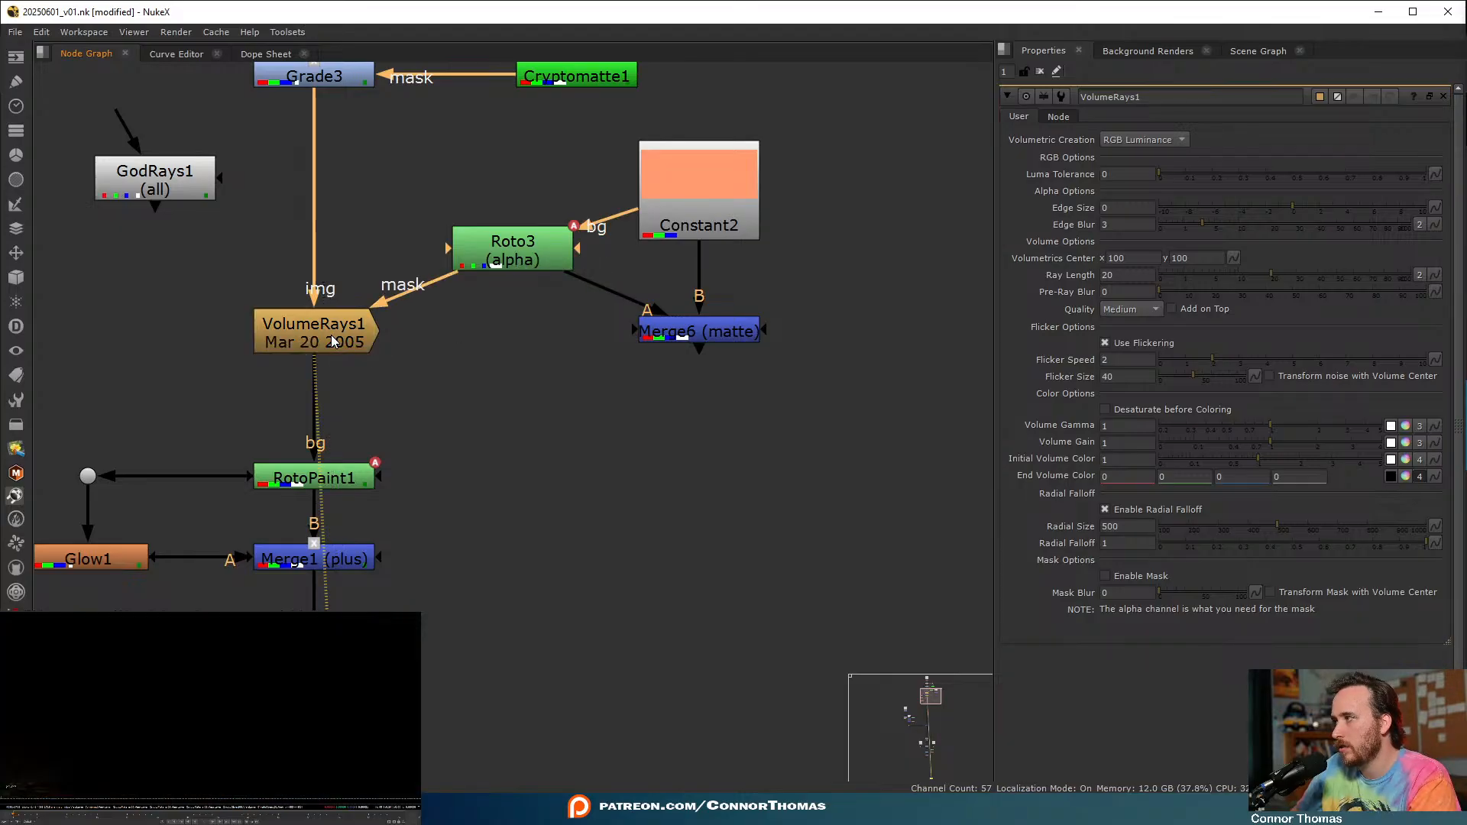
drag(9, 787, 26, 779)
drag(84, 659, 87, 646)
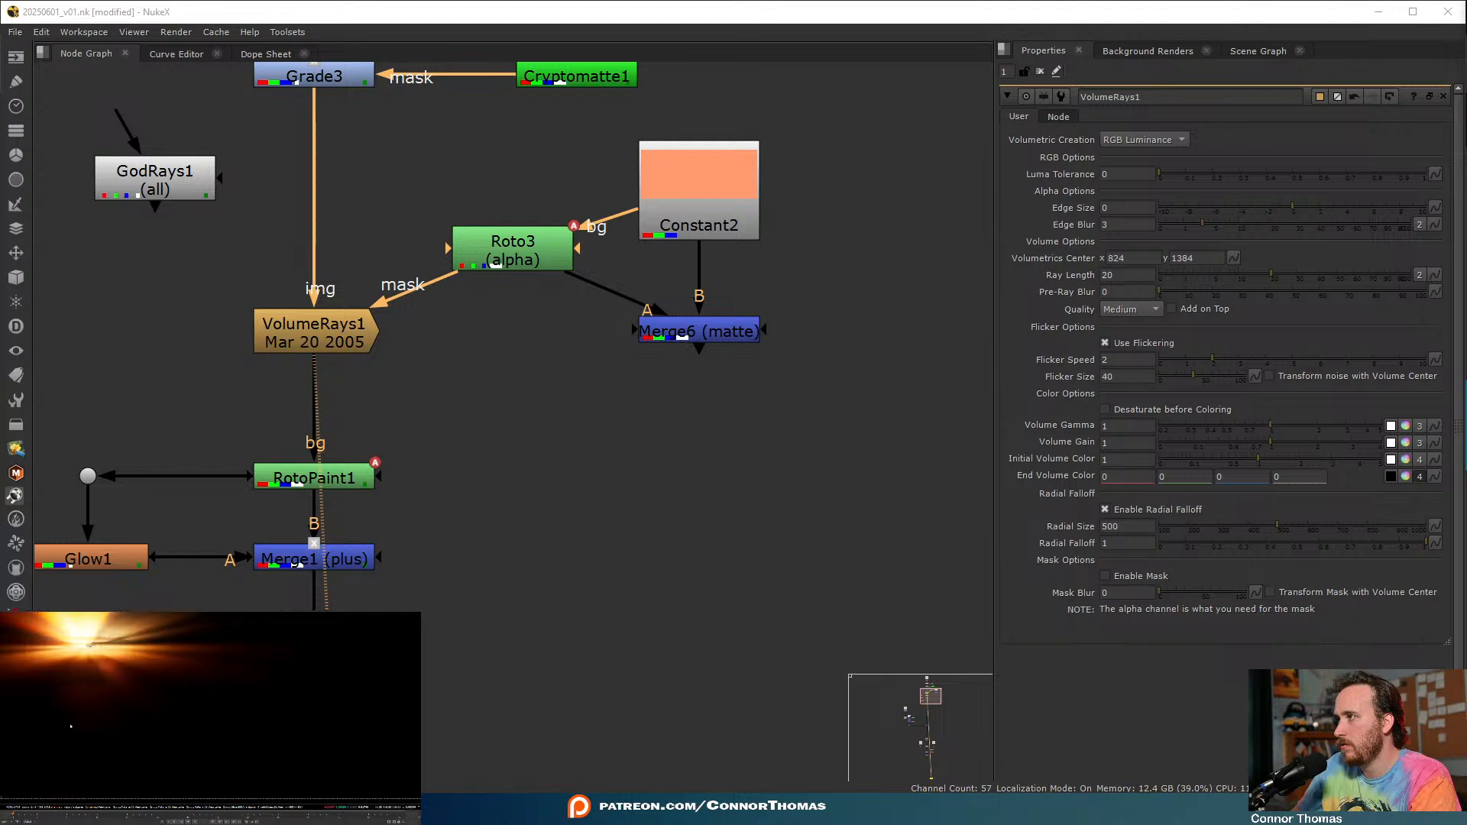
click(328, 76)
key(1)
drag(86, 646, 81, 635)
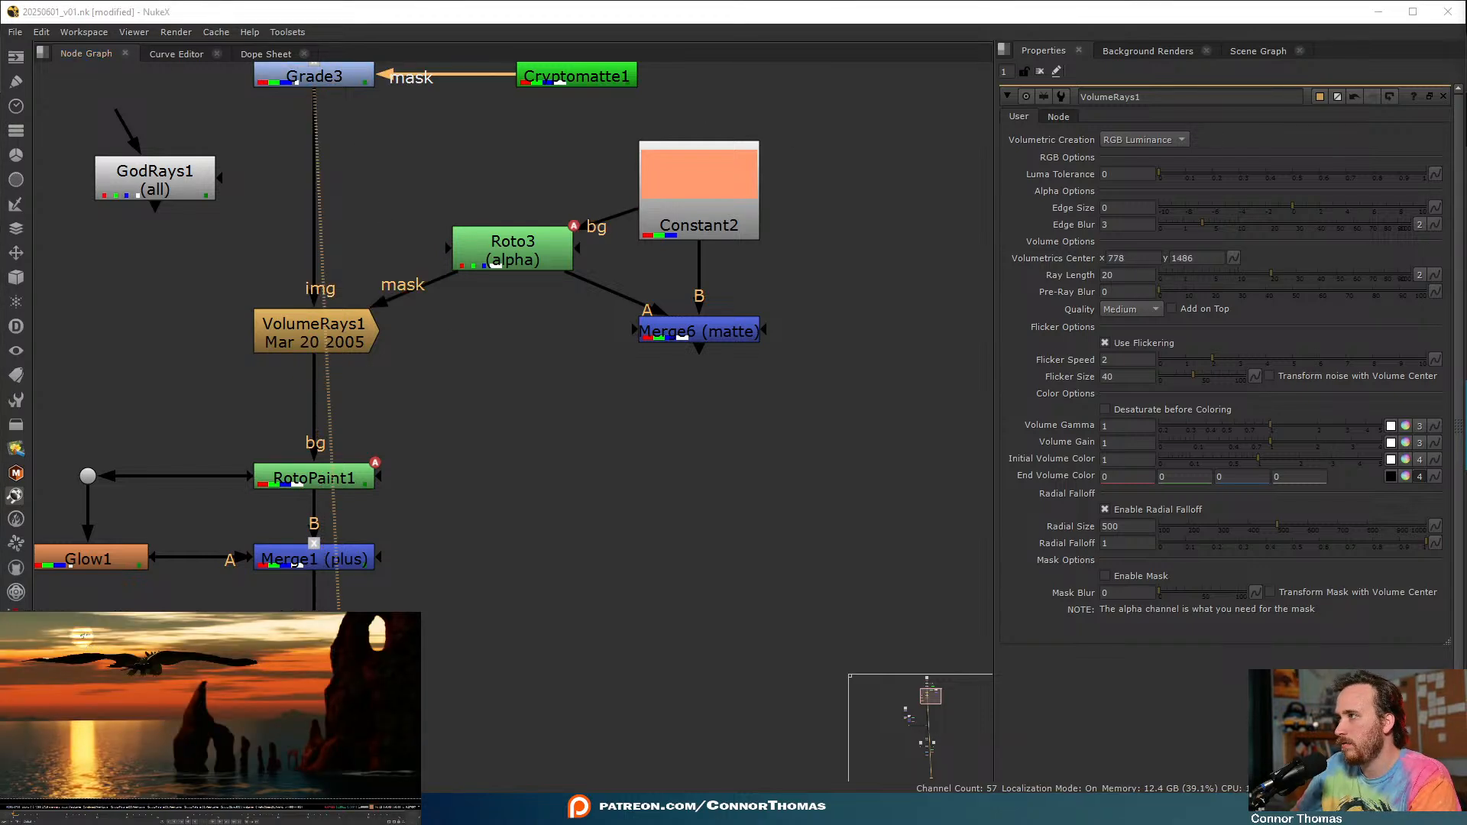
click(344, 342)
key(1)
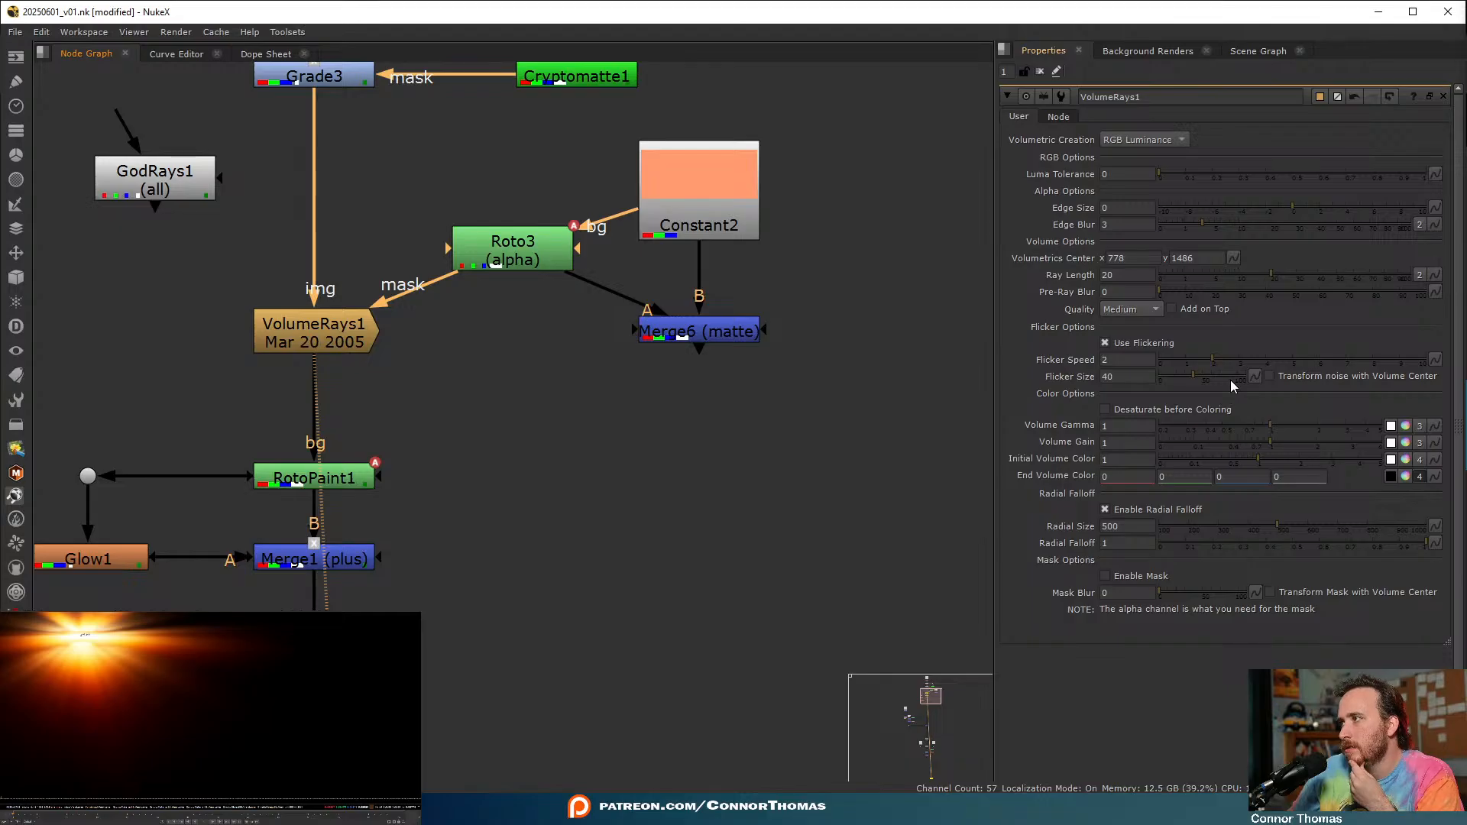
- Move the volumetrics center beside the arched sea stack at 1662, 926, then try a higher luma tolerance and undo it
drag(84, 634, 181, 697)
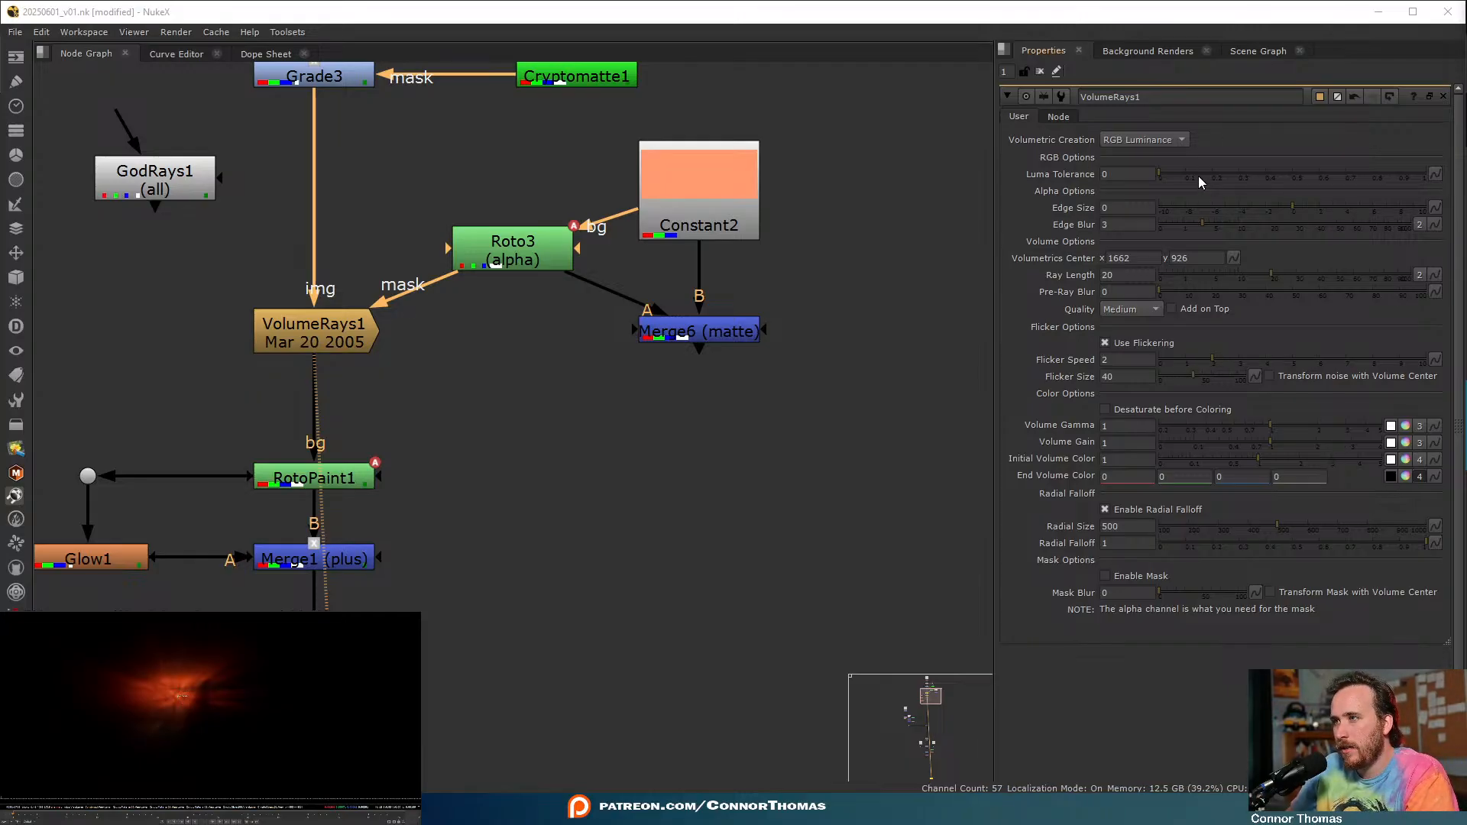
drag(1250, 176, 1375, 178)
key(ctrl+z)
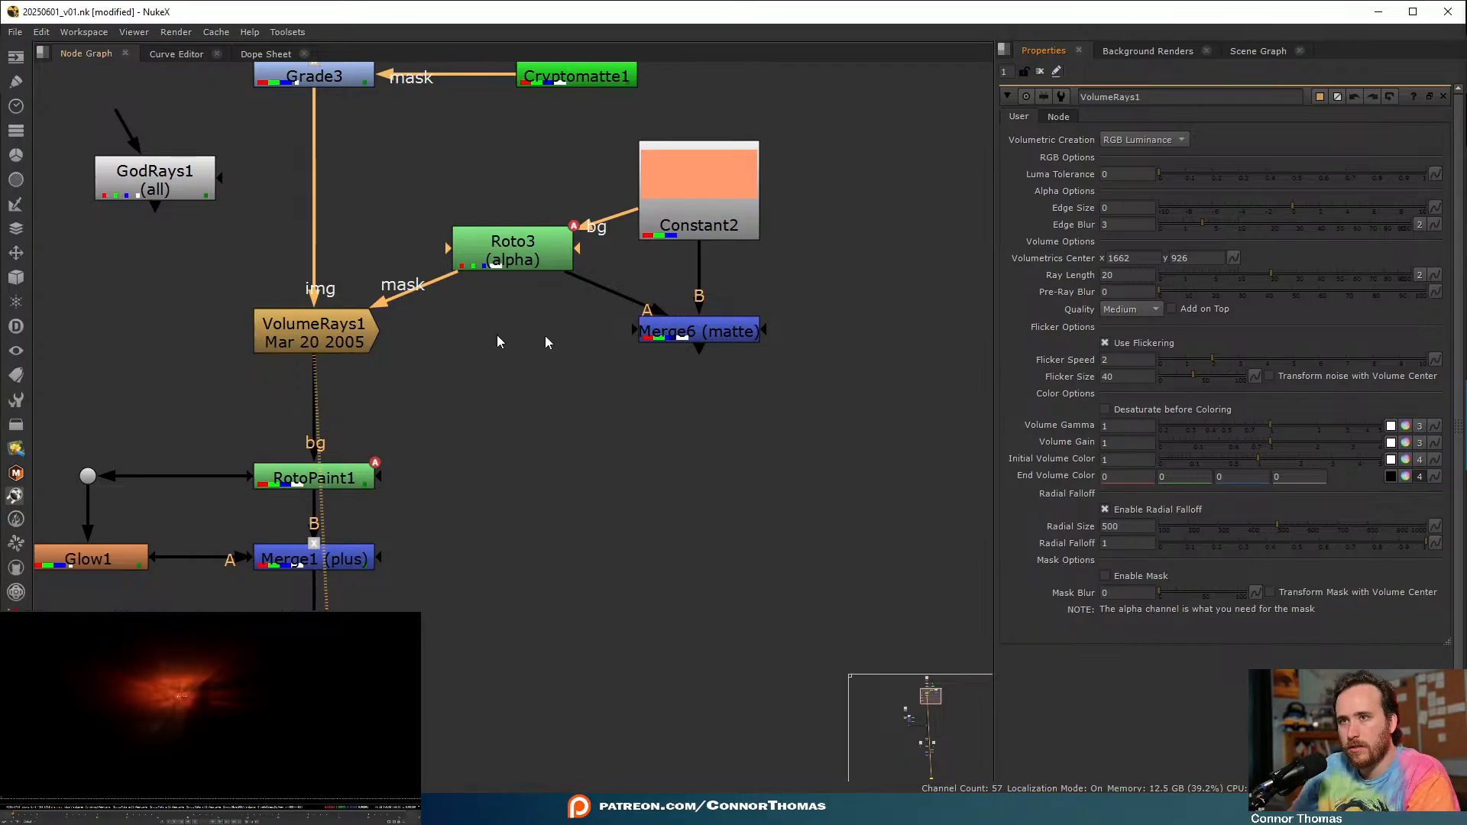
- Move the volumetrics center back near the sun at 890, 1450 and set the ray length to 500 after trying 100
drag(1291, 276, 1412, 276)
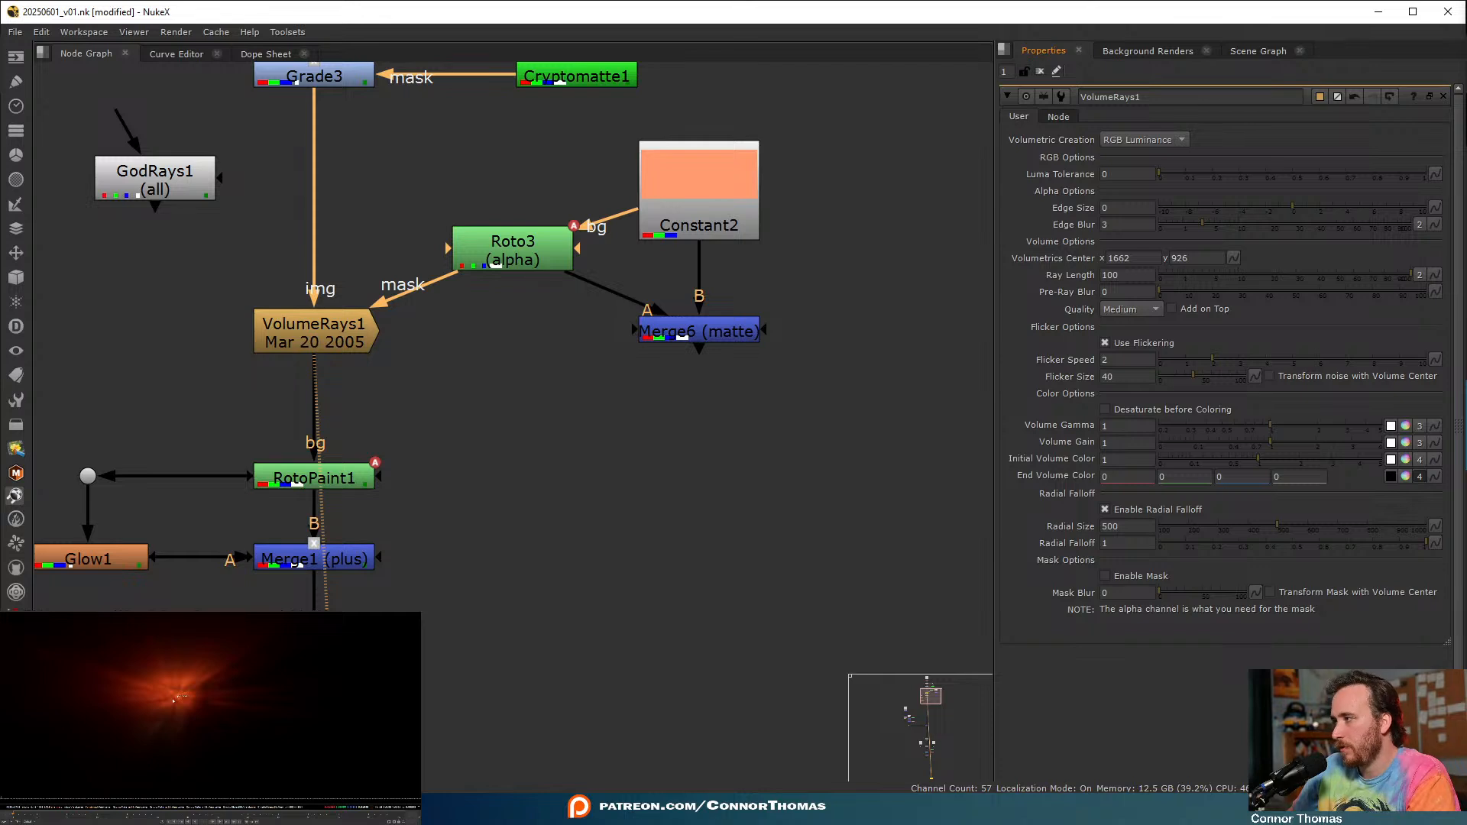
drag(176, 697, 179, 692)
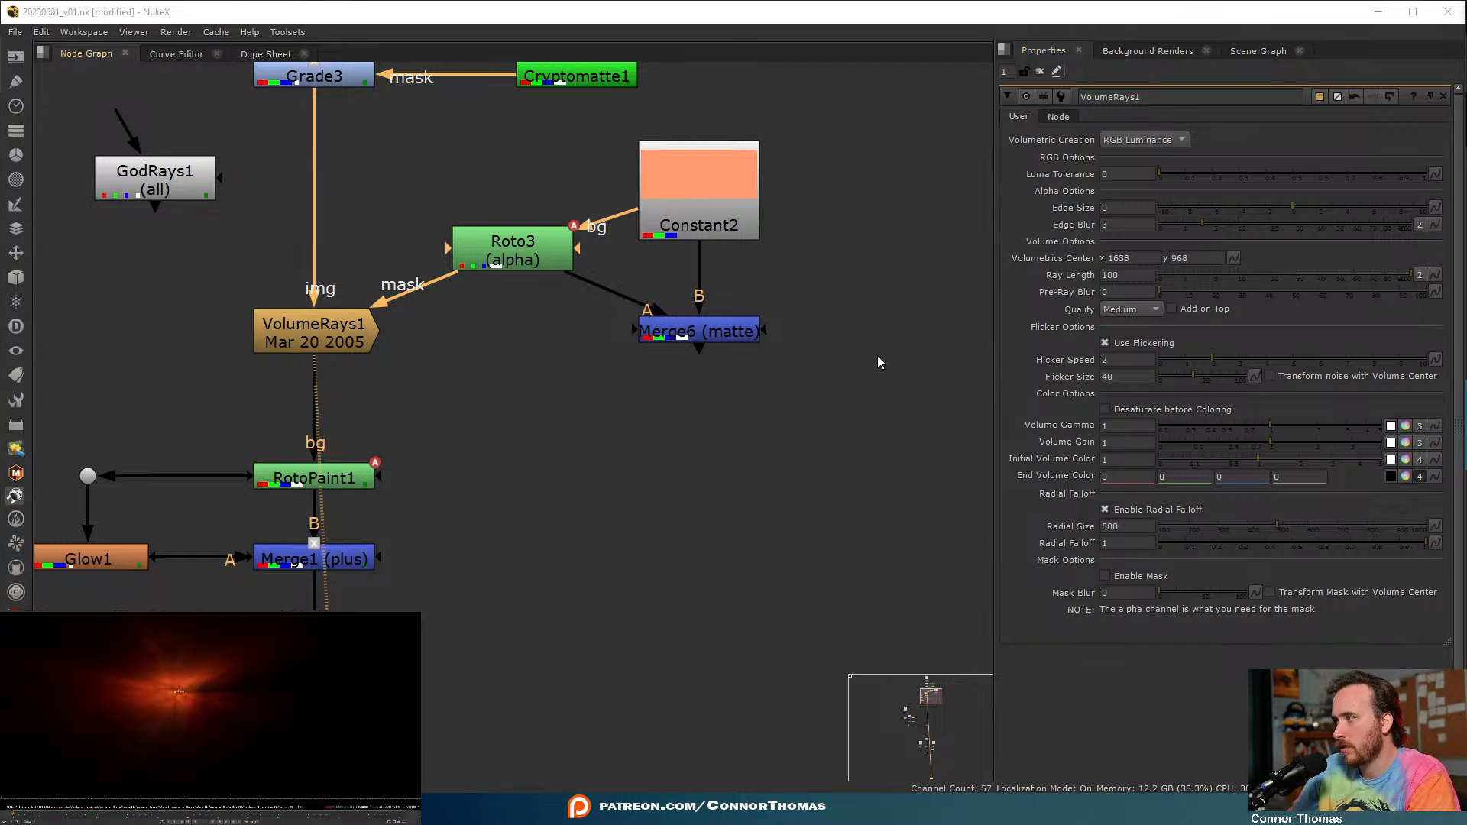
drag(178, 692, 103, 640)
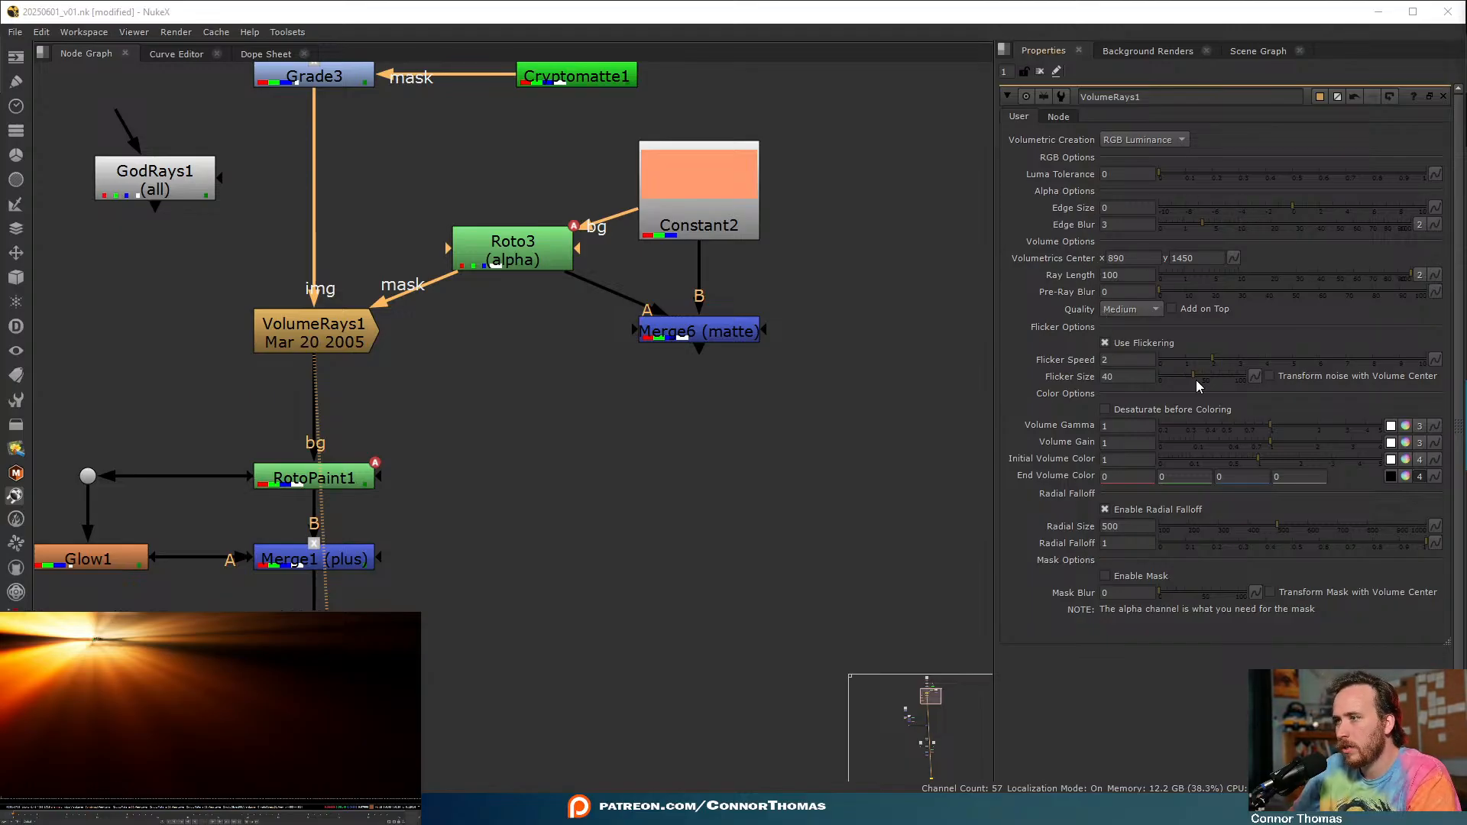
double_click(1112, 274)
text(500)
key(Return)
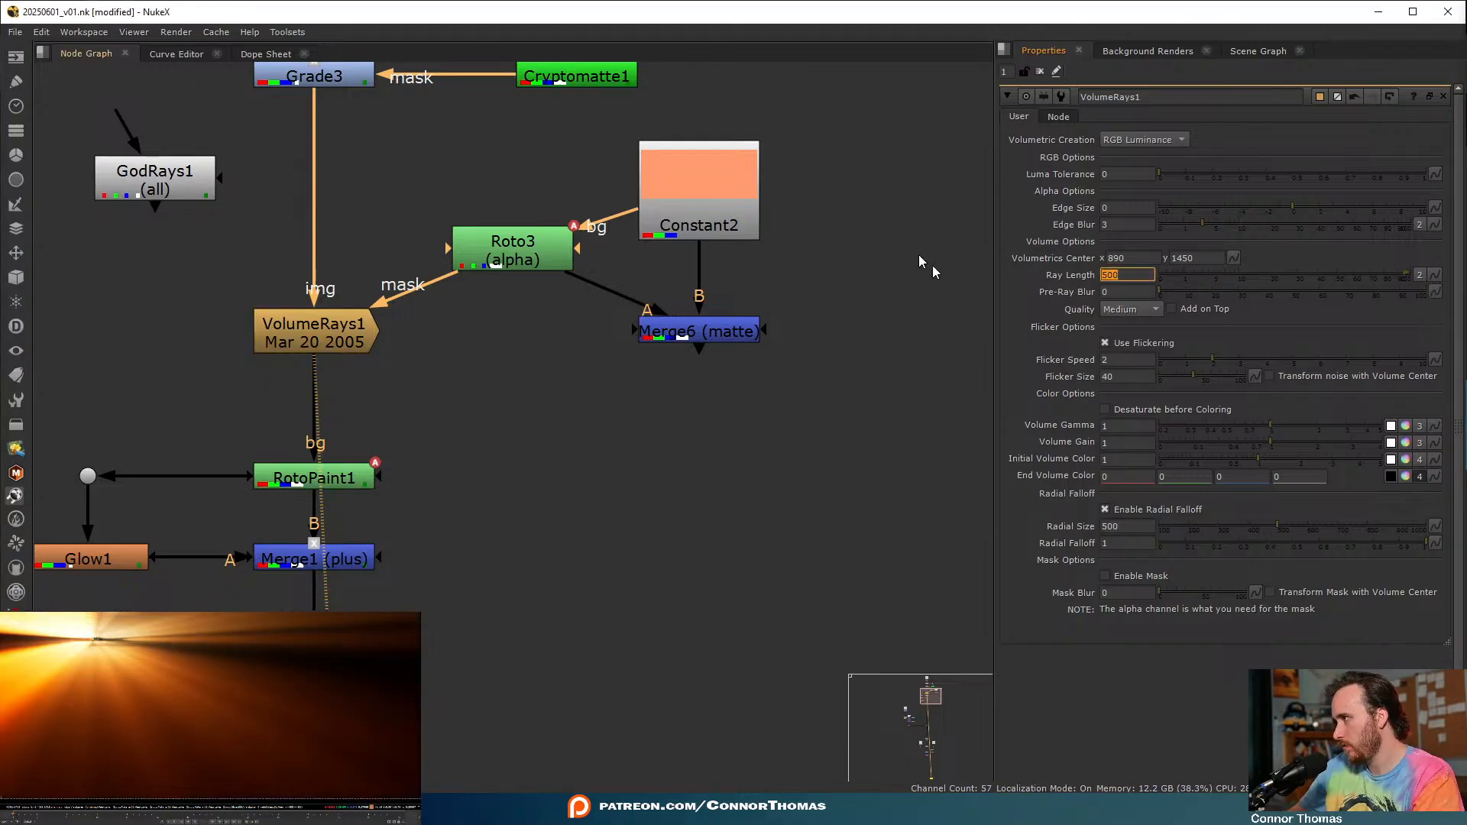
- Position the volumetrics center beside the arched sea stack at 1554, 892, using the Grade3 output as reference
drag(96, 640, 186, 689)
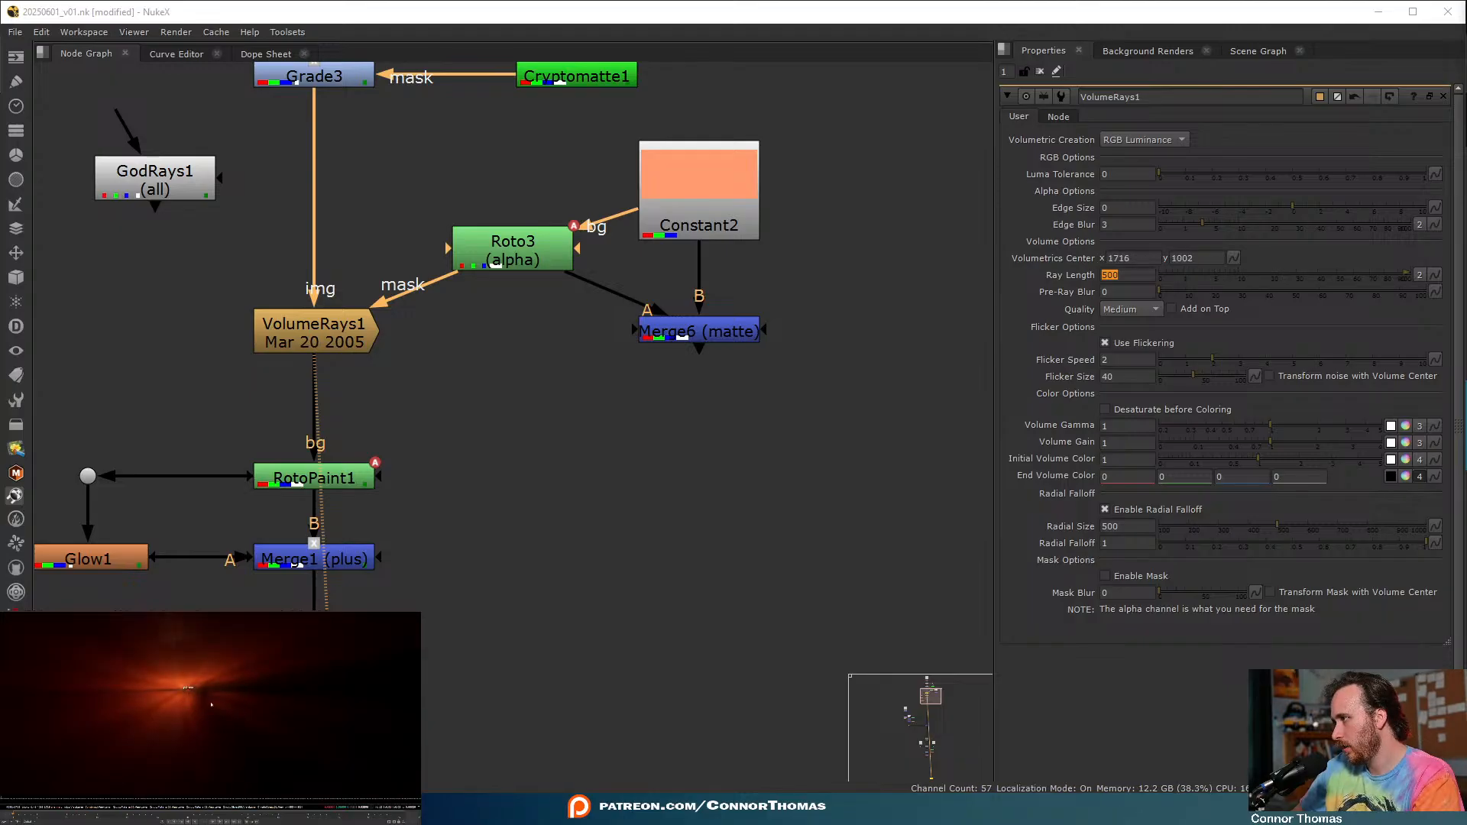
click(491, 249)
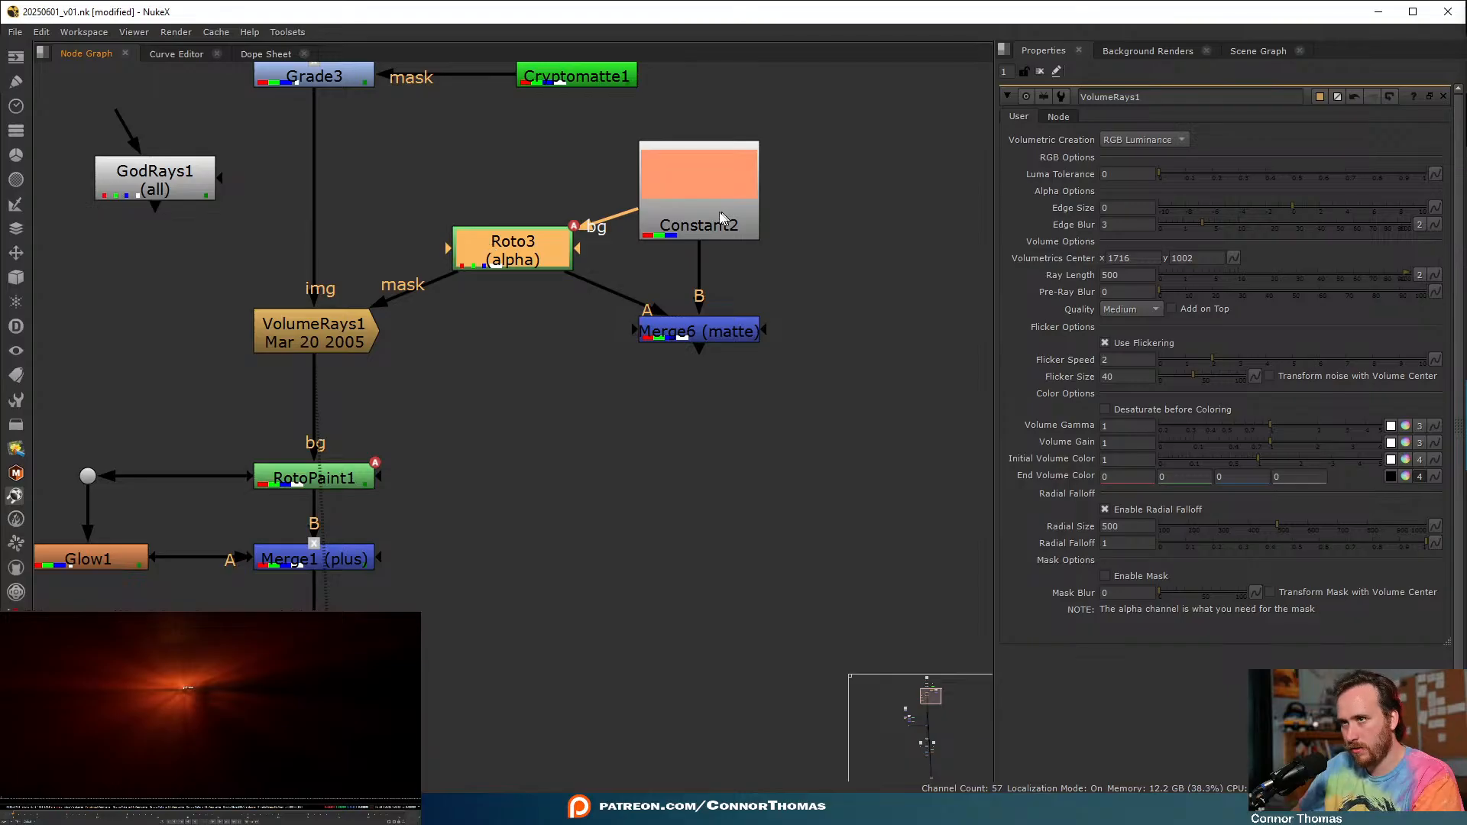
click(327, 81)
key(1)
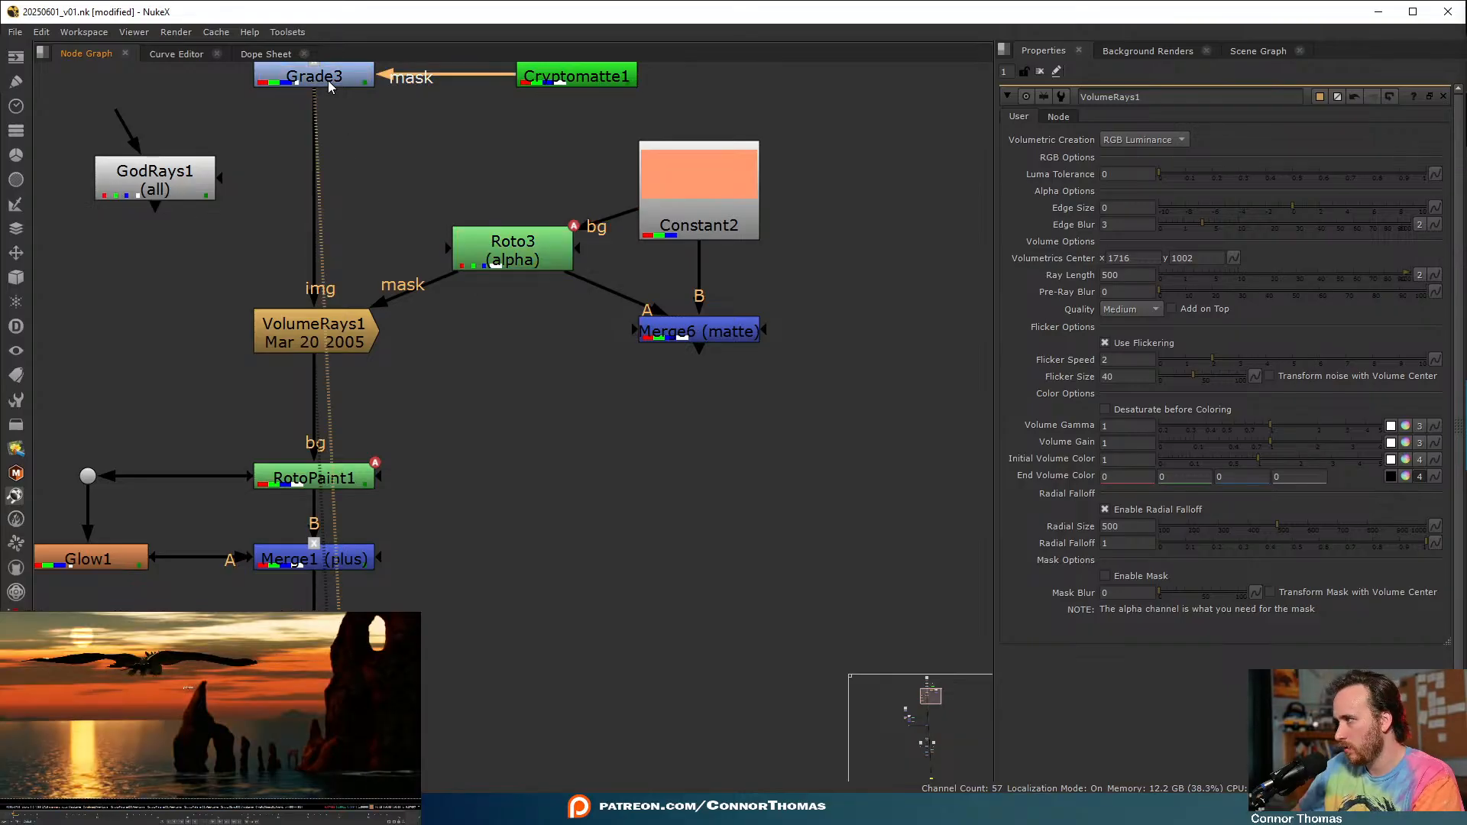
drag(188, 689, 169, 699)
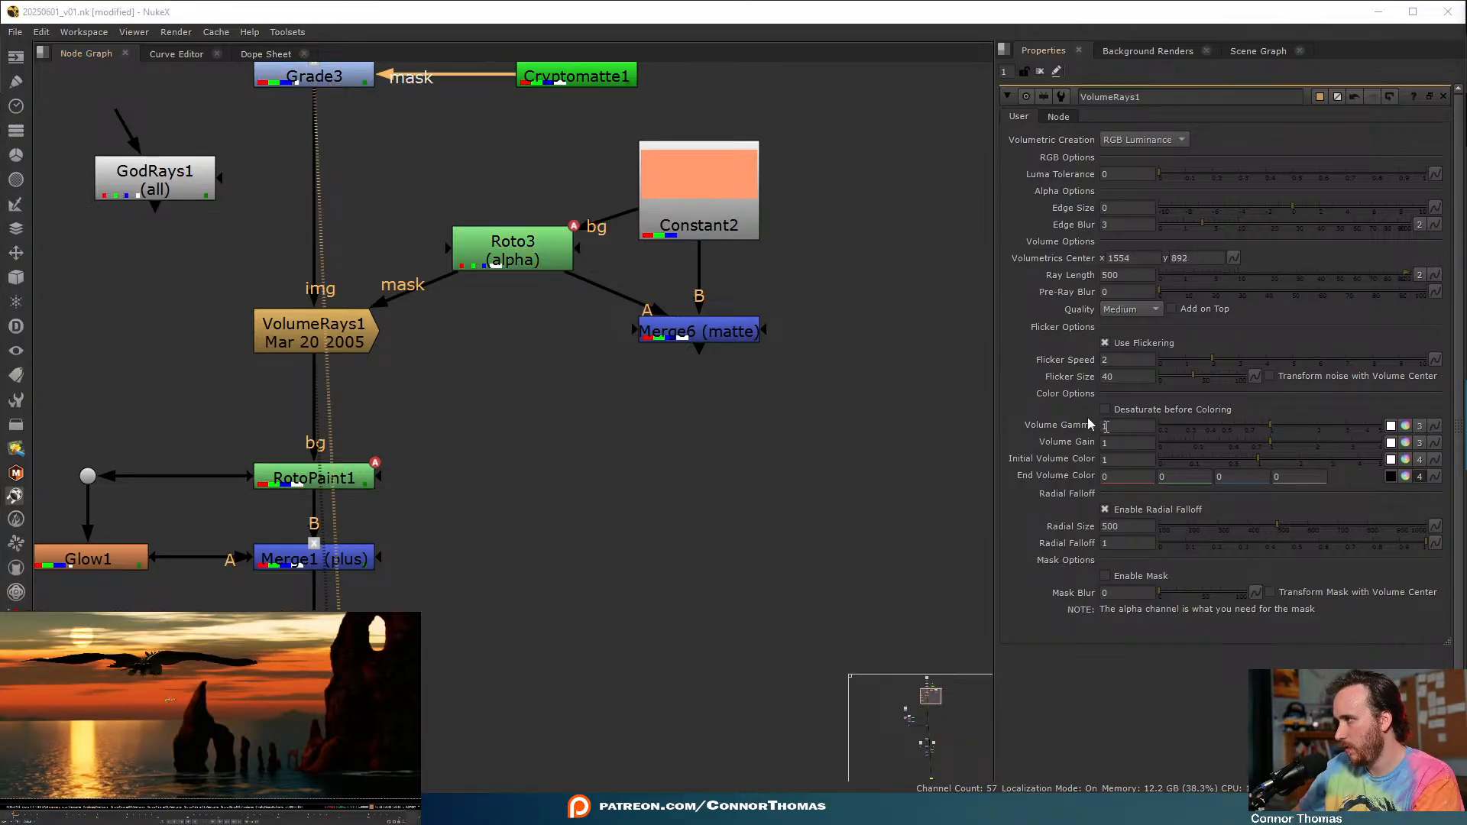
- Set VolumeRays1's pre-ray blur to 9.5 after trying 100 and 30, and its radial size to 775 after trying 210
click(512, 419)
key(1)
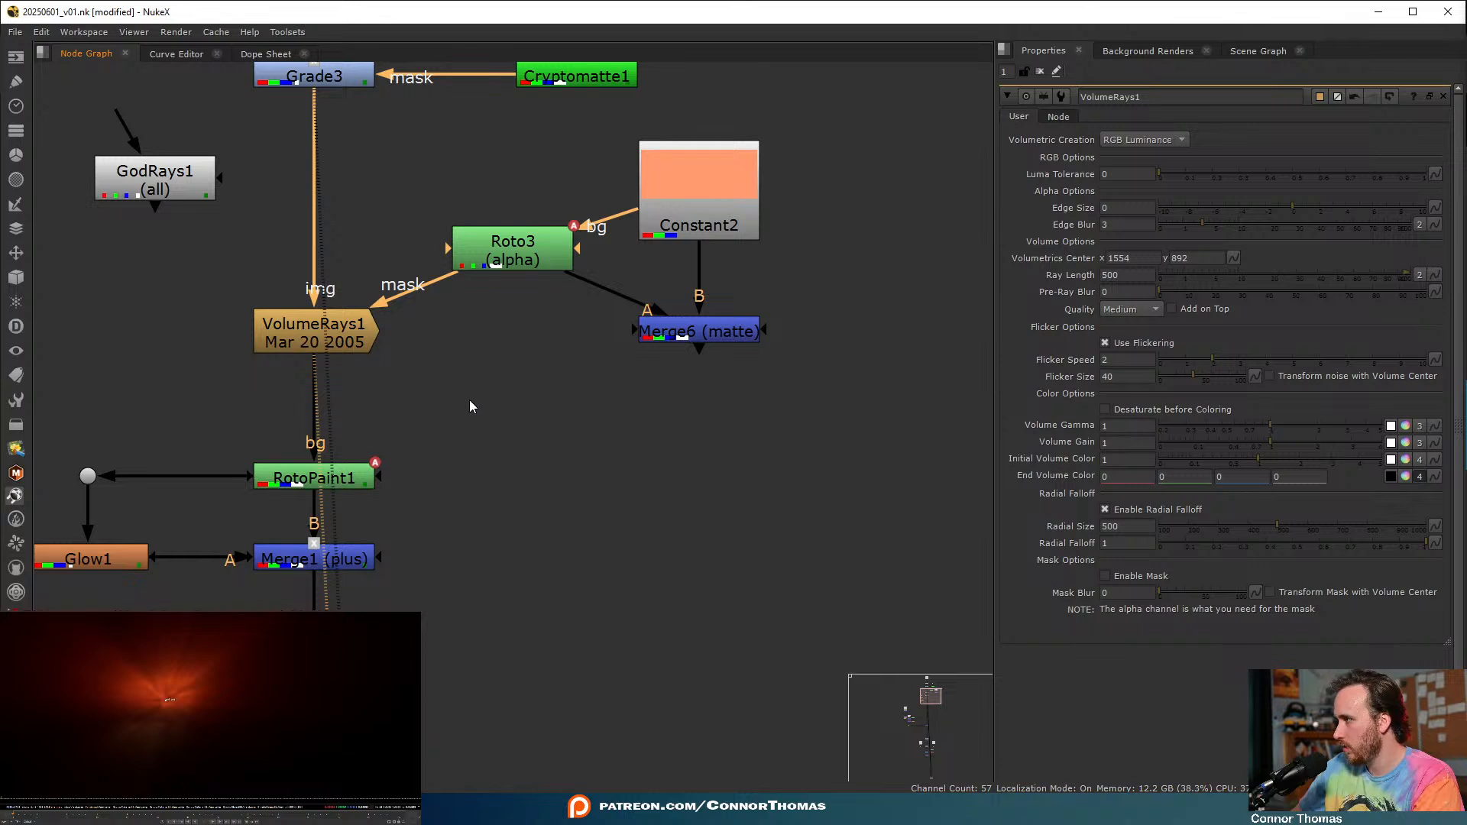
click(1127, 292)
text(100)
key(Return)
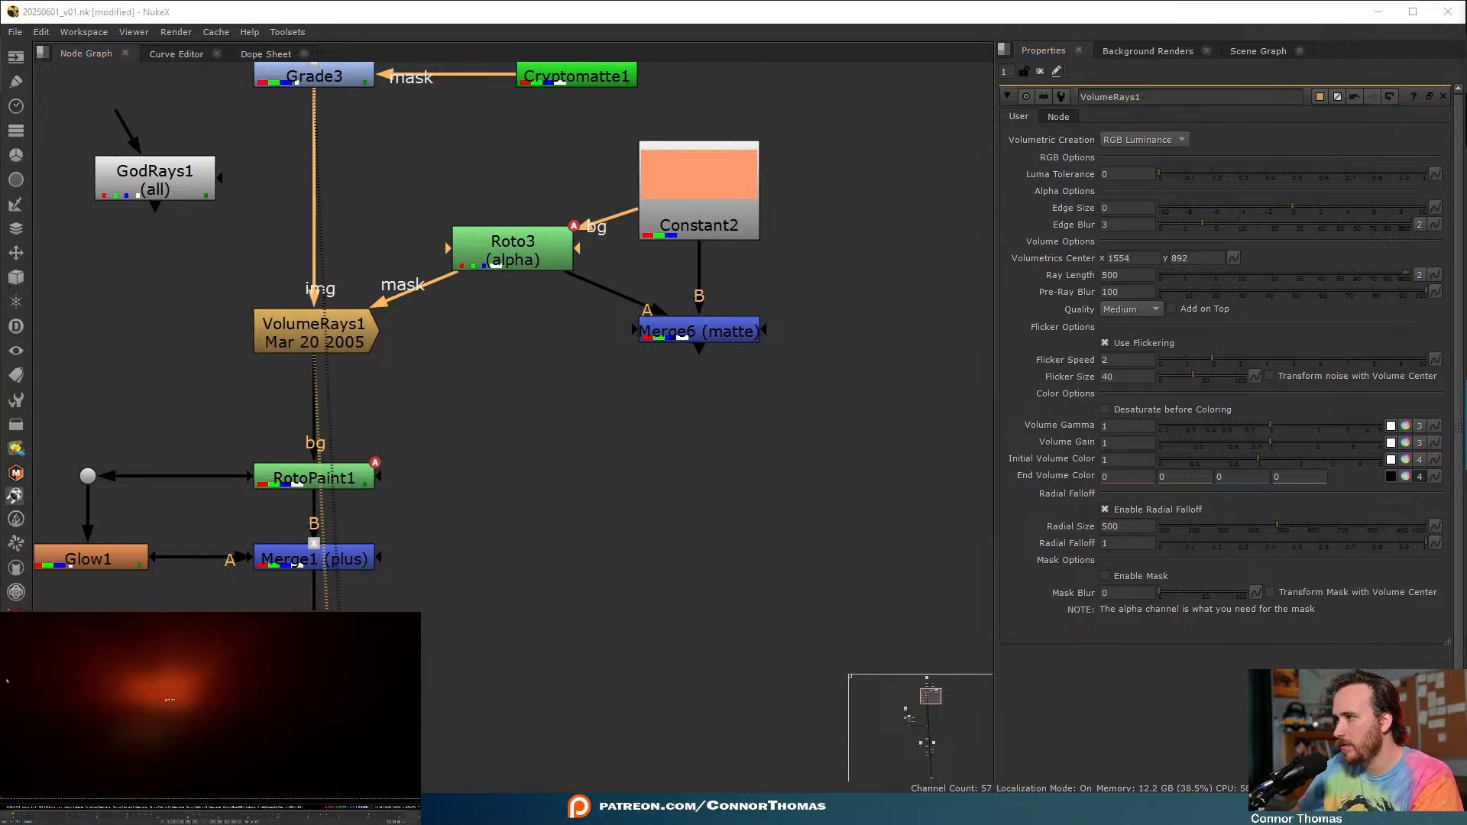
click(1240, 296)
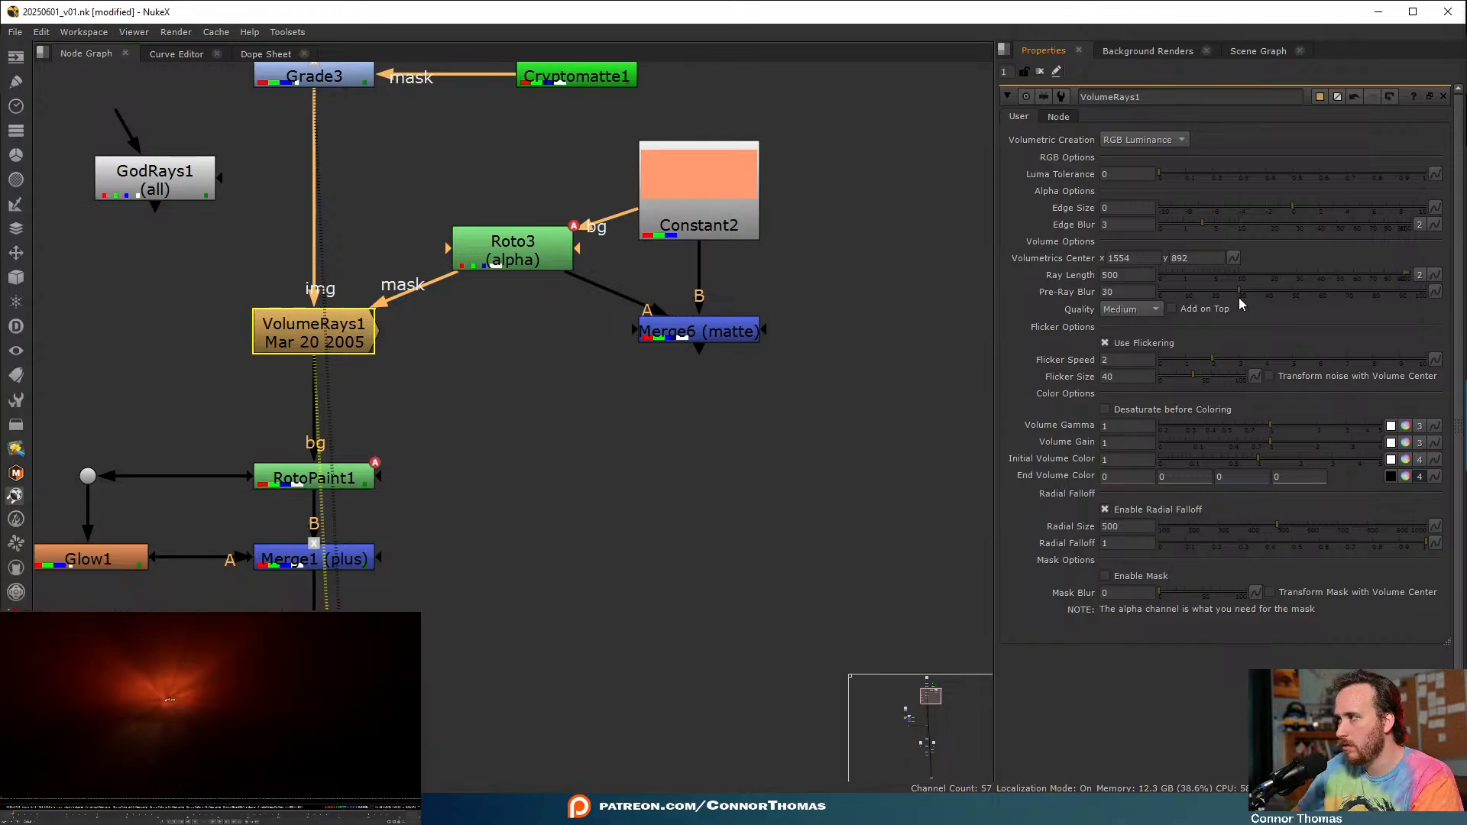
click(1185, 301)
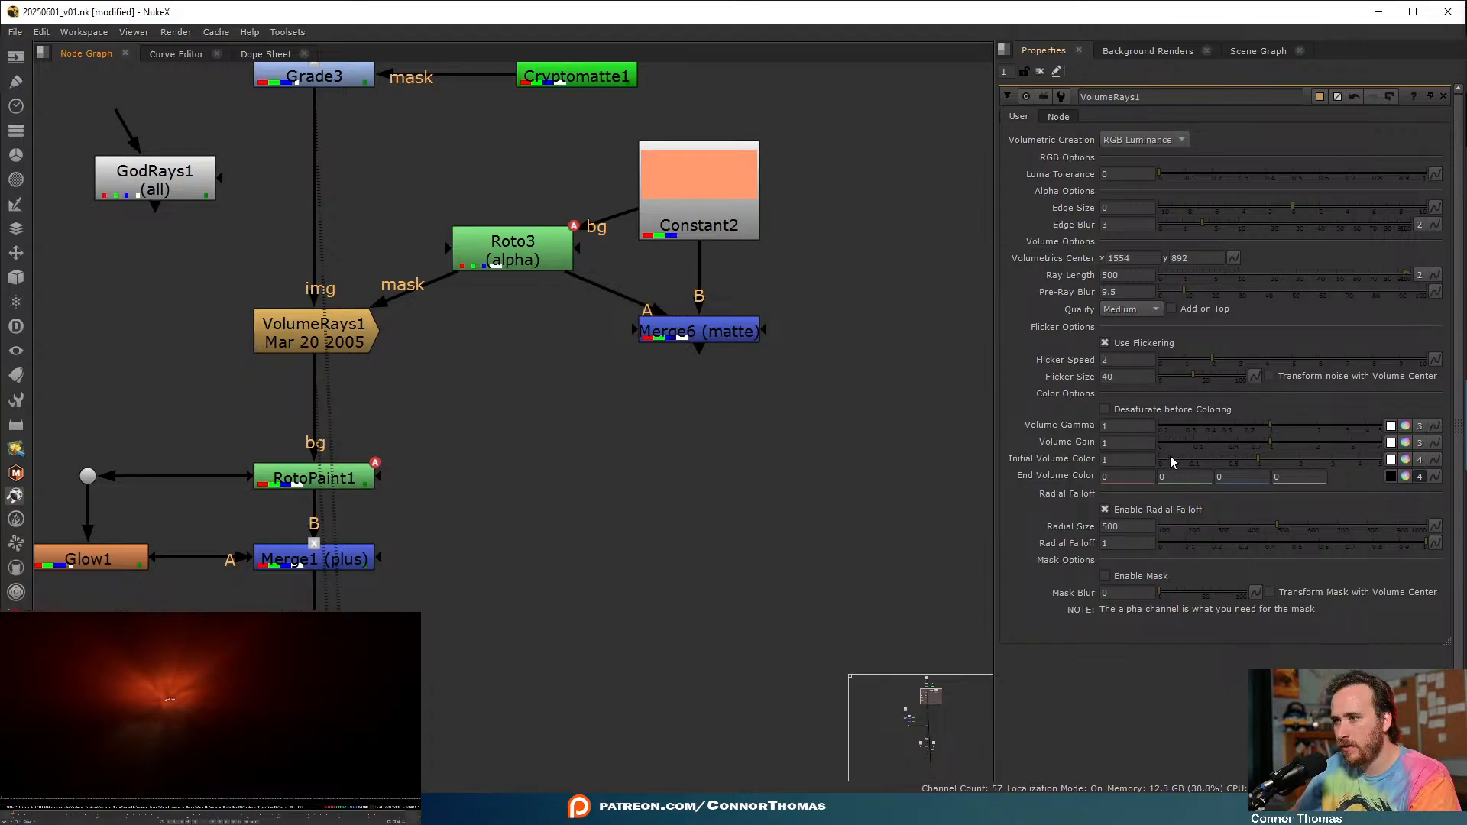
click(1191, 528)
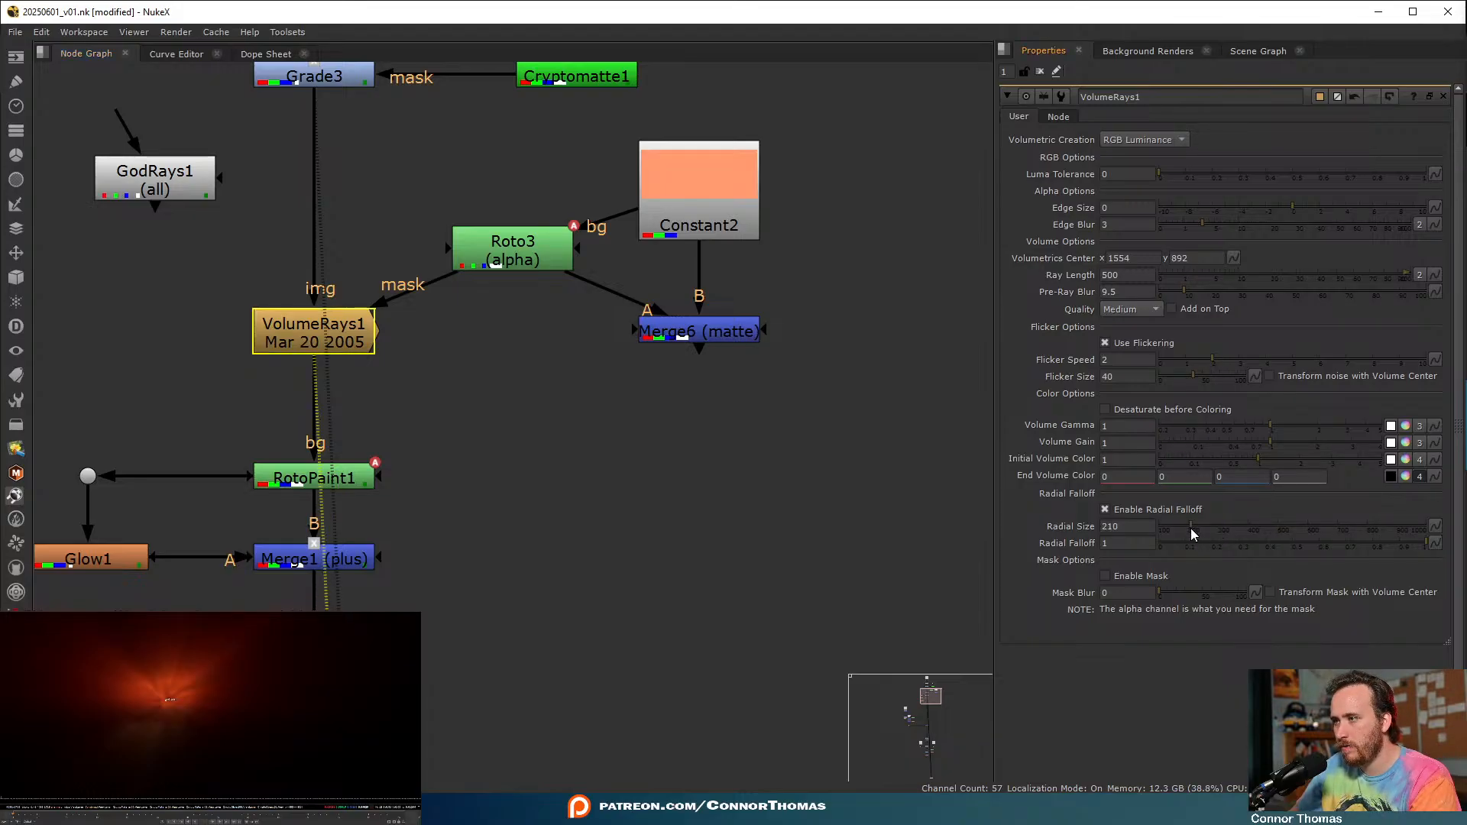
drag(1190, 529, 1361, 545)
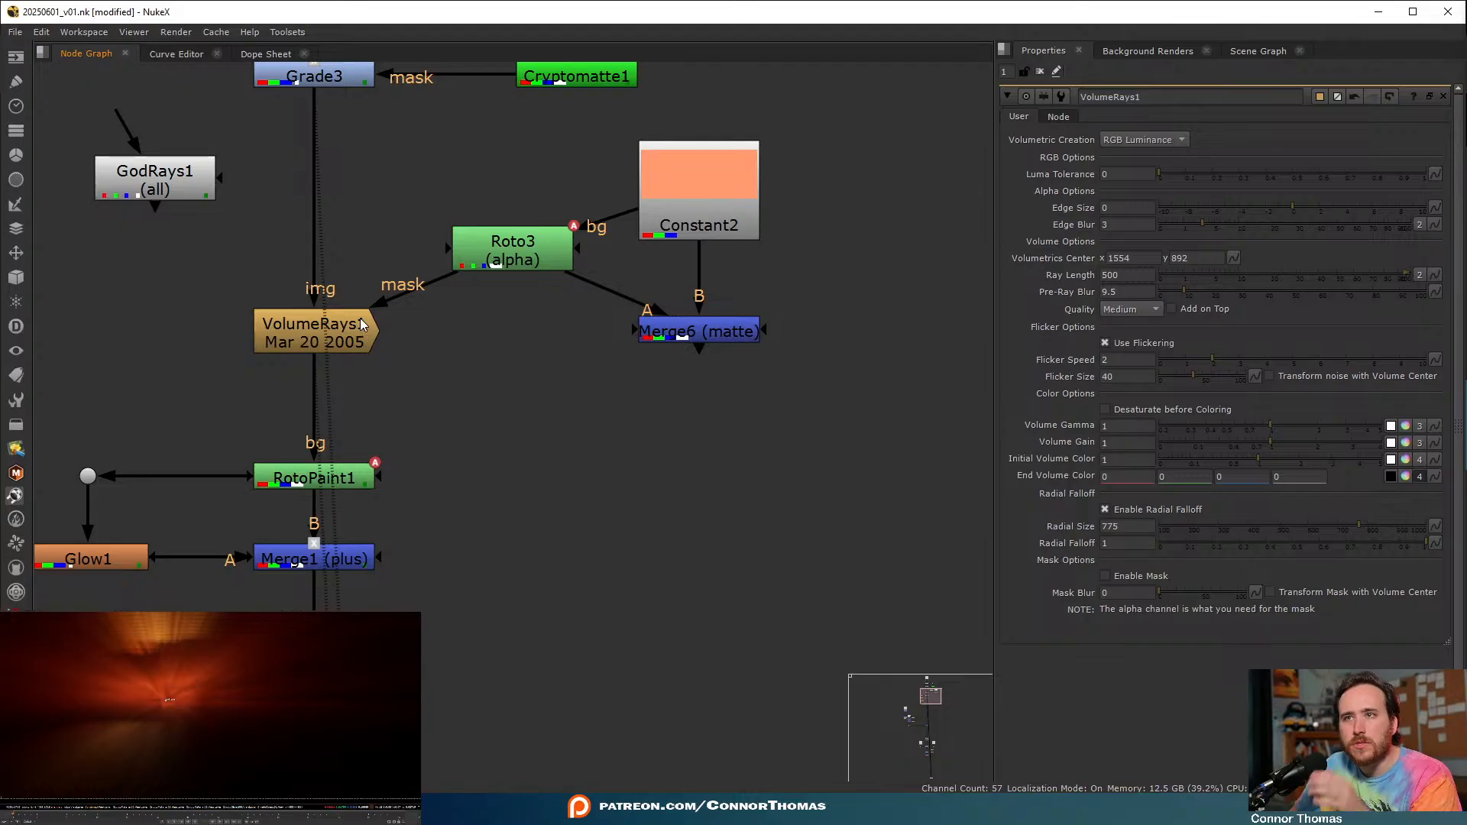
- Try VolumeRays1 below Roto3 with its img input fed from Roto3 and its mask input disconnected
drag(316, 99, 446, 272)
drag(313, 337, 523, 404)
drag(554, 341, 516, 266)
drag(537, 406, 535, 386)
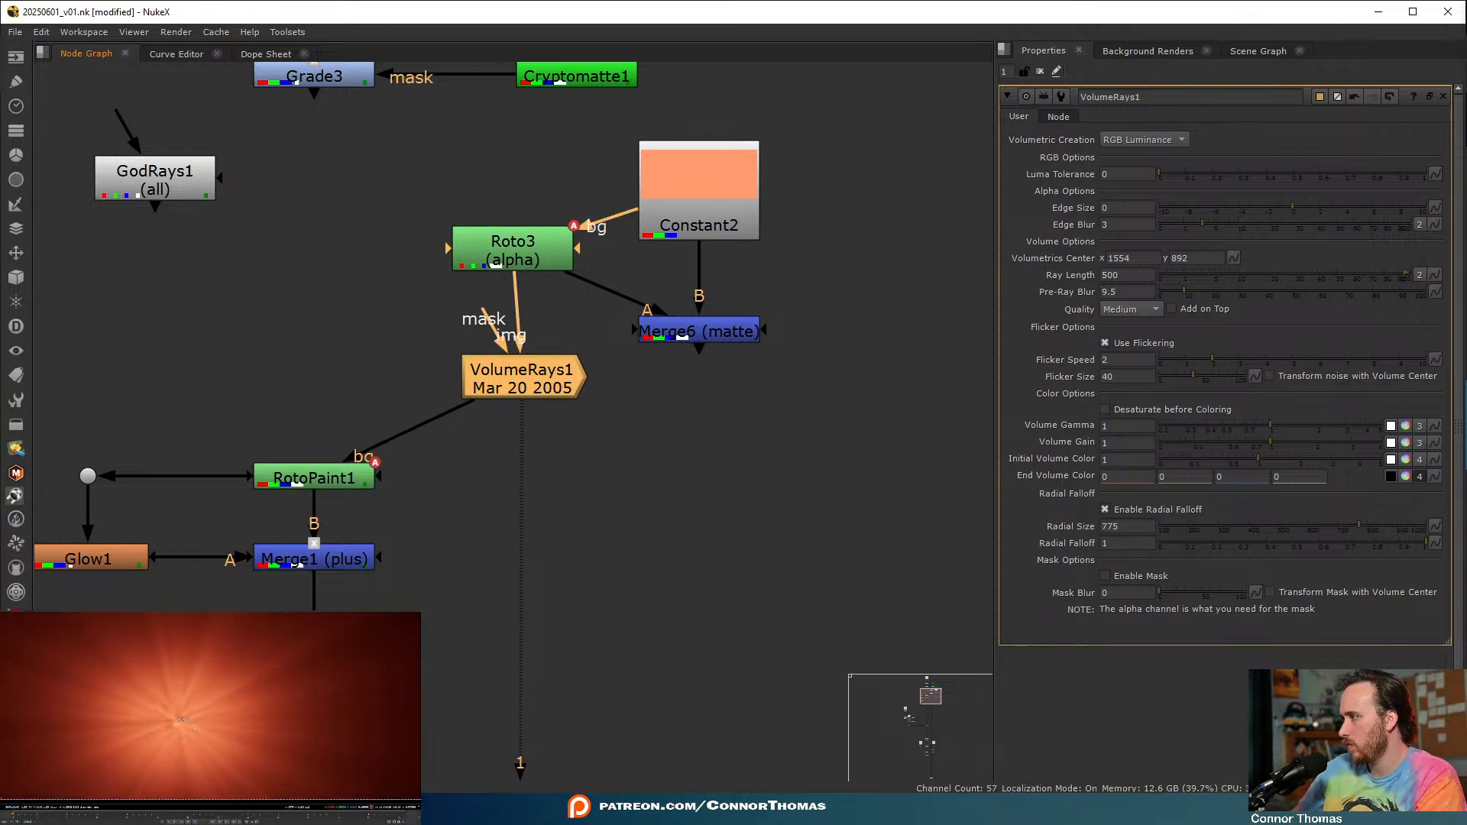
- Move the volumetrics center above the sun at 686, 1722 and compare the VolumeRays1 rays with the Grade3 output
drag(180, 720, 69, 640)
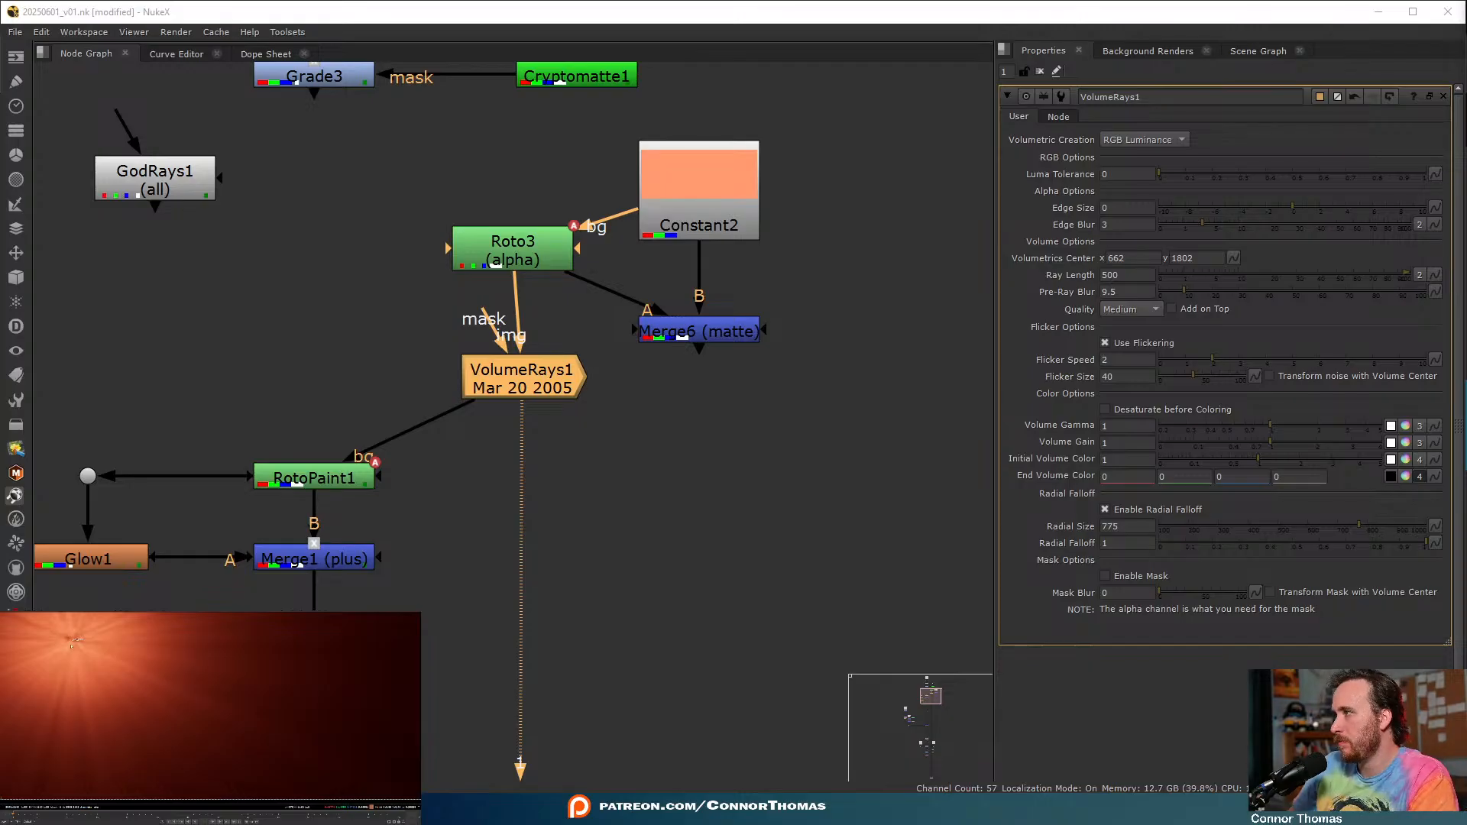
drag(71, 646, 80, 647)
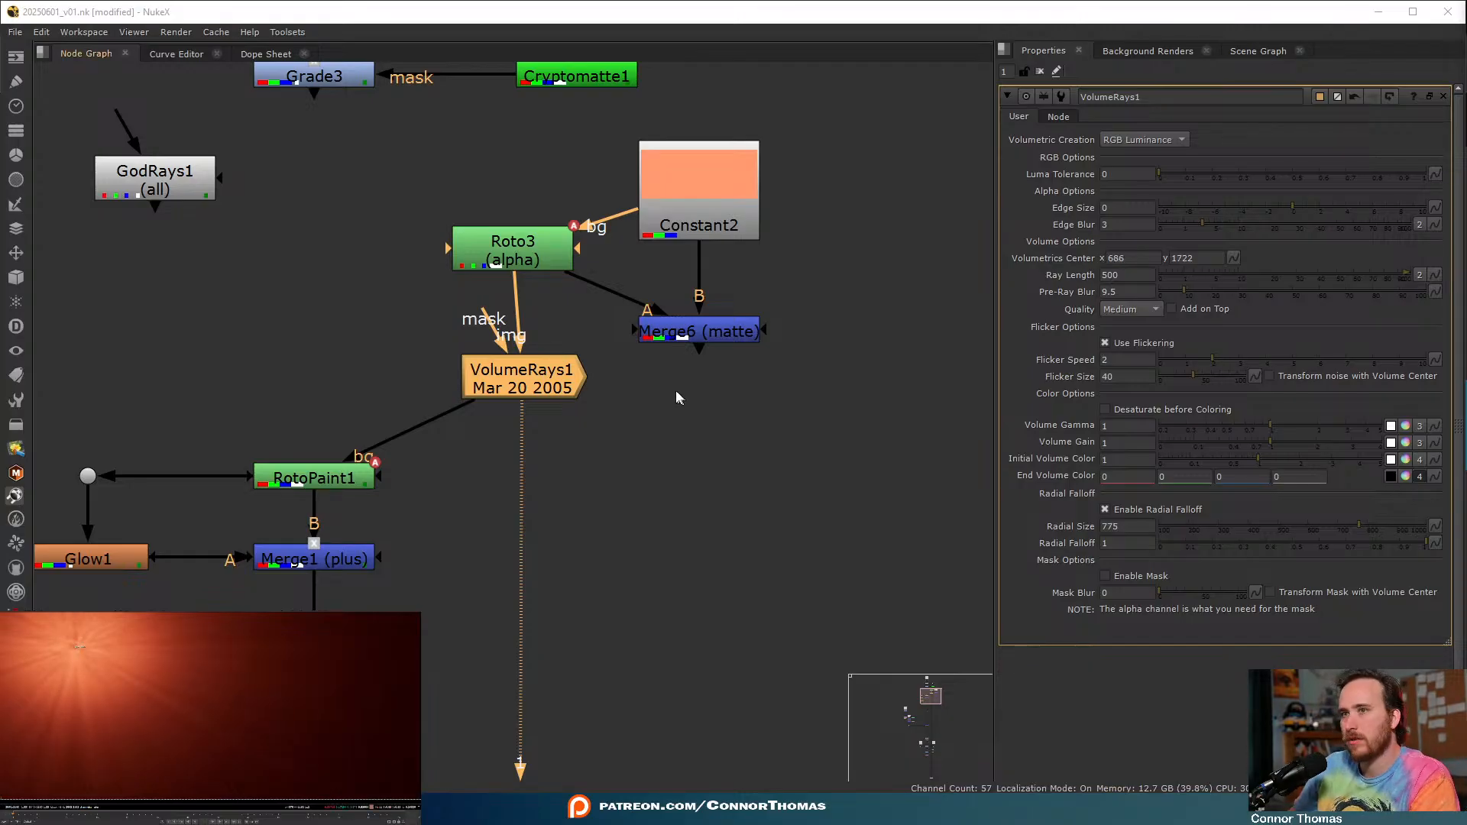
click(682, 403)
click(300, 74)
key(1)
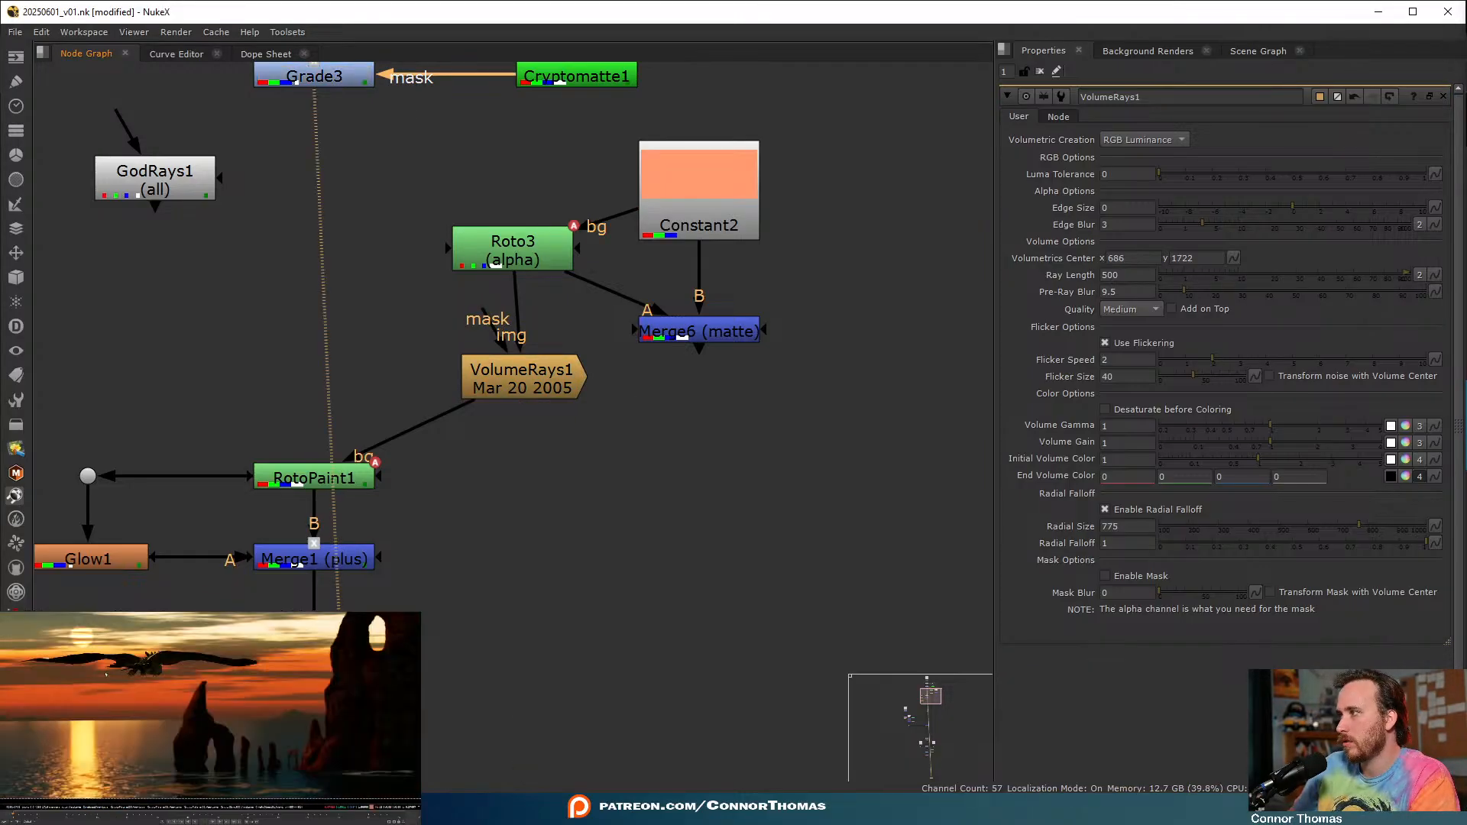
click(541, 389)
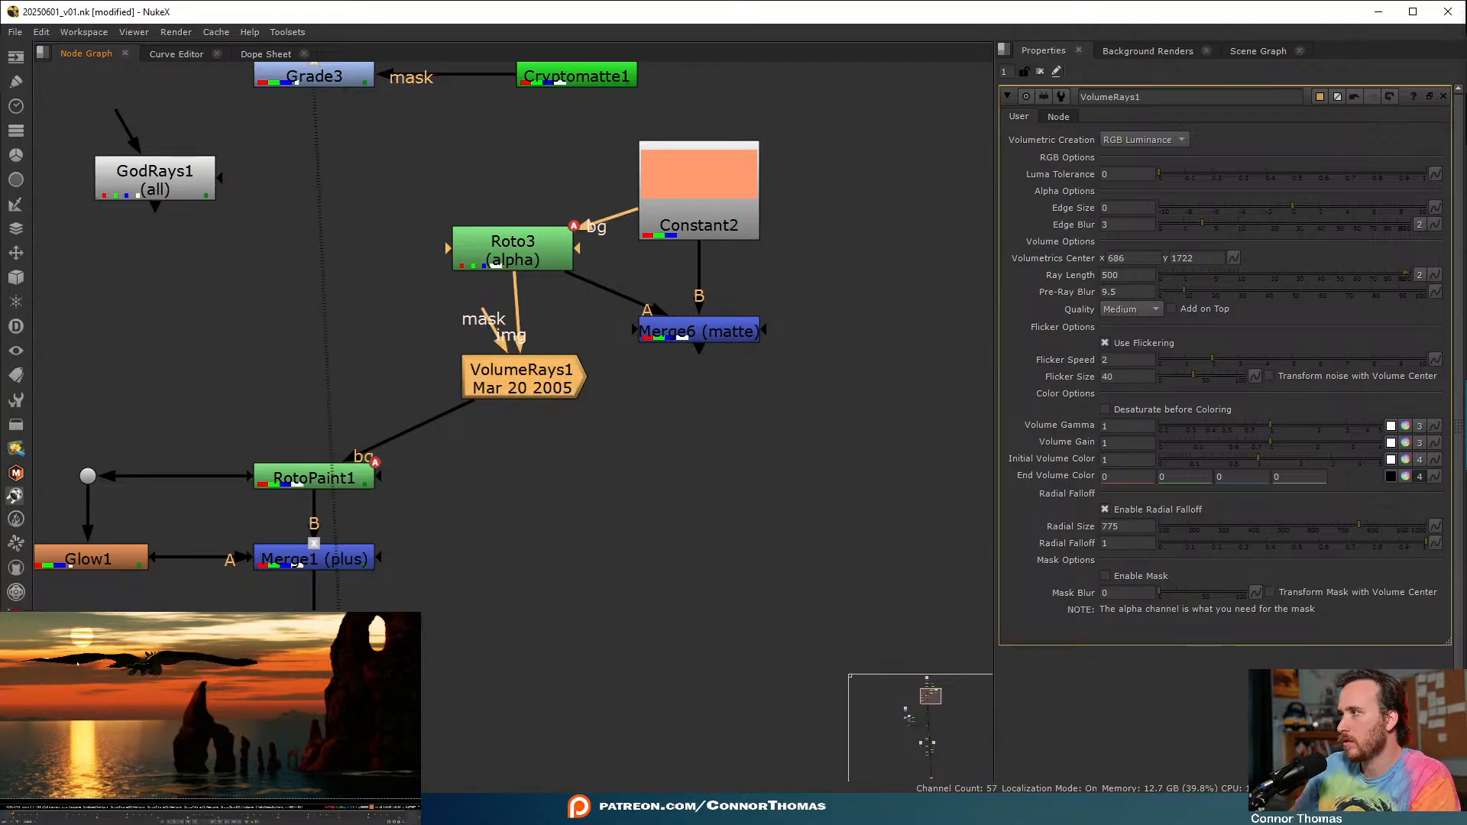
key(1)
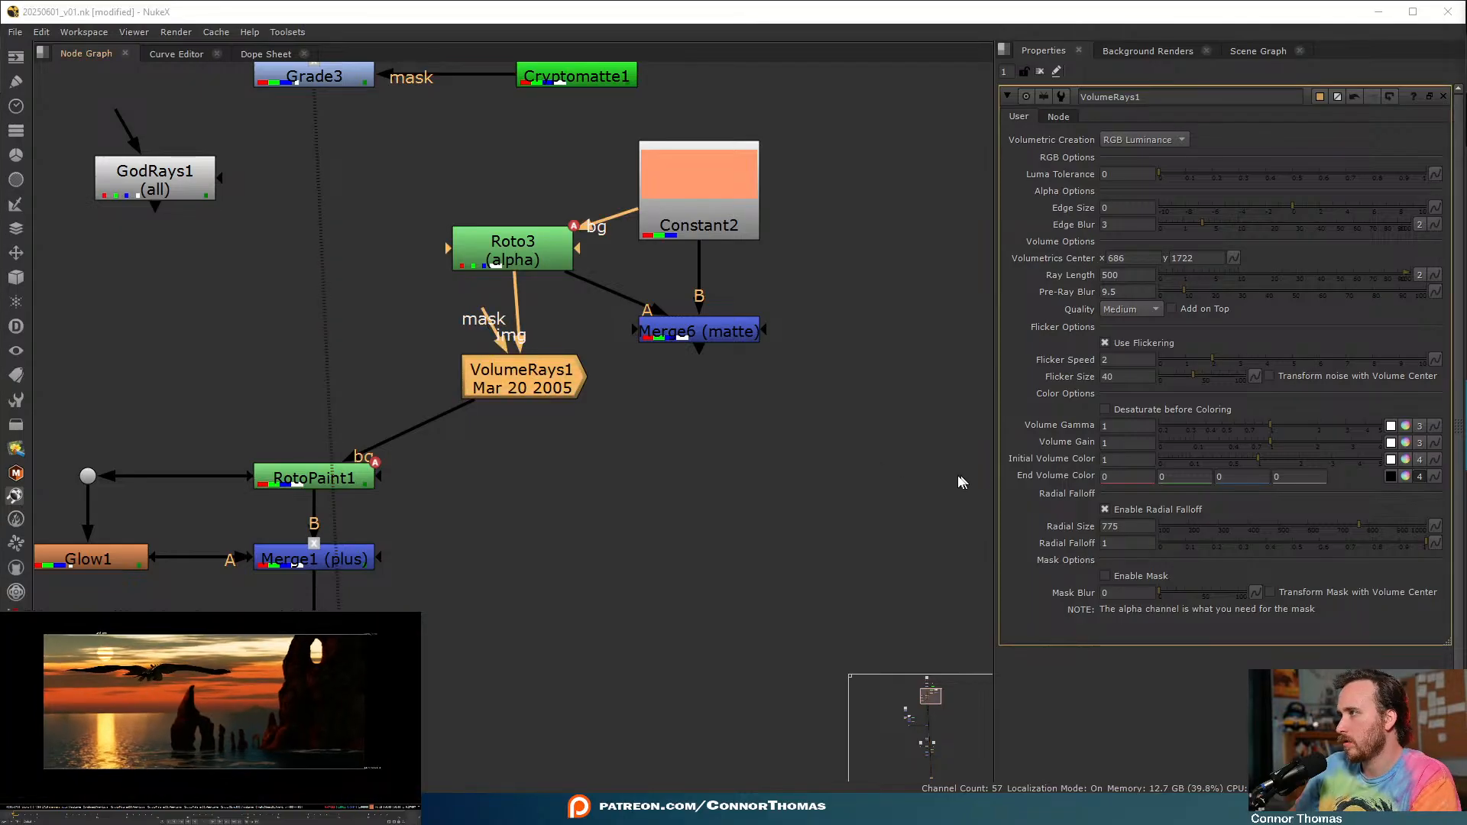
click(734, 477)
key(ctrl+z)
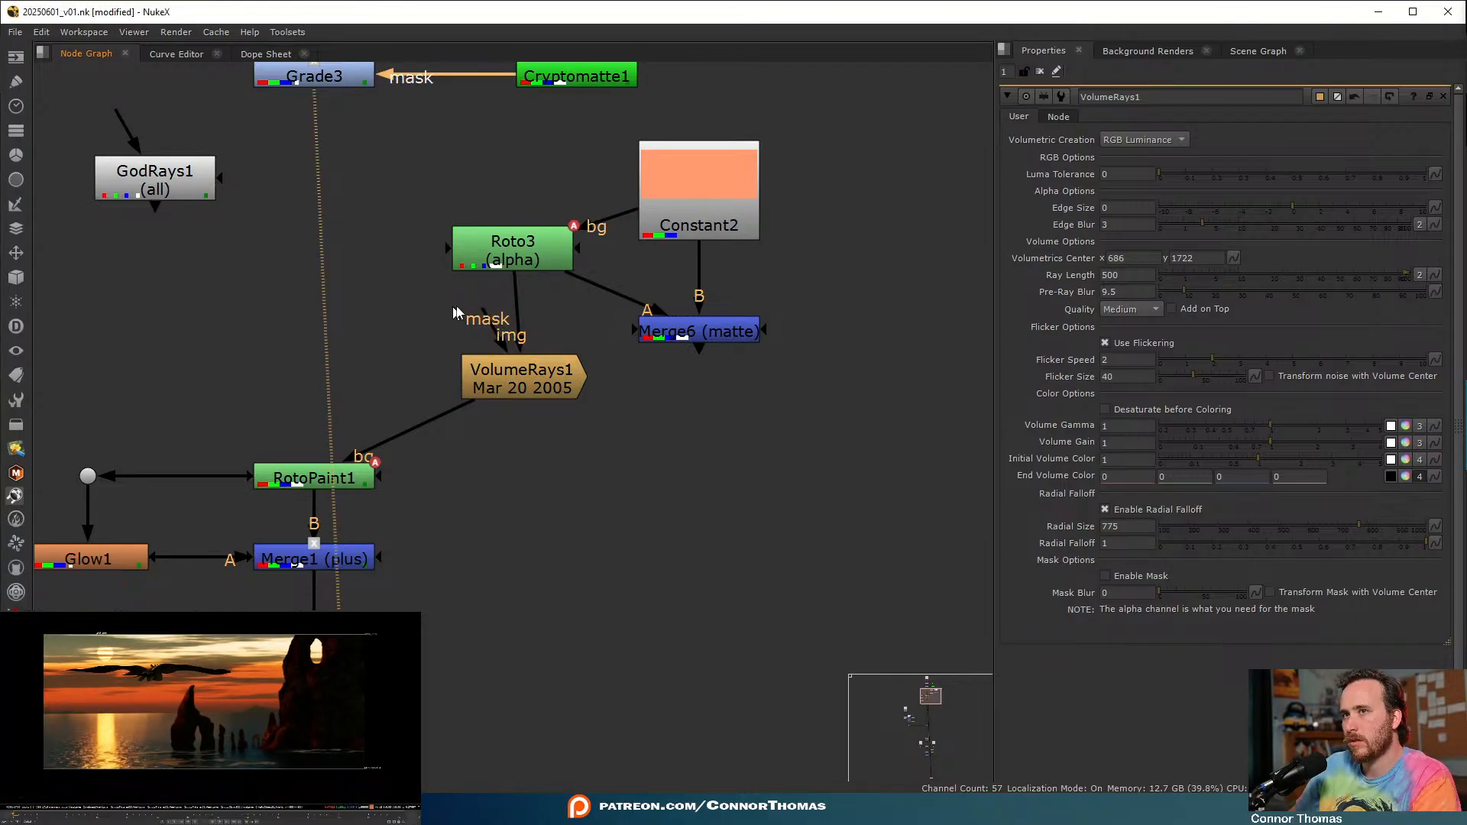
click(507, 394)
key(1)
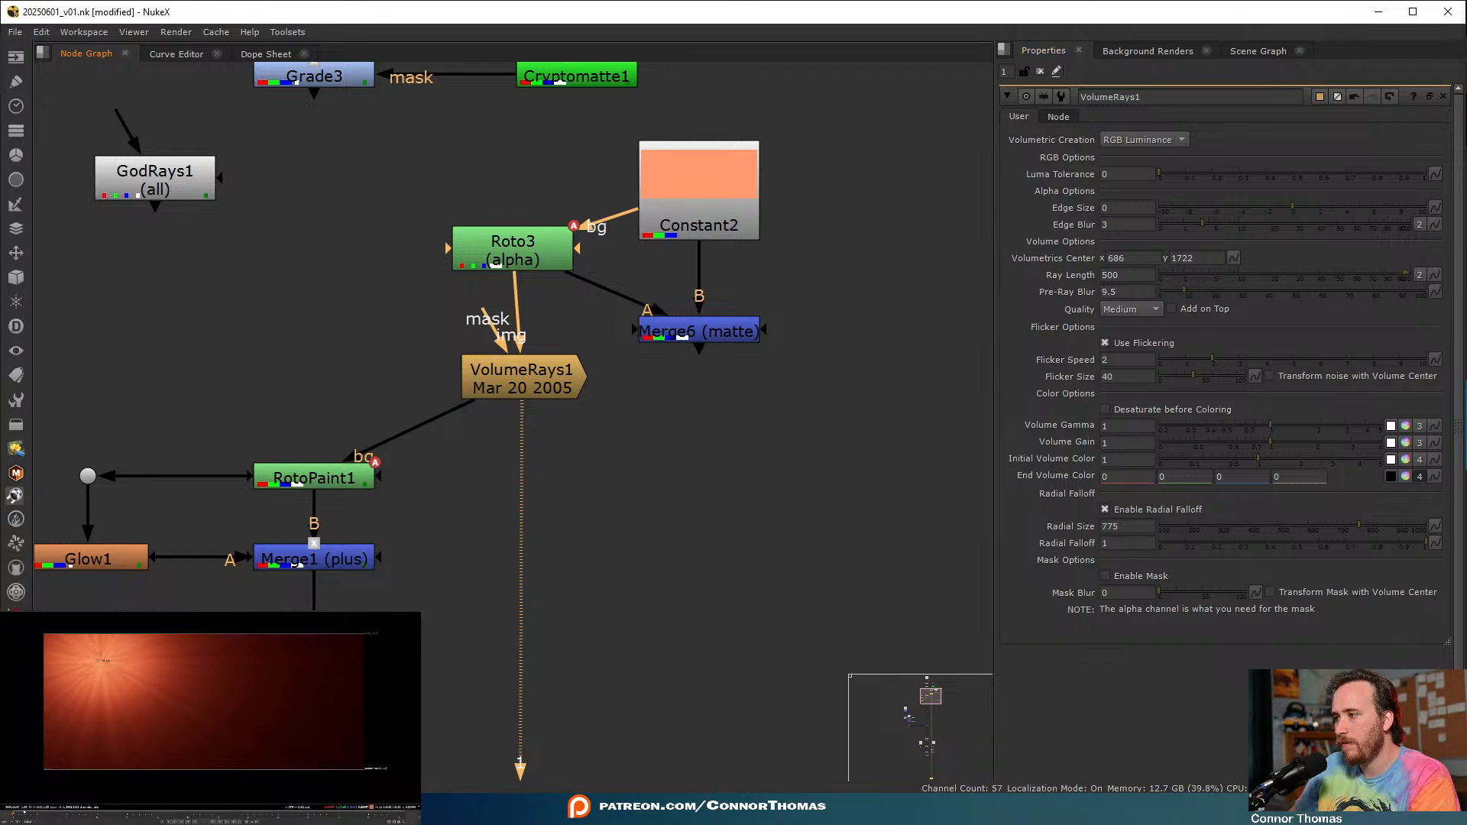
- Connect Roto3's bg input to Grade3 in place of Constant2, and move the volumetrics center to 568, 1484
middle_drag(581, 182, 595, 231)
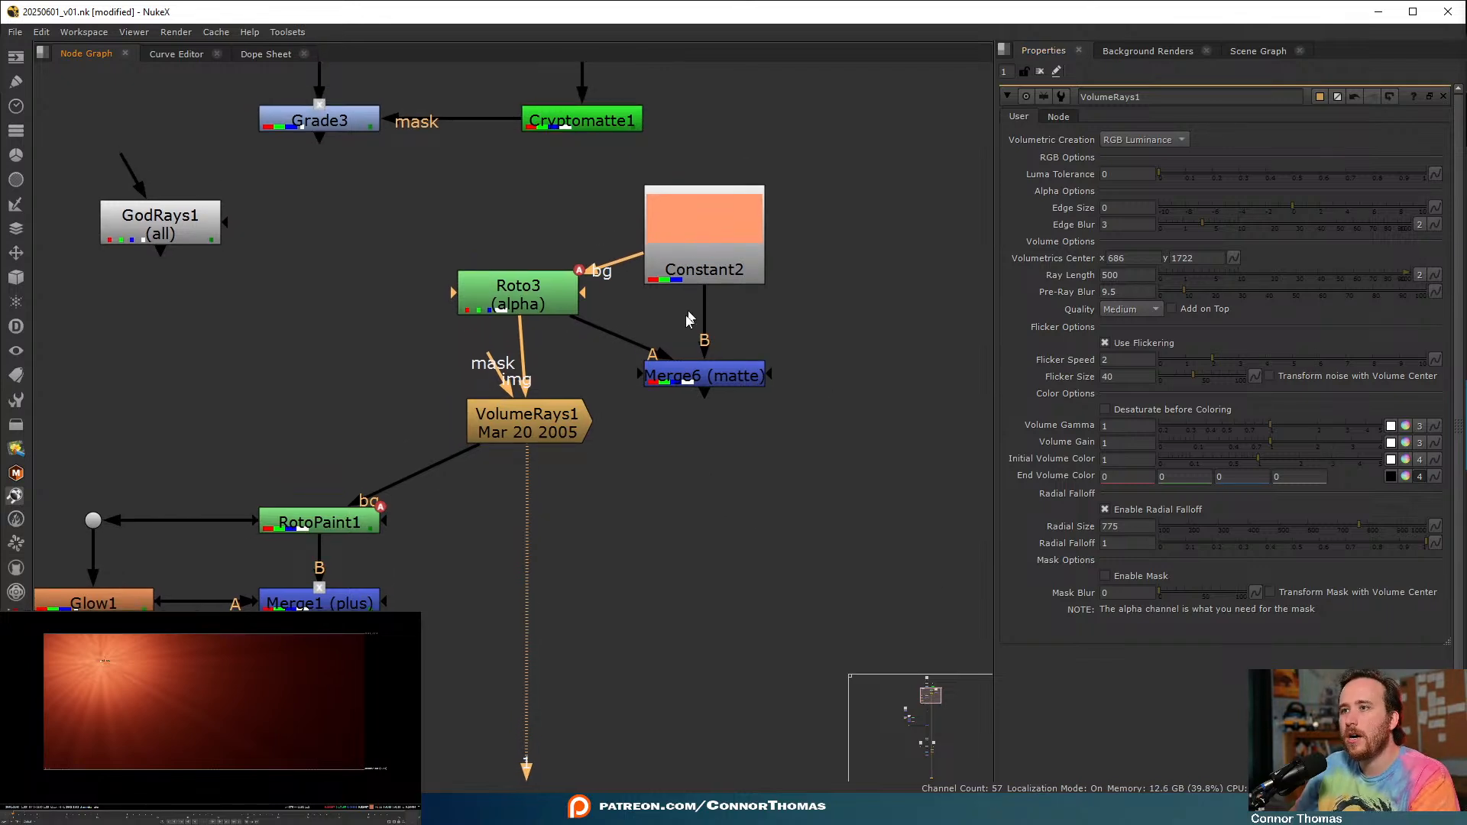
key(Tab)
text(r)
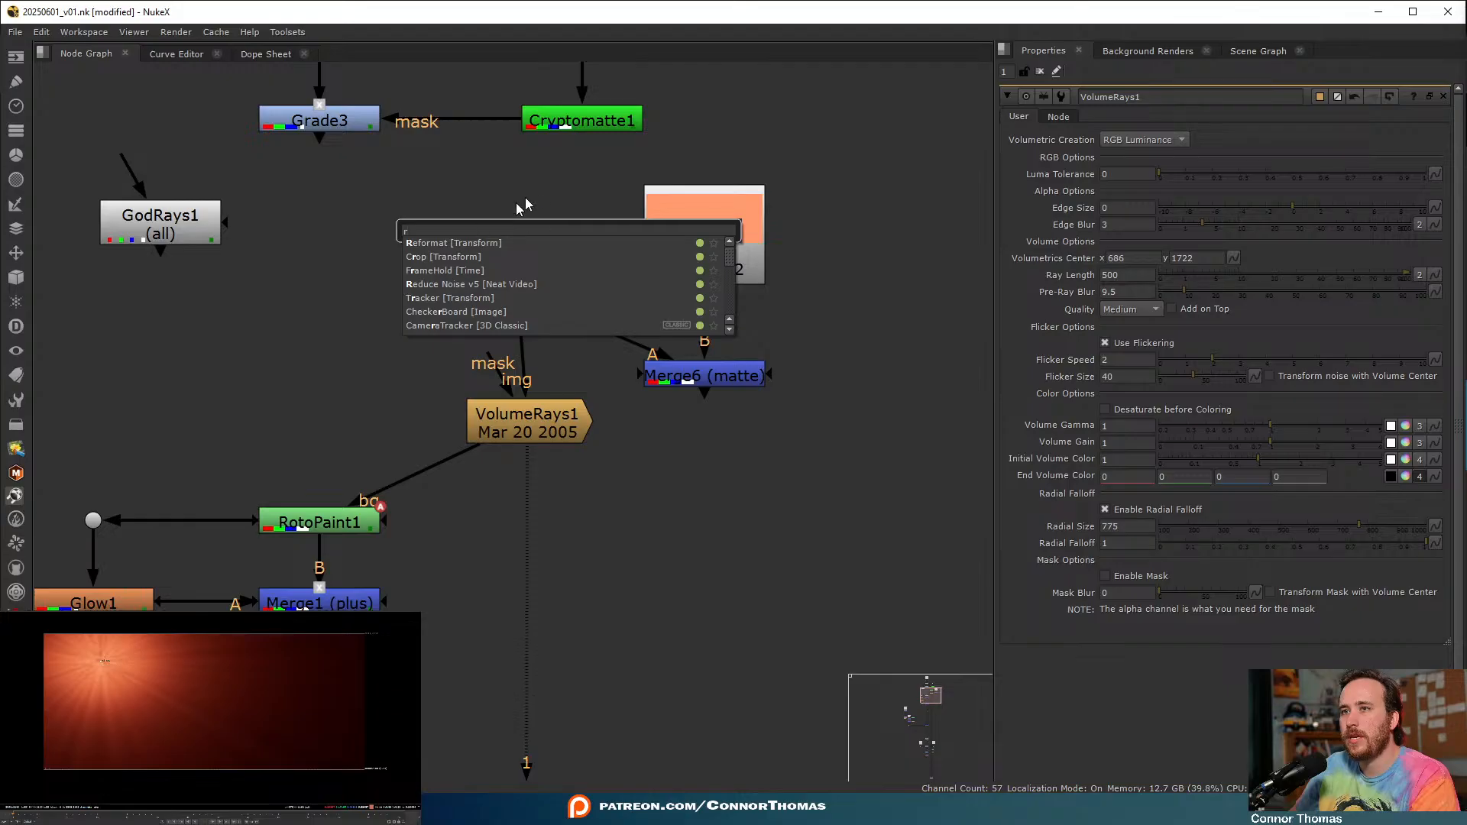
text(oto)
key(Return)
drag(473, 267, 321, 122)
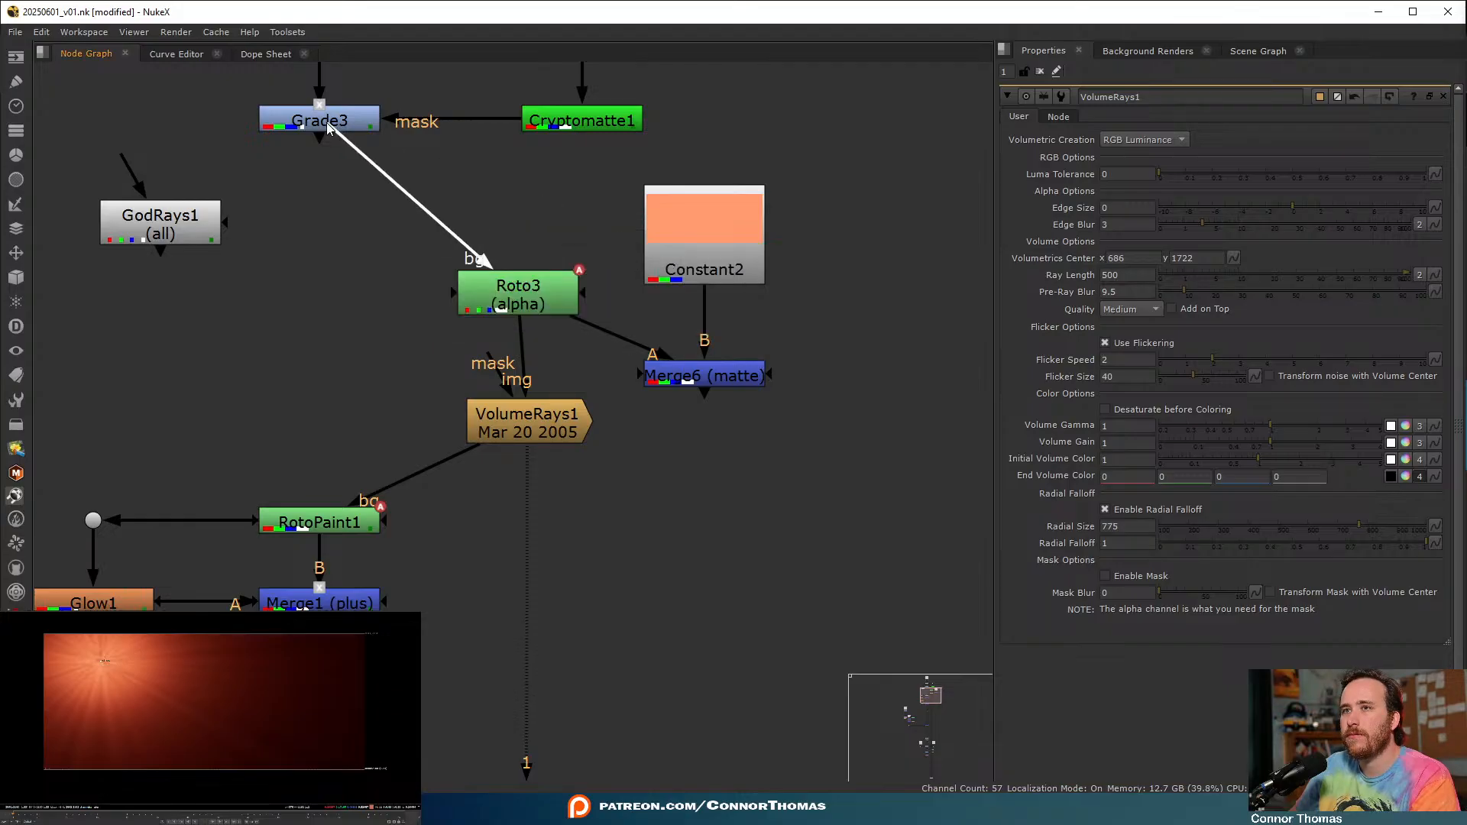
click(841, 350)
drag(100, 634, 91, 653)
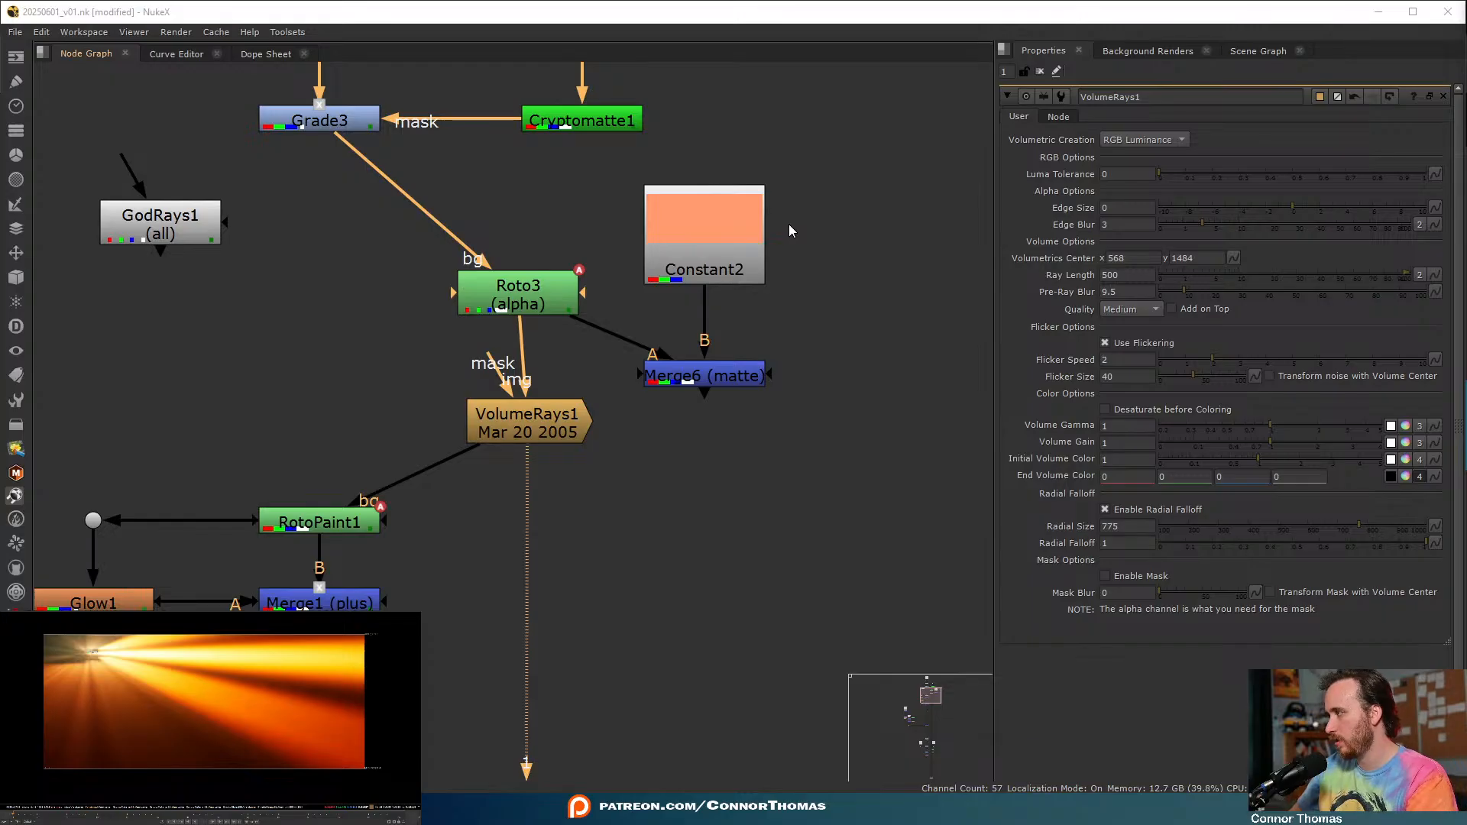
- Return VolumeRays1 to the main column with its img input connected to Grade3 and its mask input to Roto3
drag(524, 322, 317, 121)
drag(512, 397, 305, 375)
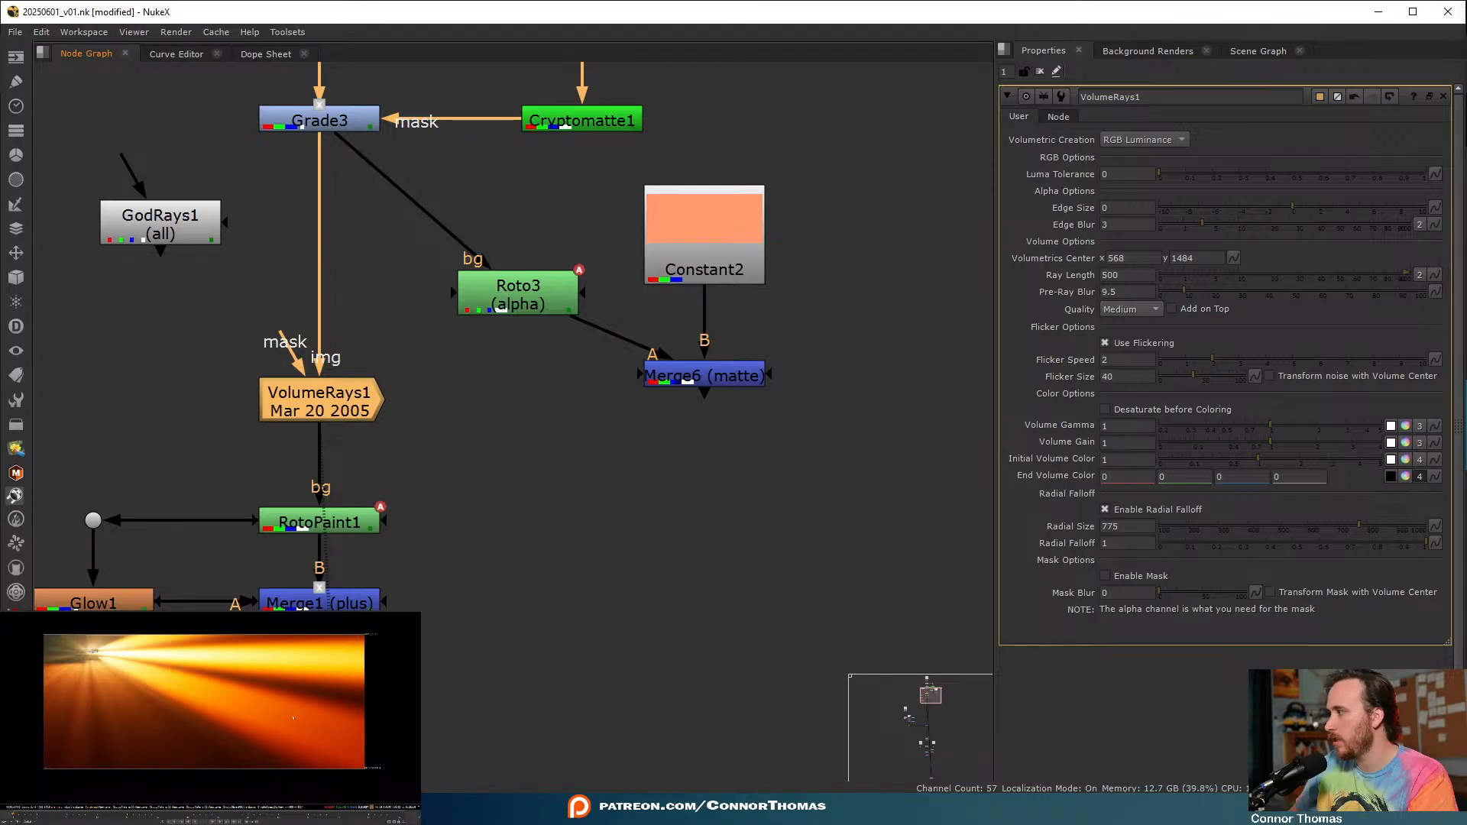
drag(285, 347, 478, 319)
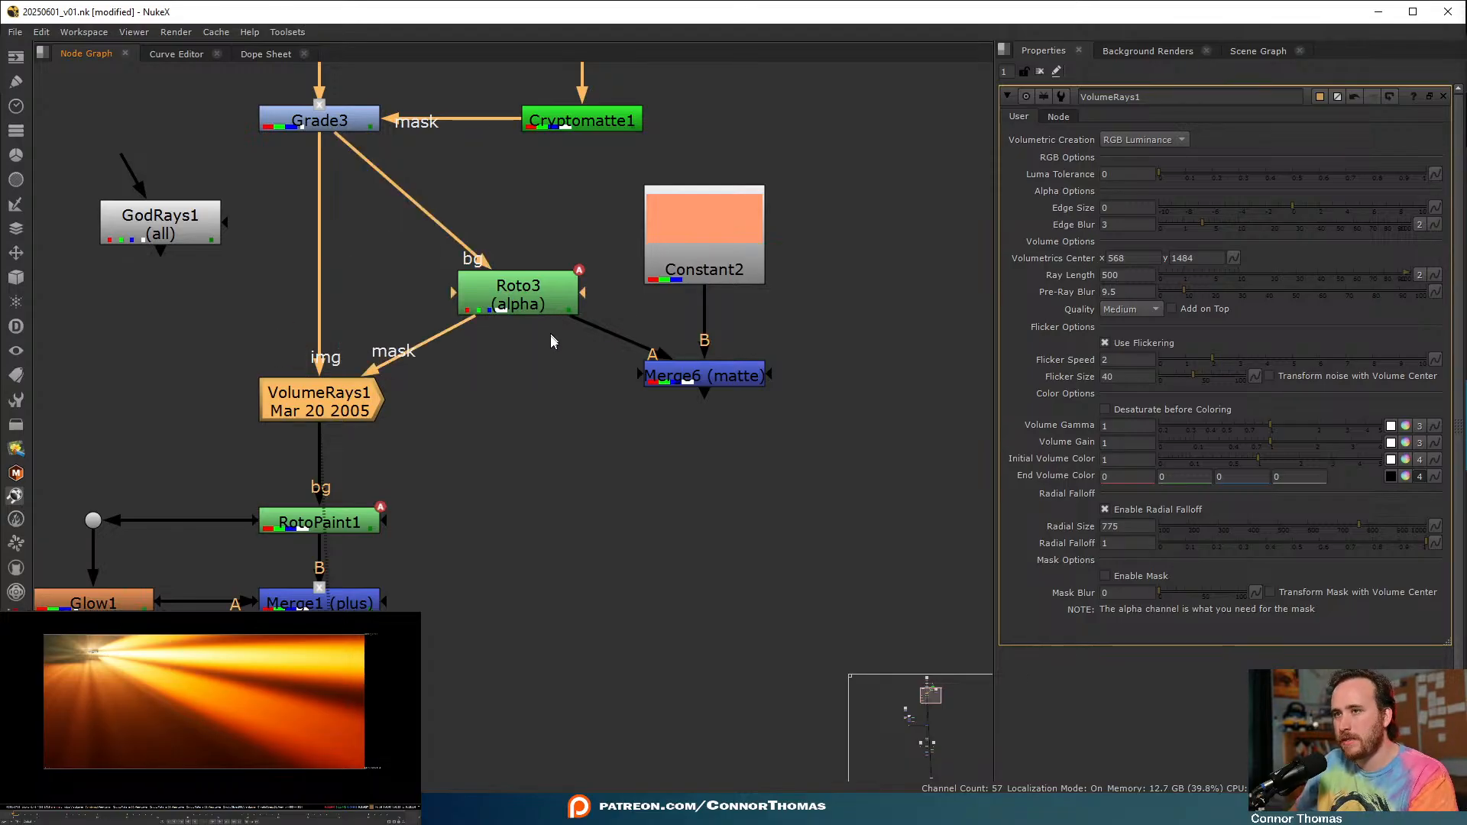
- Set Roto3 to premultiply rgba and compare the Grade3, Roto3 and VolumeRays1 outputs in the viewer
click(521, 285)
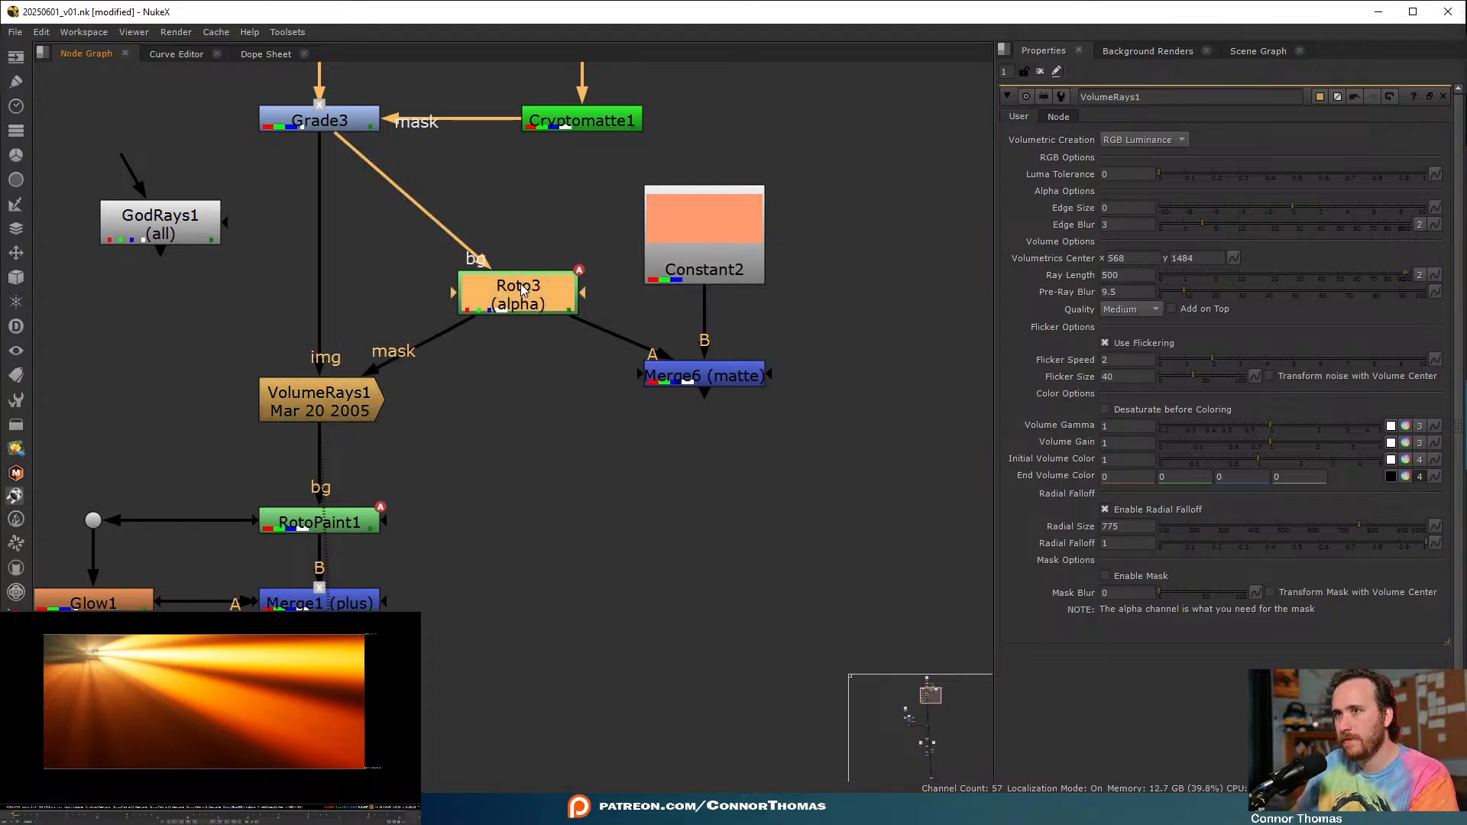
double_click(521, 284)
click(1091, 155)
click(1157, 197)
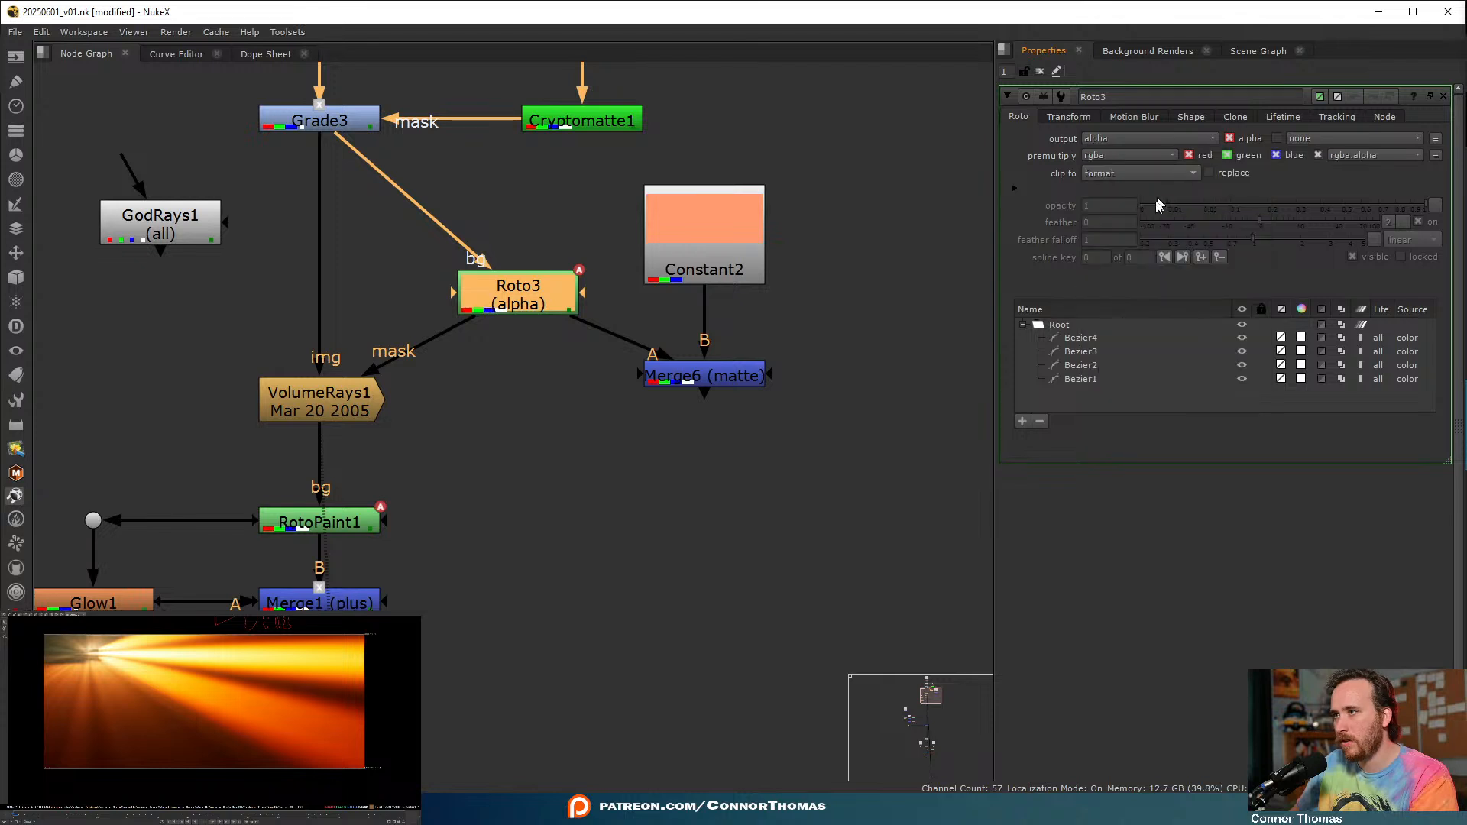
double_click(512, 296)
click(309, 124)
key(1)
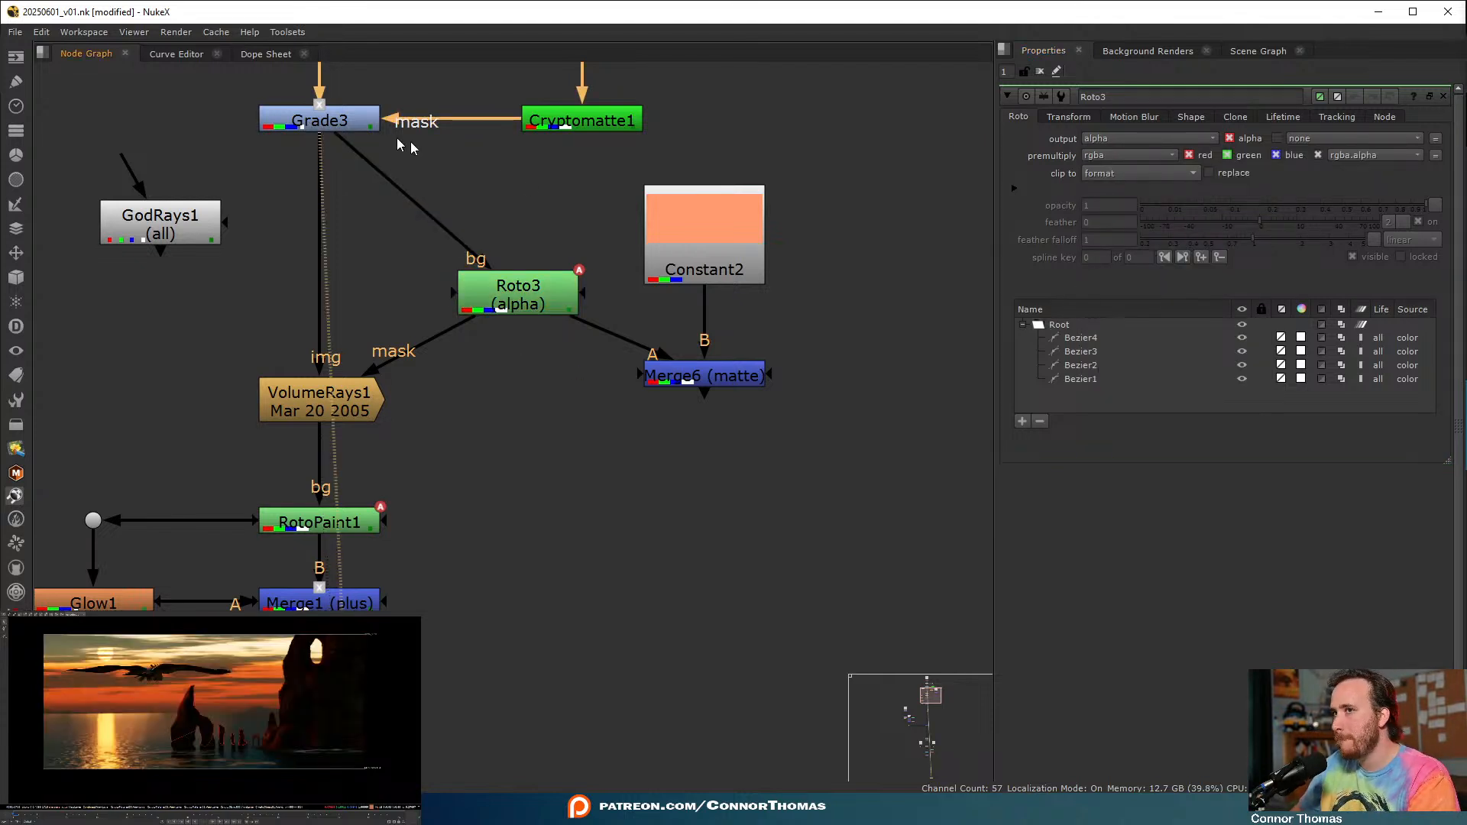
click(533, 296)
key(1)
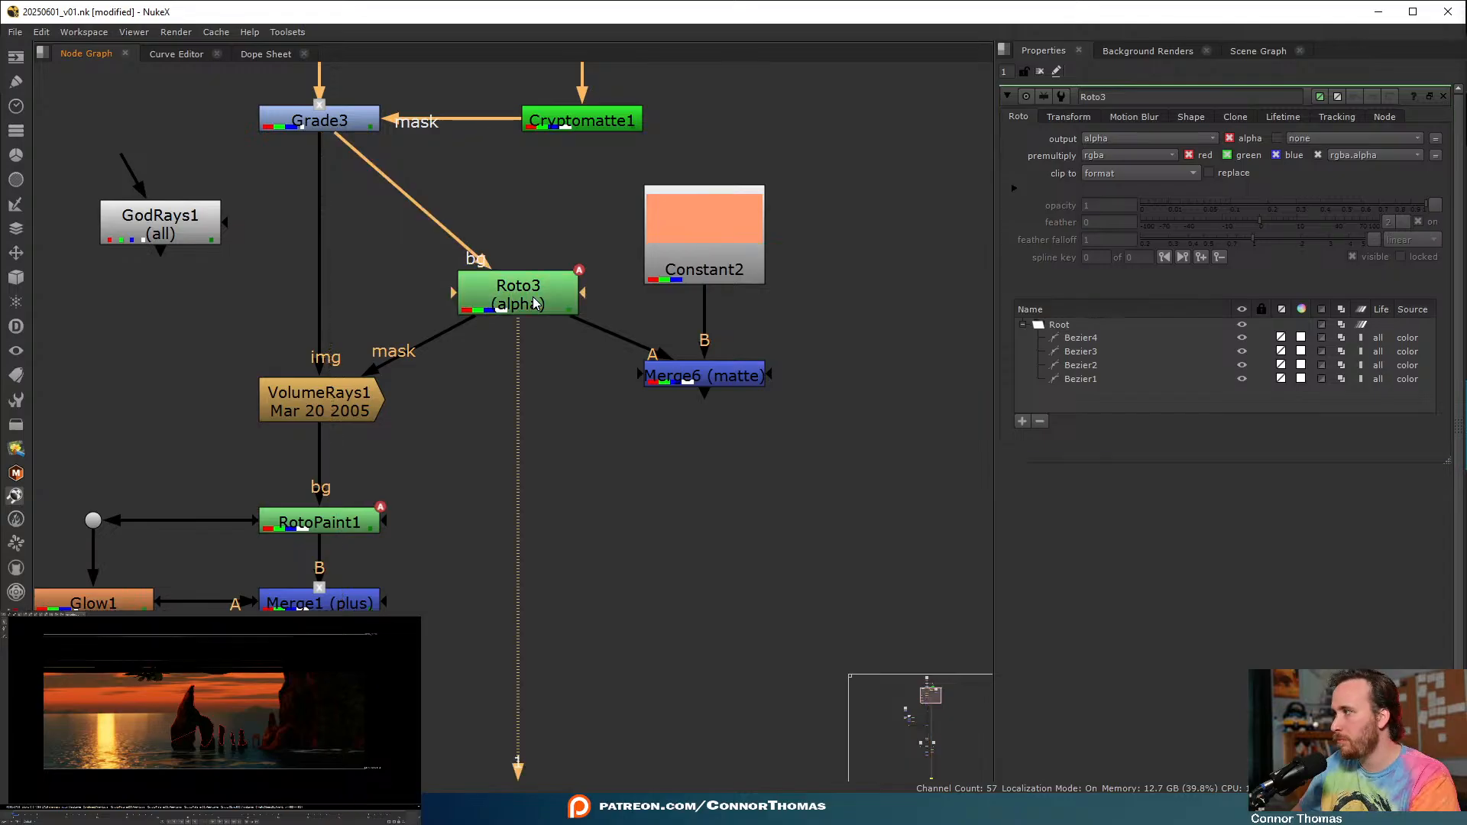
click(303, 399)
key(1)
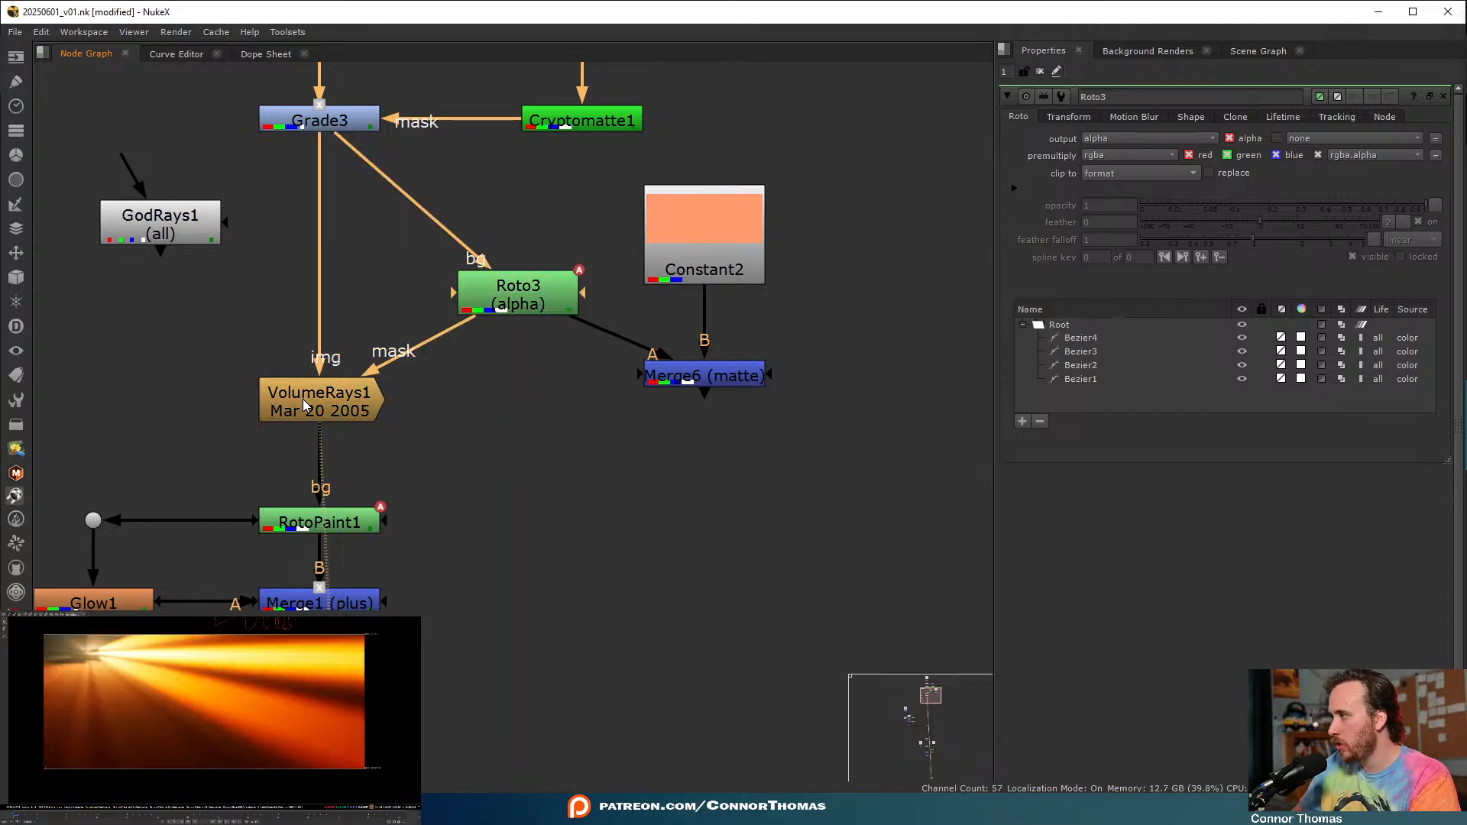
- Move all four Bezier shapes of Roto3 down from above the frame onto the sea stacks, and close the open node properties
drag(227, 621, 259, 631)
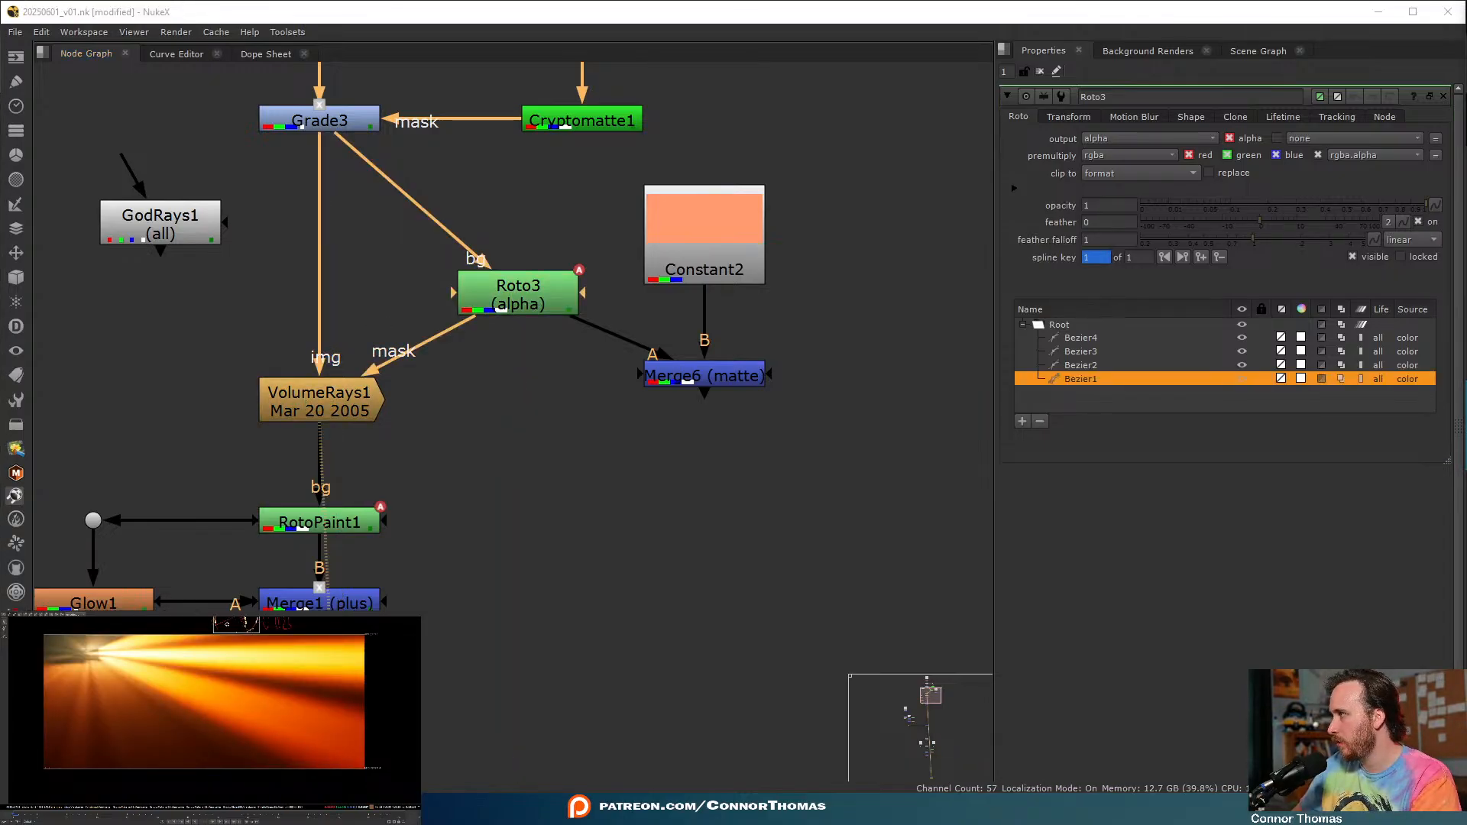
shift+click(1097, 338)
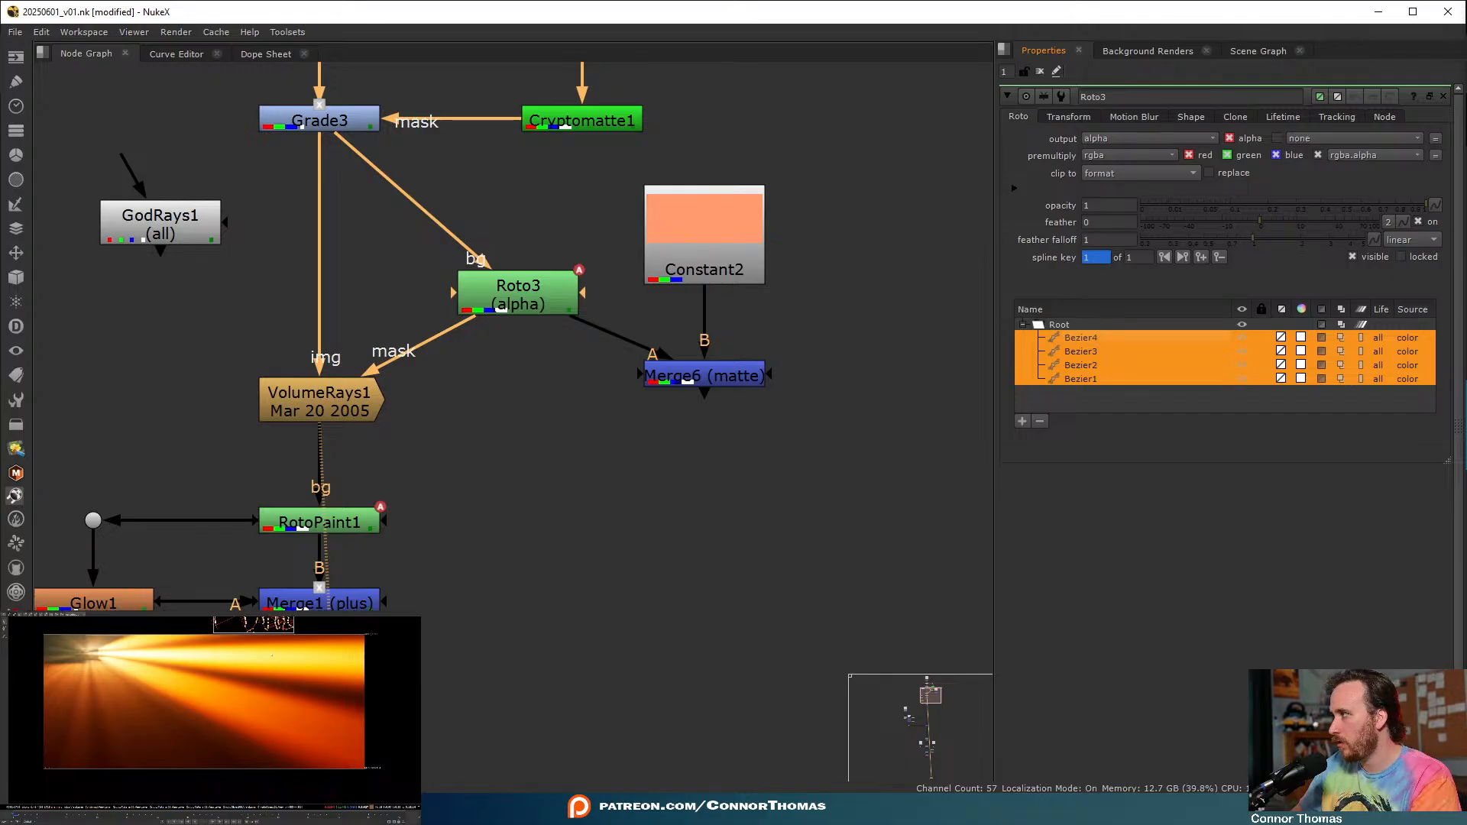
drag(255, 629, 237, 735)
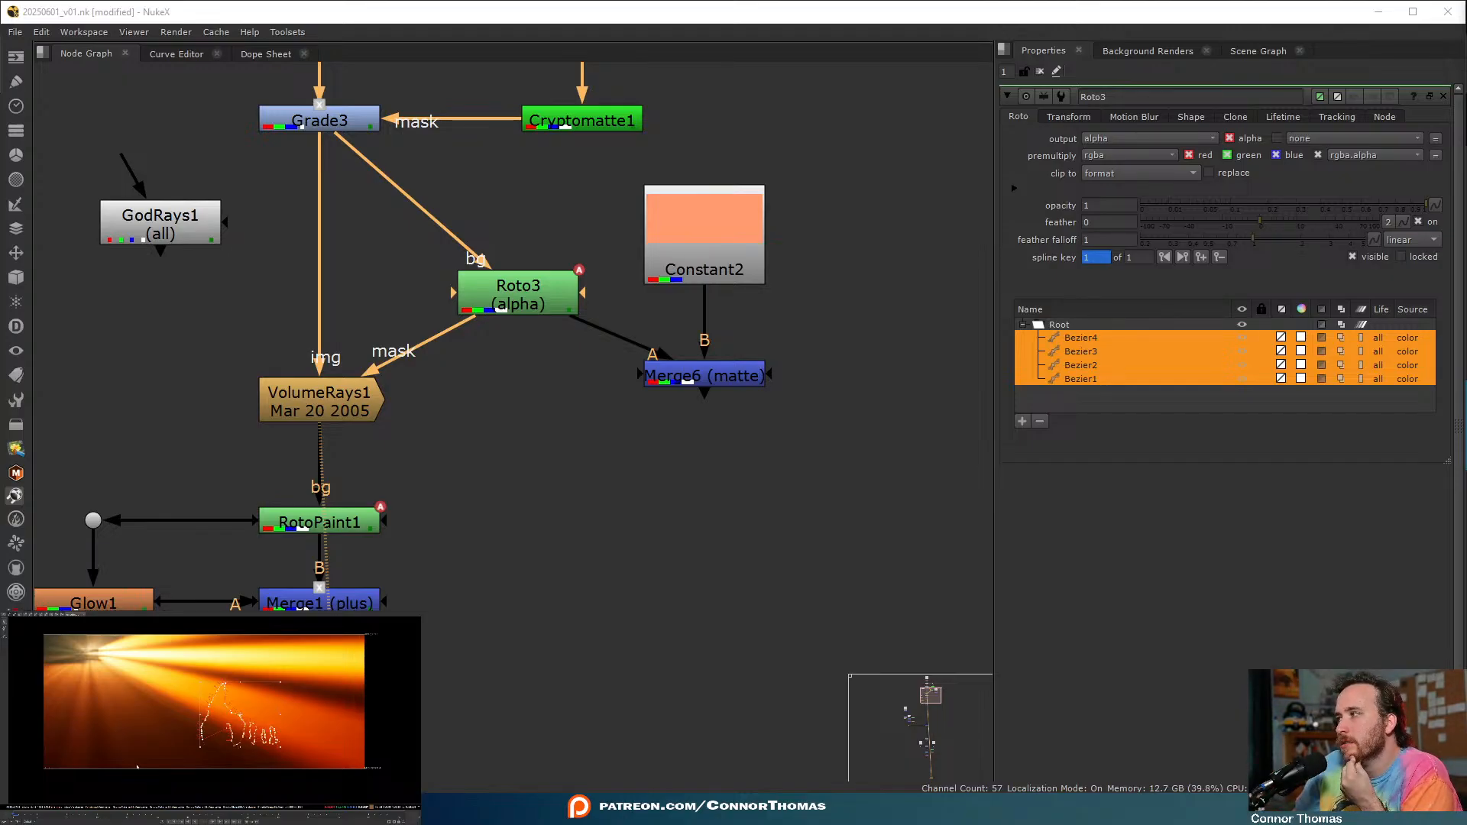
click(1039, 71)
click(850, 375)
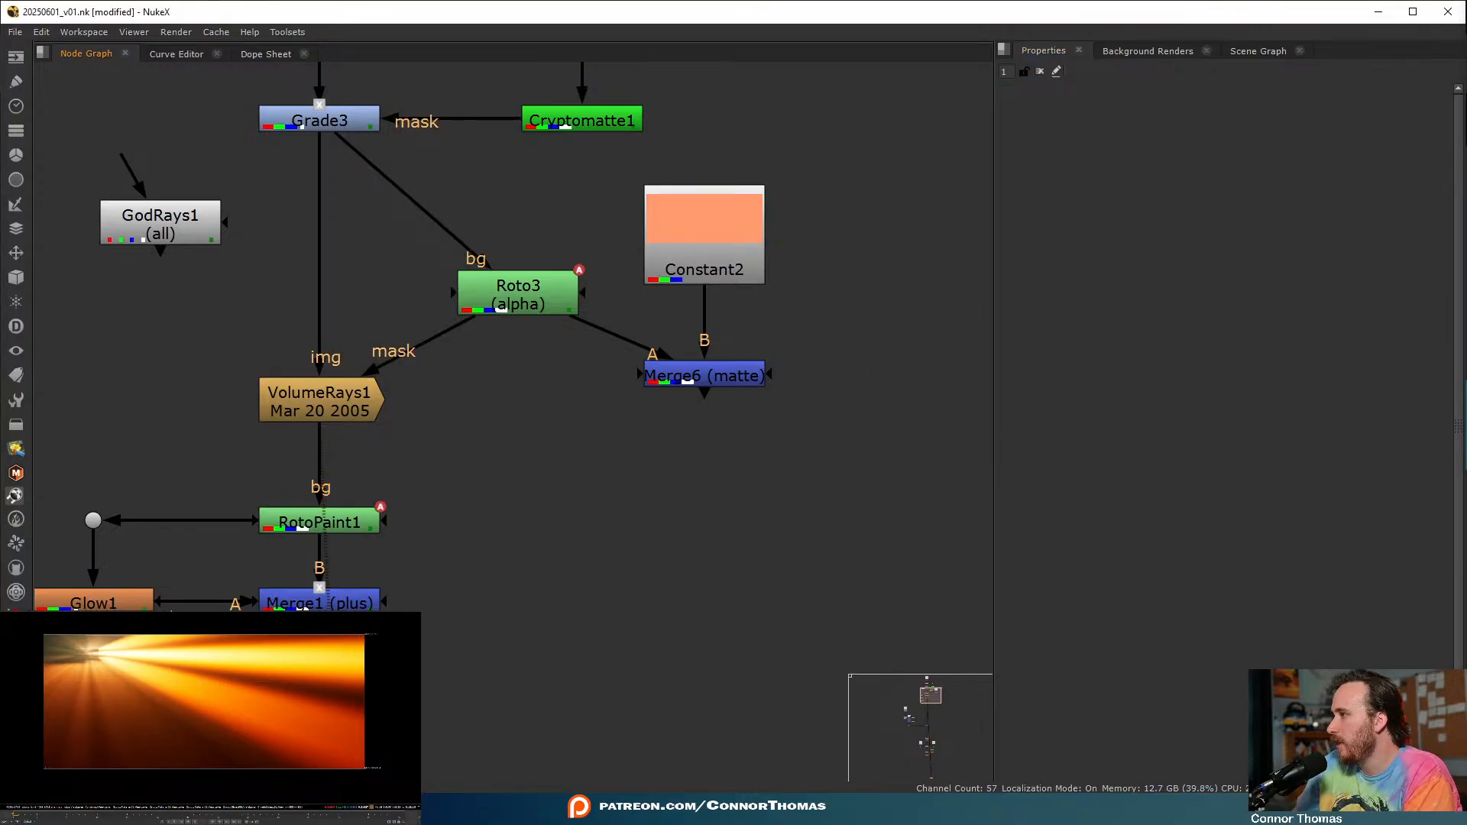
- Disable and re-enable VolumeRays1 to compare the rays with the image beneath
drag(316, 410, 316, 391)
key(d)
key(d)
key(d)
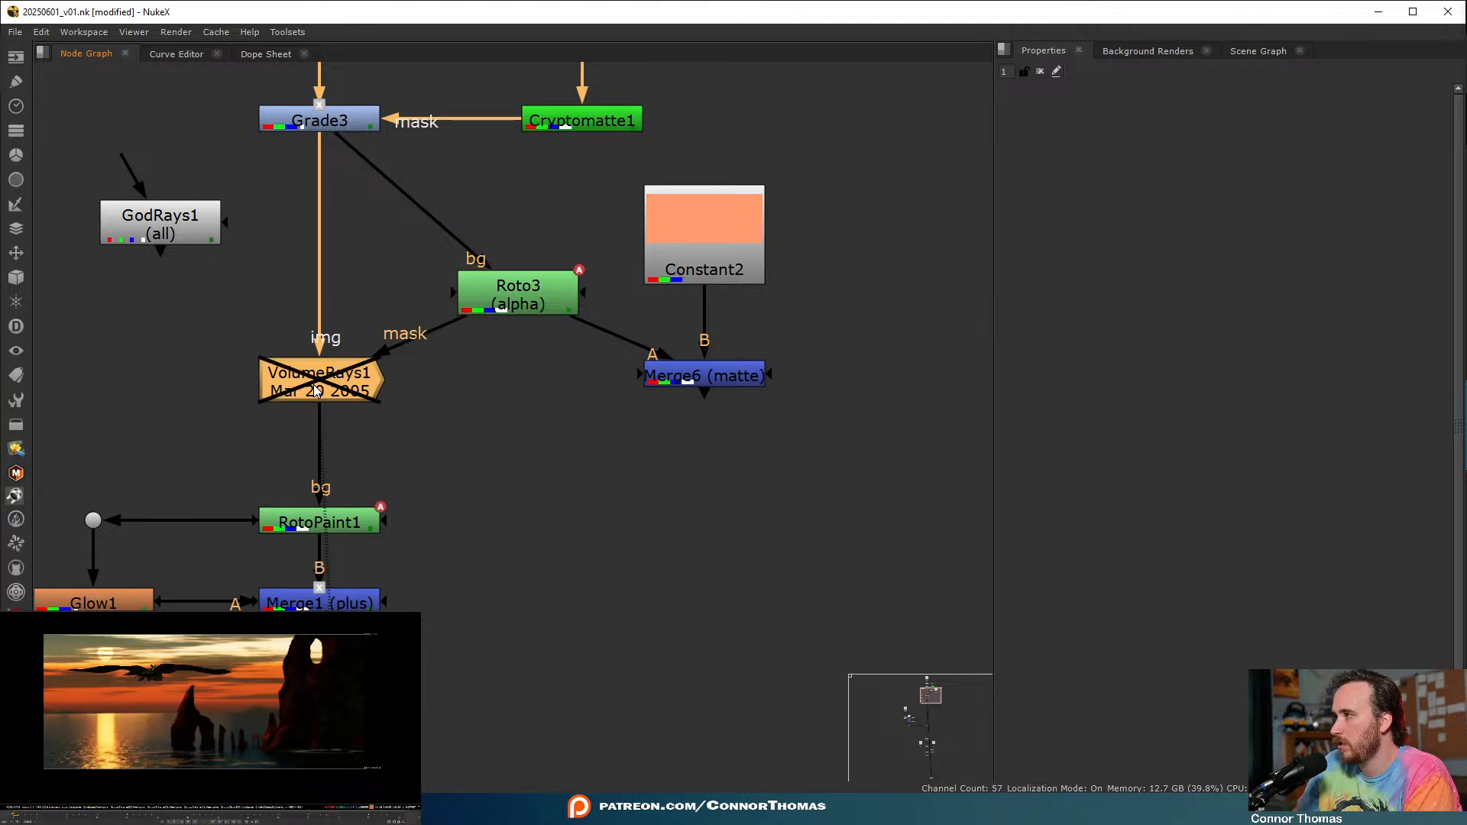
key(d)
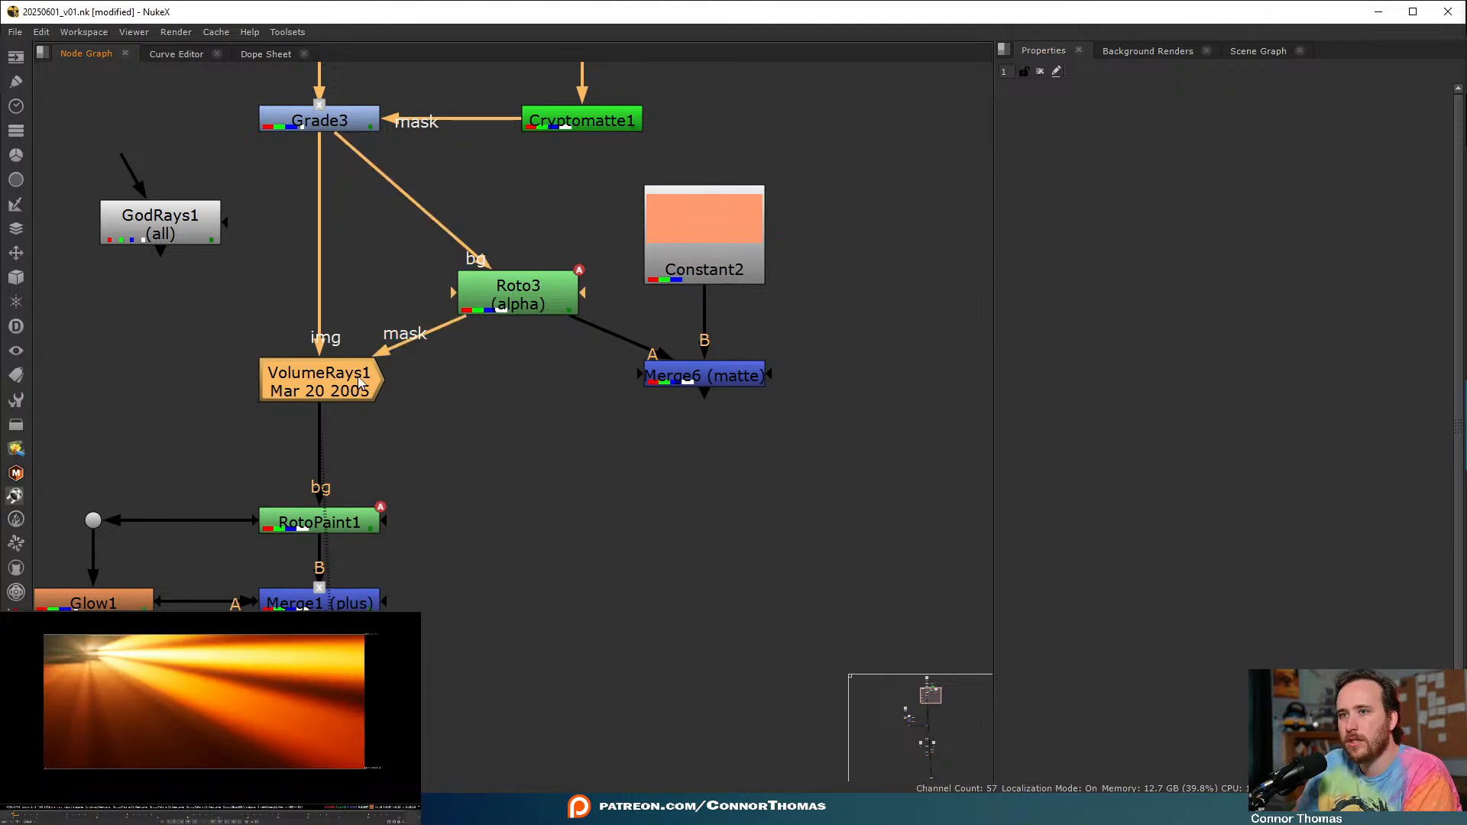
- Reopen VolumeRays1, move its volumetrics center onto the sun at 694, 1440, and compare the image with the node off and on
key(Return)
drag(89, 653, 94, 656)
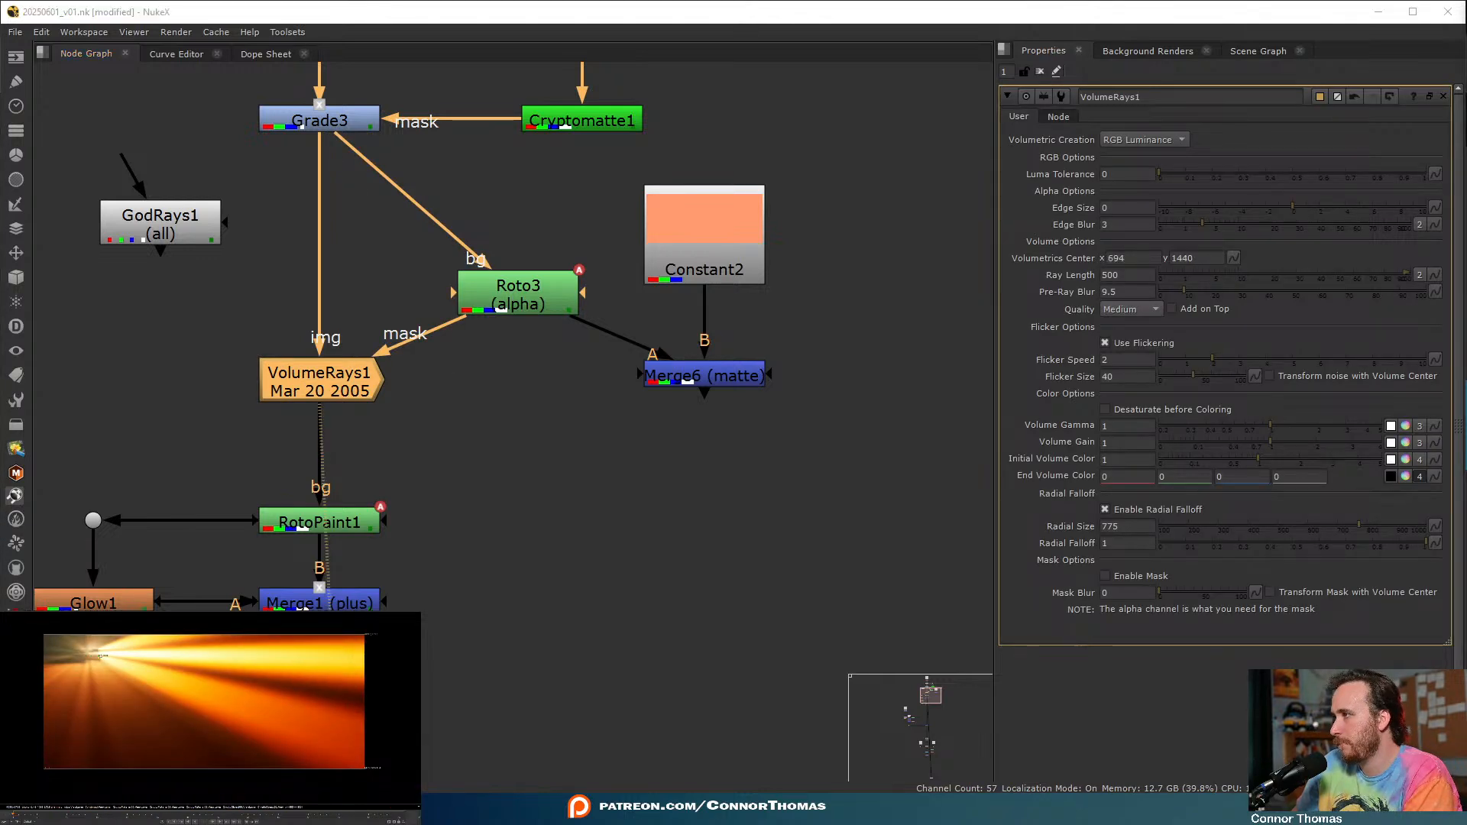
click(336, 382)
key(d)
key(d)
key(d)
key(d)
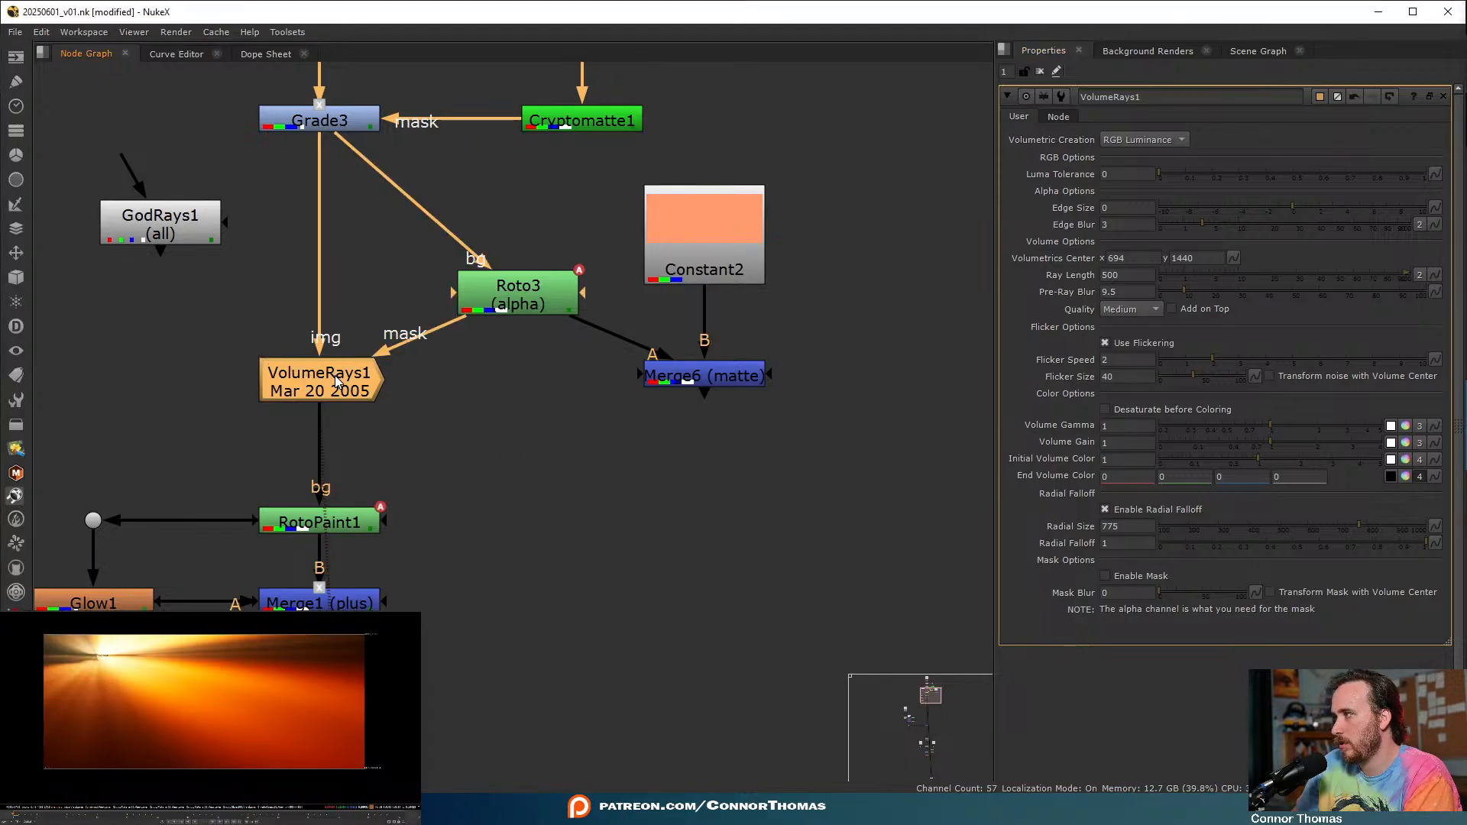
key(d)
key(d)
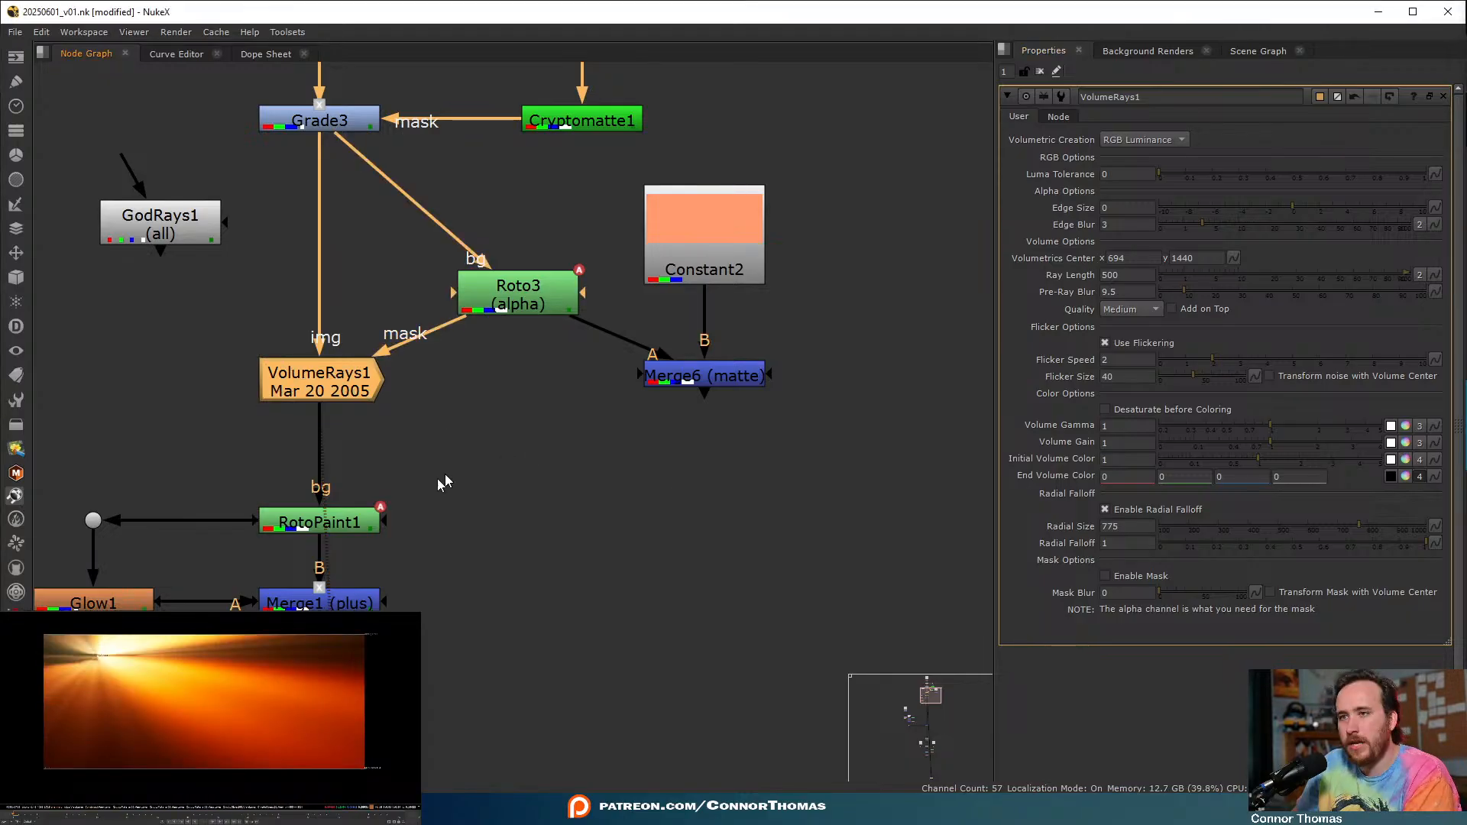
- Move VolumeRays1 out of the main branch, merge it as input A over Grade3 as input B, and view the merge
drag(340, 391, 625, 489)
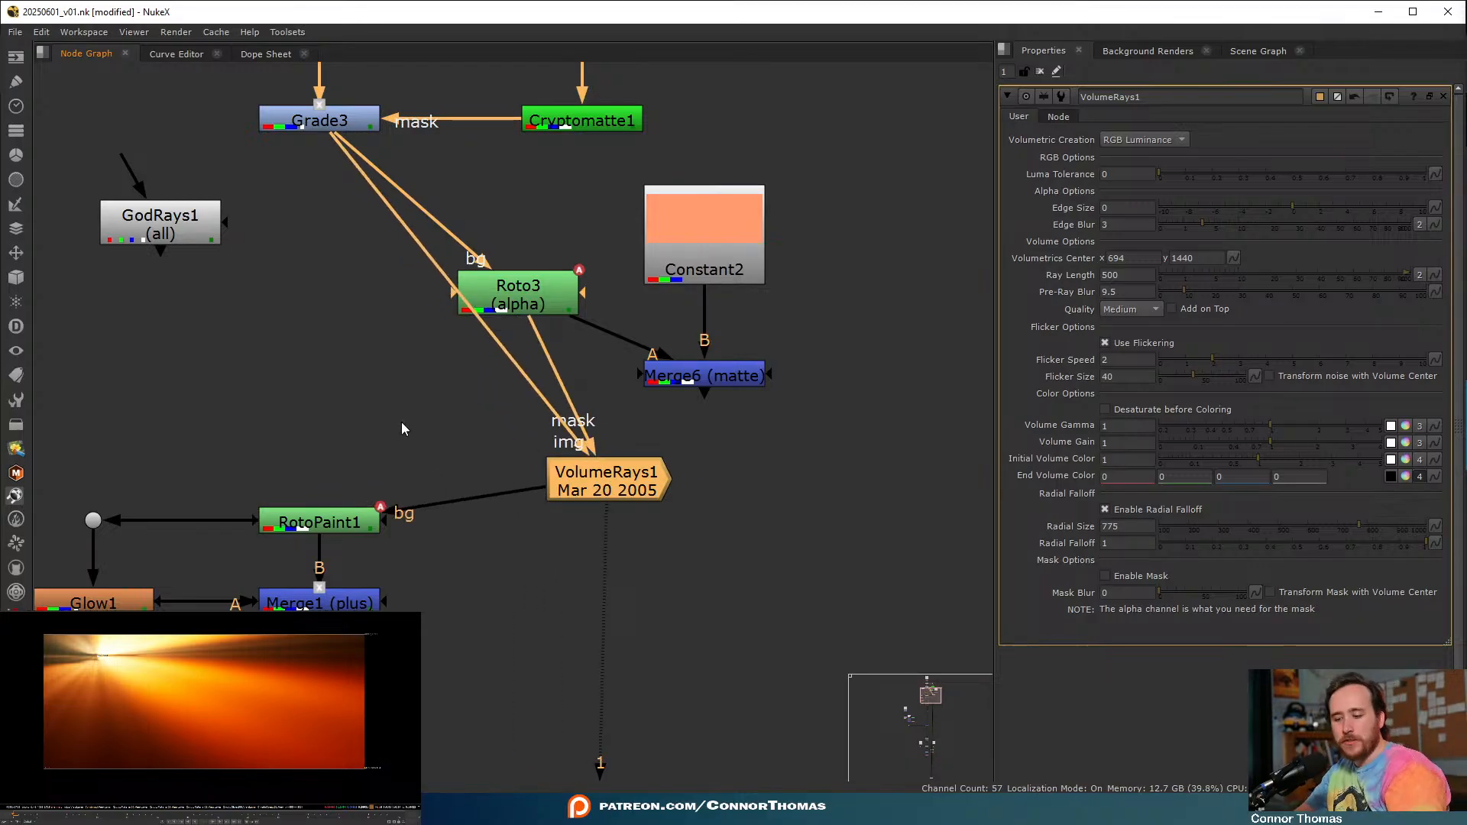
key(m)
drag(386, 431, 372, 430)
drag(406, 370, 320, 122)
drag(370, 409, 544, 432)
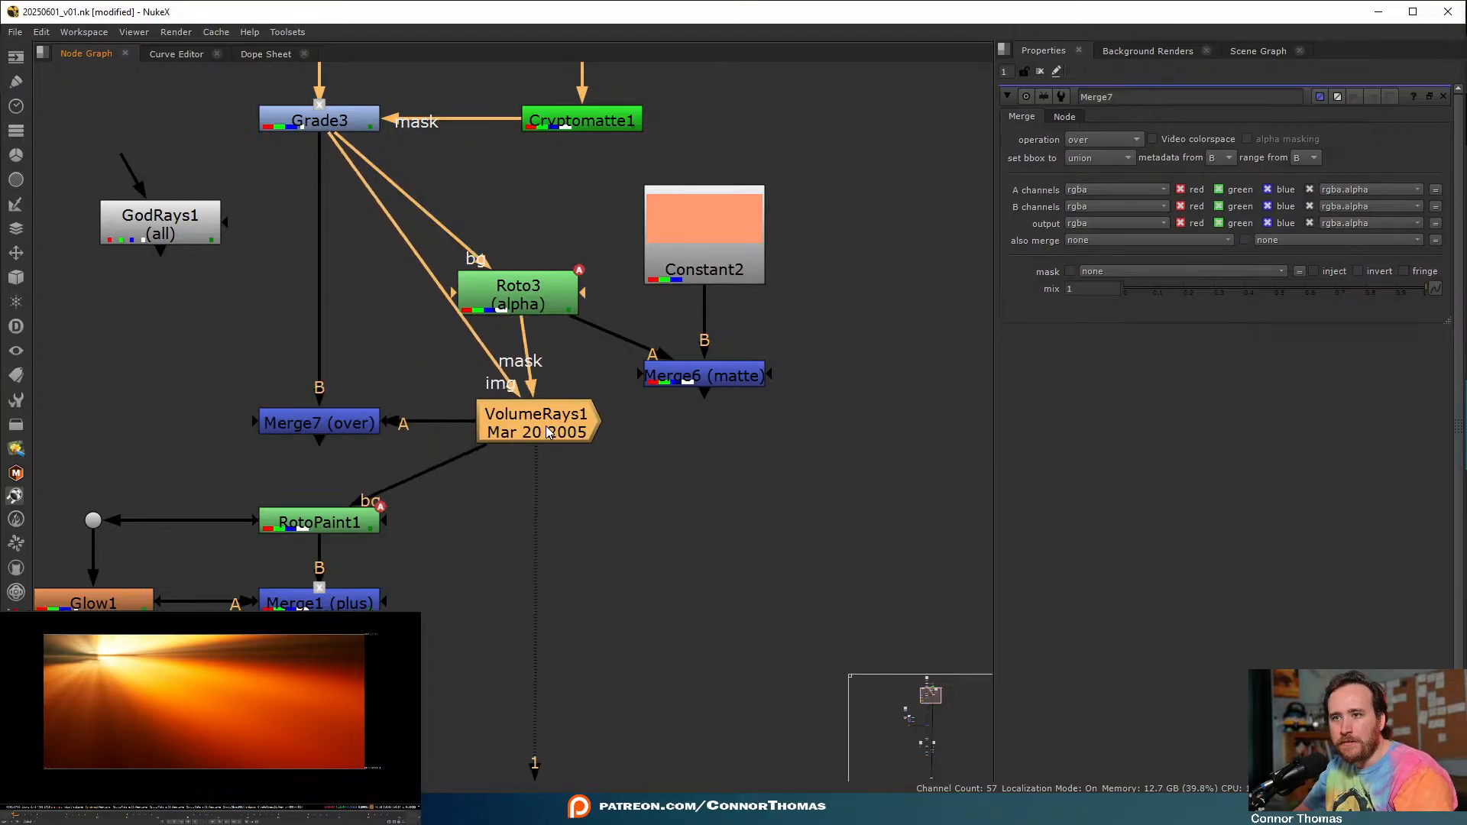
click(329, 423)
key(1)
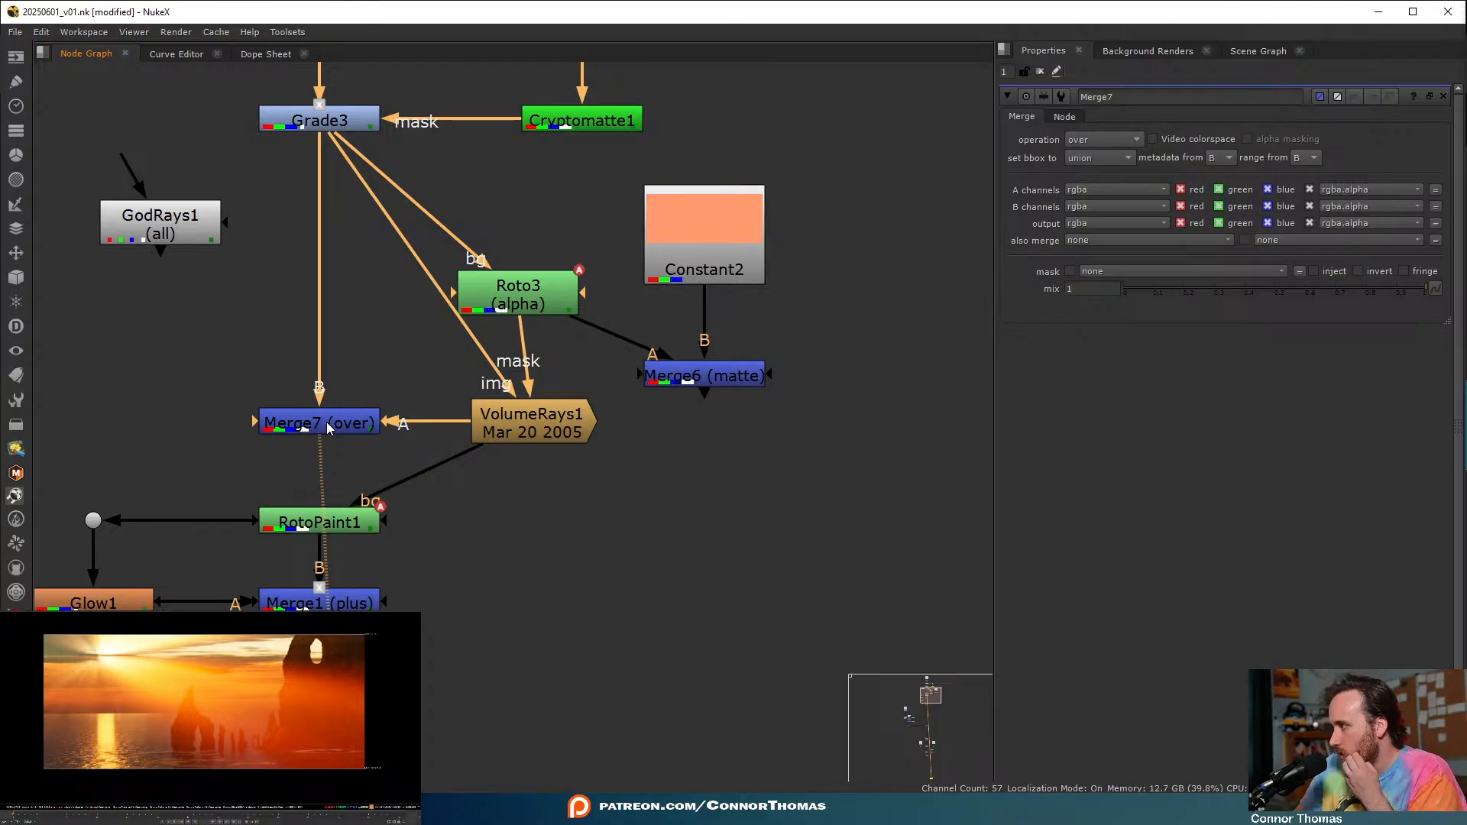
- Set the Merge7 operation to plus and lower its mix to 0.06
click(329, 428)
click(1104, 139)
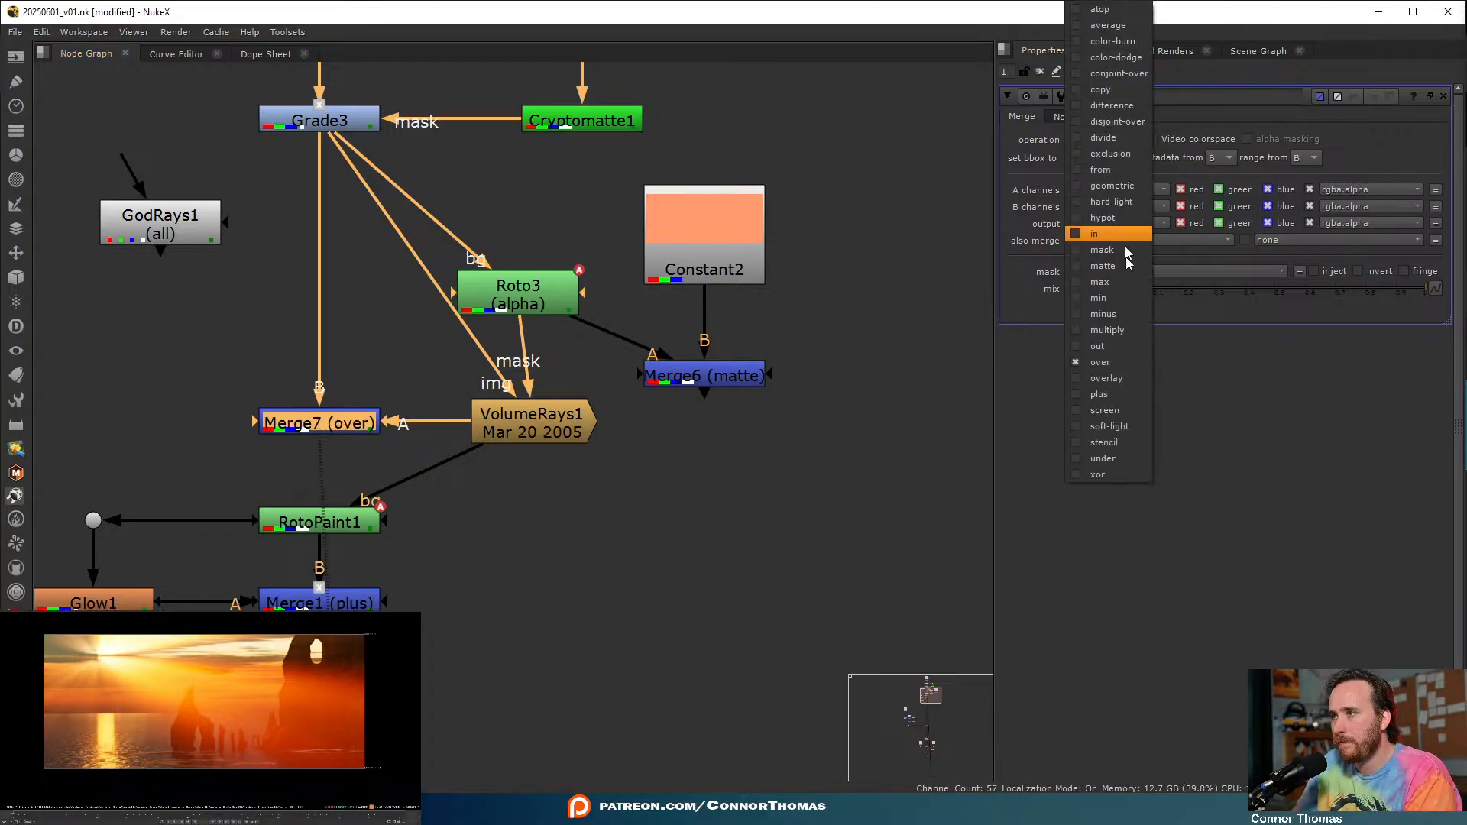
click(1117, 396)
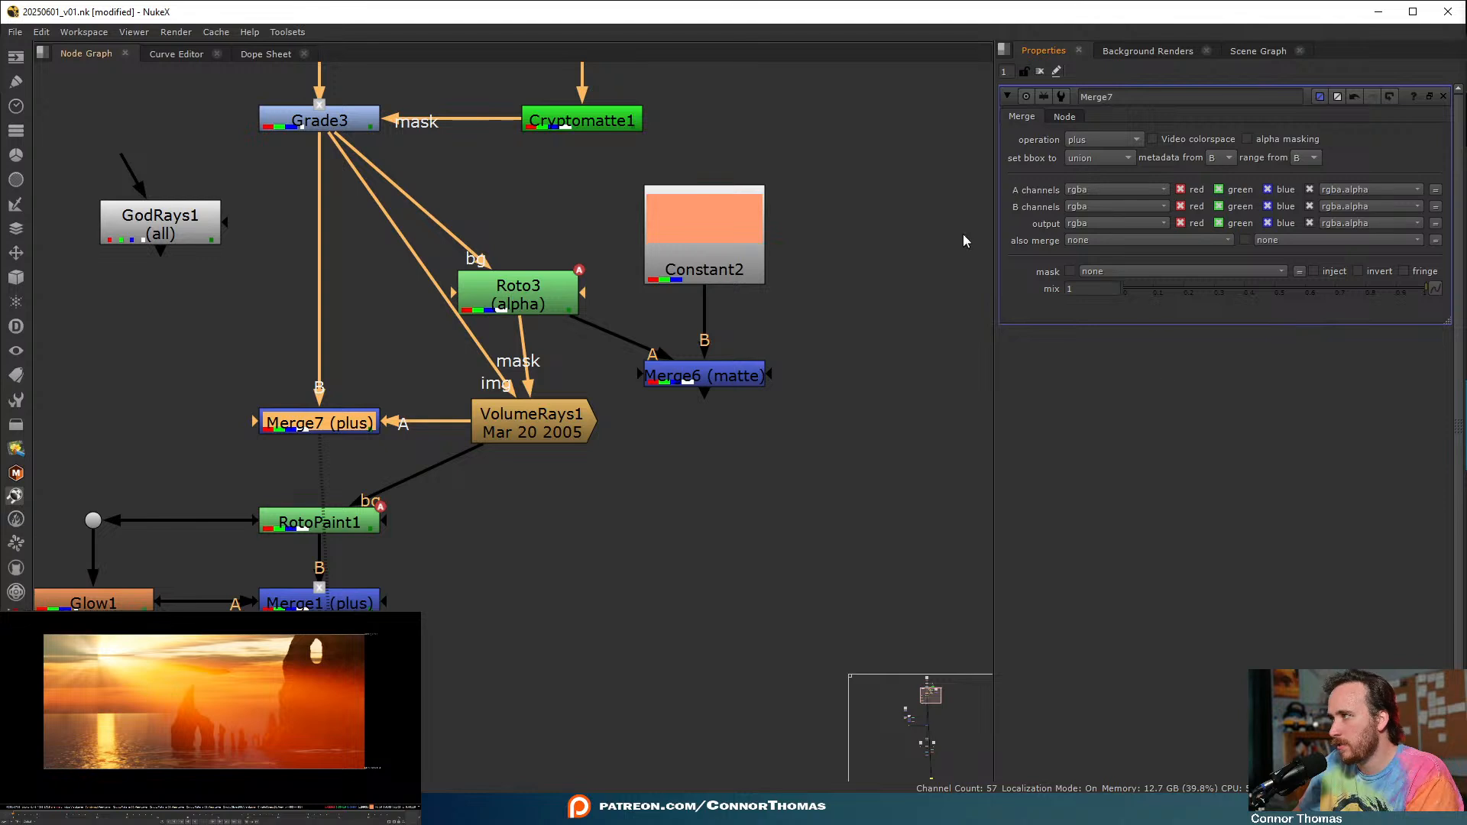
drag(1245, 291, 1140, 291)
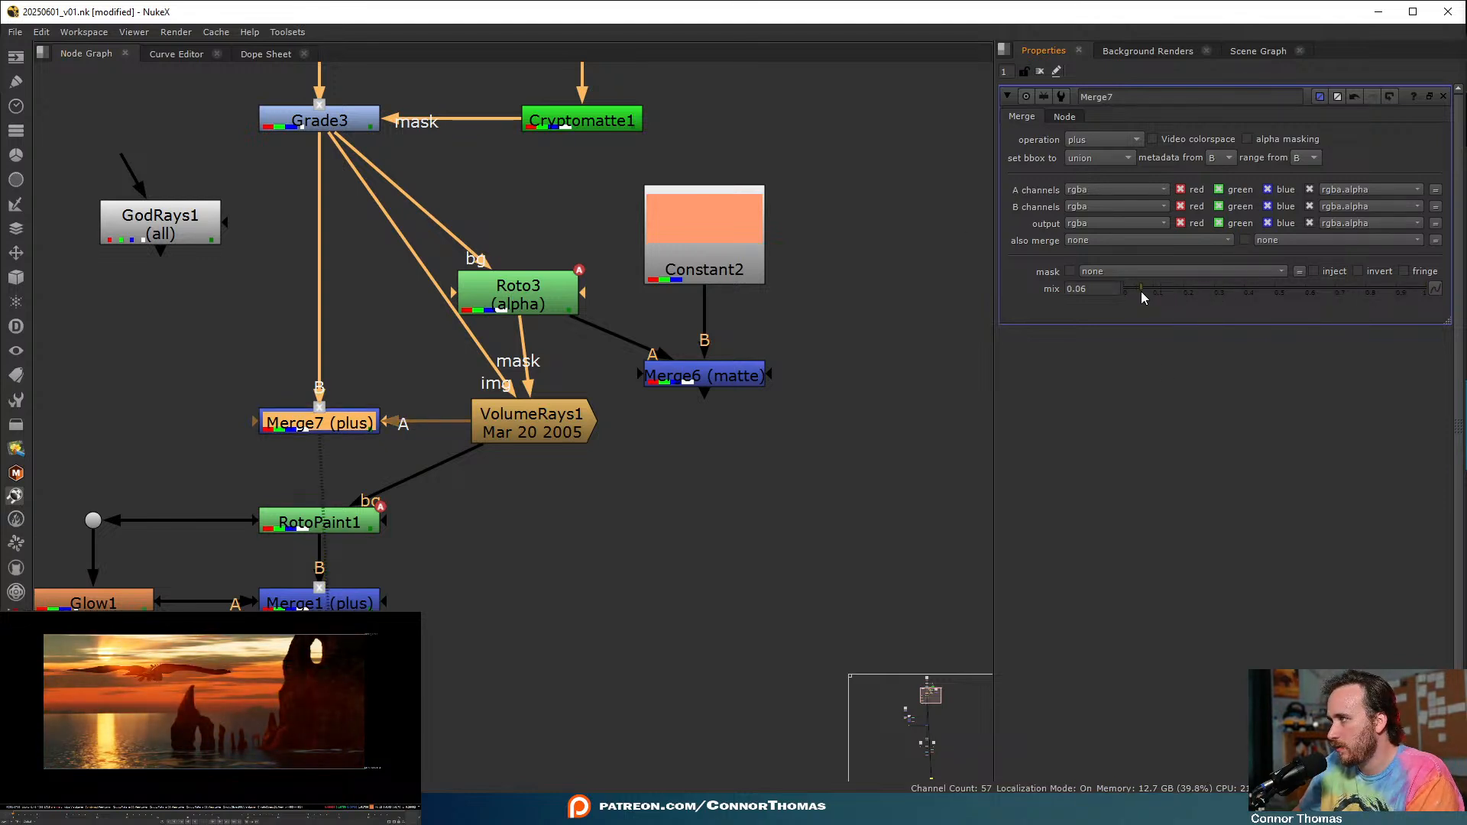
- Try Enable Mask on VolumeRays1 with RGB Luminance, view the node's output, and turn the mask off again
double_click(536, 432)
click(1129, 140)
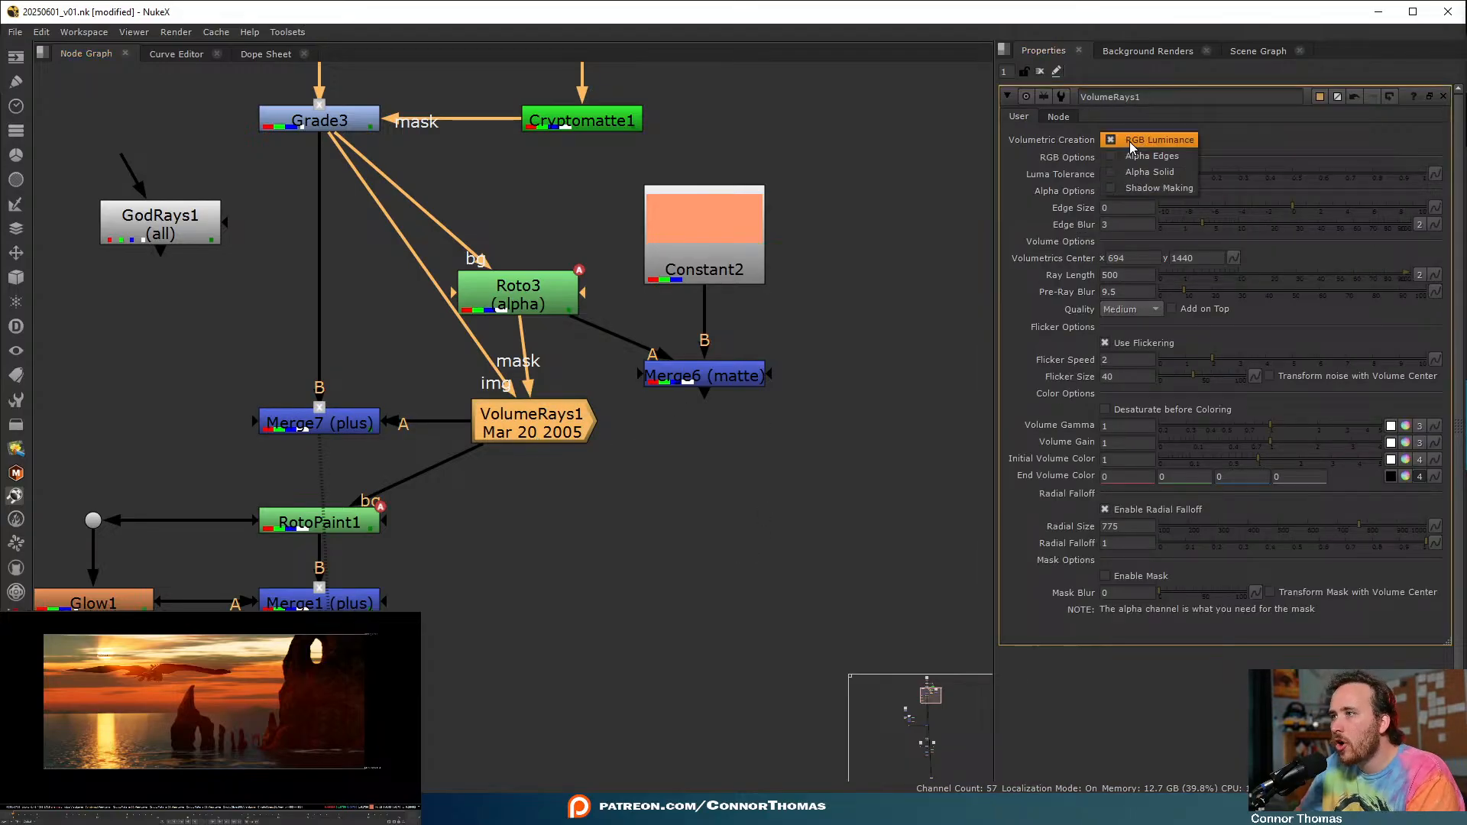
click(1134, 142)
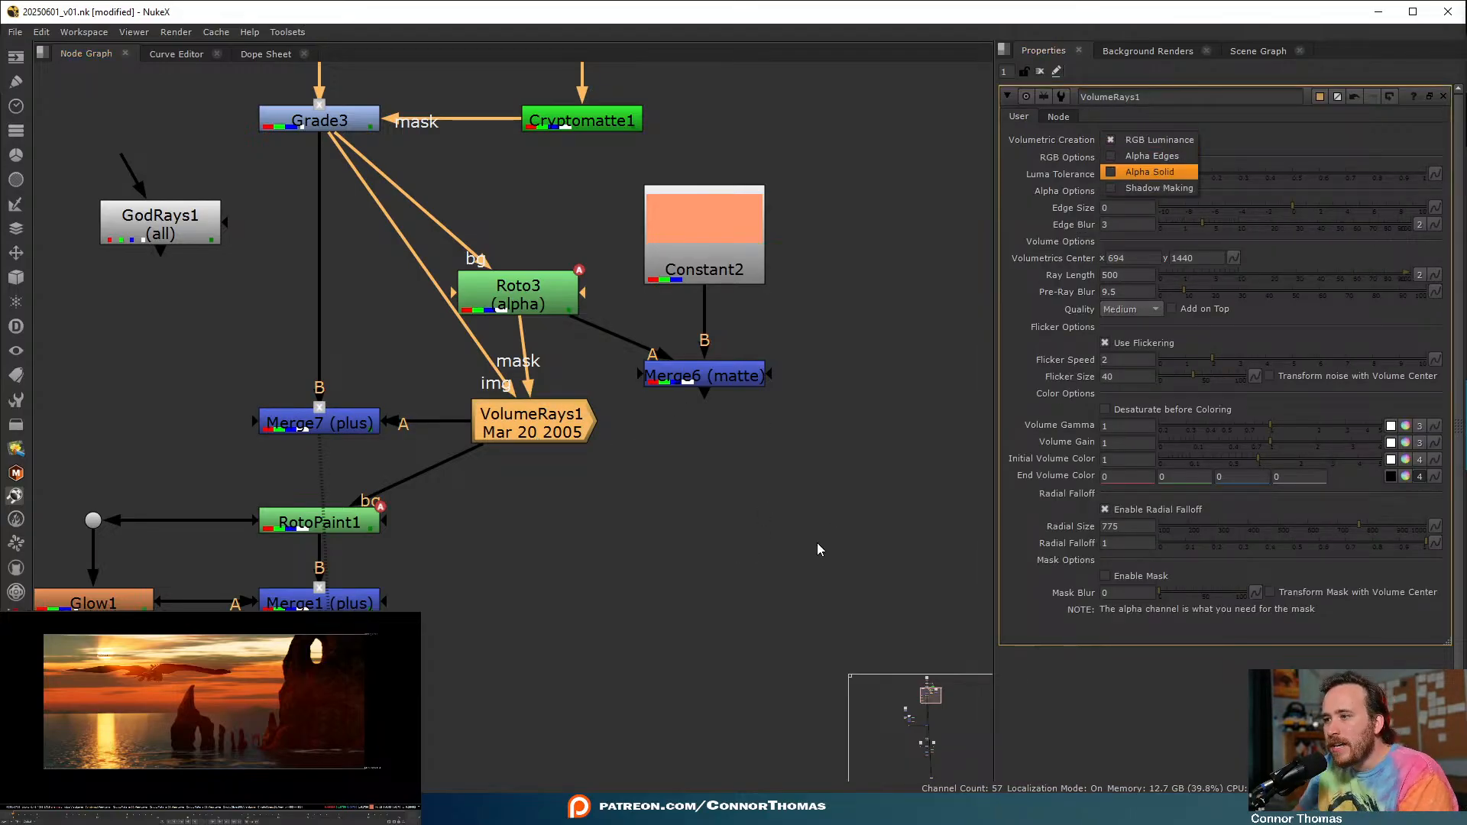
click(817, 545)
click(1143, 575)
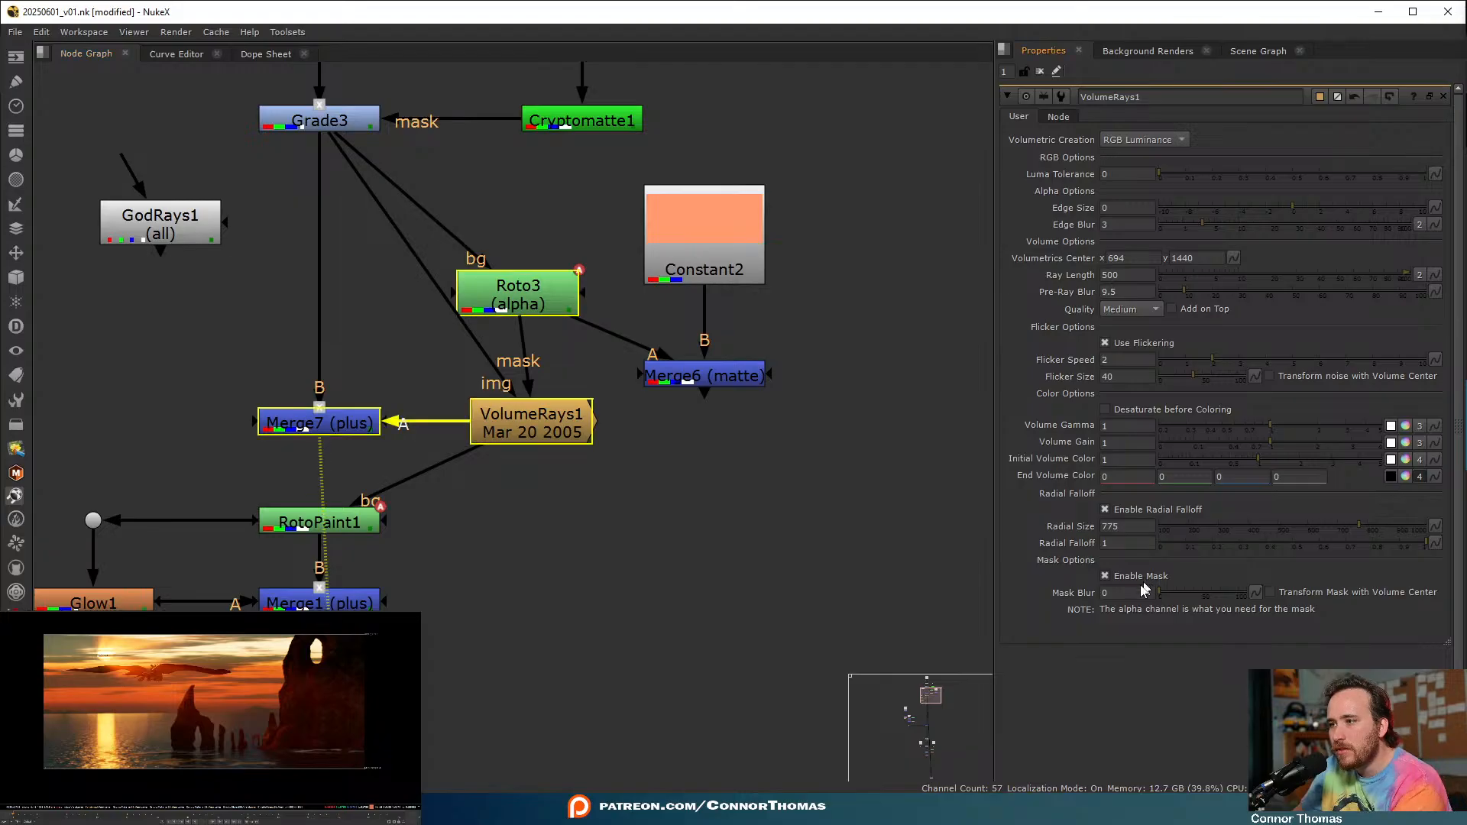
click(511, 437)
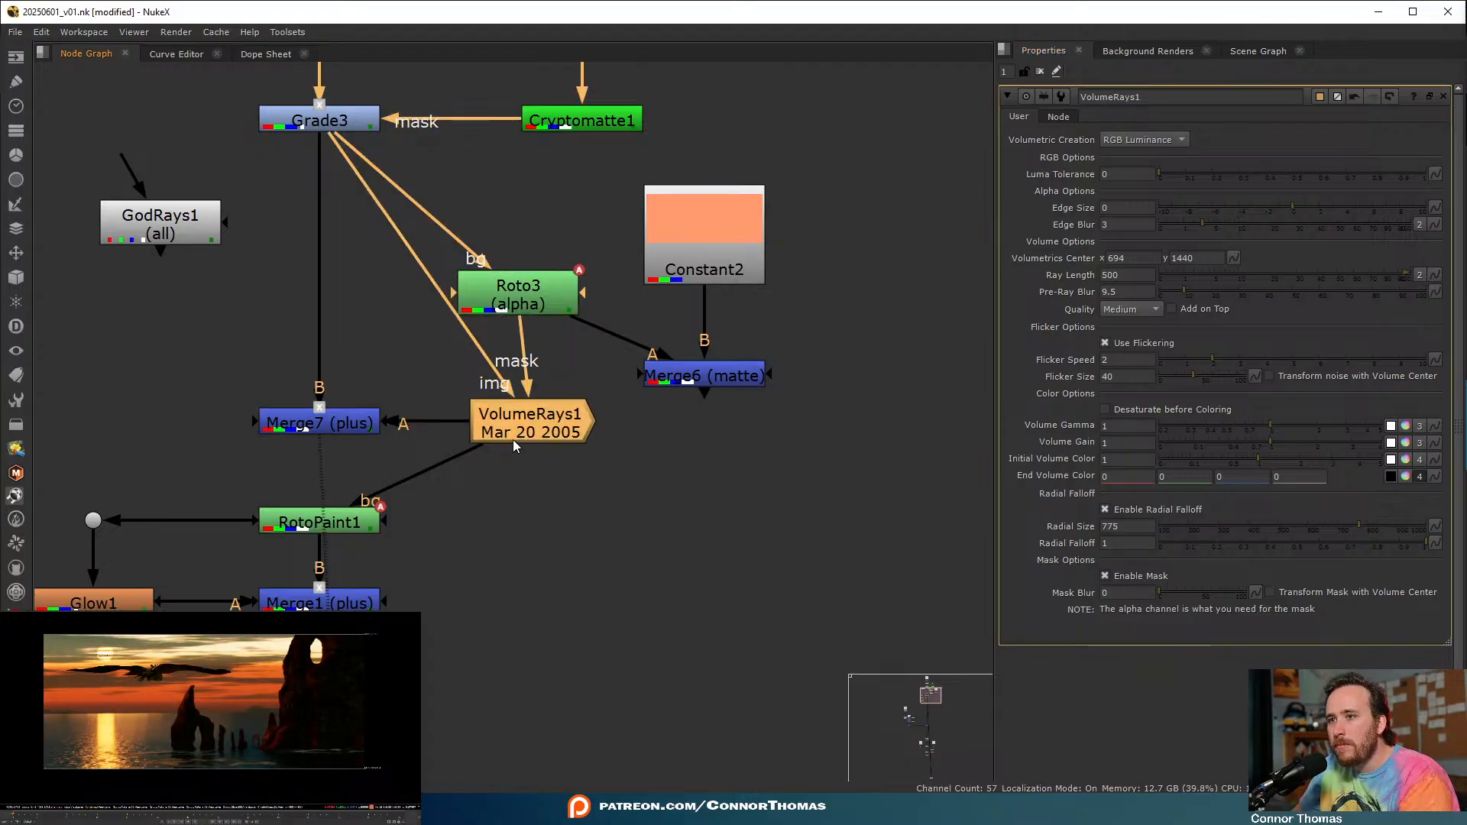
key(1)
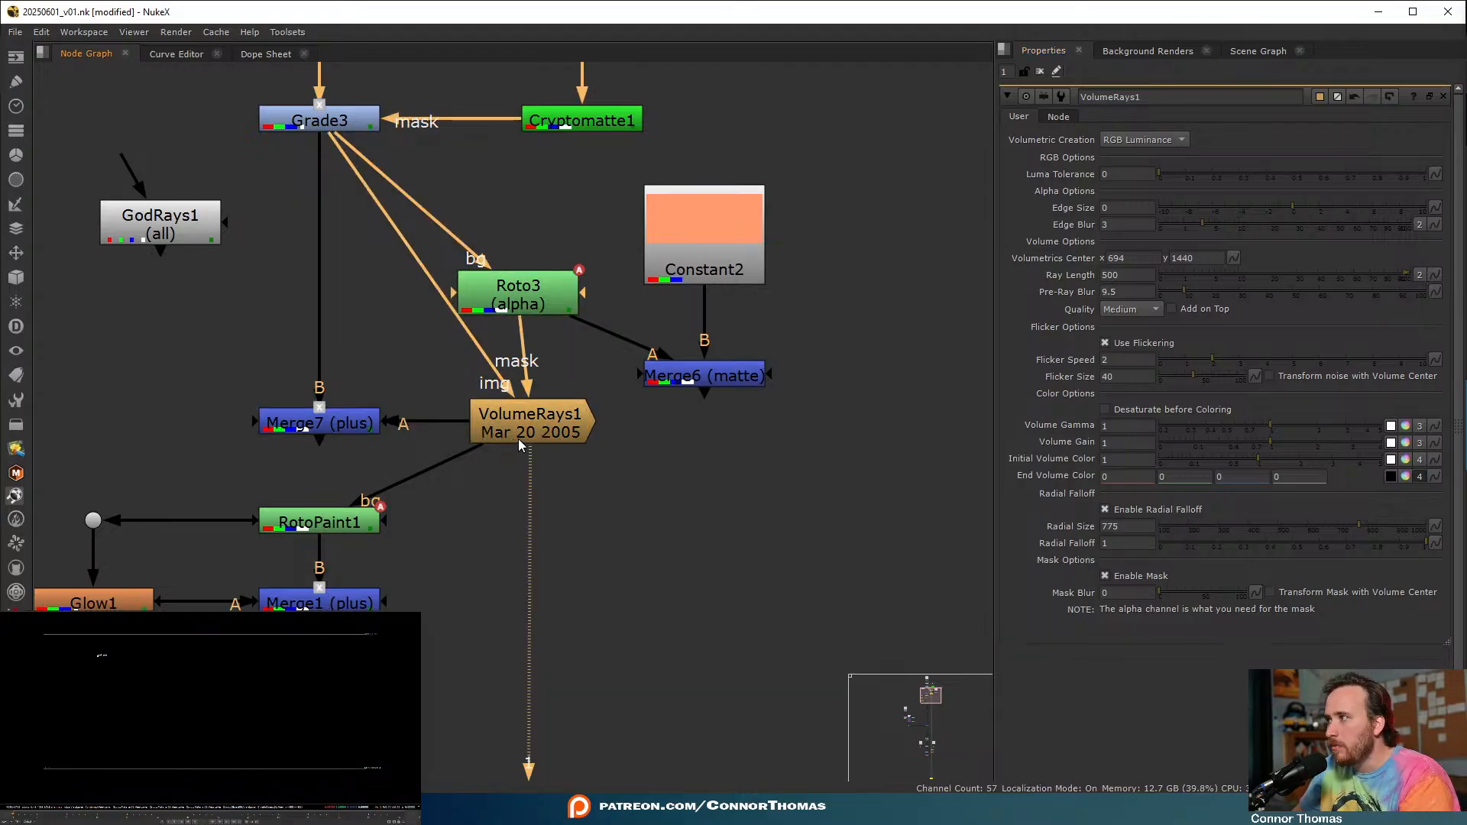
click(1126, 577)
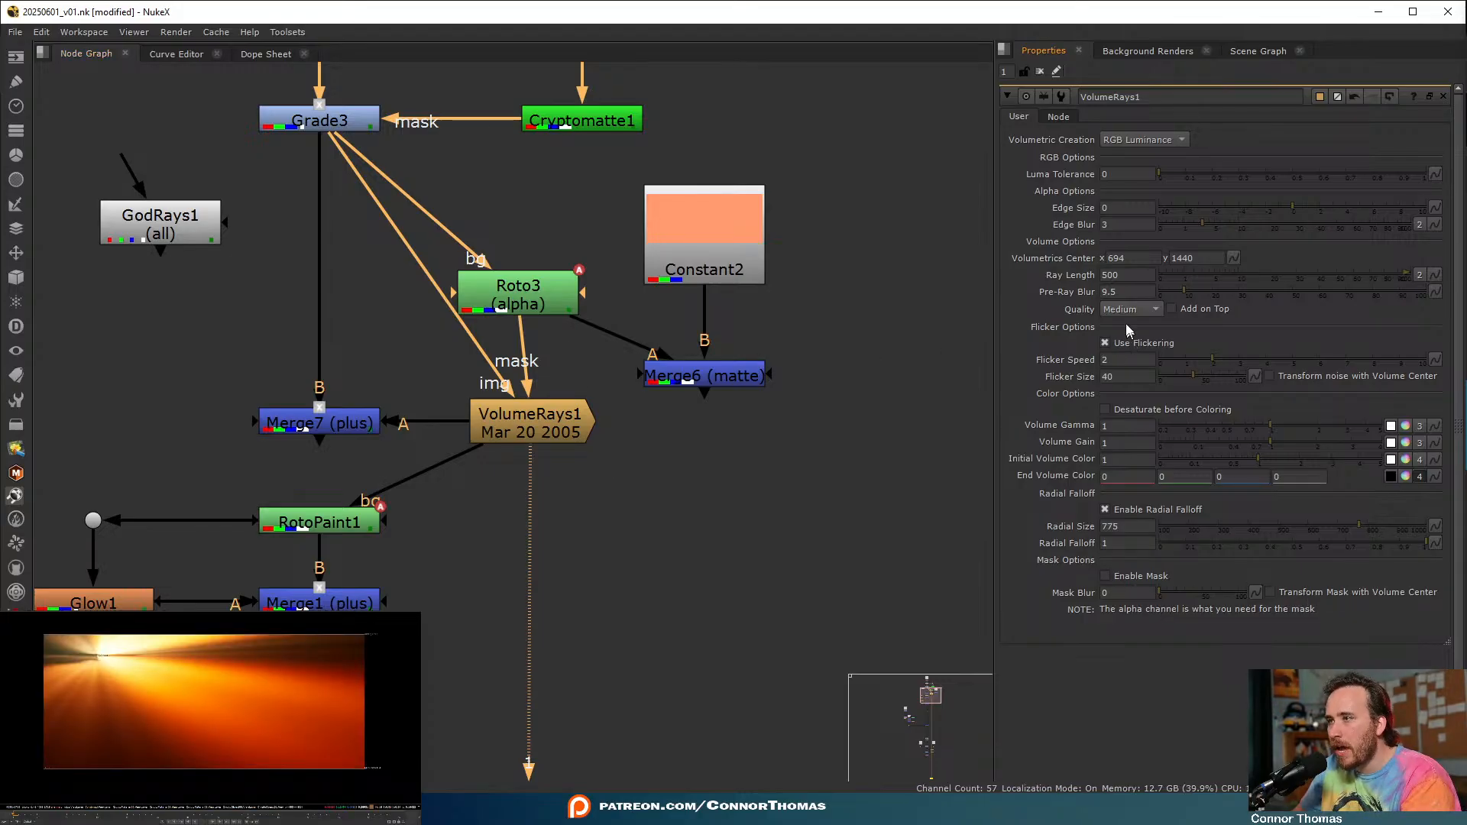
- Try the Alpha Edges, Alpha Solid and Shadow Making modes on VolumeRays1, restore RGB Luminance, and leave the mask disabled
click(1135, 139)
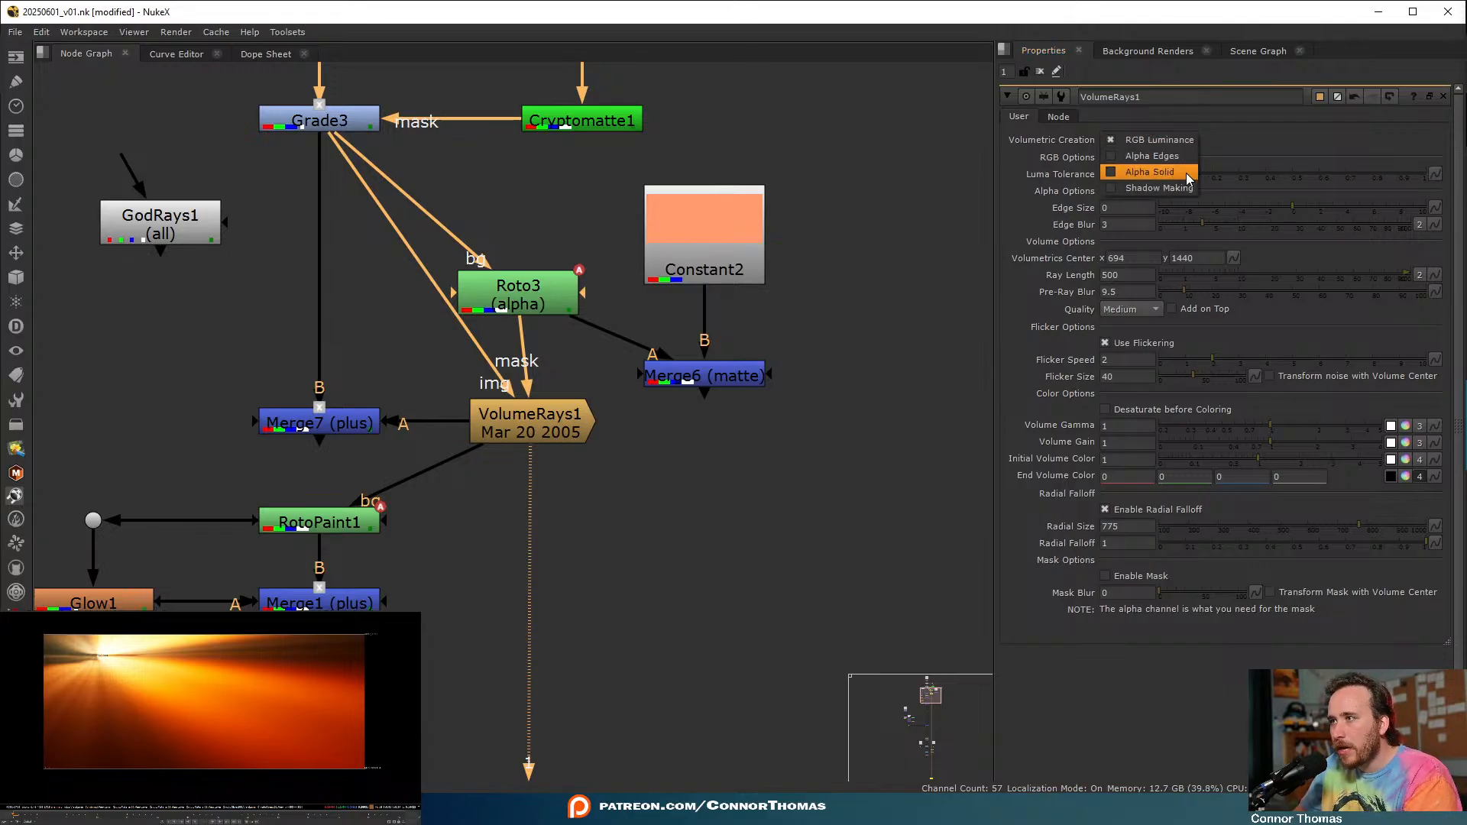
click(1184, 151)
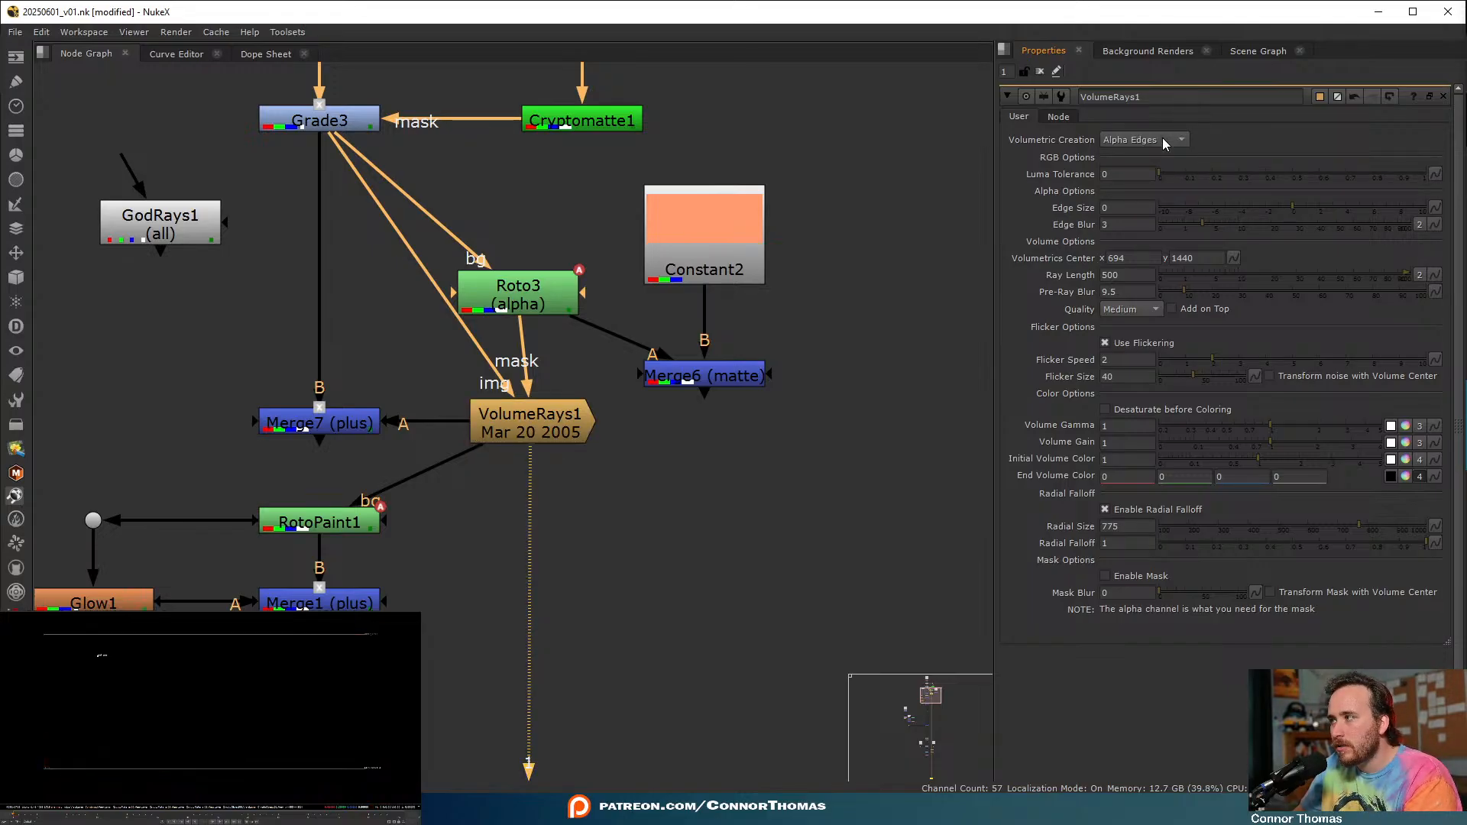
click(1162, 139)
click(1163, 158)
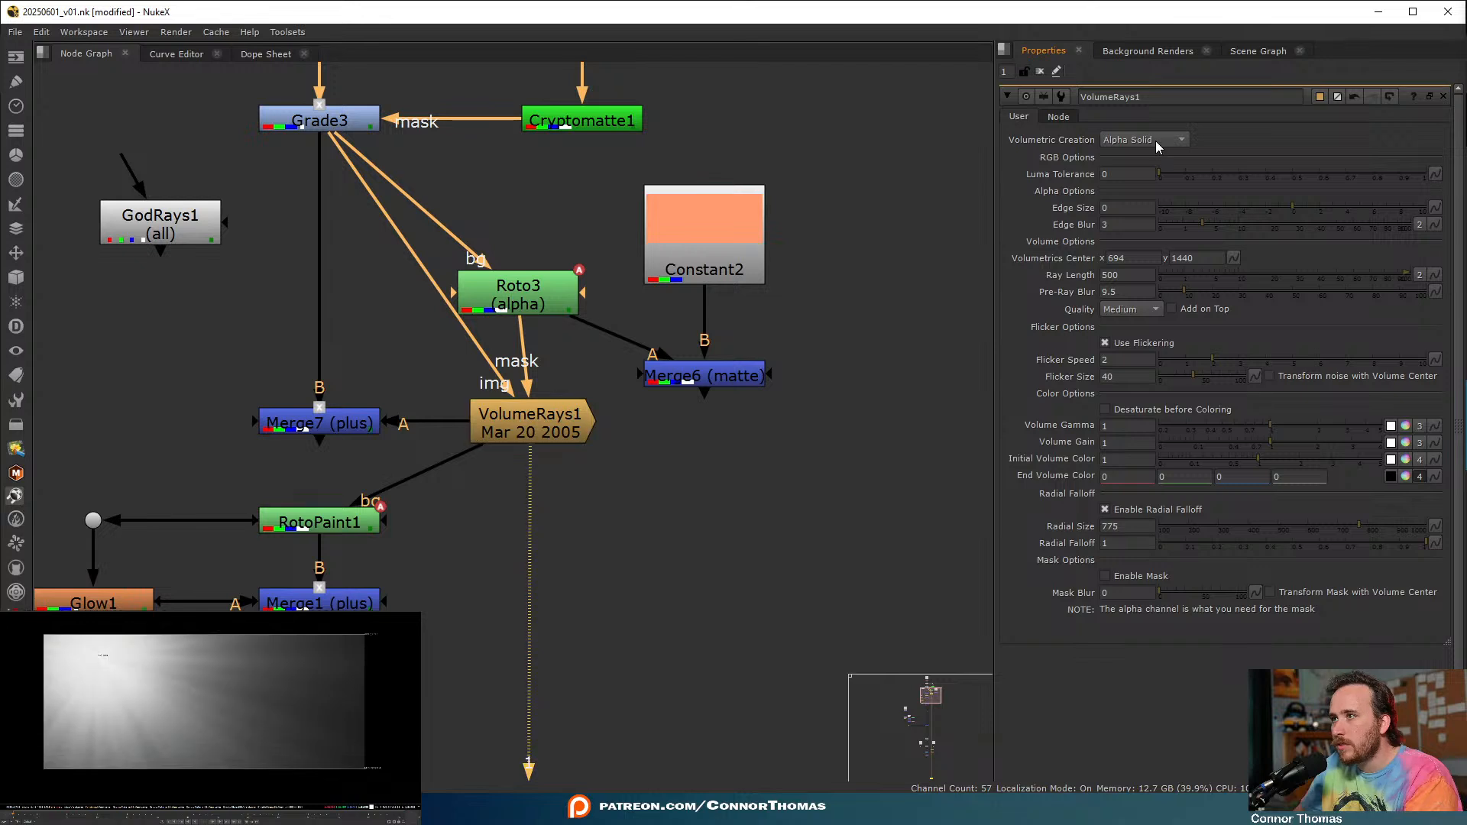
click(1155, 140)
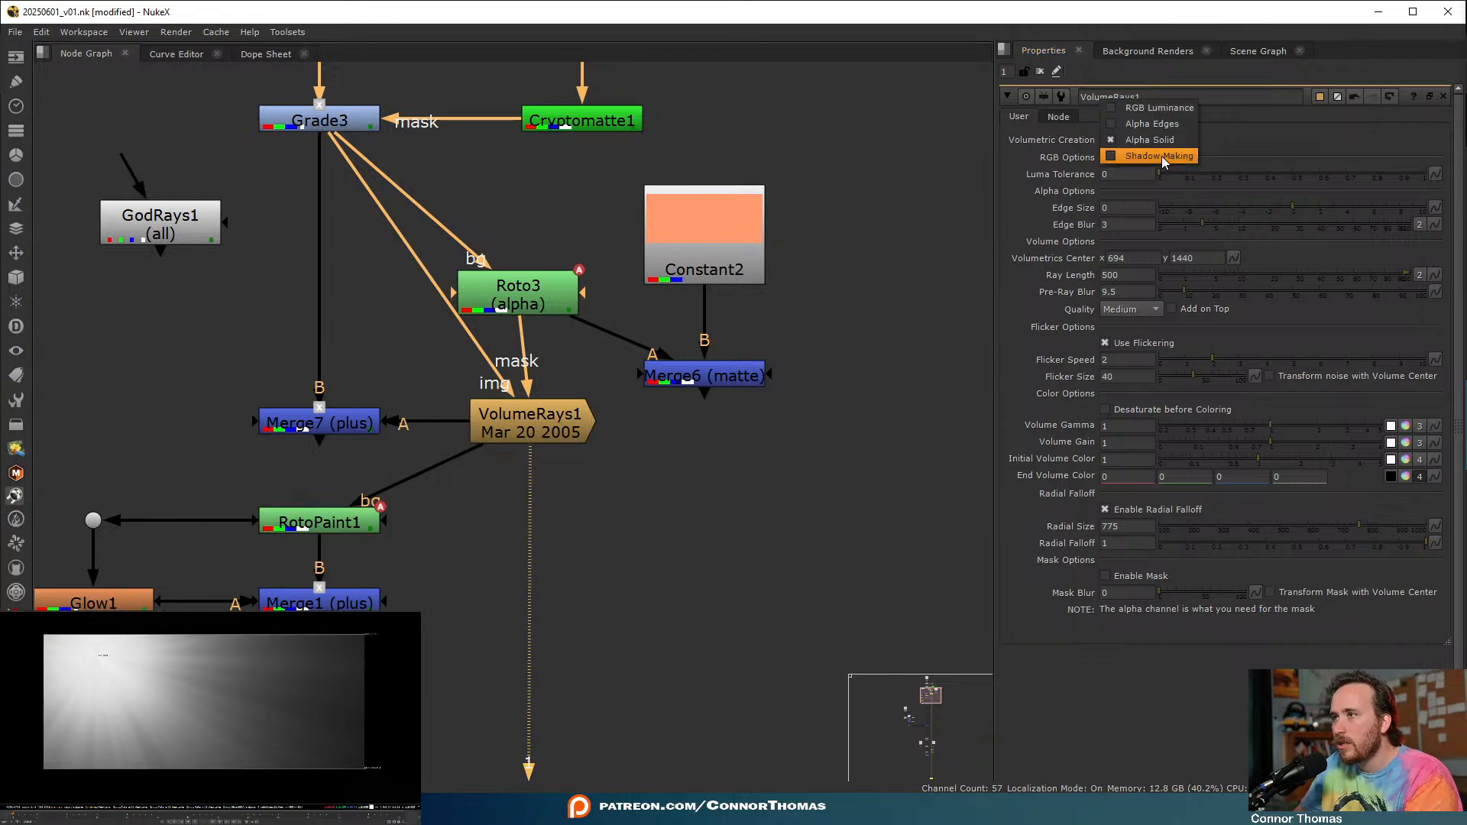
click(1161, 156)
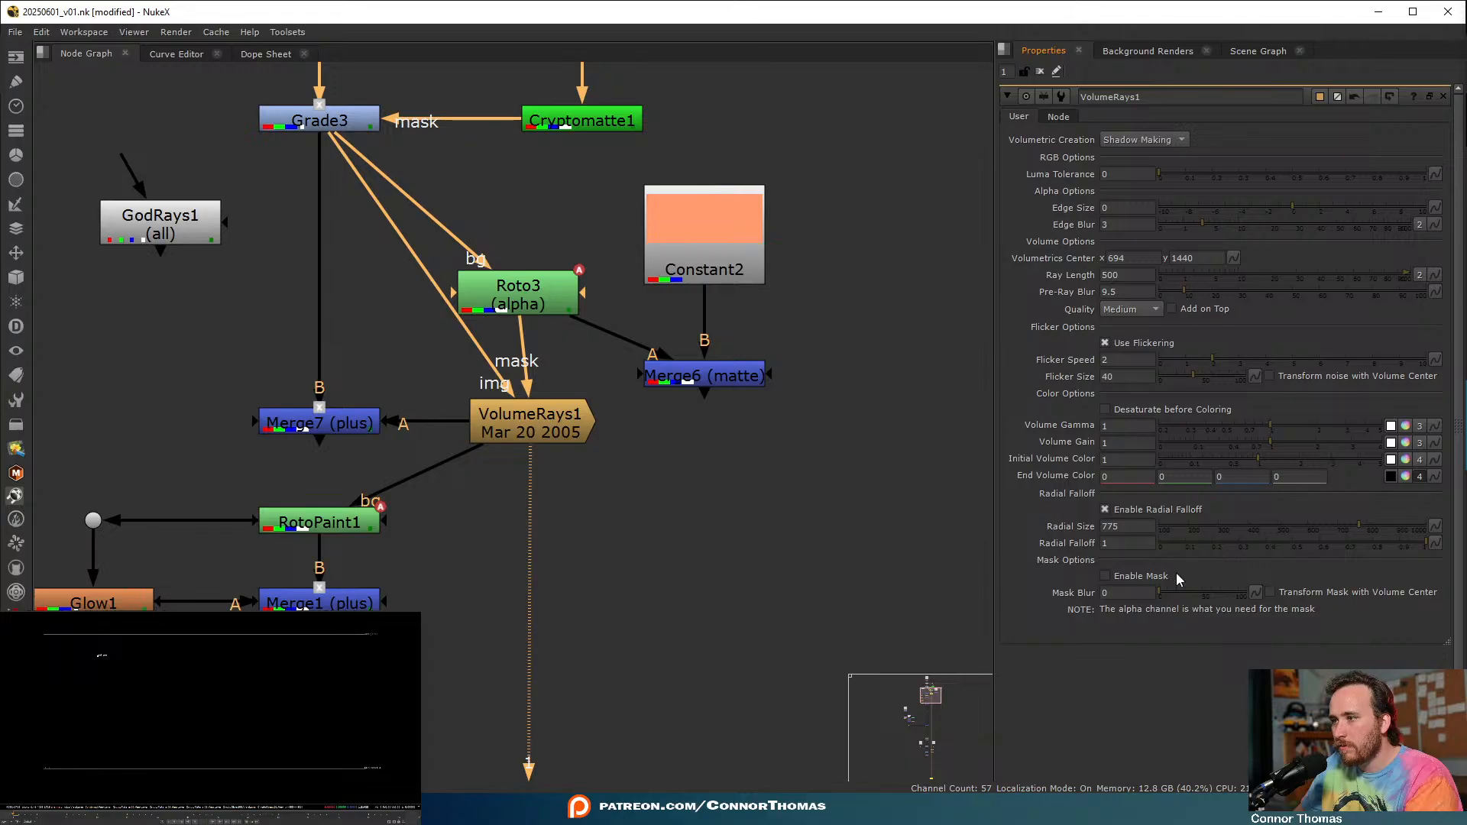
click(1293, 595)
click(1143, 139)
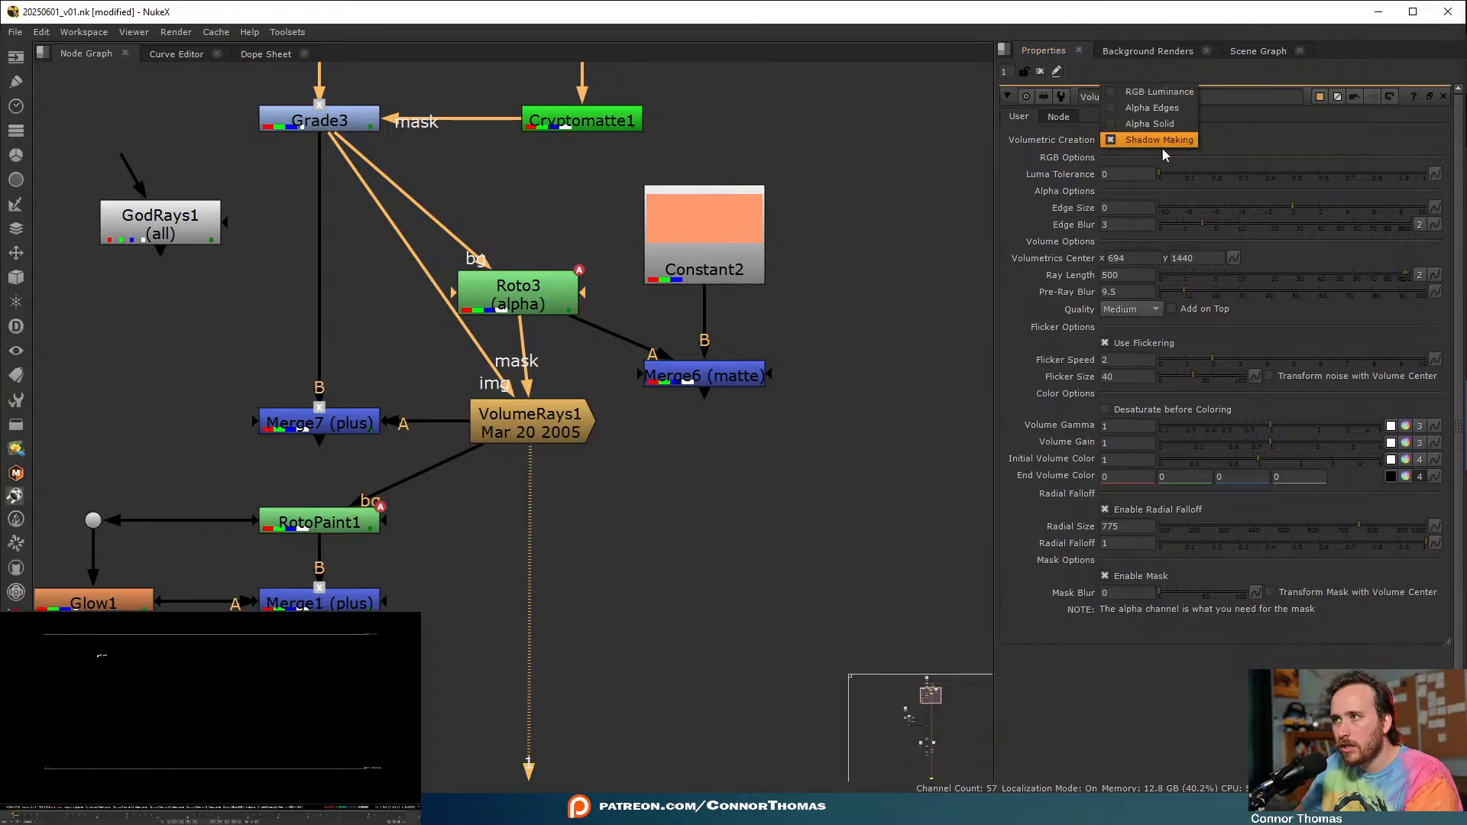
click(1177, 92)
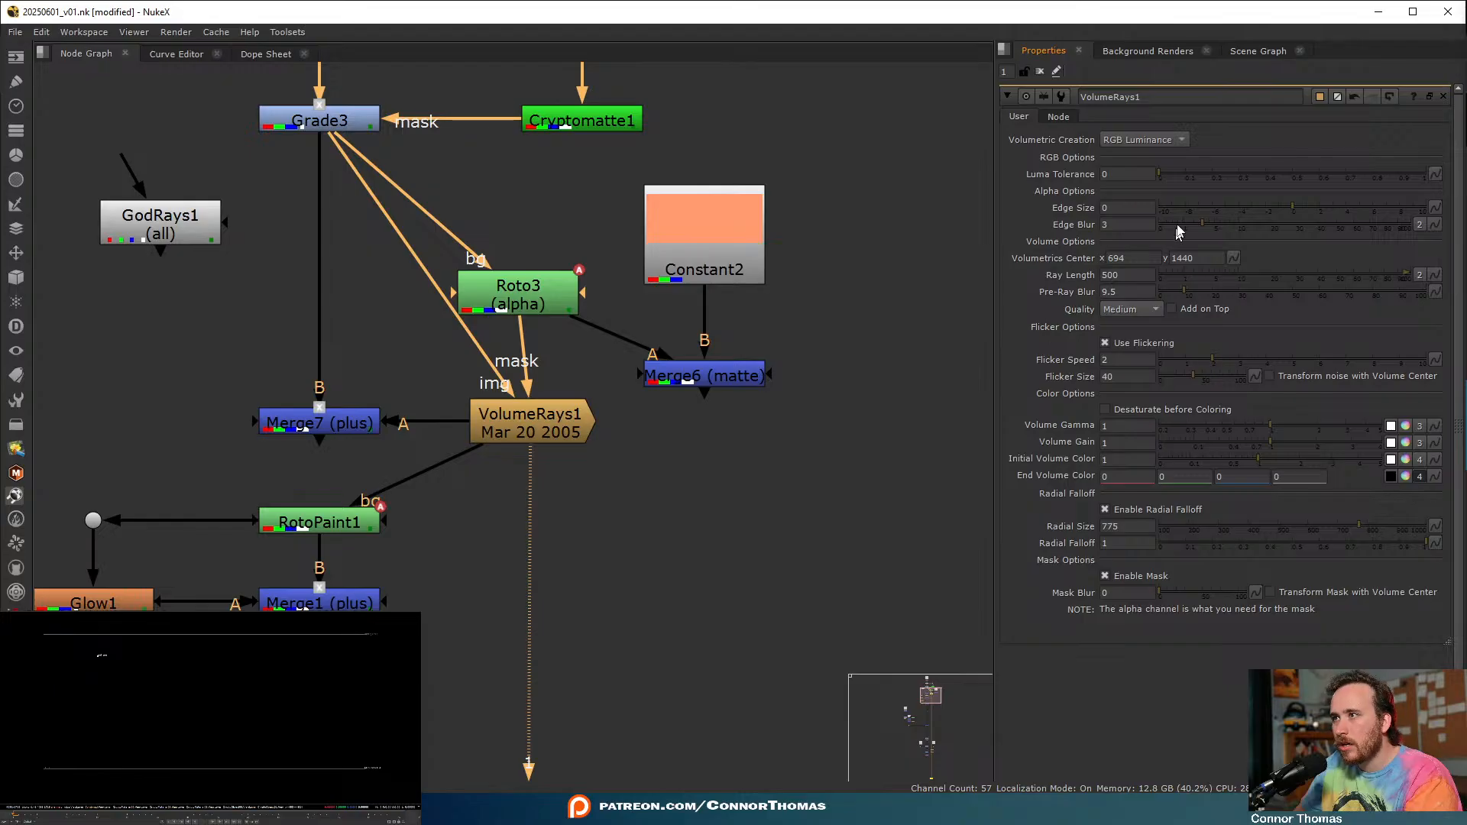
click(1105, 576)
- Compare Merge7 off and on in the viewer, and move the VolumeRays1 volumetrics center to 780, 1476
click(718, 493)
click(338, 426)
key(1)
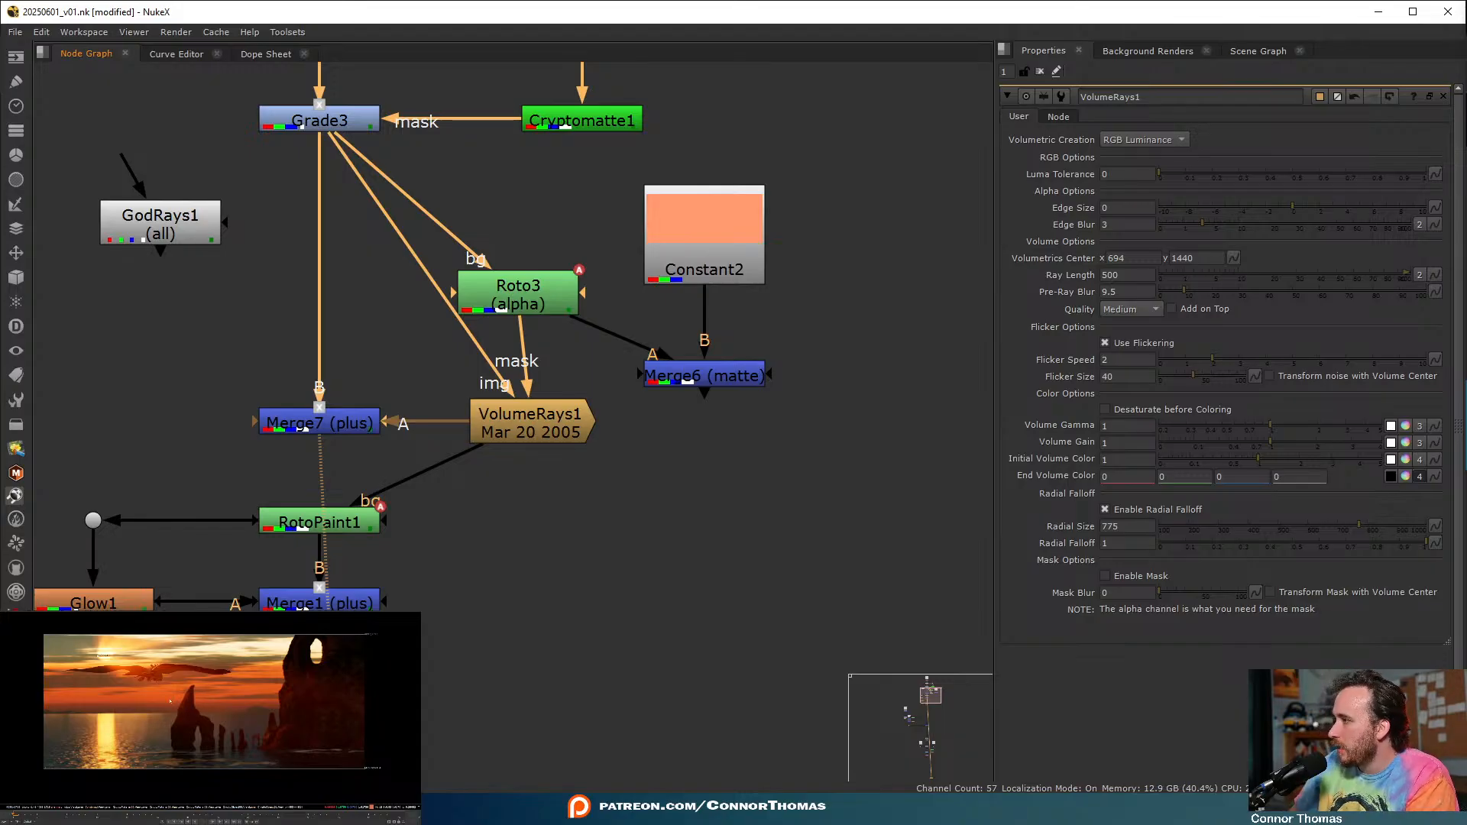
click(282, 424)
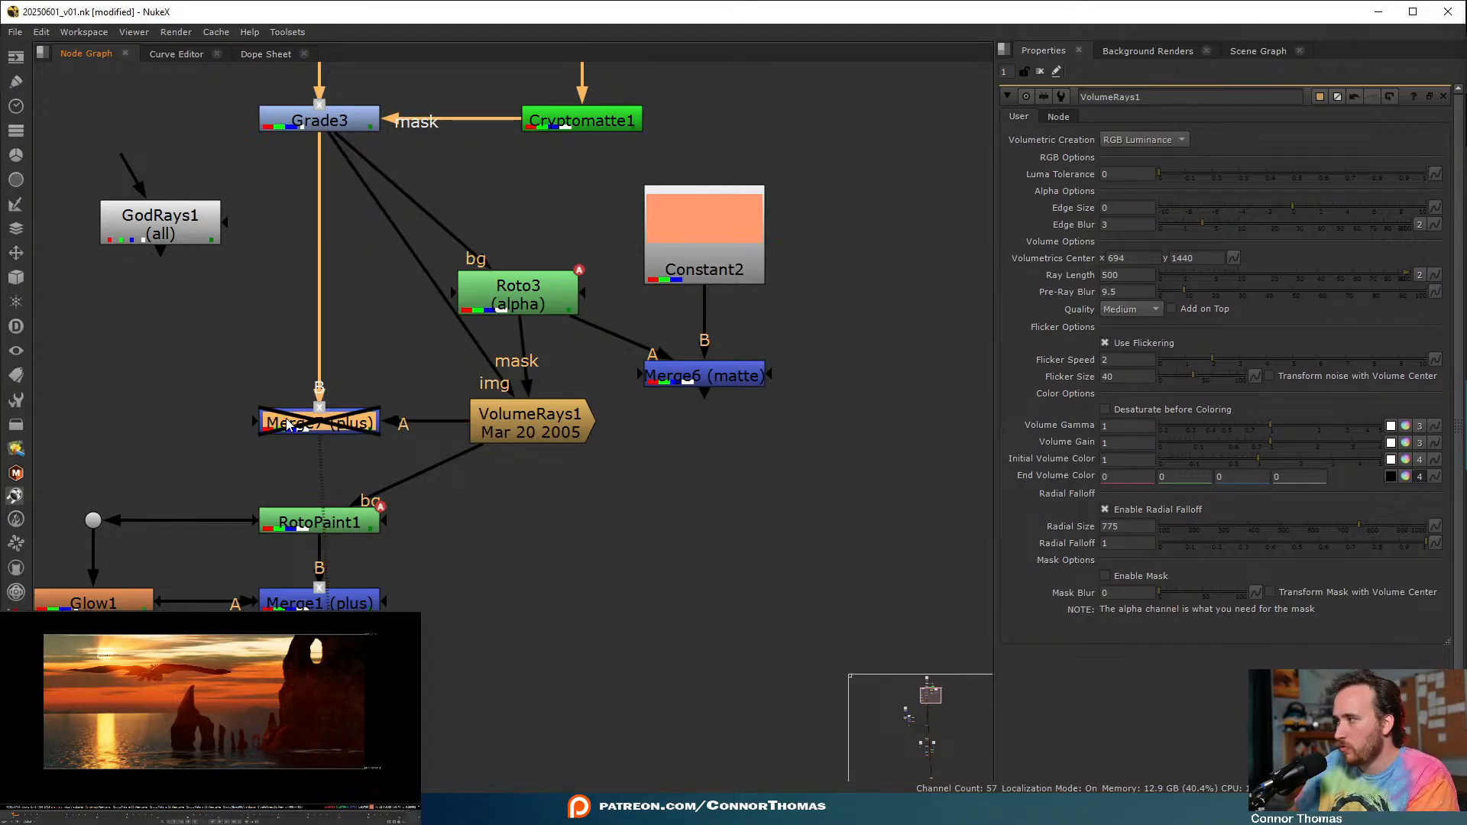
key(d)
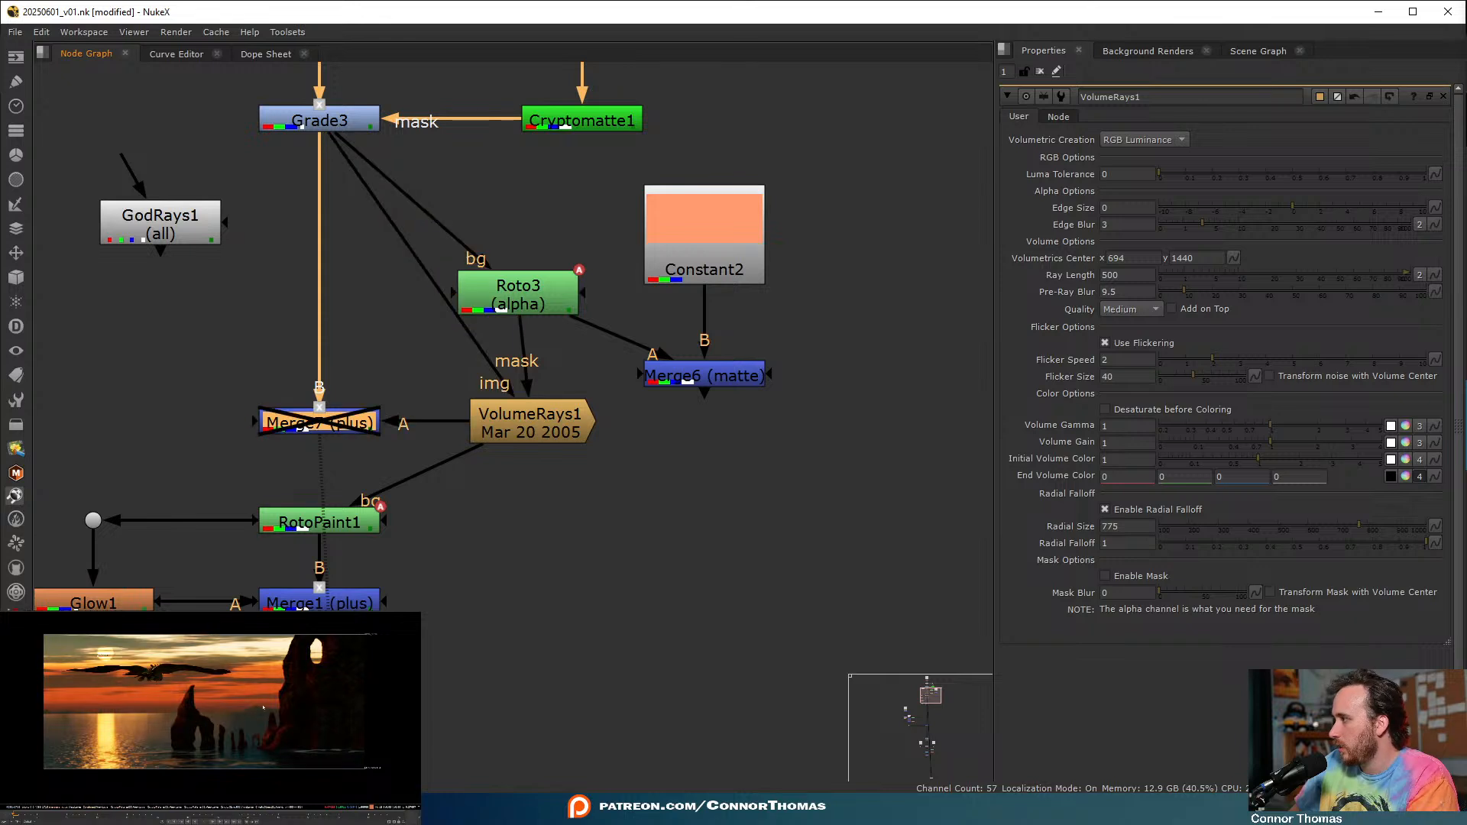
key(d)
key(d)
key(d)
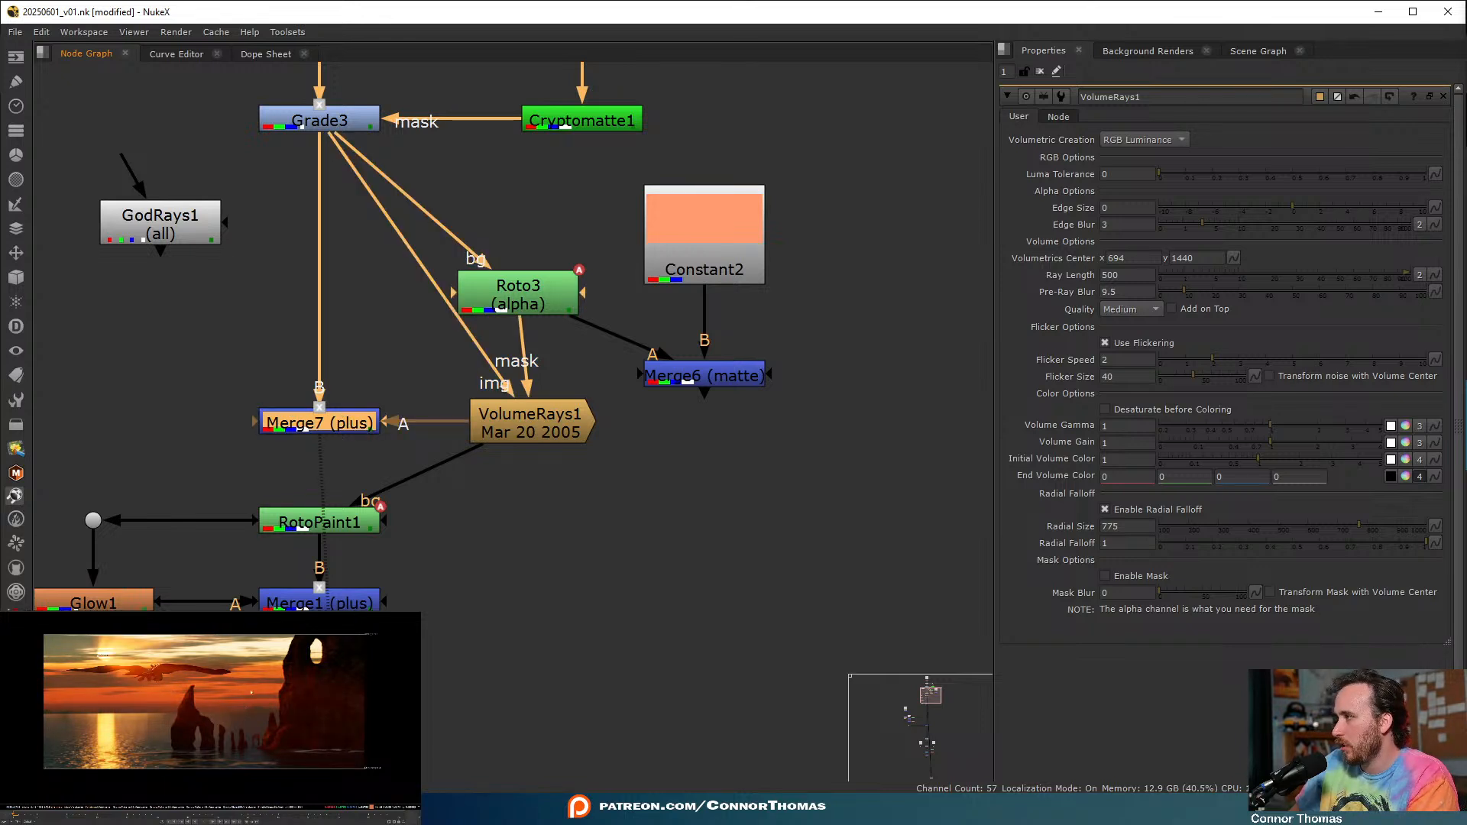
key(d)
key(d)
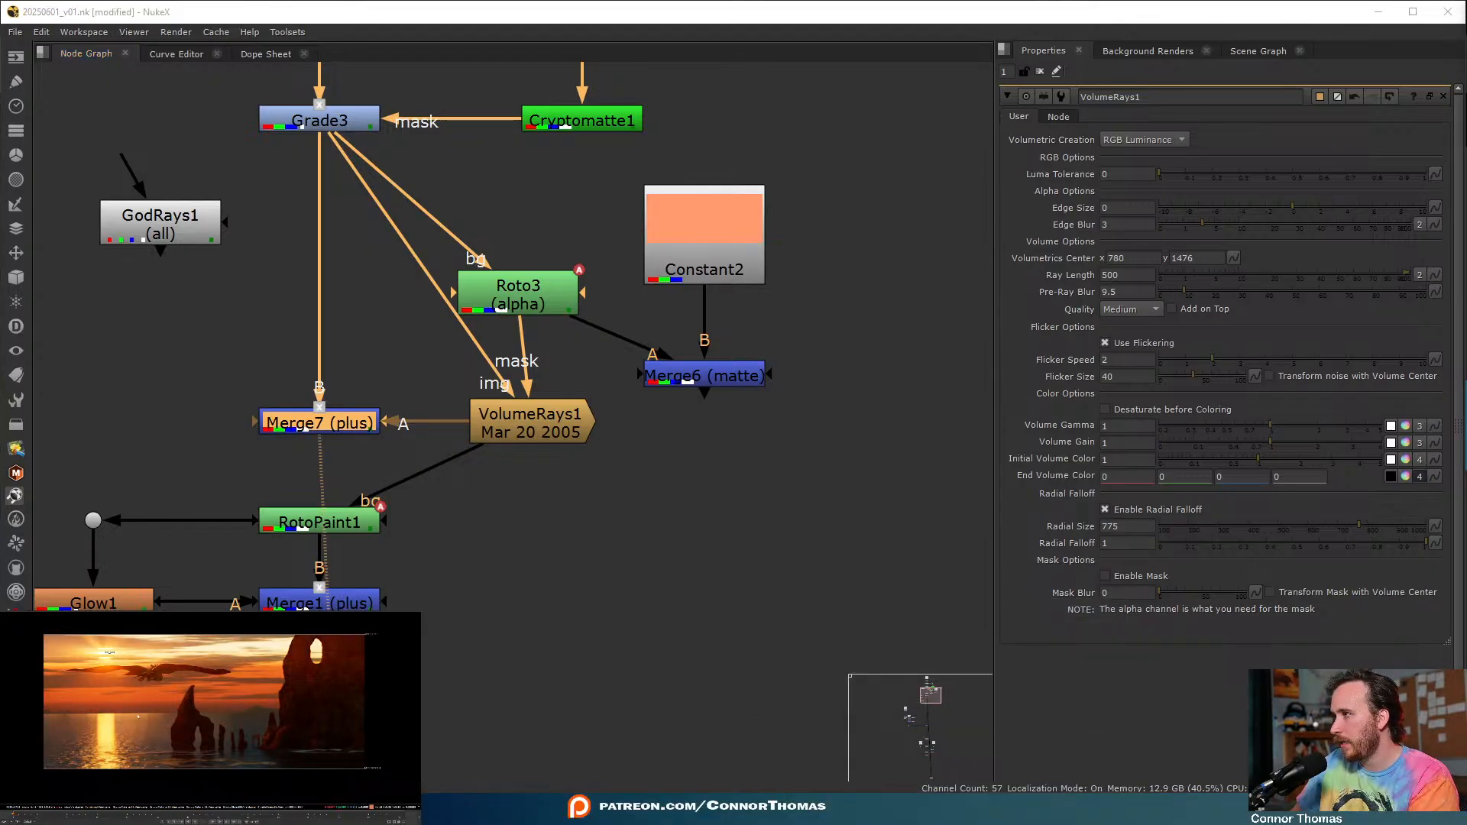
- Reconnect the RotoPaint1 bg input to Merge7, view RotoPaint1, and close all open node properties
click(200, 590)
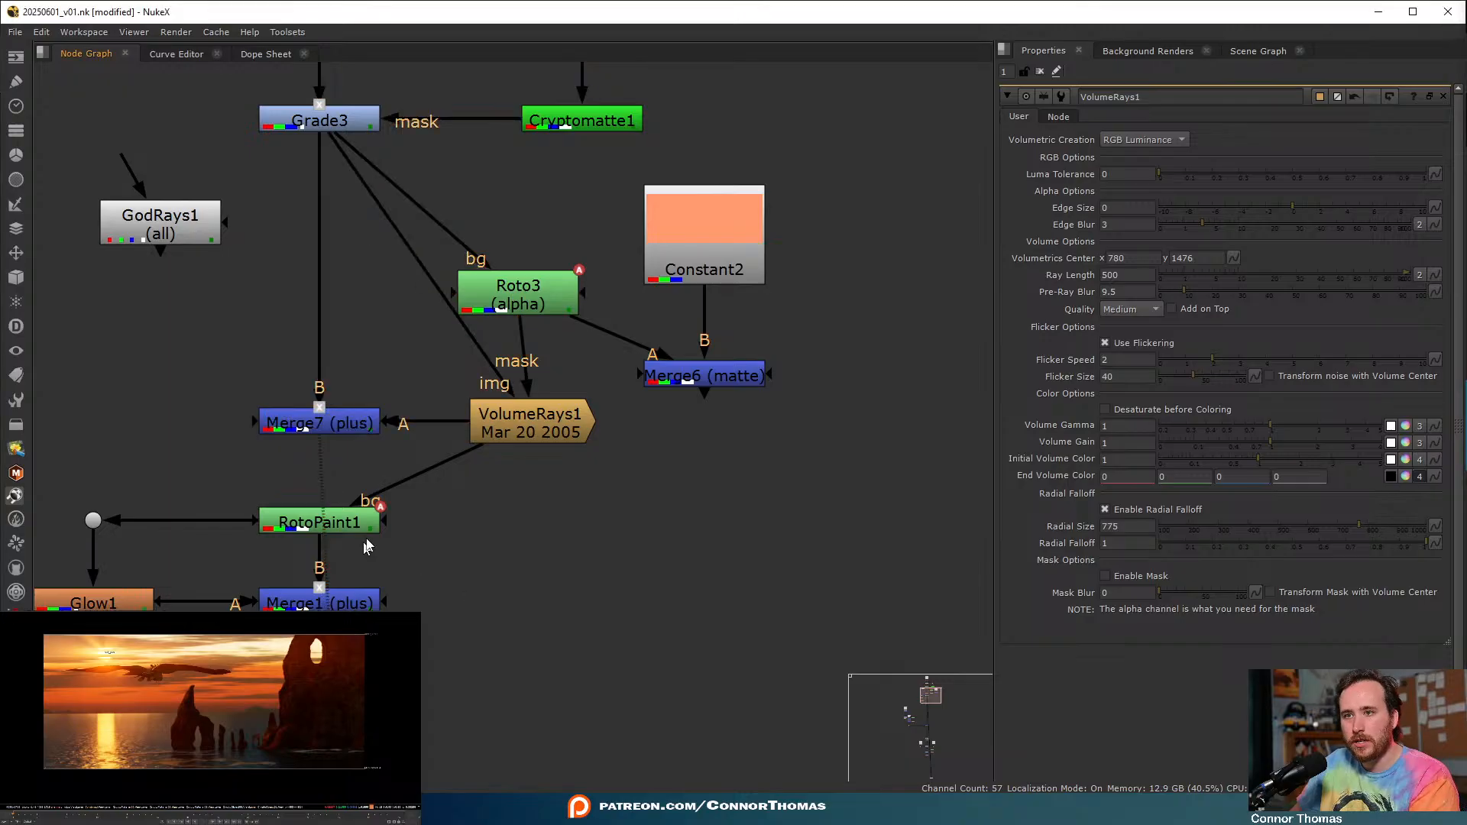
drag(459, 455, 320, 435)
scroll(458, 459, down, 3)
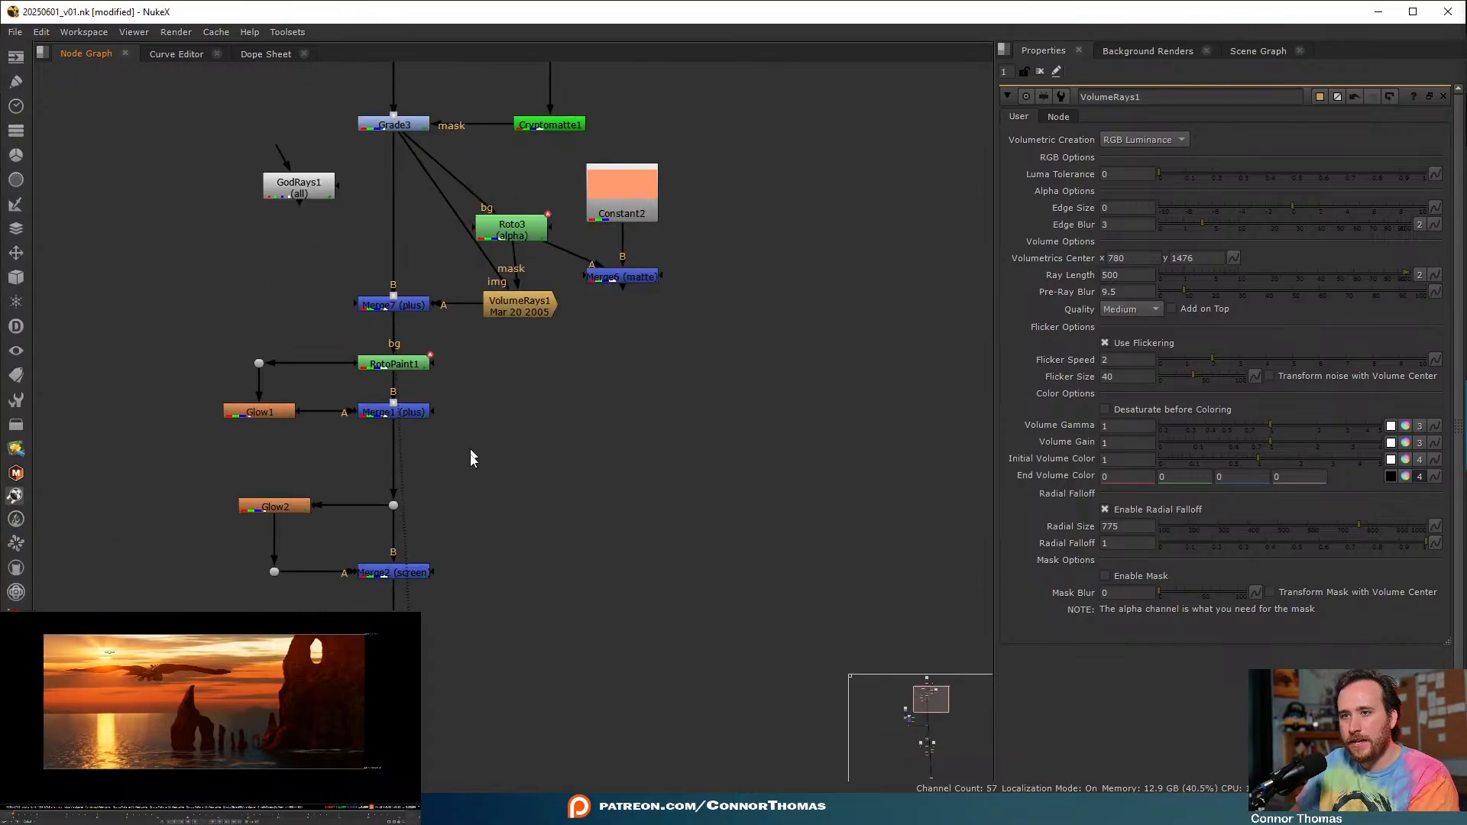
click(419, 284)
key(ctrl+shift+a)
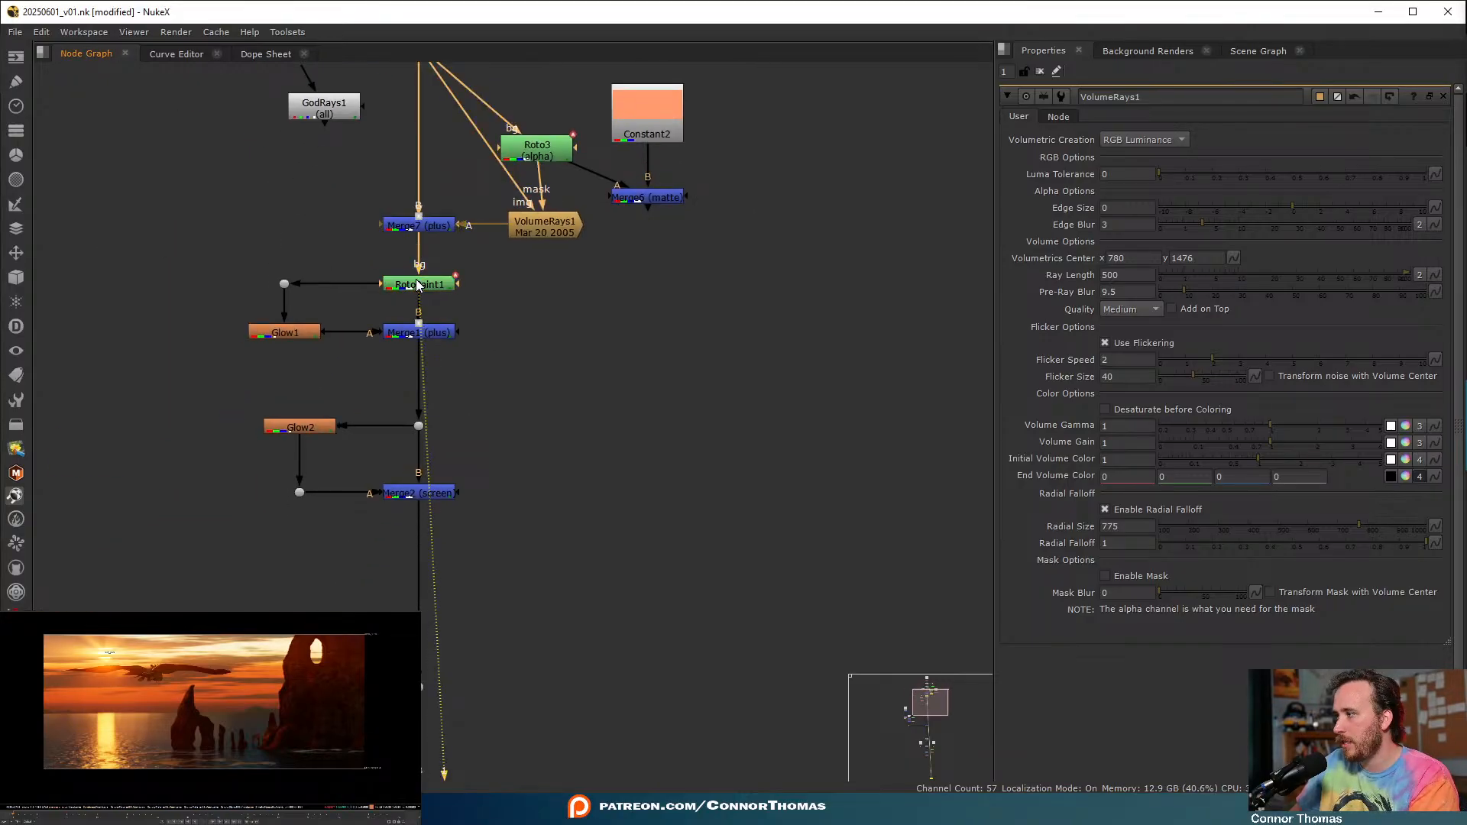
scroll(556, 350, down, 1)
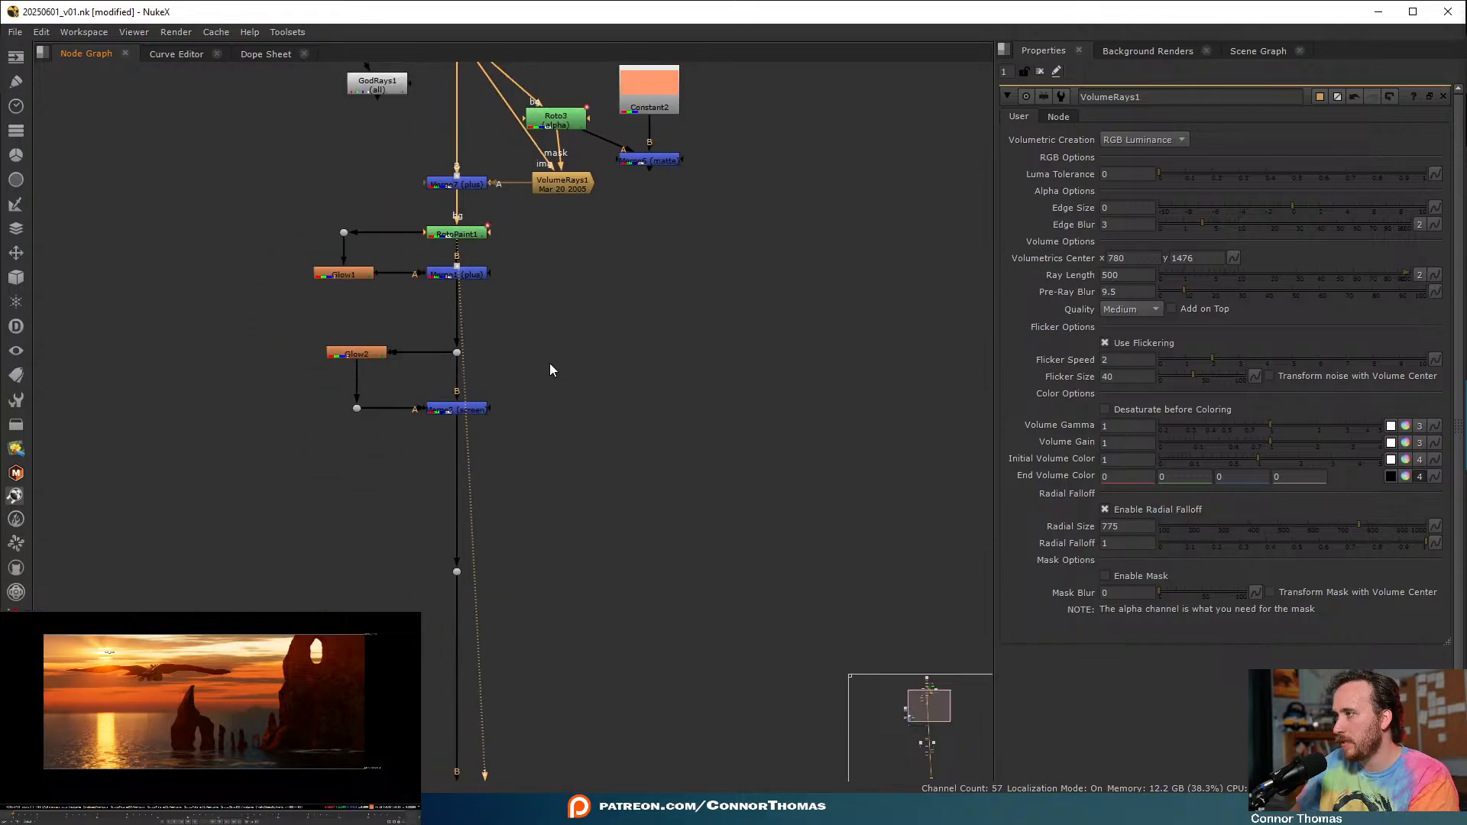
click(1039, 71)
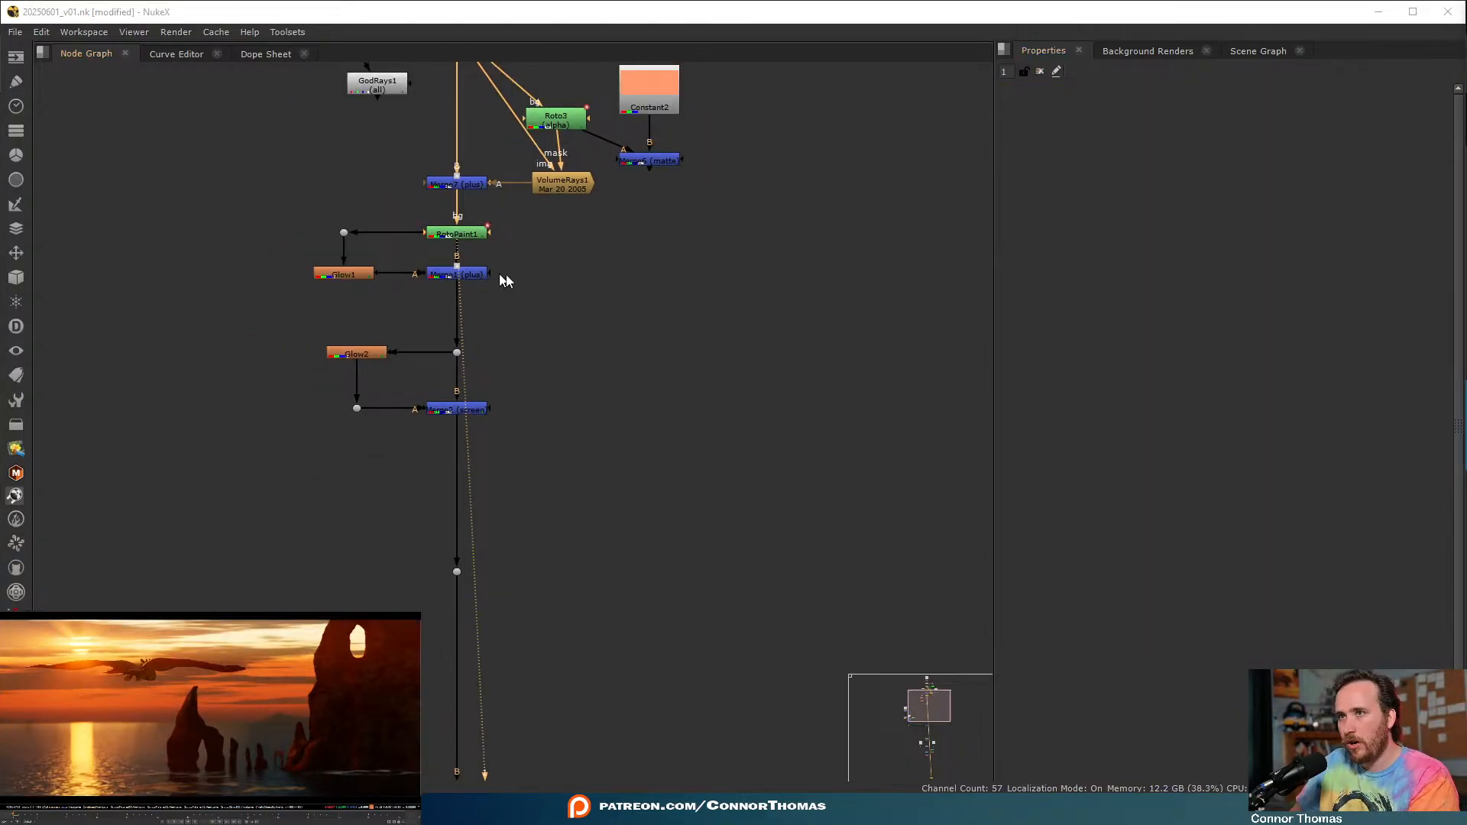
- Compare the image with Merge7 off and on, and view the screen merge that combines Glow2
click(474, 185)
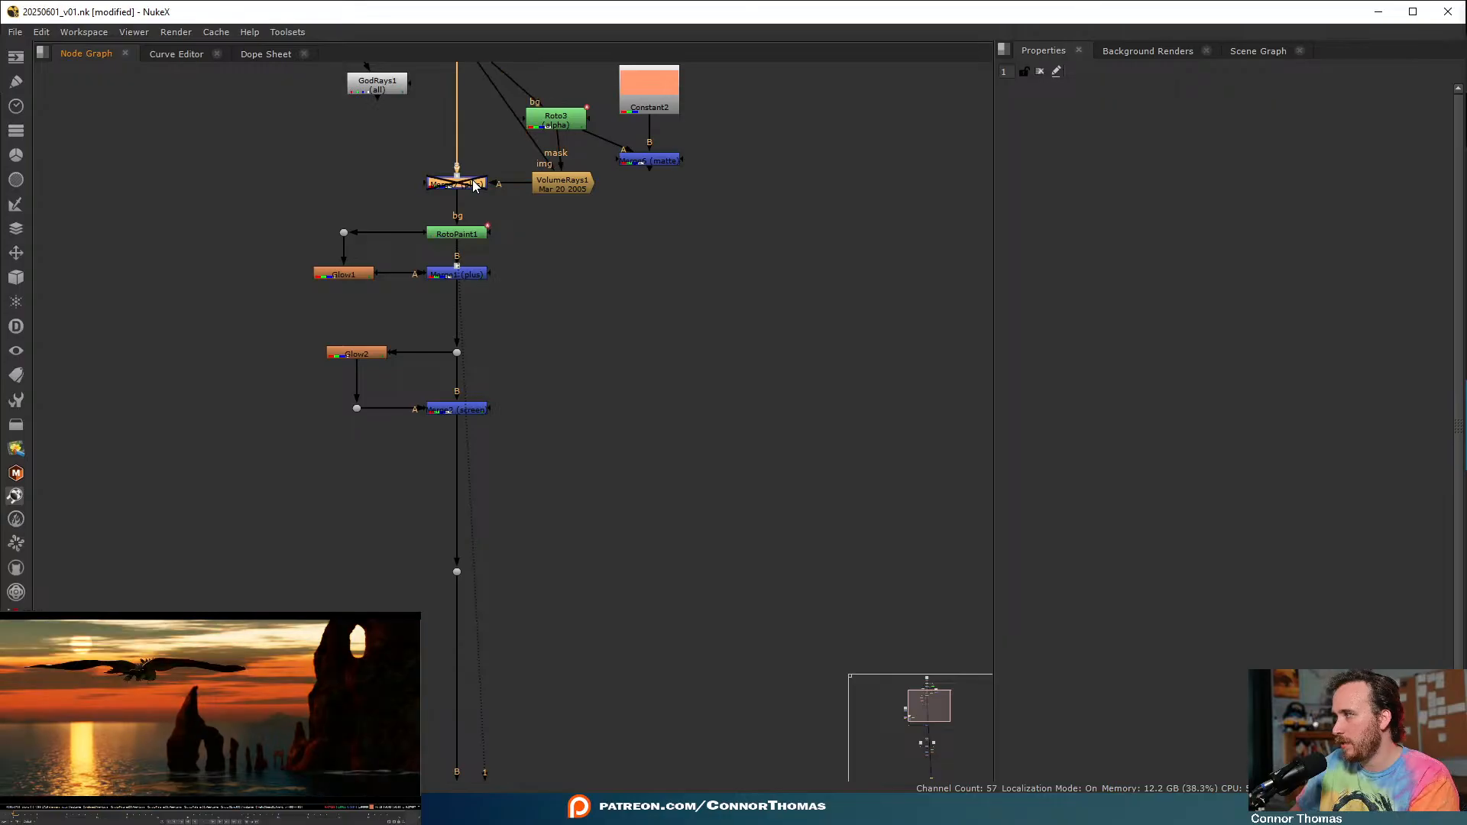
click(636, 419)
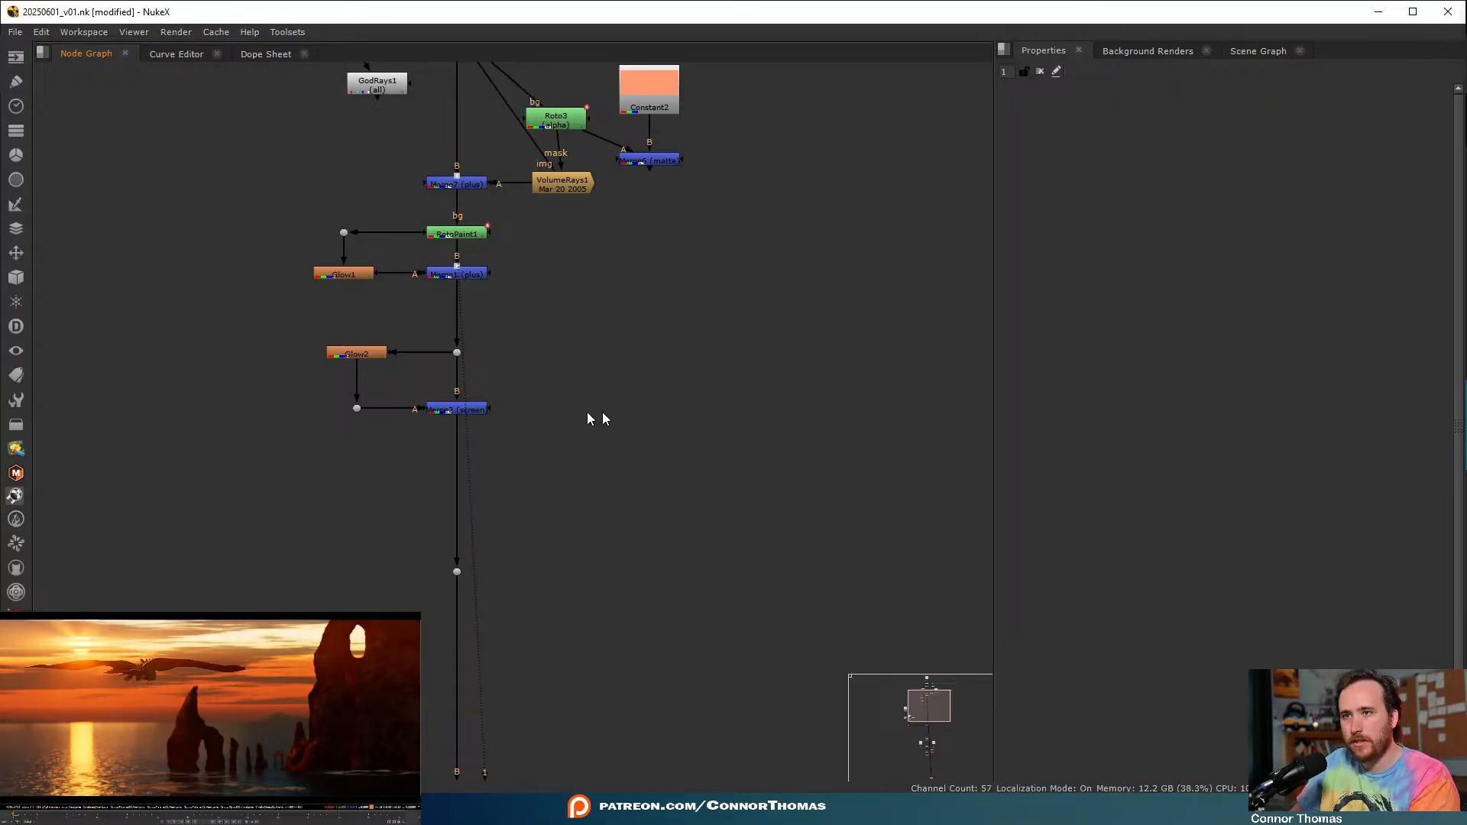
click(464, 408)
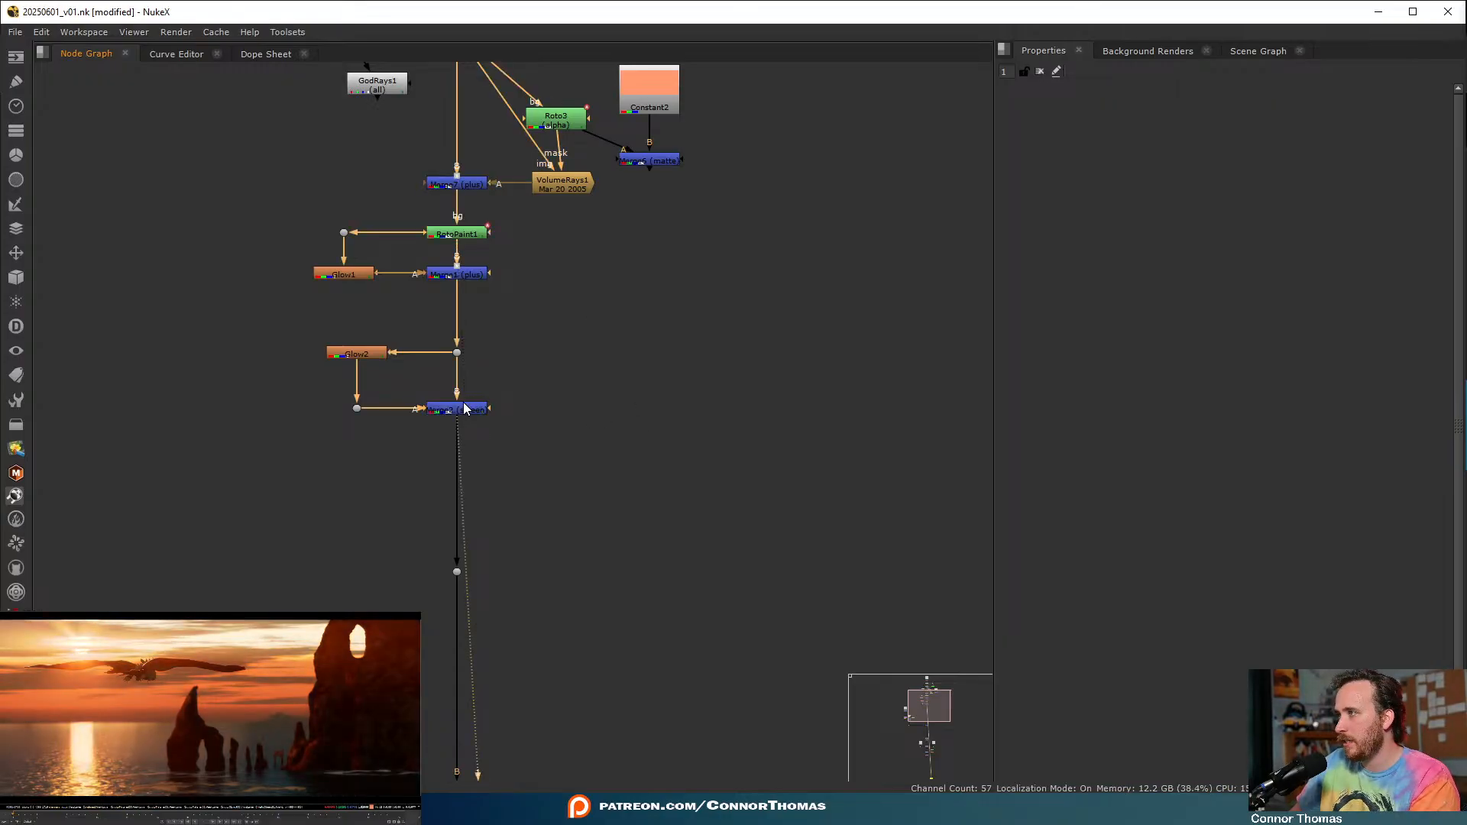
- Disable the Merge1 plus node that adds Glow1 to the main branch
scroll(646, 458, down, 4)
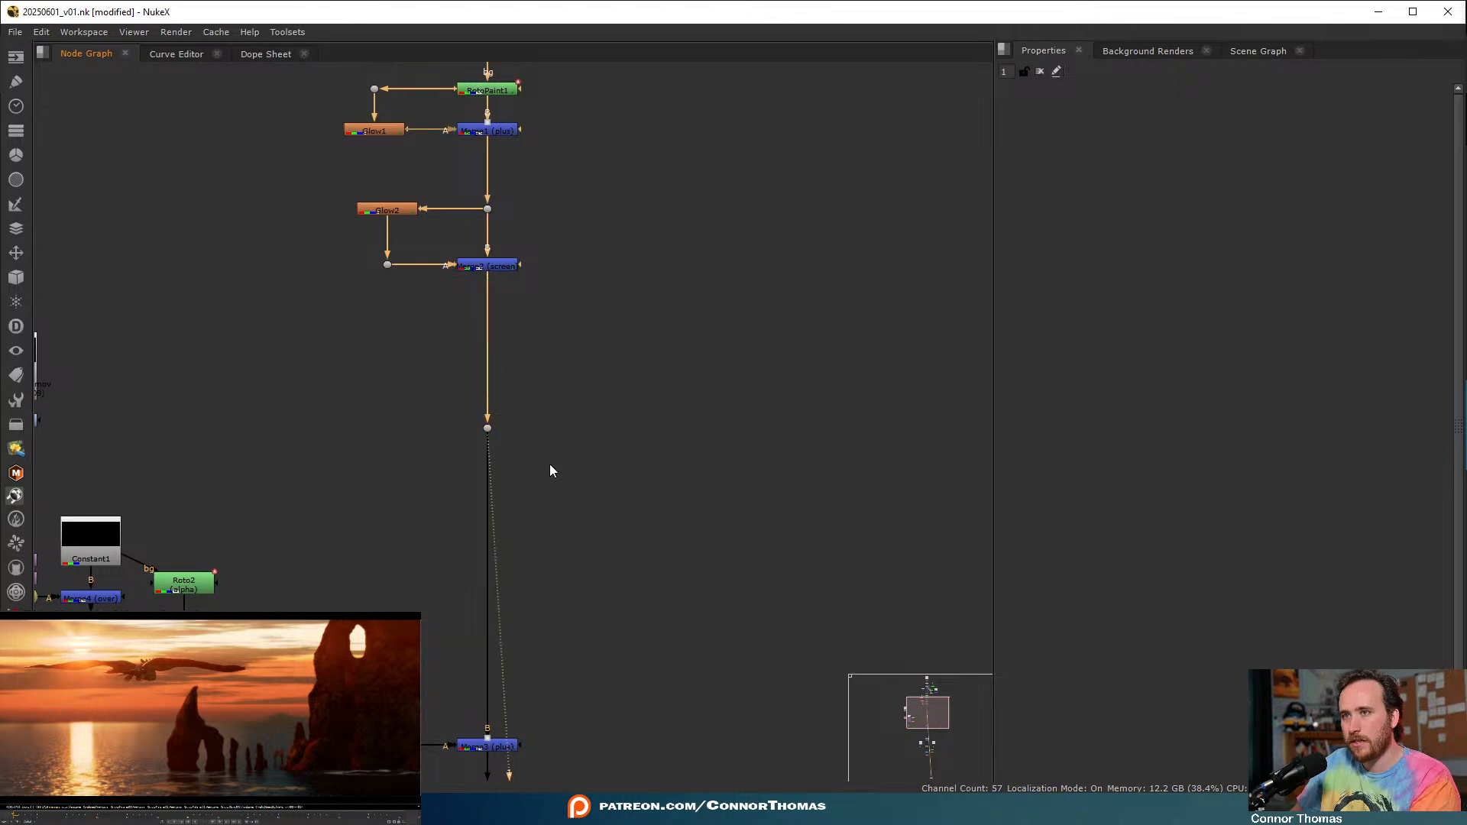
click(513, 131)
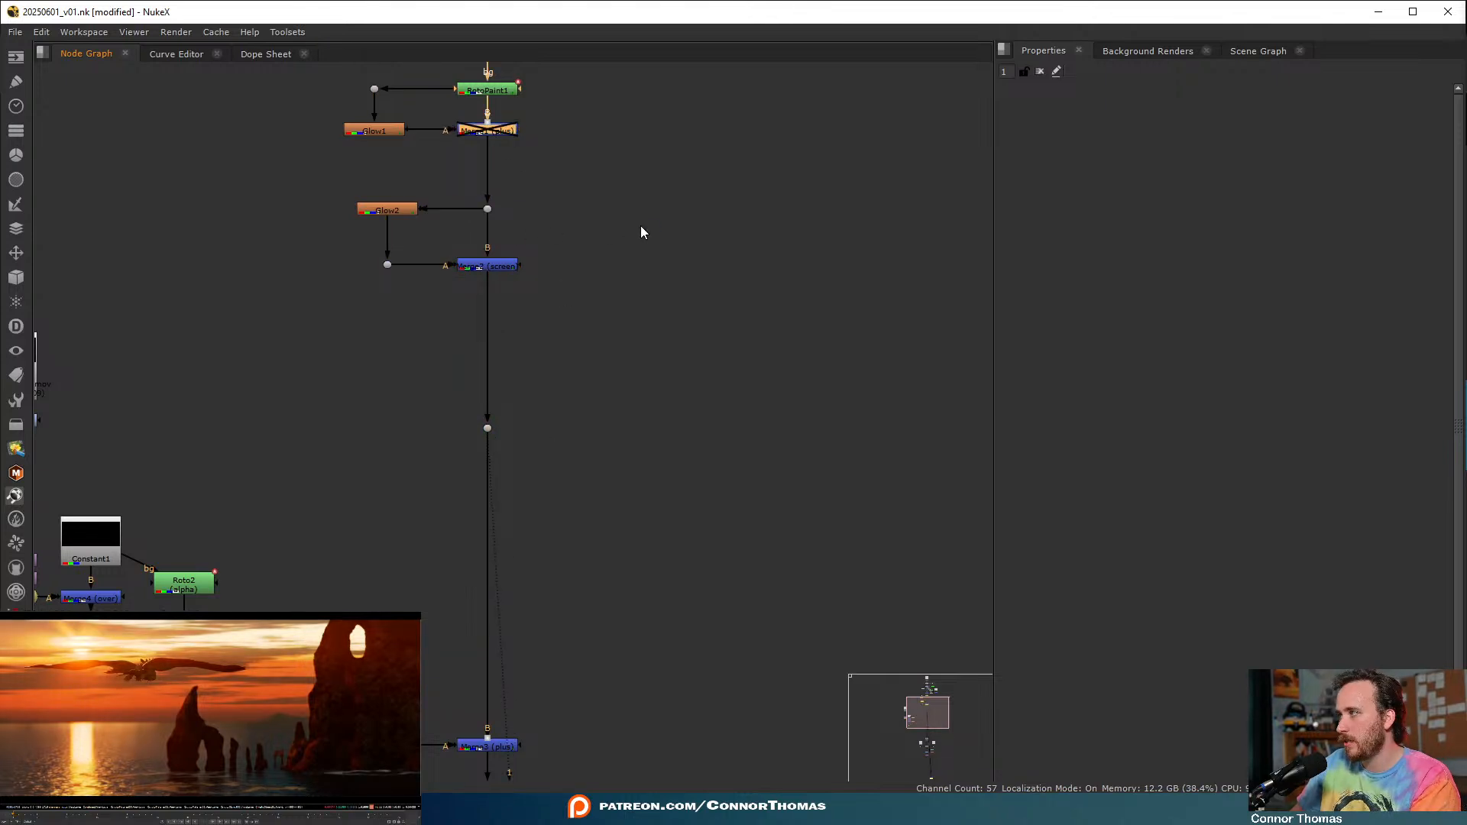
key(d)
click(667, 294)
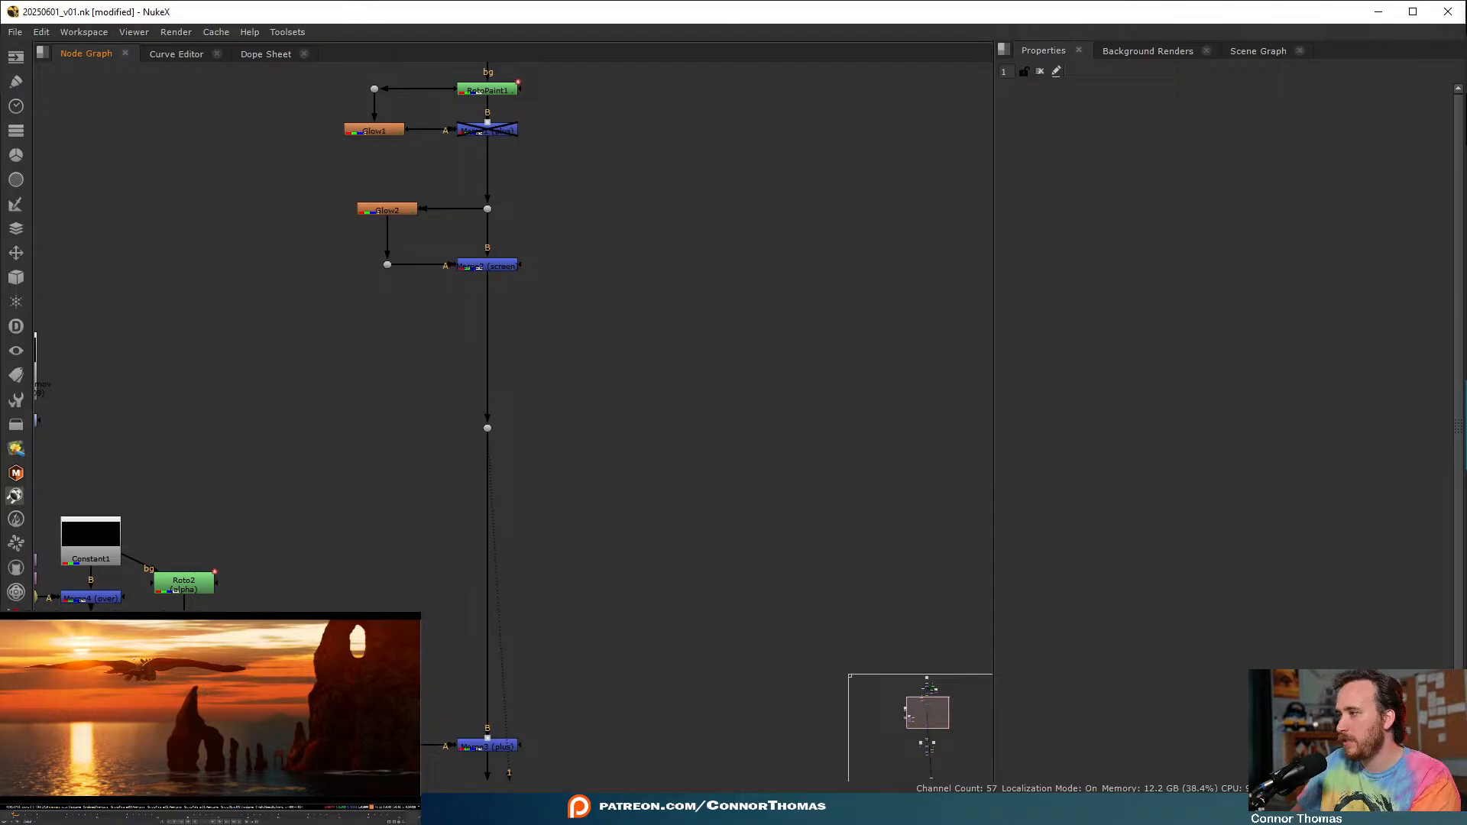
- Compare the image with the screen merge that combines Glow2 disabled and enabled
click(502, 266)
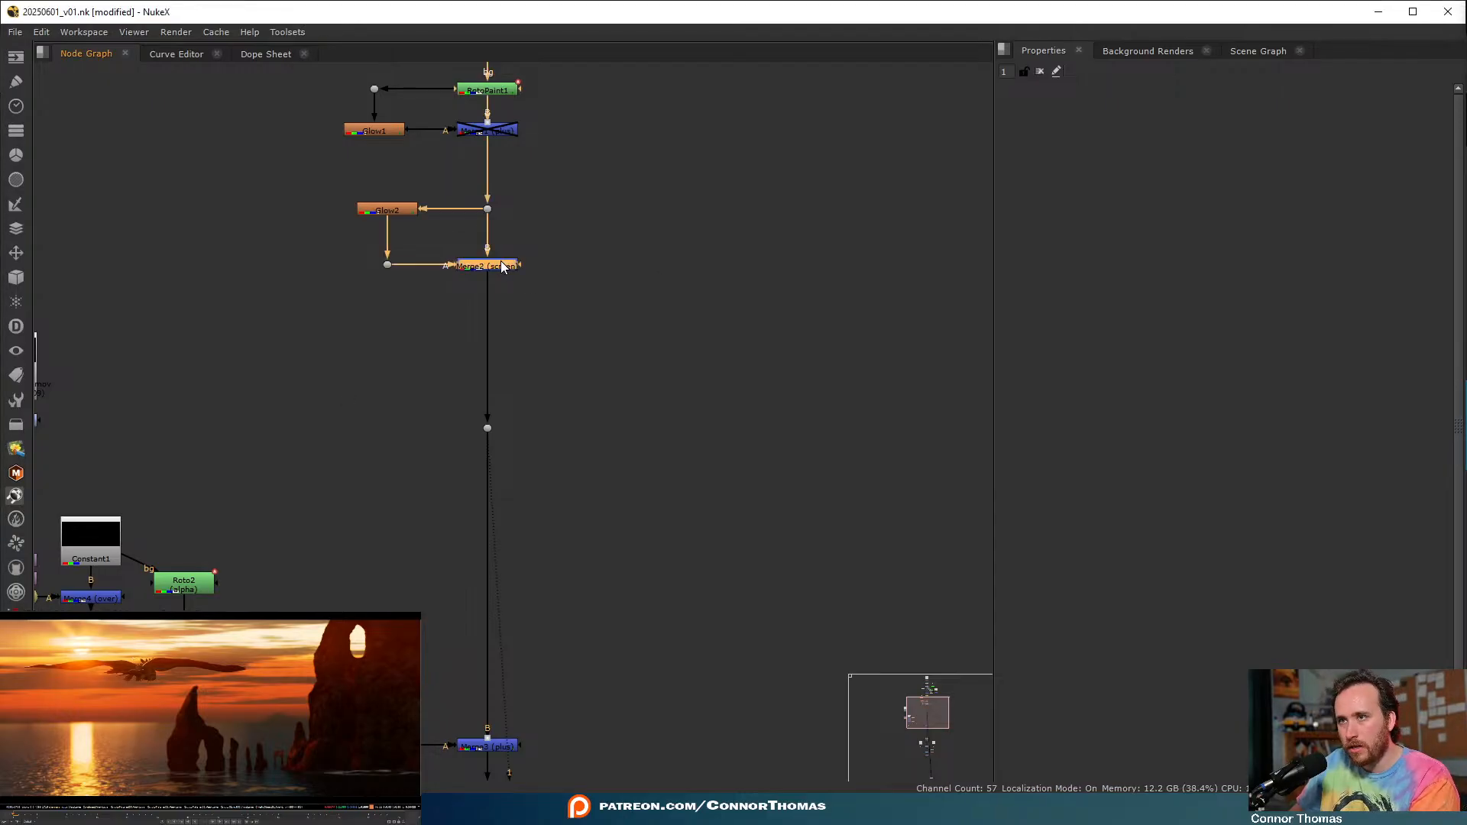
key(d)
key(d)
key(d)
key(d)
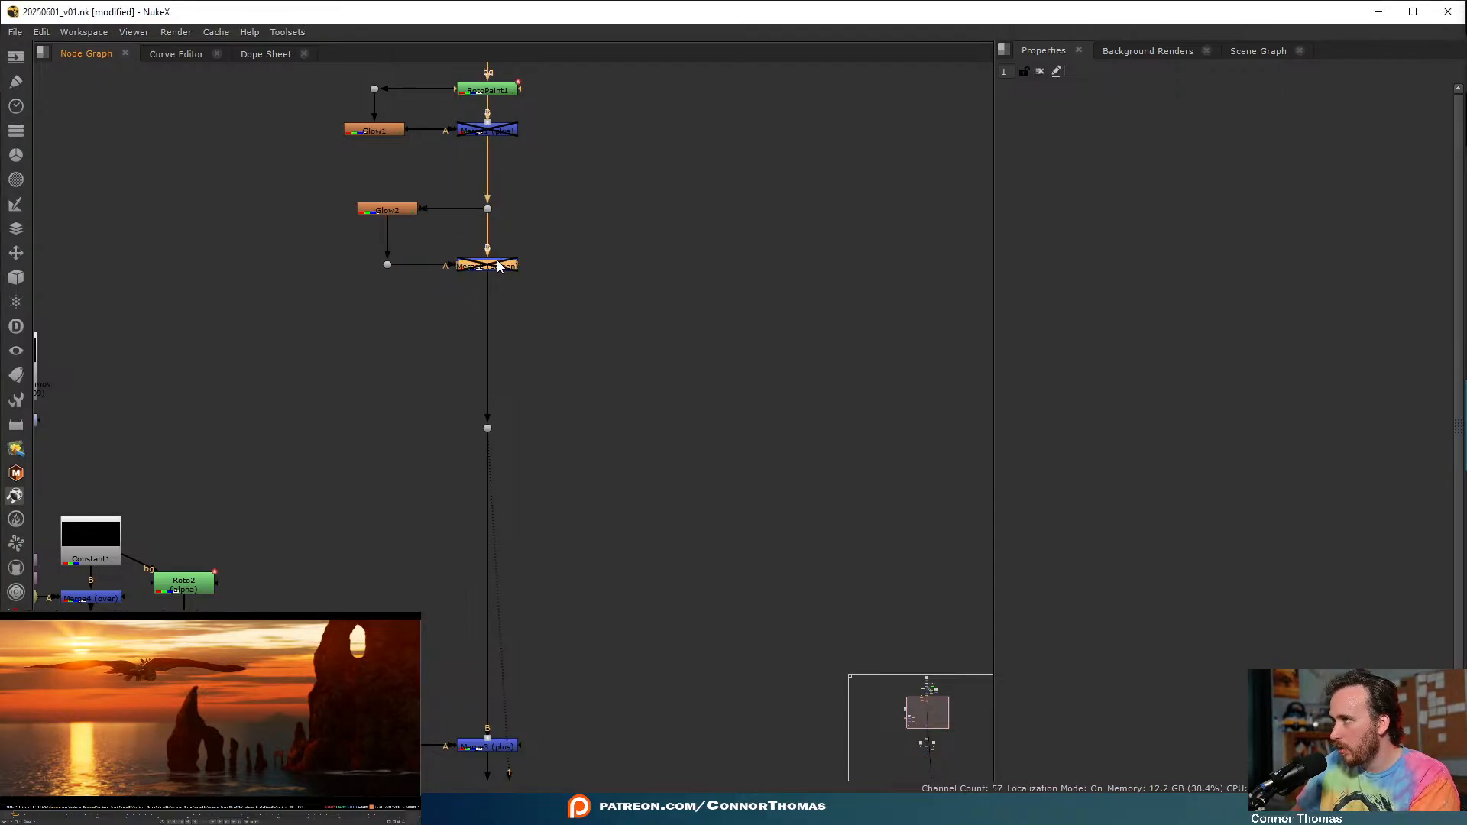
- View the Merge3 plus node downstream, followed by the final Crop2 output
click(543, 370)
scroll(543, 369, down, 10)
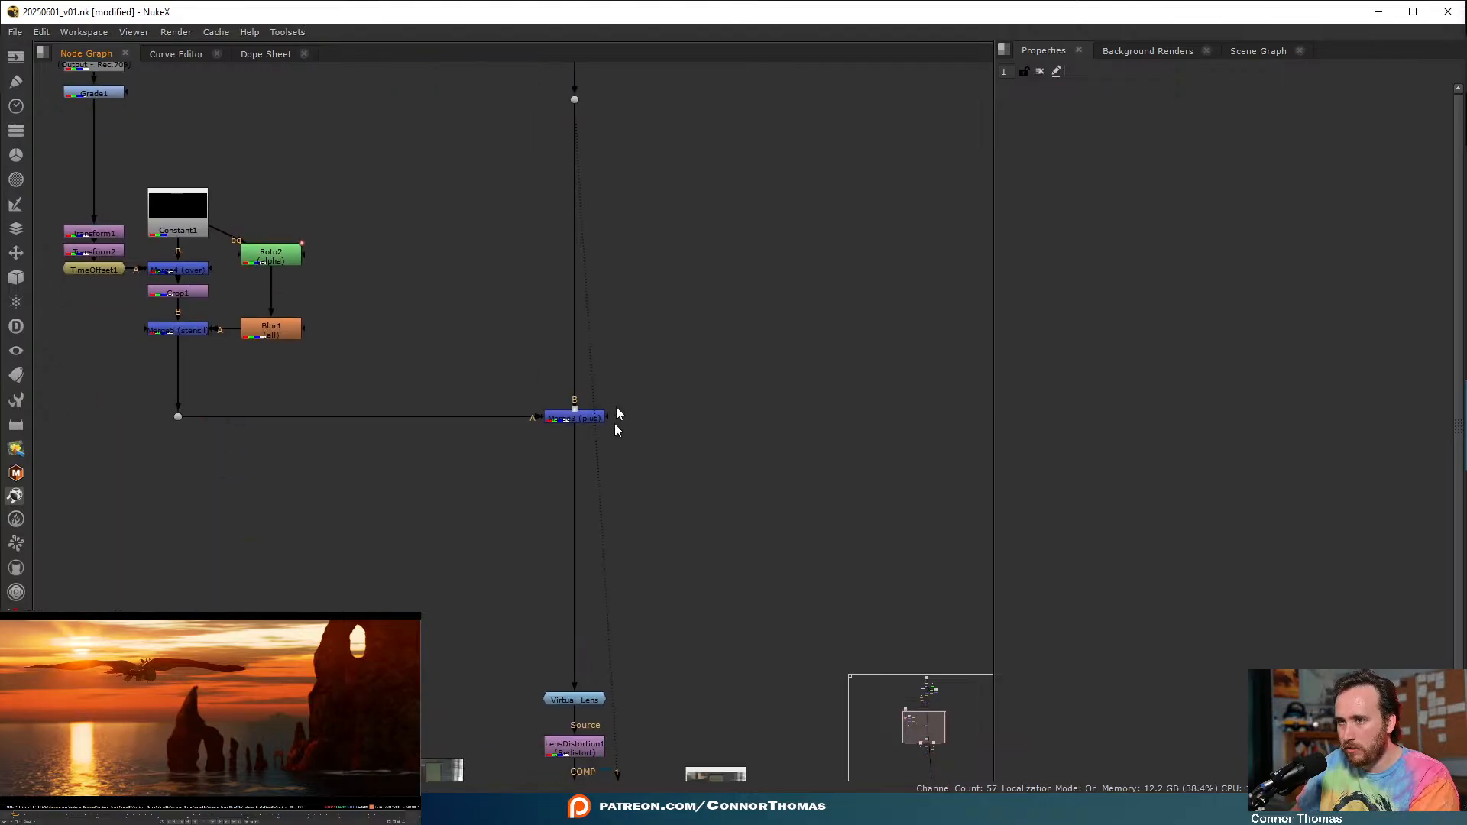
click(592, 356)
key(1)
click(587, 354)
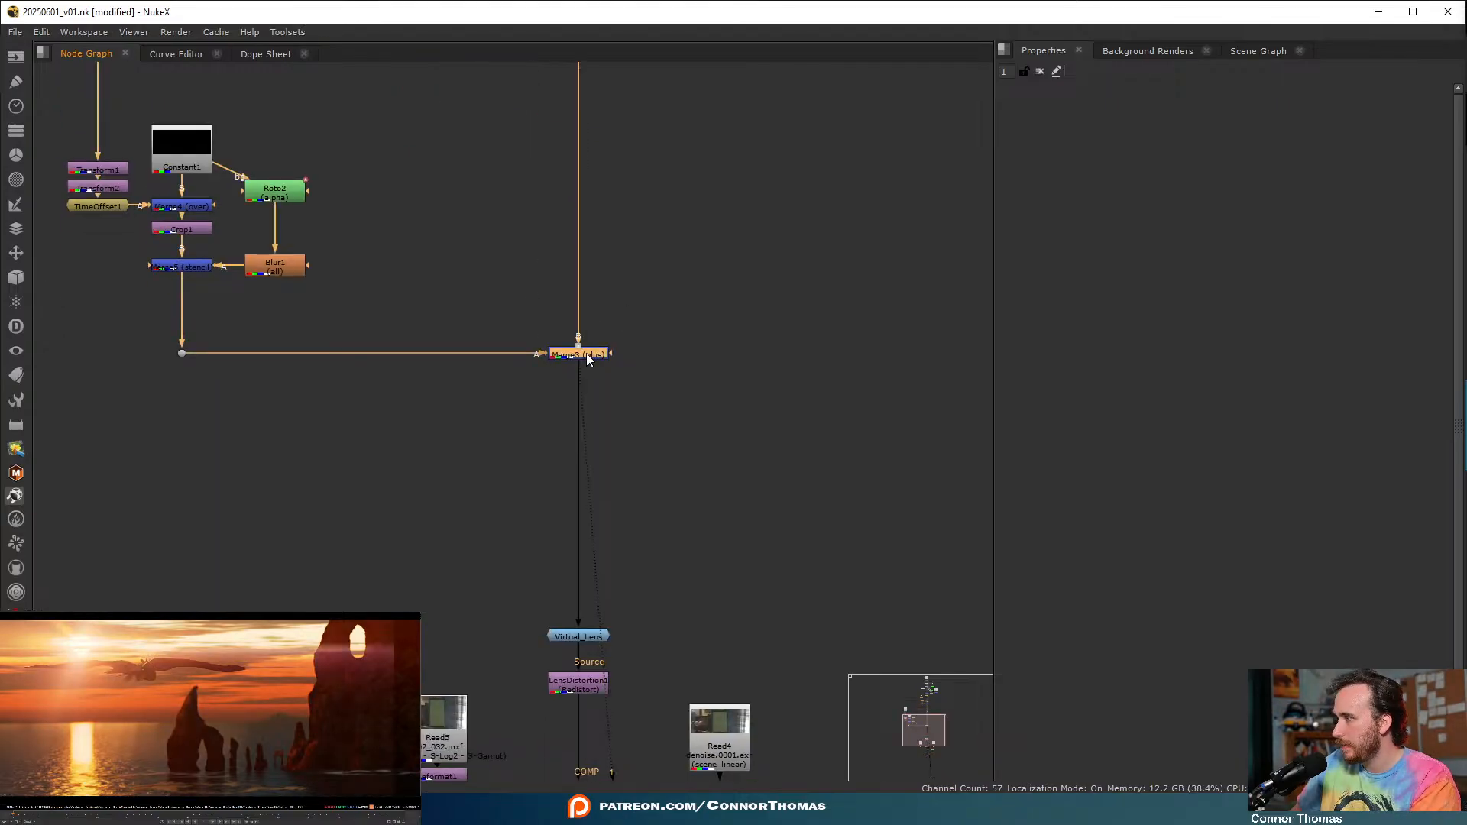
click(708, 252)
click(576, 635)
middle_drag(612, 630, 667, 226)
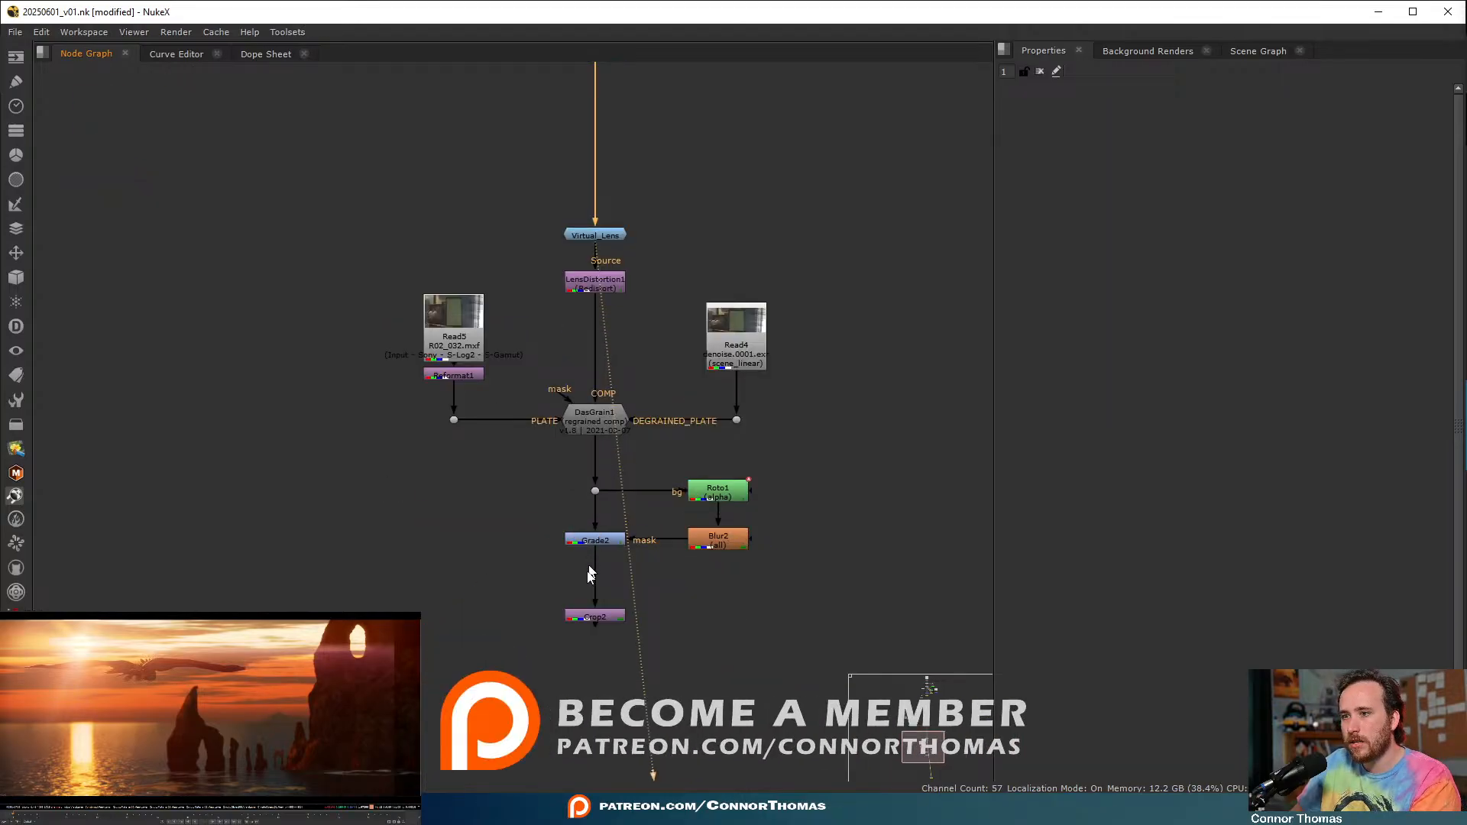
ctrl+click(604, 617)
key(1)
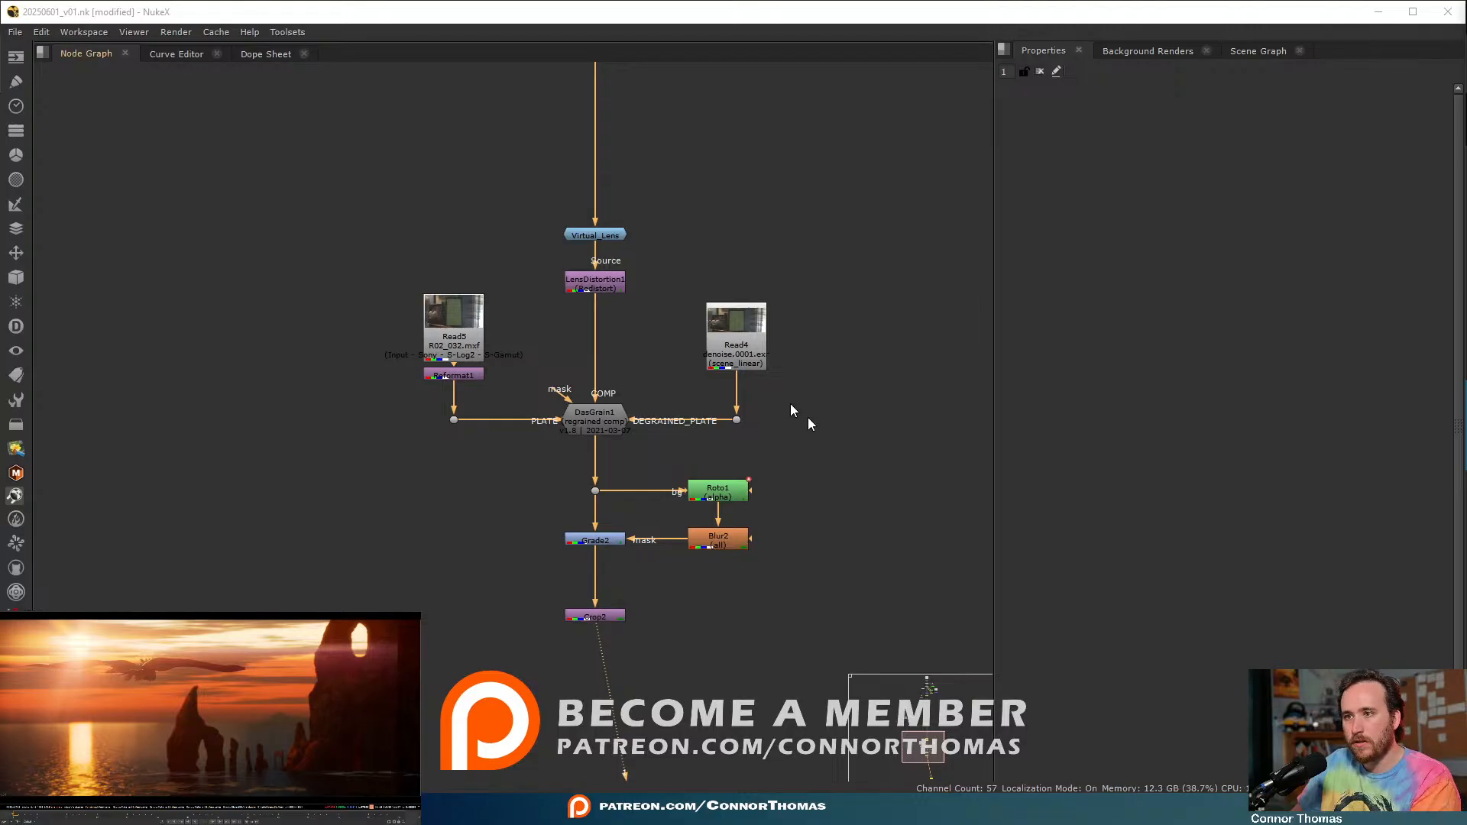
- Insert a ColorCorrect node between Grade2 and Crop2 and set its master contrast to 1.16
click(602, 541)
key(c)
drag(610, 573, 610, 584)
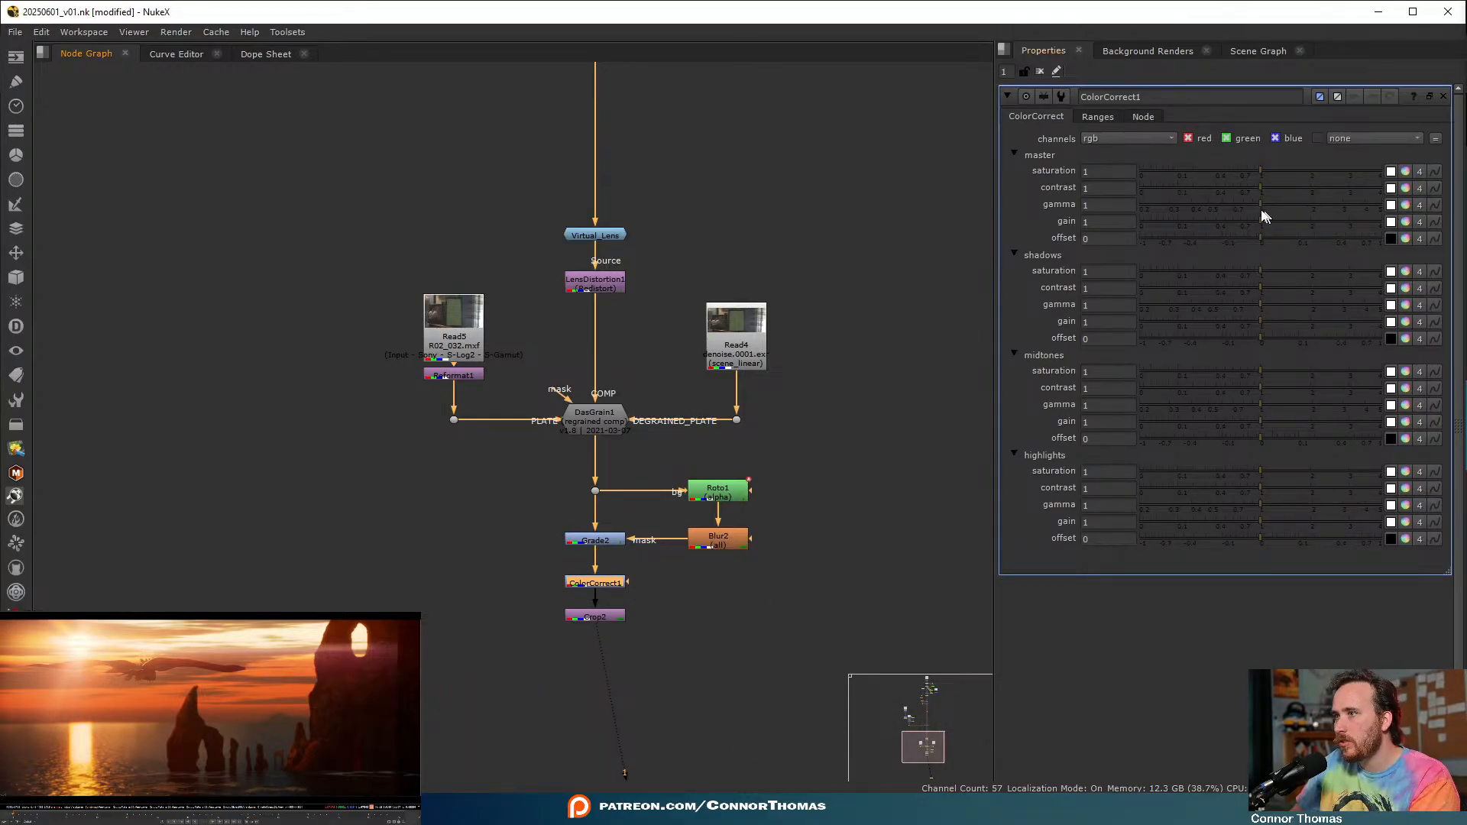
drag(1264, 194, 1269, 189)
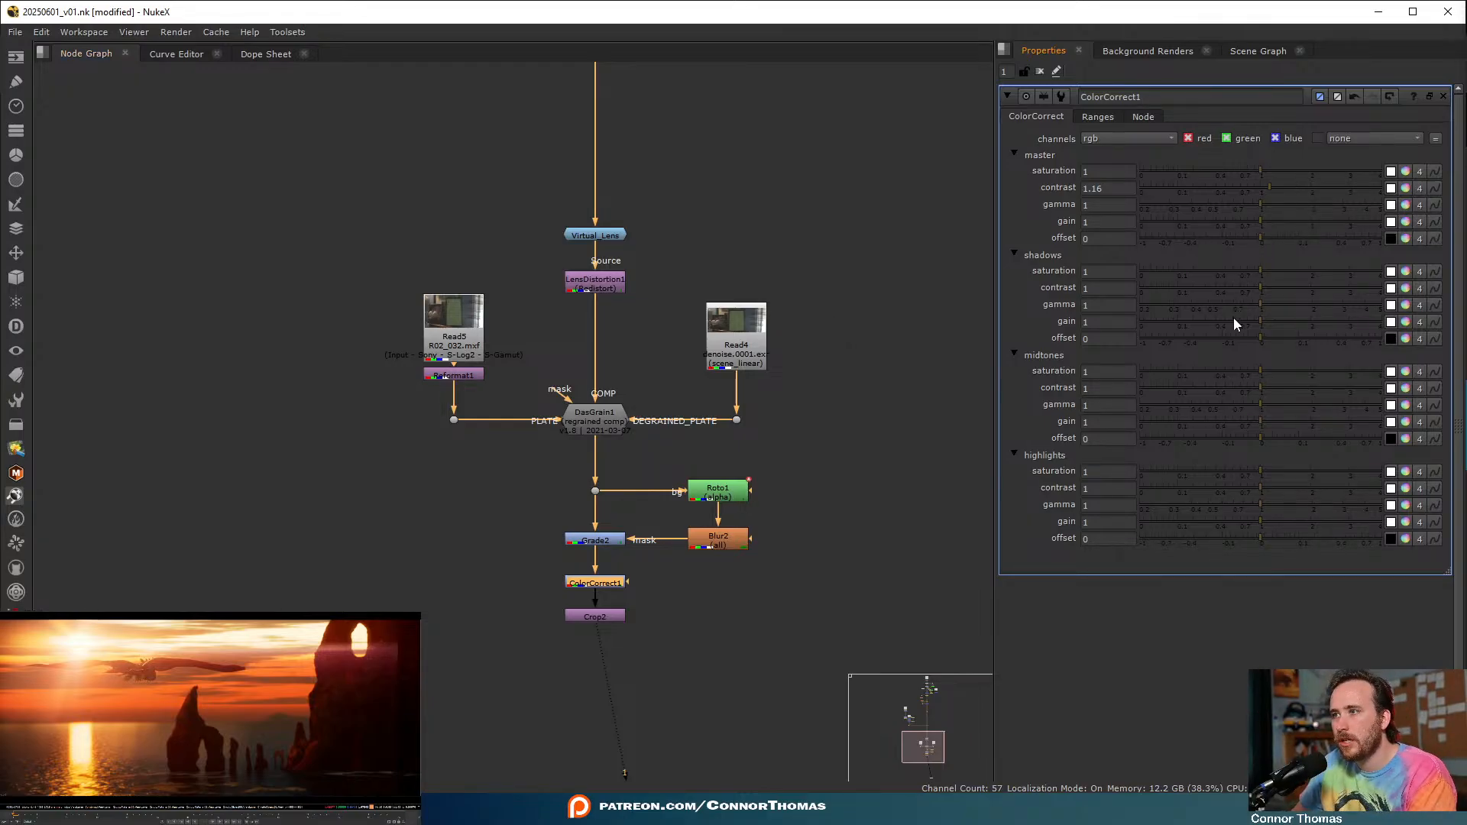
- Set the ColorCorrect1 shadows gain to 1.54 and compare the image with the correction off and on
drag(1266, 322, 1296, 320)
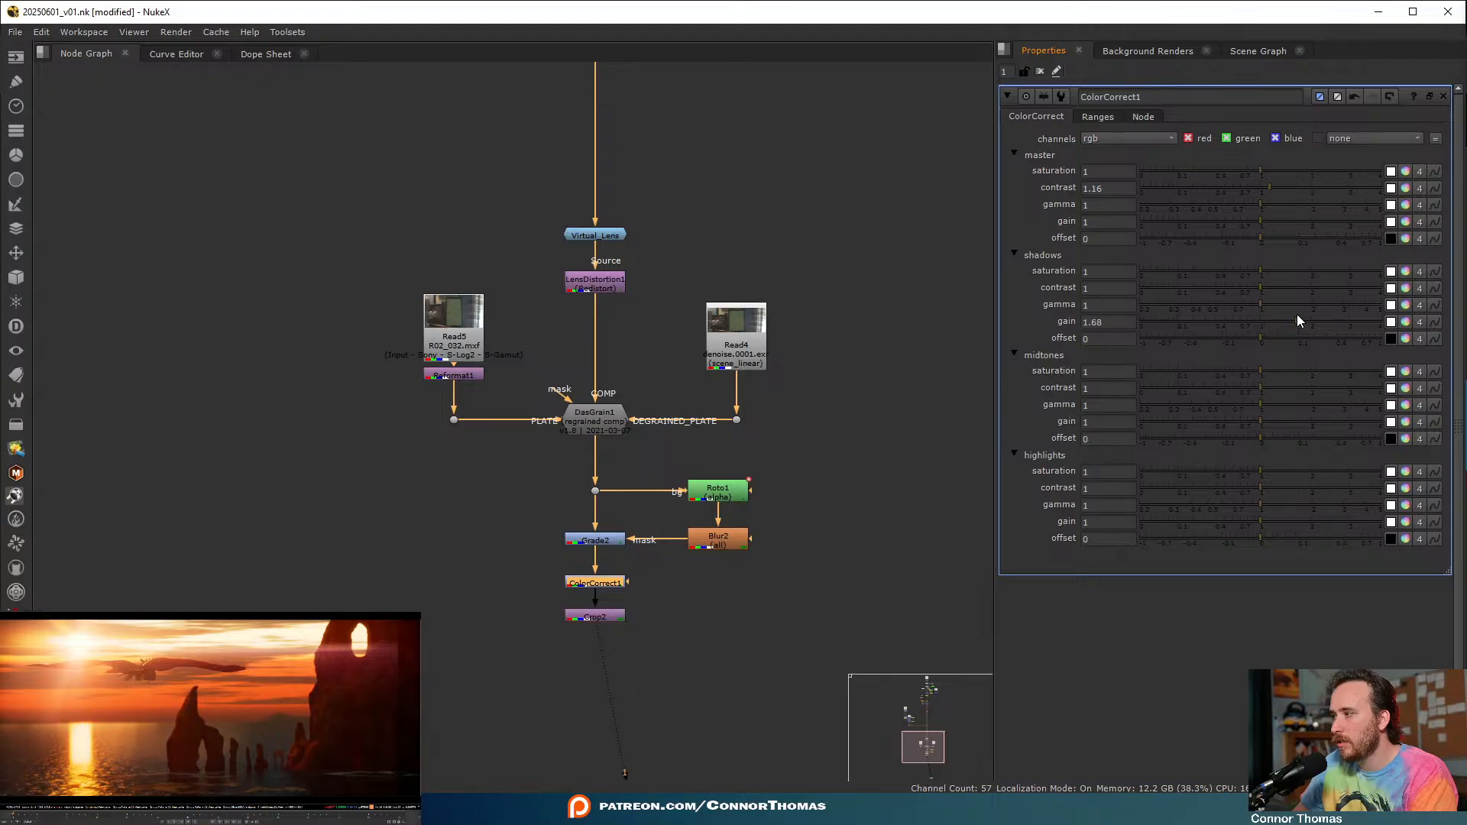
key(ctrl+z)
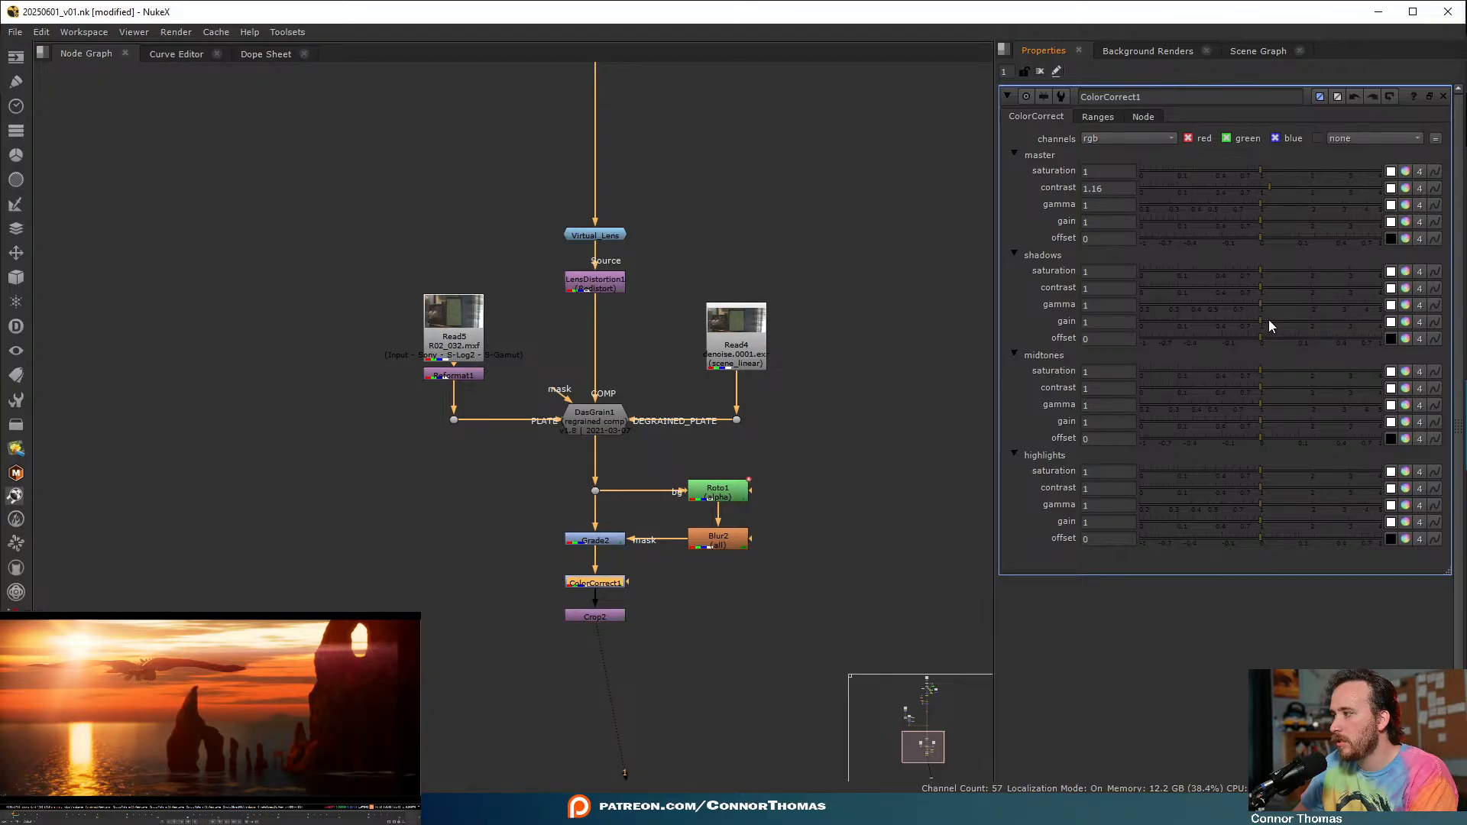
drag(1268, 319, 1290, 316)
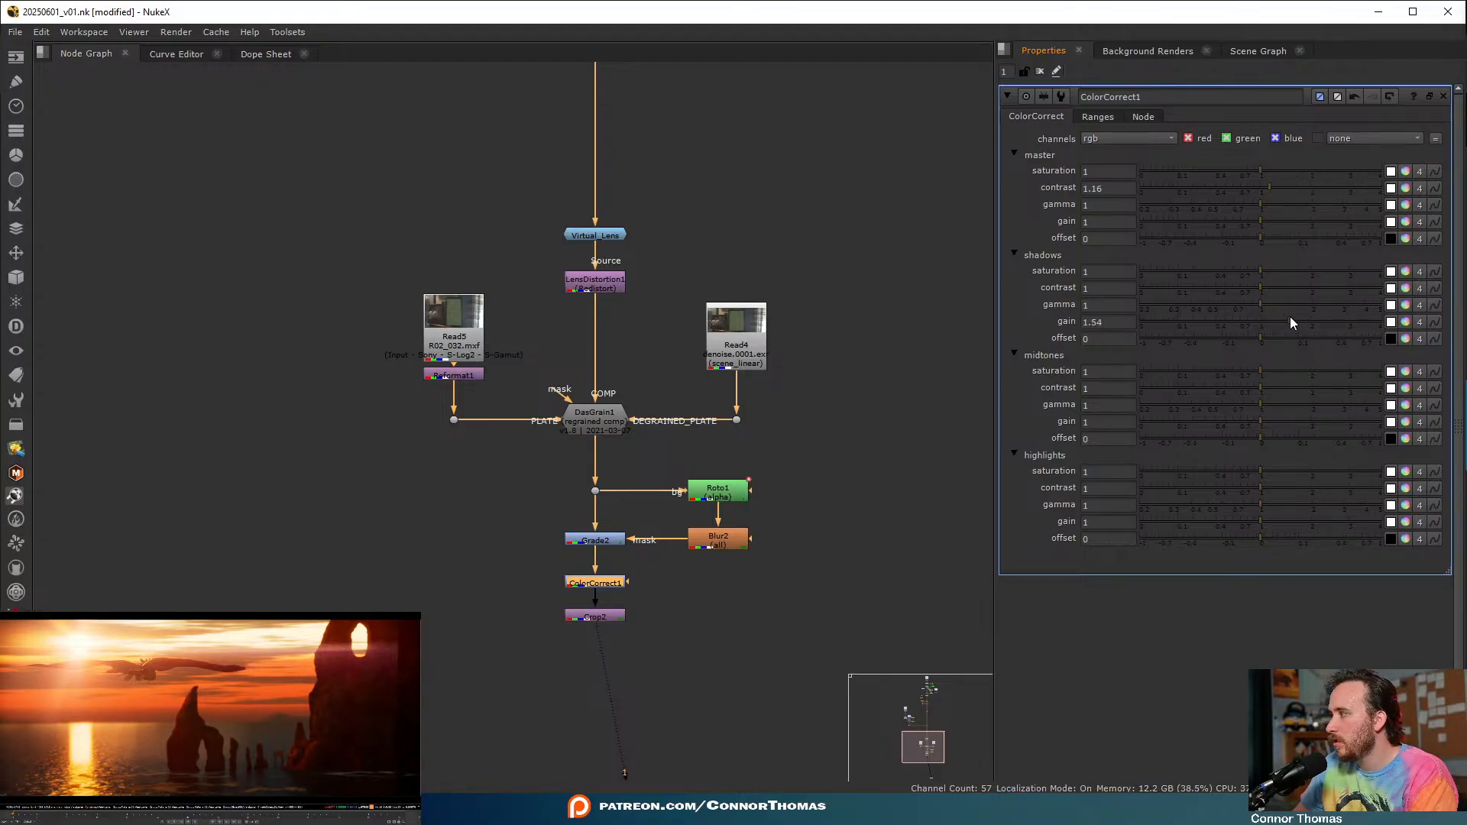
key(d)
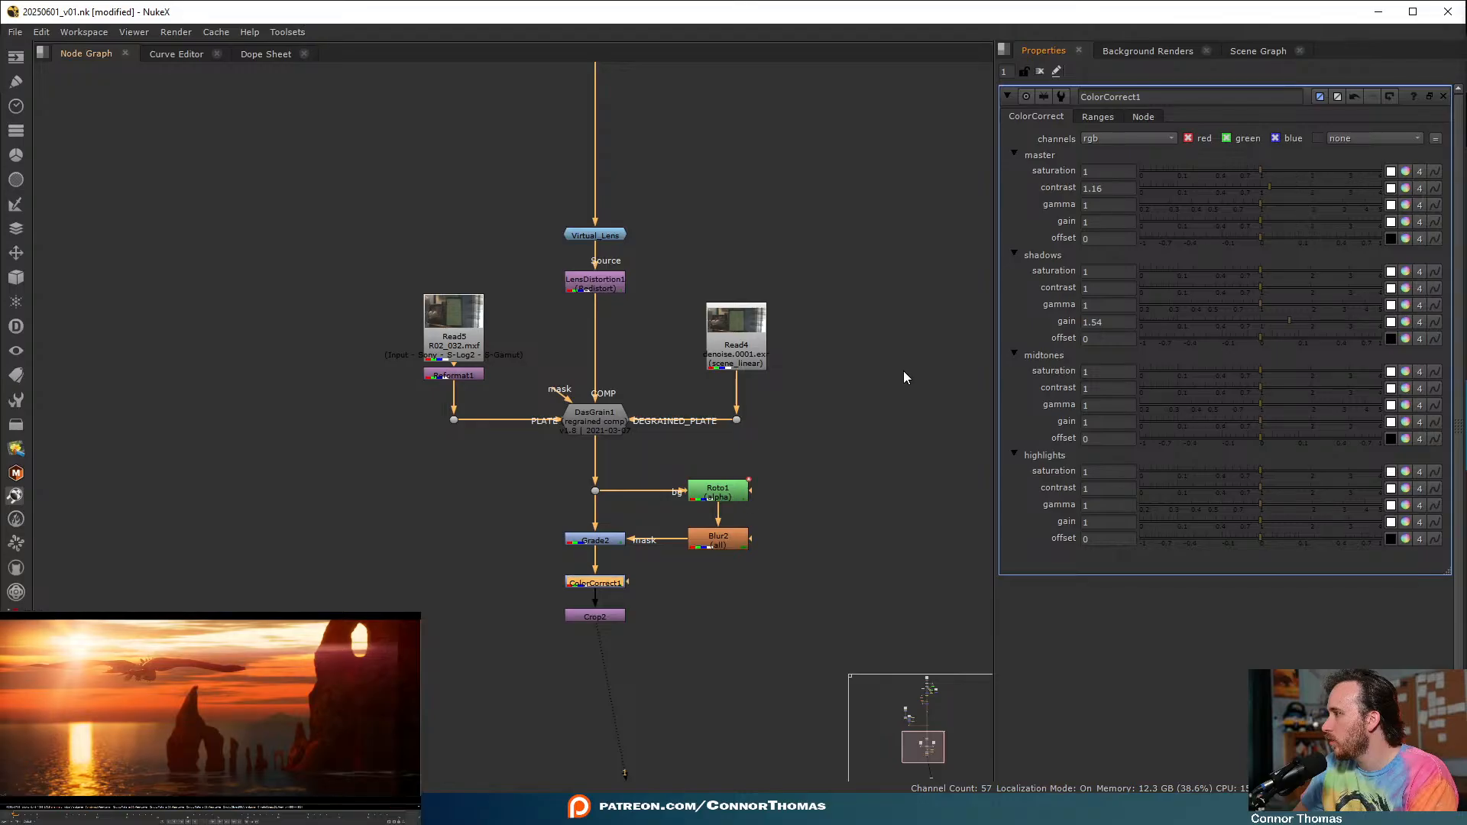
key(d)
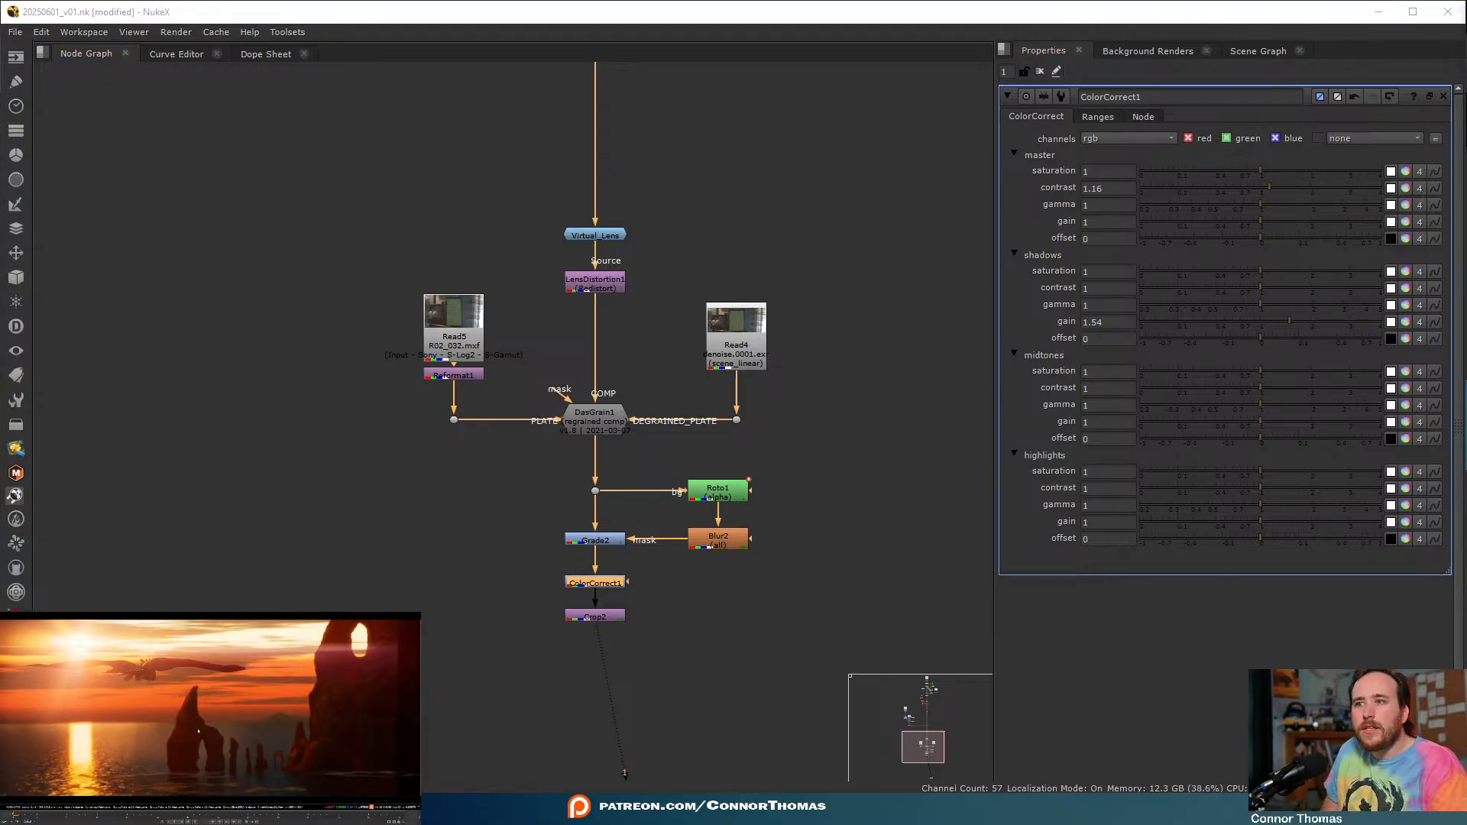
- Move the flare element in Transform2 to translate 1736, -150 and close the open node properties
middle_drag(622, 190, 762, 410)
scroll(674, 210, down, 3)
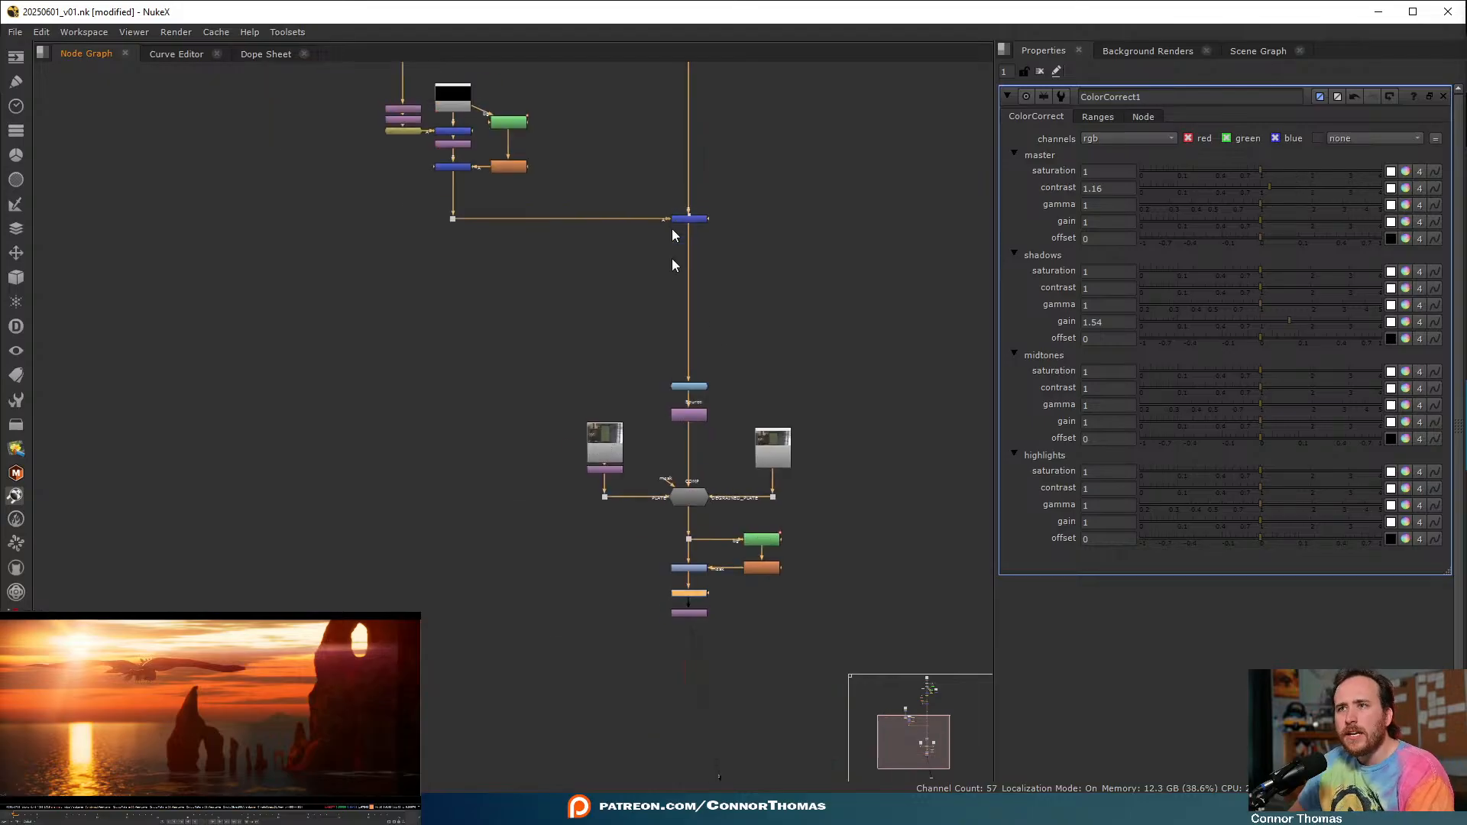
middle_drag(675, 209, 671, 447)
middle_drag(724, 258, 716, 367)
scroll(537, 629, up, 4)
middle_drag(537, 628, 548, 534)
scroll(352, 428, up, 2)
double_click(402, 353)
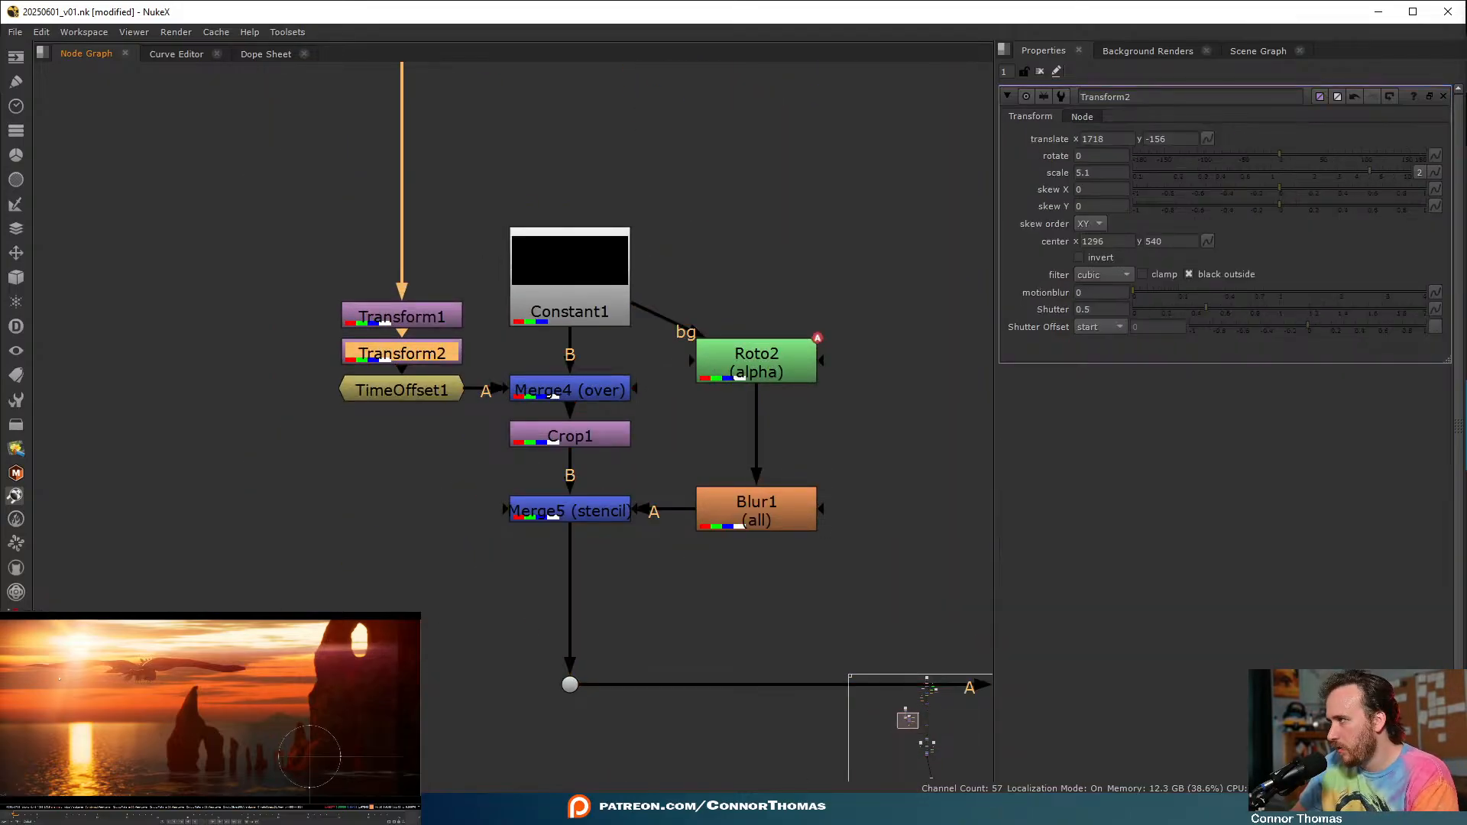
drag(295, 753, 297, 751)
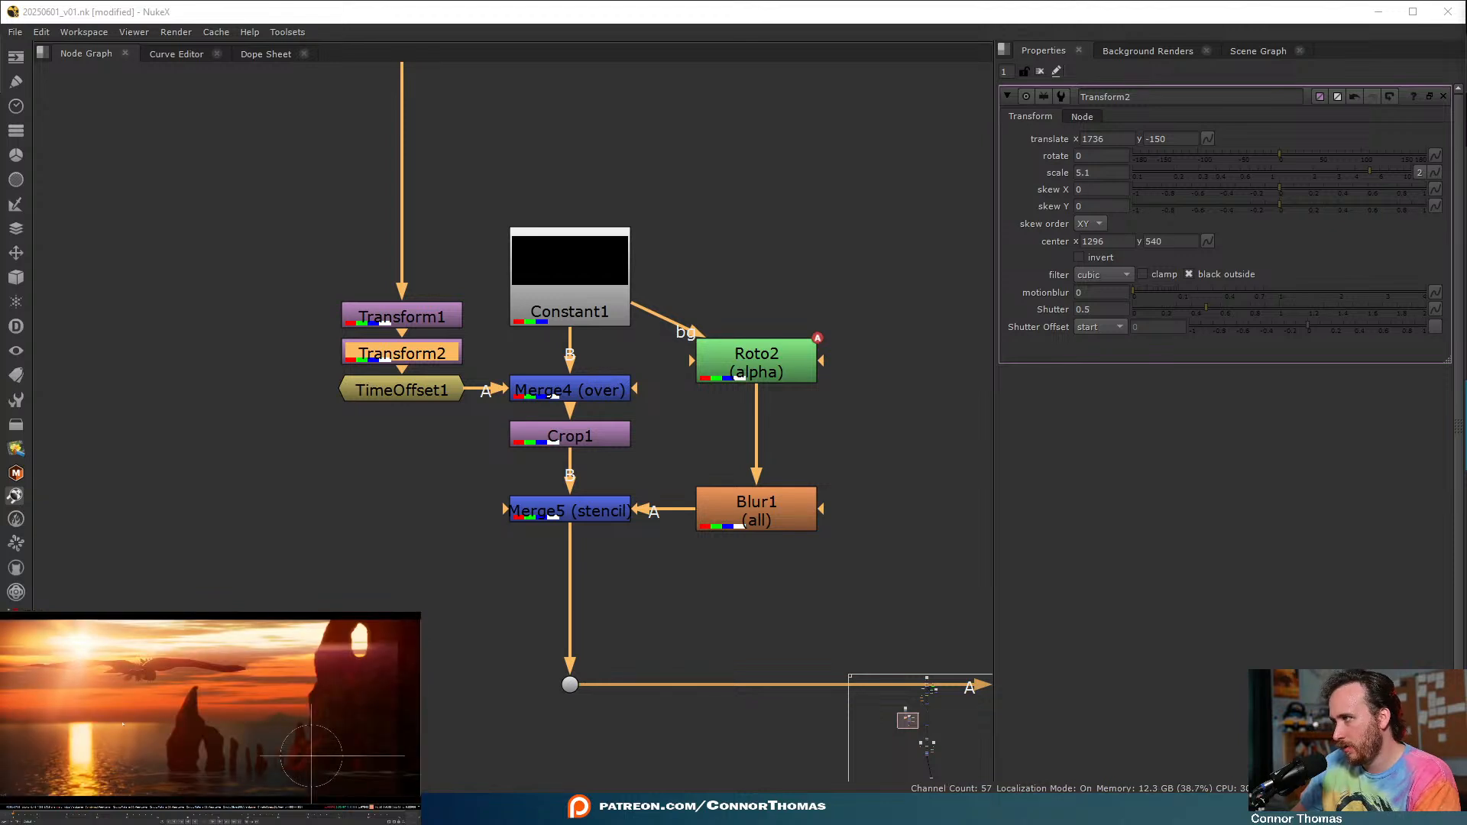
click(1040, 71)
- Compare the image with the Merge3 plus node disabled and enabled
middle_drag(833, 572, 759, 530)
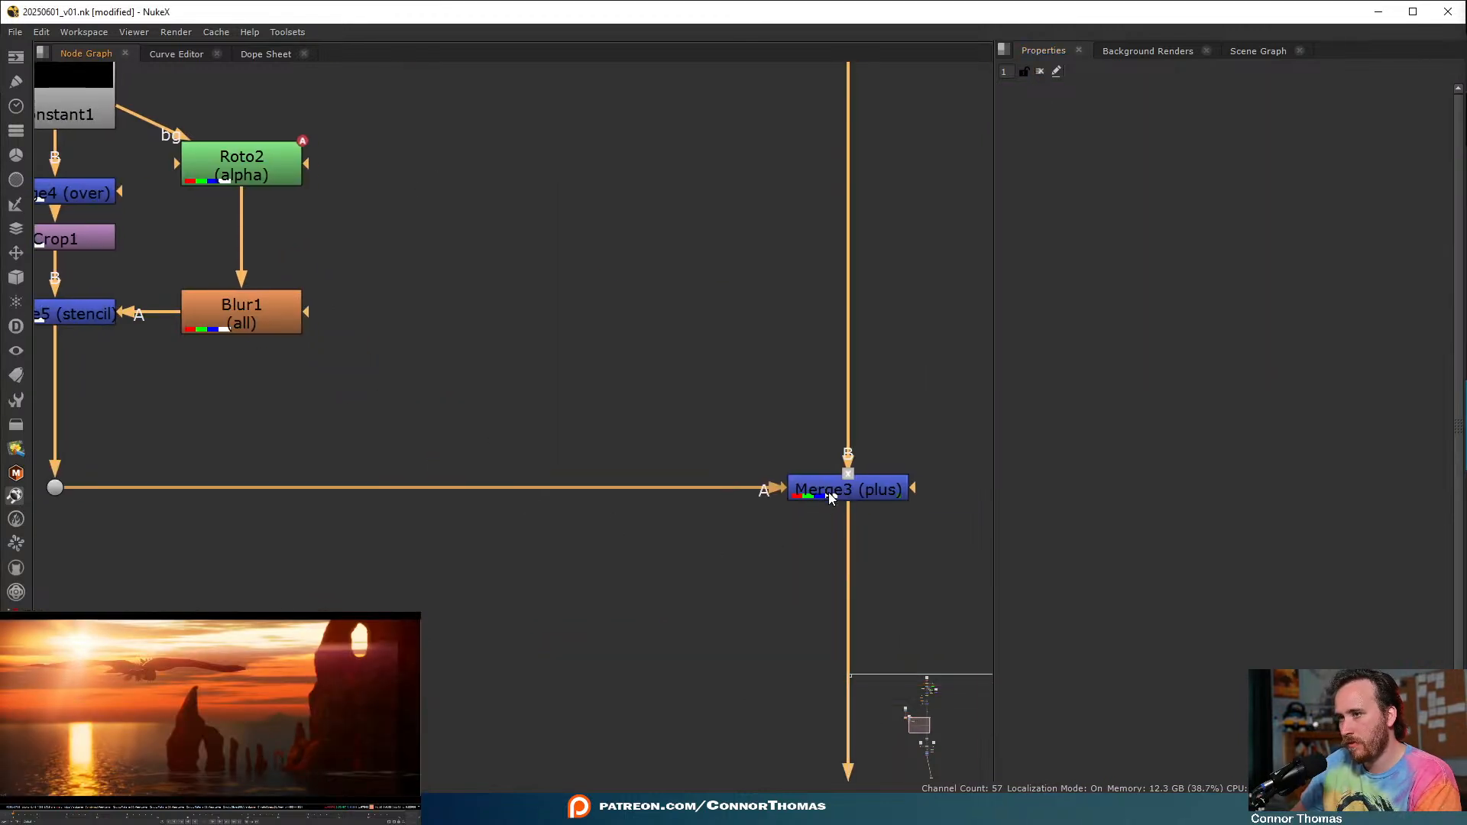
click(836, 495)
key(d)
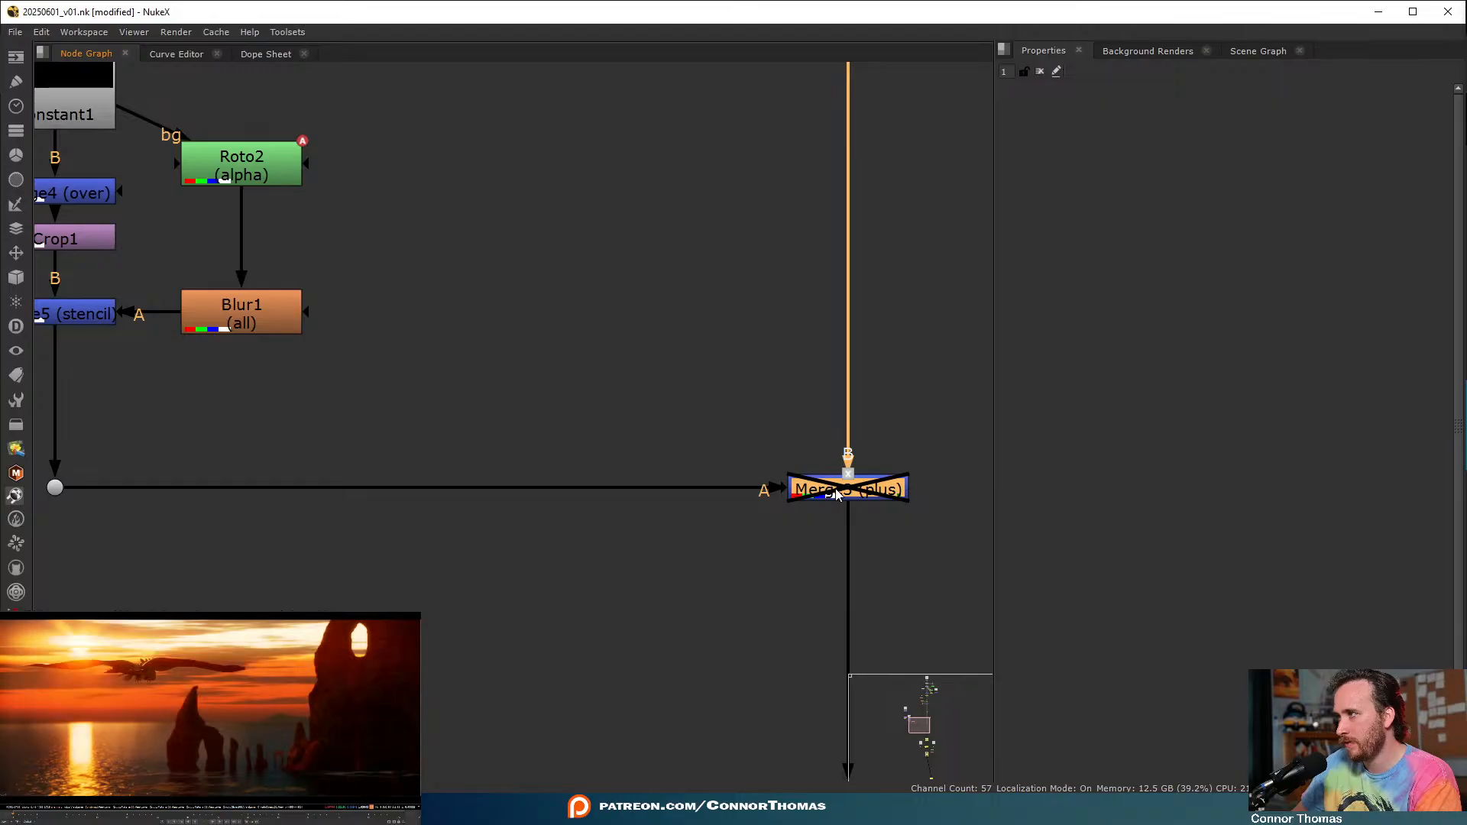
key(d)
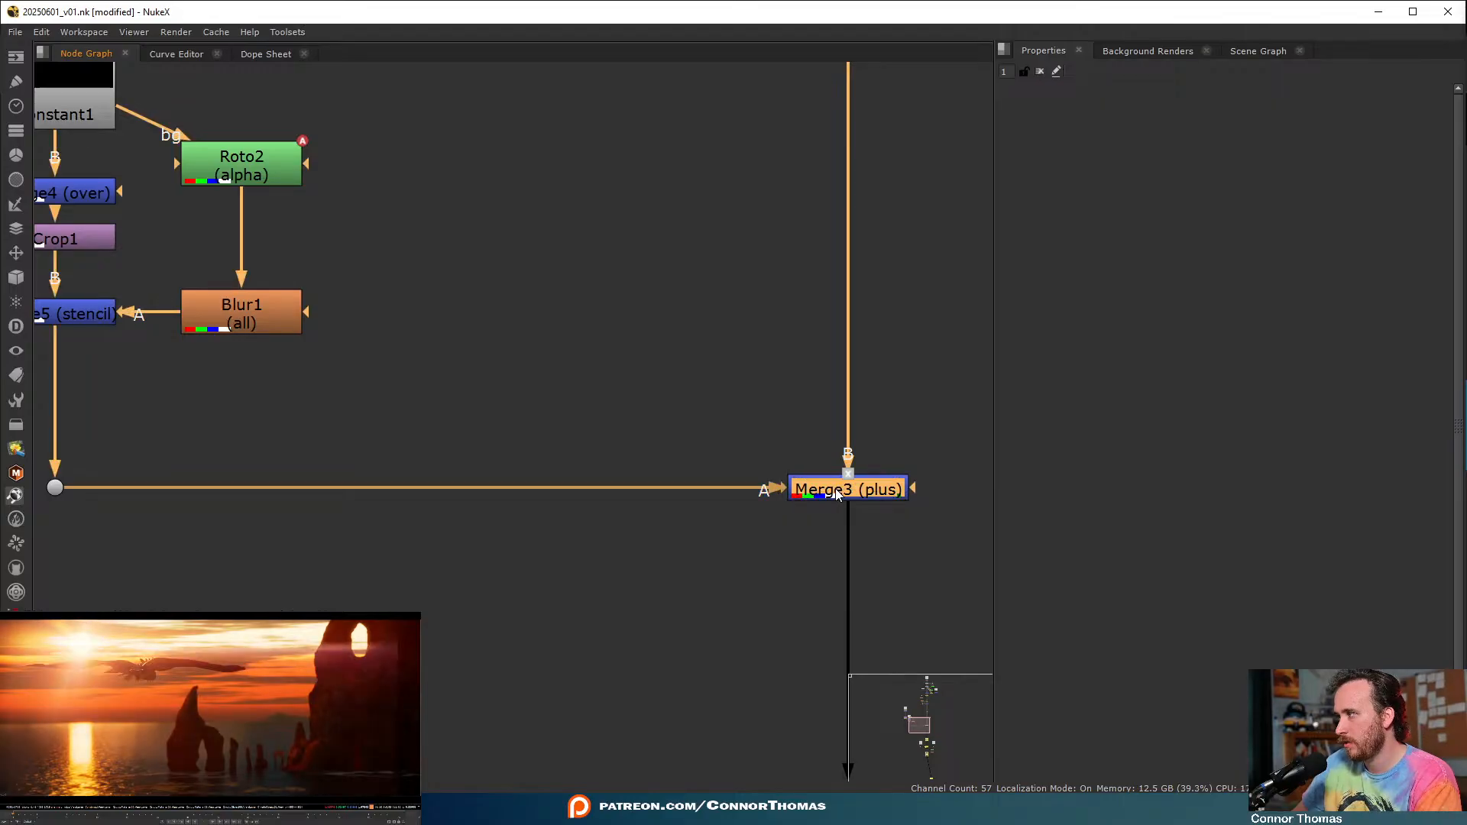
key(d)
key(d)
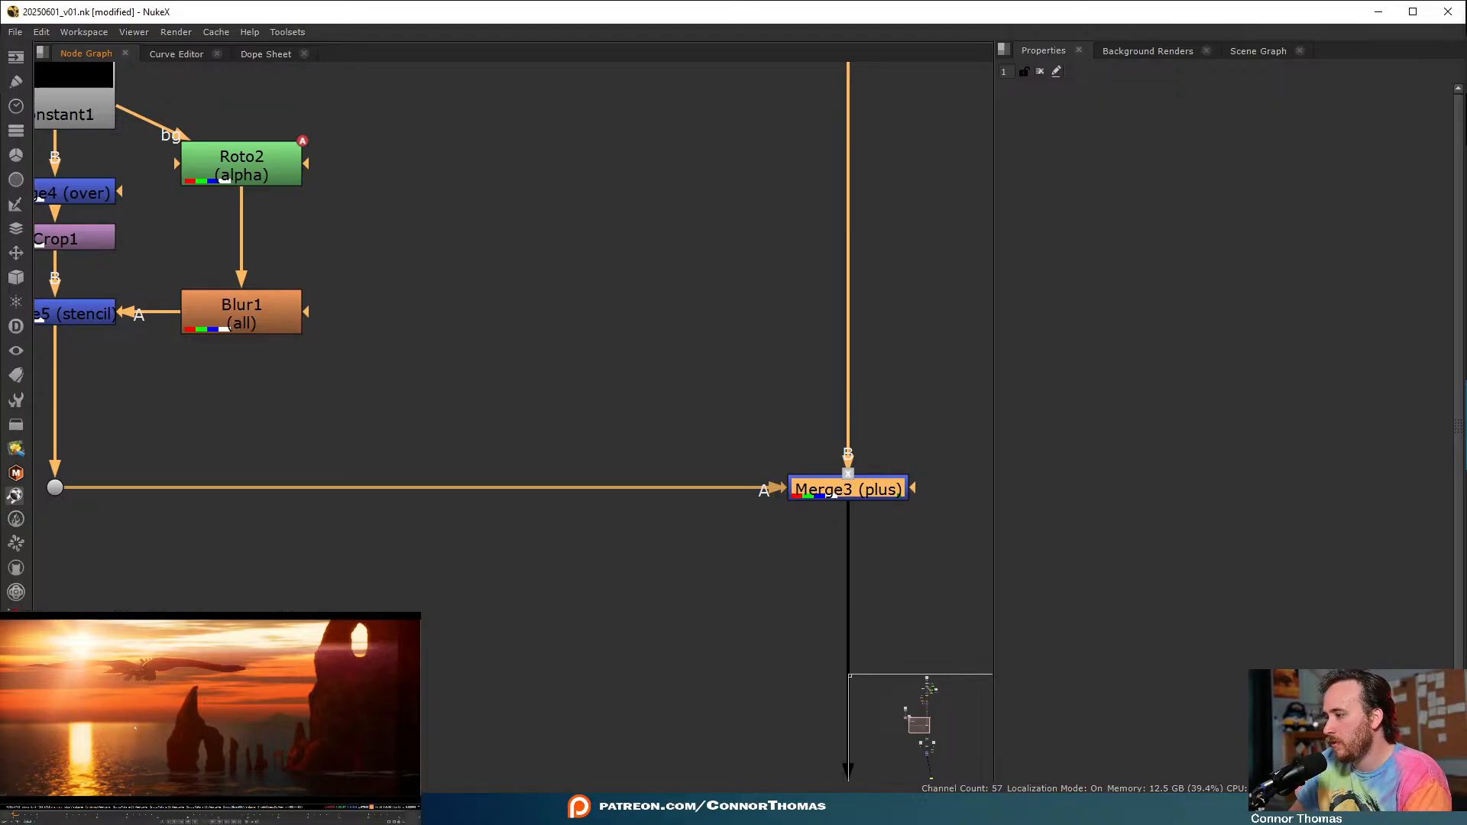
click(235, 747)
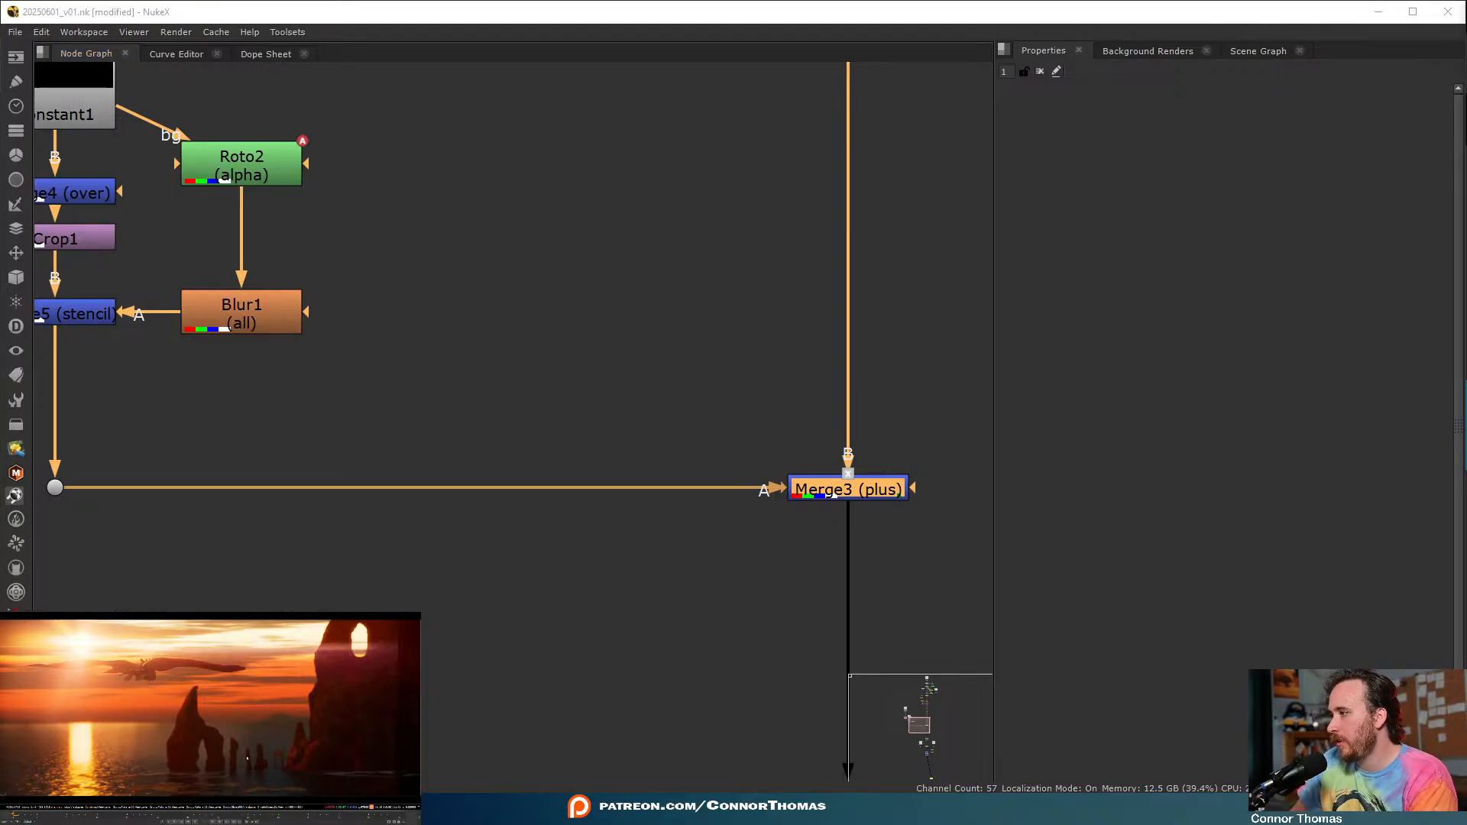
- Shift Roto1, Blur2, Grade2, ColorCorrect1 and Crop2 down the node graph to make room below DasGrain1
scroll(661, 514, down, 2)
middle_drag(645, 505, 588, 360)
middle_drag(759, 600, 718, 355)
middle_drag(767, 704, 766, 283)
drag(374, 107, 566, 359)
scroll(513, 539, down, 1)
drag(537, 556, 840, 358)
drag(762, 492, 764, 538)
- Duplicate DasGrain1 with its plate and degrained plate inputs, and insert the copy into the main branch below the original
click(487, 409)
drag(453, 401, 573, 172)
shift+drag(584, 365, 712, 265)
shift+drag(725, 357, 848, 143)
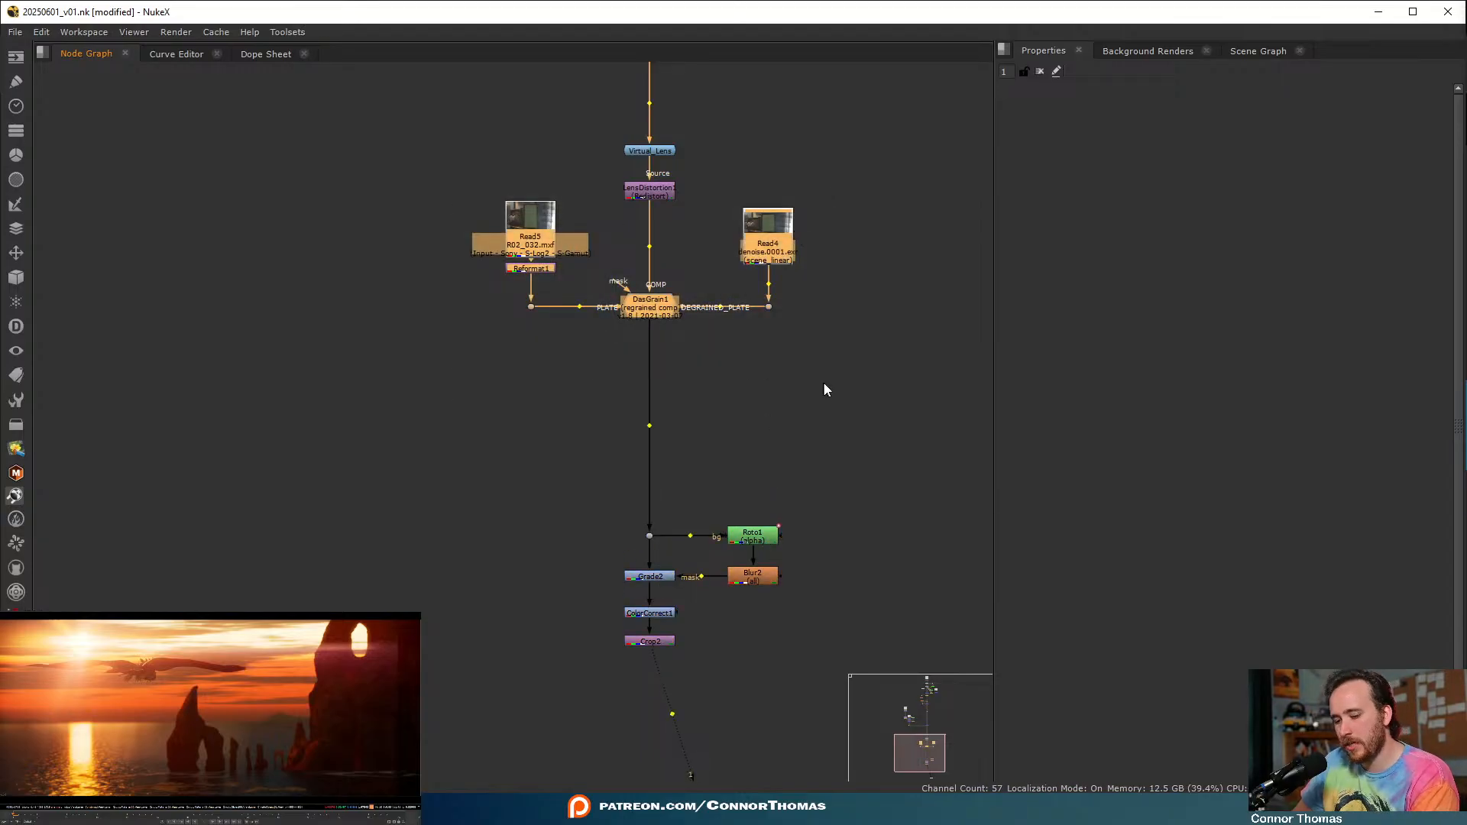
key(ctrl+c)
key(ctrl+v)
drag(698, 464, 640, 423)
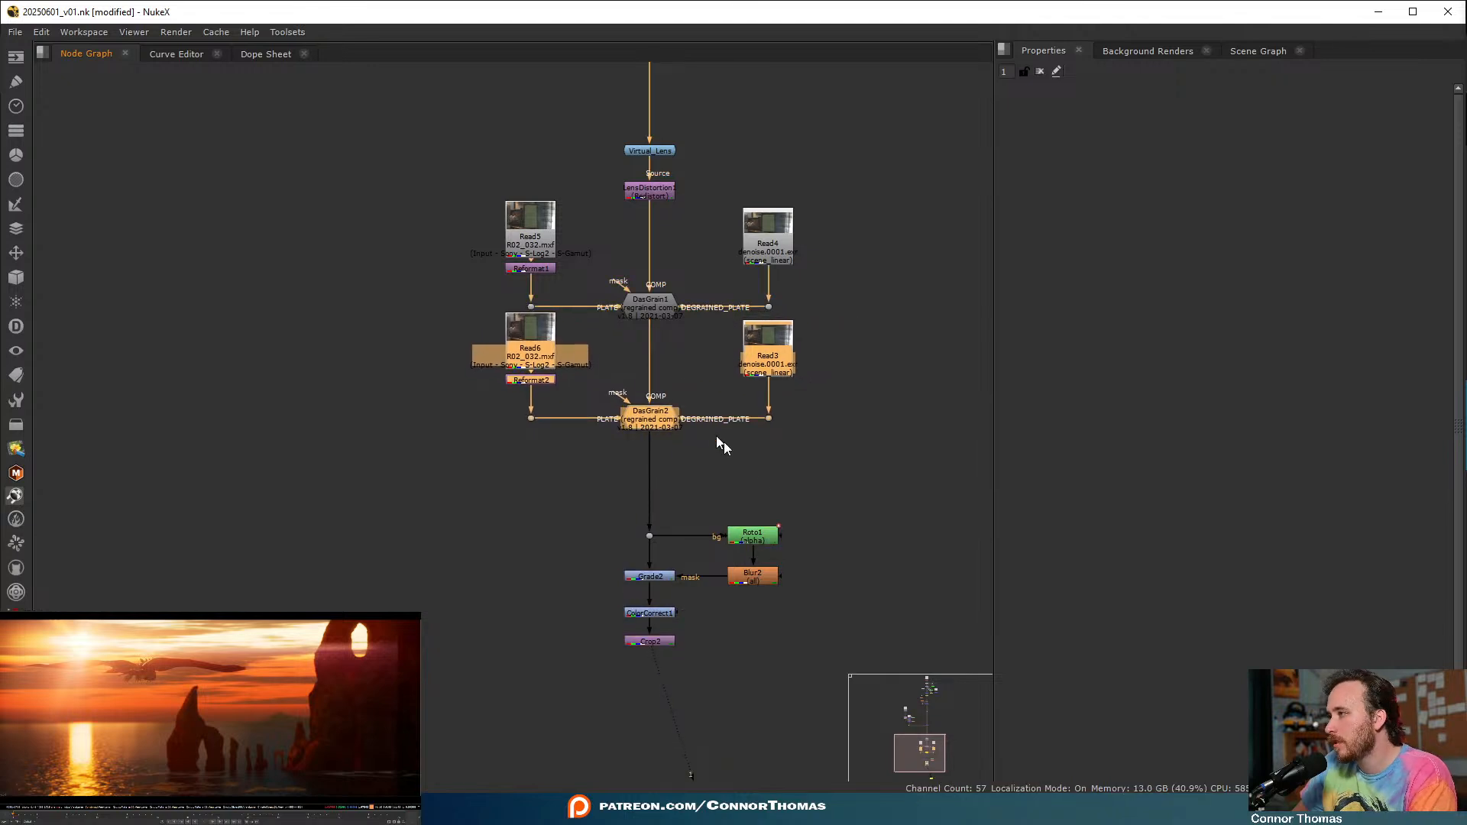
click(768, 470)
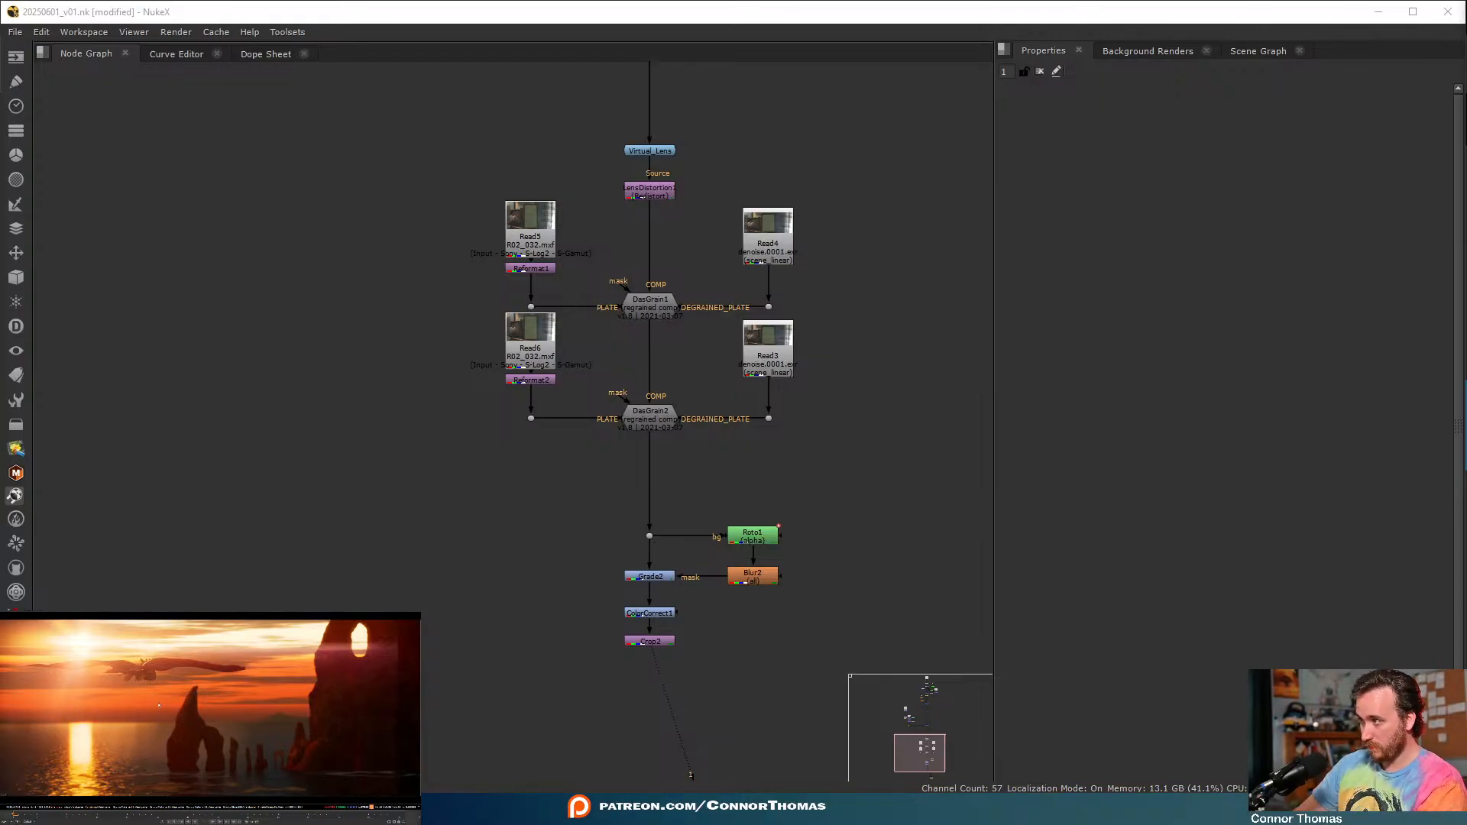
- Inspect the final frame at different magnifications, and check it again with Merge3 off and on
scroll(161, 706, down, 3)
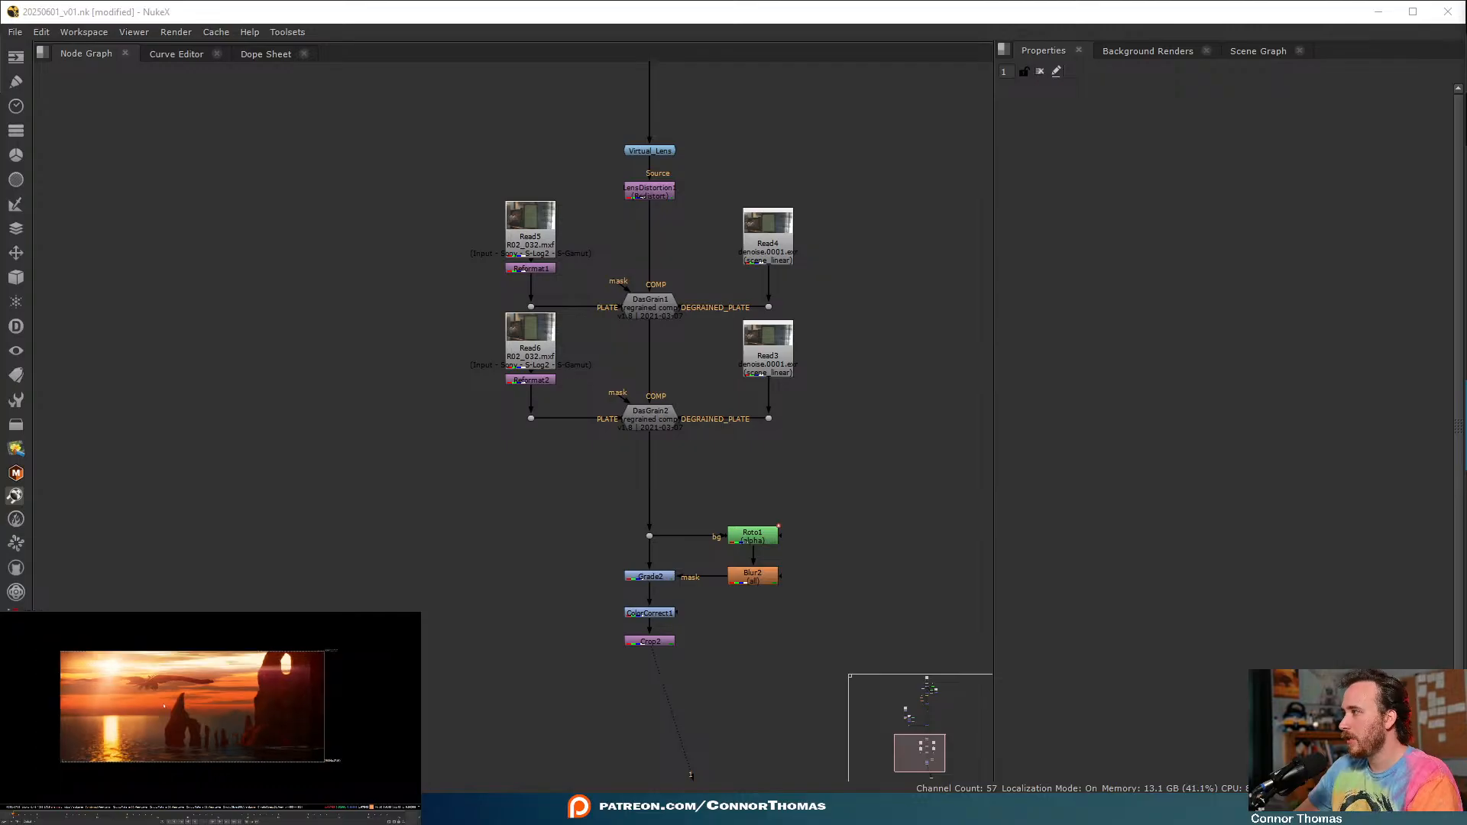
scroll(330, 674, up, 5)
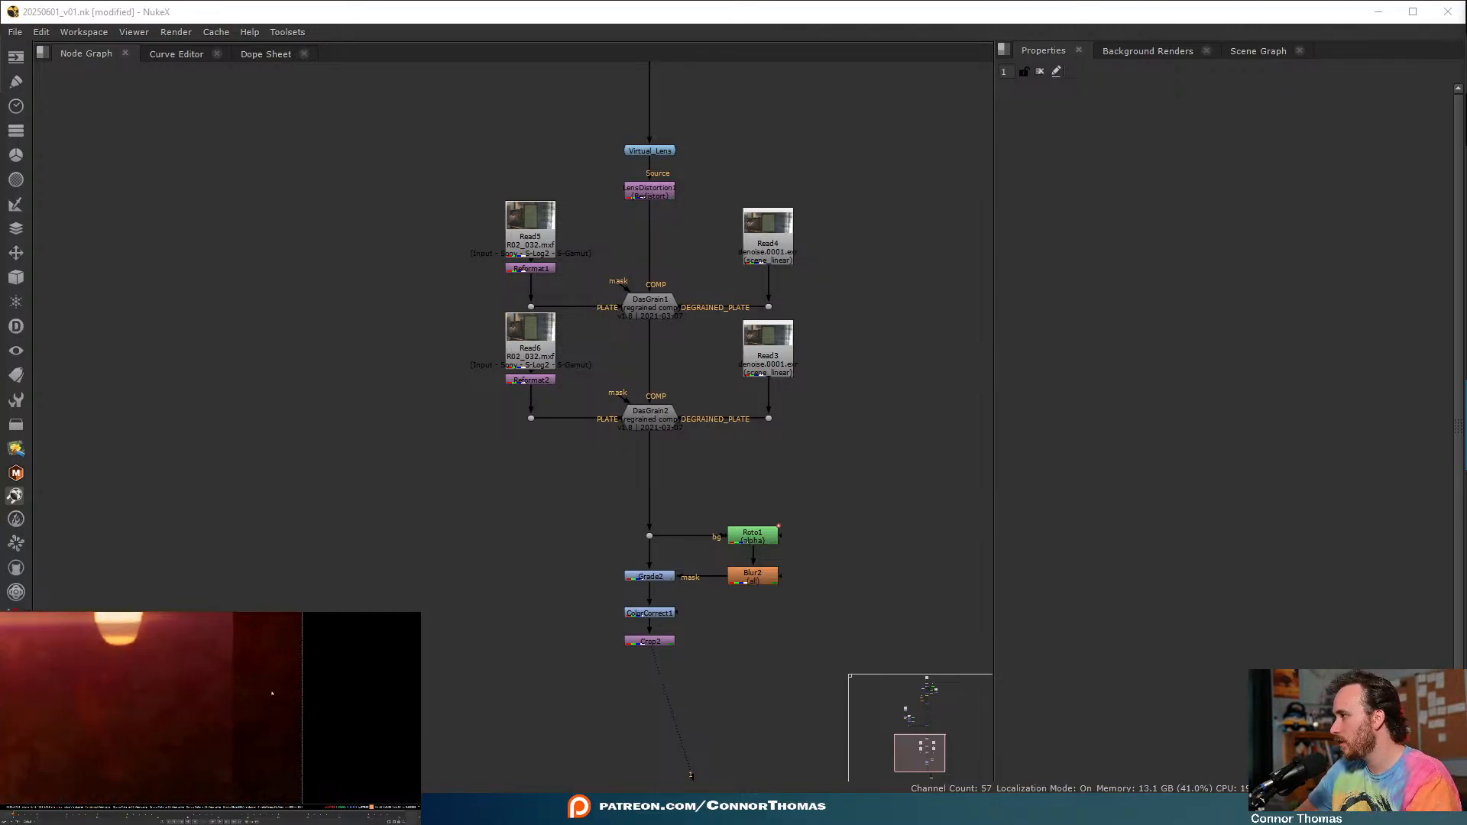
key(f)
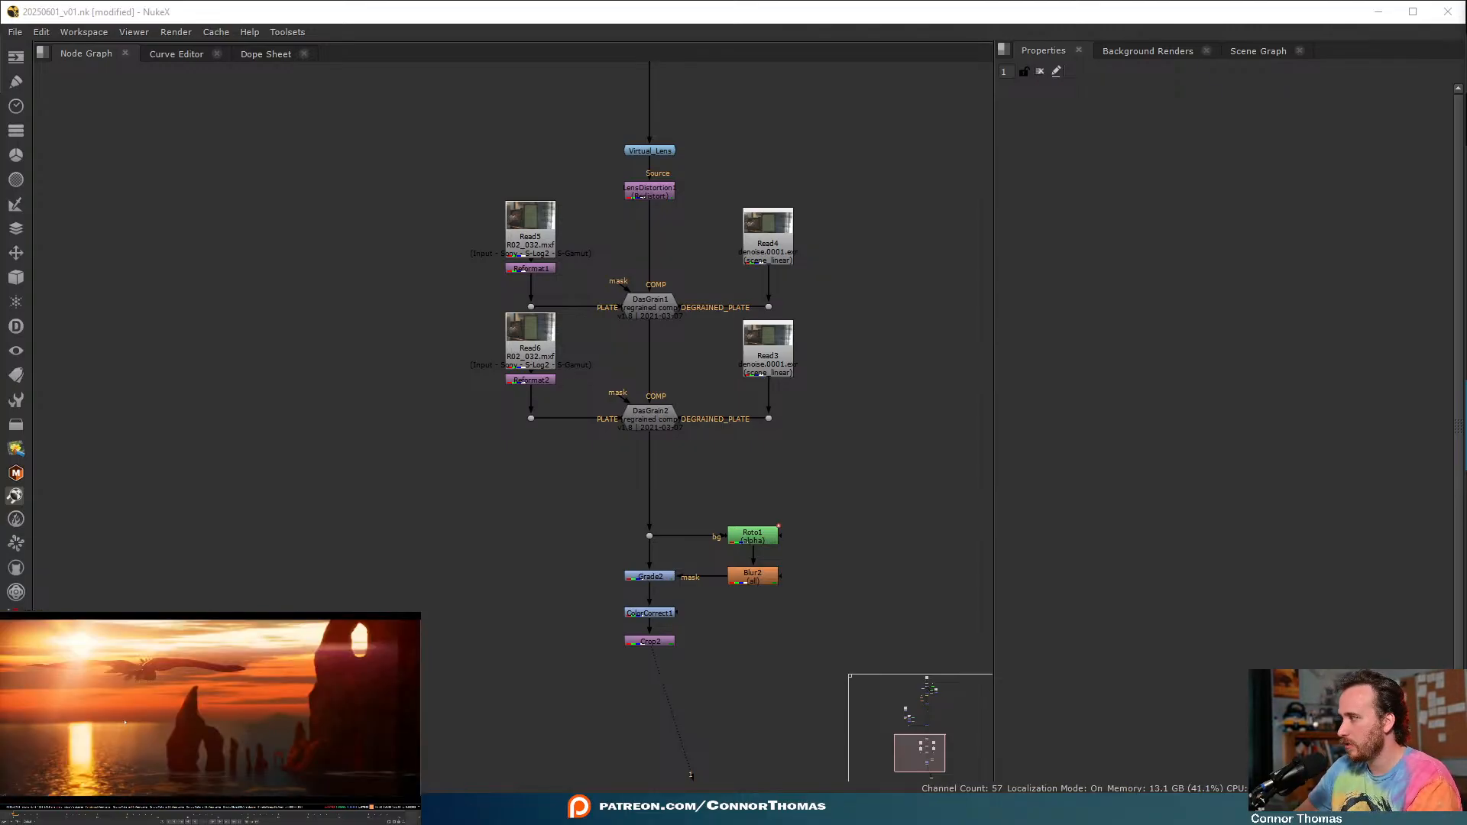
middle_drag(764, 222, 635, 337)
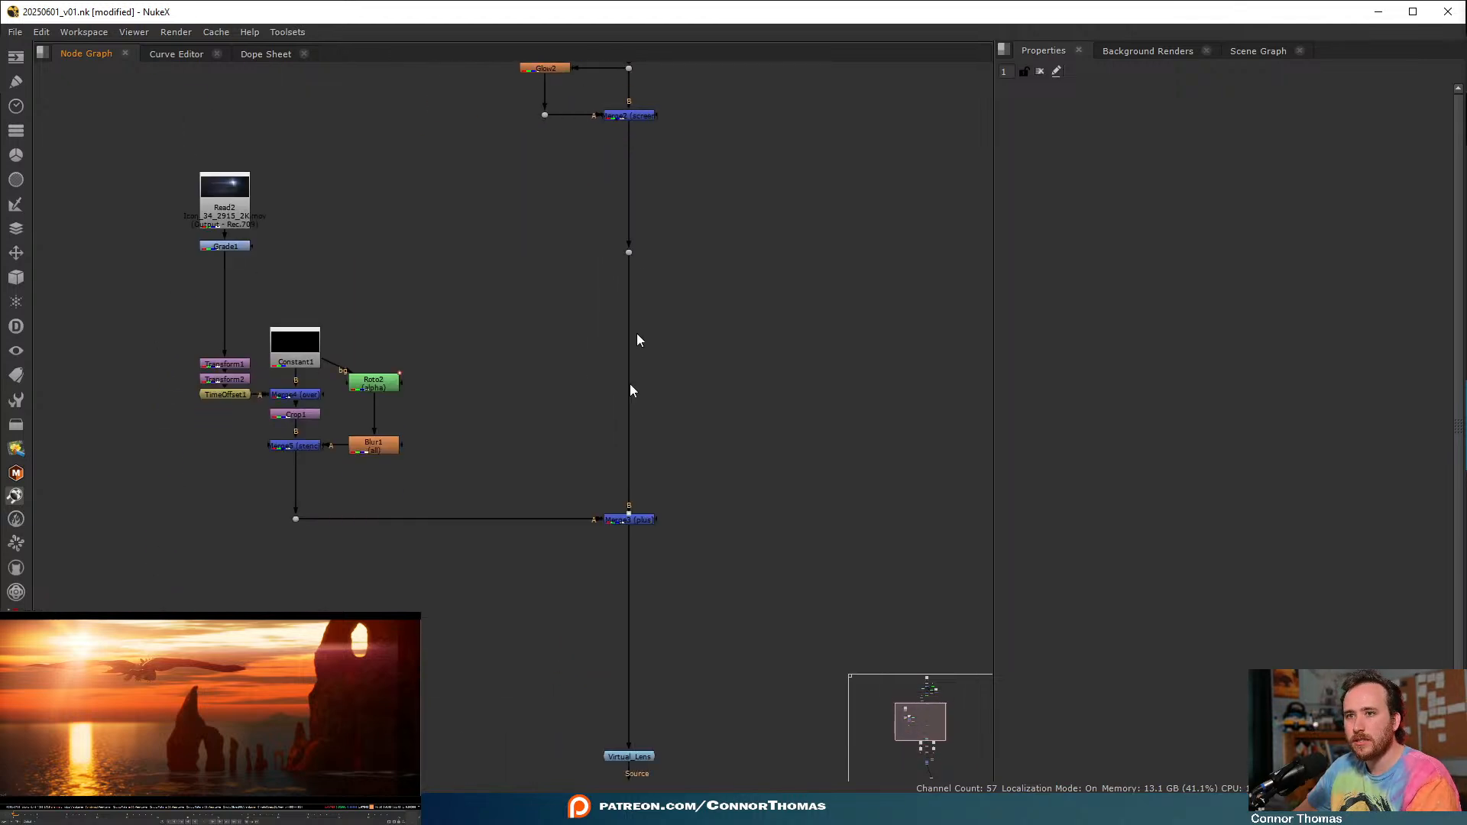
click(641, 519)
key(d)
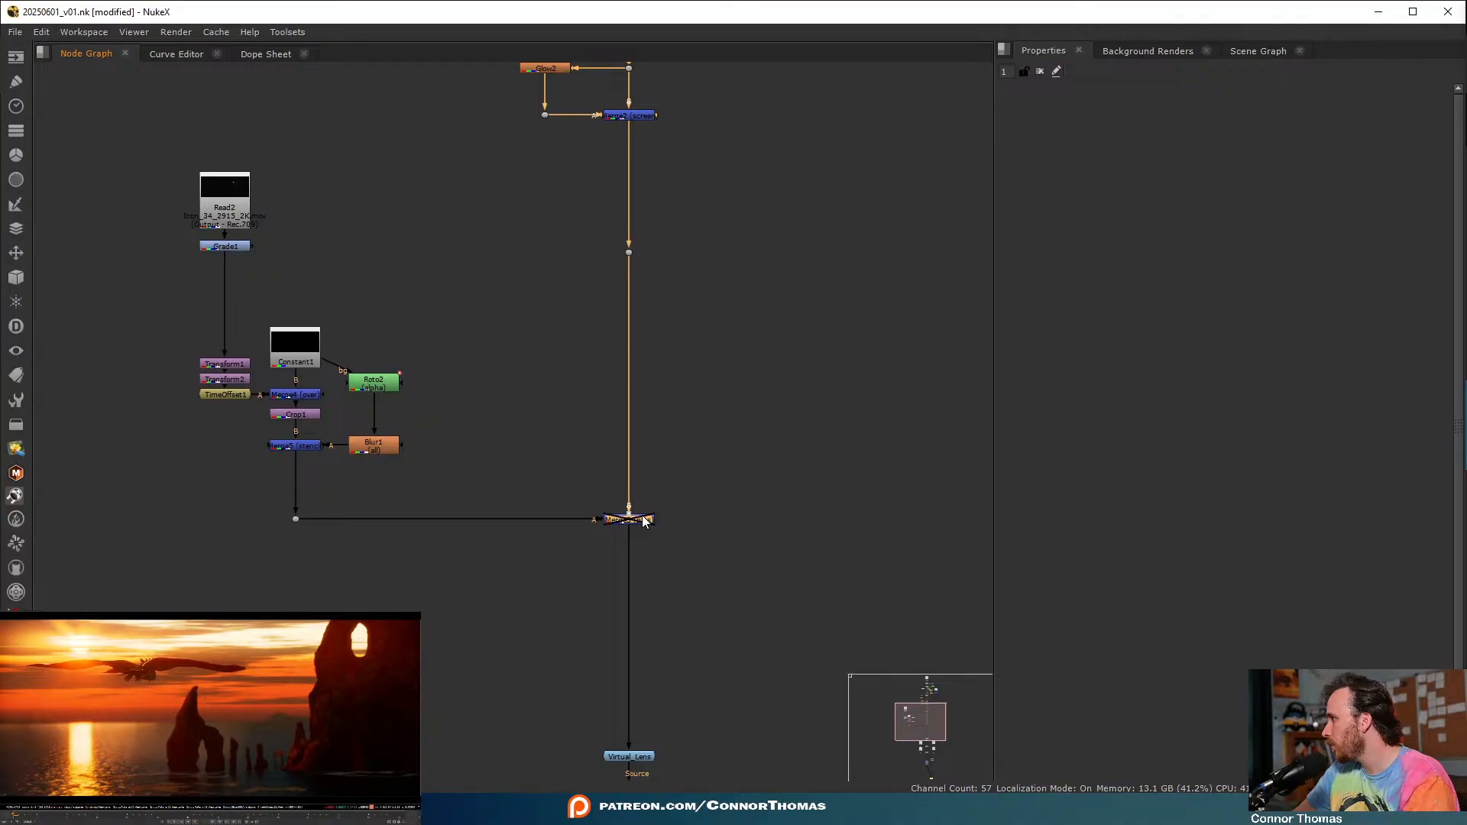
key(d)
- View the source render below Read1, and compare it with Merge7, the Glow2 screen merge and Merge3 downstream
middle_drag(684, 265, 603, 675)
key(1)
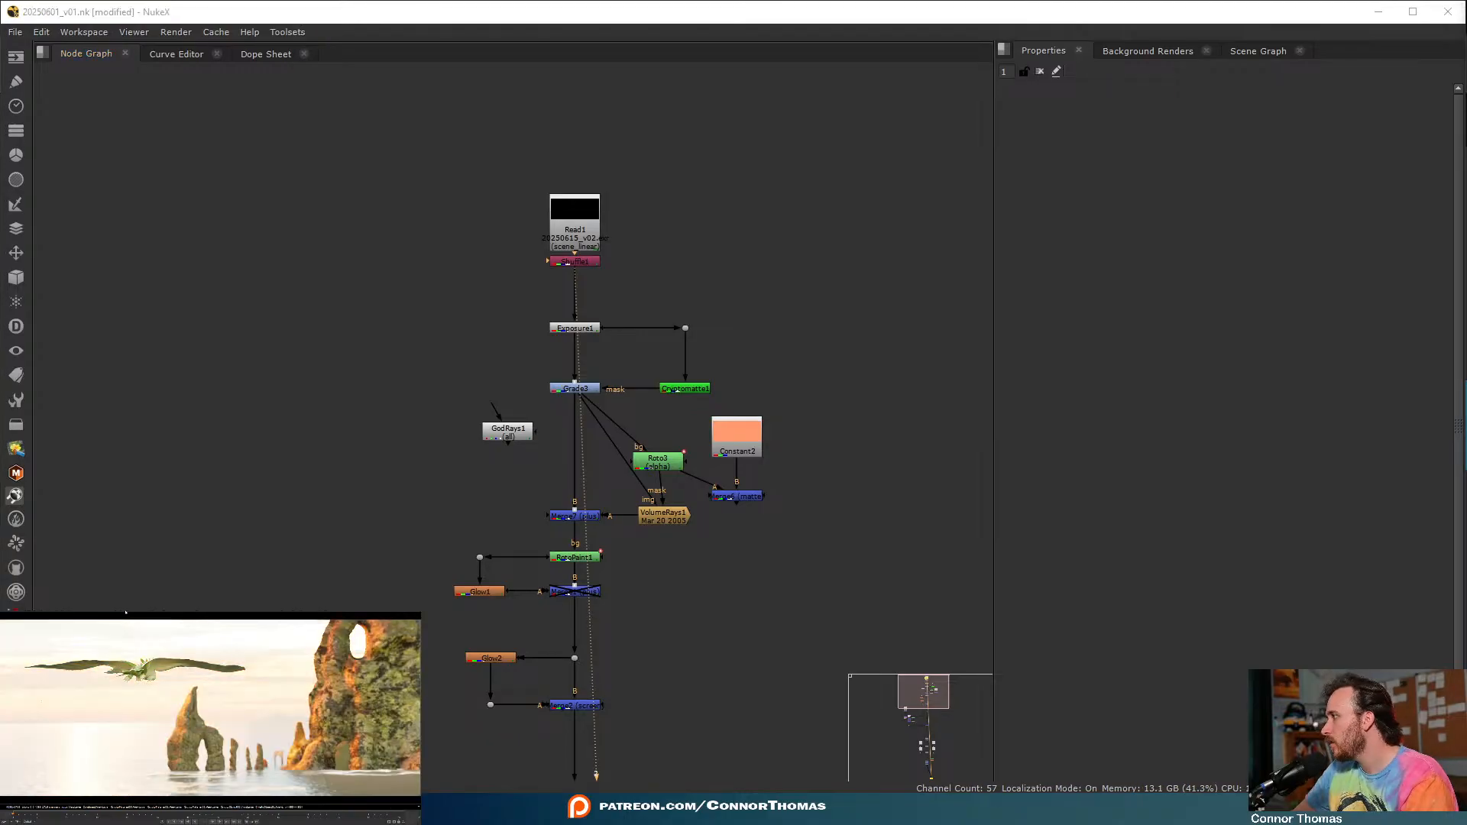
middle_drag(599, 526, 631, 294)
click(603, 286)
key(2)
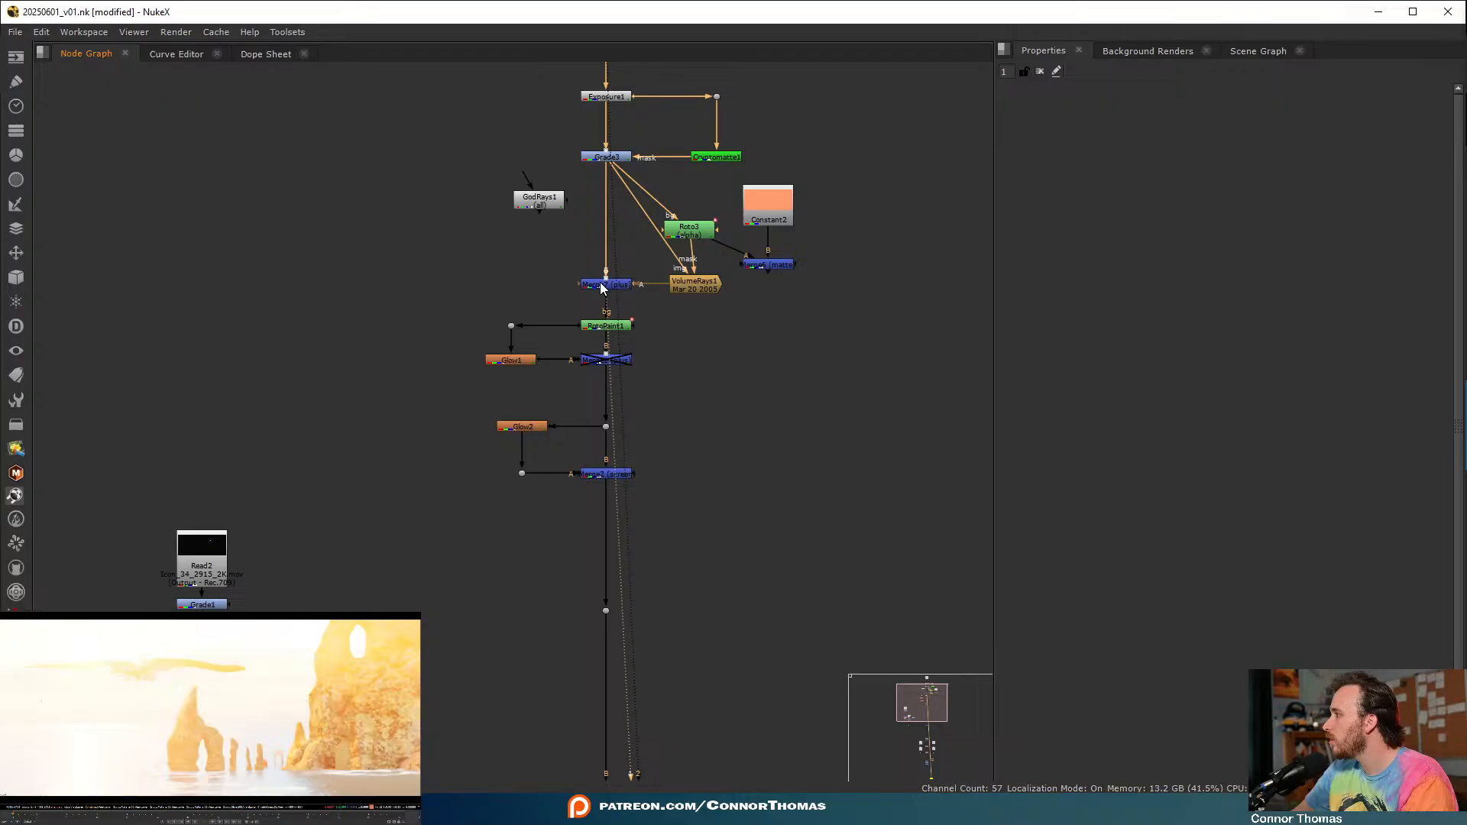
click(612, 475)
middle_drag(687, 573, 709, 232)
click(650, 503)
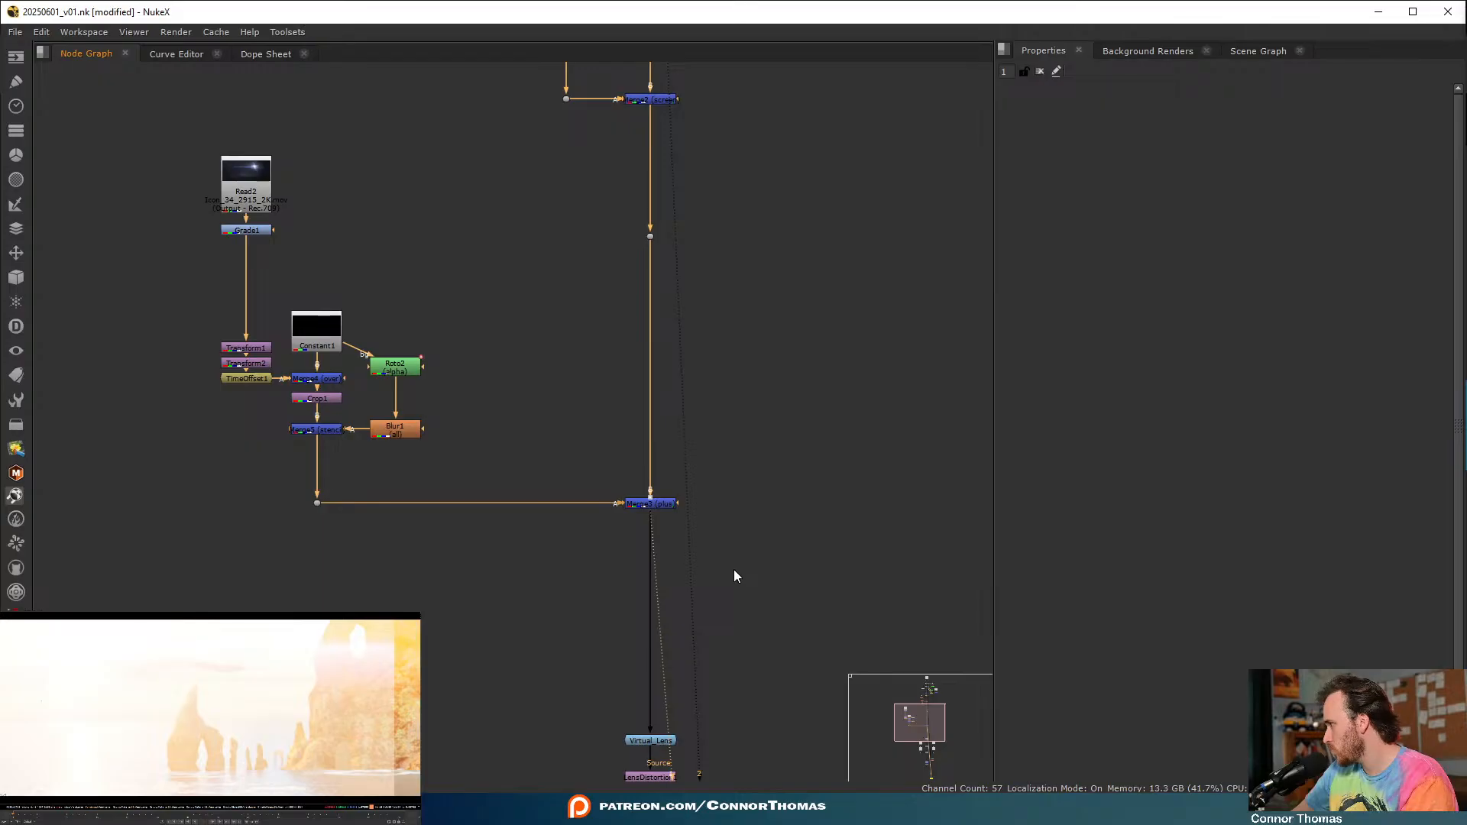
- Add a RotoPaint node below the Merge5 stencil node in the flare branch
click(767, 464)
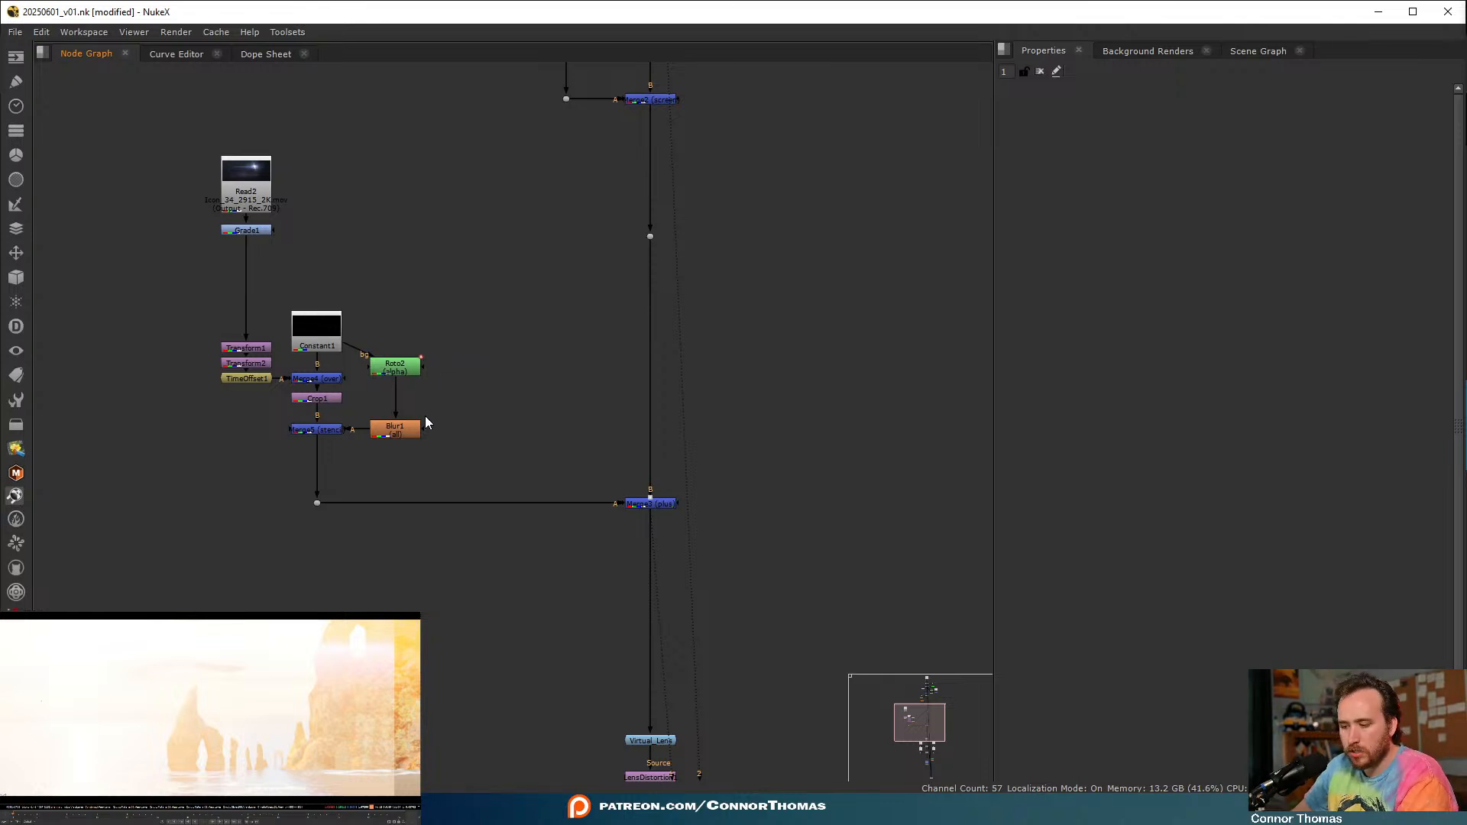
click(315, 430)
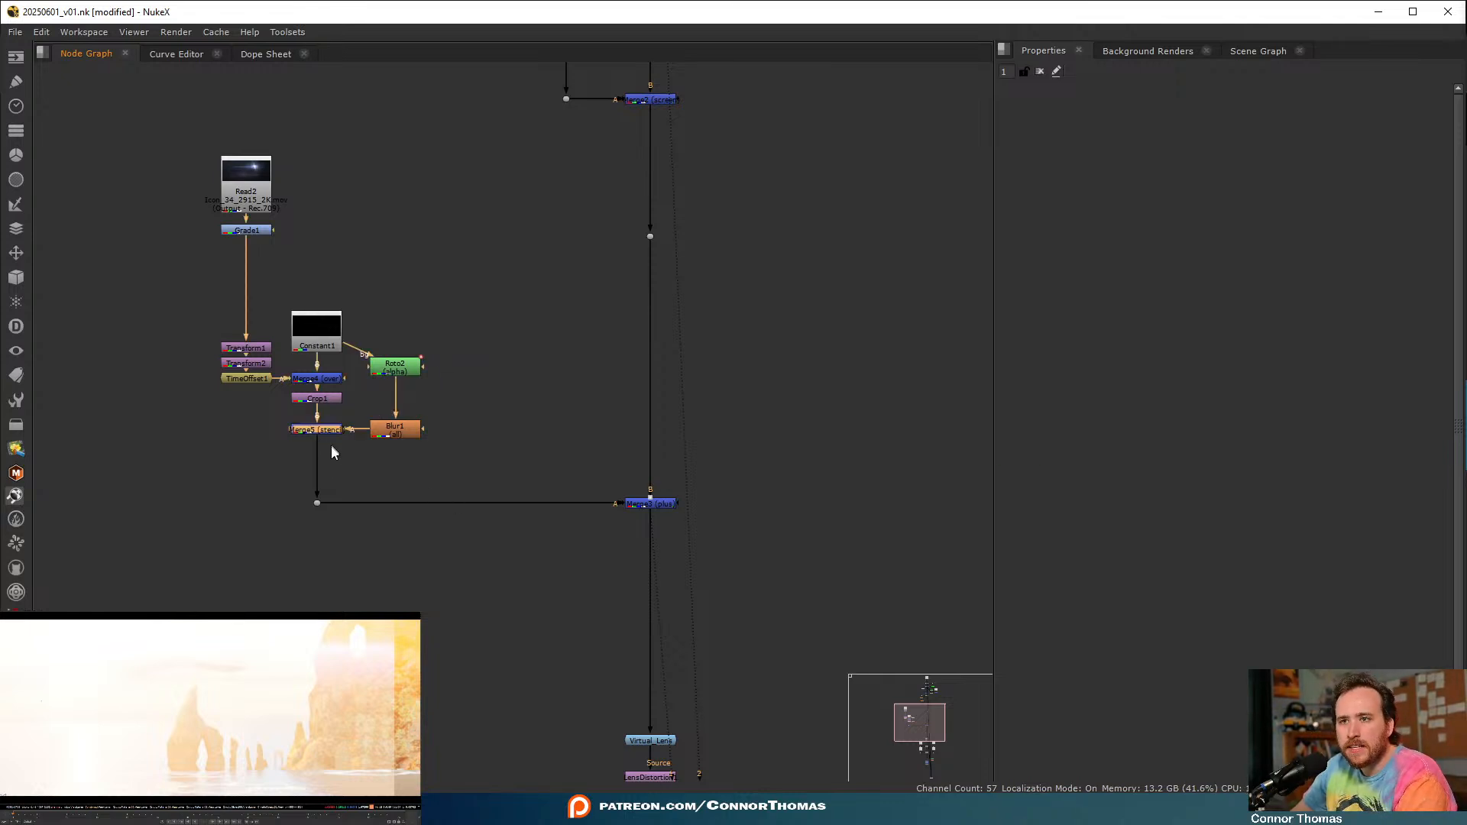
key(p)
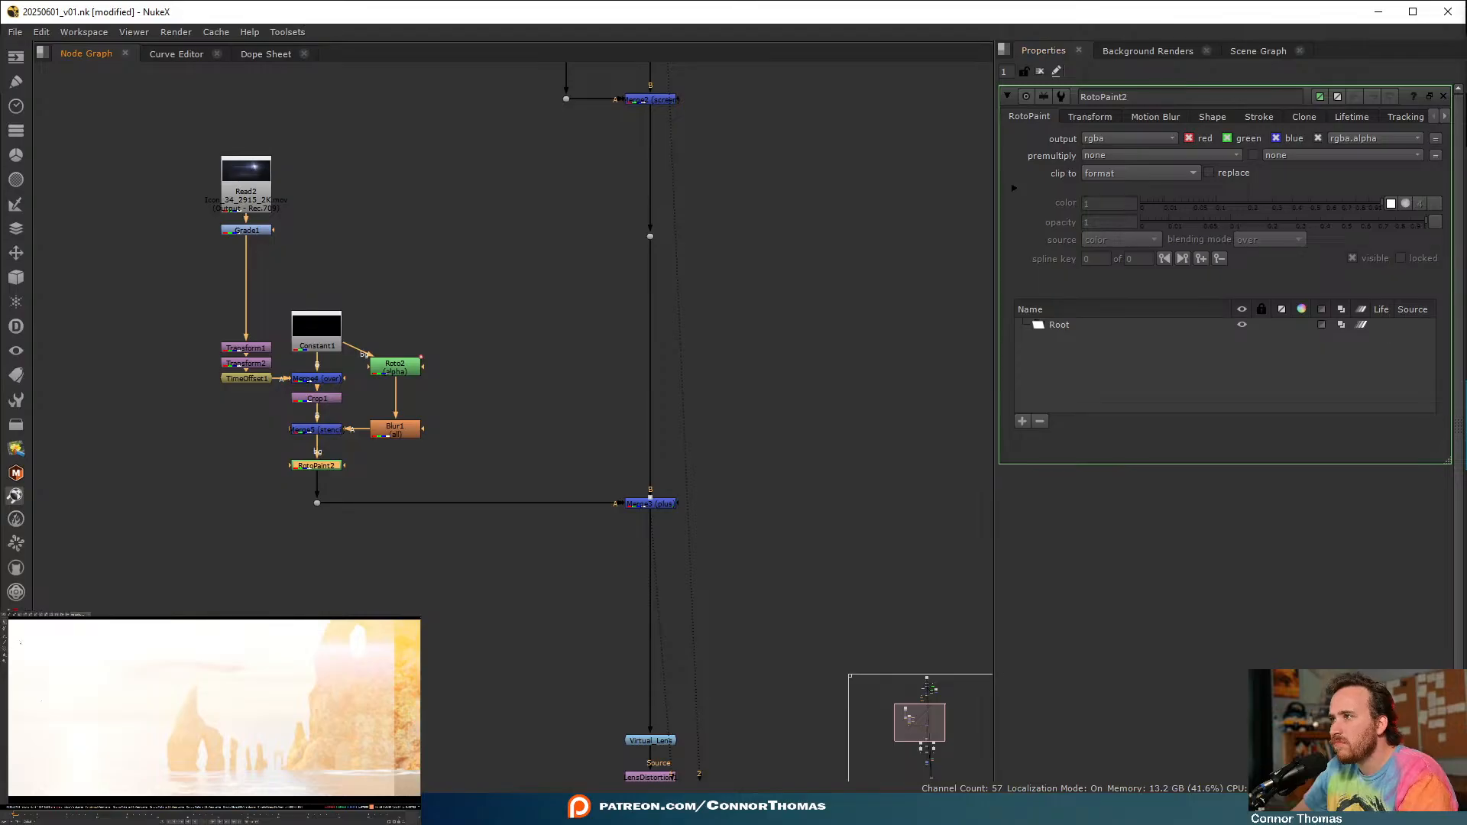
- Paint three clone strokes in RotoPaint2 over the flare's artifacts along the frame's edges, and restore the viewer's normal exposure
click(6, 649)
middle_drag(385, 645, 294, 654)
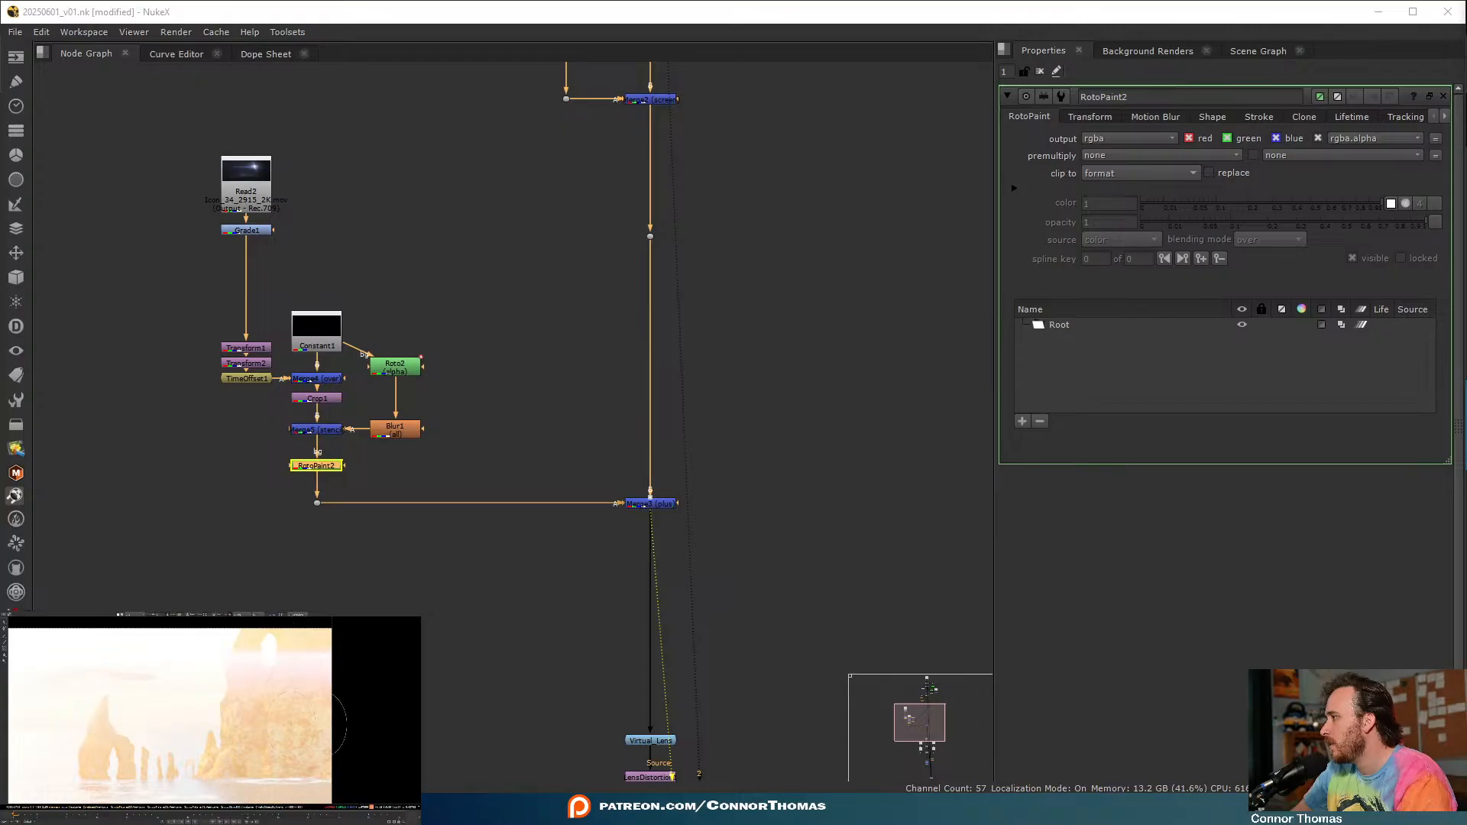
click(333, 799)
middle_drag(334, 799, 340, 725)
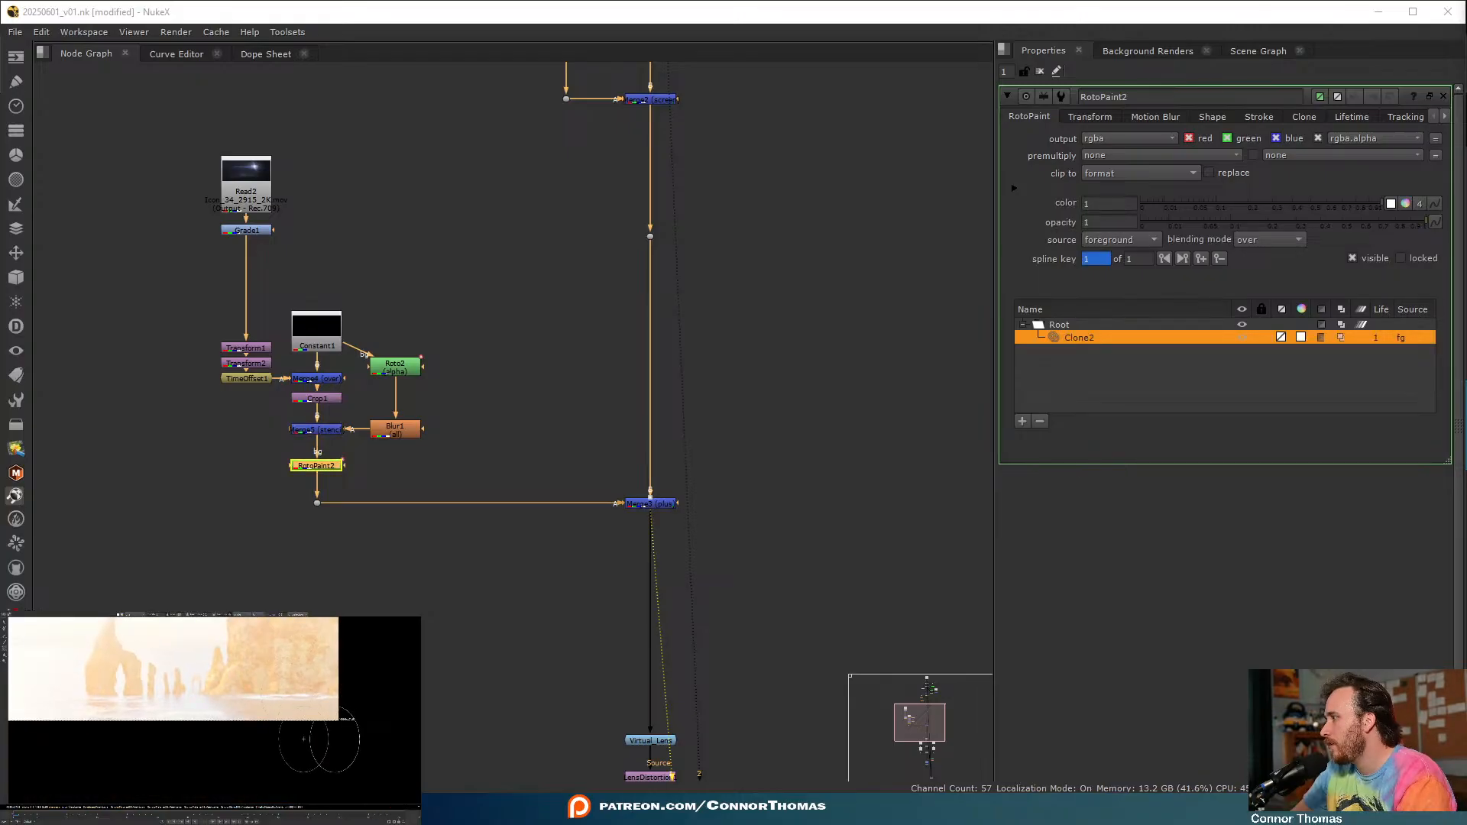
middle_drag(310, 623, 289, 709)
click(293, 749)
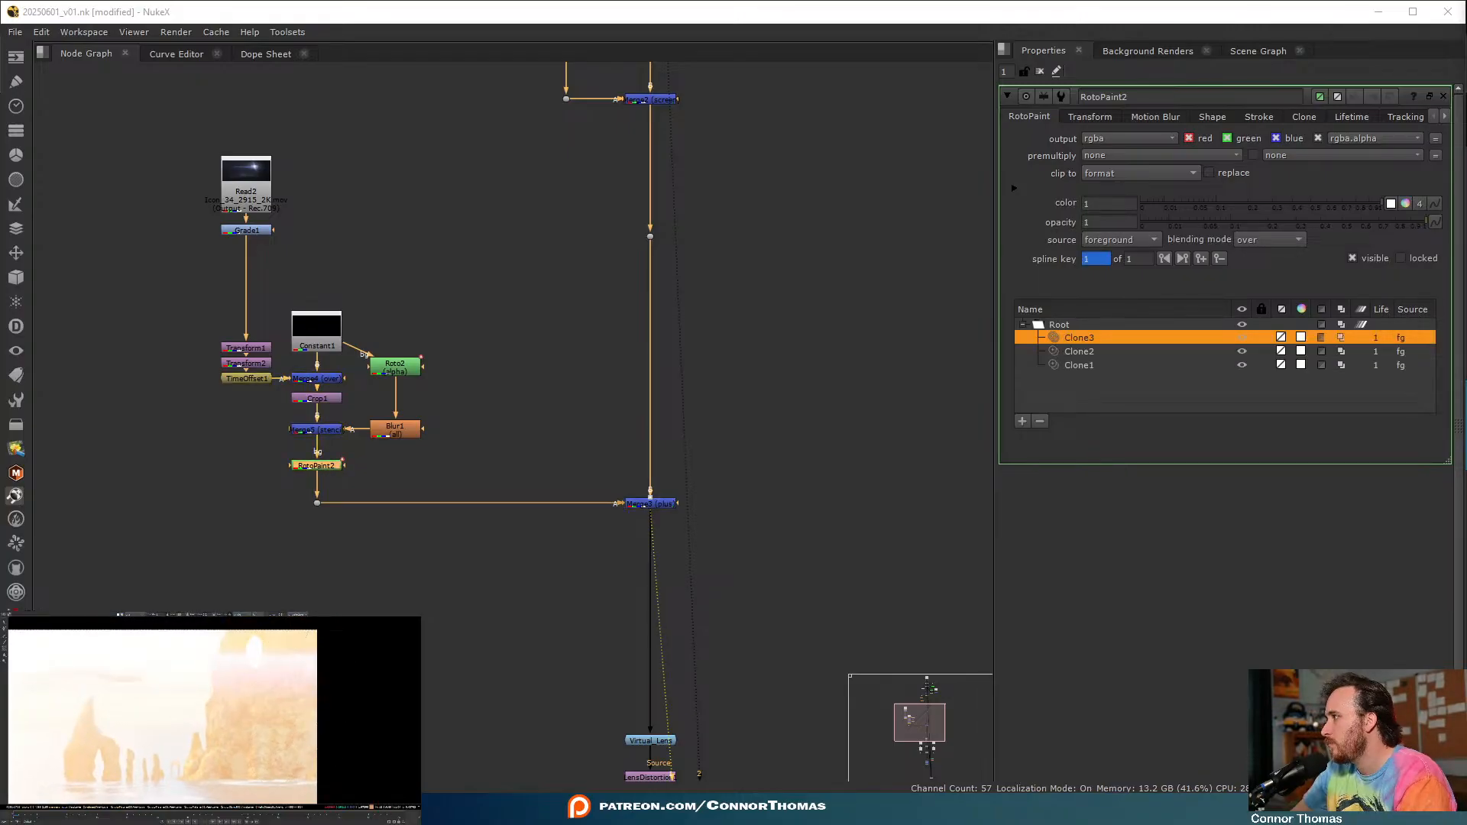
click(1040, 71)
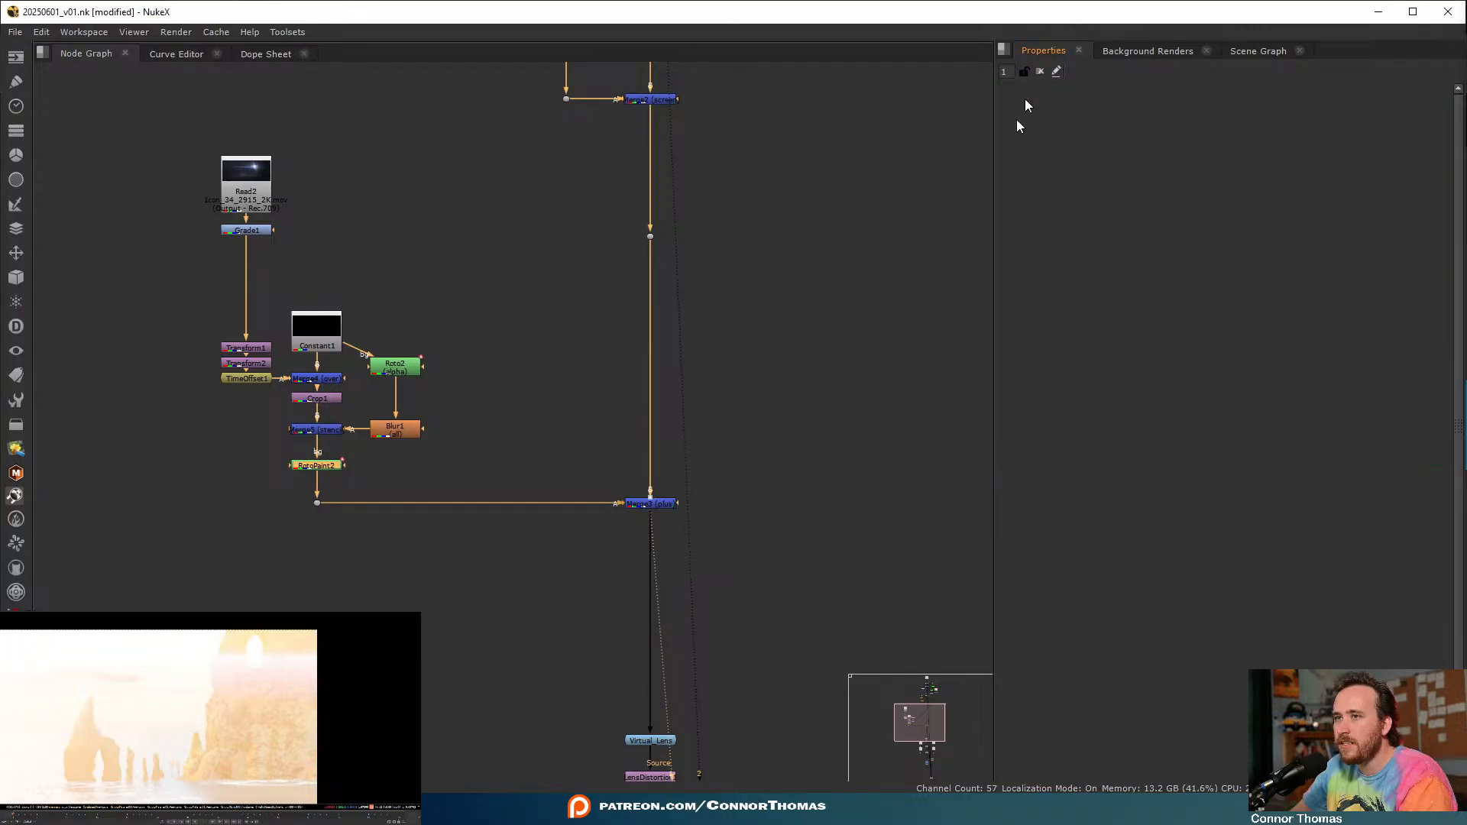
middle_drag(756, 488, 762, 477)
click(8, 608)
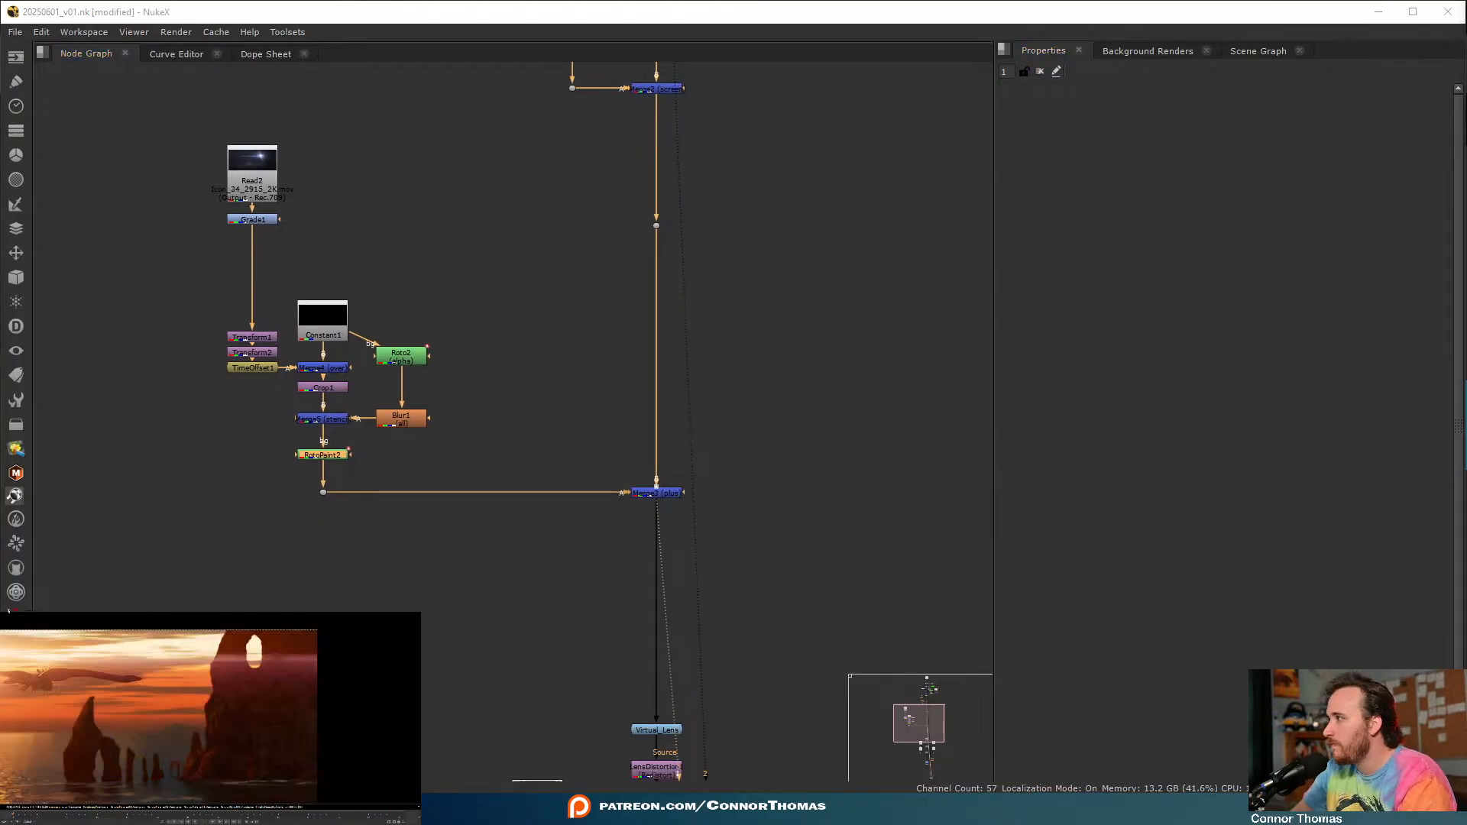
- Compare the final Crop2 output with the LensDistortion1 and DasGrain1 results, and examine the grain on the large rock up close
middle_drag(837, 434, 835, 305)
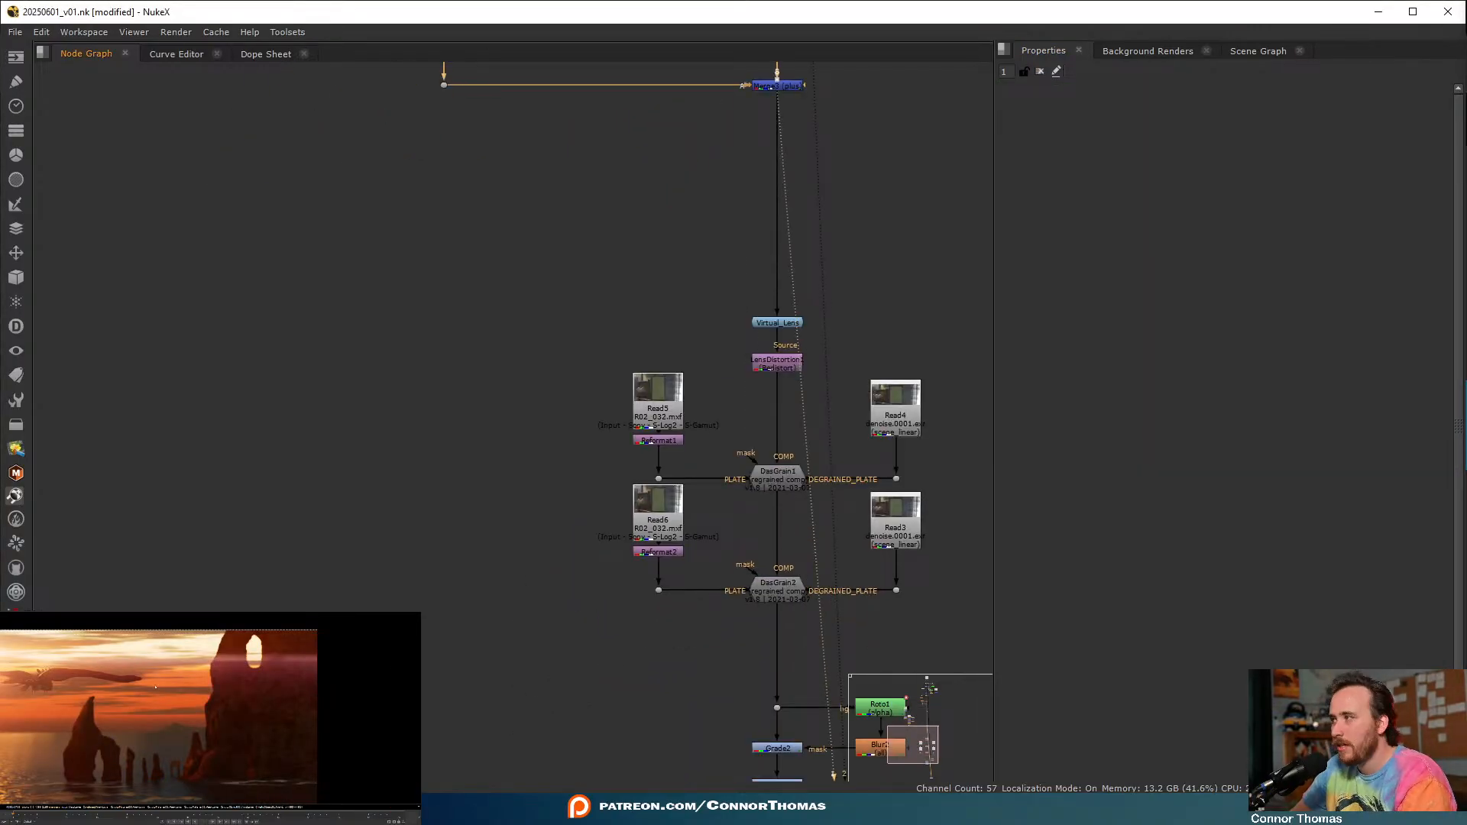
middle_drag(624, 456, 537, 196)
click(691, 551)
key(2)
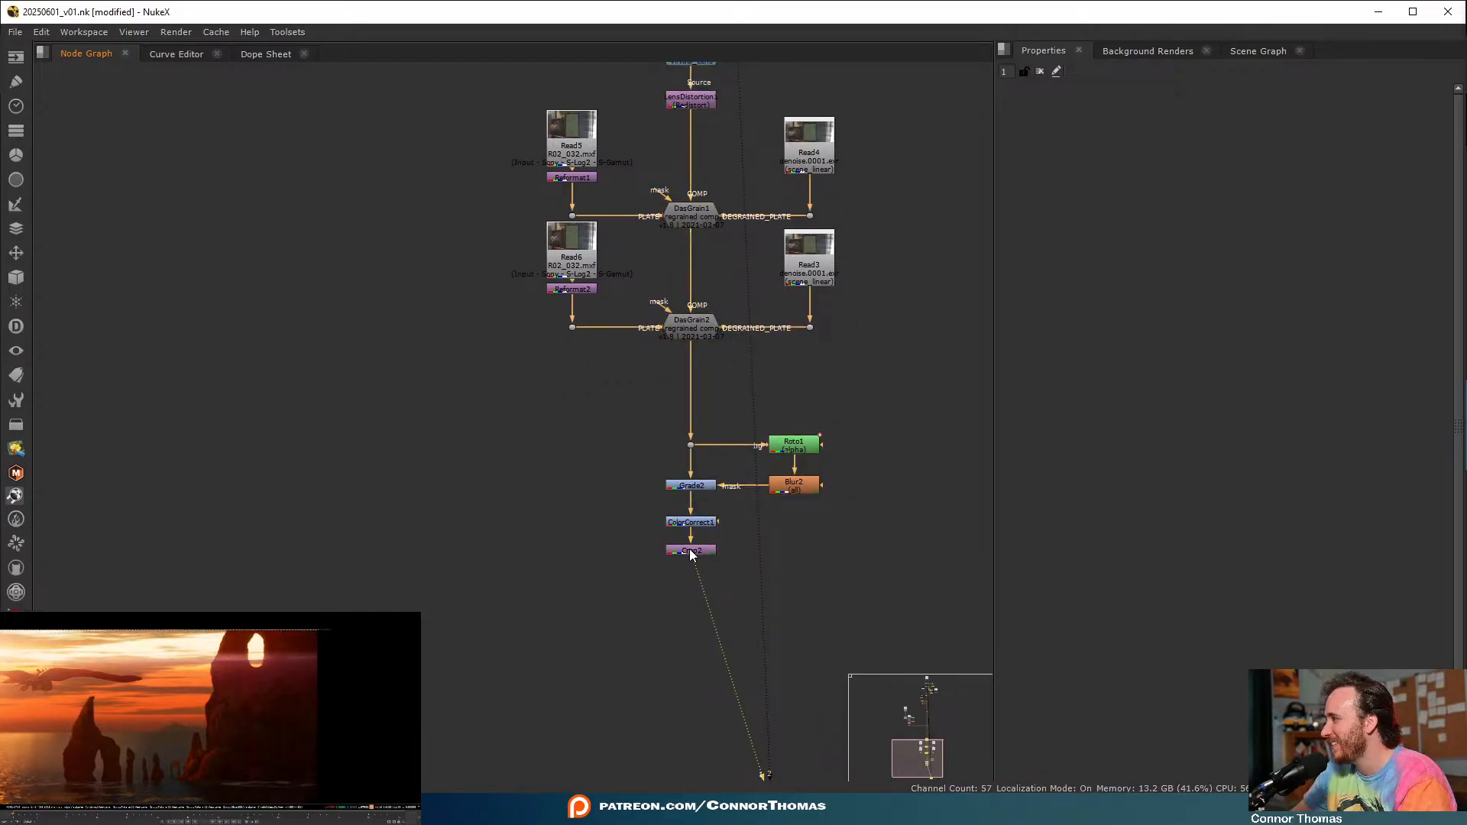
middle_drag(704, 140, 685, 350)
click(676, 309)
key(1)
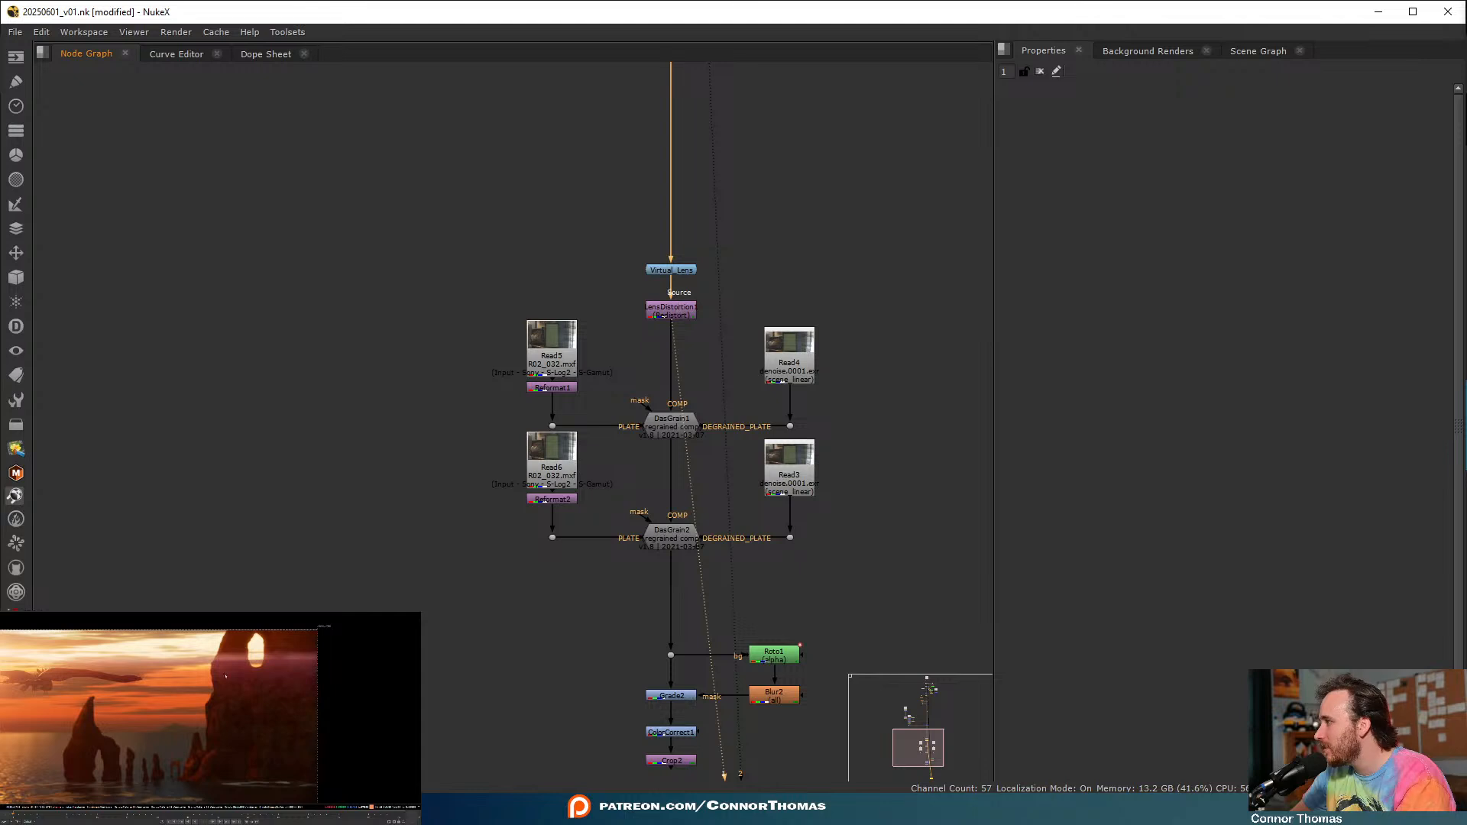
click(670, 425)
key(1)
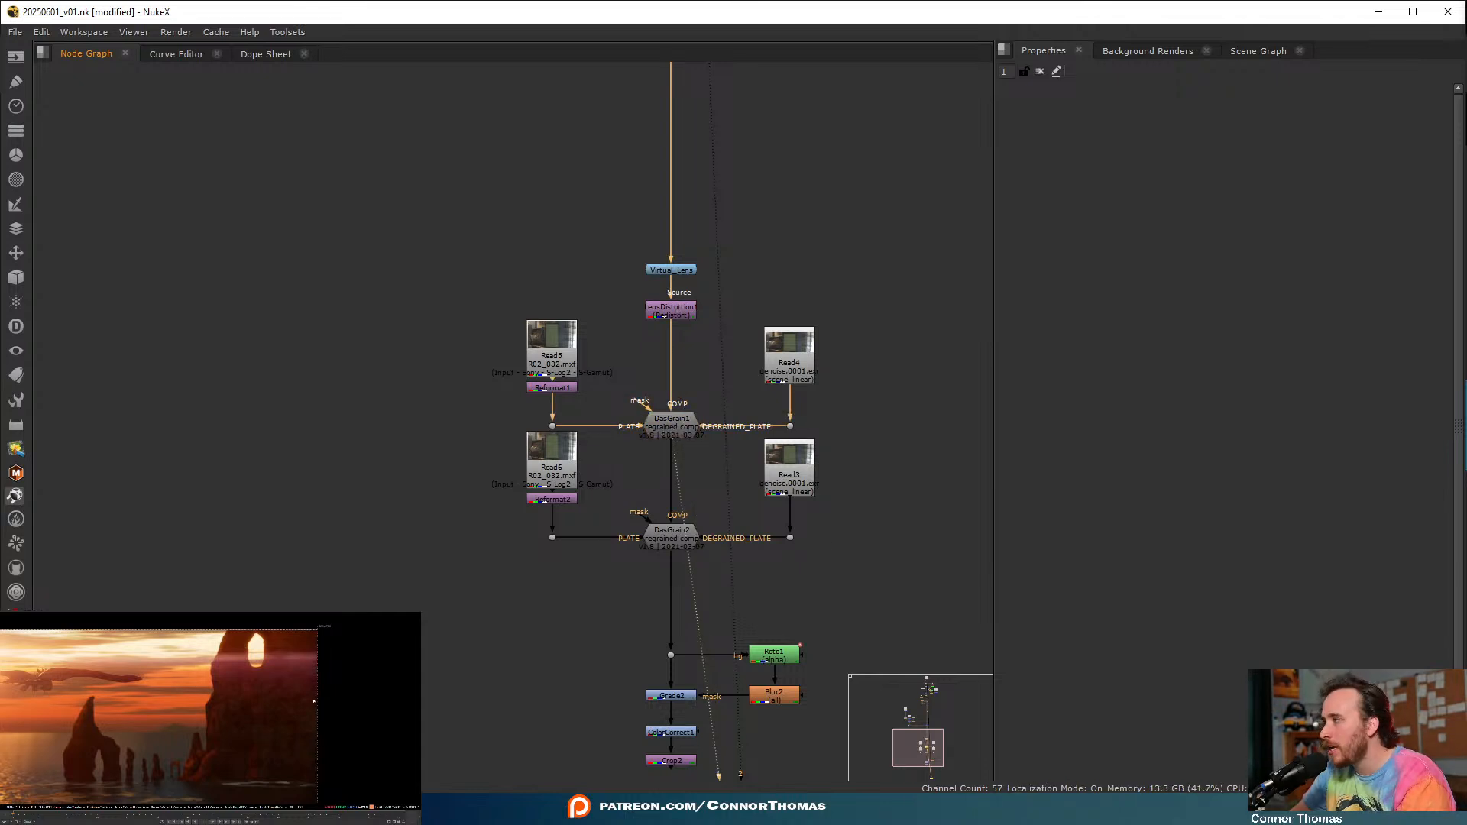
scroll(314, 696, up, 5)
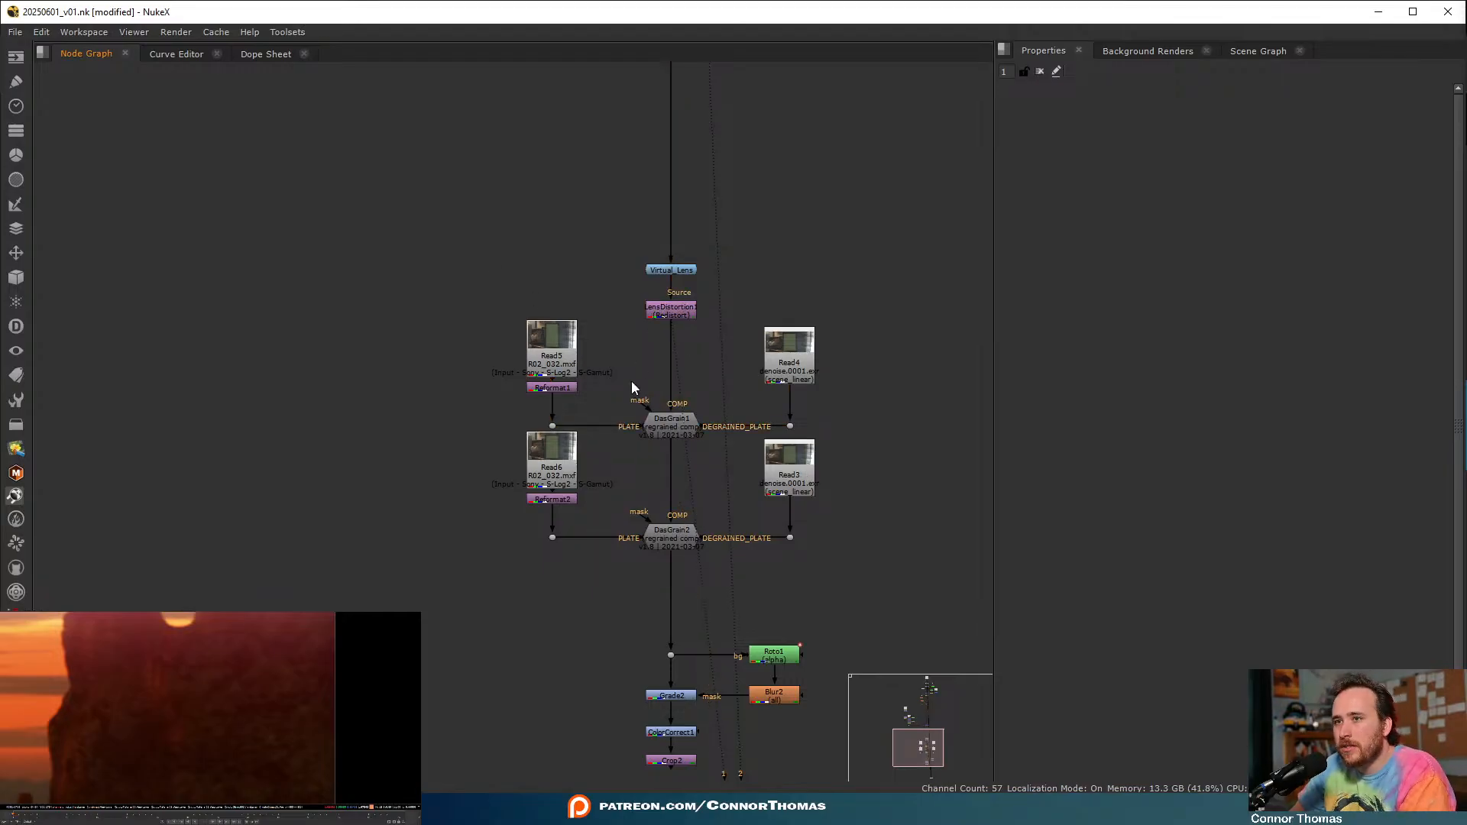
- Review DasGrain1's analyze, adjust and replace settings, including the edge concealer options
double_click(685, 424)
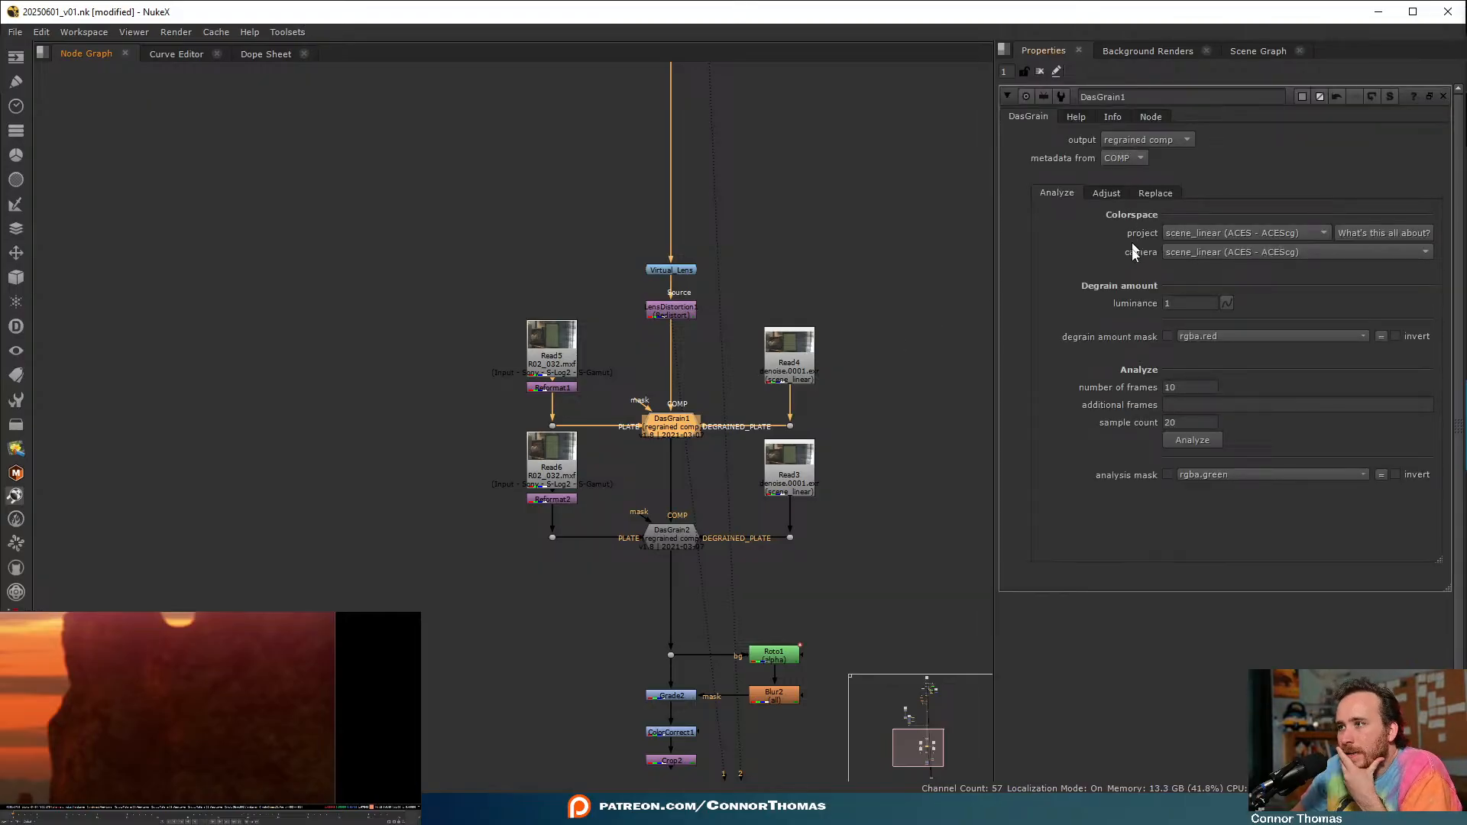
click(1106, 193)
click(1168, 193)
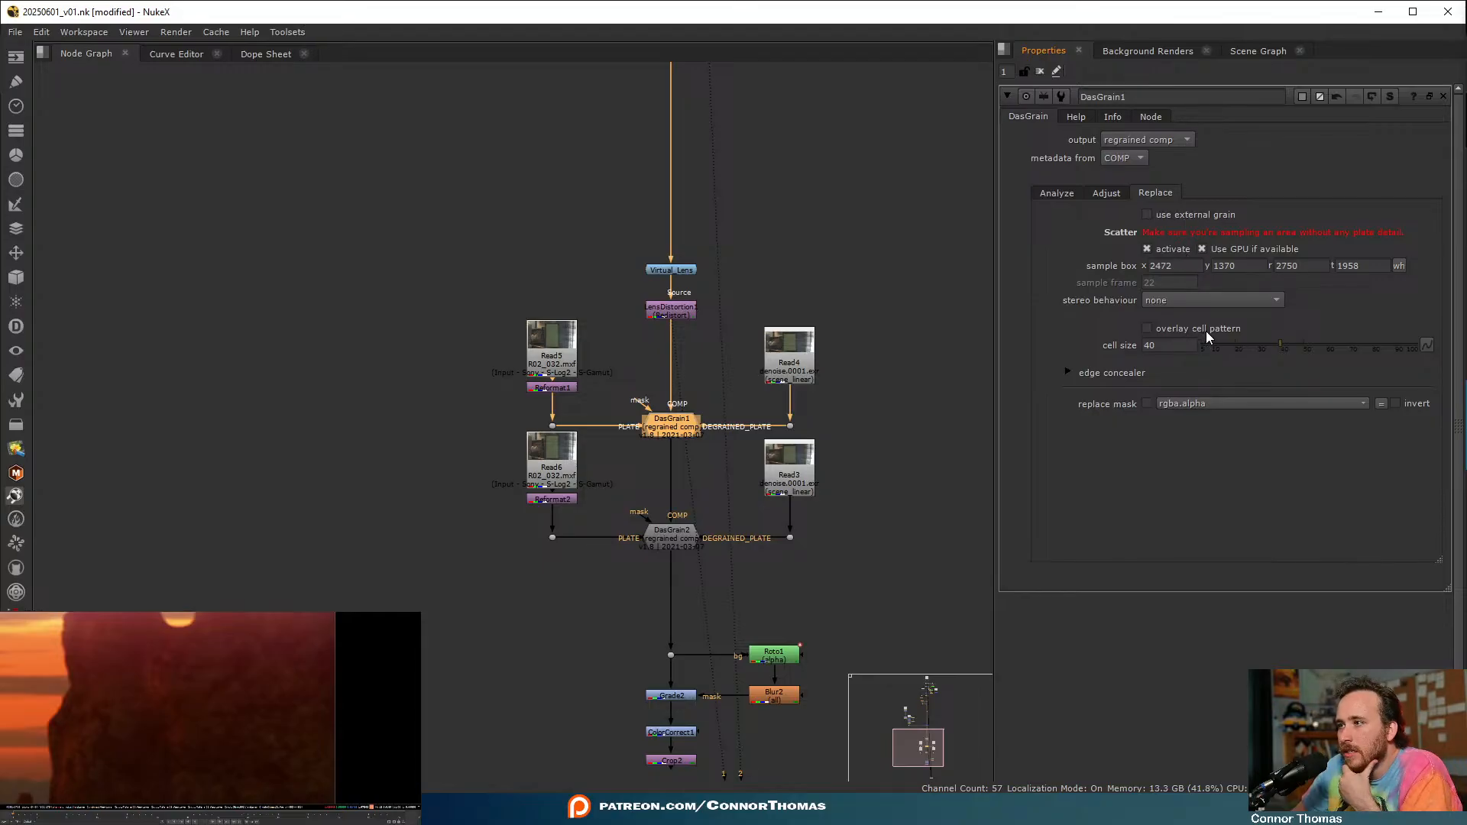
click(1102, 198)
click(1058, 191)
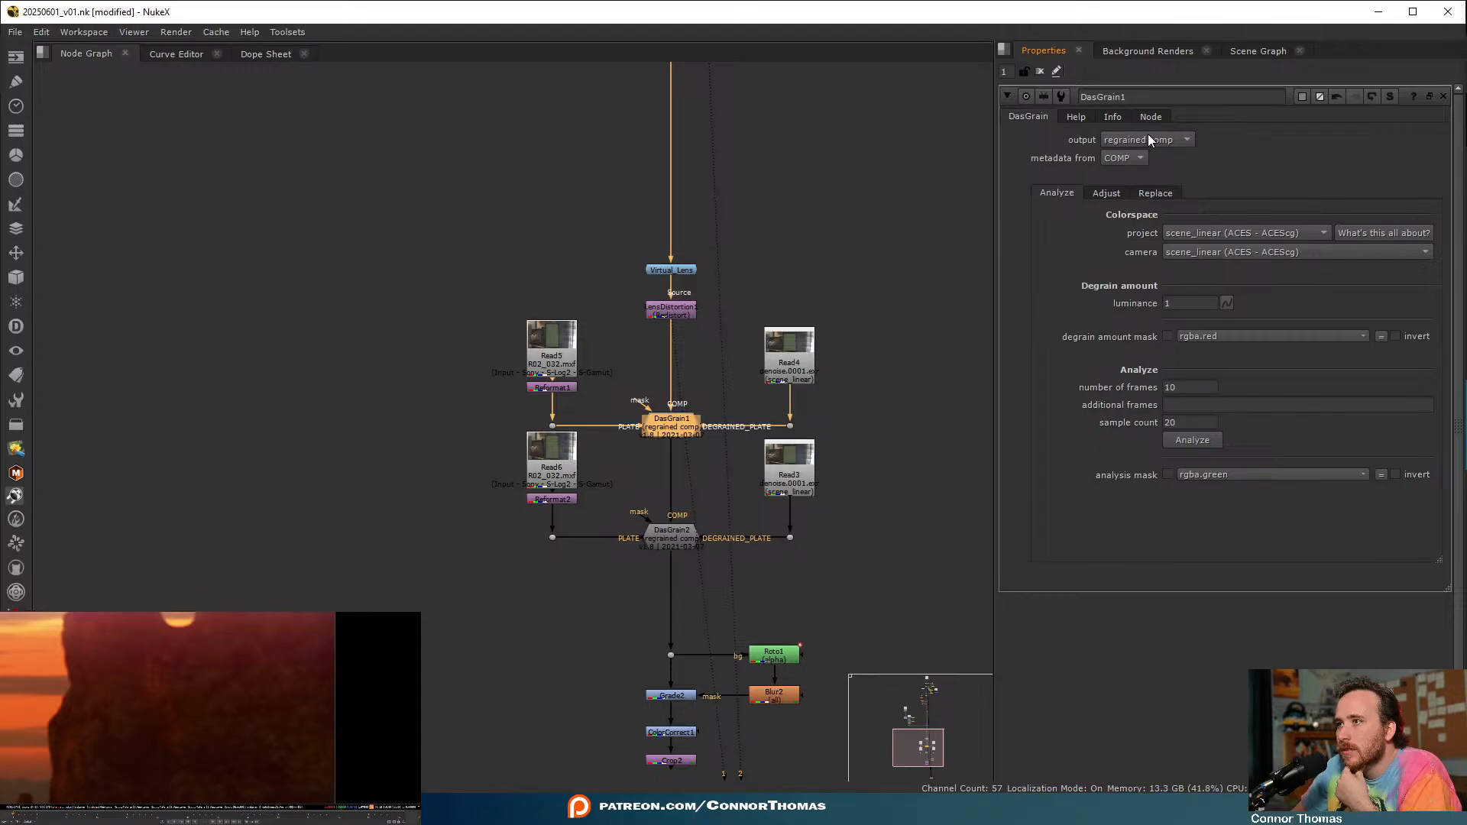
click(1106, 193)
click(1153, 193)
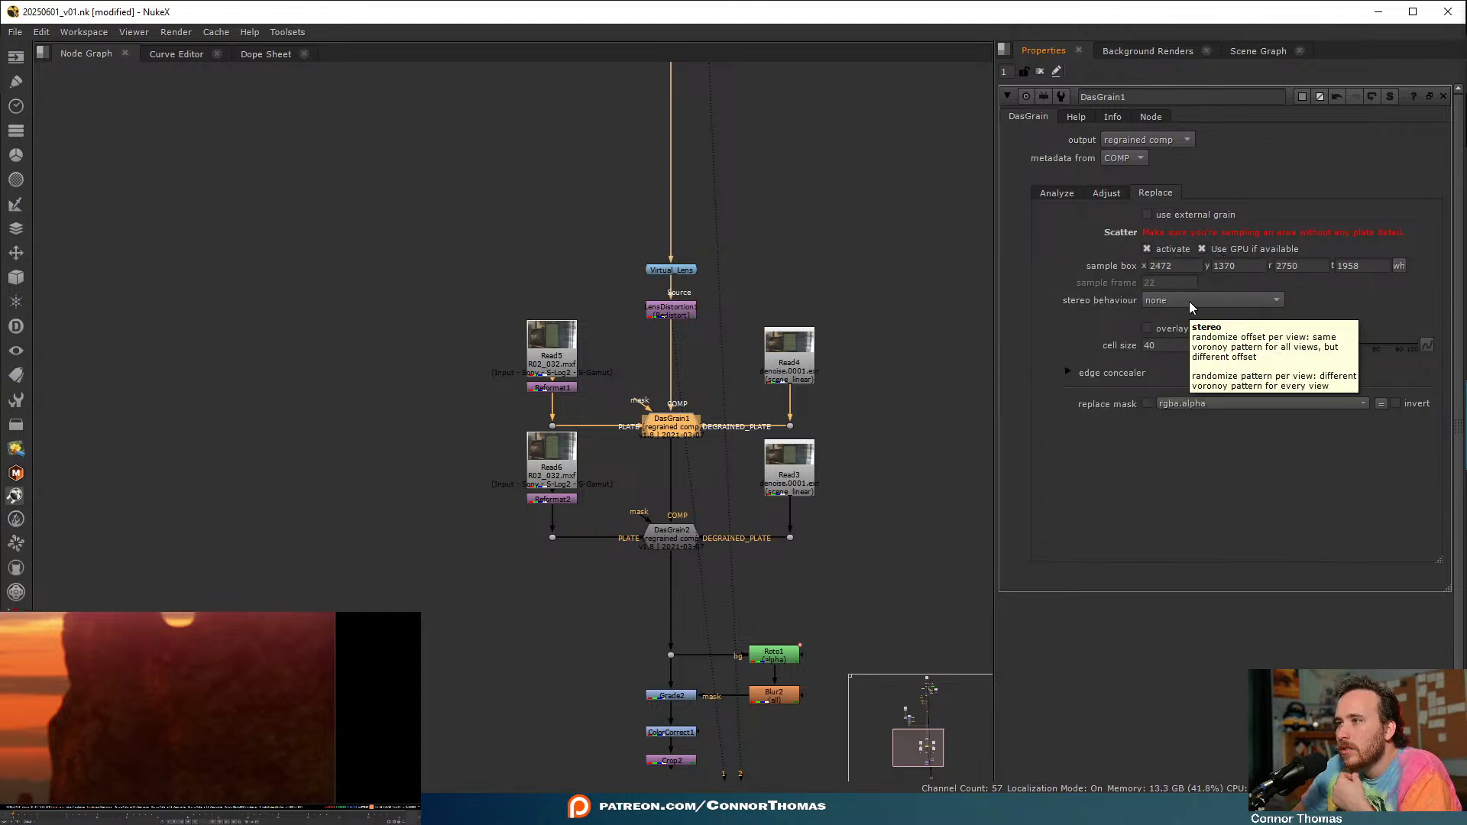
click(1110, 373)
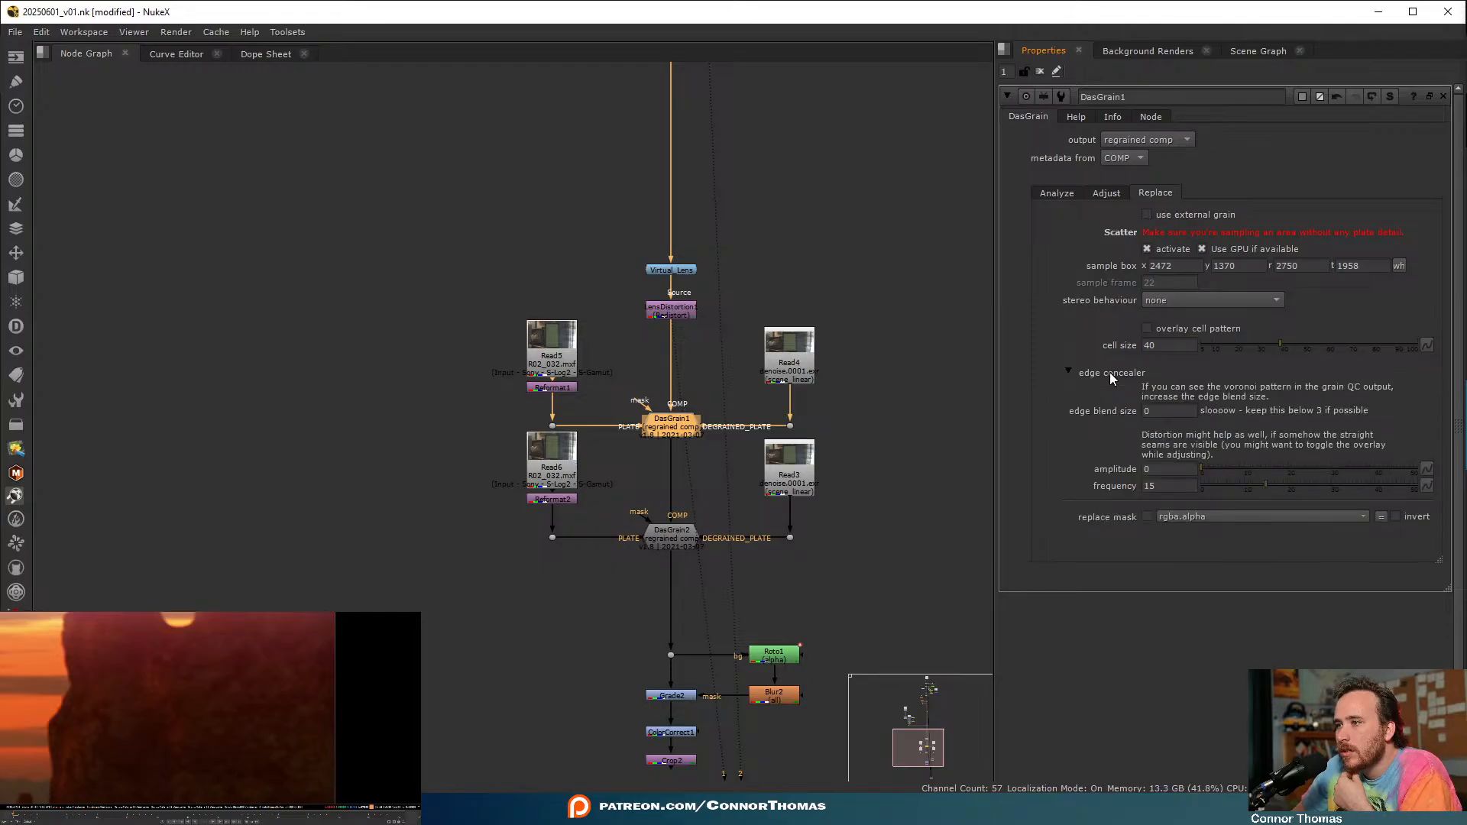
click(1109, 373)
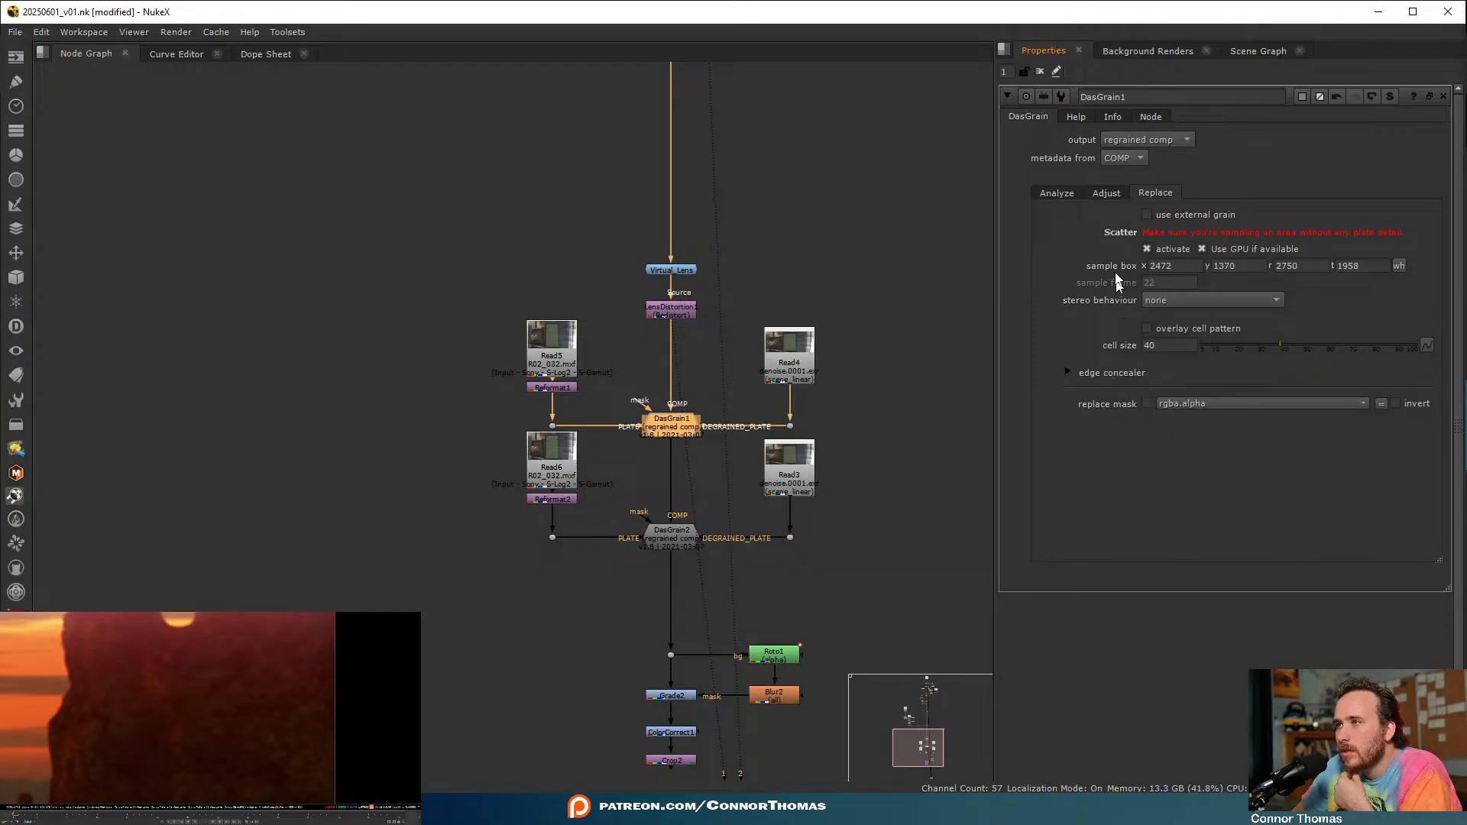
click(1120, 193)
click(1055, 196)
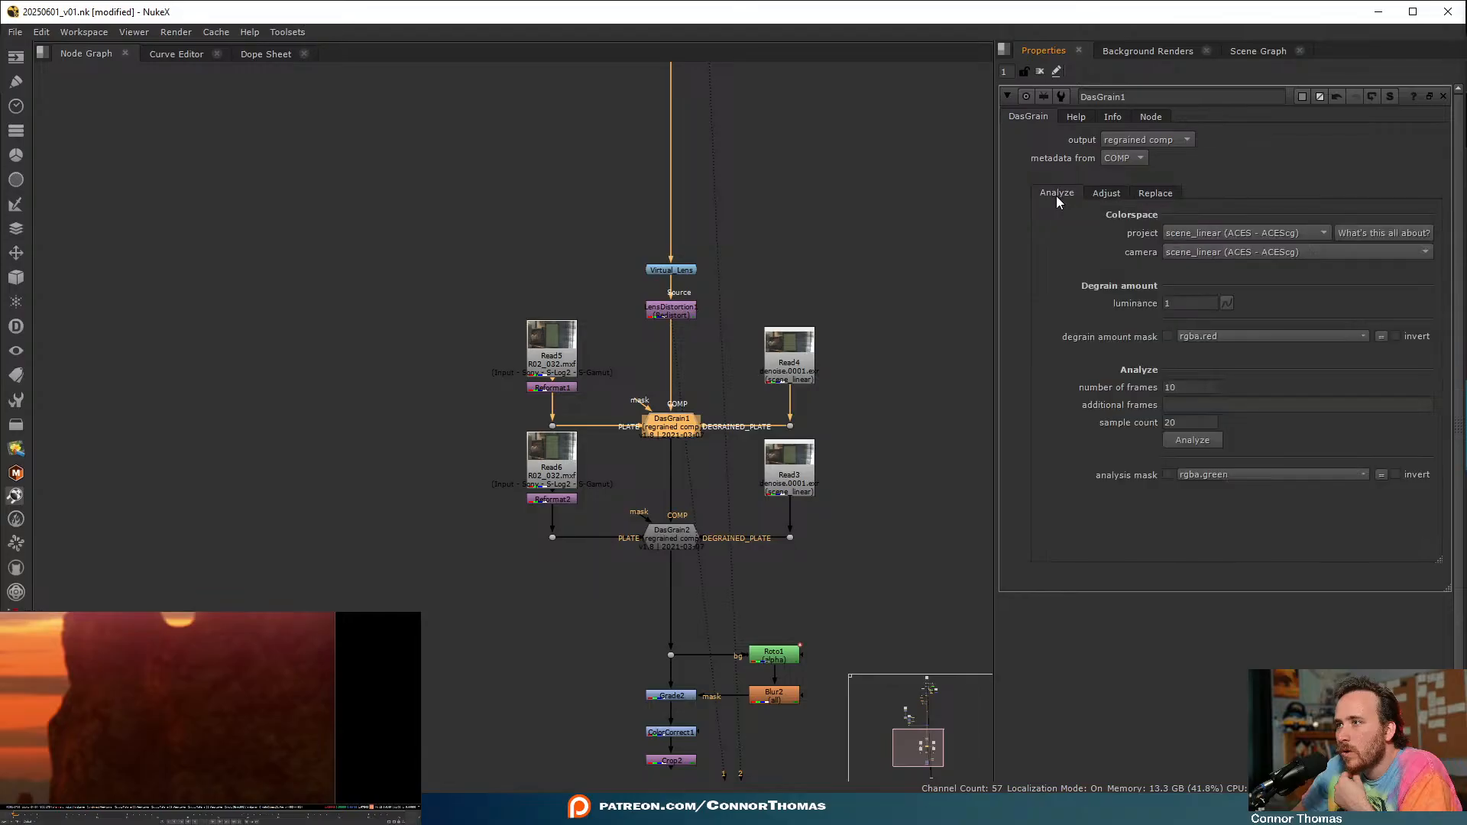
- Look over the grain plate inputs and trace the node tree up to the Read1 render and back
drag(458, 634, 608, 233)
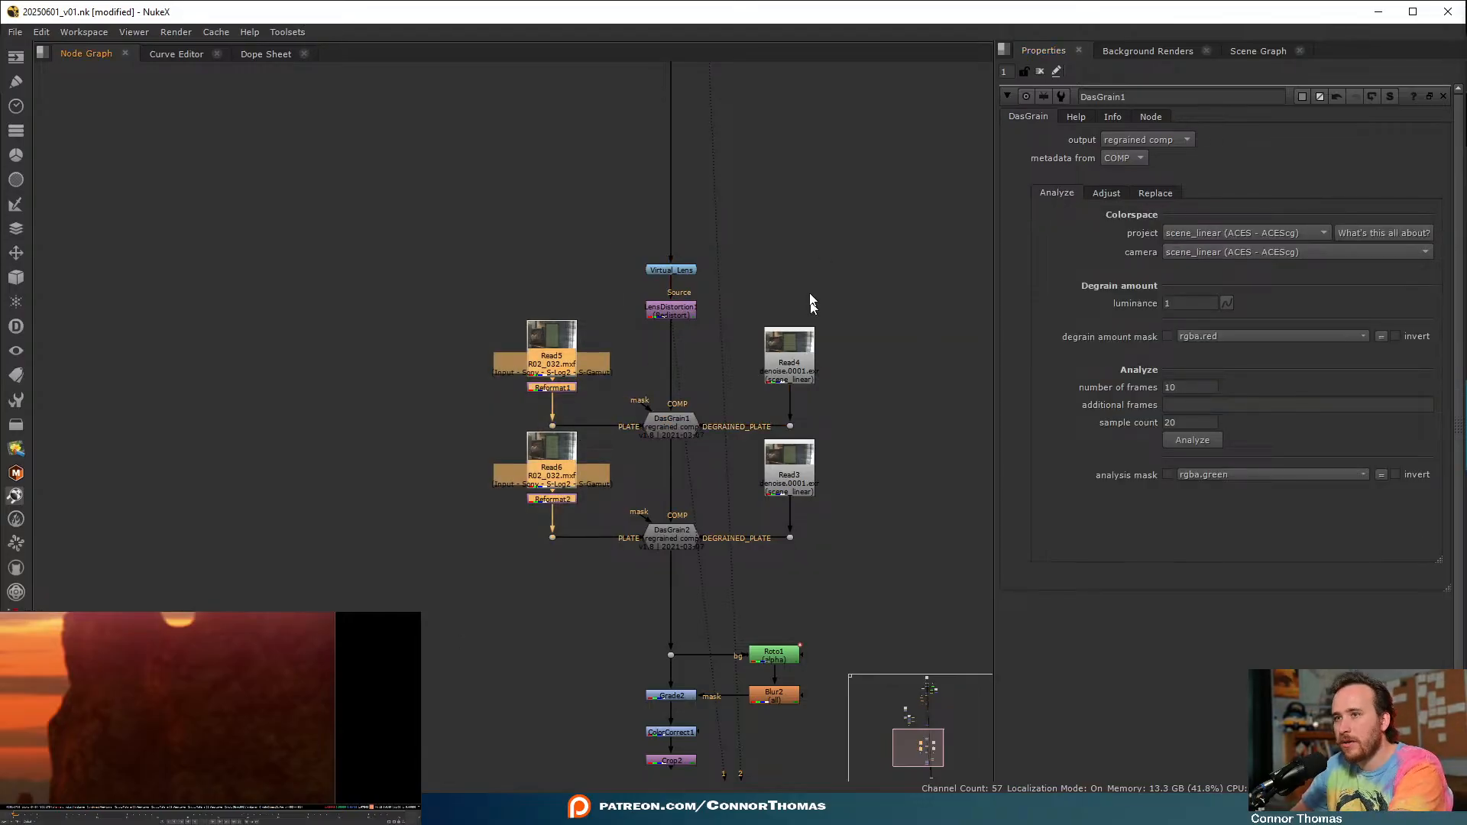
click(627, 345)
drag(472, 279, 547, 334)
click(603, 197)
middle_drag(606, 84, 456, 625)
scroll(455, 624, down, 2)
middle_drag(684, 96, 649, 179)
scroll(650, 181, up, 2)
middle_drag(432, 317, 583, 236)
middle_drag(566, 356, 510, 612)
scroll(570, 438, up, 2)
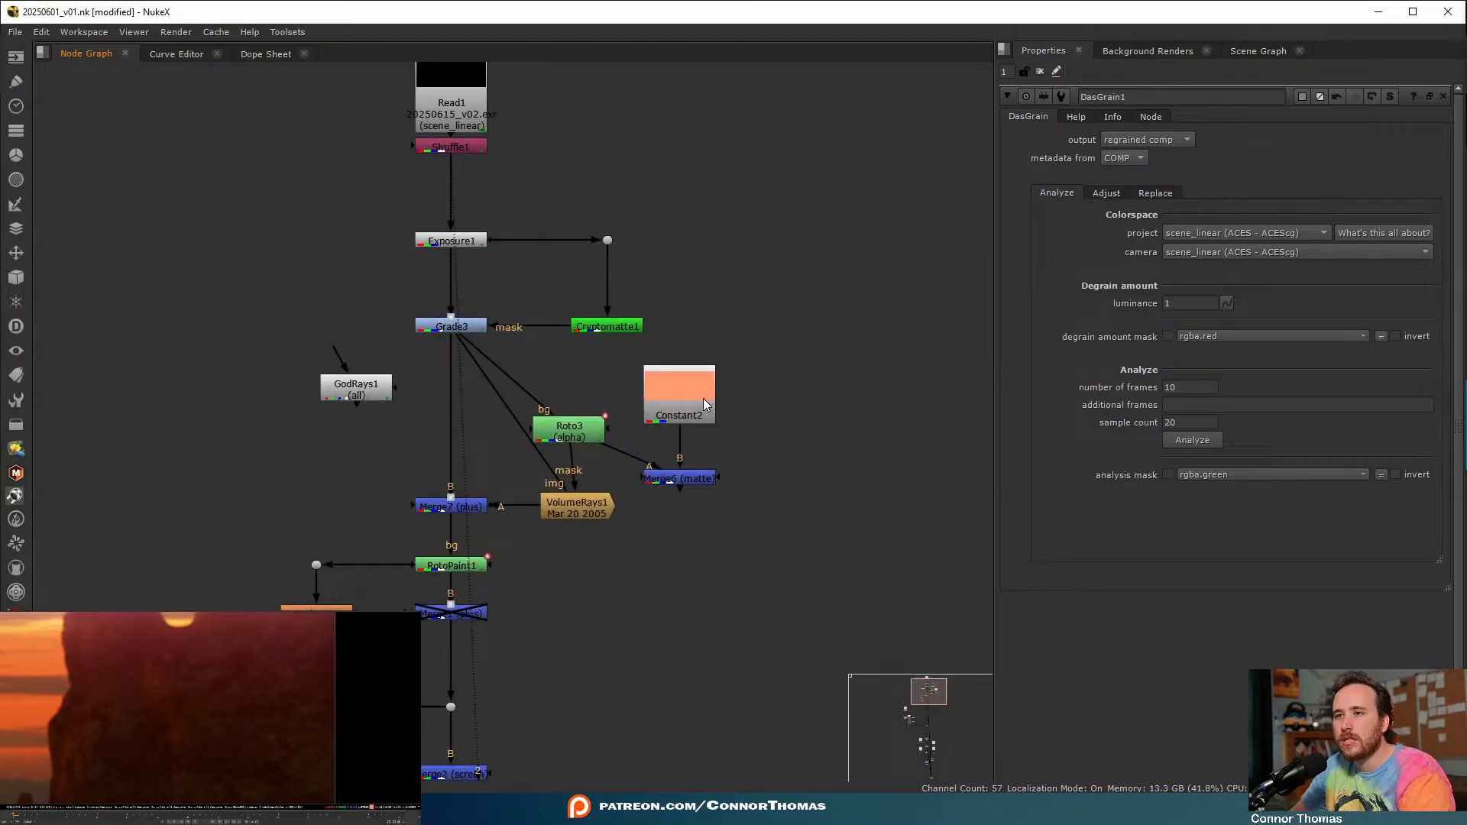
middle_drag(642, 714, 695, 220)
middle_drag(706, 772, 714, 314)
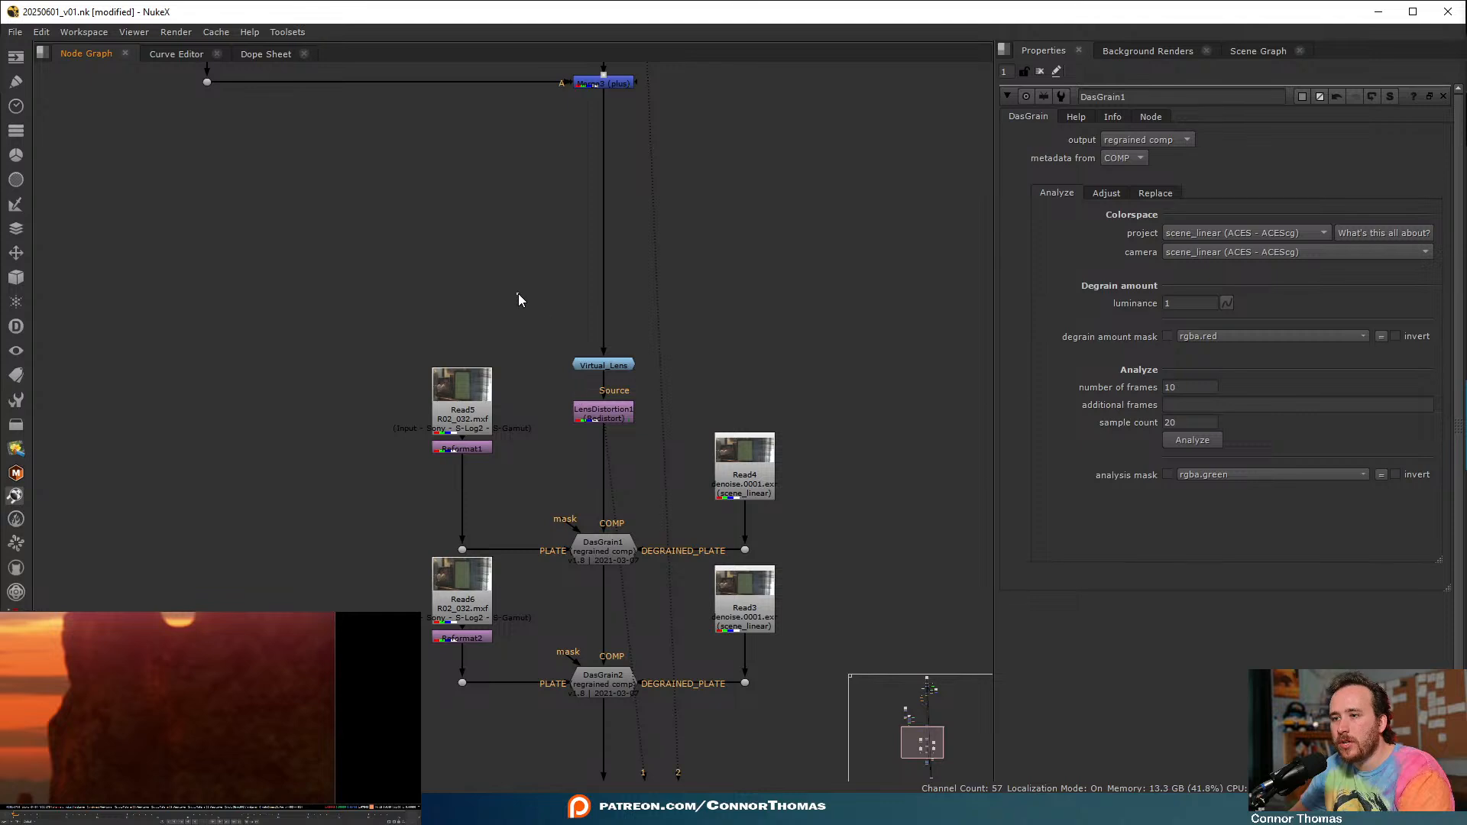
key(Tab)
text(ref)
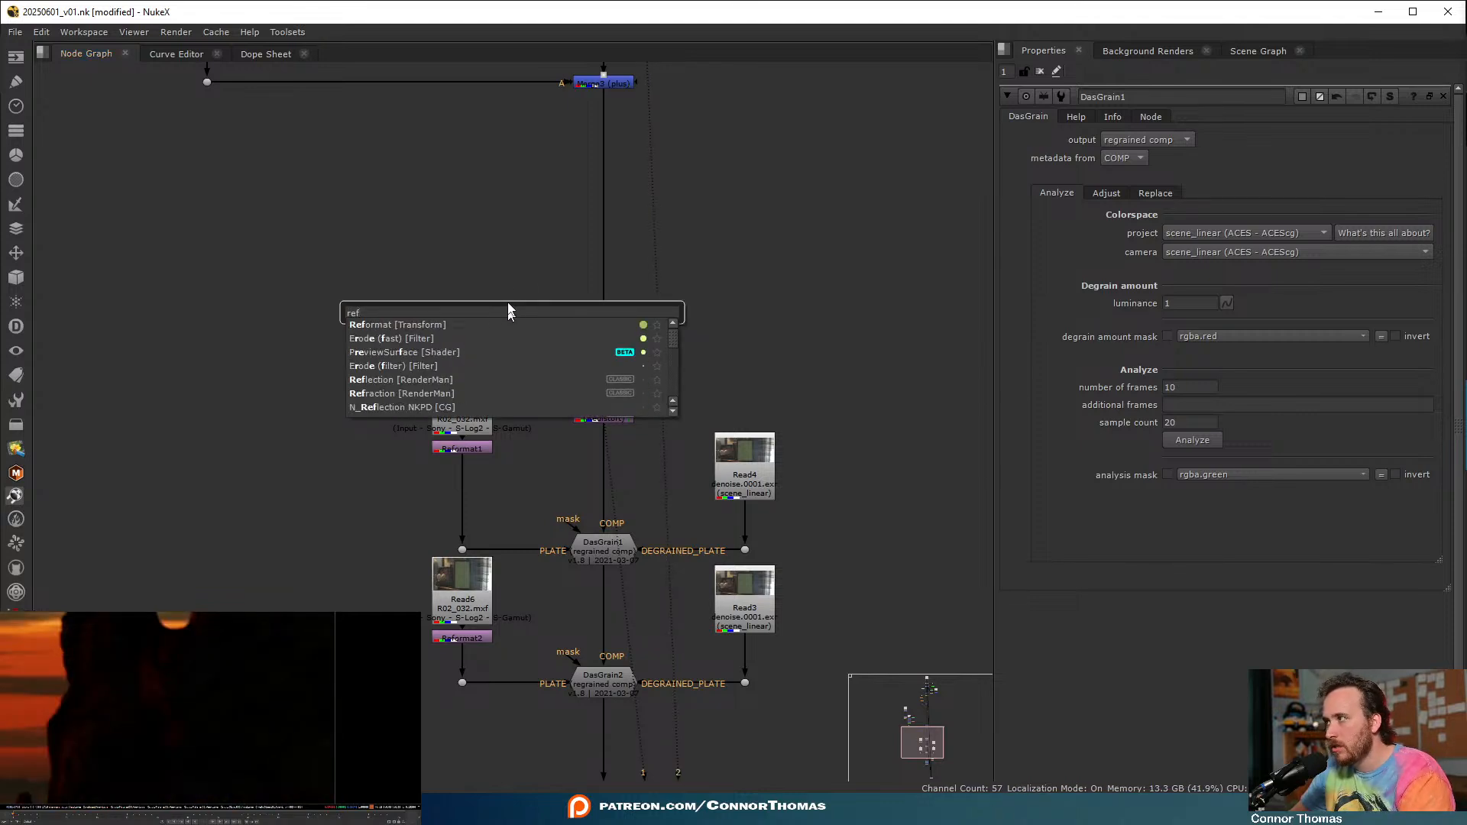
key(Return)
click(600, 428)
click(466, 293)
key(r)
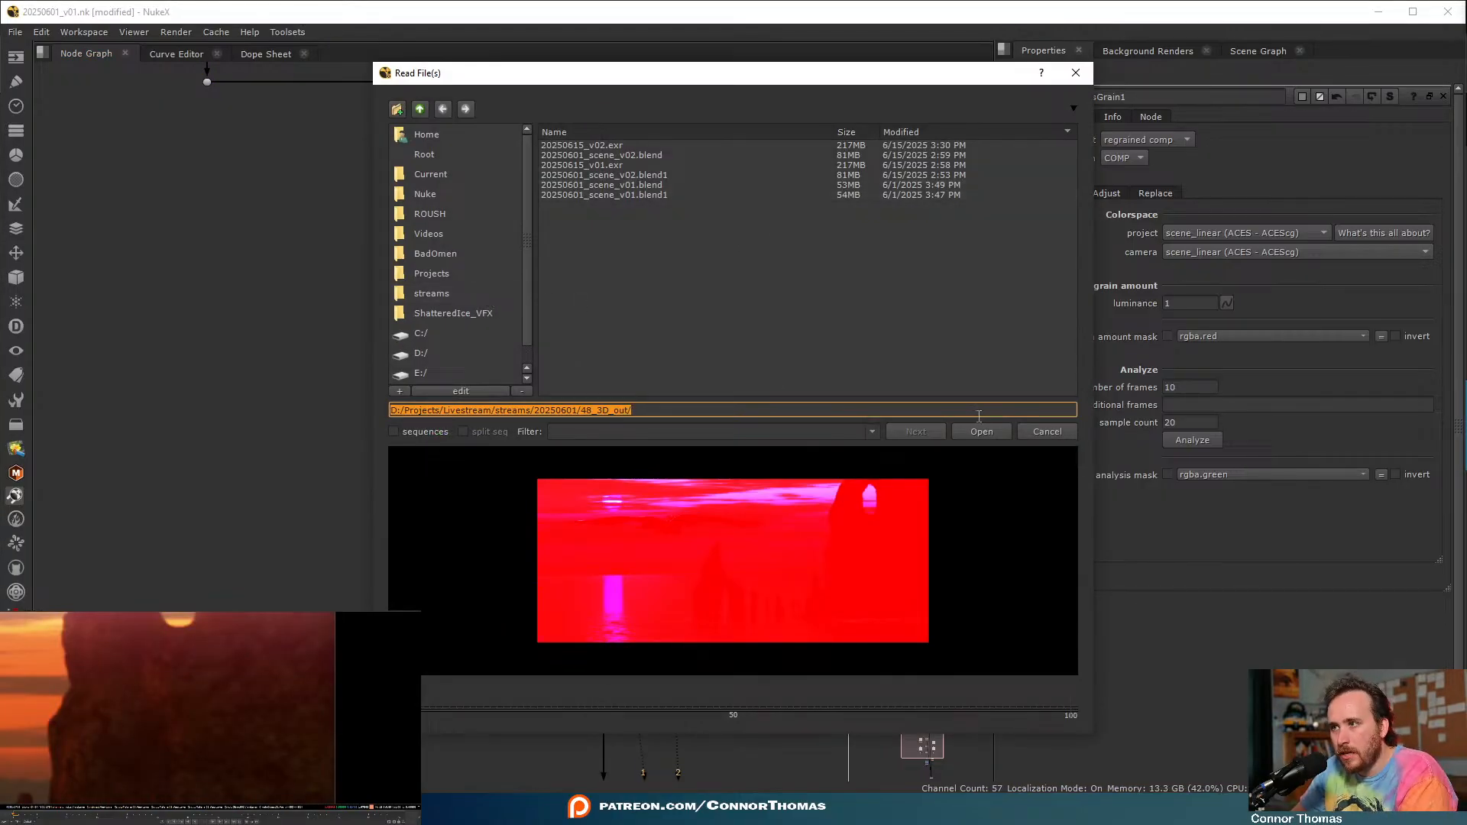
click(1047, 431)
- Add a Reformat node above the grain plates and set its output format to 4096x1716
key(Tab)
text(ref)
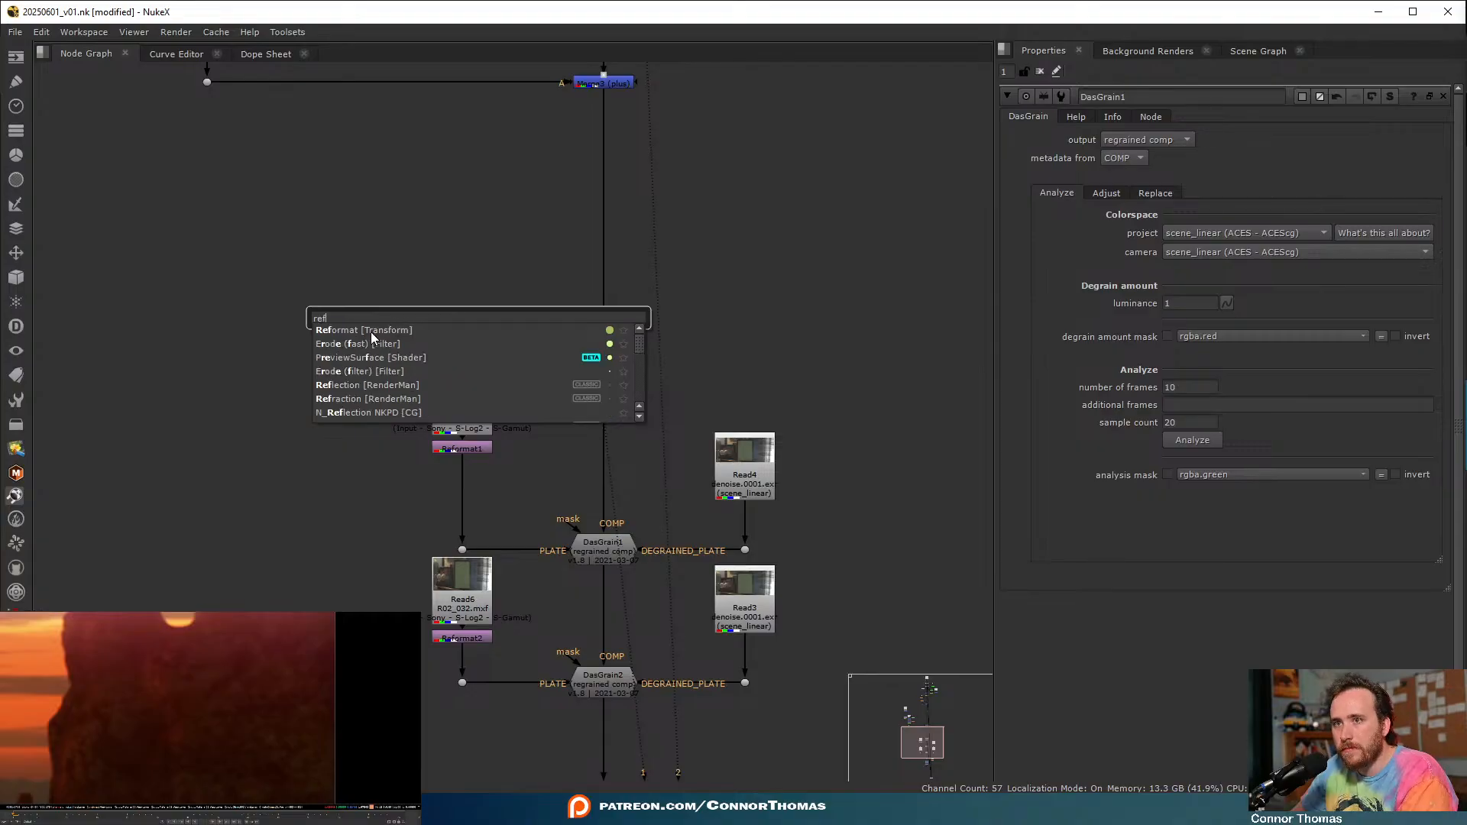
key(Return)
click(1146, 157)
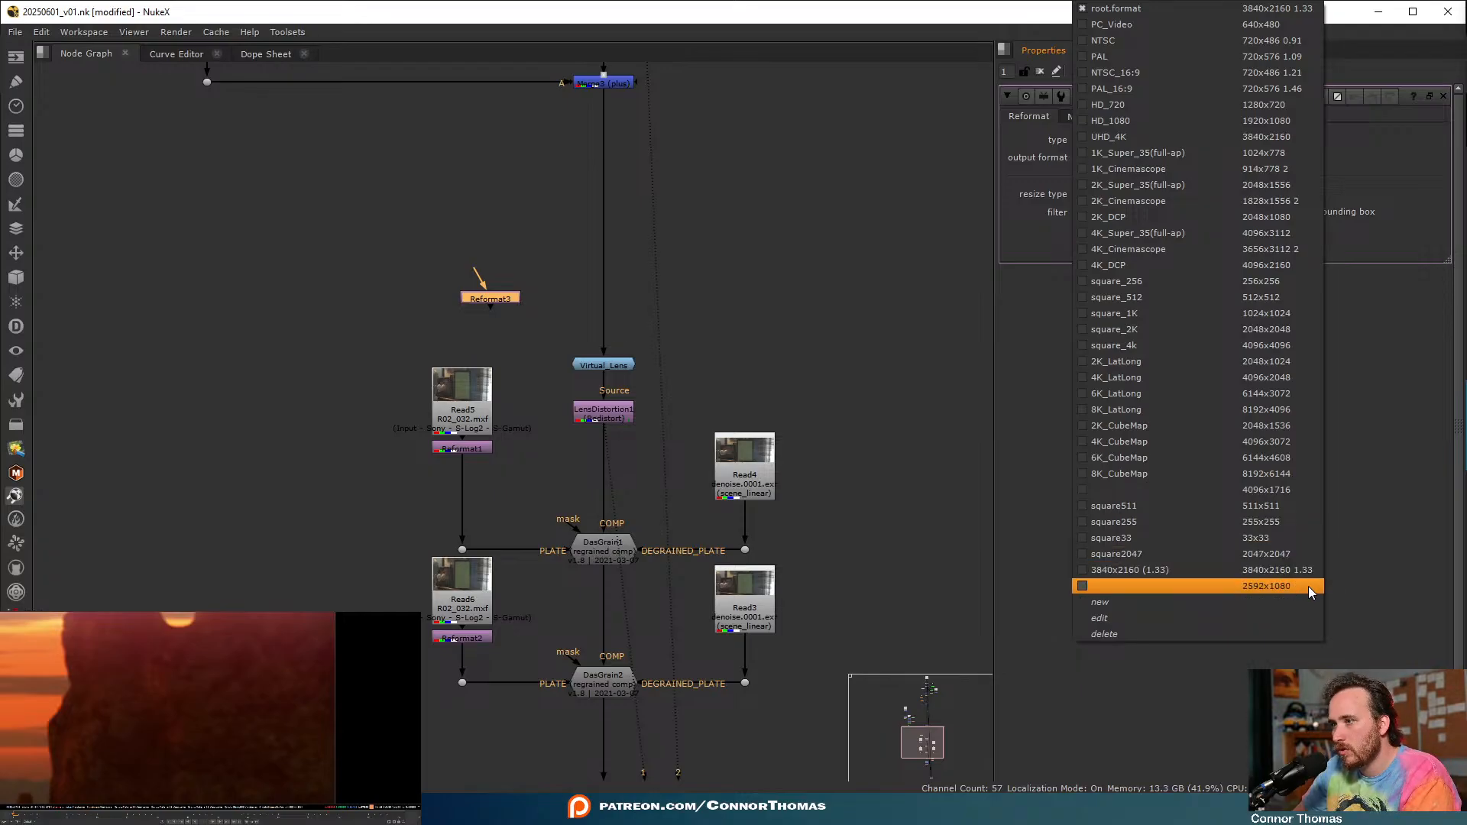
click(1294, 490)
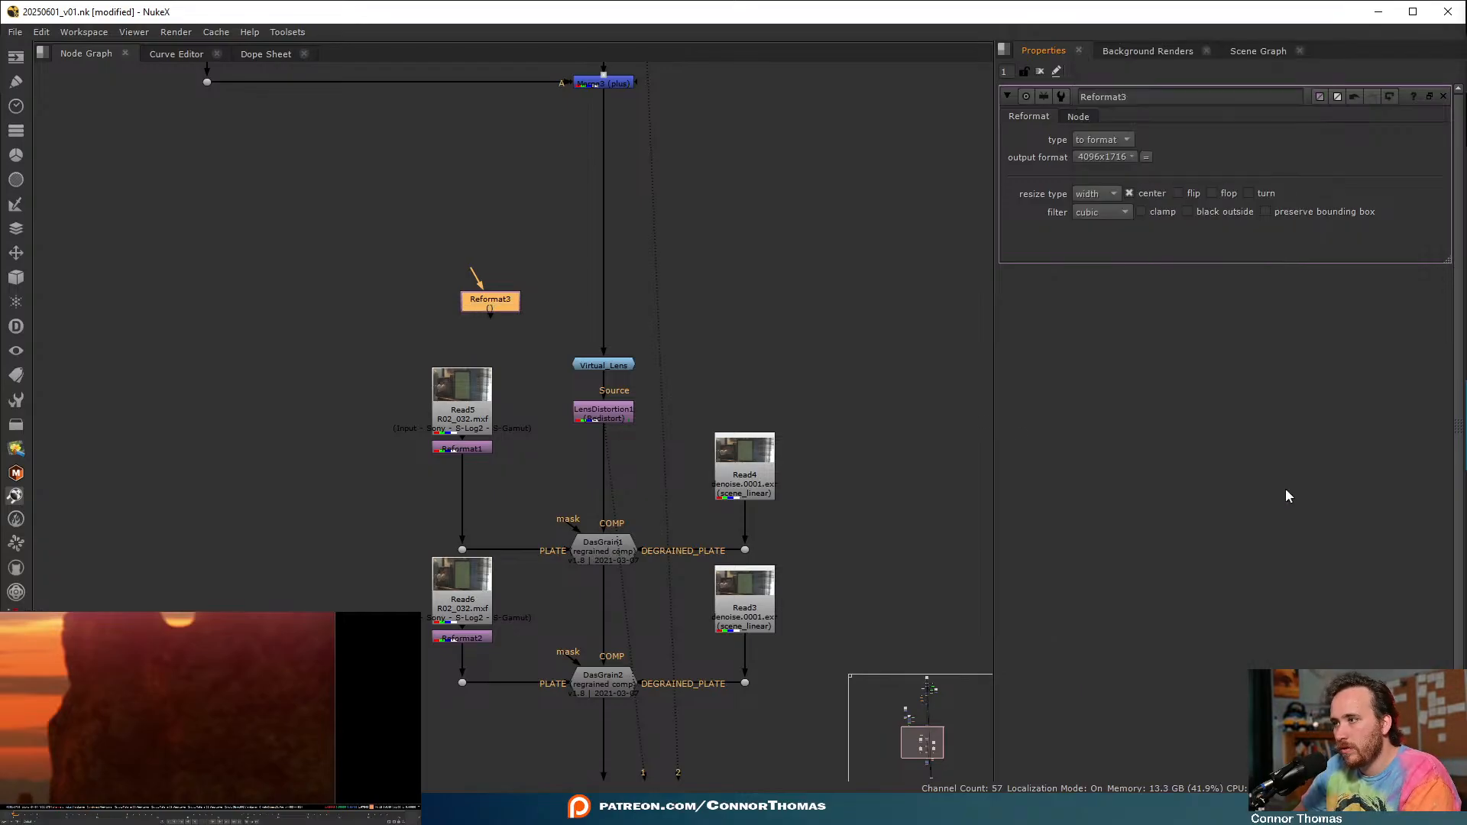
- Insert copies of the 4096x1716 Reformat into the plate and degrained plate inputs of both DasGrain nodes, and check DasGrain1's output
click(470, 447)
key(ctrl+v)
drag(763, 489, 764, 481)
key(ctrl+v)
middle_drag(786, 510, 853, 417)
click(459, 524)
key(ctrl+v)
double_click(745, 489)
key(ctrl+v)
click(835, 576)
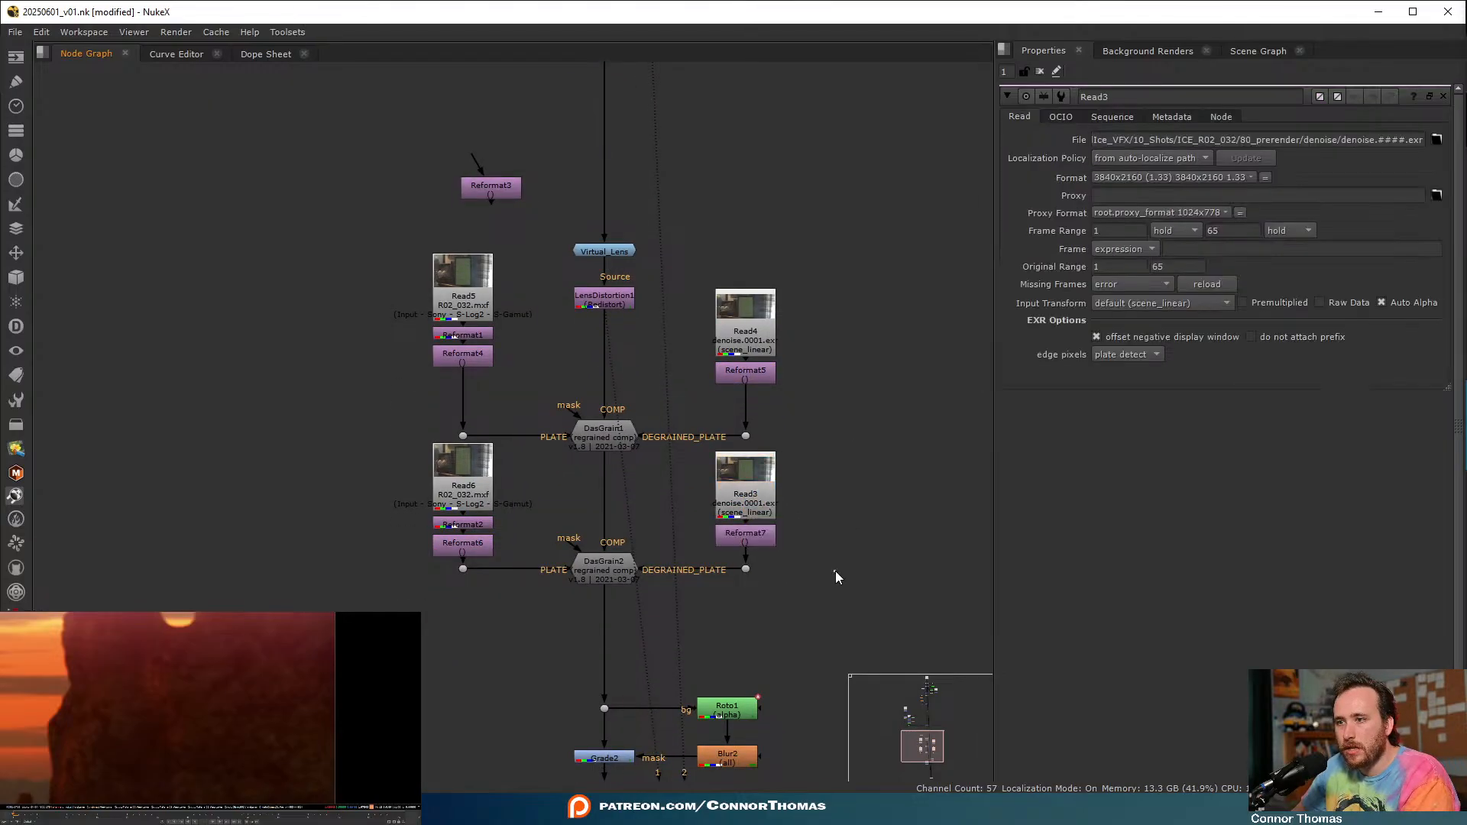
click(604, 433)
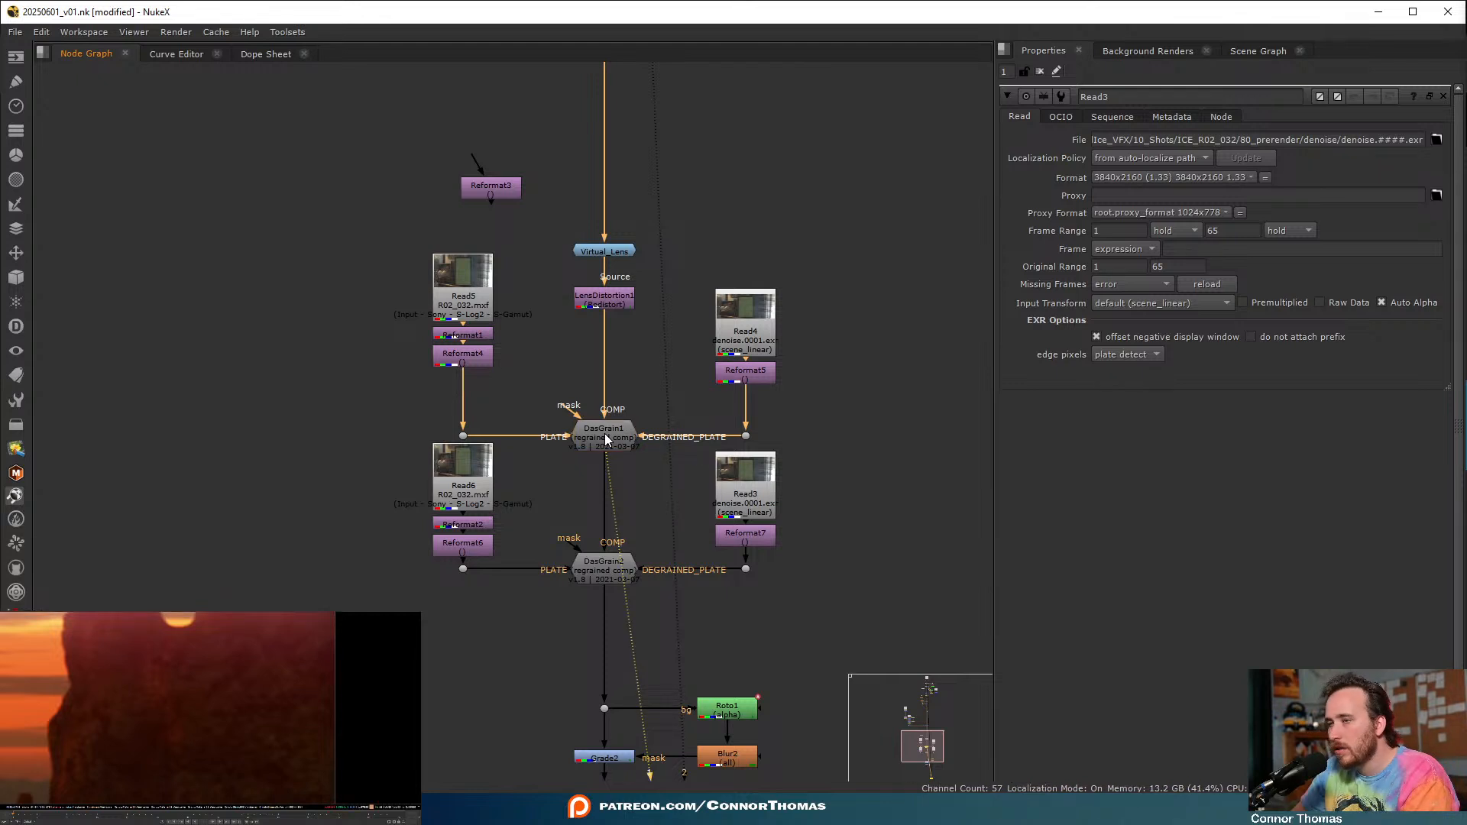
click(608, 567)
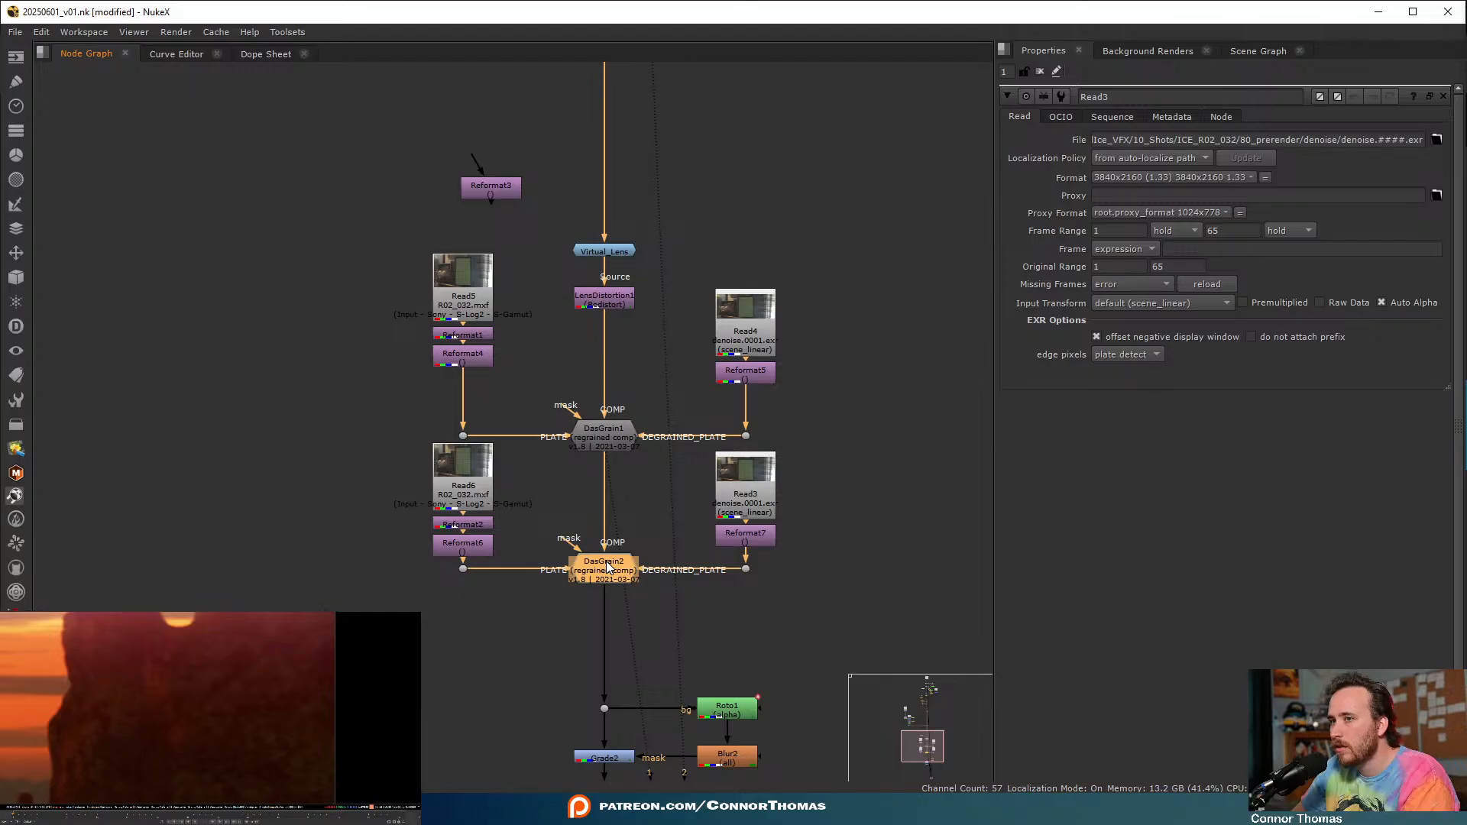
- Delete both DasGrain nodes together with all their plate and degrained plate inputs
key(ctrl+z)
drag(412, 209, 541, 579)
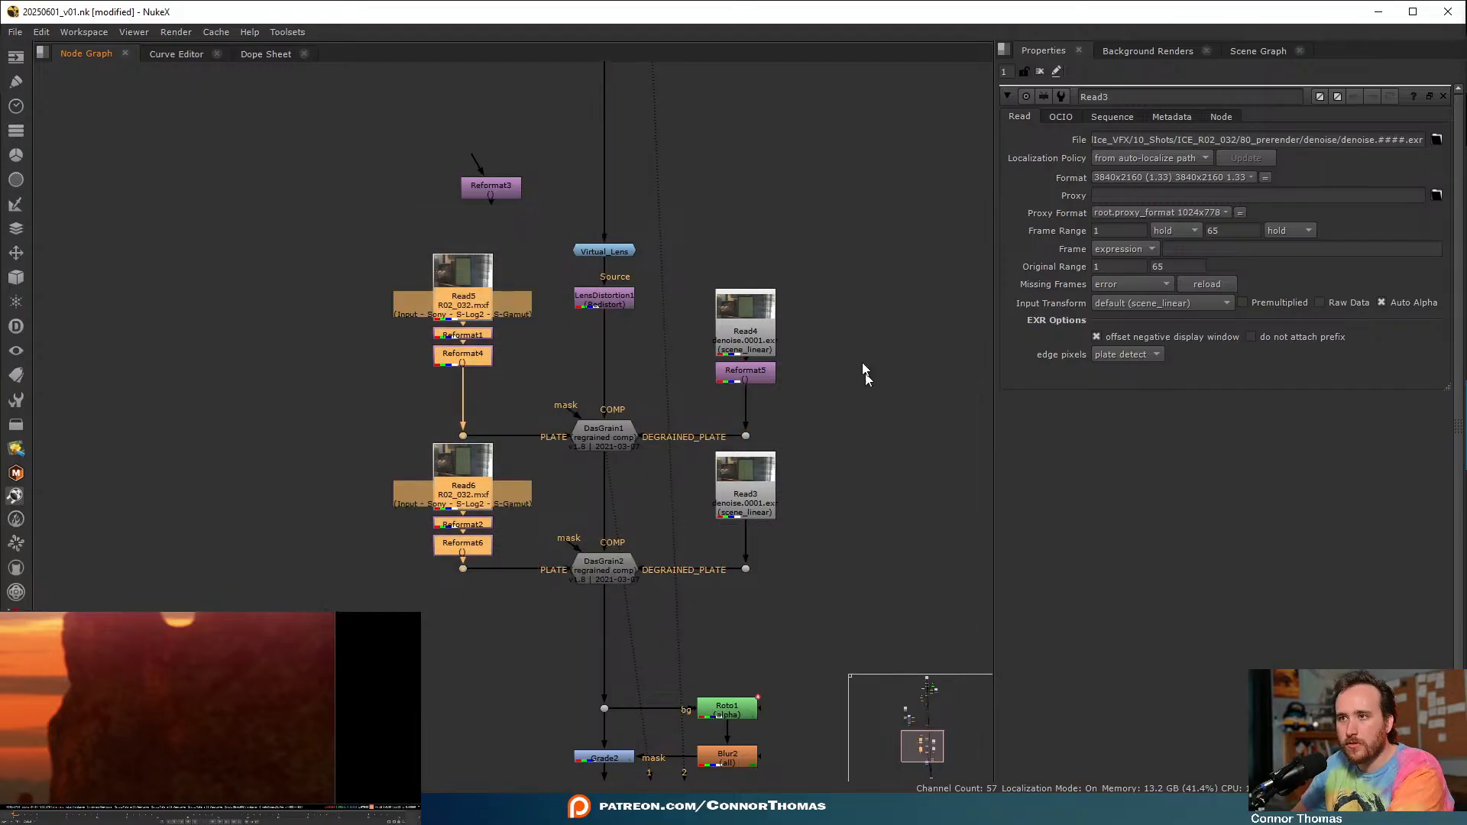
key(Delete)
drag(835, 235, 663, 648)
key(Delete)
drag(716, 386, 510, 592)
key(Delete)
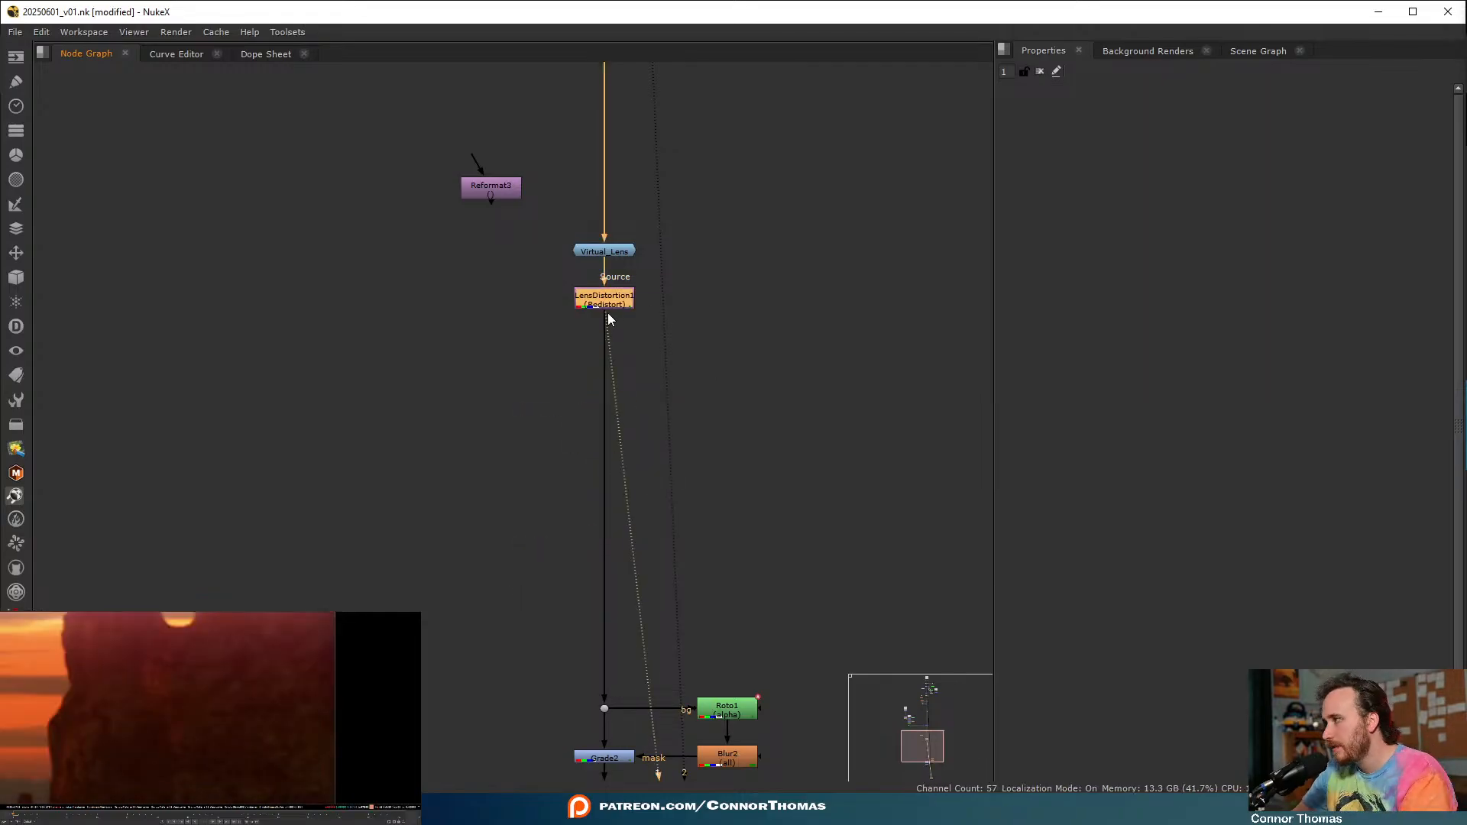
- Add an F_ReGrain node below LensDistortion1 and set its preset stock to Kodak500T 2K
key(Tab)
text(regra)
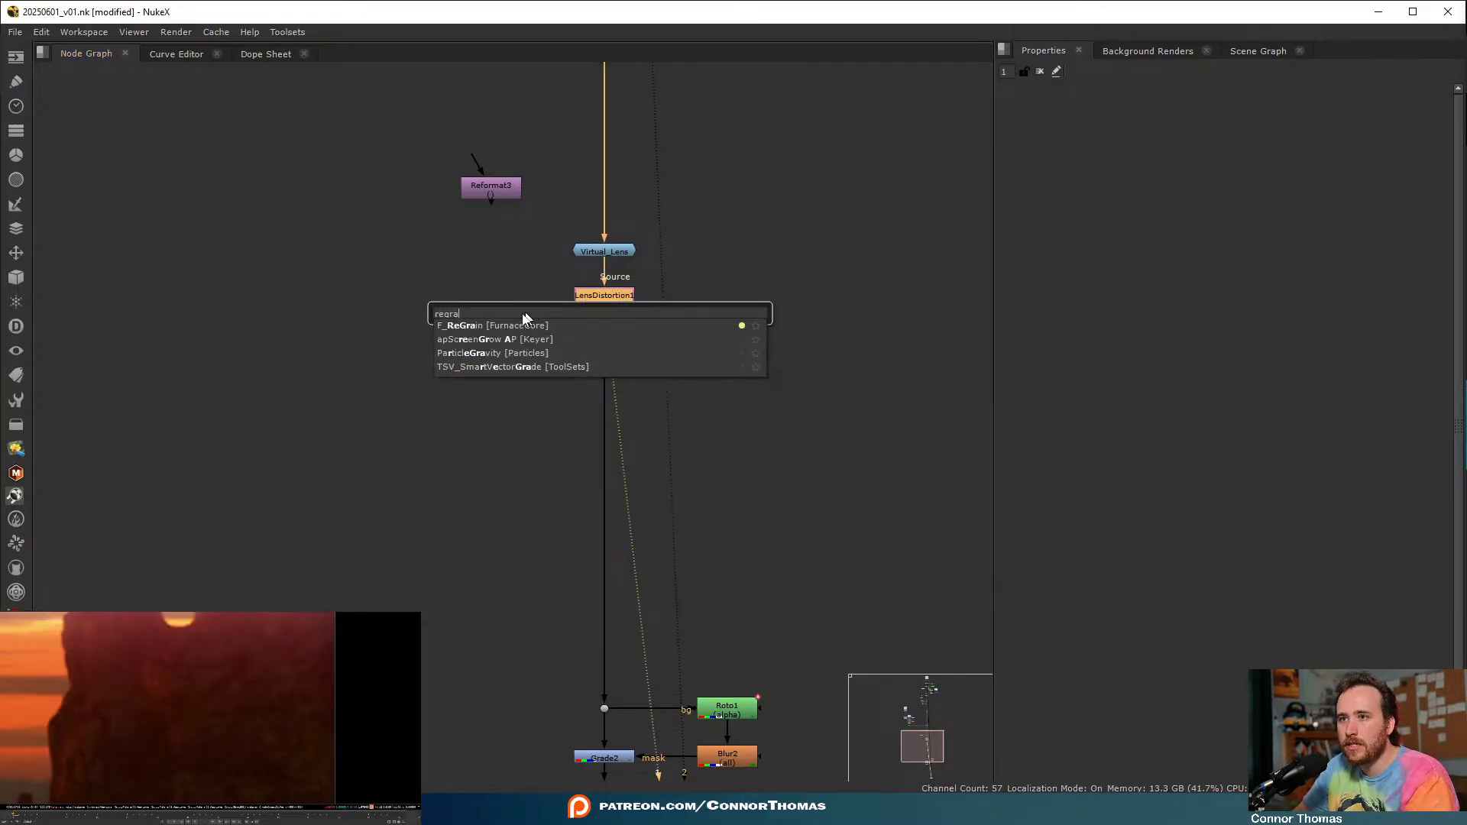
key(Return)
drag(606, 331, 612, 384)
click(1130, 158)
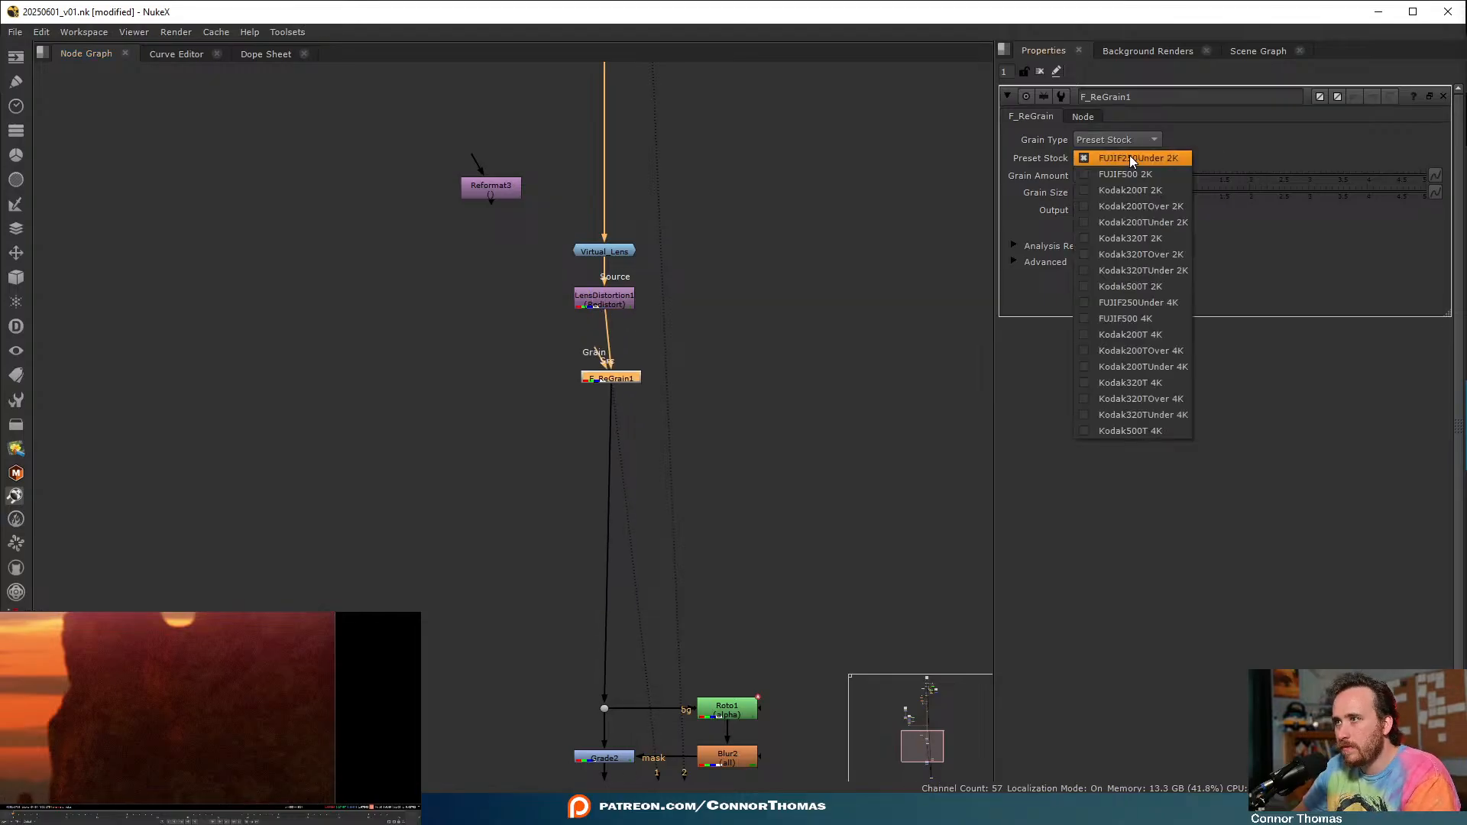
click(1144, 287)
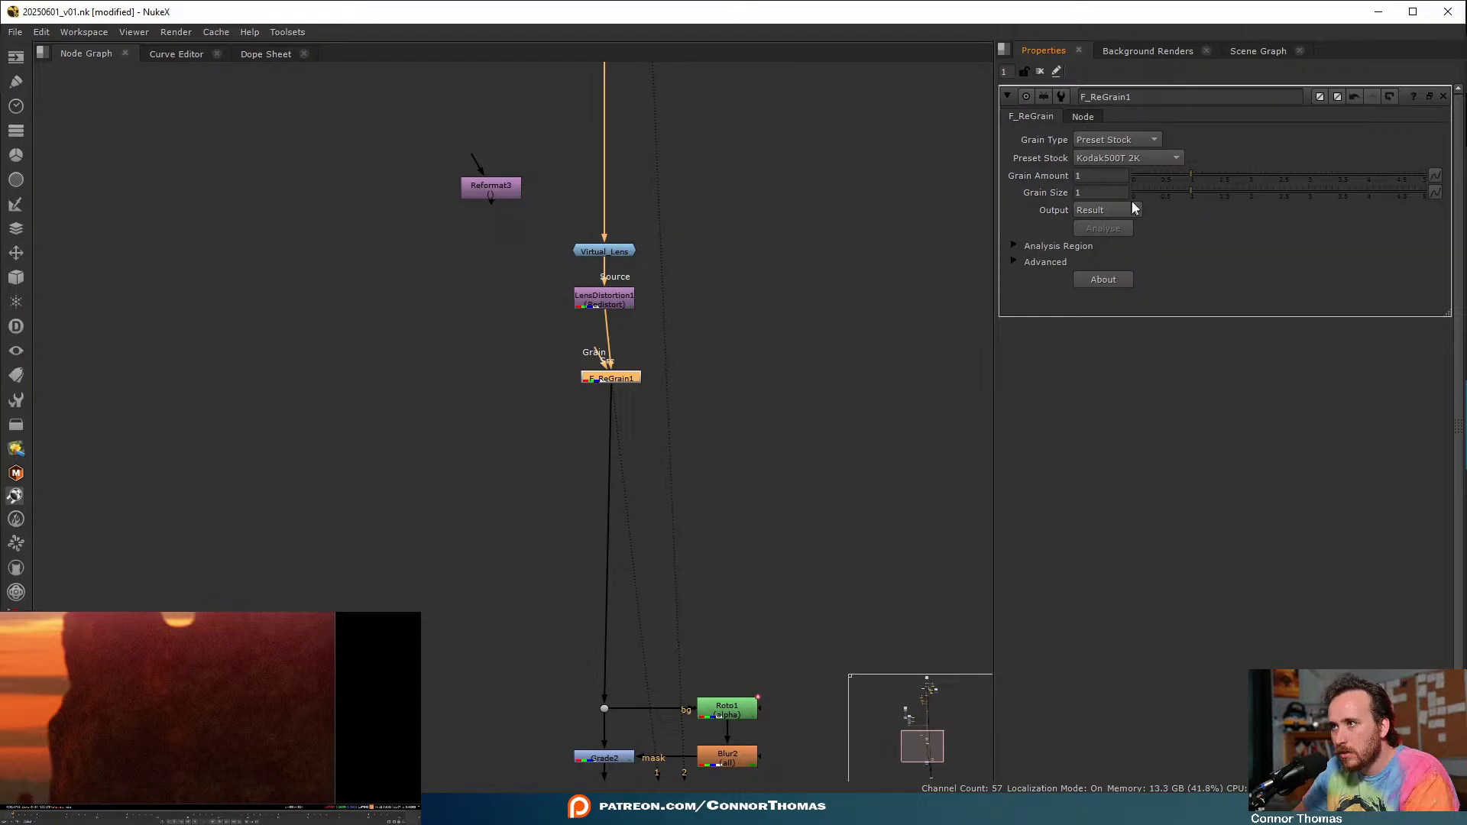
- Set F_ReGrain1's grain size to 0.96 and its grain amount to 2.44
mouse_move(1200, 190)
mouse_down()
mouse_move(1226, 188)
mouse_move(1153, 176)
mouse_move(1190, 181)
mouse_up()
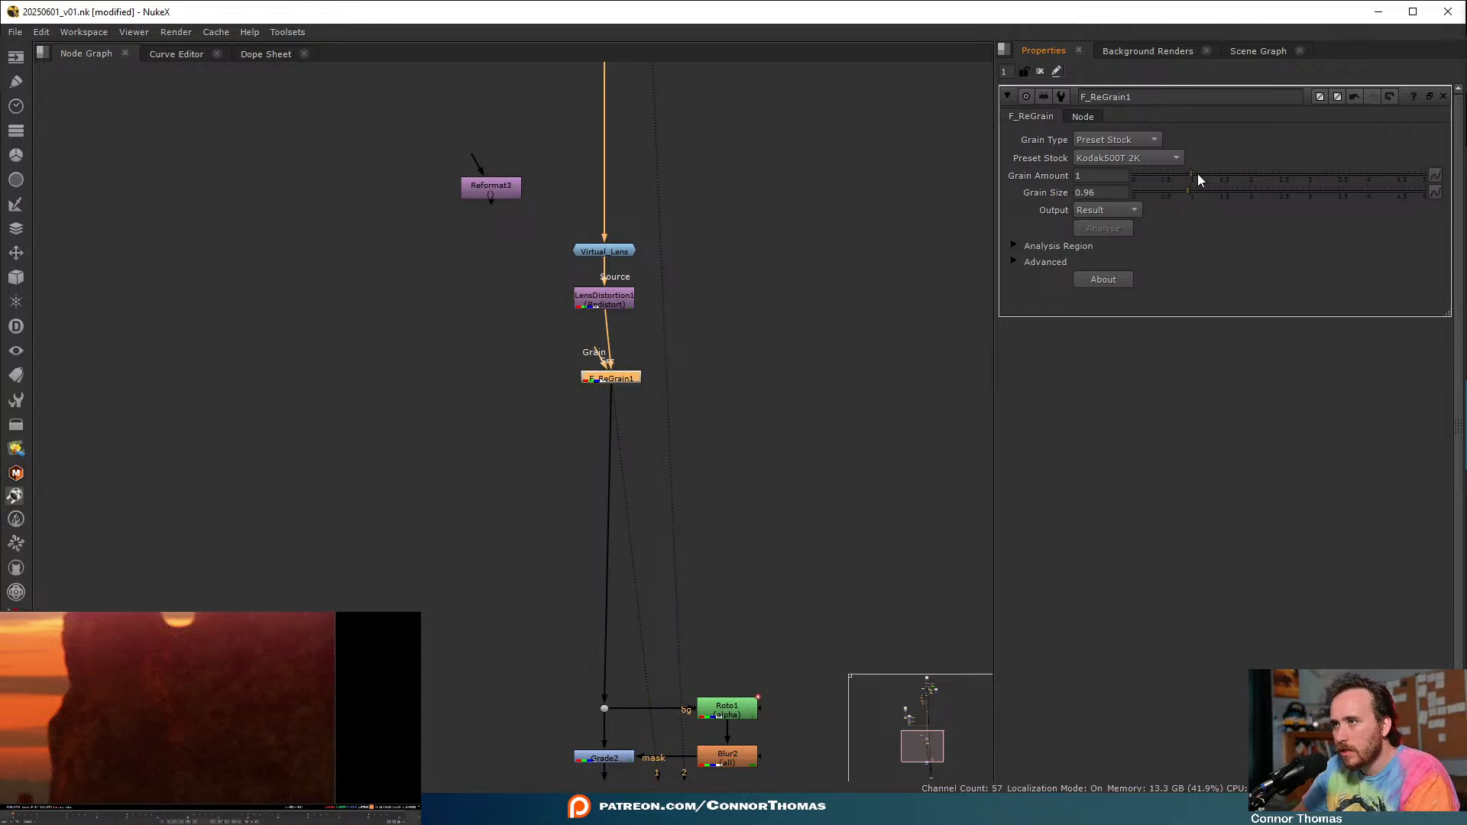
click(1200, 171)
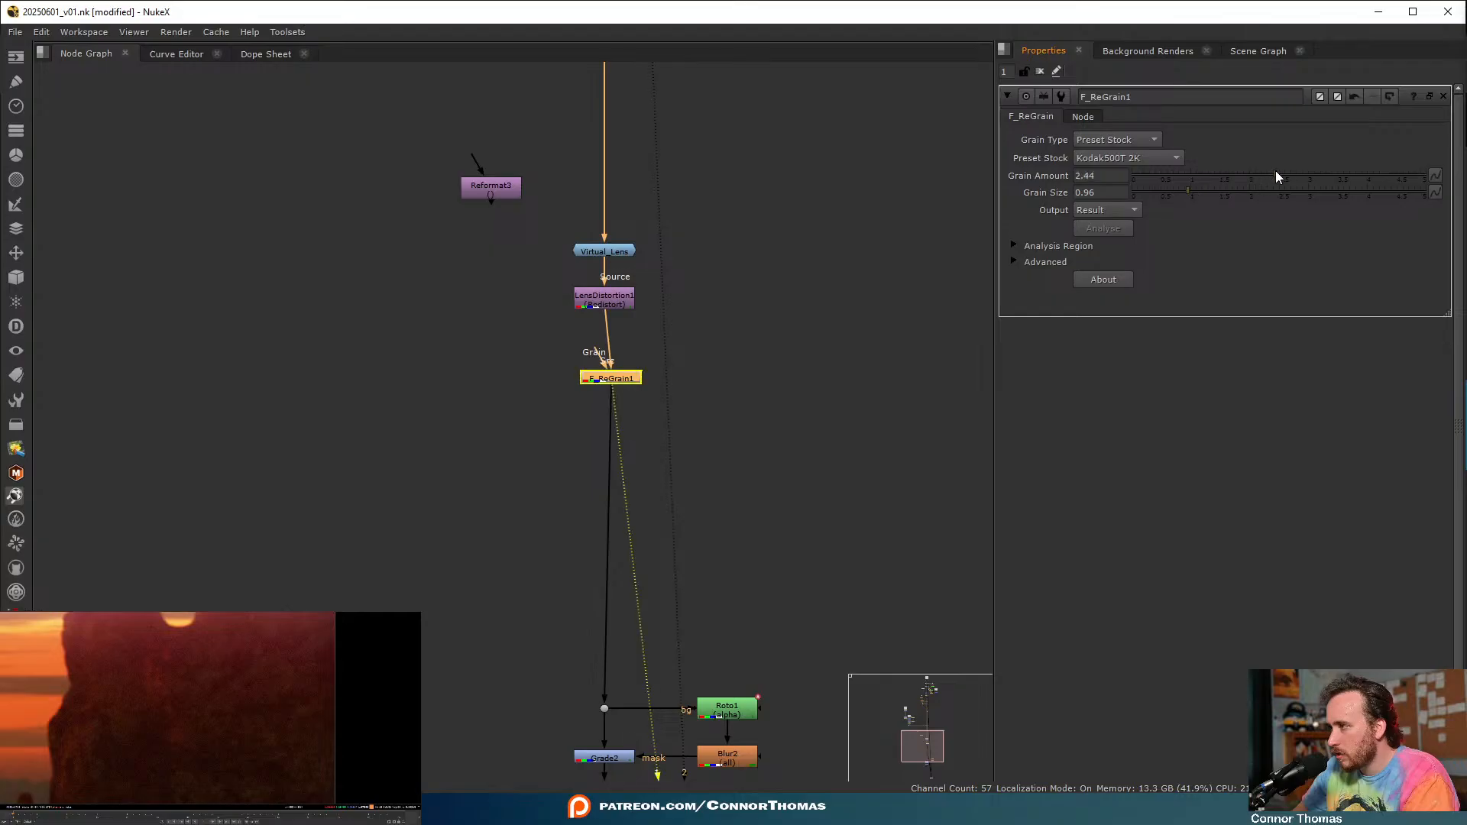
- Set F_ReGrain1's grain amount to 0.92 and its grain response to low gain 1.88, mid gain 0.76 and high gain 0.38
drag(1274, 174, 1186, 145)
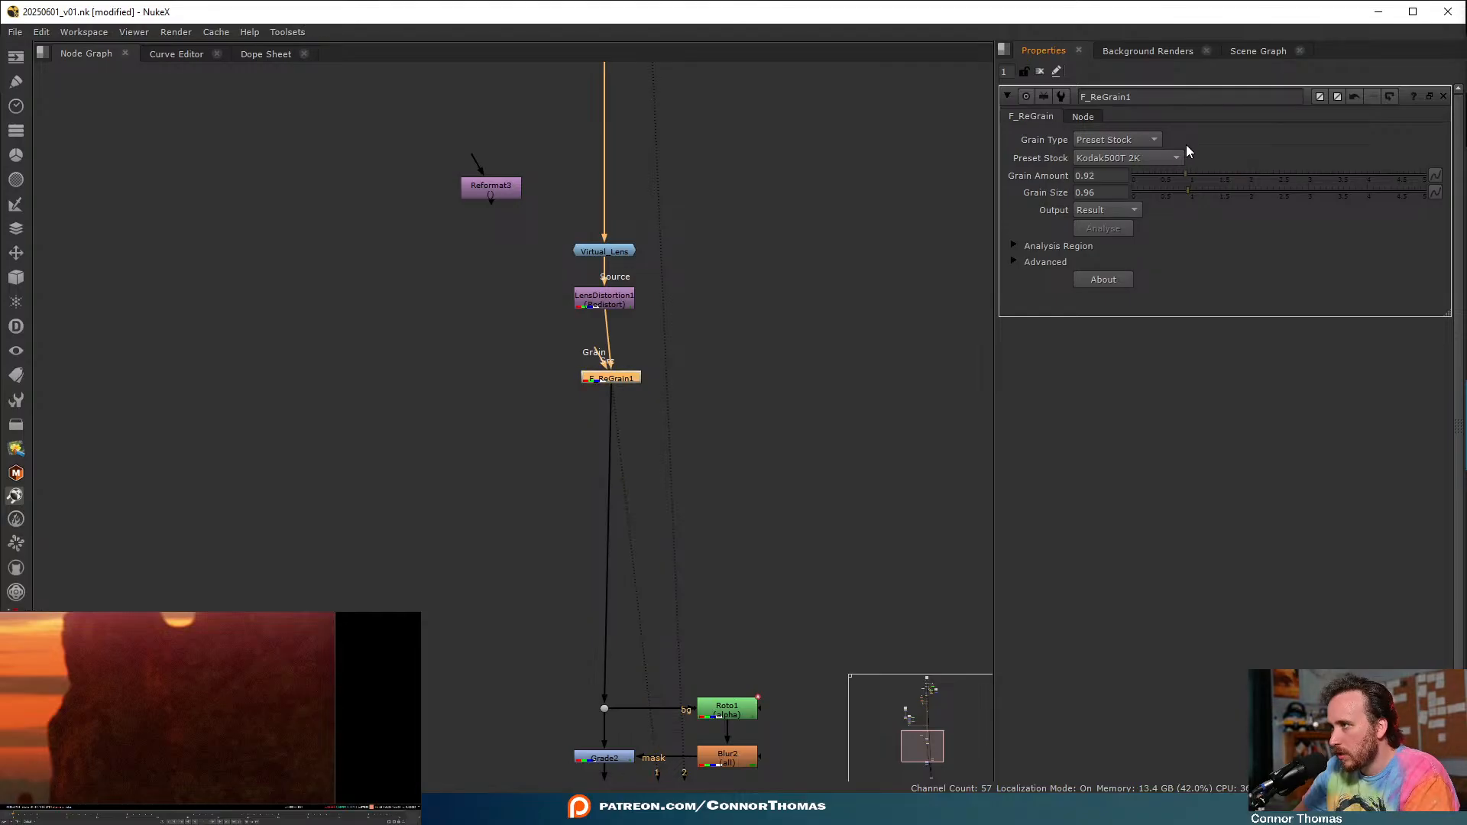
middle_drag(136, 712, 339, 675)
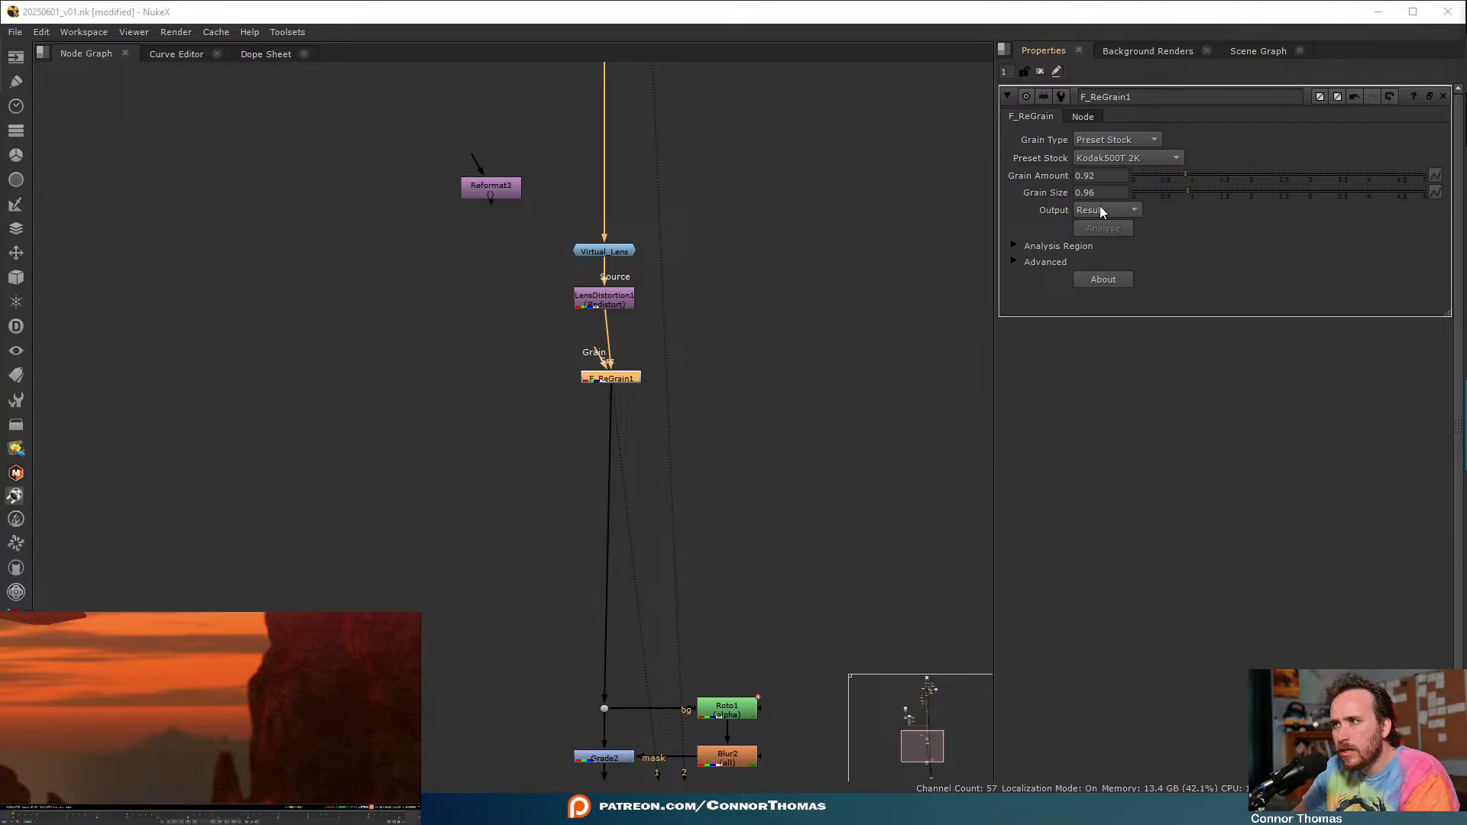
click(1053, 245)
click(1050, 246)
click(1052, 263)
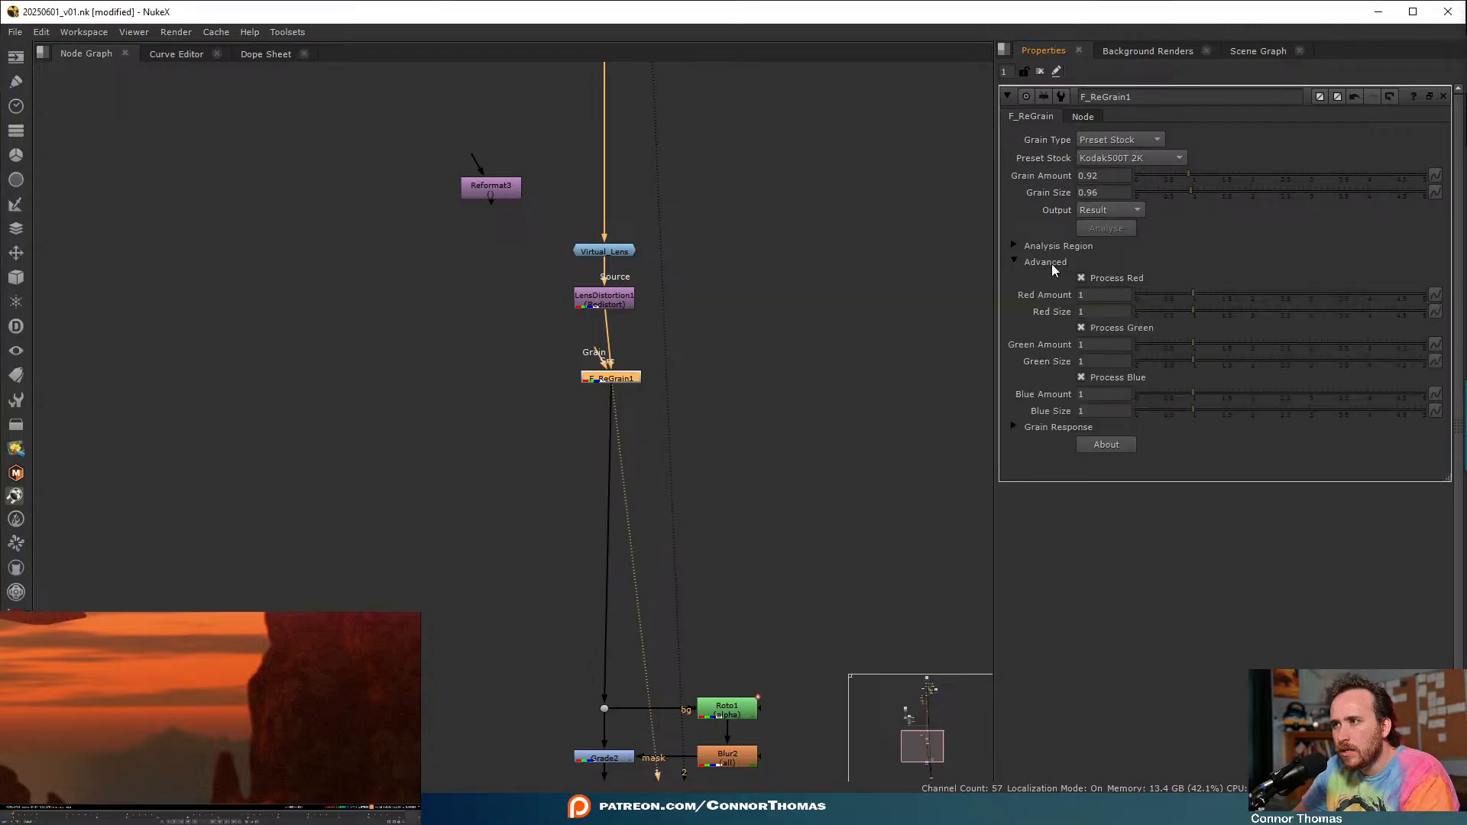
click(1029, 426)
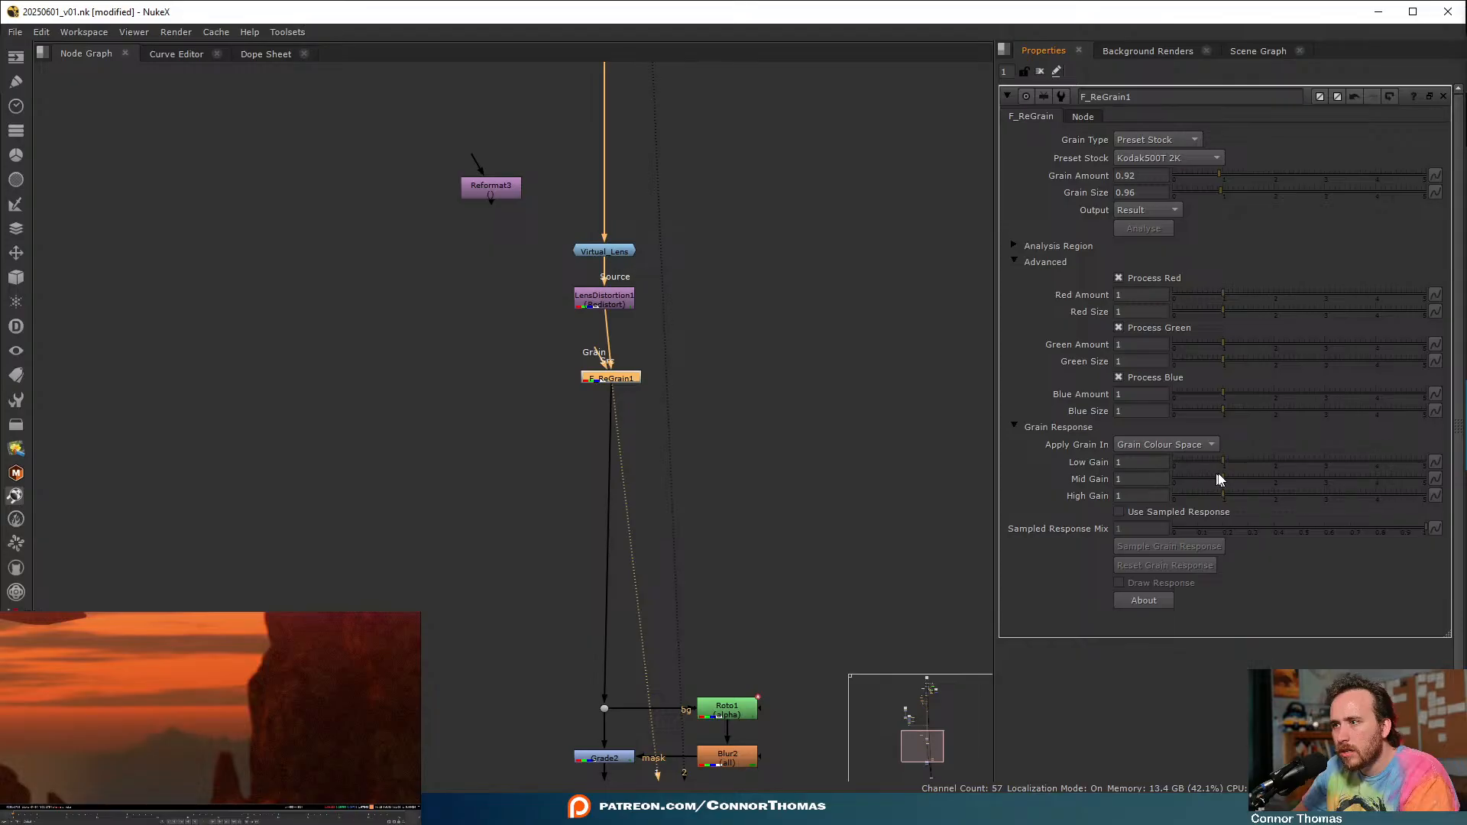
drag(1225, 463, 1267, 460)
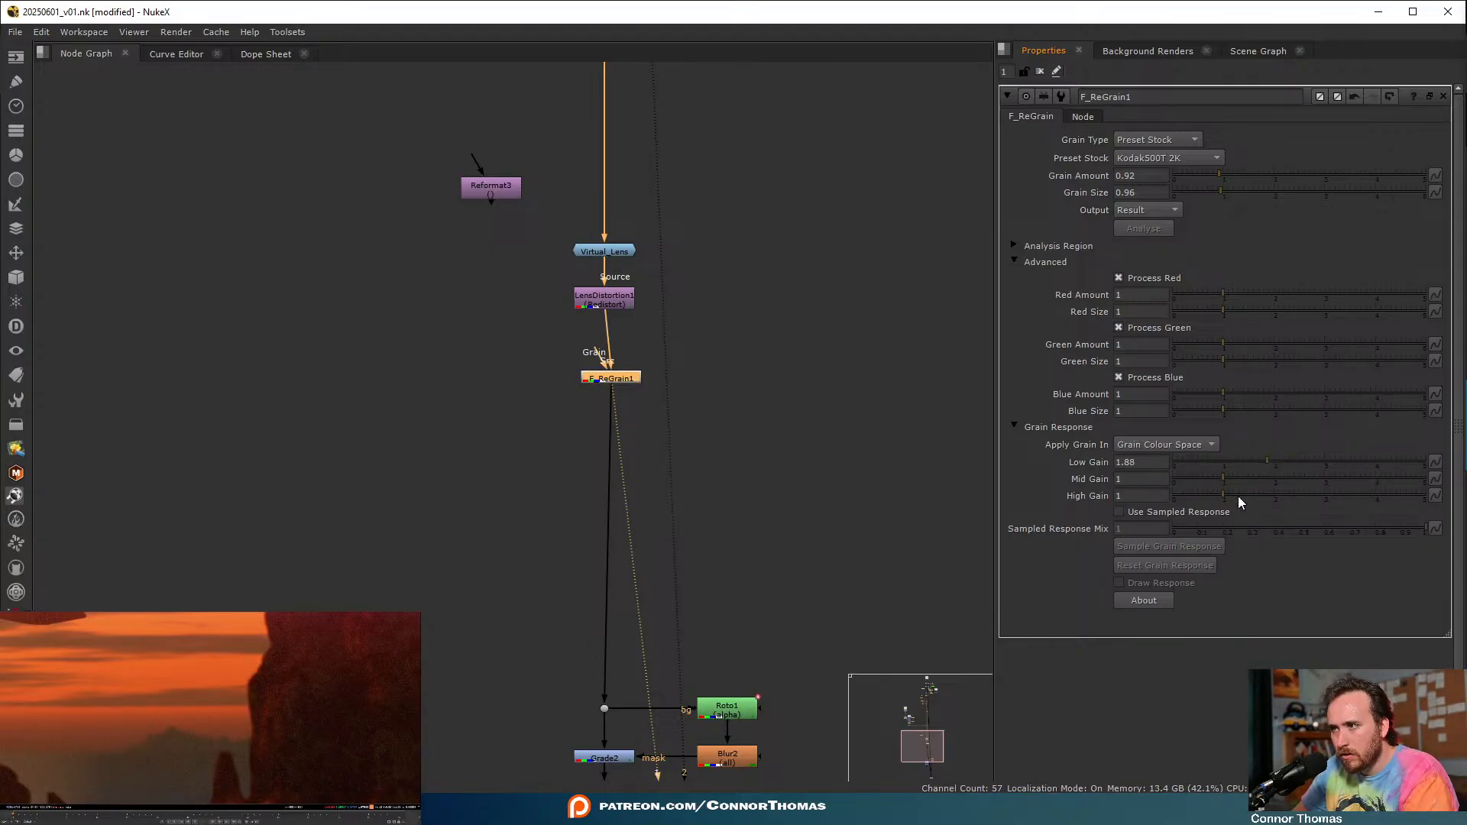
drag(1211, 493, 1158, 497)
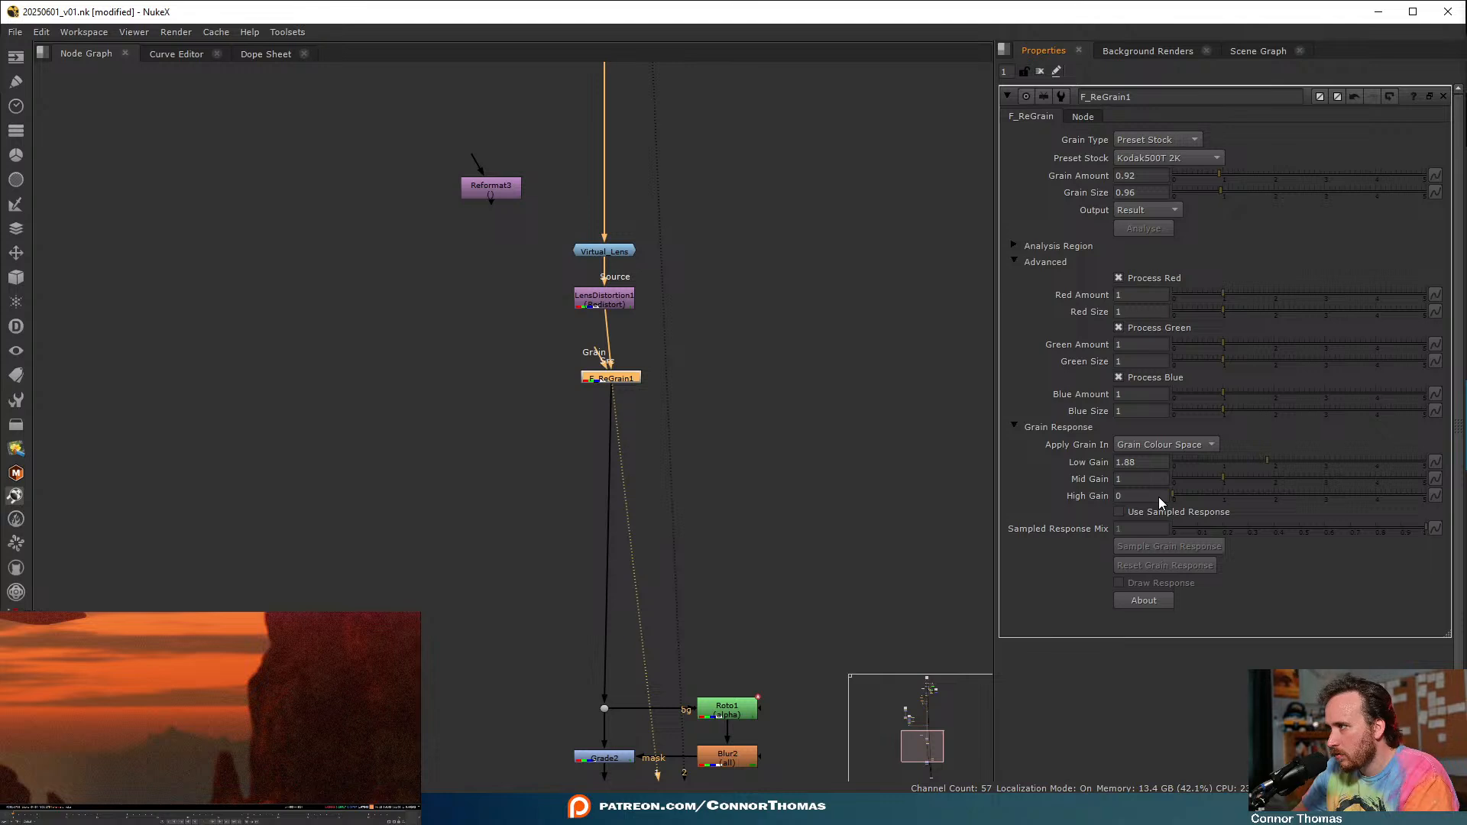
drag(1195, 495, 1210, 479)
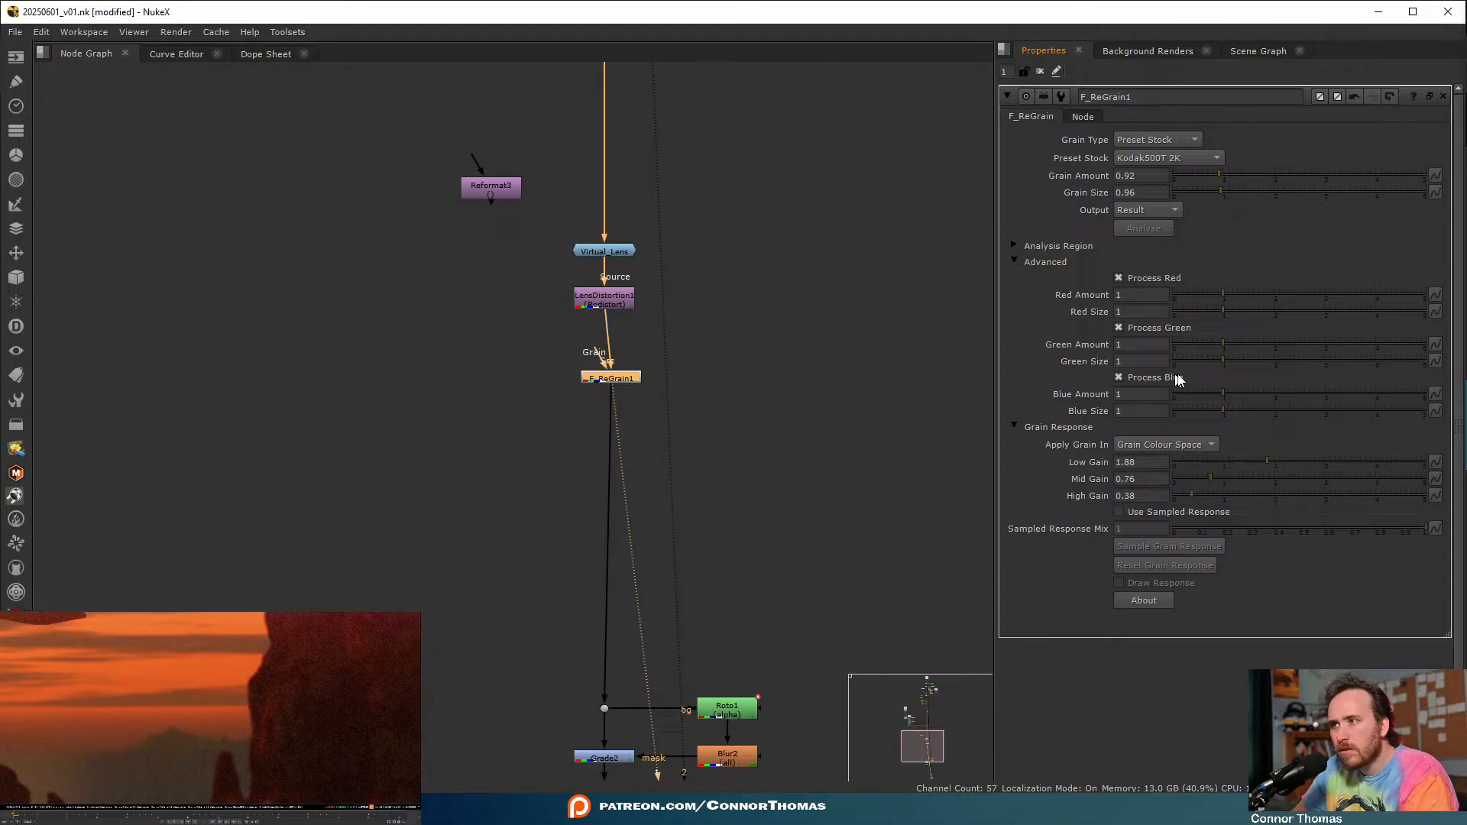
- Set F_ReGrain1's per-channel grain sizes to green 0.84, blue 1.62 and red 0.86
drag(1219, 360, 1215, 360)
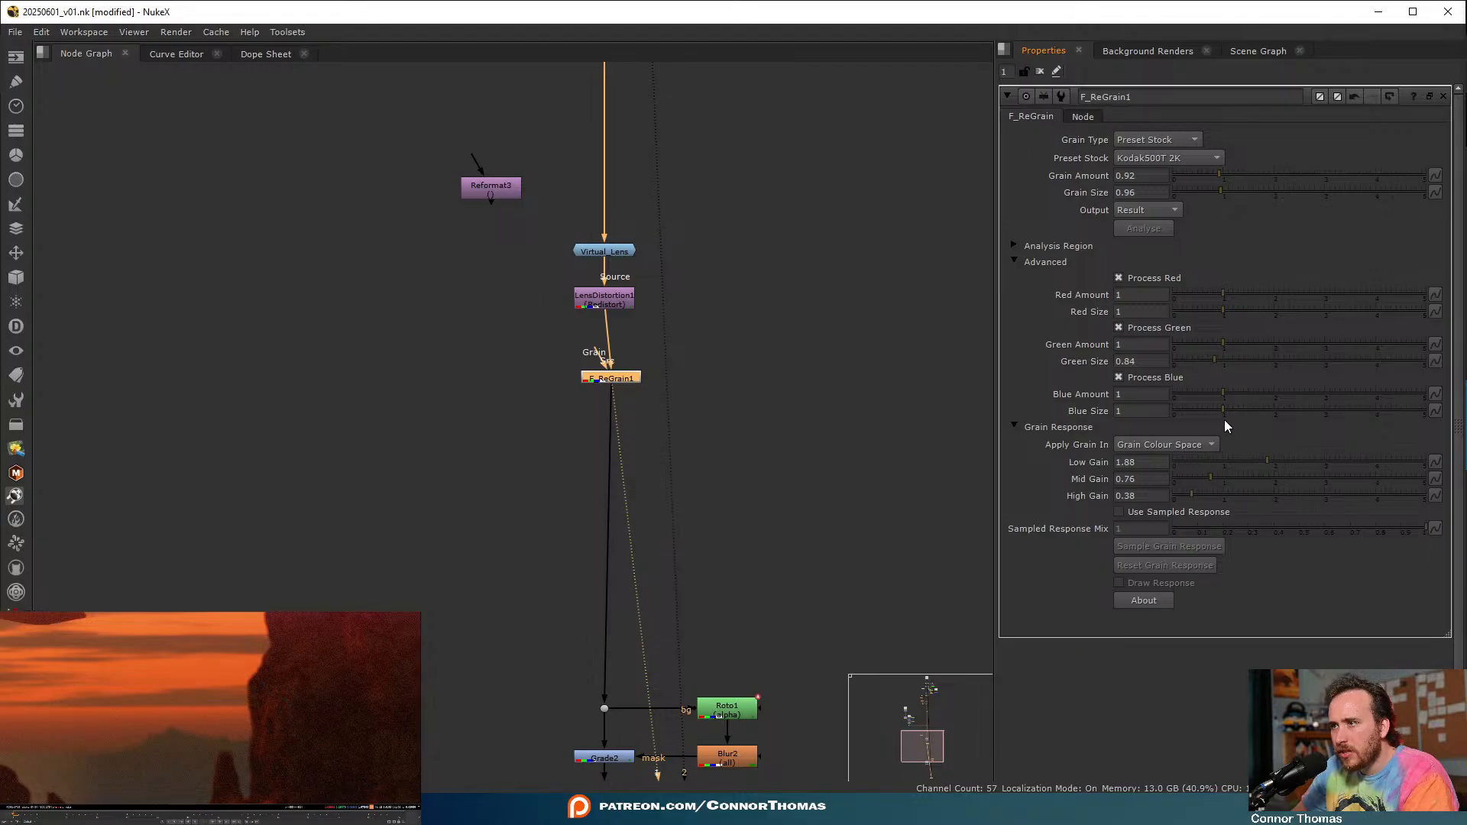
drag(1224, 414, 1254, 411)
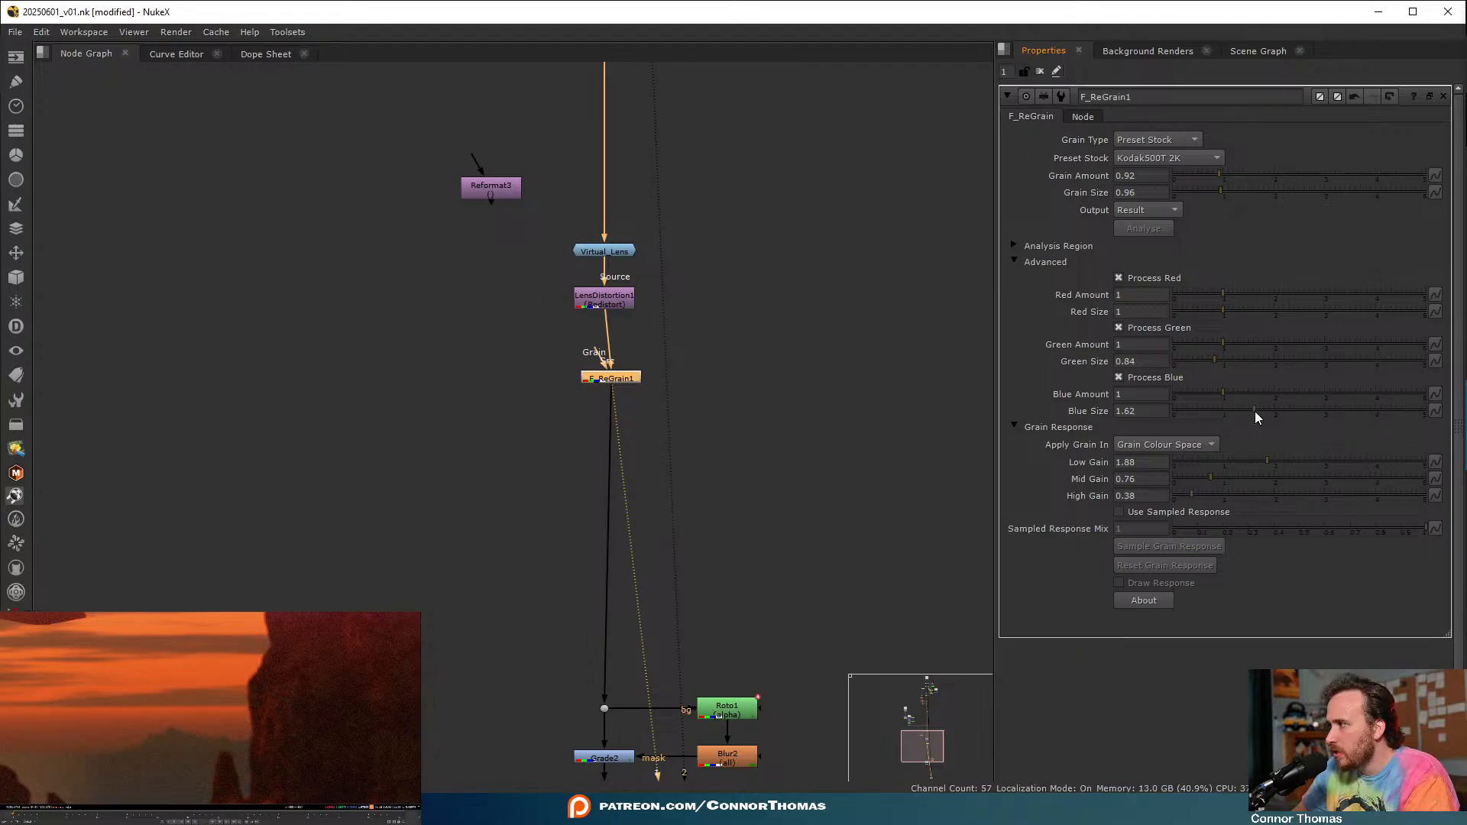
click(1217, 310)
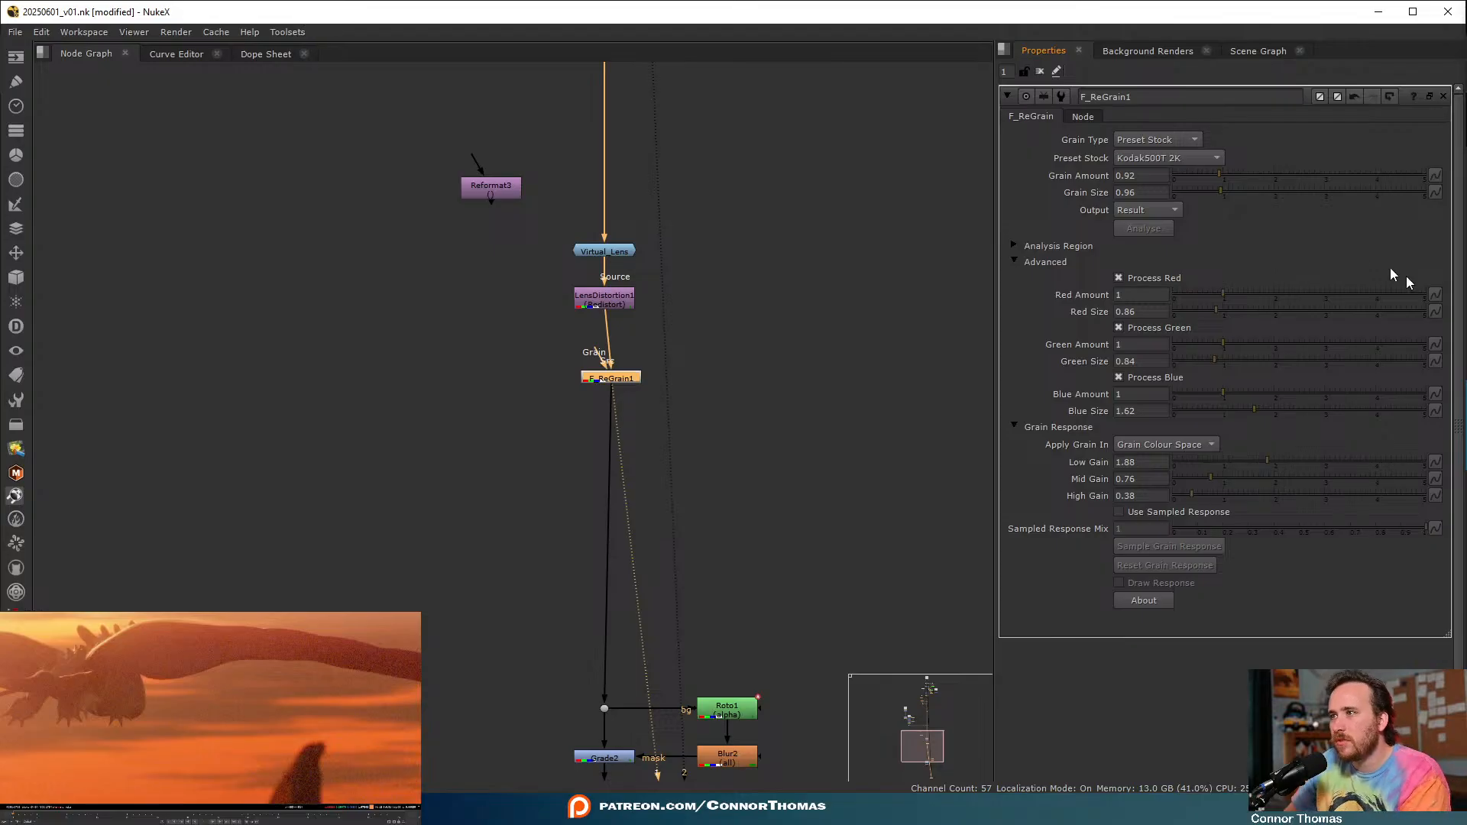
- Try the Kodak500T 4K, Kodak320TOver 4K, Kodak320T 4K and Kodak200TUnder 4K preset stocks on F_ReGrain1
click(1172, 158)
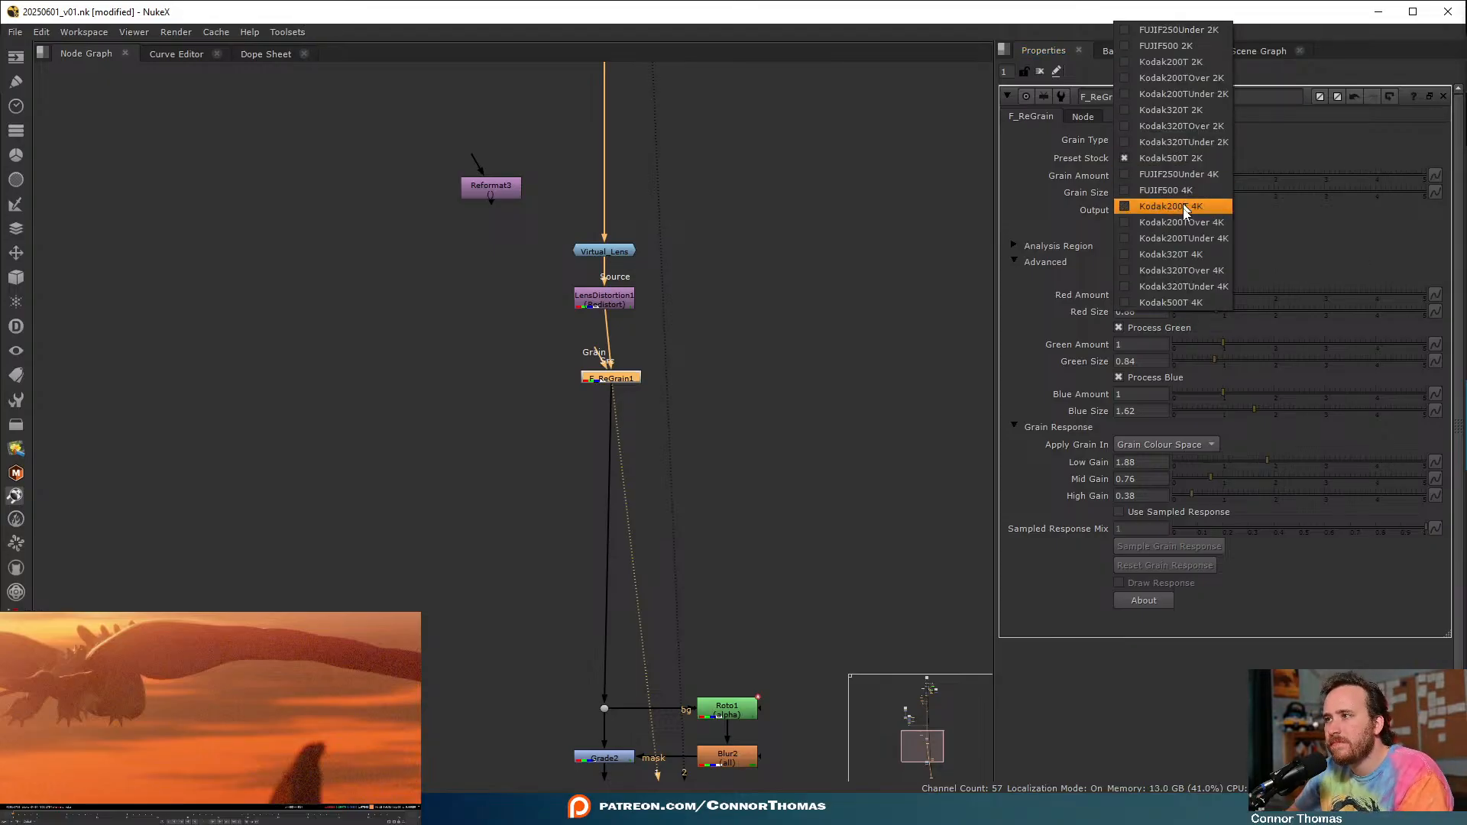
click(1177, 253)
click(1171, 158)
click(1197, 286)
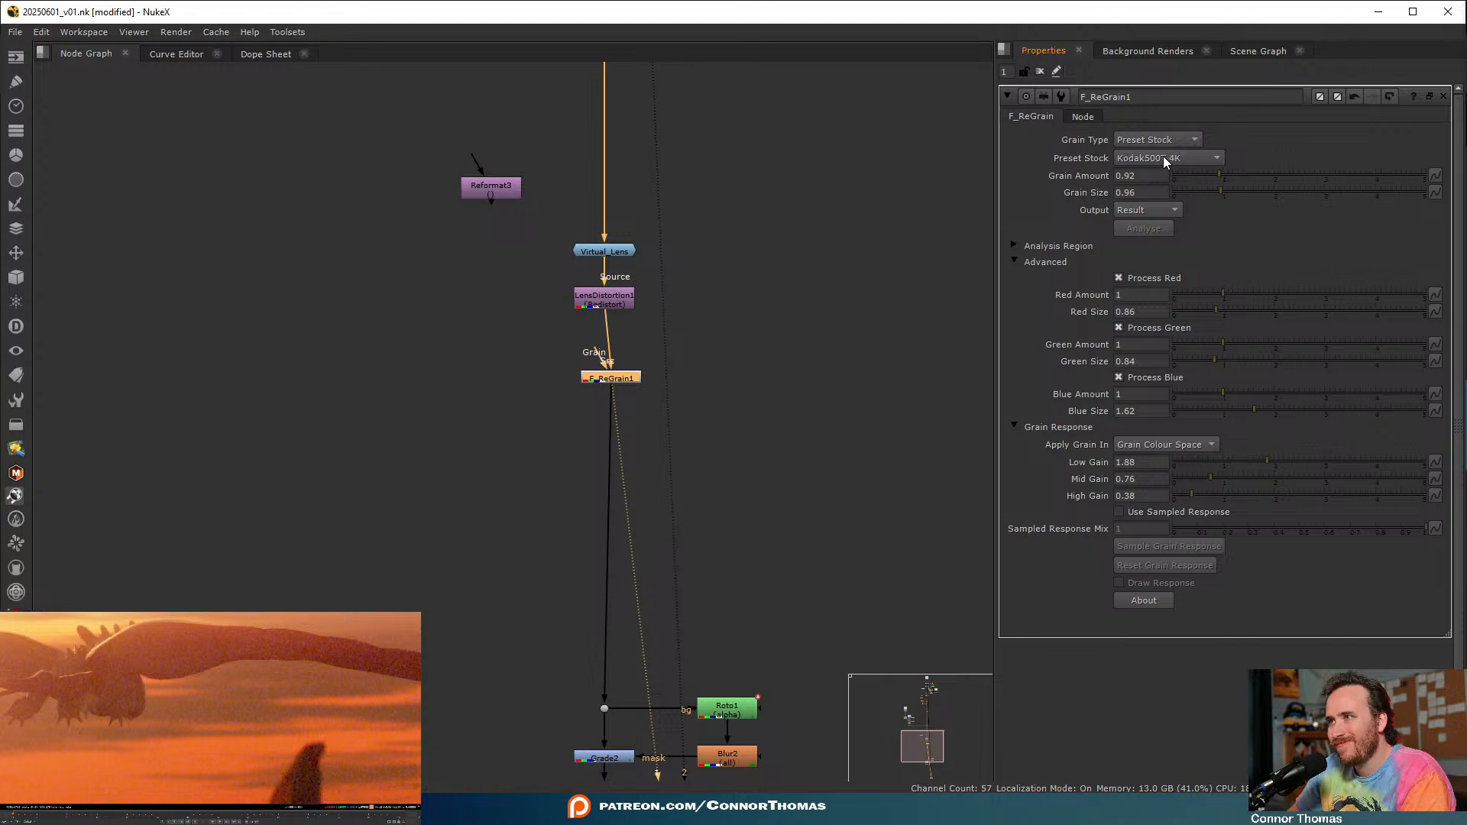
click(1162, 157)
click(1190, 249)
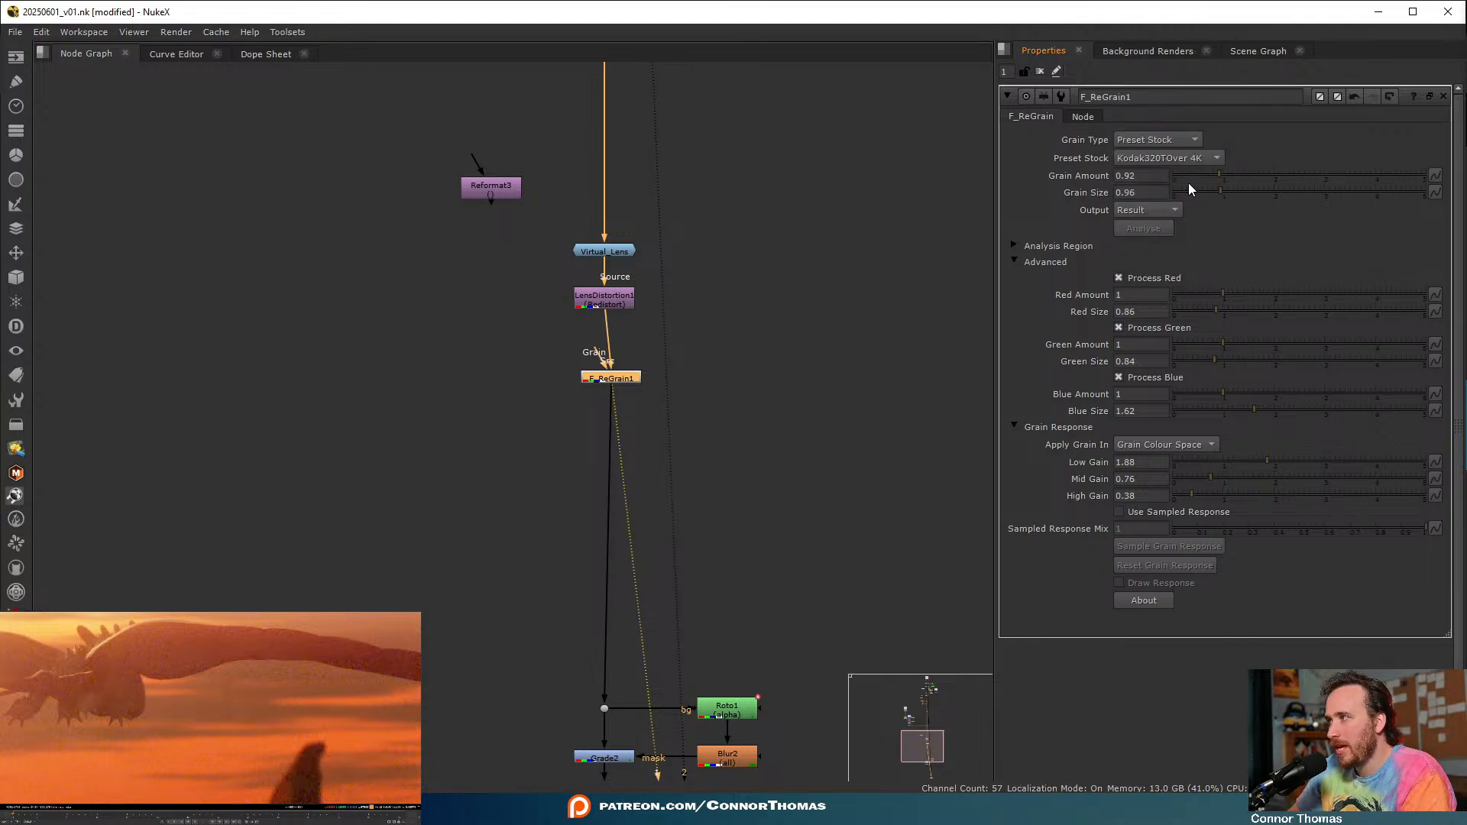
click(1180, 158)
click(1185, 230)
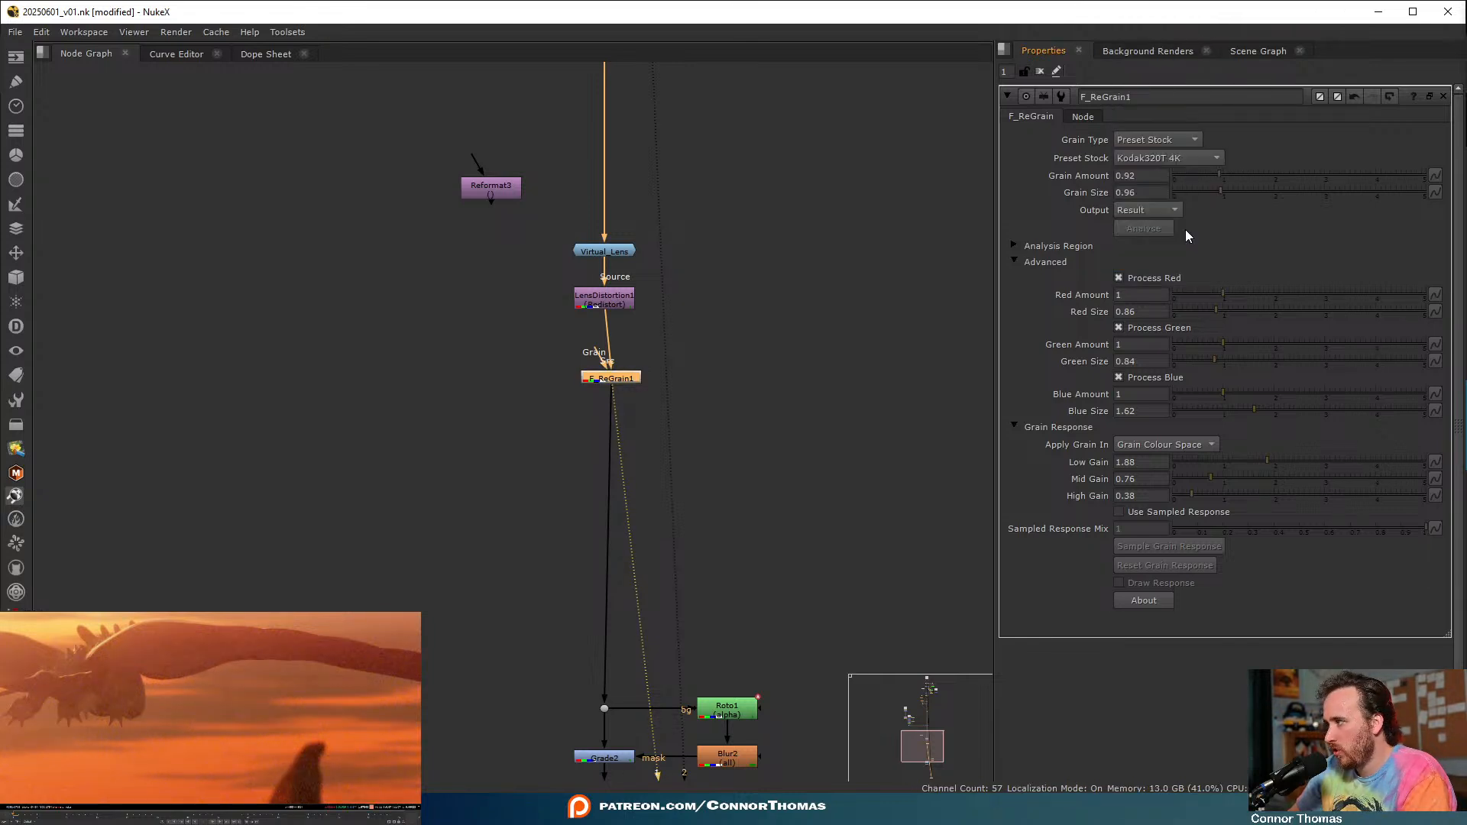
click(1173, 159)
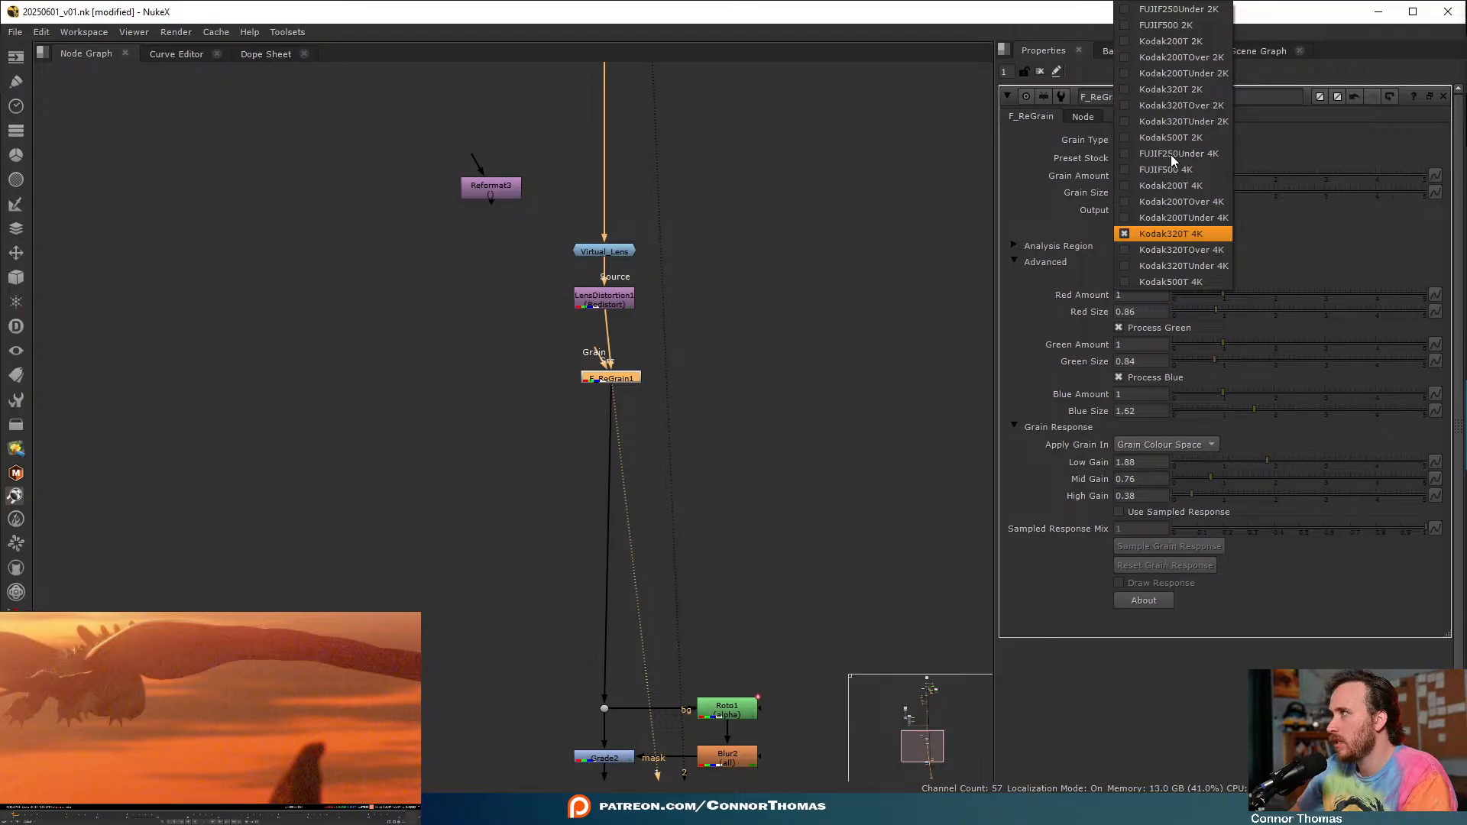
click(1171, 218)
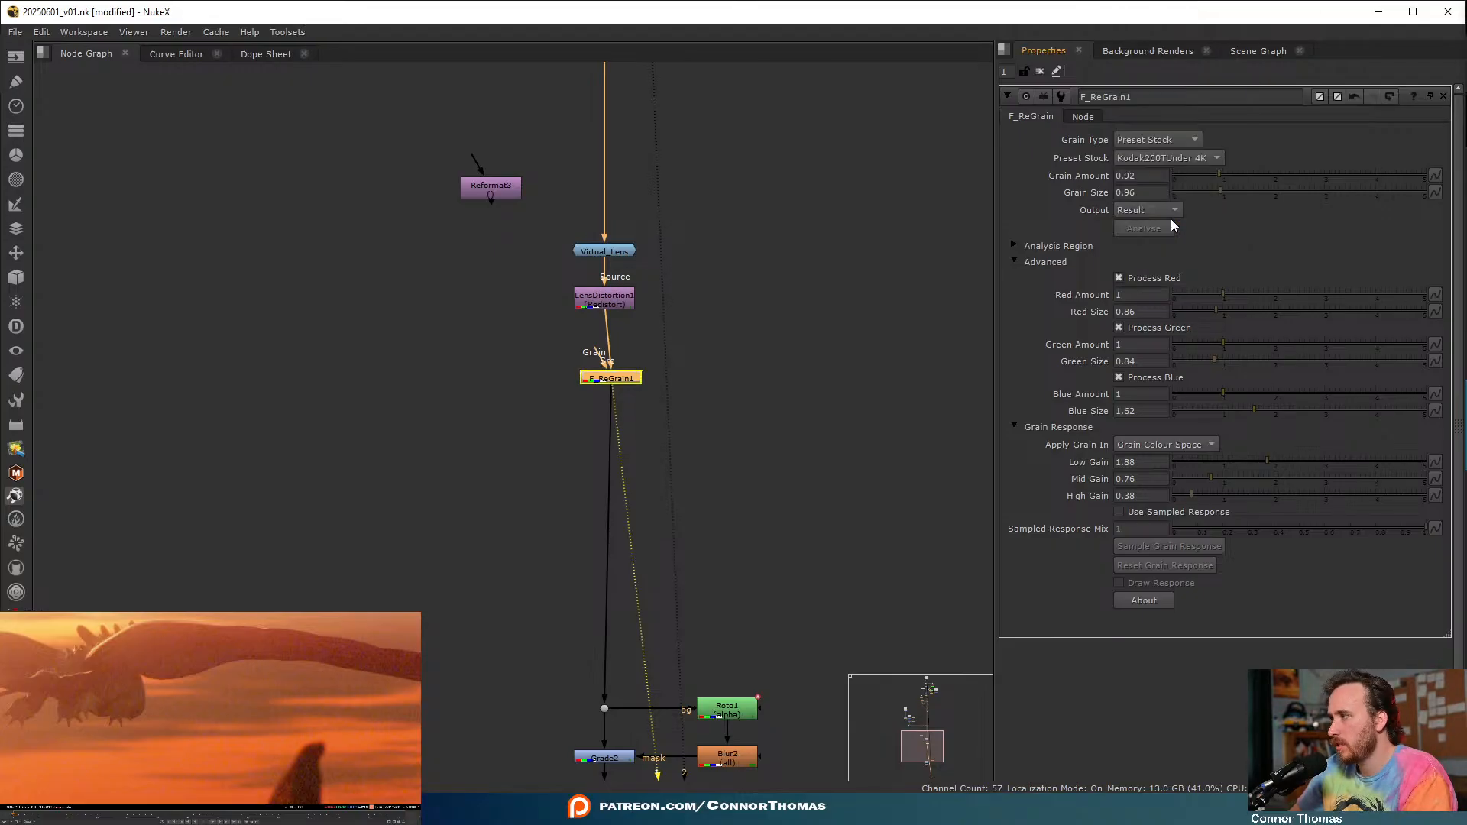
- Try the Kodak200T 4K, FUJIF250Under 4K and Kodak500T 2K preset stocks on F_ReGrain1 for comparison
click(1183, 158)
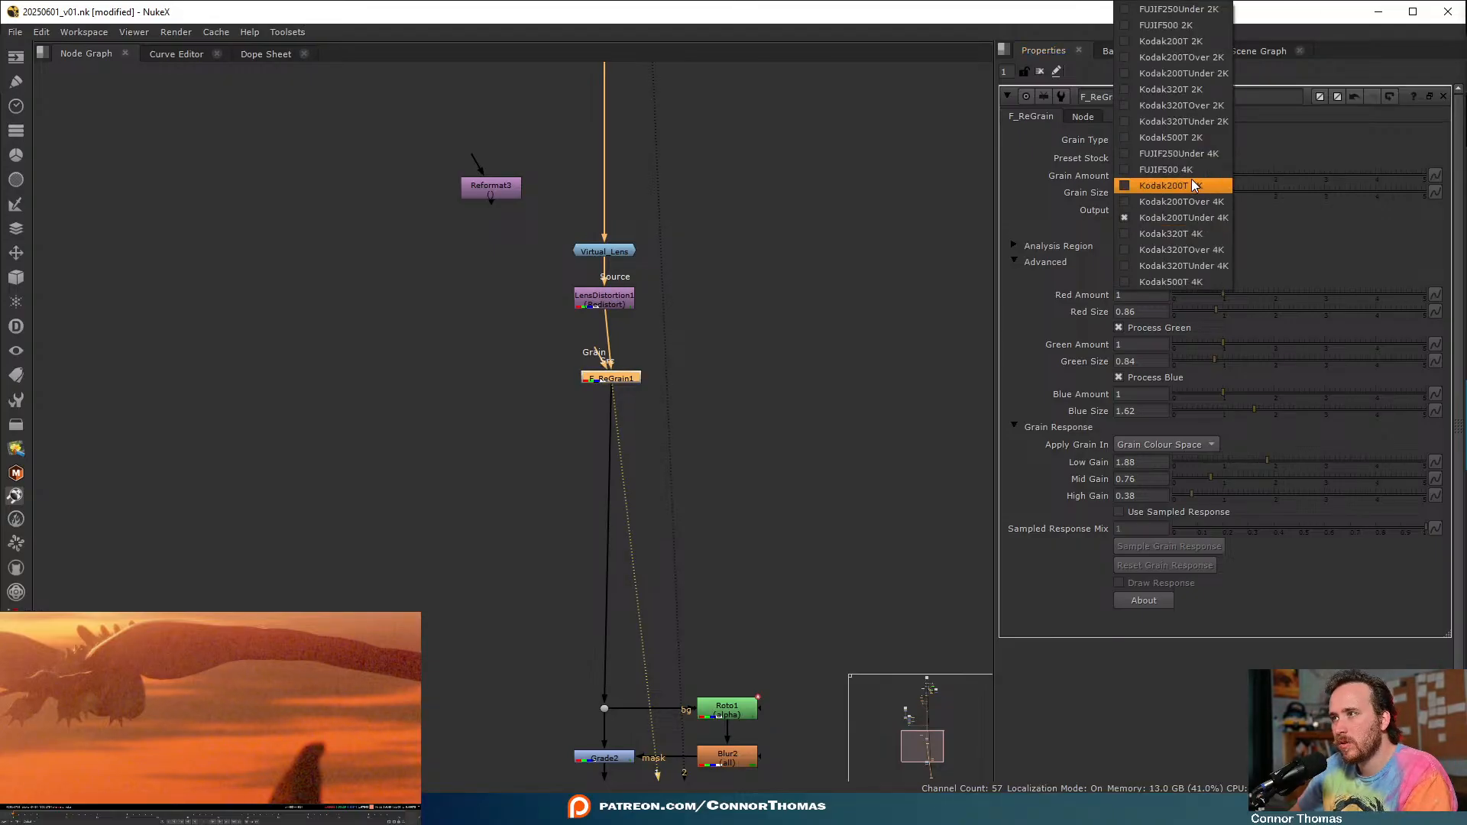
click(1190, 179)
click(1185, 156)
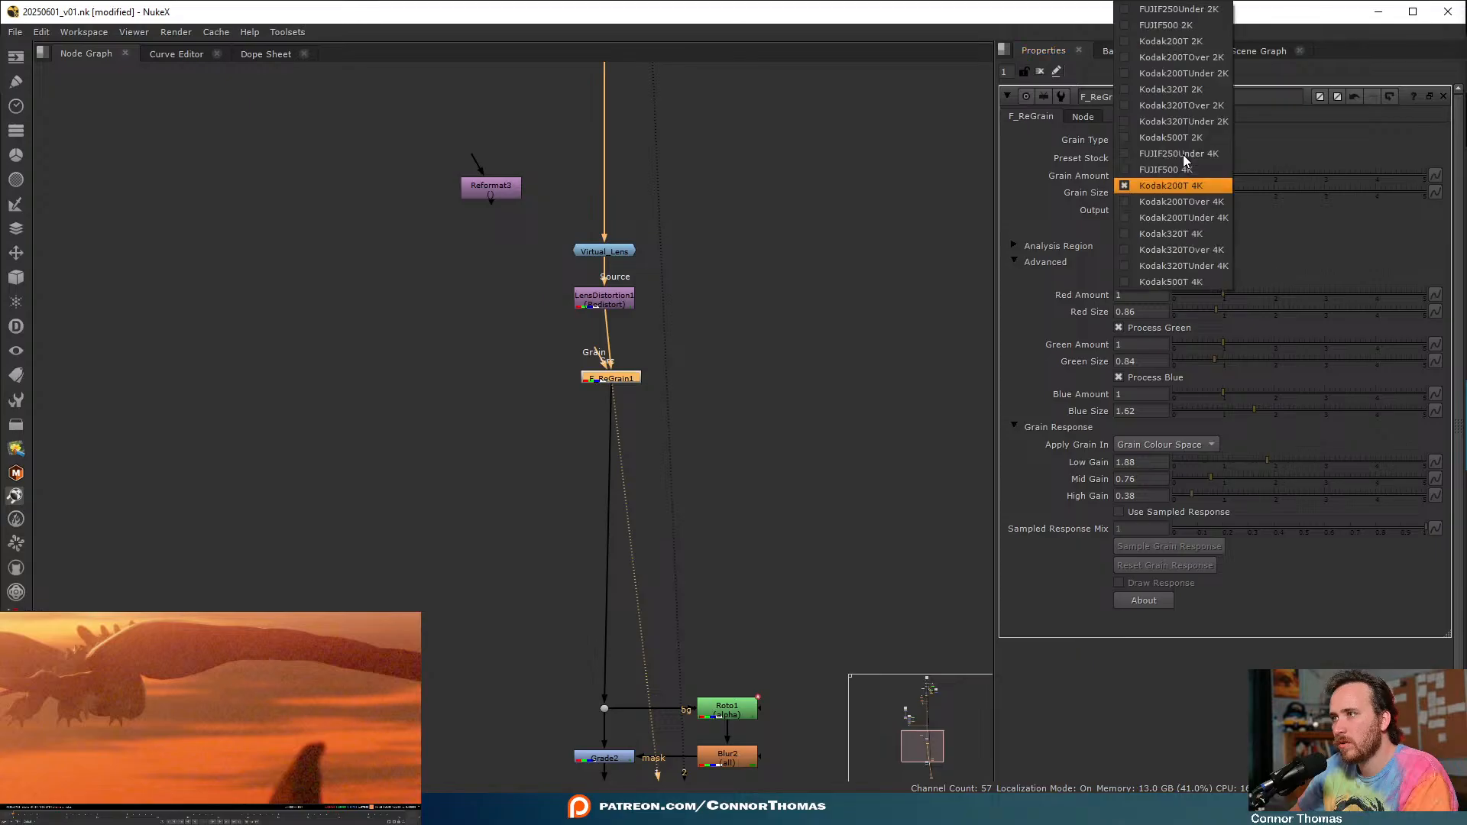
click(1194, 155)
click(1192, 158)
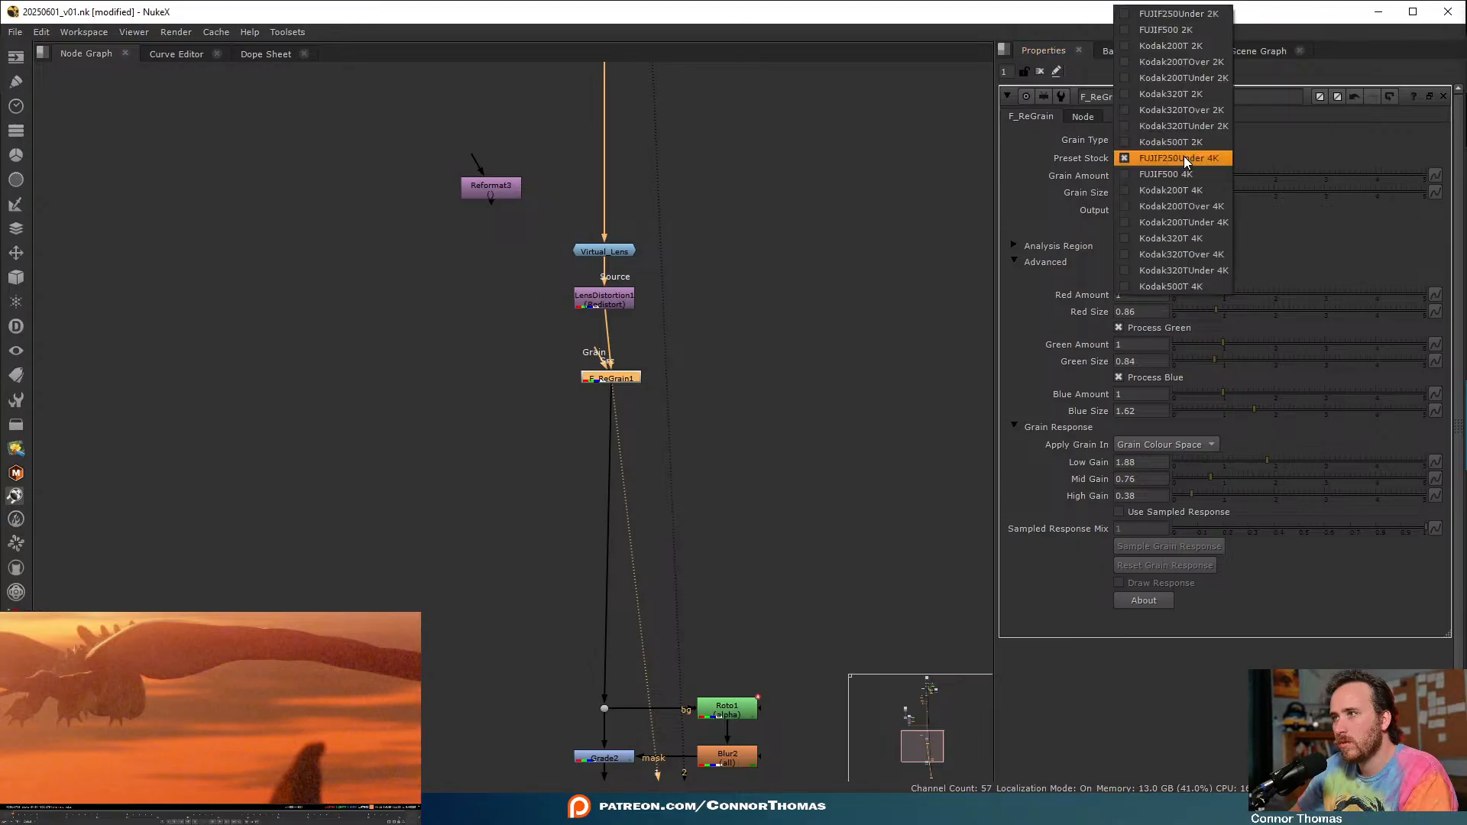
click(1193, 149)
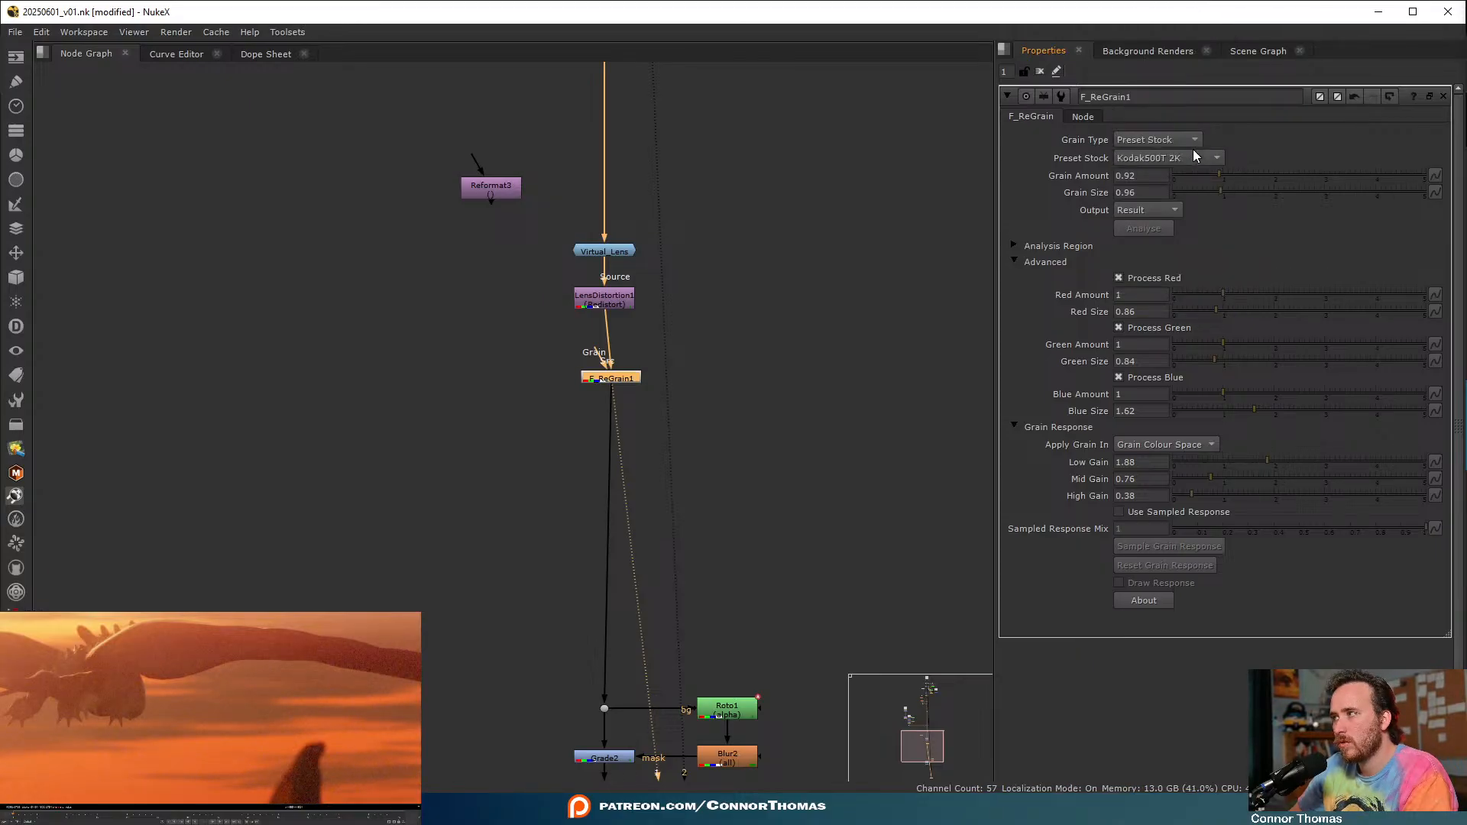
click(1194, 160)
click(1195, 174)
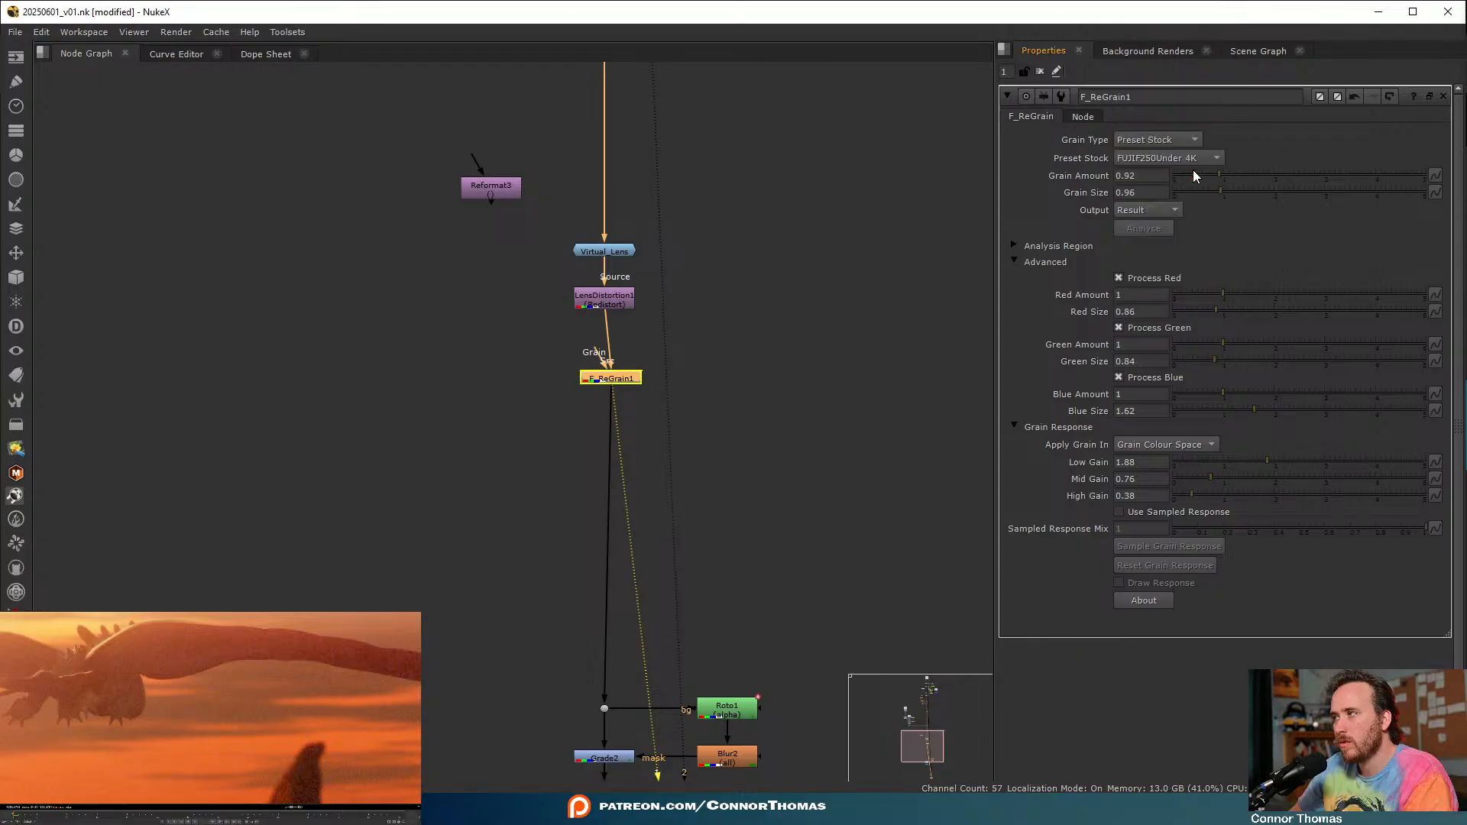
- Set F_ReGrain1's preset stock to Kodak320TUnder 2K and check the grain on the dark rocks
click(1192, 162)
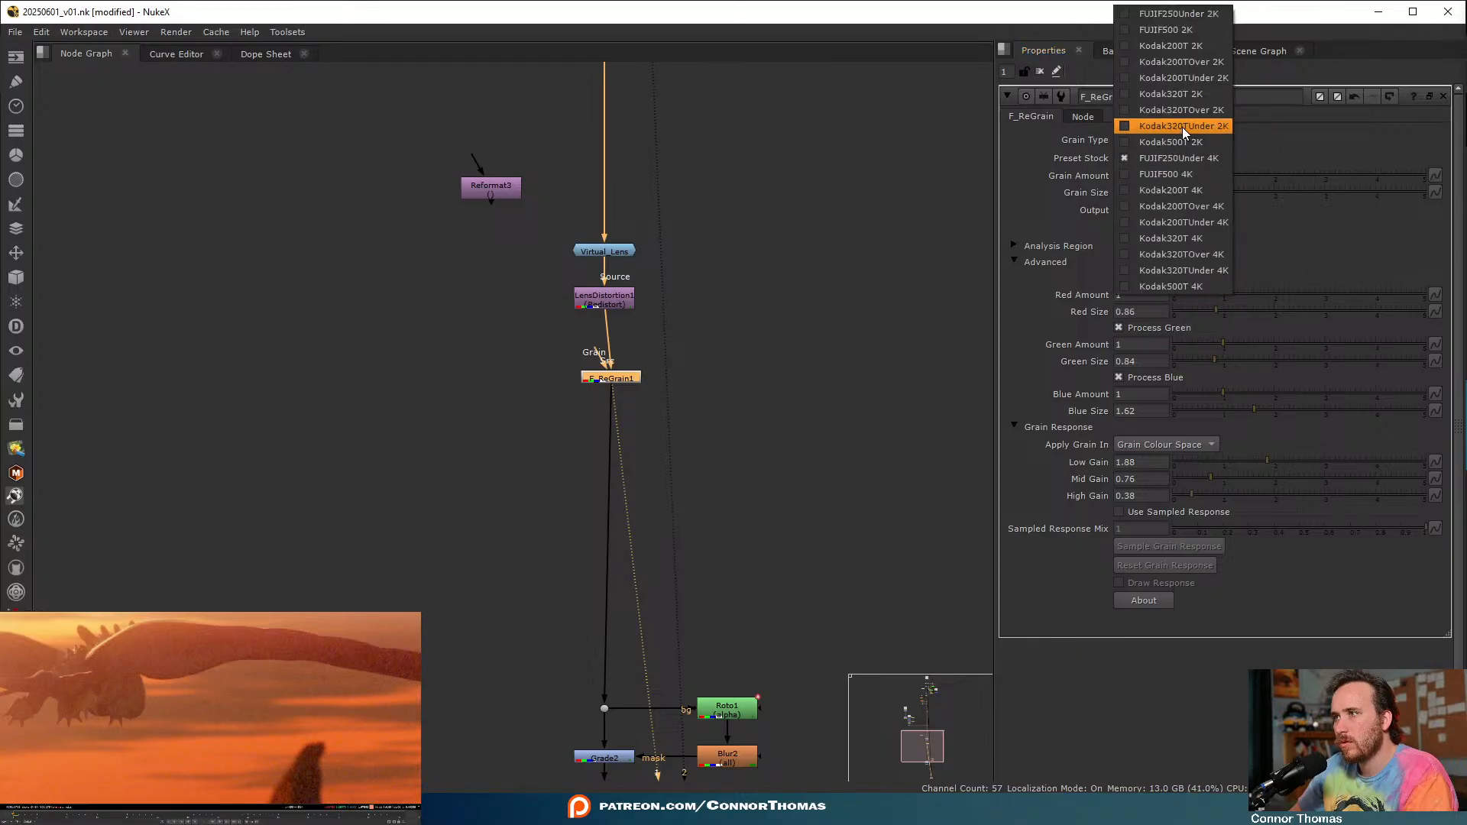
click(1181, 127)
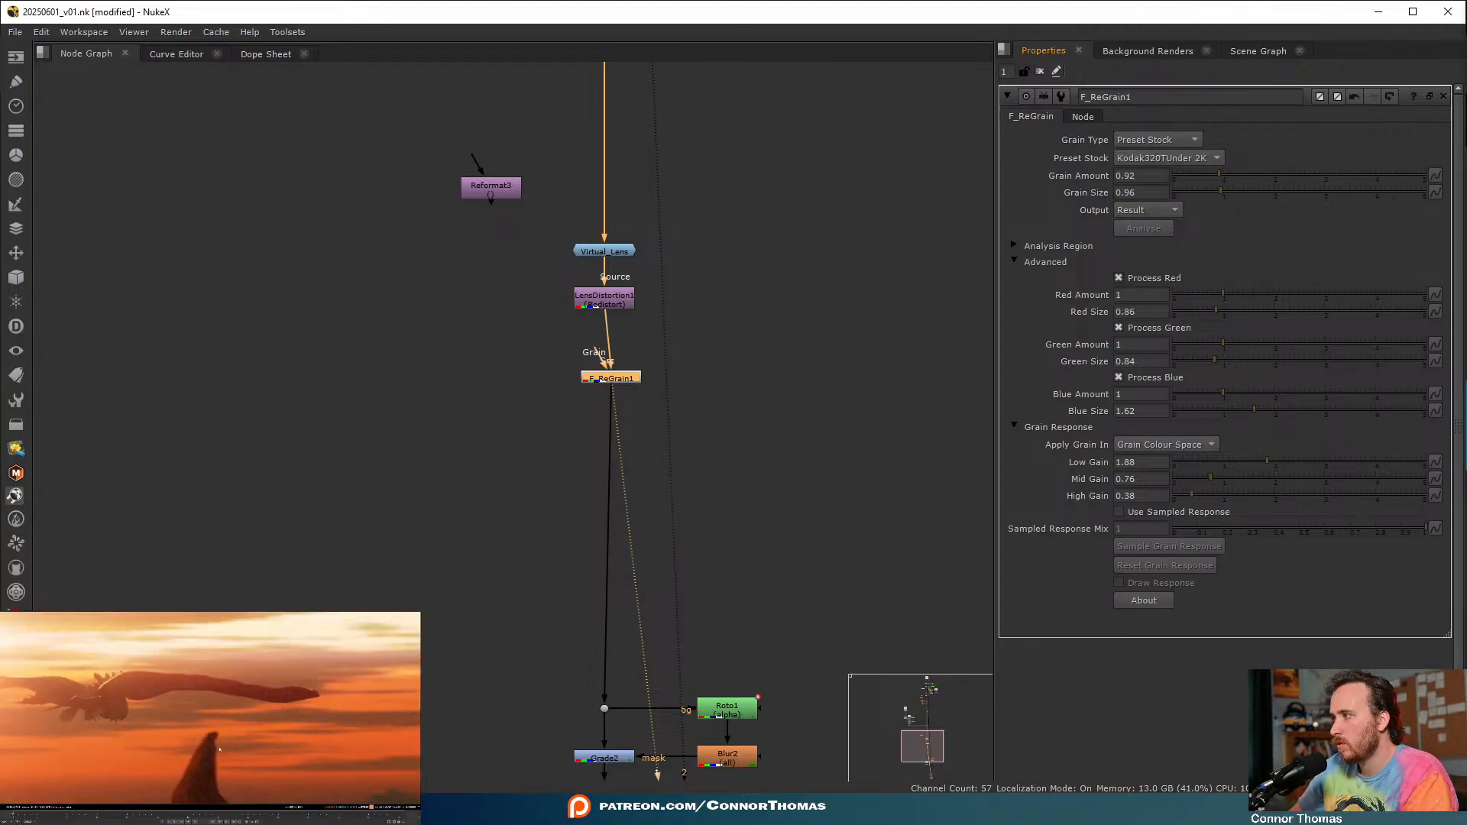
click(232, 724)
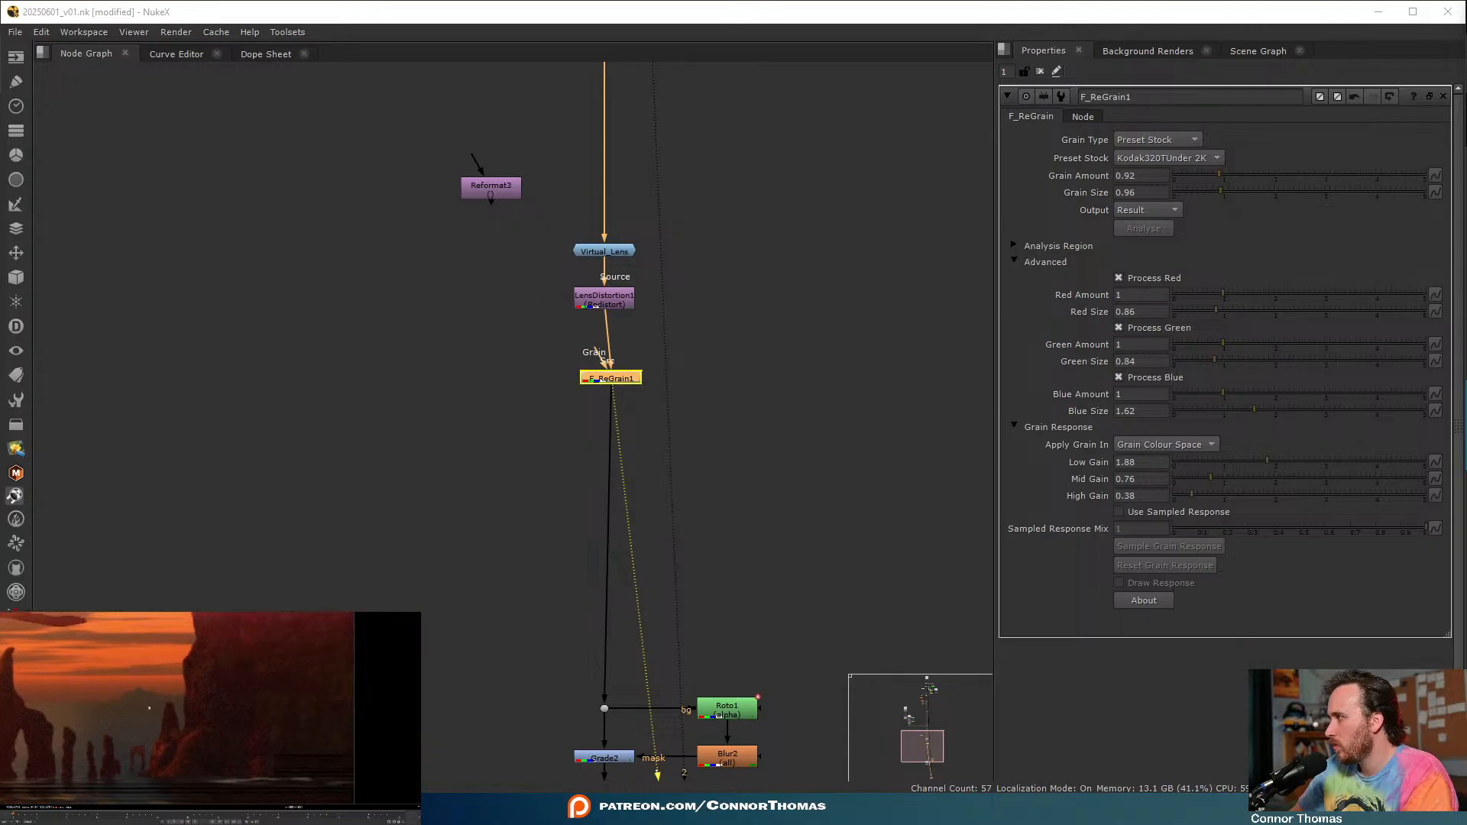
- Add a Keyer node fed by LensDistortion1 beside the main line, and move F_ReGrain1 slightly lower
click(745, 370)
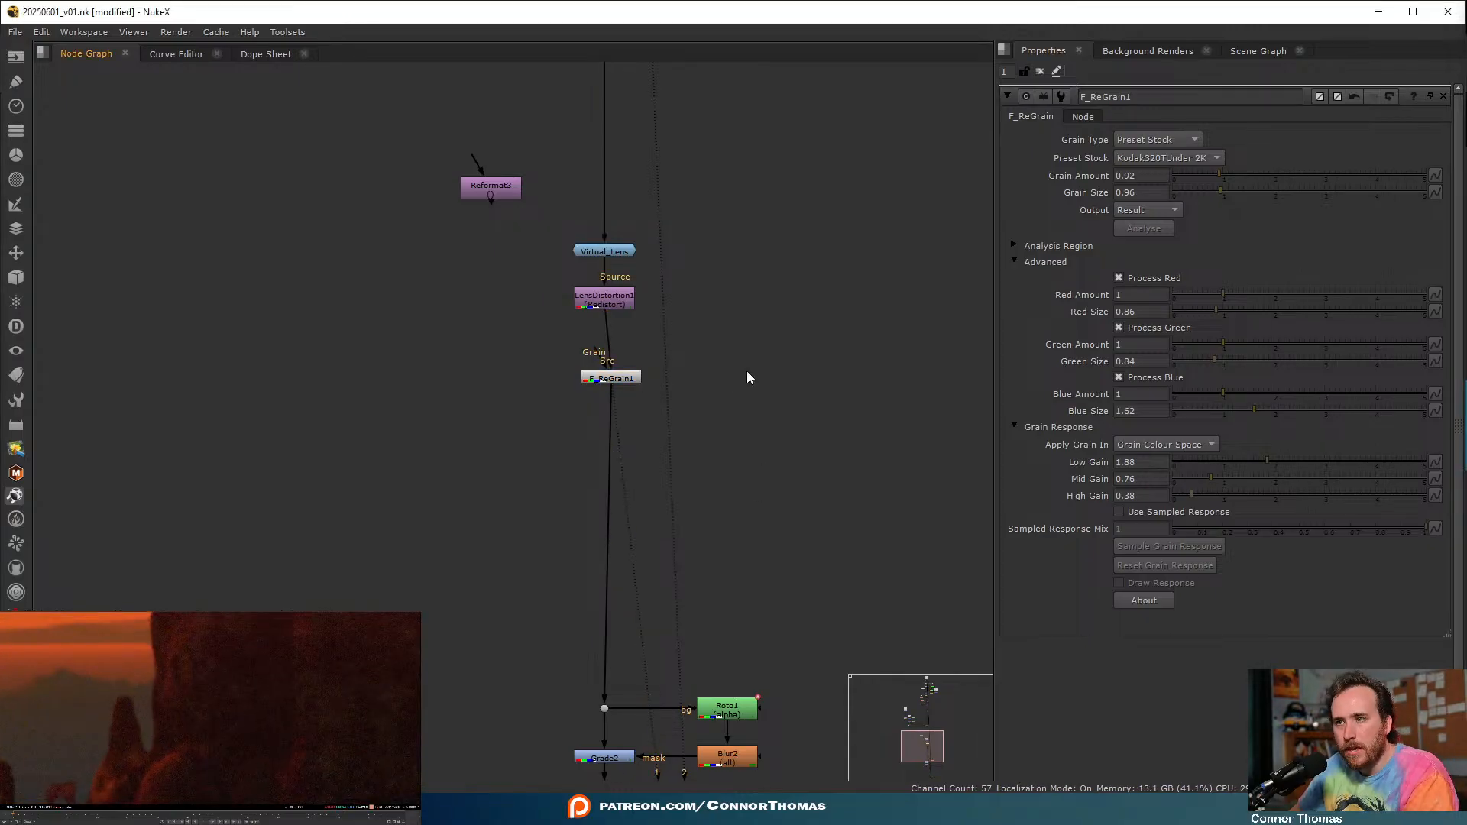
key(Tab)
text(key)
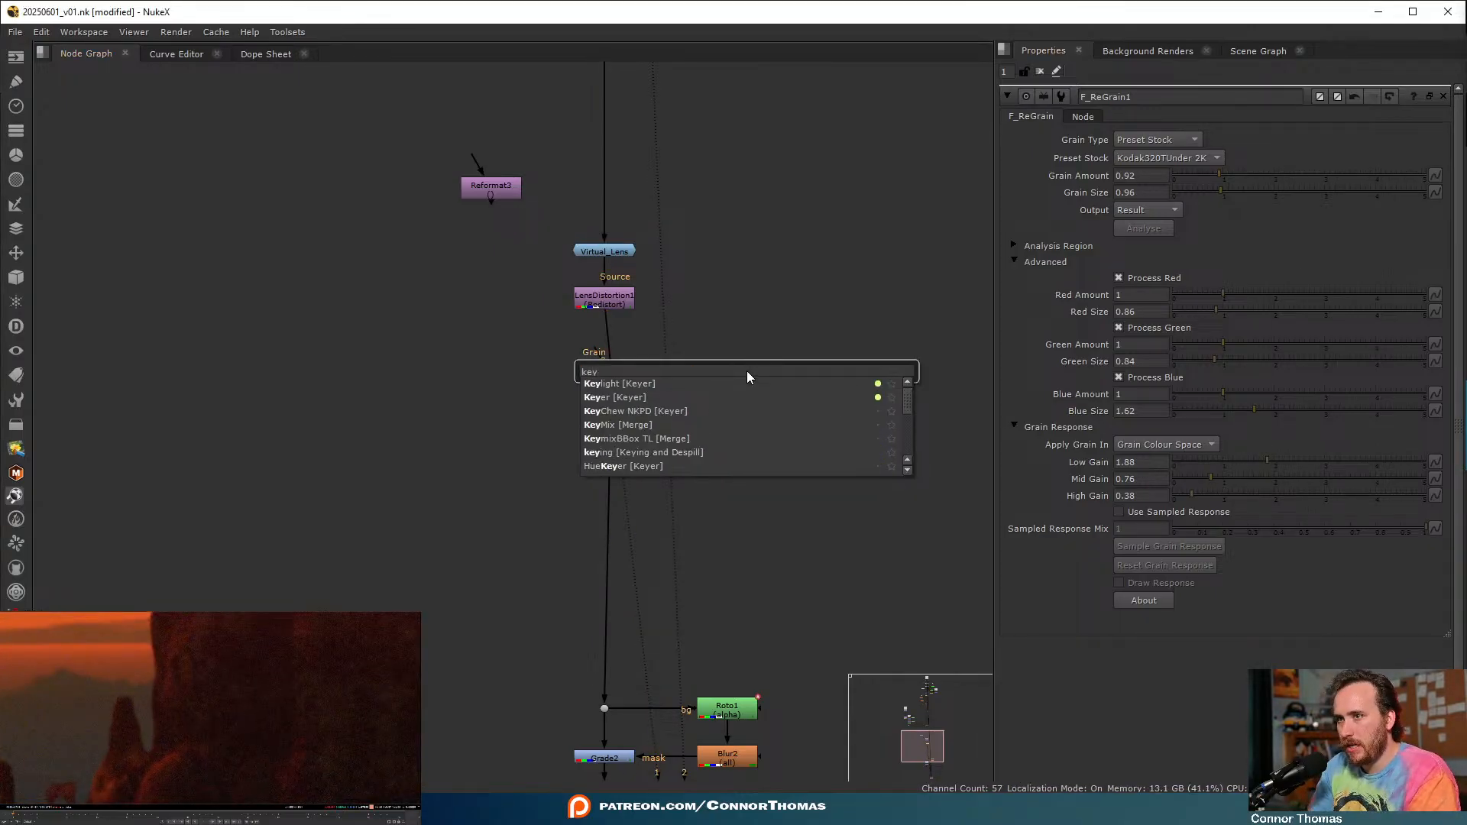
key(Down)
key(Return)
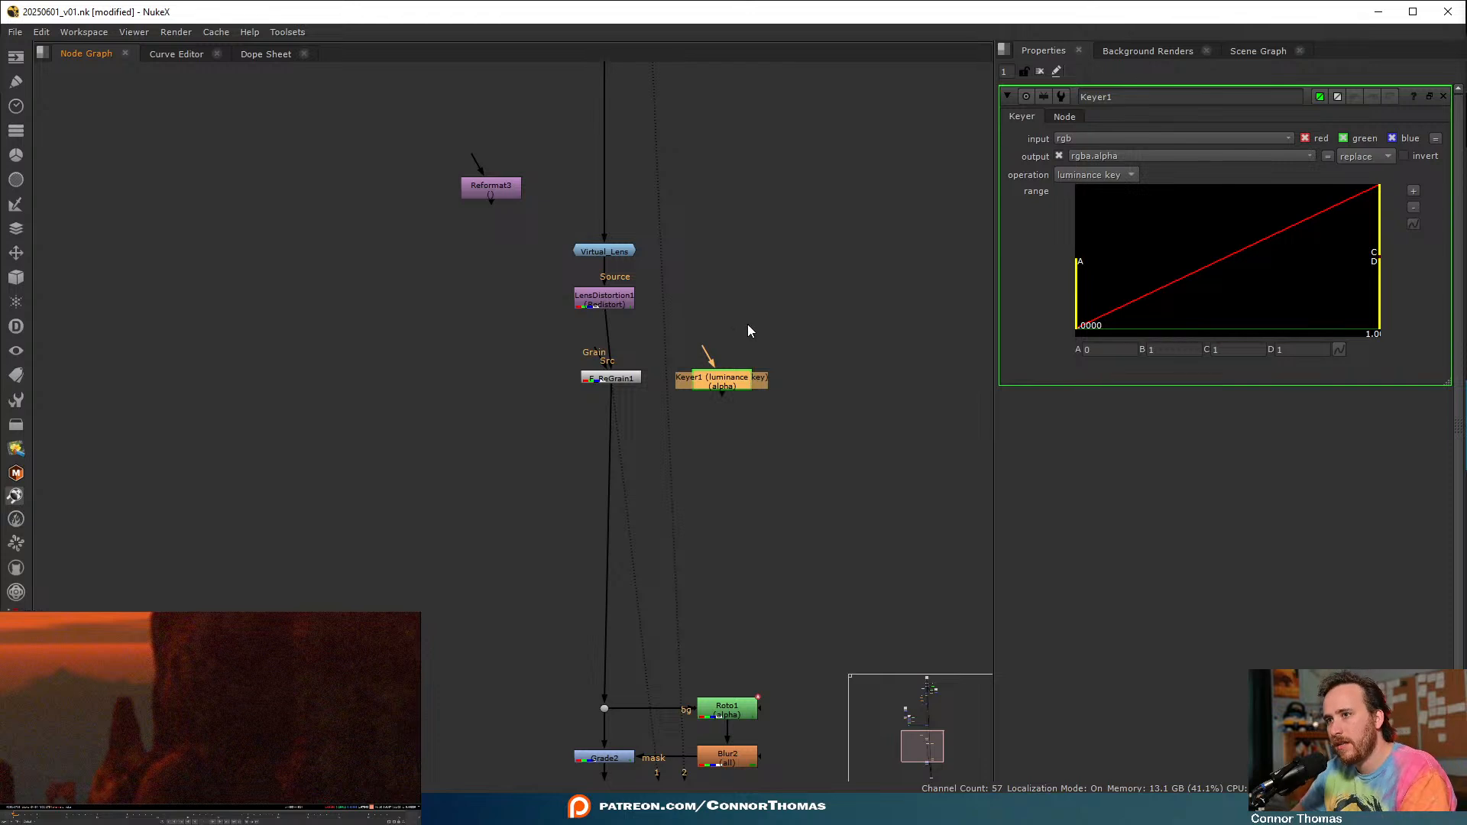
drag(619, 379, 611, 420)
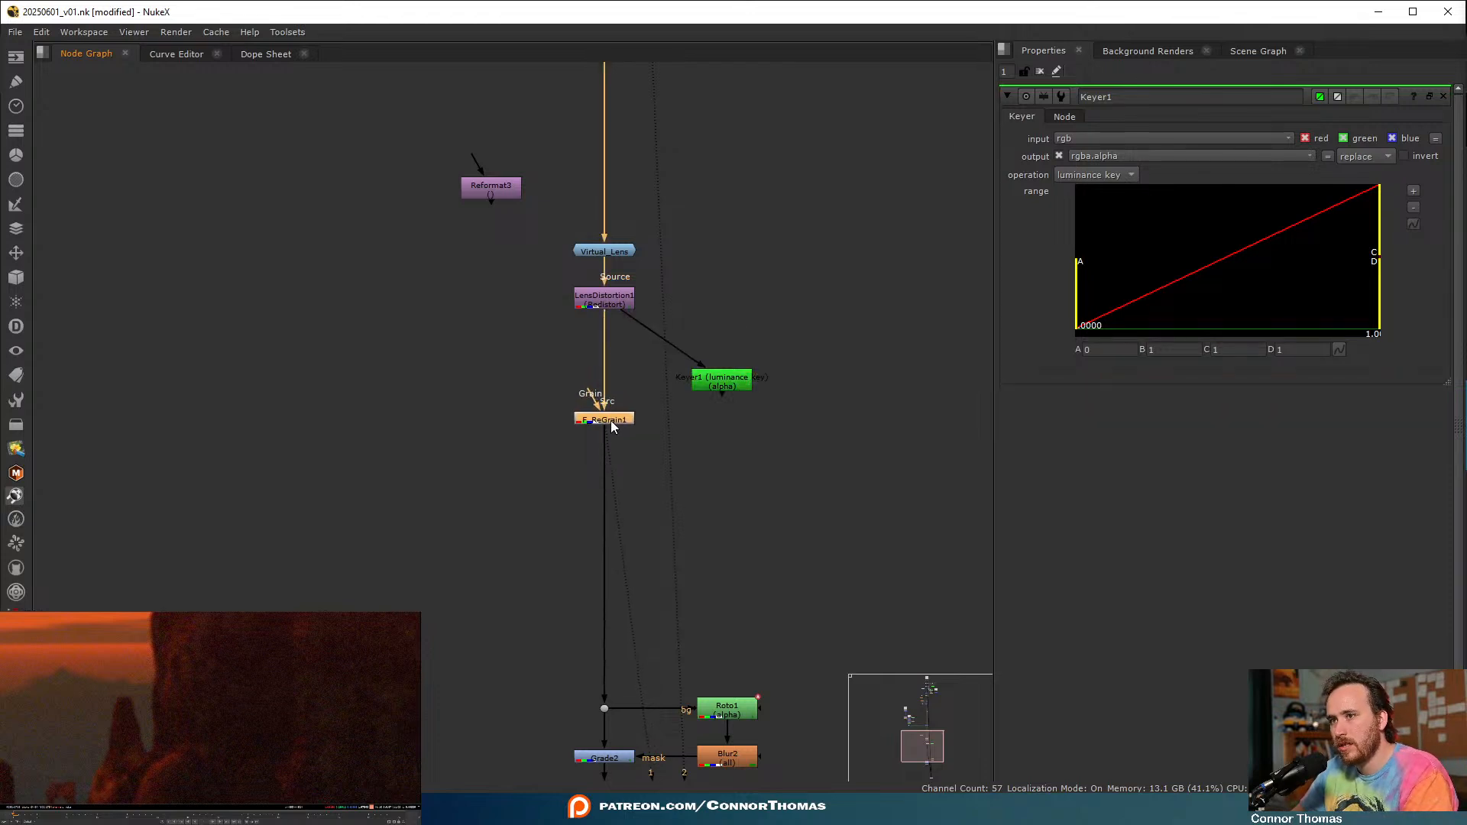
- View Keyer1's luminance key over the whole frame and lower its range point B to about 0.57
click(749, 382)
scroll(199, 686, down, 4)
key(1)
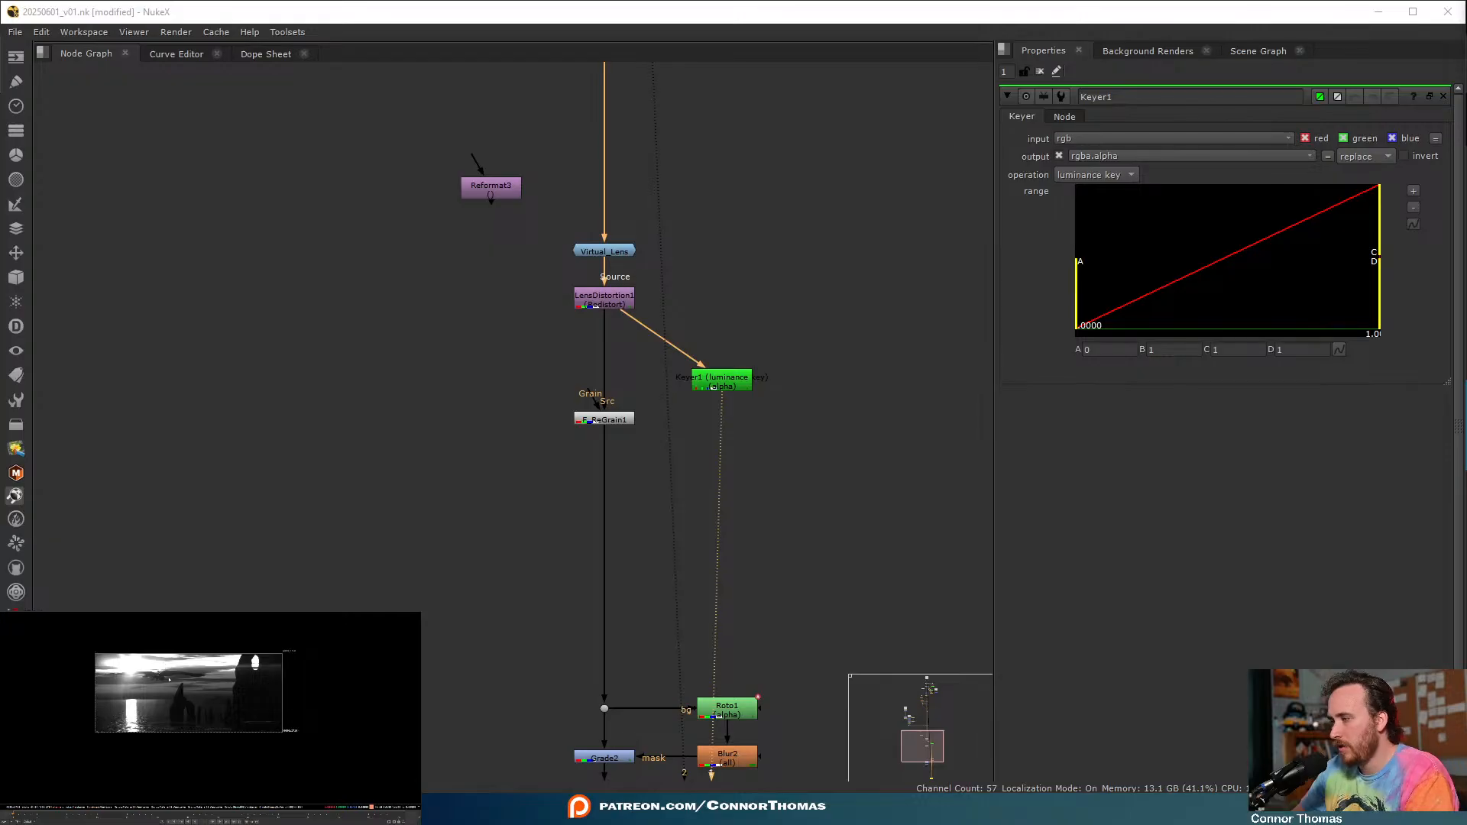
key(f)
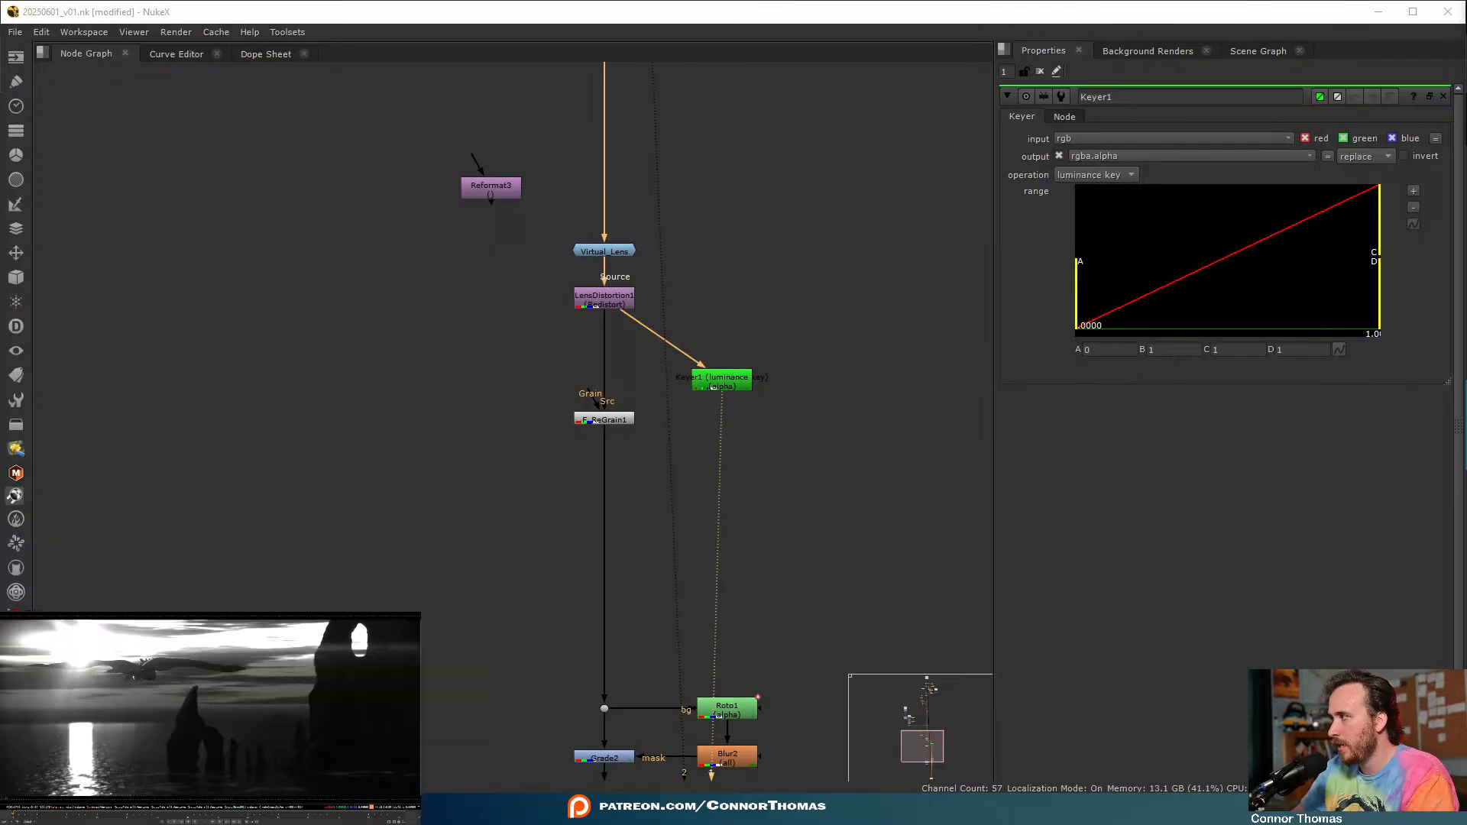
click(1076, 275)
drag(1077, 276, 840, 247)
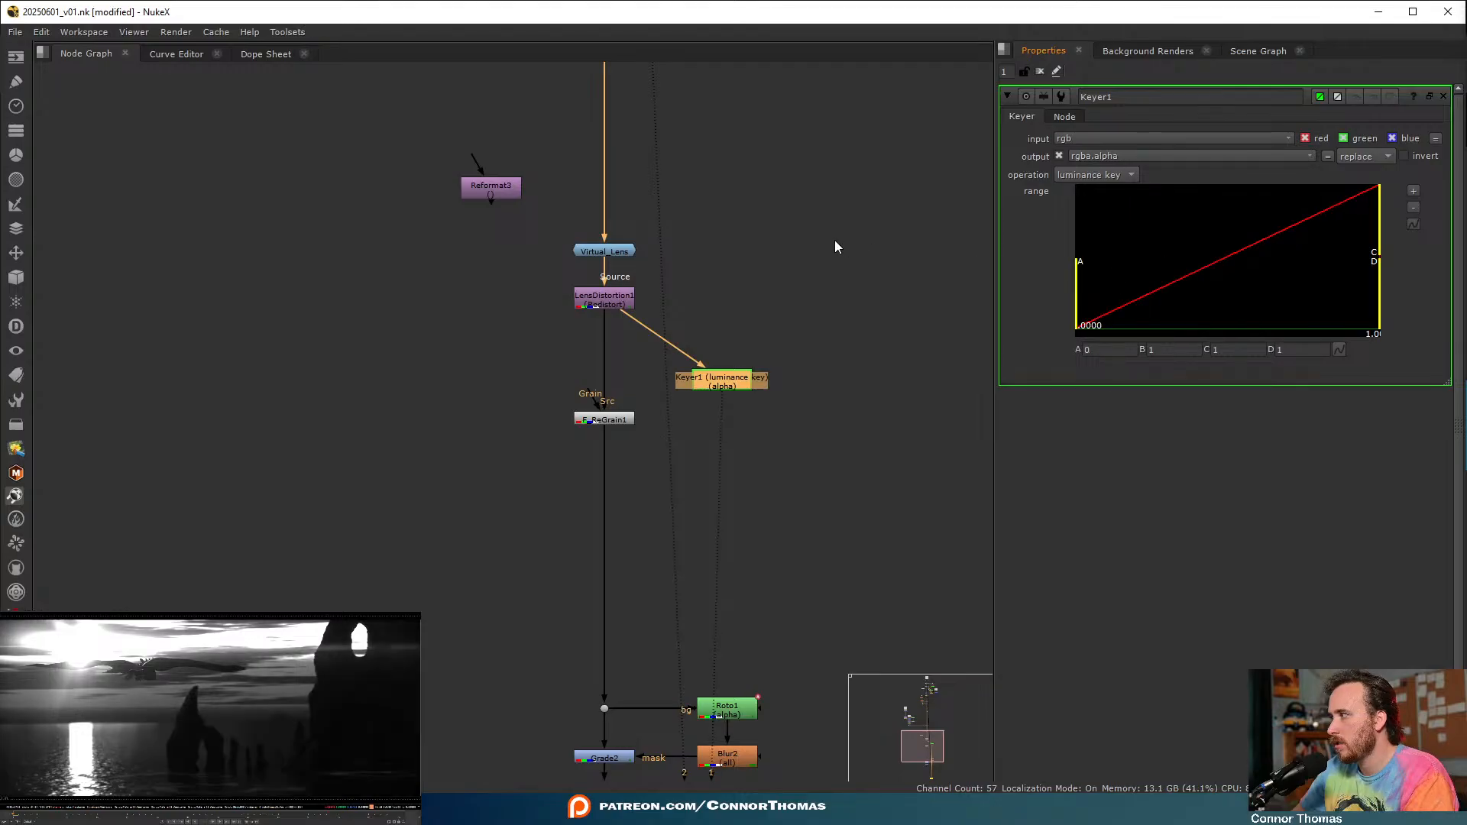
drag(1379, 214, 1305, 220)
click(907, 367)
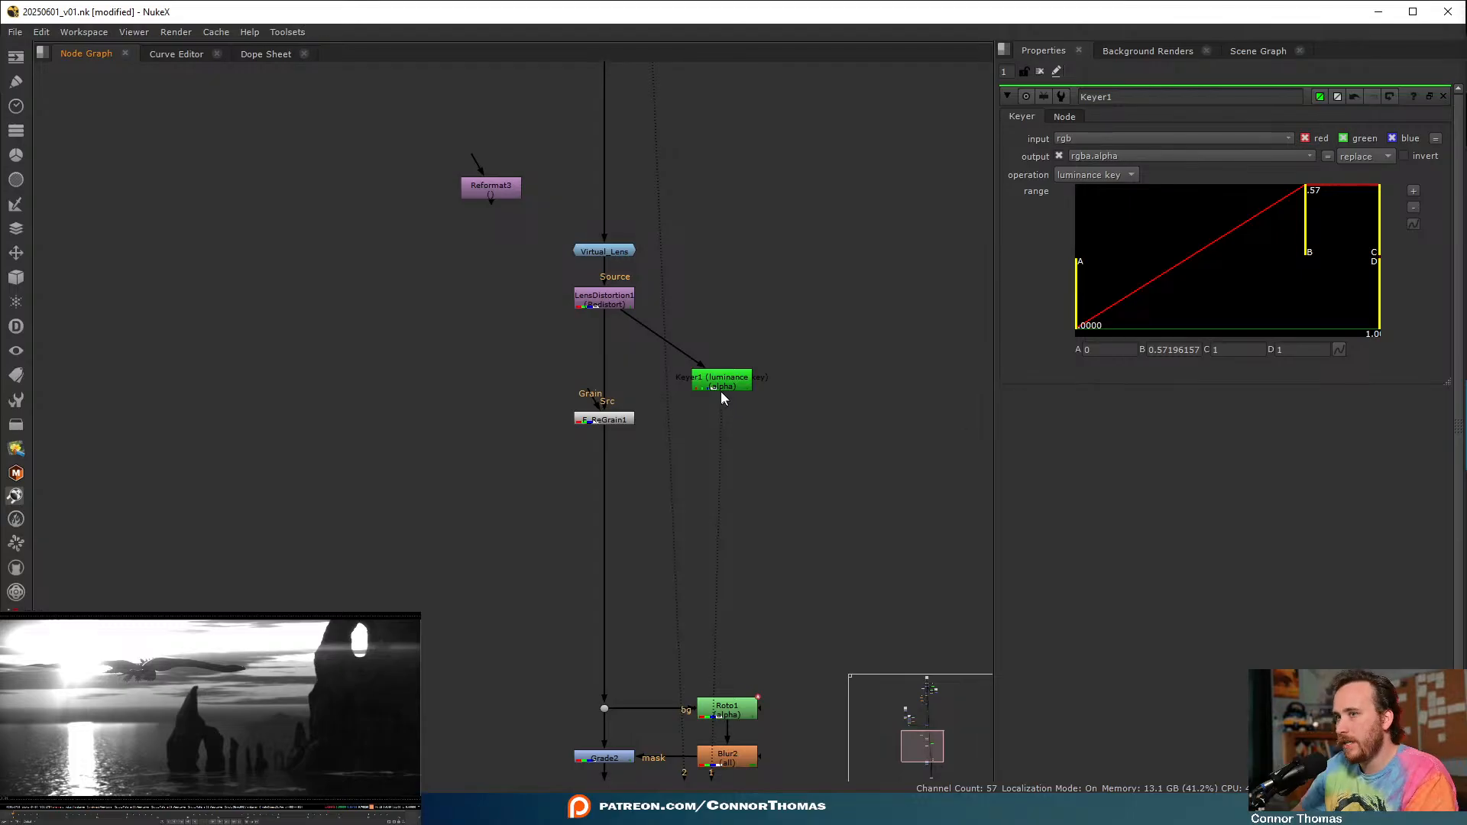
- Merge F_ReGrain1 over the main line with a new Merge node, taking its B input from LensDistortion1
click(605, 421)
key(m)
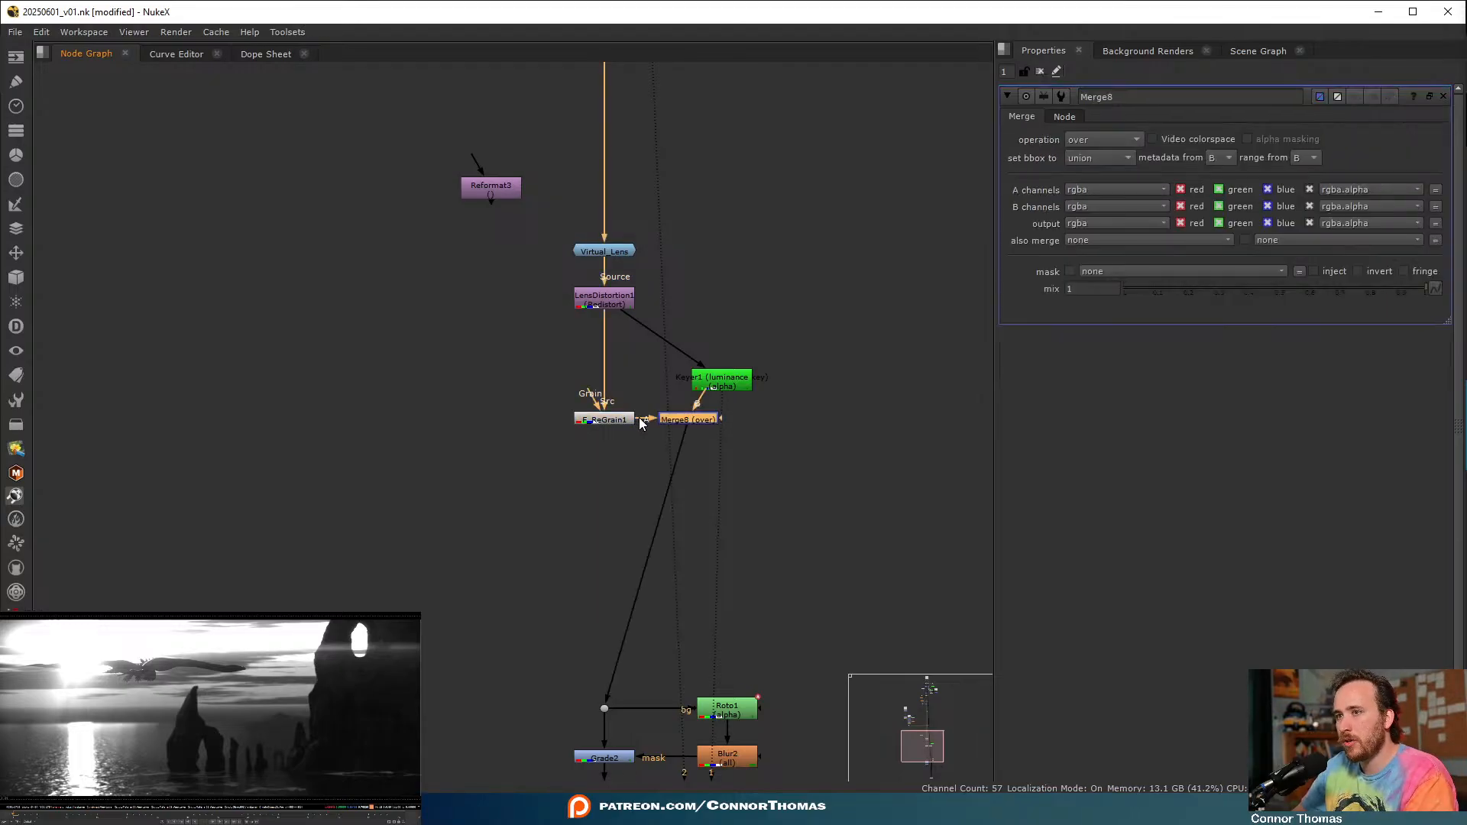
shift+click(603, 420)
drag(602, 427, 515, 451)
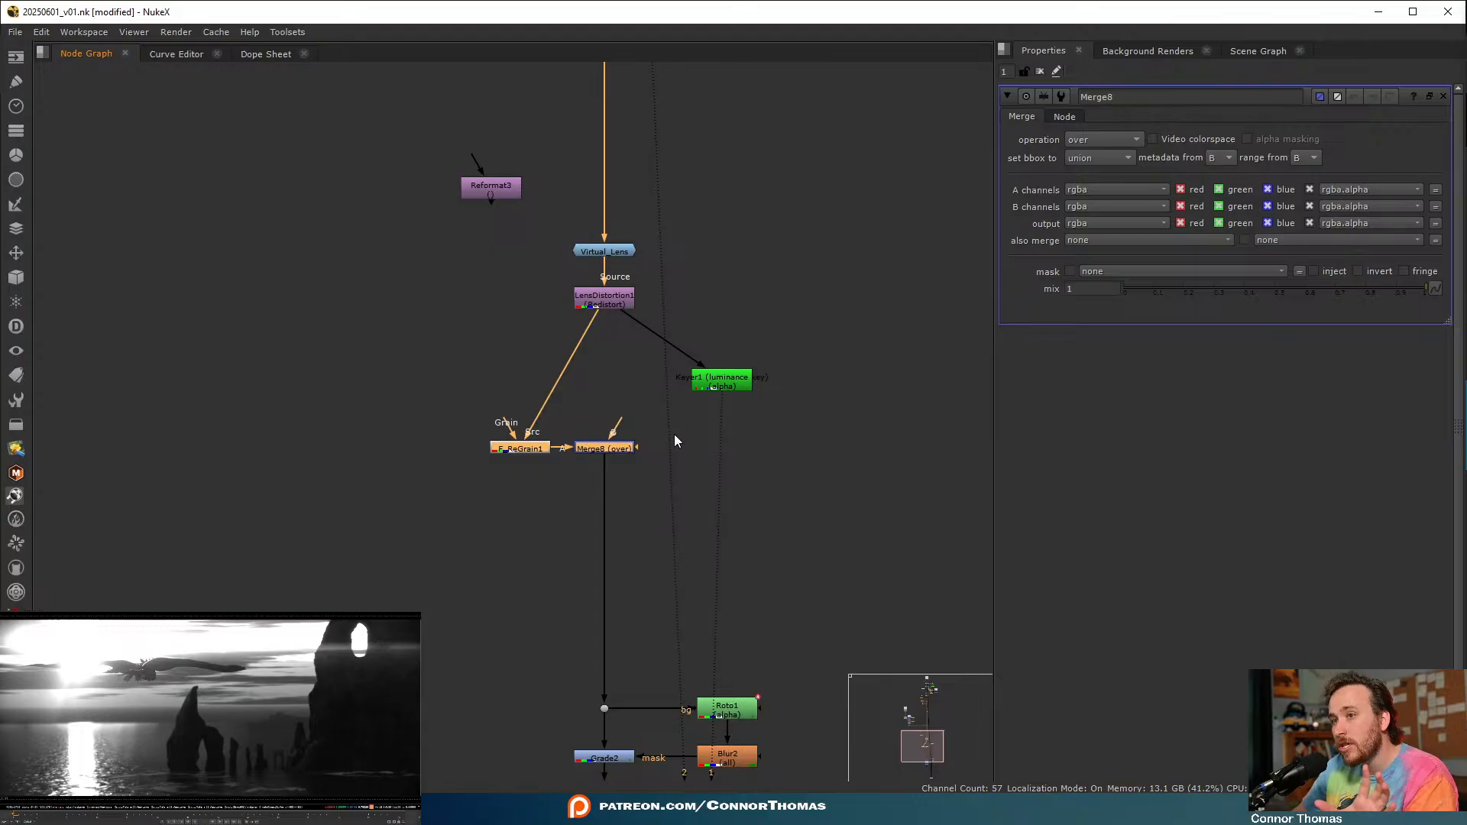
click(896, 456)
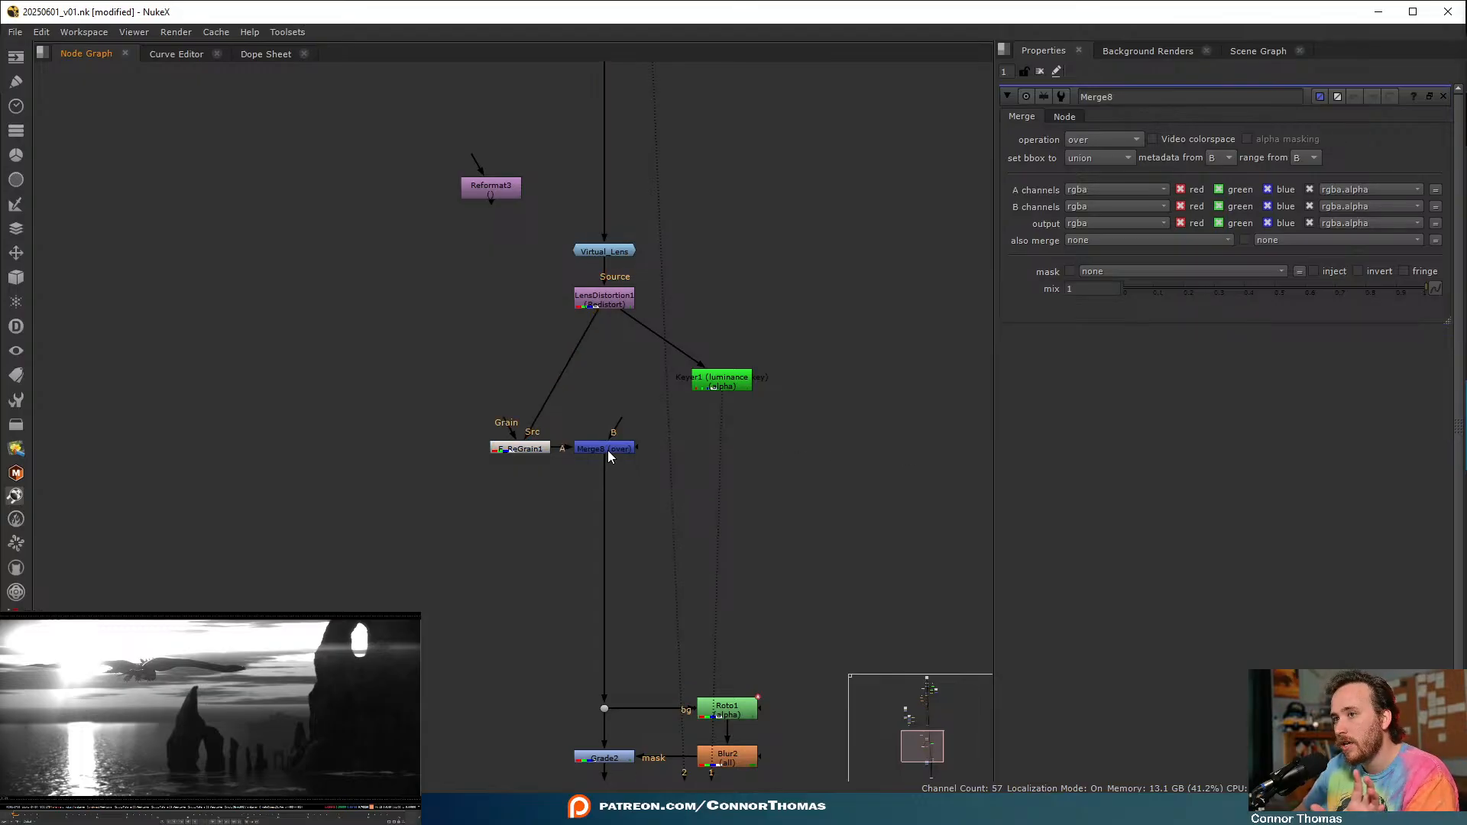
drag(631, 370, 603, 304)
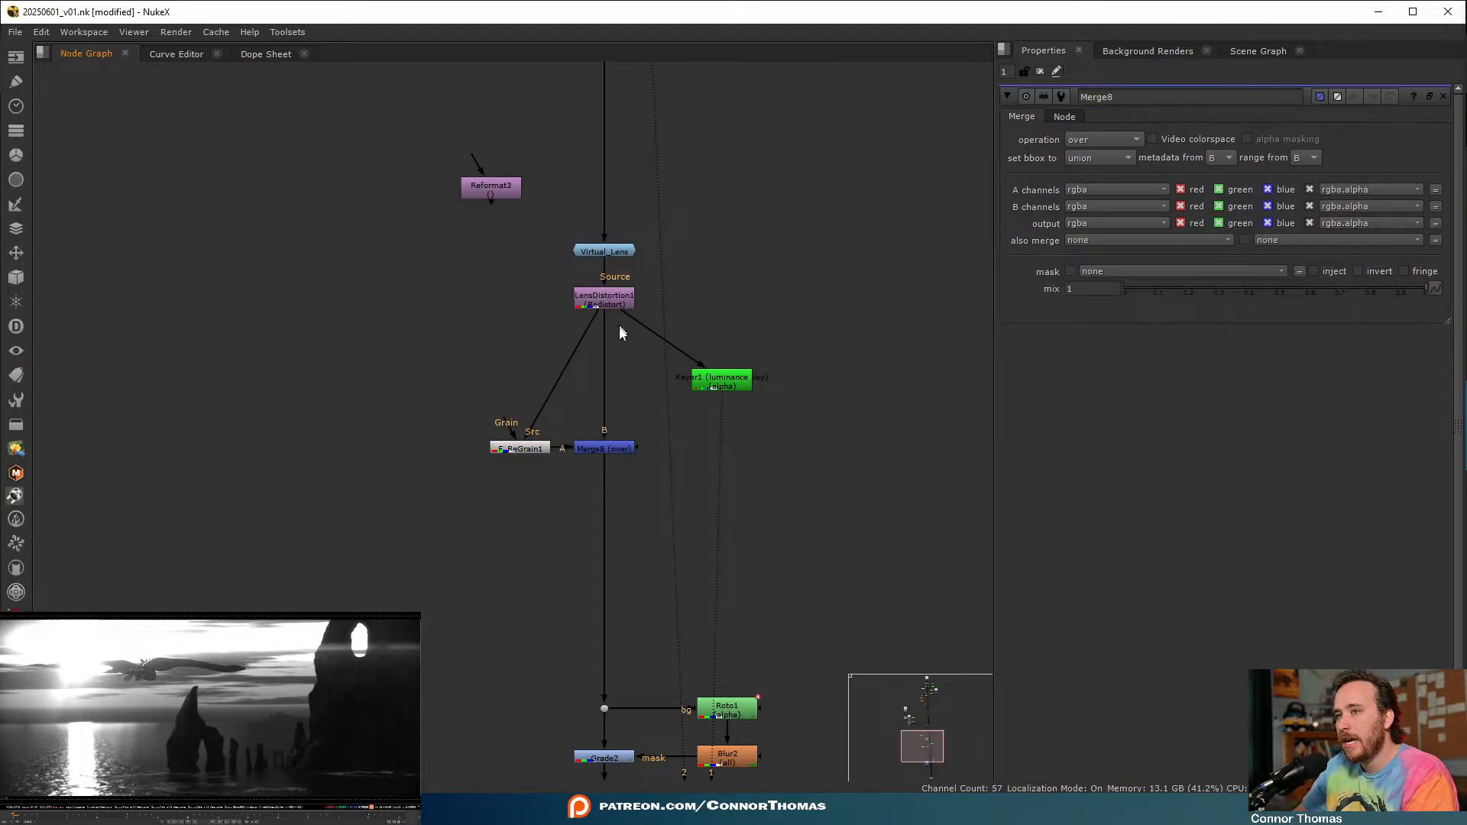
- Mask Merge8 with Keyer1's luminance key and view the merged result on the rock
click(600, 450)
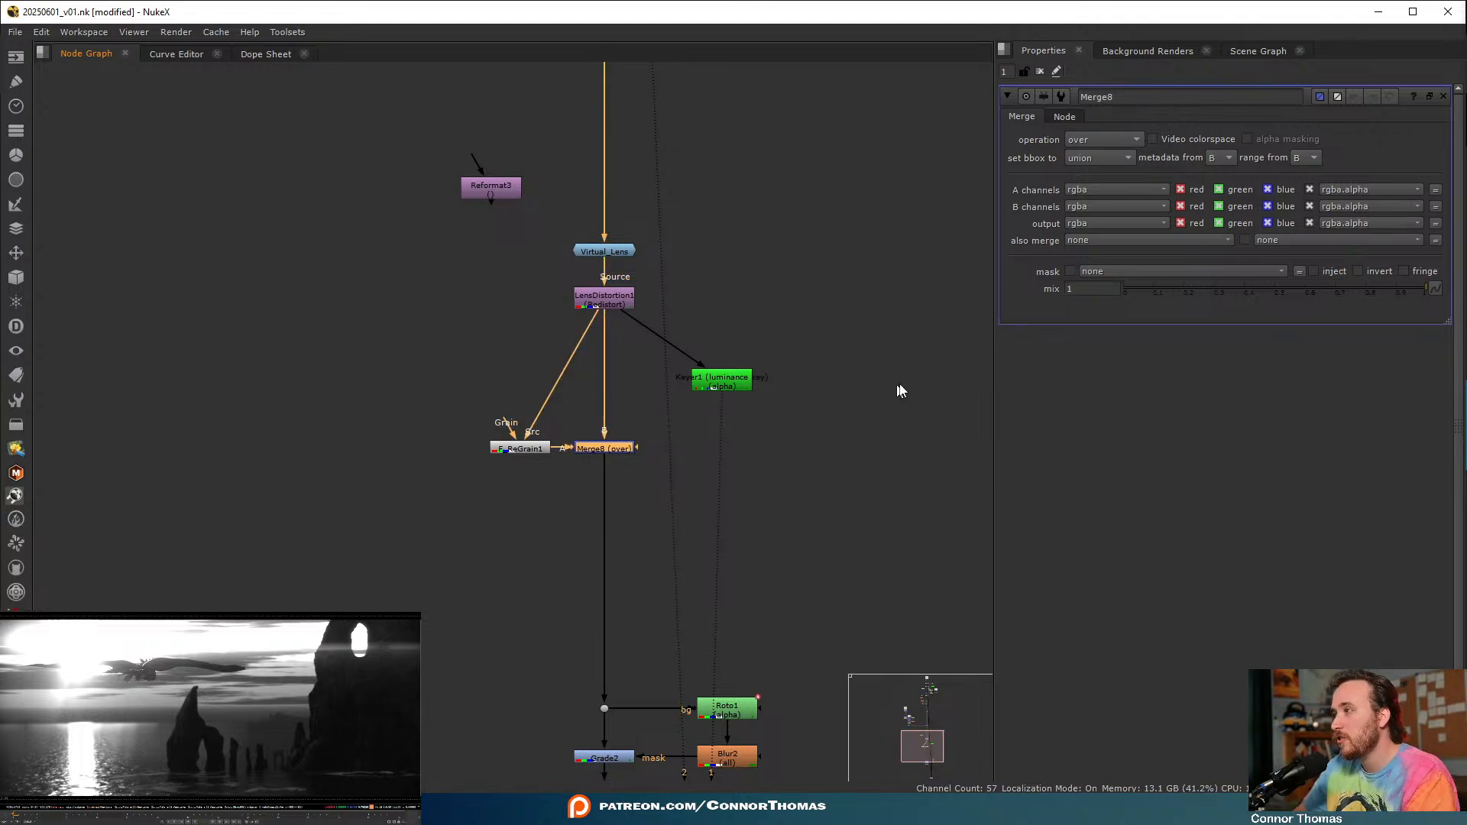
drag(636, 447, 740, 382)
key(1)
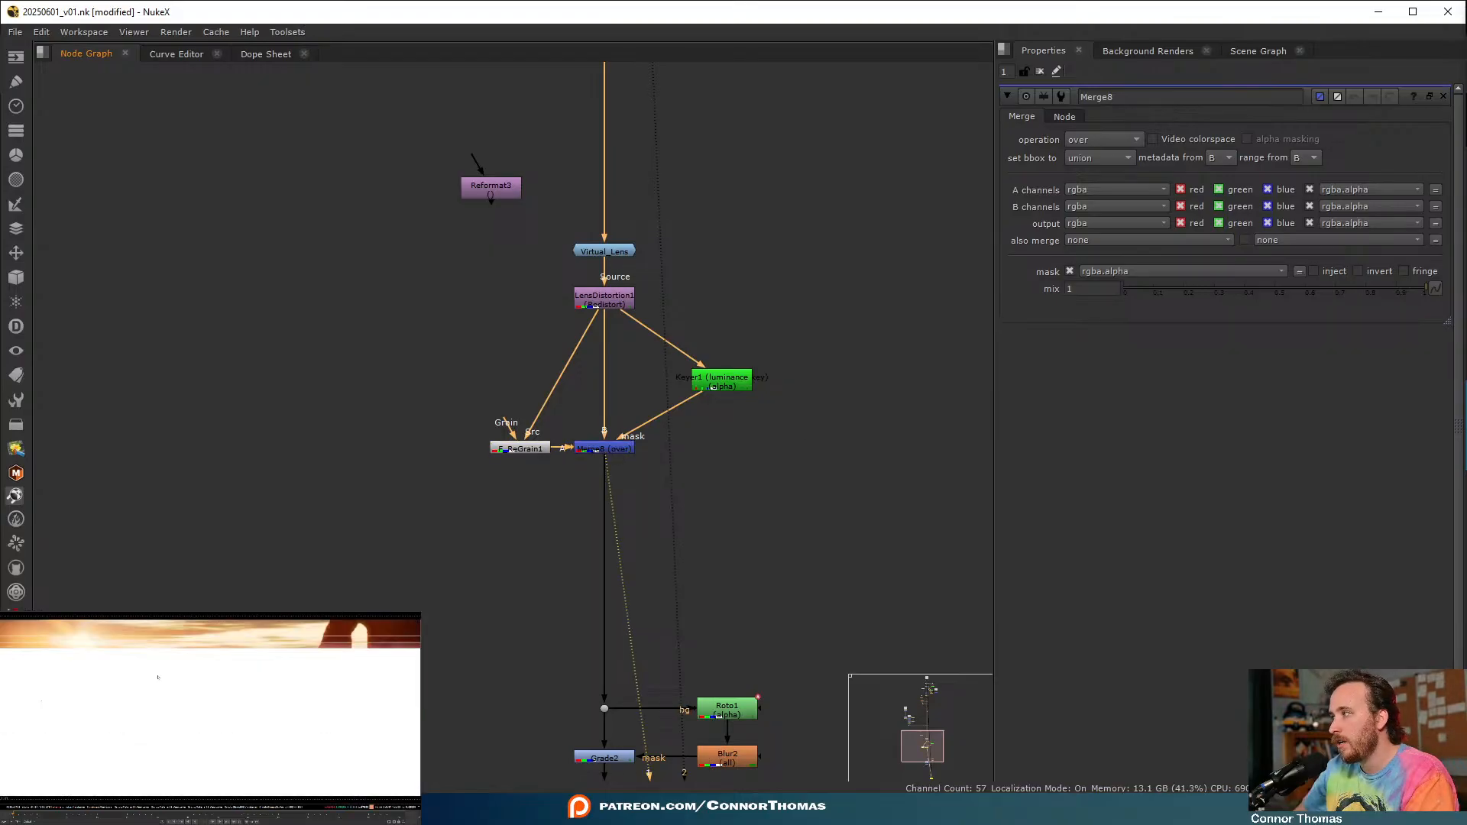
scroll(351, 702, up, 5)
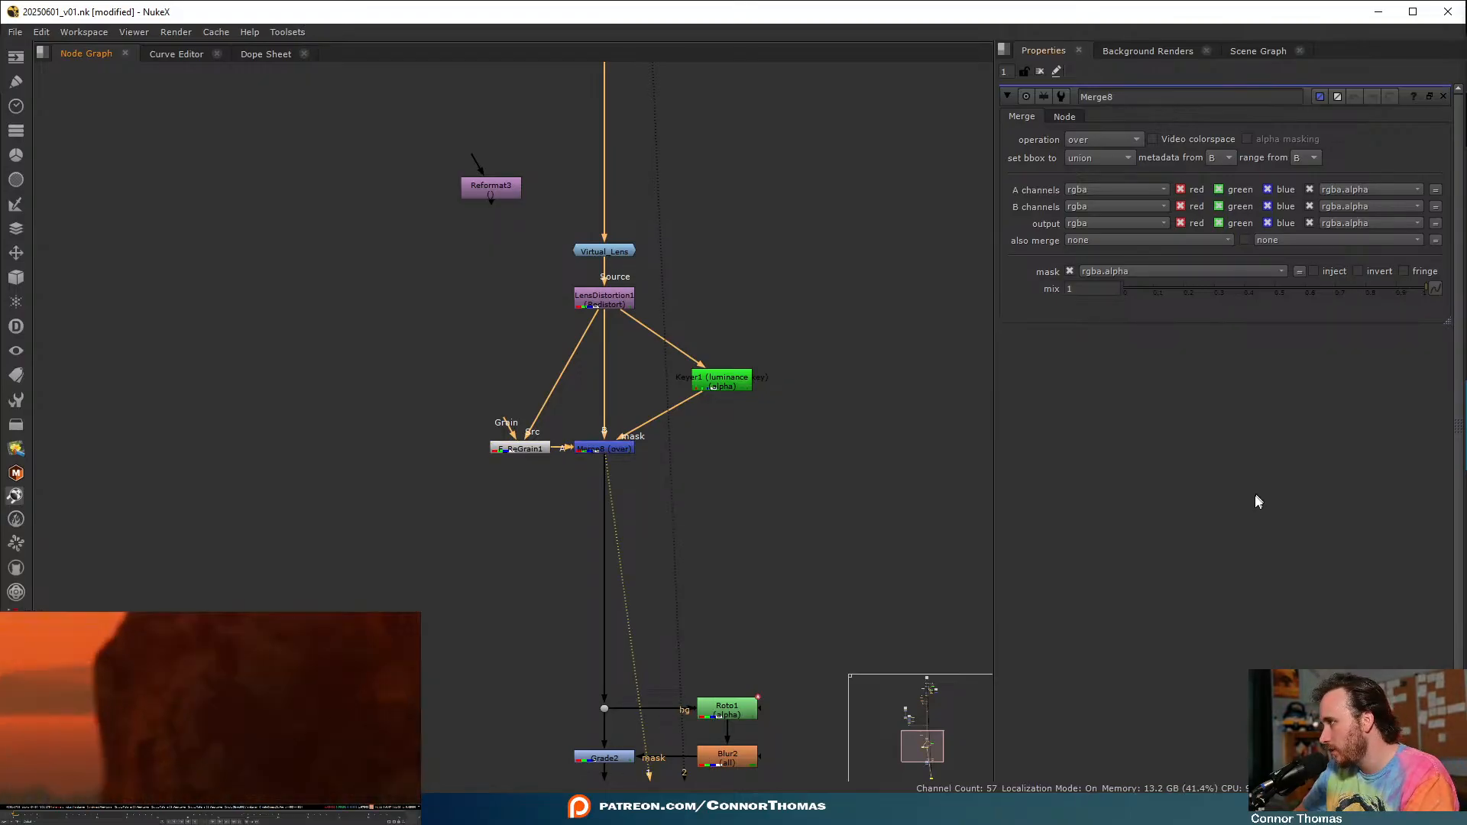
- Swap Merge8's inputs and swap them back to compare the grain on the dark rock and the sky
click(609, 449)
key(shift+x)
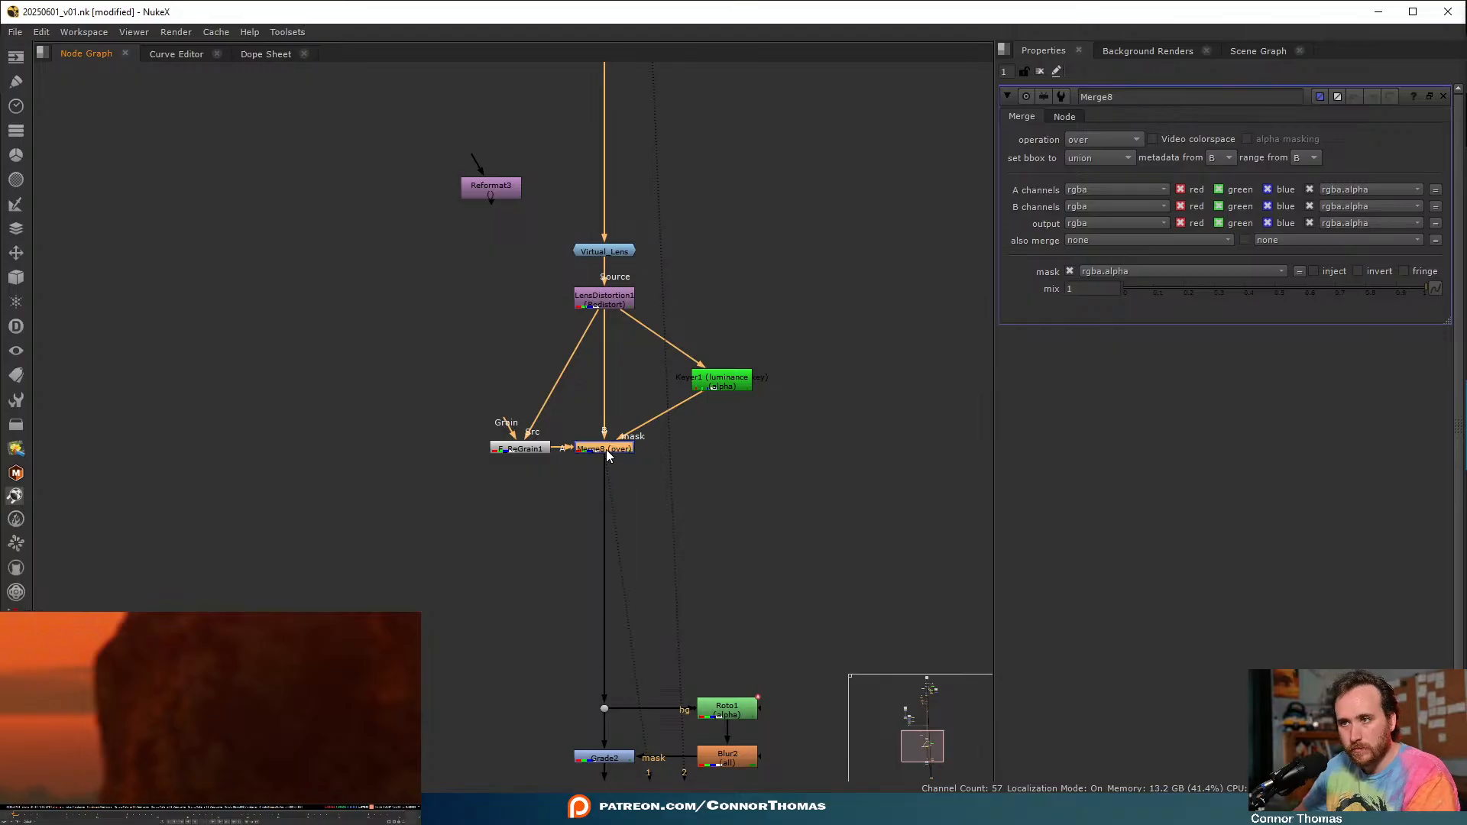
key(shift+x)
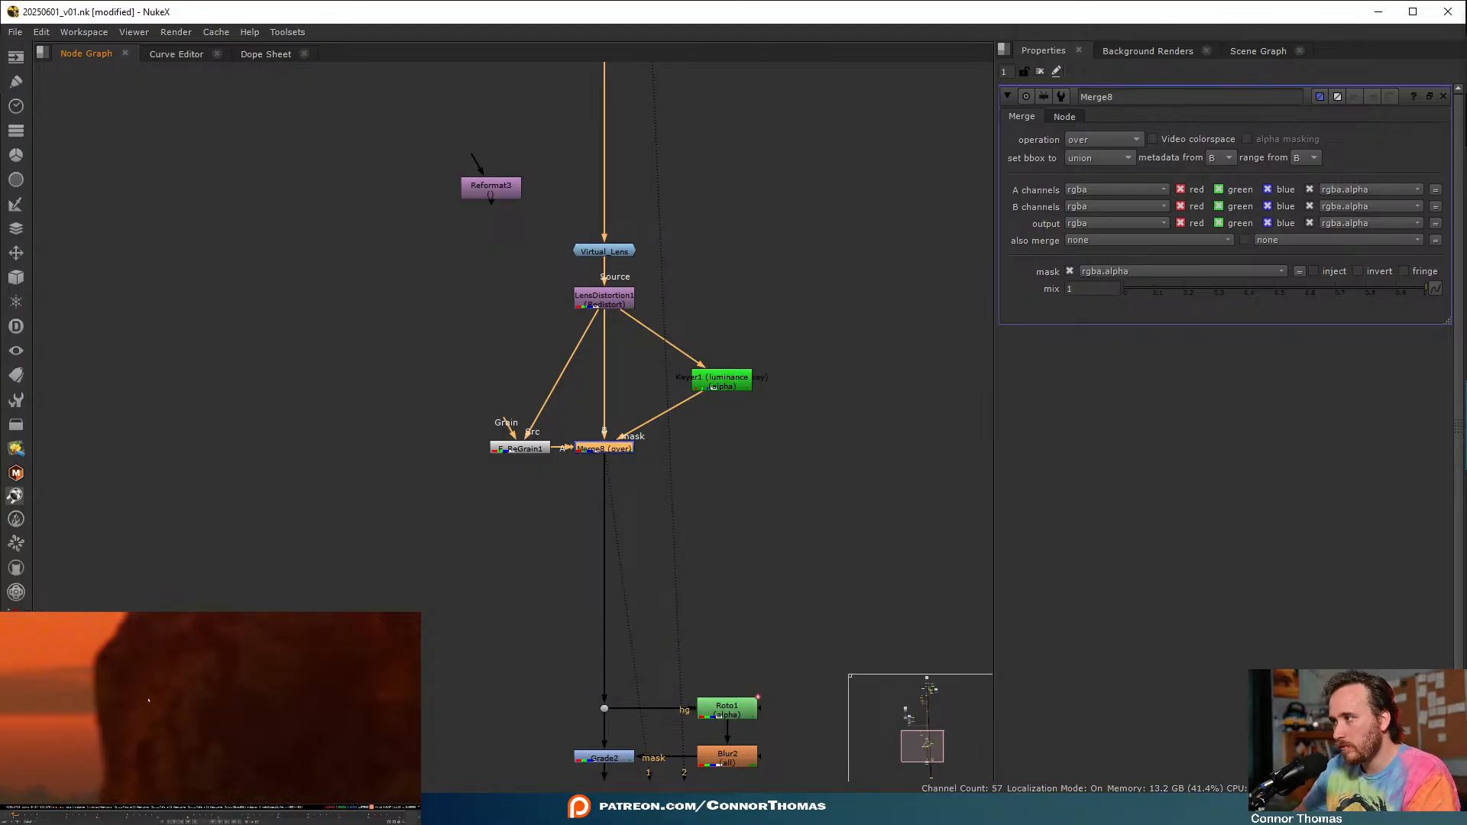
scroll(132, 676, down, 3)
scroll(132, 676, up, 3)
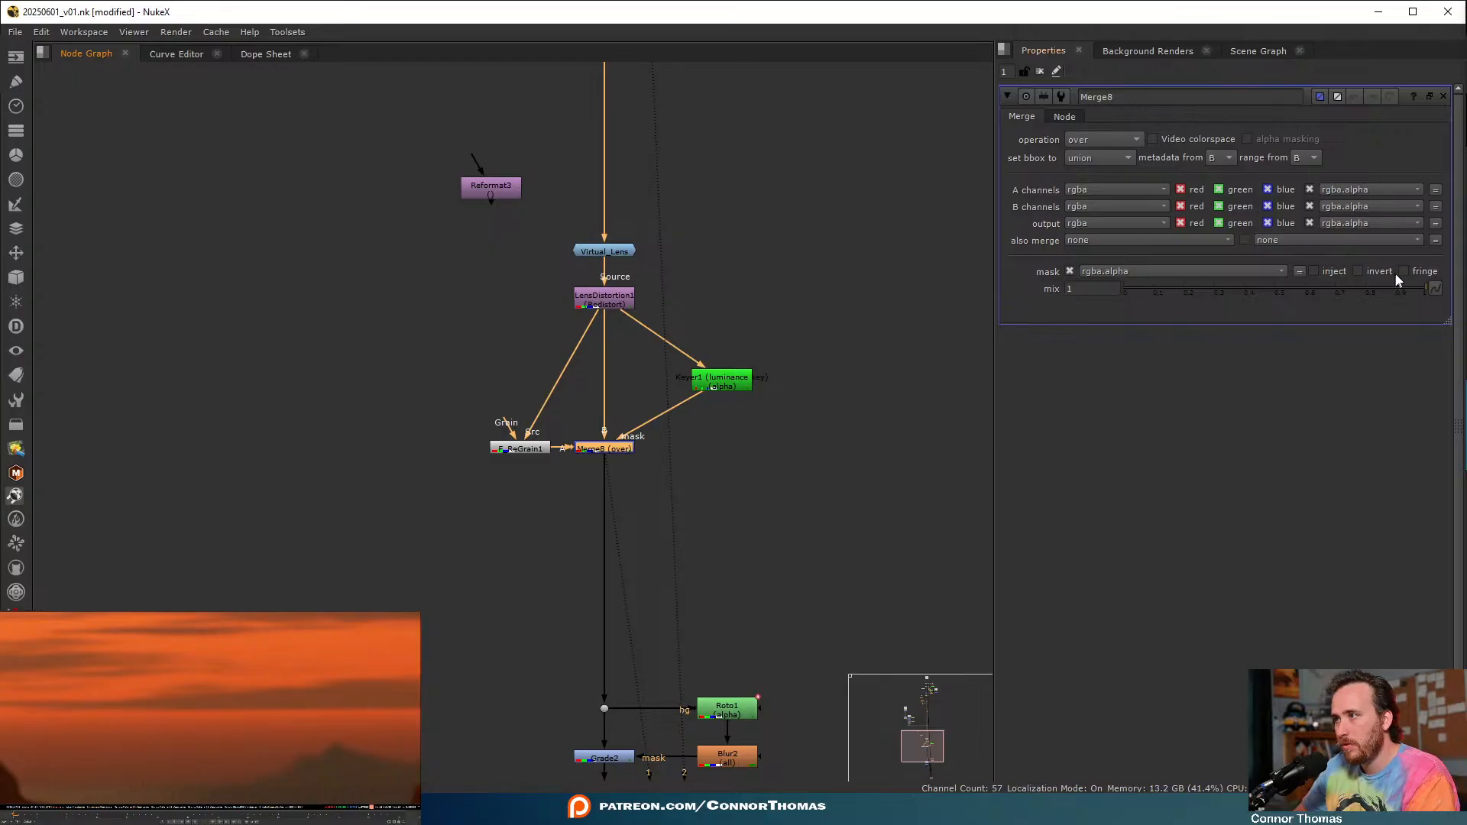
- Invert Merge8's mask and check the grain in the bright sky and around the flying creature
click(1377, 273)
scroll(161, 697, up, 6)
click(161, 698)
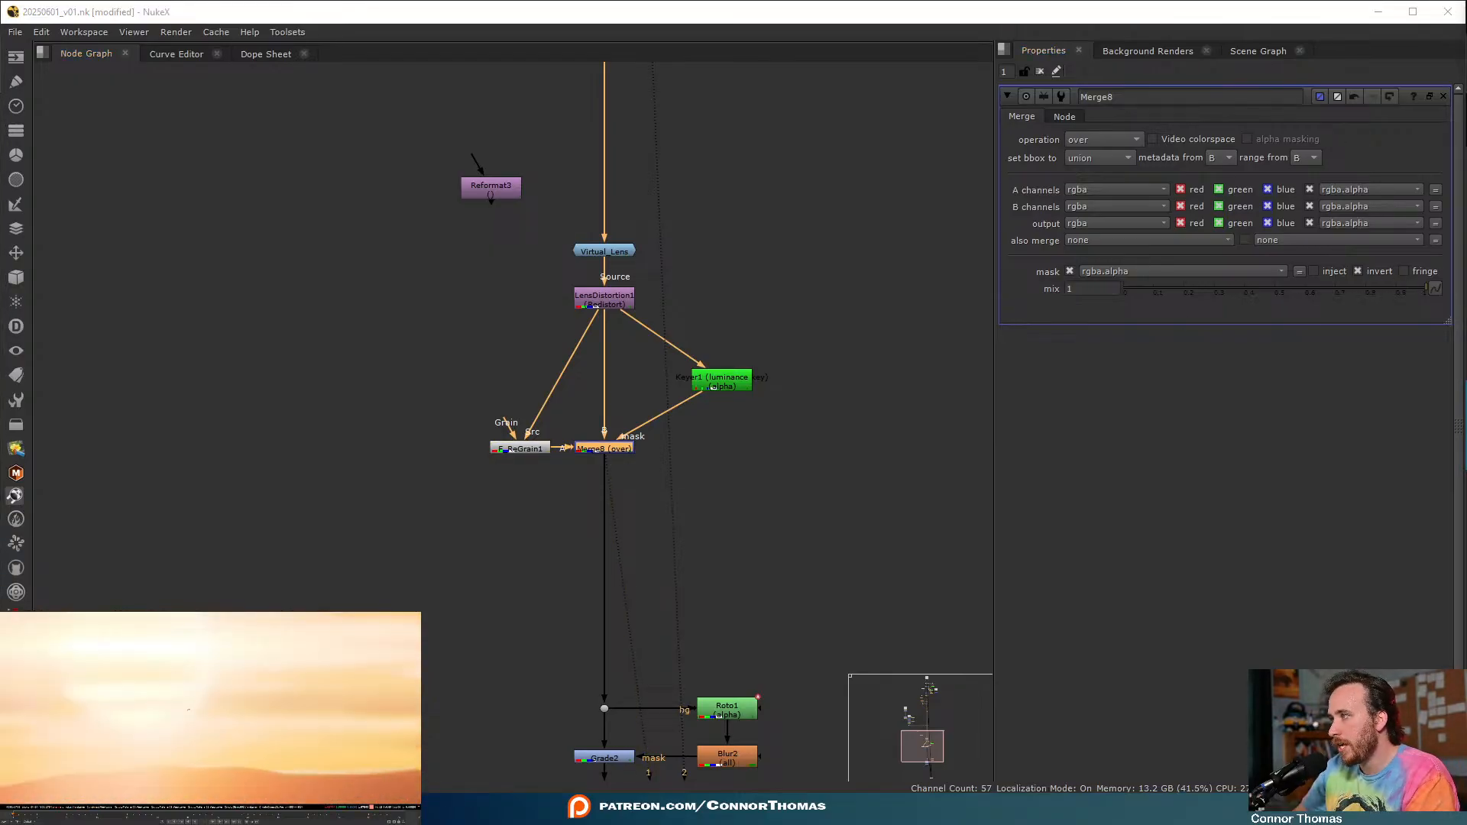
scroll(168, 703, down, 6)
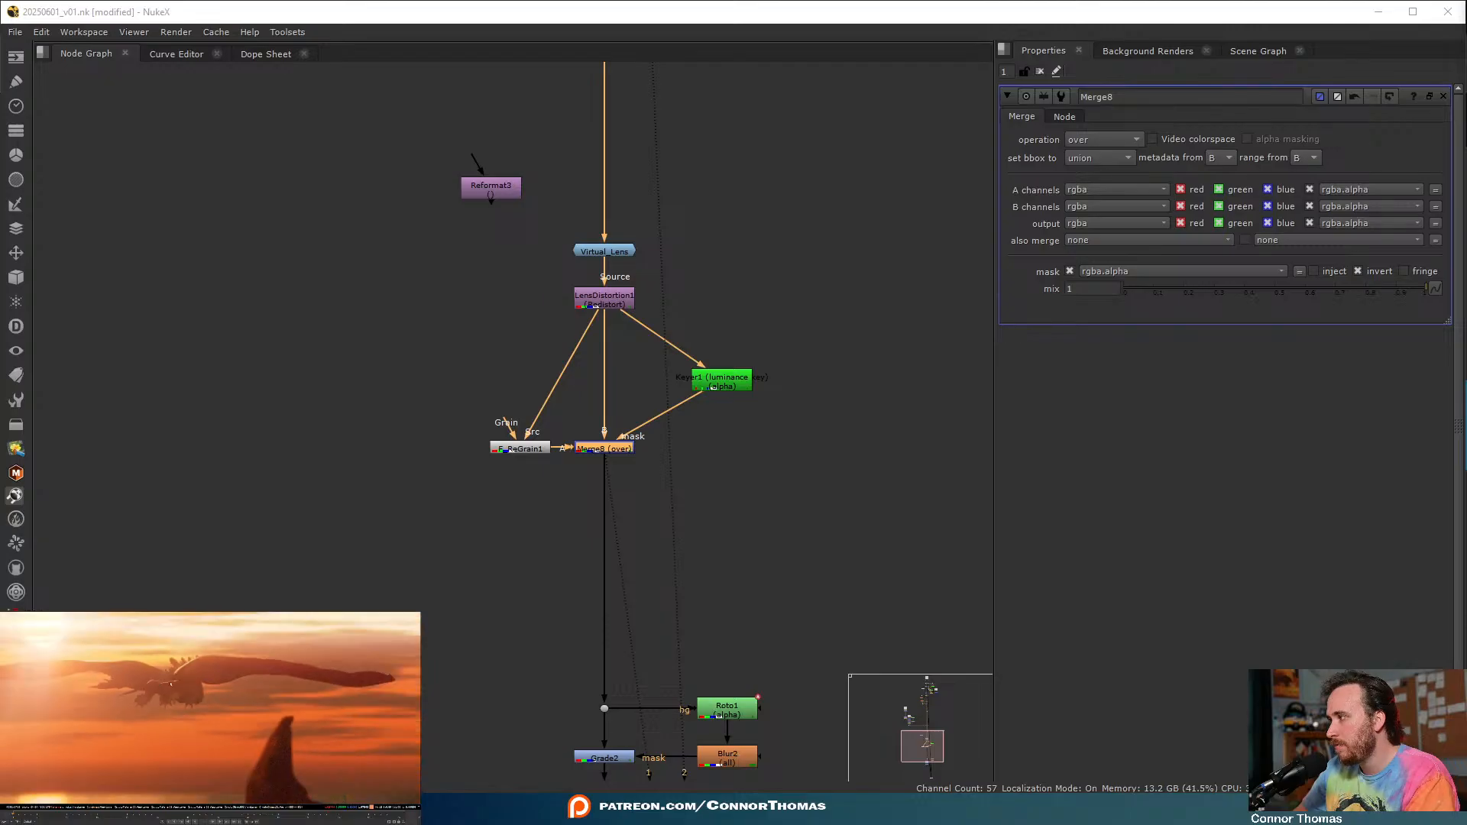
scroll(245, 715, up, 1)
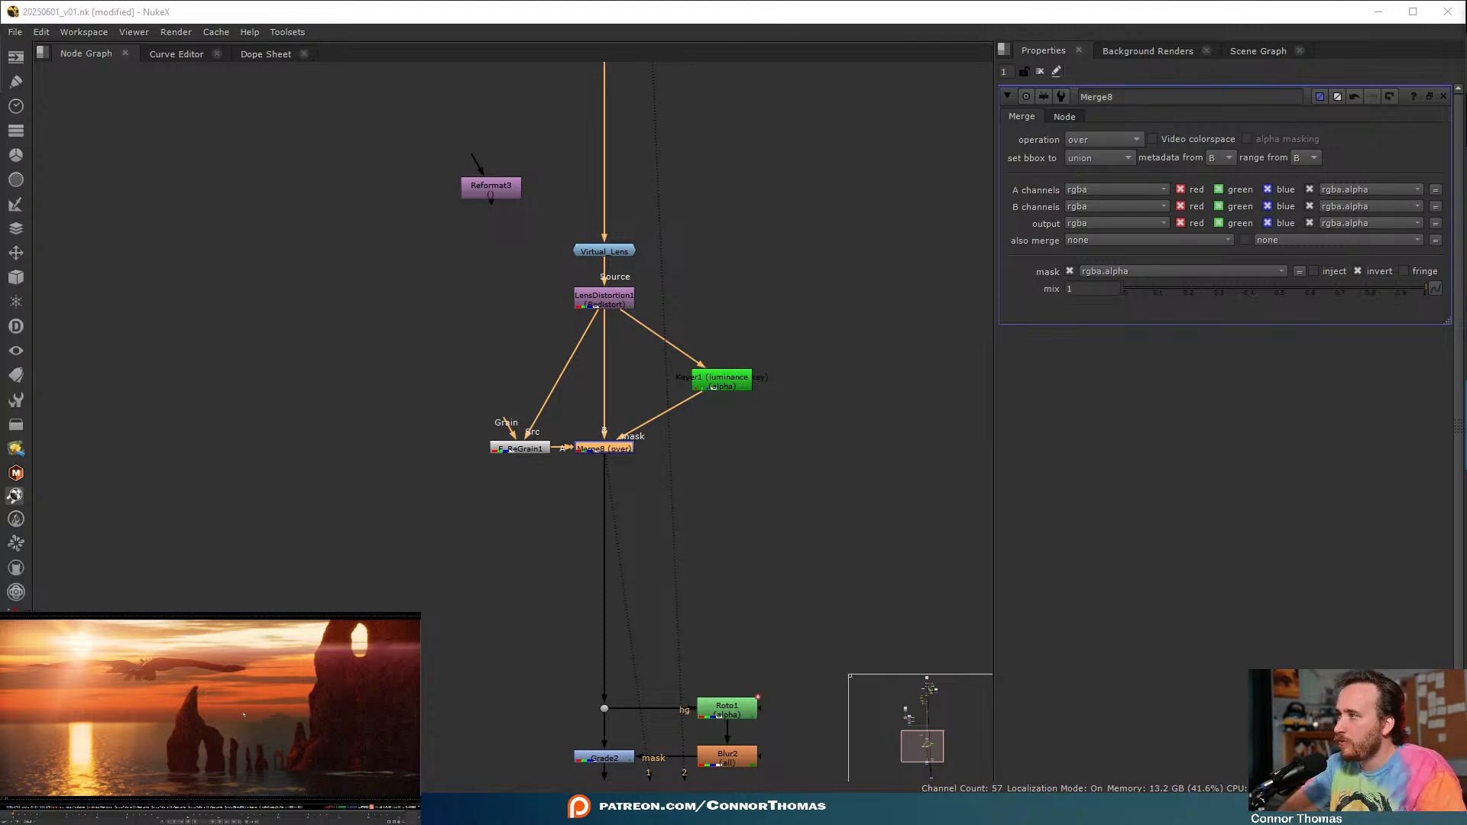
- Align Keyer1 and F_ReGrain1 on either side of Merge8, routing their LensDistortion1 inputs through right-angled dots
drag(711, 384, 719, 452)
click(749, 344)
ctrl+drag(662, 371, 731, 298)
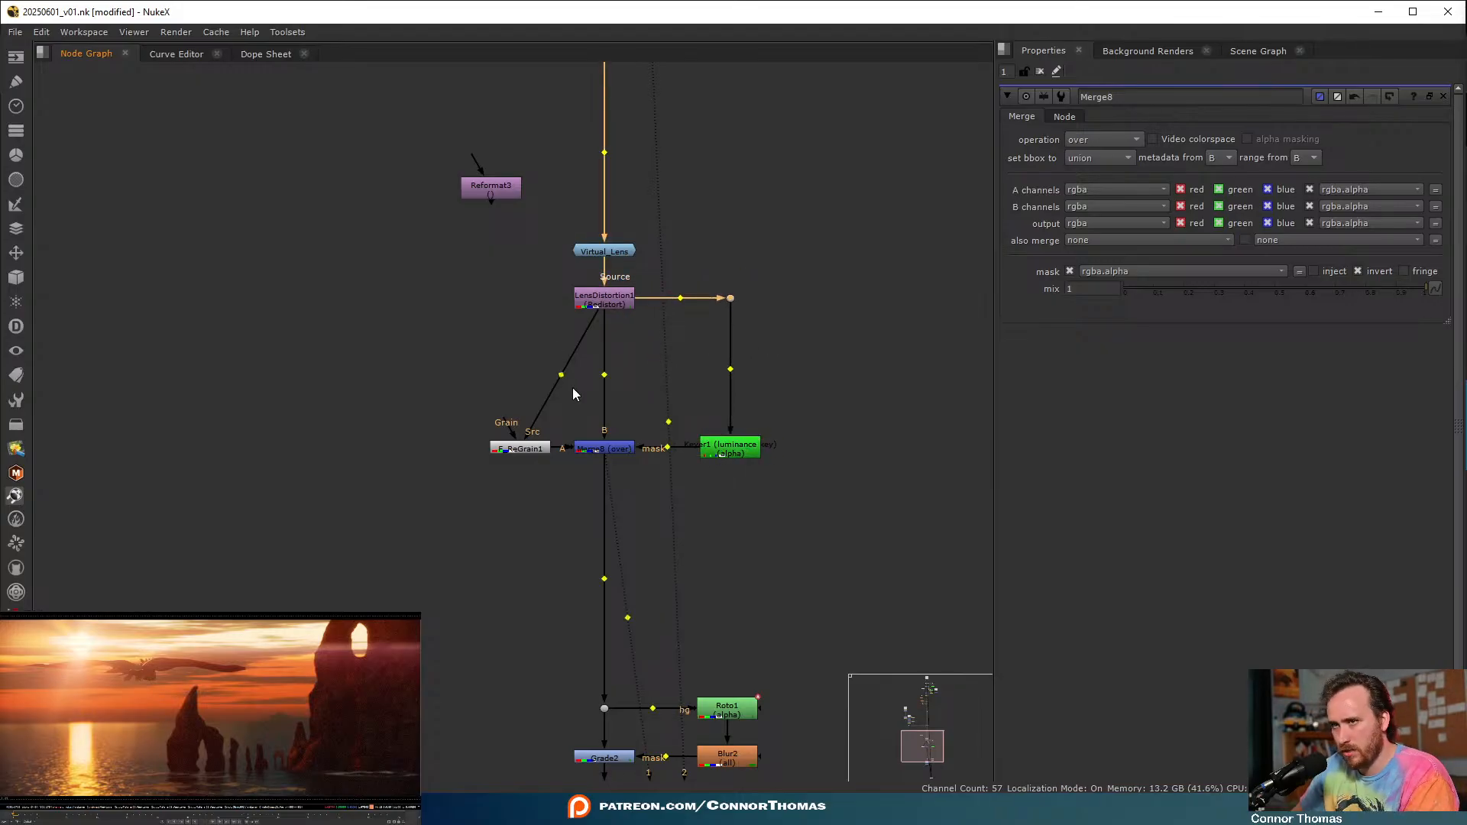
ctrl+drag(561, 375, 520, 299)
click(521, 449)
drag(523, 452, 462, 449)
click(539, 544)
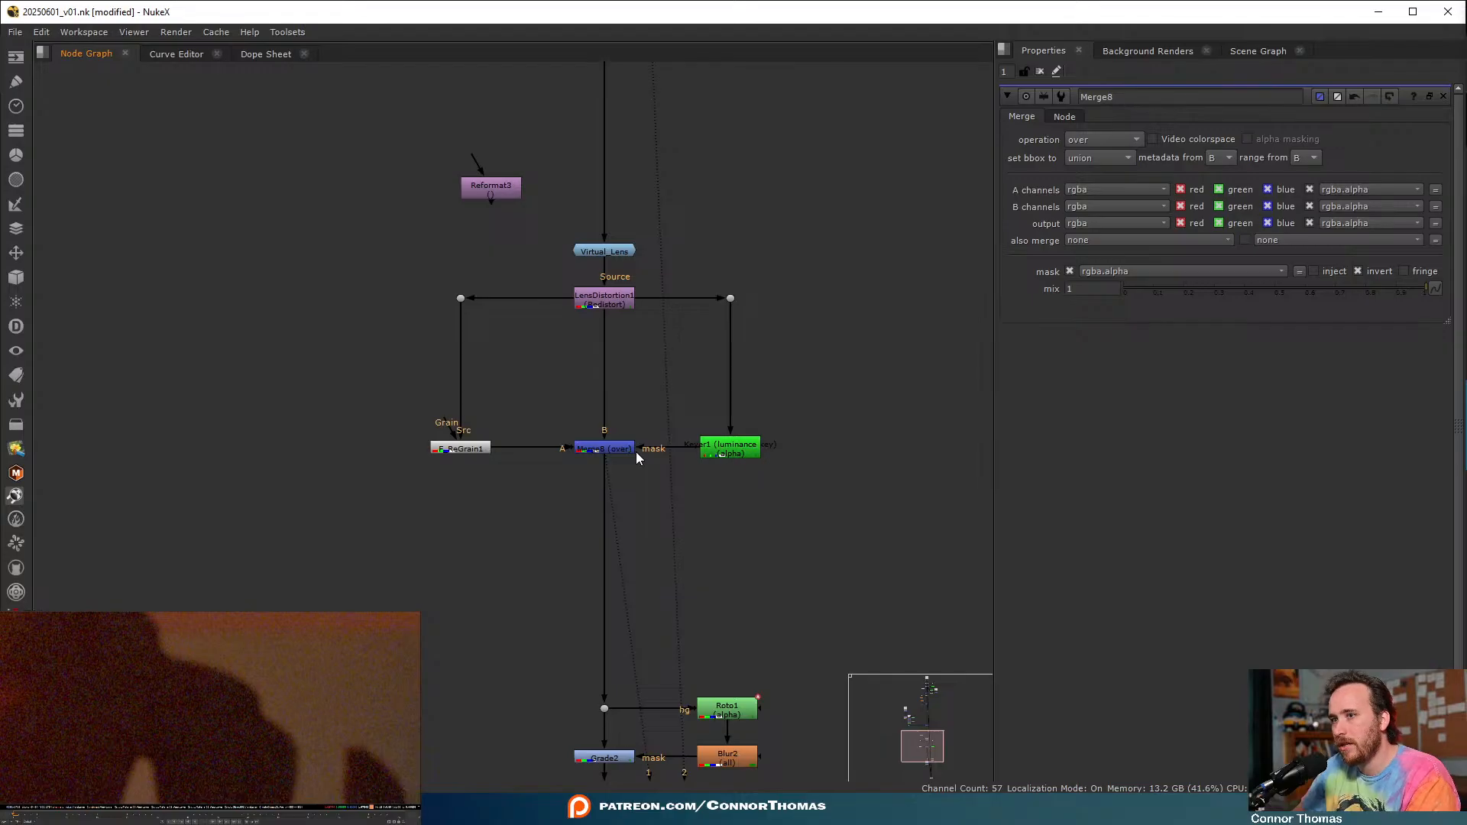
- Reduce F_ReGrain1's Grain Amount to 0.66 and check the grain on another frame
click(454, 449)
double_click(454, 449)
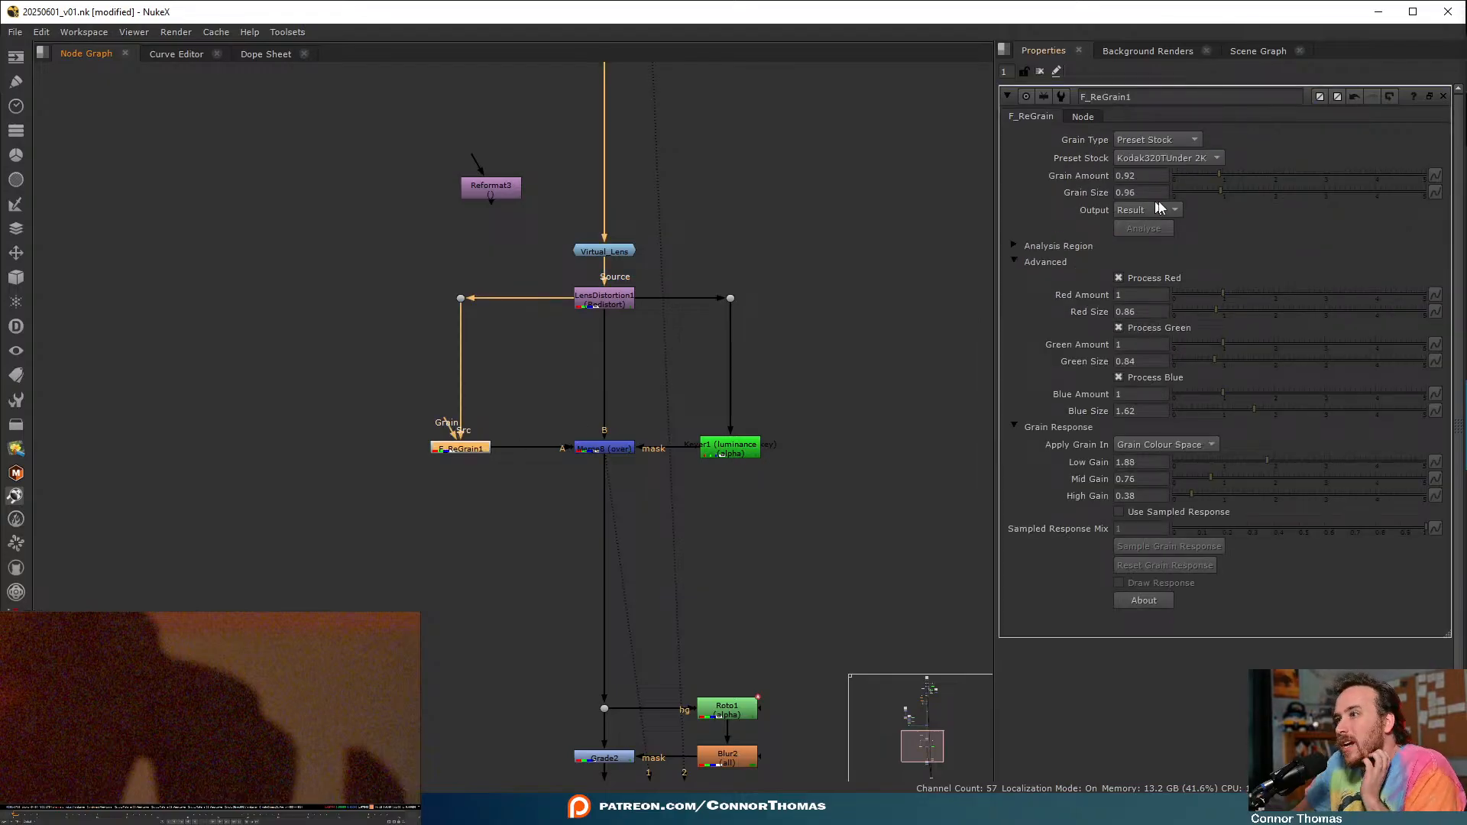
drag(1213, 177, 1198, 177)
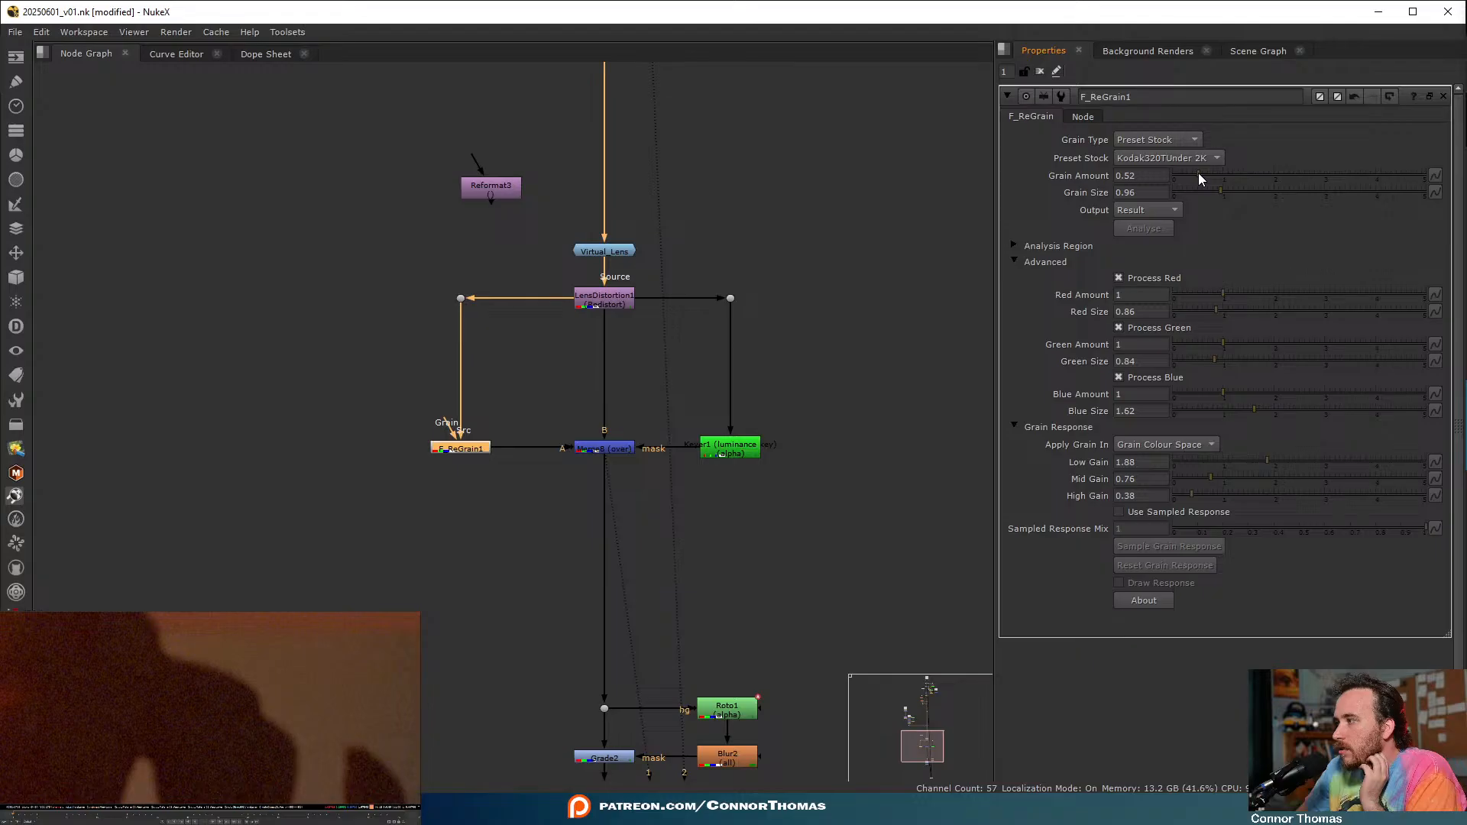
key(Right)
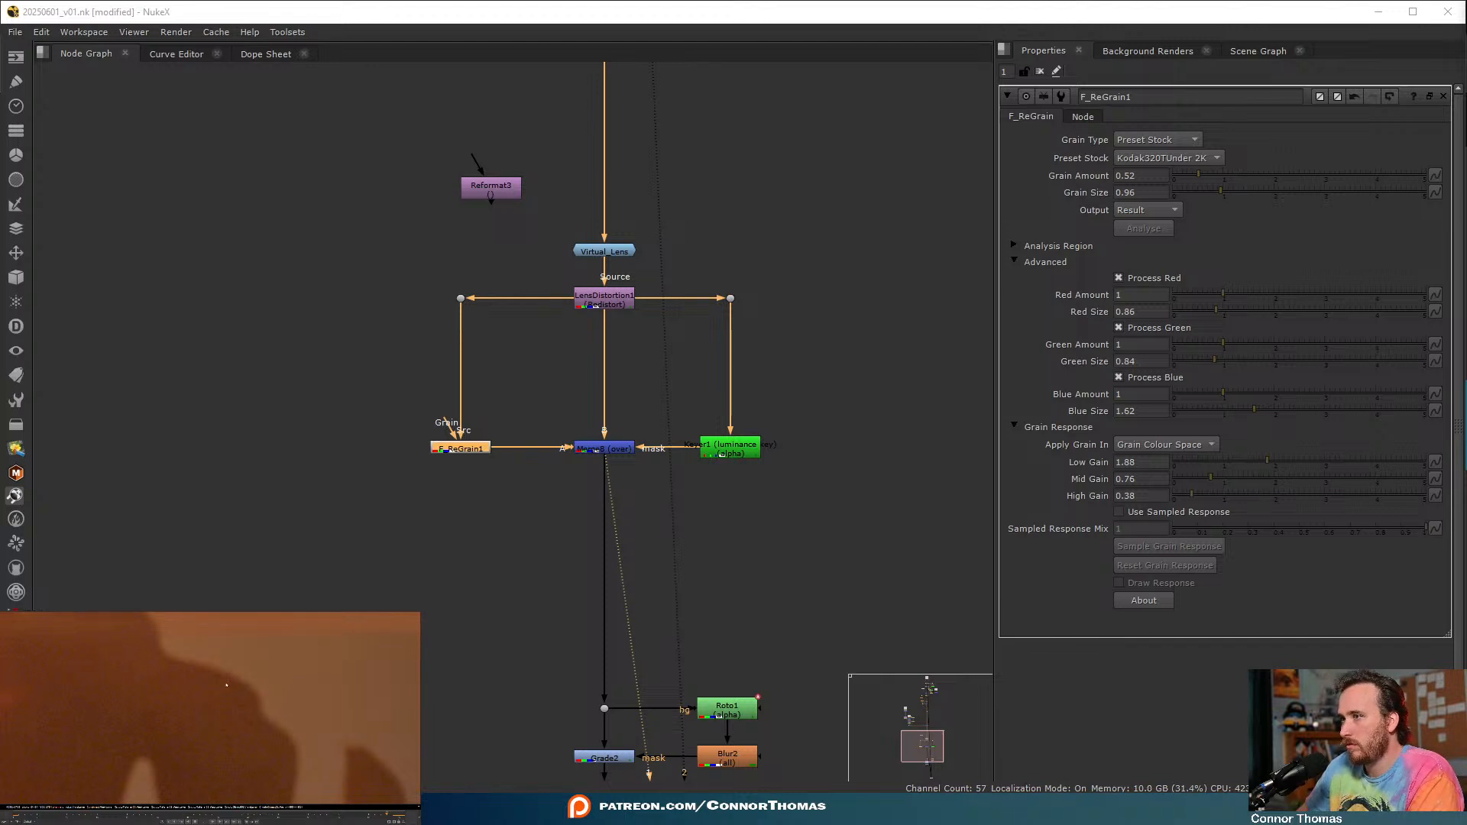
key(ctrl+z)
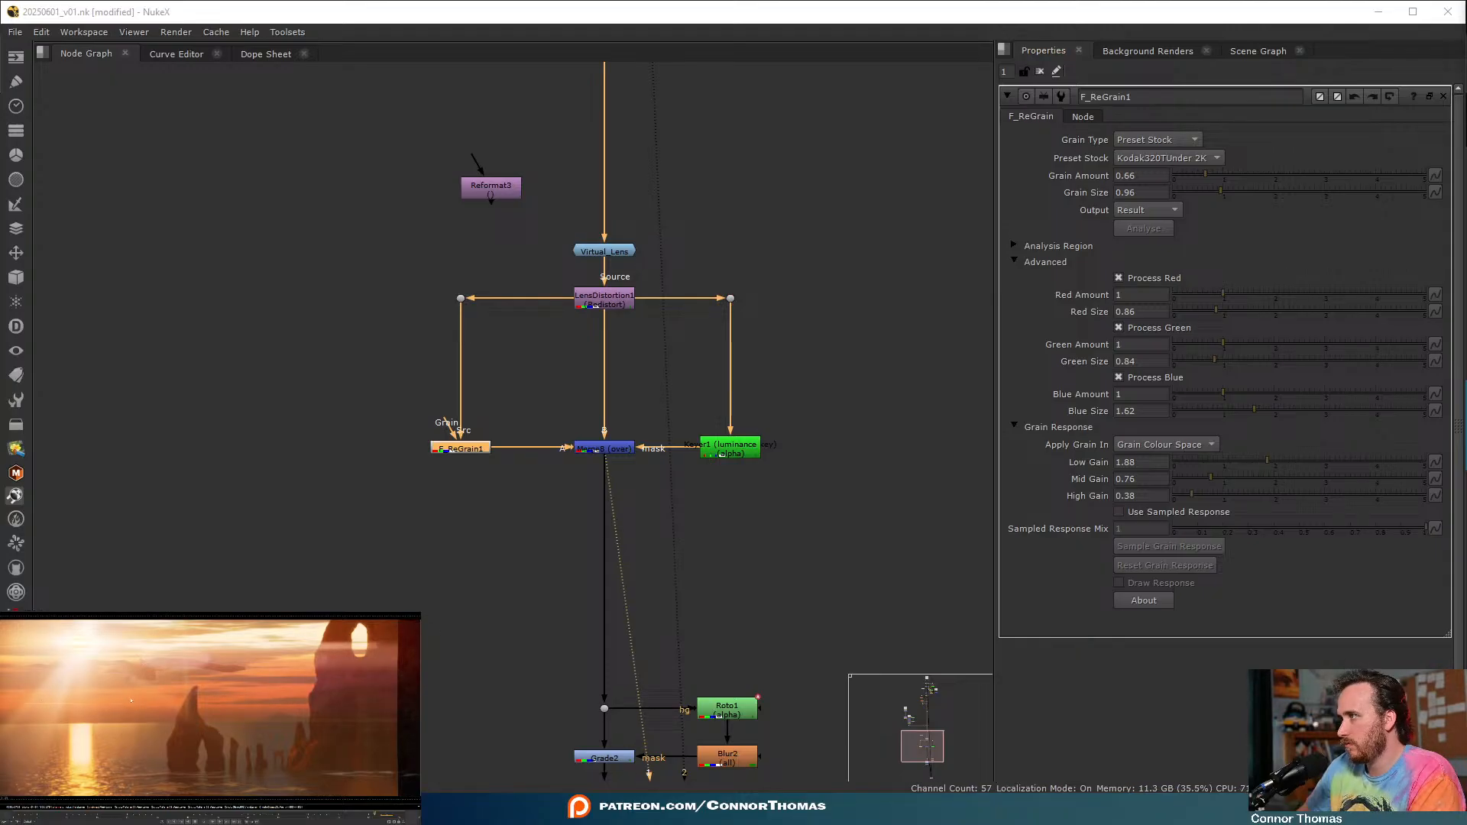
- Compare the image with Merge8 disabled and enabled, and against the ungrained LensDistortion1 output
click(614, 449)
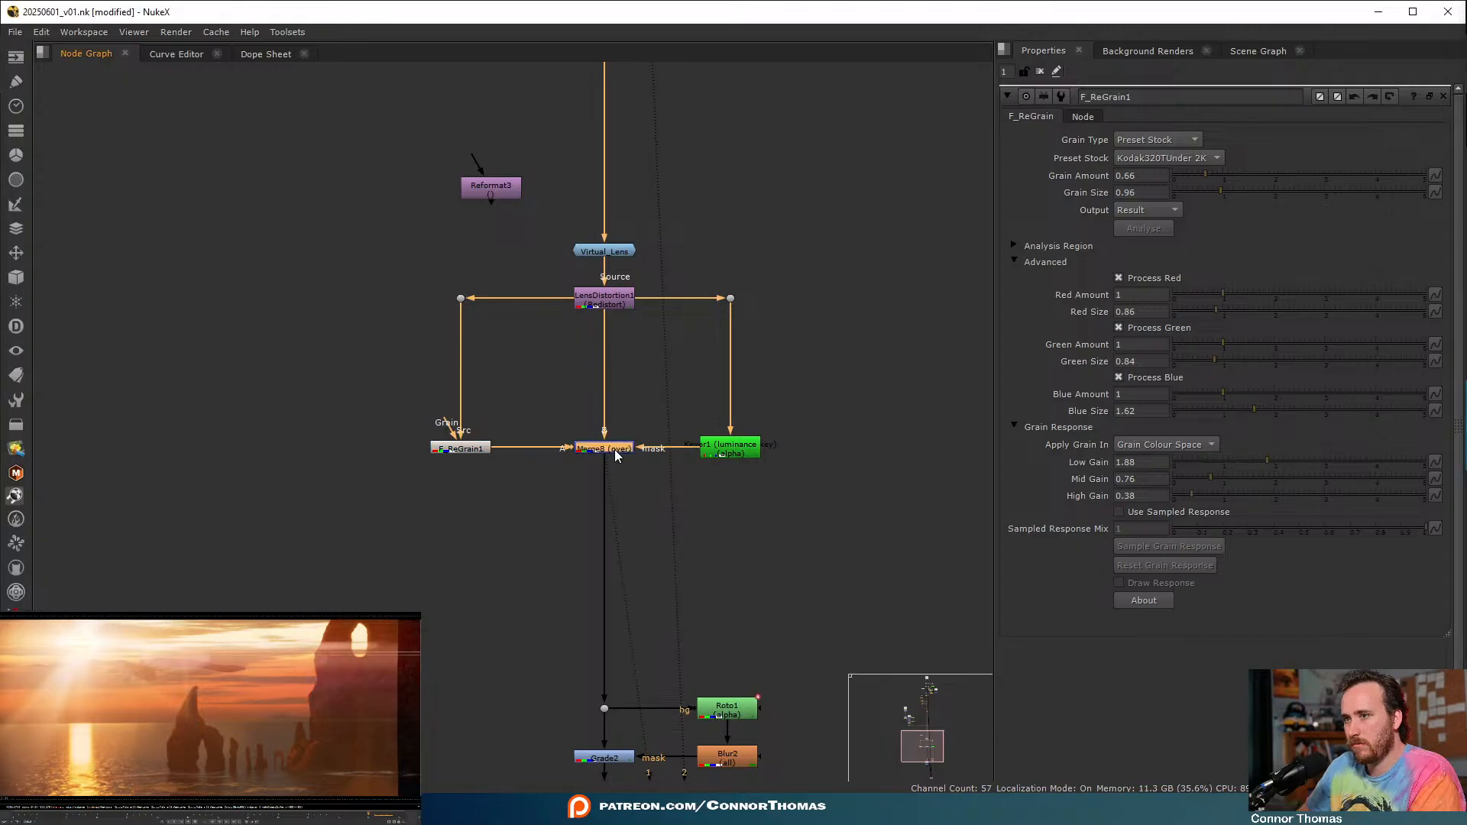
key(d)
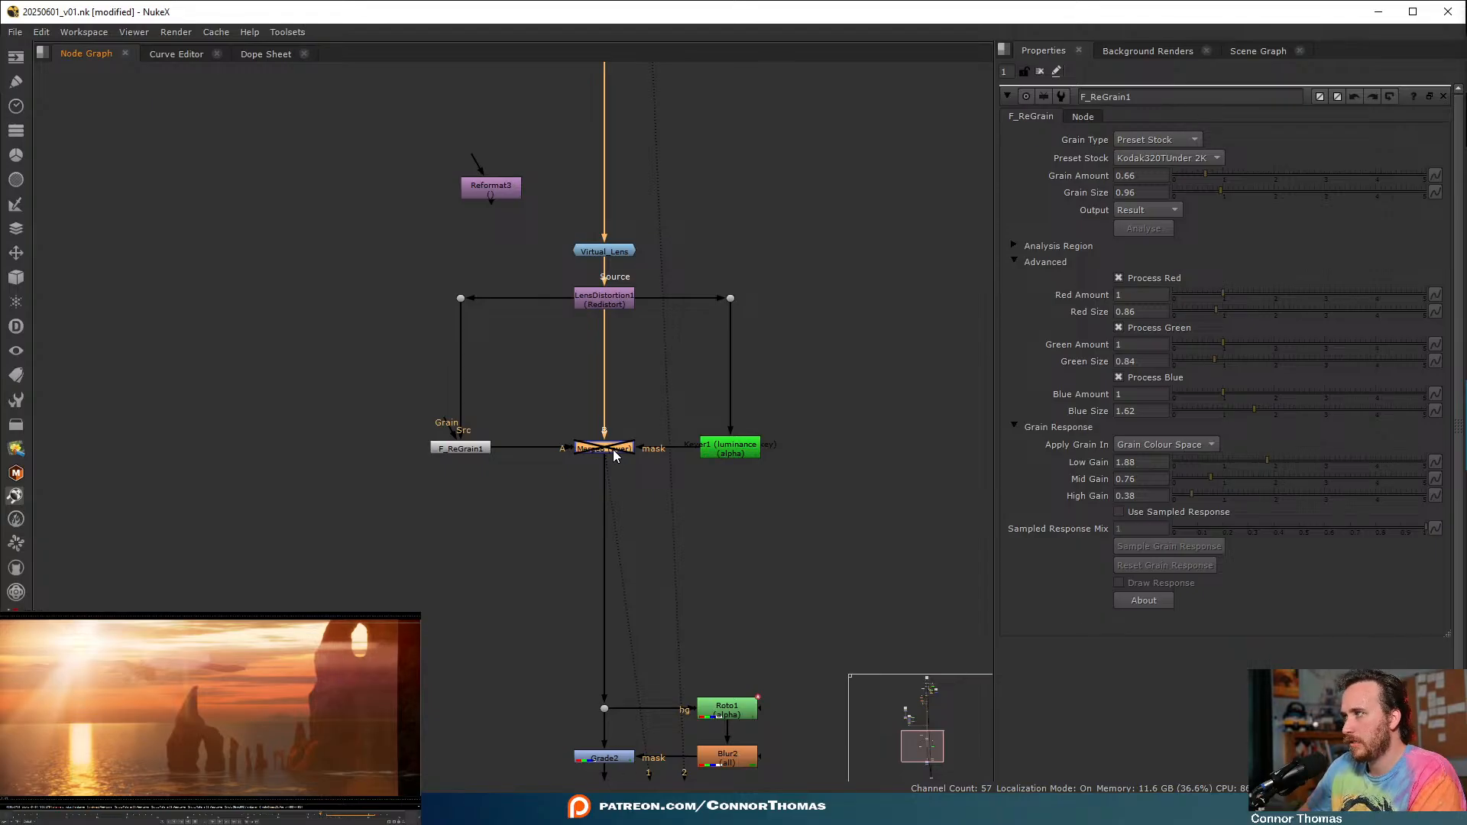
click(594, 298)
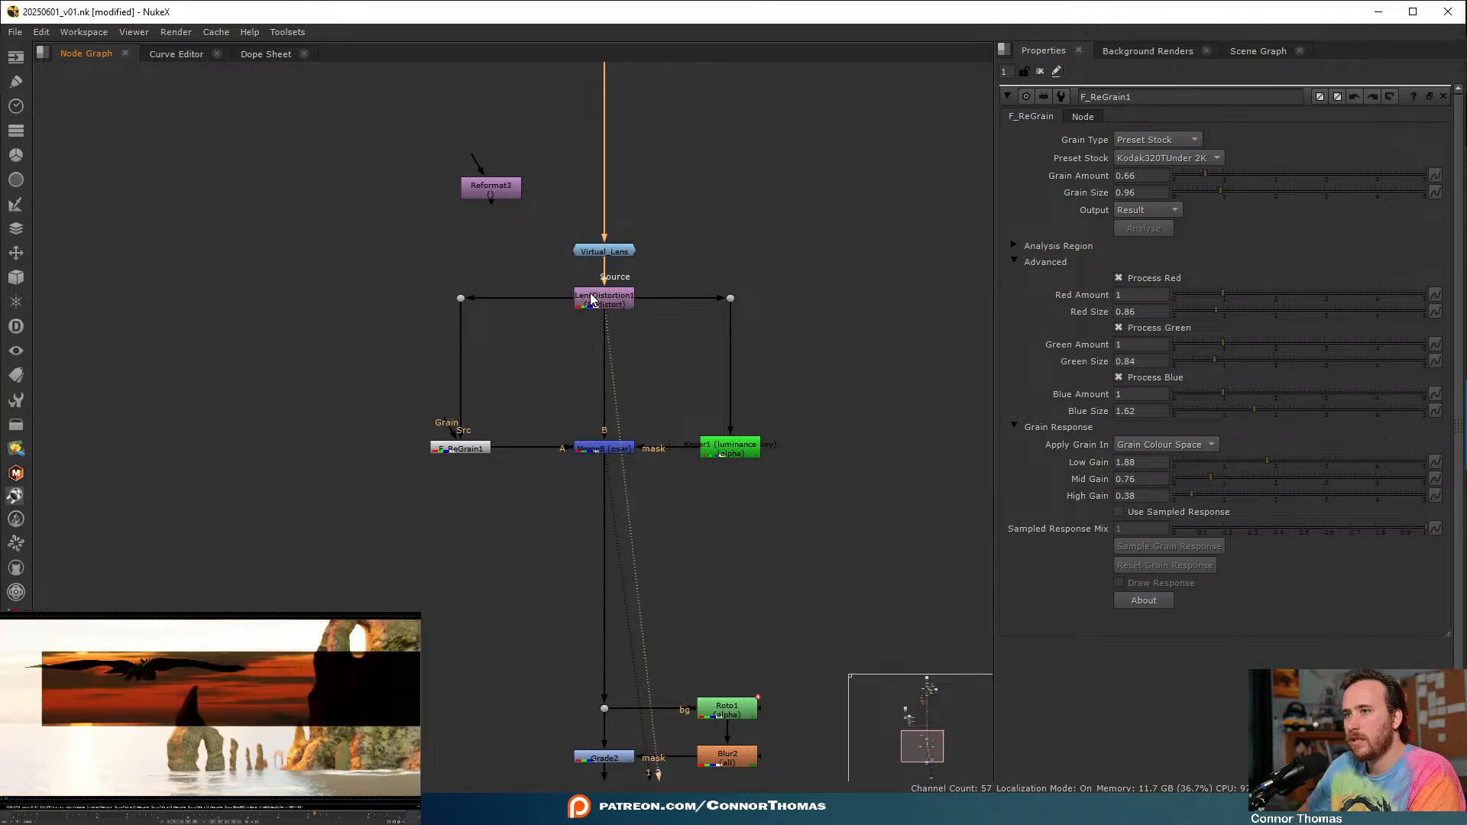
- View the plus merge above Virtual_Lens and toggle it off and on to judge its glow
middle_drag(674, 195, 683, 398)
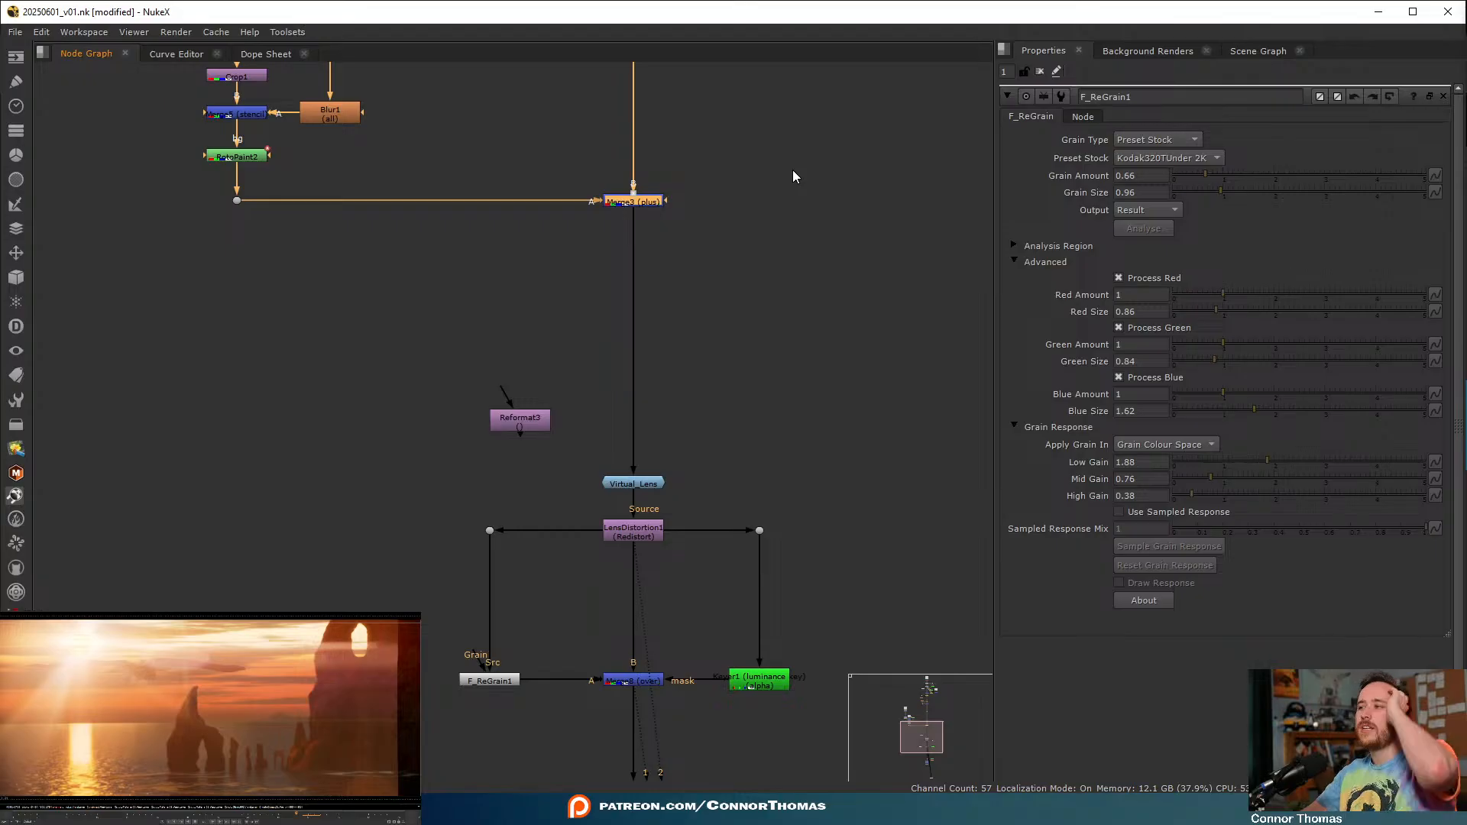
key(2)
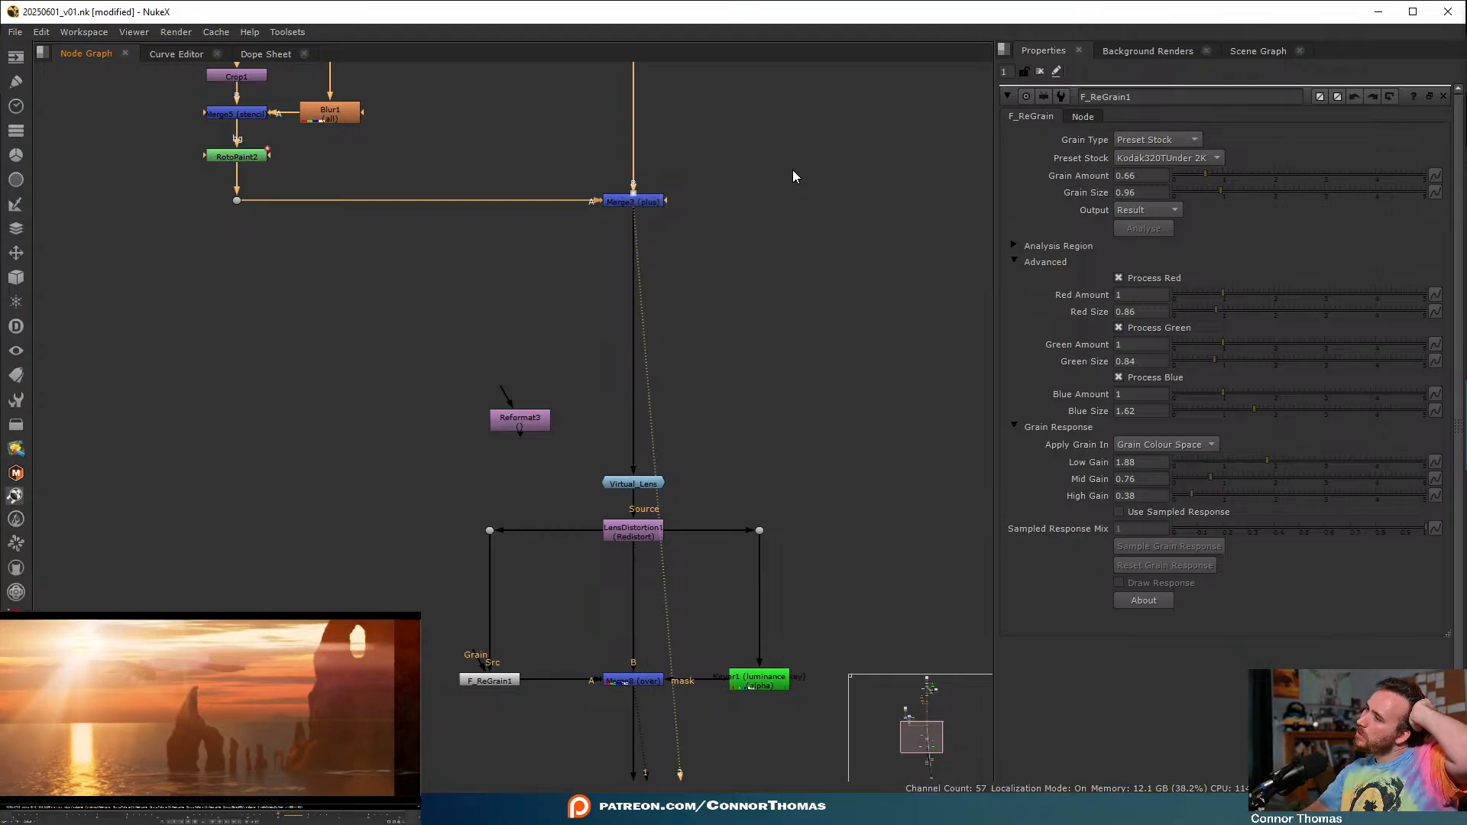
click(631, 201)
key(d)
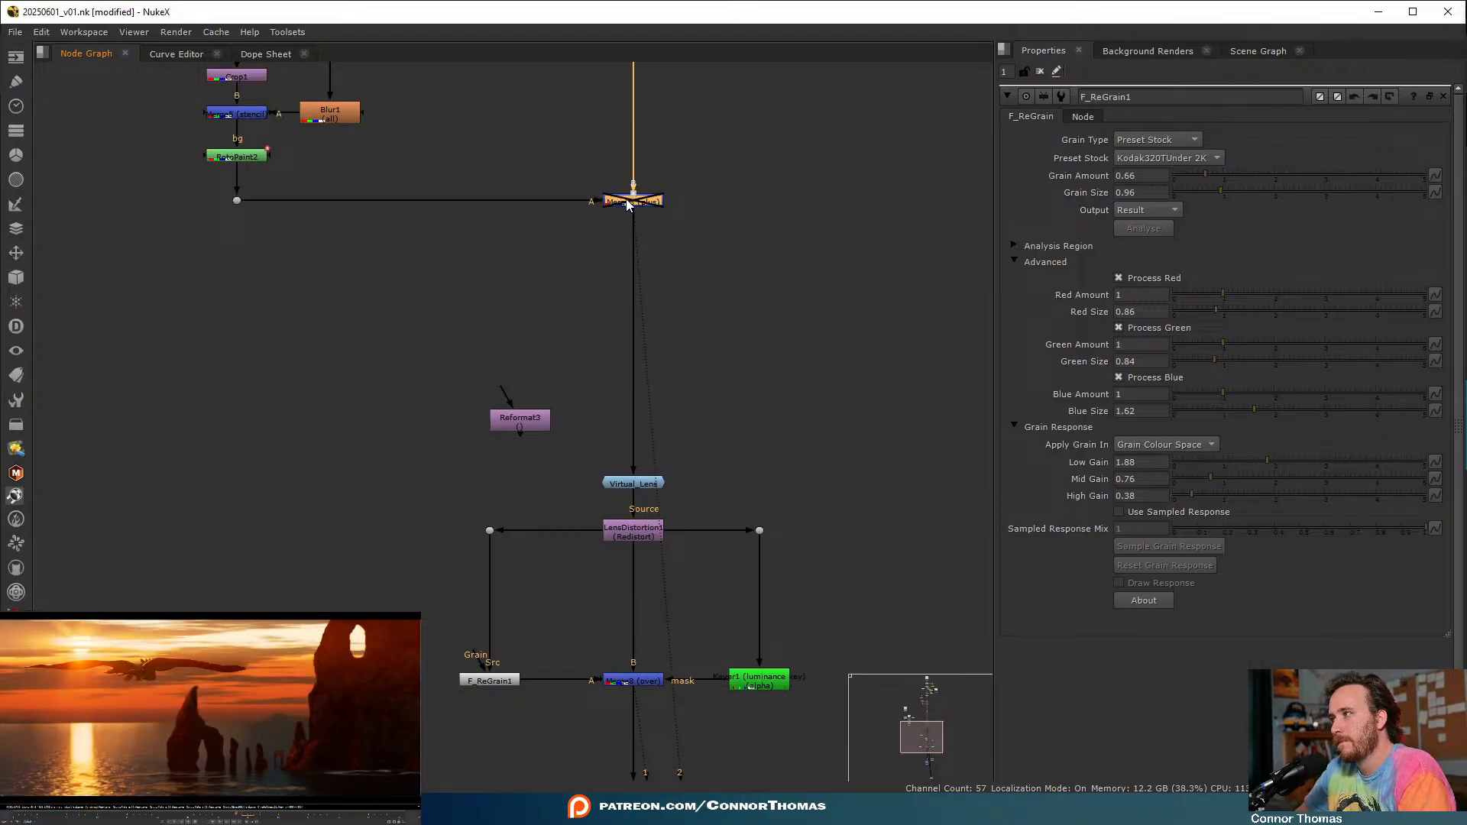
key(d)
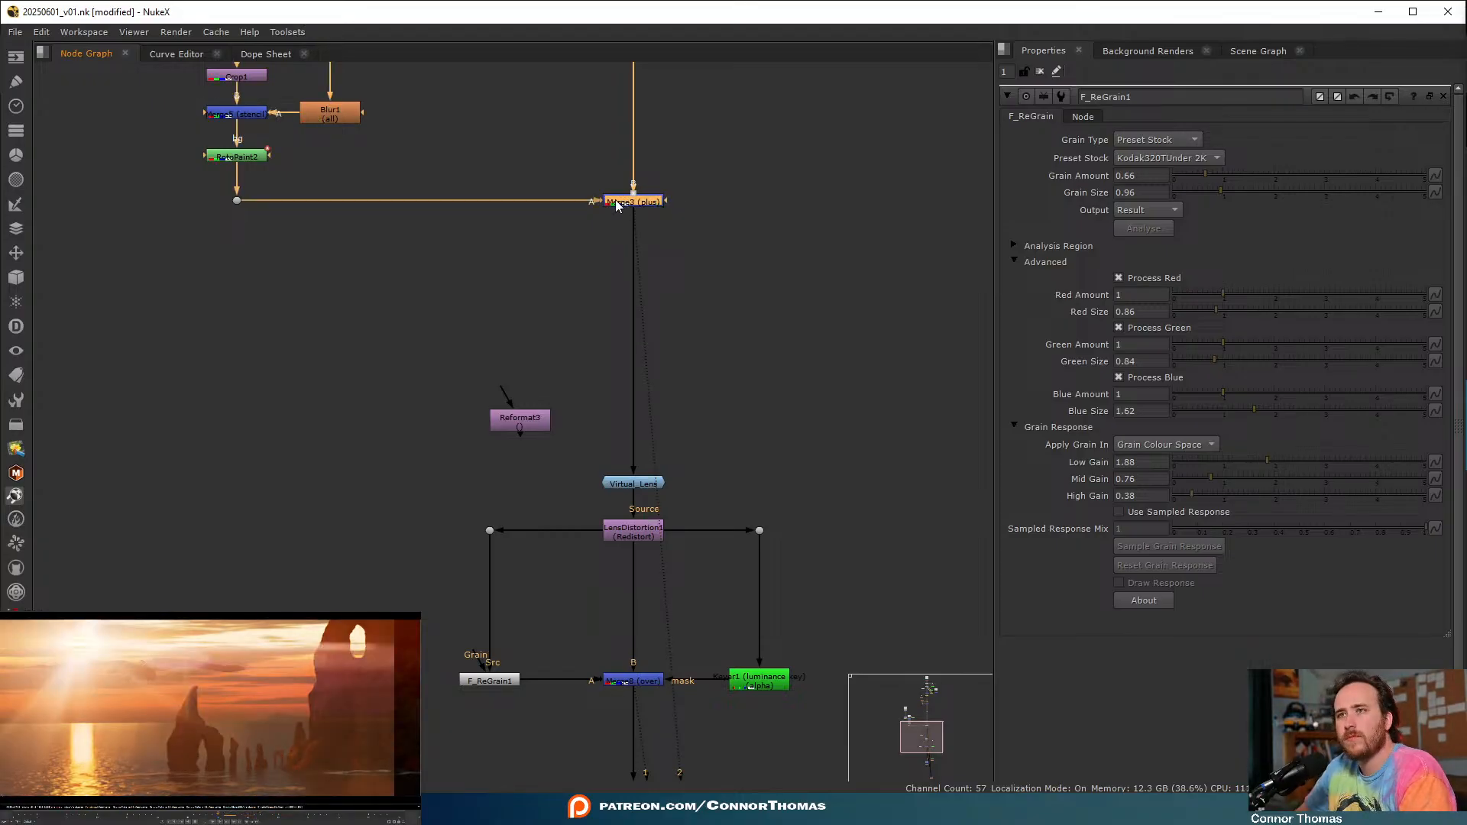
- Lower Merge3's mix to 0.175 and close all open node properties
double_click(619, 203)
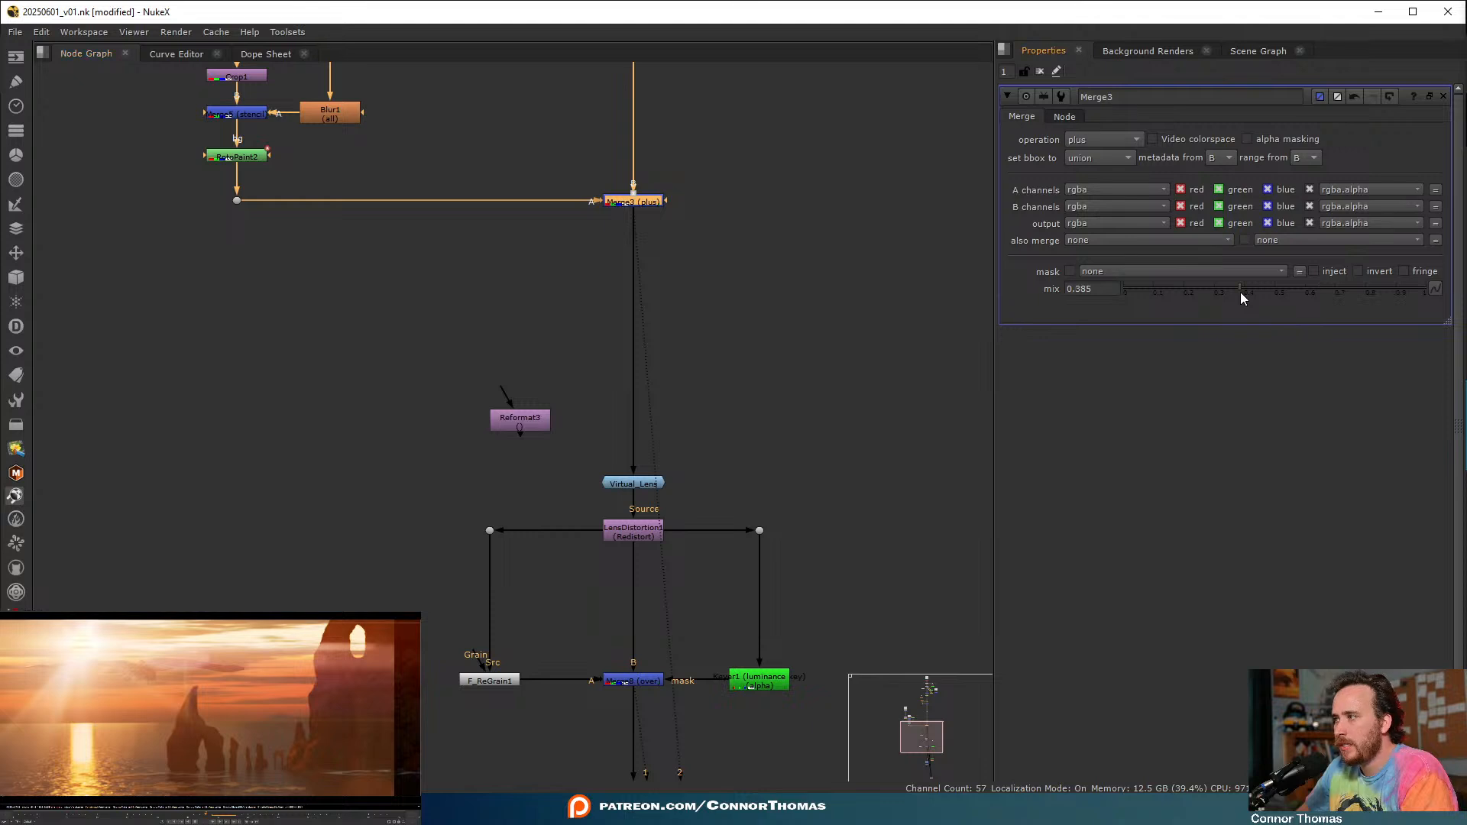
drag(1239, 292, 1176, 287)
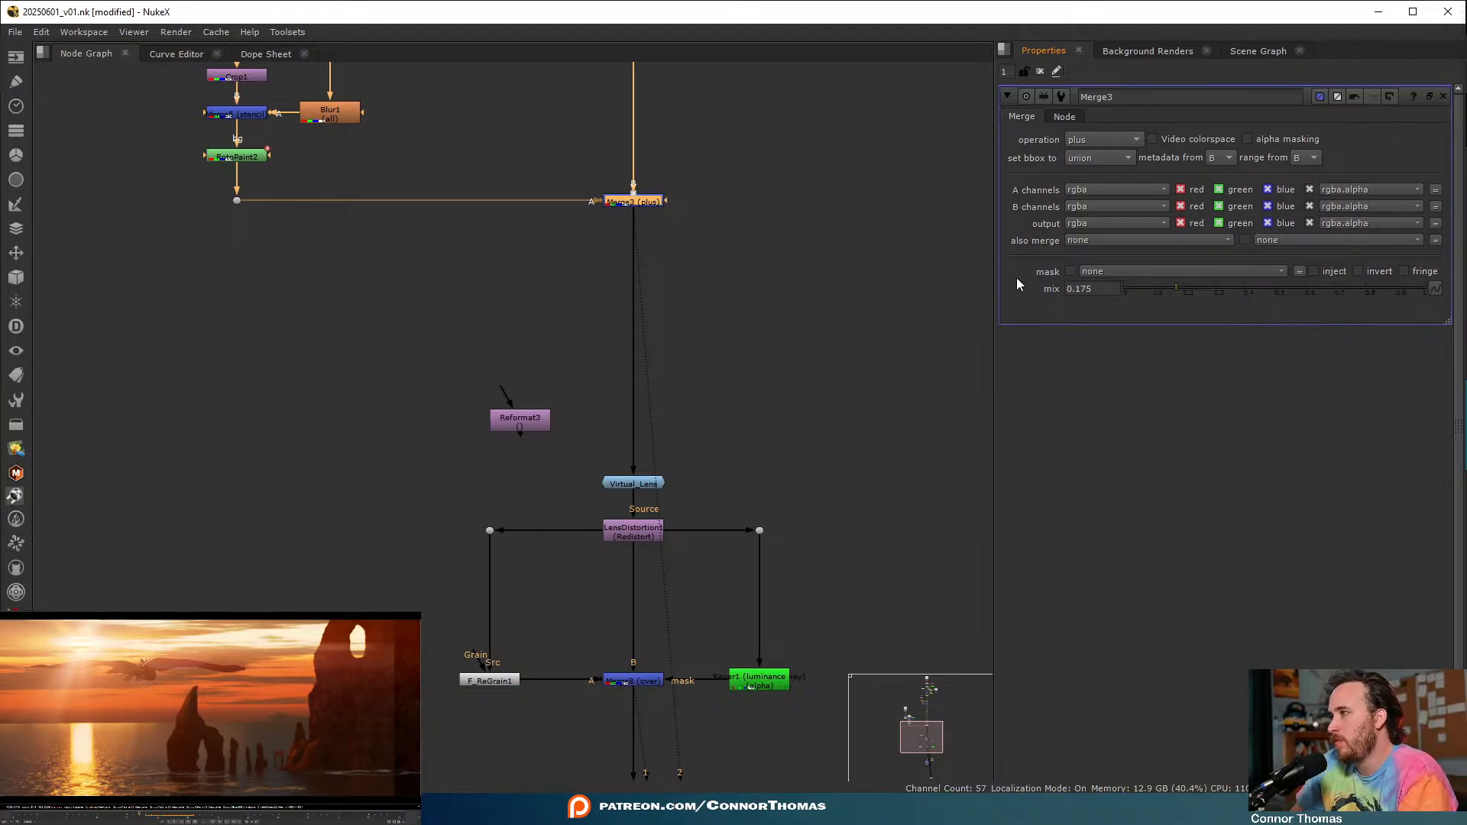
click(822, 295)
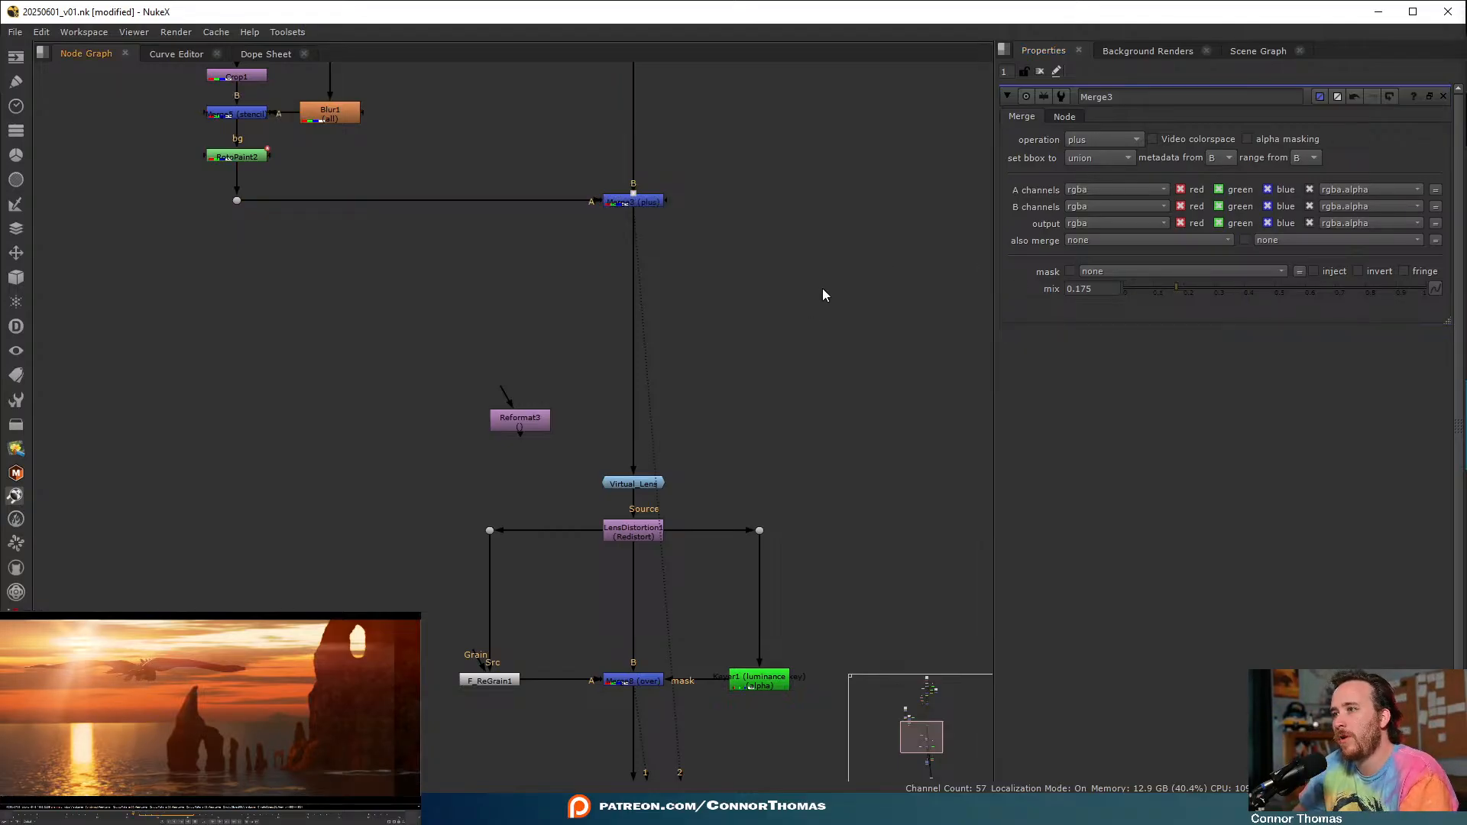
click(1039, 71)
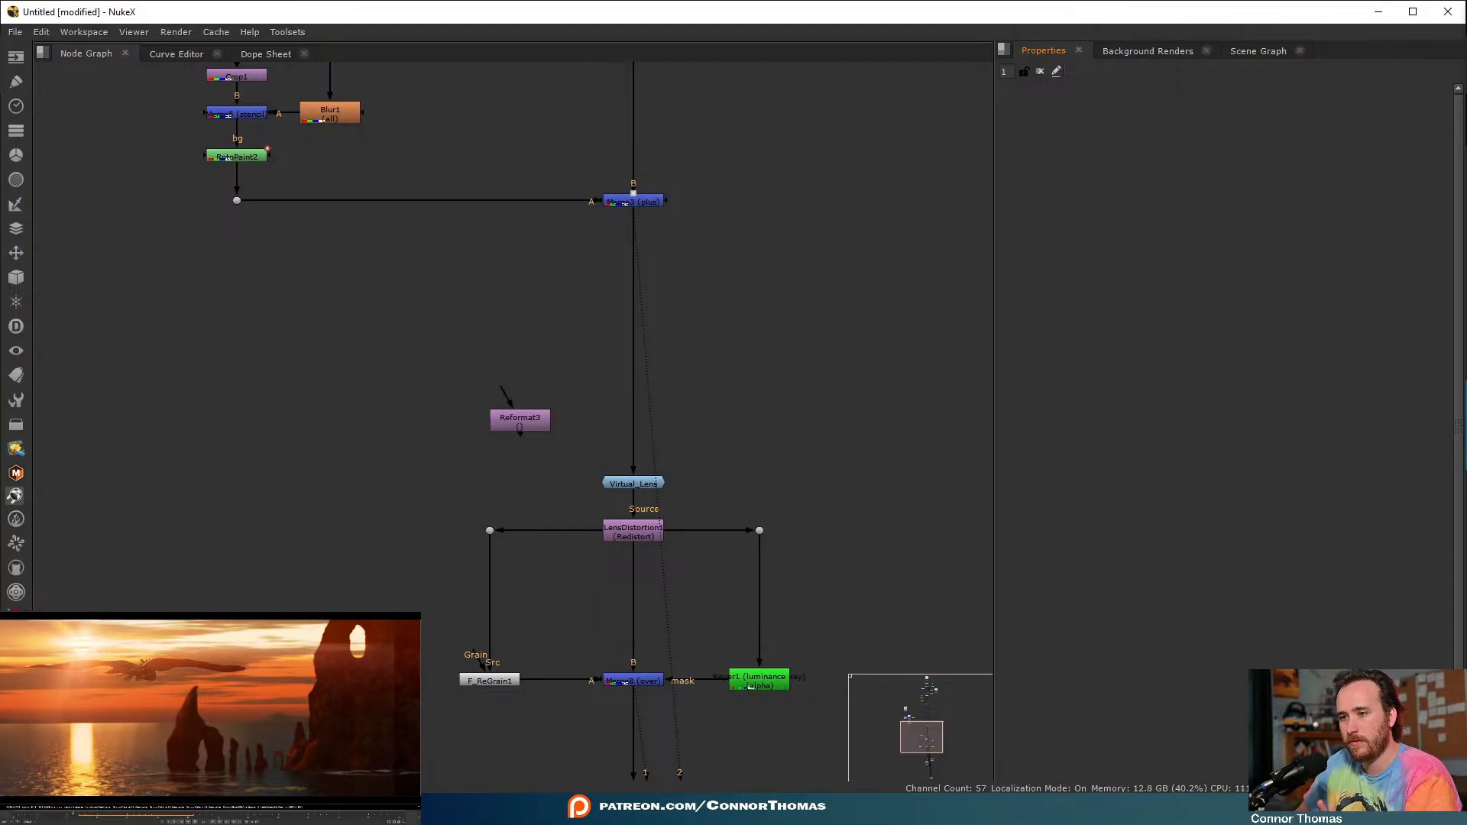
- Switch to Blender and close it, saving the changes to 20250601_scene_v02.blend, and close the web browser
mouse_move(544, 809)
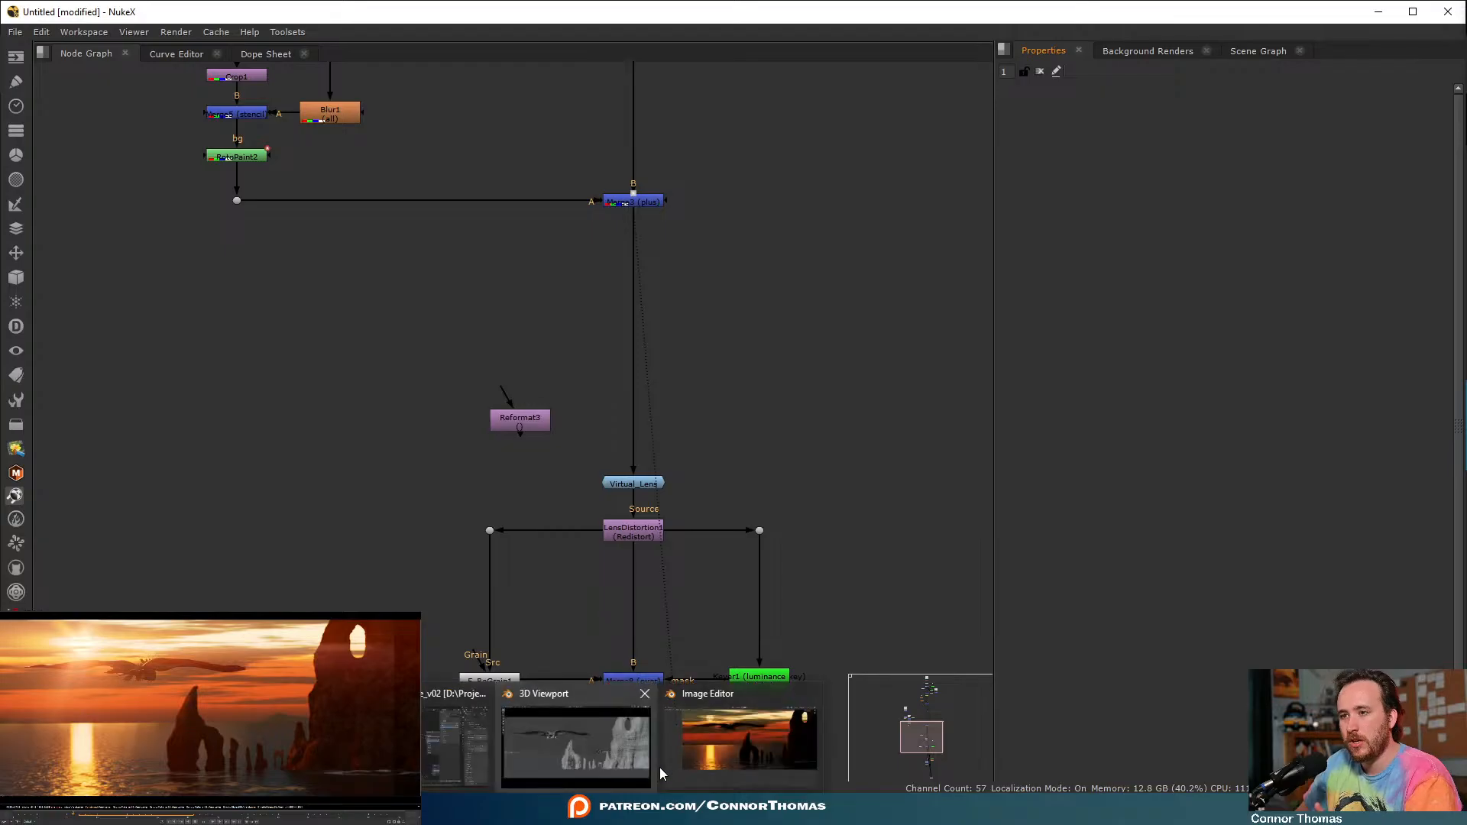
mouse_move(639, 745)
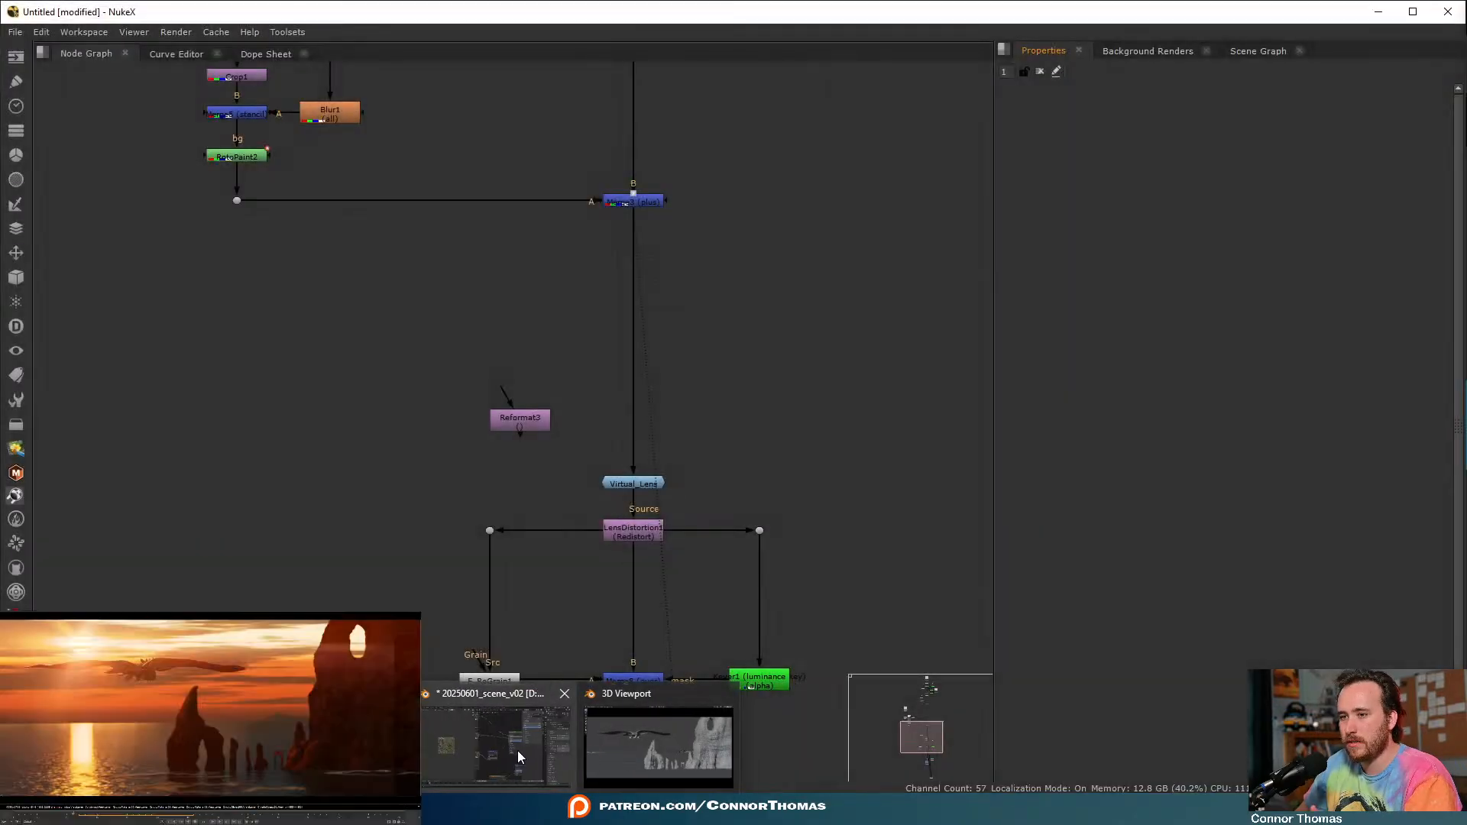
click(524, 750)
click(1448, 9)
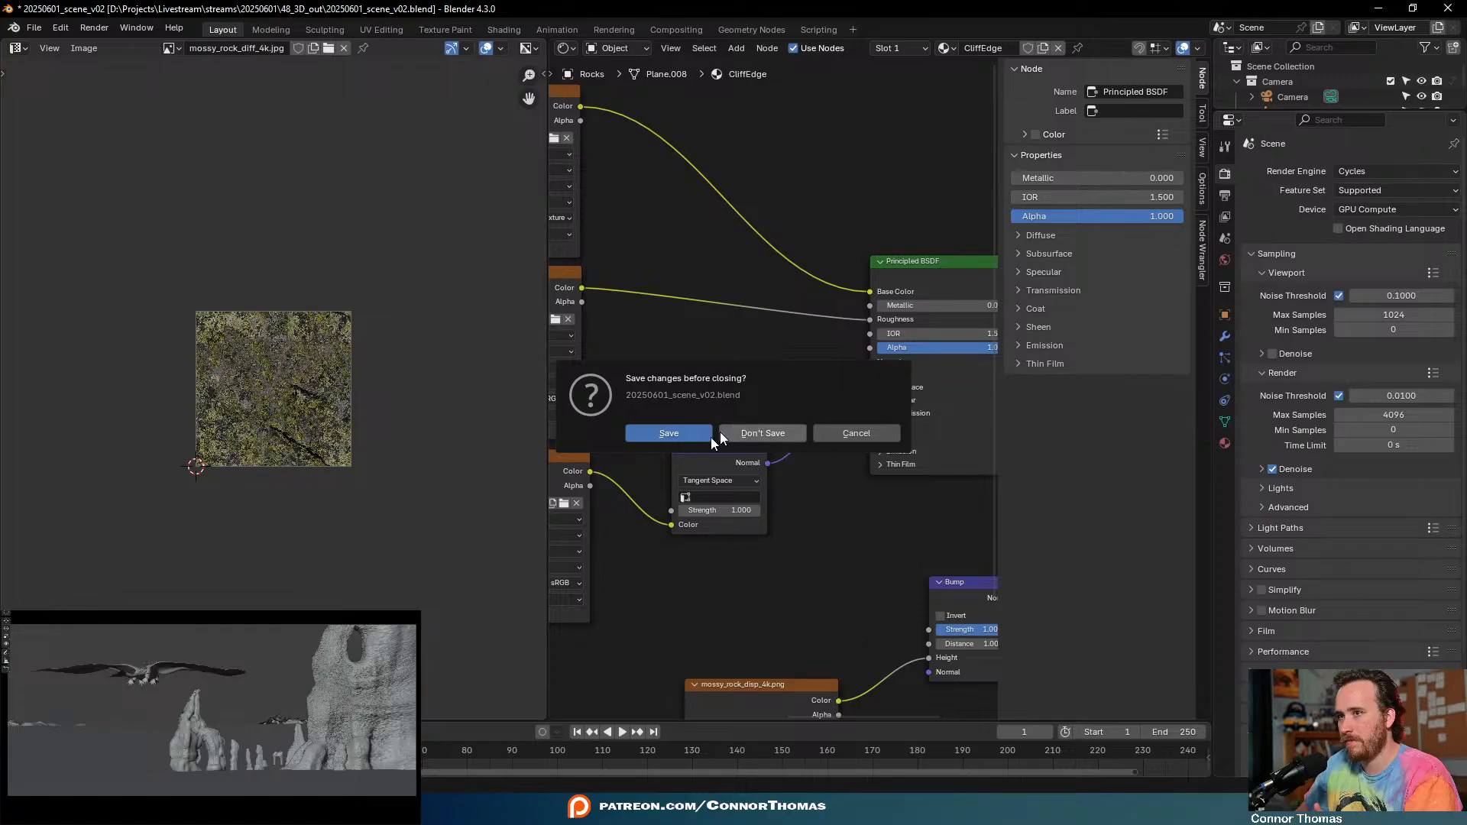
click(669, 433)
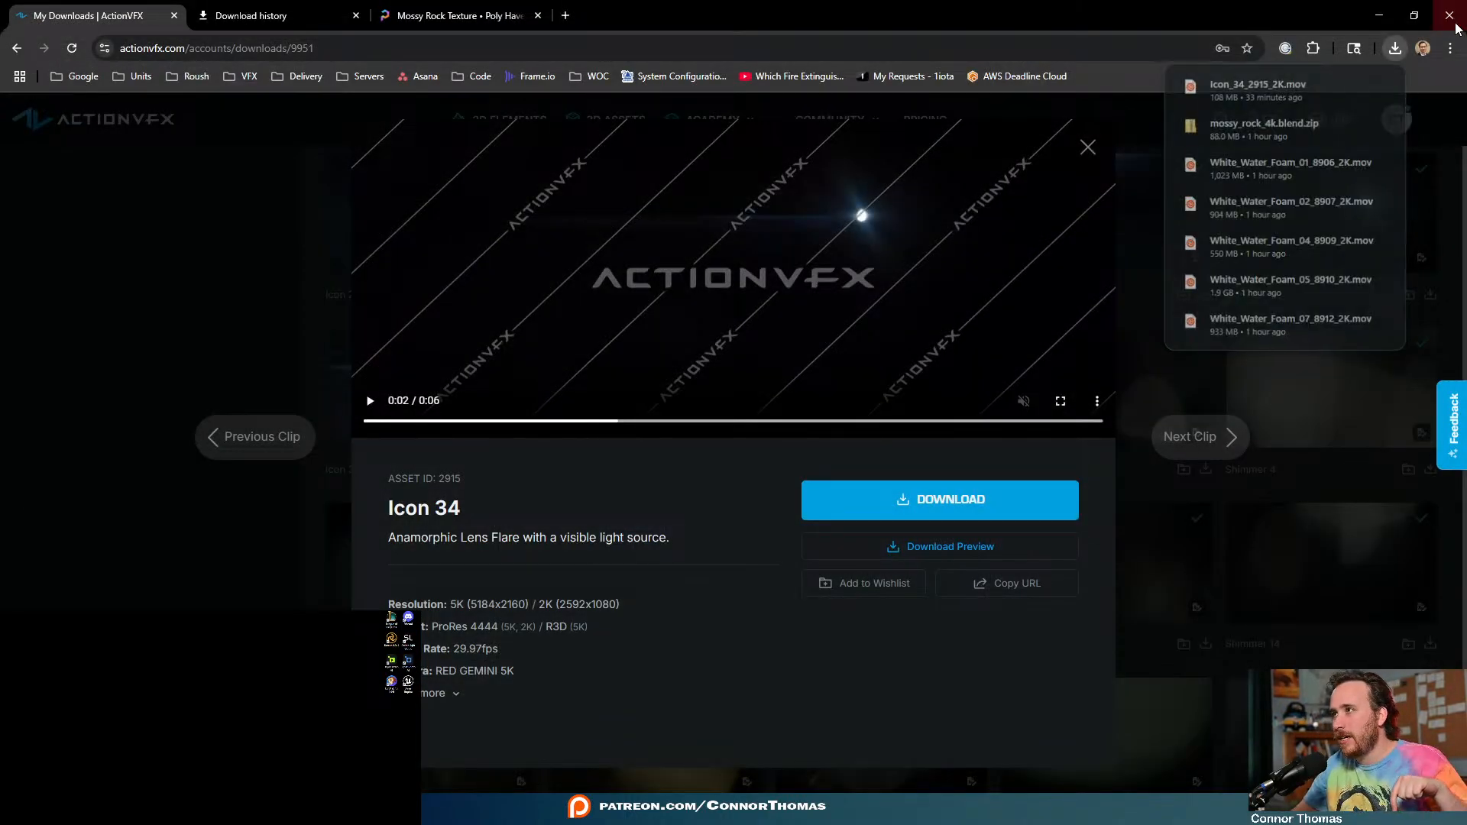
click(1449, 15)
click(709, 79)
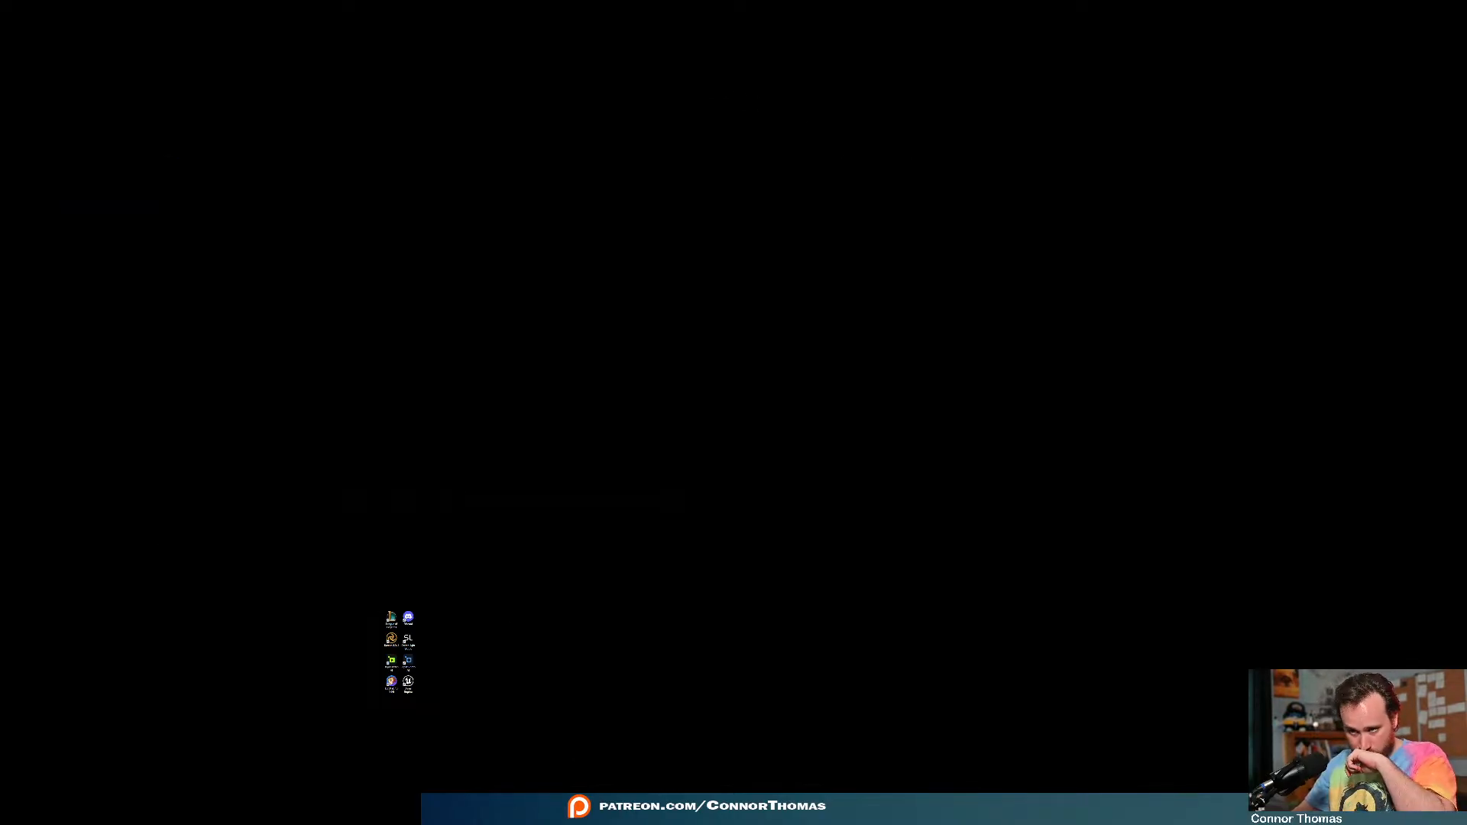
- Bring up the Nuke session holding ICE_R02_032_v01.nk and close it
mouse_move(539, 776)
click(647, 735)
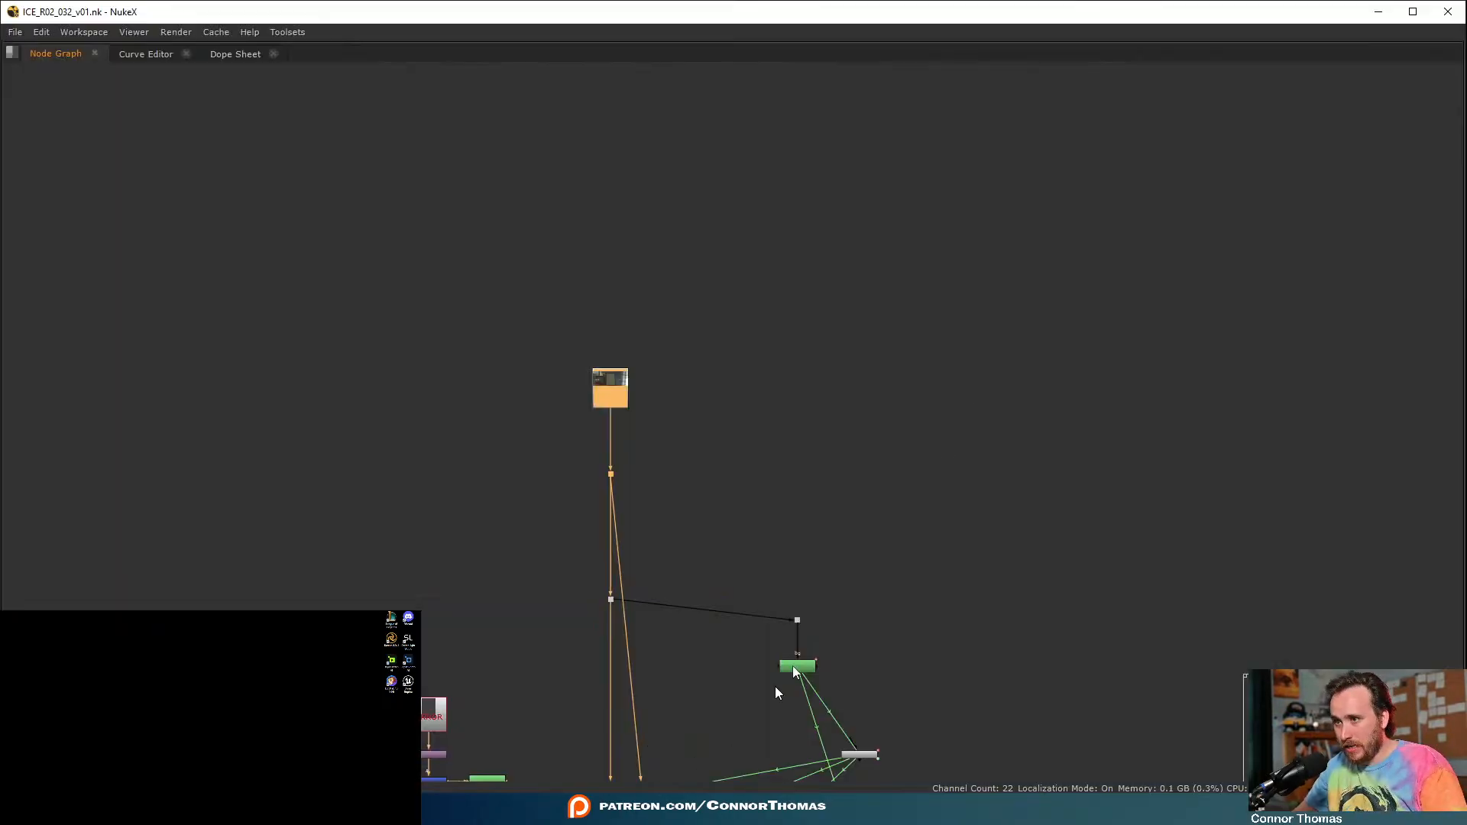
click(1448, 12)
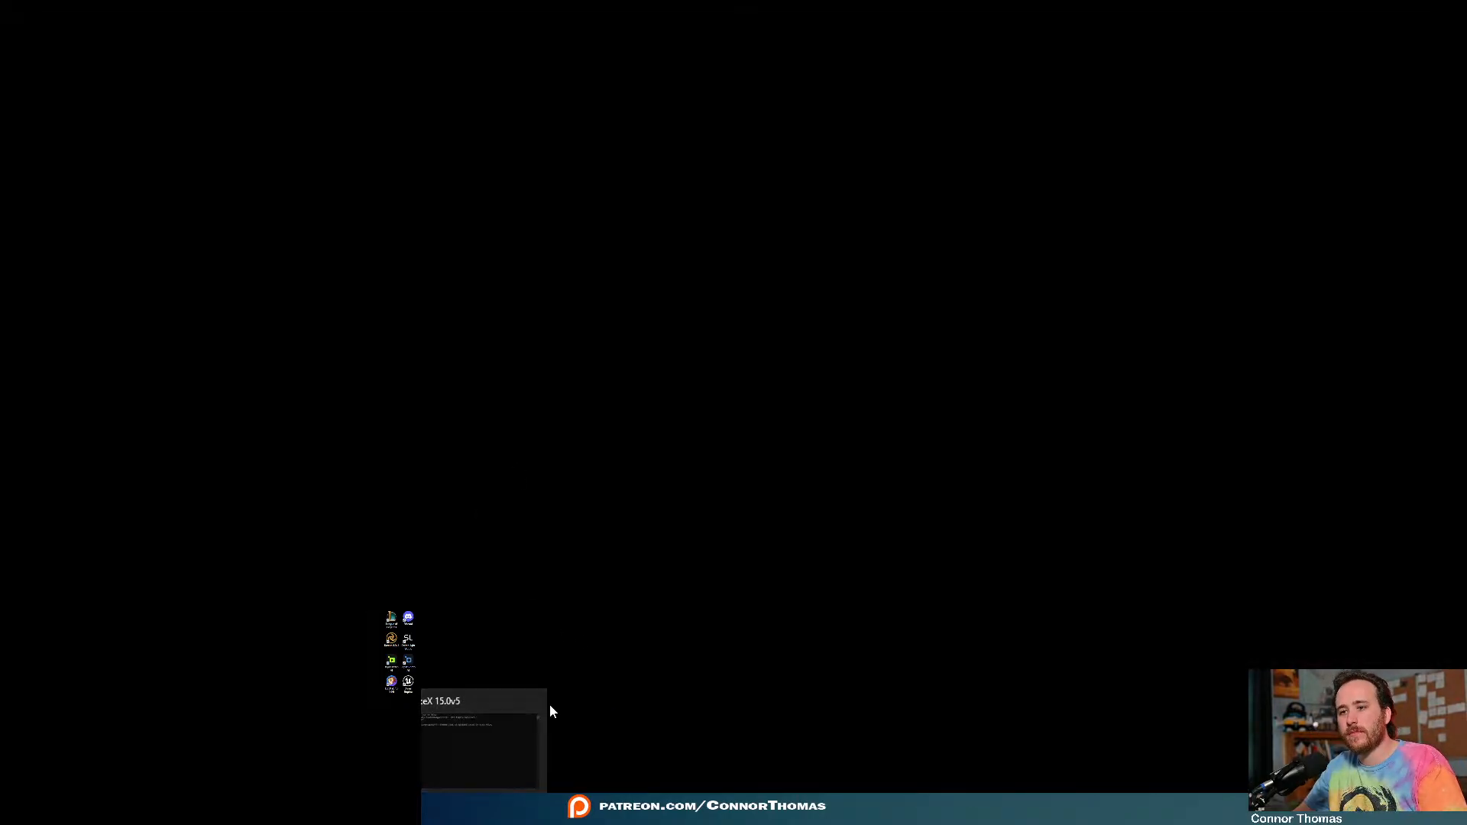
click(534, 704)
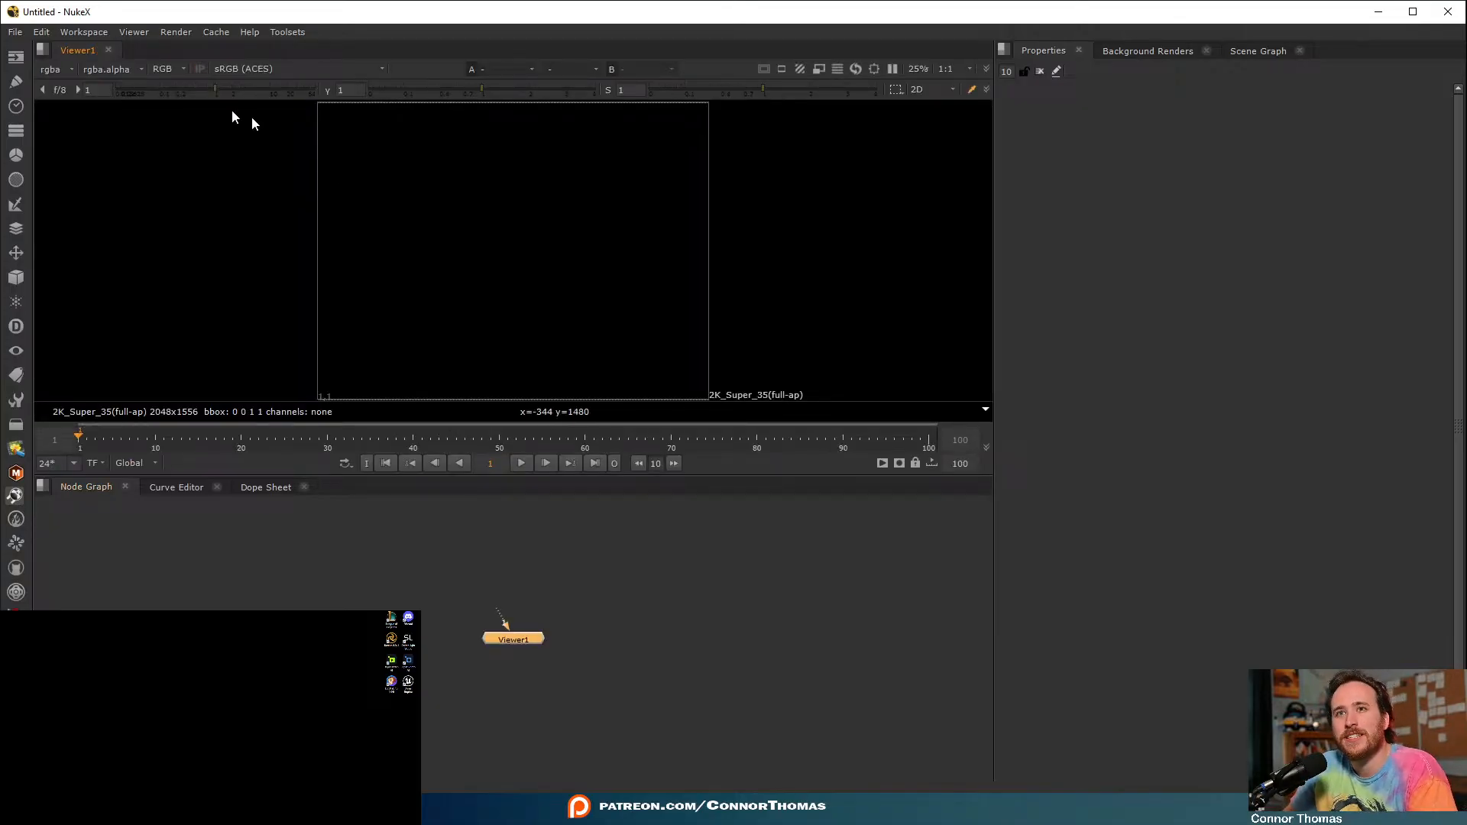
- Open the recent comp 20250601_v01.nk, switch to the 2 Screen workspace and fit the image in the viewer
click(15, 31)
mouse_move(69, 79)
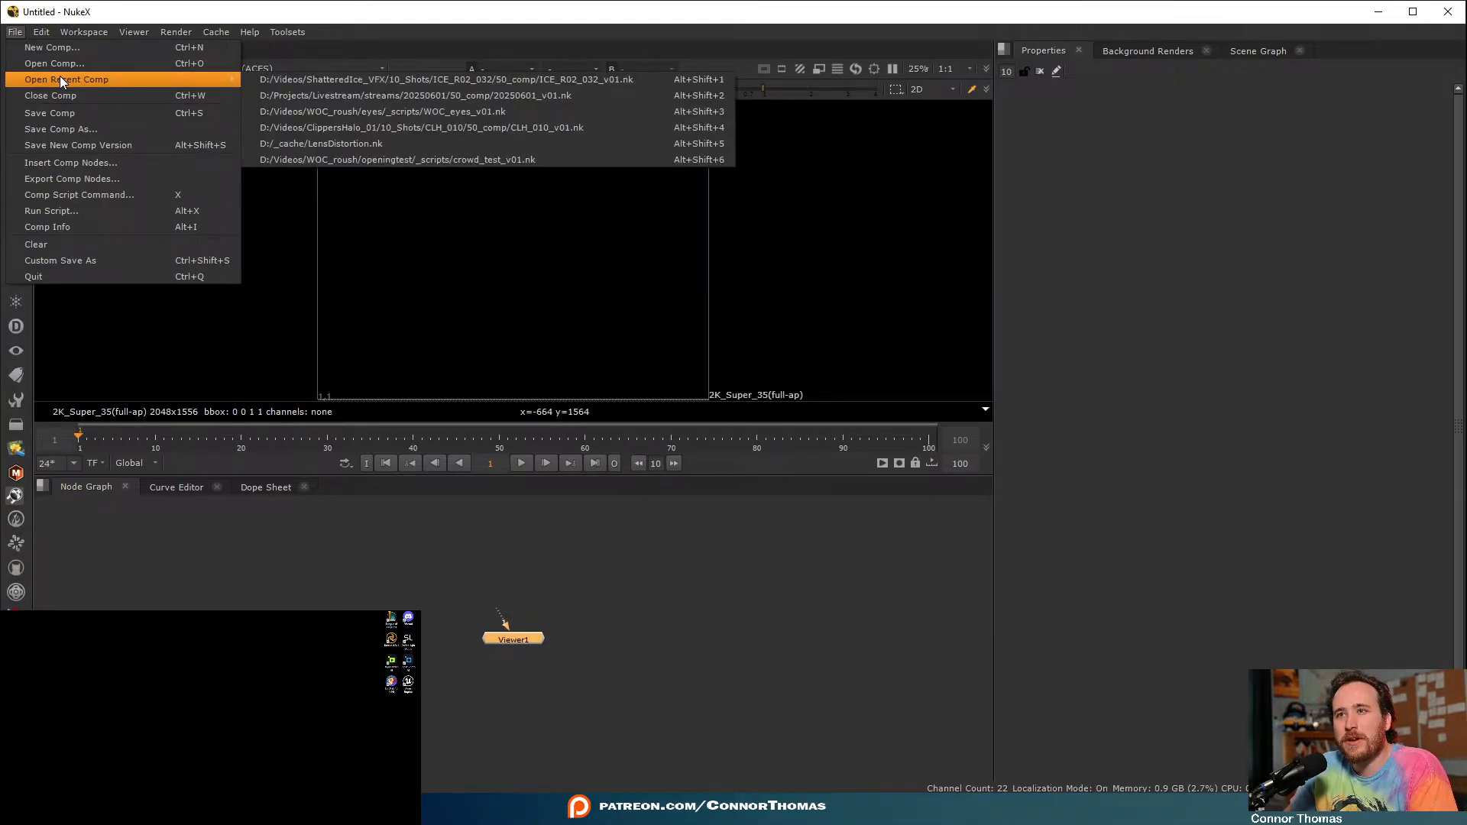
click(550, 96)
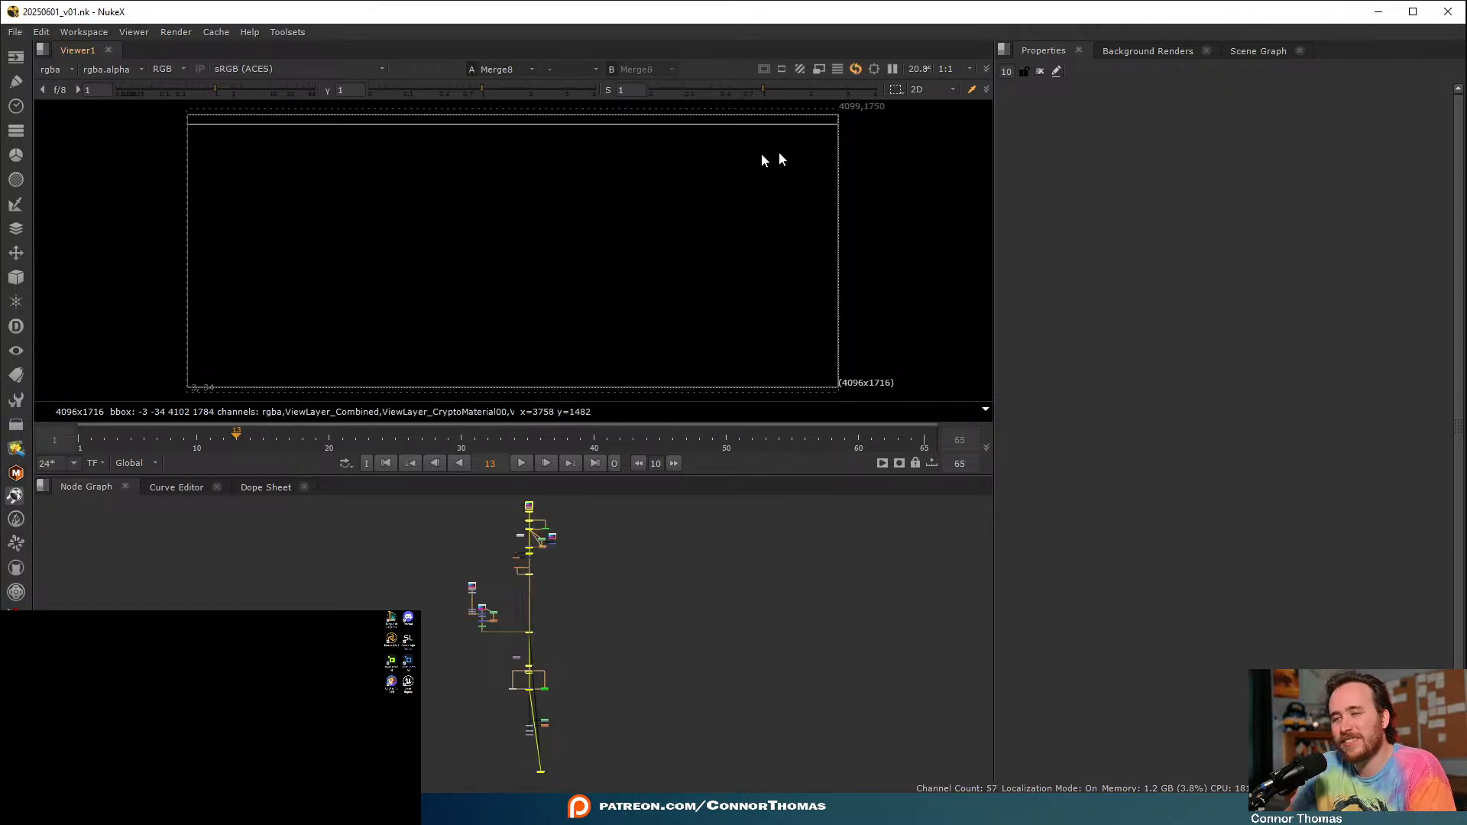
click(85, 32)
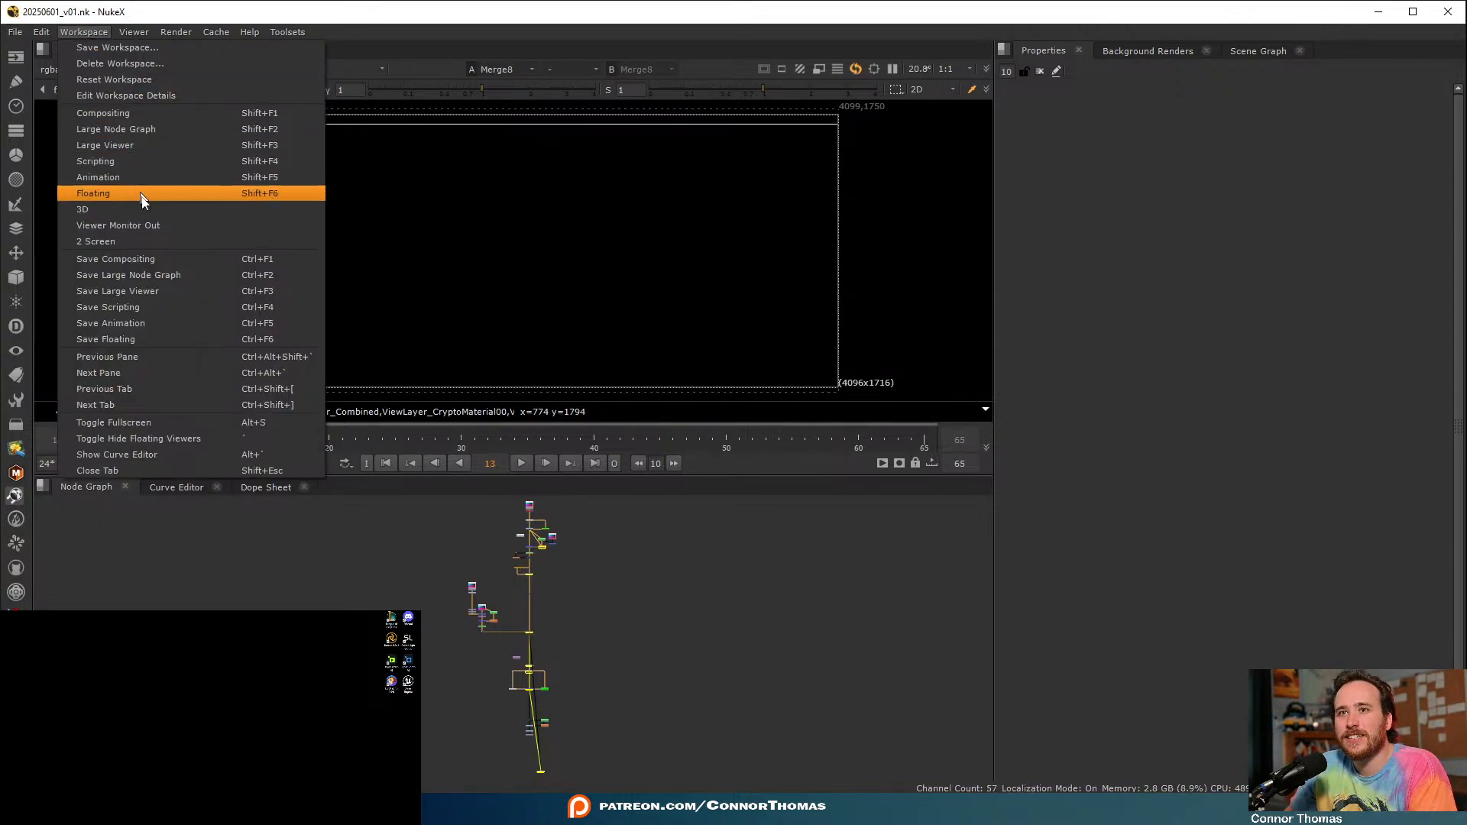
click(162, 243)
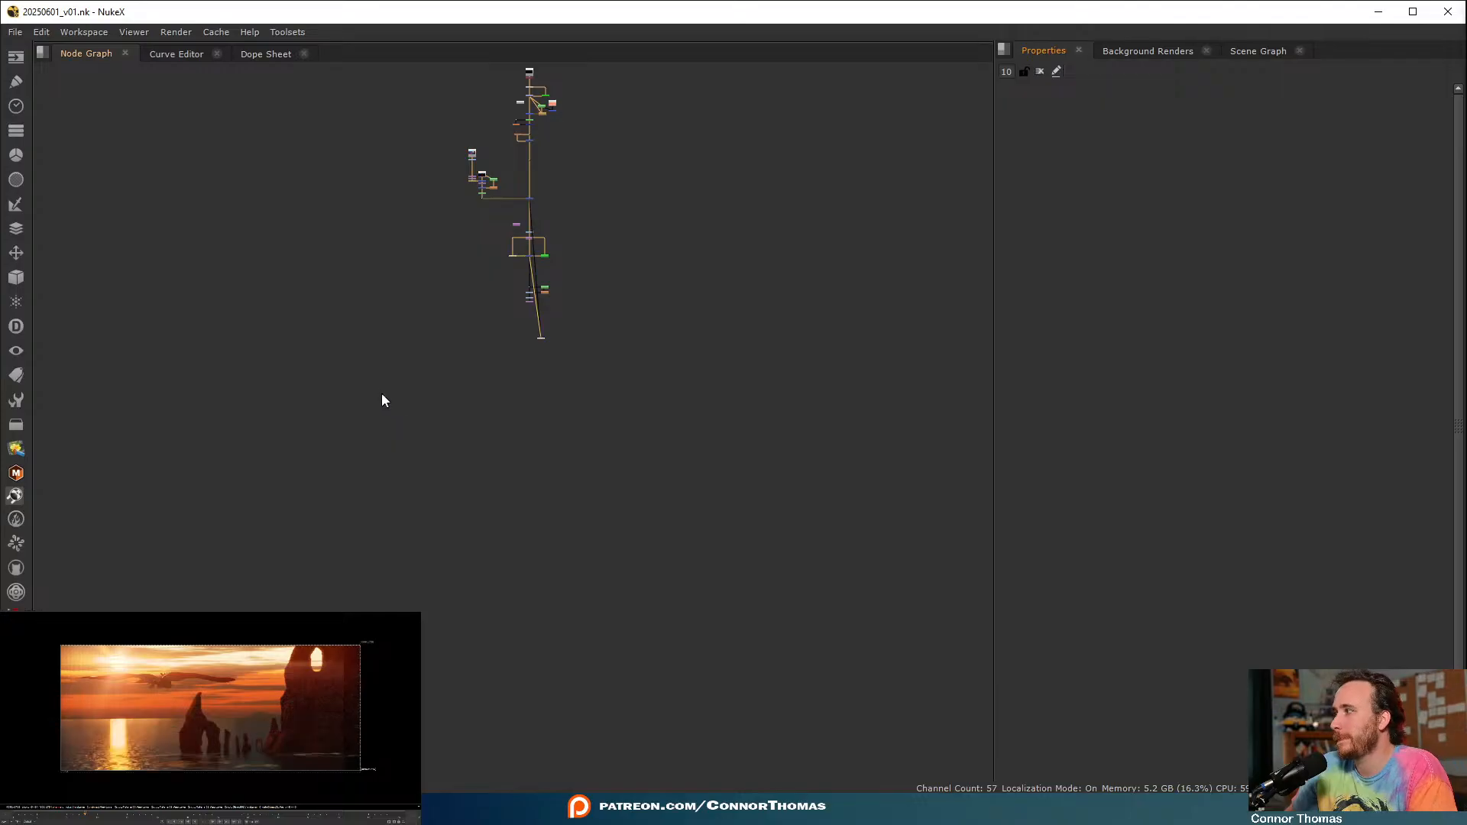
click(163, 701)
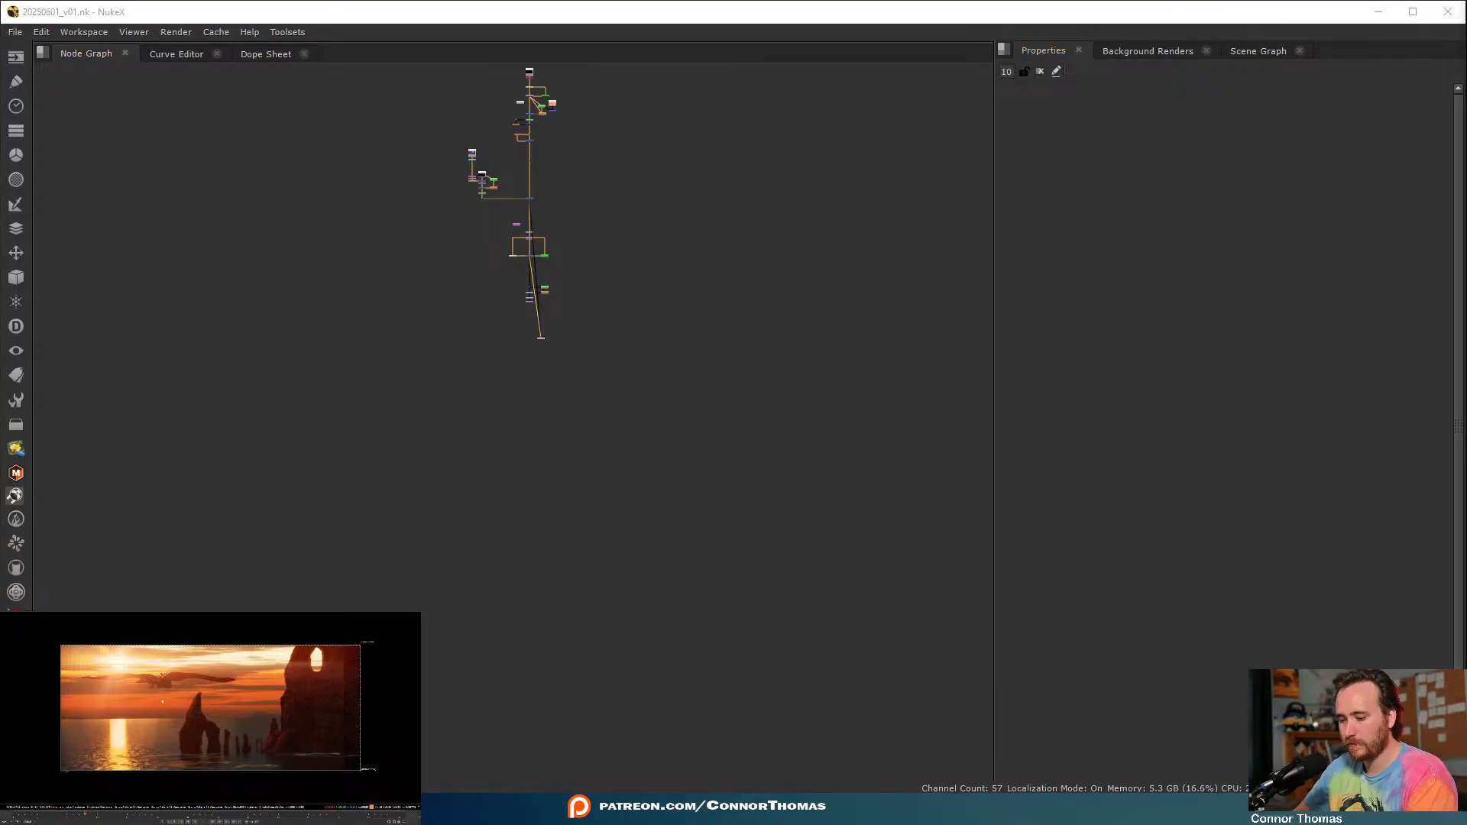
key(f)
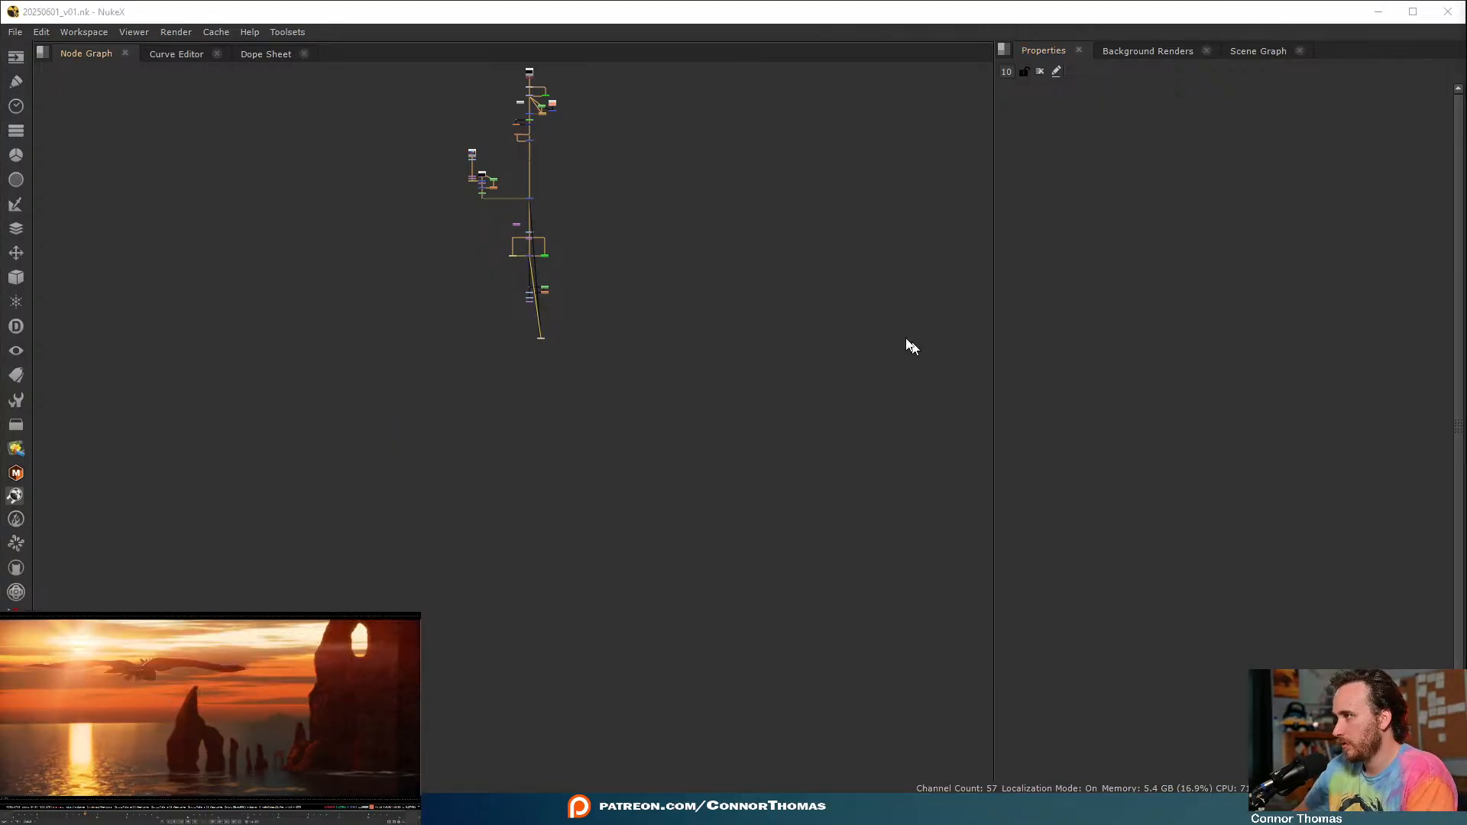
- Toggle the stencil merge above RotoPaint2 to compare its effect, and leave it disabled
scroll(681, 272, up, 6)
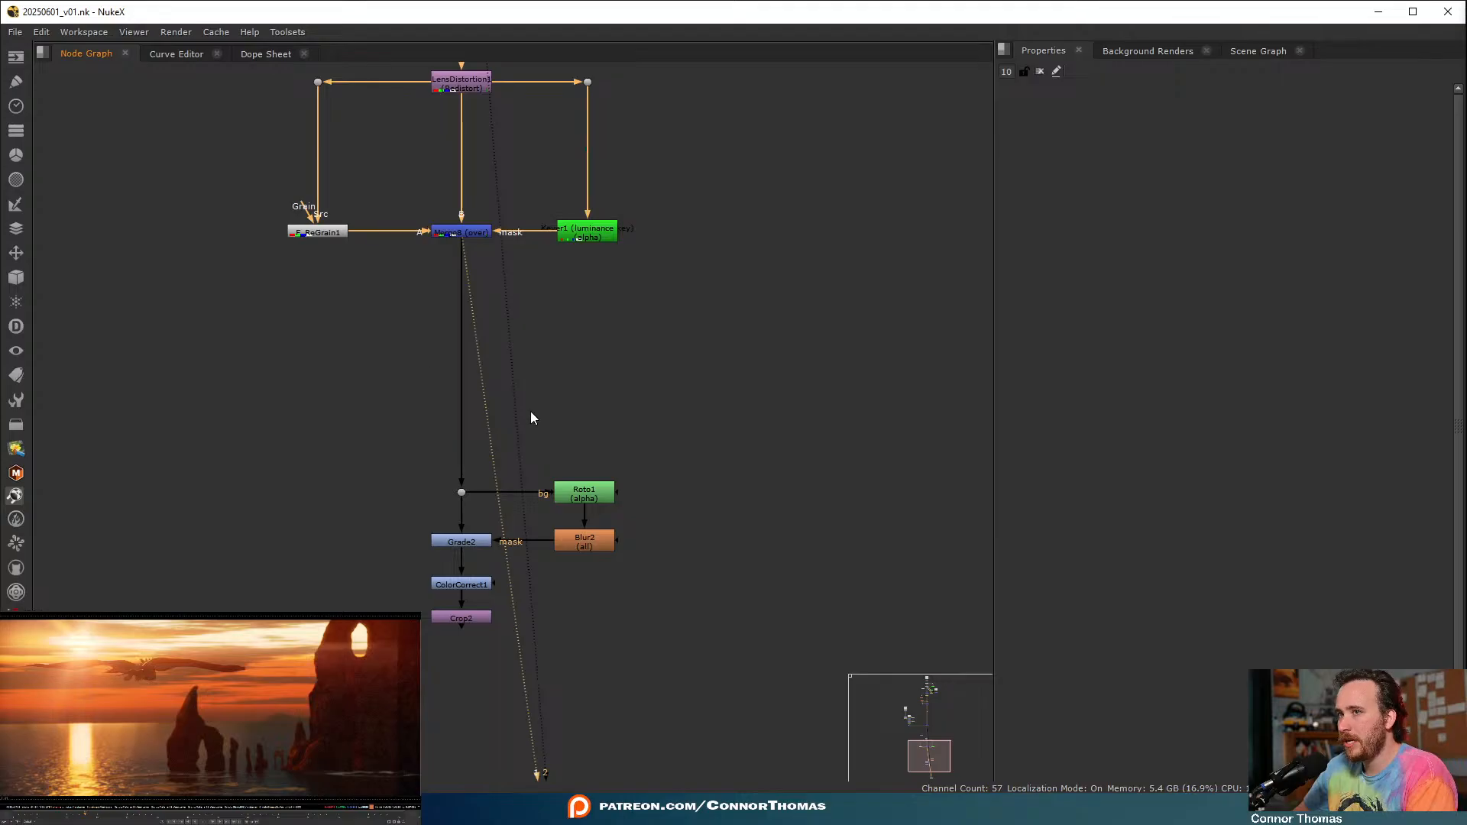
middle_drag(457, 578, 575, 427)
scroll(577, 429, up, 2)
middle_drag(681, 229, 599, 592)
scroll(600, 600, down, 3)
scroll(547, 466, up, 2)
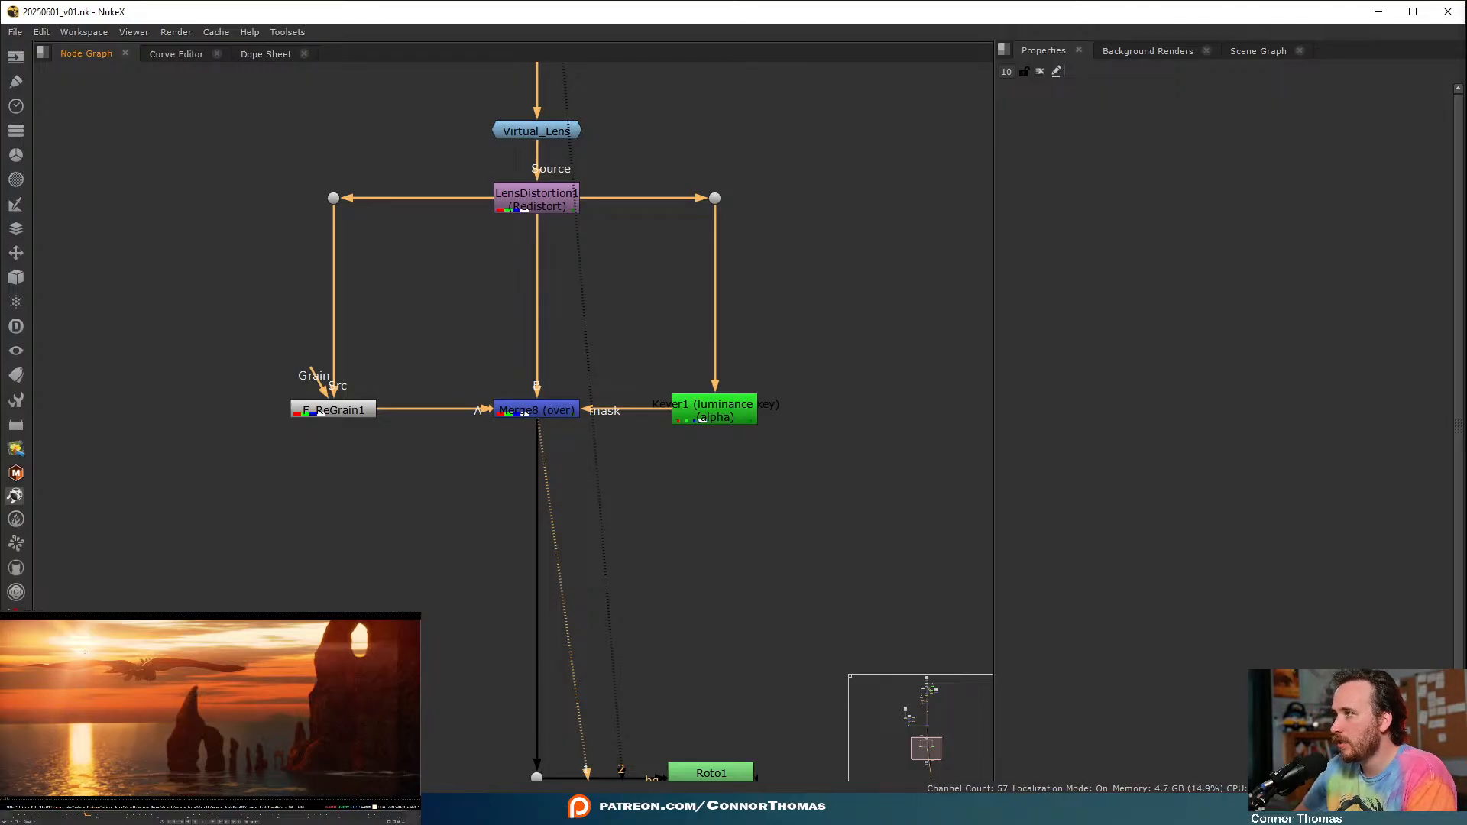
middle_drag(707, 299, 797, 560)
scroll(797, 560, down, 4)
middle_drag(644, 336, 747, 513)
scroll(563, 401, up, 4)
click(525, 374)
key(d)
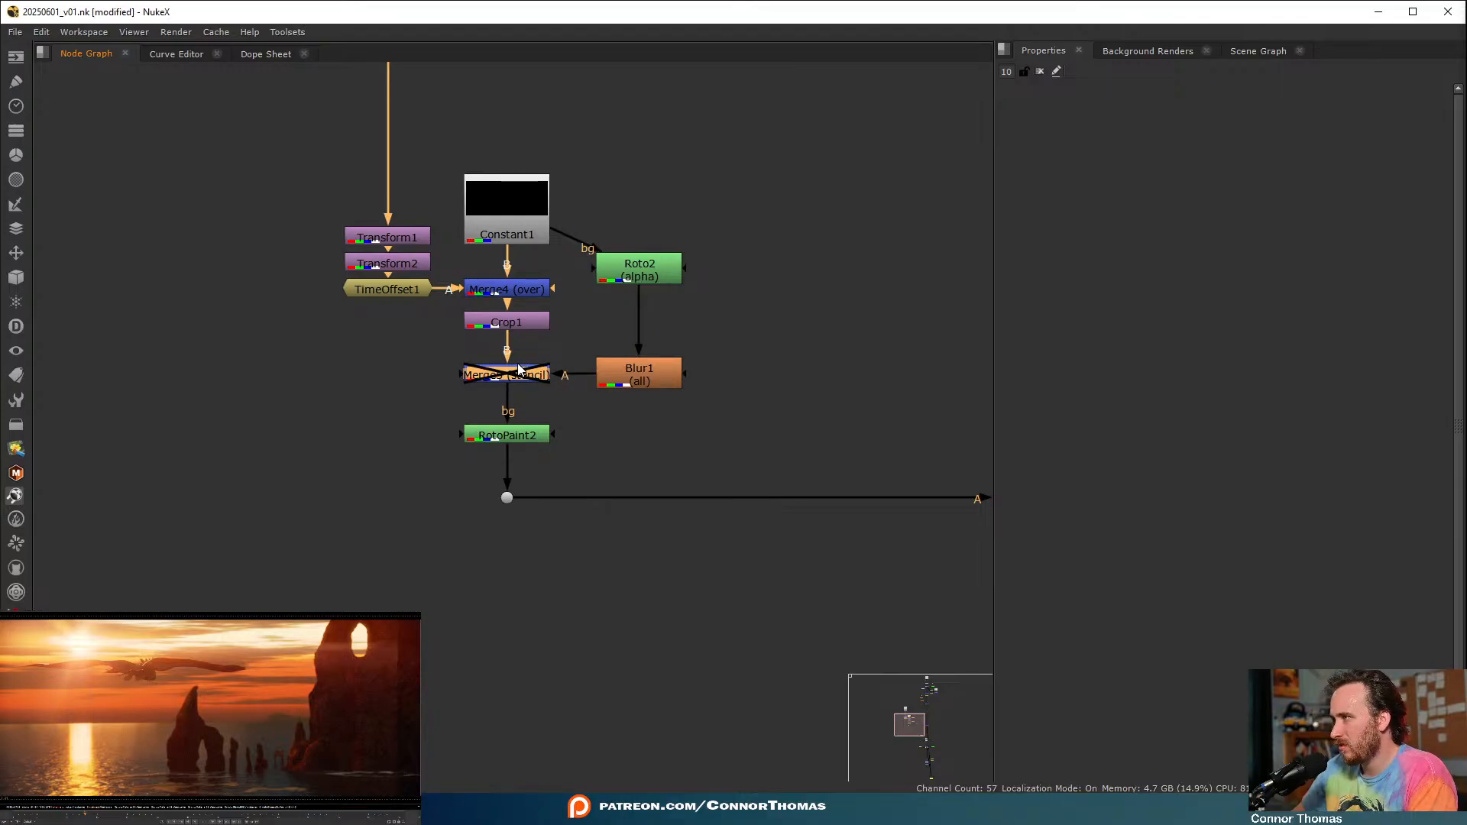
click(547, 563)
scroll(620, 450, down, 3)
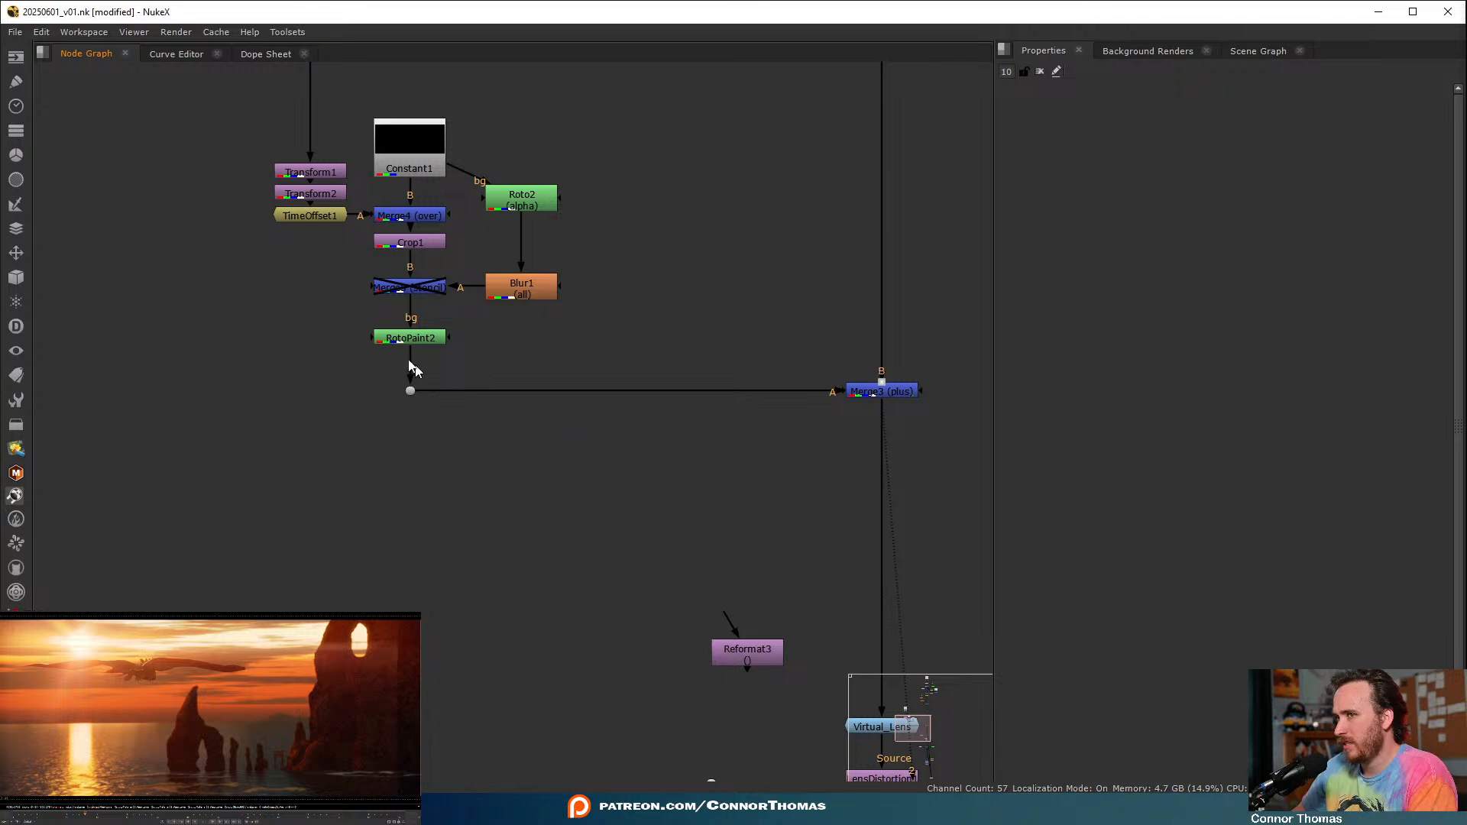
click(417, 289)
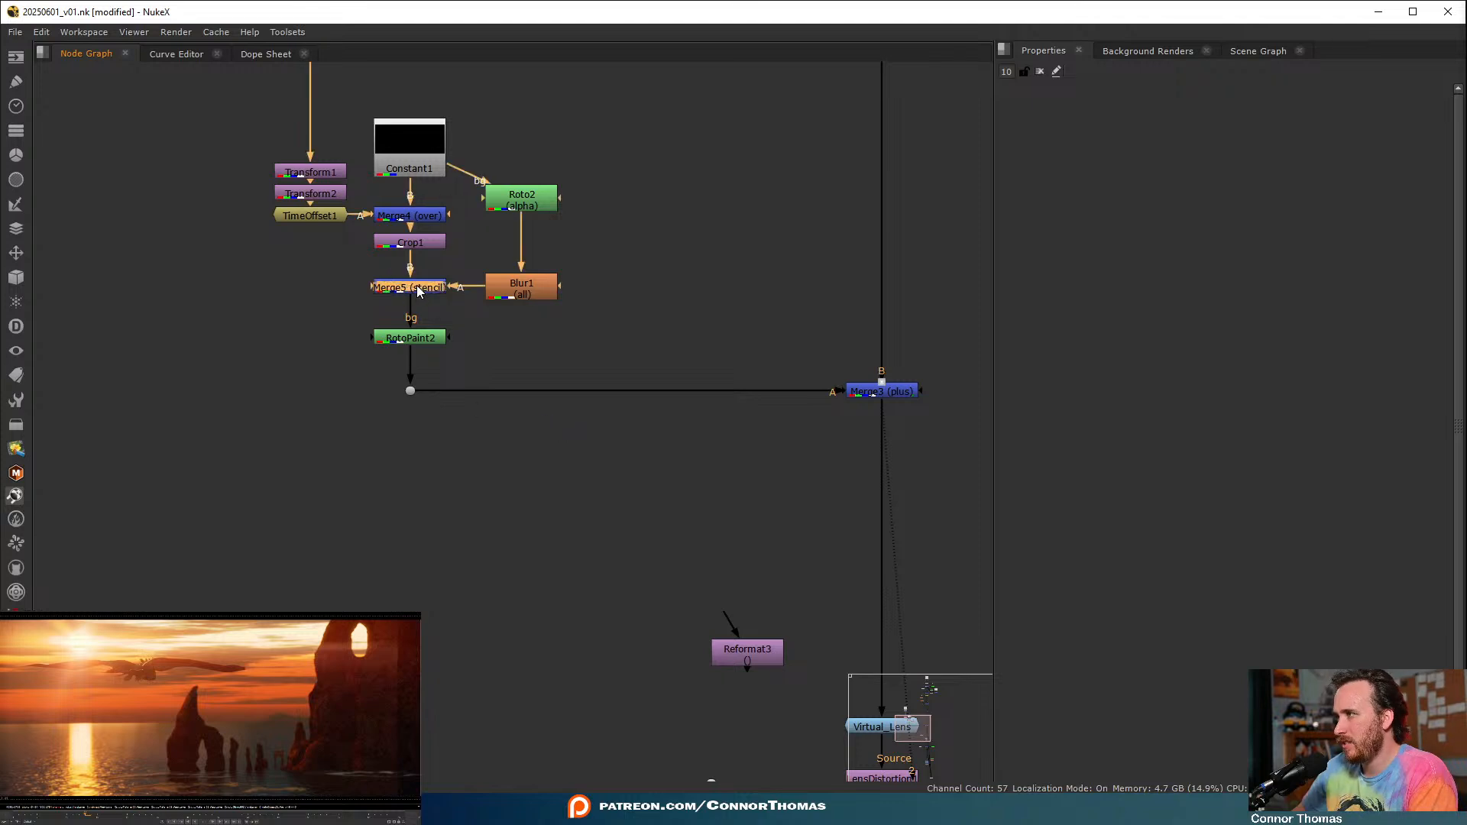
click(502, 505)
- Set Merge3's operation to screen, compare it against plus, and close its properties
middle_drag(584, 480, 453, 244)
middle_drag(677, 568, 505, 249)
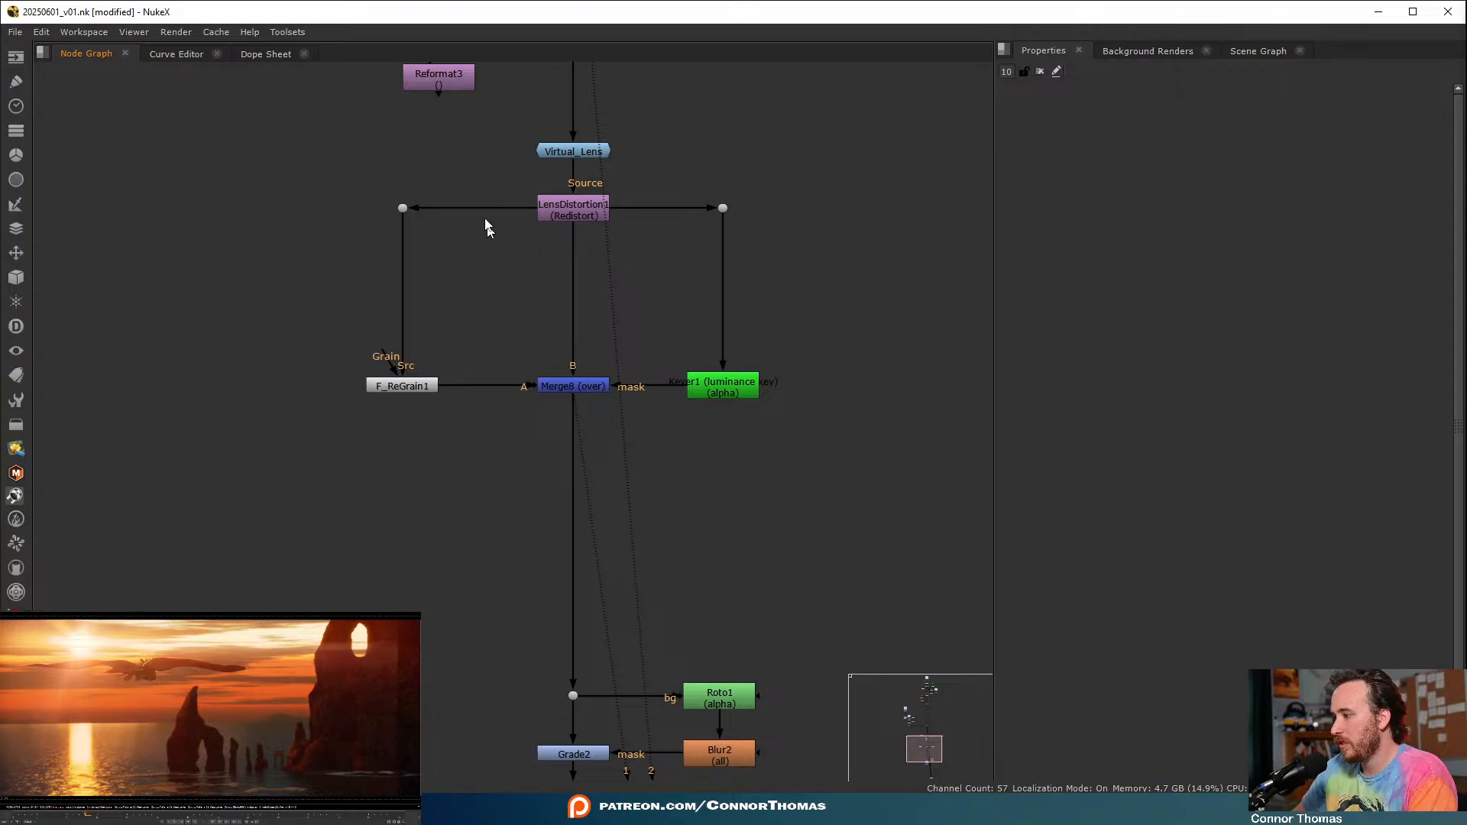
scroll(655, 341, up, 6)
double_click(613, 262)
click(1098, 142)
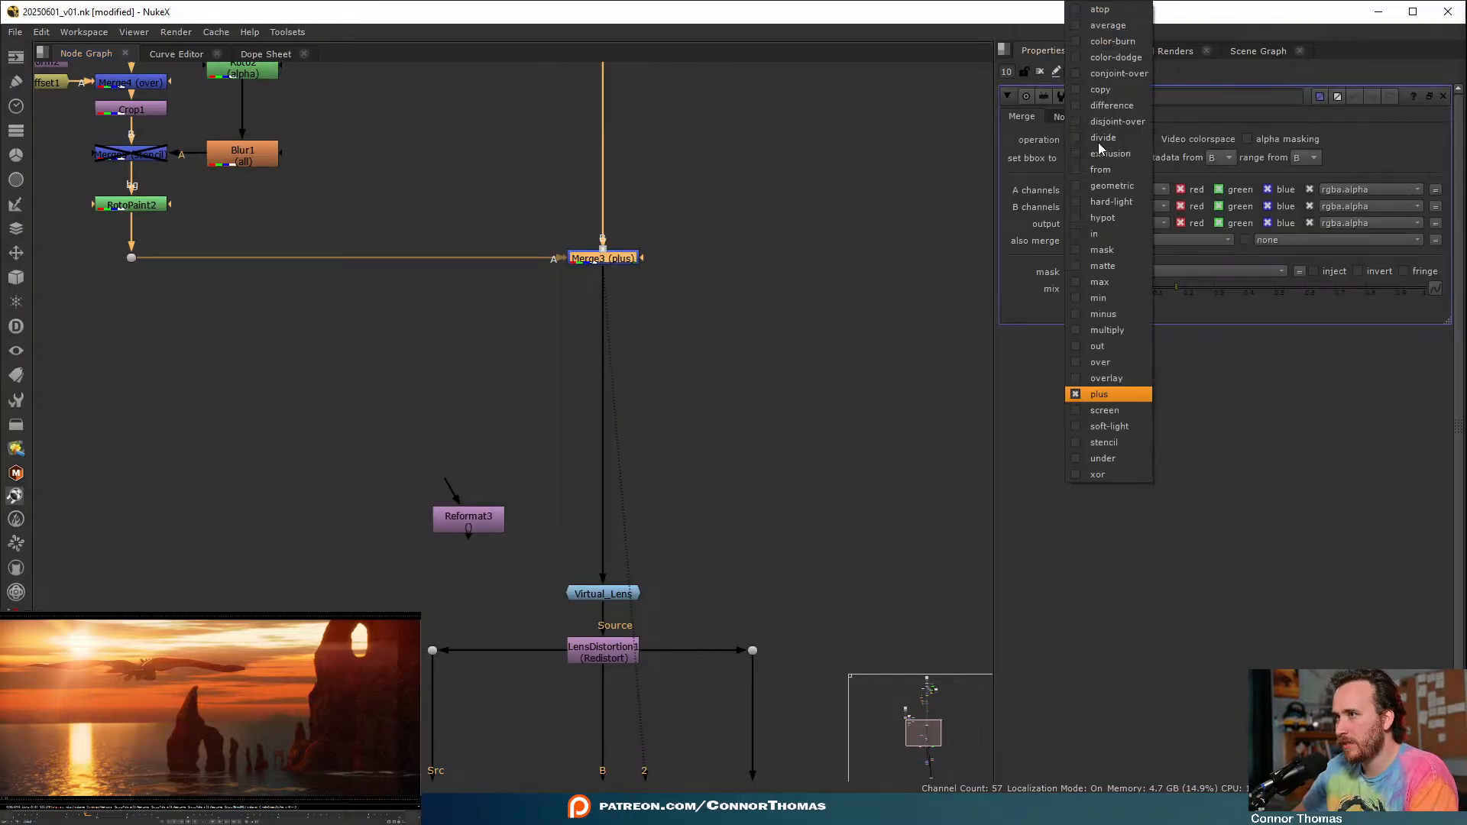
click(1091, 407)
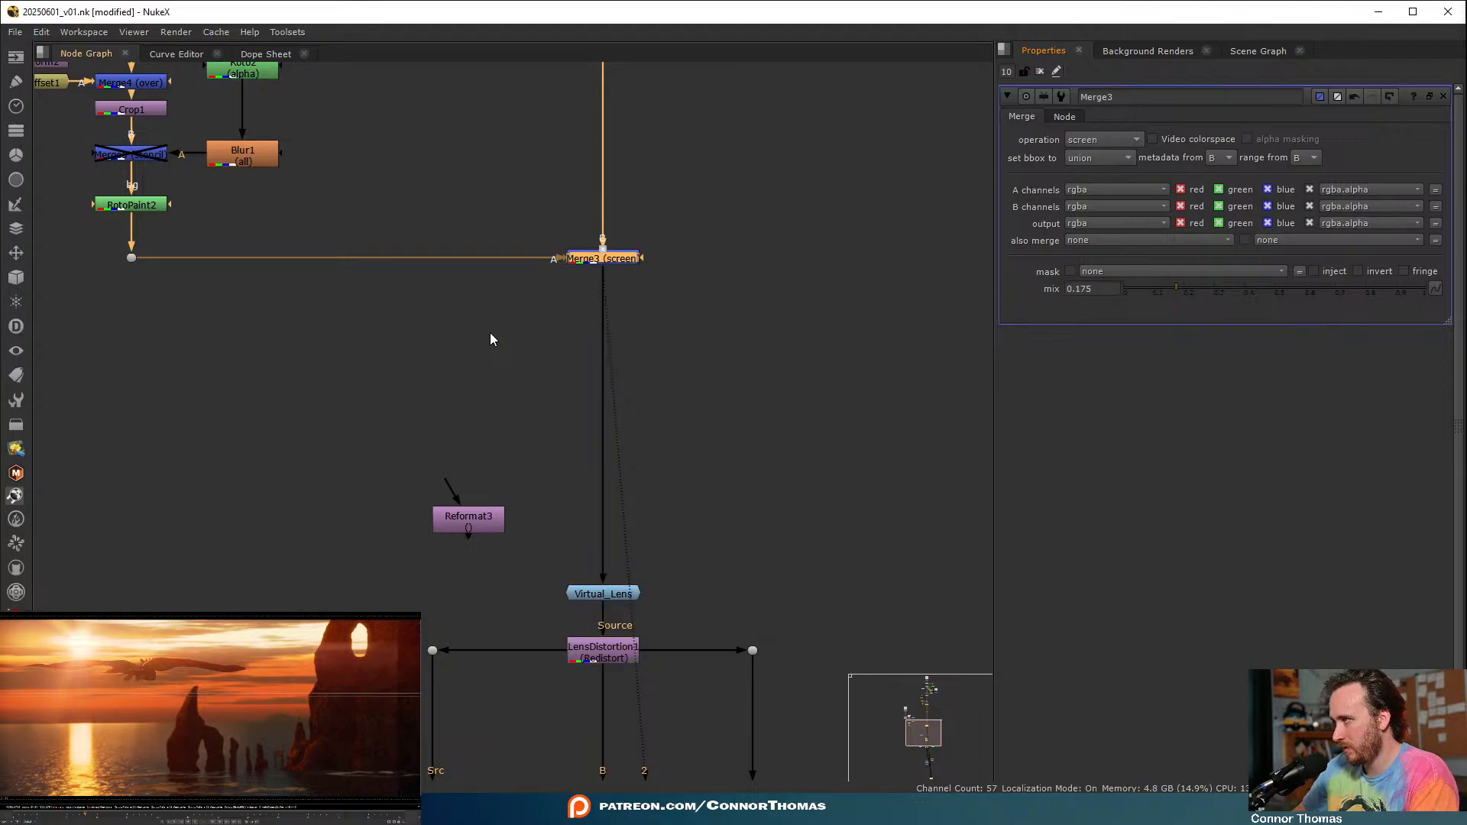
key(ctrl)
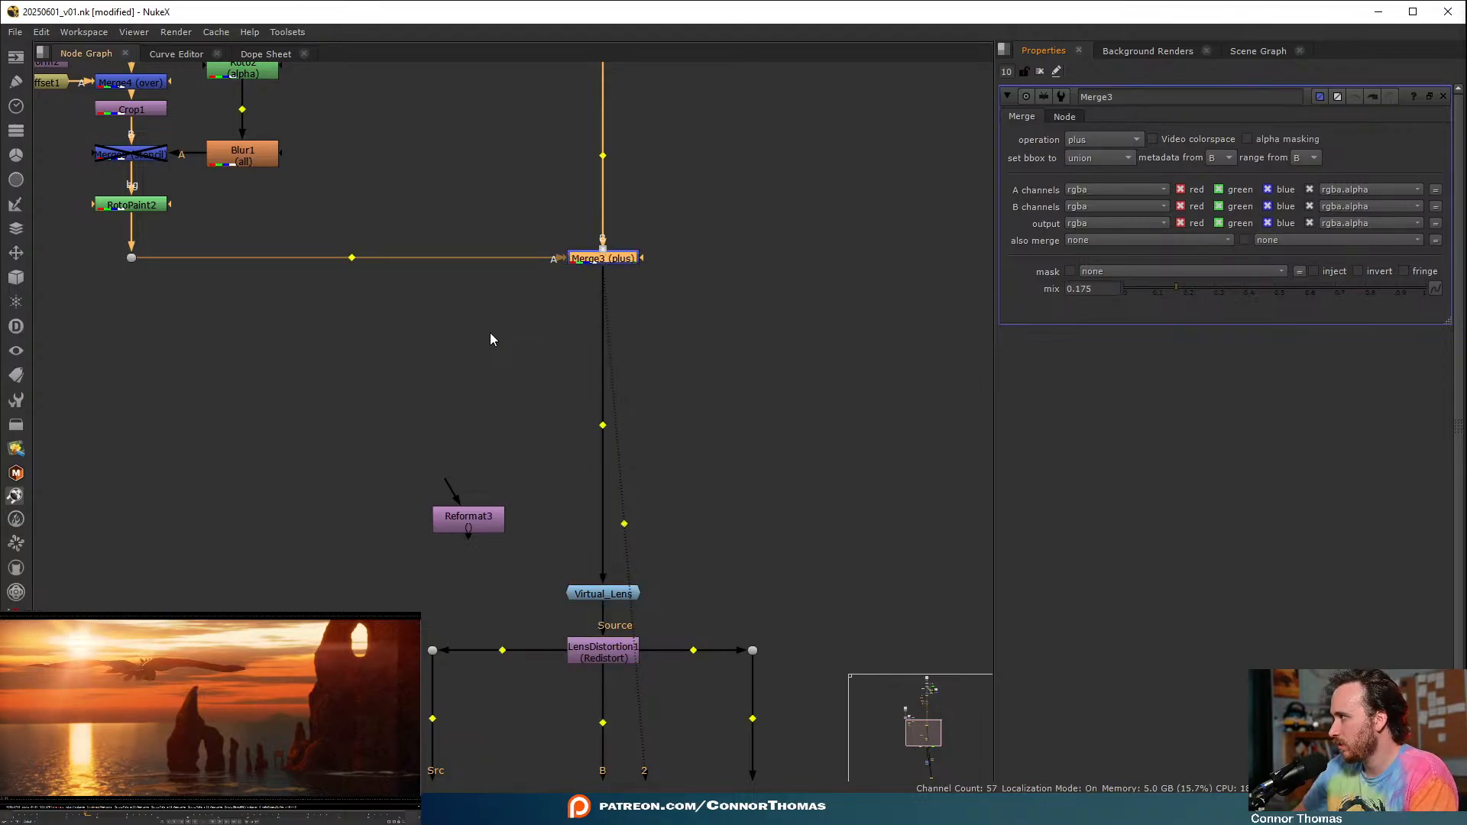
click(841, 146)
click(1040, 71)
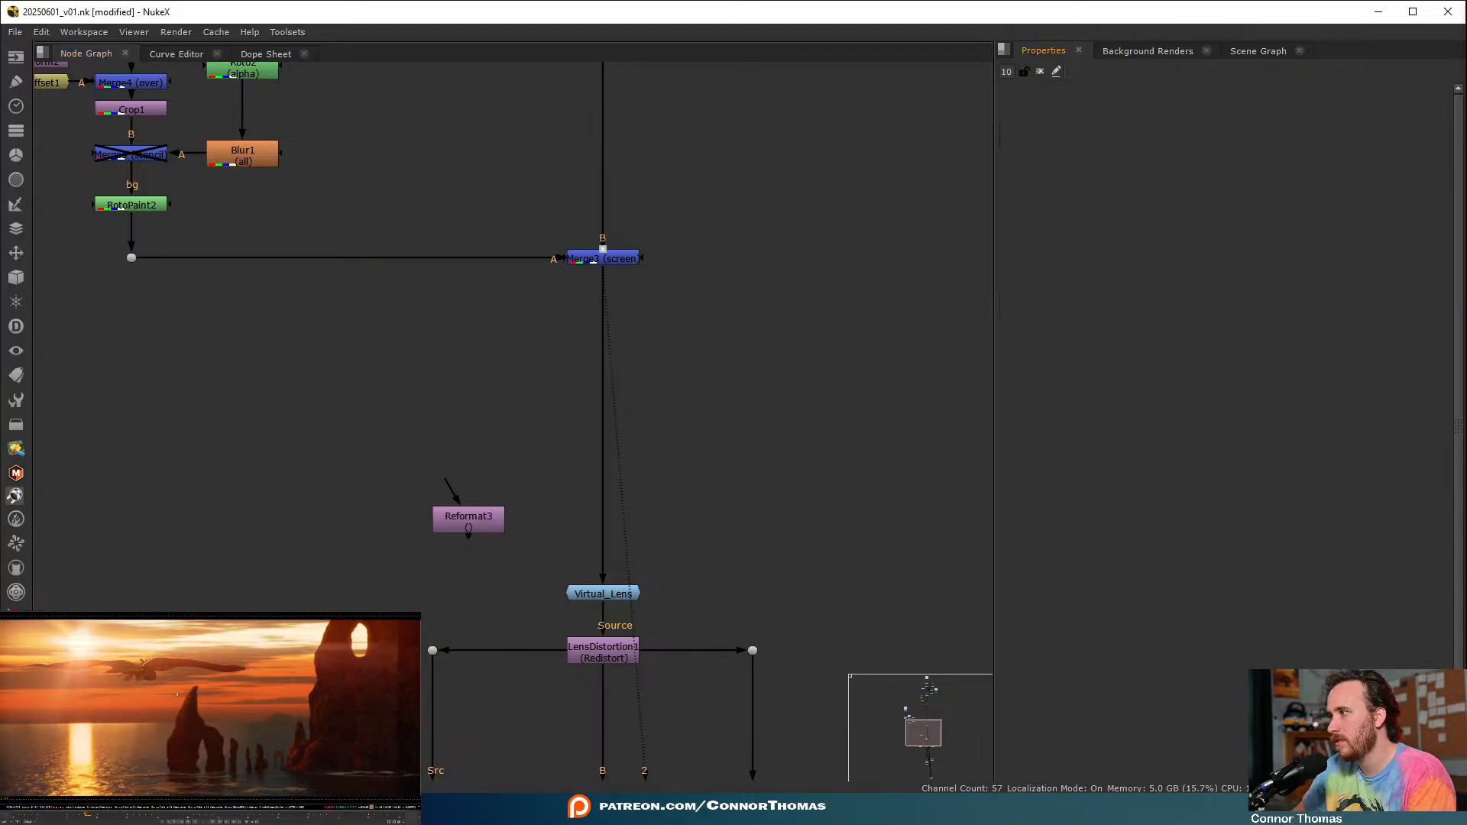
- Raise point B of Keyer1's luminance range to about 0.675, compare it with the previous setting, and close the properties
scroll(746, 255, down, 10)
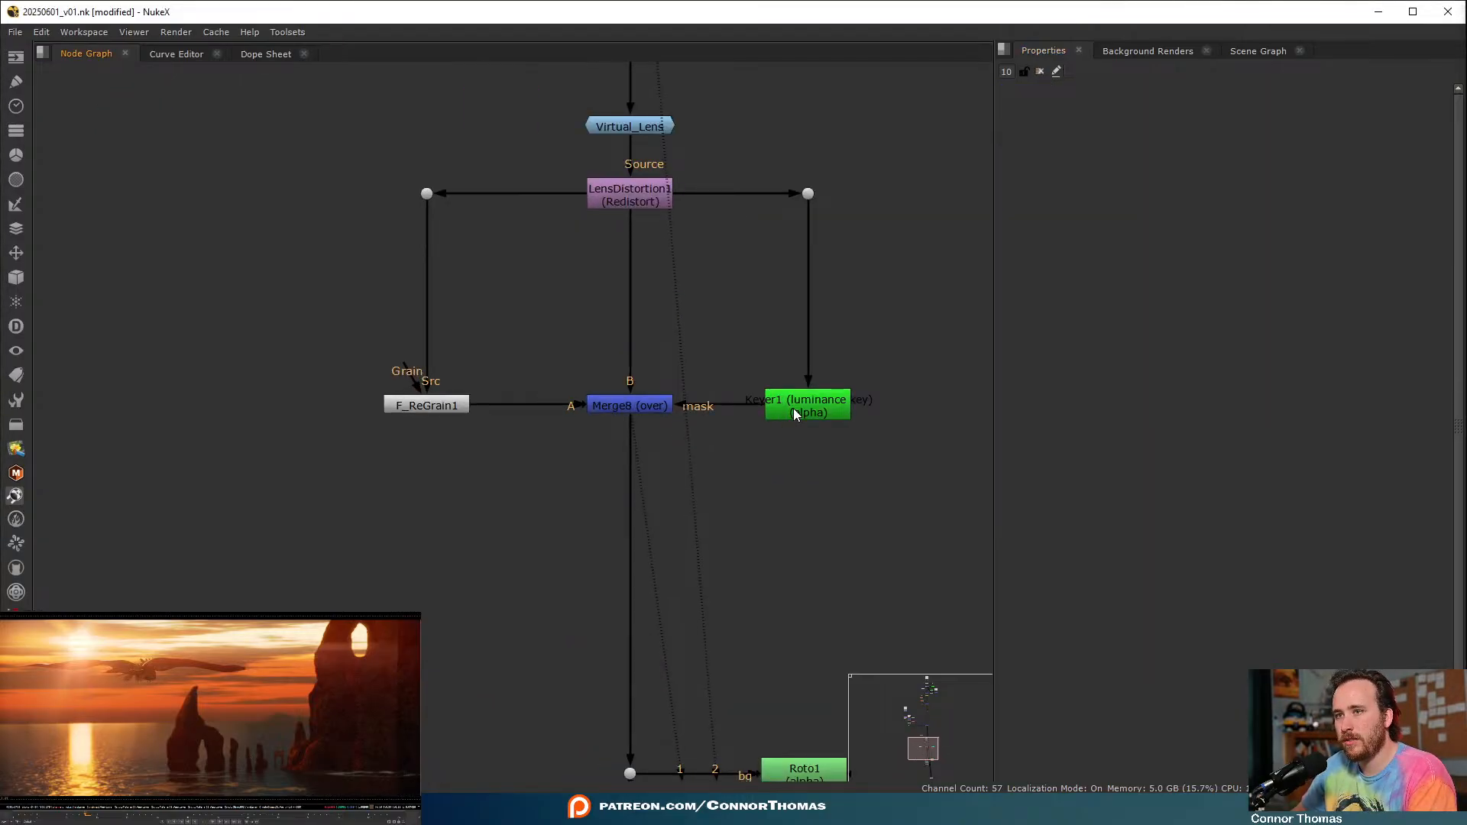
double_click(639, 403)
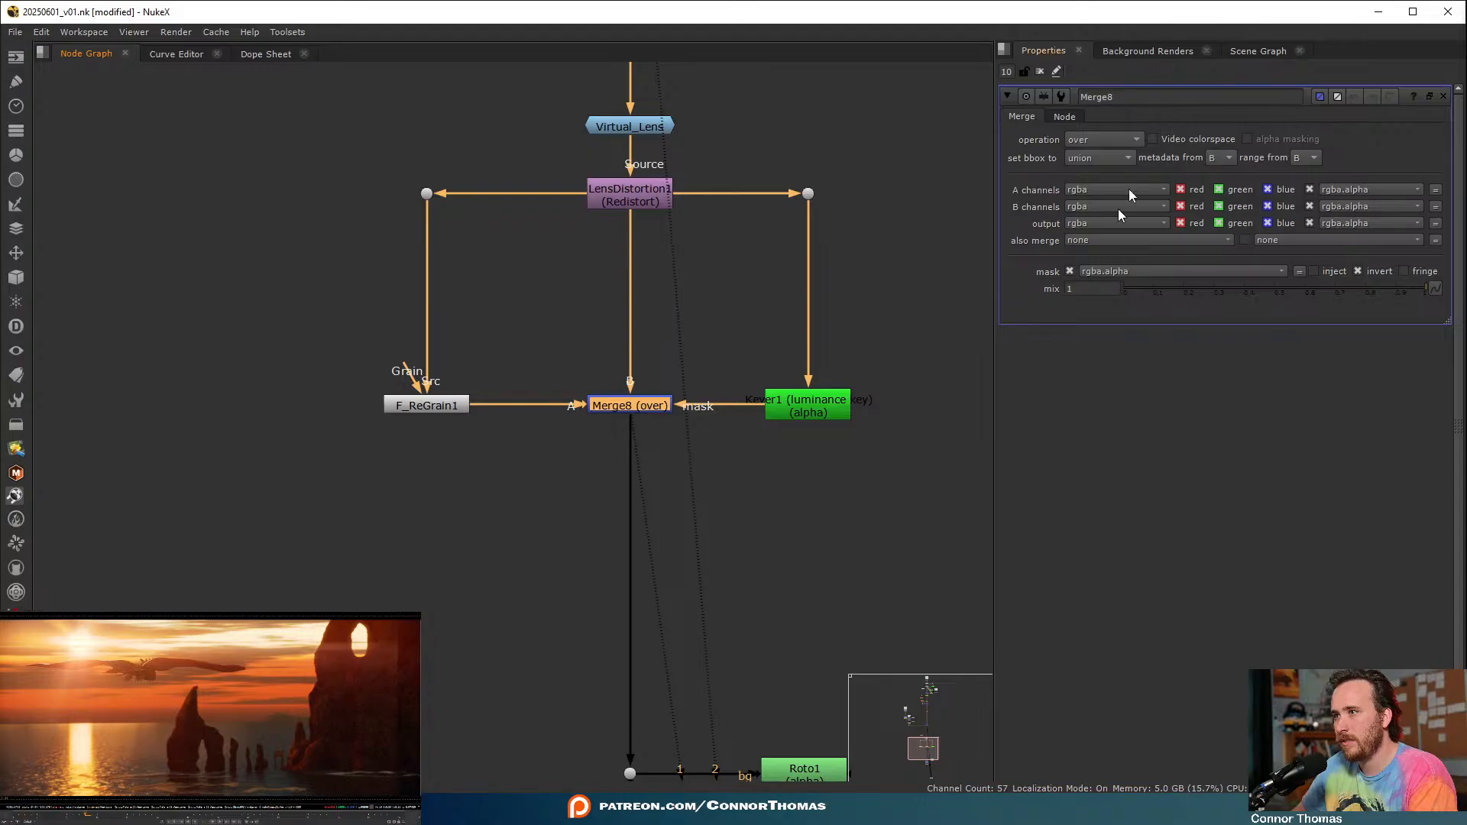
click(1039, 70)
click(812, 407)
double_click(812, 407)
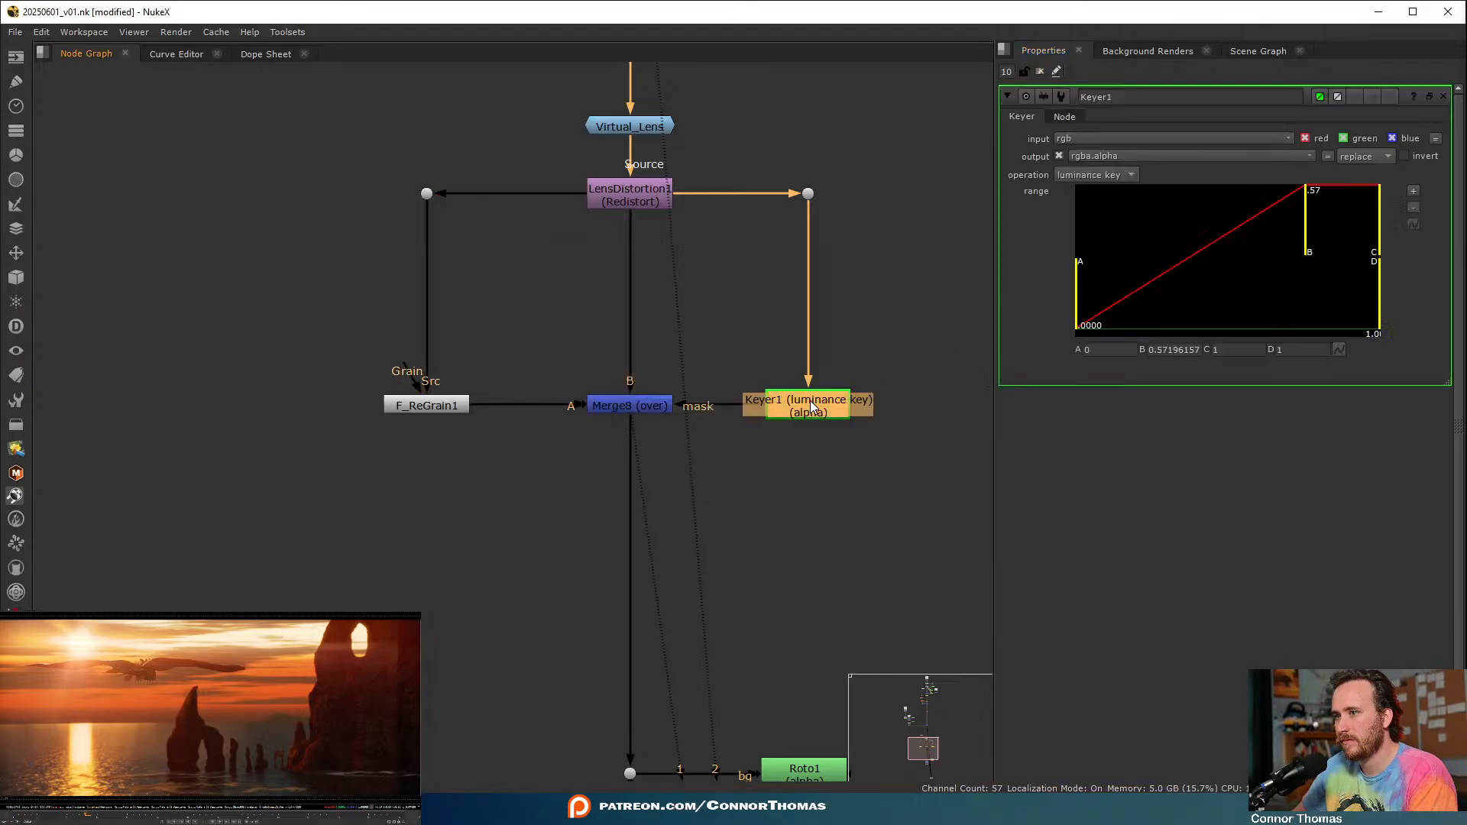
drag(1307, 216, 1327, 215)
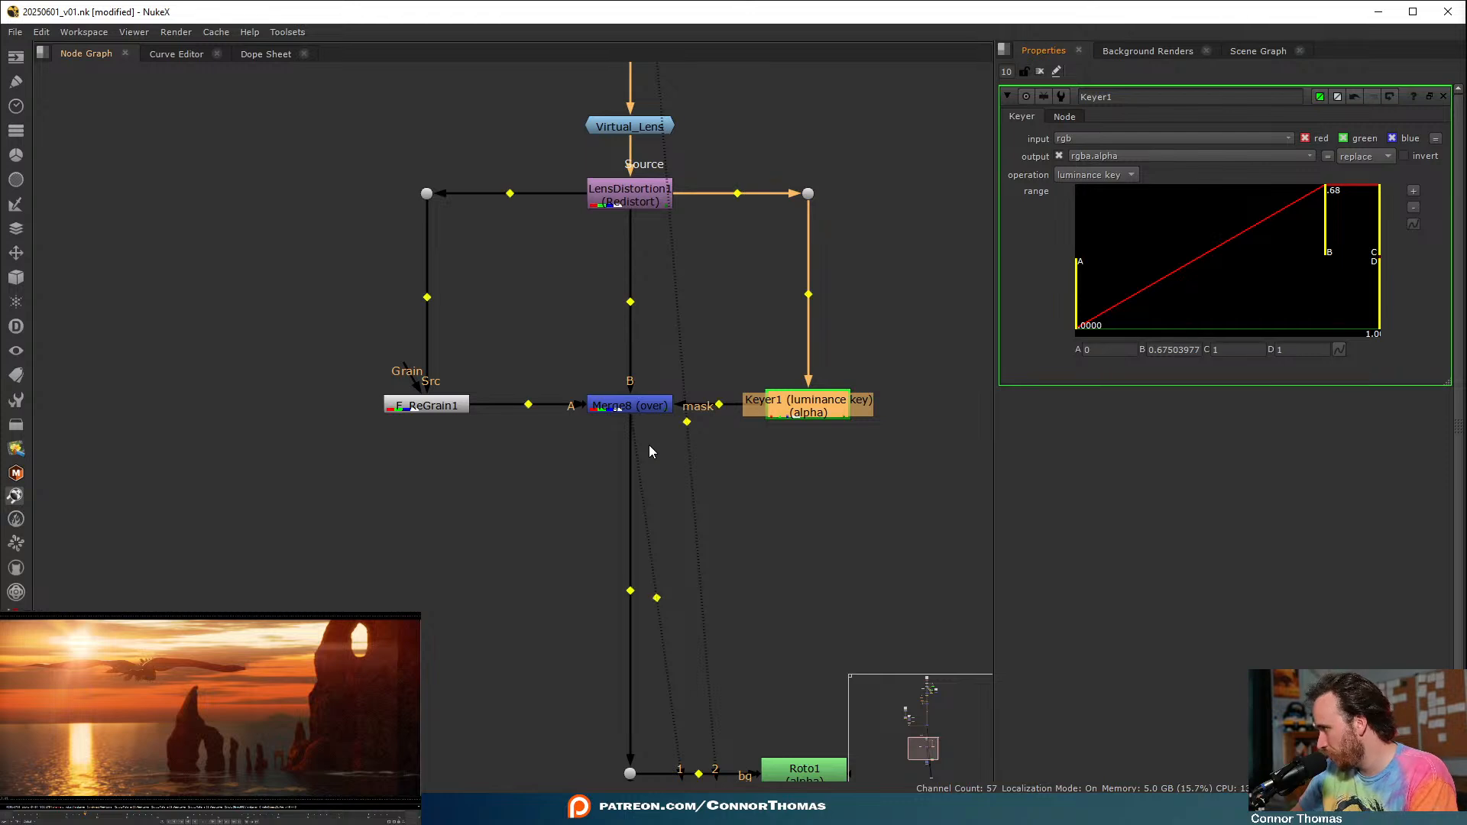
key(ctrl+z)
key(ctrl+shift+z)
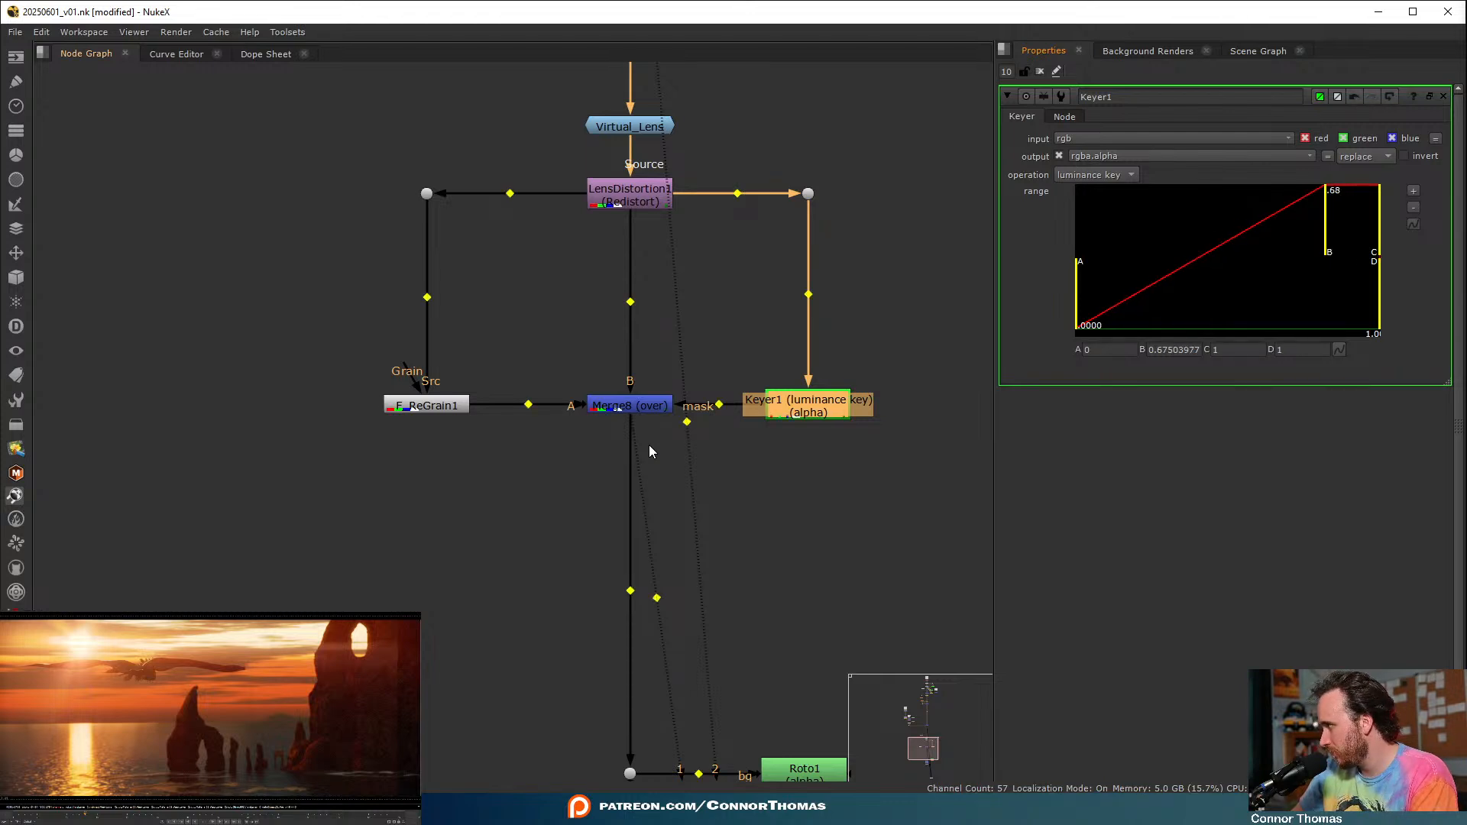
click(1041, 74)
- Move the viewer to the start of the timeline and save the comp
middle_drag(670, 155, 607, 630)
scroll(665, 392, up, 1)
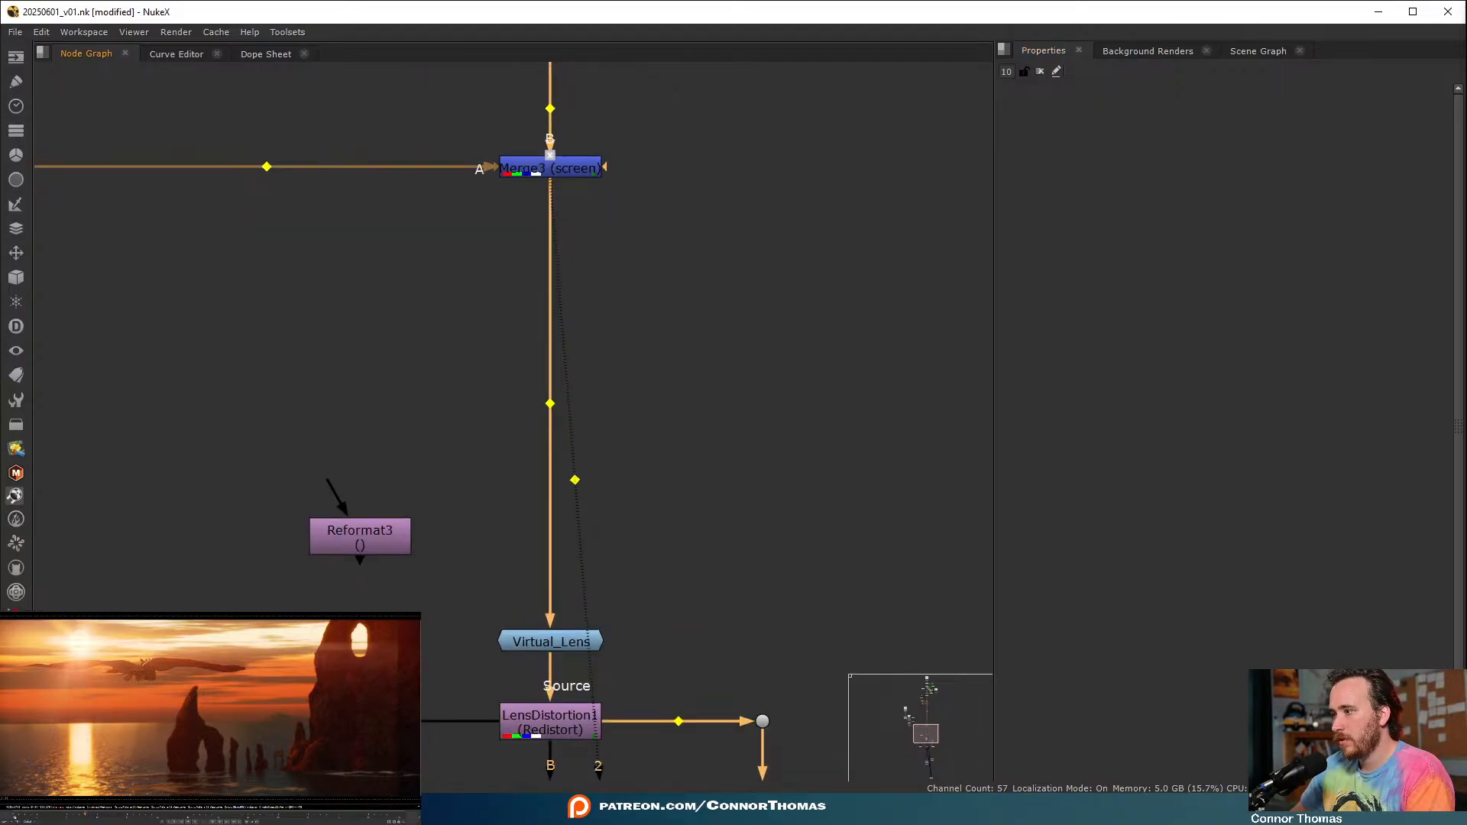
click(14, 818)
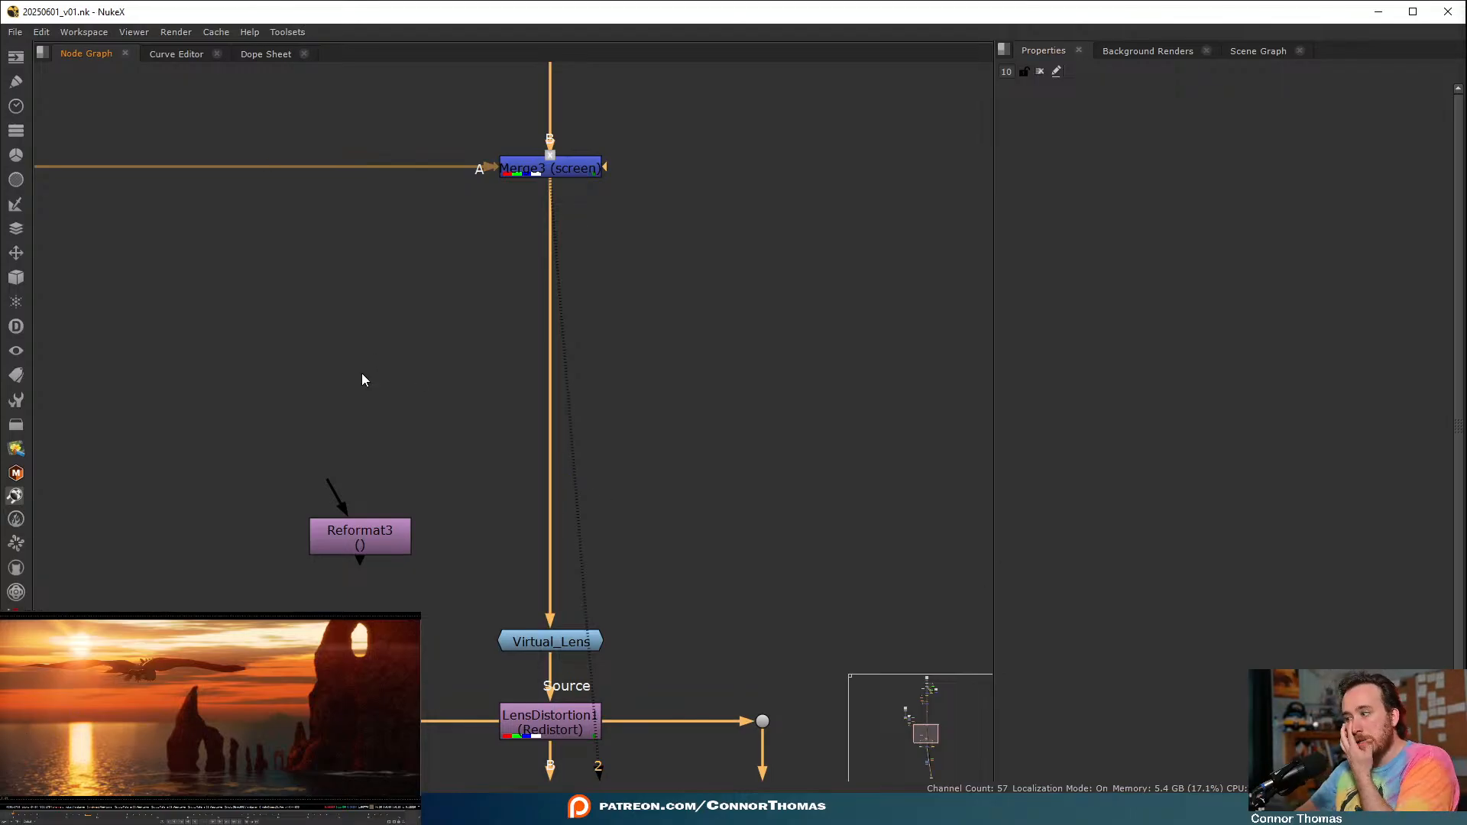
- Insert a FrameHold node at frame 1 directly after RotoPaint2 in the lens flare branch
middle_drag(433, 280, 686, 601)
scroll(686, 601, down, 3)
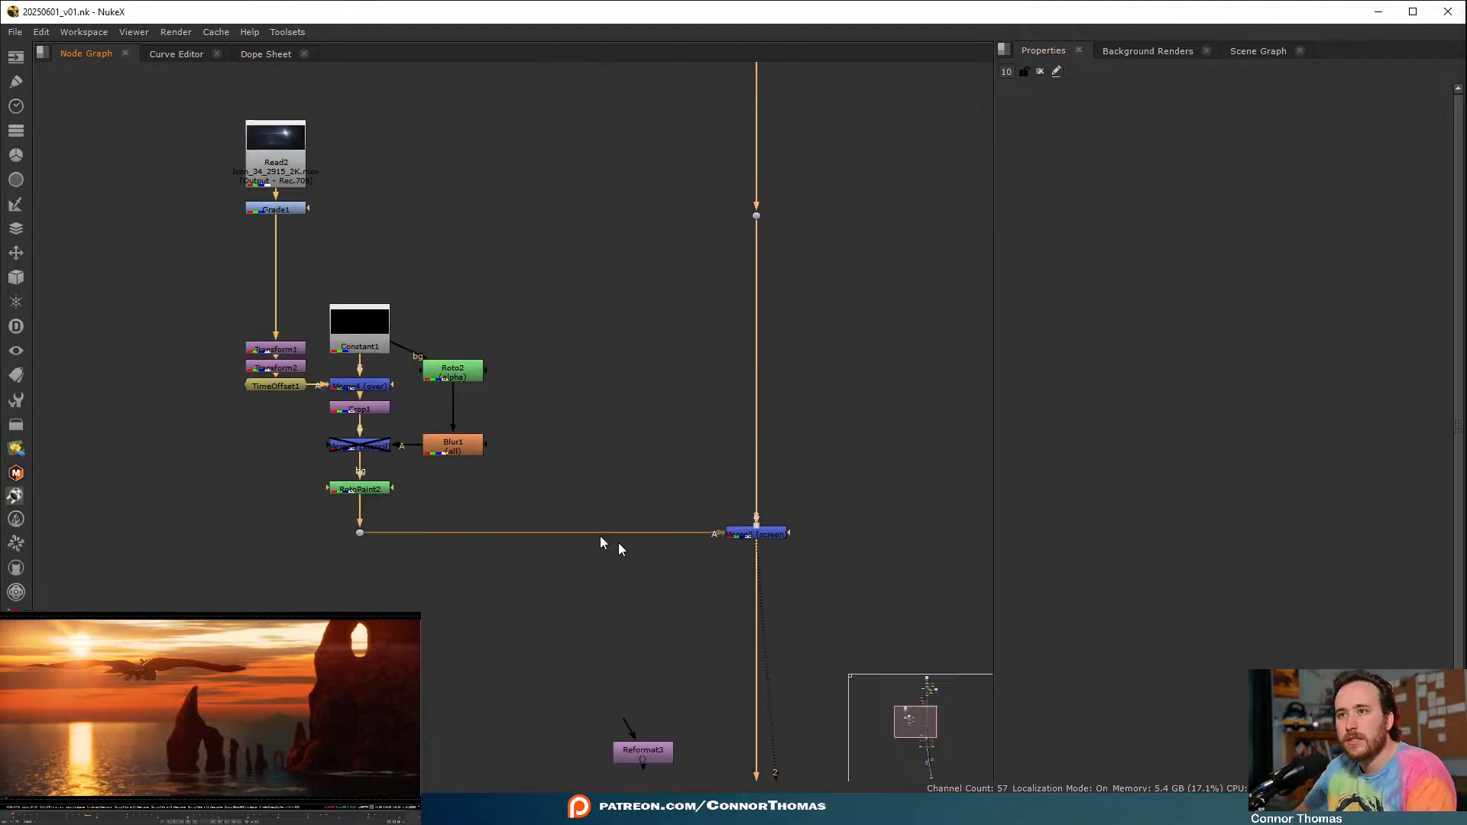
click(372, 491)
key(Tab)
text(f)
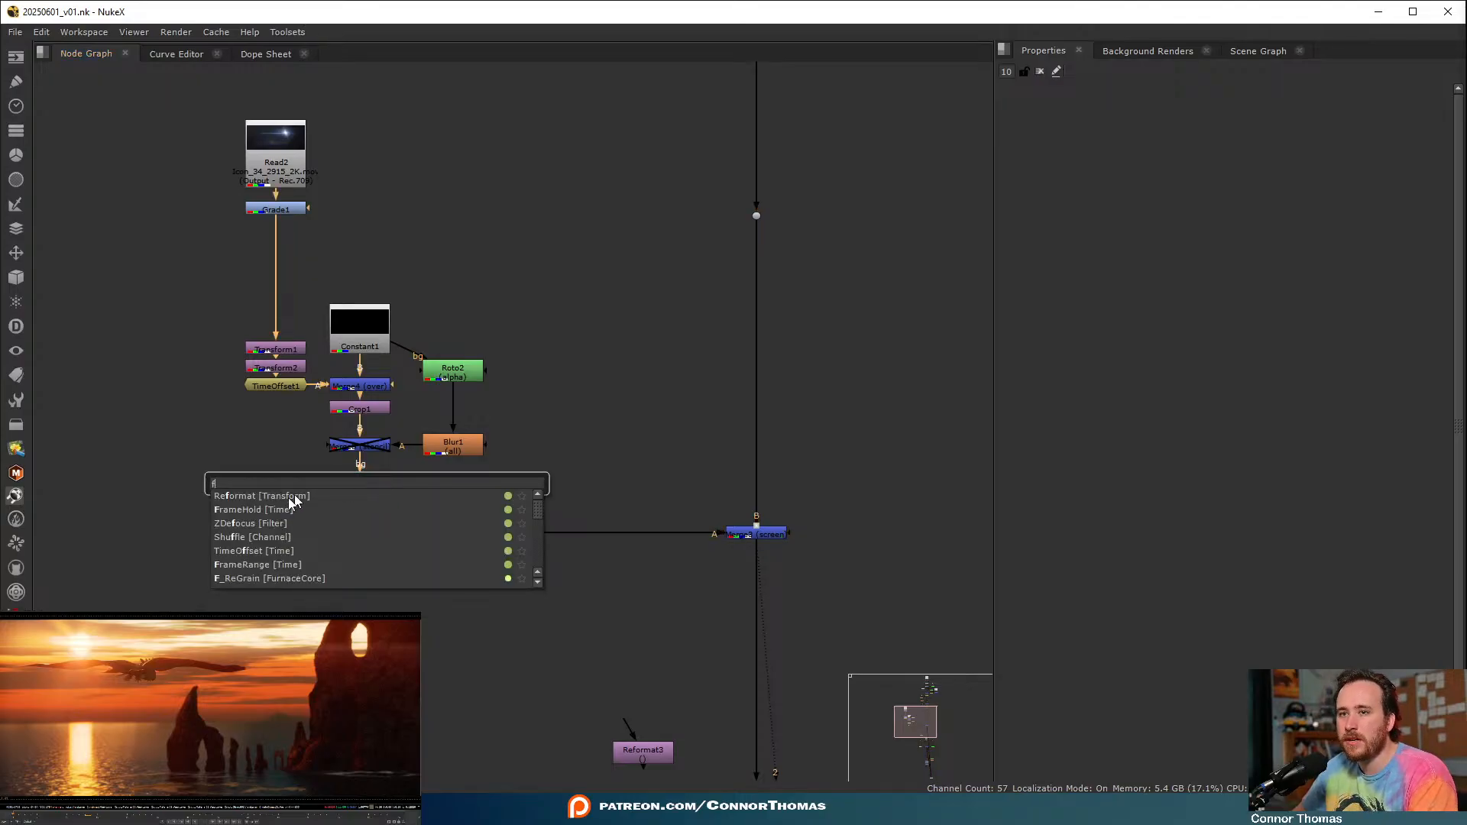
click(273, 509)
- Insert a FrameHold node at frame 1 in the main pipe below the dot above Merge3, with some space between them
click(751, 219)
key(Tab)
text(f)
click(777, 272)
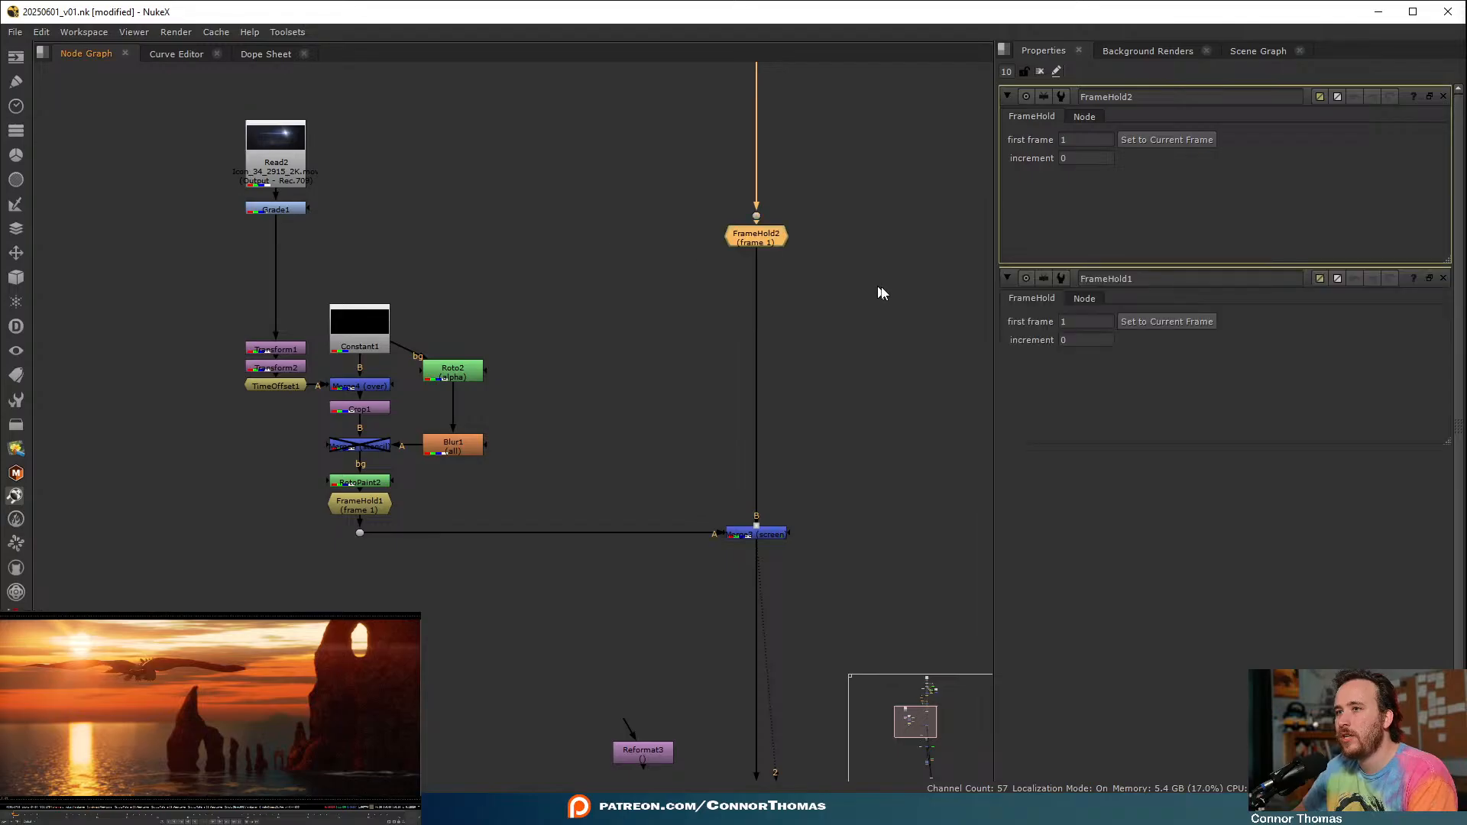
drag(771, 240, 773, 309)
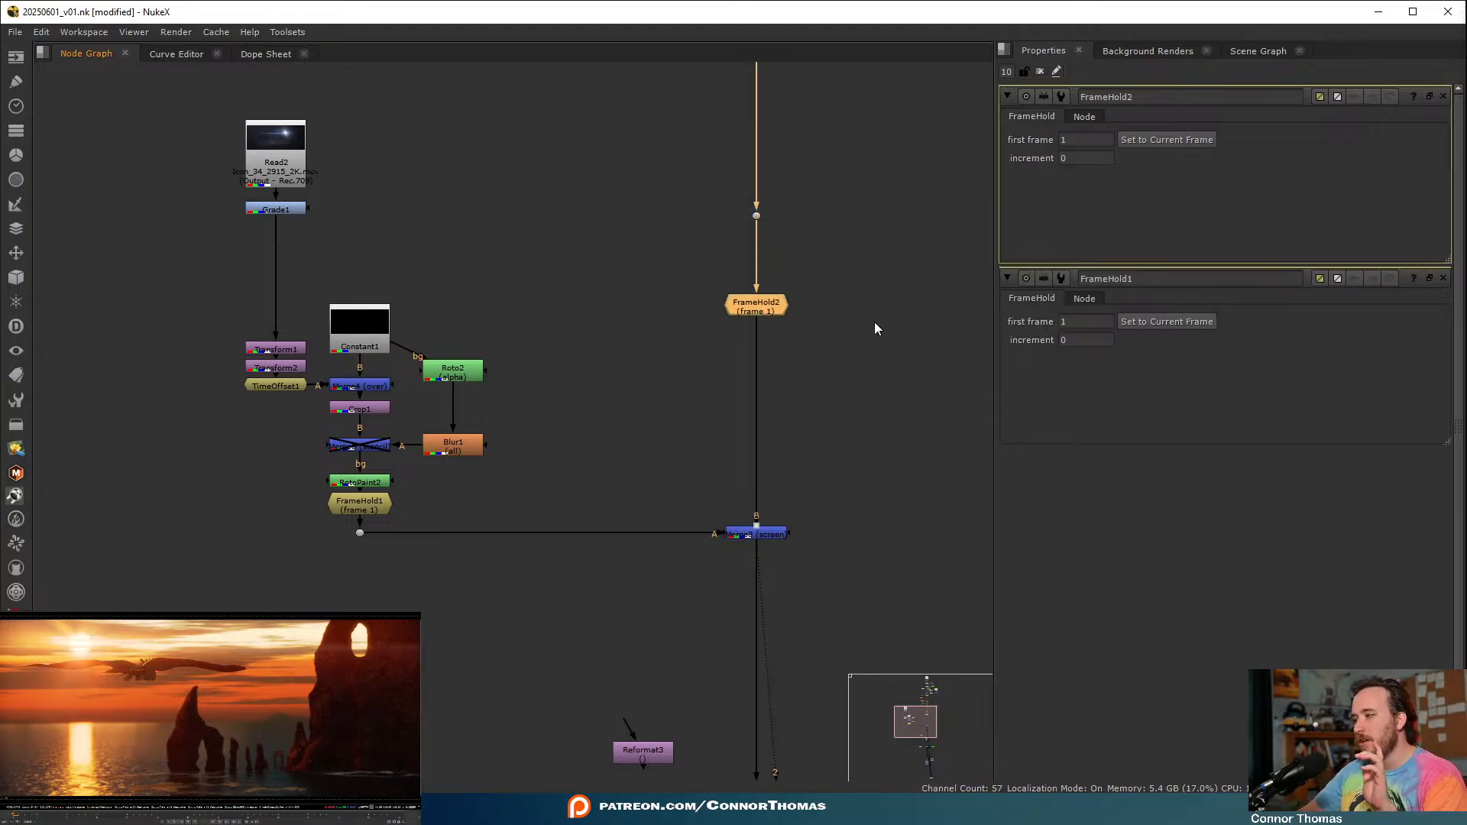
click(875, 328)
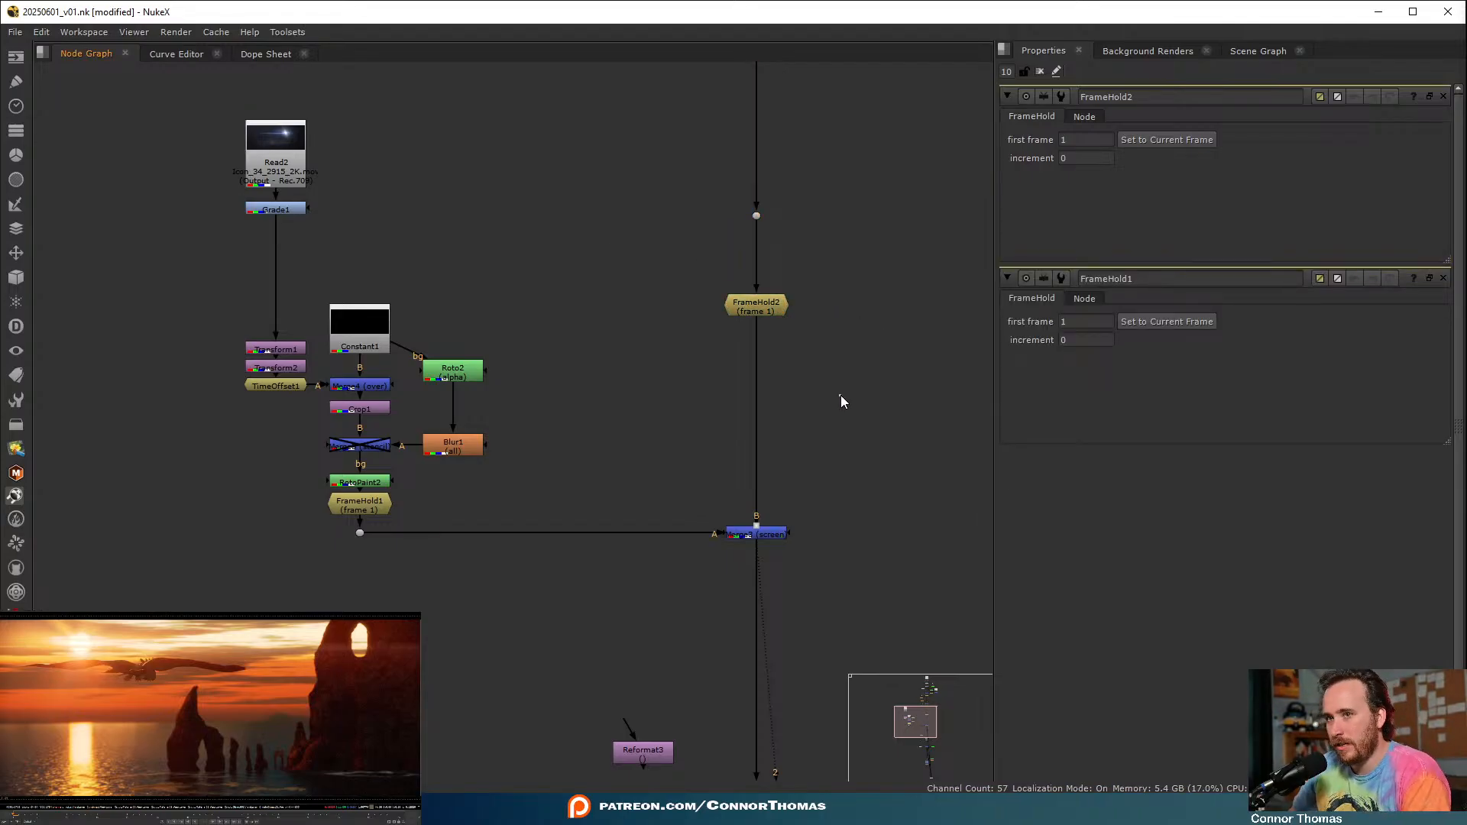
- Open RotoPaint1 and examine its clone and blur strokes, including their lifetime settings
key(f)
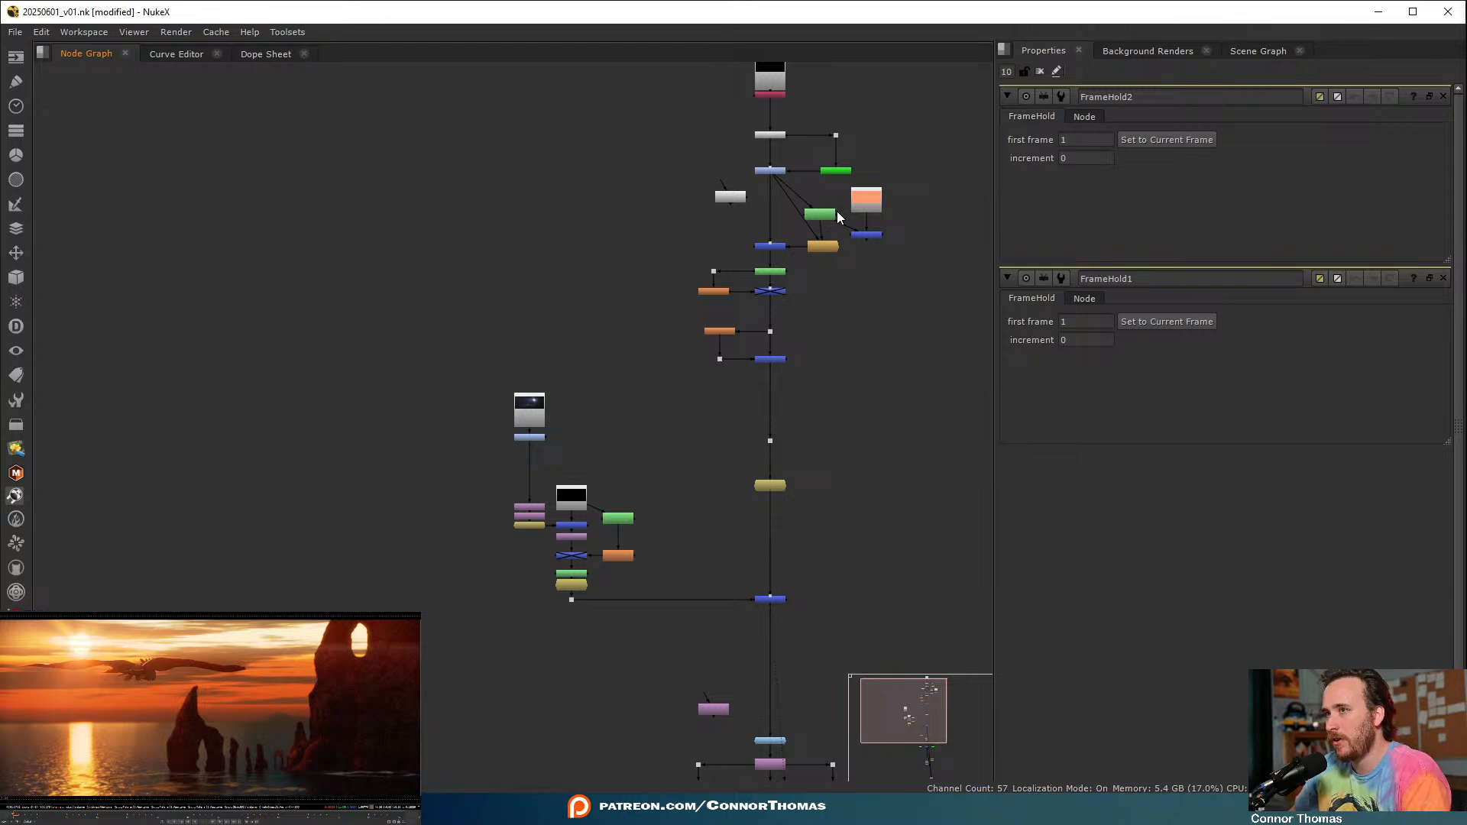
scroll(773, 273, up, 5)
double_click(770, 273)
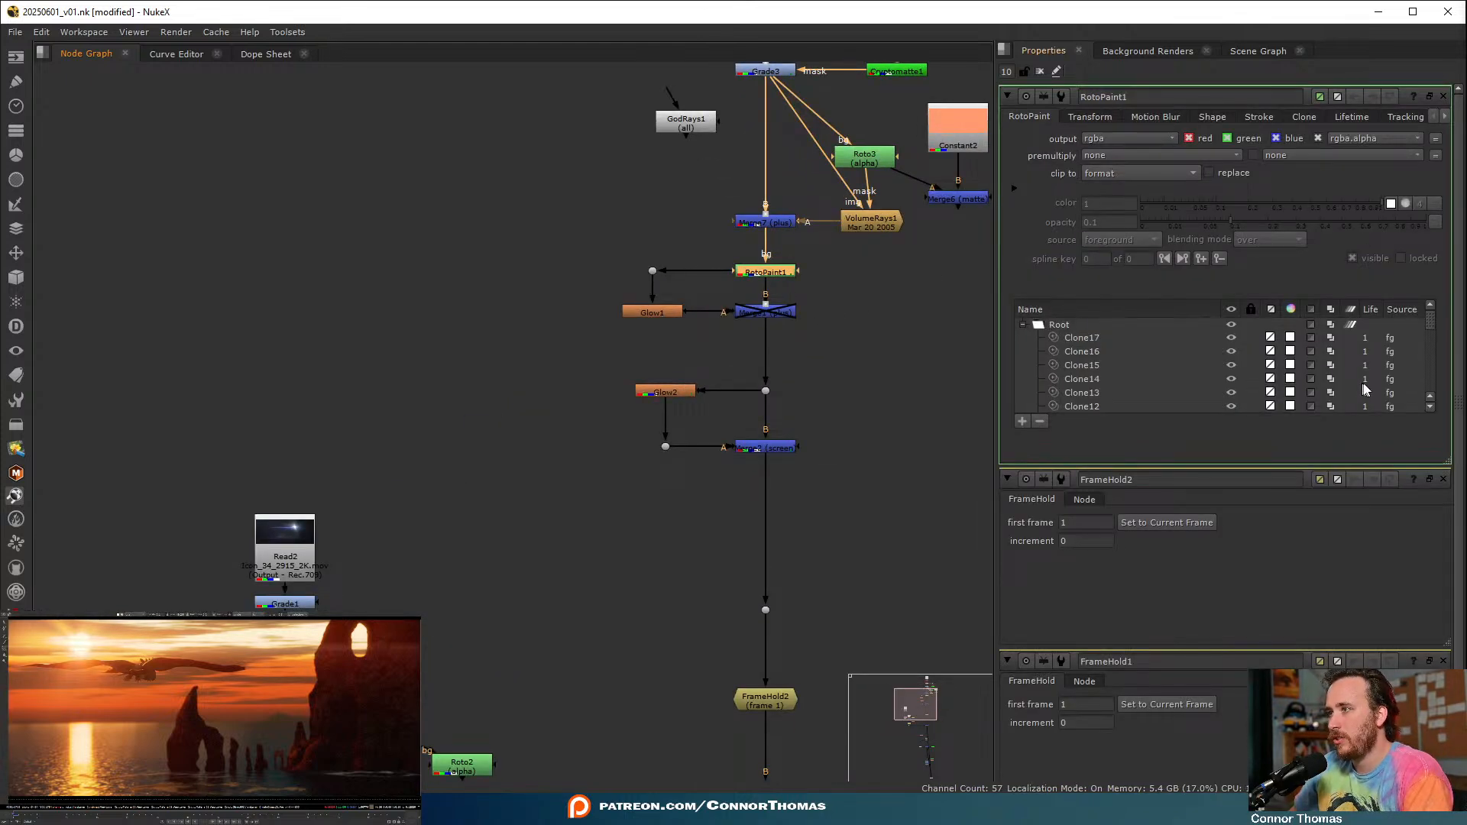
scroll(1368, 378, down, 1)
scroll(1425, 287, down, 3)
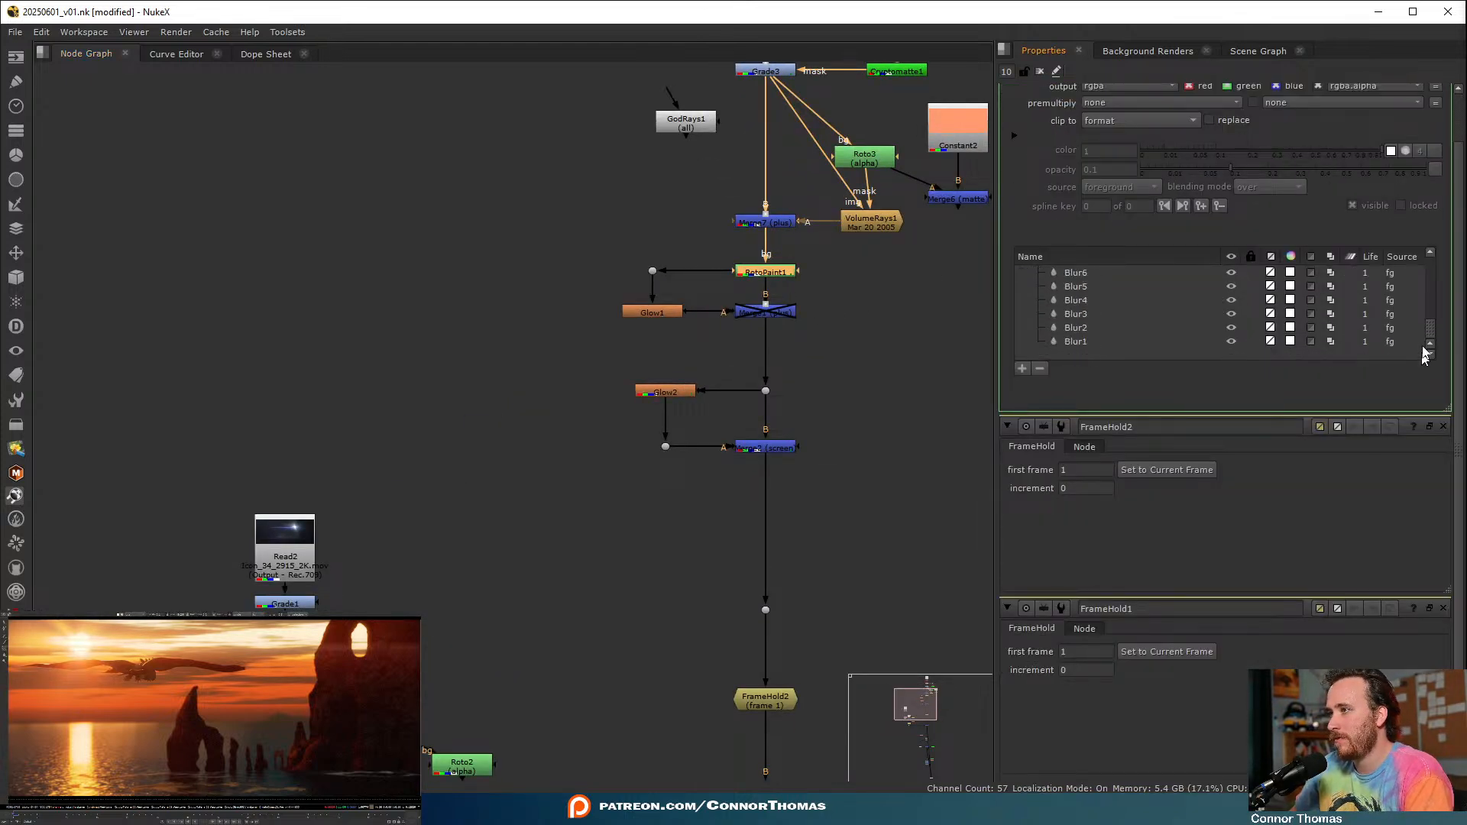
scroll(1420, 351, up, 3)
middle_drag(864, 303, 826, 409)
click(886, 457)
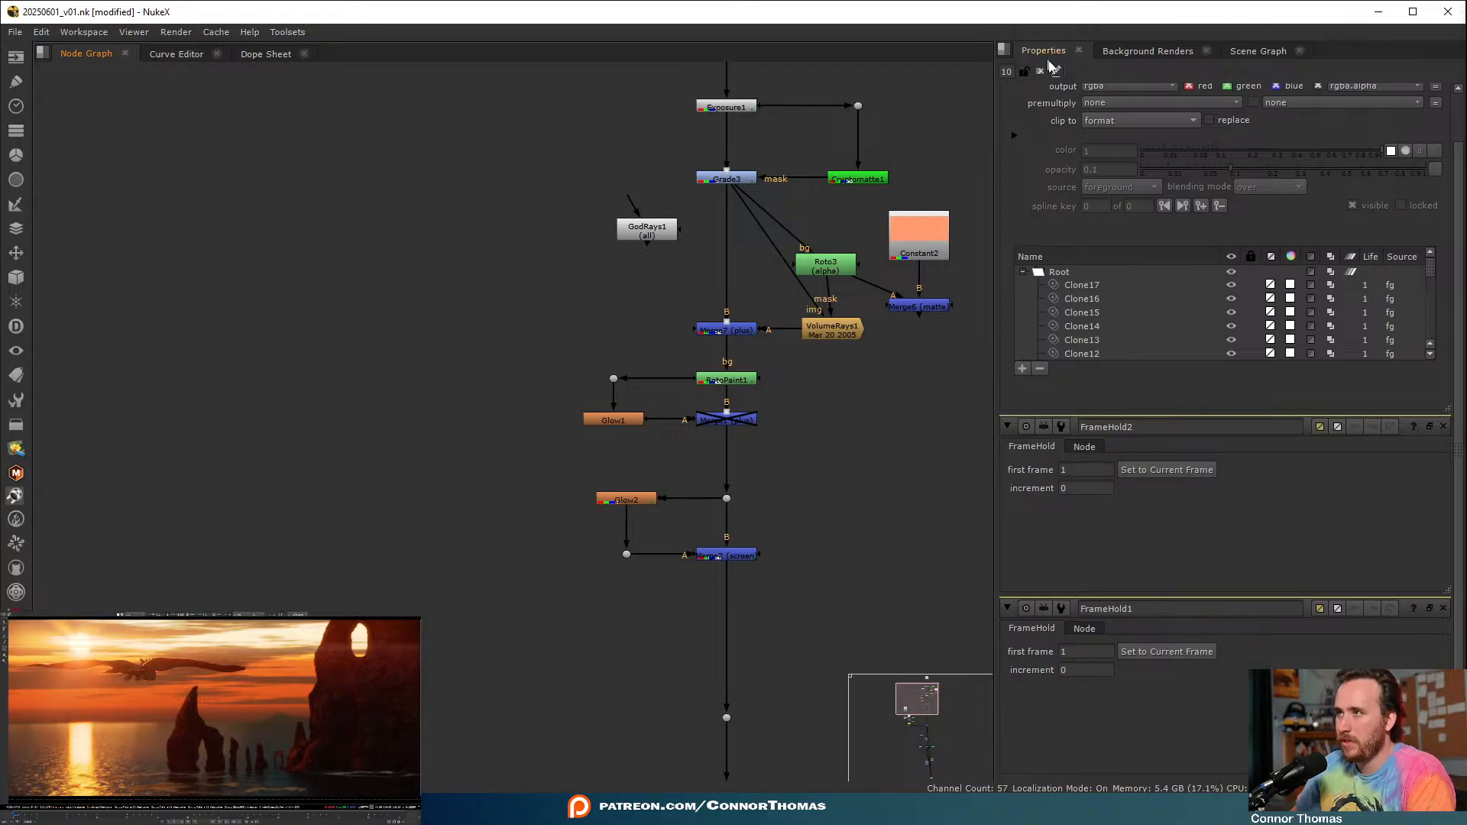
- Limit the number of open node property panels to 1 and close the remaining one
double_click(1006, 70)
text(1)
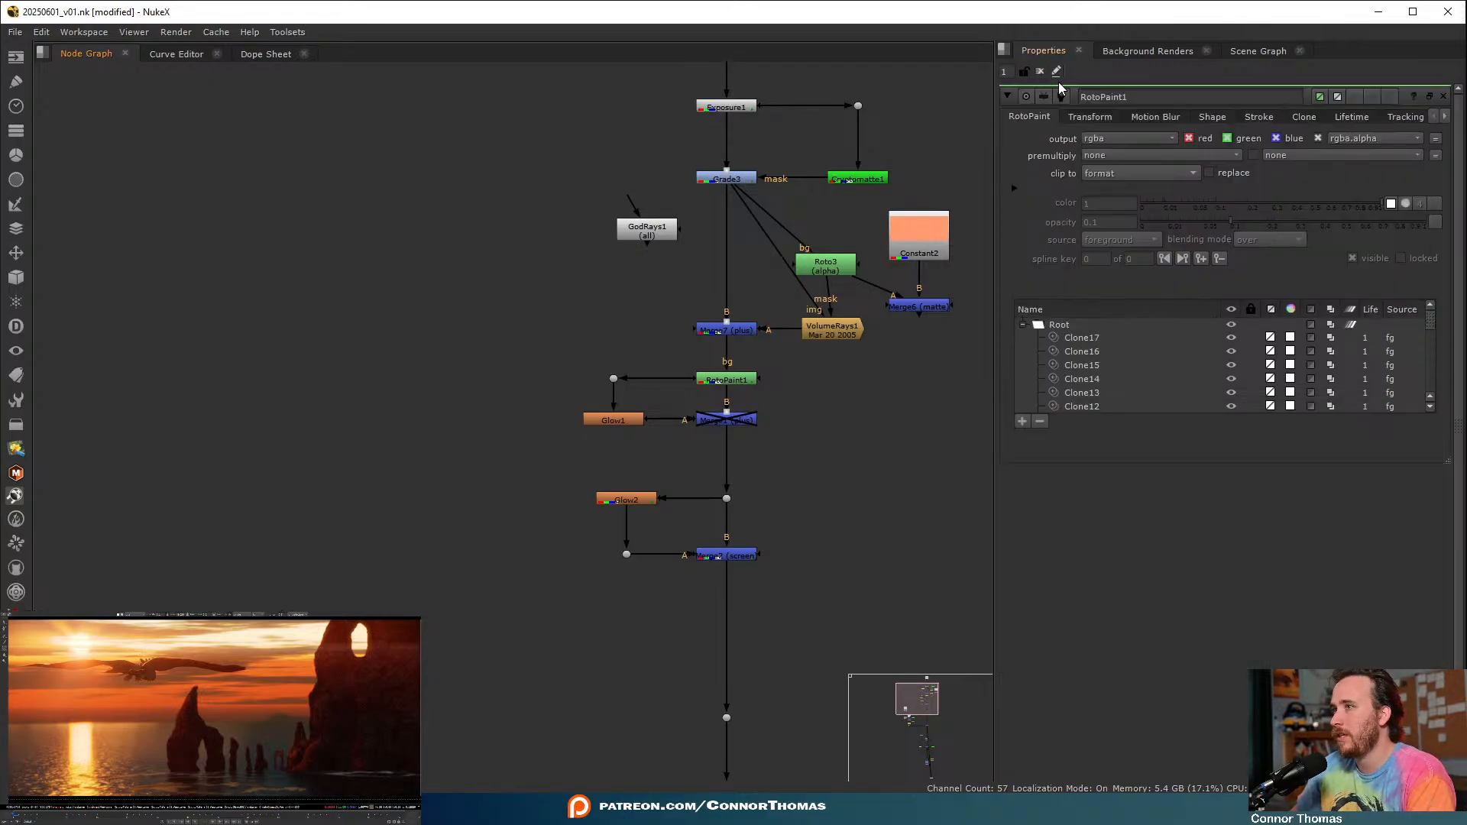
click(1040, 70)
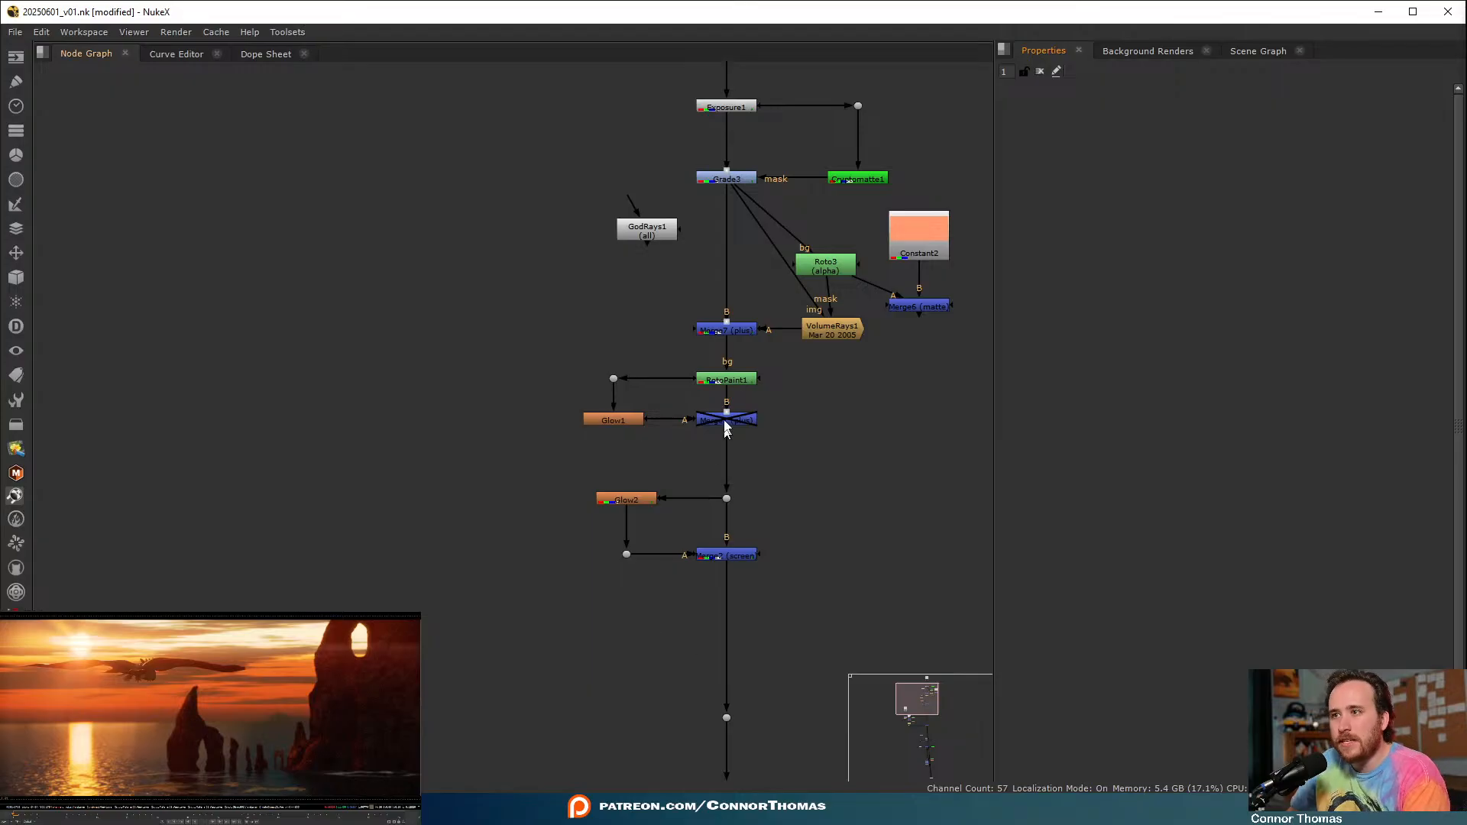
- Toggle Merge7, which adds the VolumeRays, off and on to compare its effect, leaving it enabled
scroll(823, 440, down, 3)
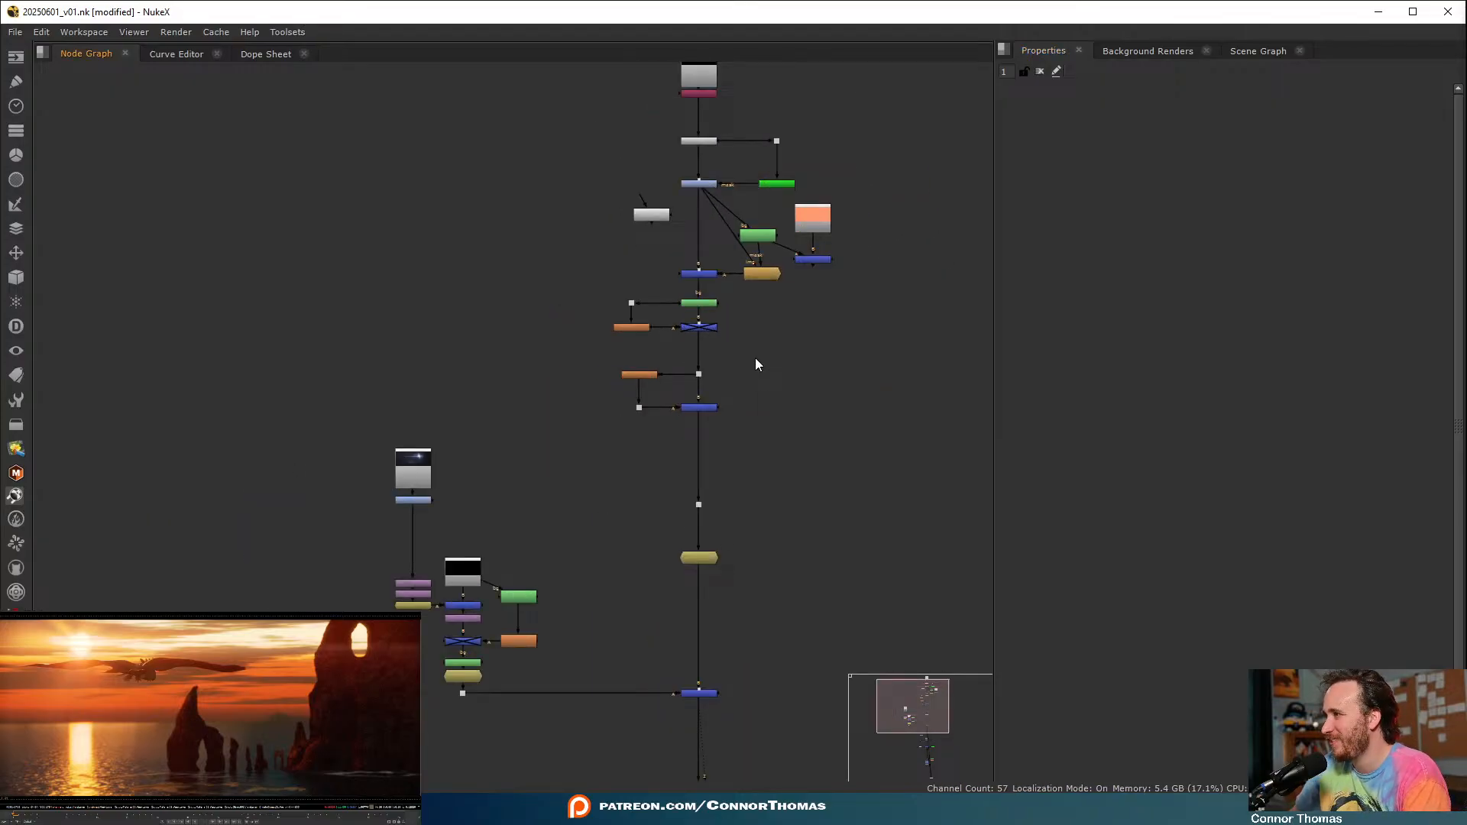
click(700, 273)
key(d)
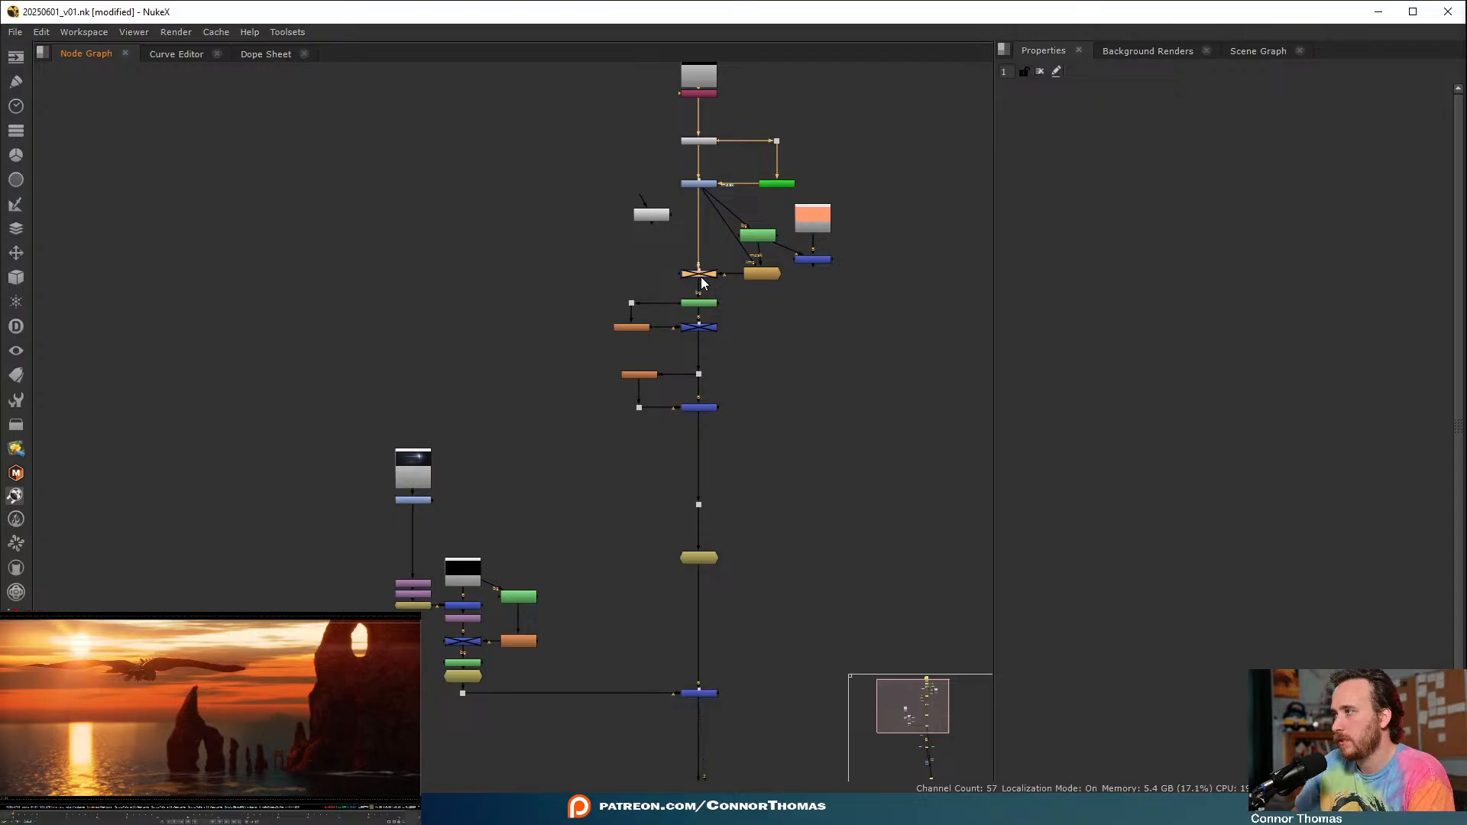
key(d)
key(d)
key(d)
key(d)
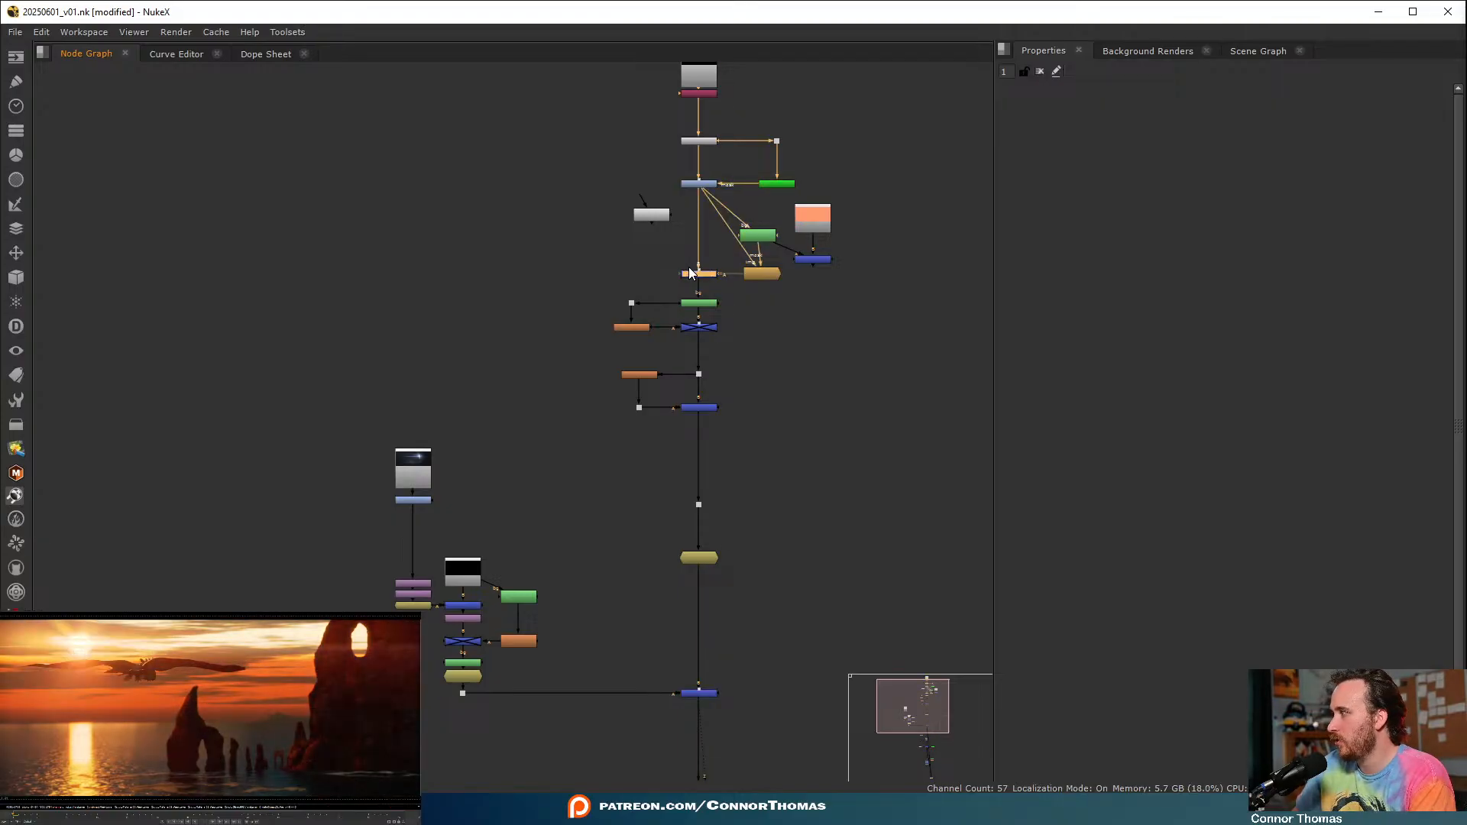
- Display the output of Crop2, the last node in the main pipe, in the viewer
click(832, 677)
middle_drag(812, 741, 790, 223)
scroll(745, 249, up, 3)
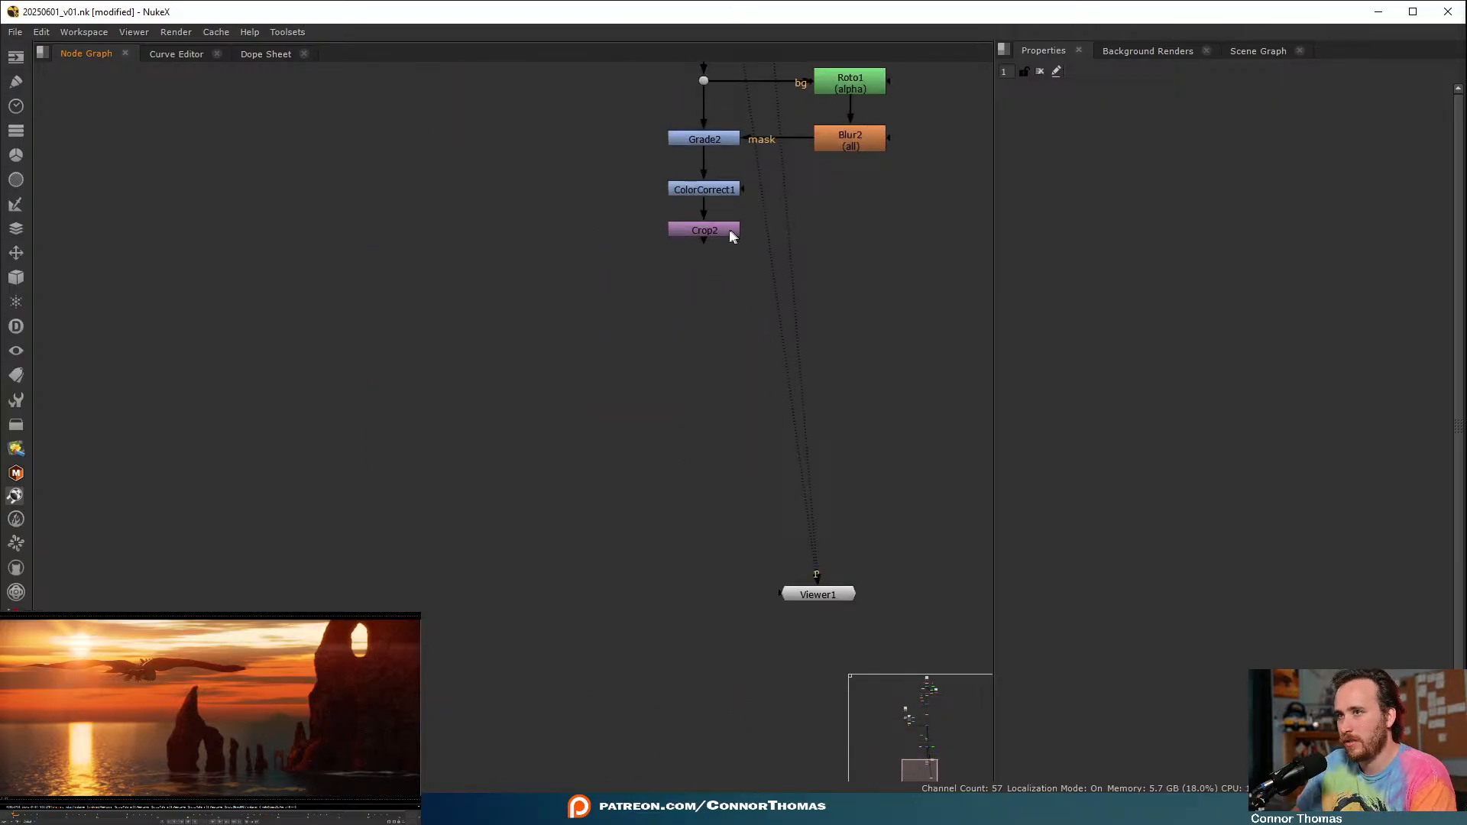
click(729, 230)
key(1)
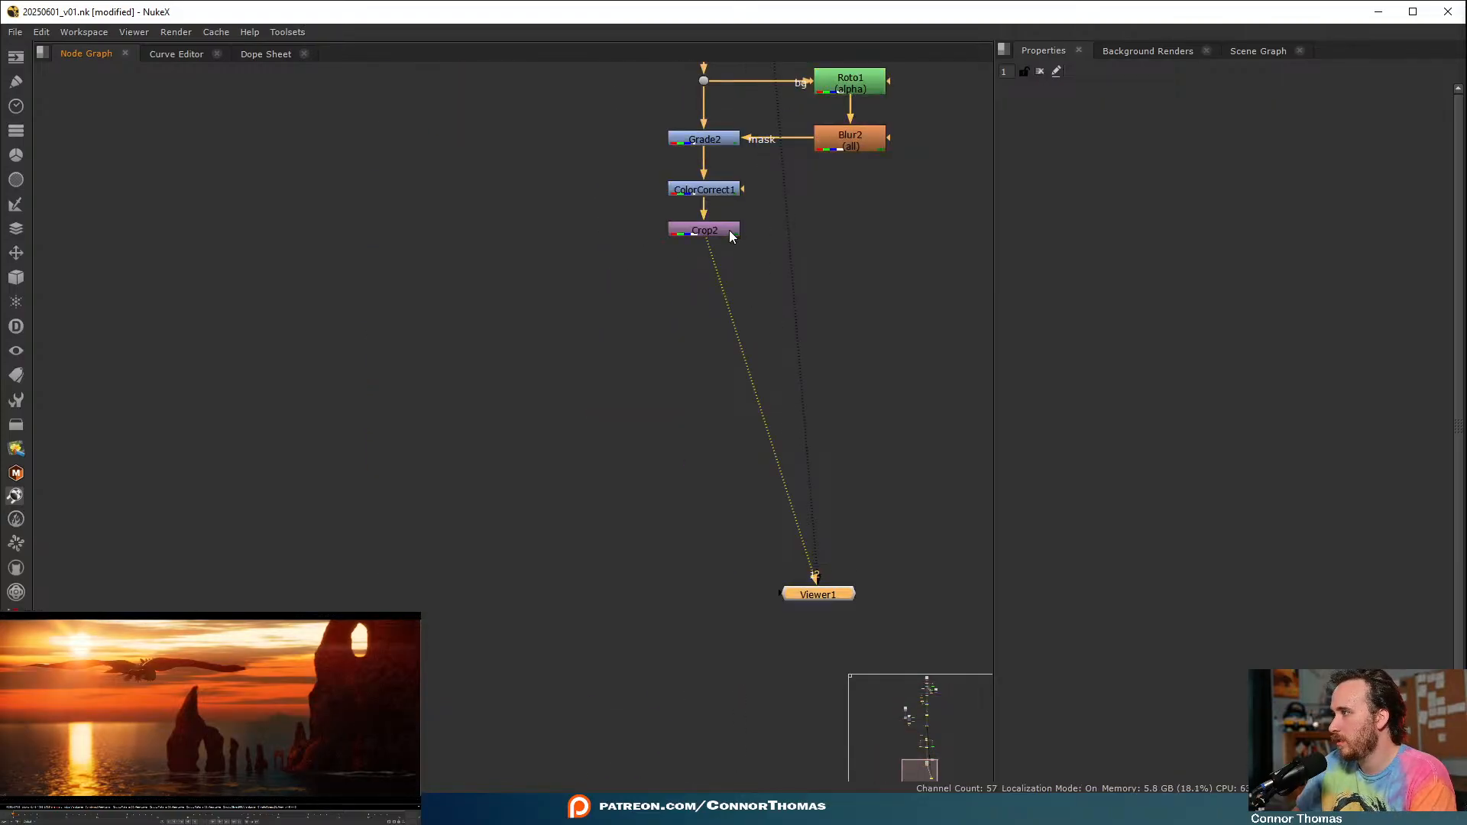
- Compare the image with and without ColorCorrect1 above Crop2, and leave the node disabled
middle_drag(688, 263, 696, 302)
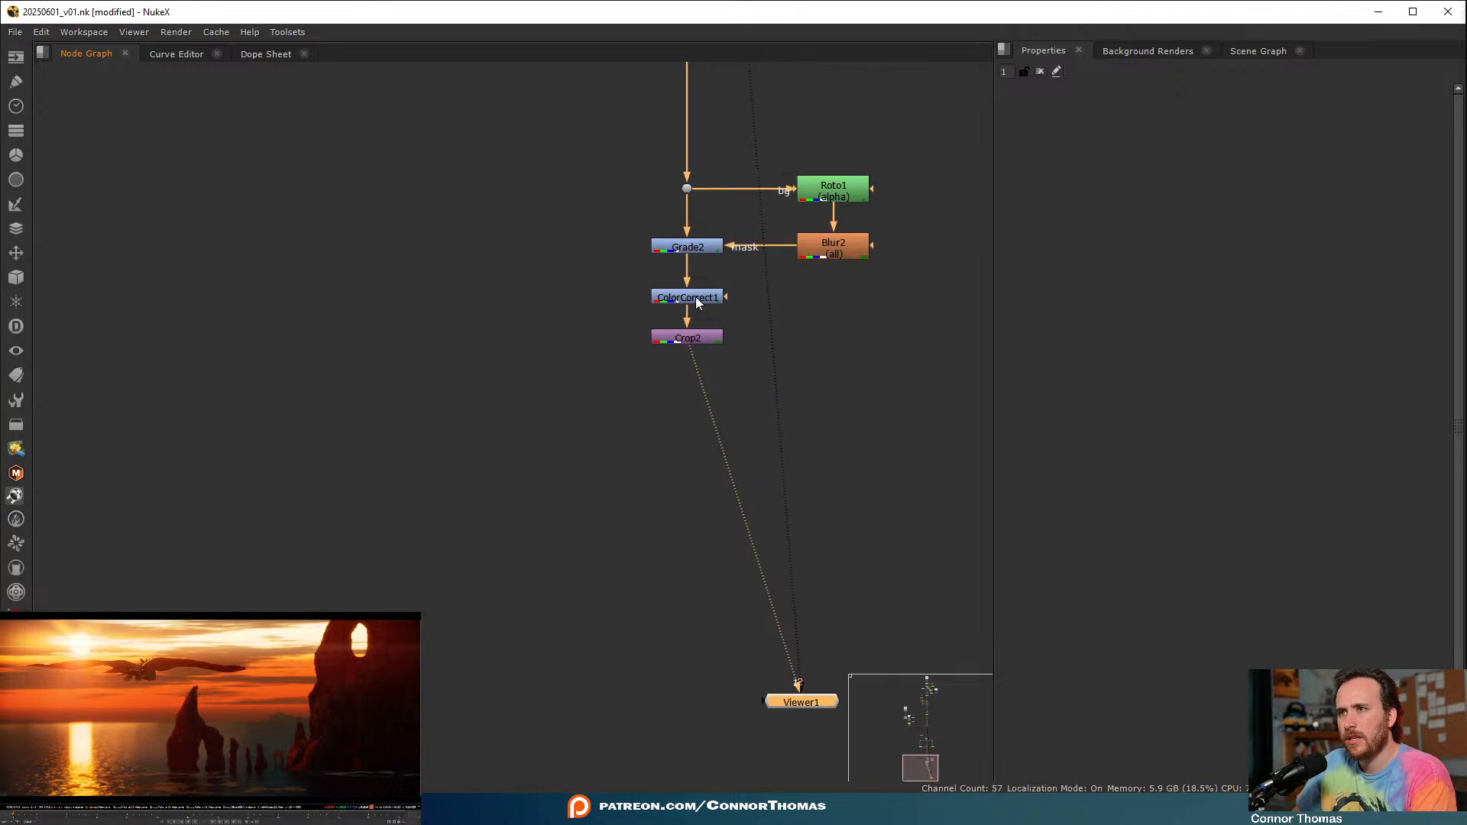
click(695, 298)
key(d)
key(d)
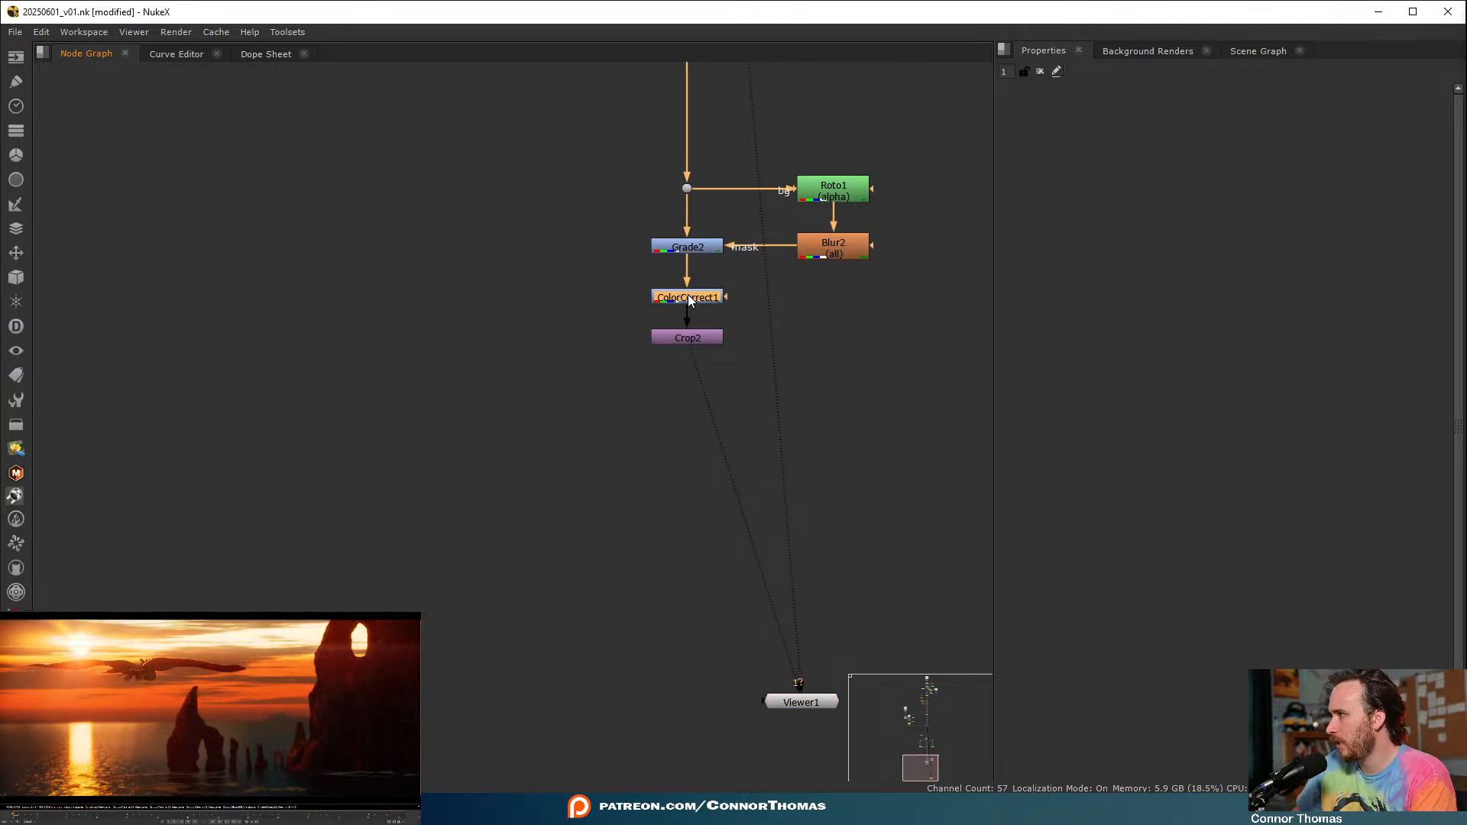
key(d)
key(d)
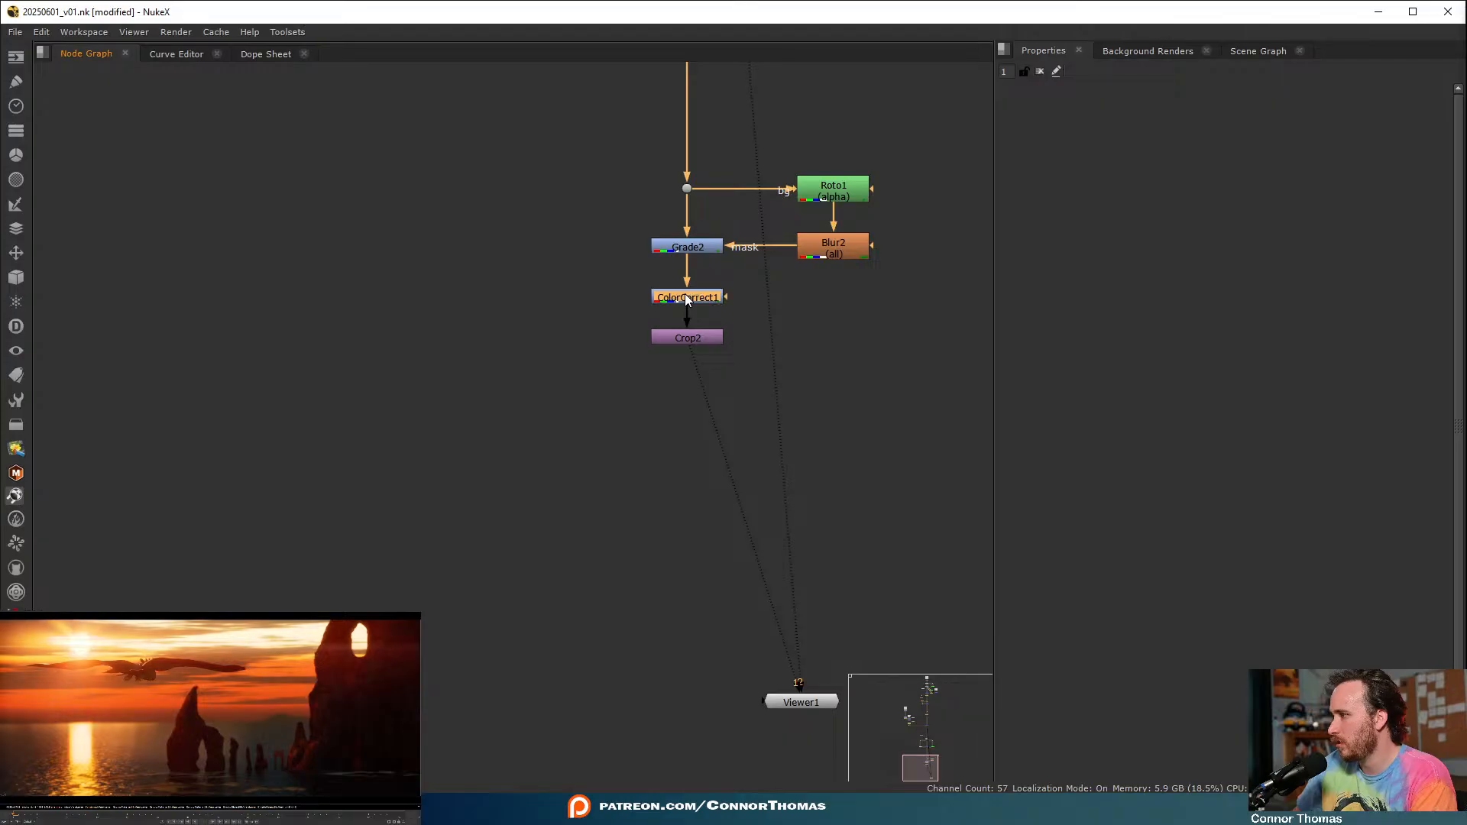
key(d)
- Toggle Grade2 off and back on to compare its effect, and select the grain merge above it
click(676, 252)
key(d)
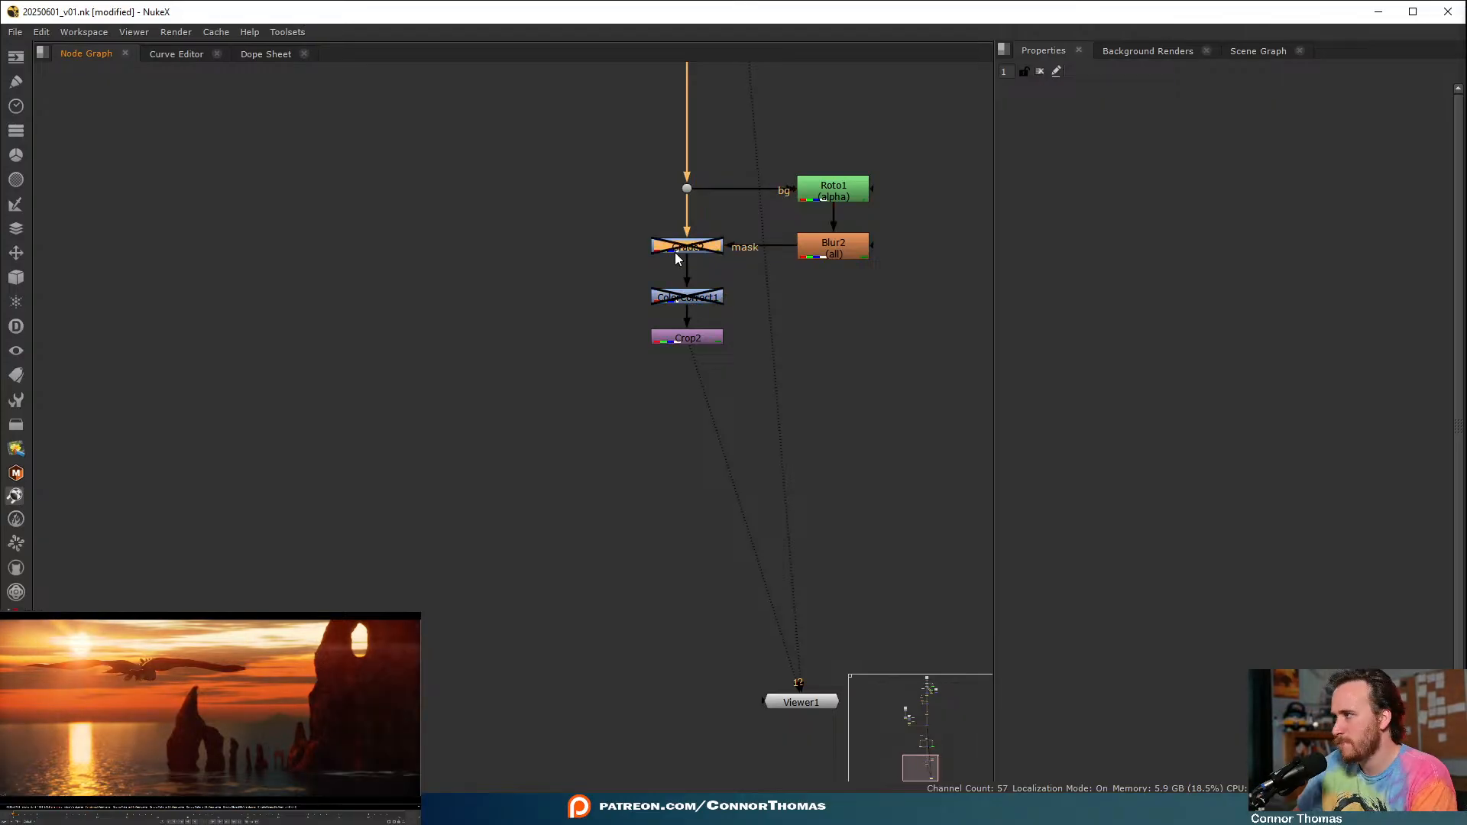
key(d)
middle_drag(850, 275, 825, 590)
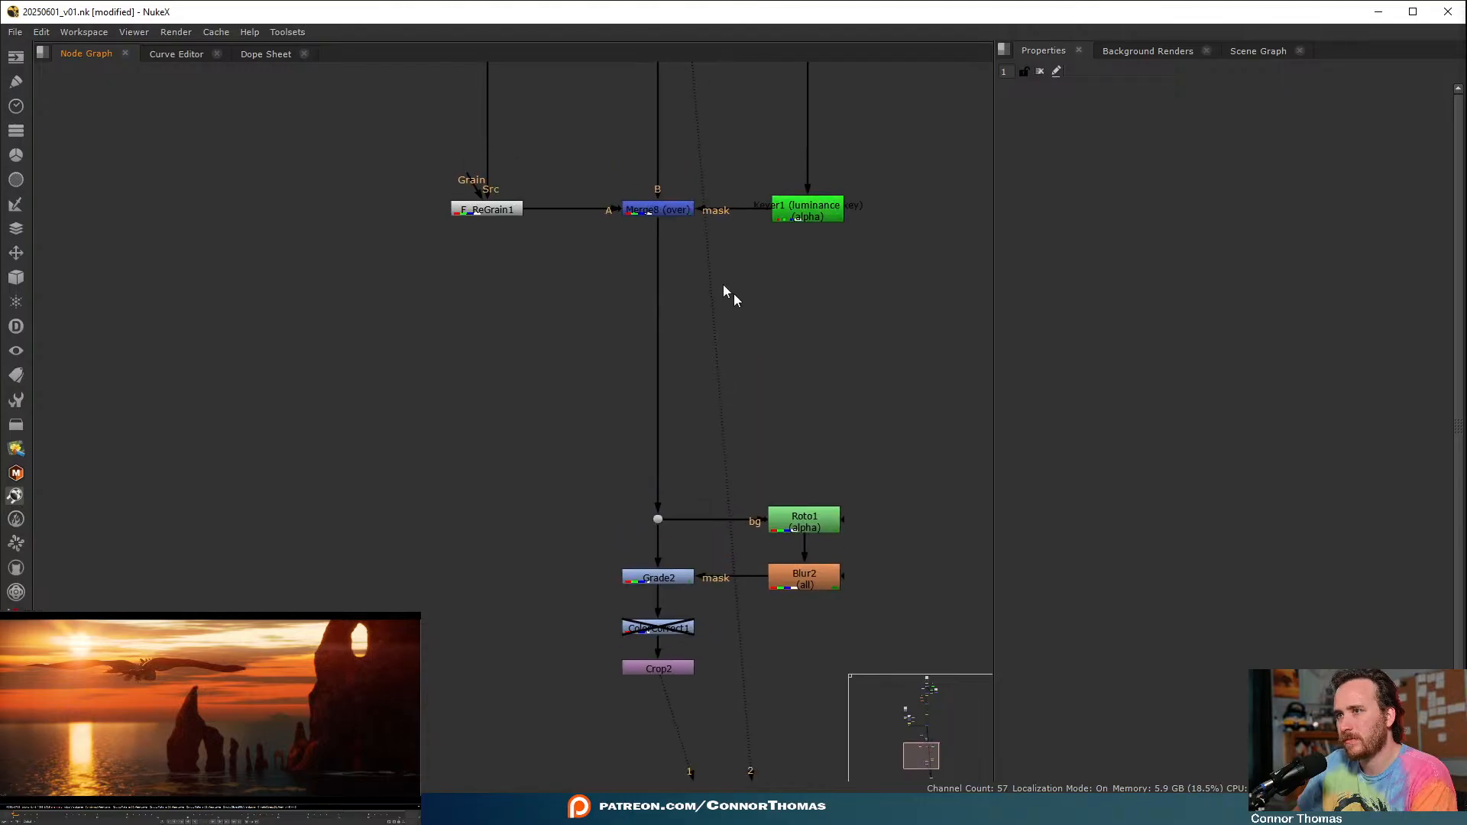
click(661, 204)
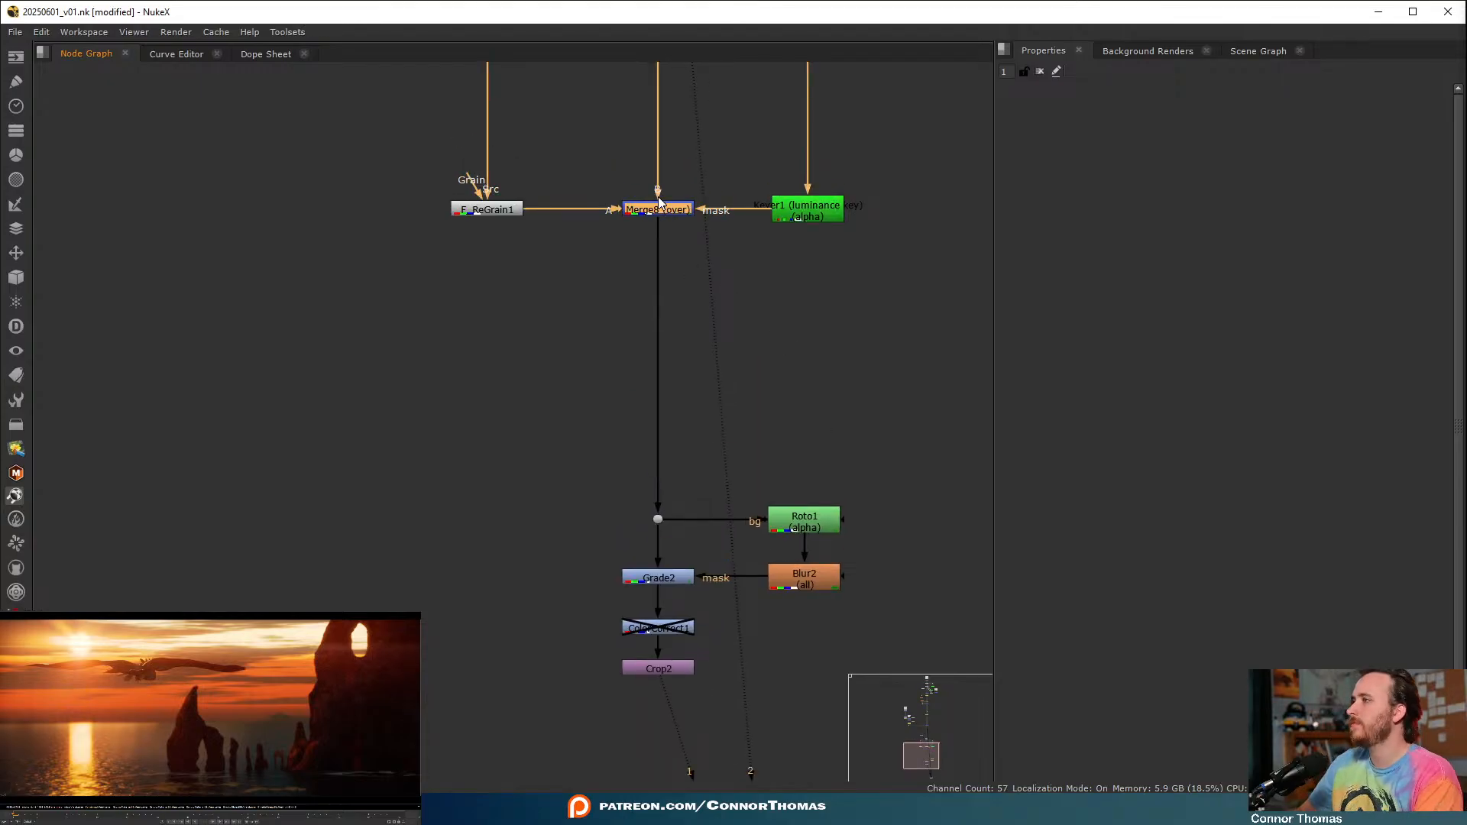
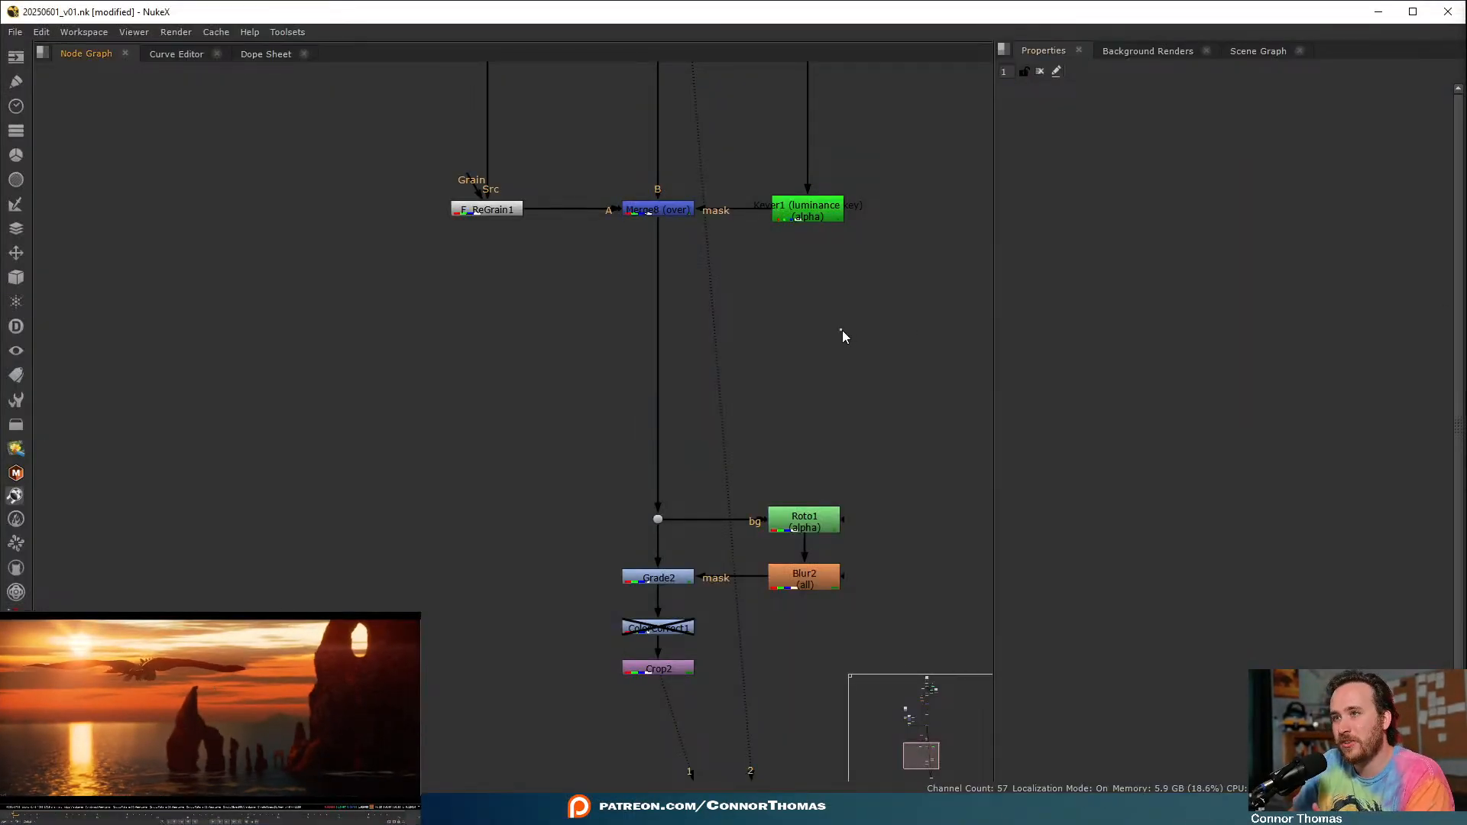
- Insert a RotoPaint node directly after Shuffle1 at the head of the main pipe and view its output
scroll(708, 239, down, 3)
middle_drag(701, 256, 620, 585)
middle_drag(629, 362, 611, 777)
middle_drag(581, 101, 565, 373)
scroll(566, 373, up, 4)
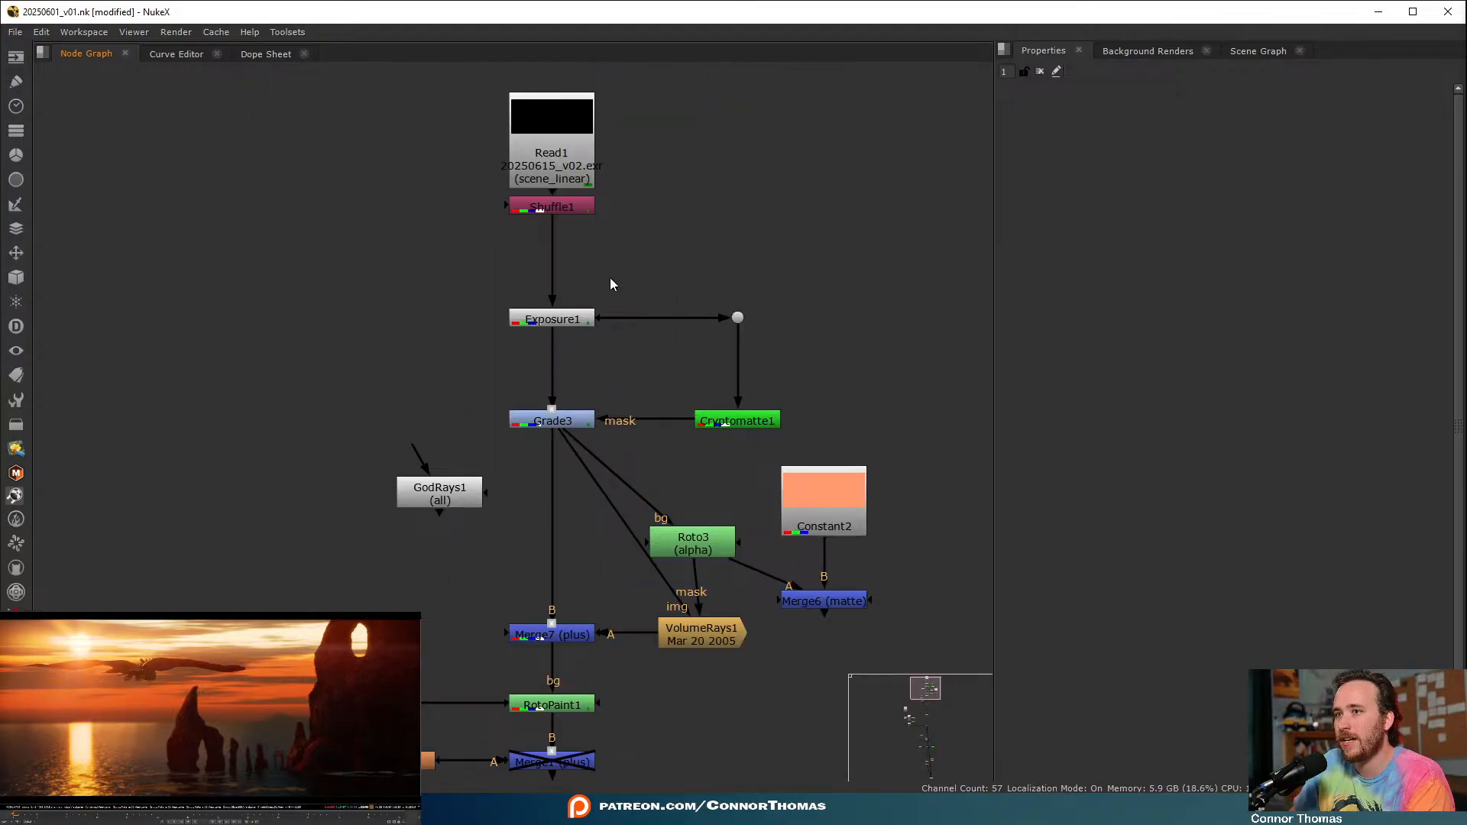
middle_drag(611, 672, 630, 409)
middle_drag(598, 46, 533, 367)
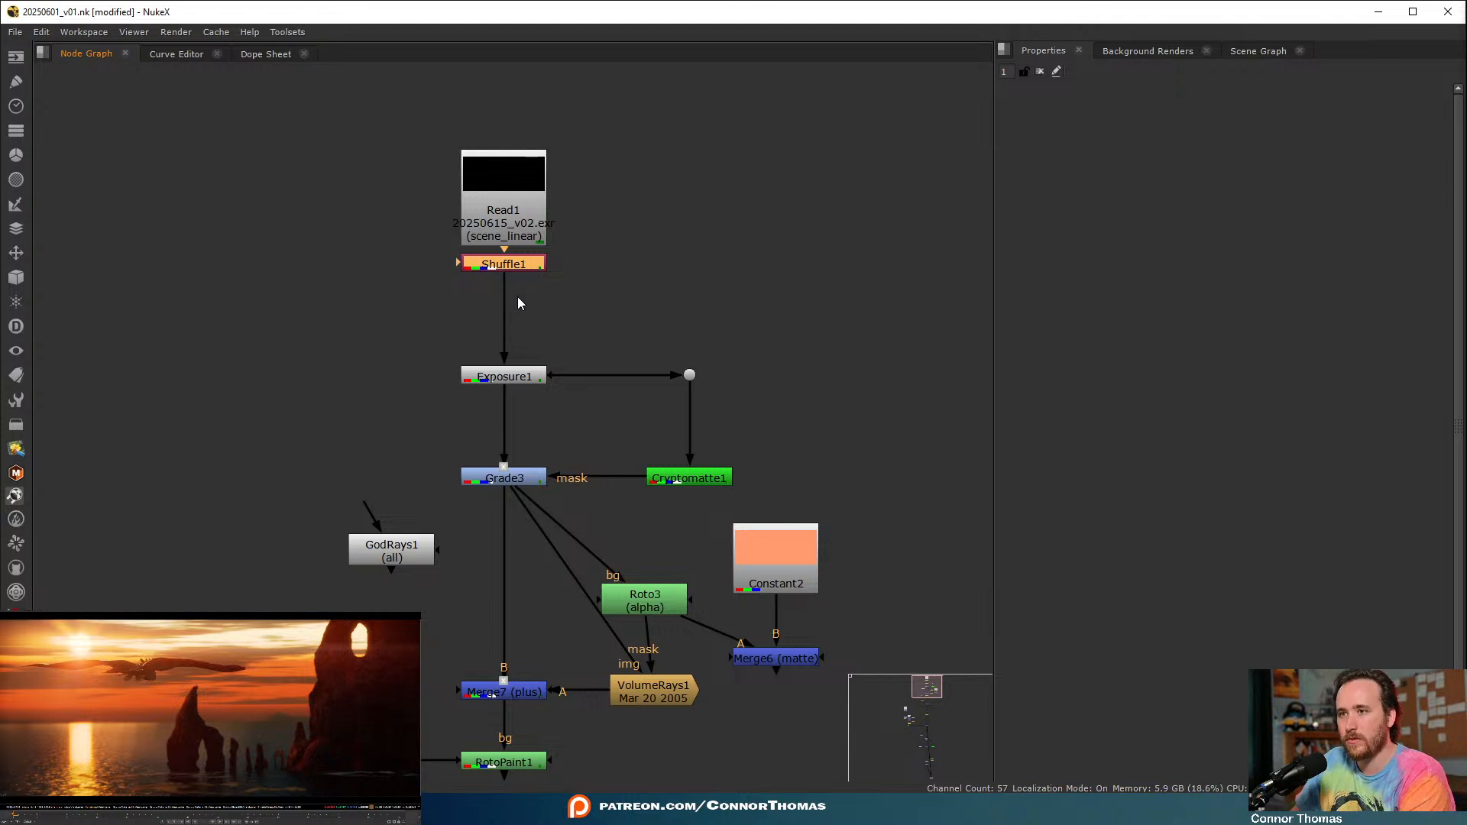
key(p)
key(1)
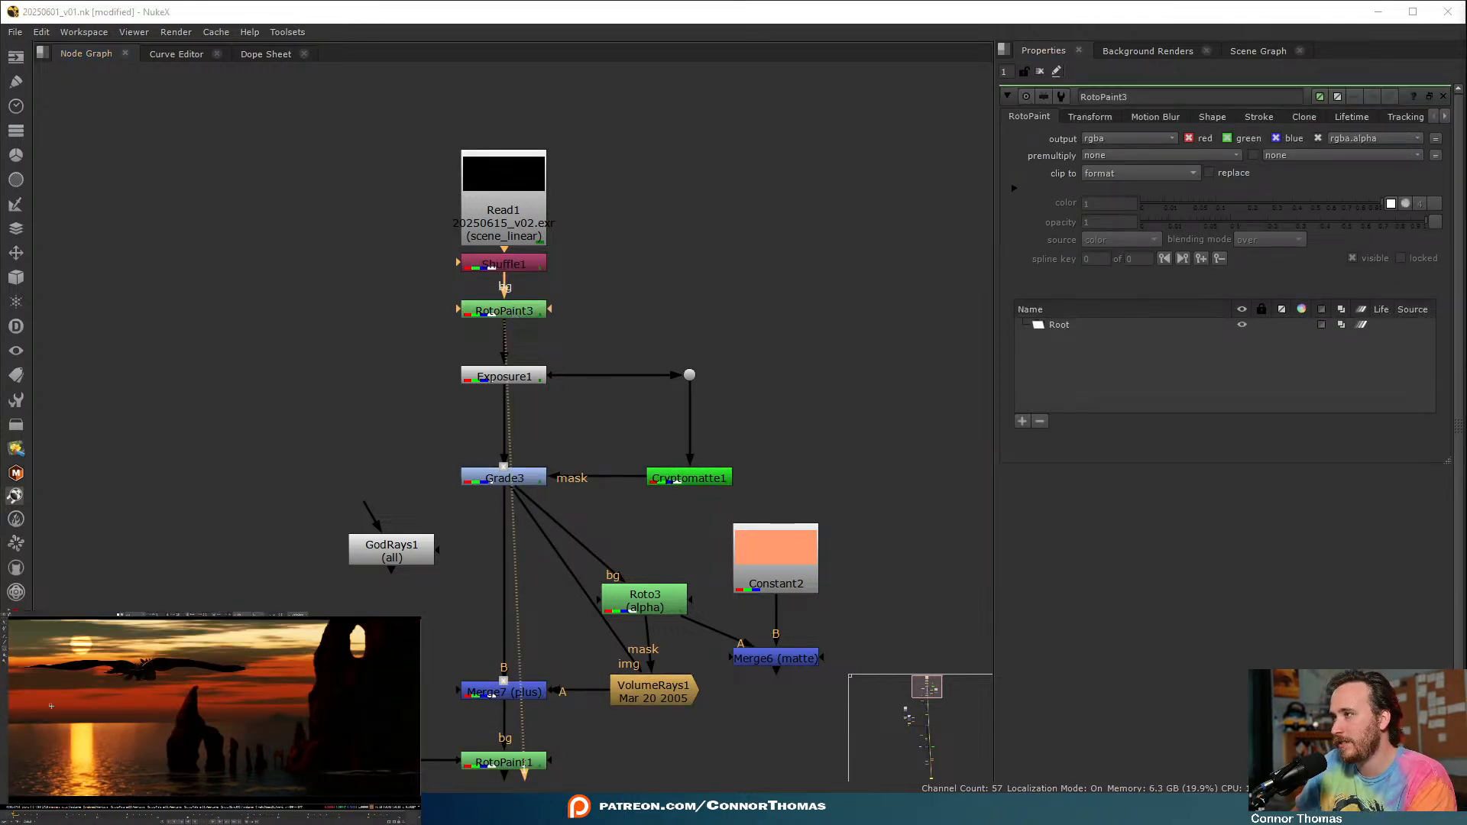
- Try clone strokes at 0.01 opacity around the sun's reflection on the water, and undo them
scroll(80, 739, up, 3)
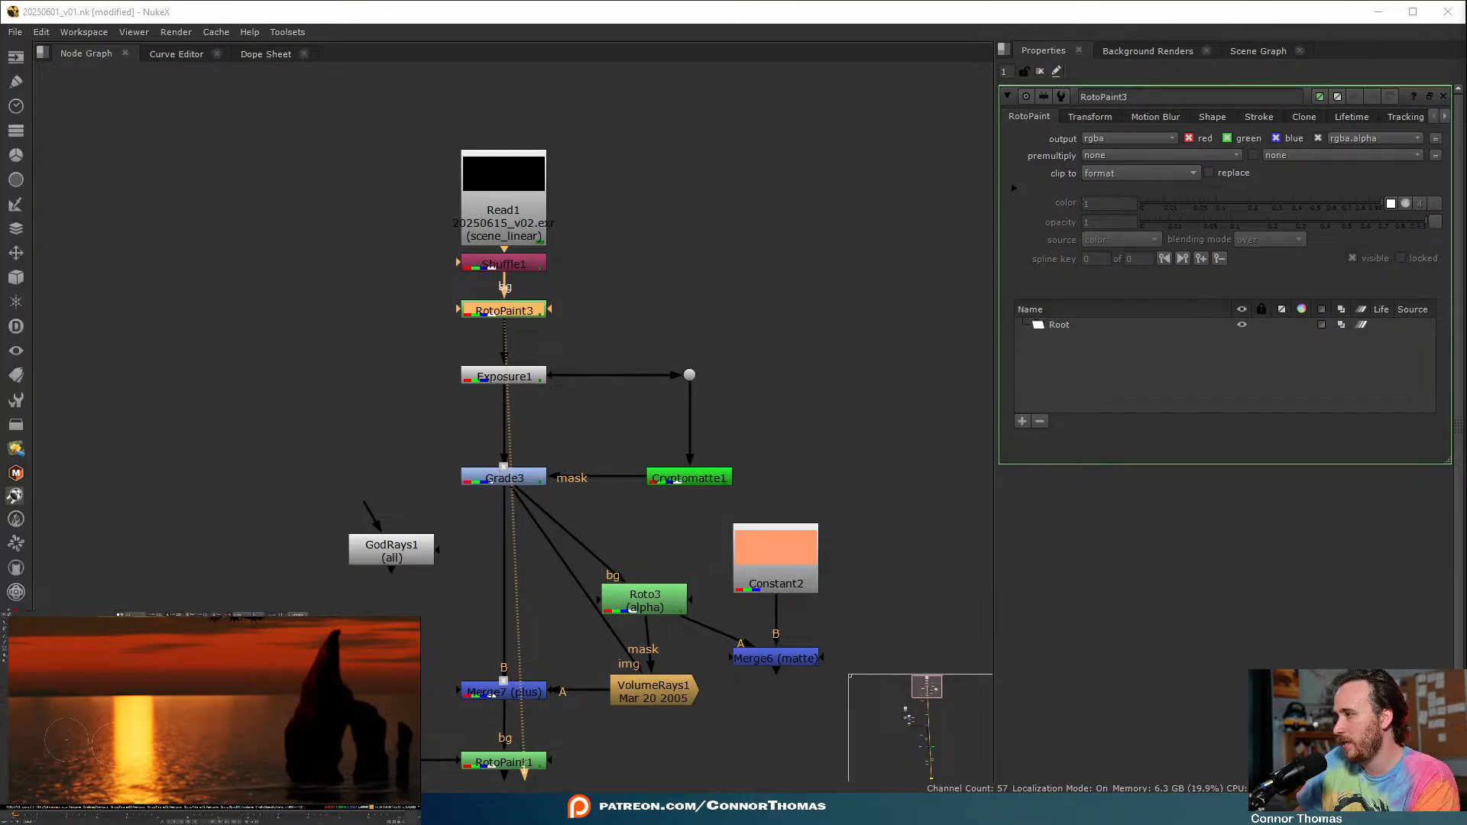
click(161, 623)
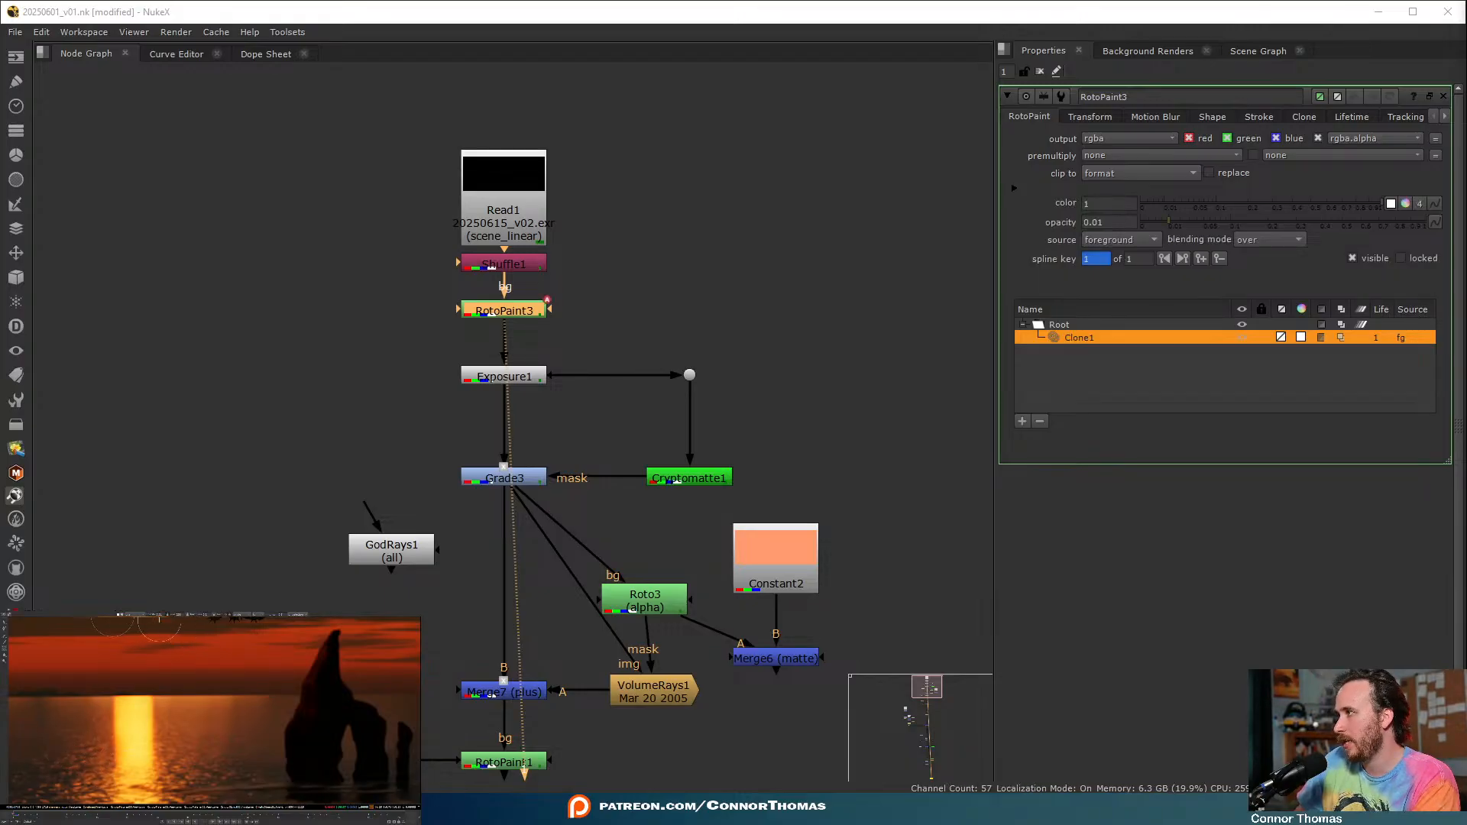
click(116, 756)
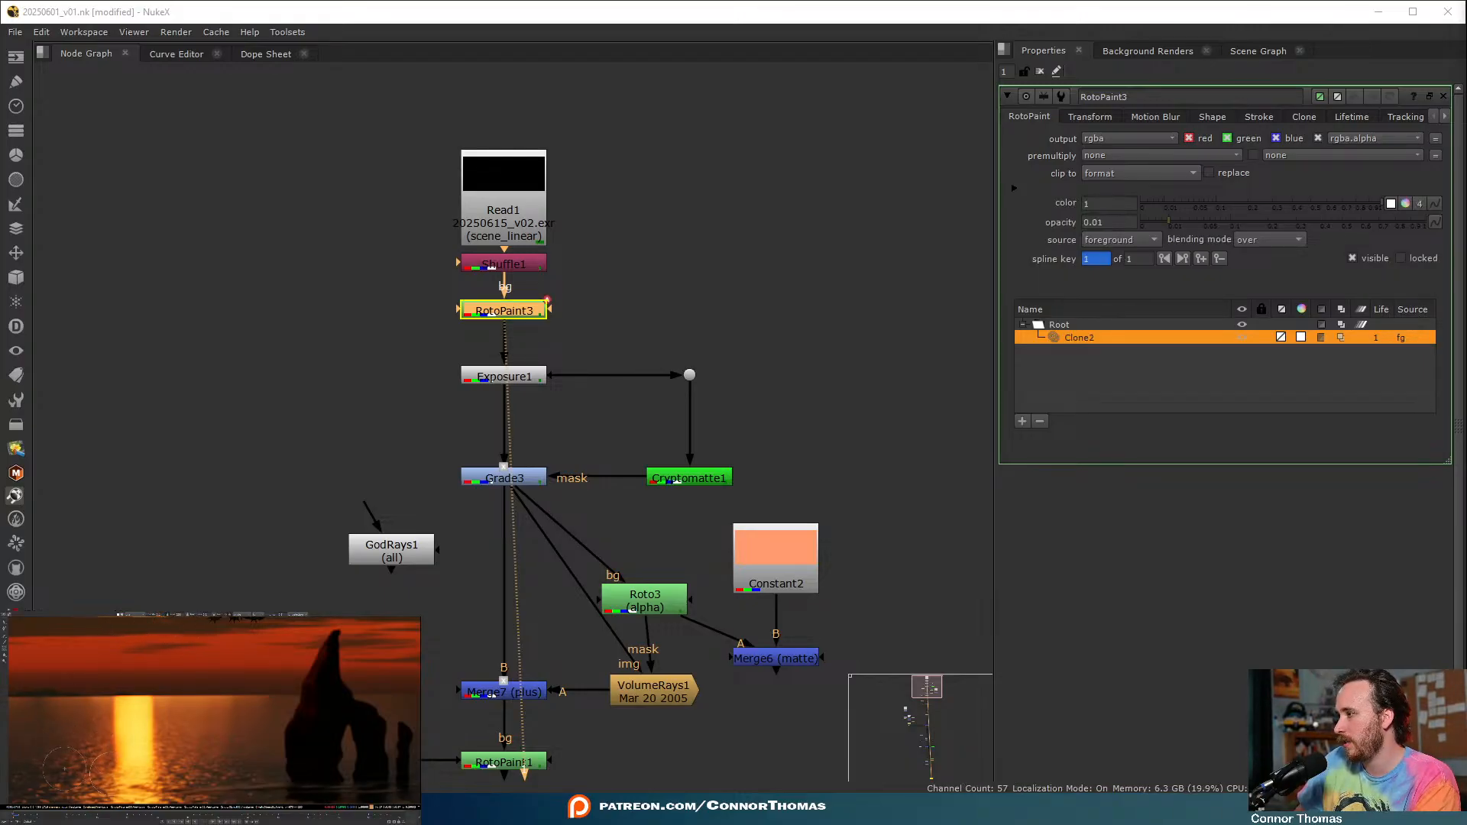
mouse_move(114, 755)
mouse_down()
mouse_move(118, 730)
mouse_move(107, 735)
mouse_up()
key(ctrl+z)
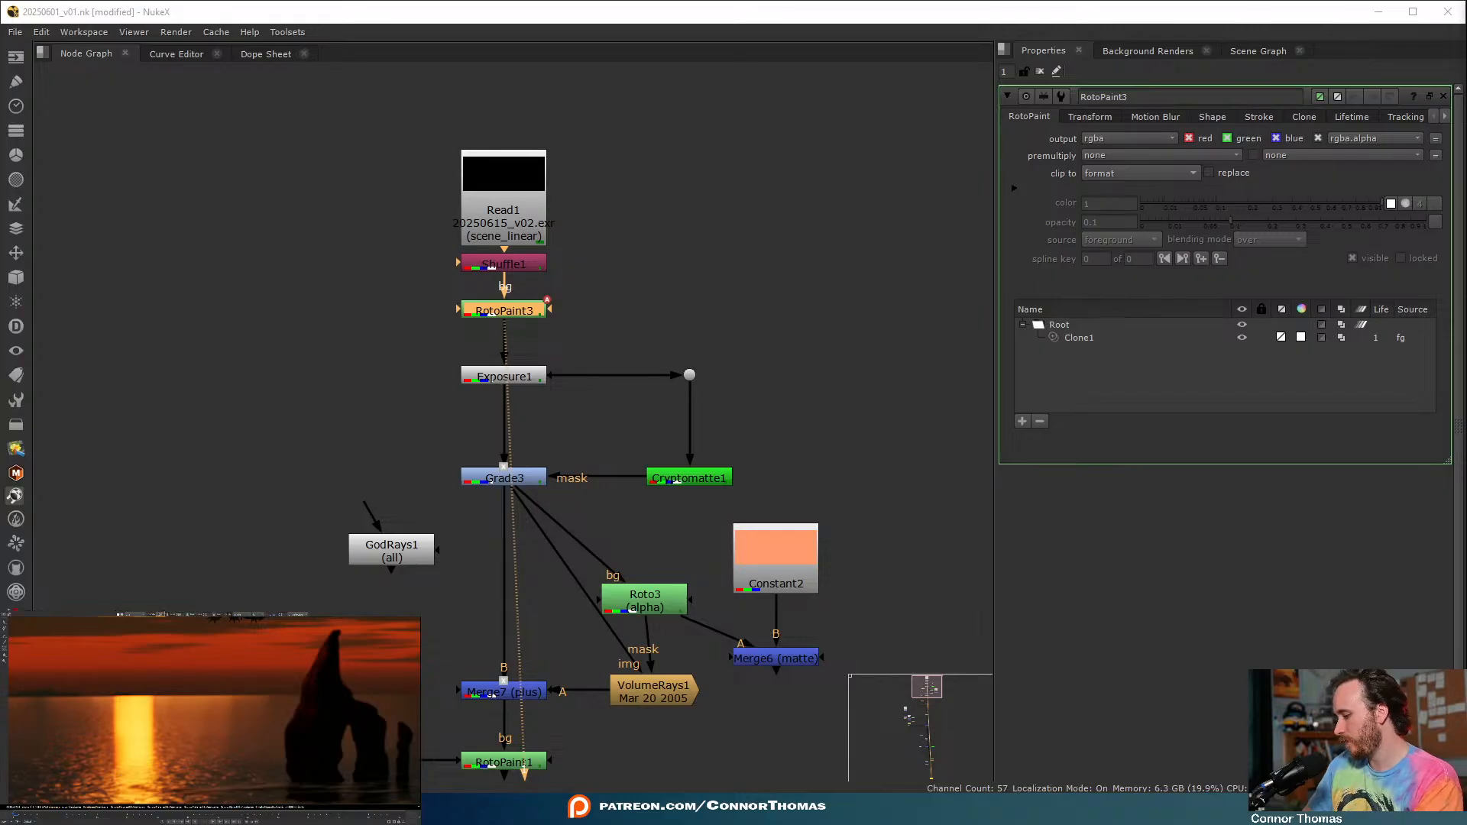
- In RotoPaint3, clone water texture at 0.05 opacity over both edges of the sun's reflection to soften them, and close its properties
drag(117, 764, 117, 772)
mouse_move(245, 722)
ctrl+mouse_down()
mouse_move(150, 734)
mouse_move(145, 783)
ctrl+mouse_up()
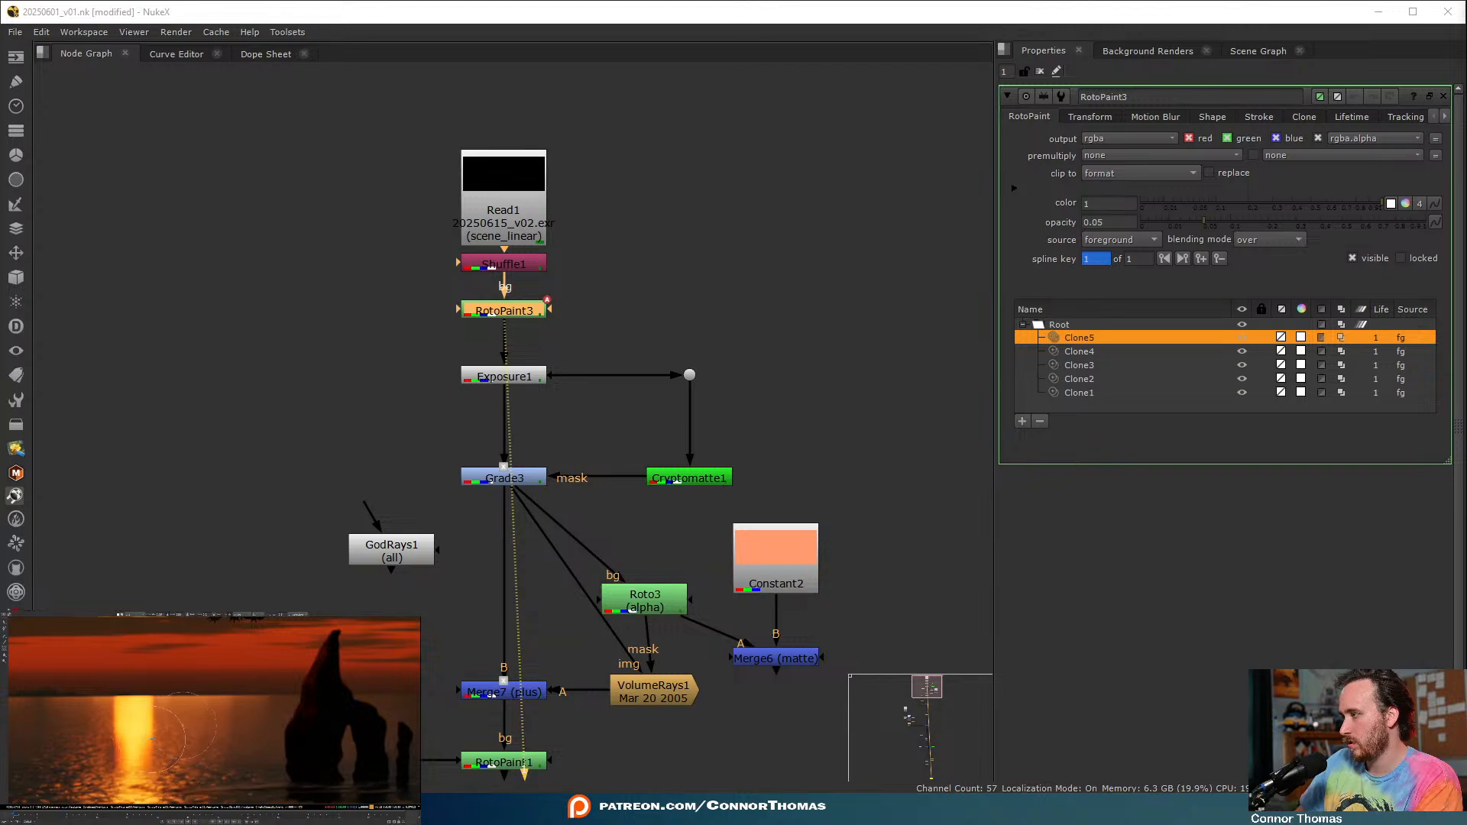
middle_drag(151, 766, 159, 712)
drag(163, 753, 180, 722)
mouse_move(69, 695)
ctrl+mouse_down()
mouse_move(99, 724)
mouse_move(142, 705)
ctrl+mouse_up()
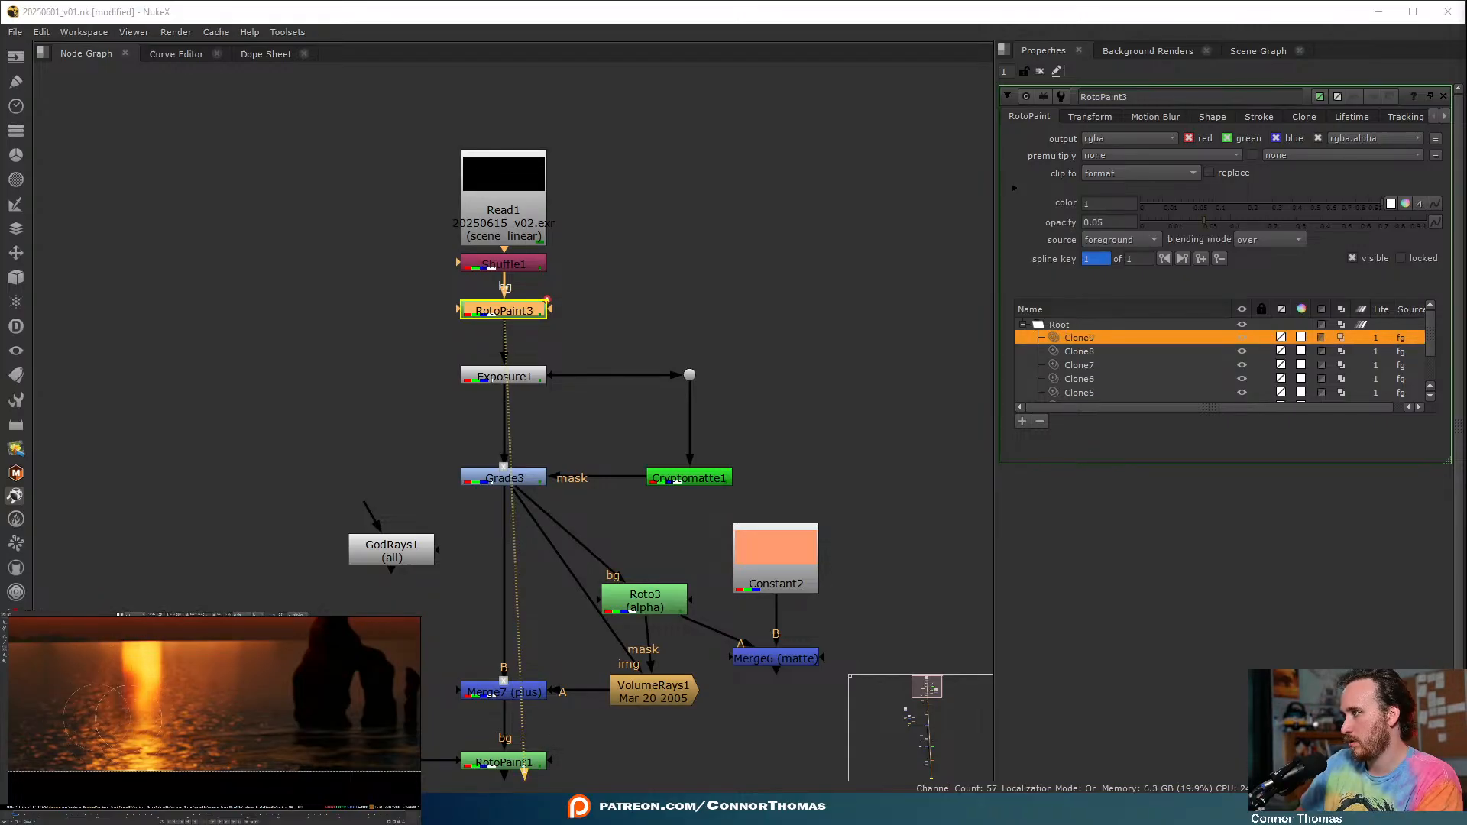
click(153, 701)
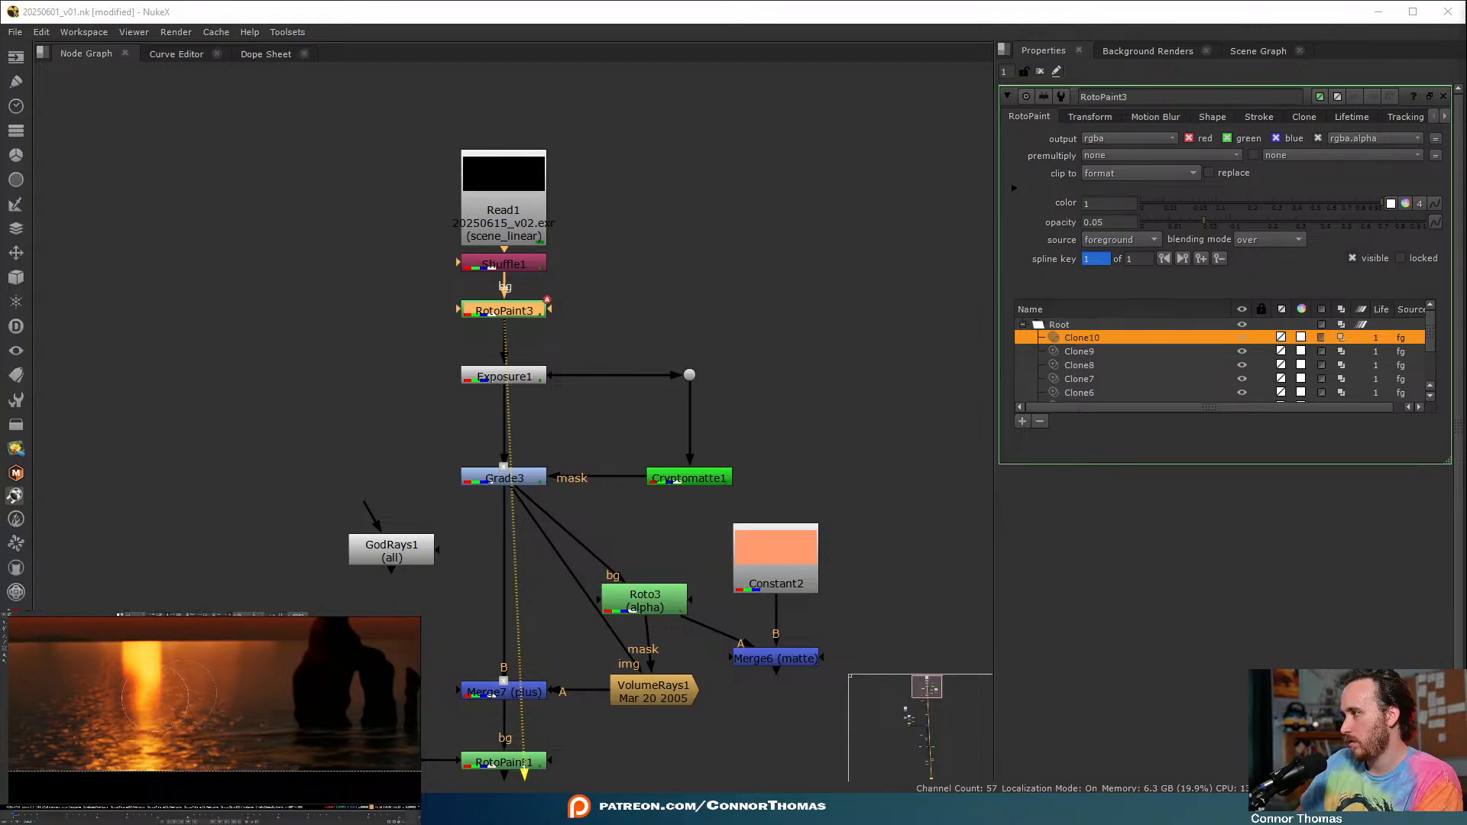
click(177, 685)
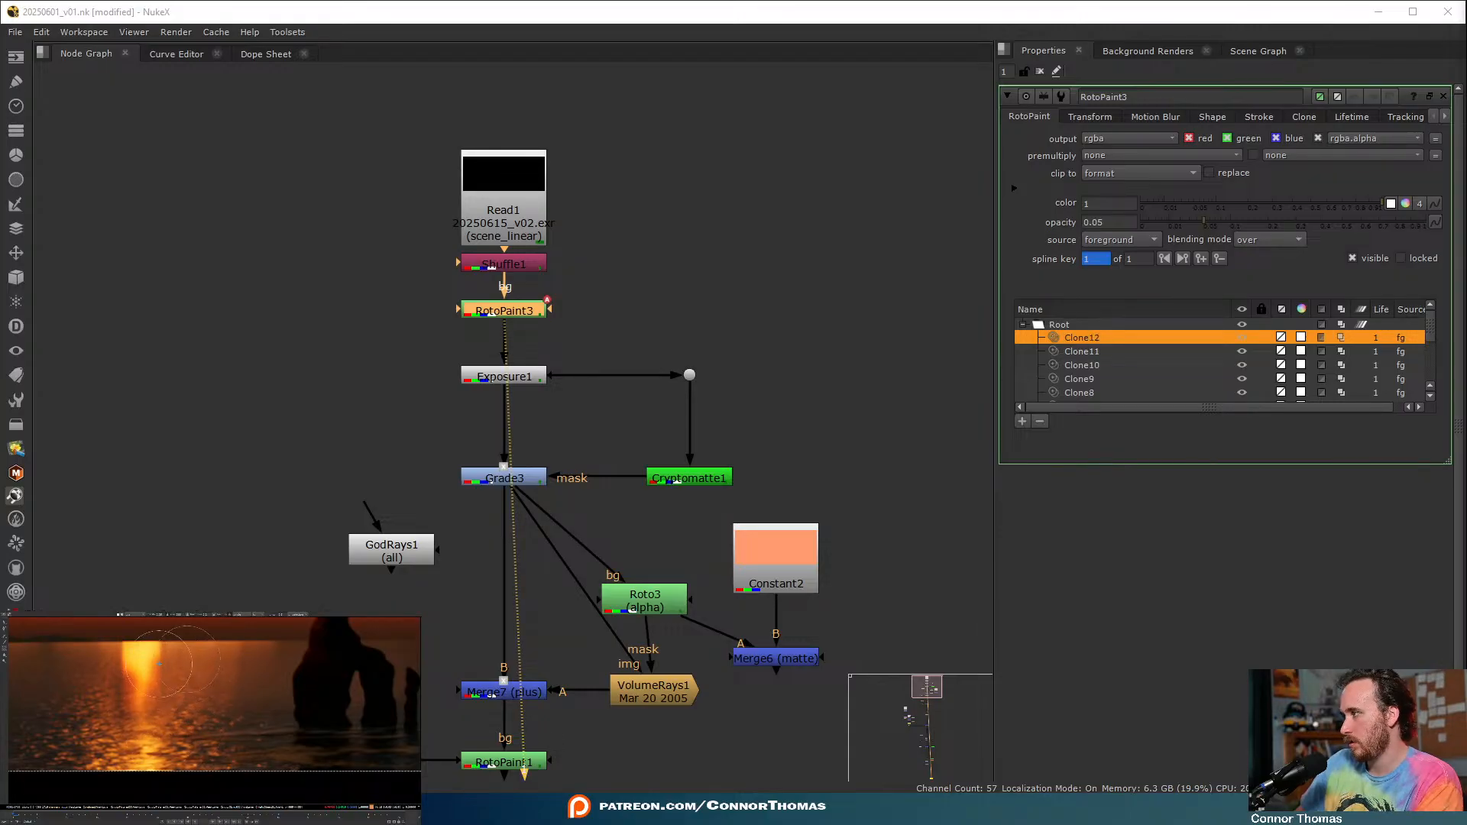
click(158, 640)
click(151, 646)
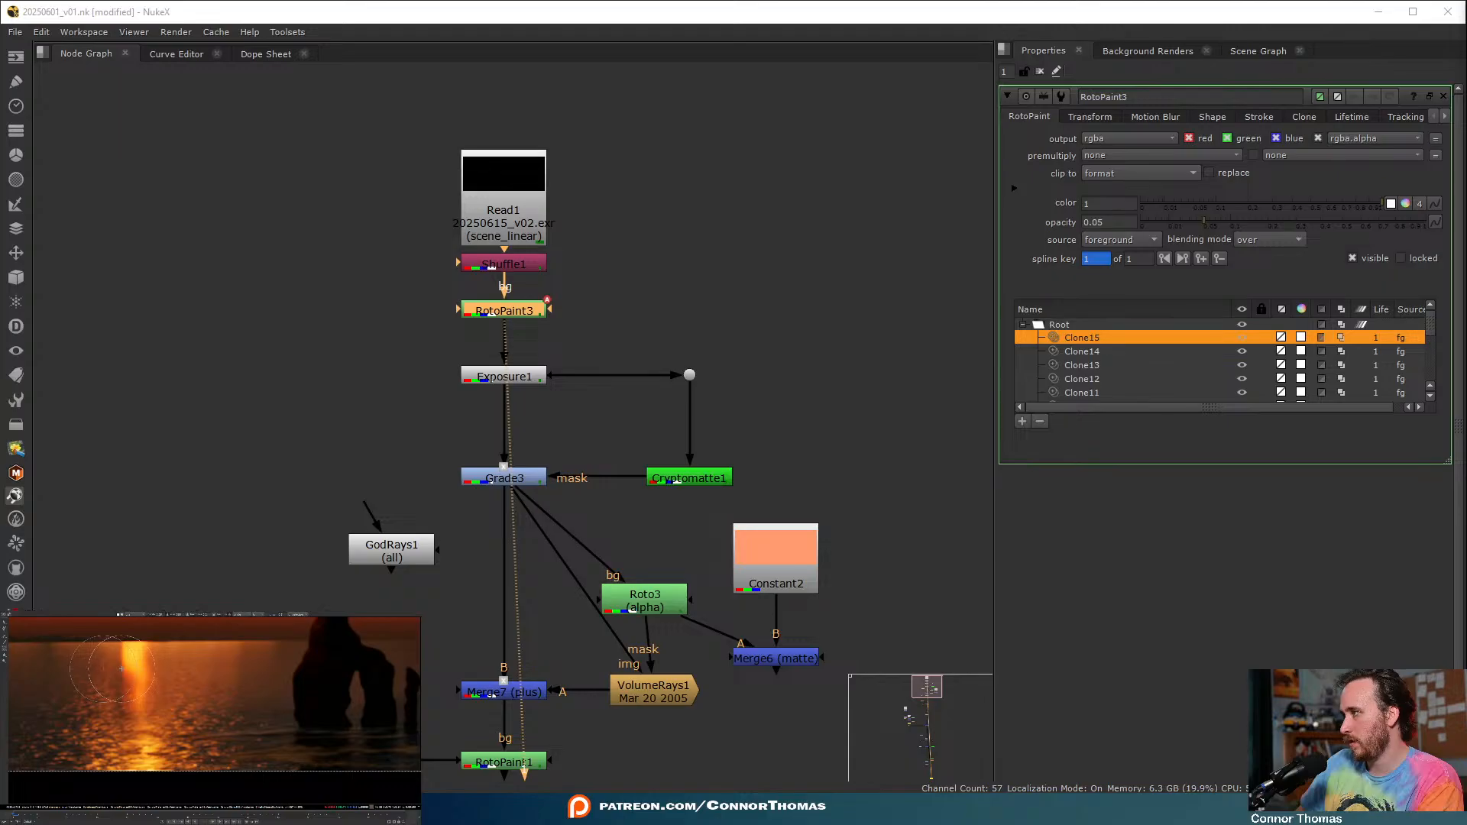
click(117, 677)
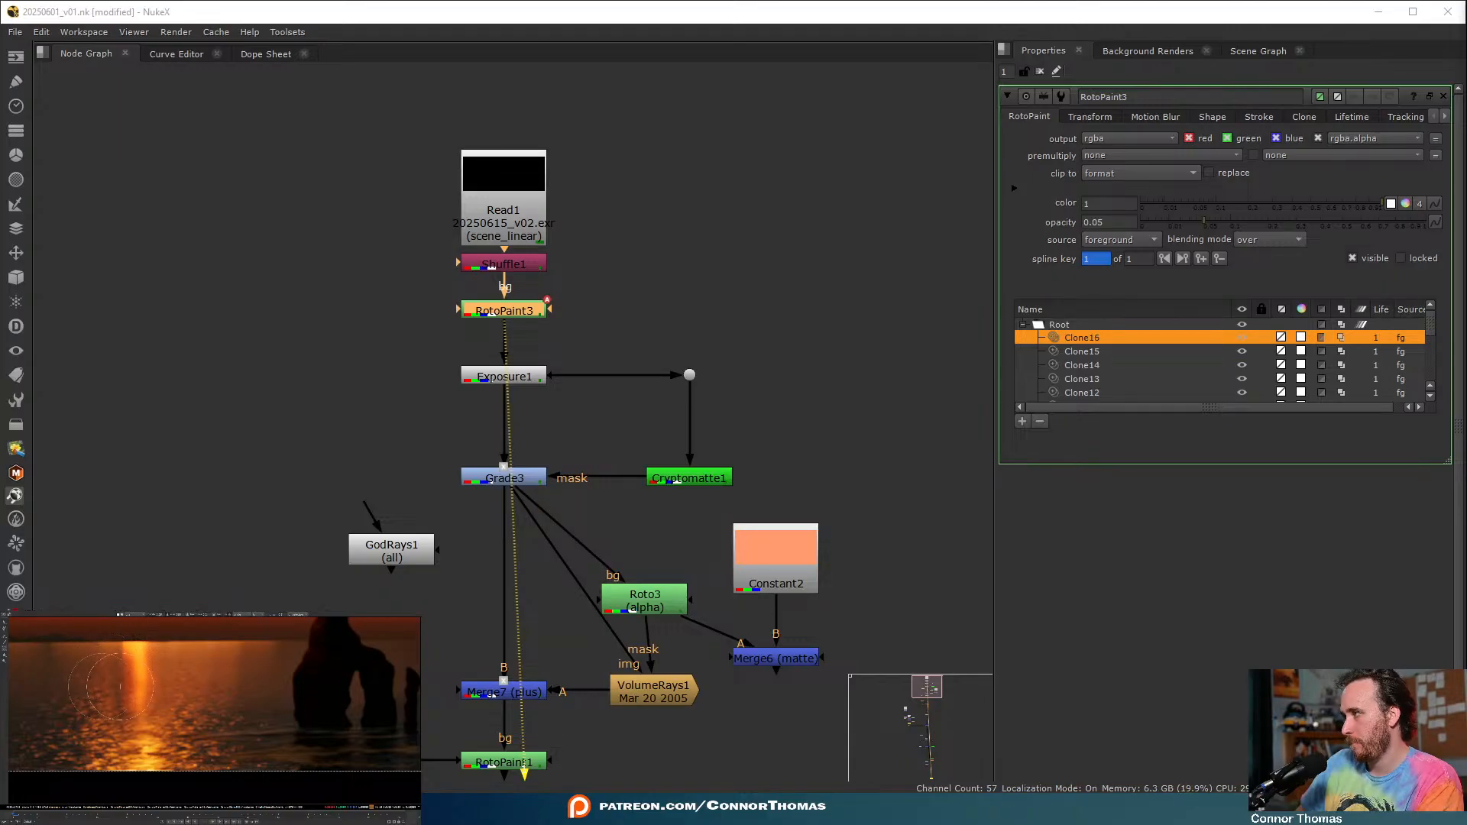
drag(123, 656, 114, 730)
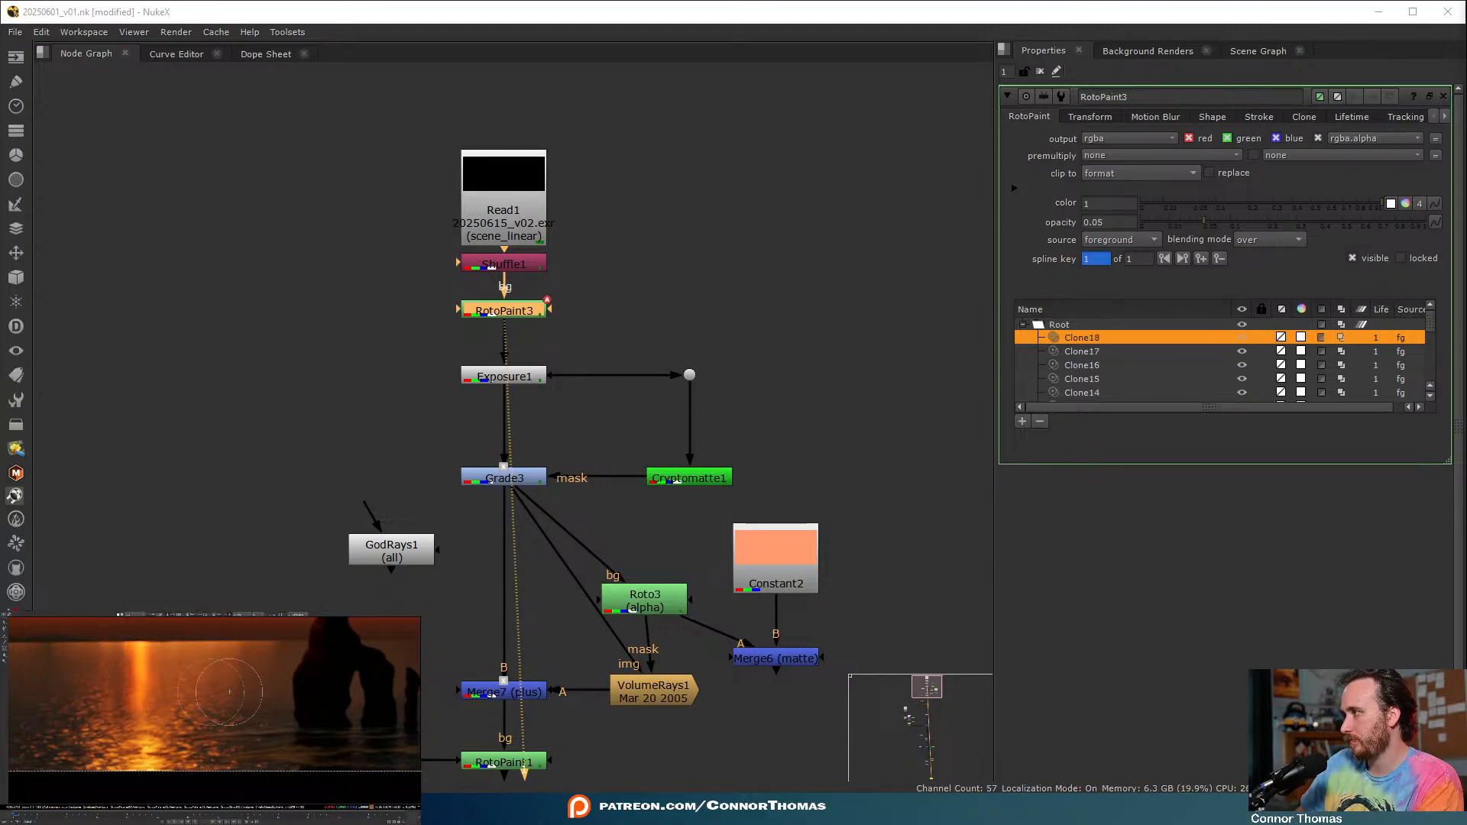
scroll(229, 691, down, 2)
click(161, 741)
click(157, 721)
scroll(183, 692, up, 2)
click(161, 706)
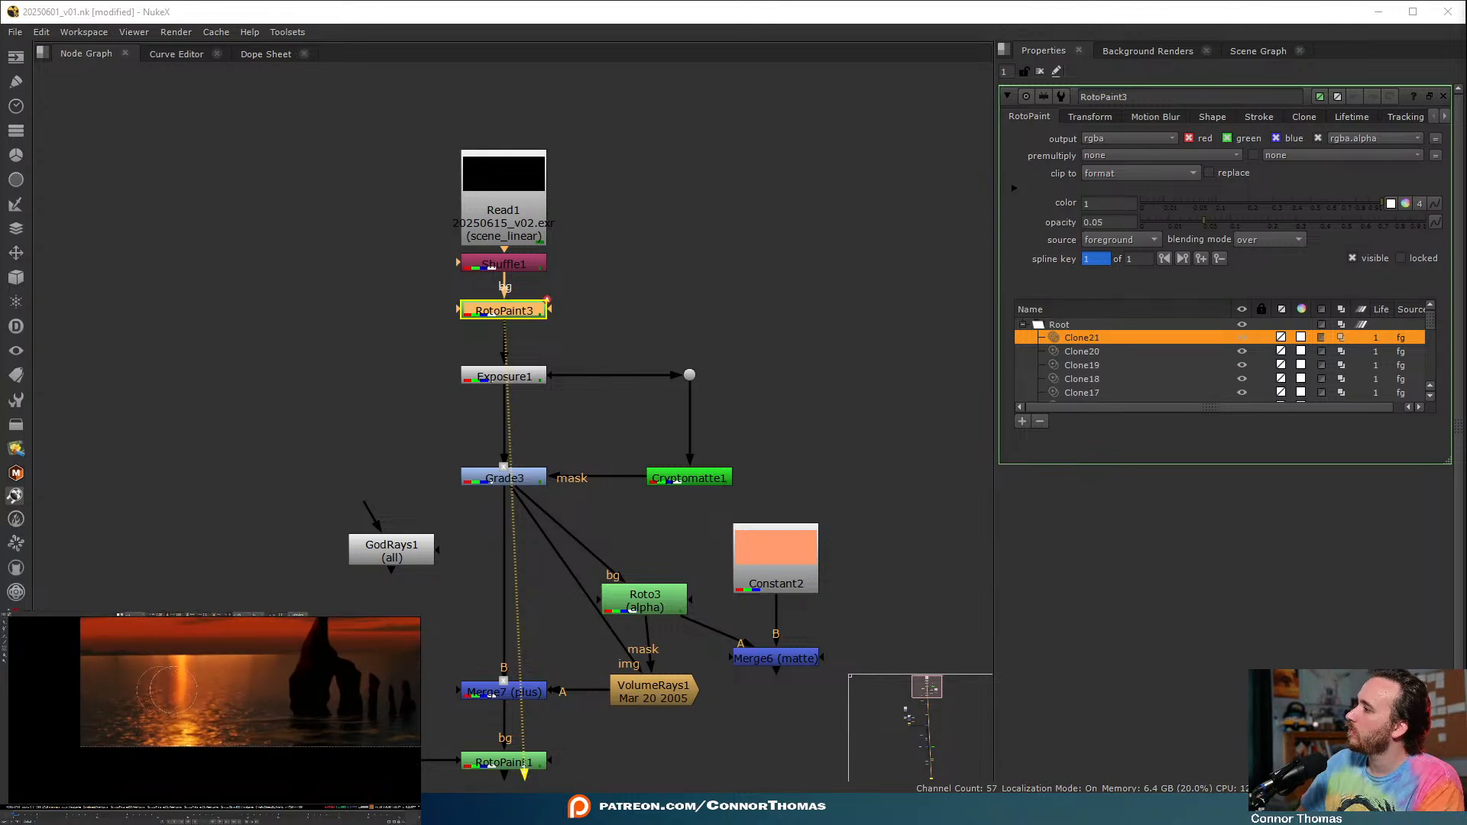
click(172, 706)
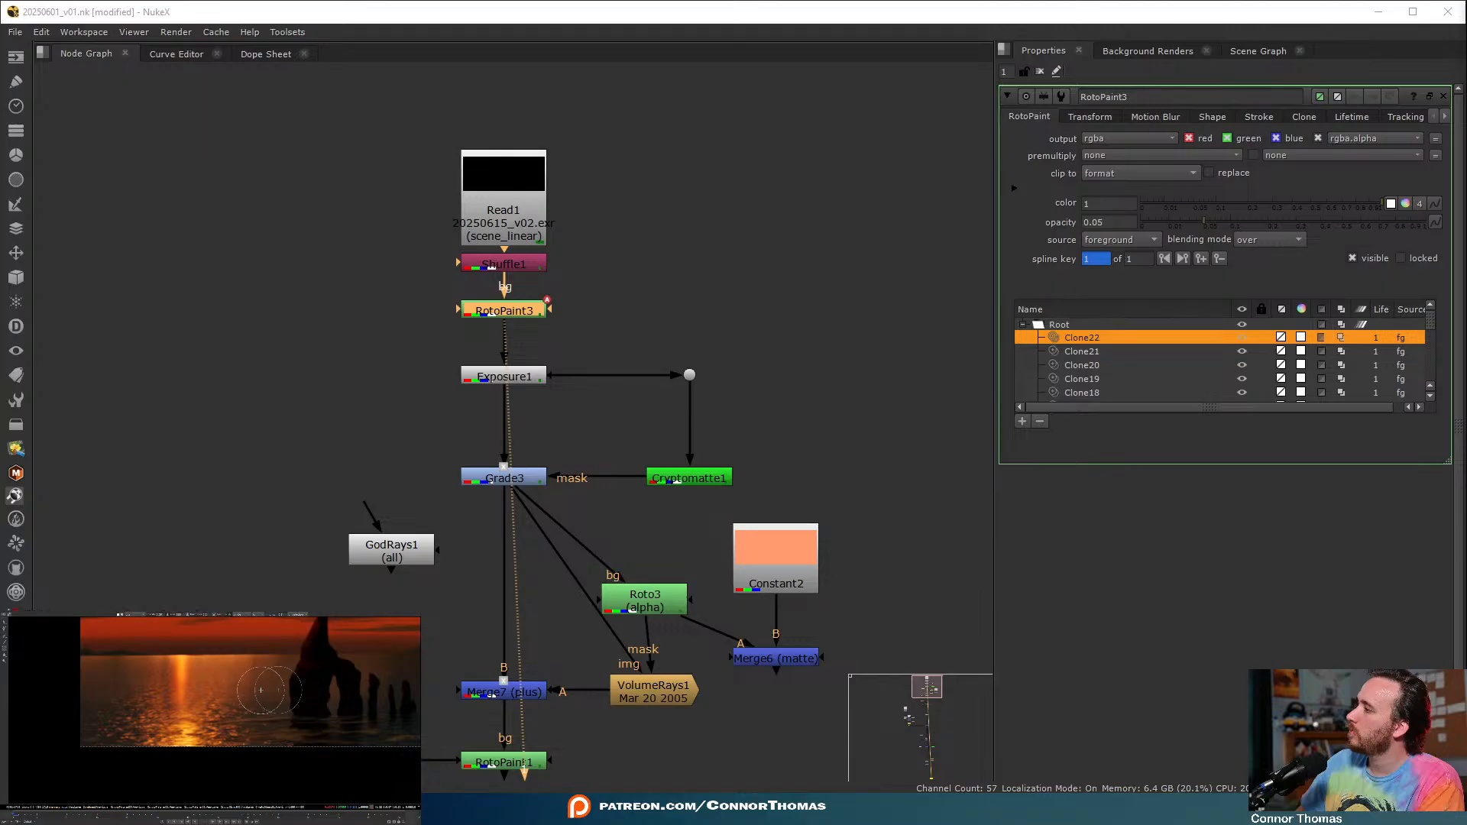
click(1040, 71)
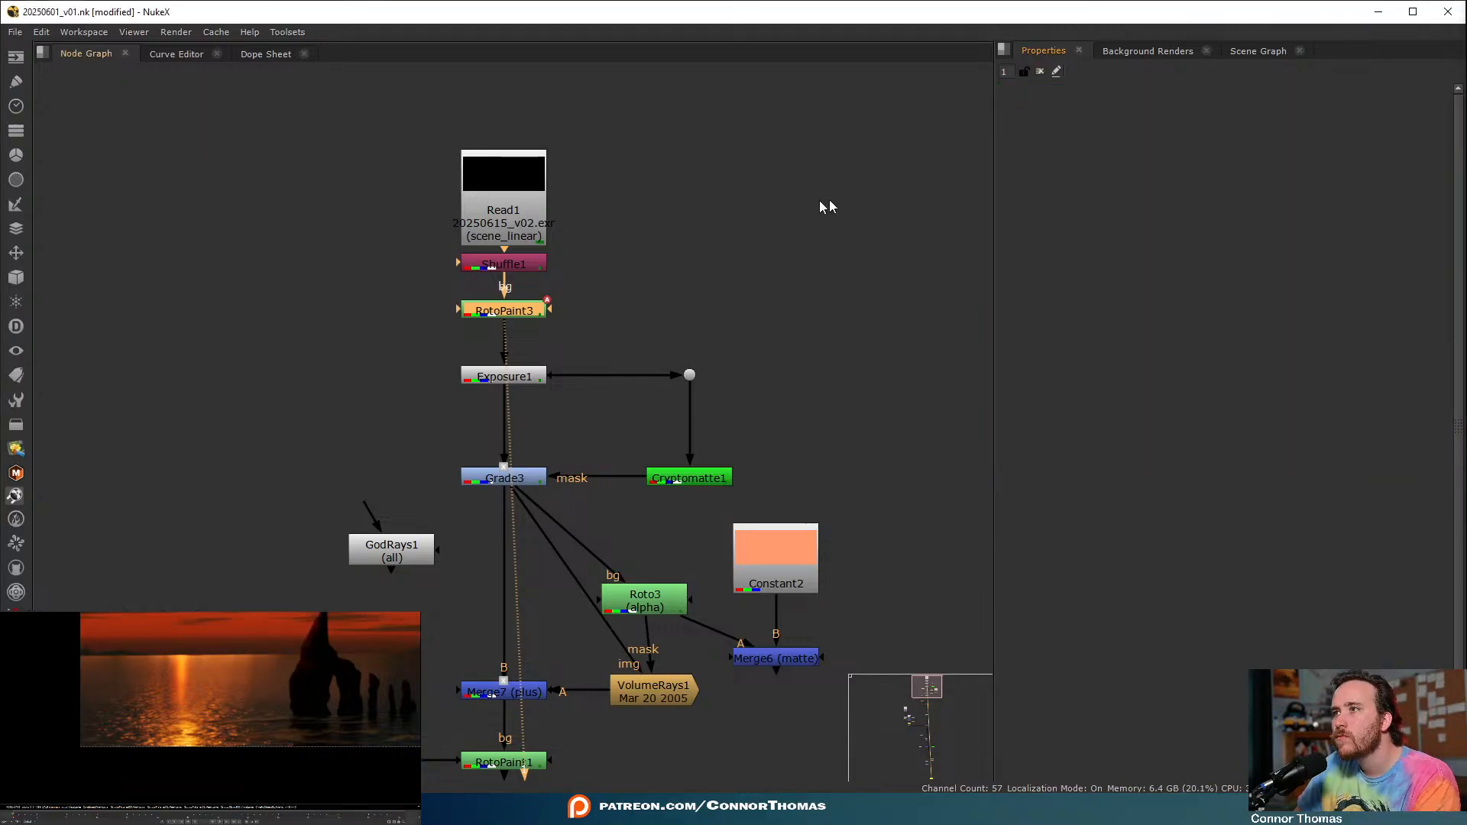
- Return the viewer to the final composite at Crop2
scroll(736, 386, down, 10)
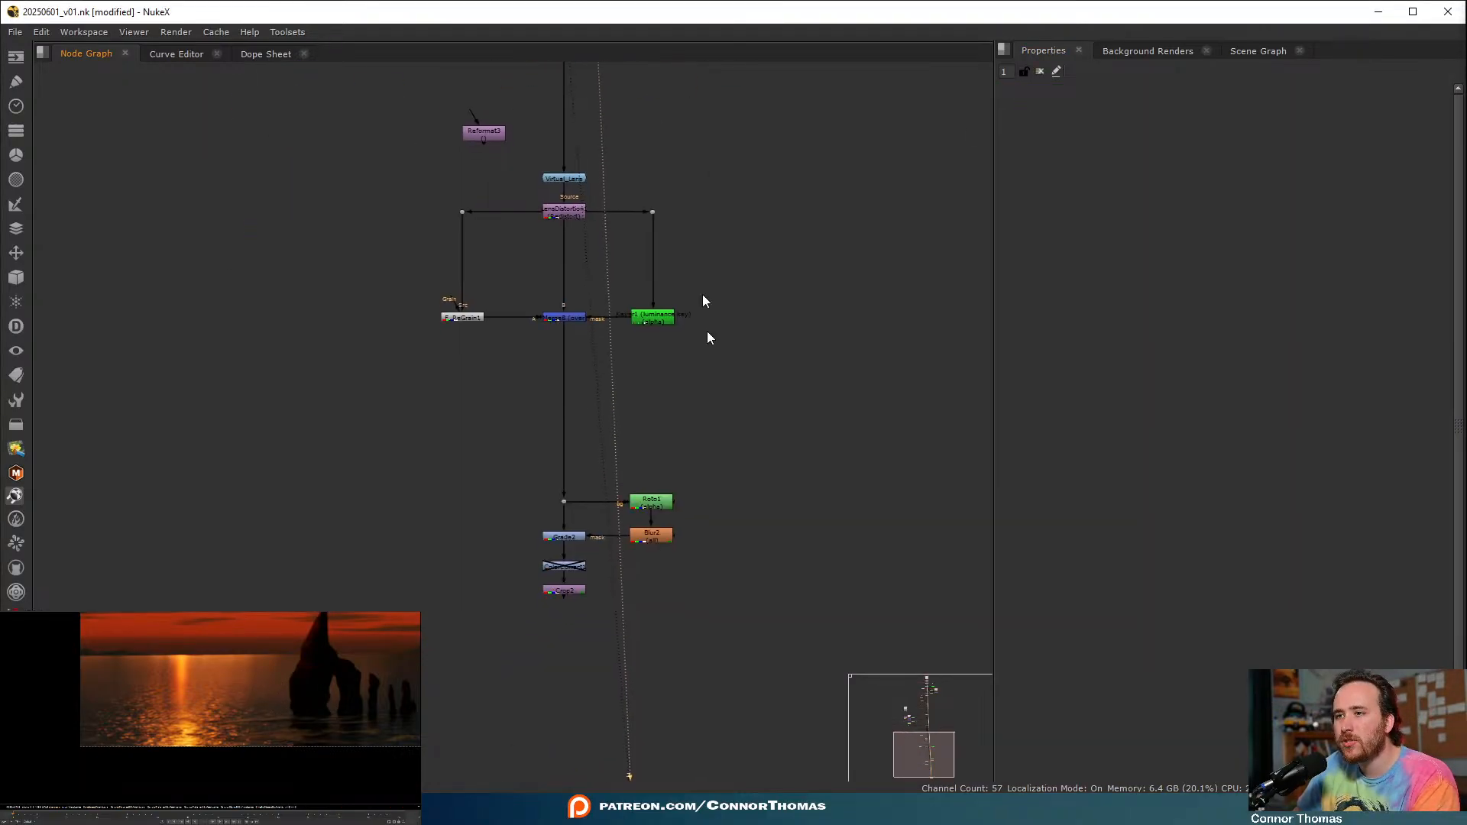
scroll(547, 469, down, 5)
ctrl+click(556, 449)
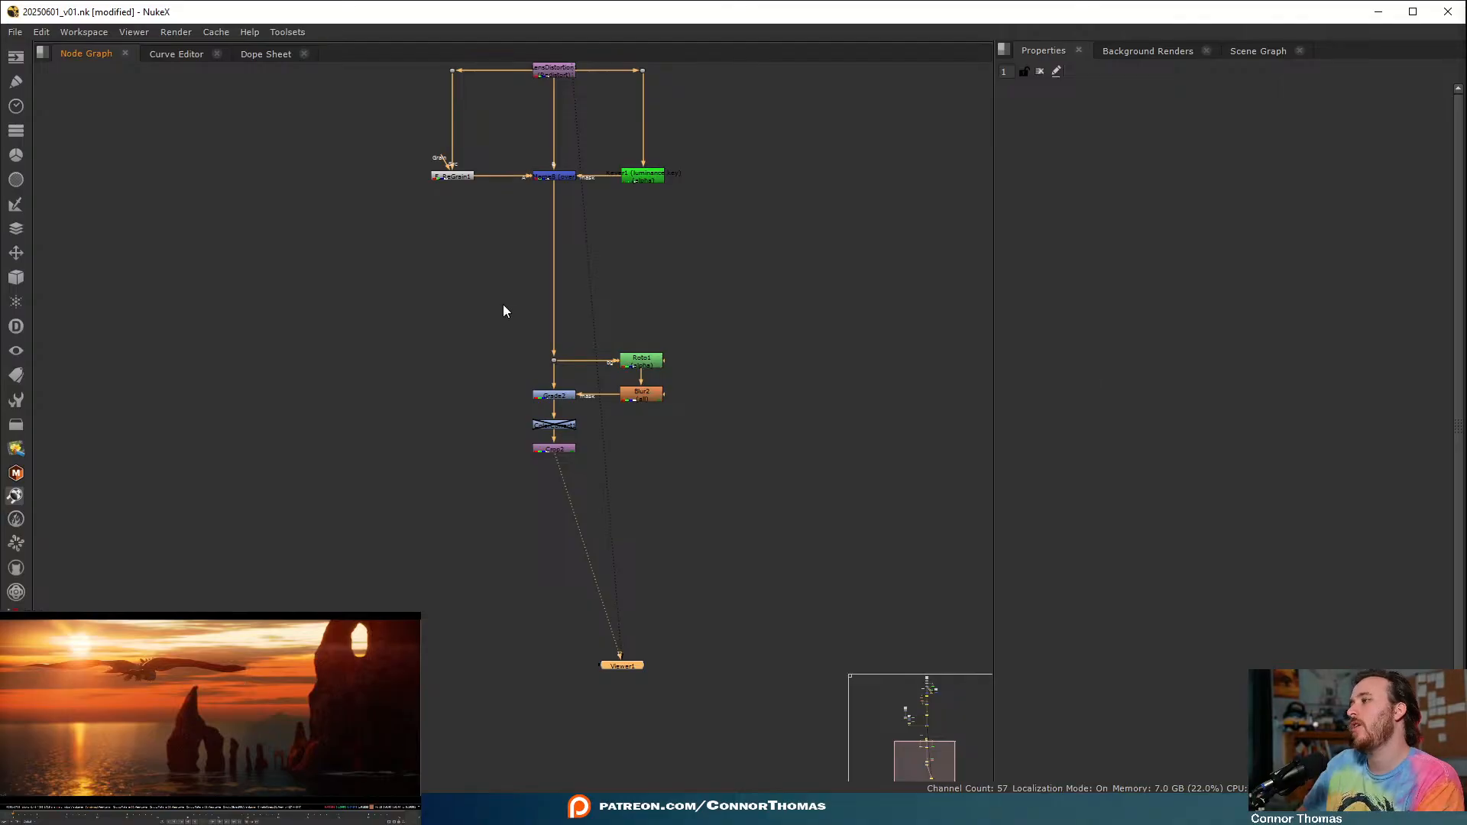
- Toggle RotoPaint3 off and on to compare the sun's water reflection in the final composite with and without the paint
middle_drag(579, 375, 533, 616)
scroll(626, 321, down, 1)
middle_drag(649, 283, 676, 642)
middle_drag(654, 124, 664, 356)
scroll(667, 218, up, 3)
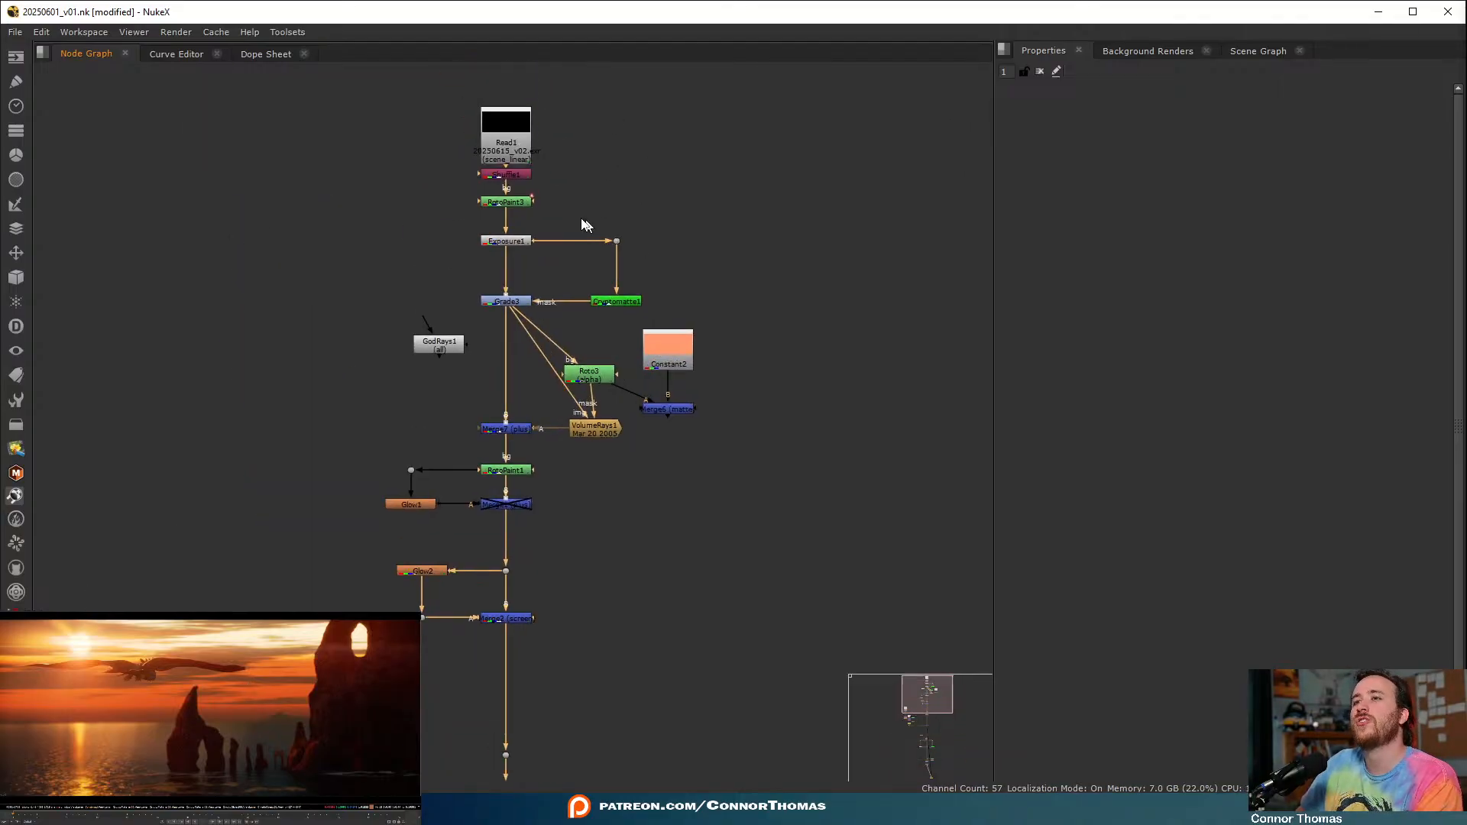
key(d)
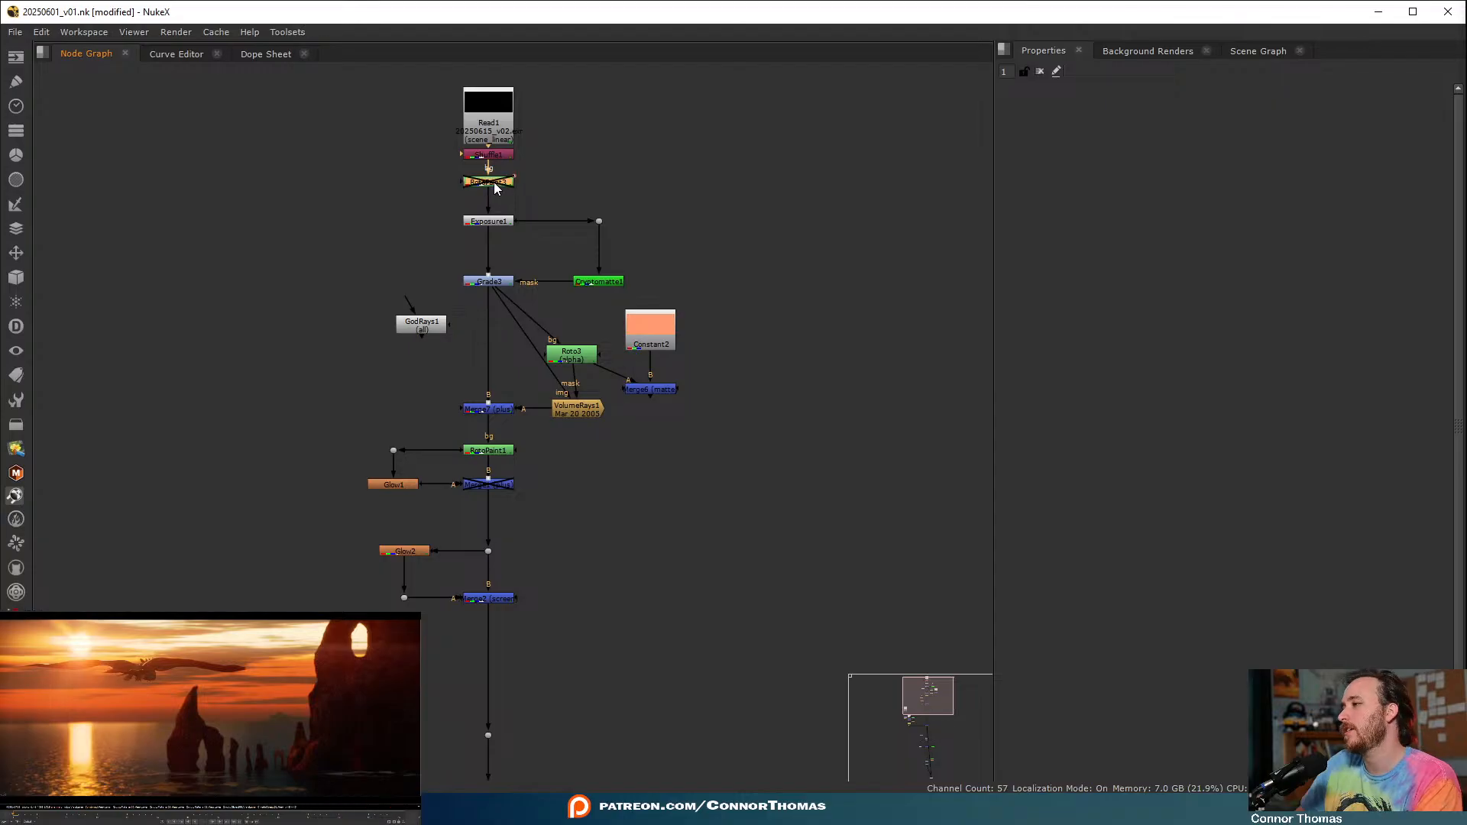
key(d)
key(d)
key(d)
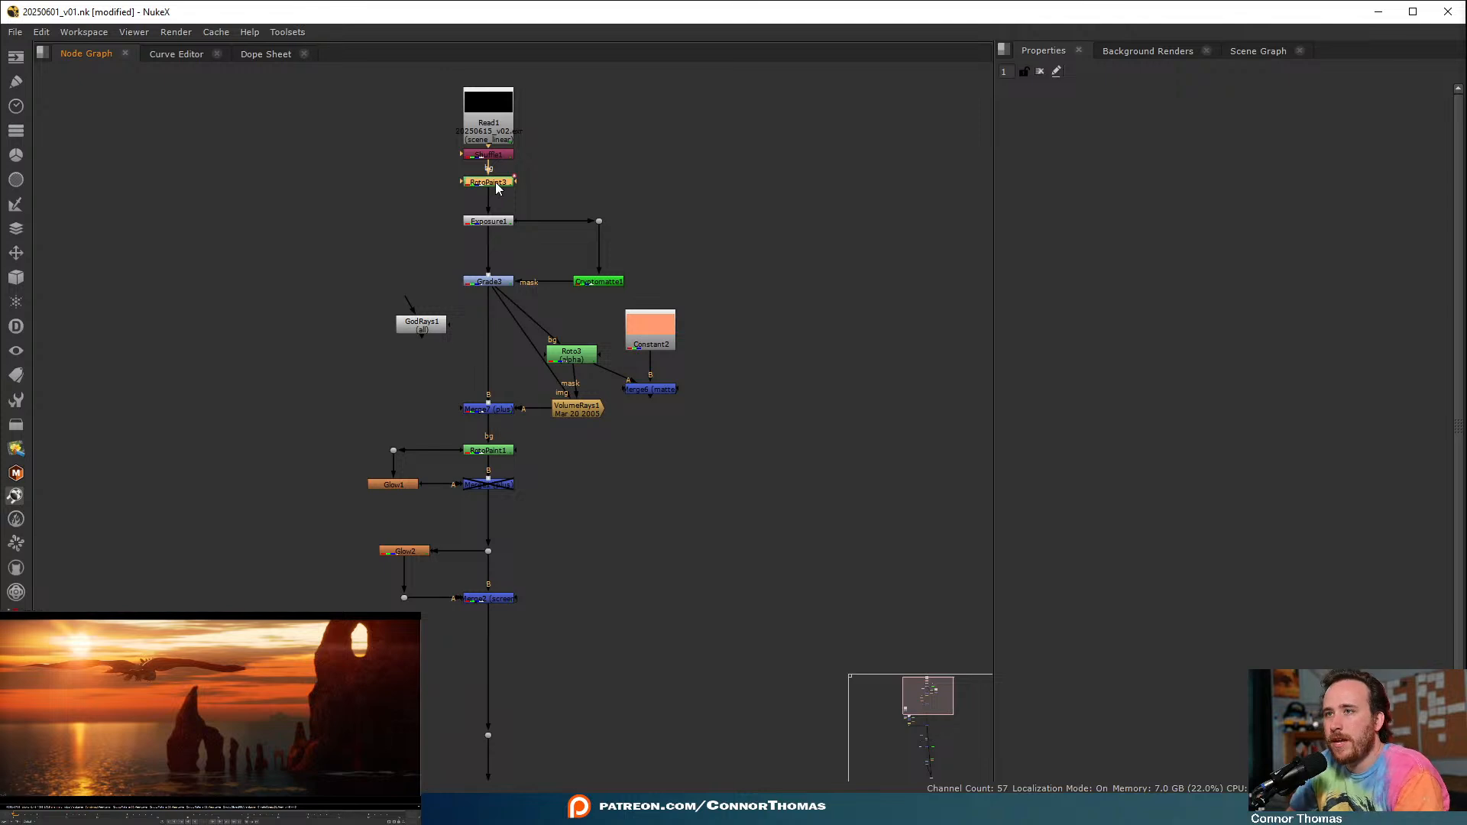
- Open RotoPaint3's properties, try an eraser stroke at opacity 1 down the sun's reflection, and undo it
double_click(496, 183)
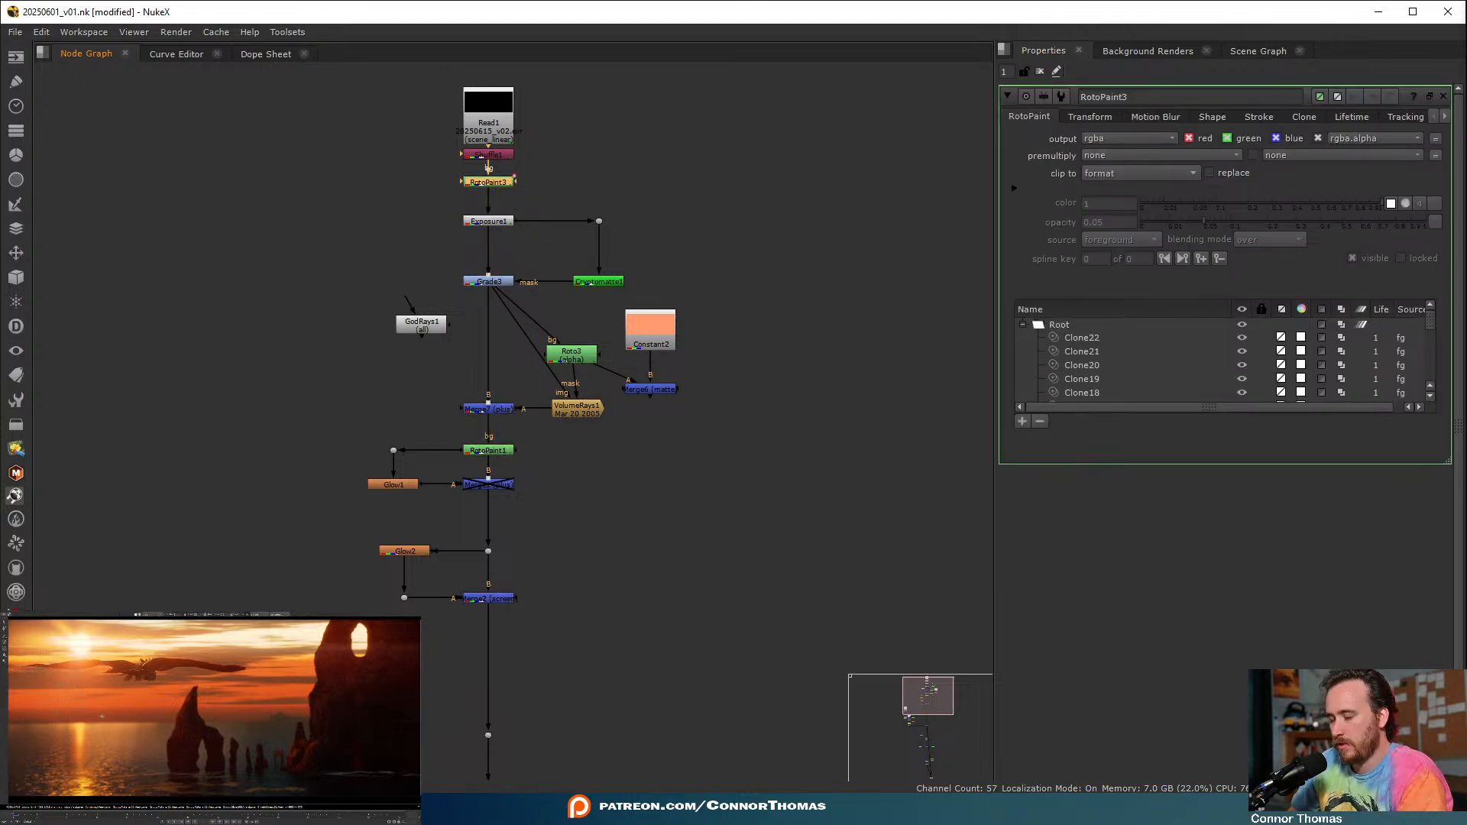
click(107, 741)
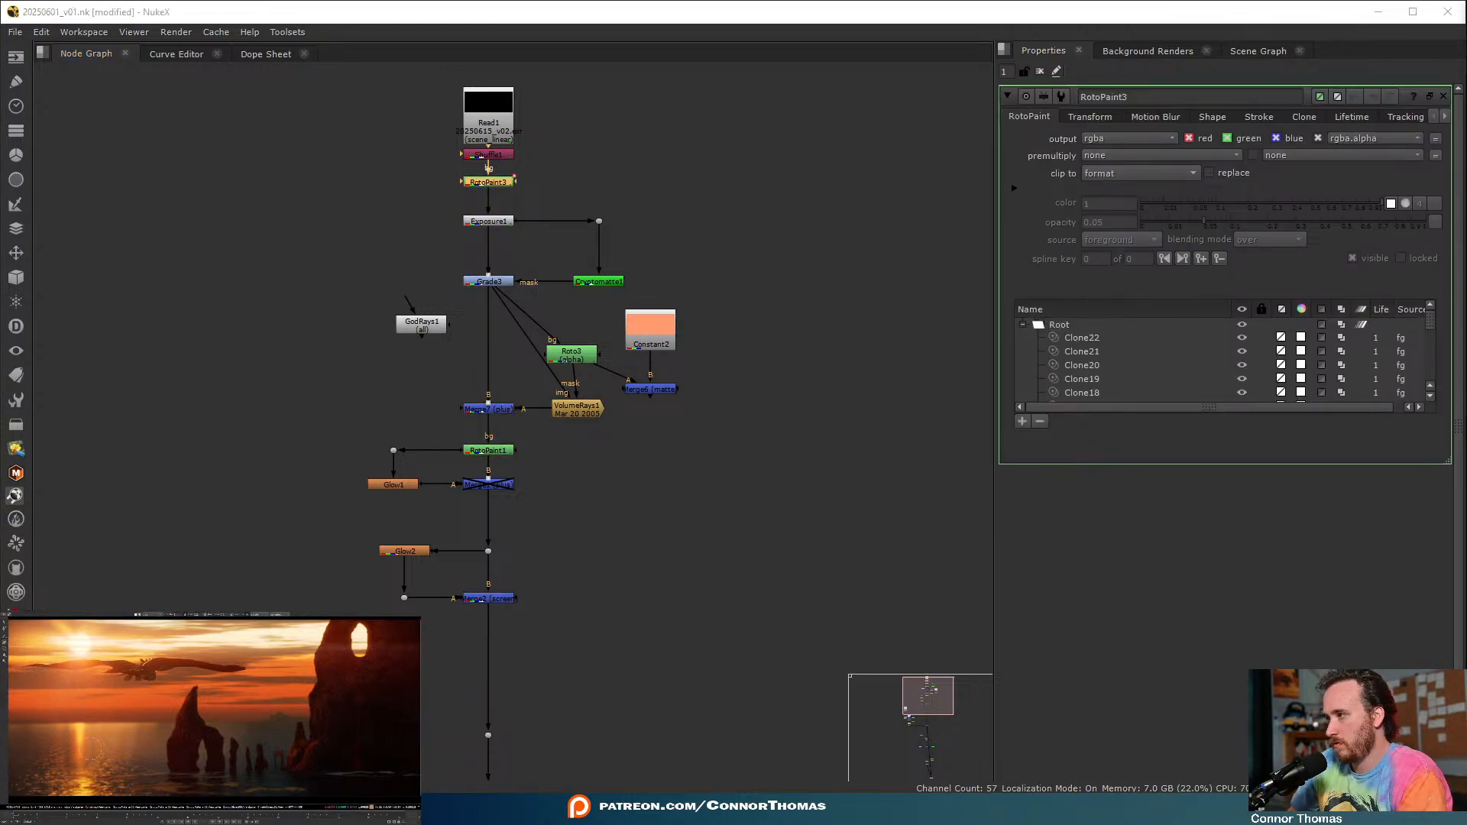
drag(79, 745, 79, 759)
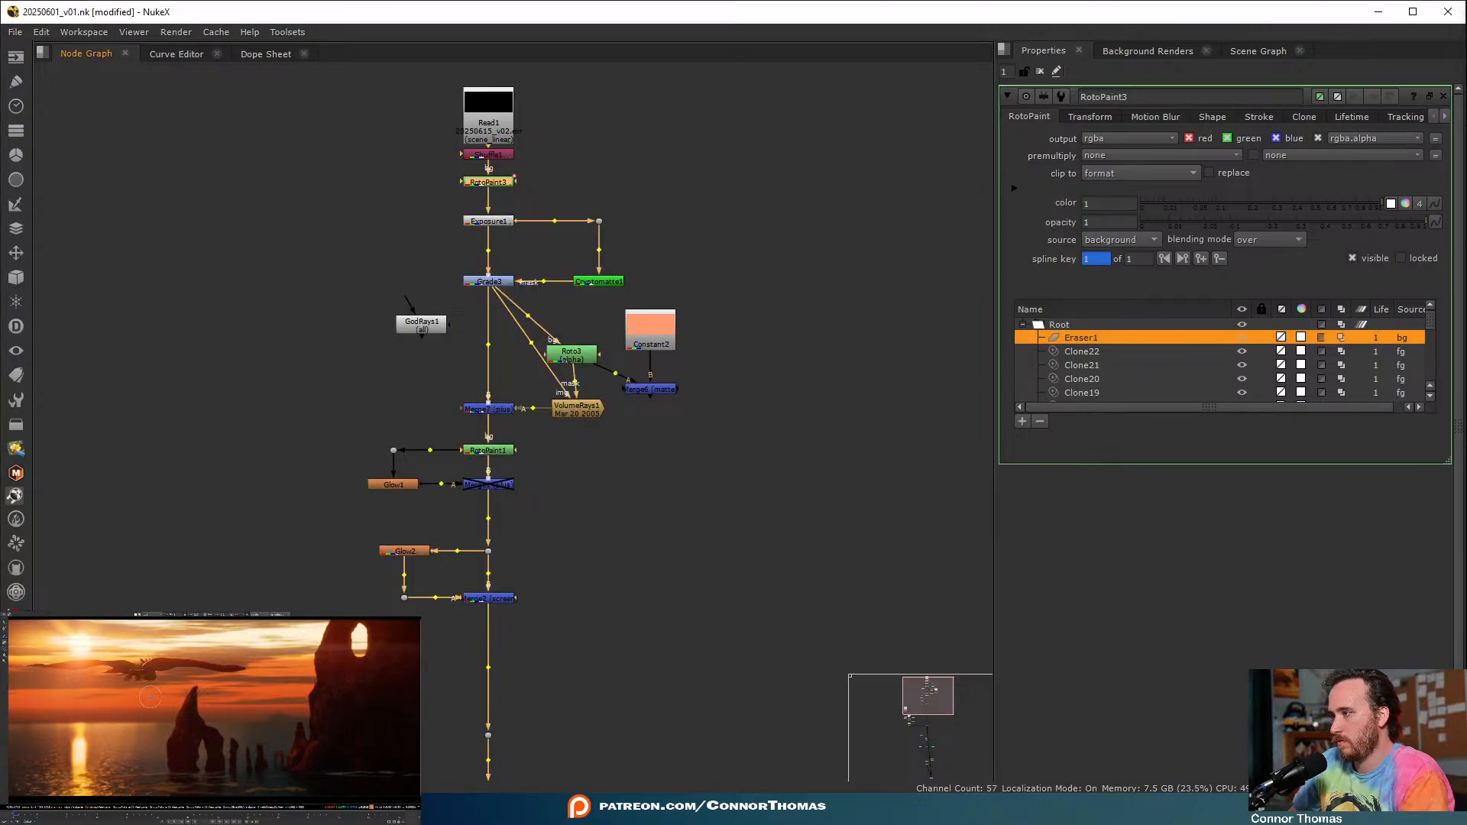
key(ctrl+z)
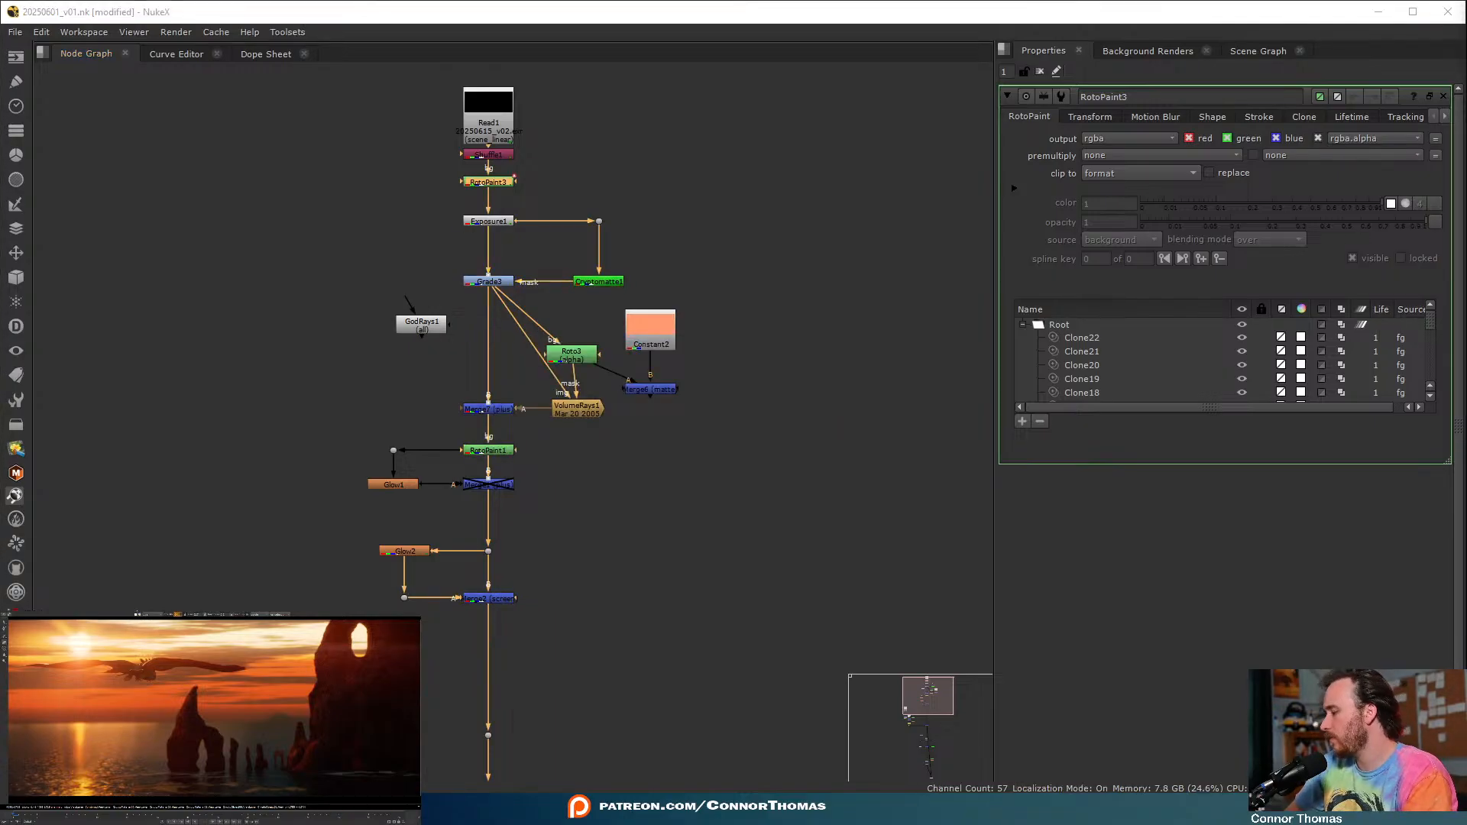
click(758, 156)
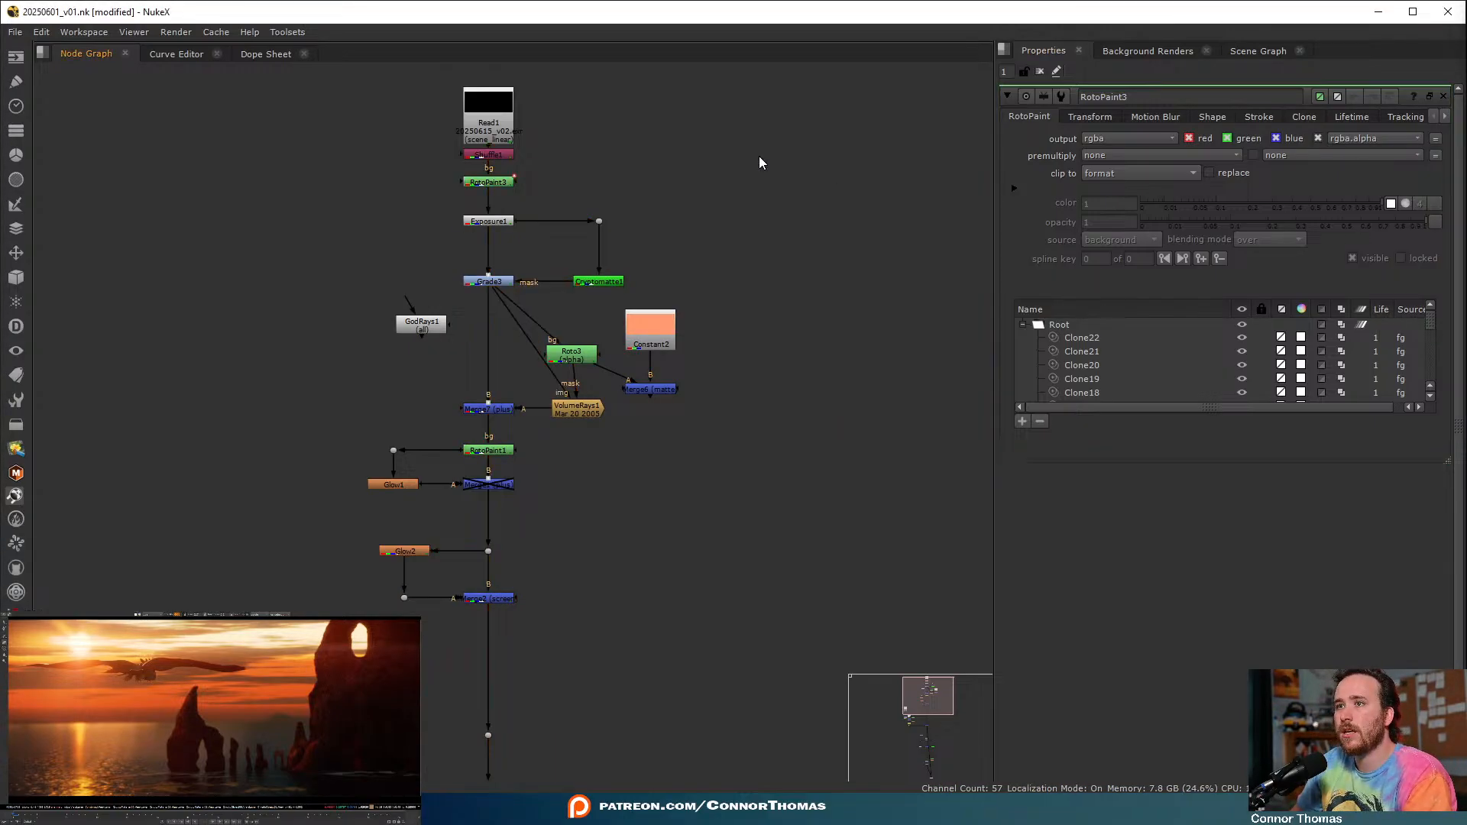
- View RotoPaint3's output and erase paint along the middle of the sun's reflection at 0.01 opacity, undoing the trial strokes
click(486, 188)
key(1)
drag(80, 741, 80, 755)
key(ctrl+z)
key(ctrl+z)
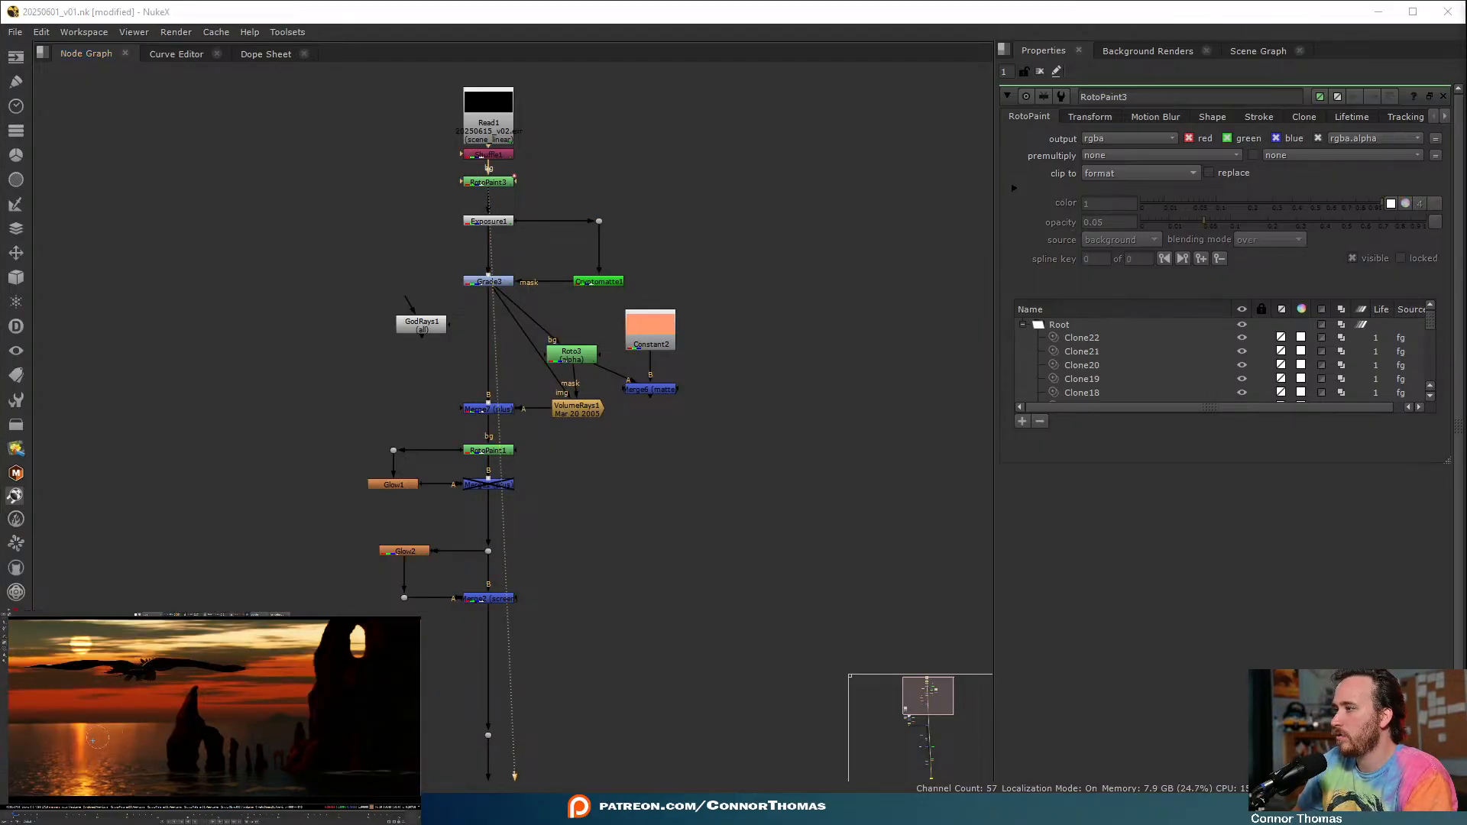
drag(82, 739, 80, 770)
key(ctrl+z)
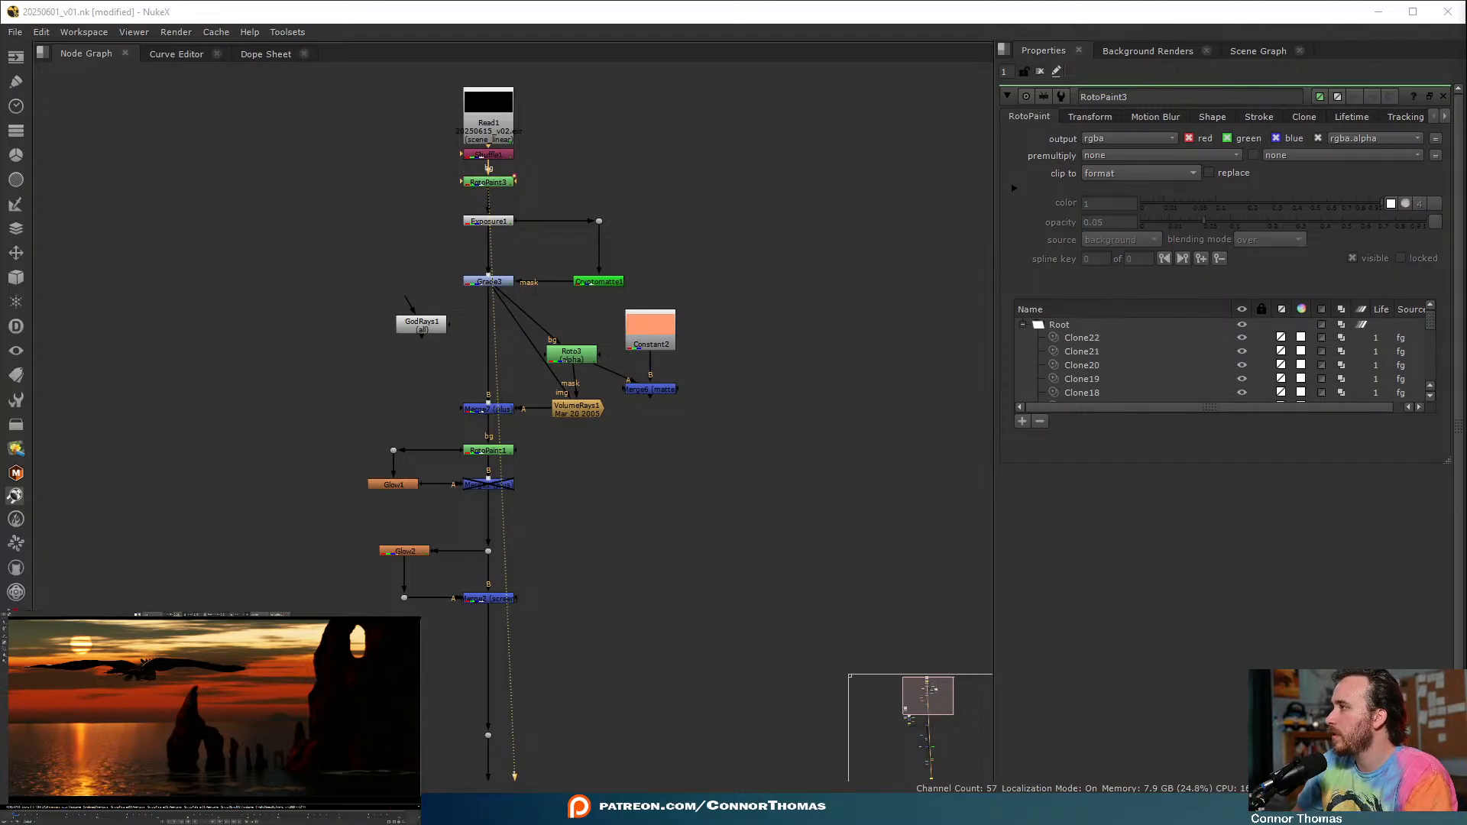
drag(97, 741, 79, 755)
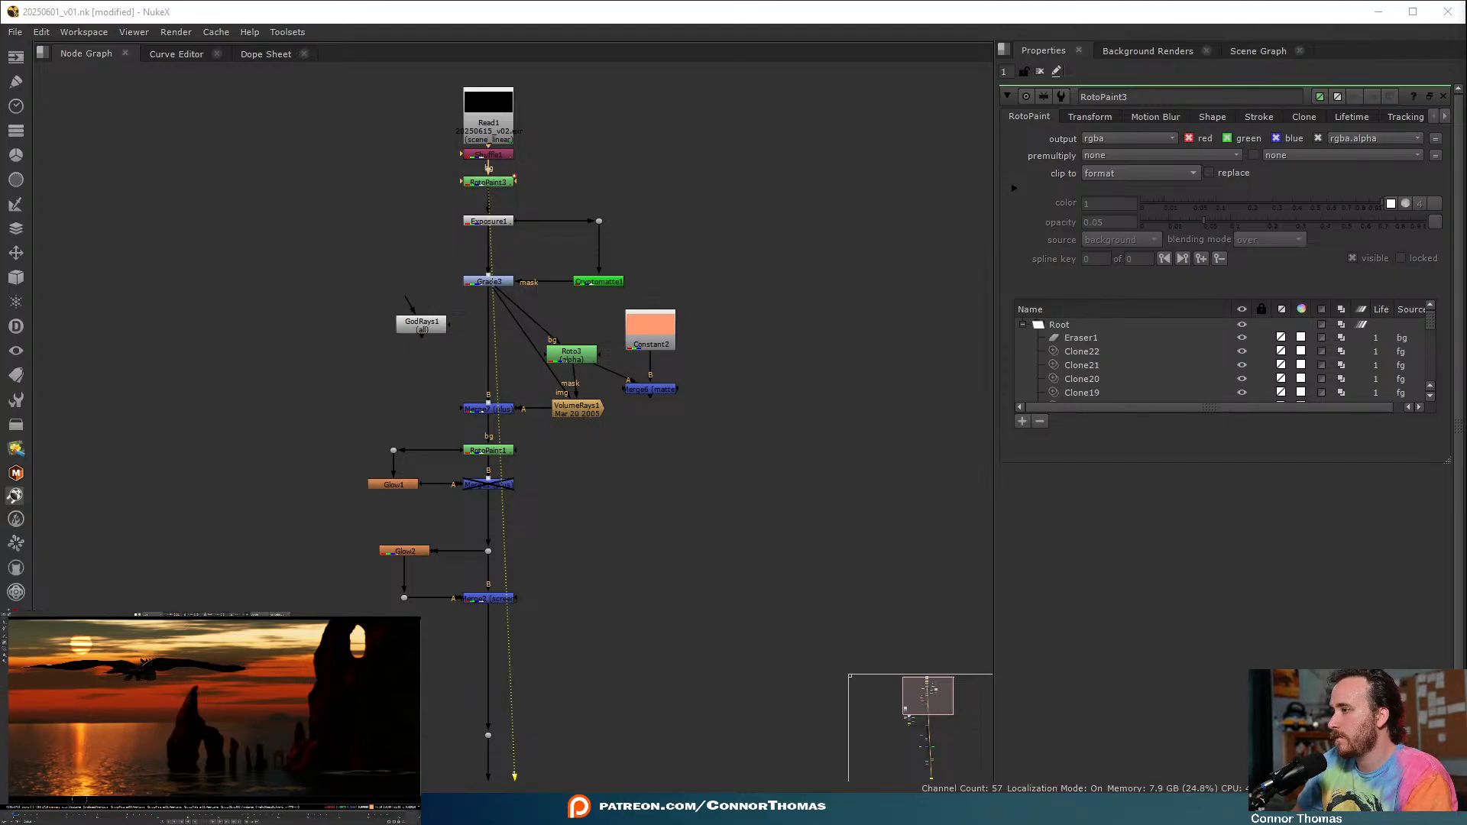
key(ctrl+z)
drag(80, 743, 79, 757)
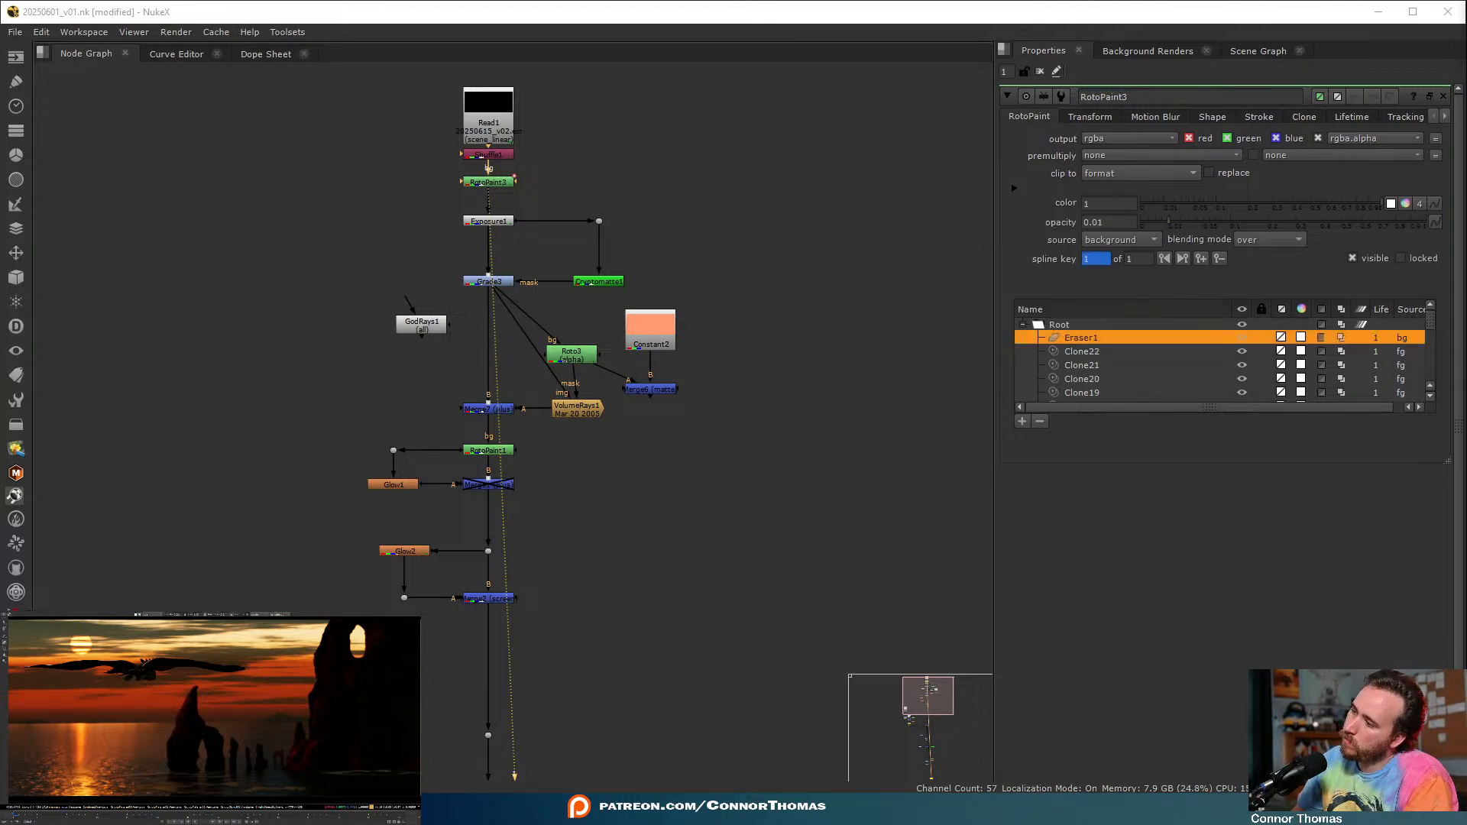
- Return the viewer to the final composite at Crop2 and close the RotoPaint3 properties
middle_drag(705, 546, 753, 153)
middle_drag(634, 604, 643, 298)
middle_drag(596, 753, 579, 301)
ctrl+click(532, 579)
click(768, 405)
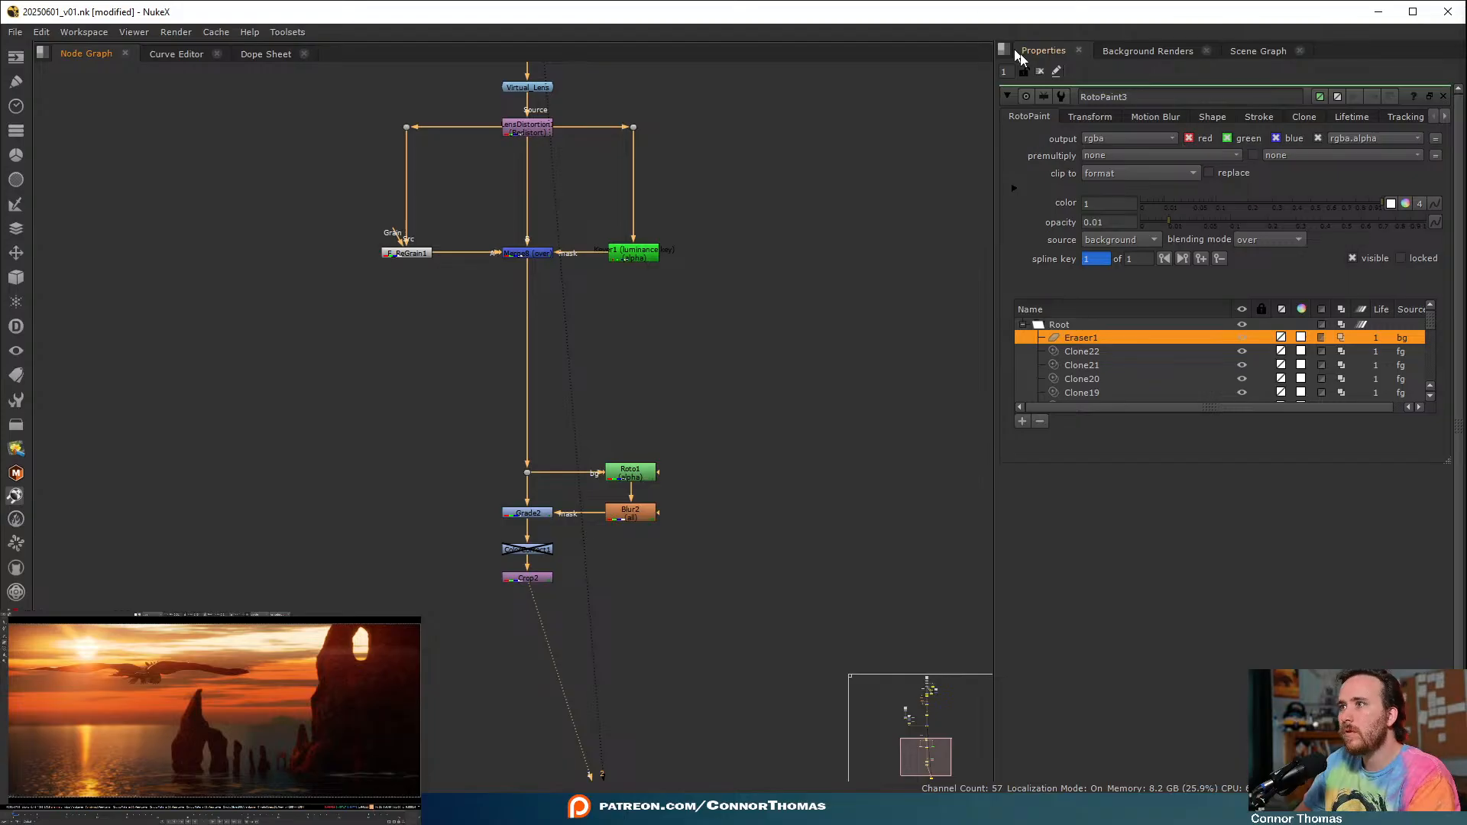
click(1039, 71)
- Disable and re-enable RotoPaint3 to judge the erased reflection against the unpainted one in the final composite
scroll(818, 331, up, 10)
scroll(617, 366, up, 5)
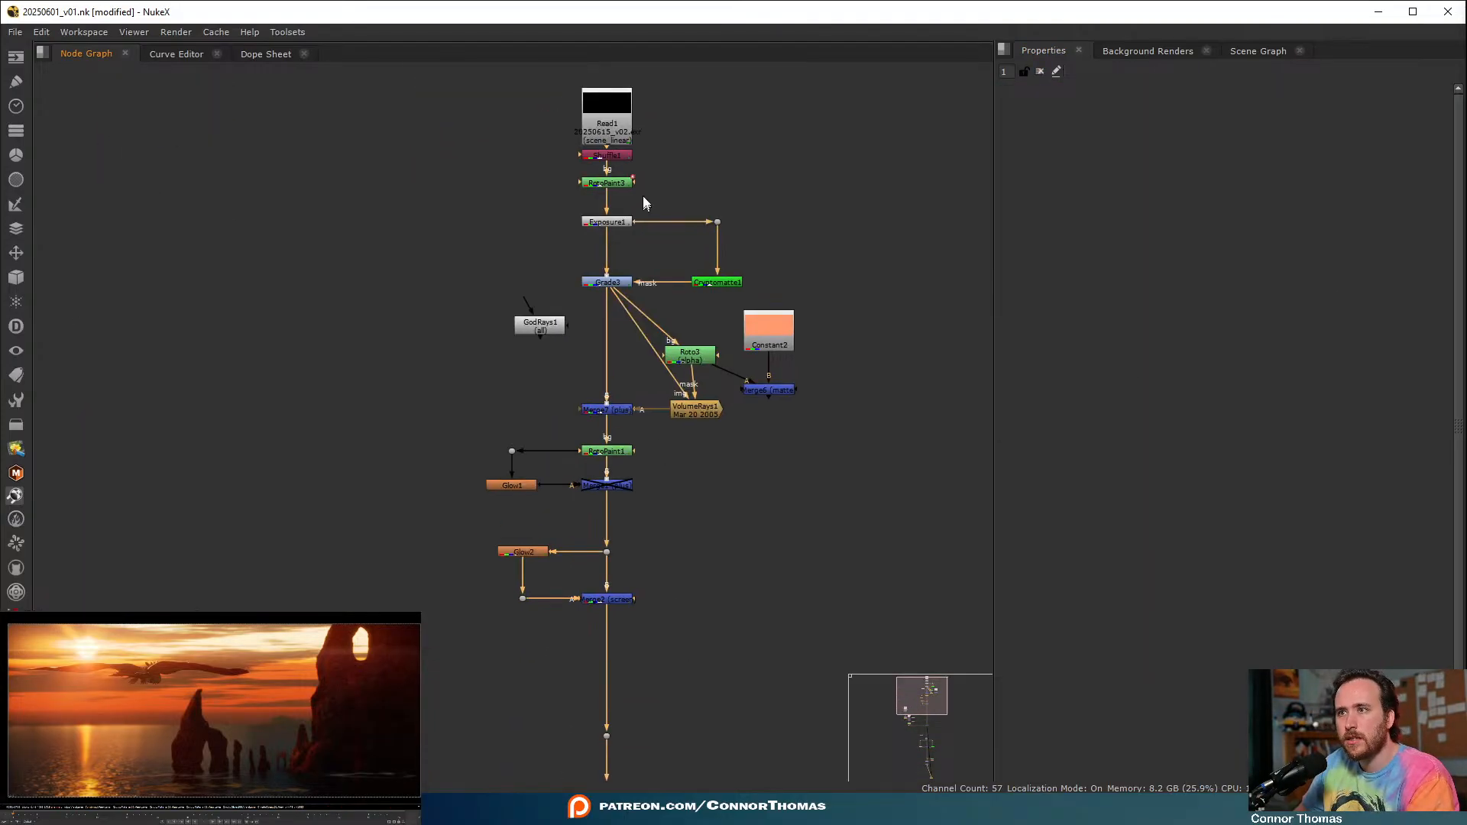
click(606, 183)
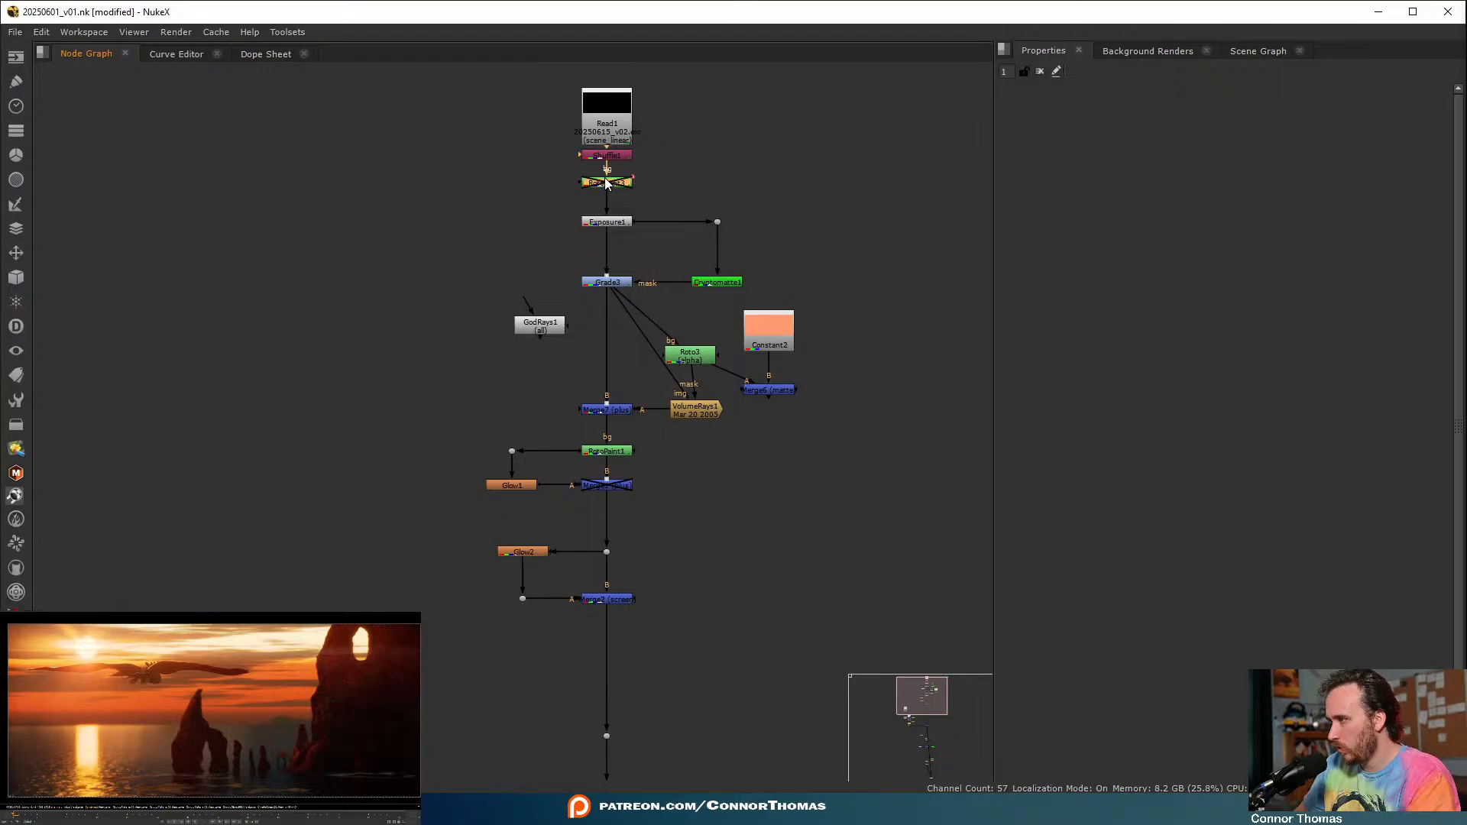
click(832, 219)
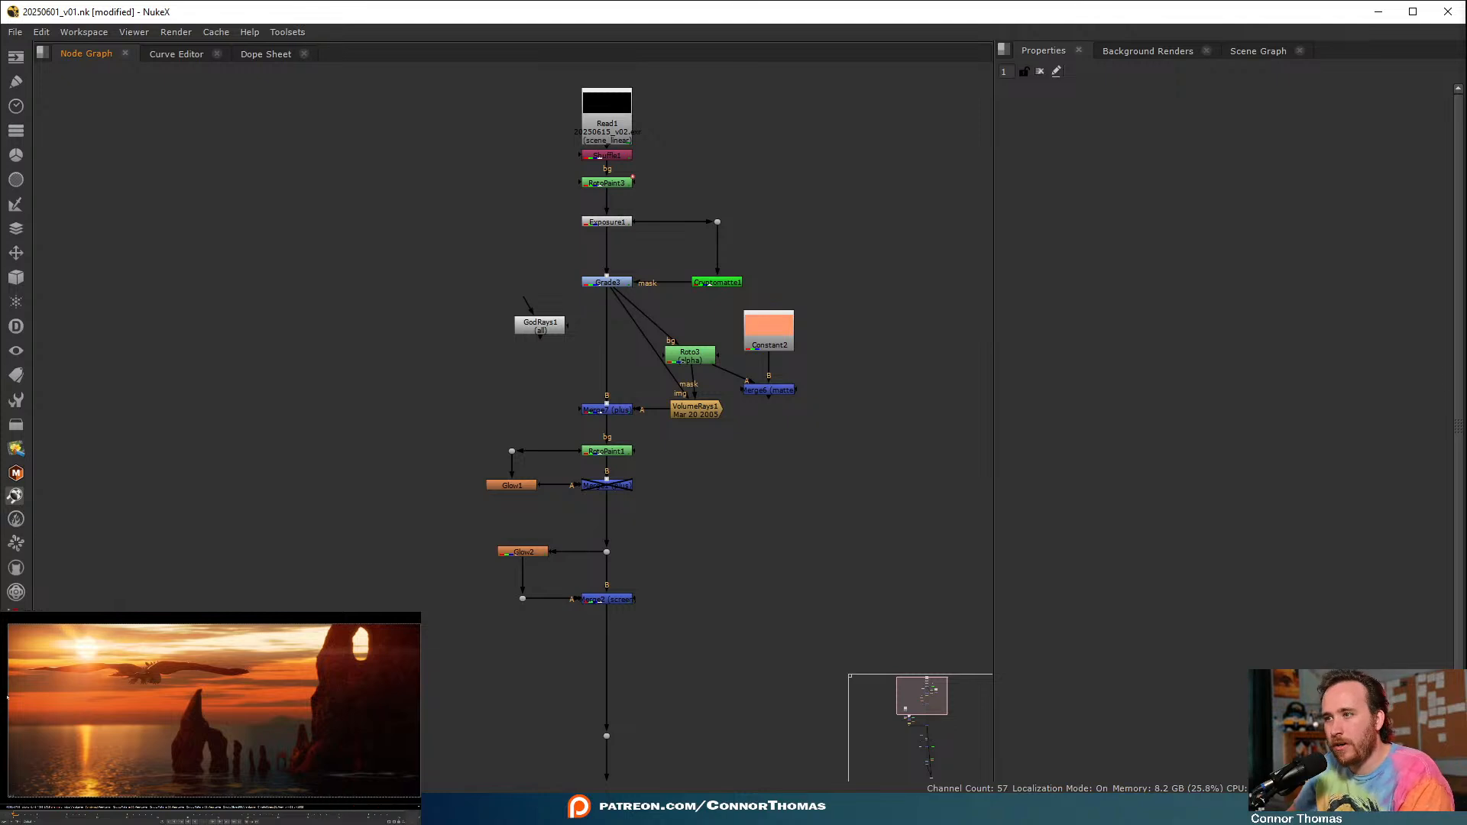
- Nudge the Transform2 layer in the viewer to translate x 1720, y -152, and save the script
middle_drag(416, 613, 417, 609)
scroll(472, 313, up, 2)
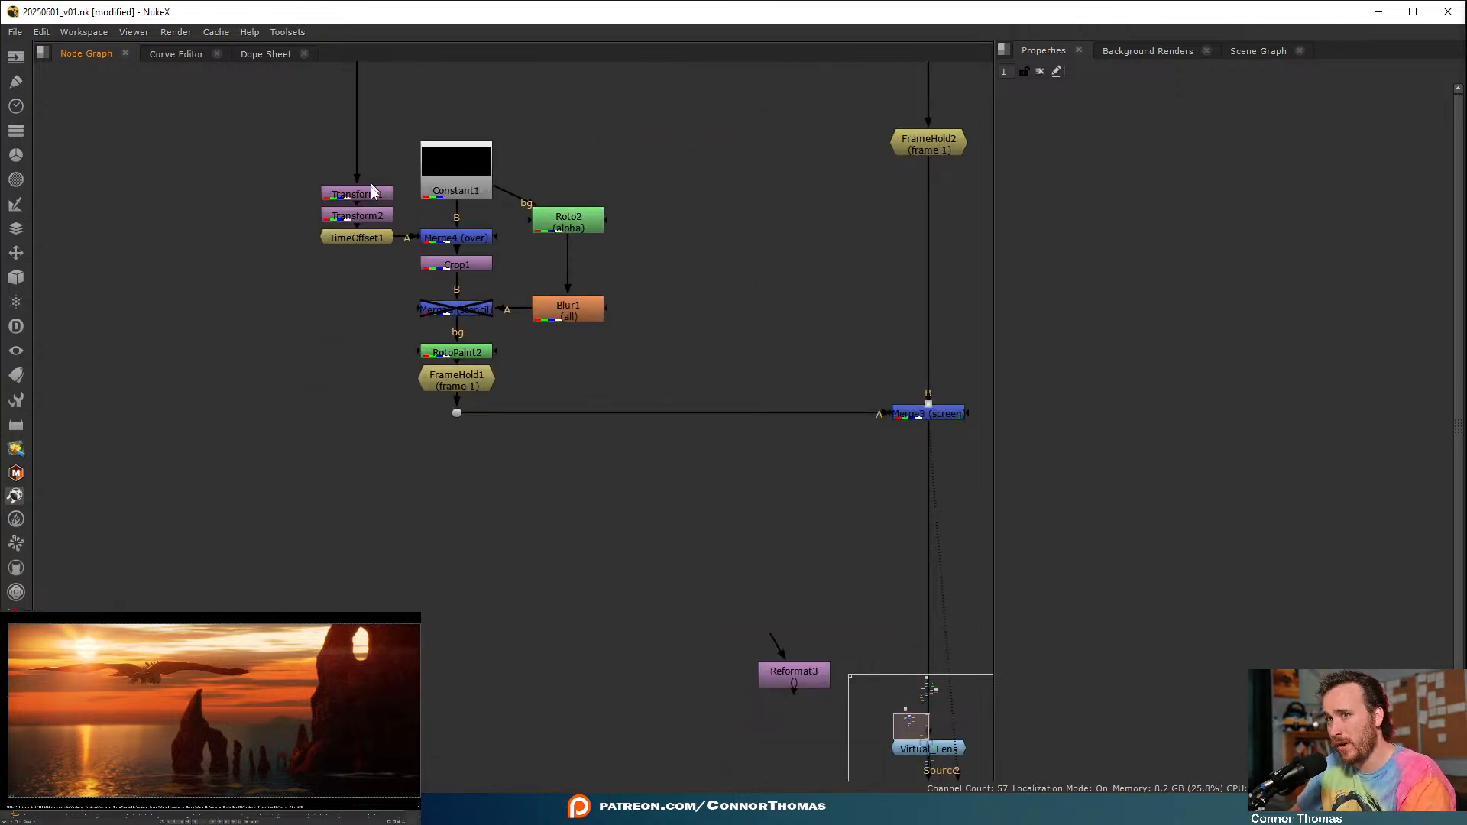
double_click(368, 216)
drag(314, 757, 313, 758)
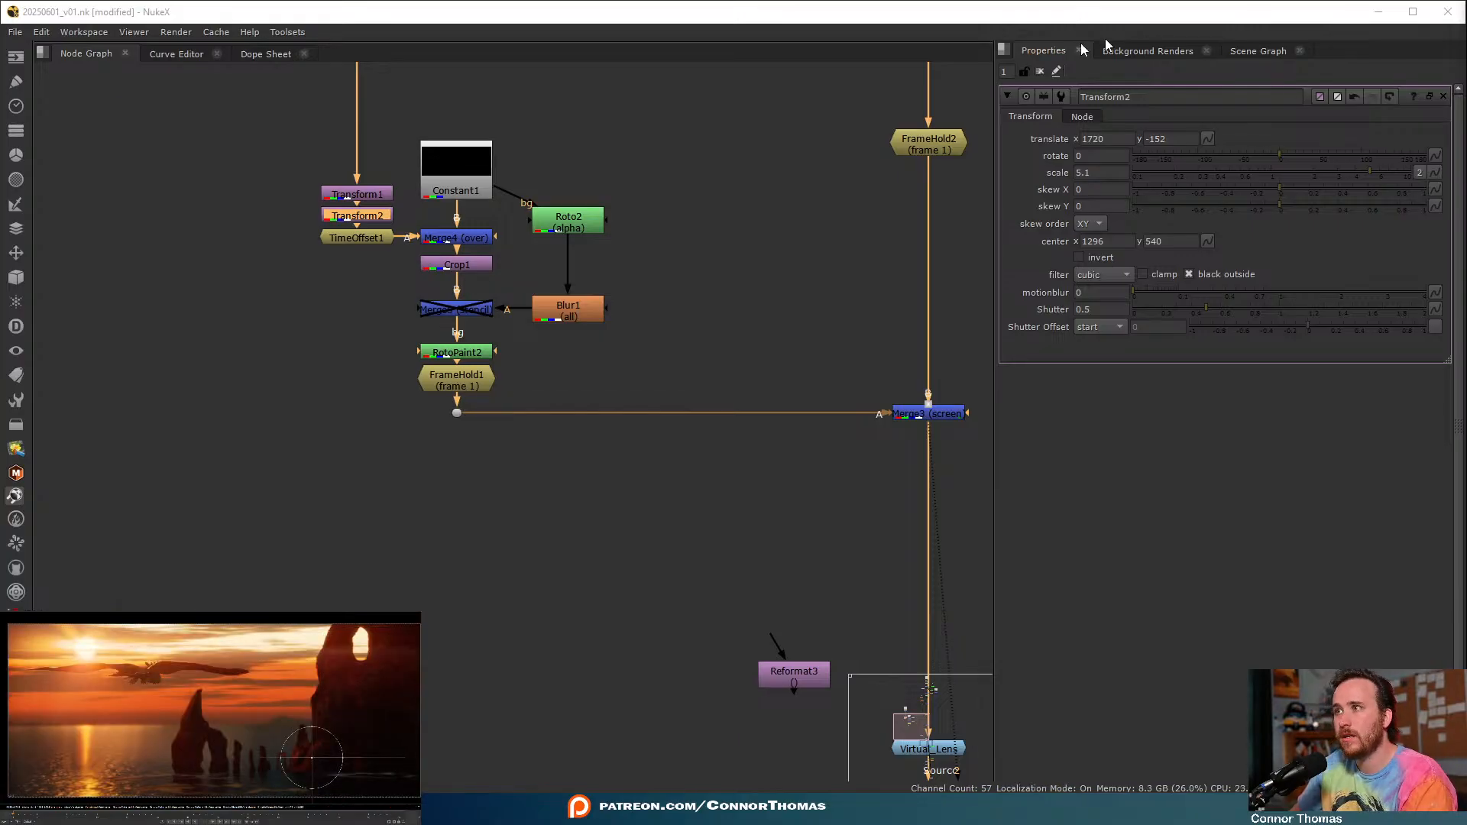
click(1040, 71)
key(ctrl+s)
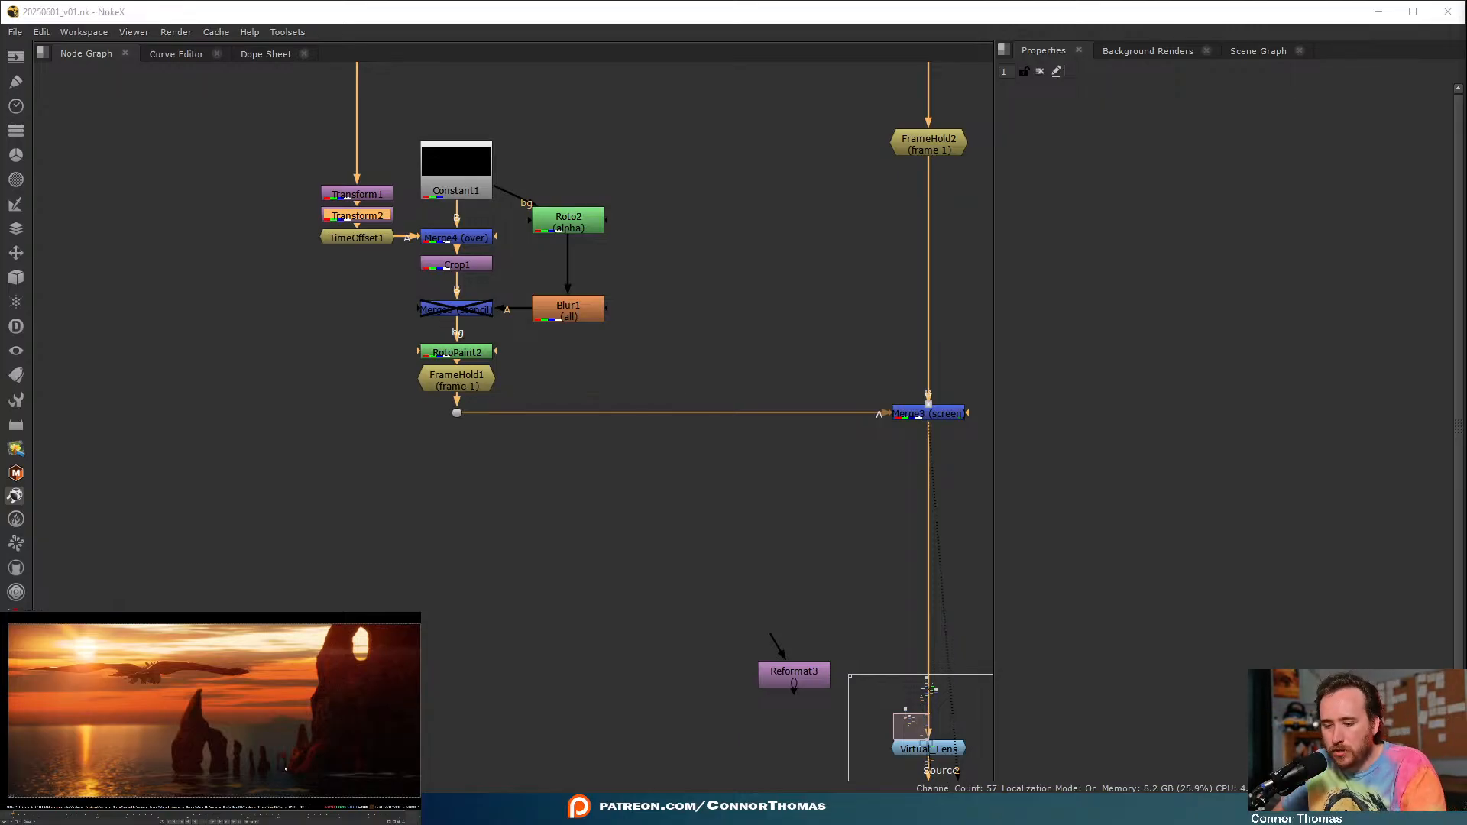